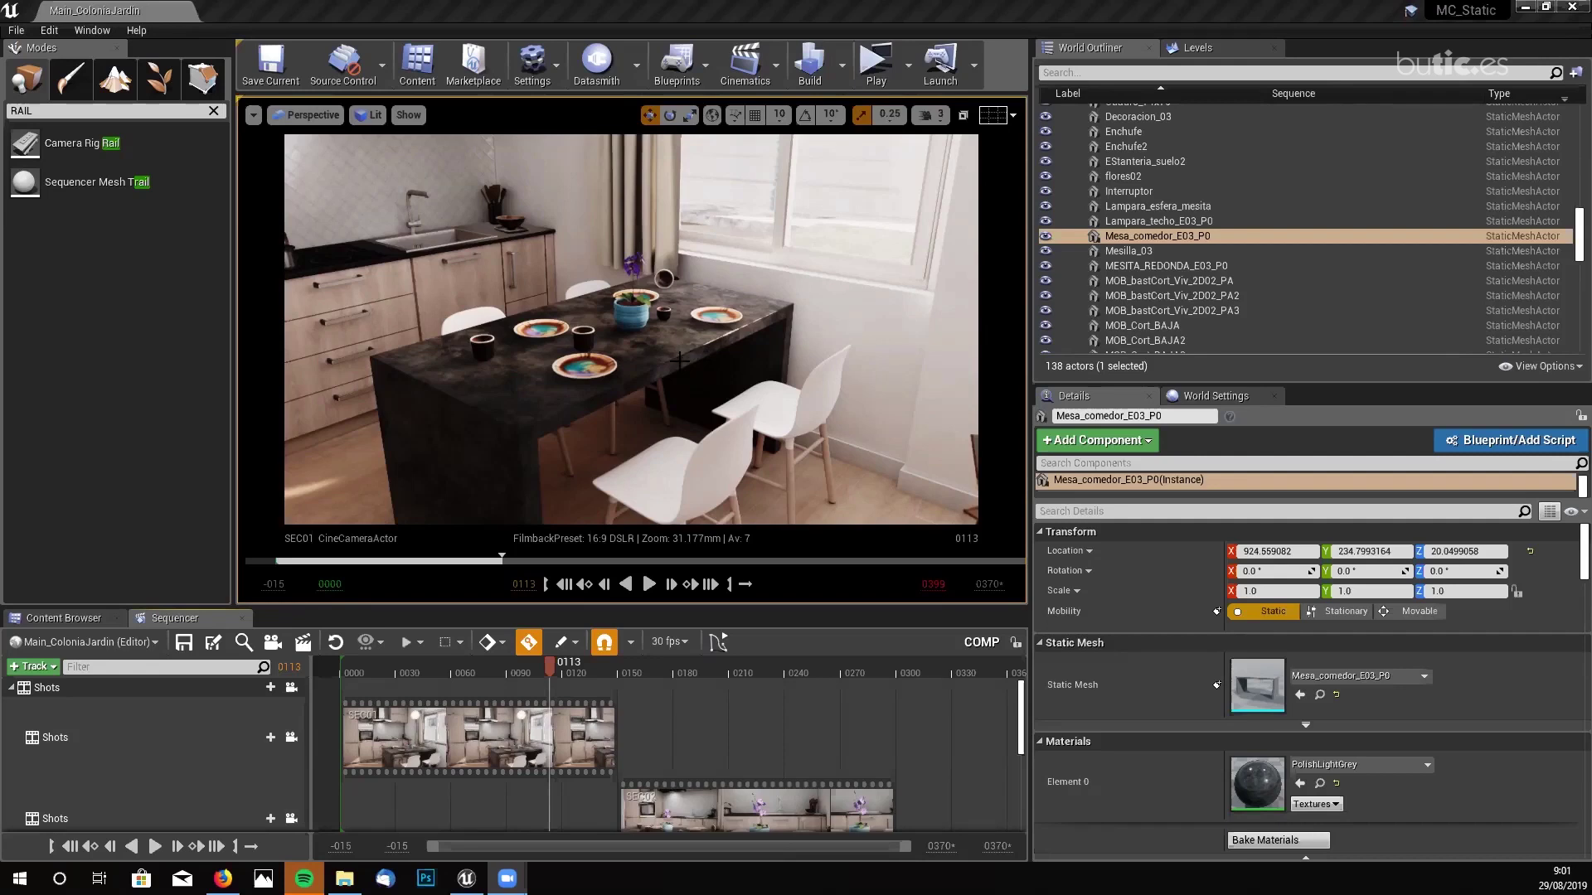
- Drag the Sequencer playhead back to the kitchen shot and make the Sequencer timeline panel taller
{"action": "left_click_drag", "start_coordinate": [551, 661], "coordinate": [344, 663]}
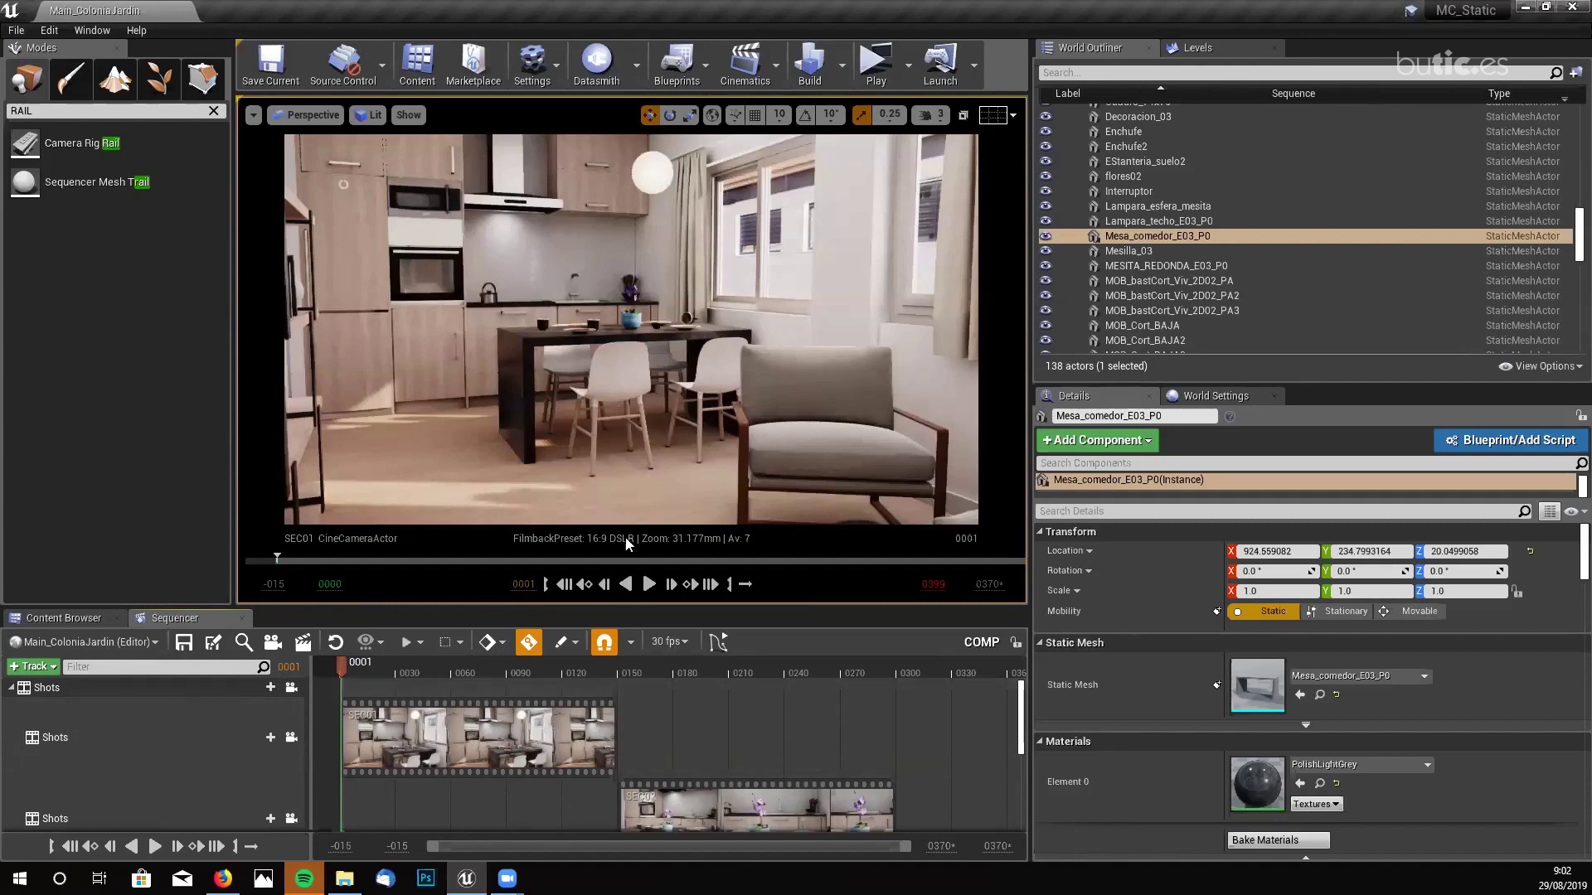
{"action": "left_click_drag", "start_coordinate": [827, 609], "coordinate": [835, 548]}
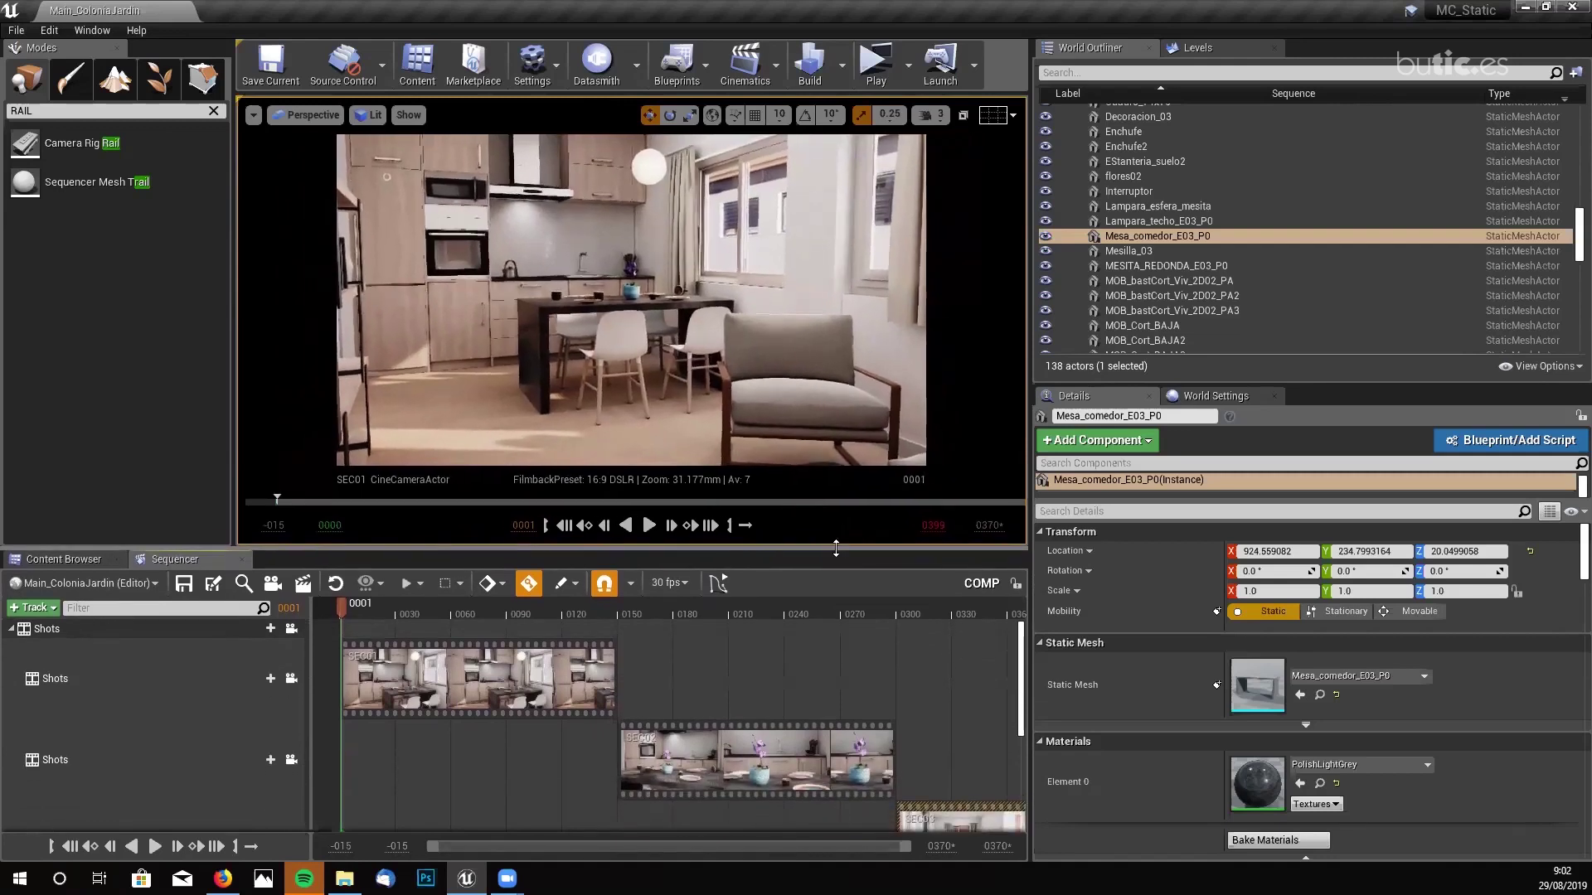
- Play the sequence through to the table close-up, pause, and scrub back to the kitchen shot
{"action": "left_click", "coordinate": [649, 525]}
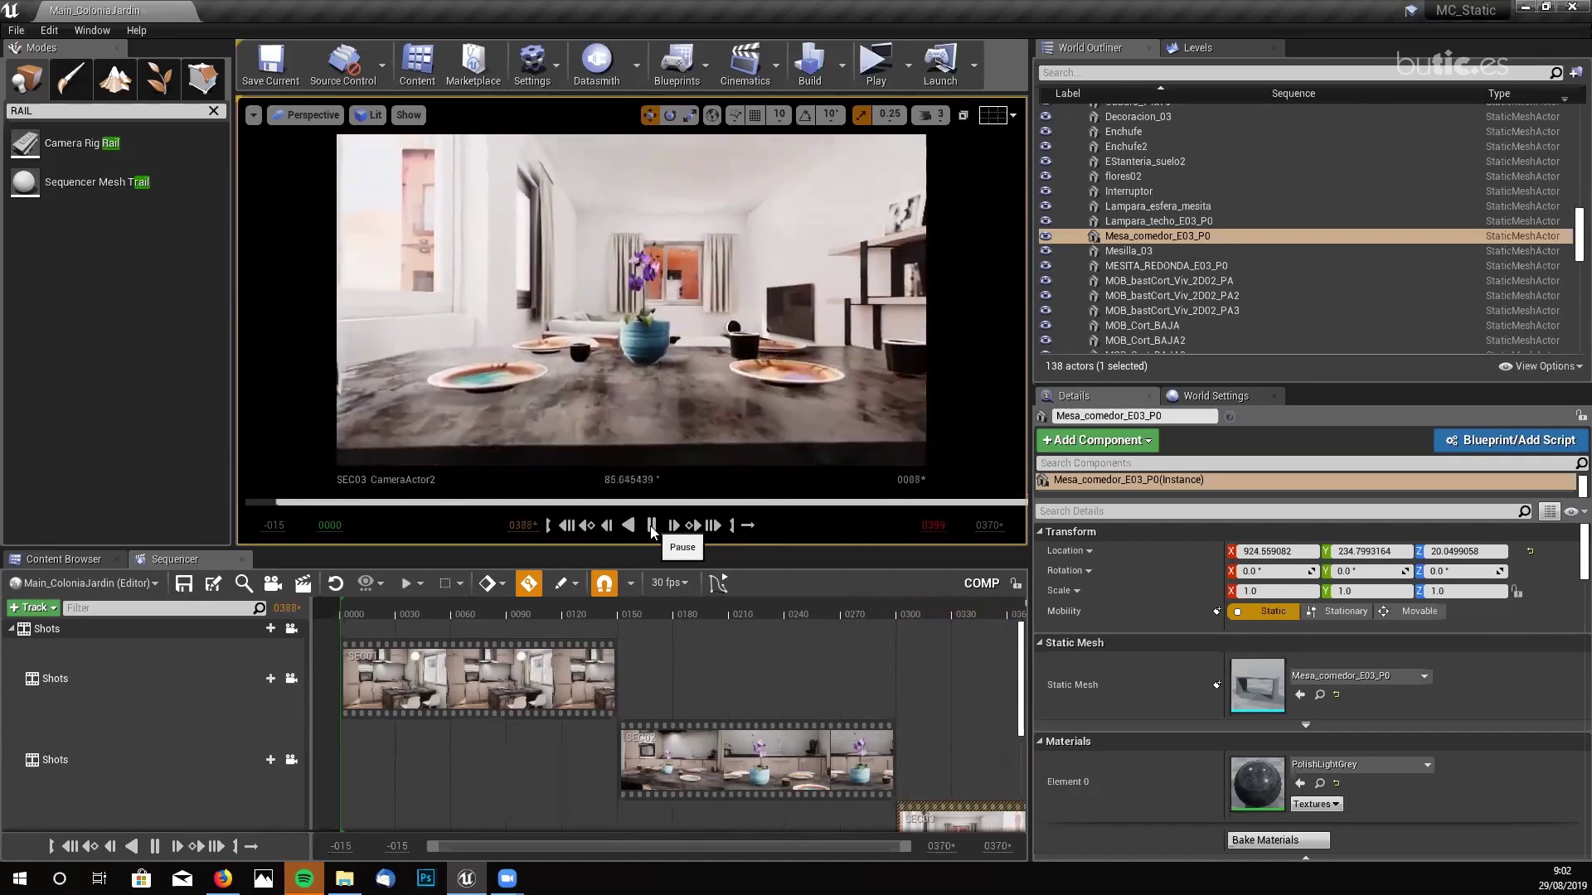
{"action": "left_click", "coordinate": [652, 527]}
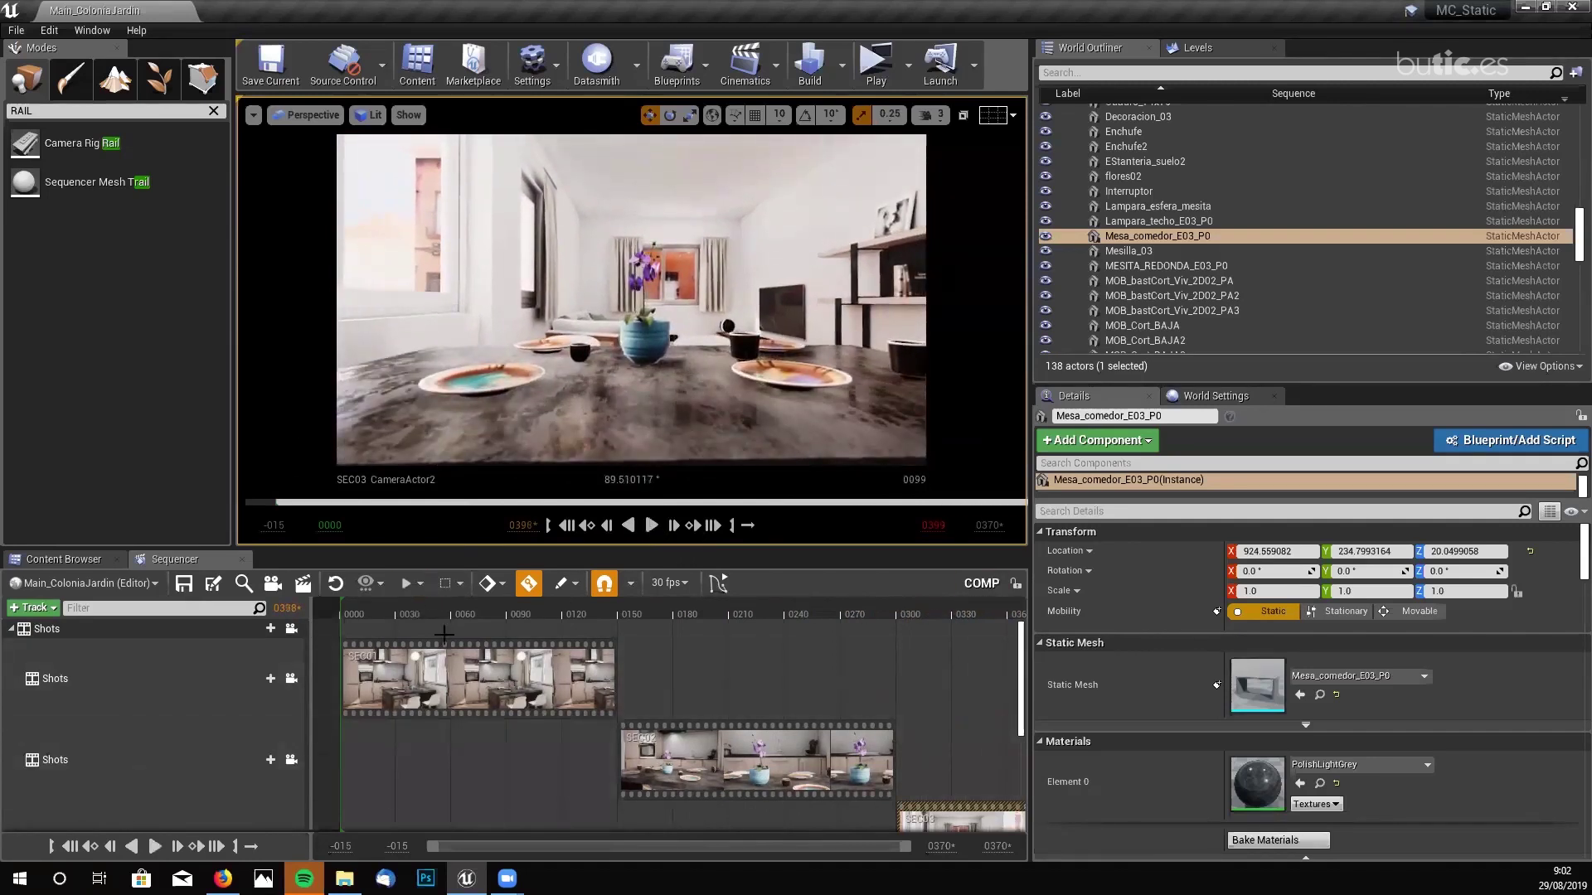
{"action": "left_click_drag", "start_coordinate": [486, 612], "coordinate": [393, 697]}
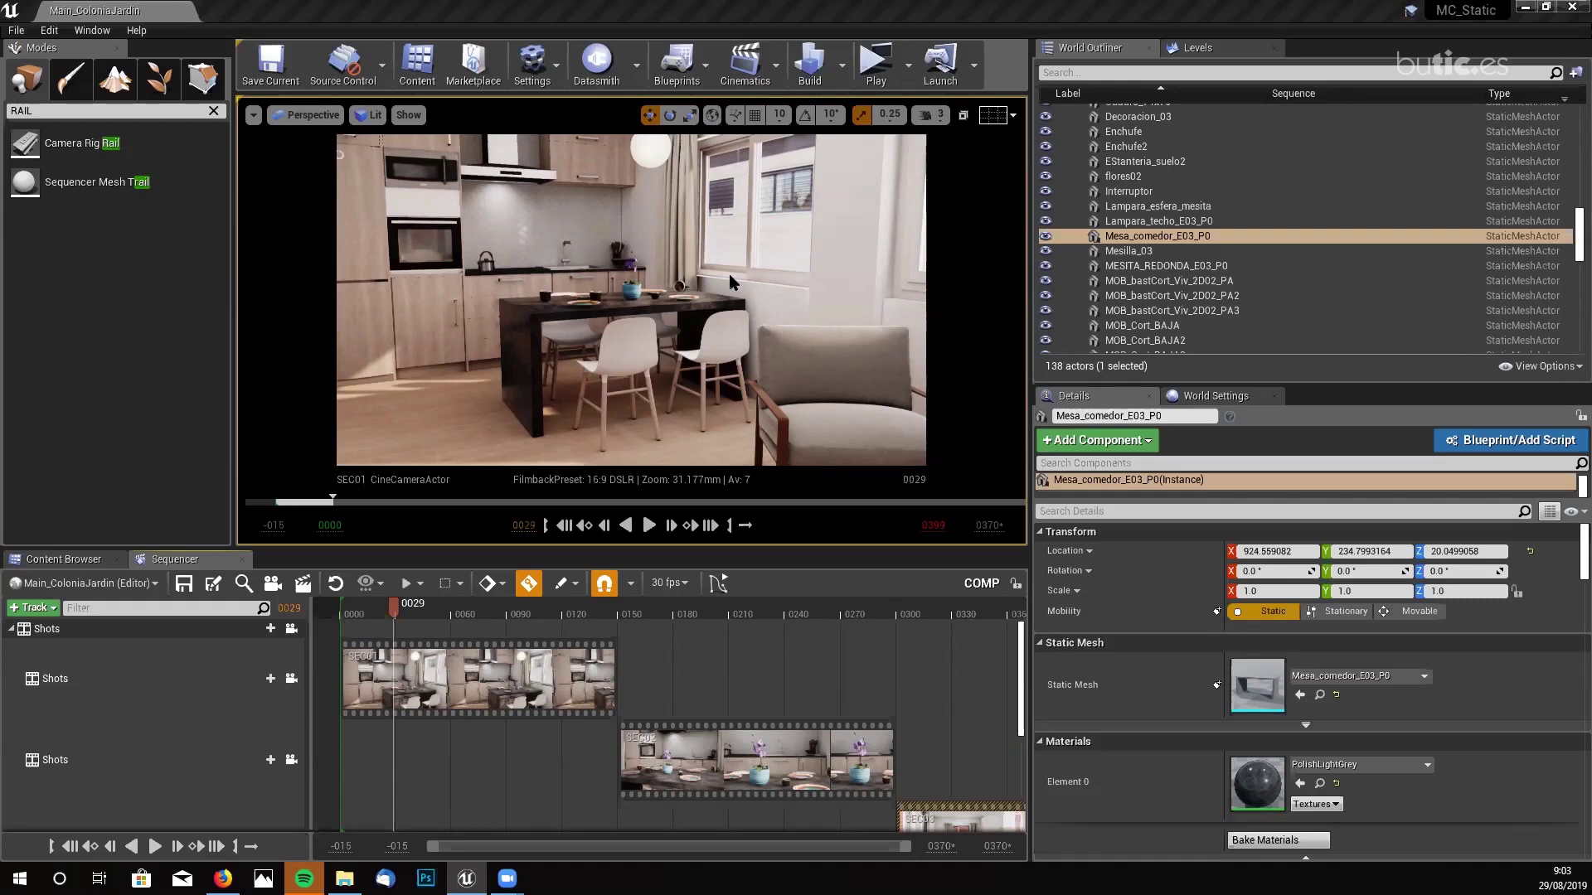
- In the Content Browser, browse the Content, Niagara, SEQUENCER and Textures folders, ending on Geometry's seven subfolders
{"action": "left_click", "coordinate": [65, 559]}
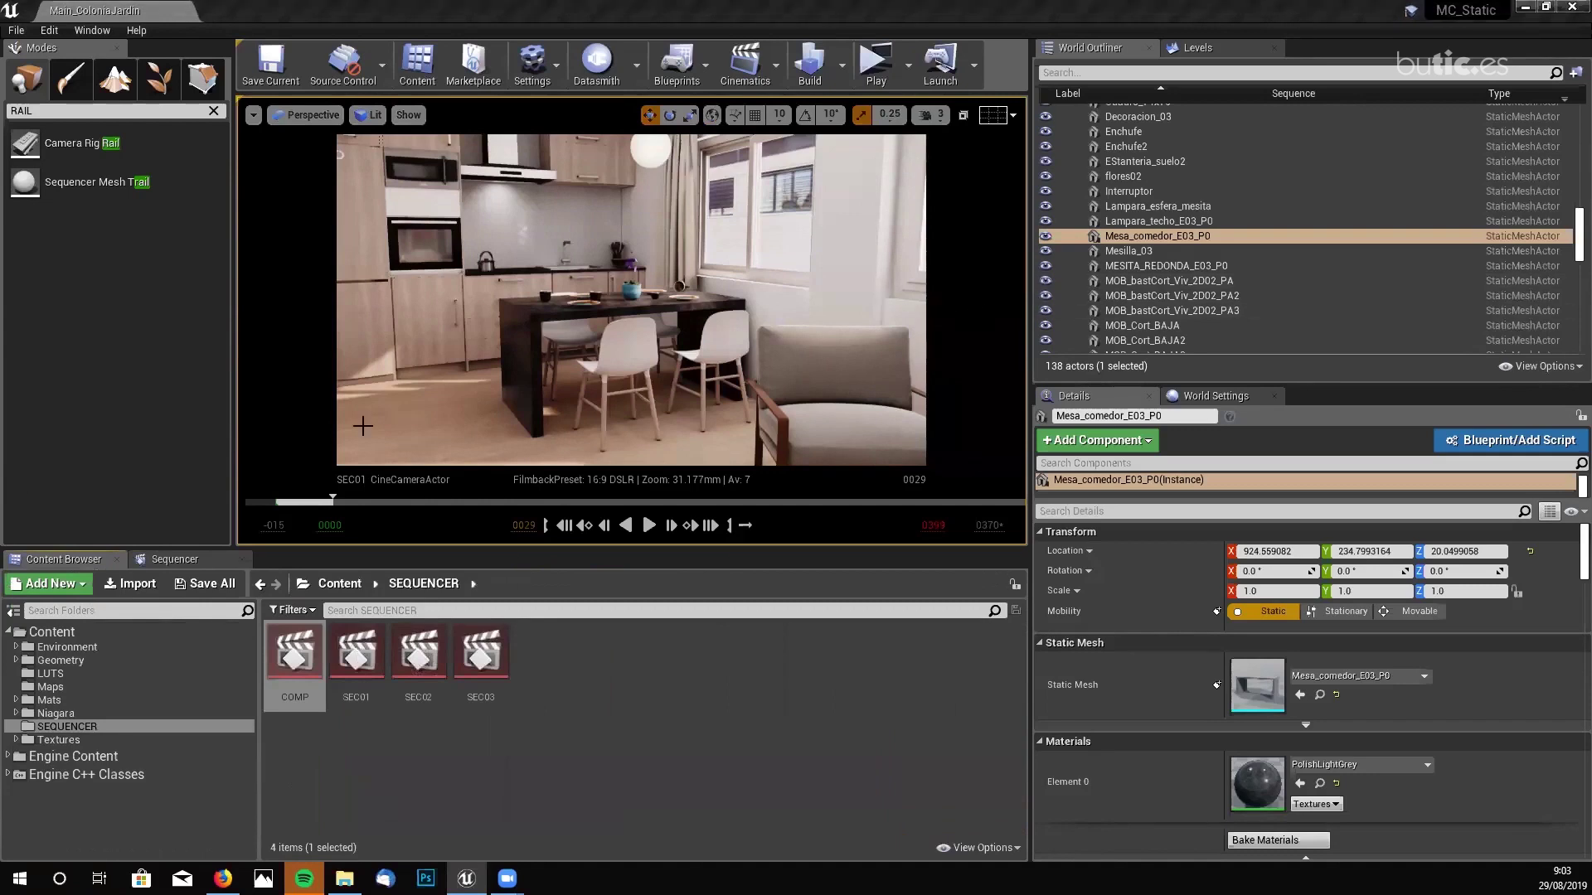
{"action": "left_click", "coordinate": [70, 660]}
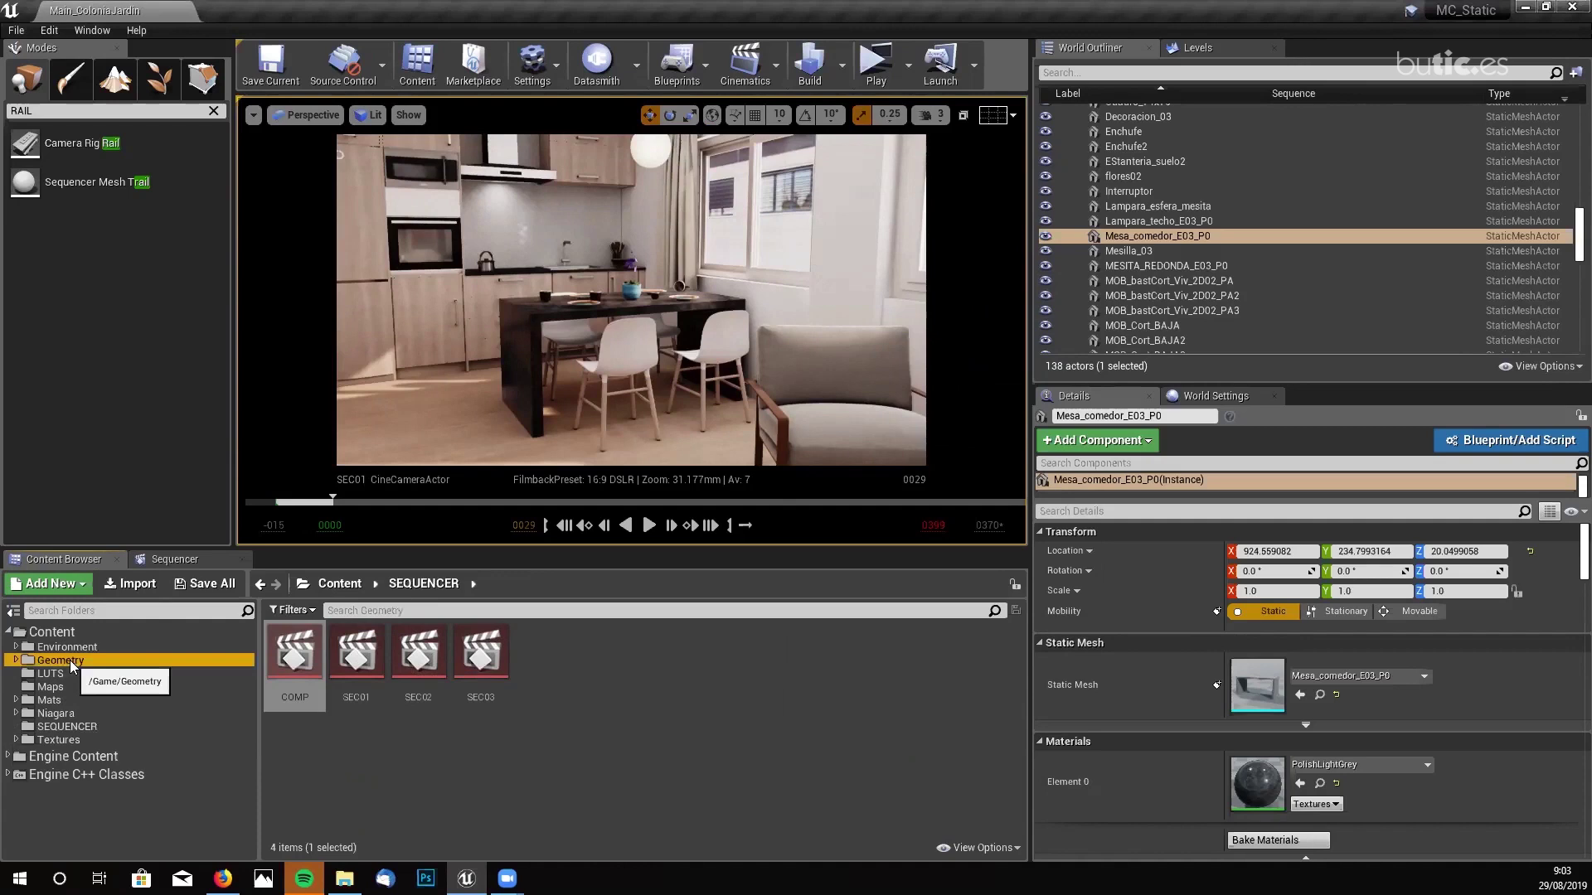
{"action": "left_click", "coordinate": [65, 635]}
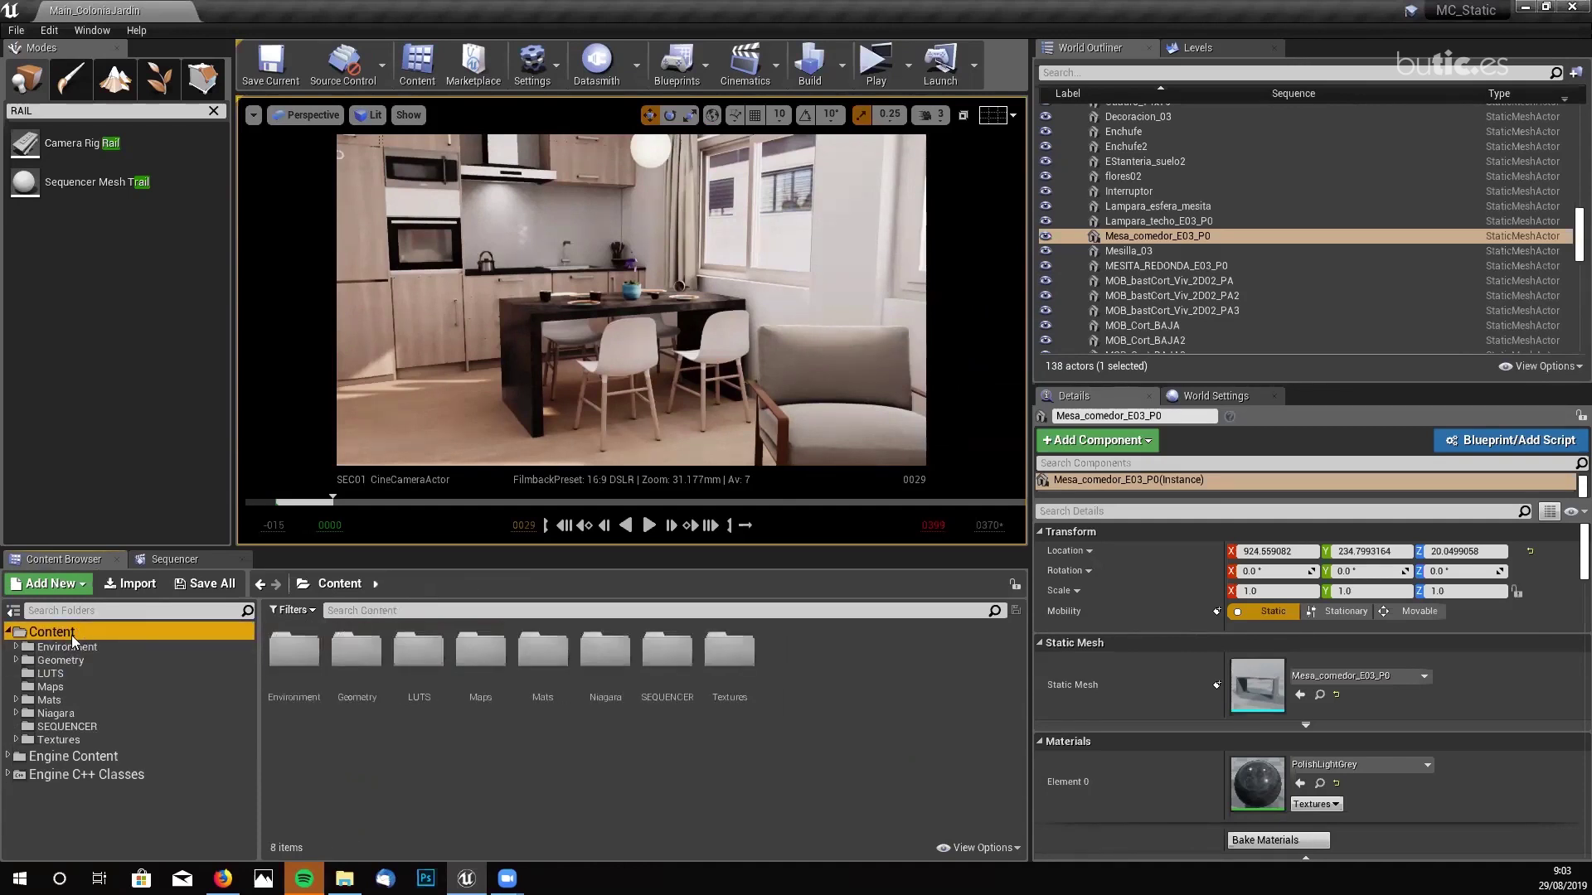
{"action": "right_click", "coordinate": [71, 633]}
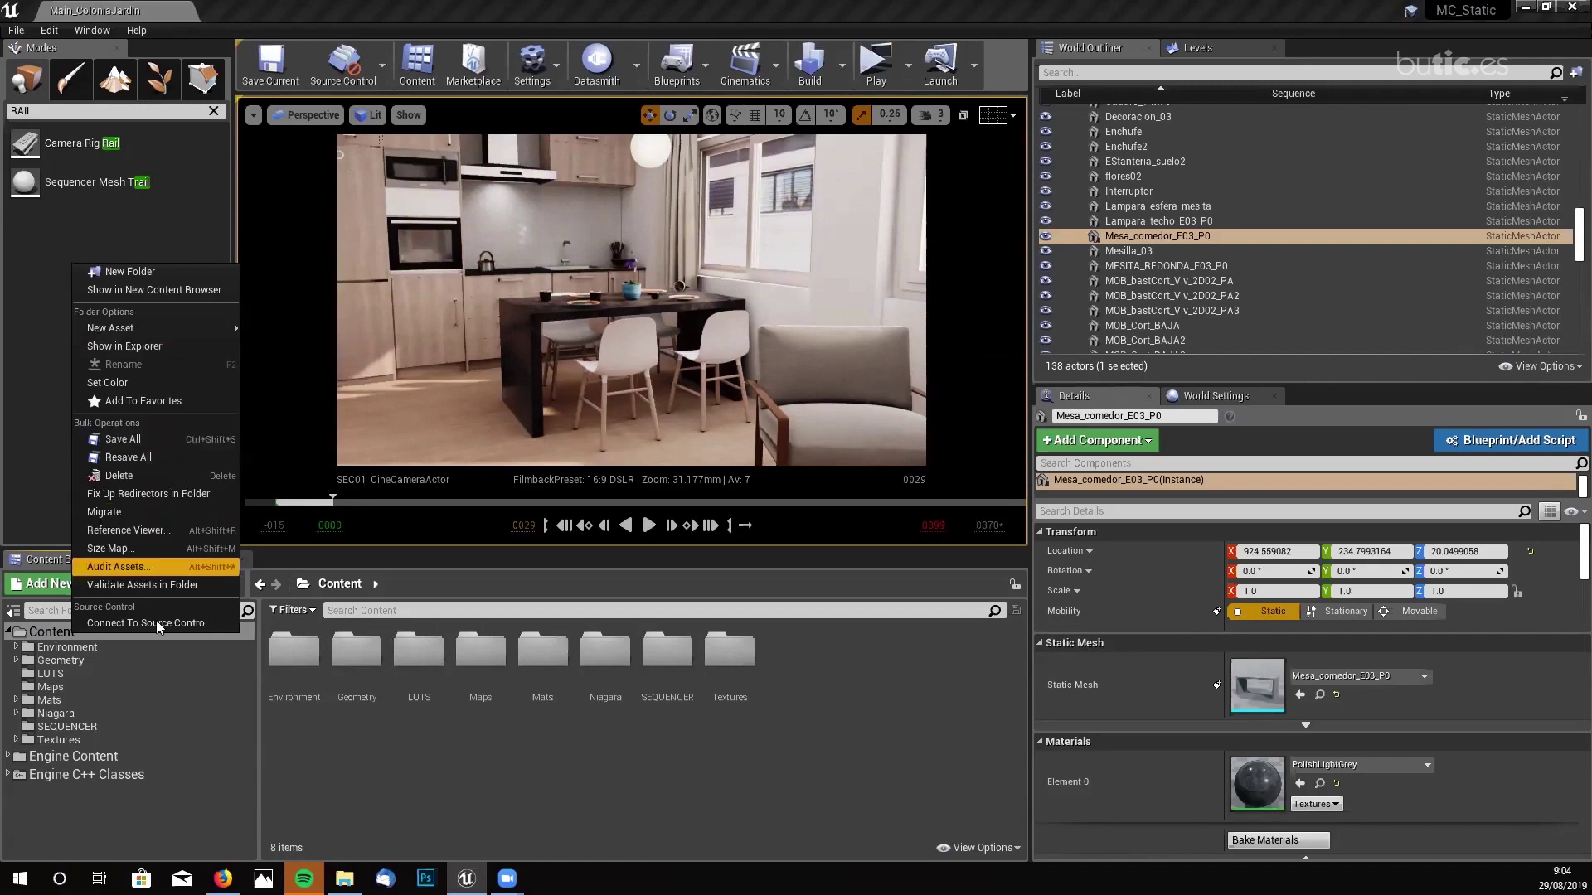
{"action": "left_click", "coordinate": [83, 714]}
{"action": "left_click", "coordinate": [86, 726]}
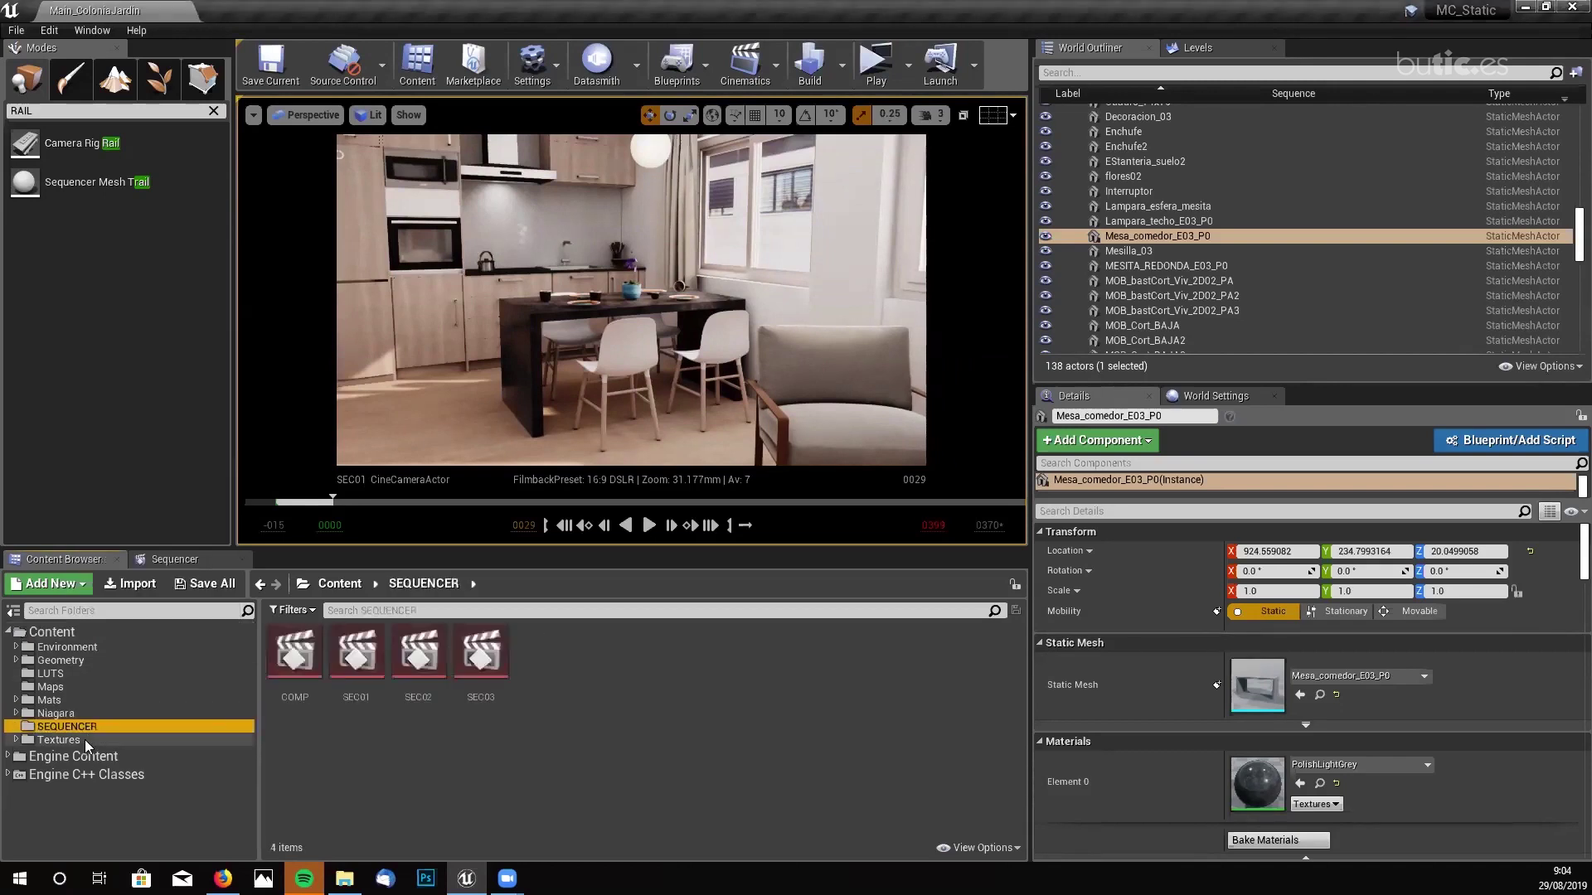
{"action": "left_click", "coordinate": [84, 740]}
{"action": "left_click", "coordinate": [61, 715]}
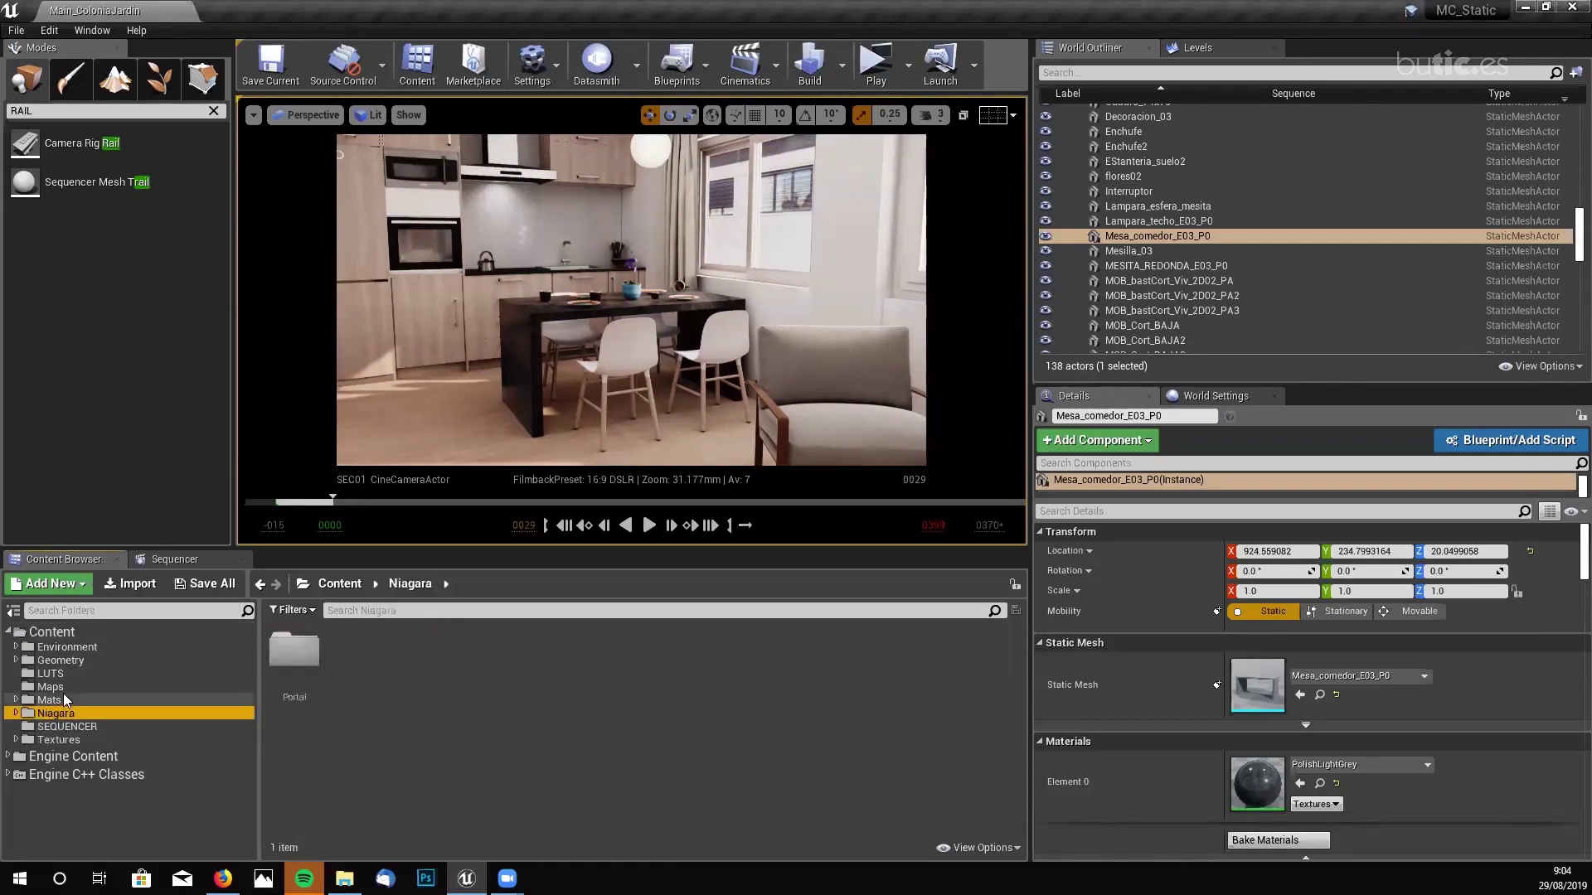
{"action": "left_click", "coordinate": [92, 660]}
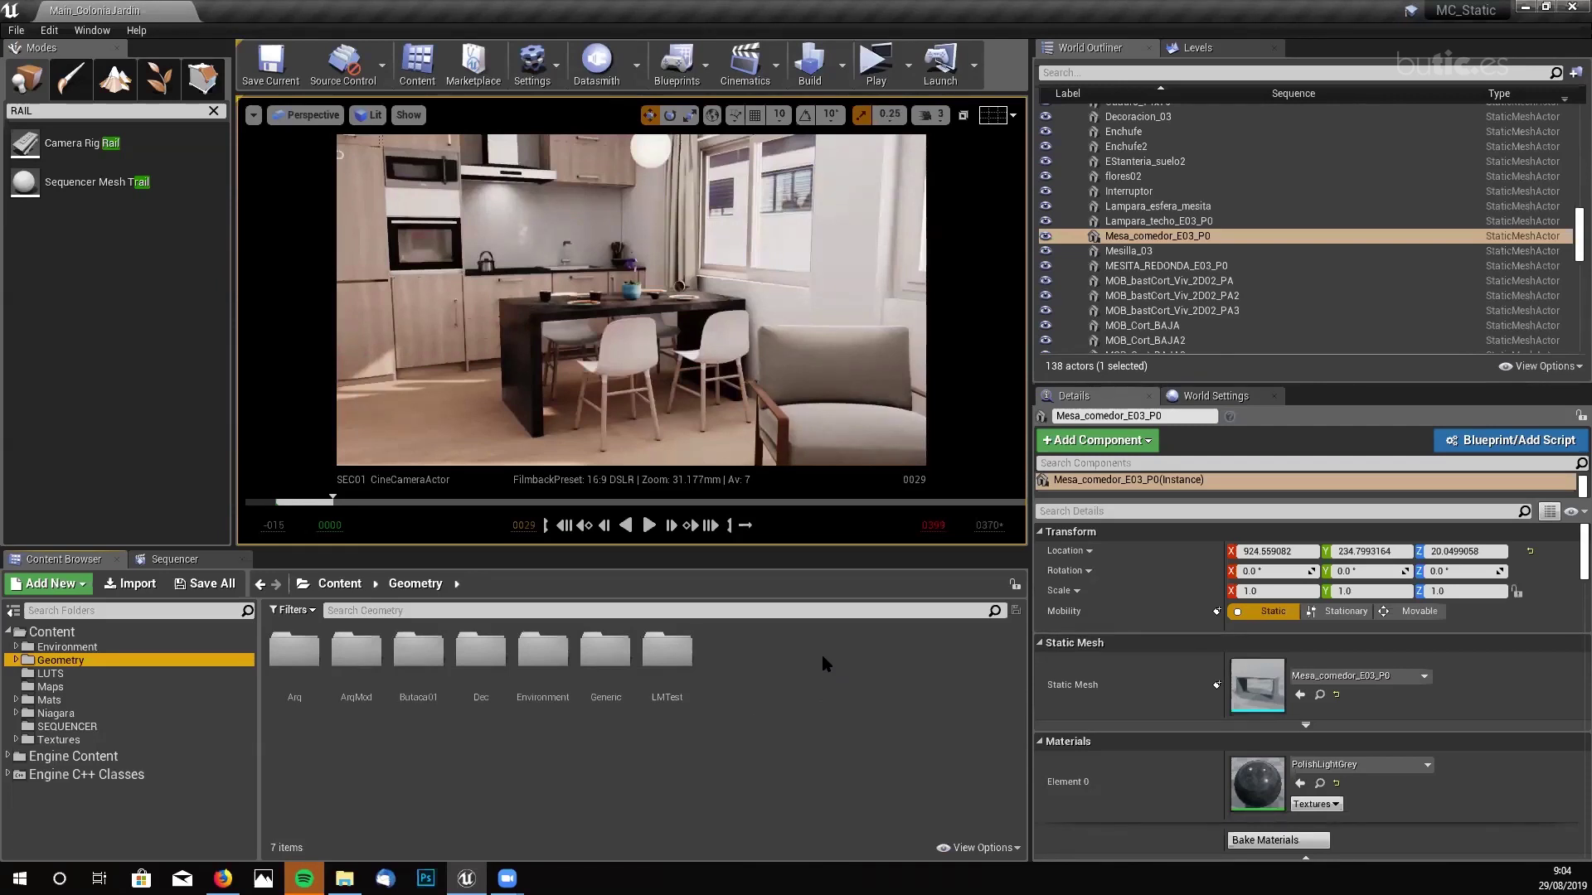
- Play the cinematic to frame 0395 on the table close-up, then bring up the Windows Start menu
{"action": "left_click", "coordinate": [649, 526]}
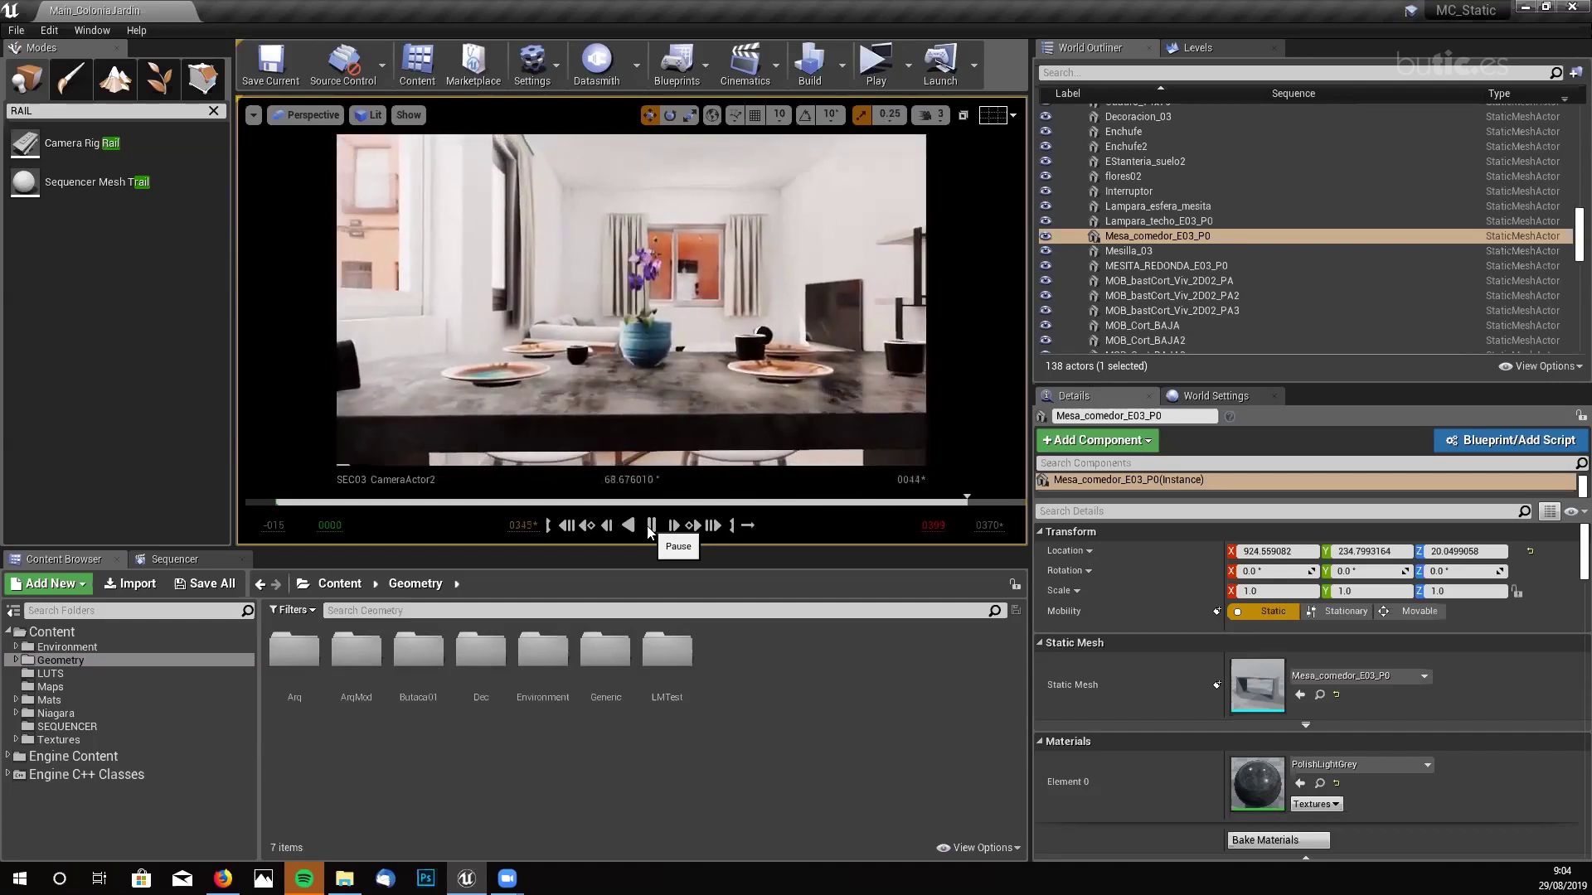
{"action": "left_click", "coordinate": [651, 525]}
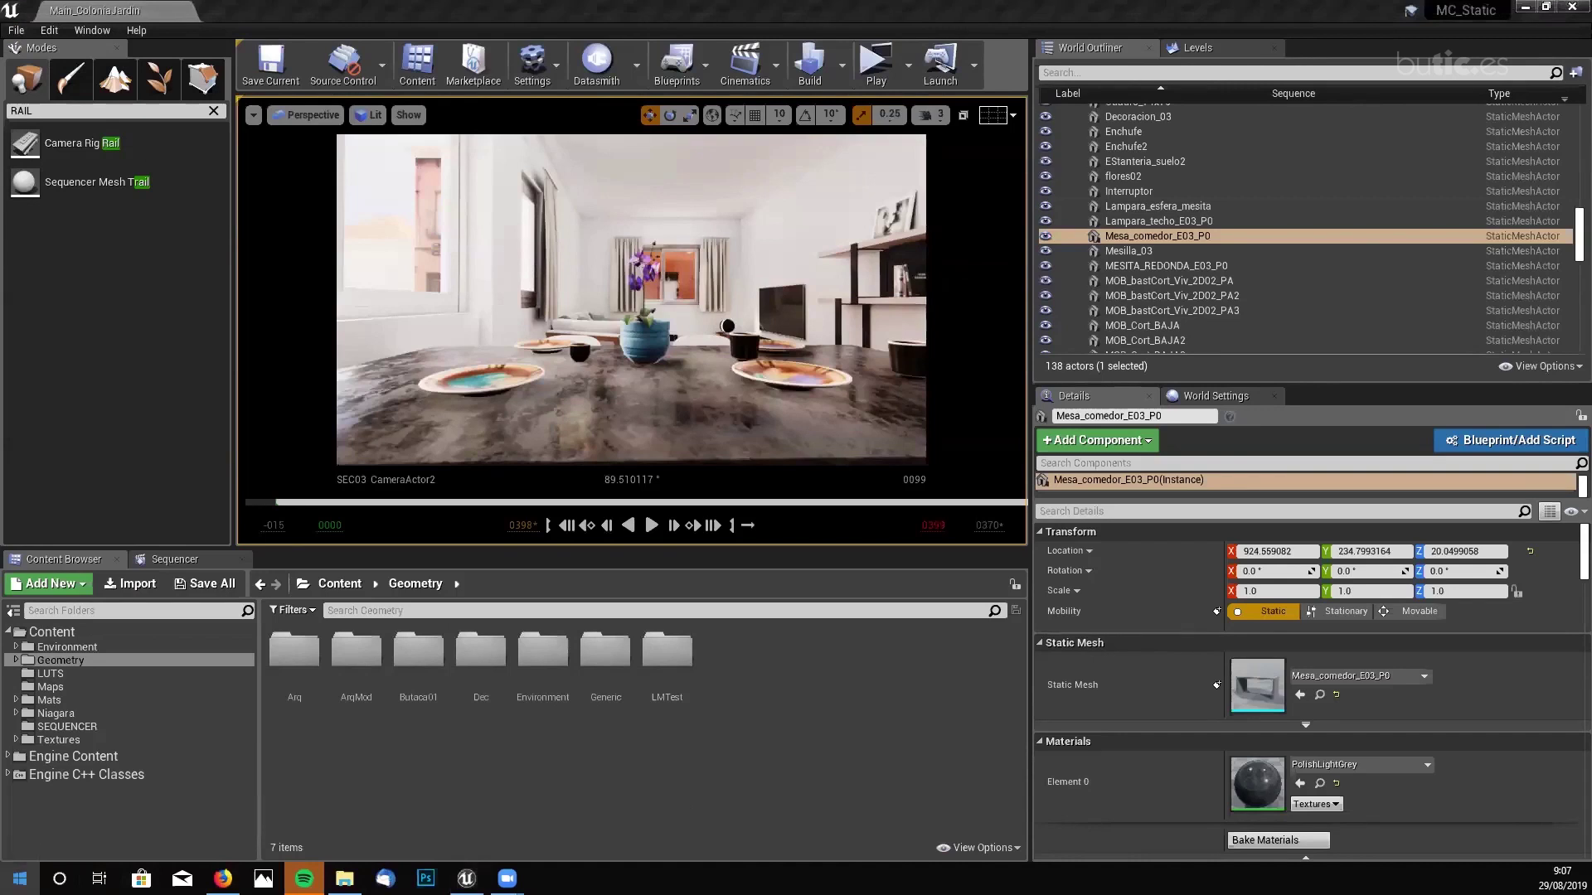
{"action": "left_click", "coordinate": [20, 878]}
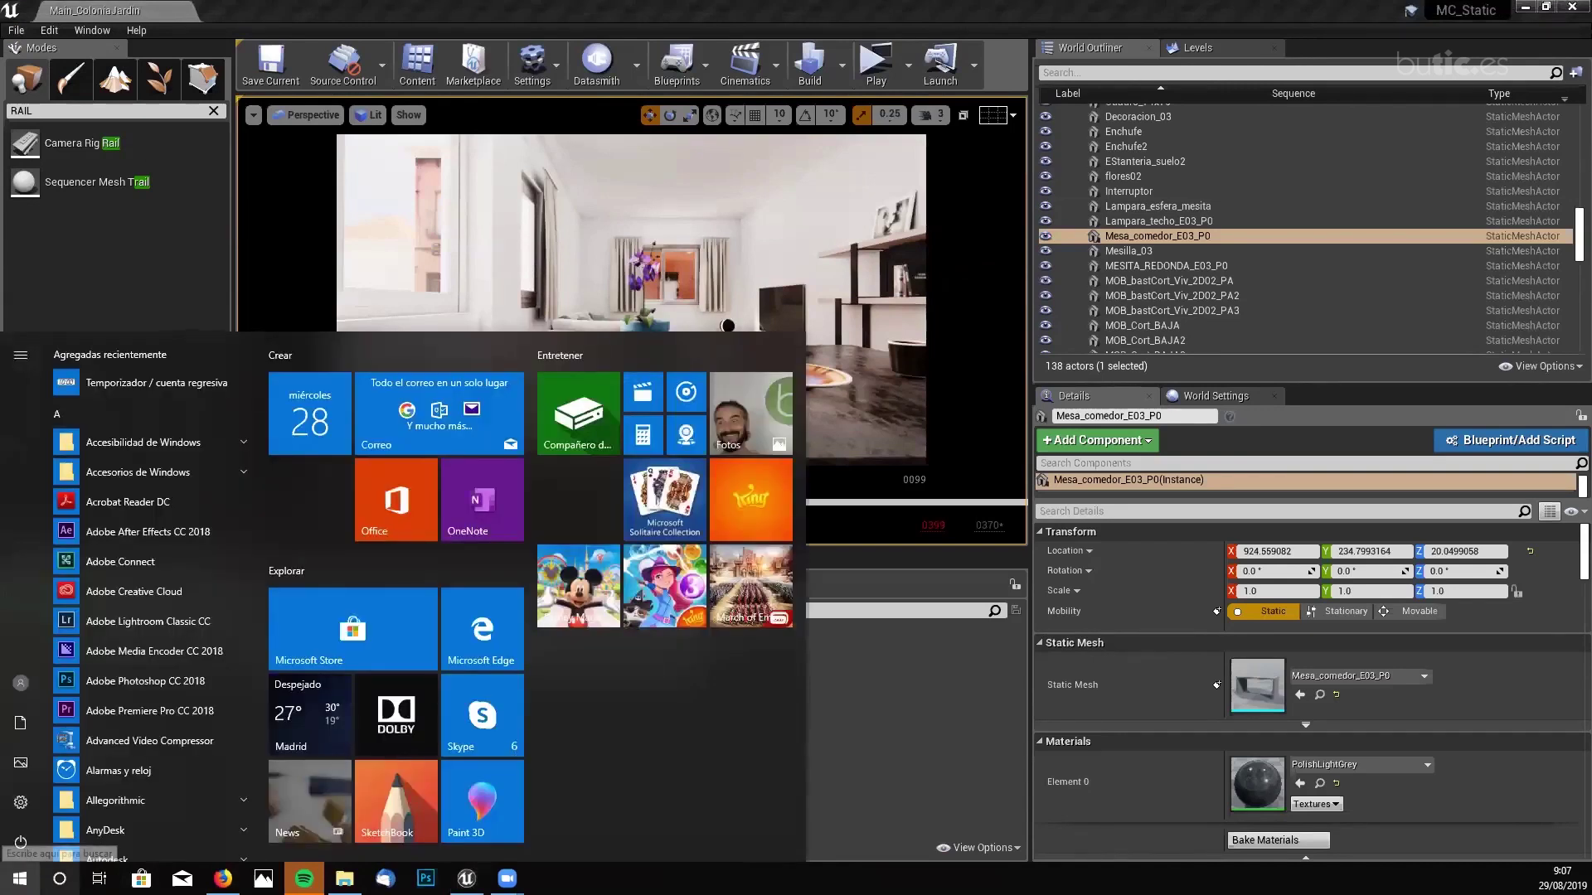
- Search Windows for 'epic' and launch the Epic Games Launcher from the best match
{"action": "left_click", "coordinate": [59, 878]}
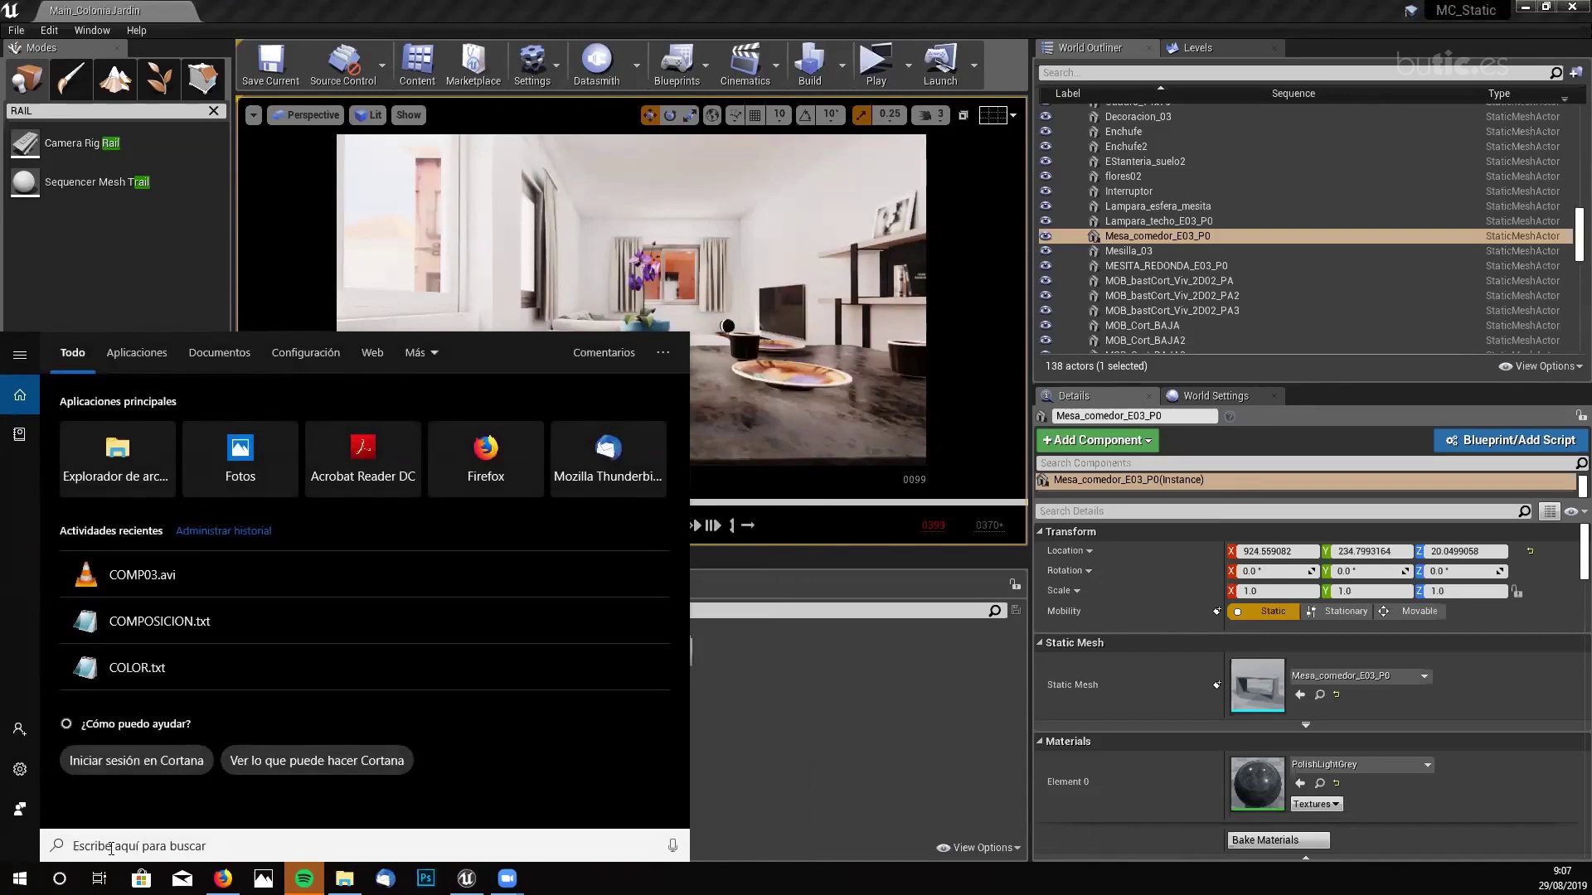
{"action": "type", "text": "epic"}
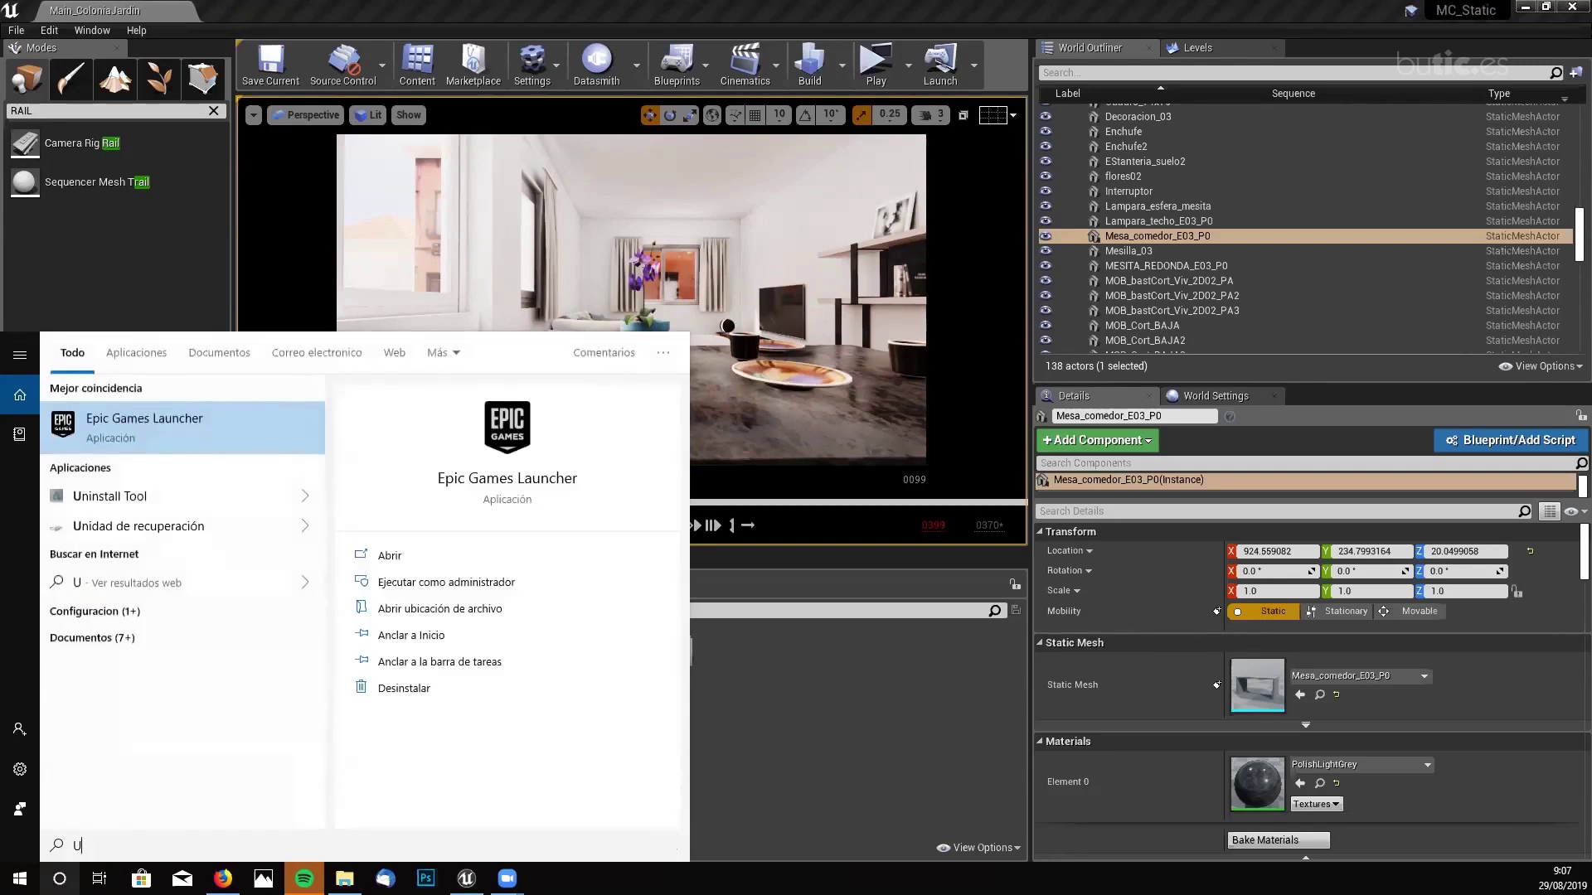
{"action": "left_click", "coordinate": [234, 402]}
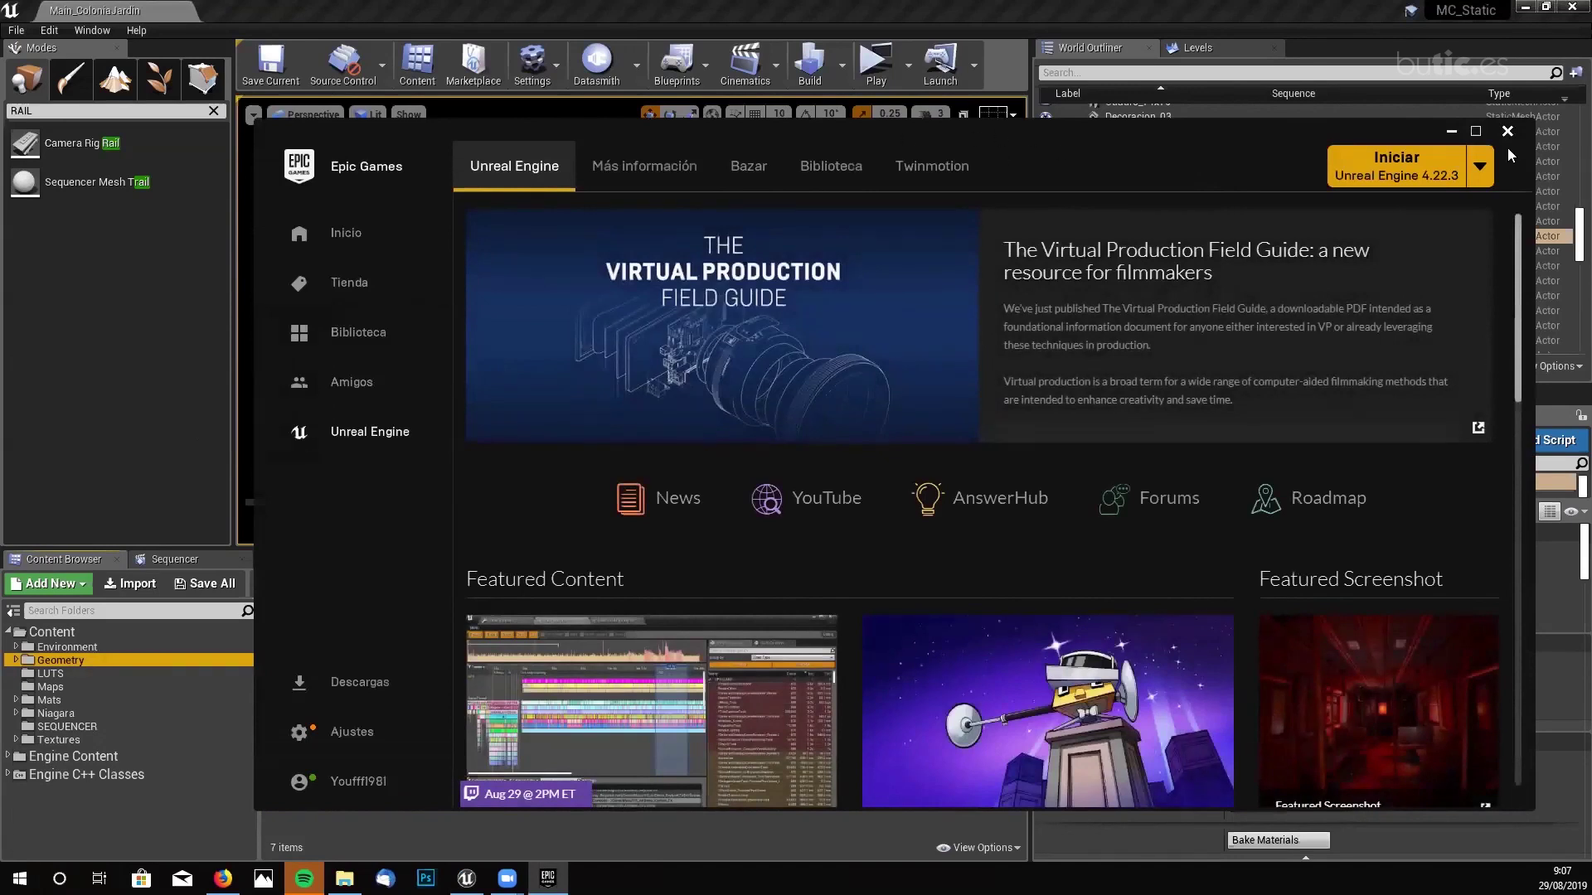
- Move the launcher window aside and launch Unreal Engine 4.22.3
{"action": "left_click_drag", "start_coordinate": [1226, 129], "coordinate": [988, 32]}
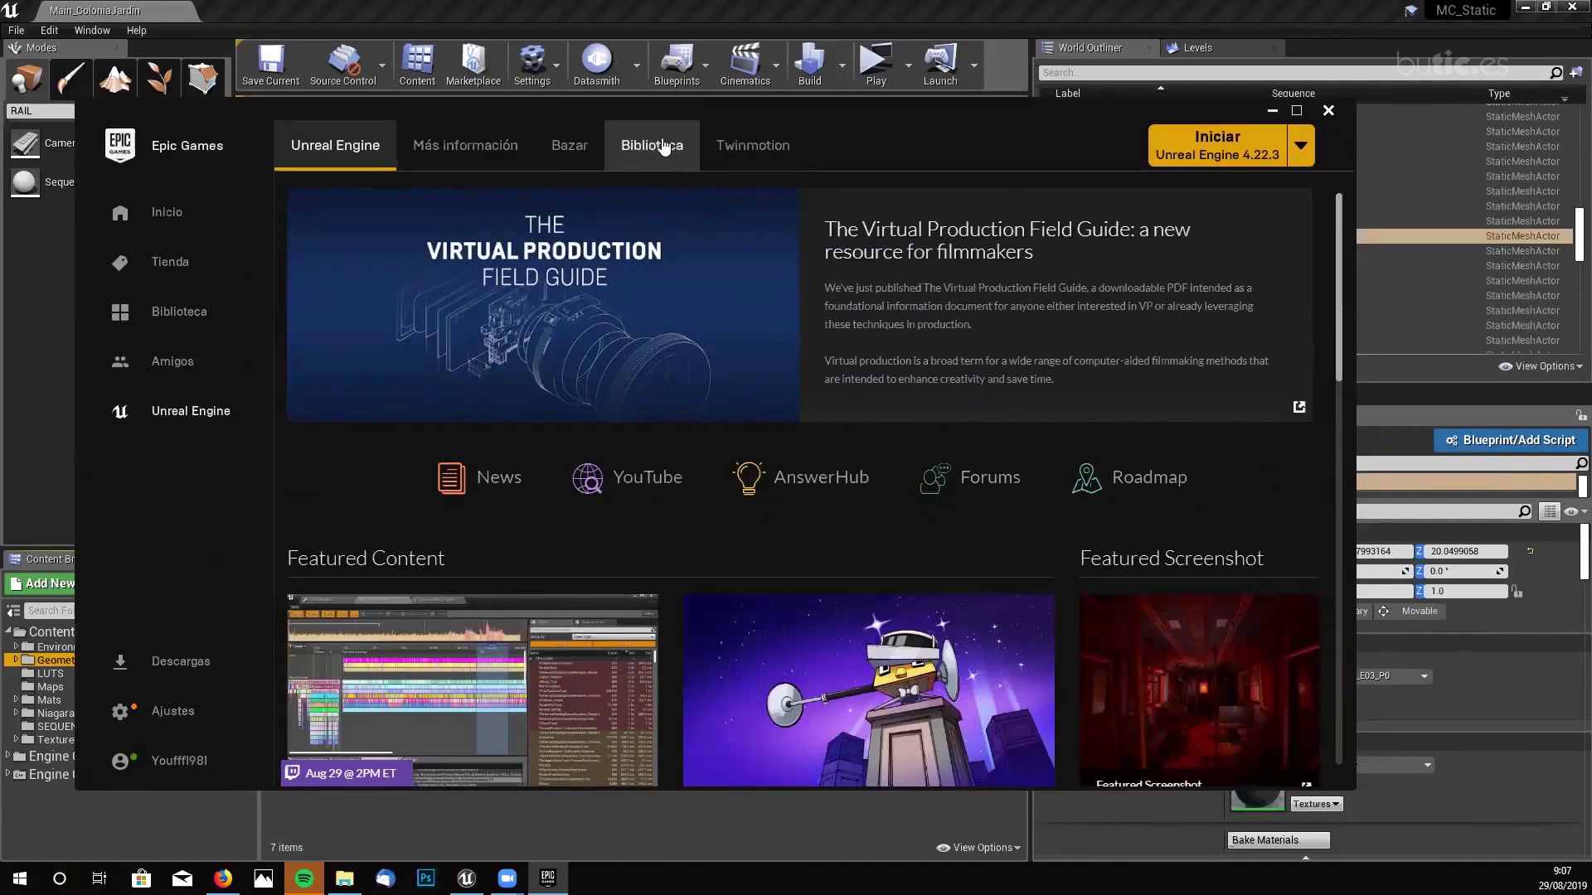
{"action": "left_click", "coordinate": [1234, 145]}
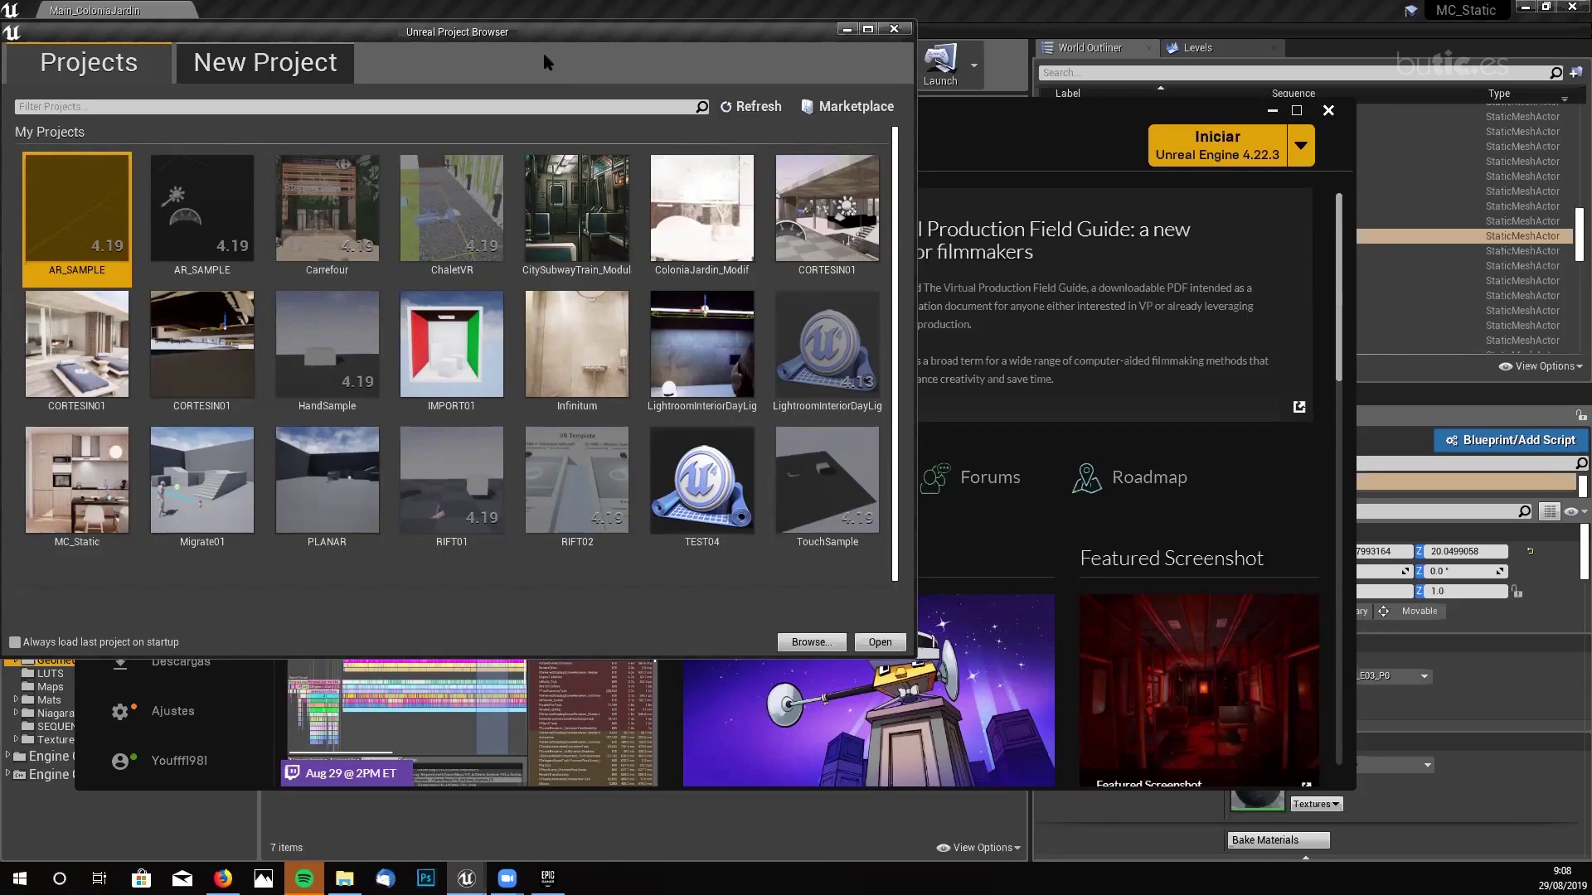
- Switch the Project Browser to New Project and show the Blueprint template grid
{"action": "left_click", "coordinate": [276, 63]}
{"action": "left_click", "coordinate": [140, 65]}
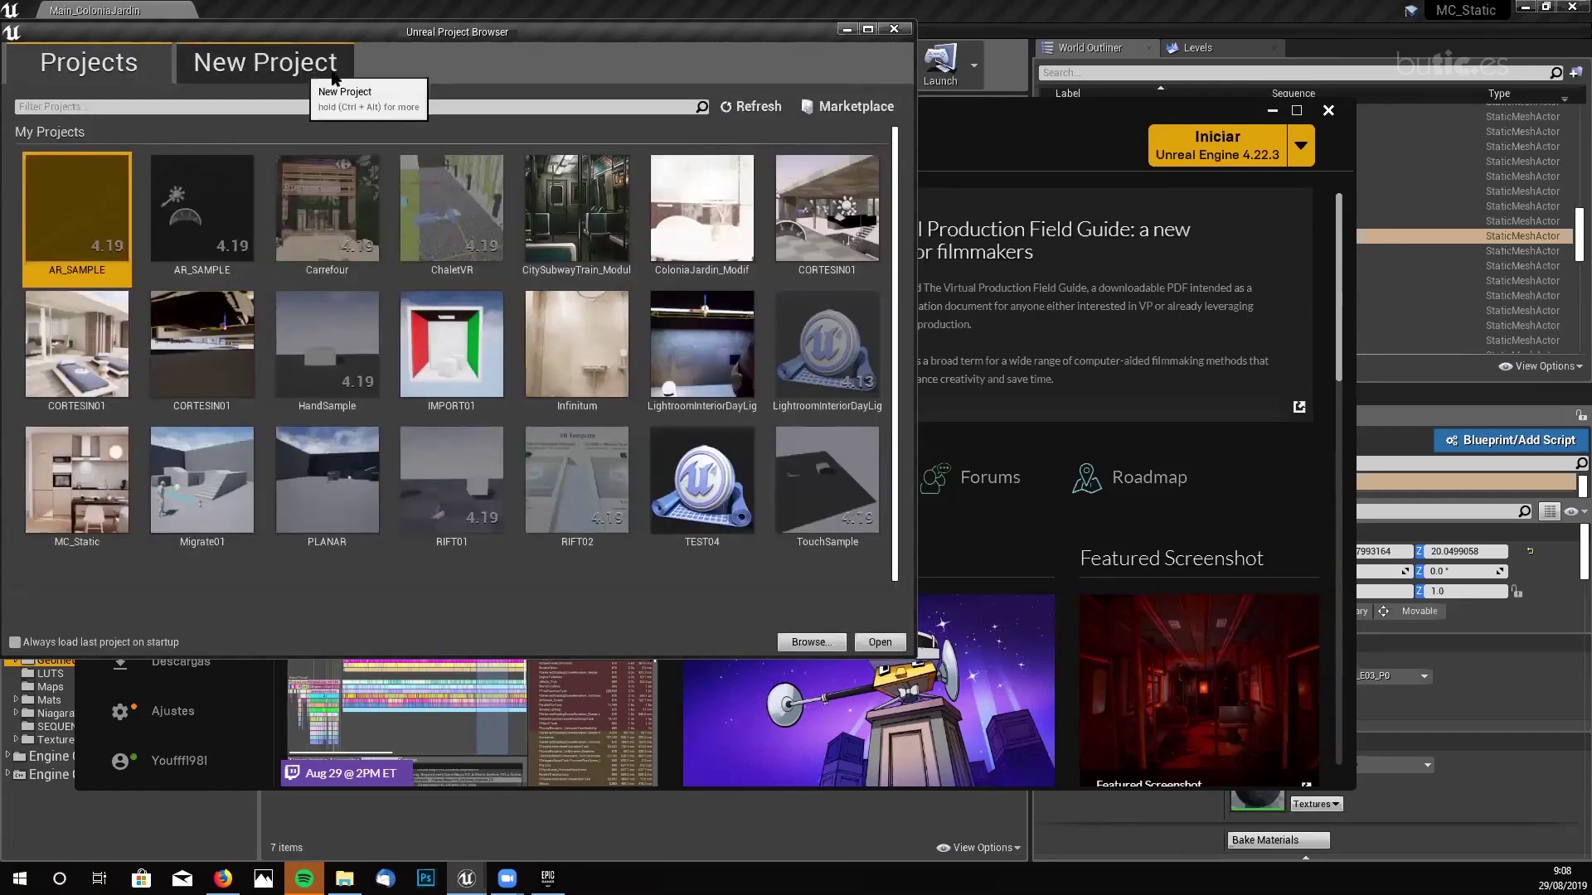
{"action": "left_click", "coordinate": [272, 70]}
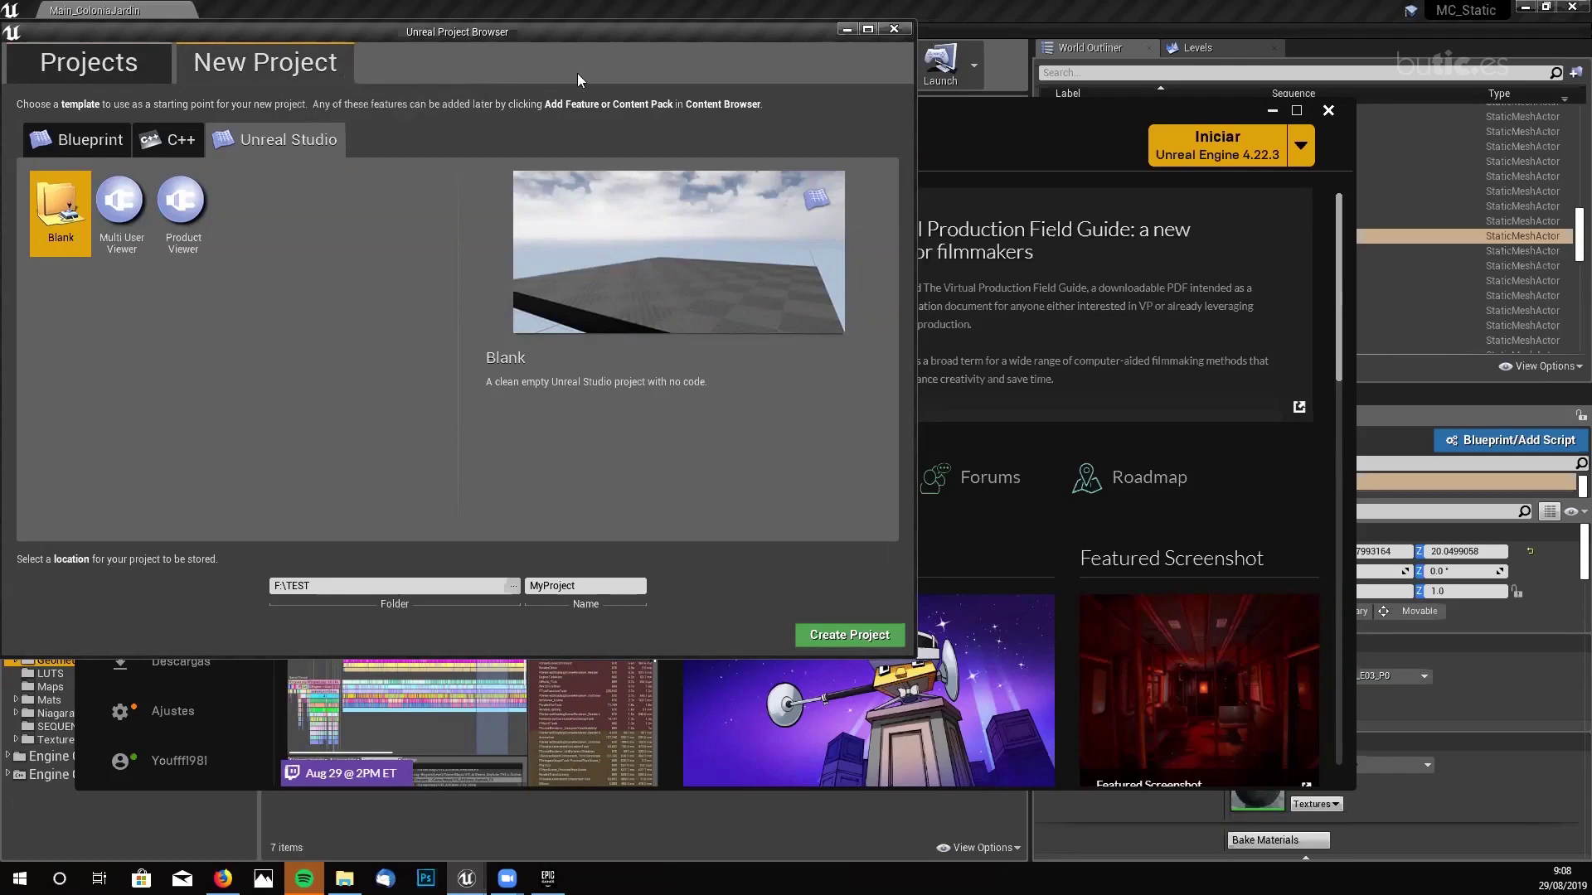
{"action": "left_click", "coordinate": [54, 145]}
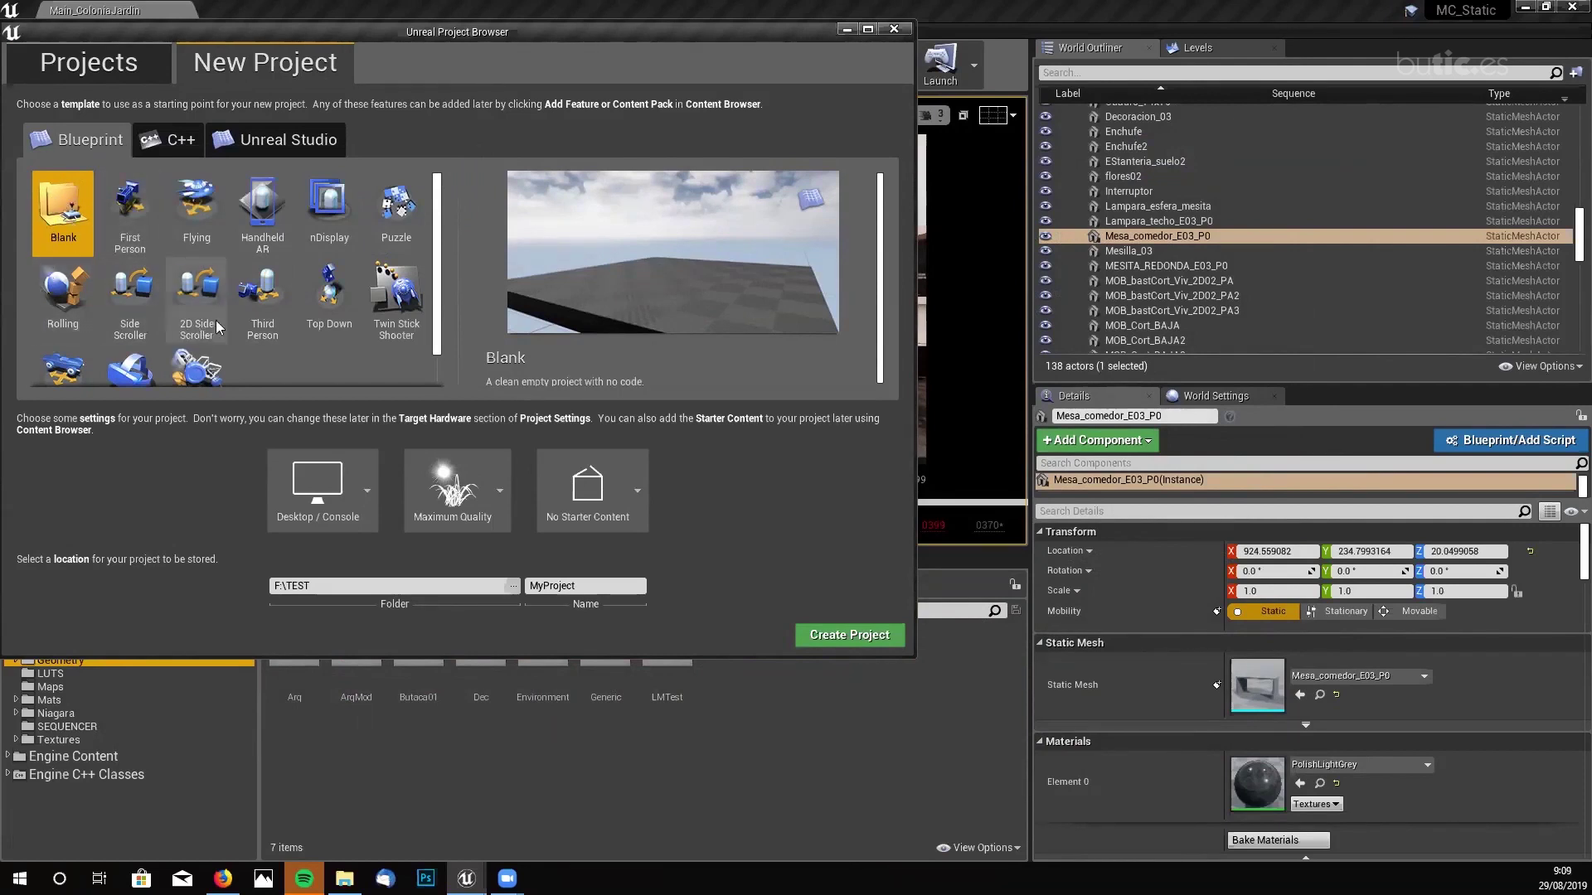
- Choose the Third Person template and name the project PLANAR02 in F:\TEST
{"action": "left_click", "coordinate": [273, 303]}
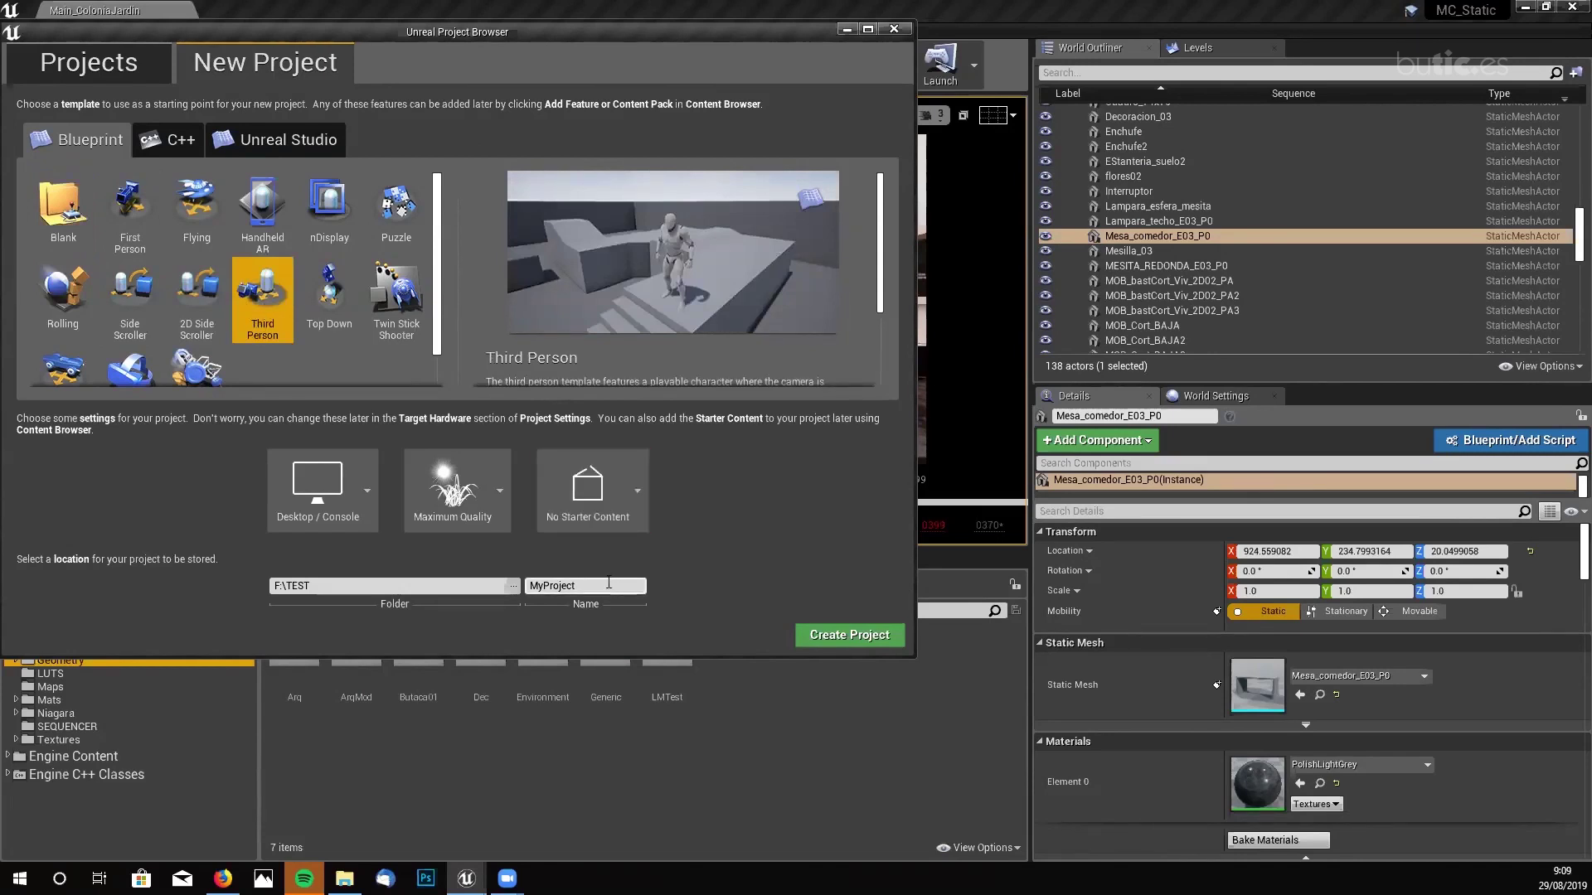
{"action": "double_click", "coordinate": [556, 585]}
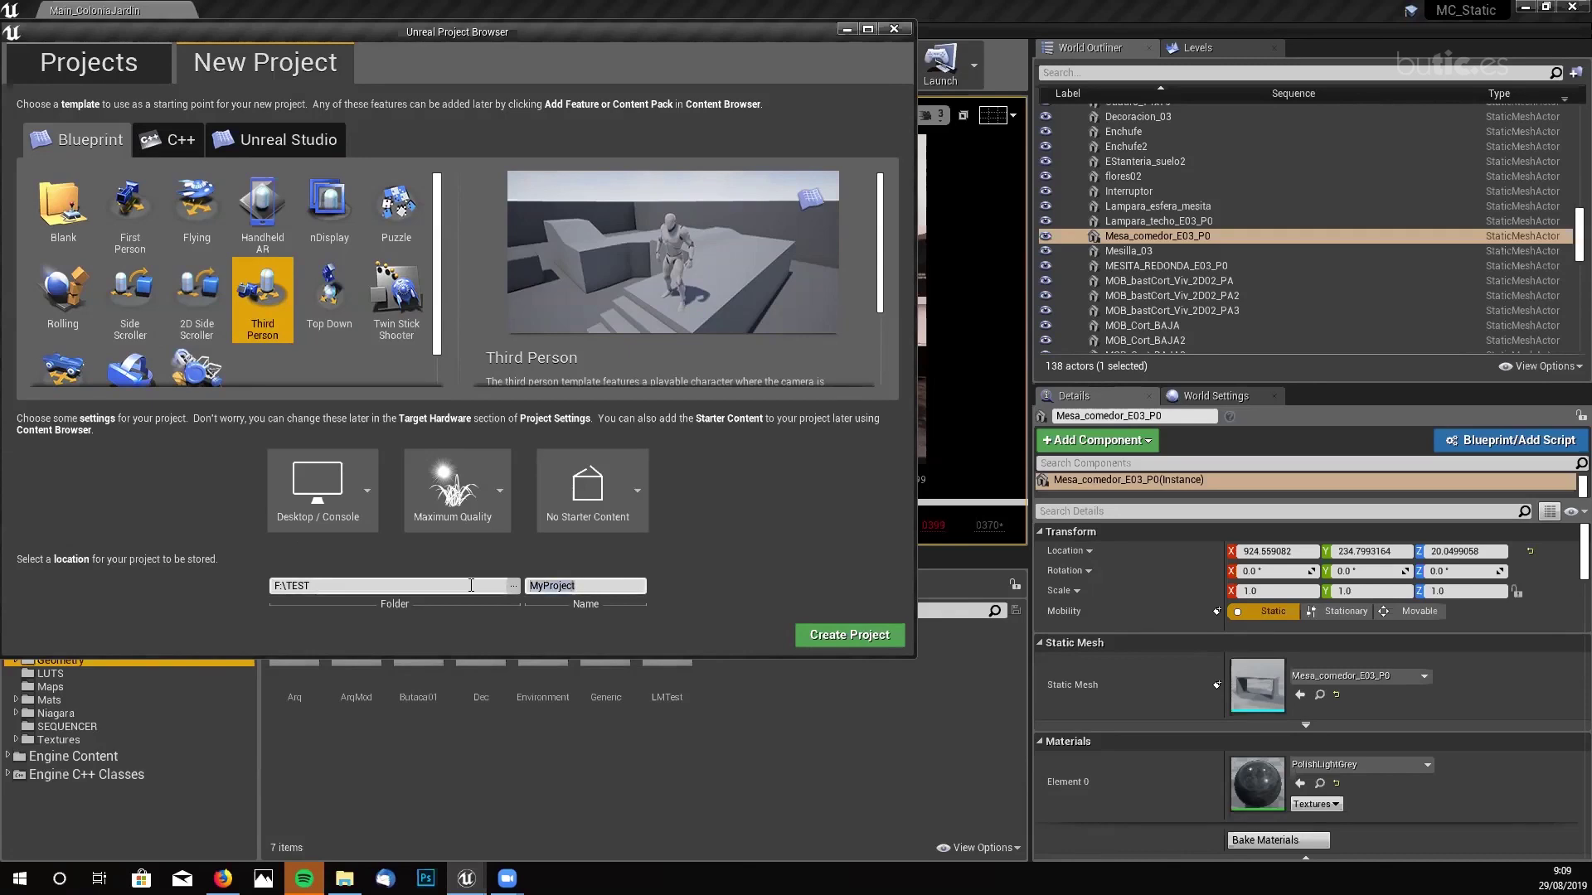
{"action": "type", "text": "planar"}
{"action": "key", "text": "BackSpace"}
{"action": "key", "text": "BackSpace"}
{"action": "key", "text": "BackSpace"}
{"action": "key", "text": "BackSpace"}
{"action": "key", "text": "BackSpace"}
{"action": "key", "text": "BackSpace"}
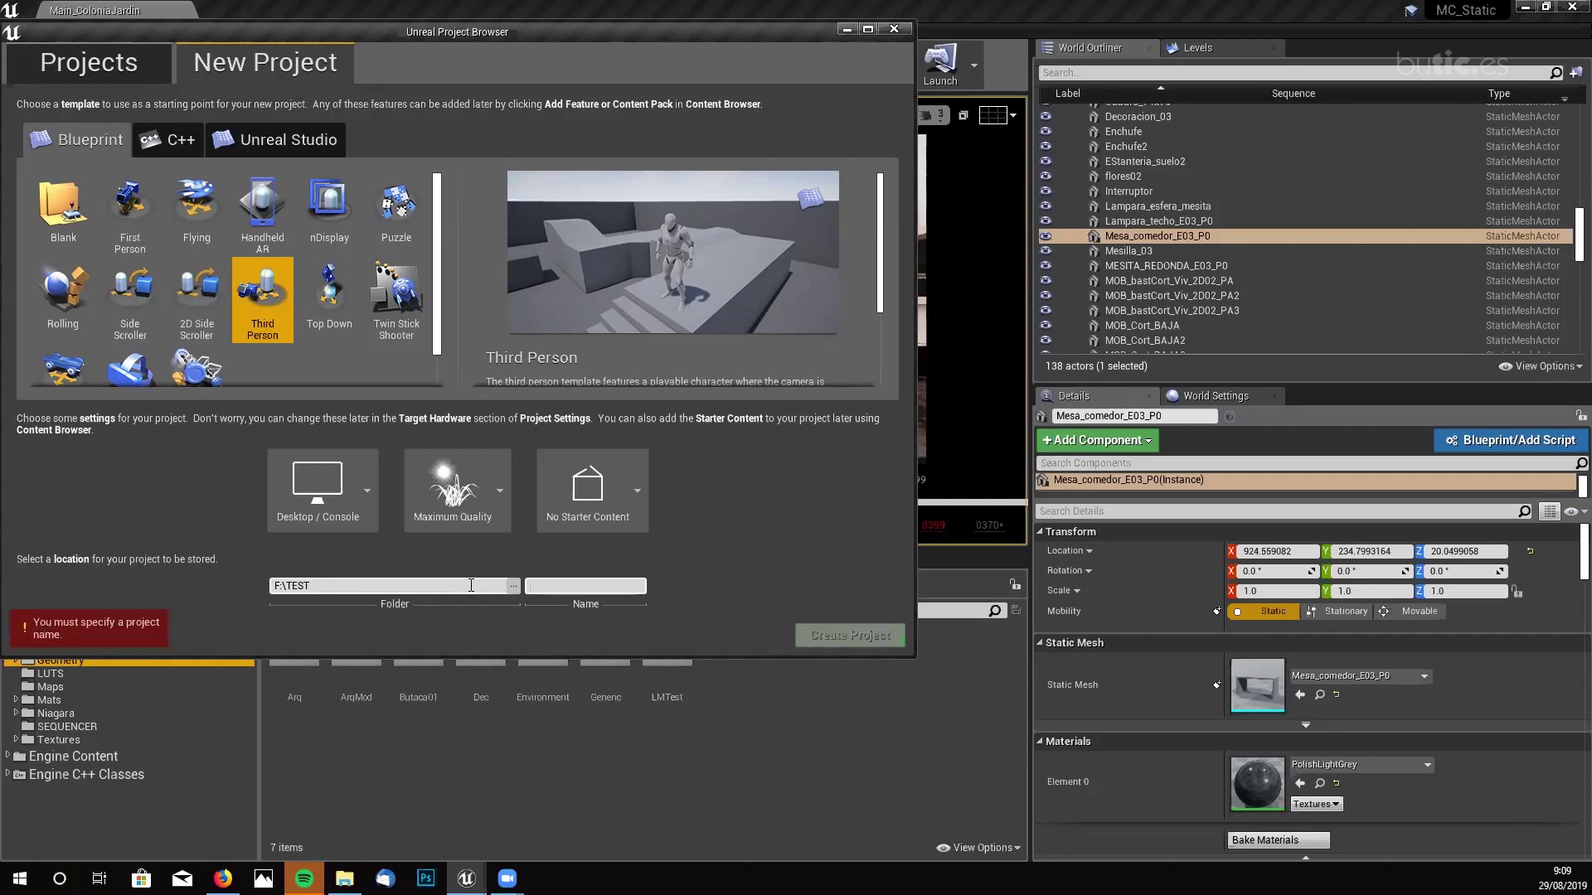
{"action": "type", "text": "PLANAR"}
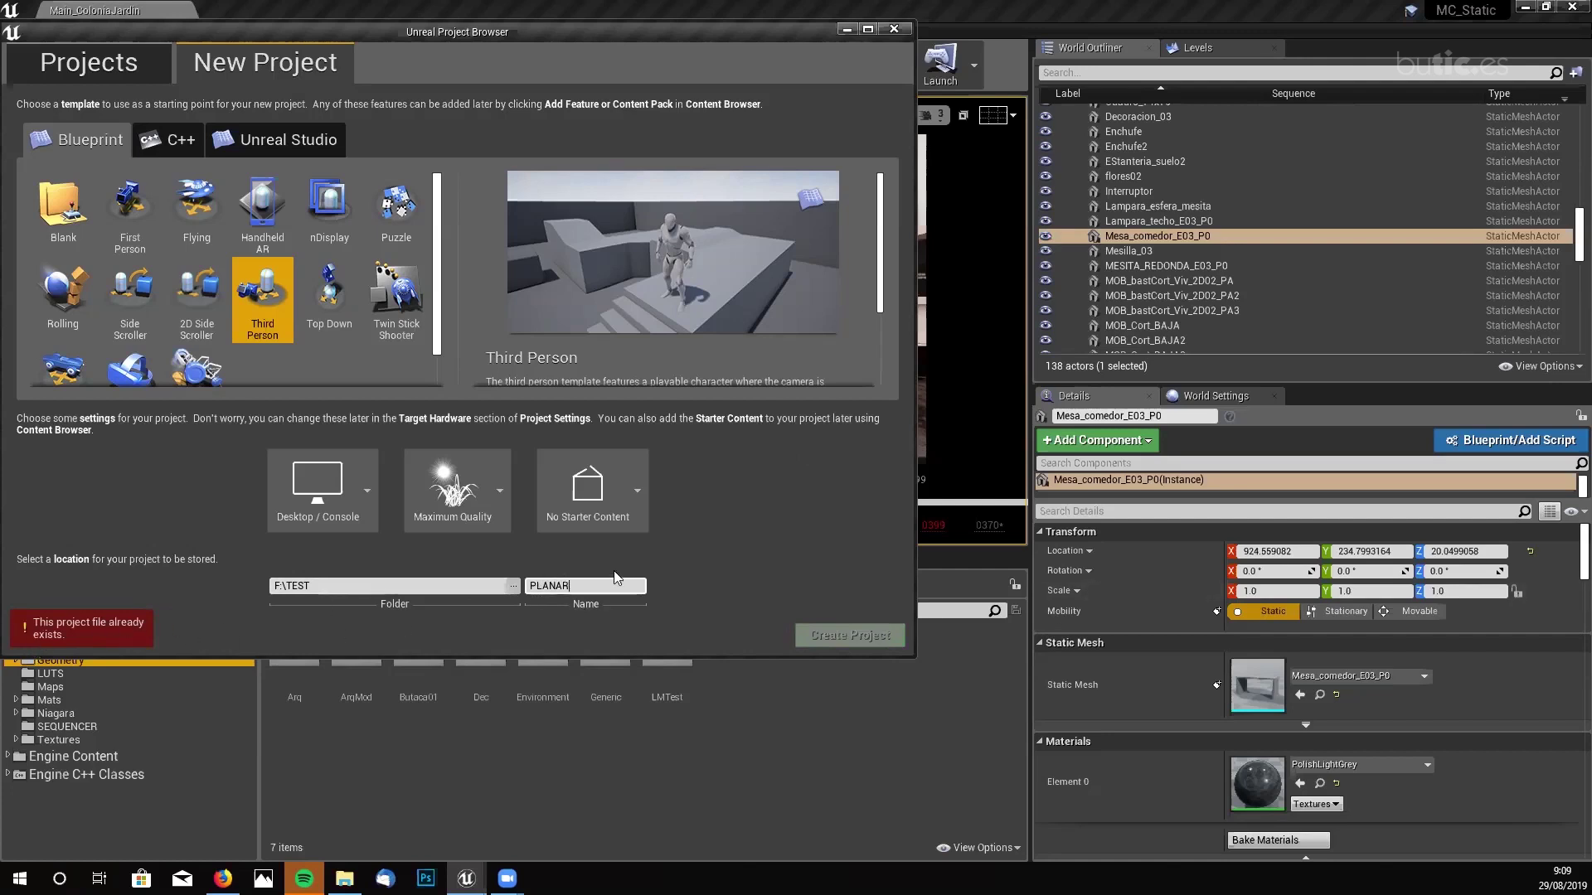
{"action": "type", "text": "02"}
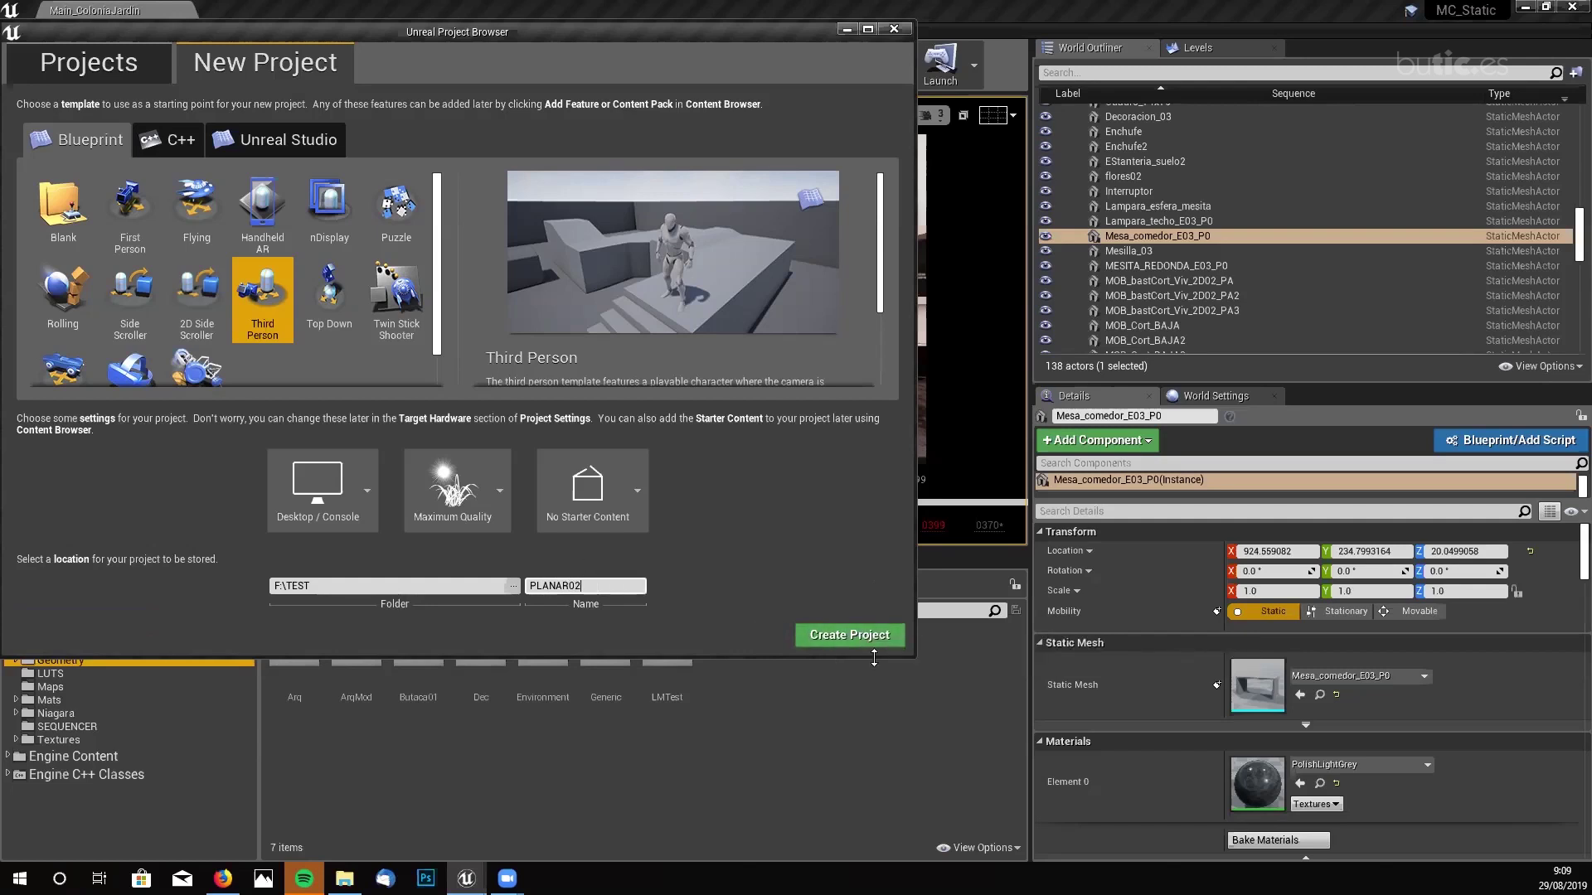
- Create the PLANAR02 project so the editor opens on ThirdPersonExampleMap
{"action": "left_click", "coordinate": [876, 641]}
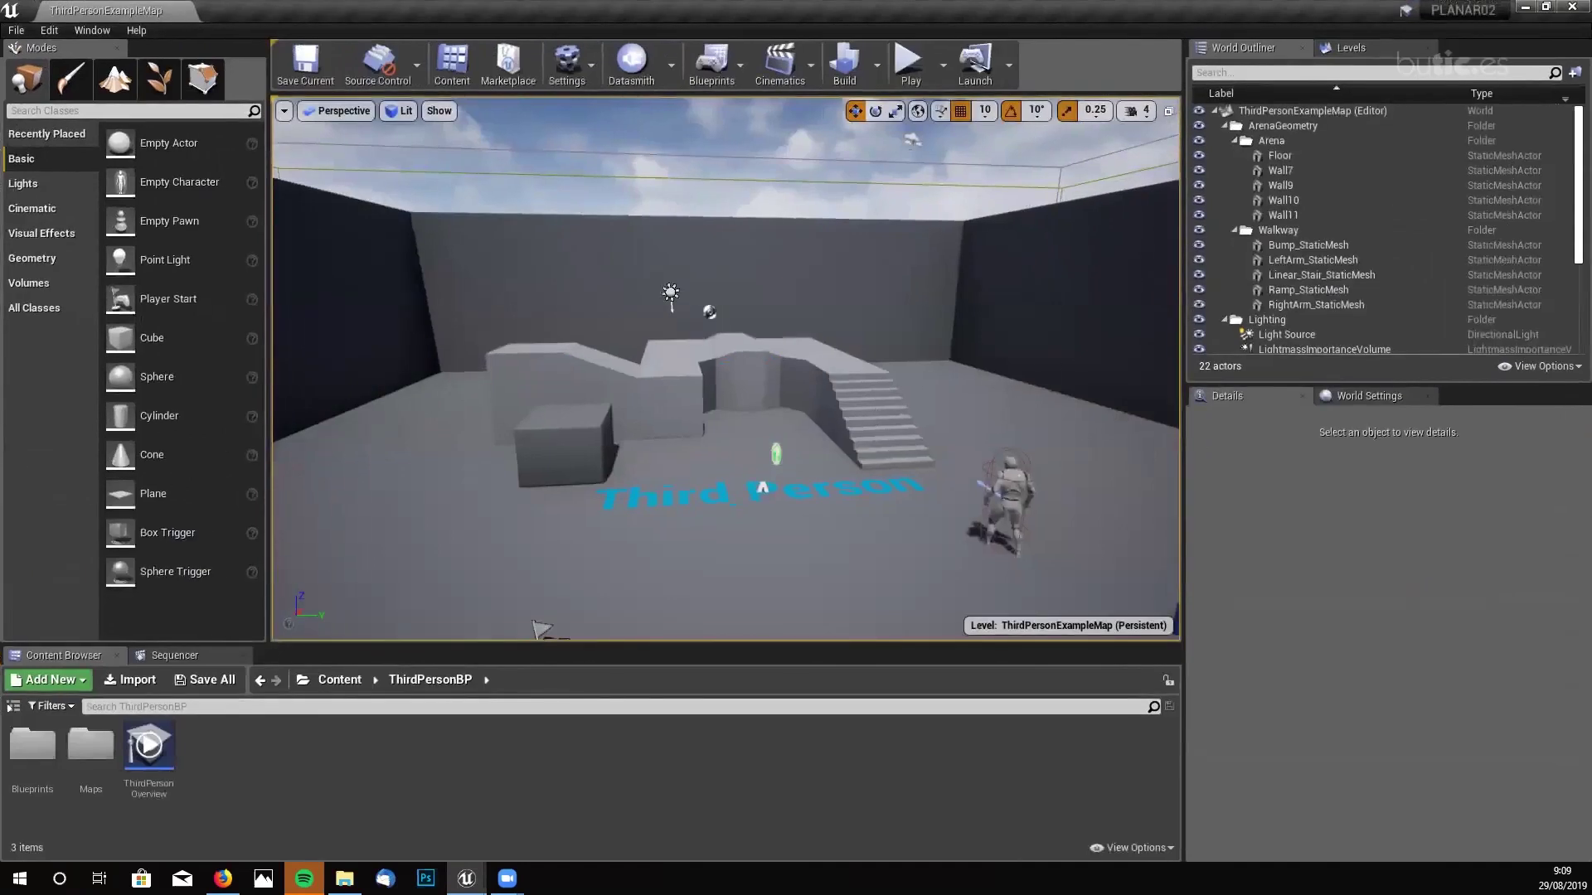
- Look around the arena in the viewport, then reveal the Content Browser's folder tree beside ThirdPersonBP
{"action": "scroll", "coordinate": [725, 369], "scroll_direction": "down", "scroll_amount": 4}
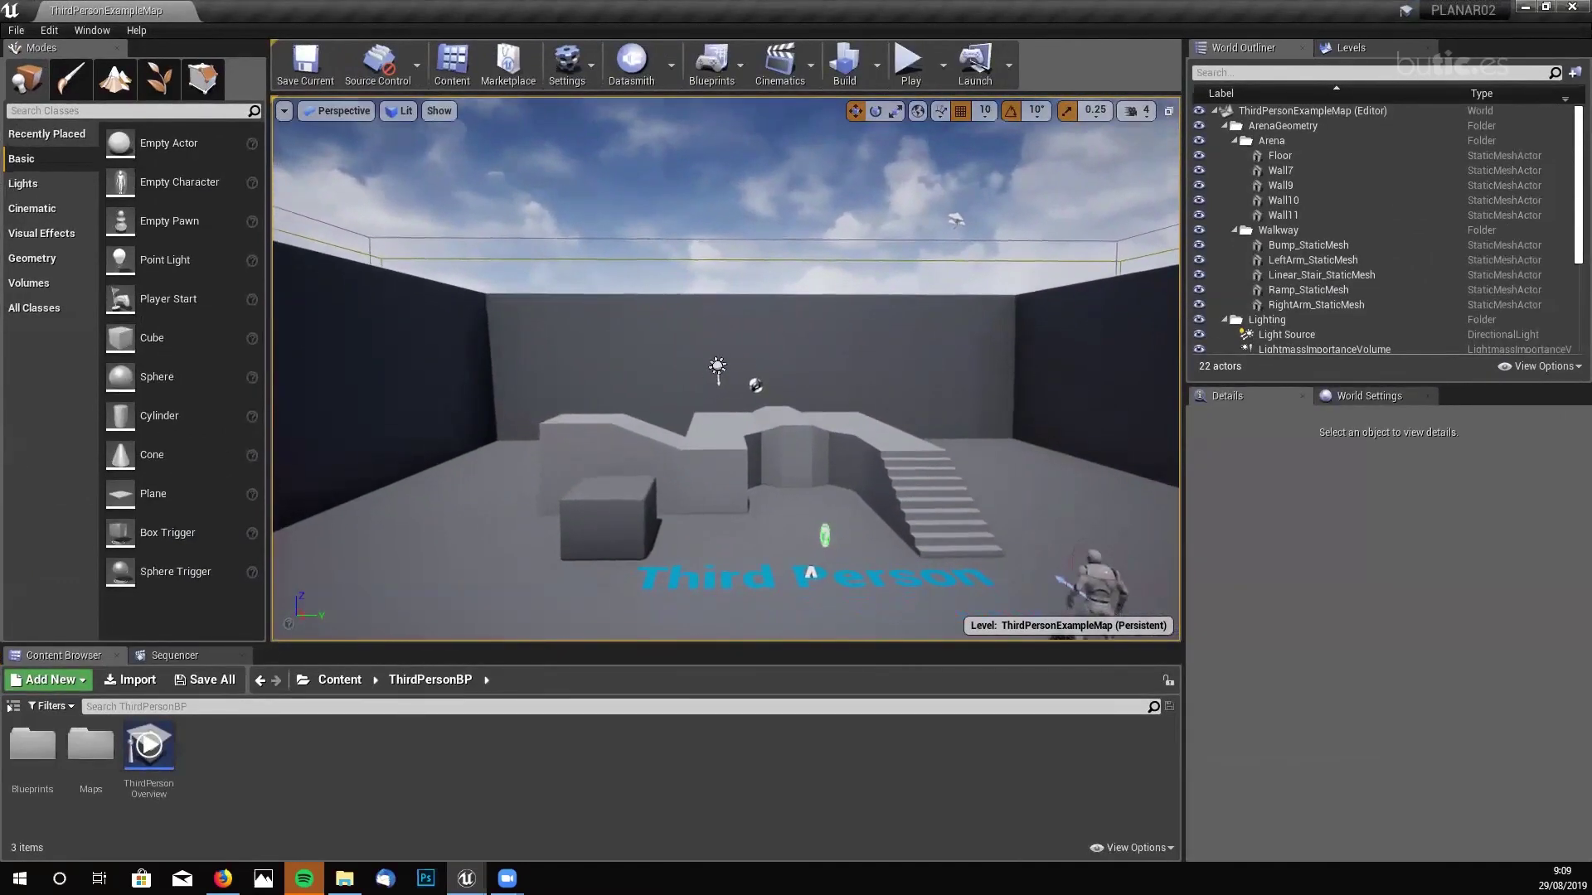
{"action": "scroll", "coordinate": [726, 369], "scroll_direction": "down", "scroll_amount": 1}
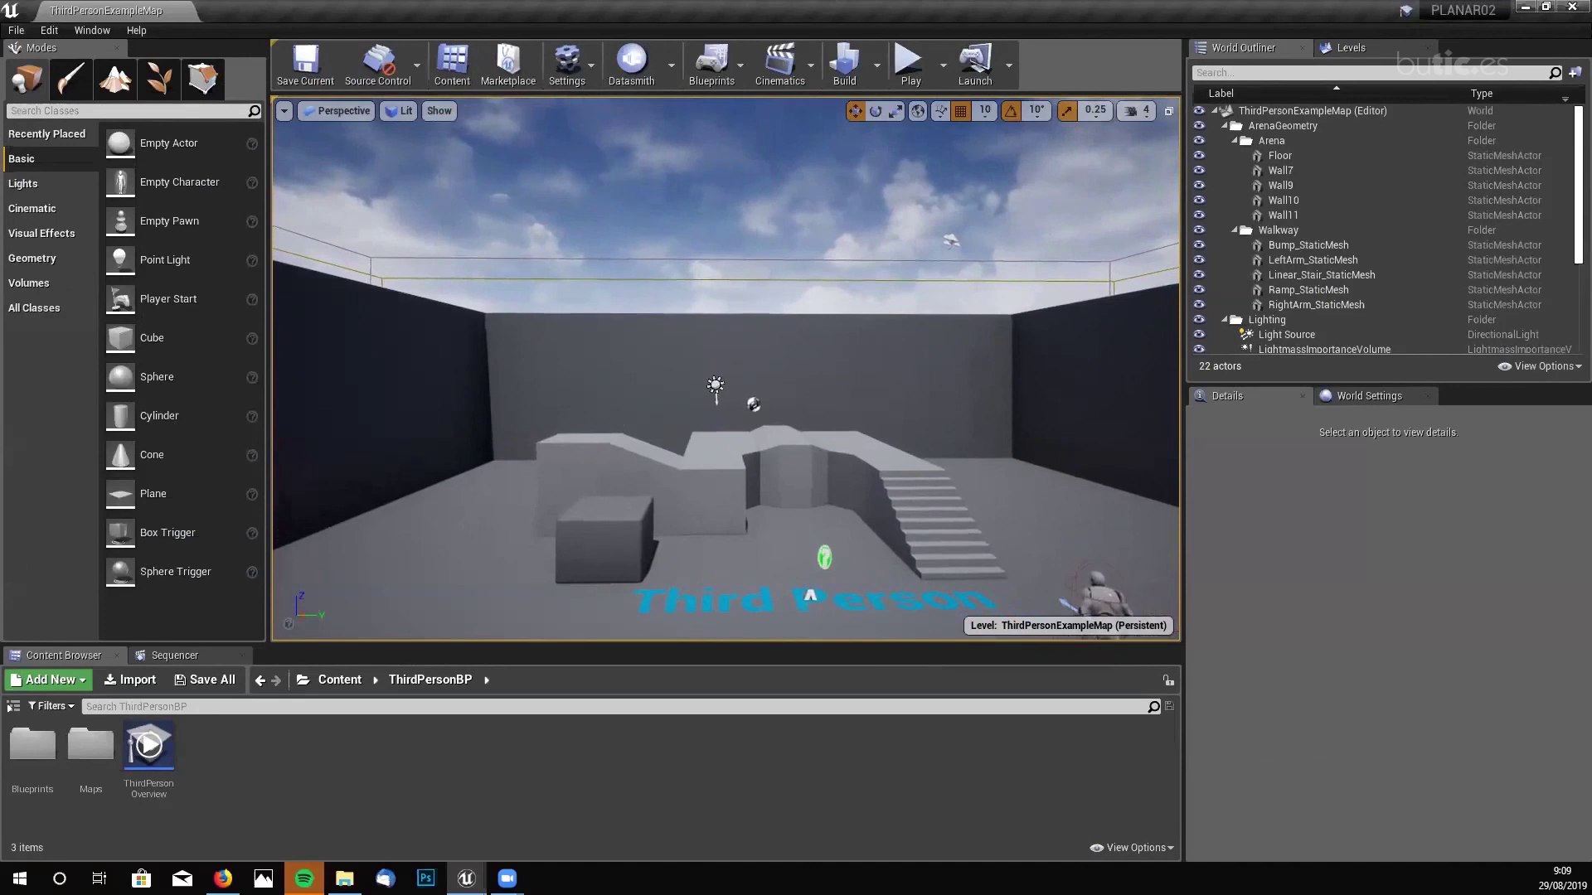
{"action": "scroll", "coordinate": [725, 369], "scroll_direction": "down", "scroll_amount": 2}
{"action": "scroll", "coordinate": [703, 509], "scroll_direction": "up", "scroll_amount": 5}
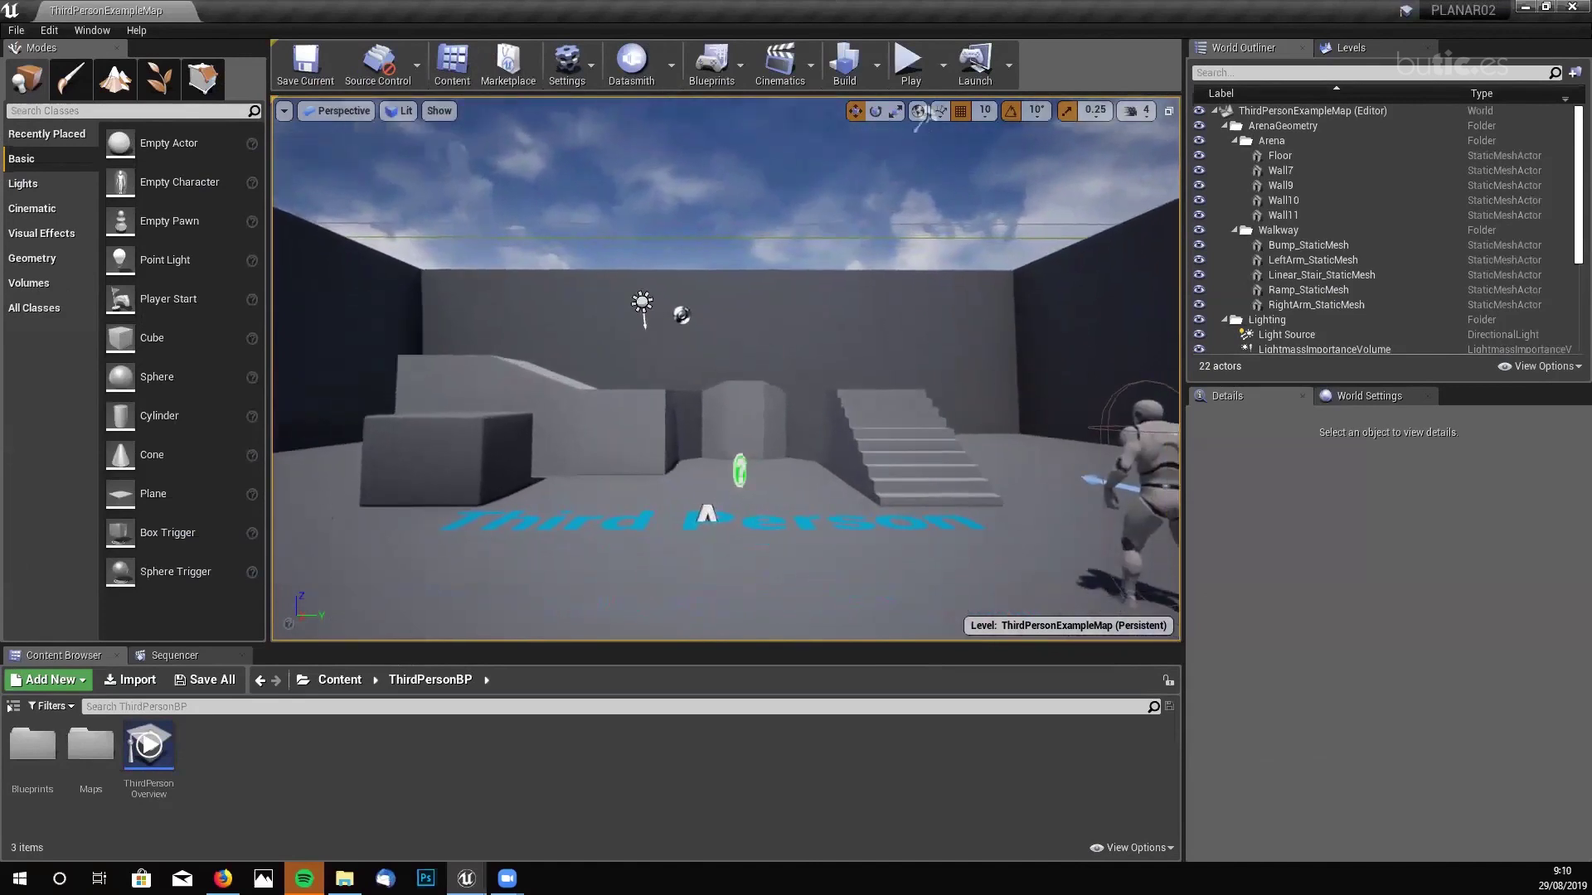
{"action": "scroll", "coordinate": [725, 369], "scroll_direction": "down", "scroll_amount": 4}
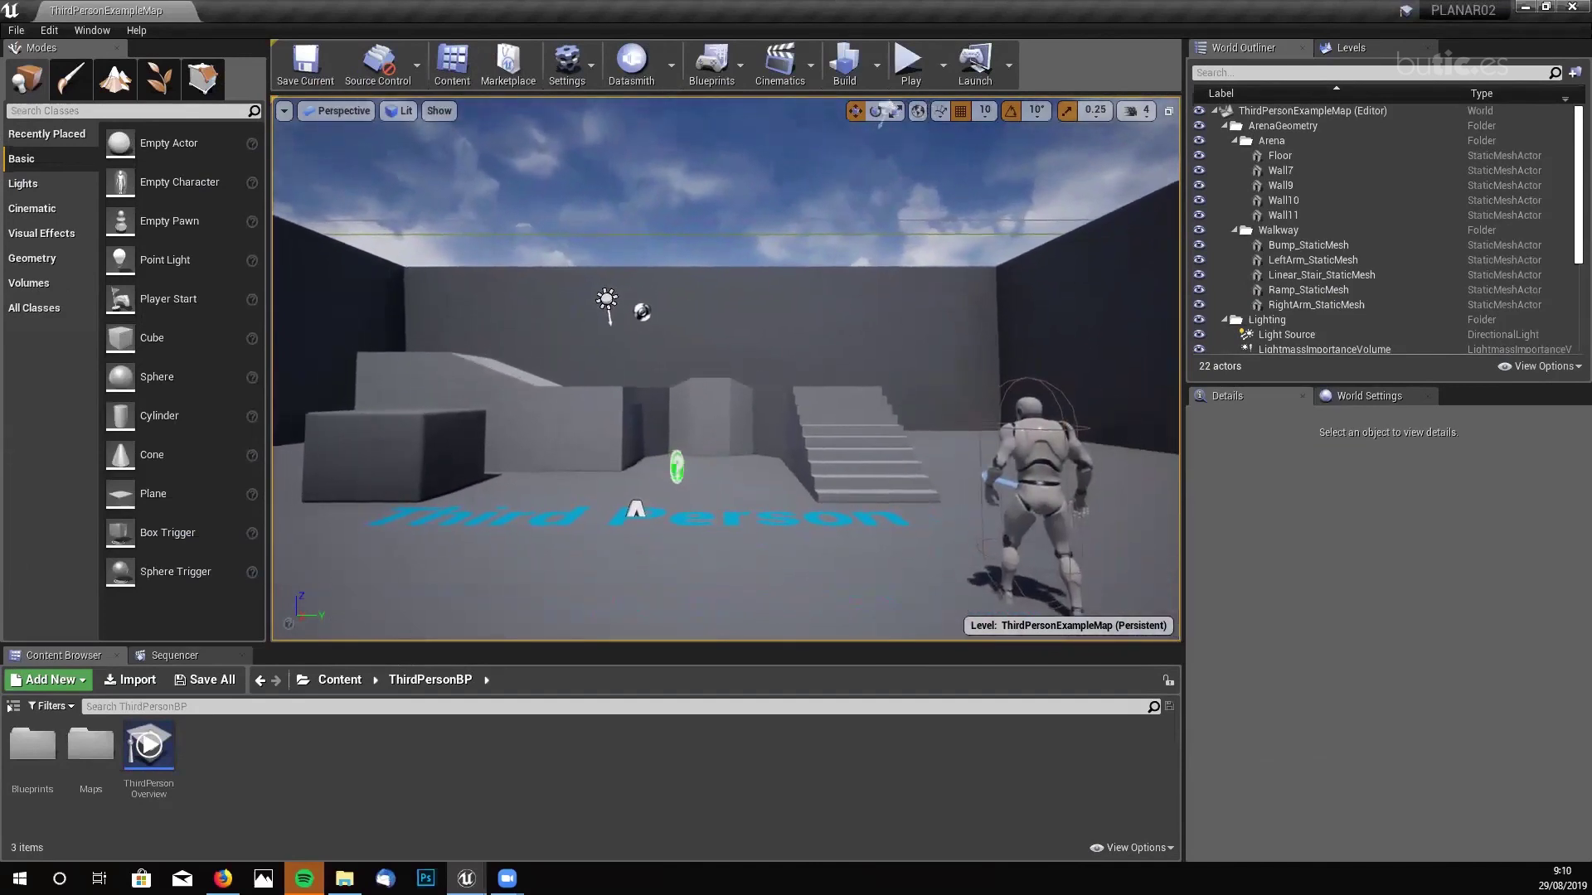
{"action": "scroll", "coordinate": [725, 369], "scroll_direction": "up", "scroll_amount": 2}
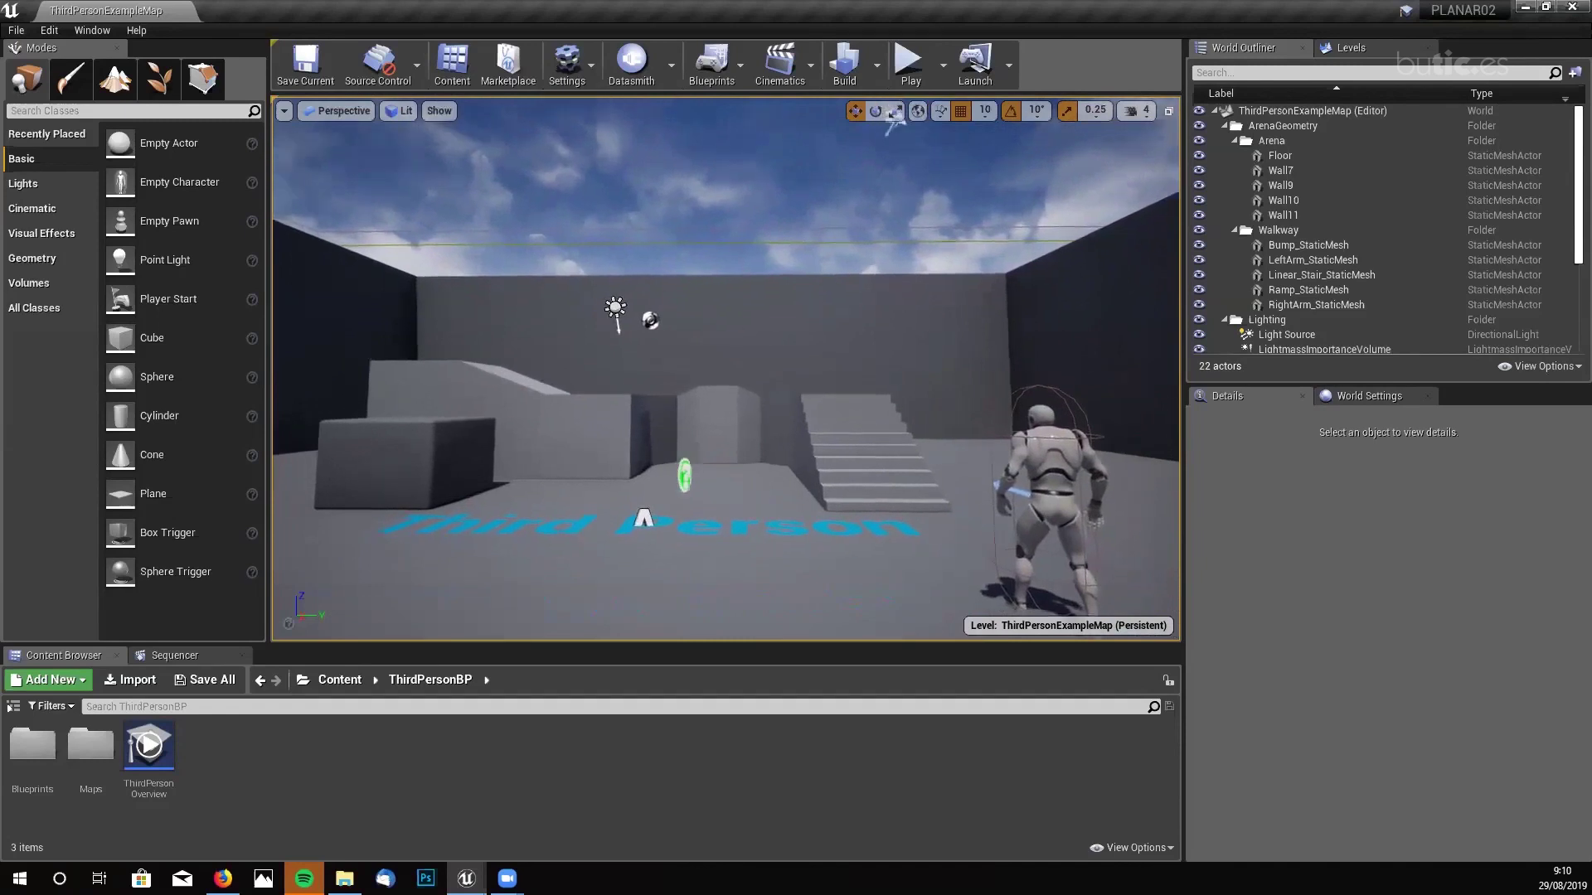
{"action": "scroll", "coordinate": [725, 369], "scroll_direction": "up", "scroll_amount": 1}
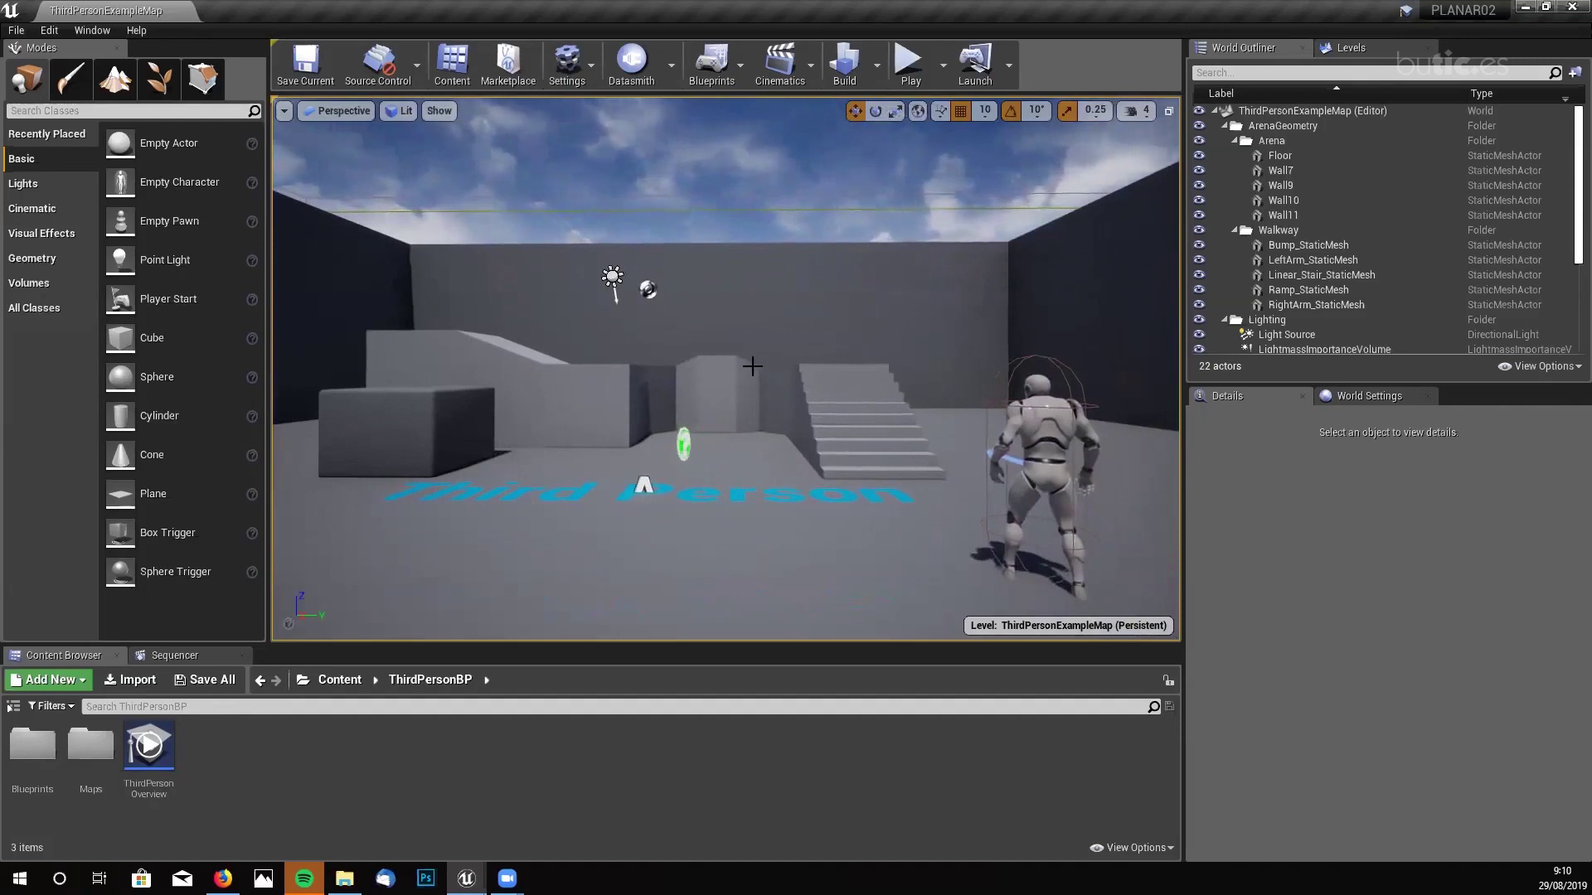
{"action": "right_click_drag", "start_coordinate": [701, 391], "coordinate": [702, 369]}
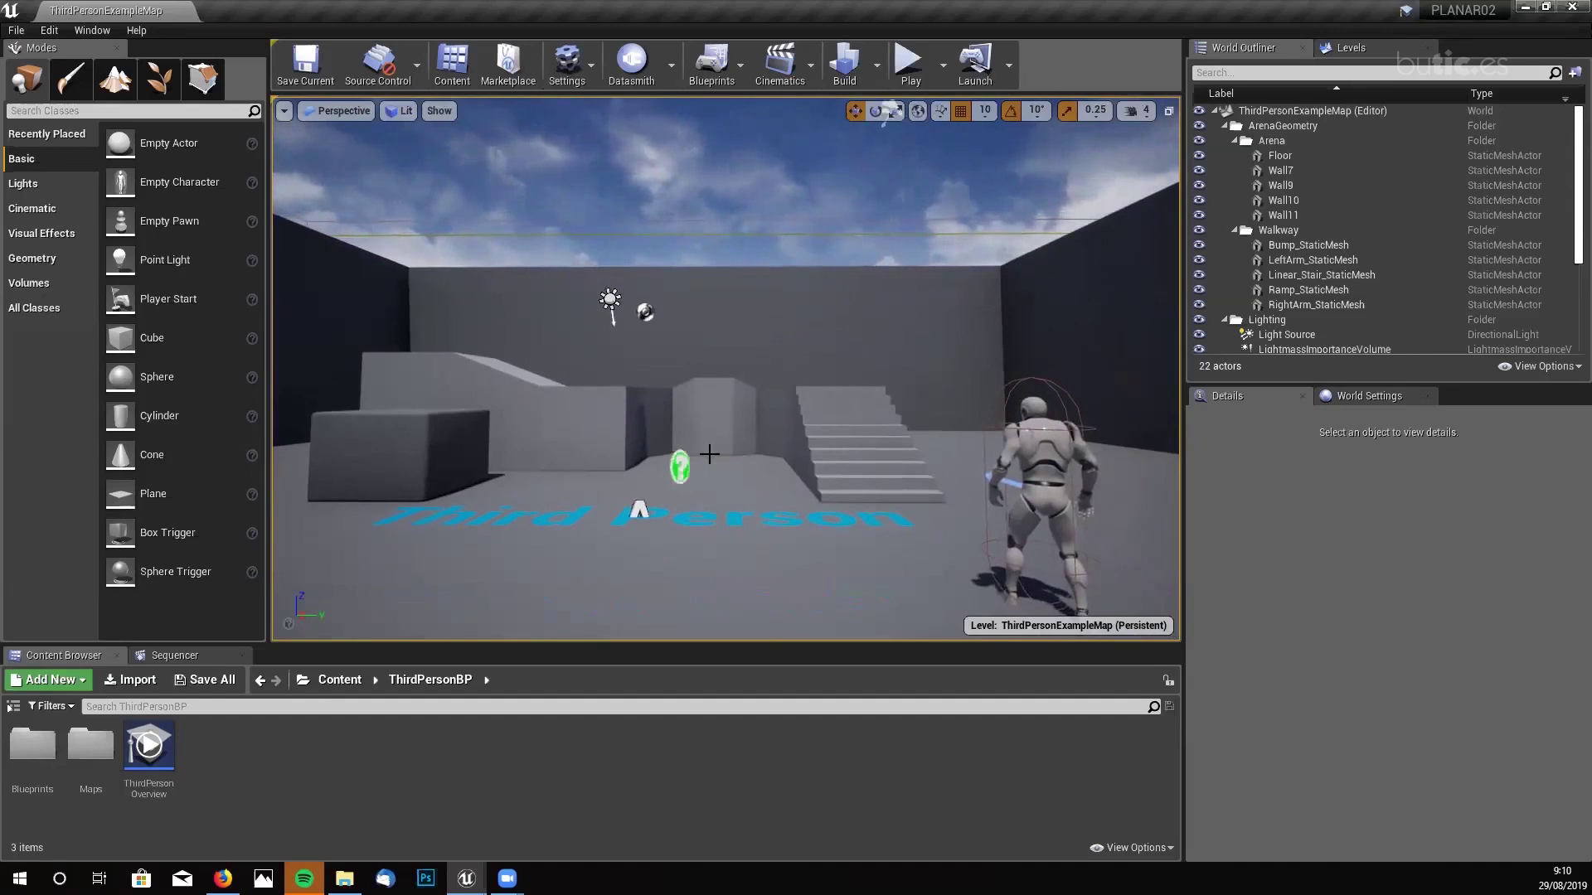
{"action": "right_click_drag", "start_coordinate": [709, 454], "coordinate": [756, 473]}
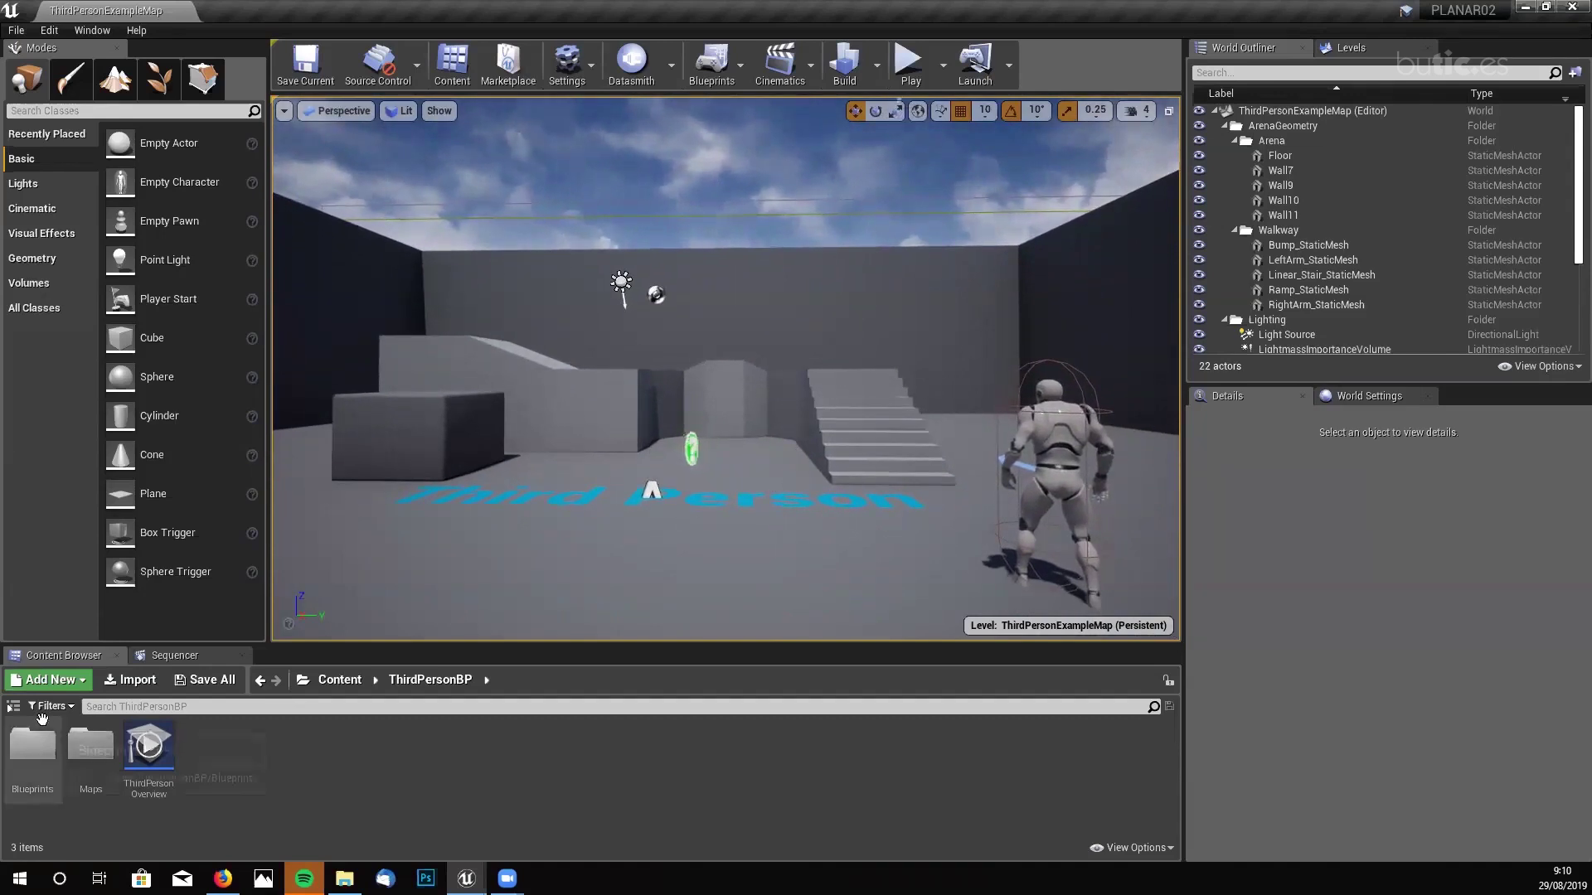
{"action": "left_click", "coordinate": [13, 706]}
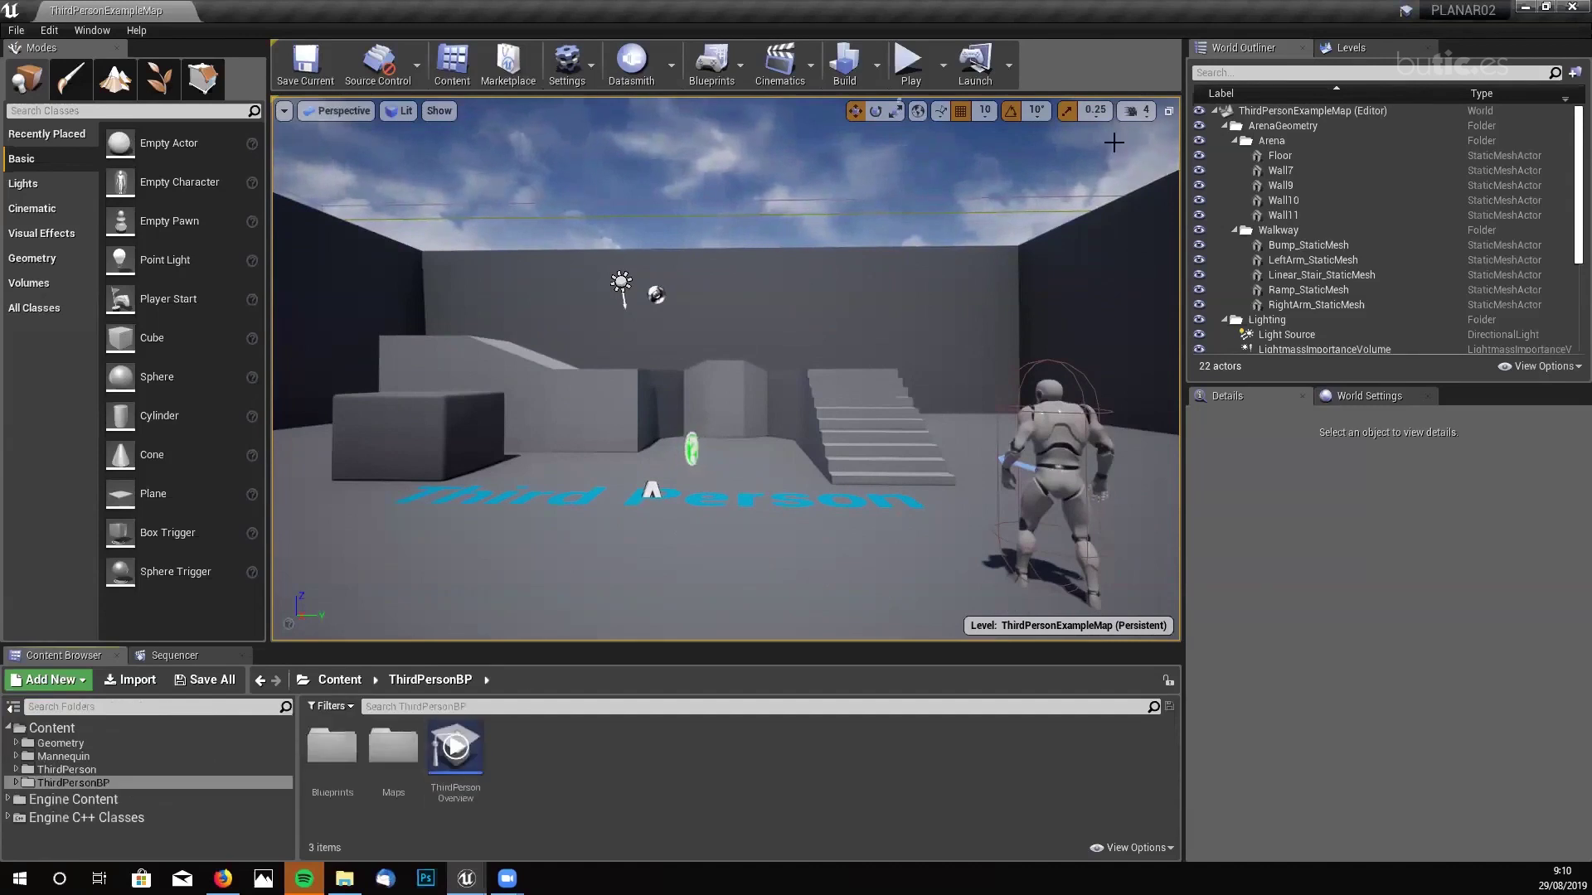
- Start Play on ThirdPersonExampleMap and run the mannequin forward, jumping off the platform
{"action": "left_click", "coordinate": [911, 66]}
{"action": "key", "text": "w"}
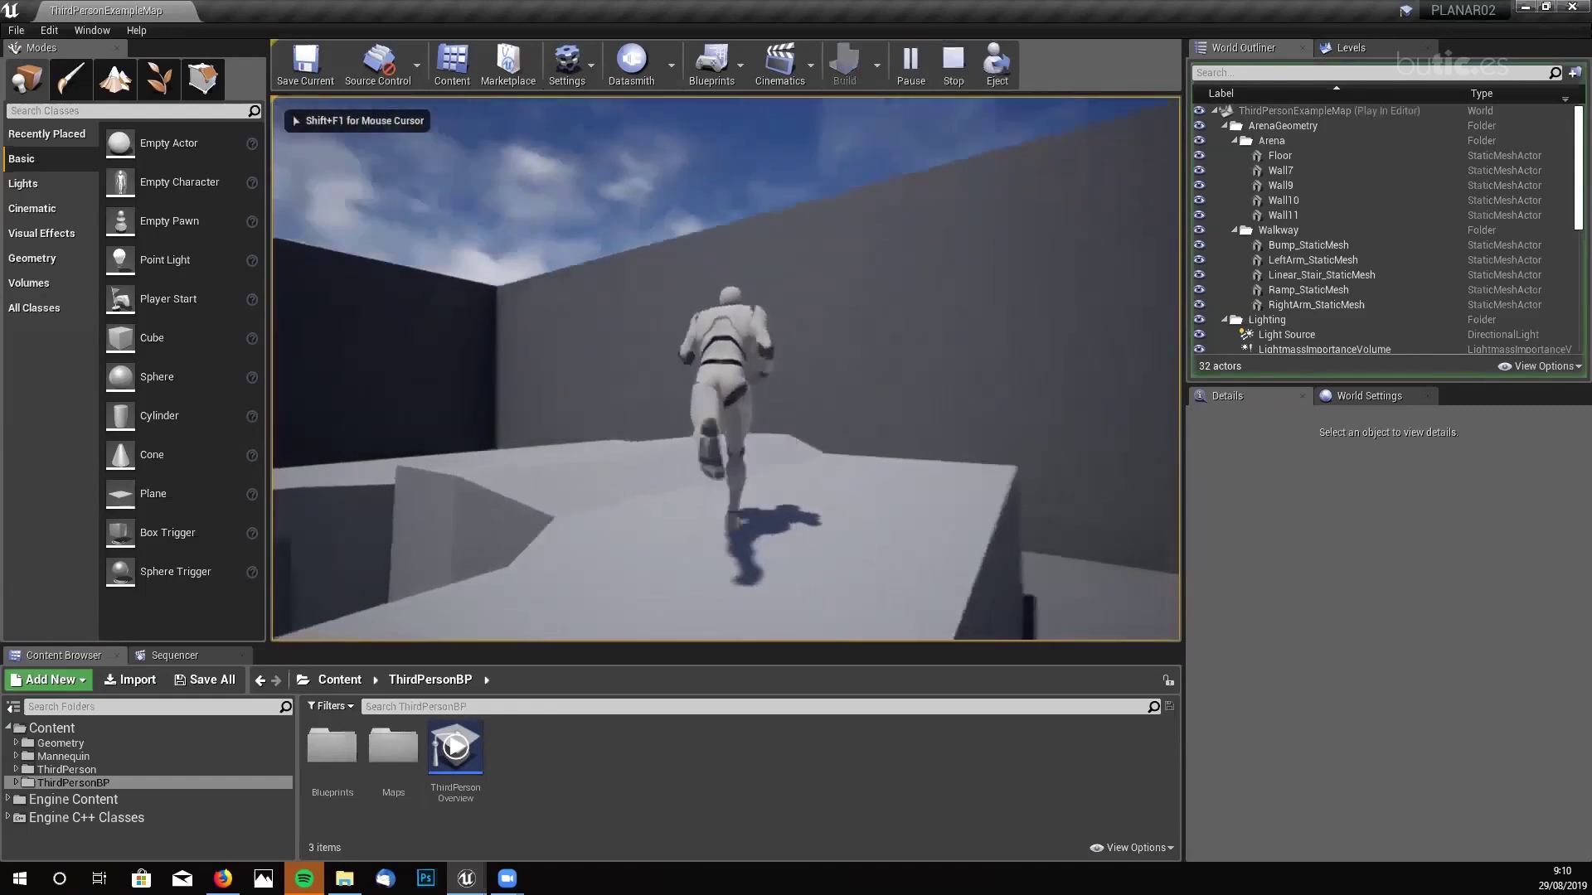
{"action": "key", "text": "space"}
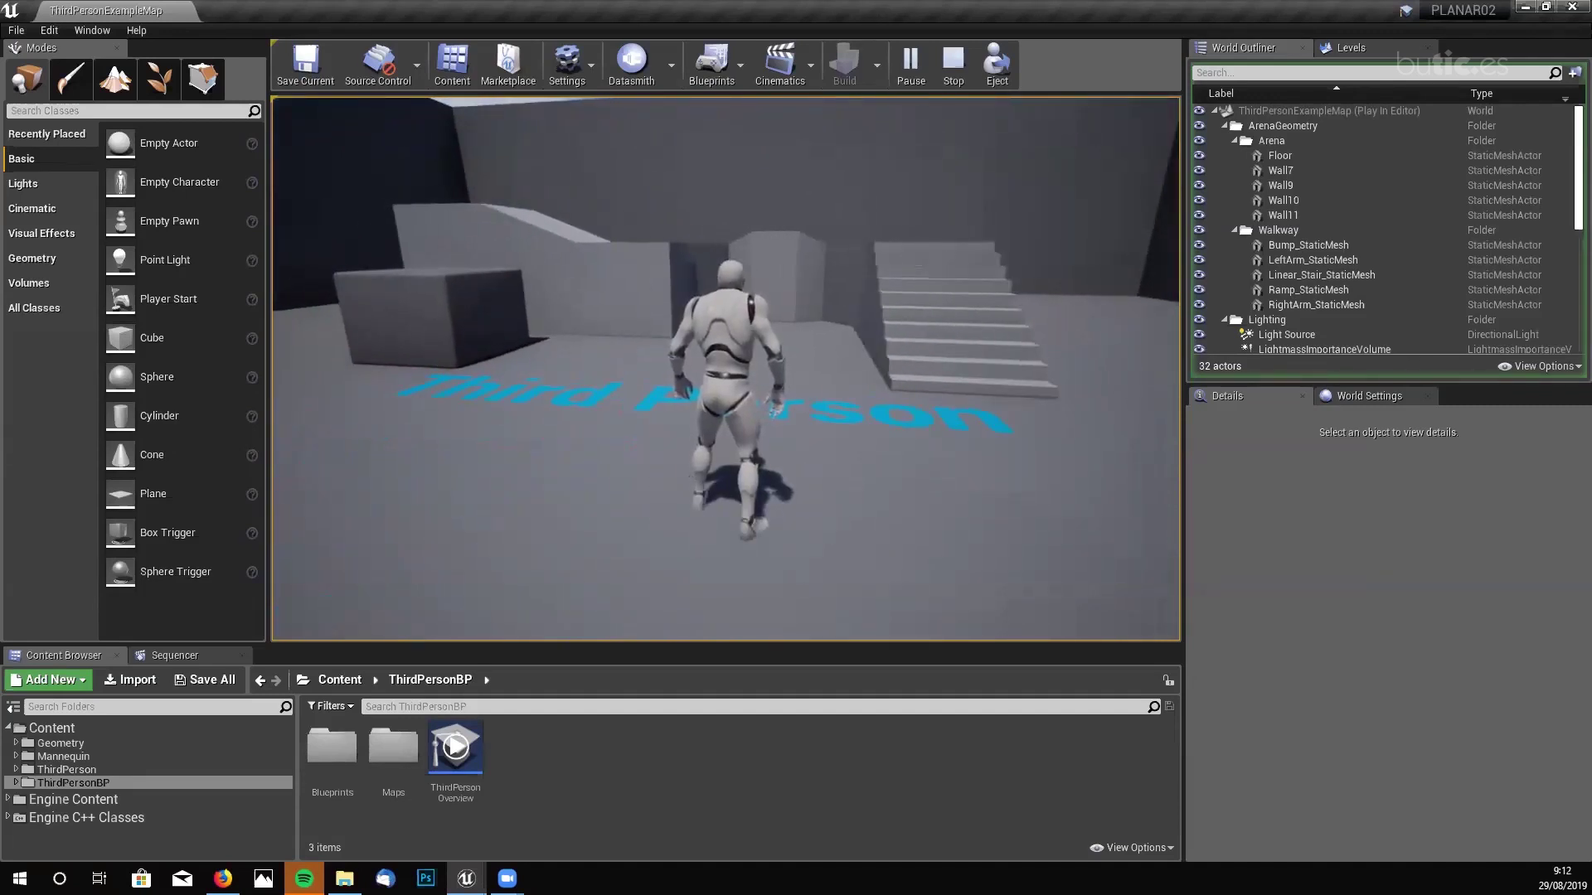
- Stop the Play session and fly the viewport toward the mannequin and the arena corner
{"action": "key", "text": "Escape"}
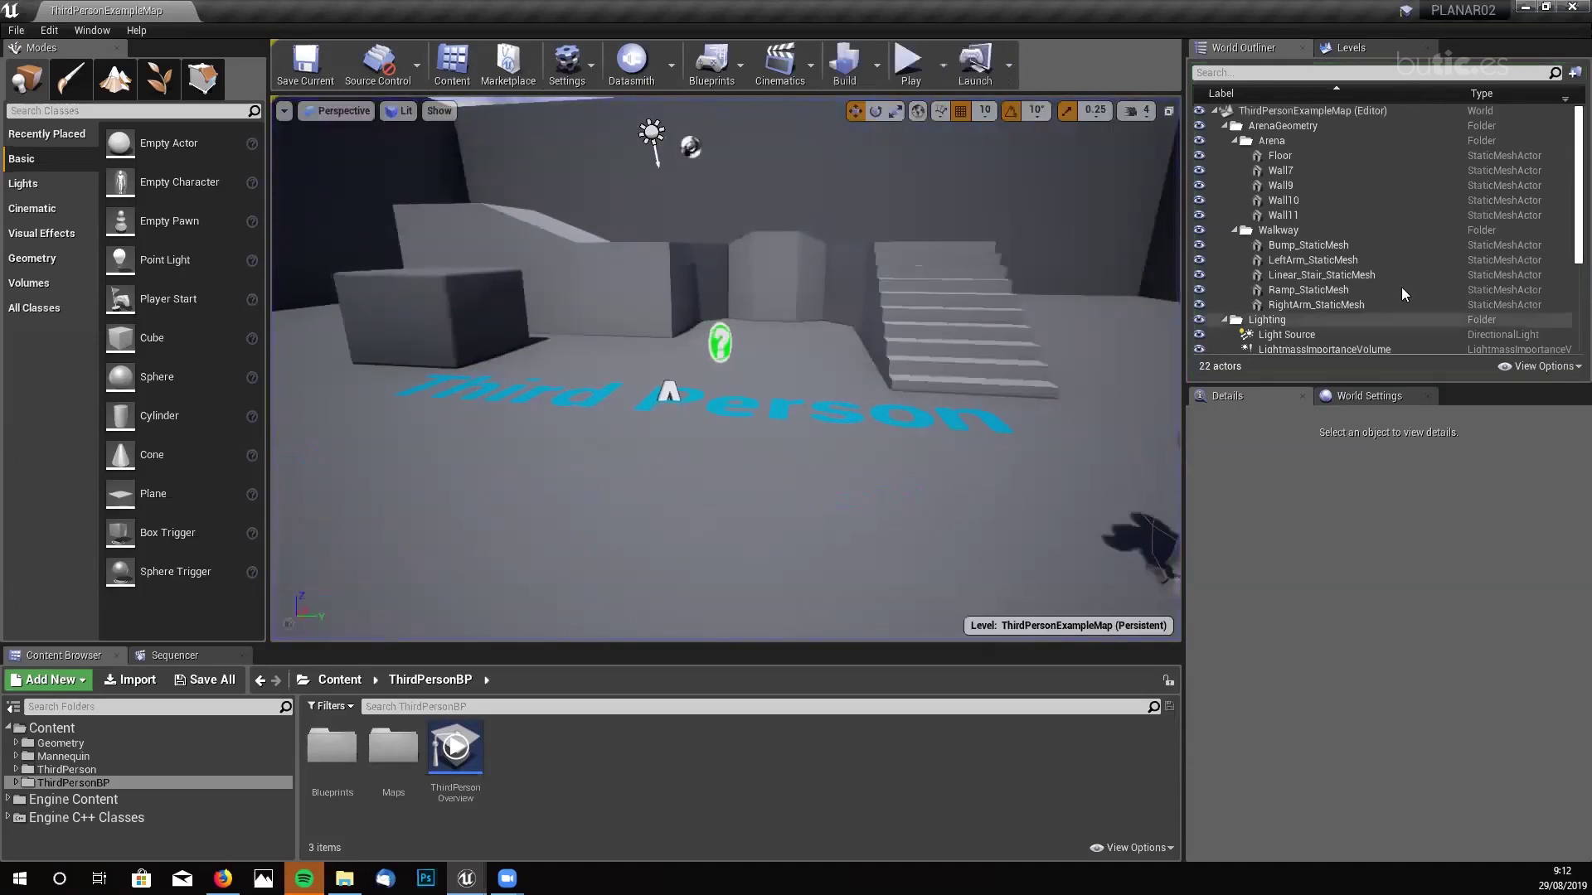
{"action": "right_click_drag", "start_coordinate": [725, 369], "coordinate": [842, 406]}
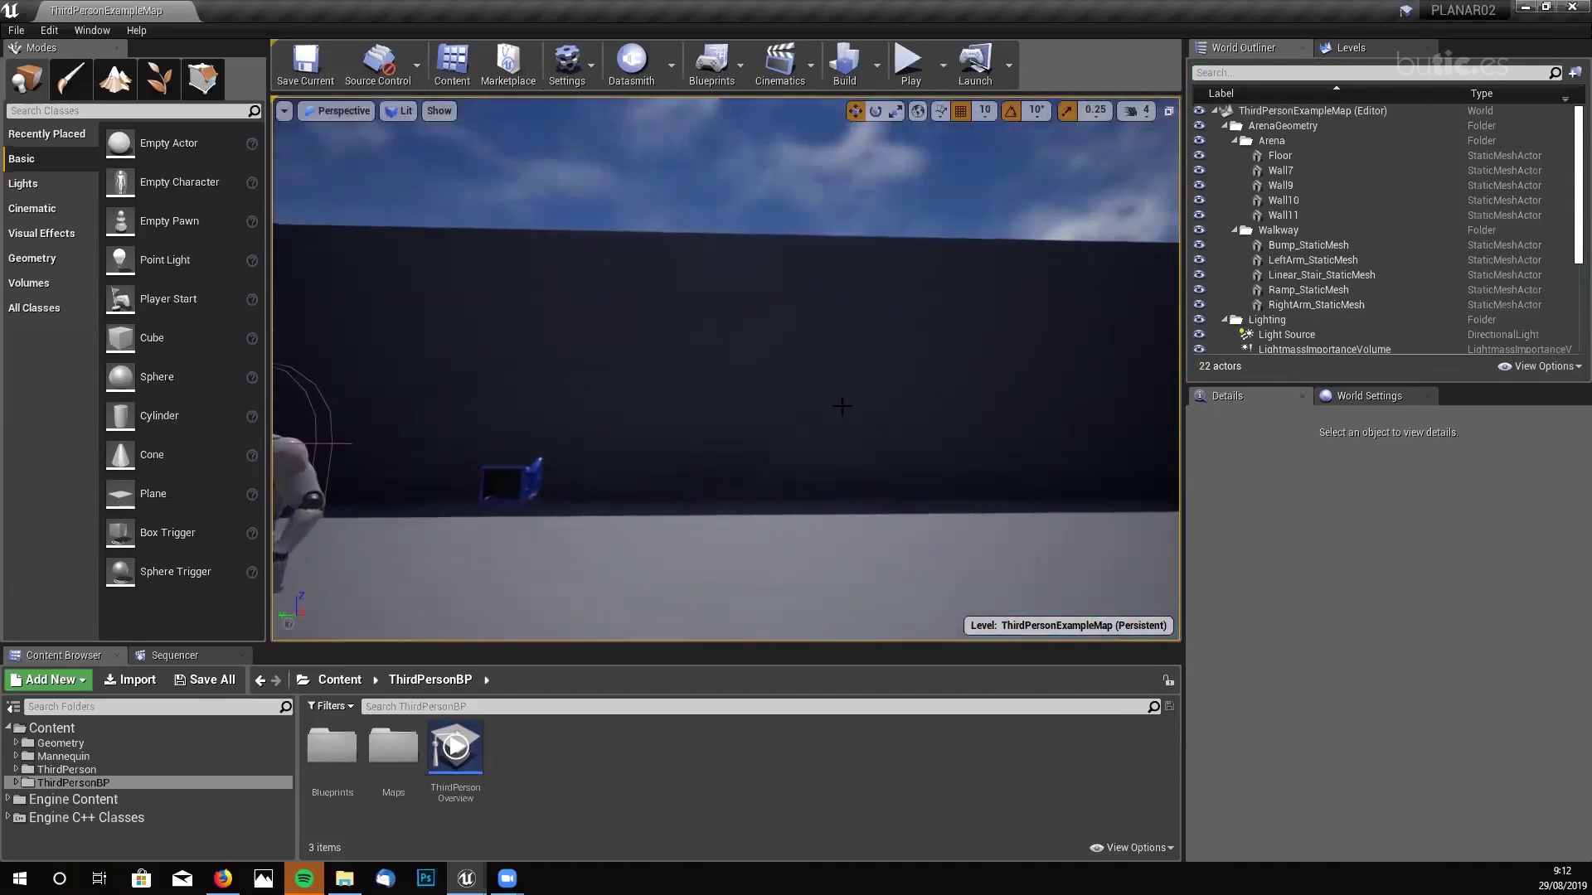
{"action": "mouse_move", "coordinate": [616, 380]}
{"action": "right_mouse_down"}
{"action": "mouse_move", "coordinate": [597, 375]}
{"action": "mouse_move", "coordinate": [621, 372]}
{"action": "mouse_move", "coordinate": [609, 356]}
{"action": "mouse_move", "coordinate": [620, 381]}
{"action": "right_mouse_up"}
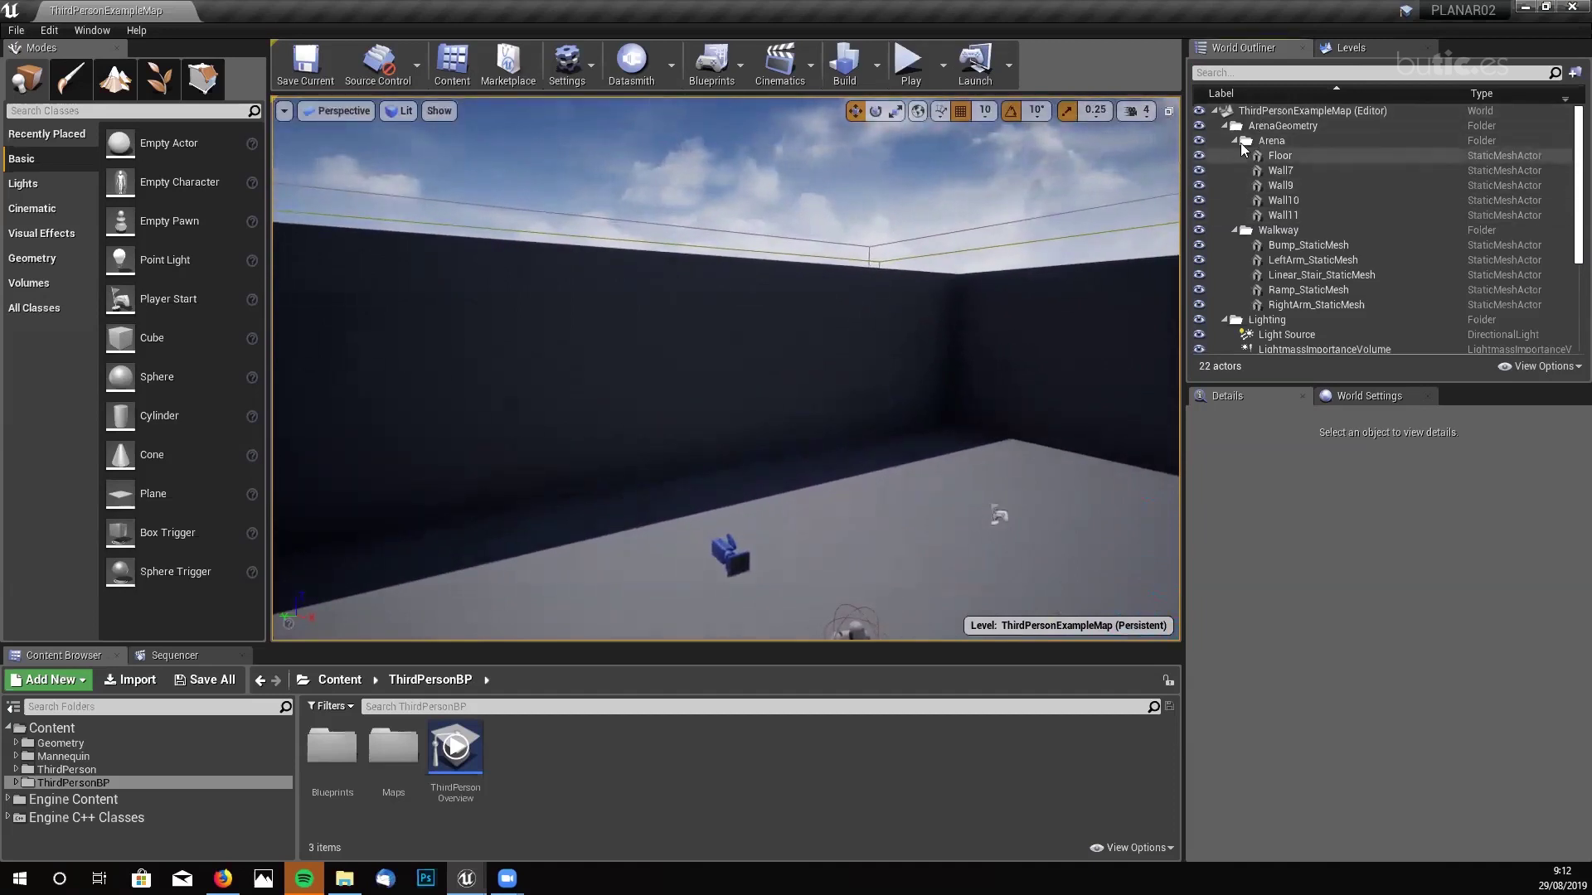
- Select the Light Source and set its Mobility to Movable
{"action": "scroll", "coordinate": [1293, 282], "scroll_direction": "down", "scroll_amount": 2}
{"action": "left_click", "coordinate": [1290, 282]}
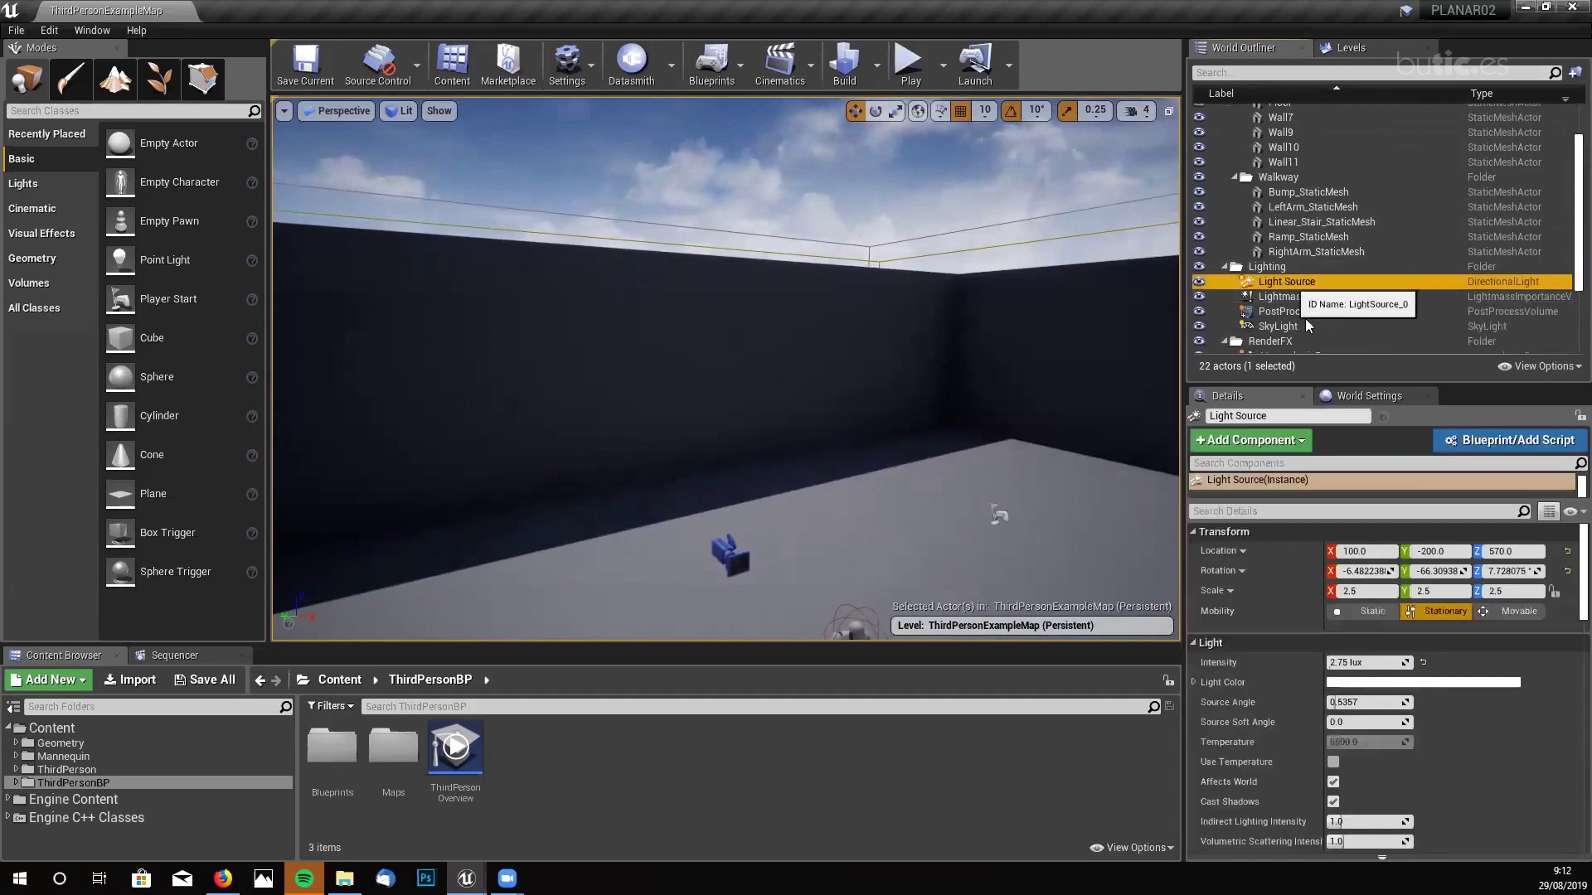
{"action": "left_click", "coordinate": [1502, 612]}
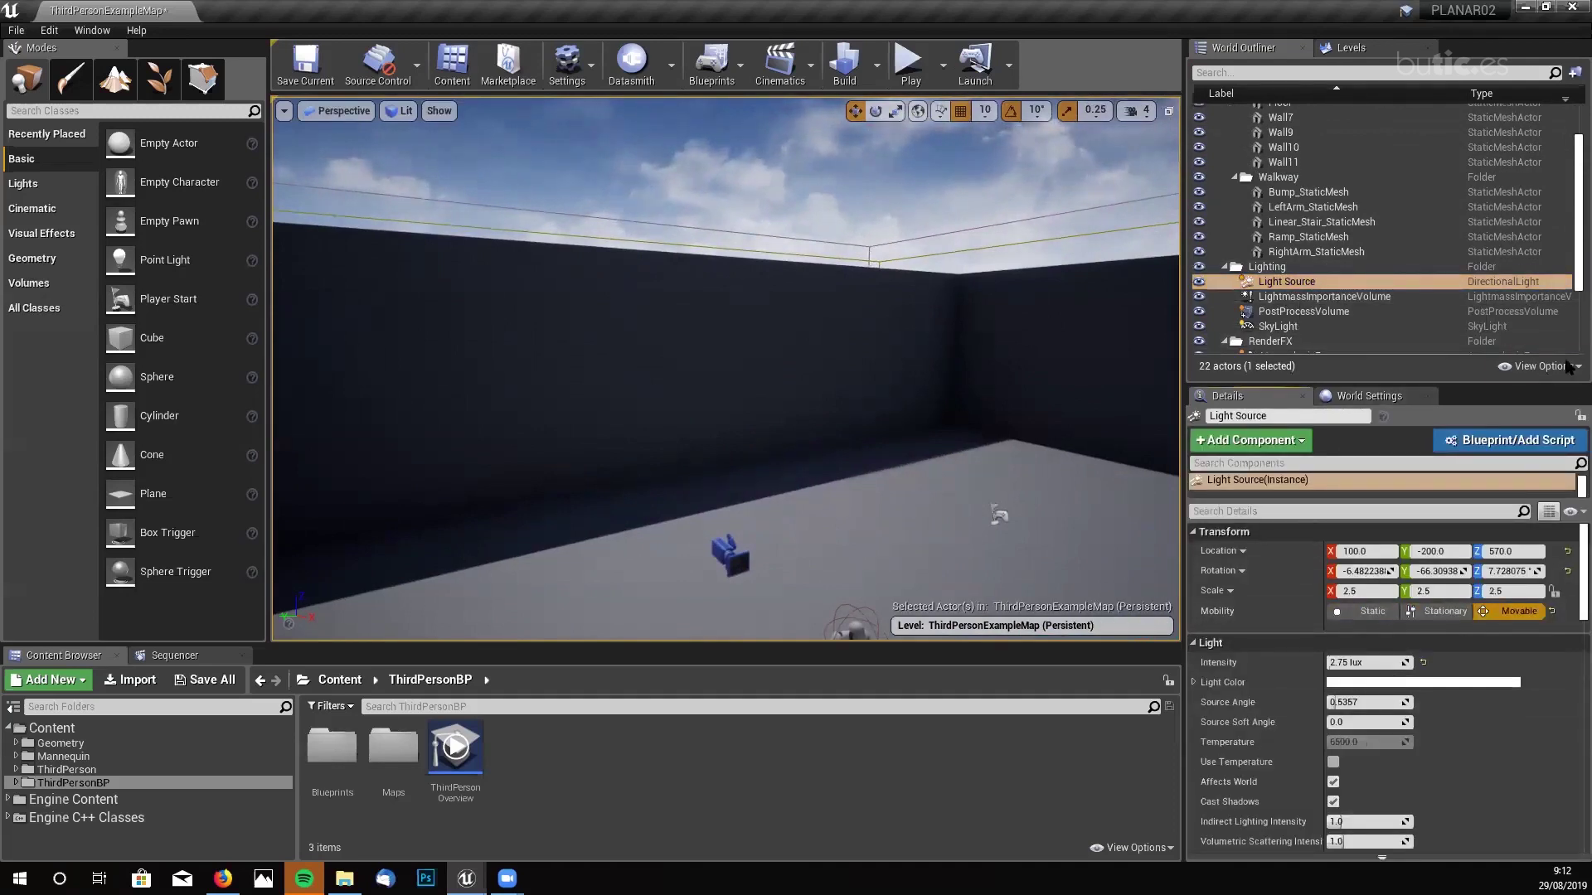
- Rotate the light to about 220.1° Z and 298.8° Y, viewing the relit walls
{"action": "left_click_drag", "start_coordinate": [1496, 571], "coordinate": [1504, 571]}
{"action": "mouse_move", "coordinate": [479, 443]}
{"action": "left_mouse_down"}
{"action": "mouse_move", "coordinate": [506, 439]}
{"action": "mouse_move", "coordinate": [479, 443]}
{"action": "left_mouse_up"}
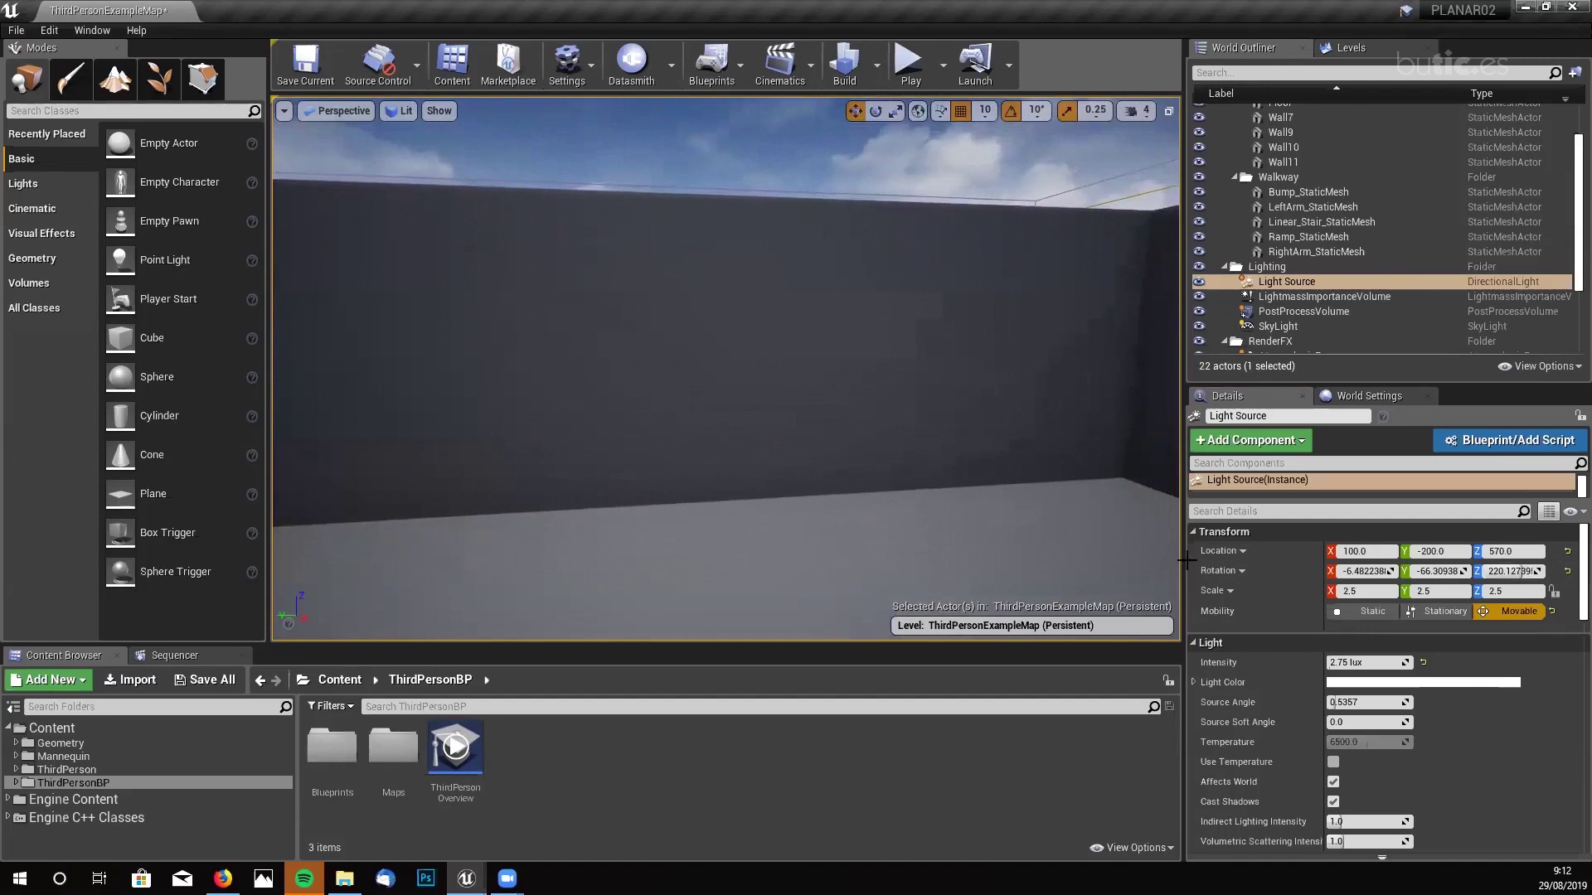
{"action": "mouse_move", "coordinate": [1451, 571]}
{"action": "left_mouse_down"}
{"action": "mouse_move", "coordinate": [1484, 571]}
{"action": "mouse_move", "coordinate": [1461, 572]}
{"action": "left_mouse_up"}
{"action": "mouse_move", "coordinate": [770, 502]}
{"action": "left_mouse_down"}
{"action": "mouse_move", "coordinate": [770, 539]}
{"action": "mouse_move", "coordinate": [795, 539]}
{"action": "mouse_move", "coordinate": [780, 480]}
{"action": "left_mouse_up"}
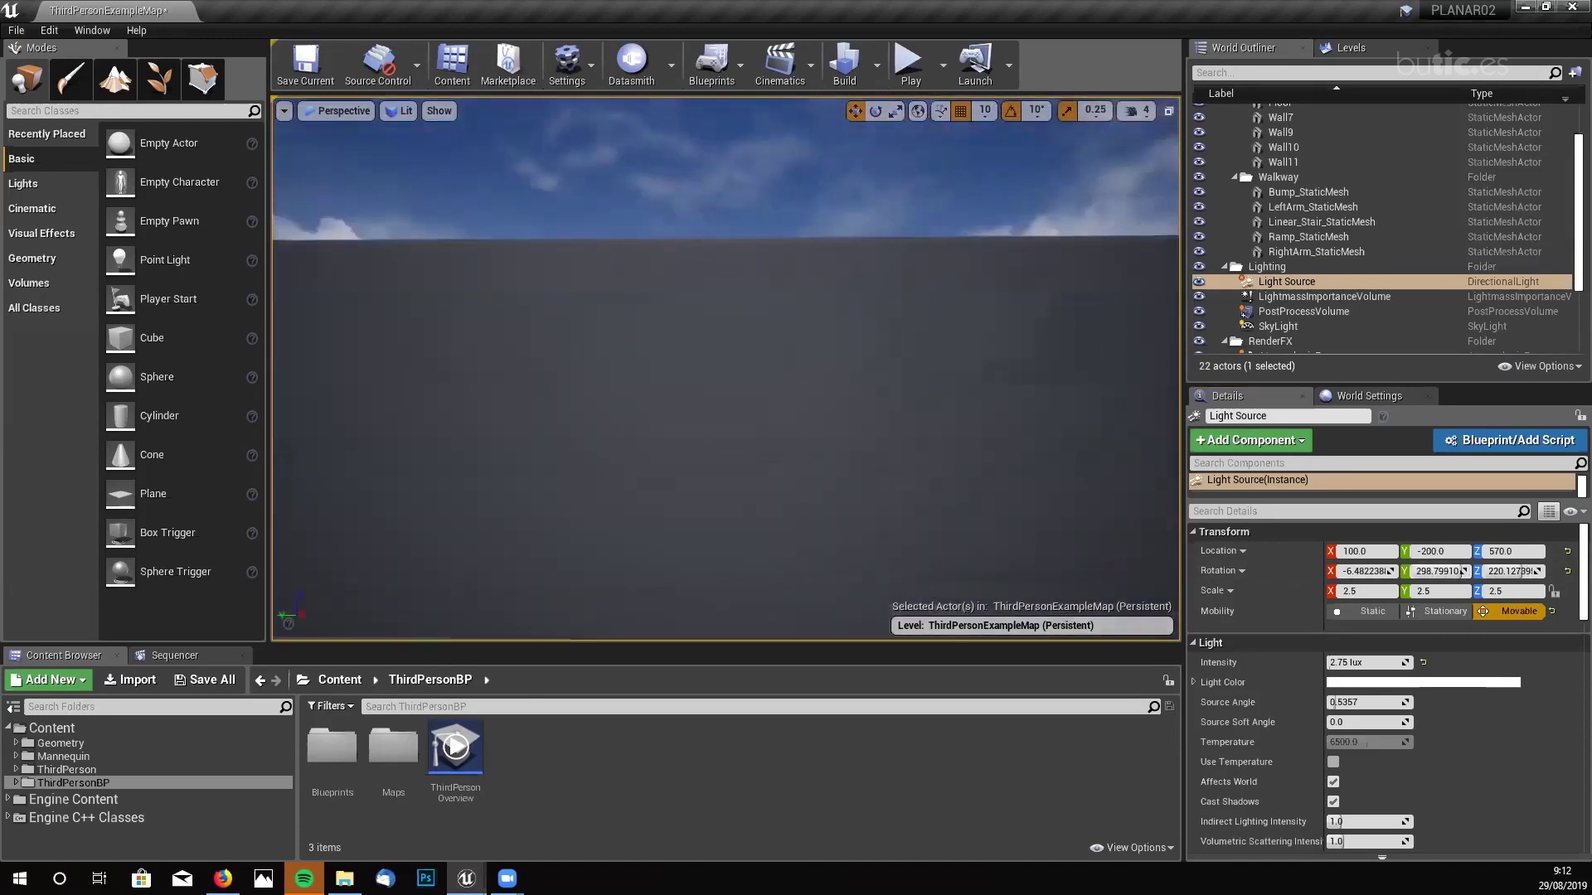
{"action": "right_click_drag", "start_coordinate": [779, 481], "coordinate": [776, 518]}
{"action": "right_click_drag", "start_coordinate": [706, 449], "coordinate": [1075, 593]}
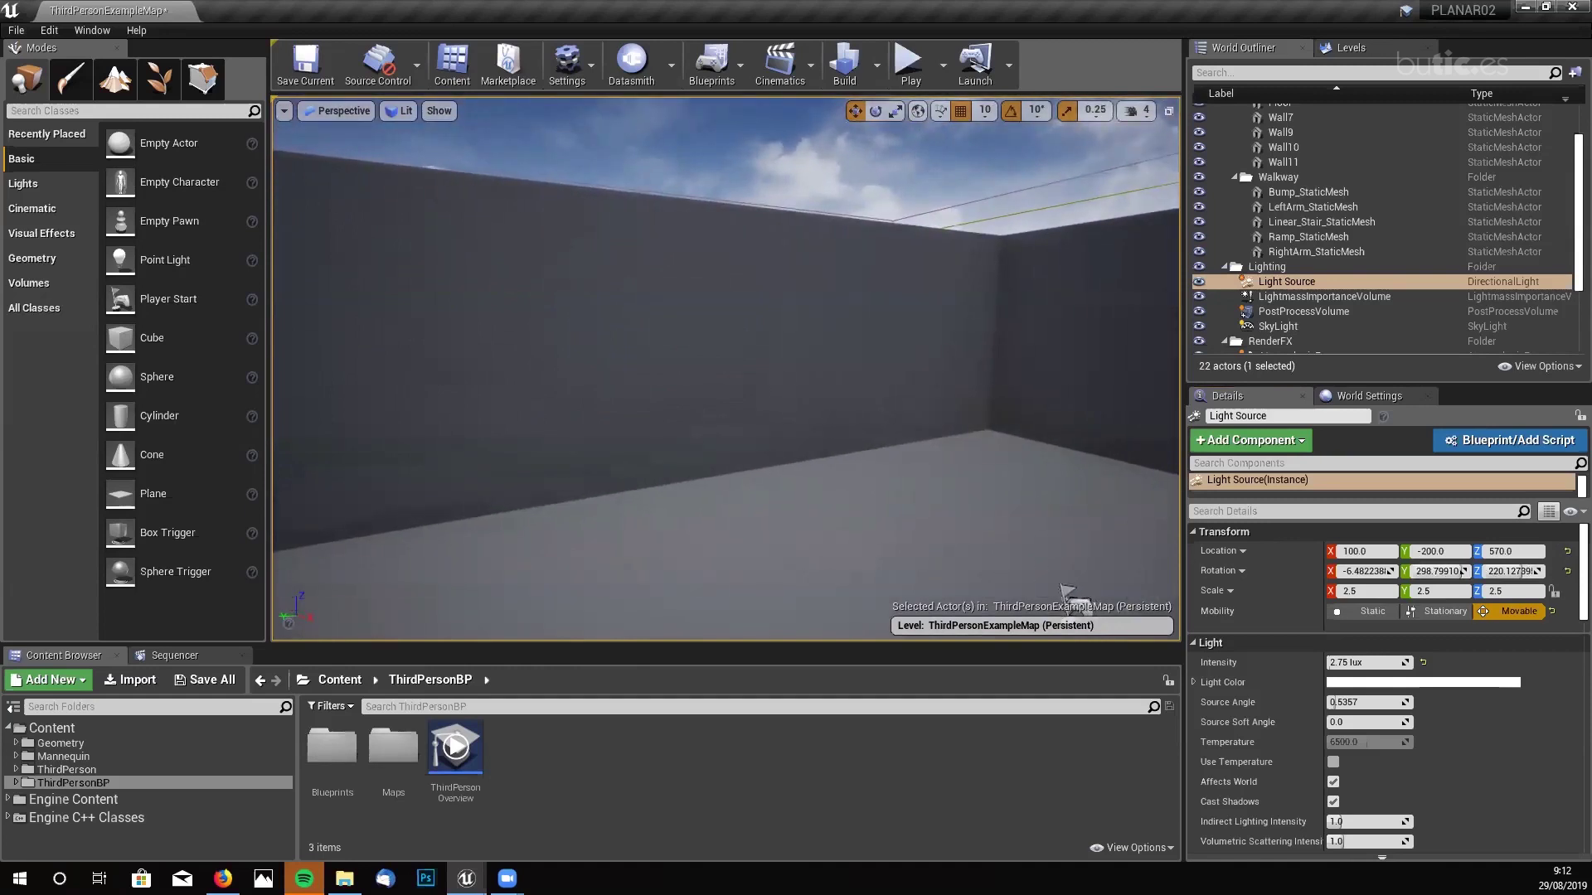
{"action": "right_click_drag", "start_coordinate": [1069, 594], "coordinate": [849, 455]}
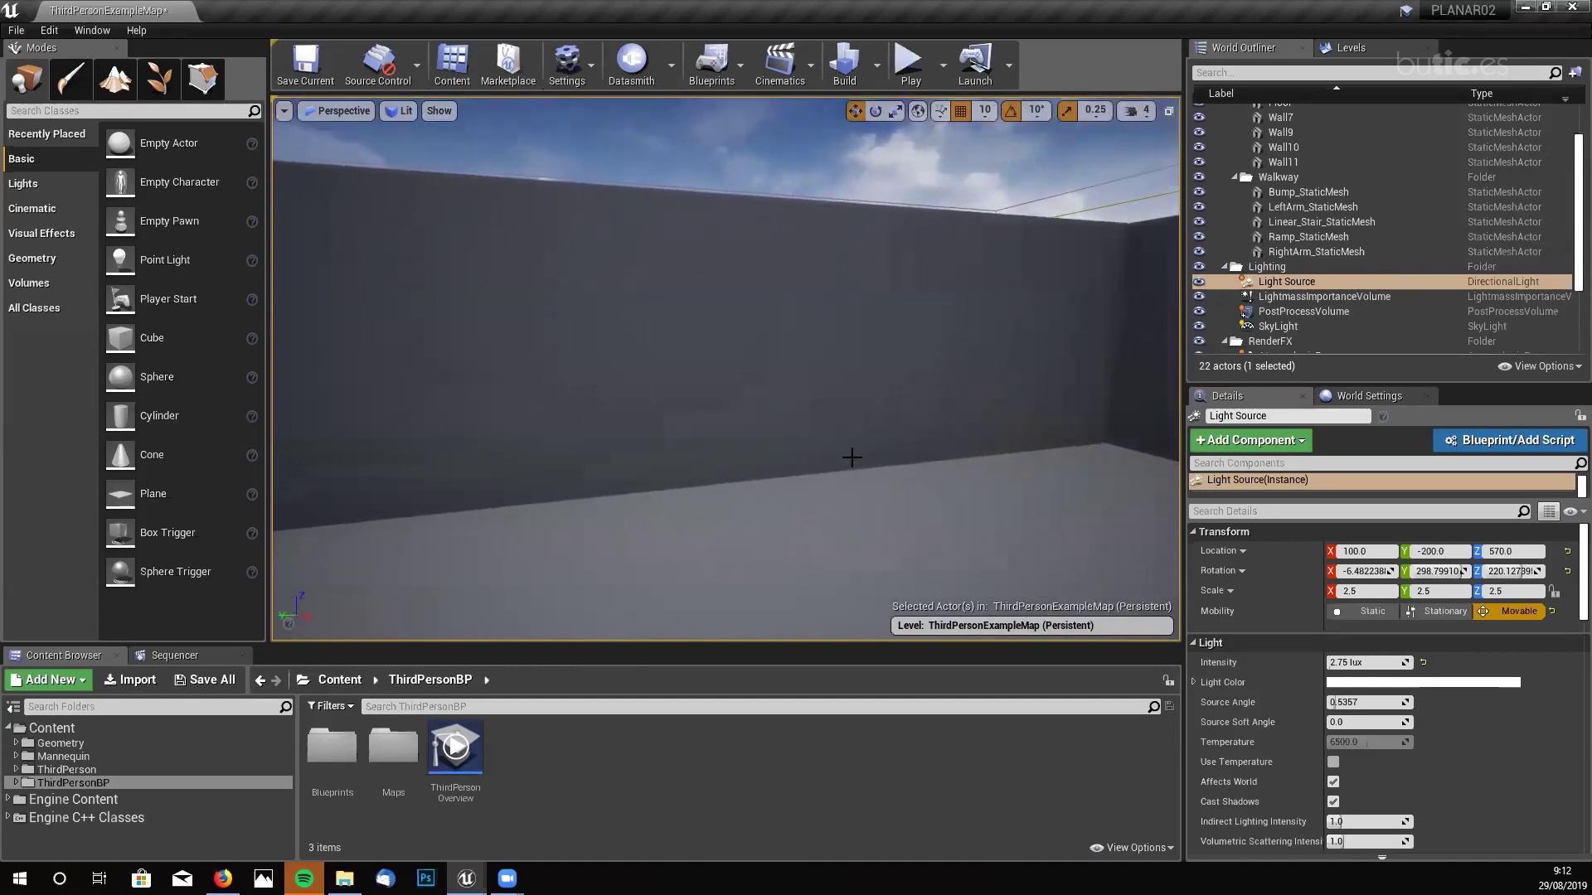
- Create a Material named PLANAR in the Content folder and open it in the Material Editor
{"action": "left_click", "coordinate": [96, 728]}
{"action": "right_click", "coordinate": [606, 774]}
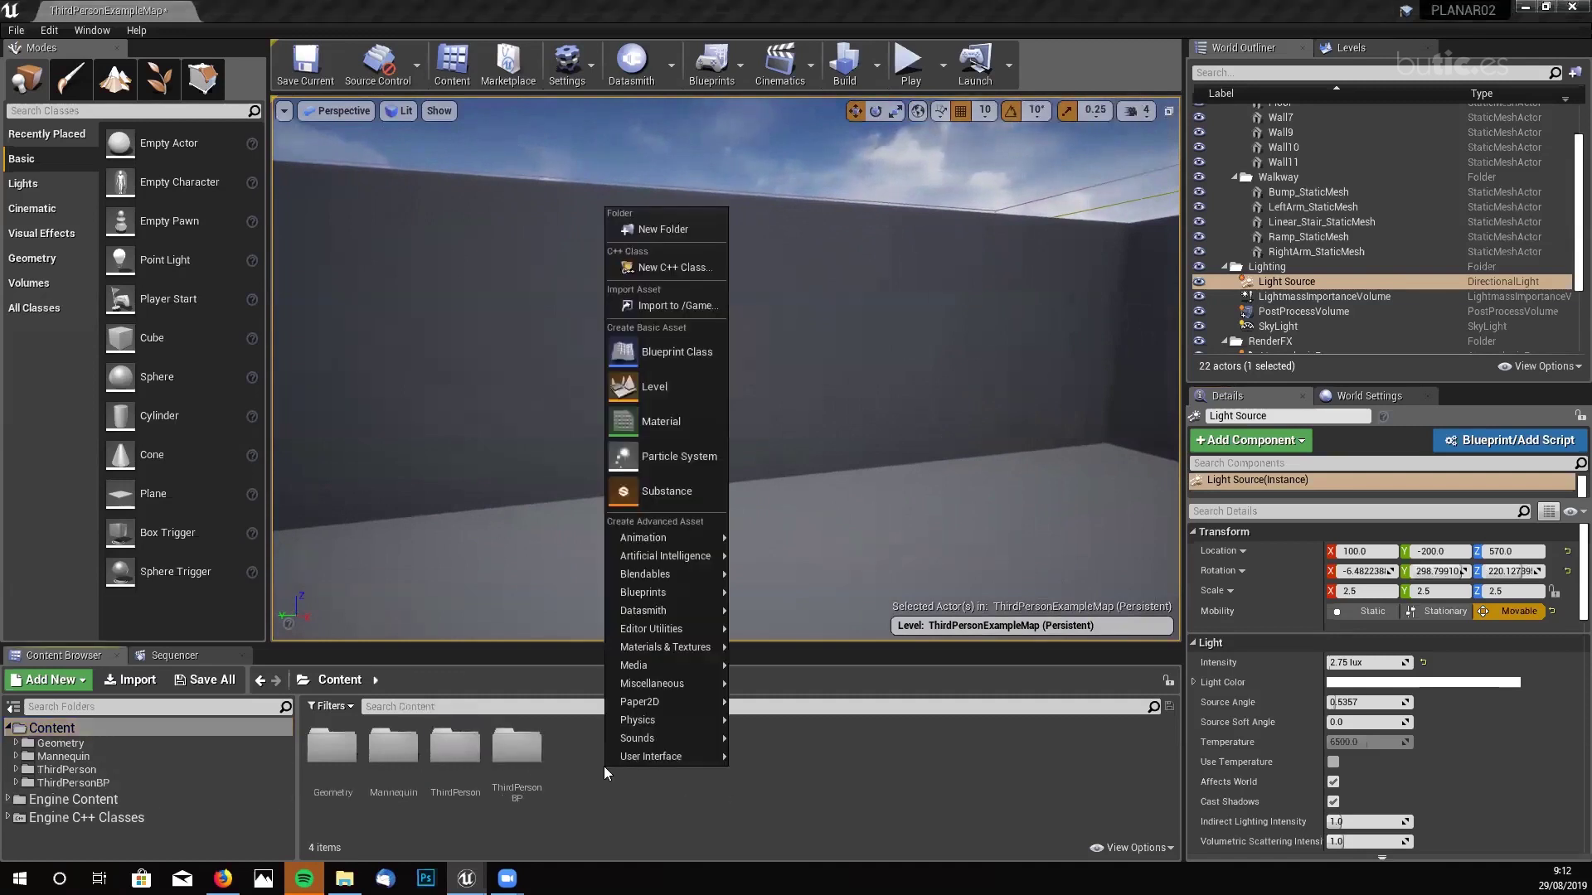
{"action": "left_click", "coordinate": [659, 421]}
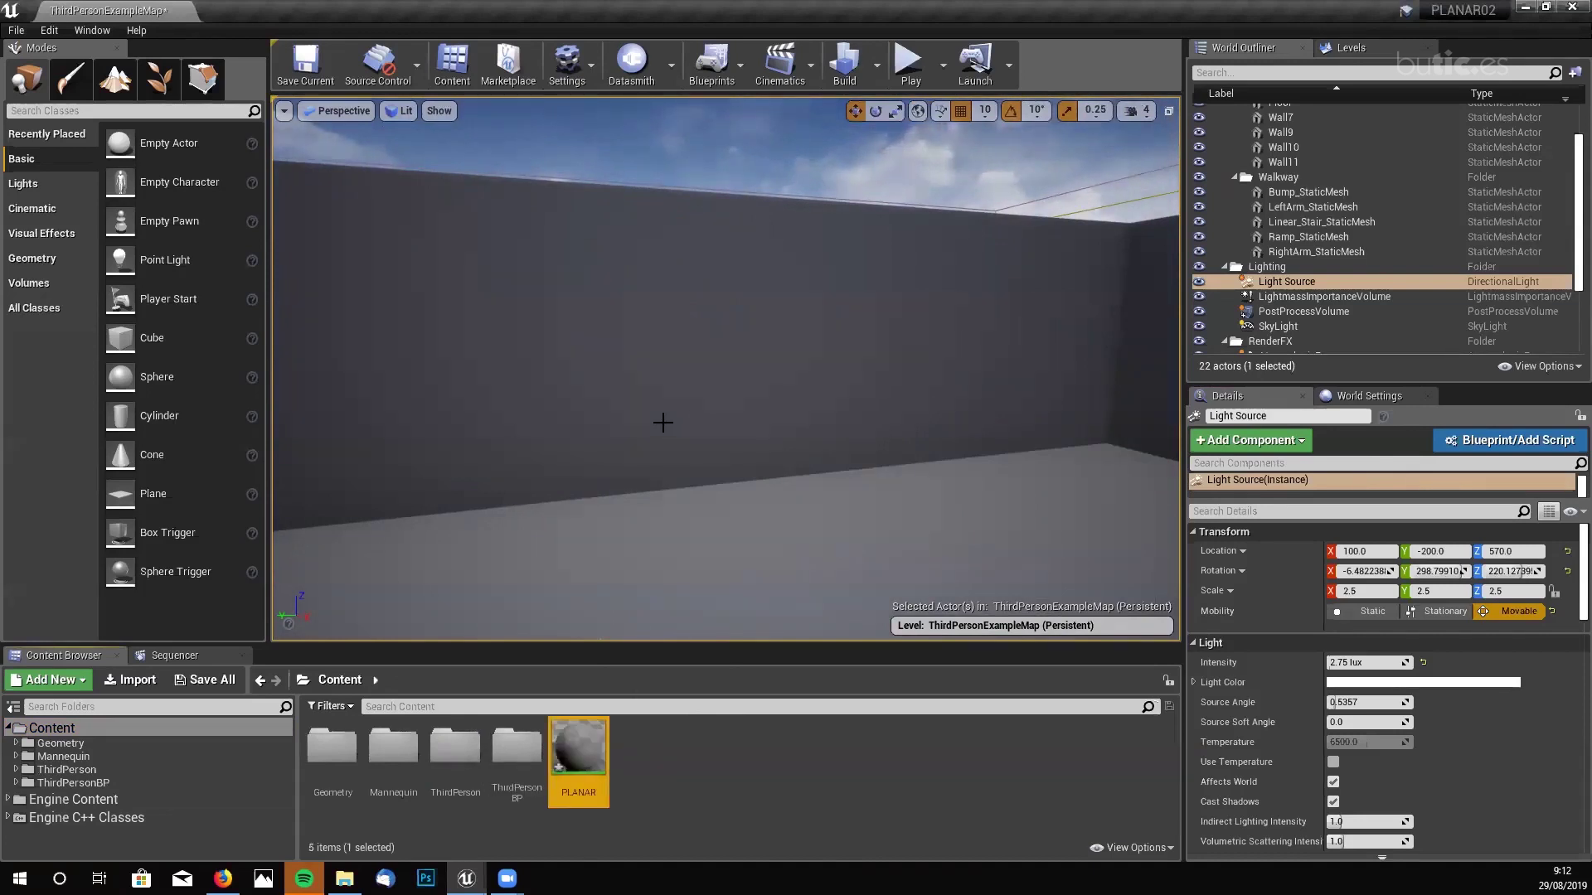
{"action": "left_click_drag", "start_coordinate": [577, 751], "coordinate": [748, 395]}
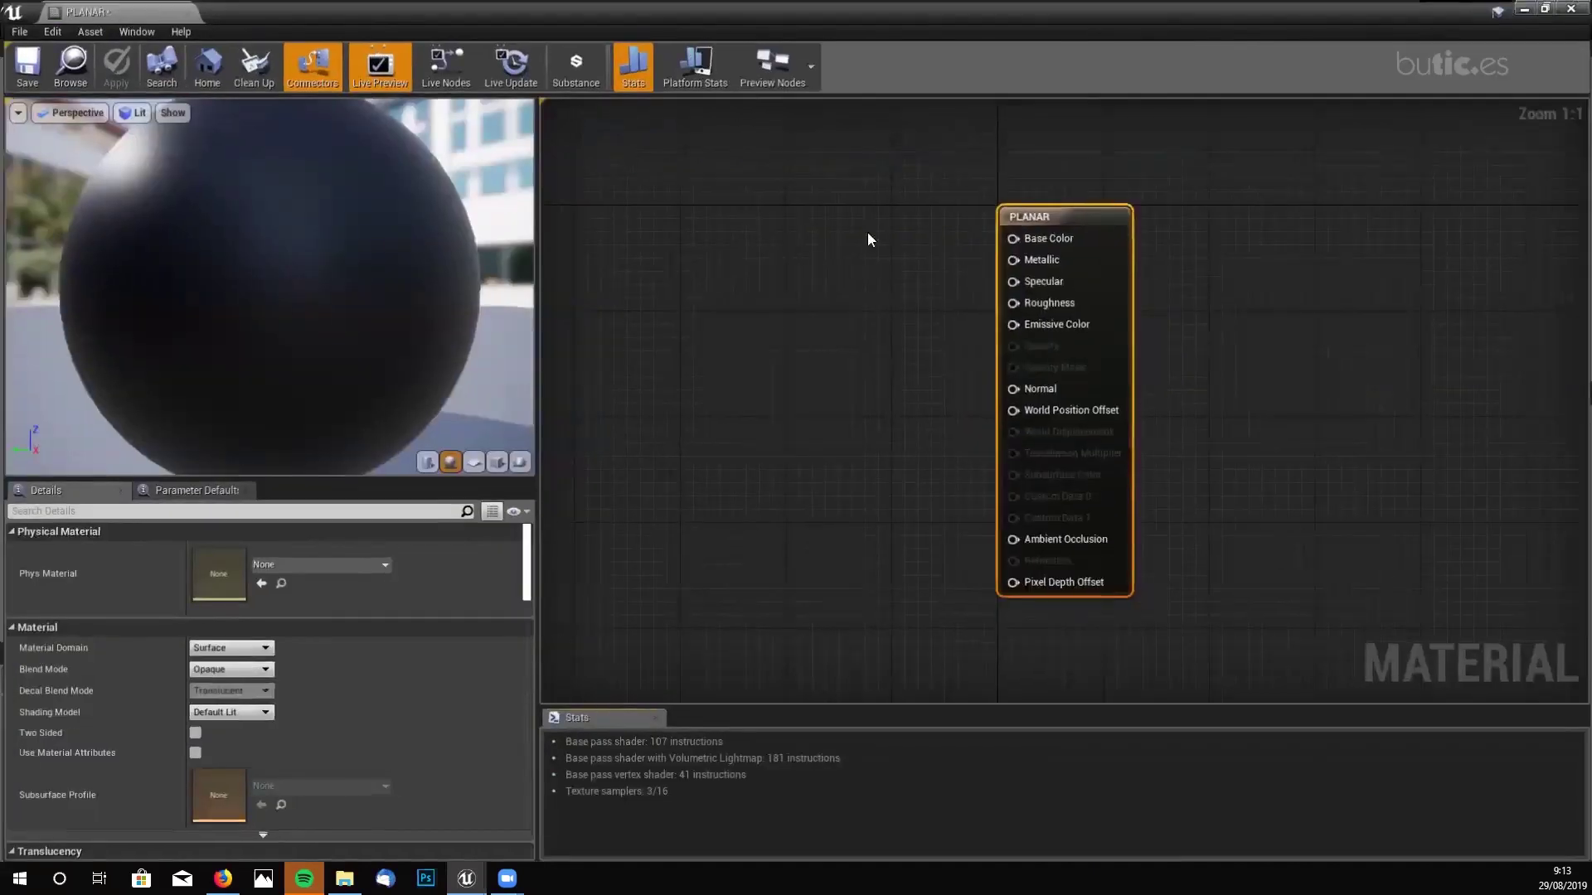
- Add a Constant node with value 1 and wire it into Metallic
{"action": "scroll", "coordinate": [1067, 426], "scroll_direction": "down", "scroll_amount": 2}
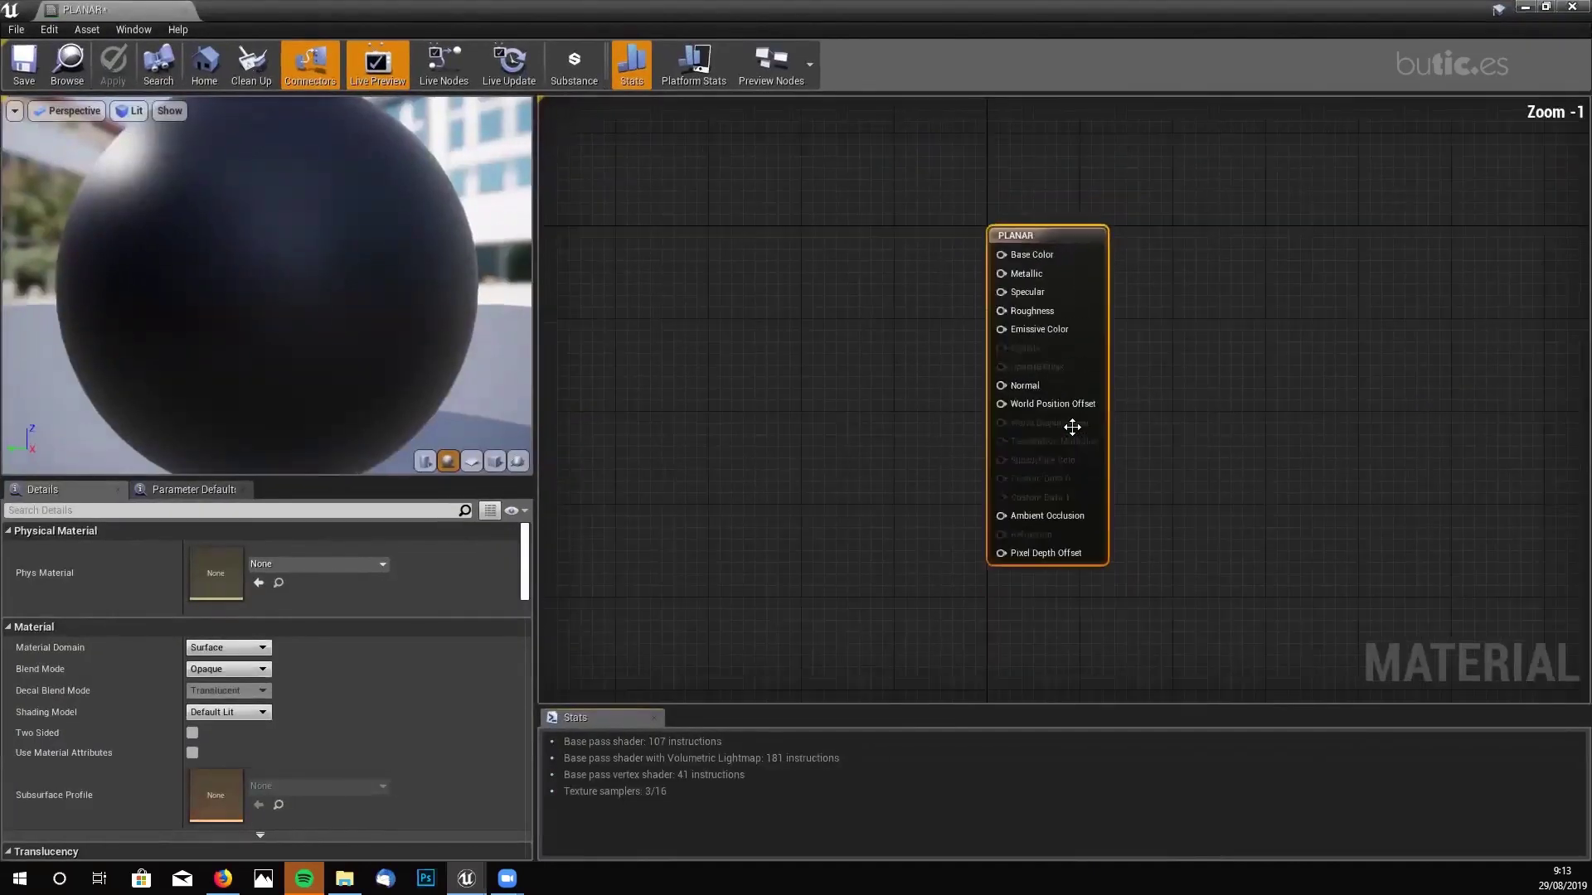
{"action": "left_click_drag", "start_coordinate": [1059, 273], "coordinate": [1153, 262]}
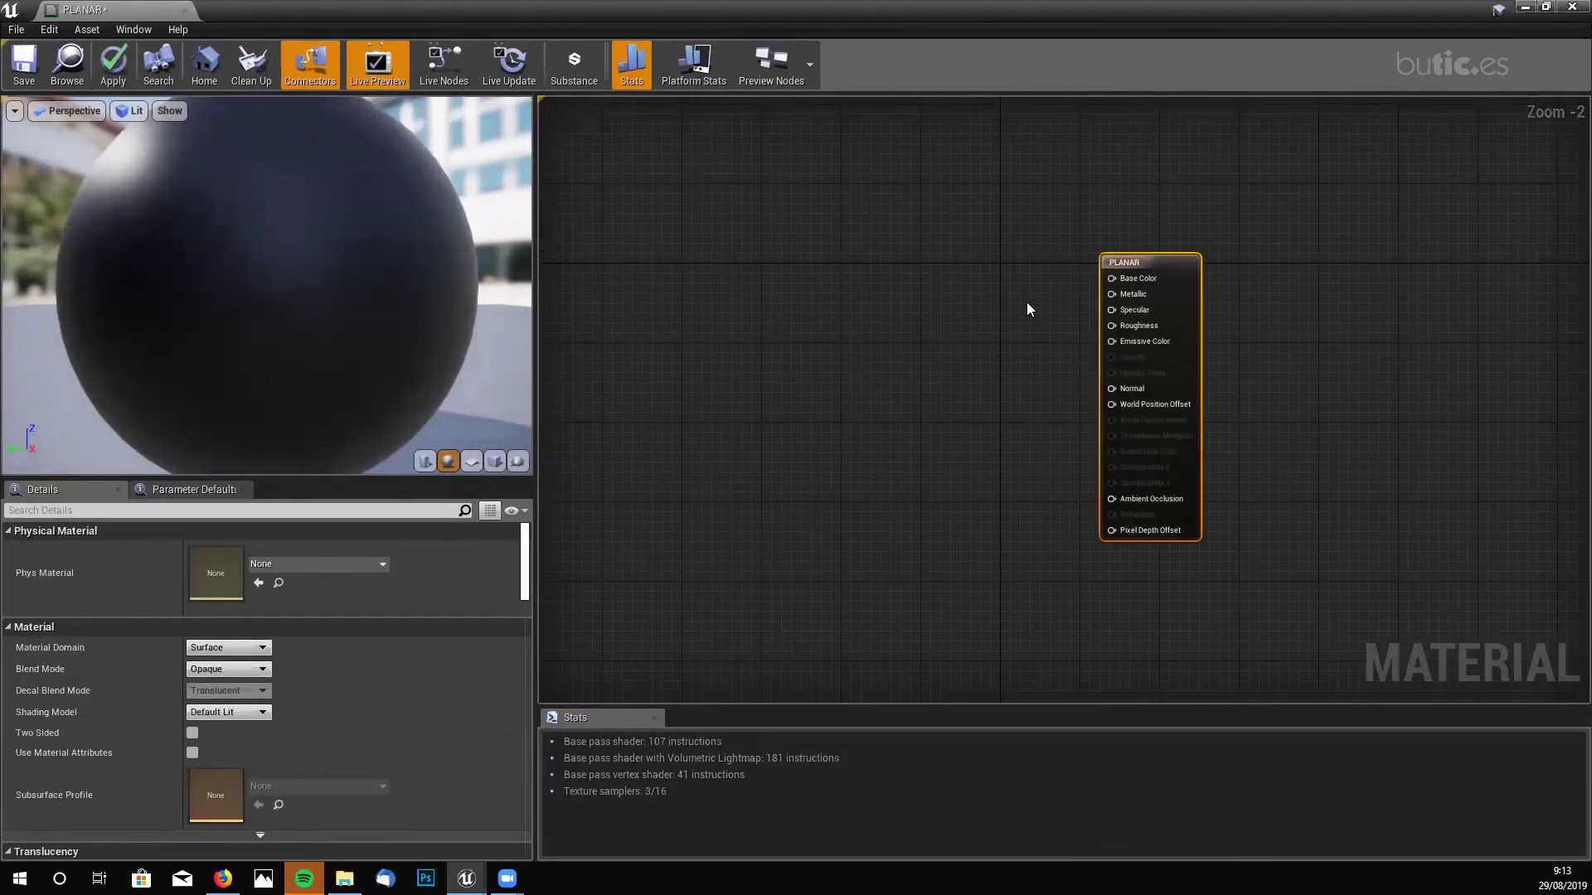
{"action": "left_click", "coordinate": [953, 295]}
{"action": "left_click_drag", "start_coordinate": [938, 287], "coordinate": [925, 257]}
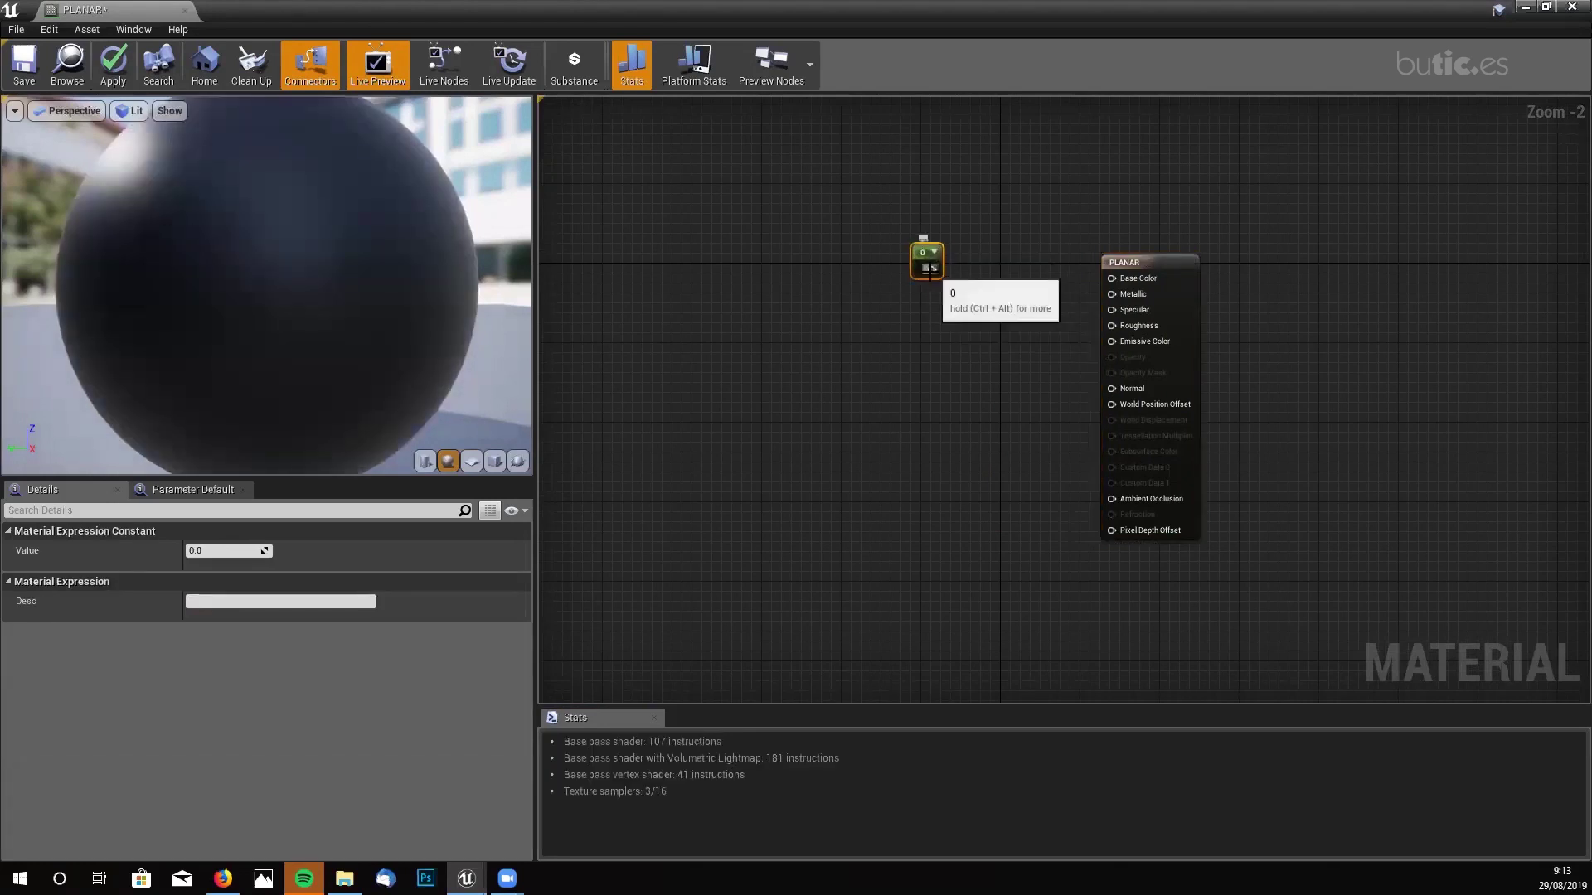
{"action": "left_click", "coordinate": [213, 549]}
{"action": "type", "text": "1"}
{"action": "key", "text": "Return"}
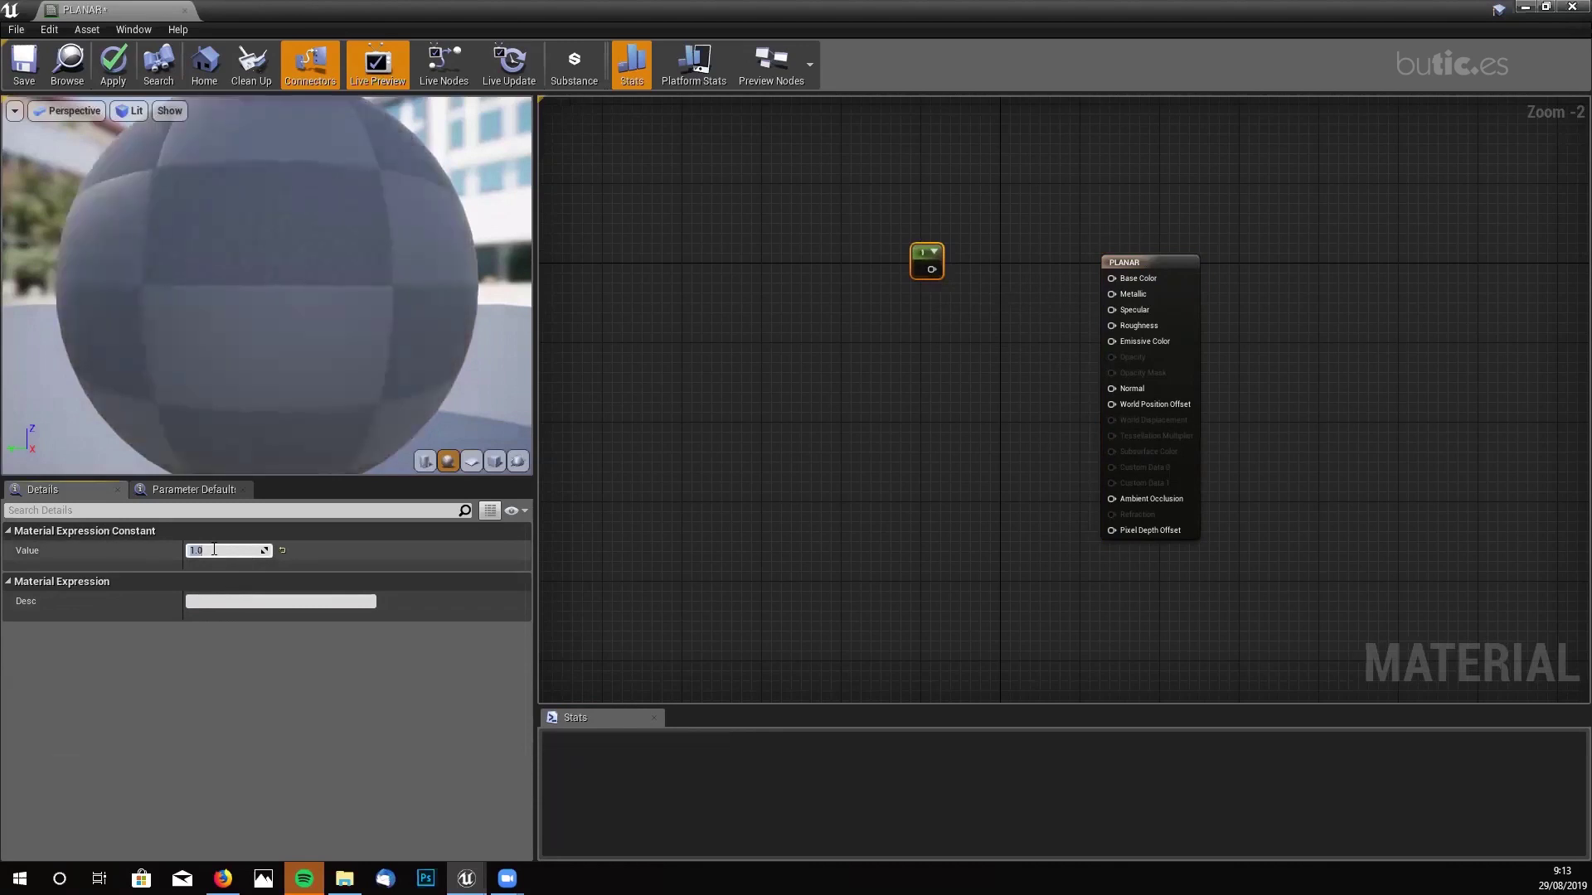
{"action": "left_click_drag", "start_coordinate": [930, 269], "coordinate": [1111, 293]}
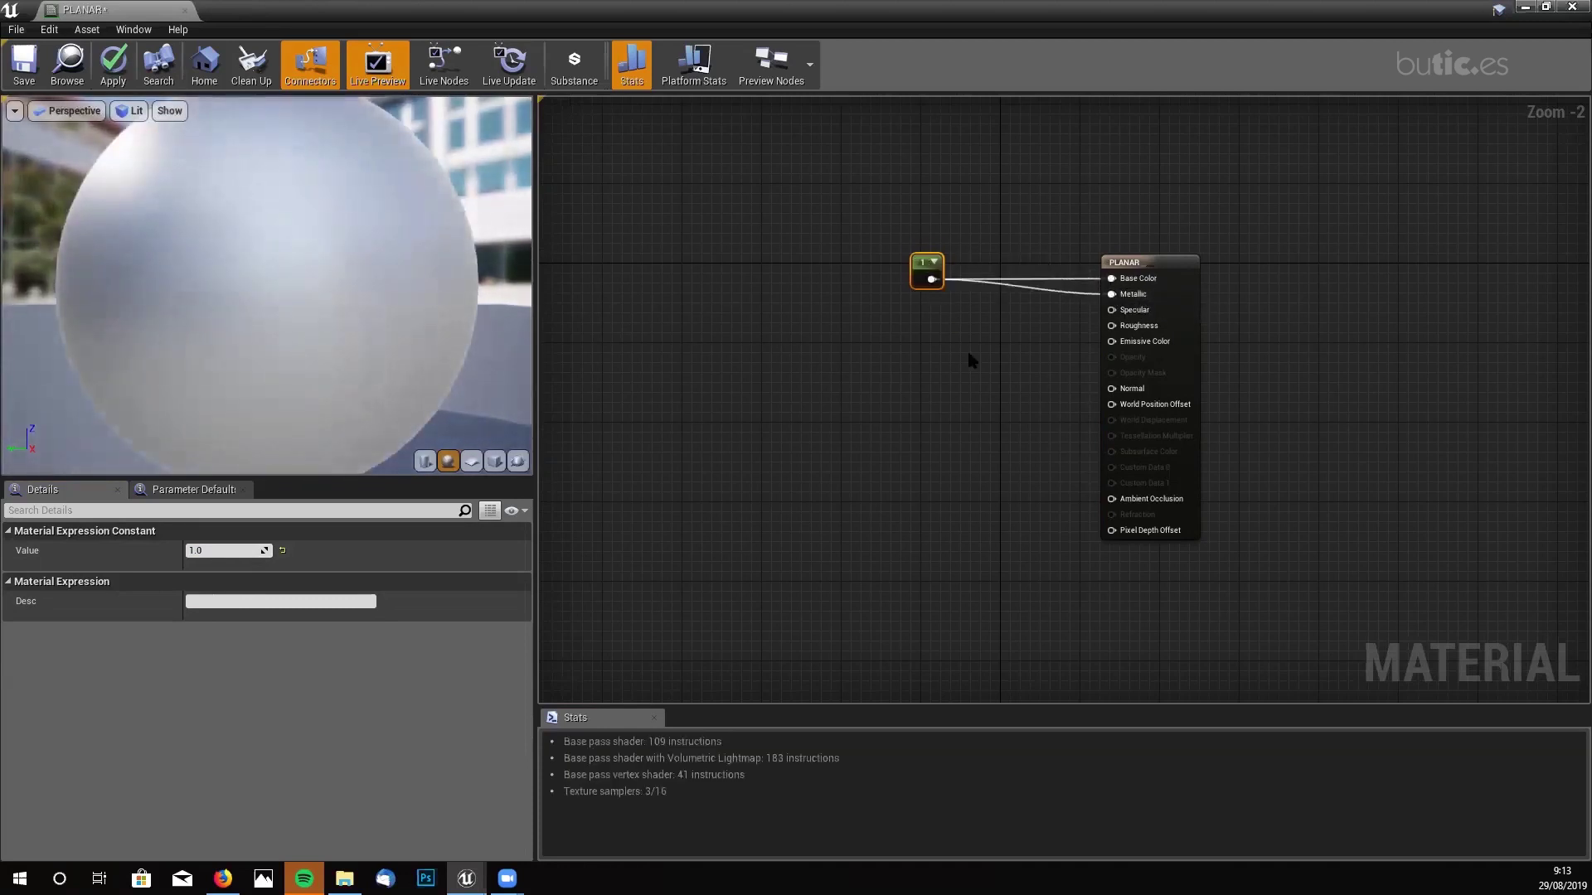
{"action": "mouse_move", "coordinate": [255, 275]}
{"action": "left_mouse_down"}
{"action": "mouse_move", "coordinate": [91, 277]}
{"action": "mouse_move", "coordinate": [262, 259]}
{"action": "left_mouse_up"}
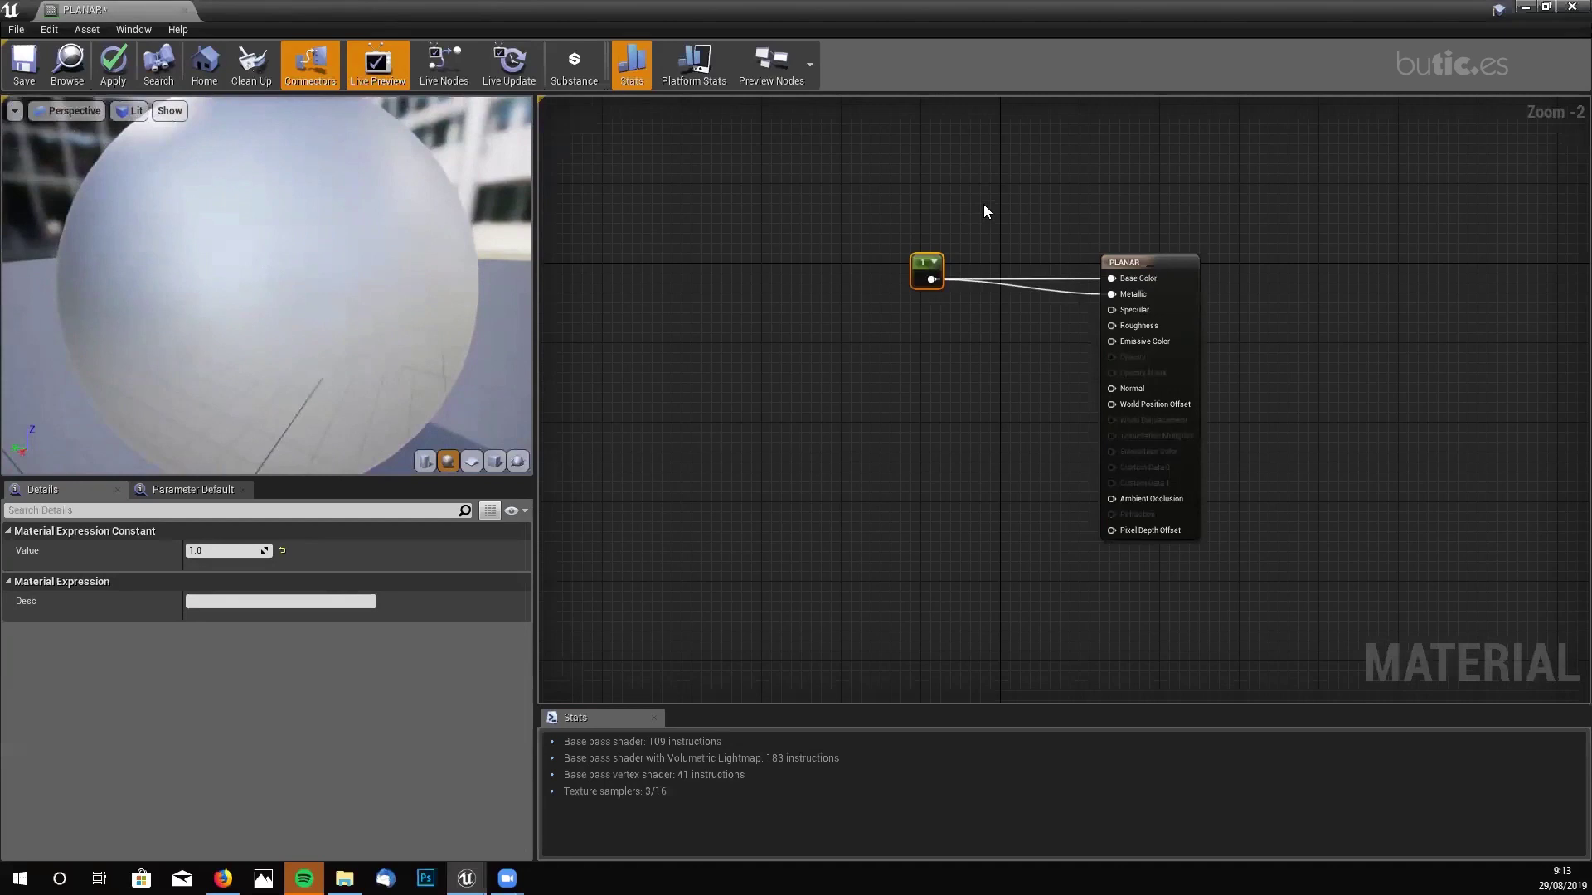
- Add a Constant 0 node and connect it to Roughness for a mirror finish
{"action": "left_click", "coordinate": [927, 339]}
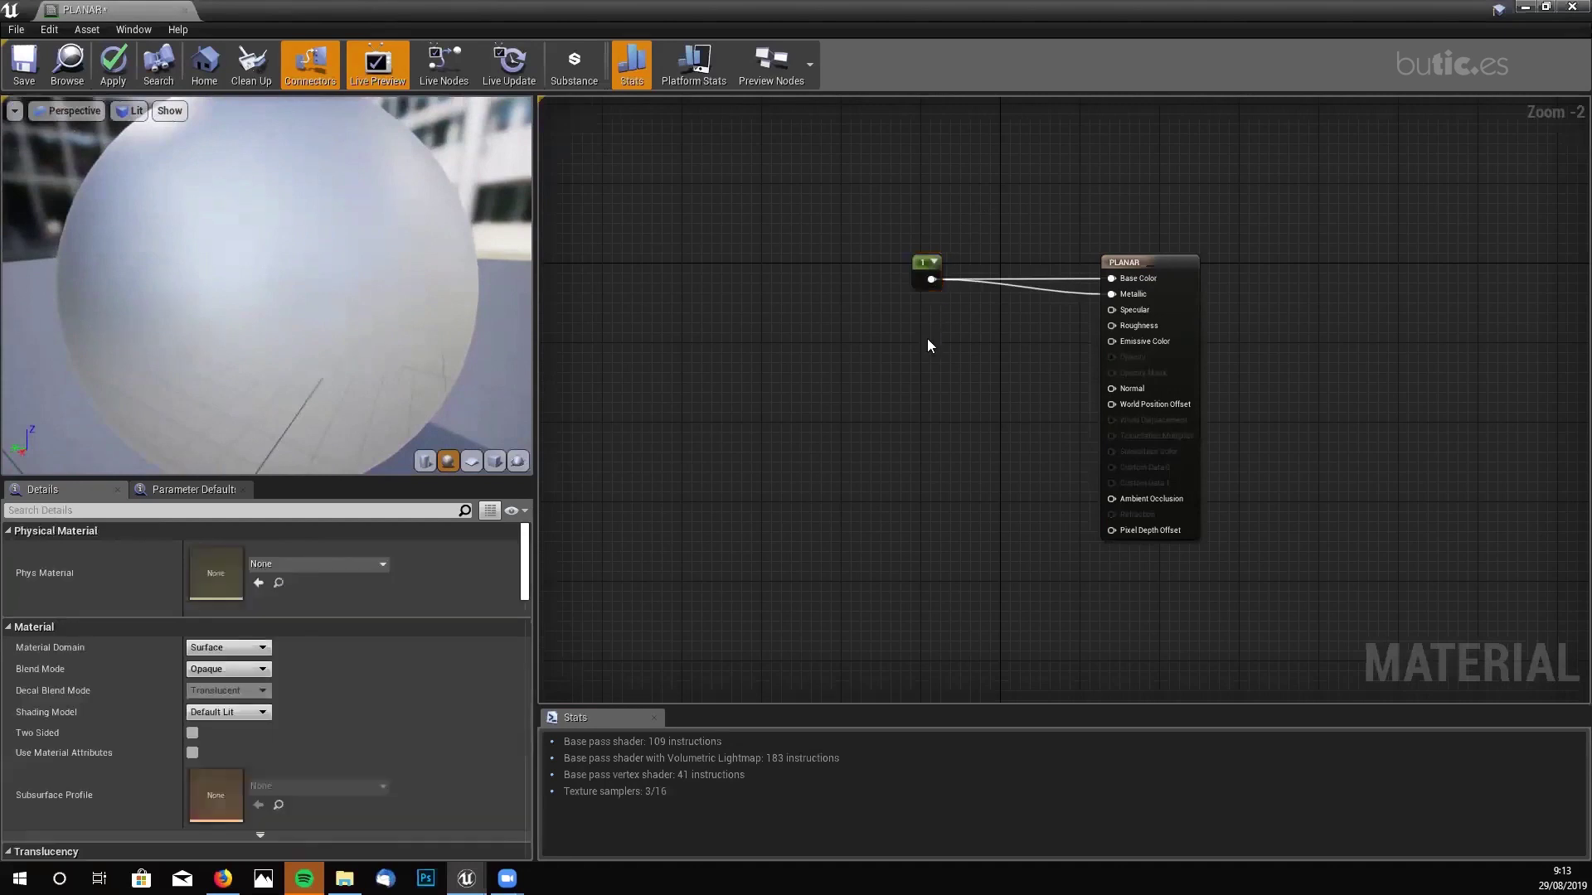
{"action": "left_click", "coordinate": [930, 322]}
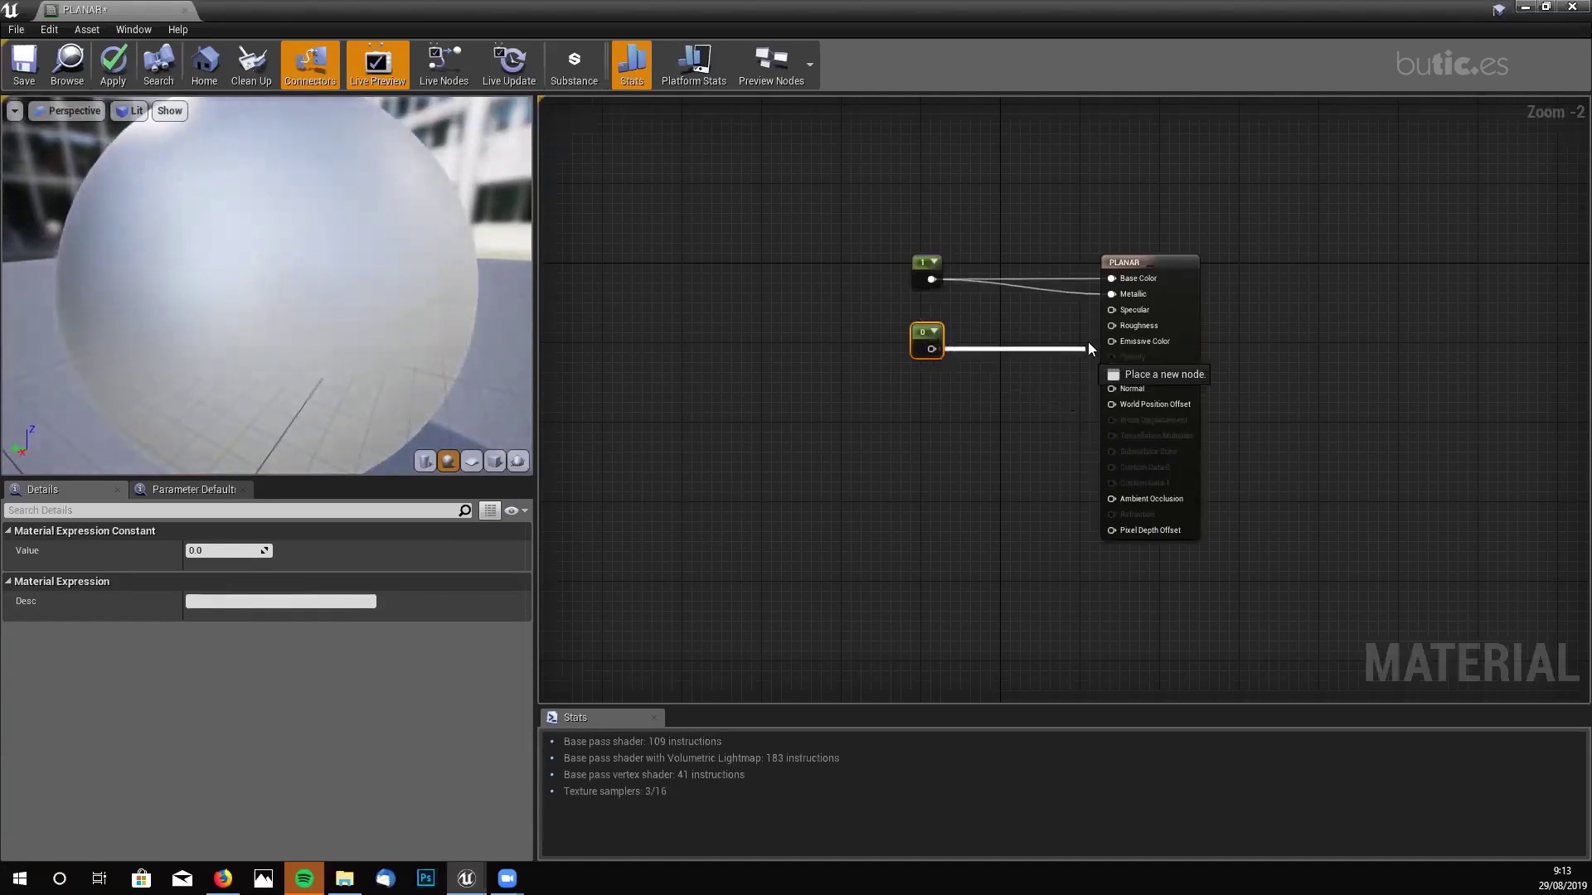
{"action": "left_click_drag", "start_coordinate": [1110, 327], "coordinate": [1110, 327]}
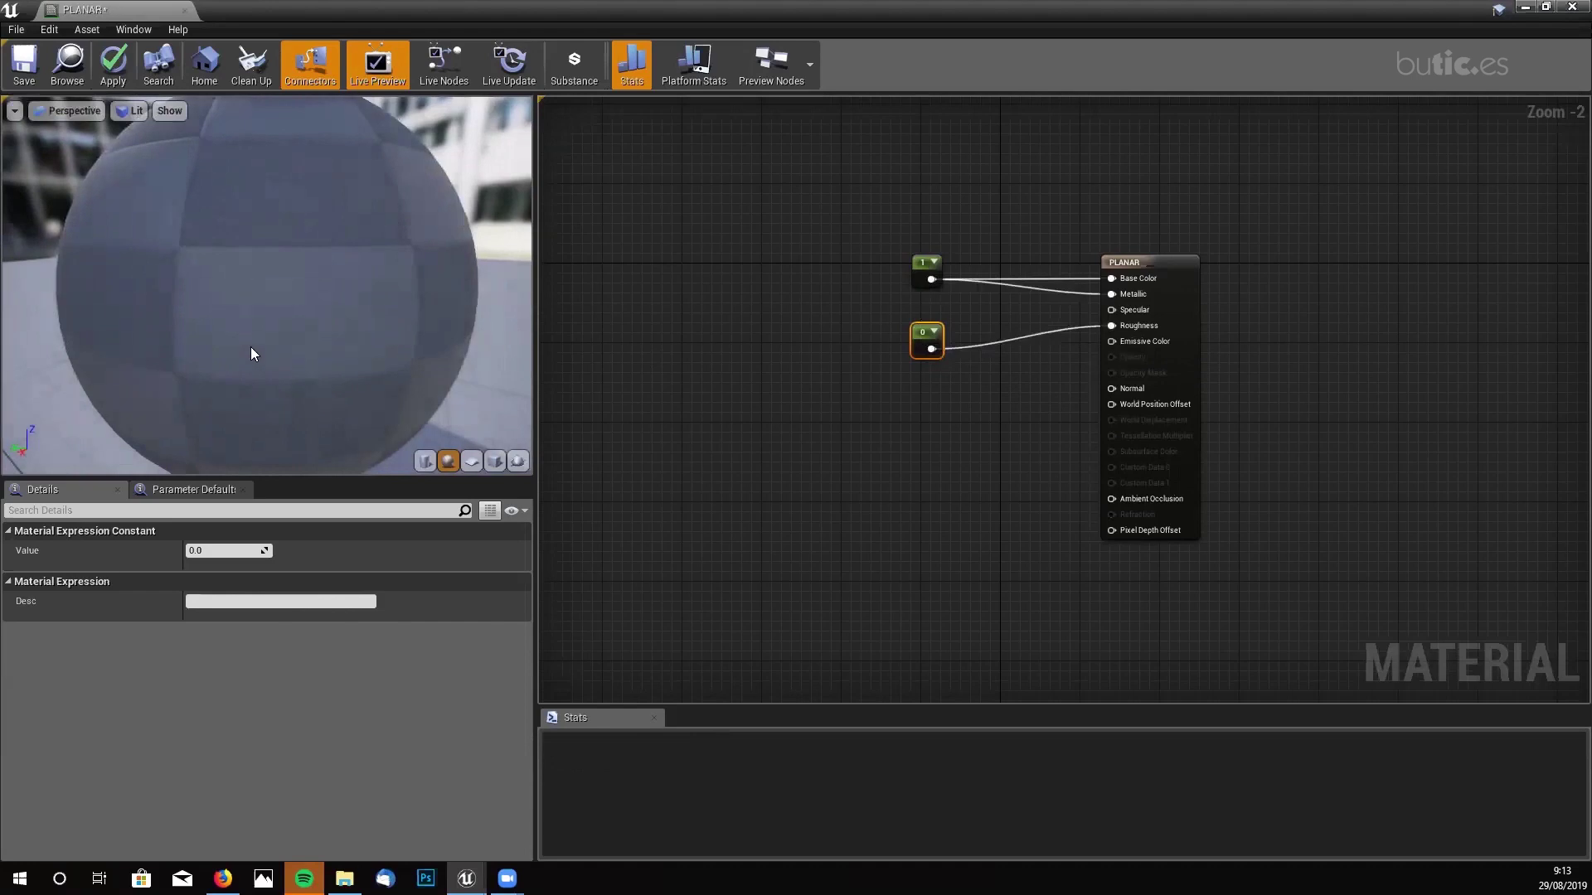
{"action": "left_click_drag", "start_coordinate": [248, 270], "coordinate": [137, 162]}
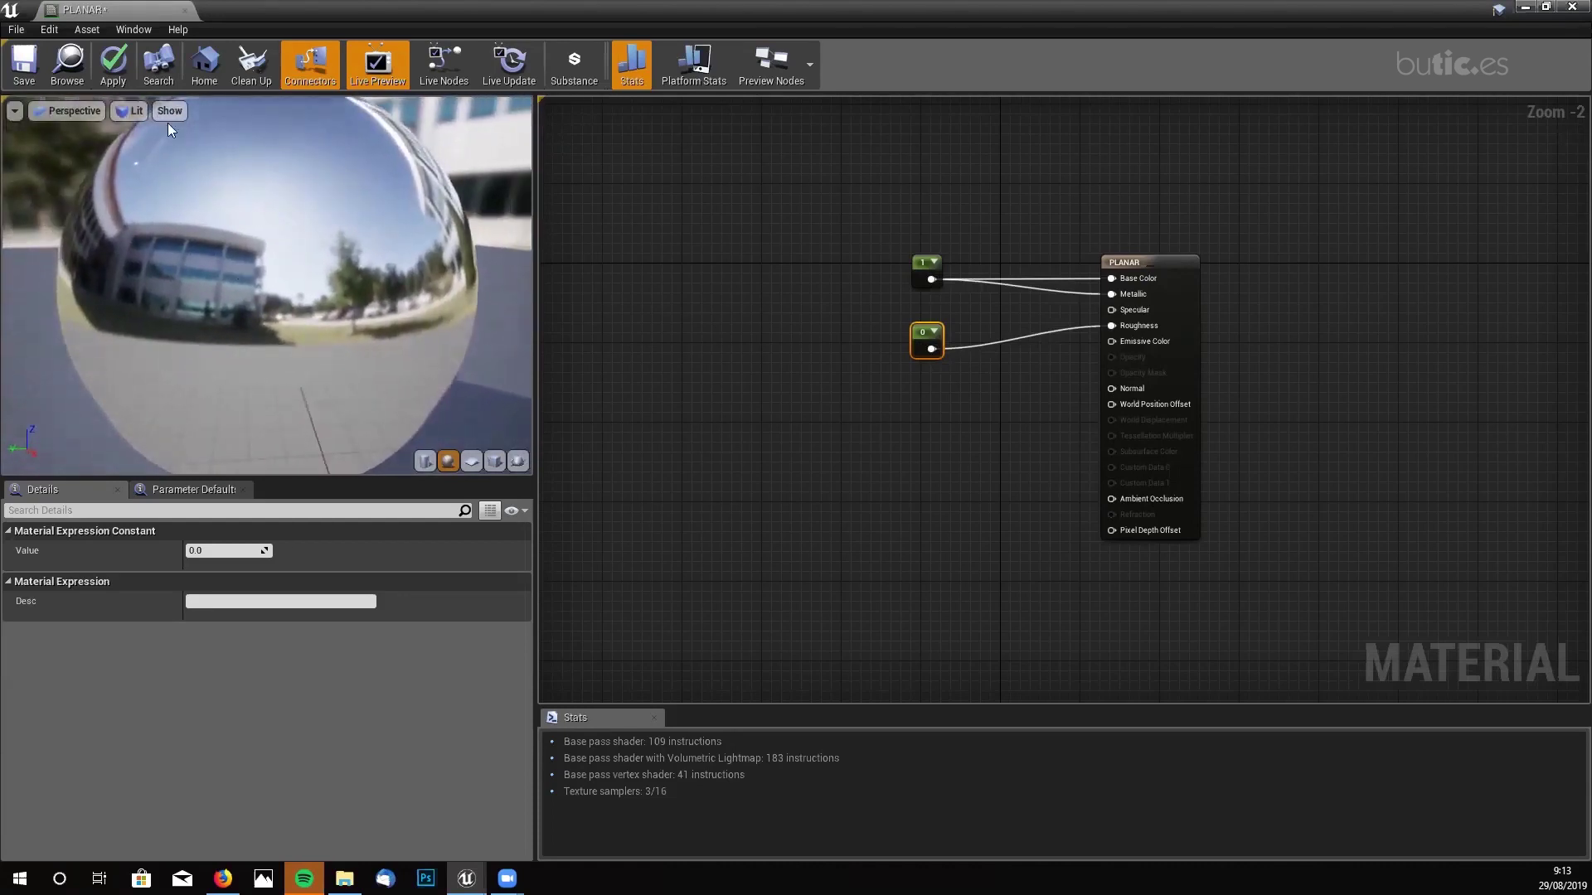
- Apply and save the PLANAR material, then return to the ThirdPersonExampleMap level
{"action": "left_click", "coordinate": [114, 69]}
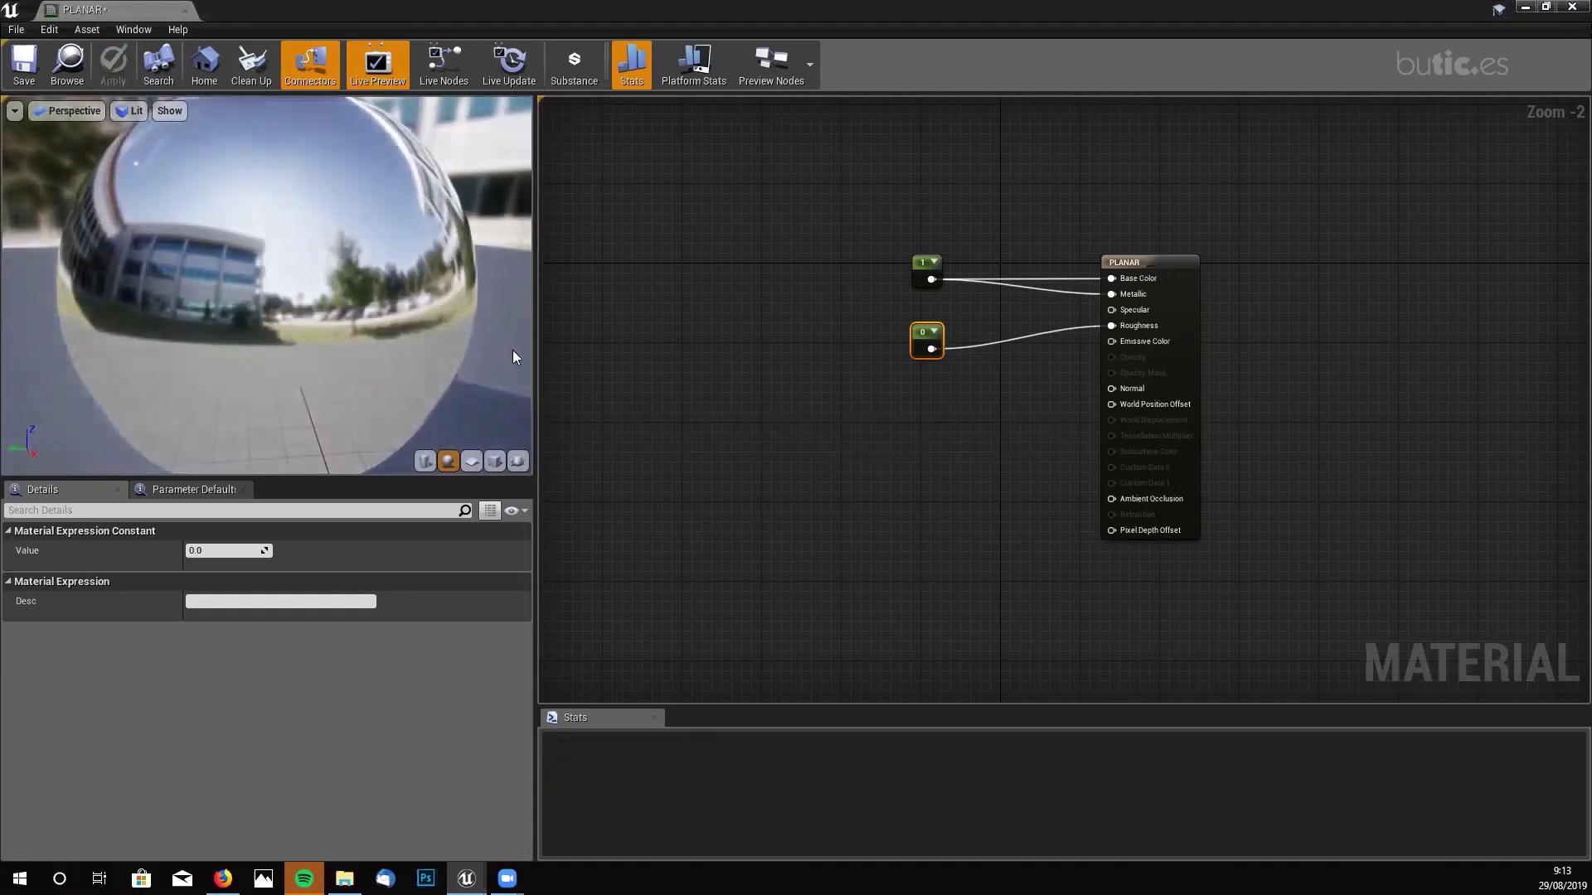
{"action": "left_click", "coordinate": [29, 57]}
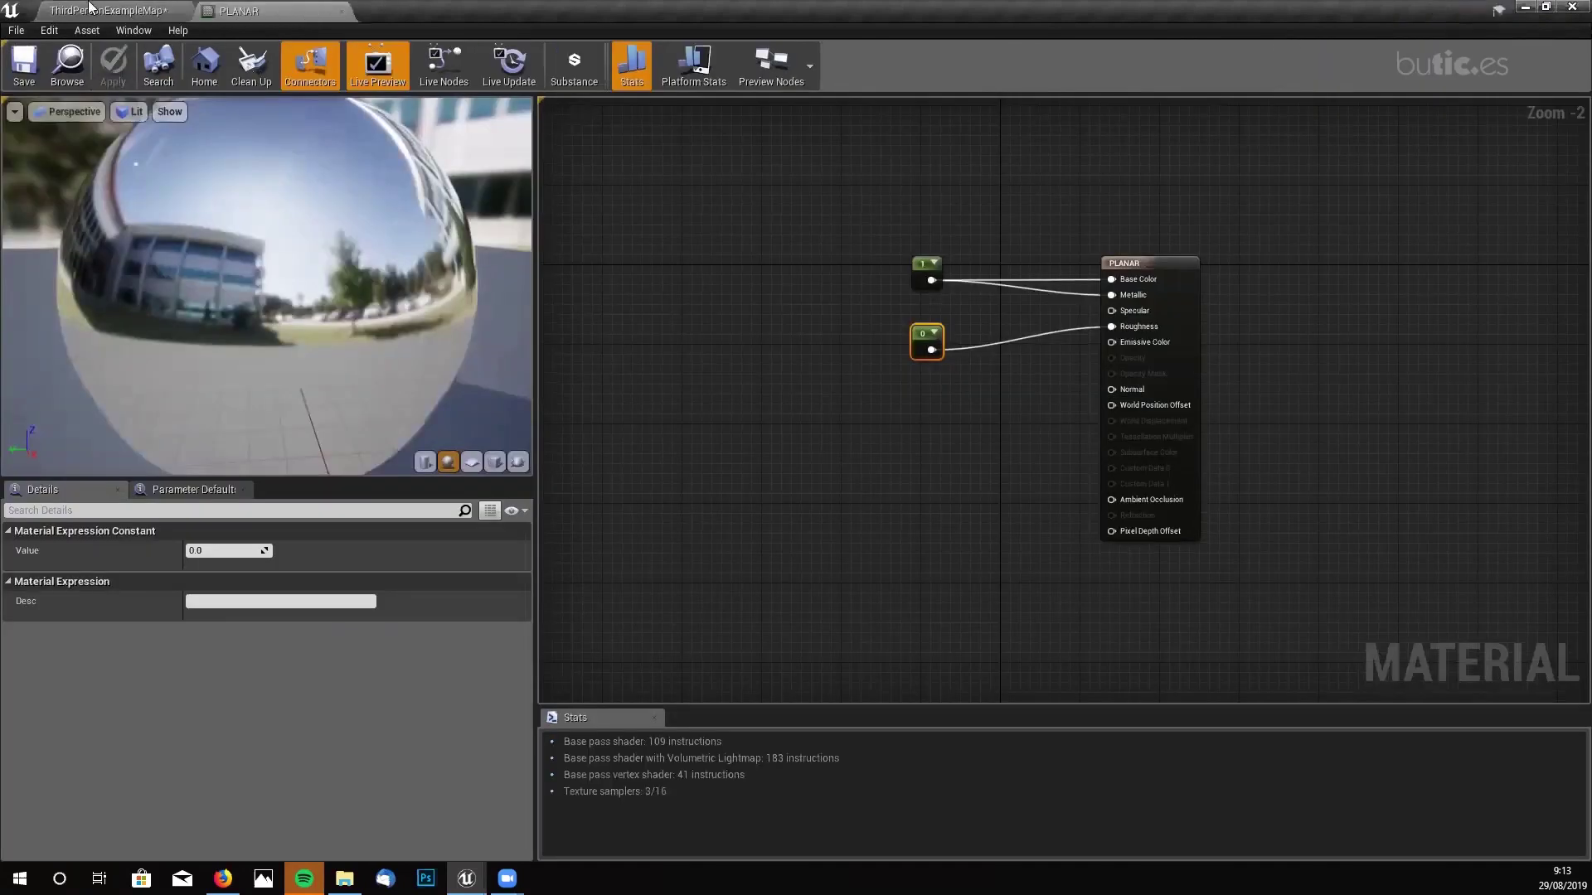
{"action": "left_click", "coordinate": [100, 10]}
{"action": "right_click_drag", "start_coordinate": [810, 455], "coordinate": [820, 445]}
- Select Wall9 and drop PLANAR onto its Element 0 material slot
{"action": "left_click", "coordinate": [809, 429]}
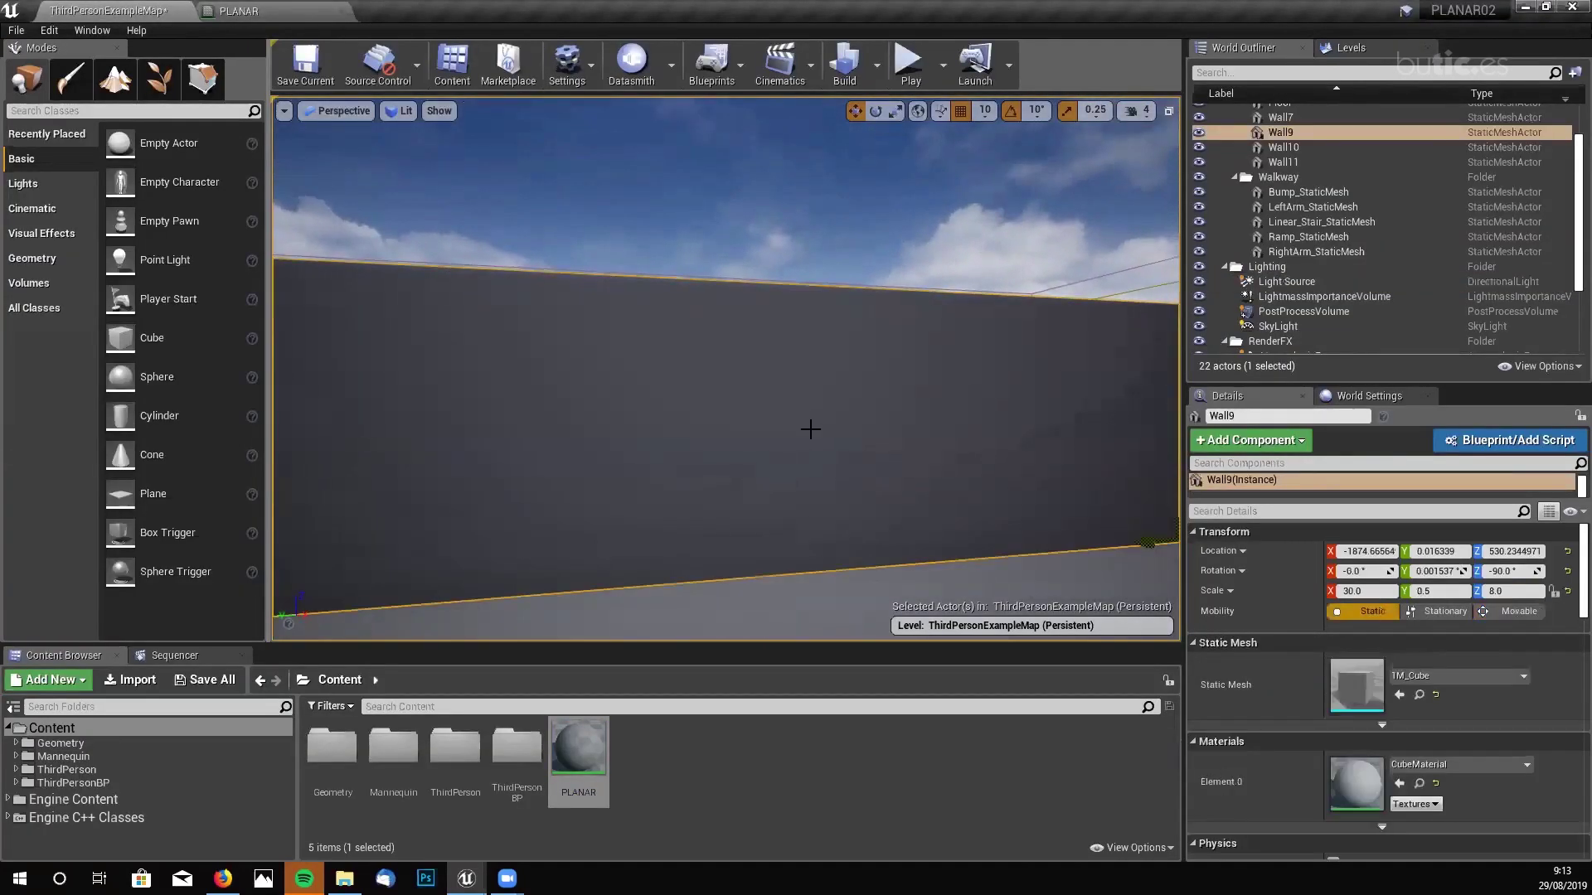
{"action": "left_click_drag", "start_coordinate": [578, 750], "coordinate": [1360, 779]}
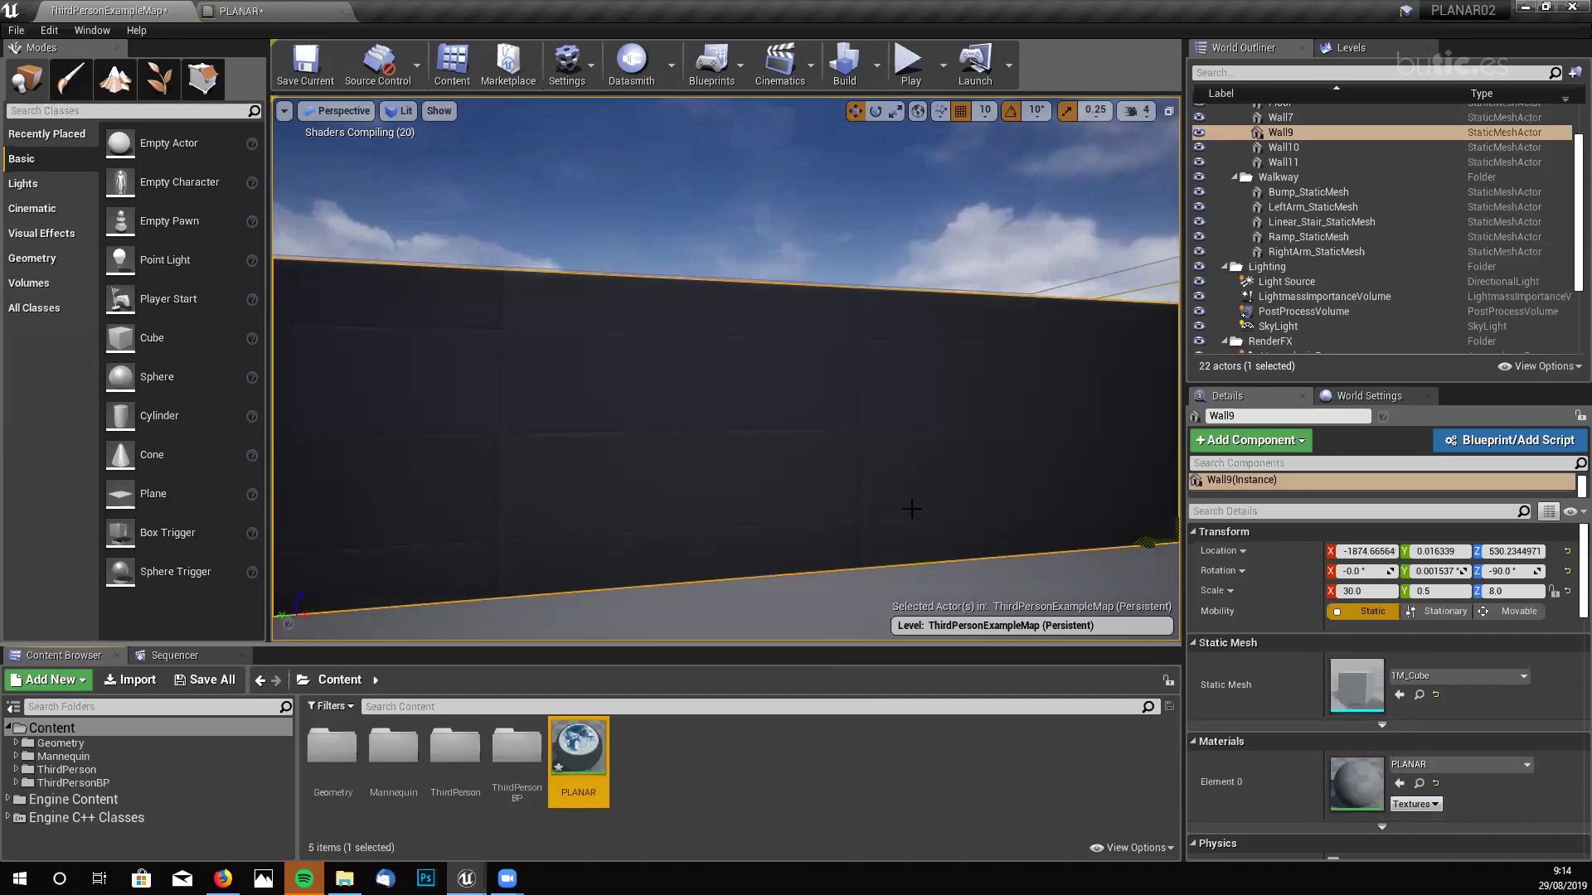
{"action": "right_click_drag", "start_coordinate": [725, 369], "coordinate": [777, 452]}
- Move the SphereReflectionCapture far along negative X
{"action": "left_click", "coordinate": [704, 382]}
{"action": "right_click_drag", "start_coordinate": [703, 382], "coordinate": [754, 465]}
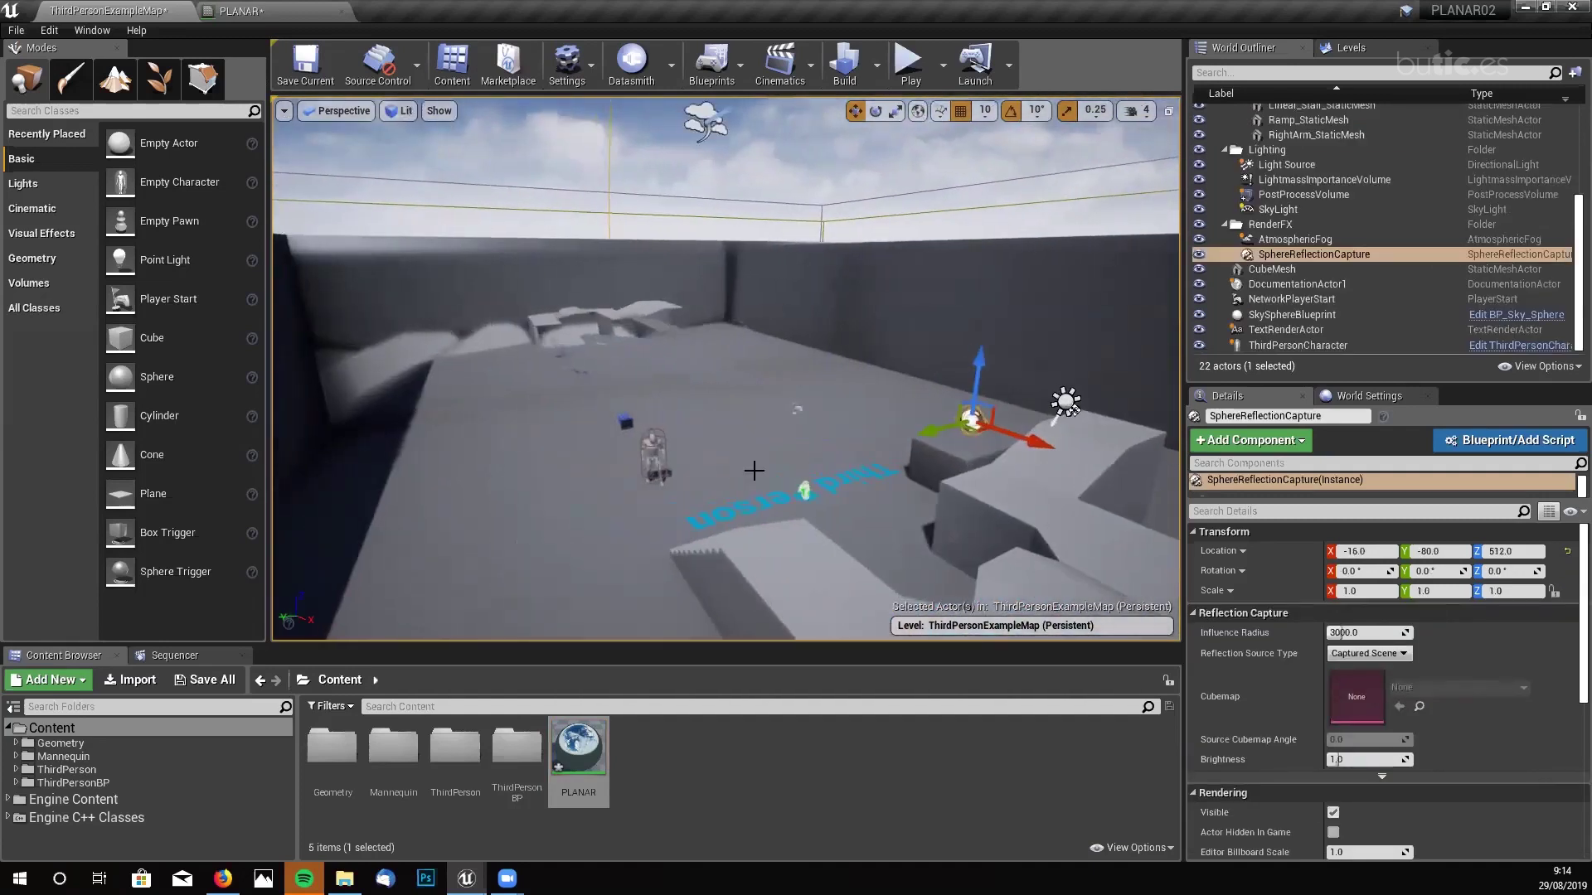
{"action": "left_click_drag", "start_coordinate": [1002, 438], "coordinate": [729, 374]}
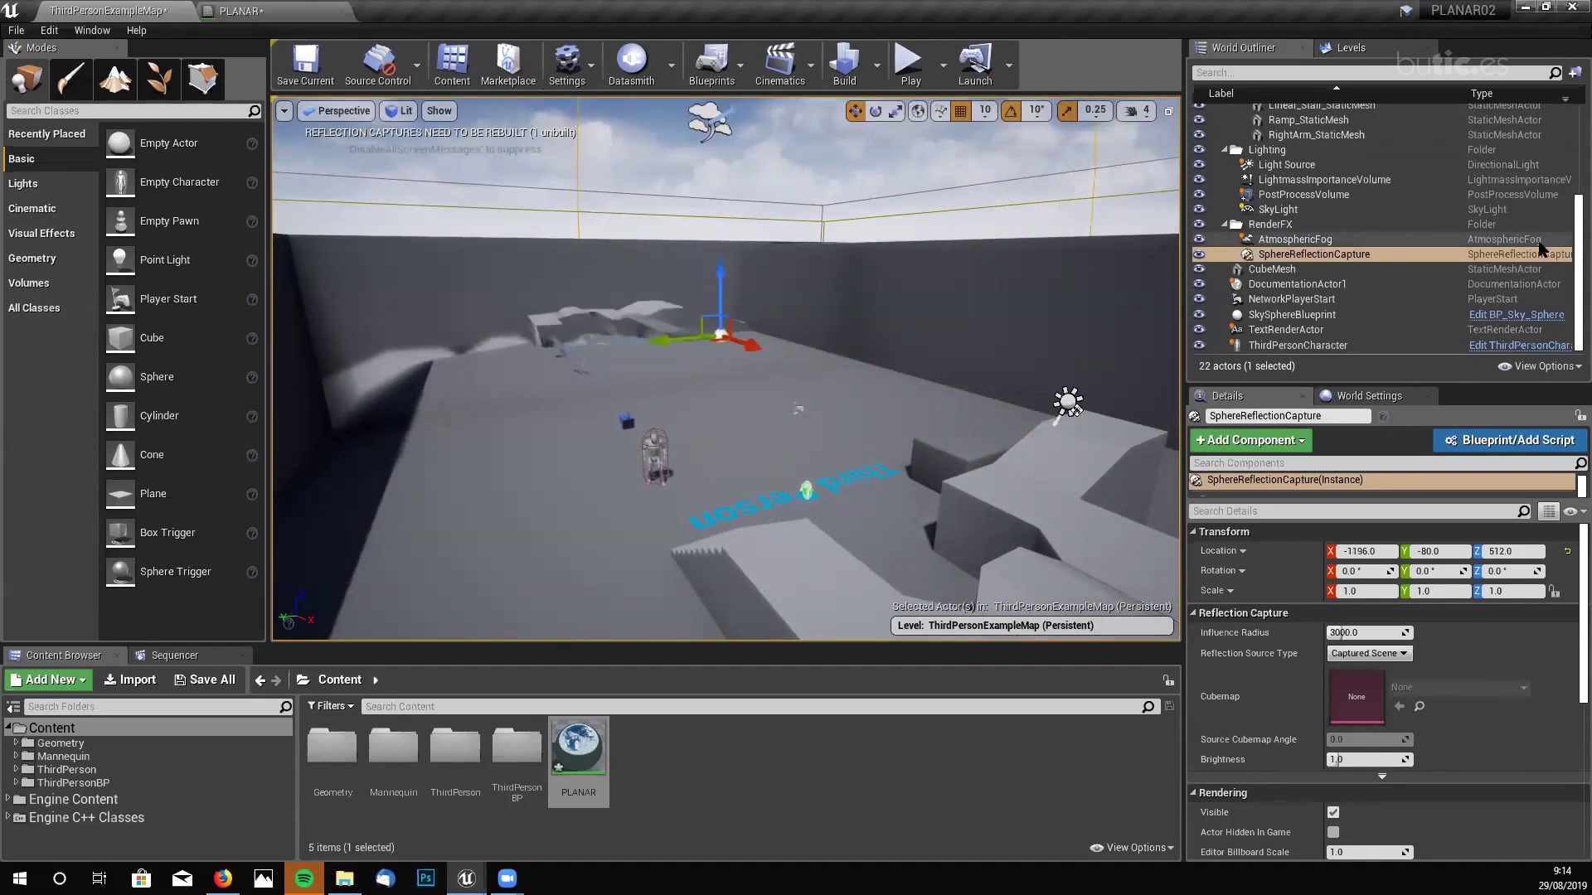
- Enable the PostProcessVolume's Screen Space Reflections overrides and set Intensity to 0
{"action": "left_click", "coordinate": [1333, 195]}
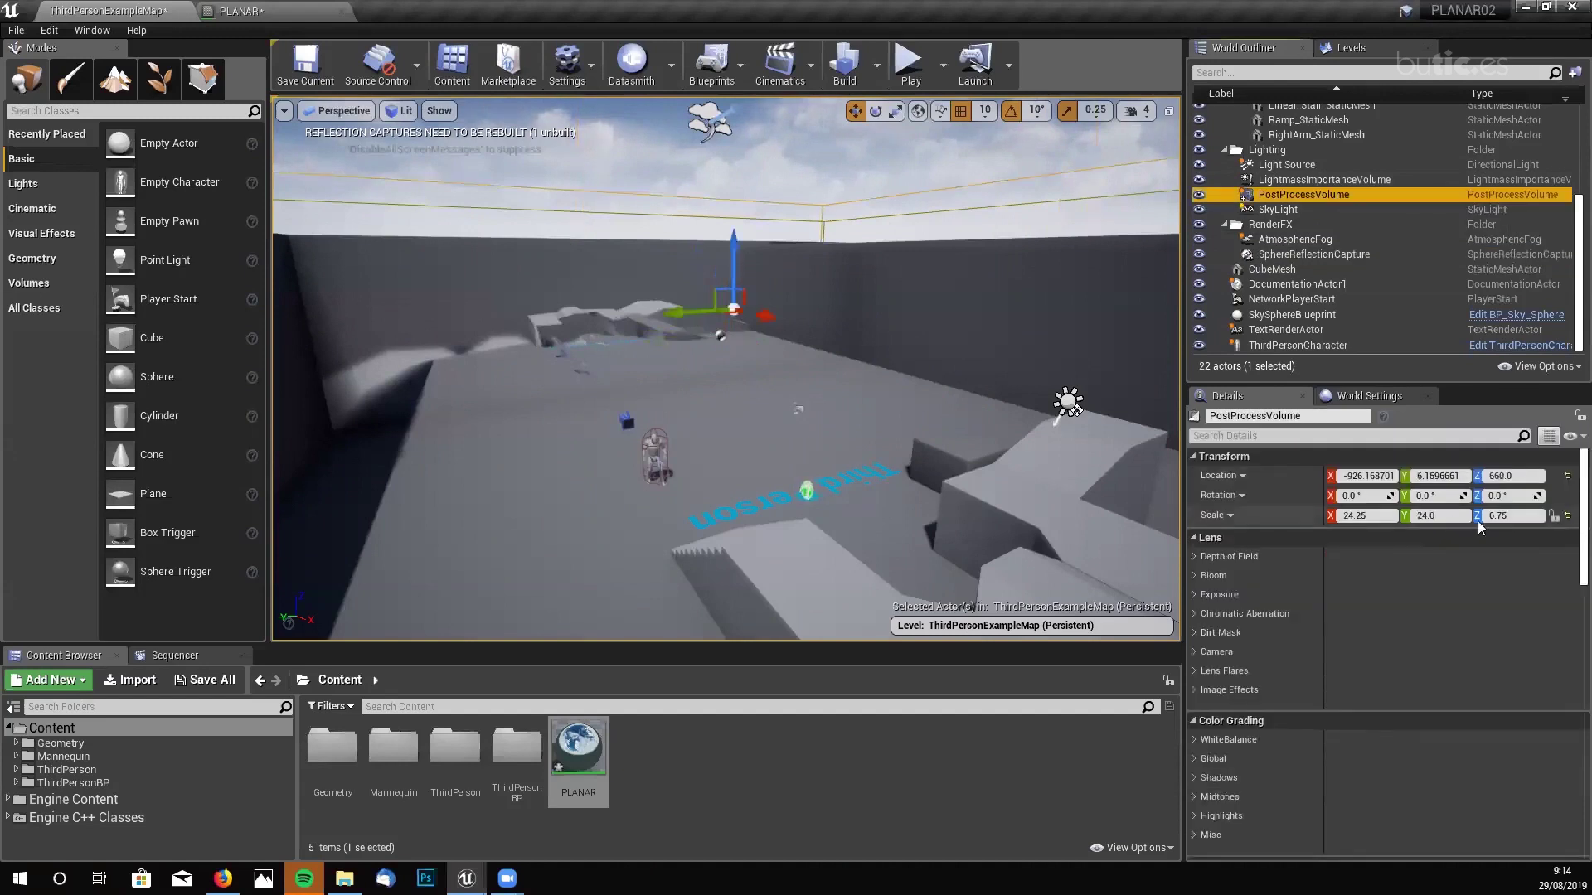
{"action": "scroll", "coordinate": [1262, 664], "scroll_direction": "down", "scroll_amount": 2}
{"action": "left_click", "coordinate": [1260, 685]}
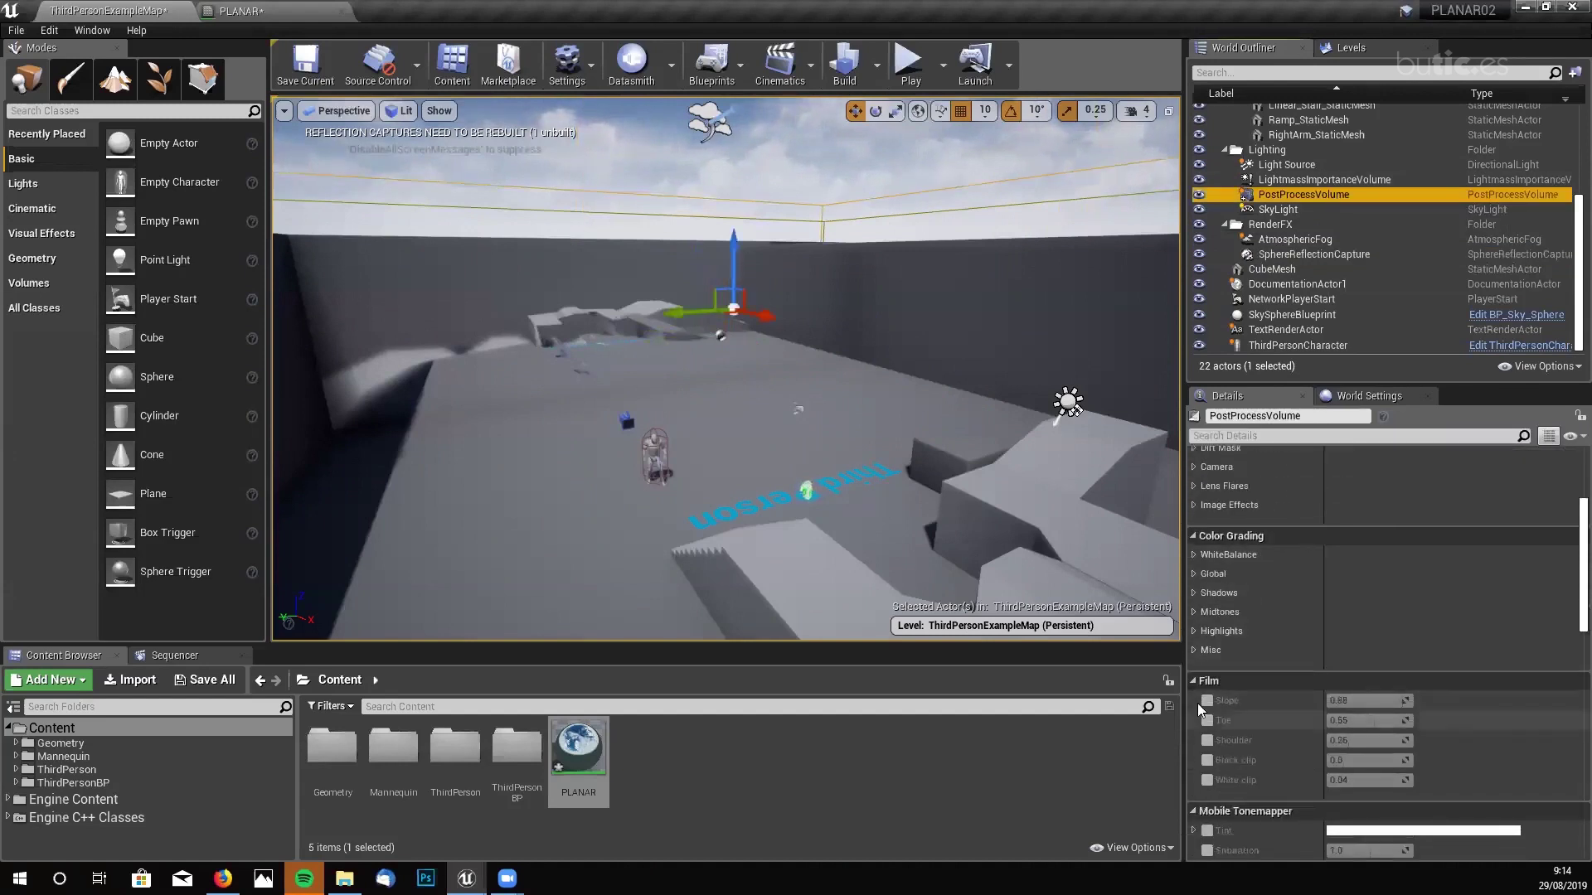
{"action": "scroll", "coordinate": [1242, 607], "scroll_direction": "down", "scroll_amount": 1}
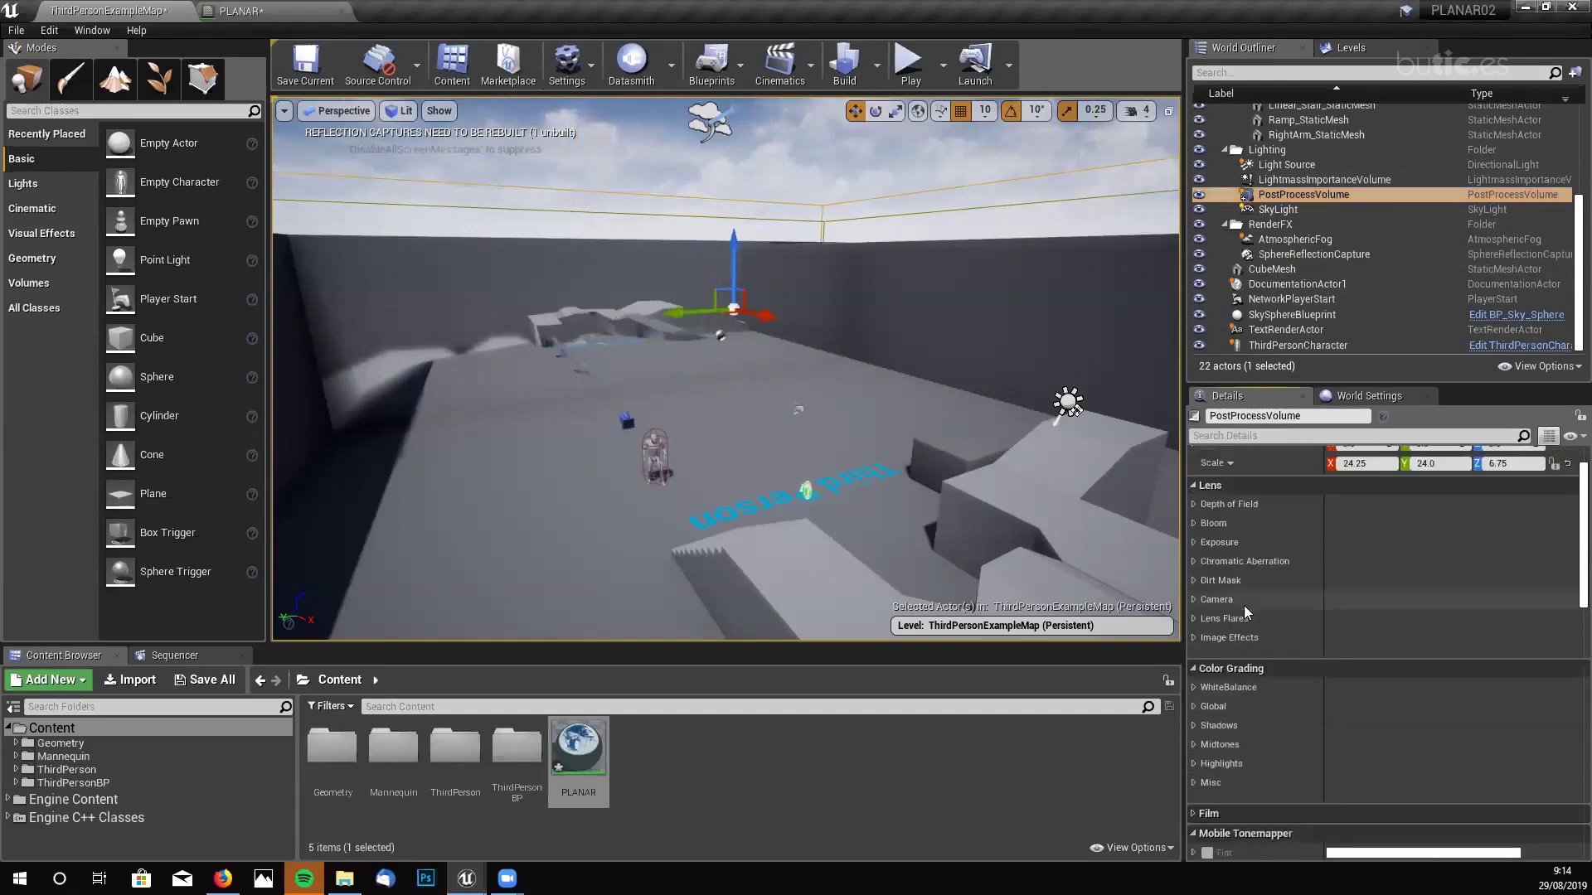
{"action": "scroll", "coordinate": [1308, 719], "scroll_direction": "down", "scroll_amount": 2}
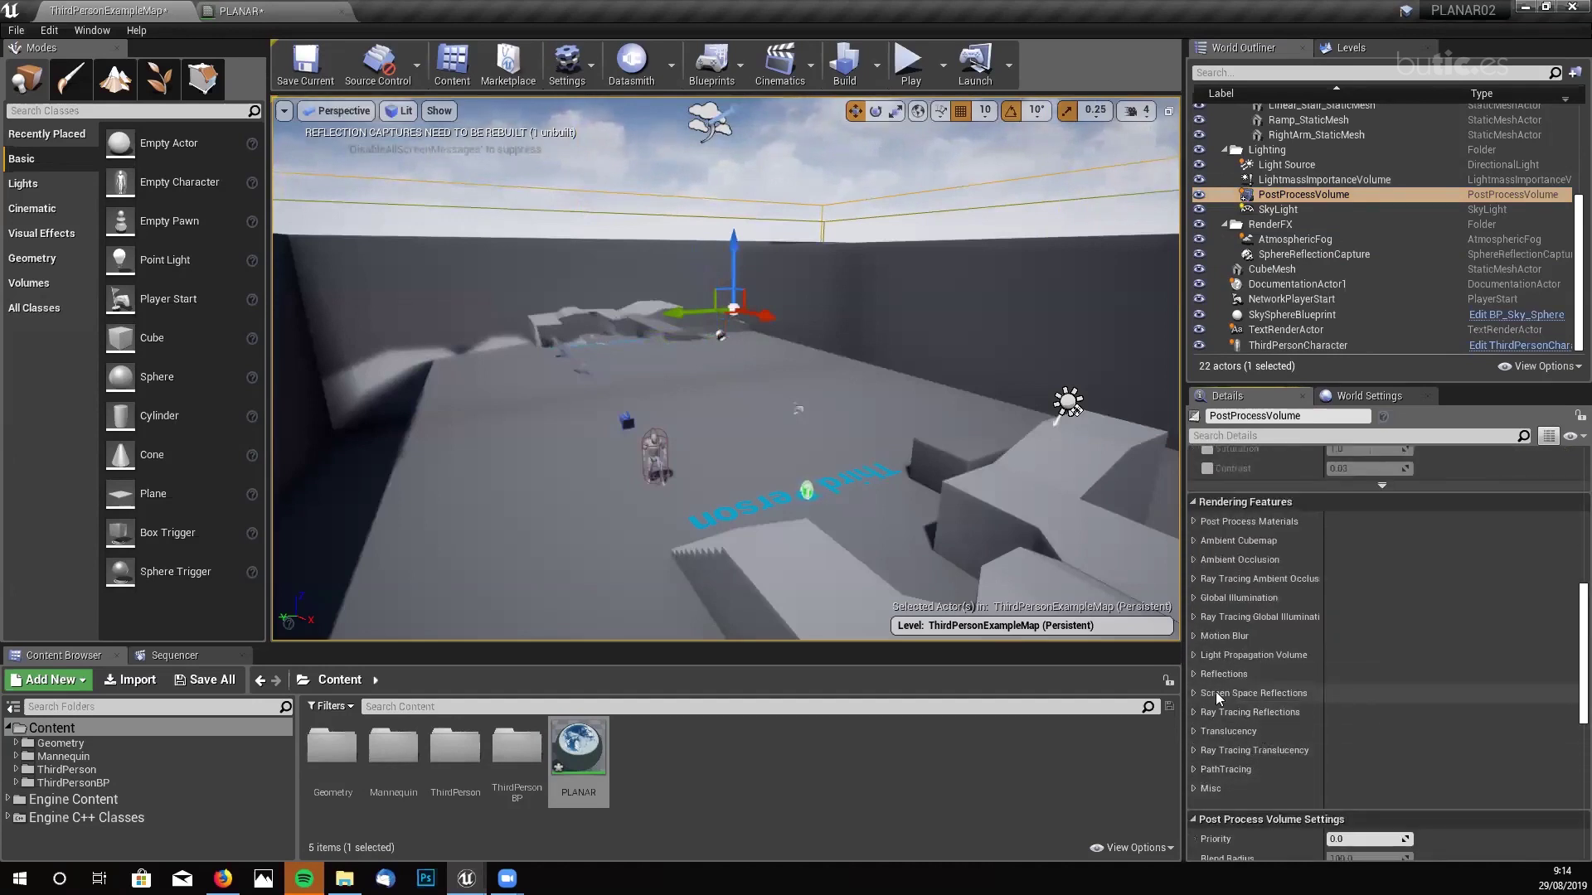
{"action": "left_click", "coordinate": [1194, 693]}
{"action": "left_click", "coordinate": [1216, 732]}
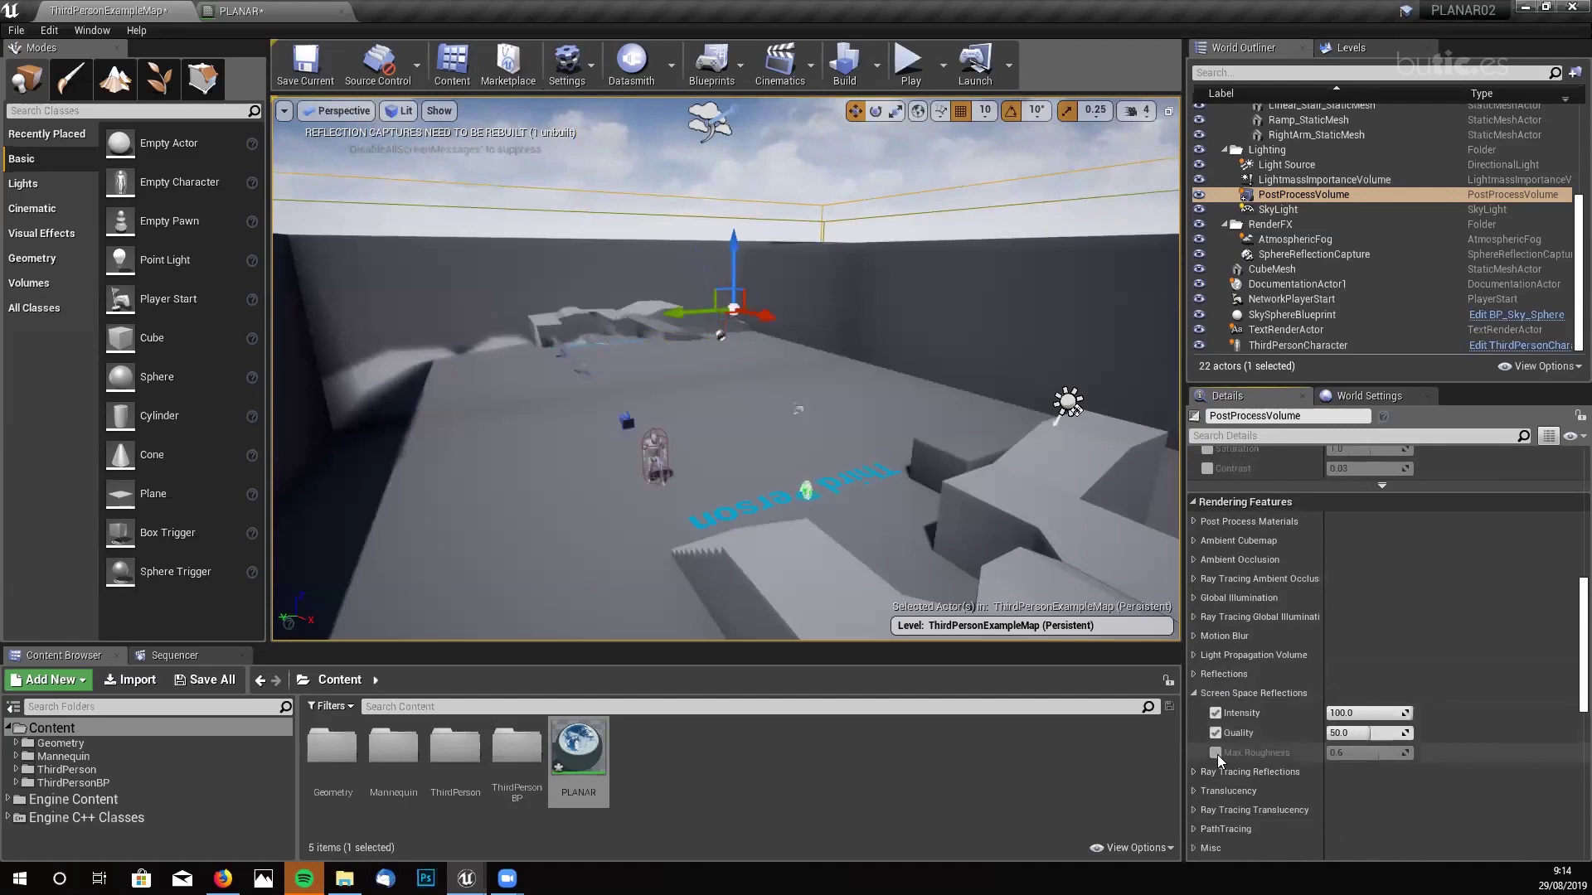
{"action": "left_click", "coordinate": [1215, 752]}
{"action": "left_click", "coordinate": [1353, 715]}
{"action": "type", "text": "0"}
{"action": "key", "text": "Return"}
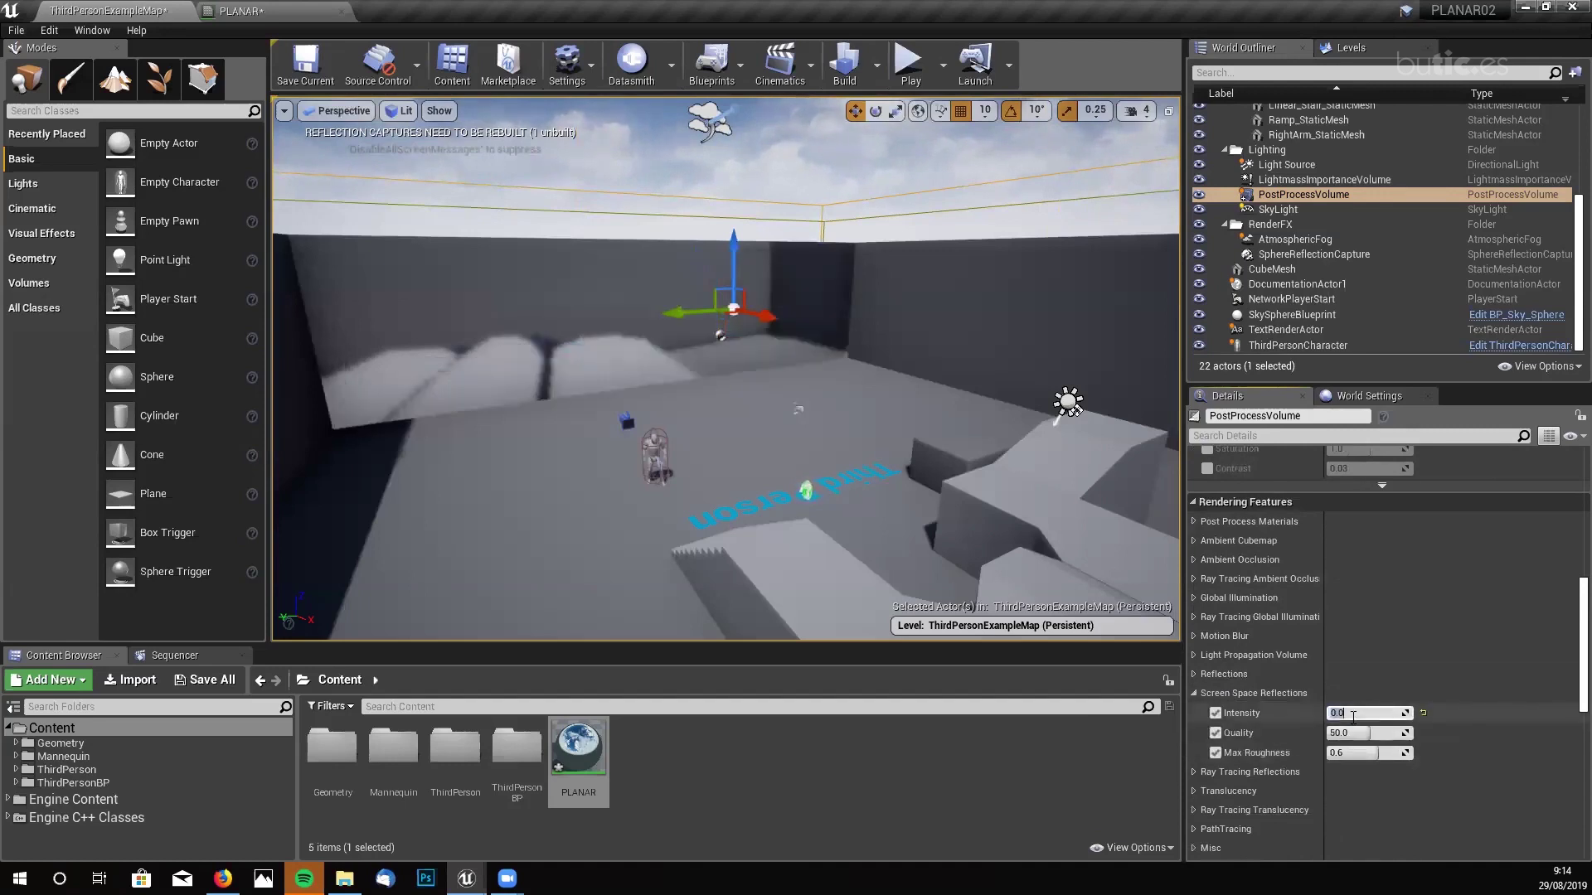
- Shift the sphere reflection capture further left
{"action": "right_click_drag", "start_coordinate": [664, 398], "coordinate": [572, 377]}
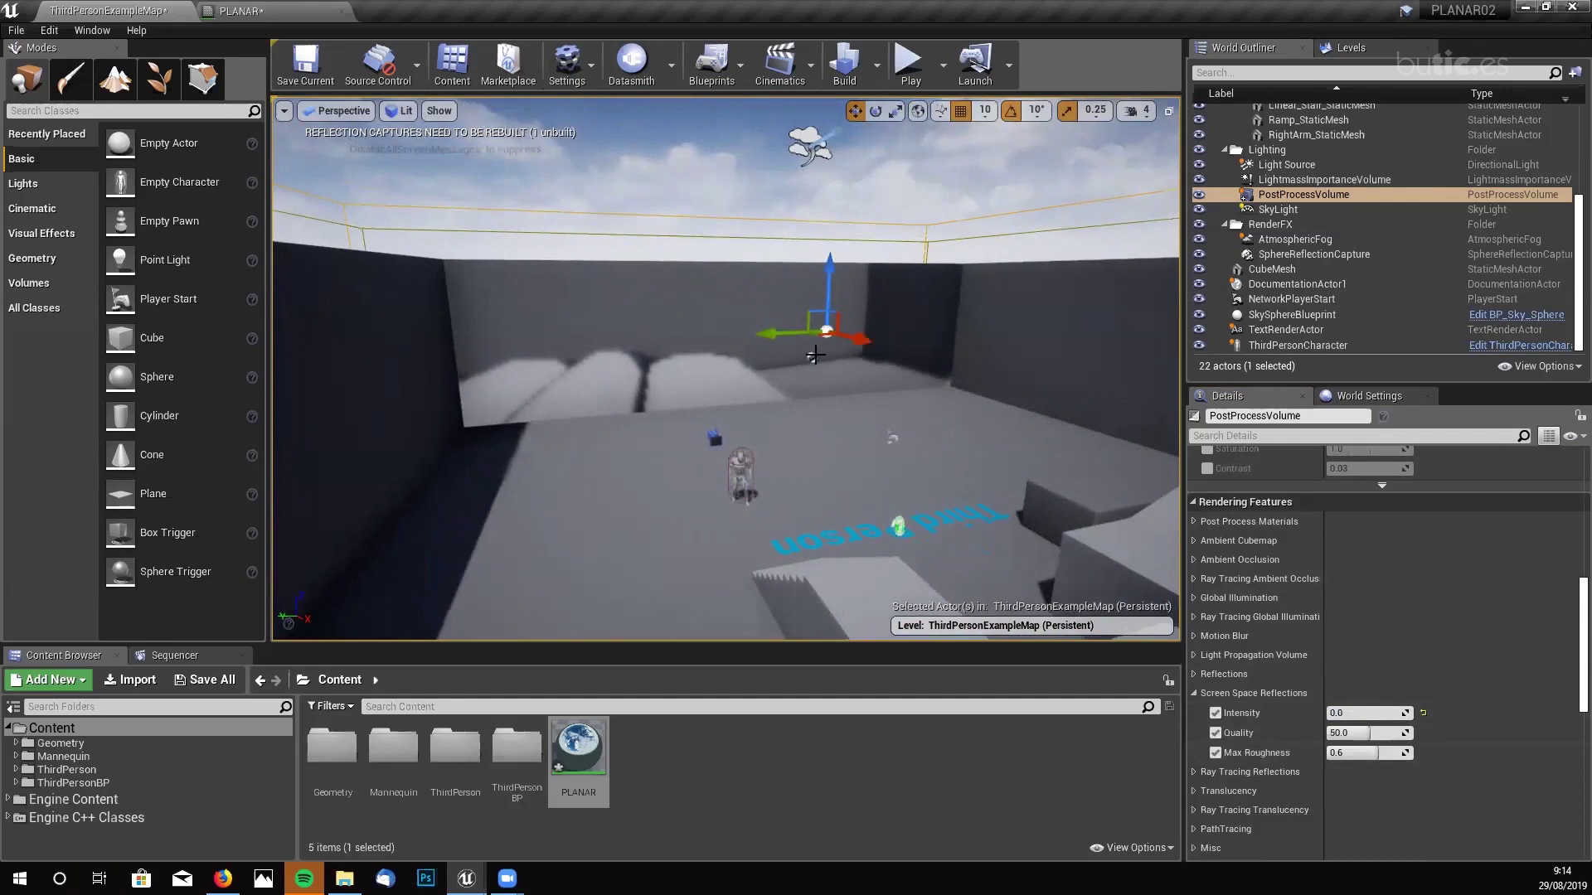
{"action": "left_click", "coordinate": [812, 357]}
{"action": "left_click_drag", "start_coordinate": [816, 355], "coordinate": [784, 353]}
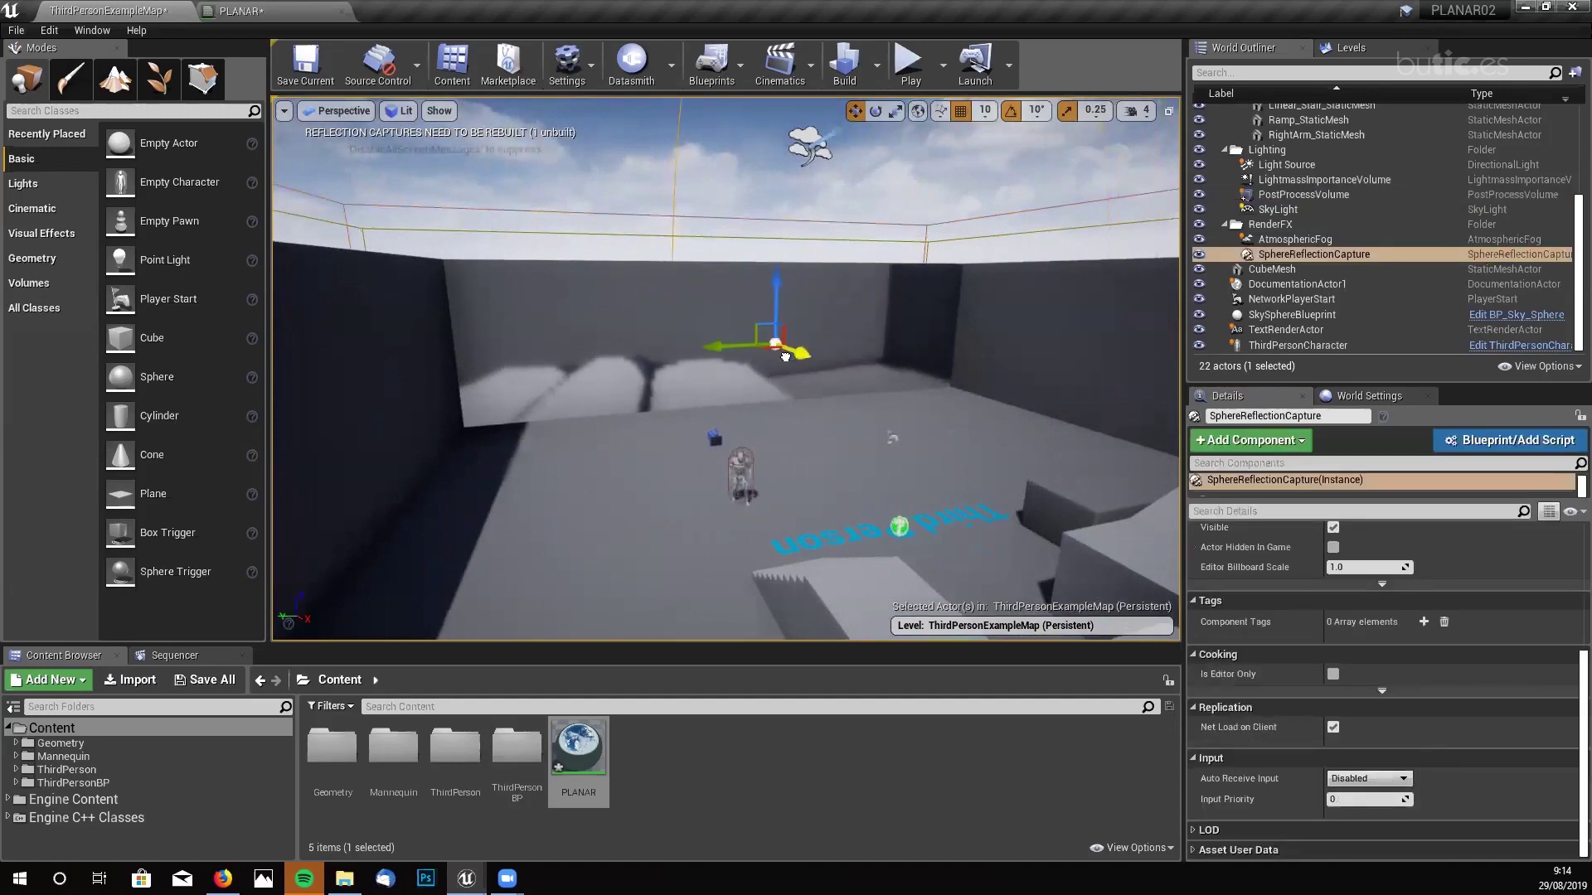
- Run Build Reflection Captures from the Build menu
{"action": "left_click", "coordinate": [877, 66]}
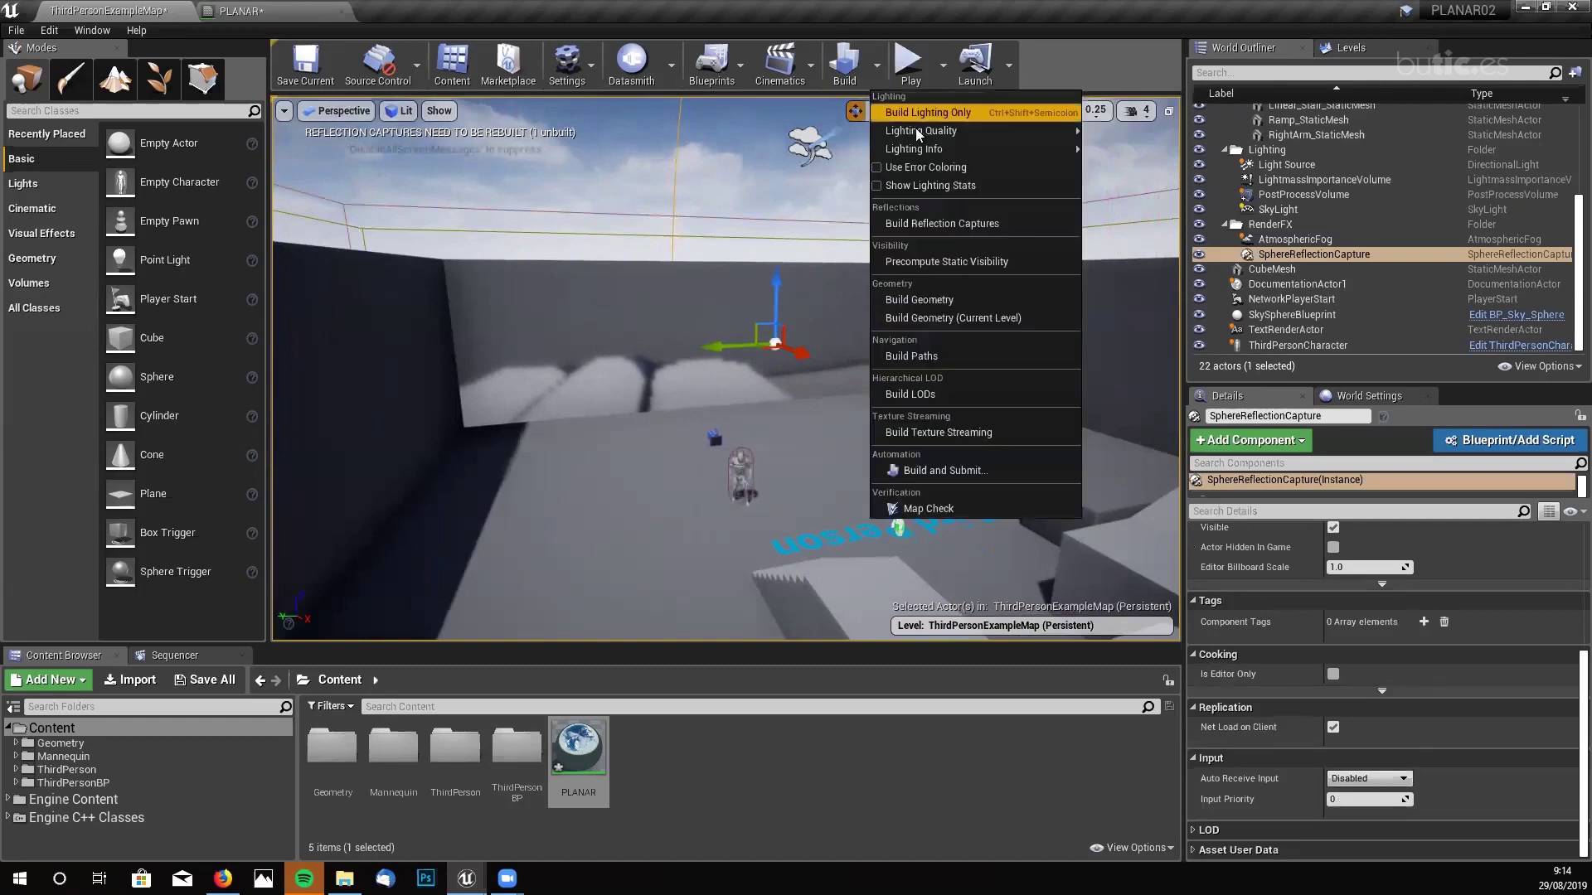
{"action": "left_click", "coordinate": [945, 231]}
{"action": "right_click_drag", "start_coordinate": [725, 369], "coordinate": [630, 365]}
- Focus on the SphereReflectionCapture and delete it from the level
{"action": "key", "text": "f"}
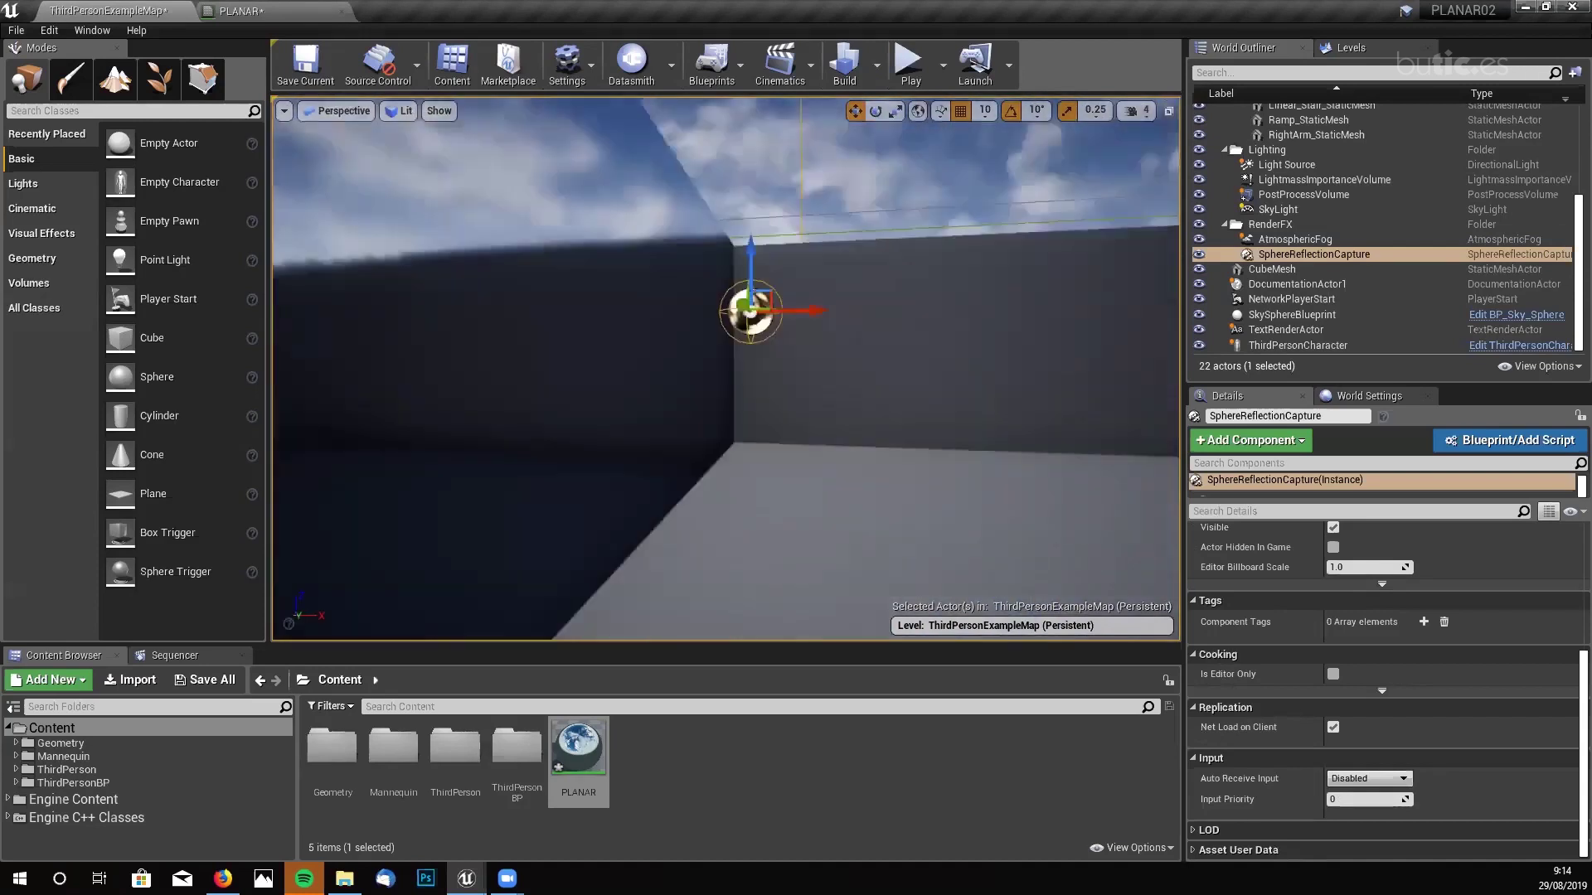
{"action": "left_click_drag", "start_coordinate": [725, 369], "coordinate": [816, 348], "text": "alt"}
{"action": "mouse_move", "coordinate": [725, 369]}
{"action": "right_mouse_down"}
{"action": "mouse_move", "coordinate": [829, 368]}
{"action": "mouse_move", "coordinate": [719, 346]}
{"action": "right_mouse_up"}
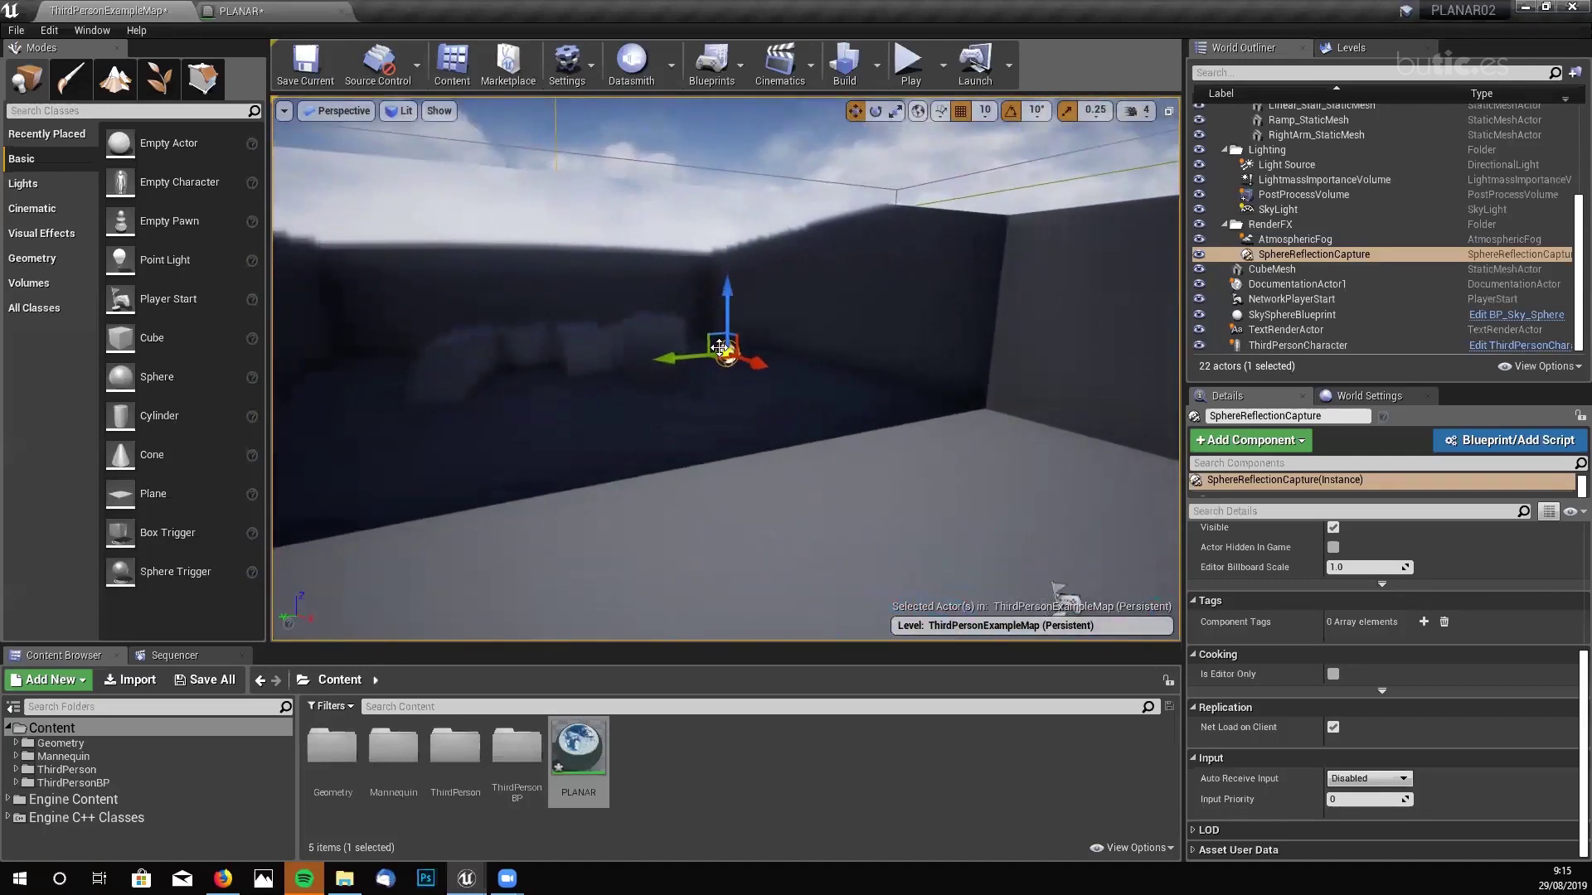
{"action": "key", "text": "Delete"}
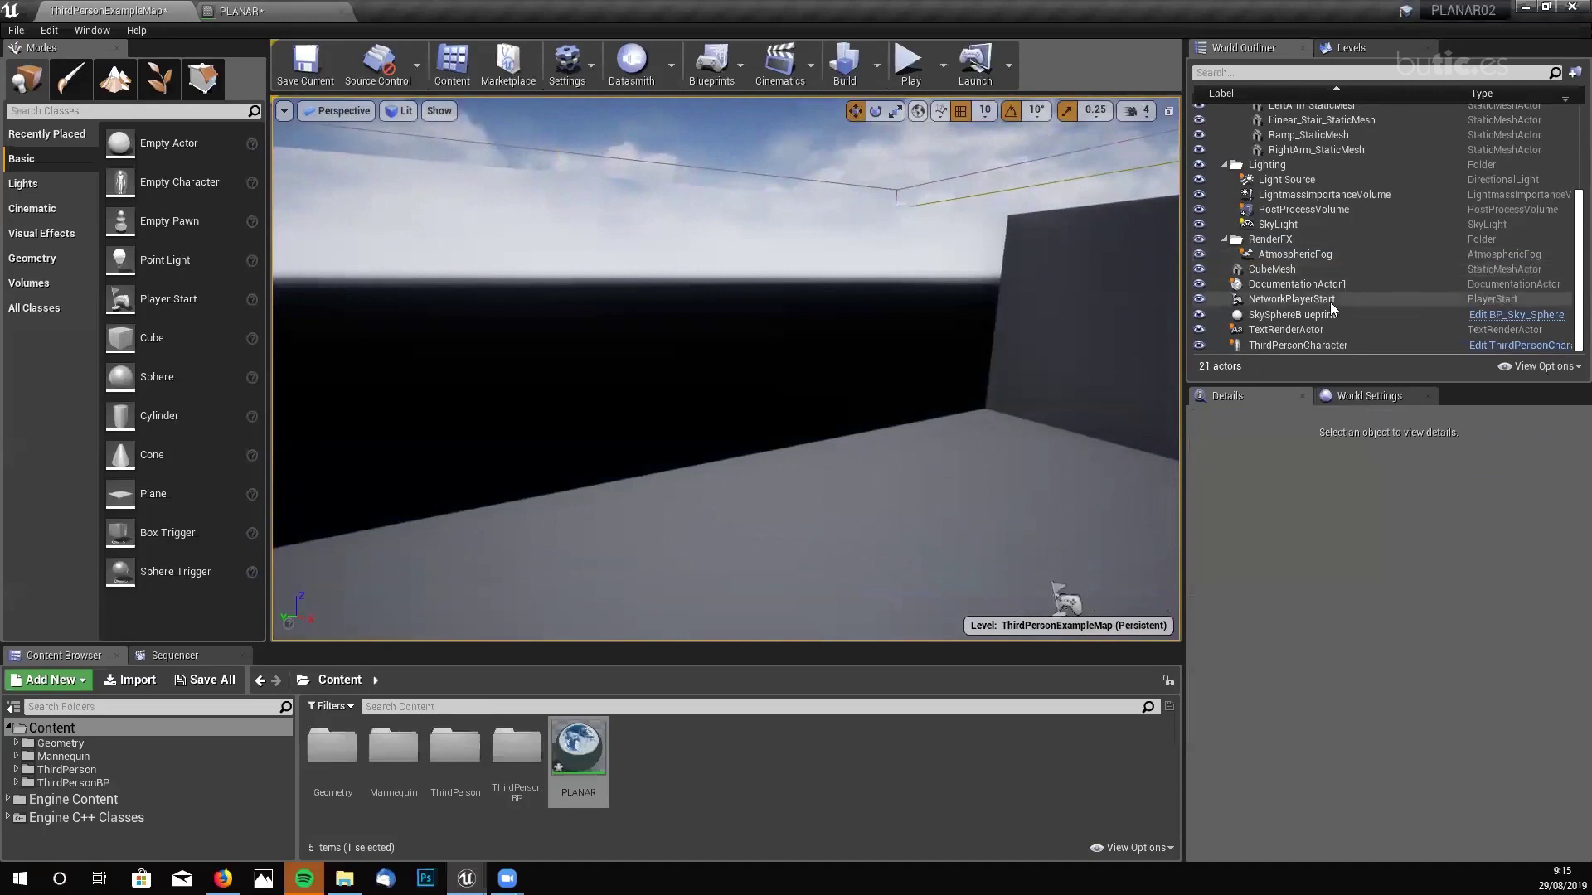
- Set the PostProcessVolume's Screen Space Reflections Intensity to 100
{"action": "left_click", "coordinate": [1364, 209]}
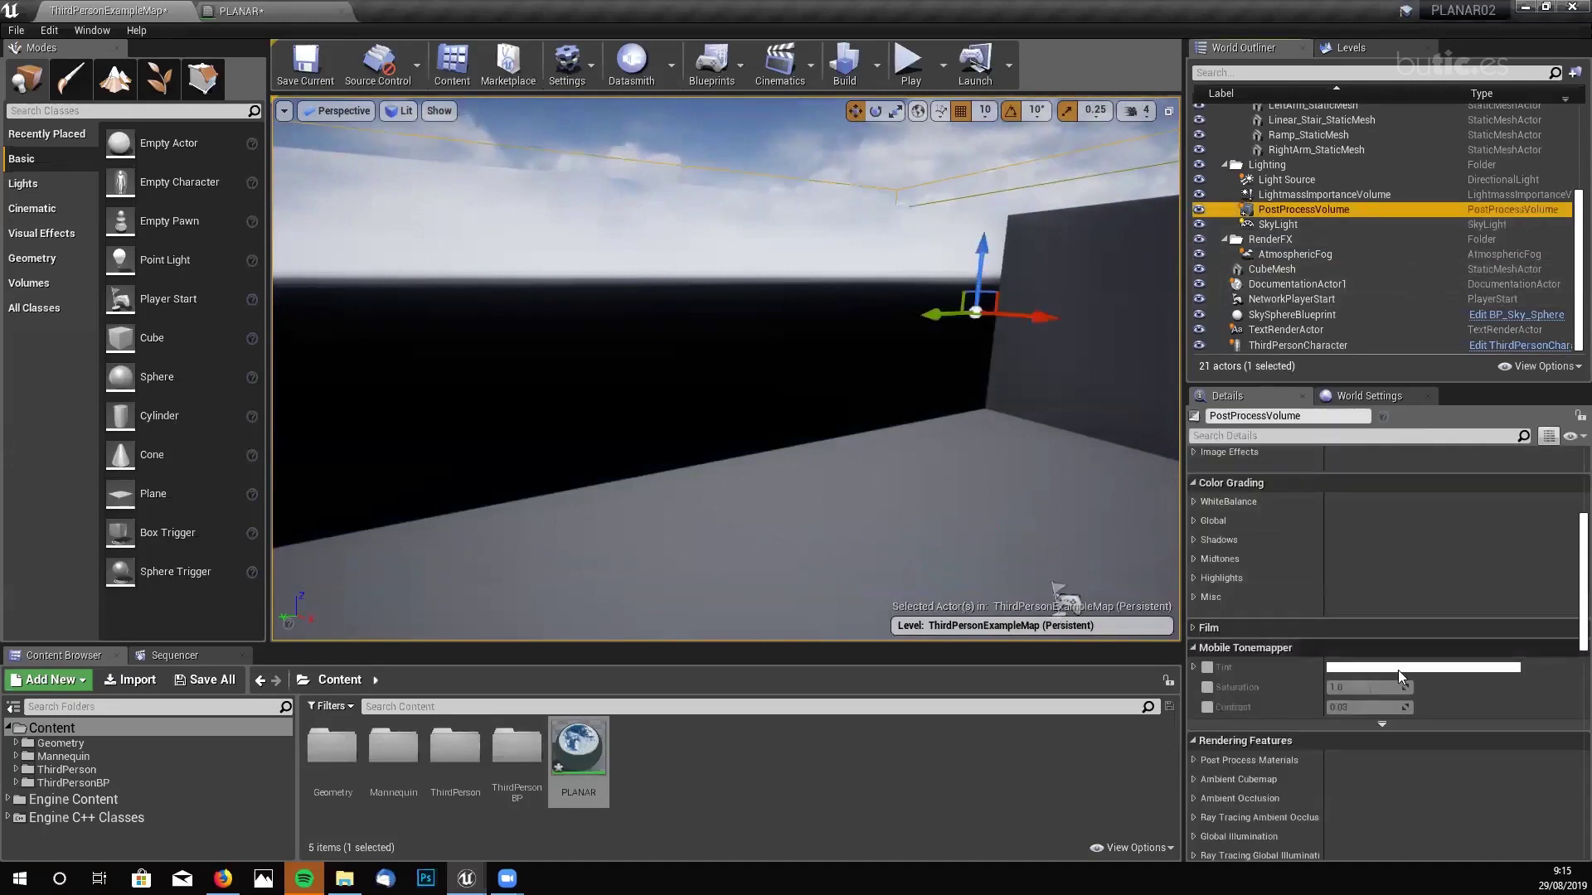
{"action": "scroll", "coordinate": [1385, 695], "scroll_direction": "down", "scroll_amount": 3}
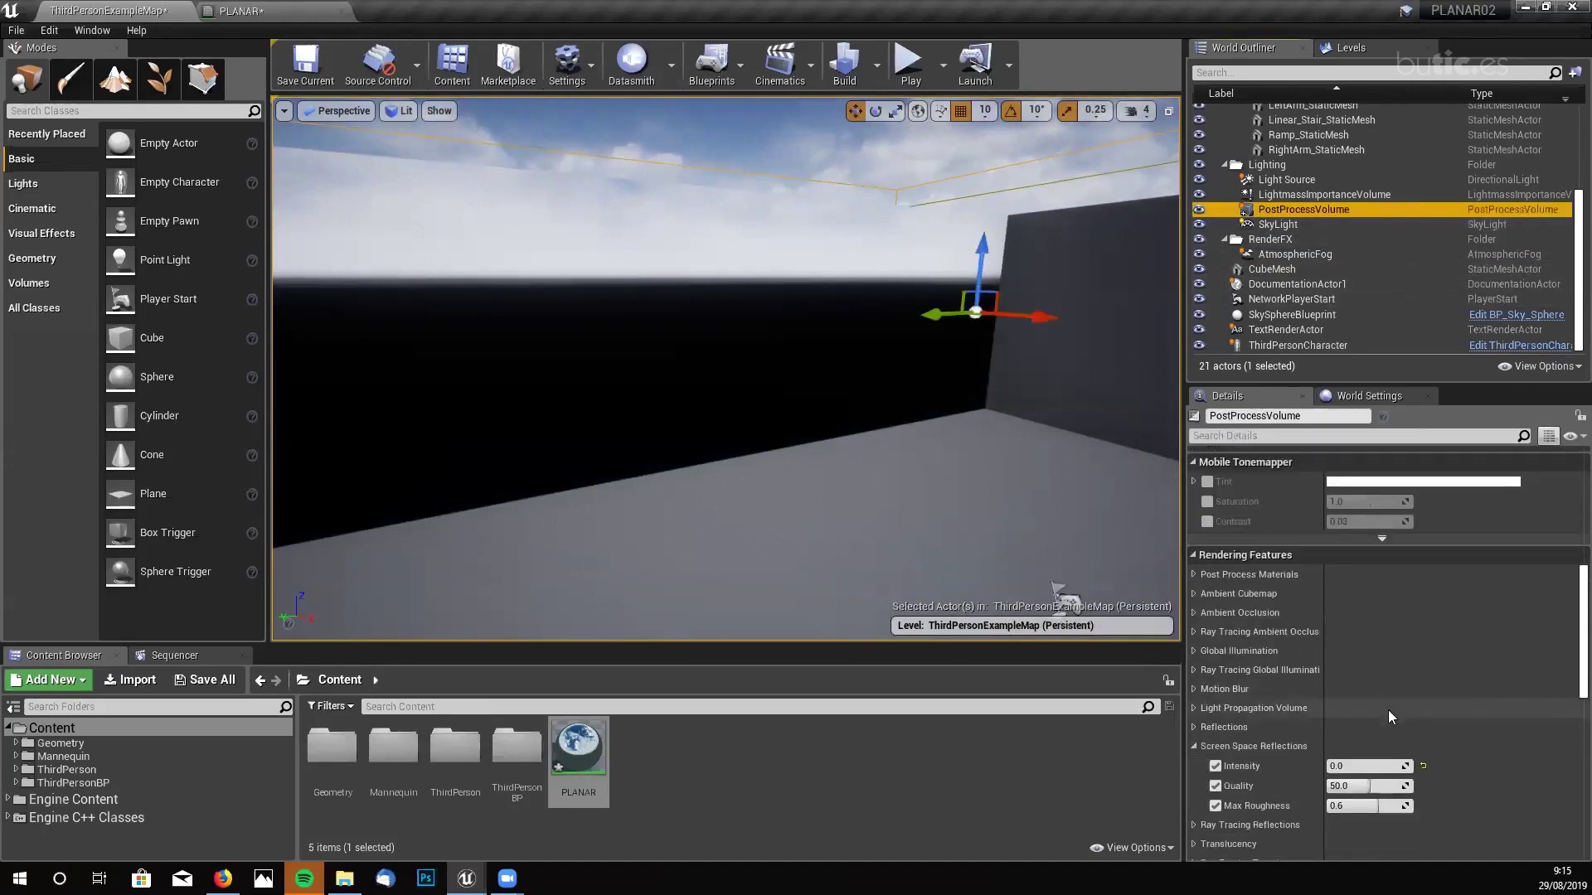
{"action": "scroll", "coordinate": [1388, 710], "scroll_direction": "down", "scroll_amount": 3}
{"action": "left_click", "coordinate": [1347, 659]}
{"action": "type", "text": "1"}
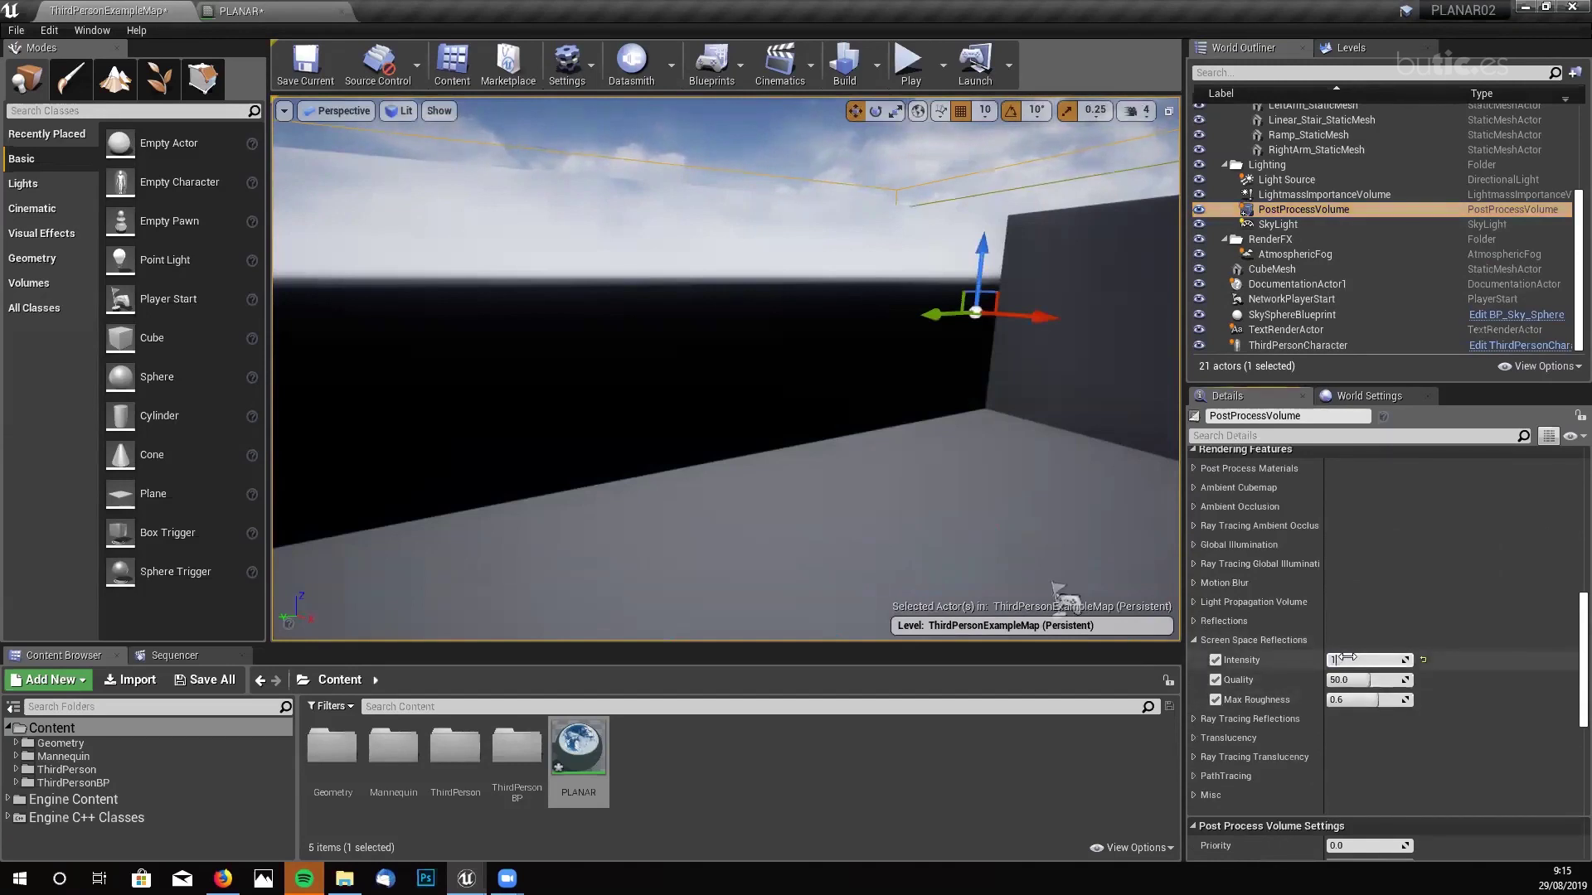
{"action": "type", "text": "00"}
{"action": "key", "text": "Return"}
{"action": "right_click_drag", "start_coordinate": [746, 373], "coordinate": [789, 385]}
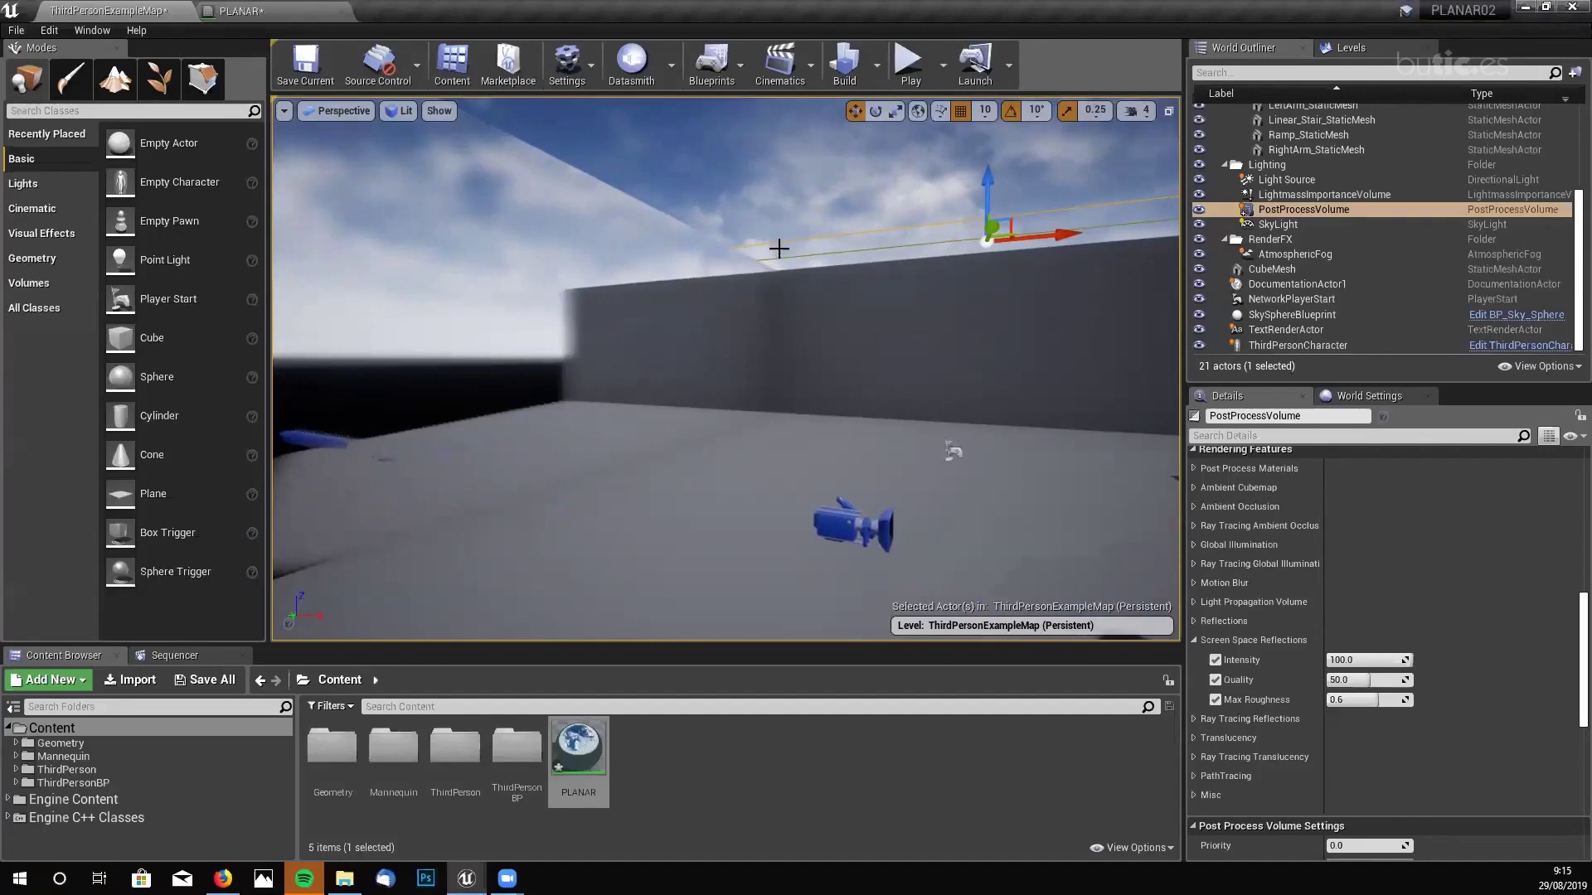
- Look around the arena's walls and floor, then open the Settings toolbar menu
{"action": "right_click_drag", "start_coordinate": [725, 369], "coordinate": [908, 539]}
{"action": "right_click_drag", "start_coordinate": [735, 423], "coordinate": [735, 428]}
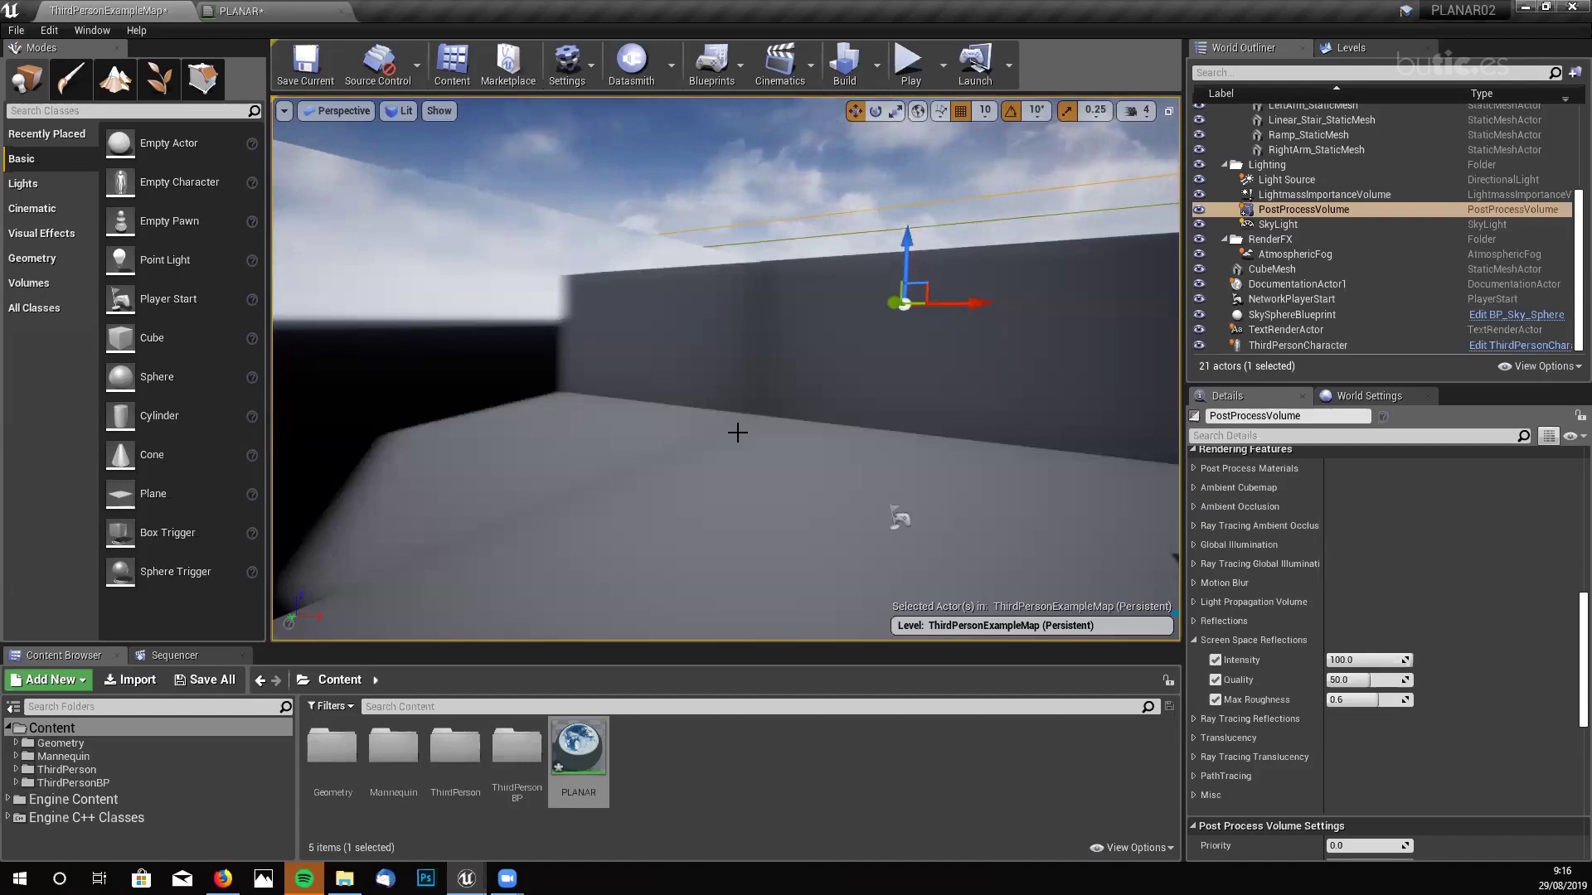
{"action": "mouse_move", "coordinate": [736, 472]}
{"action": "right_mouse_down"}
{"action": "mouse_move", "coordinate": [771, 530]}
{"action": "mouse_move", "coordinate": [746, 531]}
{"action": "mouse_move", "coordinate": [746, 440]}
{"action": "mouse_move", "coordinate": [775, 444]}
{"action": "mouse_move", "coordinate": [729, 477]}
{"action": "right_mouse_up"}
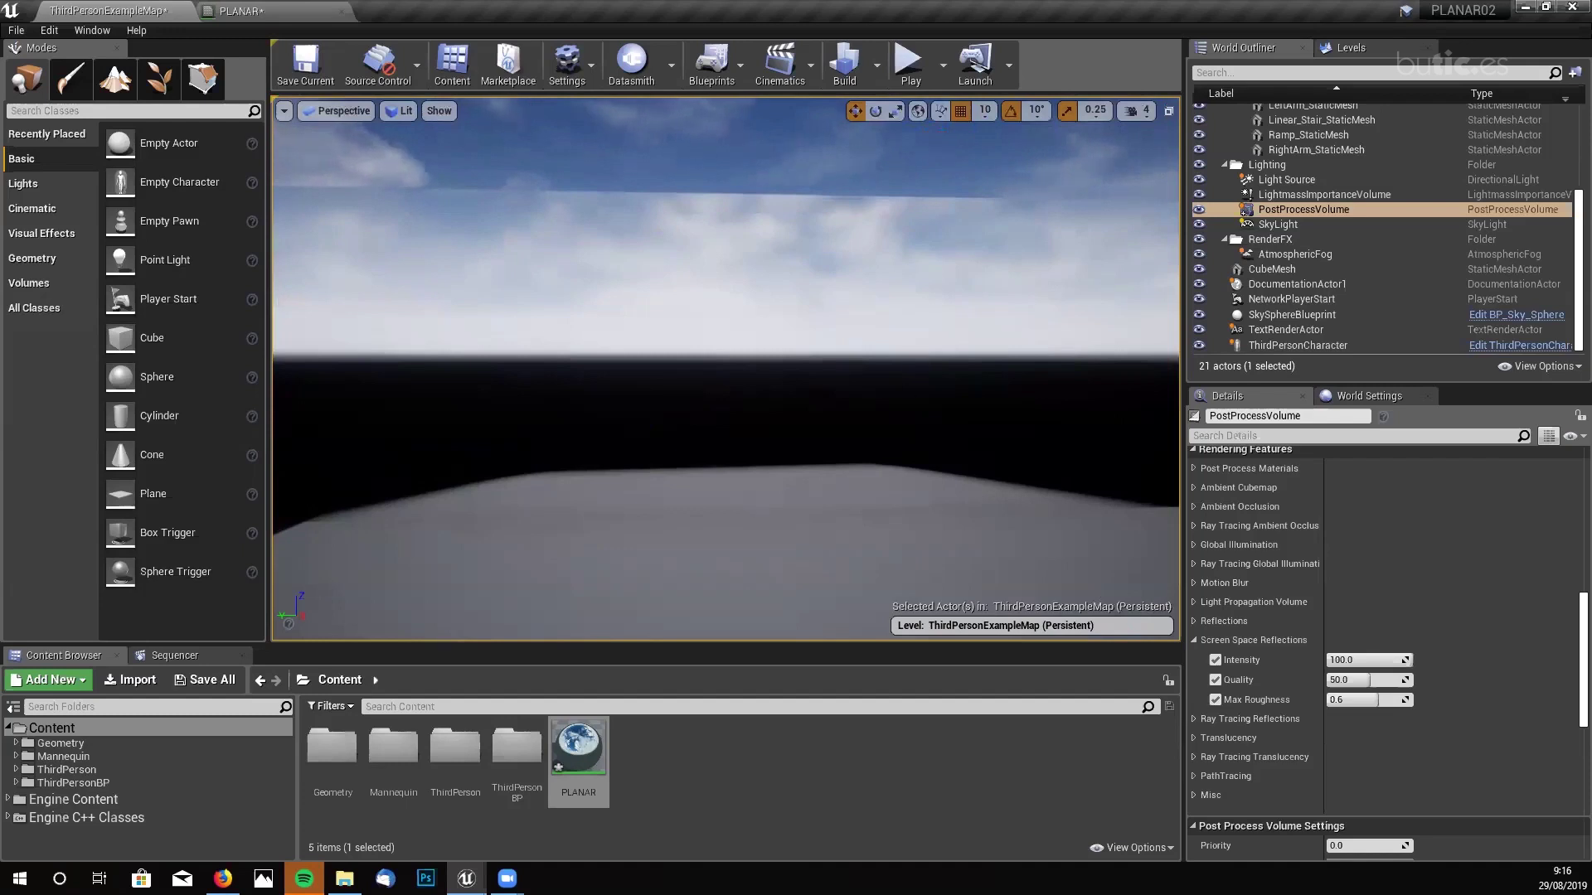
{"action": "left_click", "coordinate": [595, 59]}
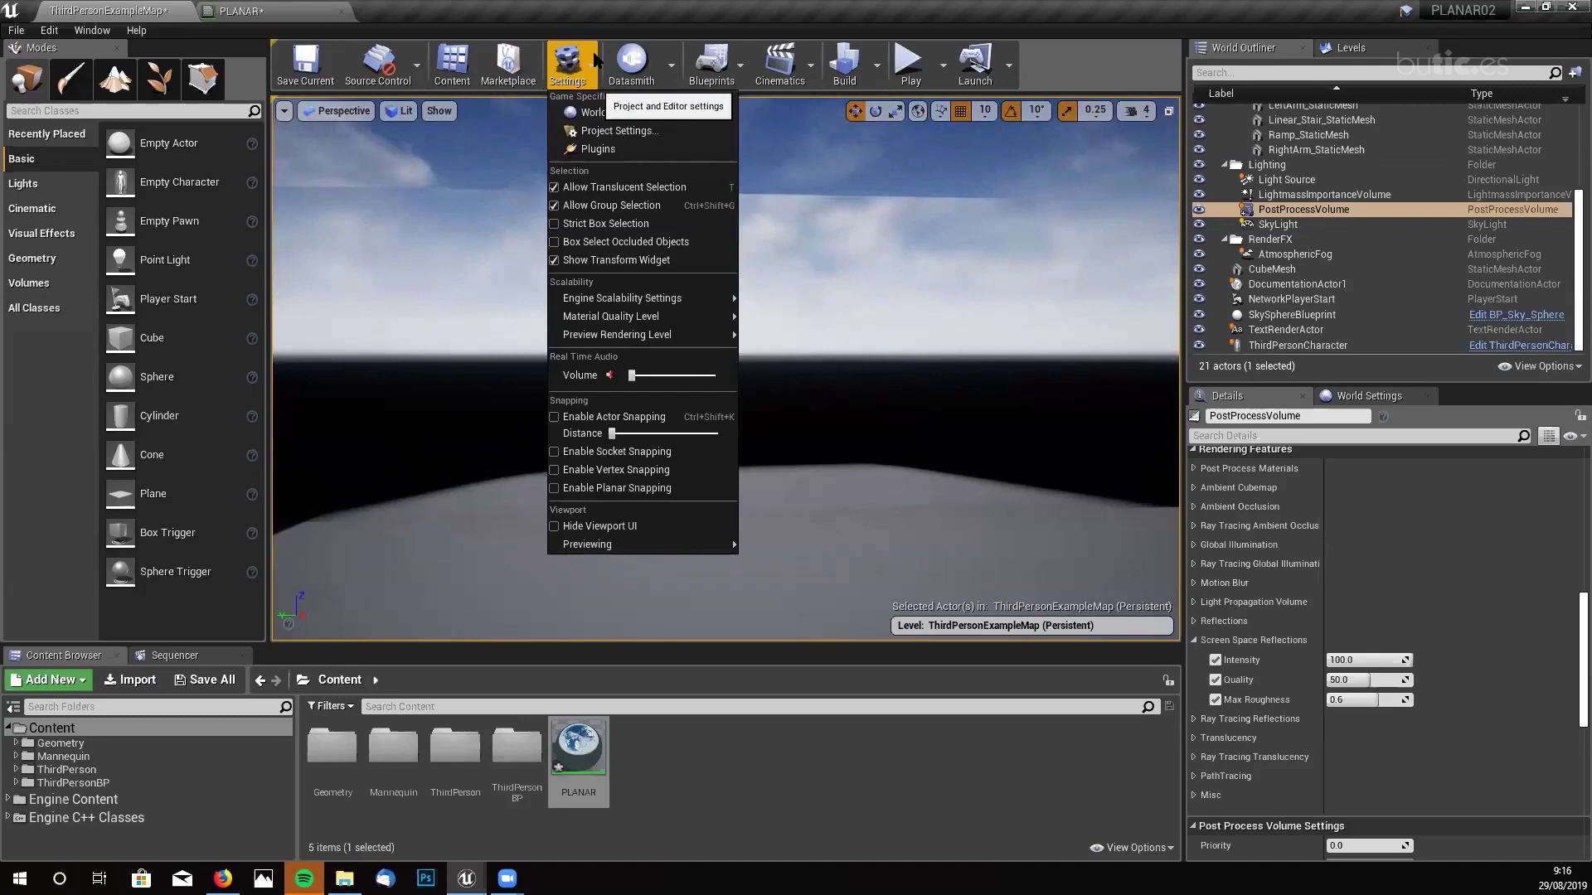
- Enable Support global clip plane for Planar Reflections in Project Settings > Engine > Rendering, then restart the editor
{"action": "left_click", "coordinate": [633, 130]}
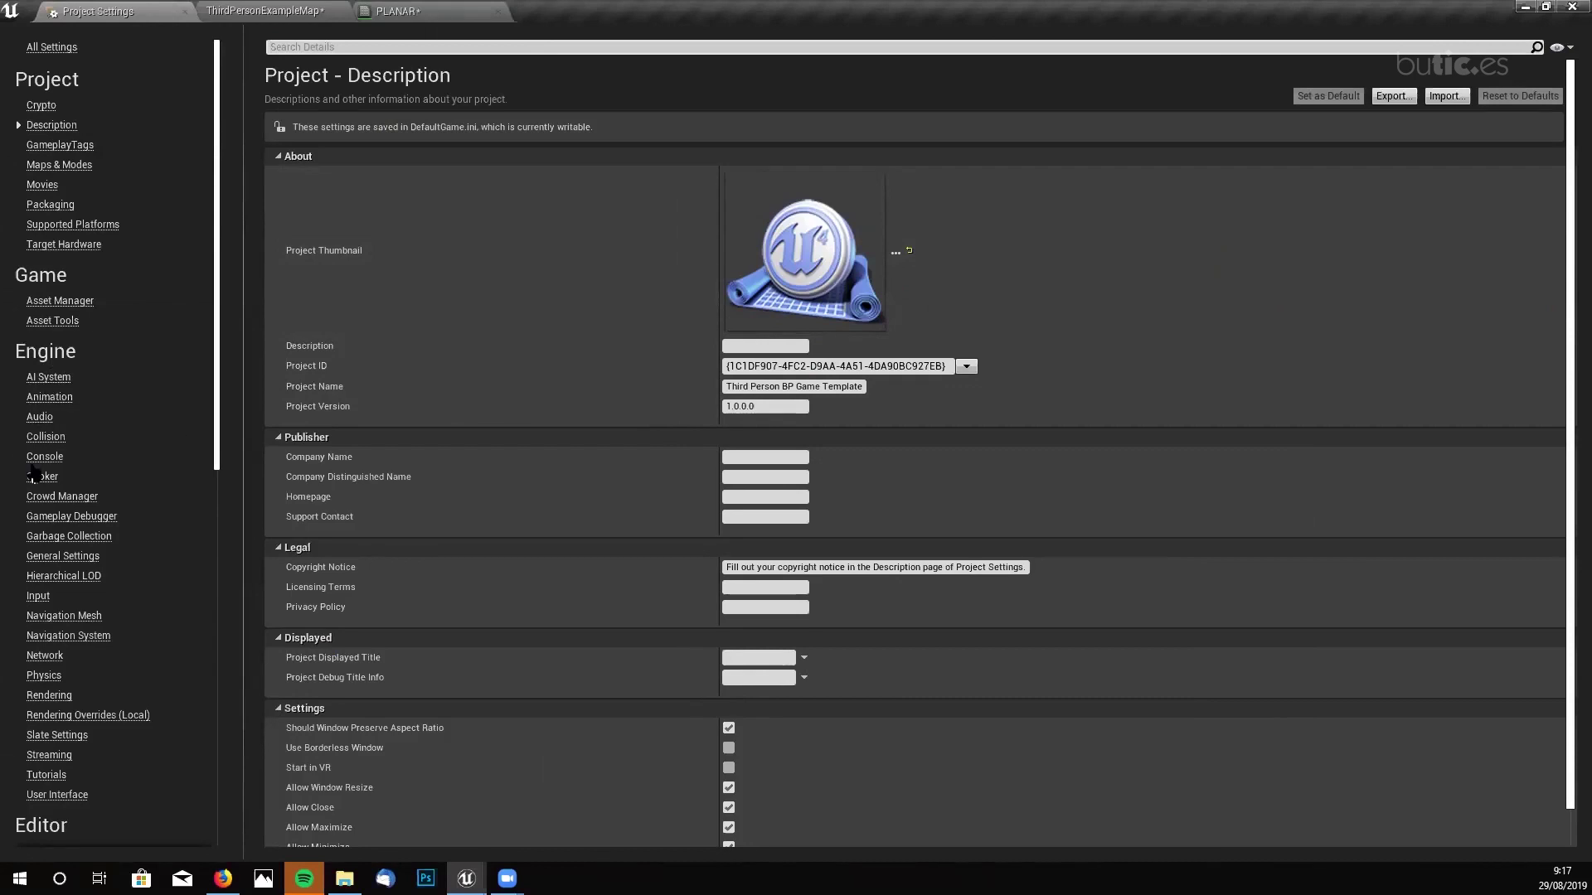
{"action": "left_click", "coordinate": [48, 695]}
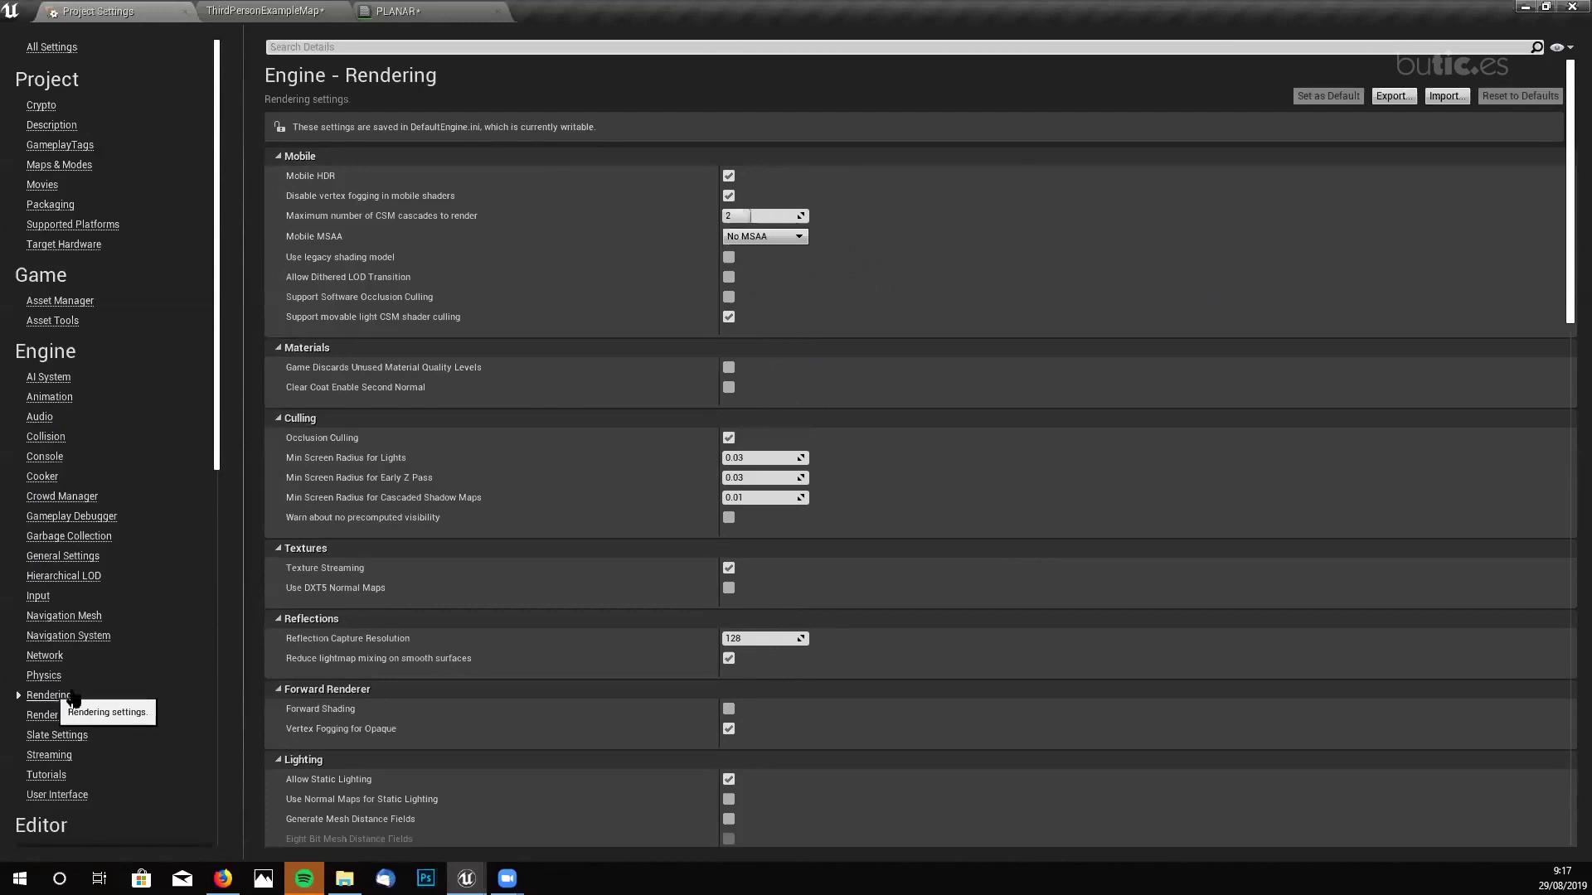
{"action": "scroll", "coordinate": [391, 534], "scroll_direction": "down", "scroll_amount": 4}
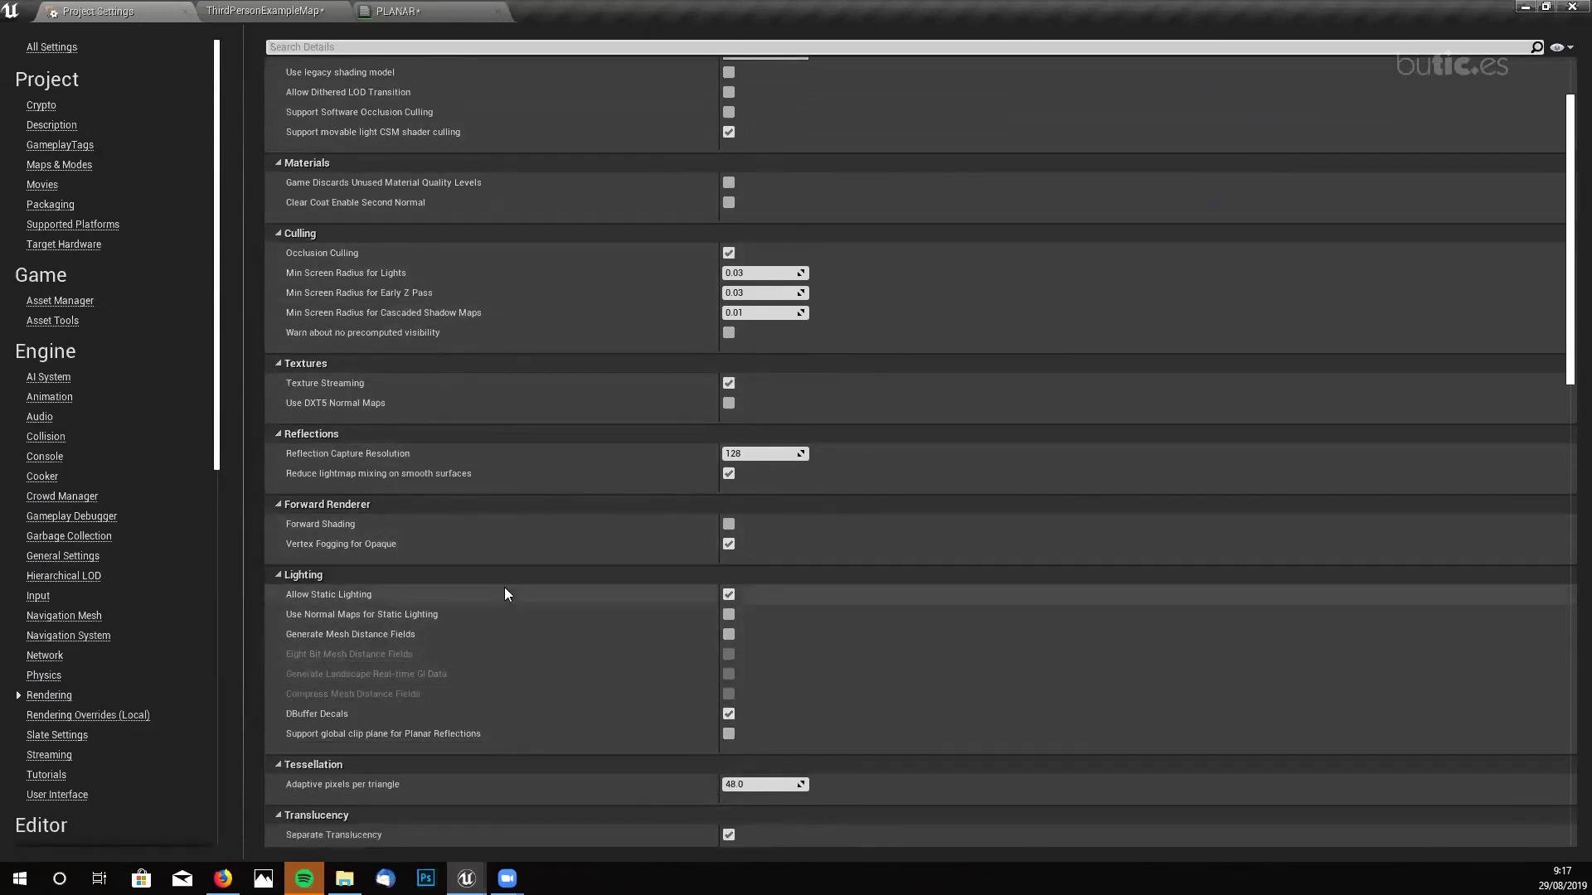
{"action": "scroll", "coordinate": [504, 588], "scroll_direction": "down", "scroll_amount": 1}
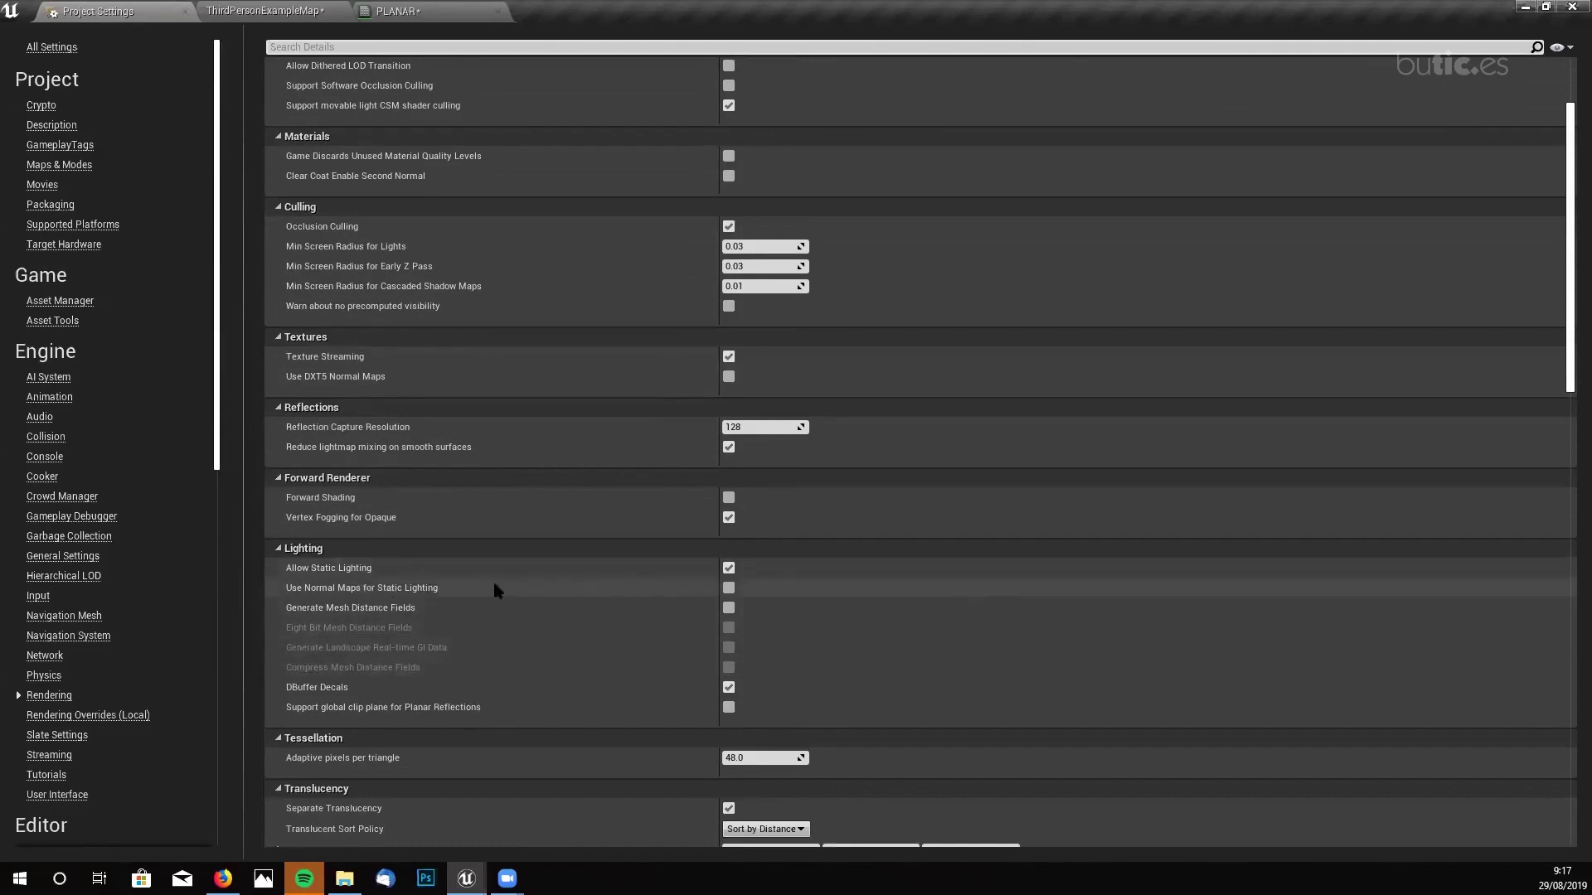
{"action": "scroll", "coordinate": [494, 590], "scroll_direction": "down", "scroll_amount": 1}
{"action": "mouse_move", "coordinate": [296, 684]}
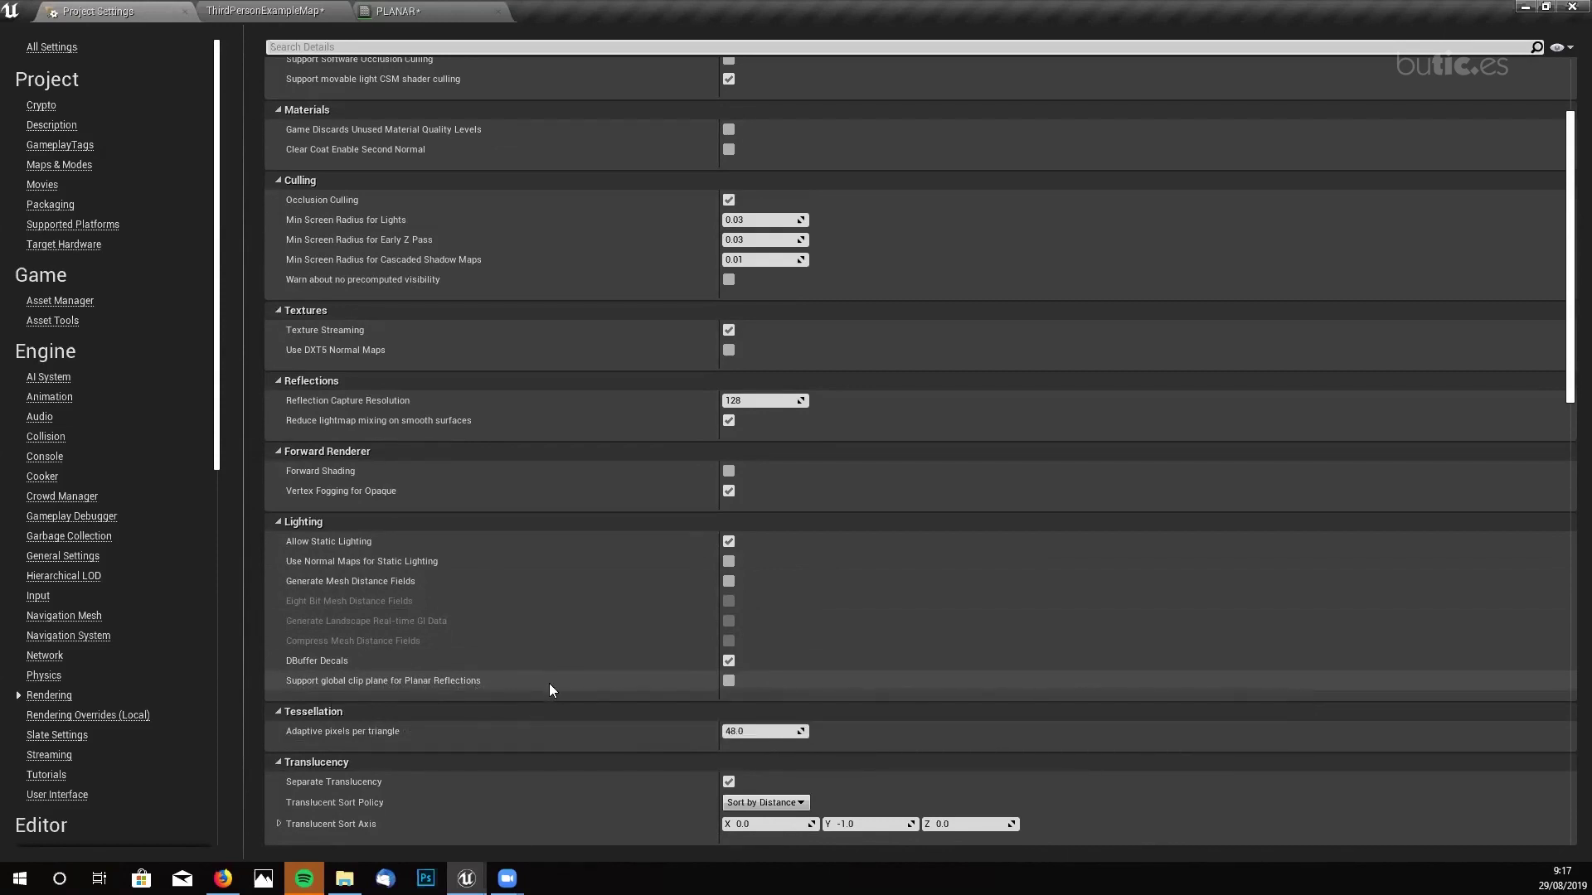
{"action": "left_click", "coordinate": [728, 681]}
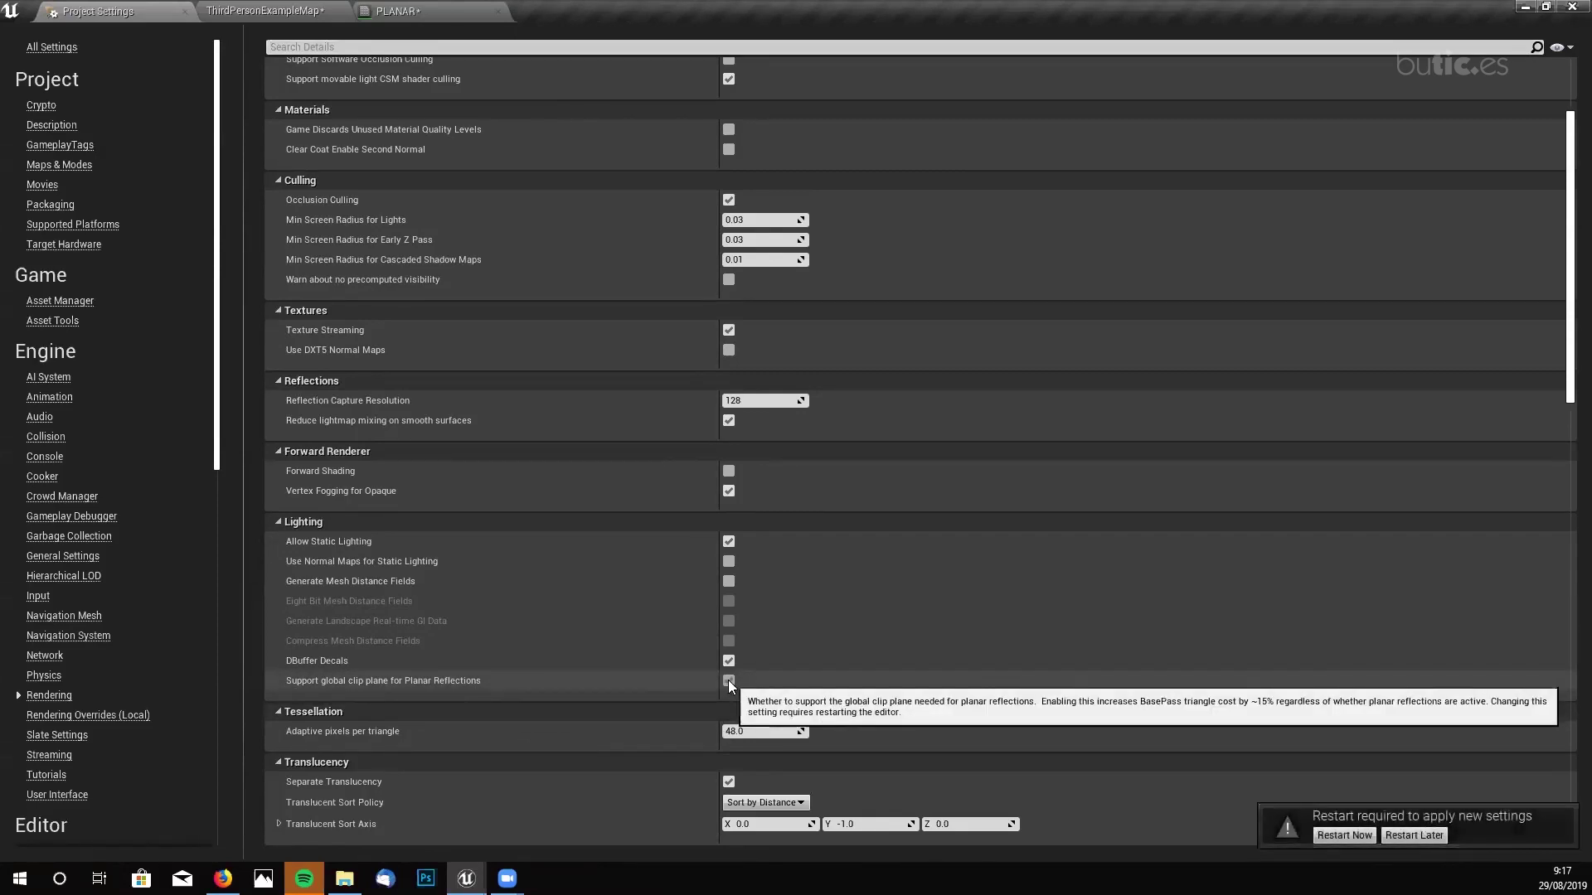
{"action": "left_click", "coordinate": [1337, 836]}
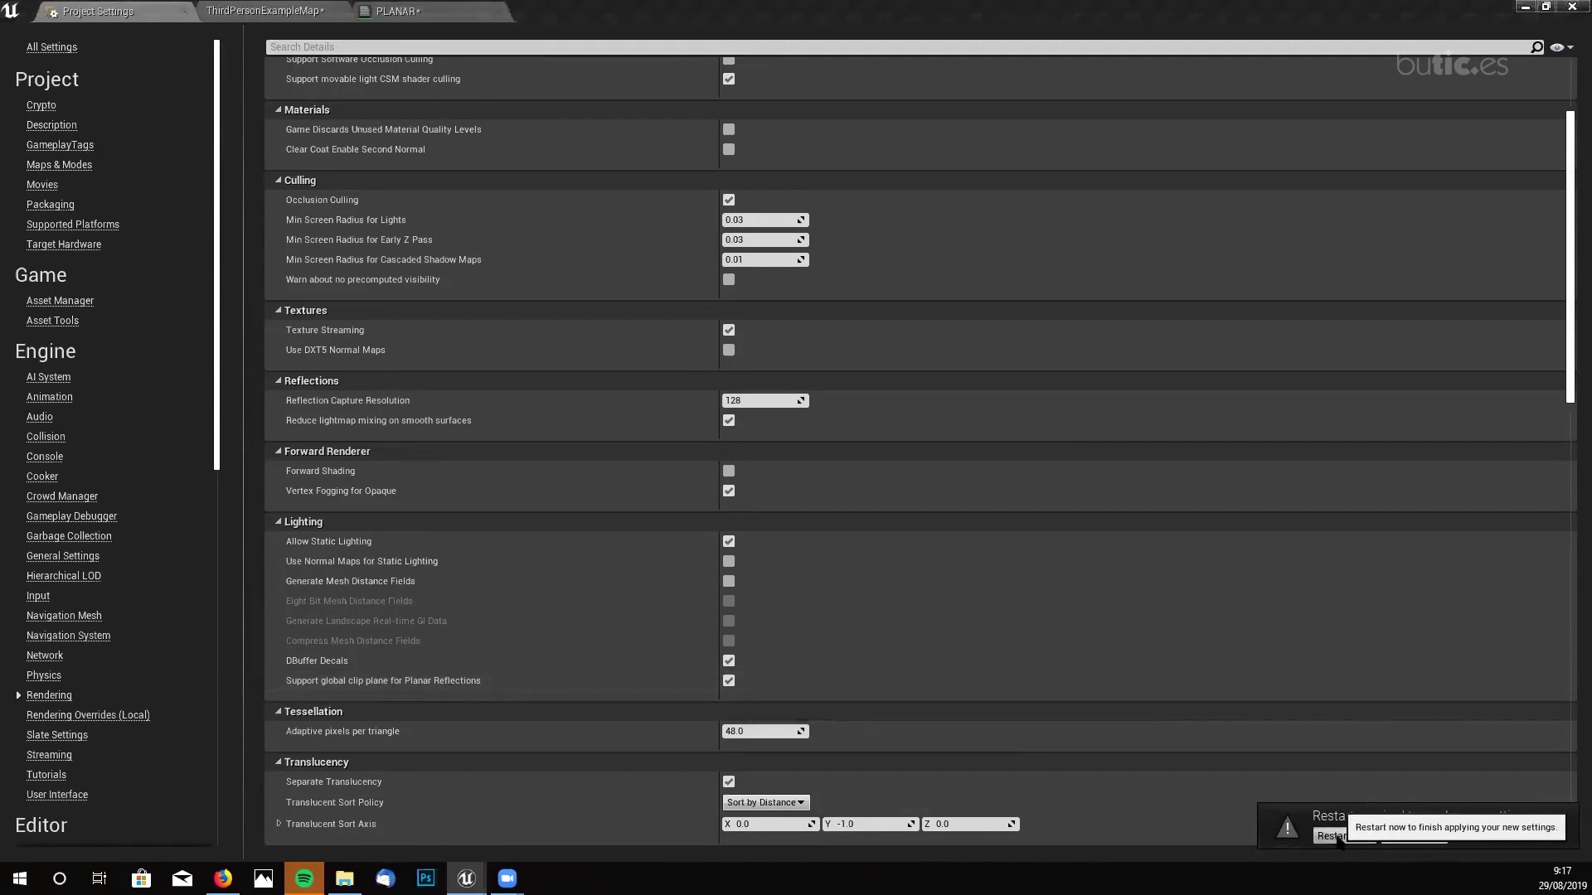
- Save the selected content for the restart, then move the view through the reloaded arena toward a wall
{"action": "left_click", "coordinate": [847, 593]}
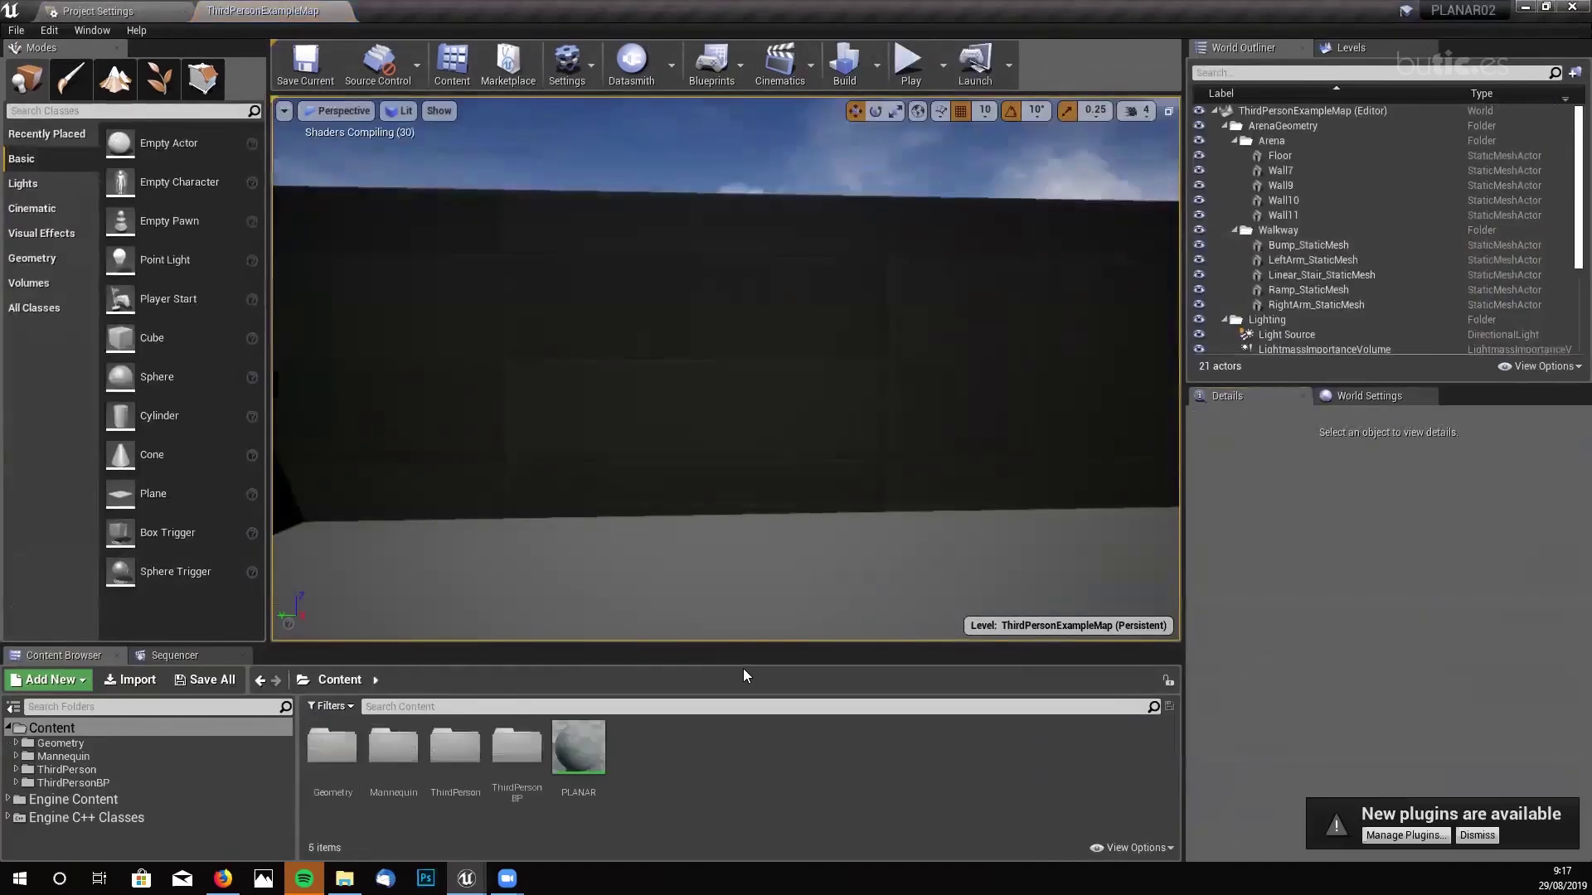
{"action": "scroll", "coordinate": [806, 439], "scroll_direction": "down", "scroll_amount": 5}
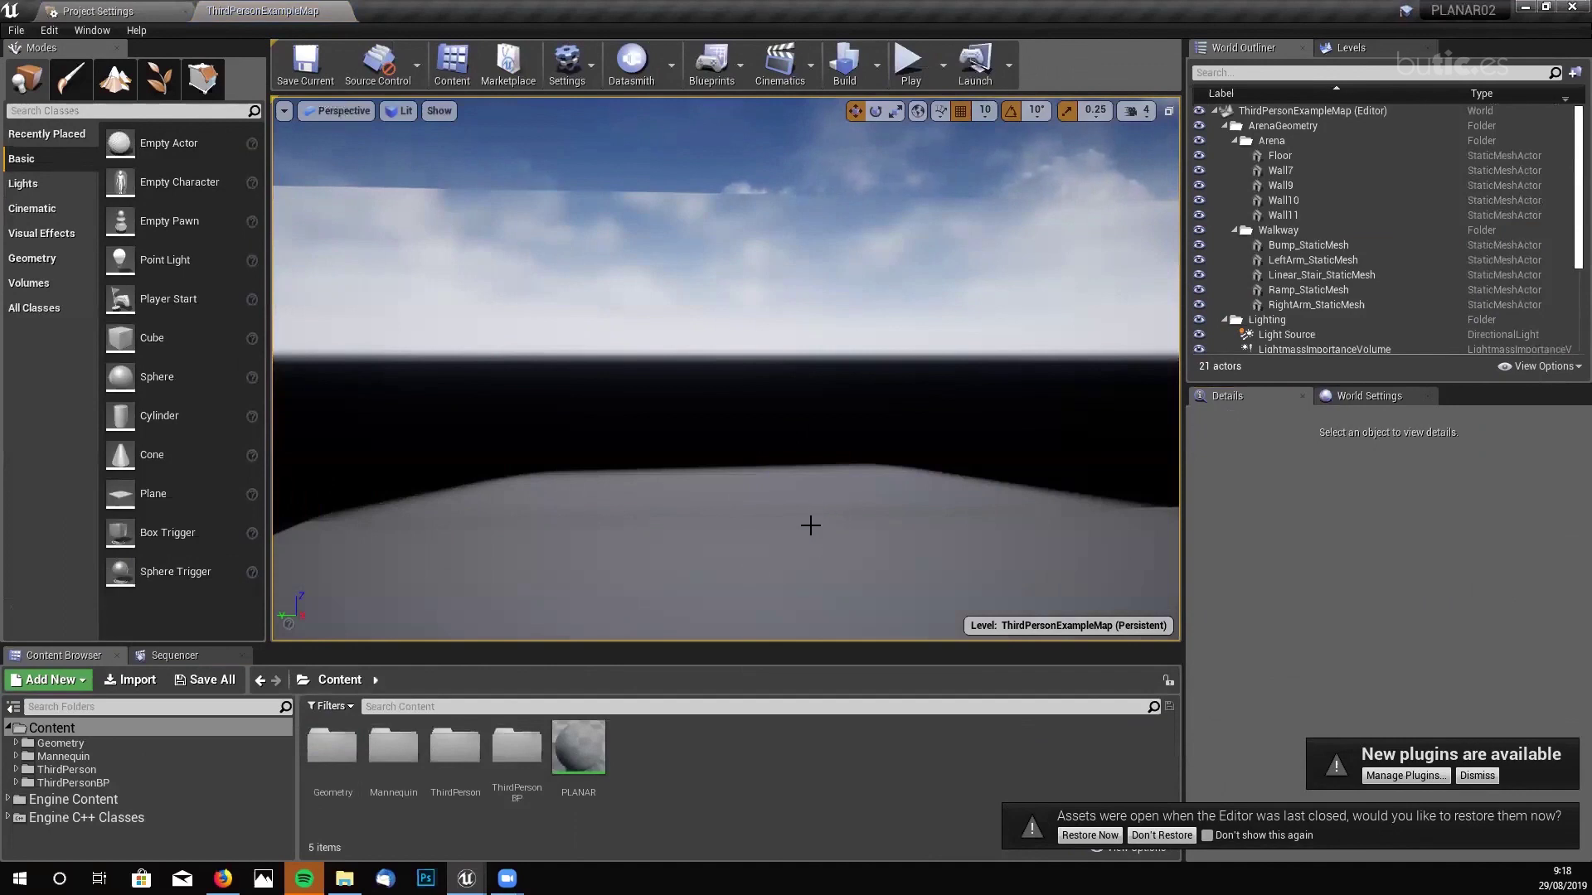
{"action": "mouse_move", "coordinate": [803, 526]}
{"action": "right_mouse_down"}
{"action": "mouse_move", "coordinate": [829, 555]}
{"action": "mouse_move", "coordinate": [862, 548]}
{"action": "mouse_move", "coordinate": [812, 548]}
{"action": "right_mouse_up"}
{"action": "right_click_drag", "start_coordinate": [945, 634], "coordinate": [803, 566]}
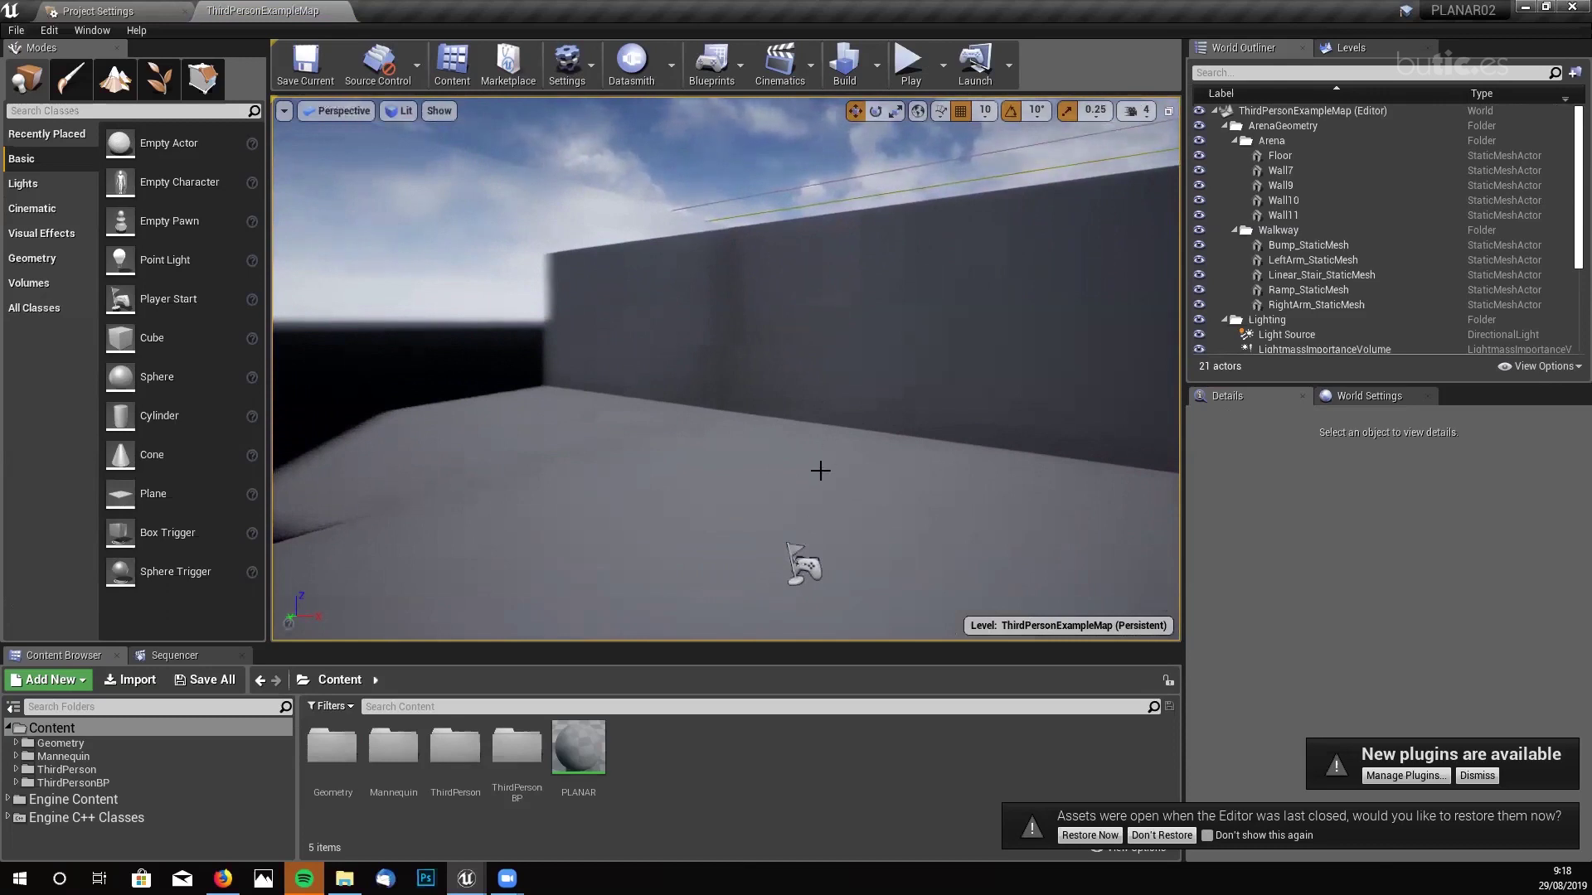
{"action": "mouse_move", "coordinate": [796, 486]}
{"action": "right_mouse_down"}
{"action": "mouse_move", "coordinate": [696, 489]}
{"action": "mouse_move", "coordinate": [837, 493]}
{"action": "mouse_move", "coordinate": [800, 460]}
{"action": "mouse_move", "coordinate": [849, 479]}
{"action": "mouse_move", "coordinate": [819, 481]}
{"action": "mouse_move", "coordinate": [842, 471]}
{"action": "mouse_move", "coordinate": [804, 468]}
{"action": "mouse_move", "coordinate": [851, 465]}
{"action": "mouse_move", "coordinate": [804, 467]}
{"action": "mouse_move", "coordinate": [795, 485]}
{"action": "right_mouse_up"}
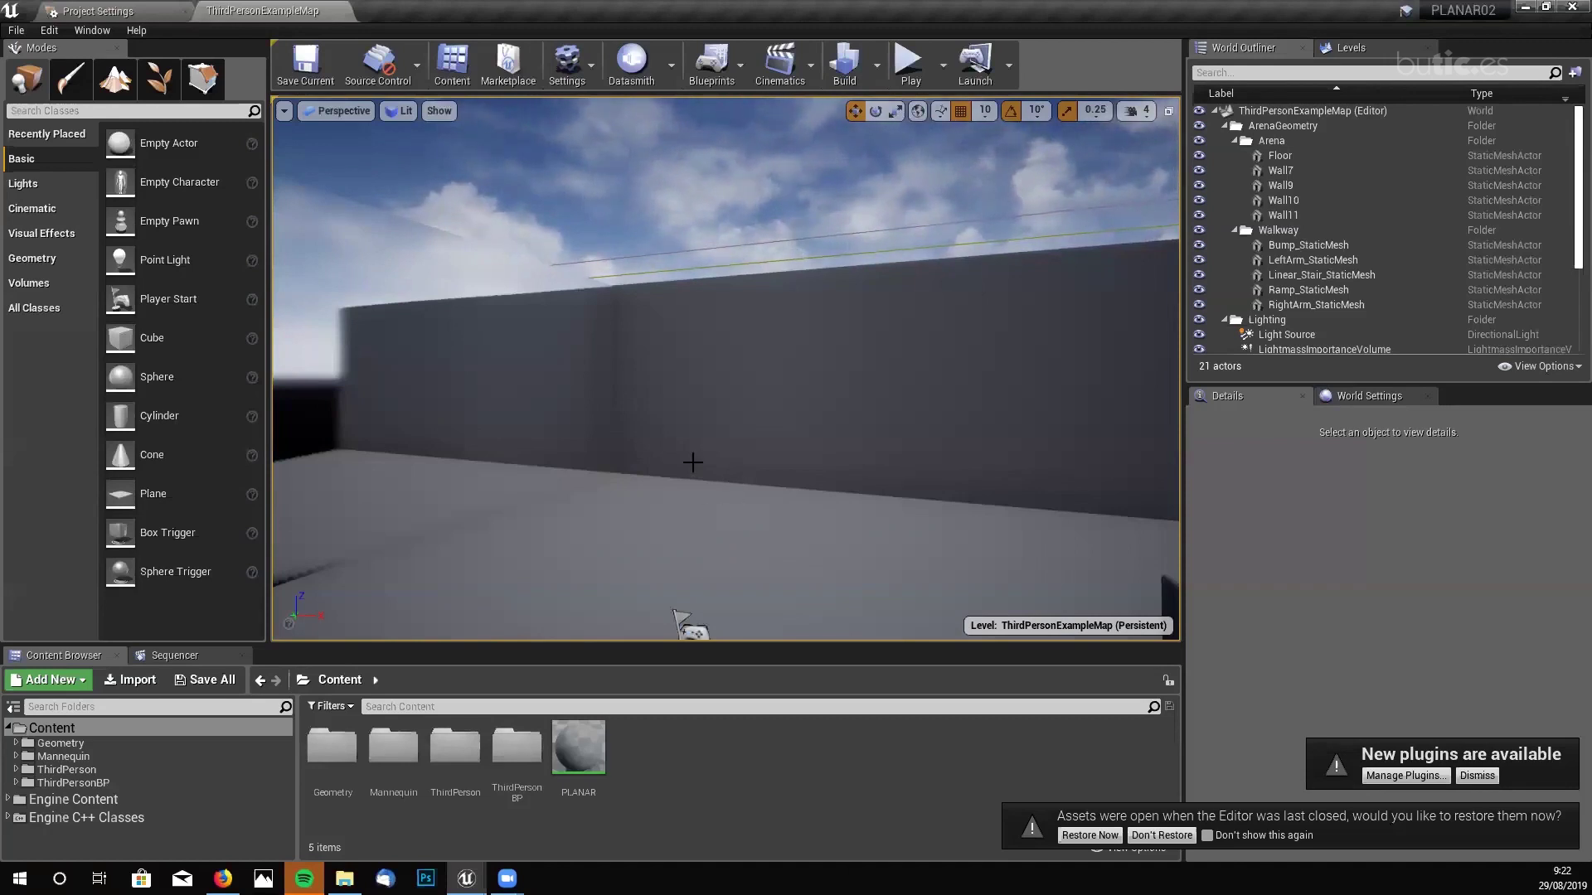
- Look around the arena walls in the Perspective viewport, ending lined up on the Wall9 edge
{"action": "mouse_move", "coordinate": [705, 494]}
{"action": "right_mouse_down"}
{"action": "mouse_move", "coordinate": [556, 497]}
{"action": "mouse_move", "coordinate": [613, 498]}
{"action": "mouse_move", "coordinate": [631, 526]}
{"action": "mouse_move", "coordinate": [618, 510]}
{"action": "mouse_move", "coordinate": [705, 494]}
{"action": "right_mouse_up"}
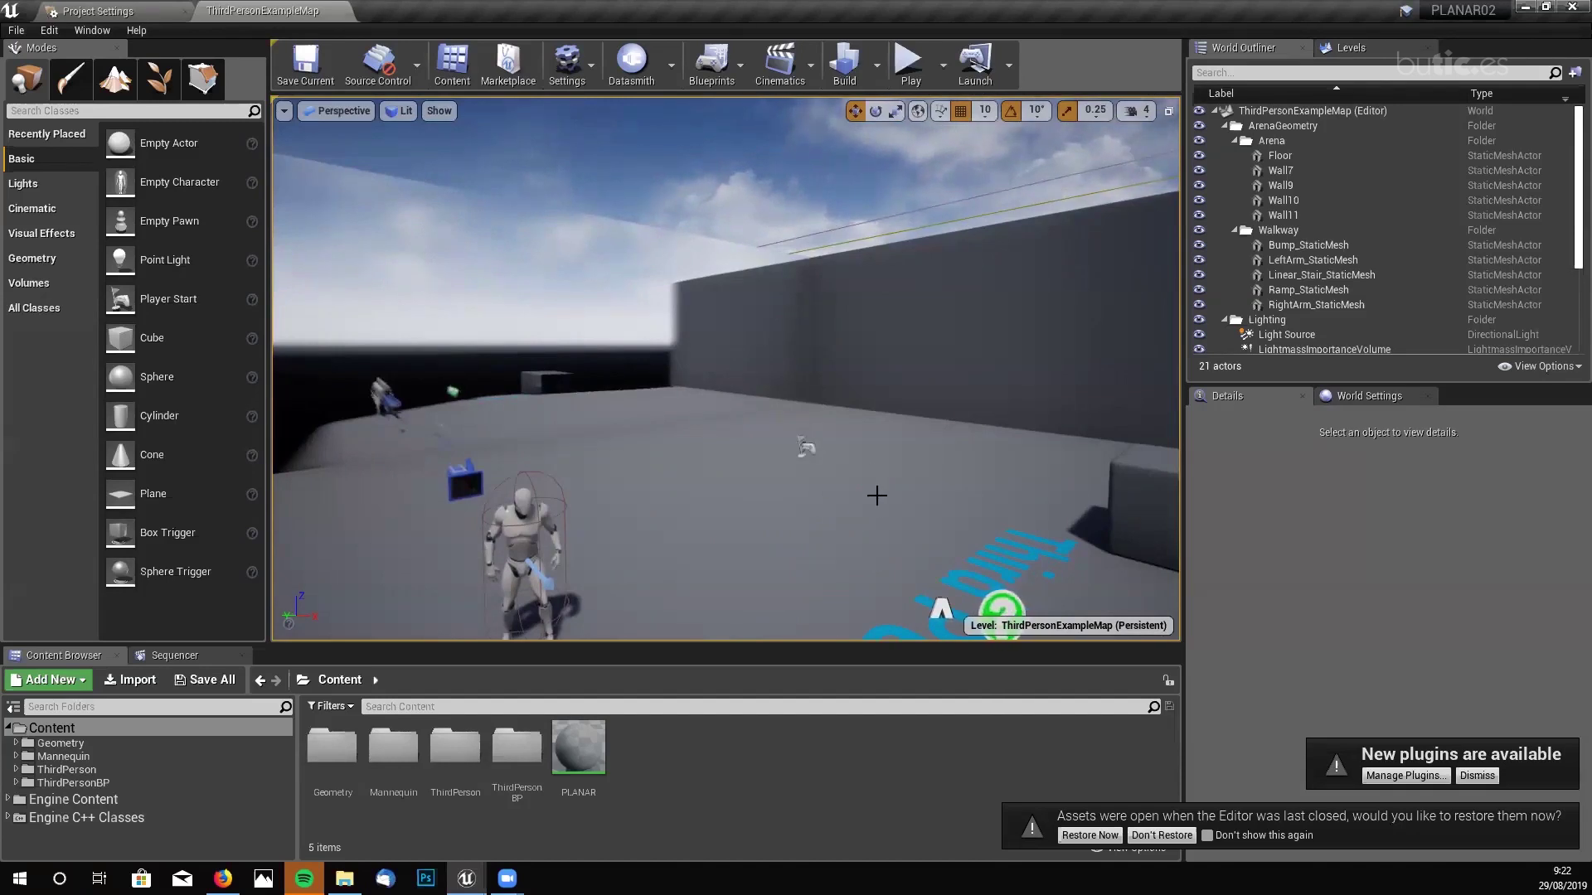
{"action": "left_click_drag", "start_coordinate": [838, 388], "coordinate": [772, 464]}
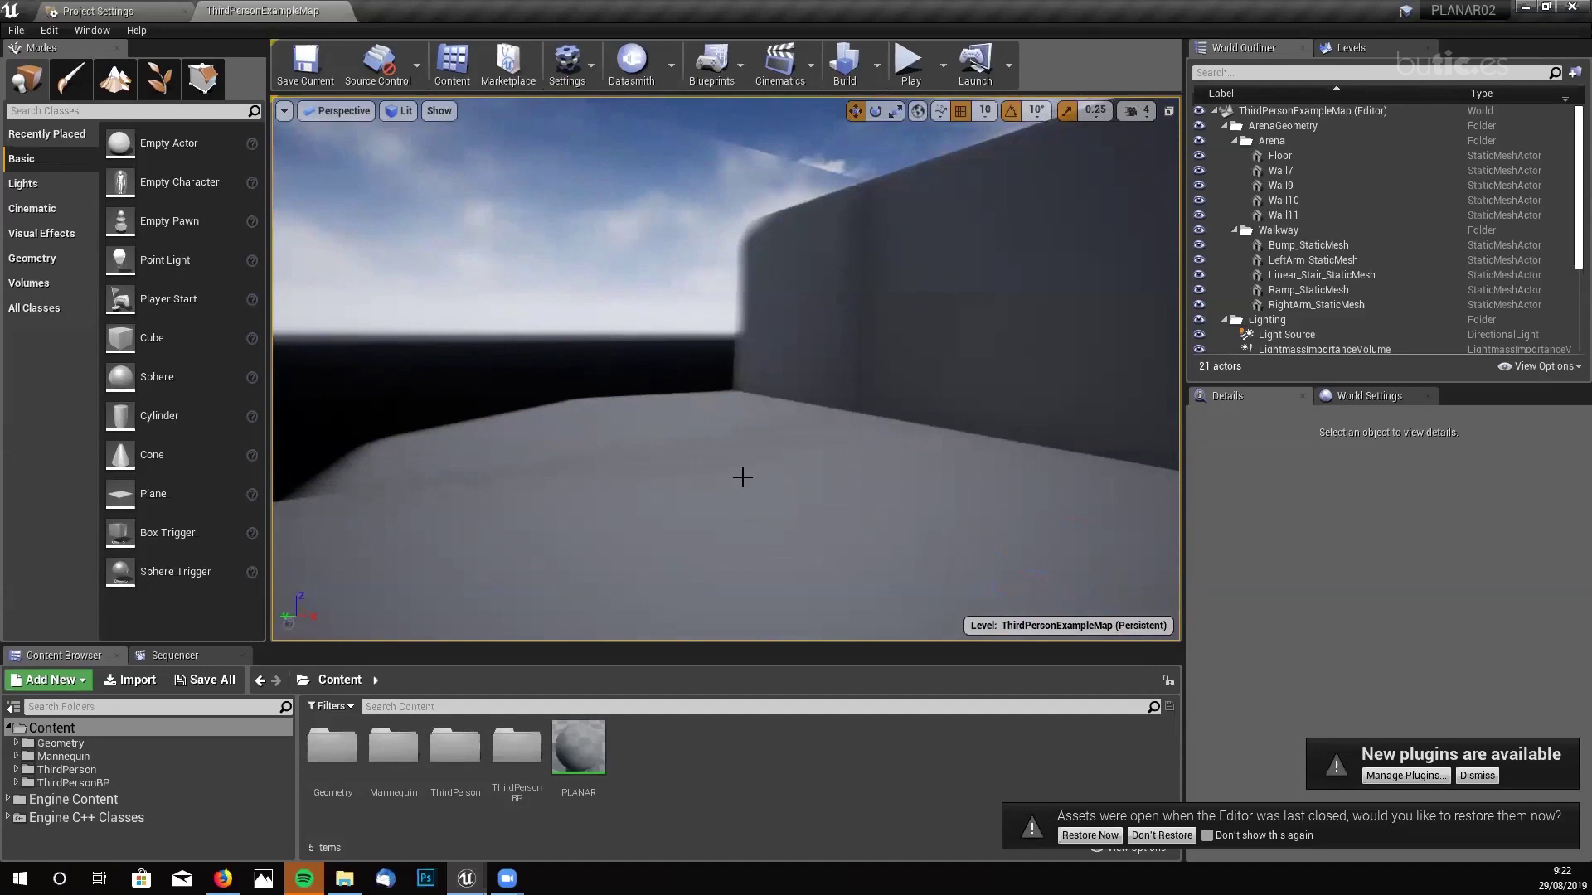
{"action": "mouse_move", "coordinate": [857, 462]}
{"action": "left_mouse_down"}
{"action": "mouse_move", "coordinate": [787, 463]}
{"action": "mouse_move", "coordinate": [974, 463]}
{"action": "mouse_move", "coordinate": [858, 466]}
{"action": "left_mouse_up"}
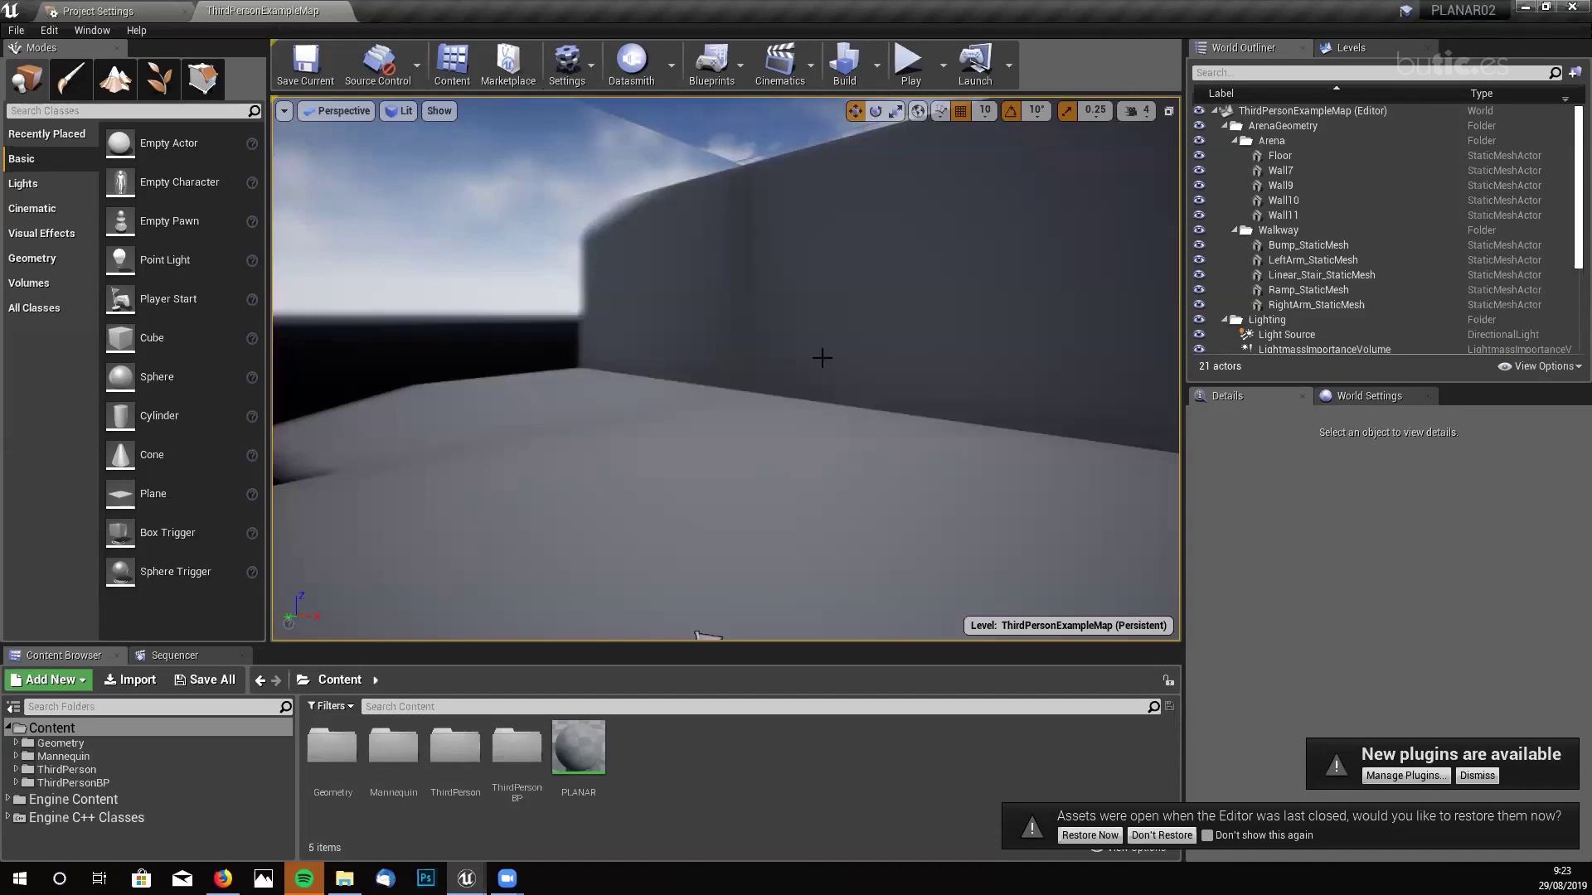
{"action": "mouse_move", "coordinate": [789, 415]}
{"action": "right_mouse_down"}
{"action": "mouse_move", "coordinate": [622, 414]}
{"action": "mouse_move", "coordinate": [689, 402]}
{"action": "mouse_move", "coordinate": [755, 415]}
{"action": "mouse_move", "coordinate": [672, 415]}
{"action": "mouse_move", "coordinate": [790, 416]}
{"action": "right_mouse_up"}
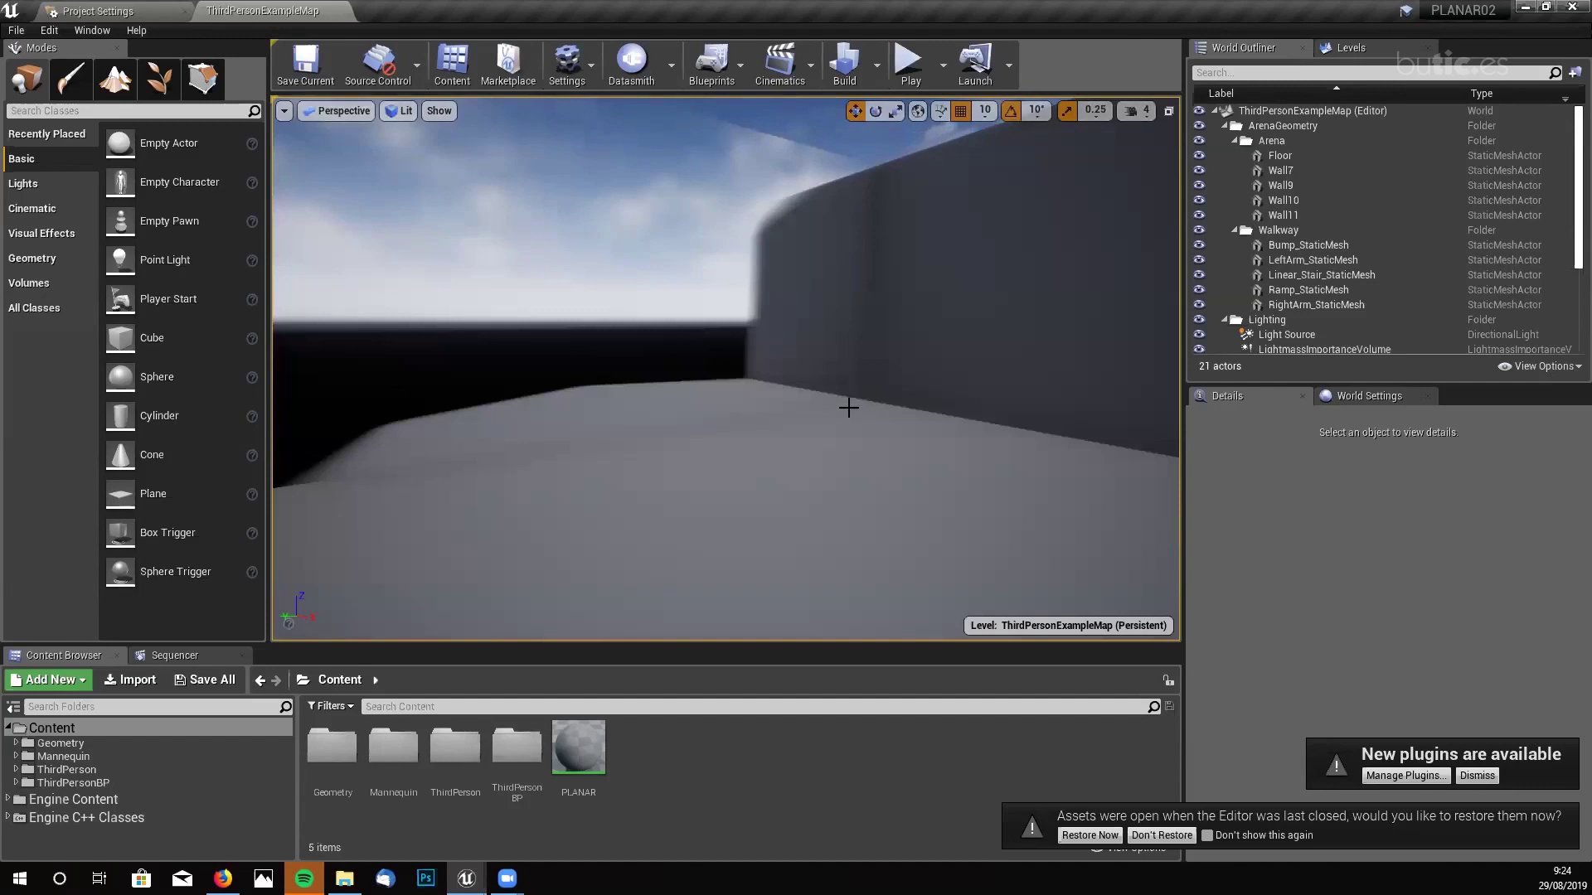
{"action": "right_click_drag", "start_coordinate": [903, 451], "coordinate": [884, 414]}
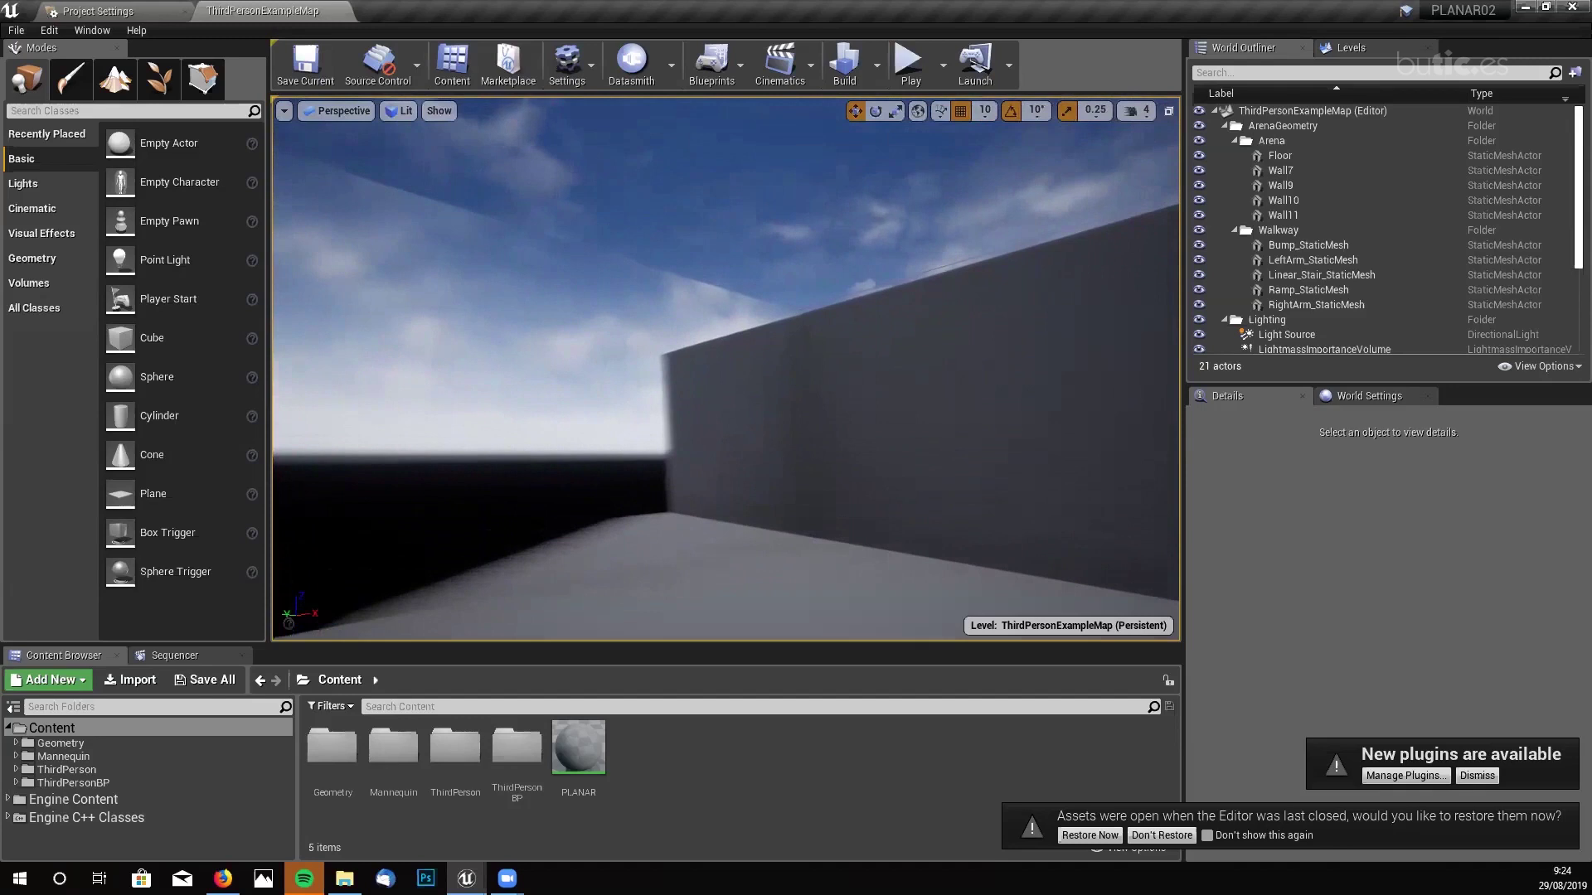
{"action": "right_click_drag", "start_coordinate": [884, 414], "coordinate": [899, 440]}
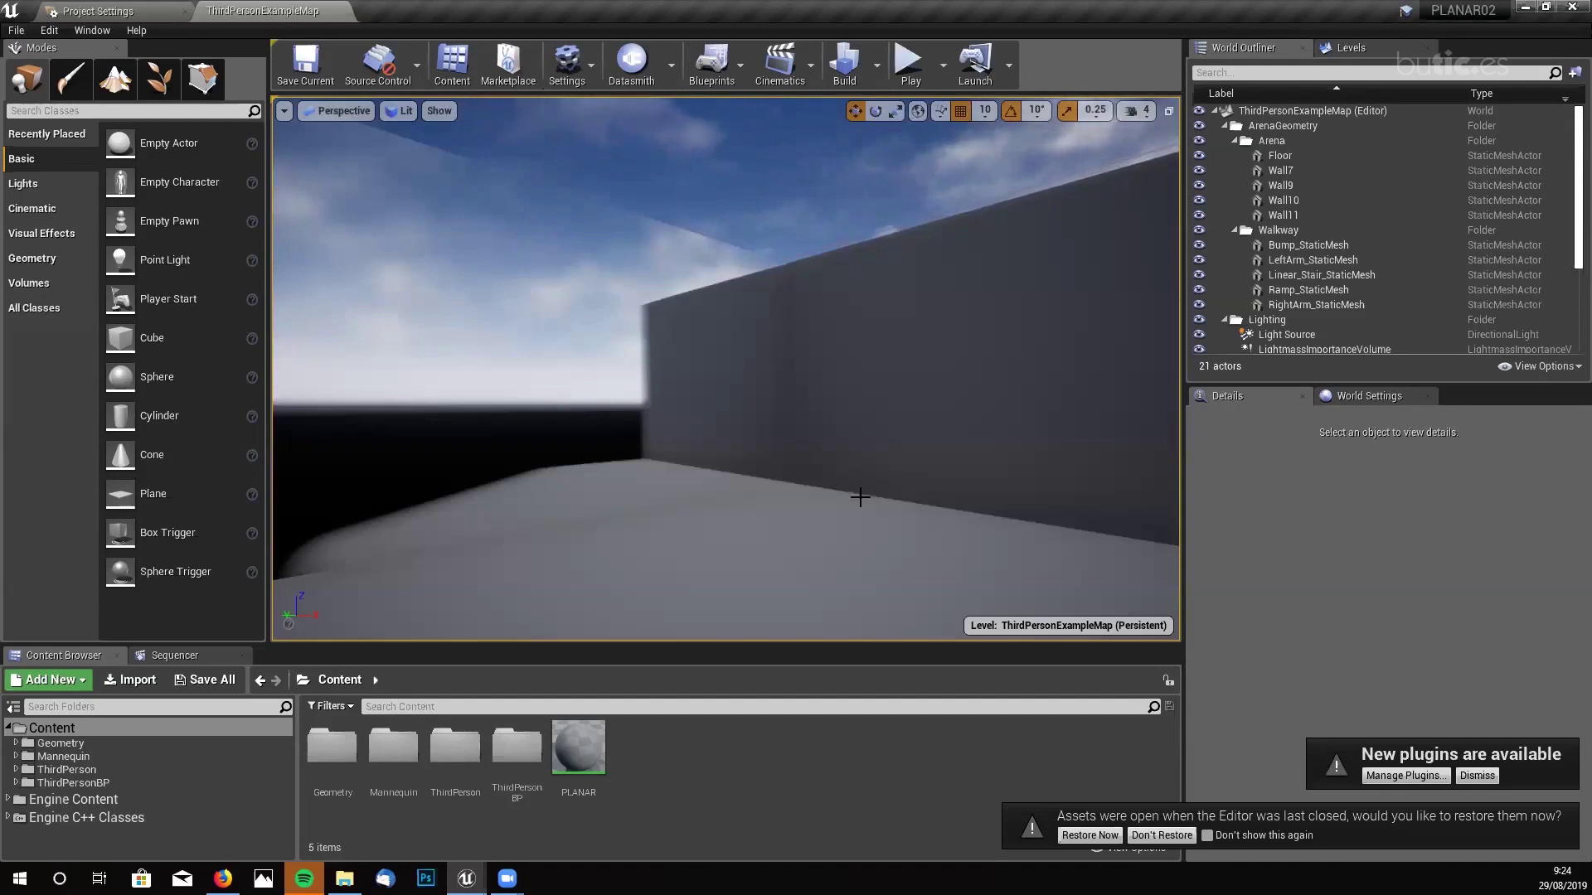
{"action": "right_click_drag", "start_coordinate": [725, 369], "coordinate": [891, 516]}
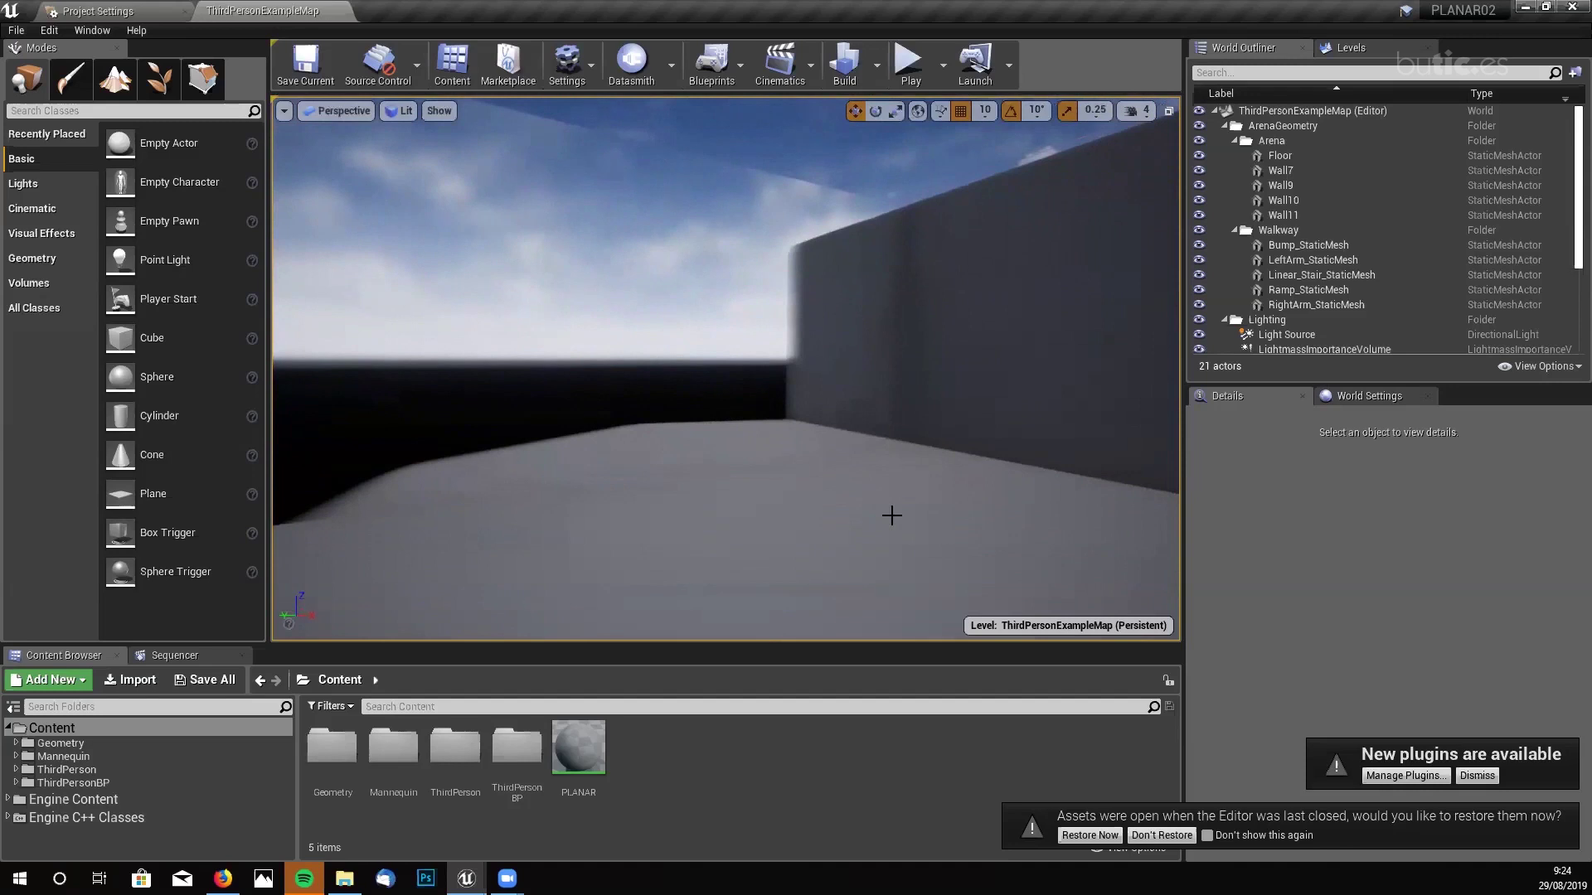
{"action": "right_click_drag", "start_coordinate": [861, 509], "coordinate": [972, 284]}
- Select Wall9, open its PLANAR material and move the 0 constant node under the 1 node
{"action": "left_click", "coordinate": [761, 223]}
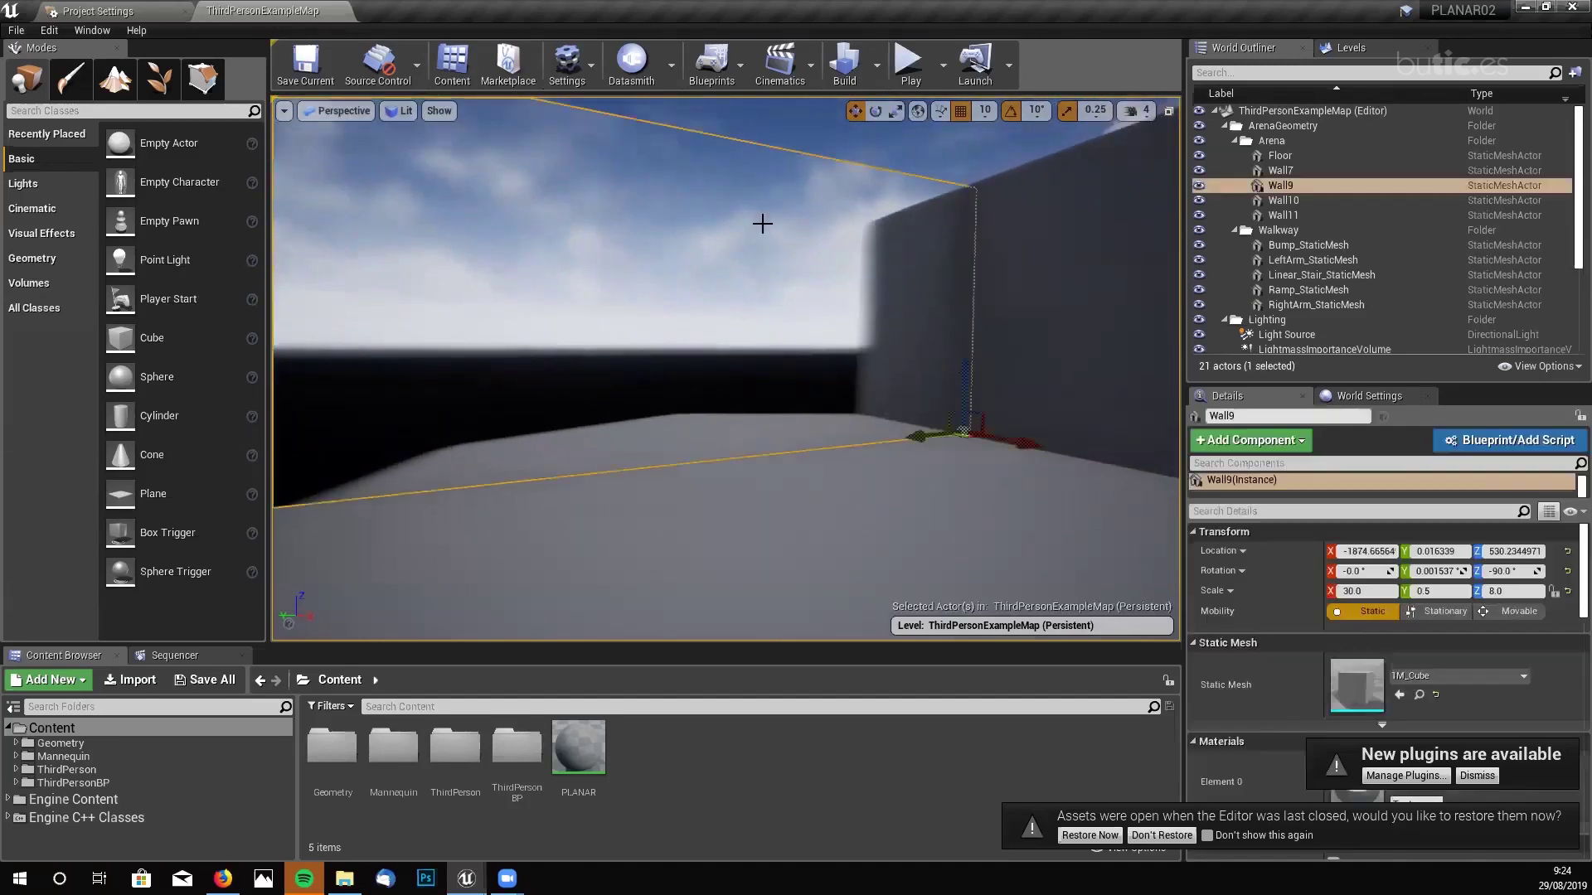
{"action": "left_click_drag", "start_coordinate": [580, 755], "coordinate": [586, 761]}
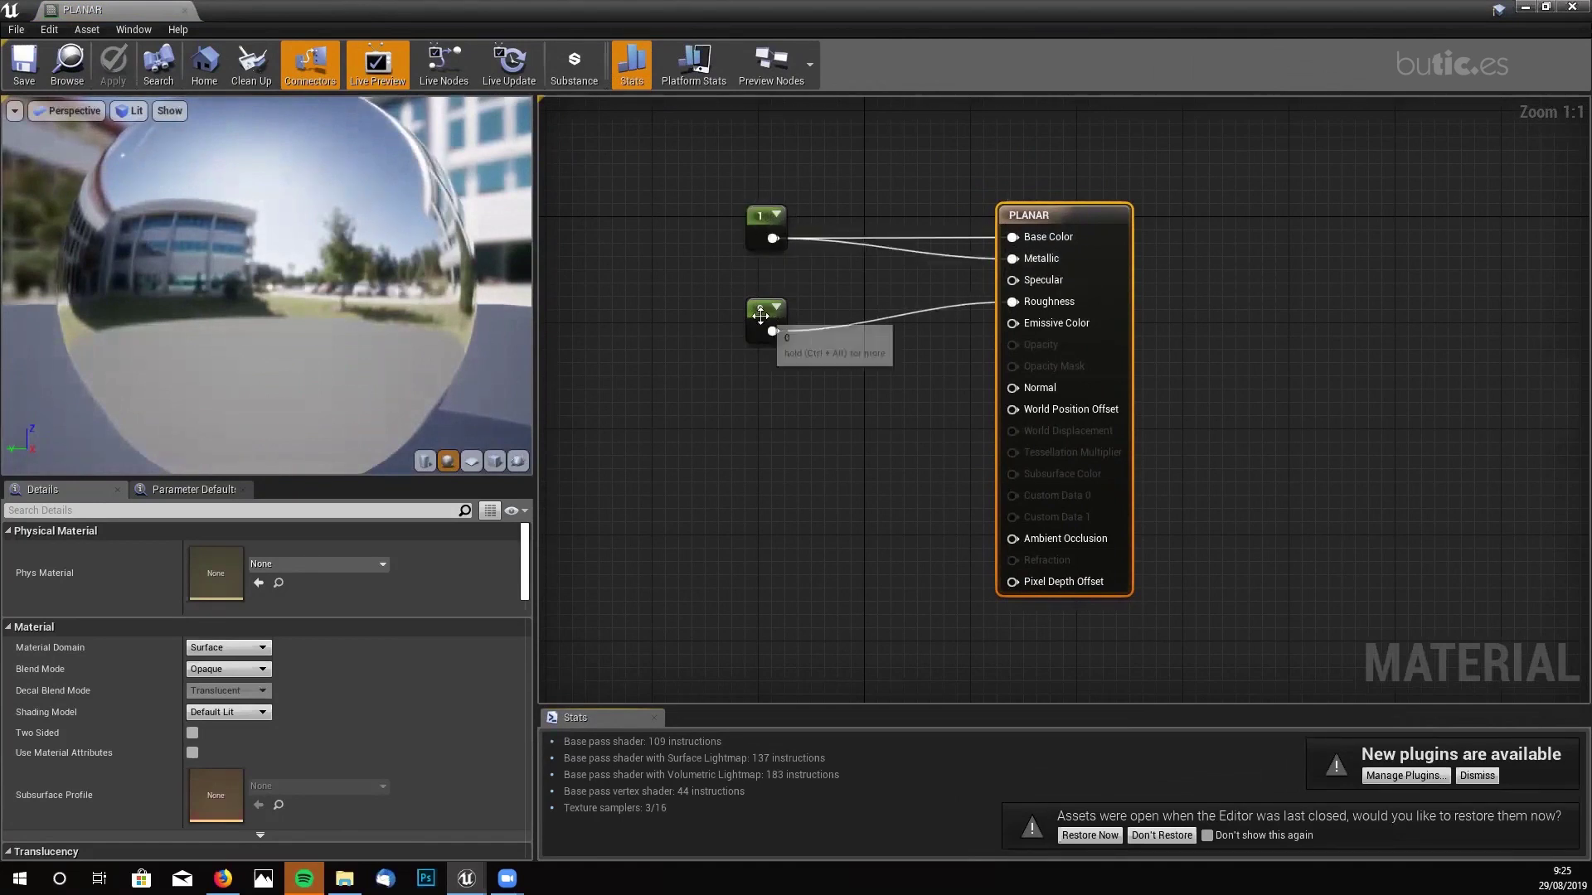
{"action": "left_click_drag", "start_coordinate": [759, 318], "coordinate": [798, 292]}
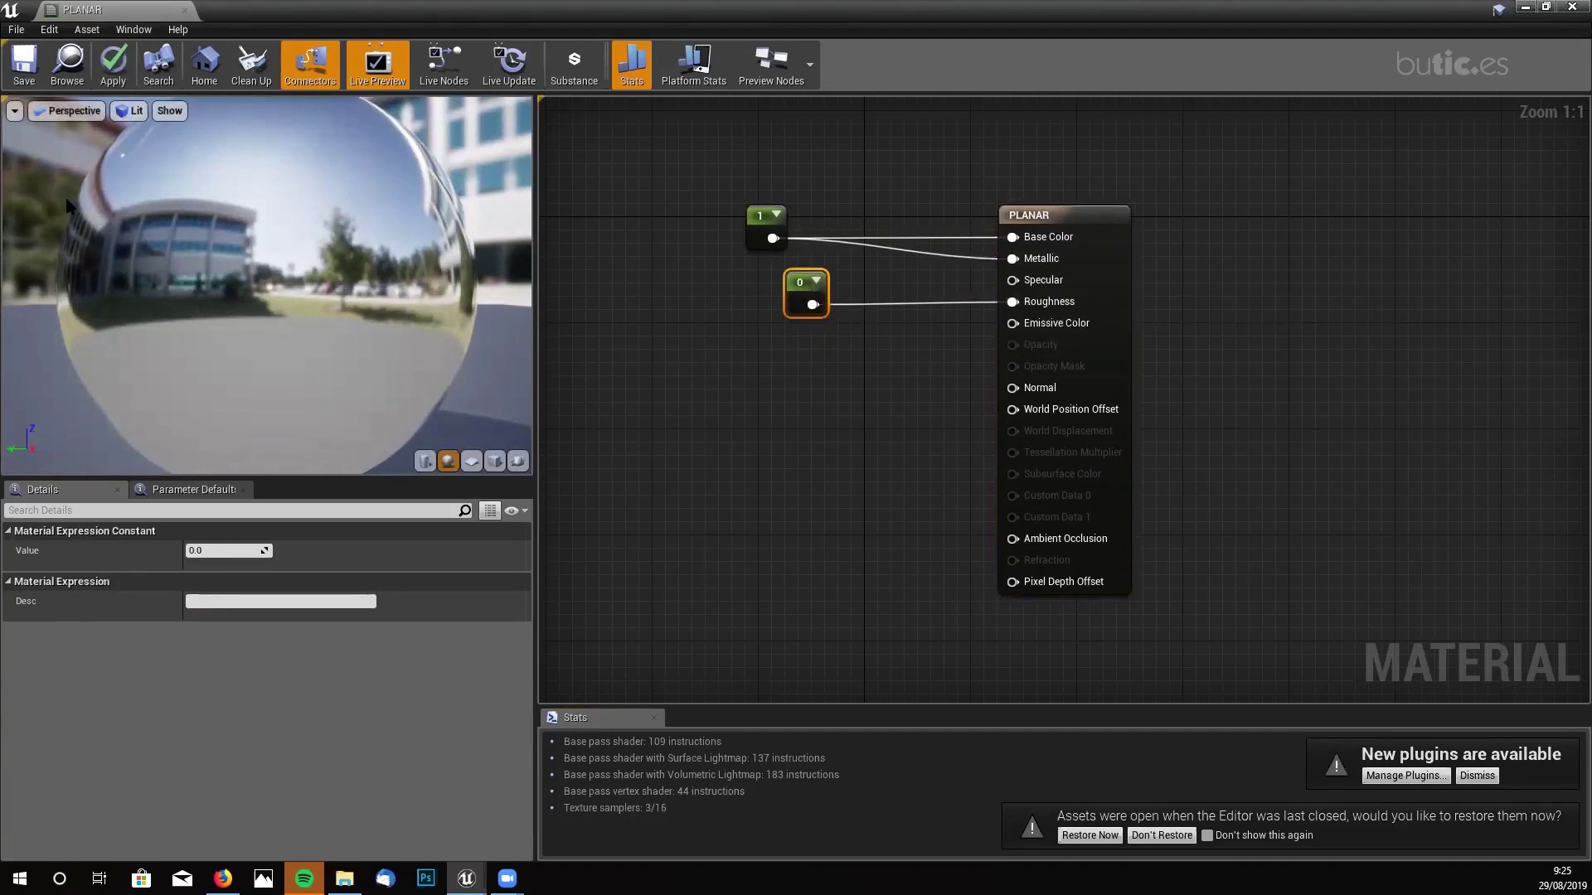
{"action": "left_click_drag", "start_coordinate": [810, 283], "coordinate": [771, 282]}
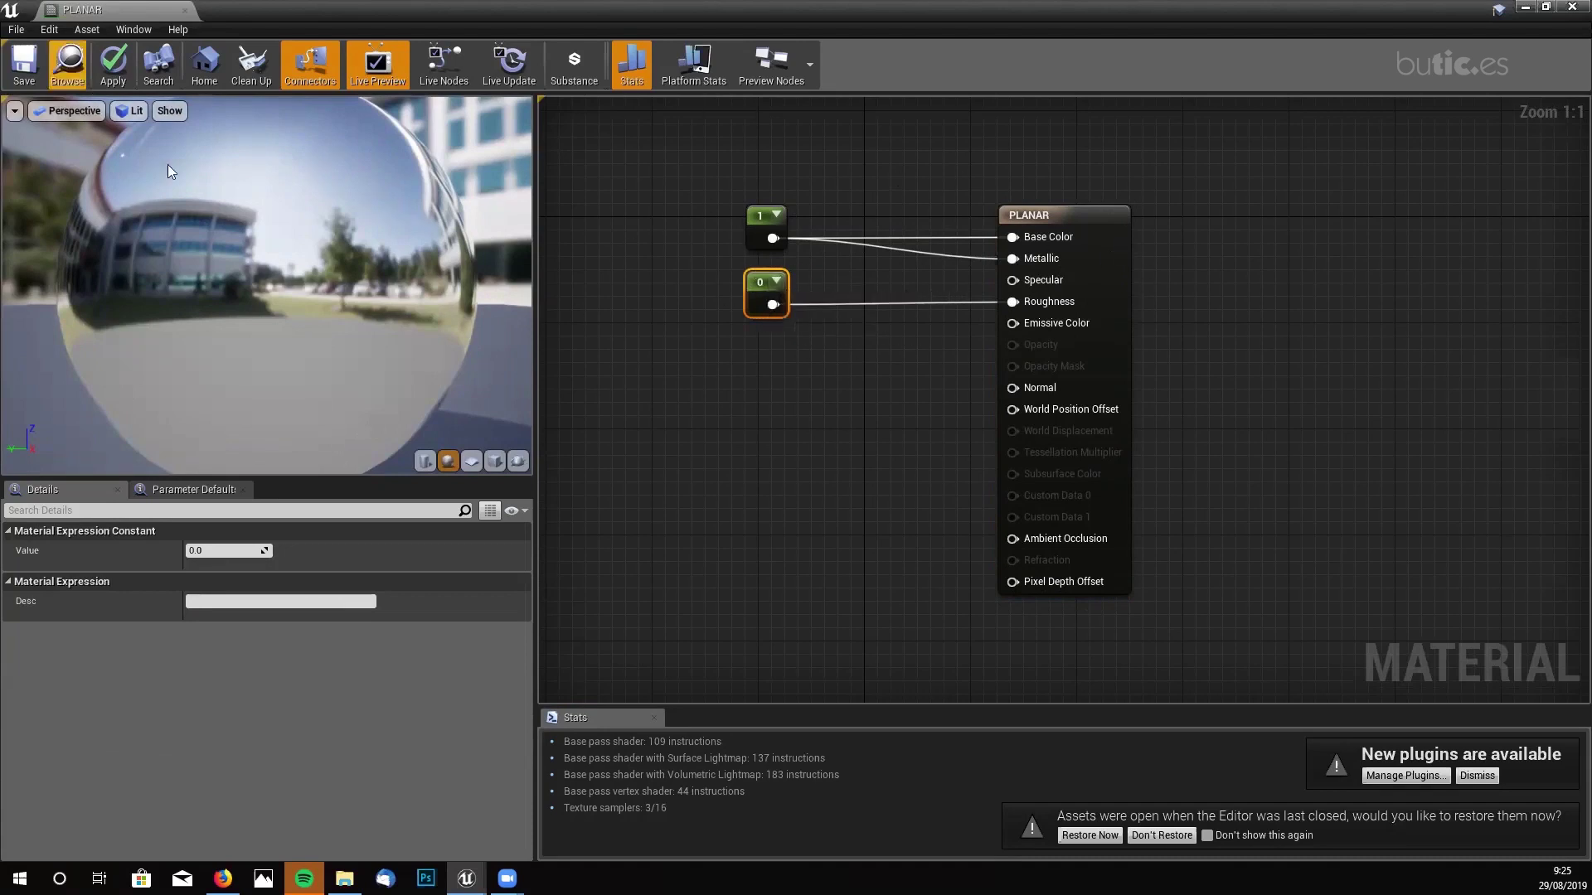
- Close the PLANAR material, applying the changes to the original asset
{"action": "left_click", "coordinate": [184, 10]}
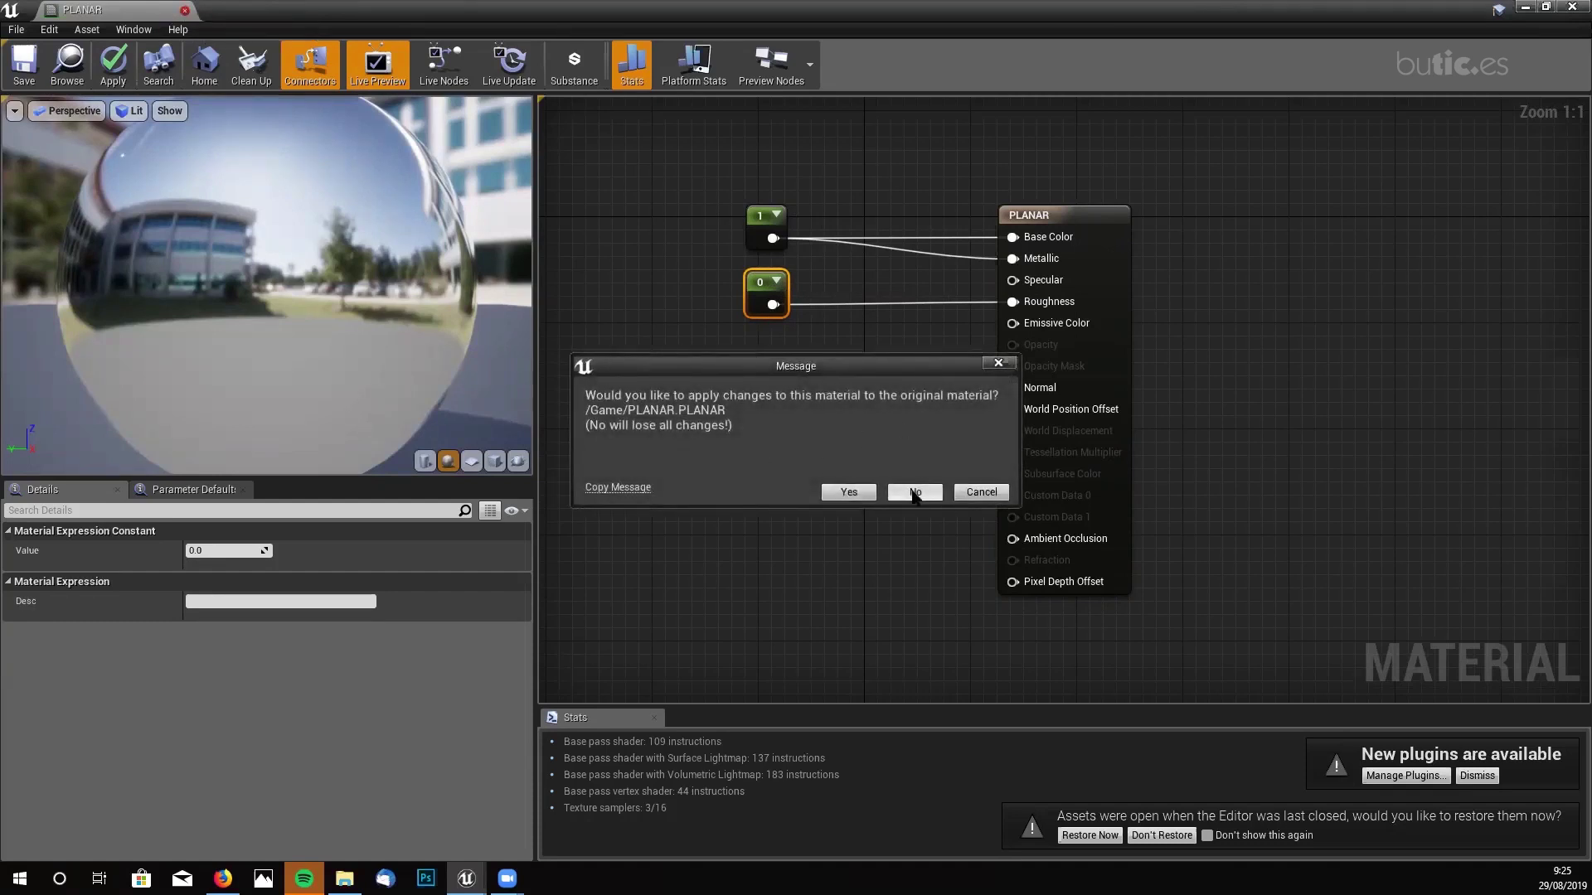
{"action": "left_click", "coordinate": [849, 492]}
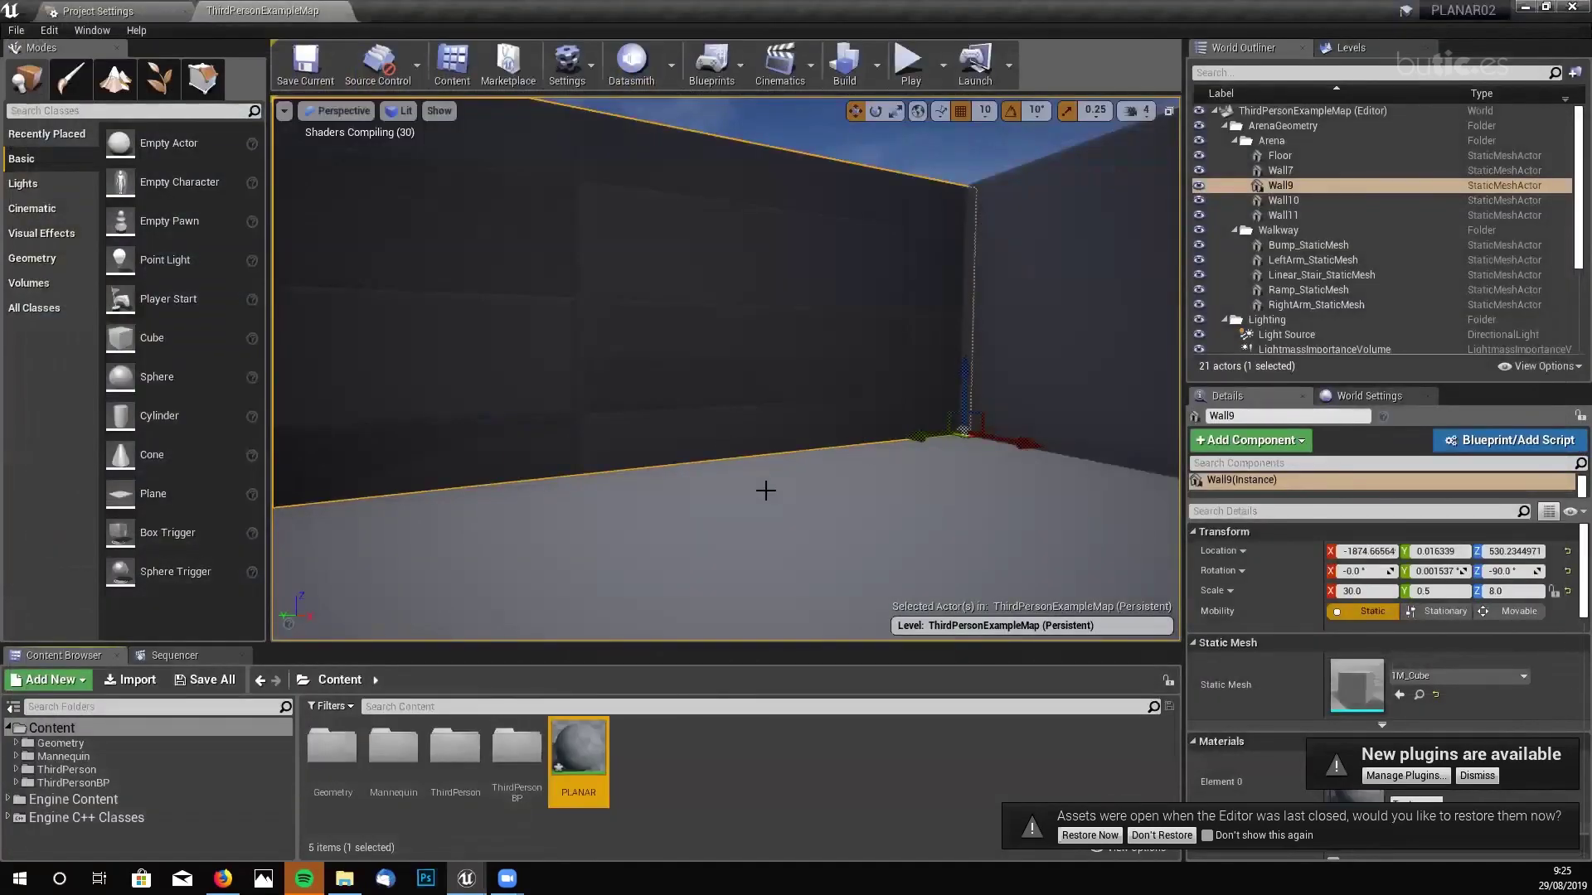
{"action": "right_click_drag", "start_coordinate": [765, 491], "coordinate": [618, 289]}
{"action": "right_click_drag", "start_coordinate": [778, 295], "coordinate": [1142, 335]}
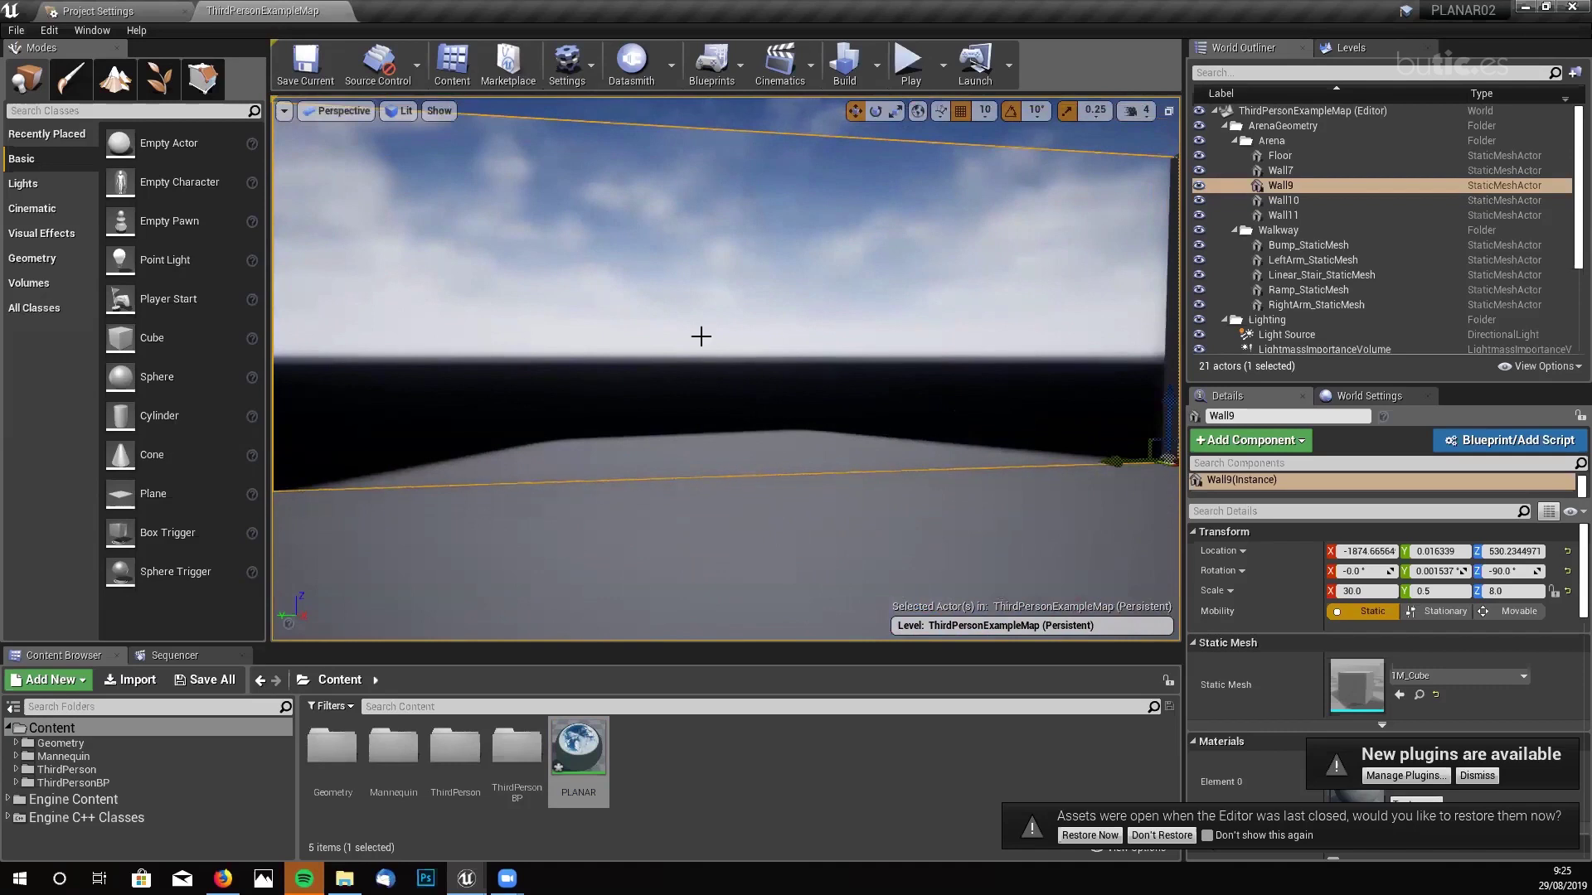
{"action": "left_click", "coordinate": [567, 59]}
{"action": "left_click", "coordinate": [638, 134]}
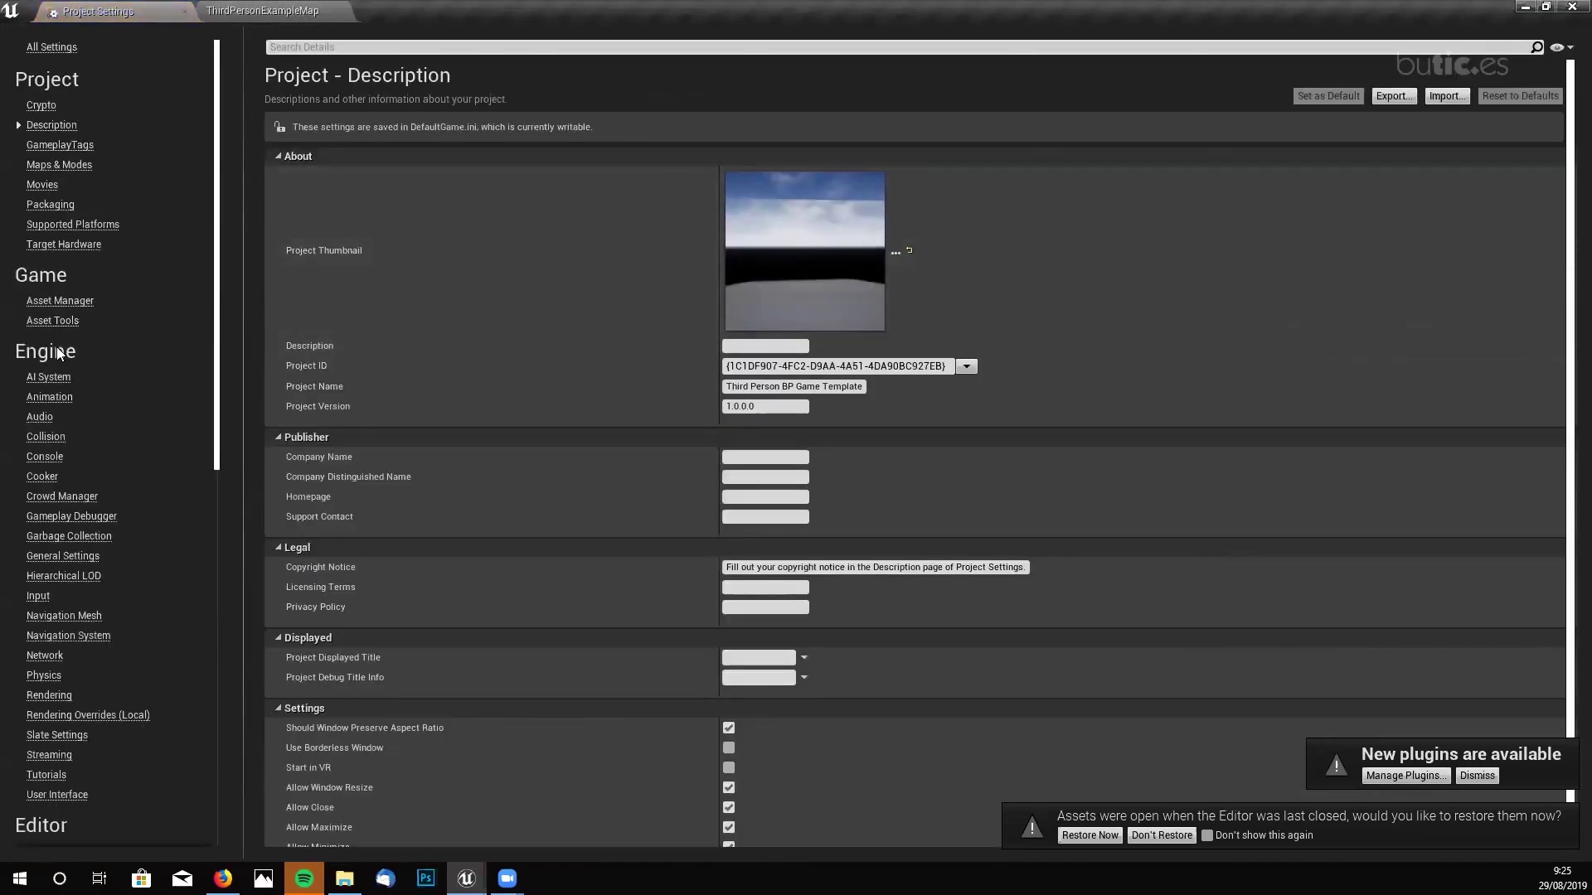
{"action": "left_click", "coordinate": [51, 695]}
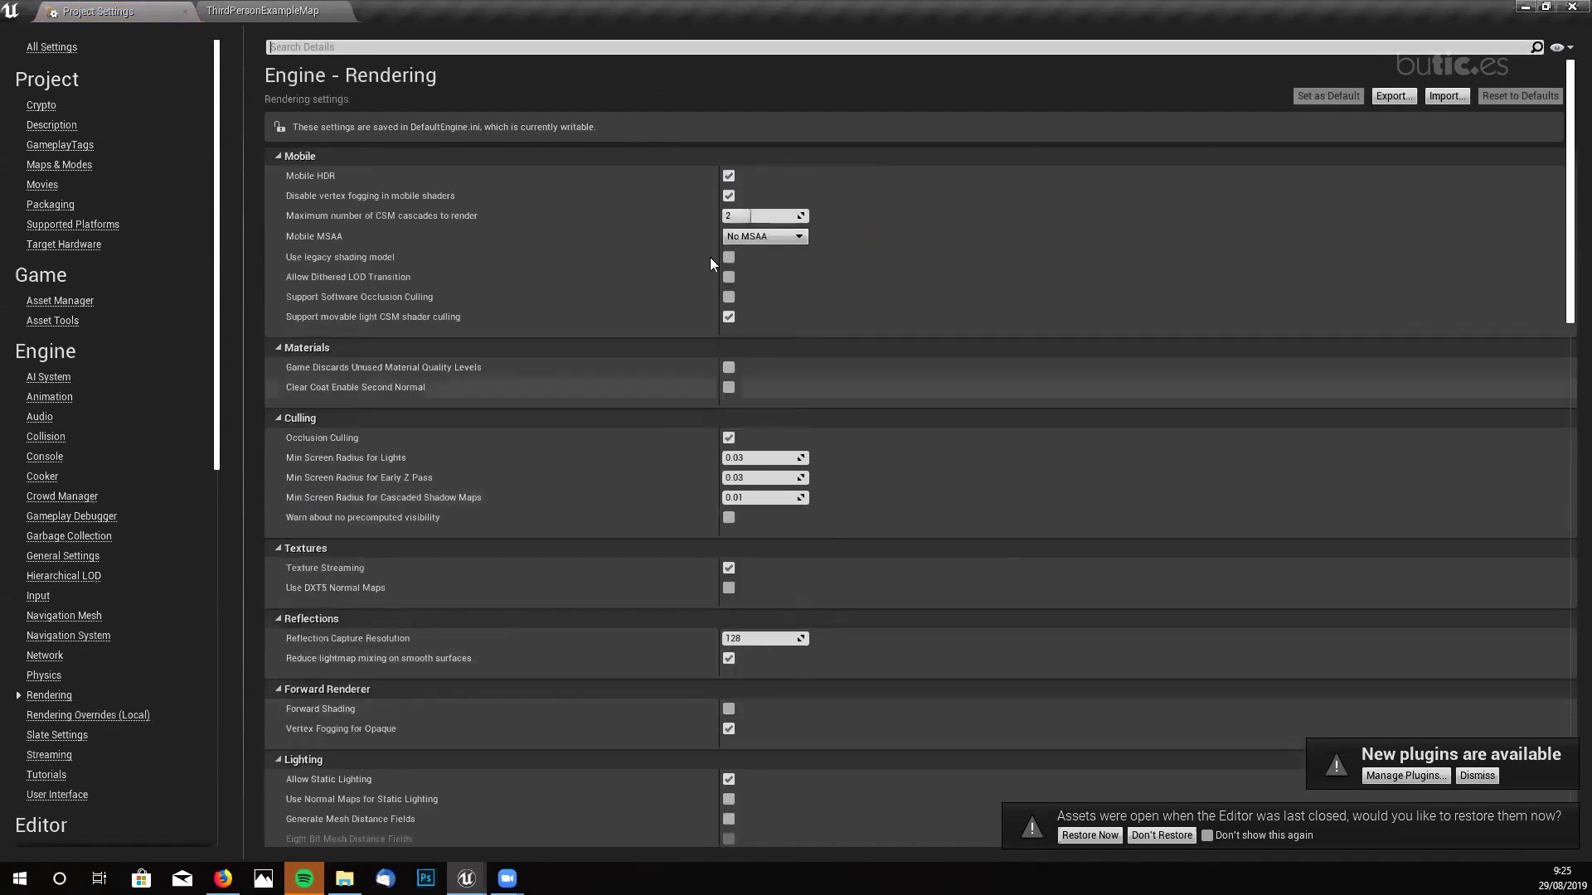
{"action": "scroll", "coordinate": [740, 433], "scroll_direction": "down", "scroll_amount": 15}
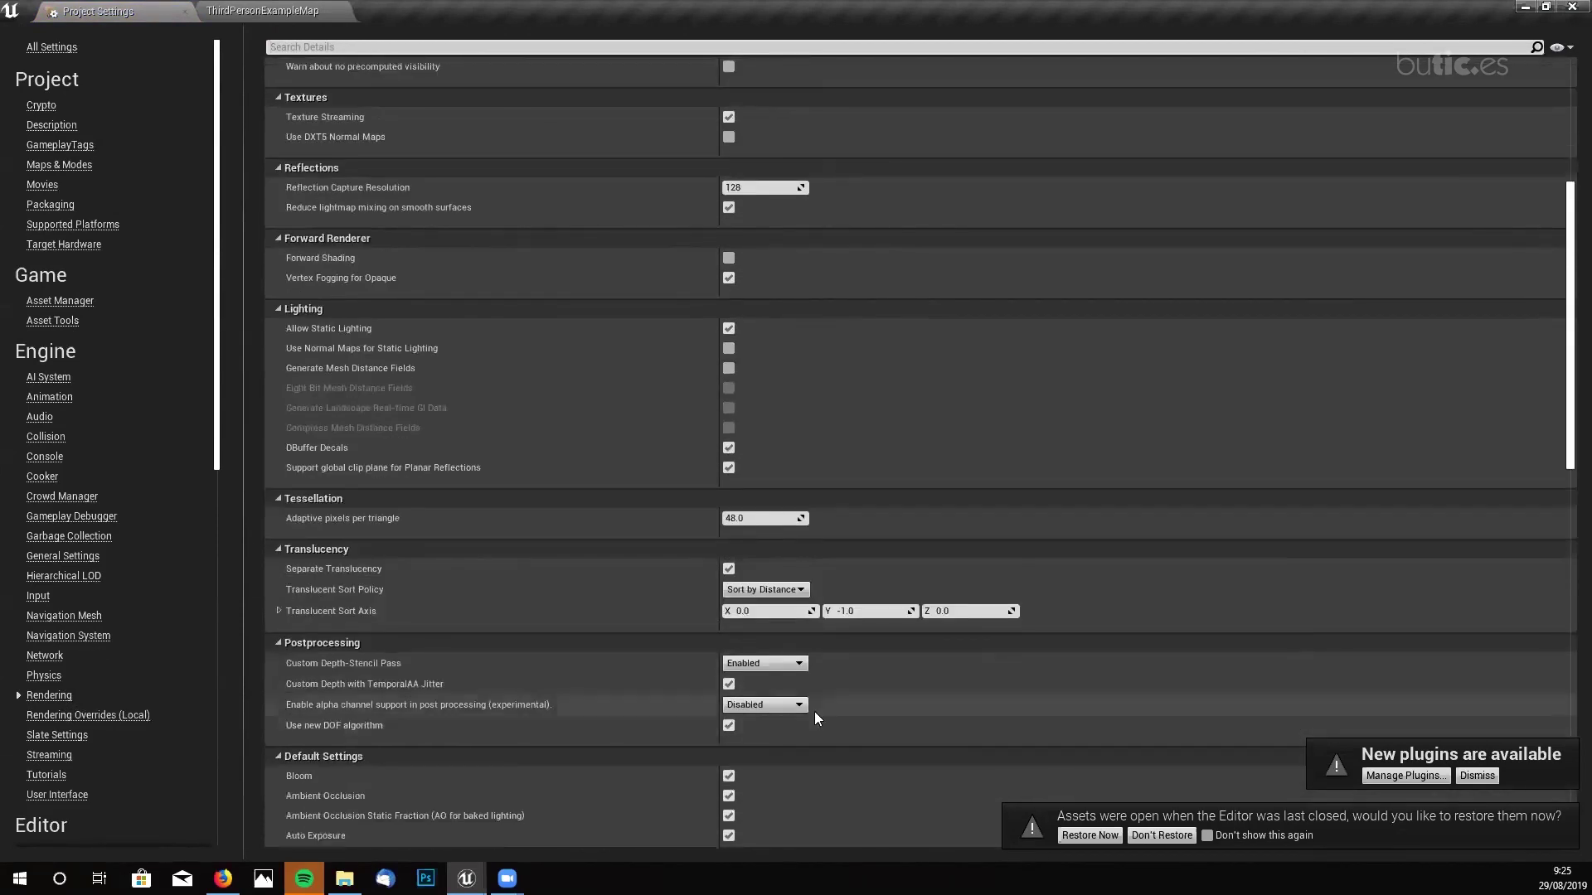
{"action": "scroll", "coordinate": [818, 712], "scroll_direction": "down", "scroll_amount": 3}
{"action": "scroll", "coordinate": [818, 711], "scroll_direction": "up", "scroll_amount": 3}
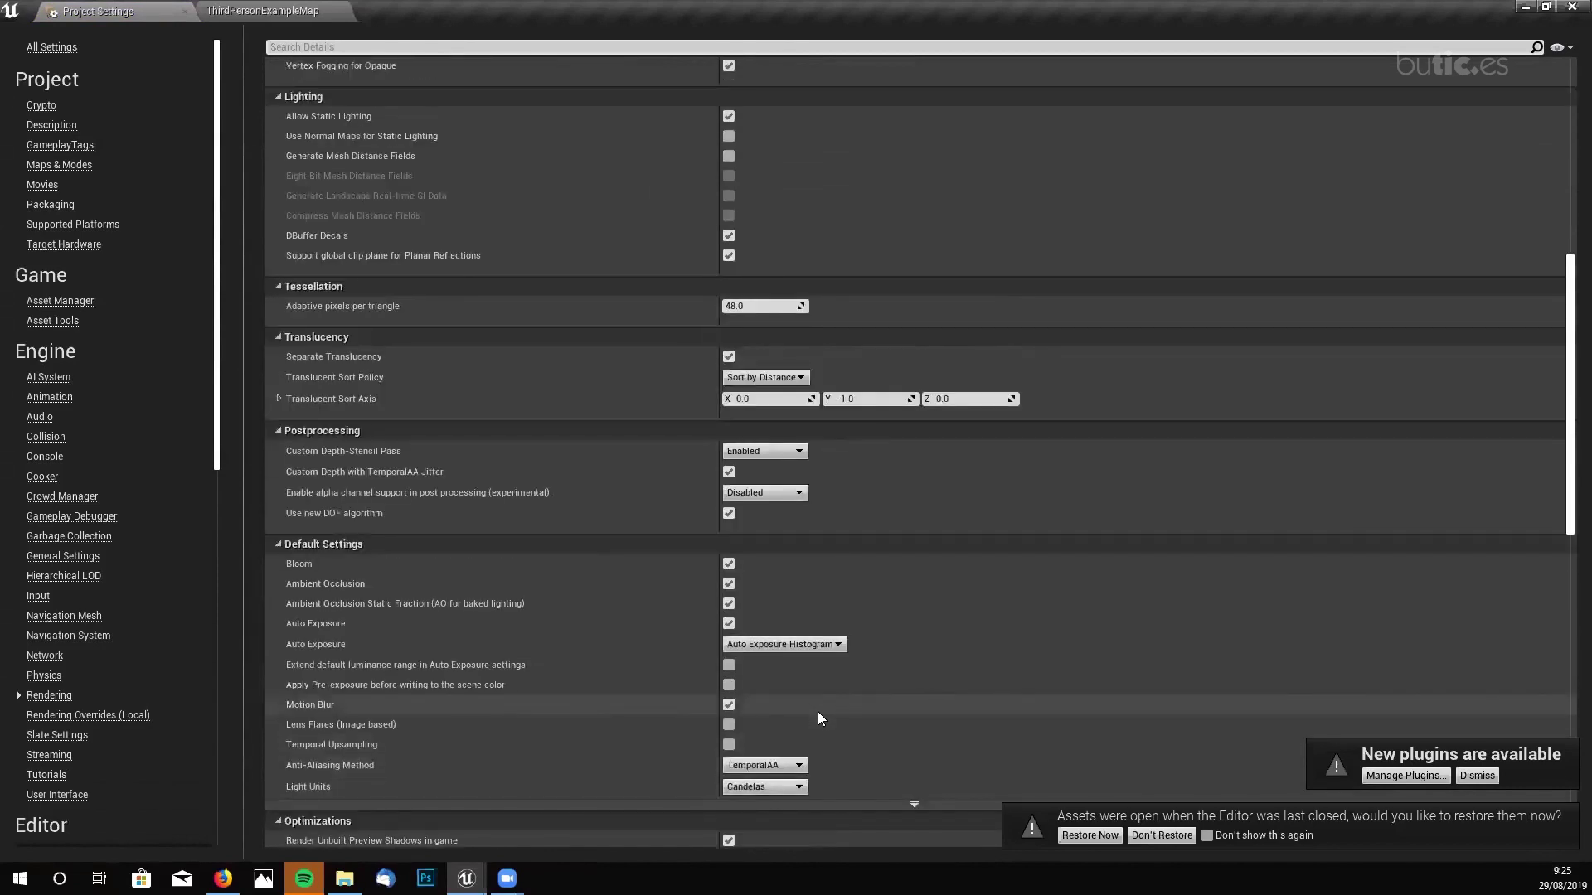
{"action": "scroll", "coordinate": [818, 711], "scroll_direction": "down", "scroll_amount": 3}
{"action": "scroll", "coordinate": [819, 715], "scroll_direction": "up", "scroll_amount": 6}
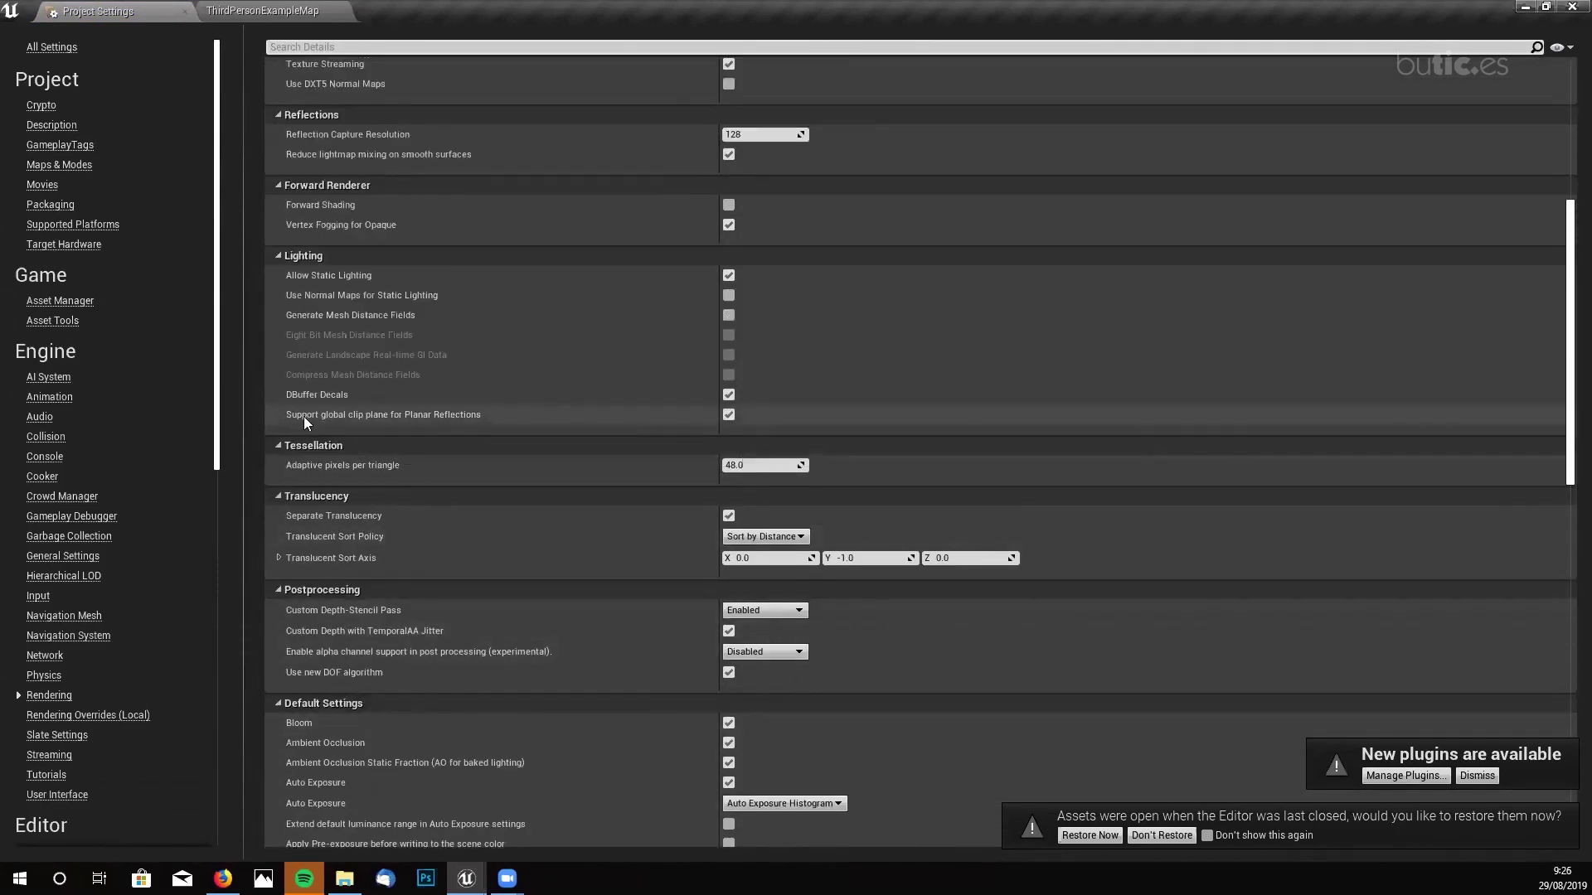
{"action": "mouse_move", "coordinate": [390, 421]}
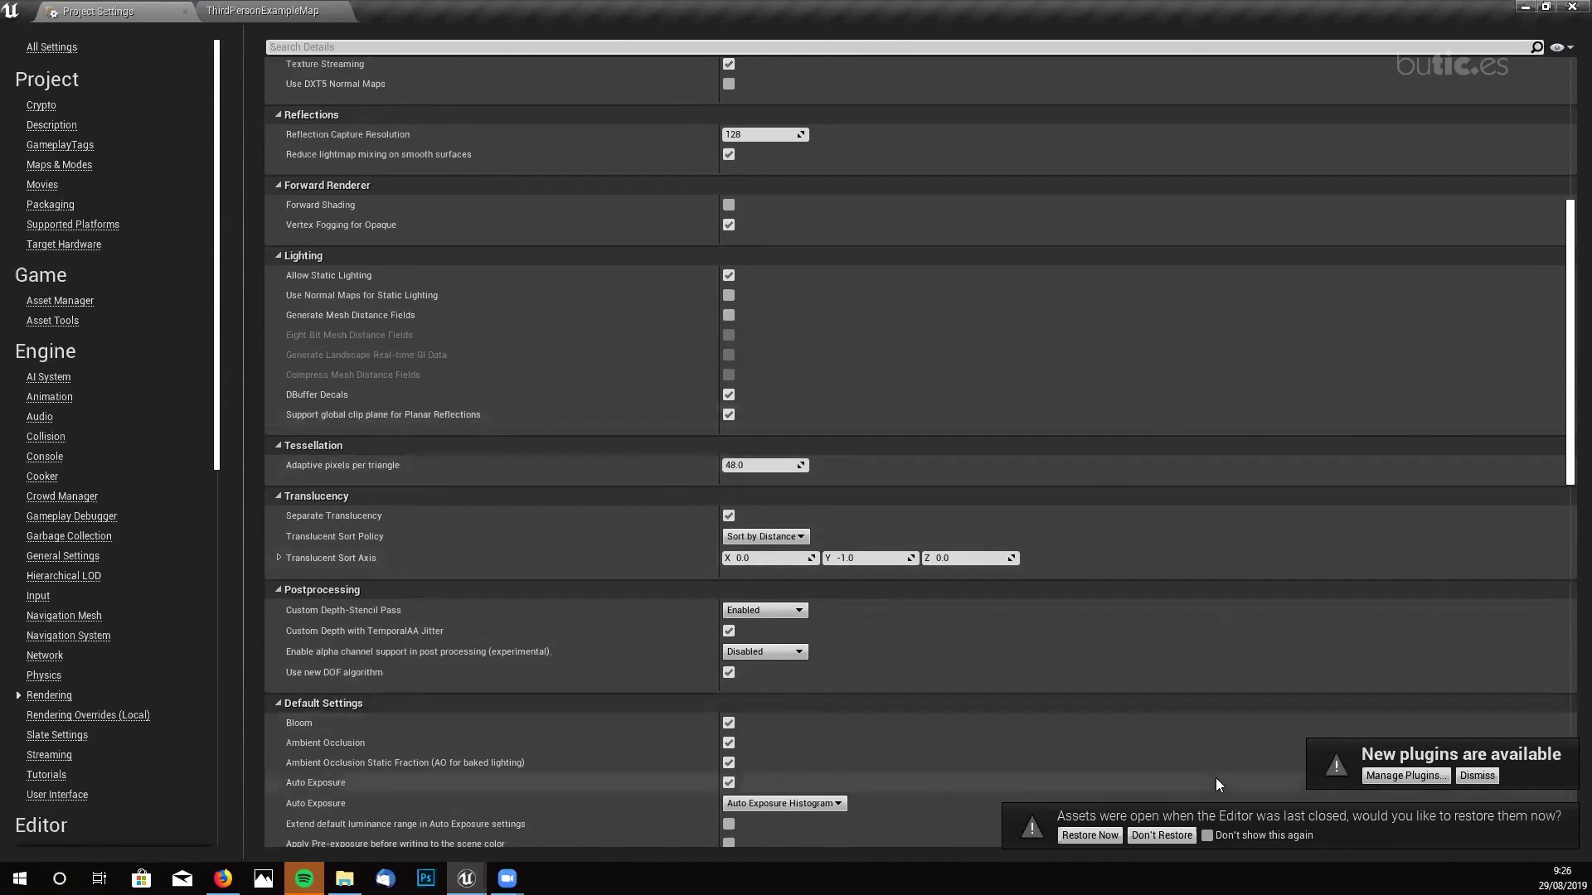
- Return to the ThirdPersonExampleMap level and swing the view around Wall9
{"action": "left_click", "coordinate": [253, 10]}
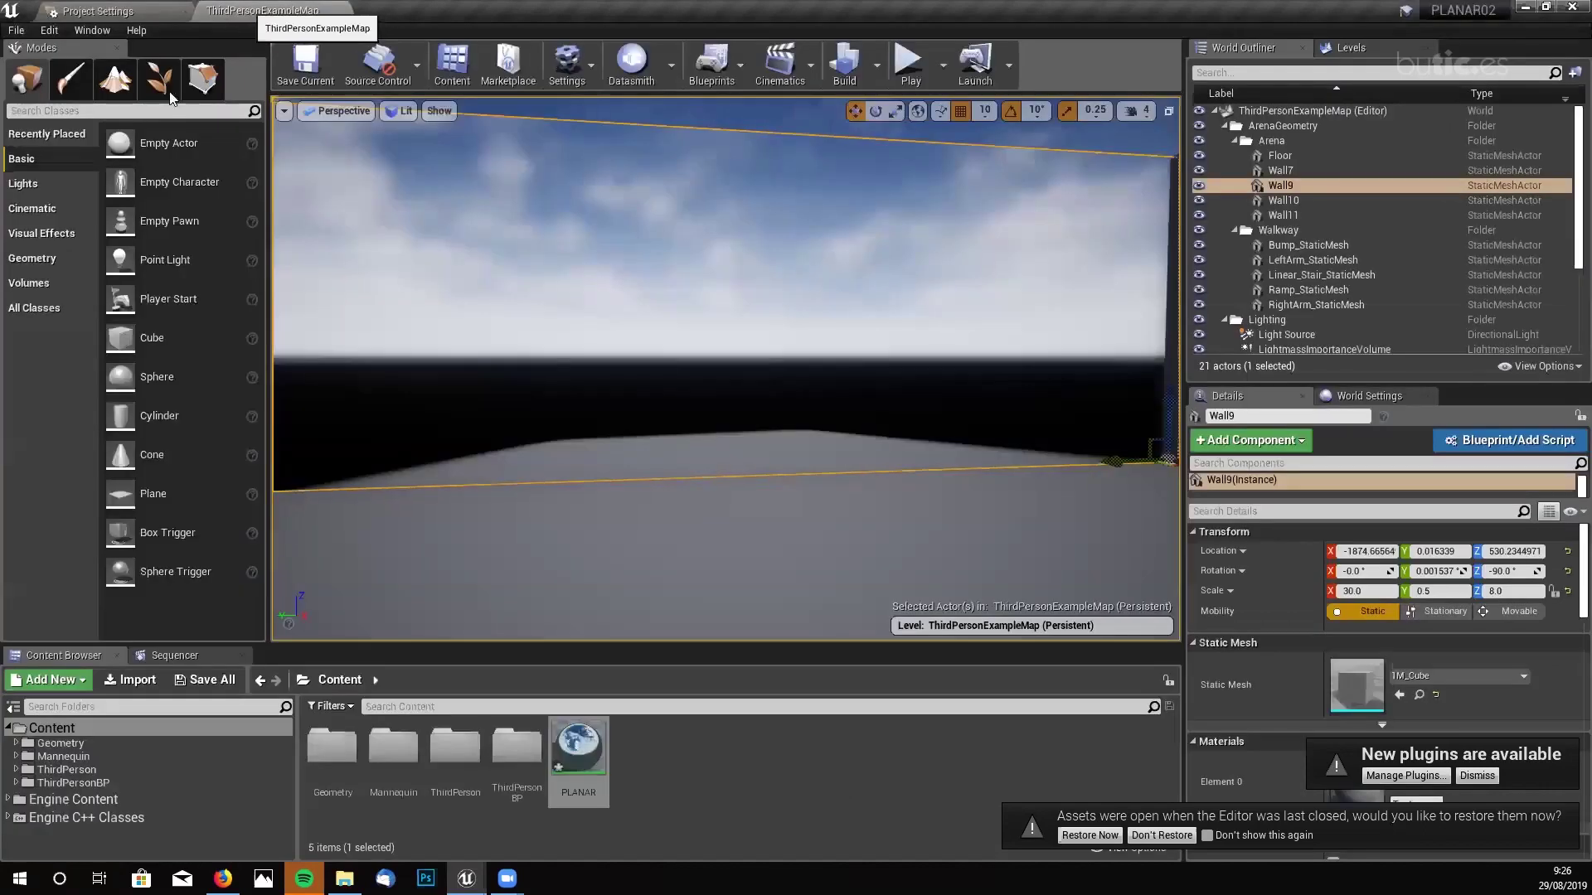
{"action": "mouse_move", "coordinate": [722, 374]}
{"action": "right_mouse_down"}
{"action": "mouse_move", "coordinate": [699, 362]}
{"action": "mouse_move", "coordinate": [717, 370]}
{"action": "right_mouse_up"}
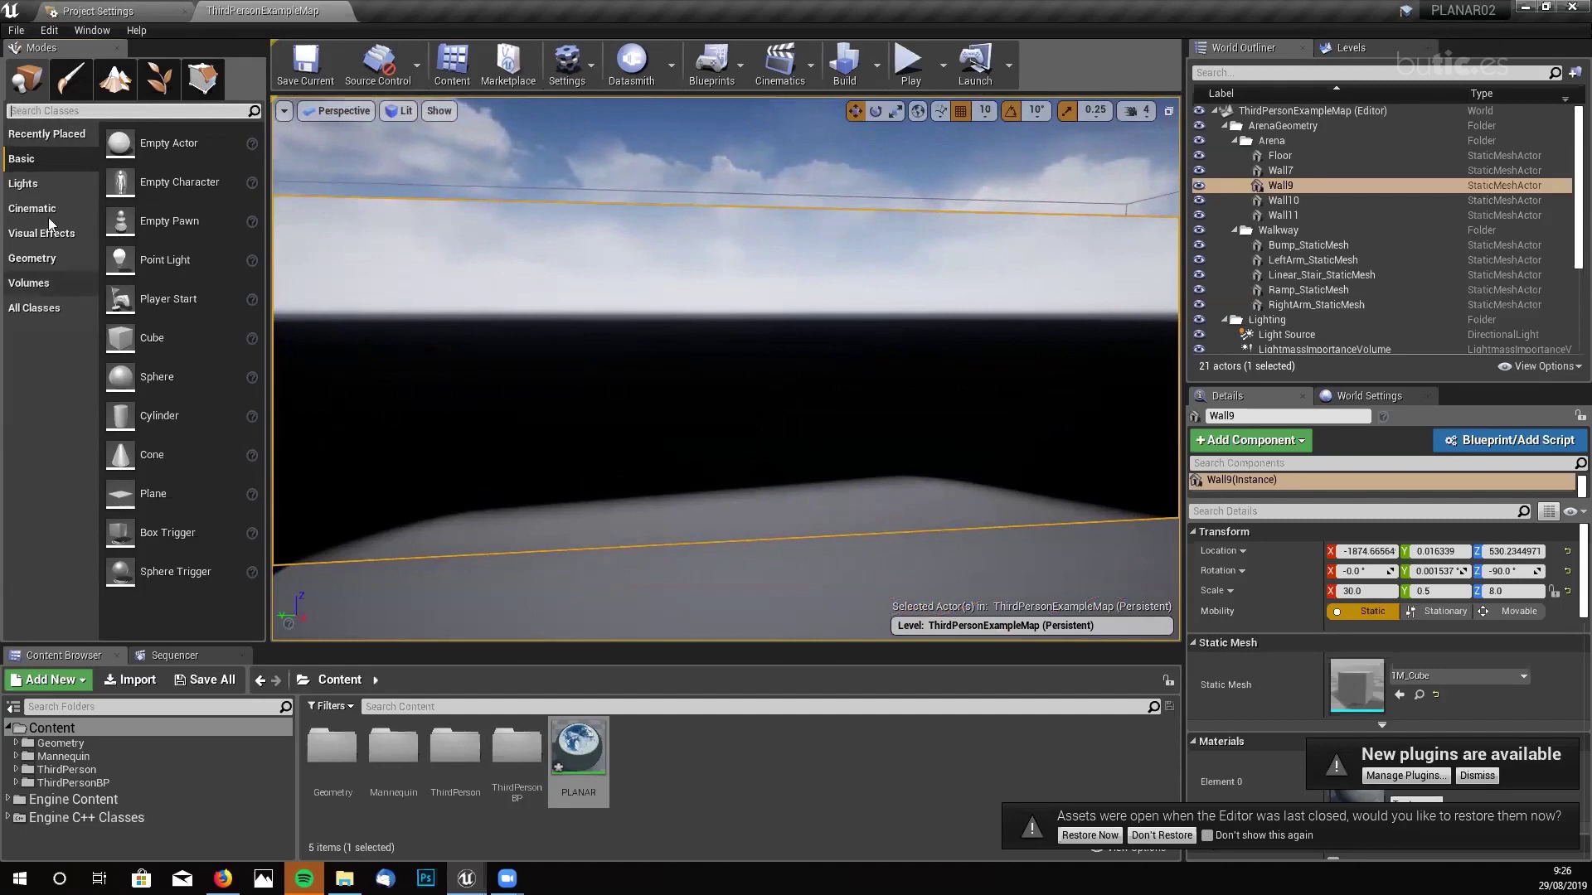
- Search the placeable classes for 'PLAN', place a Planar Reflection actor and raise it to Z 220
{"action": "left_click", "coordinate": [82, 111]}
{"action": "type", "text": "PLANA"}
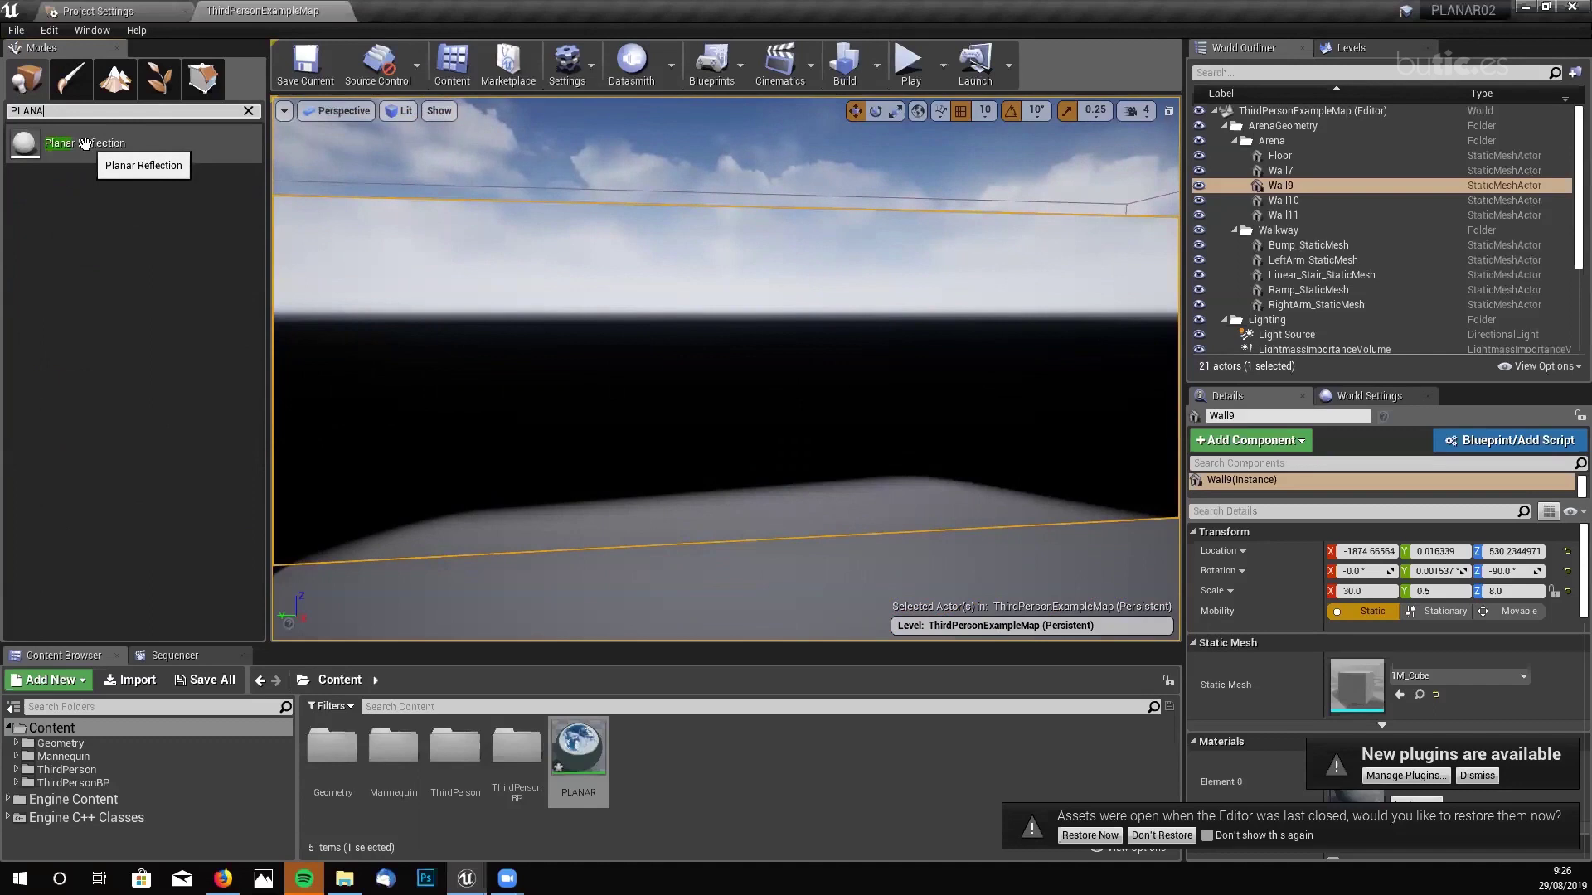
{"action": "left_click_drag", "start_coordinate": [83, 143], "coordinate": [841, 490]}
{"action": "key", "text": "f"}
{"action": "right_click_drag", "start_coordinate": [842, 490], "coordinate": [829, 398]}
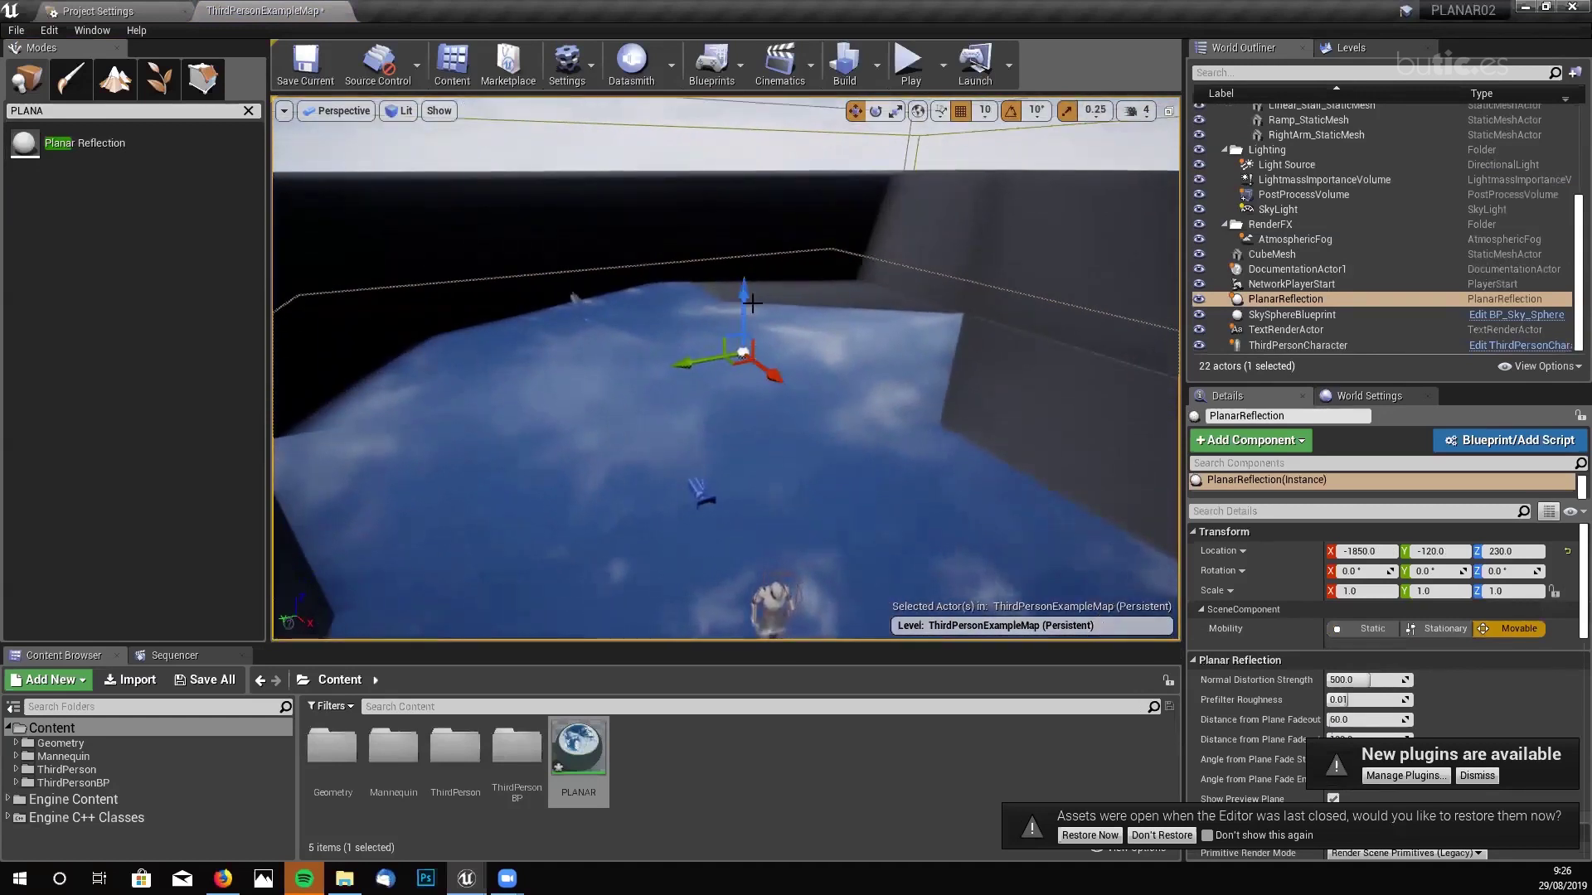
{"action": "mouse_move", "coordinate": [745, 313]}
{"action": "left_mouse_down"}
{"action": "mouse_move", "coordinate": [952, 451]}
{"action": "mouse_move", "coordinate": [733, 318]}
{"action": "left_mouse_up"}
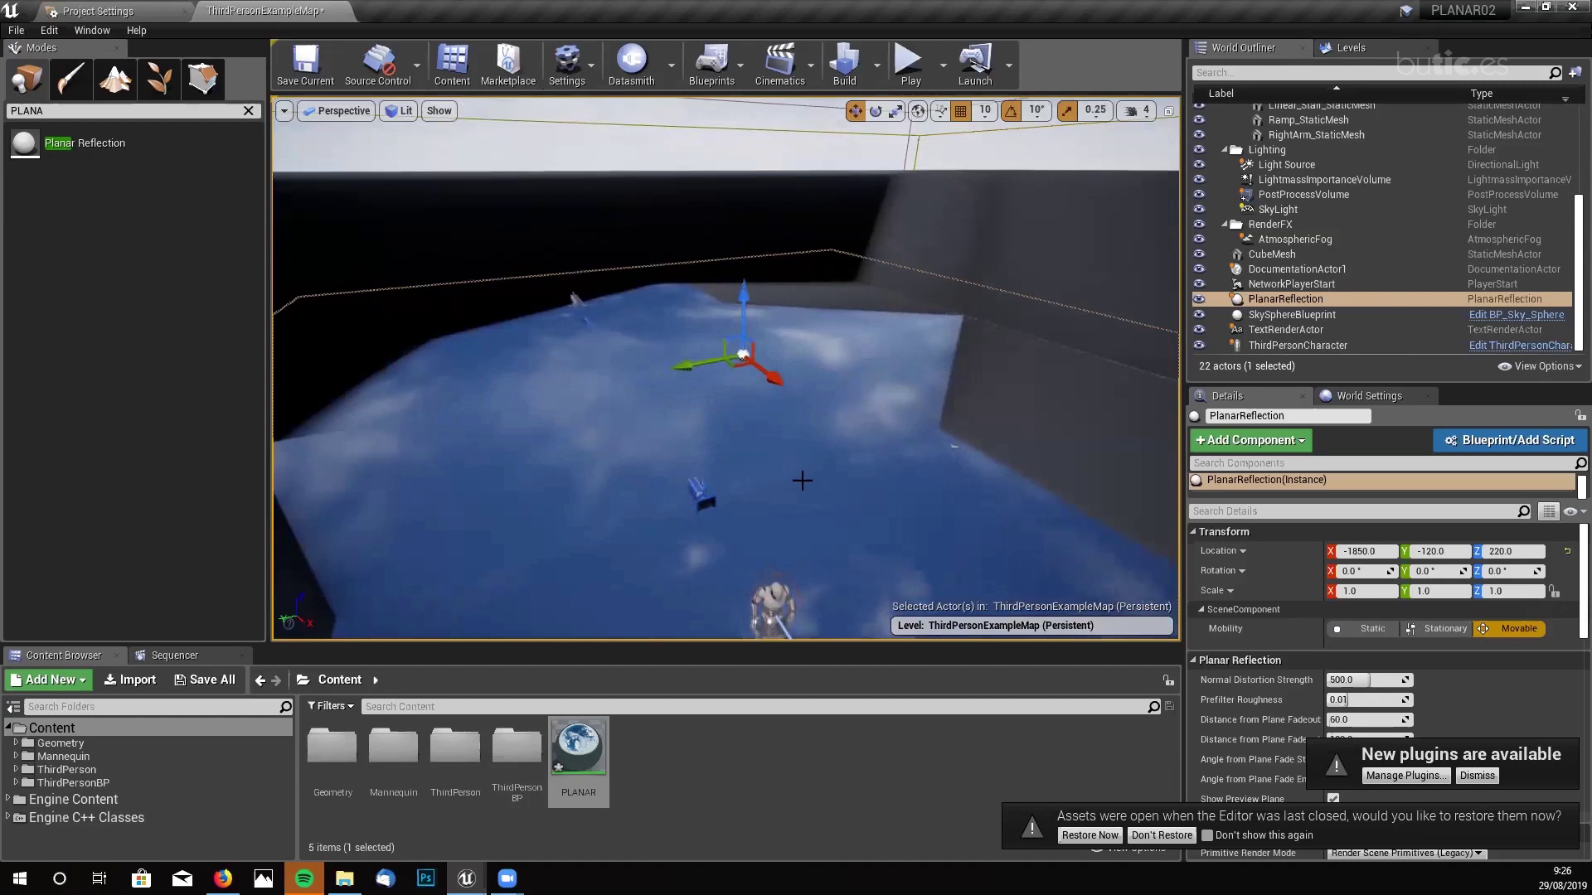
- Rotate the Planar Reflection actor to 180, -90, 180
{"action": "key", "text": "e"}
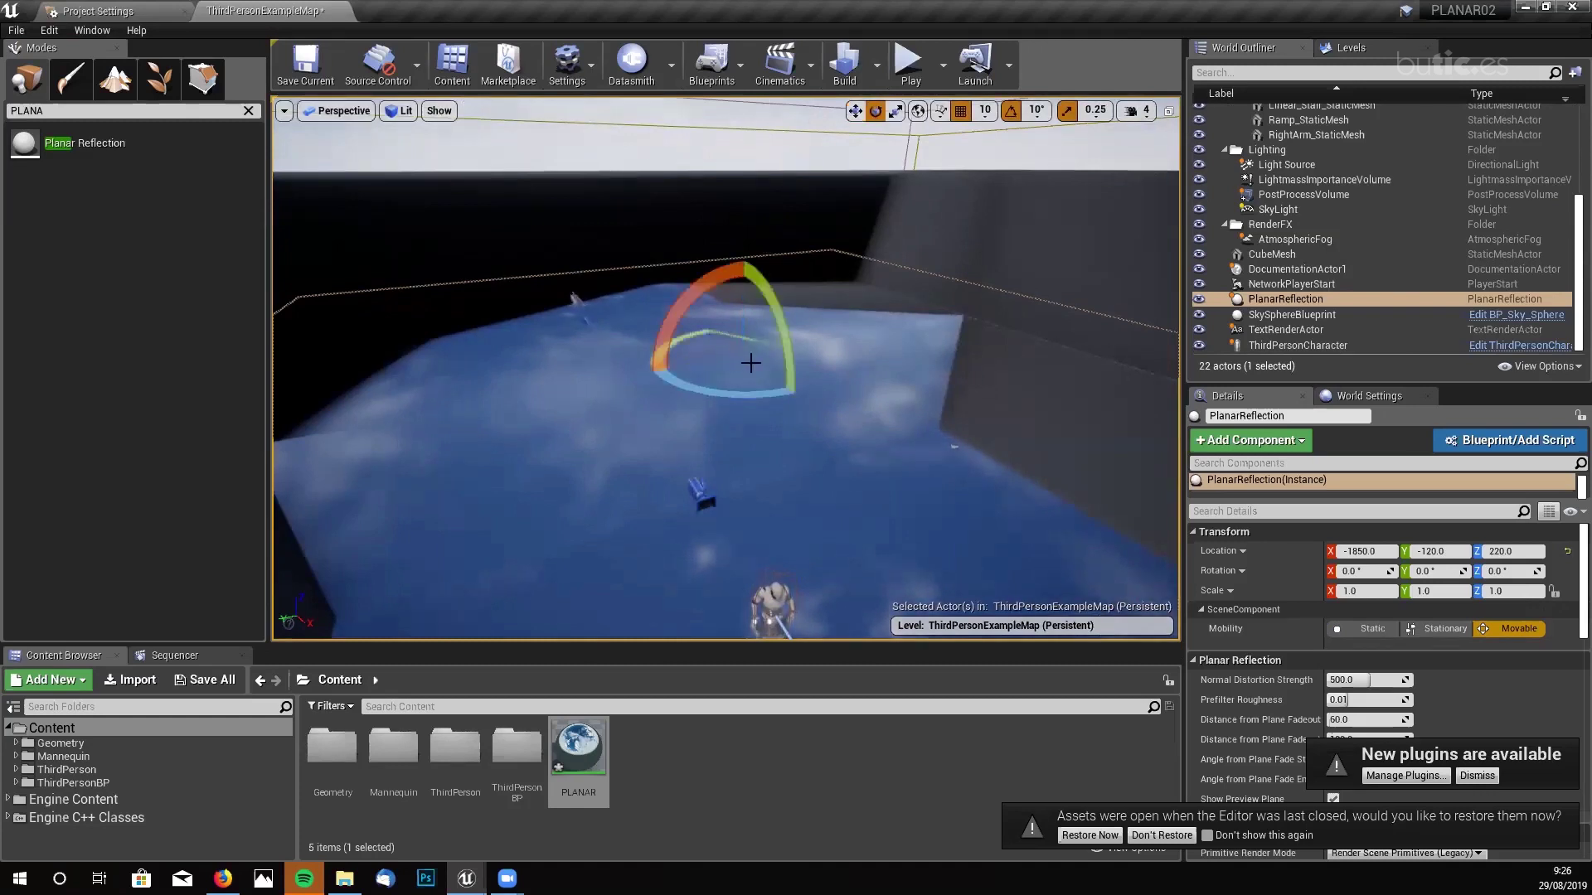
{"action": "left_click_drag", "start_coordinate": [757, 355], "coordinate": [741, 447]}
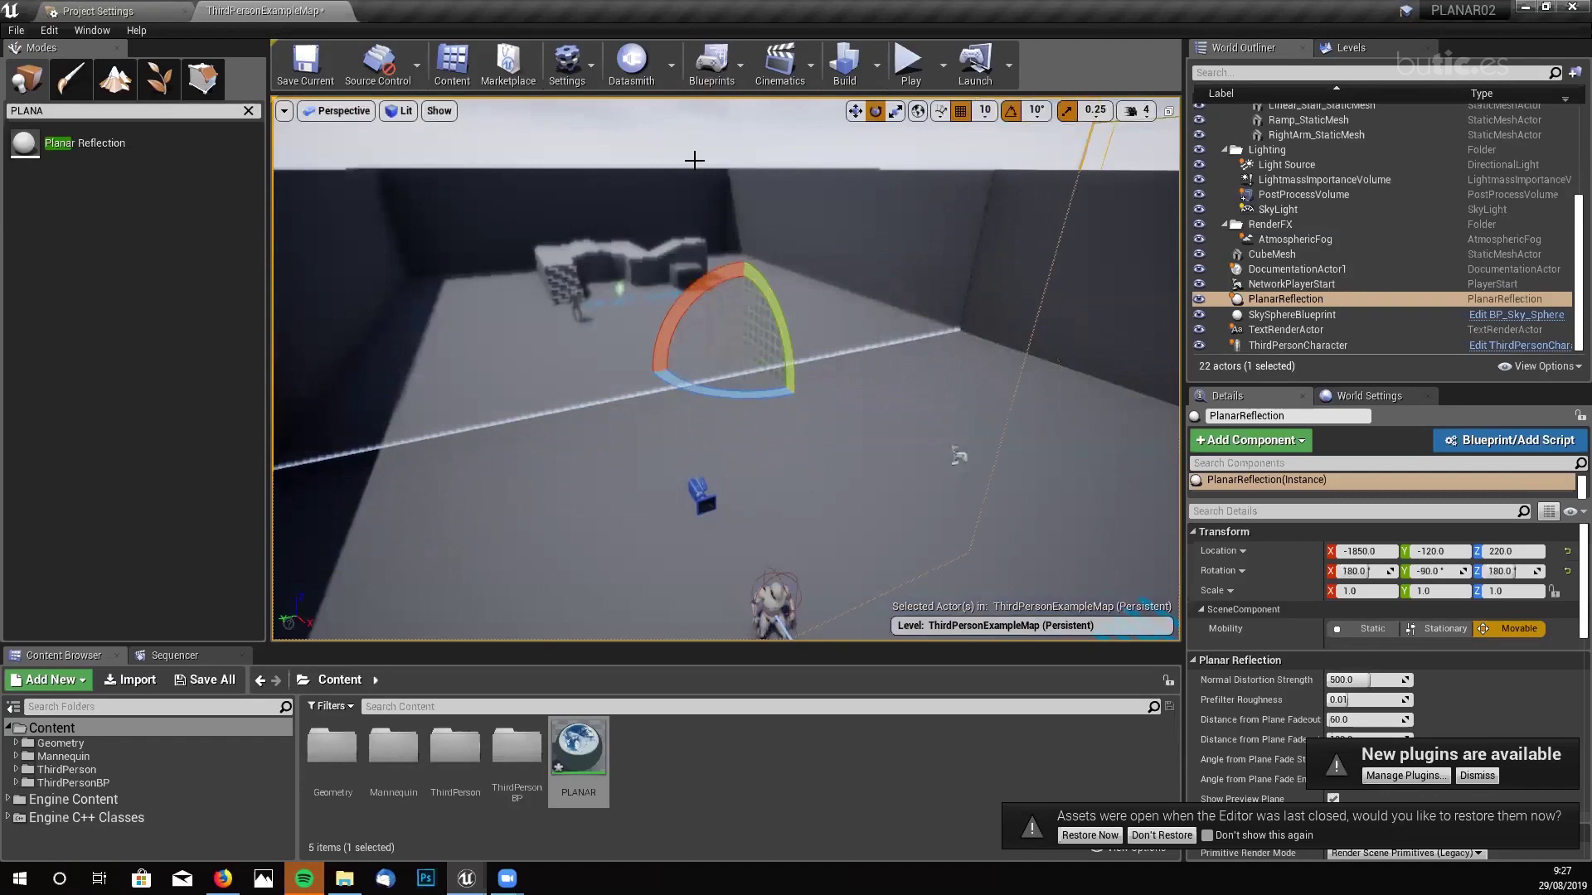
{"action": "right_click_drag", "start_coordinate": [697, 264], "coordinate": [697, 264]}
- Move the Planar Reflection along X to -1840, against the arena wall
{"action": "key", "text": "w"}
{"action": "left_click_drag", "start_coordinate": [699, 324], "coordinate": [729, 361]}
{"action": "right_click_drag", "start_coordinate": [729, 362], "coordinate": [725, 443]}
{"action": "mouse_move", "coordinate": [725, 444]}
{"action": "left_mouse_down"}
{"action": "mouse_move", "coordinate": [693, 409]}
{"action": "mouse_move", "coordinate": [727, 448]}
{"action": "mouse_move", "coordinate": [711, 428]}
{"action": "left_mouse_up"}
{"action": "right_click_drag", "start_coordinate": [712, 428], "coordinate": [725, 497]}
{"action": "right_click_drag", "start_coordinate": [1137, 322], "coordinate": [1078, 331]}
{"action": "mouse_move", "coordinate": [731, 265]}
{"action": "right_mouse_down"}
{"action": "mouse_move", "coordinate": [718, 270]}
{"action": "mouse_move", "coordinate": [745, 272]}
{"action": "right_mouse_up"}
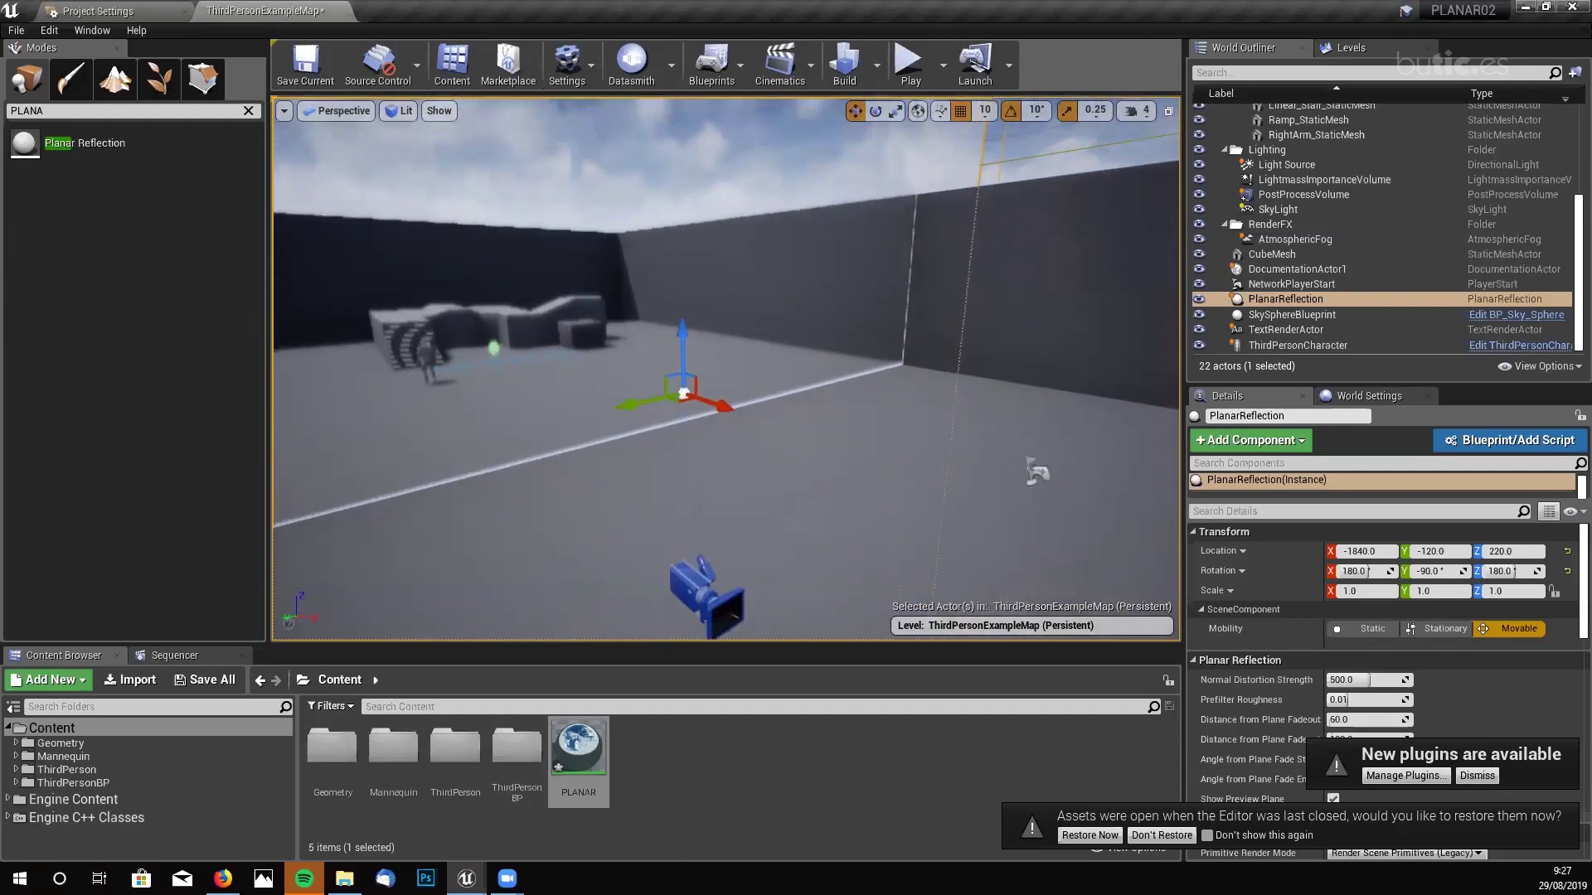
- Play the level and run and jump the mannequin around the arena past the reflective wall, then stop with Esc
{"action": "left_click", "coordinate": [910, 69]}
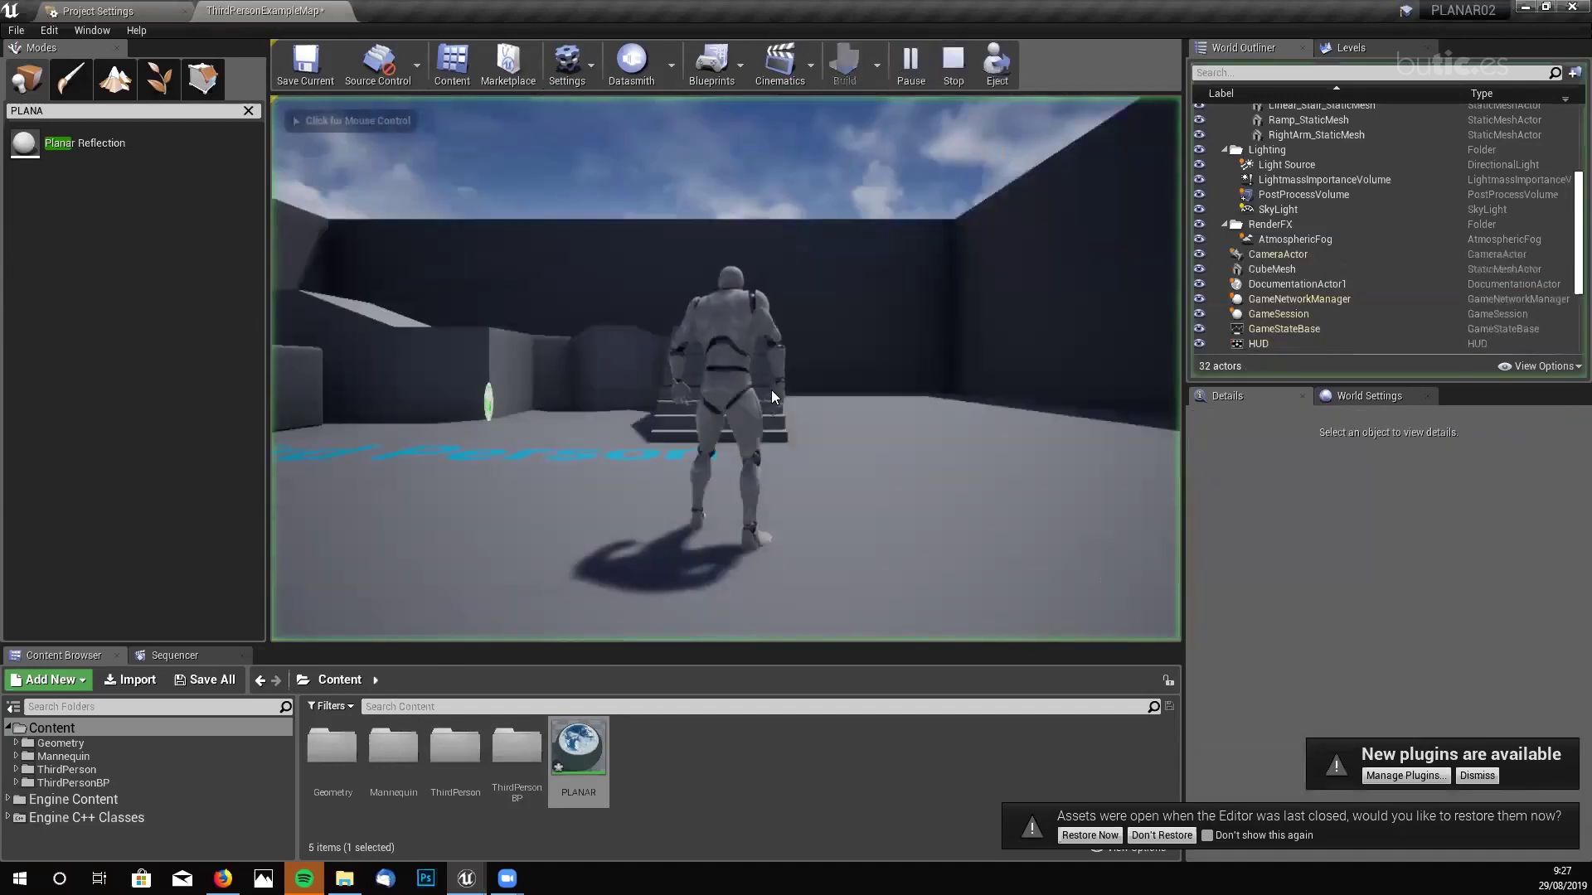
{"action": "key", "text": "w"}
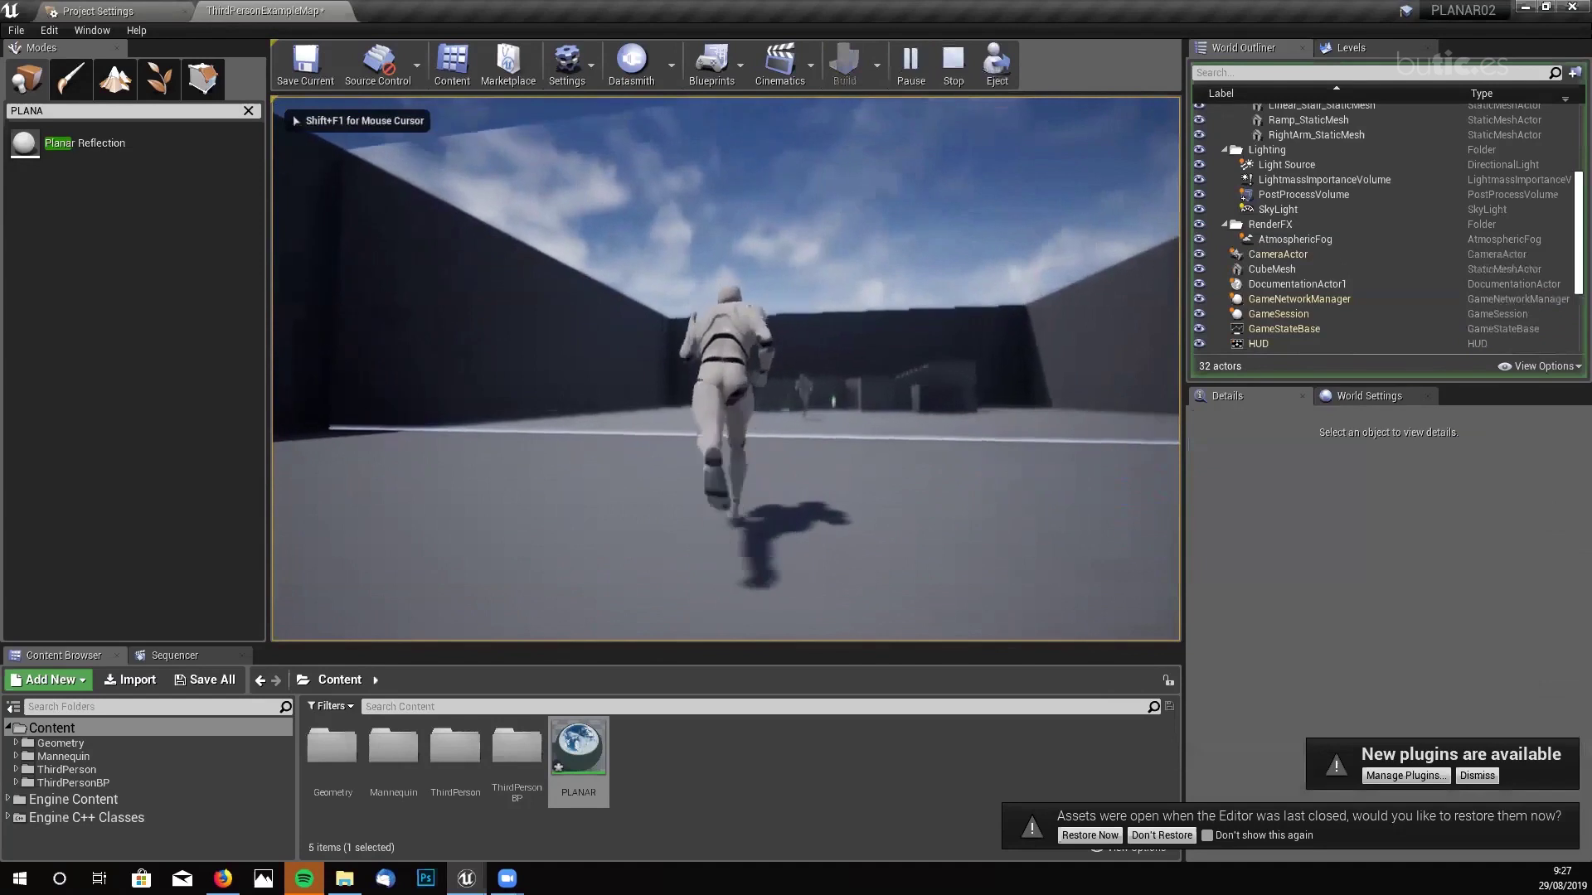
{"action": "key", "text": "a"}
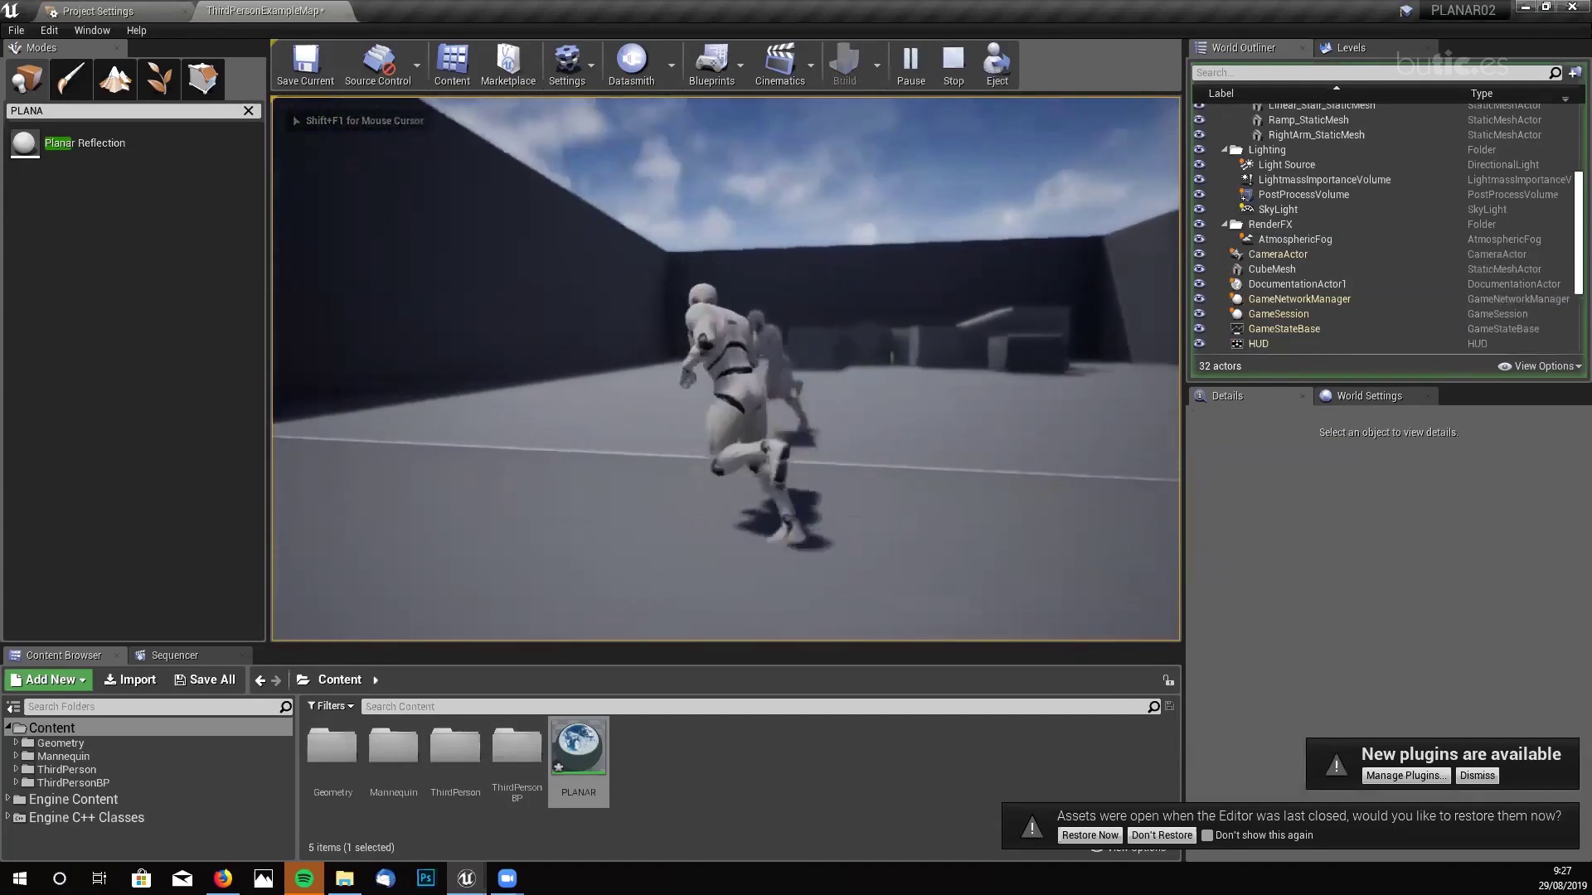
{"action": "key", "text": "s"}
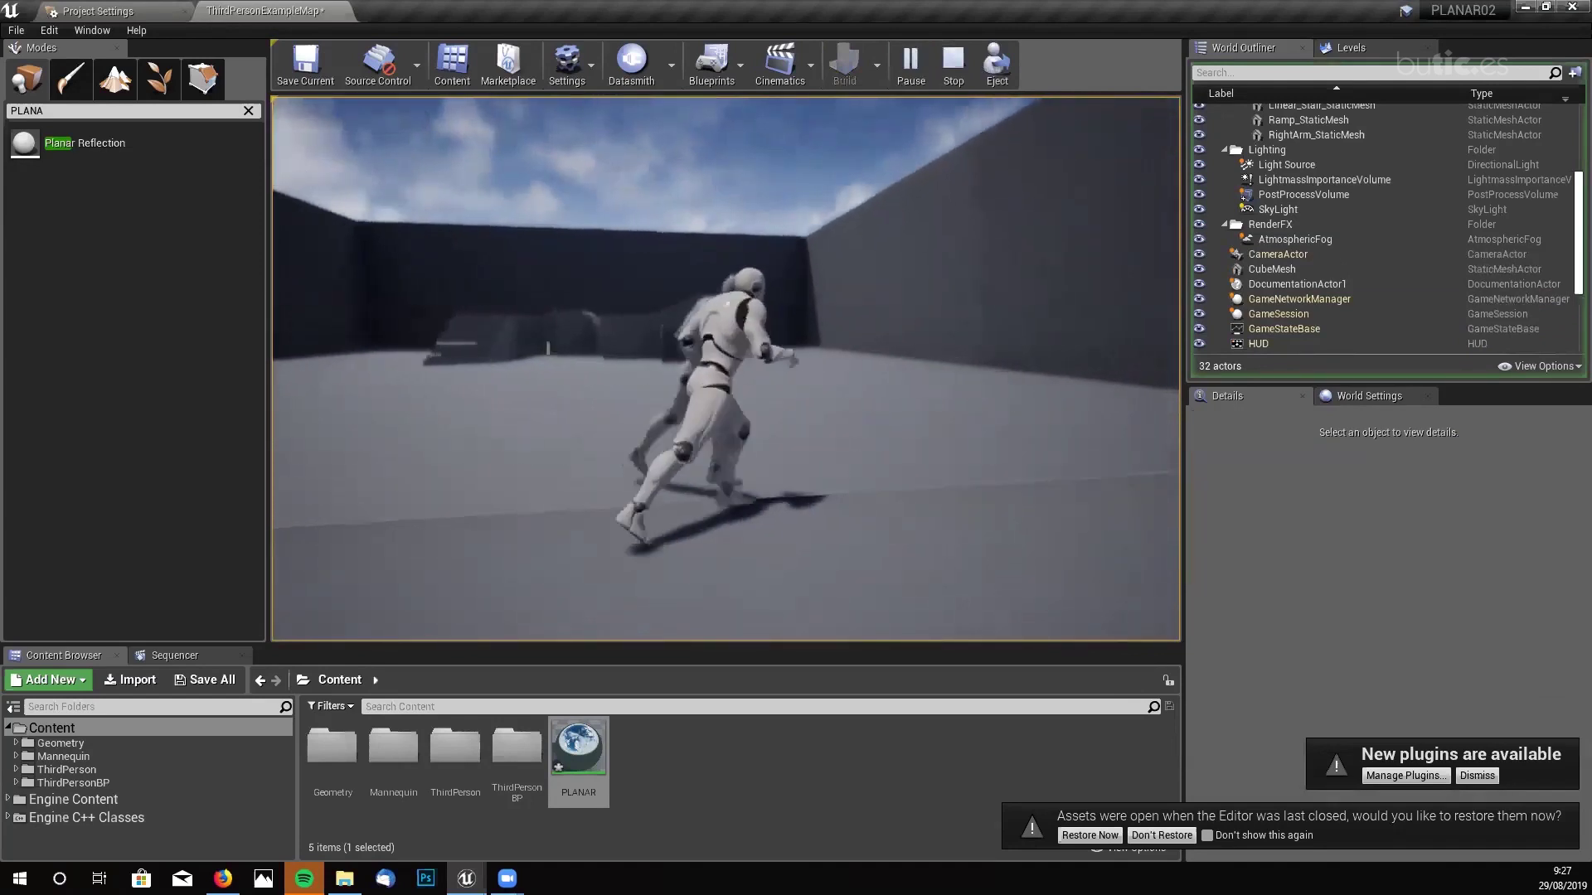
{"action": "key", "text": "a"}
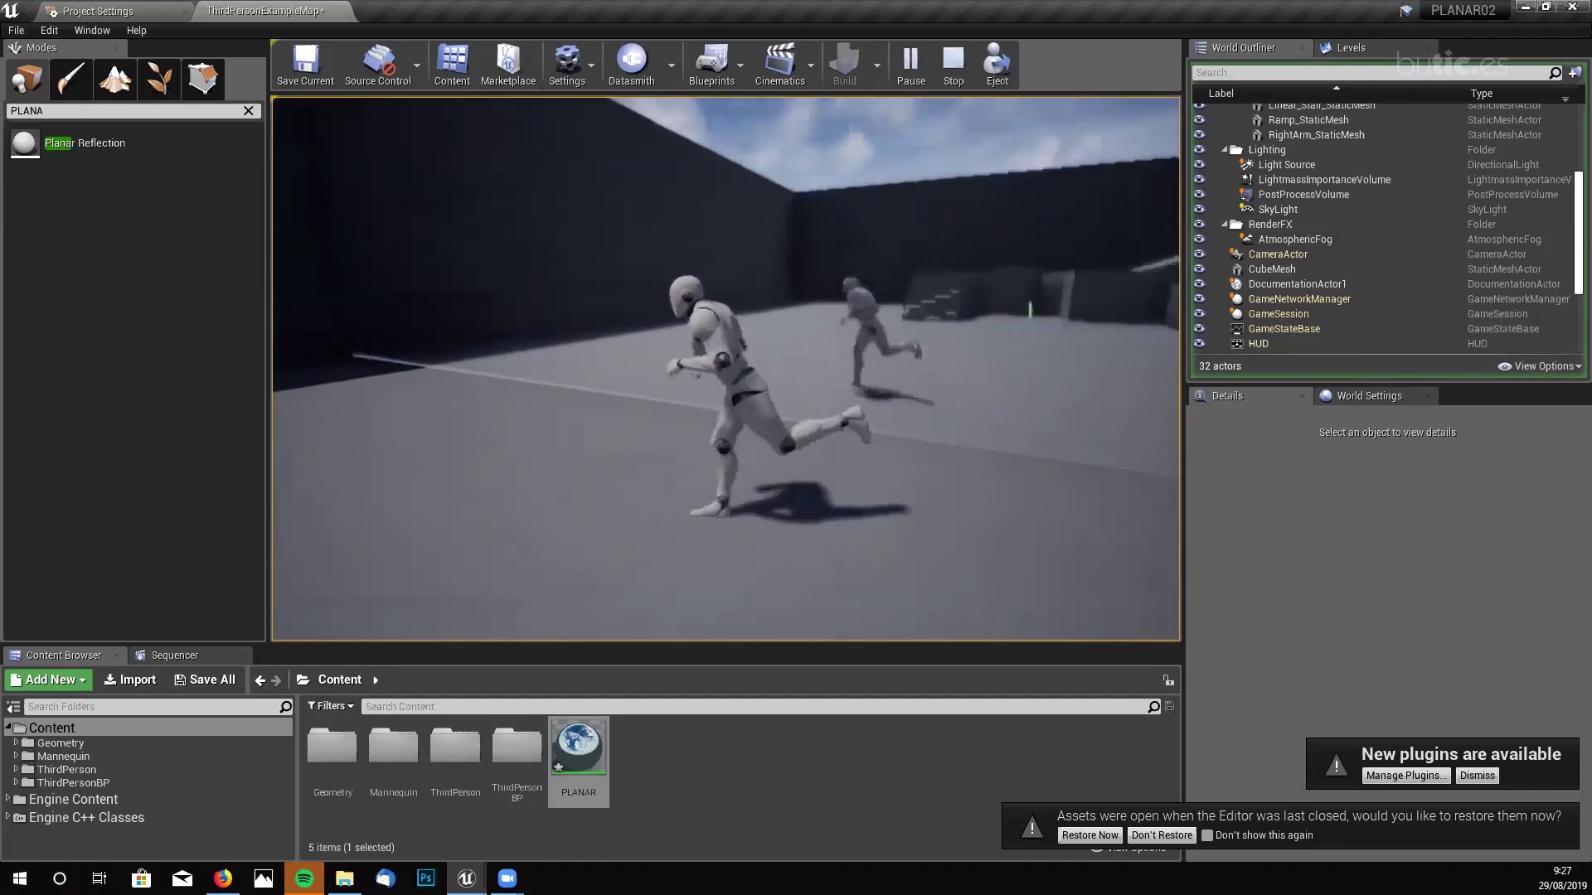
{"action": "key", "text": "w"}
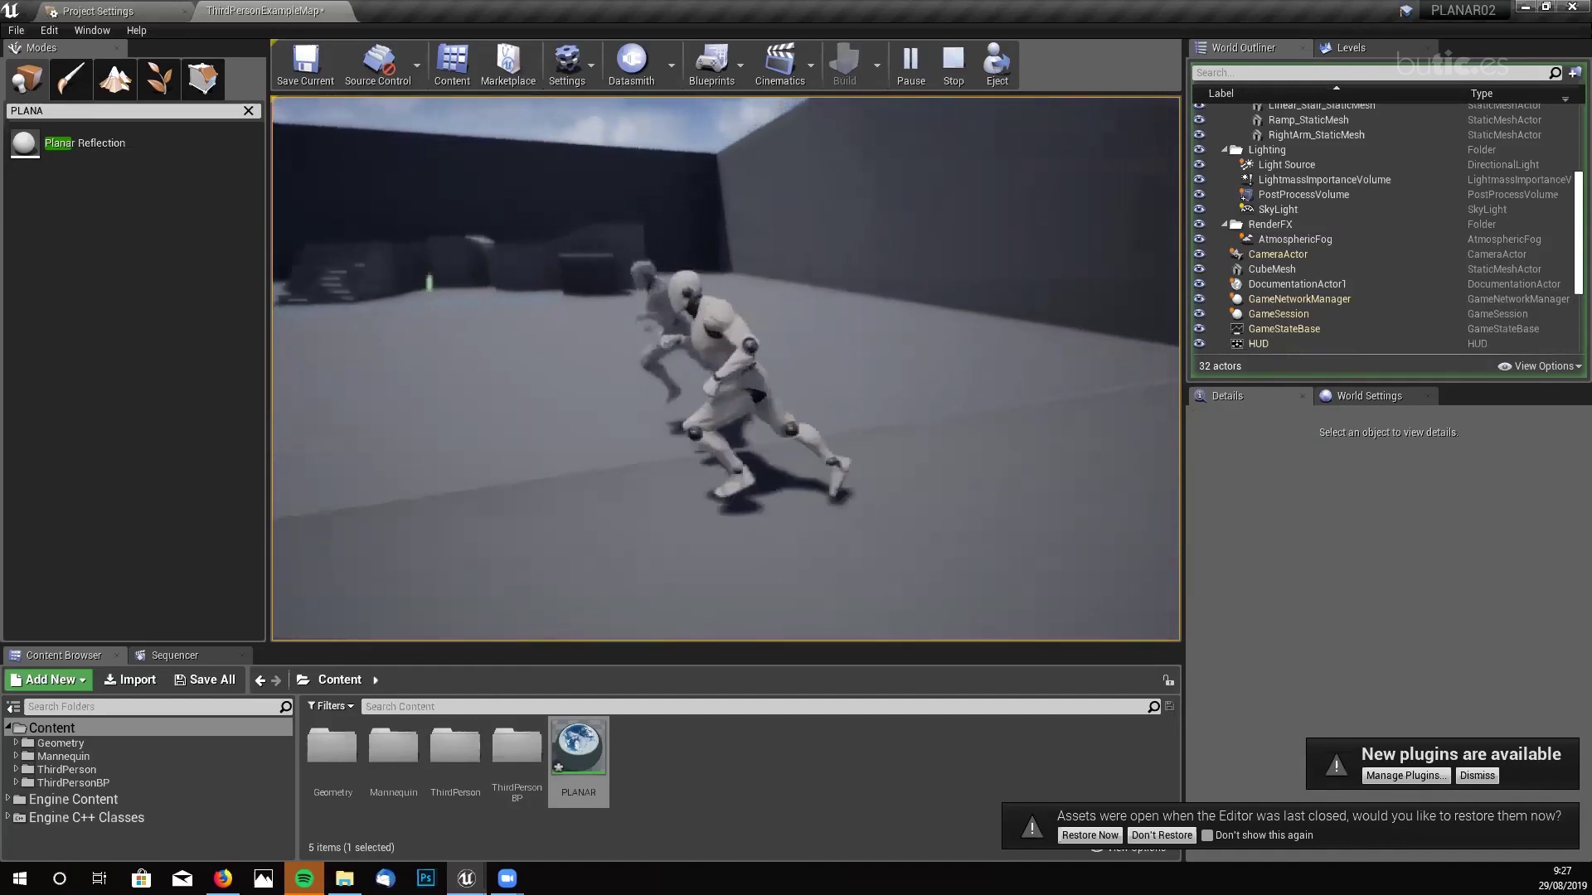
{"action": "key", "text": "space"}
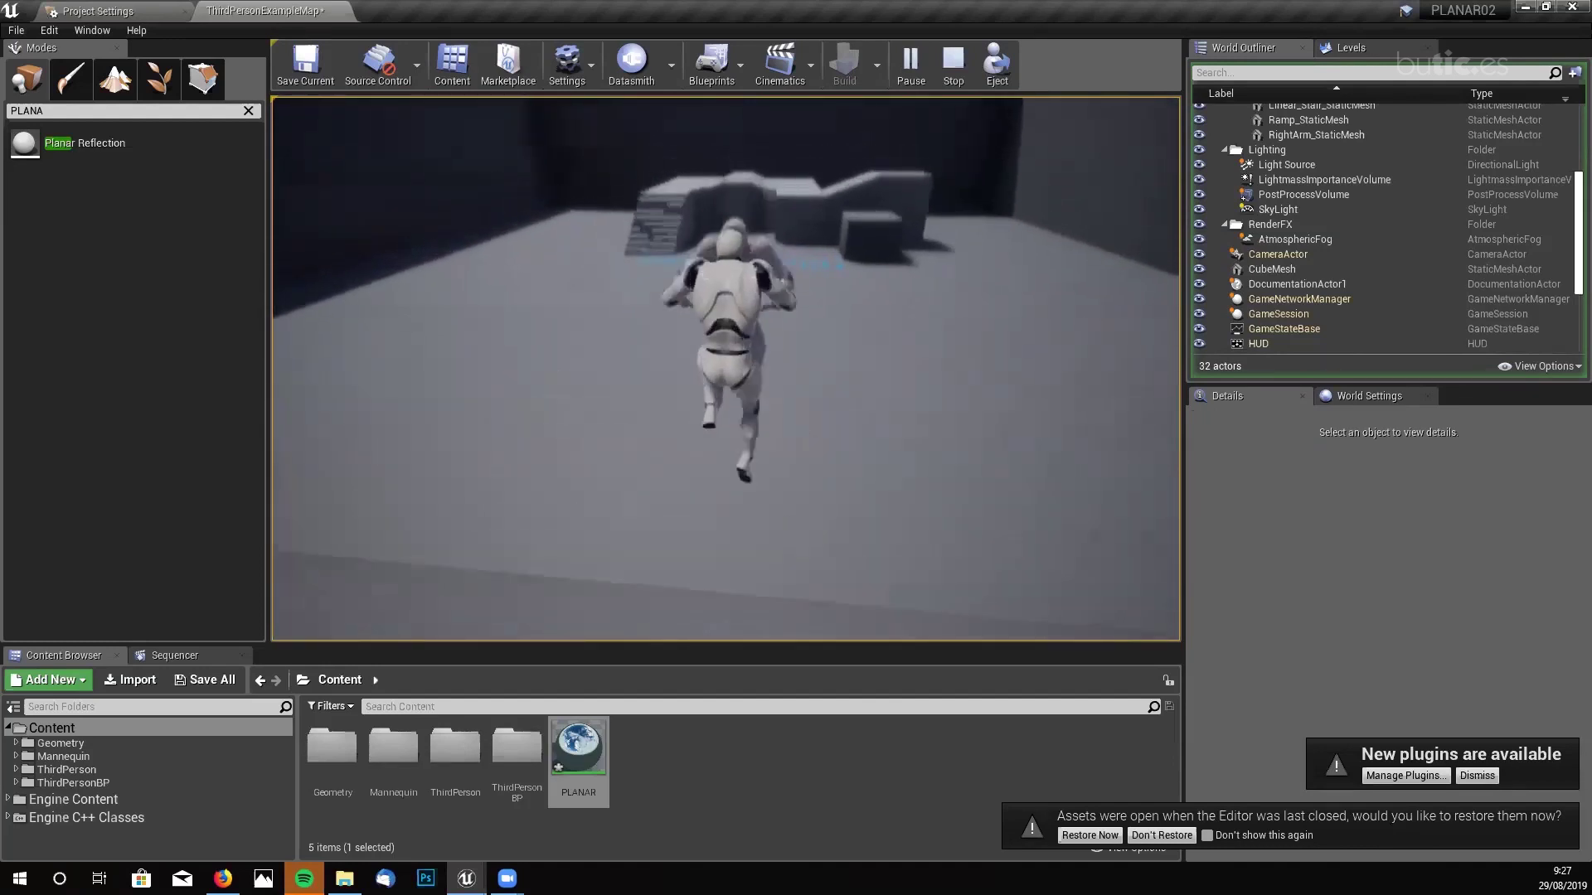
{"action": "key", "text": "a"}
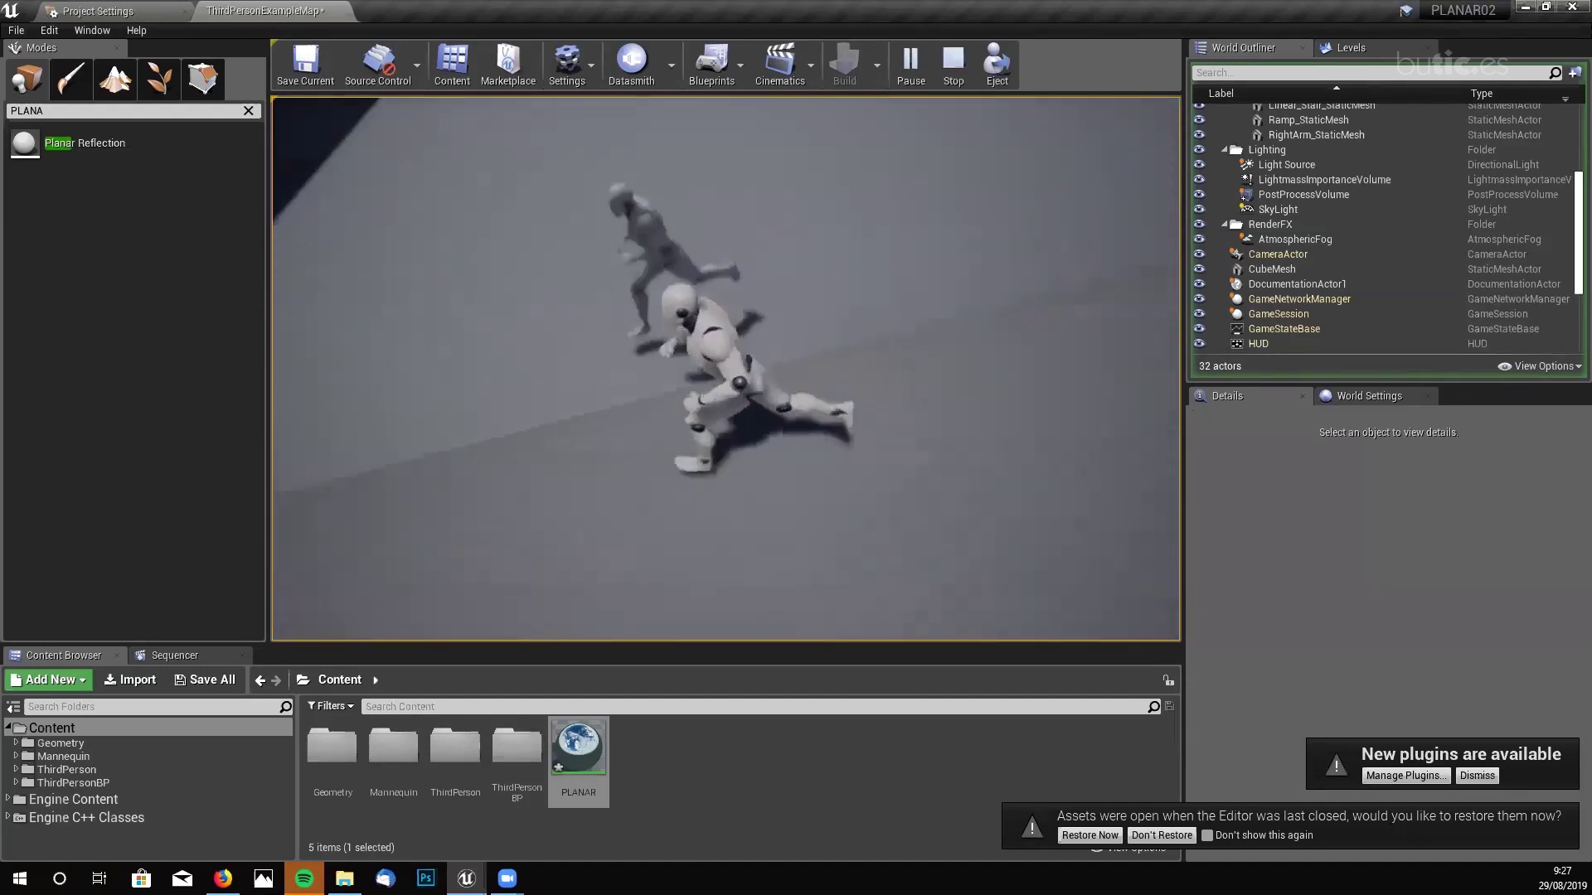
{"action": "key", "text": "w"}
{"action": "key", "text": "w"}
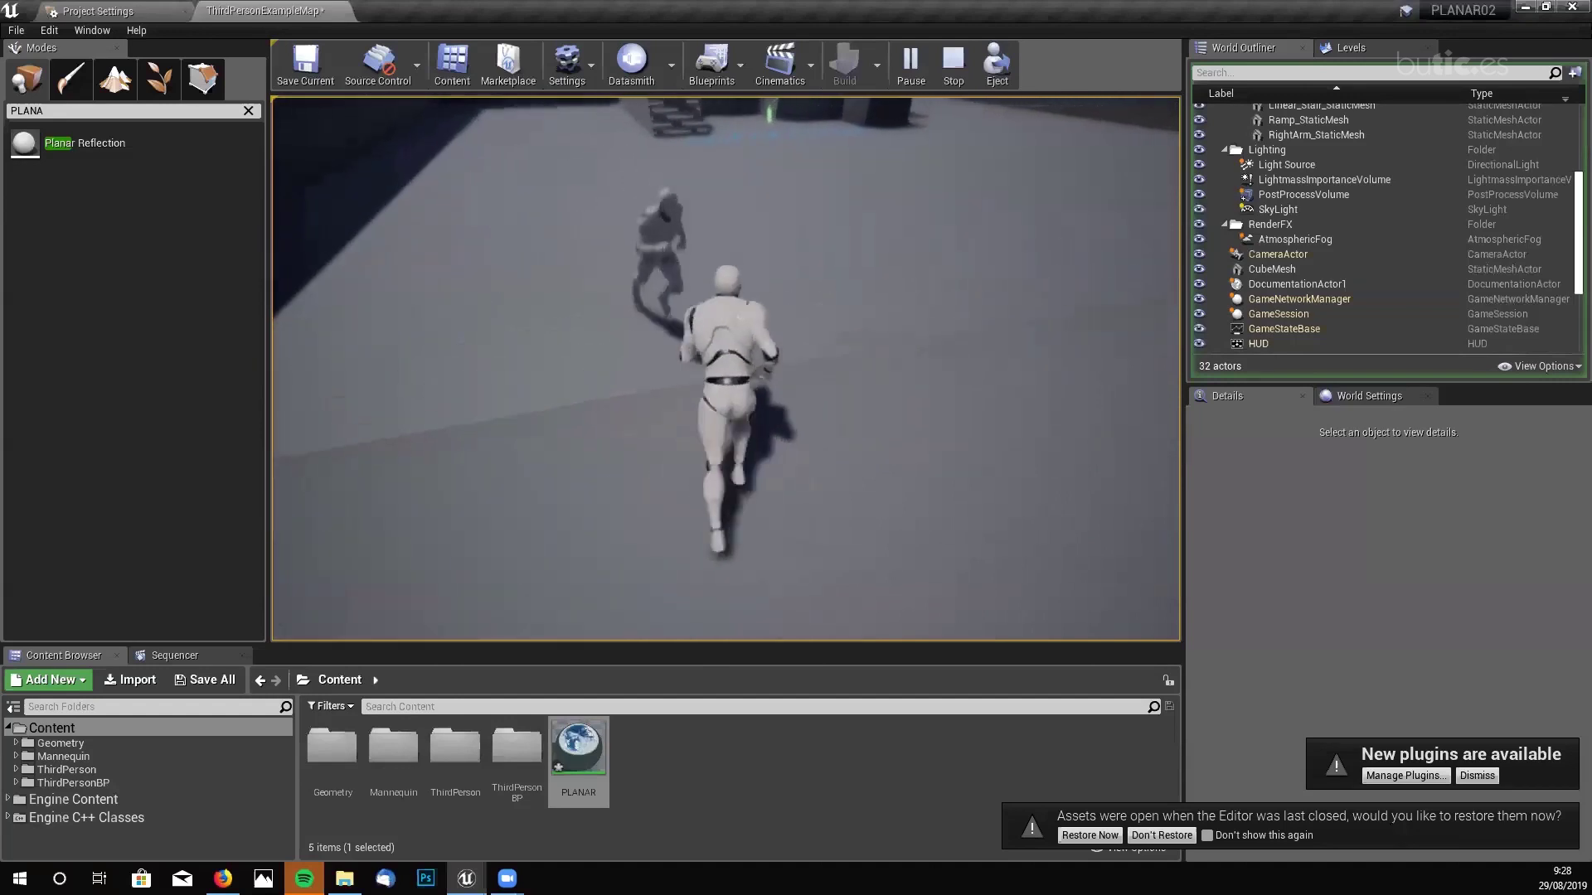
{"action": "key", "text": "a"}
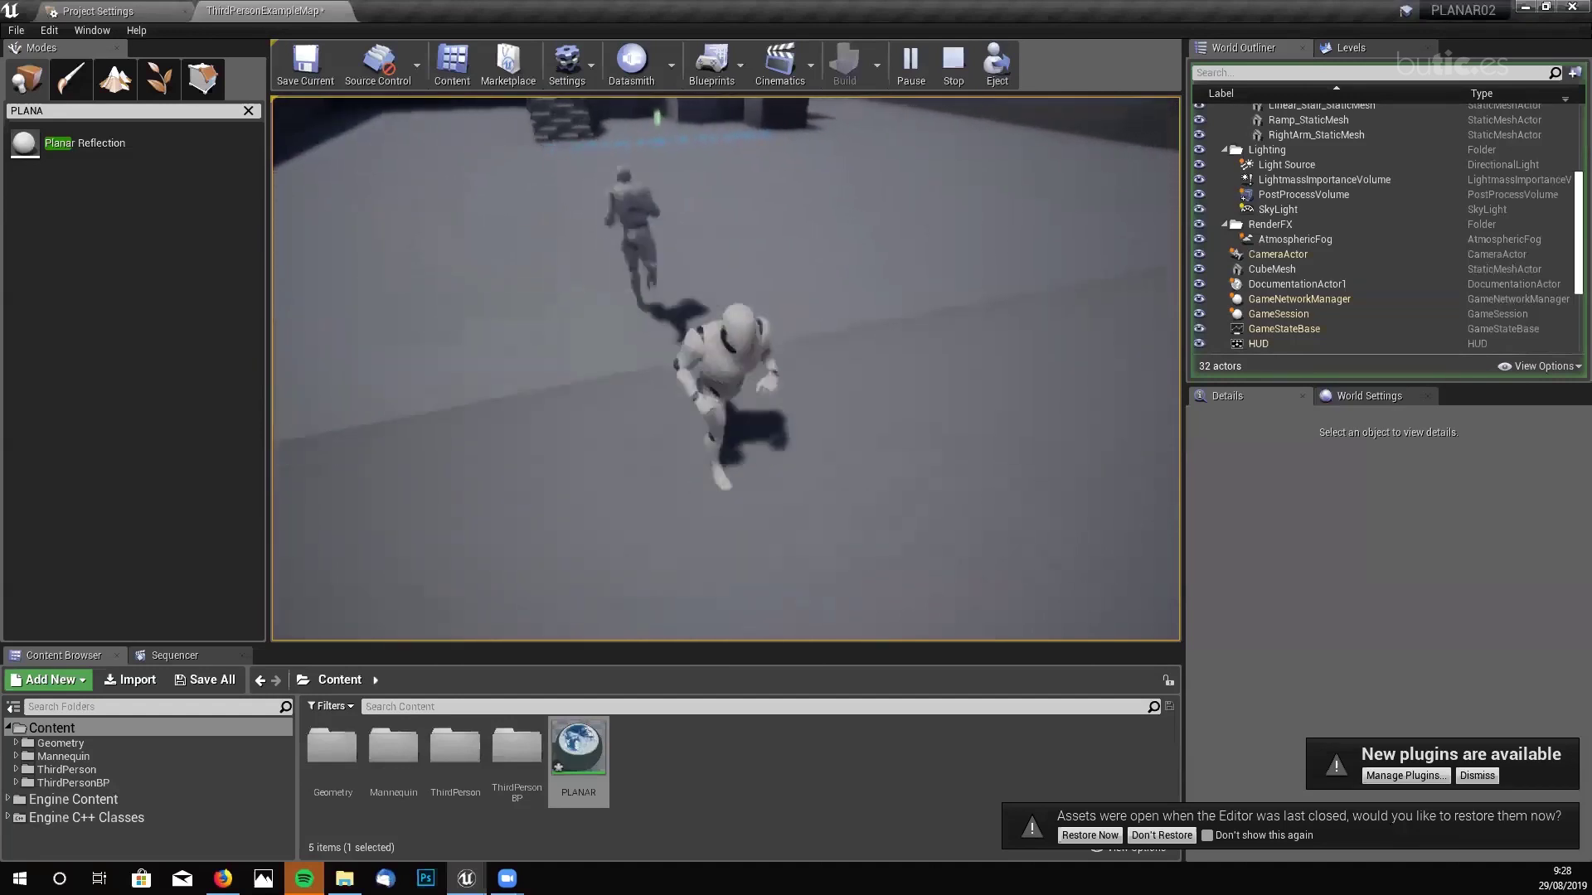
{"action": "key", "text": "w"}
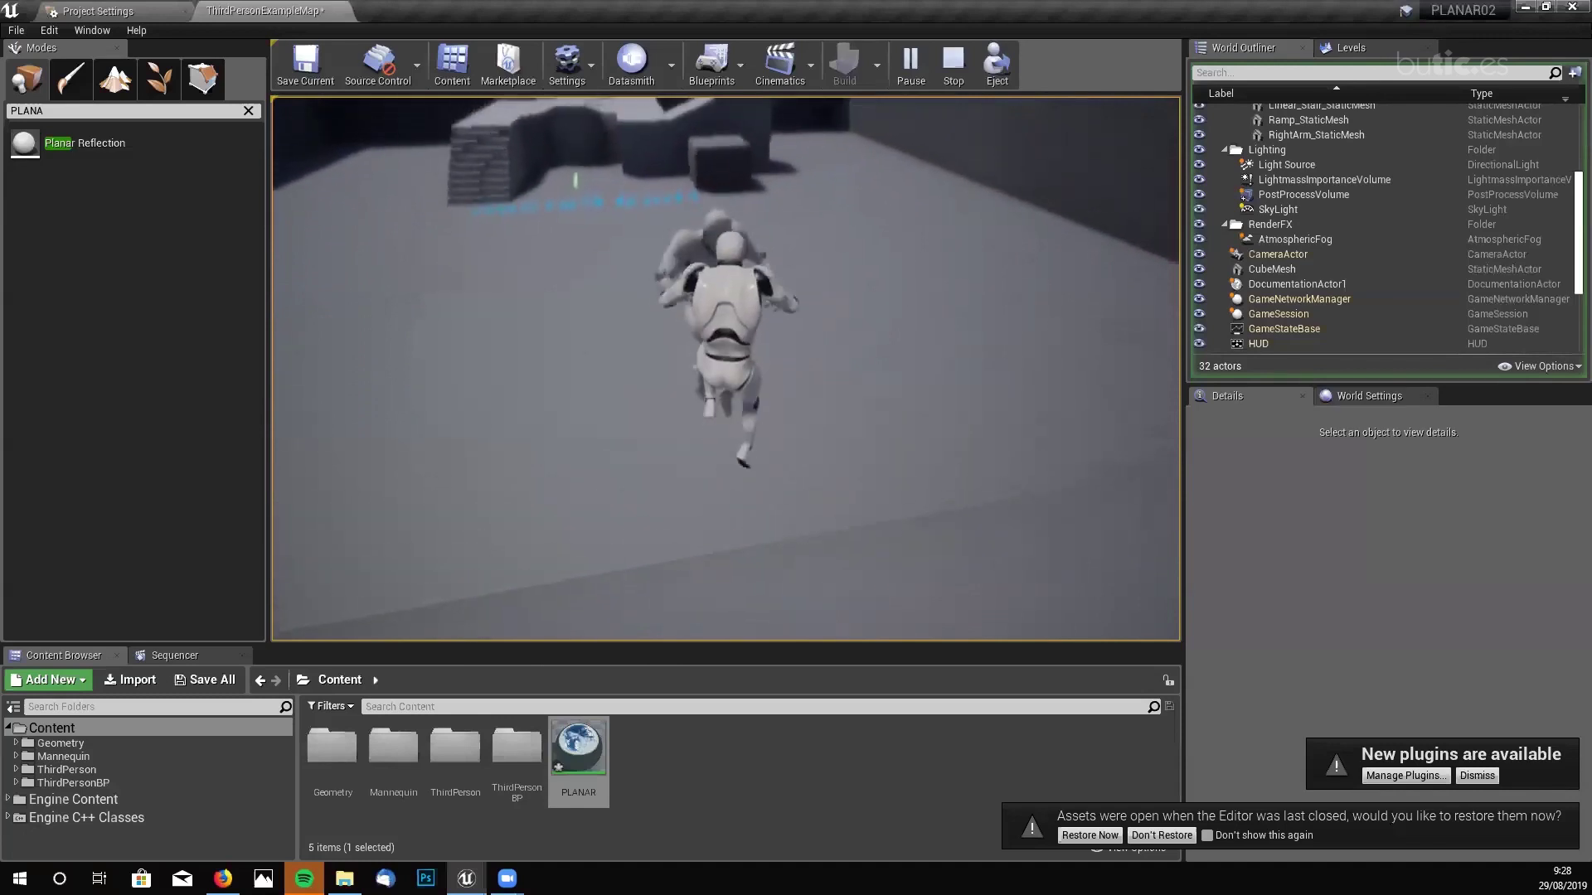
{"action": "key", "text": "s"}
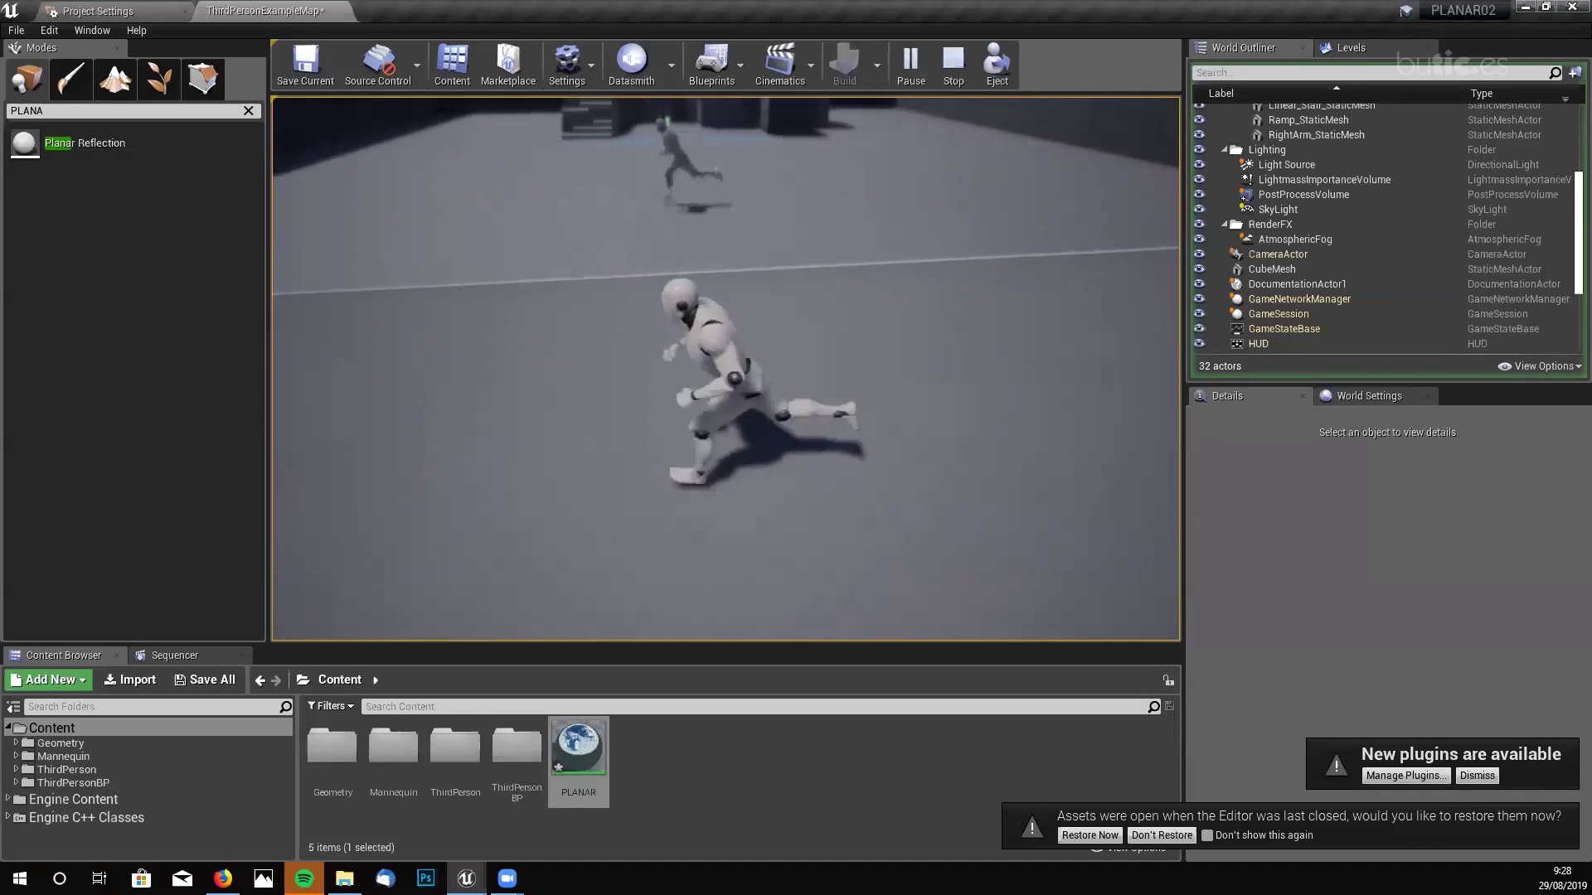
{"action": "key", "text": "Escape"}
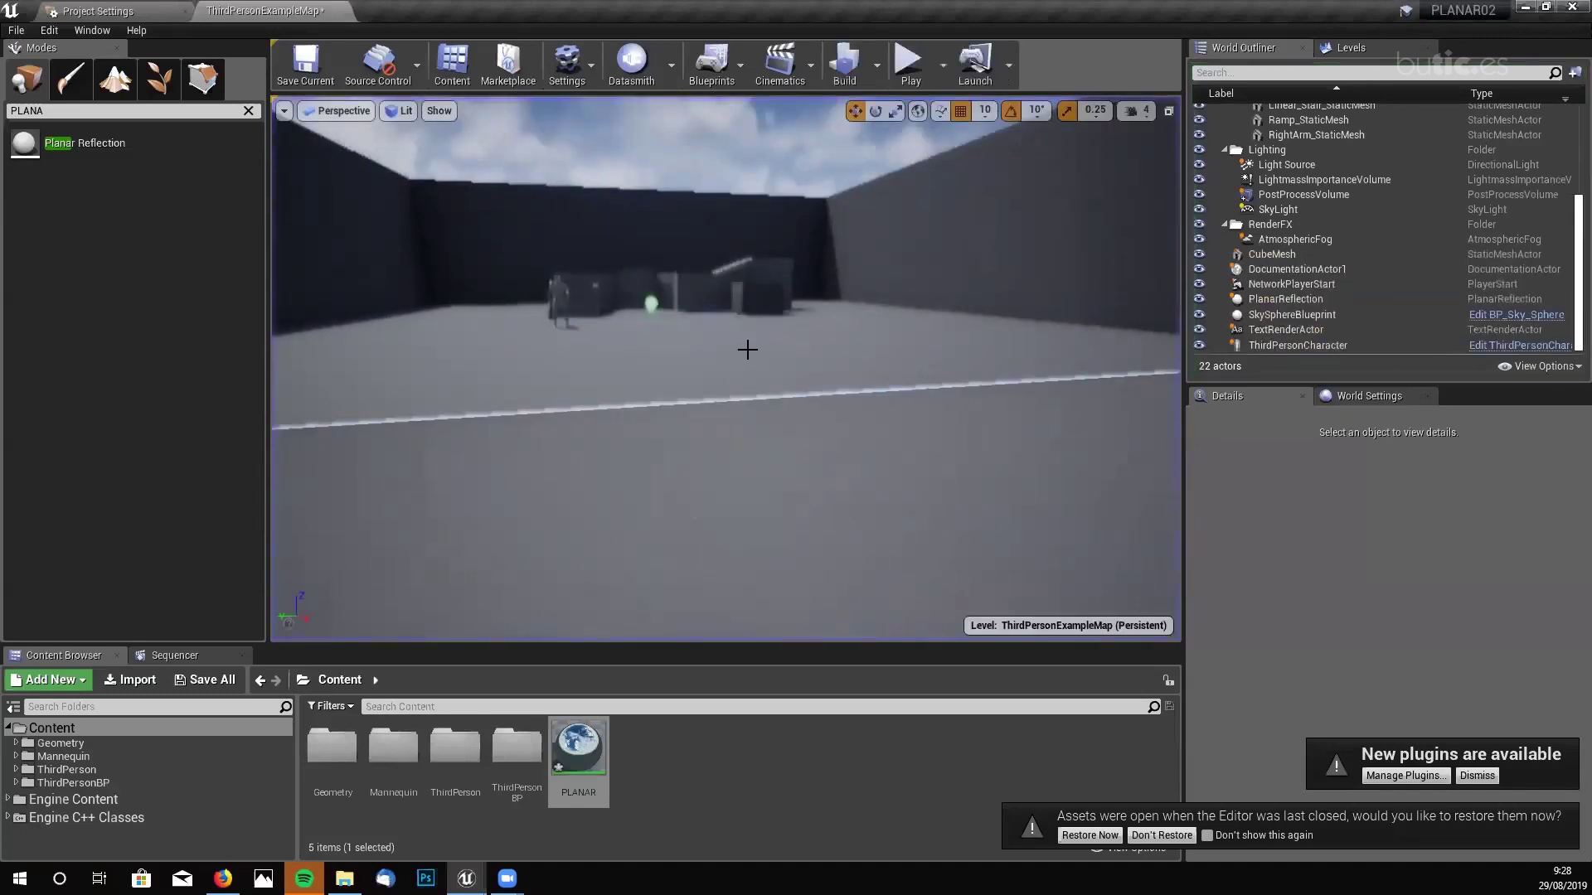
{"action": "right_click_drag", "start_coordinate": [726, 365], "coordinate": [668, 387]}
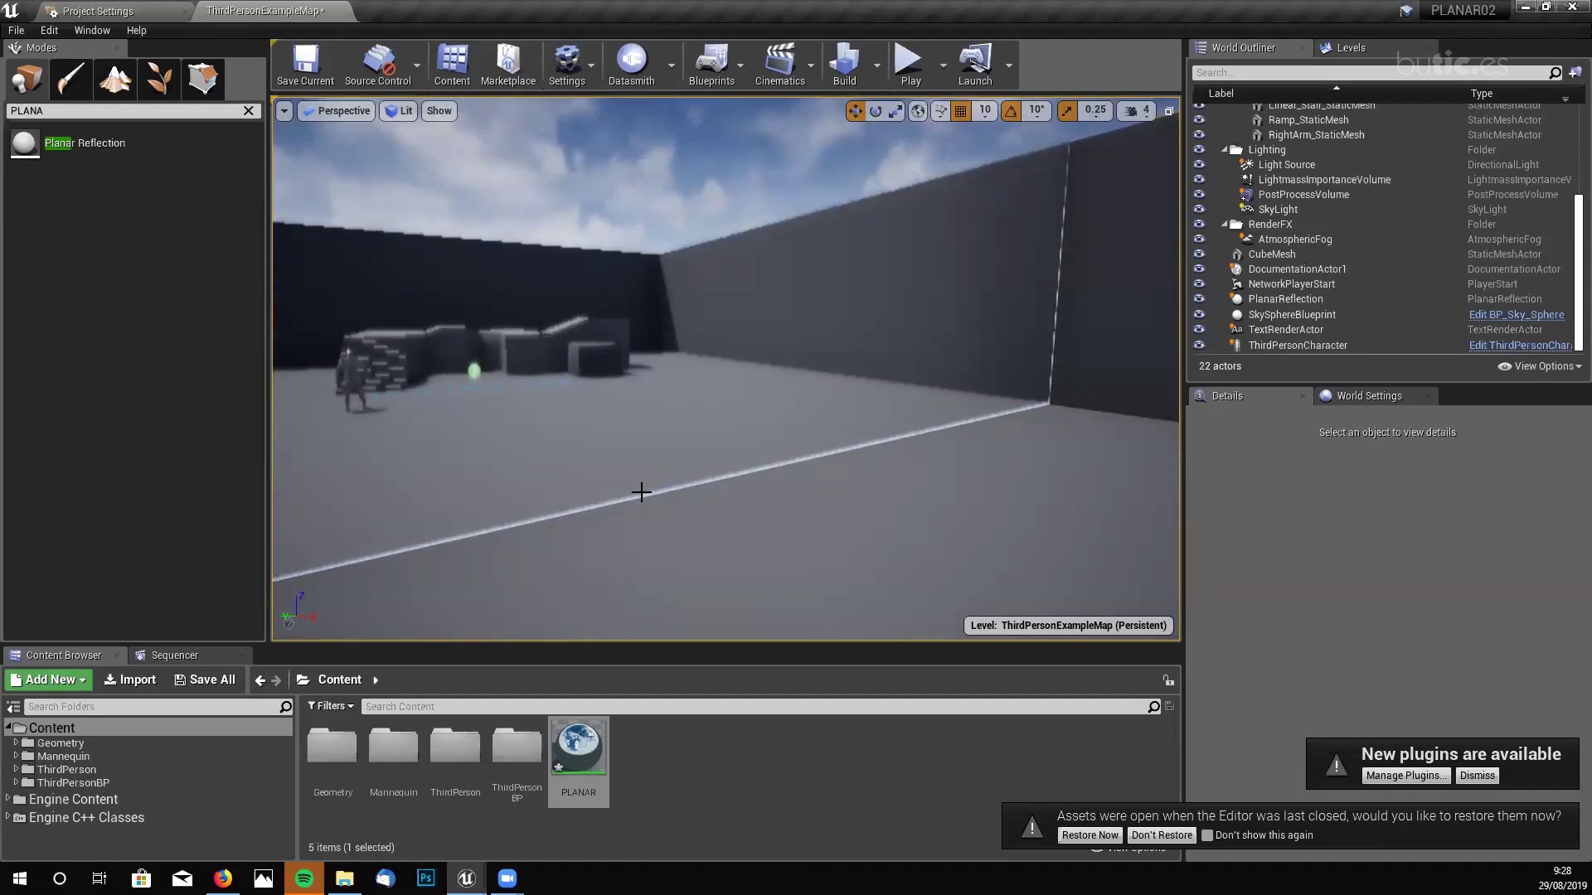
{"action": "right_click_drag", "start_coordinate": [725, 369], "coordinate": [636, 296]}
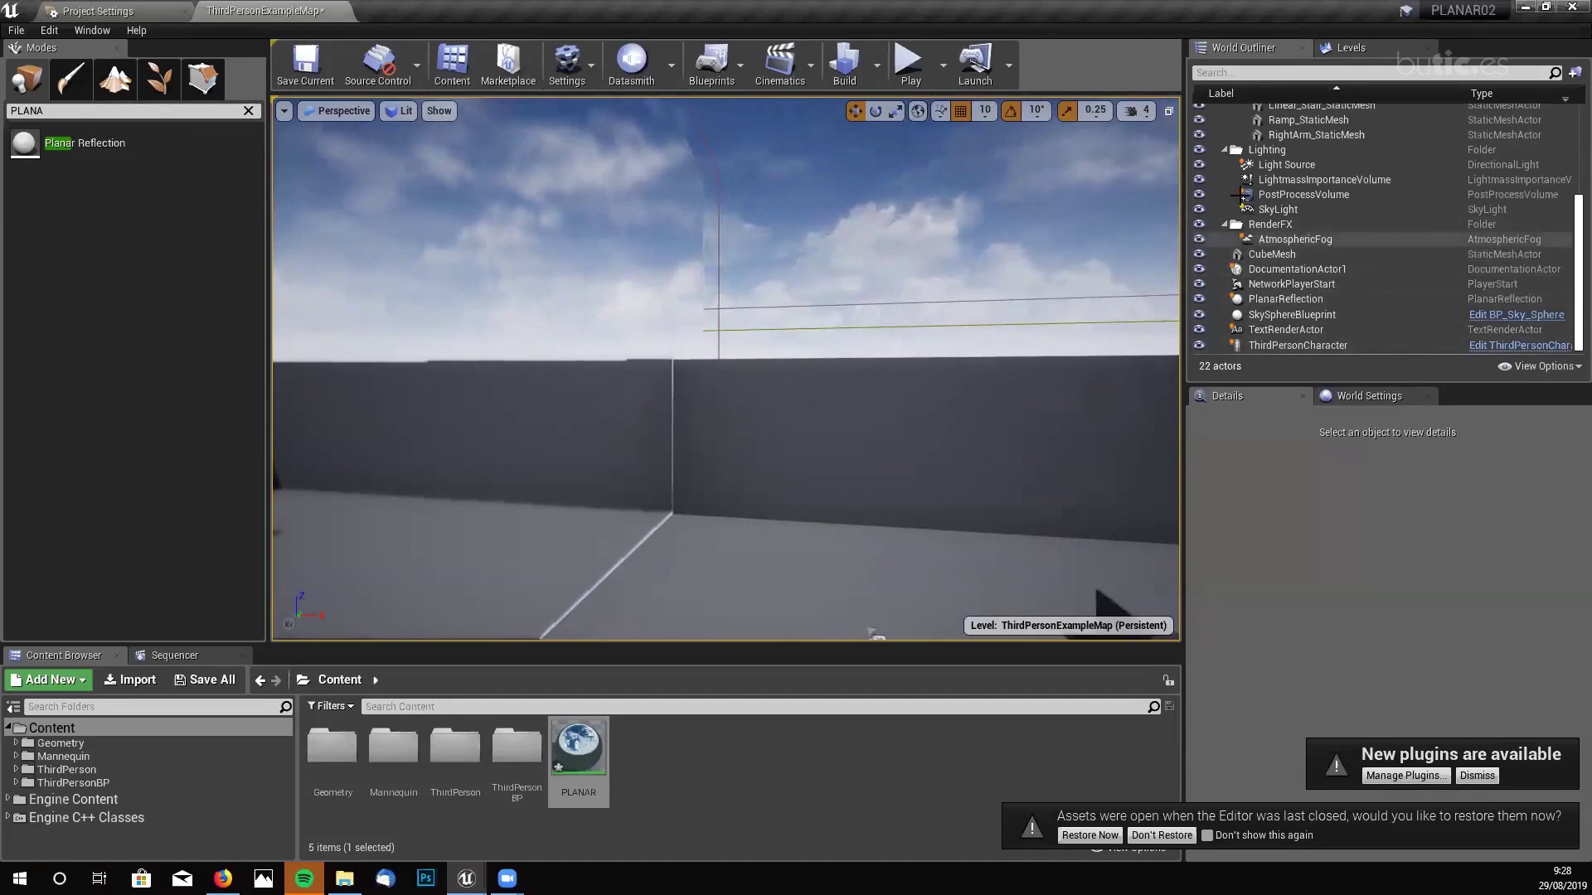
- Select the PlanarReflection actor, enlarge Details to its Planar Reflection section, and decline restoring assets
{"action": "left_click", "coordinate": [666, 195]}
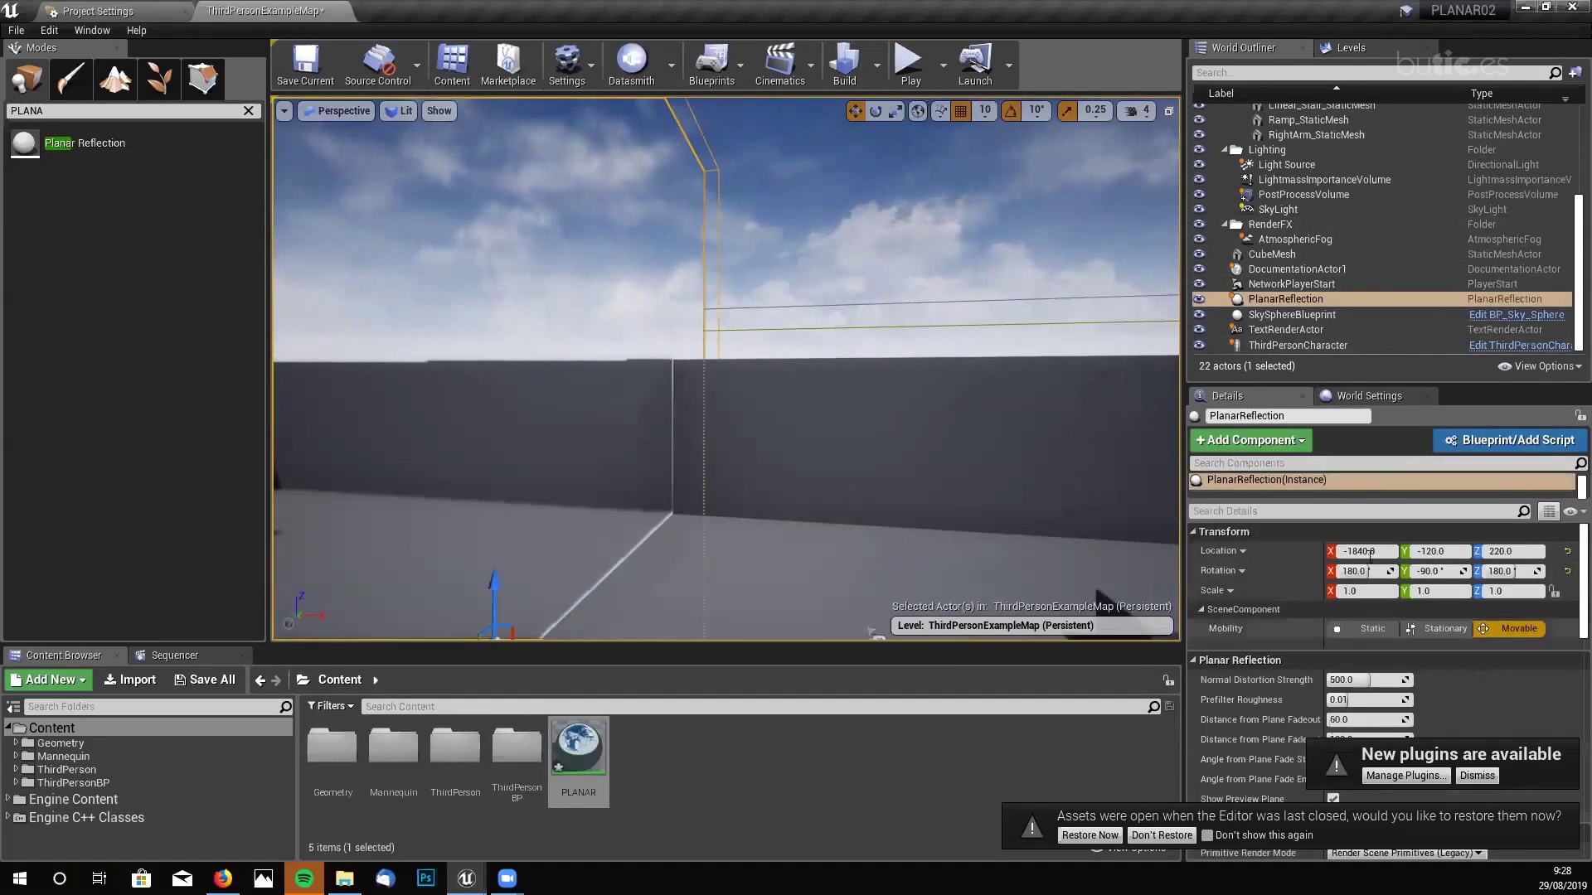
{"action": "mouse_move", "coordinate": [1404, 500]}
{"action": "left_mouse_down"}
{"action": "mouse_move", "coordinate": [1404, 531]}
{"action": "mouse_move", "coordinate": [1404, 502]}
{"action": "left_mouse_up"}
{"action": "left_click_drag", "start_coordinate": [1392, 386], "coordinate": [1382, 307]}
{"action": "scroll", "coordinate": [1368, 538], "scroll_direction": "down", "scroll_amount": 3}
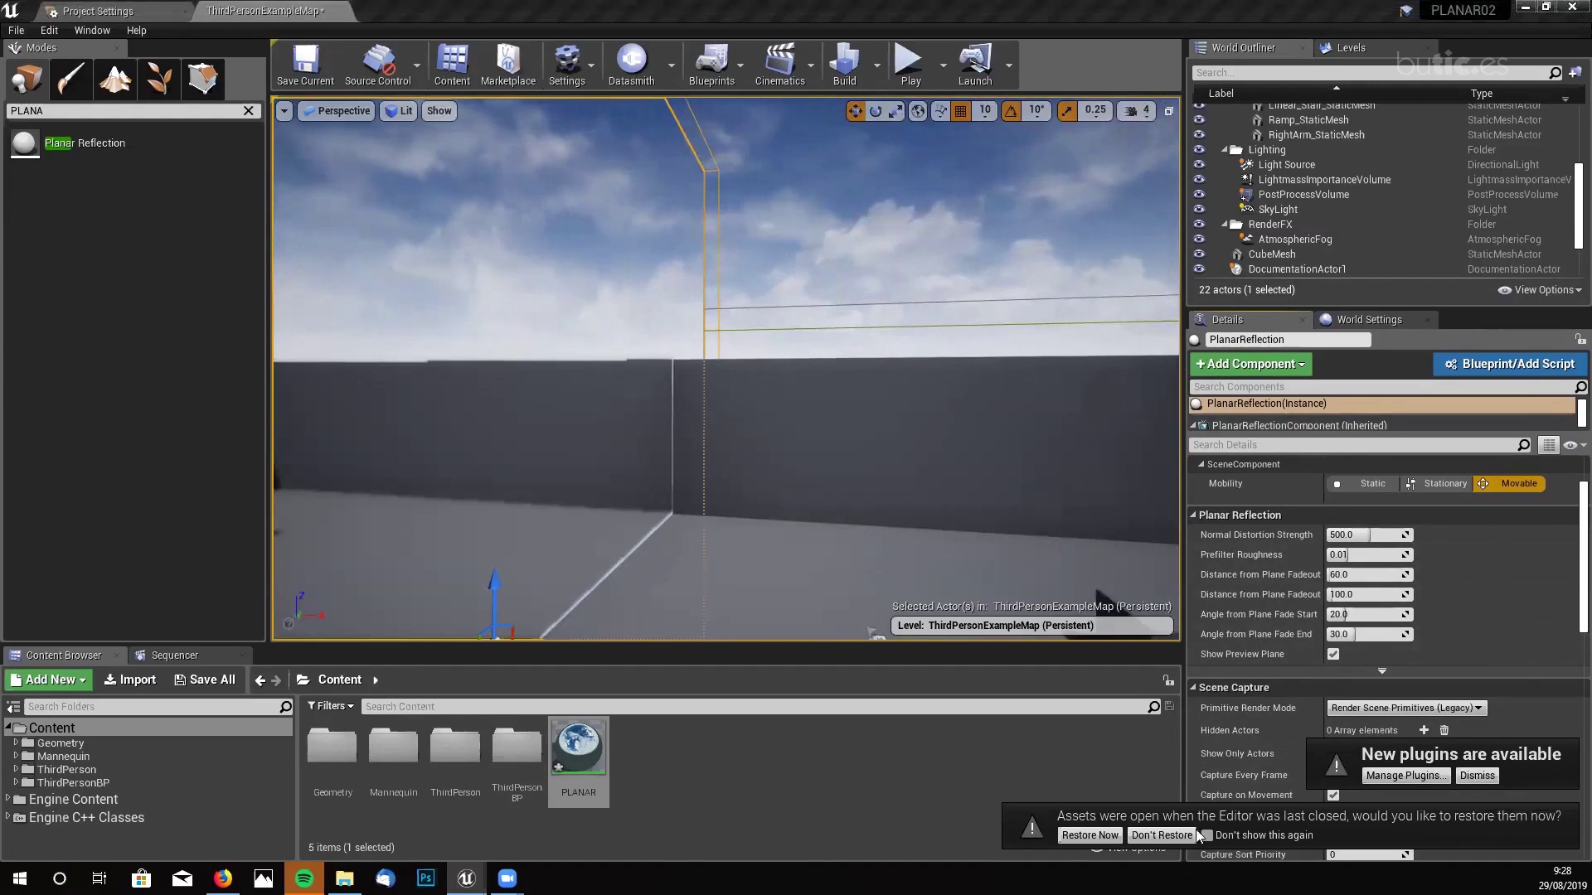
{"action": "left_click", "coordinate": [1161, 835]}
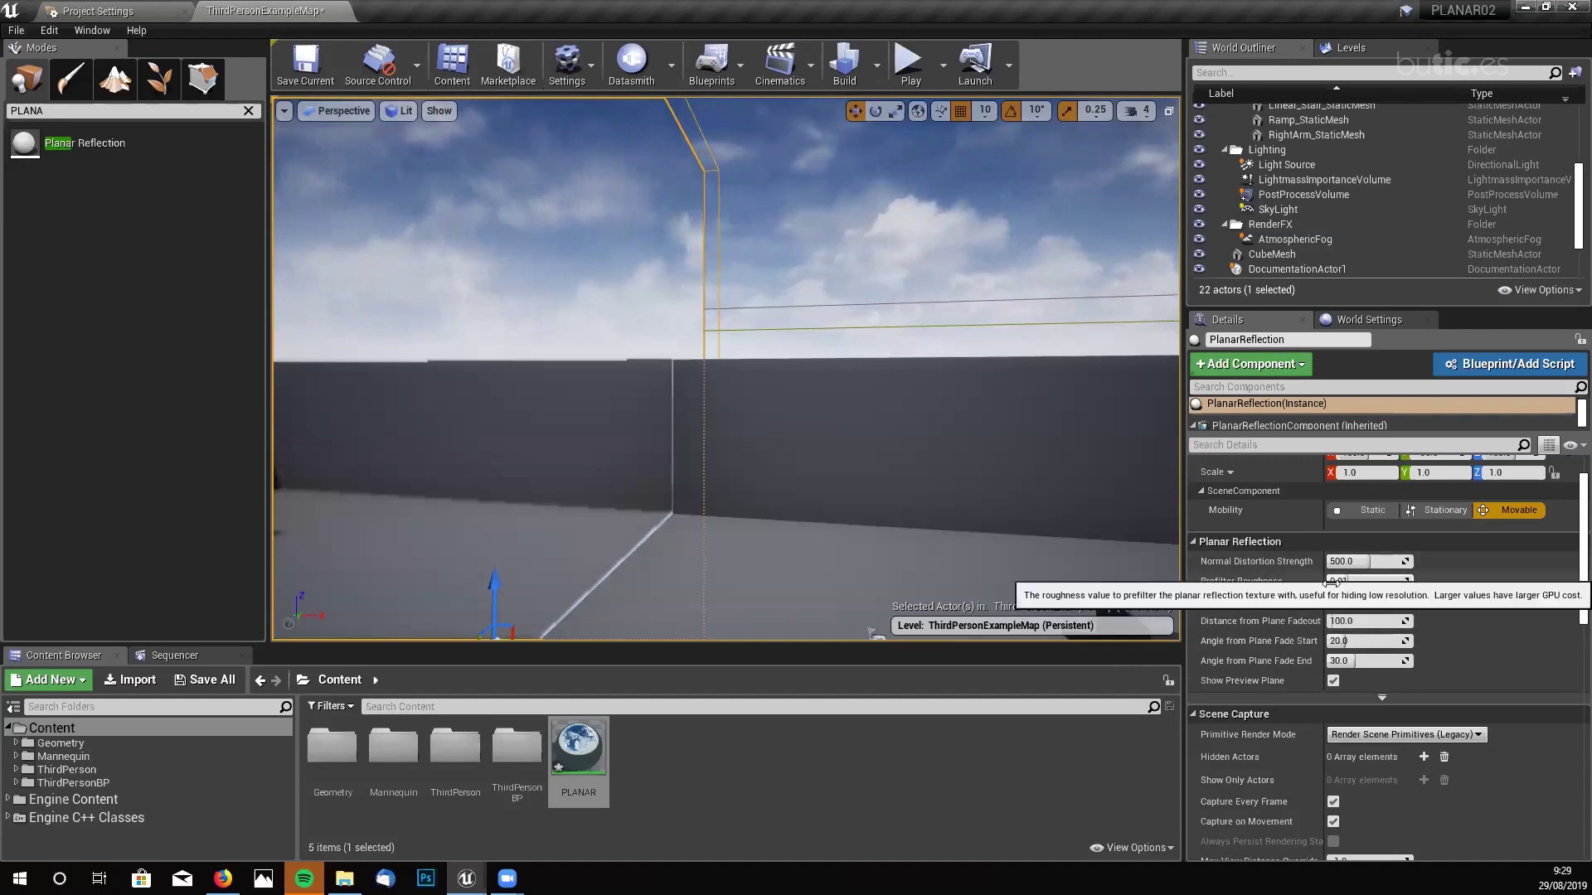
- Raise Distance from Plane Fadeout Start to about 302.86 and widen the Details value column
{"action": "left_click_drag", "start_coordinate": [1326, 601], "coordinate": [1410, 601]}
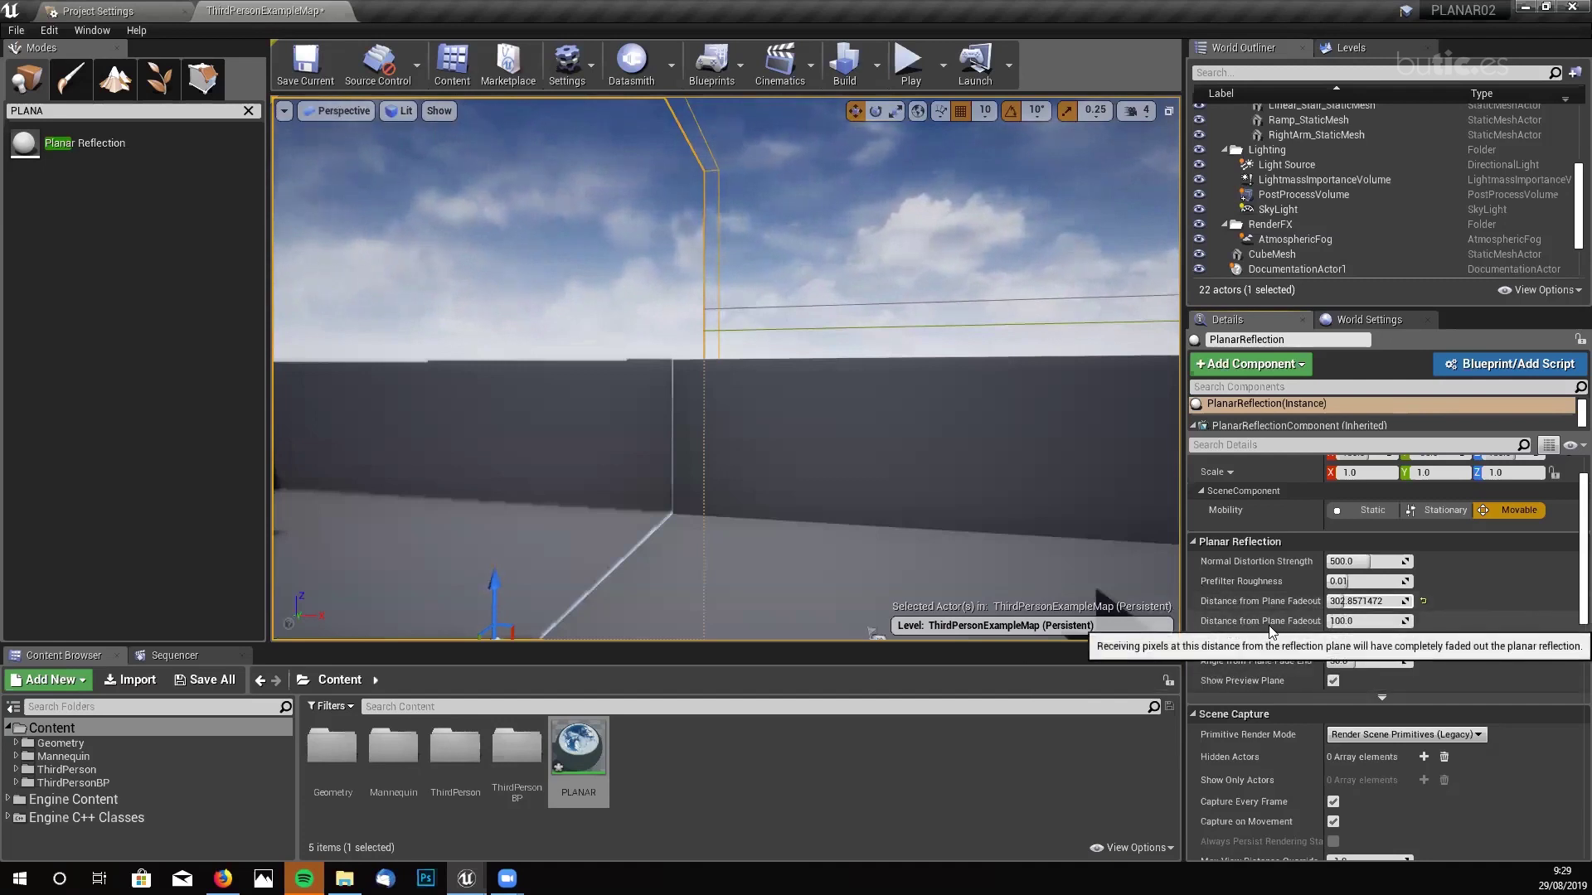
{"action": "left_click_drag", "start_coordinate": [1323, 620], "coordinate": [1374, 620]}
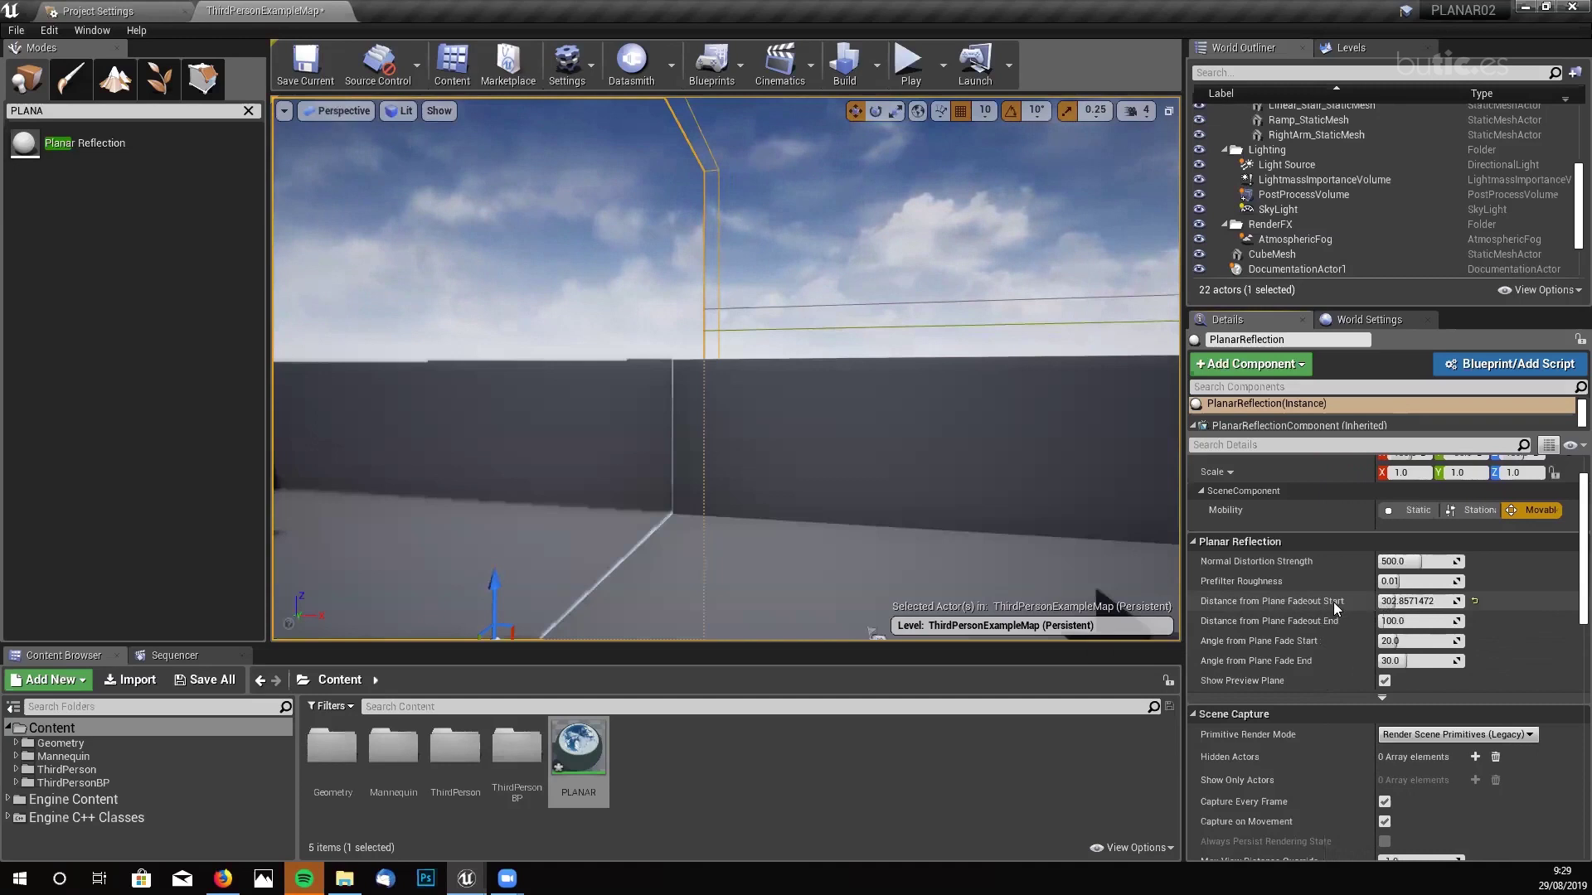
{"action": "right_click_drag", "start_coordinate": [906, 485], "coordinate": [518, 561]}
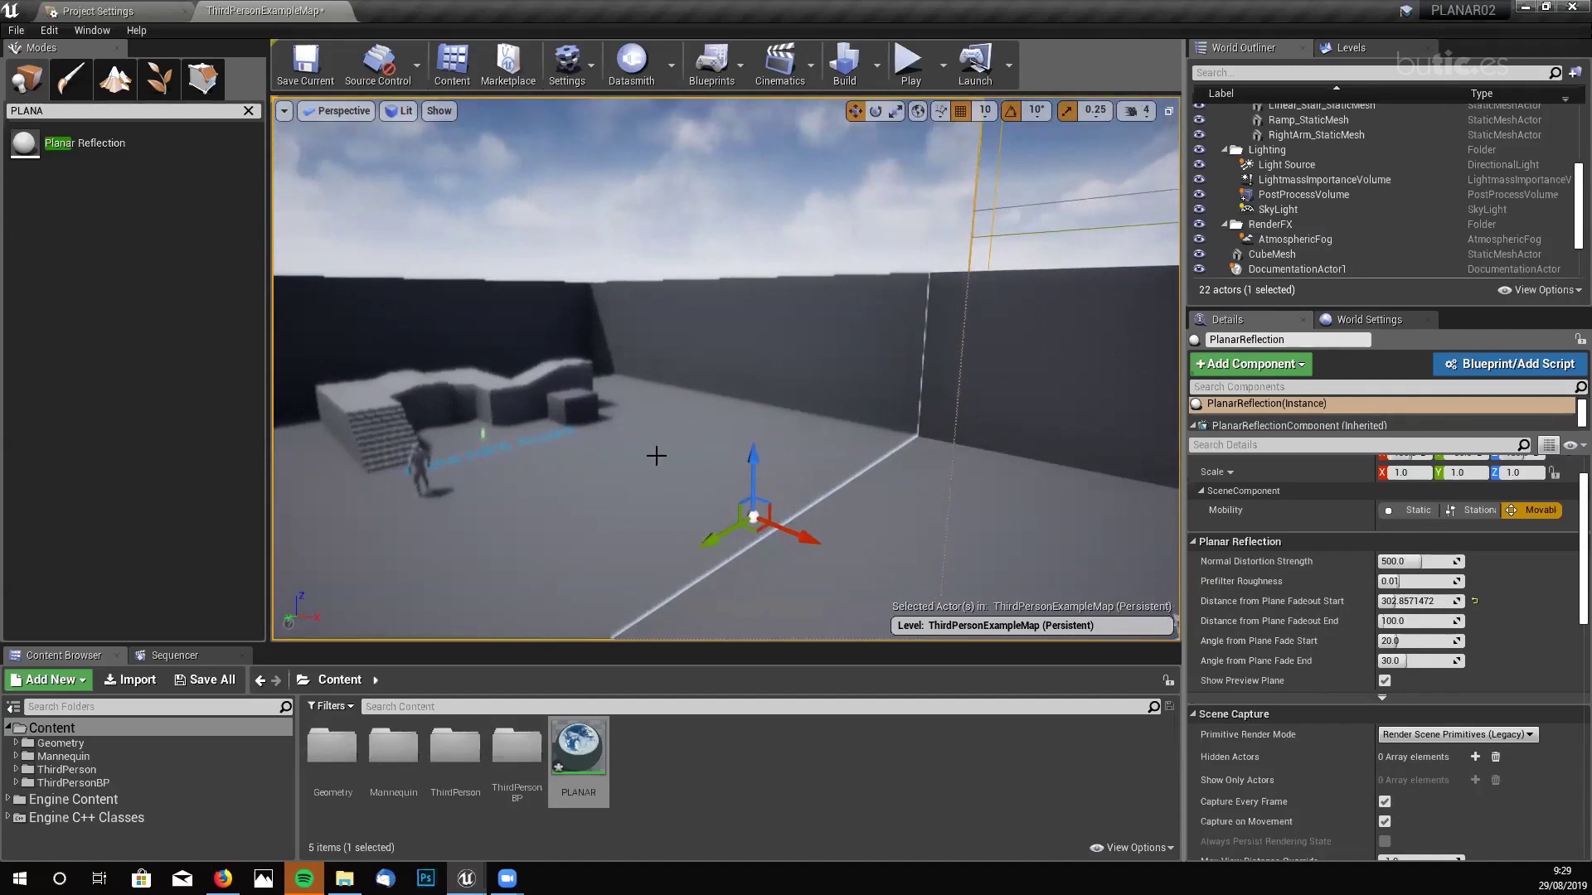
{"action": "right_click_drag", "start_coordinate": [1016, 446], "coordinate": [1013, 450]}
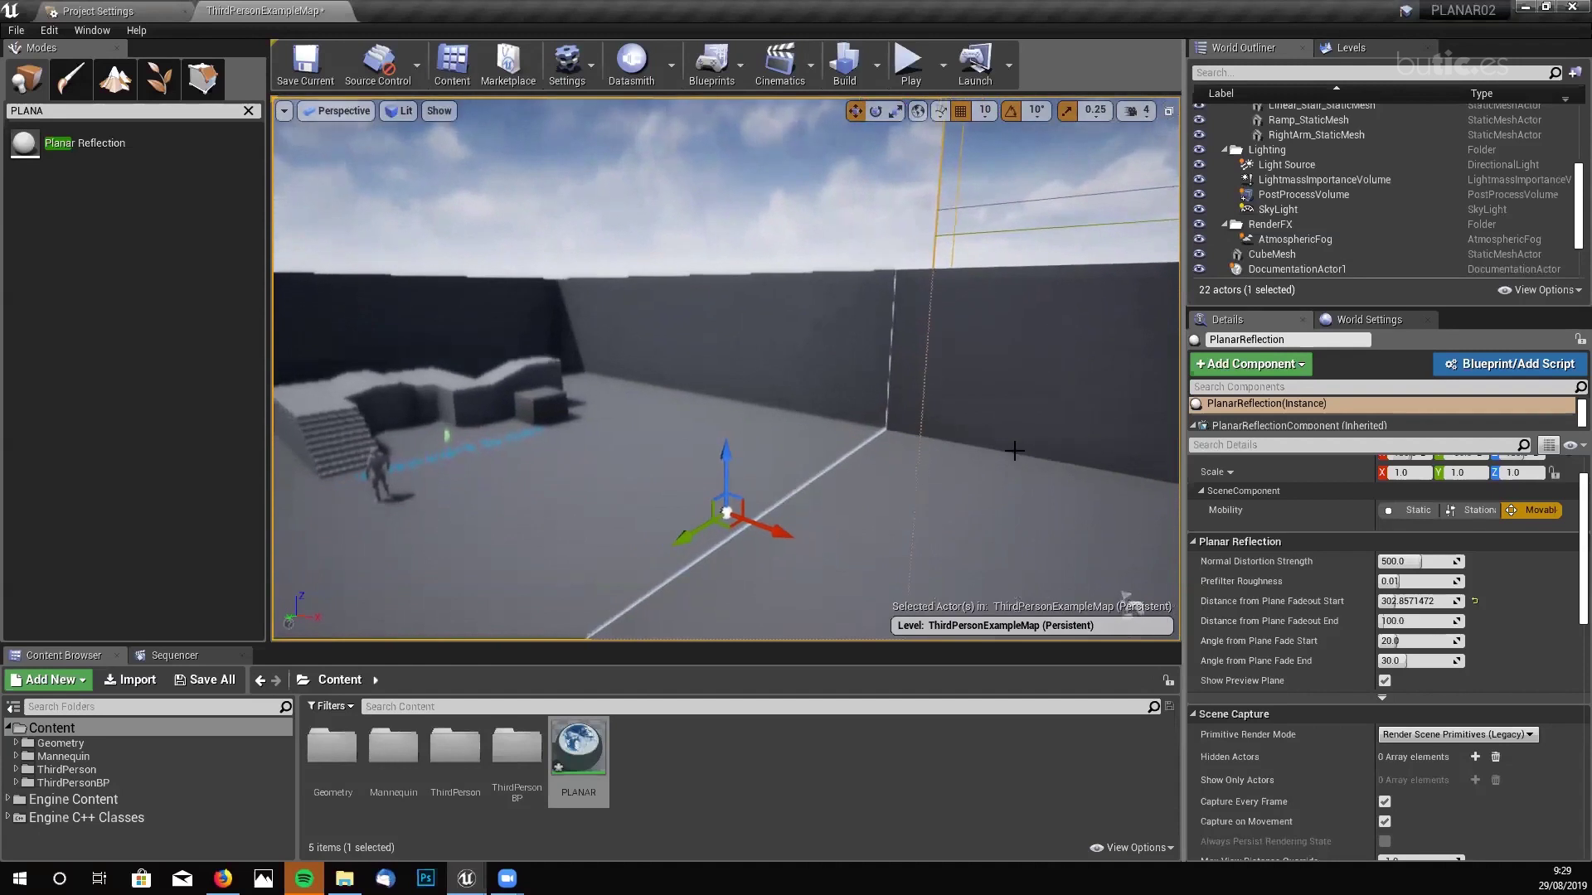
{"action": "right_click_drag", "start_coordinate": [885, 458], "coordinate": [963, 457]}
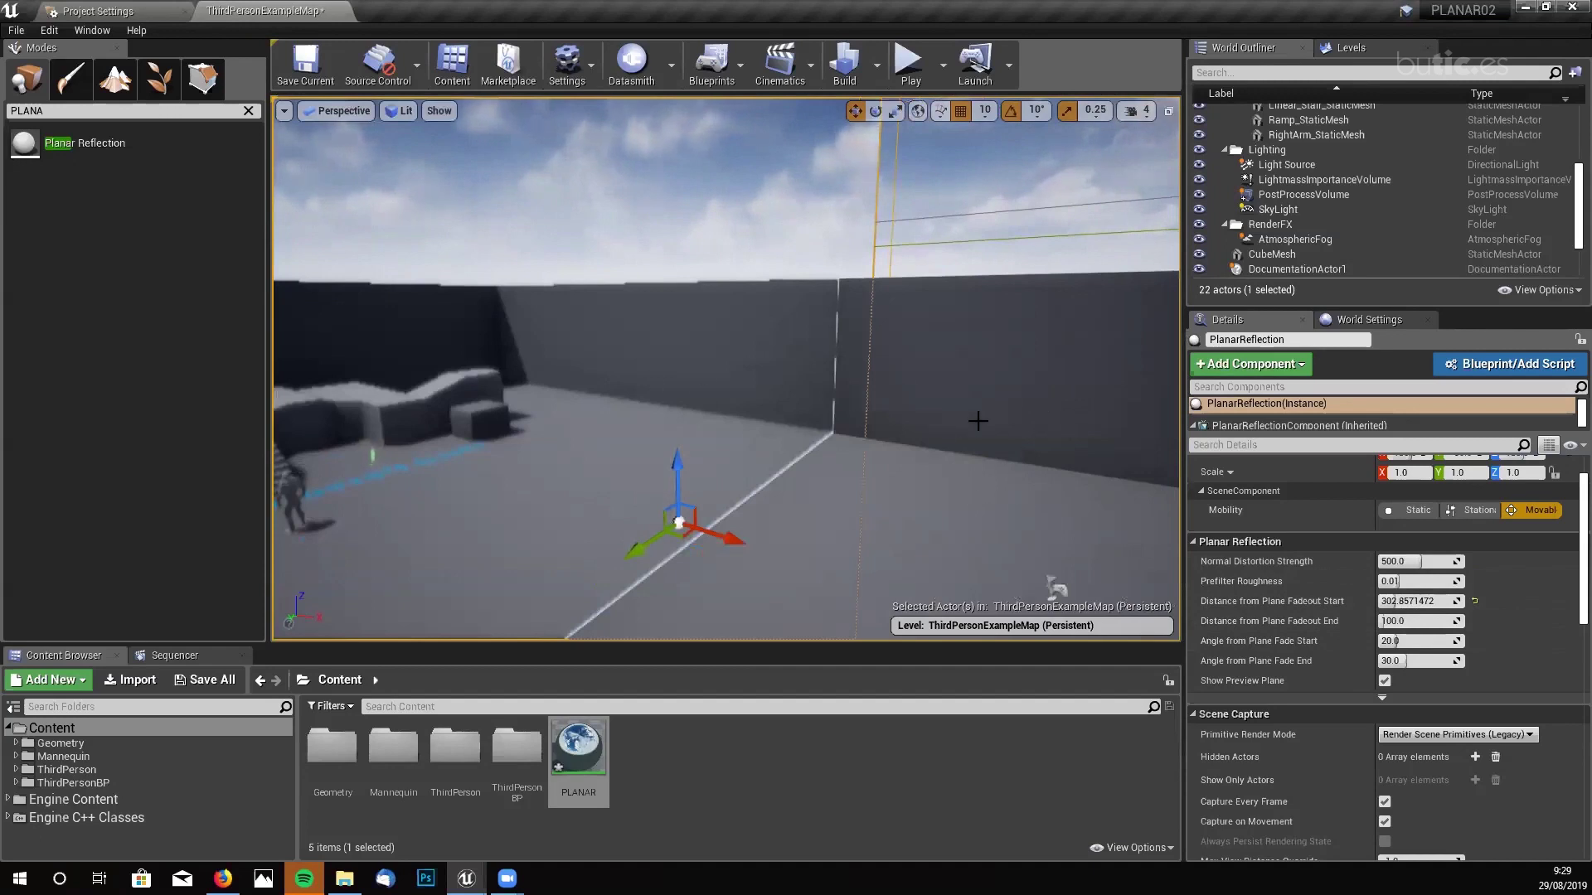
{"action": "mouse_move", "coordinate": [860, 411]}
{"action": "right_mouse_down"}
{"action": "mouse_move", "coordinate": [630, 431]}
{"action": "mouse_move", "coordinate": [846, 403]}
{"action": "mouse_move", "coordinate": [808, 448]}
{"action": "mouse_move", "coordinate": [808, 419]}
{"action": "mouse_move", "coordinate": [858, 417]}
{"action": "right_mouse_up"}
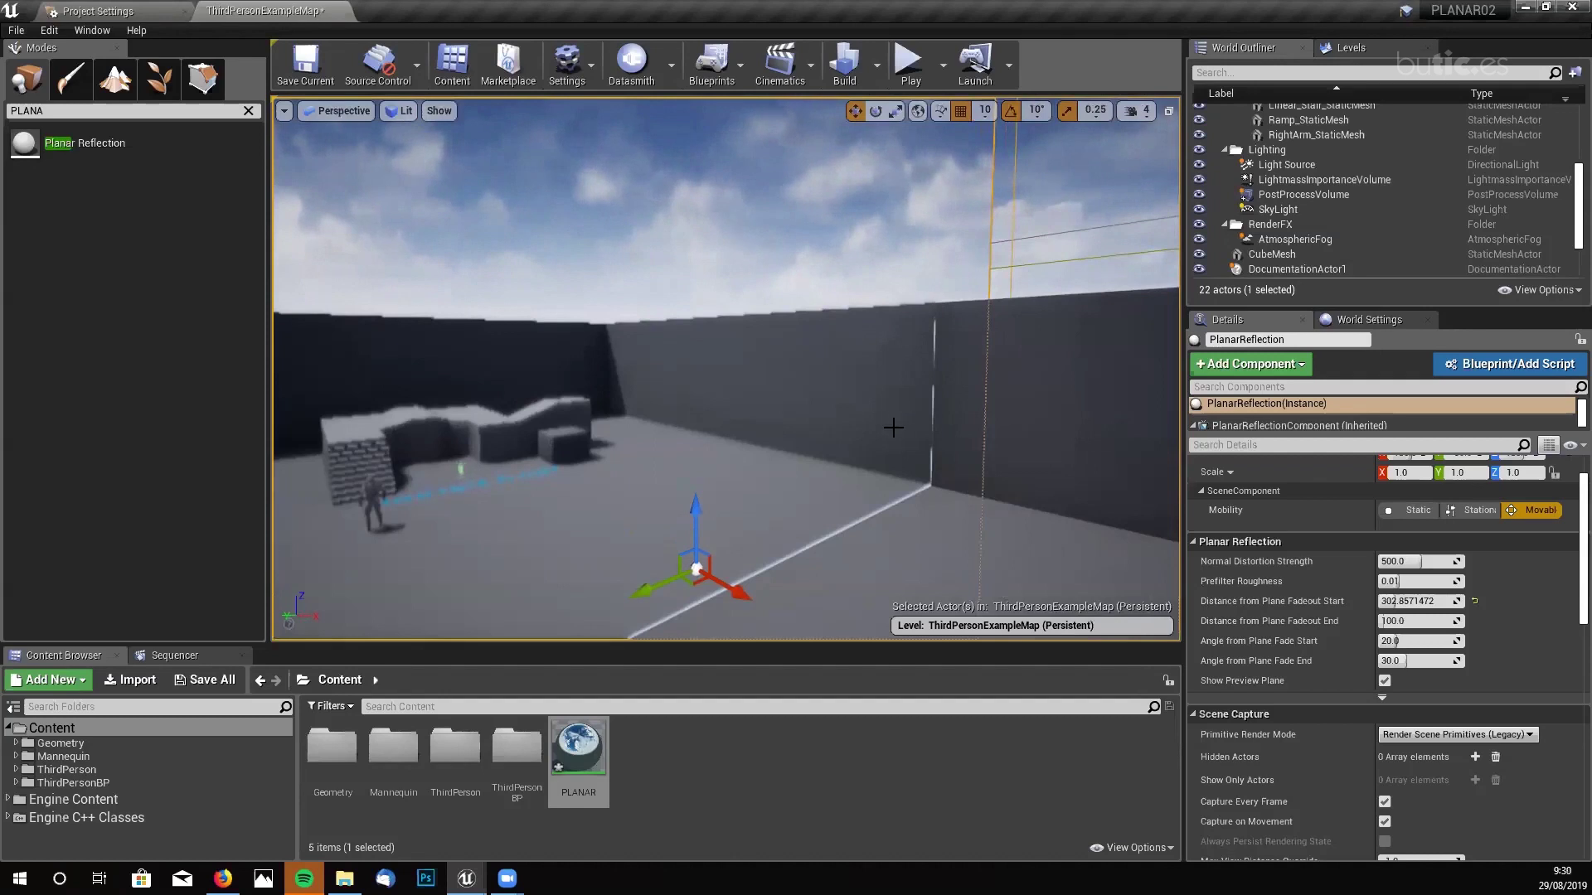
{"action": "right_click_drag", "start_coordinate": [726, 369], "coordinate": [707, 382]}
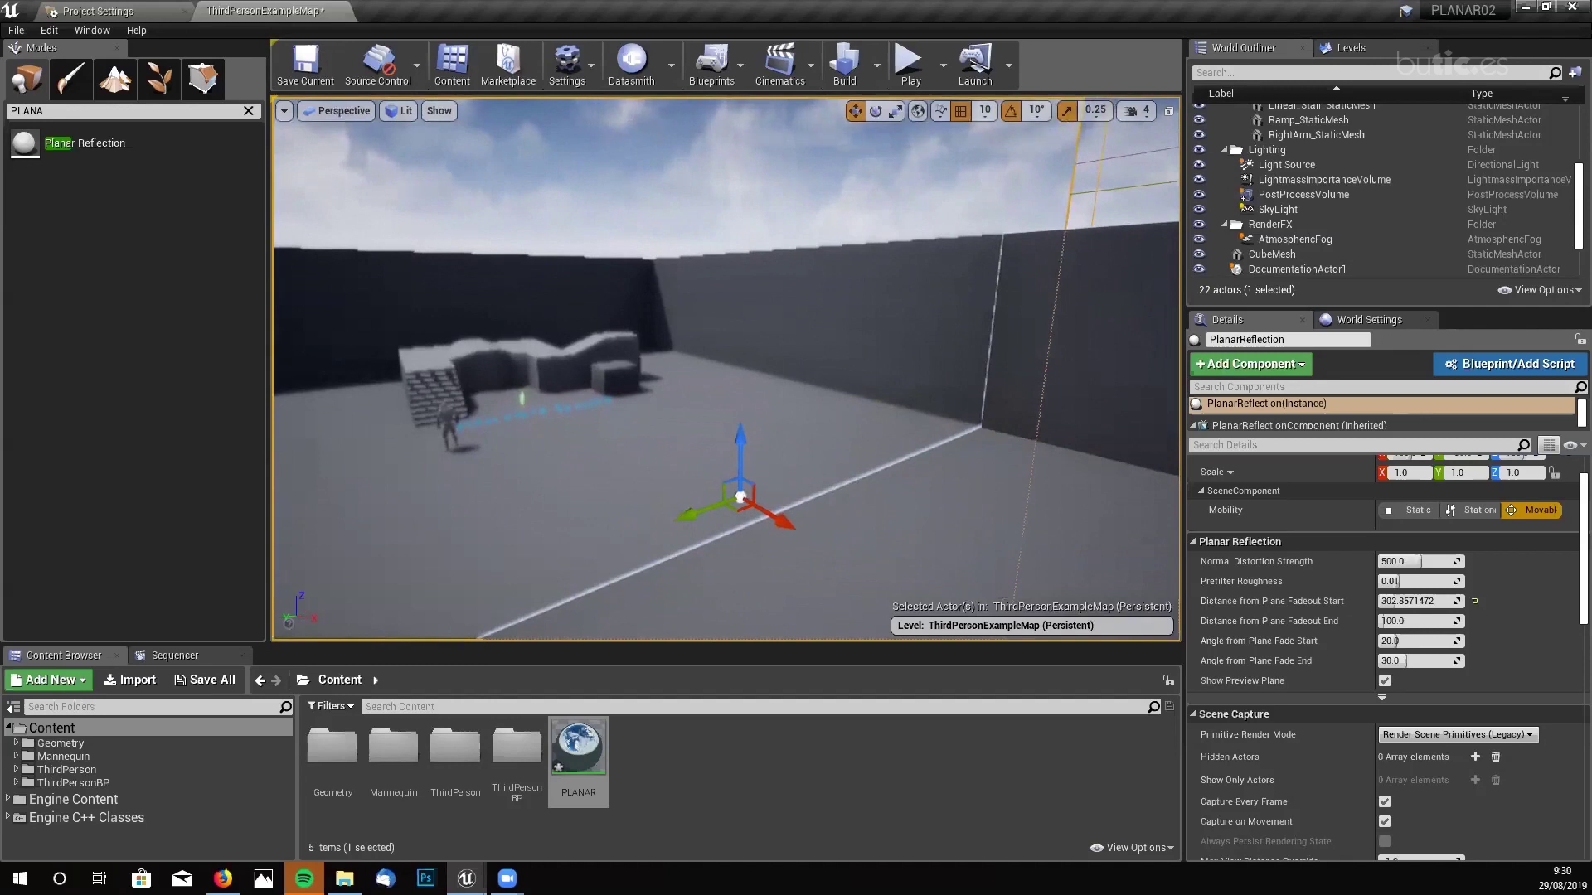
{"action": "right_click_drag", "start_coordinate": [707, 382], "coordinate": [698, 386]}
{"action": "right_click_drag", "start_coordinate": [841, 431], "coordinate": [783, 447]}
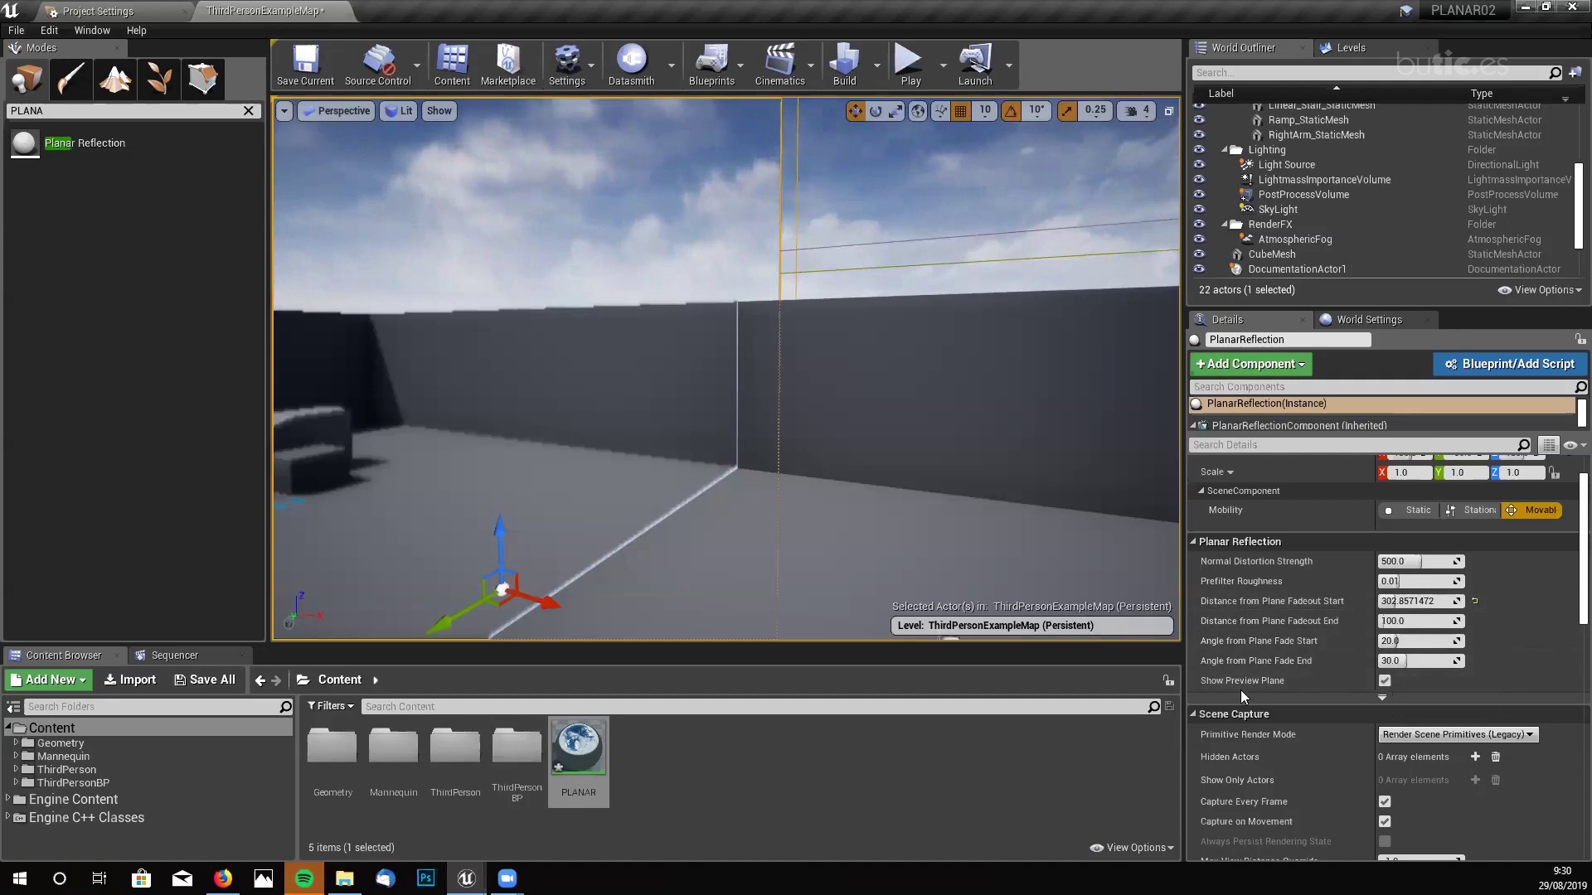
{"action": "left_click", "coordinate": [1384, 682]}
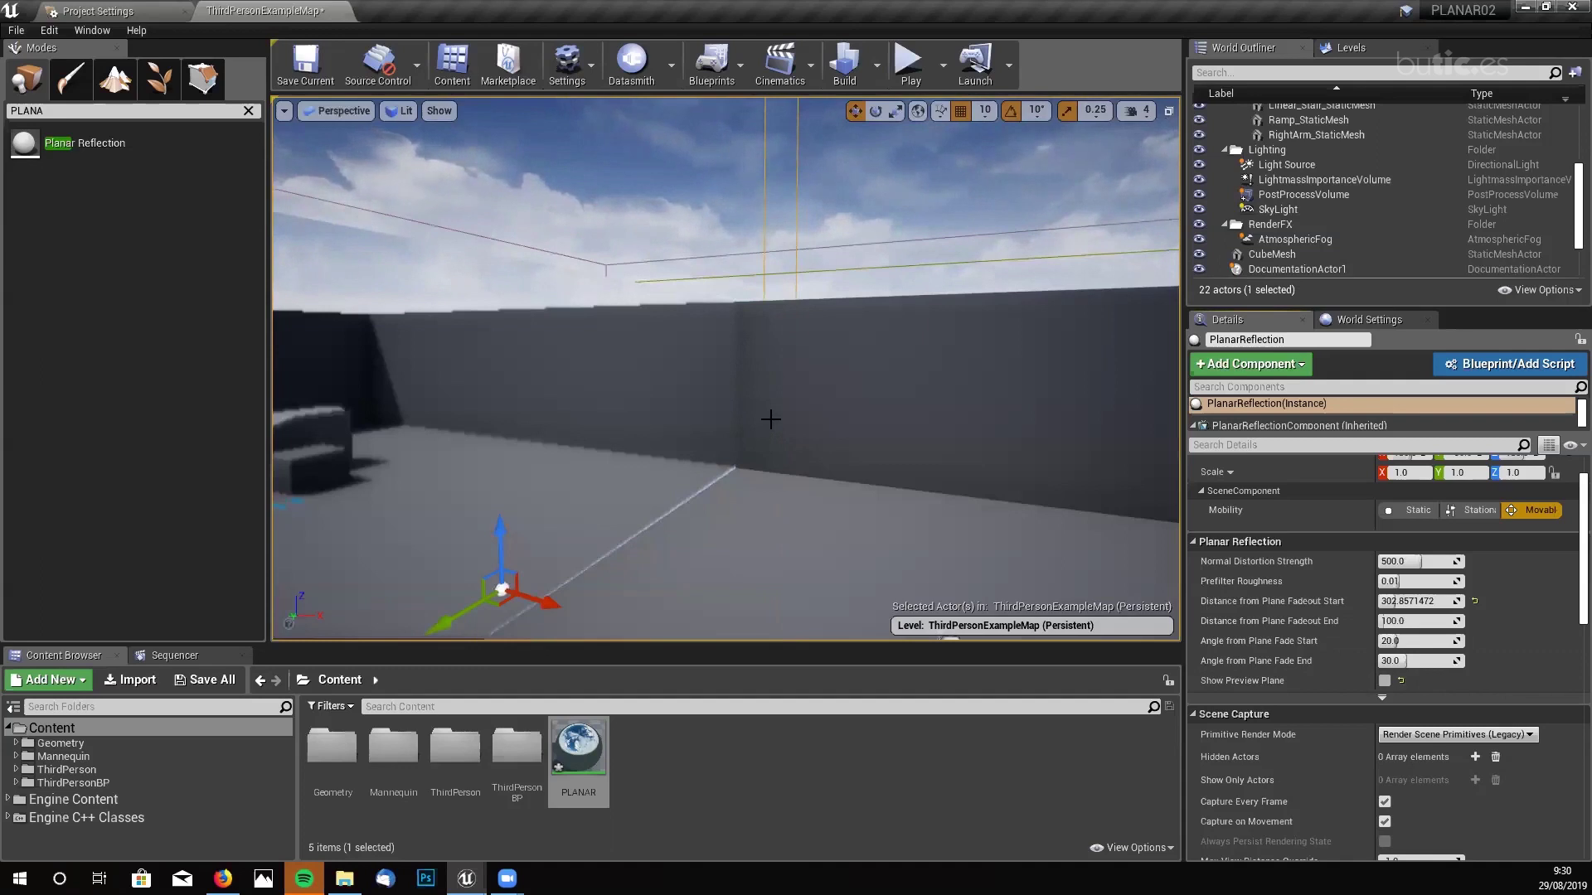
{"action": "right_click_drag", "start_coordinate": [725, 369], "coordinate": [771, 420]}
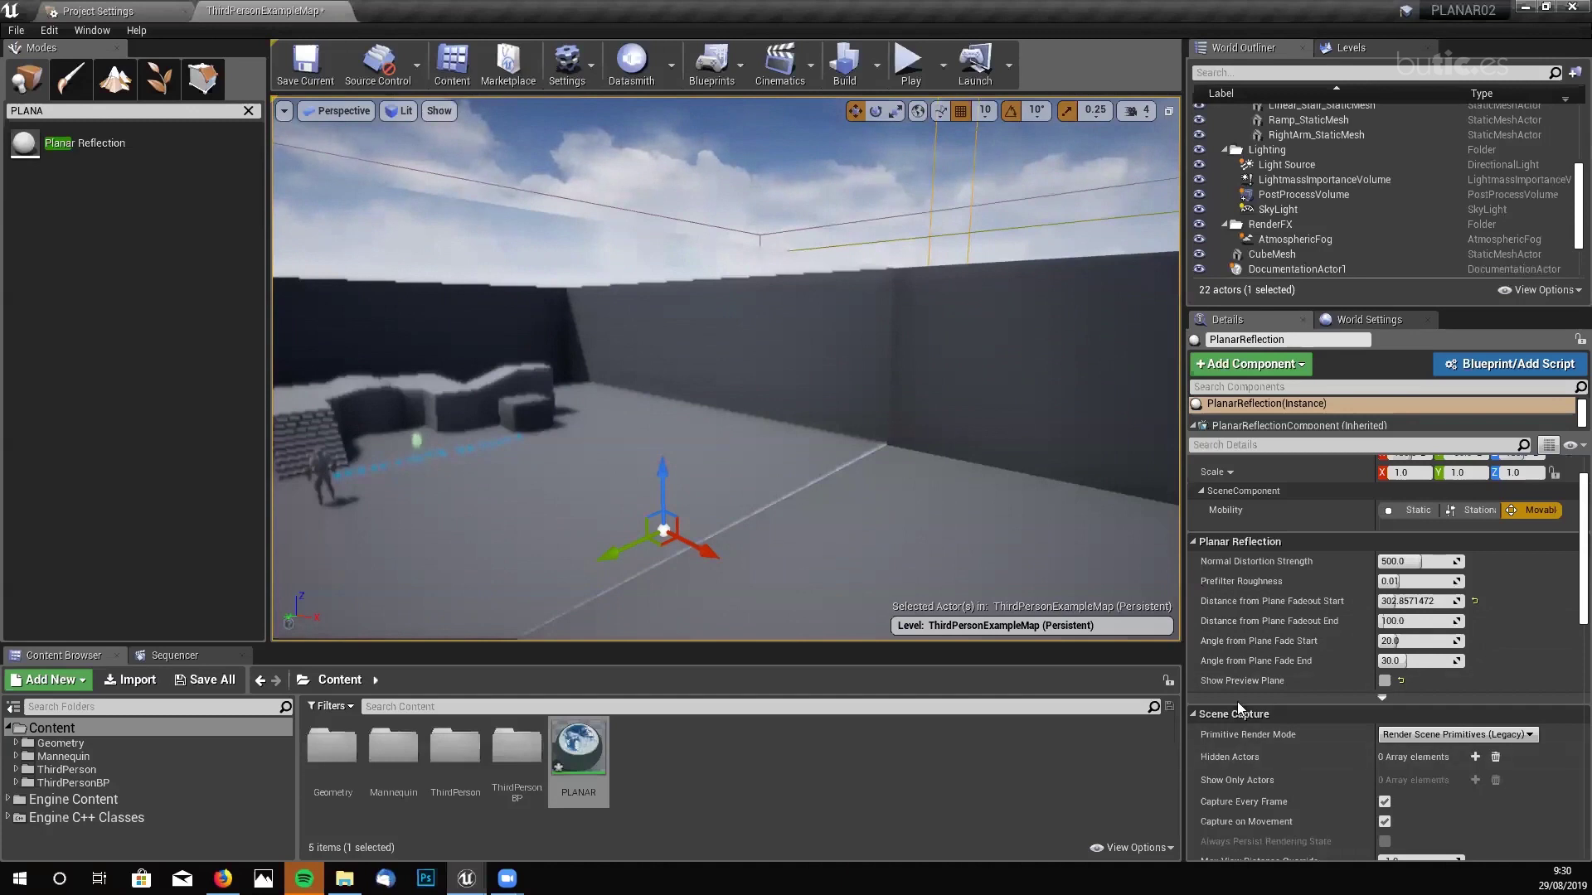
{"action": "left_click", "coordinate": [1384, 681]}
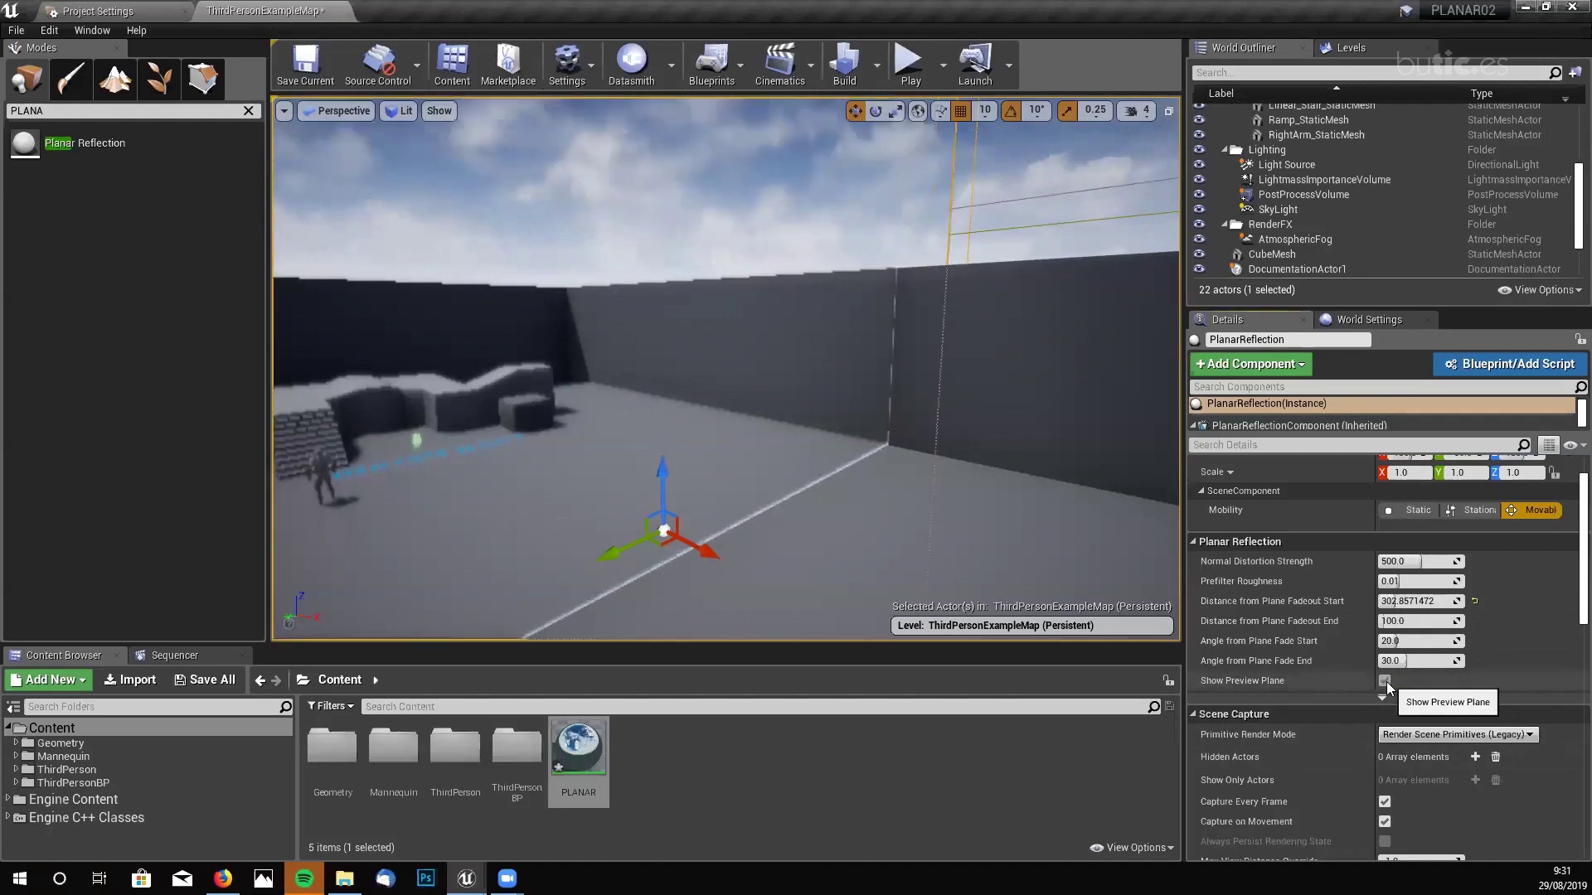
{"action": "left_click", "coordinate": [1383, 680]}
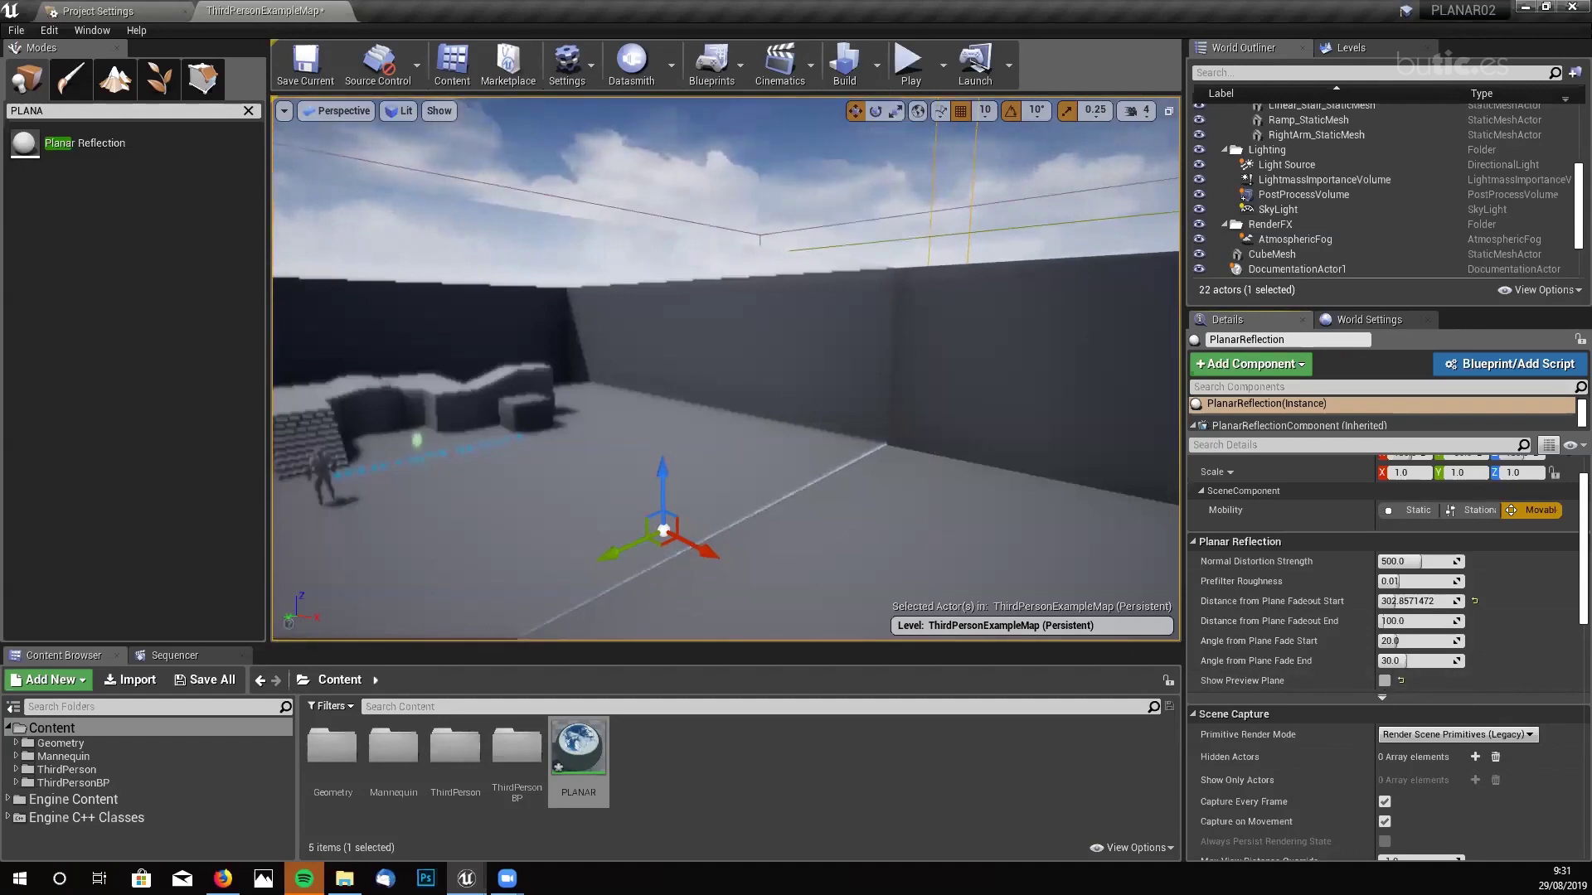
{"action": "left_click", "coordinate": [1385, 681]}
{"action": "right_click_drag", "start_coordinate": [729, 373], "coordinate": [873, 432]}
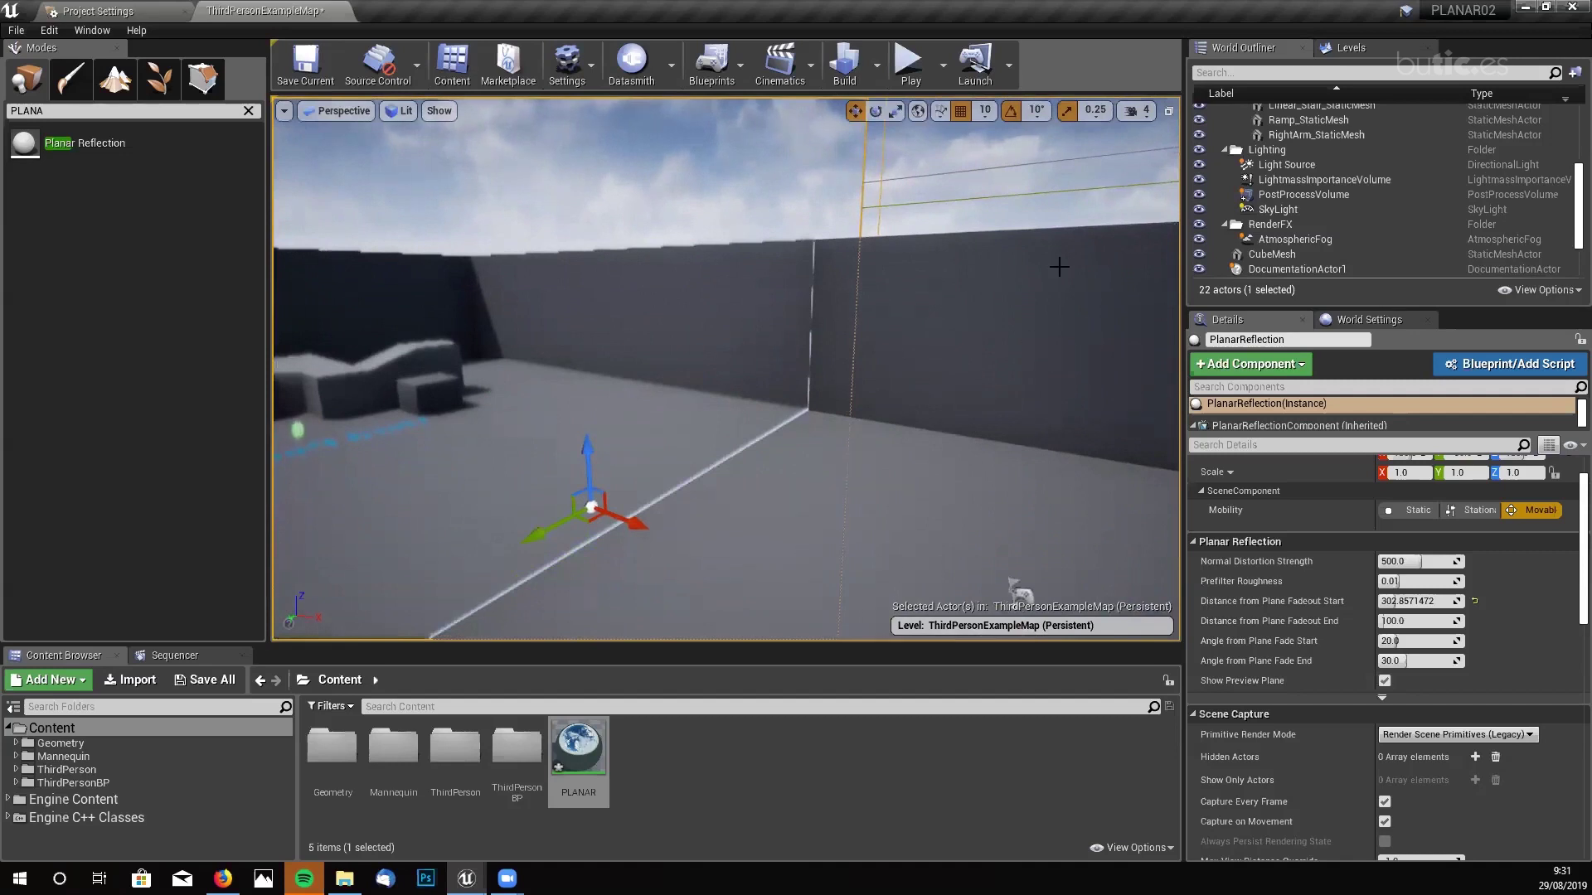
{"action": "right_click_drag", "start_coordinate": [1049, 257], "coordinate": [1136, 224]}
{"action": "right_click_drag", "start_coordinate": [725, 369], "coordinate": [535, 366]}
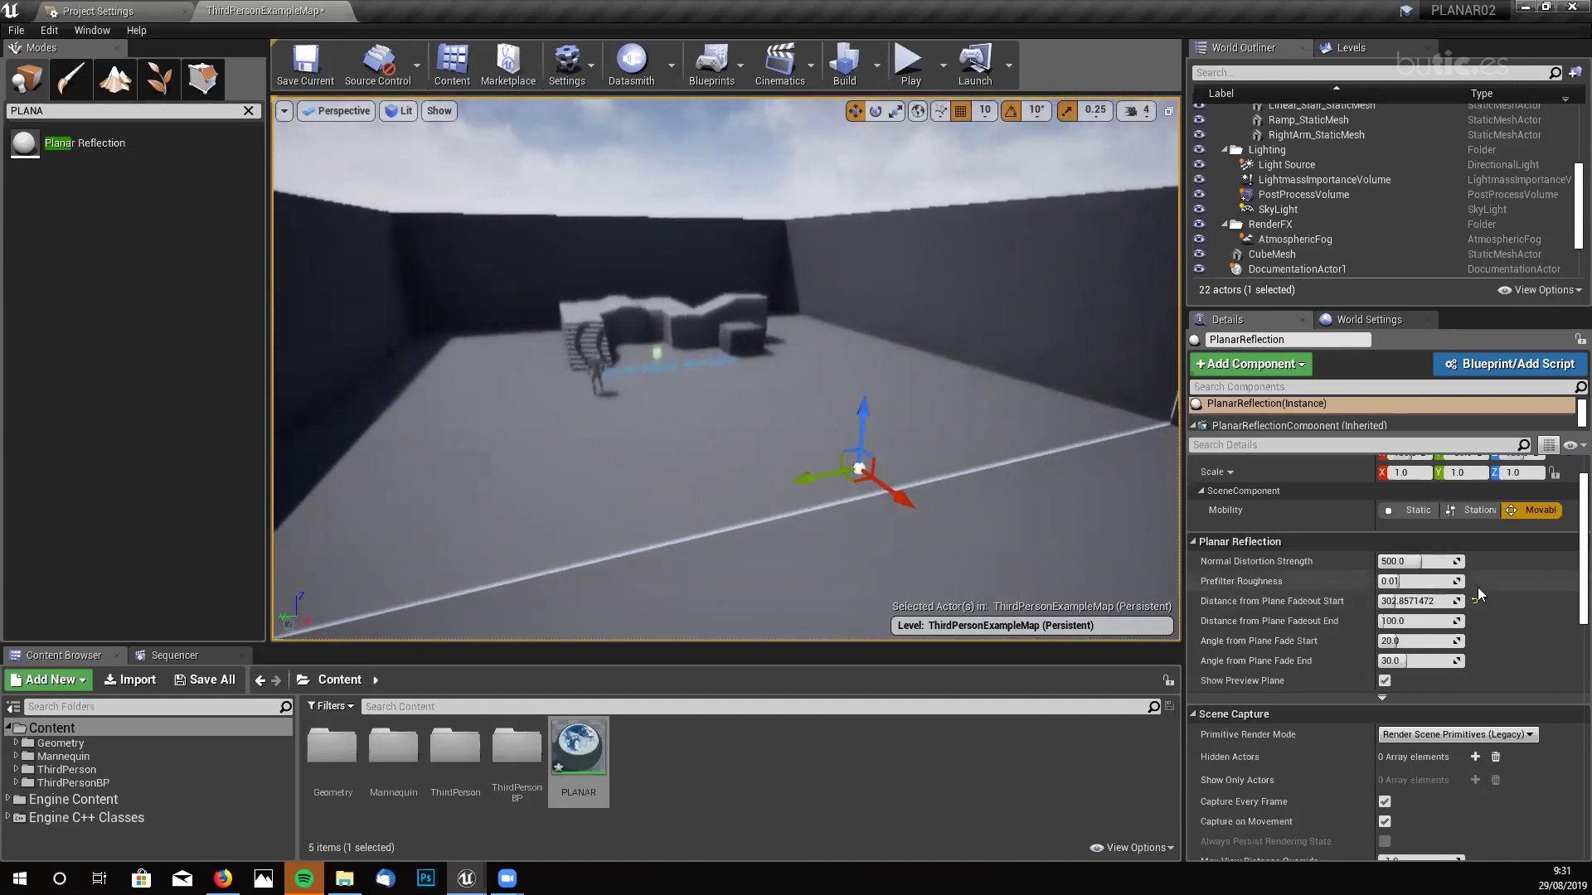
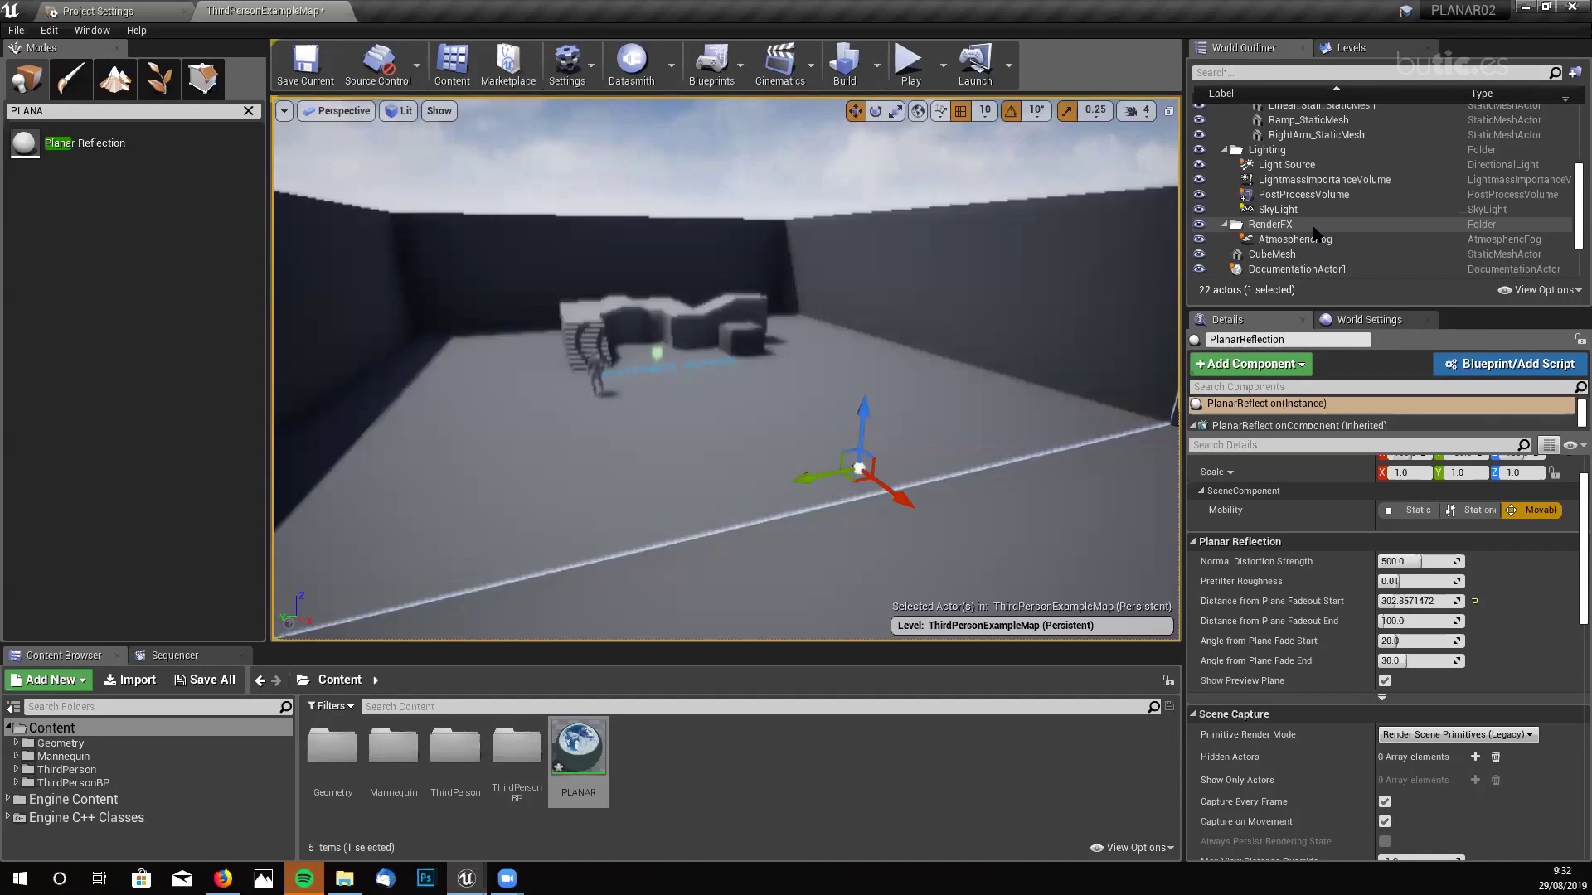
- Expand the advanced Planar Reflection settings, showing Screen Percentage, Extra FOV and LODDistance Factor
{"action": "right_click_drag", "start_coordinate": [862, 472], "coordinate": [986, 453]}
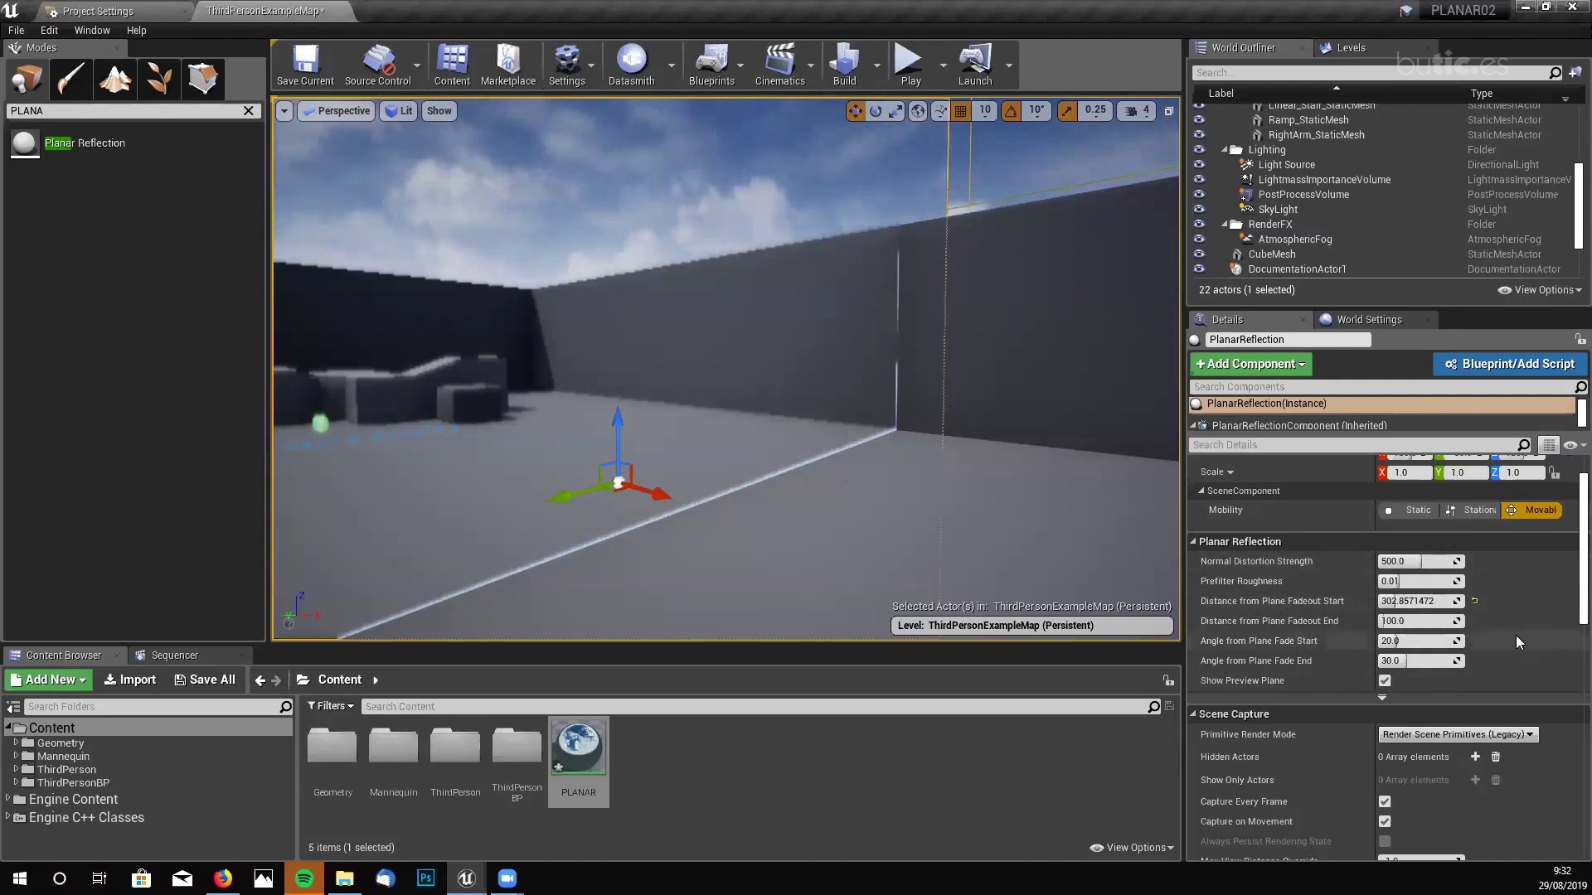
{"action": "scroll", "coordinate": [1516, 635], "scroll_direction": "down", "scroll_amount": 1}
{"action": "left_click", "coordinate": [1392, 672]}
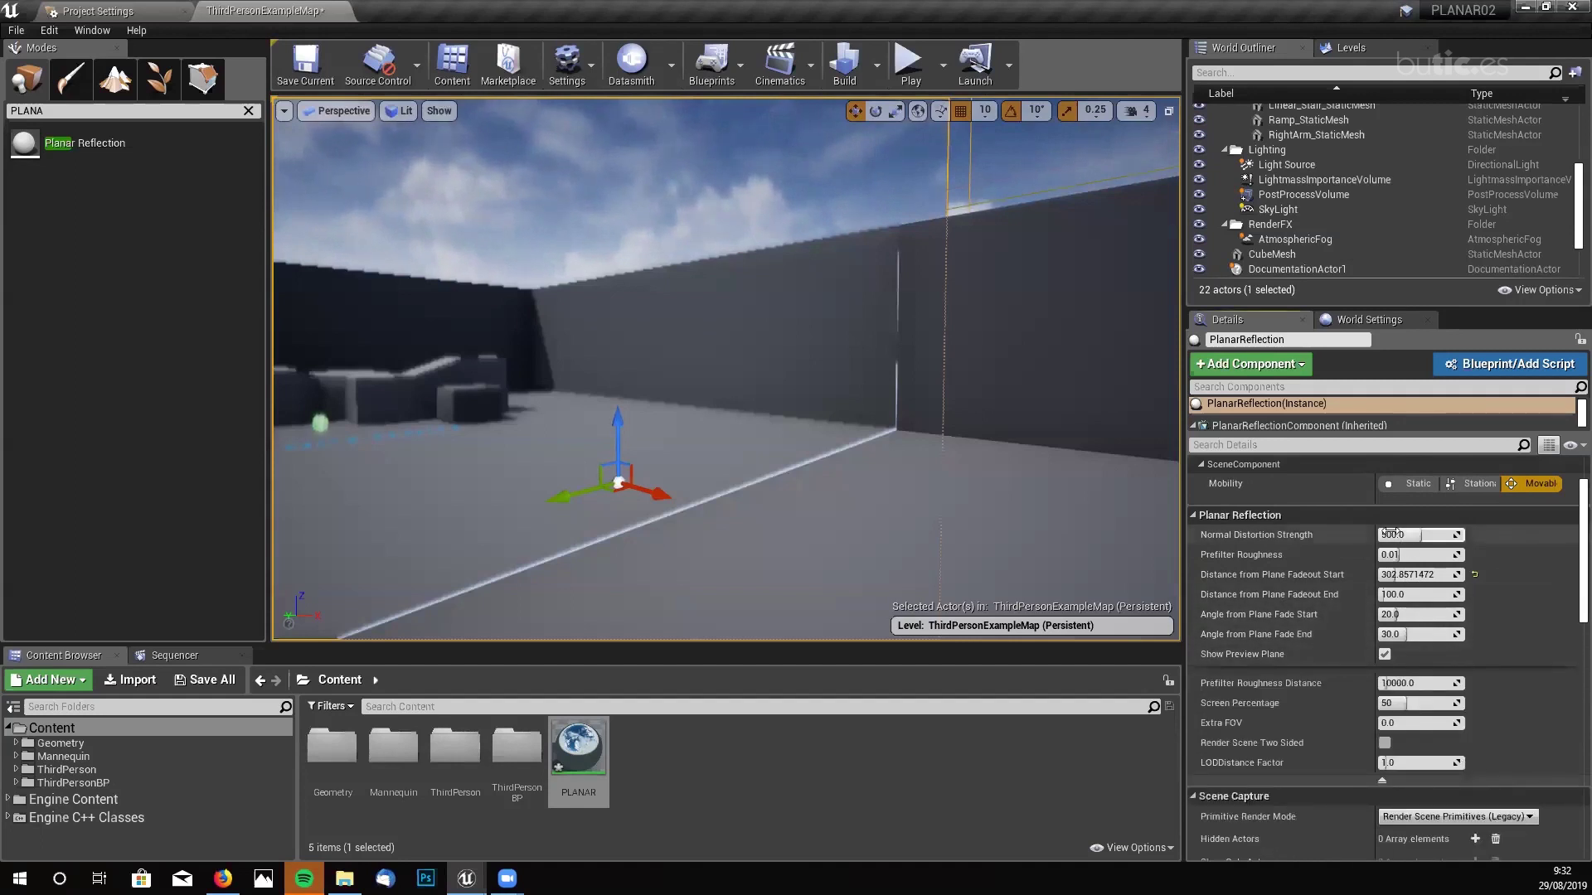
{"action": "left_click", "coordinate": [1382, 780]}
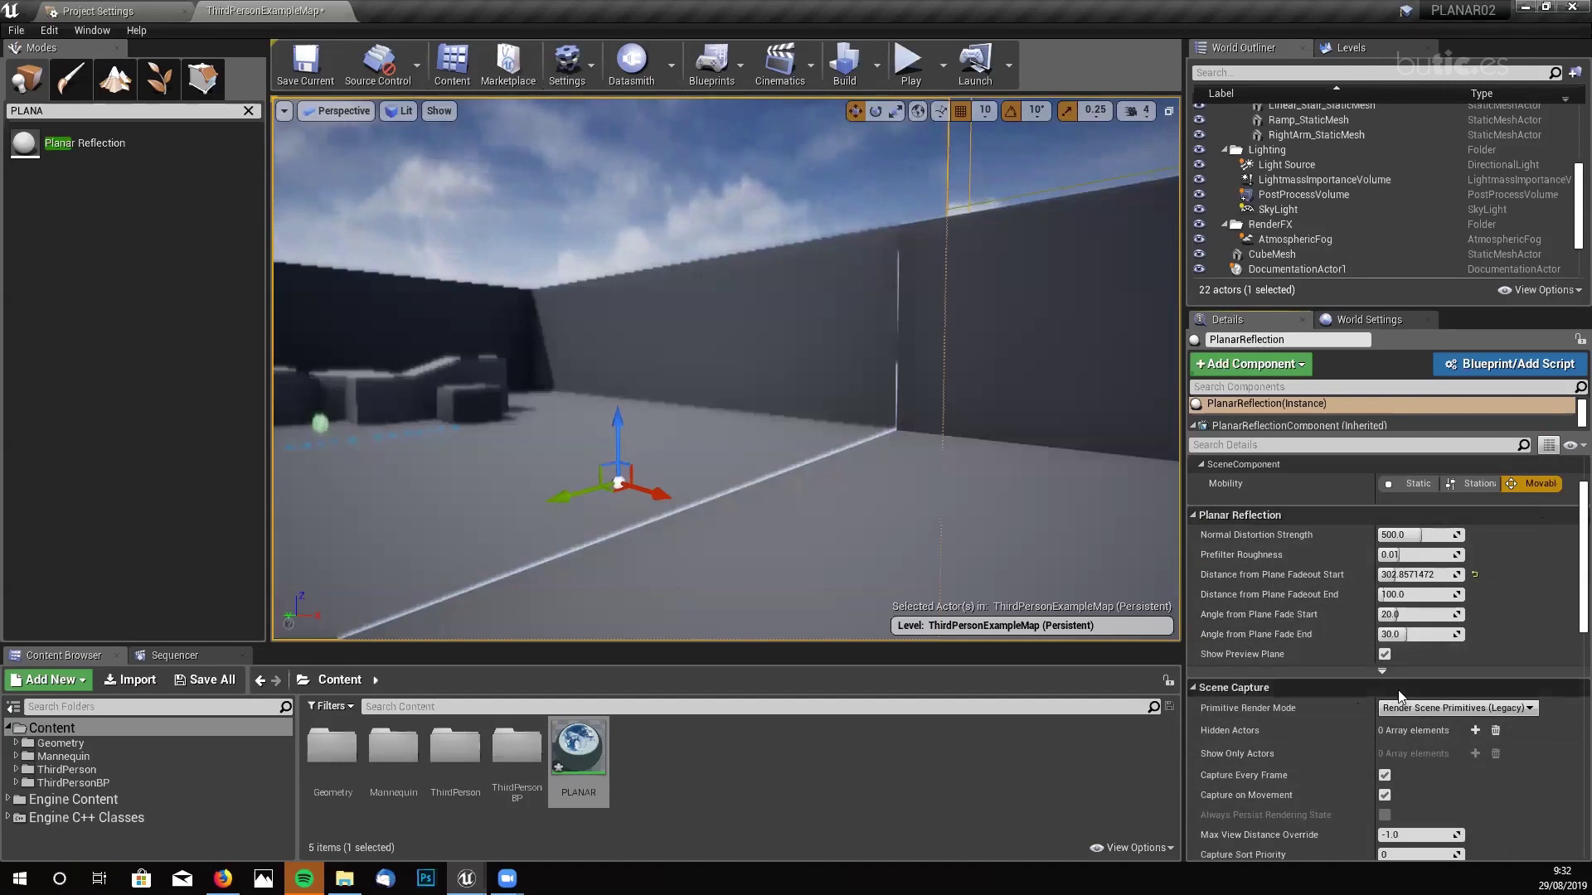
{"action": "left_click", "coordinate": [1382, 671]}
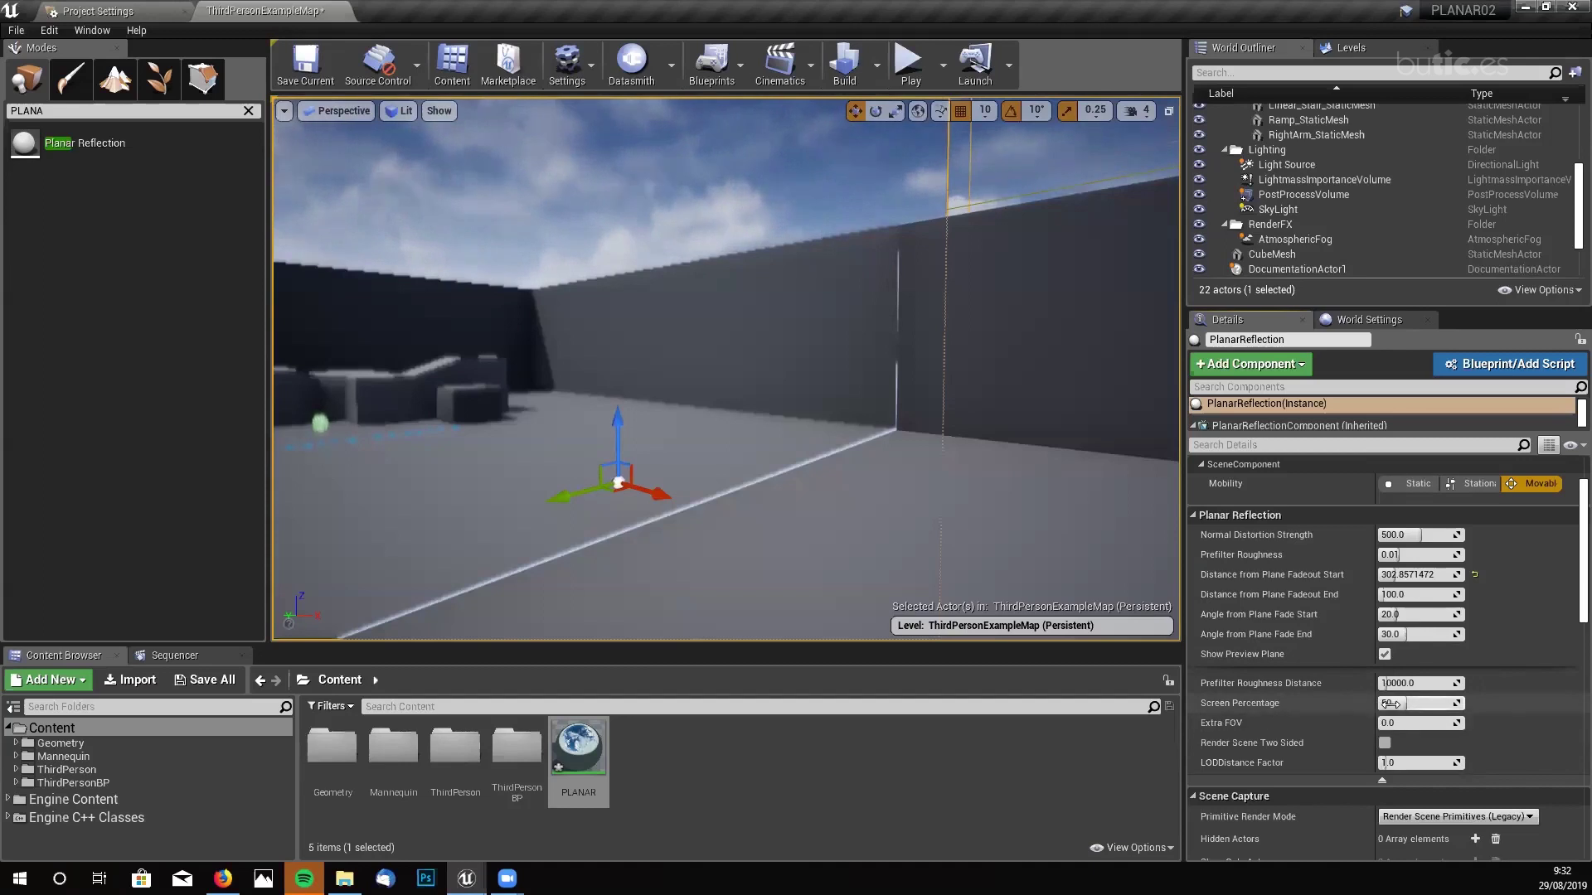
{"action": "right_click_drag", "start_coordinate": [821, 515], "coordinate": [759, 515]}
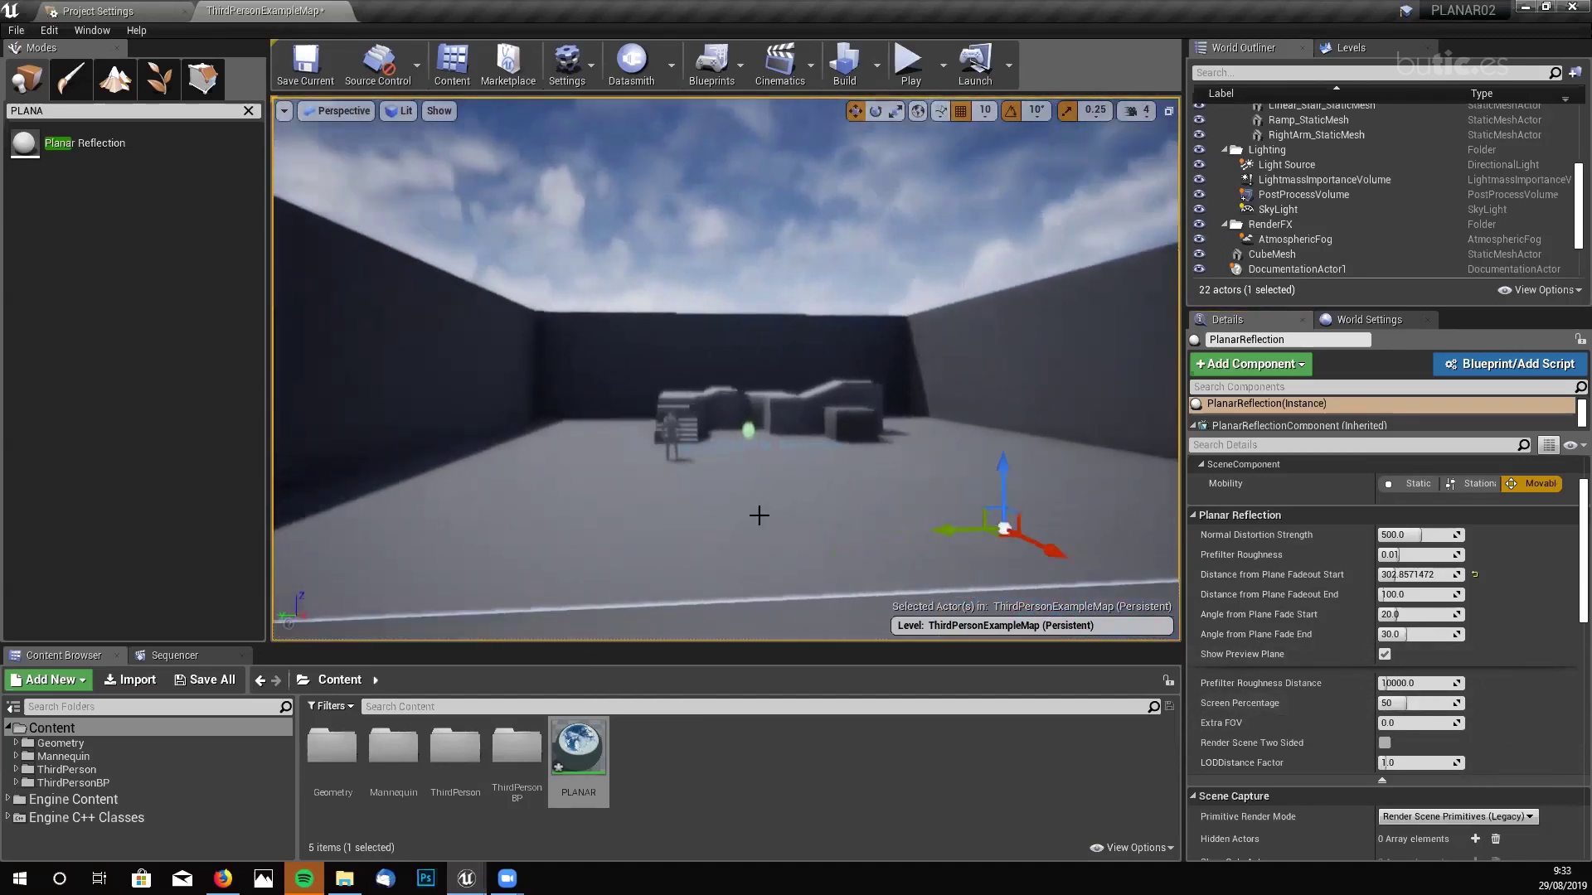
- Change the Planar Reflection's Screen Percentage from 50 to 100, then commit it at 200
{"action": "right_click_drag", "start_coordinate": [707, 455], "coordinate": [722, 403]}
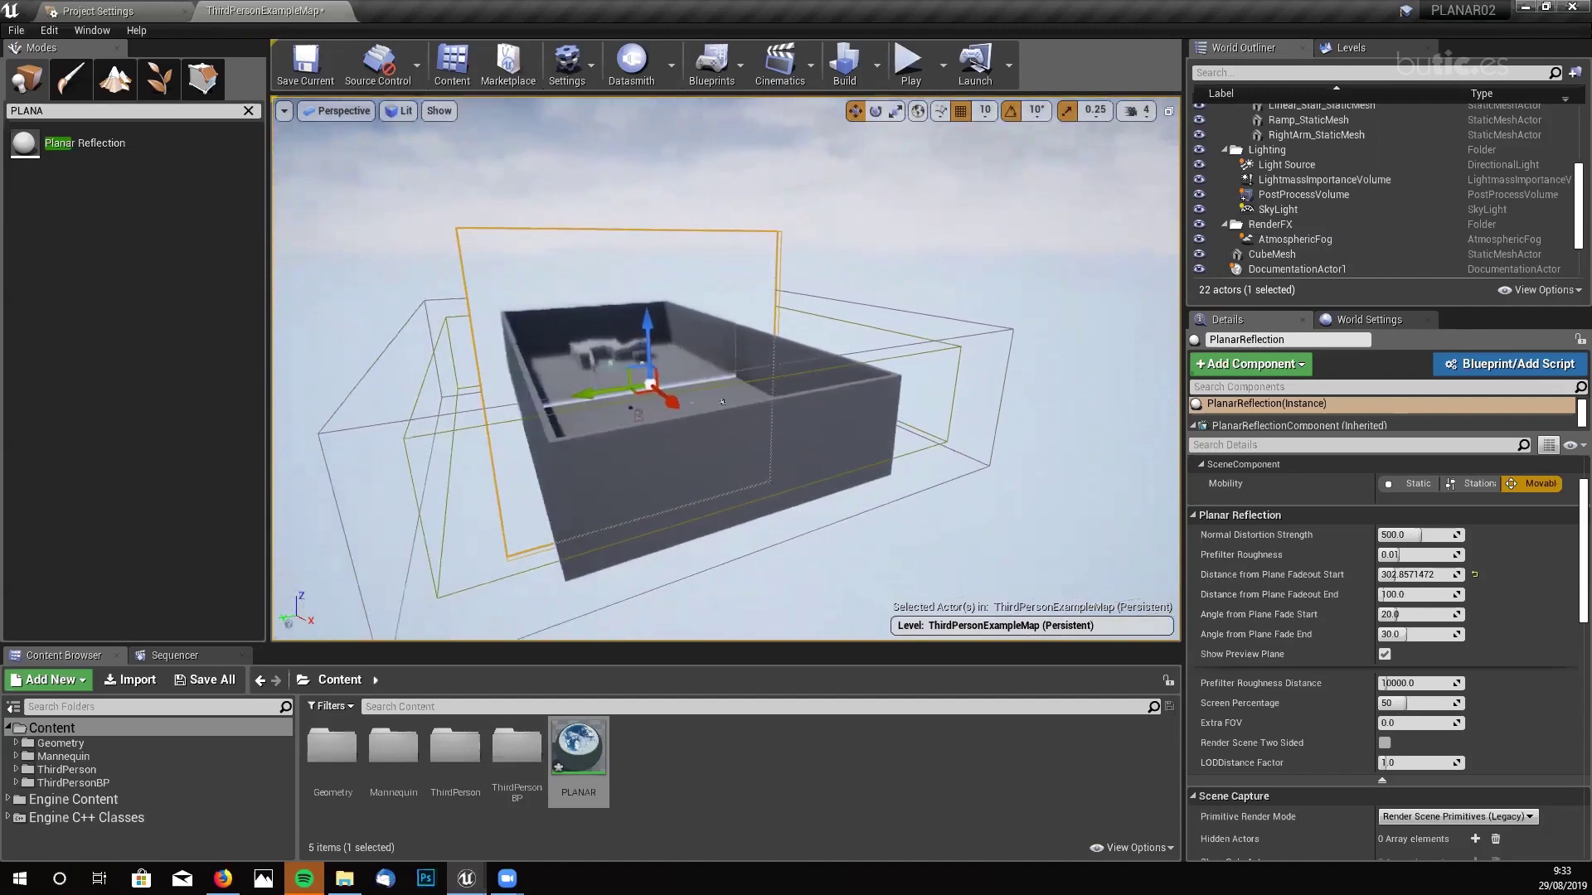
{"action": "scroll", "coordinate": [722, 403], "scroll_direction": "up", "scroll_amount": 6}
{"action": "right_click_drag", "start_coordinate": [872, 474], "coordinate": [868, 415]}
{"action": "mouse_move", "coordinate": [515, 316]}
{"action": "right_mouse_down"}
{"action": "mouse_move", "coordinate": [530, 316]}
{"action": "mouse_move", "coordinate": [515, 316]}
{"action": "right_mouse_up"}
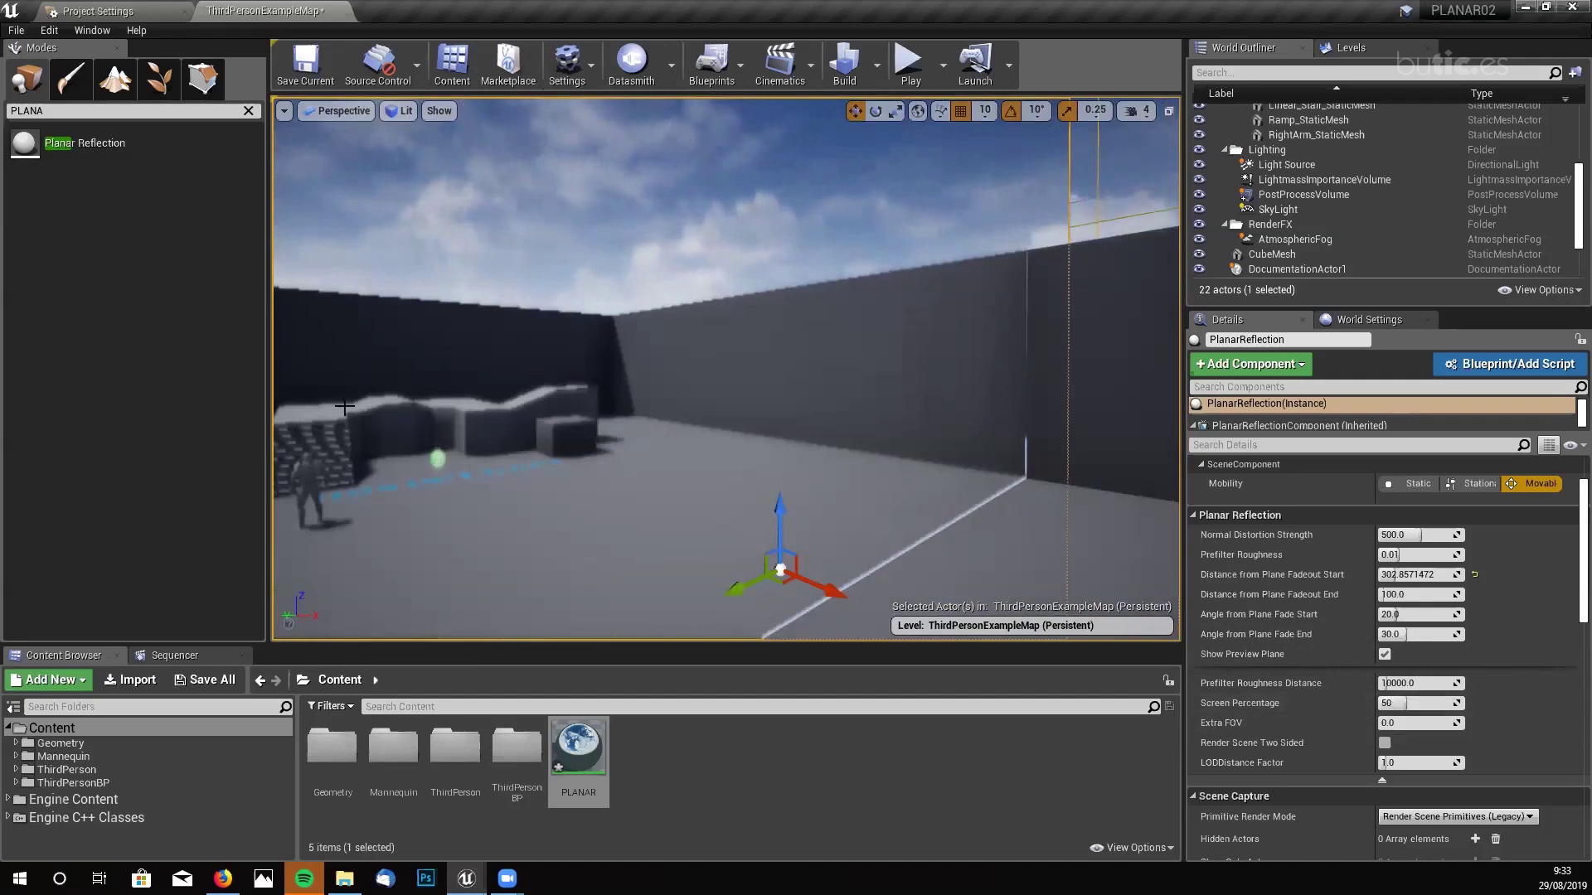
{"action": "left_click", "coordinate": [1401, 706]}
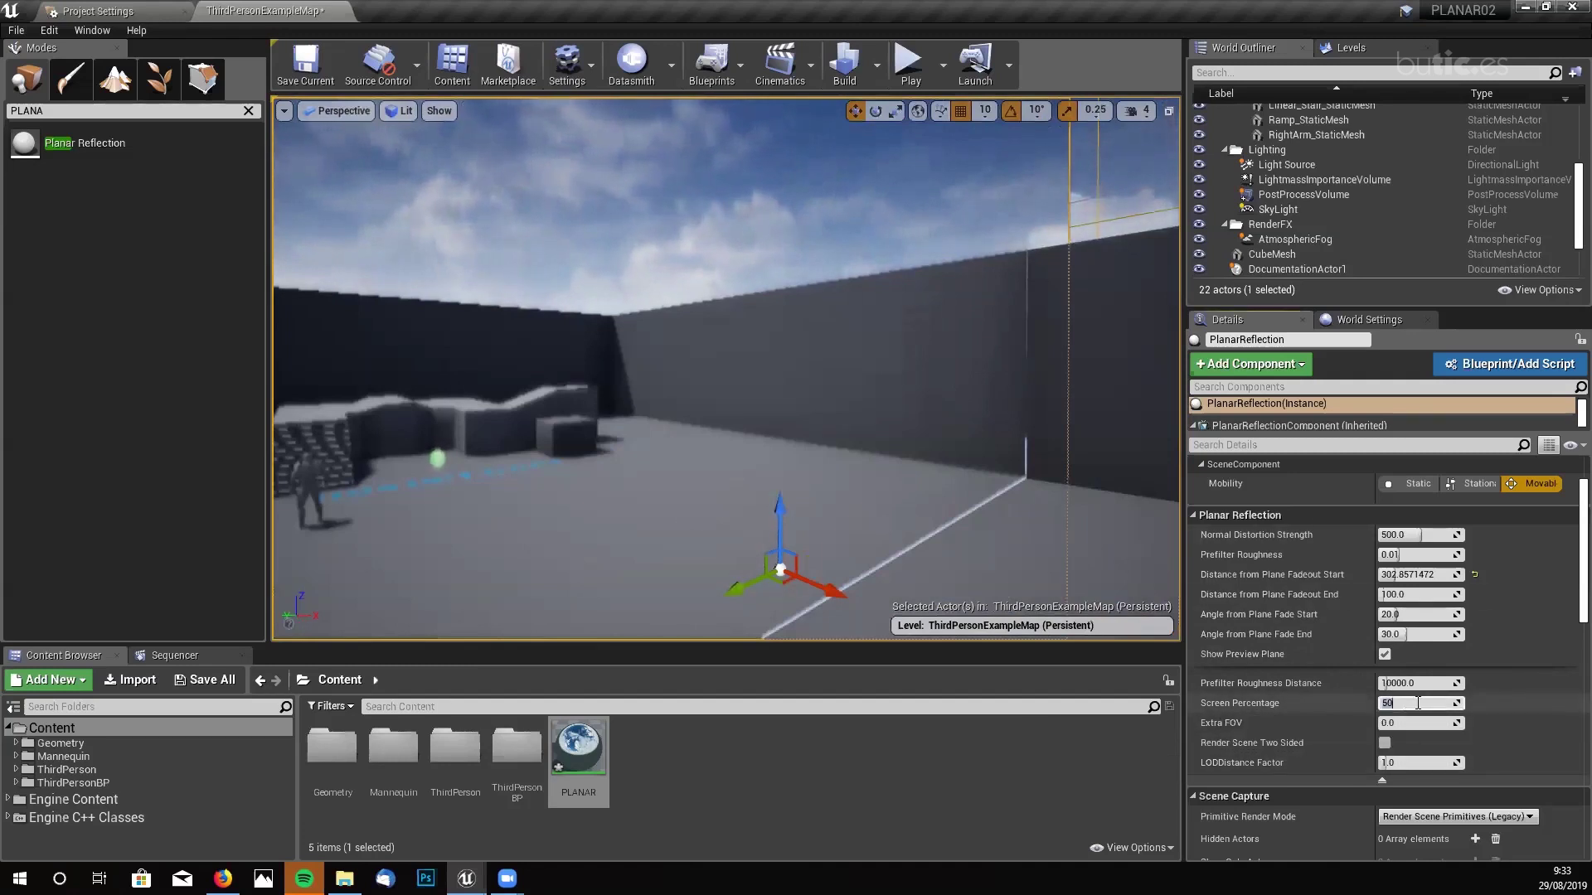
{"action": "type", "text": "100"}
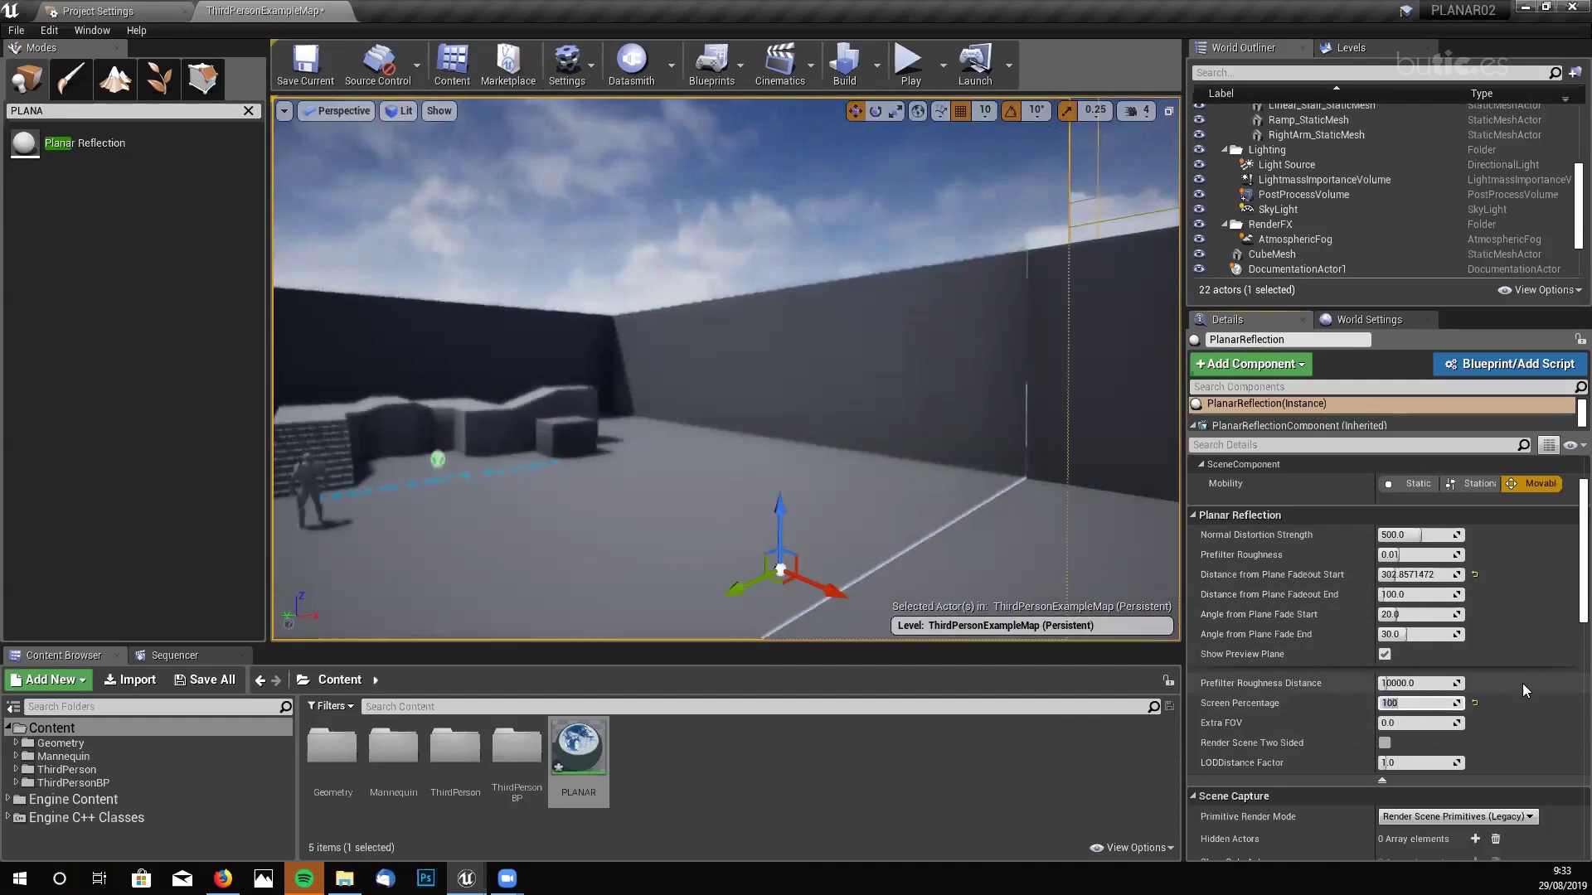
{"action": "mouse_move", "coordinate": [835, 355]}
{"action": "right_mouse_down"}
{"action": "mouse_move", "coordinate": [746, 356]}
{"action": "mouse_move", "coordinate": [808, 356]}
{"action": "right_mouse_up"}
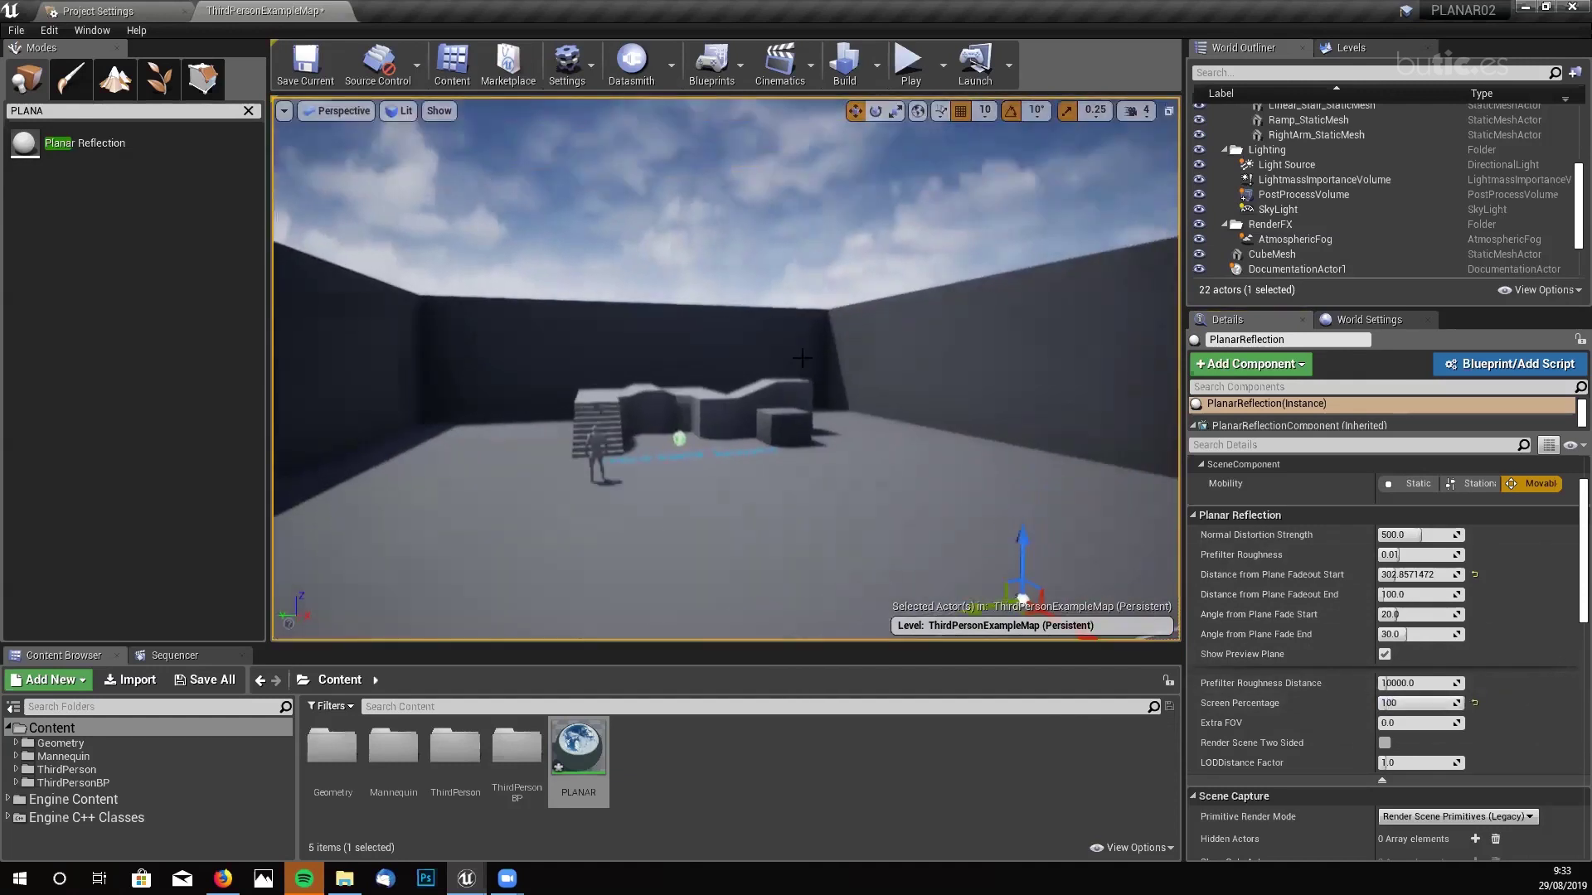
{"action": "left_click", "coordinate": [1401, 703]}
{"action": "type", "text": "200"}
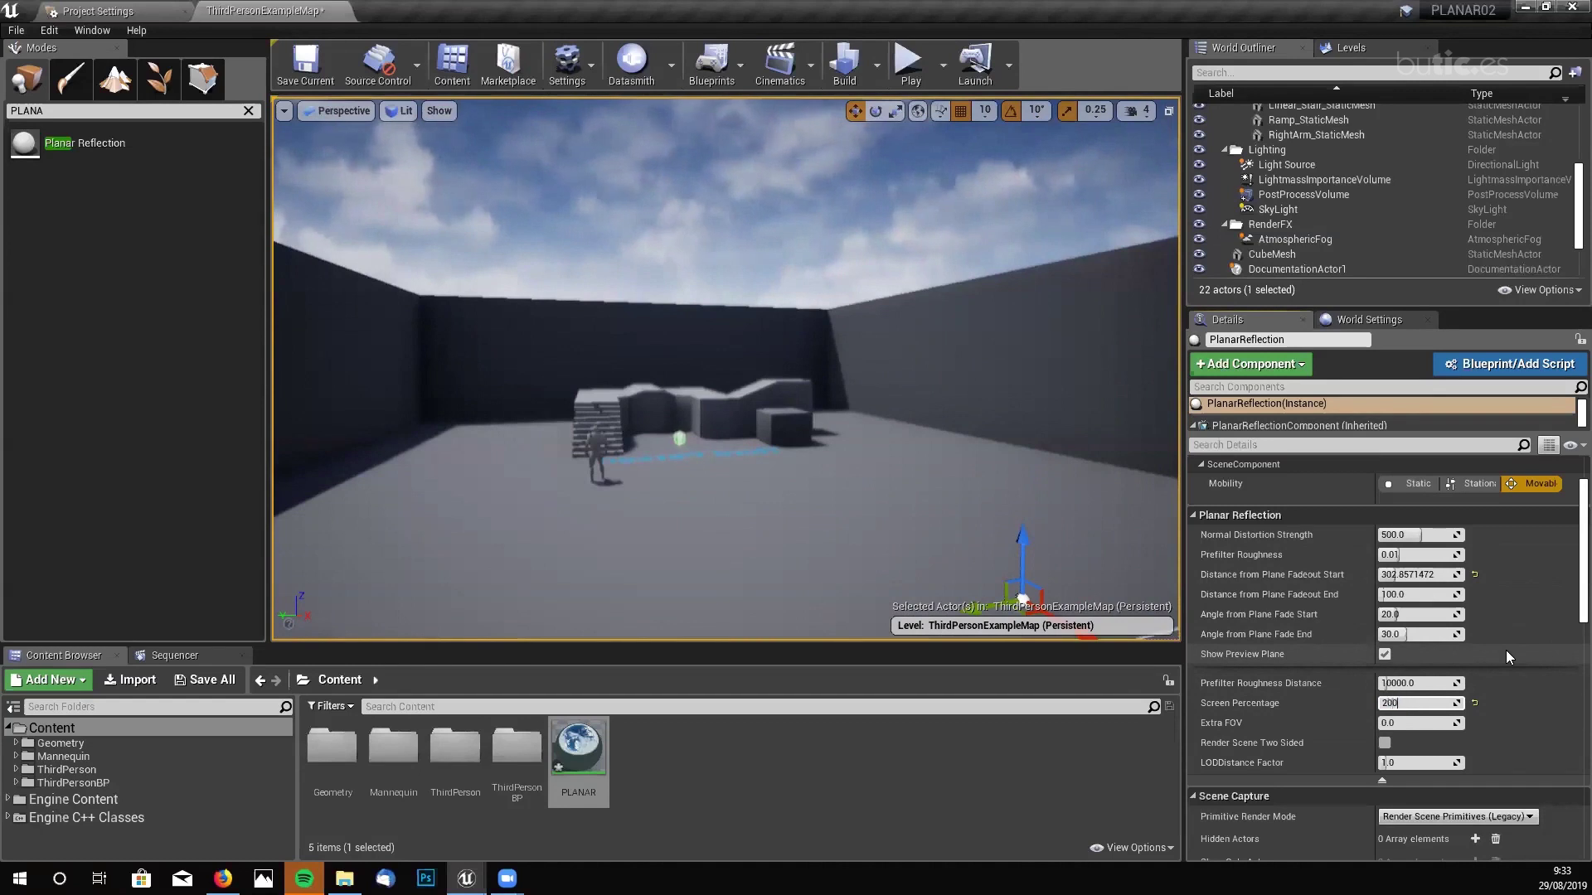
{"action": "key", "text": "Return"}
{"action": "right_click_drag", "start_coordinate": [829, 373], "coordinate": [601, 367]}
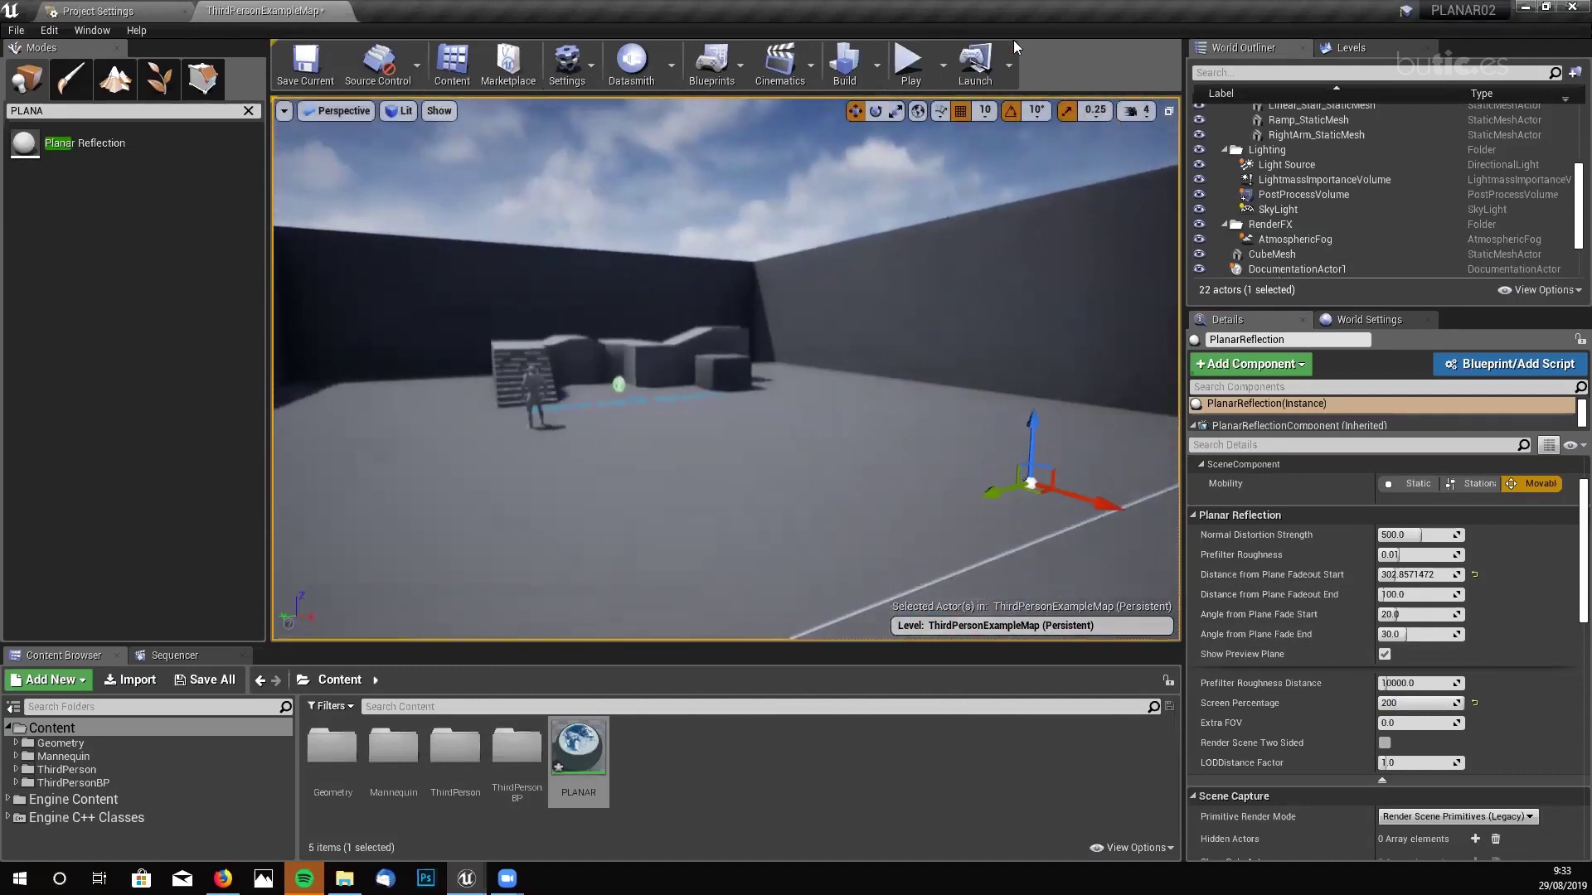
- Play the level in the editor, run the mannequin around the arena, then stop with Esc
{"action": "left_click", "coordinate": [909, 64]}
{"action": "key", "text": "w"}
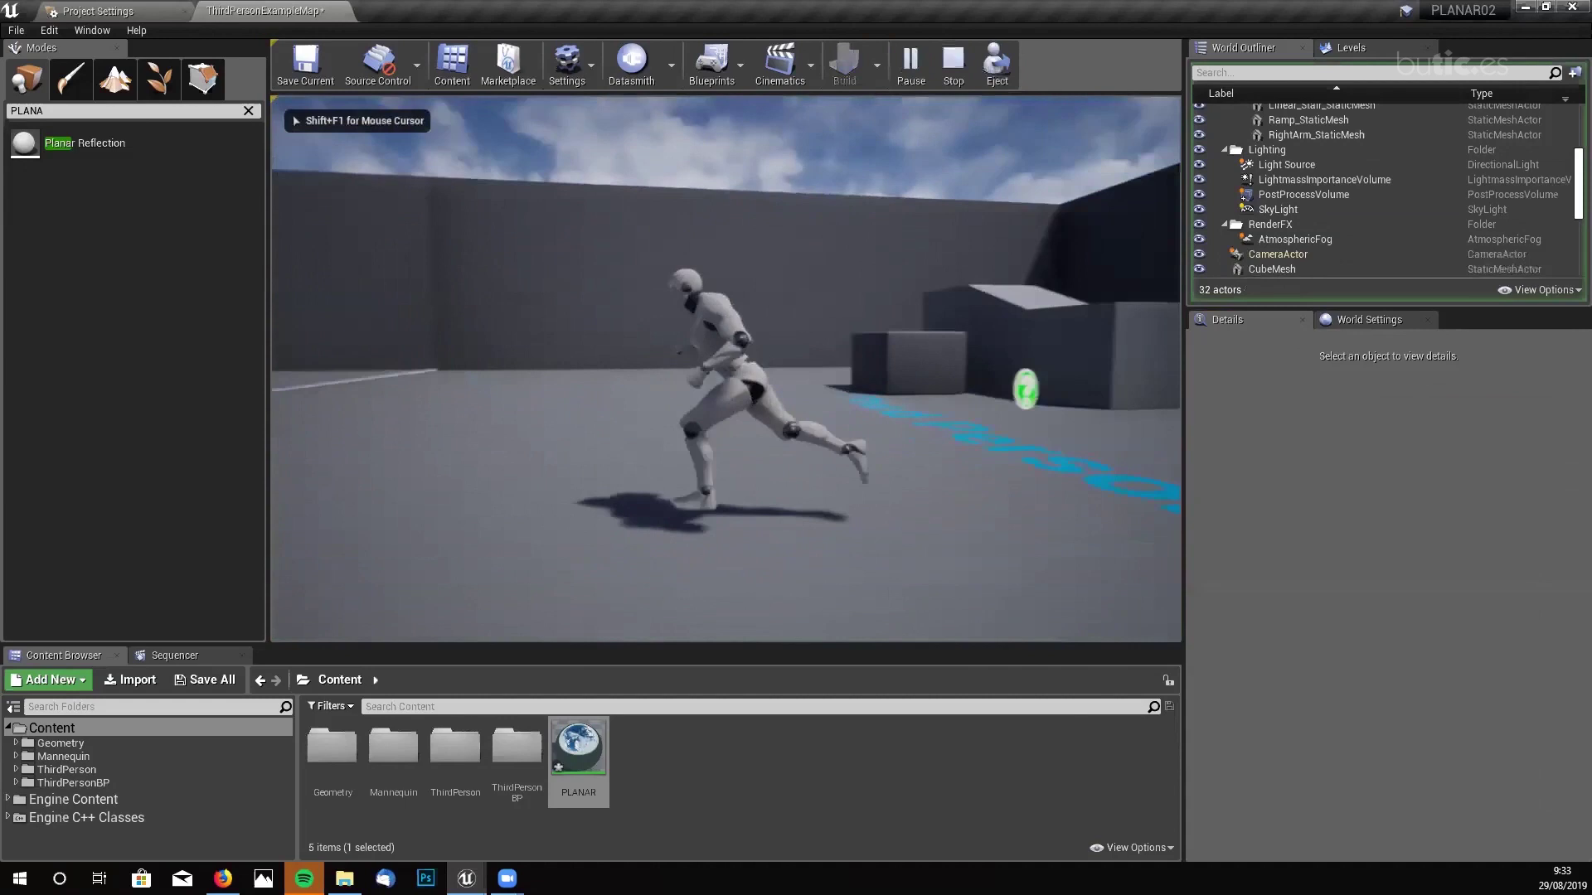
{"action": "key", "text": "w"}
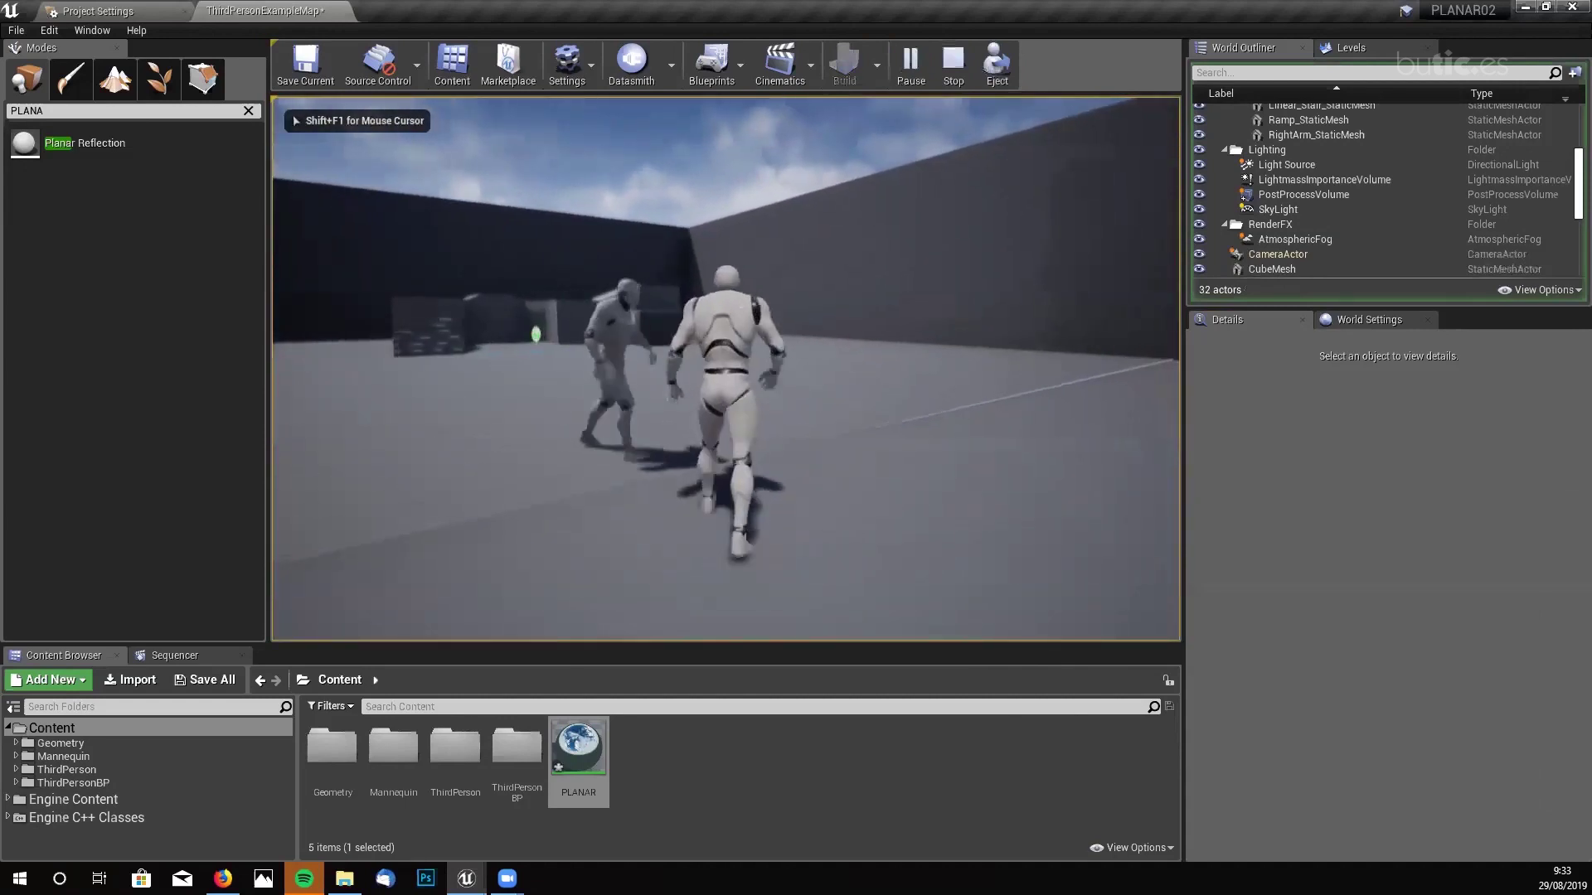
{"action": "key", "text": "w"}
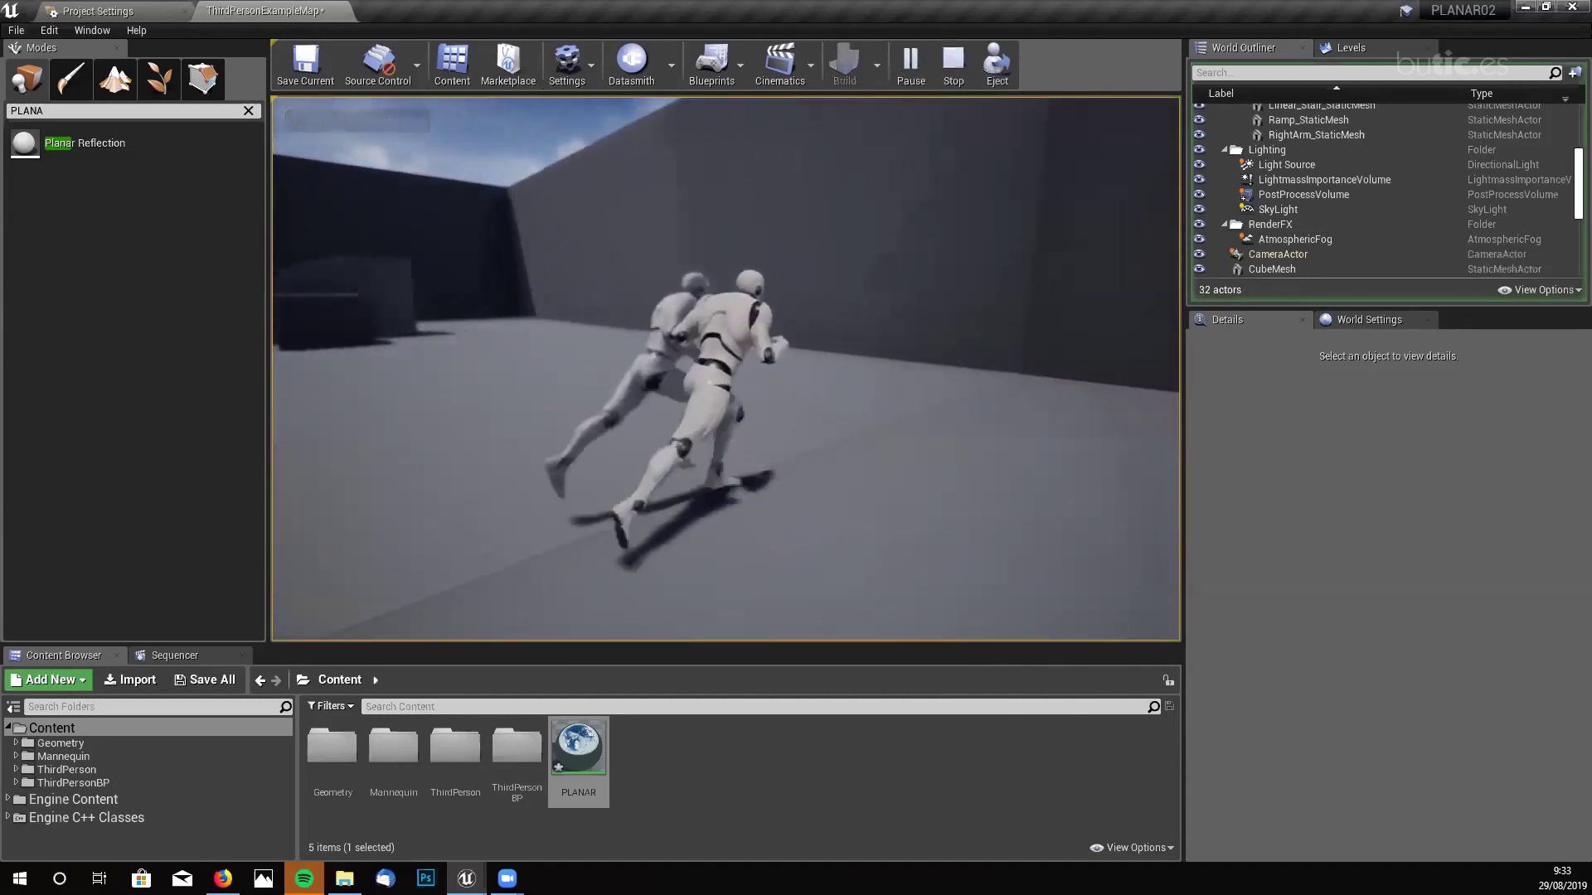
{"action": "key", "text": "w"}
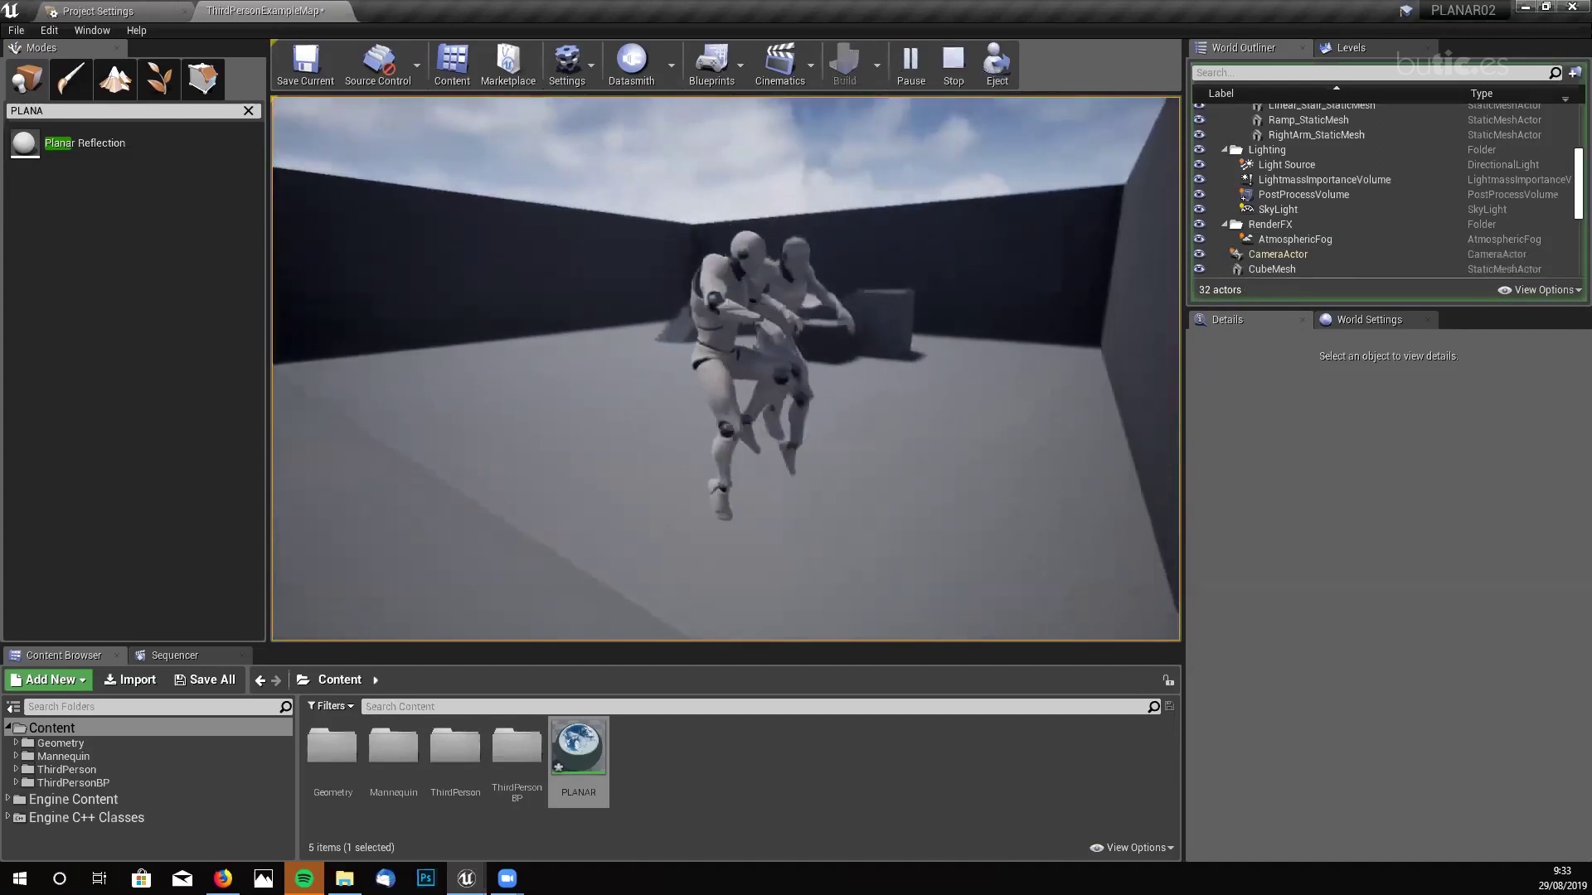
{"action": "key", "text": "w"}
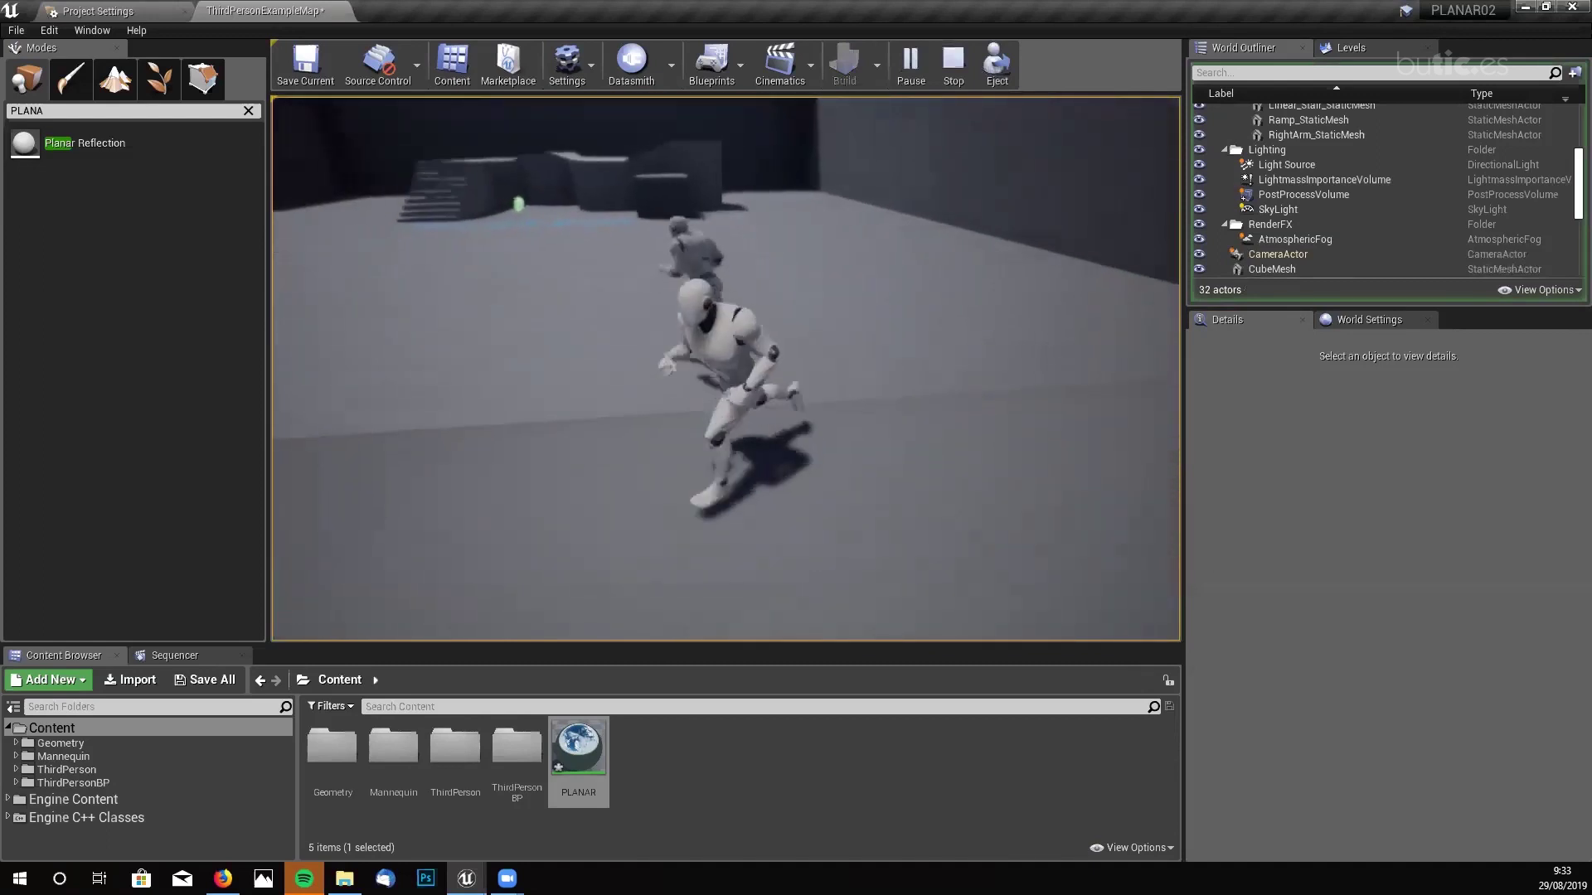
{"action": "key", "text": "w"}
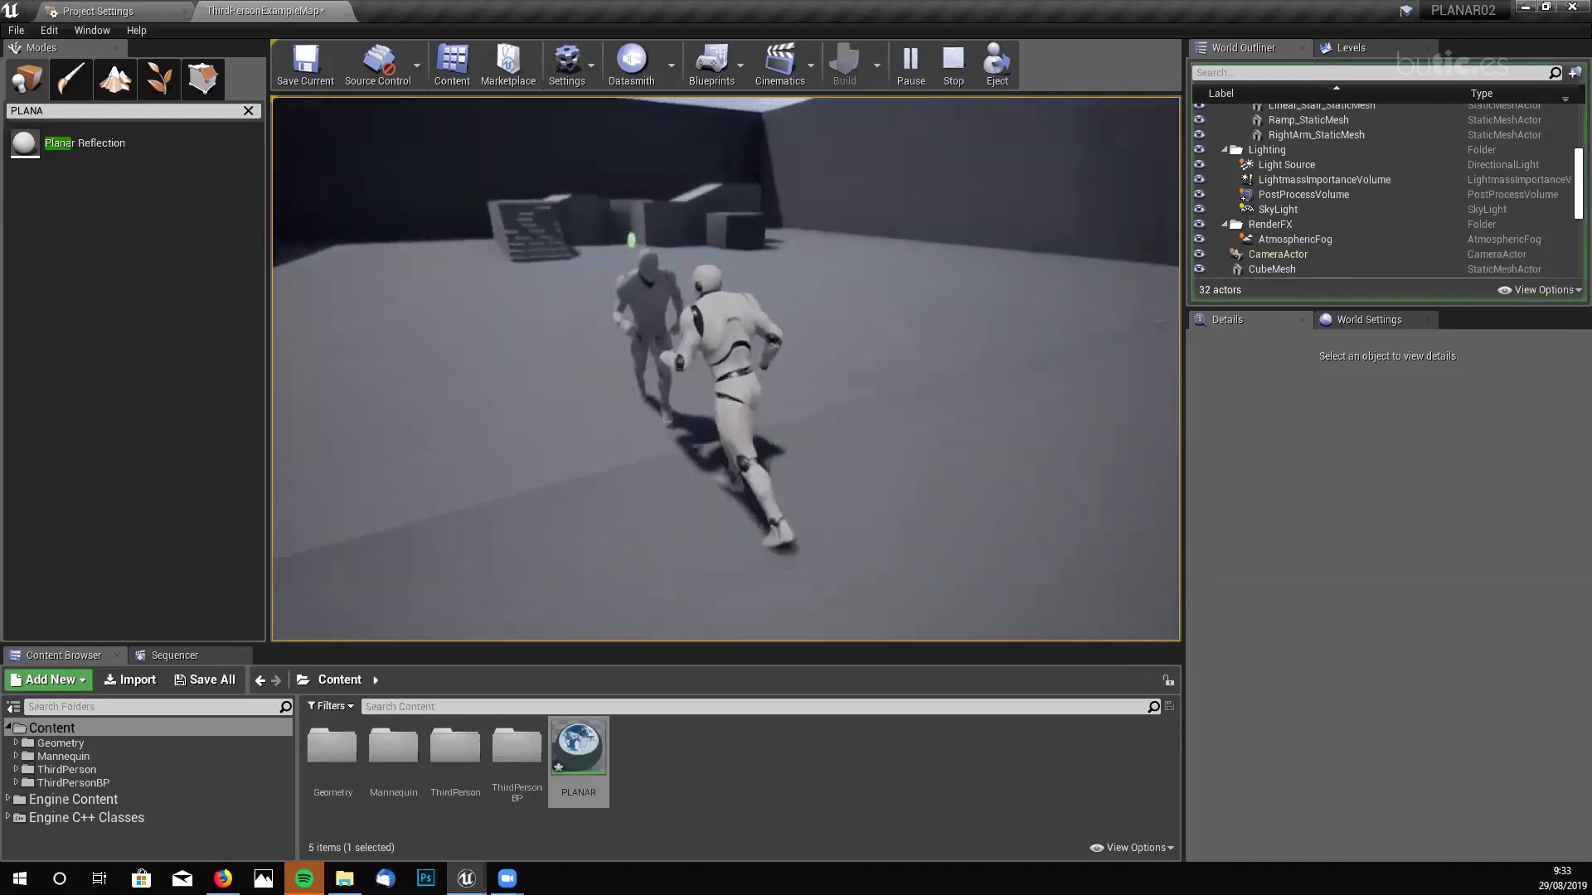
{"action": "key", "text": "w"}
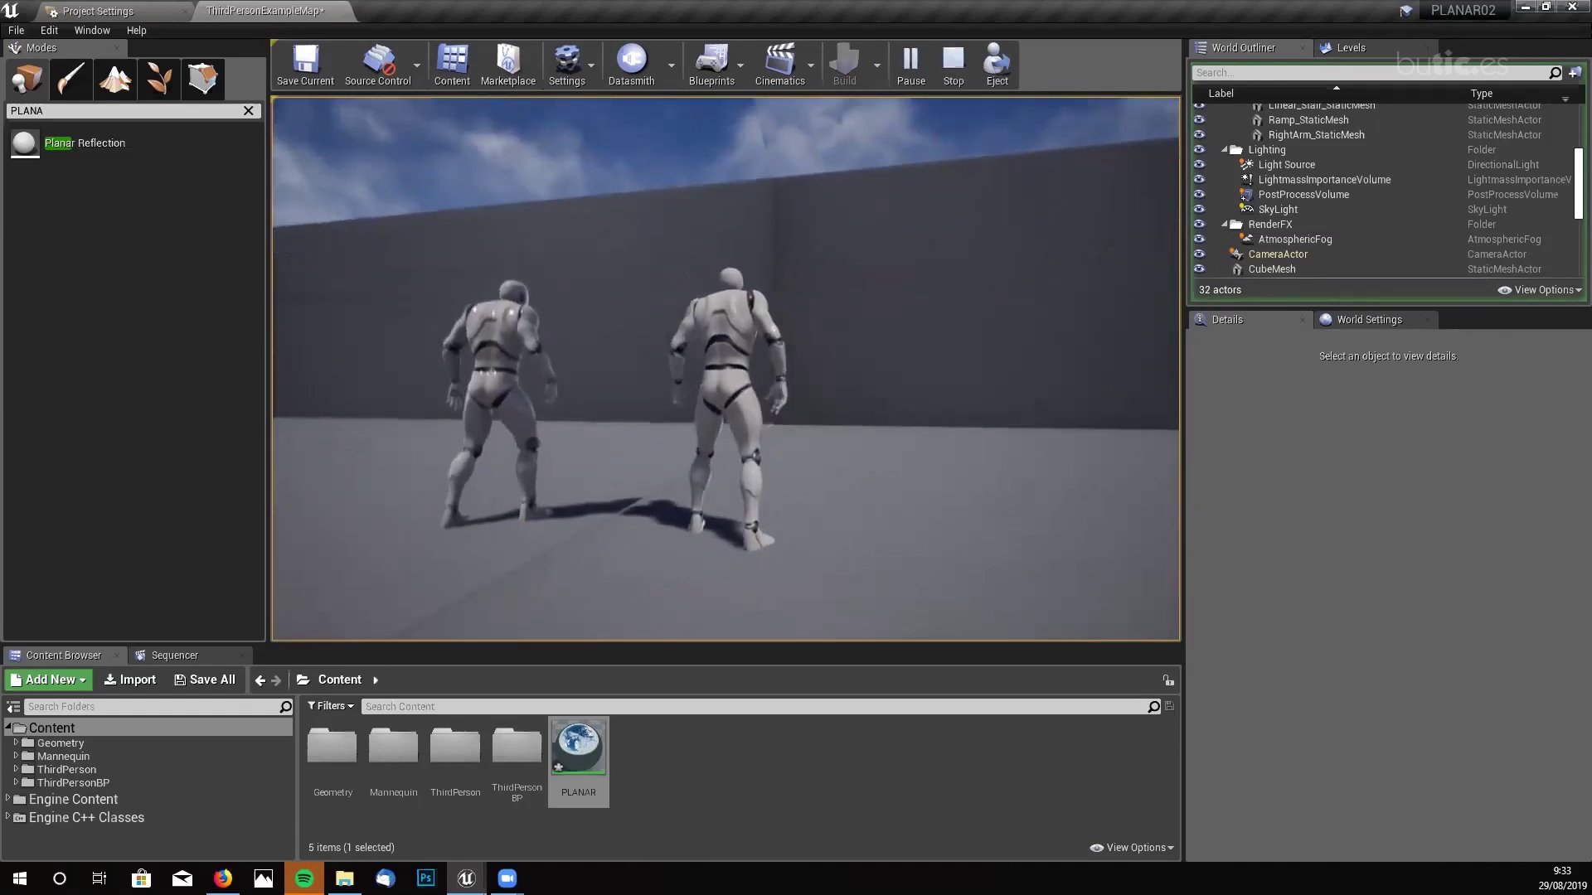
{"action": "key", "text": "w"}
{"action": "key", "text": "w"}
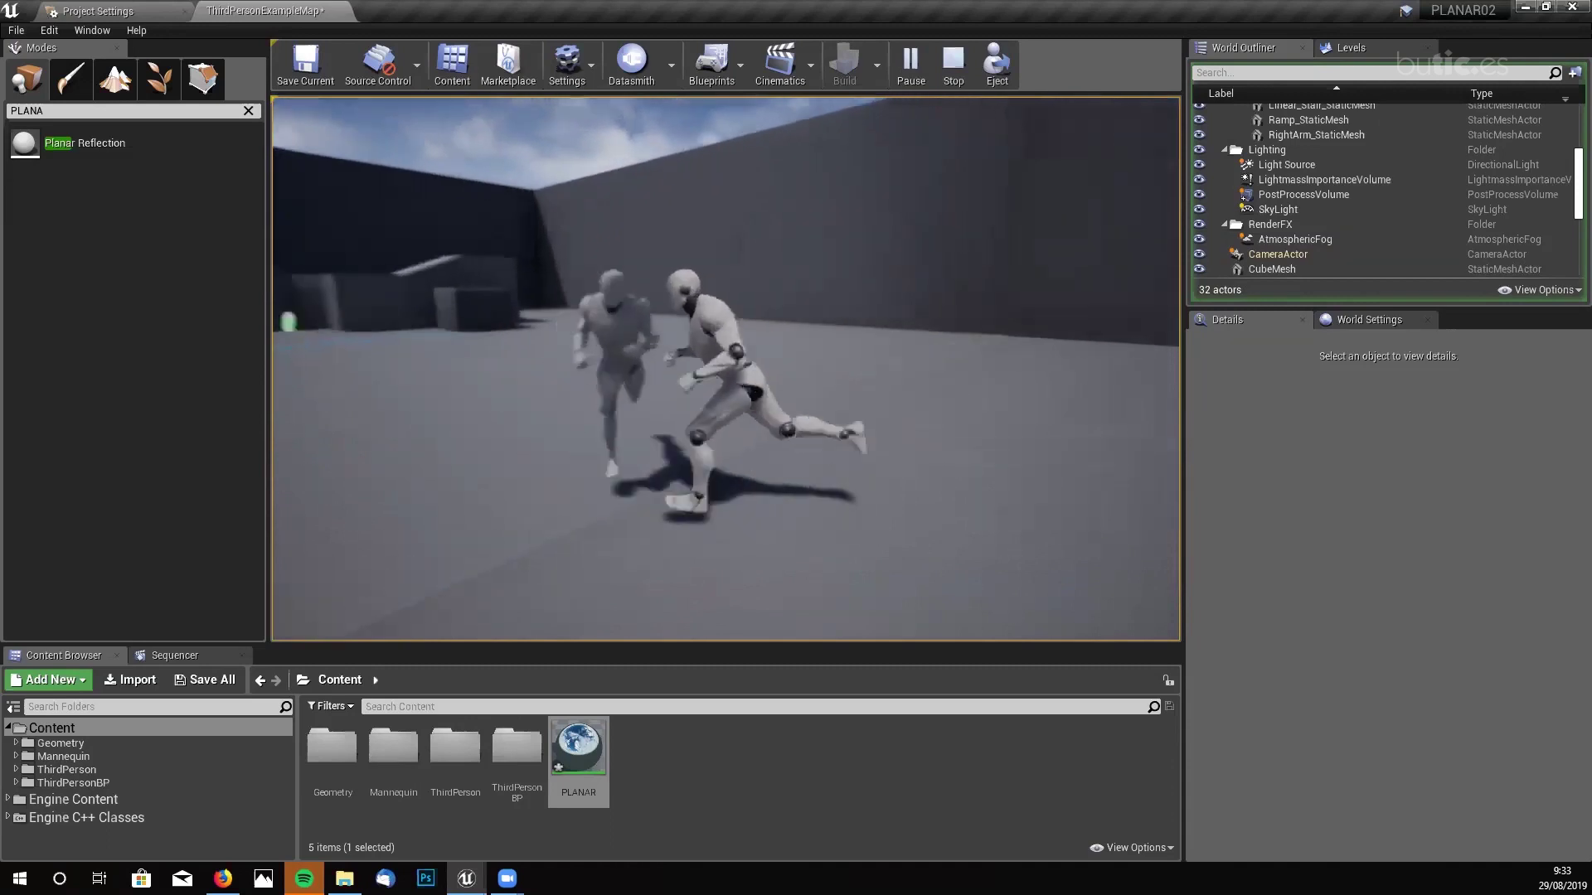
{"action": "key", "text": "w"}
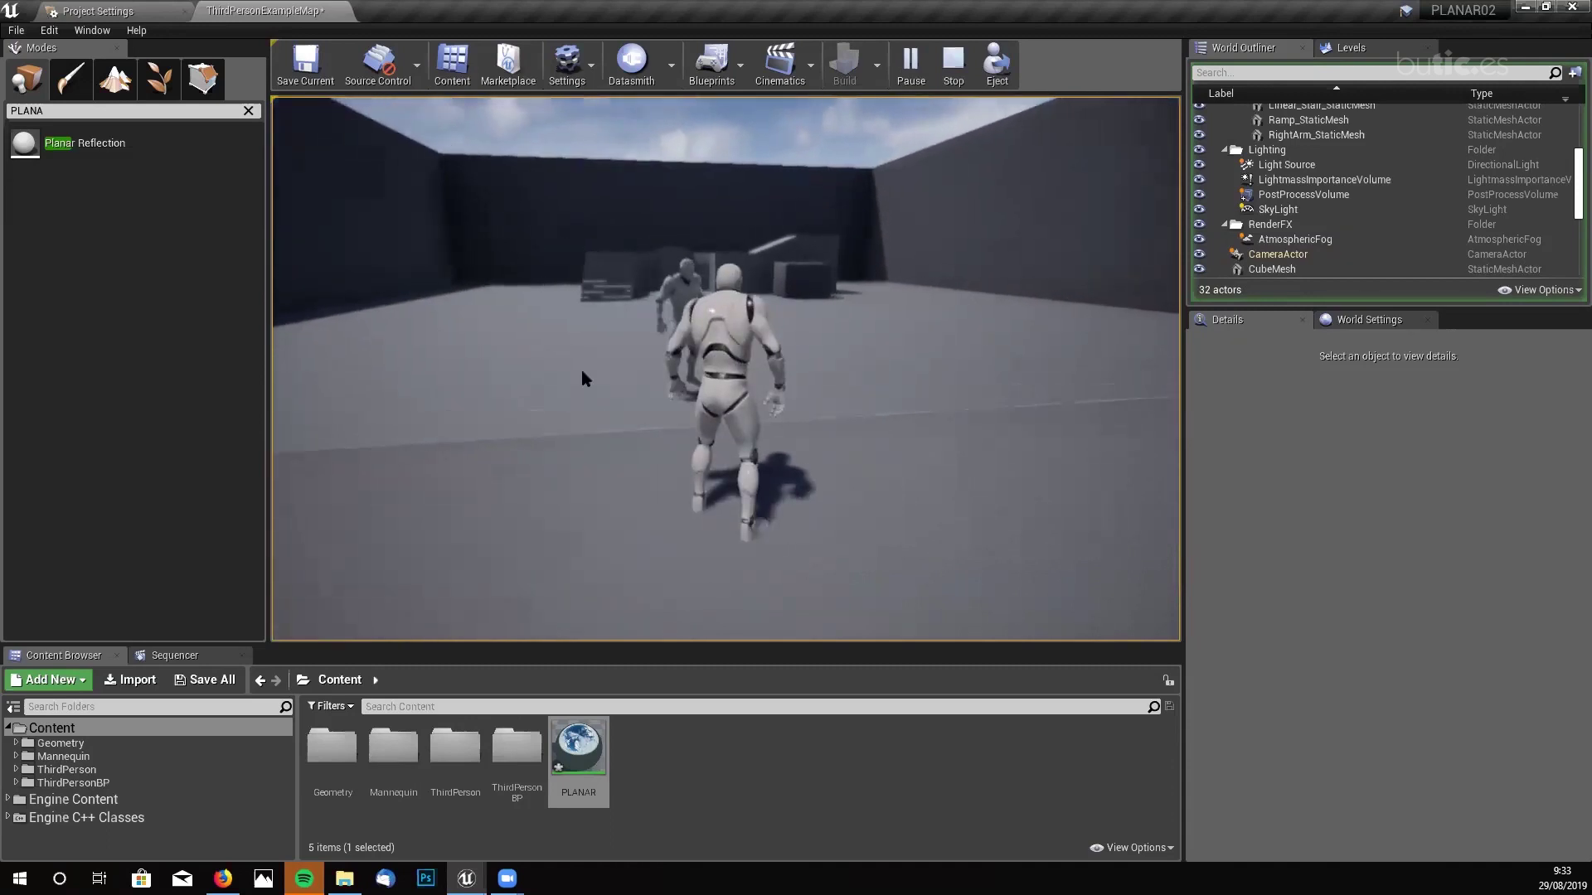
{"action": "key", "text": "Escape"}
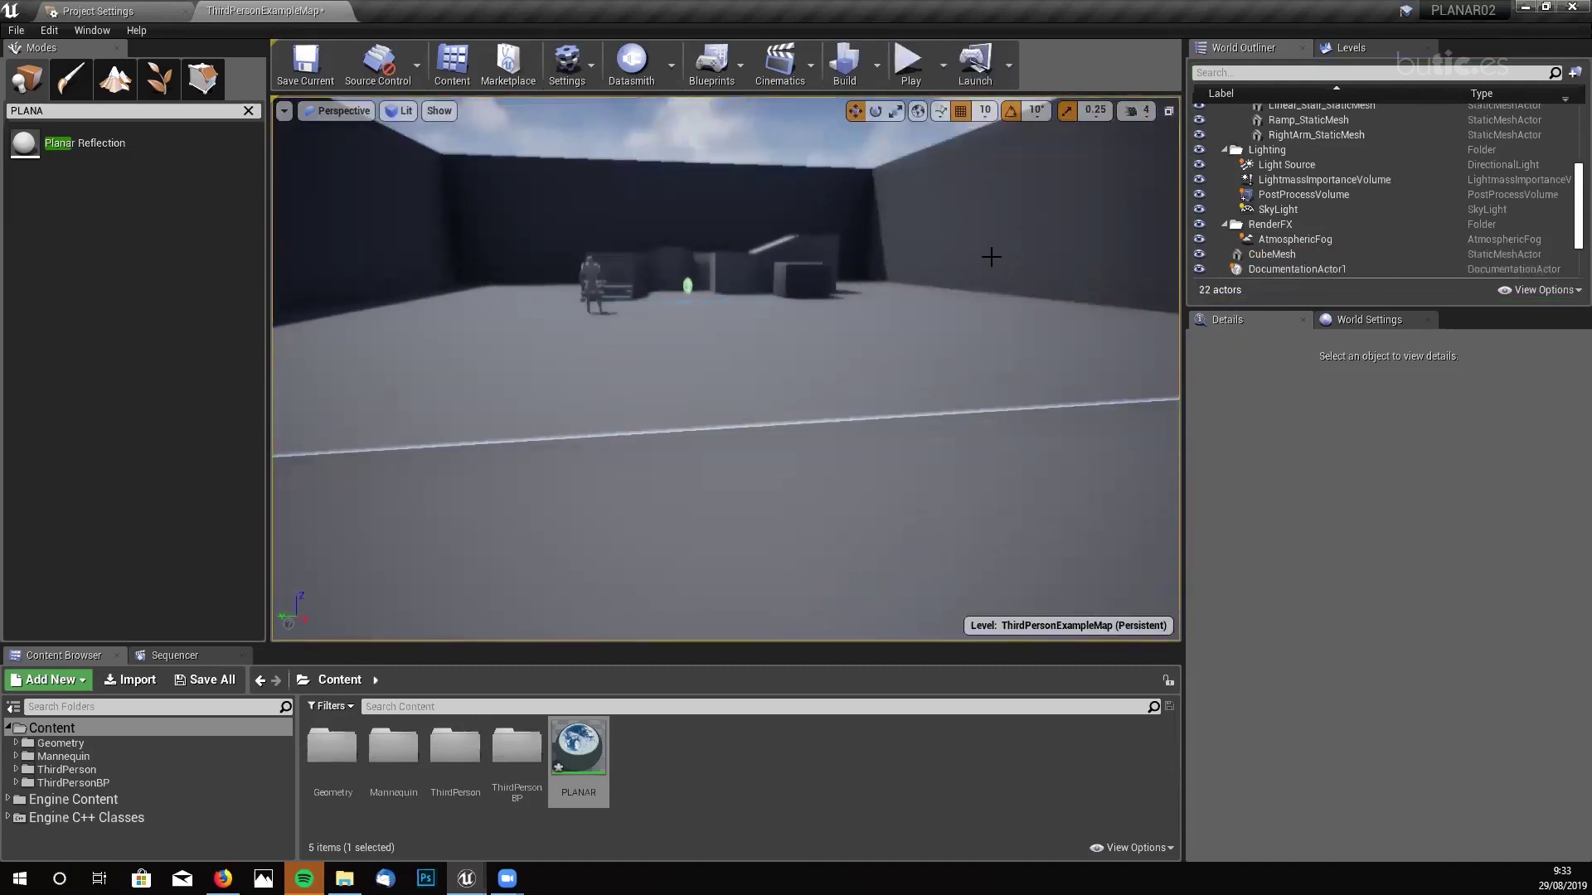
- Select the PlanarReflection actor in the World Outliner to show its Details
{"action": "left_click_drag", "start_coordinate": [740, 345], "coordinate": [1177, 299]}
{"action": "mouse_move", "coordinate": [1022, 315]}
{"action": "left_mouse_down"}
{"action": "mouse_move", "coordinate": [978, 319]}
{"action": "mouse_move", "coordinate": [1045, 311]}
{"action": "mouse_move", "coordinate": [1022, 315]}
{"action": "left_mouse_up"}
{"action": "scroll", "coordinate": [1567, 265], "scroll_direction": "down", "scroll_amount": 3}
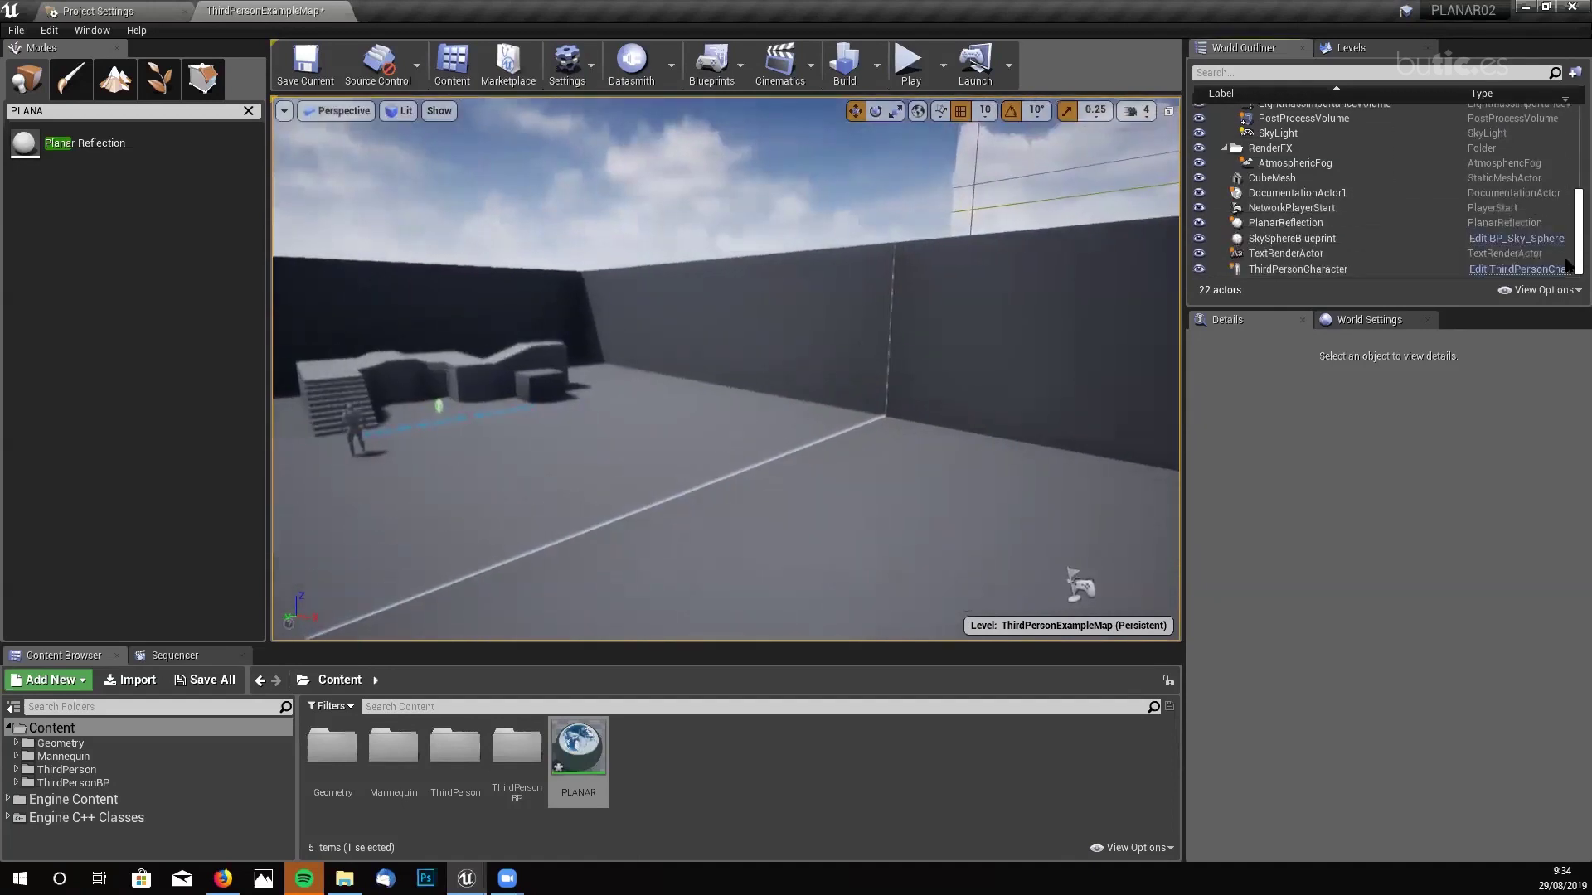
{"action": "left_click", "coordinate": [1326, 222]}
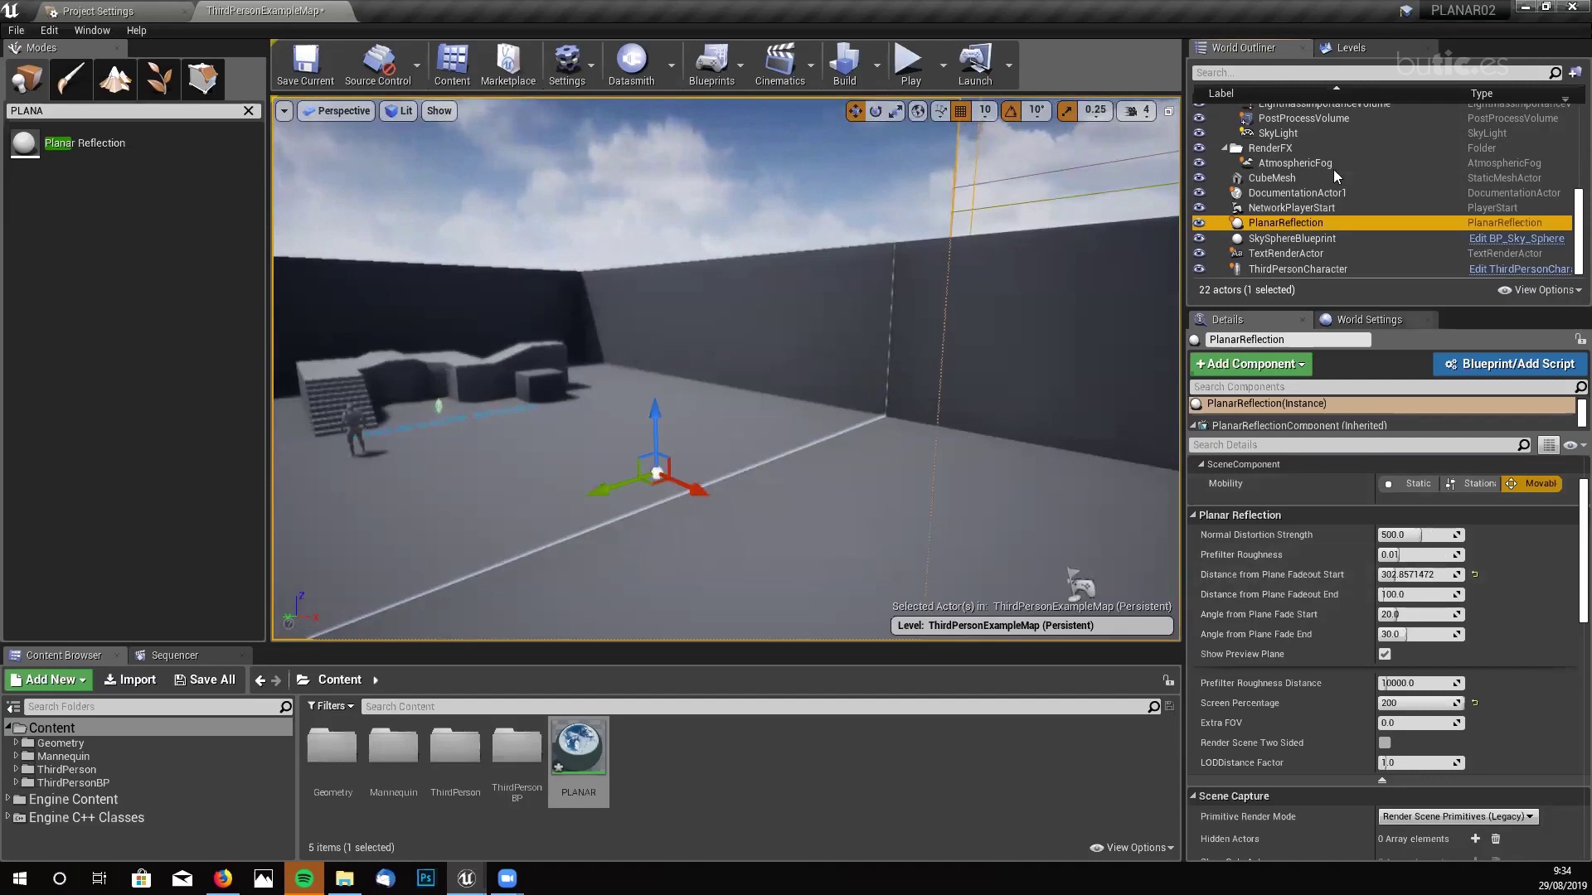
- Open the PLANAR material and dock its editor tab beside the level map
{"action": "double_click", "coordinate": [576, 746]}
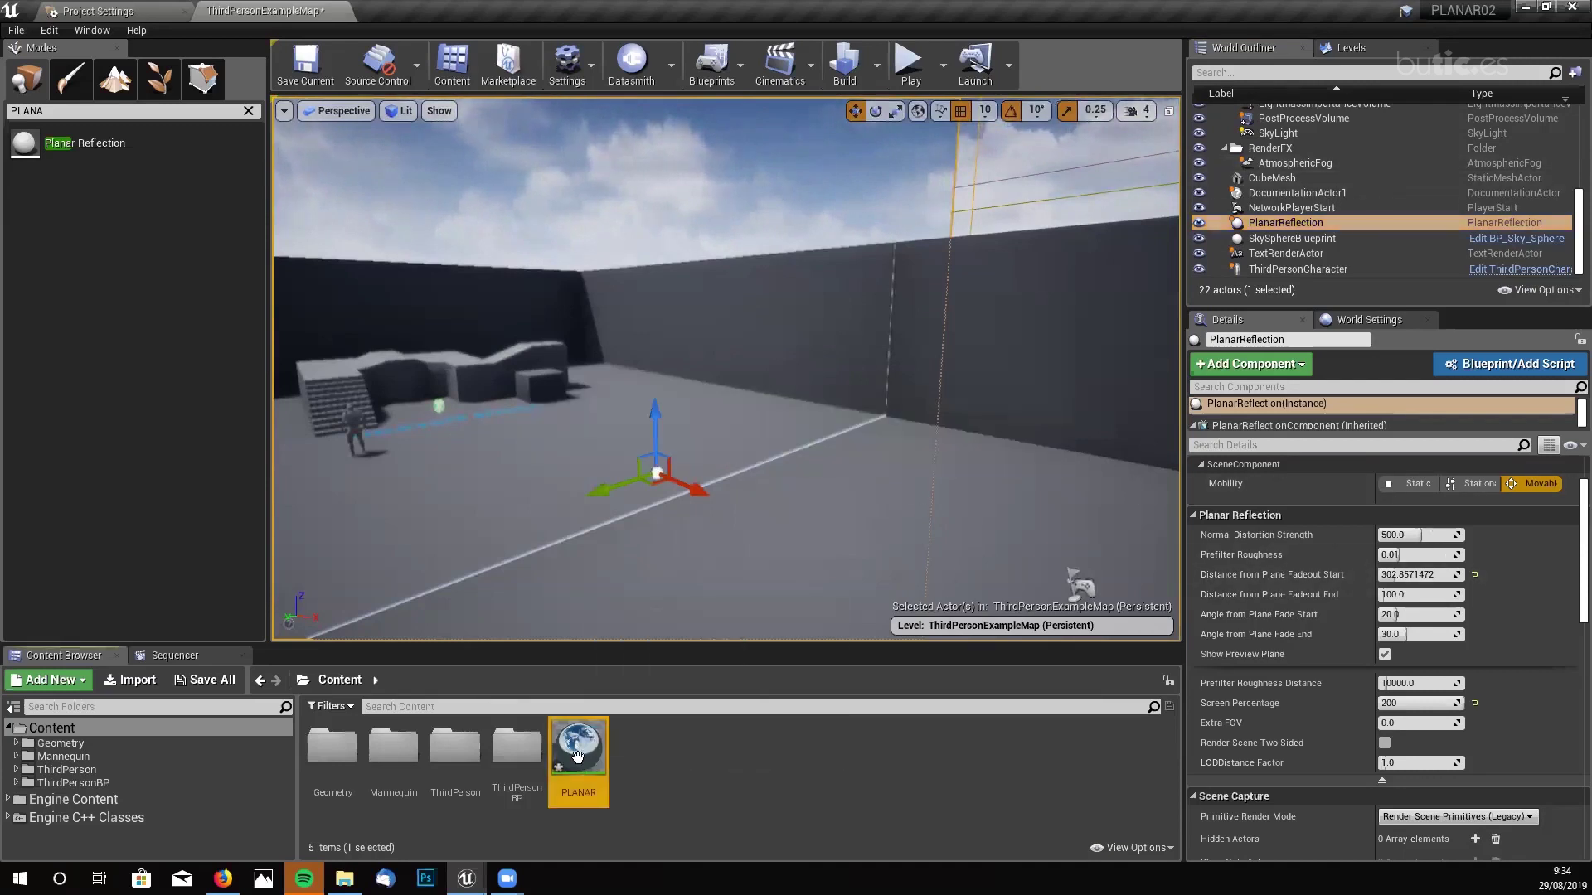
{"action": "left_click_drag", "start_coordinate": [1070, 212], "coordinate": [1229, 214]}
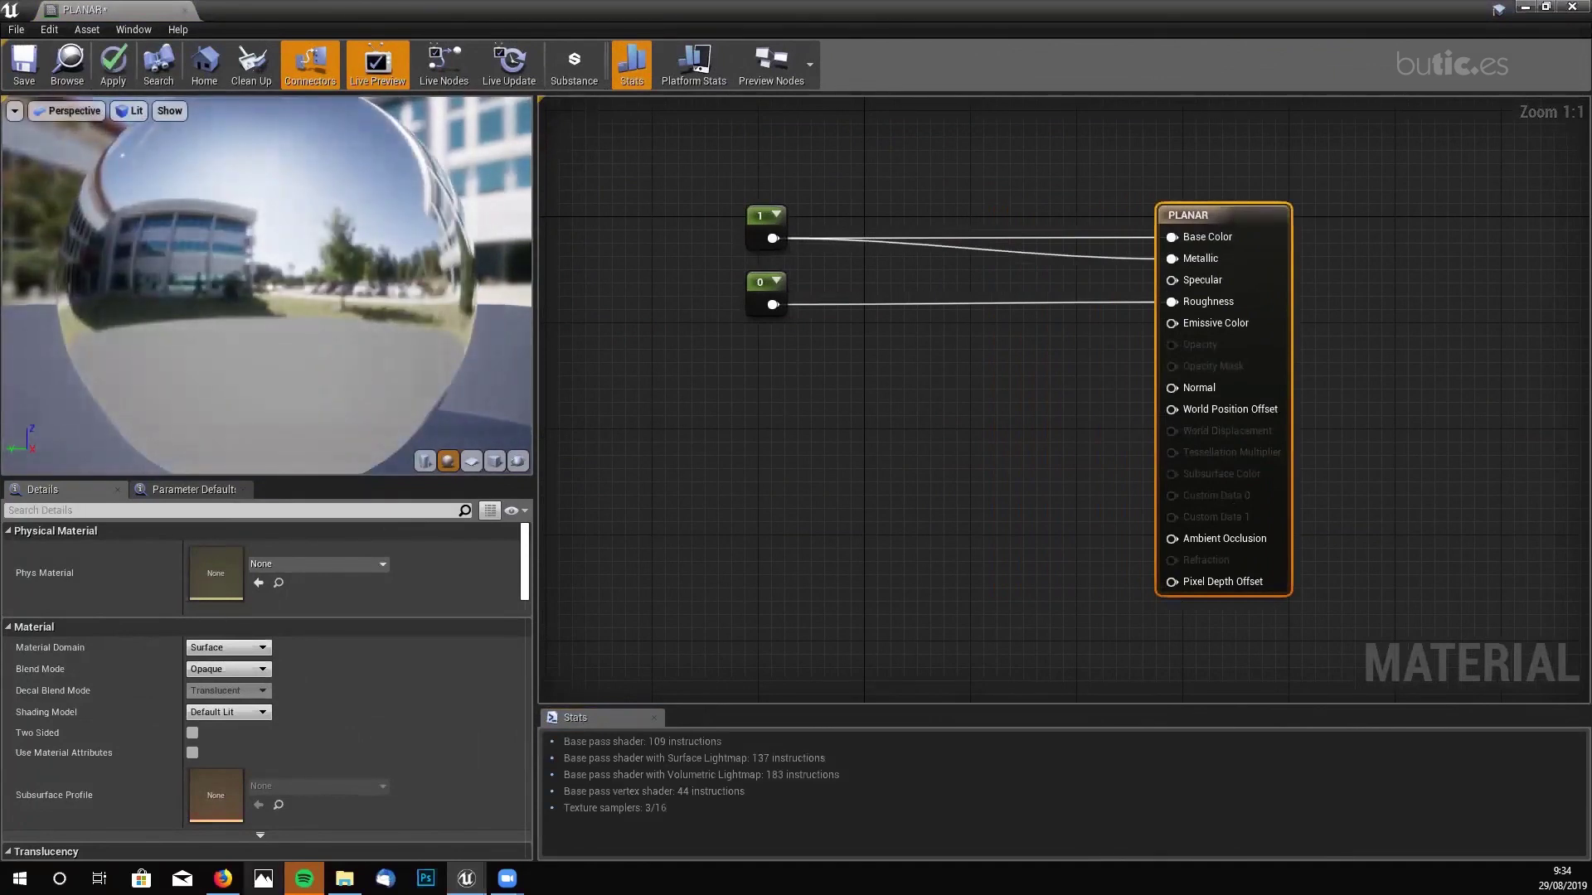
{"action": "left_click", "coordinate": [344, 879]}
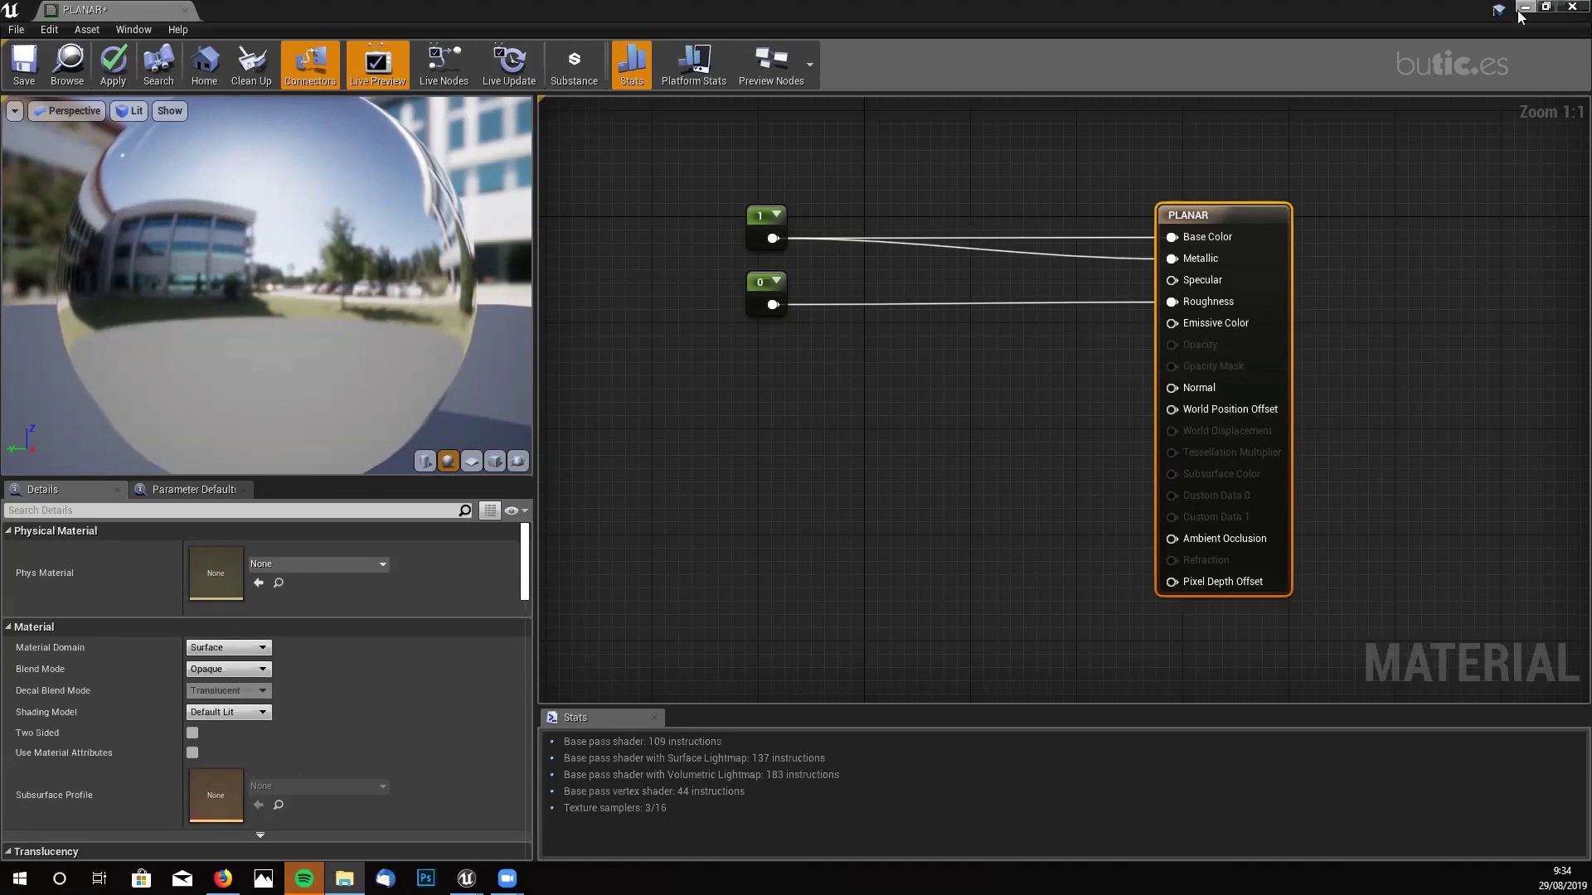
{"action": "left_click_drag", "start_coordinate": [292, 51], "coordinate": [436, 10]}
- Return to the level map and close the Project Settings tab
{"action": "left_click", "coordinate": [276, 12]}
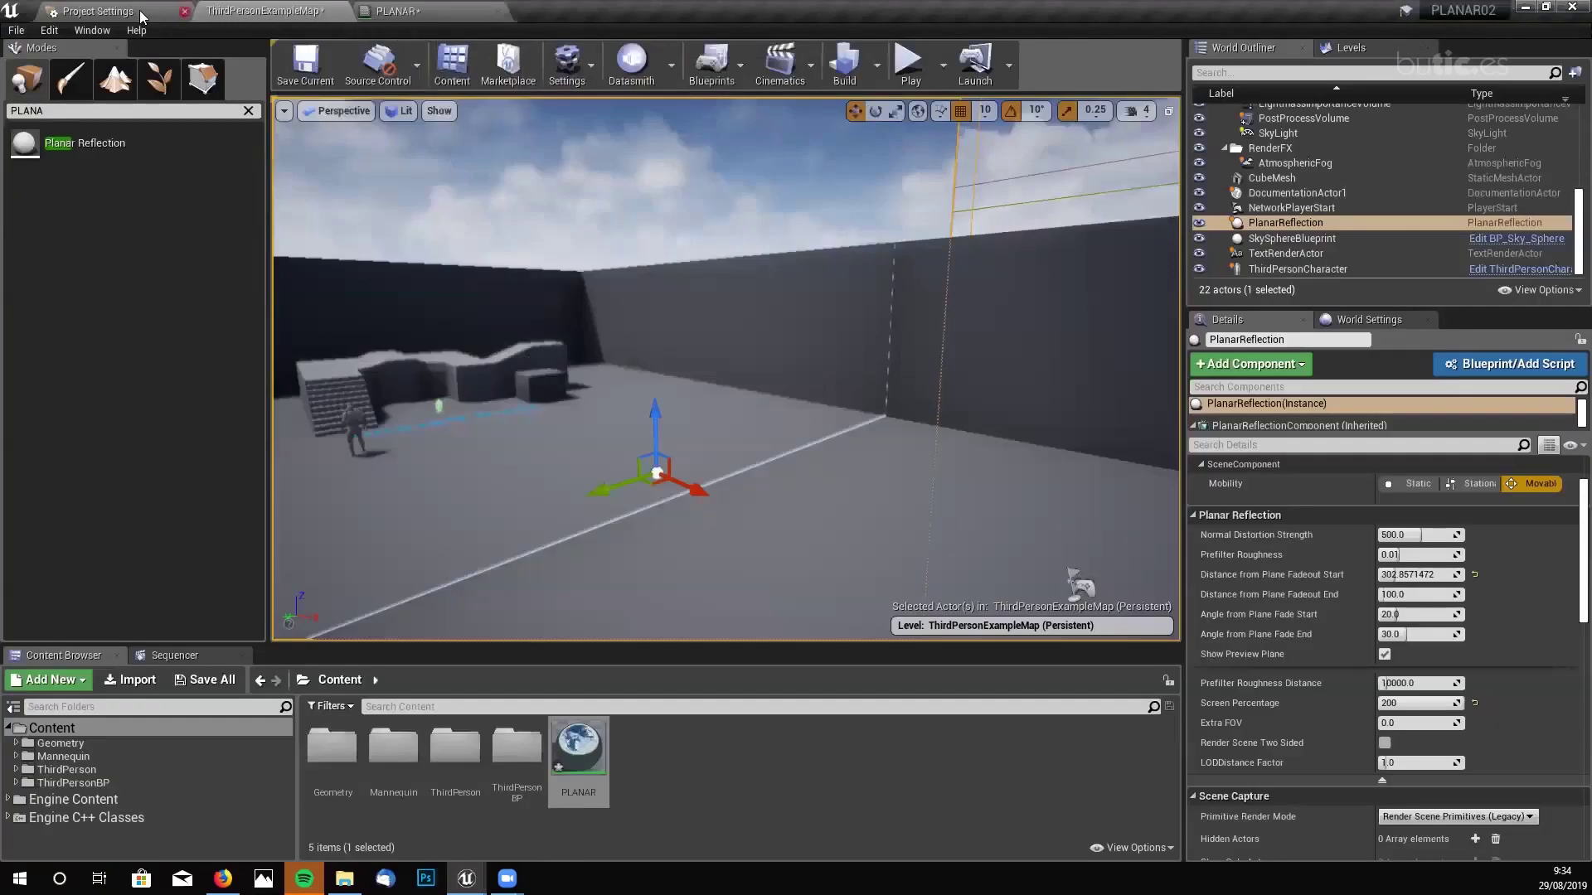
{"action": "left_click", "coordinate": [140, 10]}
{"action": "left_click", "coordinate": [184, 11]}
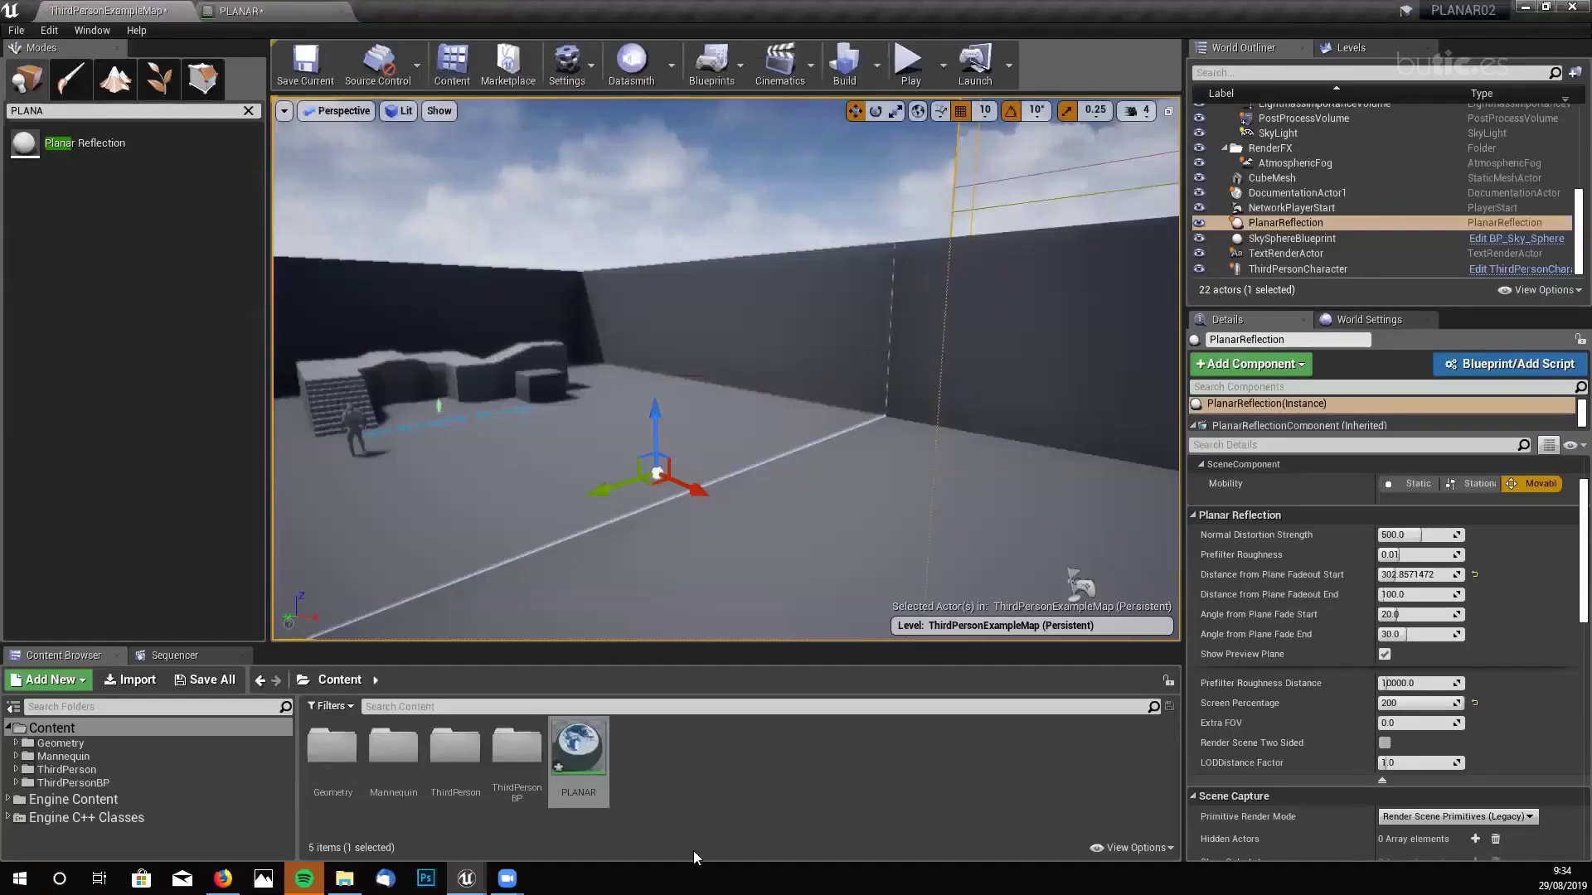
- Import the Brown_rock_01_2K_Normal texture and wire its RGB into PLANAR's Normal input
{"action": "left_click_drag", "start_coordinate": [306, 747], "coordinate": [751, 764]}
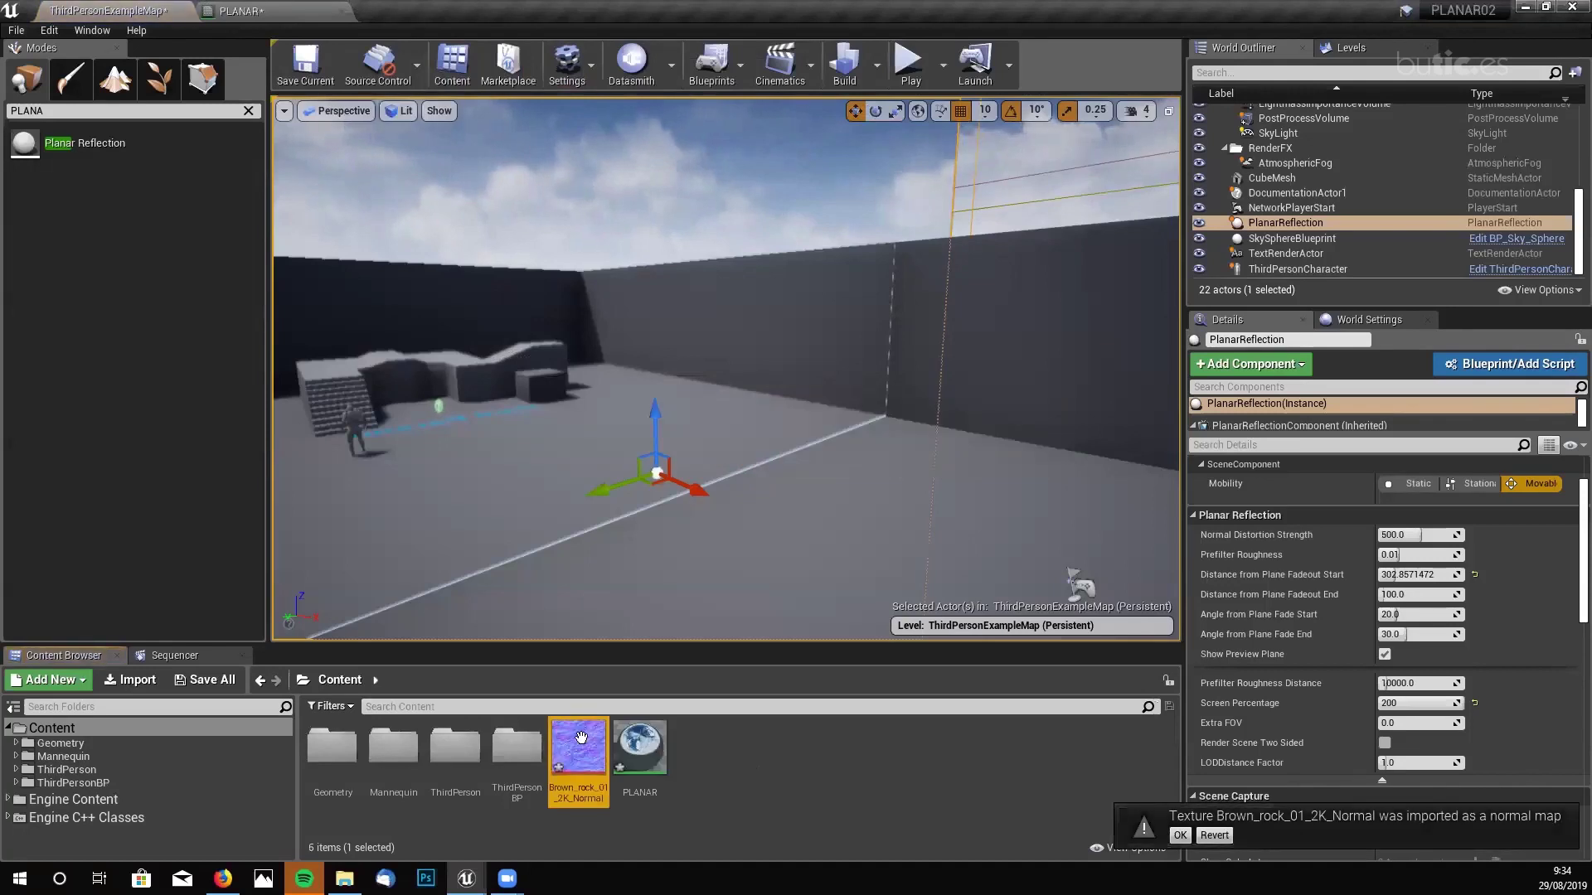
{"action": "right_click_drag", "start_coordinate": [1078, 580], "coordinate": [1077, 580]}
{"action": "right_click_drag", "start_coordinate": [757, 451], "coordinate": [756, 451]}
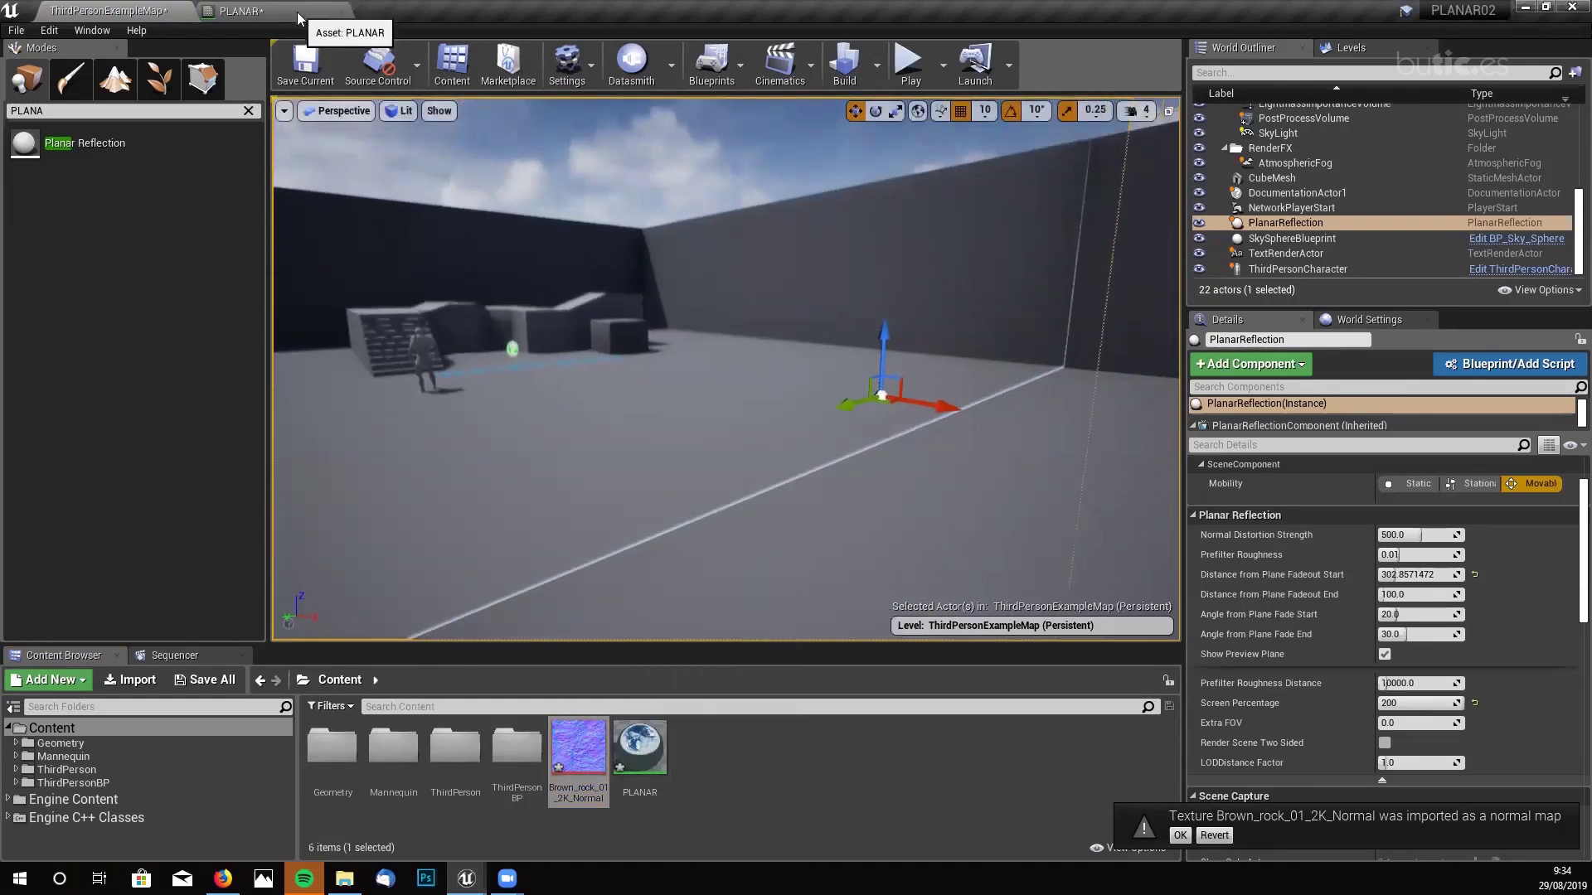
{"action": "left_click", "coordinate": [241, 11]}
{"action": "left_click", "coordinate": [108, 10]}
{"action": "left_click_drag", "start_coordinate": [579, 746], "coordinate": [717, 402]}
{"action": "left_click_drag", "start_coordinate": [819, 425], "coordinate": [1171, 389]}
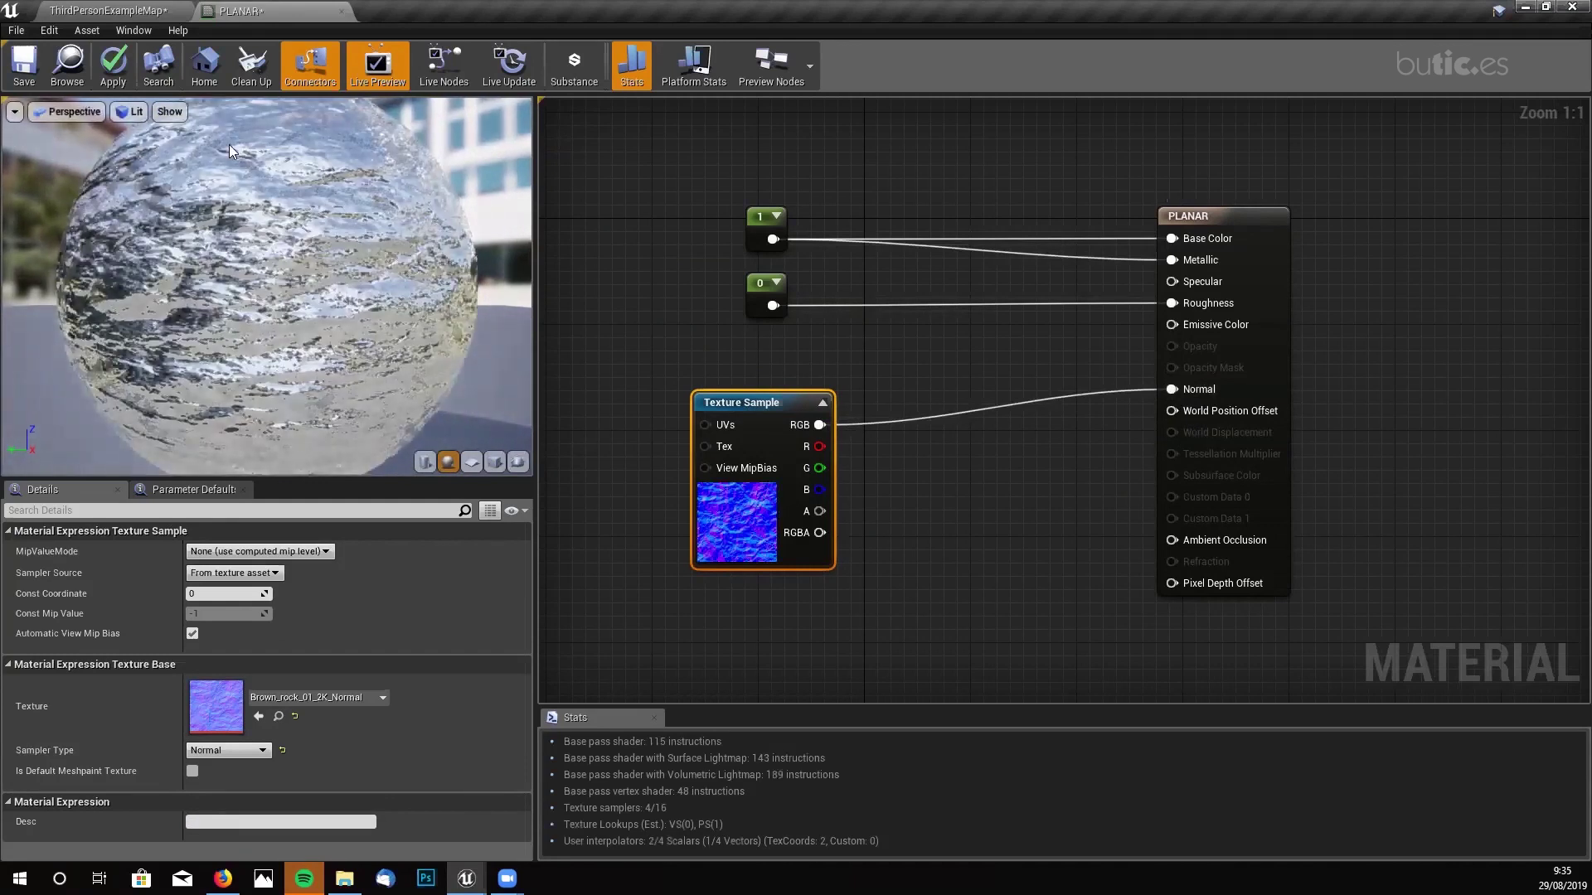
- Apply and save the PLANAR material, then return to the ThirdPersonExampleMap level
{"action": "left_click", "coordinate": [116, 10]}
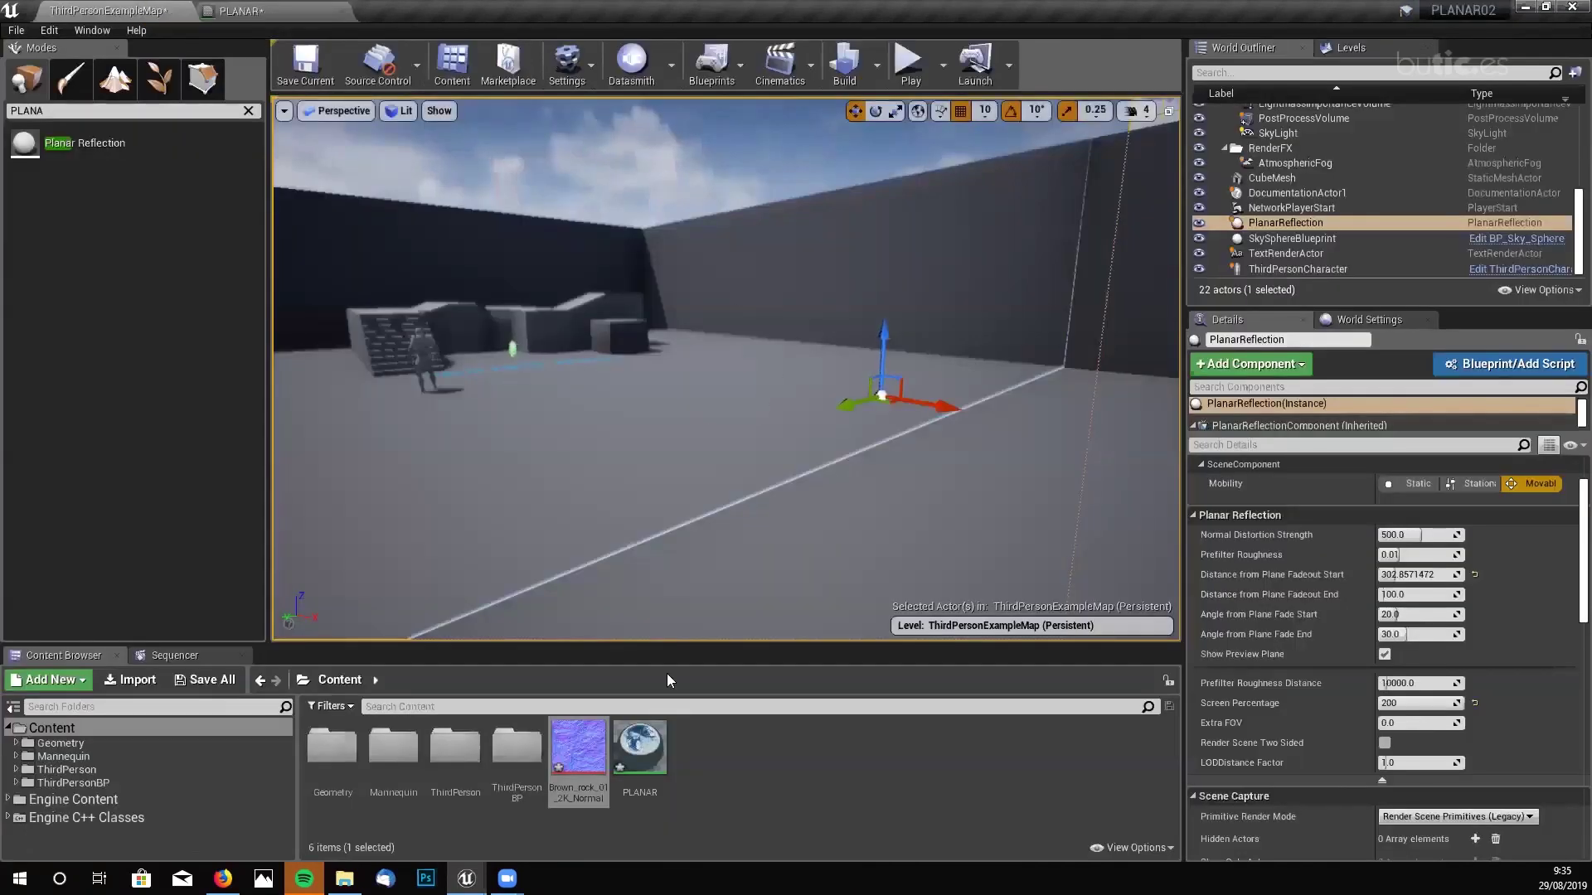
{"action": "left_click", "coordinate": [222, 15]}
{"action": "left_click", "coordinate": [114, 65]}
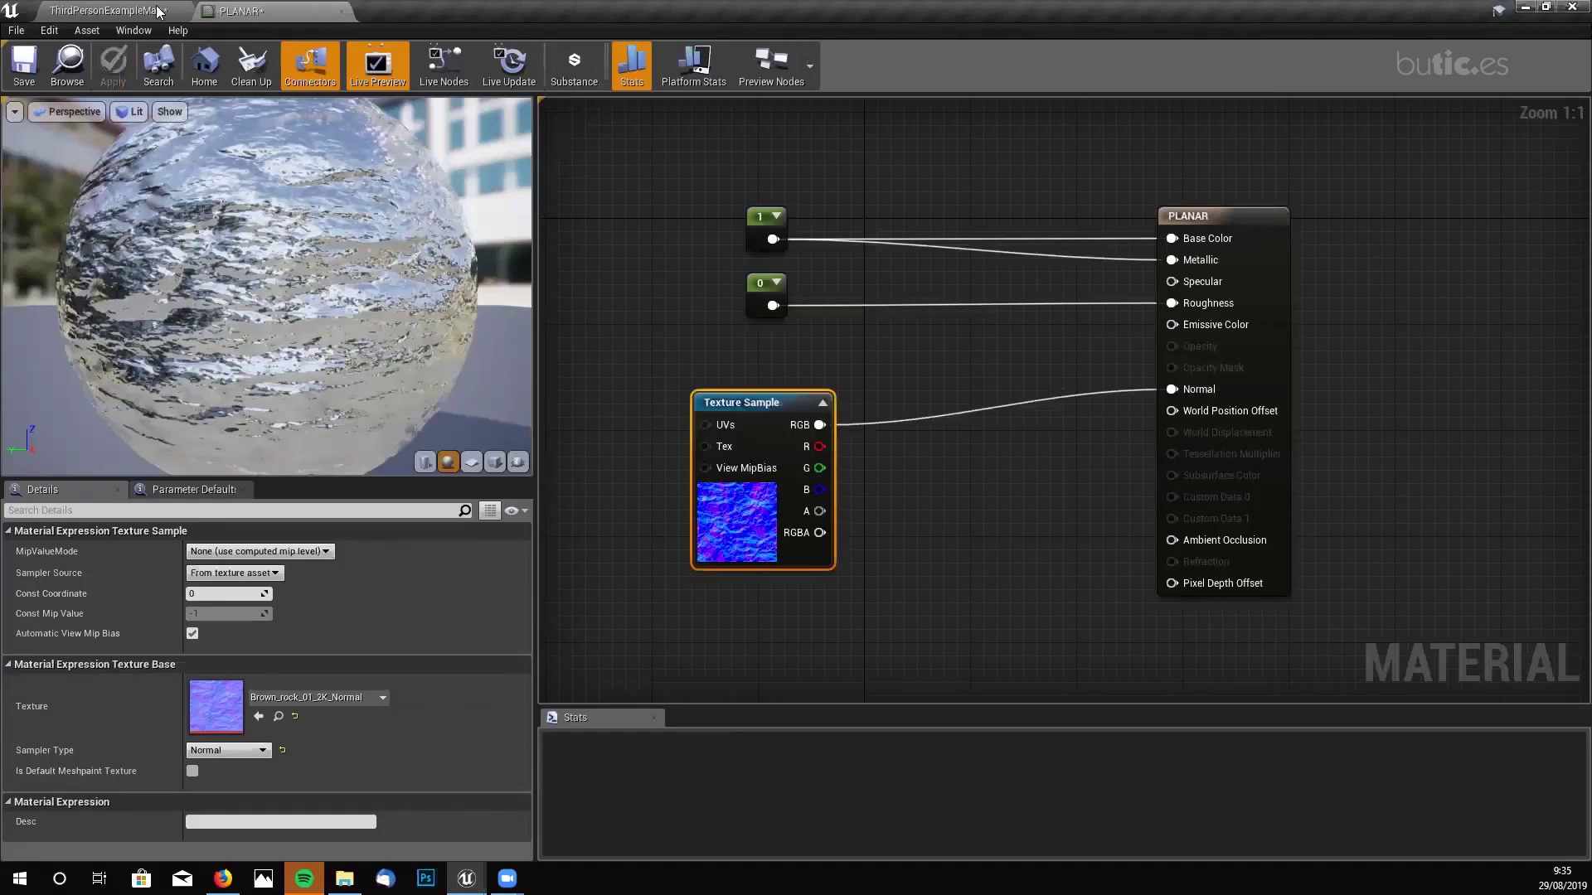
{"action": "left_click", "coordinate": [157, 10]}
{"action": "left_click", "coordinate": [281, 10]}
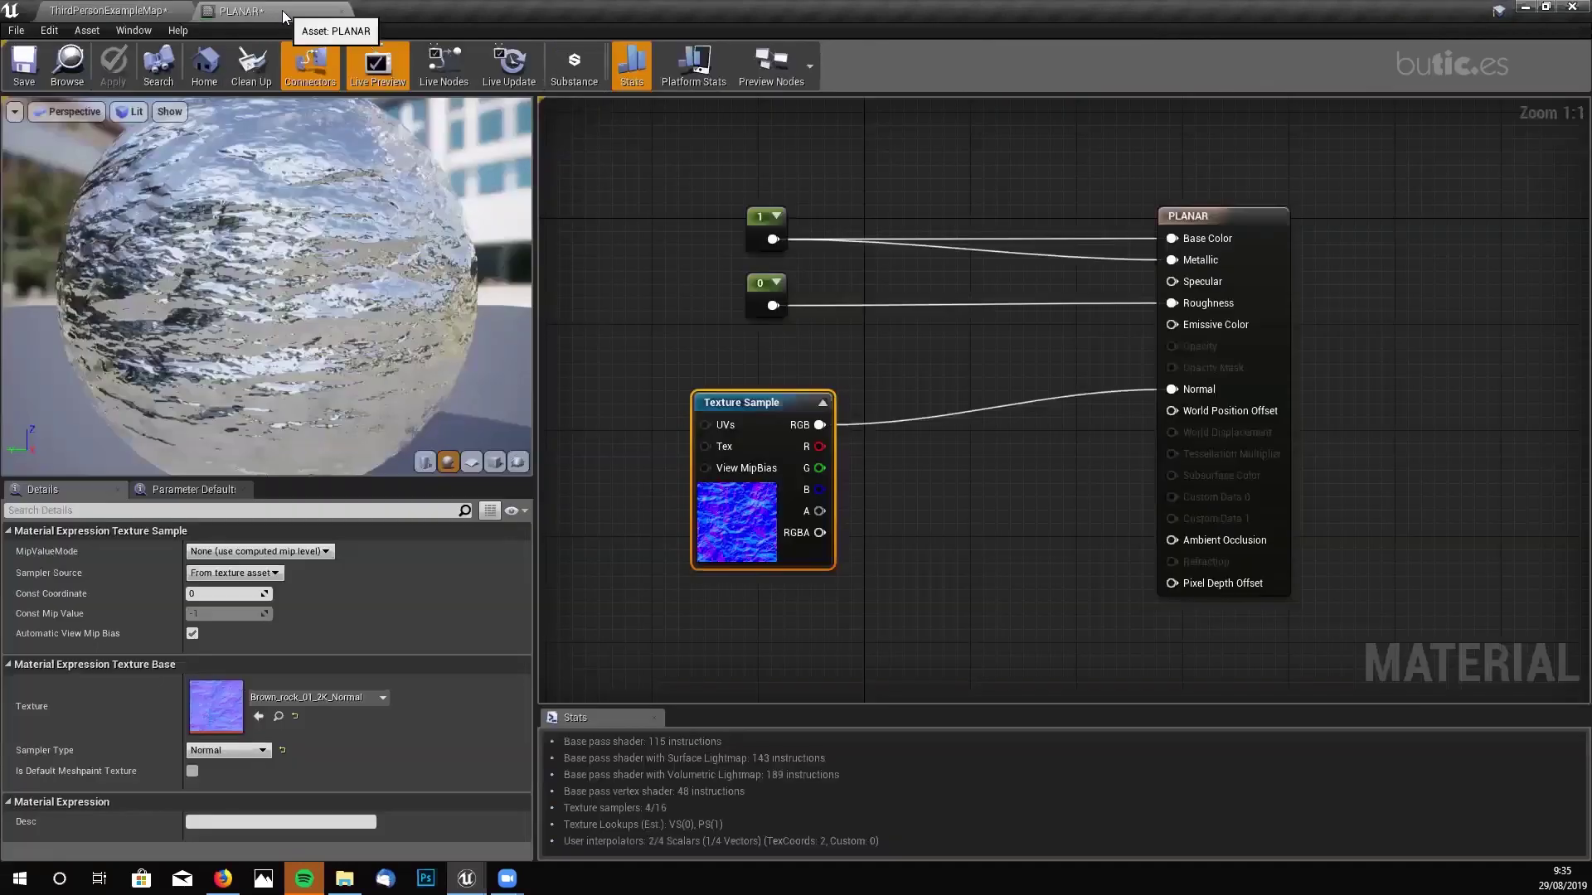
{"action": "left_click", "coordinate": [25, 76]}
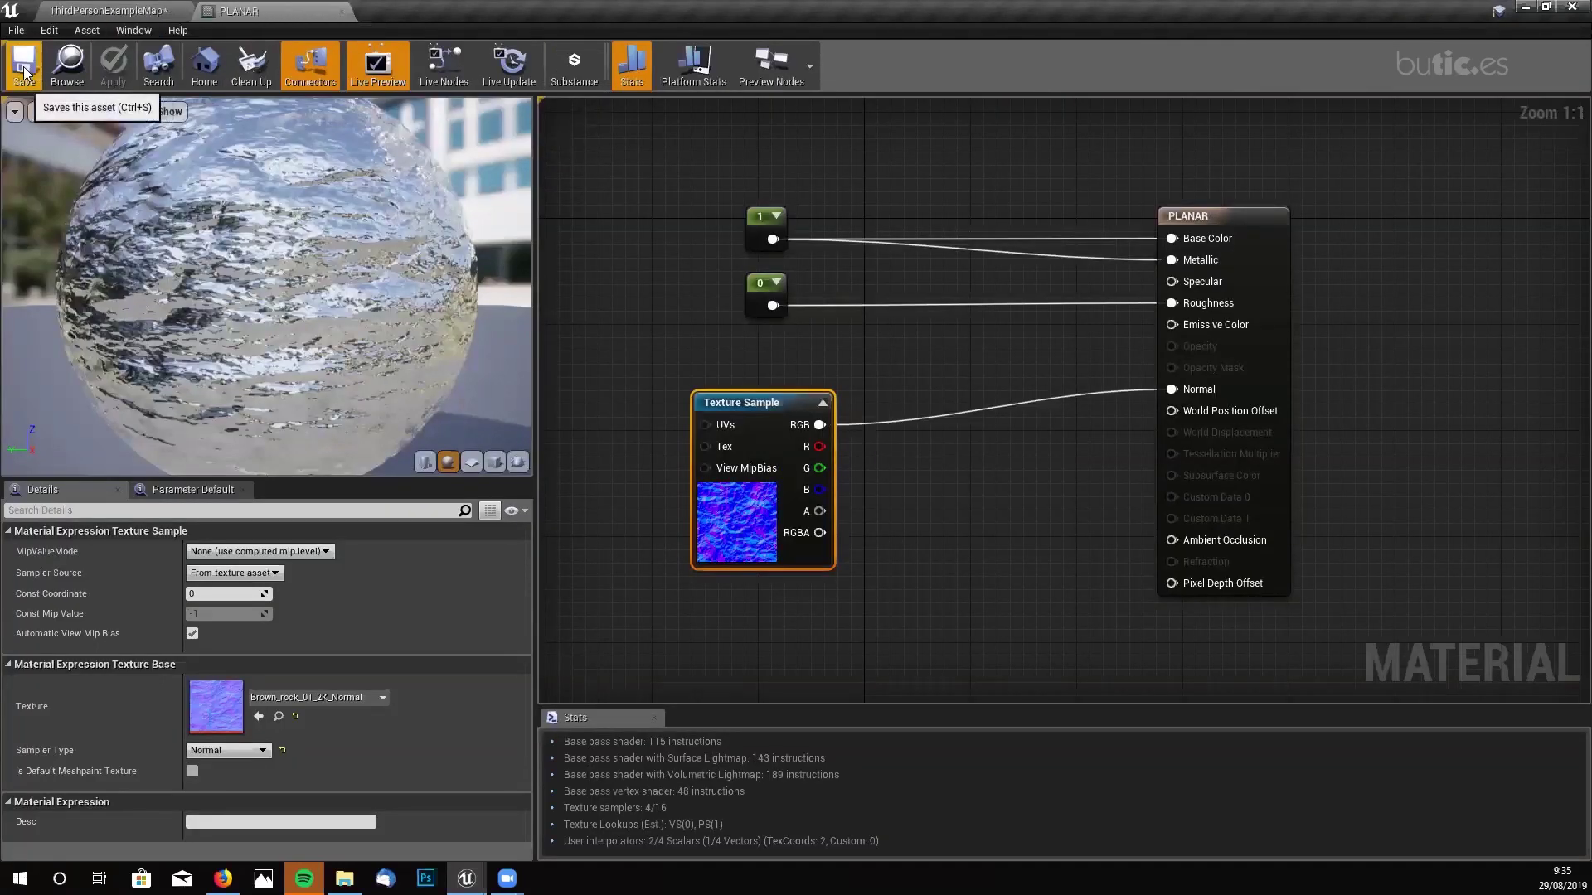
{"action": "left_click", "coordinate": [133, 11]}
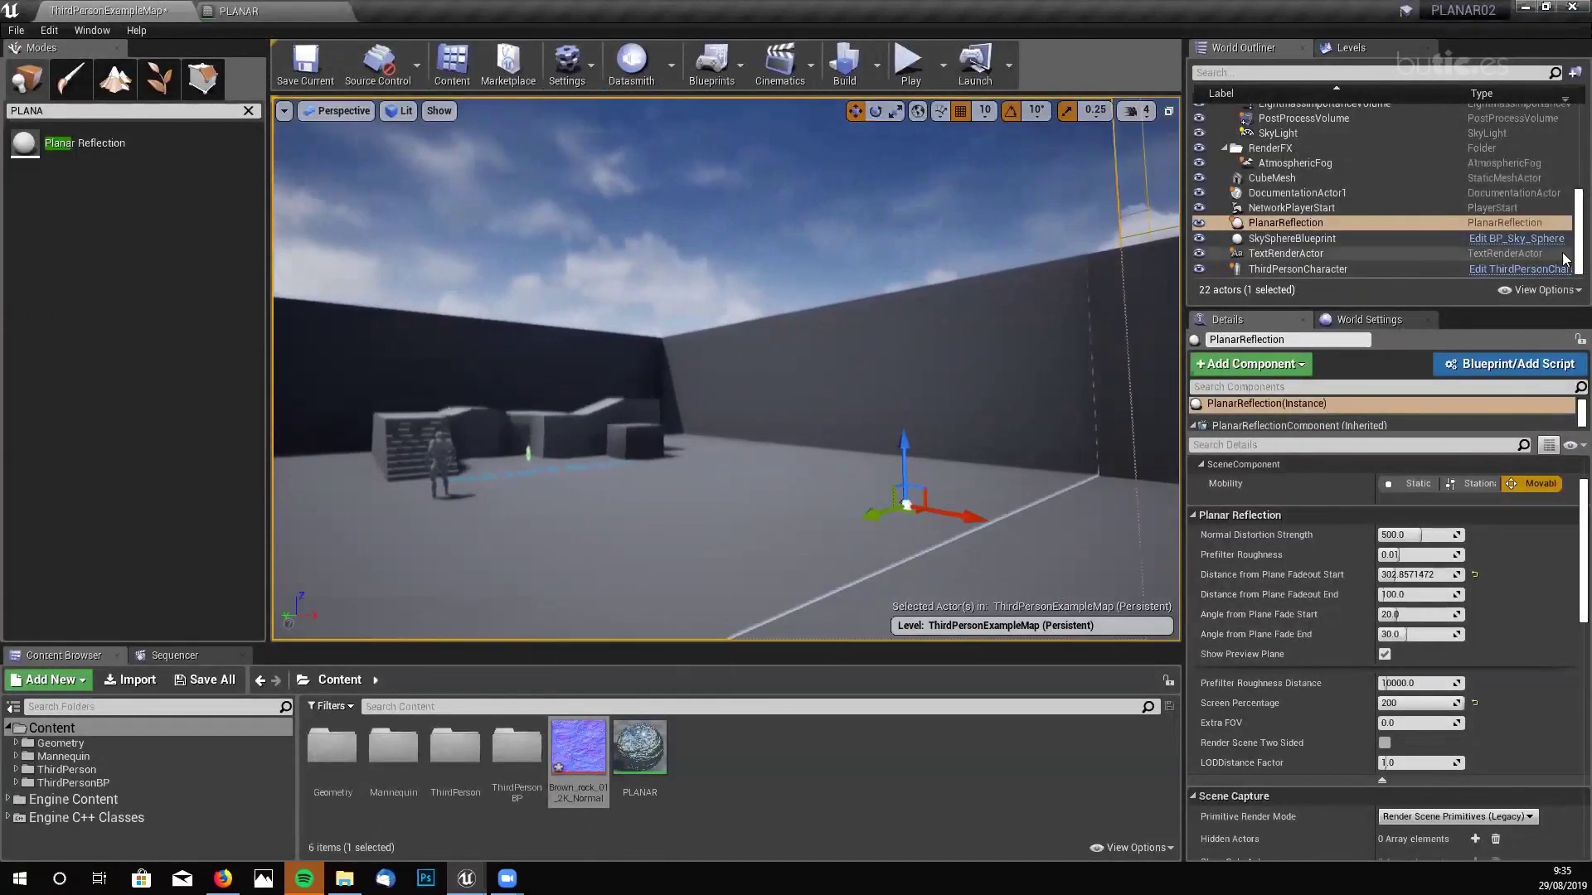
- Turn off Show Preview Plane and view the rippled reflection across the walls
{"action": "scroll", "coordinate": [1565, 222], "scroll_direction": "up", "scroll_amount": 2}
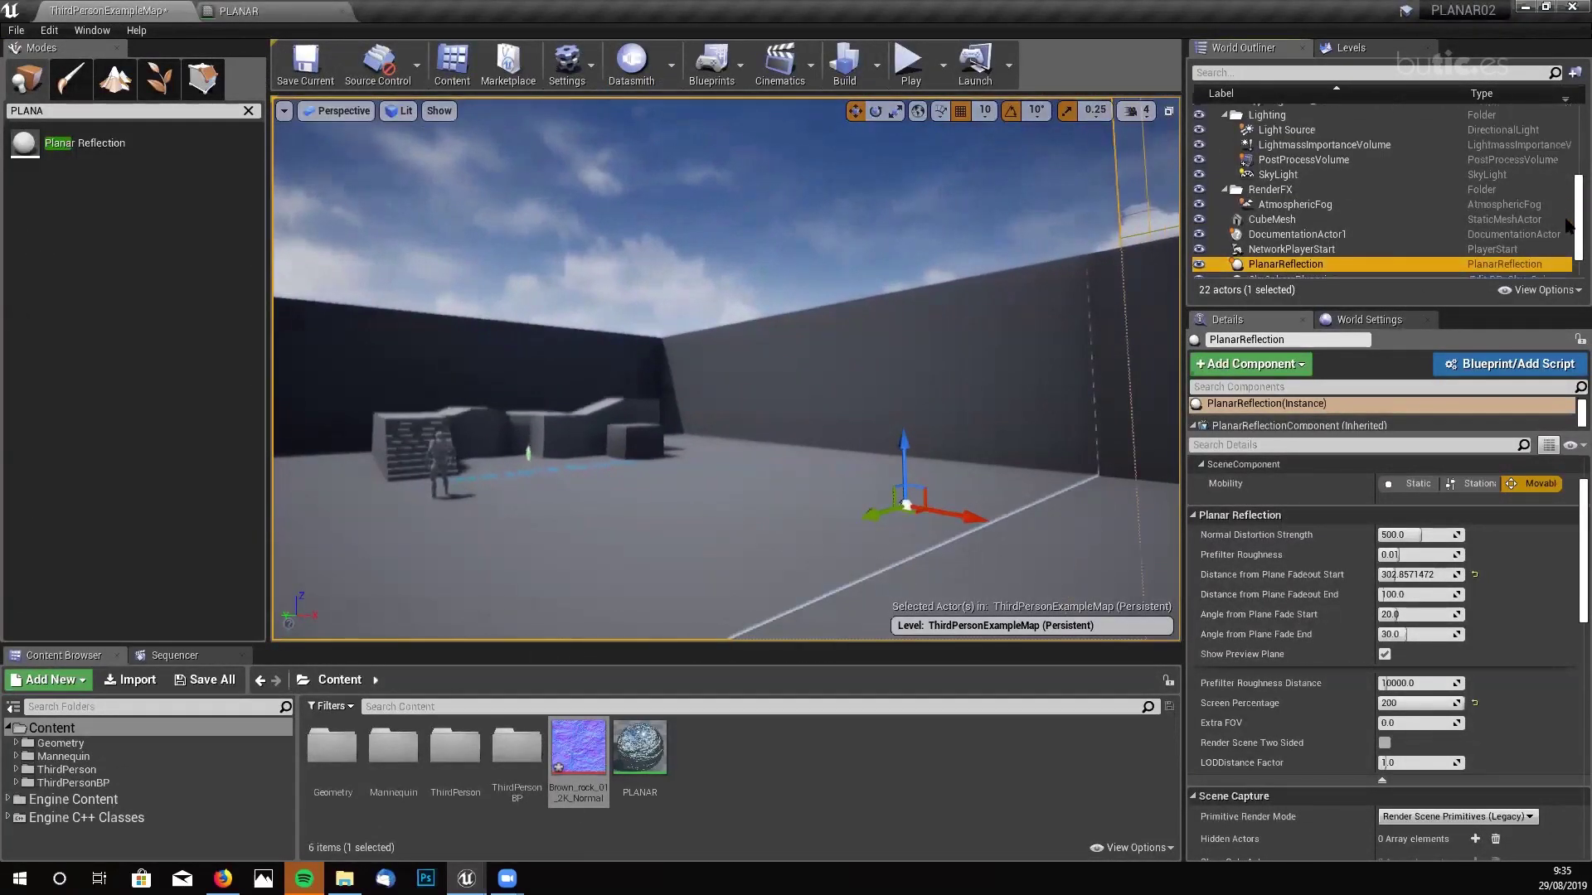
{"action": "left_click_drag", "start_coordinate": [953, 518], "coordinate": [953, 581]}
{"action": "mouse_move", "coordinate": [1112, 534]}
{"action": "right_mouse_down"}
{"action": "mouse_move", "coordinate": [1128, 572]}
{"action": "mouse_move", "coordinate": [1113, 535]}
{"action": "right_mouse_up"}
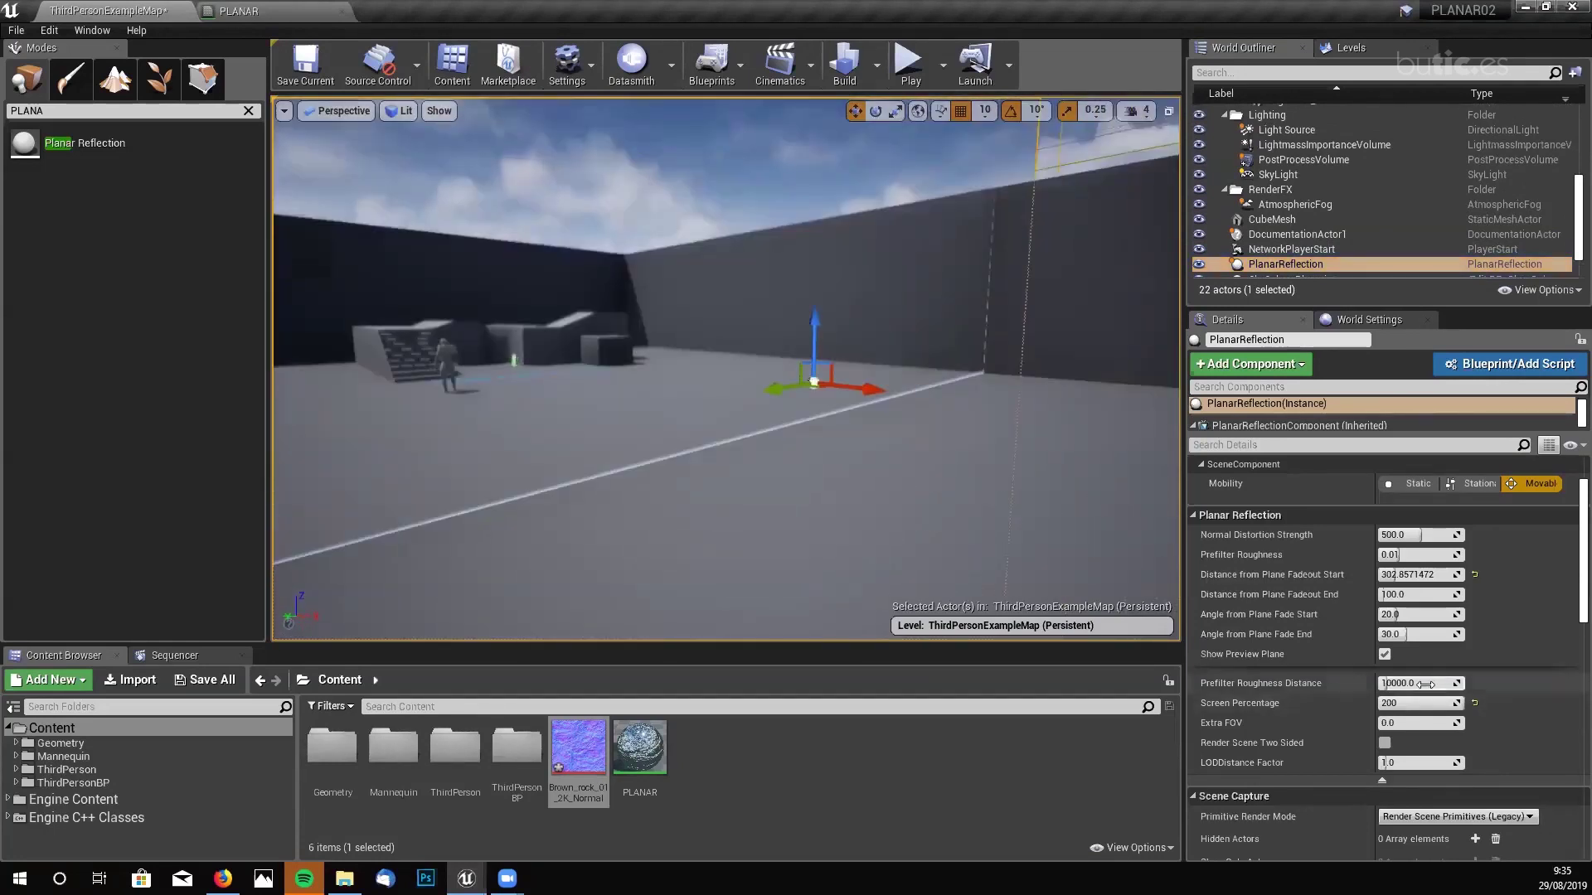
{"action": "left_click", "coordinate": [1384, 655]}
{"action": "right_click_drag", "start_coordinate": [853, 447], "coordinate": [821, 559]}
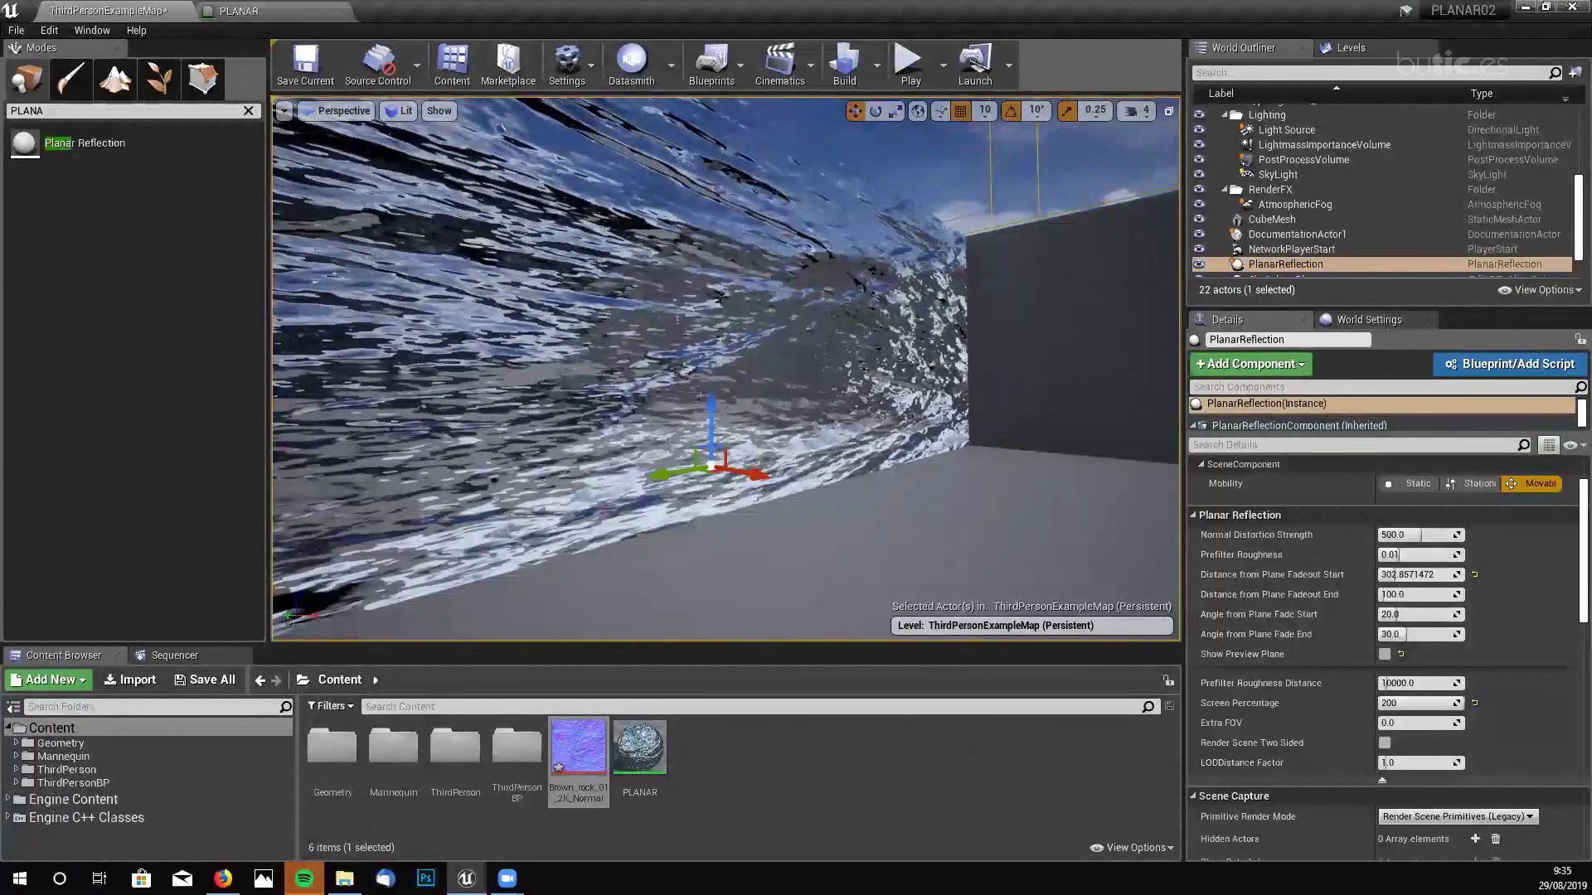
{"action": "mouse_move", "coordinate": [712, 381]}
{"action": "right_mouse_down"}
{"action": "mouse_move", "coordinate": [729, 390]}
{"action": "mouse_move", "coordinate": [712, 380]}
{"action": "right_mouse_up"}
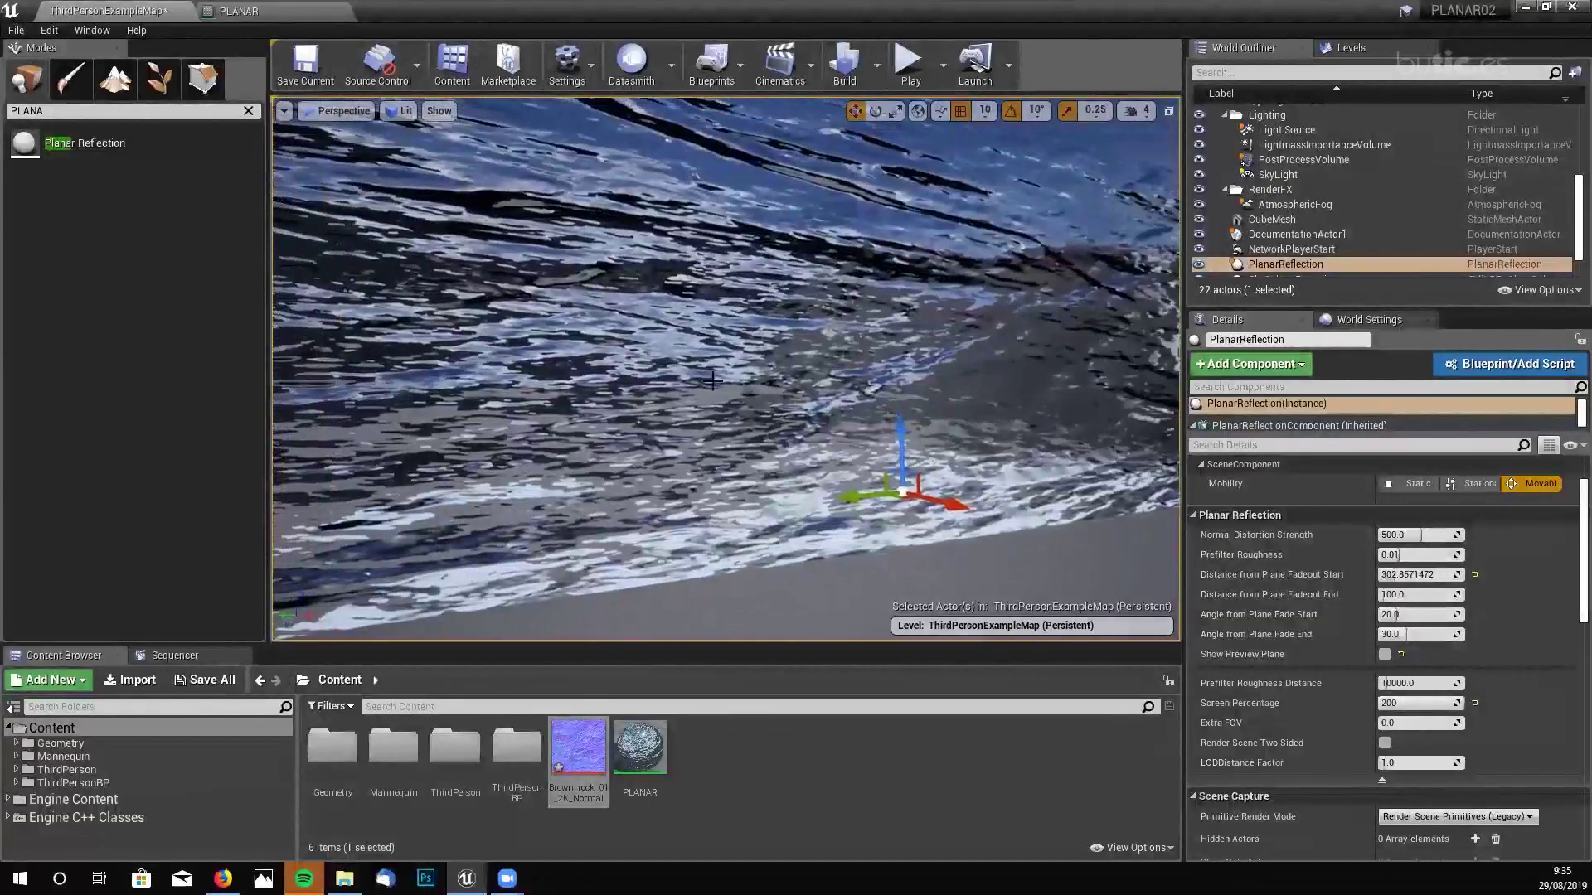
- Lower Normal Distortion Strength to about 252, then raise it back to roughly 476
{"action": "right_click_drag", "start_coordinate": [875, 502], "coordinate": [920, 501]}
{"action": "mouse_move", "coordinate": [1417, 535]}
{"action": "left_mouse_down"}
{"action": "mouse_move", "coordinate": [1368, 535]}
{"action": "mouse_move", "coordinate": [1451, 535]}
{"action": "mouse_move", "coordinate": [1398, 534]}
{"action": "left_mouse_up"}
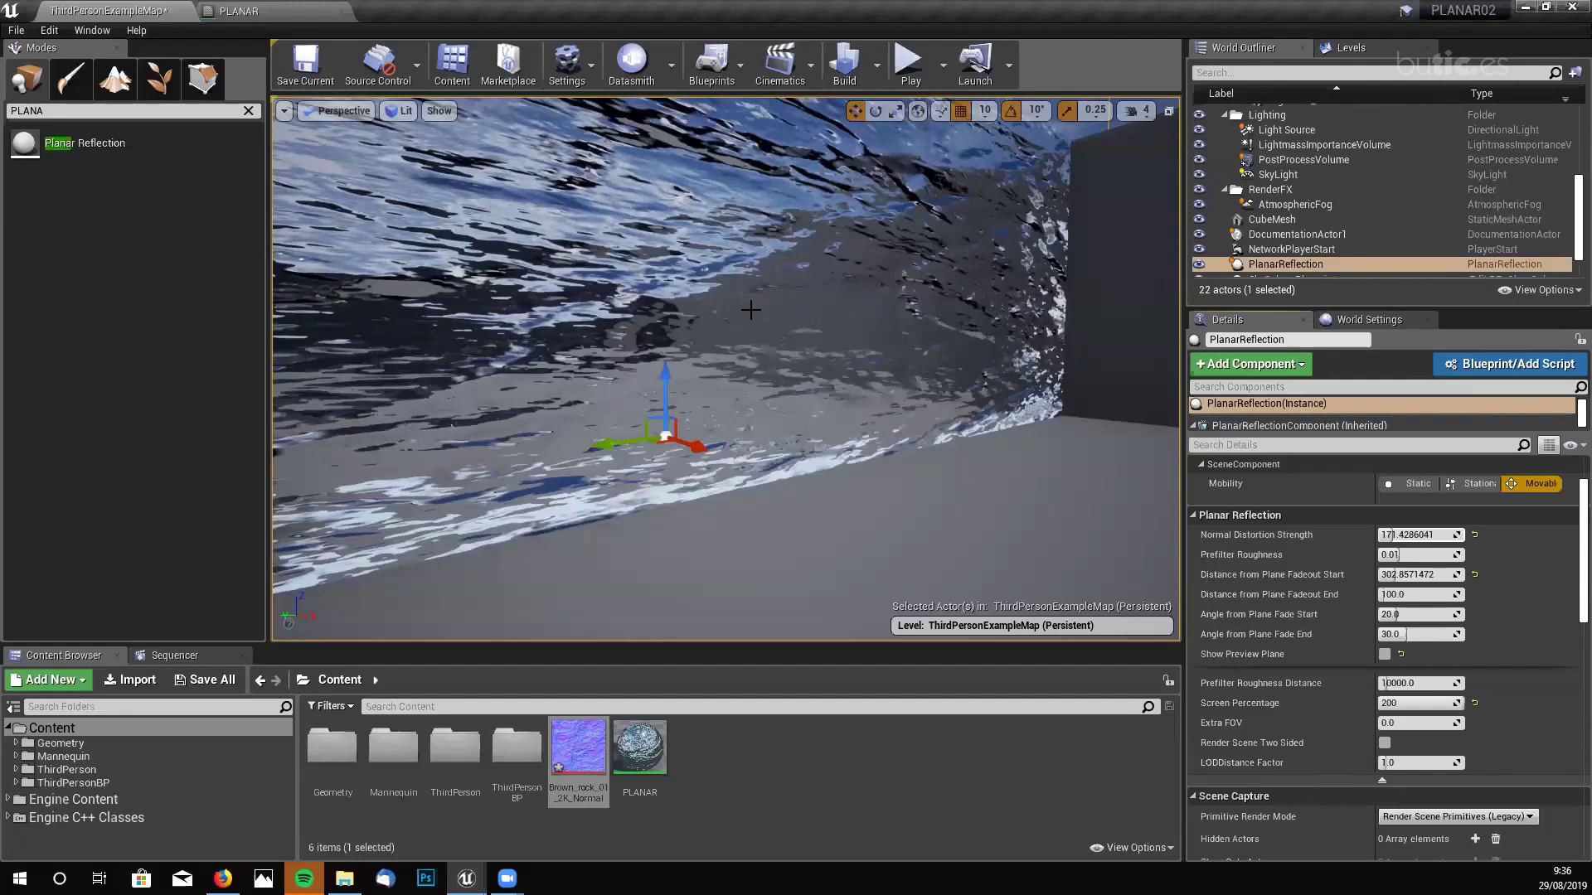
{"action": "mouse_move", "coordinate": [1393, 535]}
{"action": "left_mouse_down"}
{"action": "mouse_move", "coordinate": [1376, 535]}
{"action": "mouse_move", "coordinate": [1437, 535]}
{"action": "mouse_move", "coordinate": [1417, 535]}
{"action": "left_mouse_up"}
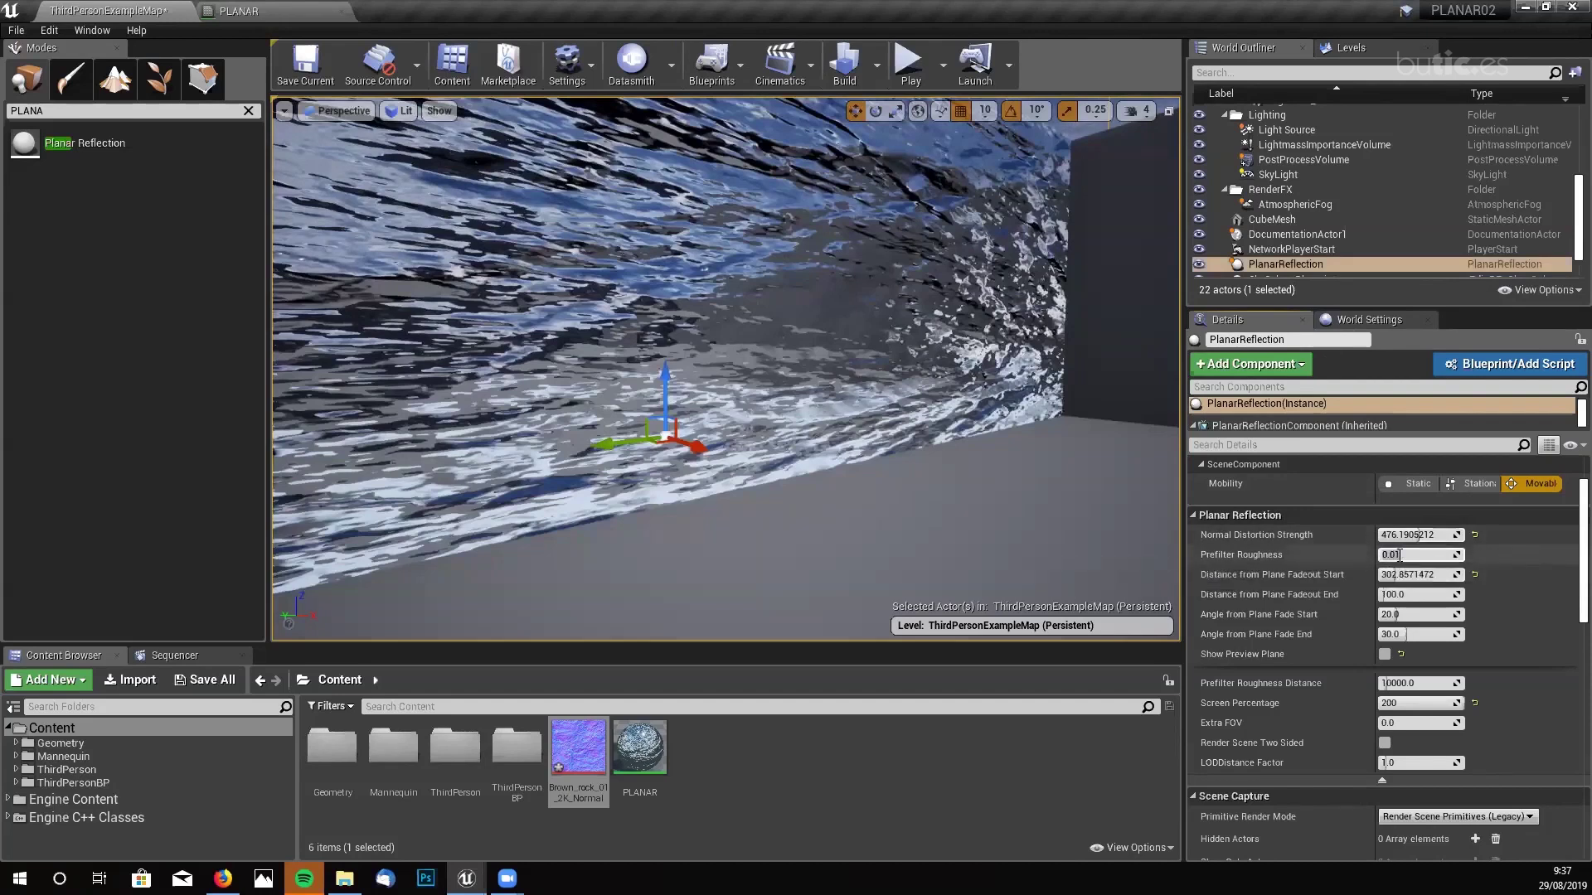
- Set Normal Distortion Strength and Prefilter Roughness to 0, then start play-in-editor
{"action": "left_click", "coordinate": [1424, 536]}
{"action": "type", "text": "0"}
{"action": "key", "text": "Return"}
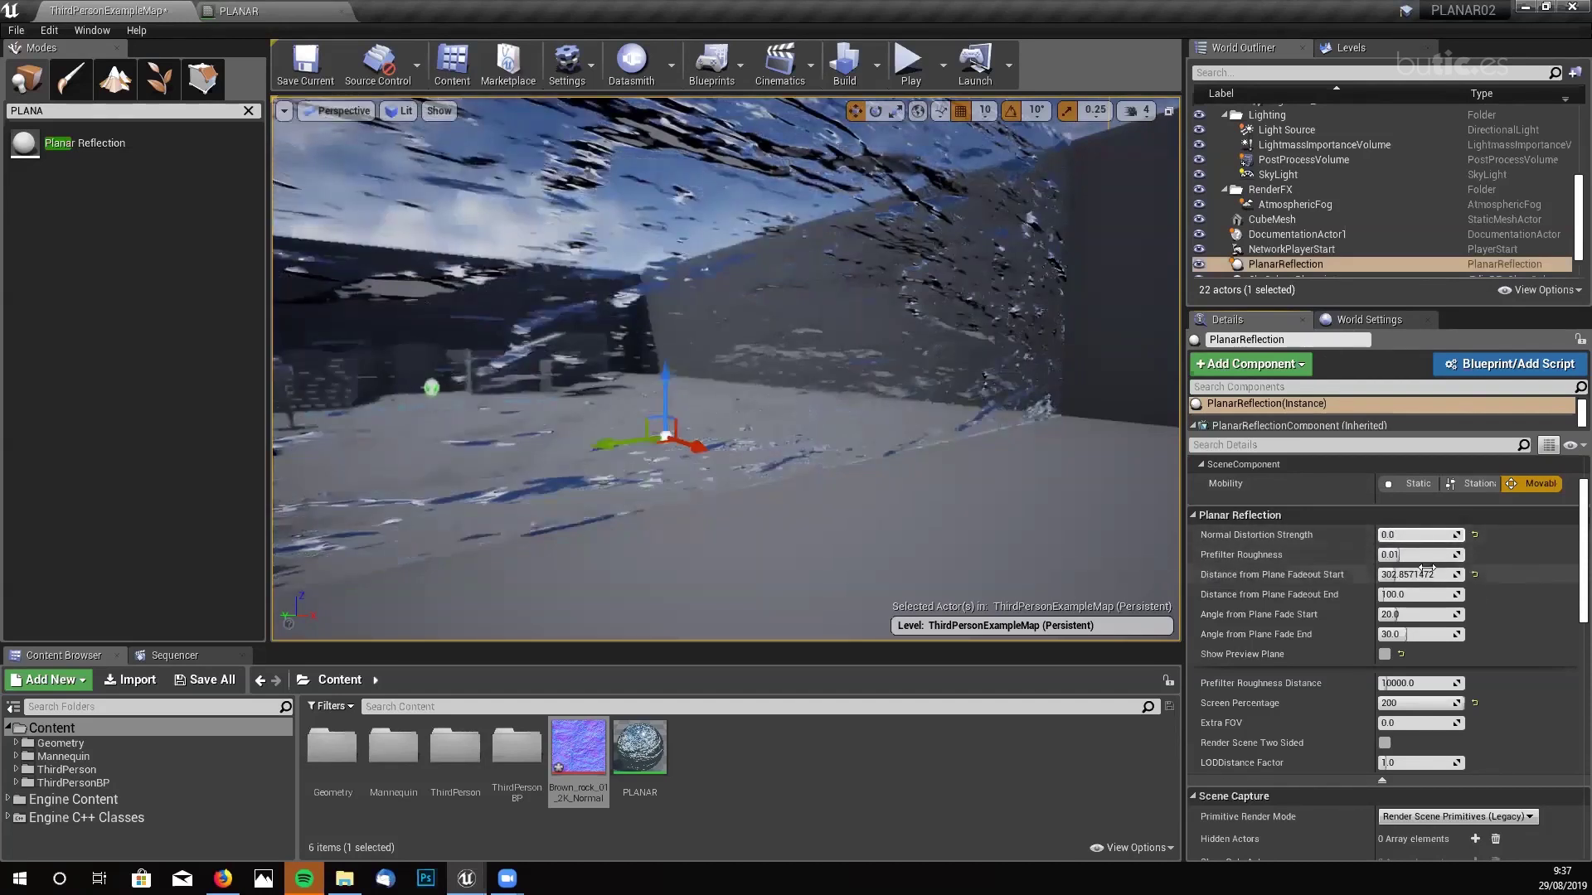
{"action": "mouse_move", "coordinate": [1413, 555]}
{"action": "left_mouse_down"}
{"action": "mouse_move", "coordinate": [1456, 554]}
{"action": "mouse_move", "coordinate": [1420, 555]}
{"action": "left_mouse_up"}
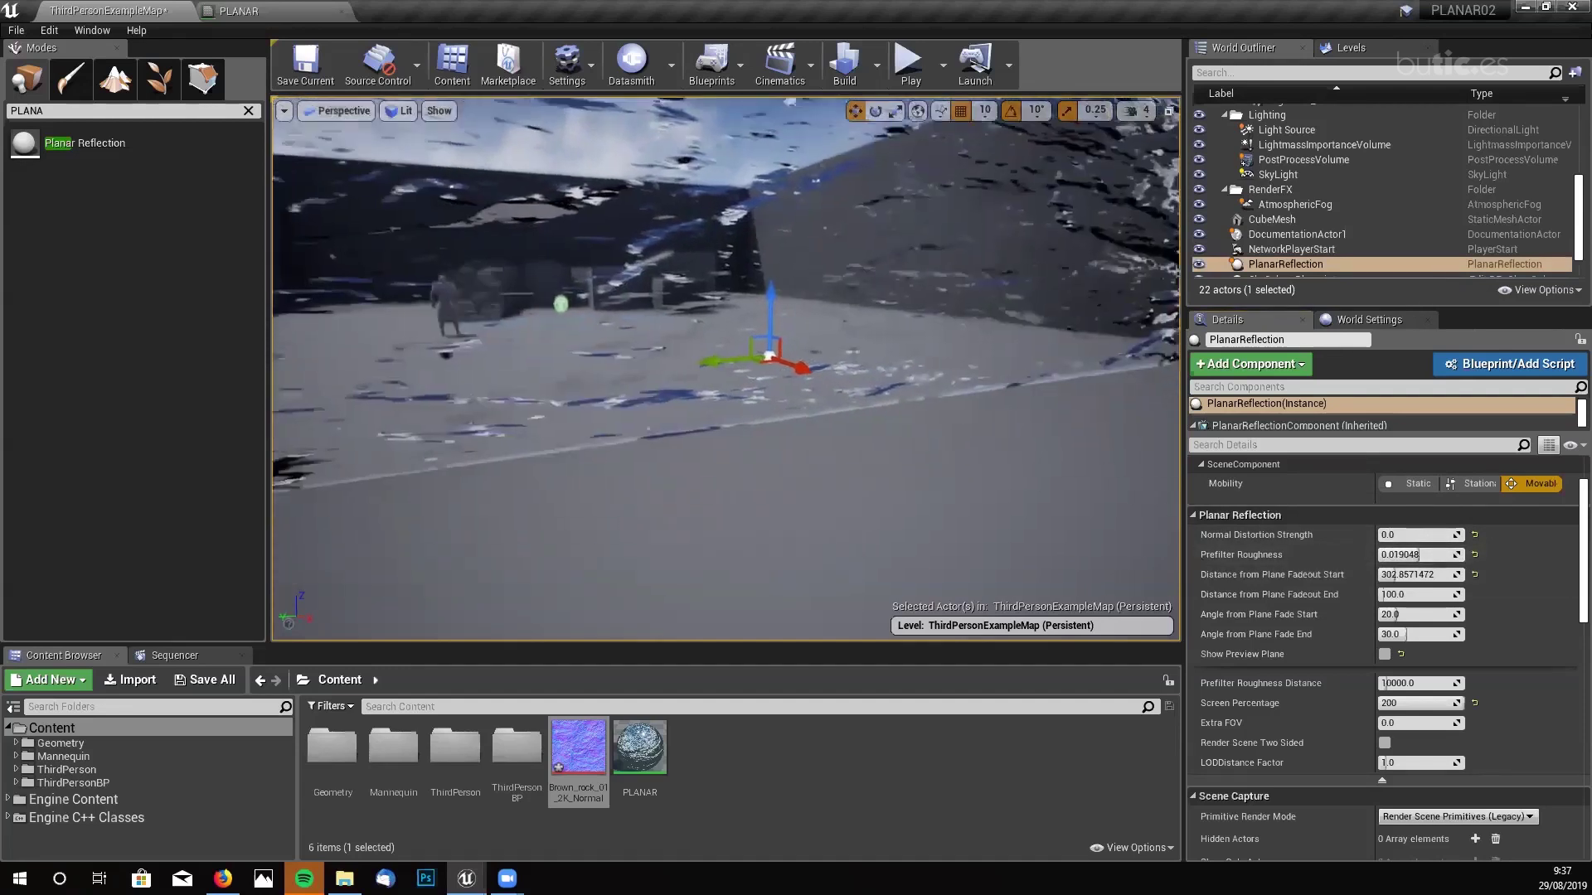
{"action": "right_click_drag", "start_coordinate": [831, 533], "coordinate": [832, 533]}
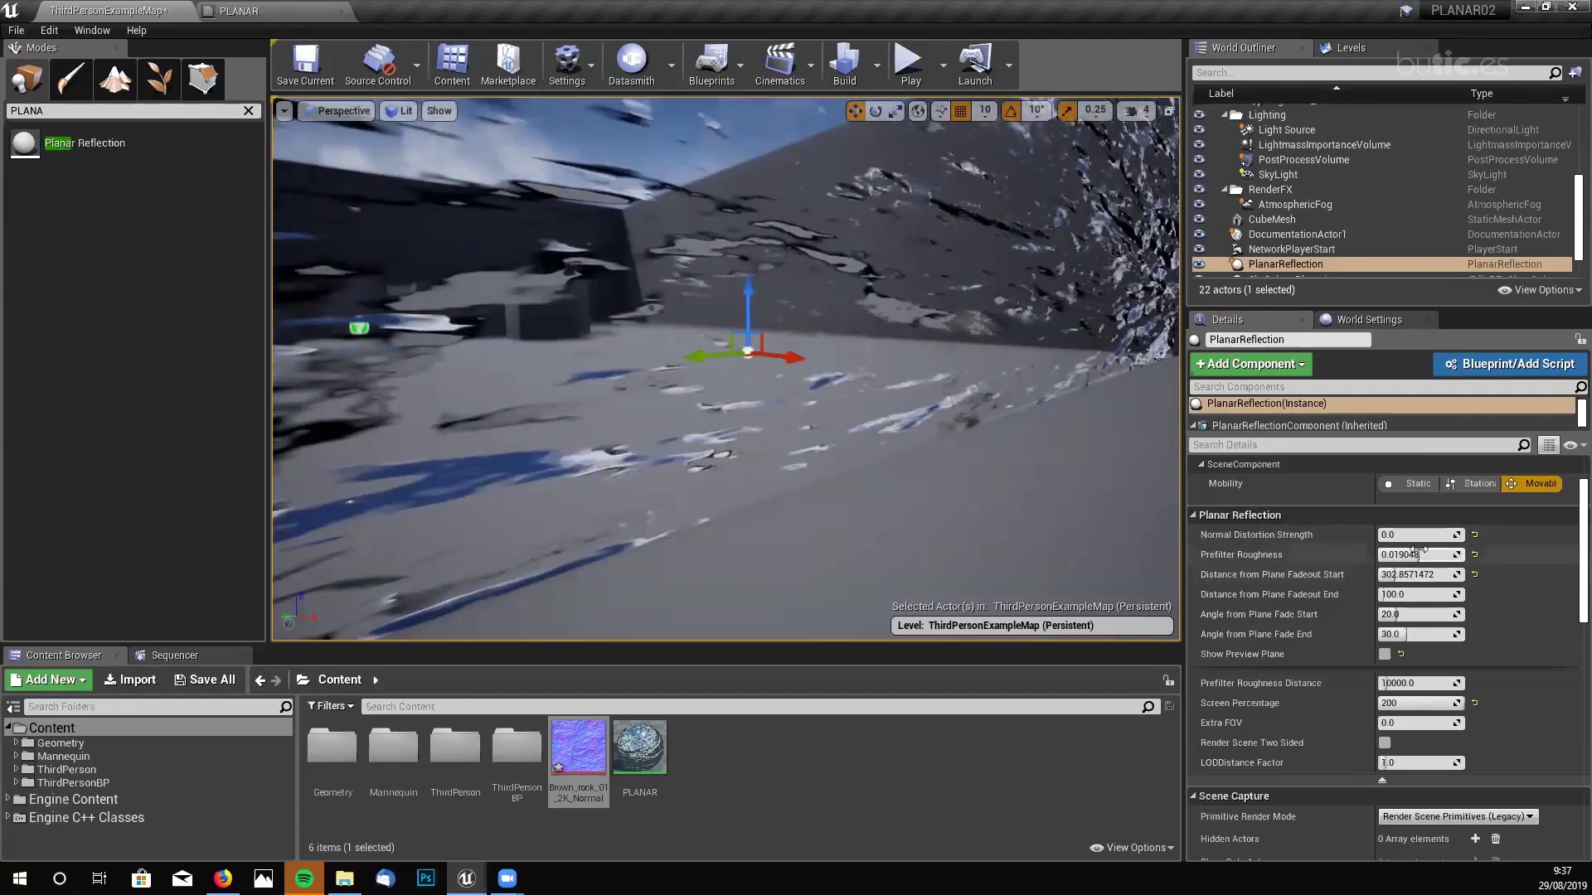
{"action": "mouse_move", "coordinate": [1426, 555]}
{"action": "left_mouse_down"}
{"action": "mouse_move", "coordinate": [1463, 555]}
{"action": "mouse_move", "coordinate": [1412, 555]}
{"action": "left_mouse_up"}
{"action": "right_click_drag", "start_coordinate": [817, 475], "coordinate": [748, 442]}
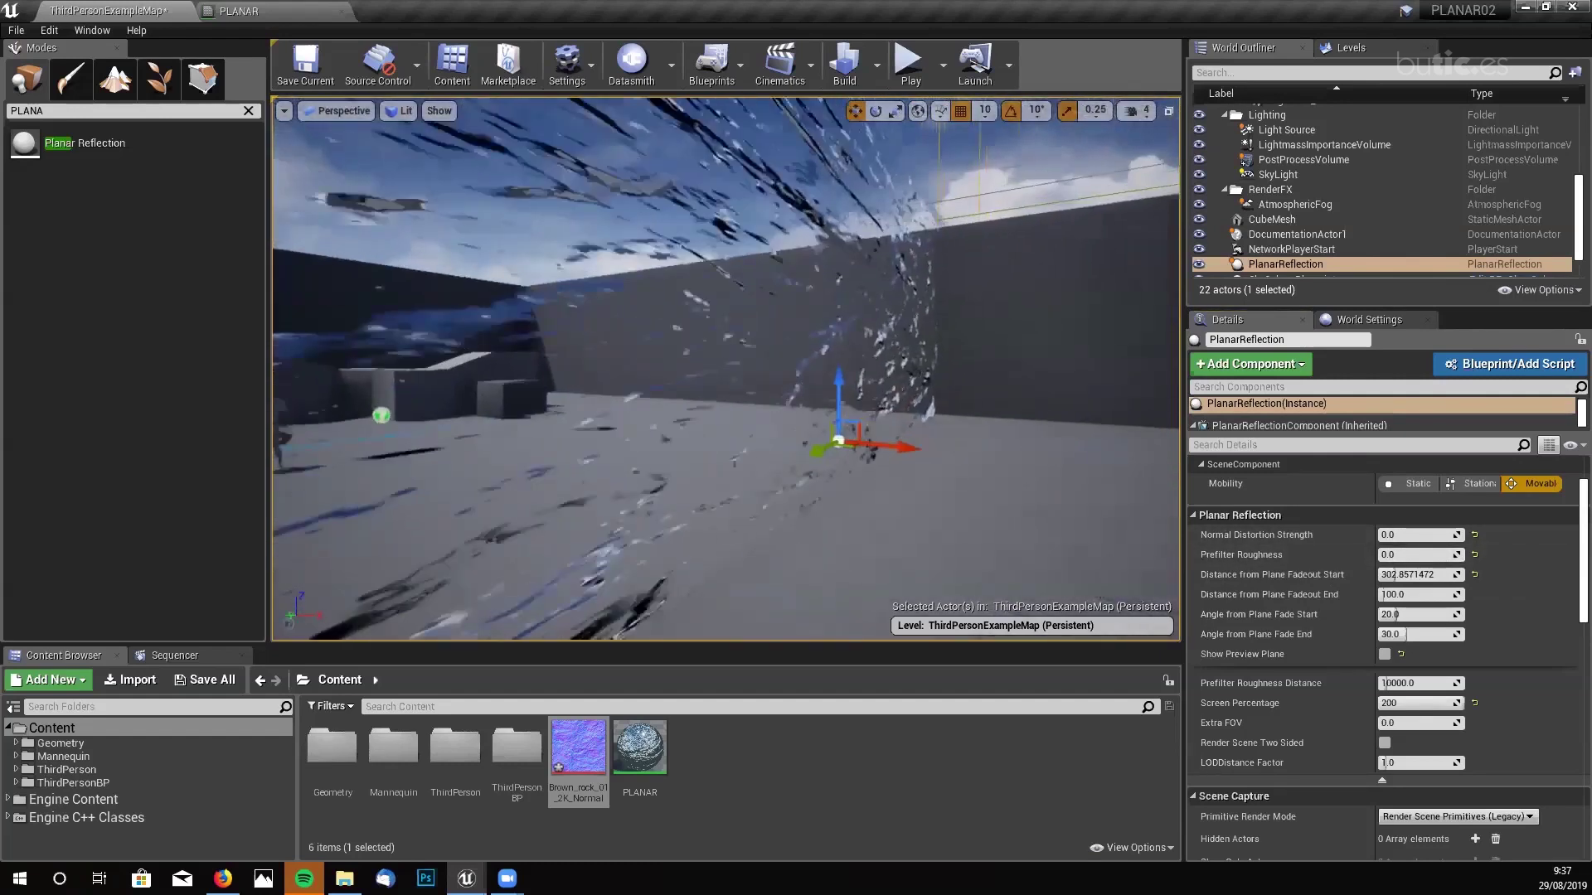
{"action": "left_click", "coordinate": [909, 64]}
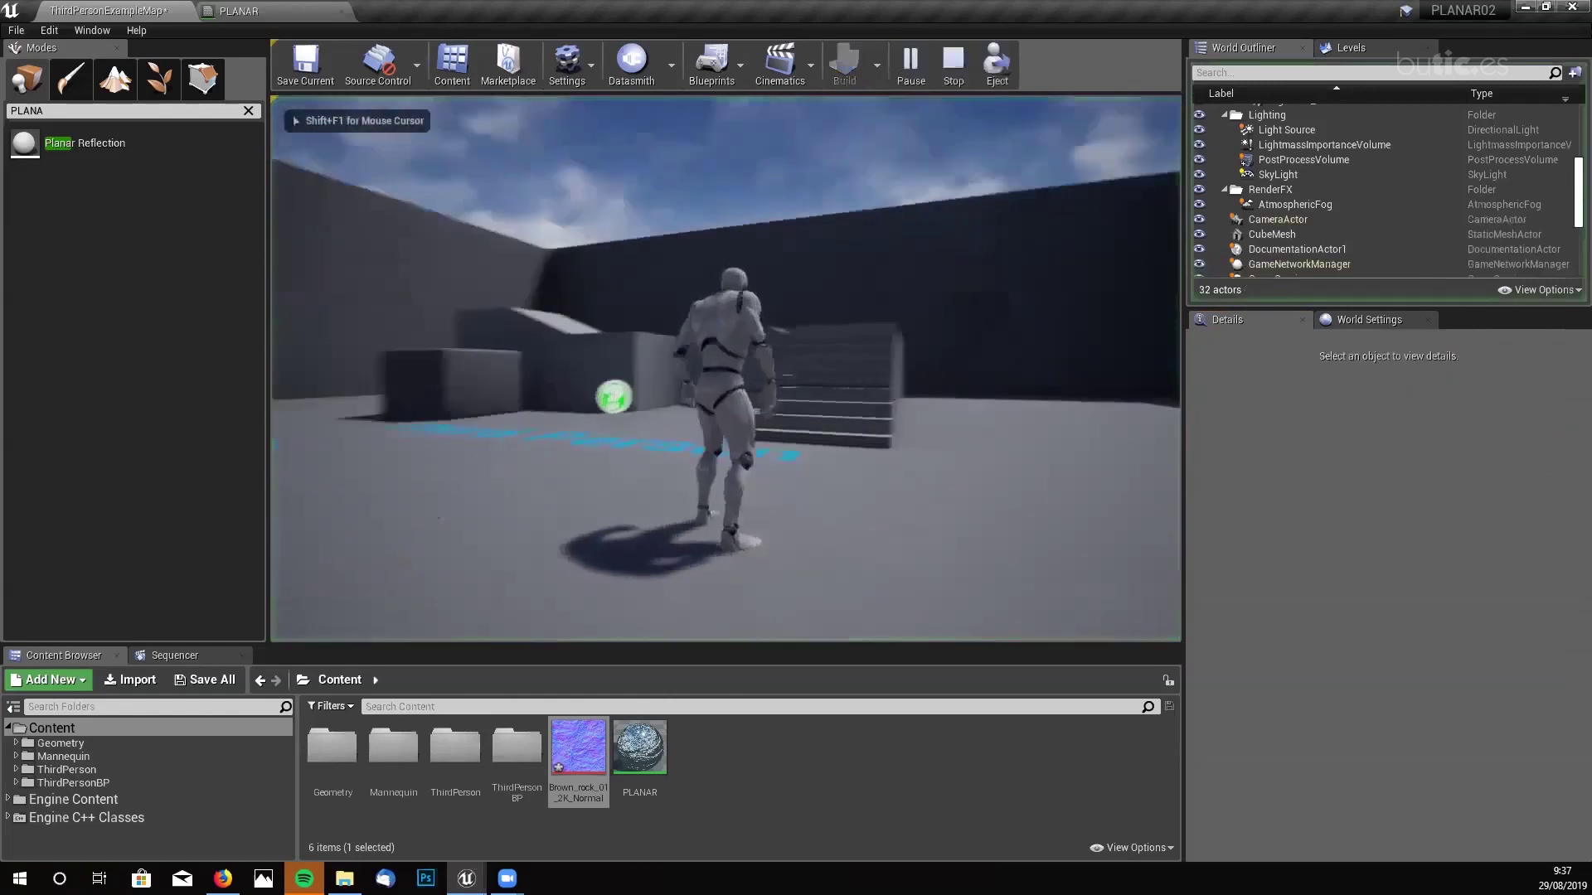
- Run the mannequin around with WASD to inspect the water-like reflections, then stop with Esc
{"action": "key", "text": "w"}
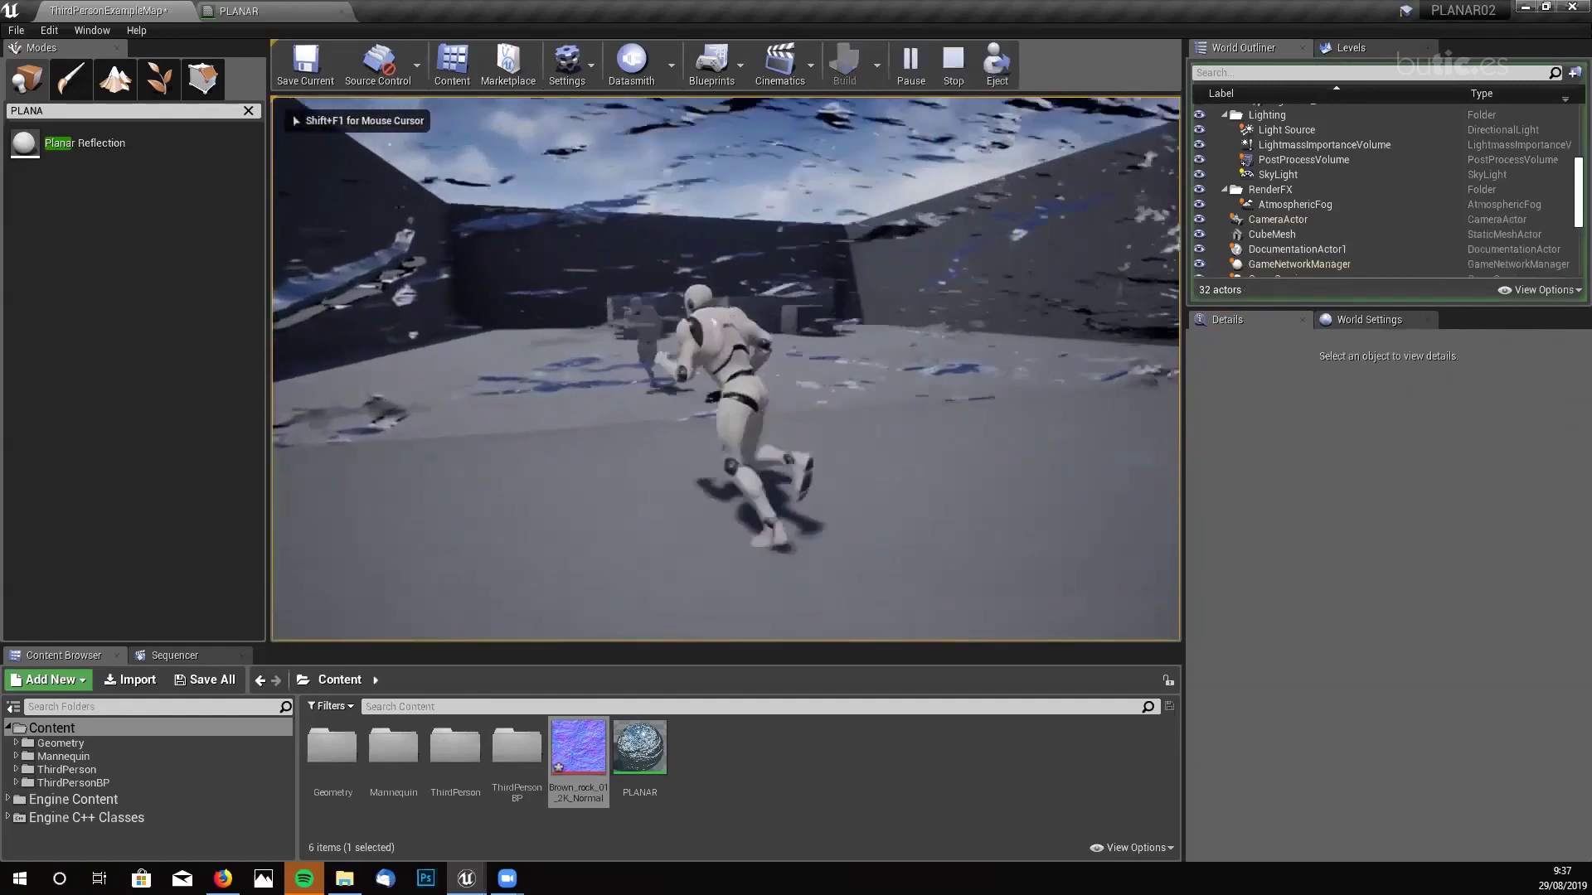
{"action": "key", "text": "d"}
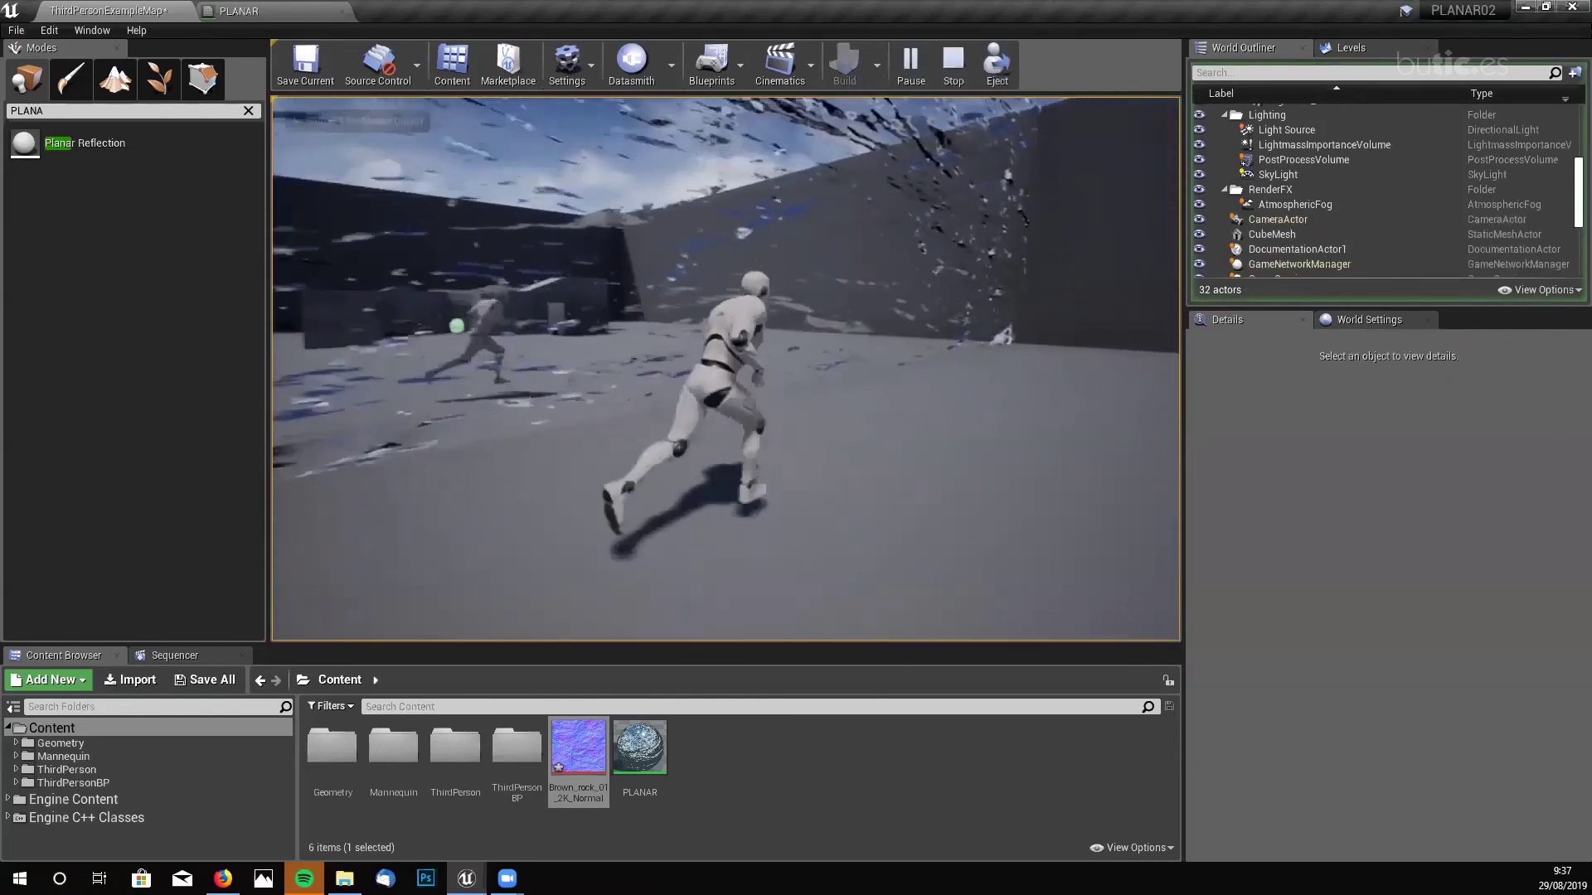
{"action": "key", "text": "s"}
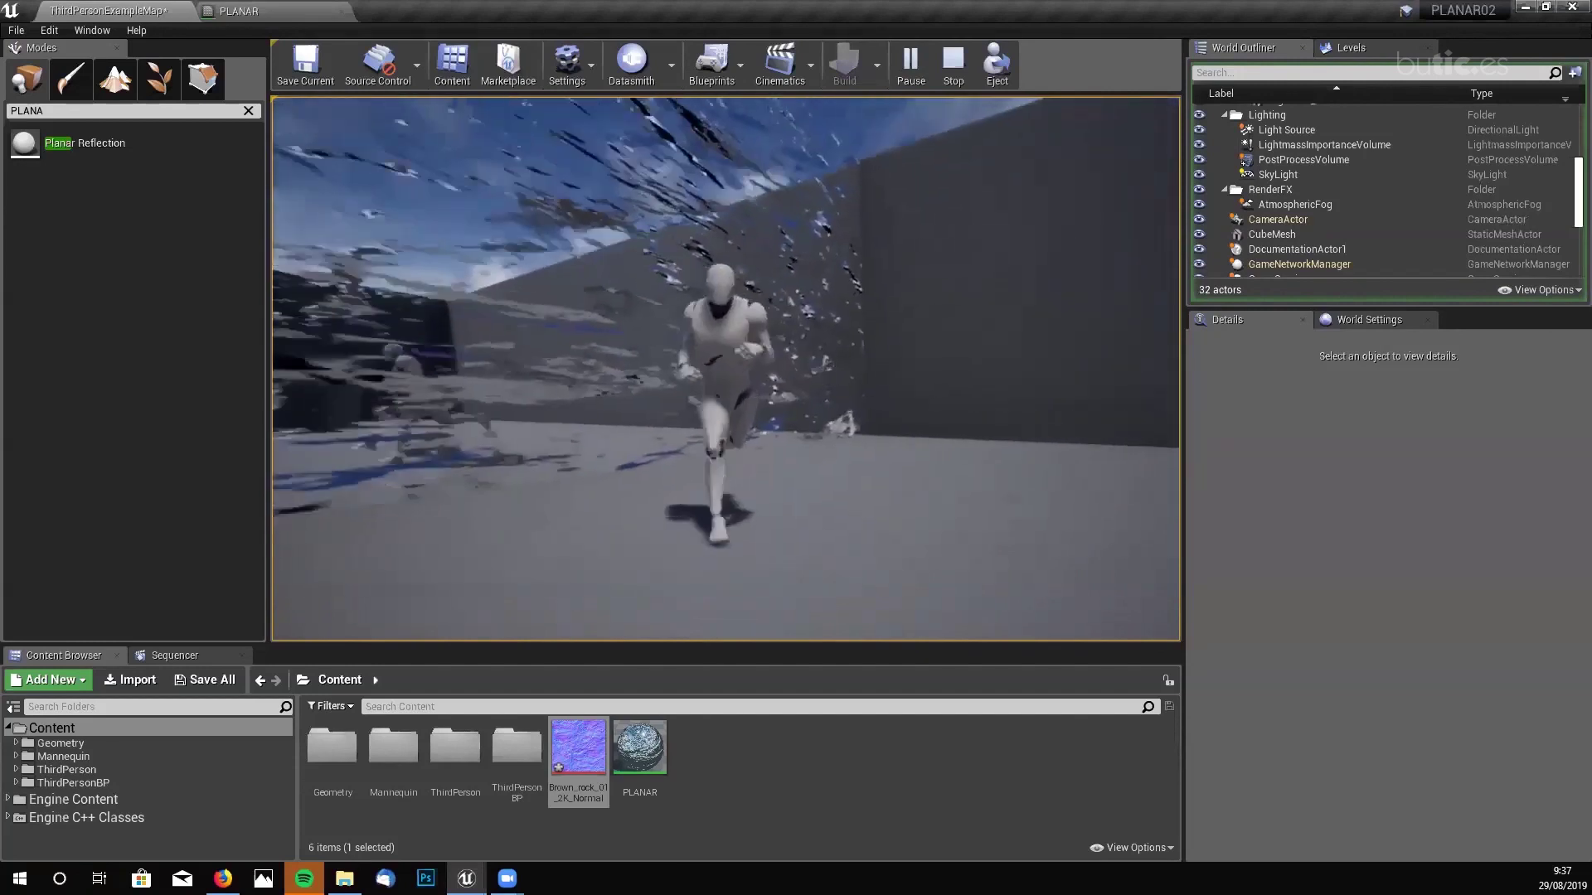
{"action": "key", "text": "d"}
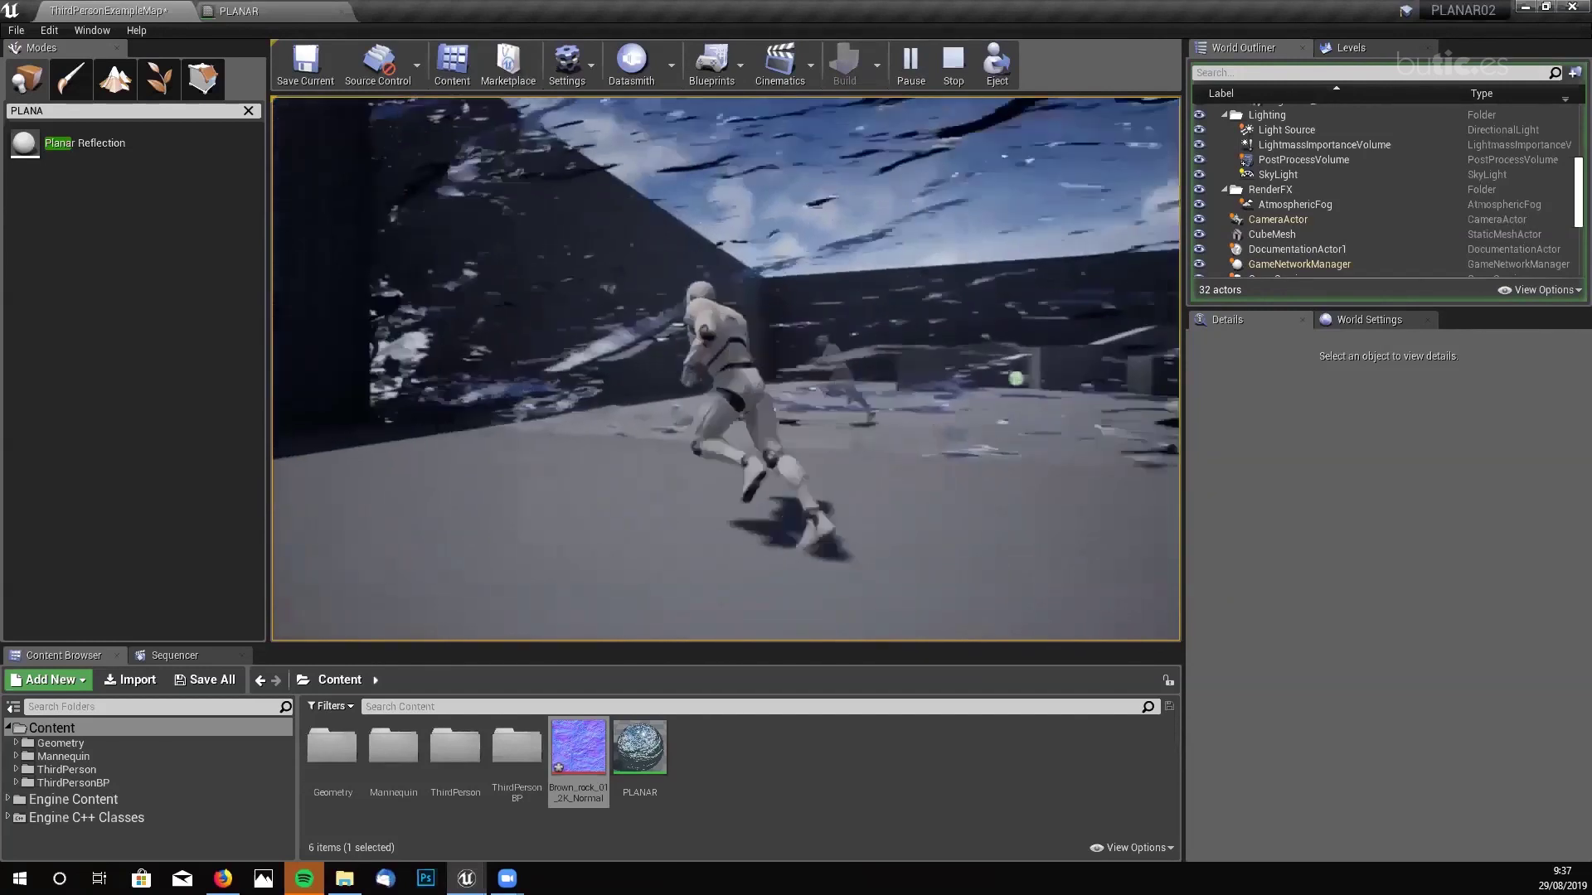
{"action": "key", "text": "w"}
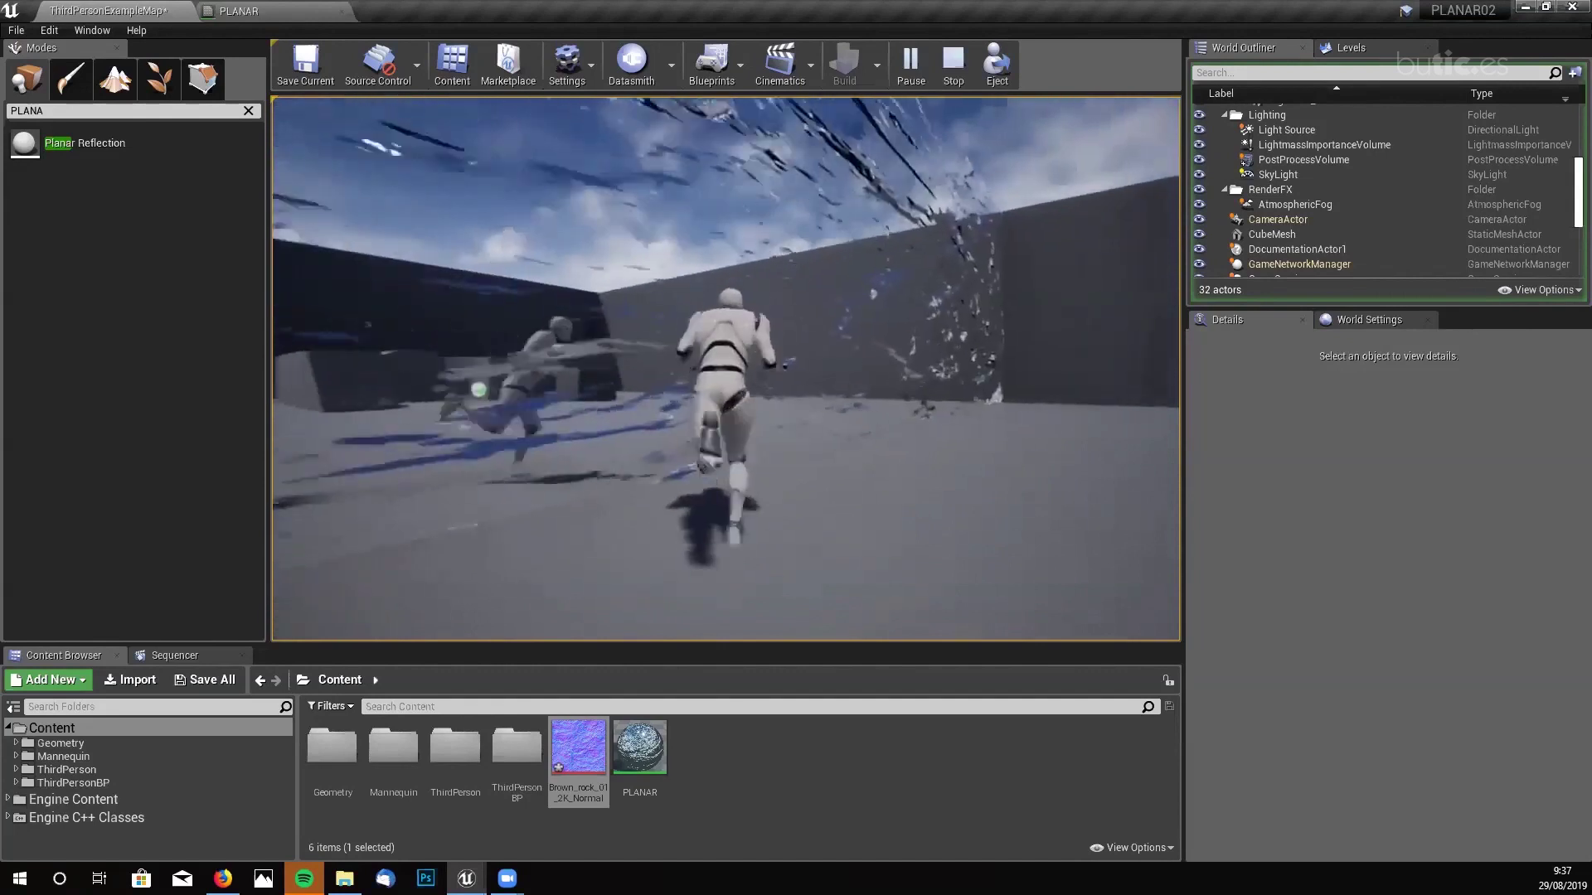
{"action": "key", "text": "a"}
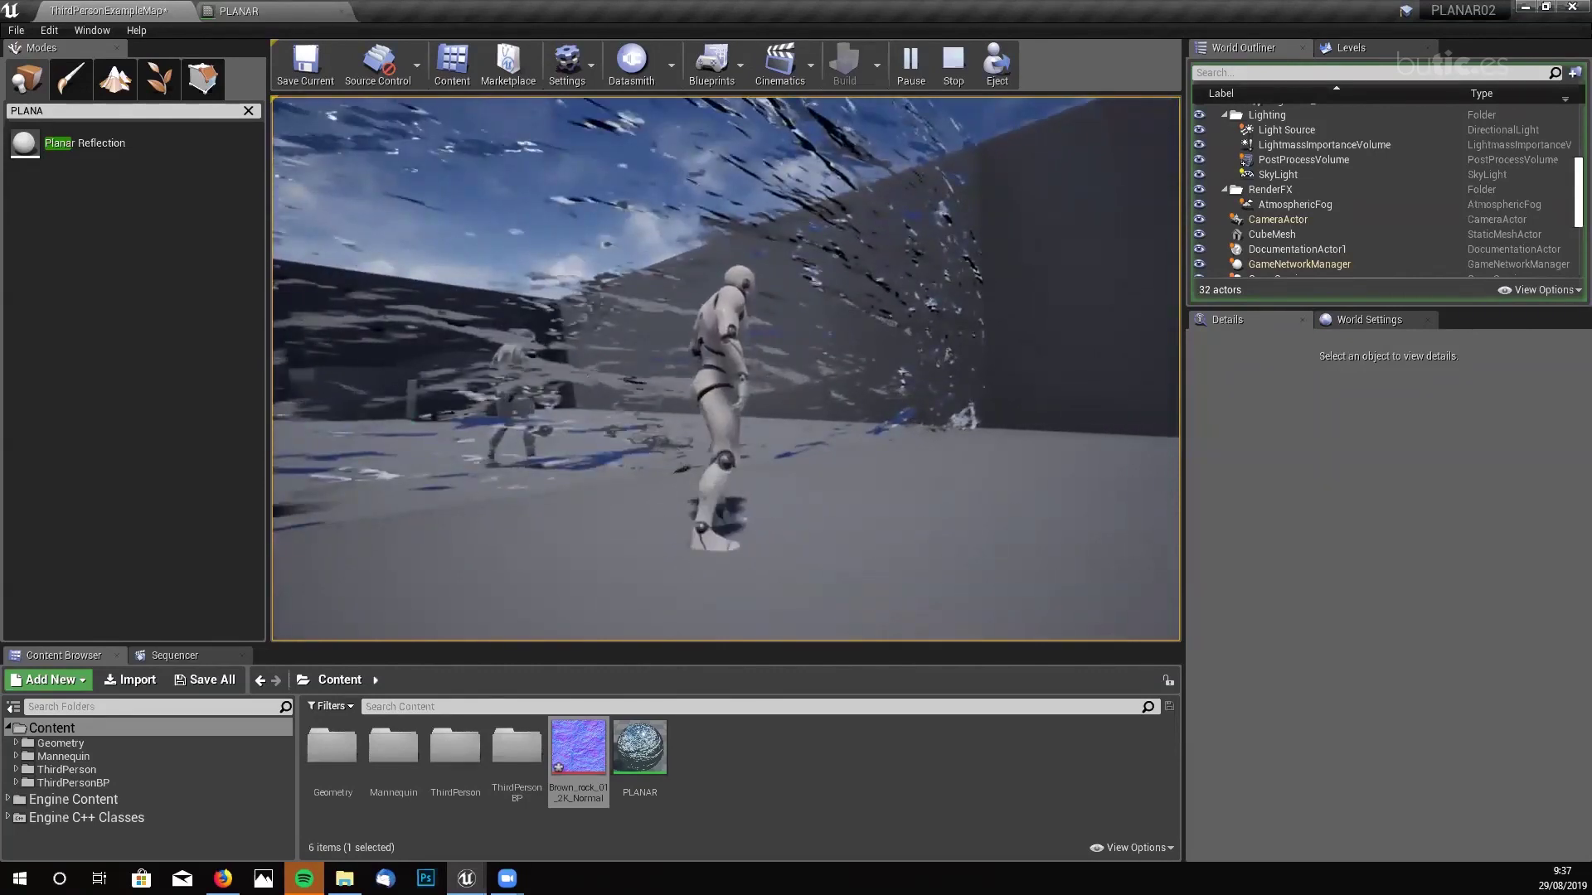
{"action": "key", "text": "Escape"}
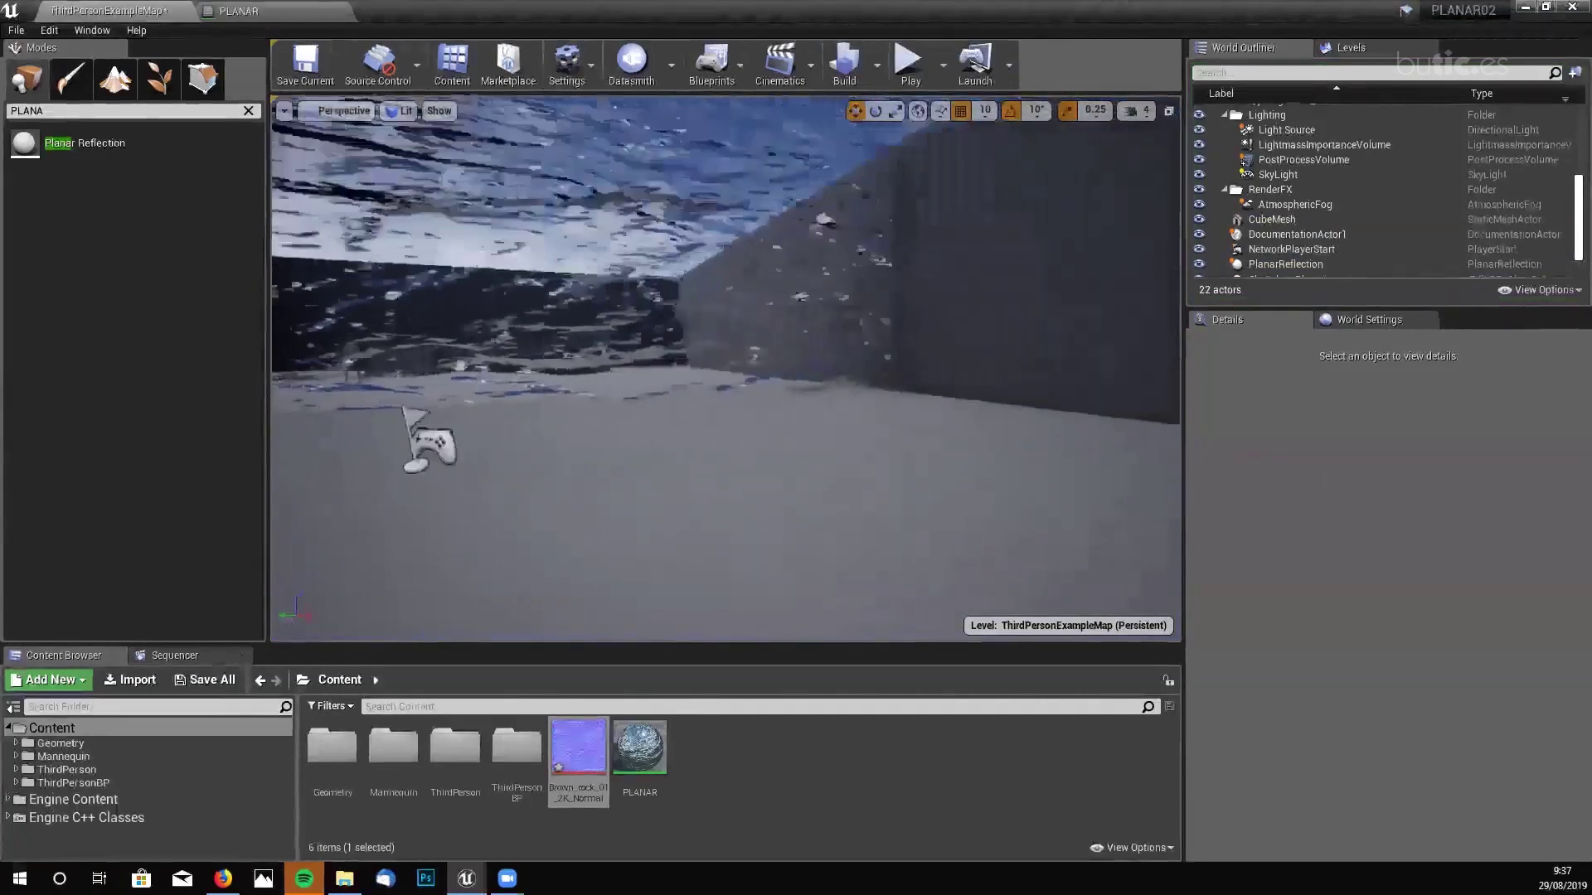
- Select the PlanarReflection actor, turn on Show FPS, and open the GPU Visualizer
{"action": "left_click", "coordinate": [1317, 265]}
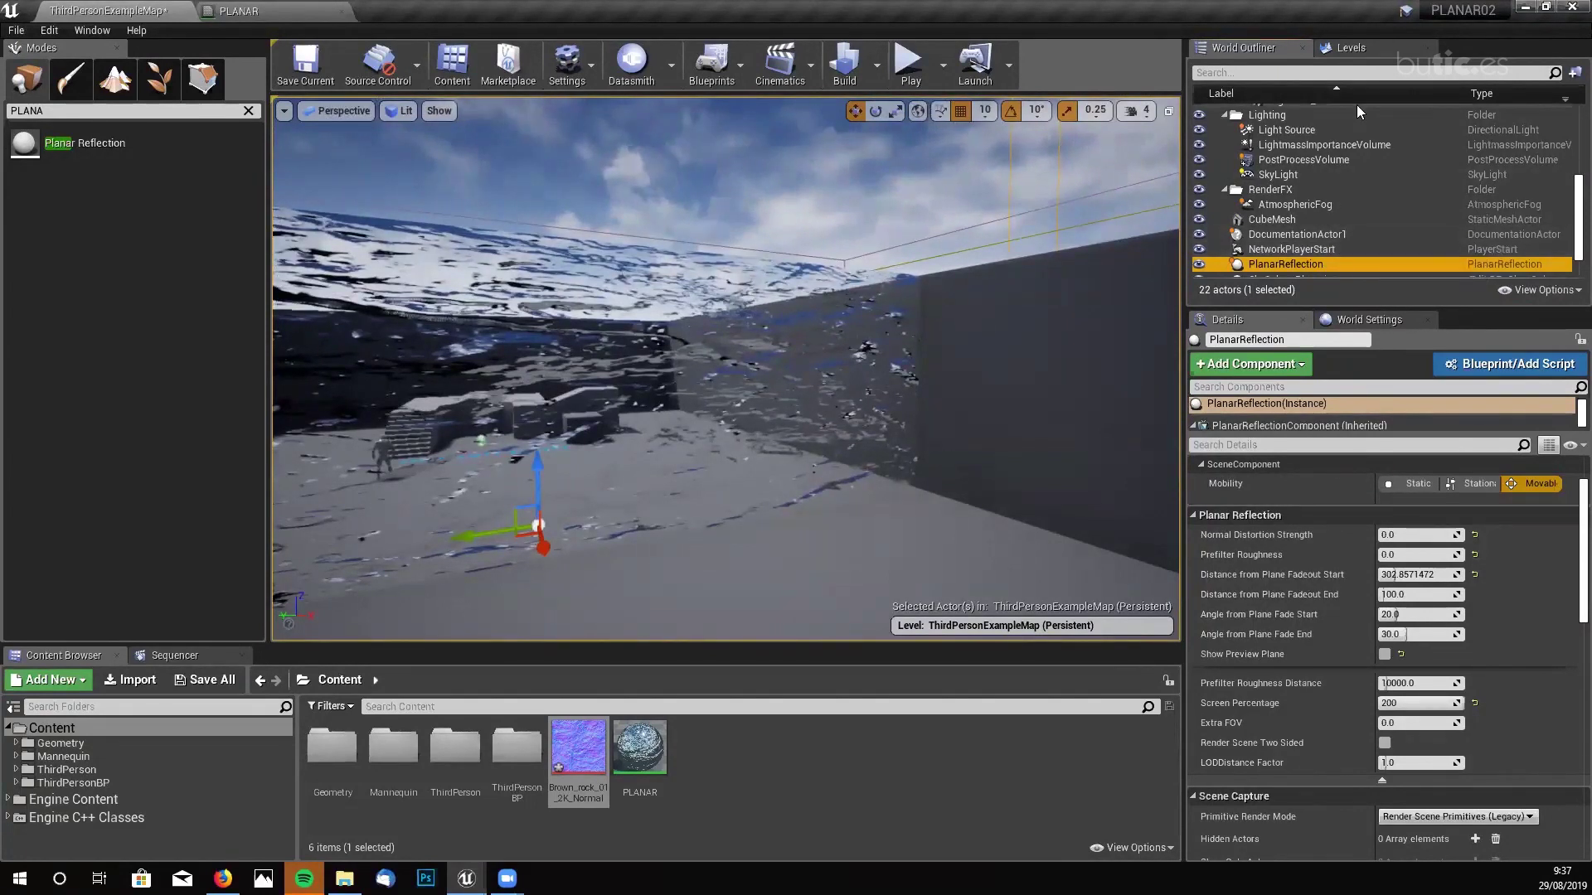
{"action": "mouse_move", "coordinate": [729, 398]}
{"action": "right_mouse_down"}
{"action": "mouse_move", "coordinate": [730, 465]}
{"action": "mouse_move", "coordinate": [705, 390]}
{"action": "mouse_move", "coordinate": [746, 374]}
{"action": "mouse_move", "coordinate": [812, 381]}
{"action": "mouse_move", "coordinate": [713, 373]}
{"action": "right_mouse_up"}
{"action": "left_click", "coordinate": [283, 111]}
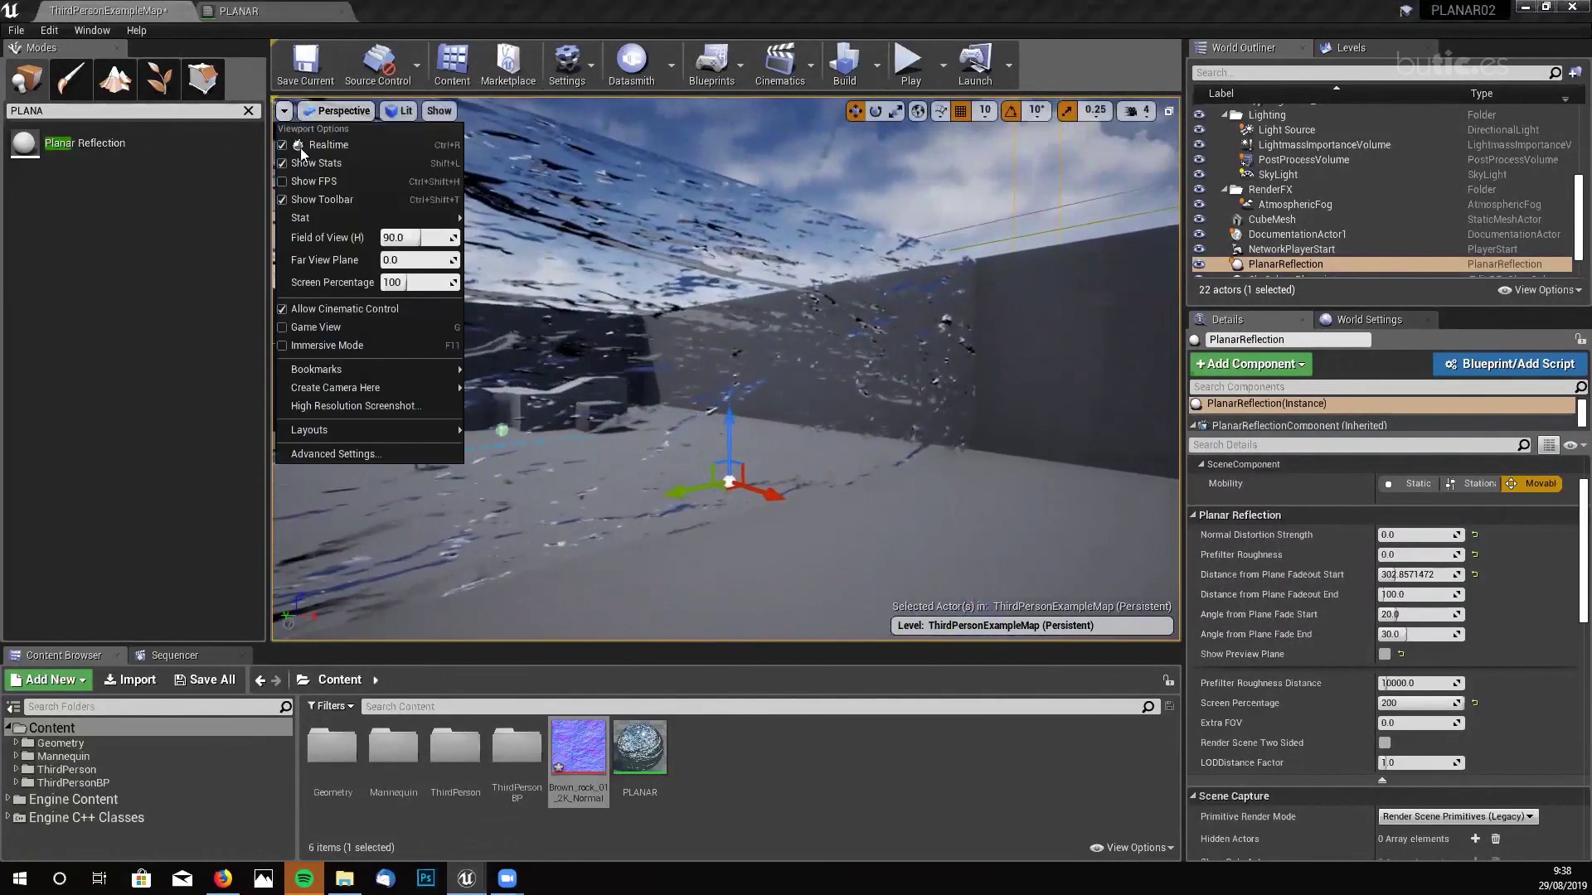
{"action": "left_click", "coordinate": [315, 181]}
{"action": "right_click_drag", "start_coordinate": [580, 373], "coordinate": [945, 413]}
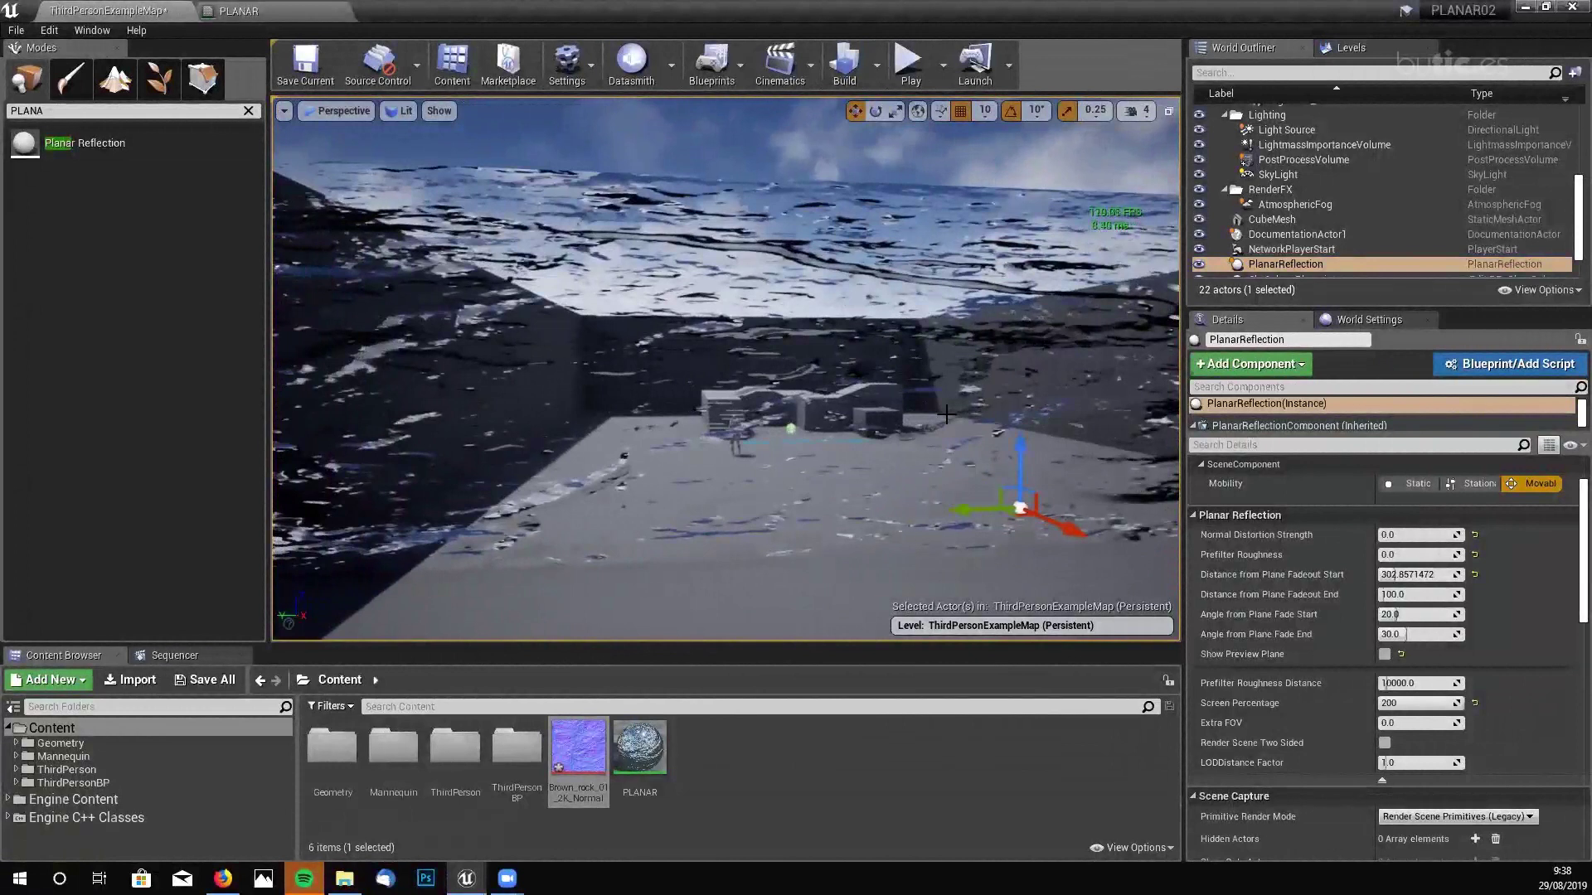
{"action": "key", "text": "ctrl+shift+comma"}
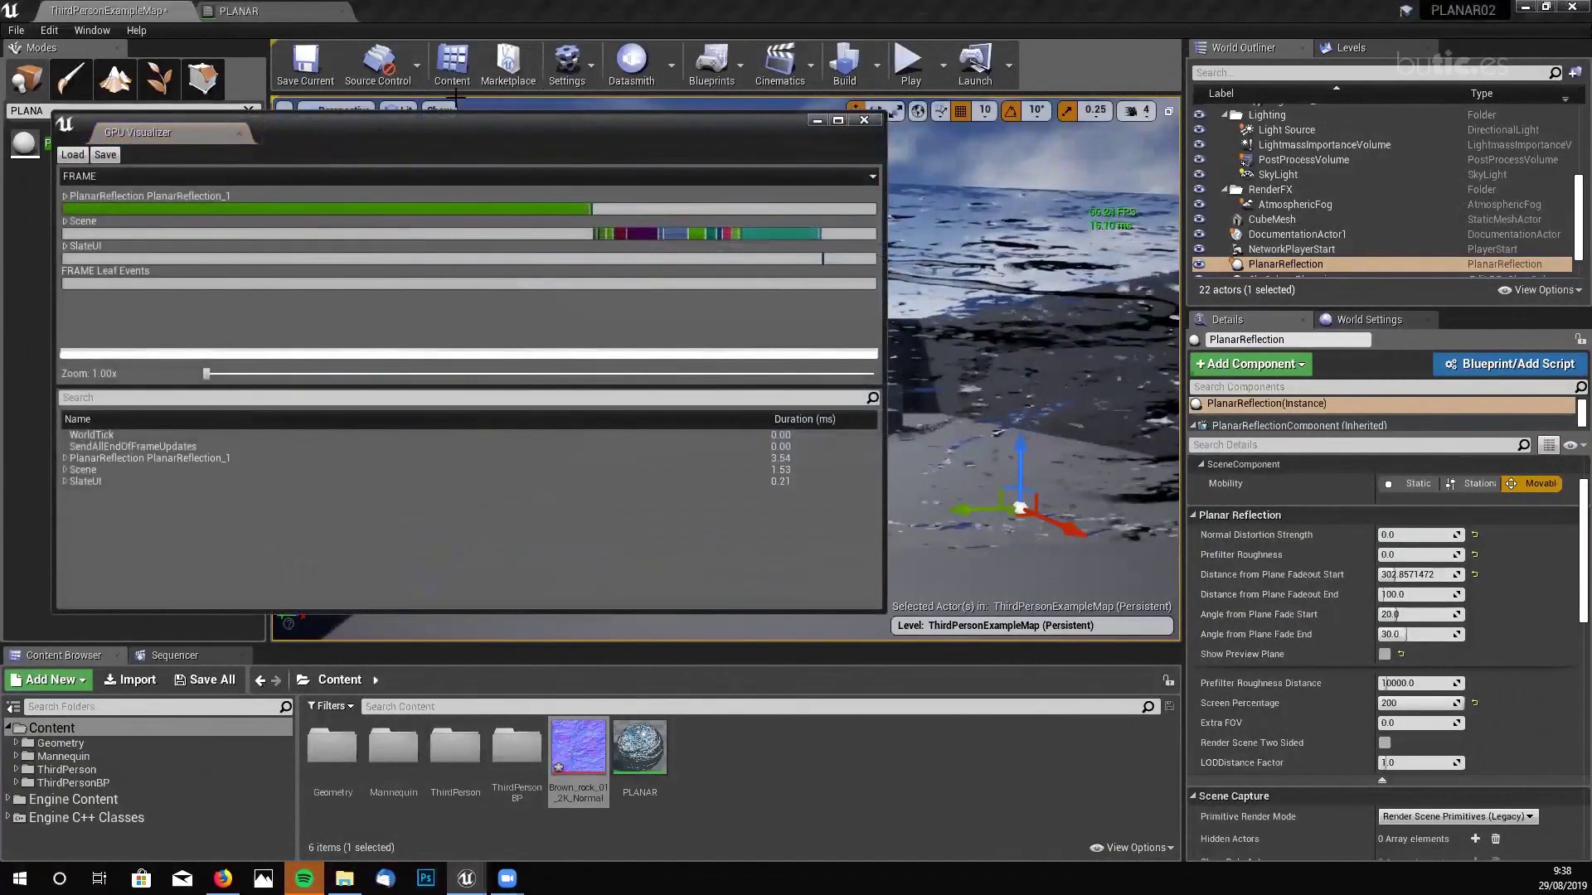
- Compare PlanarReflection_1's 3.54 ms against Scene's 1.53 ms, then close the GPU Visualizer
{"action": "left_click_drag", "start_coordinate": [470, 124], "coordinate": [708, 154]}
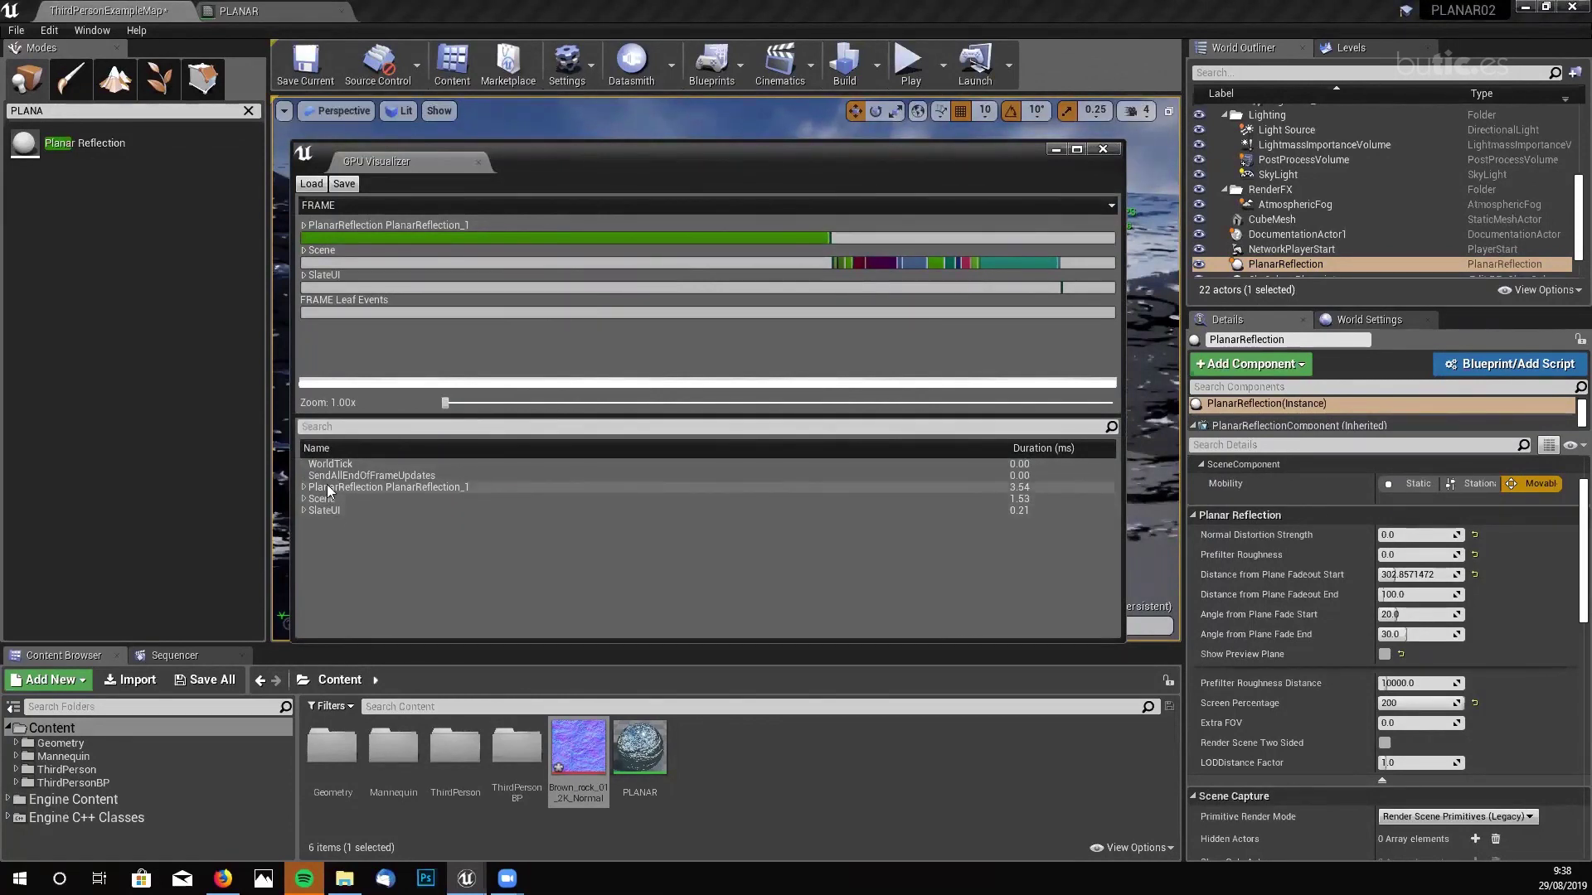
{"action": "left_click", "coordinate": [304, 499]}
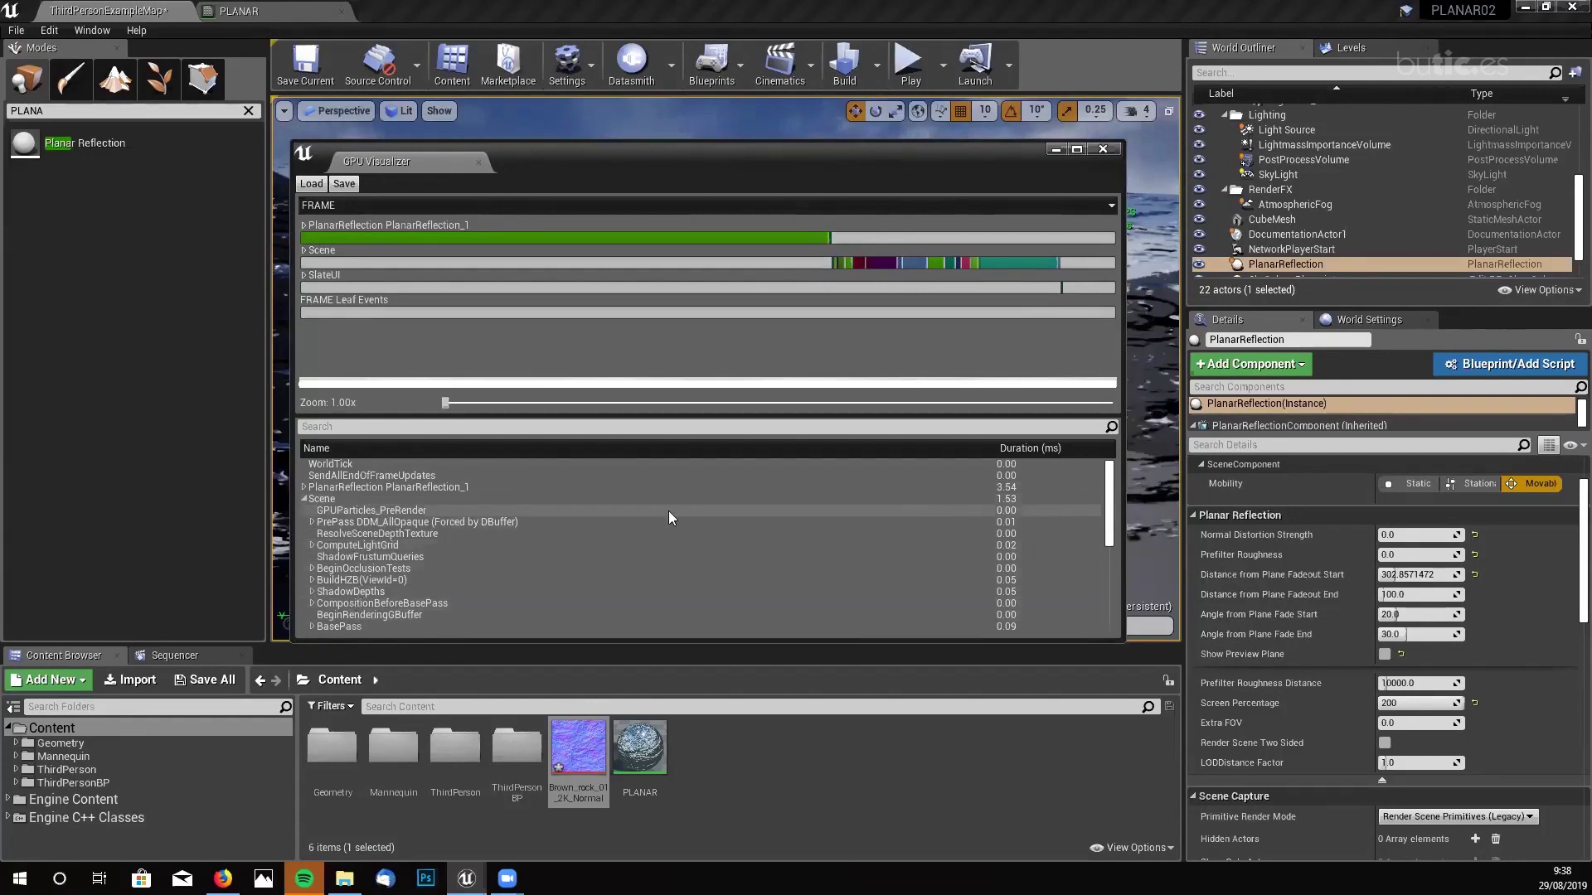
{"action": "left_click", "coordinate": [303, 499]}
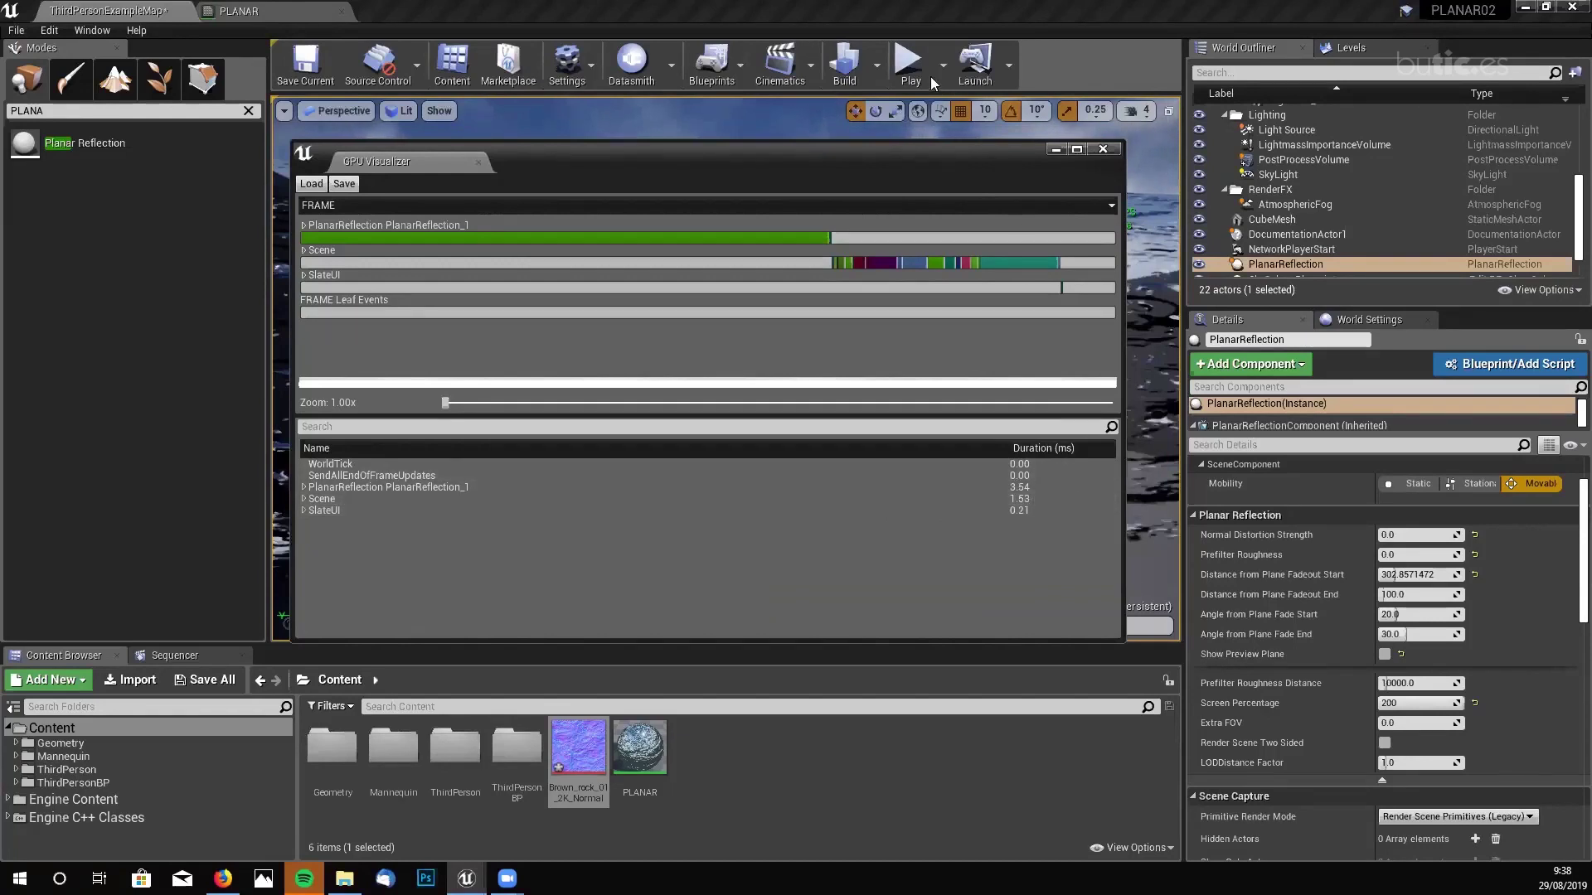
{"action": "left_click_drag", "start_coordinate": [899, 159], "coordinate": [670, 195]}
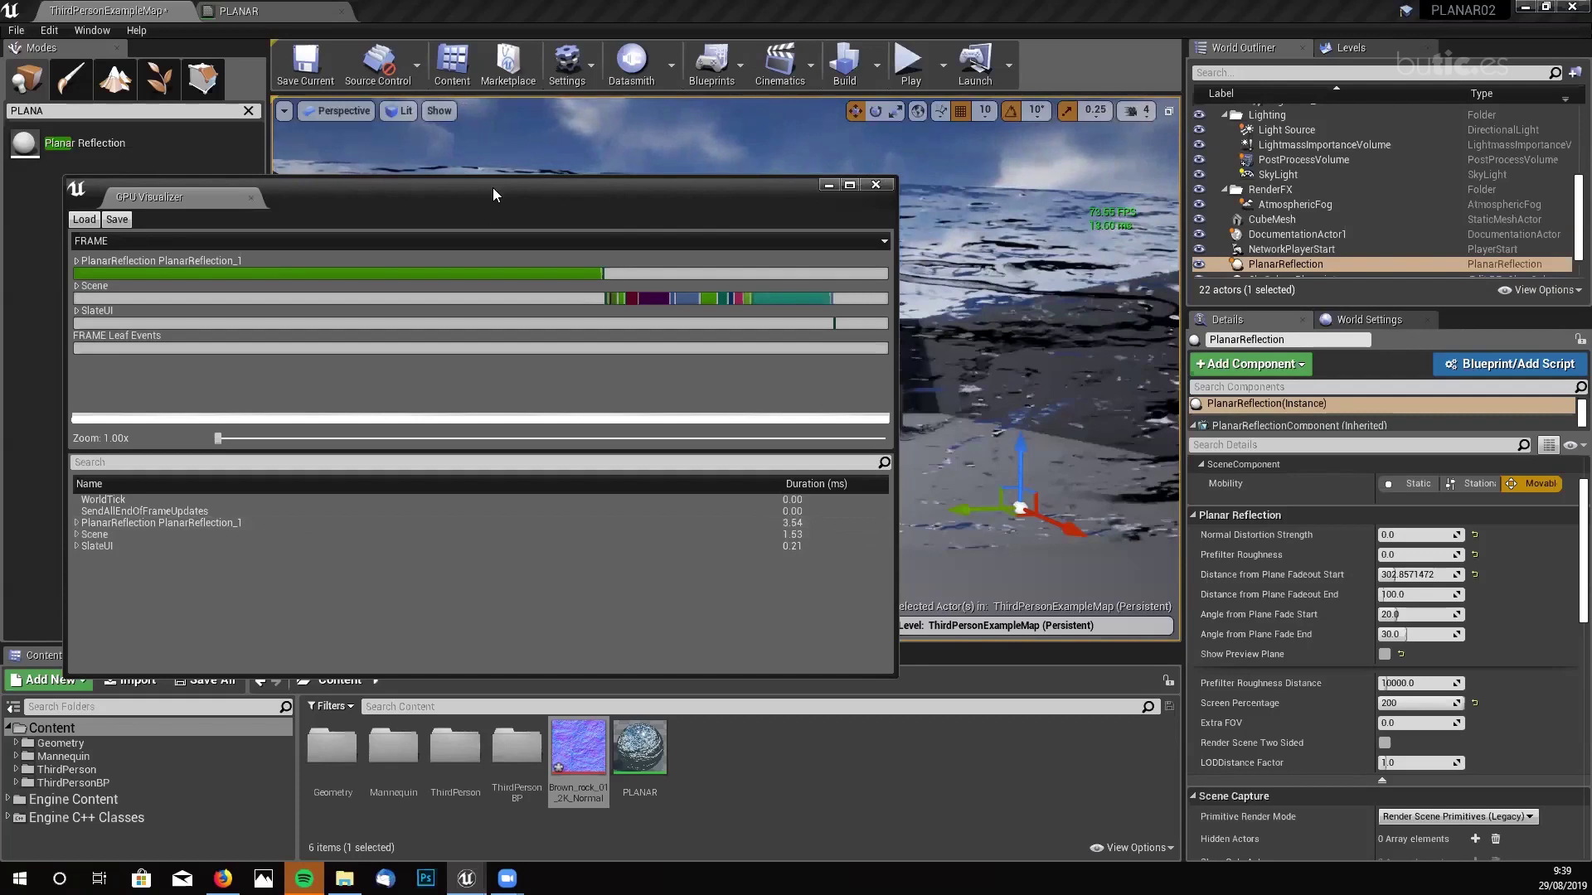
{"action": "left_click_drag", "start_coordinate": [492, 188], "coordinate": [438, 172]}
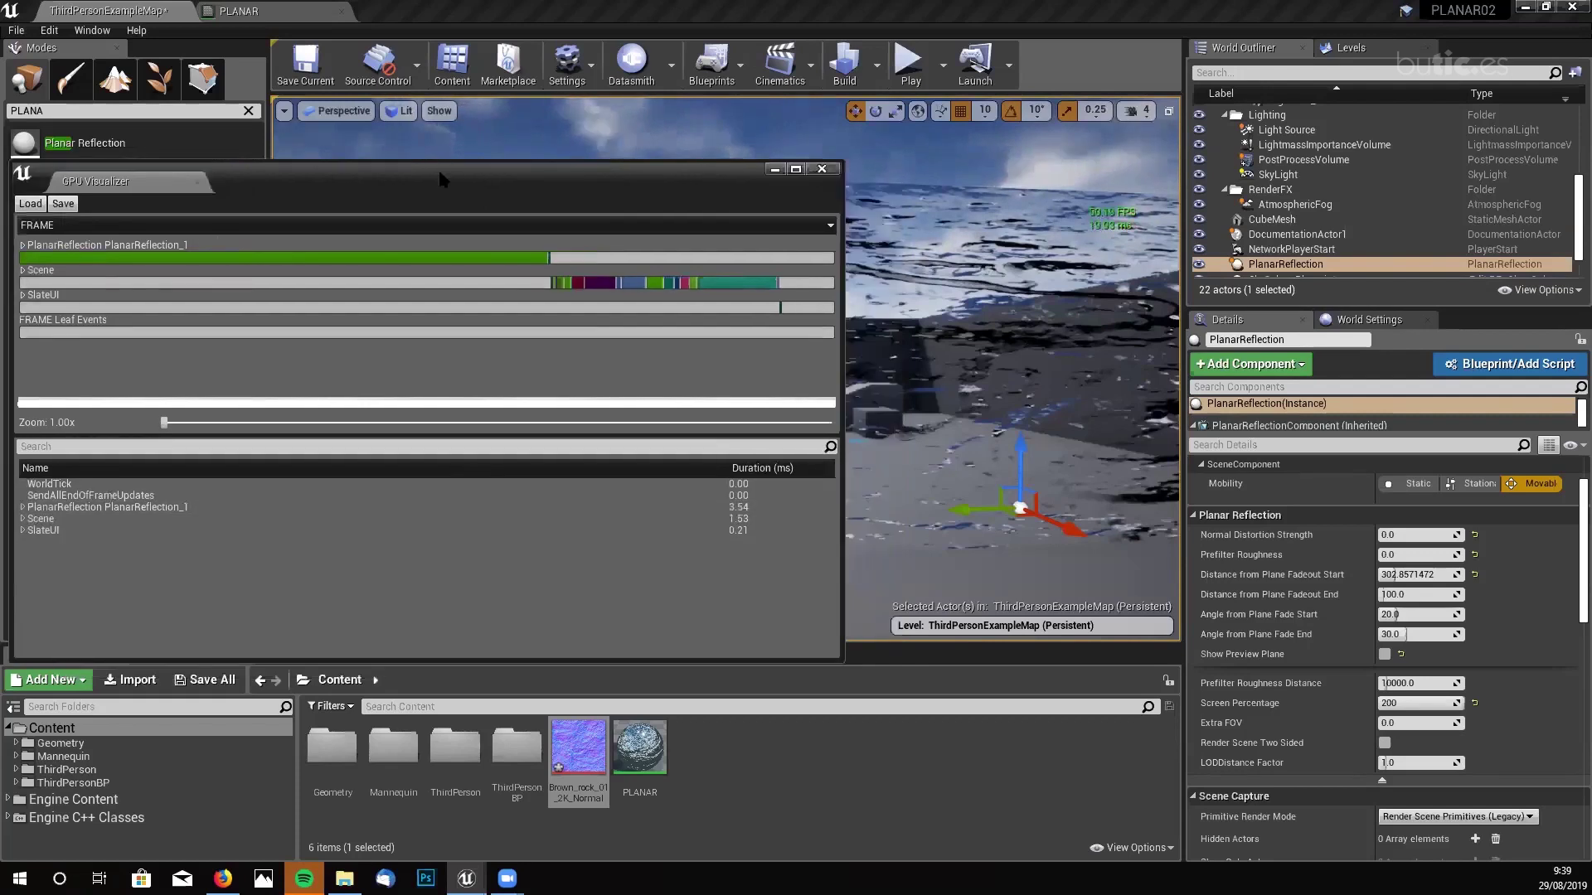
{"action": "left_click", "coordinate": [823, 170]}
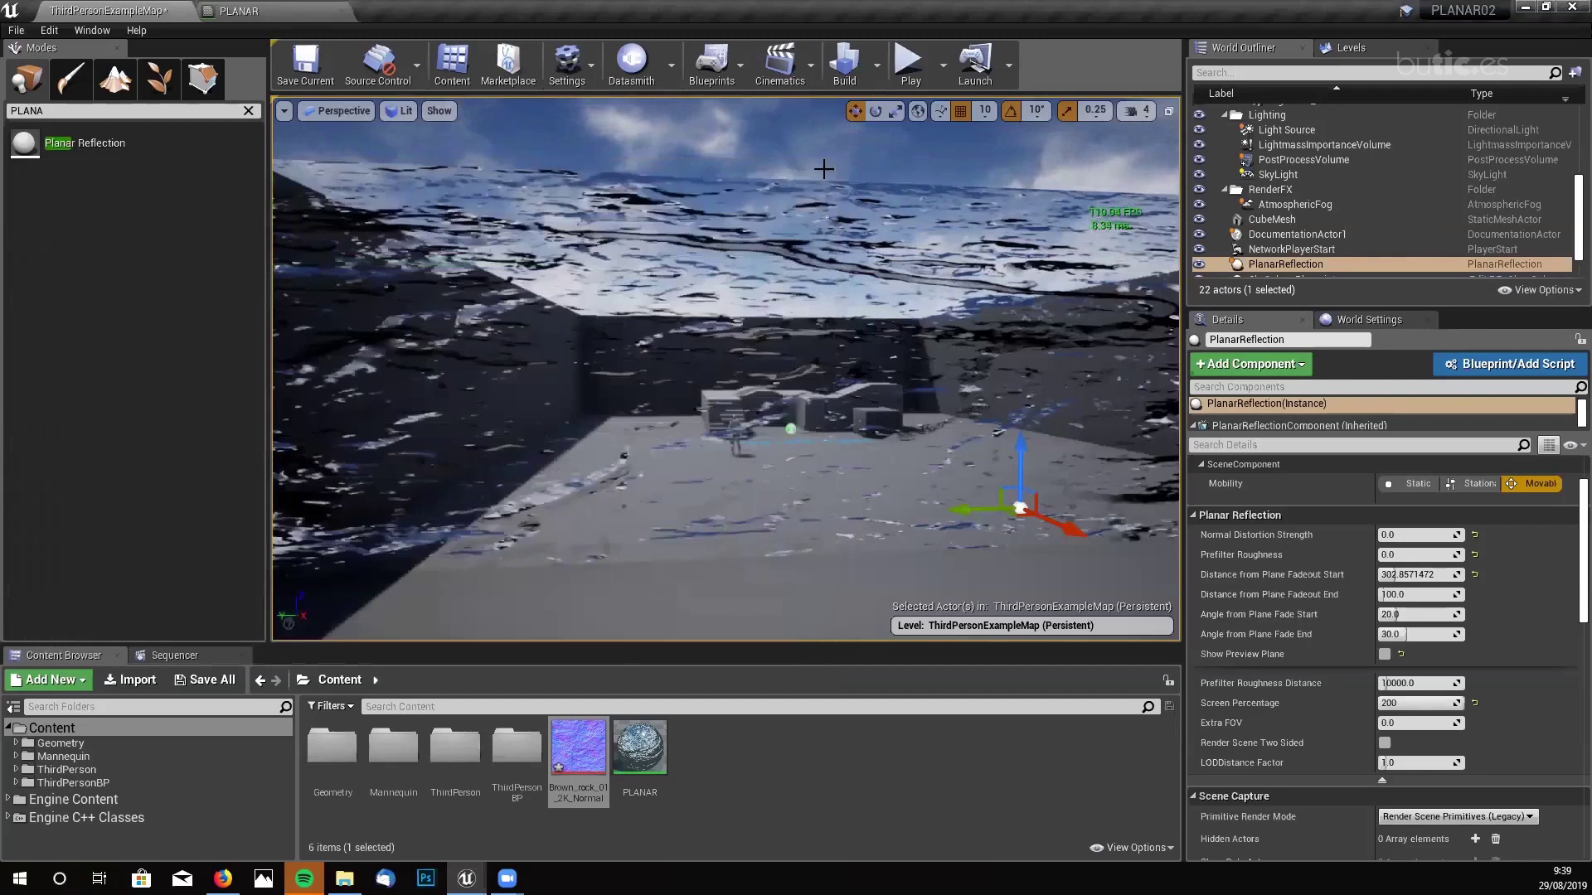
{"action": "right_click_drag", "start_coordinate": [759, 228], "coordinate": [727, 313]}
{"action": "right_click_drag", "start_coordinate": [1004, 414], "coordinate": [1028, 431]}
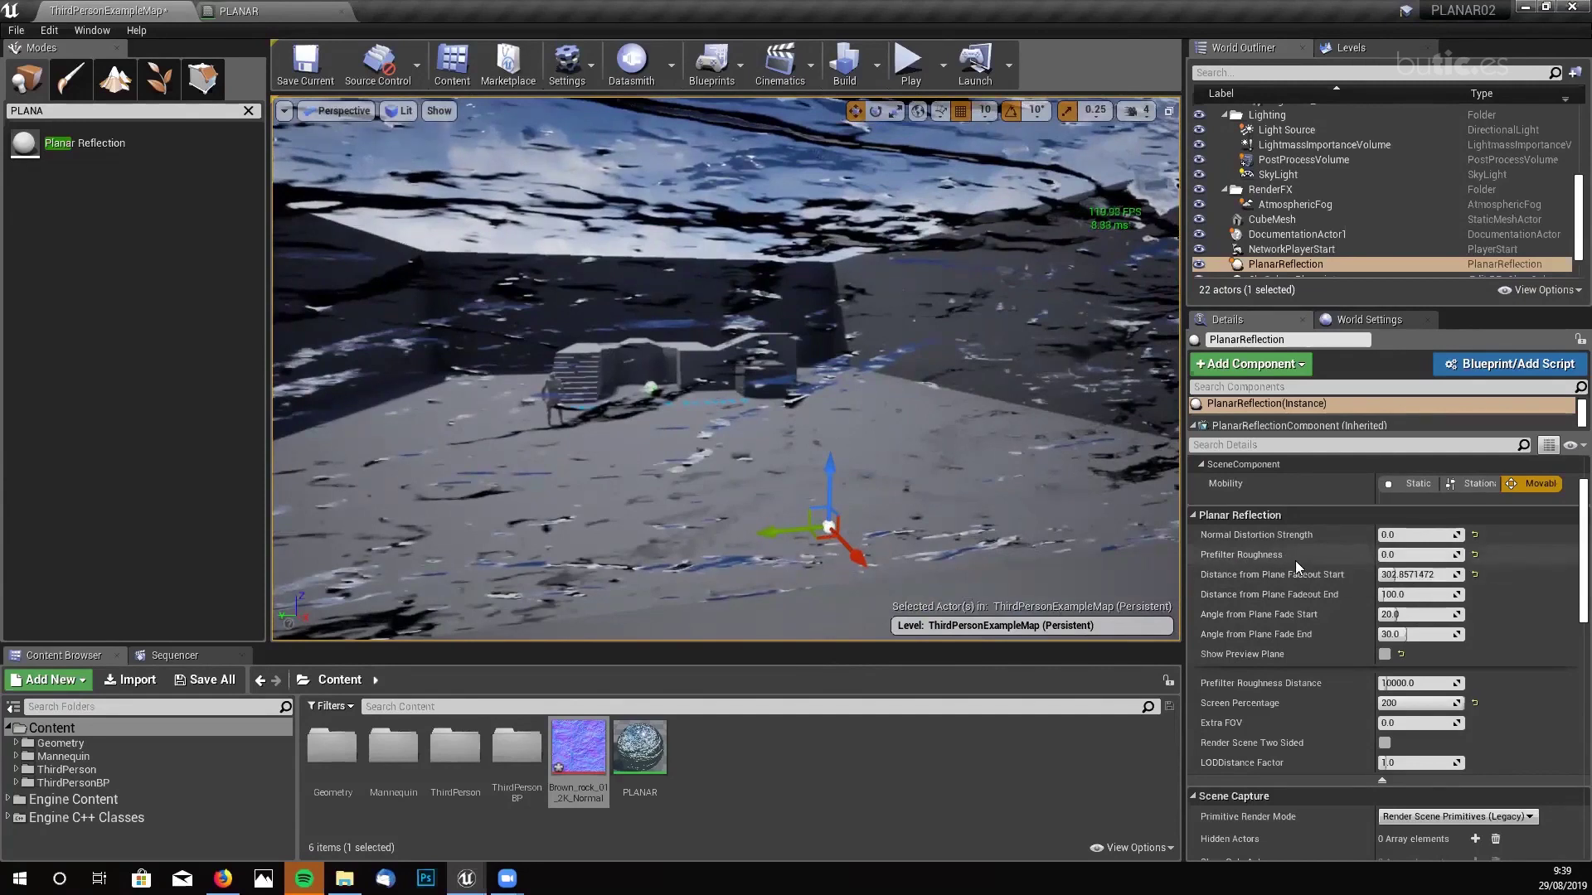
{"action": "mouse_move", "coordinate": [1003, 278]}
{"action": "right_mouse_down"}
{"action": "mouse_move", "coordinate": [1048, 257]}
{"action": "mouse_move", "coordinate": [1004, 278]}
{"action": "right_mouse_up"}
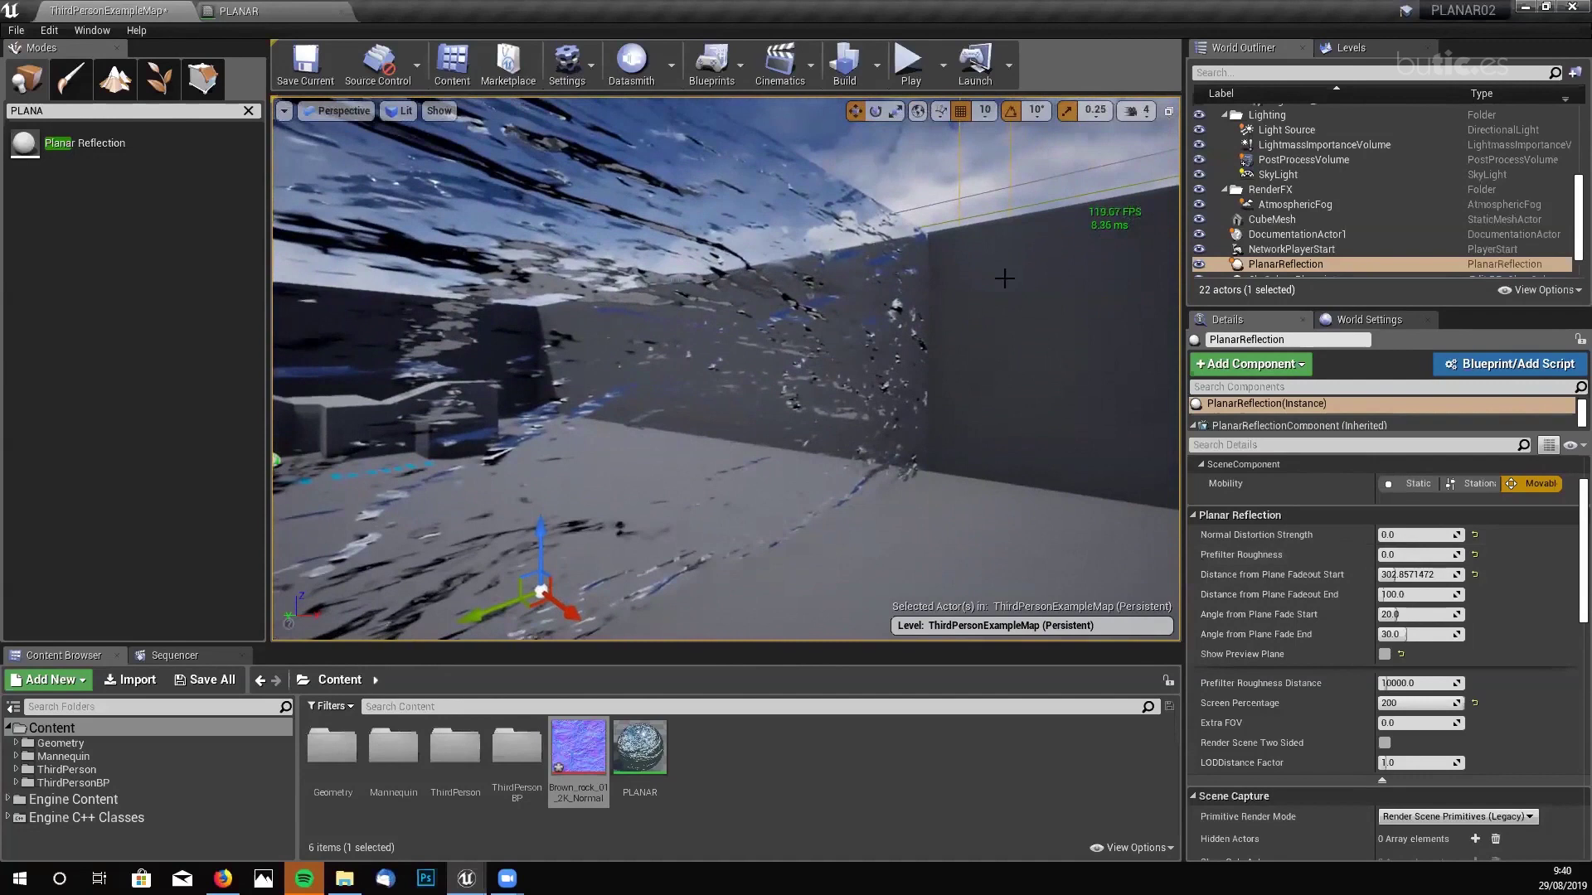
{"action": "mouse_move", "coordinate": [758, 370]}
{"action": "right_mouse_down"}
{"action": "mouse_move", "coordinate": [651, 413]}
{"action": "mouse_move", "coordinate": [746, 383]}
{"action": "mouse_move", "coordinate": [713, 373]}
{"action": "mouse_move", "coordinate": [792, 357]}
{"action": "mouse_move", "coordinate": [767, 335]}
{"action": "mouse_move", "coordinate": [755, 365]}
{"action": "right_mouse_up"}
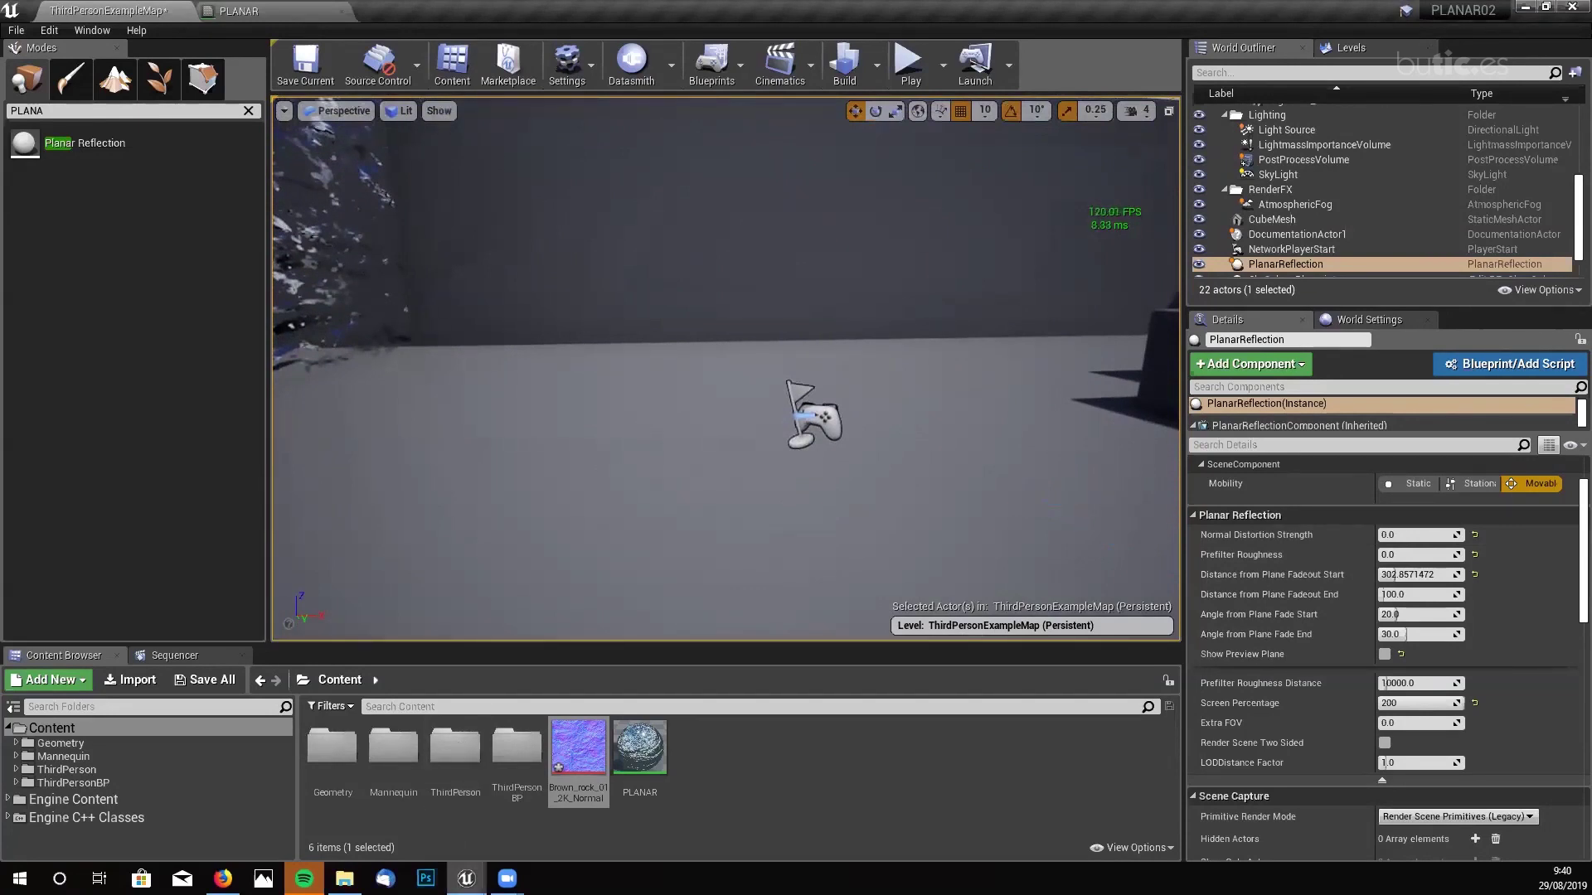
{"action": "mouse_move", "coordinate": [466, 878]}
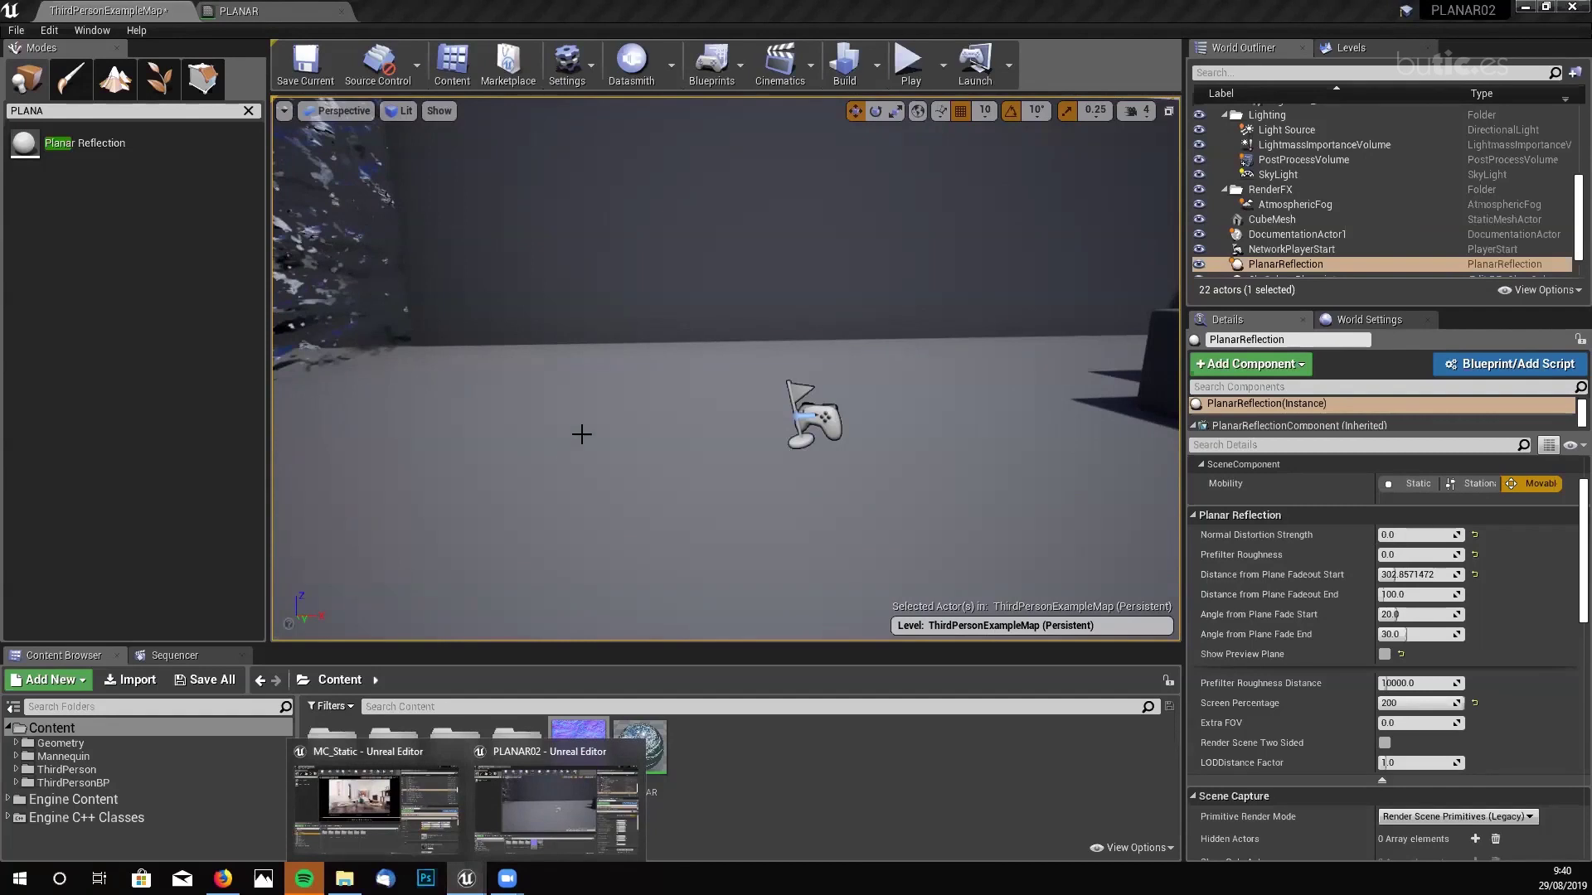
- Open Windows search and clear the mistyped letter 'L'
{"action": "right_click_drag", "start_coordinate": [599, 509], "coordinate": [572, 502]}
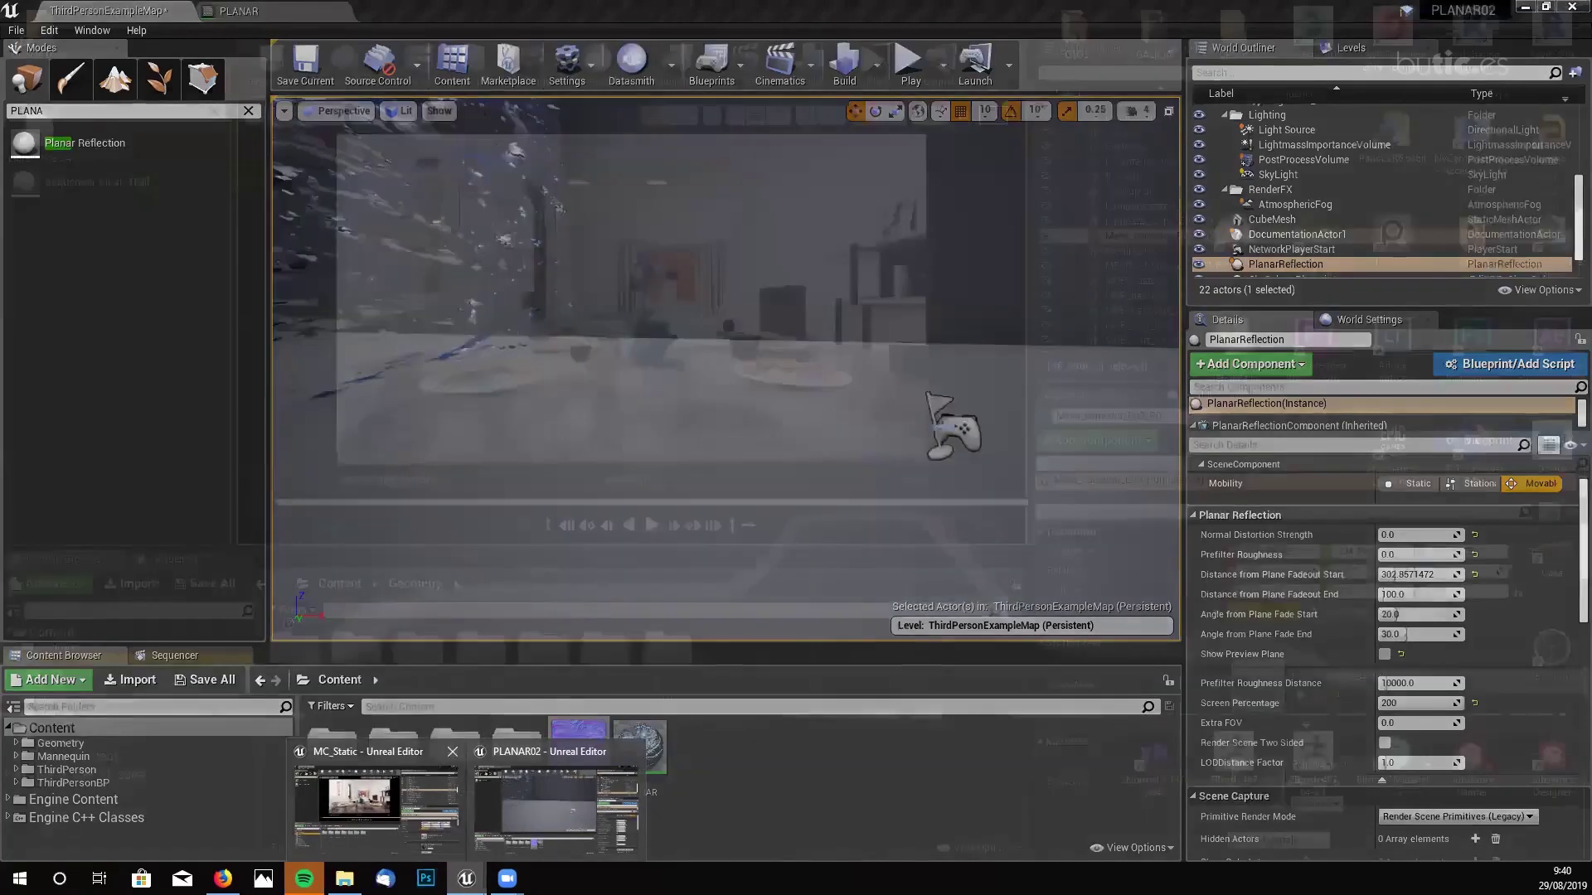
{"action": "key", "text": "super+s"}
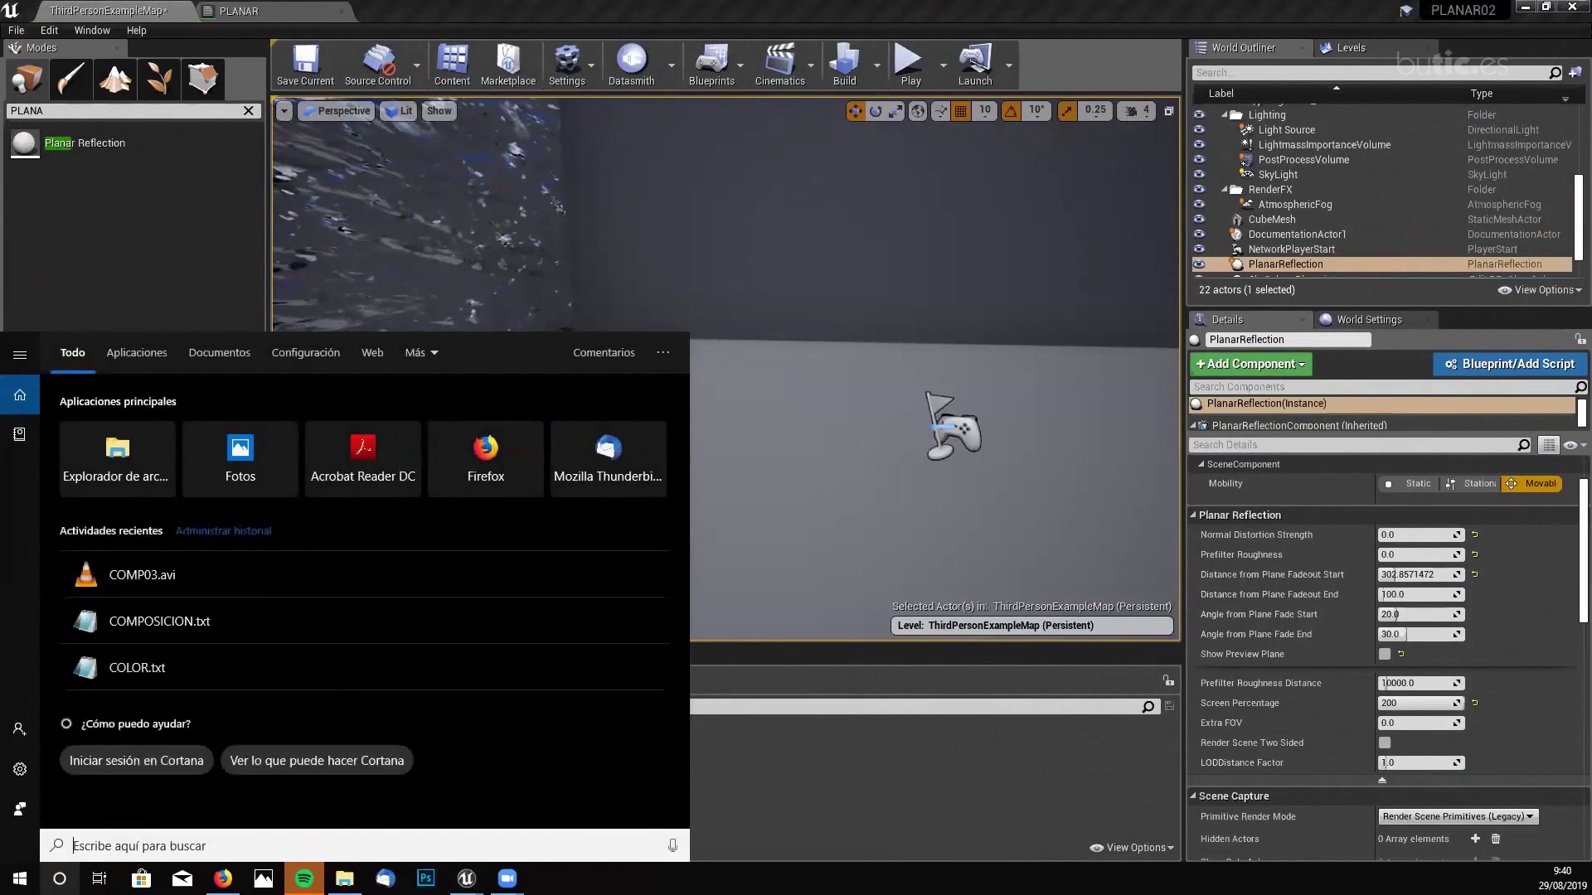
{"action": "type", "text": "L"}
{"action": "key", "text": "BackSpace"}
- Launch the Epic Games Launcher from search, maximize it, and go to the Bazar (Marketplace) tab
{"action": "type", "text": "U"}
{"action": "left_click", "coordinate": [204, 424]}
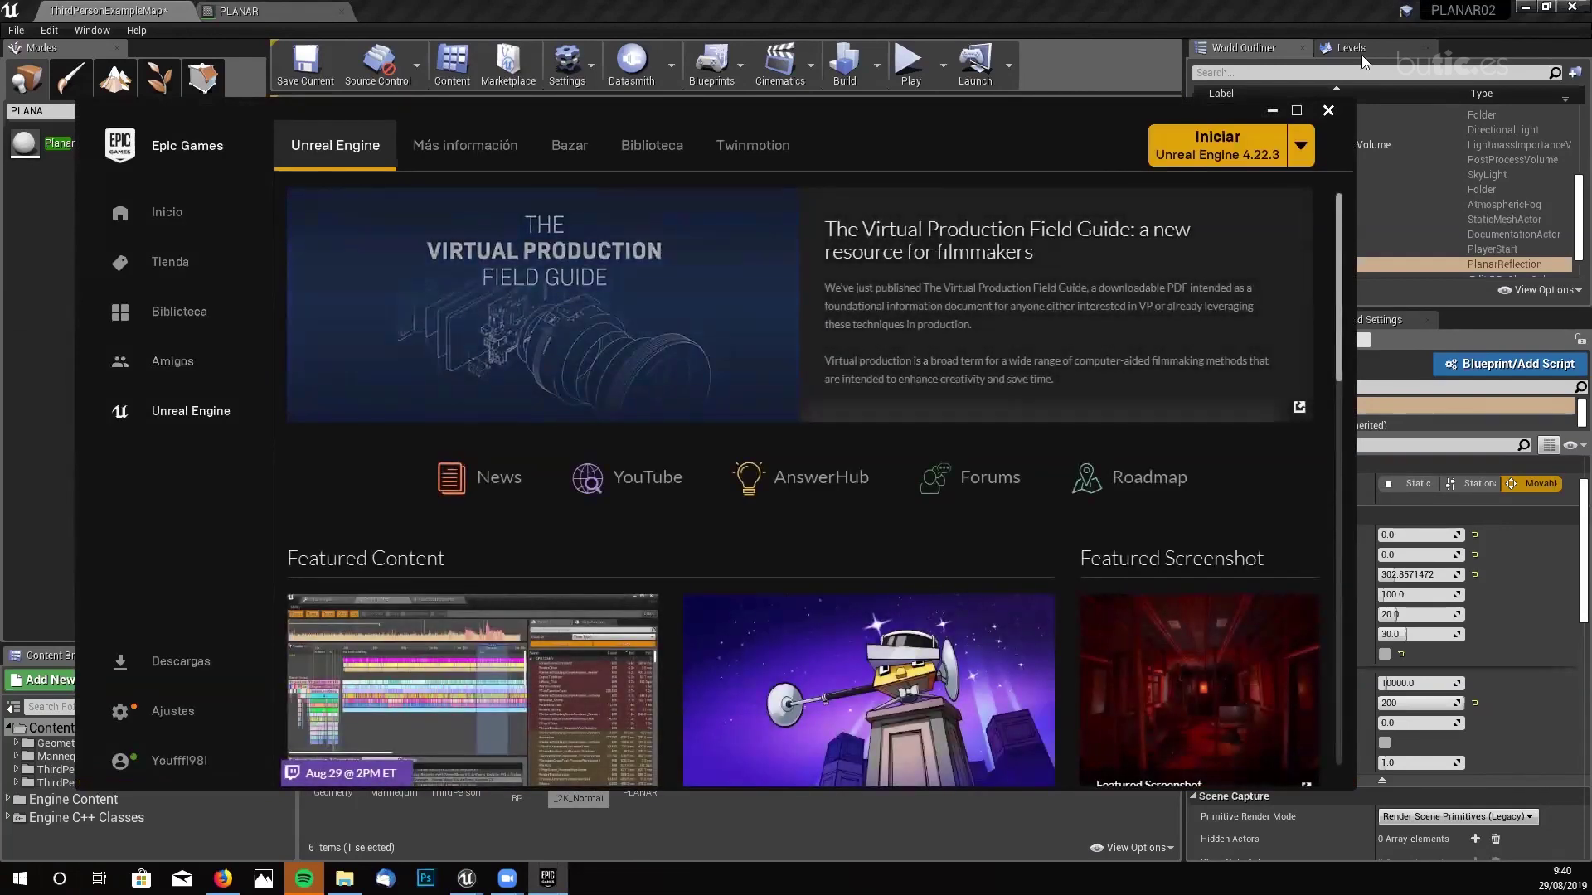
{"action": "left_click", "coordinate": [1297, 110]}
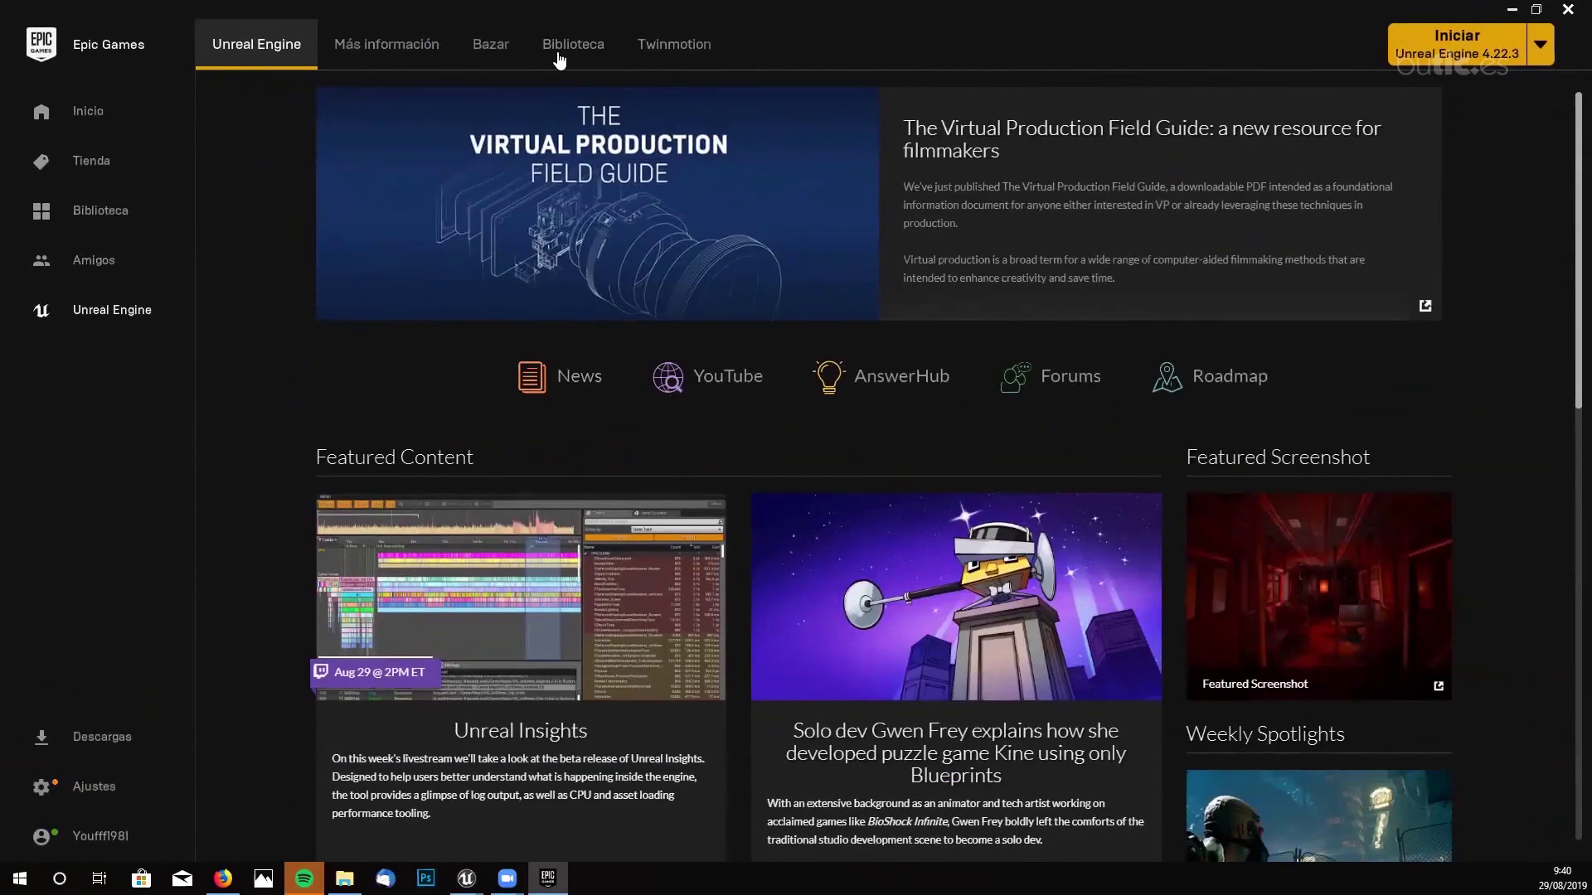
{"action": "left_click", "coordinate": [489, 57]}
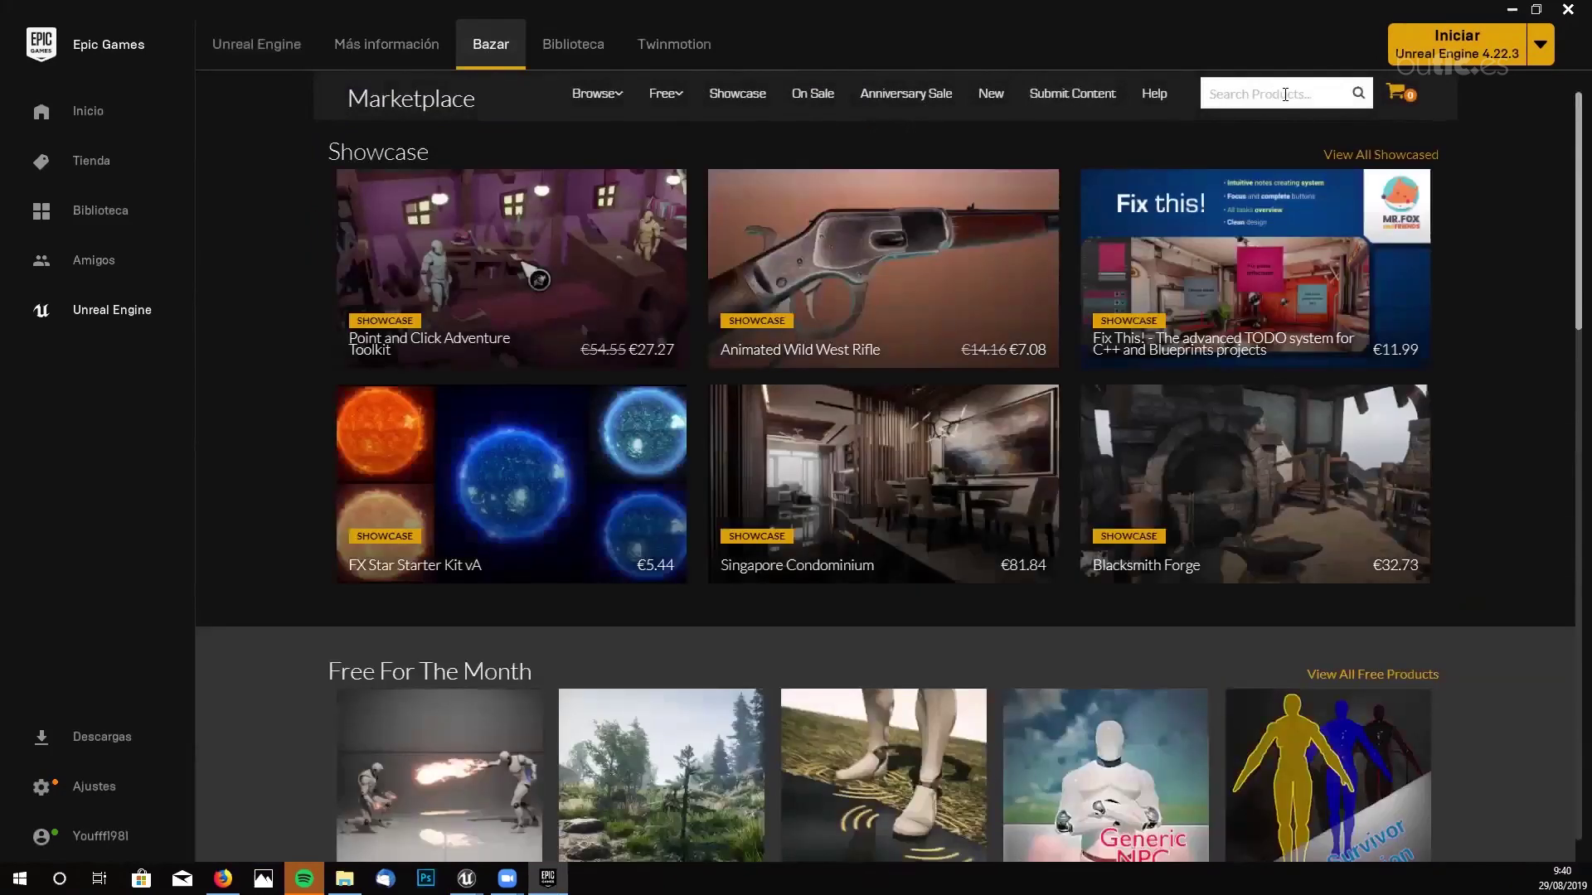
- Search the Marketplace for 'landscape forest' and scroll through the results
{"action": "type", "text": "LANDSC"}
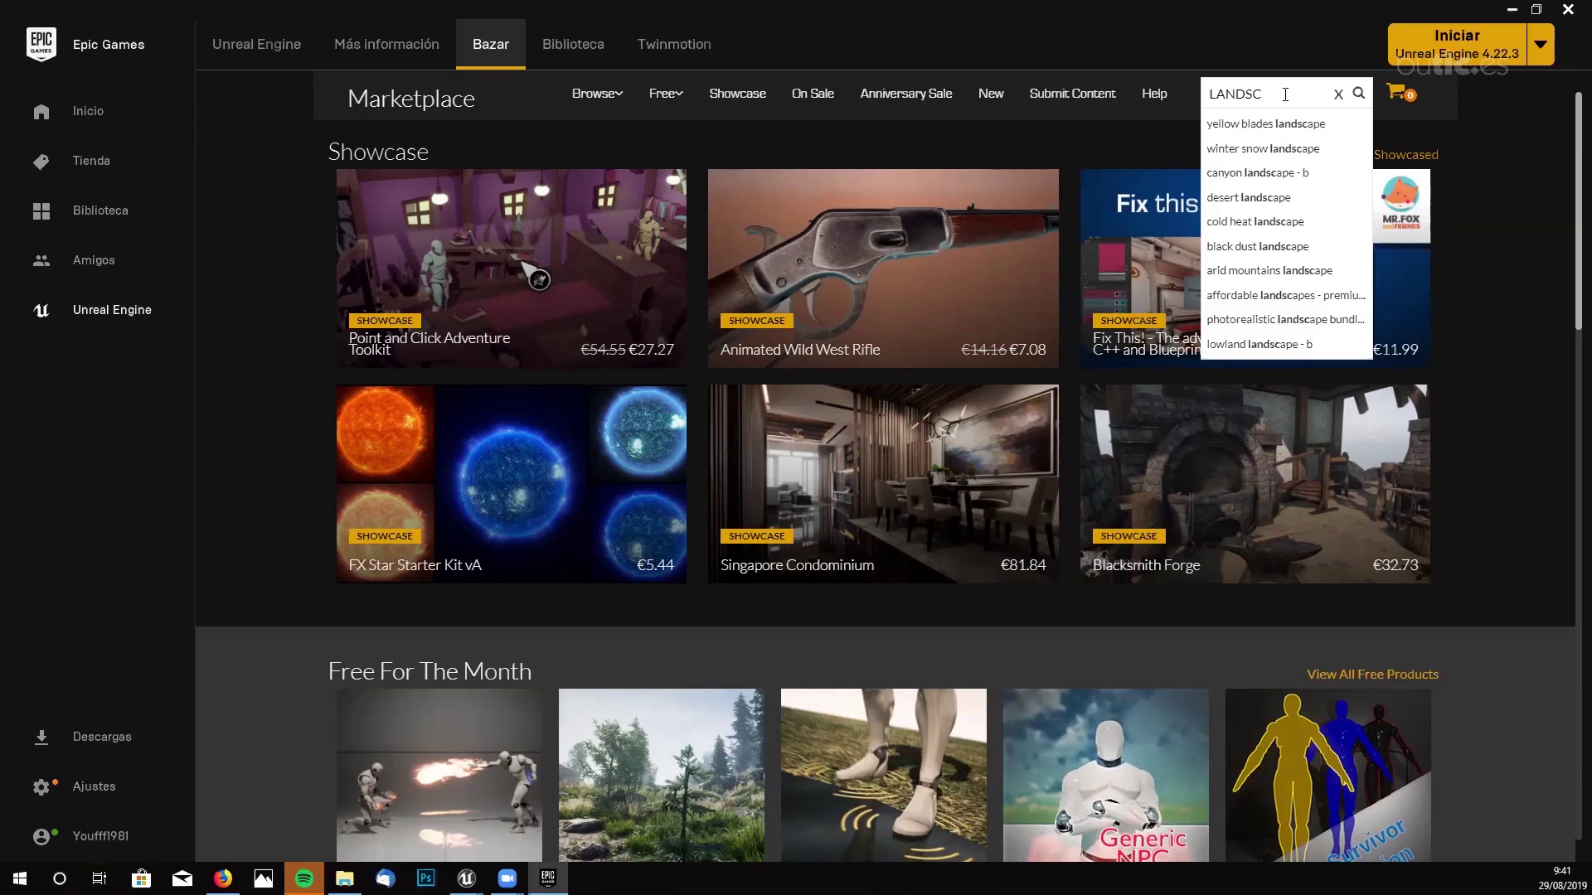
{"action": "type", "text": "APE"}
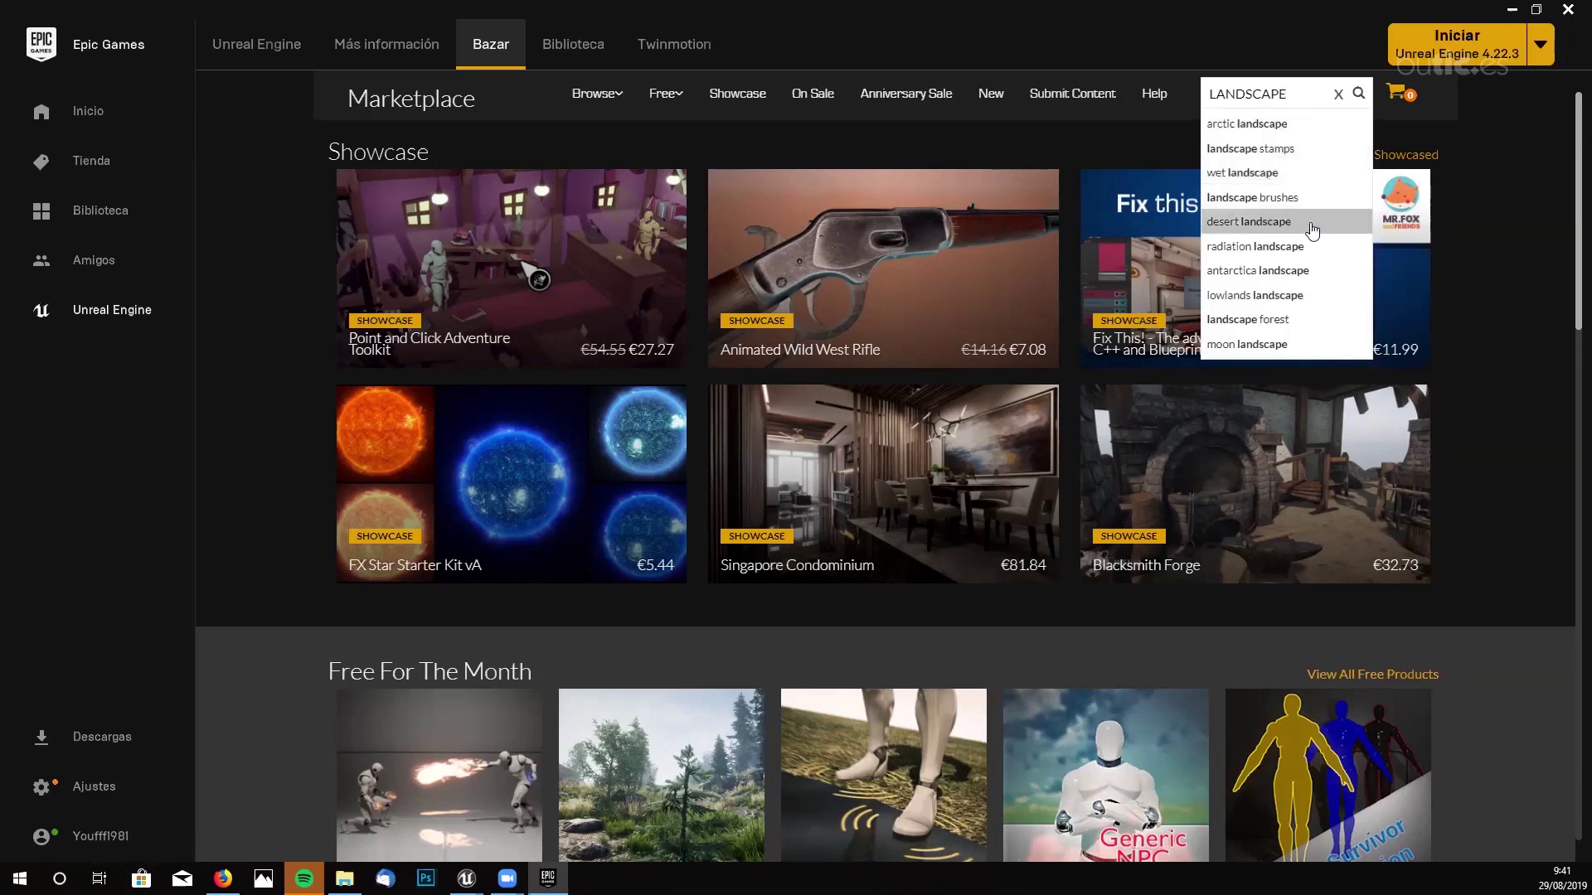
{"action": "left_click", "coordinate": [1307, 322]}
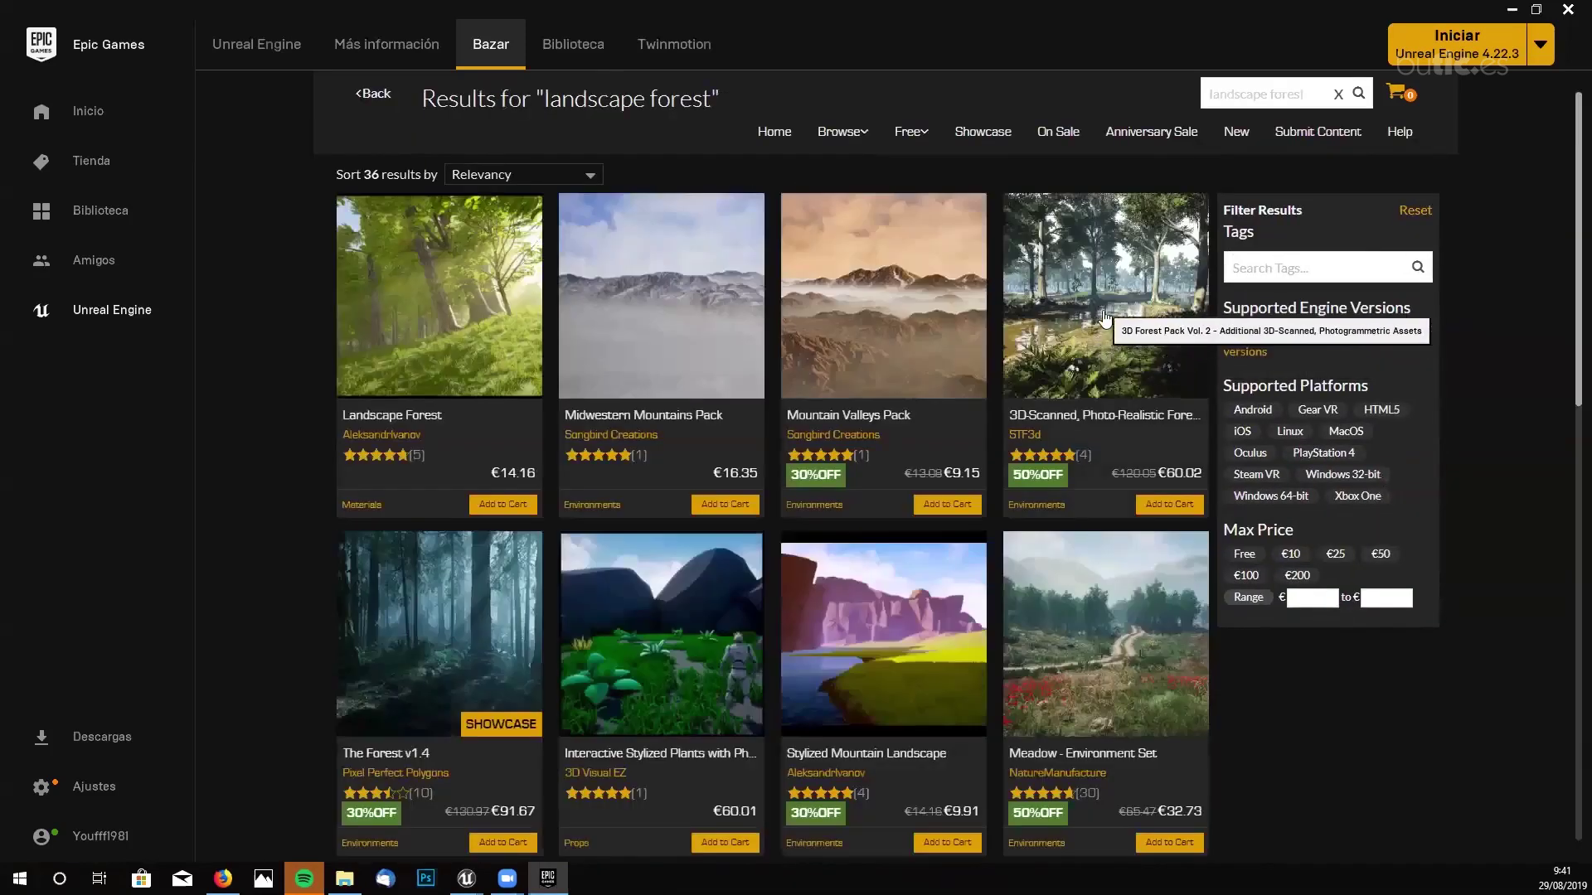
{"action": "scroll", "coordinate": [1103, 327], "scroll_direction": "down", "scroll_amount": 2}
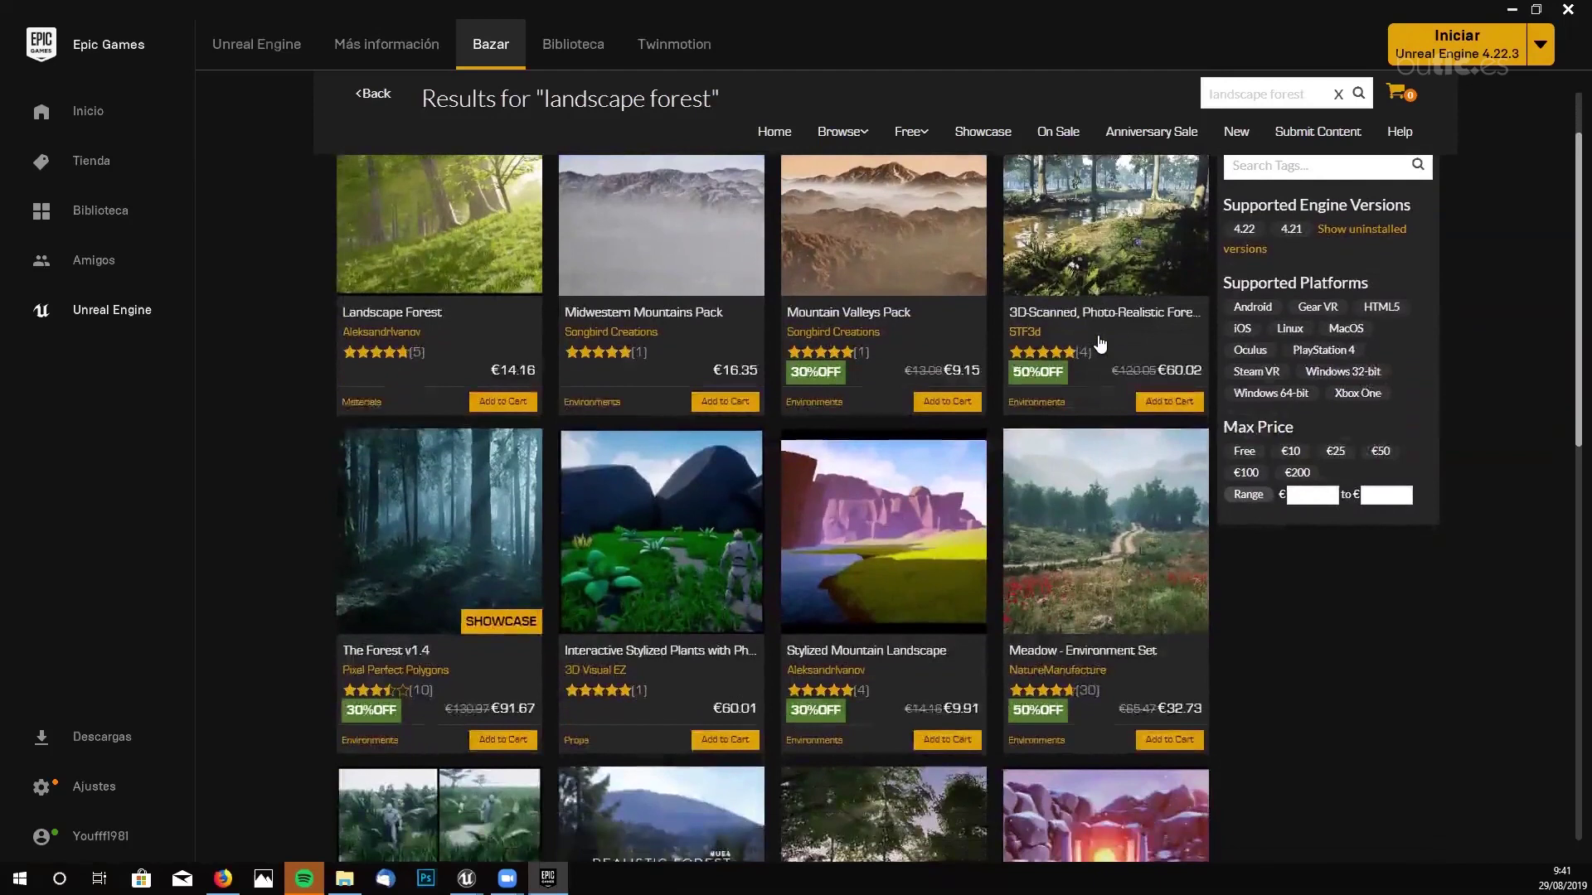
{"action": "scroll", "coordinate": [1100, 344], "scroll_direction": "down", "scroll_amount": 2}
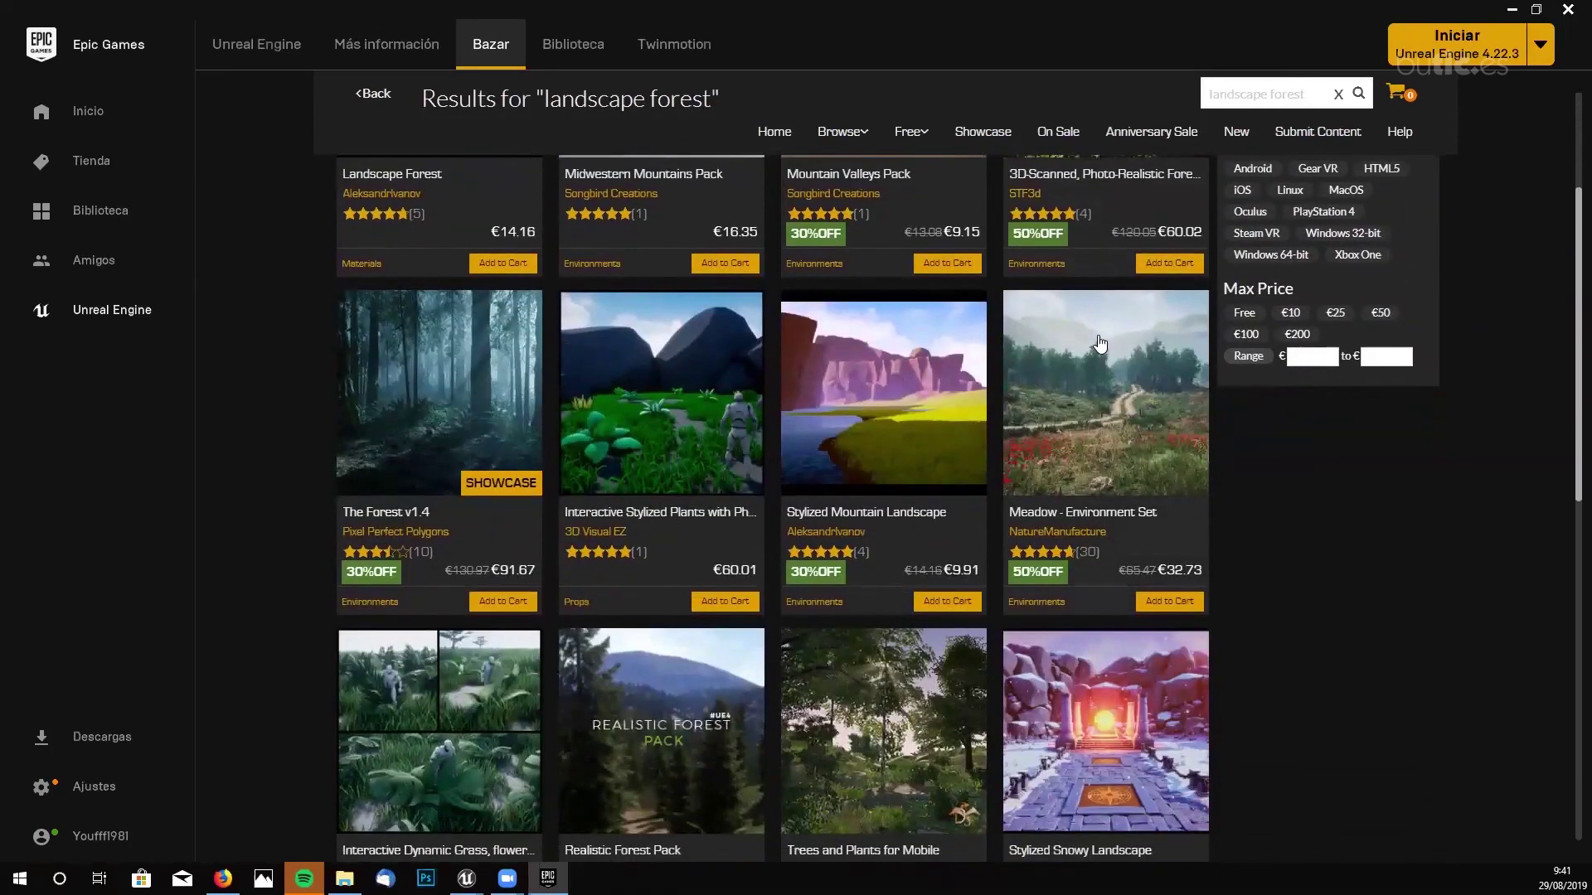
{"action": "scroll", "coordinate": [1099, 343], "scroll_direction": "down", "scroll_amount": 6}
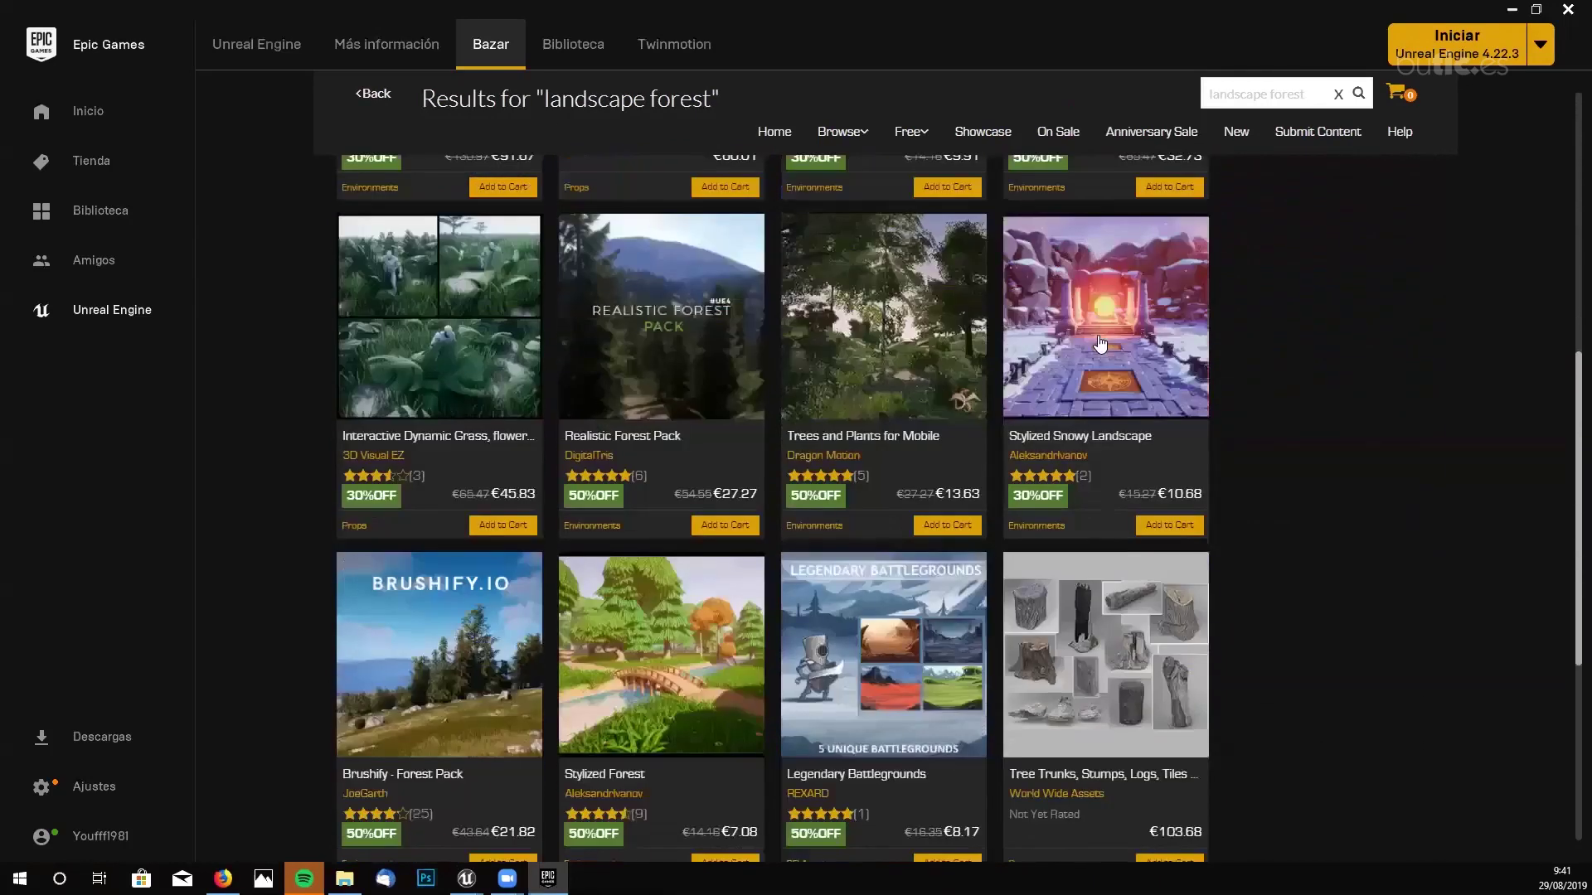
{"action": "scroll", "coordinate": [1103, 332], "scroll_direction": "up", "scroll_amount": 9}
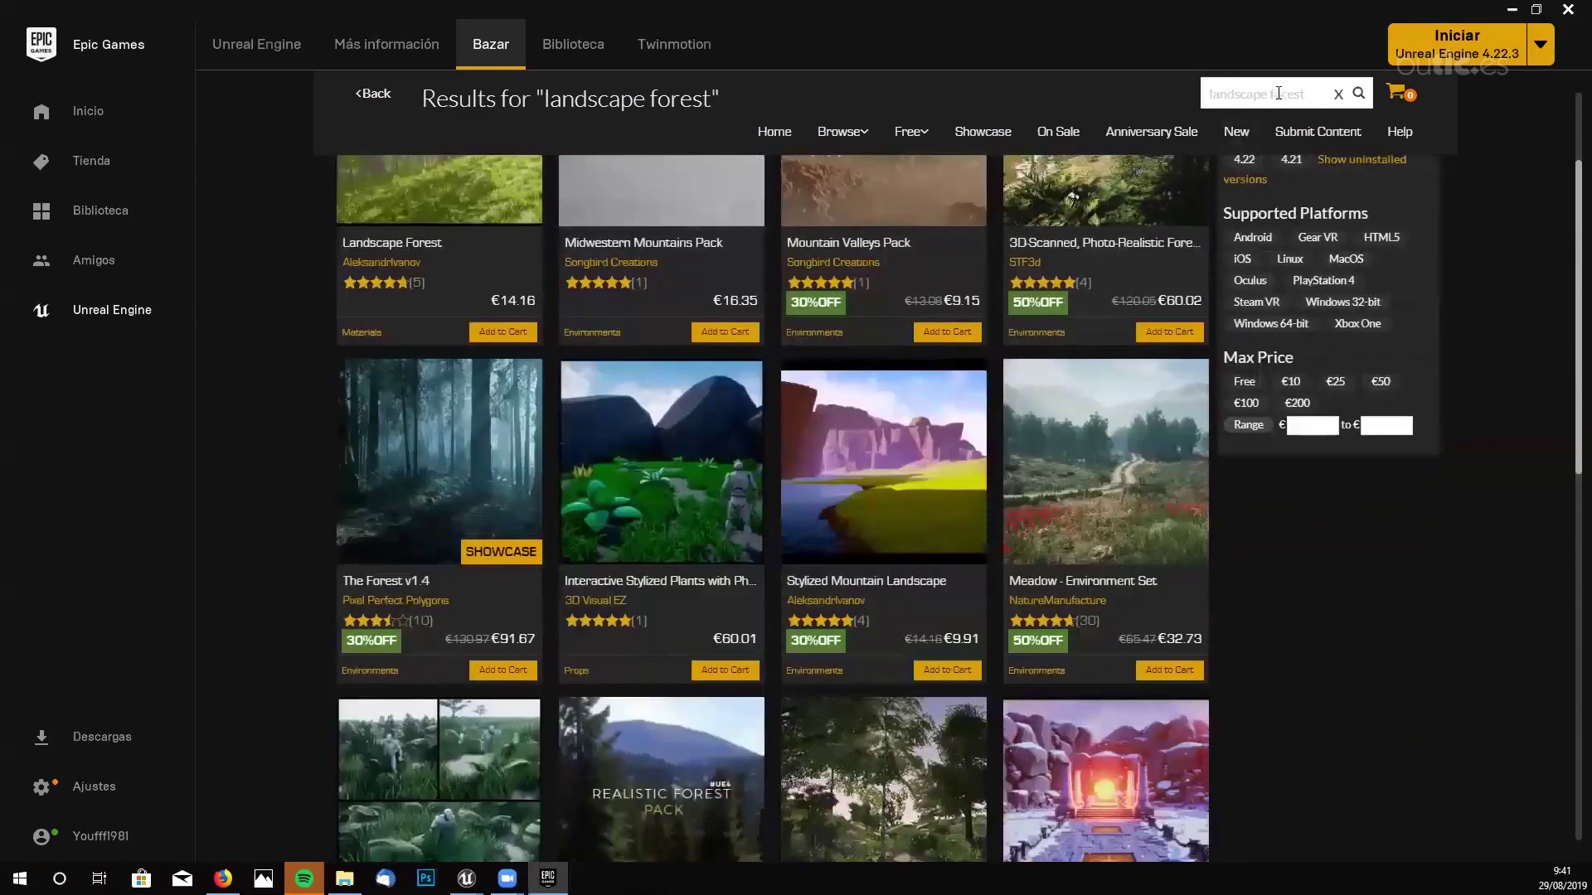
- Replace the search with 'lake side cabin' and run it
{"action": "left_click_drag", "start_coordinate": [1308, 94], "coordinate": [1035, 121]}
{"action": "type", "text": "LAKE"}
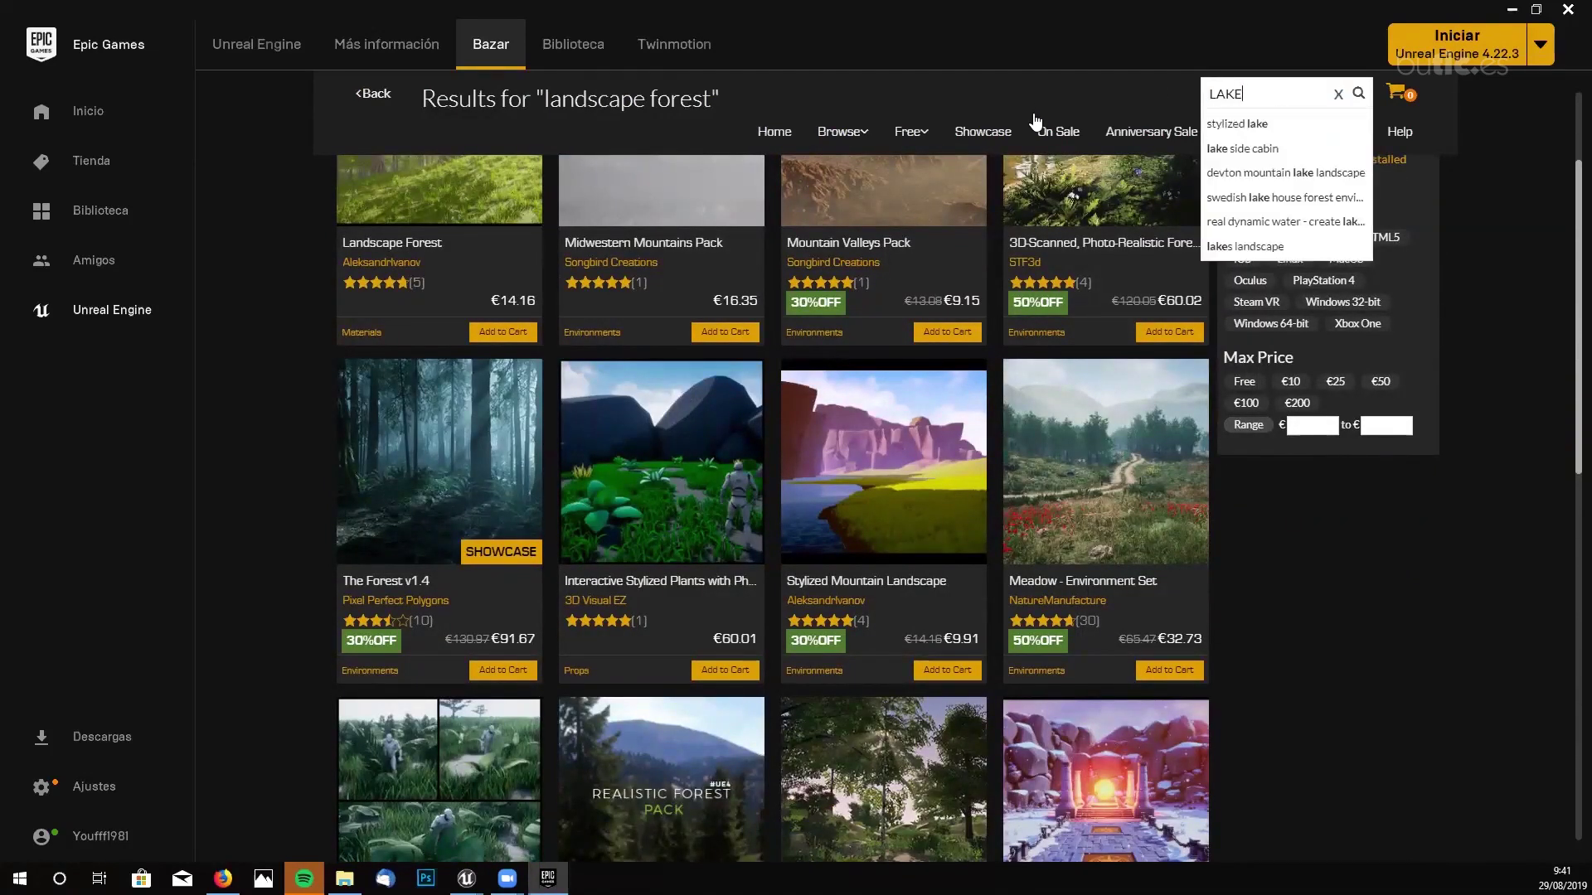
{"action": "left_click", "coordinate": [1316, 151]}
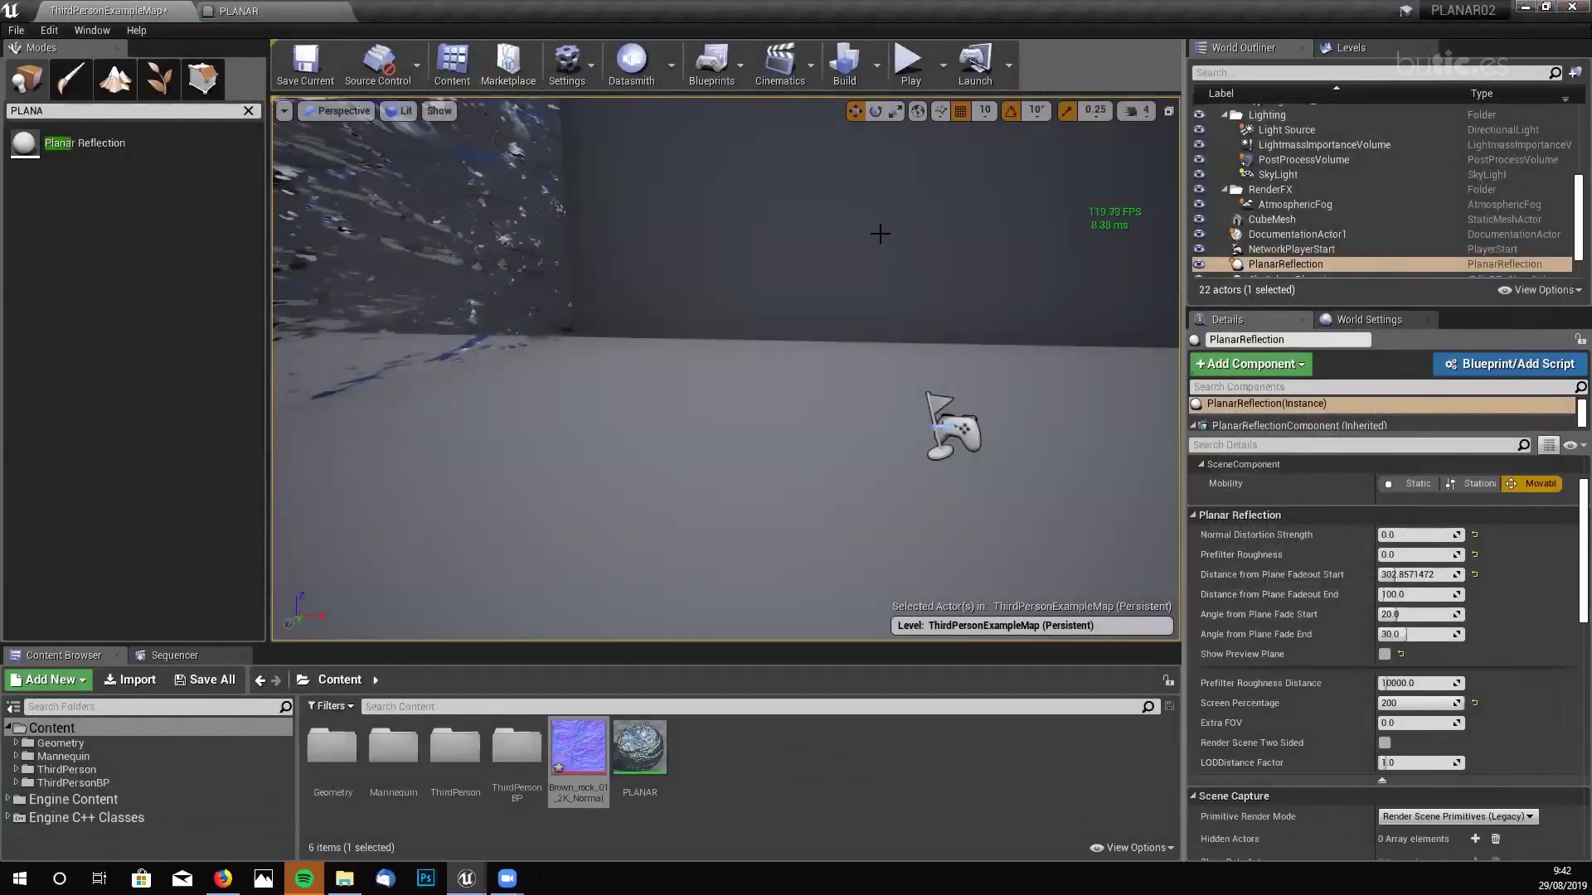
- Close the project without saving Brown_rock_01_2K_Normal or ThirdPersonExampleMap
{"action": "right_click_drag", "start_coordinate": [726, 369], "coordinate": [916, 154]}
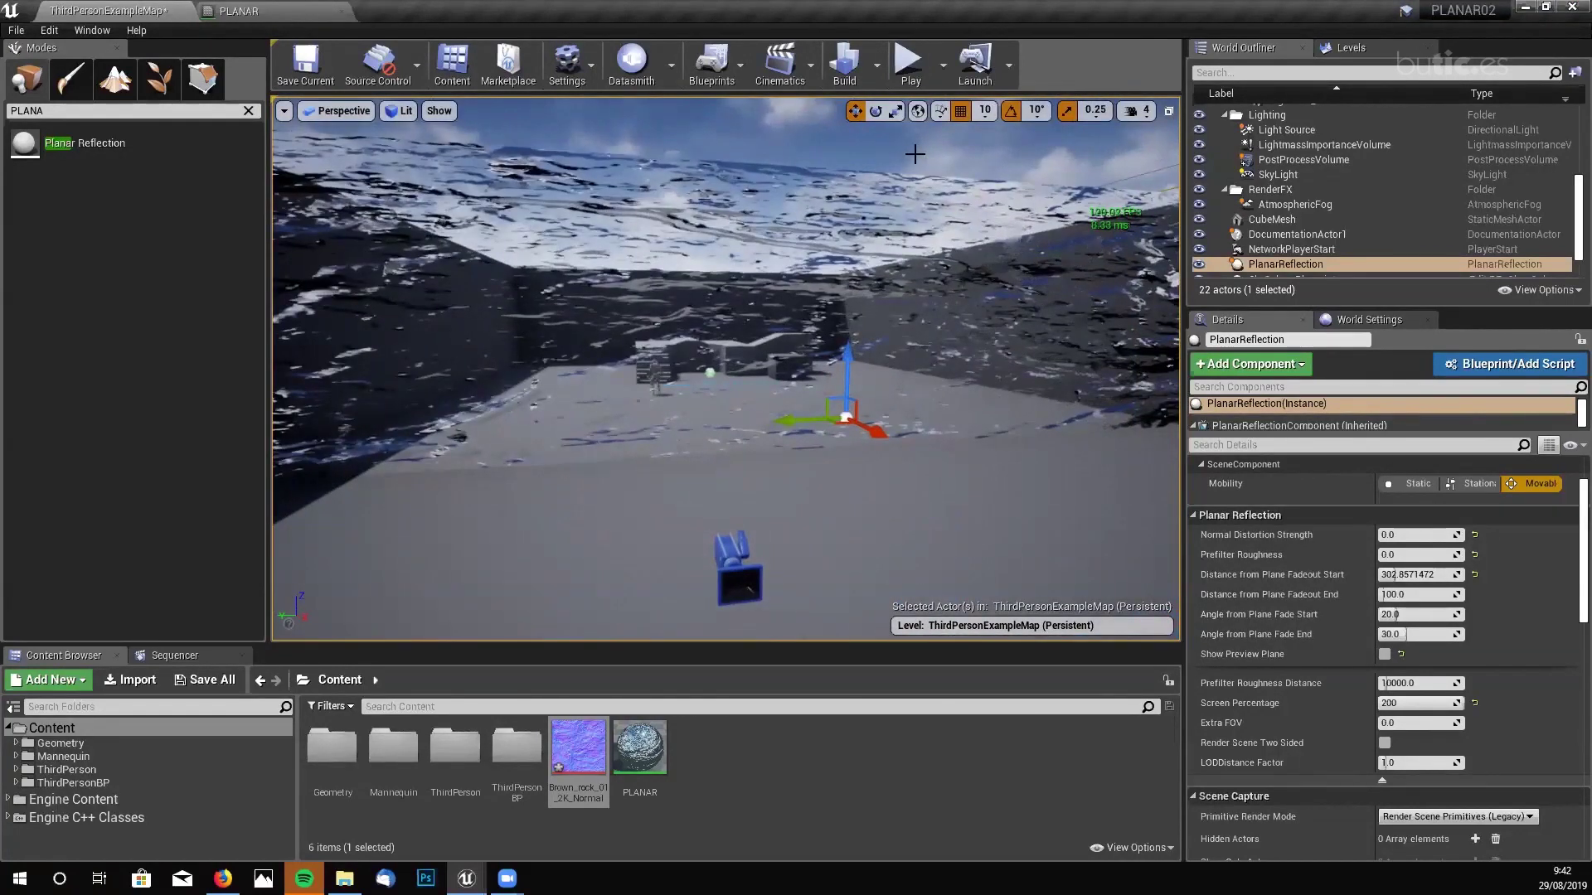
{"action": "key", "text": "ctrl+shift+s"}
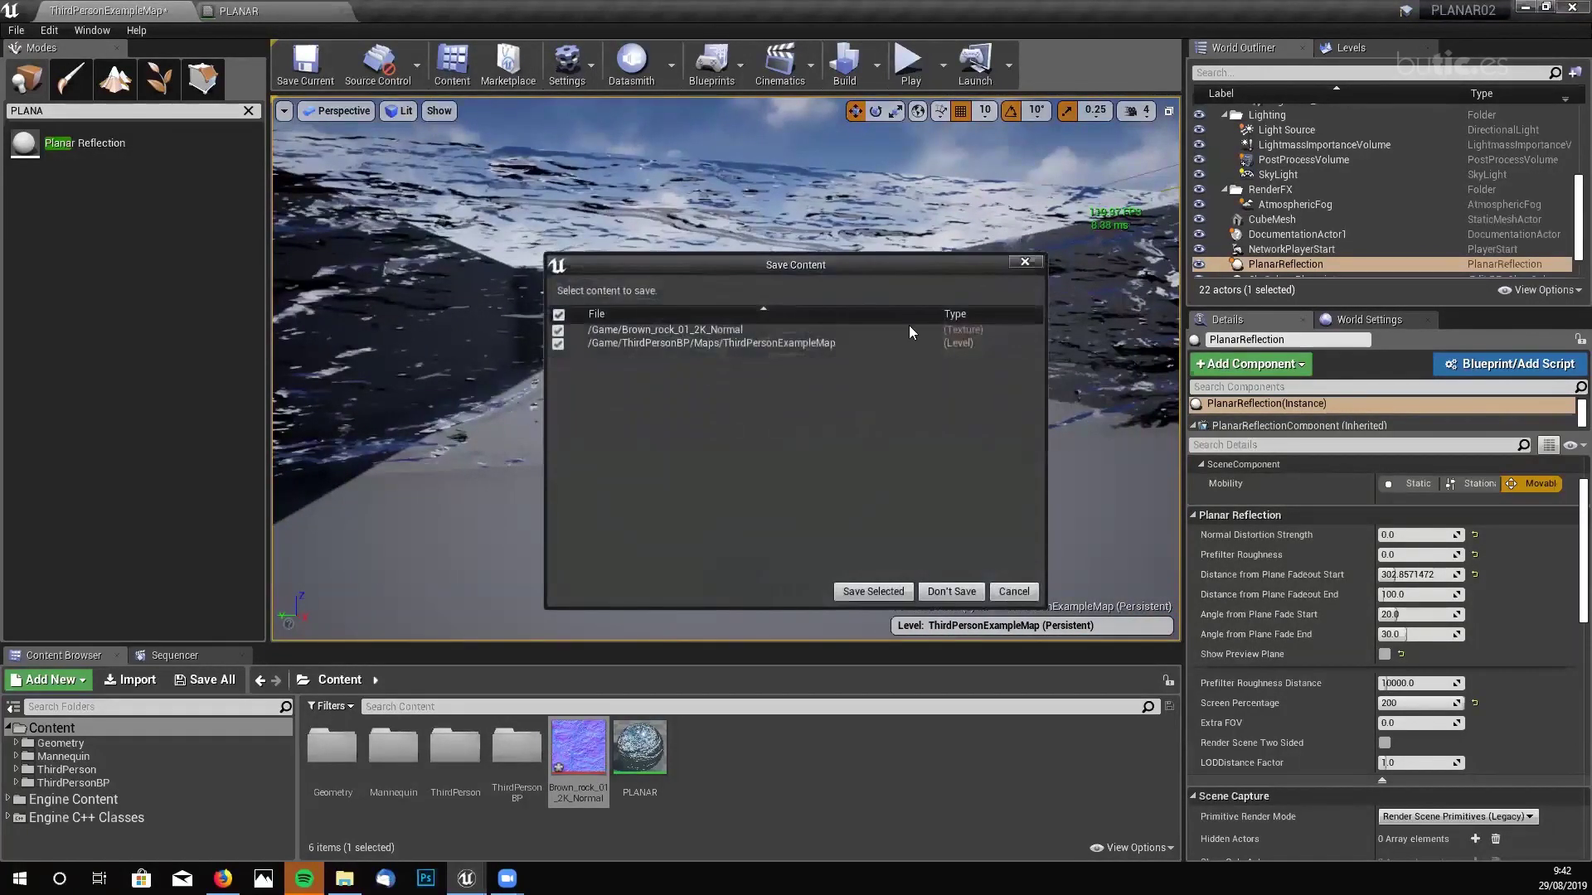
{"action": "left_click", "coordinate": [958, 591]}
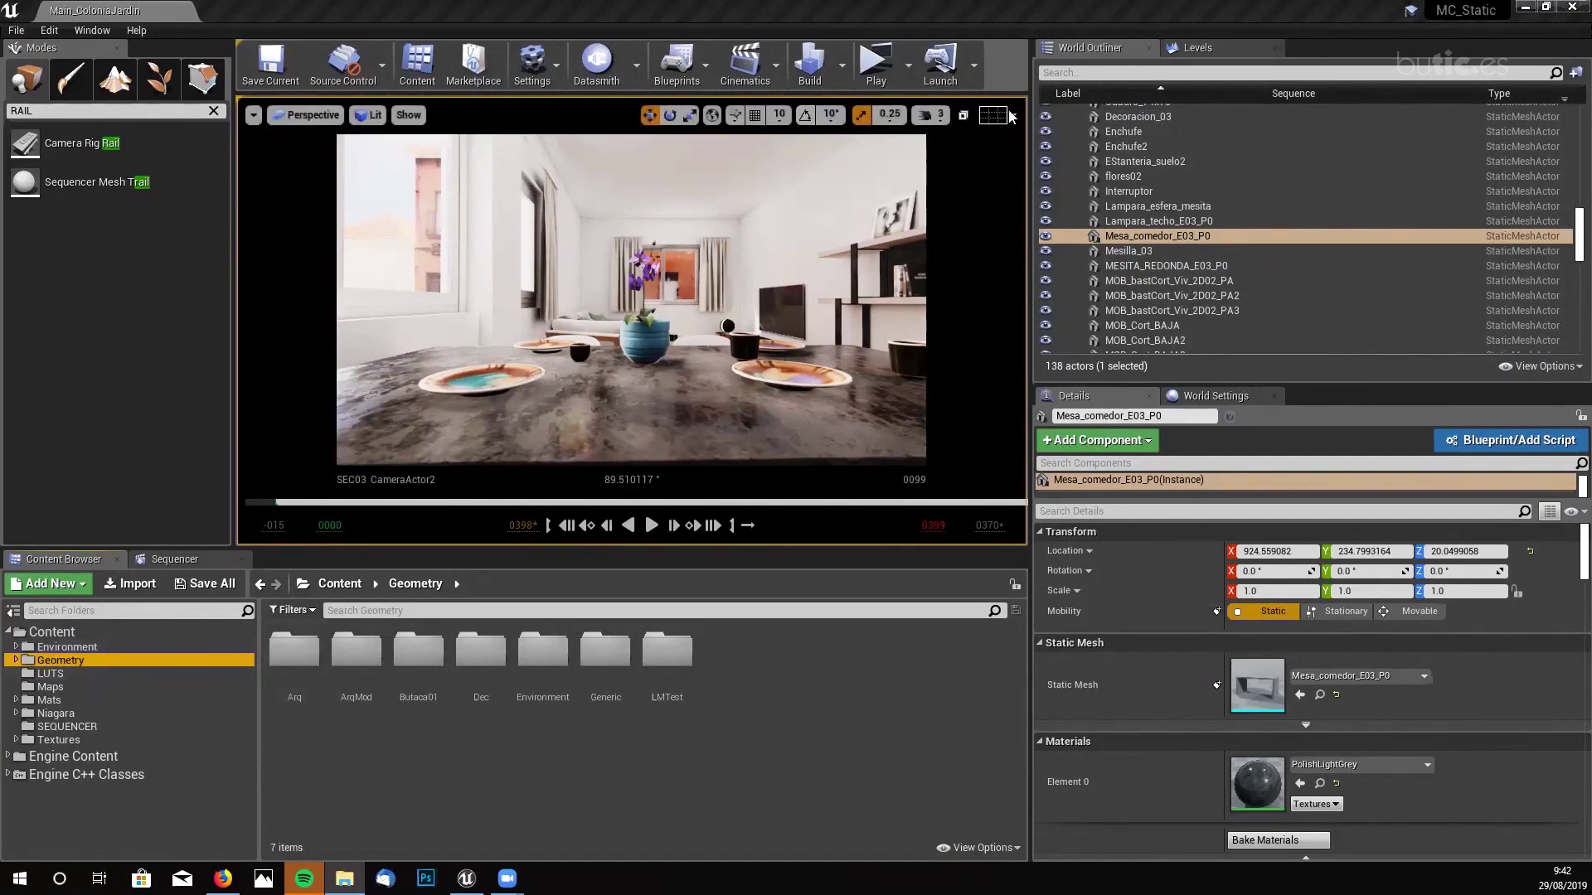
- Switch to the Default Viewport and fly around the kitchen, dining area and TV wall
{"action": "left_click", "coordinate": [307, 115]}
{"action": "left_click", "coordinate": [331, 378]}
{"action": "right_click_drag", "start_coordinate": [566, 235], "coordinate": [732, 365]}
{"action": "key", "text": "Escape"}
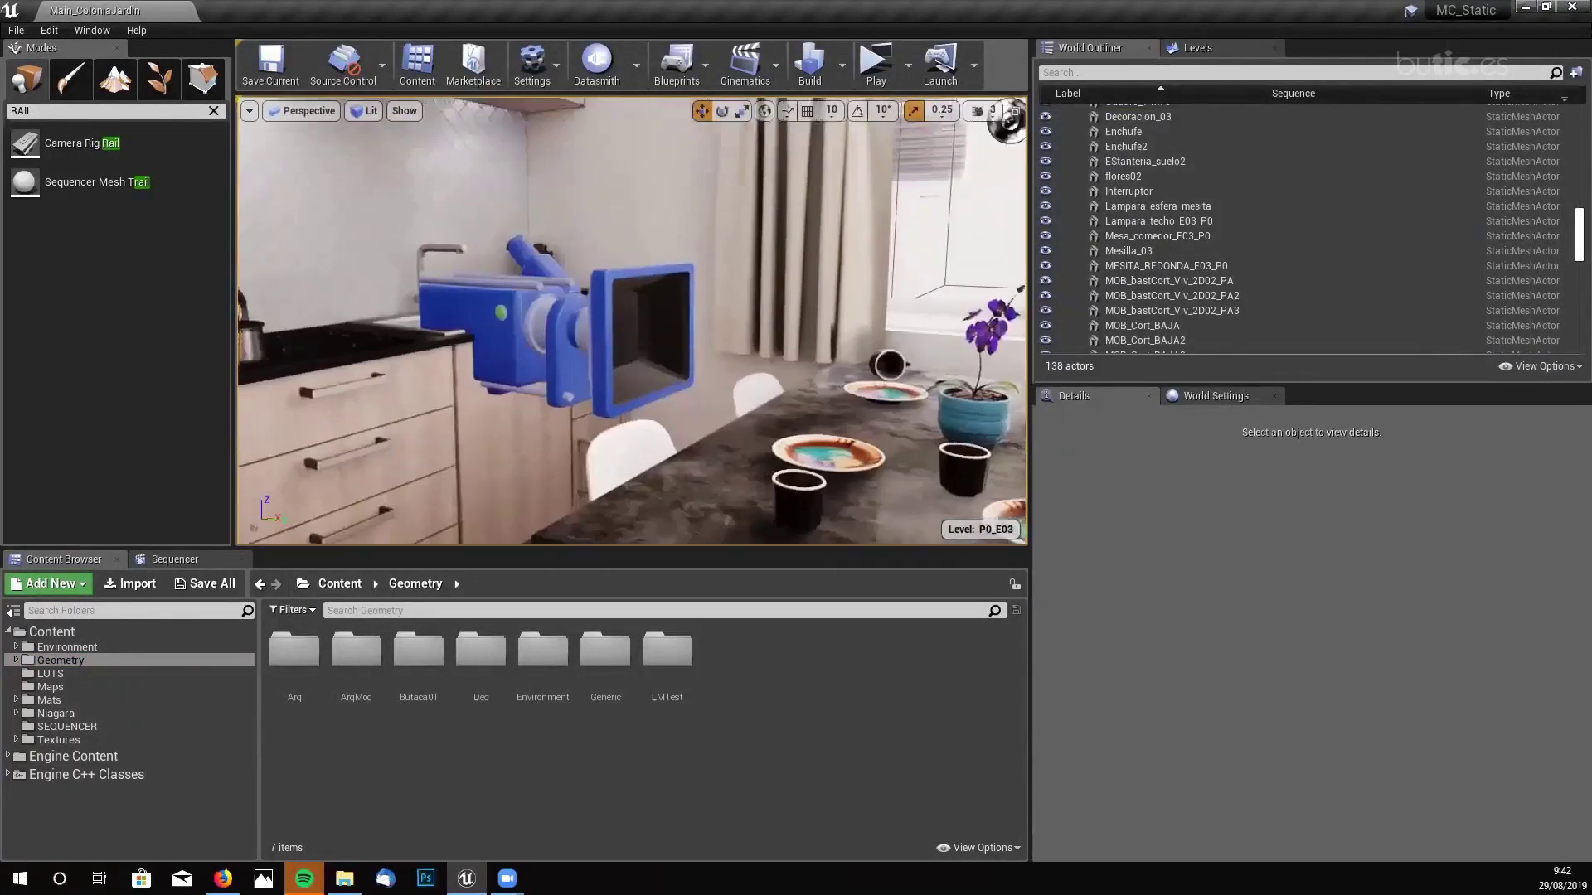
{"action": "right_click_drag", "start_coordinate": [630, 319], "coordinate": [341, 109]}
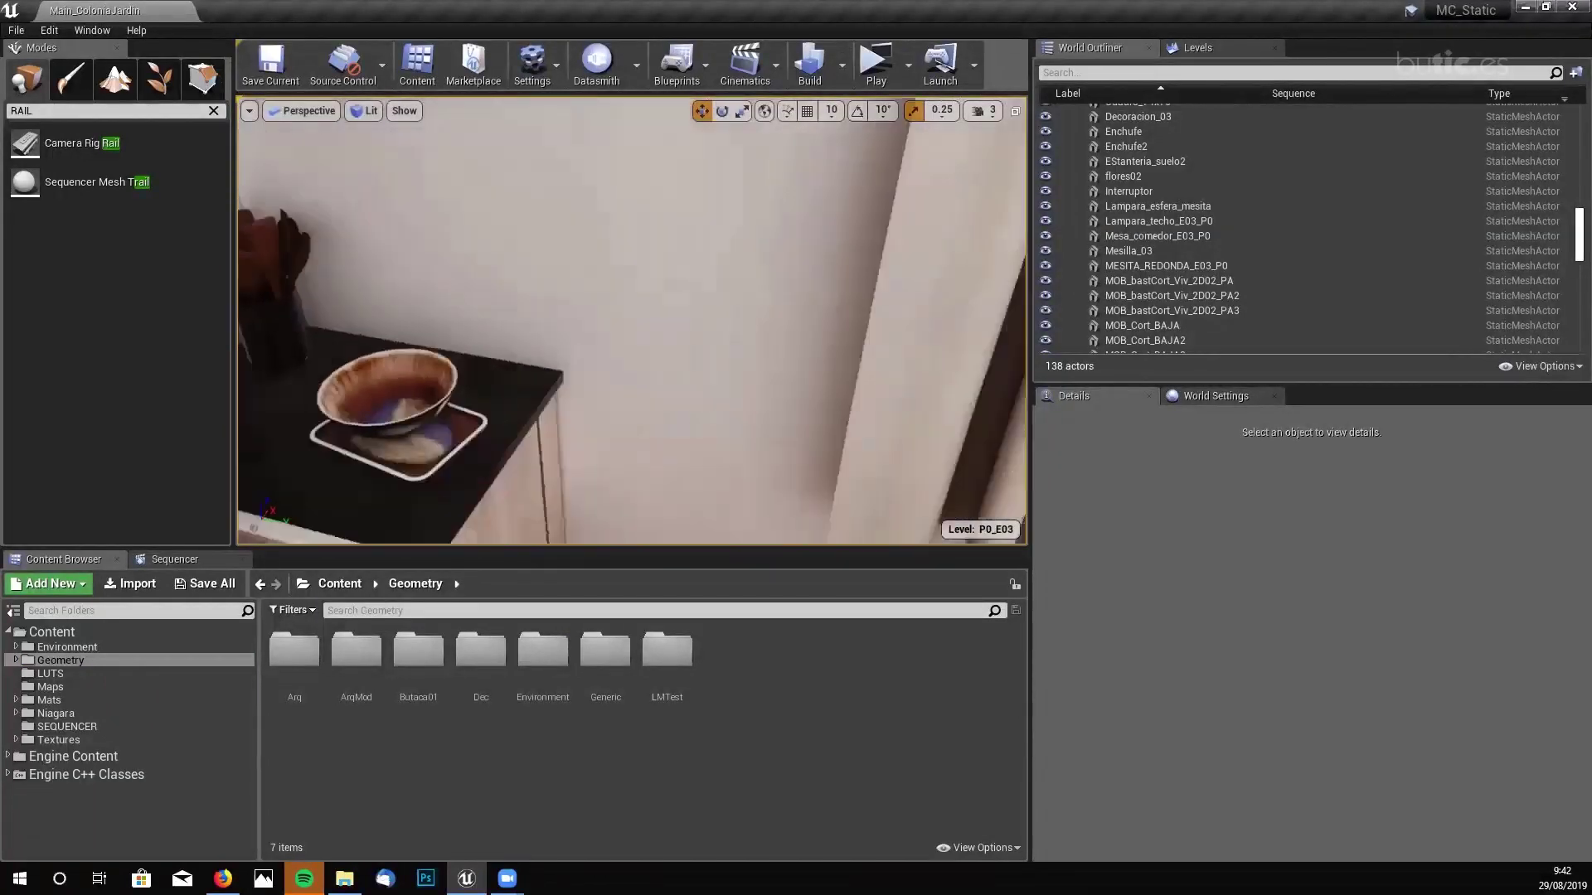
{"action": "right_click_drag", "start_coordinate": [341, 109], "coordinate": [547, 148]}
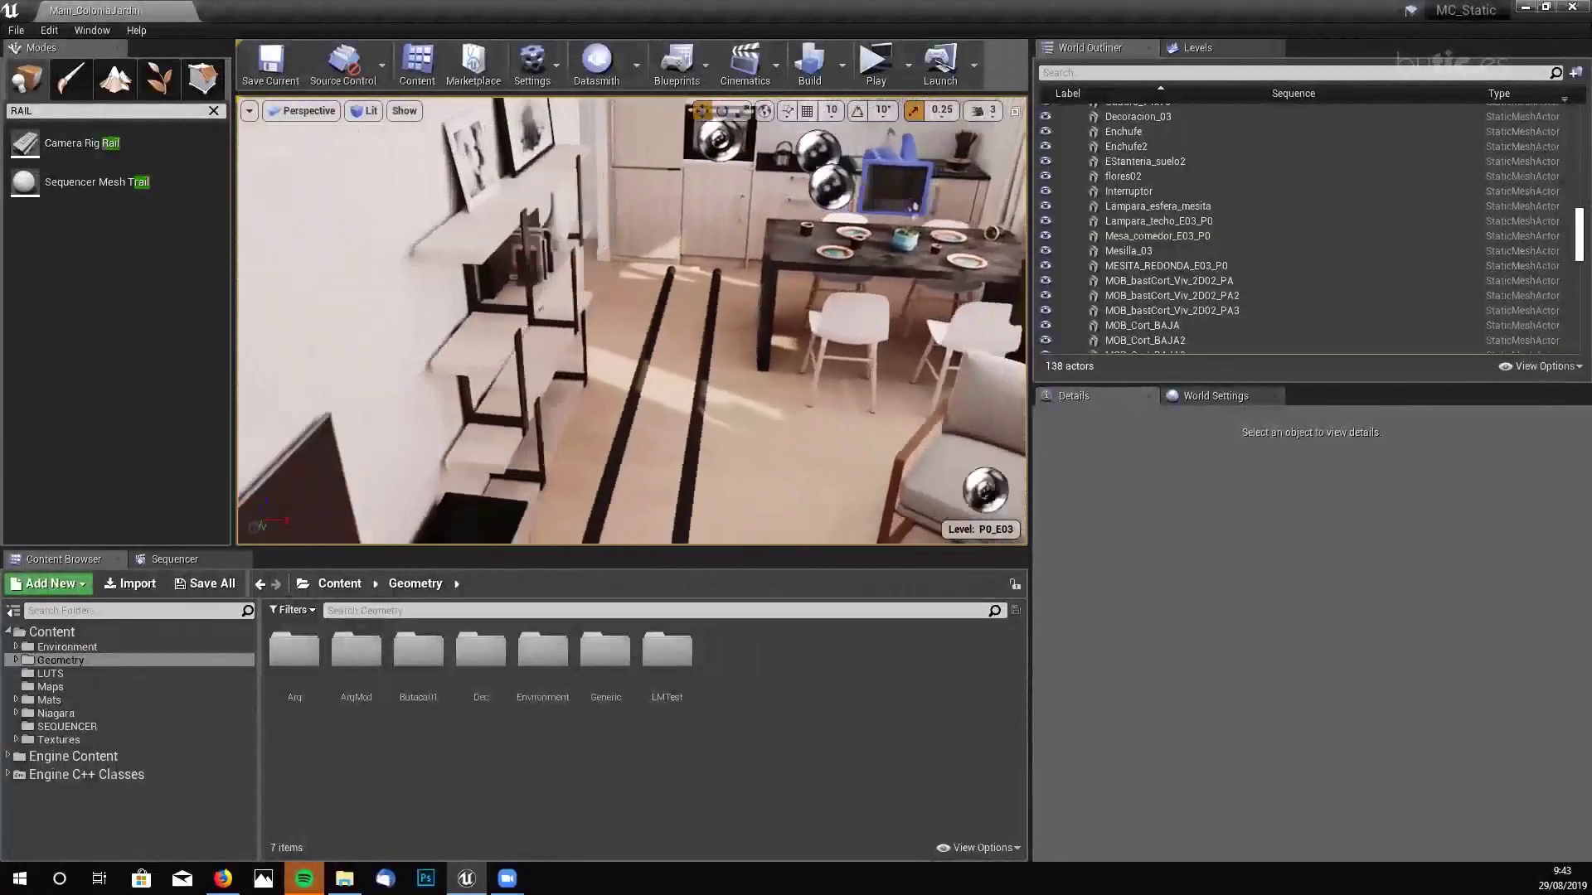
{"action": "right_click_drag", "start_coordinate": [634, 299], "coordinate": [649, 175]}
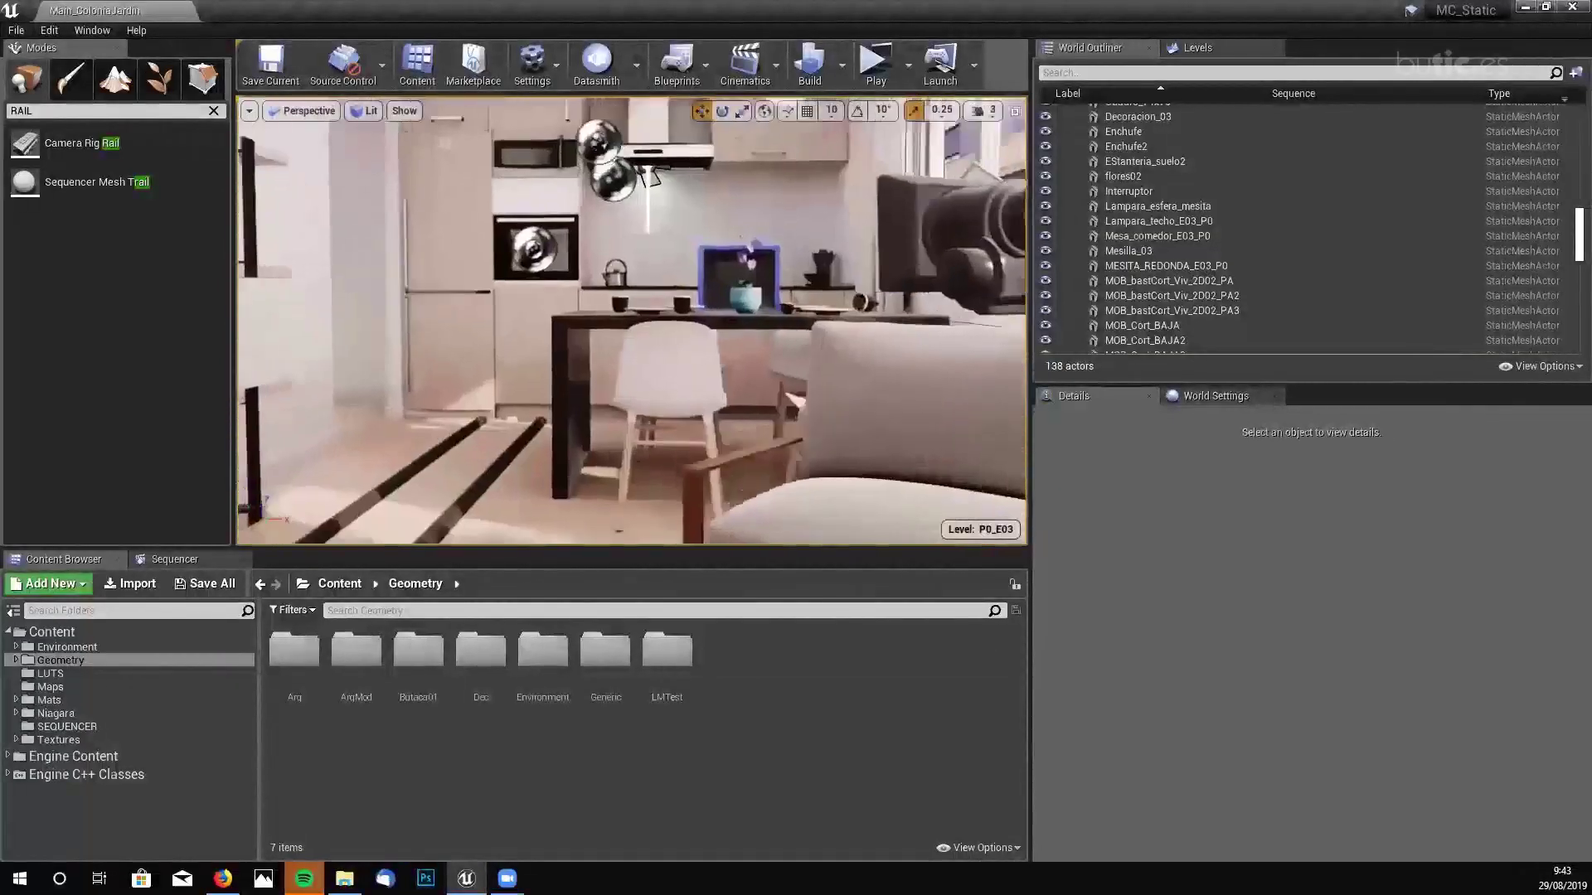
{"action": "scroll", "coordinate": [1567, 216], "scroll_direction": "down", "scroll_amount": 10}
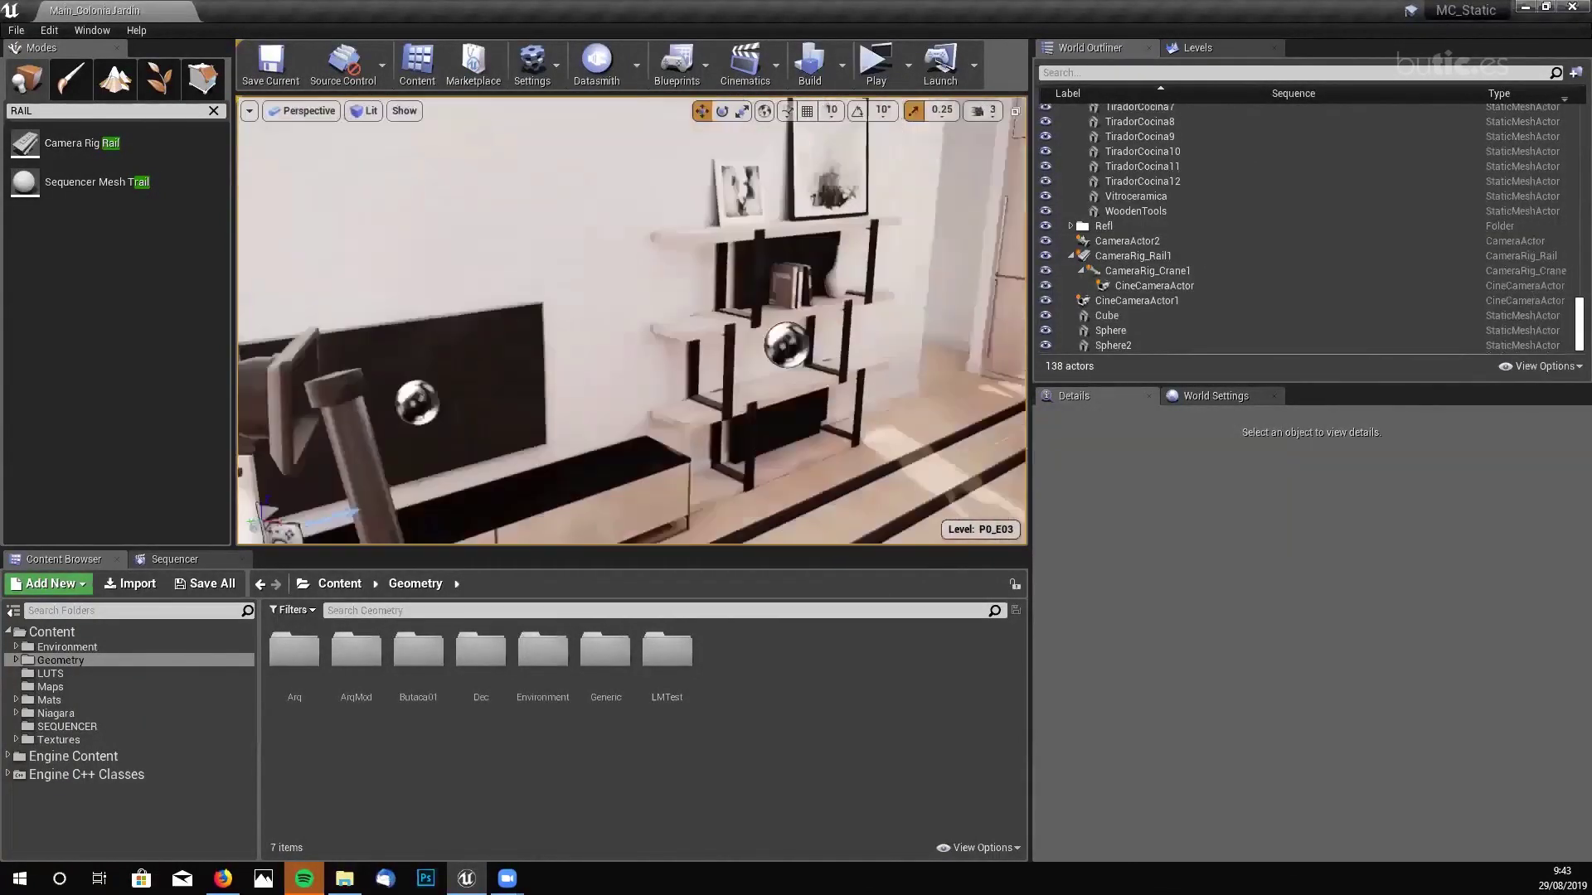
{"action": "right_click_drag", "start_coordinate": [630, 324], "coordinate": [862, 324]}
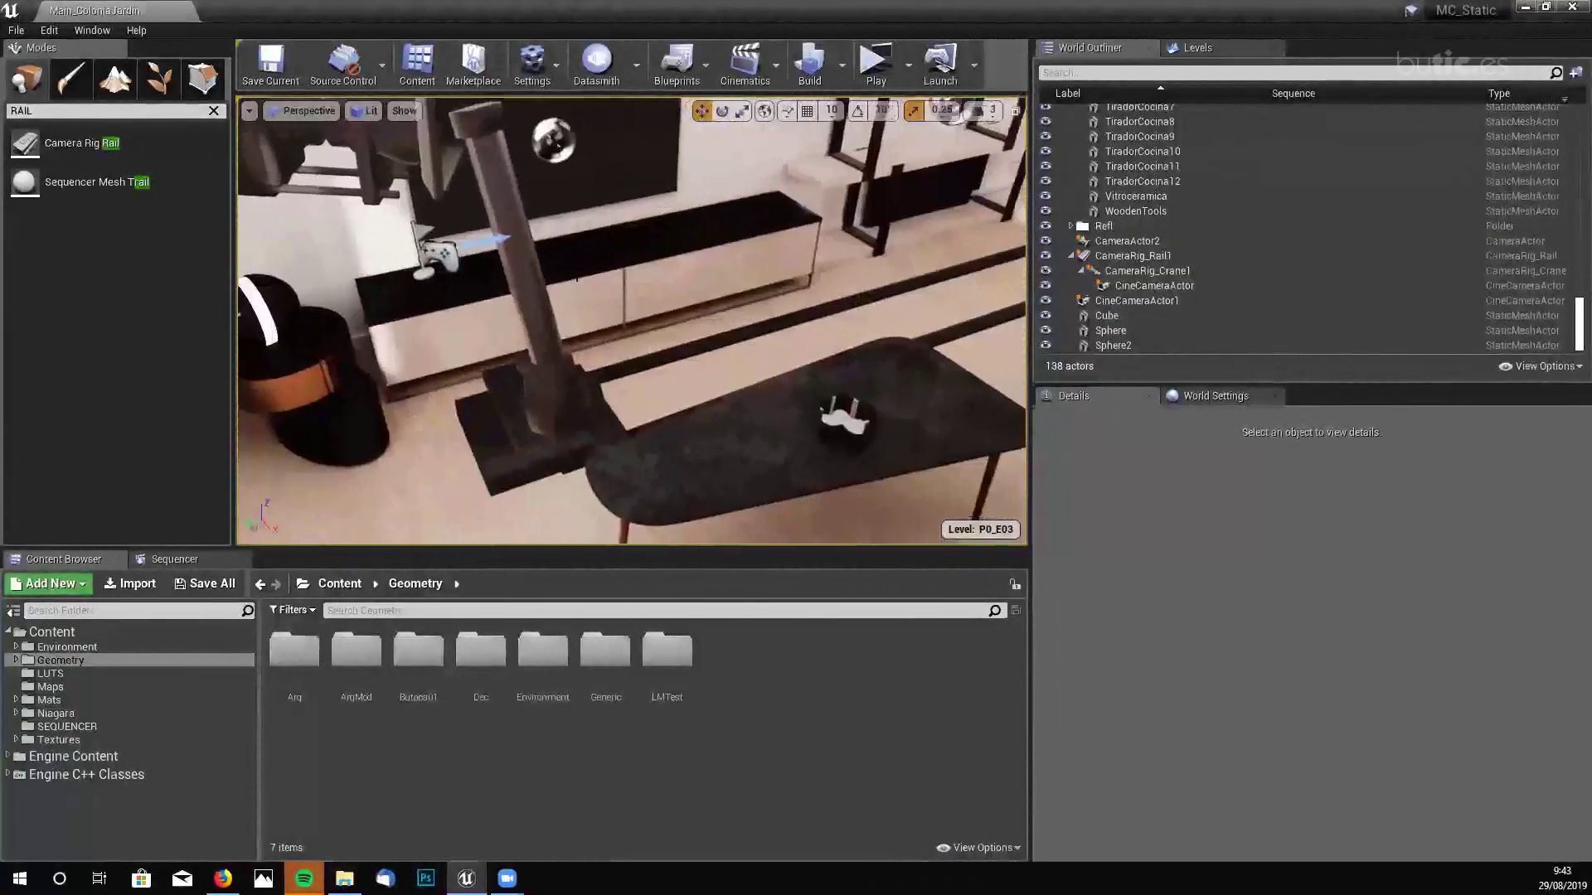
- Select CameraRig_Crane1, then CameraRig_Rail1
{"action": "left_click", "coordinate": [573, 299]}
{"action": "left_click", "coordinate": [663, 352]}
{"action": "right_click_drag", "start_coordinate": [663, 352], "coordinate": [555, 352]}
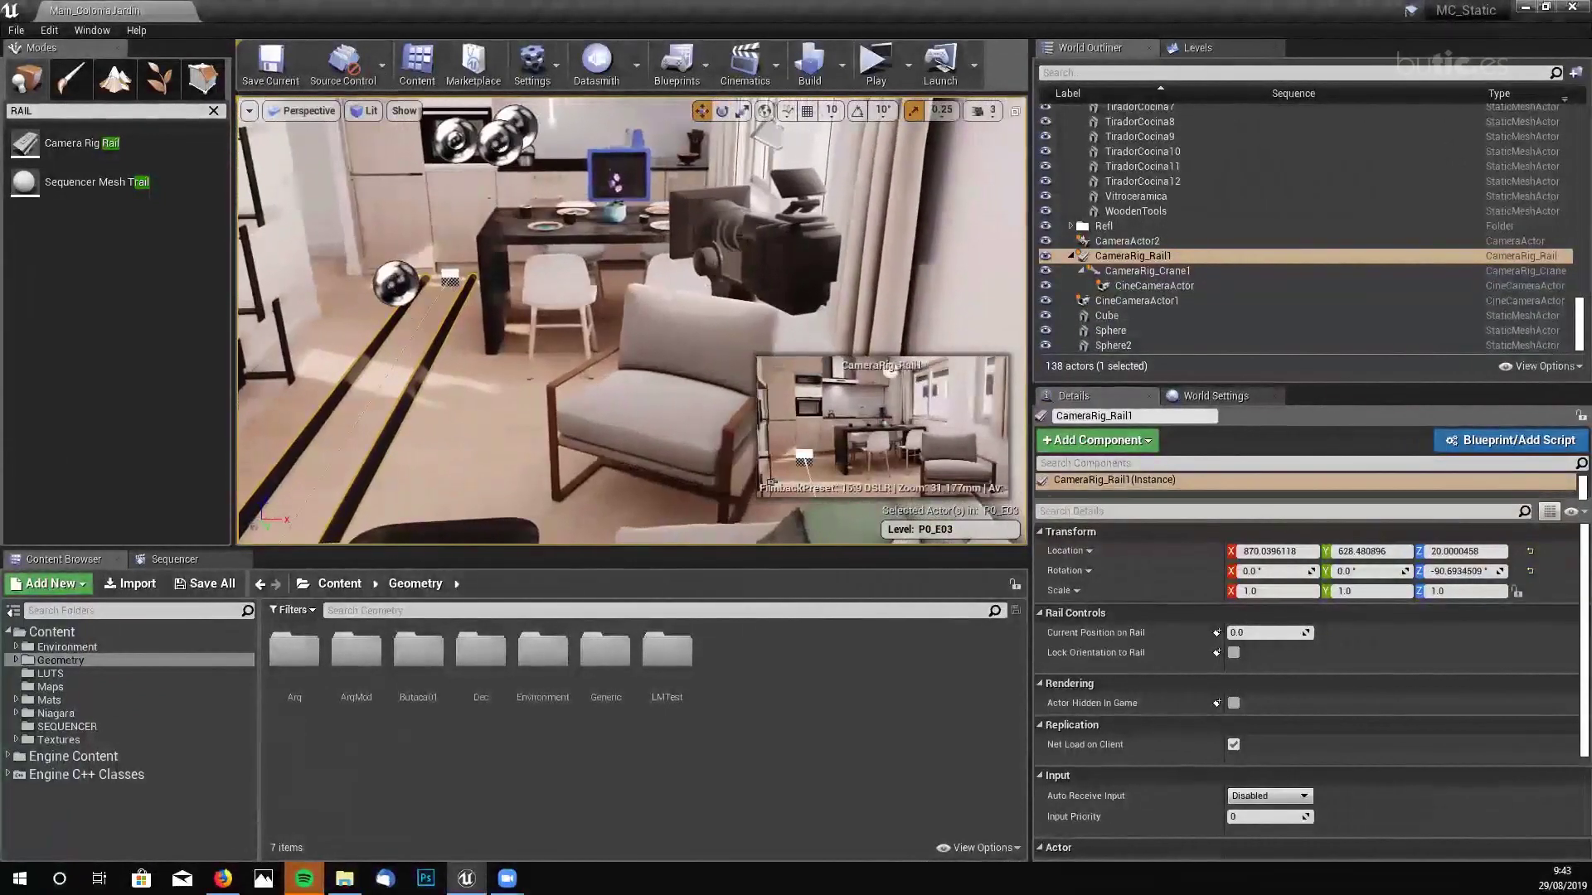
- Preview CineCameraActor1, CameraActor2 and the crane's CineCameraActor, then select CameraRig_Rail1
{"action": "left_click", "coordinate": [771, 240]}
{"action": "right_click_drag", "start_coordinate": [683, 195], "coordinate": [630, 195]}
{"action": "left_click", "coordinate": [726, 232]}
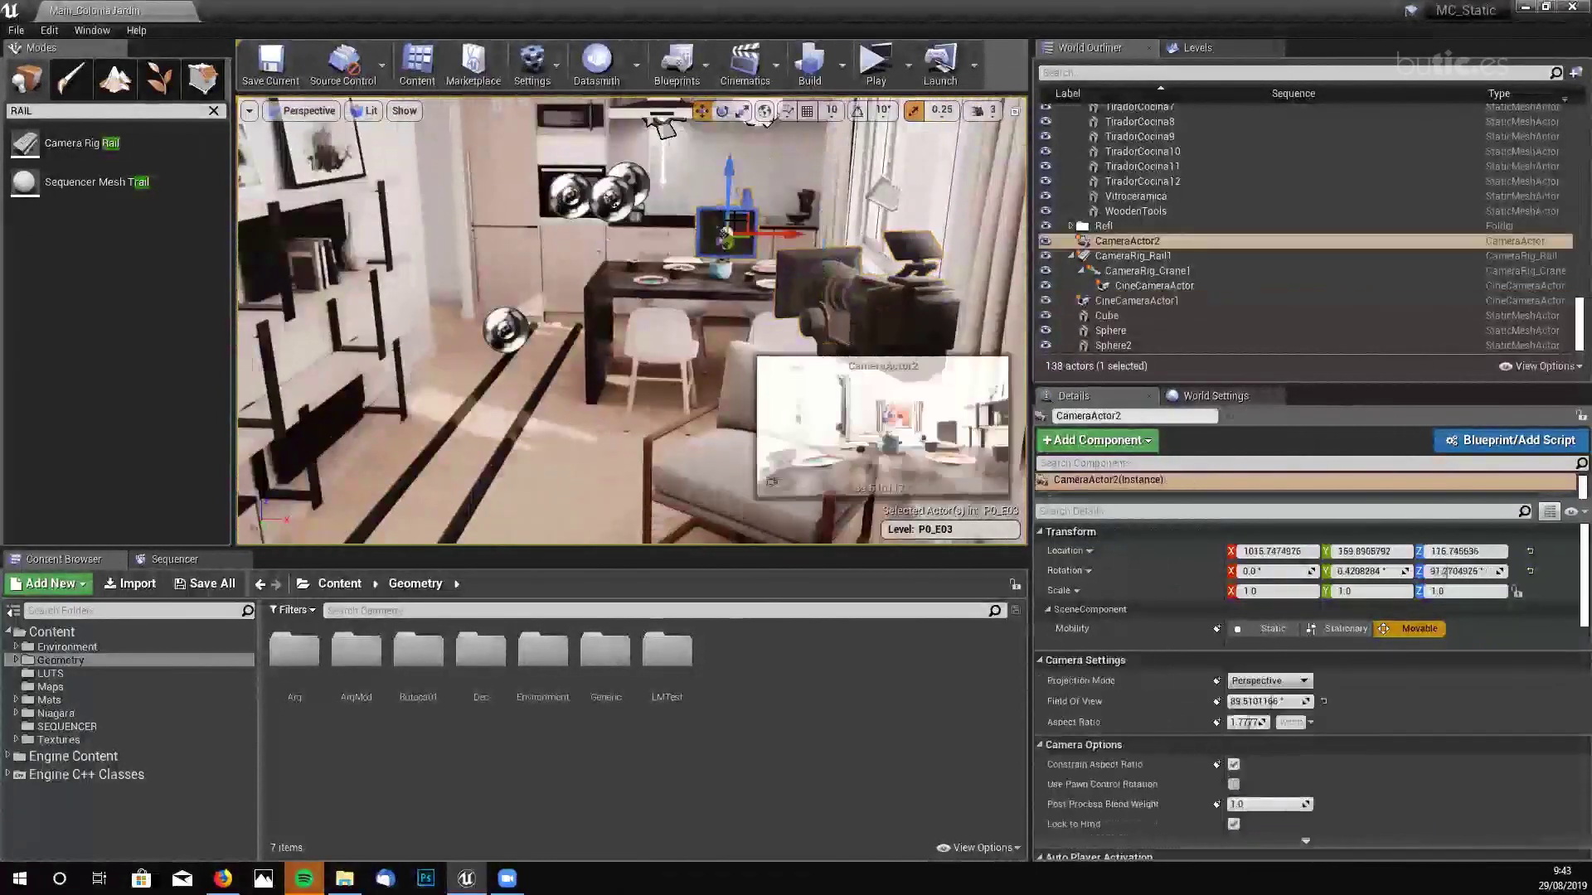
{"action": "right_click_drag", "start_coordinate": [903, 290], "coordinate": [682, 286]}
{"action": "left_click", "coordinate": [903, 290]}
{"action": "left_click", "coordinate": [531, 220]}
{"action": "left_click", "coordinate": [721, 355]}
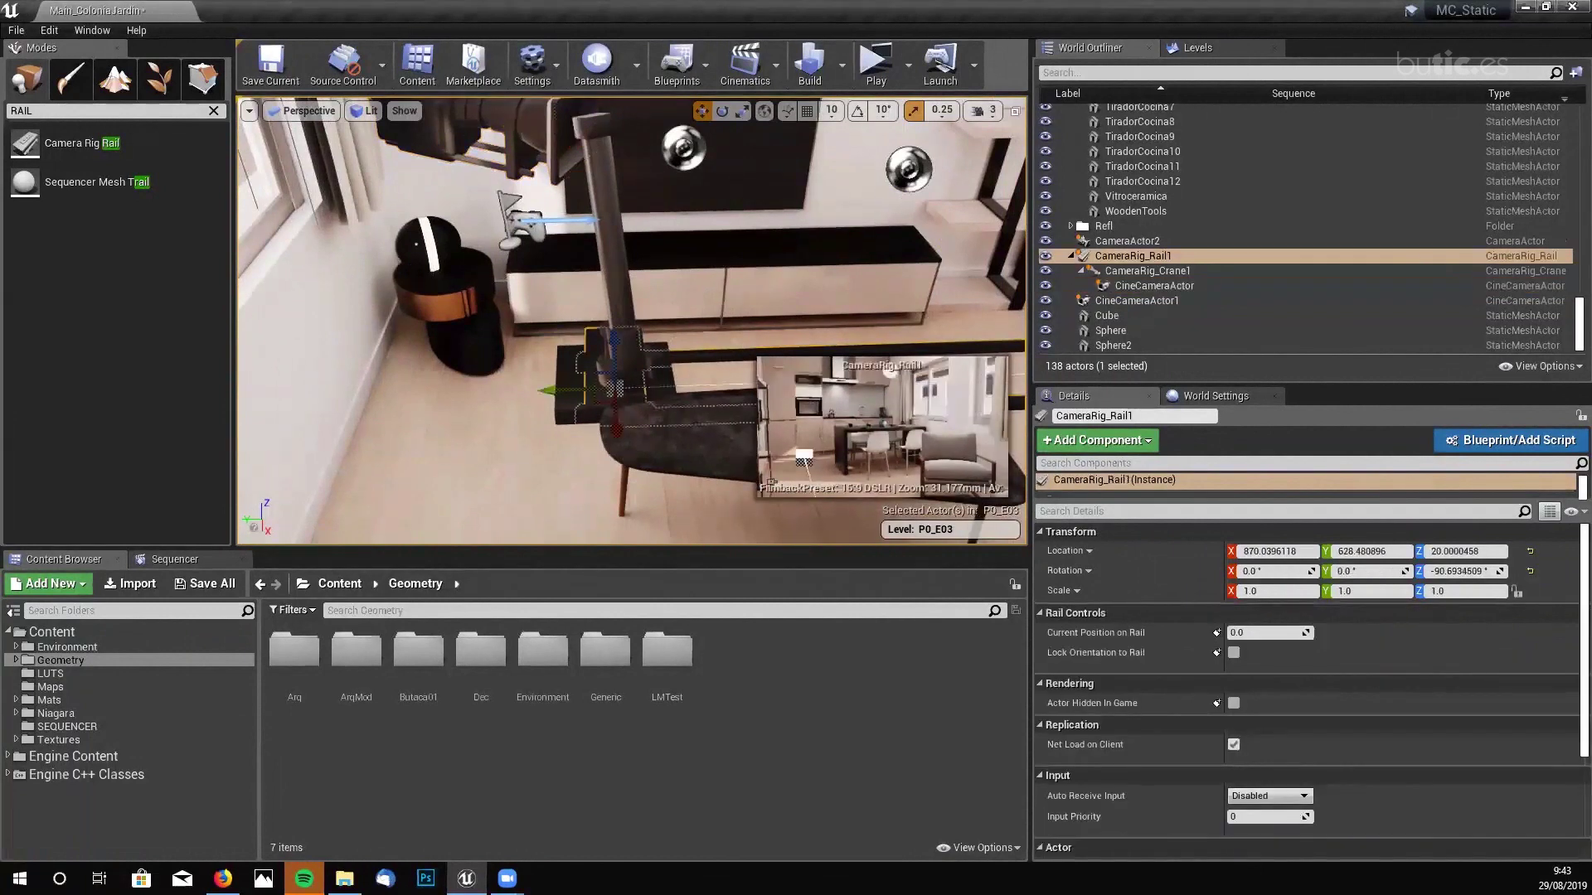
{"action": "right_click_drag", "start_coordinate": [721, 355], "coordinate": [696, 373]}
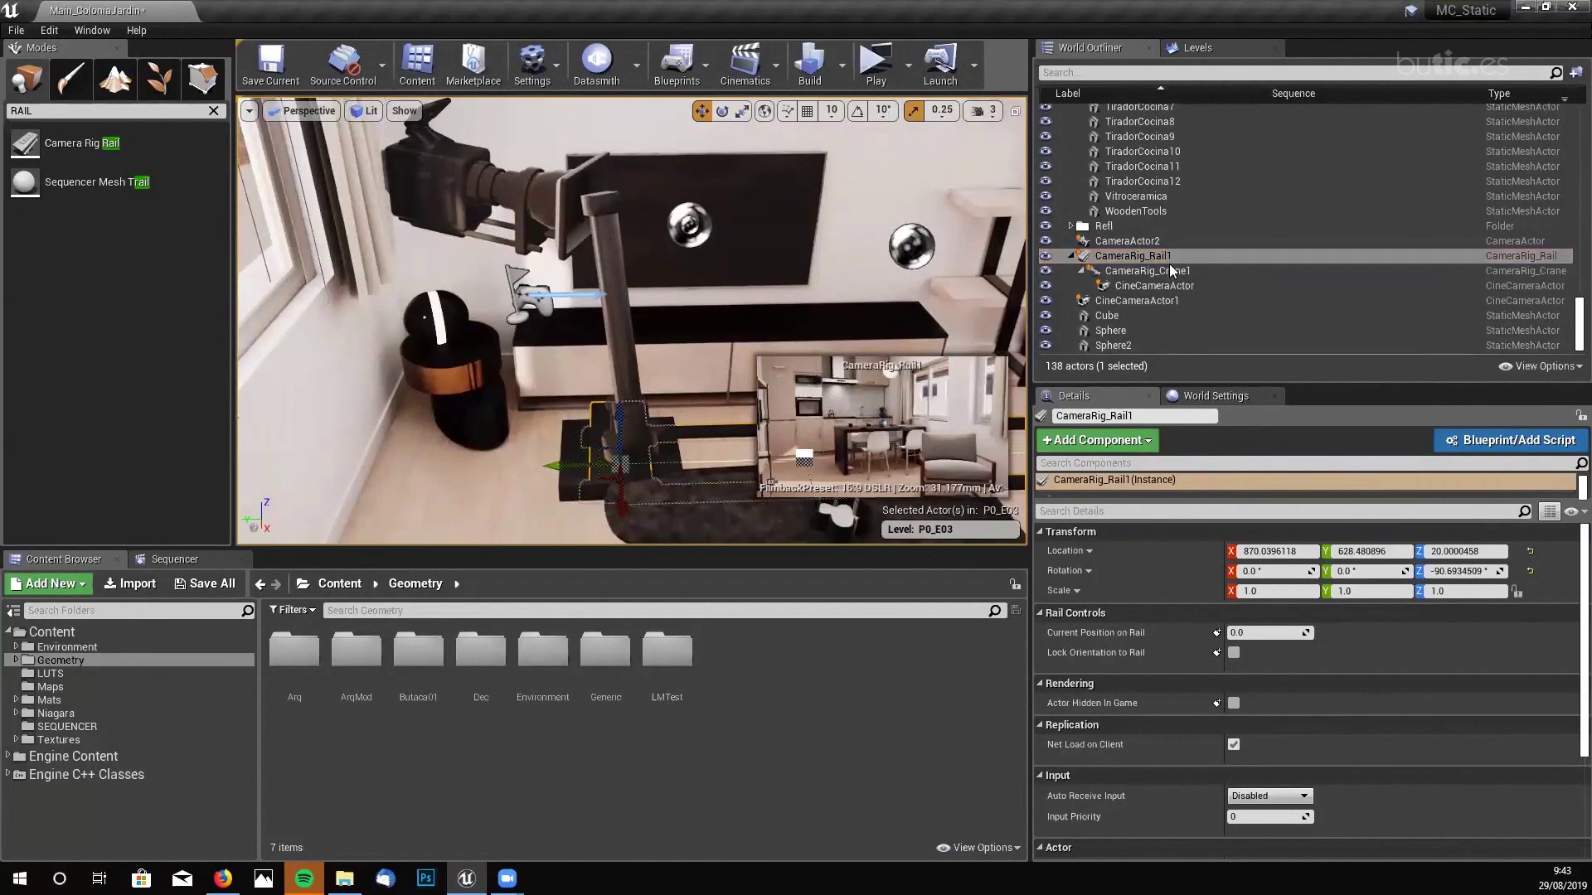
- Slide the crane along its rail and inspect the camera, rail and crane controls
{"action": "left_click_drag", "start_coordinate": [1260, 633], "coordinate": [1222, 634]}
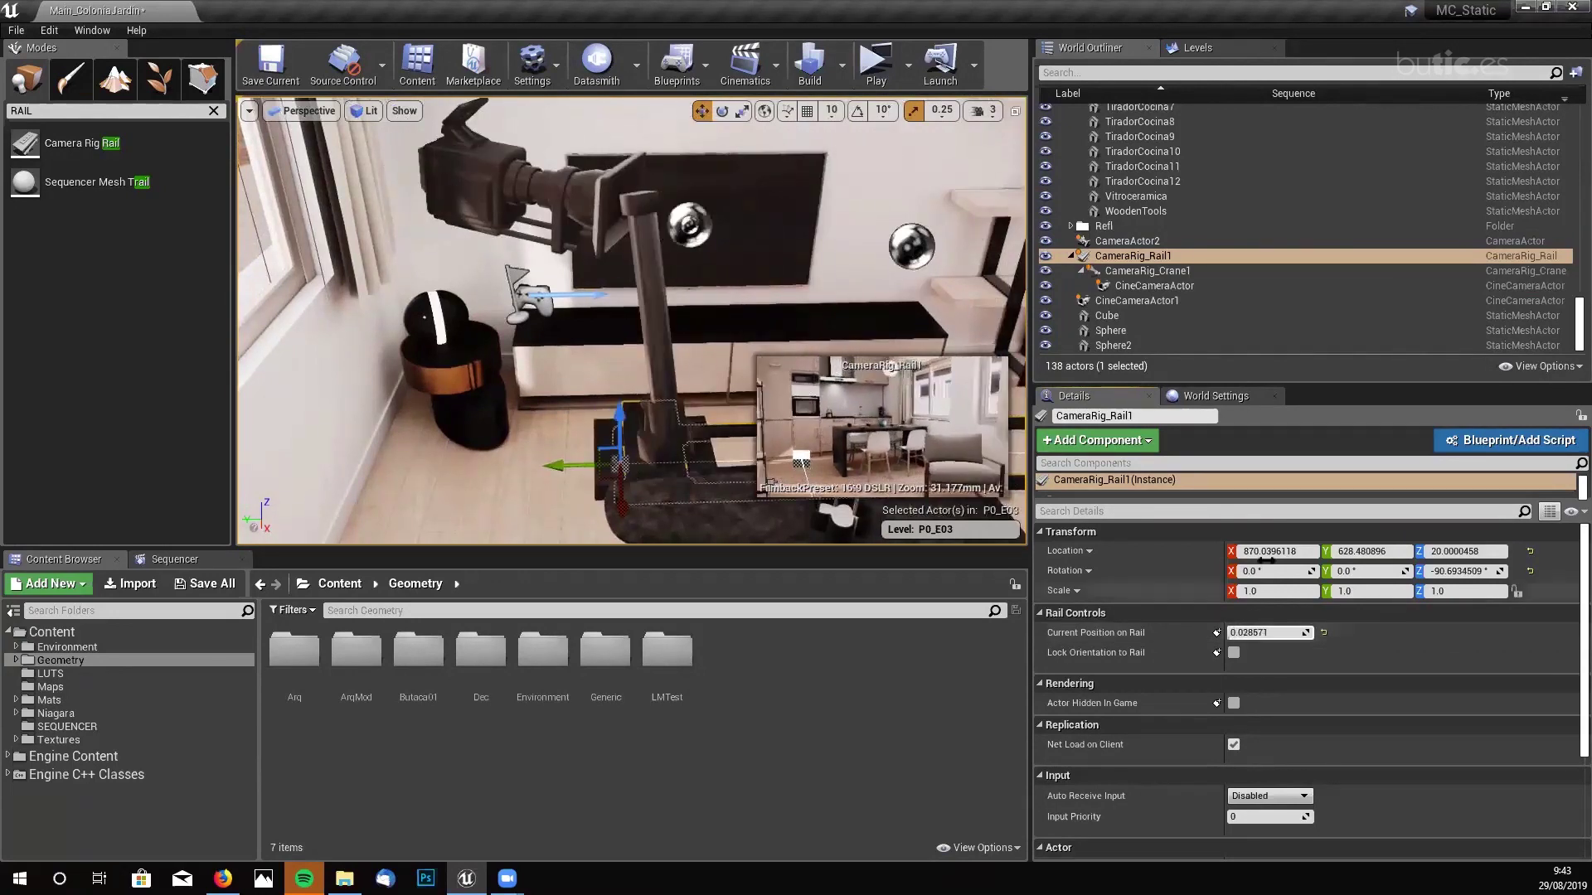
{"action": "left_click", "coordinate": [1147, 284]}
{"action": "left_click", "coordinate": [1149, 272]}
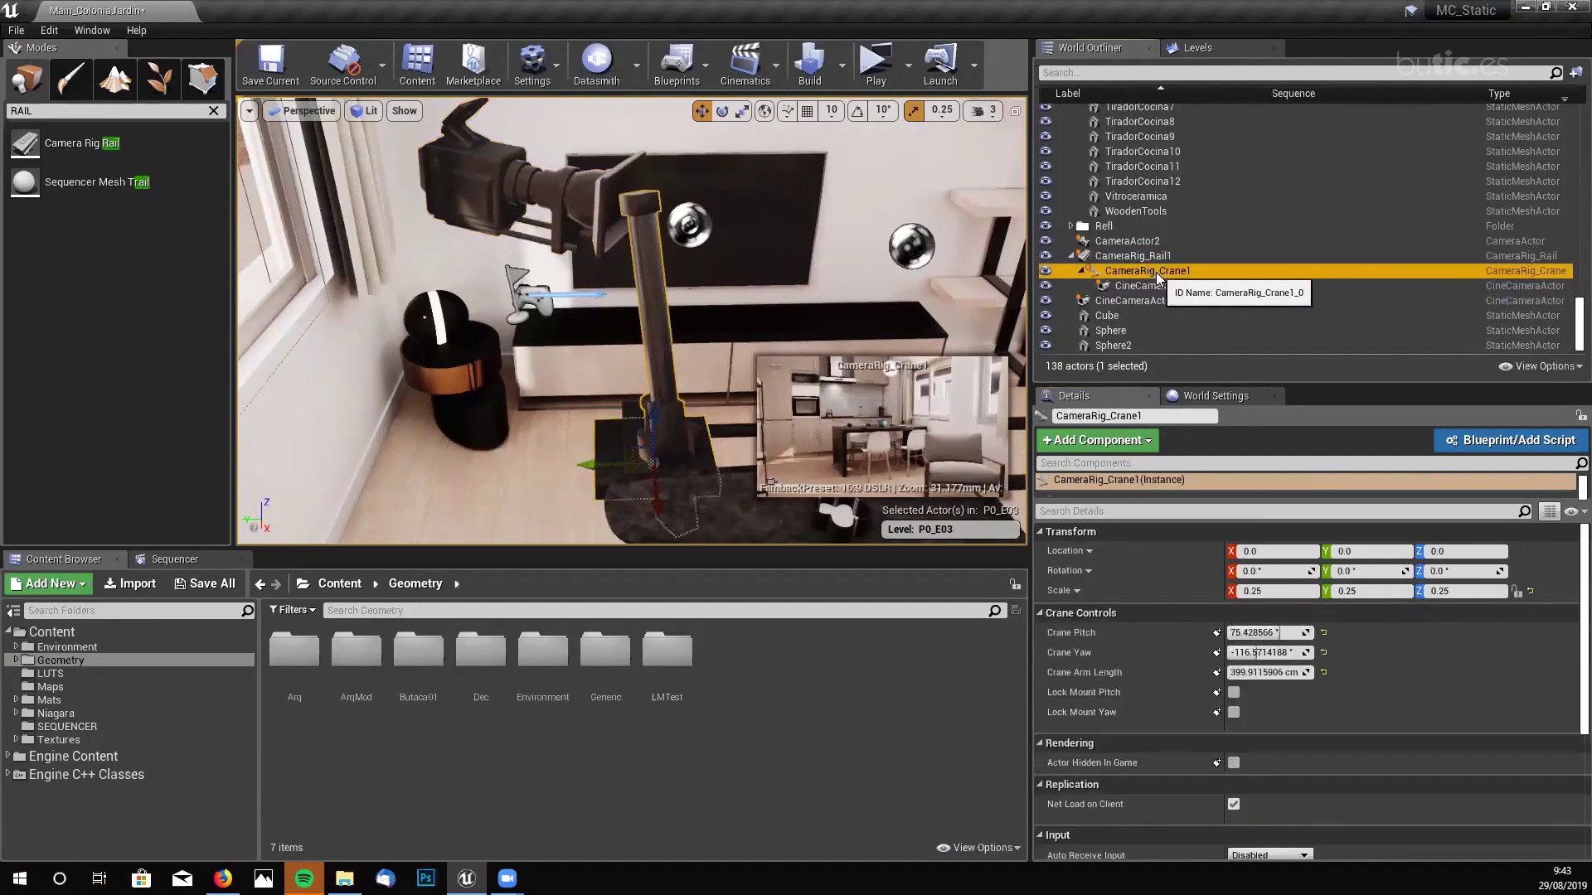
{"action": "left_click", "coordinate": [1146, 257]}
{"action": "left_click", "coordinate": [1142, 272]}
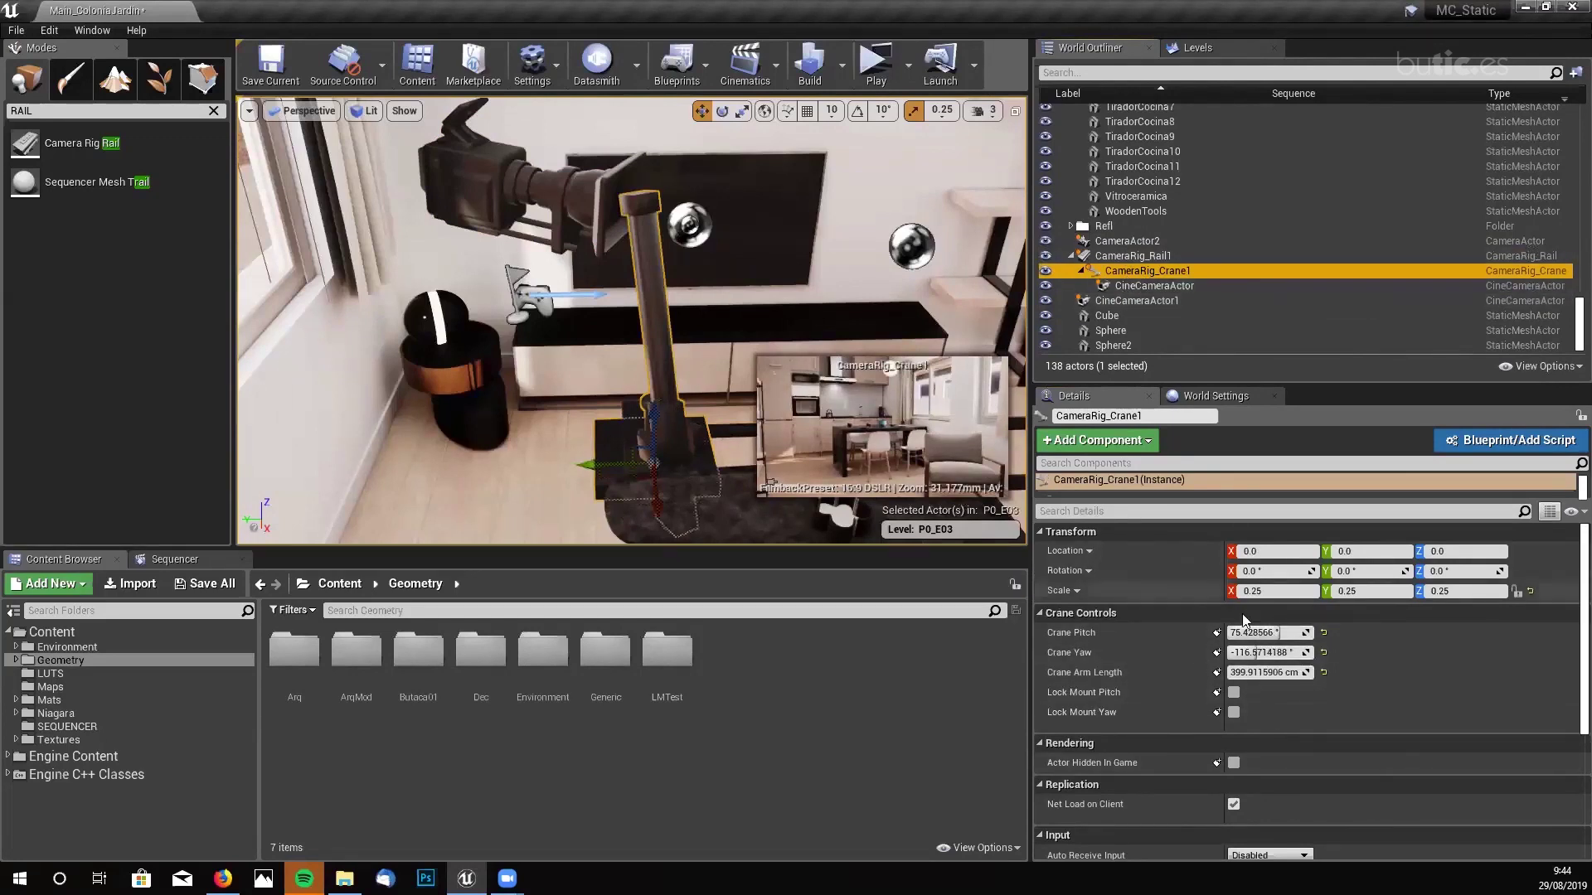
- Move the view to the dining area and request deletion of CameraRig_Crane1
{"action": "right_click_drag", "start_coordinate": [770, 483], "coordinate": [770, 484]}
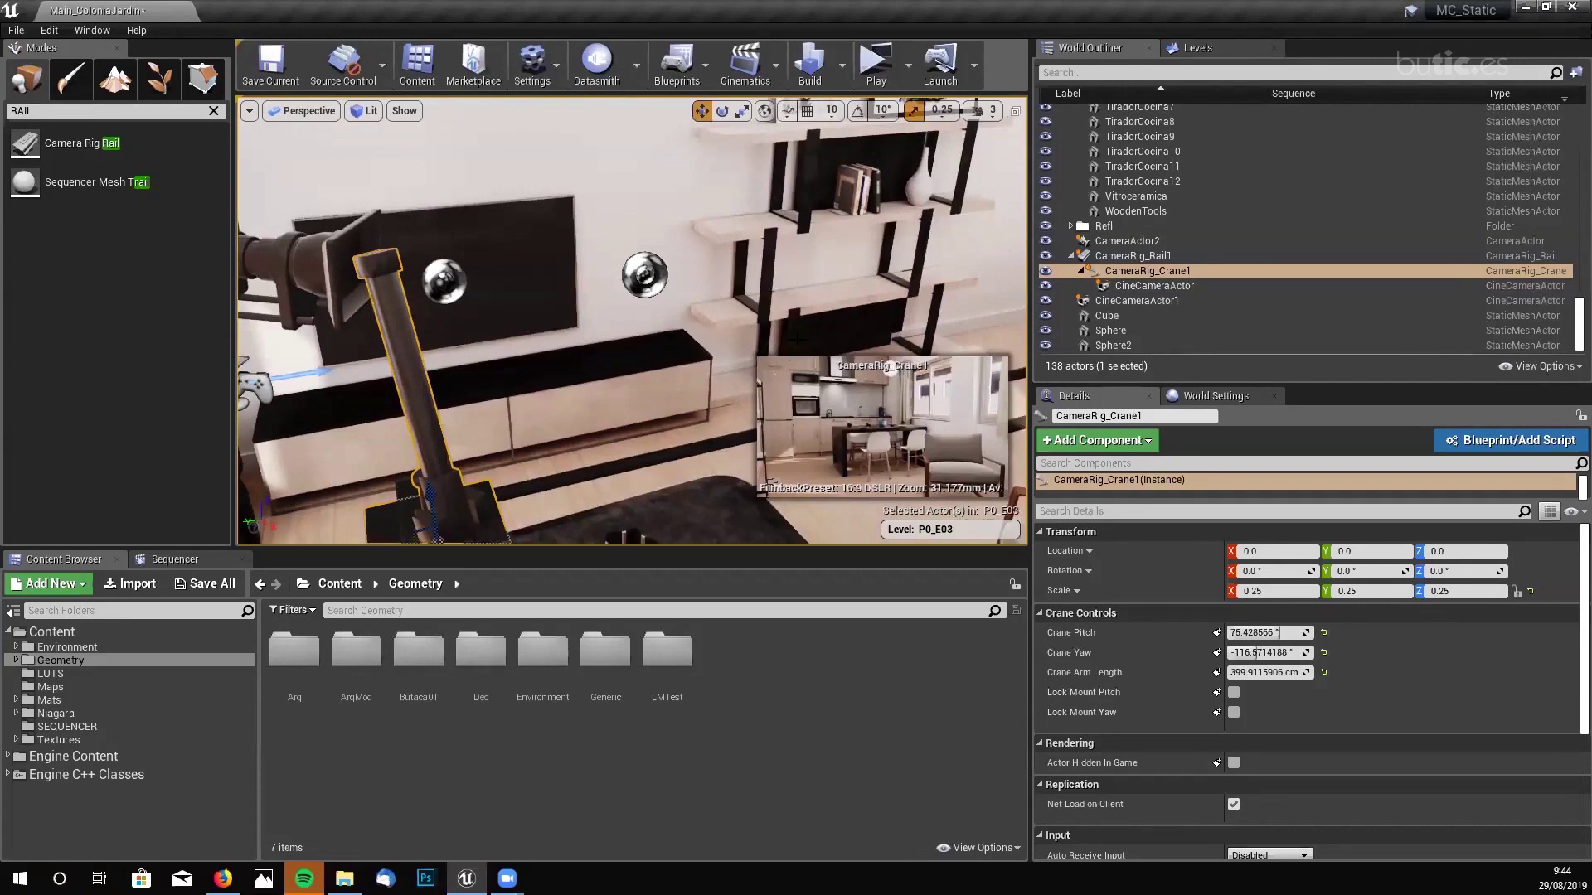
{"action": "right_click_drag", "start_coordinate": [655, 379], "coordinate": [655, 379]}
{"action": "left_click_drag", "start_coordinate": [381, 143], "coordinate": [635, 402]}
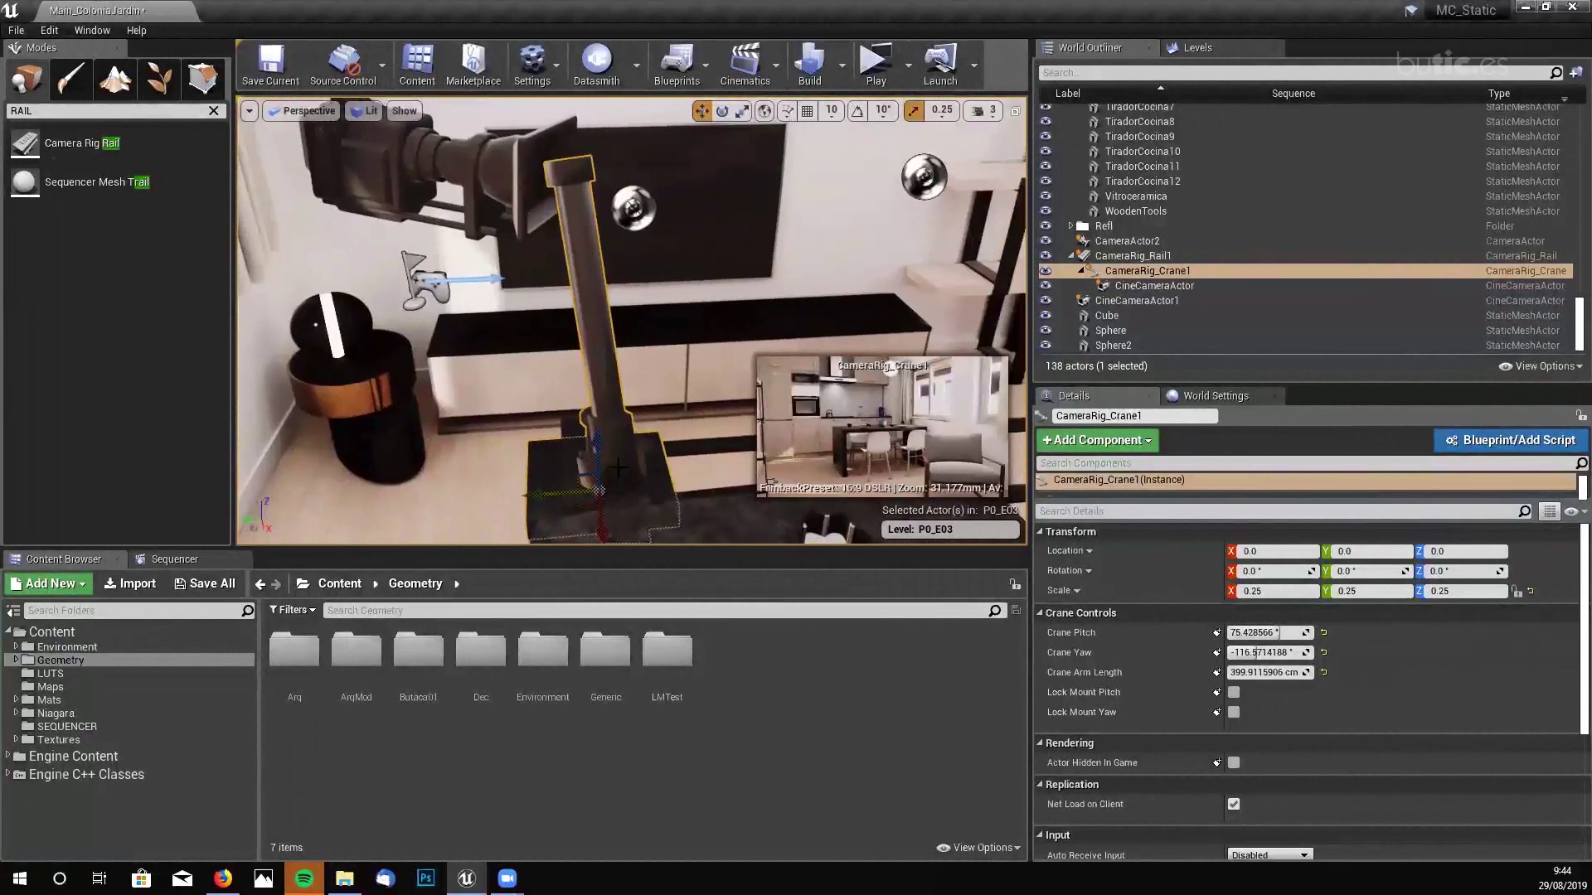
{"action": "key", "text": "Delete"}
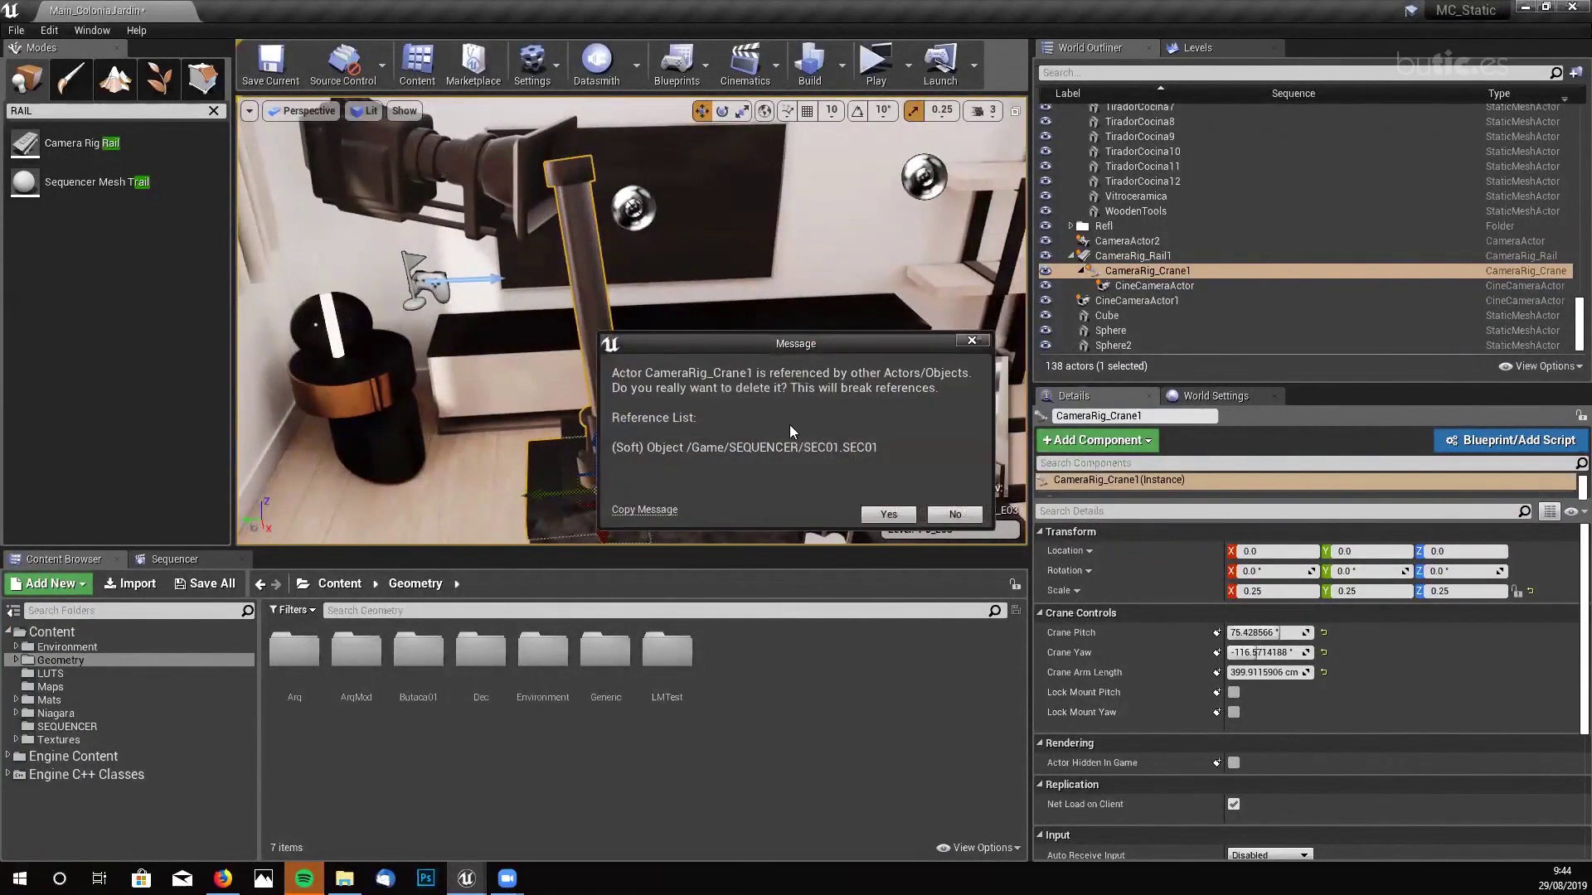
- Keep the crane, delete the CineCameraActor, then undo the deletion
{"action": "left_click", "coordinate": [955, 514]}
{"action": "left_click", "coordinate": [1145, 286]}
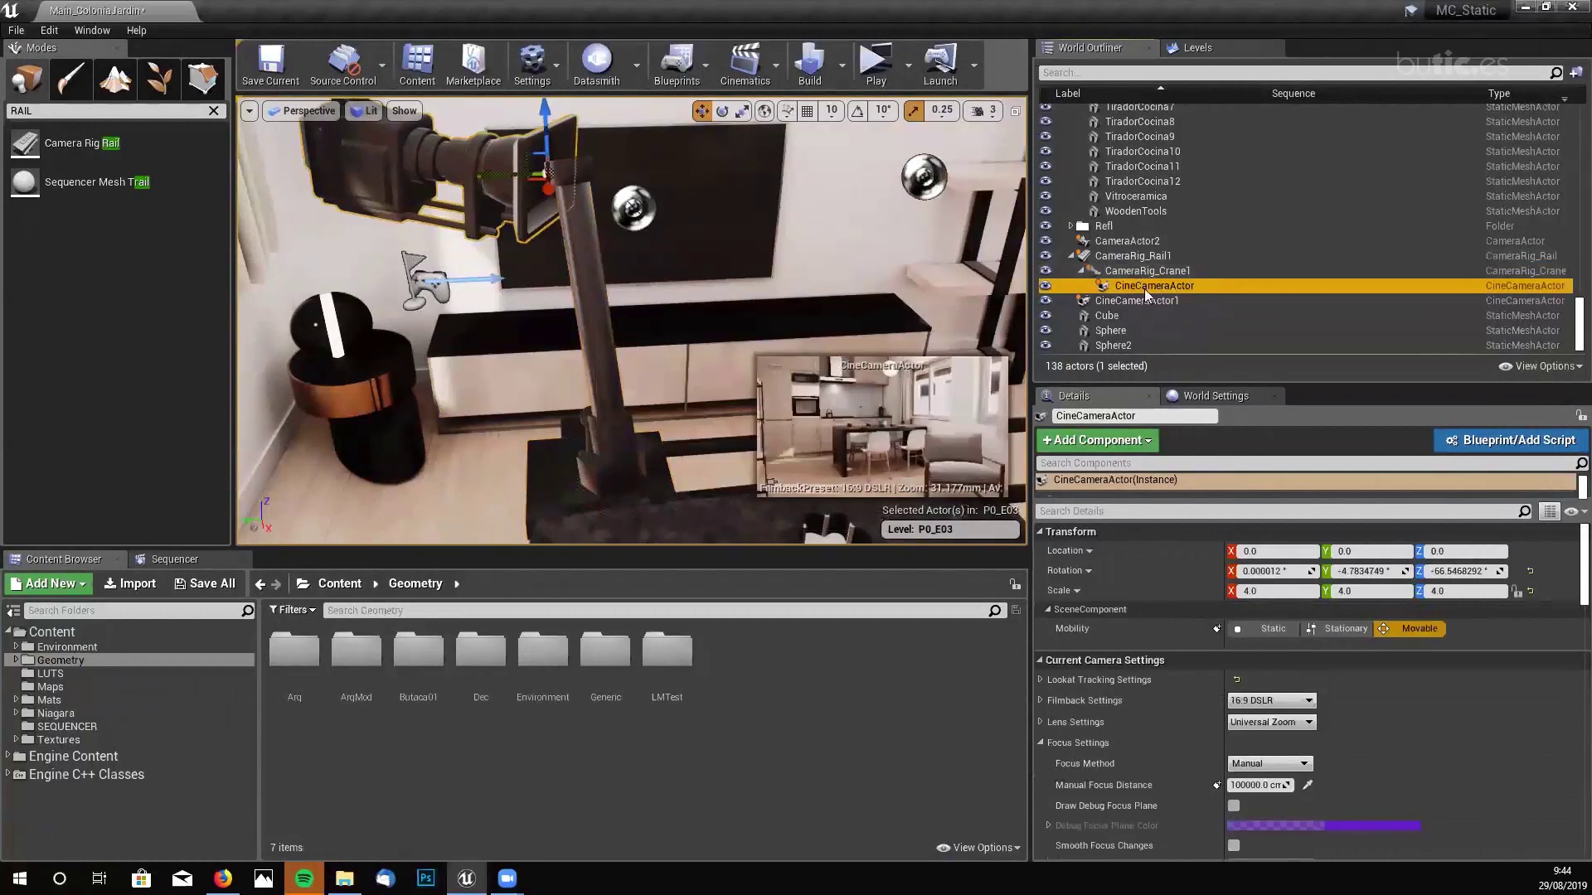
{"action": "key", "text": "Delete"}
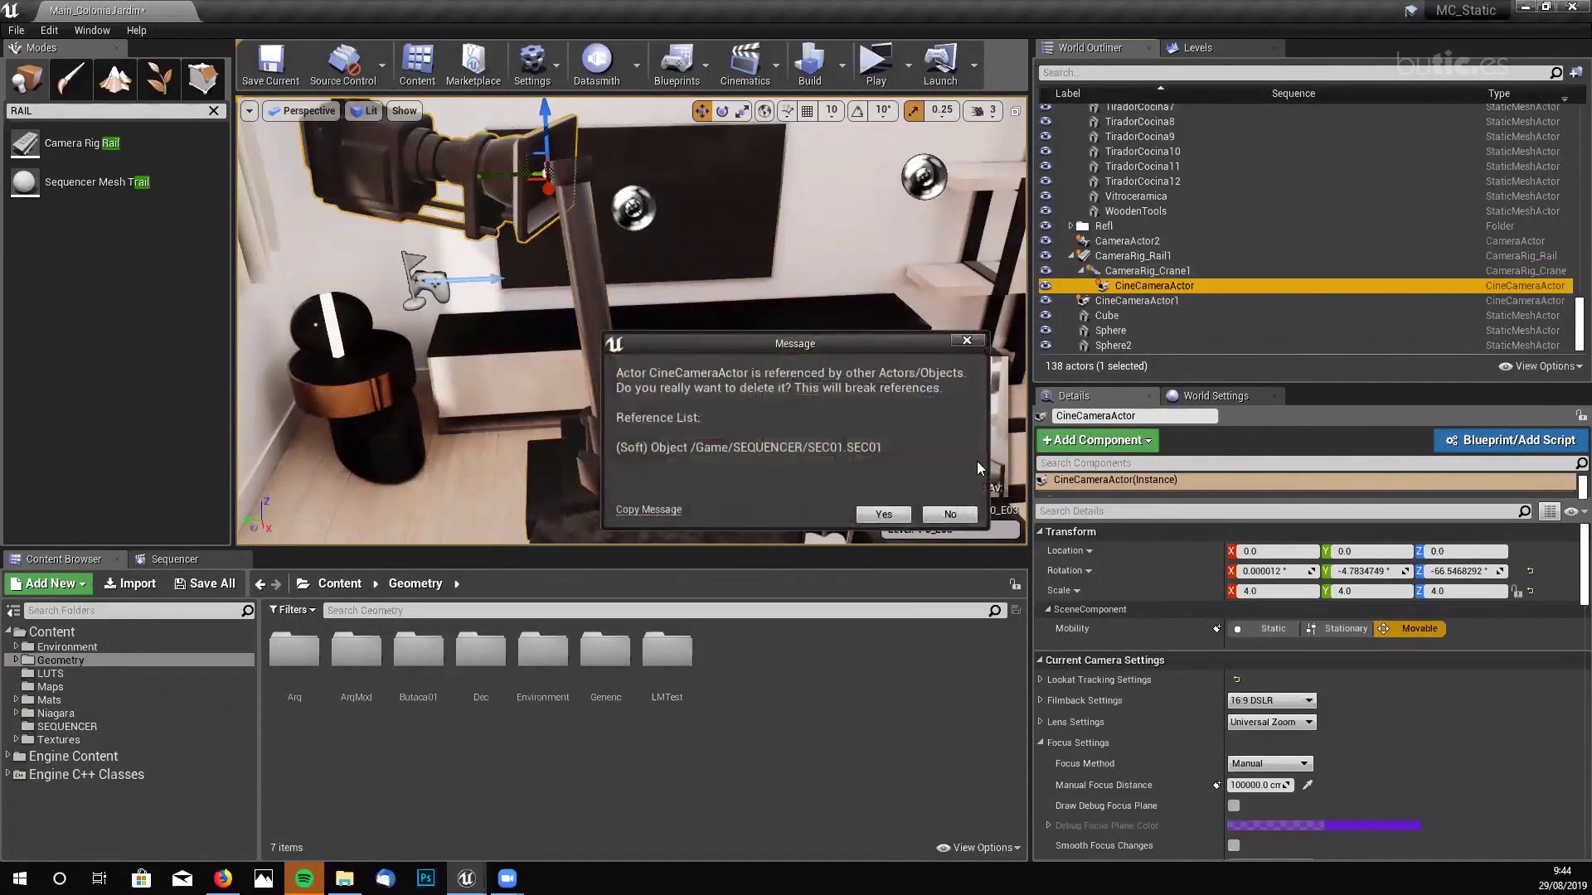
{"action": "left_click", "coordinate": [884, 515]}
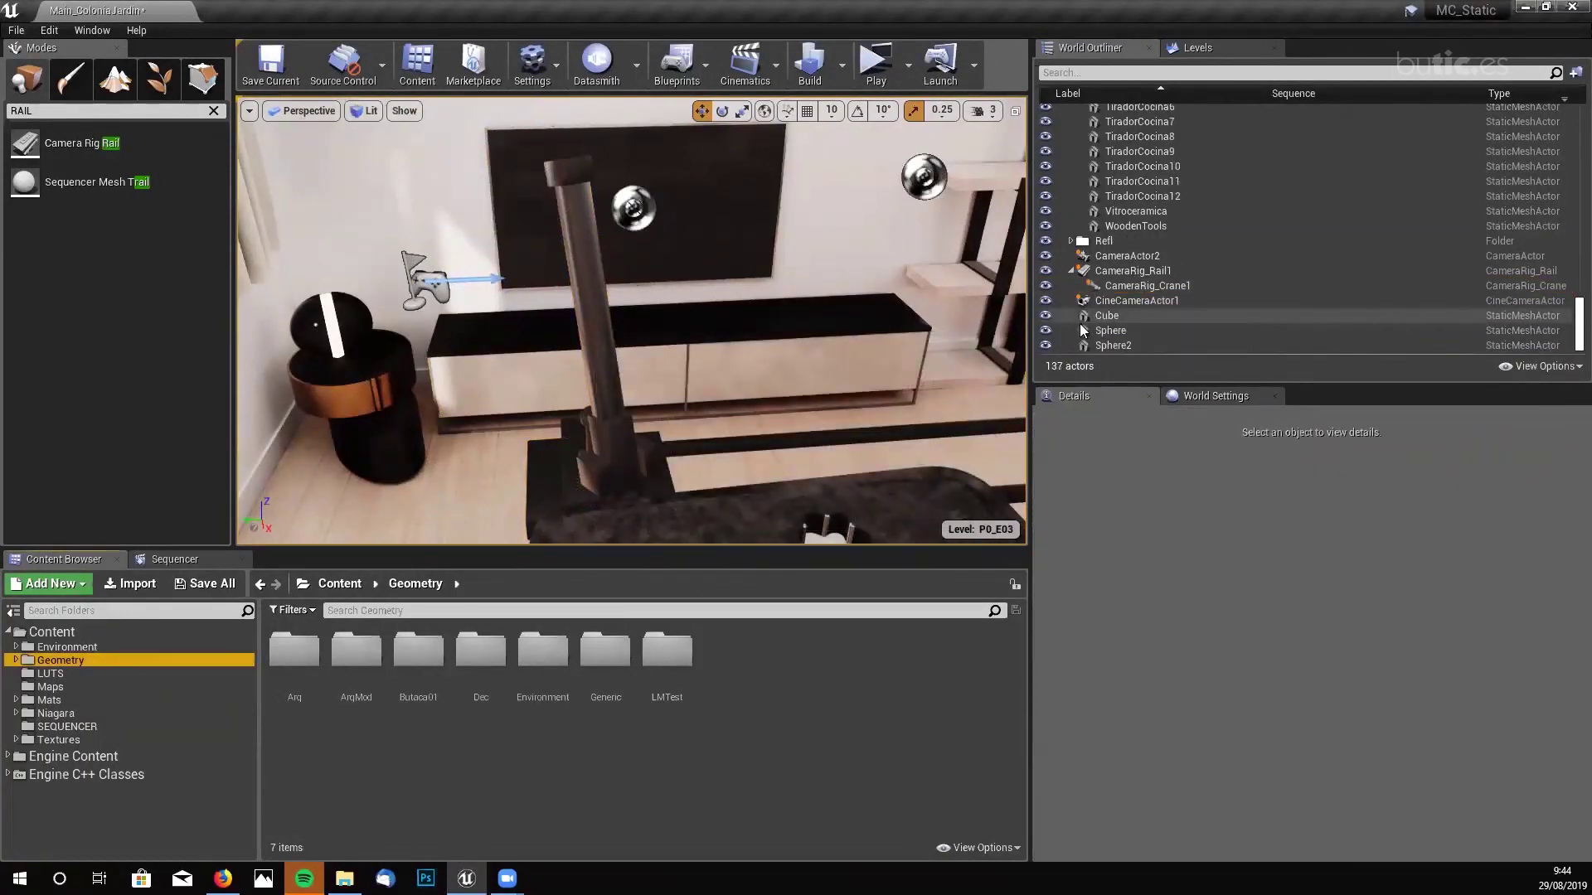
{"action": "key", "text": "ctrl+z"}
- Focus the view on the restored CineCameraActor and orbit to show the dining table
{"action": "double_click", "coordinate": [1144, 301]}
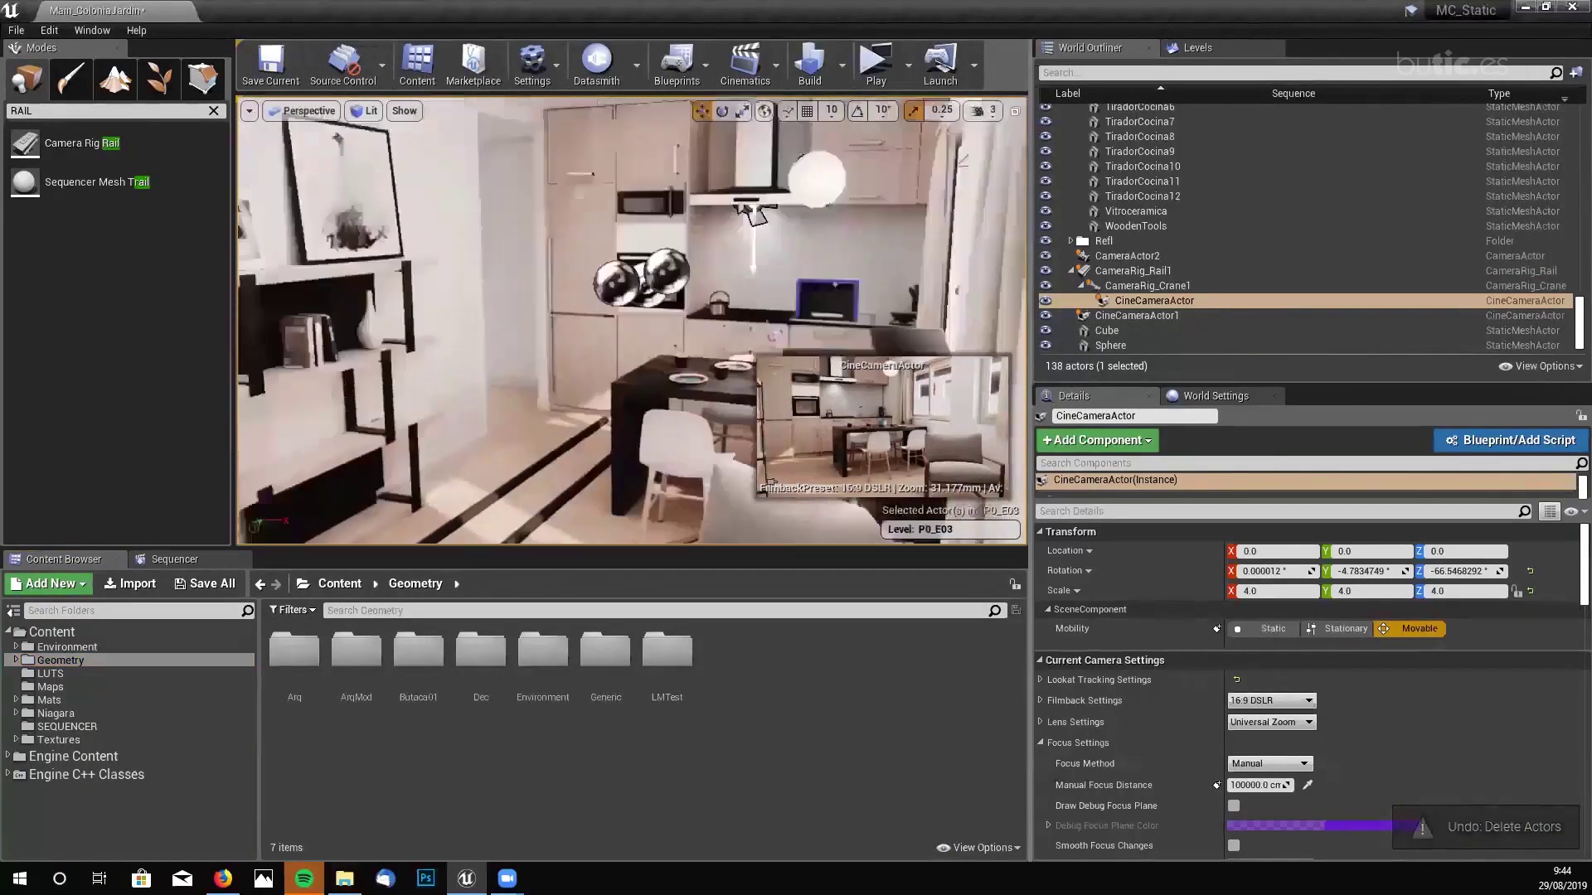
{"action": "right_click_drag", "start_coordinate": [413, 123], "coordinate": [414, 122]}
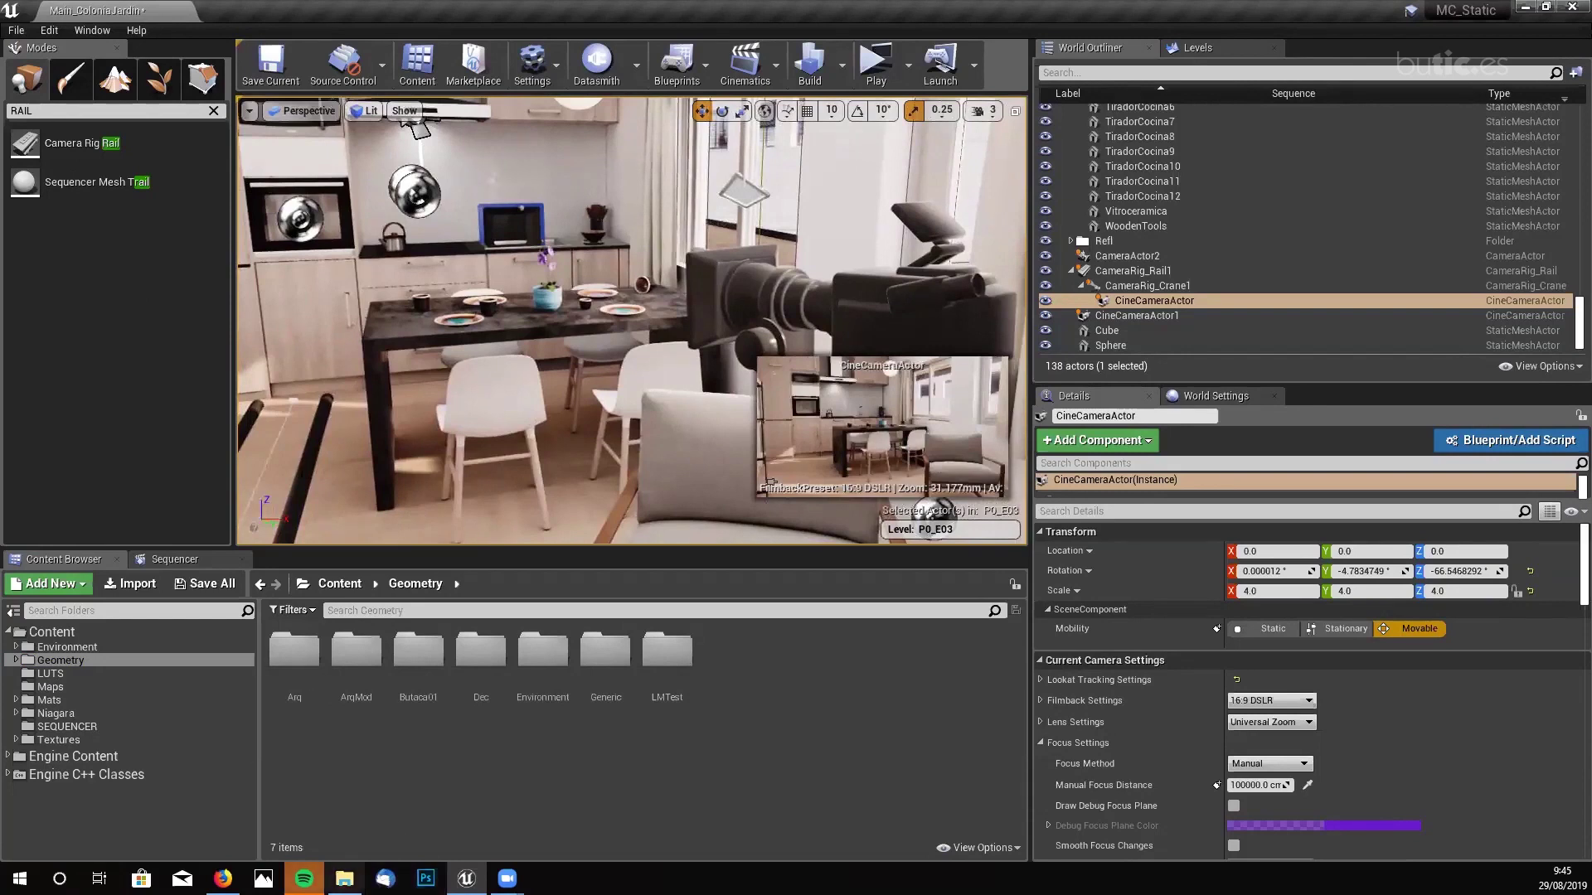
{"action": "left_click", "coordinate": [222, 878]}
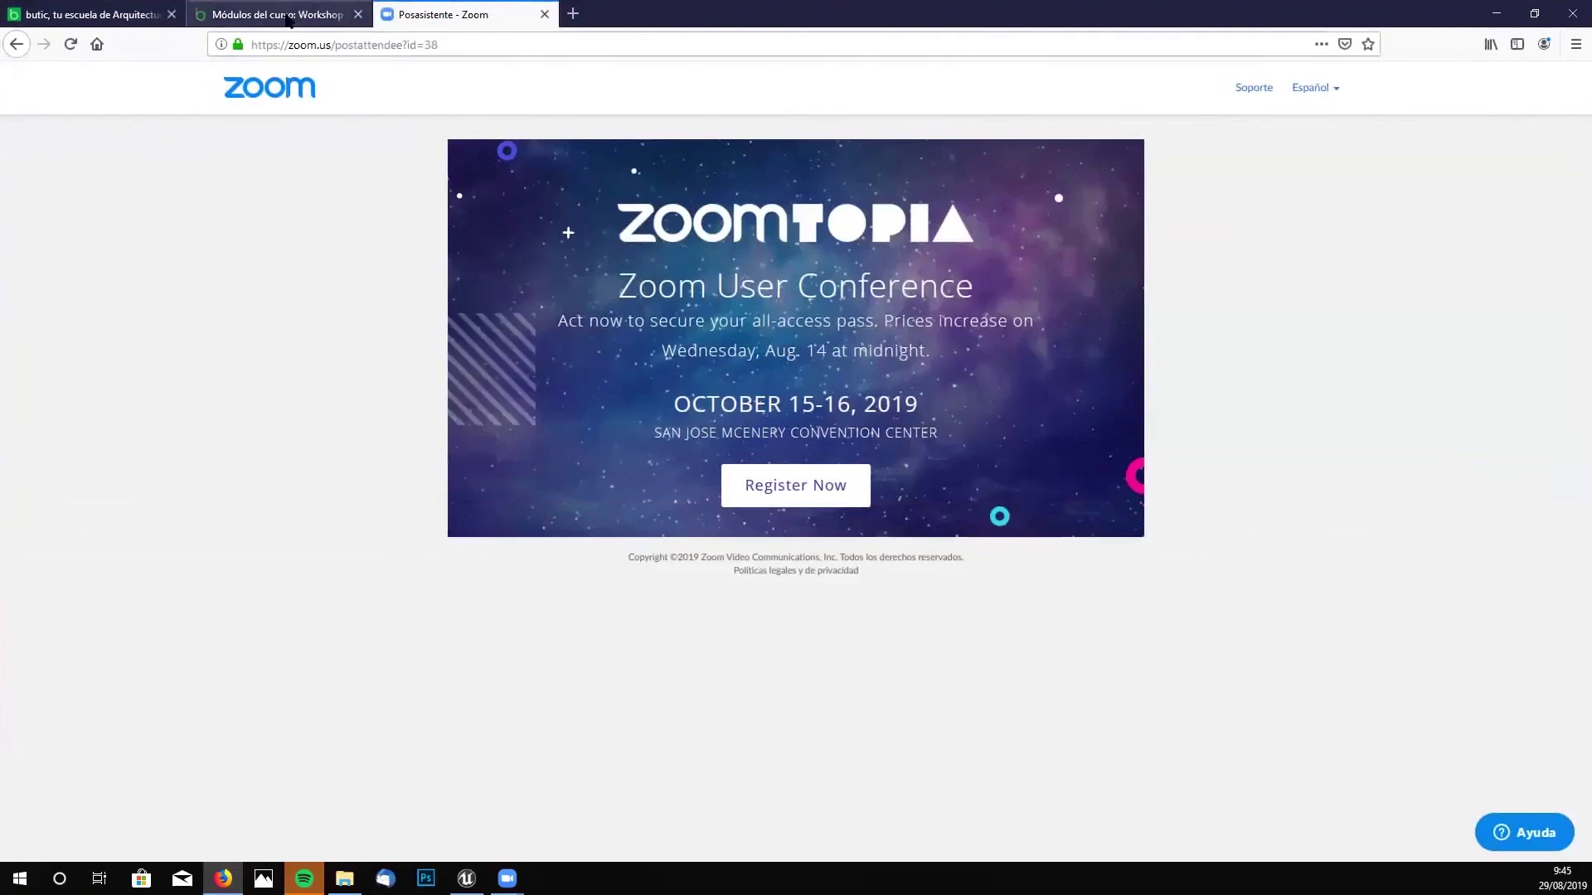
- Scroll the Módulos del curso page to CLASE04.rar, then bring the 00_TEXTURAS File Explorer window forward
{"action": "left_click", "coordinate": [278, 14]}
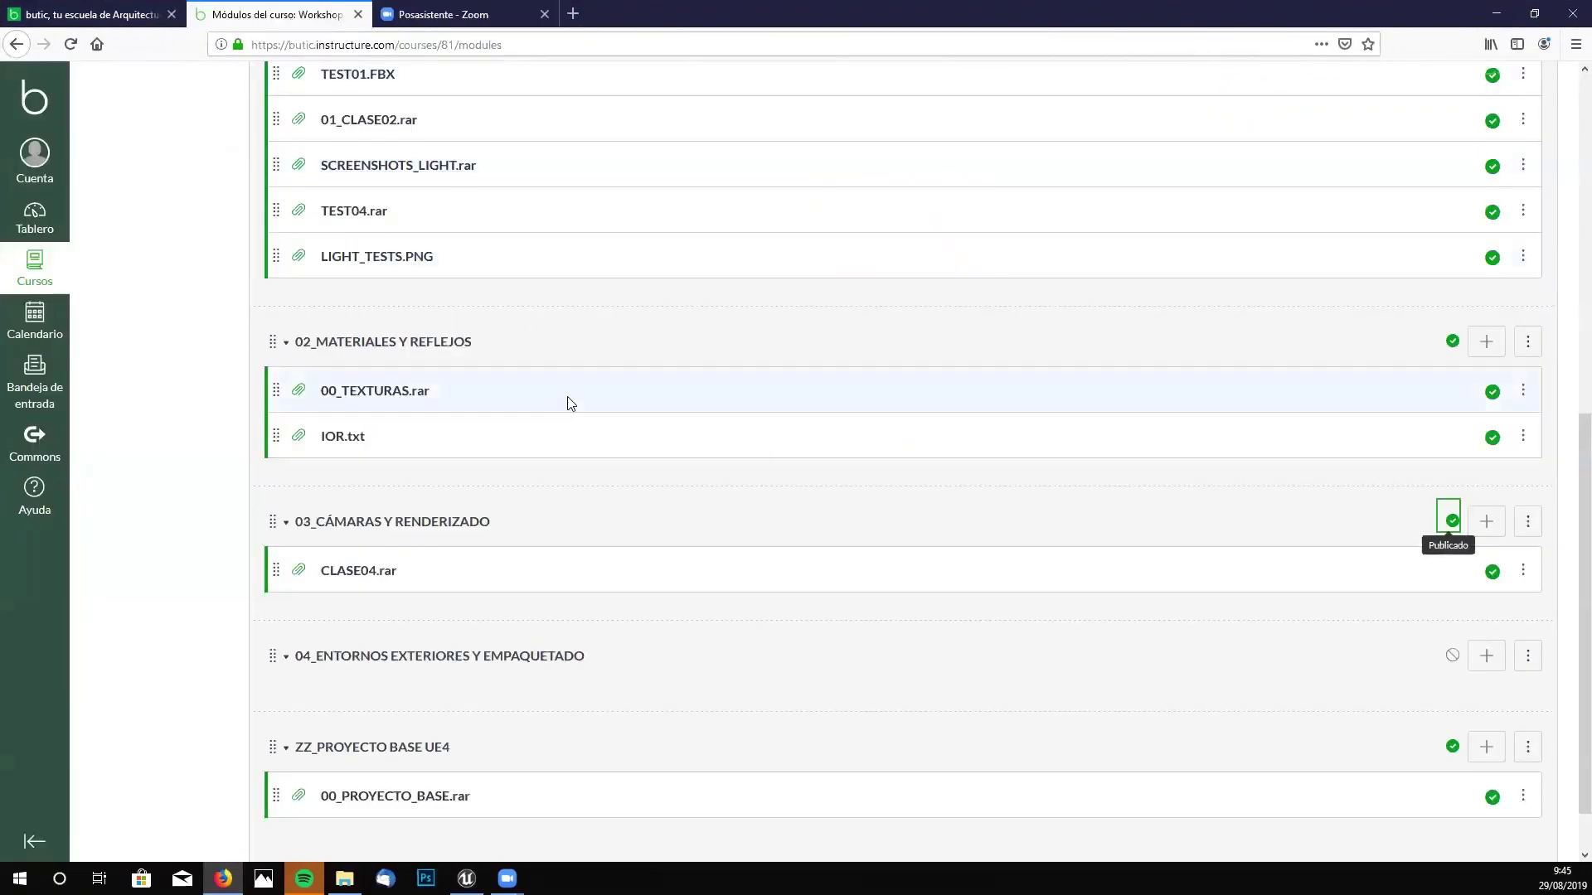
{"action": "scroll", "coordinate": [570, 403], "scroll_direction": "down", "scroll_amount": 2}
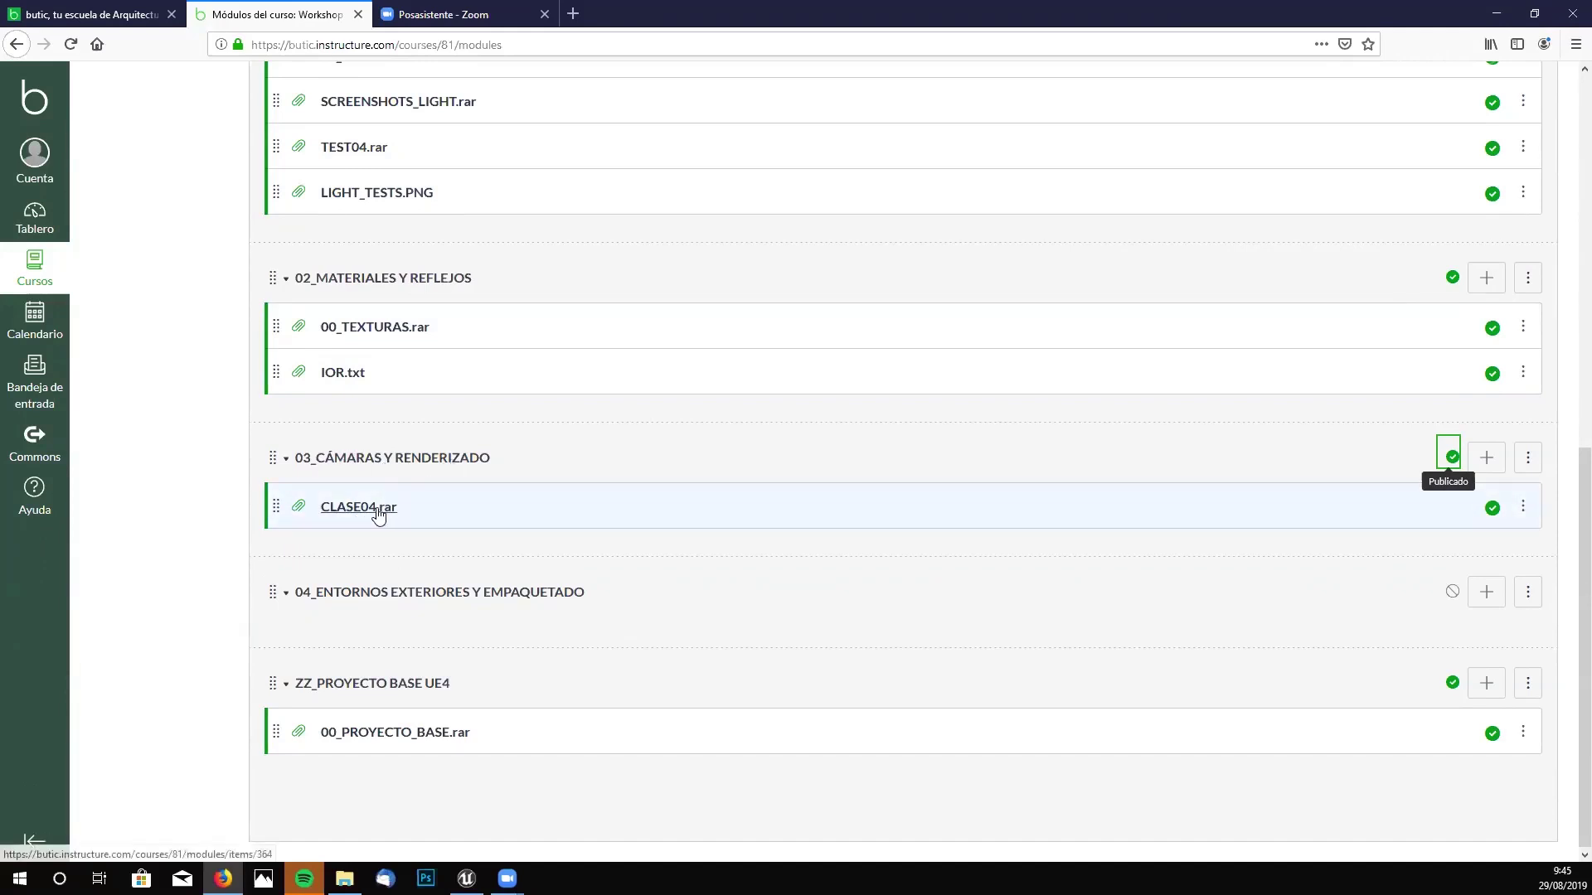
{"action": "mouse_move", "coordinate": [344, 879]}
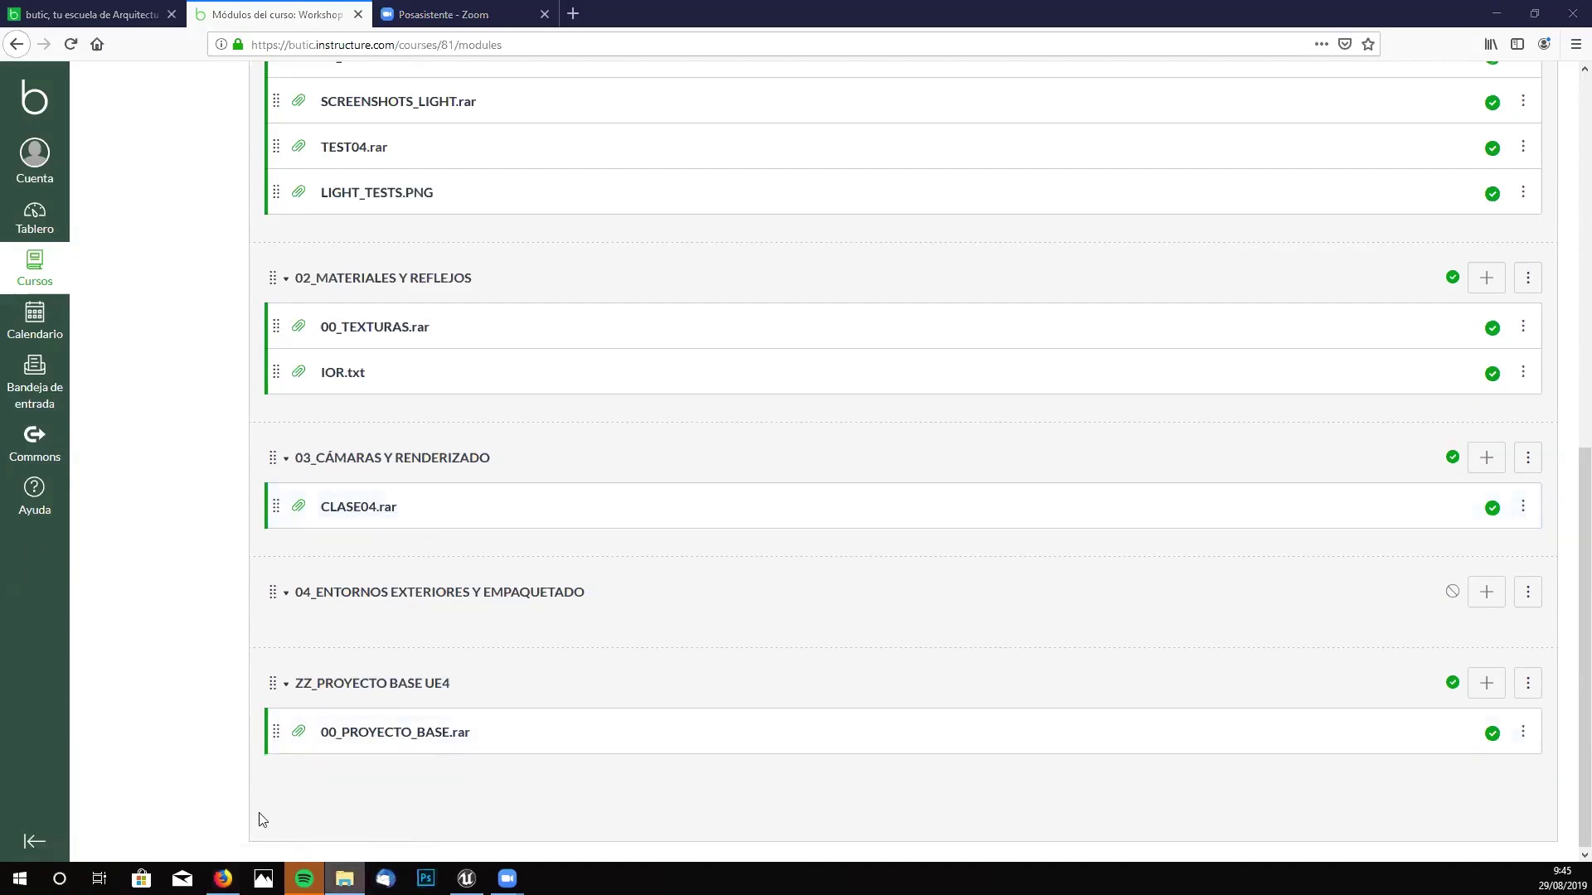
{"action": "key", "text": "alt+Tab"}
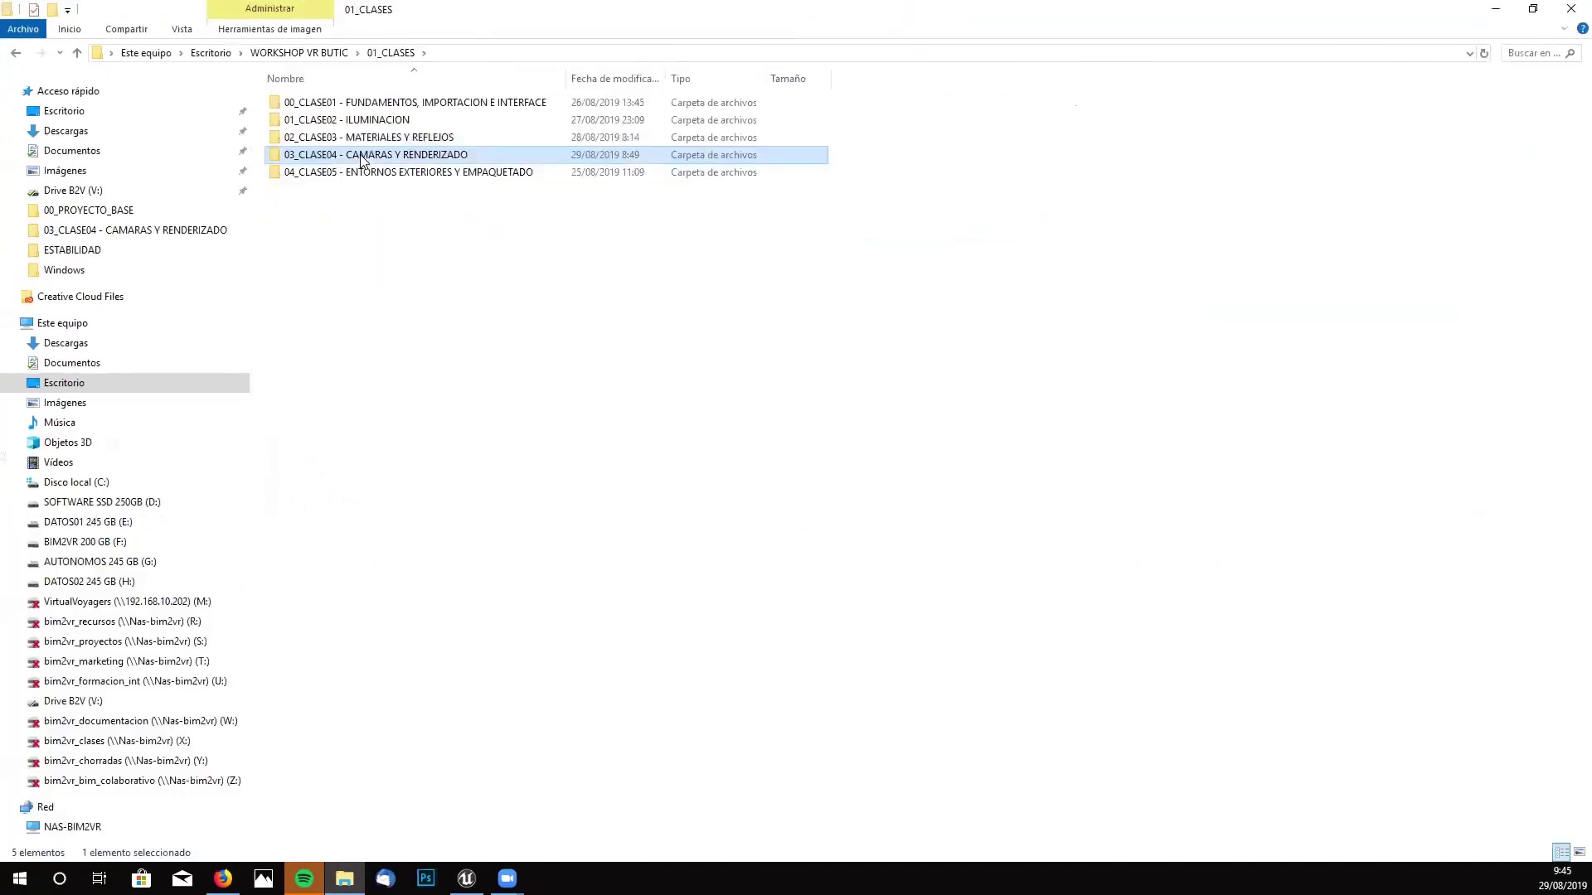
- Browse the 03_CLASE04 folder and its 02_EJEMPLOS subfolder, then open COMPOSICION.txt
{"action": "double_click", "coordinate": [362, 158]}
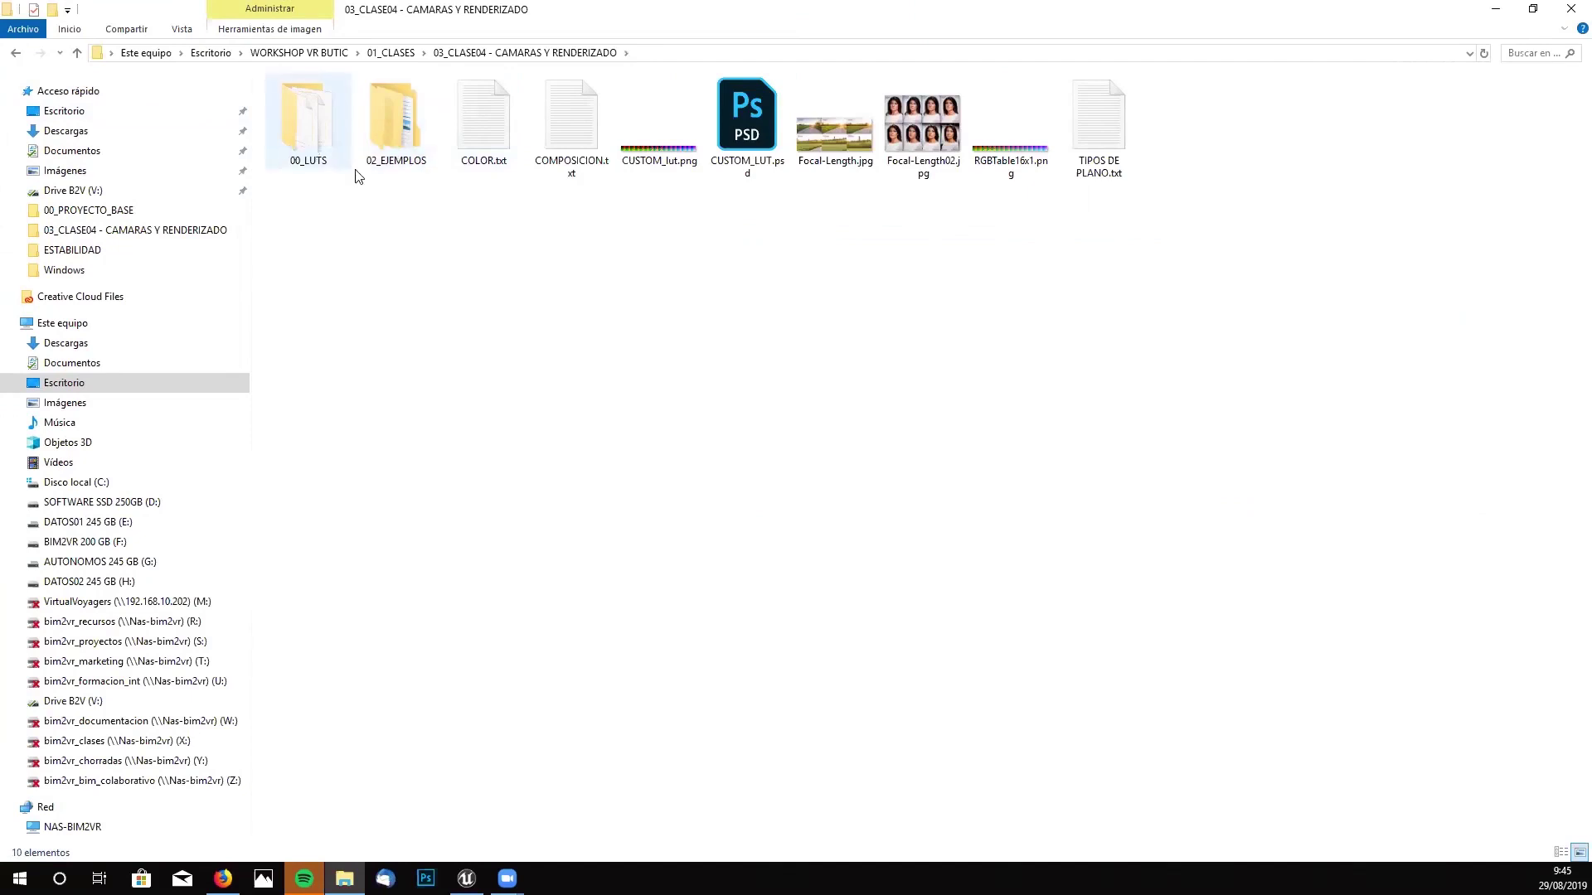
{"action": "double_click", "coordinate": [390, 141]}
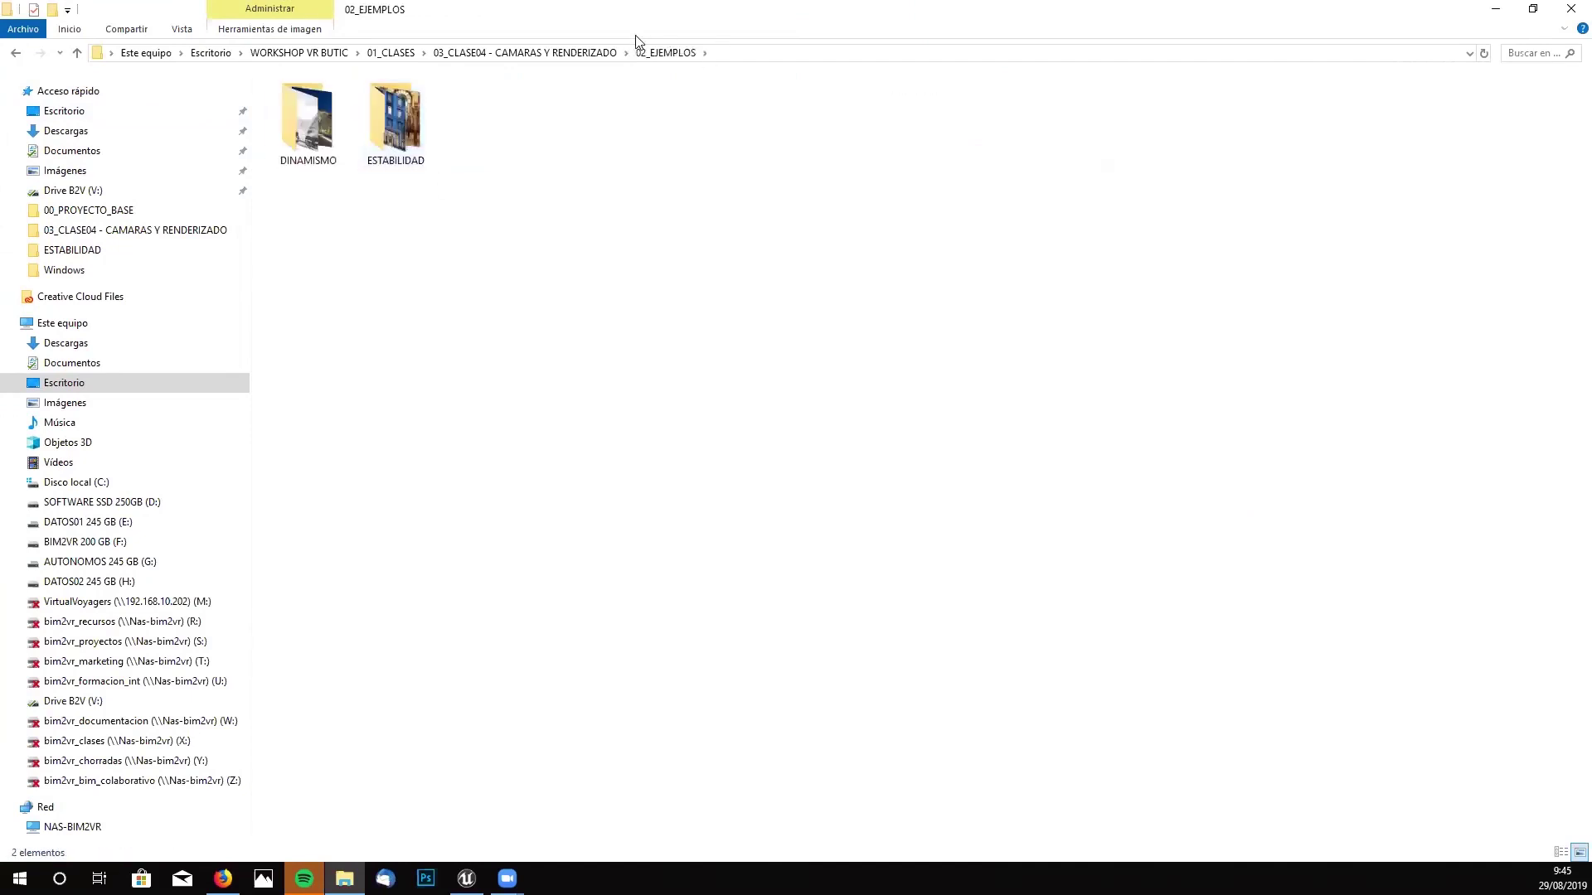
{"action": "left_click", "coordinate": [584, 54]}
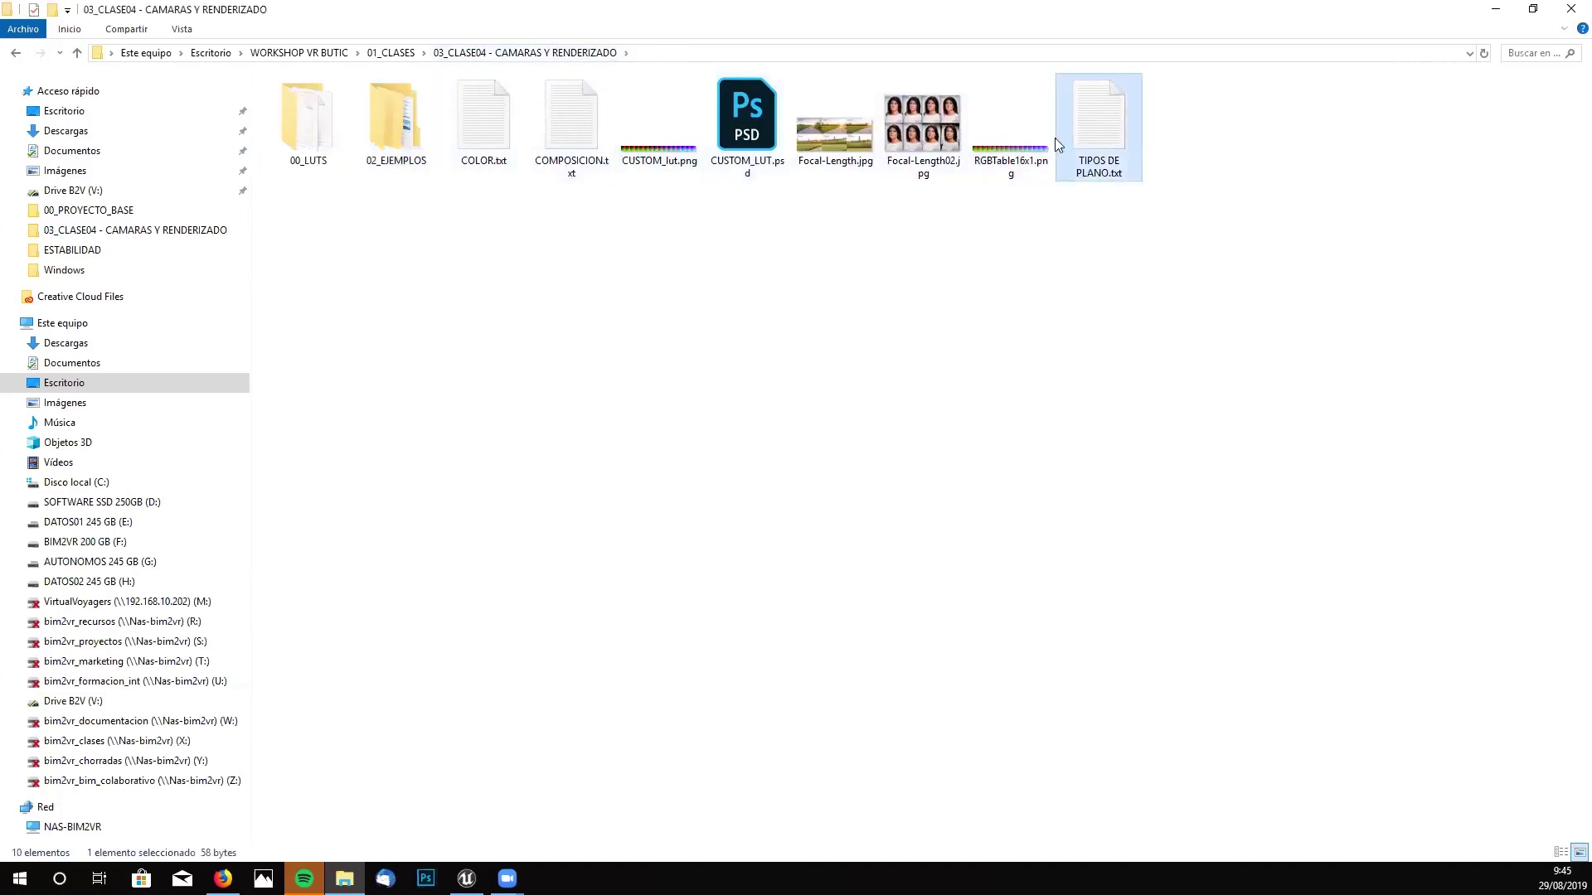
{"action": "left_click", "coordinate": [493, 136]}
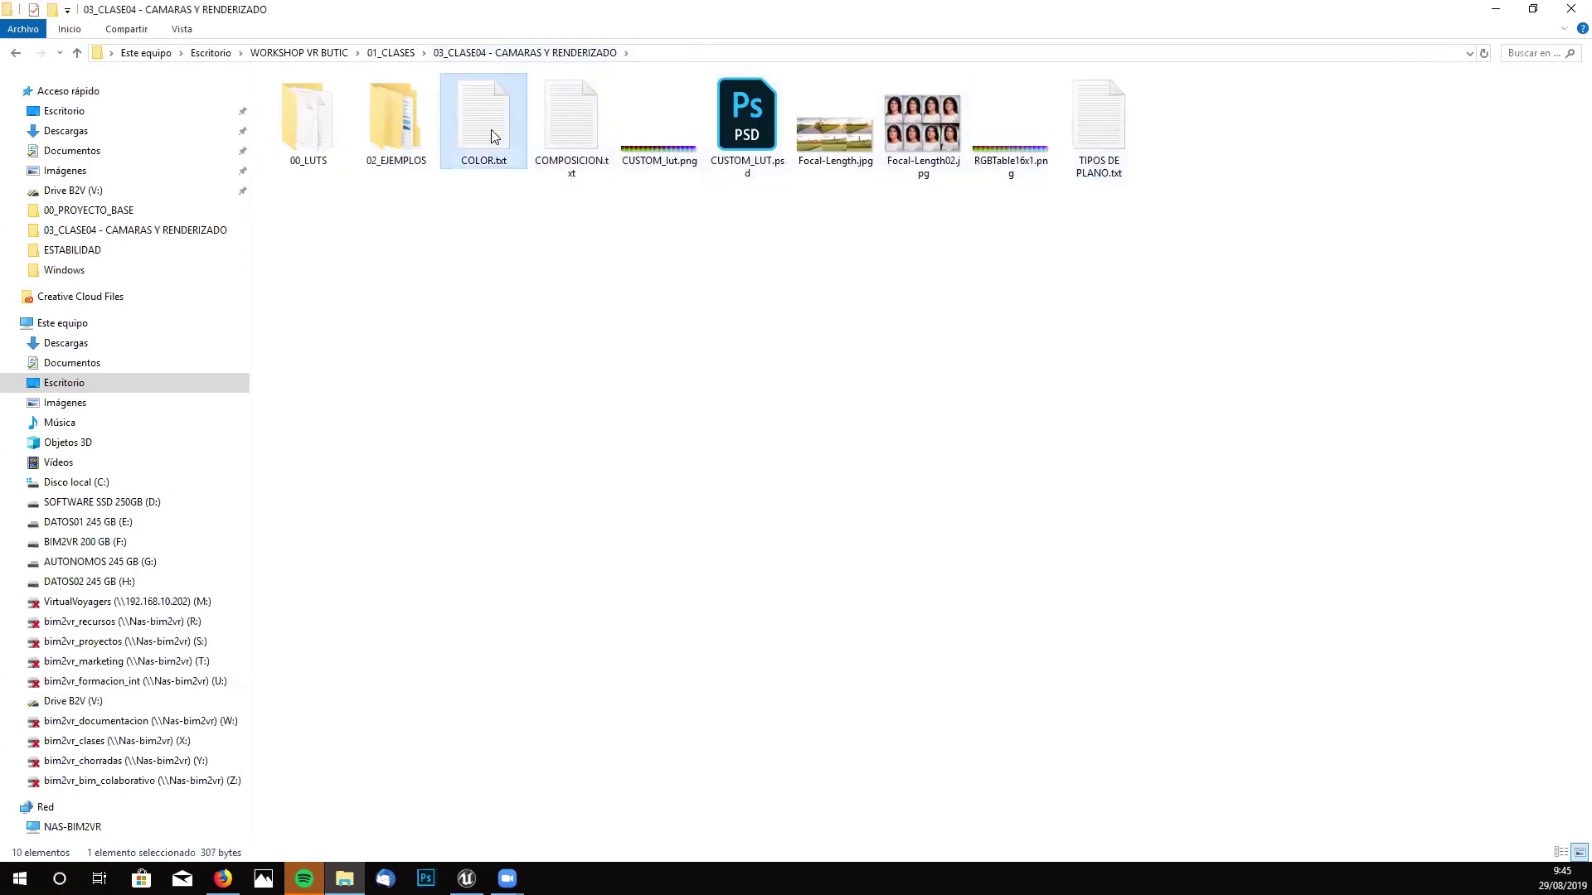
{"action": "left_click", "coordinate": [570, 136]}
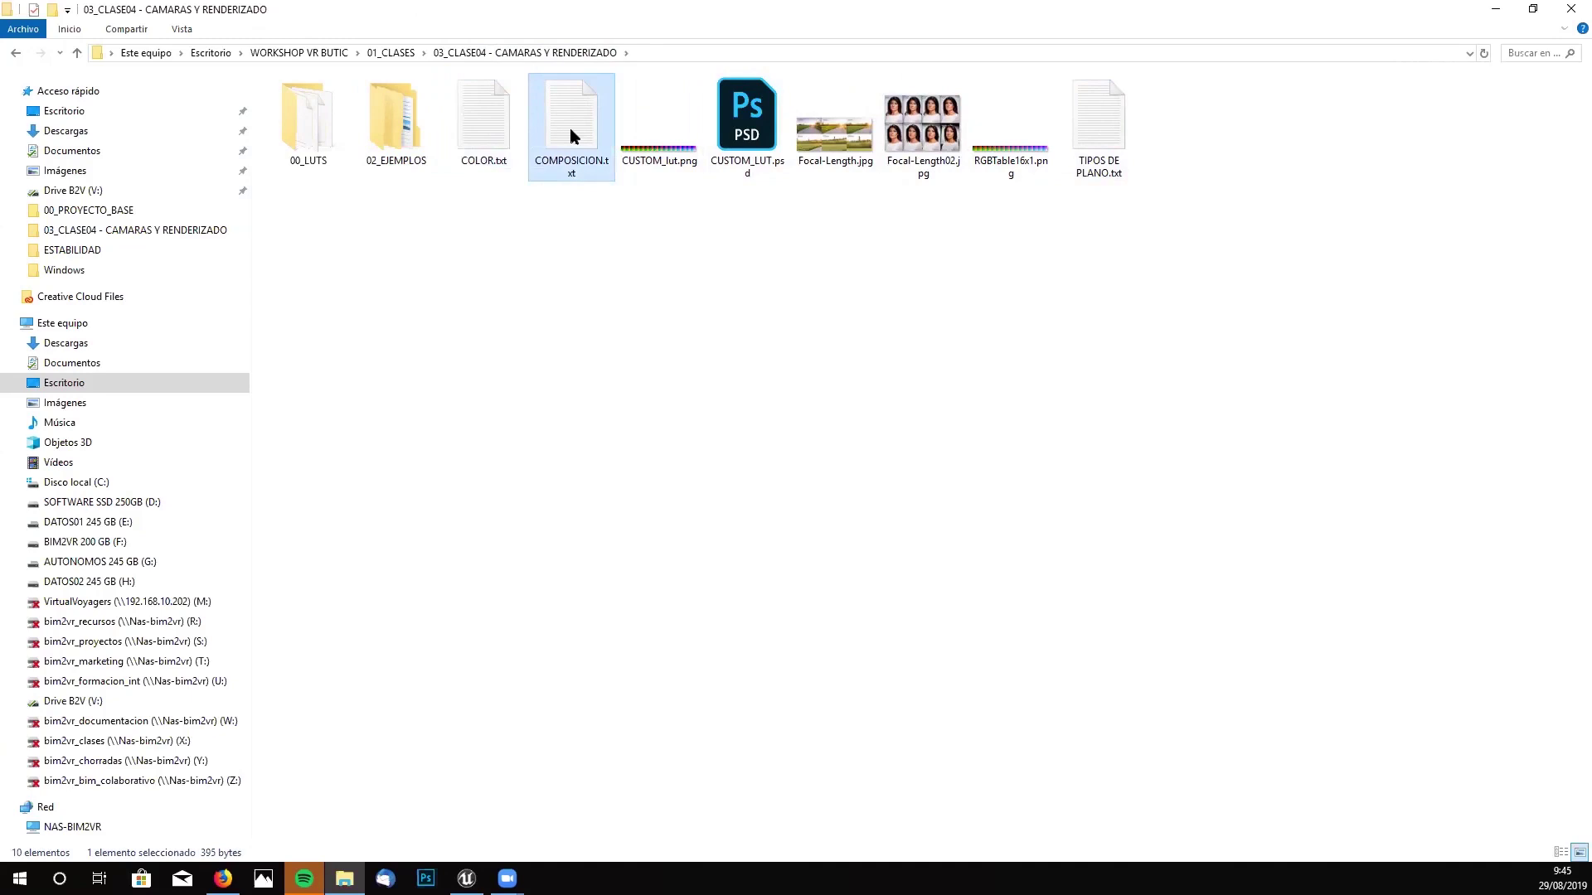
{"action": "double_click", "coordinate": [571, 135]}
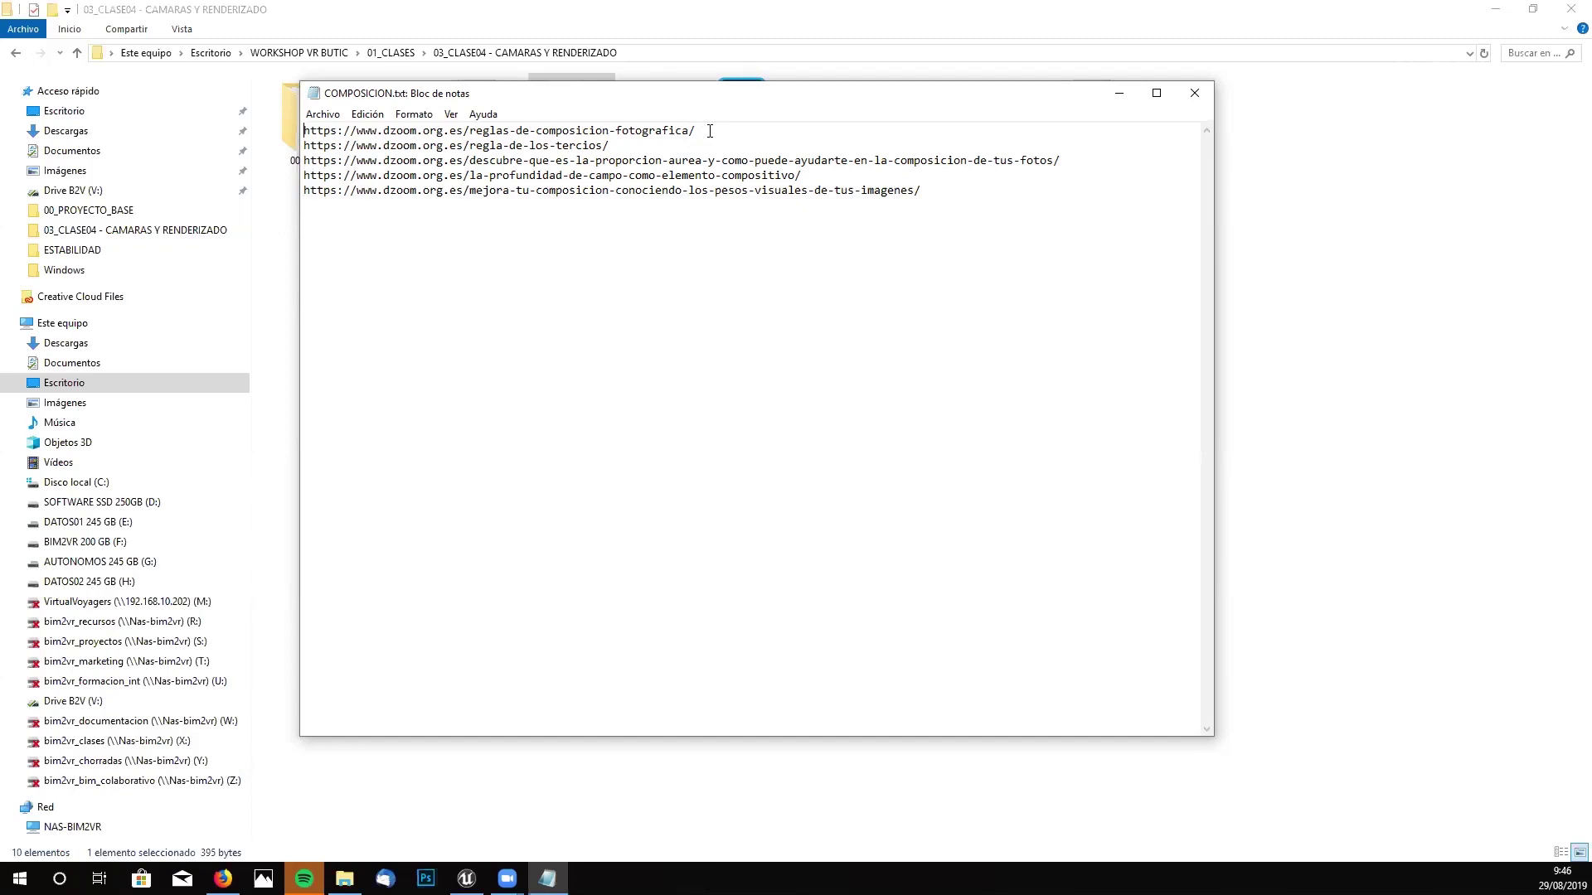
- Select the first dzoom link in COMPOSICION.txt and move the Notepad window lower
{"action": "left_click_drag", "start_coordinate": [706, 130], "coordinate": [303, 131]}
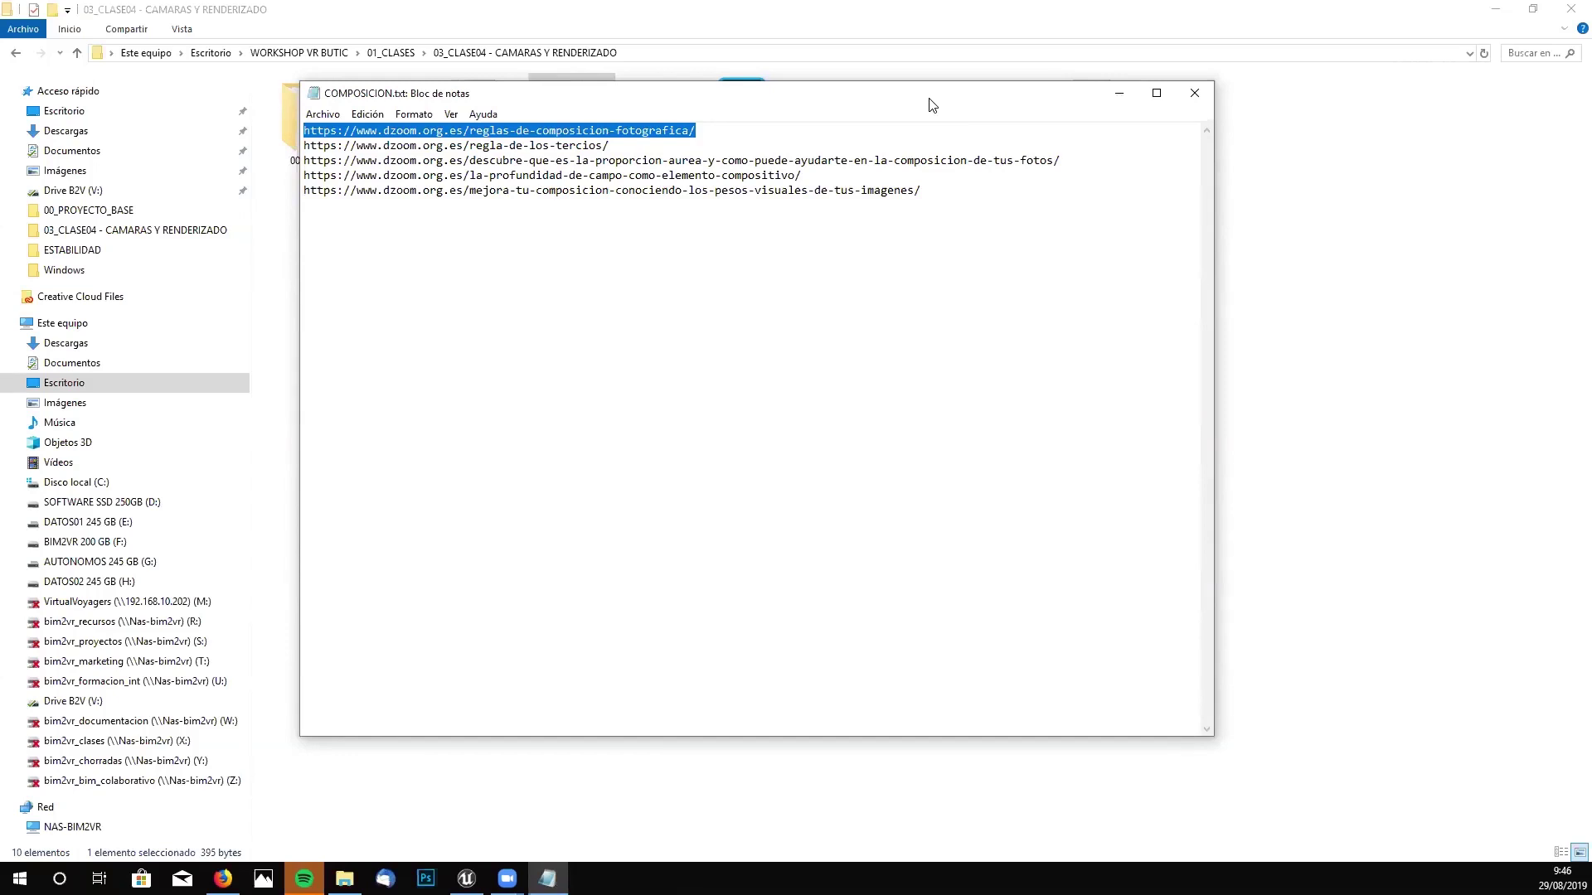
{"action": "left_click_drag", "start_coordinate": [930, 100], "coordinate": [885, 199]}
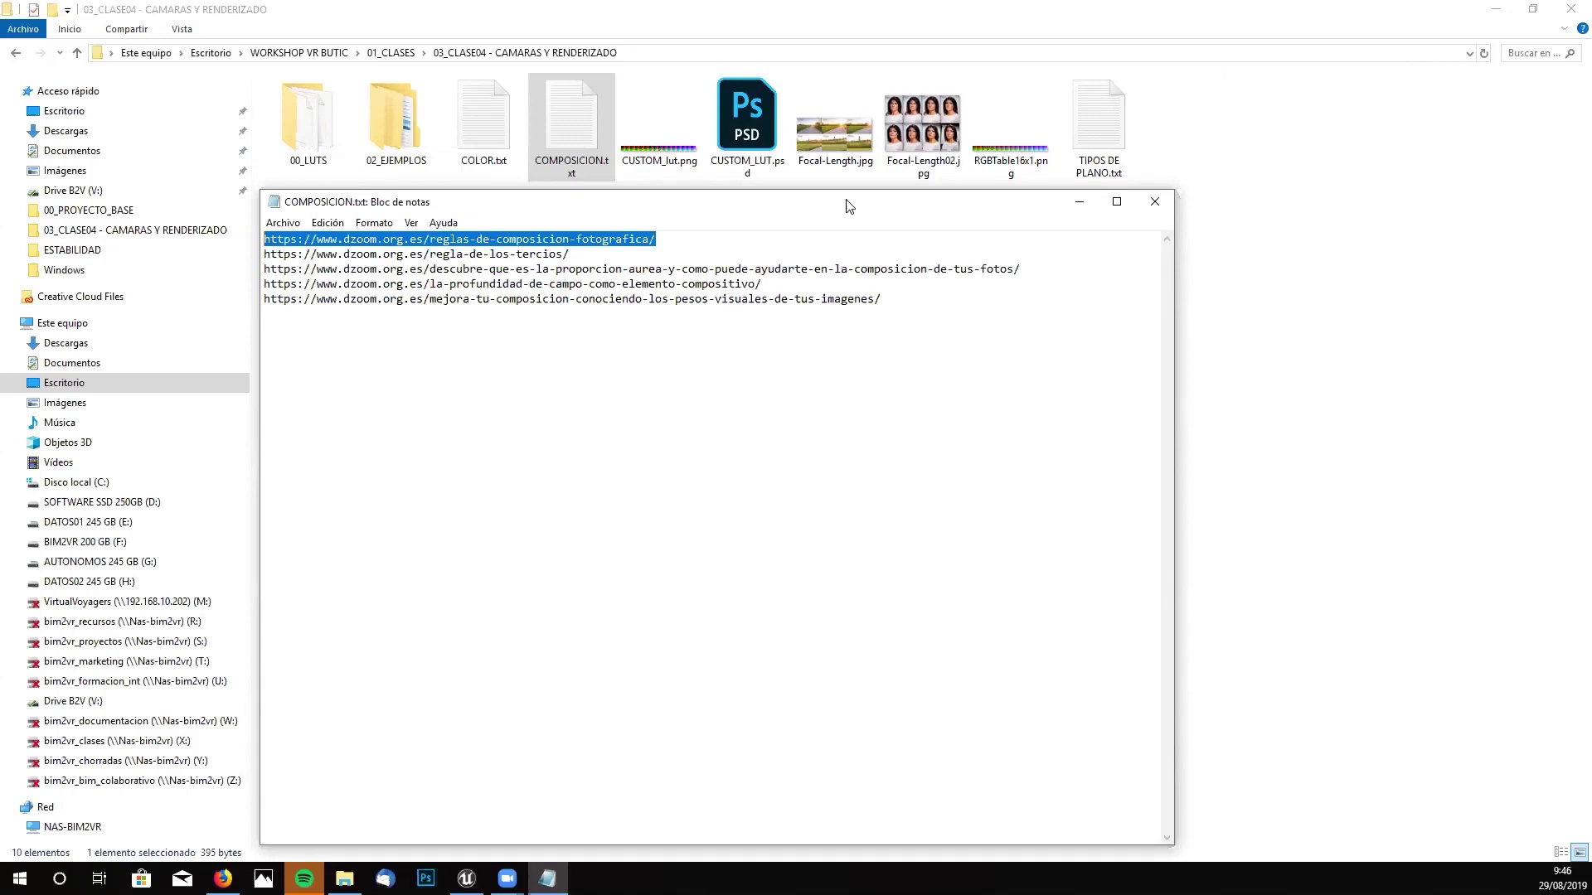
{"action": "left_click_drag", "start_coordinate": [849, 206], "coordinate": [843, 213]}
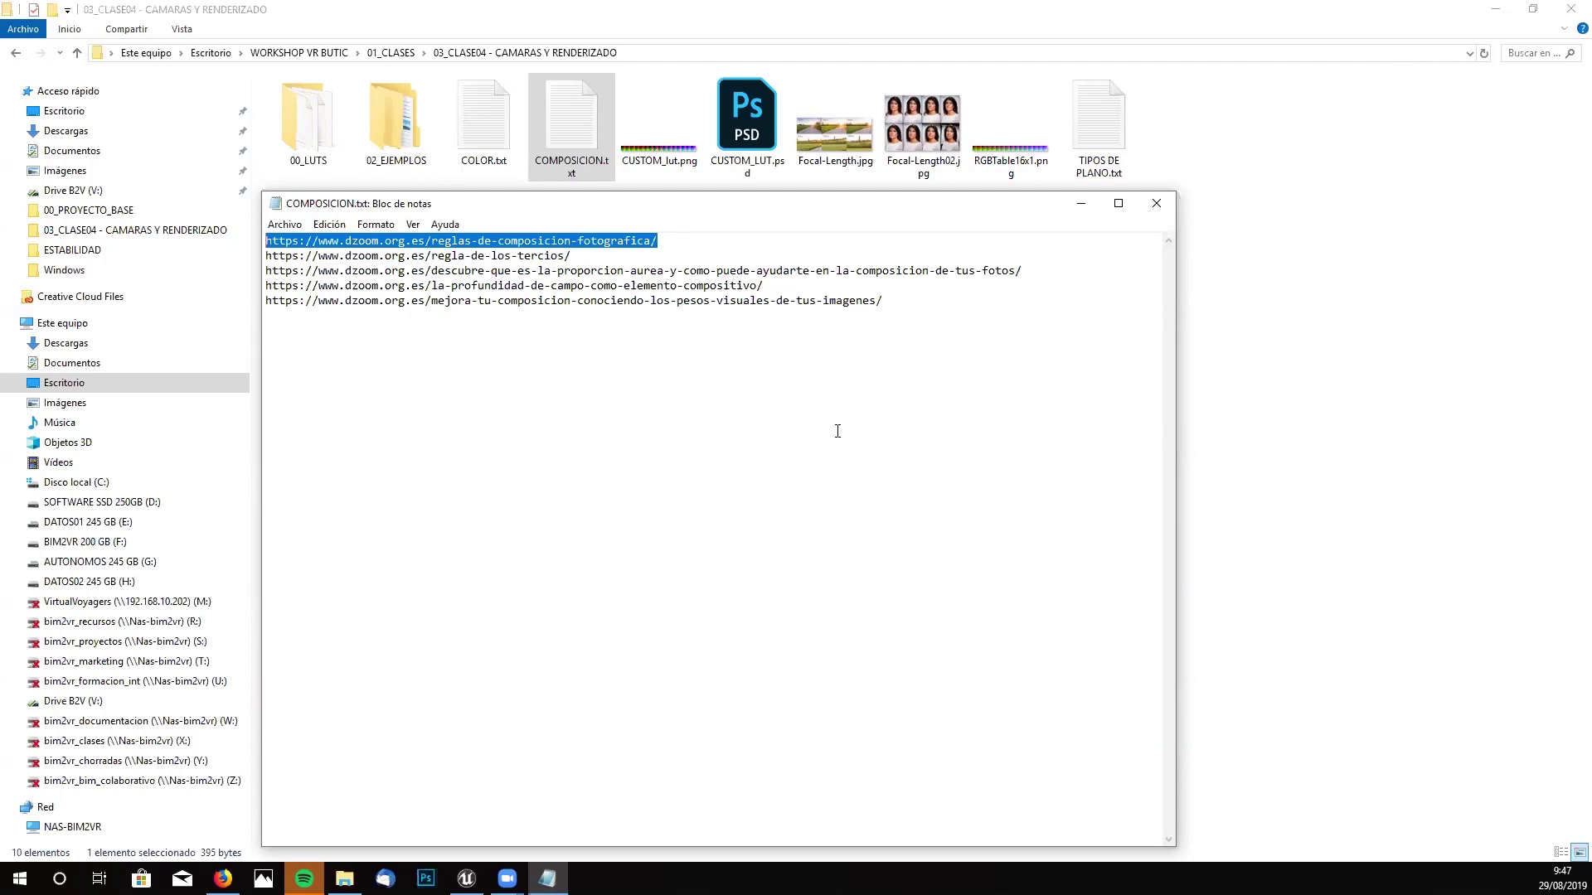
- Look over the remaining links, reselect the first composition-rules link, and return to Firefox
{"action": "left_click_drag", "start_coordinate": [892, 300], "coordinate": [267, 245]}
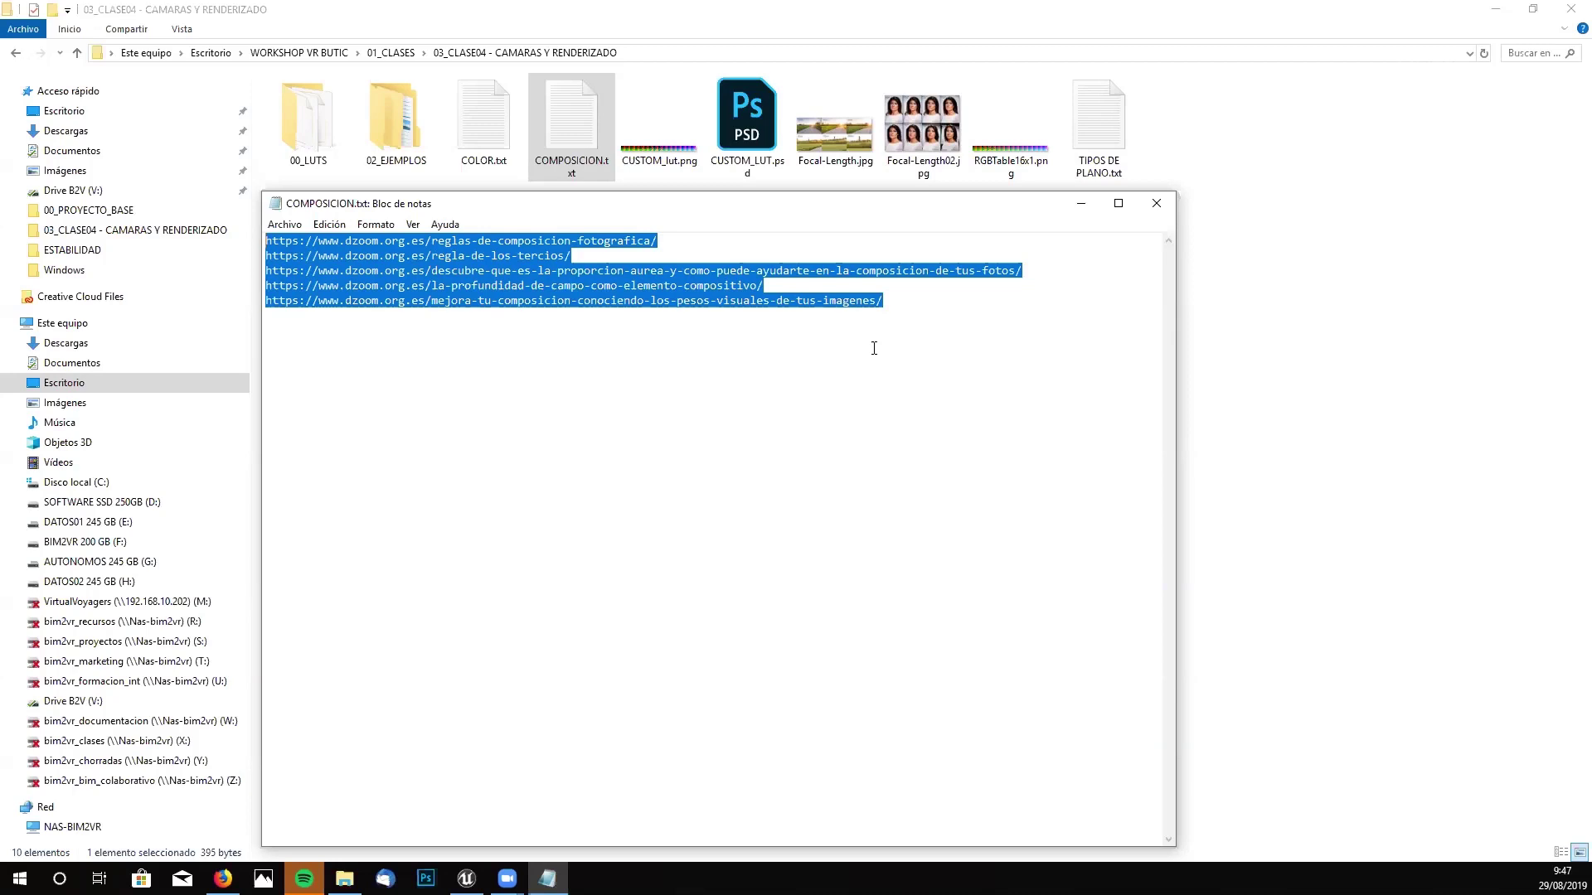
{"action": "left_click", "coordinate": [680, 391]}
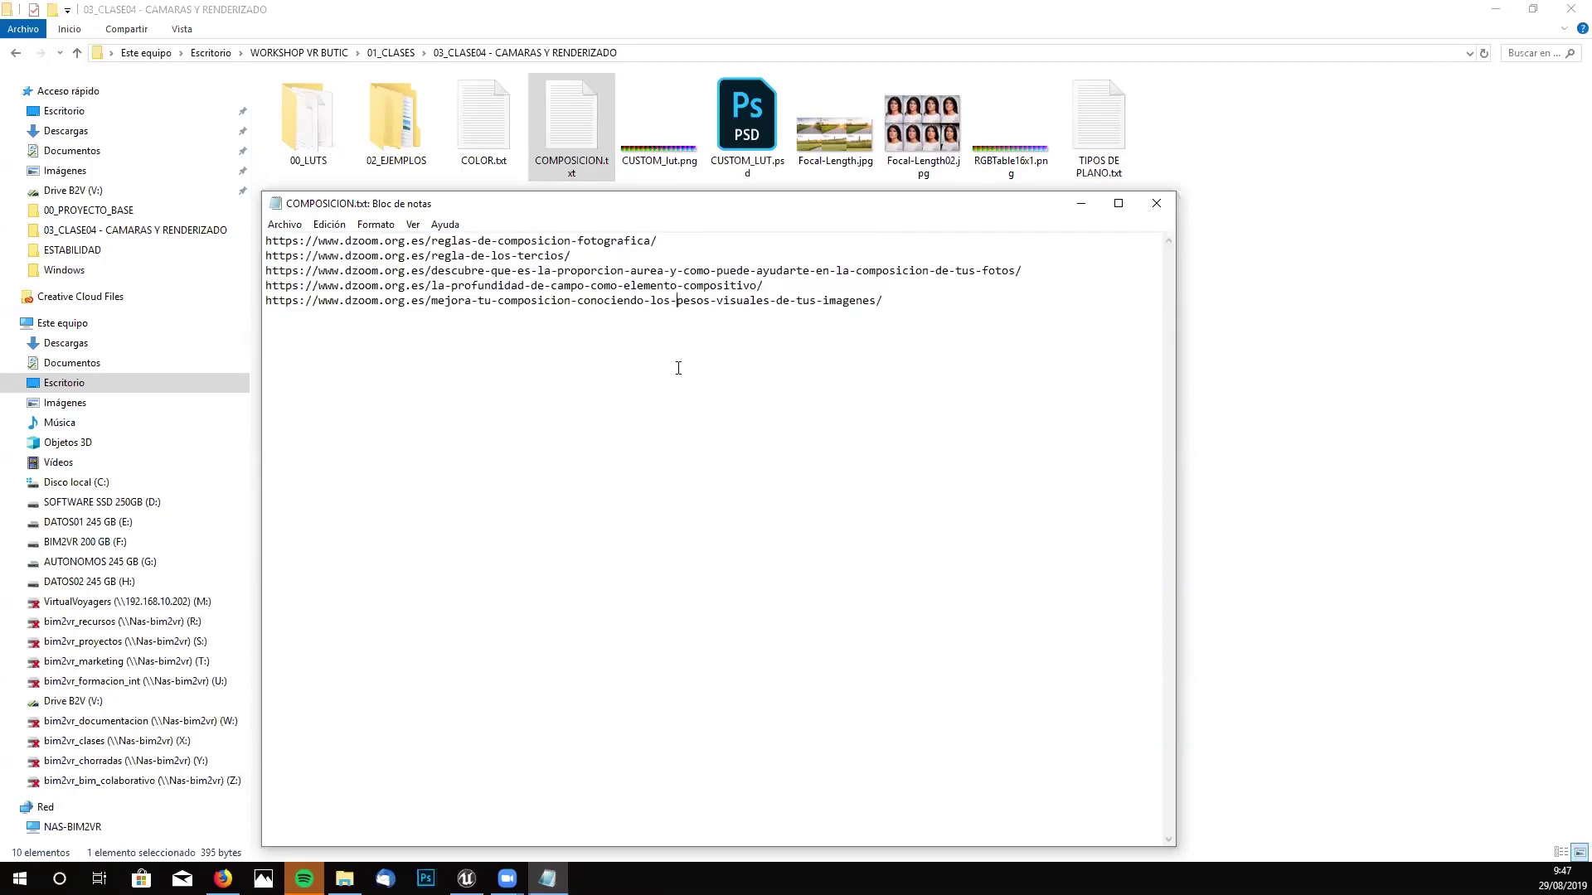
{"action": "left_click_drag", "start_coordinate": [659, 240], "coordinate": [266, 240]}
{"action": "key", "text": "ctrl+c"}
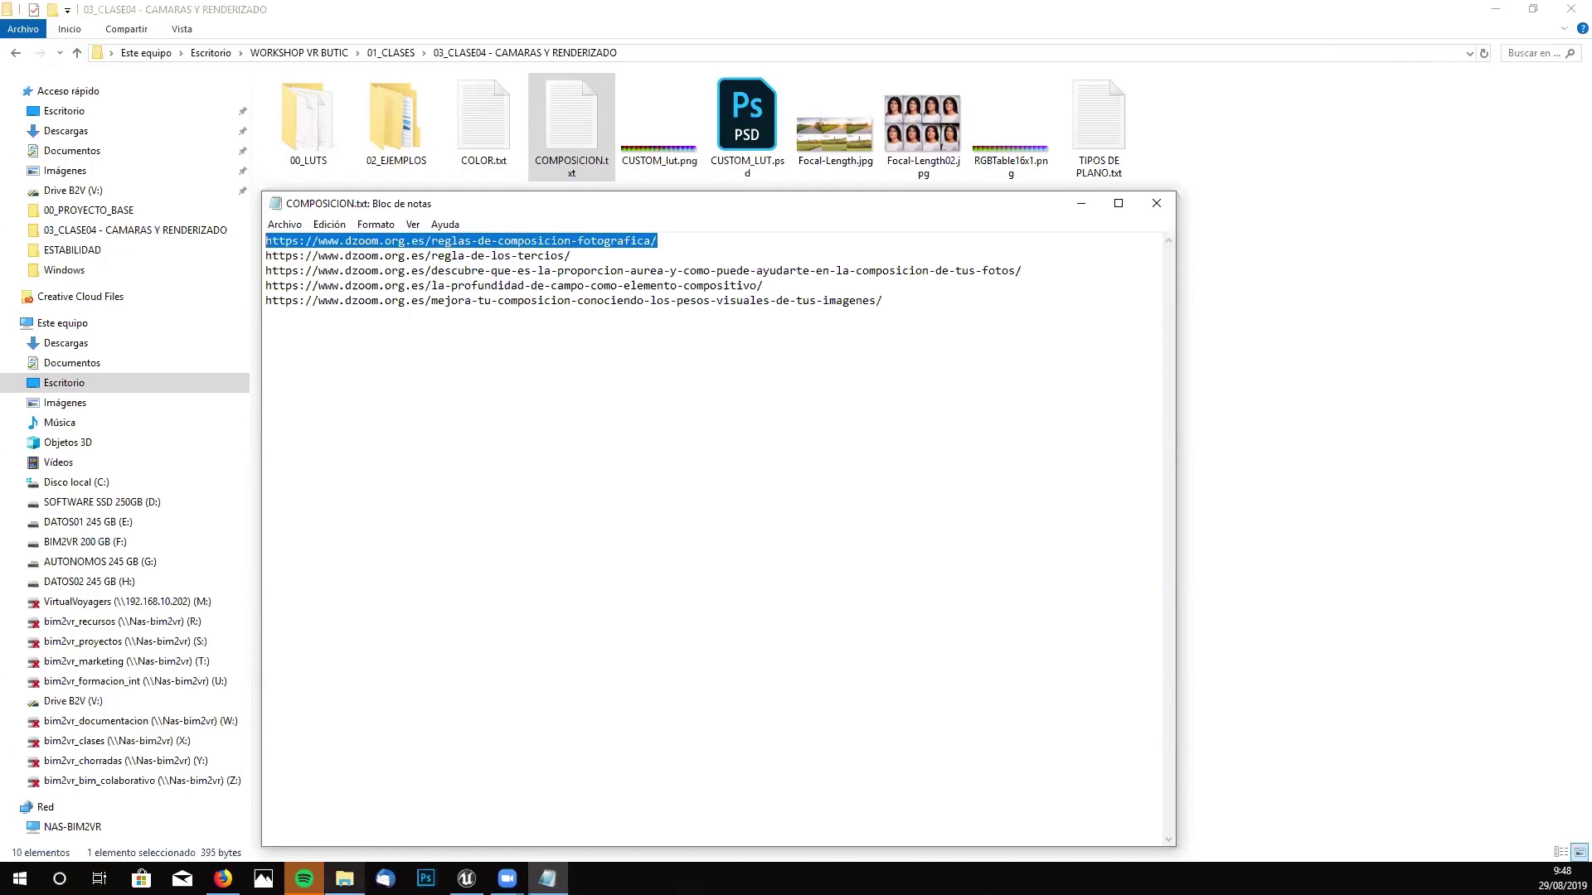
{"action": "left_click", "coordinate": [223, 878]}
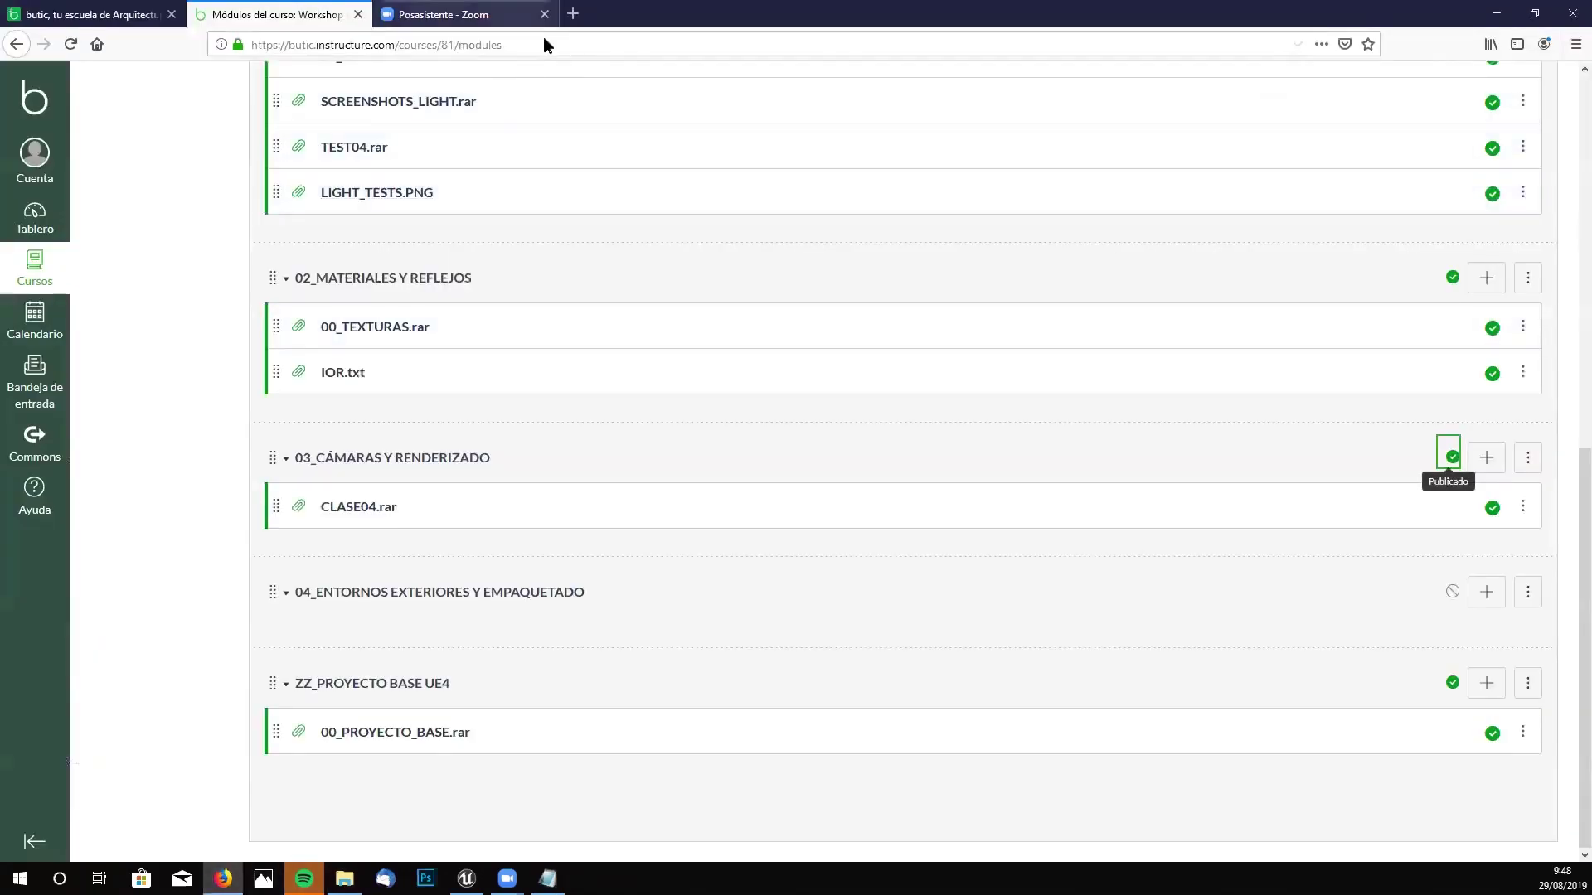
- Load the copied dzoom composition-rules link in a new Firefox tab
{"action": "key", "text": "ctrl+t"}
{"action": "key", "text": "ctrl+v"}
{"action": "key", "text": "Return"}
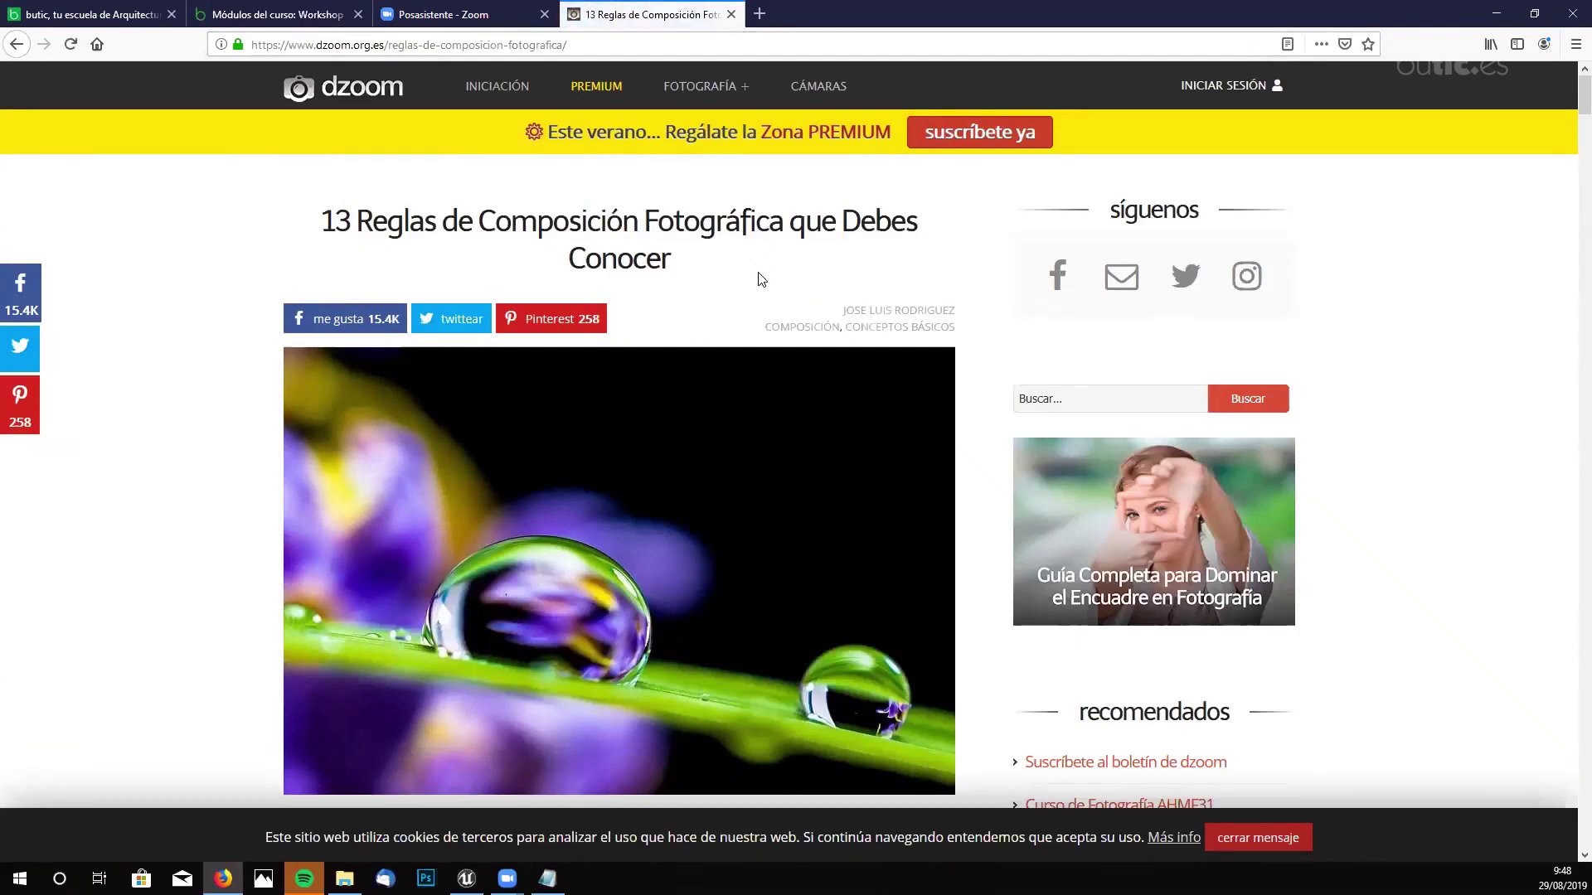
- Scroll through rule 1's centre-of-interest text and puppy photo to the 'Rellena el encuadre' heading
{"action": "scroll", "coordinate": [754, 304], "scroll_direction": "down", "scroll_amount": 3}
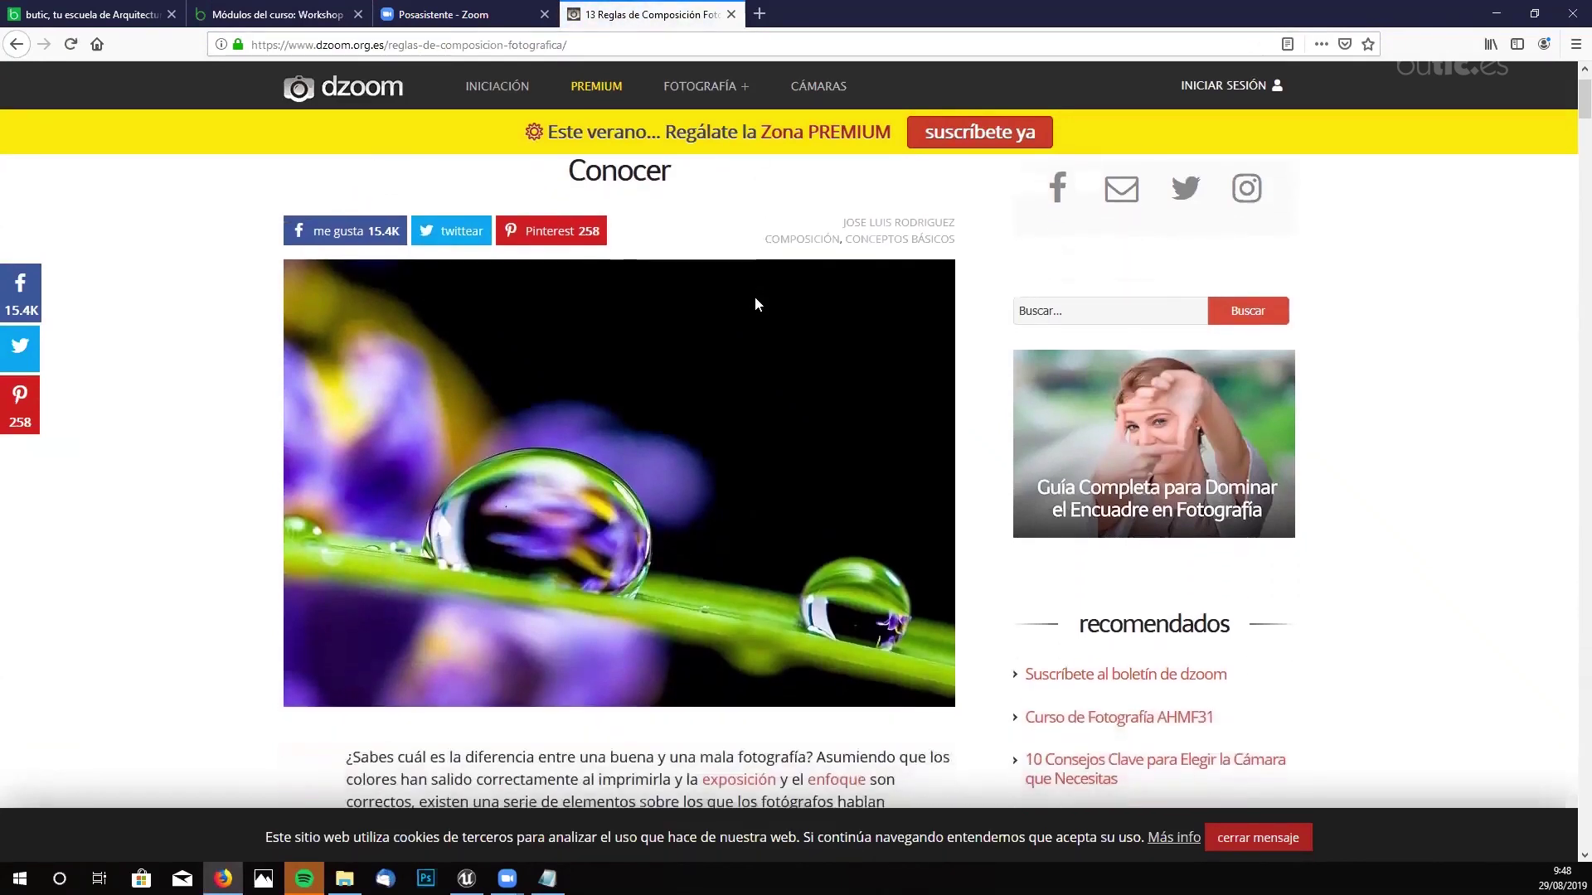
{"action": "scroll", "coordinate": [755, 300], "scroll_direction": "down", "scroll_amount": 5}
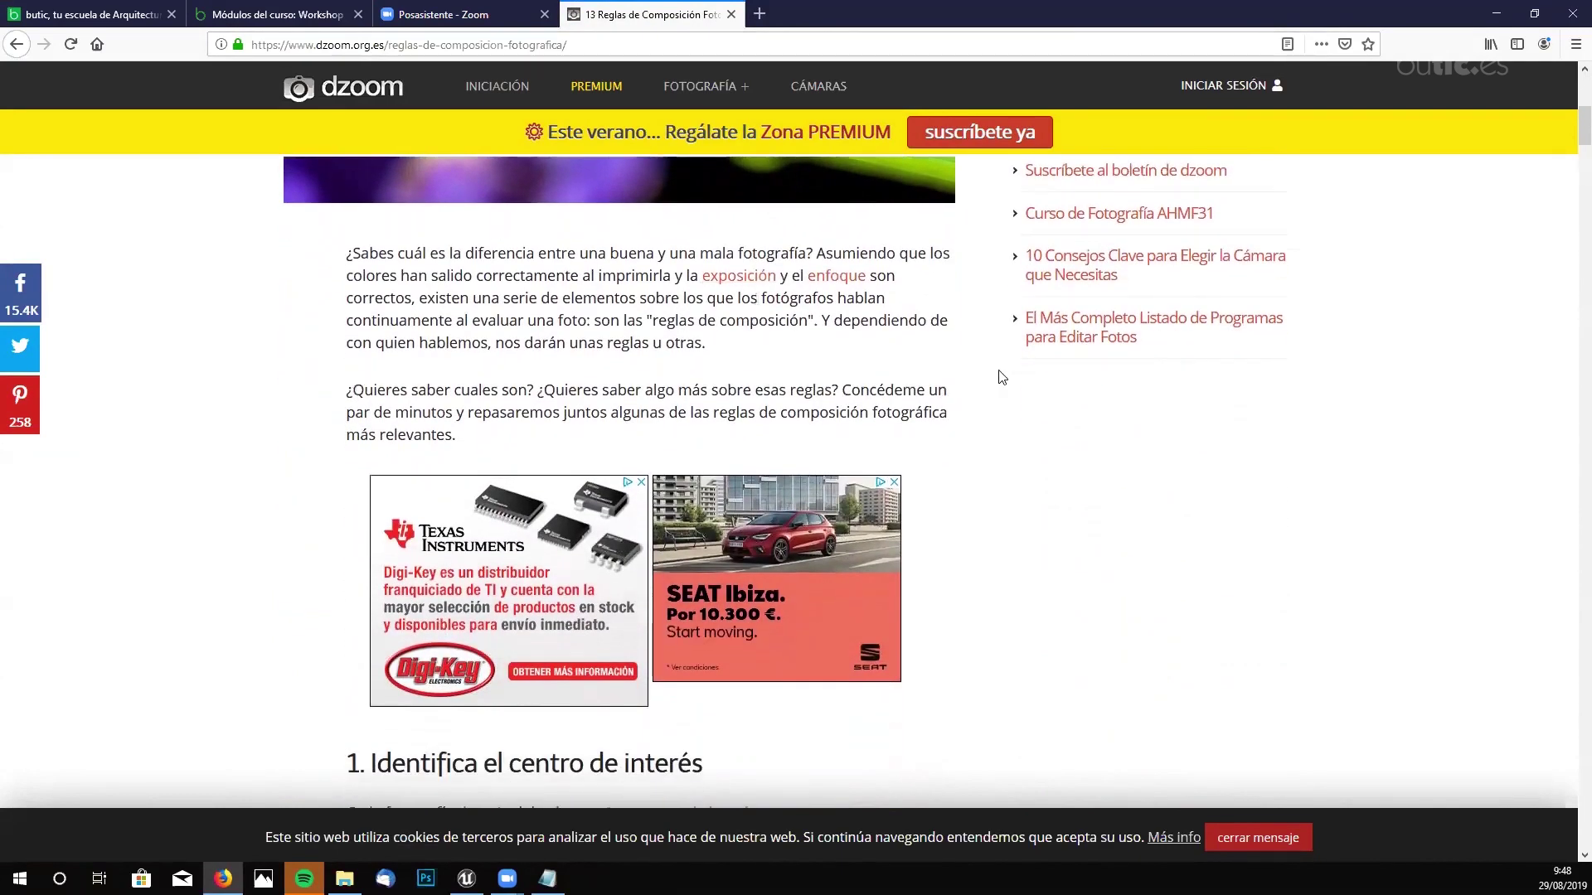
{"action": "scroll", "coordinate": [992, 396], "scroll_direction": "down", "scroll_amount": 4}
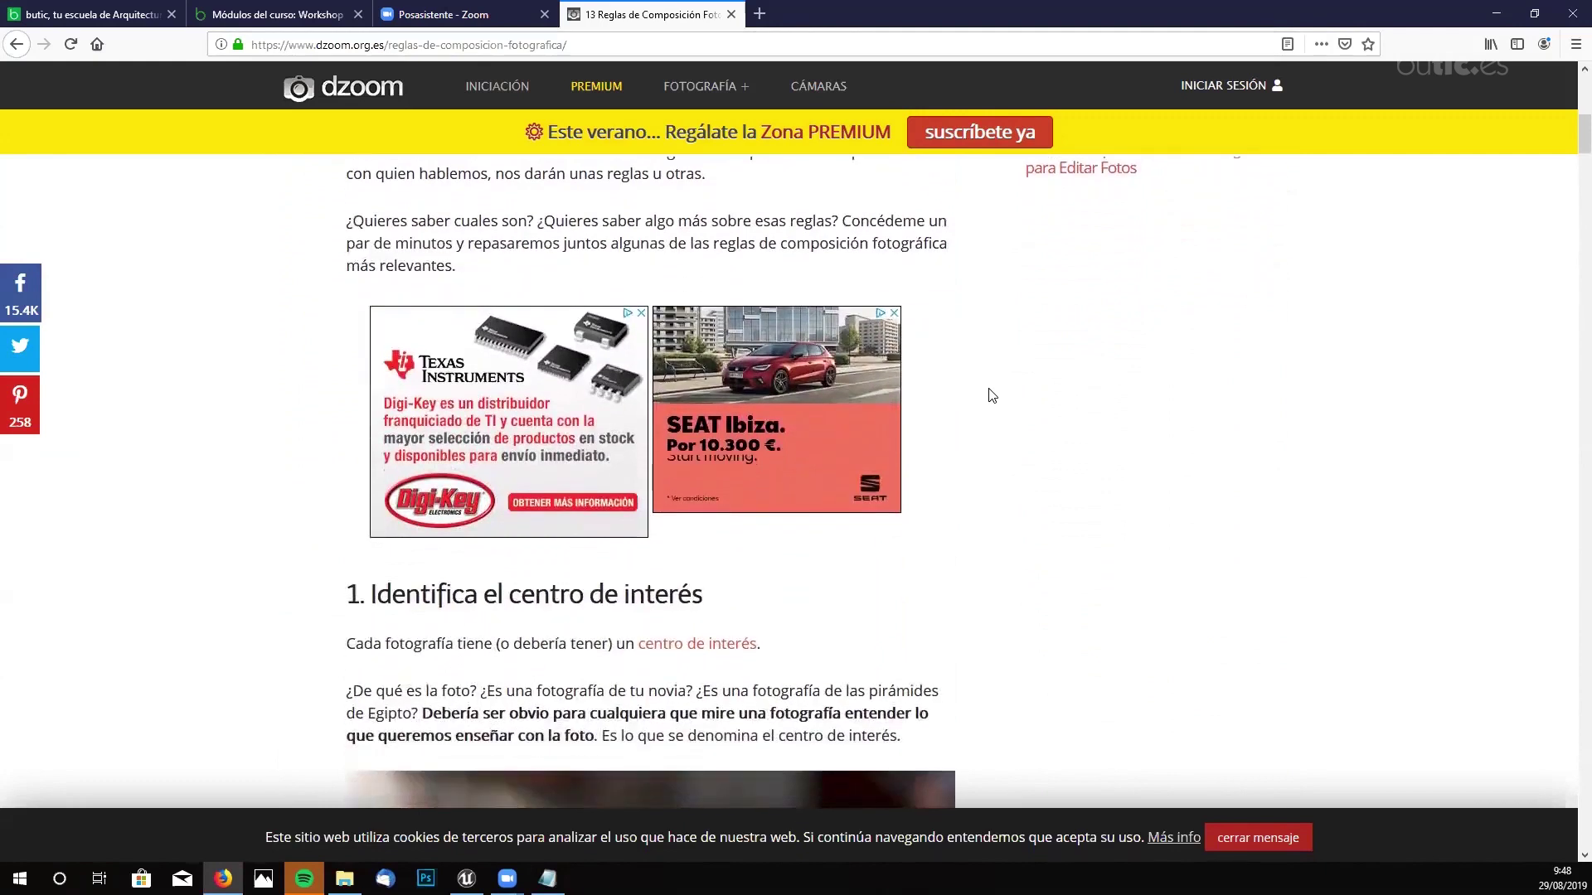
{"action": "scroll", "coordinate": [992, 396], "scroll_direction": "down", "scroll_amount": 3}
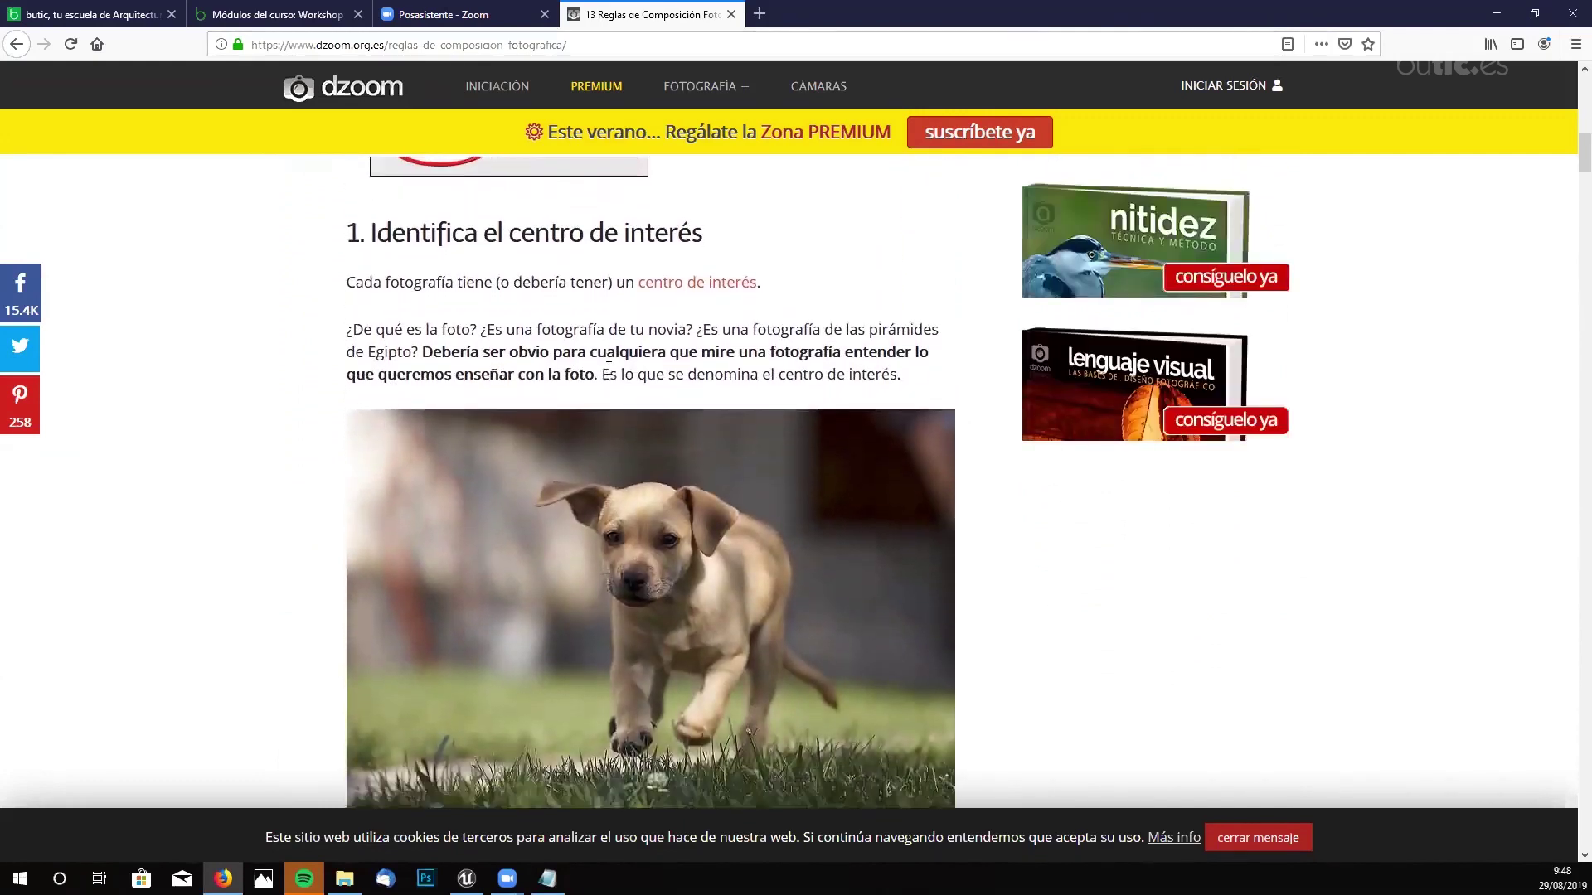
{"action": "scroll", "coordinate": [329, 380], "scroll_direction": "up", "scroll_amount": 2}
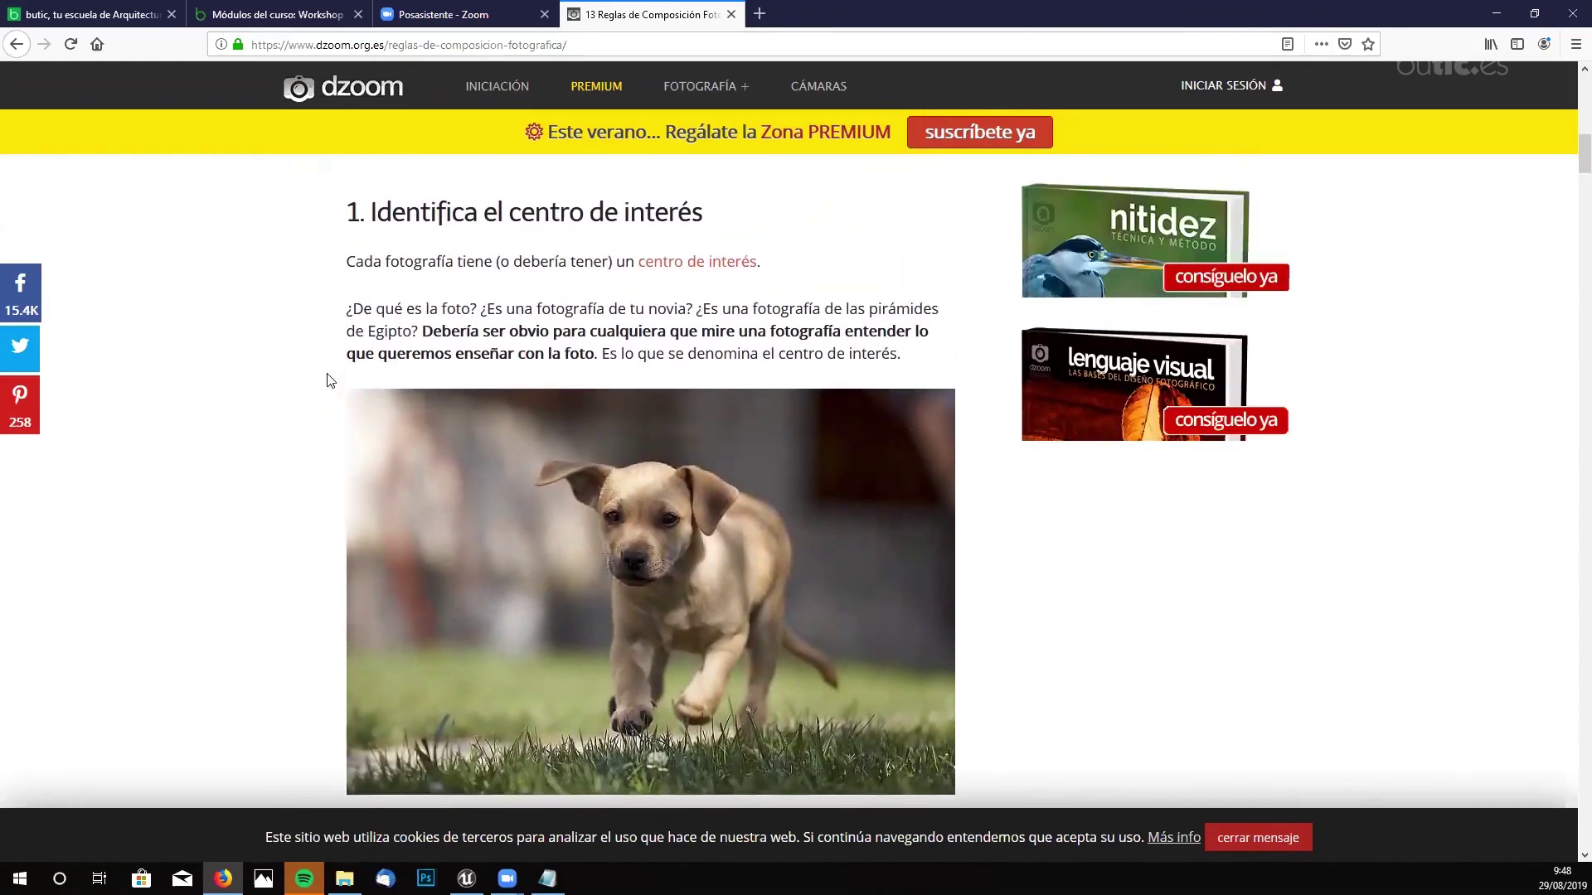
{"action": "scroll", "coordinate": [329, 379], "scroll_direction": "down", "scroll_amount": 2}
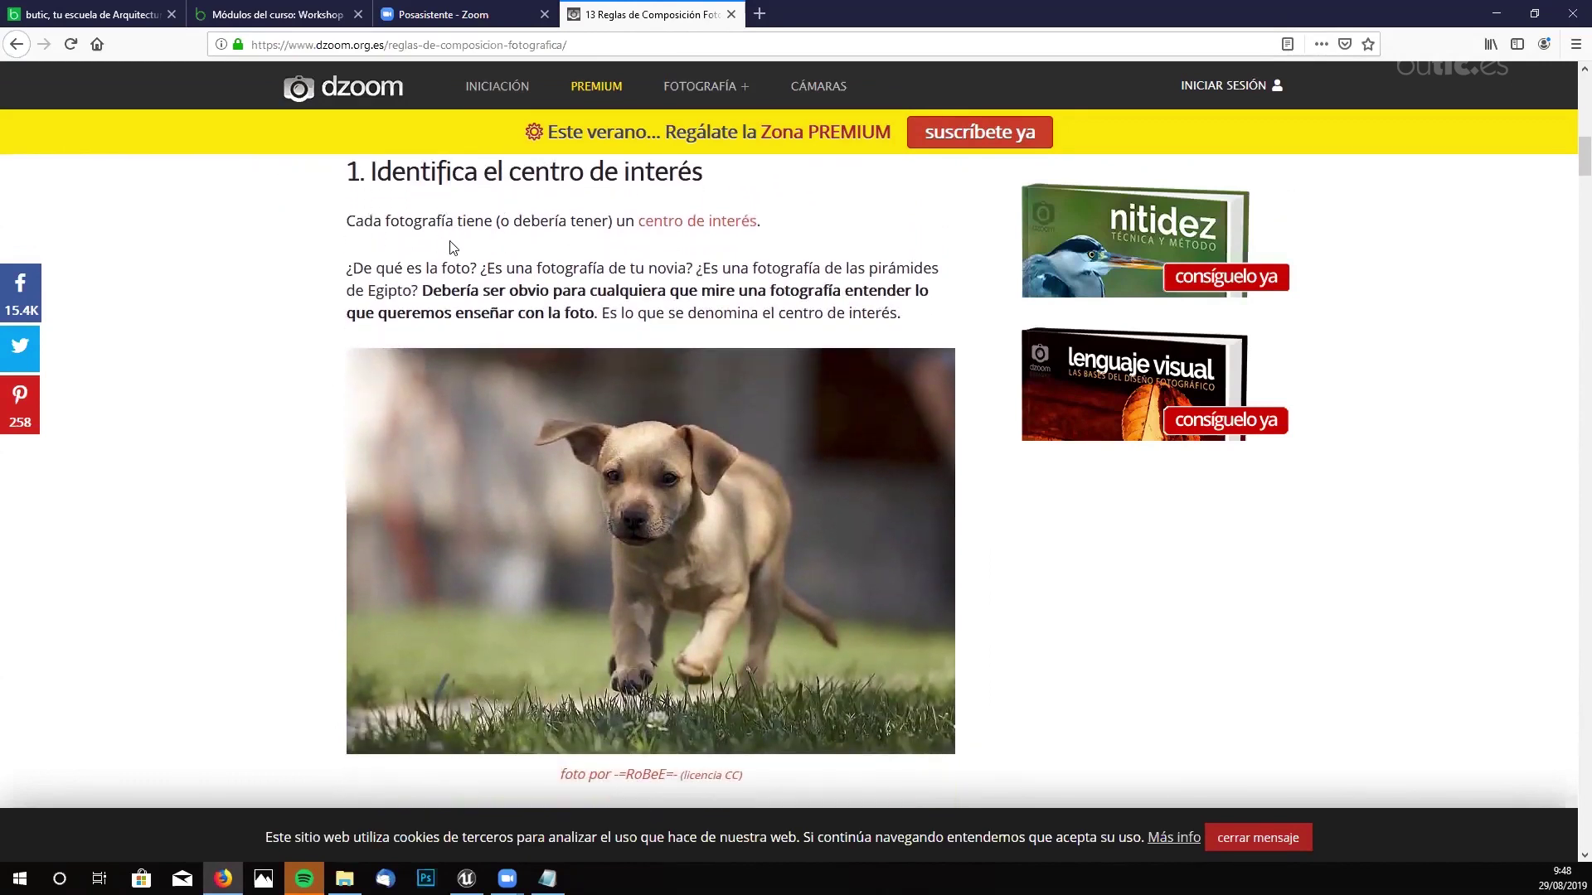
{"action": "scroll", "coordinate": [730, 366], "scroll_direction": "down", "scroll_amount": 1}
{"action": "scroll", "coordinate": [730, 366], "scroll_direction": "up", "scroll_amount": 2}
{"action": "scroll", "coordinate": [732, 373], "scroll_direction": "down", "scroll_amount": 1}
{"action": "scroll", "coordinate": [900, 485], "scroll_direction": "down", "scroll_amount": 2}
{"action": "scroll", "coordinate": [900, 485], "scroll_direction": "up", "scroll_amount": 2}
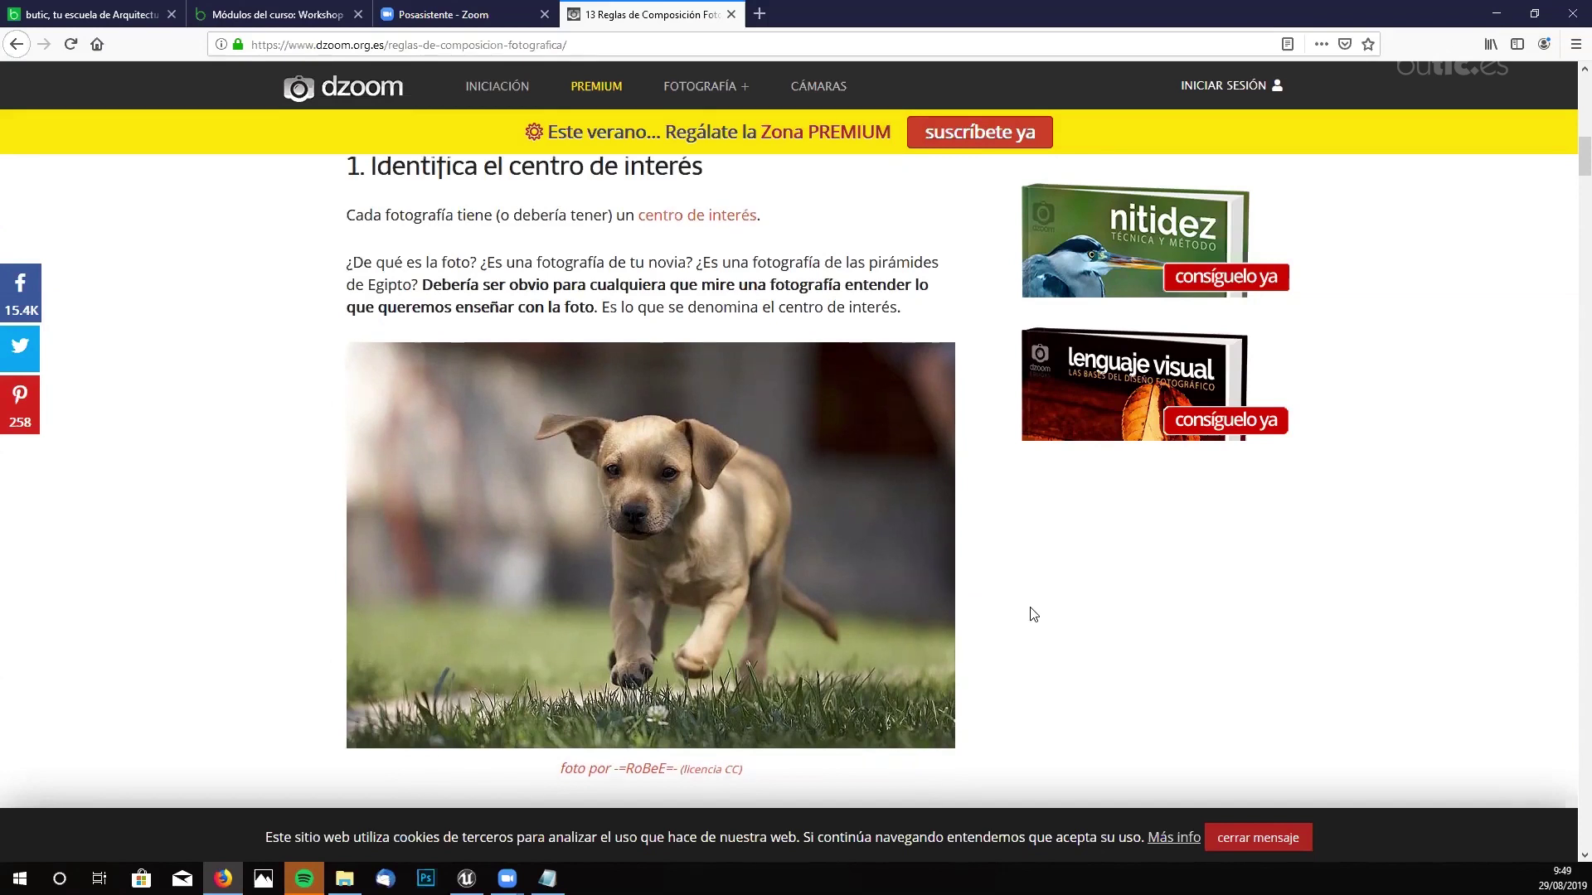
{"action": "scroll", "coordinate": [1031, 611], "scroll_direction": "down", "scroll_amount": 3}
{"action": "scroll", "coordinate": [1062, 576], "scroll_direction": "down", "scroll_amount": 3}
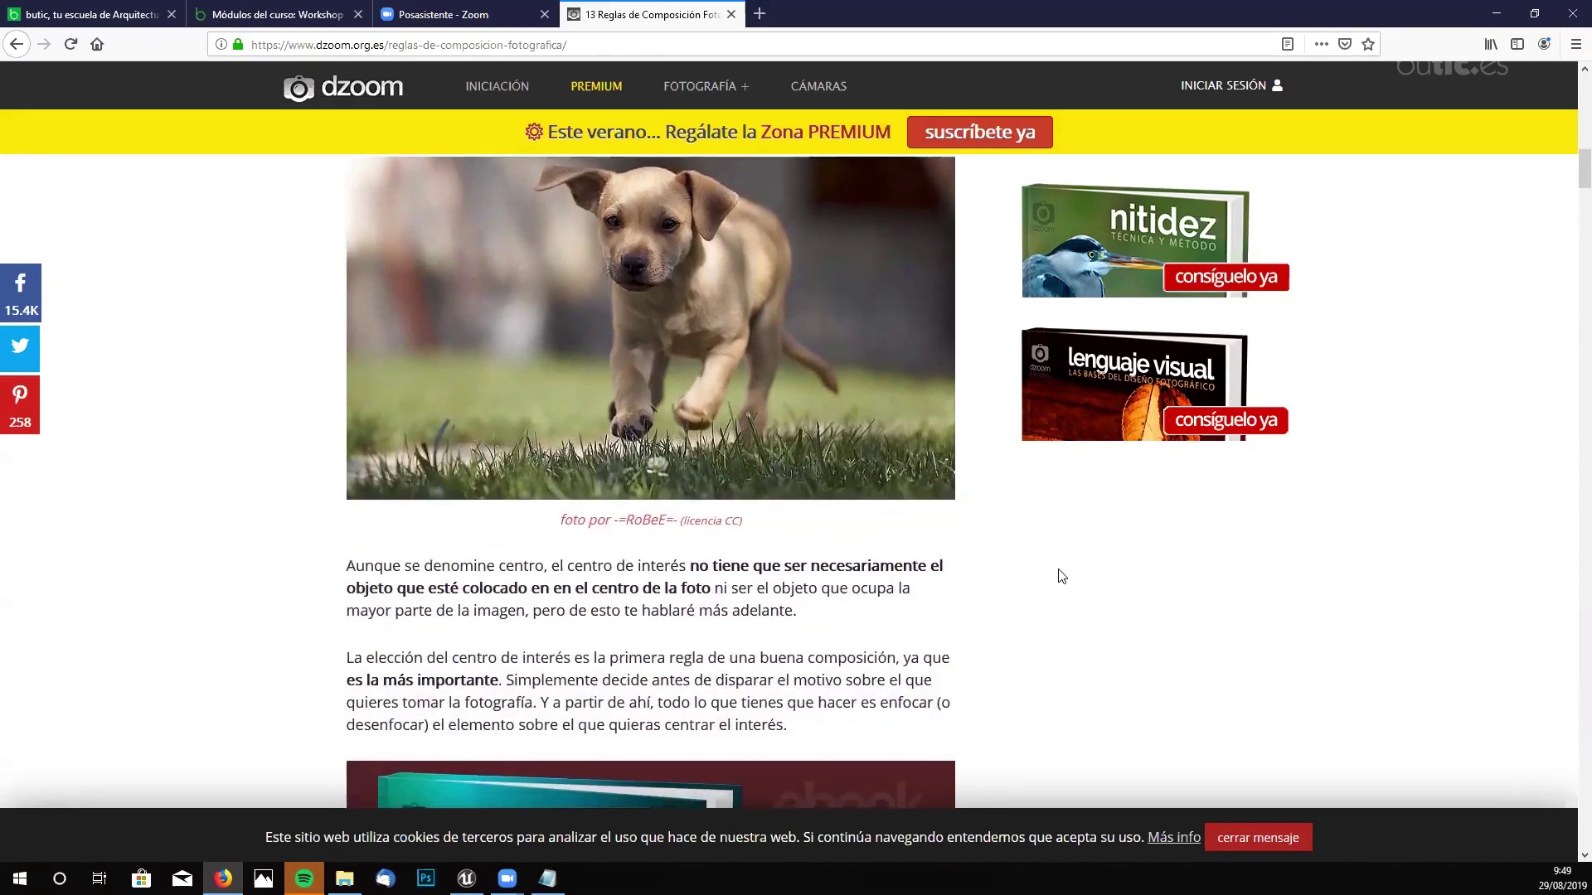
{"action": "scroll", "coordinate": [1066, 559], "scroll_direction": "up", "scroll_amount": 4}
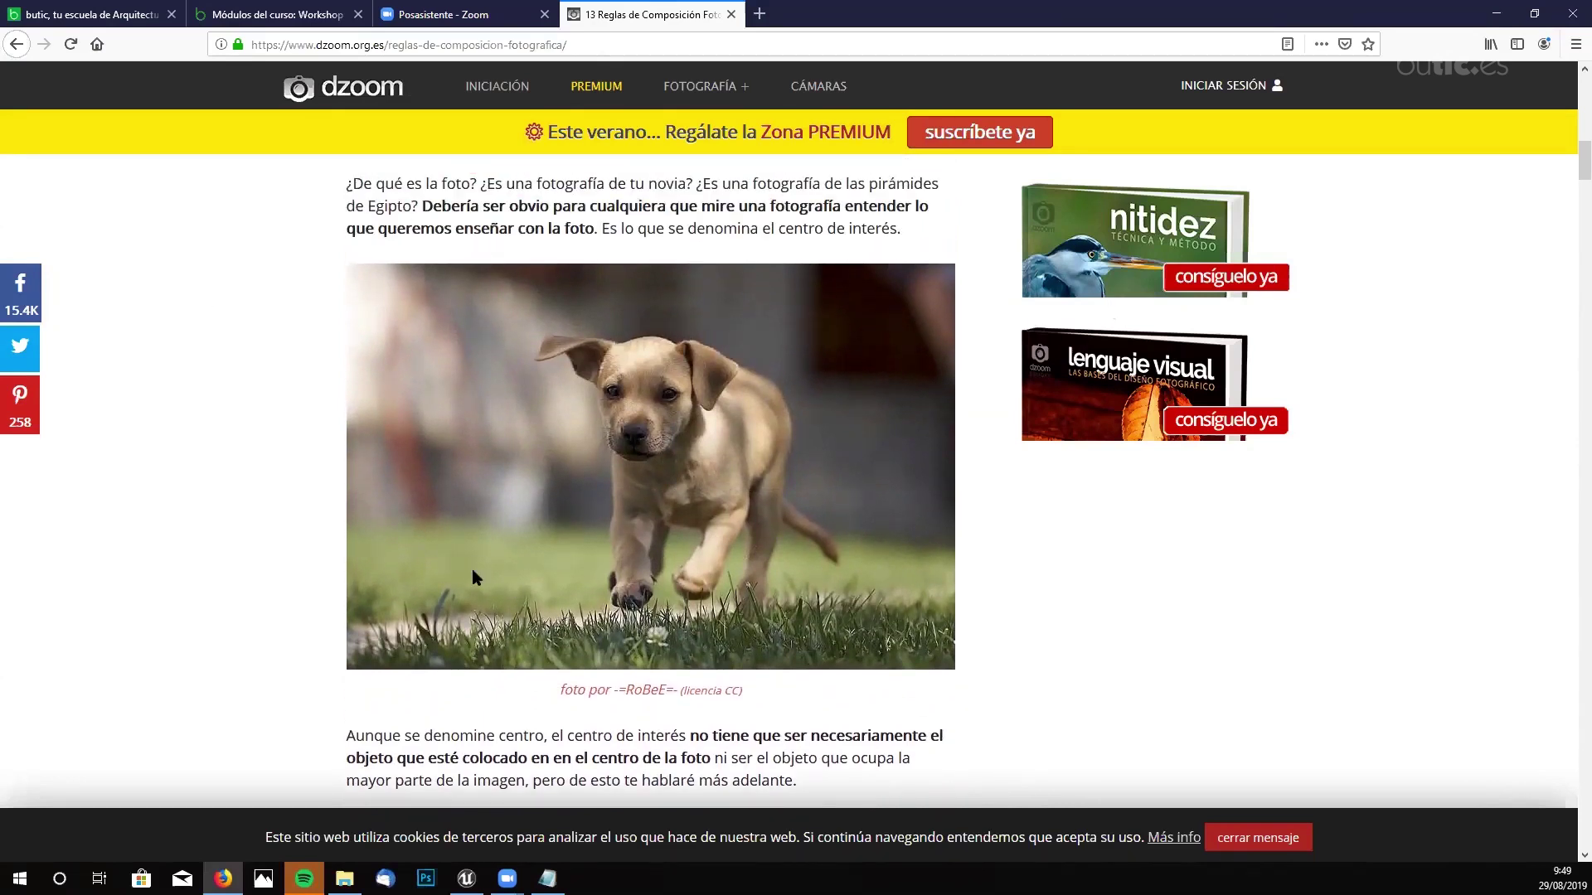
{"action": "scroll", "coordinate": [829, 394], "scroll_direction": "down", "scroll_amount": 1}
{"action": "scroll", "coordinate": [830, 398], "scroll_direction": "down", "scroll_amount": 3}
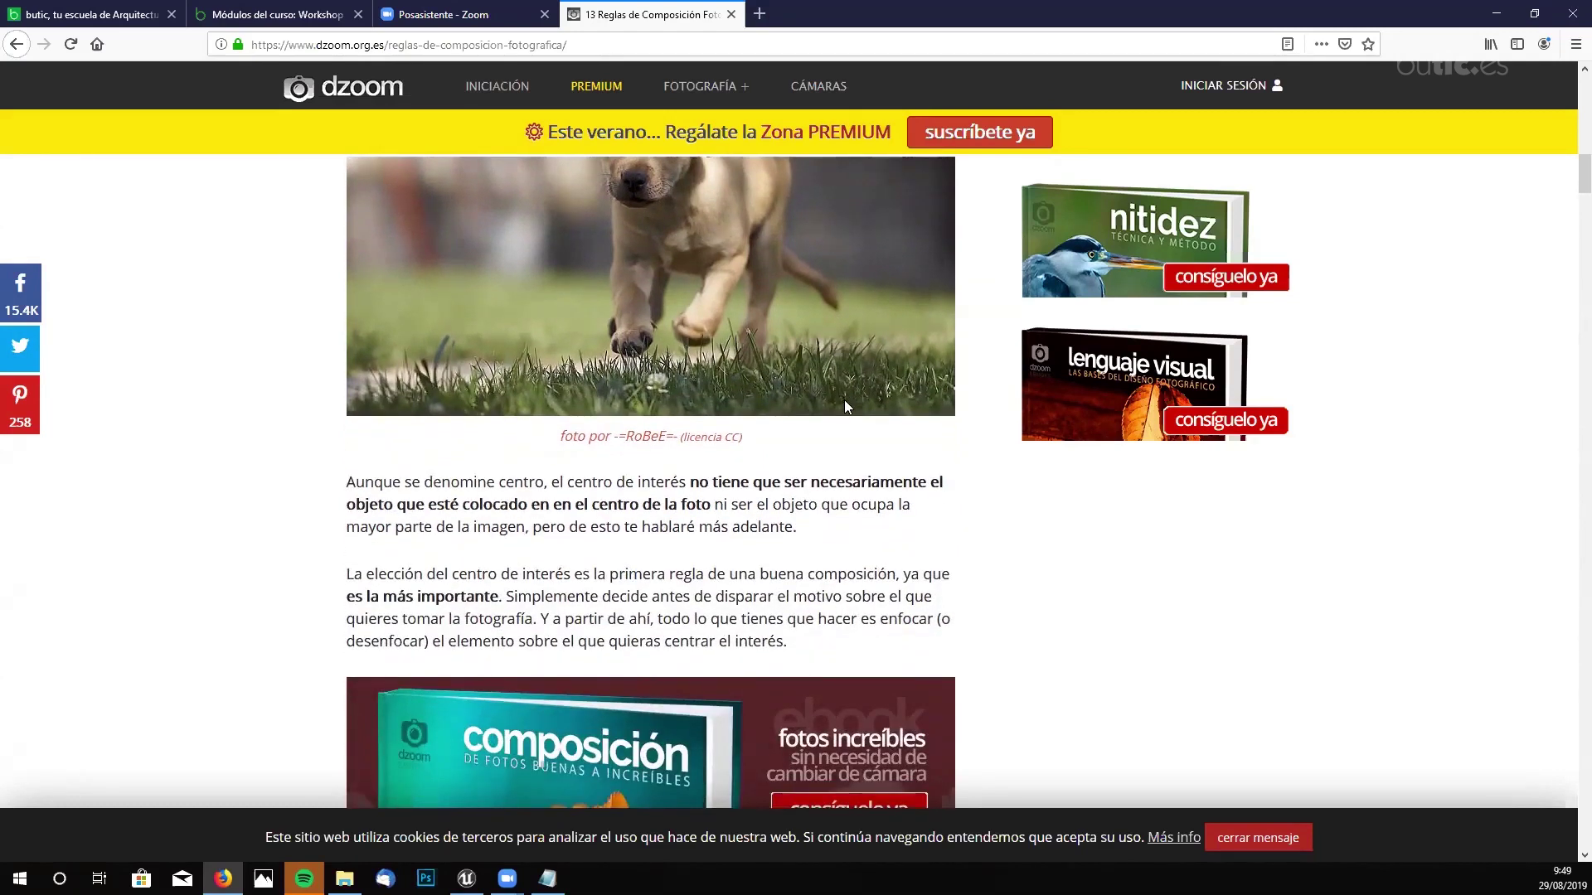
{"action": "scroll", "coordinate": [844, 401], "scroll_direction": "down", "scroll_amount": 1}
{"action": "scroll", "coordinate": [1078, 508], "scroll_direction": "down", "scroll_amount": 1}
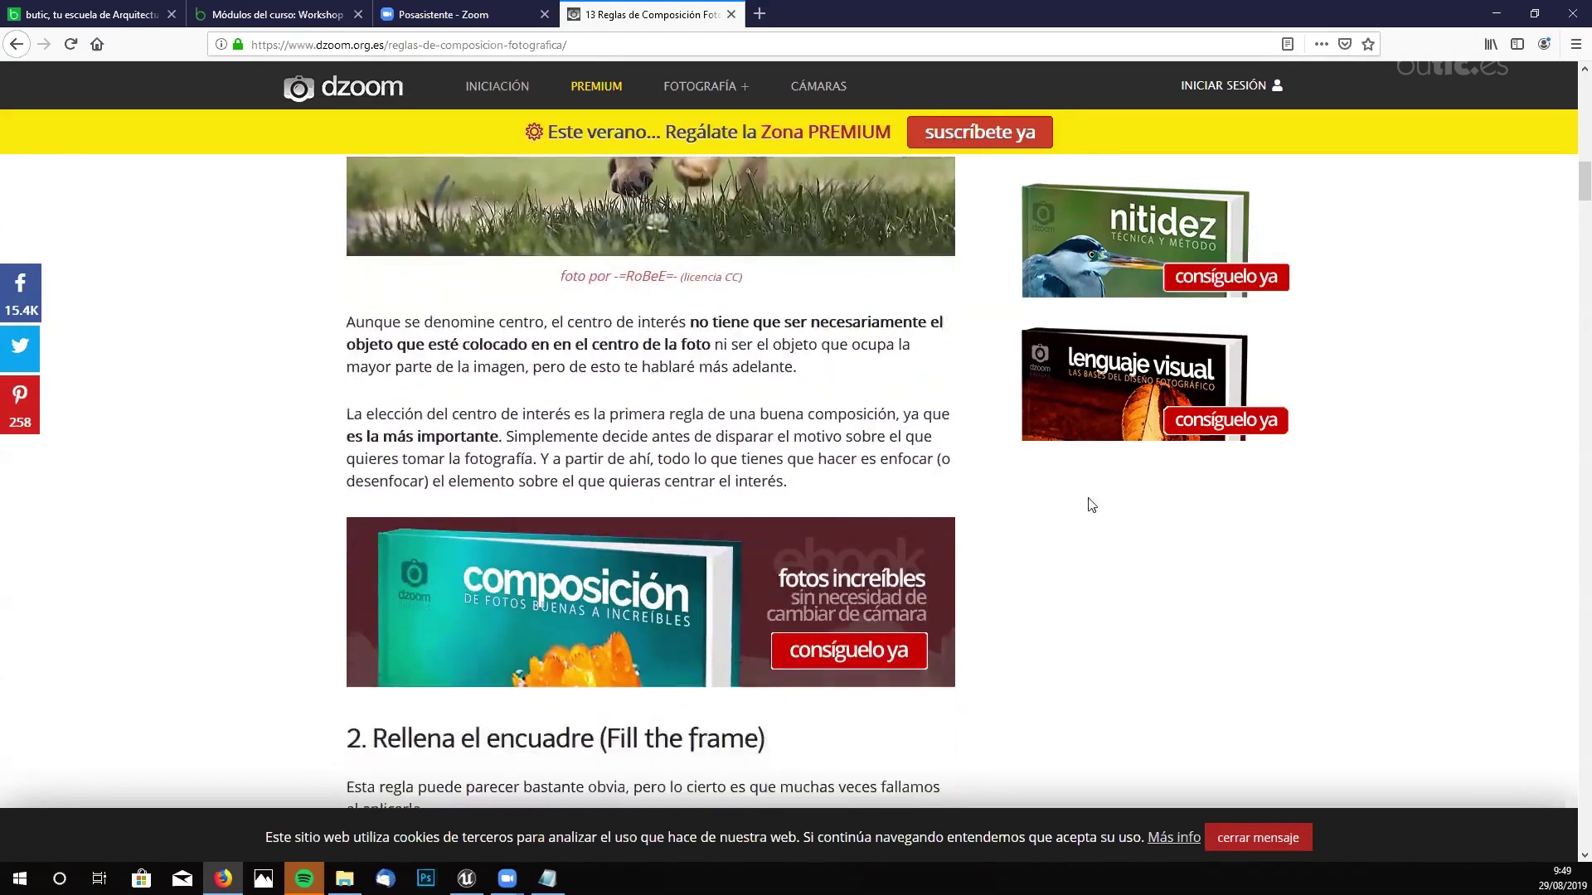
{"action": "scroll", "coordinate": [1052, 542], "scroll_direction": "down", "scroll_amount": 1}
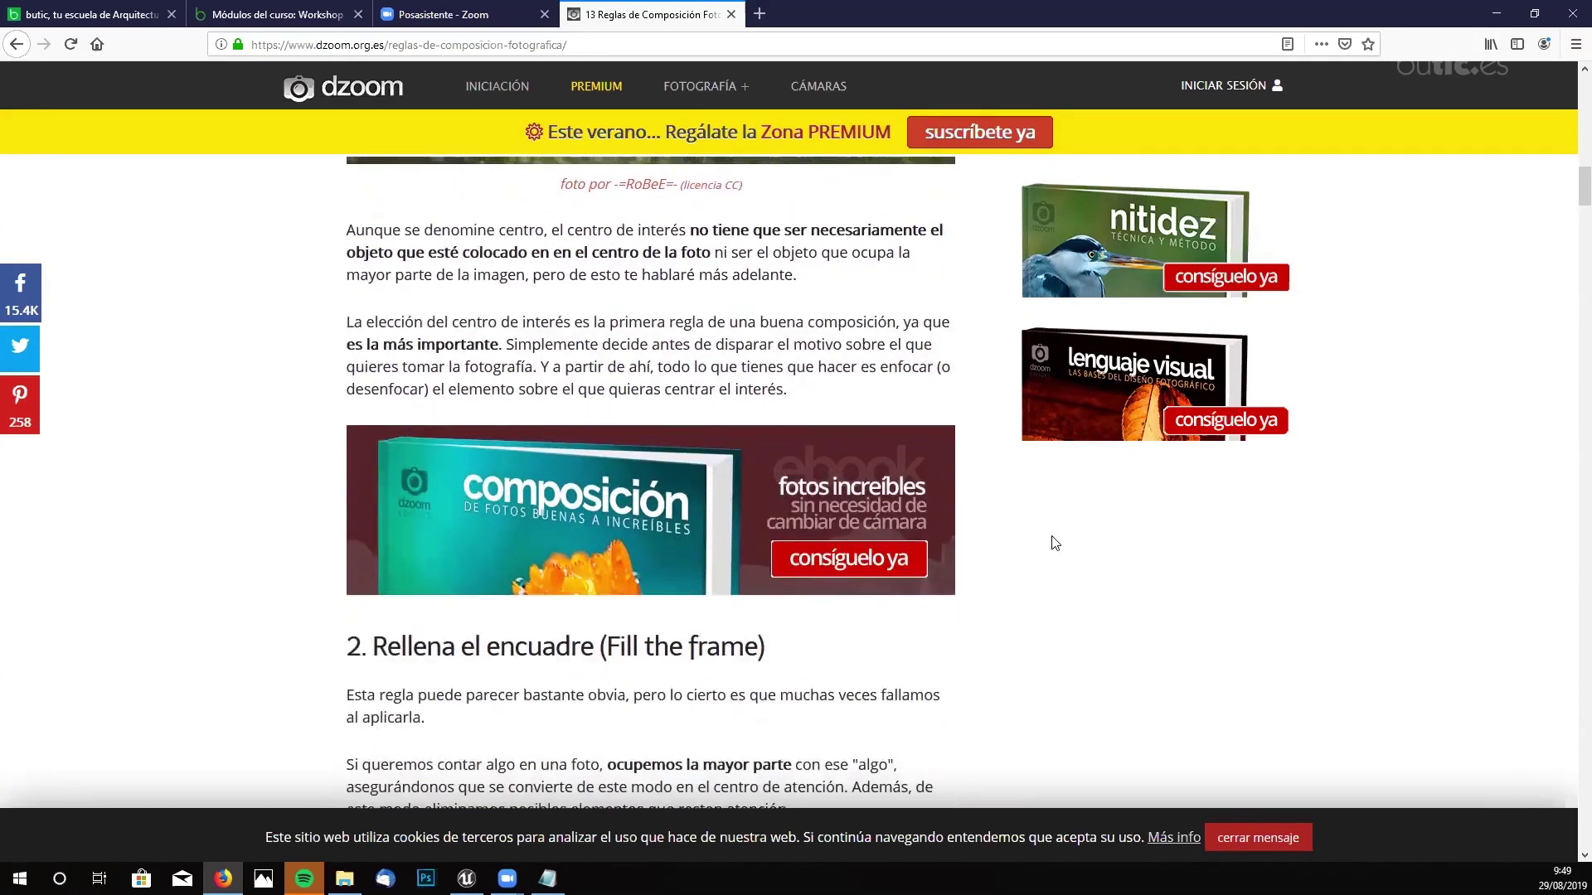
{"action": "scroll", "coordinate": [1055, 543], "scroll_direction": "up", "scroll_amount": 4}
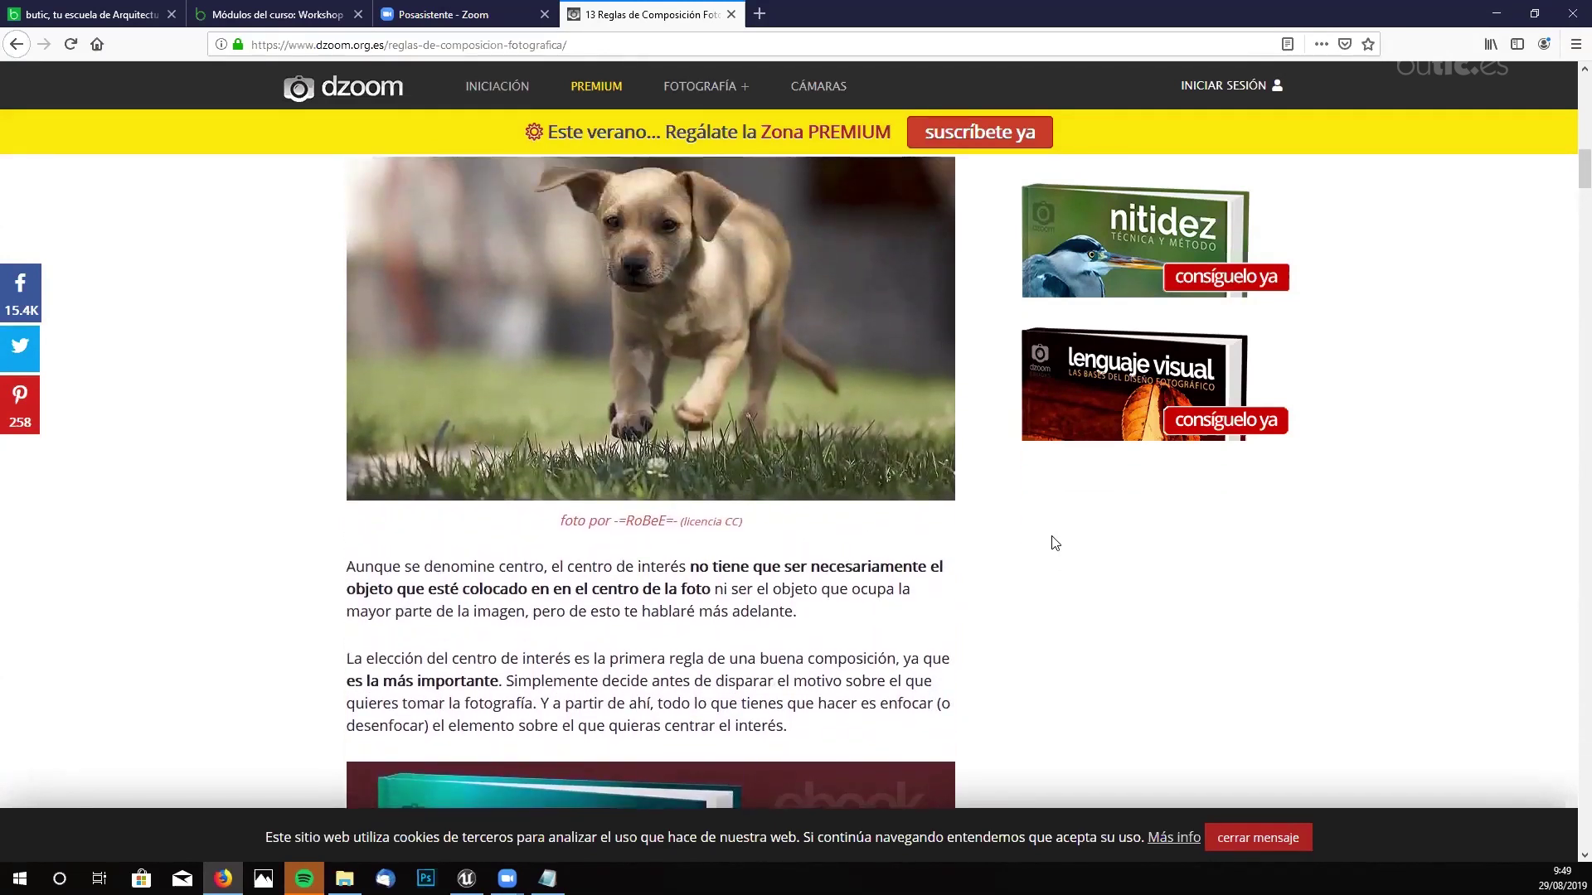
{"action": "scroll", "coordinate": [1054, 543], "scroll_direction": "down", "scroll_amount": 3}
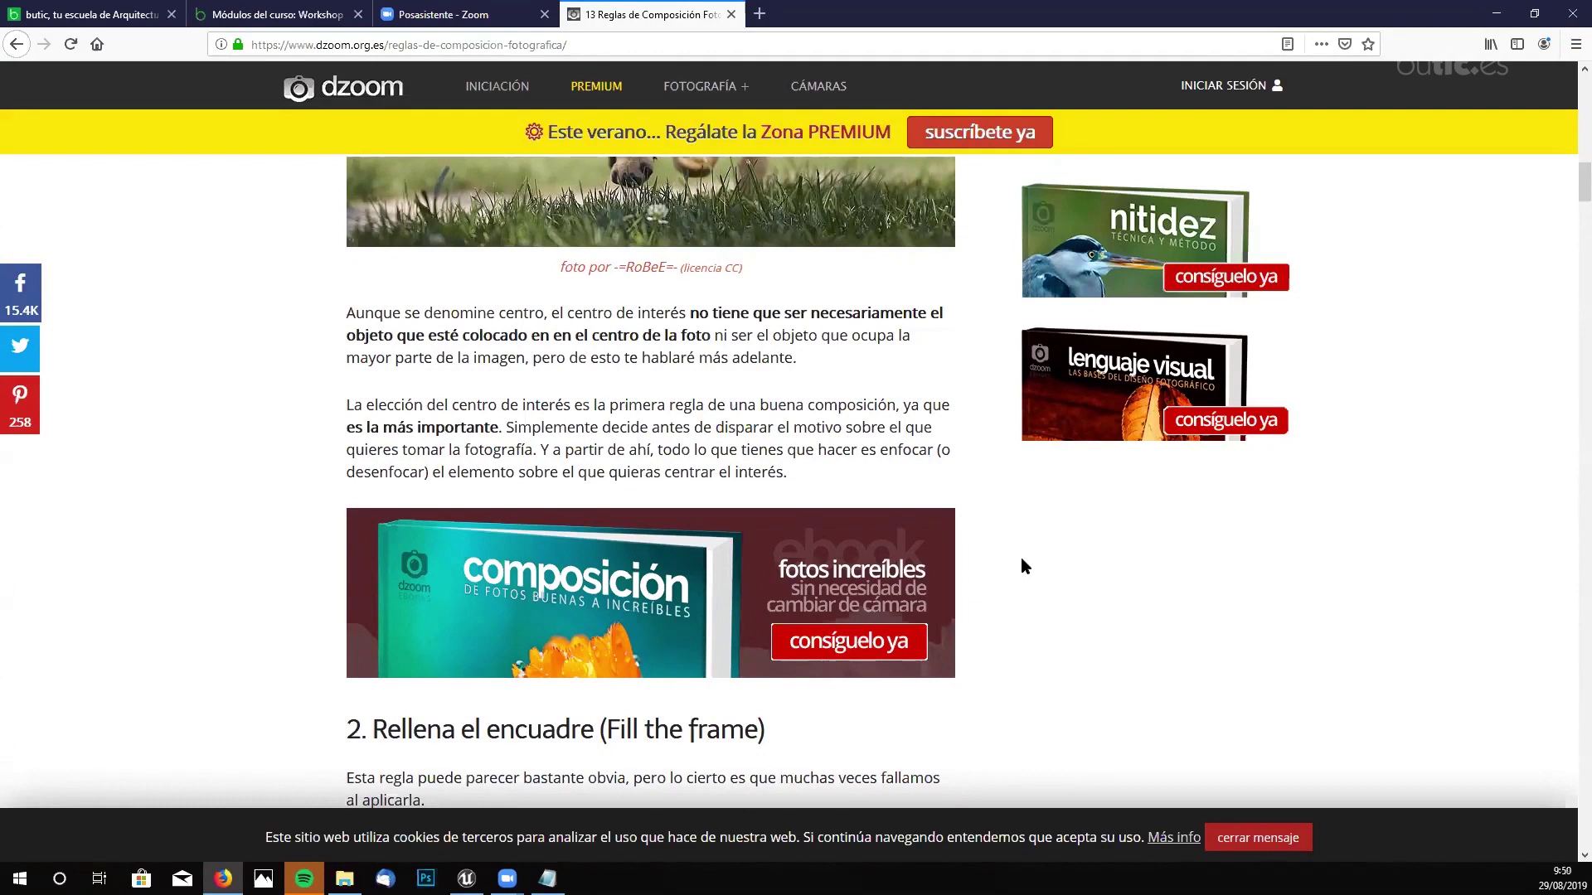
- Scroll past the 'Rellena el encuadre' section to the '3. Apóyate en las líneas' heading and taxi photo
{"action": "scroll", "coordinate": [995, 491], "scroll_direction": "down", "scroll_amount": 3}
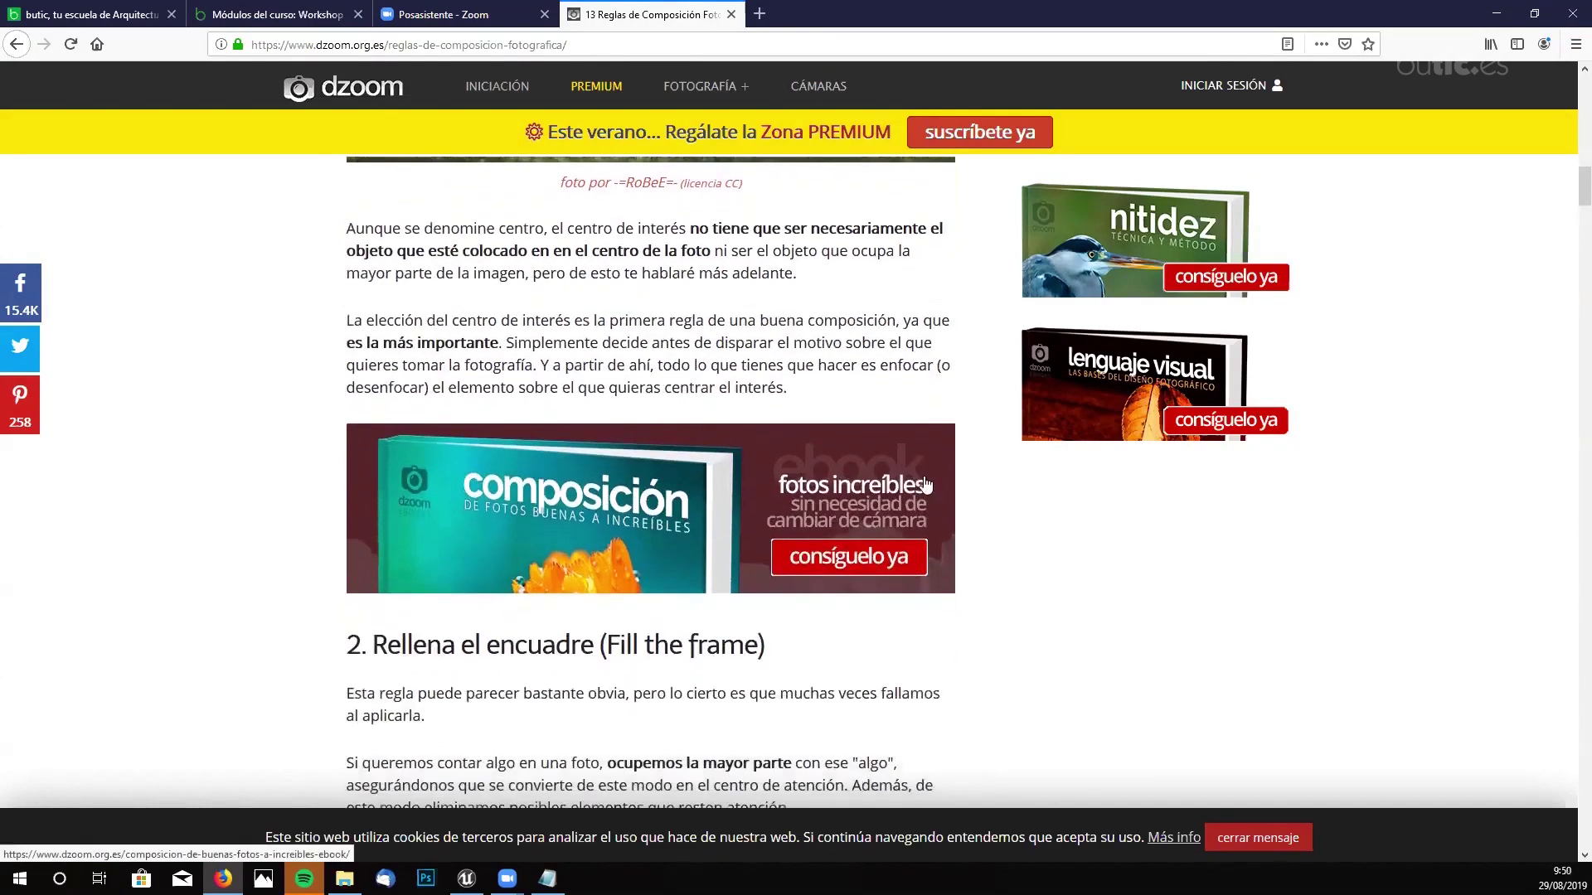
{"action": "scroll", "coordinate": [941, 501], "scroll_direction": "down", "scroll_amount": 3}
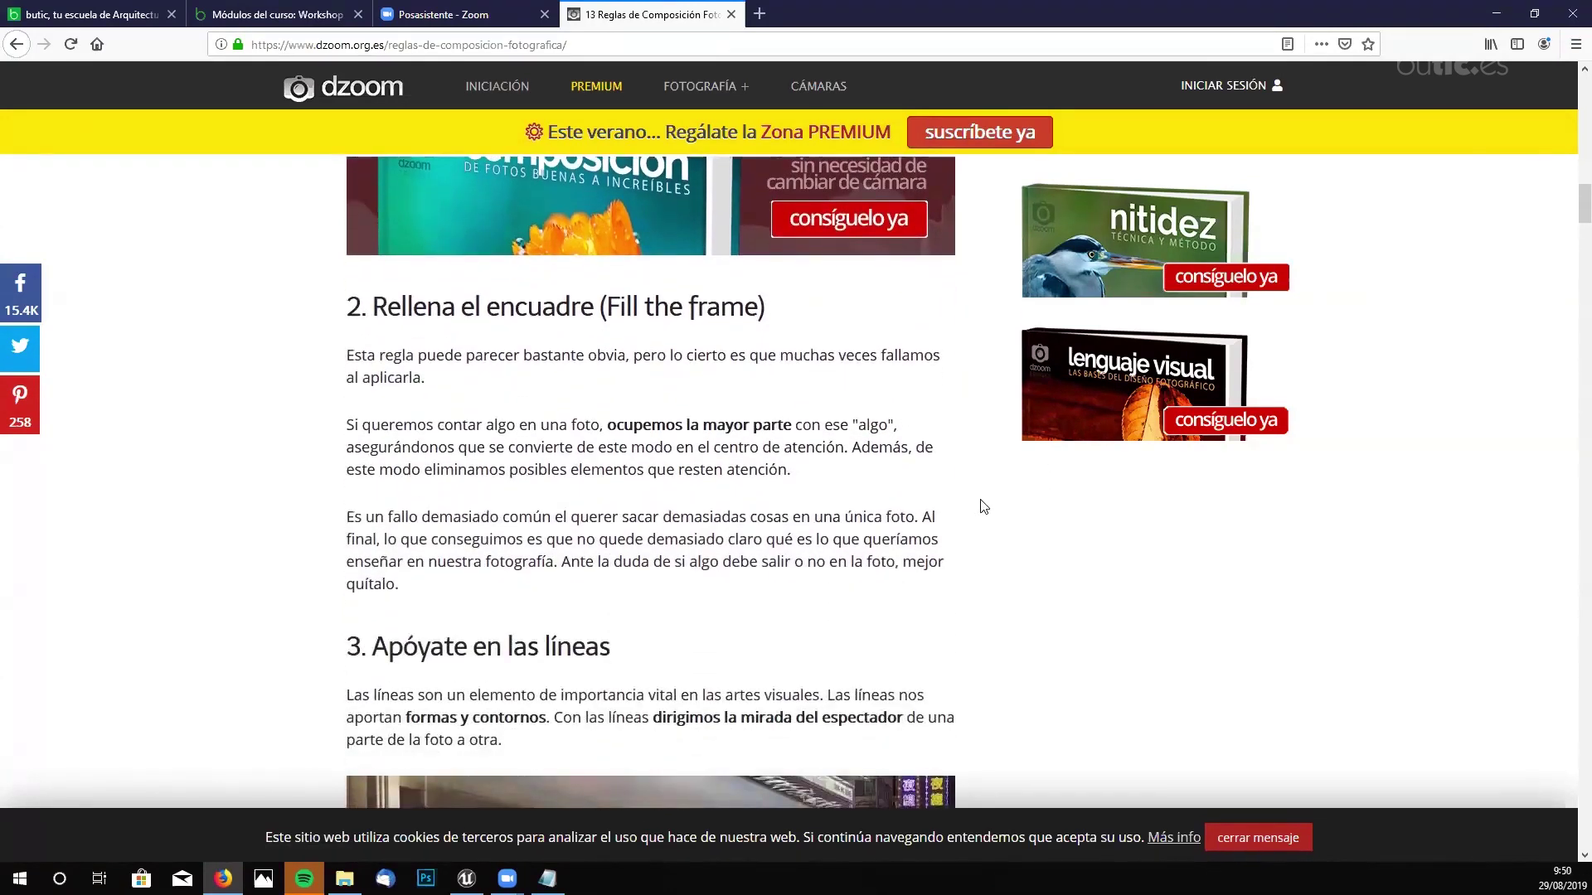
{"action": "scroll", "coordinate": [982, 508], "scroll_direction": "down", "scroll_amount": 1}
{"action": "scroll", "coordinate": [978, 508], "scroll_direction": "up", "scroll_amount": 1}
{"action": "scroll", "coordinate": [867, 480], "scroll_direction": "down", "scroll_amount": 1}
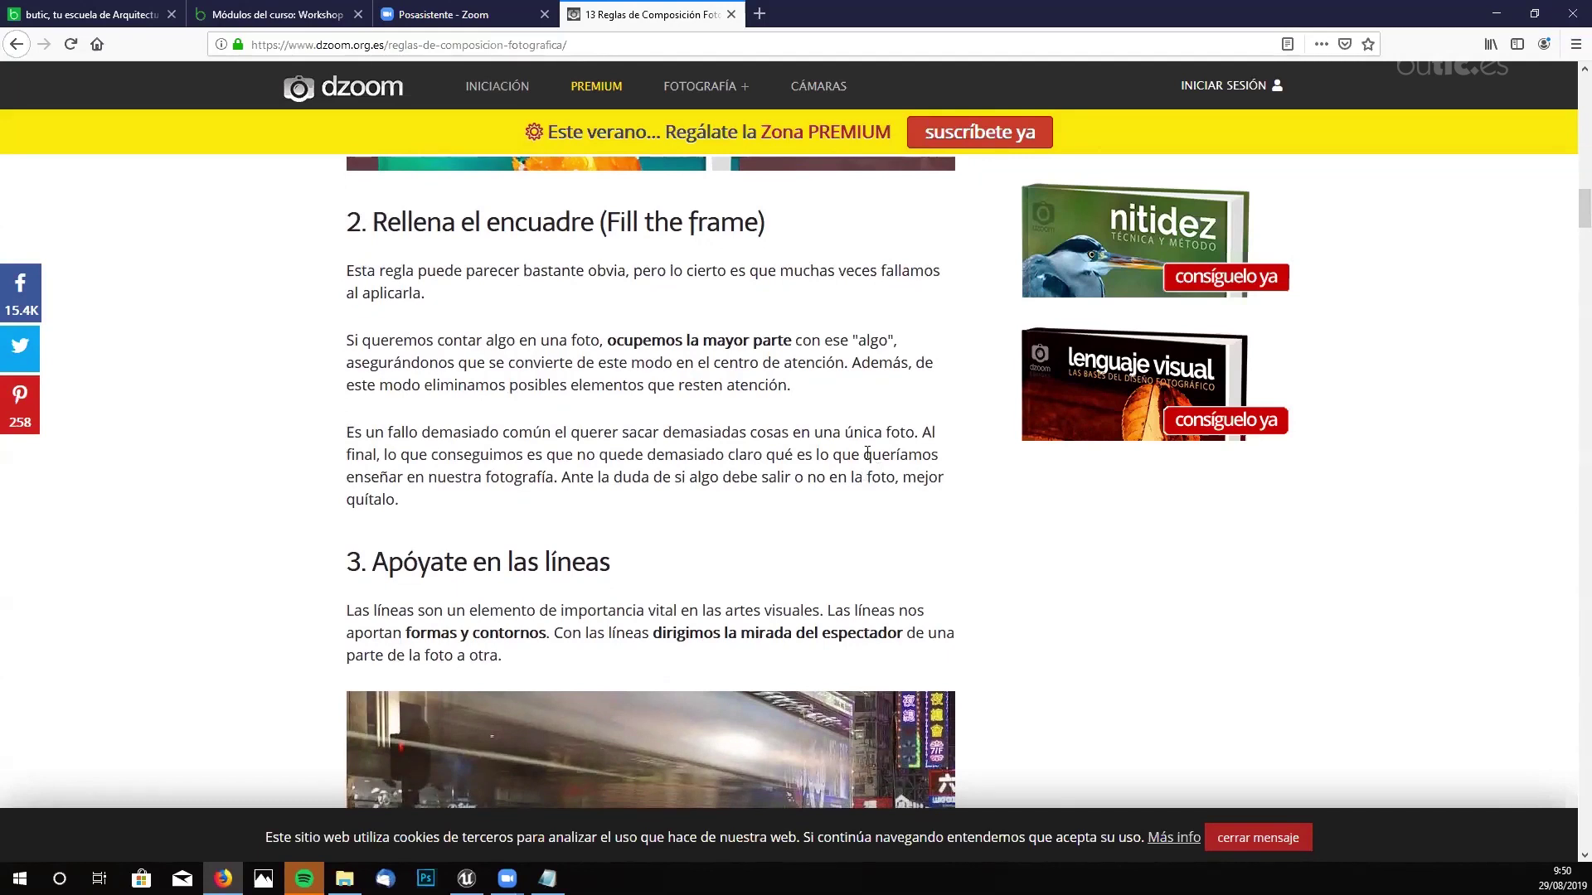
{"action": "scroll", "coordinate": [866, 474], "scroll_direction": "down", "scroll_amount": 4}
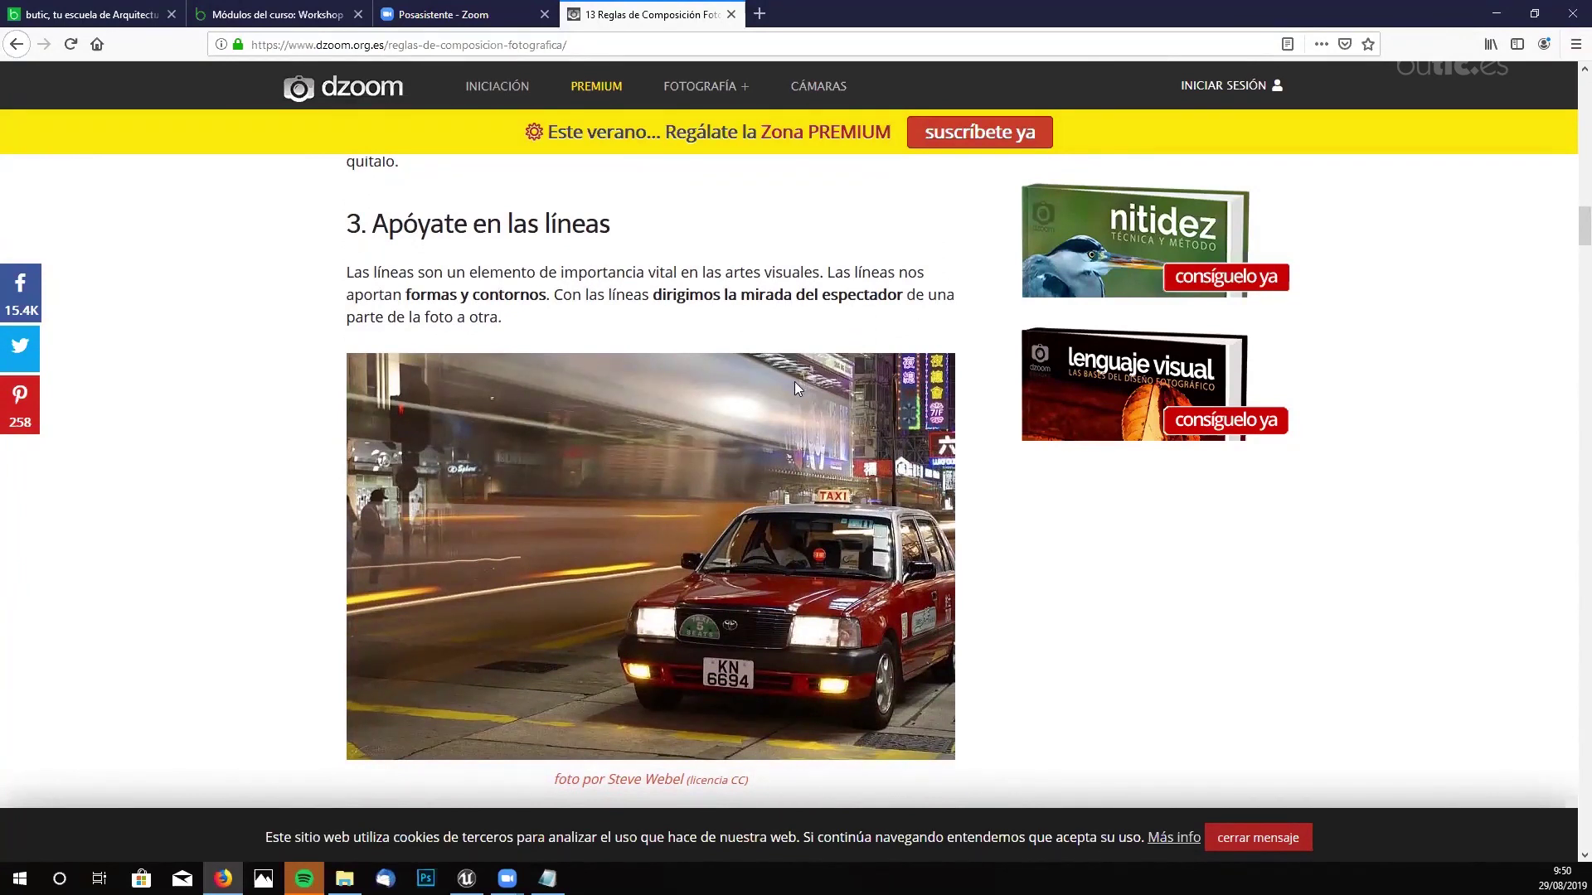
- Scroll past the taxi photo and convergent-lines text to 'Trabaja el flujo' and 'Juega con la dirección'
{"action": "scroll", "coordinate": [794, 382], "scroll_direction": "down", "scroll_amount": 1}
{"action": "scroll", "coordinate": [771, 406], "scroll_direction": "up", "scroll_amount": 1}
{"action": "scroll", "coordinate": [739, 517], "scroll_direction": "down", "scroll_amount": 1}
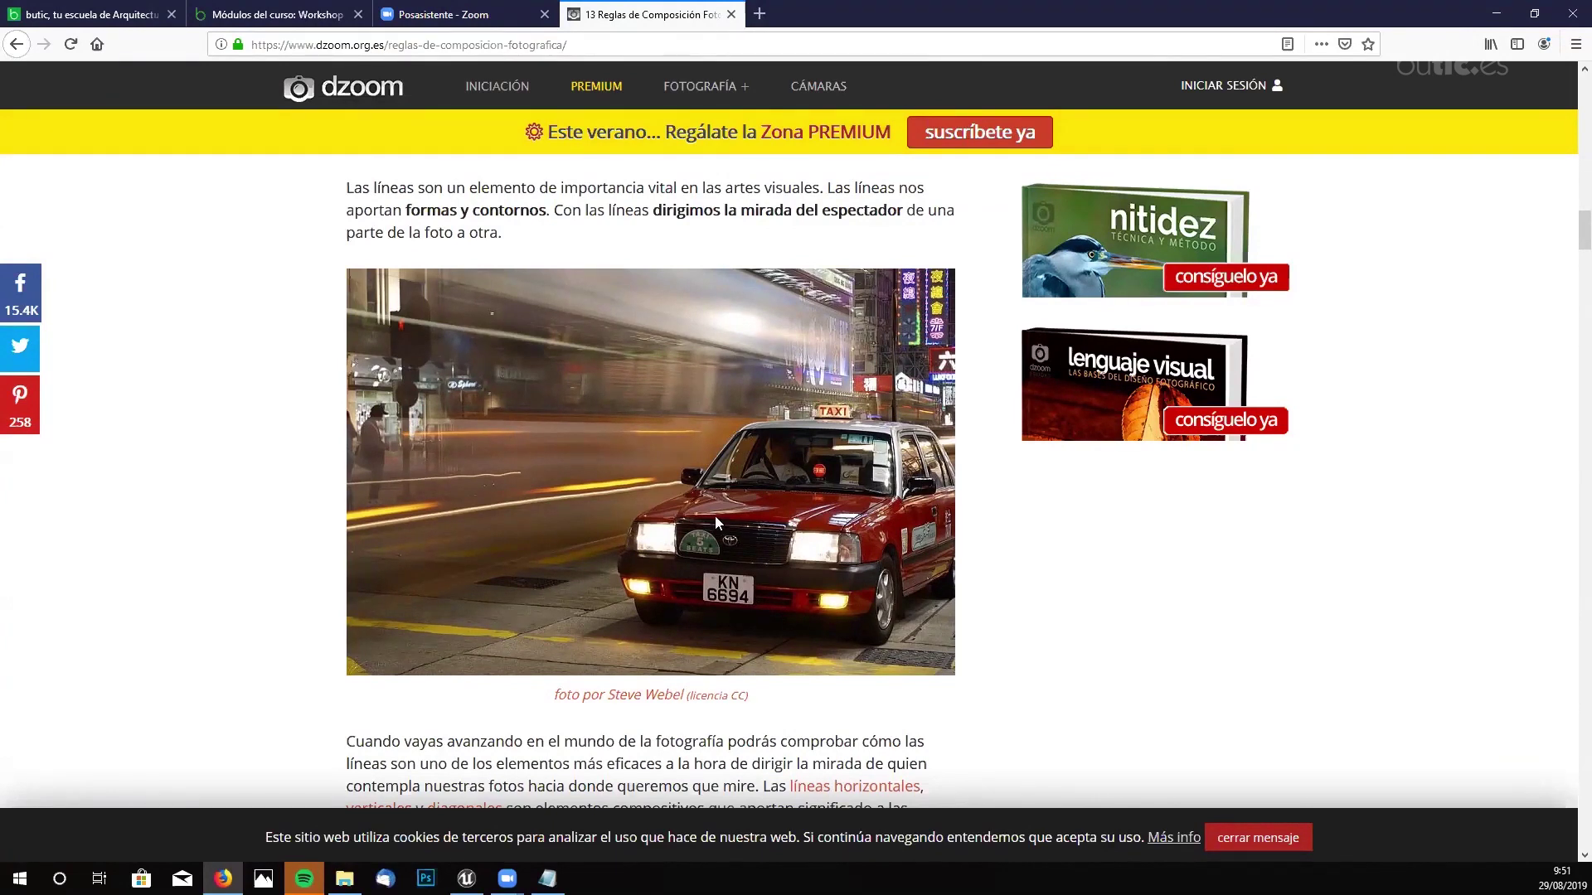
{"action": "scroll", "coordinate": [715, 517], "scroll_direction": "down", "scroll_amount": 2}
{"action": "scroll", "coordinate": [715, 518], "scroll_direction": "up", "scroll_amount": 3}
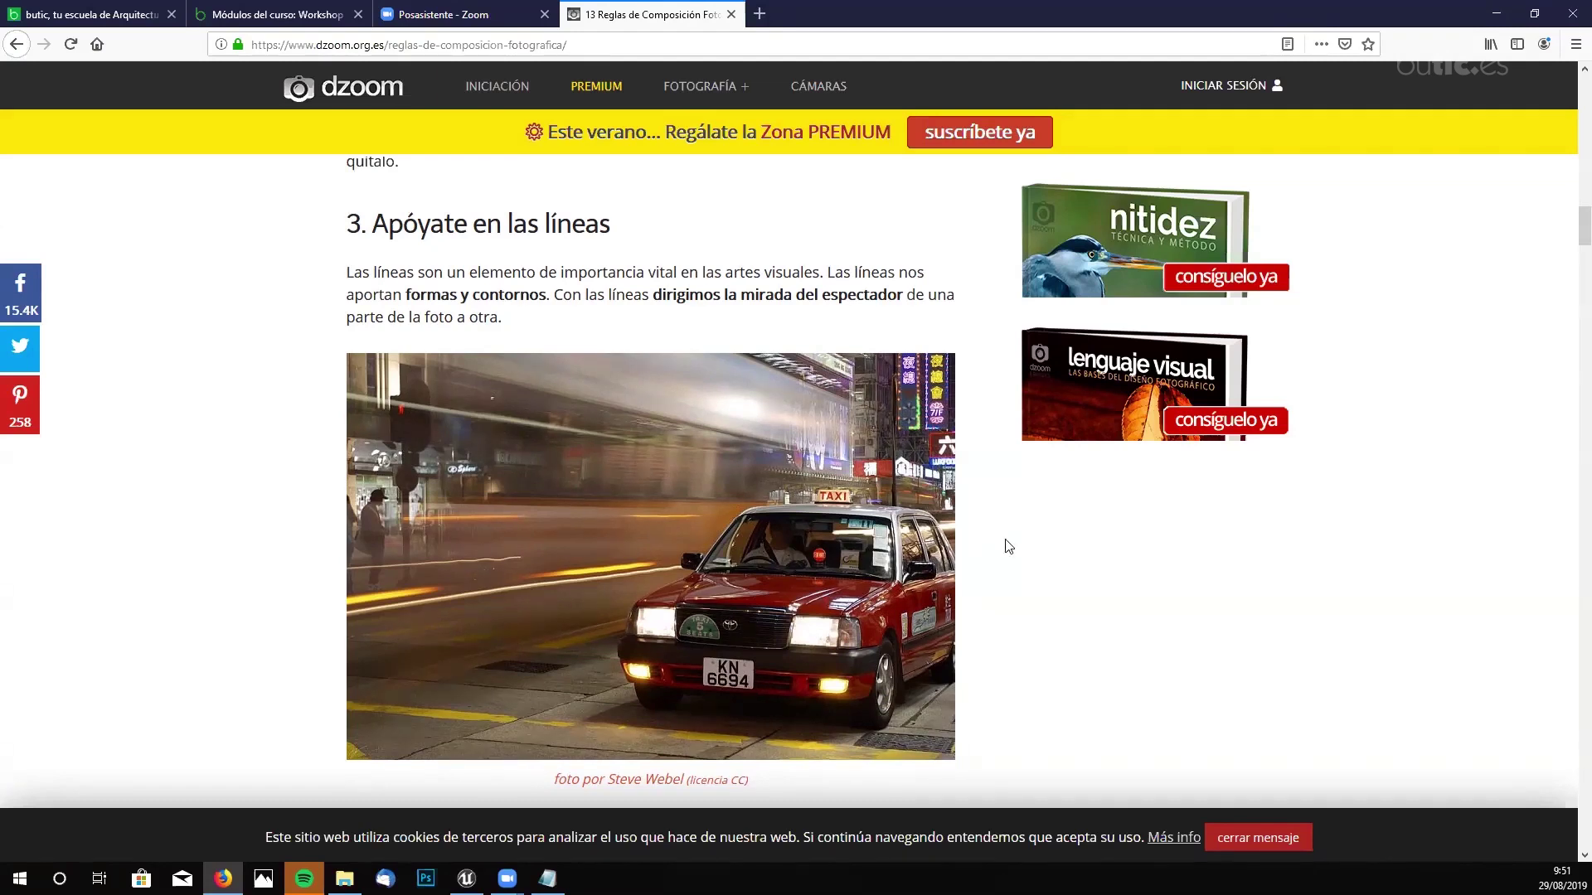
{"action": "scroll", "coordinate": [748, 511], "scroll_direction": "down", "scroll_amount": 1}
{"action": "scroll", "coordinate": [748, 512], "scroll_direction": "up", "scroll_amount": 1}
{"action": "scroll", "coordinate": [759, 439], "scroll_direction": "down", "scroll_amount": 3}
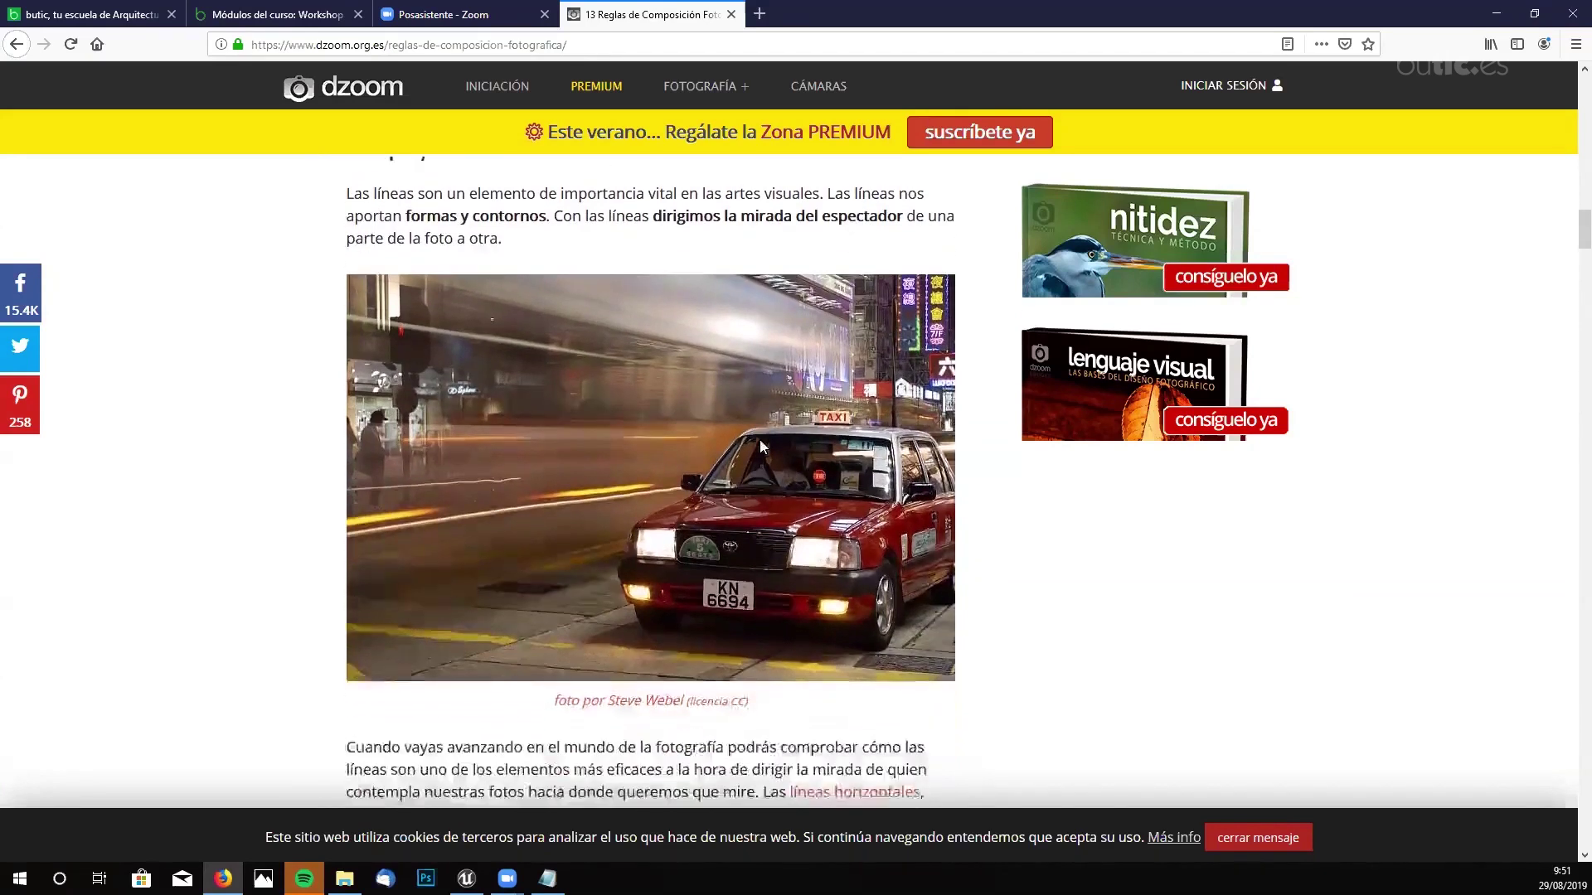
{"action": "scroll", "coordinate": [758, 452], "scroll_direction": "down", "scroll_amount": 1}
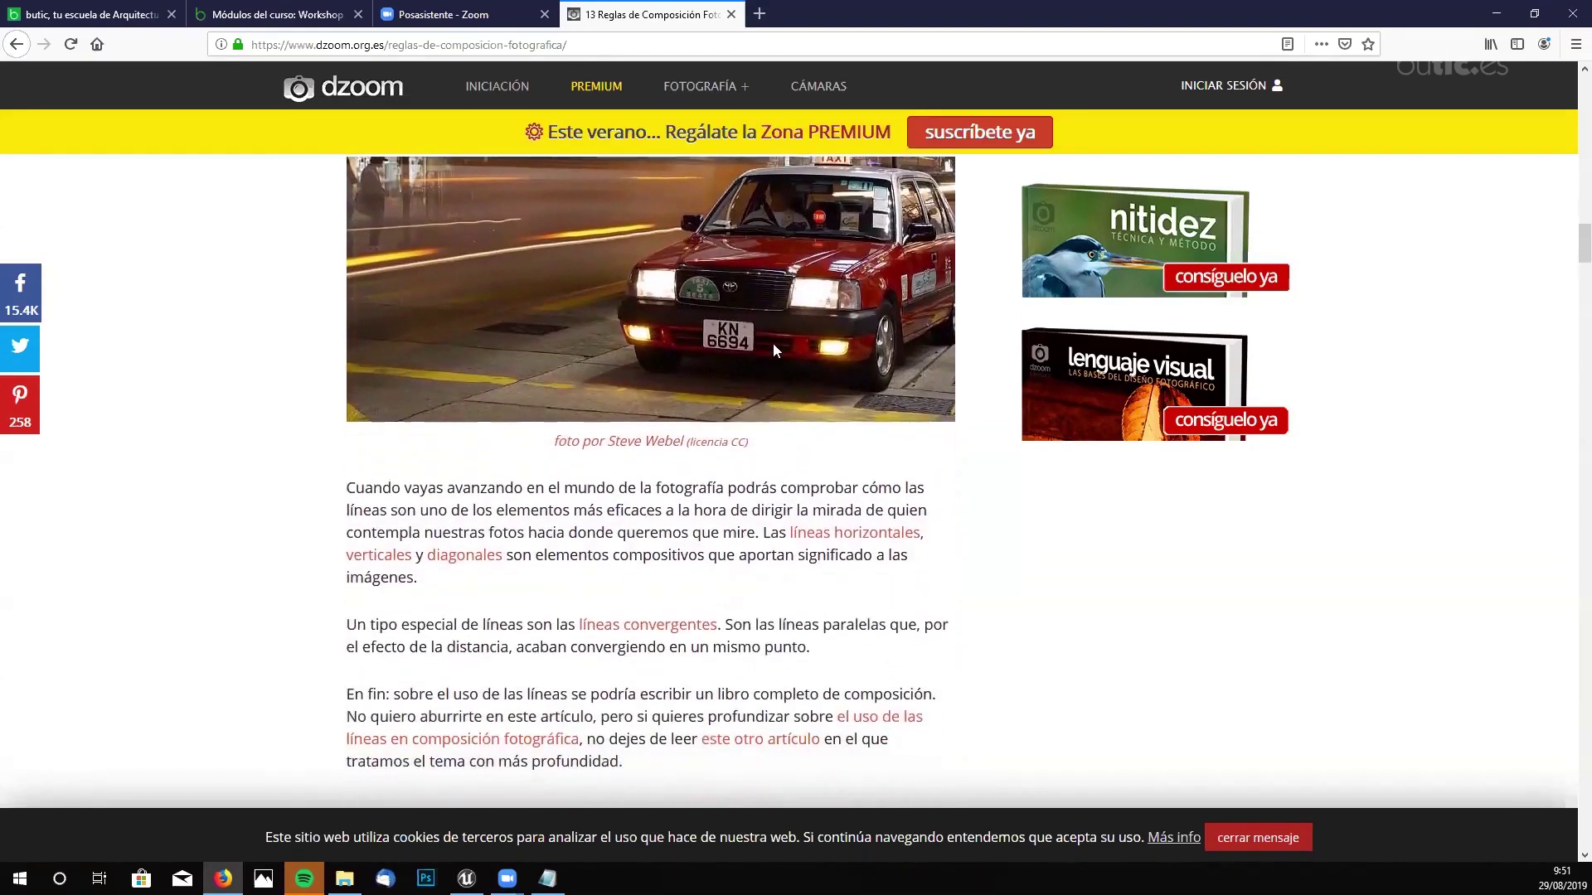
{"action": "scroll", "coordinate": [800, 365], "scroll_direction": "down", "scroll_amount": 1}
{"action": "scroll", "coordinate": [797, 374], "scroll_direction": "up", "scroll_amount": 1}
{"action": "scroll", "coordinate": [877, 507], "scroll_direction": "down", "scroll_amount": 1}
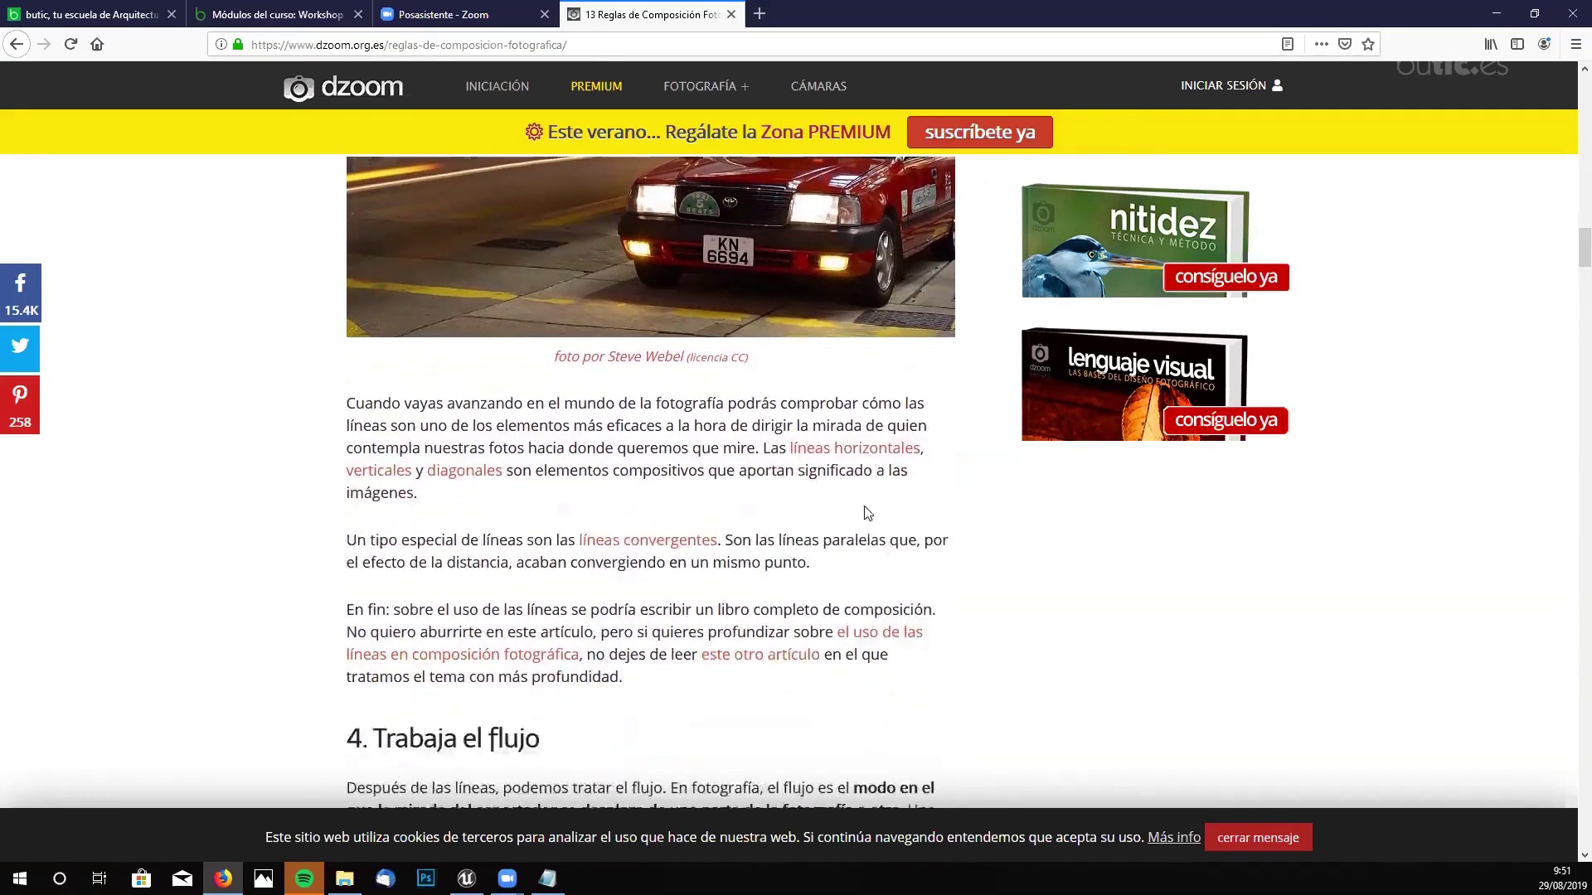
{"action": "scroll", "coordinate": [854, 502], "scroll_direction": "down", "scroll_amount": 1}
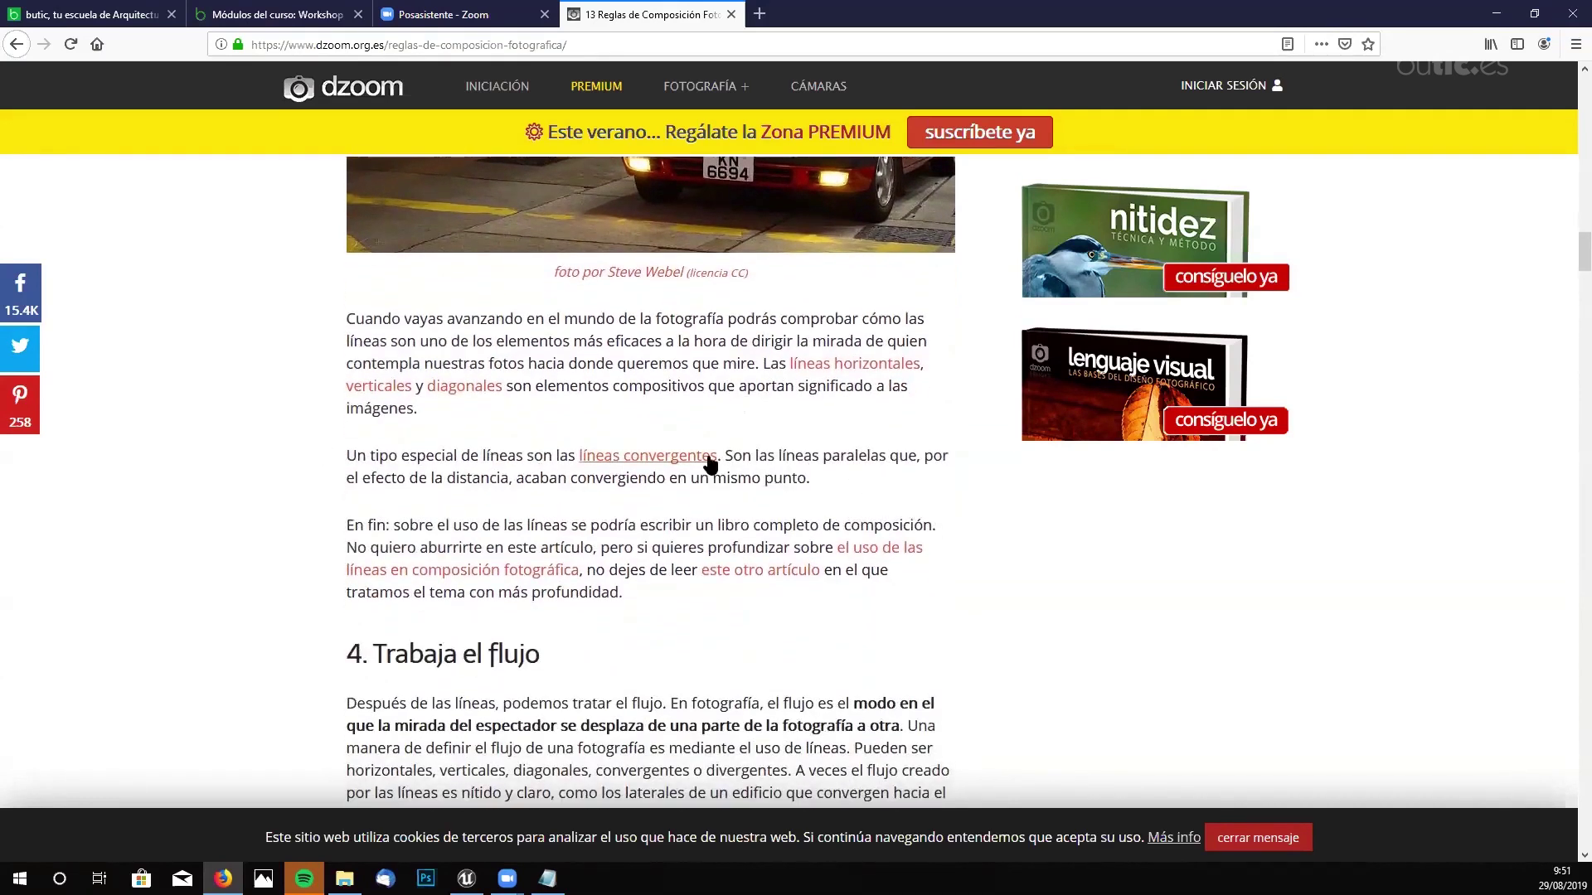
{"action": "scroll", "coordinate": [722, 478], "scroll_direction": "up", "scroll_amount": 4}
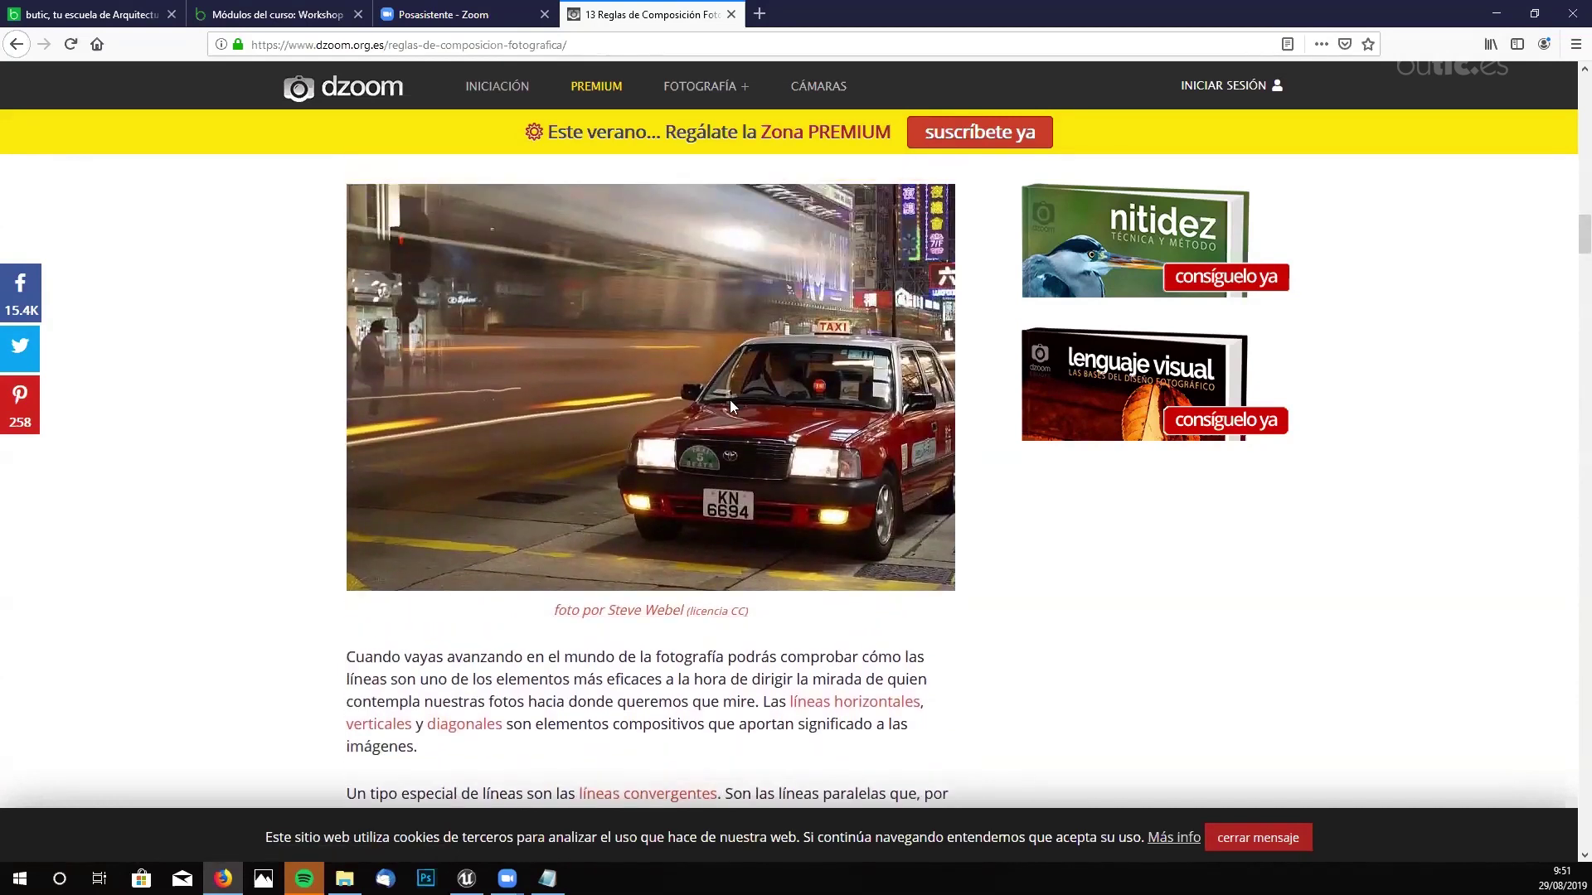
{"action": "scroll", "coordinate": [730, 399], "scroll_direction": "down", "scroll_amount": 1}
{"action": "scroll", "coordinate": [729, 400], "scroll_direction": "up", "scroll_amount": 1}
{"action": "scroll", "coordinate": [862, 522], "scroll_direction": "down", "scroll_amount": 2}
{"action": "scroll", "coordinate": [863, 525], "scroll_direction": "down", "scroll_amount": 1}
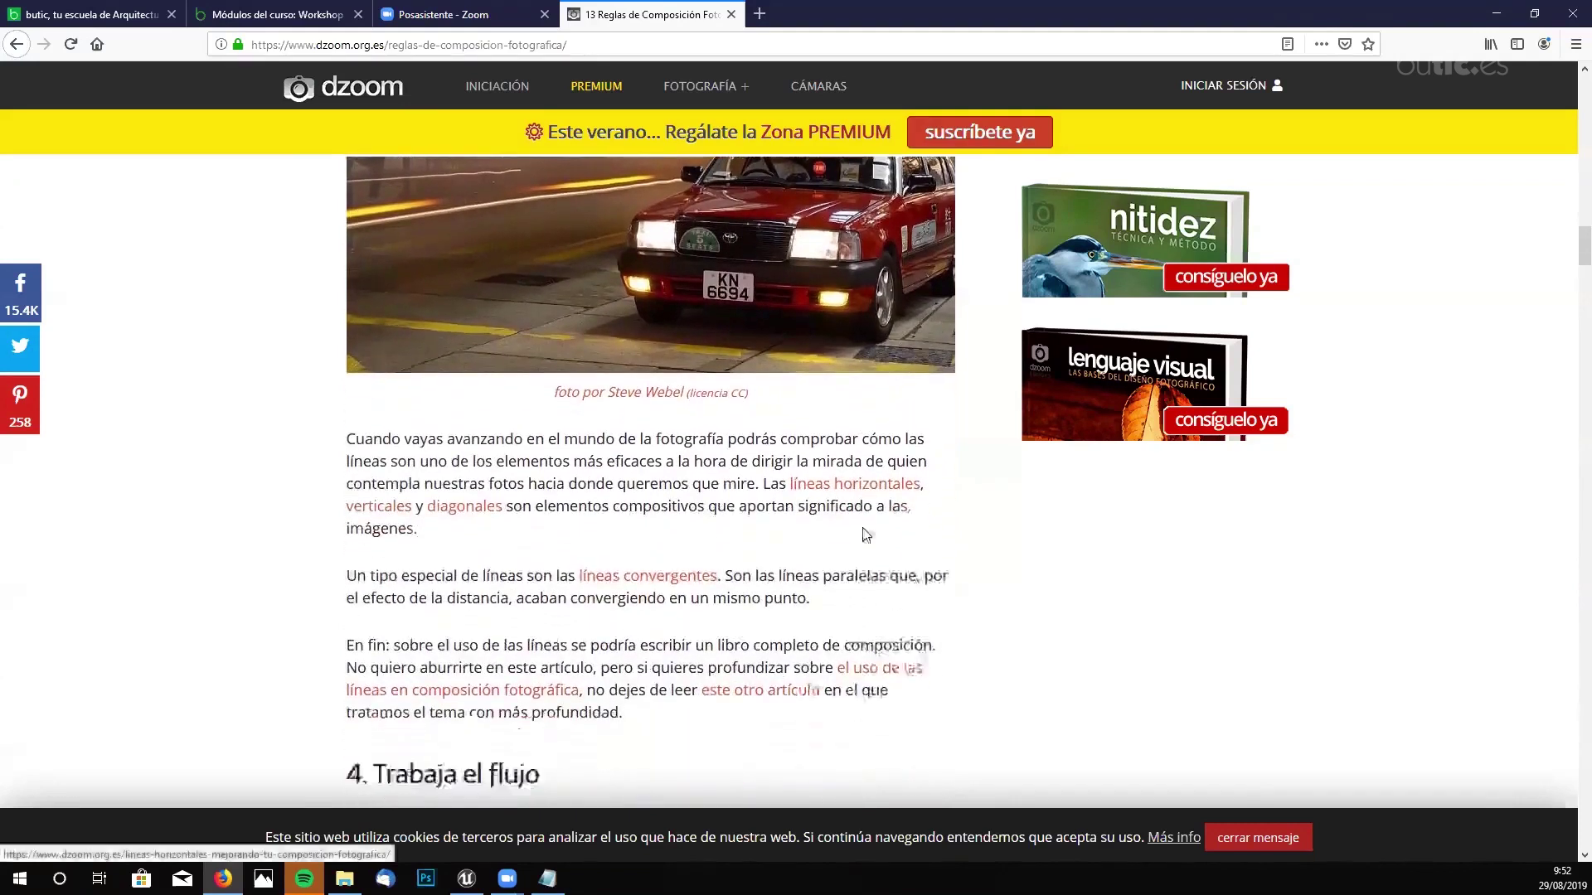
{"action": "scroll", "coordinate": [829, 539], "scroll_direction": "down", "scroll_amount": 5}
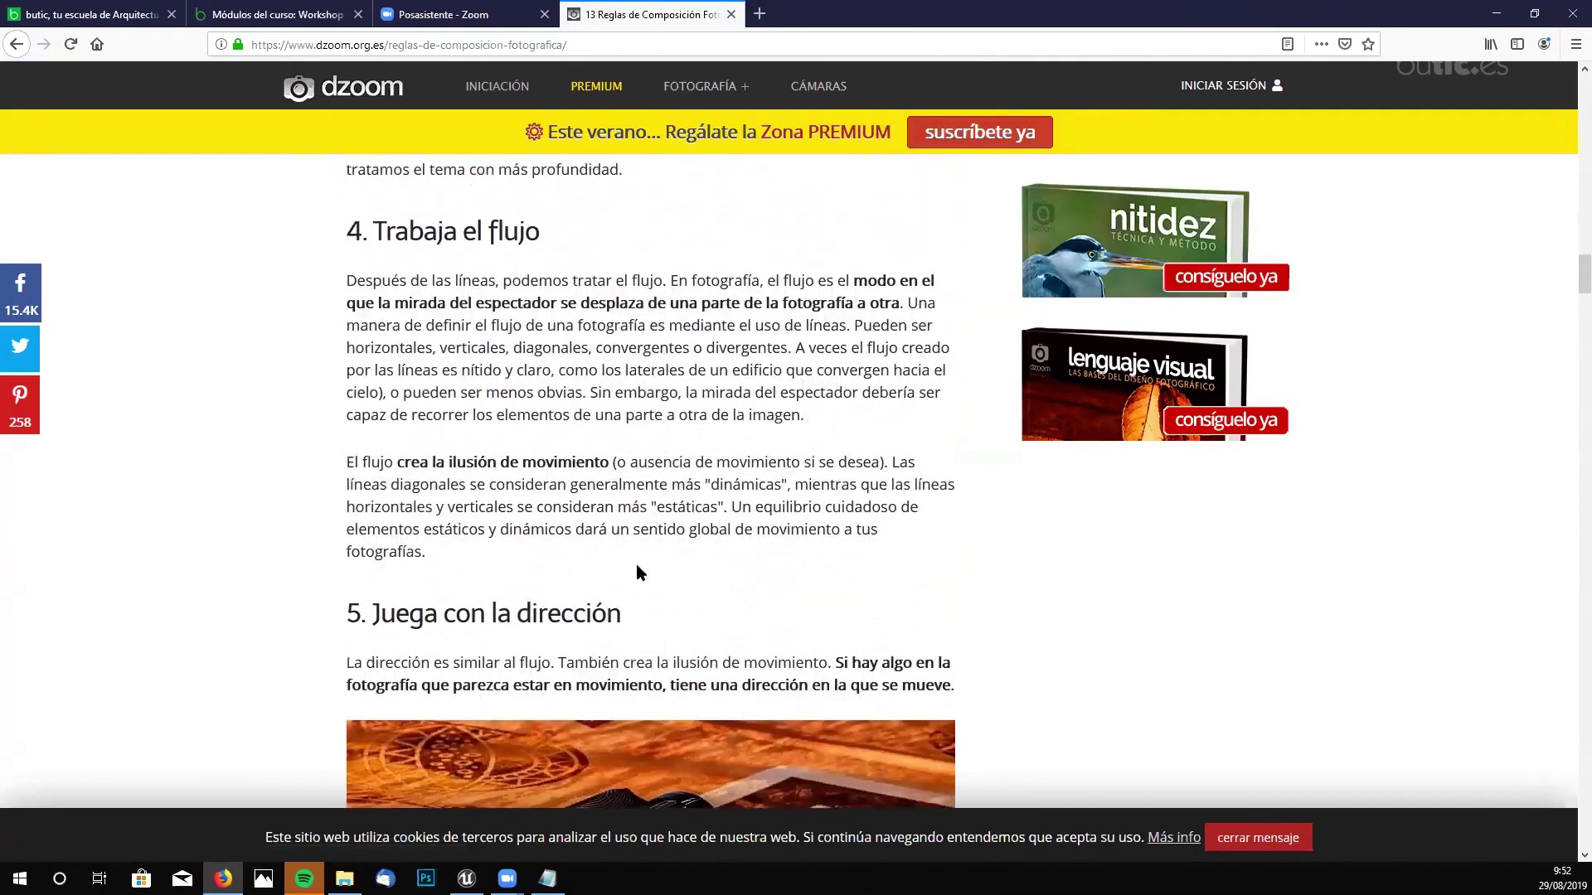
- Scroll through the 'Trabaja el flujo' section down to rule 5's binoculars photo
{"action": "scroll", "coordinate": [768, 531], "scroll_direction": "down", "scroll_amount": 1}
{"action": "scroll", "coordinate": [774, 522], "scroll_direction": "up", "scroll_amount": 1}
{"action": "scroll", "coordinate": [592, 501], "scroll_direction": "down", "scroll_amount": 1}
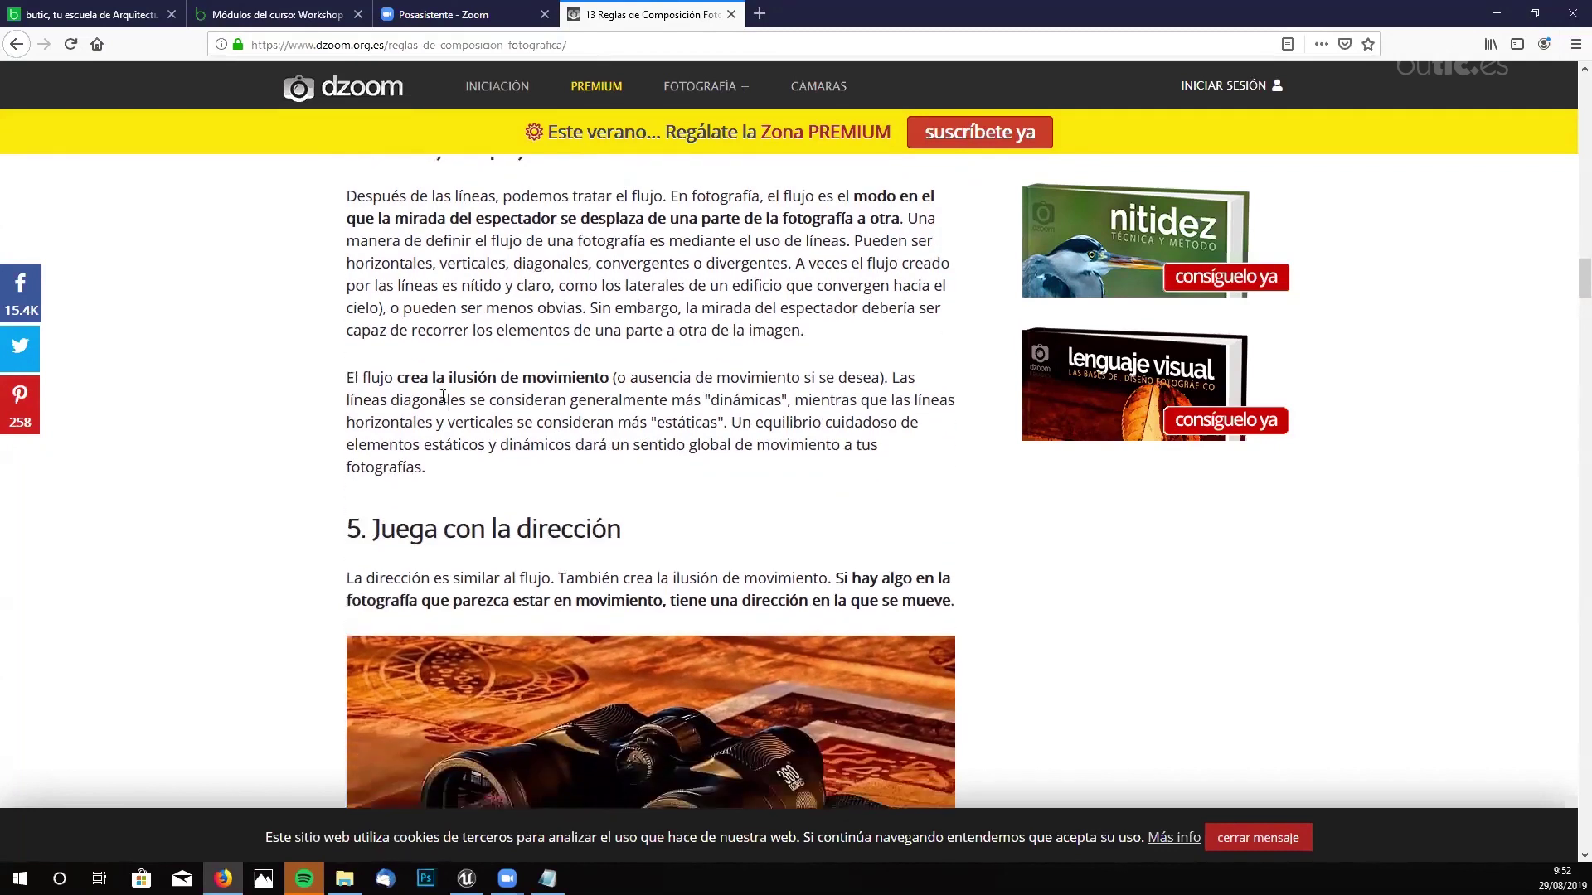
{"action": "scroll", "coordinate": [606, 396], "scroll_direction": "down", "scroll_amount": 1}
{"action": "scroll", "coordinate": [605, 402], "scroll_direction": "up", "scroll_amount": 2}
{"action": "scroll", "coordinate": [608, 412], "scroll_direction": "up", "scroll_amount": 2}
{"action": "scroll", "coordinate": [609, 432], "scroll_direction": "down", "scroll_amount": 1}
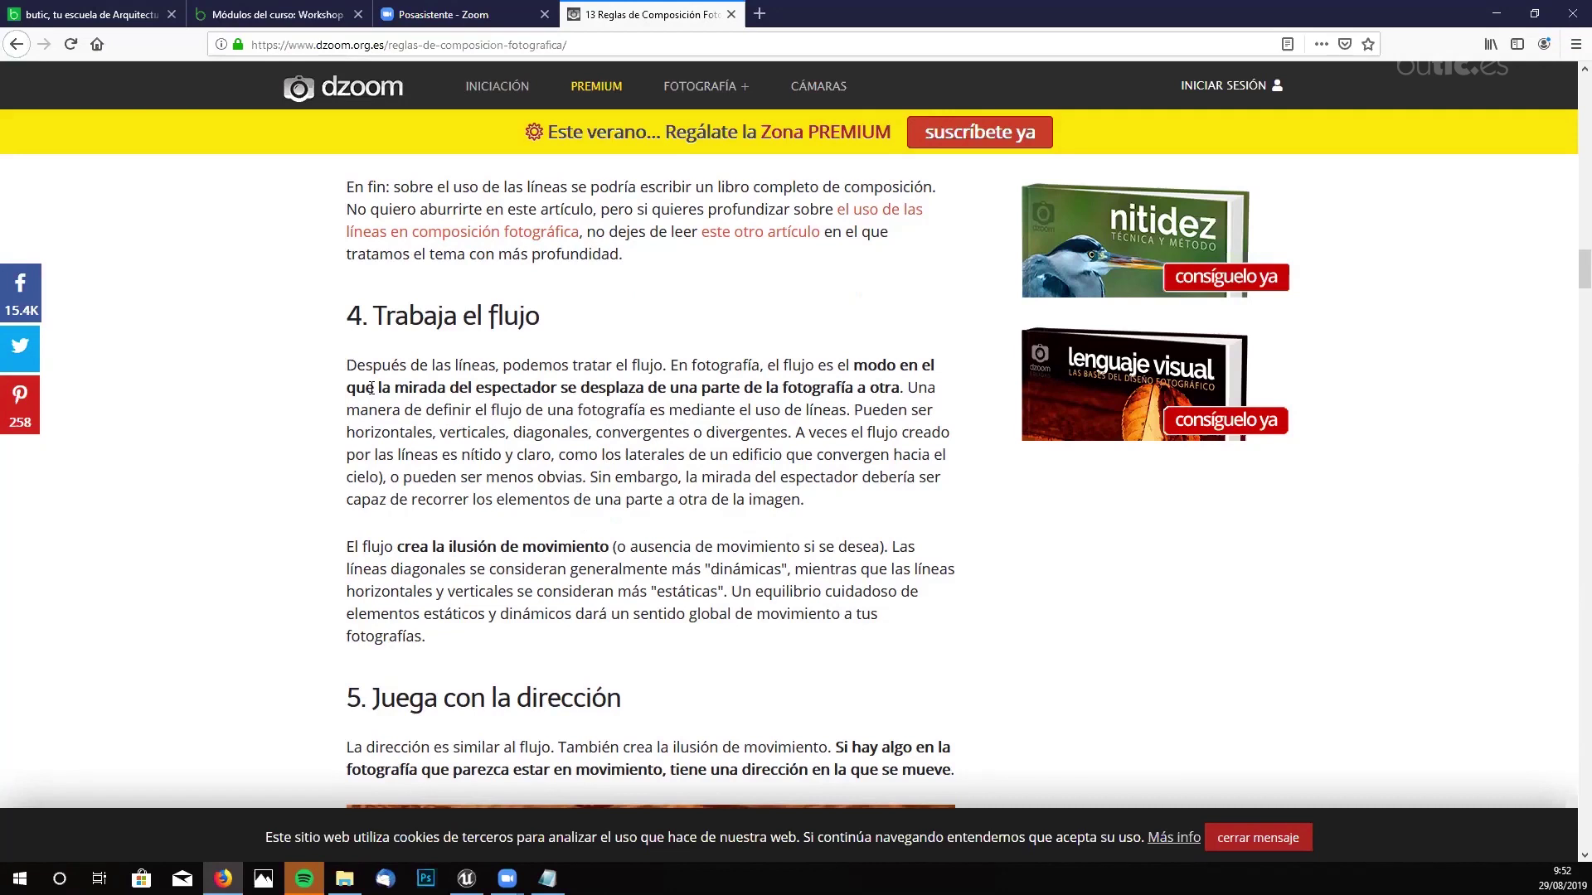
{"action": "scroll", "coordinate": [496, 395], "scroll_direction": "down", "scroll_amount": 2}
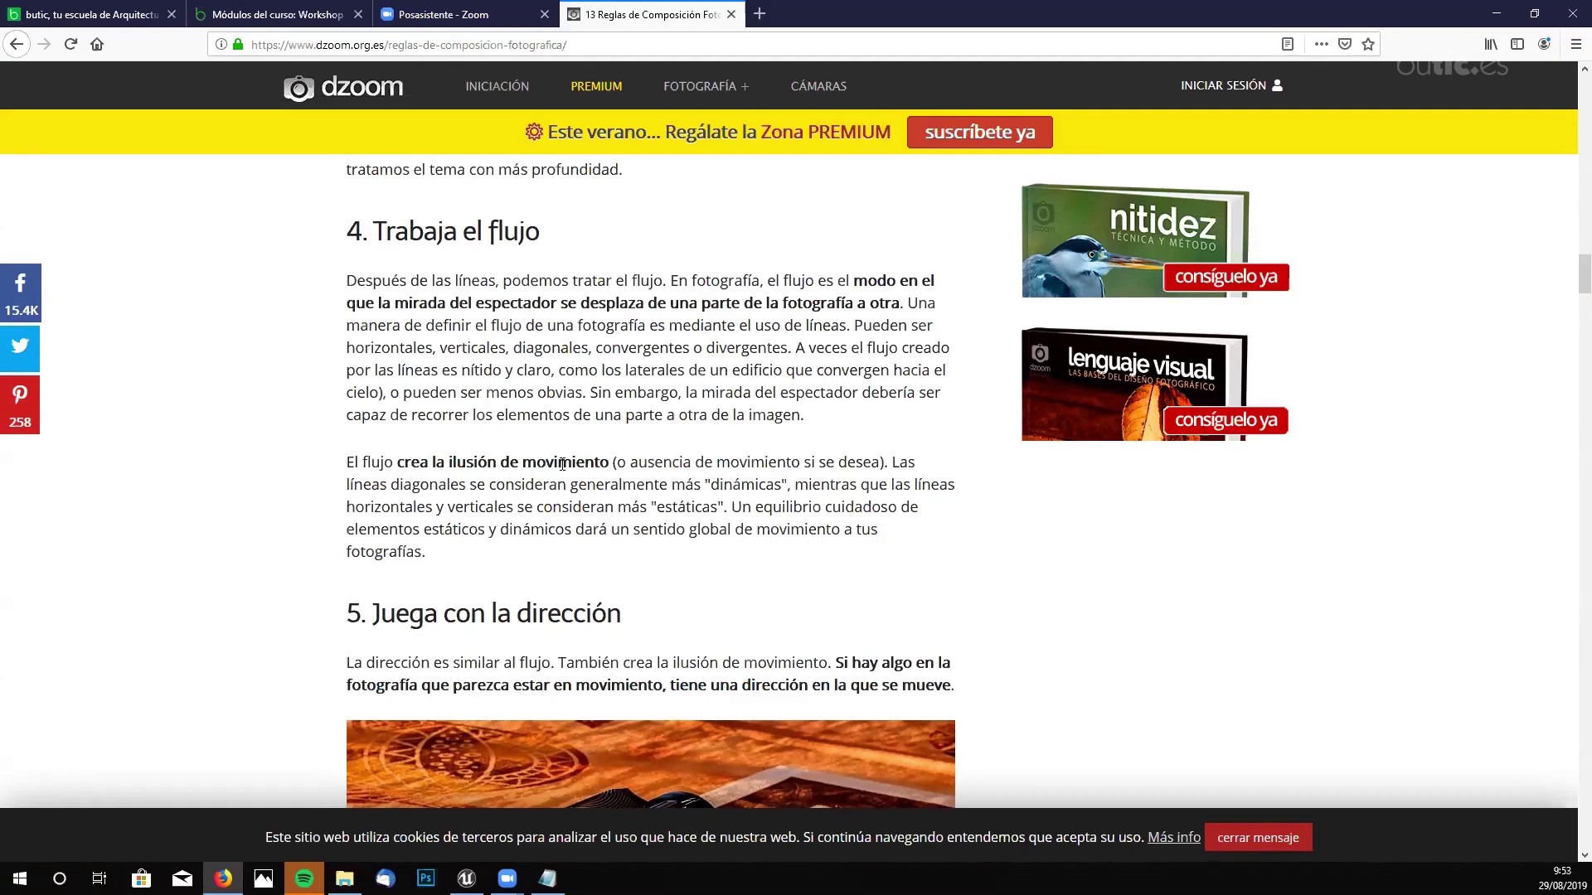
{"action": "scroll", "coordinate": [762, 399], "scroll_direction": "down", "scroll_amount": 1}
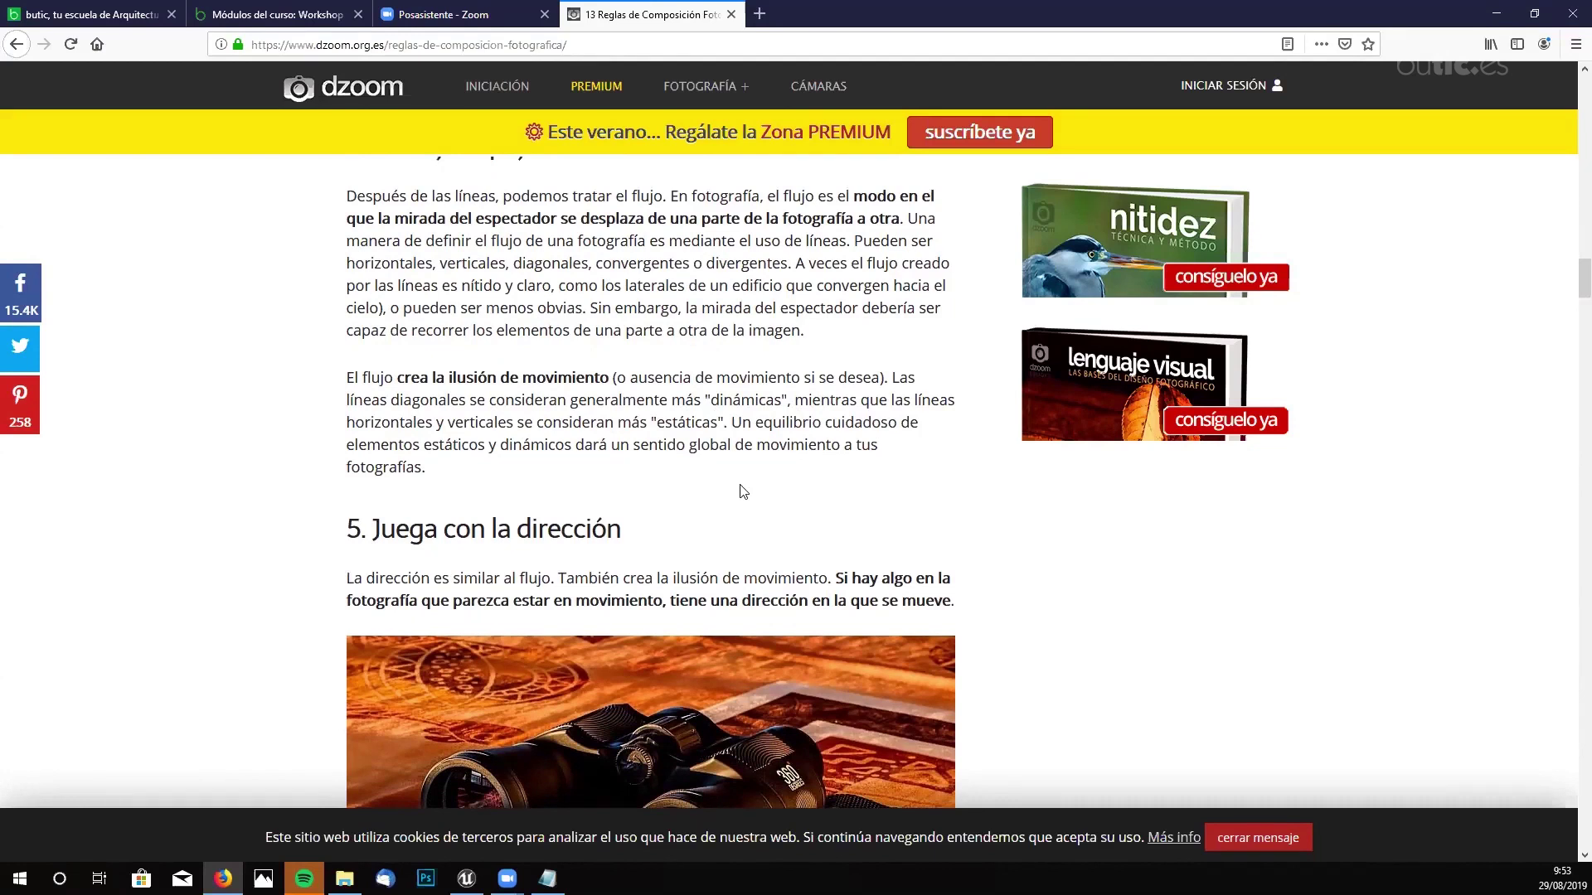
{"action": "scroll", "coordinate": [741, 440], "scroll_direction": "down", "scroll_amount": 4}
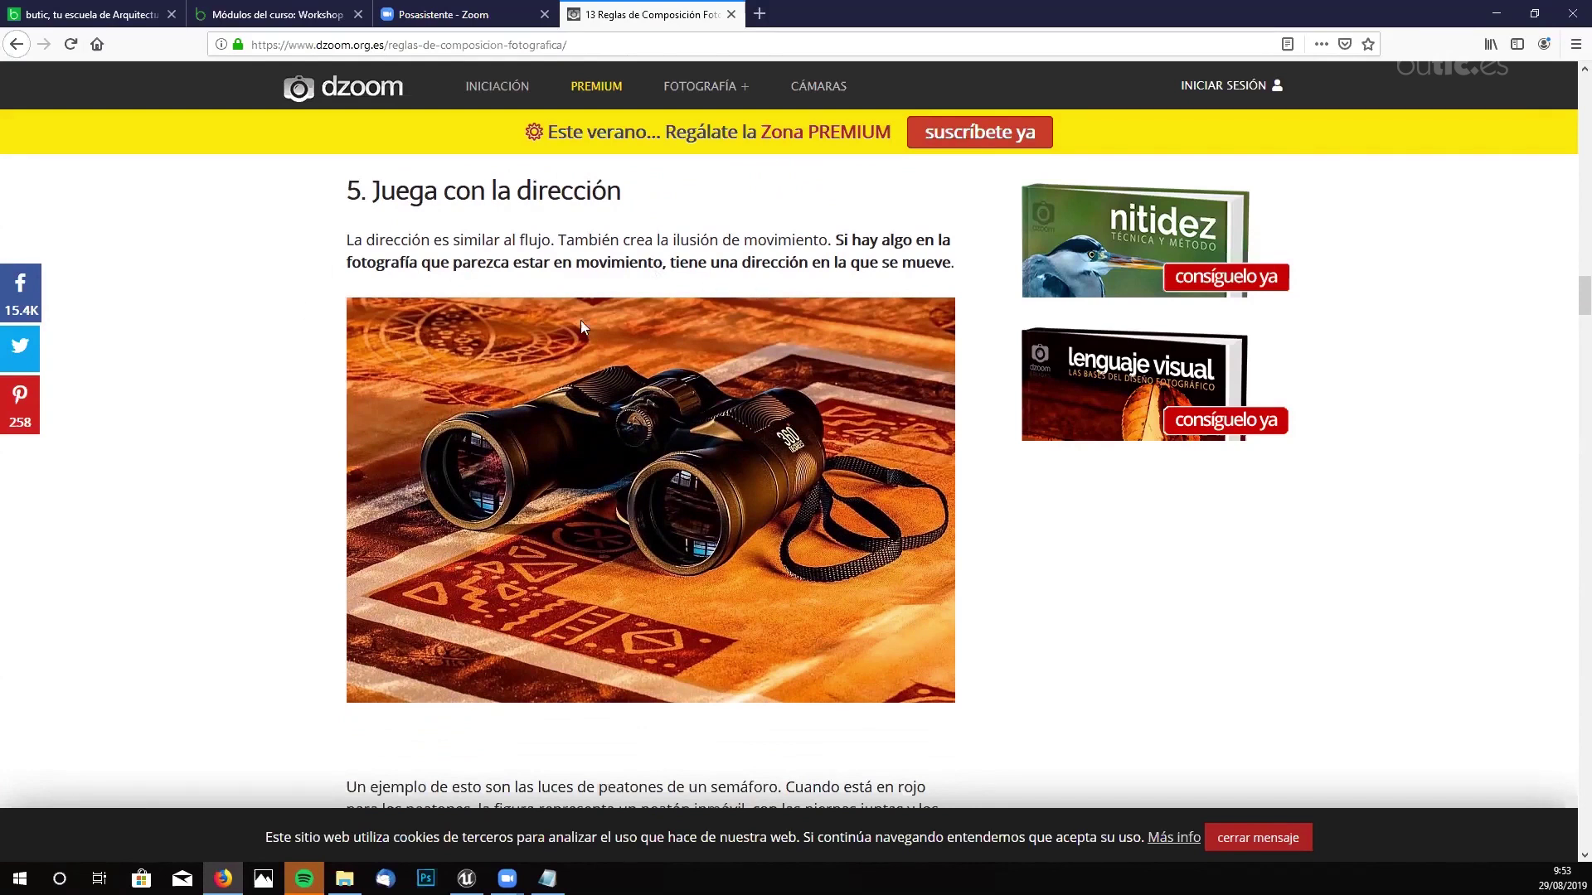
- Scroll past the direction rule to '6. Los elementos repetidos' and its coloured-pencils photo
{"action": "scroll", "coordinate": [580, 327], "scroll_direction": "up", "scroll_amount": 2}
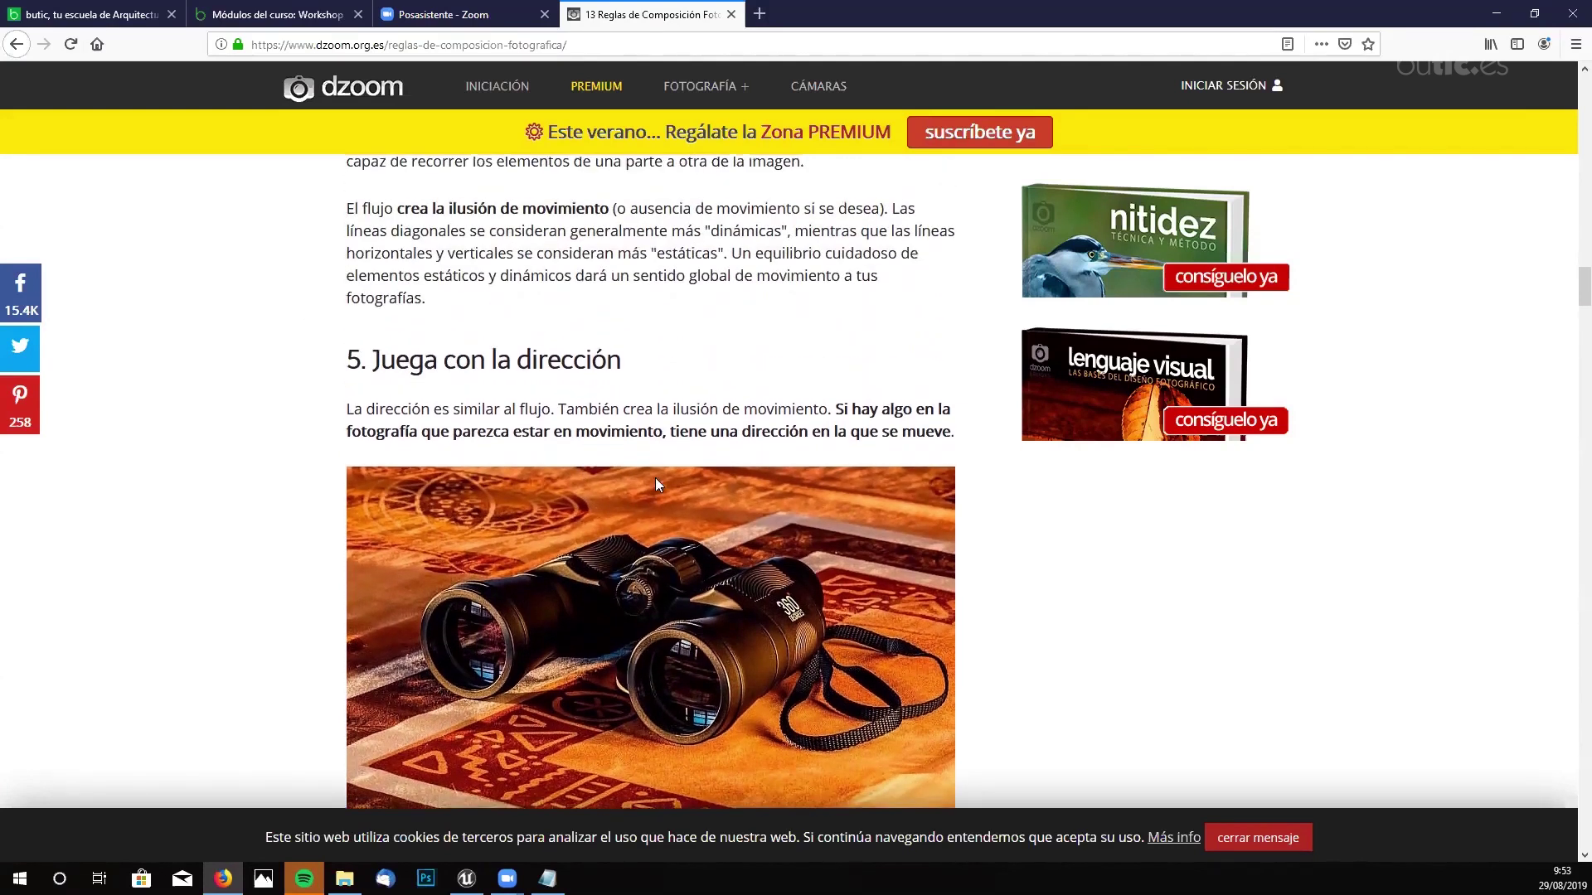
{"action": "scroll", "coordinate": [655, 484], "scroll_direction": "up", "scroll_amount": 2}
{"action": "scroll", "coordinate": [697, 340], "scroll_direction": "down", "scroll_amount": 2}
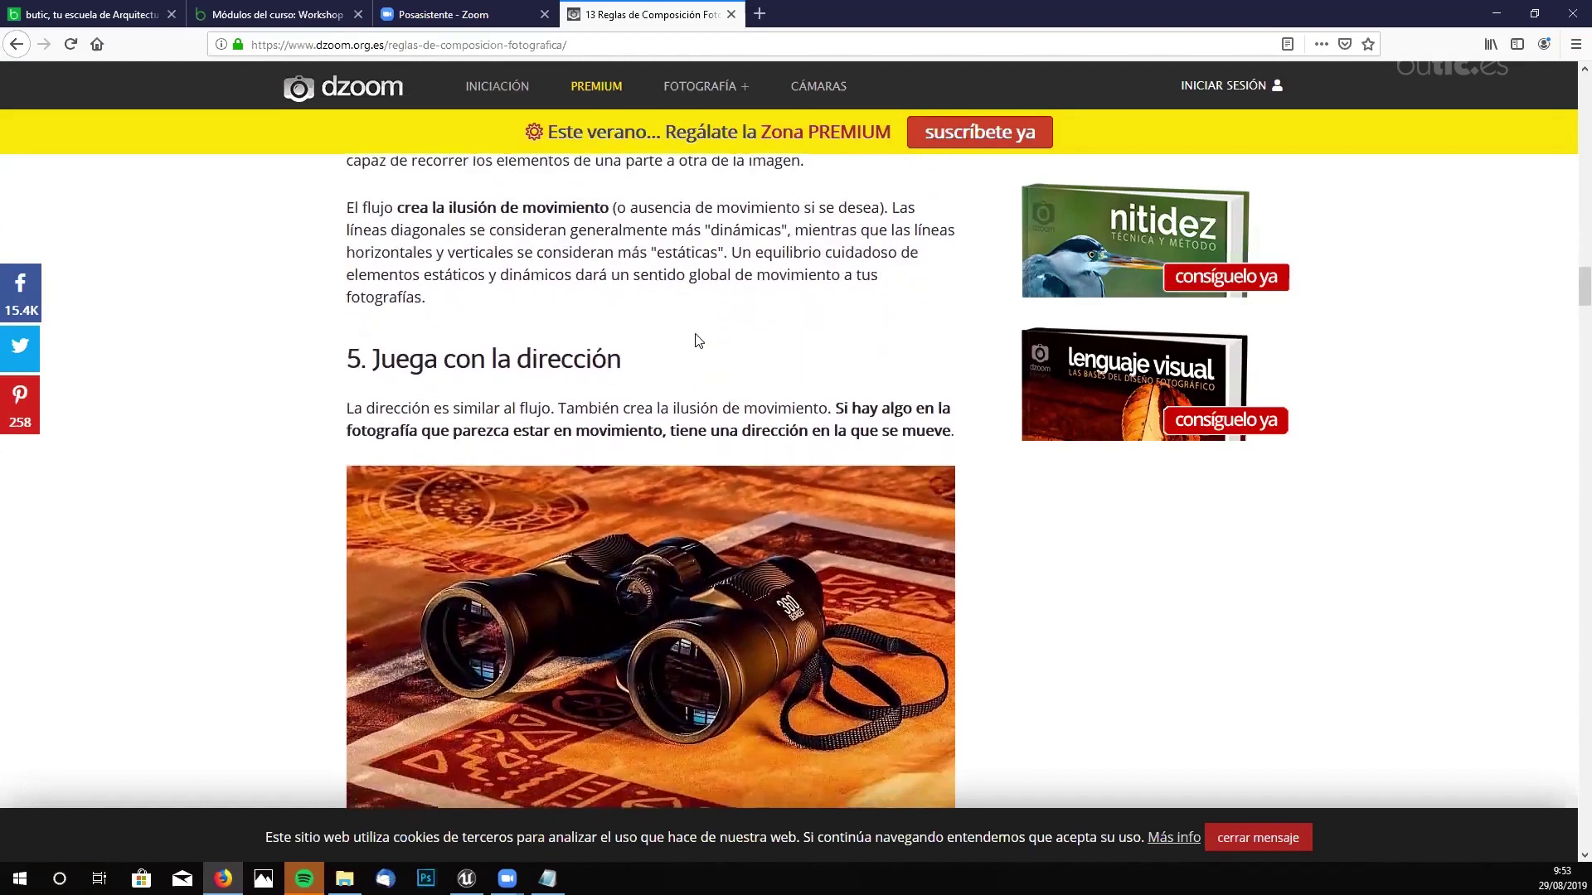
{"action": "scroll", "coordinate": [692, 340], "scroll_direction": "down", "scroll_amount": 1}
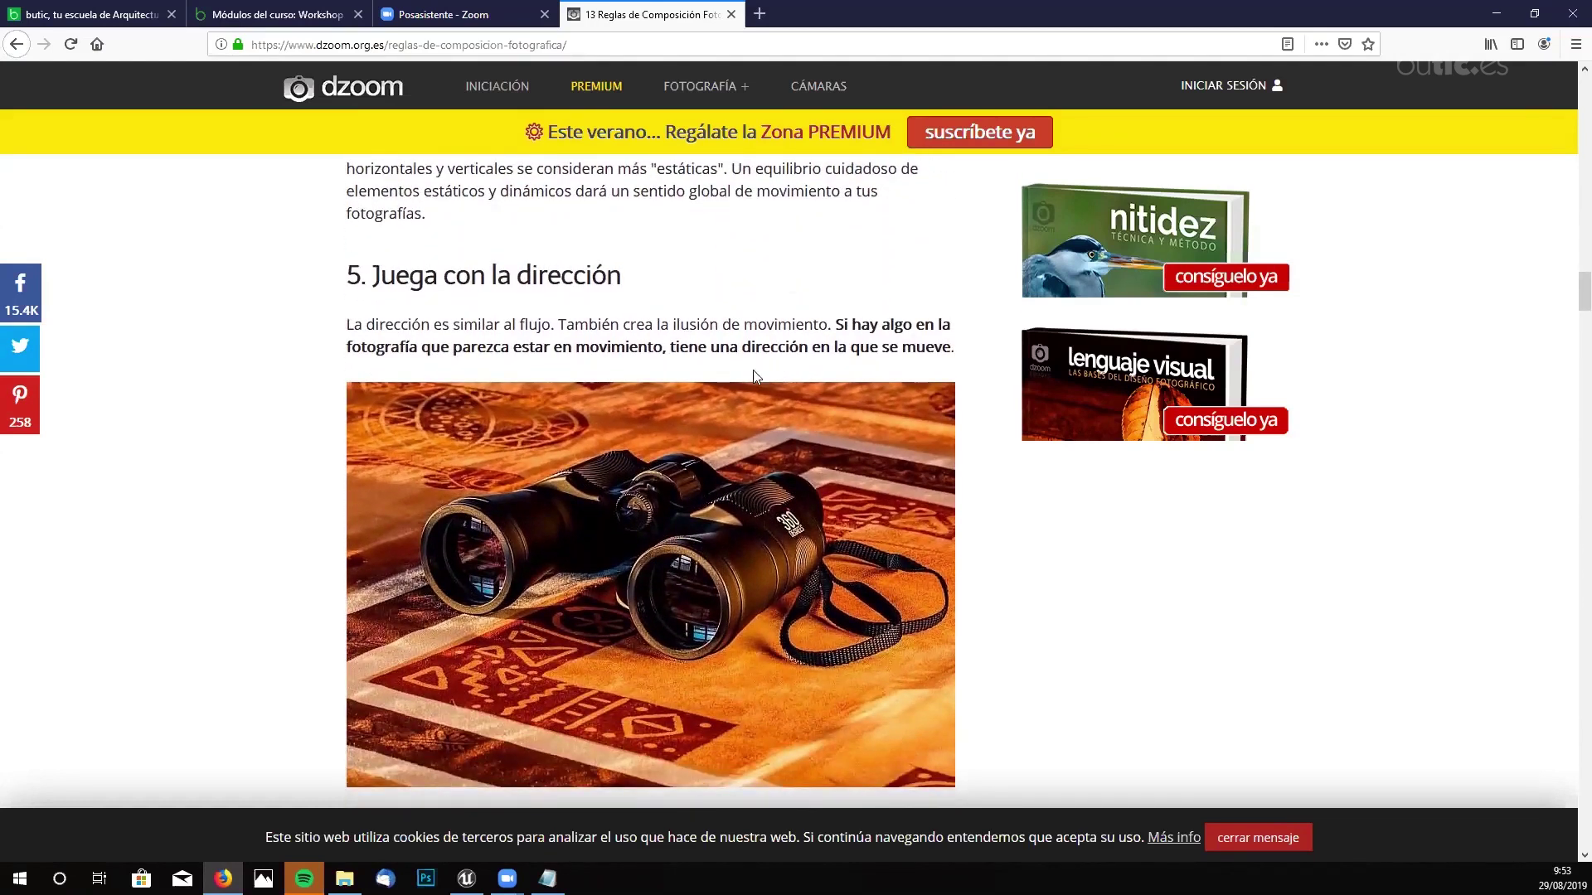
{"action": "scroll", "coordinate": [800, 346], "scroll_direction": "down", "scroll_amount": 1}
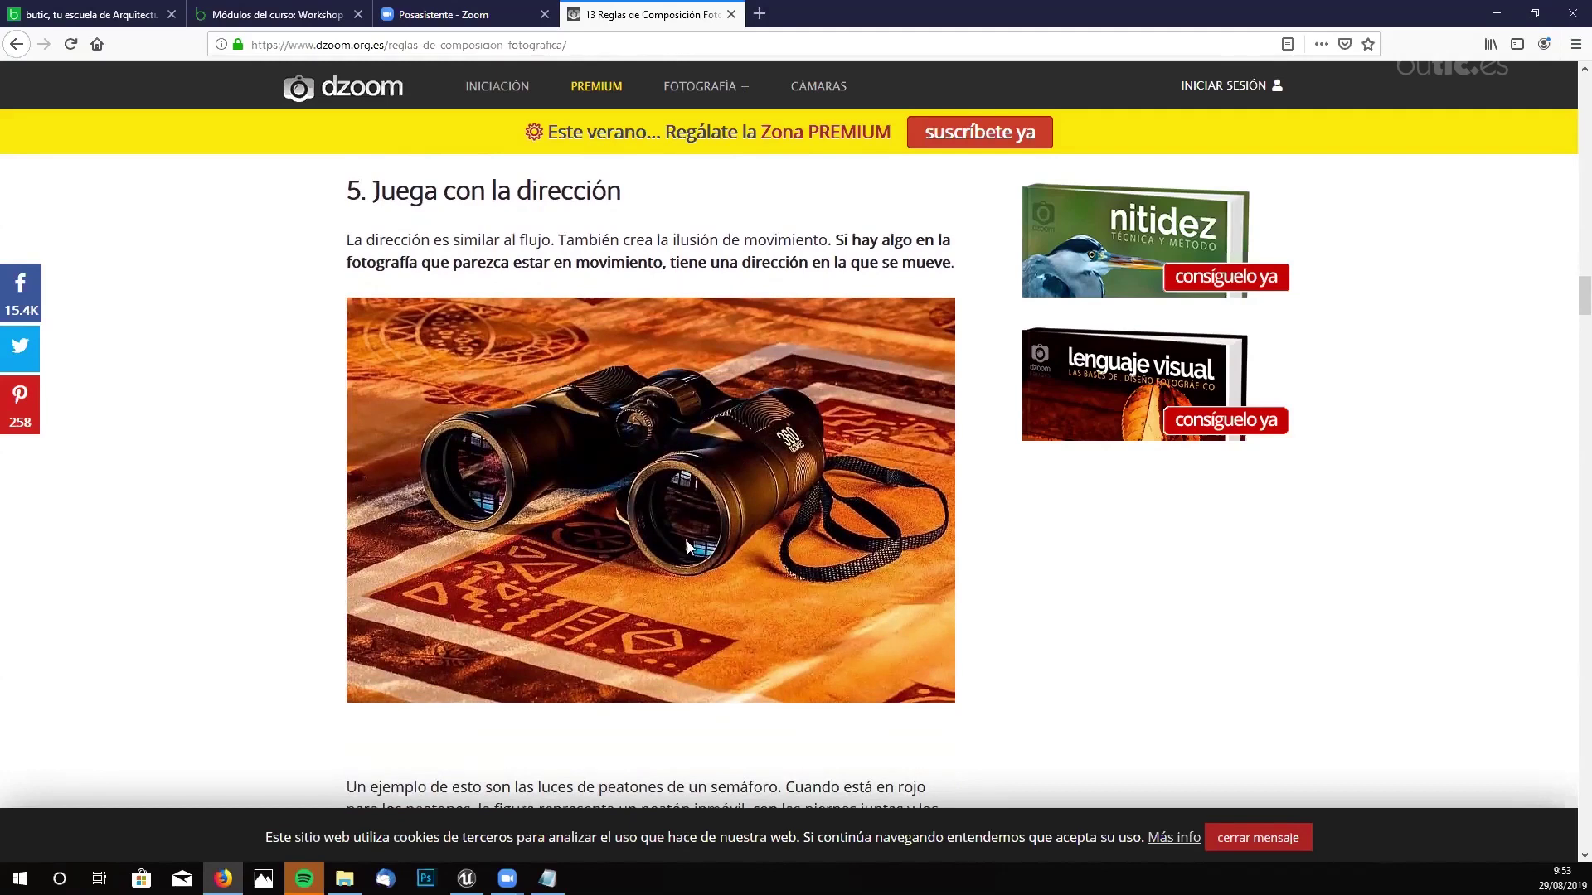
{"action": "scroll", "coordinate": [605, 406], "scroll_direction": "down", "scroll_amount": 5}
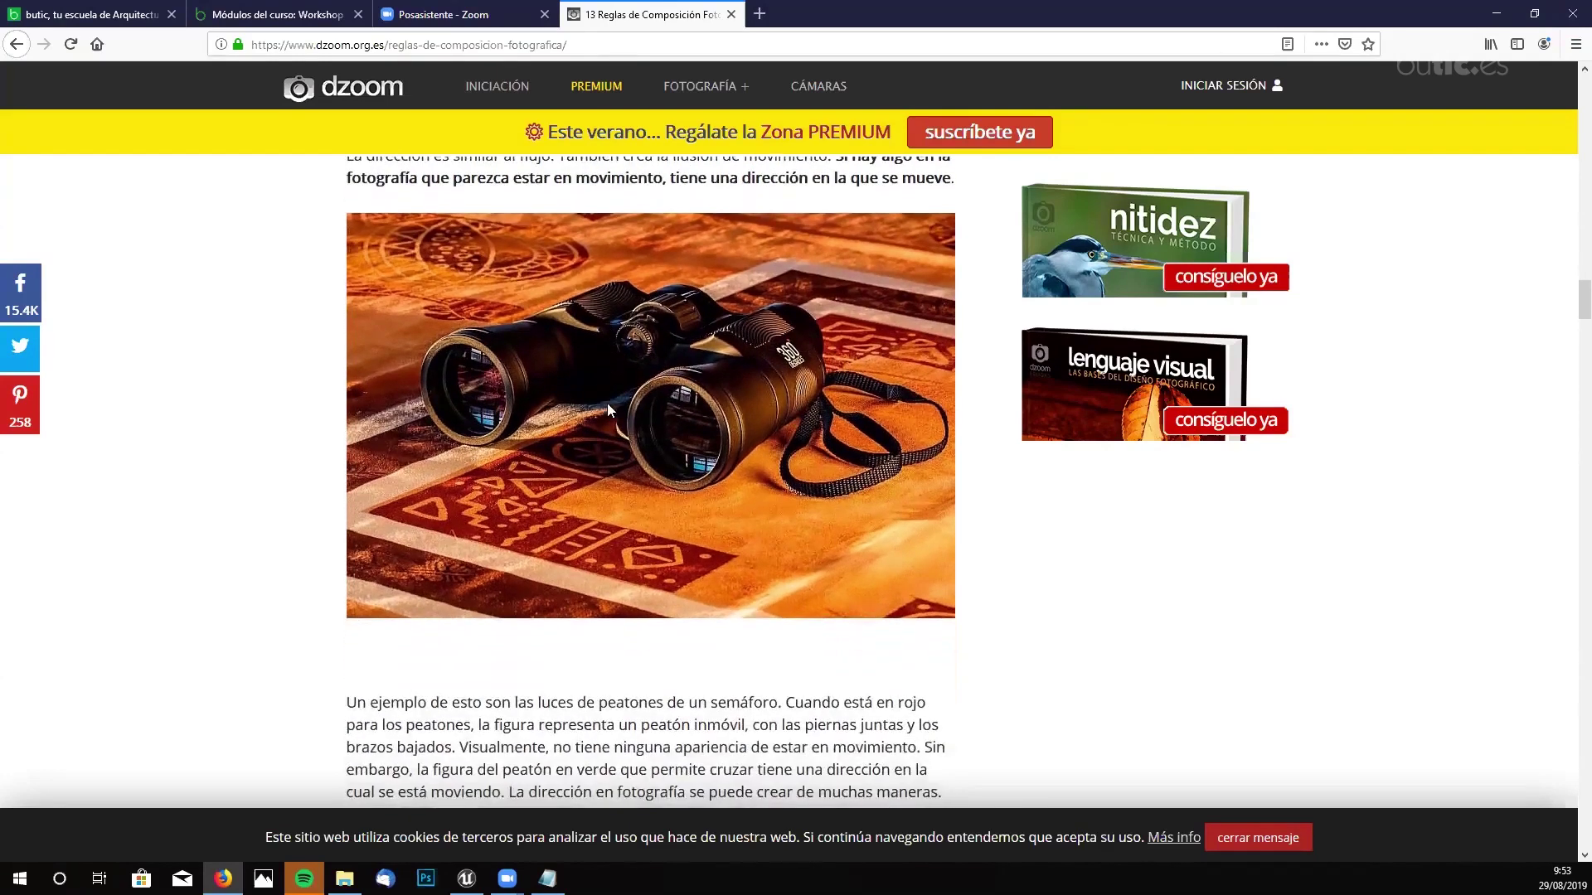
{"action": "scroll", "coordinate": [792, 342], "scroll_direction": "down", "scroll_amount": 1}
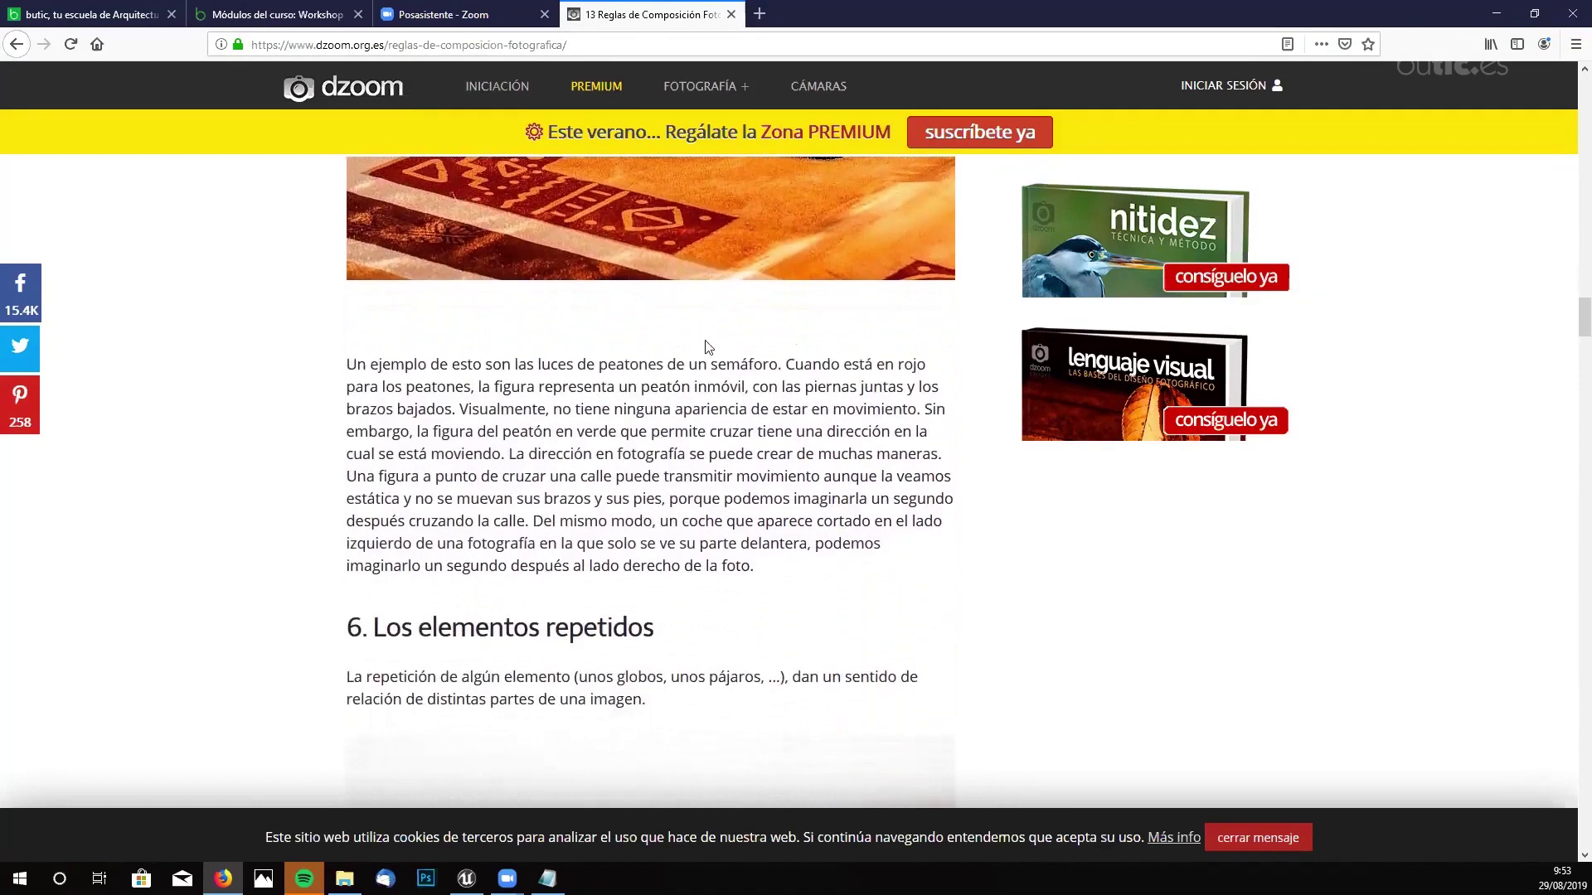
{"action": "scroll", "coordinate": [591, 357], "scroll_direction": "down", "scroll_amount": 1}
{"action": "scroll", "coordinate": [605, 356], "scroll_direction": "up", "scroll_amount": 1}
{"action": "scroll", "coordinate": [731, 368], "scroll_direction": "up", "scroll_amount": 1}
{"action": "scroll", "coordinate": [731, 368], "scroll_direction": "up", "scroll_amount": 2}
{"action": "scroll", "coordinate": [730, 368], "scroll_direction": "down", "scroll_amount": 2}
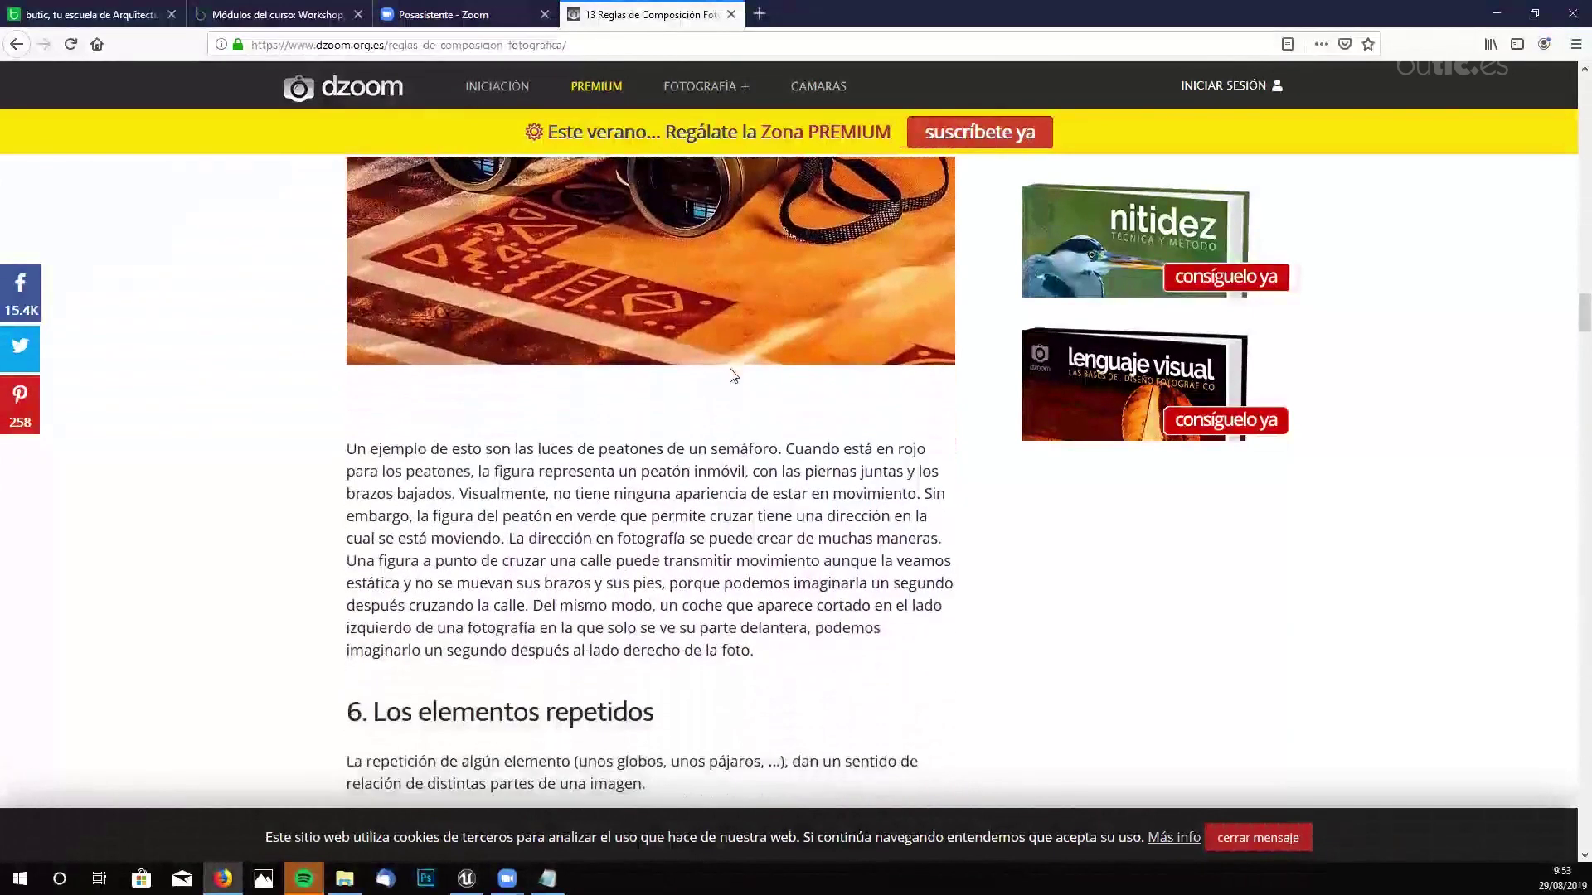
{"action": "scroll", "coordinate": [733, 375], "scroll_direction": "down", "scroll_amount": 2}
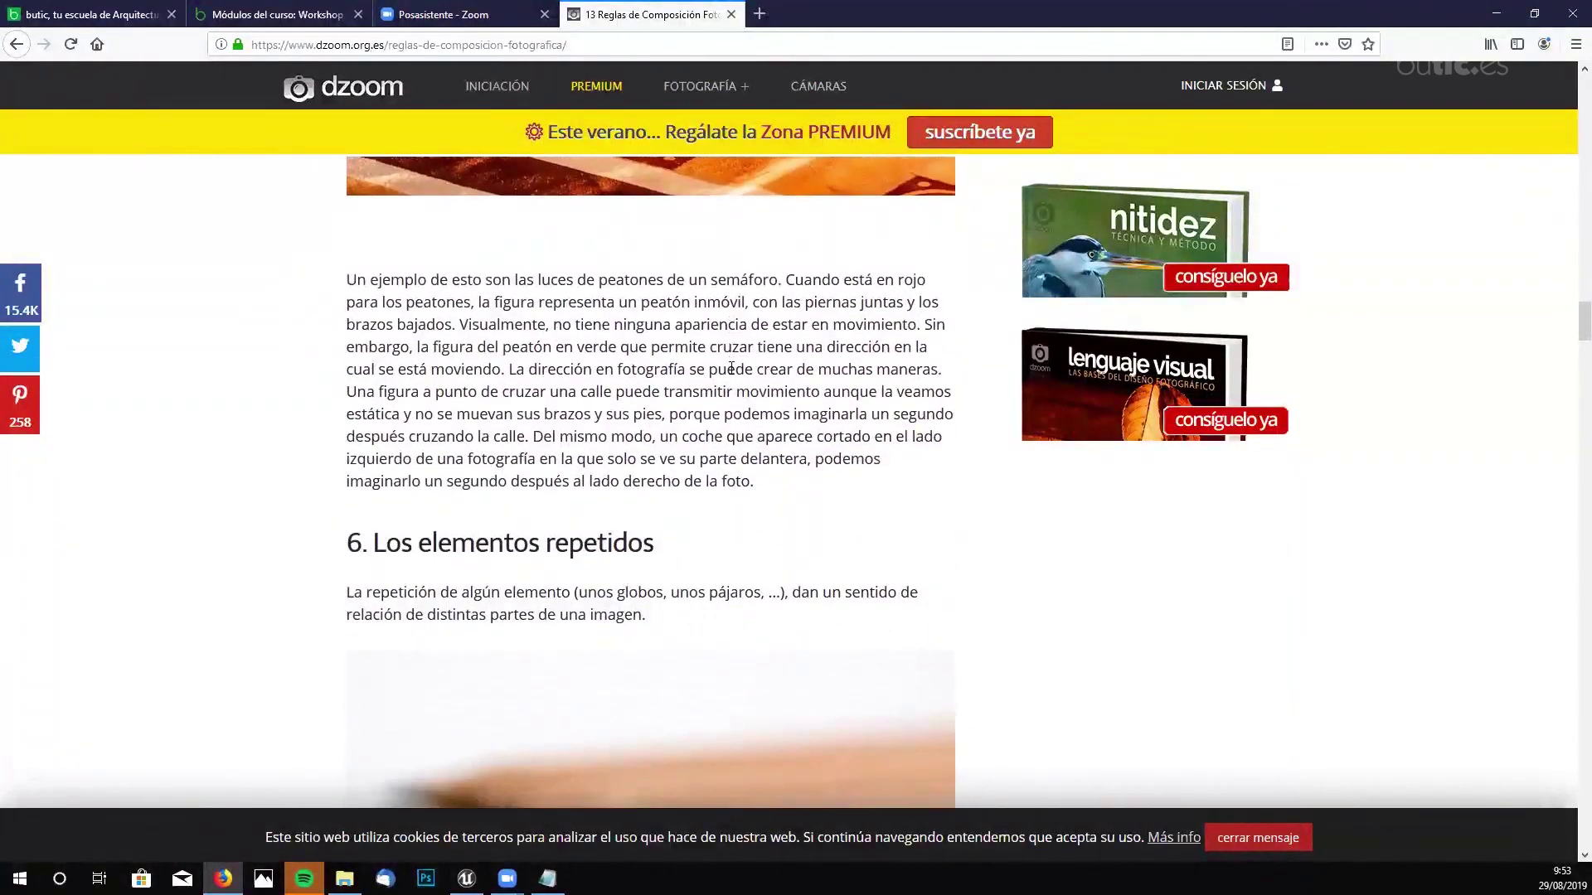
{"action": "scroll", "coordinate": [731, 367], "scroll_direction": "down", "scroll_amount": 4}
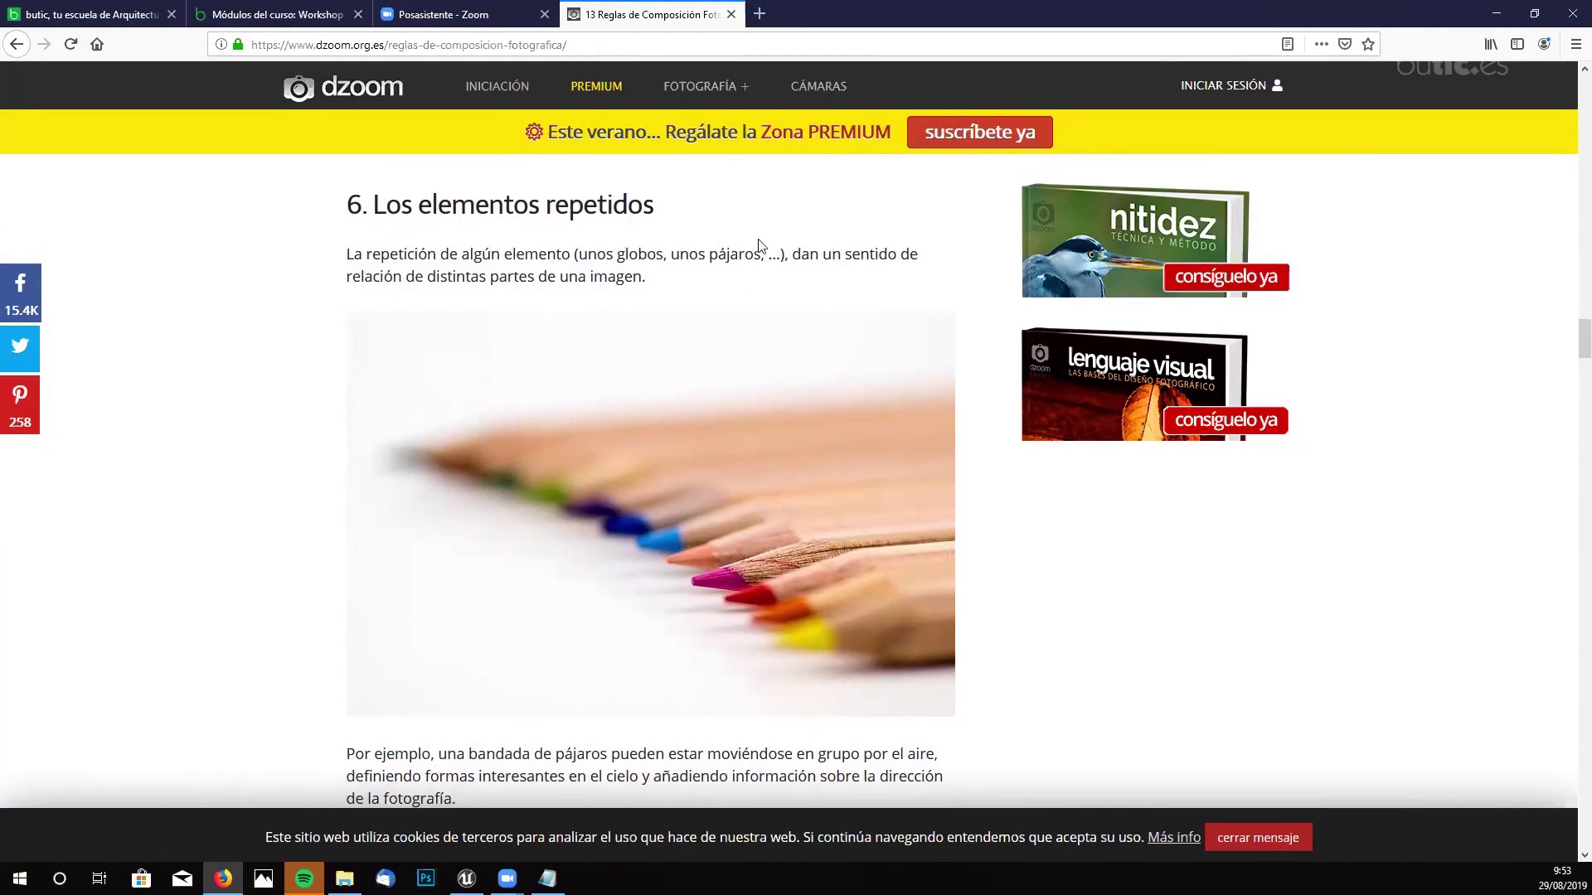
- Review the pencils and bird-flock examples of repetition, scrolling toward rule 7 on colours
{"action": "scroll", "coordinate": [746, 253], "scroll_direction": "down", "scroll_amount": 1}
{"action": "scroll", "coordinate": [676, 288], "scroll_direction": "up", "scroll_amount": 1}
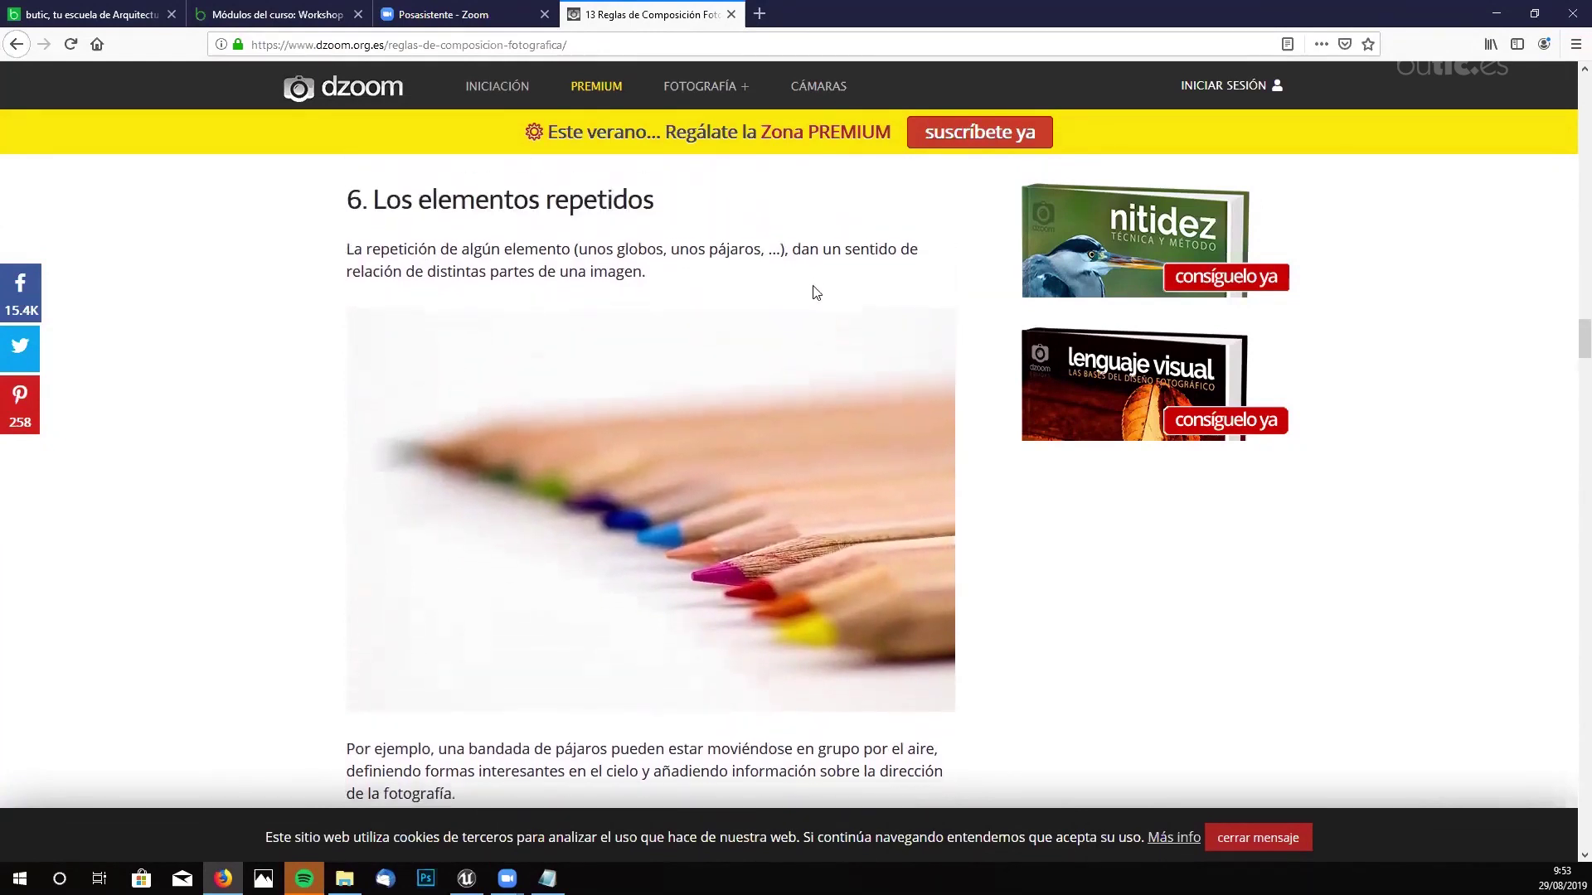
{"action": "scroll", "coordinate": [926, 418], "scroll_direction": "down", "scroll_amount": 2}
{"action": "scroll", "coordinate": [925, 418], "scroll_direction": "down", "scroll_amount": 1}
{"action": "scroll", "coordinate": [829, 481], "scroll_direction": "up", "scroll_amount": 1}
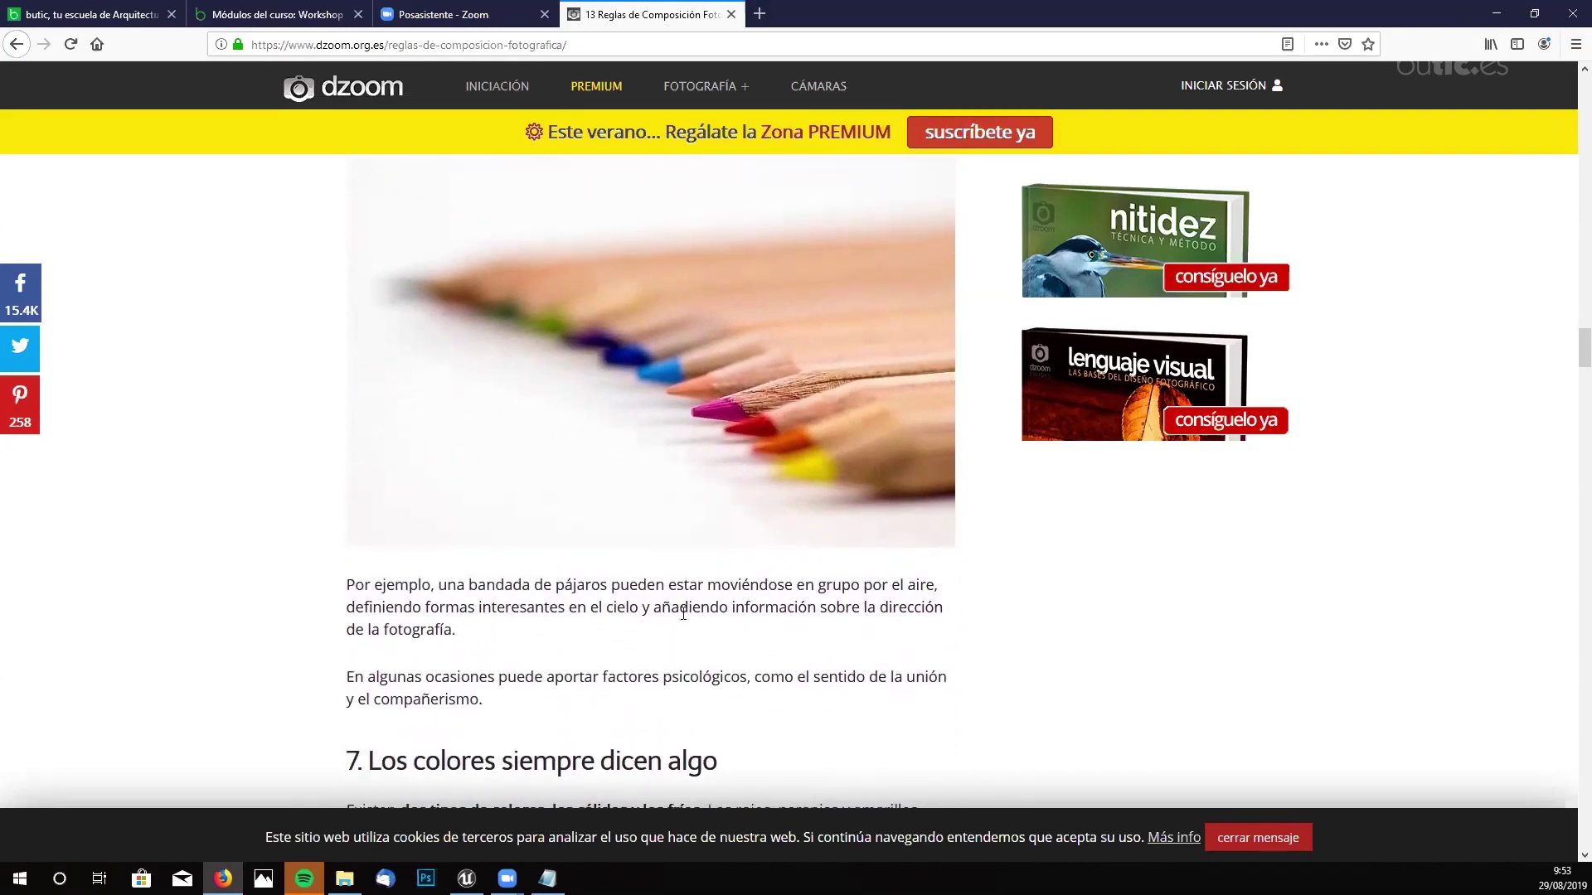
{"action": "scroll", "coordinate": [749, 540], "scroll_direction": "down", "scroll_amount": 1}
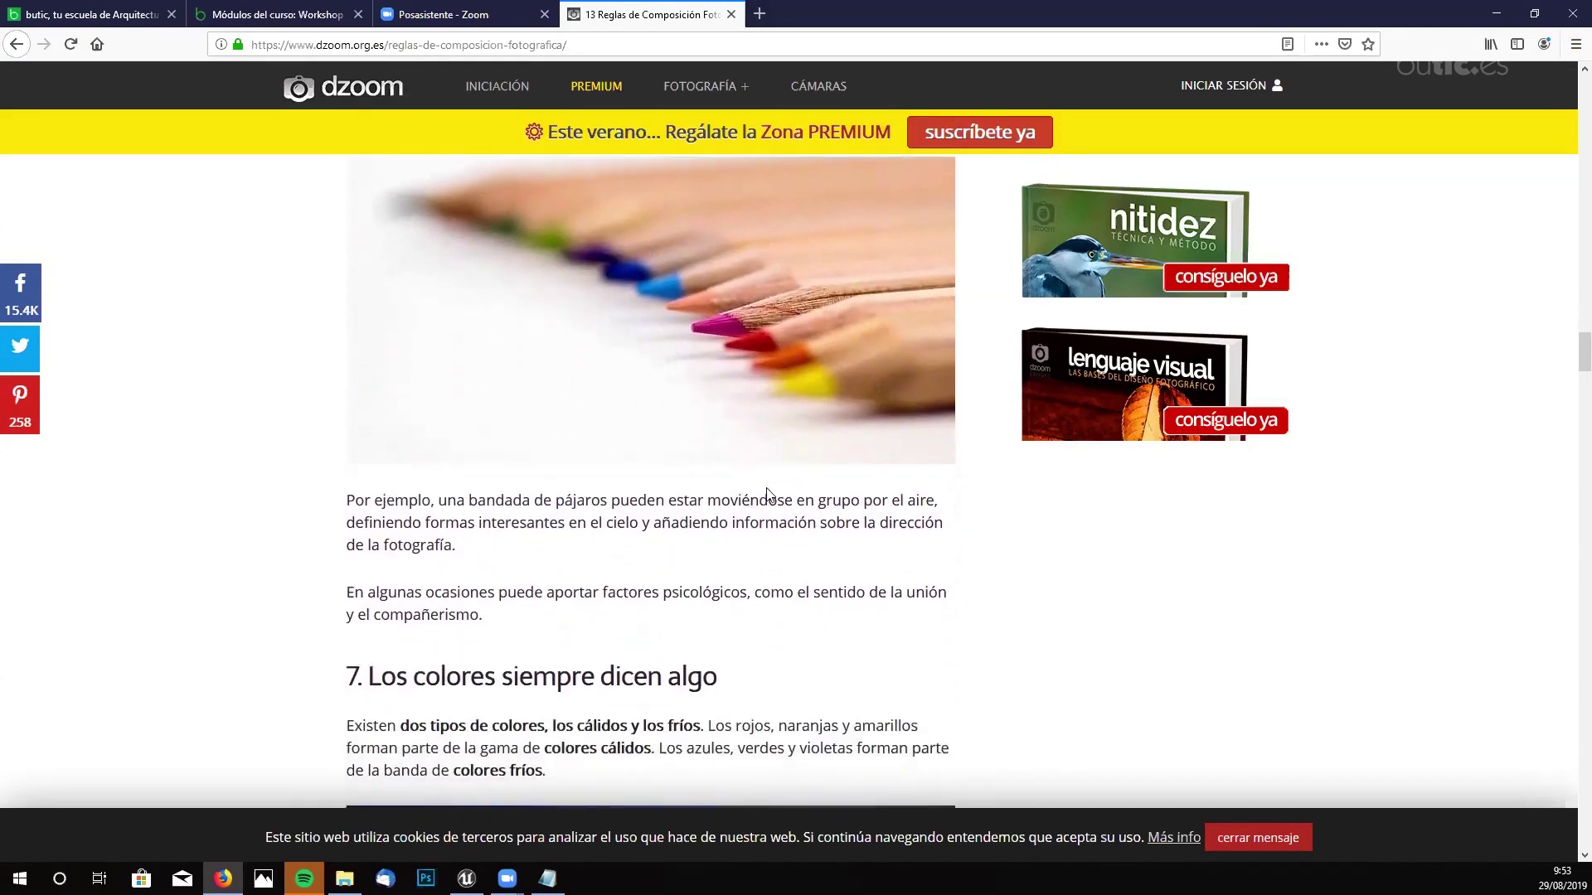
{"action": "scroll", "coordinate": [834, 499], "scroll_direction": "up", "scroll_amount": 2}
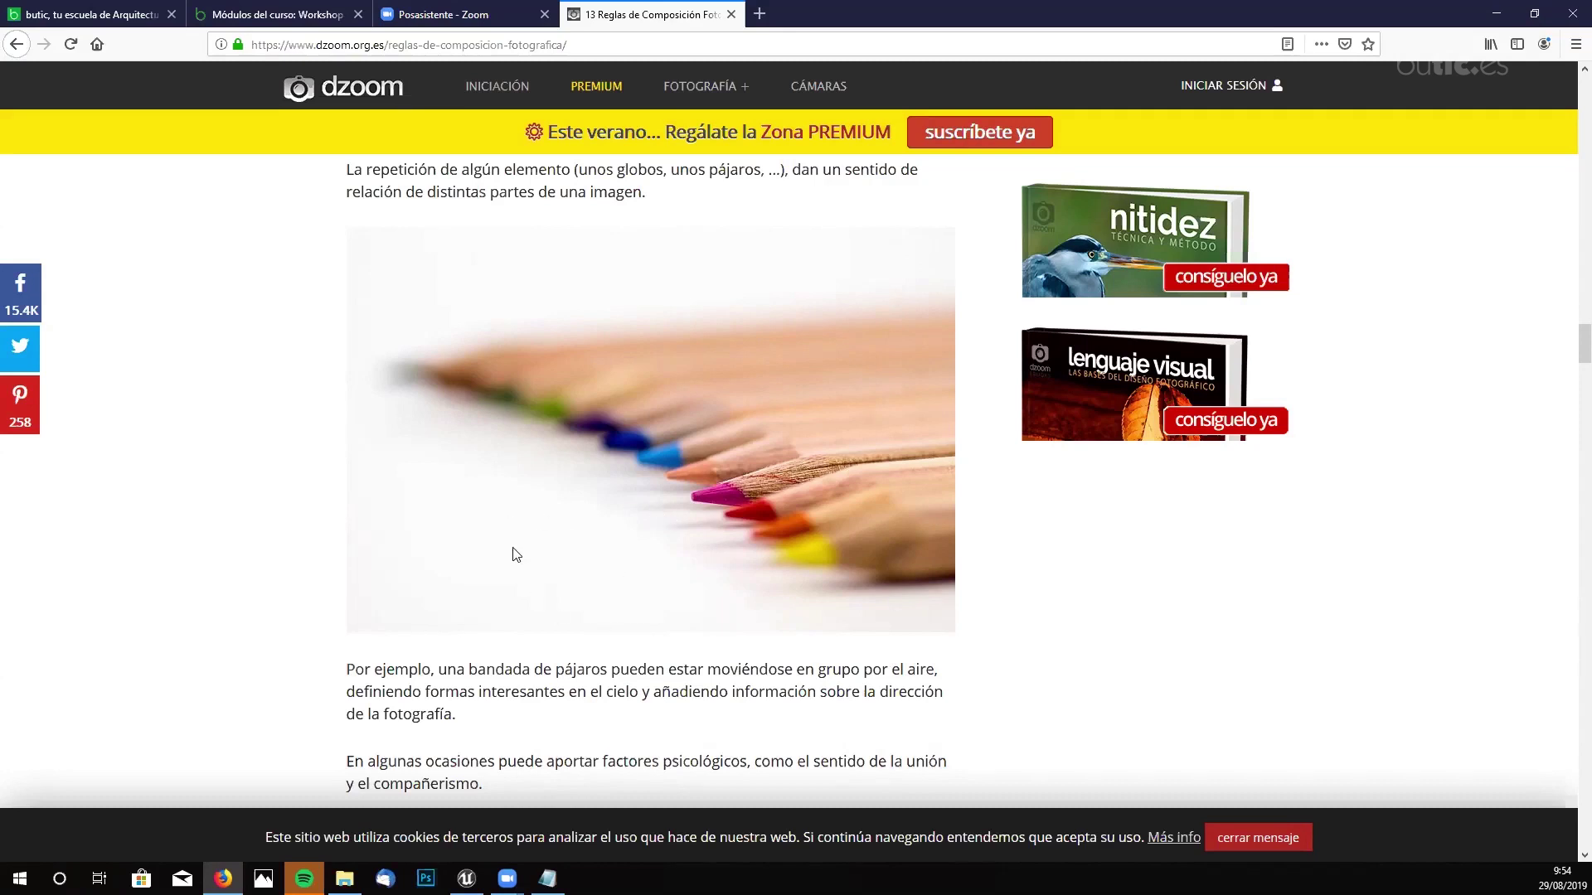
{"action": "scroll", "coordinate": [554, 578], "scroll_direction": "up", "scroll_amount": 1}
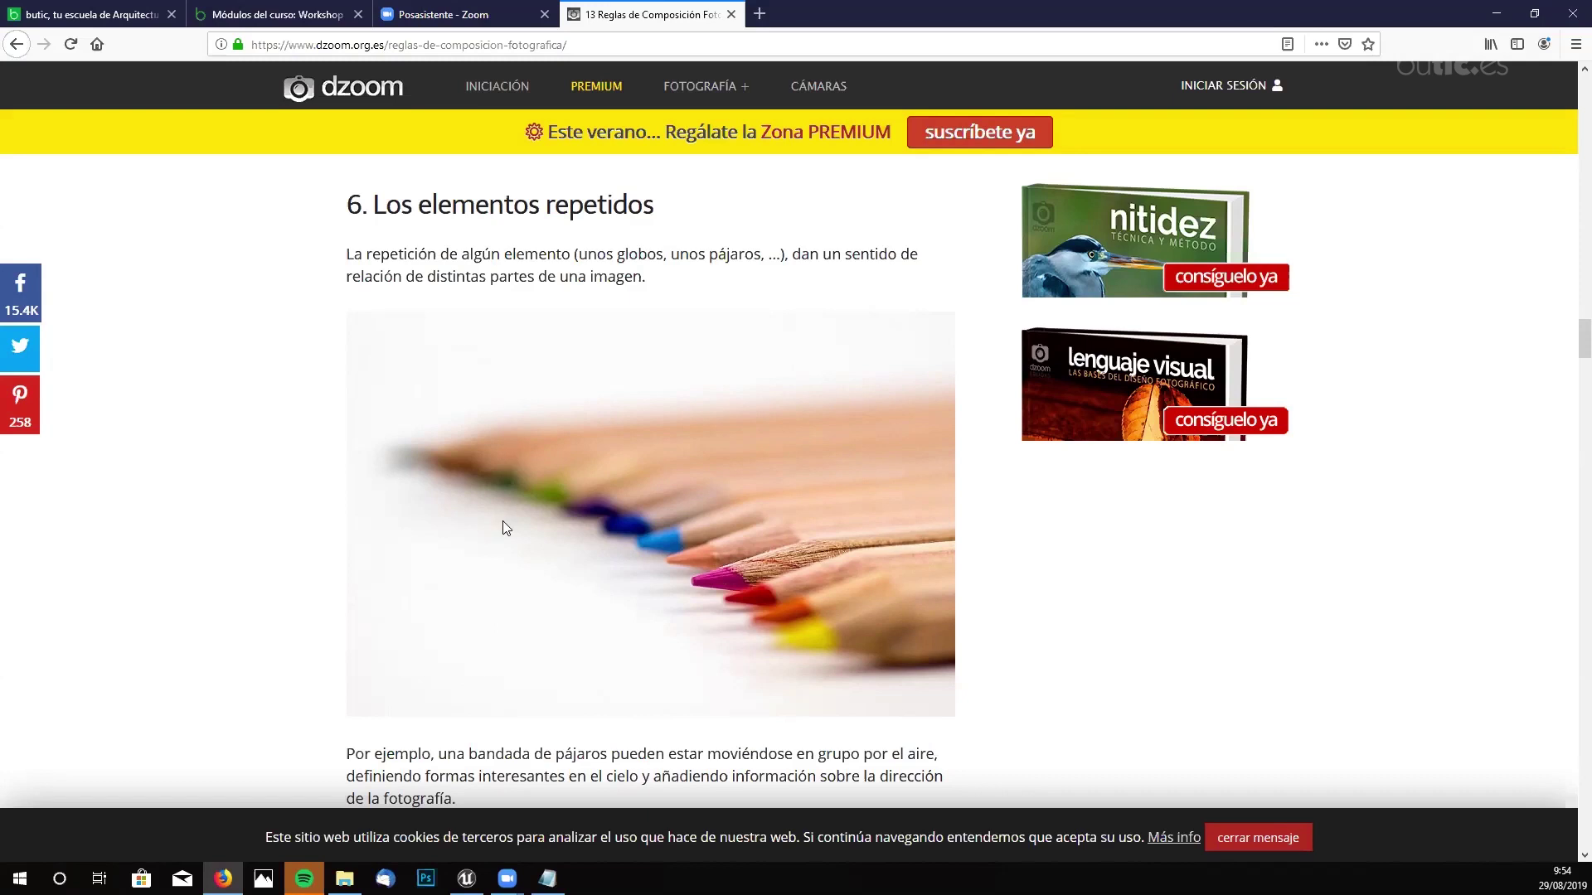
{"action": "scroll", "coordinate": [503, 528], "scroll_direction": "down", "scroll_amount": 1}
{"action": "scroll", "coordinate": [502, 528], "scroll_direction": "up", "scroll_amount": 1}
{"action": "scroll", "coordinate": [655, 474], "scroll_direction": "down", "scroll_amount": 3}
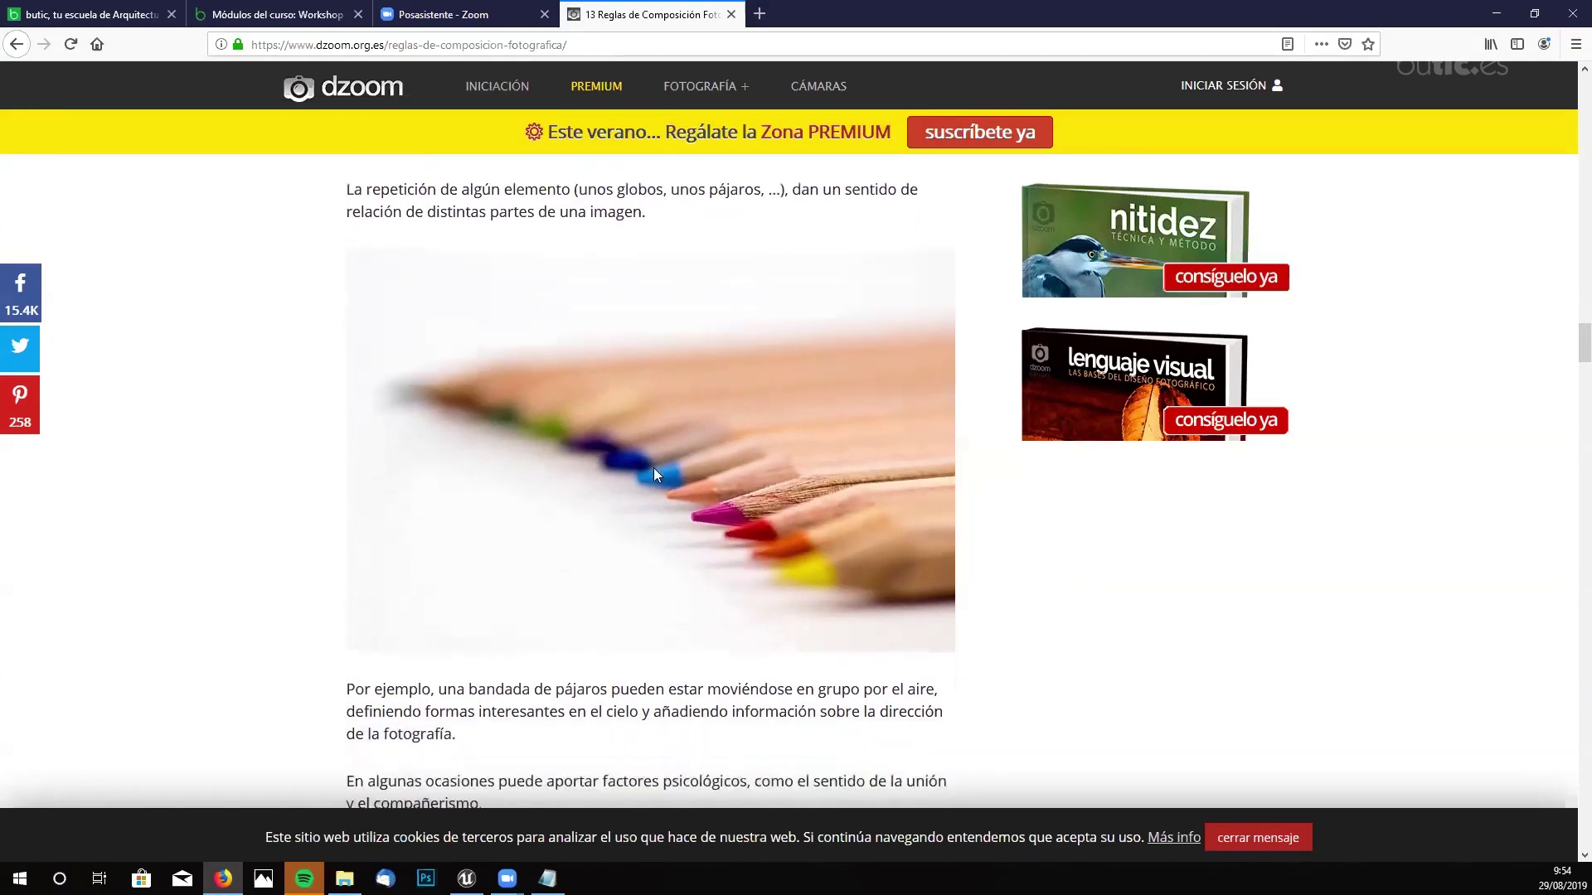
{"action": "scroll", "coordinate": [655, 475], "scroll_direction": "up", "scroll_amount": 3}
{"action": "scroll", "coordinate": [655, 475], "scroll_direction": "down", "scroll_amount": 4}
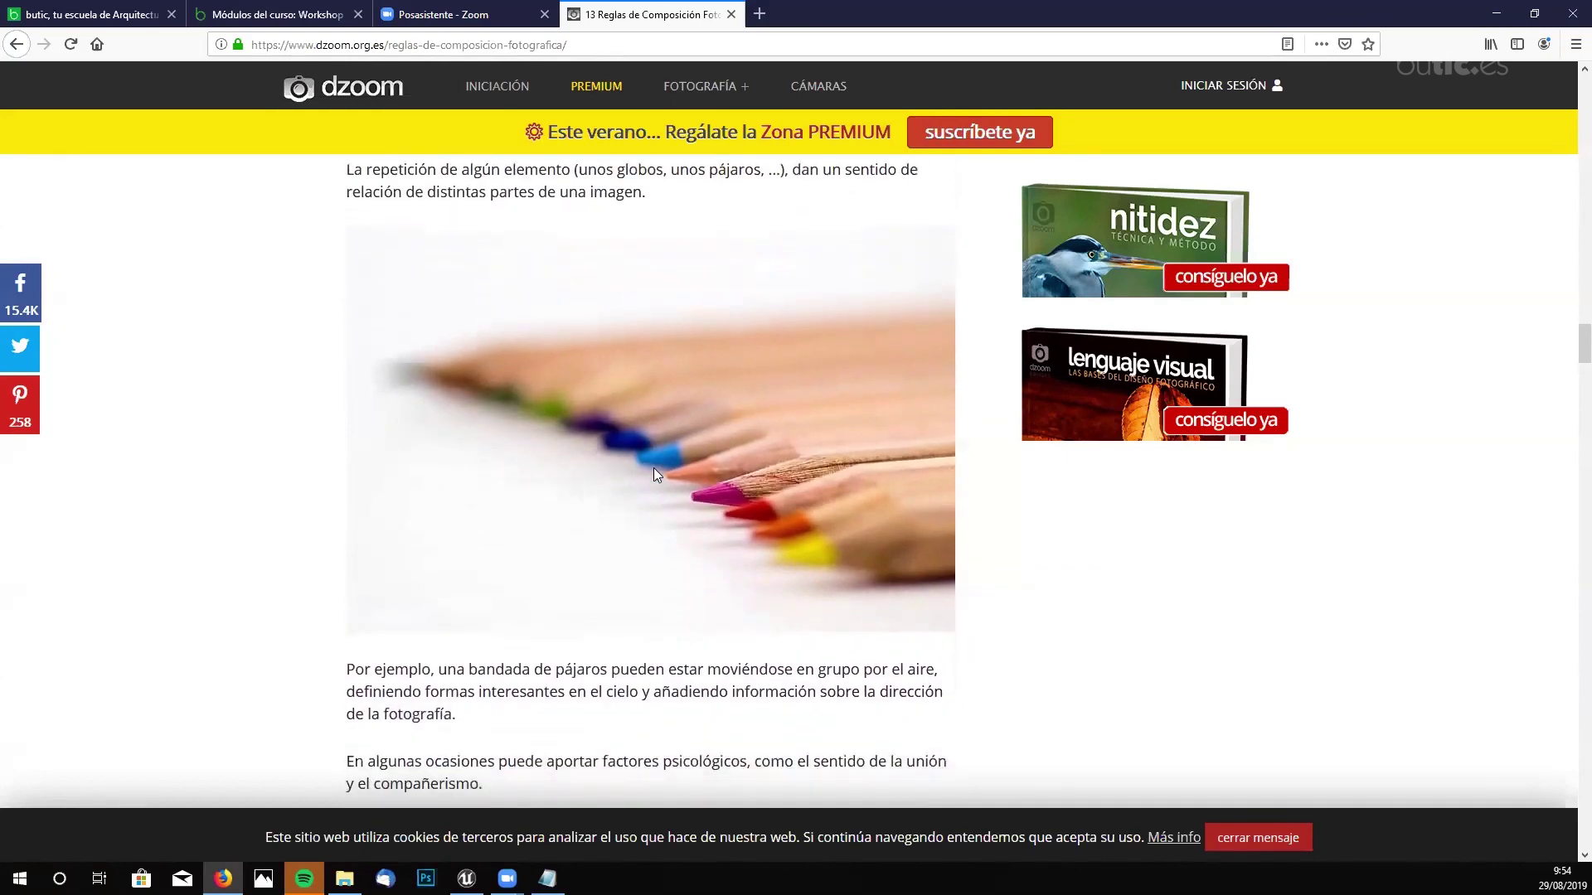
- Scroll to rule 7's warm-versus-cold pier sunset photo and its caption
{"action": "scroll", "coordinate": [659, 473], "scroll_direction": "down", "scroll_amount": 2}
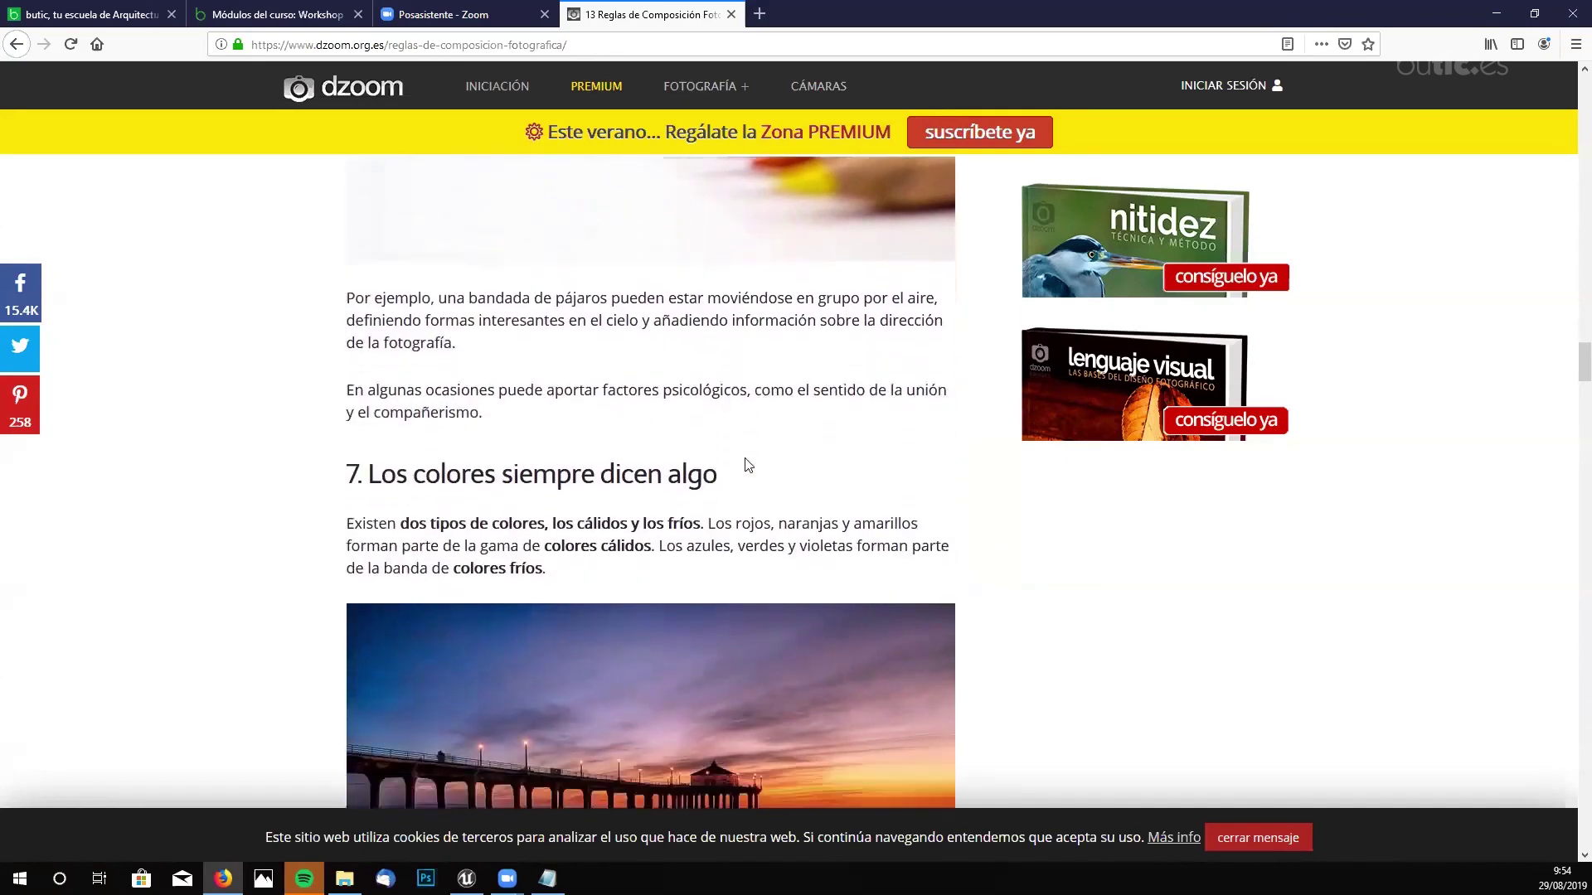
{"action": "scroll", "coordinate": [755, 429], "scroll_direction": "down", "scroll_amount": 2}
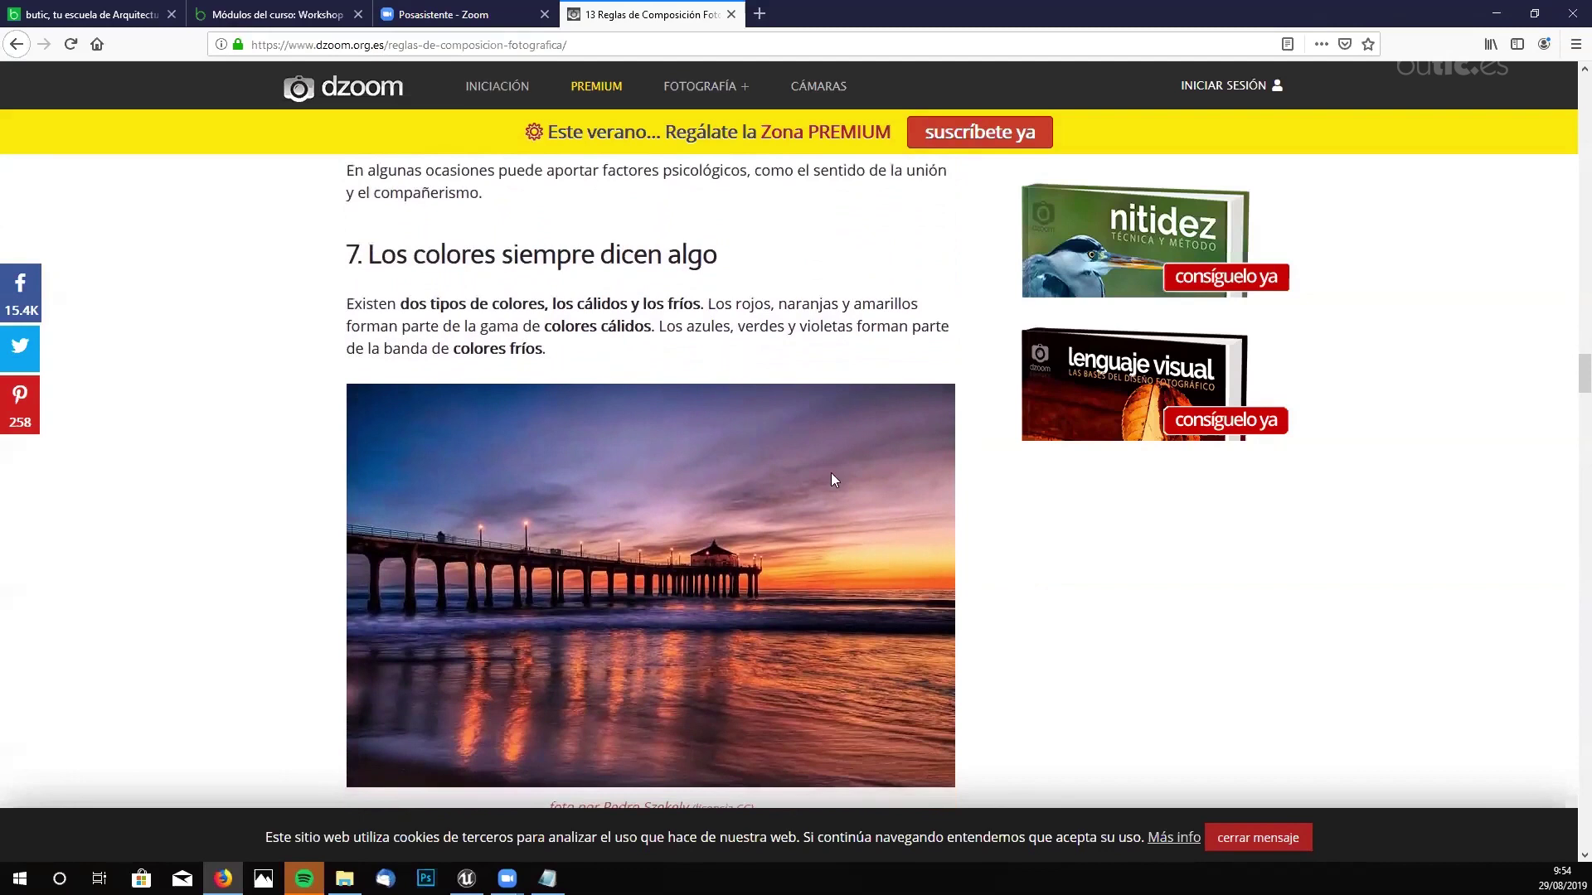
{"action": "scroll", "coordinate": [827, 477], "scroll_direction": "down", "scroll_amount": 1}
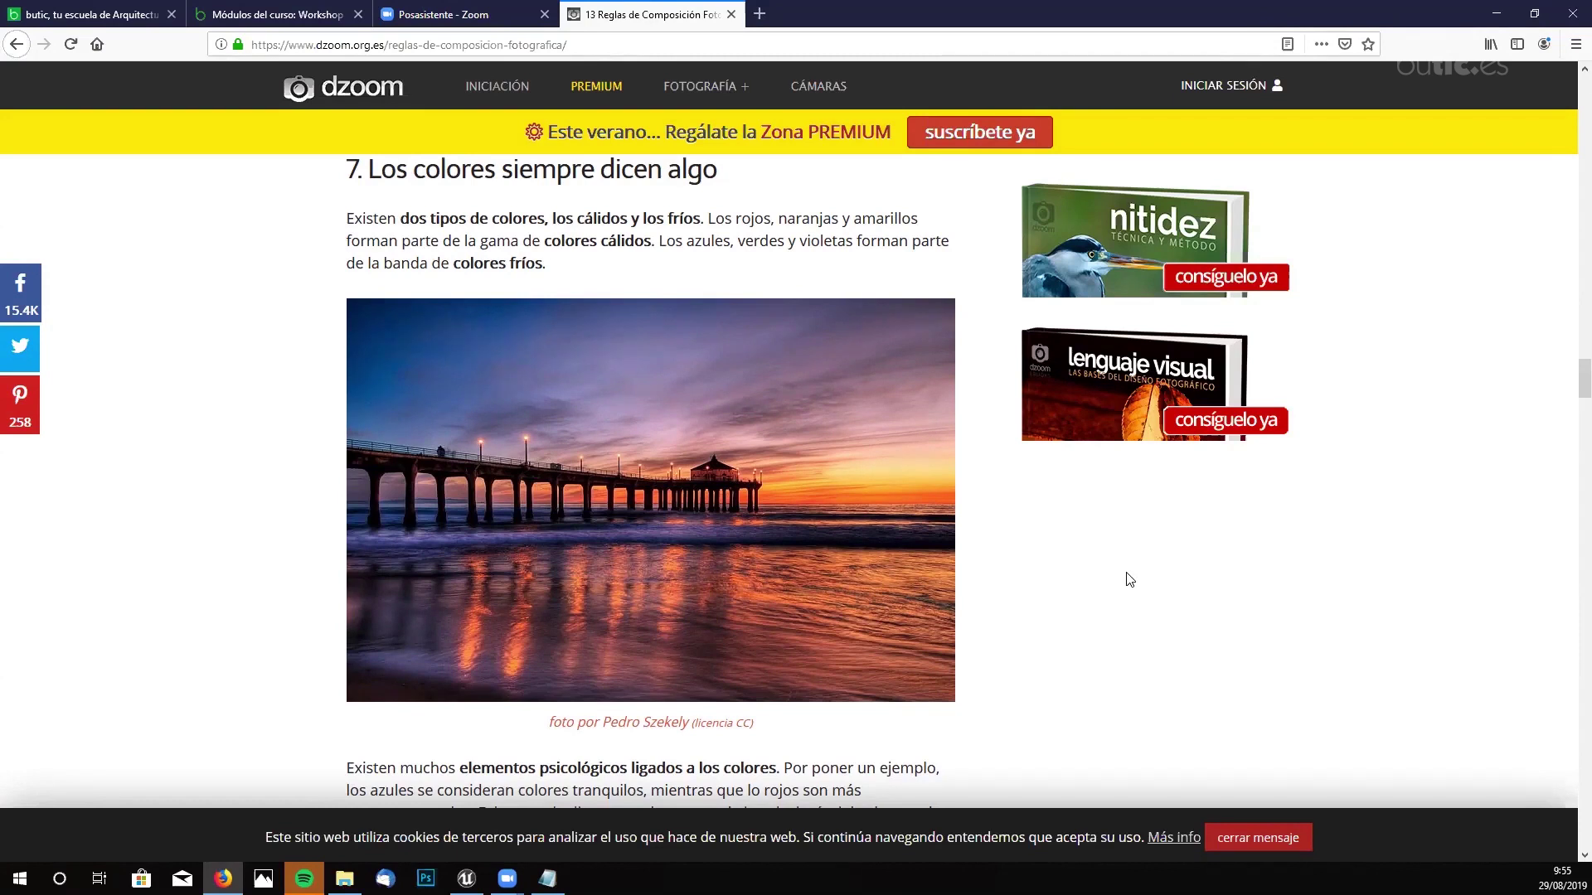
- In a new tab, search Google for 'MIR ARCHVISZ' and open the 'Work - MIR' result
{"action": "left_click", "coordinate": [759, 14]}
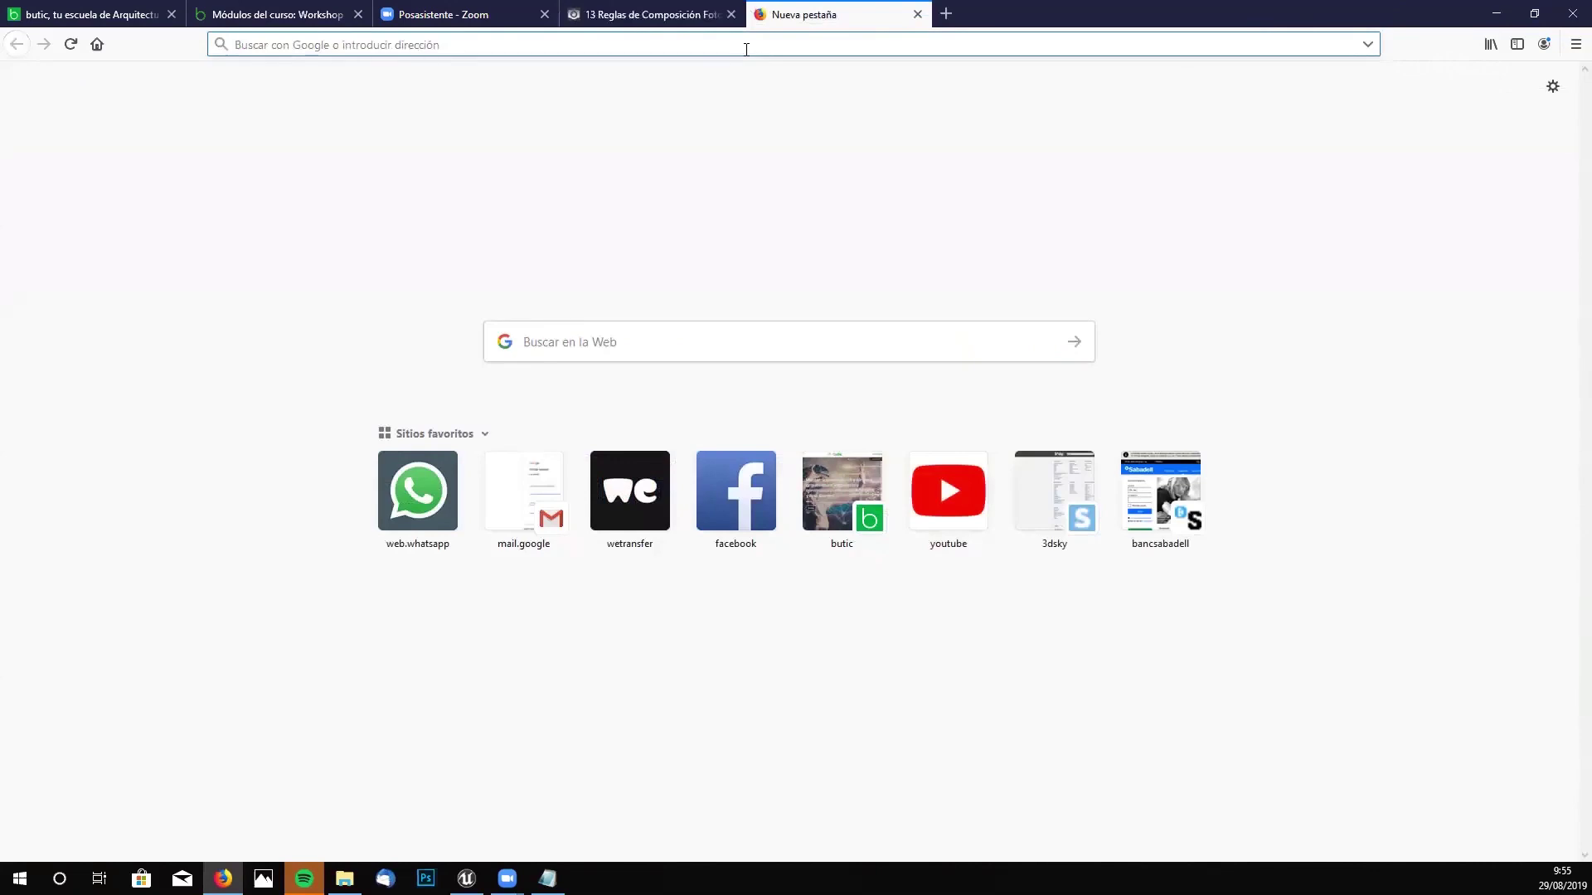
{"action": "type", "text": "MIR"}
{"action": "key", "text": "Return"}
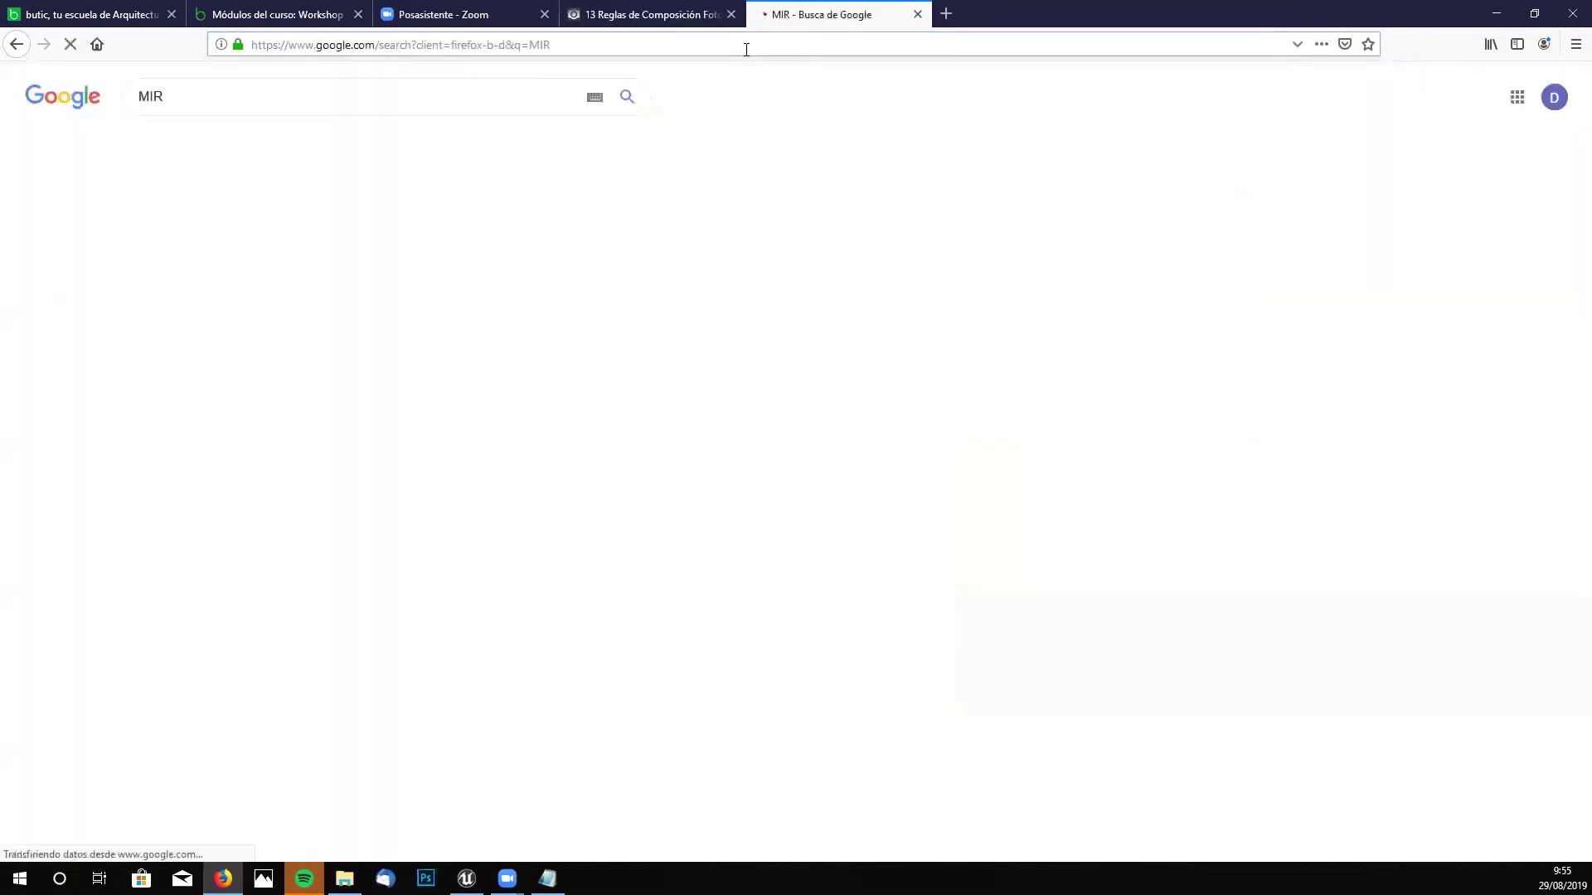
{"action": "left_click", "coordinate": [220, 90]}
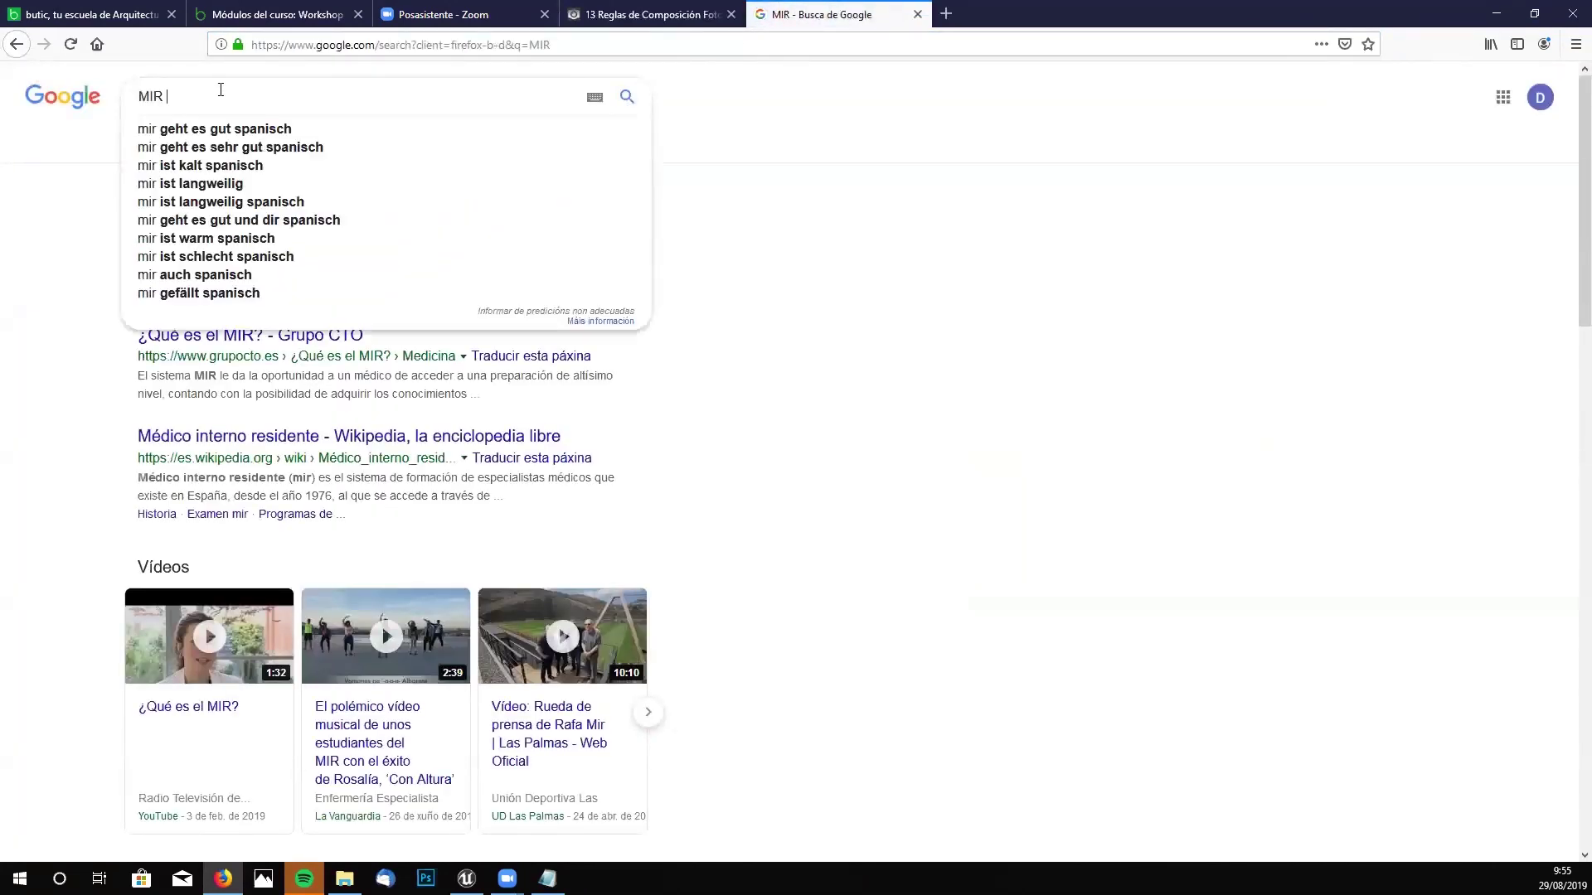
{"action": "type", "text": "ARCHVI"}
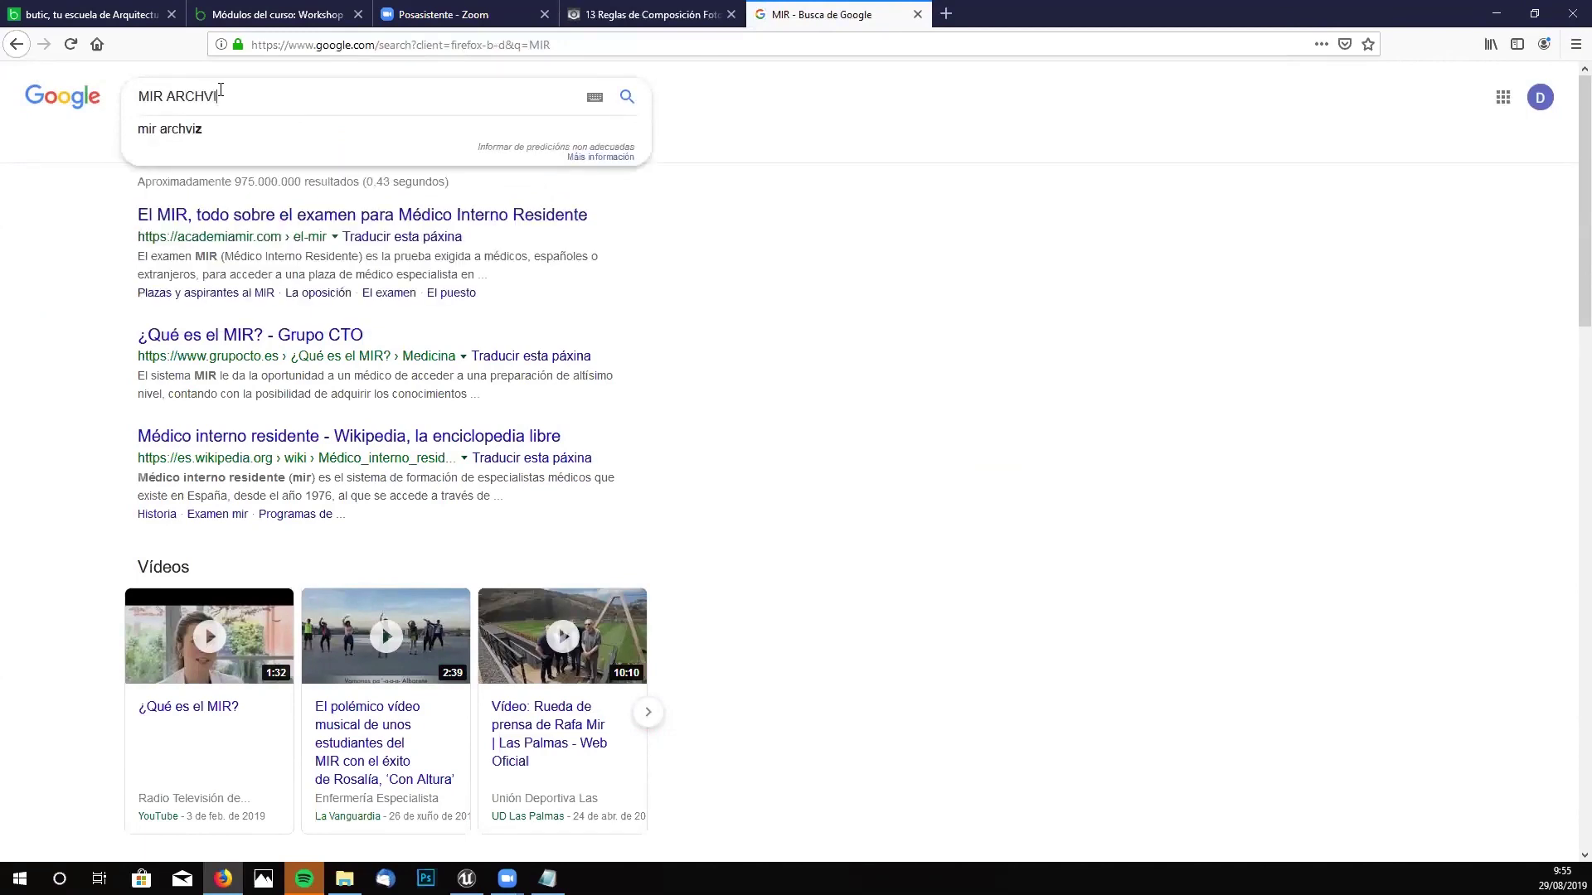
{"action": "type", "text": "S"}
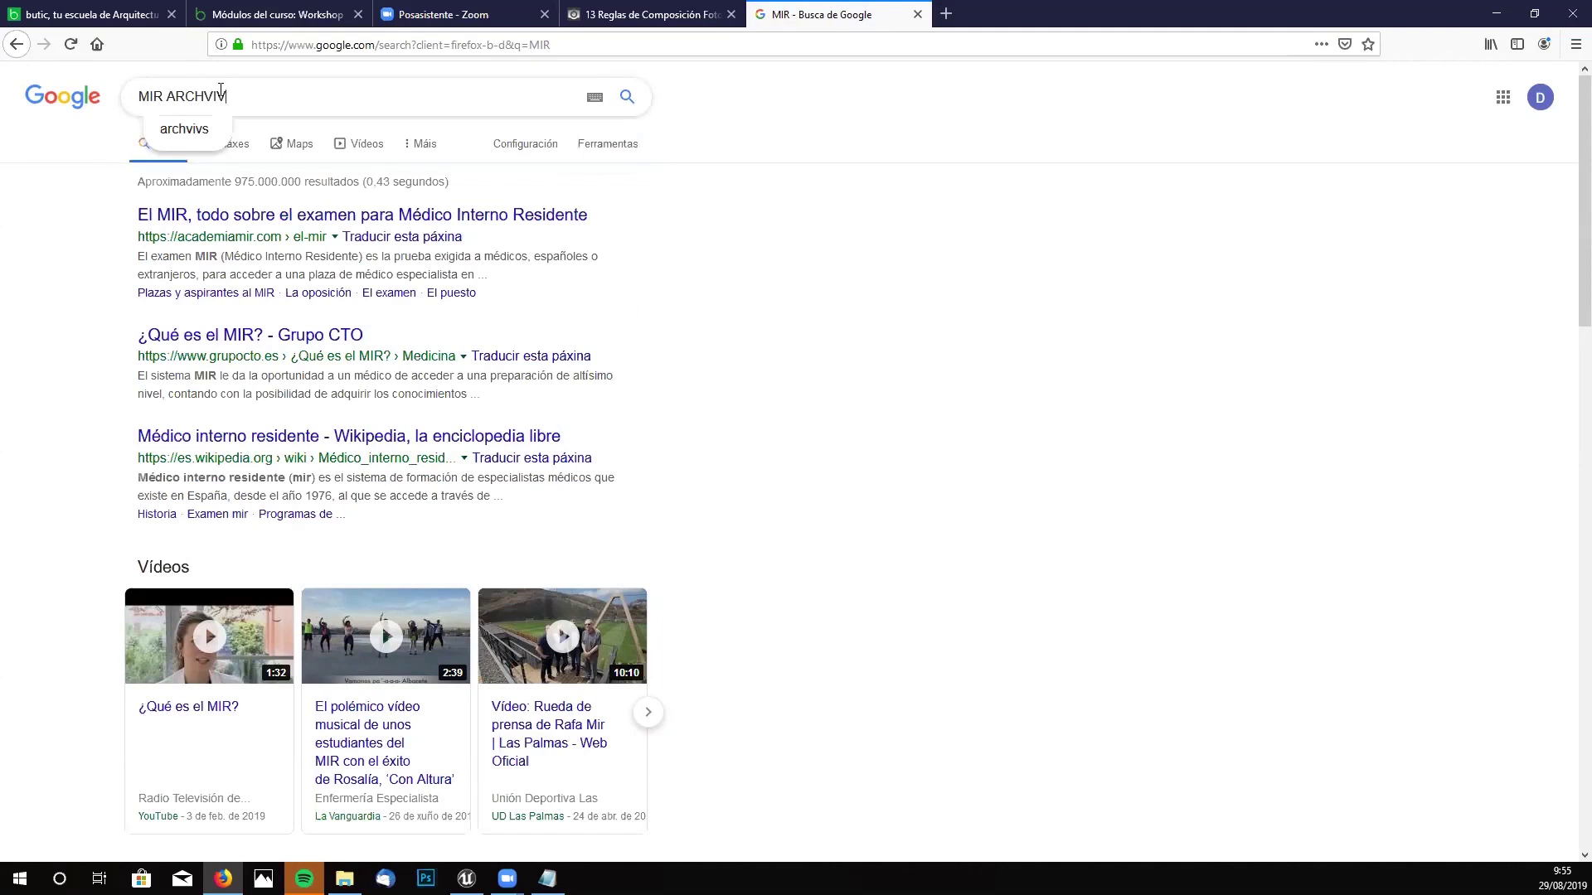
{"action": "type", "text": "Z"}
{"action": "key", "text": "Return"}
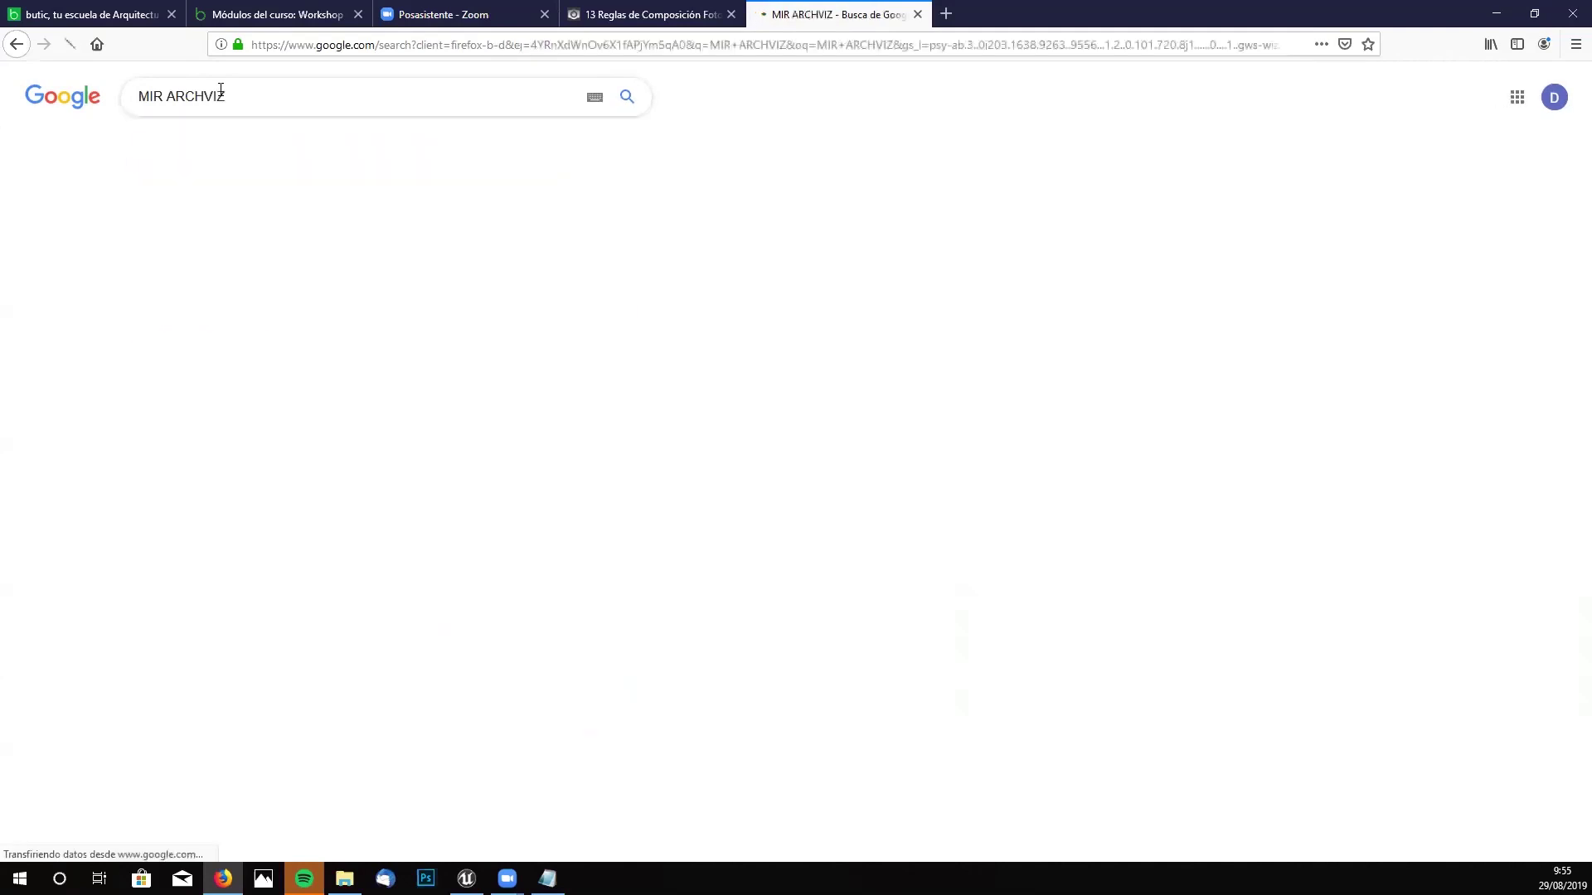
{"action": "left_click", "coordinate": [203, 218]}
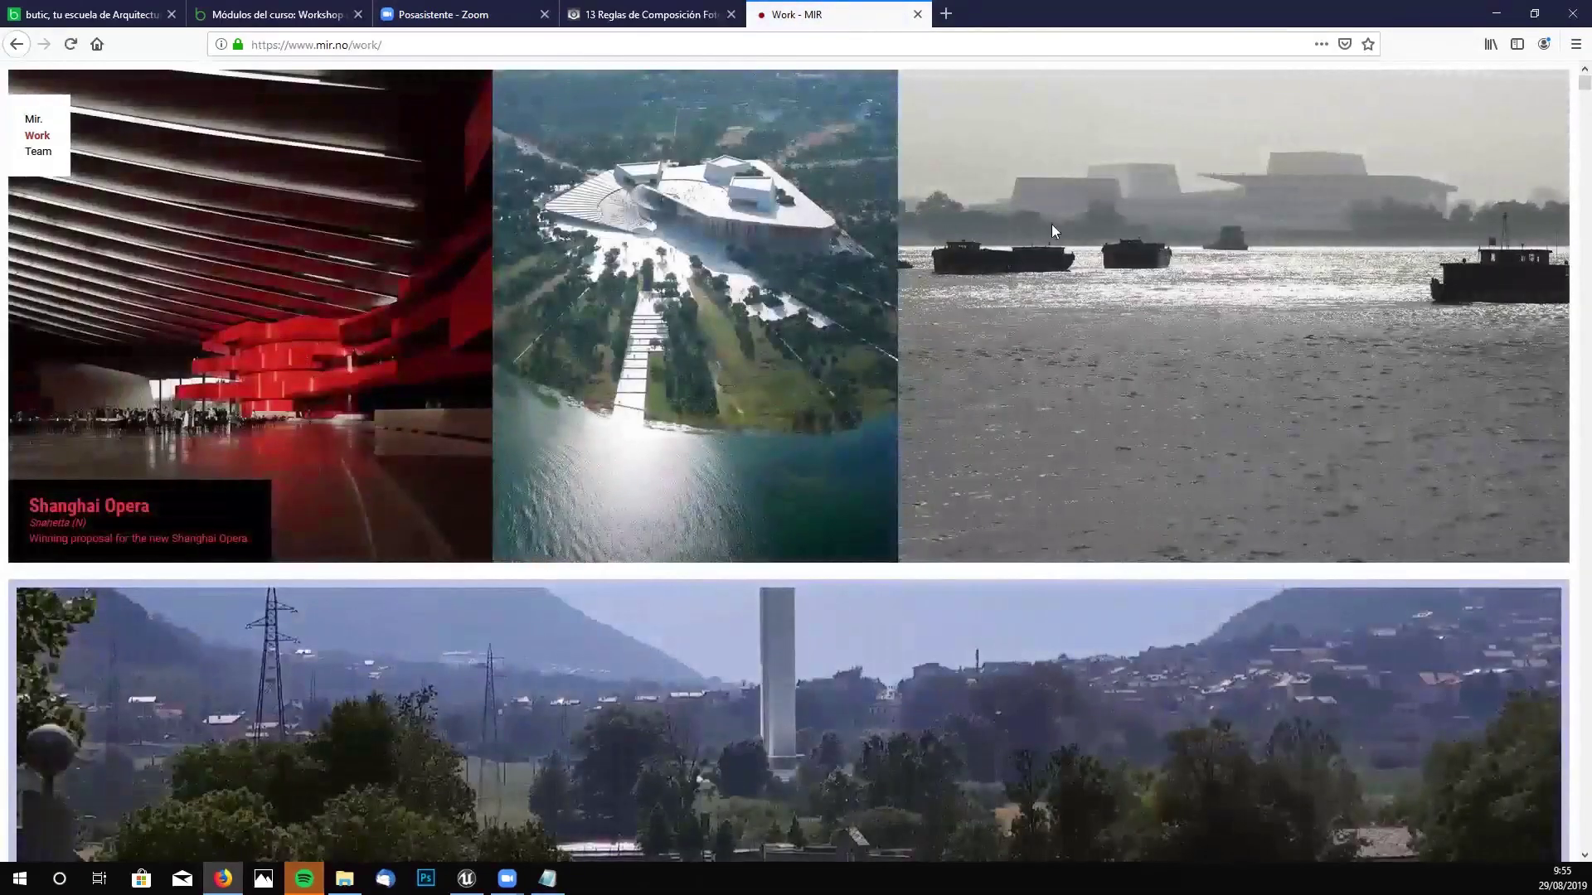
- Scroll the MIR Work page past Yabuli, Tilburg University and KOA Canvas renders to Eggedal
{"action": "scroll", "coordinate": [1193, 323], "scroll_direction": "down", "scroll_amount": 3}
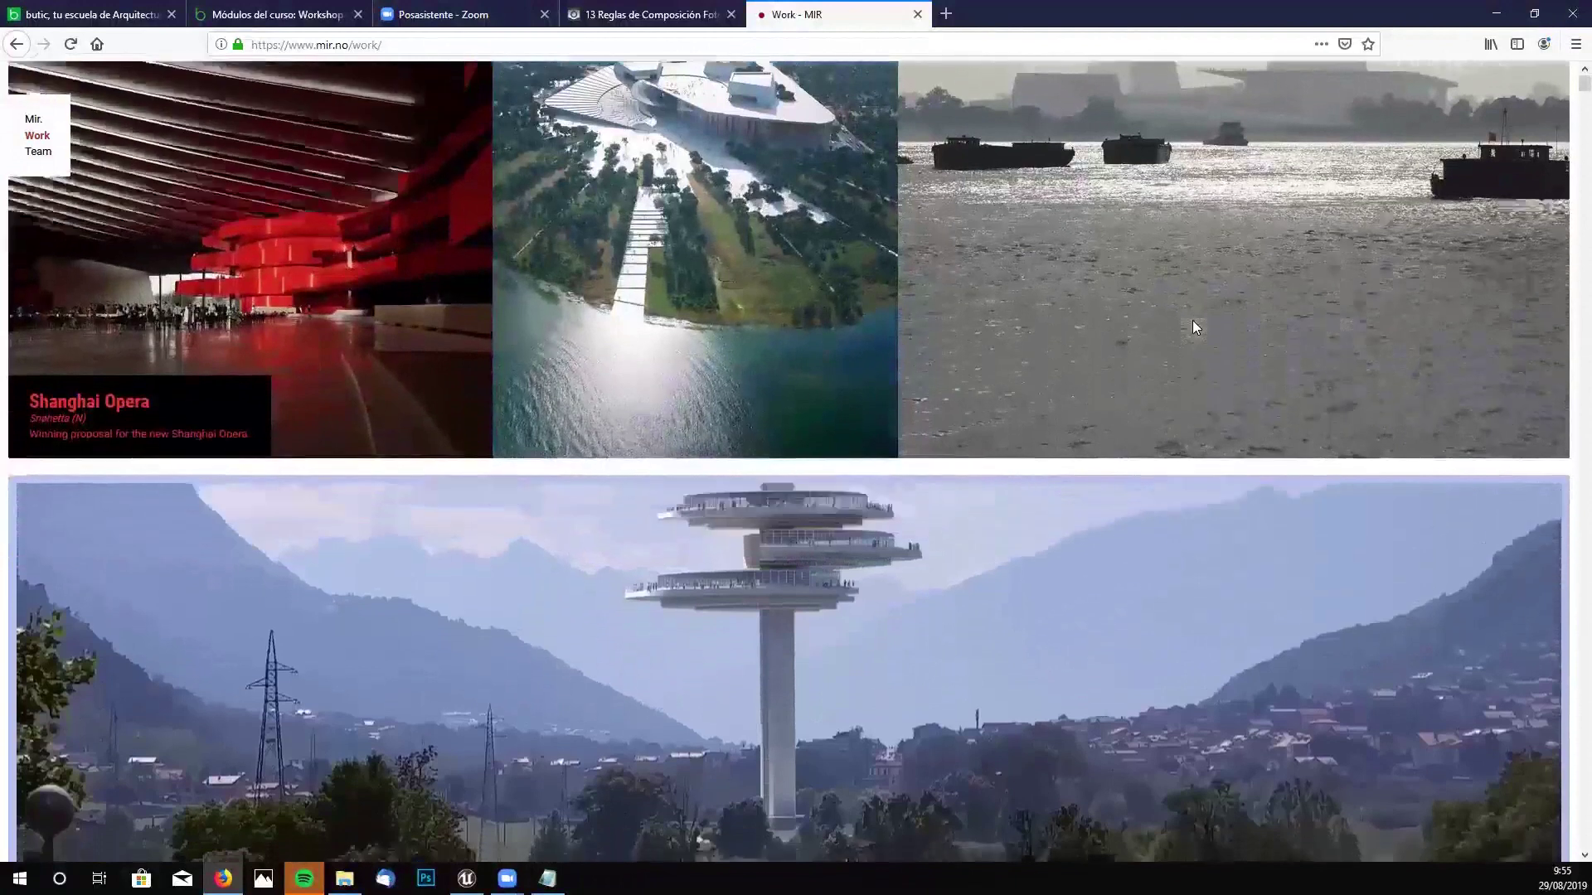
{"action": "scroll", "coordinate": [872, 398], "scroll_direction": "down", "scroll_amount": 5}
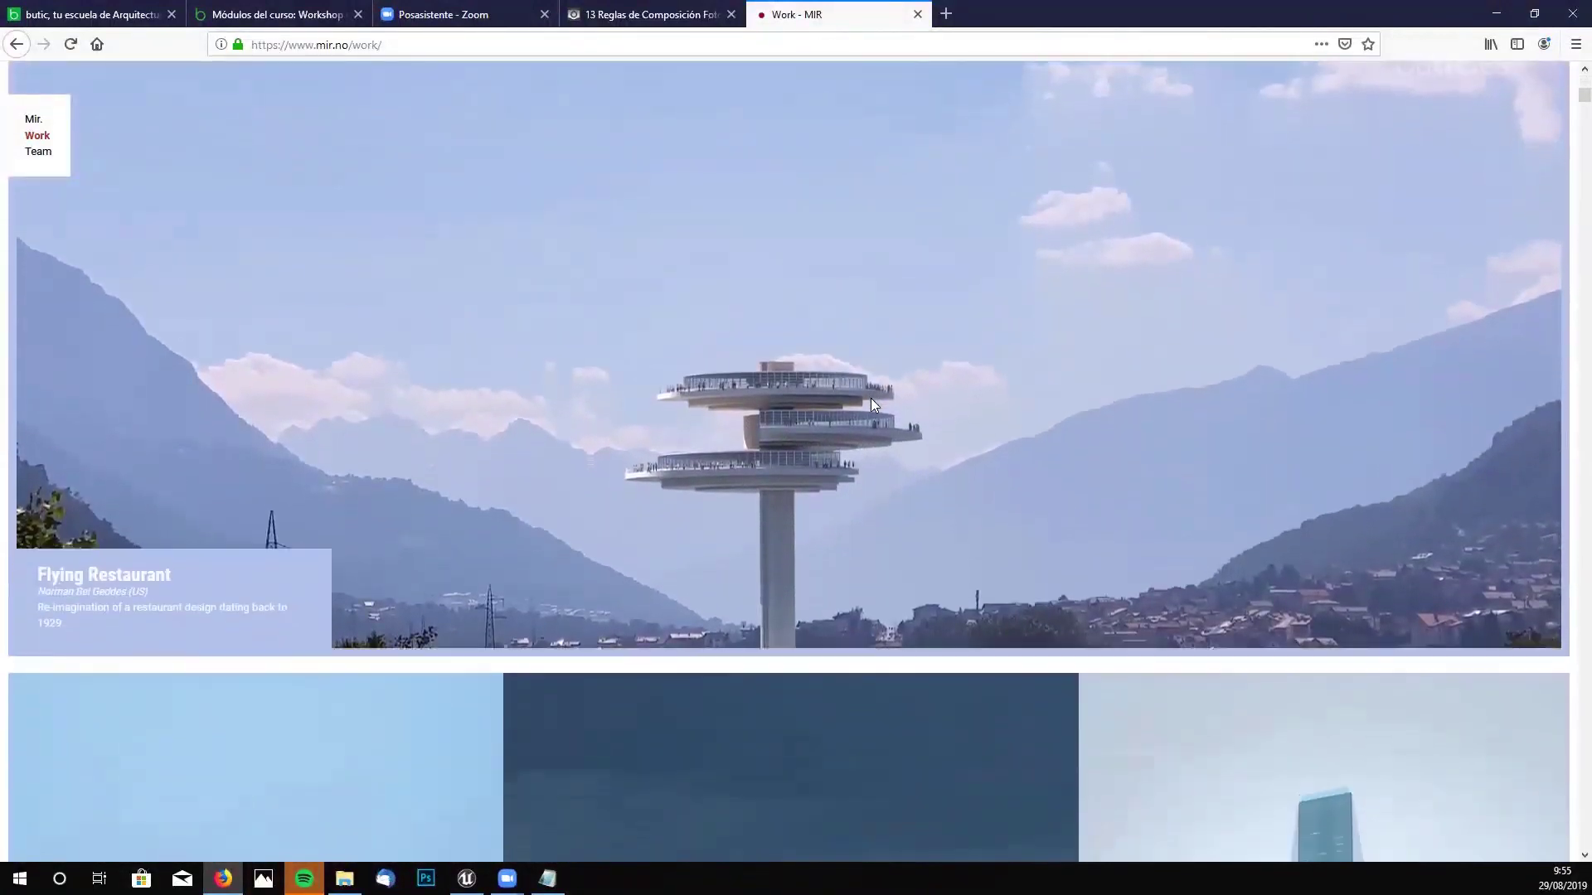
{"action": "scroll", "coordinate": [870, 398], "scroll_direction": "down", "scroll_amount": 3}
{"action": "scroll", "coordinate": [871, 402], "scroll_direction": "down", "scroll_amount": 3}
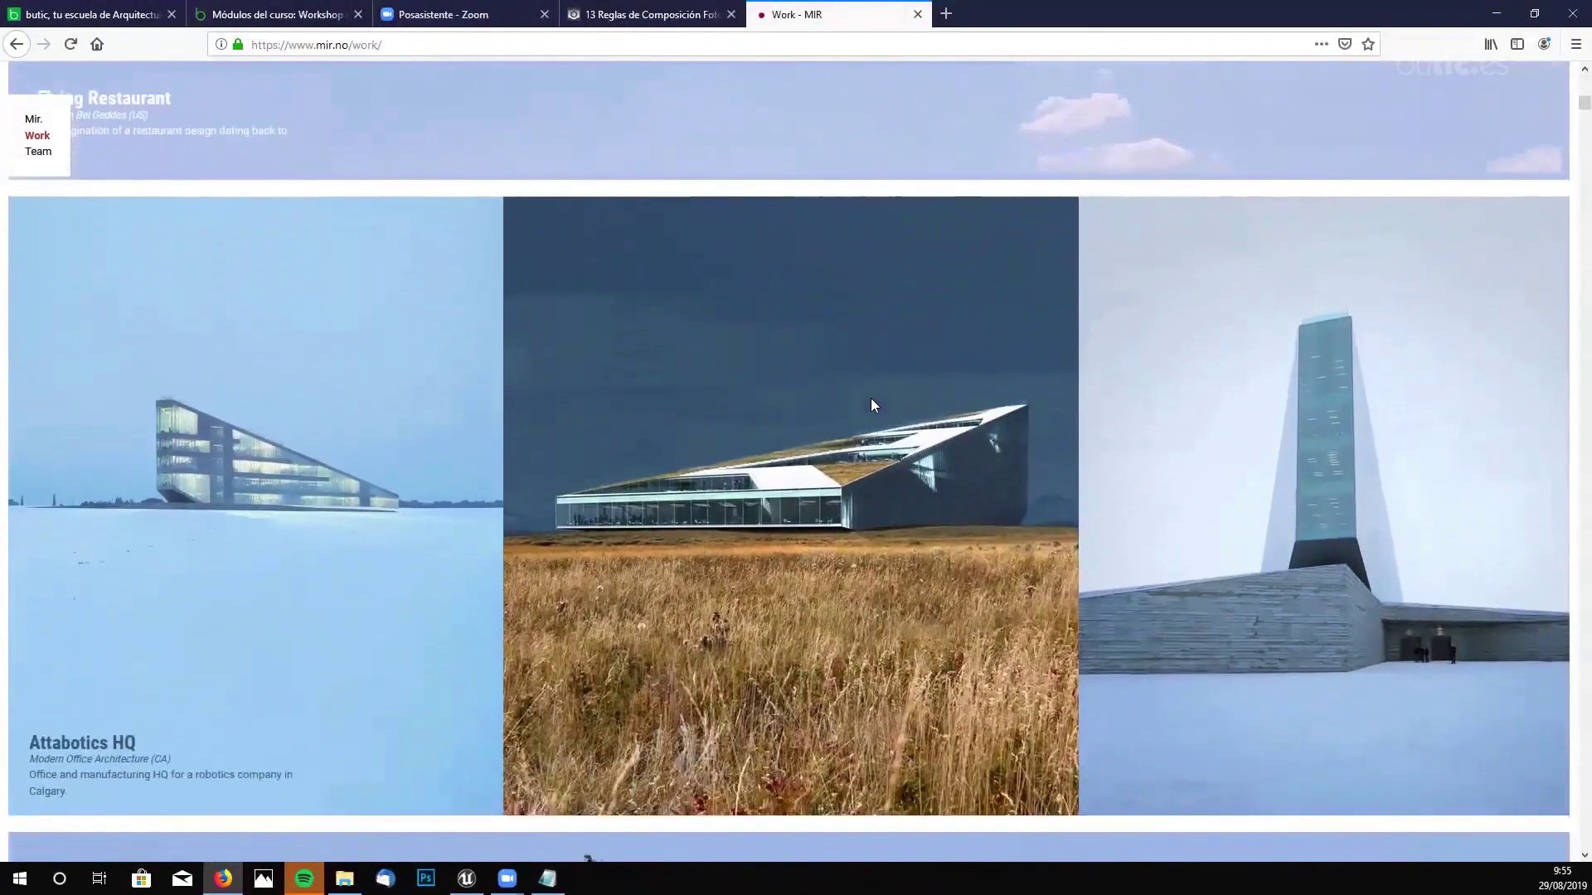
{"action": "scroll", "coordinate": [870, 405], "scroll_direction": "down", "scroll_amount": 1}
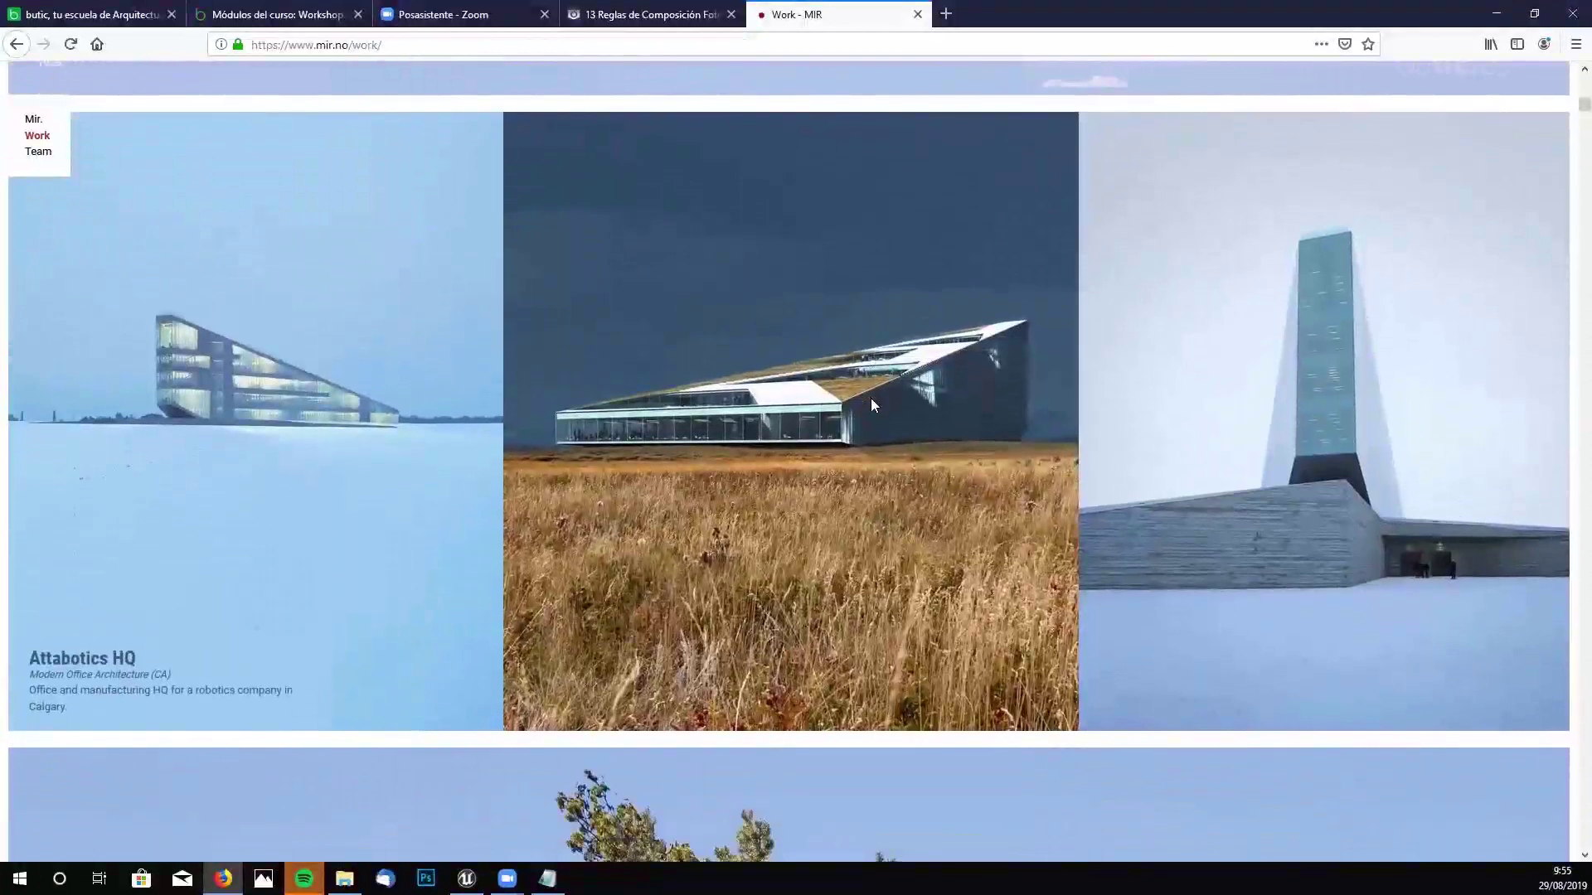
{"action": "scroll", "coordinate": [857, 323], "scroll_direction": "down", "scroll_amount": 2}
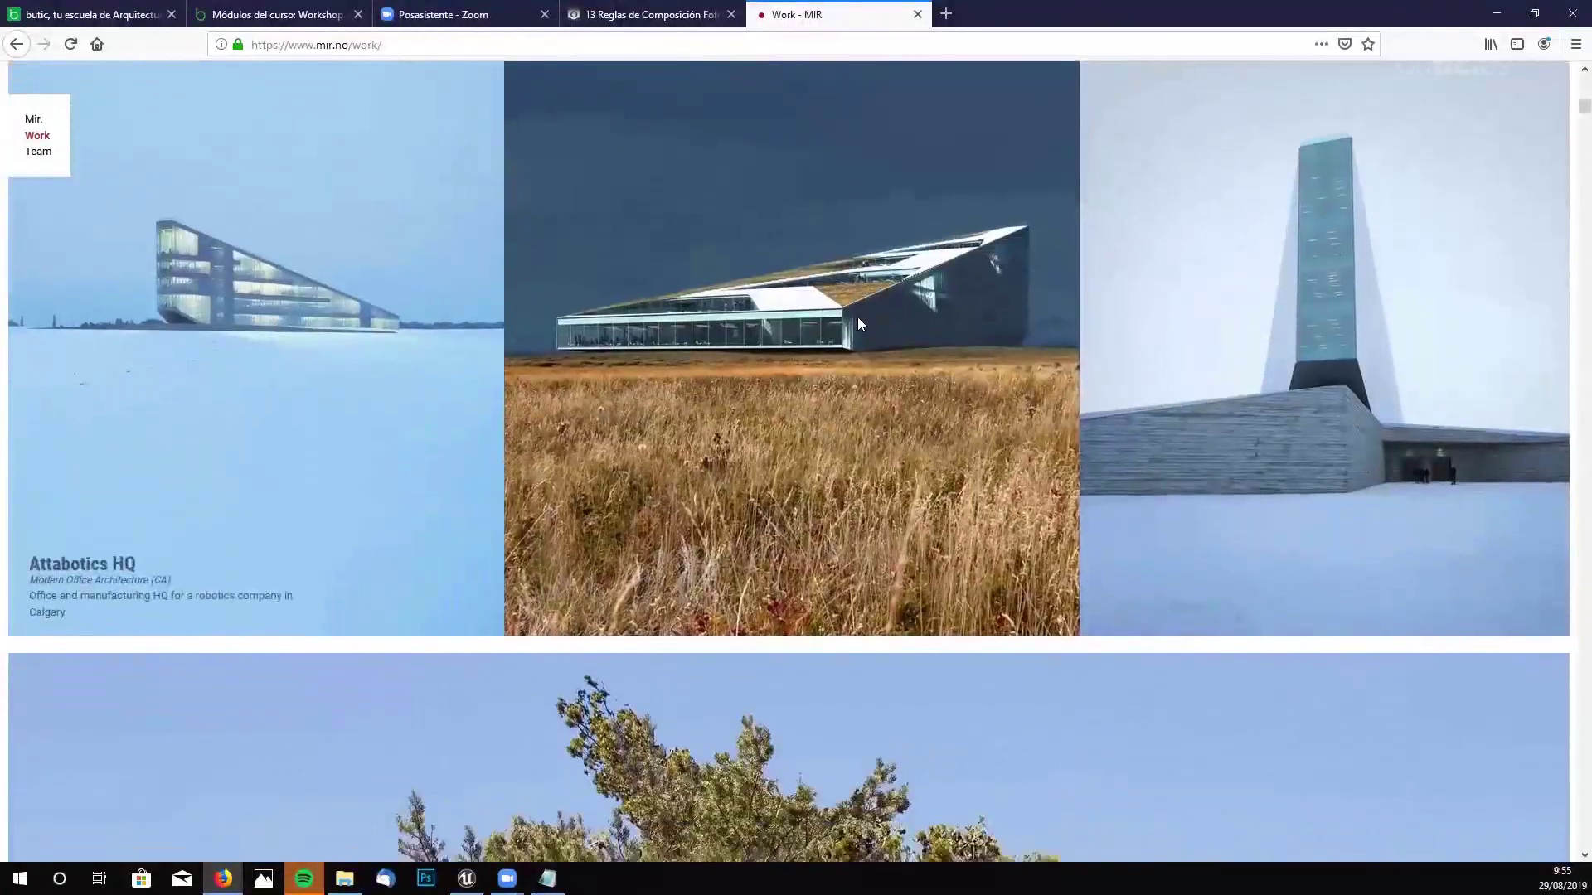
{"action": "scroll", "coordinate": [858, 323], "scroll_direction": "down", "scroll_amount": 4}
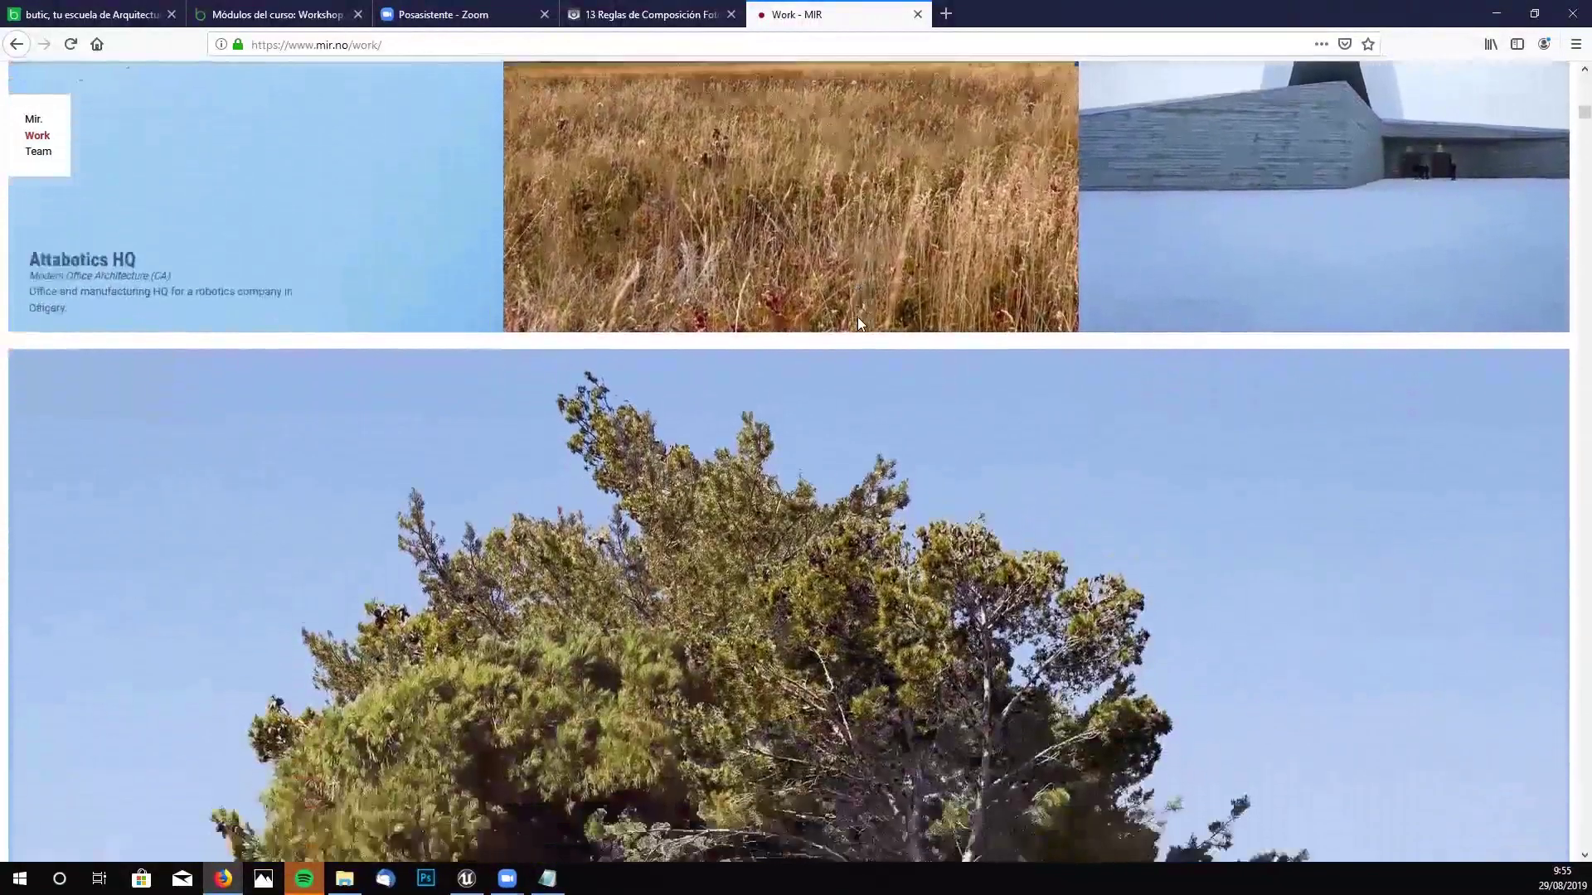
{"action": "scroll", "coordinate": [858, 323], "scroll_direction": "down", "scroll_amount": 2}
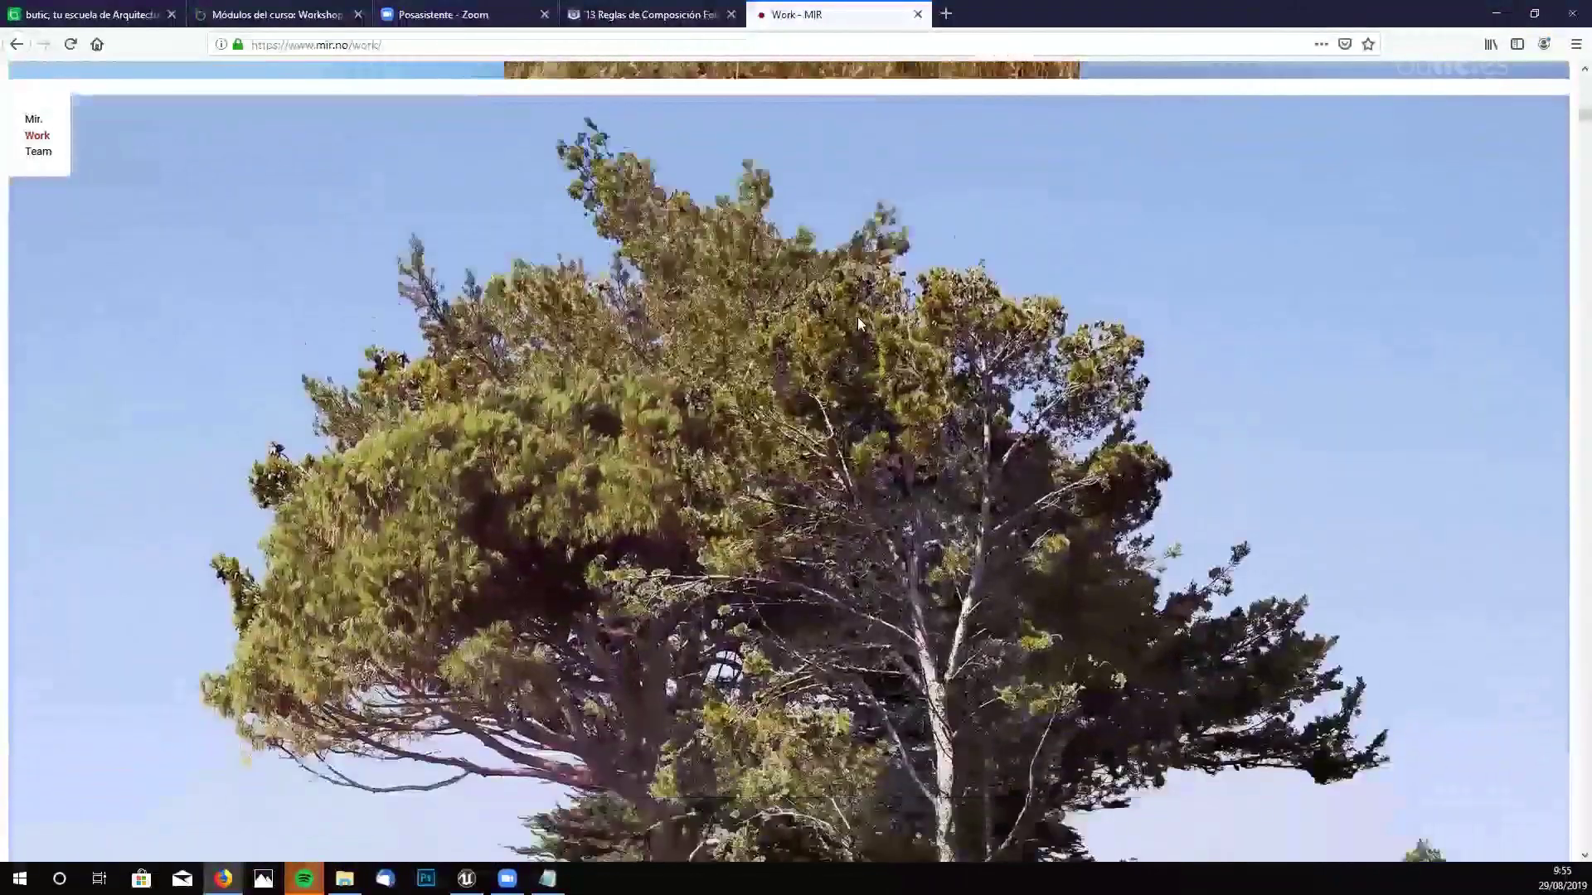
{"action": "scroll", "coordinate": [858, 317], "scroll_direction": "down", "scroll_amount": 5}
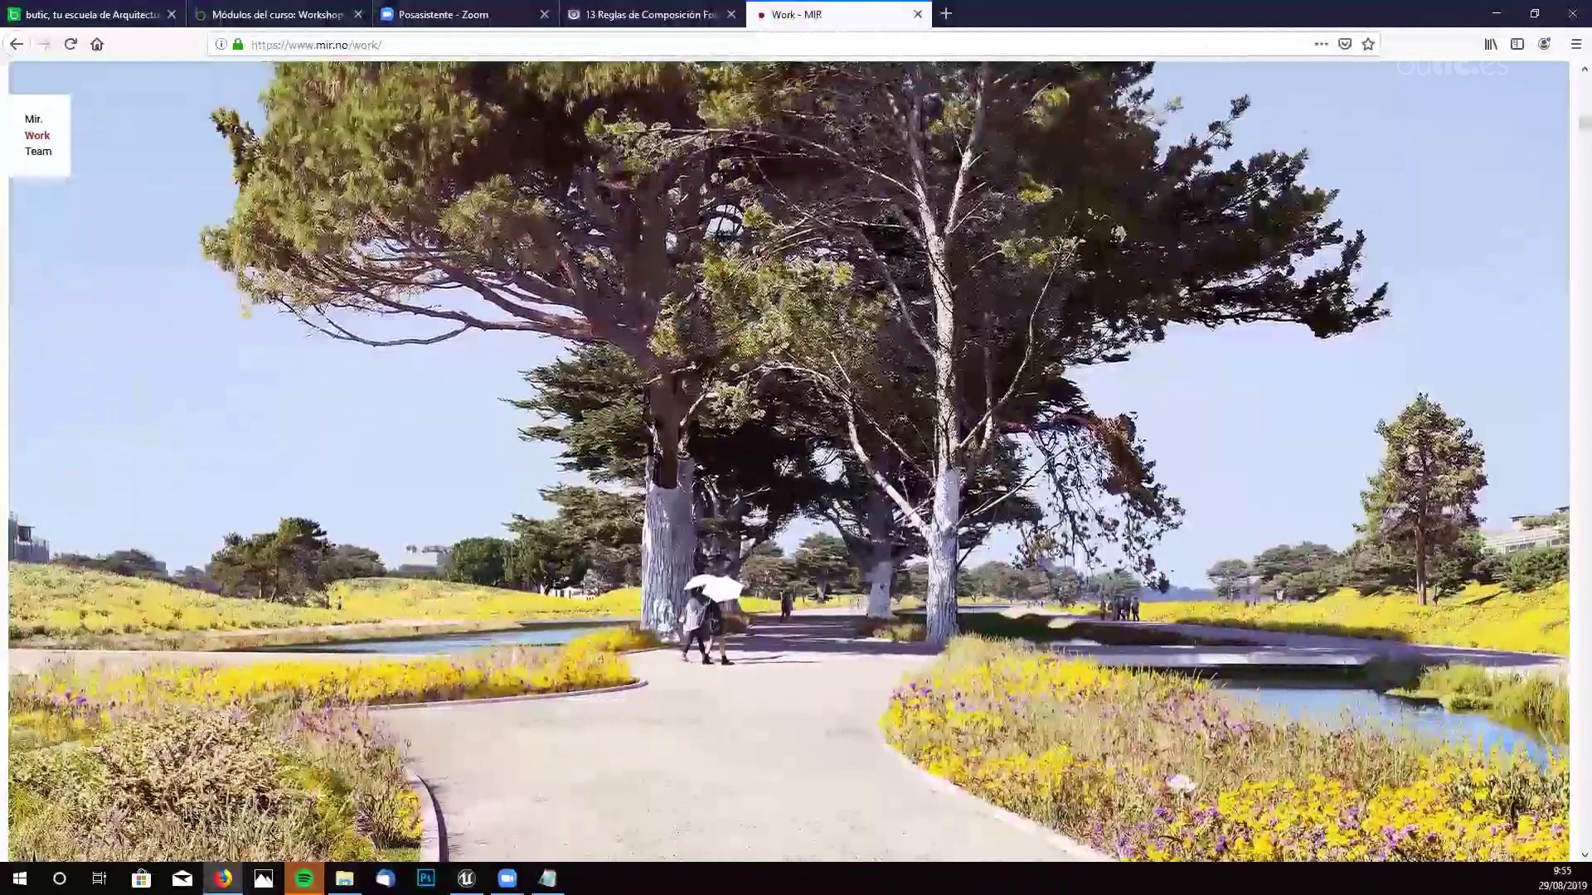
{"action": "scroll", "coordinate": [886, 434], "scroll_direction": "down", "scroll_amount": 1}
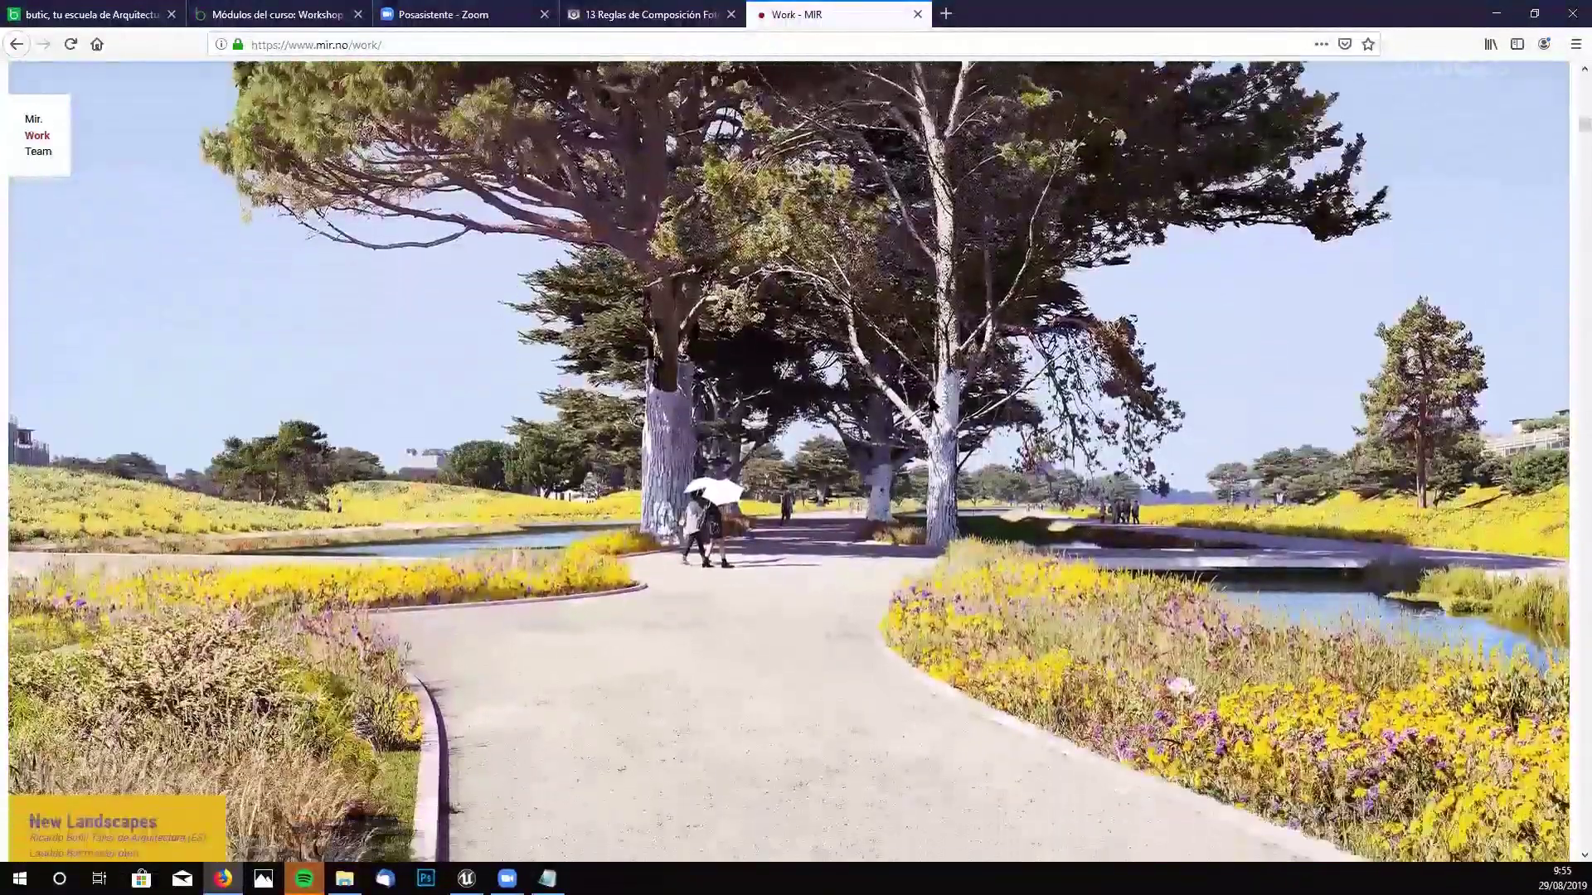
{"action": "scroll", "coordinate": [615, 444], "scroll_direction": "up", "scroll_amount": 3}
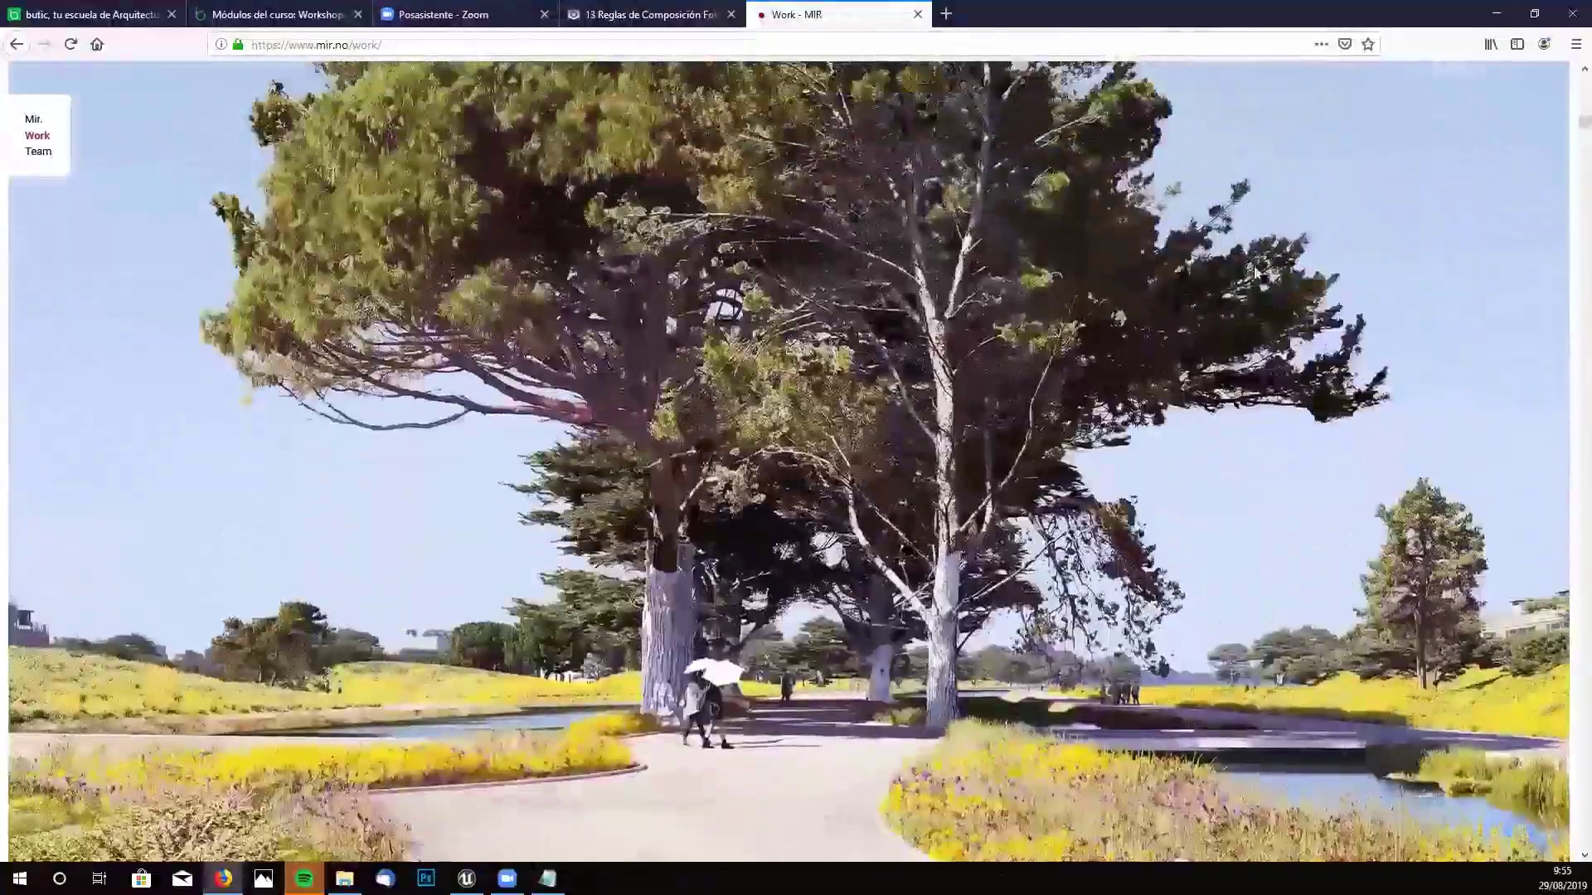
{"action": "scroll", "coordinate": [946, 413], "scroll_direction": "up", "scroll_amount": 2}
{"action": "scroll", "coordinate": [946, 413], "scroll_direction": "down", "scroll_amount": 1}
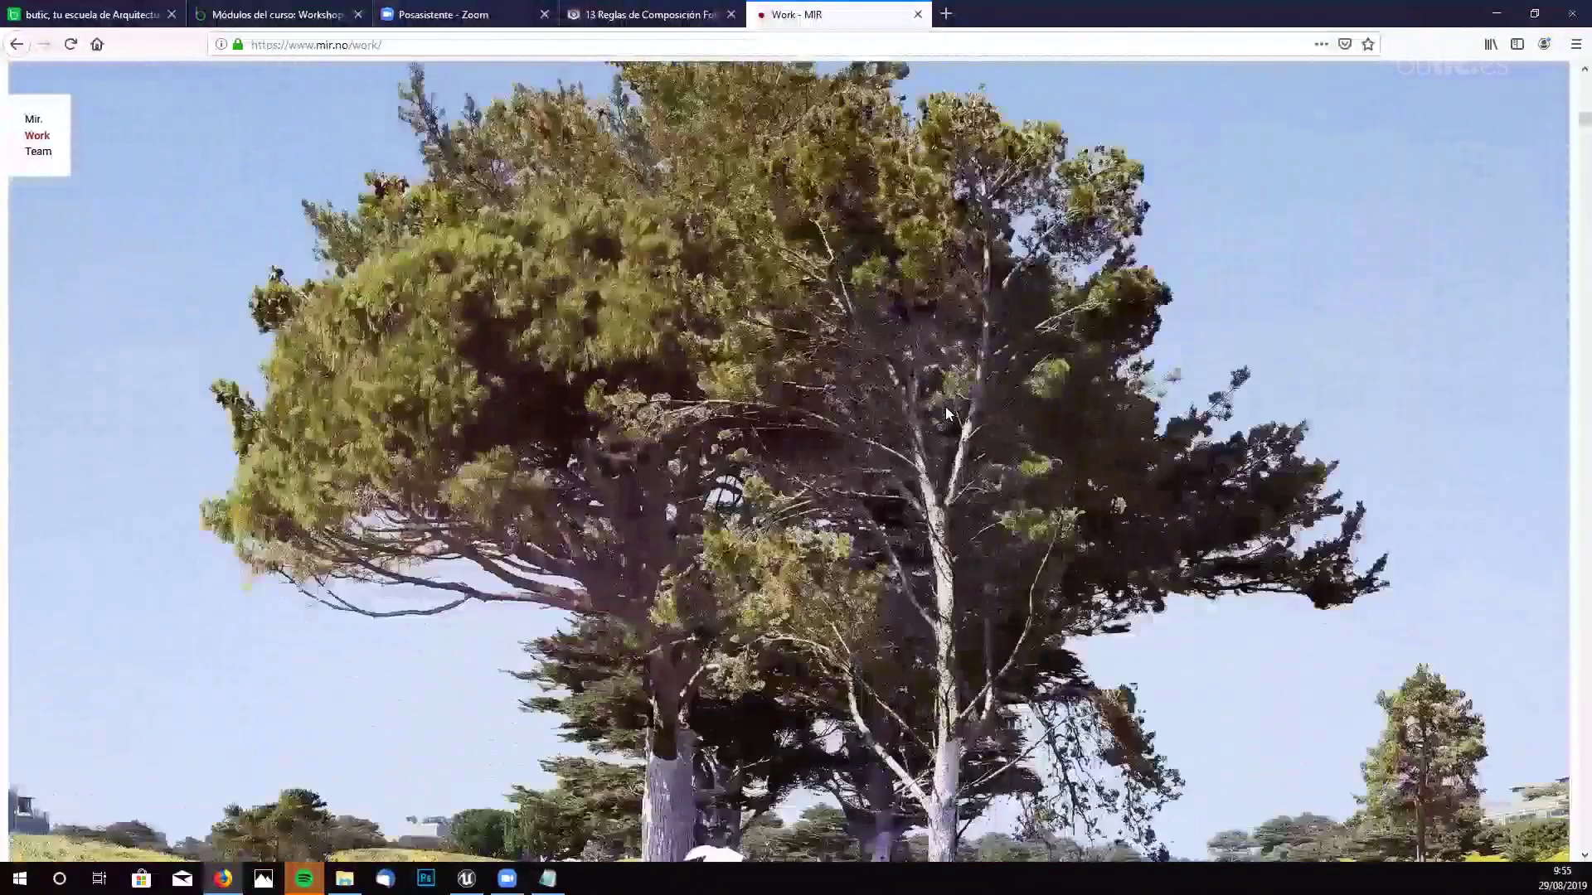
{"action": "scroll", "coordinate": [947, 412], "scroll_direction": "down", "scroll_amount": 8}
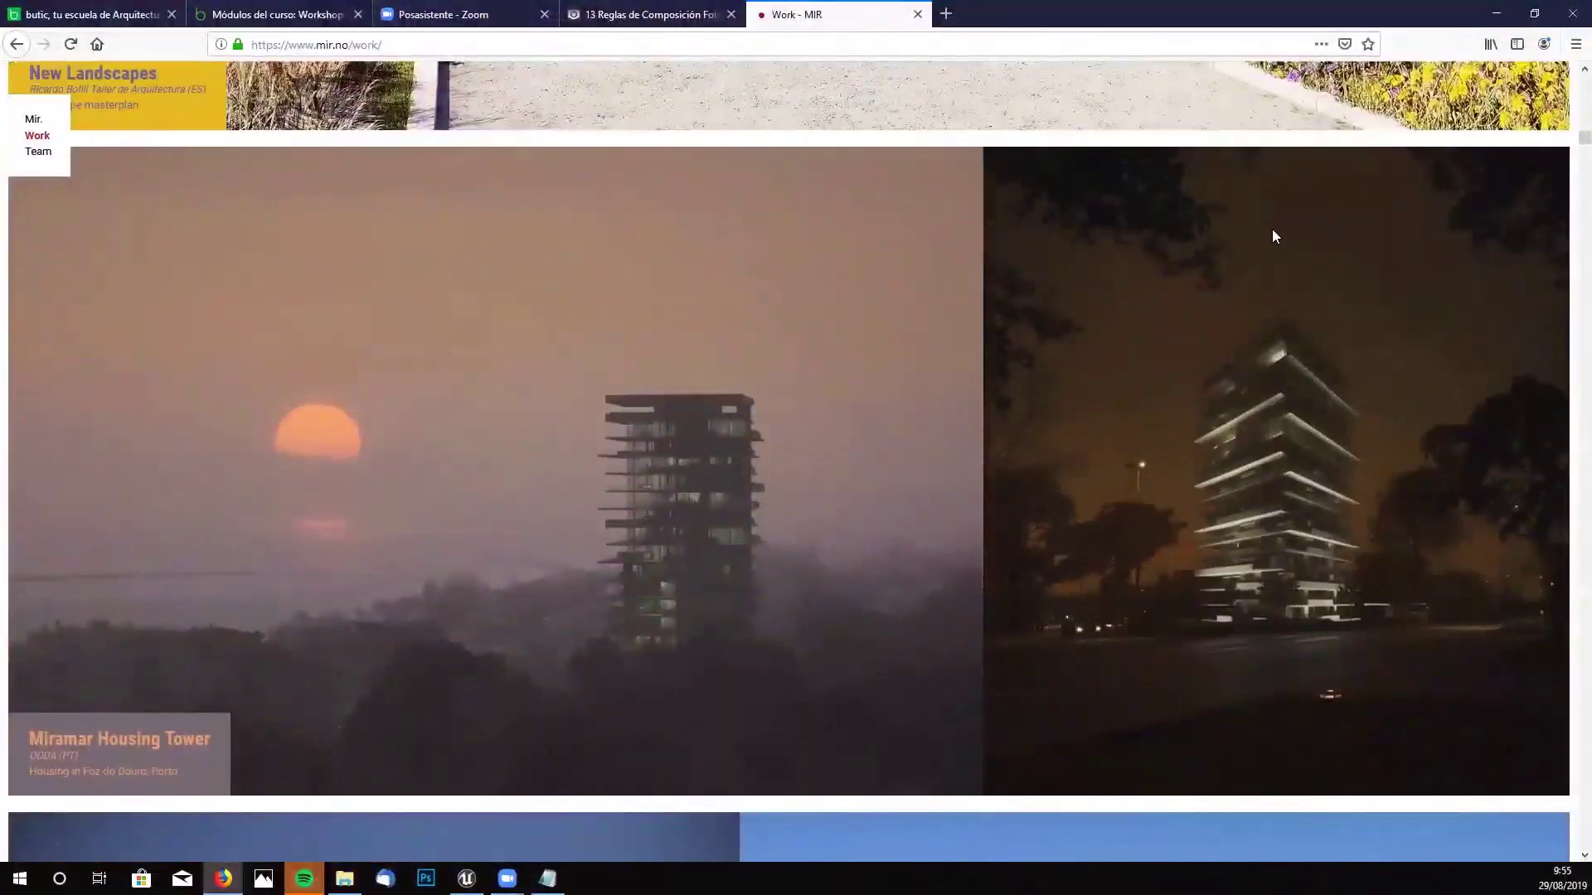
{"action": "scroll", "coordinate": [703, 176], "scroll_direction": "down", "scroll_amount": 5}
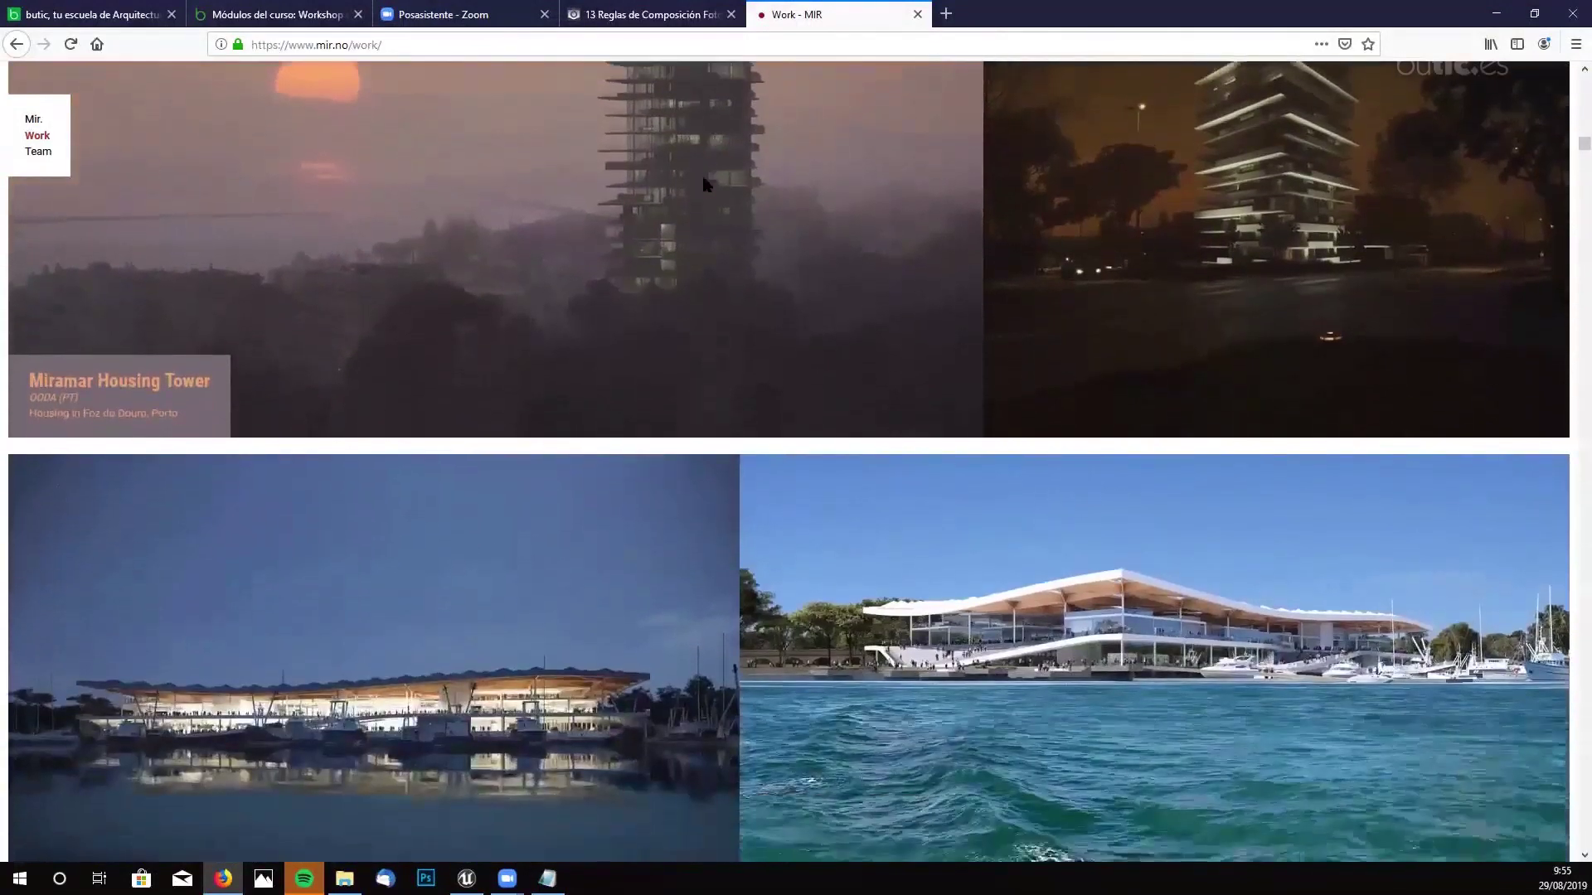
{"action": "scroll", "coordinate": [983, 581], "scroll_direction": "down", "scroll_amount": 2}
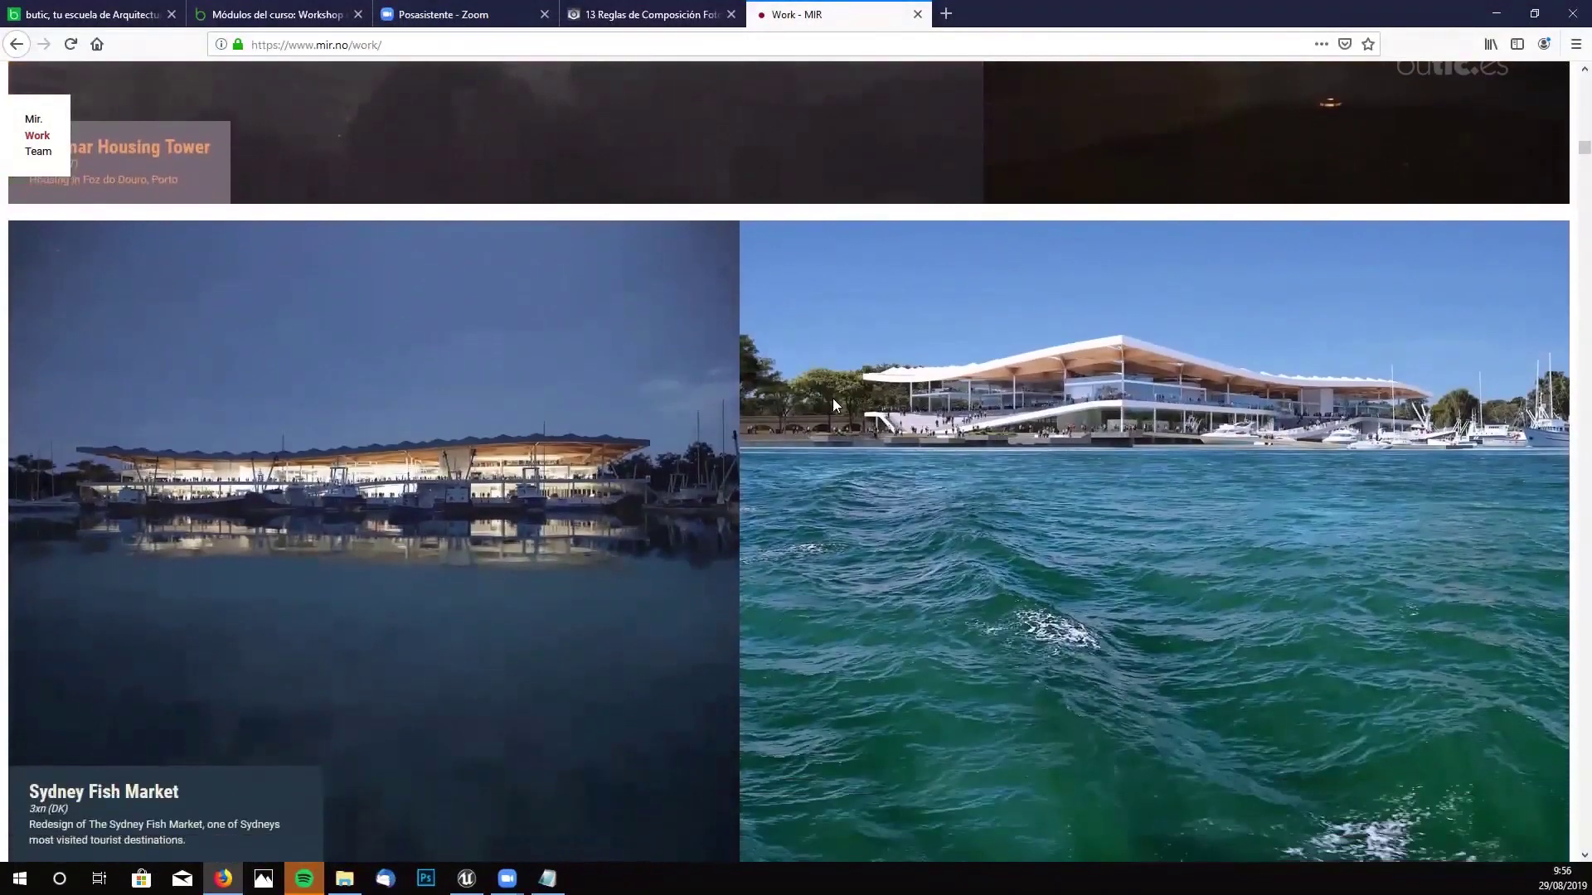
{"action": "scroll", "coordinate": [971, 480], "scroll_direction": "down", "scroll_amount": 1}
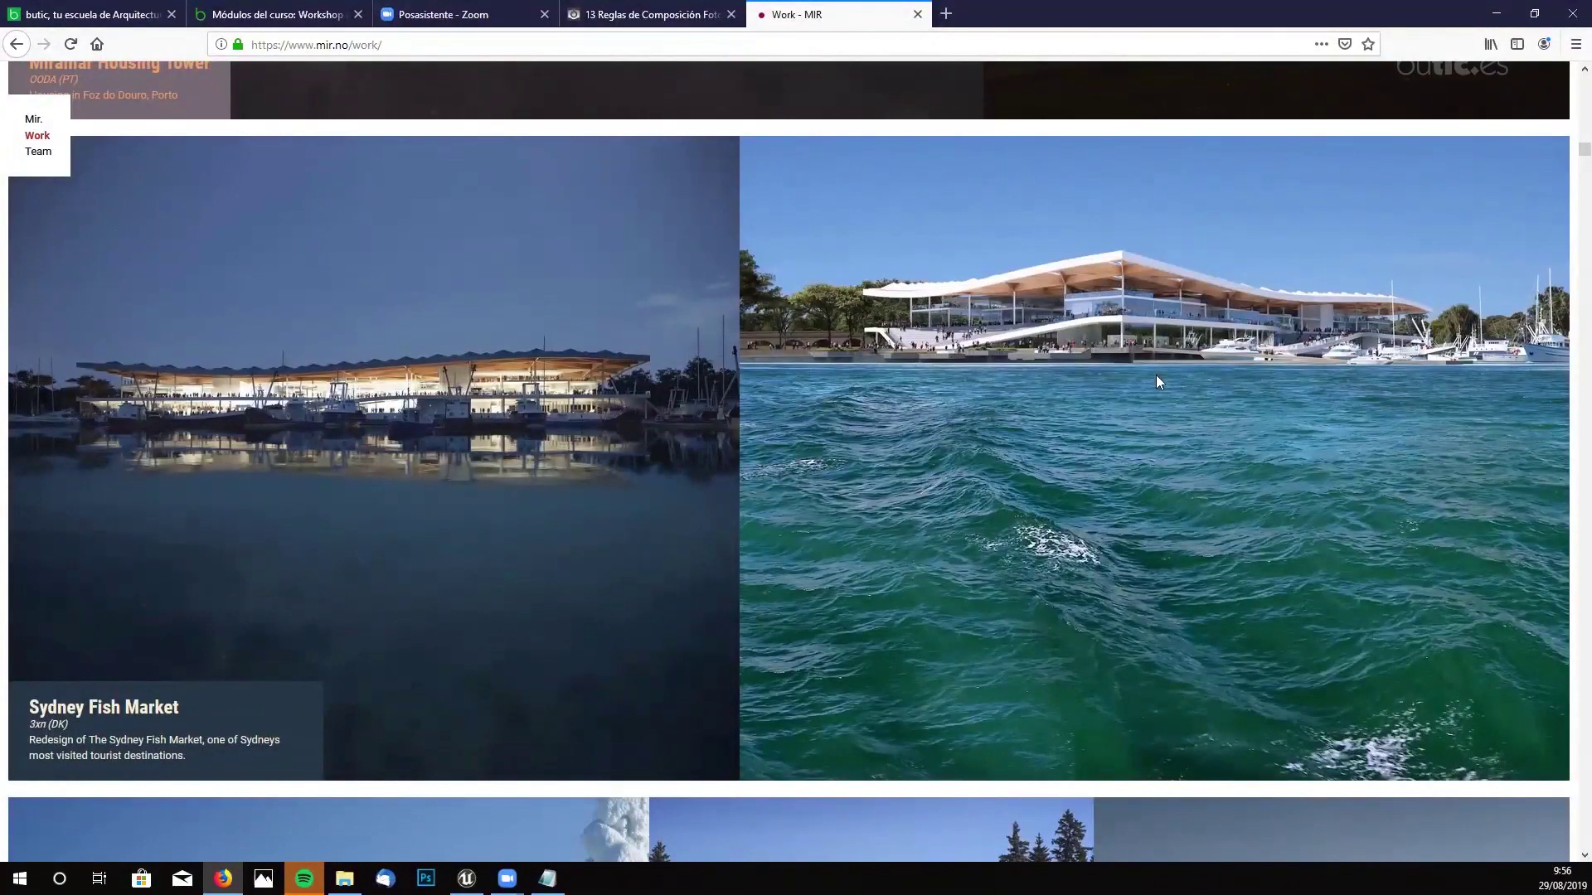
{"action": "scroll", "coordinate": [1157, 377], "scroll_direction": "down", "scroll_amount": 1}
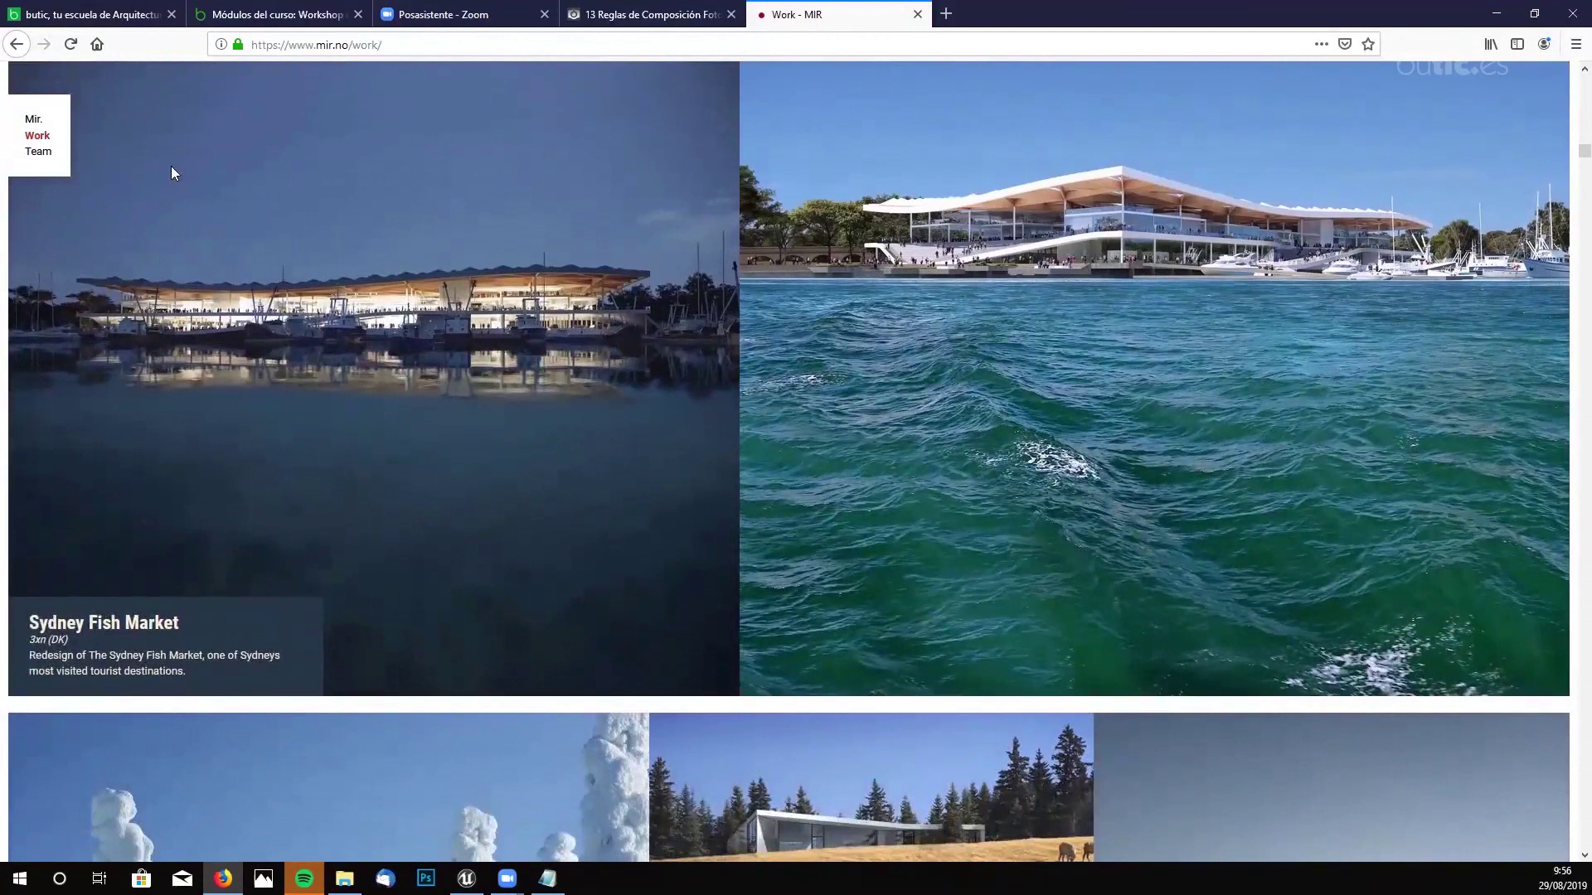
{"action": "scroll", "coordinate": [631, 433], "scroll_direction": "down", "scroll_amount": 4}
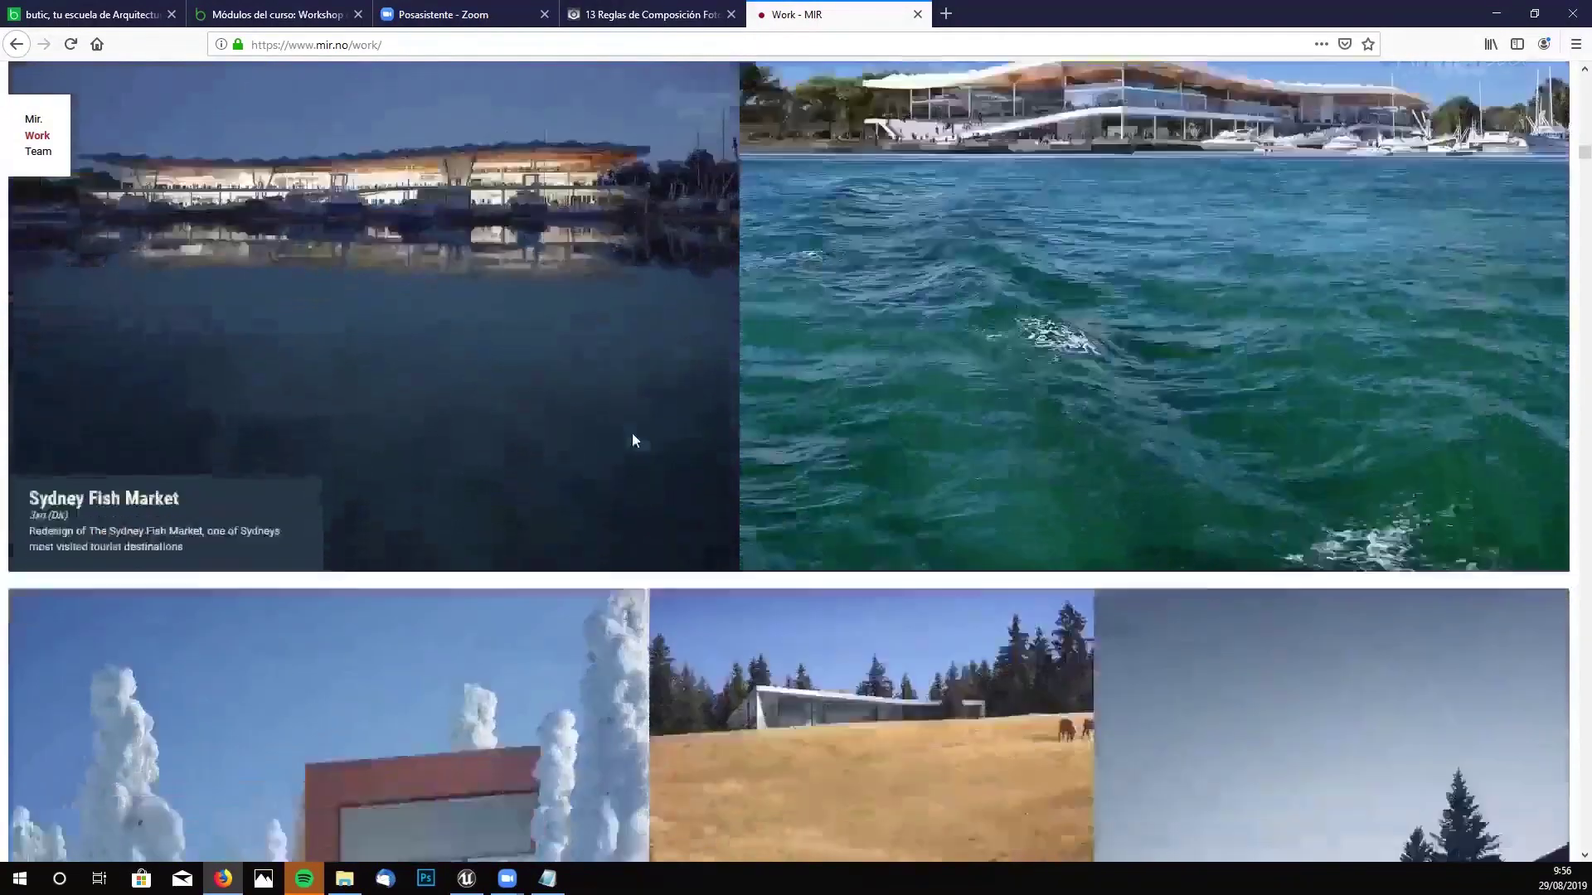
{"action": "scroll", "coordinate": [782, 441], "scroll_direction": "down", "scroll_amount": 7}
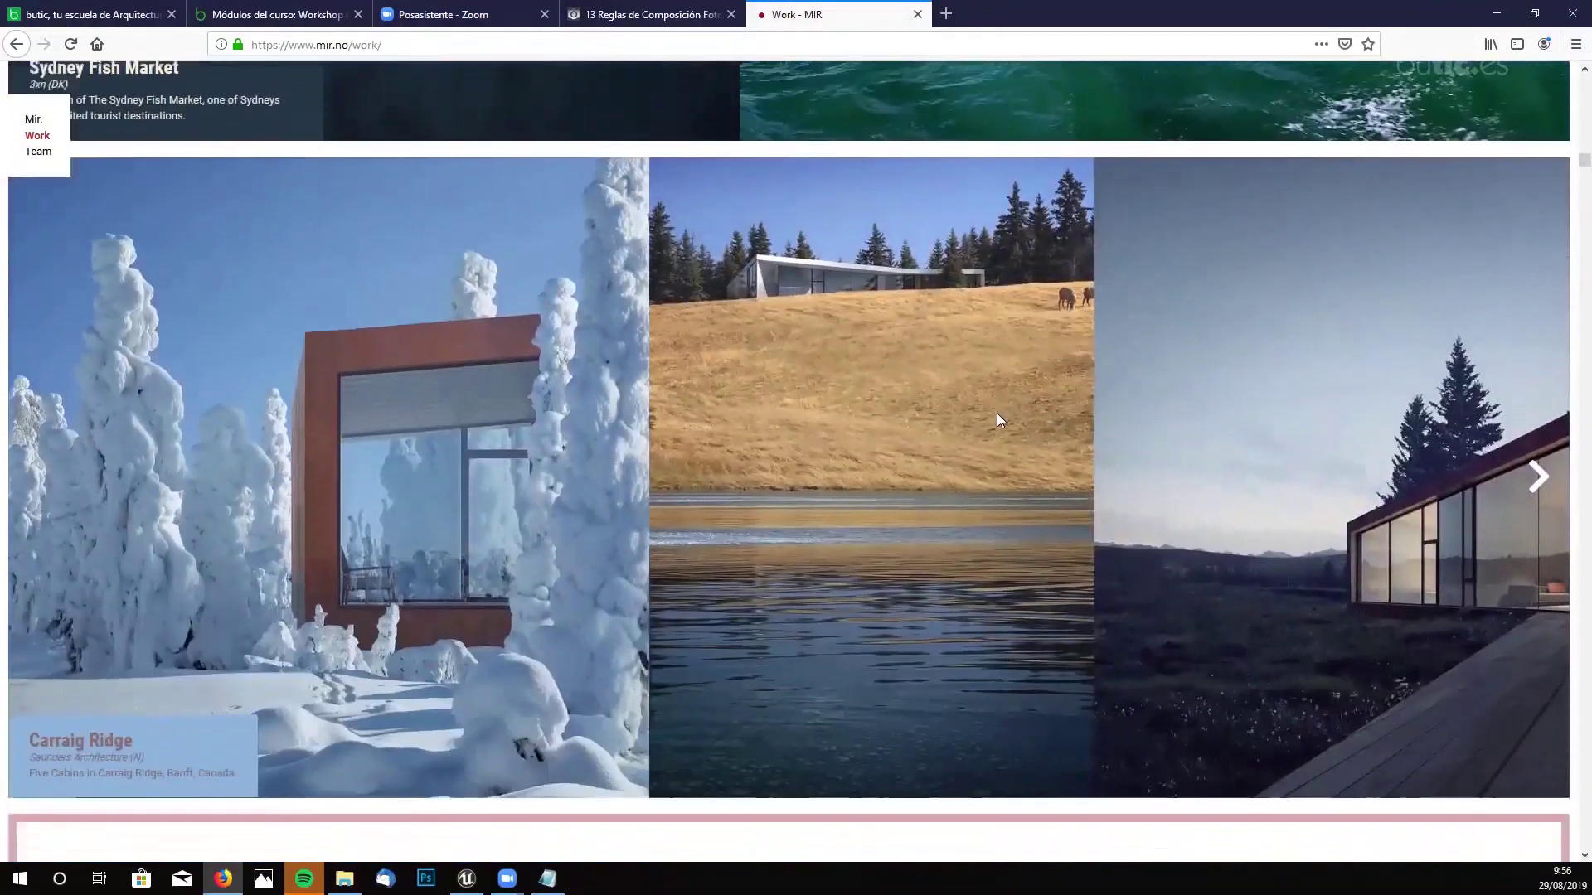
{"action": "scroll", "coordinate": [975, 419], "scroll_direction": "down", "scroll_amount": 7}
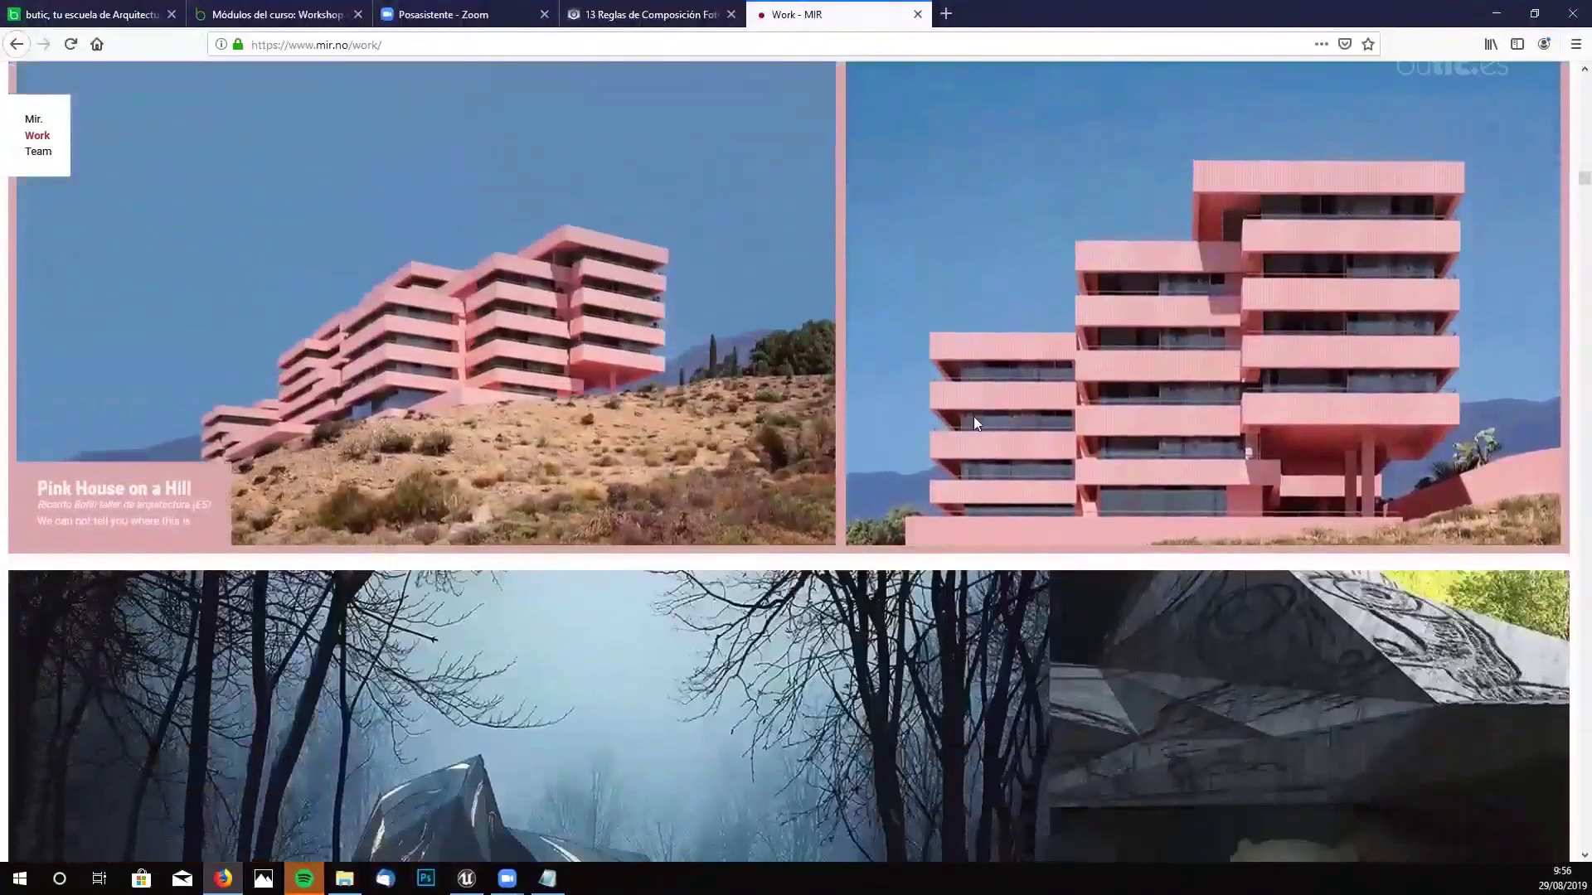
{"action": "scroll", "coordinate": [974, 416], "scroll_direction": "down", "scroll_amount": 4}
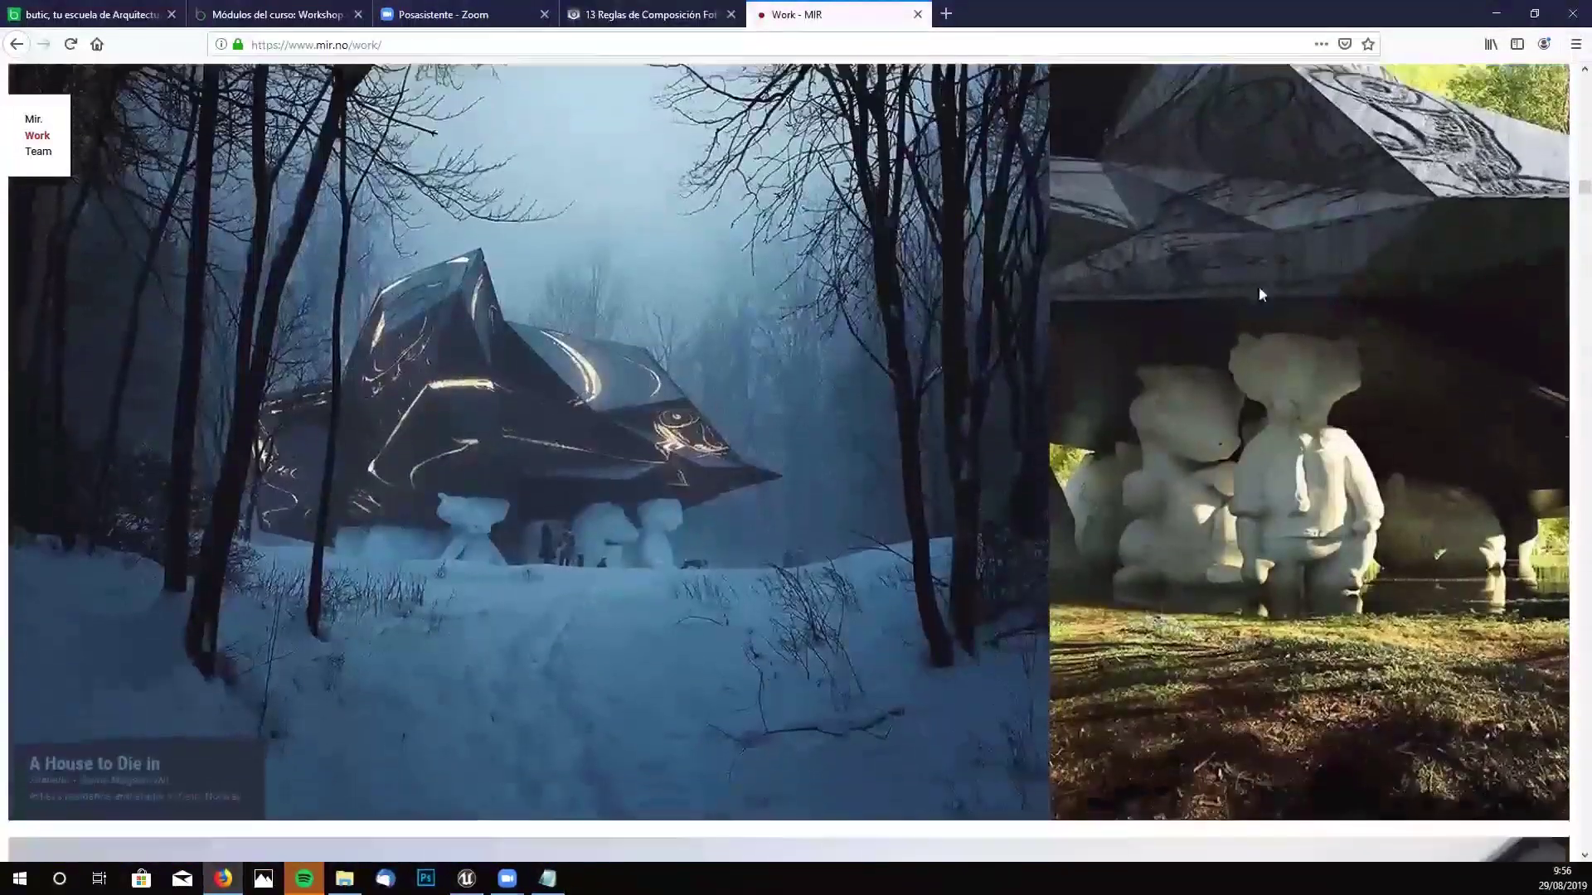
{"action": "scroll", "coordinate": [807, 382], "scroll_direction": "down", "scroll_amount": 1}
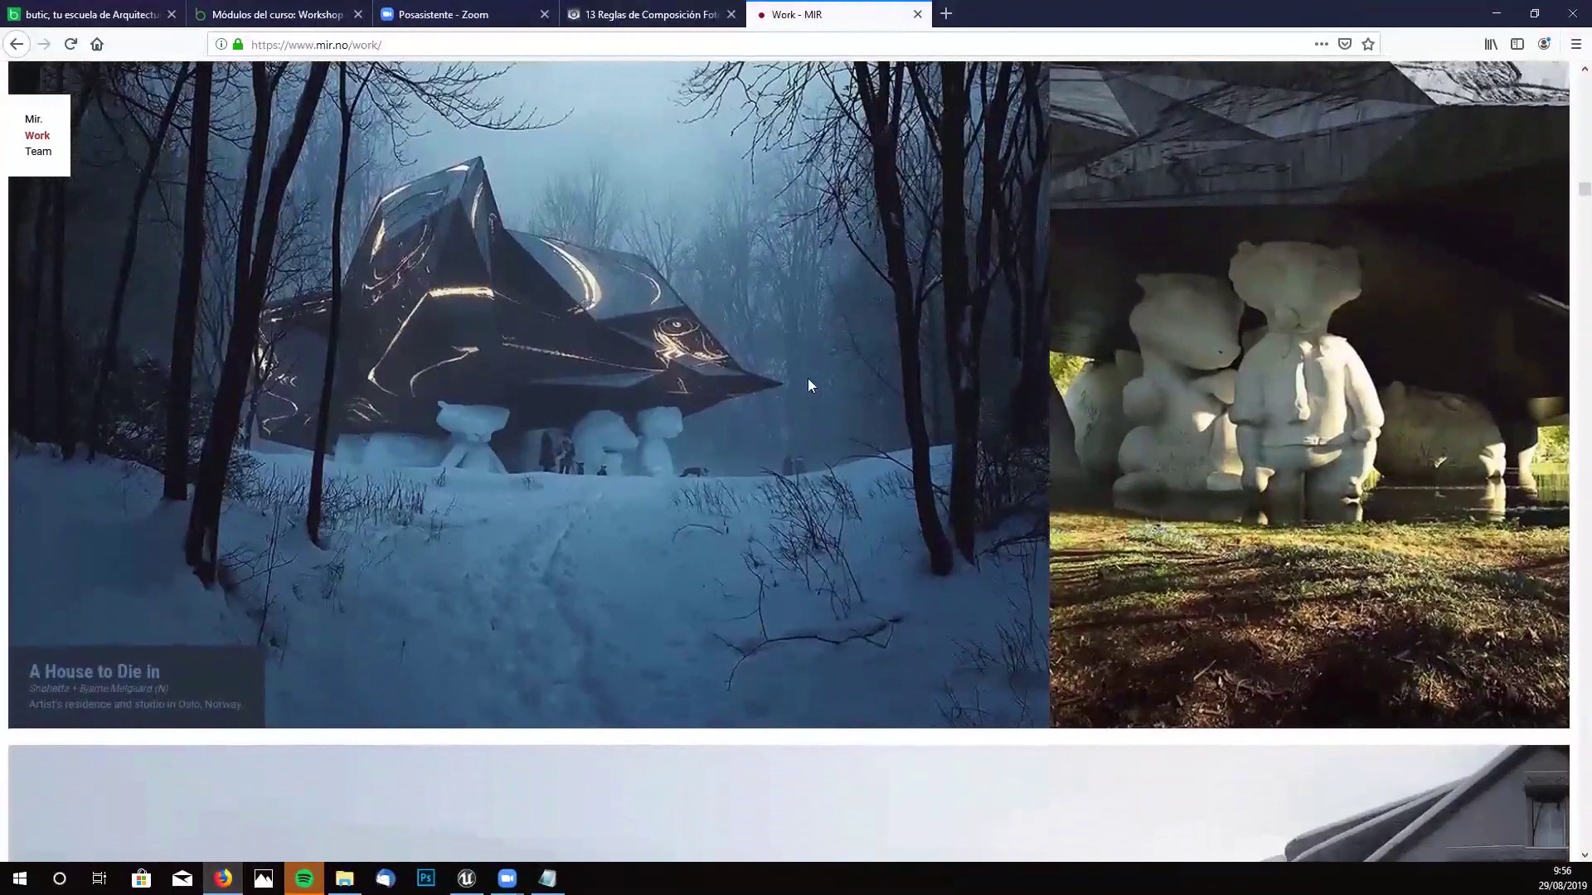
{"action": "scroll", "coordinate": [813, 452], "scroll_direction": "up", "scroll_amount": 1}
{"action": "scroll", "coordinate": [813, 449], "scroll_direction": "up", "scroll_amount": 1}
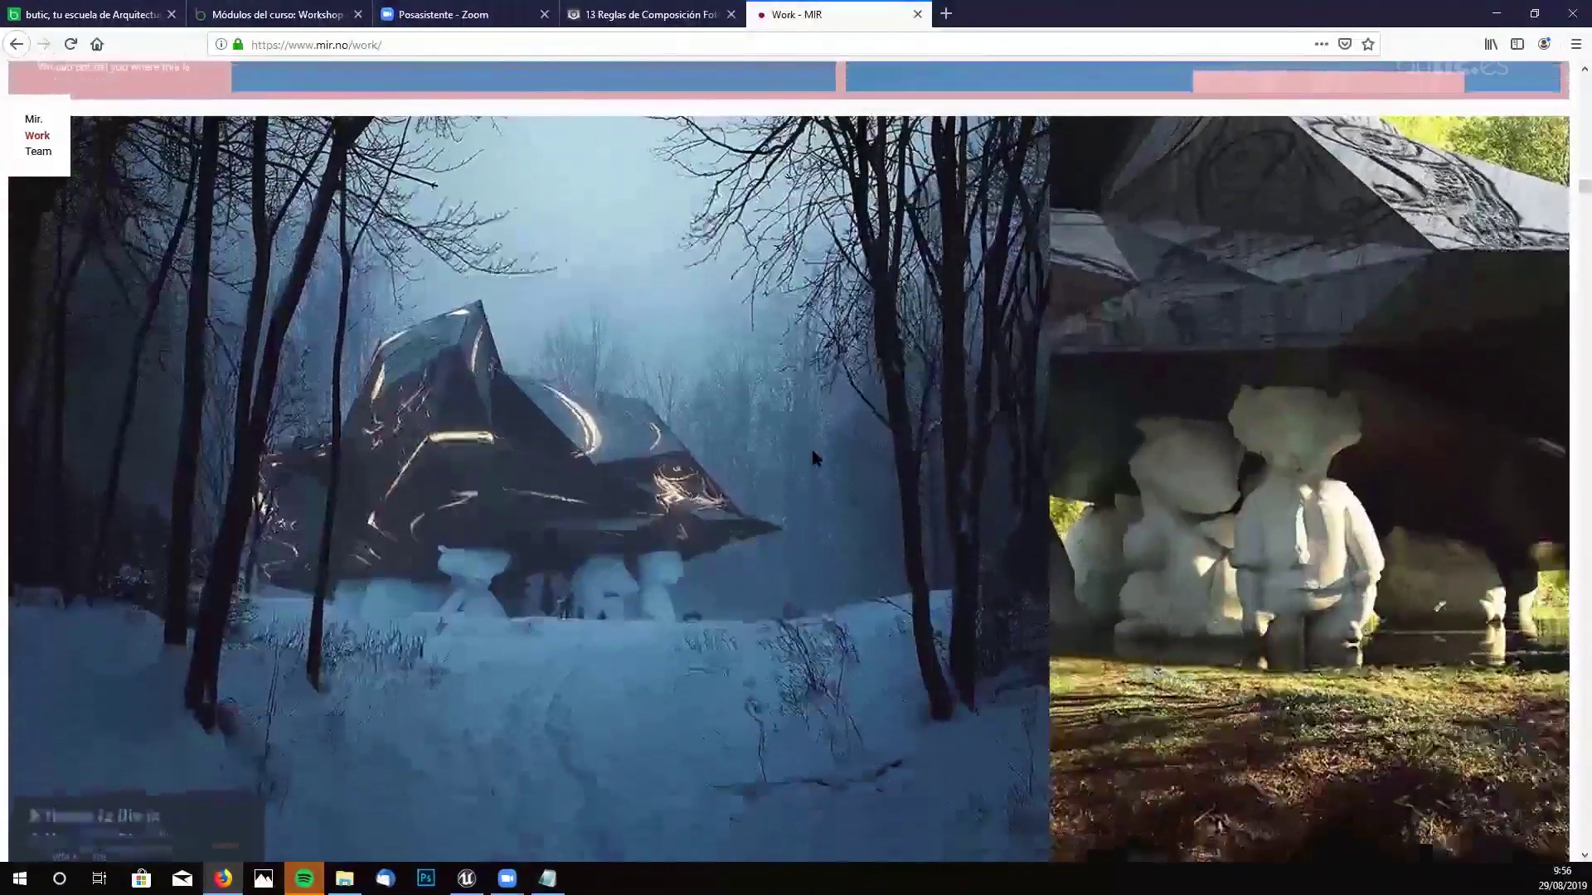
{"action": "scroll", "coordinate": [812, 450], "scroll_direction": "down", "scroll_amount": 1}
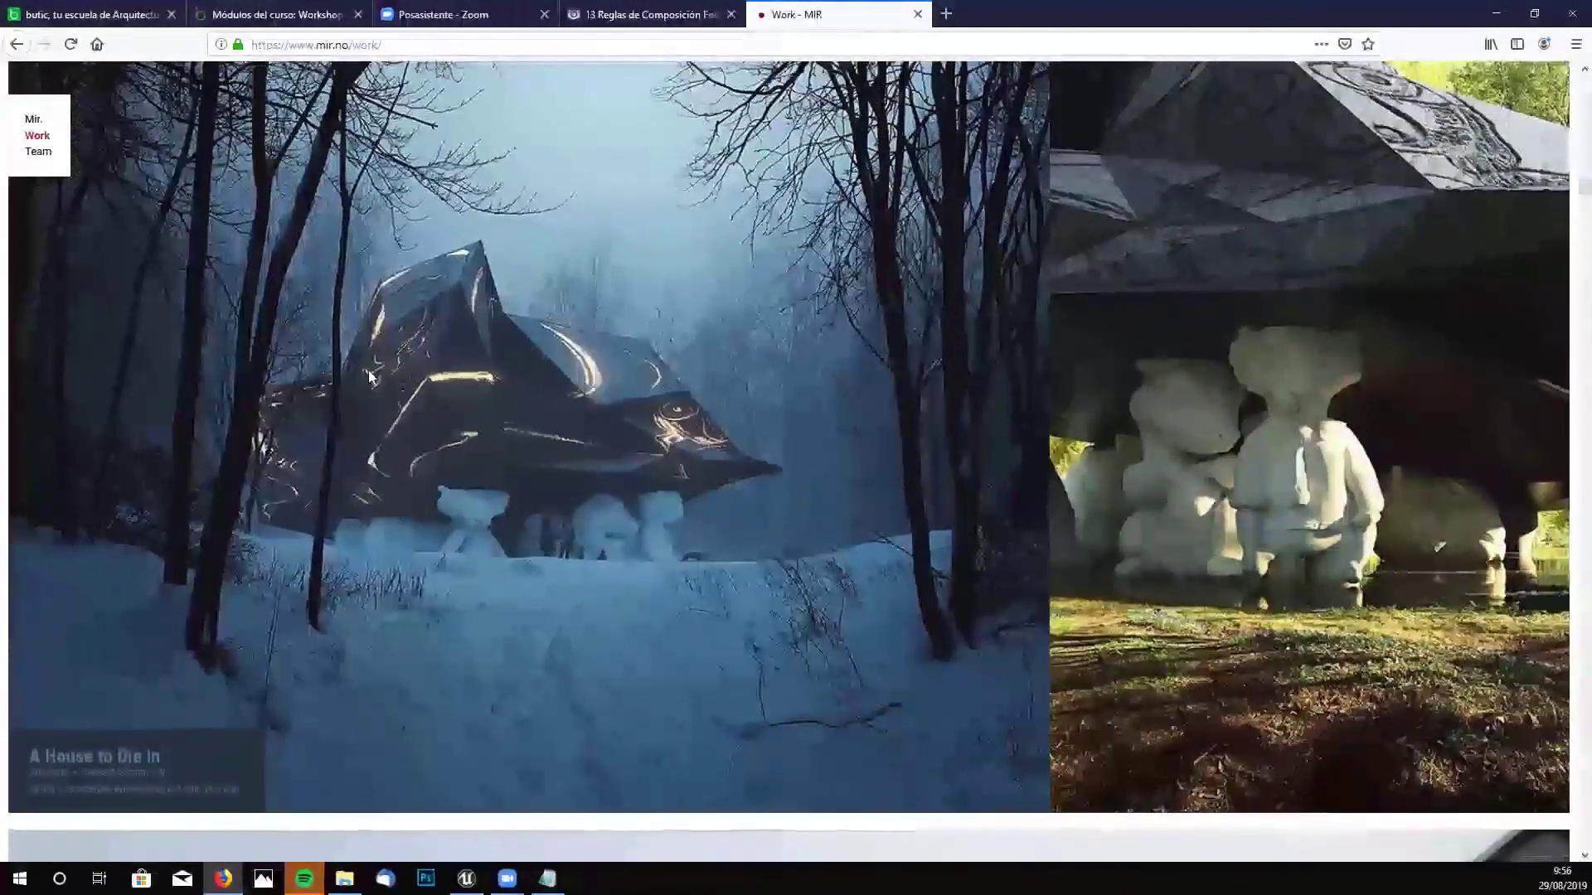
{"action": "scroll", "coordinate": [1197, 273], "scroll_direction": "down", "scroll_amount": 4}
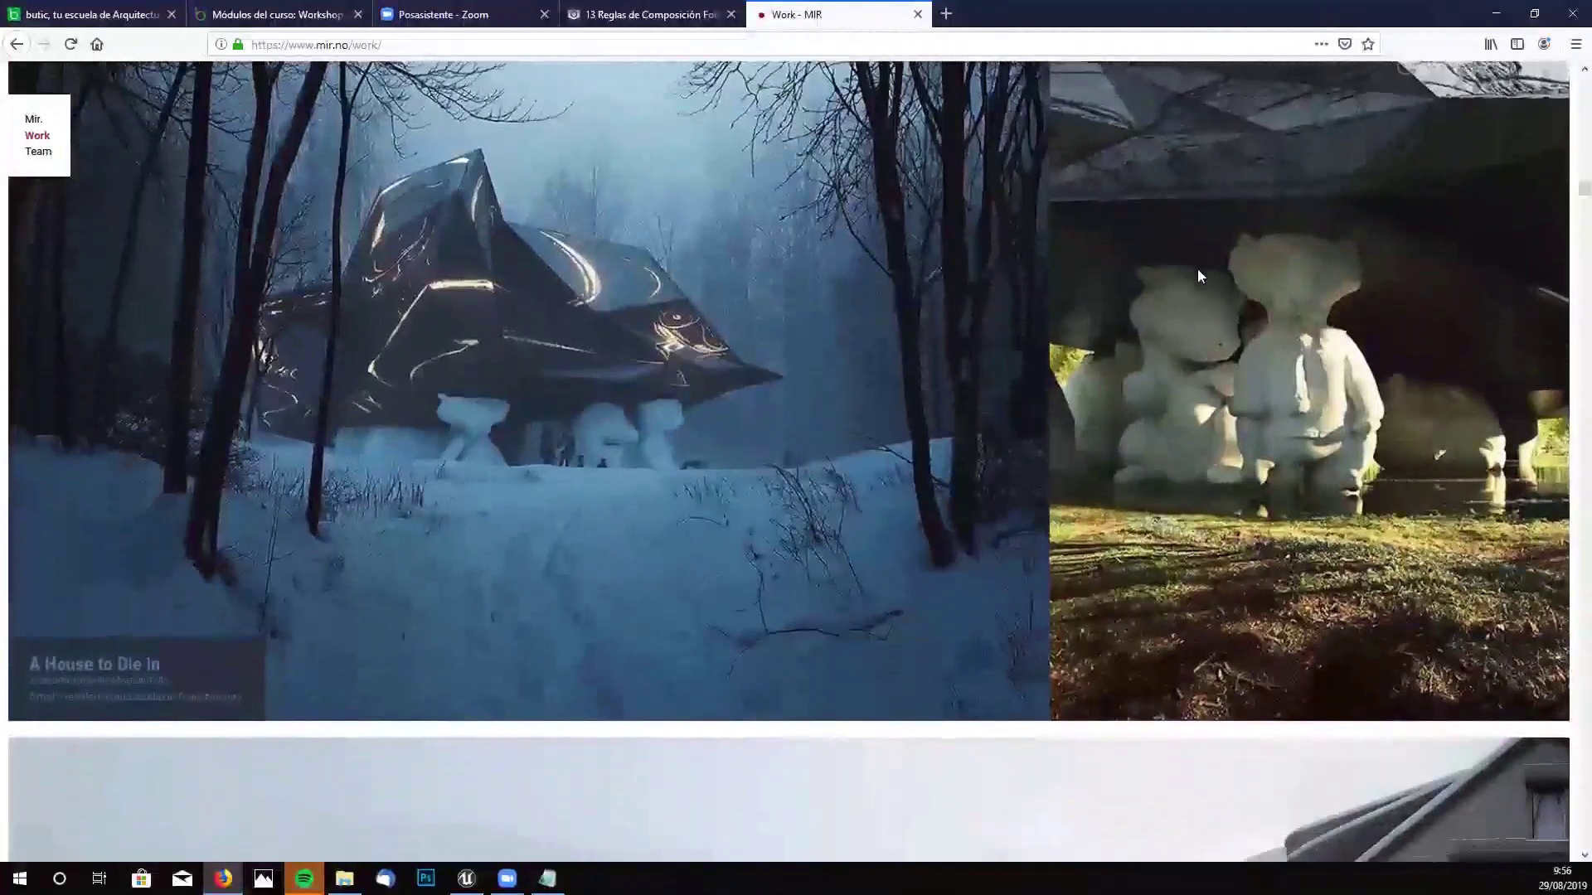
{"action": "scroll", "coordinate": [1197, 274], "scroll_direction": "down", "scroll_amount": 4}
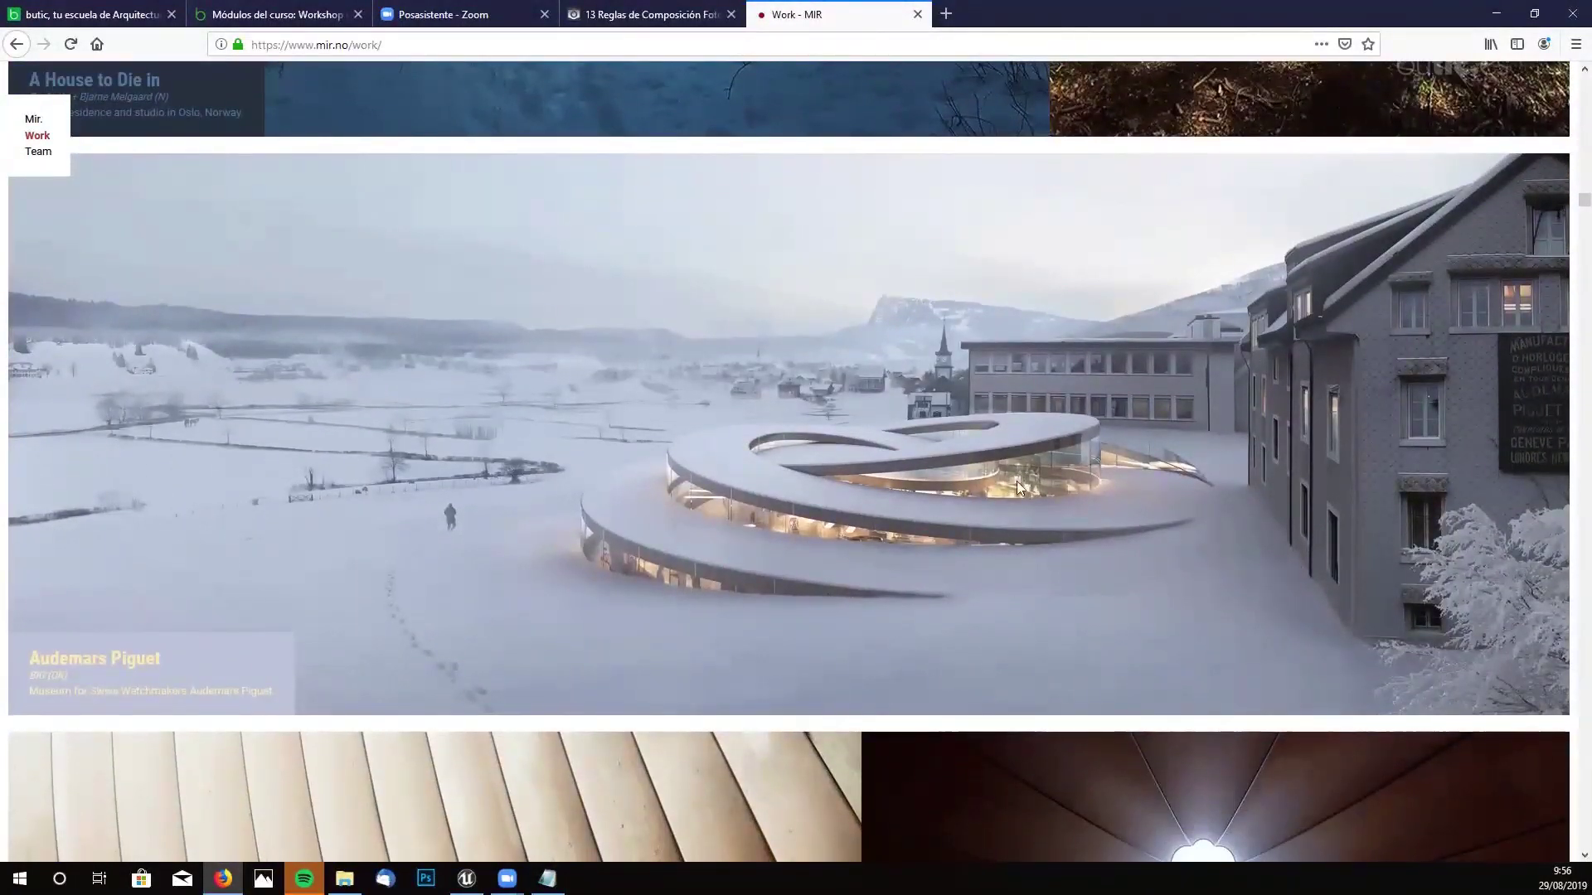
{"action": "scroll", "coordinate": [885, 488], "scroll_direction": "down", "scroll_amount": 4}
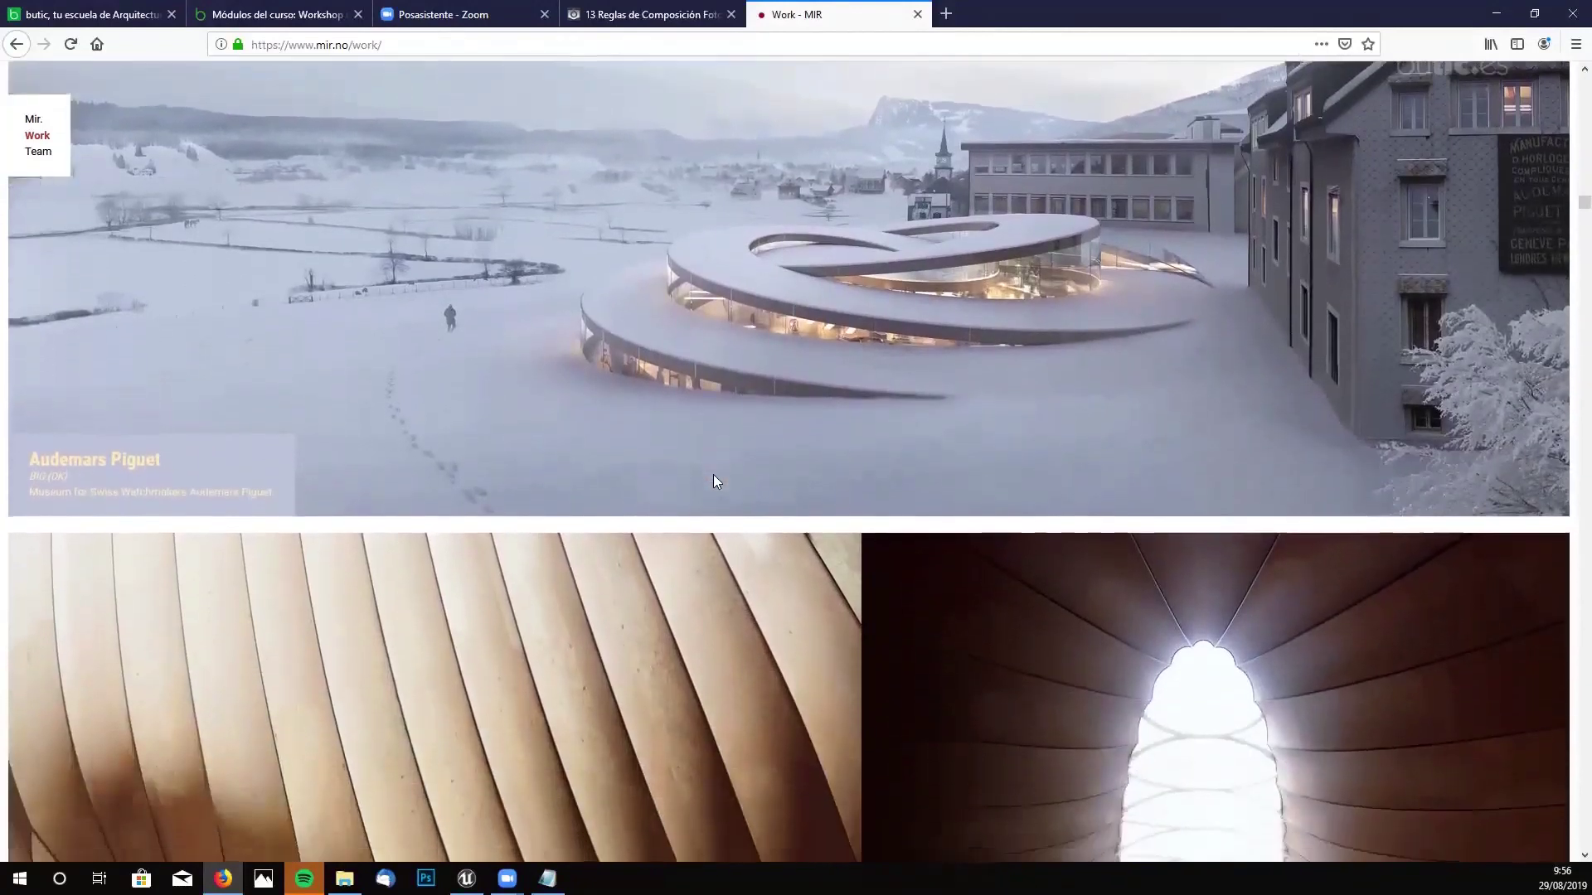
{"action": "scroll", "coordinate": [852, 399], "scroll_direction": "up", "scroll_amount": 3}
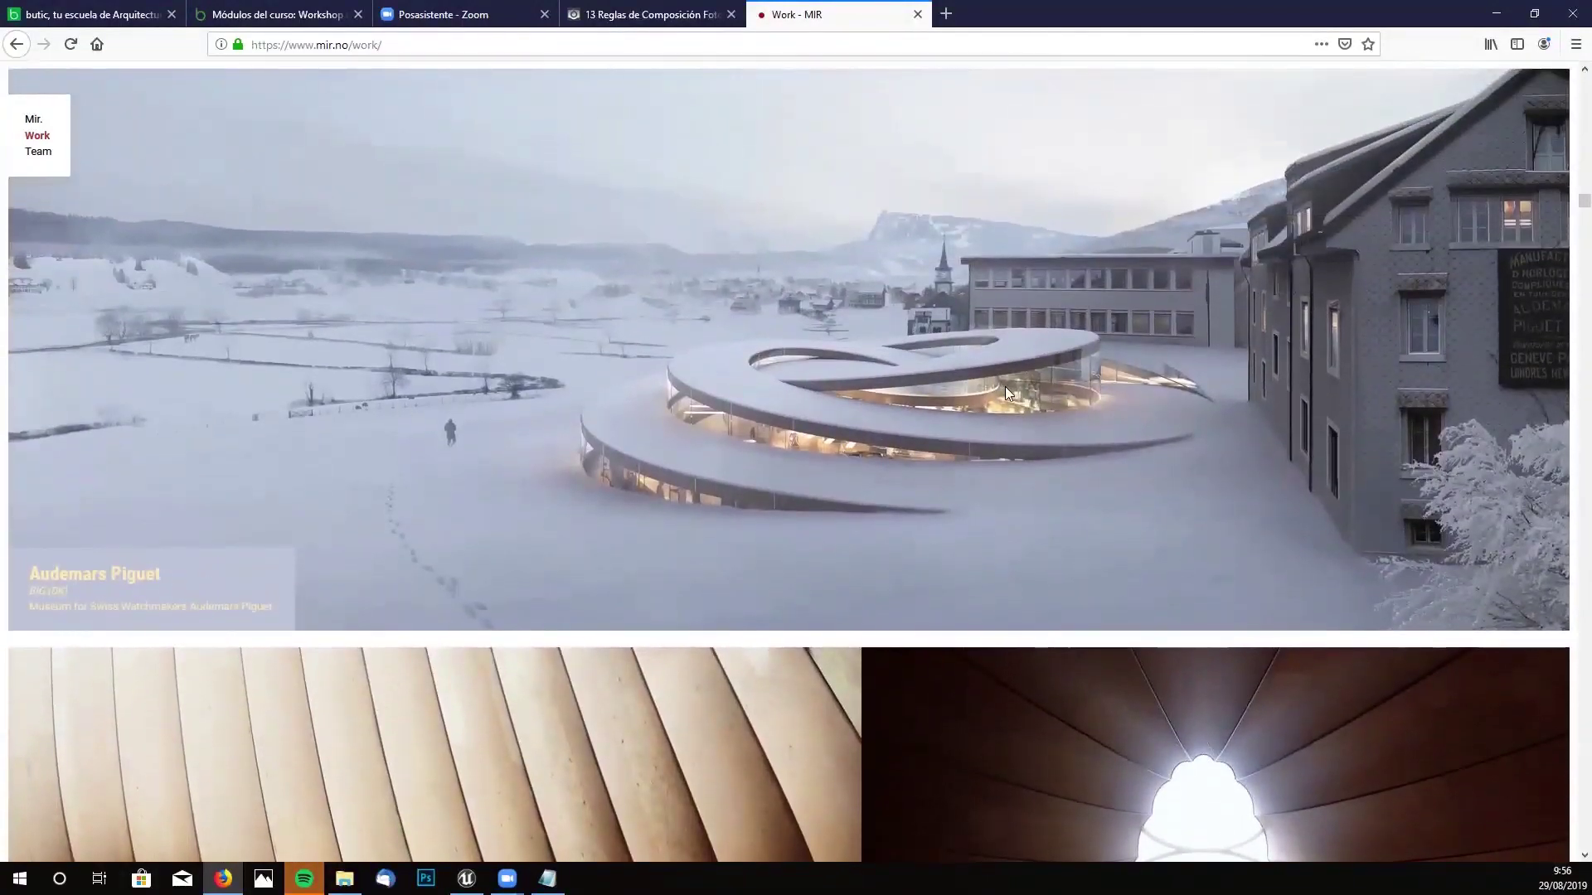
{"action": "scroll", "coordinate": [1002, 390], "scroll_direction": "down", "scroll_amount": 6}
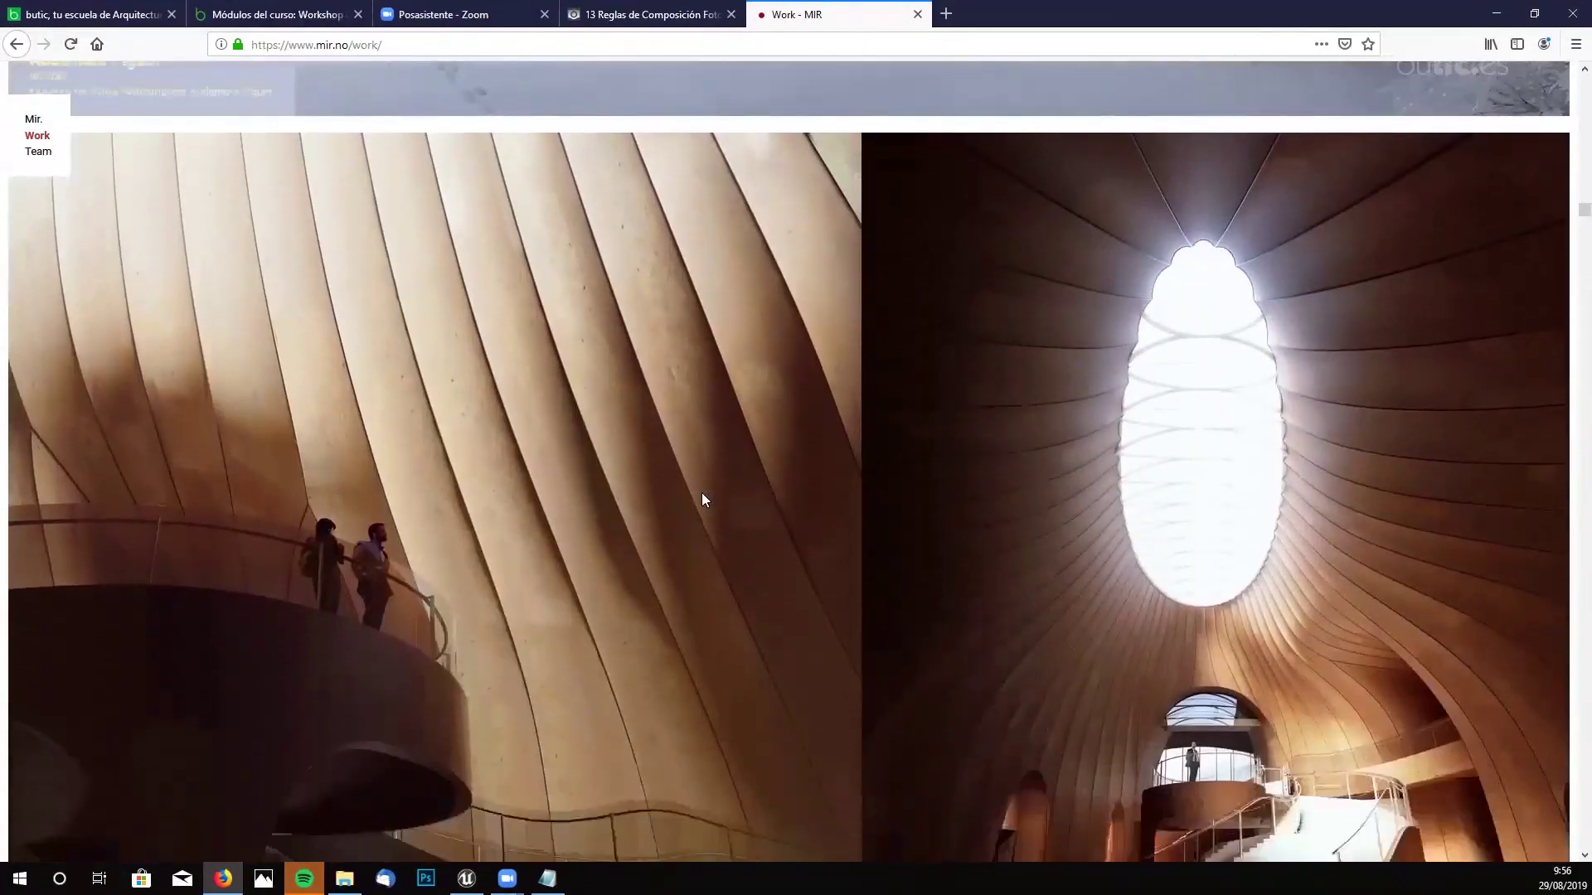
{"action": "scroll", "coordinate": [701, 497], "scroll_direction": "down", "scroll_amount": 4}
{"action": "scroll", "coordinate": [1278, 391], "scroll_direction": "up", "scroll_amount": 2}
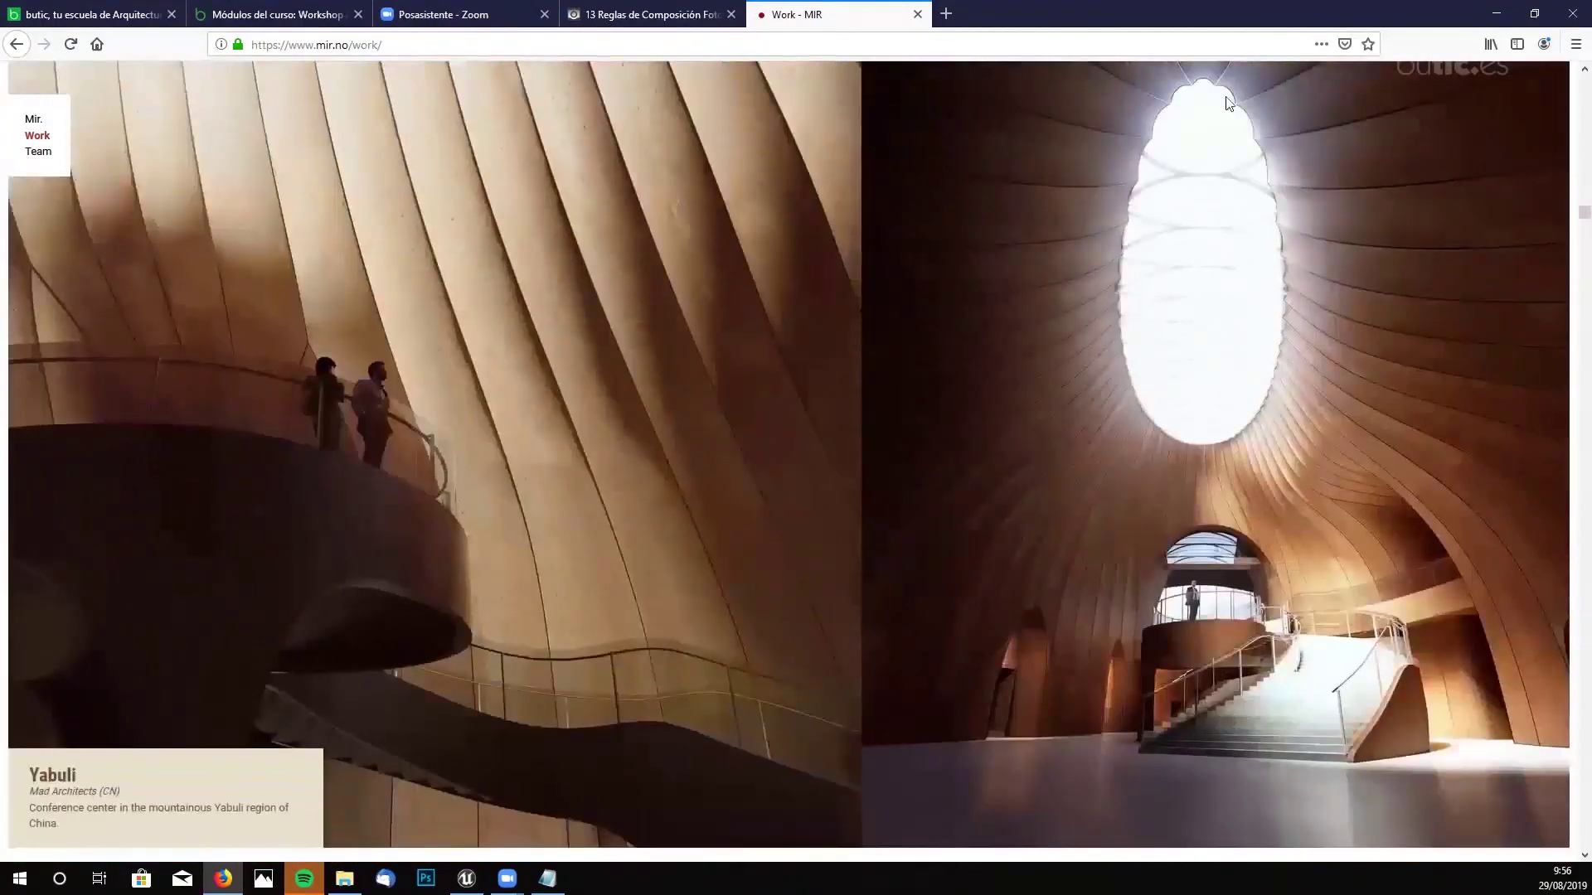
{"action": "scroll", "coordinate": [1200, 255], "scroll_direction": "up", "scroll_amount": 1}
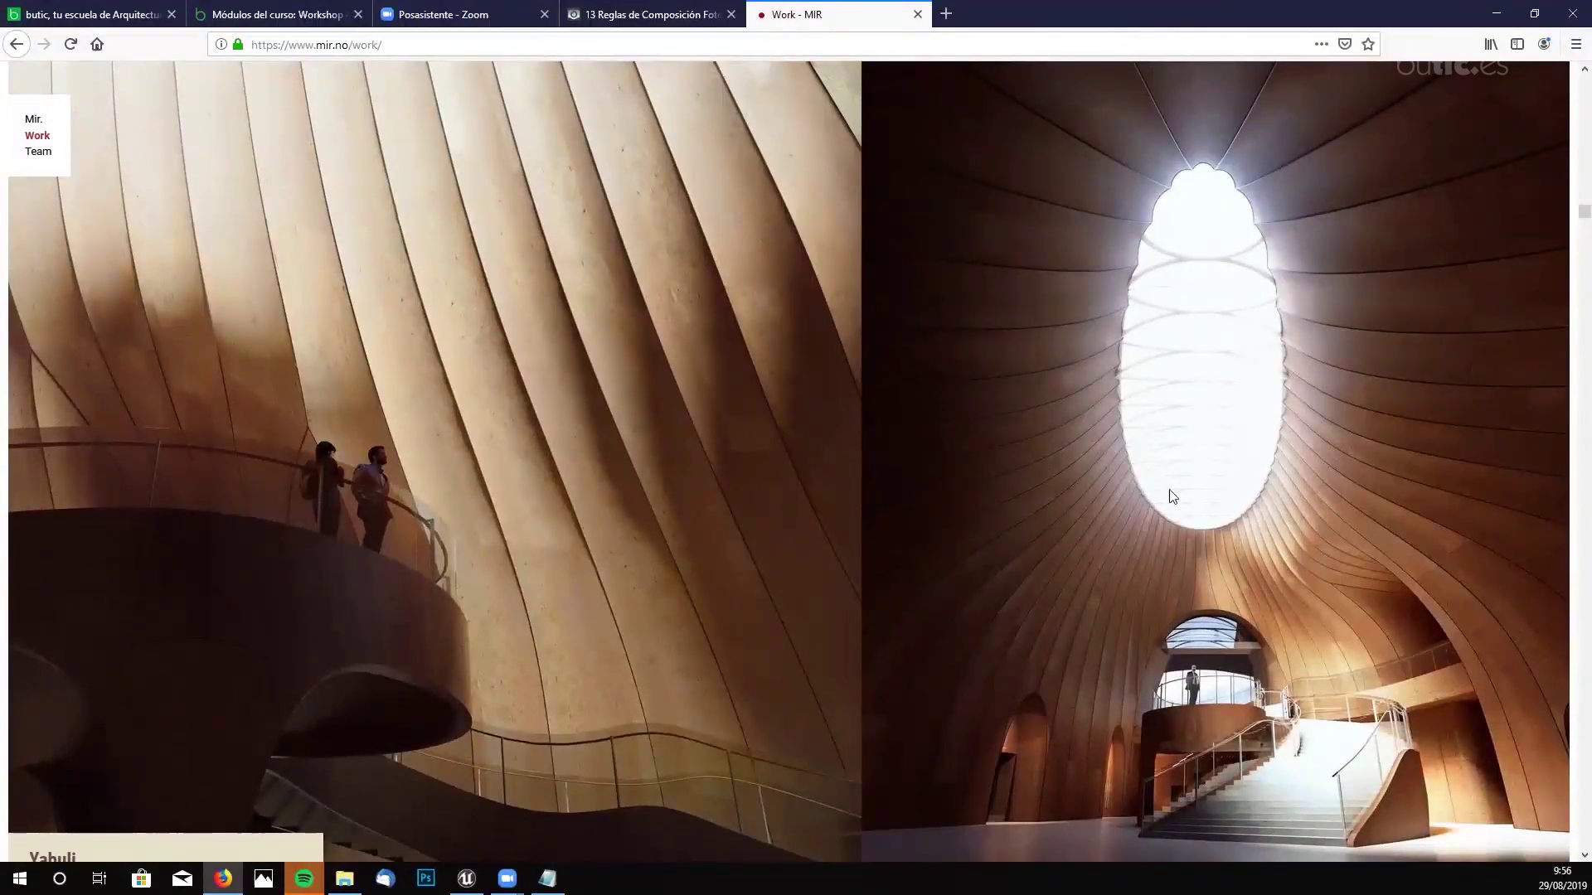
{"action": "scroll", "coordinate": [1149, 445], "scroll_direction": "down", "scroll_amount": 7}
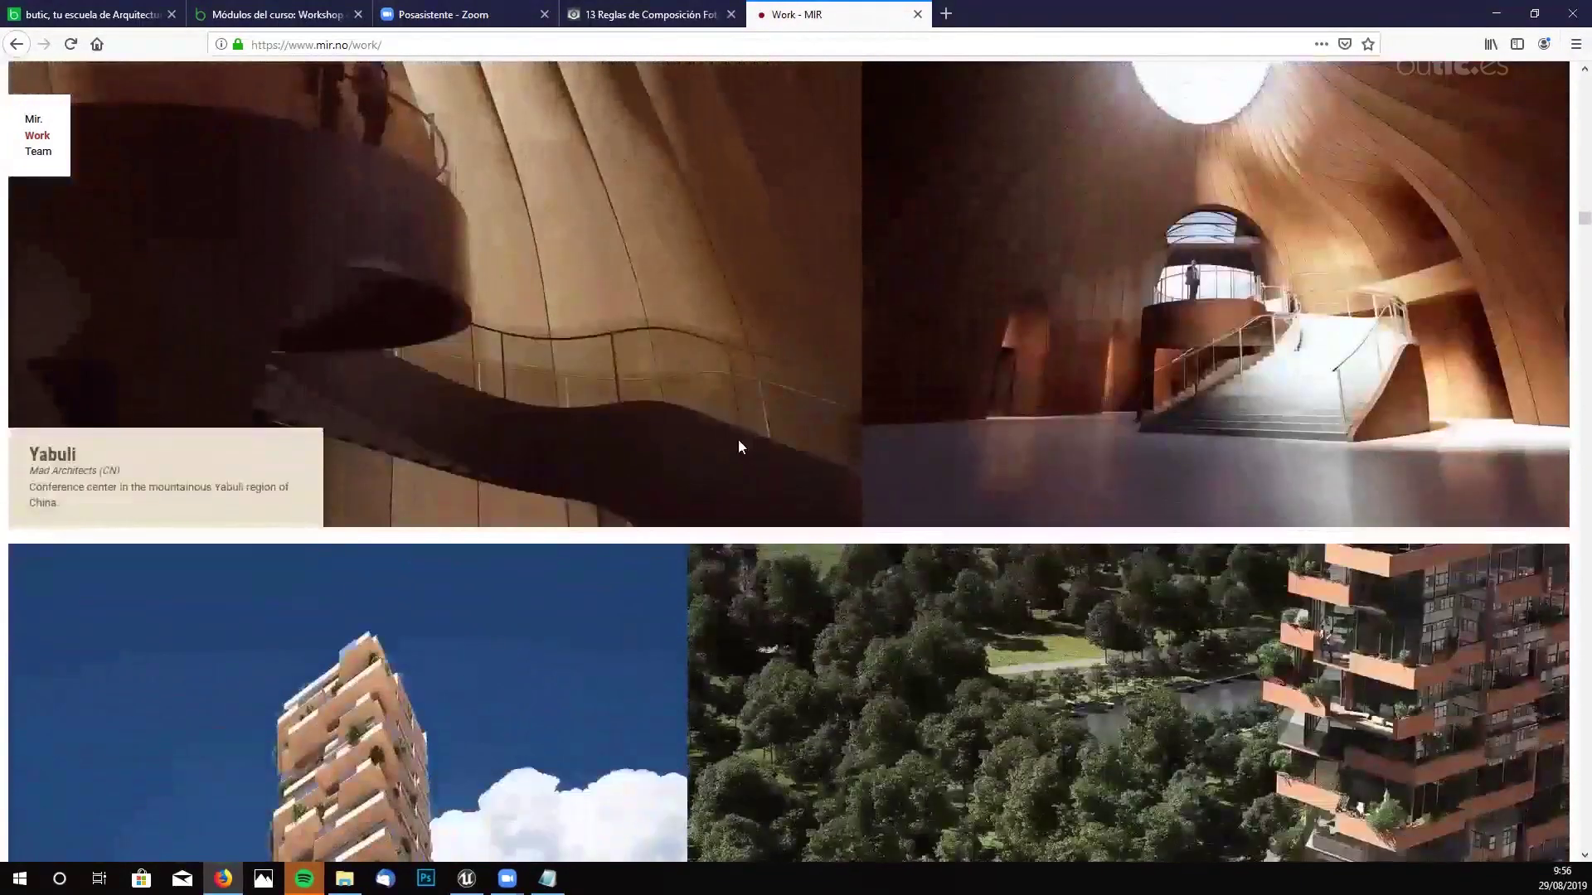
{"action": "scroll", "coordinate": [740, 447], "scroll_direction": "down", "scroll_amount": 5}
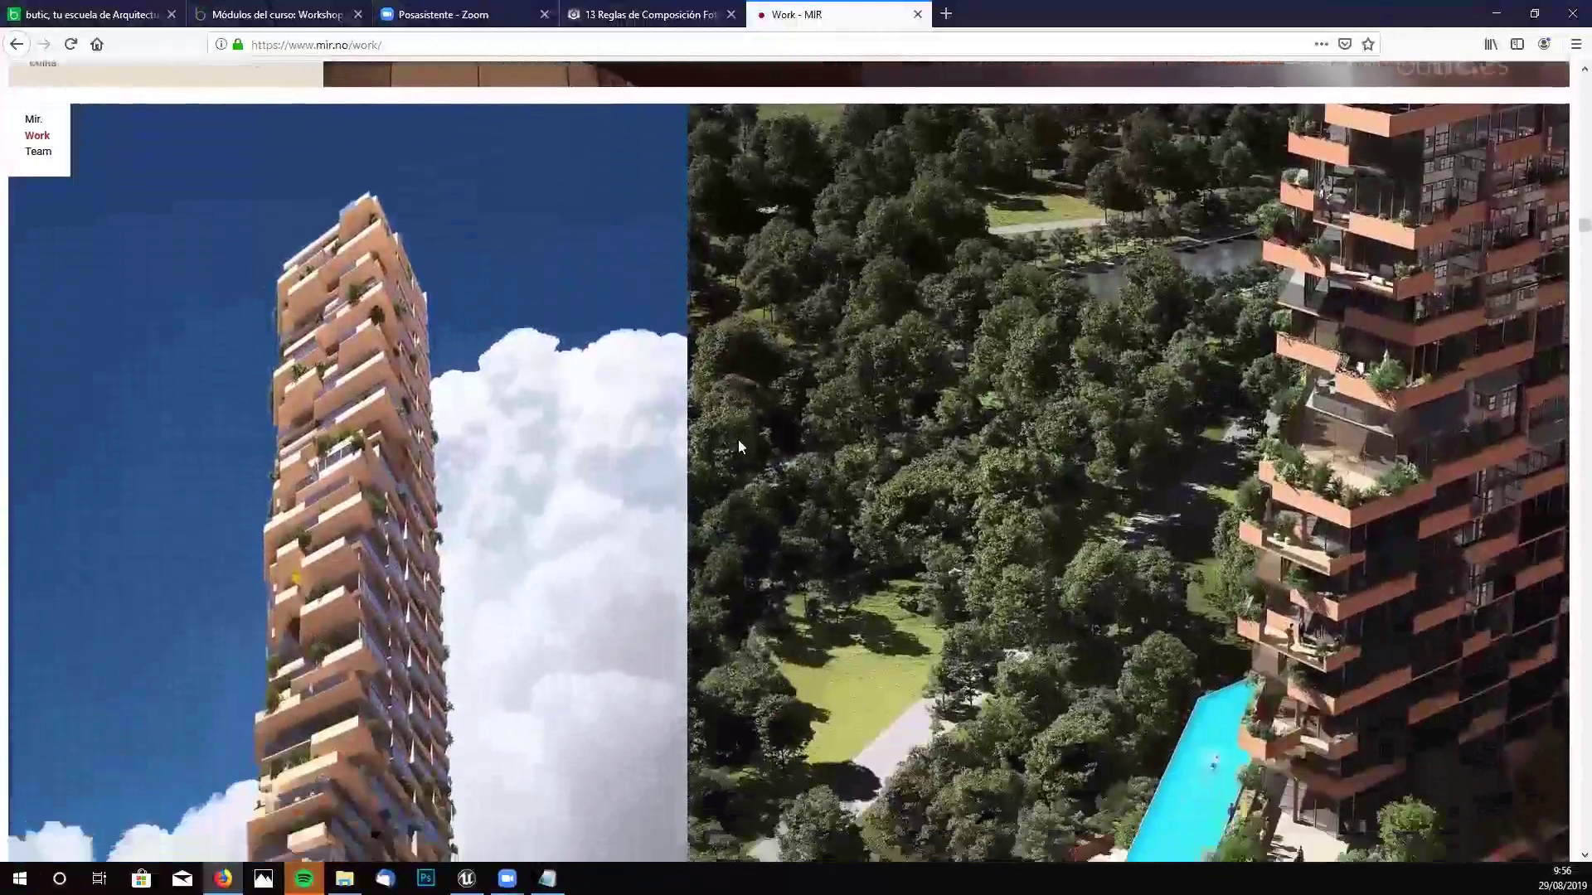
{"action": "scroll", "coordinate": [740, 447], "scroll_direction": "down", "scroll_amount": 4}
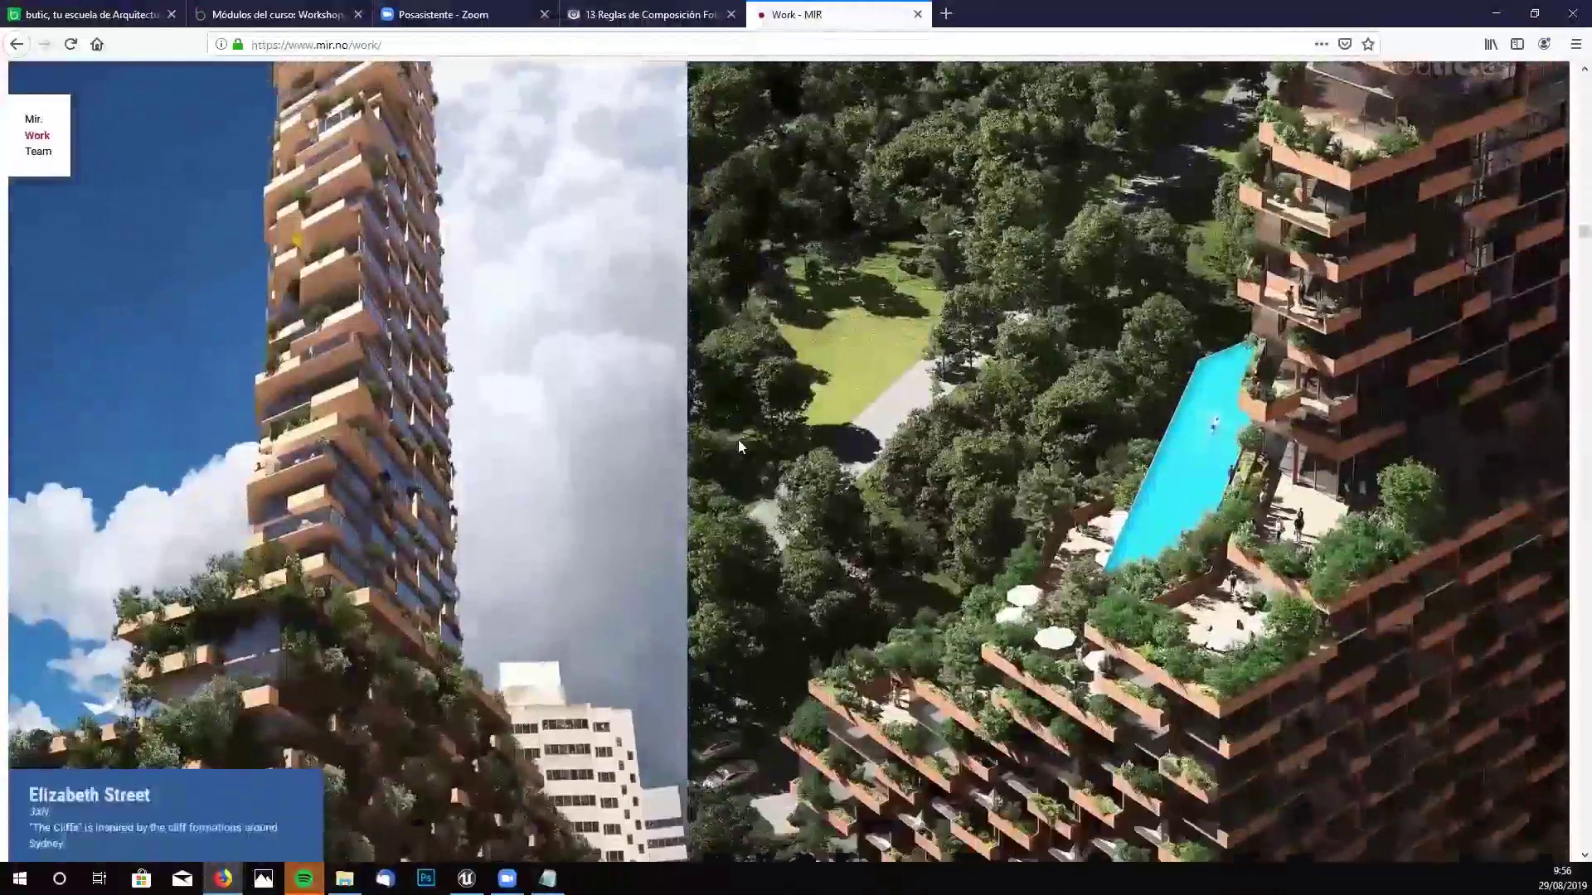
{"action": "scroll", "coordinate": [740, 447], "scroll_direction": "down", "scroll_amount": 5}
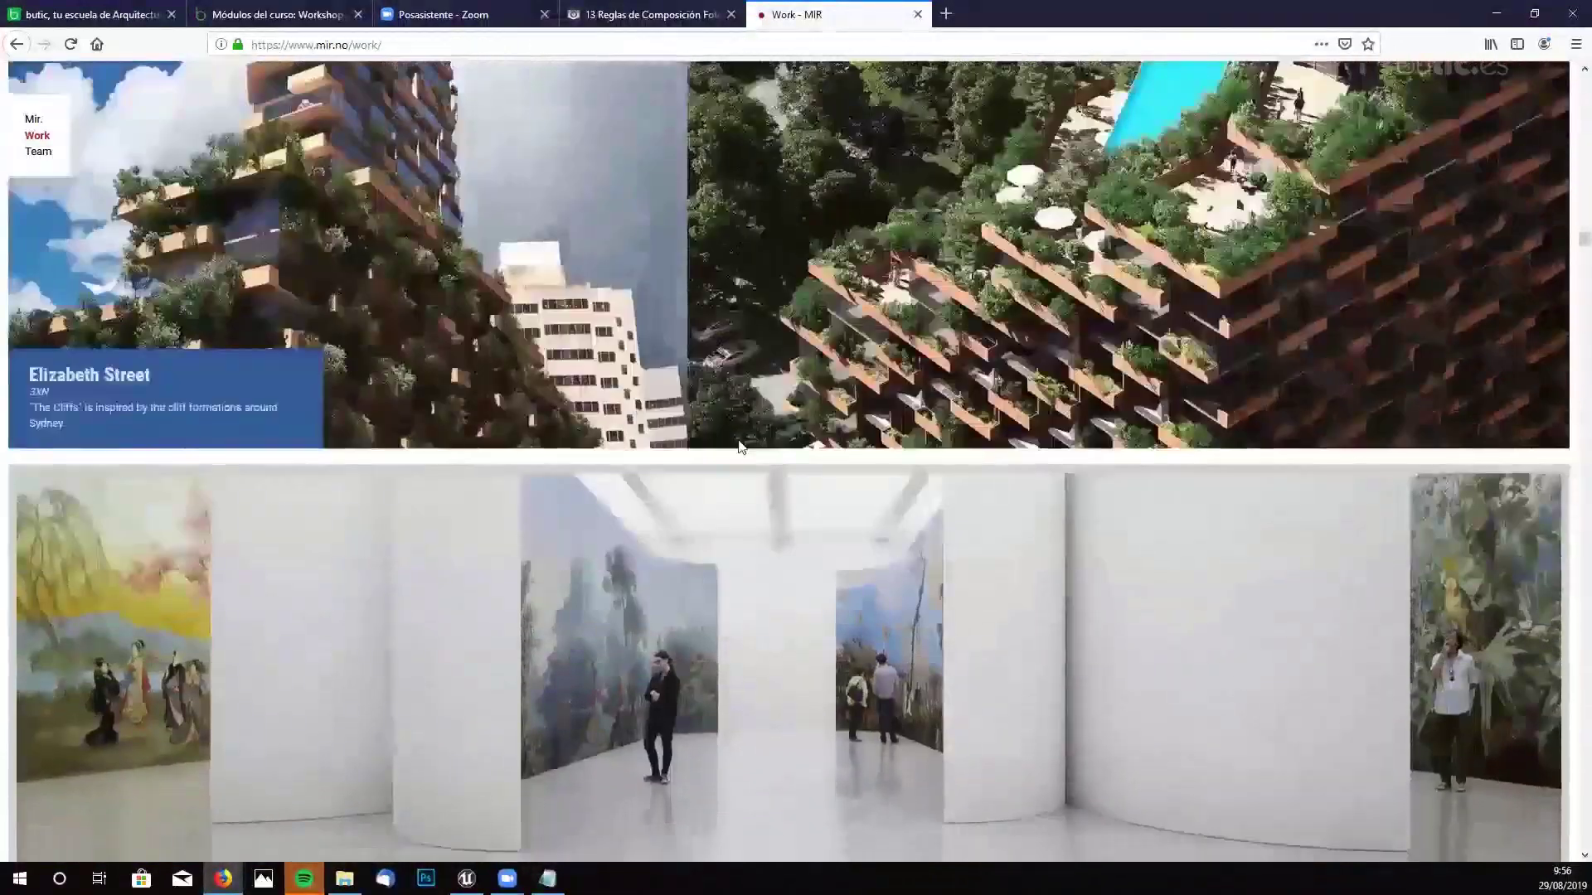
{"action": "scroll", "coordinate": [740, 447], "scroll_direction": "down", "scroll_amount": 4}
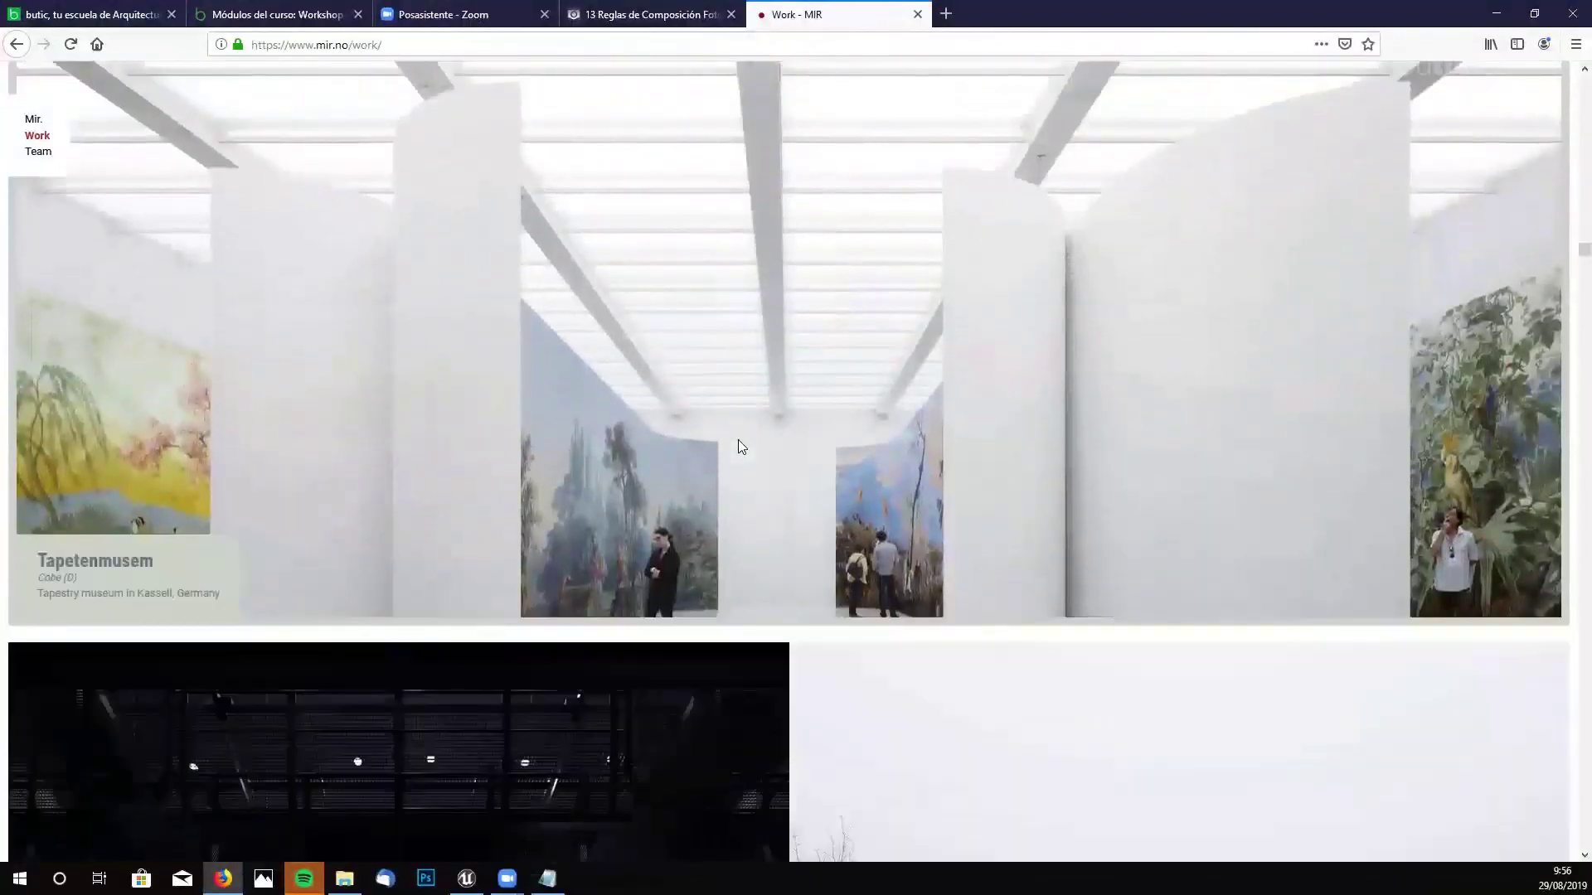
{"action": "scroll", "coordinate": [740, 447], "scroll_direction": "down", "scroll_amount": 10}
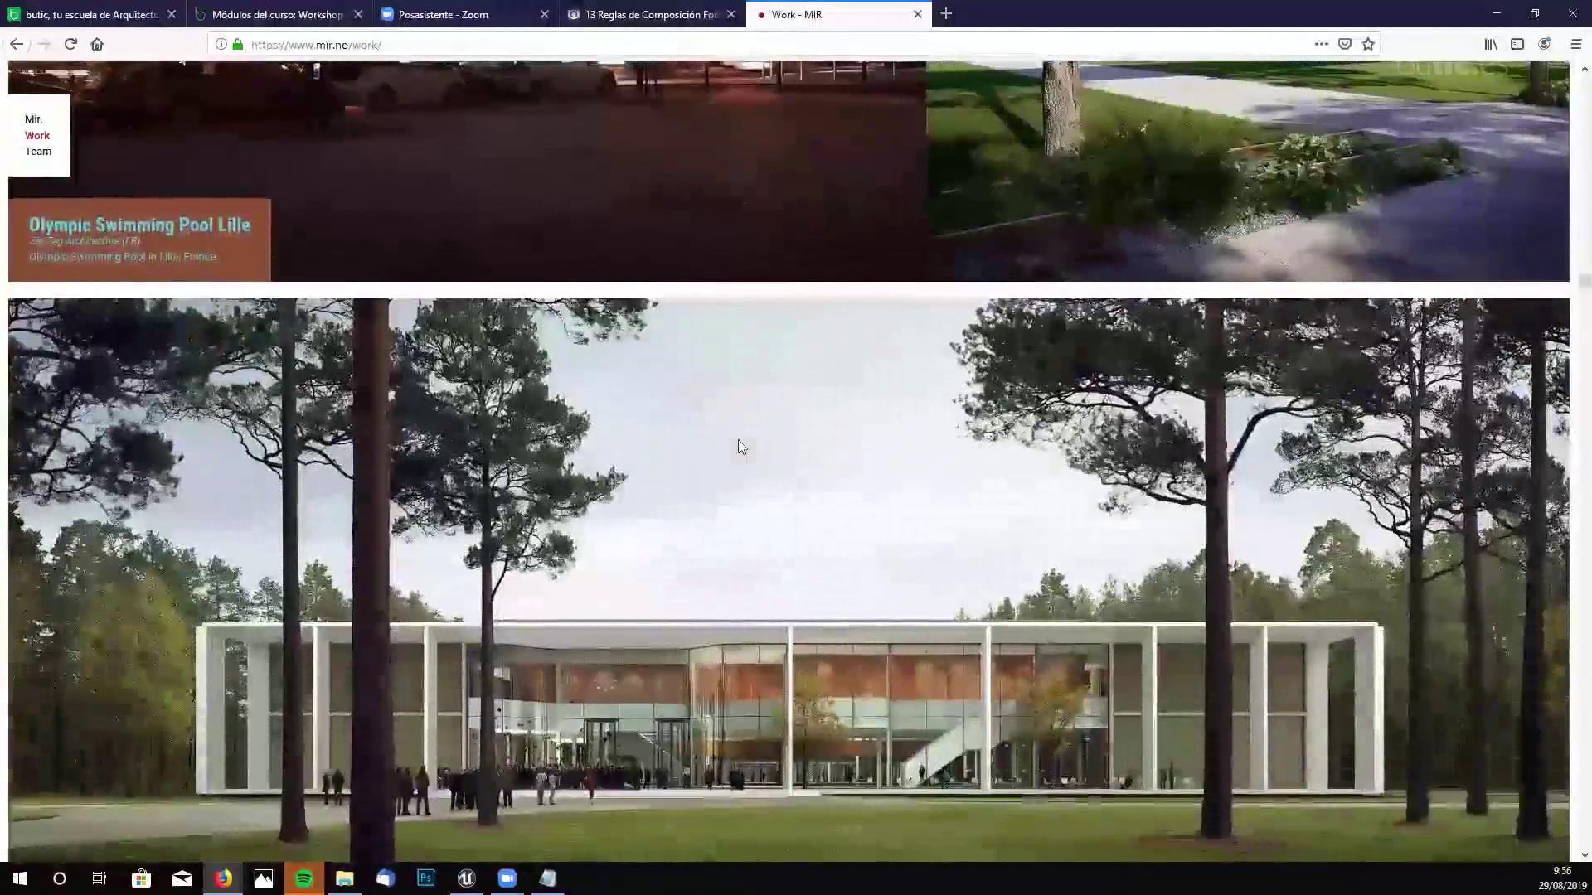
{"action": "scroll", "coordinate": [741, 446], "scroll_direction": "down", "scroll_amount": 3}
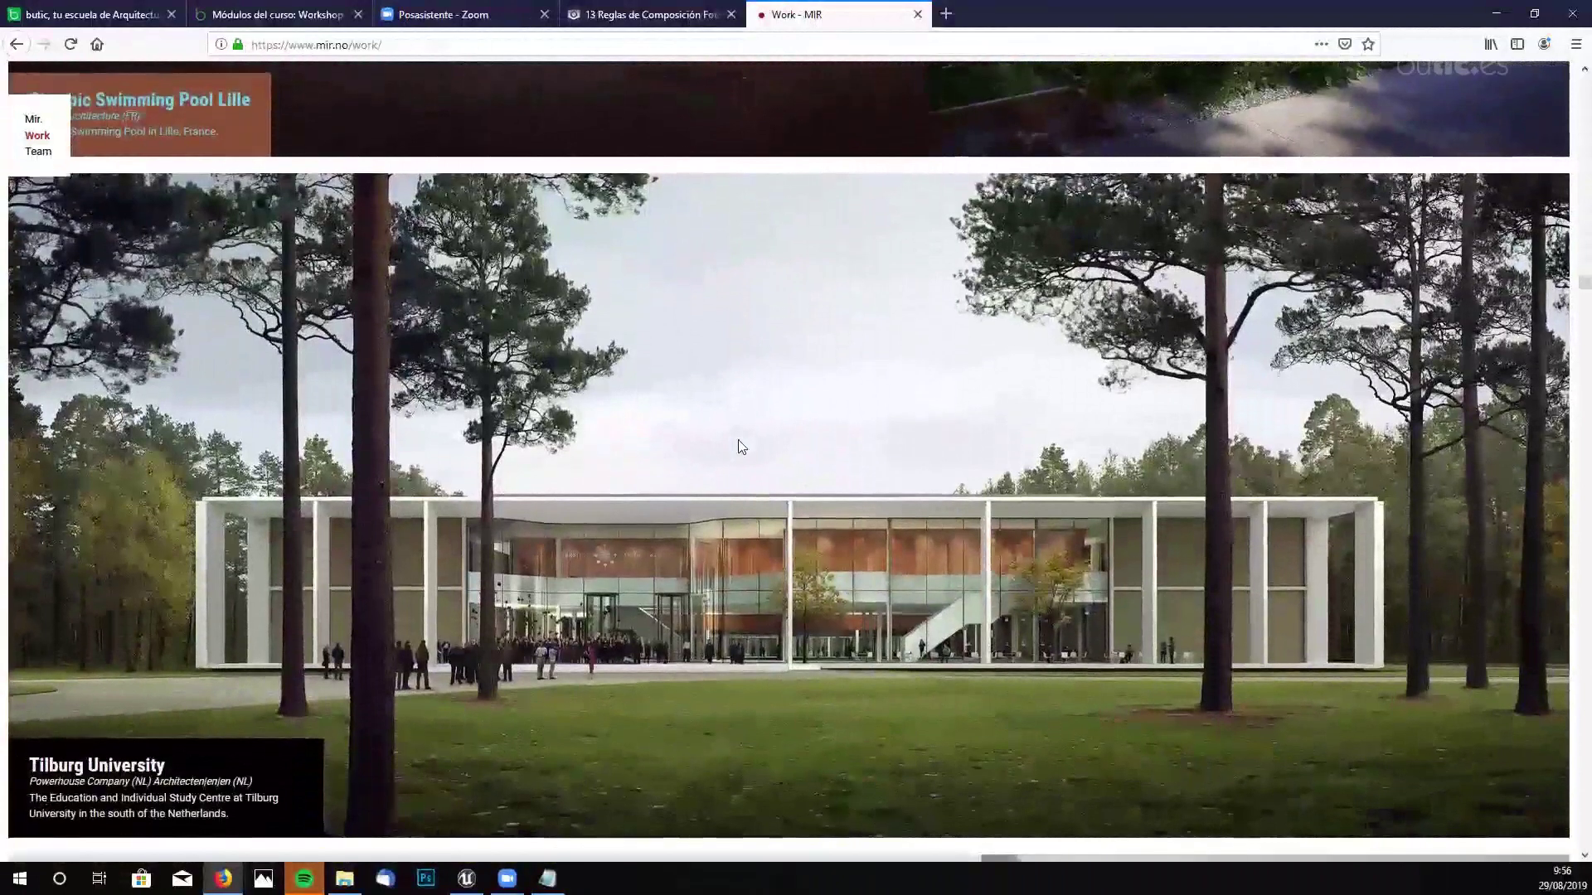
{"action": "scroll", "coordinate": [740, 446], "scroll_direction": "down", "scroll_amount": 6}
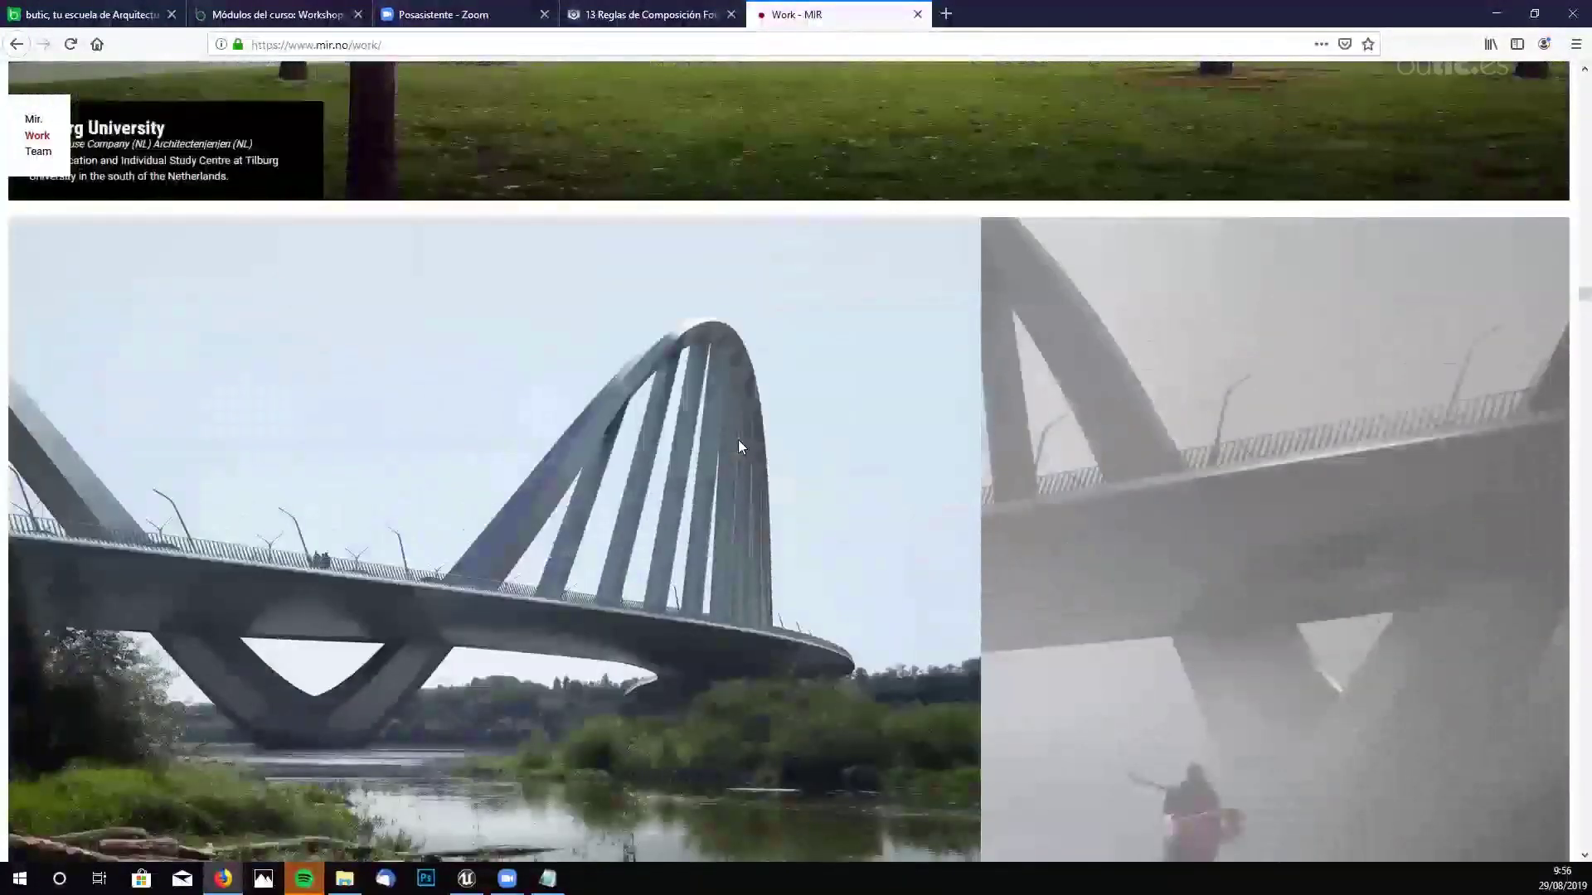
{"action": "scroll", "coordinate": [741, 446], "scroll_direction": "down", "scroll_amount": 20}
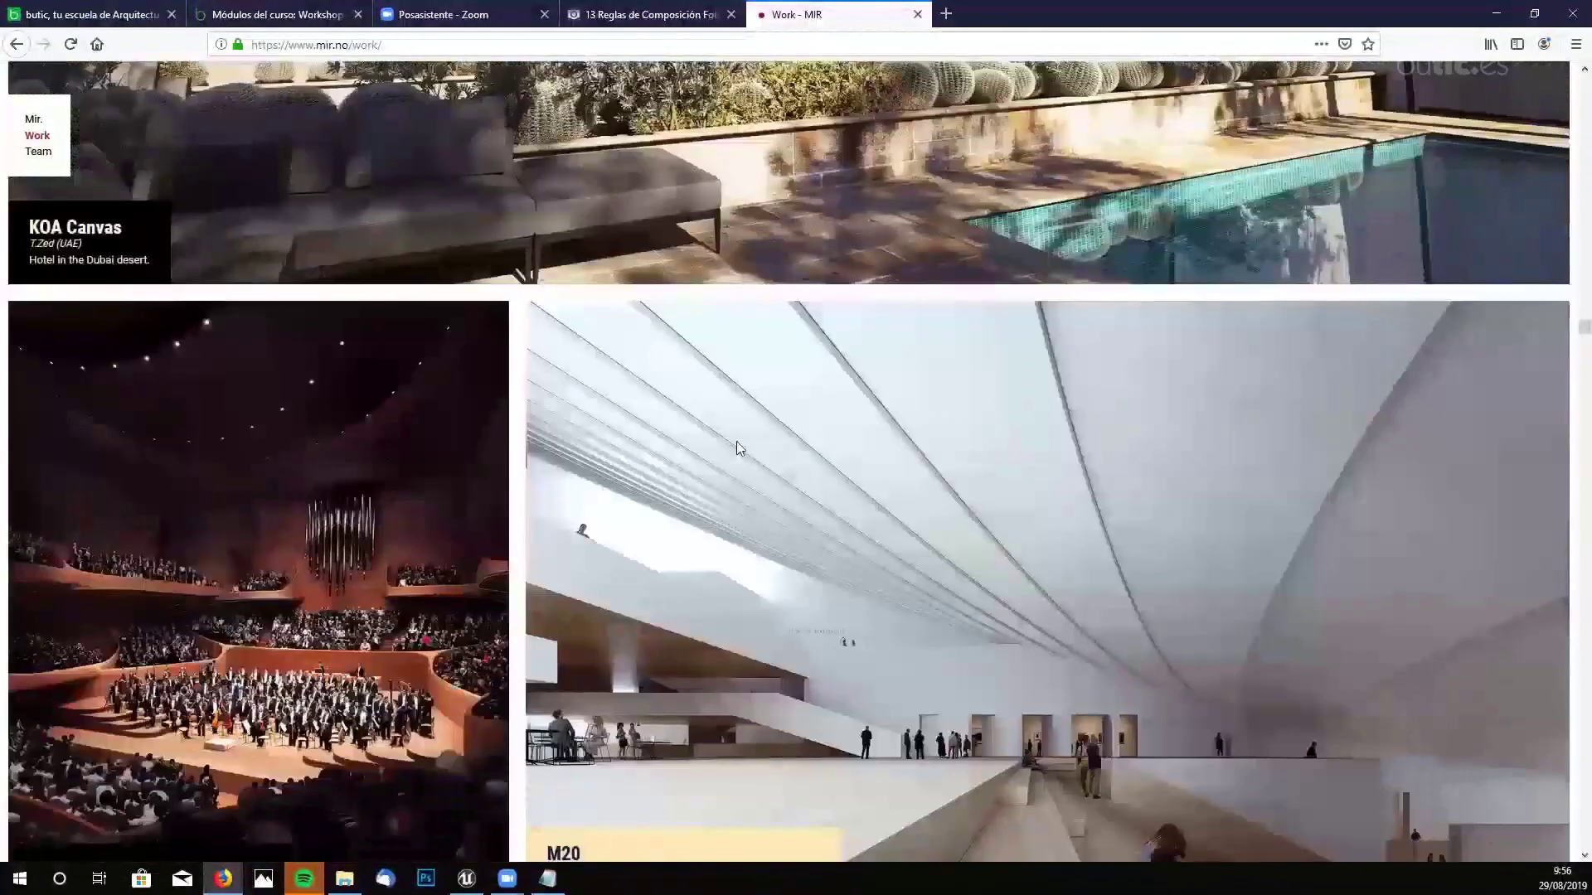
{"action": "scroll", "coordinate": [737, 461], "scroll_direction": "down", "scroll_amount": 10}
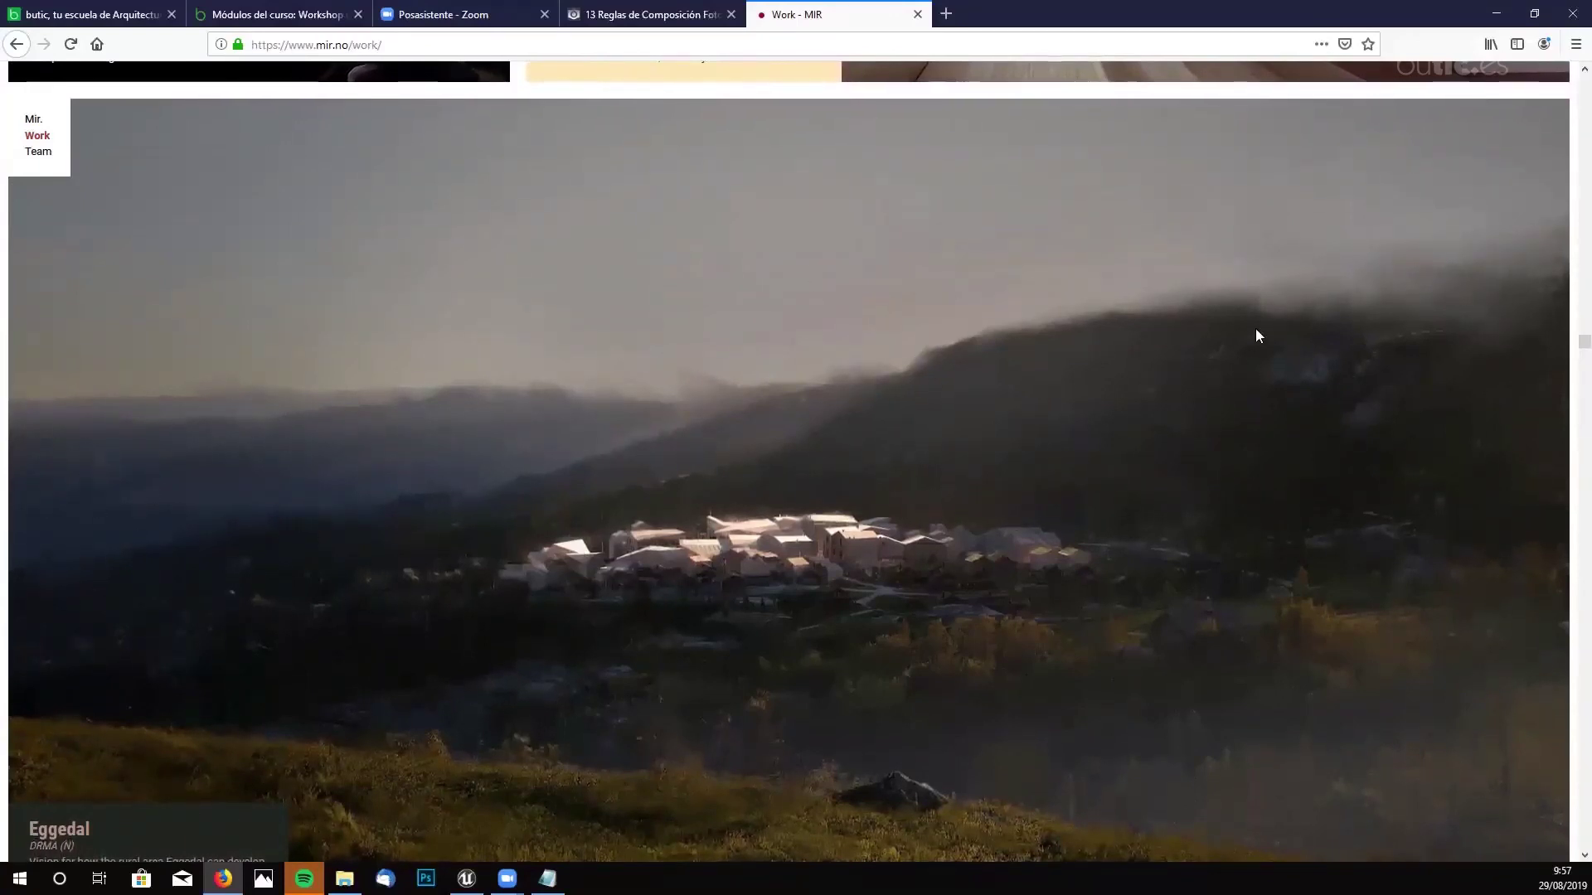
- Scroll past Dordrecht Bridge, Sotogrande Seven, Deloitte Campus and Lille Courthouse to the Trelleborg renders
{"action": "scroll", "coordinate": [573, 383], "scroll_direction": "down", "scroll_amount": 6}
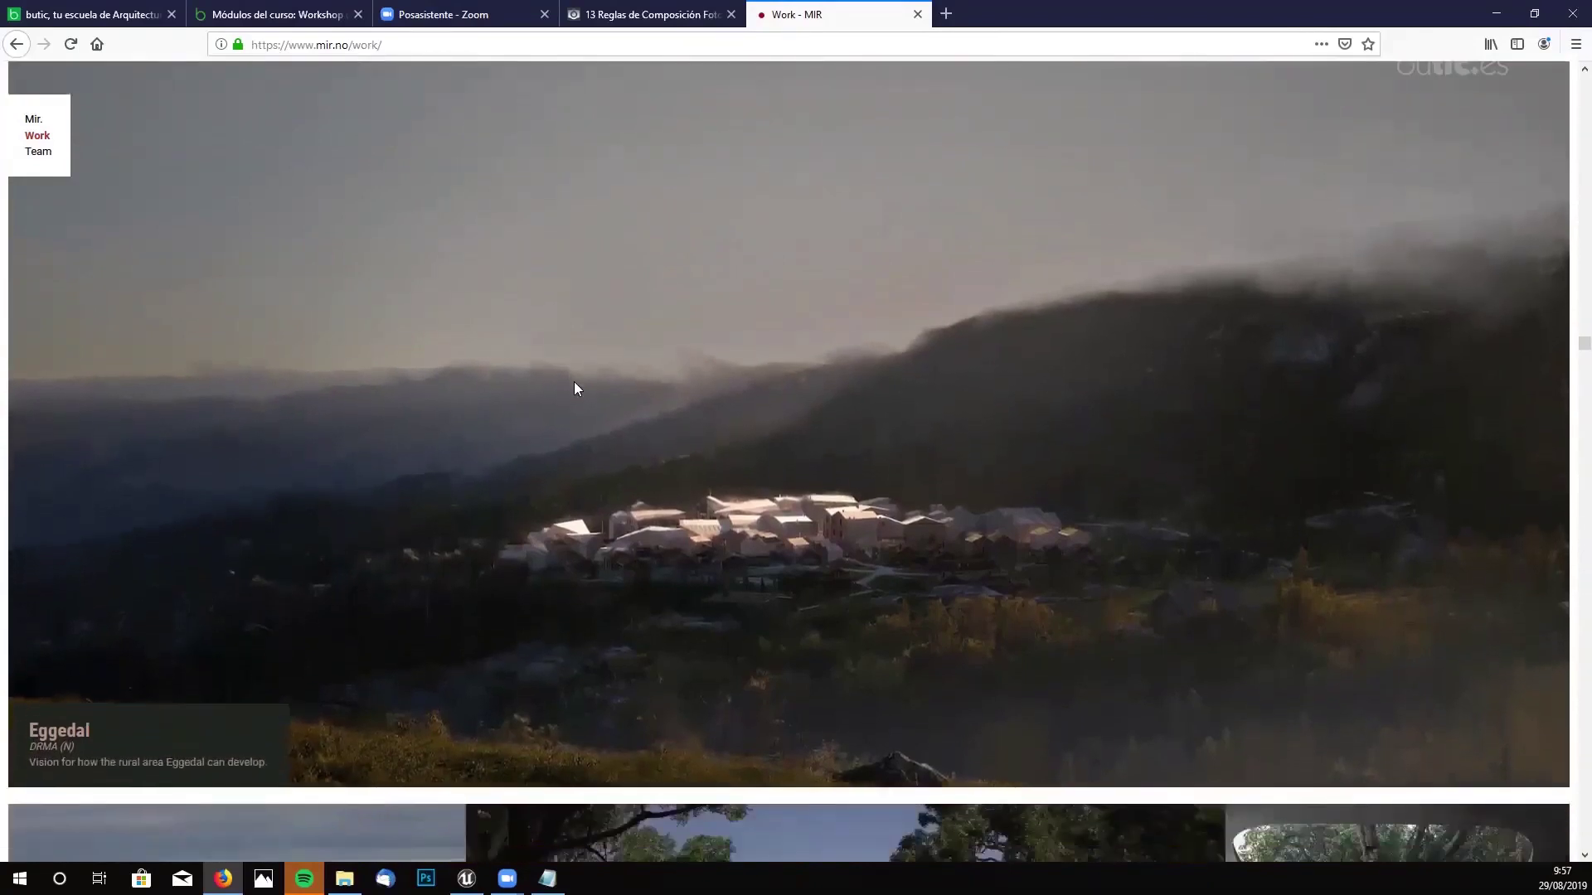
{"action": "scroll", "coordinate": [613, 342], "scroll_direction": "down", "scroll_amount": 7}
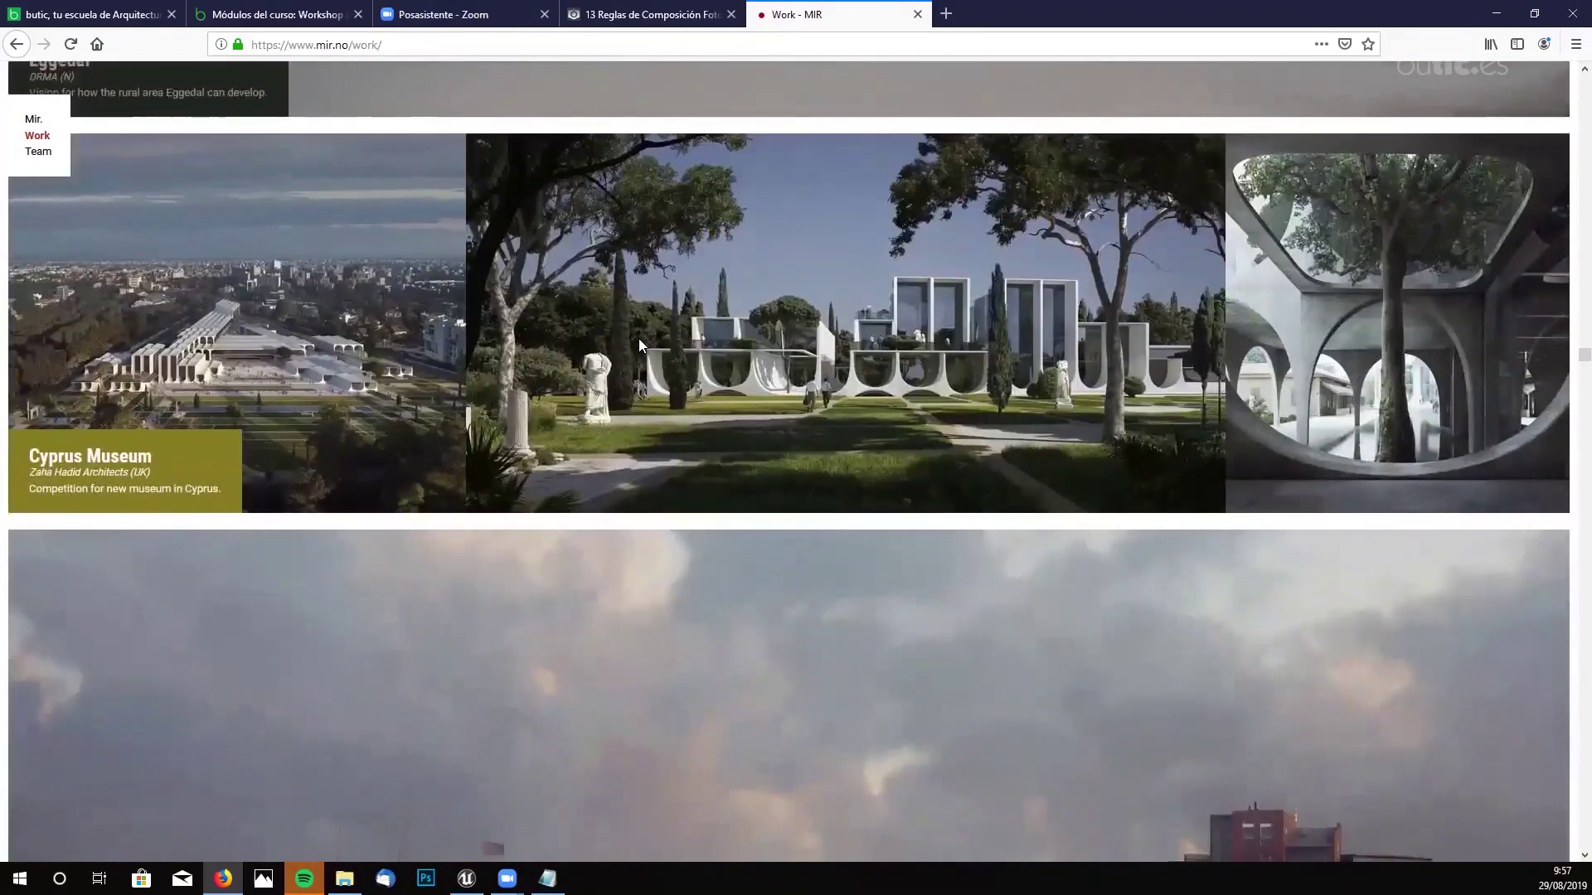
{"action": "scroll", "coordinate": [640, 345], "scroll_direction": "down", "scroll_amount": 2}
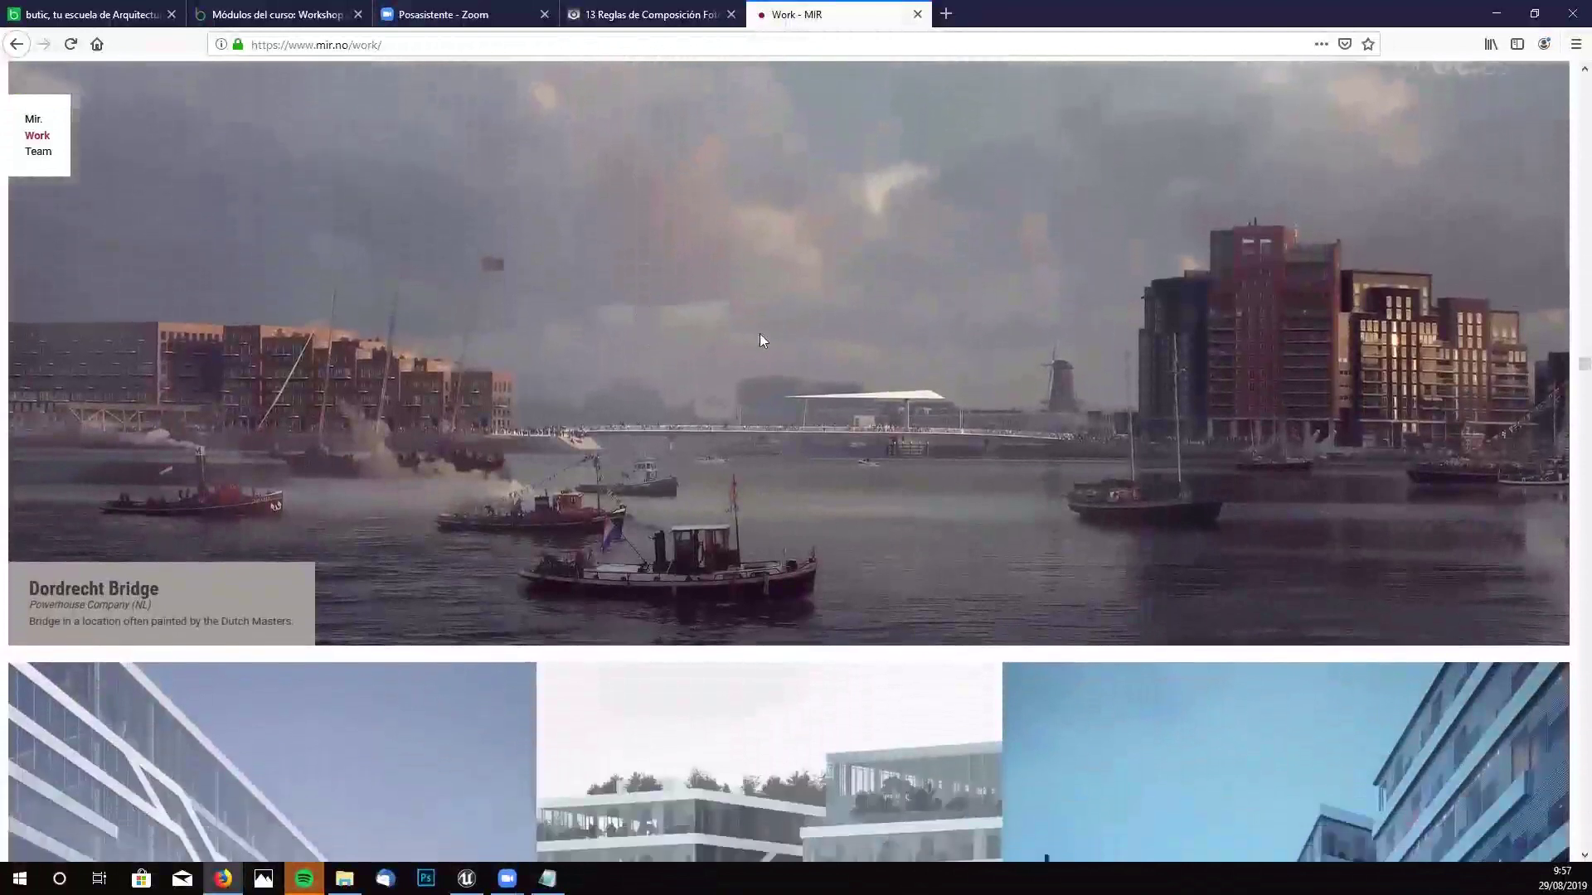
{"action": "scroll", "coordinate": [809, 287], "scroll_direction": "up", "scroll_amount": 1}
{"action": "scroll", "coordinate": [780, 307], "scroll_direction": "up", "scroll_amount": 2}
{"action": "scroll", "coordinate": [721, 317], "scroll_direction": "down", "scroll_amount": 1}
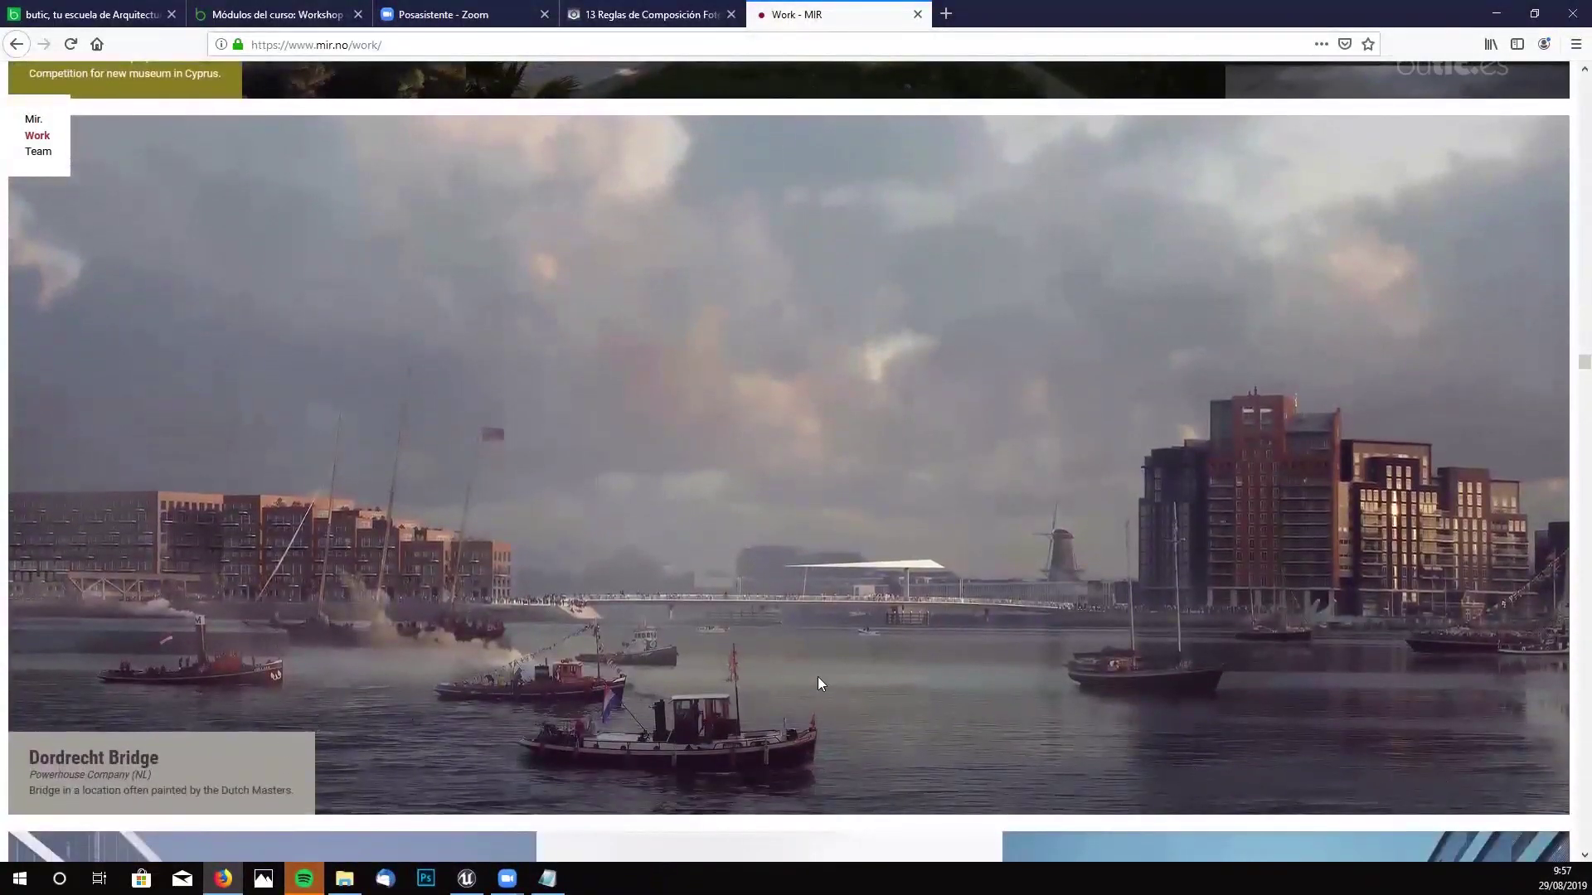
{"action": "scroll", "coordinate": [857, 605], "scroll_direction": "down", "scroll_amount": 6}
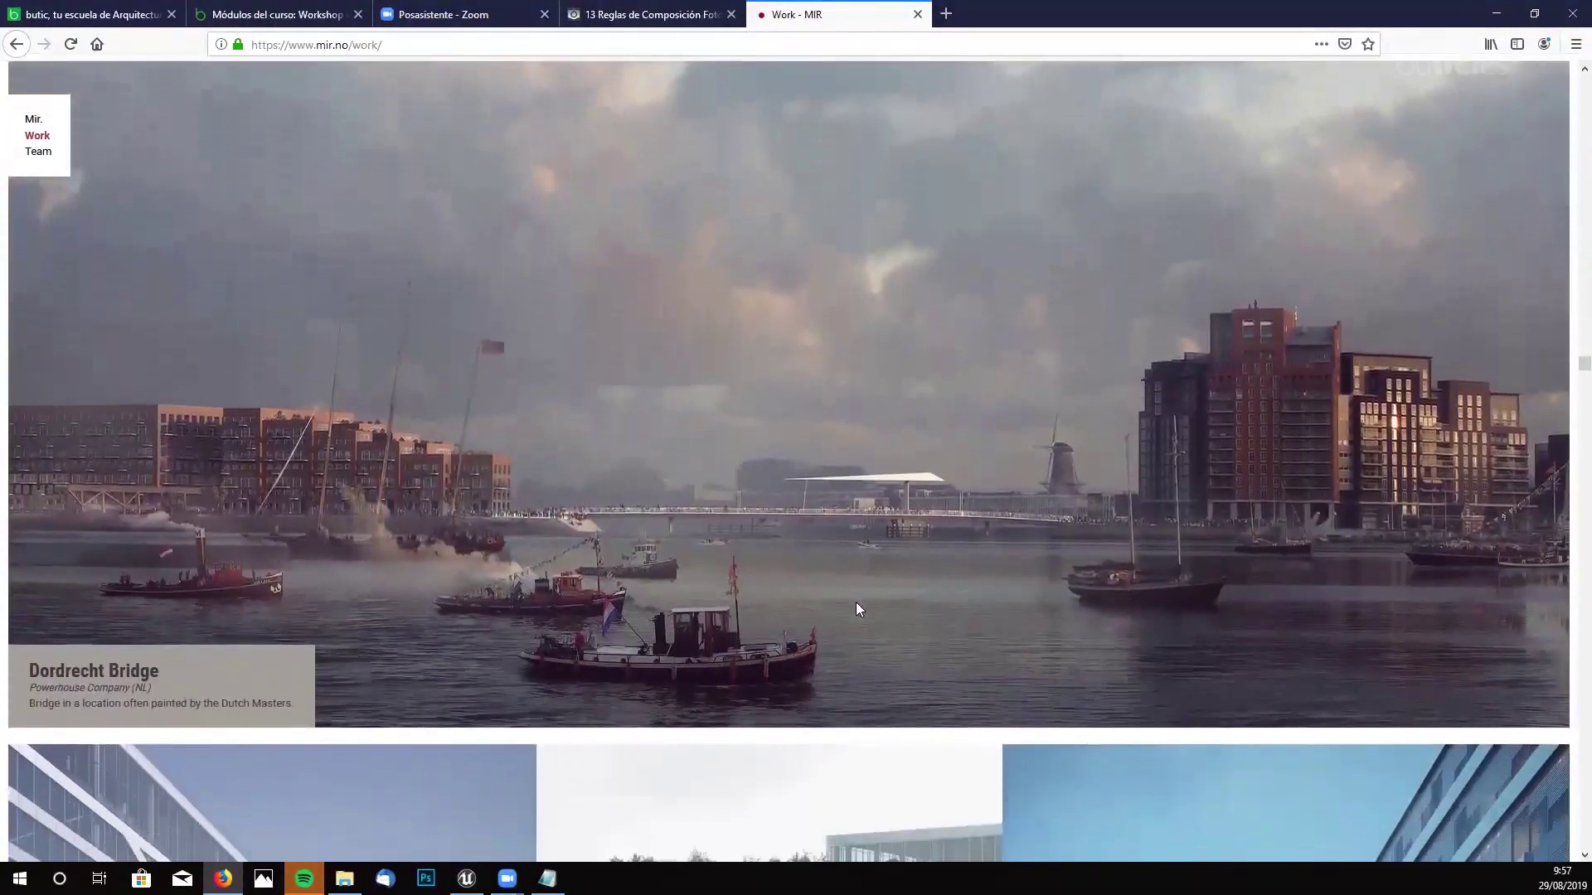
{"action": "scroll", "coordinate": [856, 607], "scroll_direction": "down", "scroll_amount": 7}
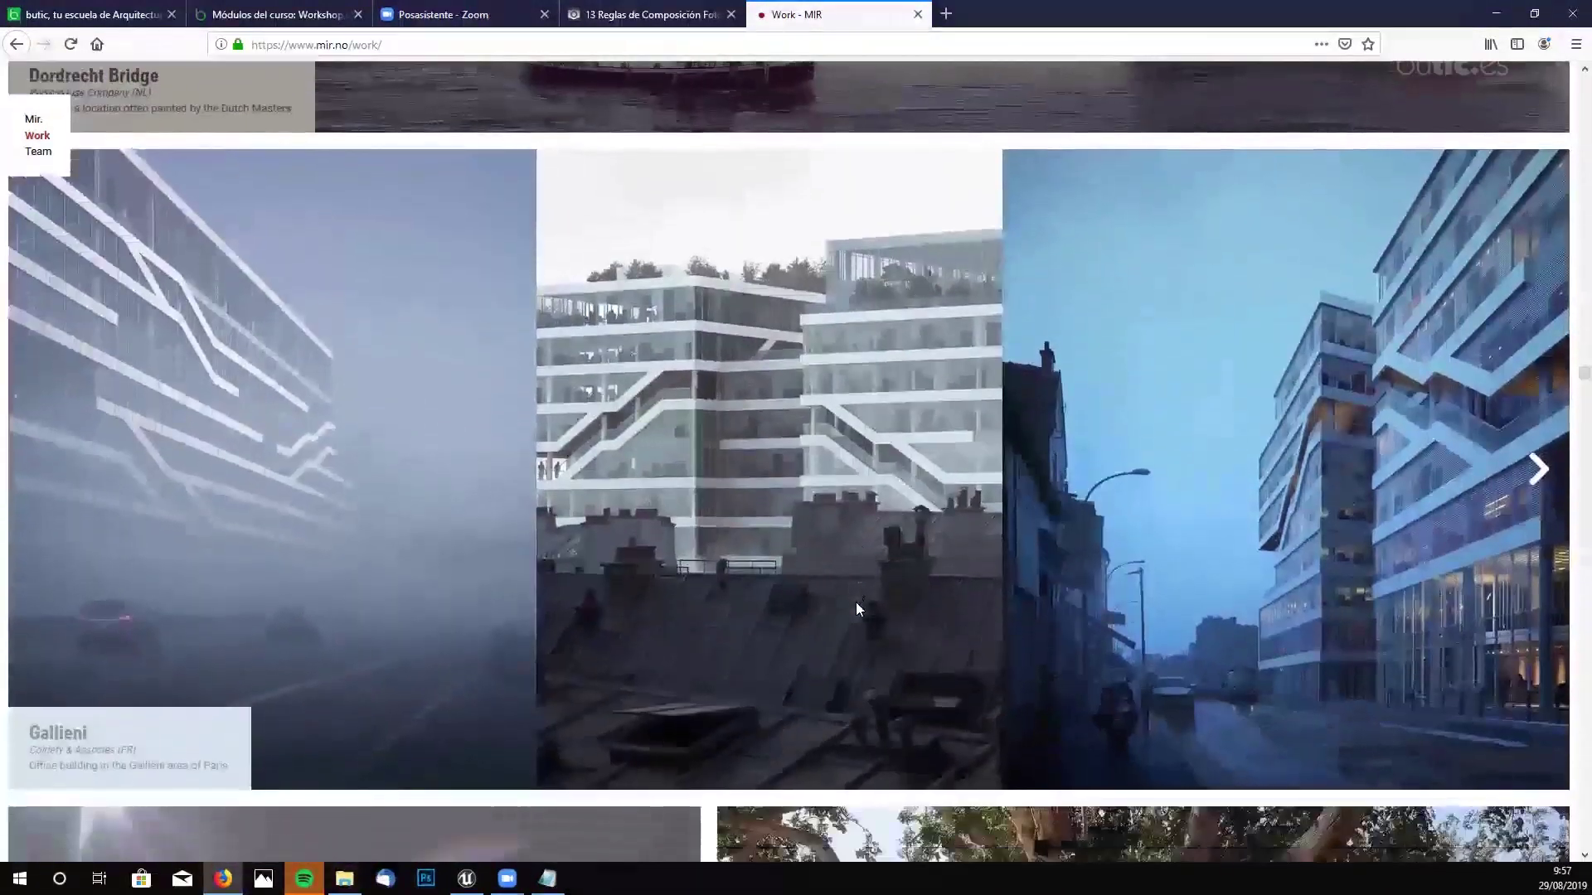
{"action": "scroll", "coordinate": [858, 609], "scroll_direction": "down", "scroll_amount": 4}
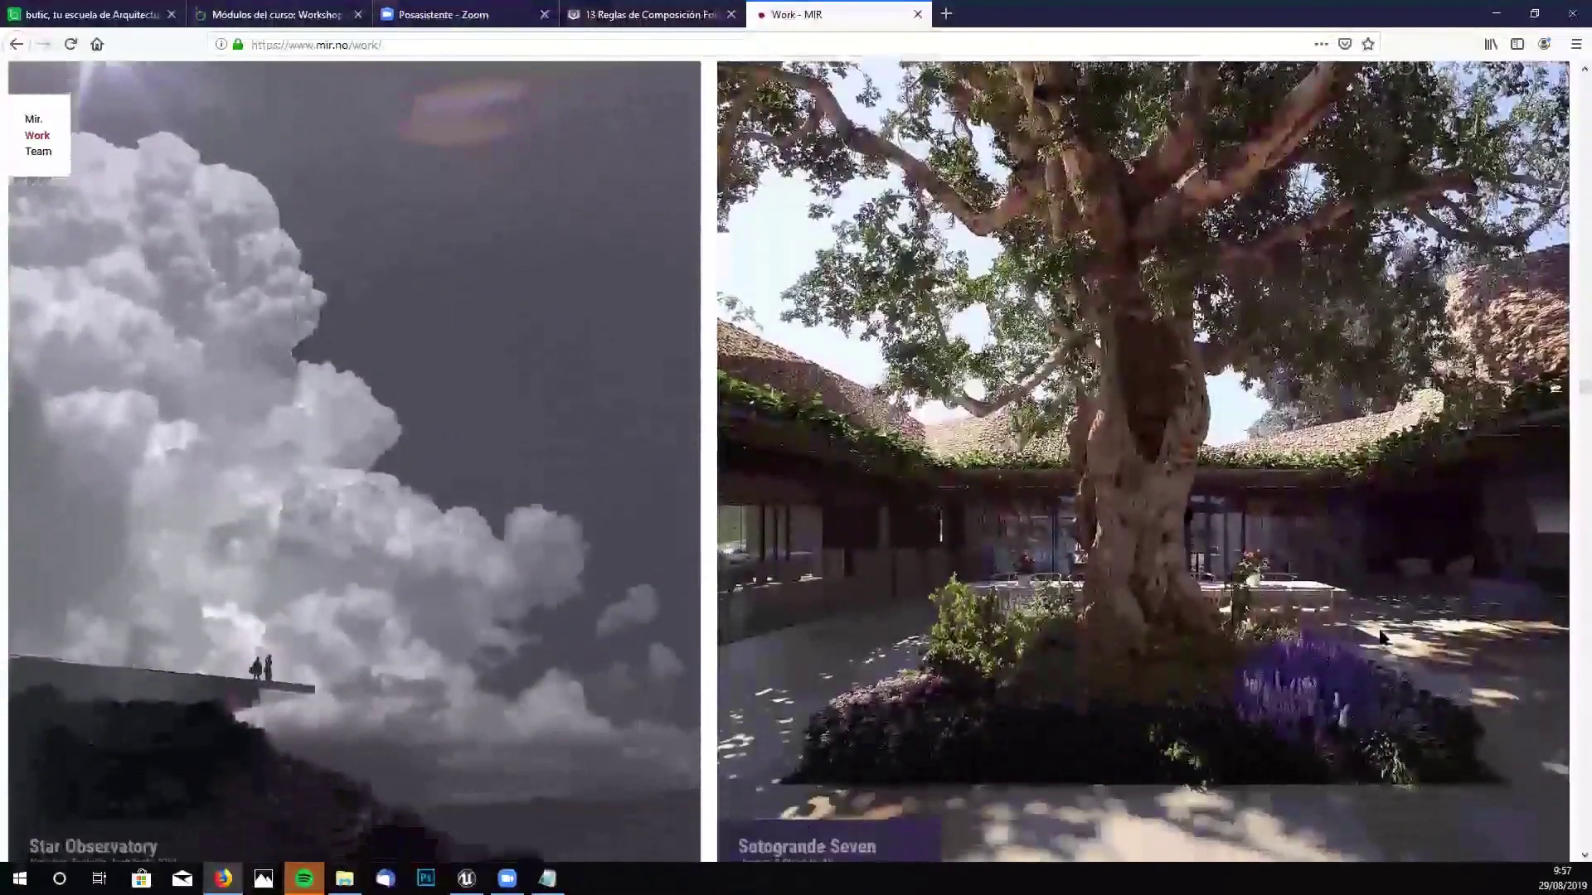
{"action": "scroll", "coordinate": [1409, 539], "scroll_direction": "down", "scroll_amount": 1}
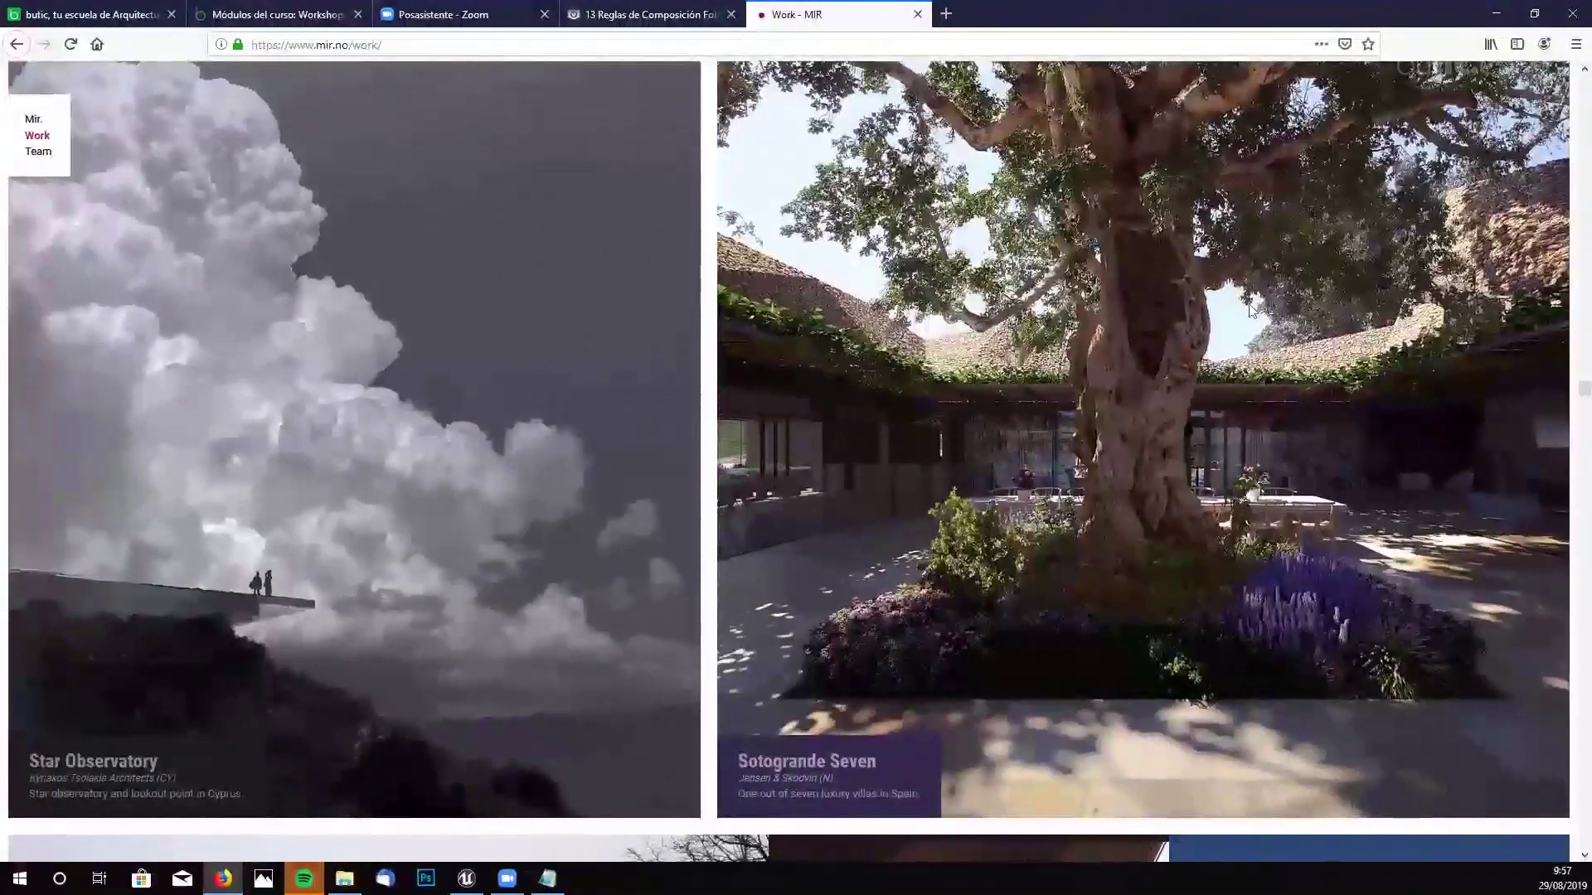
{"action": "scroll", "coordinate": [1312, 405], "scroll_direction": "up", "scroll_amount": 2}
{"action": "scroll", "coordinate": [1312, 405], "scroll_direction": "down", "scroll_amount": 1}
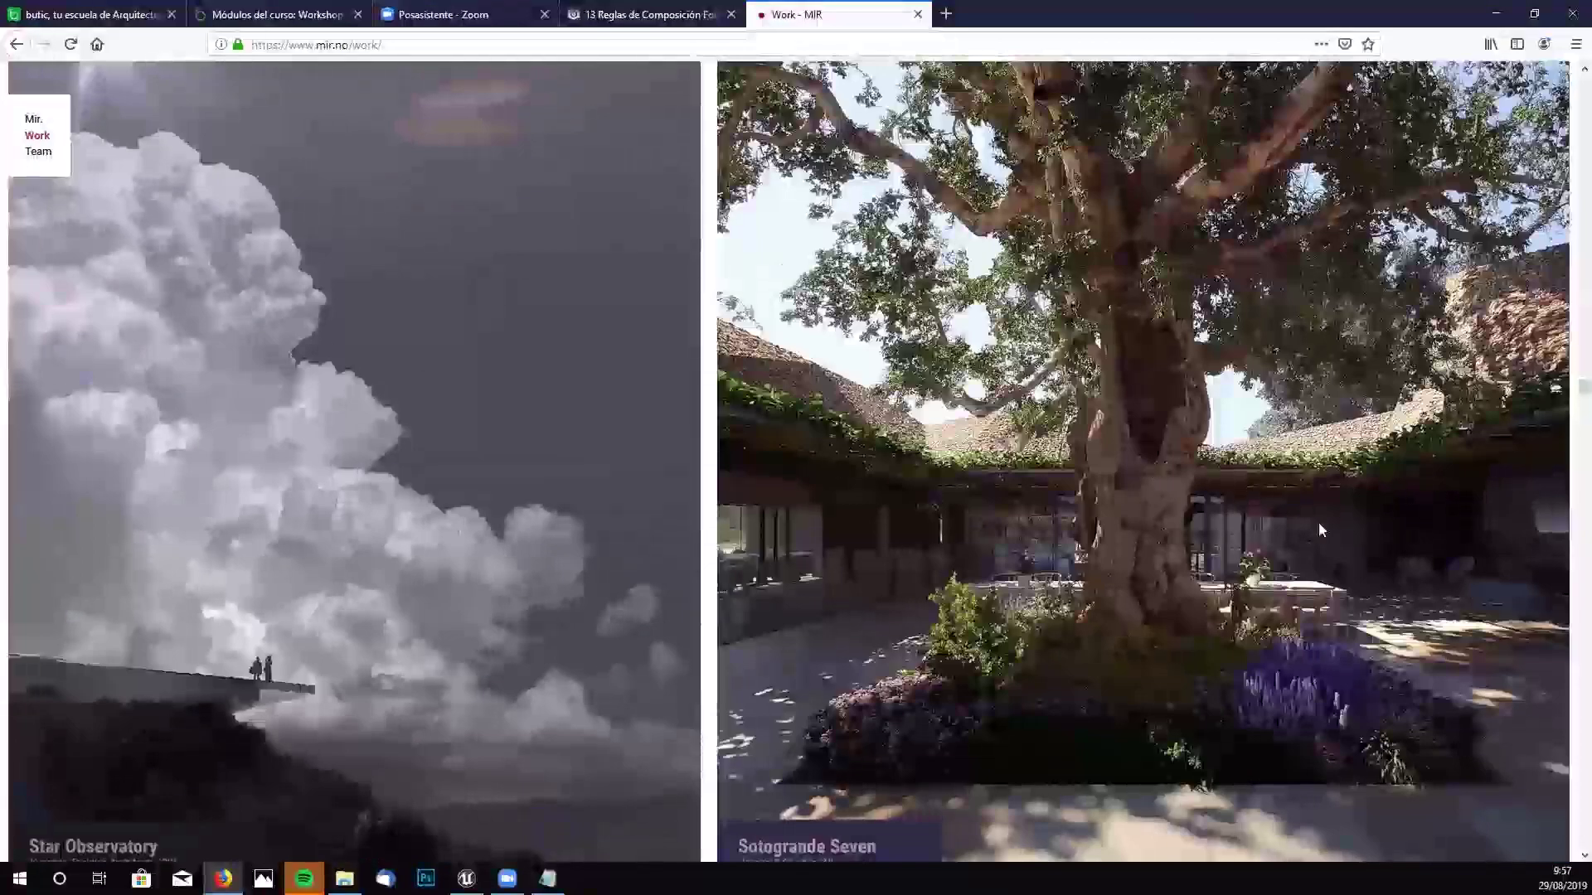
{"action": "scroll", "coordinate": [1092, 532], "scroll_direction": "down", "scroll_amount": 3}
{"action": "scroll", "coordinate": [1113, 511], "scroll_direction": "up", "scroll_amount": 2}
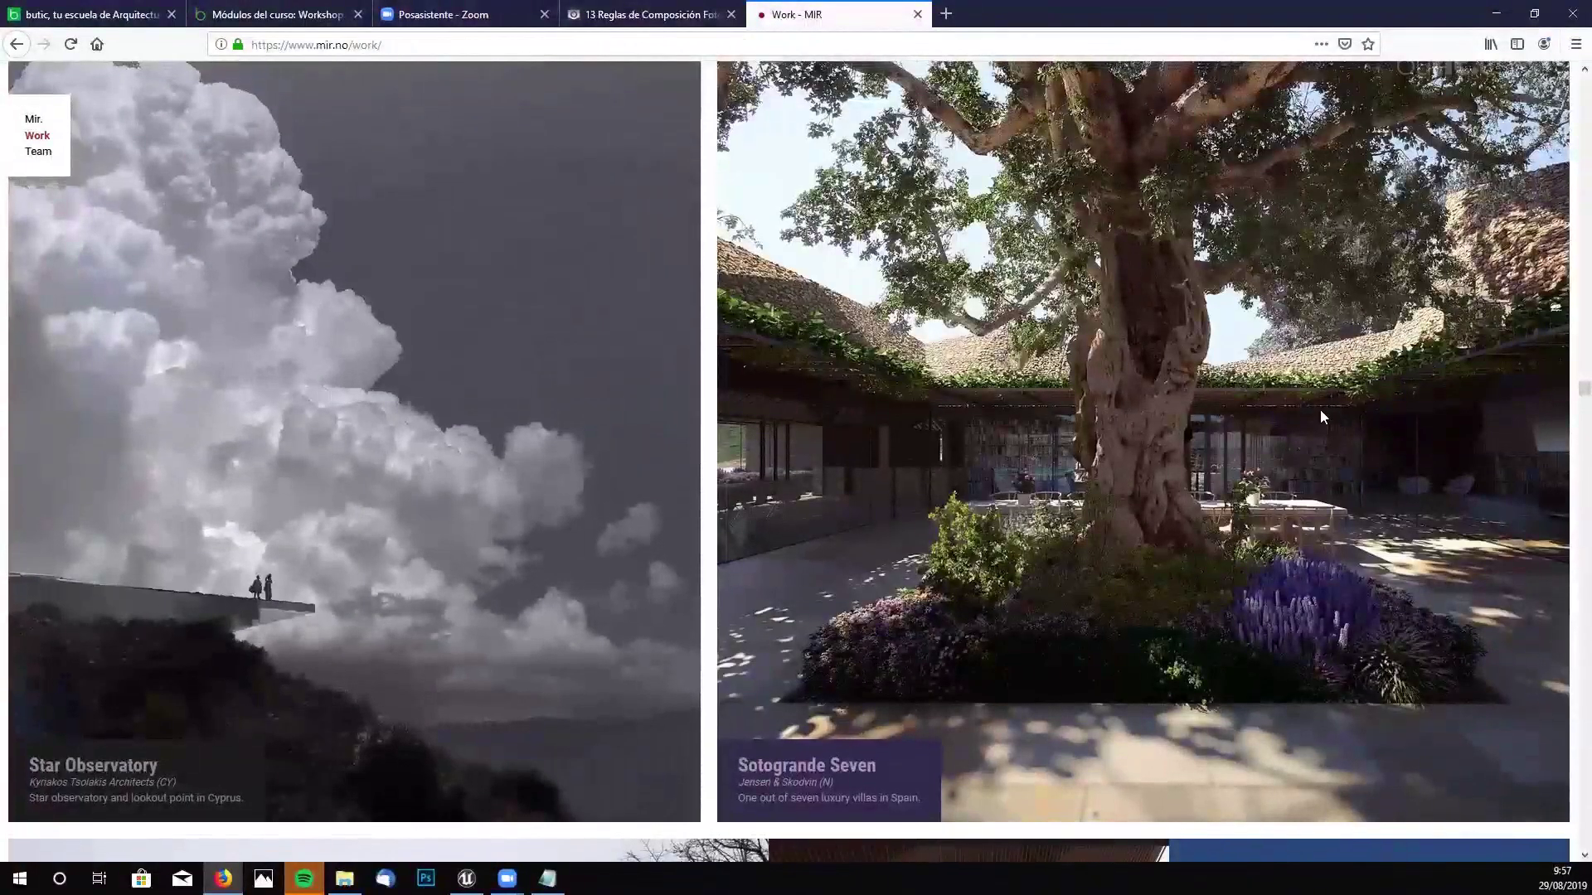
{"action": "scroll", "coordinate": [1319, 415], "scroll_direction": "up", "scroll_amount": 2}
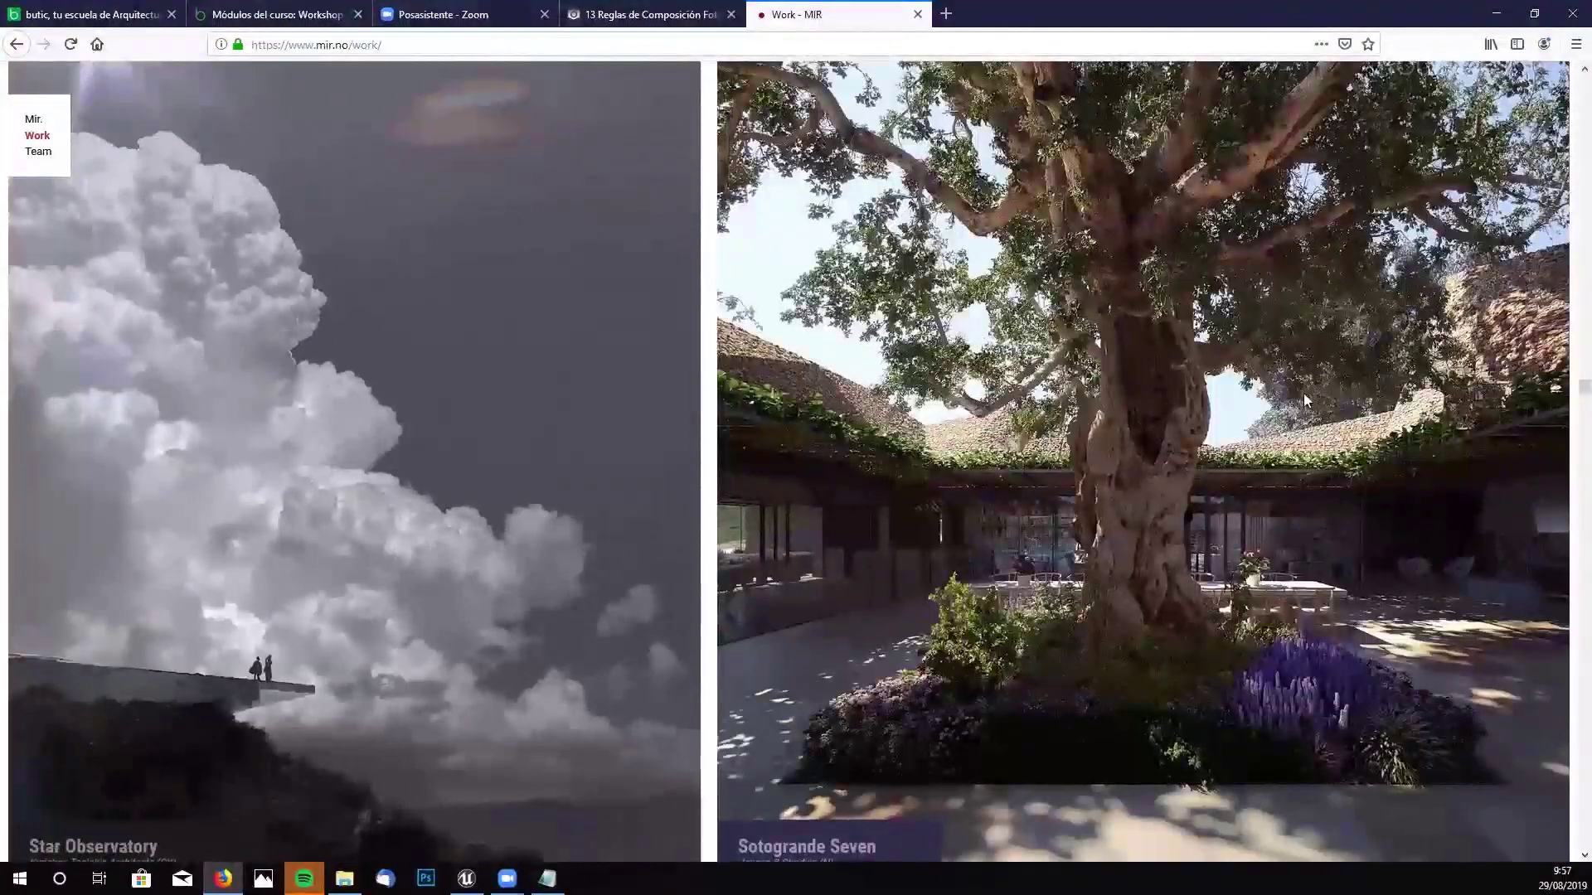
{"action": "scroll", "coordinate": [1303, 393], "scroll_direction": "down", "scroll_amount": 3}
{"action": "scroll", "coordinate": [1194, 292], "scroll_direction": "down", "scroll_amount": 2}
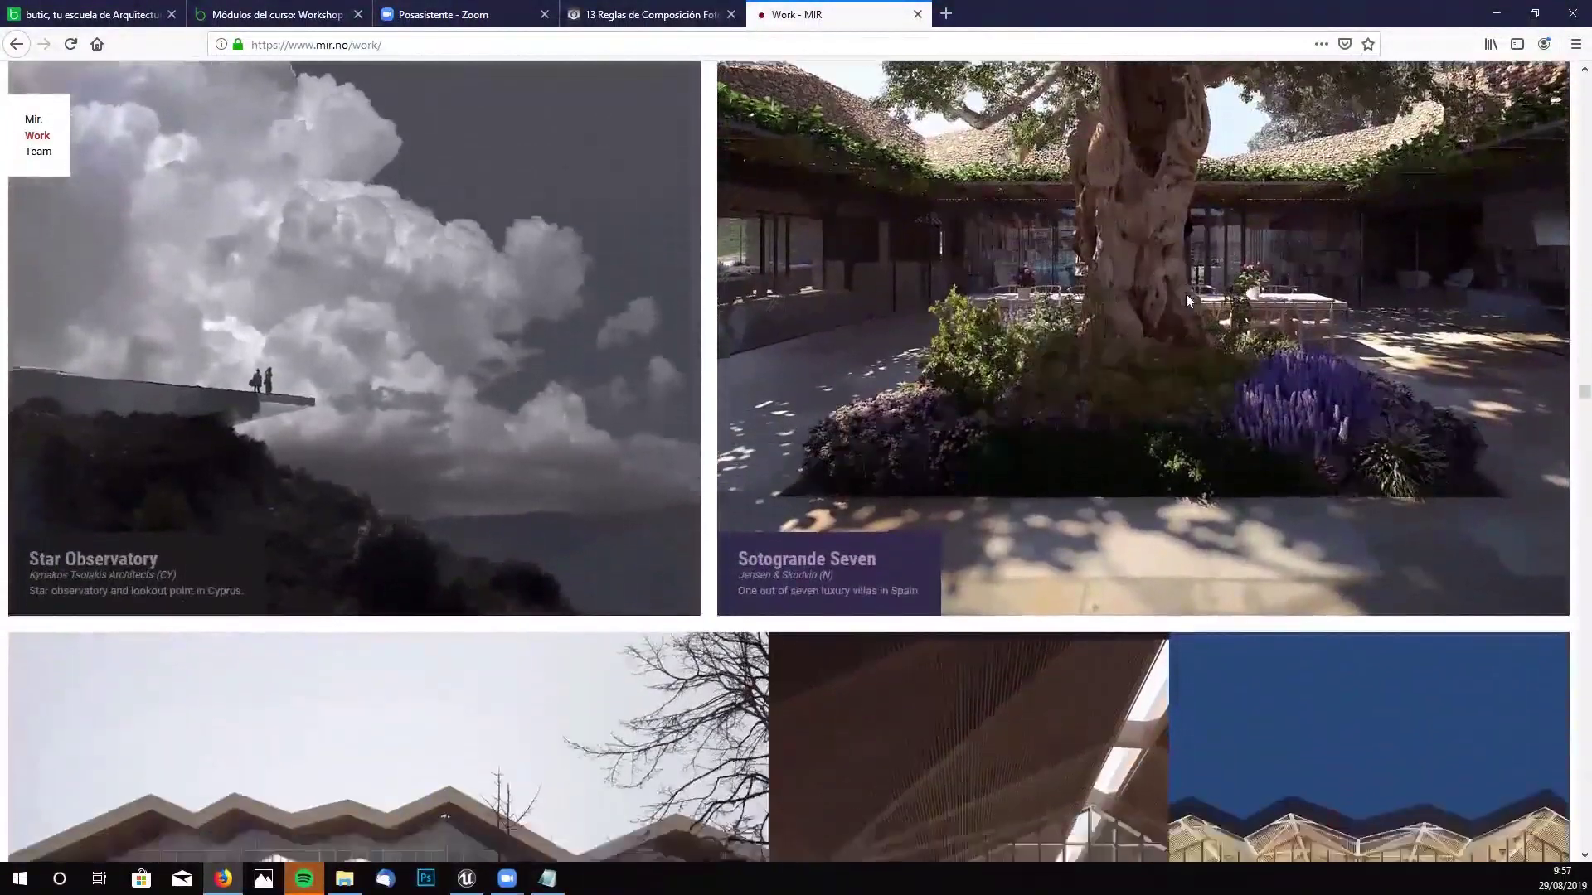
{"action": "scroll", "coordinate": [1185, 293], "scroll_direction": "up", "scroll_amount": 3}
{"action": "scroll", "coordinate": [1184, 299], "scroll_direction": "down", "scroll_amount": 1}
{"action": "scroll", "coordinate": [1184, 298], "scroll_direction": "down", "scroll_amount": 2}
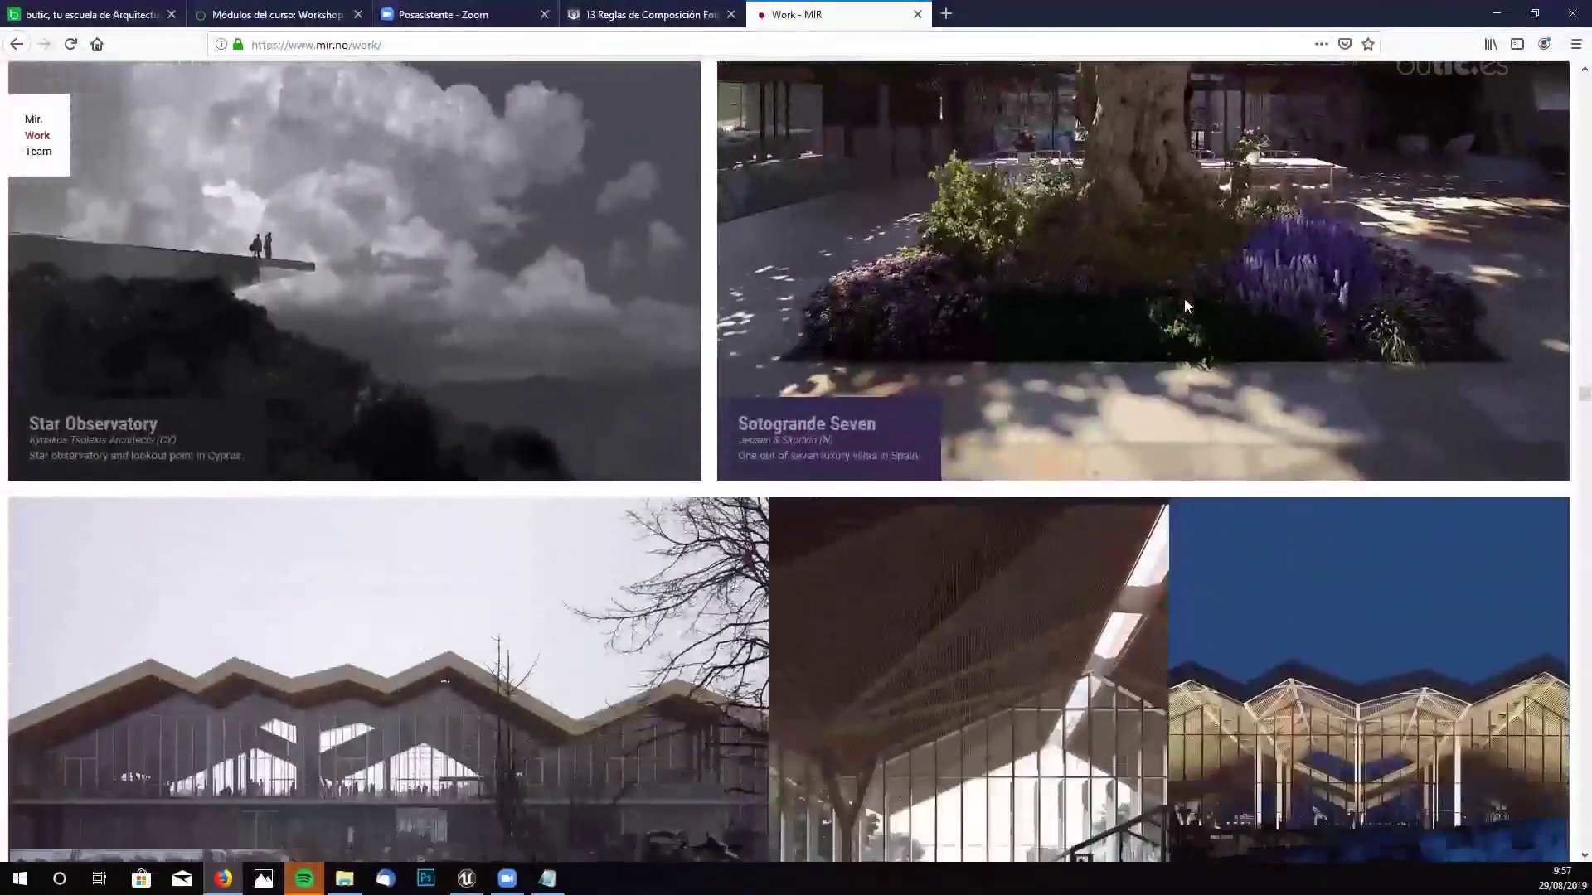
{"action": "scroll", "coordinate": [43, 400], "scroll_direction": "up", "scroll_amount": 2}
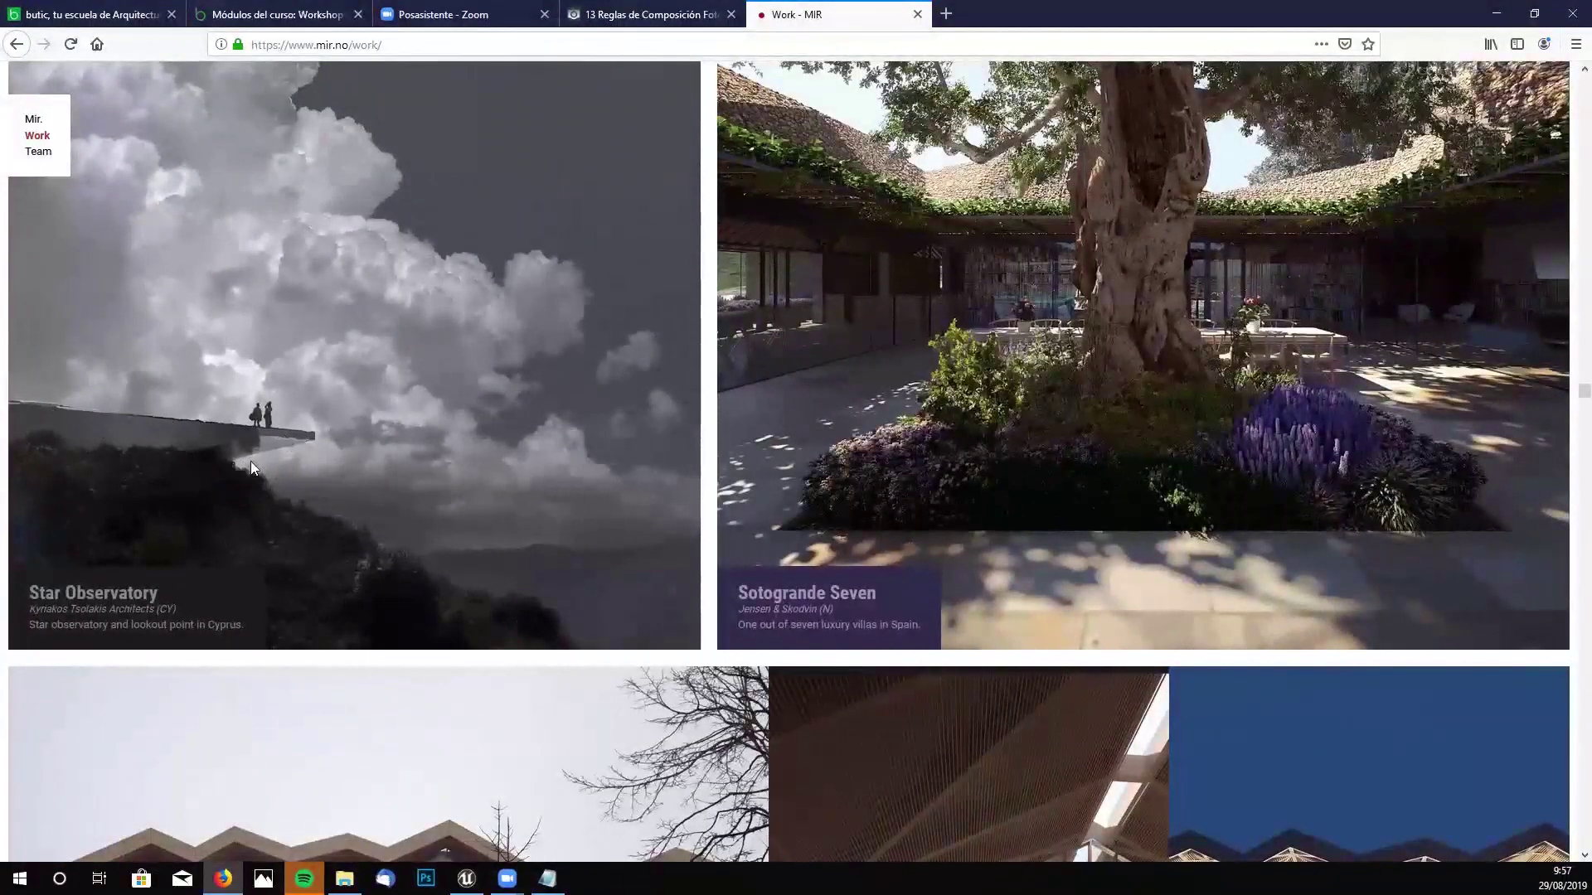
{"action": "scroll", "coordinate": [257, 459], "scroll_direction": "up", "scroll_amount": 1}
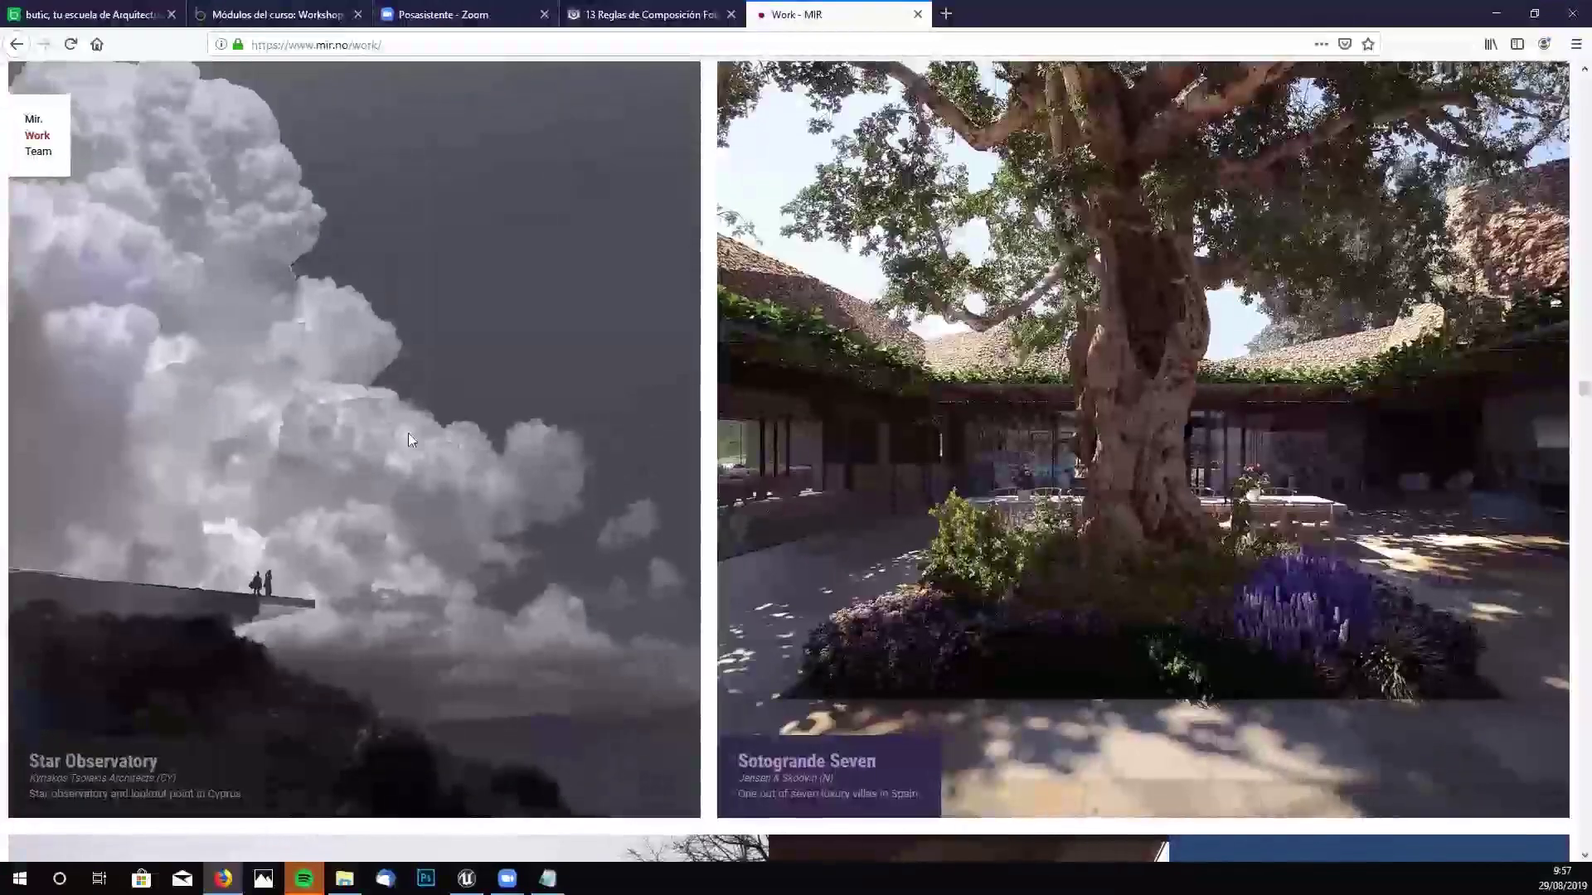
{"action": "scroll", "coordinate": [408, 432], "scroll_direction": "down", "scroll_amount": 5}
{"action": "scroll", "coordinate": [461, 437], "scroll_direction": "down", "scroll_amount": 10}
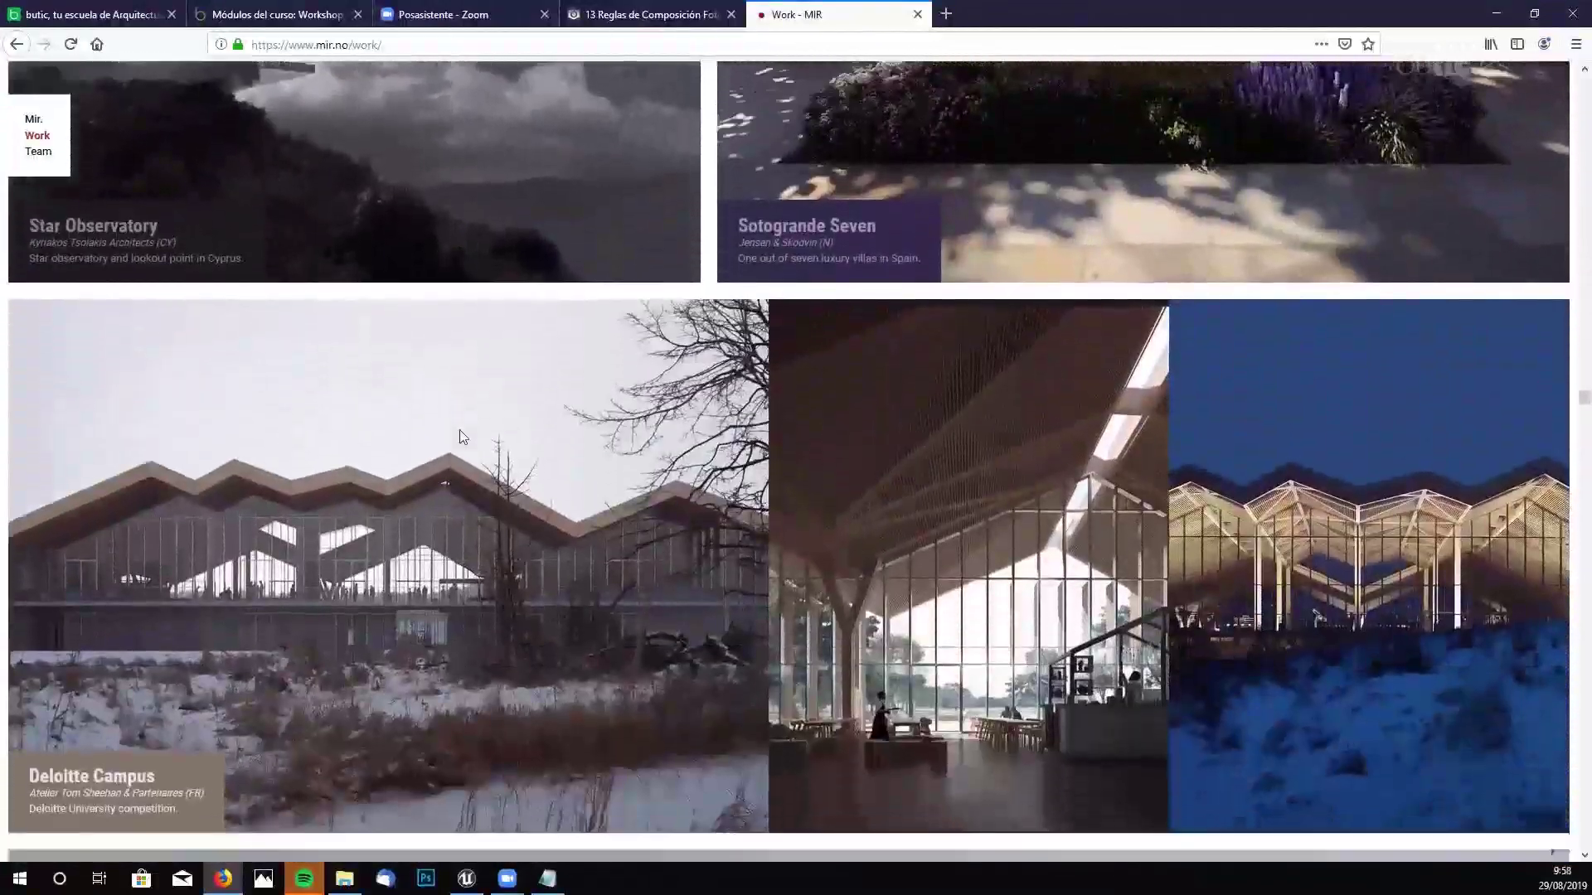
{"action": "scroll", "coordinate": [512, 421], "scroll_direction": "down", "scroll_amount": 5}
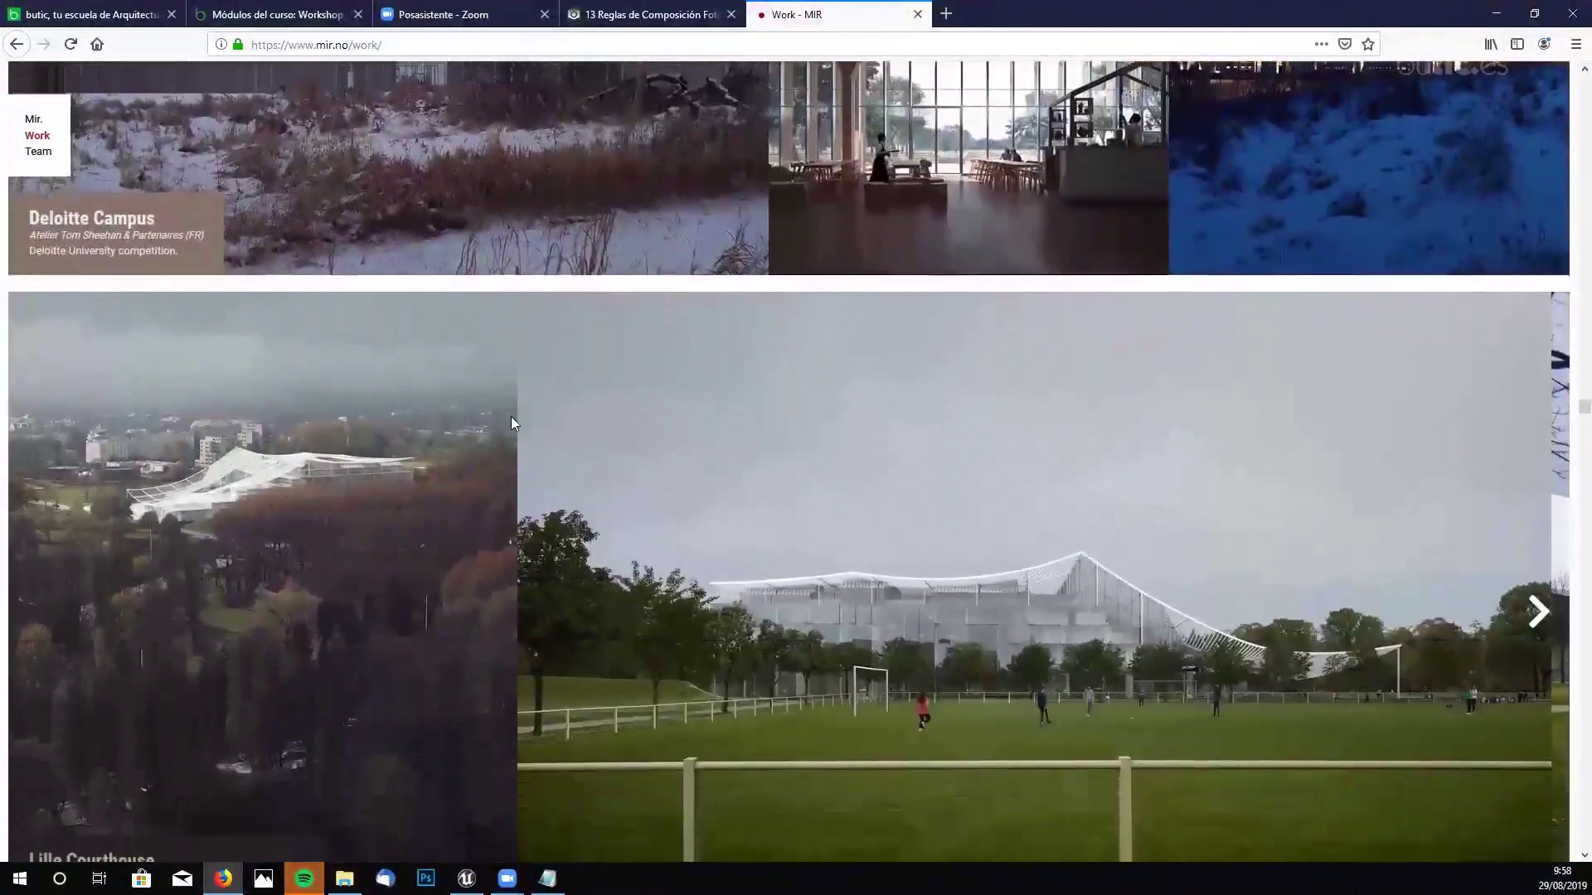
{"action": "scroll", "coordinate": [511, 421], "scroll_direction": "down", "scroll_amount": 10}
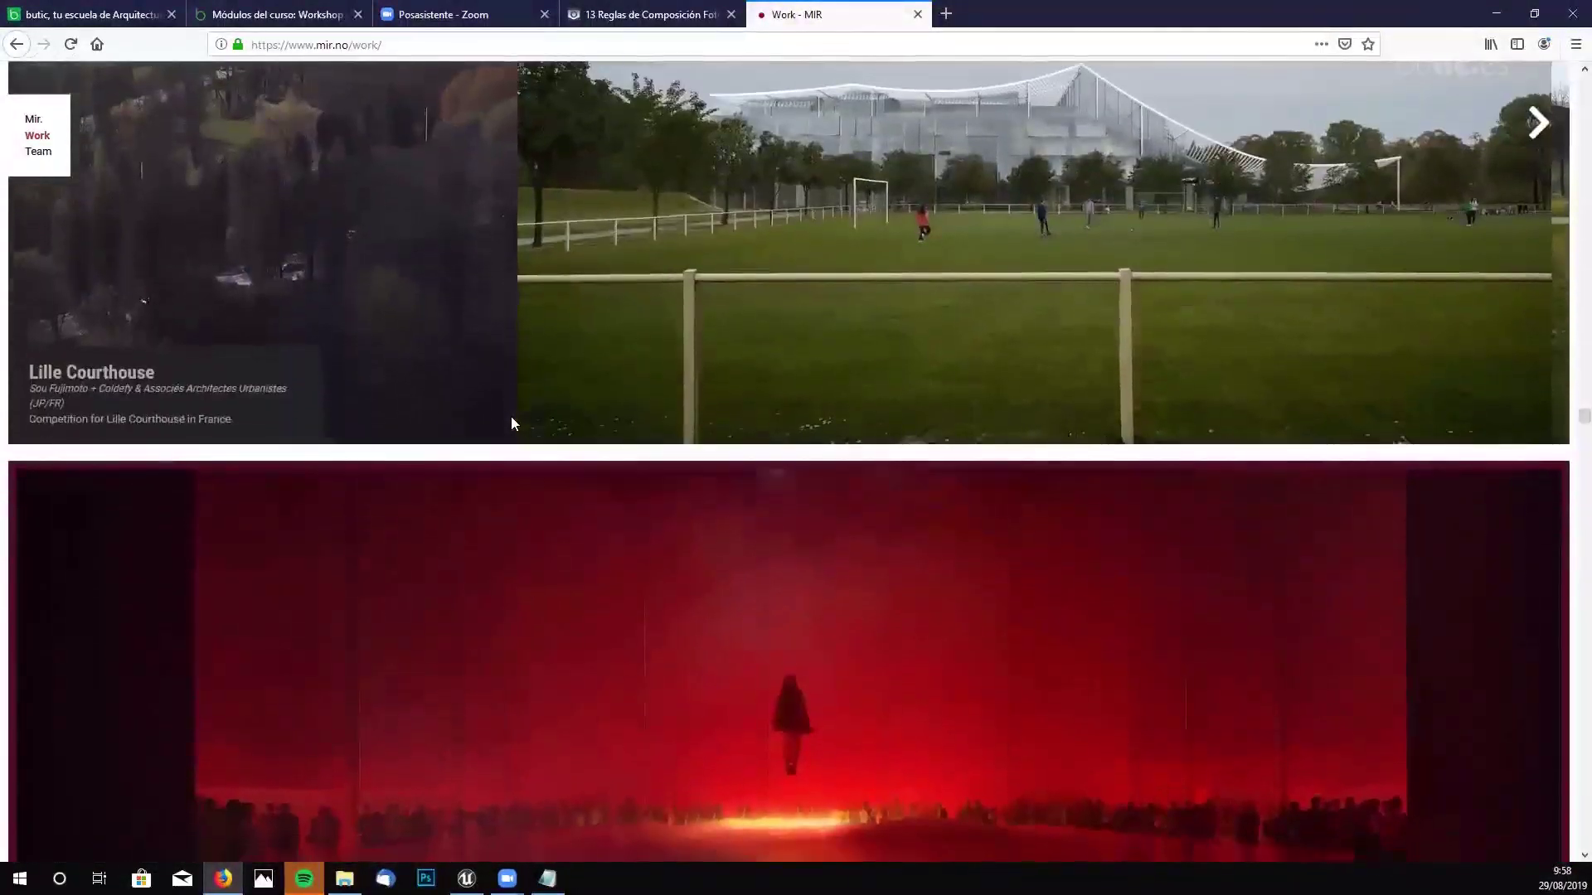
{"action": "scroll", "coordinate": [761, 514], "scroll_direction": "down", "scroll_amount": 6}
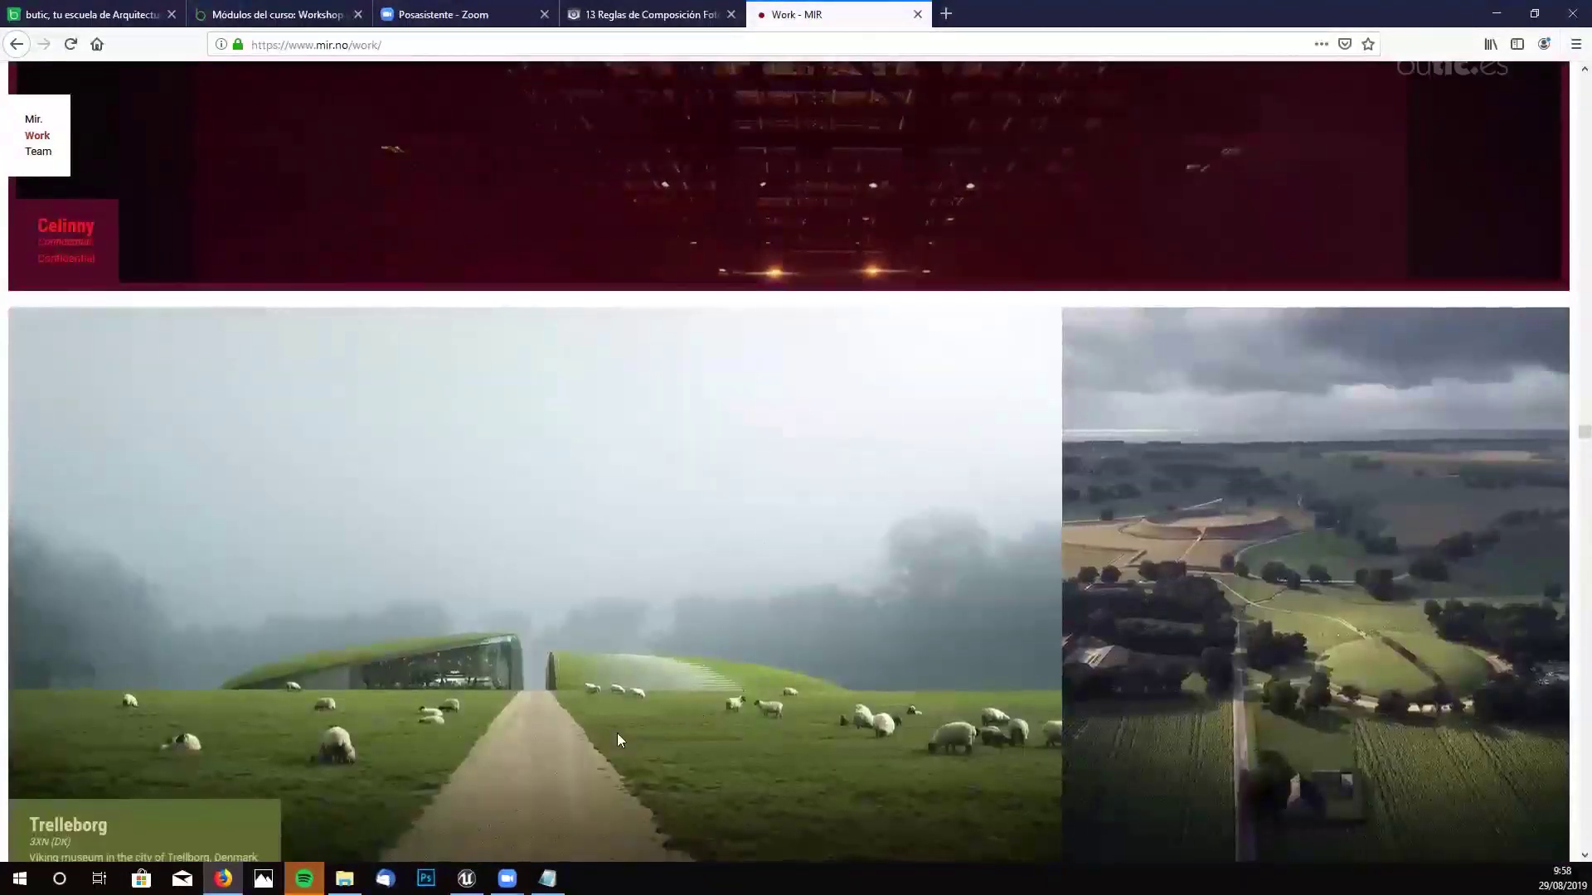
- Scroll below Trelleborg until the KPF Royal Atlantis Dubai render fills the view
{"action": "scroll", "coordinate": [617, 733], "scroll_direction": "down", "scroll_amount": 2}
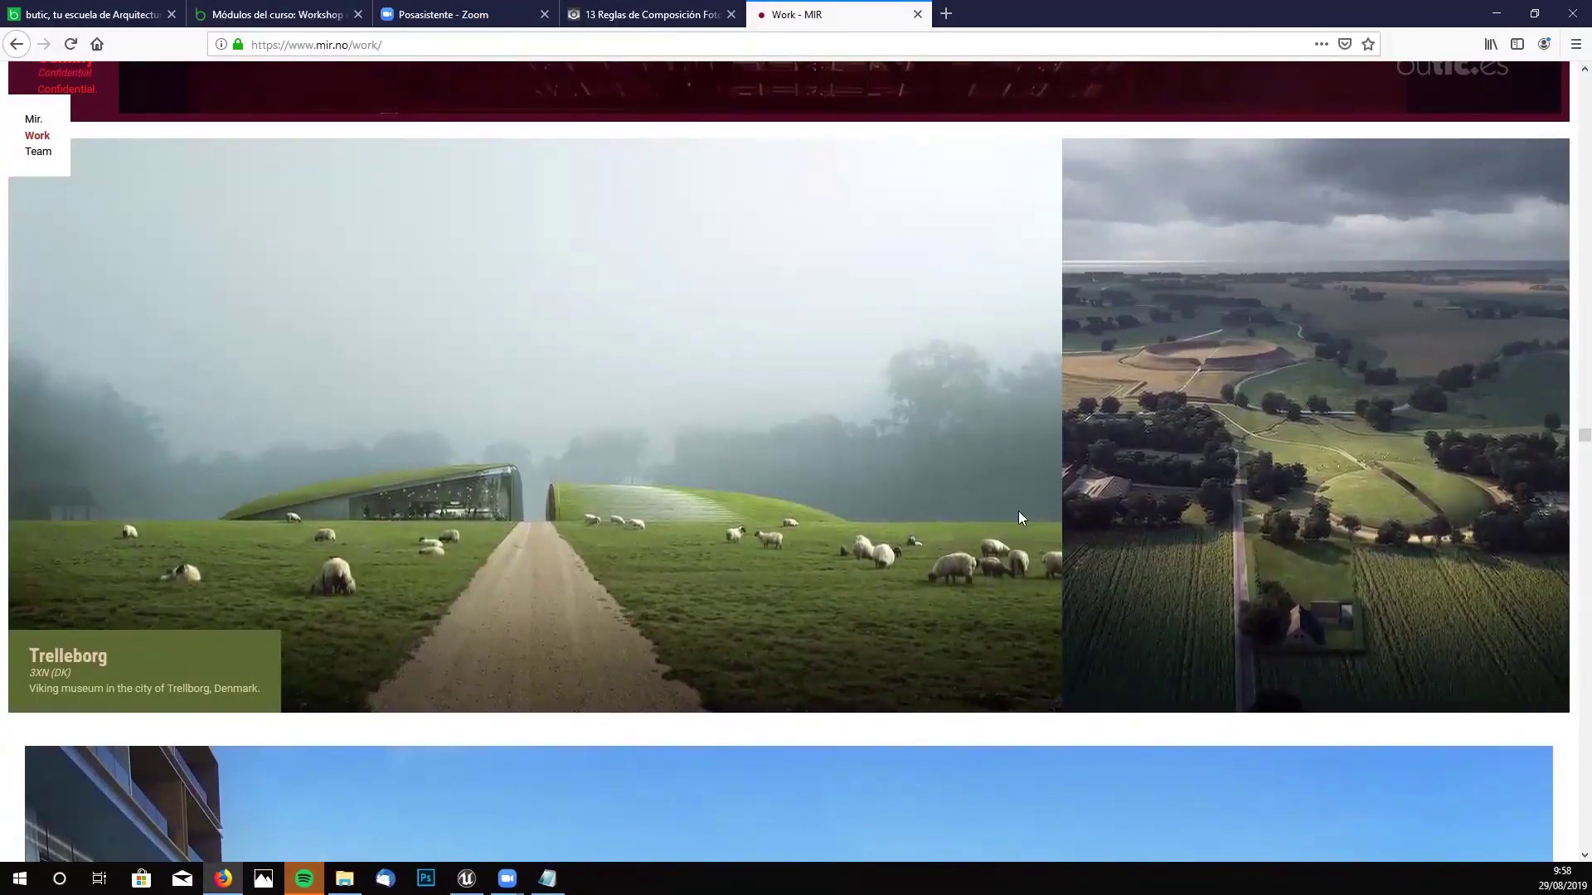
{"action": "scroll", "coordinate": [894, 581], "scroll_direction": "up", "scroll_amount": 2}
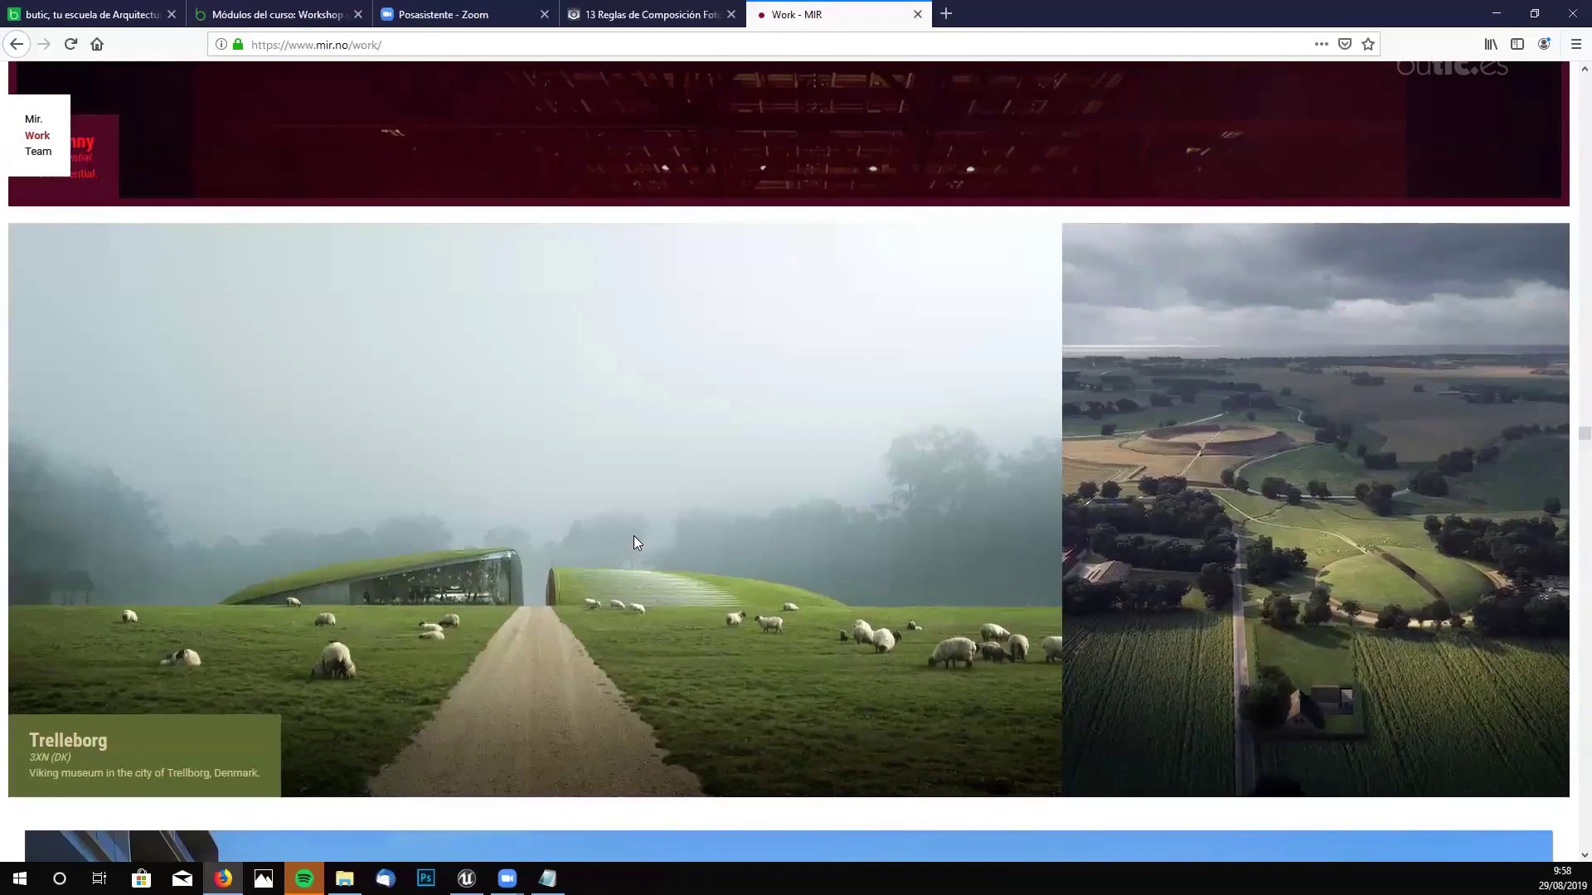
{"action": "scroll", "coordinate": [822, 463], "scroll_direction": "down", "scroll_amount": 3}
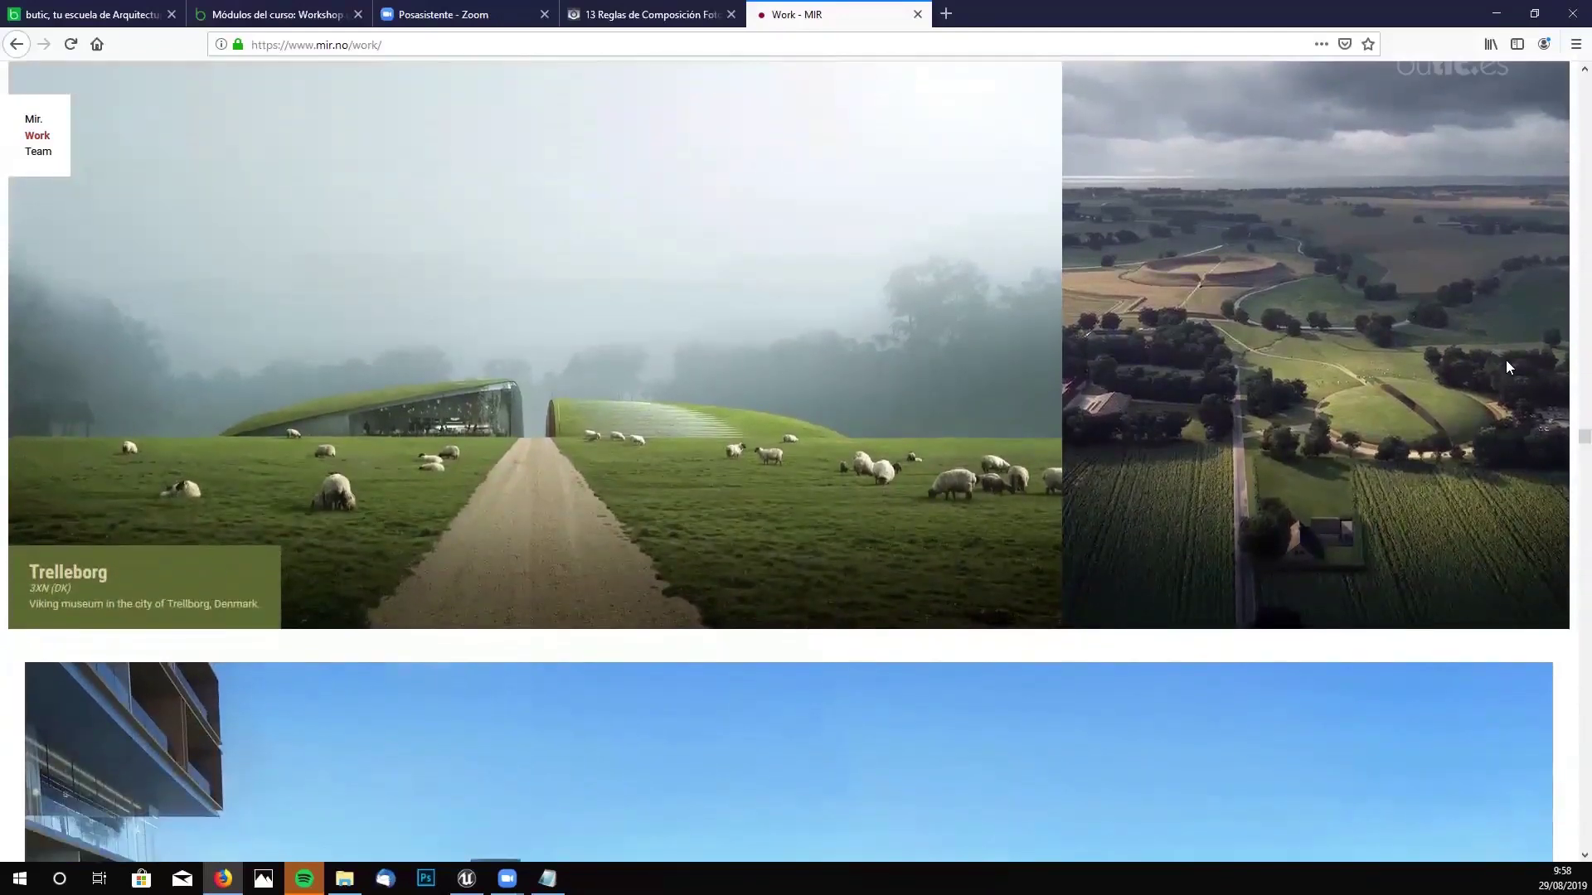
{"action": "scroll", "coordinate": [807, 568], "scroll_direction": "down", "scroll_amount": 10}
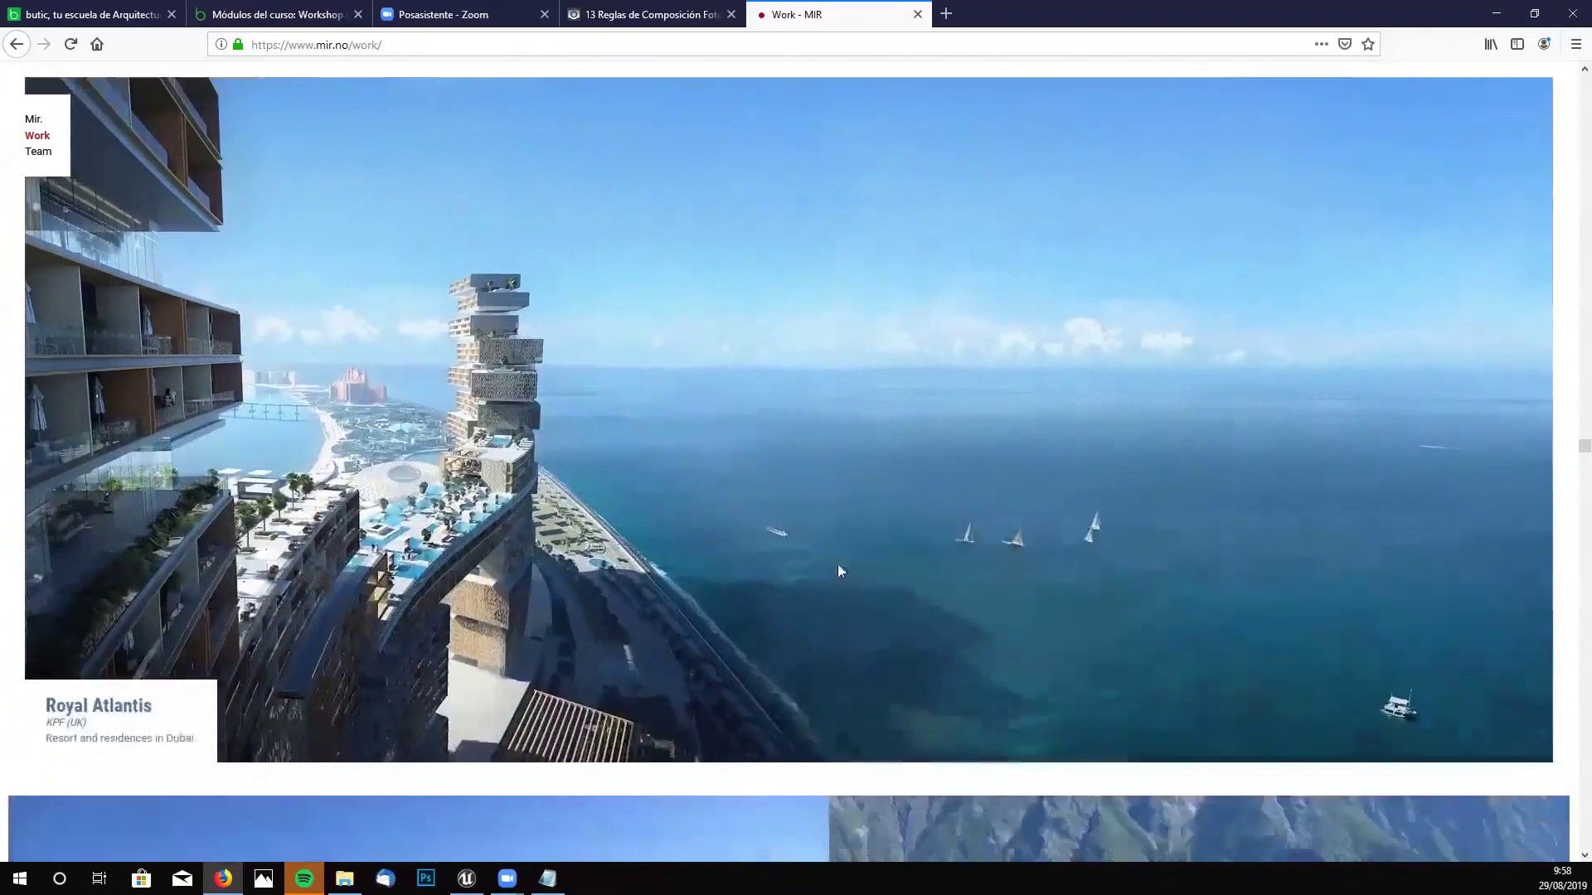
{"action": "scroll", "coordinate": [945, 572], "scroll_direction": "up", "scroll_amount": 1}
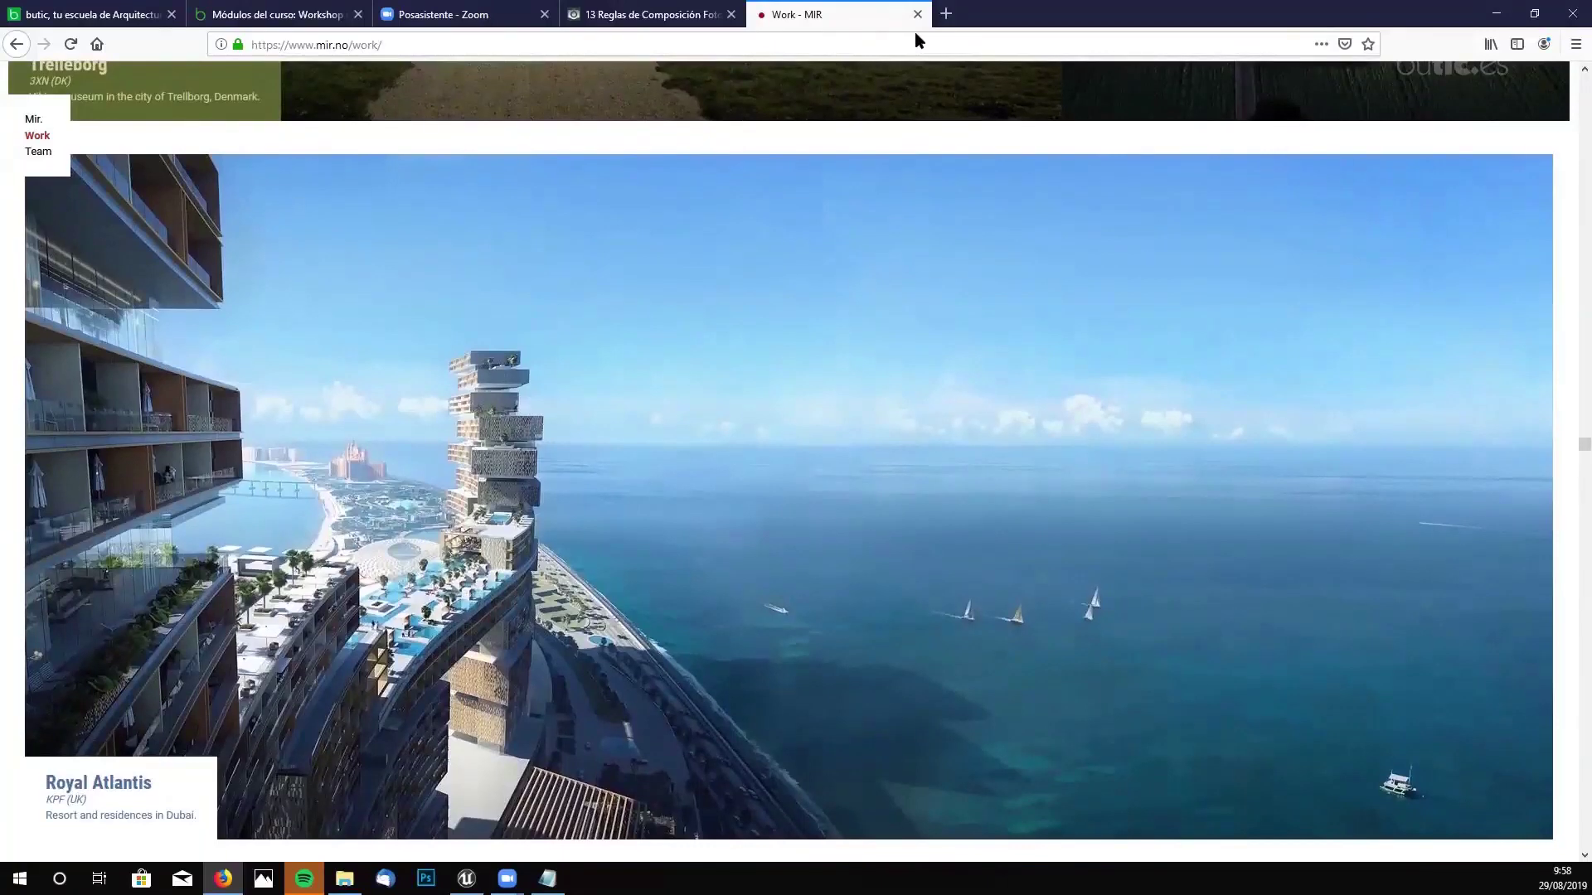
- Set the MIR page aside and bring the dzoom article back full screen
{"action": "key", "text": "super+Down"}
{"action": "left_click", "coordinate": [968, 128]}
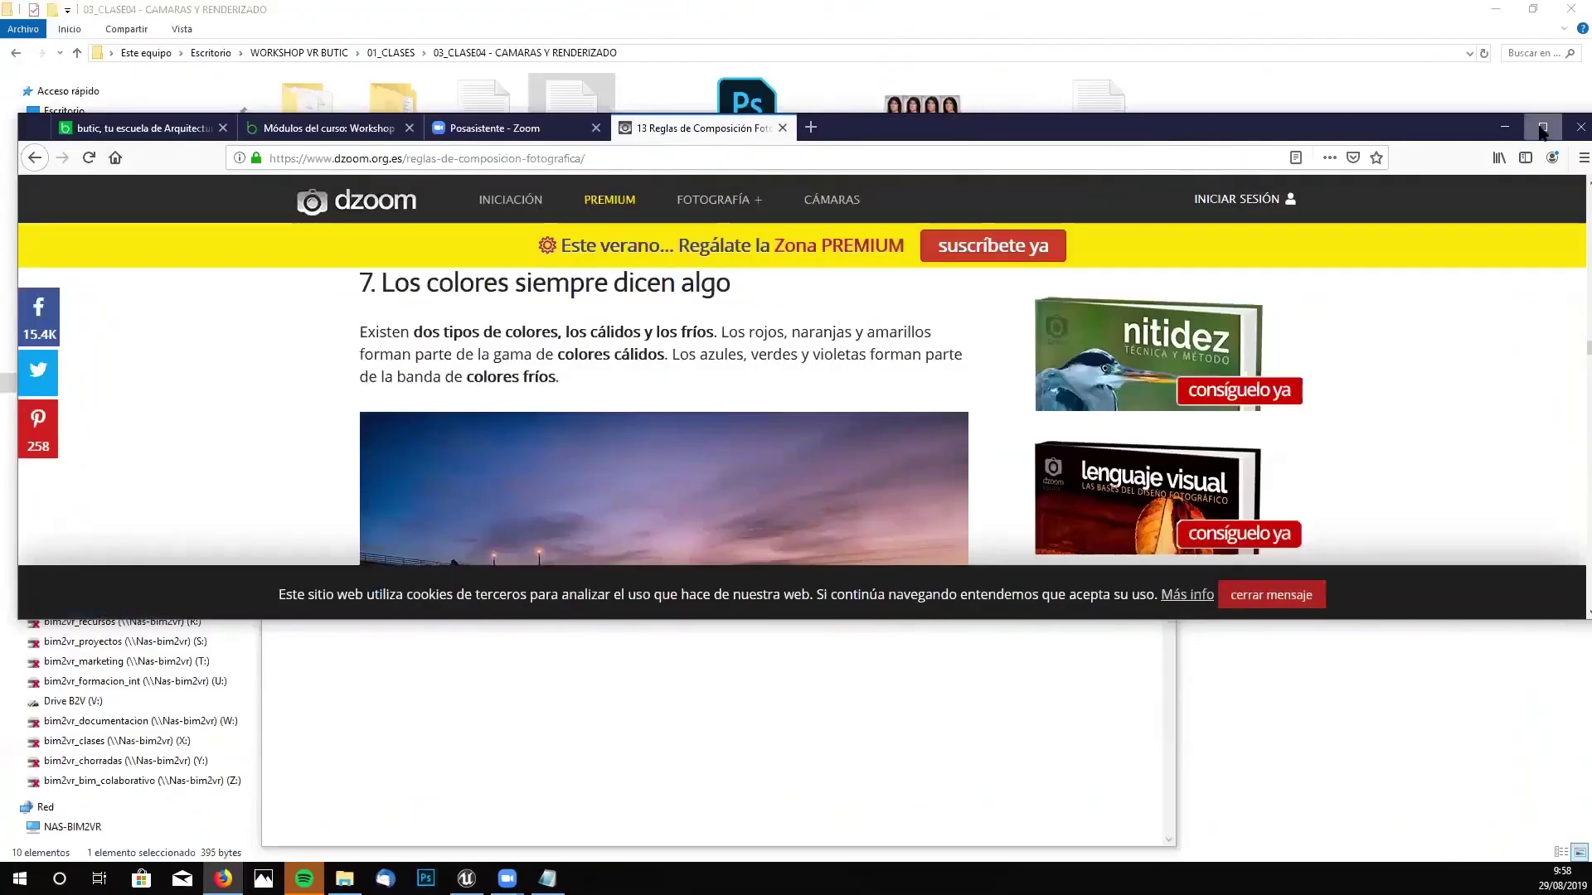
{"action": "left_click", "coordinate": [1541, 127]}
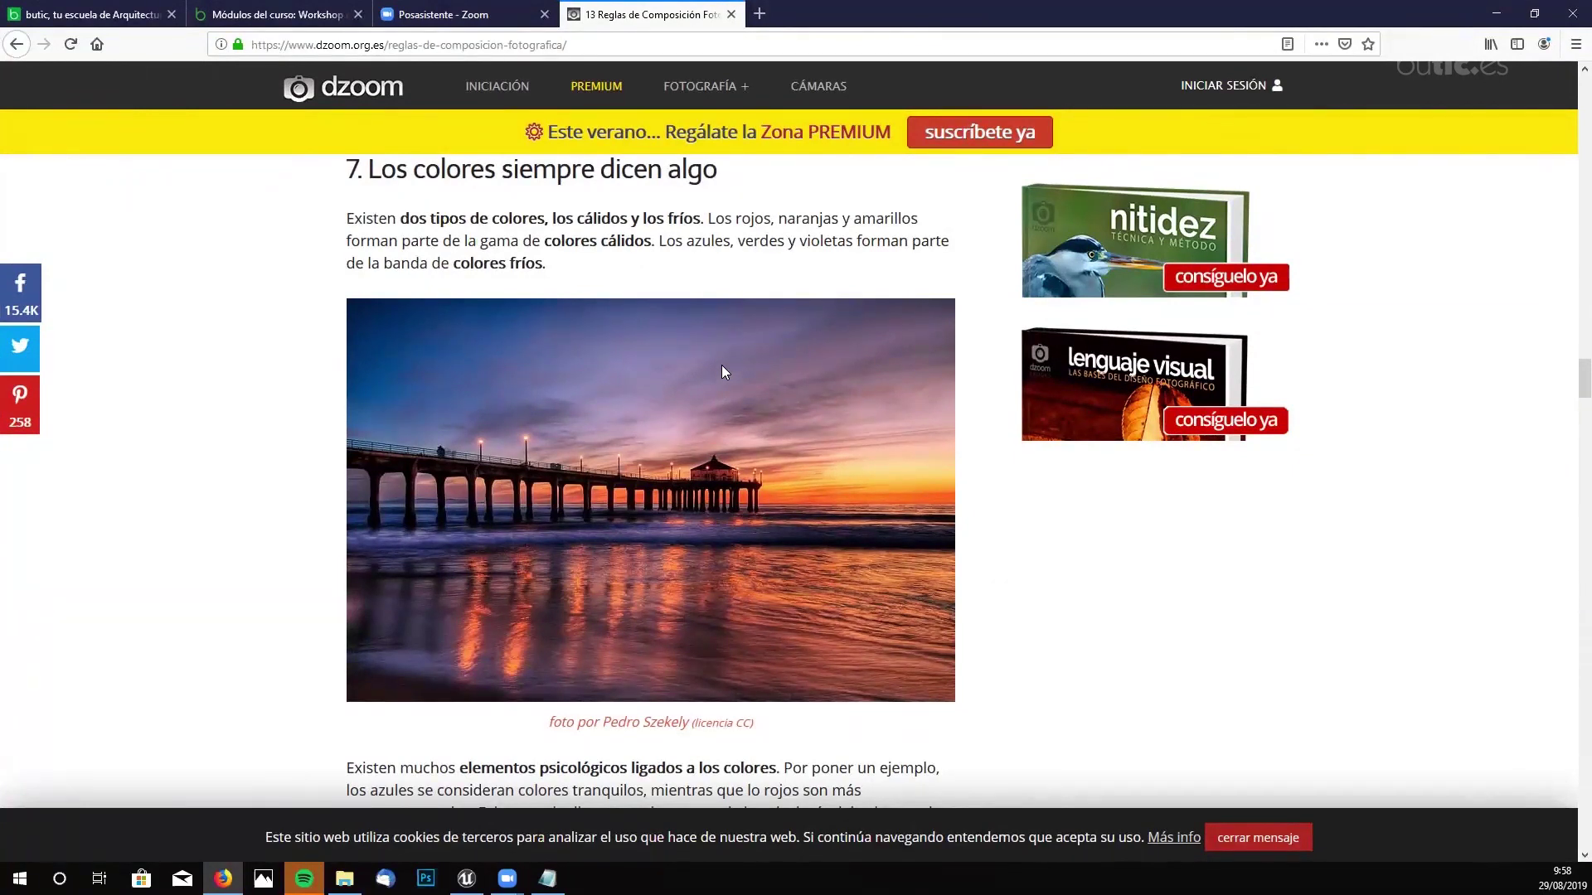
- Read rule 7, 'Los colores siempre dicen algo', then show the 03_CLASE04 class folder
{"action": "scroll", "coordinate": [717, 357], "scroll_direction": "down", "scroll_amount": 2}
{"action": "scroll", "coordinate": [714, 362], "scroll_direction": "up", "scroll_amount": 2}
{"action": "scroll", "coordinate": [713, 362], "scroll_direction": "up", "scroll_amount": 2}
{"action": "scroll", "coordinate": [706, 356], "scroll_direction": "down", "scroll_amount": 1}
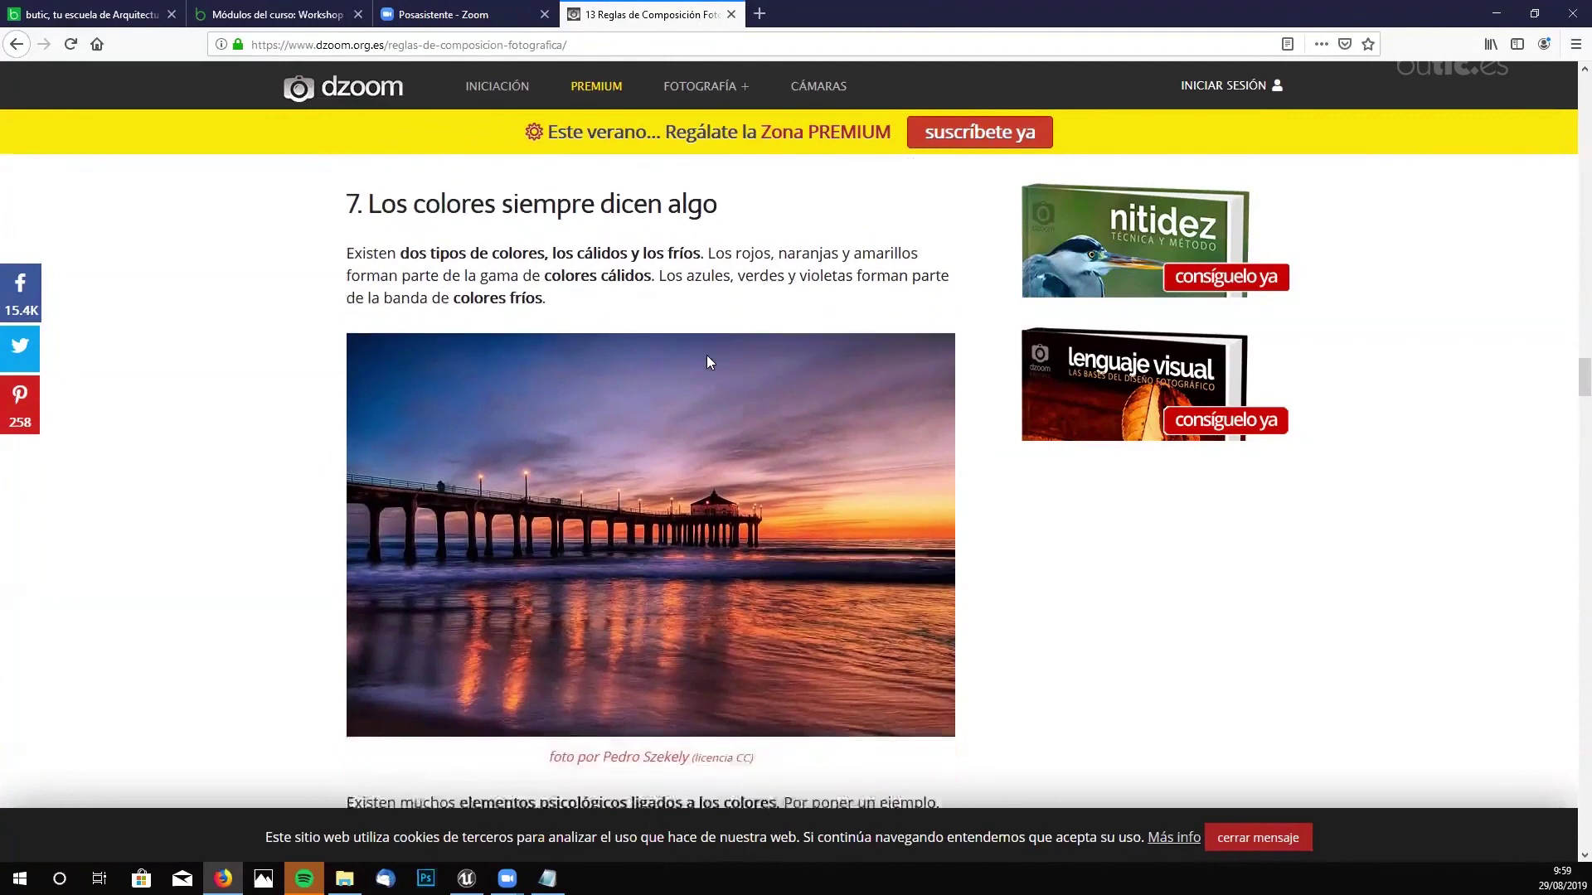
{"action": "scroll", "coordinate": [707, 362], "scroll_direction": "down", "scroll_amount": 1}
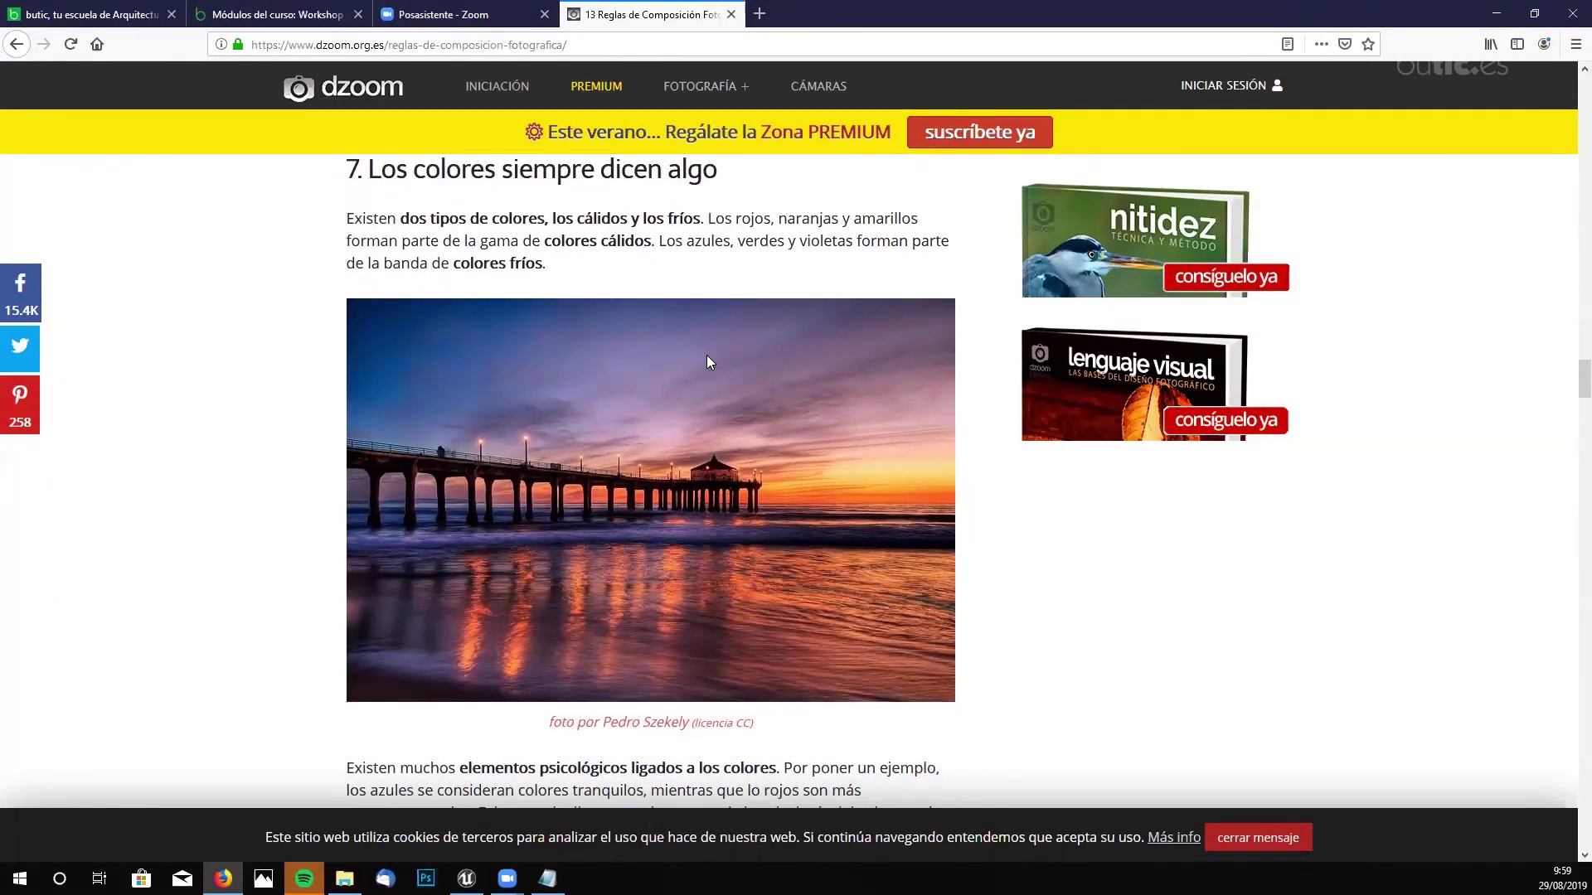
{"action": "scroll", "coordinate": [707, 361], "scroll_direction": "down", "scroll_amount": 2}
{"action": "scroll", "coordinate": [706, 361], "scroll_direction": "up", "scroll_amount": 3}
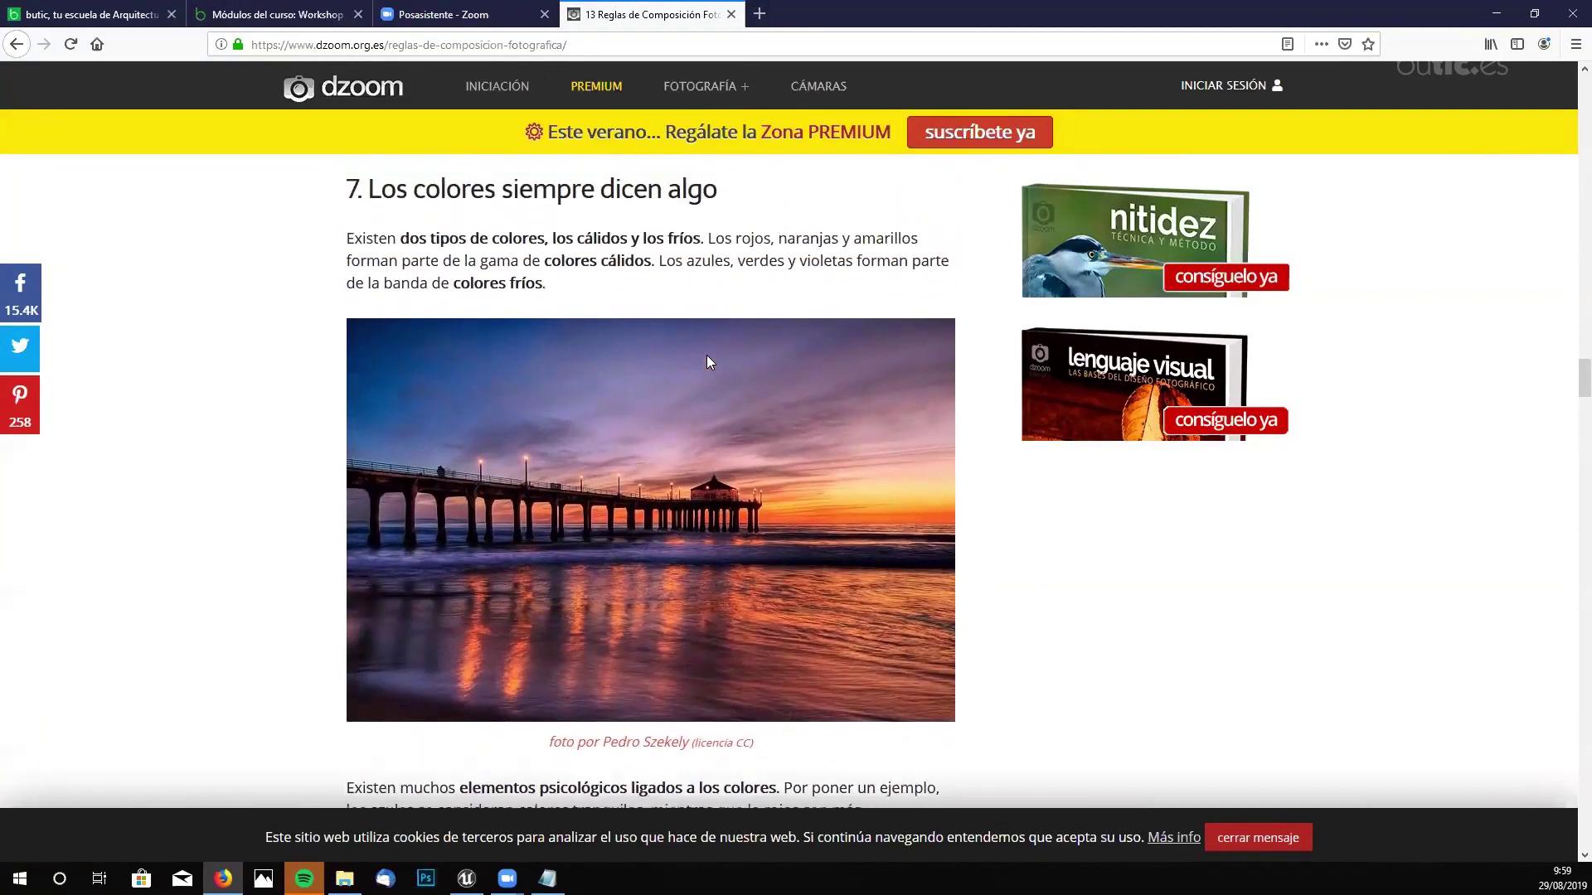
{"action": "scroll", "coordinate": [707, 361], "scroll_direction": "up", "scroll_amount": 4}
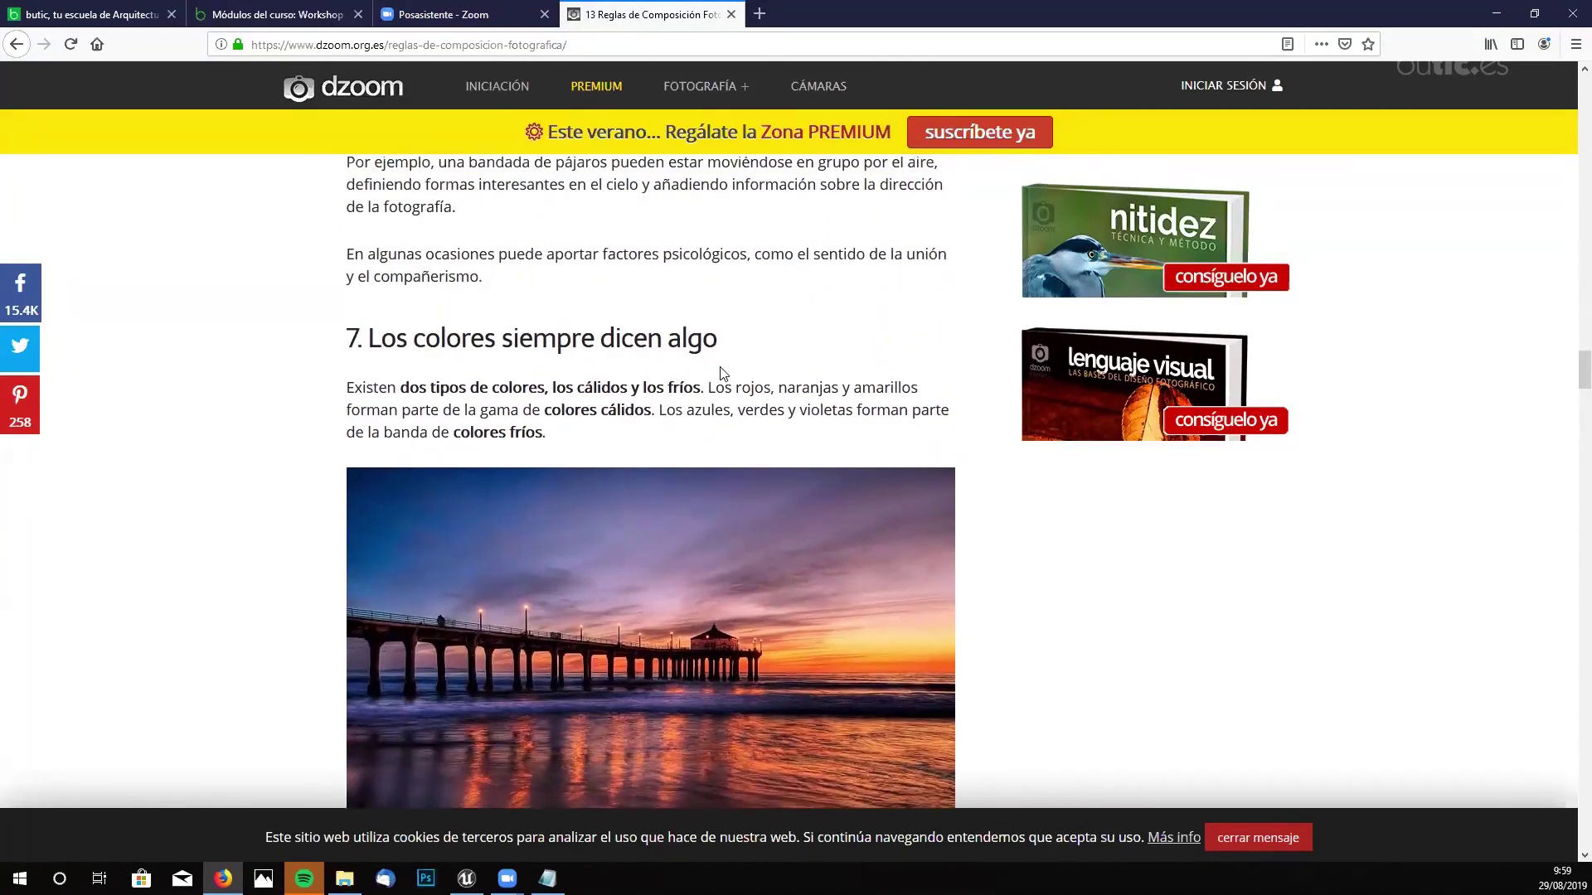
{"action": "scroll", "coordinate": [735, 436], "scroll_direction": "down", "scroll_amount": 2}
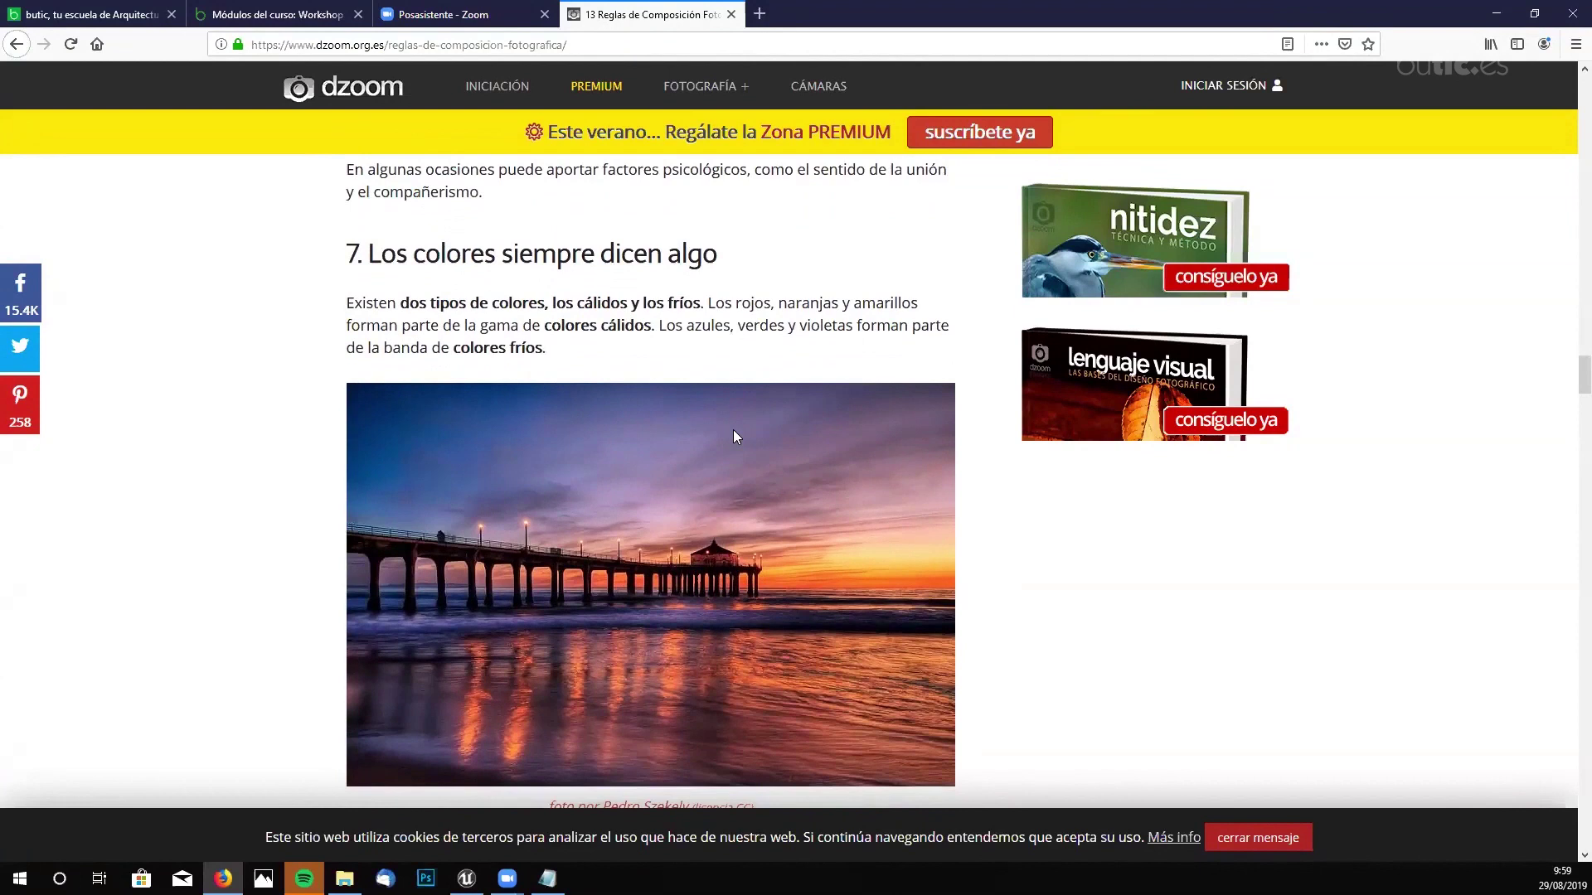
{"action": "scroll", "coordinate": [734, 437], "scroll_direction": "down", "scroll_amount": 2}
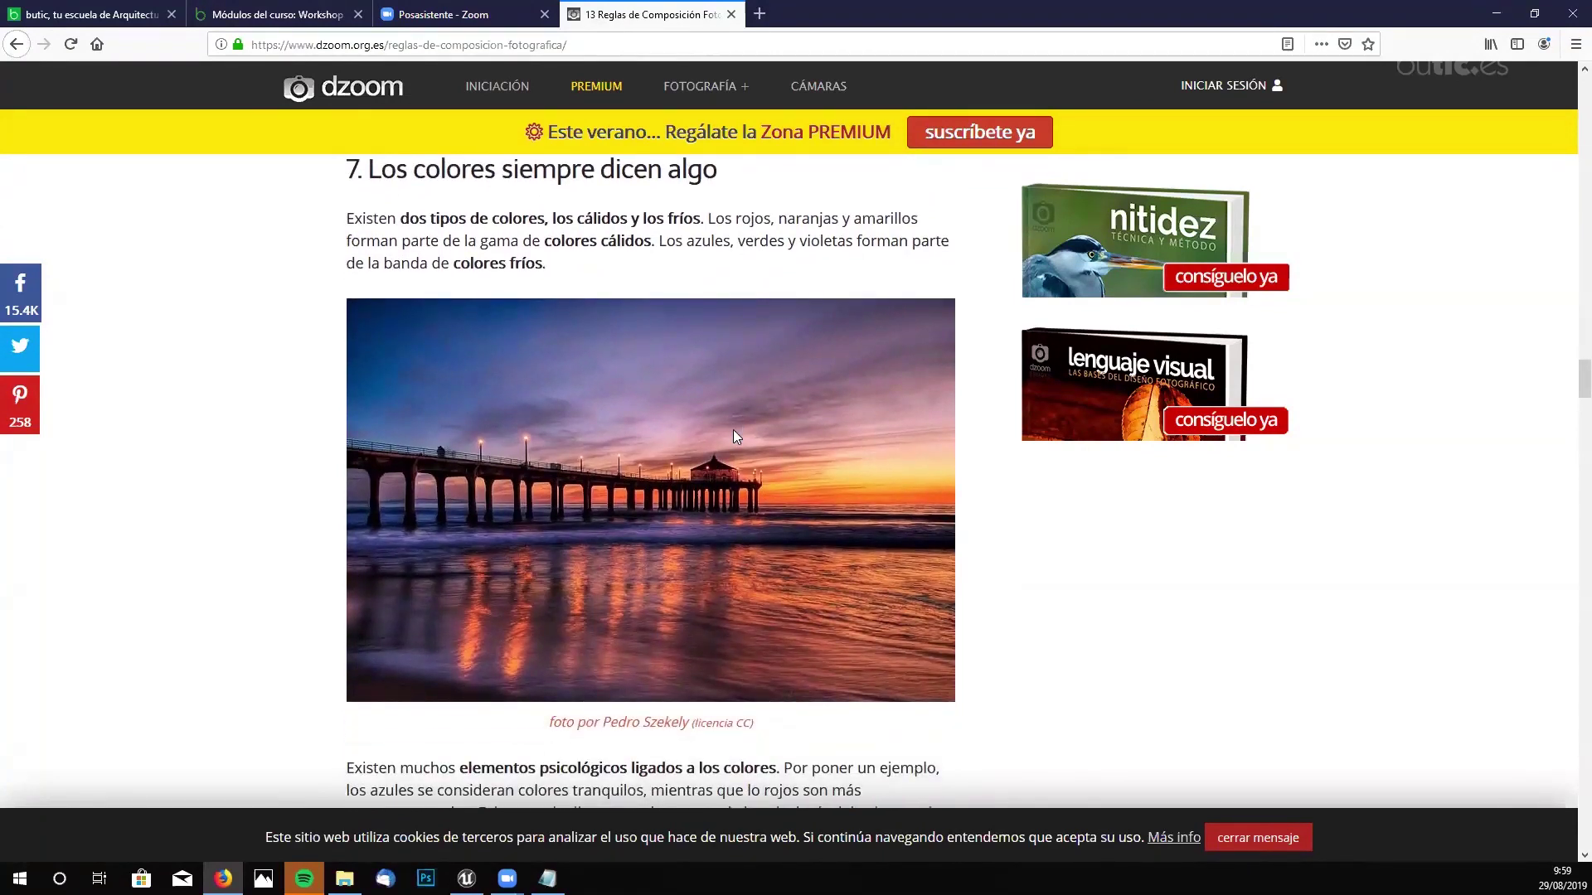
{"action": "scroll", "coordinate": [735, 438], "scroll_direction": "down", "scroll_amount": 2}
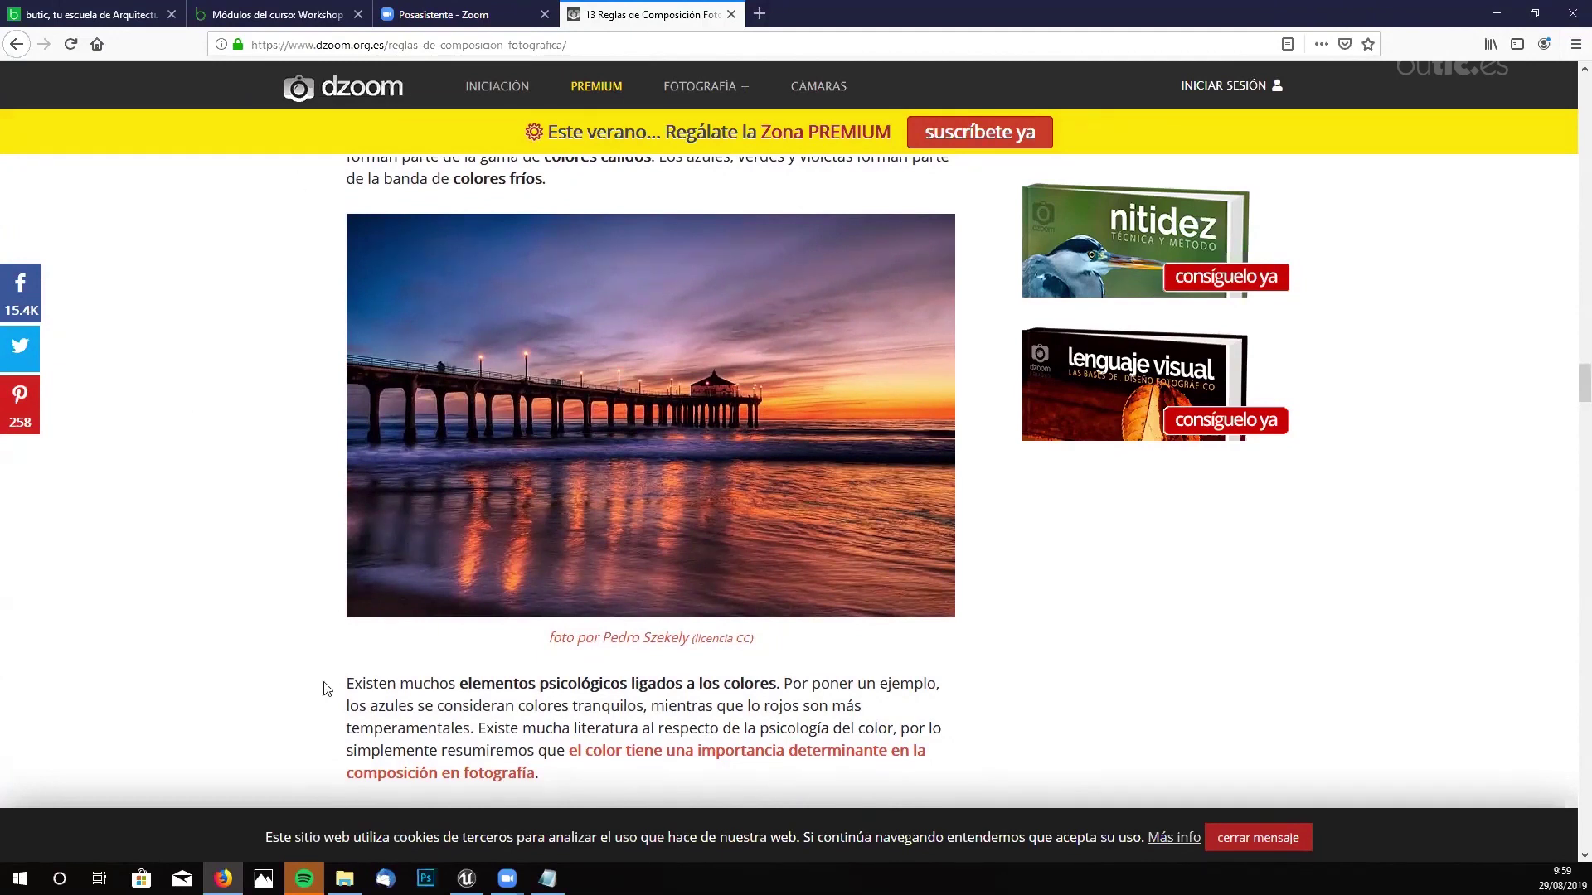
{"action": "left_click", "coordinate": [344, 878]}
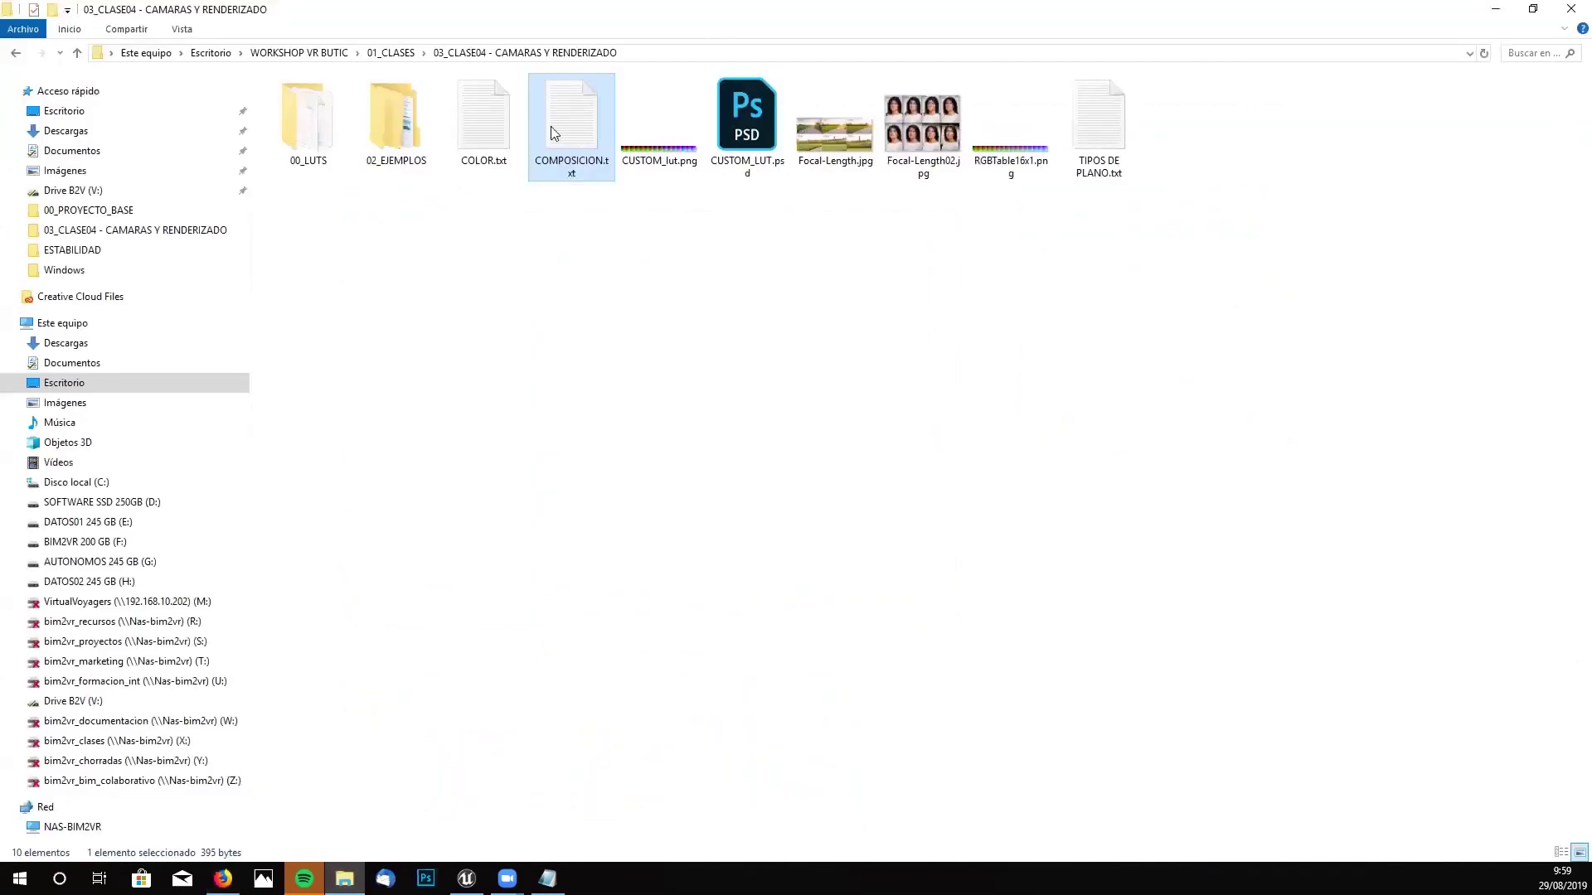
- Copy the first colour-theory link from COLOR.txt and load it in a new Firefox tab
{"action": "double_click", "coordinate": [494, 118]}
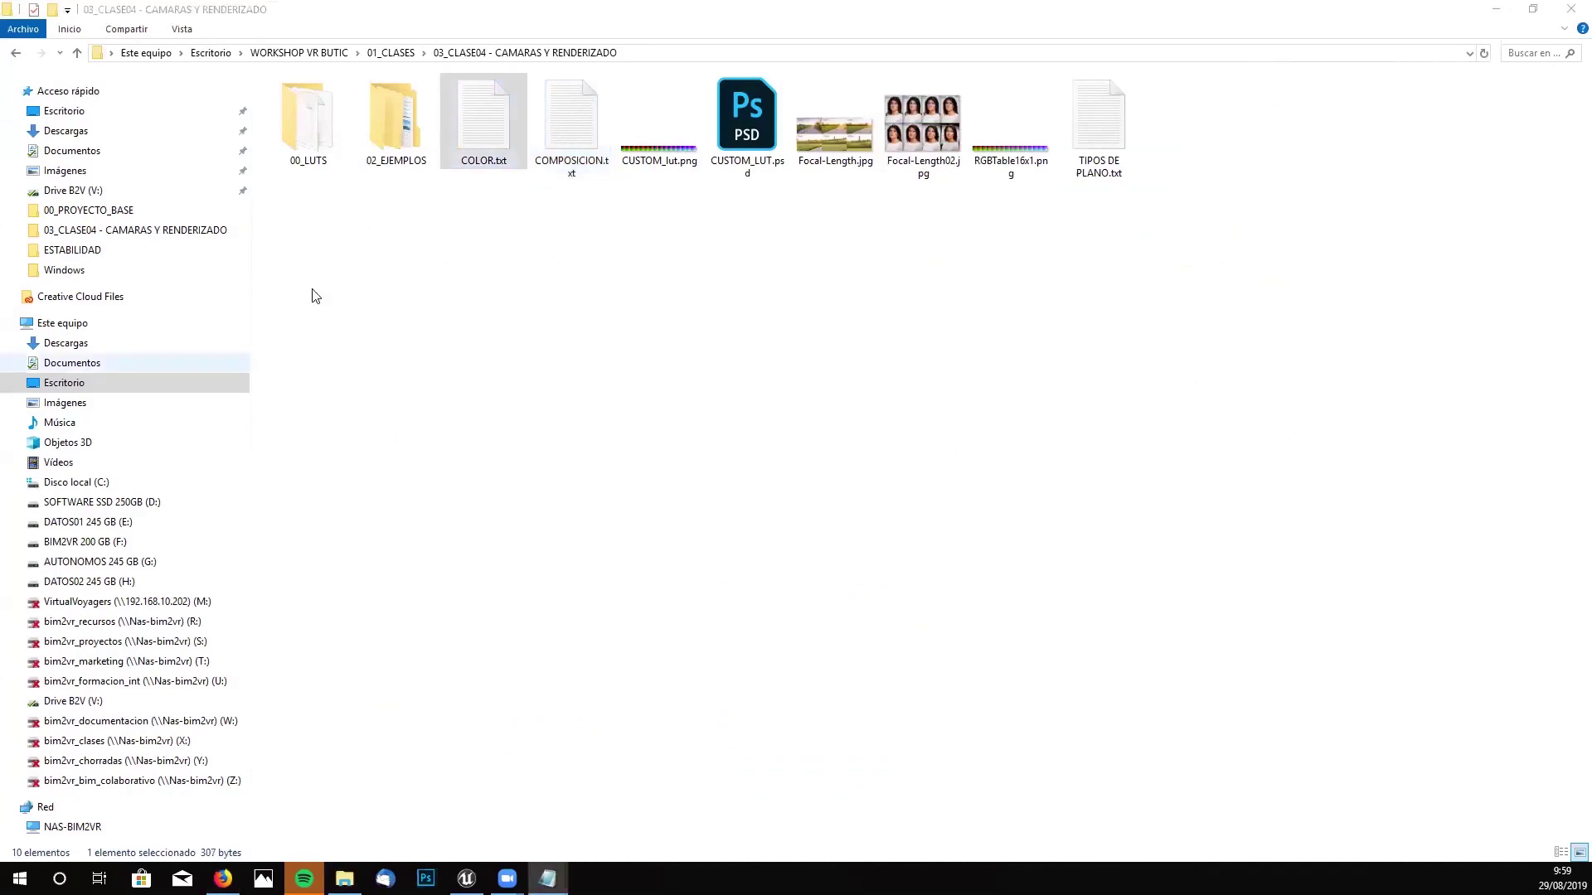
{"action": "left_click_drag", "start_coordinate": [1127, 149], "coordinate": [659, 149]}
{"action": "key", "text": "ctrl+c"}
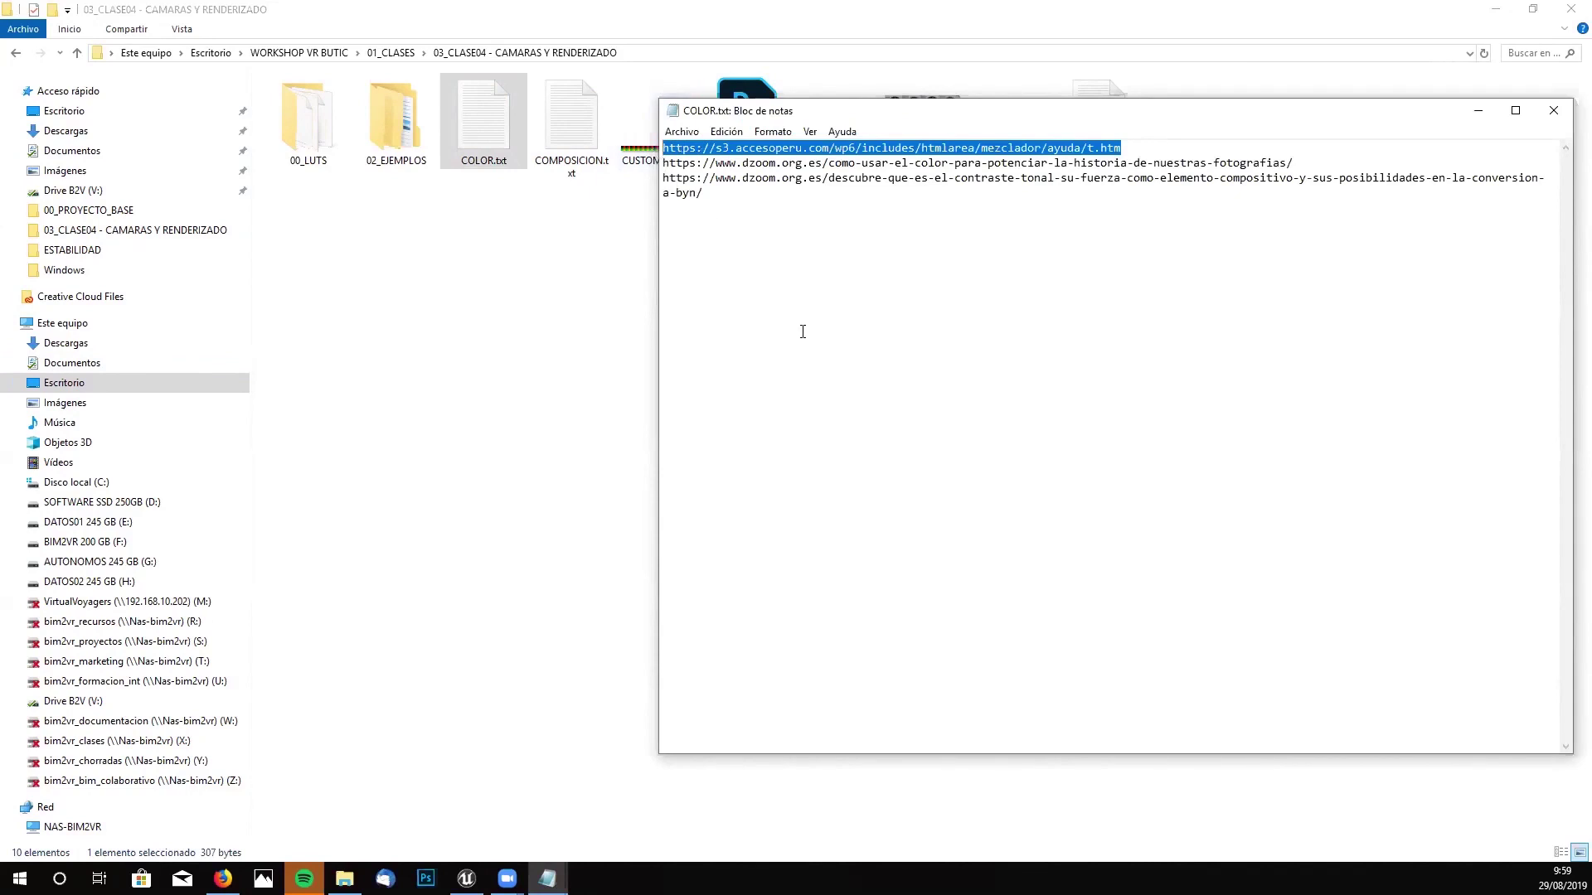
{"action": "left_click", "coordinate": [223, 879]}
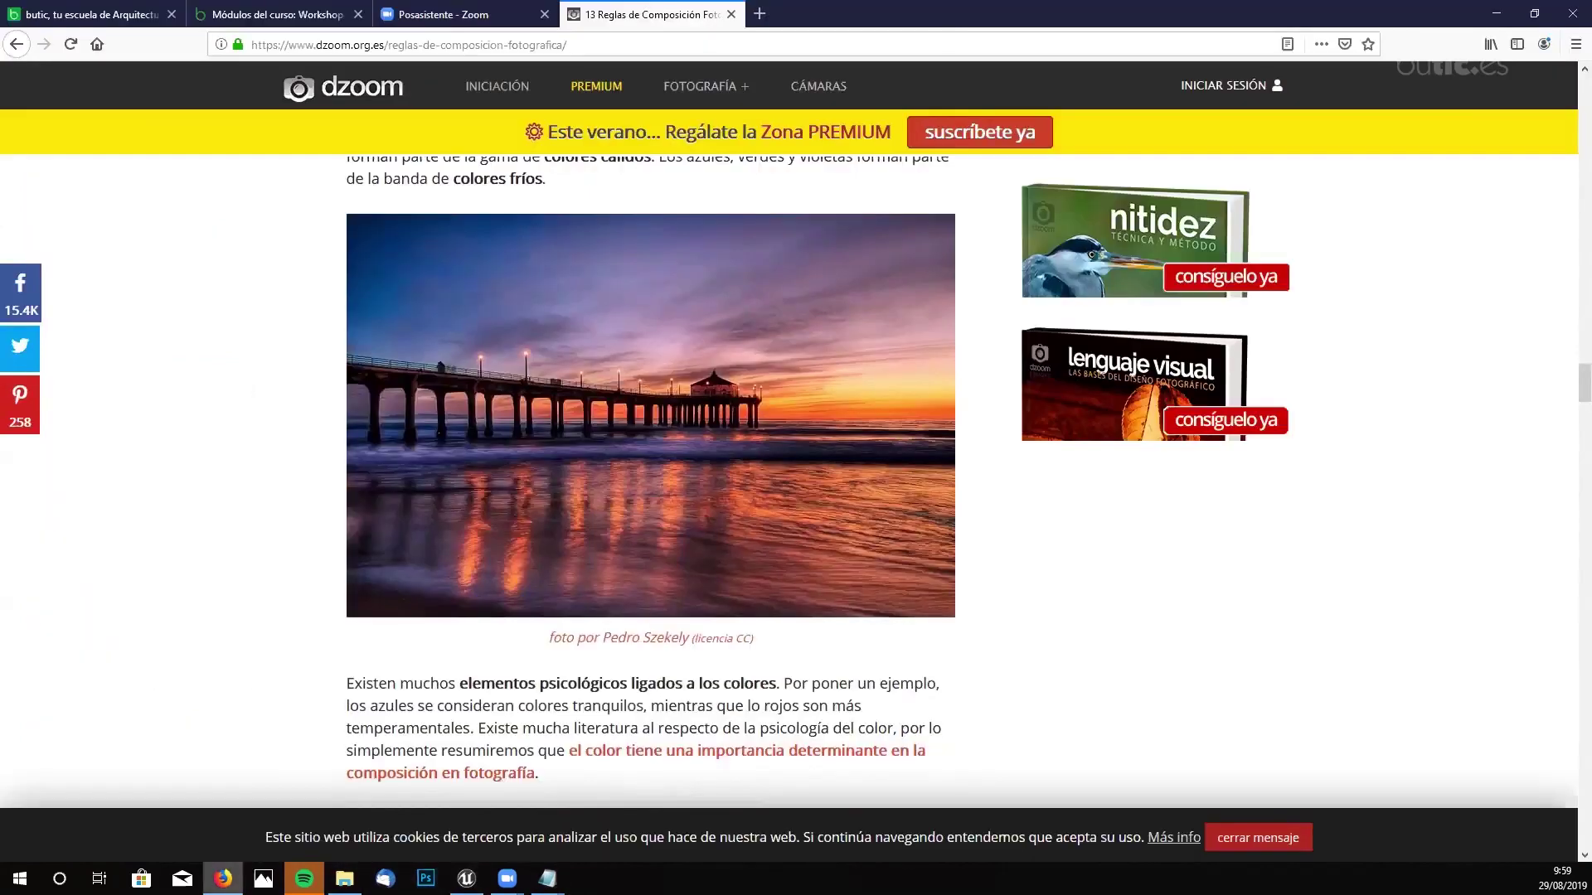
{"action": "double_click", "coordinate": [1253, 22]}
{"action": "left_click", "coordinate": [777, 133]}
{"action": "key", "text": "ctrl+v"}
{"action": "key", "text": "Return"}
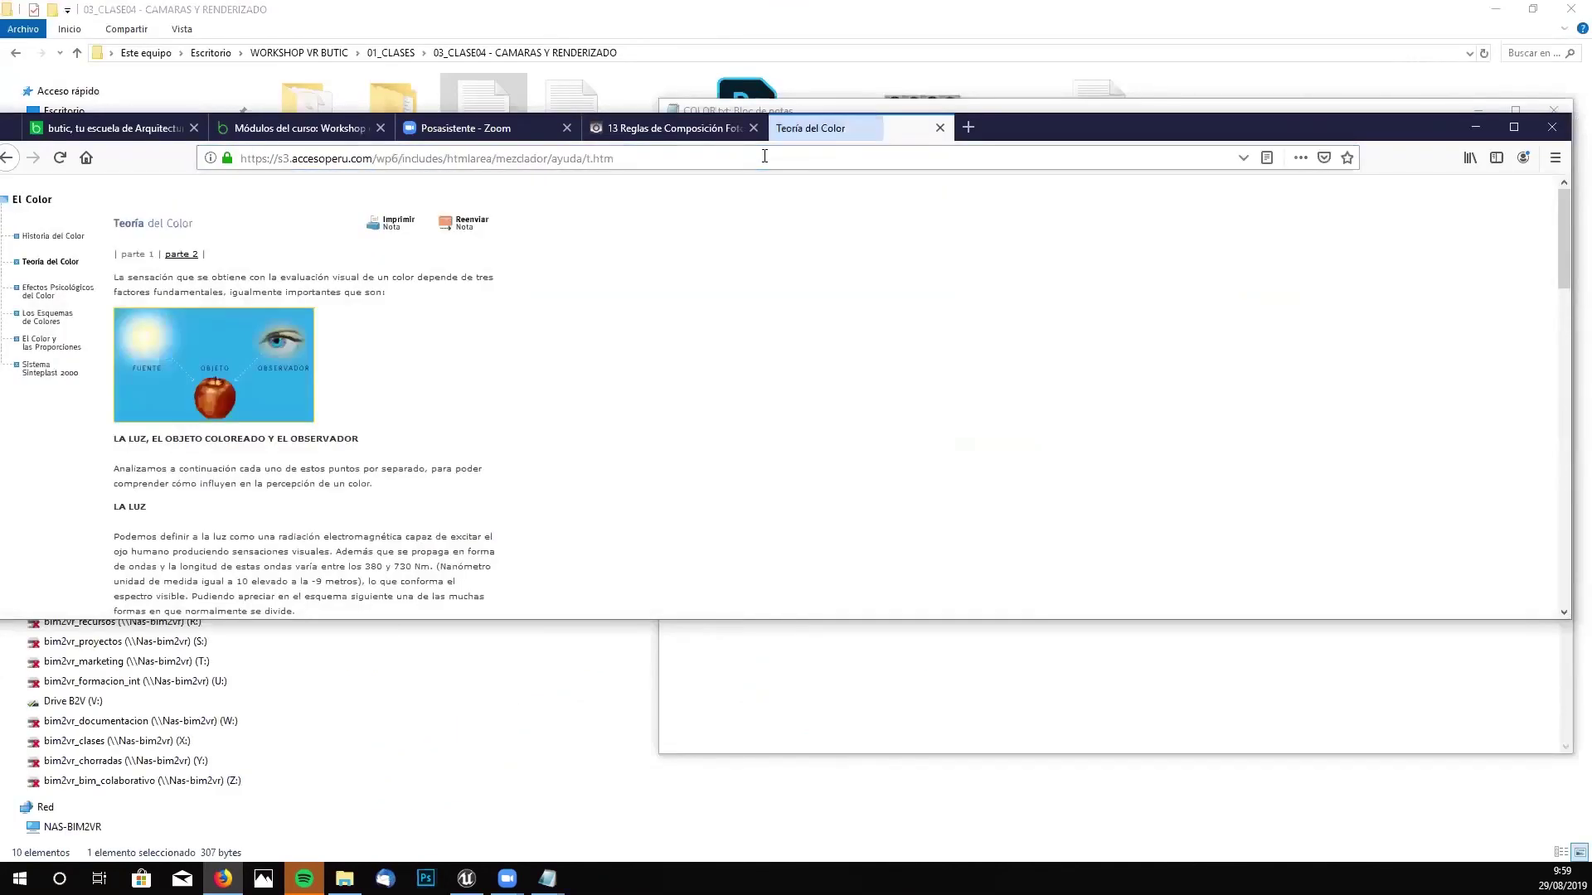
- Look over the accesoperu 'Los Esquemas de Colores' page in a maximized Firefox window
{"action": "left_click", "coordinate": [1513, 128]}
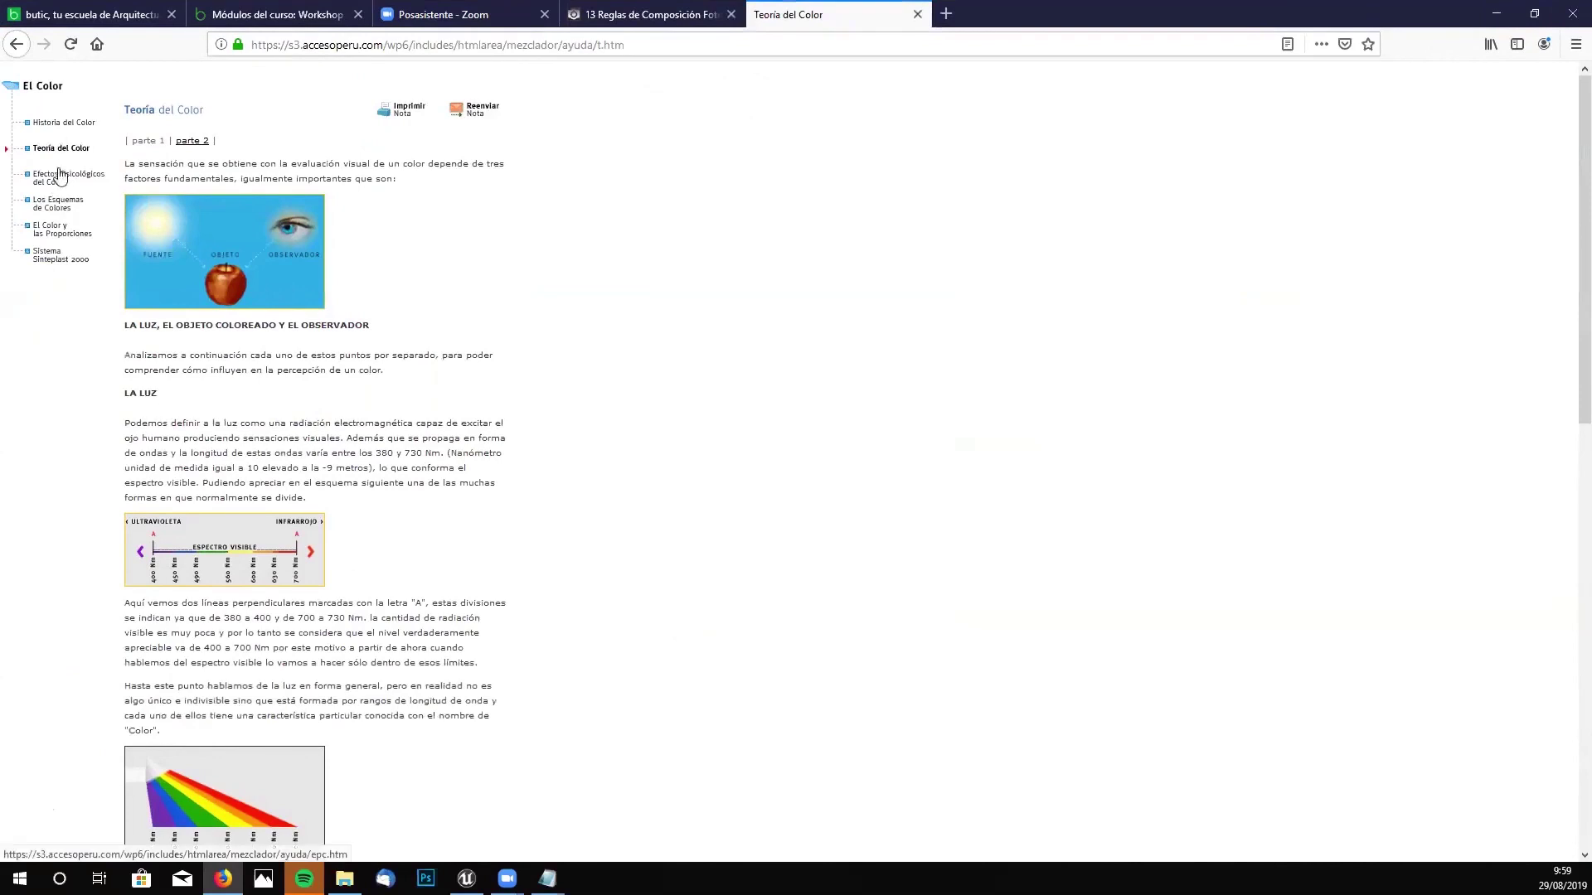
{"action": "left_click", "coordinate": [60, 206]}
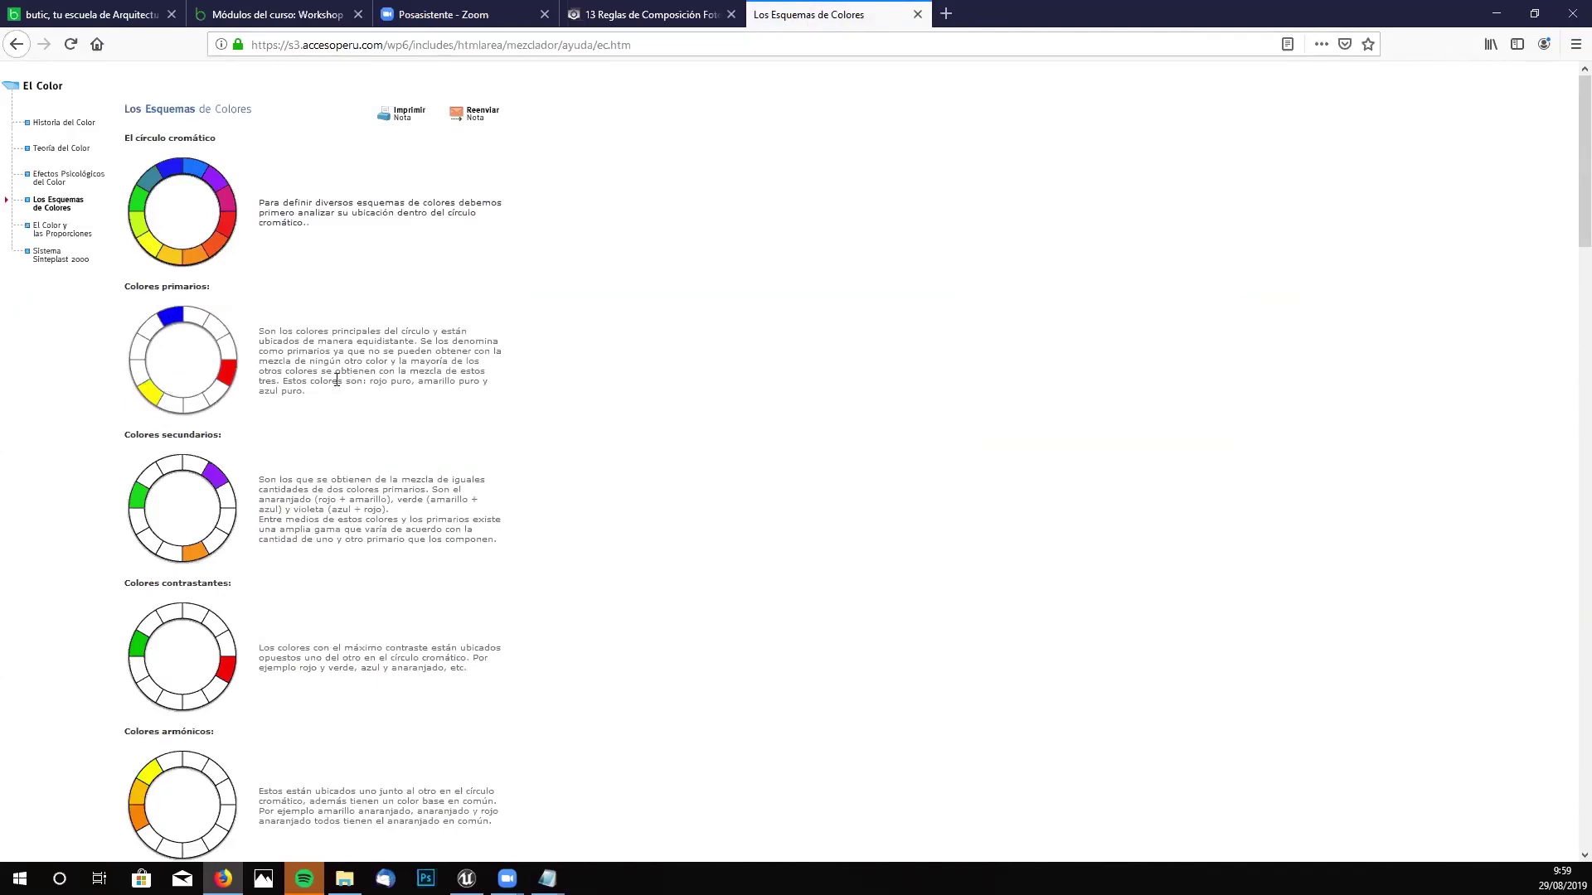
{"action": "scroll", "coordinate": [336, 380], "scroll_direction": "down", "scroll_amount": 5}
{"action": "scroll", "coordinate": [245, 493], "scroll_direction": "down", "scroll_amount": 6}
{"action": "scroll", "coordinate": [240, 501], "scroll_direction": "up", "scroll_amount": 9}
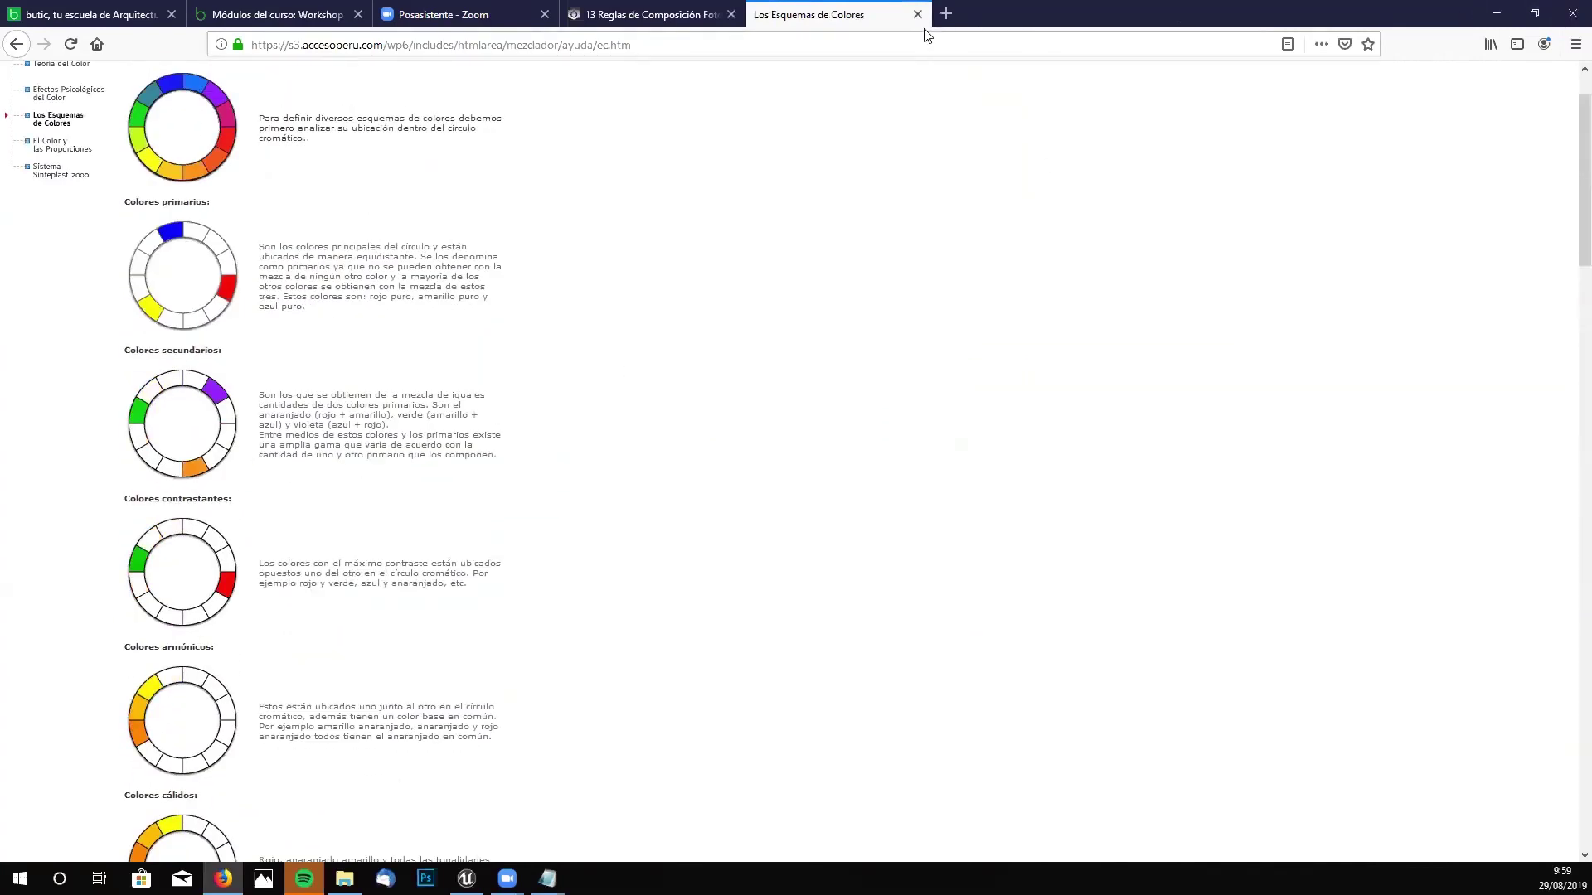
{"action": "key", "text": "super+Down"}
- Close the colour schemes tab and read dzoom's rule 8 down to '9. La regla de los tercios'
{"action": "left_click", "coordinate": [946, 85]}
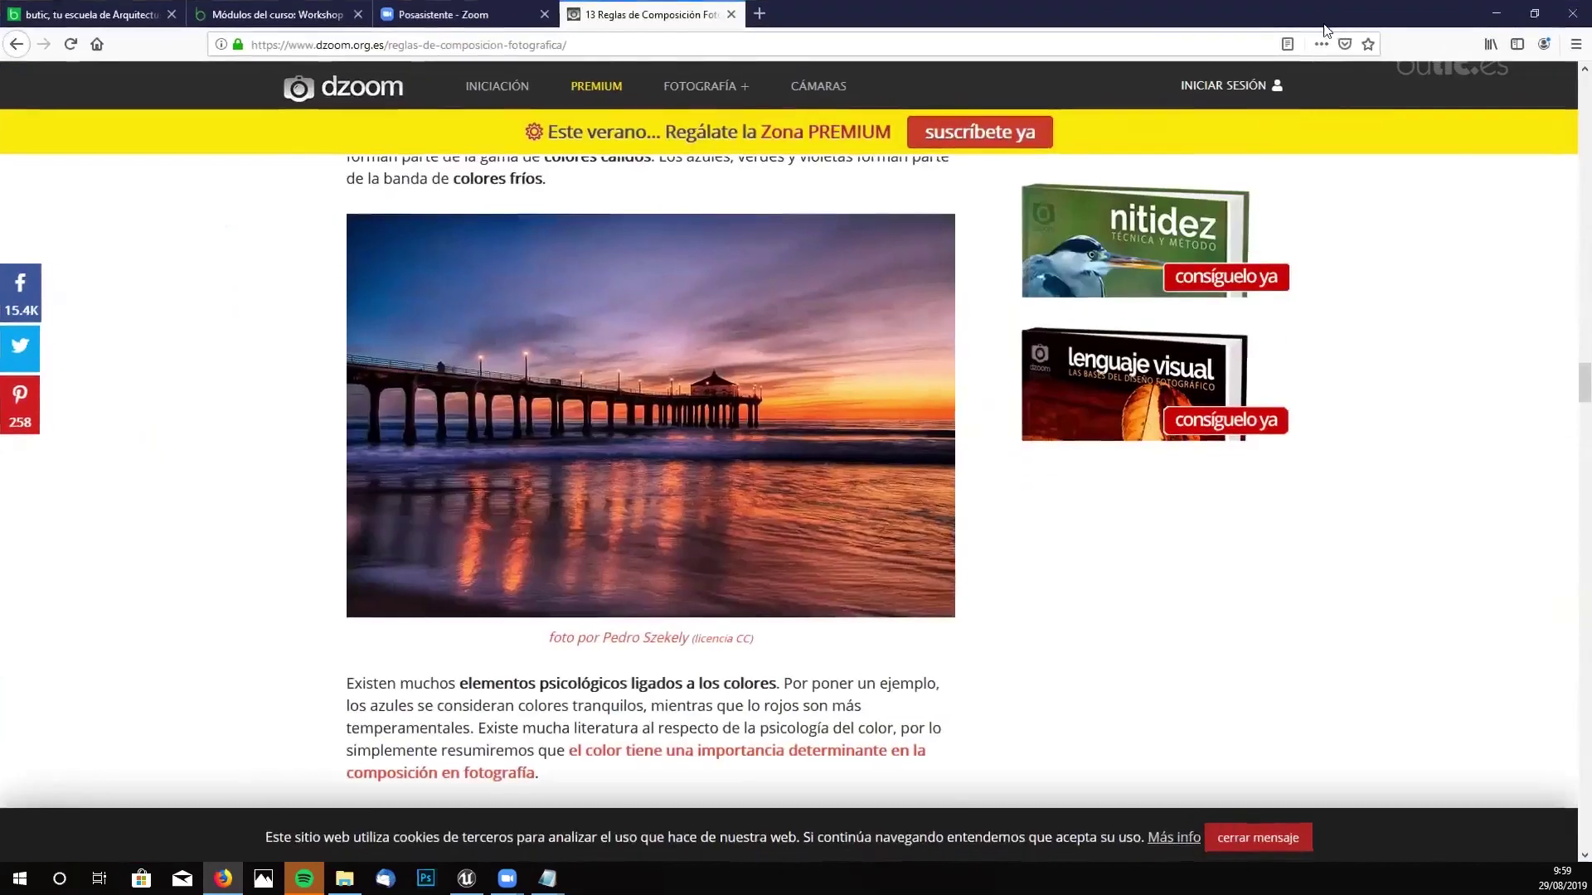
{"action": "left_click", "coordinate": [1520, 84]}
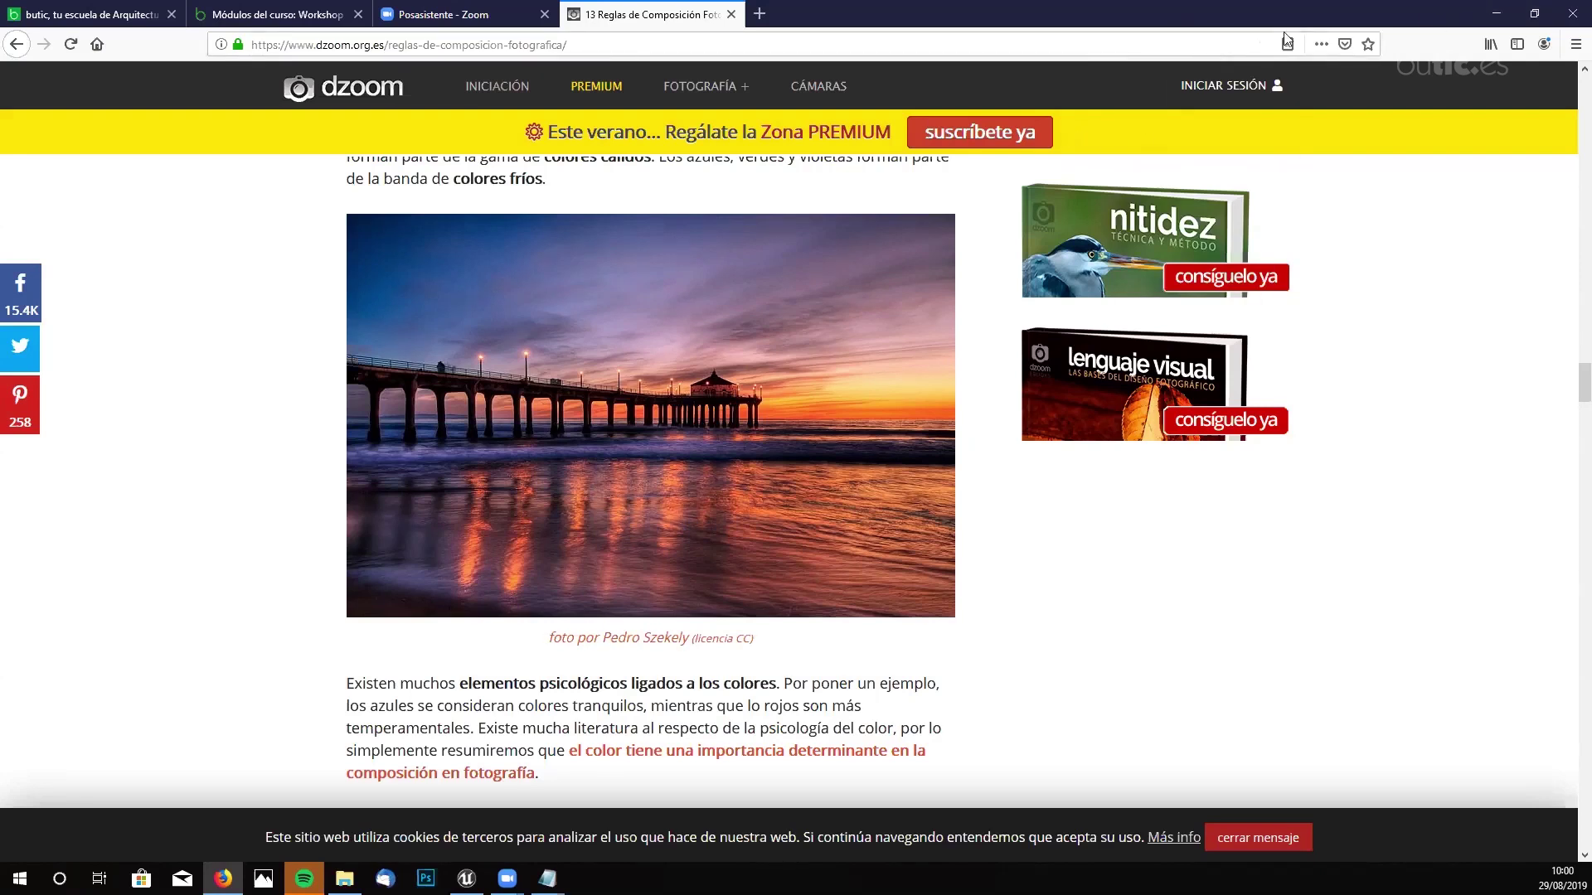
{"action": "scroll", "coordinate": [713, 418], "scroll_direction": "down", "scroll_amount": 2}
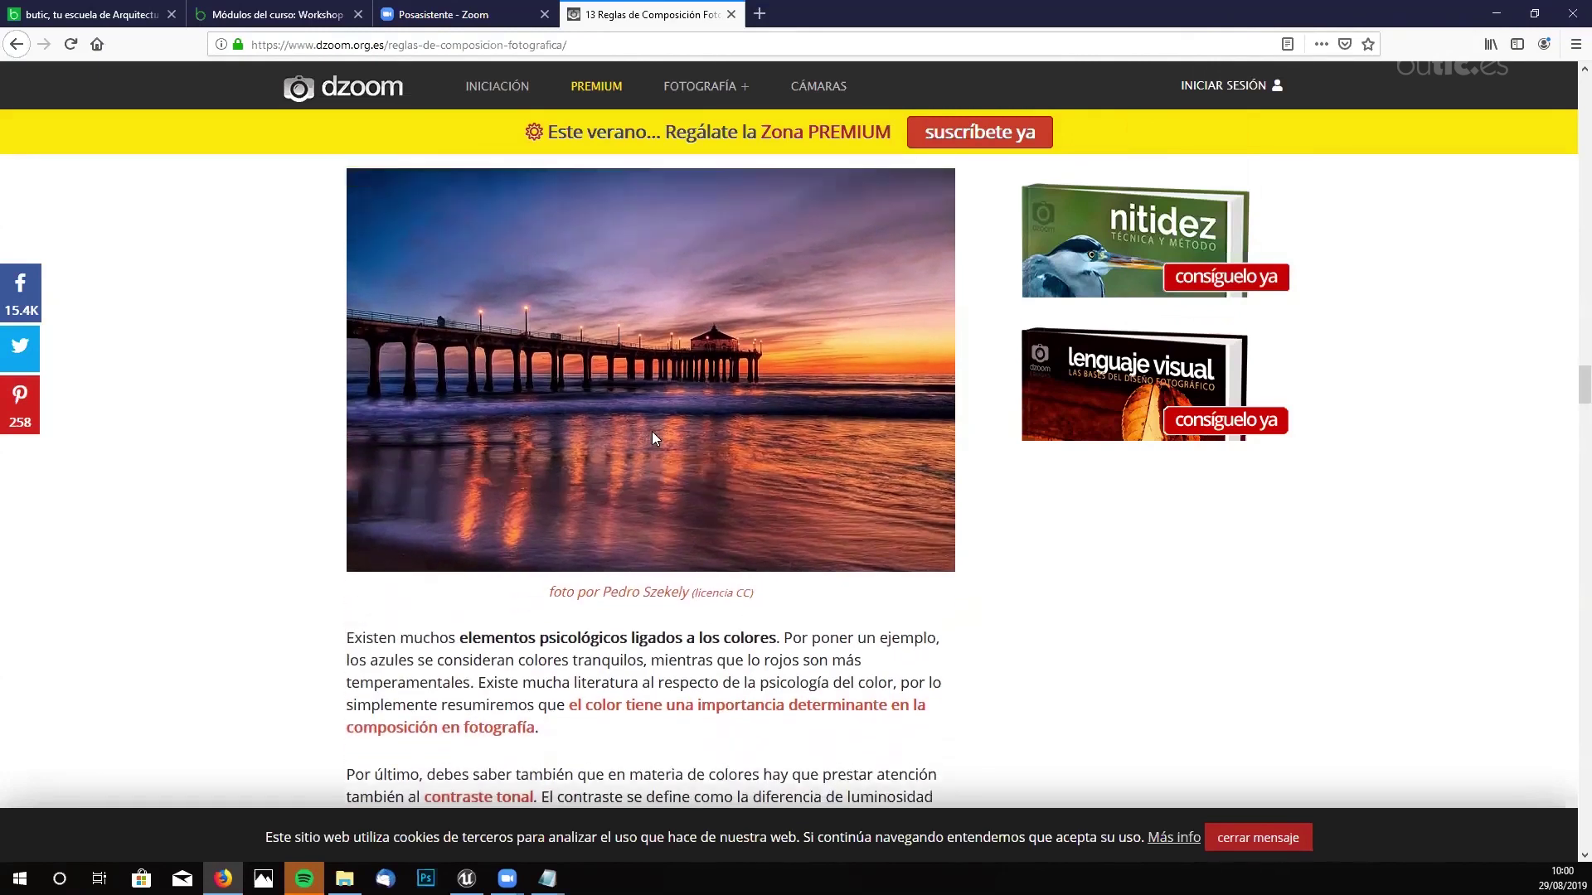
{"action": "scroll", "coordinate": [841, 464], "scroll_direction": "up", "scroll_amount": 3}
{"action": "scroll", "coordinate": [838, 465], "scroll_direction": "down", "scroll_amount": 2}
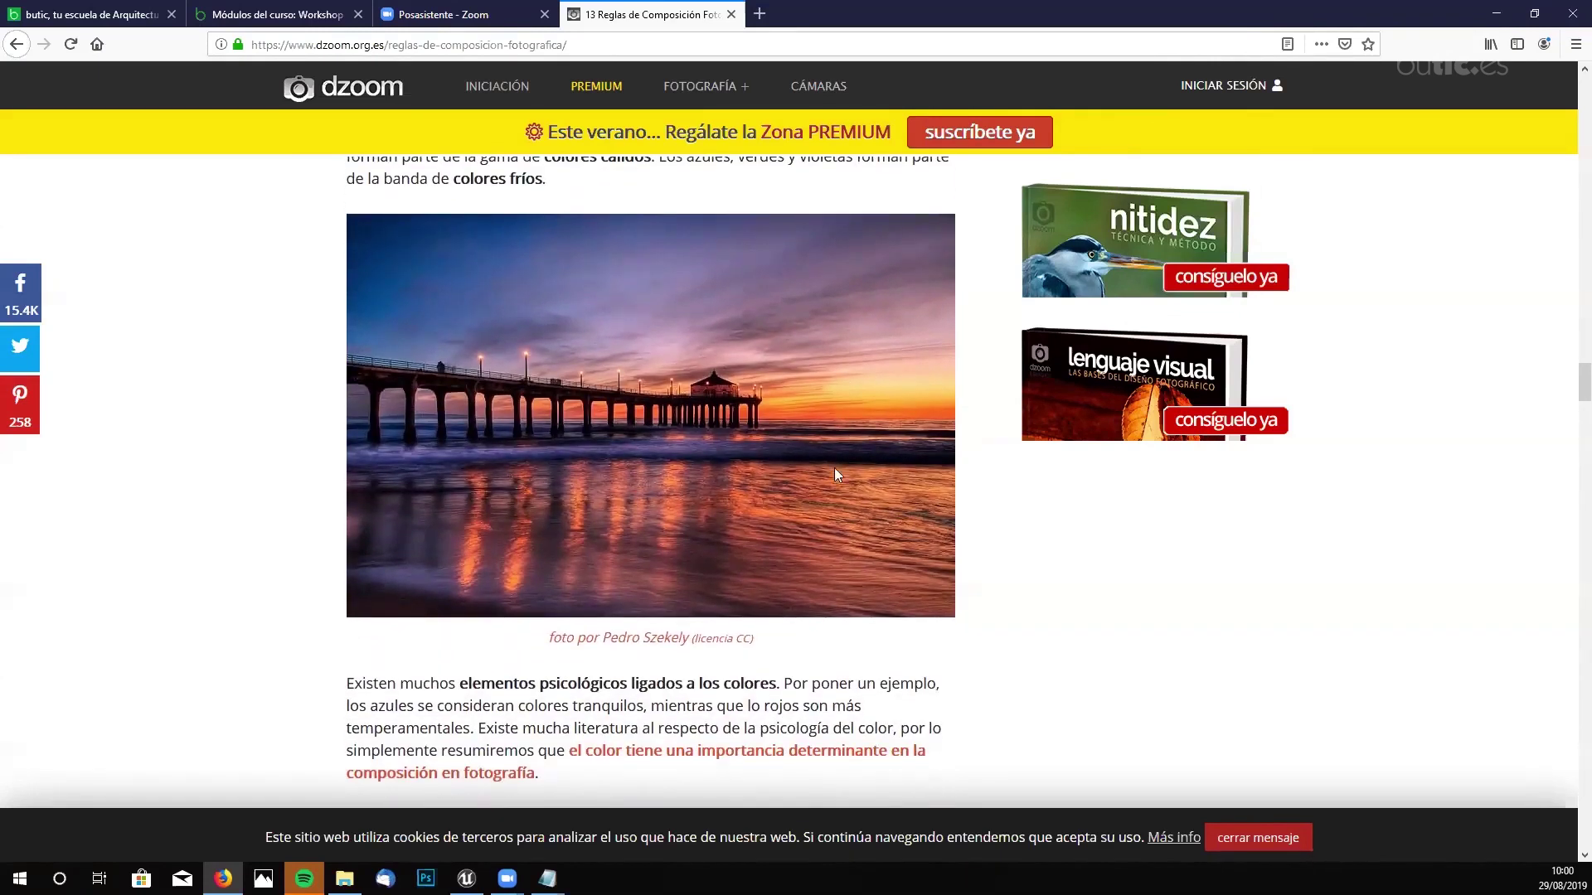
{"action": "scroll", "coordinate": [834, 467], "scroll_direction": "down", "scroll_amount": 3}
{"action": "scroll", "coordinate": [810, 520], "scroll_direction": "down", "scroll_amount": 4}
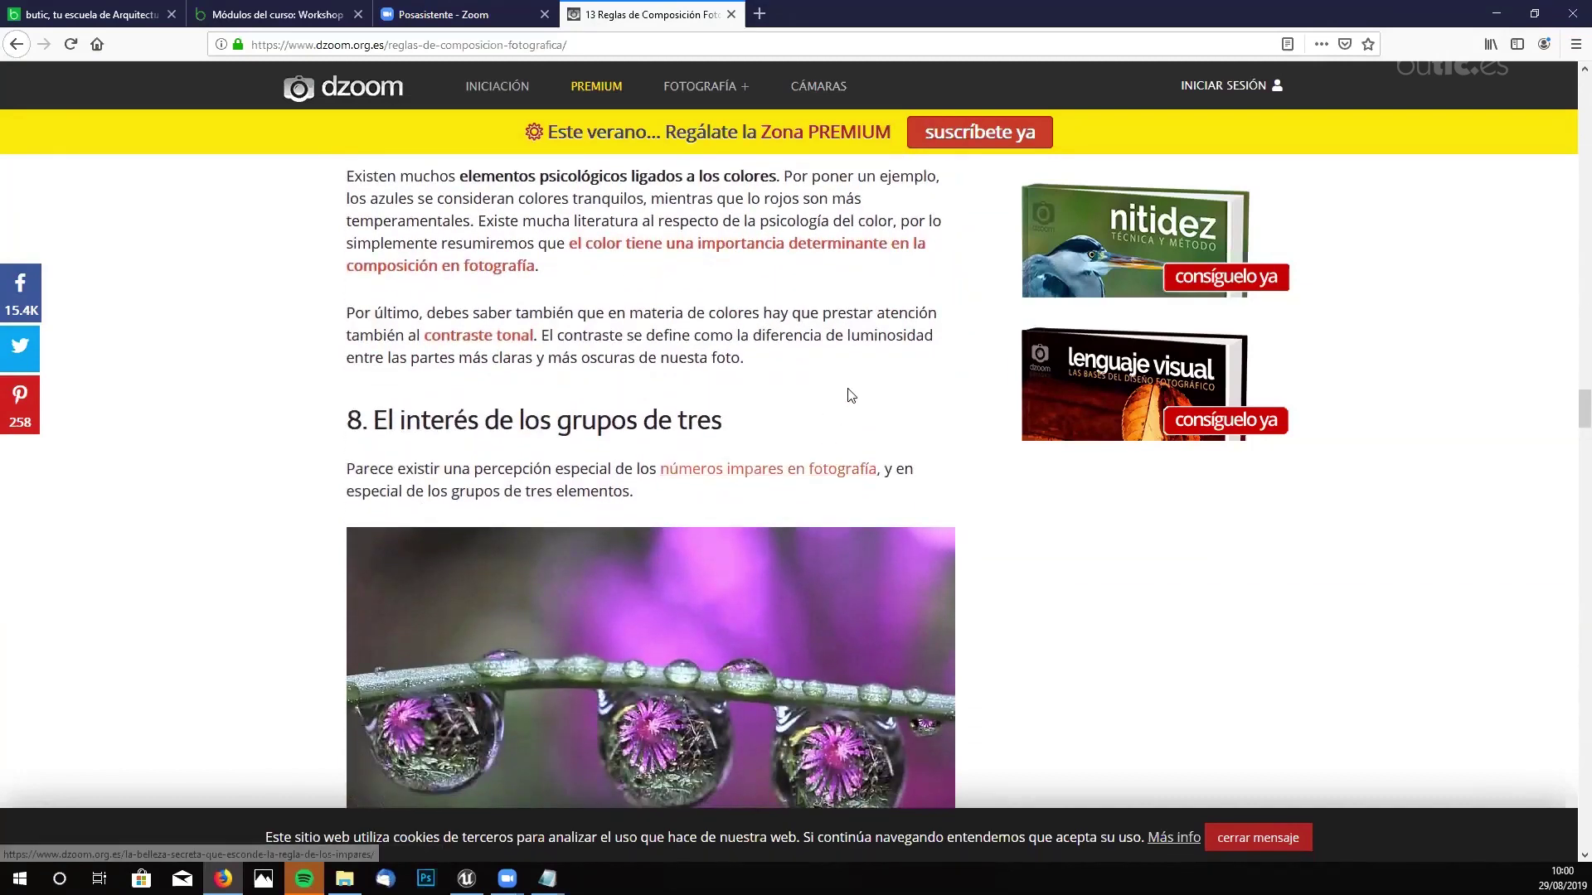
{"action": "scroll", "coordinate": [810, 358], "scroll_direction": "down", "scroll_amount": 2}
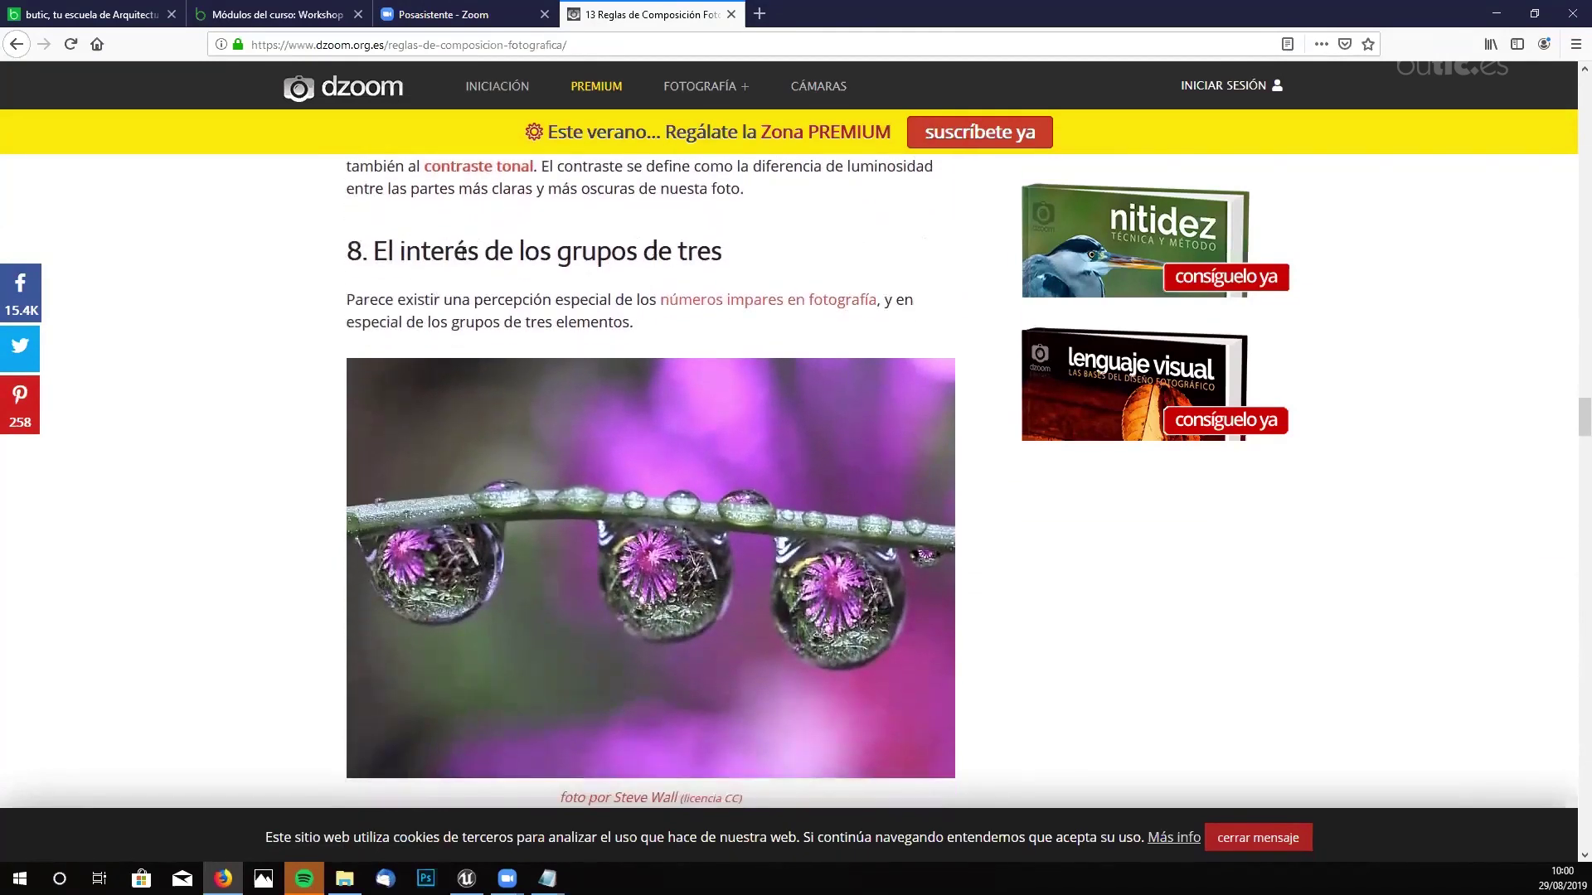
{"action": "scroll", "coordinate": [604, 398], "scroll_direction": "down", "scroll_amount": 1}
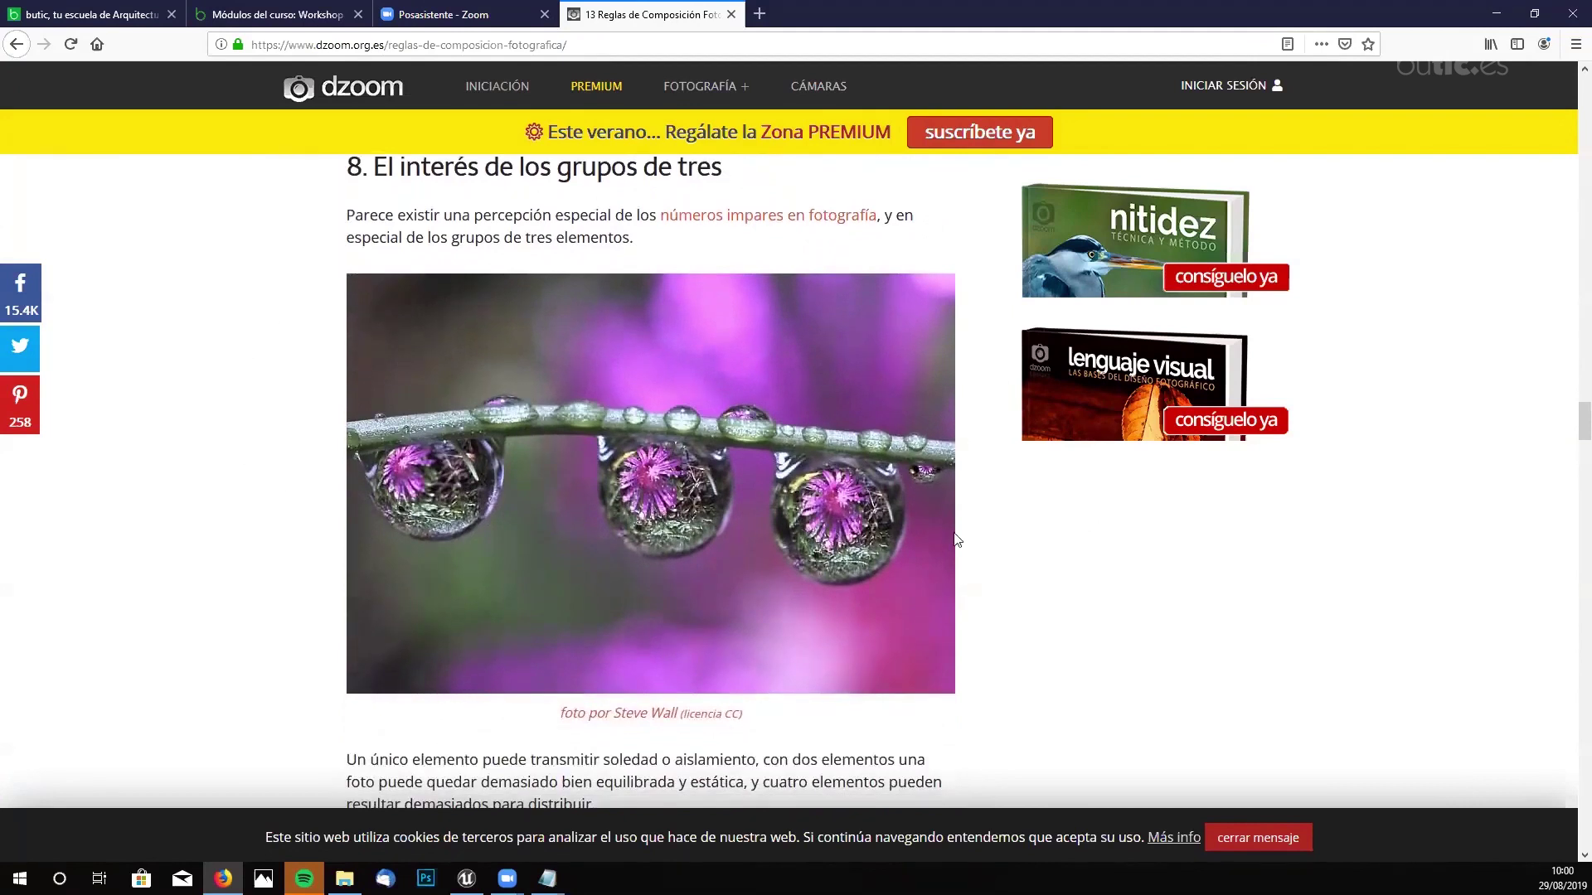
{"action": "scroll", "coordinate": [524, 635], "scroll_direction": "down", "scroll_amount": 1}
{"action": "scroll", "coordinate": [526, 634], "scroll_direction": "up", "scroll_amount": 2}
{"action": "scroll", "coordinate": [526, 639], "scroll_direction": "down", "scroll_amount": 1}
{"action": "scroll", "coordinate": [914, 460], "scroll_direction": "down", "scroll_amount": 1}
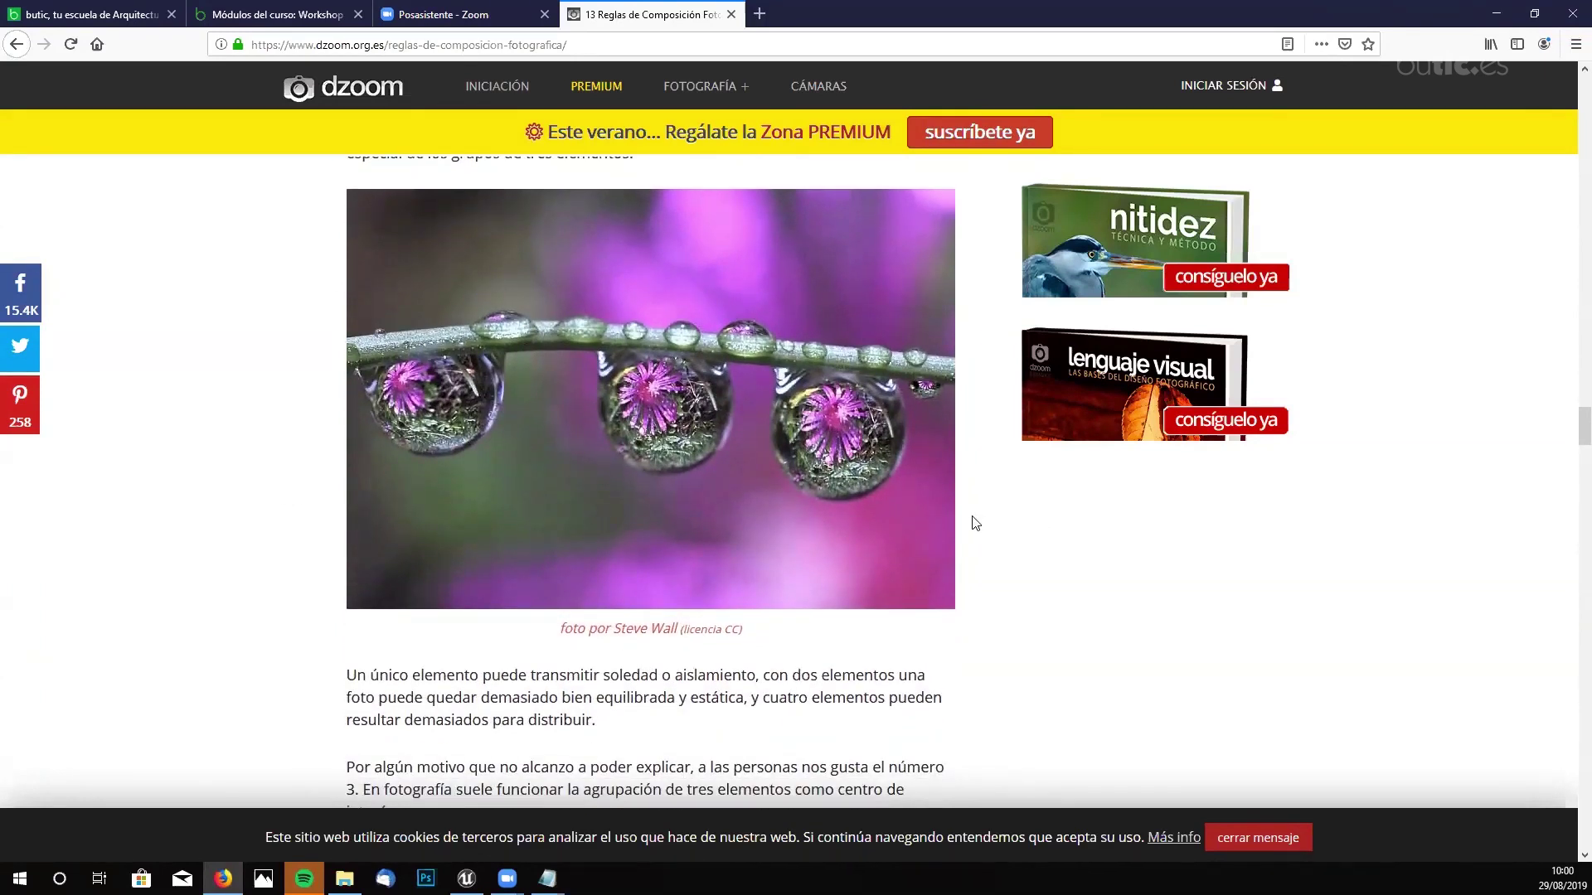
{"action": "scroll", "coordinate": [922, 320], "scroll_direction": "down", "scroll_amount": 2}
{"action": "scroll", "coordinate": [817, 324], "scroll_direction": "up", "scroll_amount": 2}
{"action": "scroll", "coordinate": [754, 328], "scroll_direction": "down", "scroll_amount": 1}
{"action": "scroll", "coordinate": [754, 328], "scroll_direction": "down", "scroll_amount": 6}
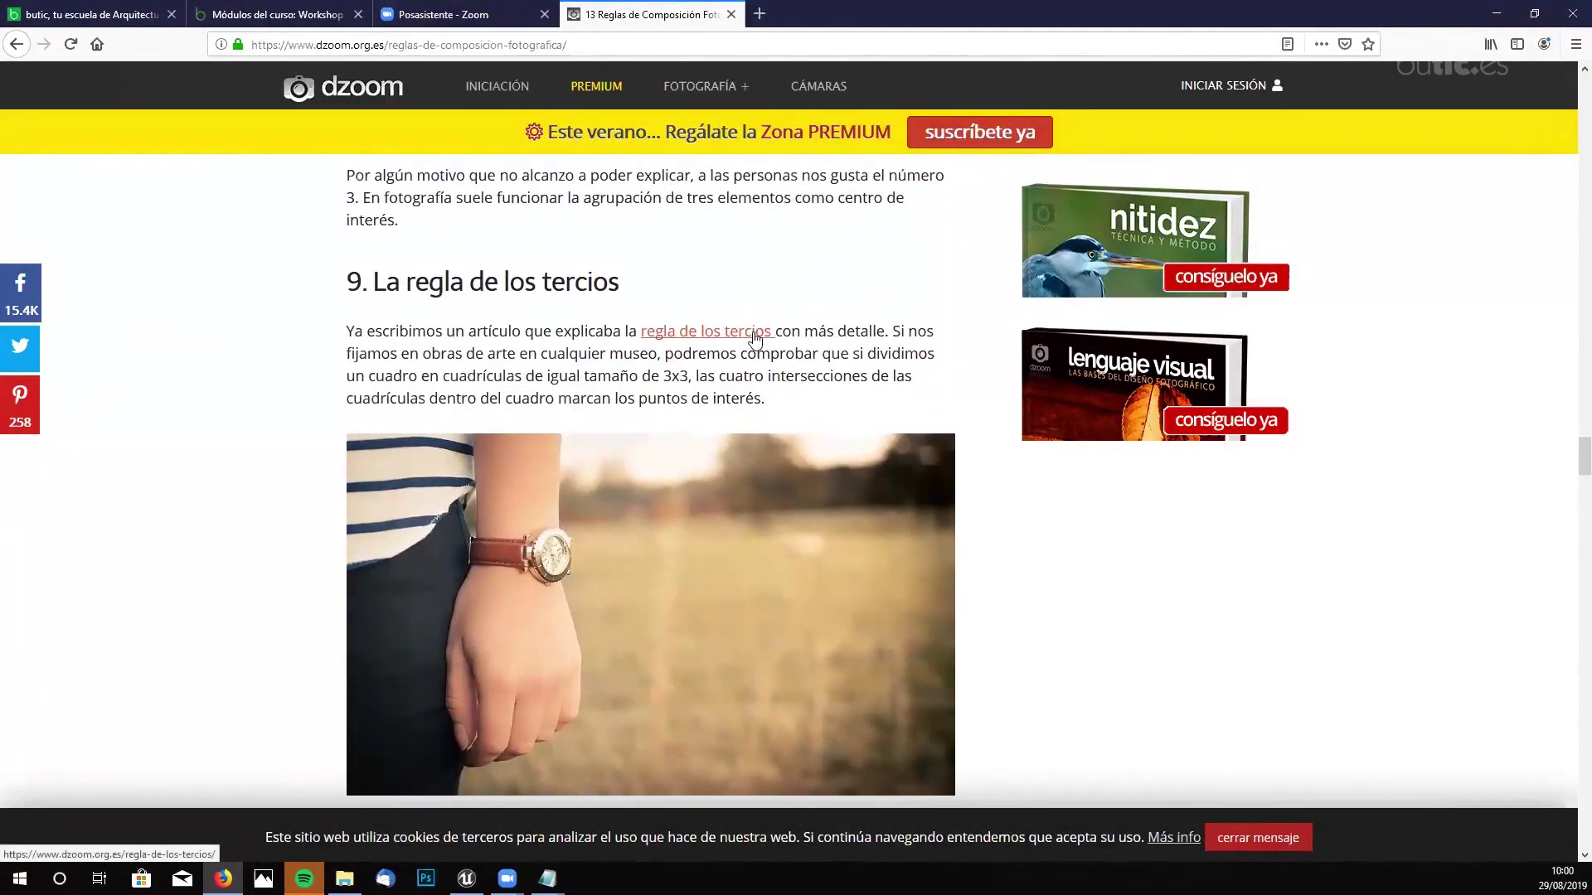
{"action": "scroll", "coordinate": [754, 336], "scroll_direction": "down", "scroll_amount": 1}
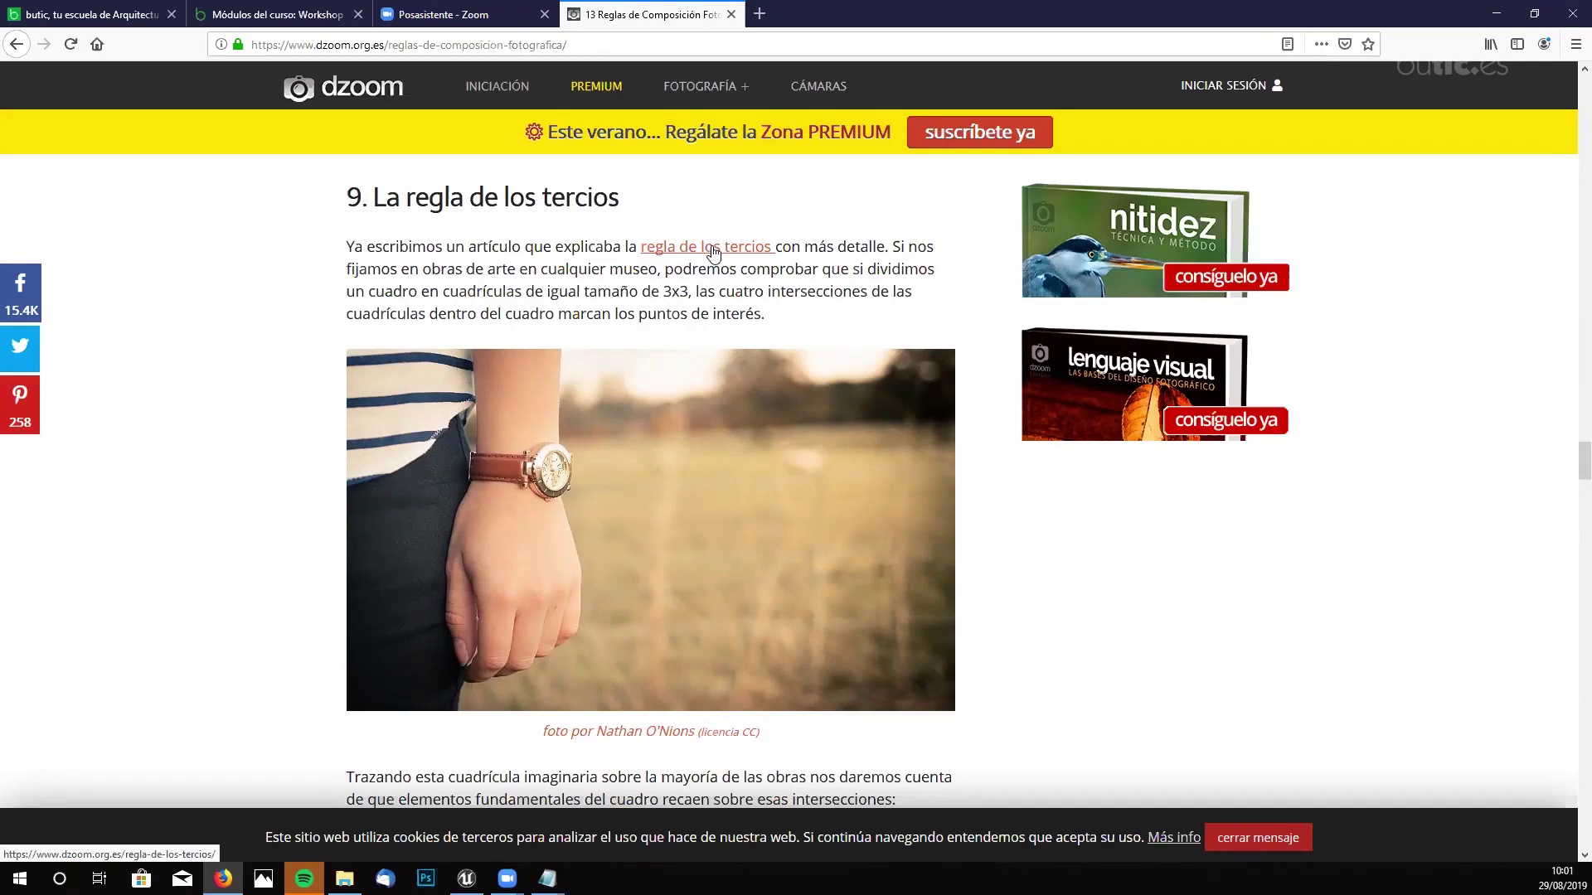
- Search 'THE EYE OF THE FILM' and open Amazon's Filmmaker's Eye page, dismissing the AmazonSmile popup
{"action": "left_click", "coordinate": [758, 23]}
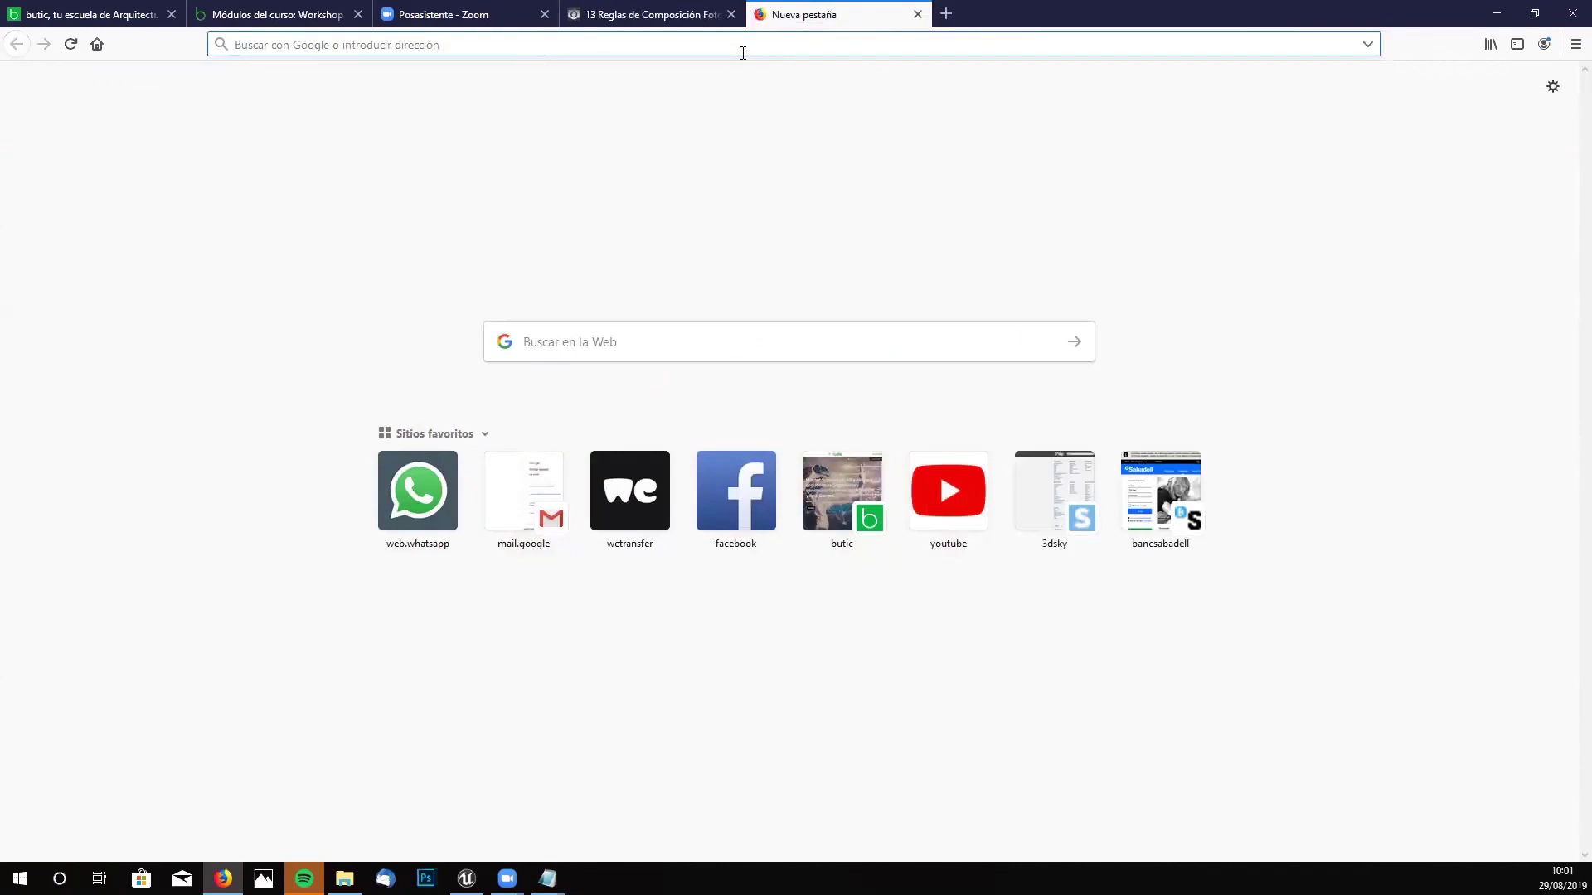
{"action": "type", "text": "THE EYE OF THE "}
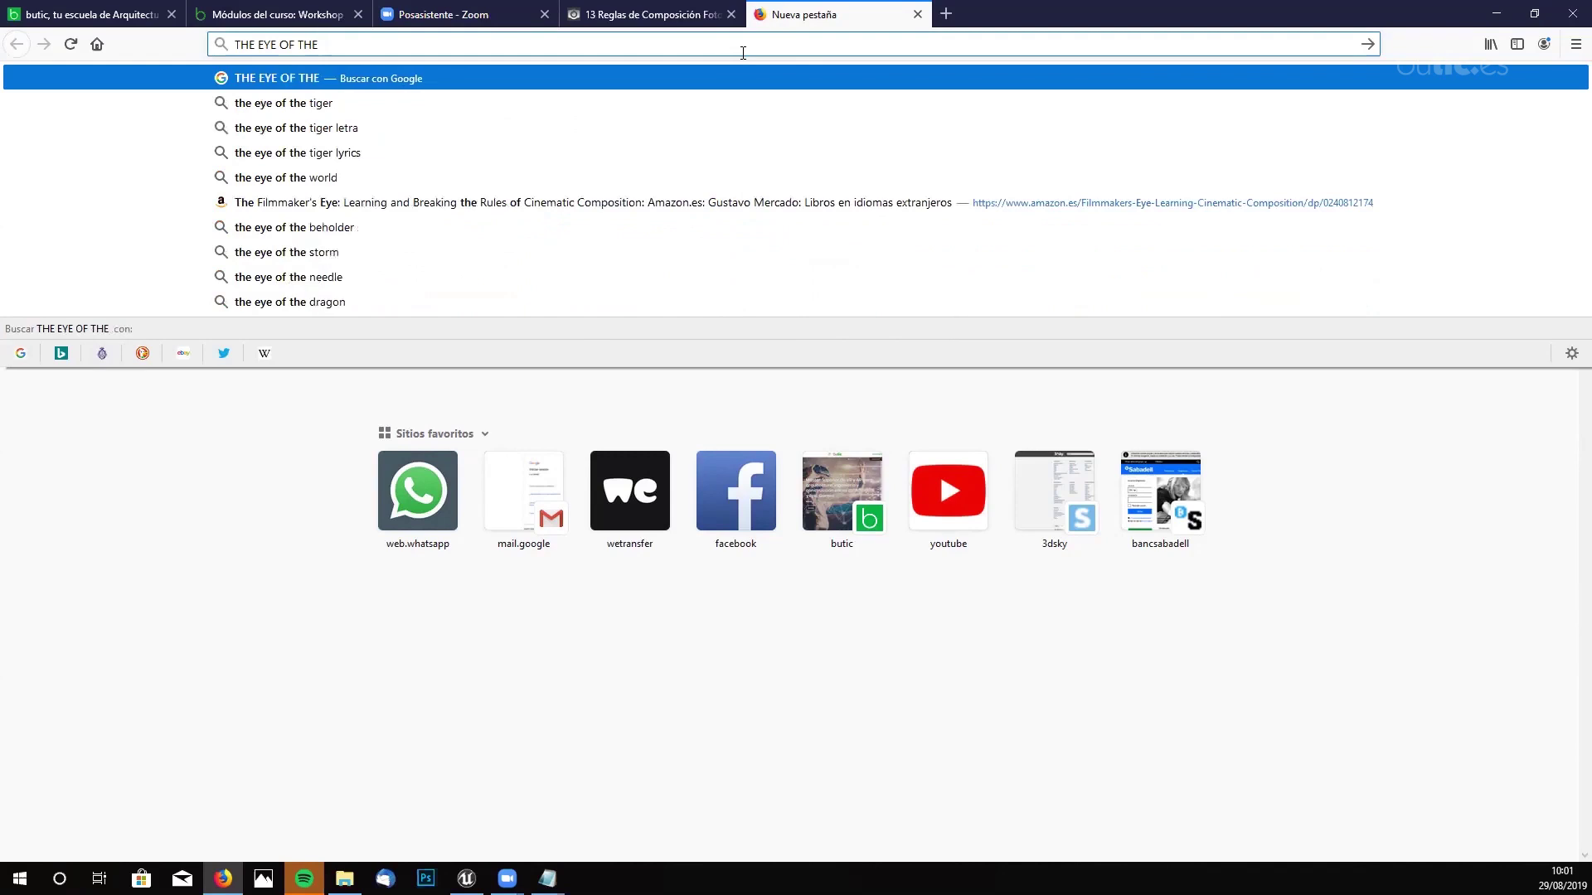
{"action": "type", "text": "FIL"}
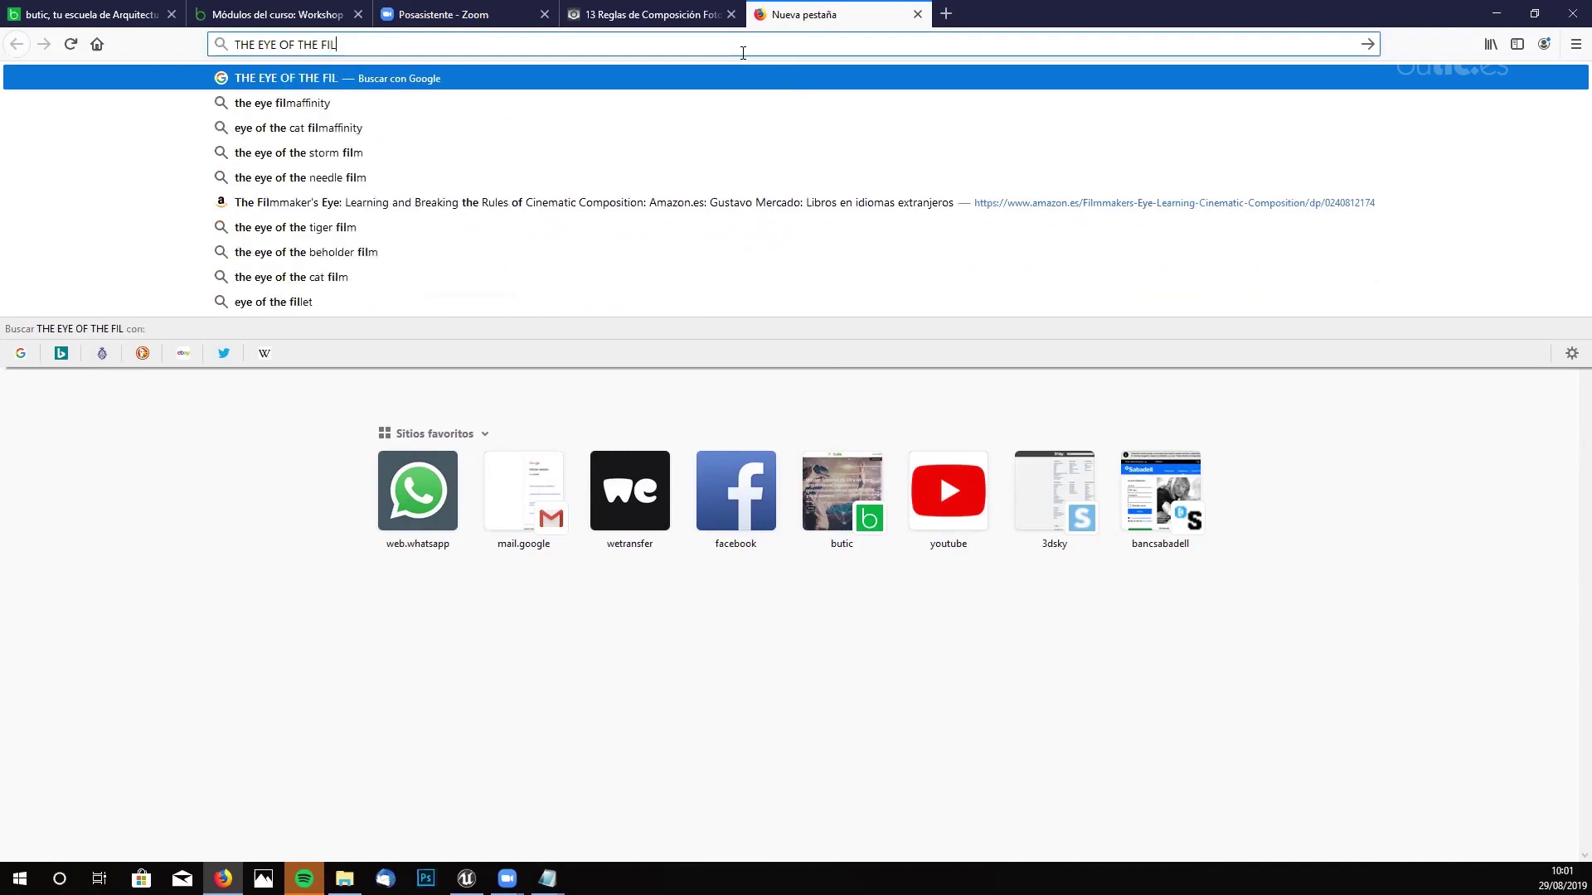
{"action": "type", "text": "M"}
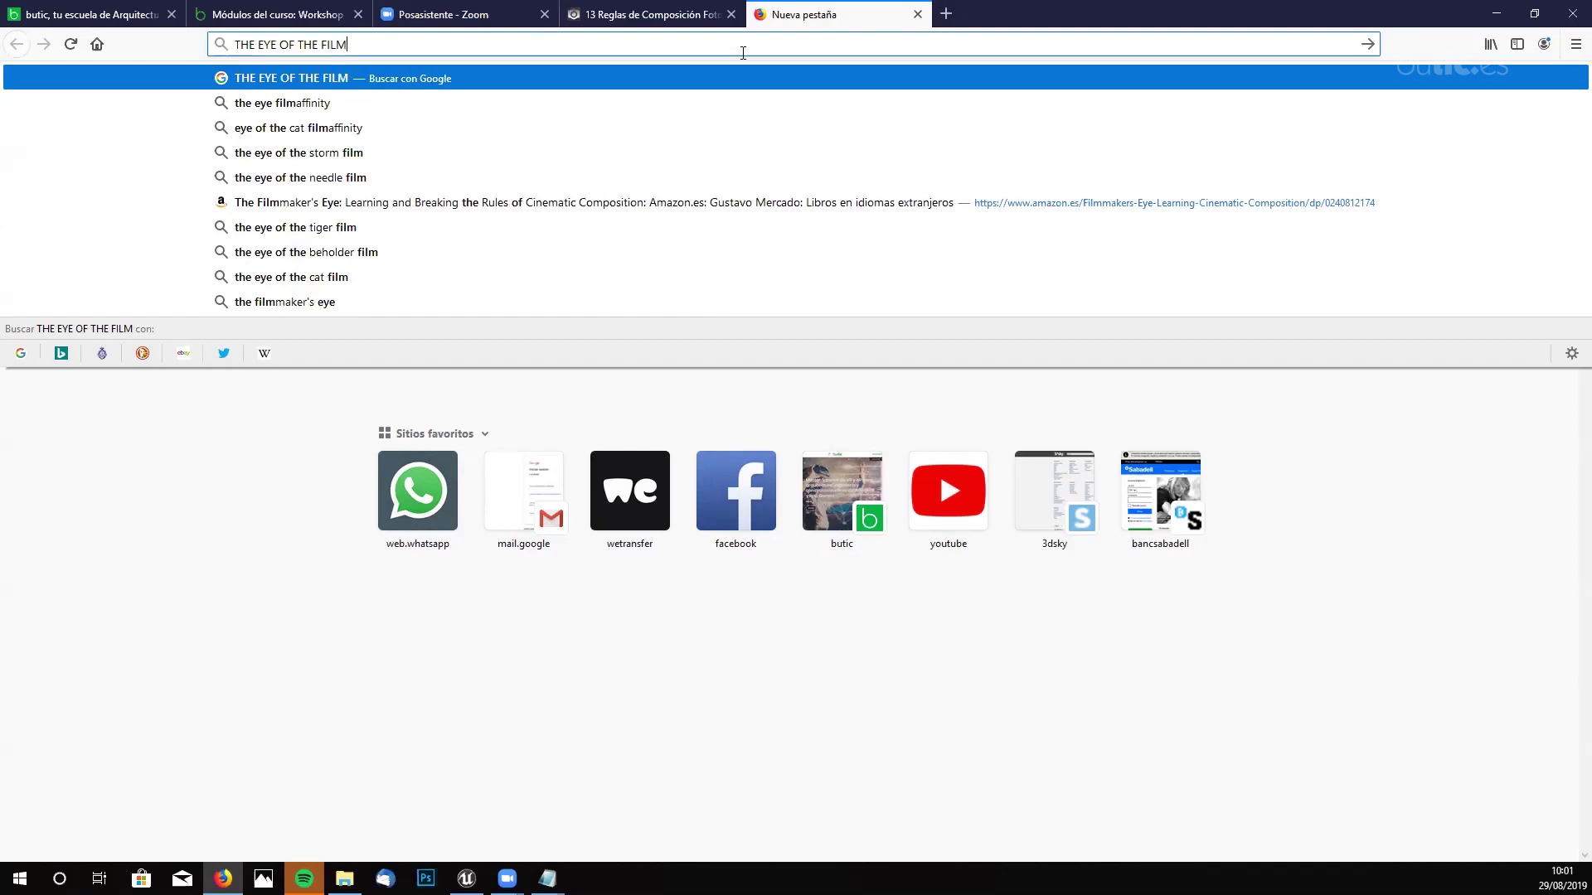
{"action": "left_click", "coordinate": [306, 302]}
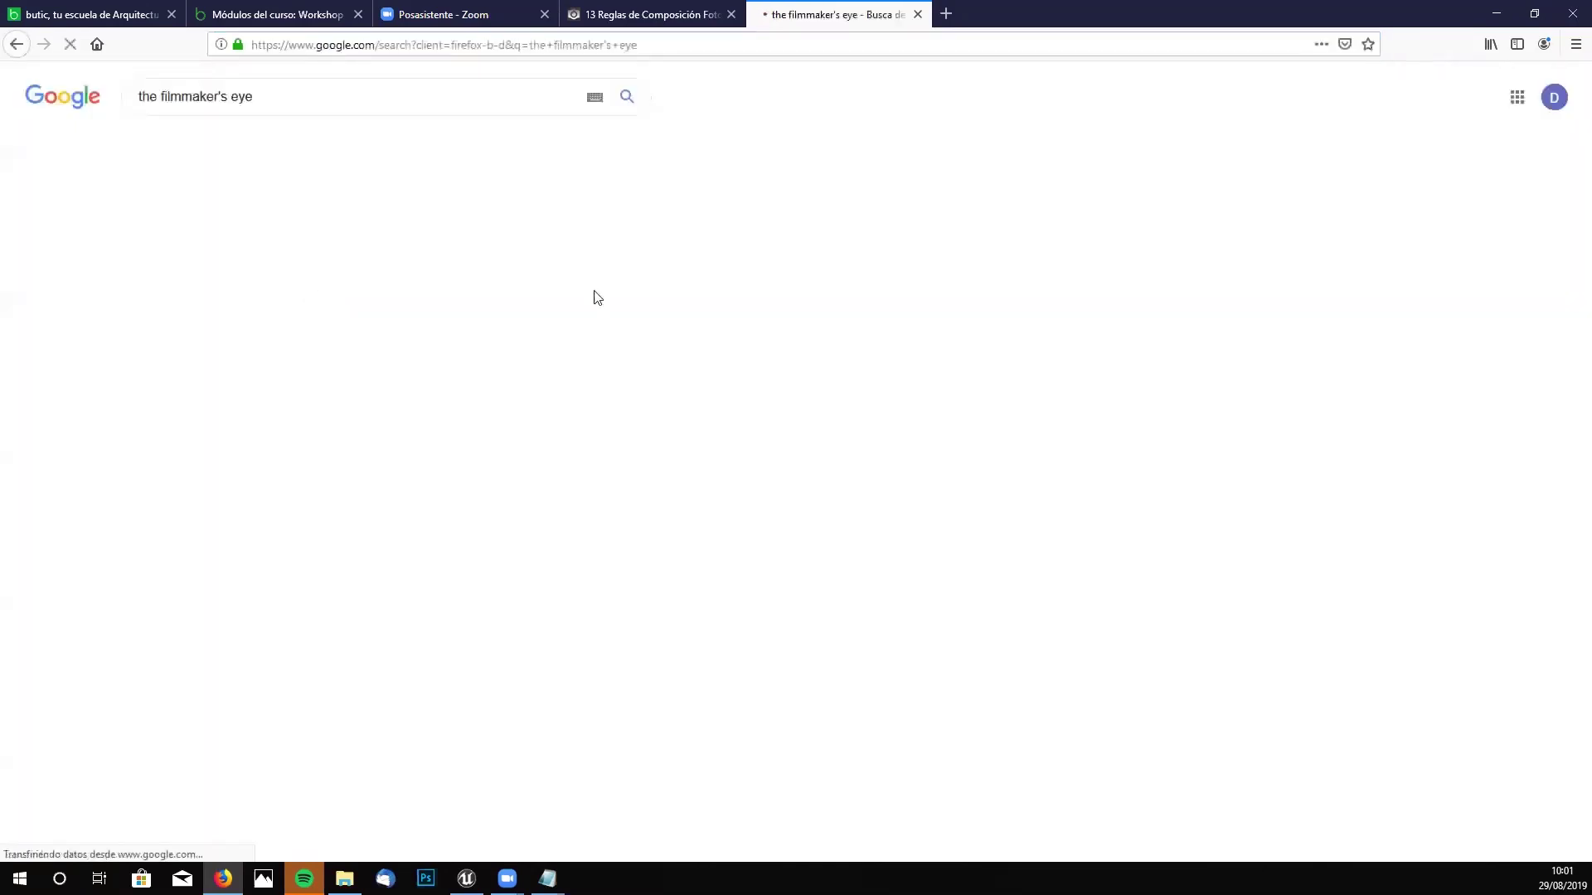
{"action": "left_click", "coordinate": [381, 221]}
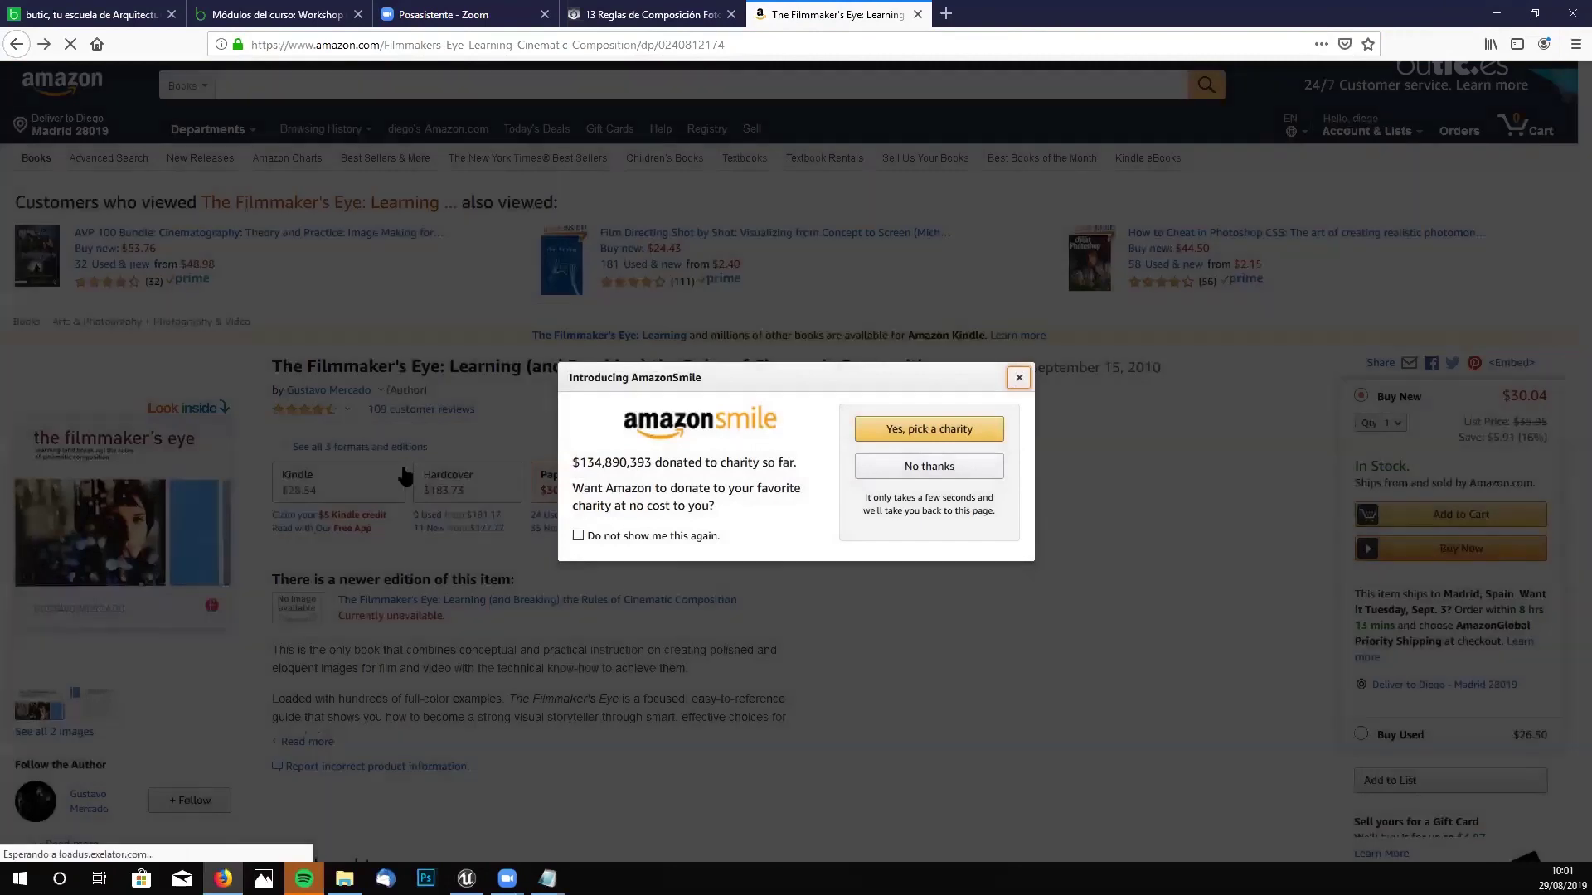
{"action": "left_click", "coordinate": [1018, 378]}
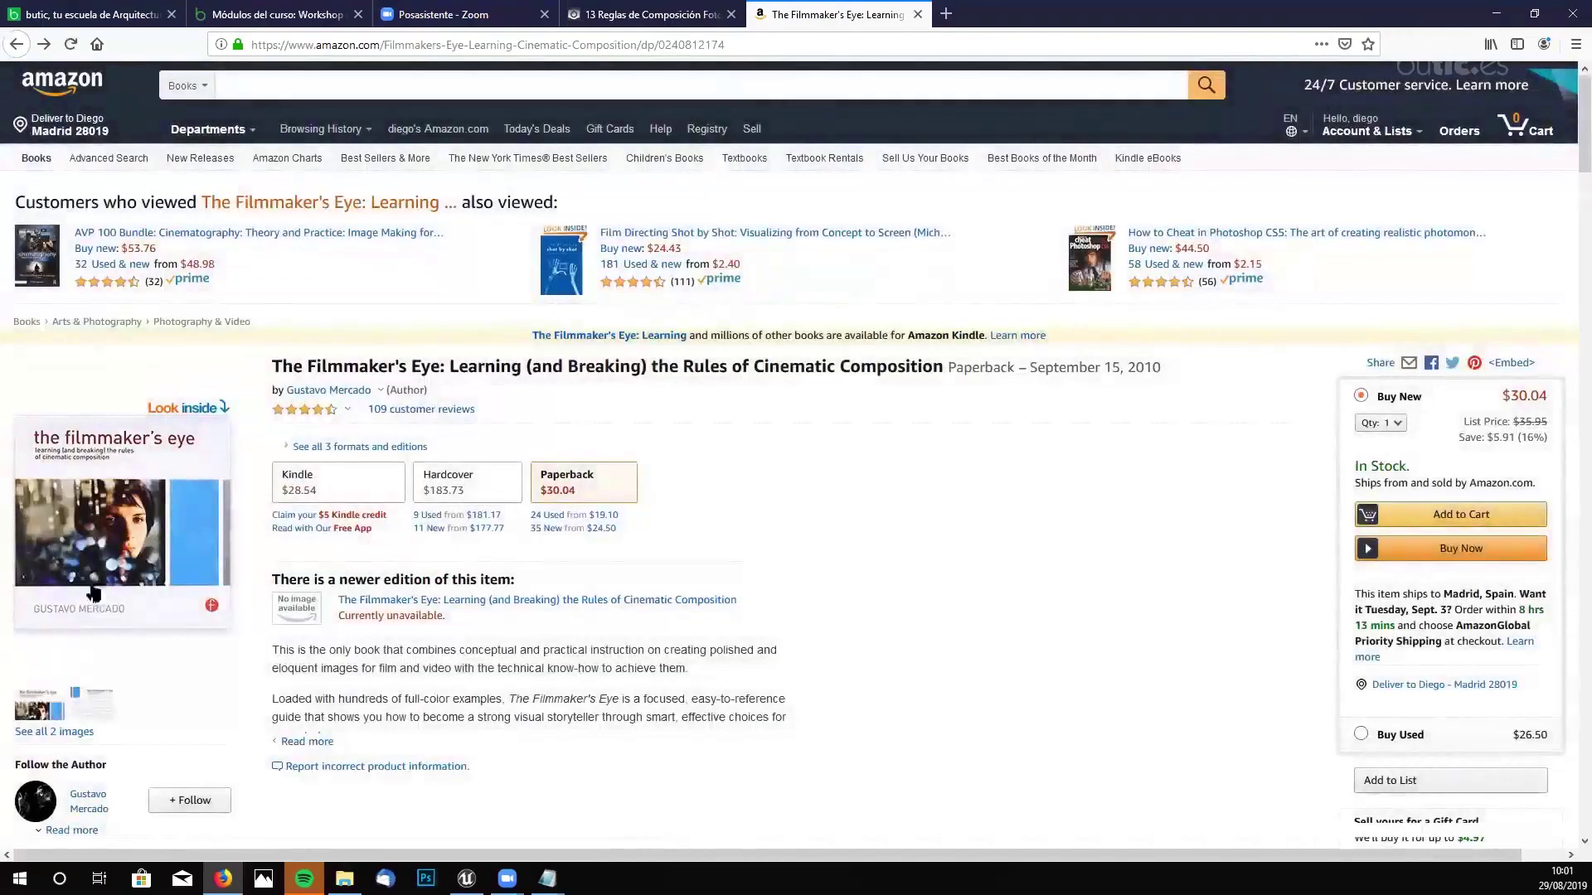
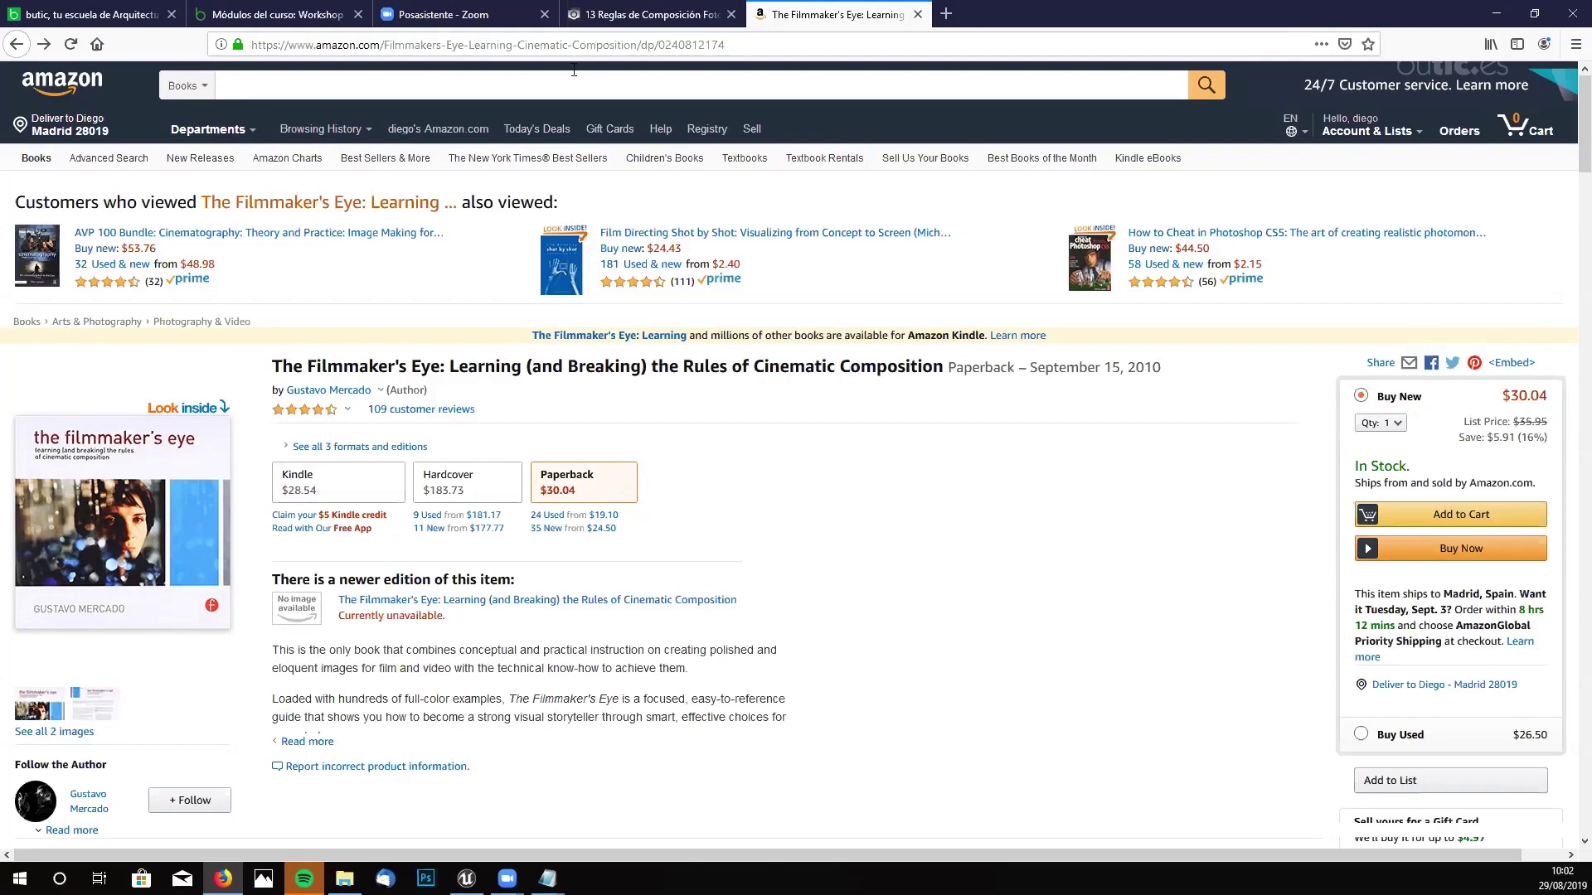
- Switch to the dzoom '13 Reglas de Composición' tab at section 9, La regla de los tercios
{"action": "key", "text": "ctrl+shift+Tab"}
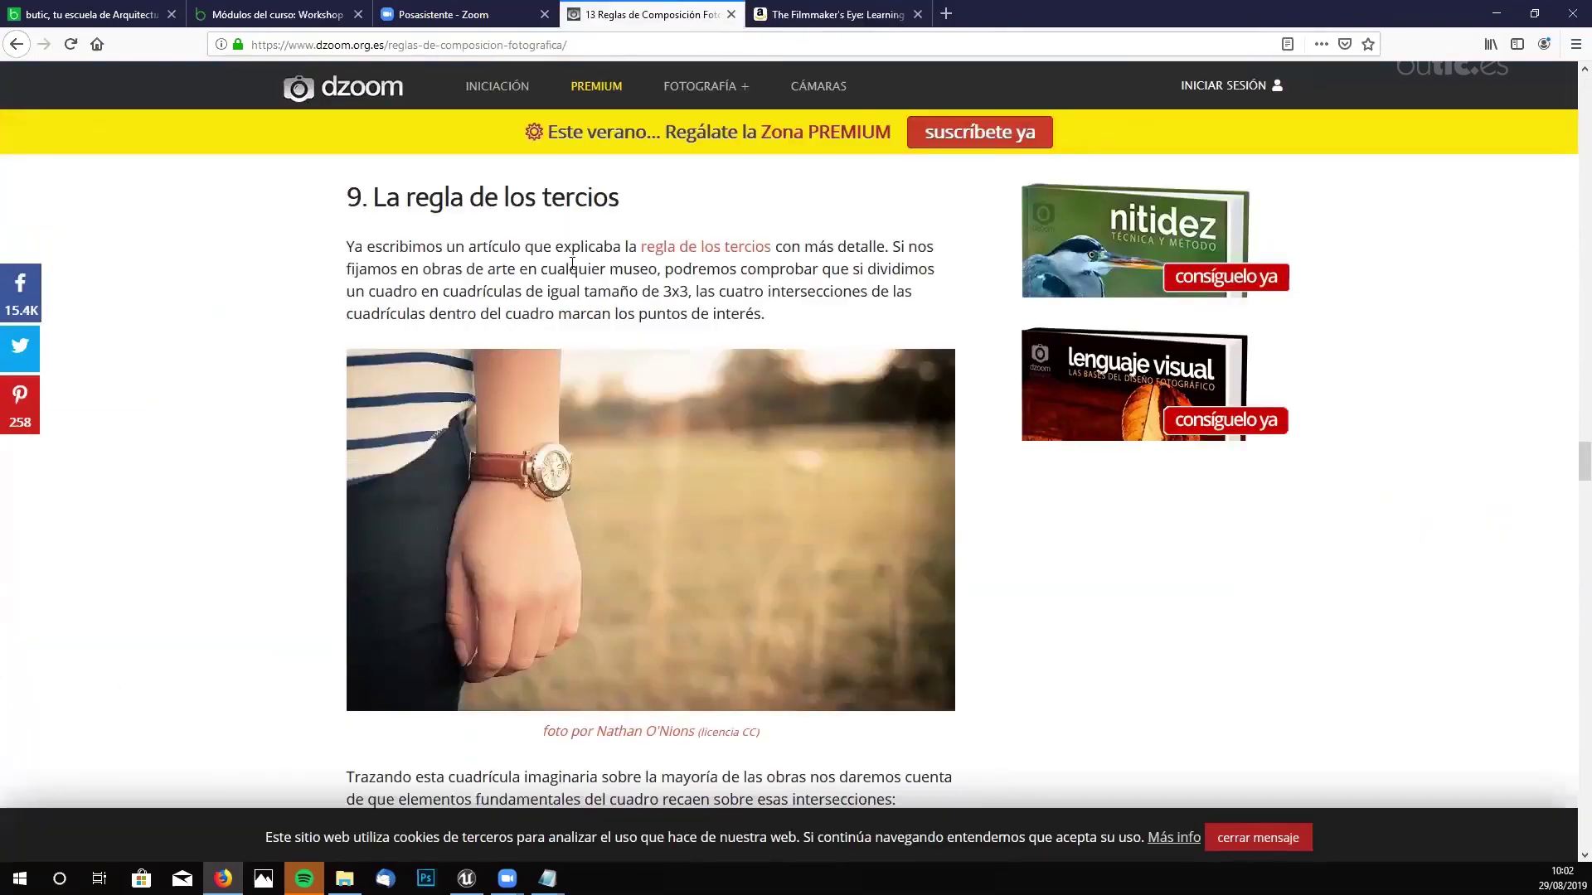
{"action": "scroll", "coordinate": [616, 390], "scroll_direction": "down", "scroll_amount": 1}
{"action": "scroll", "coordinate": [645, 323], "scroll_direction": "up", "scroll_amount": 1}
{"action": "left_click_drag", "start_coordinate": [514, 351], "coordinate": [509, 691]}
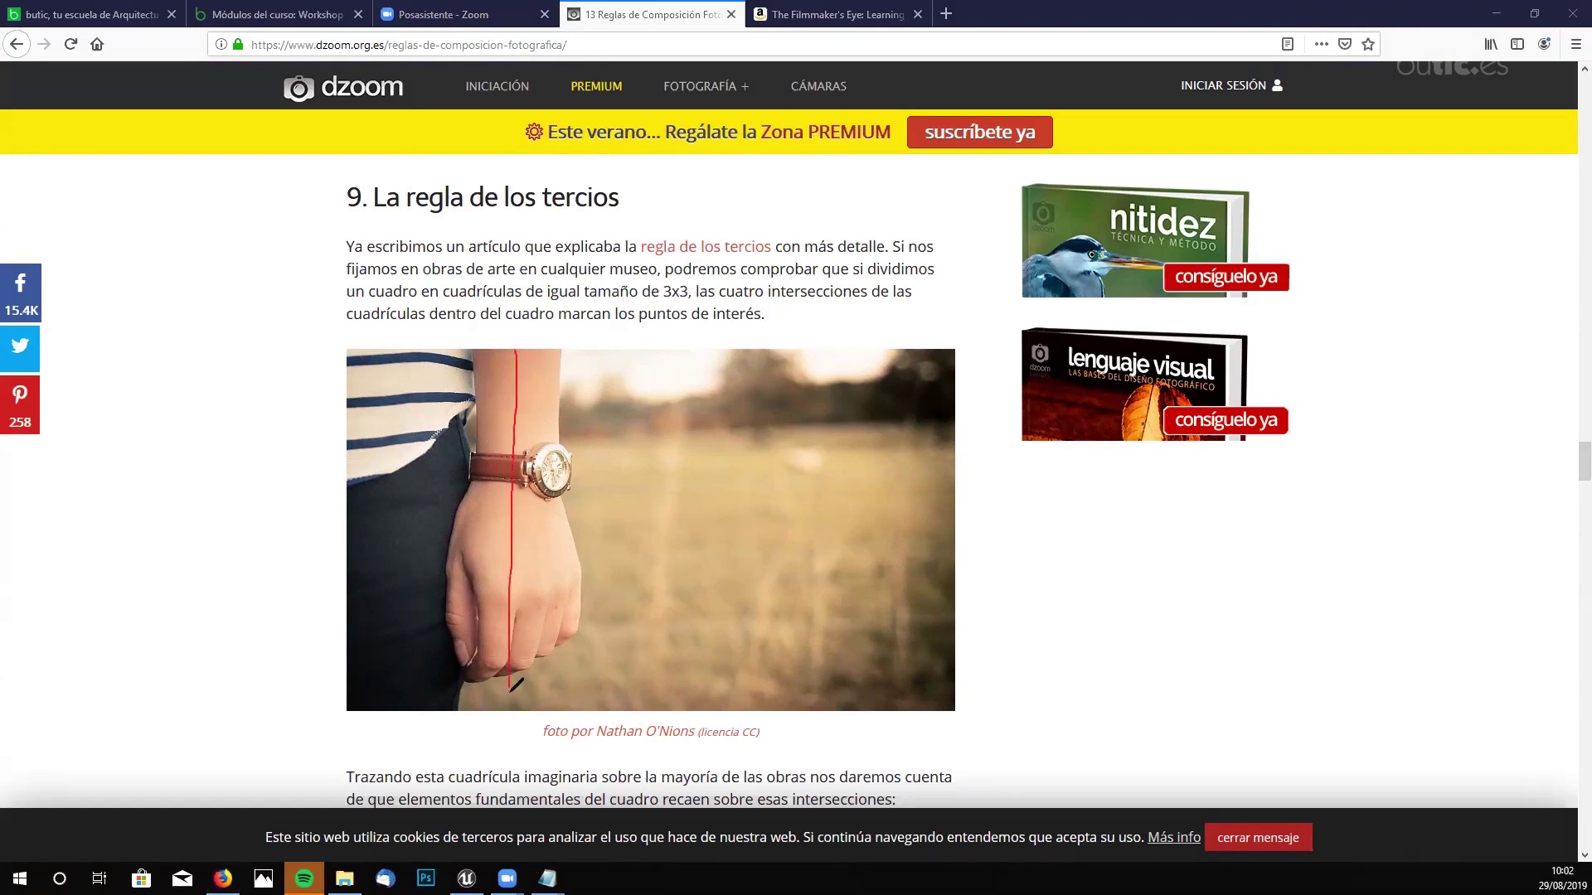
{"action": "left_click_drag", "start_coordinate": [717, 347], "coordinate": [726, 703]}
{"action": "left_click_drag", "start_coordinate": [307, 452], "coordinate": [968, 445]}
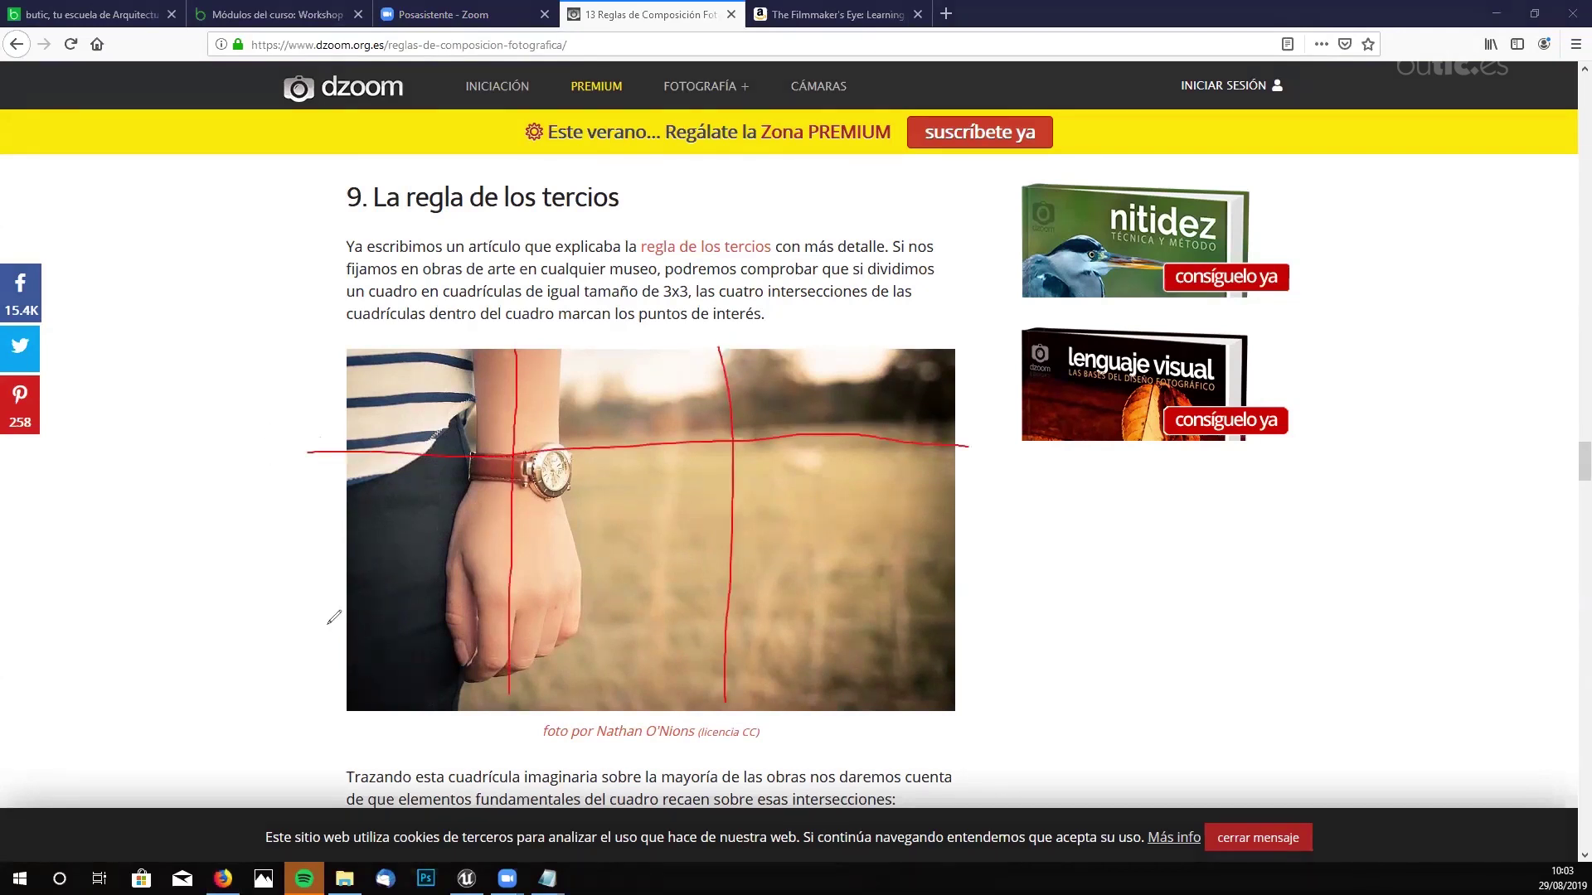
{"action": "left_click_drag", "start_coordinate": [332, 594], "coordinate": [1015, 590]}
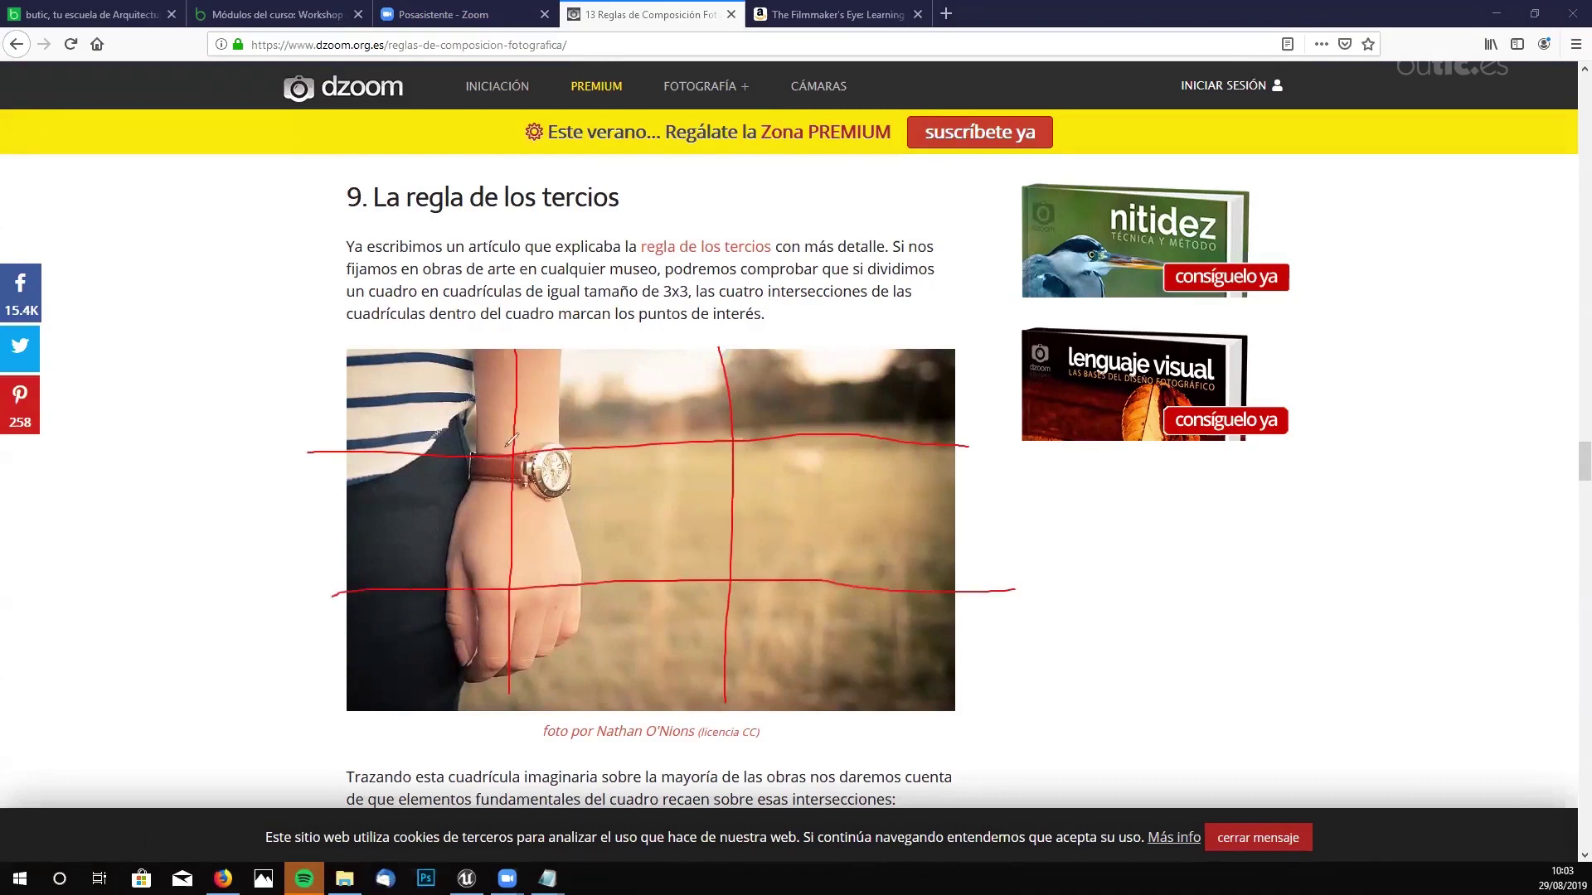
{"action": "mouse_move", "coordinate": [516, 442]}
{"action": "left_mouse_down"}
{"action": "mouse_move", "coordinate": [509, 456]}
{"action": "mouse_move", "coordinate": [523, 451]}
{"action": "left_mouse_up"}
{"action": "left_click_drag", "start_coordinate": [732, 441], "coordinate": [734, 439]}
{"action": "mouse_move", "coordinate": [514, 581]}
{"action": "left_mouse_down"}
{"action": "mouse_move", "coordinate": [500, 590]}
{"action": "mouse_move", "coordinate": [516, 584]}
{"action": "left_mouse_up"}
{"action": "left_click_drag", "start_coordinate": [735, 574], "coordinate": [737, 570]}
{"action": "left_click_drag", "start_coordinate": [529, 427], "coordinate": [525, 416]}
{"action": "left_click_drag", "start_coordinate": [489, 561], "coordinate": [489, 577]}
{"action": "left_click_drag", "start_coordinate": [742, 543], "coordinate": [749, 570]}
{"action": "mouse_move", "coordinate": [518, 449]}
{"action": "left_mouse_down"}
{"action": "mouse_move", "coordinate": [655, 445]}
{"action": "mouse_move", "coordinate": [614, 539]}
{"action": "mouse_move", "coordinate": [522, 576]}
{"action": "mouse_move", "coordinate": [731, 581]}
{"action": "left_mouse_up"}
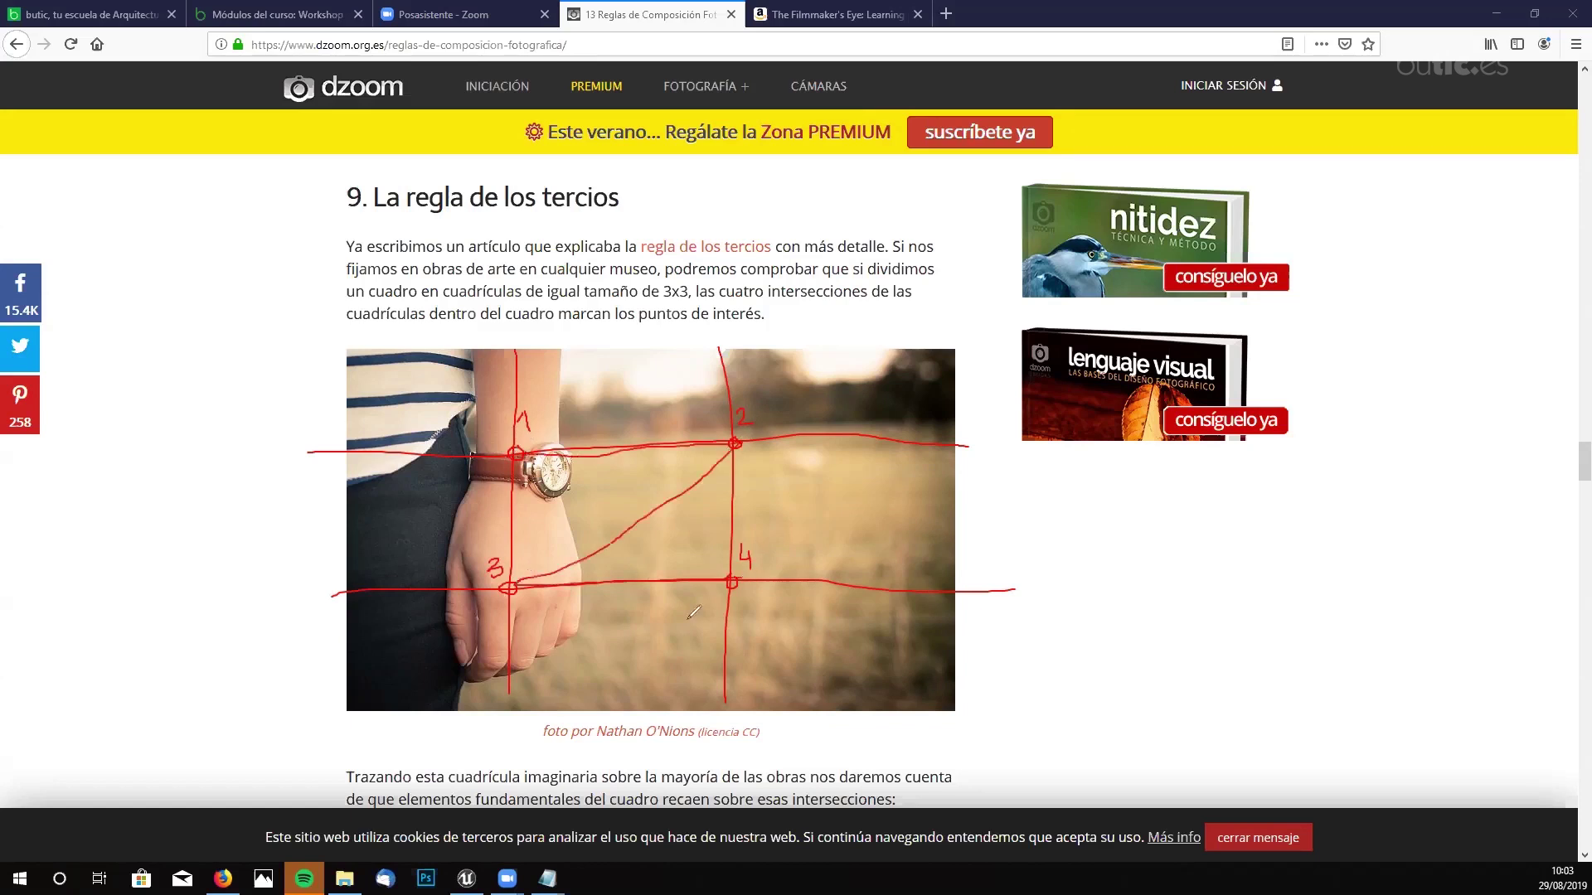
{"action": "mouse_move", "coordinate": [479, 417]}
{"action": "left_mouse_down"}
{"action": "mouse_move", "coordinate": [539, 497]}
{"action": "mouse_move", "coordinate": [556, 413]}
{"action": "mouse_move", "coordinate": [508, 418]}
{"action": "left_mouse_up"}
{"action": "mouse_move", "coordinate": [774, 539]}
{"action": "left_mouse_down"}
{"action": "mouse_move", "coordinate": [713, 539]}
{"action": "mouse_move", "coordinate": [798, 540]}
{"action": "left_mouse_up"}
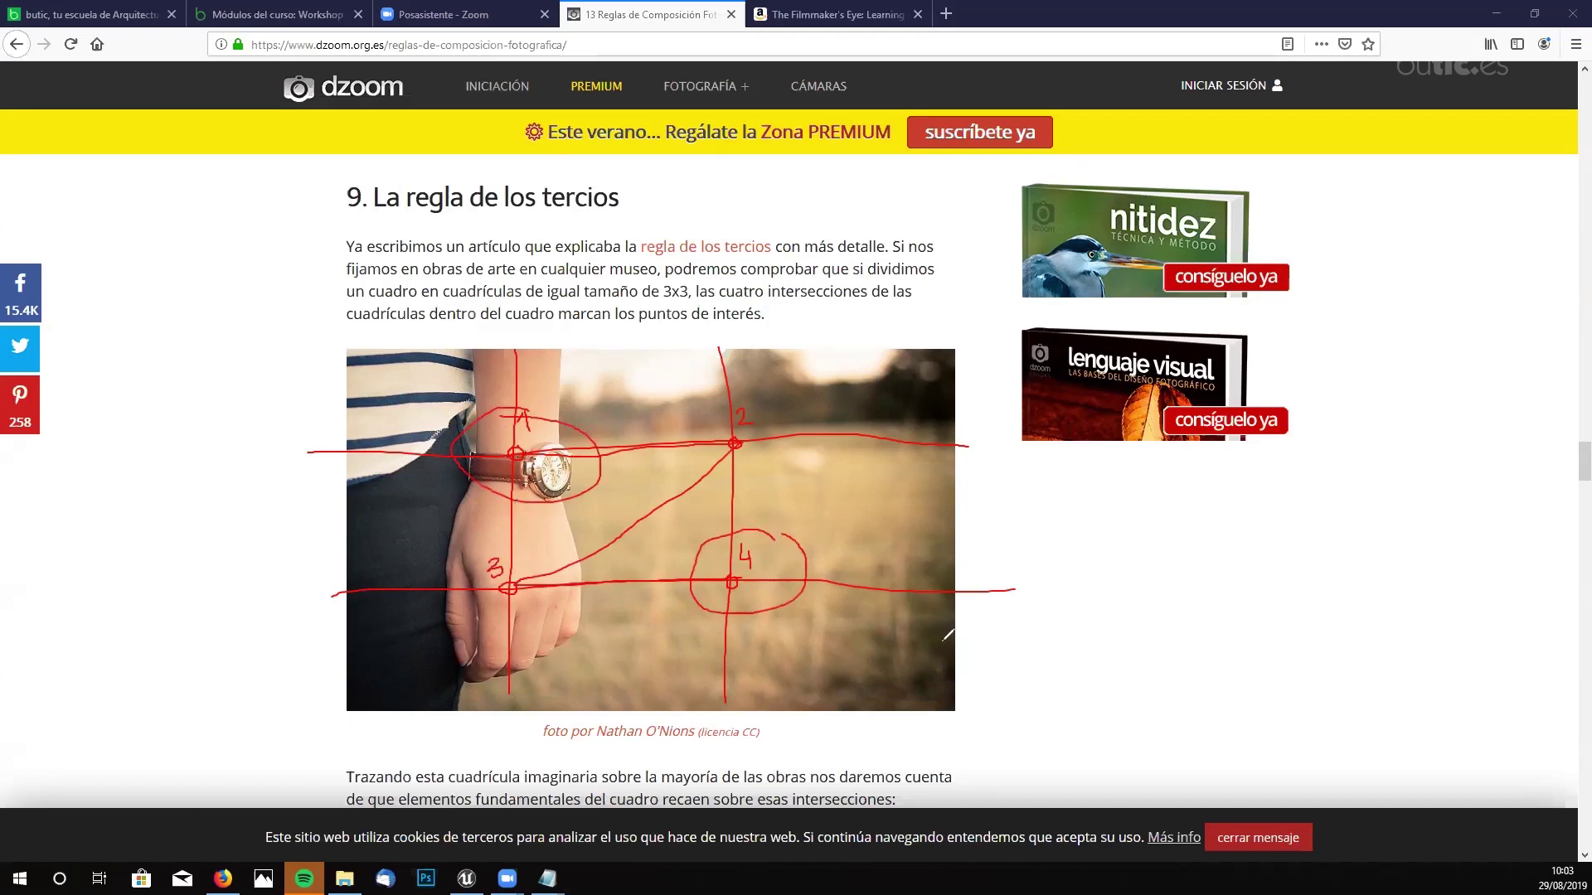
{"action": "mouse_move", "coordinate": [879, 677]}
{"action": "left_mouse_down"}
{"action": "mouse_move", "coordinate": [955, 688]}
{"action": "mouse_move", "coordinate": [939, 640]}
{"action": "left_mouse_up"}
{"action": "left_click_drag", "start_coordinate": [523, 303], "coordinate": [519, 675]}
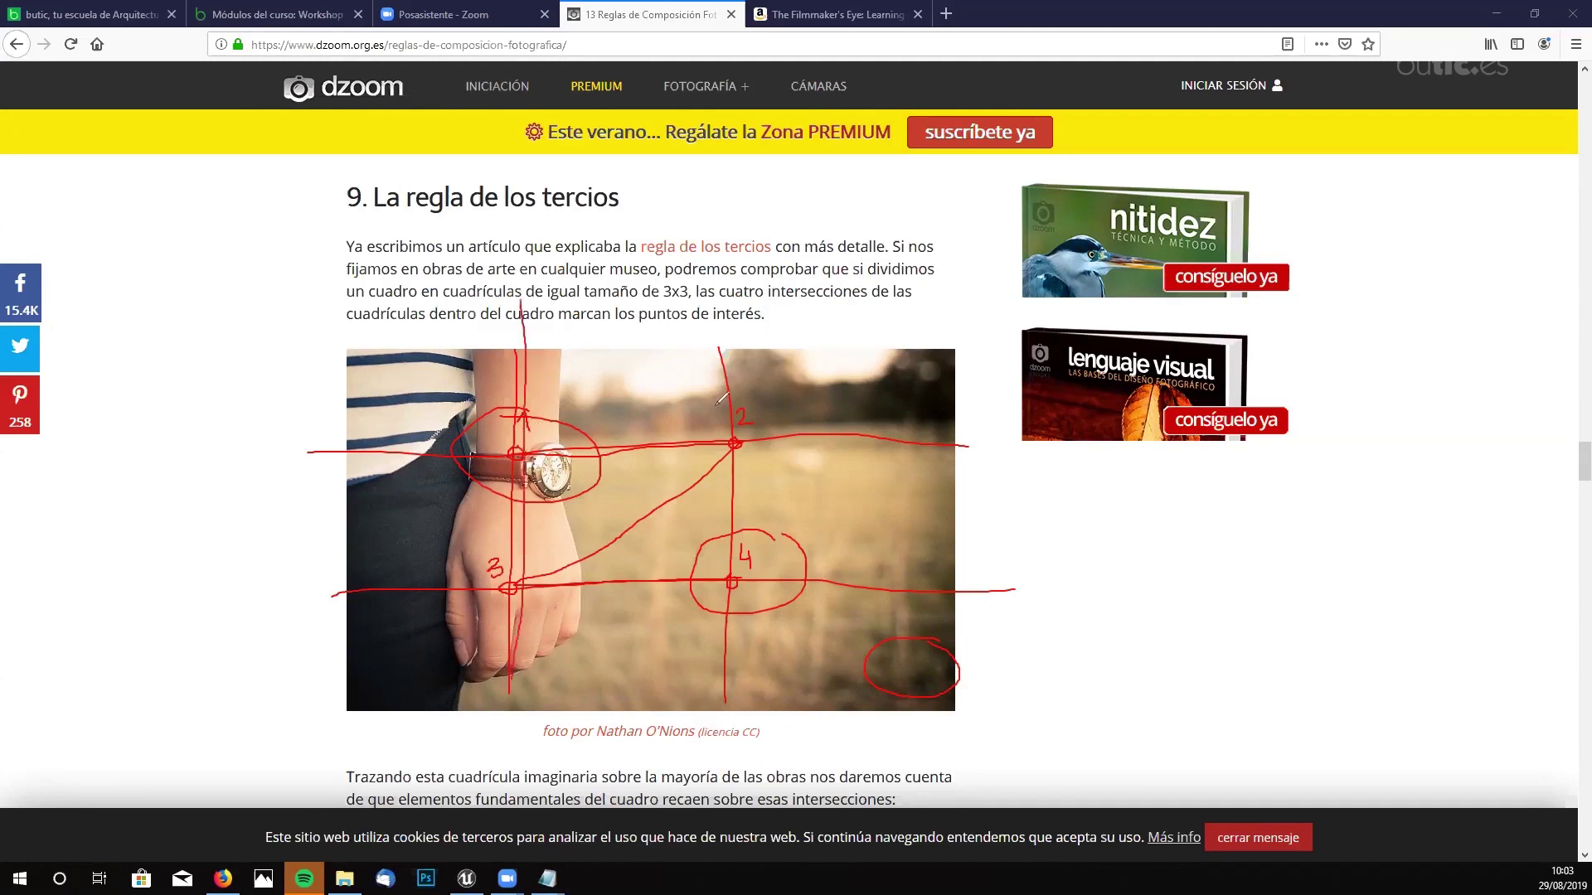
{"action": "left_click_drag", "start_coordinate": [723, 331], "coordinate": [741, 707]}
{"action": "left_click_drag", "start_coordinate": [912, 370], "coordinate": [918, 387]}
{"action": "left_click_drag", "start_coordinate": [650, 441], "coordinate": [542, 449]}
{"action": "left_click_drag", "start_coordinate": [527, 584], "coordinate": [730, 580]}
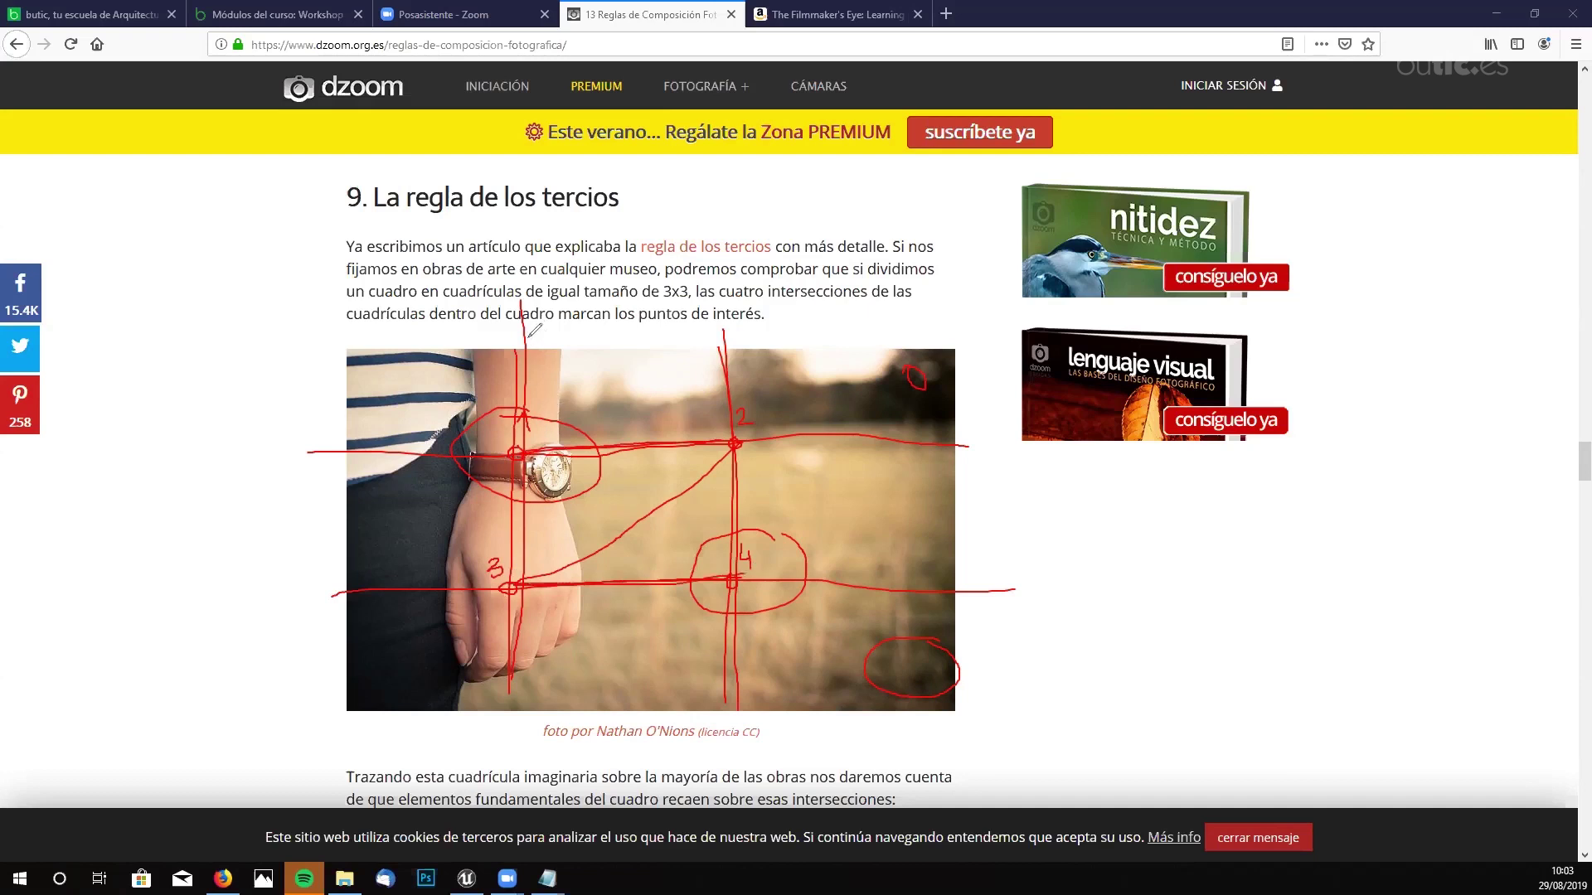
{"action": "left_click_drag", "start_coordinate": [525, 346], "coordinate": [531, 663]}
{"action": "mouse_move", "coordinate": [952, 359]}
{"action": "left_mouse_down"}
{"action": "mouse_move", "coordinate": [823, 360]}
{"action": "mouse_move", "coordinate": [667, 406]}
{"action": "mouse_move", "coordinate": [654, 667]}
{"action": "mouse_move", "coordinate": [729, 670]}
{"action": "mouse_move", "coordinate": [935, 460]}
{"action": "mouse_move", "coordinate": [935, 367]}
{"action": "left_mouse_up"}
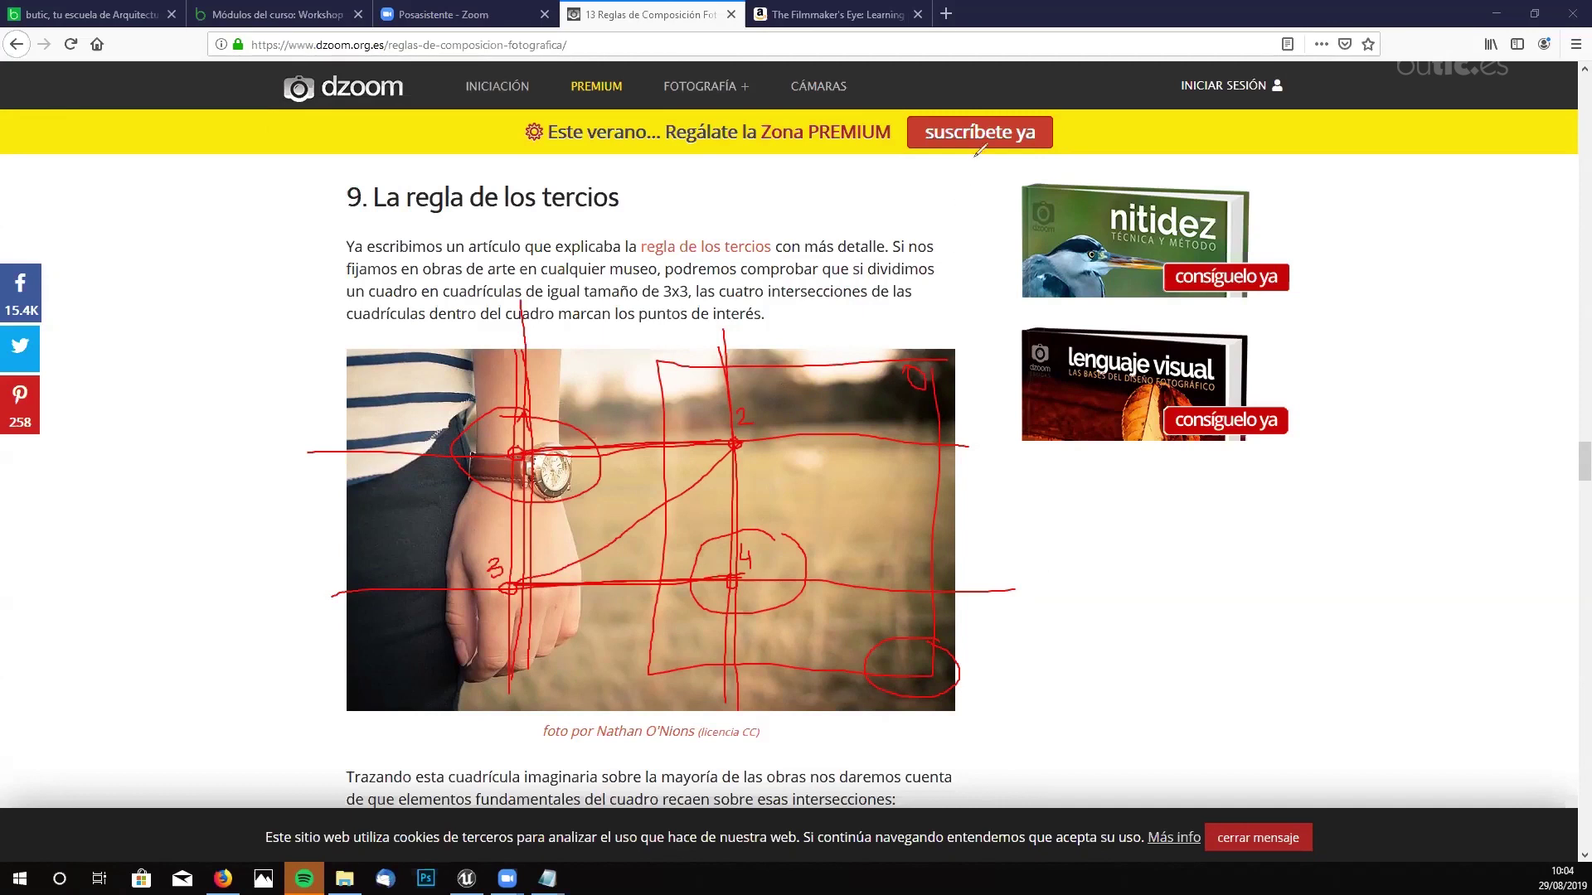
{"action": "key", "text": "e"}
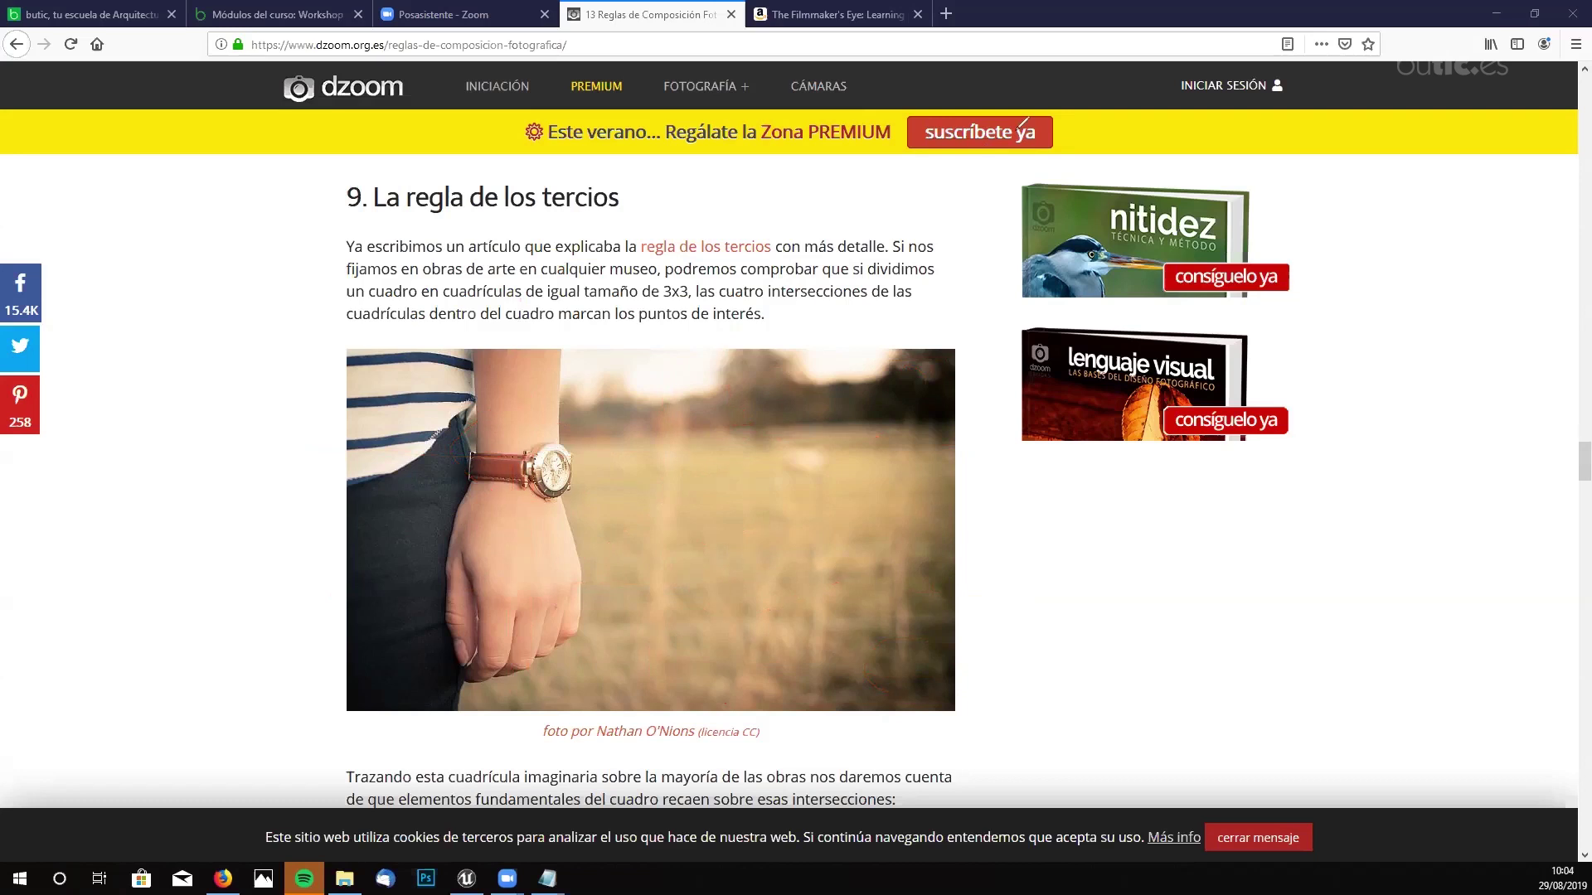
- Scroll the dzoom article past sections 10 and 11 down to '12. El enmarcado natural'
{"action": "scroll", "coordinate": [1569, 471], "scroll_direction": "down", "scroll_amount": 3}
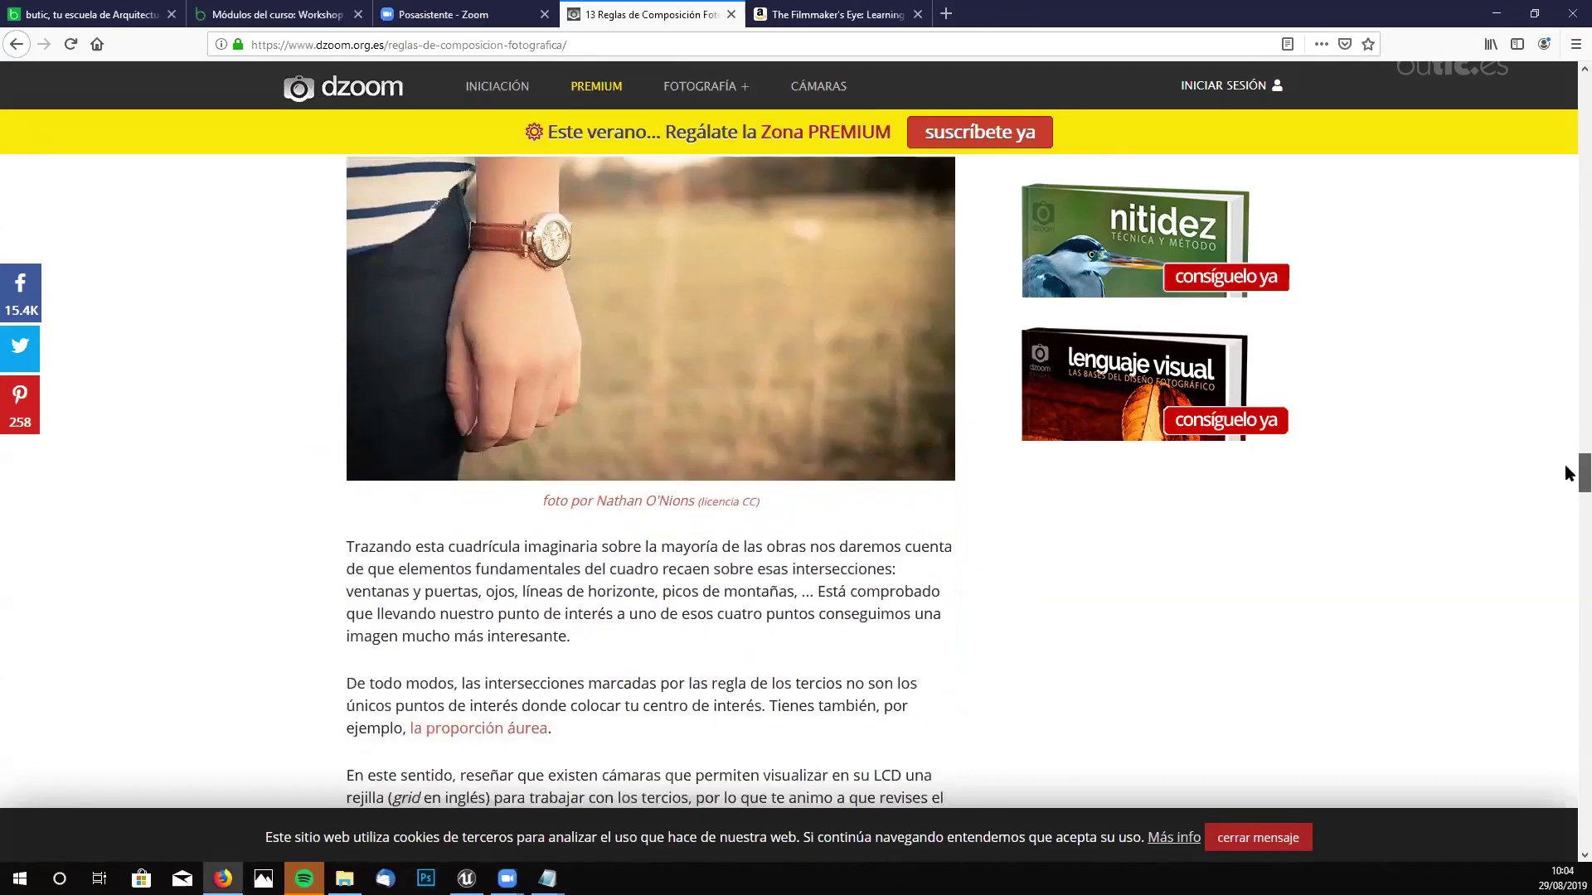
{"action": "scroll", "coordinate": [1567, 472], "scroll_direction": "down", "scroll_amount": 7}
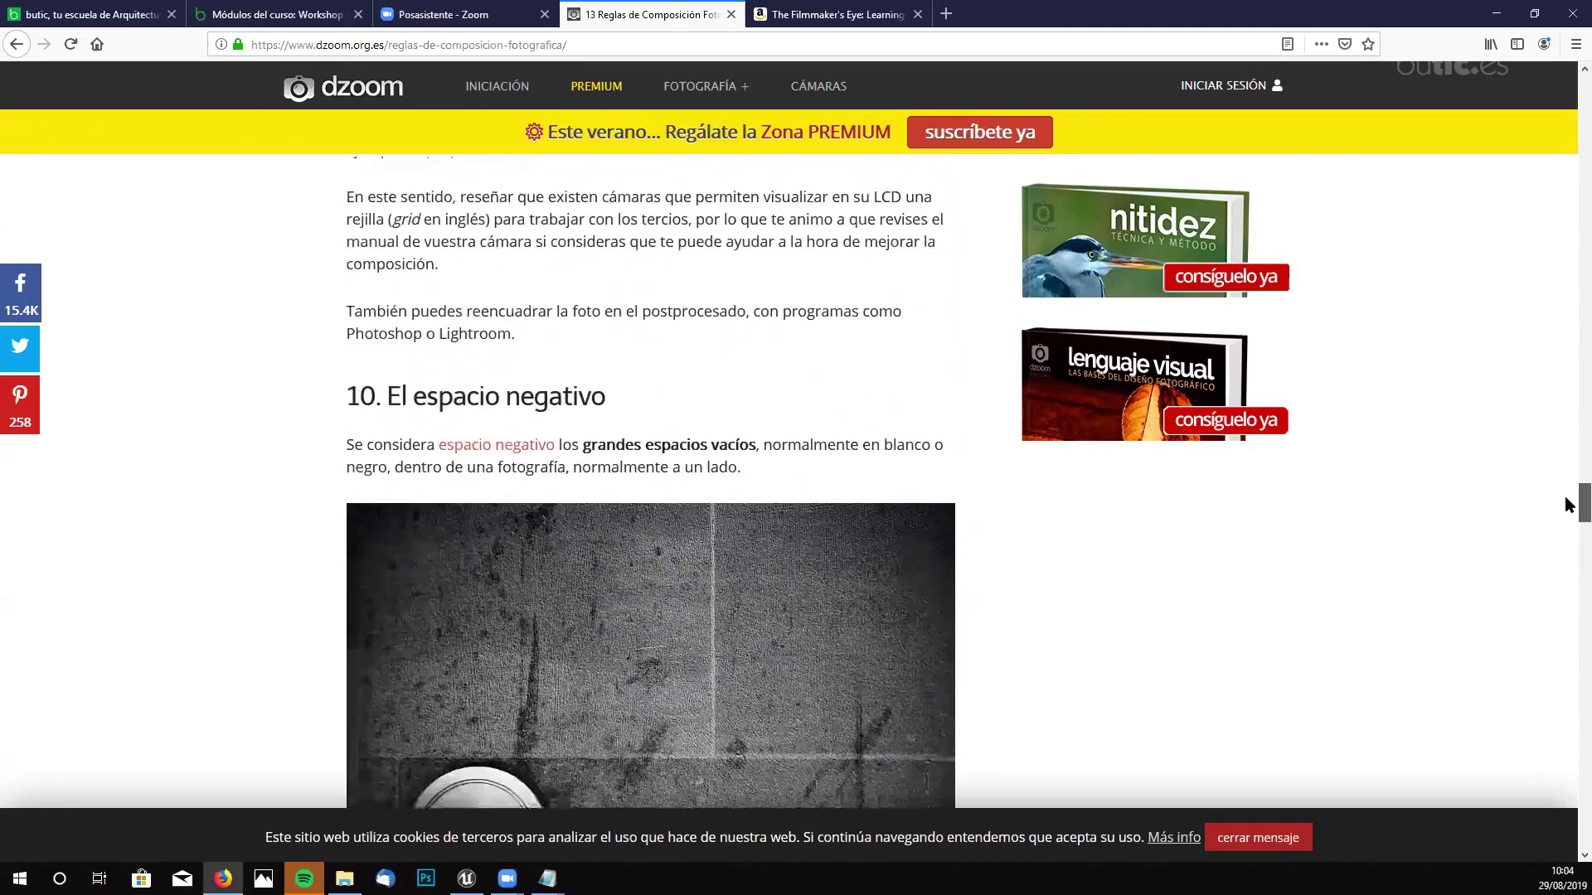
{"action": "scroll", "coordinate": [1564, 506], "scroll_direction": "down", "scroll_amount": 3}
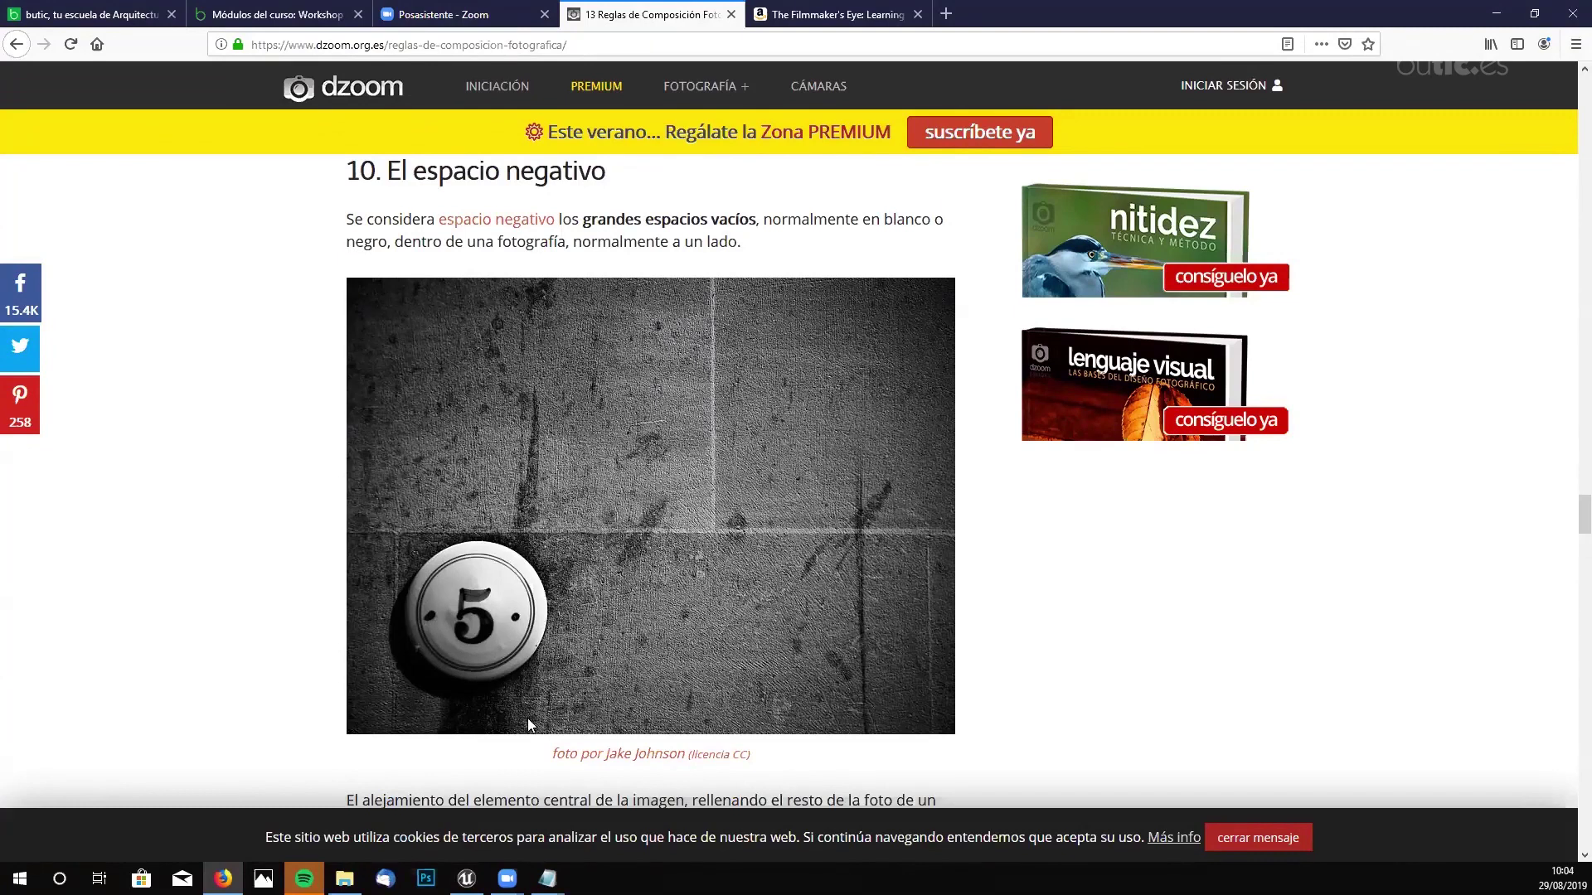
{"action": "scroll", "coordinate": [705, 577], "scroll_direction": "down", "scroll_amount": 3}
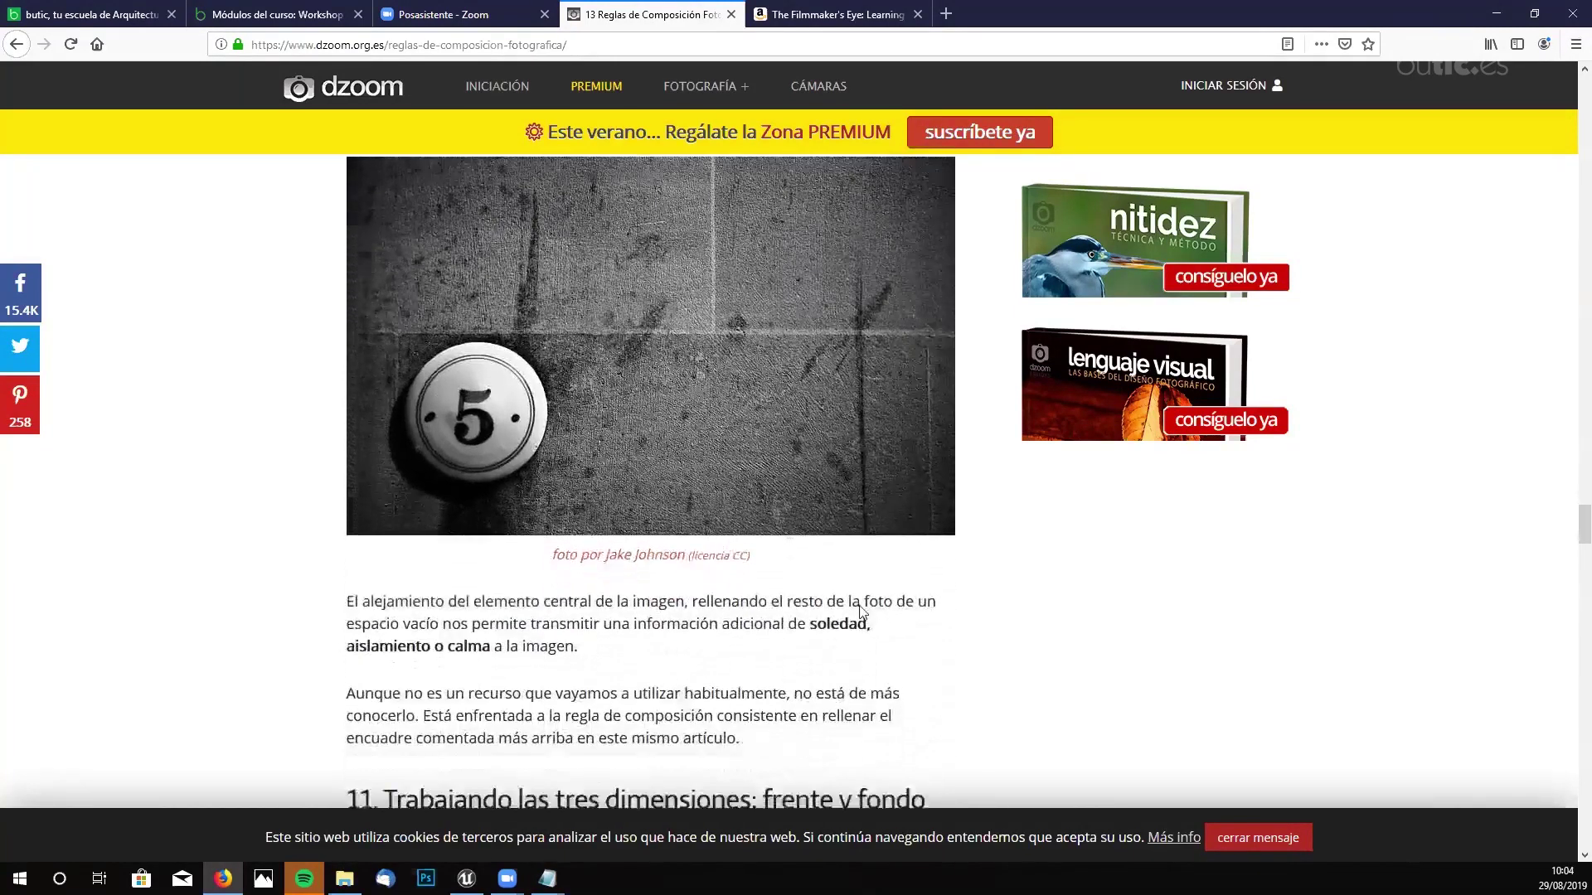
{"action": "scroll", "coordinate": [912, 584], "scroll_direction": "down", "scroll_amount": 3}
{"action": "scroll", "coordinate": [953, 560], "scroll_direction": "down", "scroll_amount": 5}
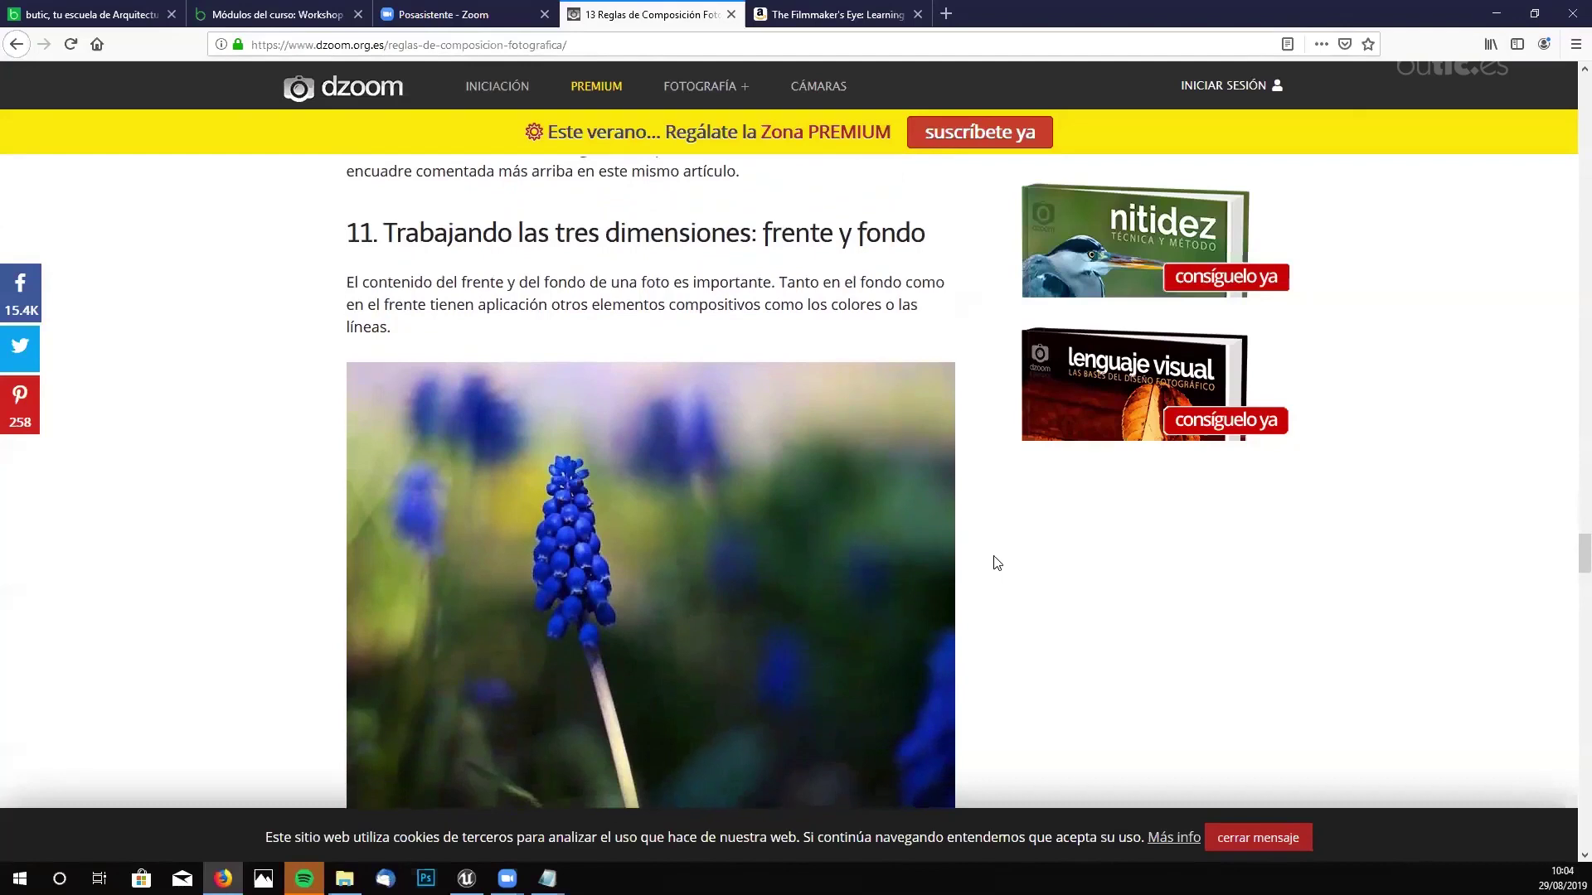
{"action": "scroll", "coordinate": [997, 563], "scroll_direction": "down", "scroll_amount": 1}
{"action": "scroll", "coordinate": [997, 563], "scroll_direction": "up", "scroll_amount": 1}
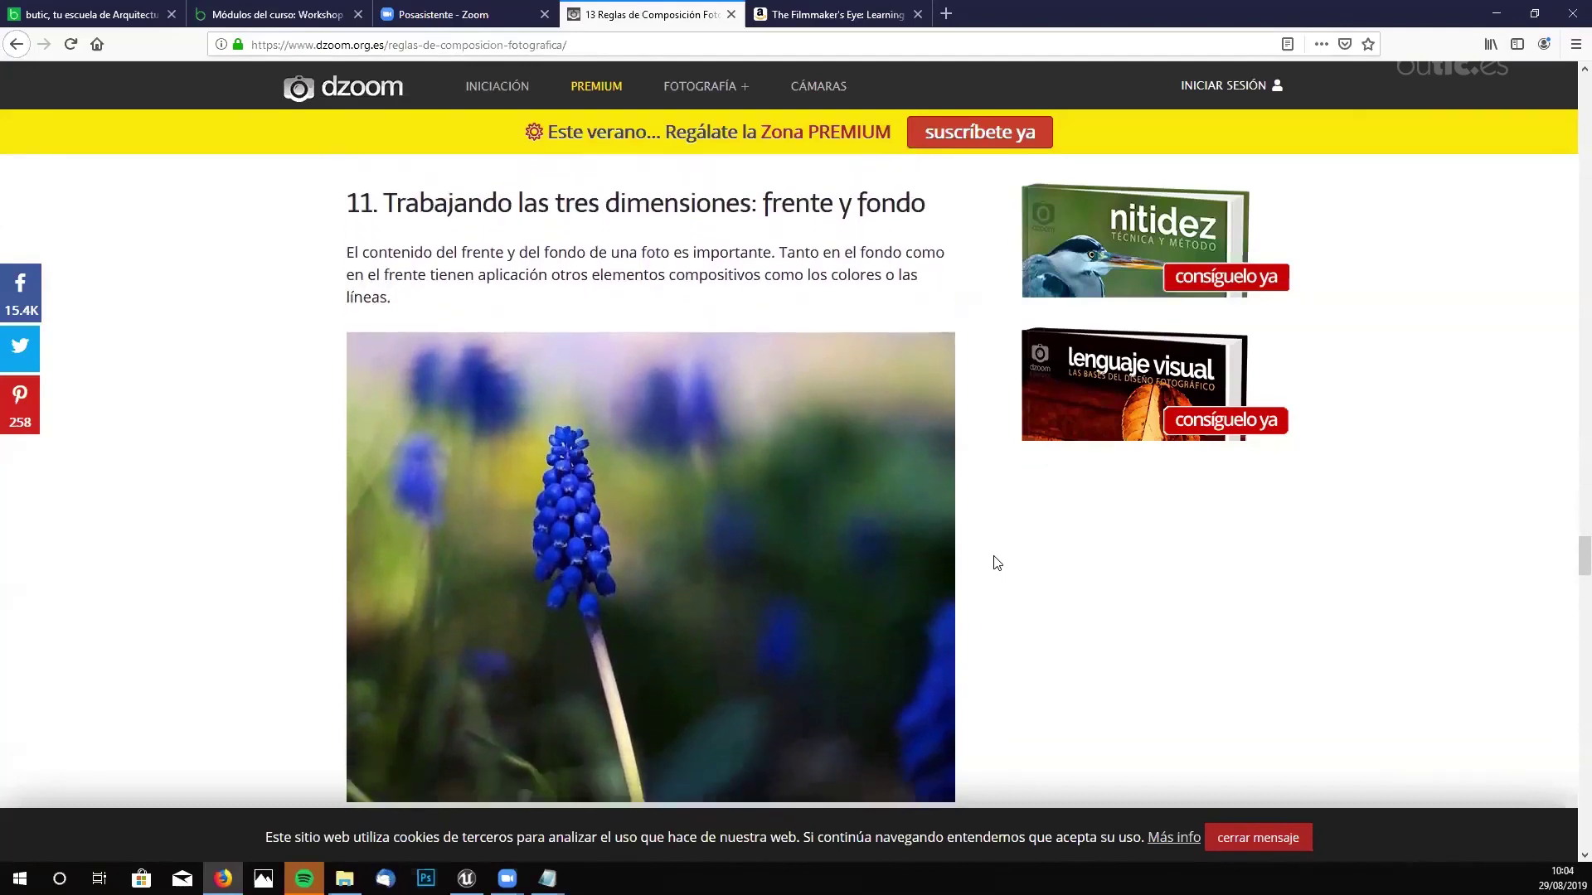
{"action": "scroll", "coordinate": [996, 562], "scroll_direction": "down", "scroll_amount": 1}
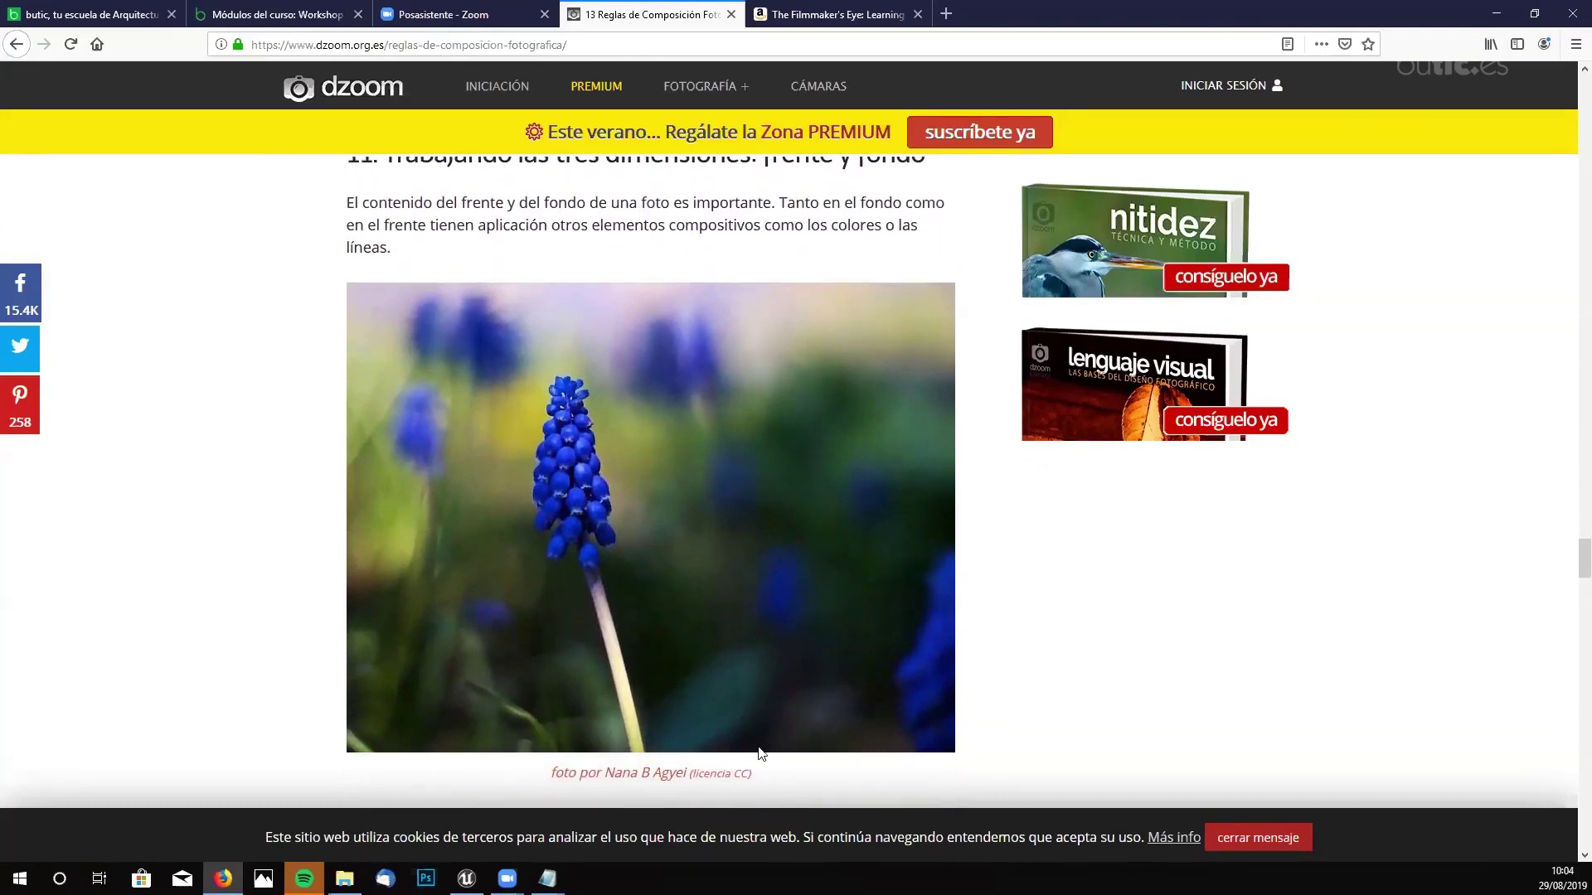
{"action": "scroll", "coordinate": [746, 564], "scroll_direction": "up", "scroll_amount": 1}
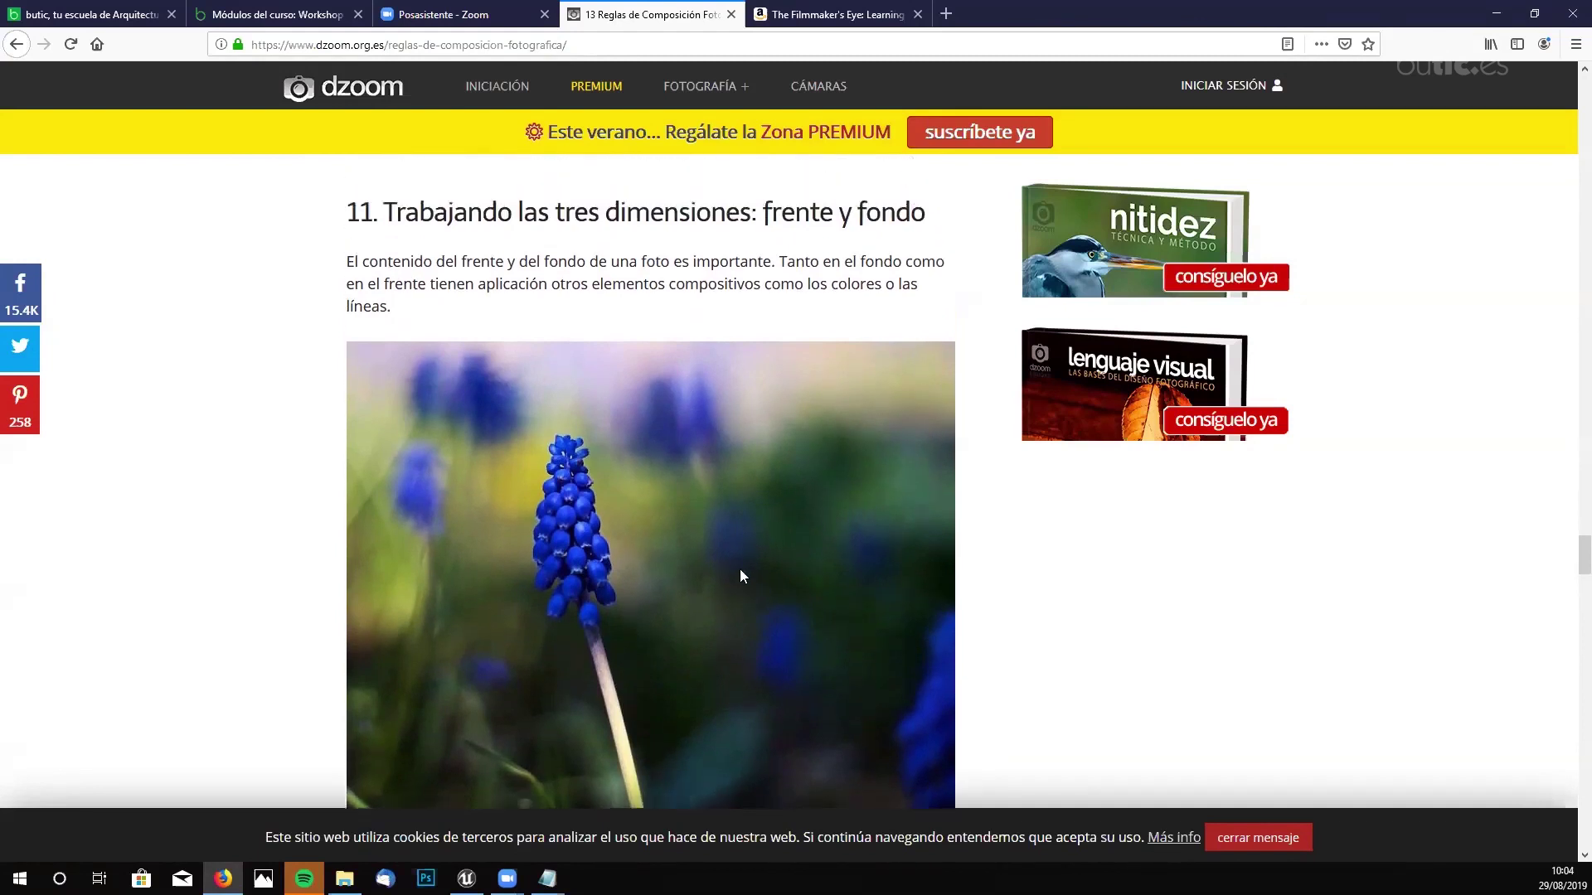
{"action": "scroll", "coordinate": [681, 572], "scroll_direction": "down", "scroll_amount": 1}
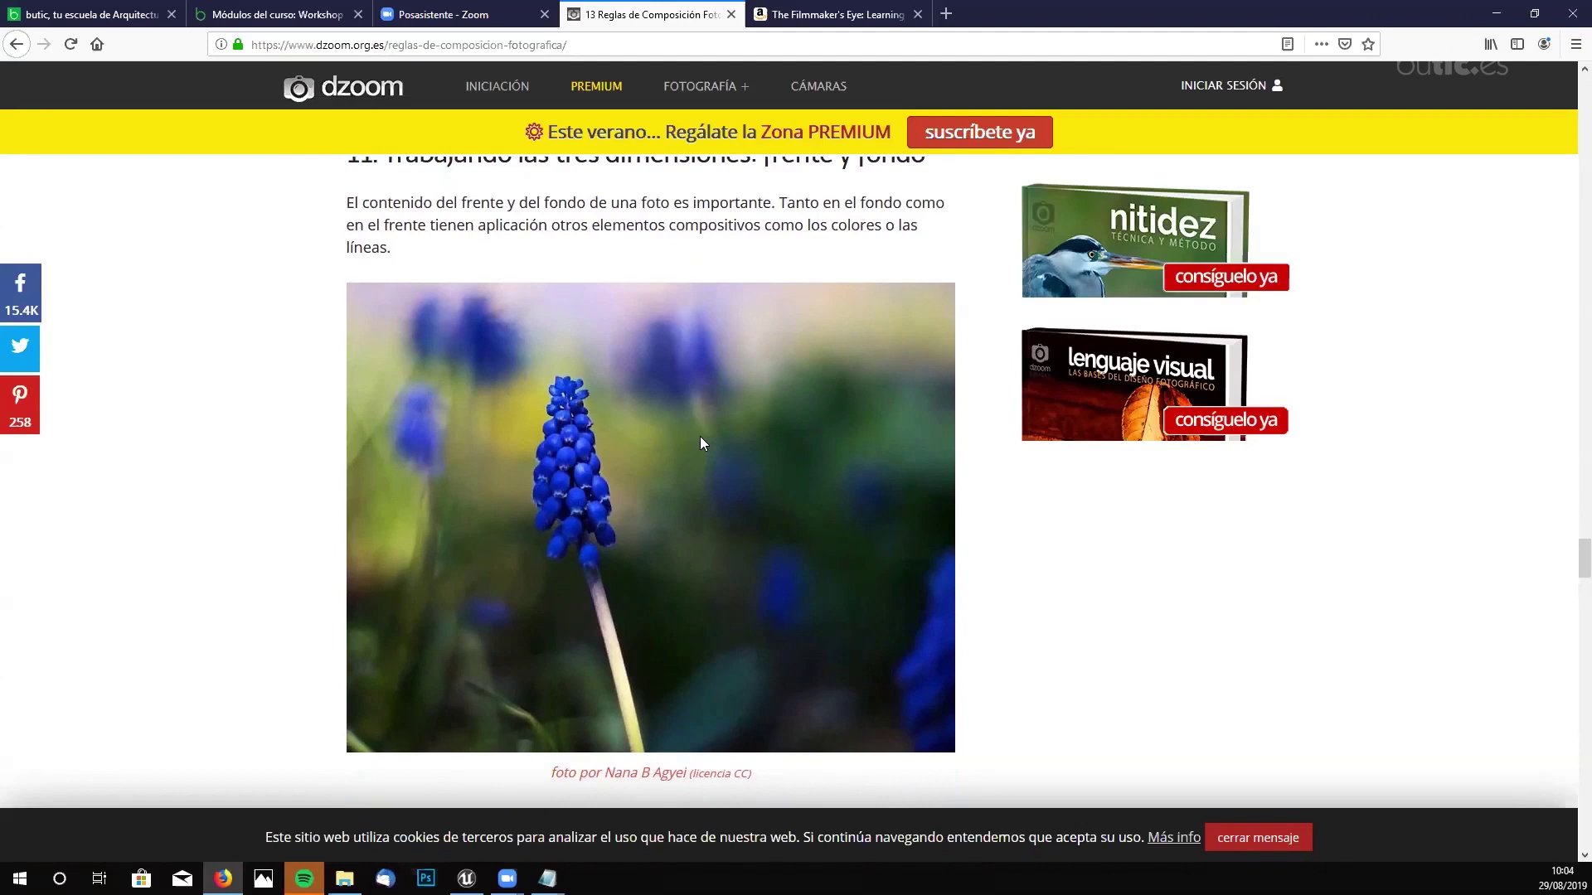
{"action": "scroll", "coordinate": [699, 437], "scroll_direction": "up", "scroll_amount": 2}
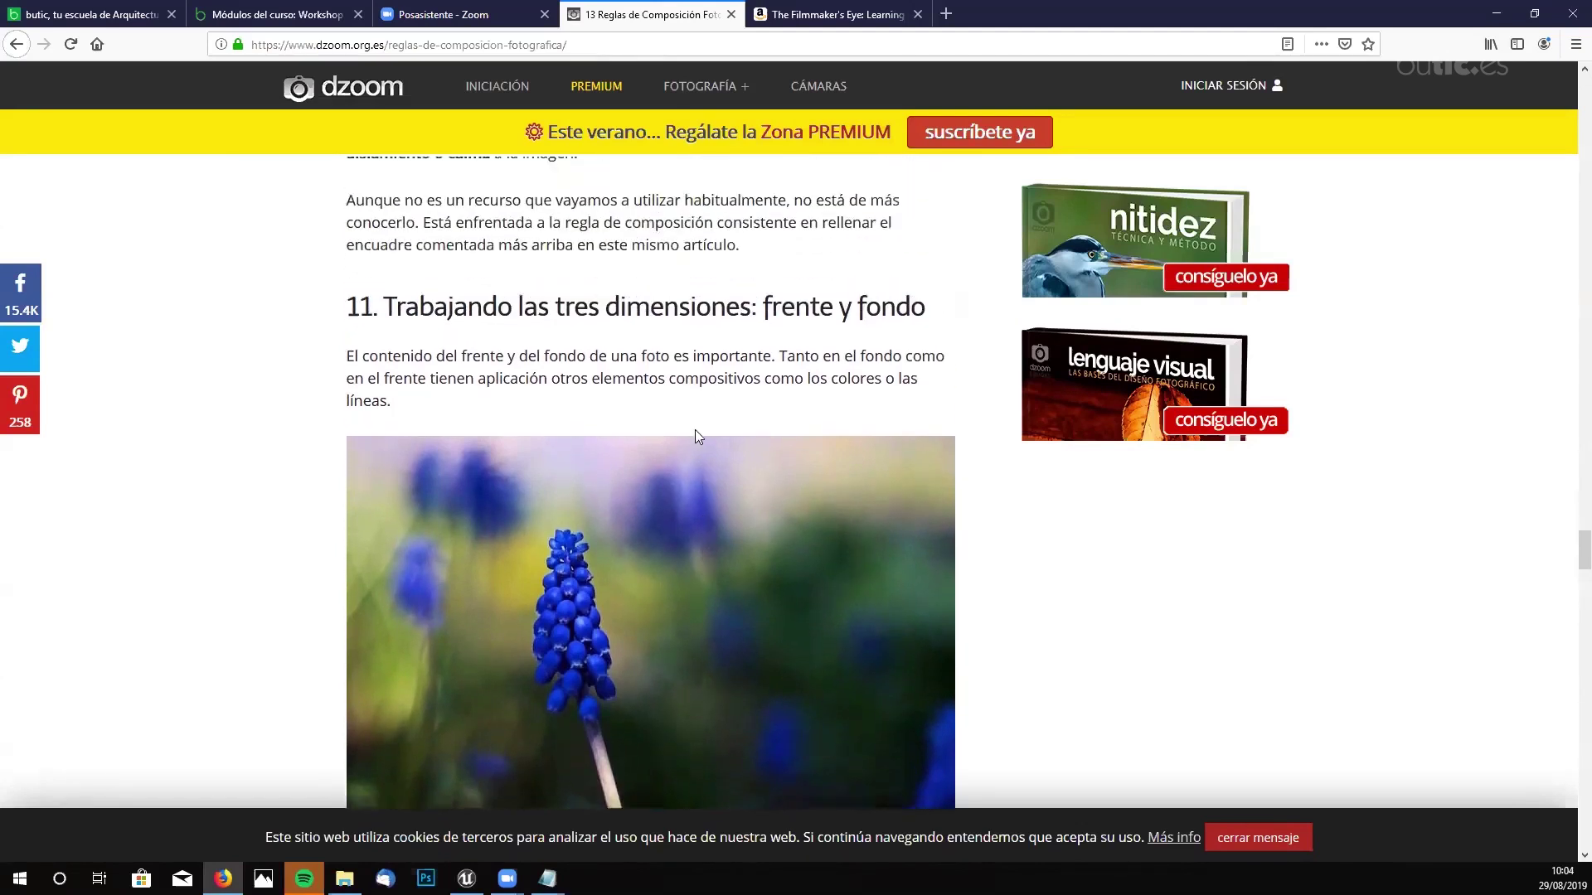
{"action": "scroll", "coordinate": [402, 253], "scroll_direction": "down", "scroll_amount": 1}
{"action": "scroll", "coordinate": [780, 621], "scroll_direction": "down", "scroll_amount": 1}
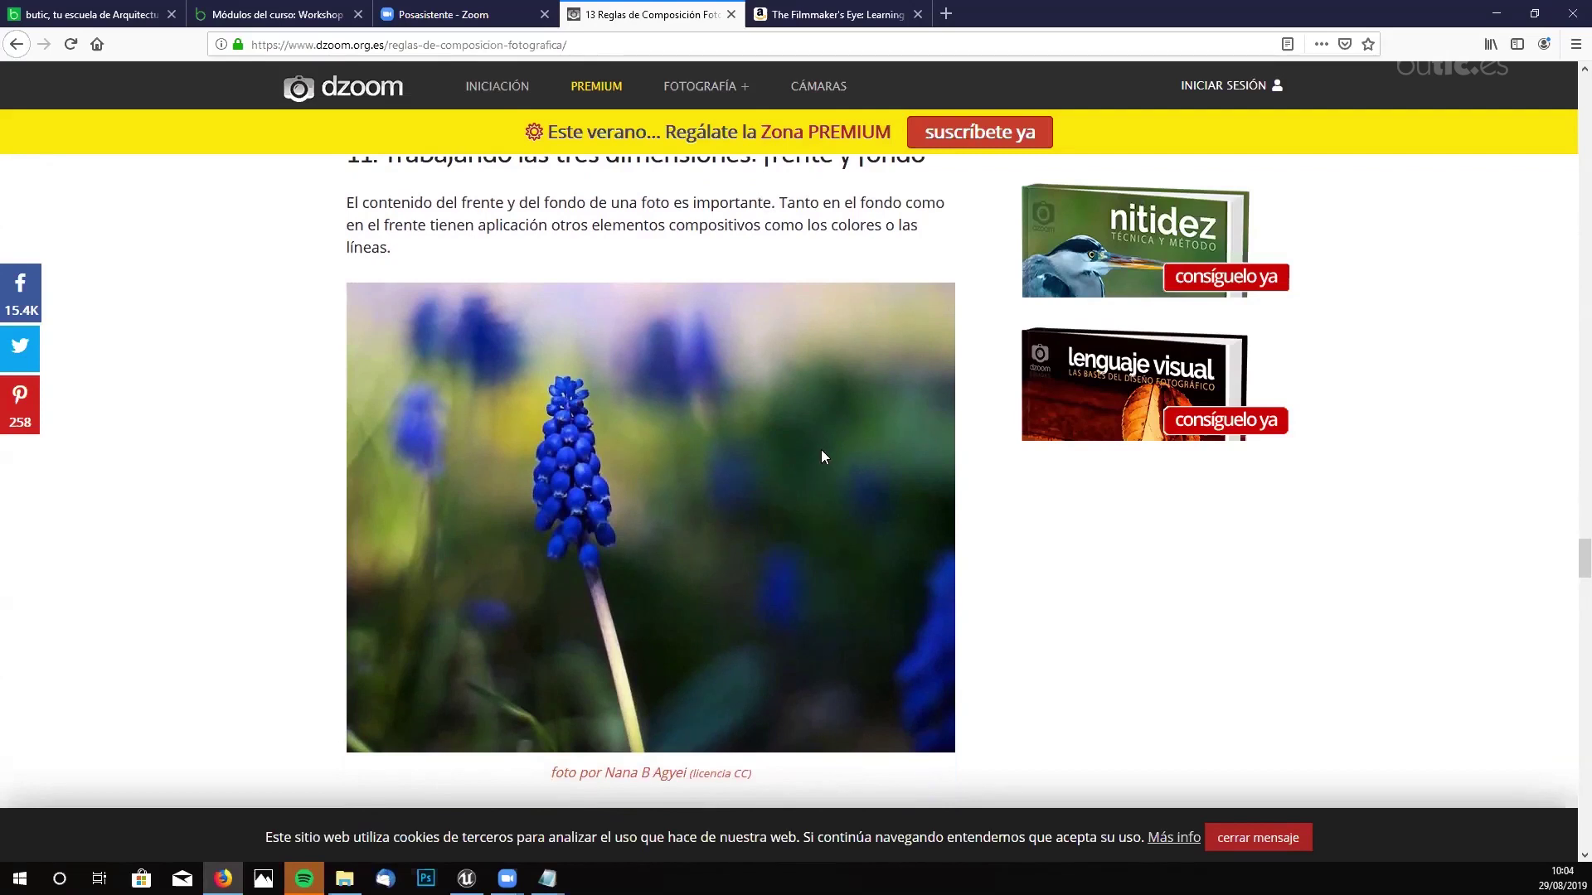
{"action": "scroll", "coordinate": [851, 421], "scroll_direction": "down", "scroll_amount": 5}
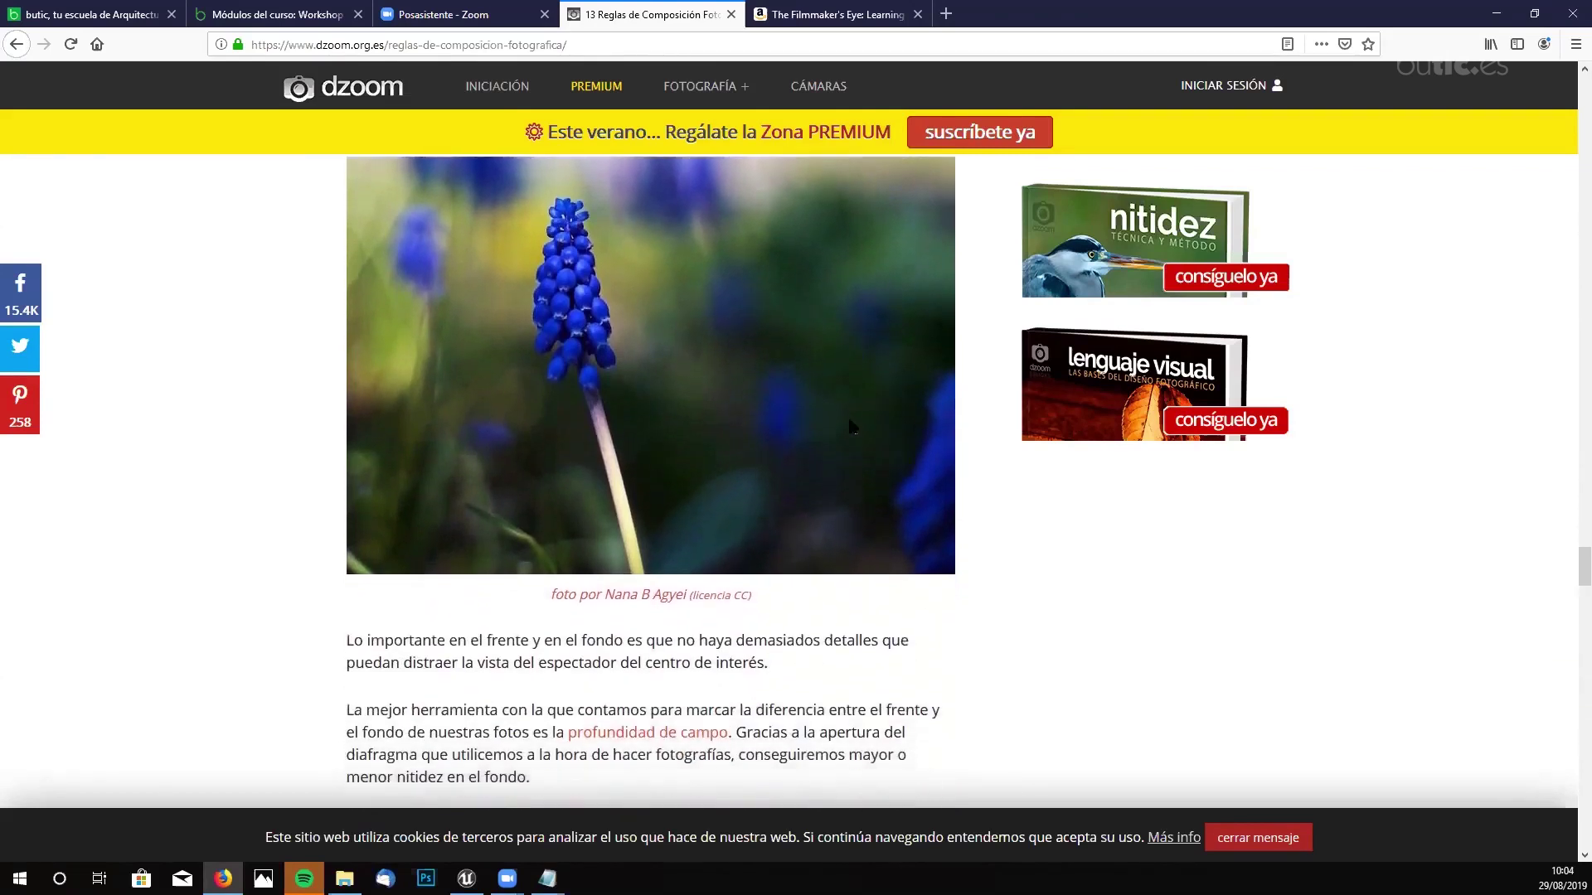
{"action": "scroll", "coordinate": [850, 427], "scroll_direction": "down", "scroll_amount": 3}
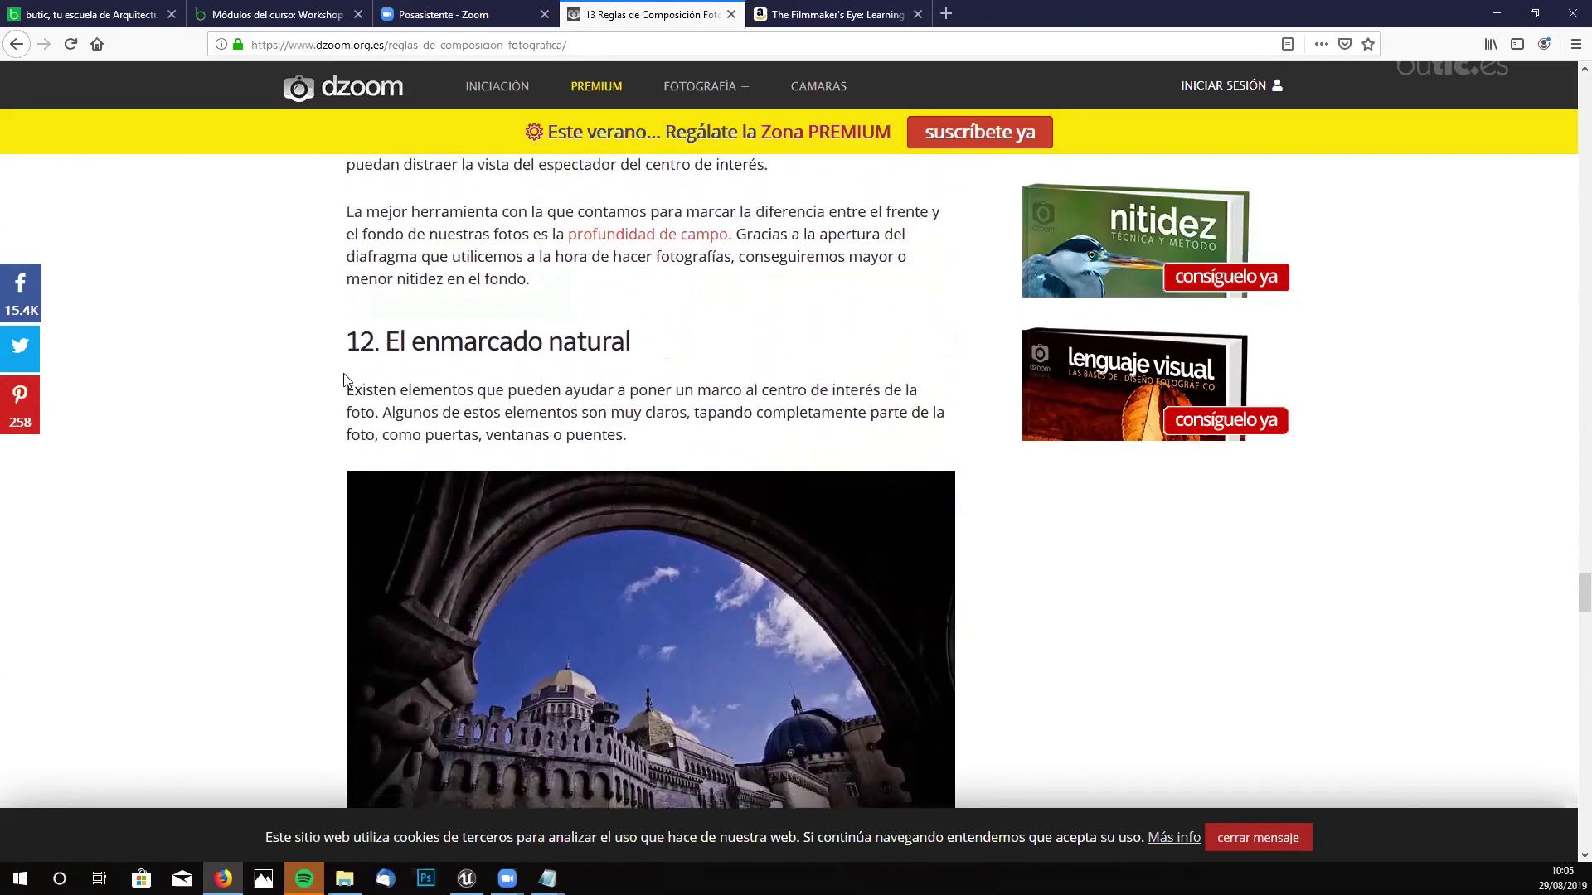
- Scroll back up to section 11 'Trabajando las tres dimensiones: frente y fondo', then switch to File Explorer
{"action": "scroll", "coordinate": [712, 348], "scroll_direction": "down", "scroll_amount": 3}
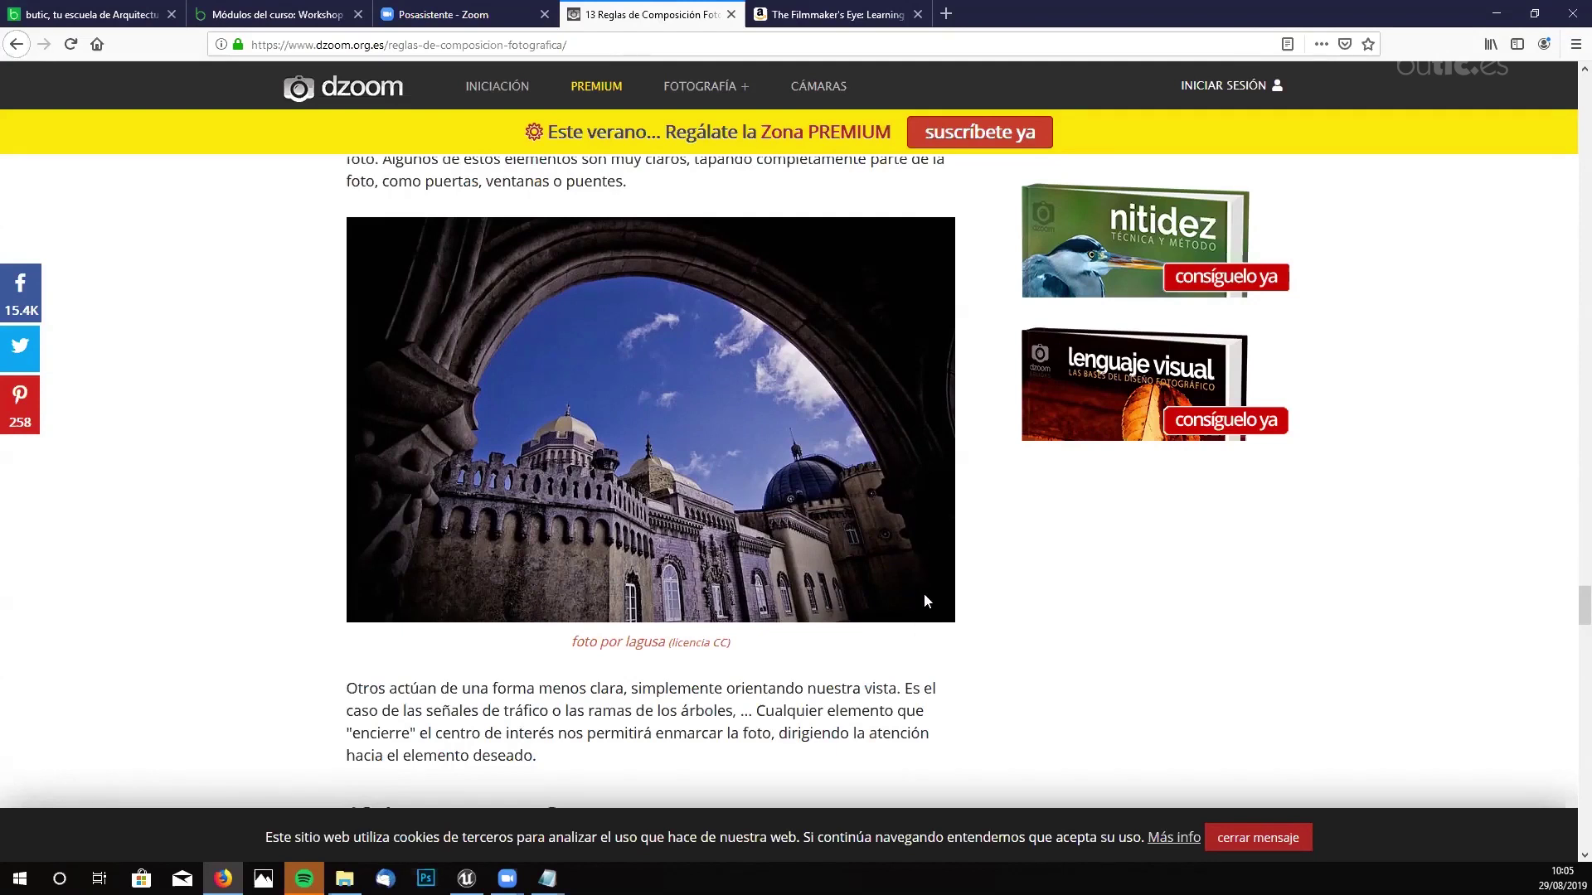
{"action": "scroll", "coordinate": [919, 560], "scroll_direction": "up", "scroll_amount": 1}
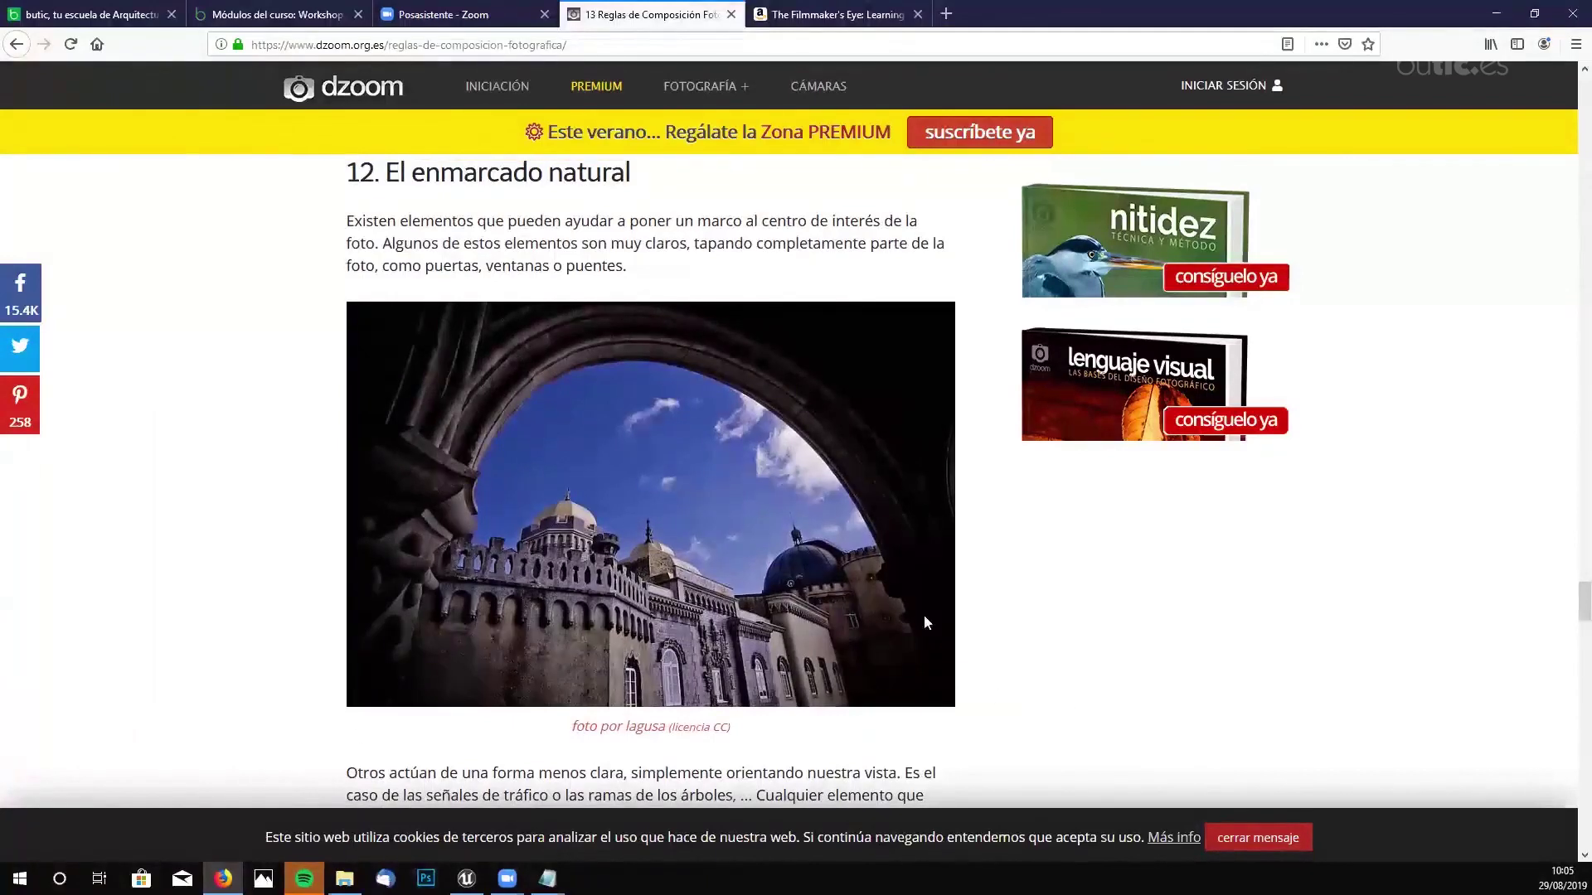
{"action": "scroll", "coordinate": [952, 613], "scroll_direction": "down", "scroll_amount": 4}
{"action": "scroll", "coordinate": [956, 542], "scroll_direction": "down", "scroll_amount": 2}
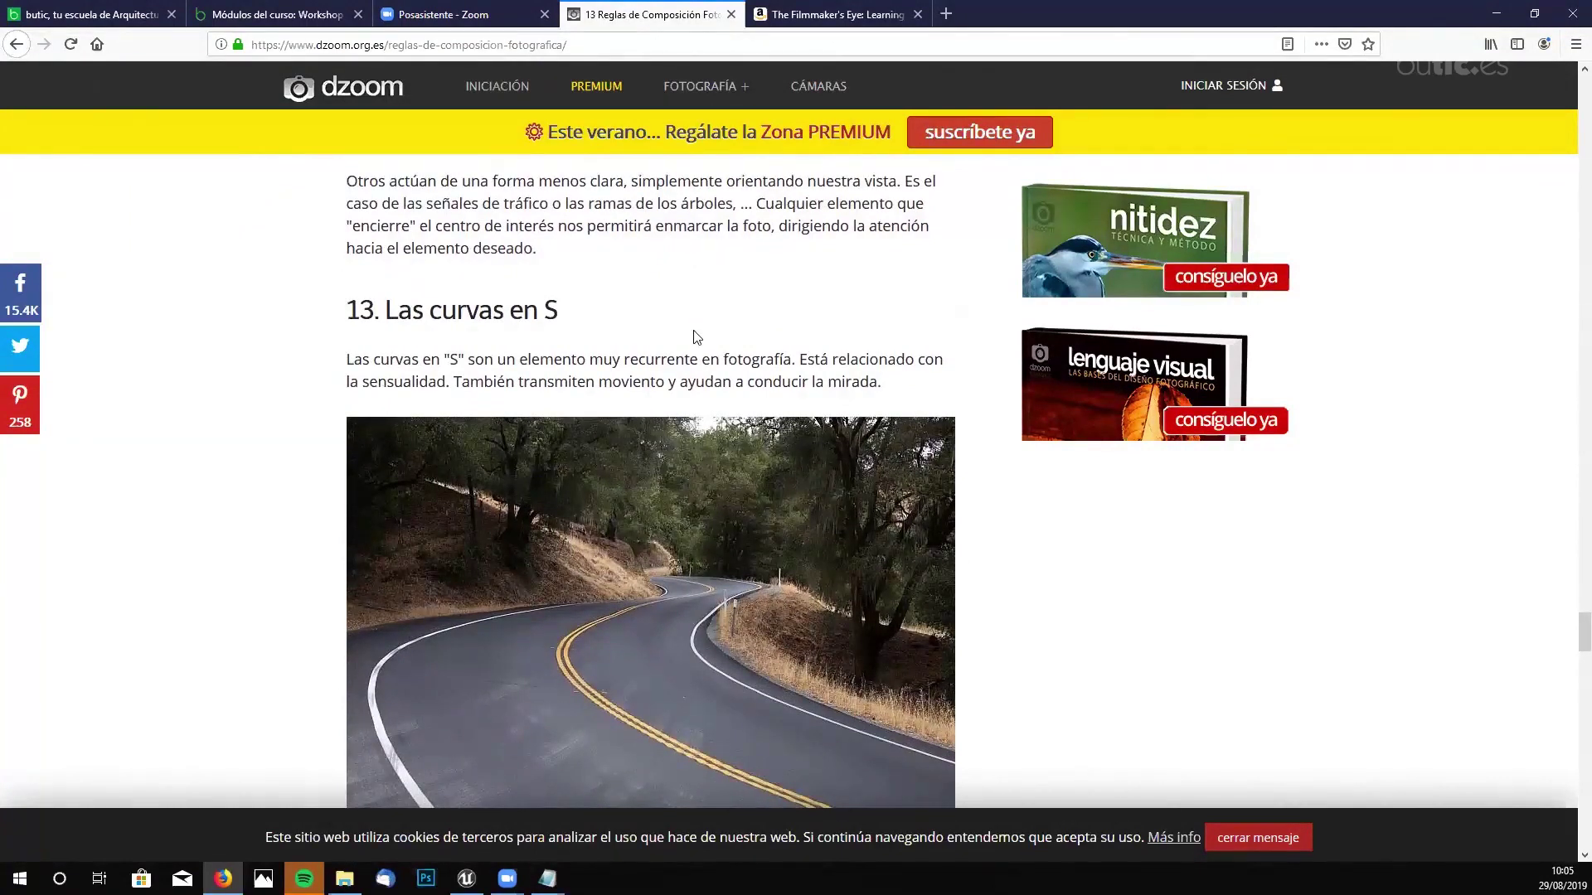
{"action": "scroll", "coordinate": [693, 337], "scroll_direction": "down", "scroll_amount": 1}
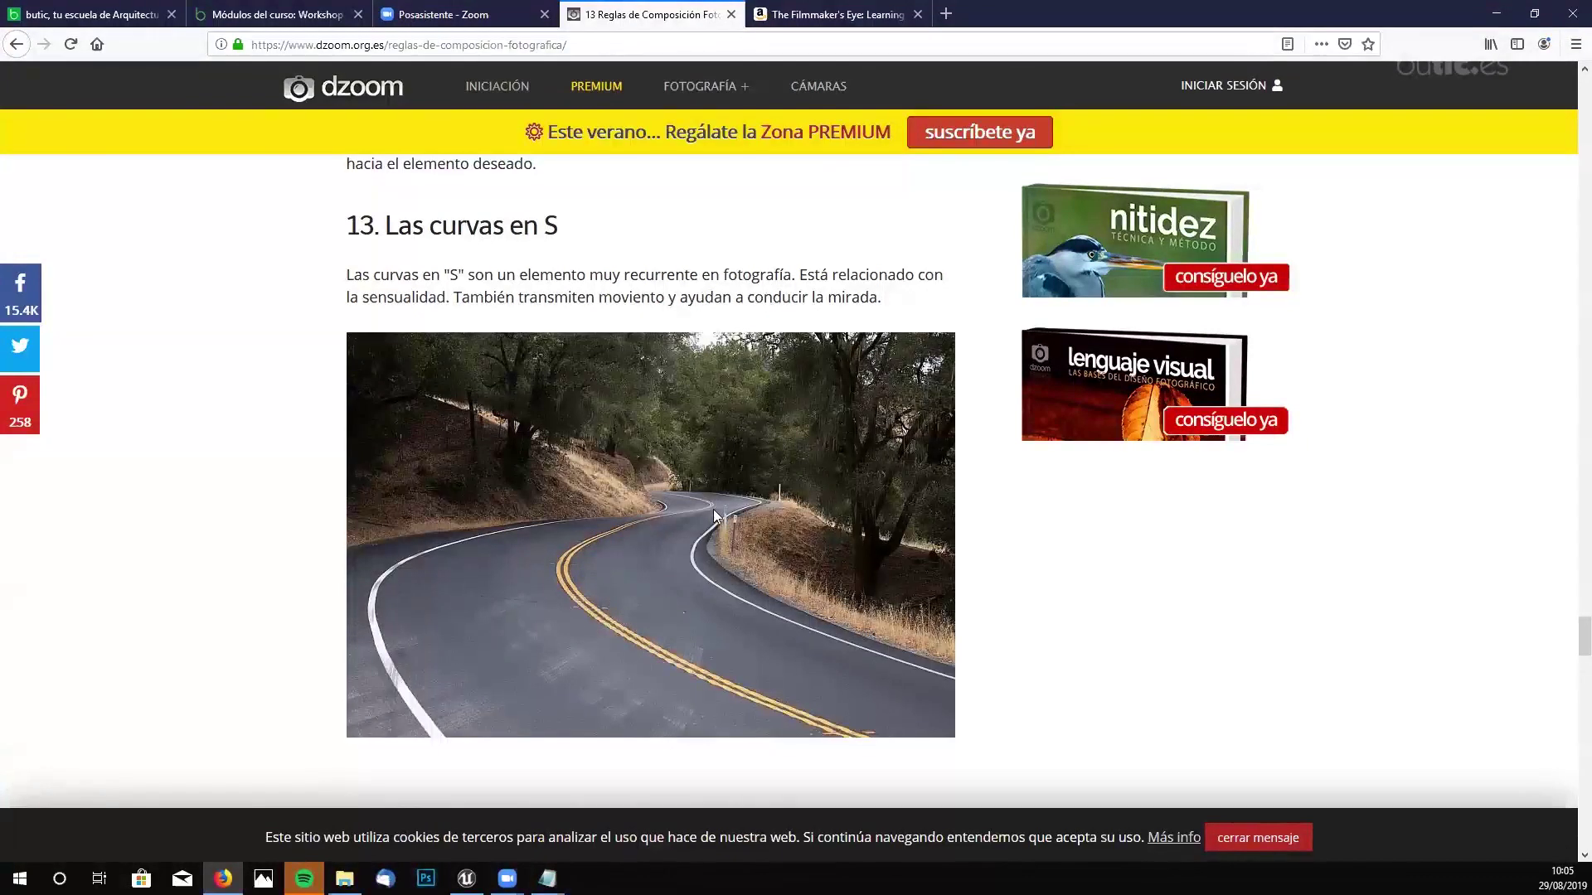
{"action": "scroll", "coordinate": [713, 509], "scroll_direction": "down", "scroll_amount": 2}
{"action": "scroll", "coordinate": [766, 420], "scroll_direction": "down", "scroll_amount": 5}
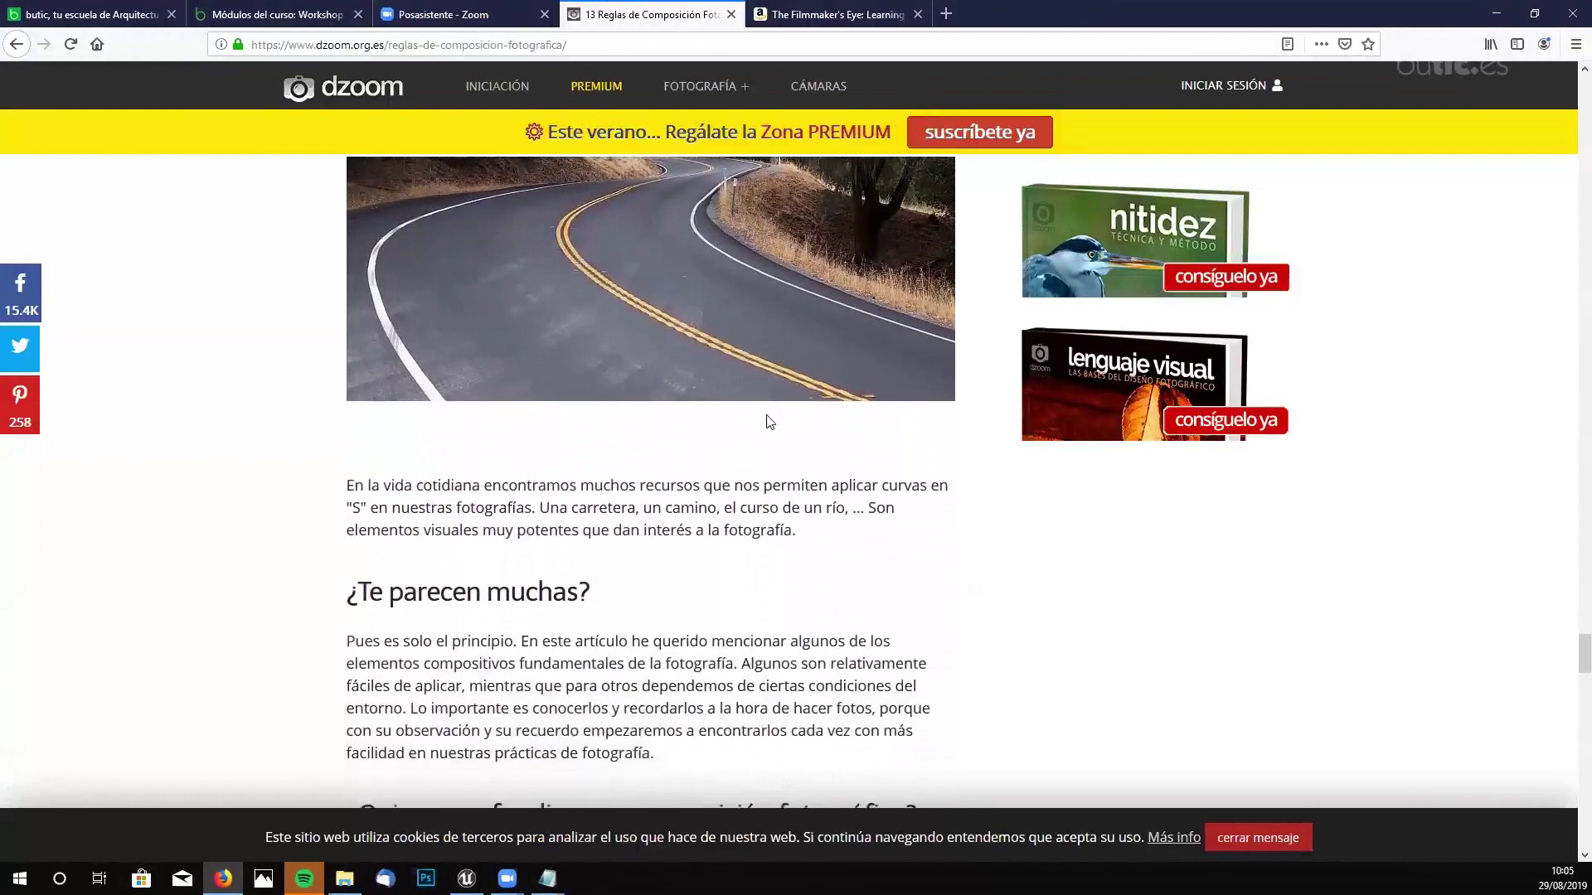
{"action": "scroll", "coordinate": [768, 420], "scroll_direction": "down", "scroll_amount": 4}
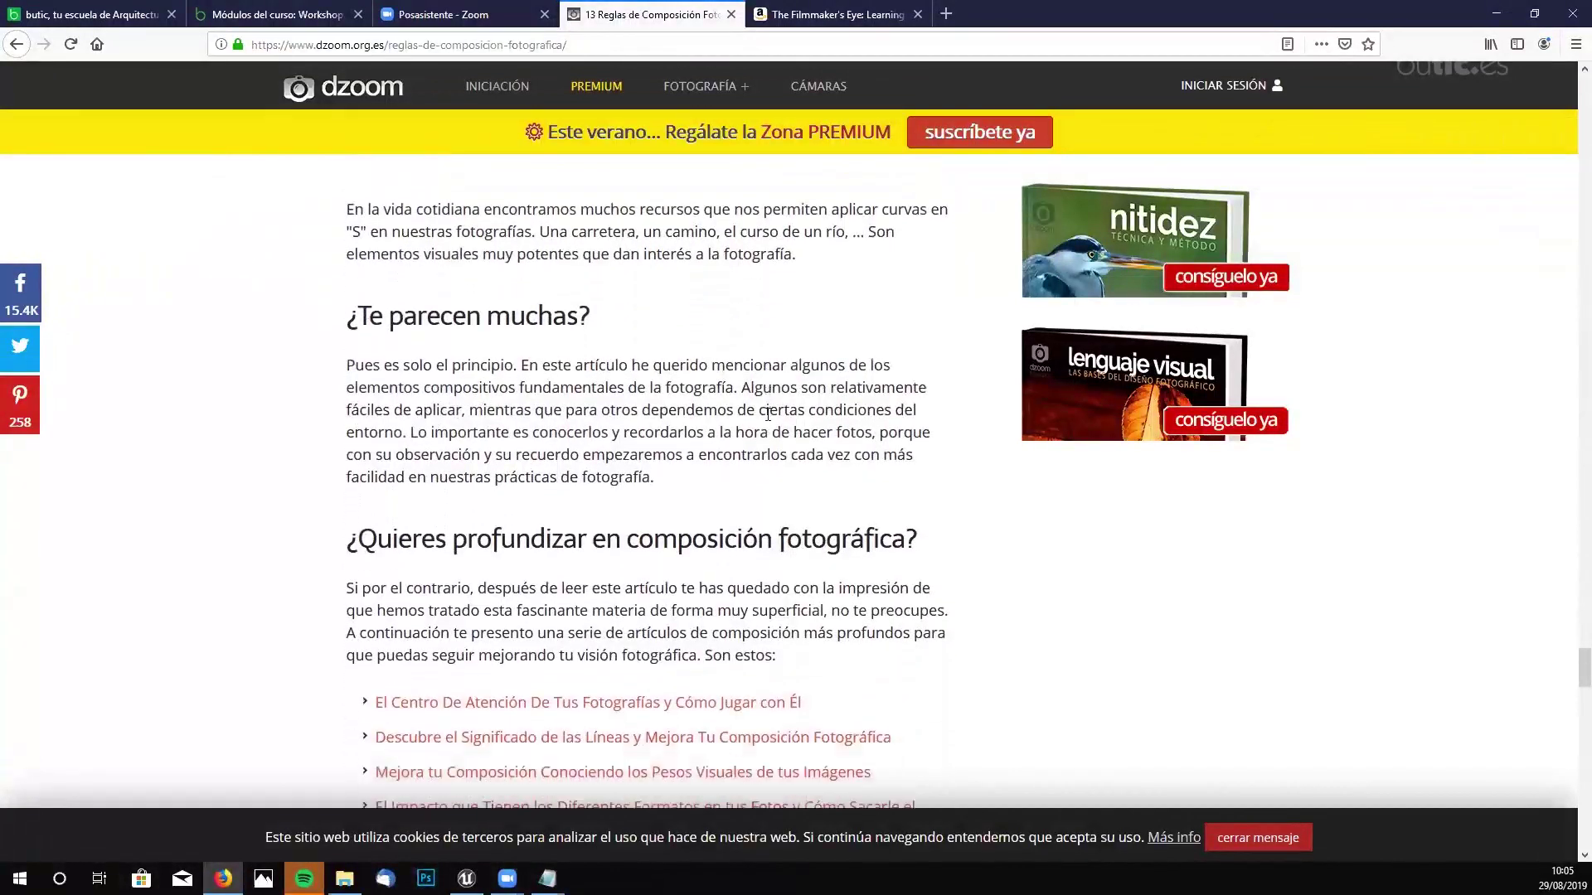
{"action": "scroll", "coordinate": [956, 532], "scroll_direction": "up", "scroll_amount": 10}
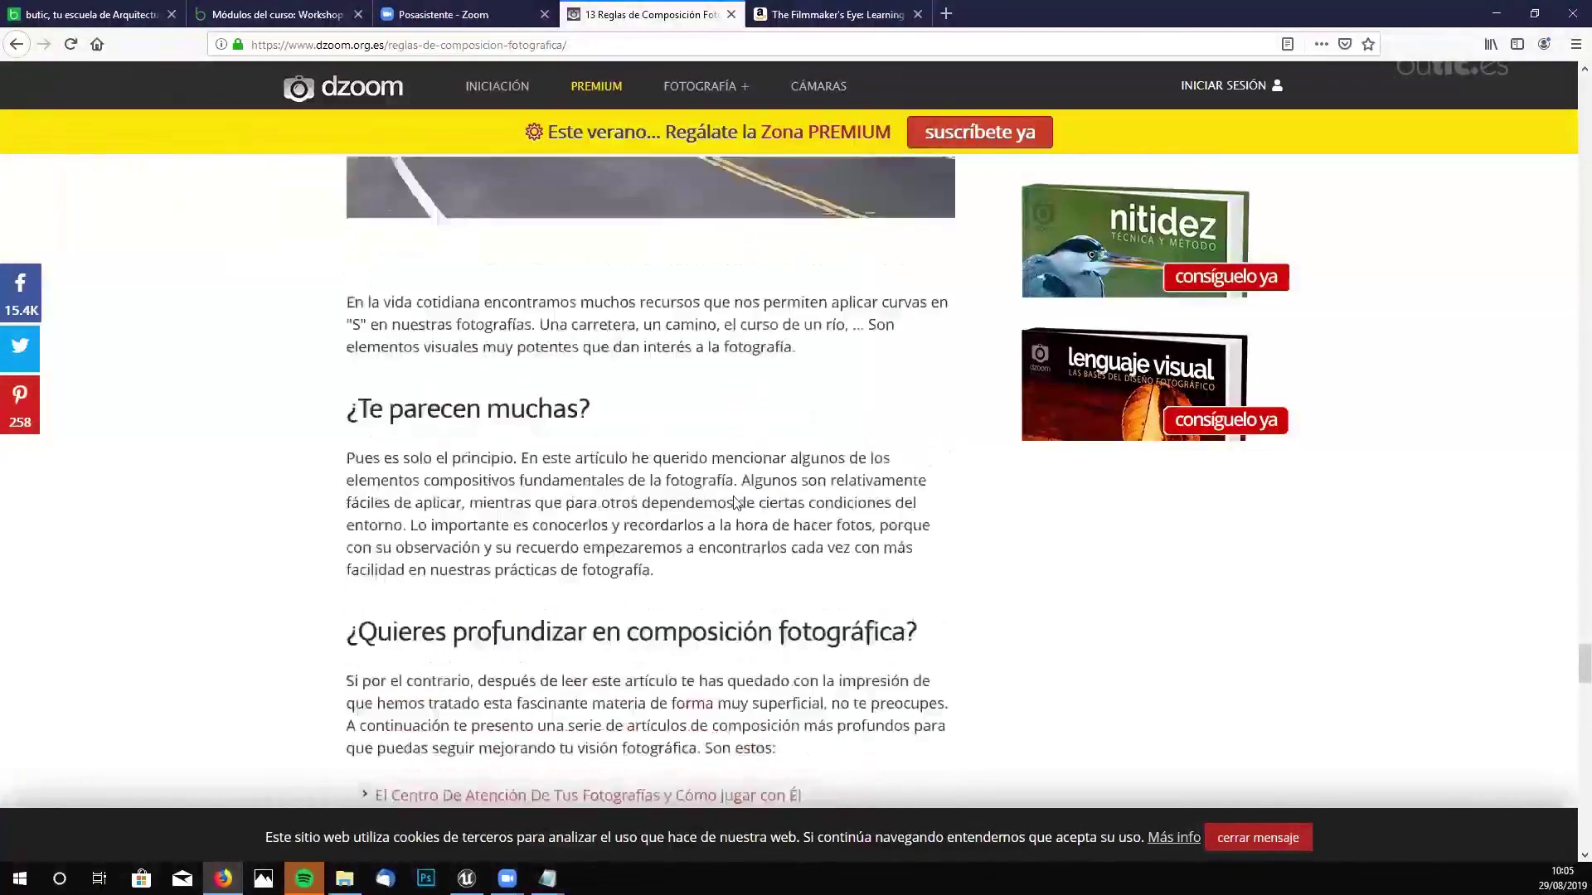
{"action": "scroll", "coordinate": [881, 604], "scroll_direction": "up", "scroll_amount": 9}
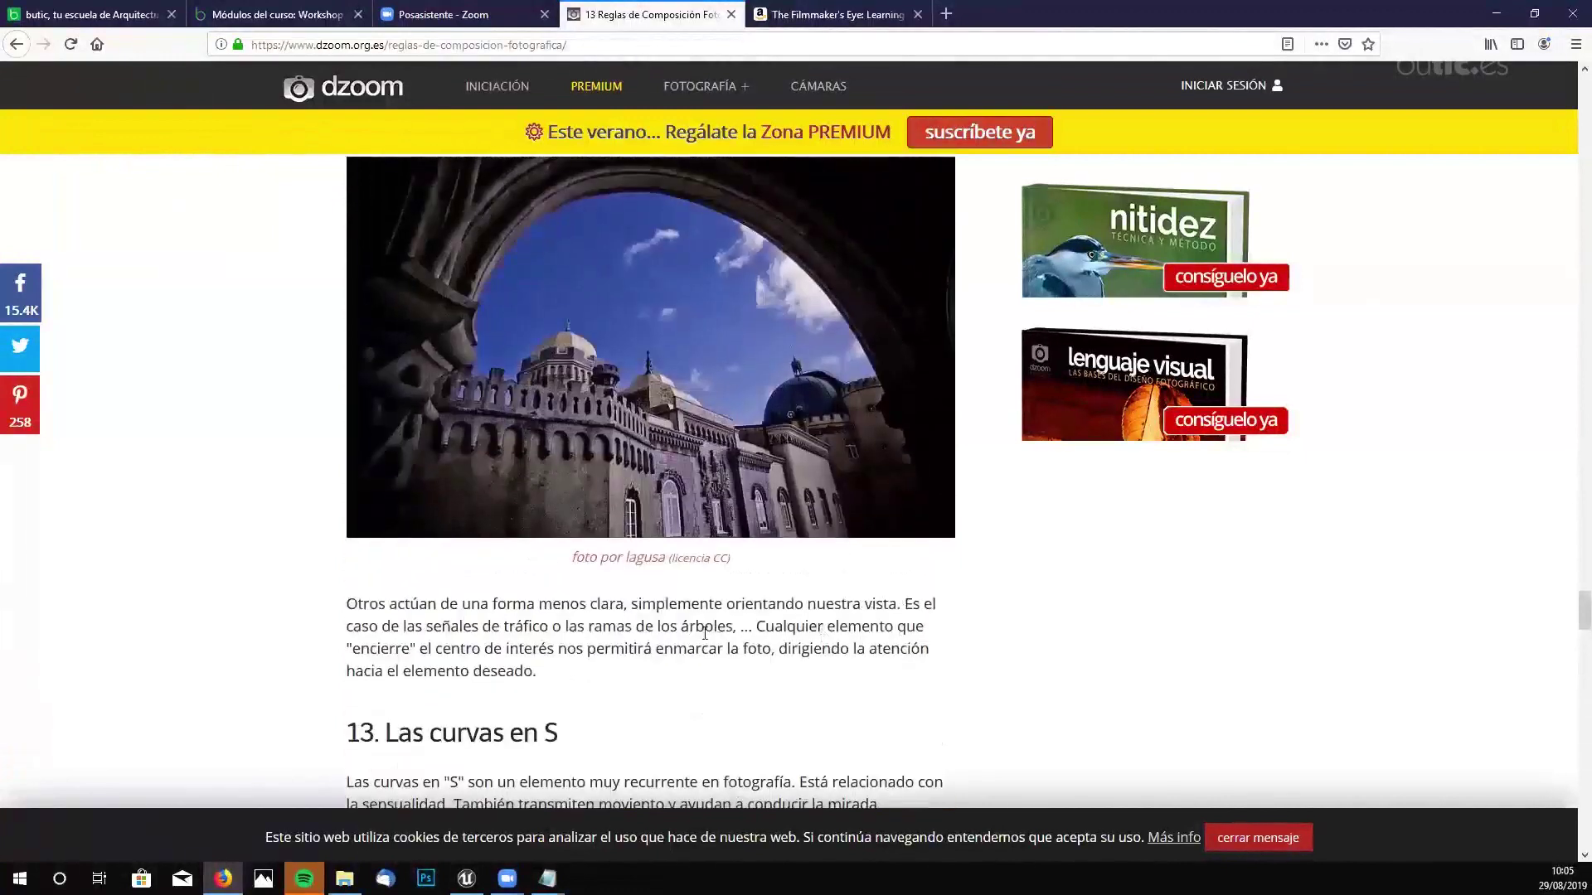
{"action": "scroll", "coordinate": [739, 529], "scroll_direction": "up", "scroll_amount": 7}
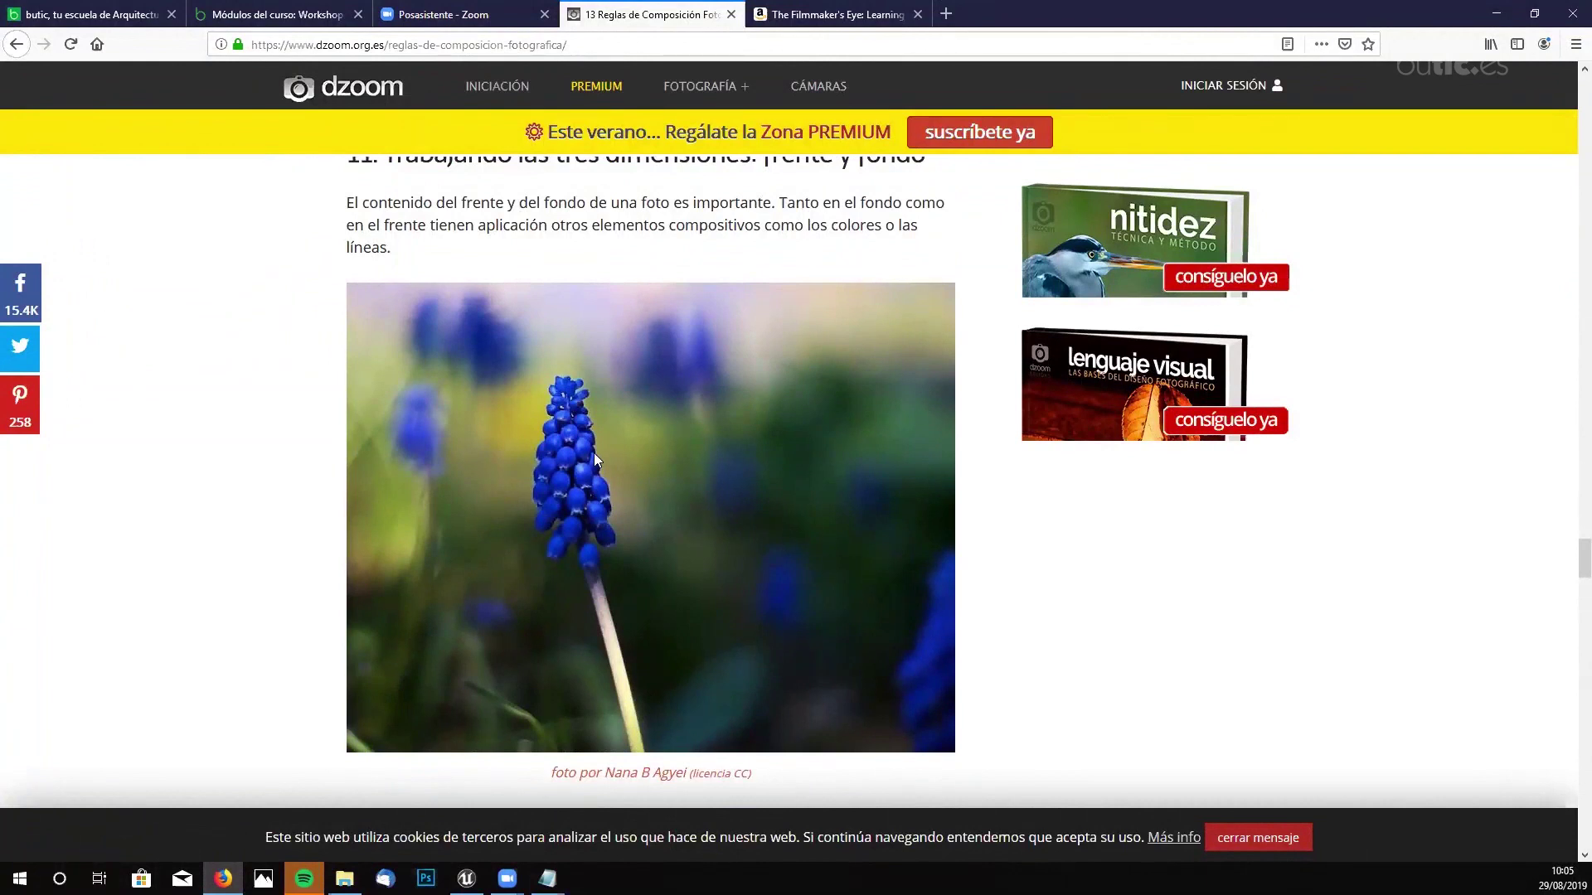
{"action": "scroll", "coordinate": [324, 578], "scroll_direction": "up", "scroll_amount": 2}
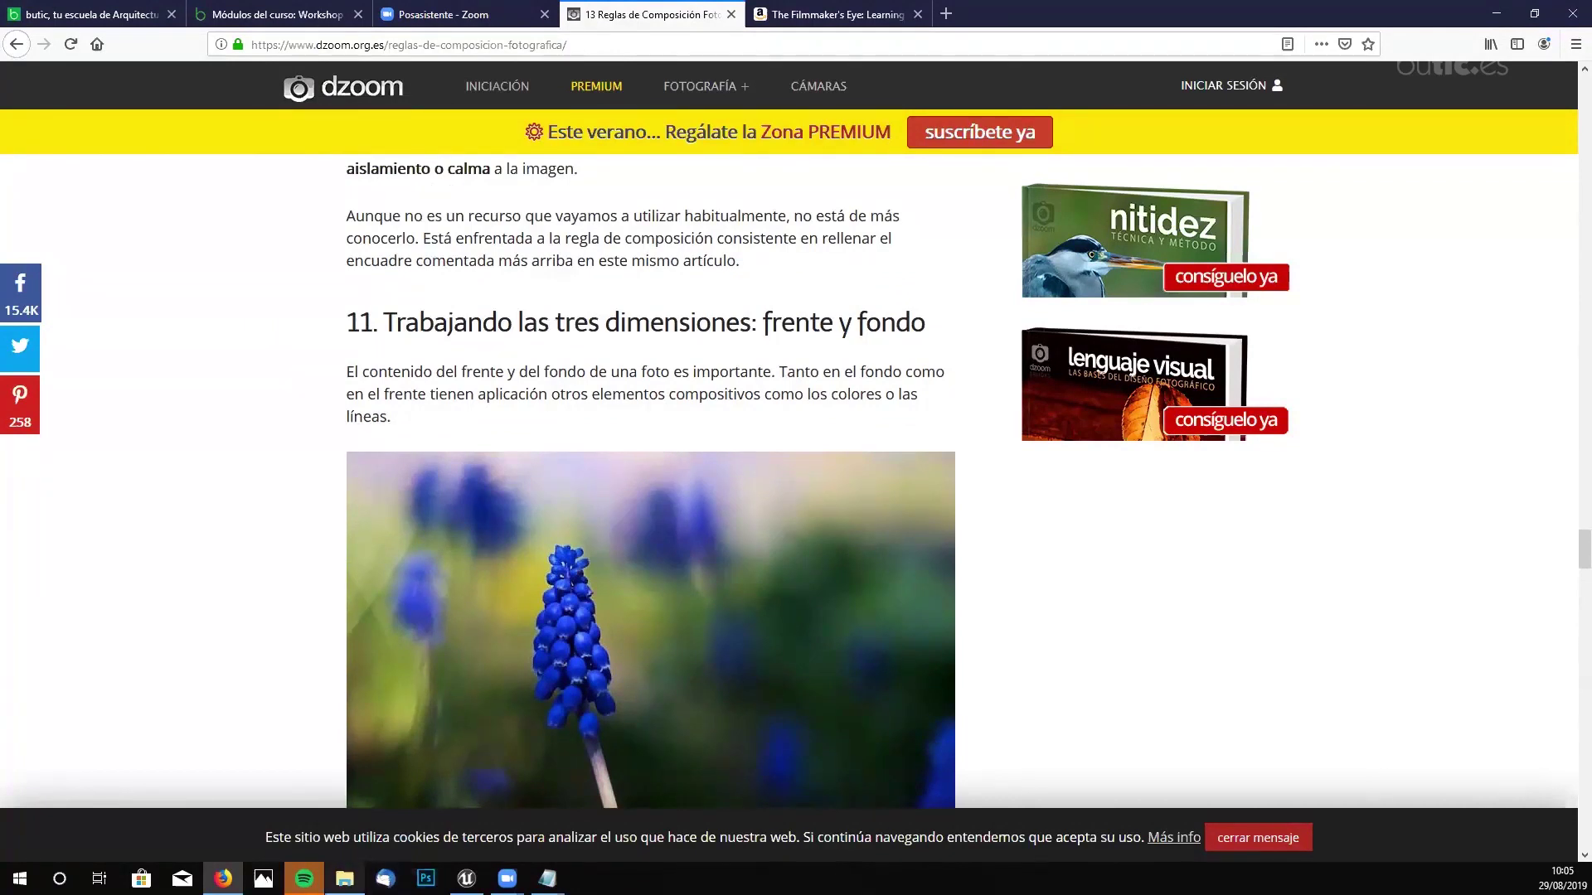
{"action": "left_click", "coordinate": [344, 879]}
- Open COMPOSICION.txt, review its dzoom links and copy the visual-weight article link
{"action": "left_click", "coordinate": [570, 128]}
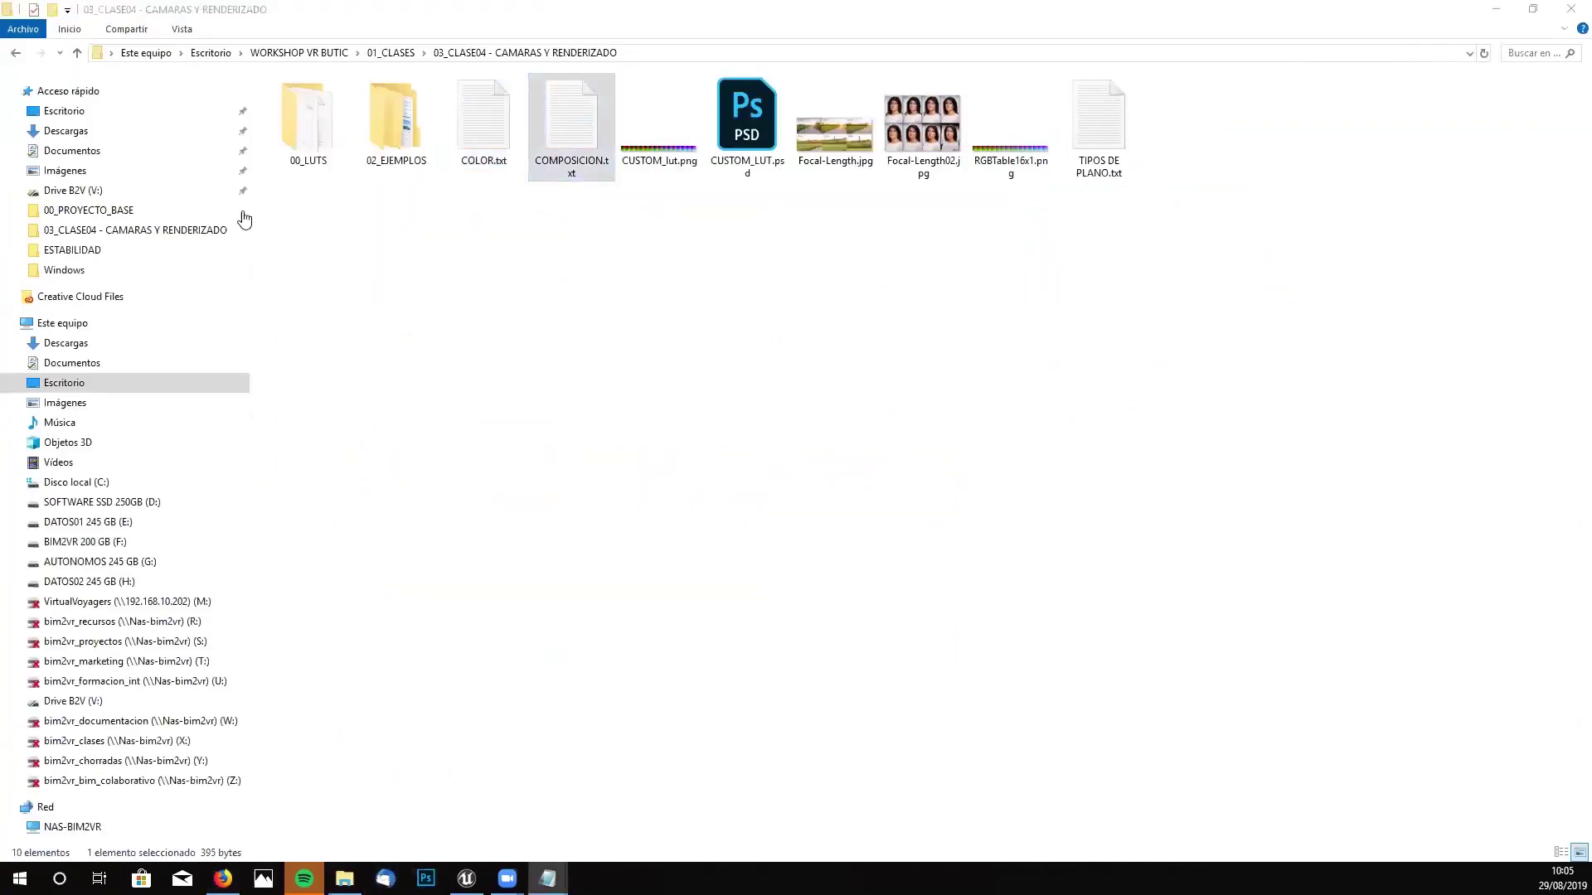
{"action": "left_click_drag", "start_coordinate": [463, 171], "coordinate": [152, 171]}
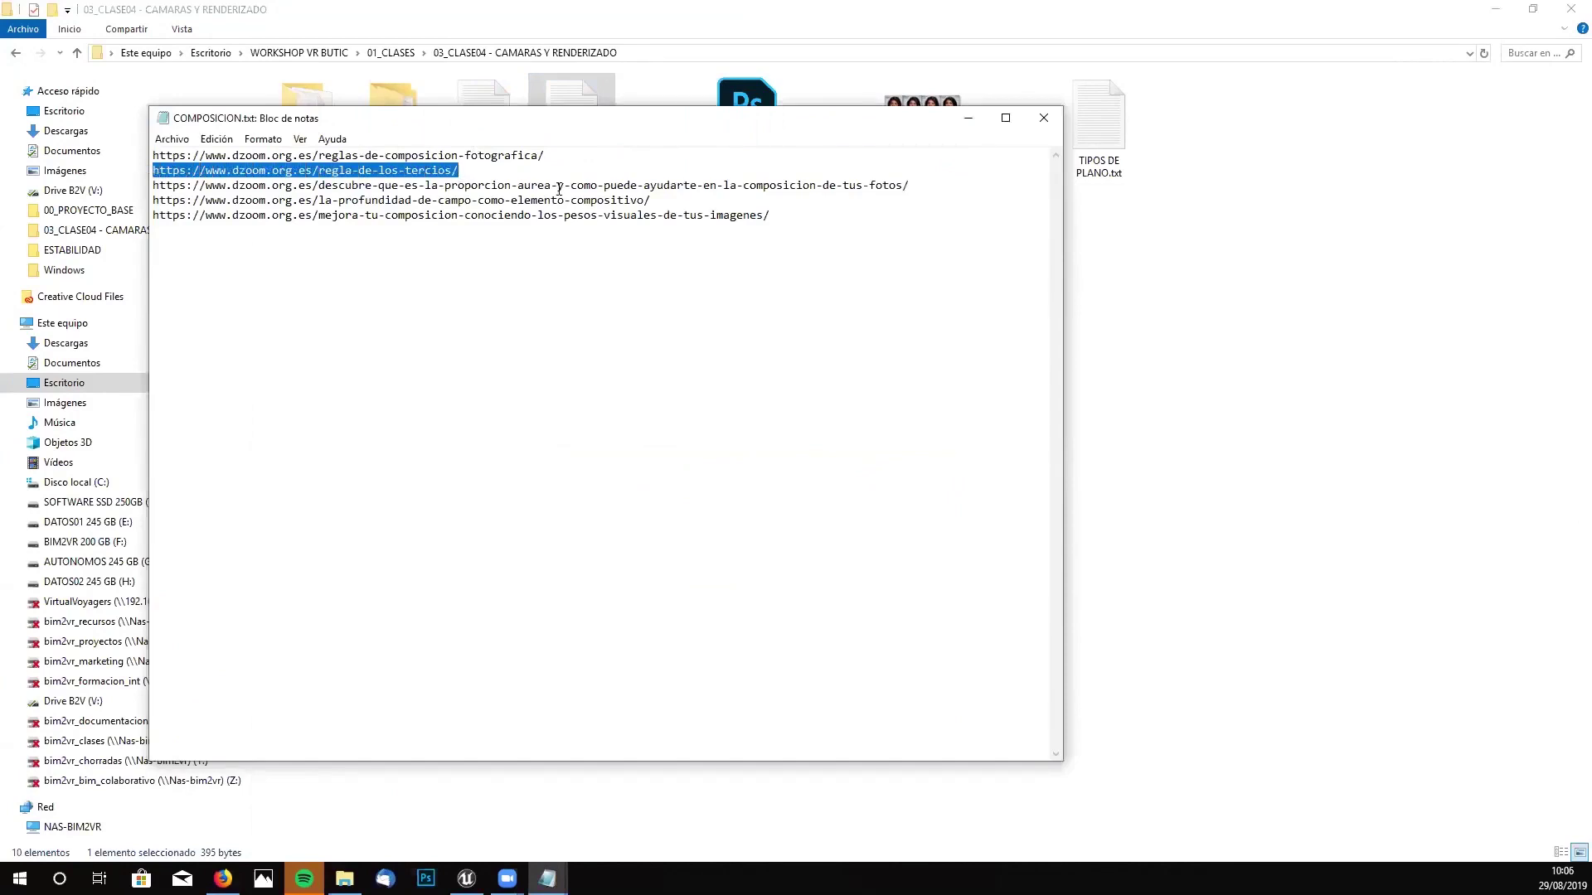
{"action": "left_click_drag", "start_coordinate": [914, 185], "coordinate": [153, 185]}
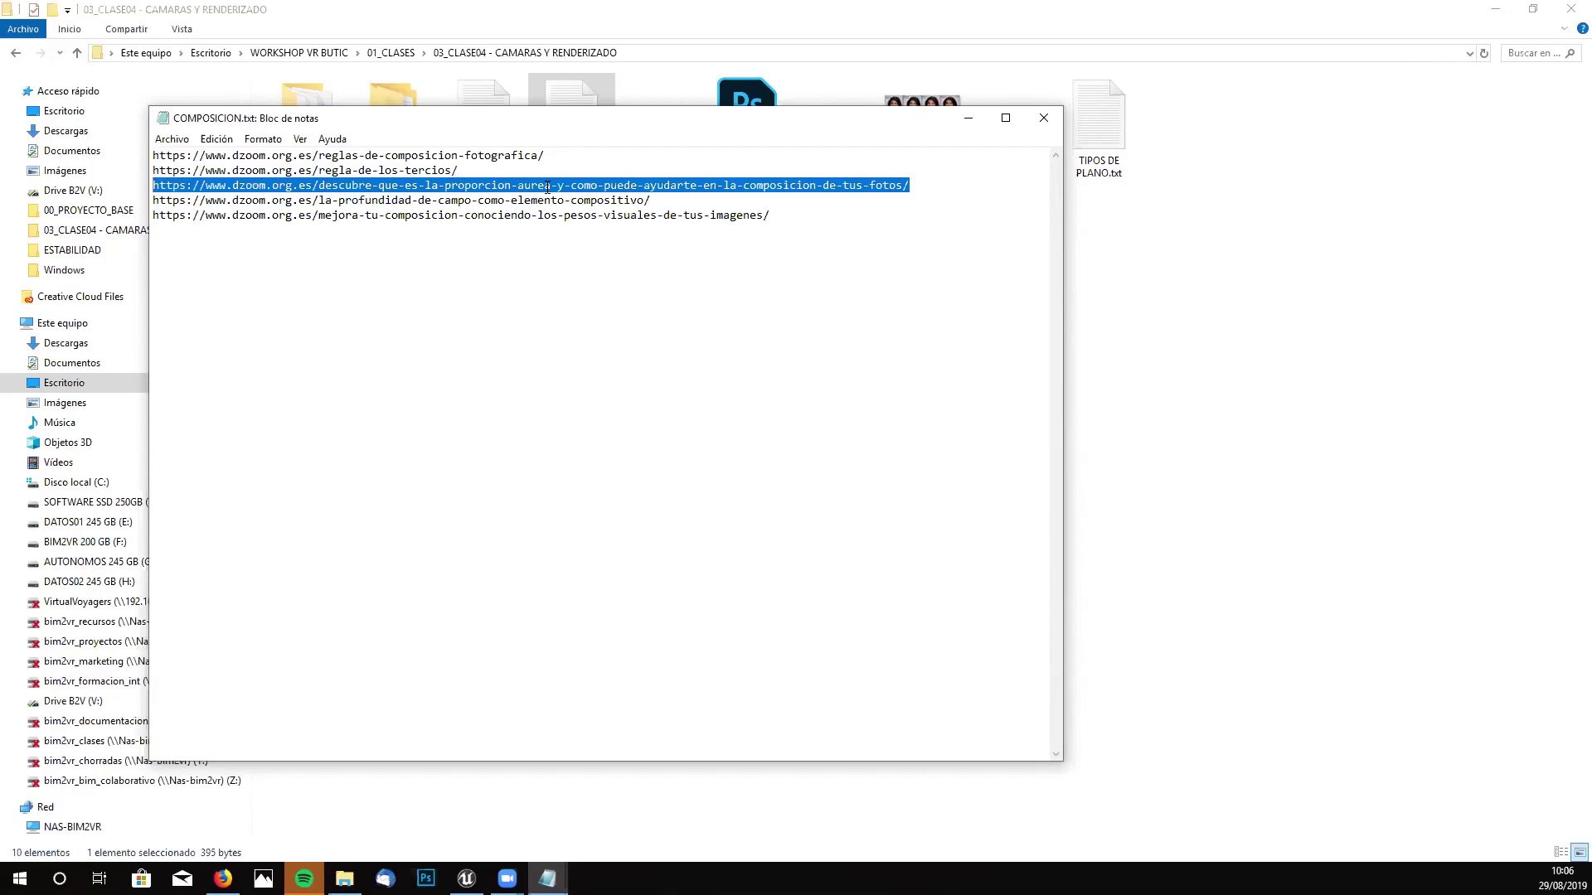
{"action": "left_click_drag", "start_coordinate": [461, 170], "coordinate": [154, 171]}
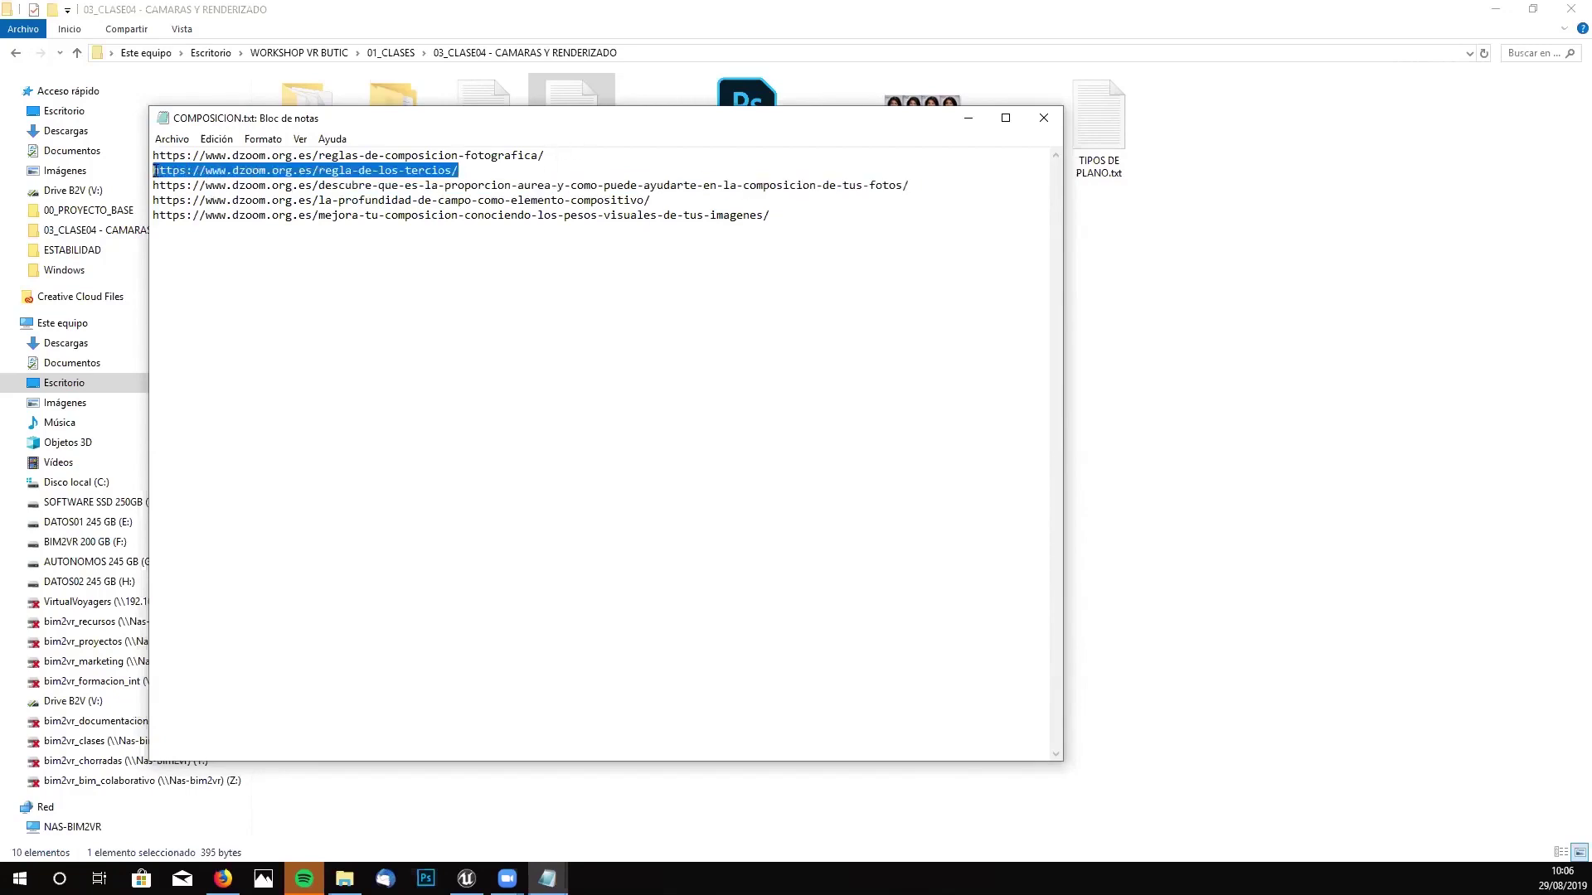
{"action": "left_click_drag", "start_coordinate": [653, 200], "coordinate": [156, 204]}
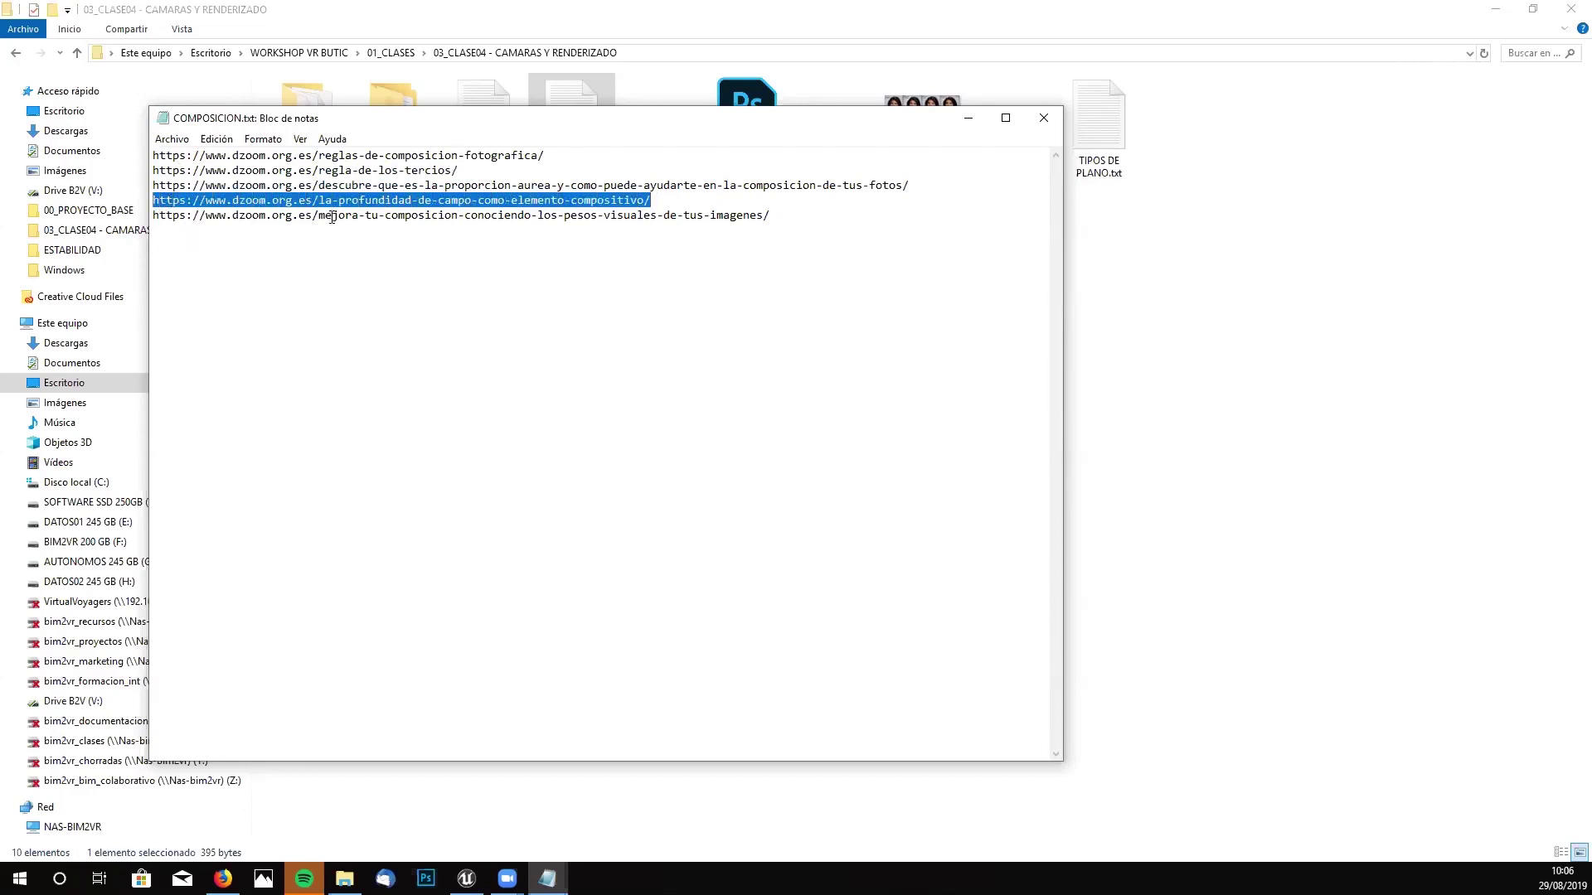
{"action": "left_click_drag", "start_coordinate": [776, 215], "coordinate": [154, 215]}
{"action": "key", "text": "ctrl+c"}
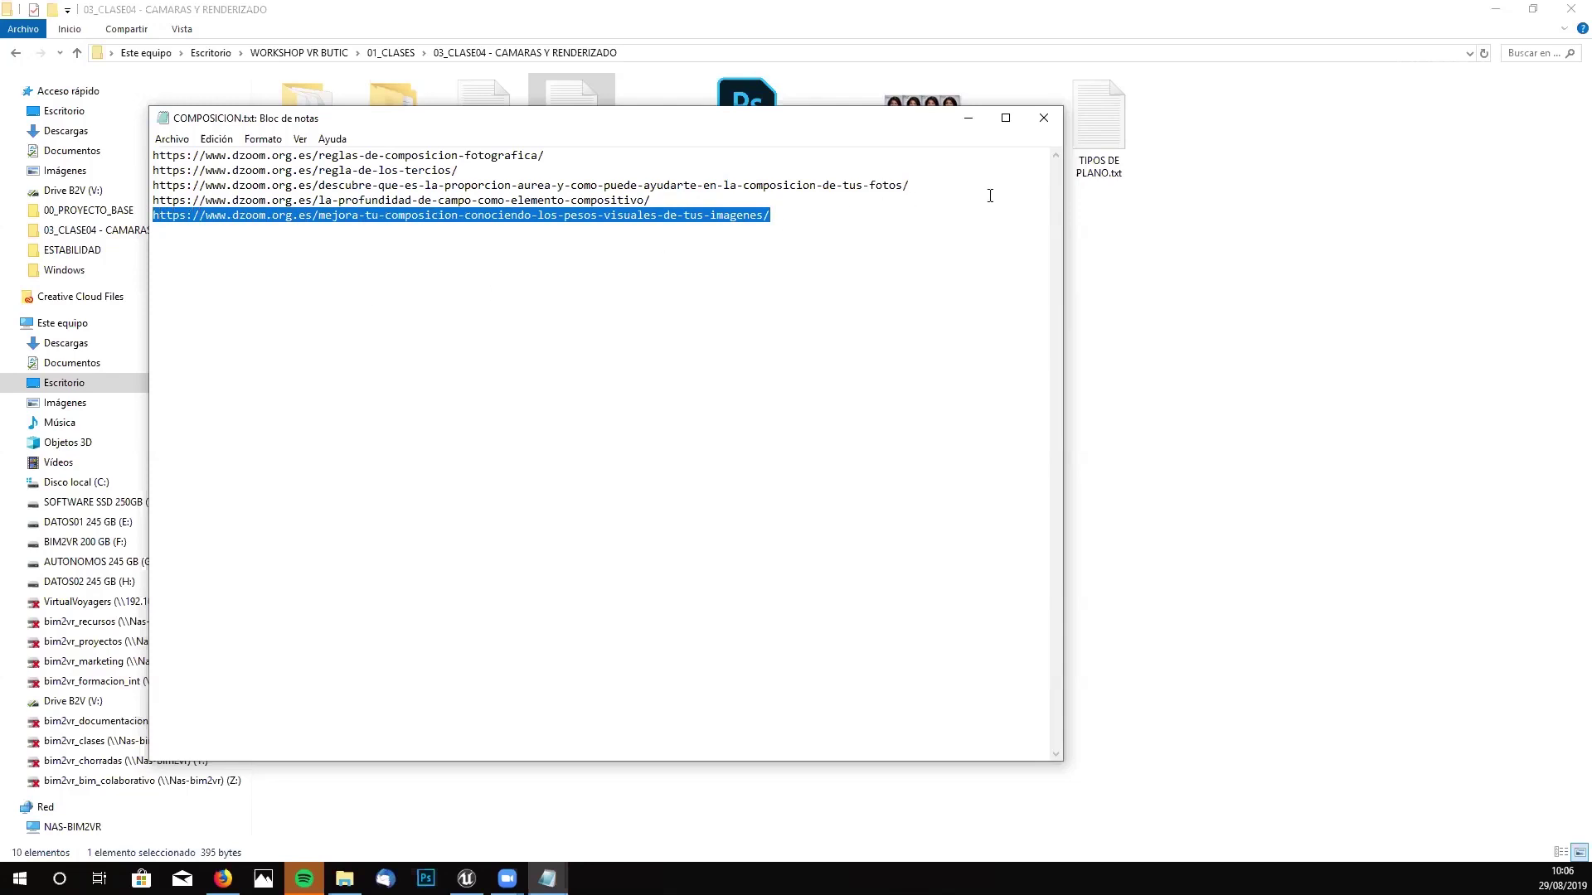
- Minimize Notepad, bring Firefox back to the front and open a new tab
{"action": "left_click", "coordinate": [968, 118]}
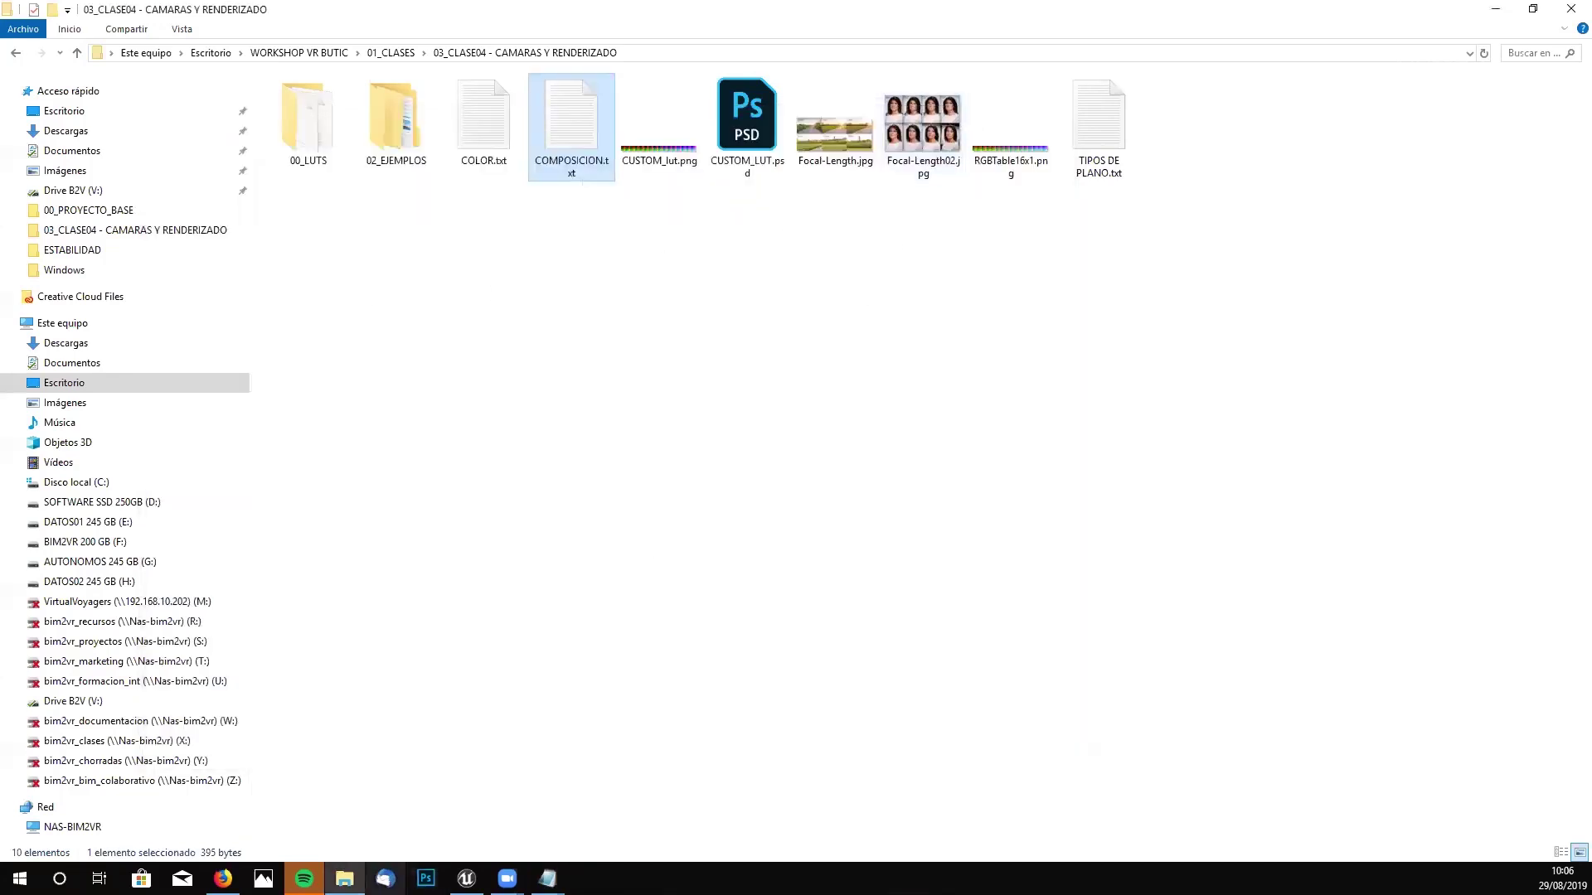
{"action": "left_click", "coordinate": [223, 879]}
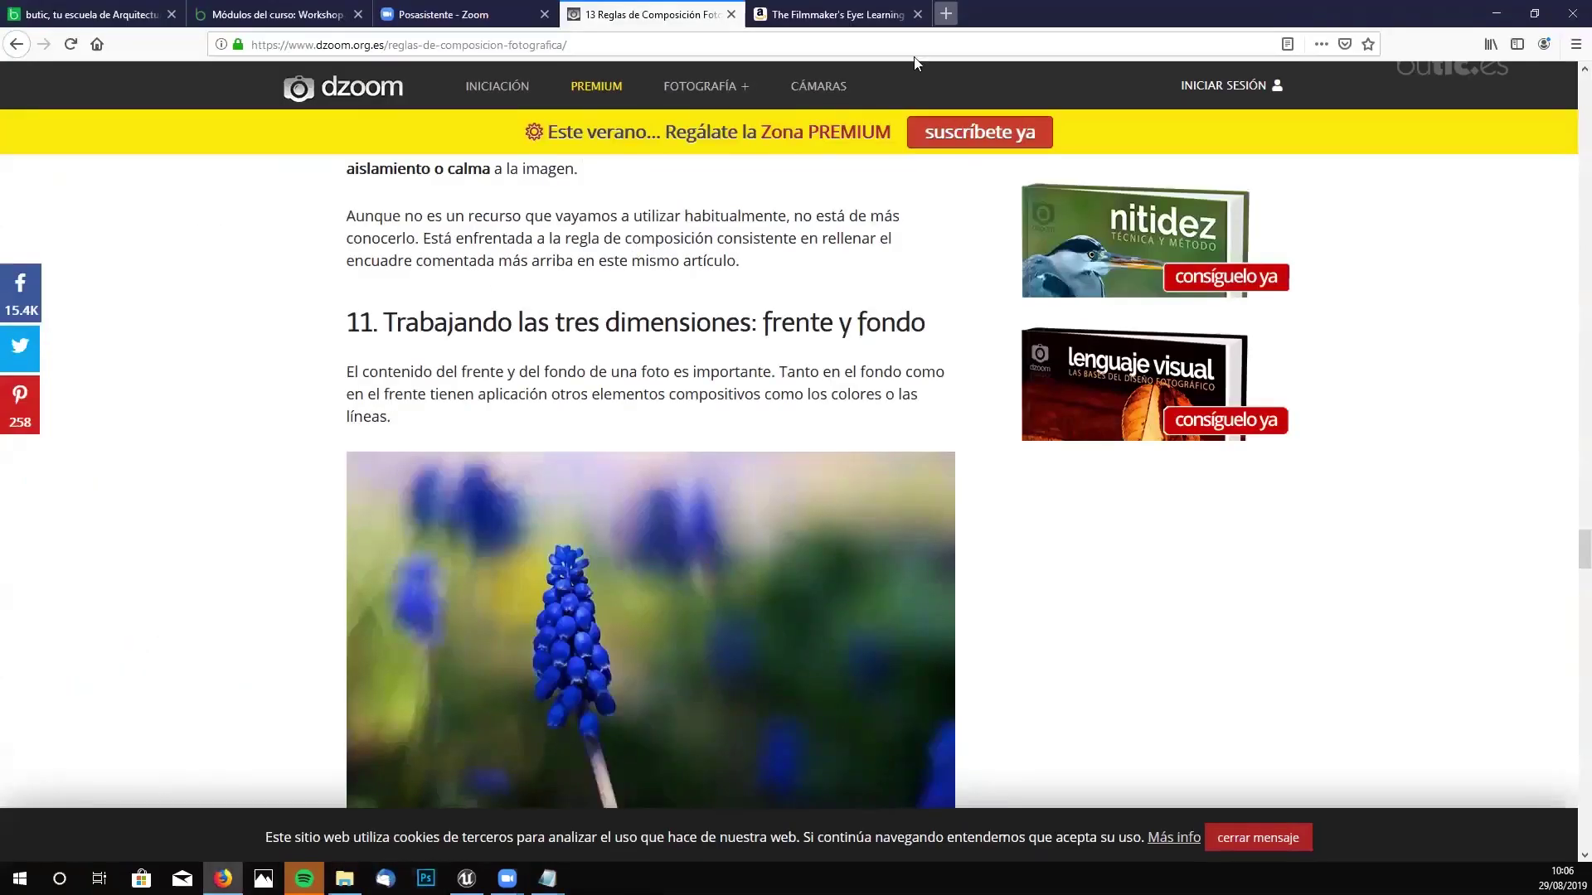
{"action": "left_click", "coordinate": [945, 14]}
- Load the copied visual-weight article URL in the new tab and start reading
{"action": "key", "text": "ctrl+v"}
{"action": "key", "text": "Return"}
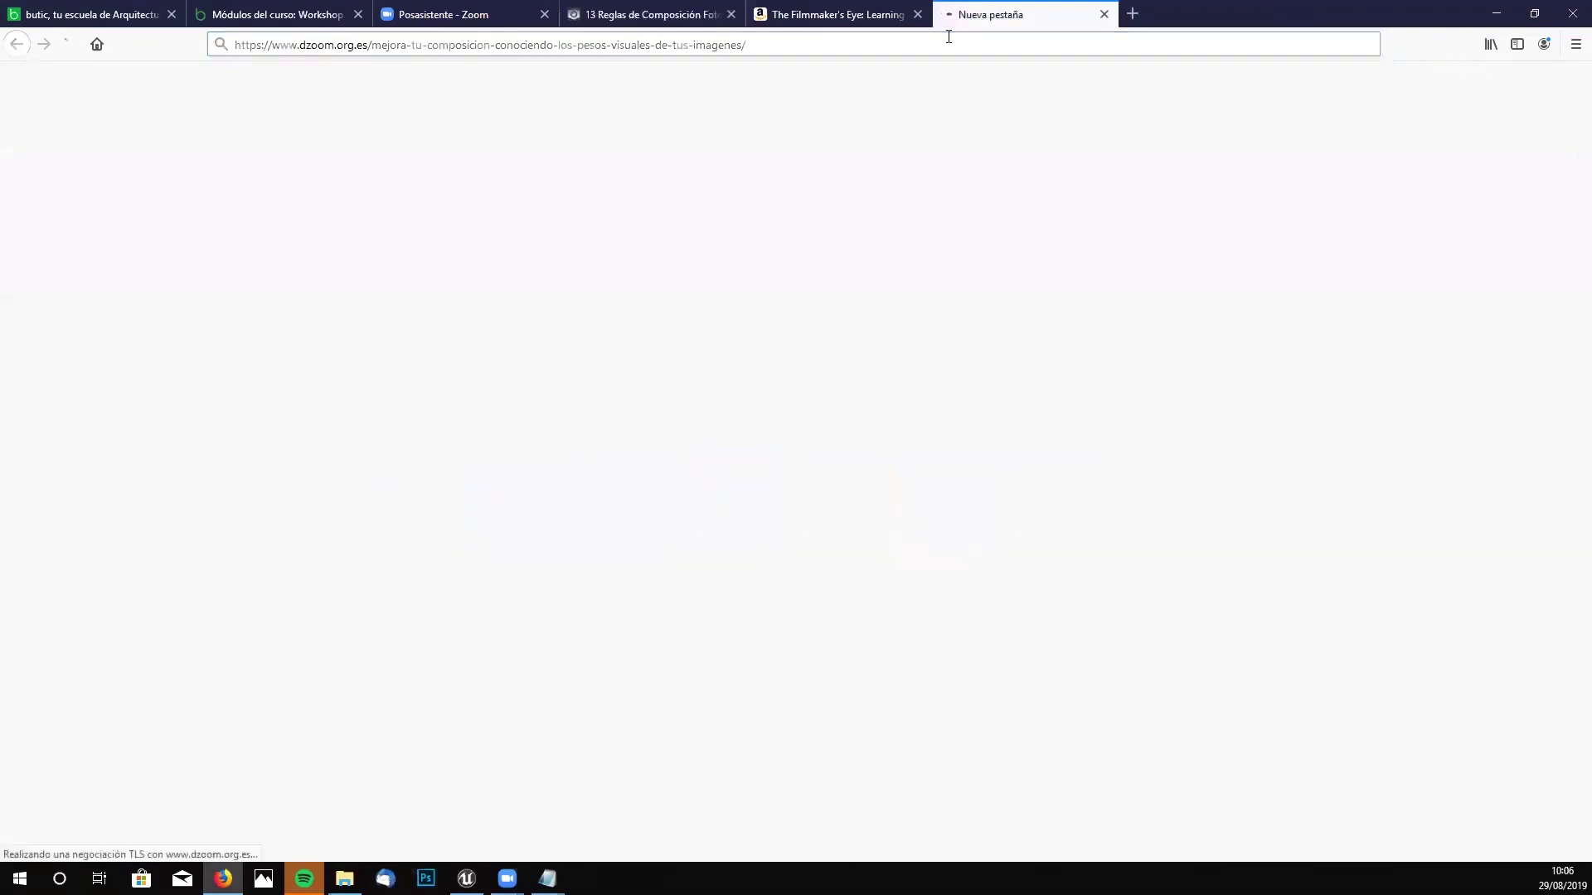
{"action": "scroll", "coordinate": [703, 379], "scroll_direction": "down", "scroll_amount": 3}
{"action": "scroll", "coordinate": [728, 413], "scroll_direction": "up", "scroll_amount": 2}
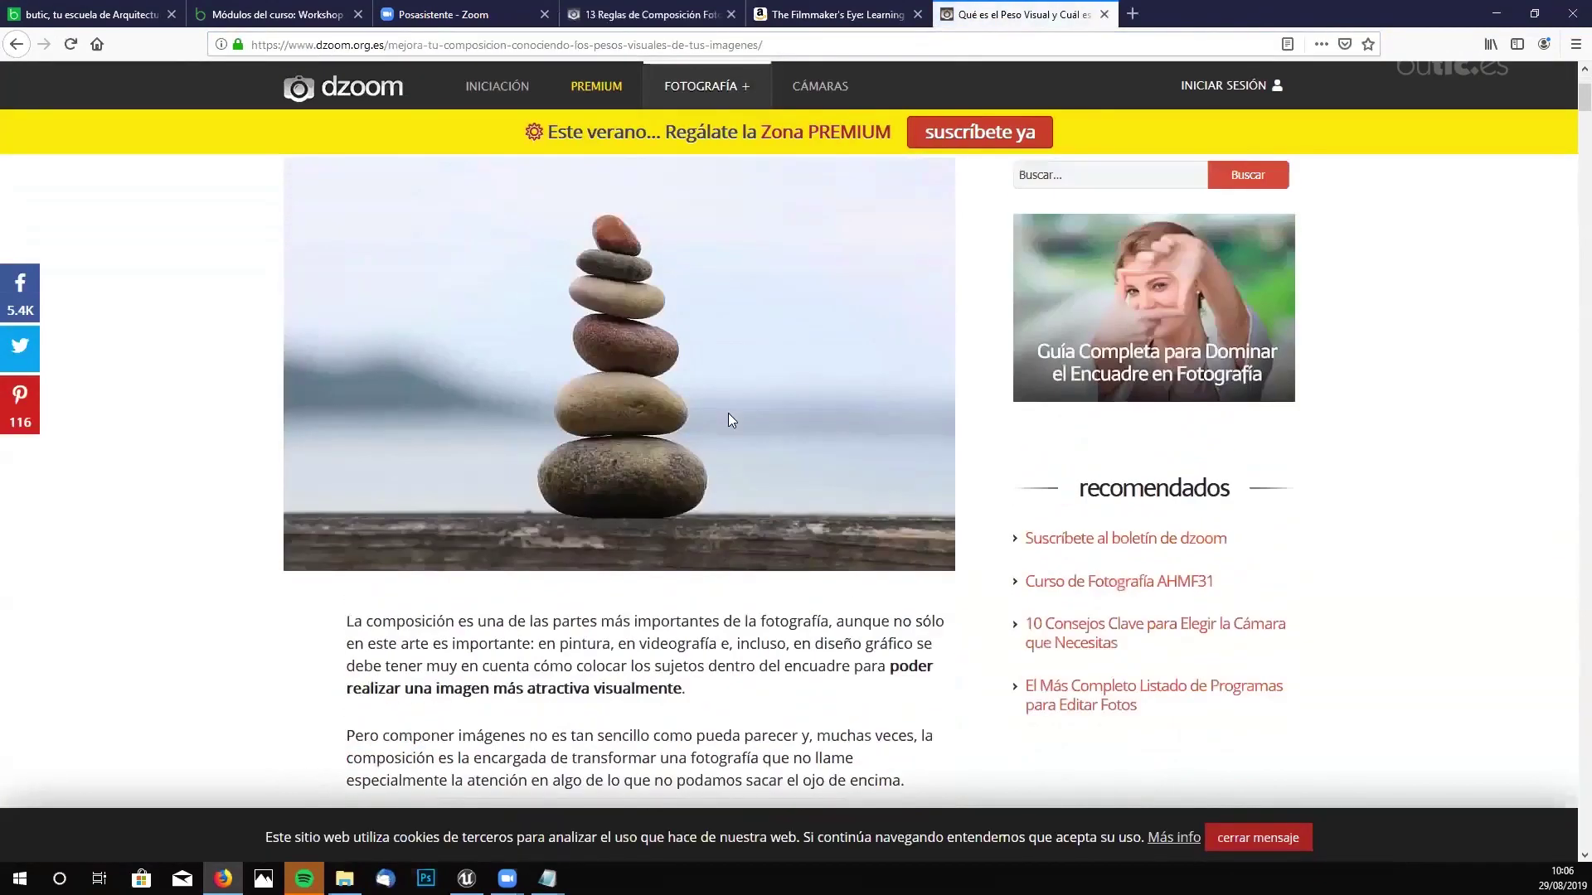
{"action": "scroll", "coordinate": [806, 380], "scroll_direction": "down", "scroll_amount": 2}
{"action": "scroll", "coordinate": [809, 386], "scroll_direction": "down", "scroll_amount": 2}
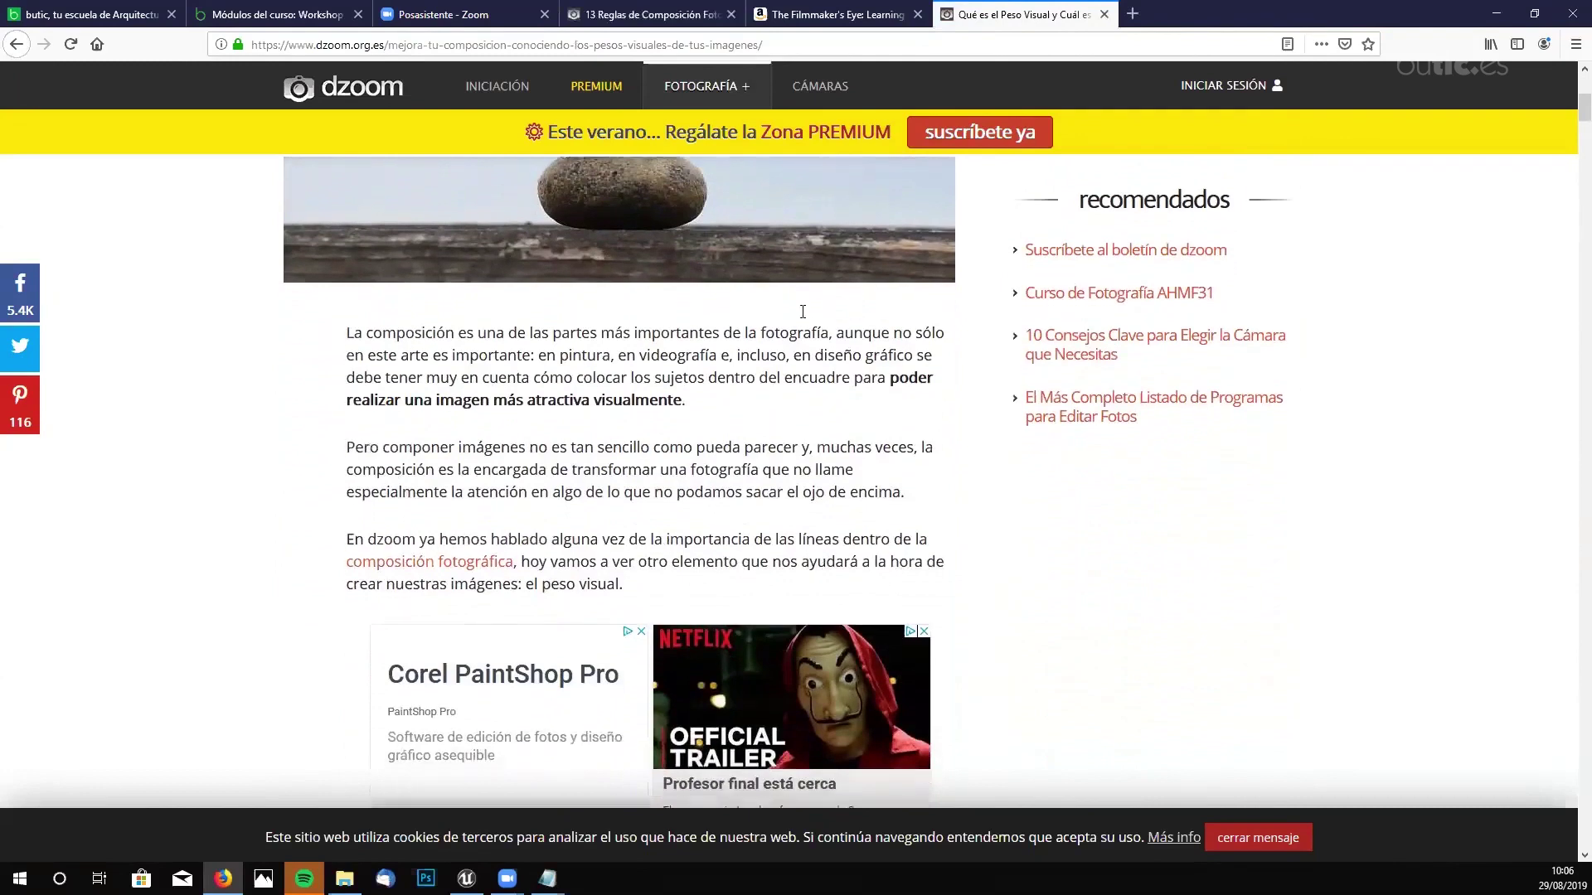
{"action": "scroll", "coordinate": [774, 300], "scroll_direction": "down", "scroll_amount": 2}
{"action": "scroll", "coordinate": [515, 365], "scroll_direction": "down", "scroll_amount": 5}
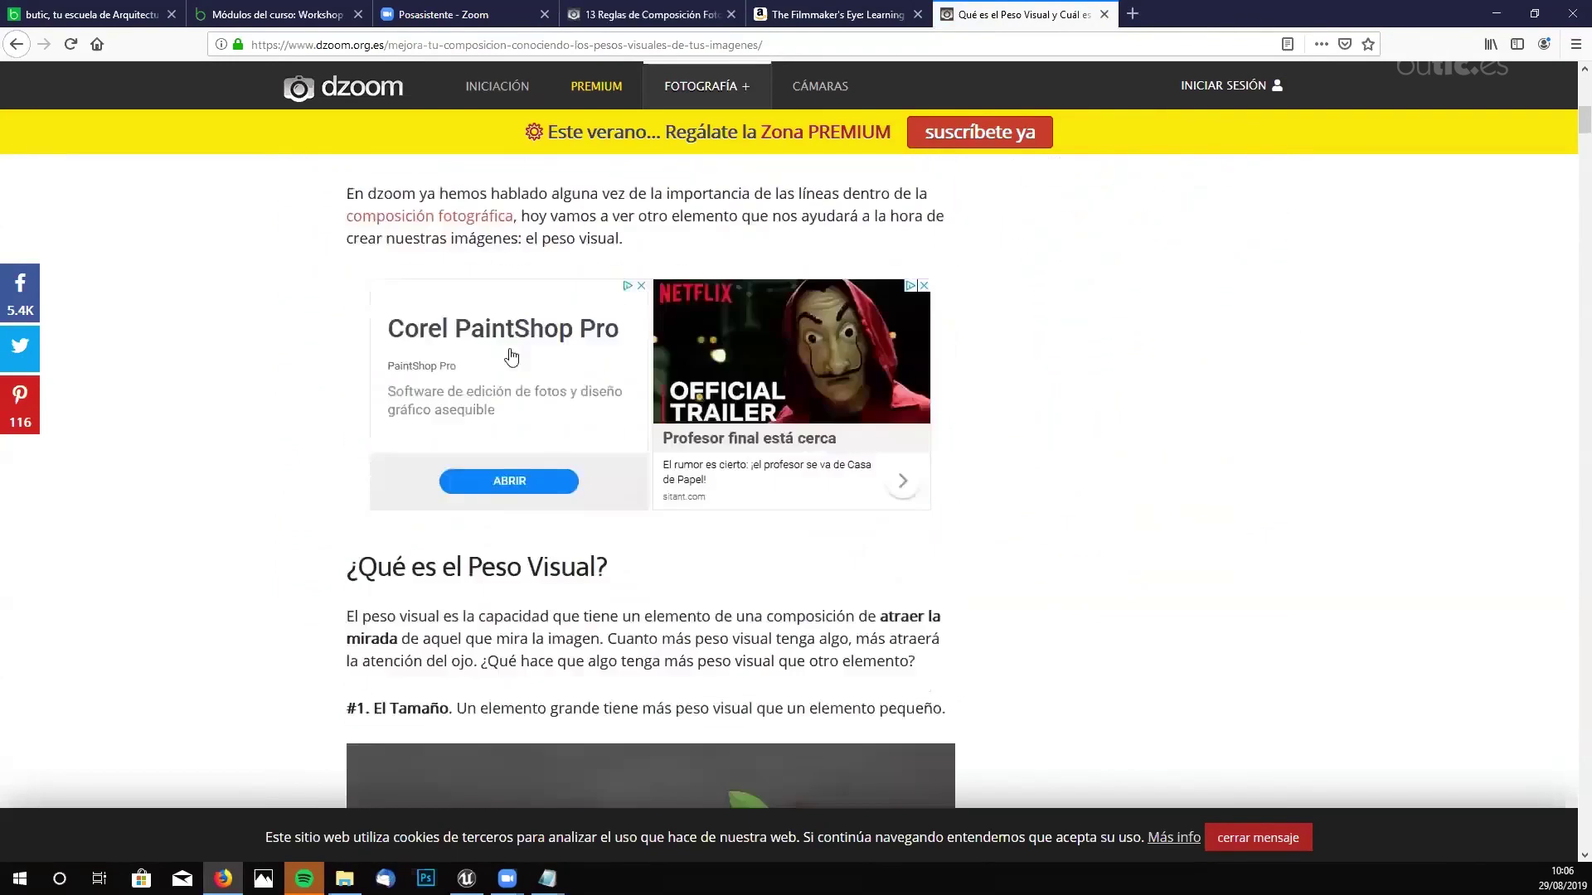
{"action": "scroll", "coordinate": [800, 491], "scroll_direction": "down", "scroll_amount": 1}
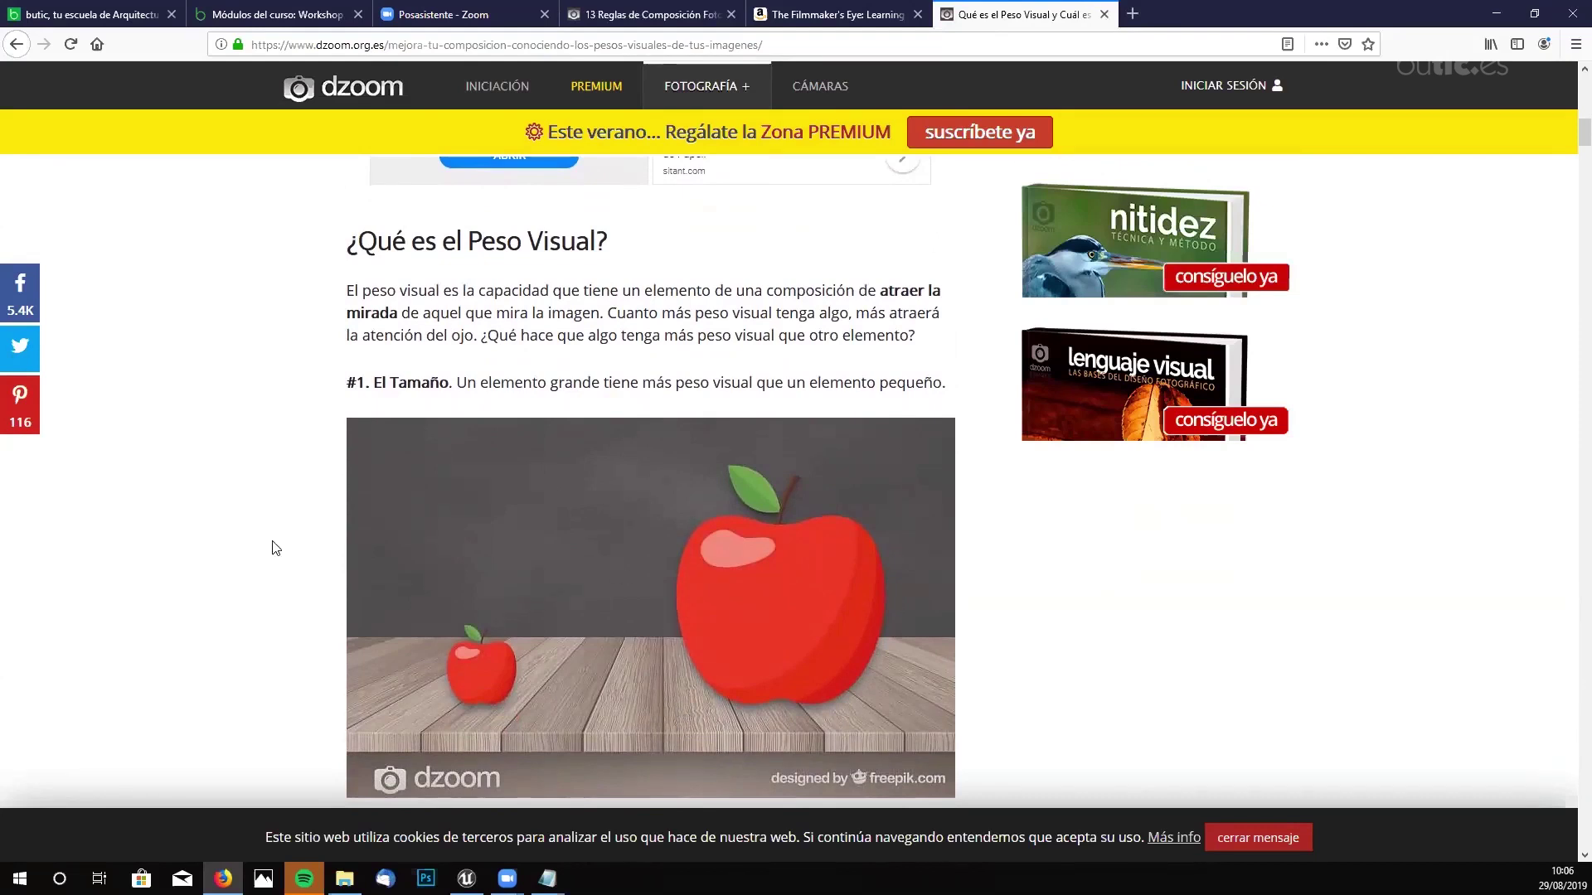
- Read down the article past the 'La Textura' heading to section '#6. El Color'
{"action": "scroll", "coordinate": [296, 547], "scroll_direction": "down", "scroll_amount": 1}
{"action": "scroll", "coordinate": [784, 547], "scroll_direction": "up", "scroll_amount": 1}
{"action": "scroll", "coordinate": [423, 469], "scroll_direction": "down", "scroll_amount": 5}
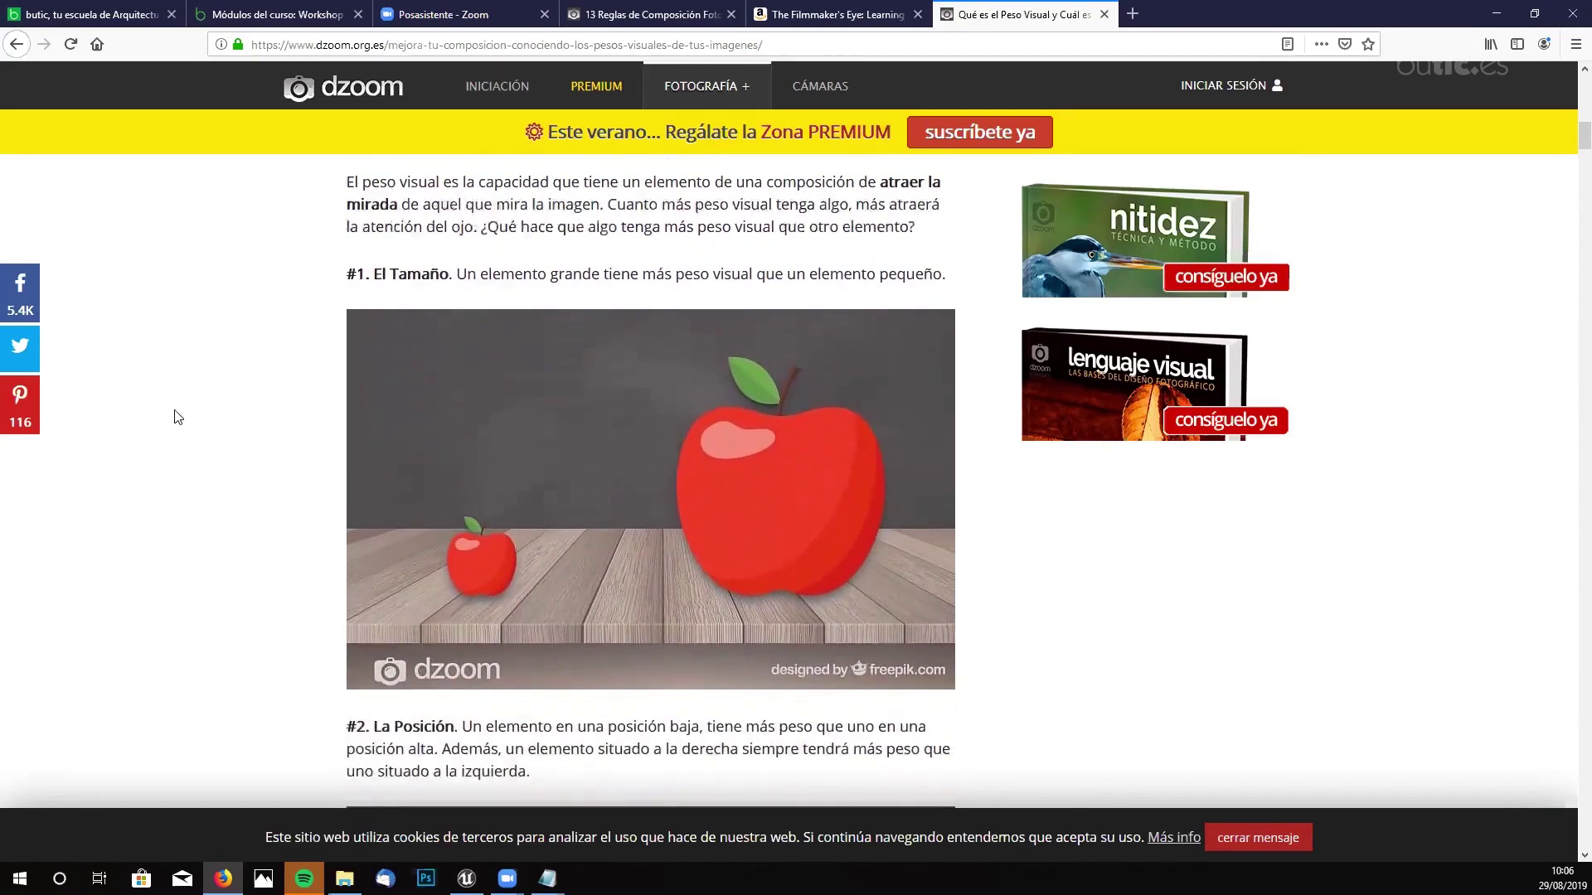
{"action": "scroll", "coordinate": [352, 474], "scroll_direction": "down", "scroll_amount": 1}
{"action": "scroll", "coordinate": [352, 474], "scroll_direction": "up", "scroll_amount": 1}
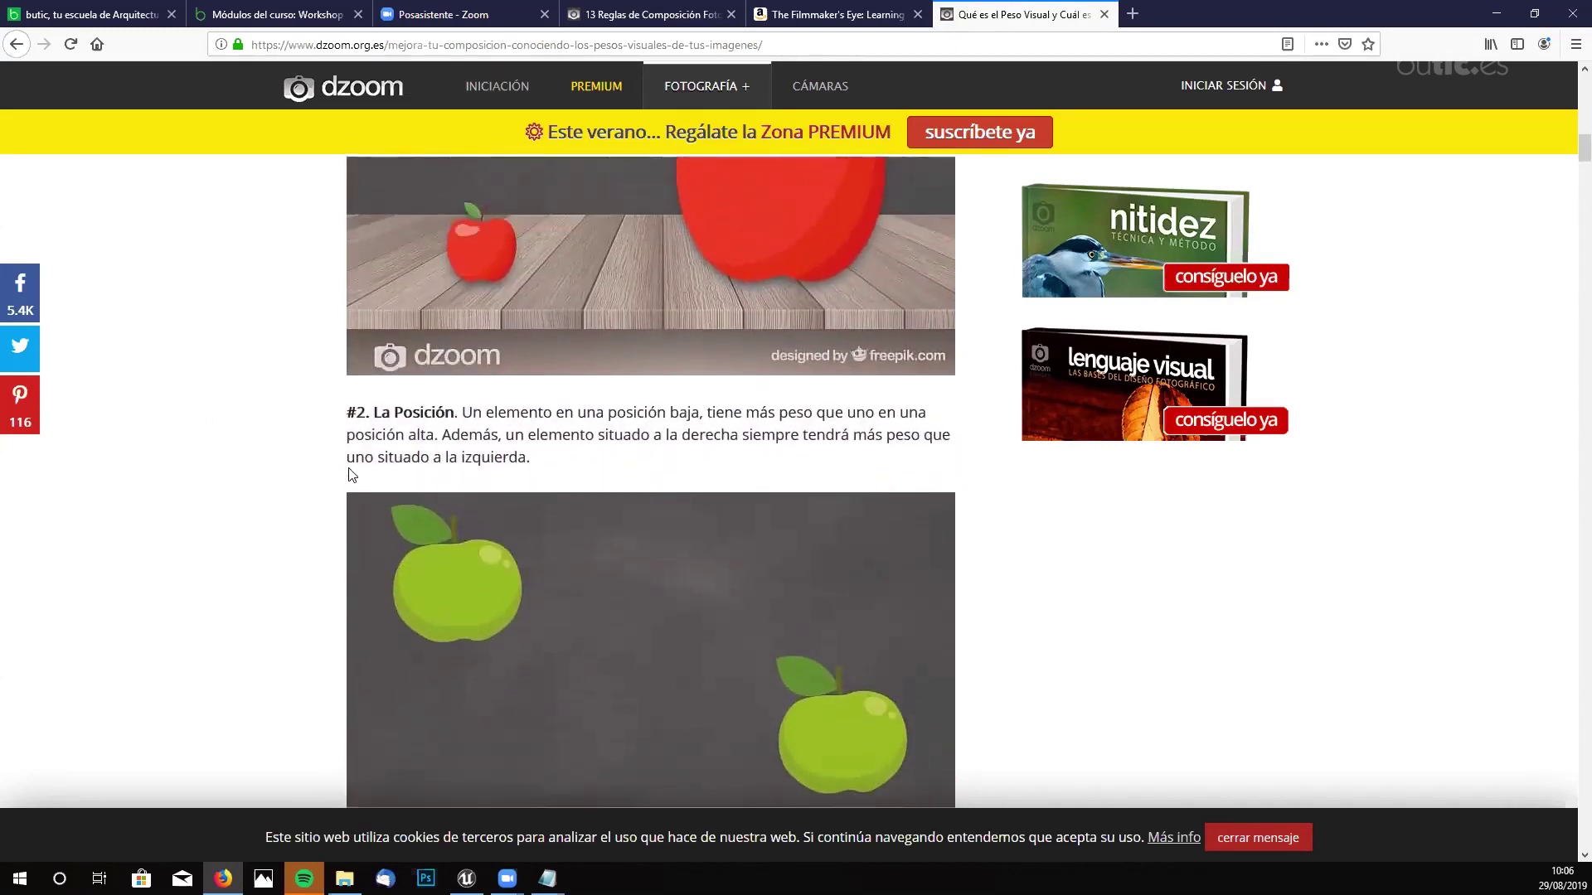
{"action": "scroll", "coordinate": [613, 493], "scroll_direction": "down", "scroll_amount": 1}
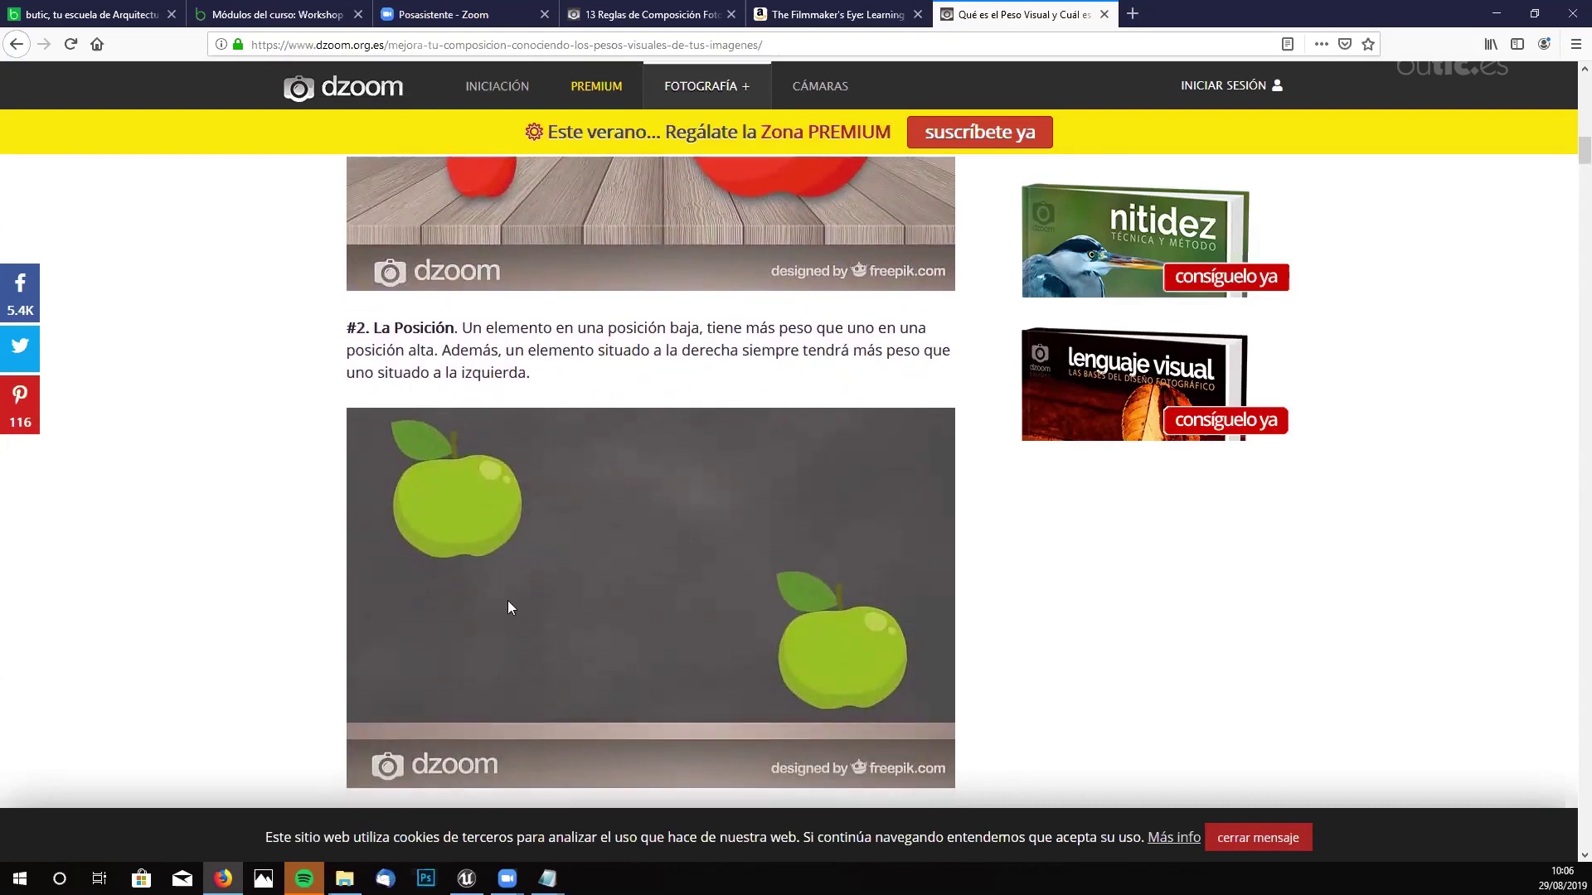
{"action": "scroll", "coordinate": [336, 437], "scroll_direction": "down", "scroll_amount": 5}
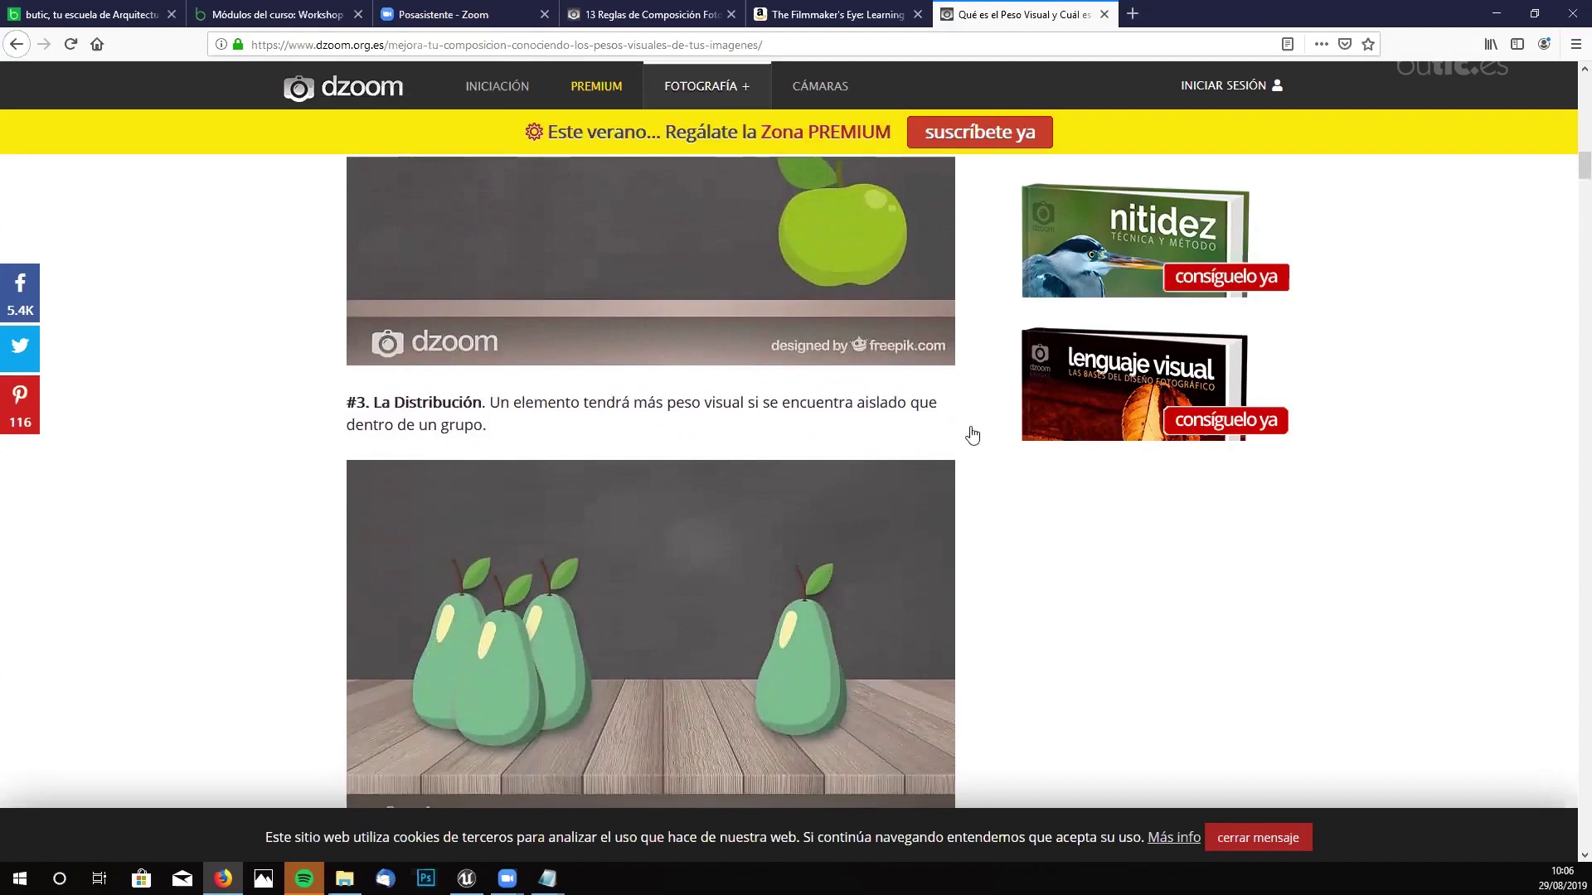
{"action": "scroll", "coordinate": [705, 502], "scroll_direction": "down", "scroll_amount": 1}
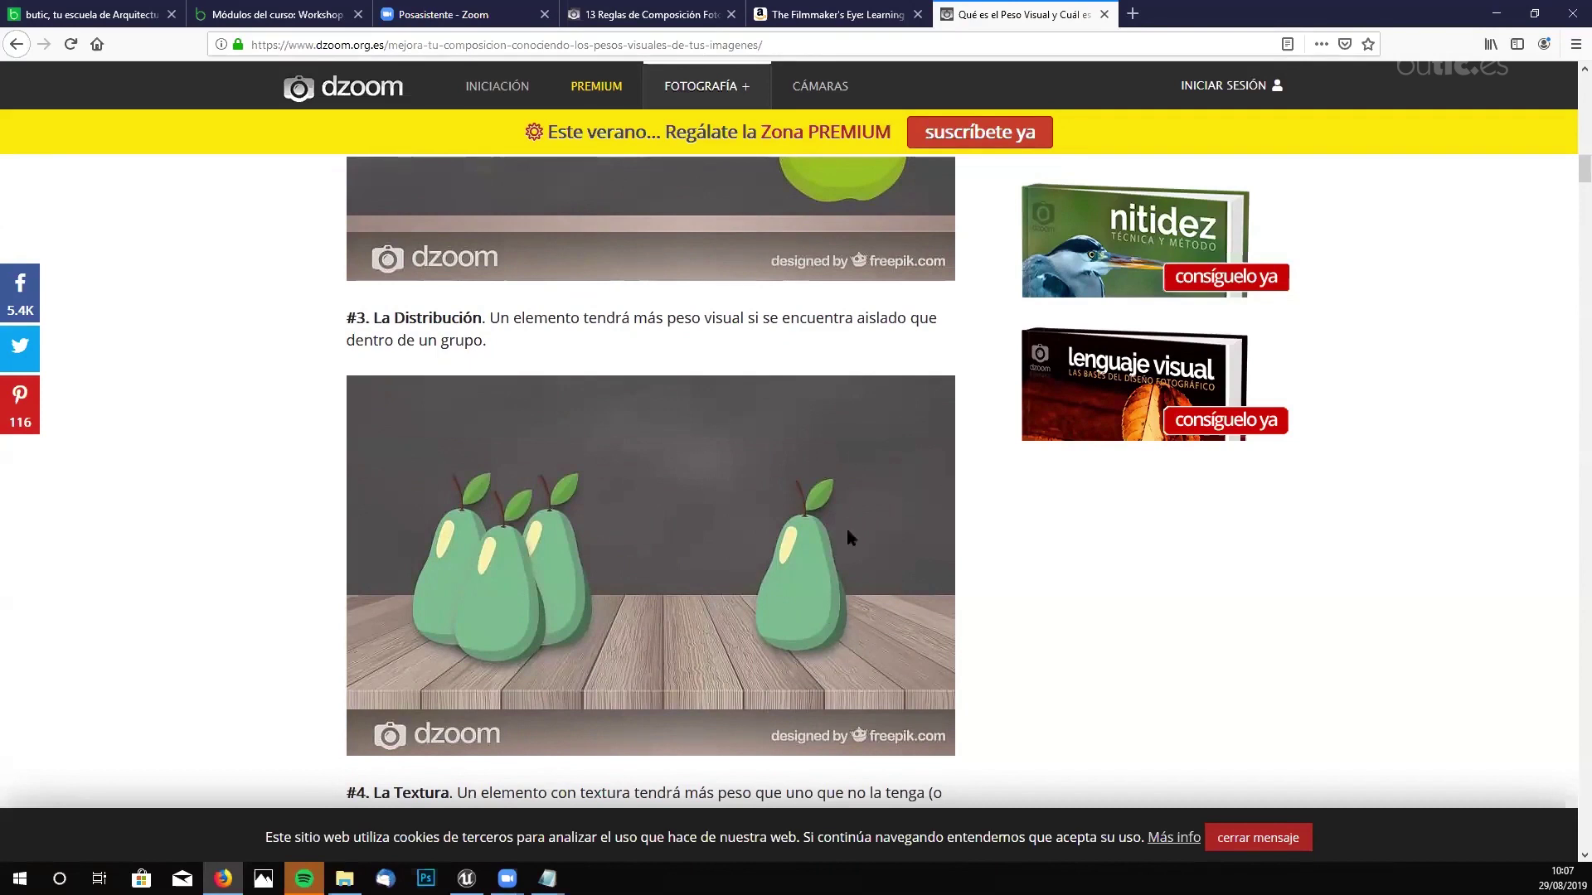
{"action": "scroll", "coordinate": [781, 544], "scroll_direction": "down", "scroll_amount": 3}
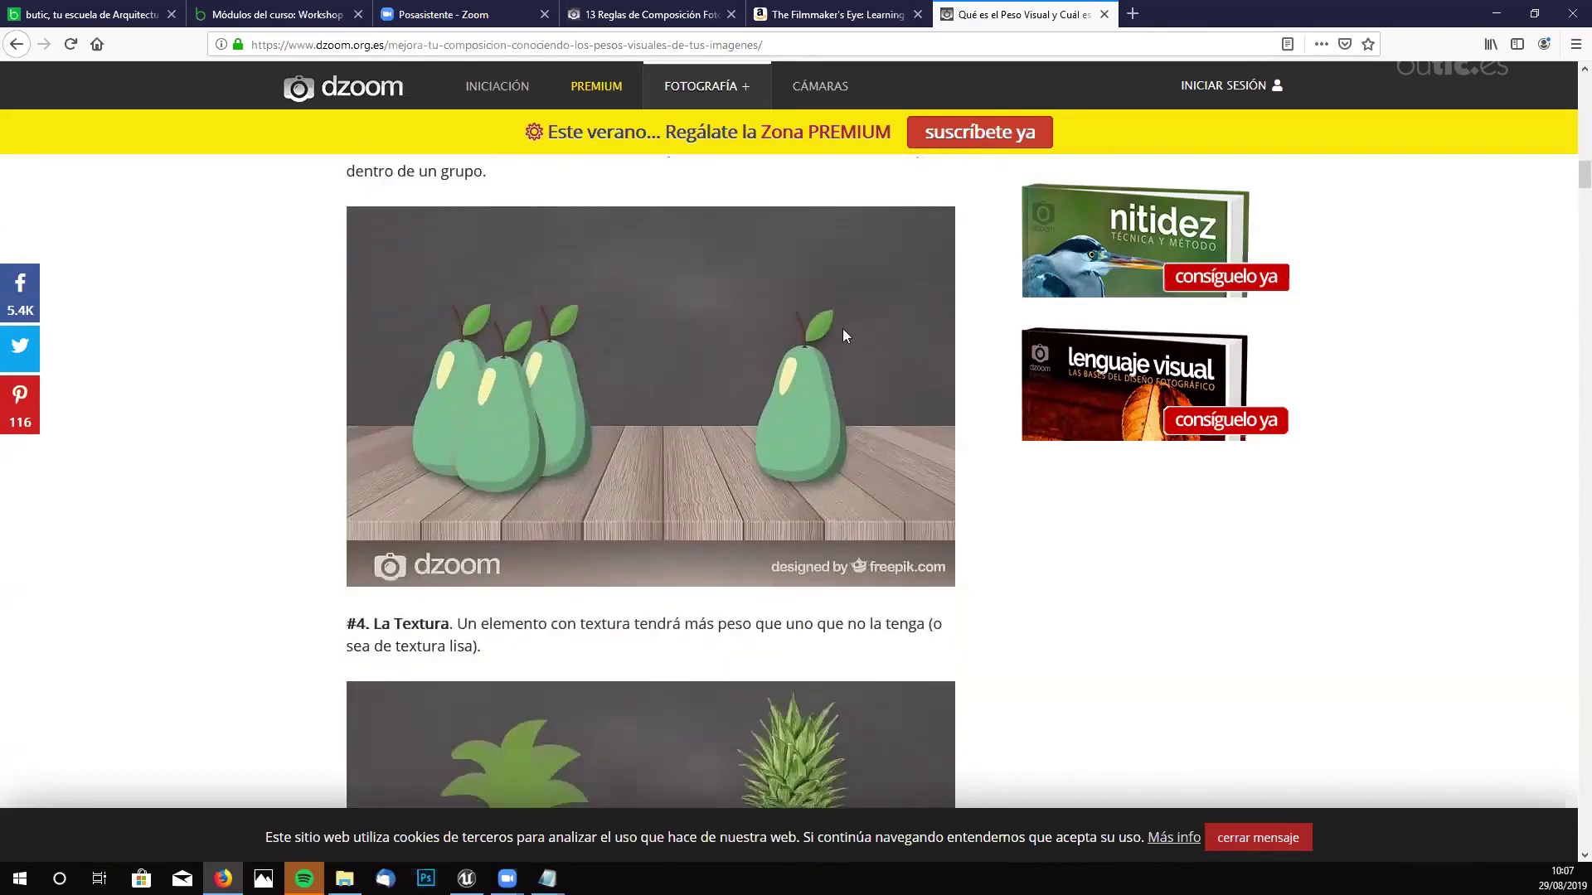
{"action": "scroll", "coordinate": [829, 331], "scroll_direction": "down", "scroll_amount": 3}
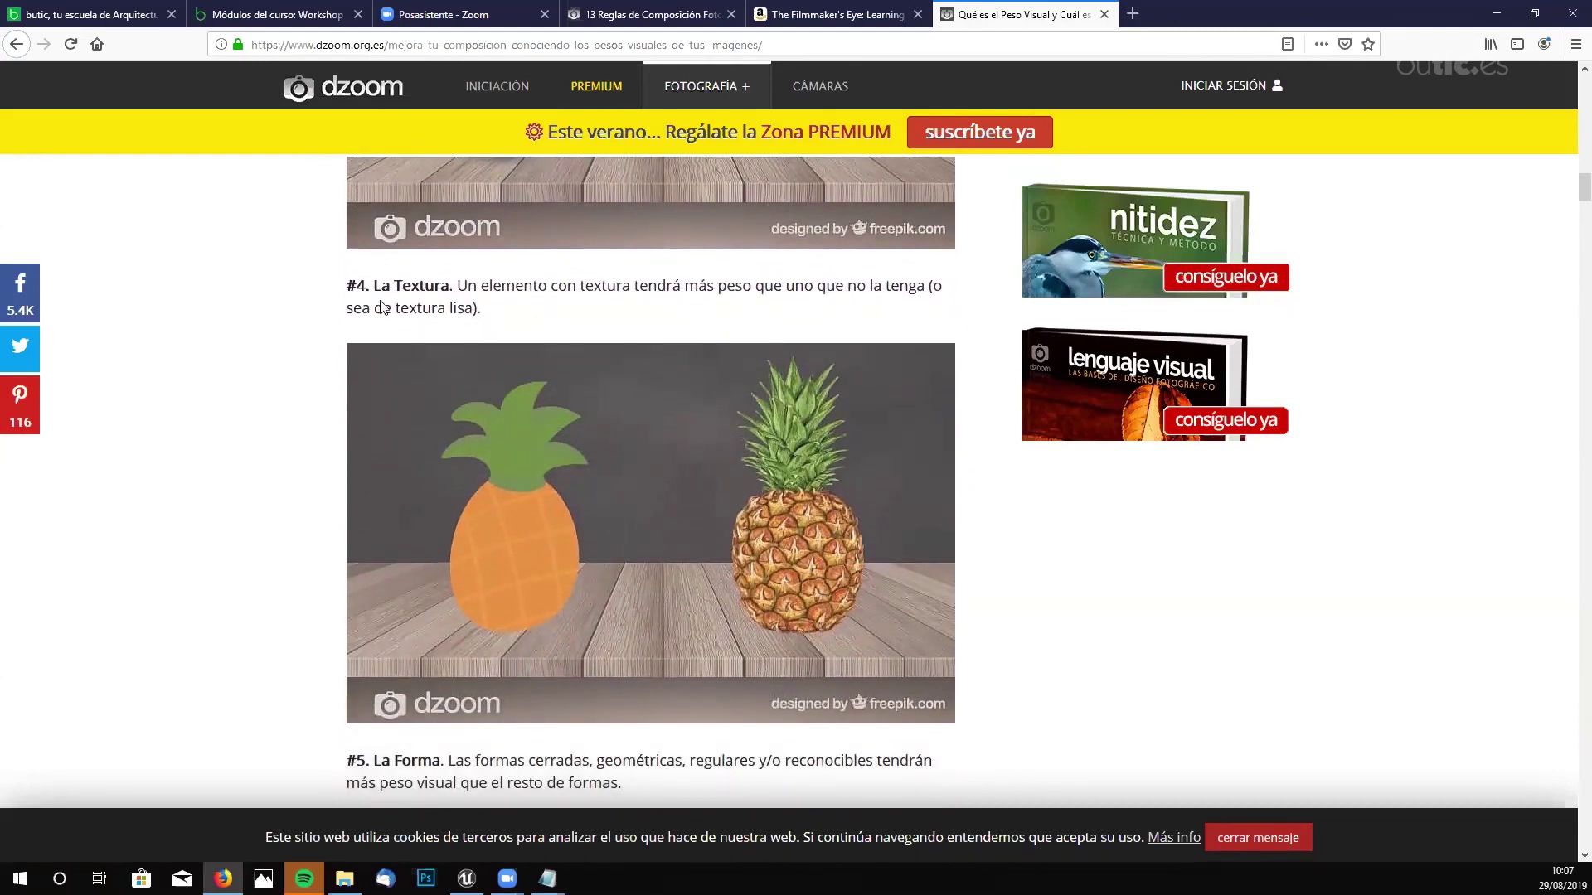
{"action": "left_click_drag", "start_coordinate": [370, 285], "coordinate": [443, 289]}
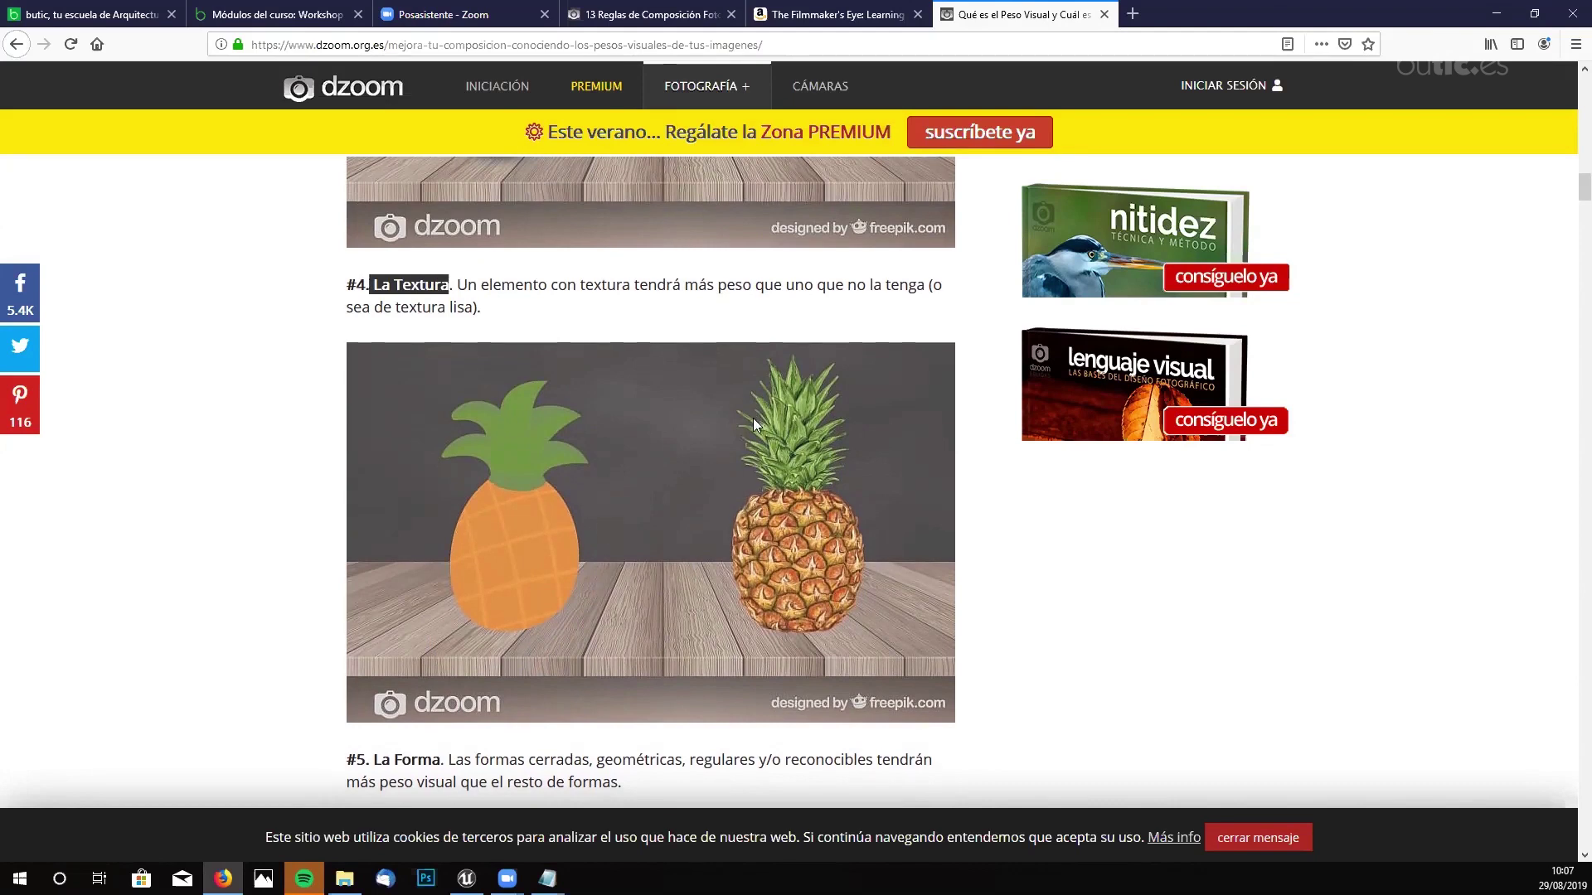
{"action": "scroll", "coordinate": [752, 418], "scroll_direction": "down", "scroll_amount": 1}
{"action": "scroll", "coordinate": [814, 375], "scroll_direction": "down", "scroll_amount": 4}
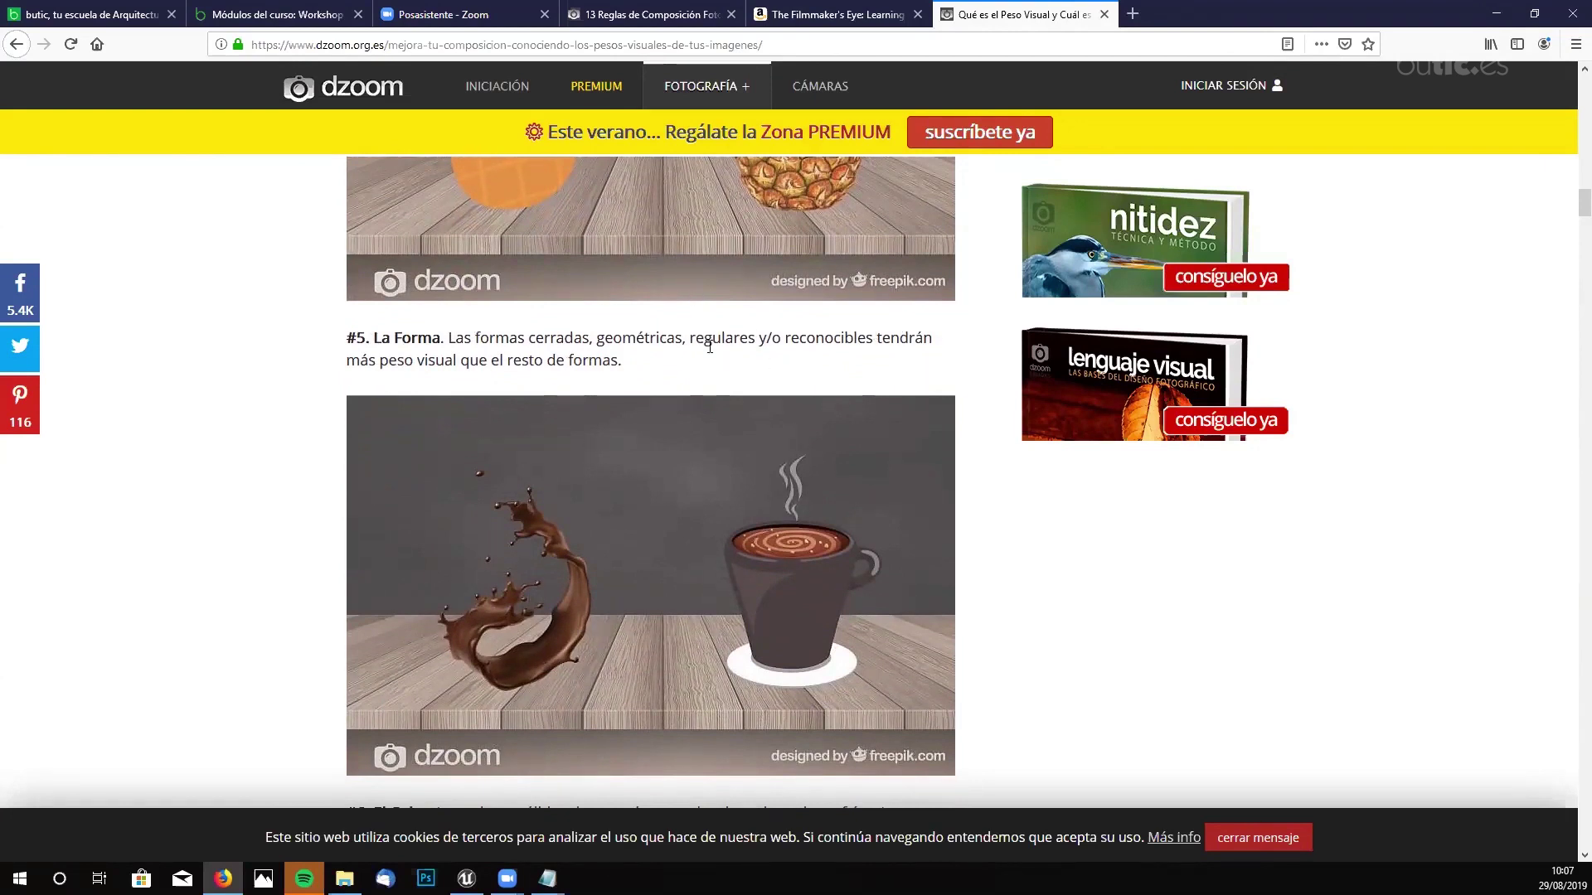
{"action": "scroll", "coordinate": [821, 499], "scroll_direction": "down", "scroll_amount": 2}
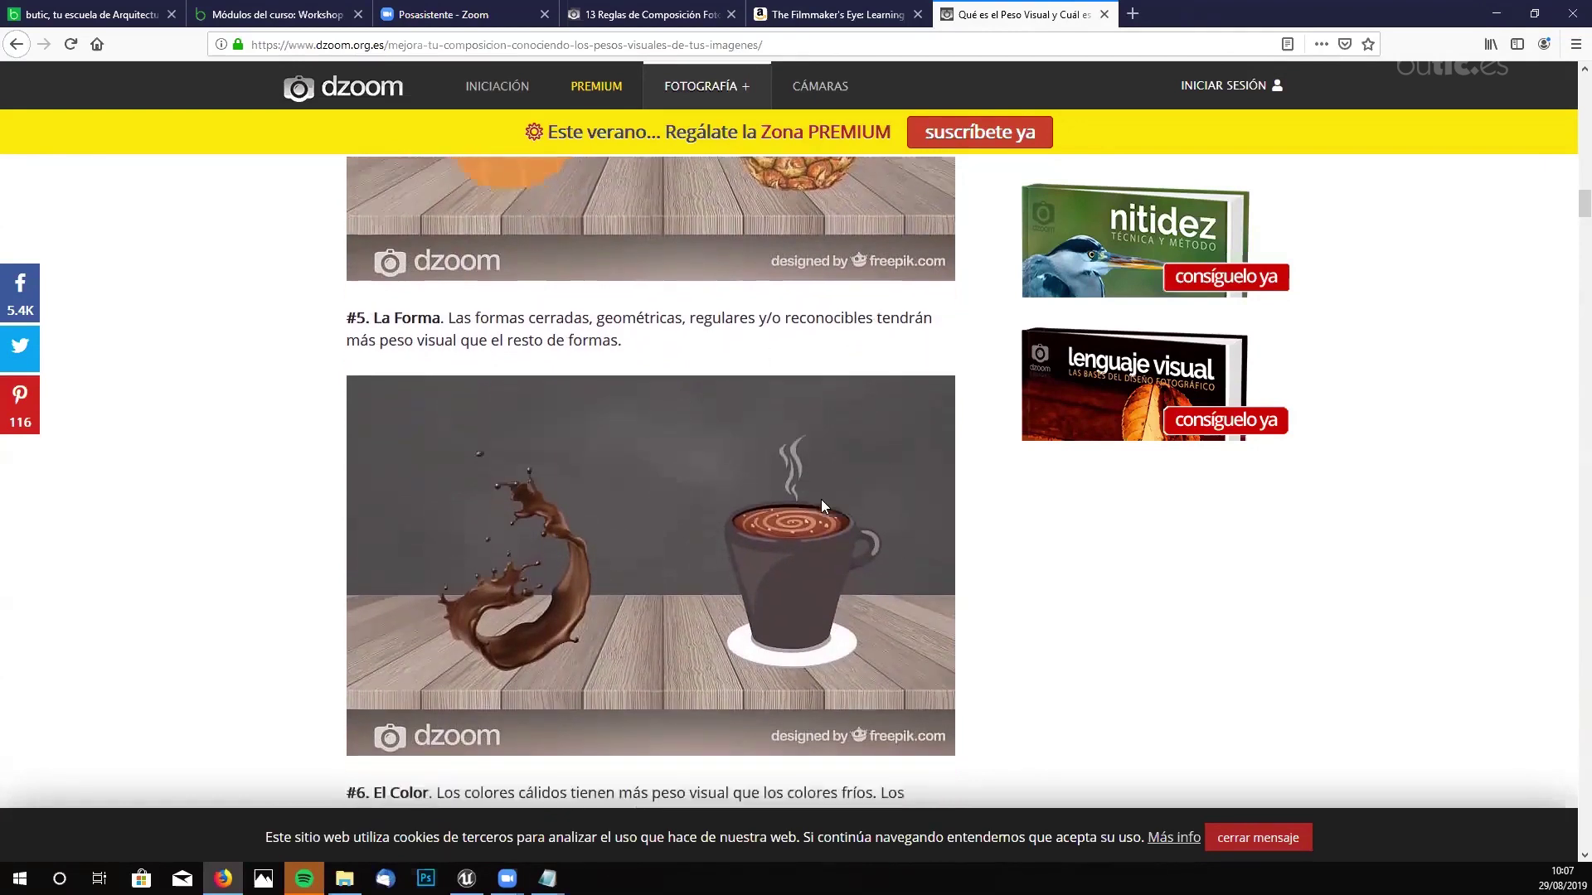
{"action": "scroll", "coordinate": [446, 350], "scroll_direction": "down", "scroll_amount": 4}
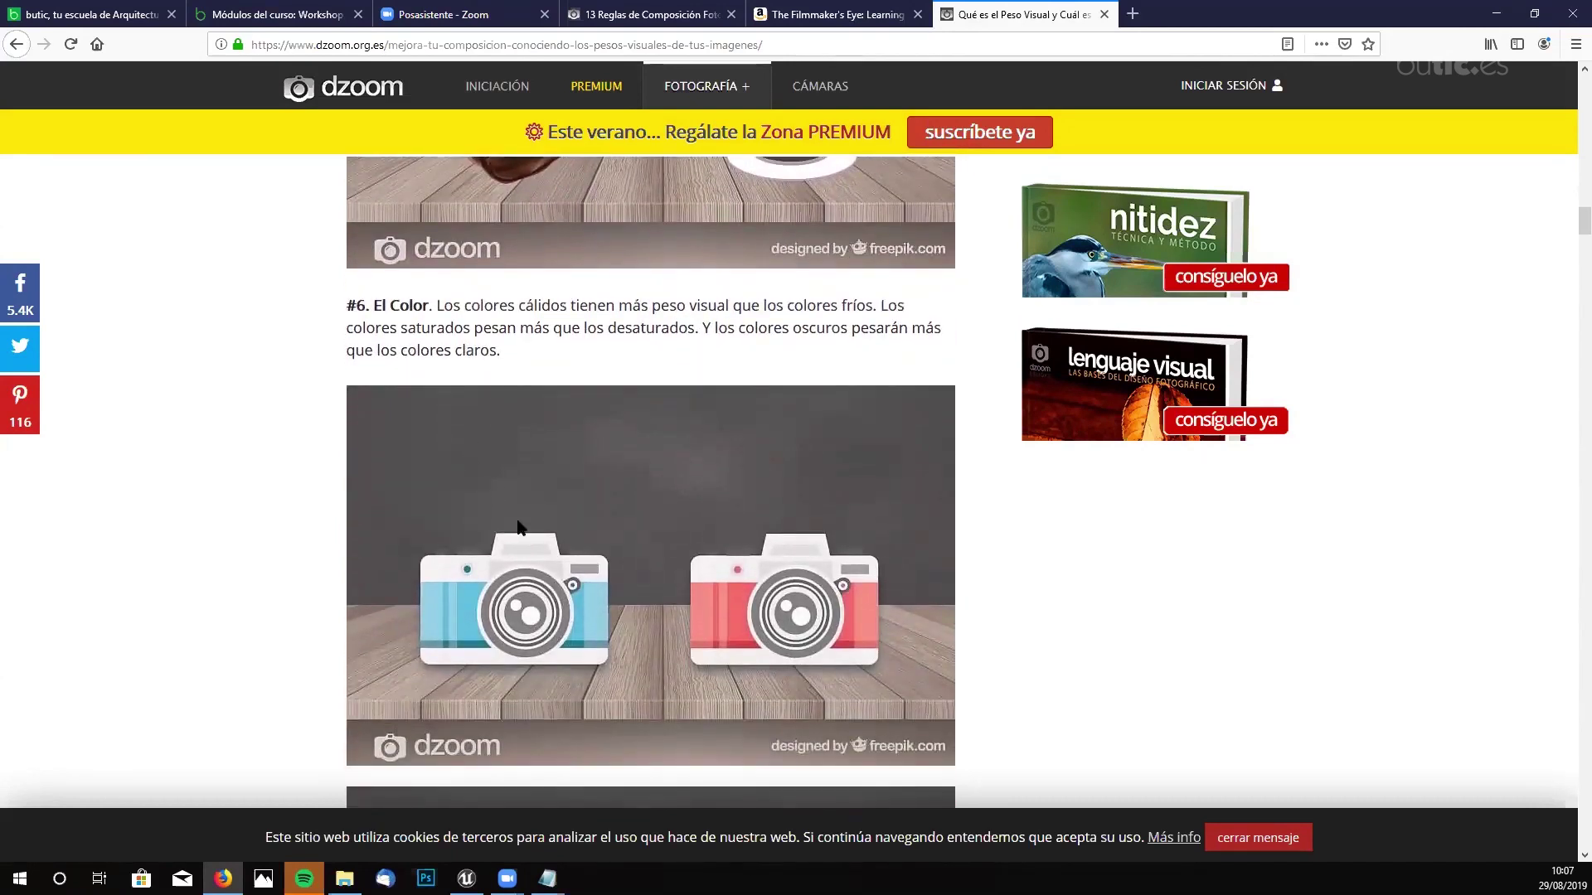
{"action": "scroll", "coordinate": [773, 487], "scroll_direction": "down", "scroll_amount": 1}
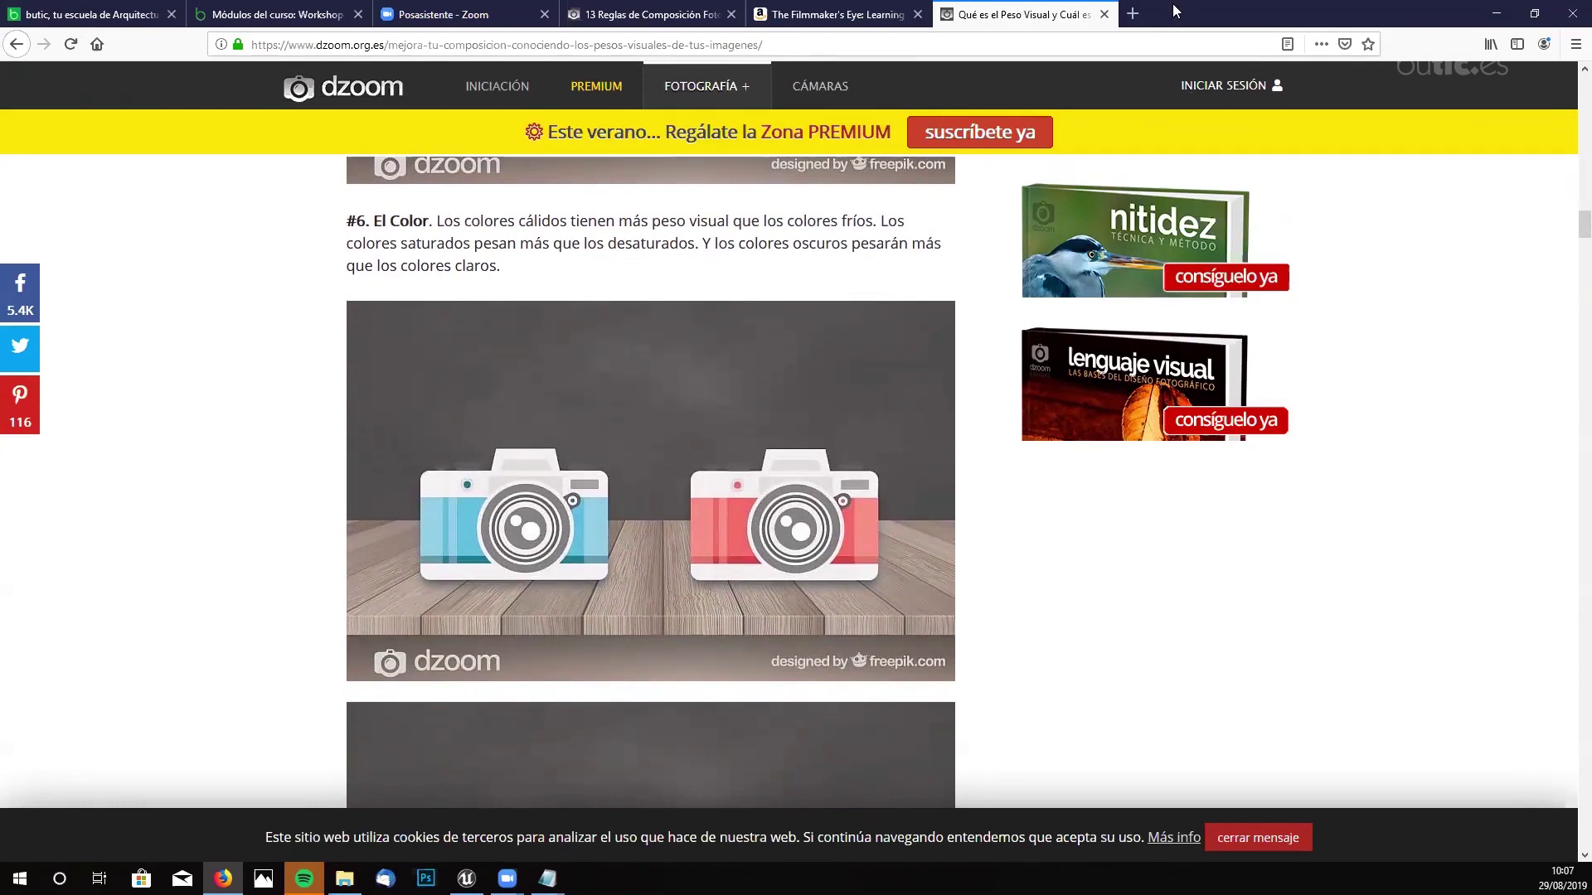
- Search Google Images for 'PINTURA JAPONESA' in a new tab
{"action": "left_click", "coordinate": [1133, 14]}
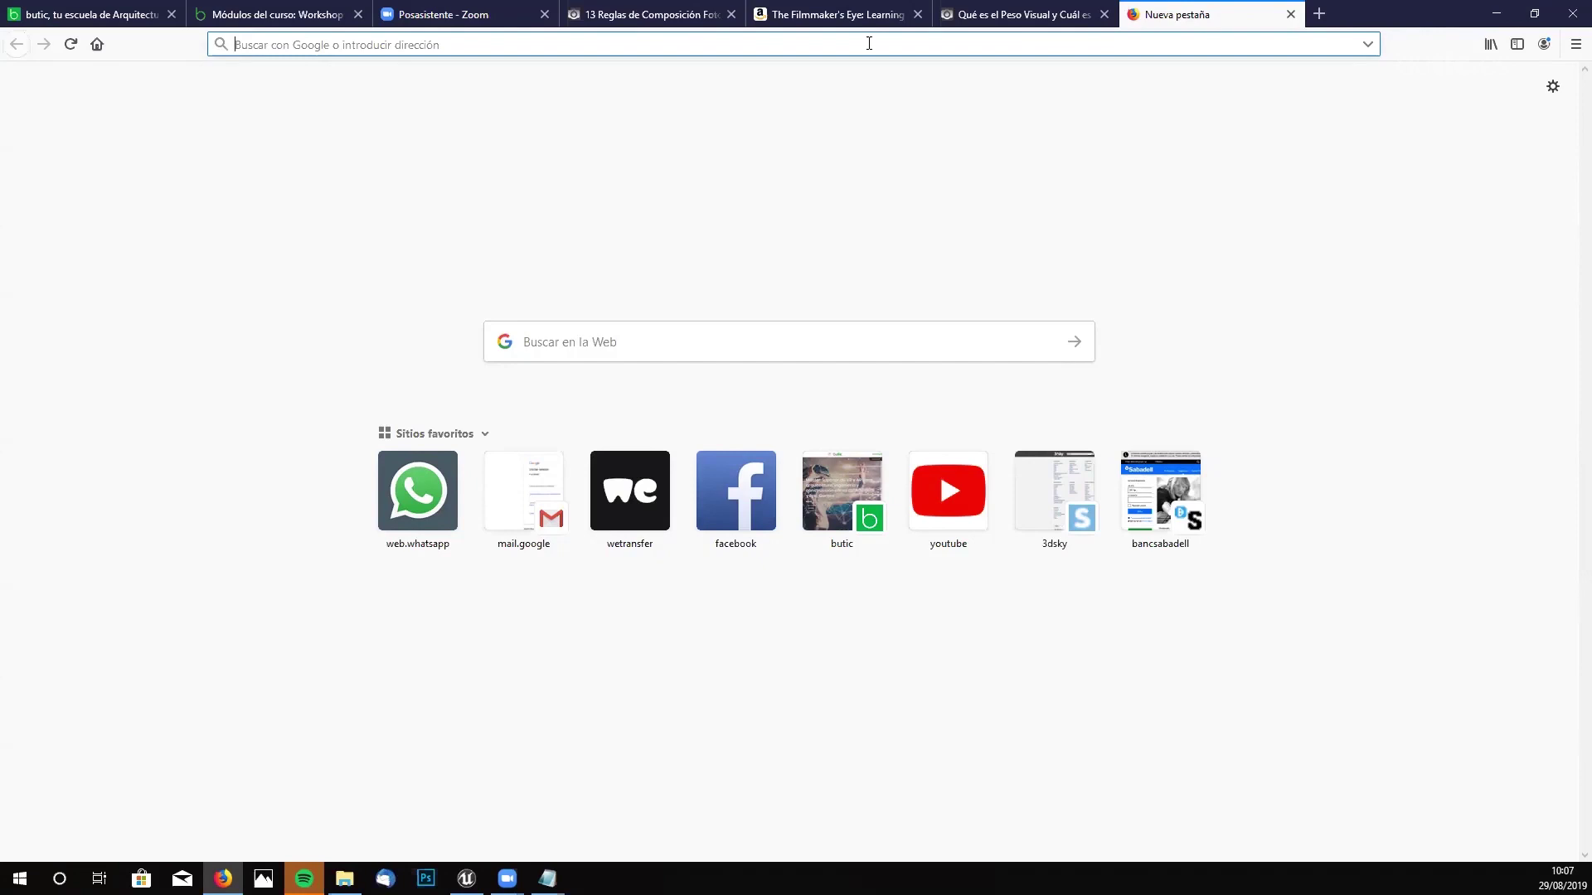
{"action": "type", "text": "Pi"}
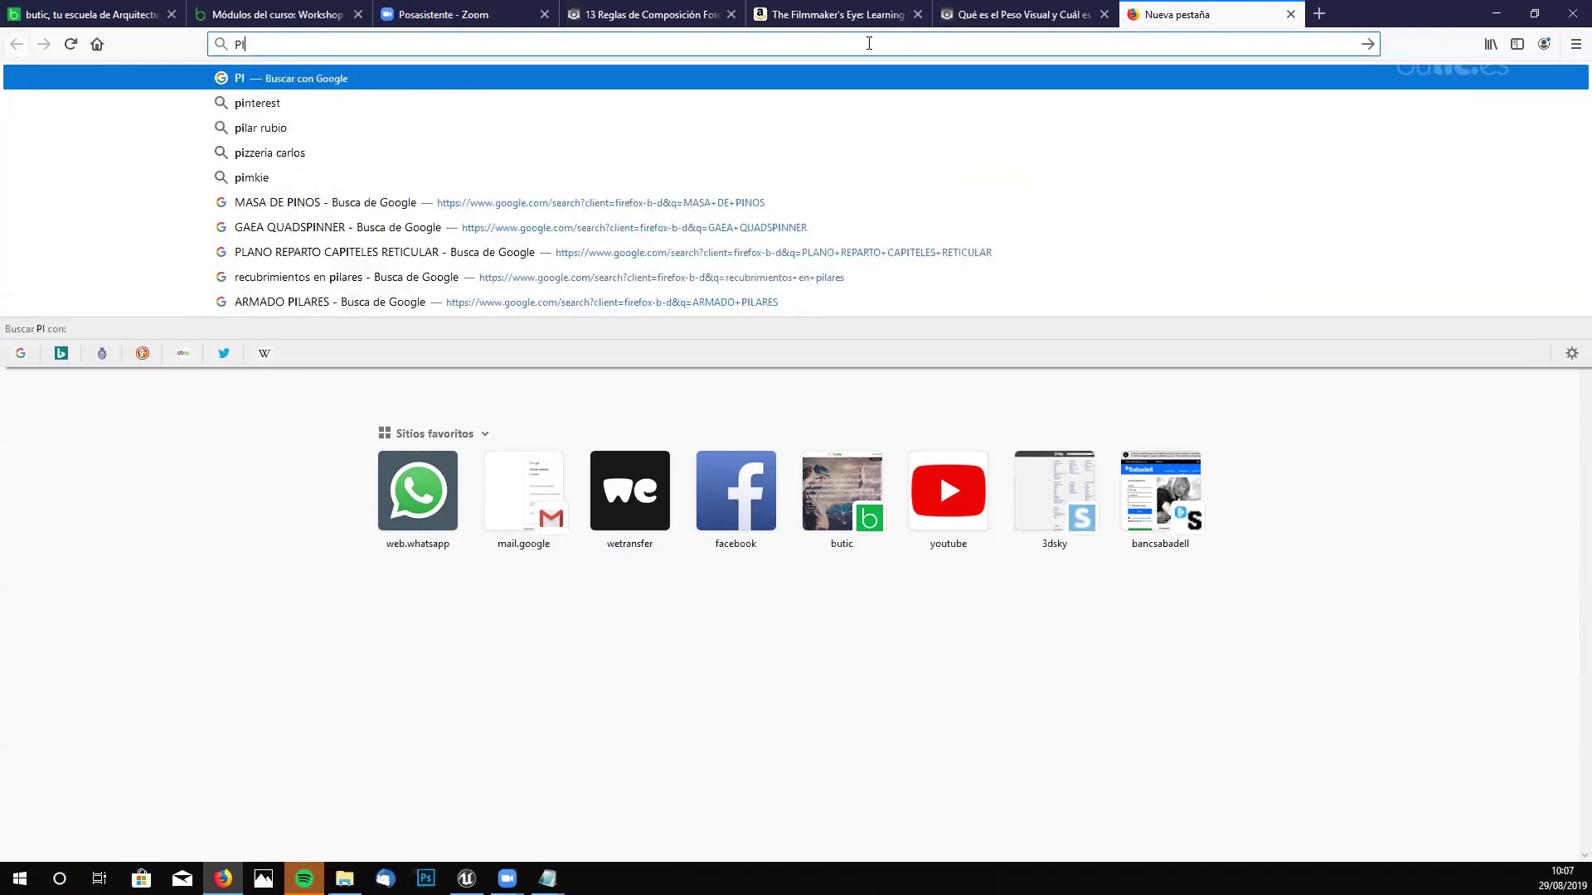
{"action": "type", "text": "NTURA "}
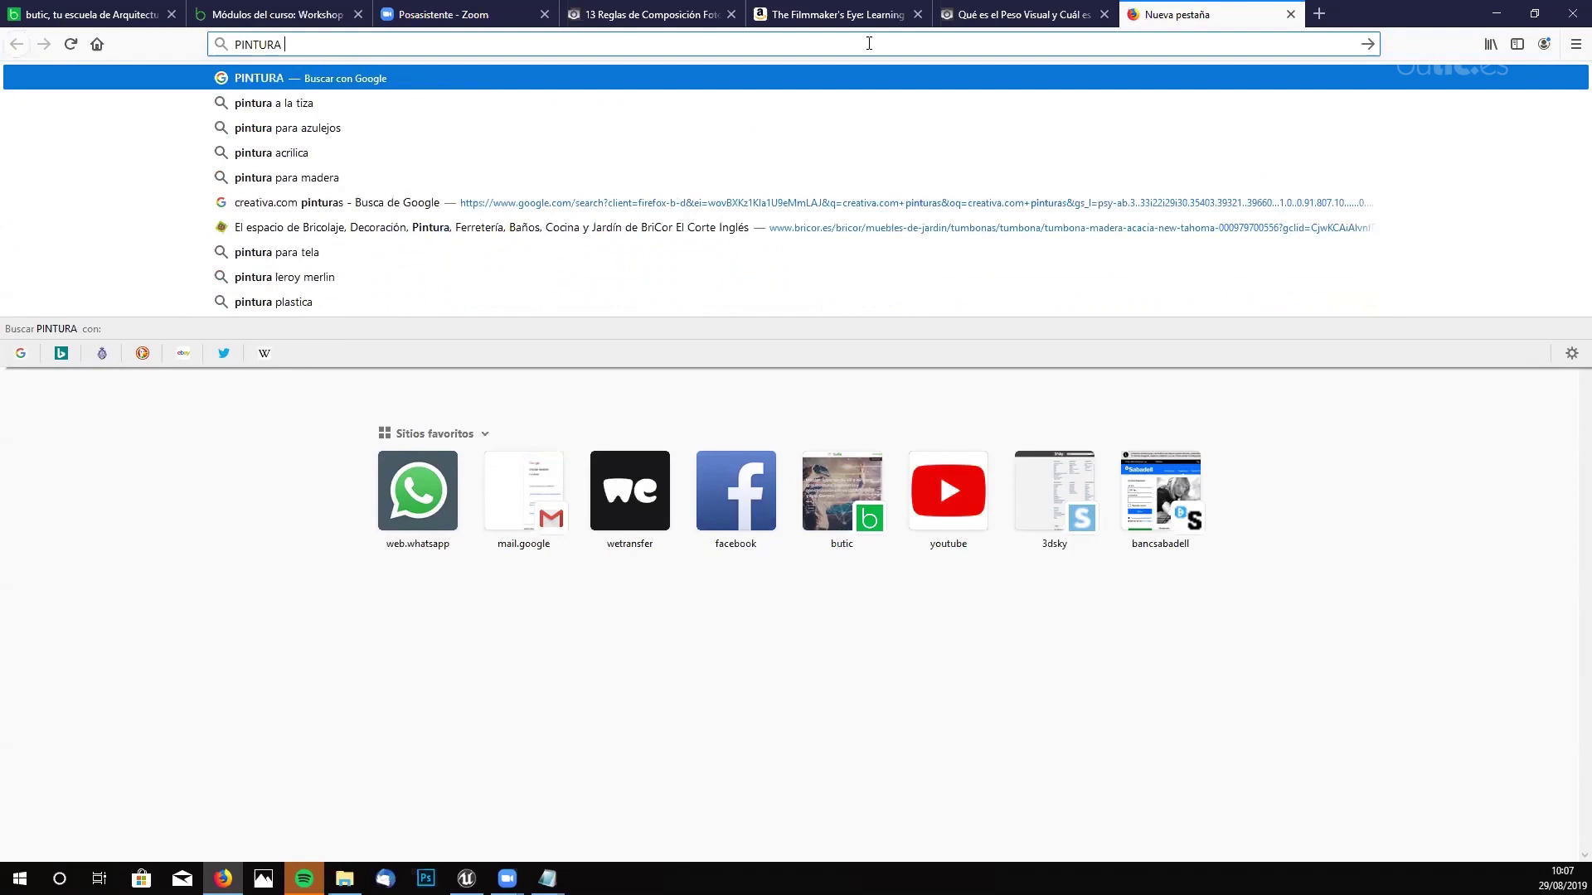
{"action": "type", "text": "JAPONESA"}
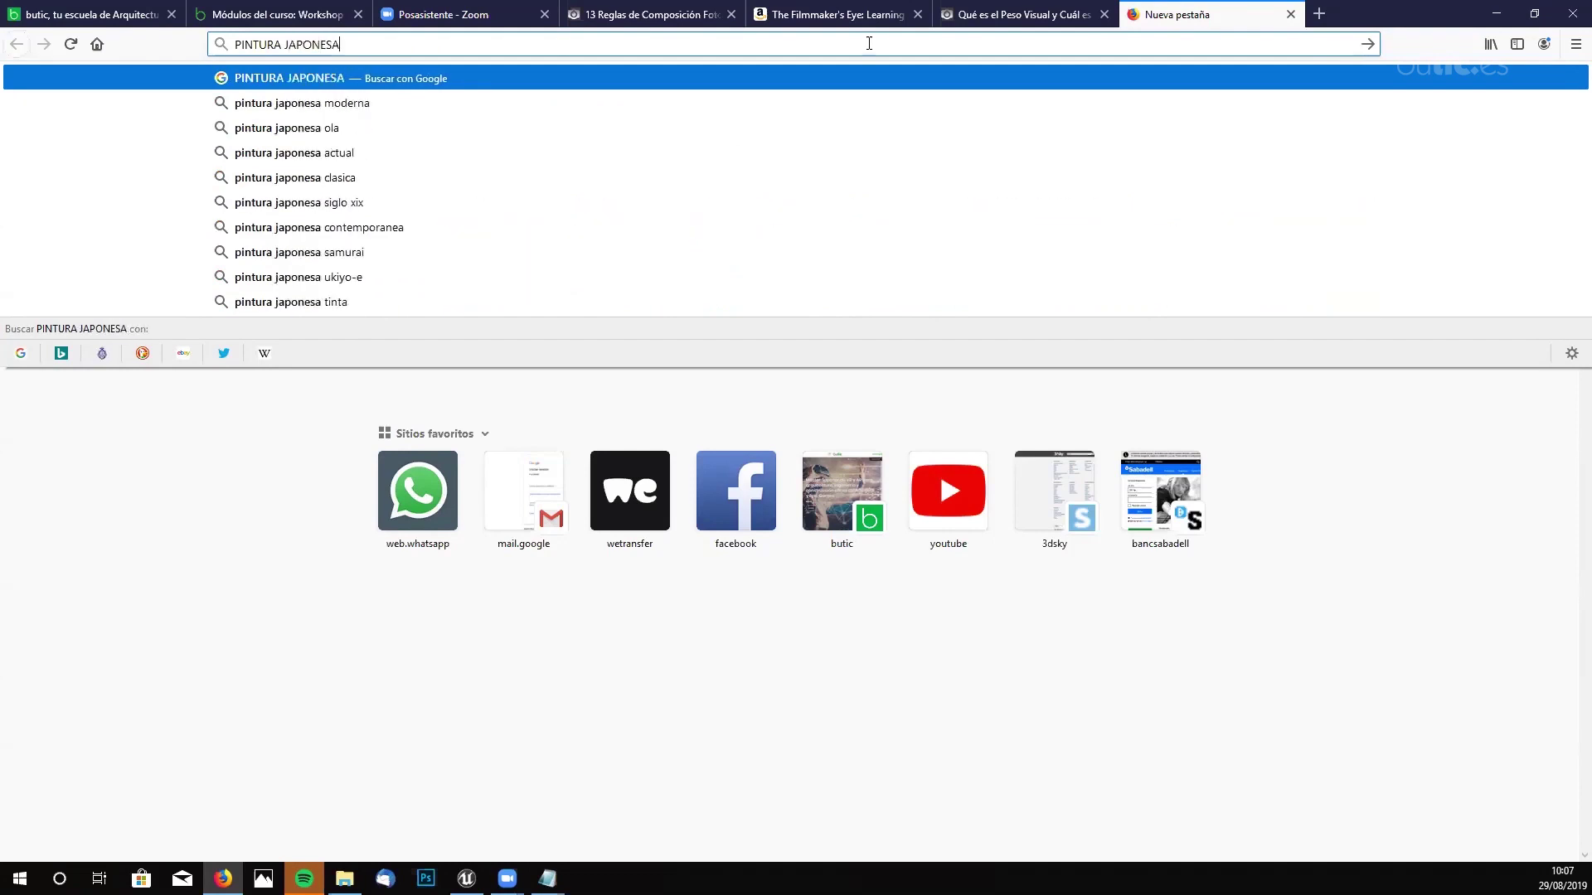
{"action": "key", "text": "Return"}
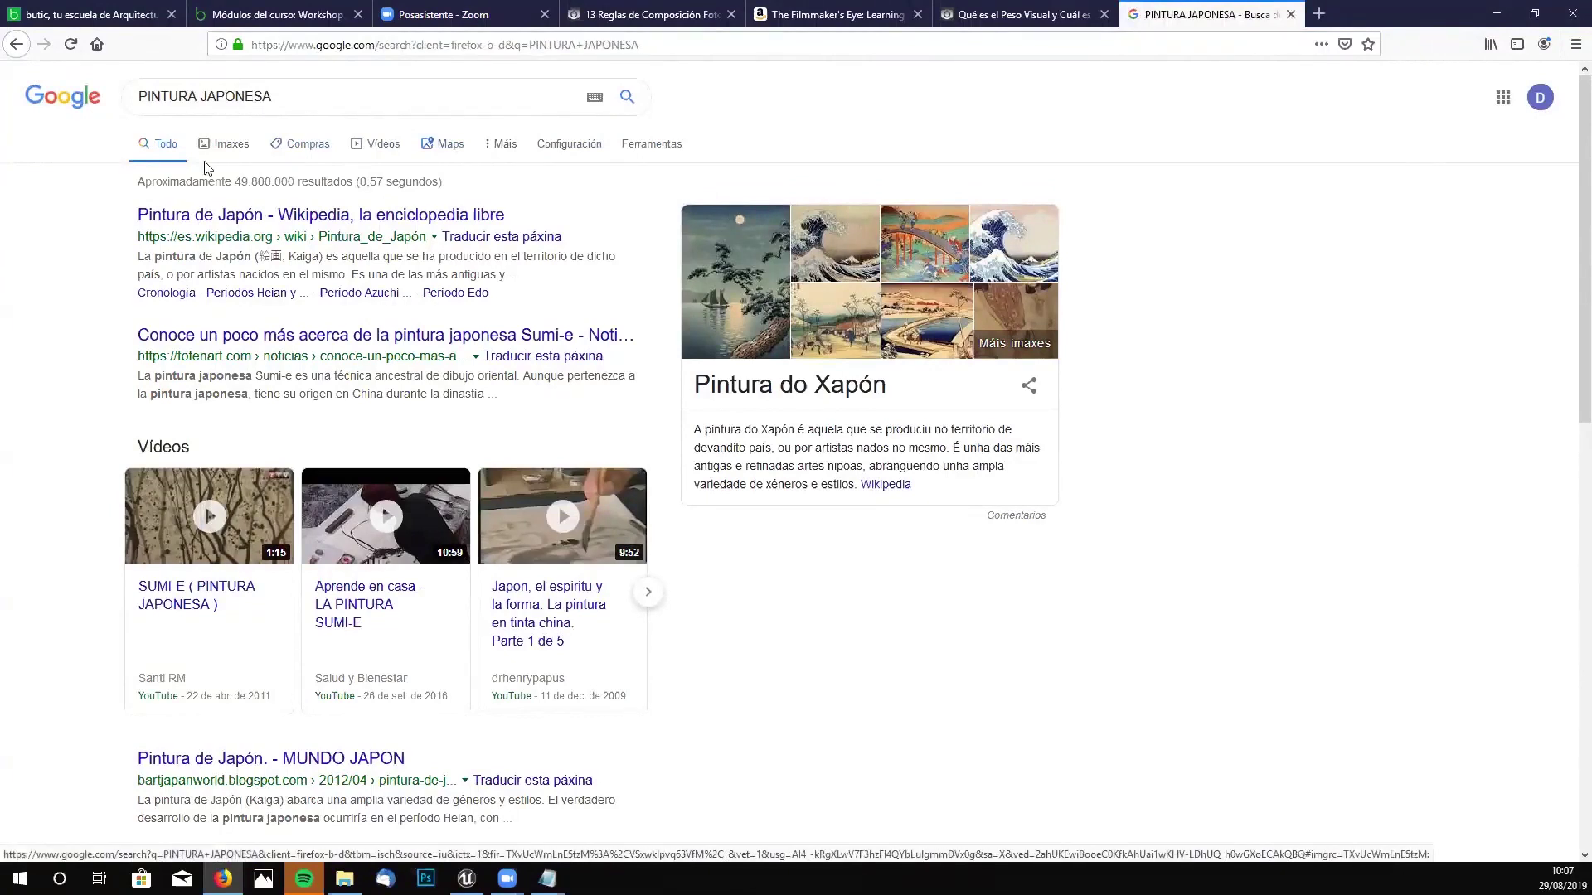
{"action": "left_click", "coordinate": [231, 148]}
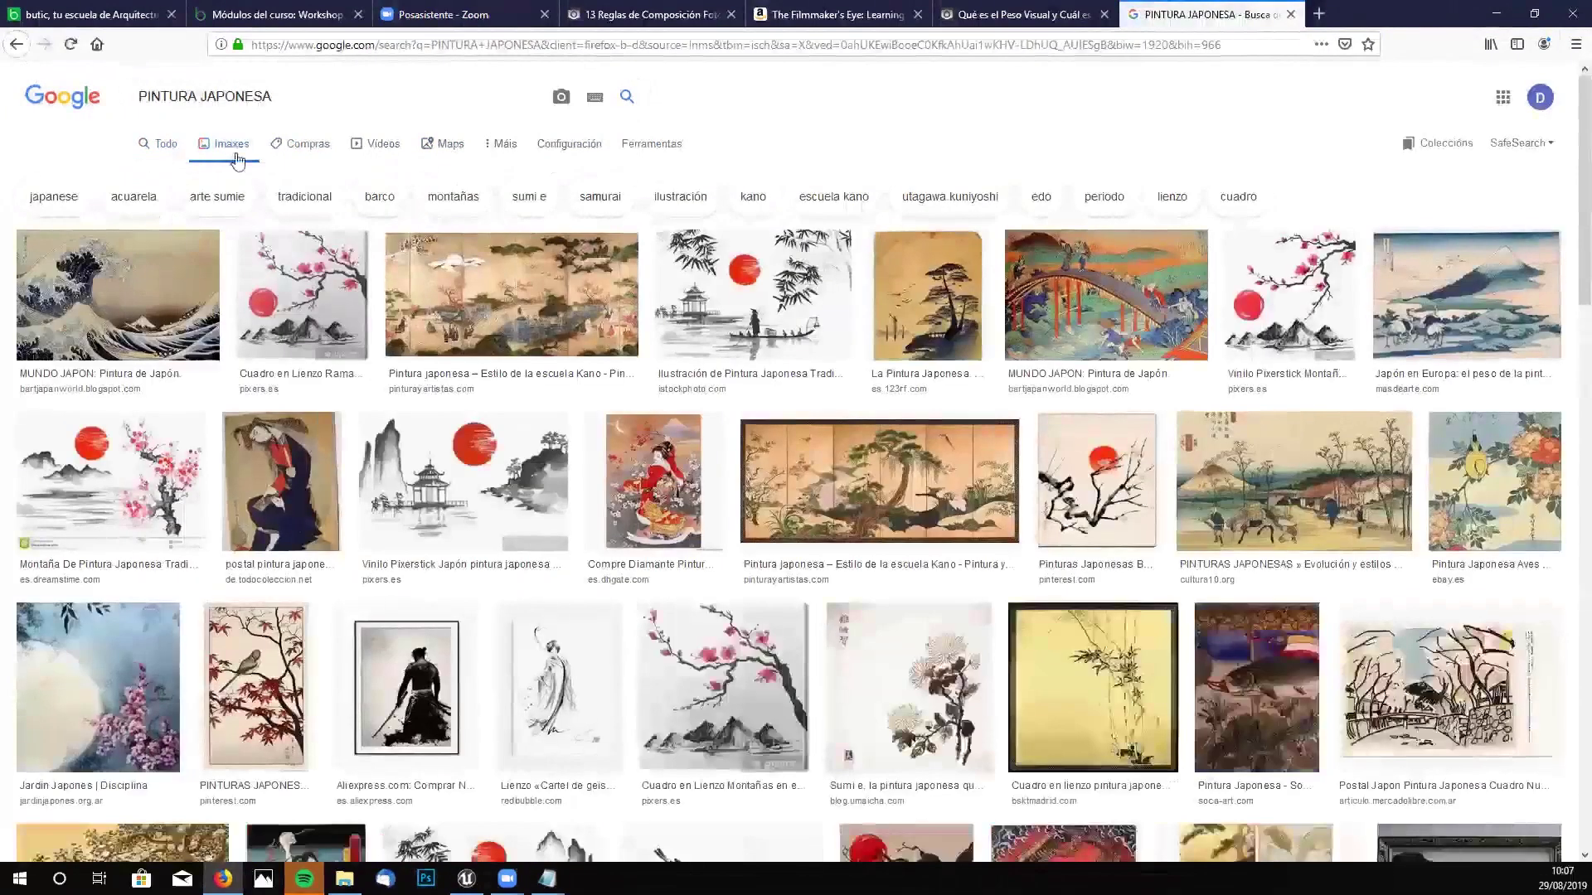
- Preview the geisha, village, samurai and Postales Pintura Japonesa paintings, then close the search tab
{"action": "left_click", "coordinate": [504, 455]}
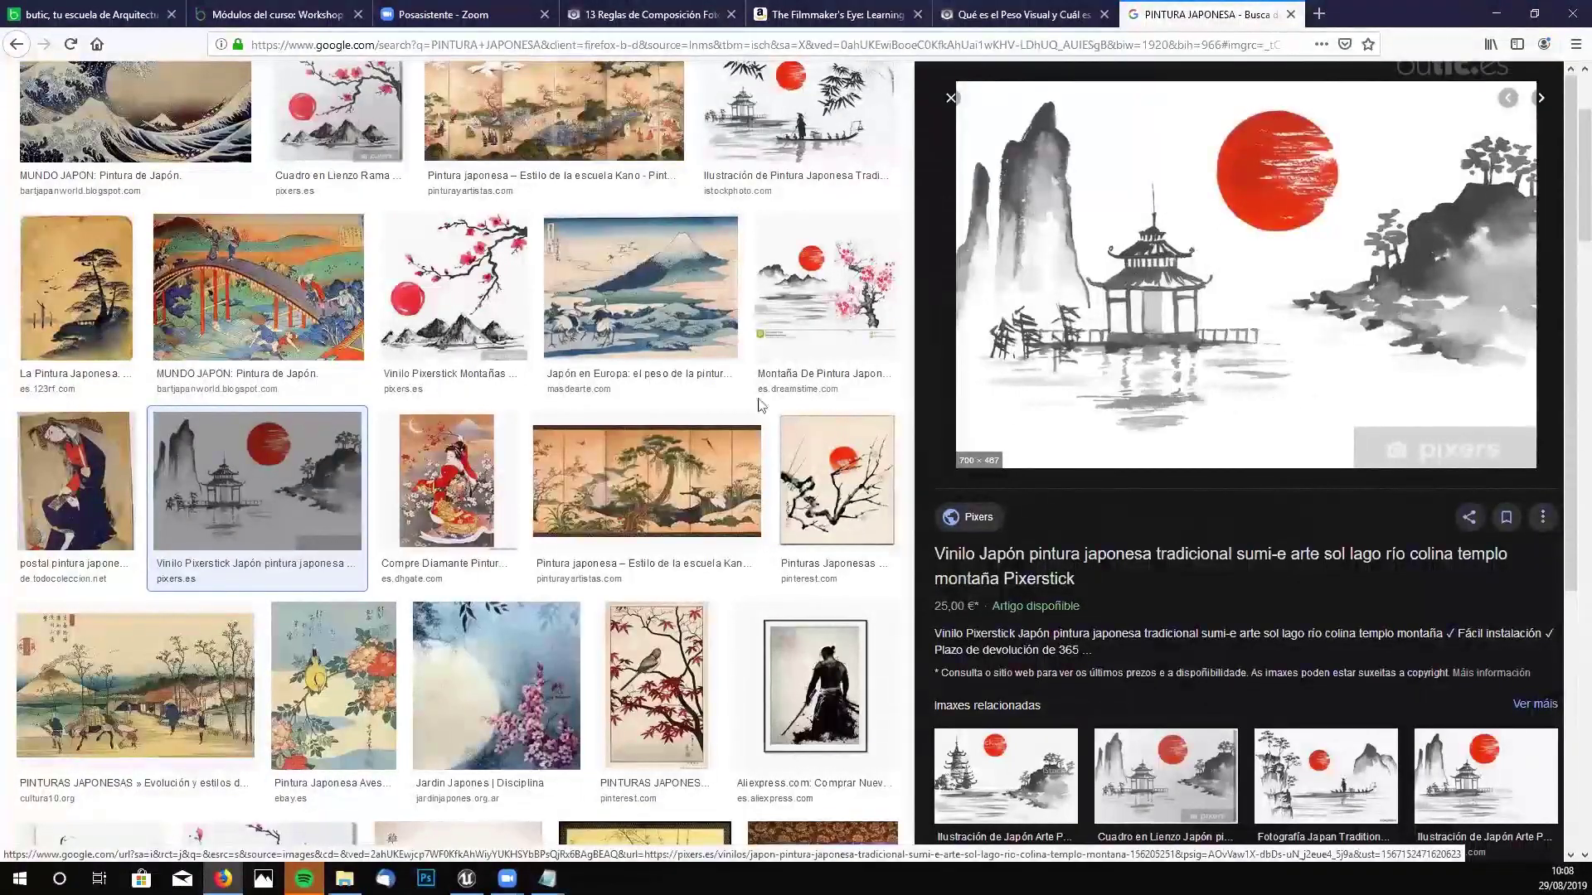
{"action": "left_click", "coordinate": [475, 489]}
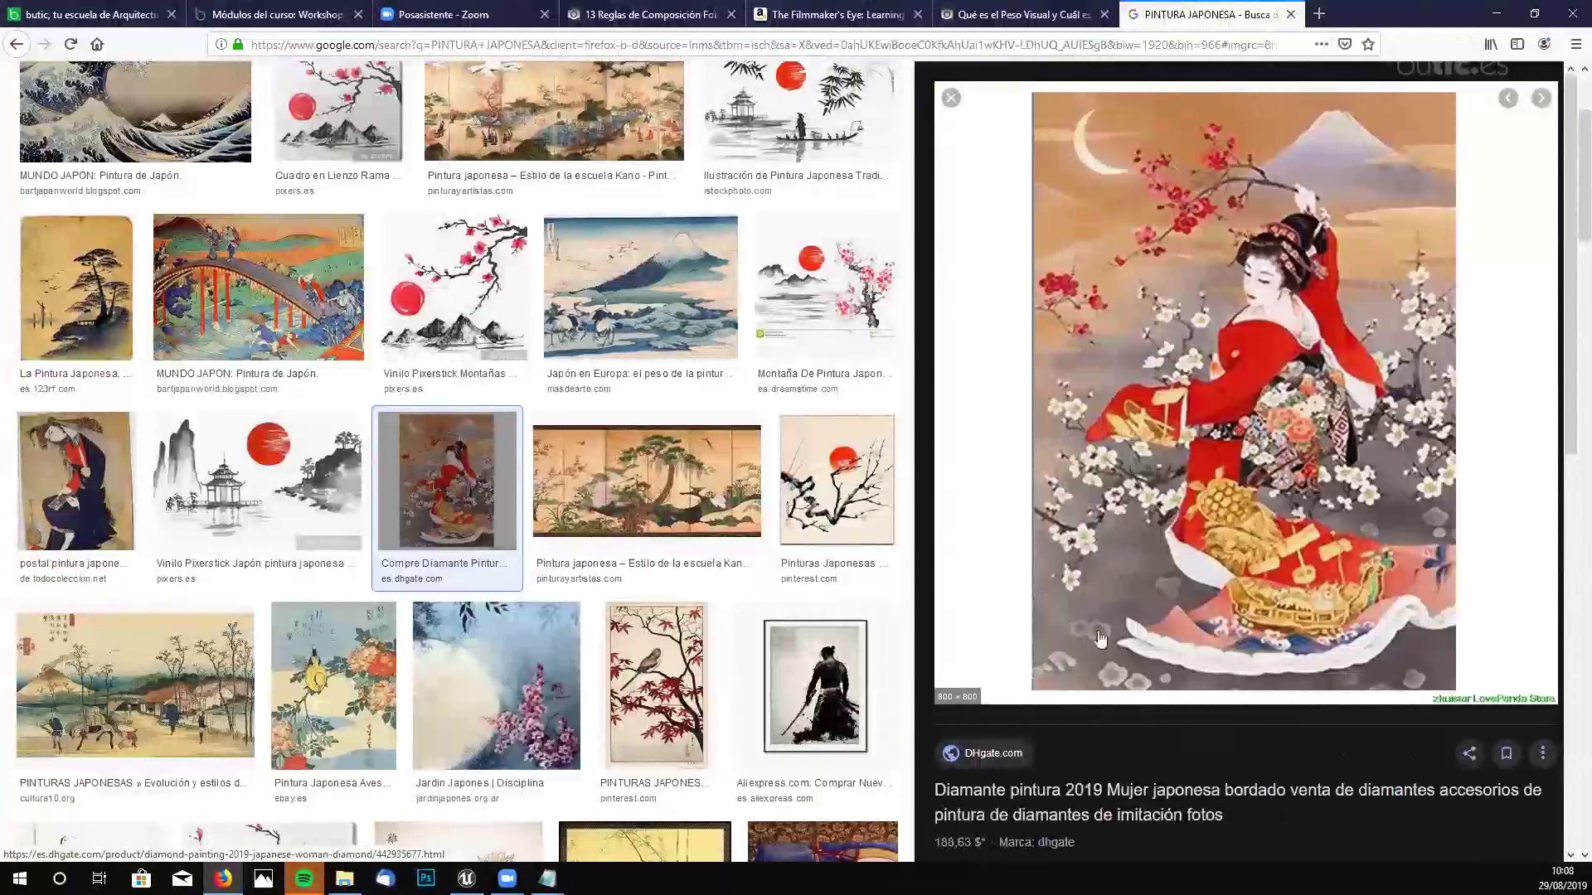
{"action": "scroll", "coordinate": [484, 406], "scroll_direction": "up", "scroll_amount": 3}
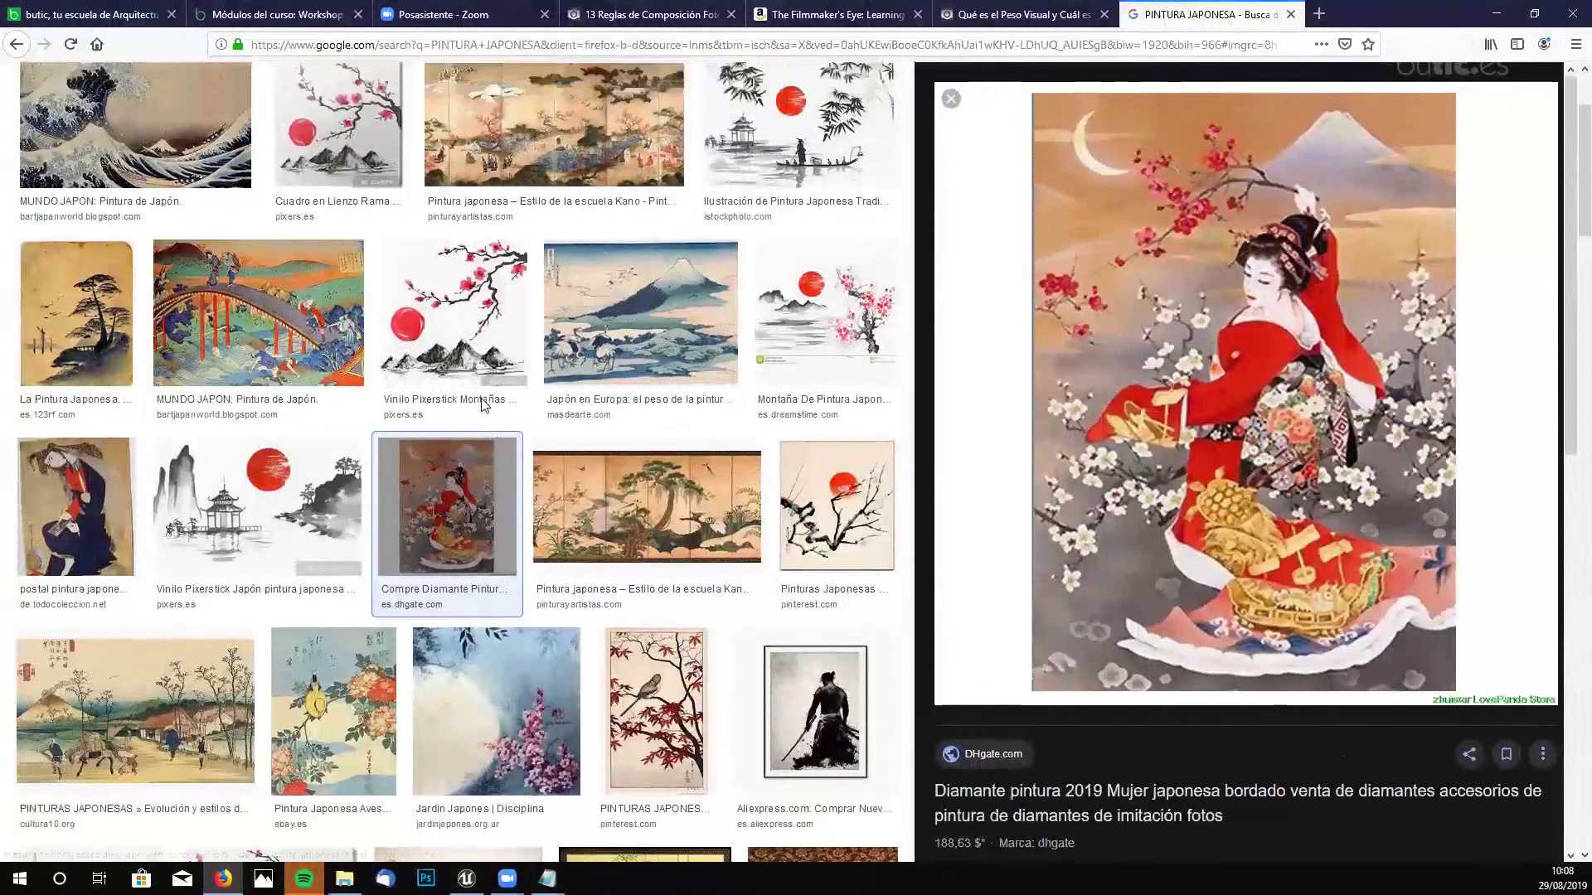
{"action": "scroll", "coordinate": [638, 373], "scroll_direction": "down", "scroll_amount": 5}
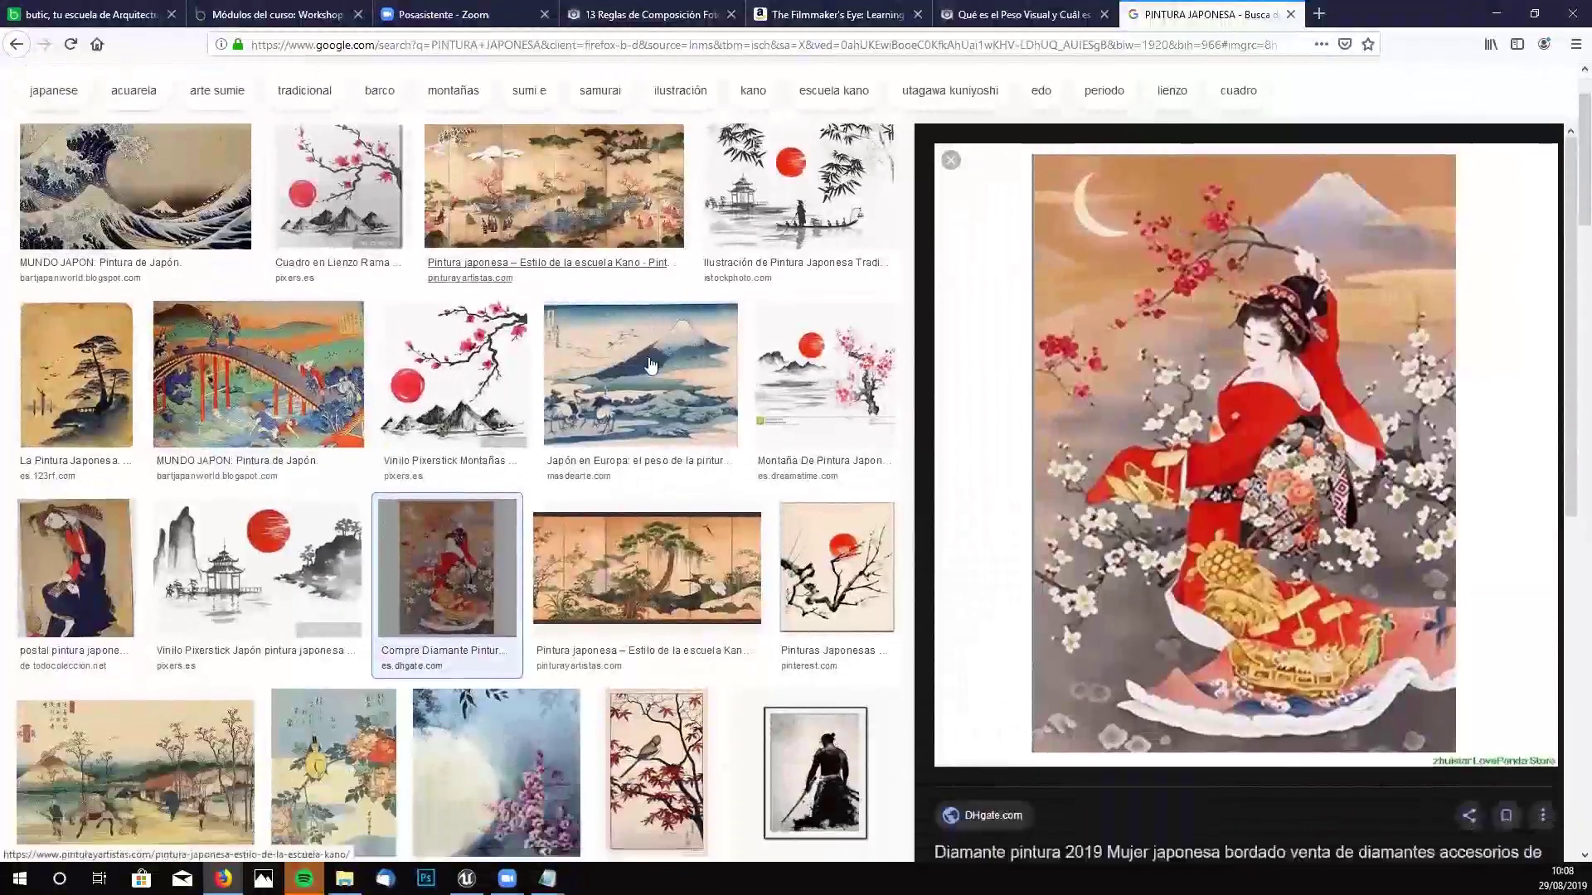
{"action": "scroll", "coordinate": [614, 390], "scroll_direction": "down", "scroll_amount": 2}
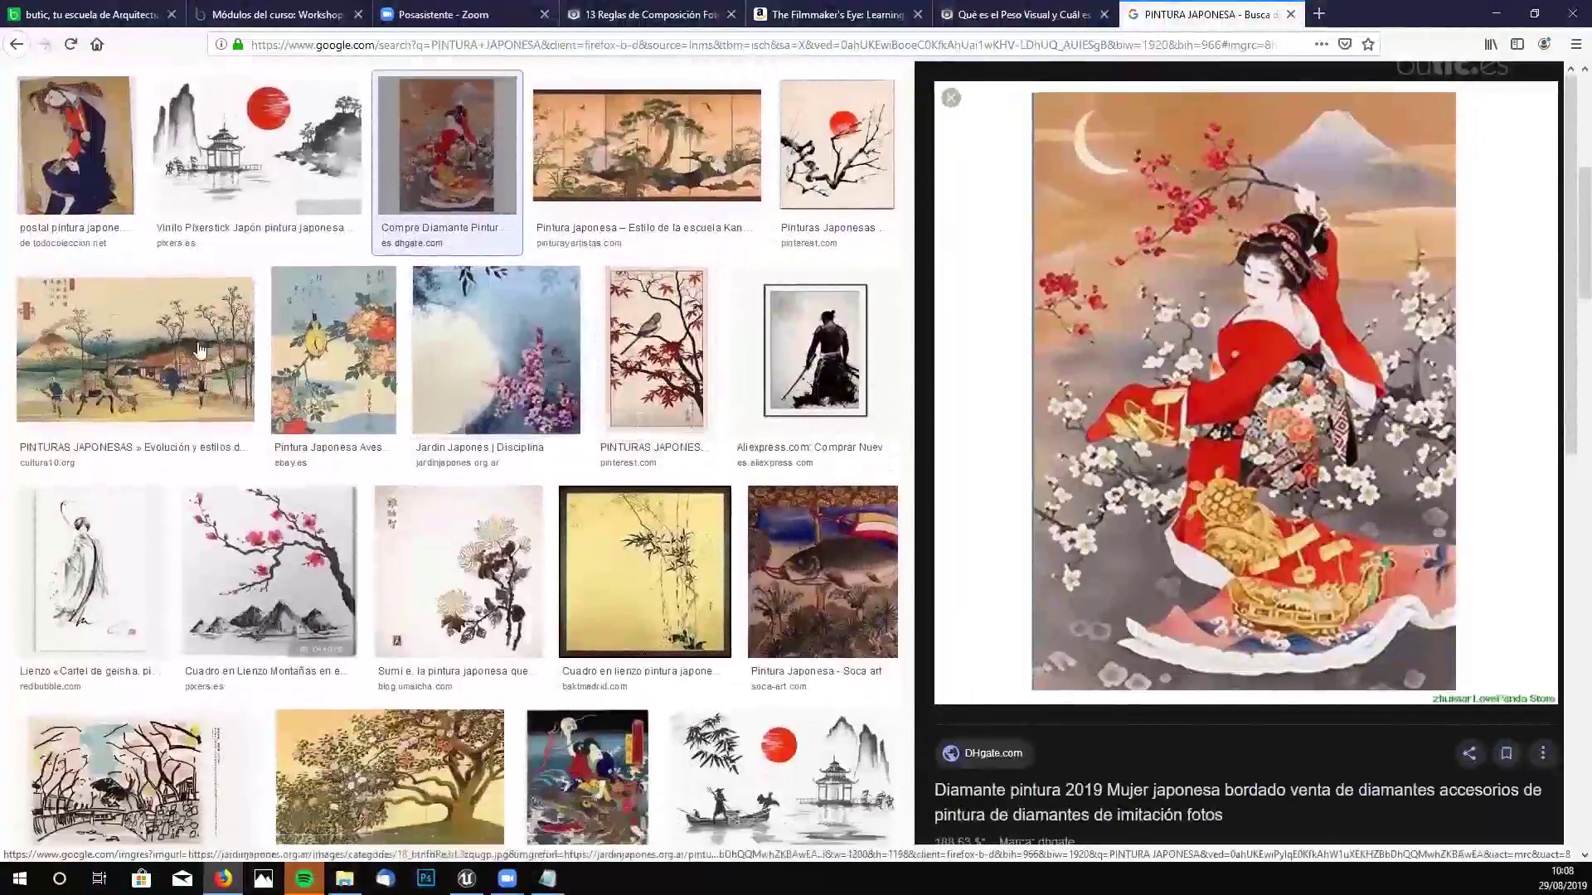
{"action": "left_click", "coordinate": [148, 356]}
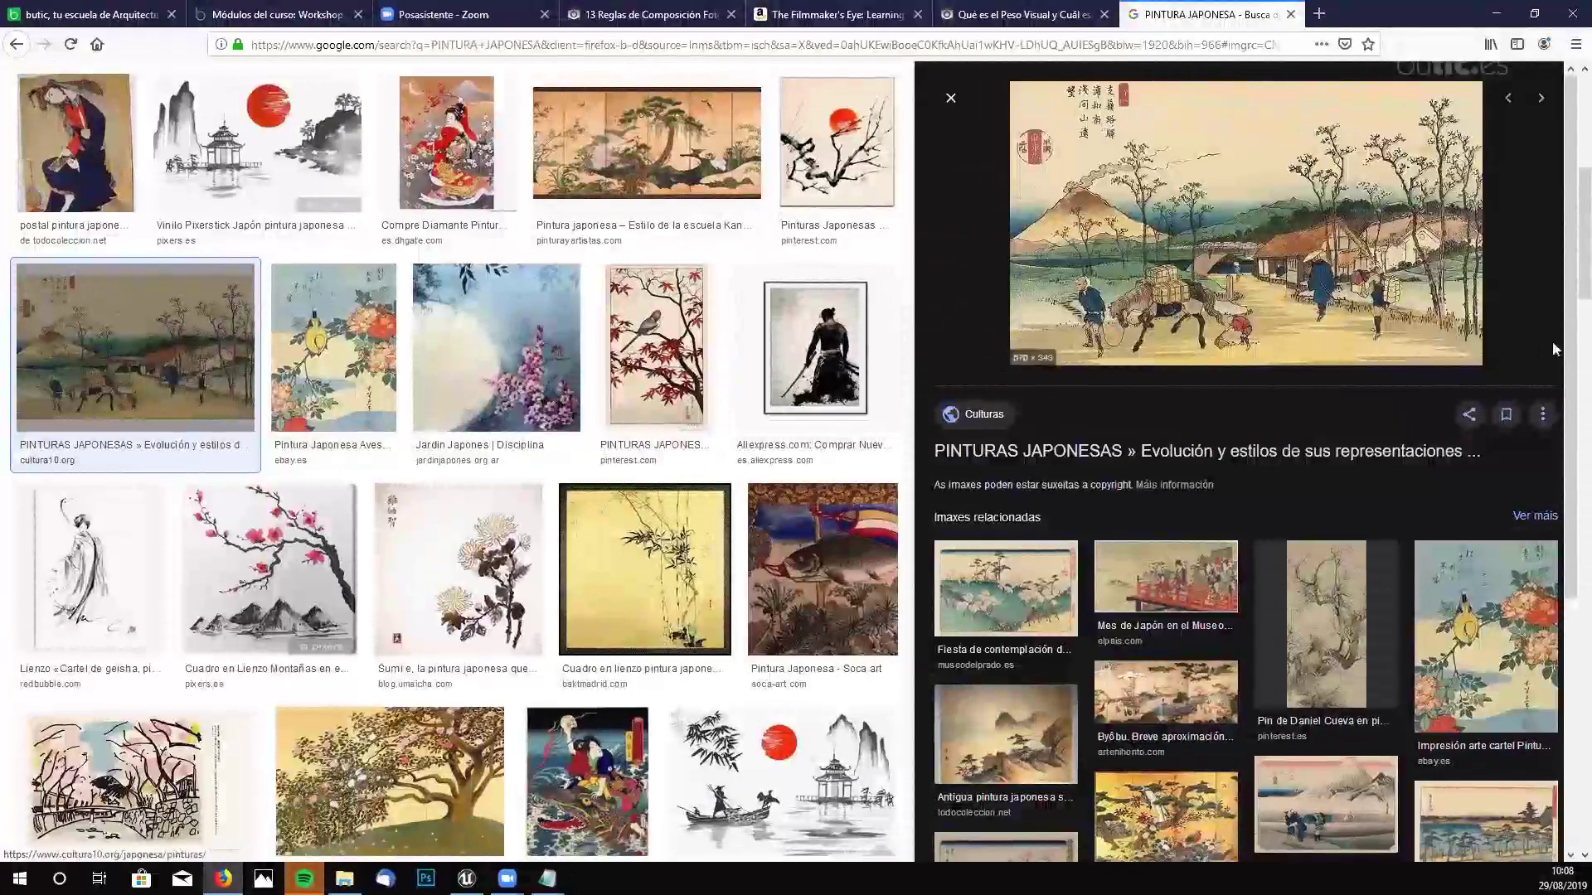
{"action": "left_click", "coordinate": [835, 335]}
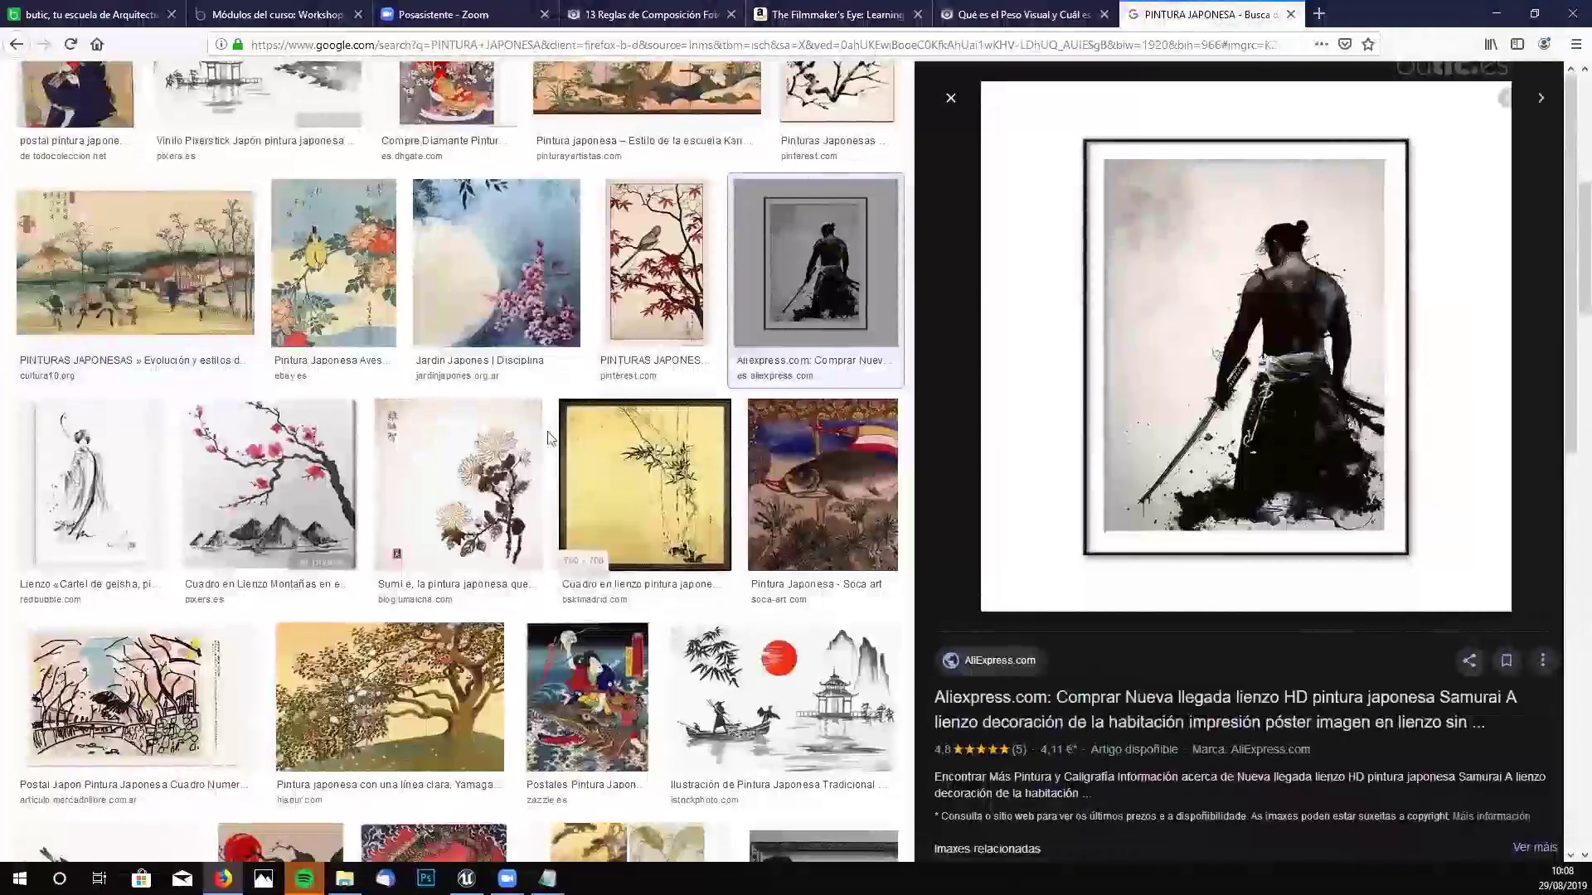
{"action": "scroll", "coordinate": [420, 650], "scroll_direction": "down", "scroll_amount": 1}
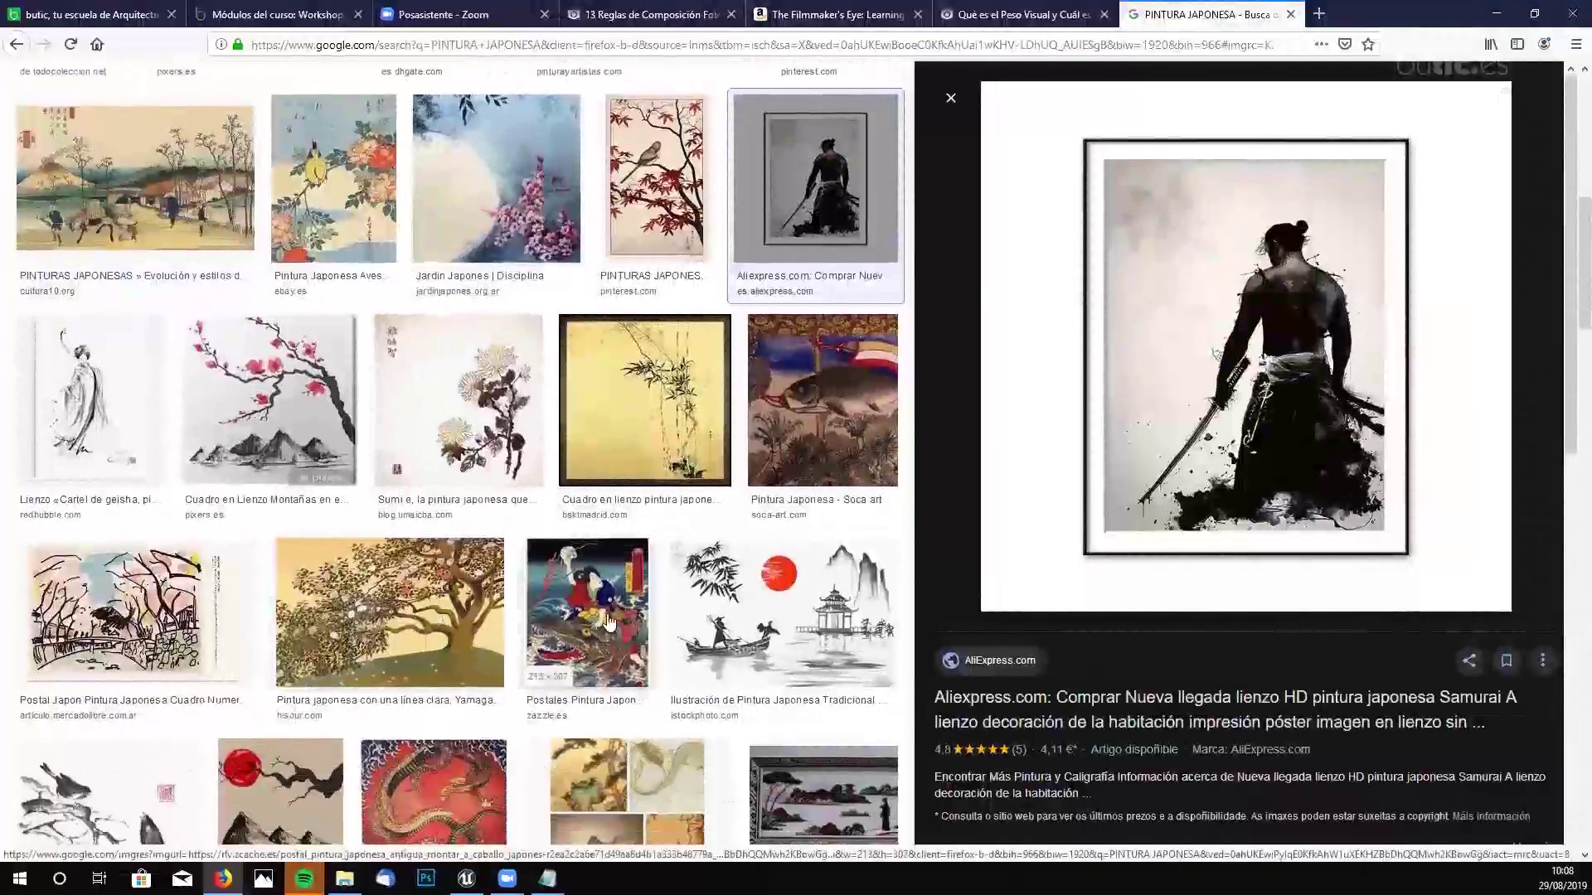
{"action": "left_click", "coordinate": [611, 651]}
{"action": "scroll", "coordinate": [778, 367], "scroll_direction": "down", "scroll_amount": 4}
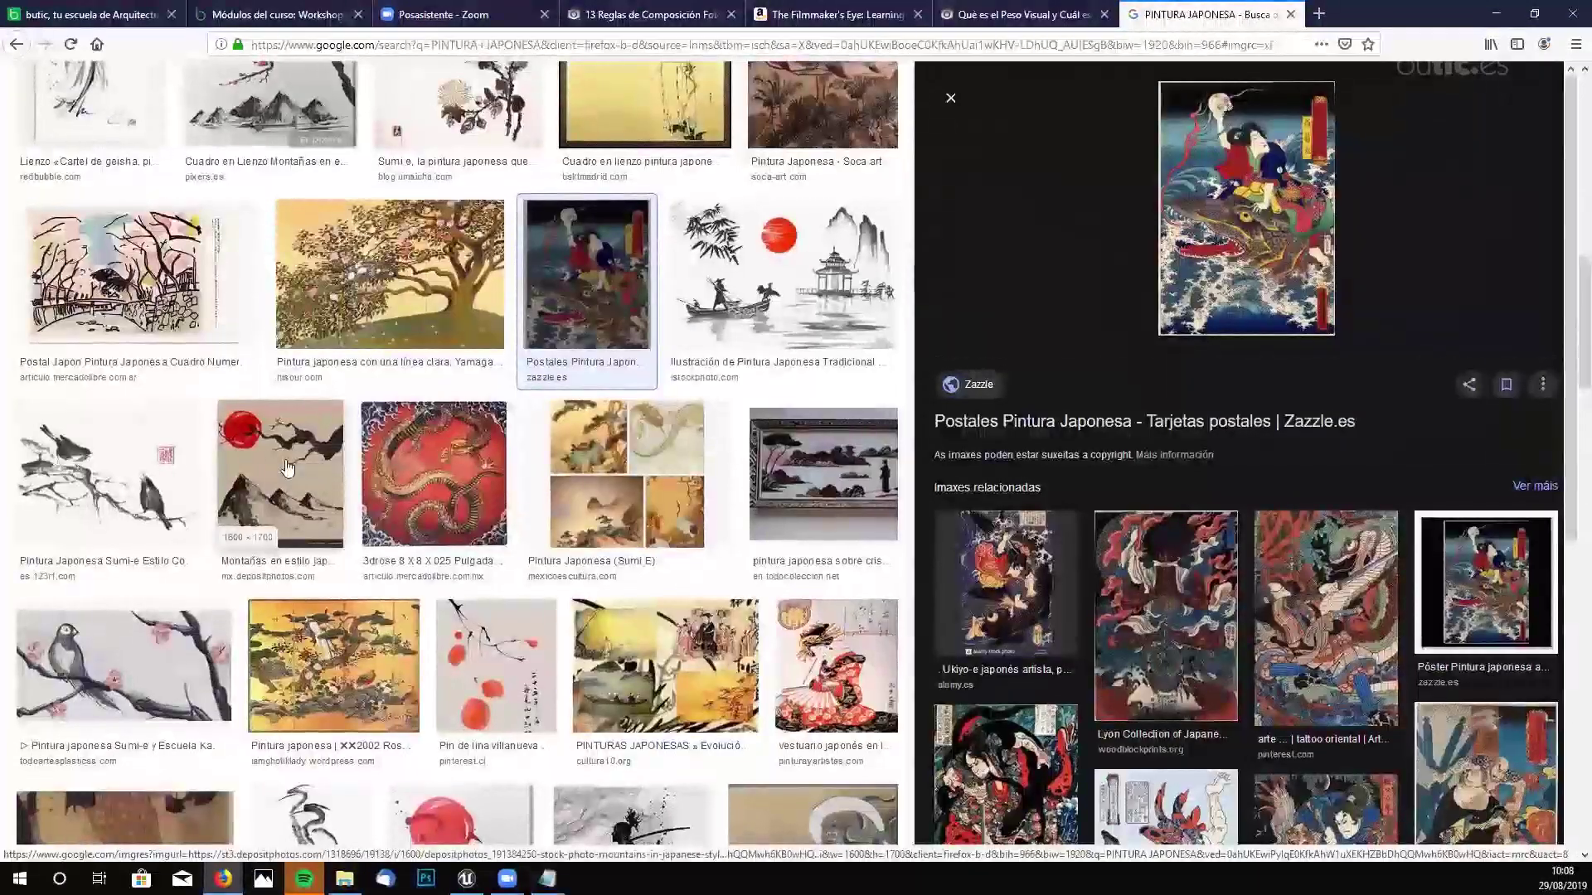
{"action": "scroll", "coordinate": [286, 468], "scroll_direction": "down", "scroll_amount": 2}
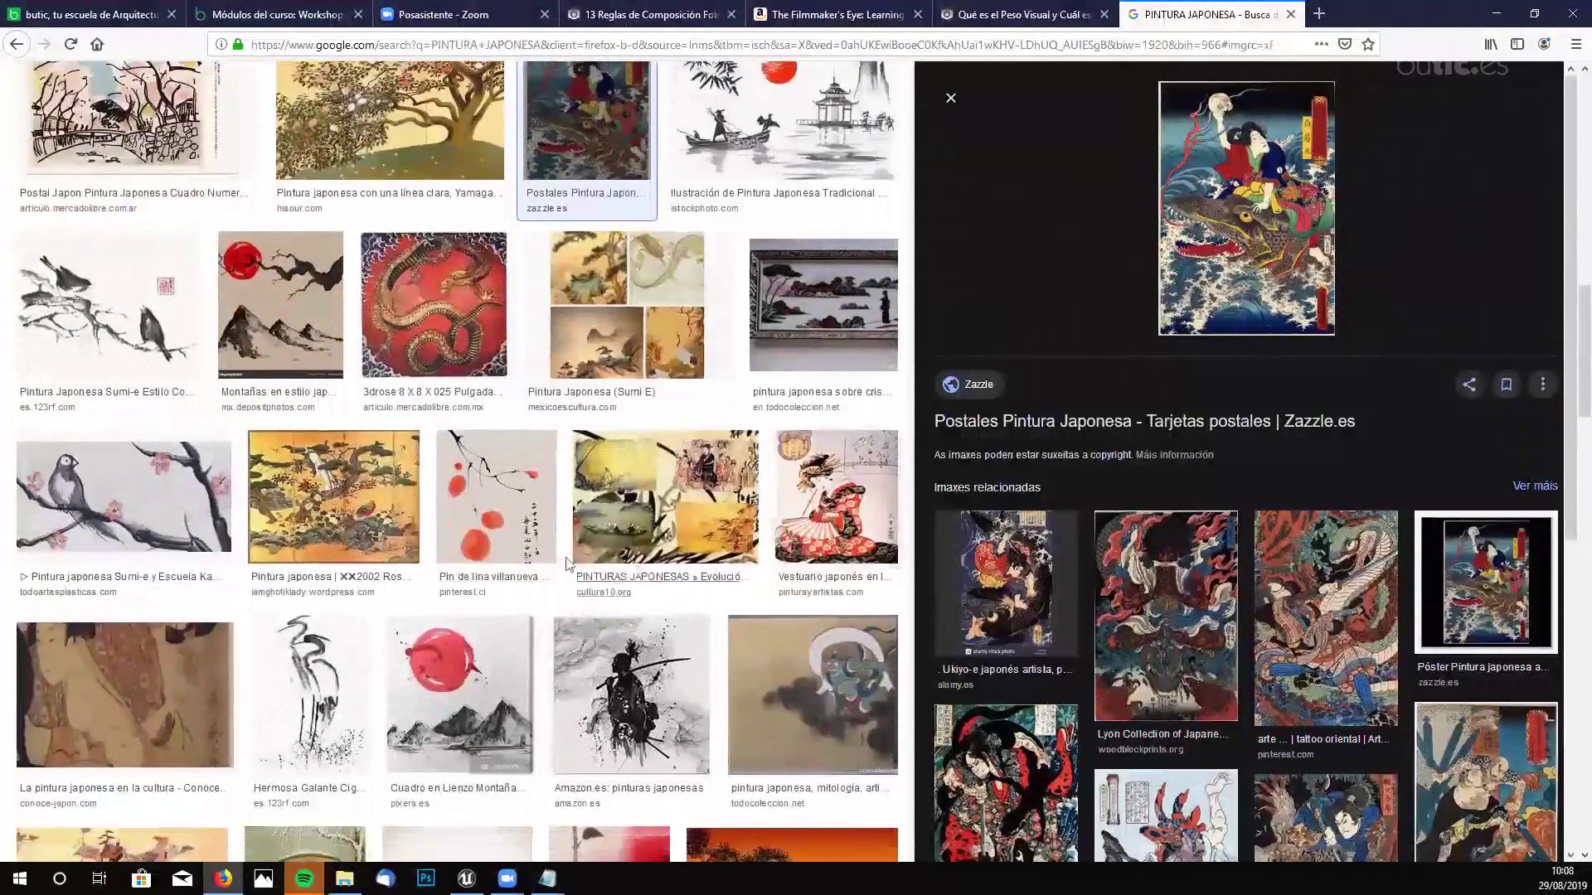
{"action": "scroll", "coordinate": [494, 503], "scroll_direction": "up", "scroll_amount": 15}
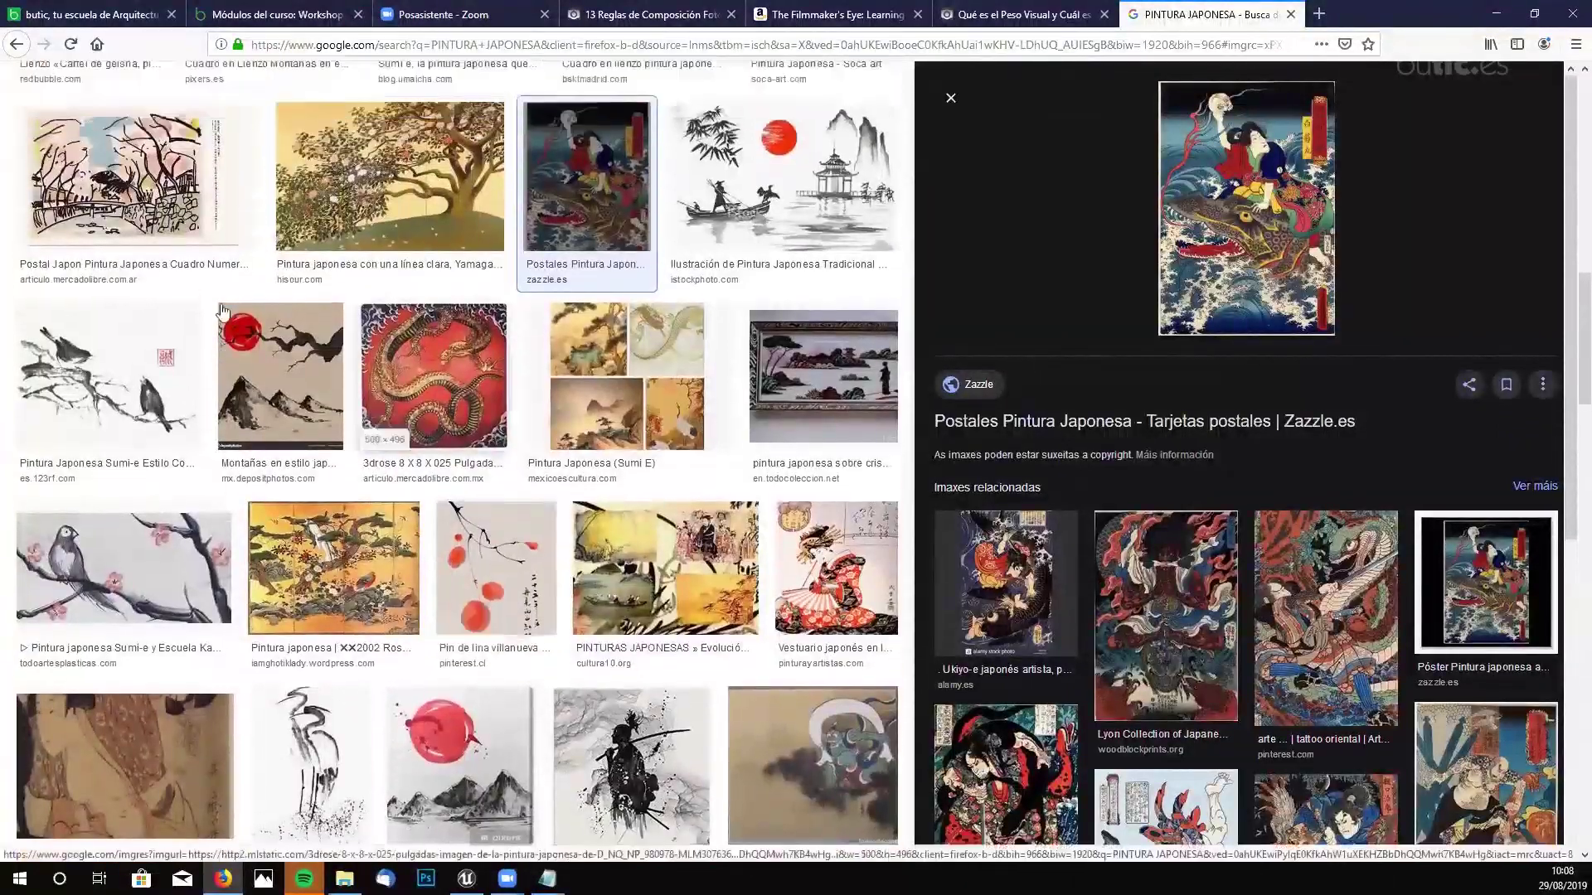
{"action": "scroll", "coordinate": [246, 524], "scroll_direction": "up", "scroll_amount": 3}
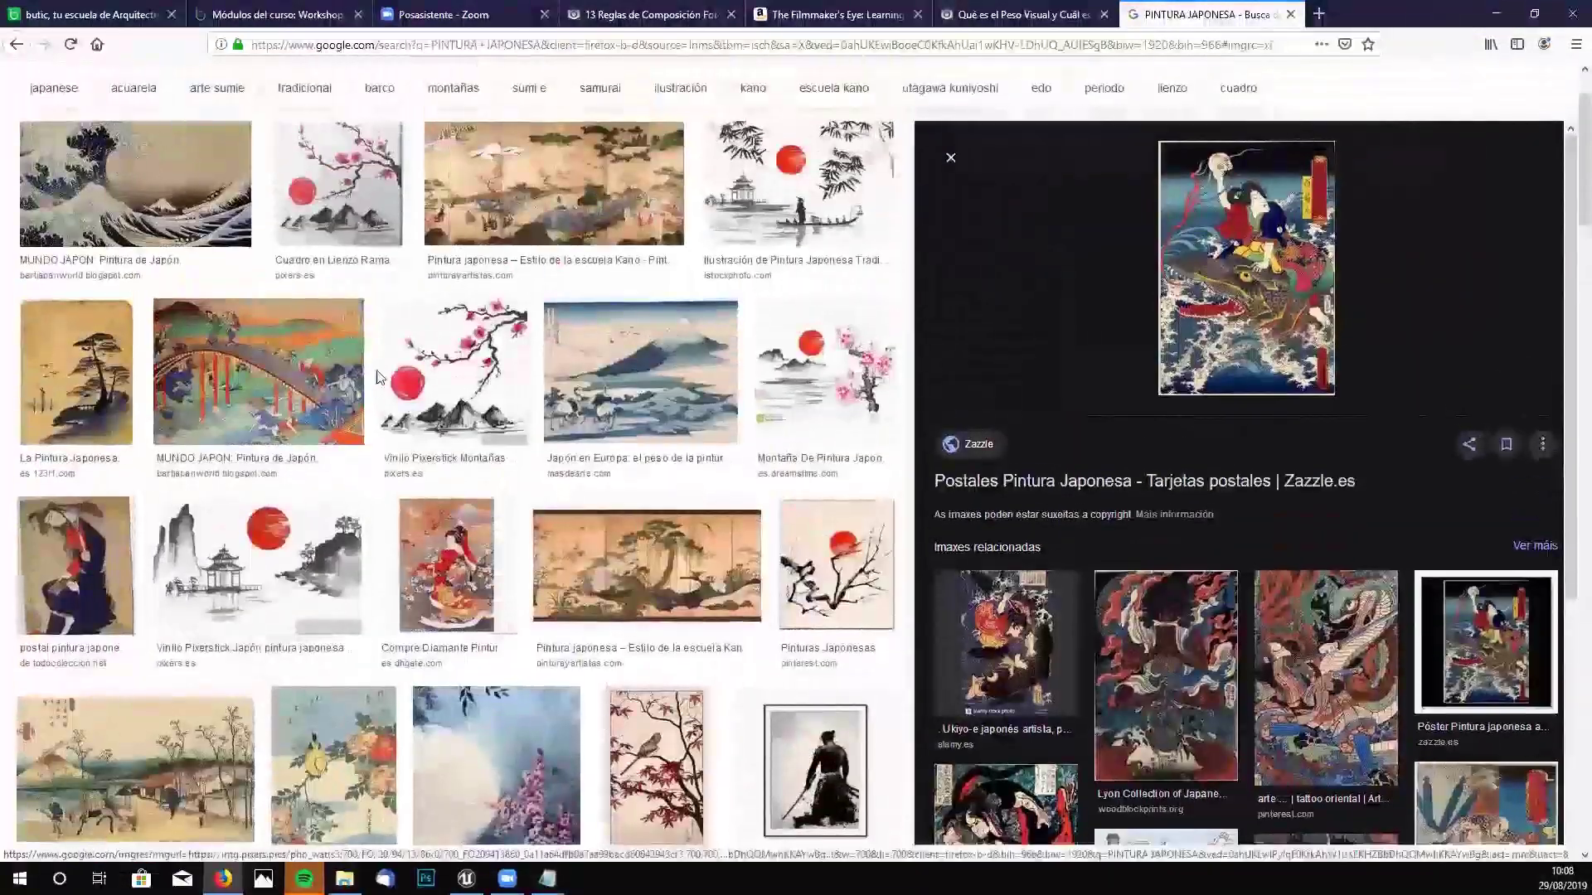
{"action": "left_click", "coordinate": [1291, 14]}
{"action": "scroll", "coordinate": [720, 362], "scroll_direction": "down", "scroll_amount": 7}
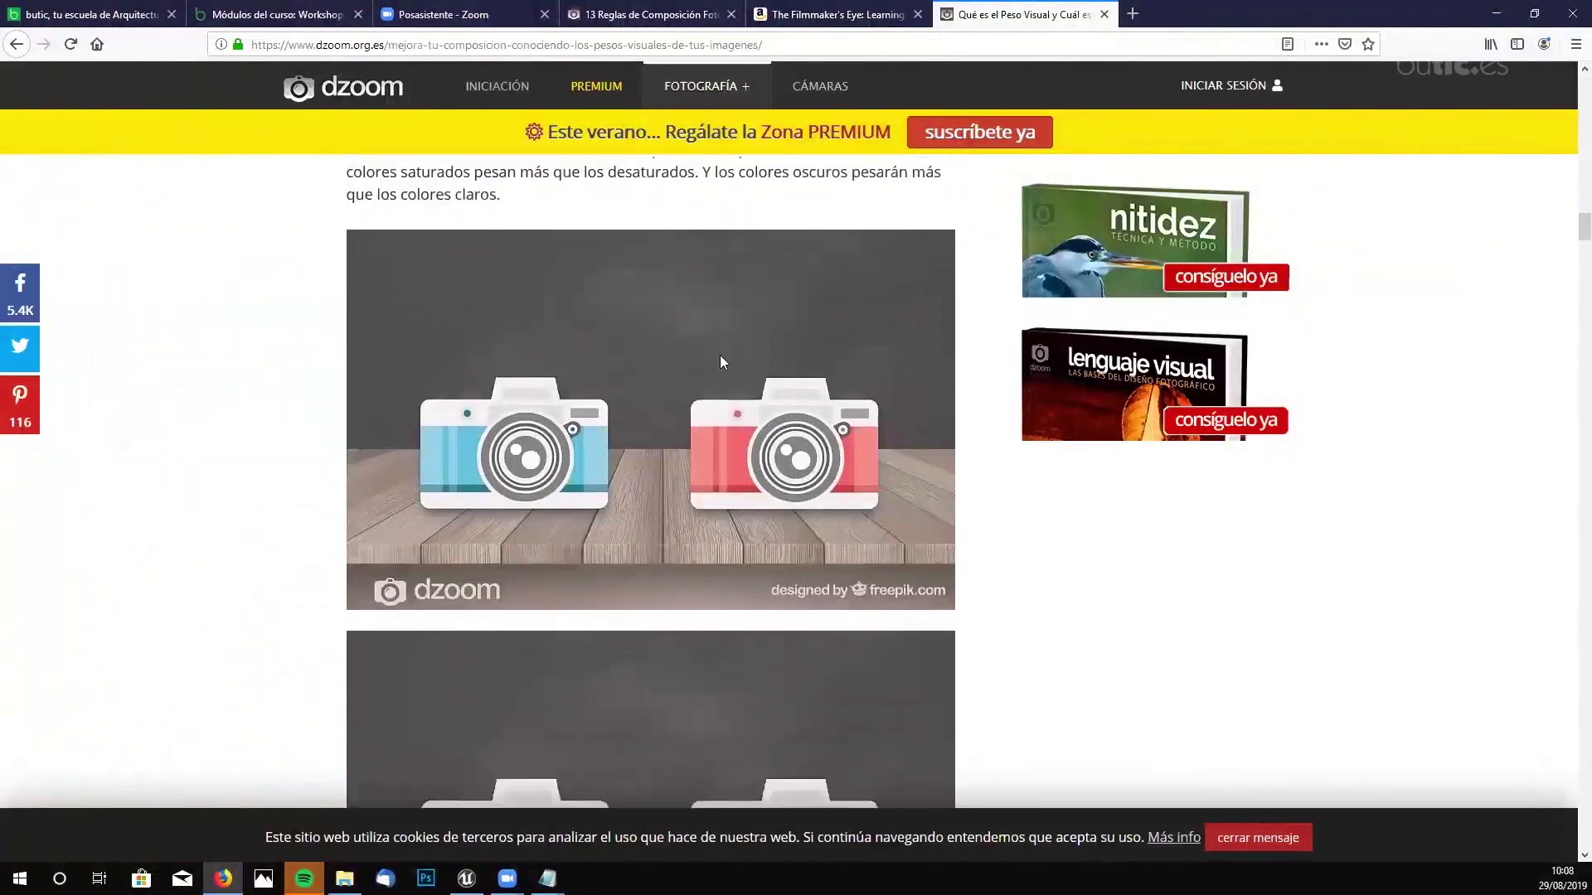
{"action": "scroll", "coordinate": [709, 363], "scroll_direction": "down", "scroll_amount": 2}
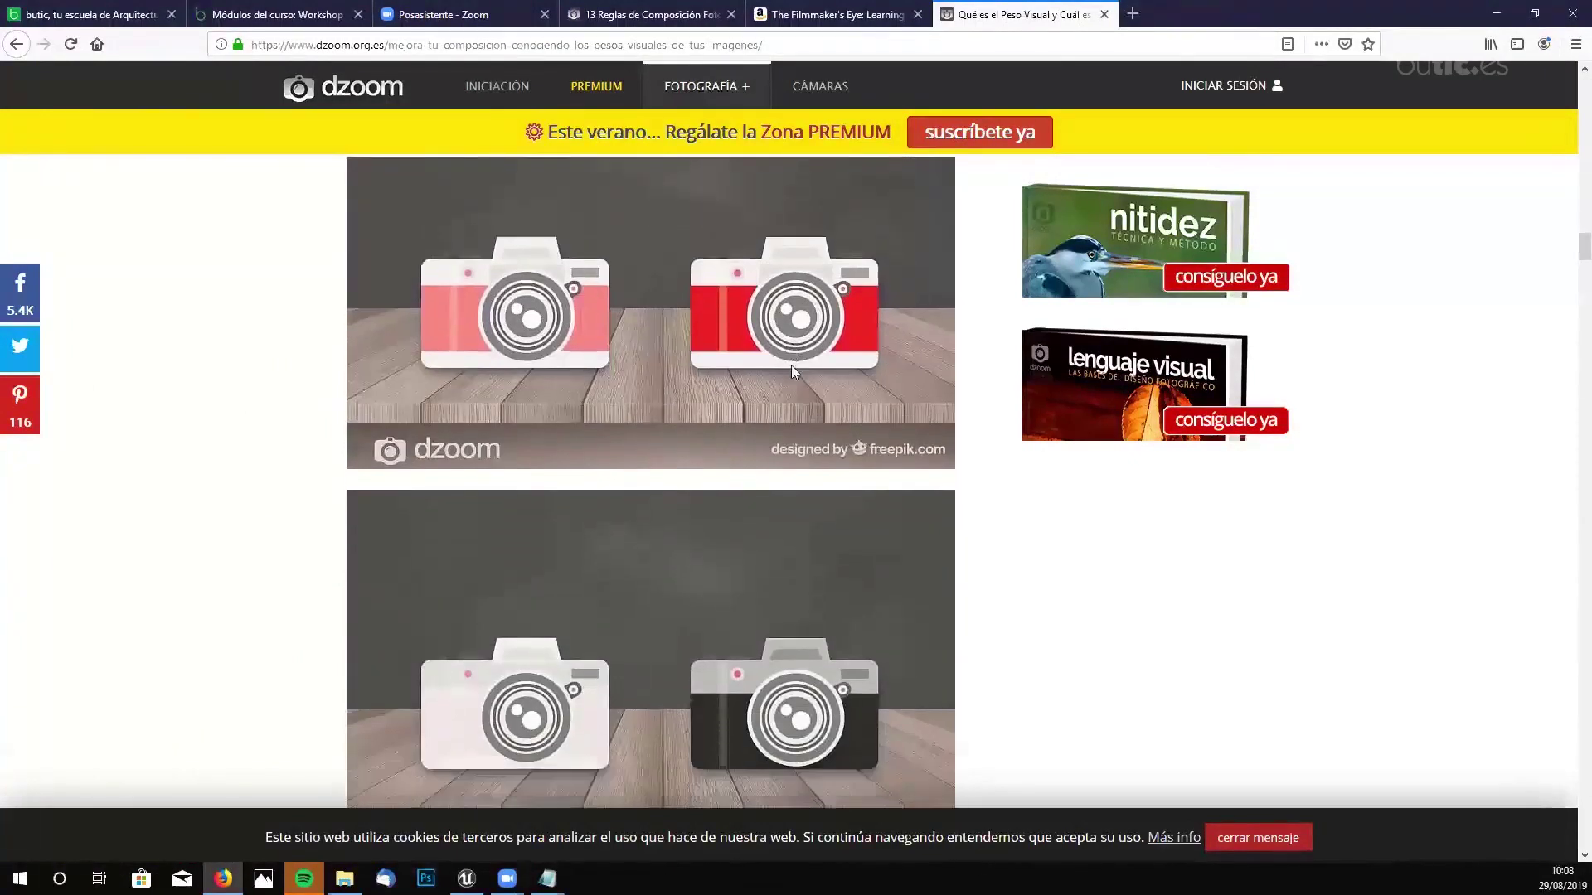
{"action": "scroll", "coordinate": [683, 511], "scroll_direction": "down", "scroll_amount": 5}
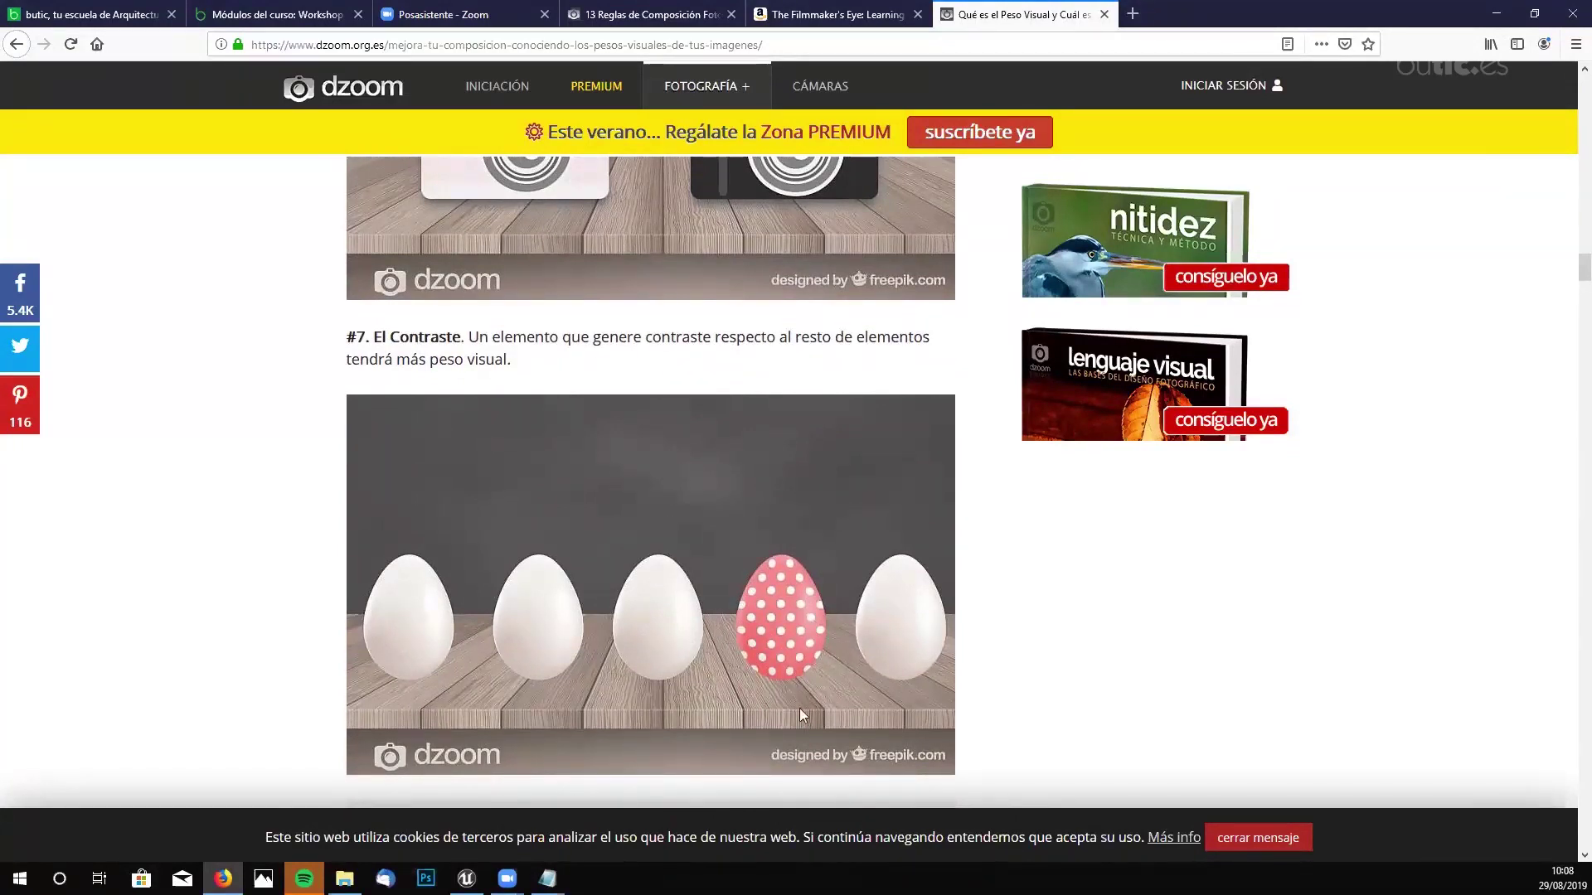
{"action": "scroll", "coordinate": [728, 540], "scroll_direction": "up", "scroll_amount": 1}
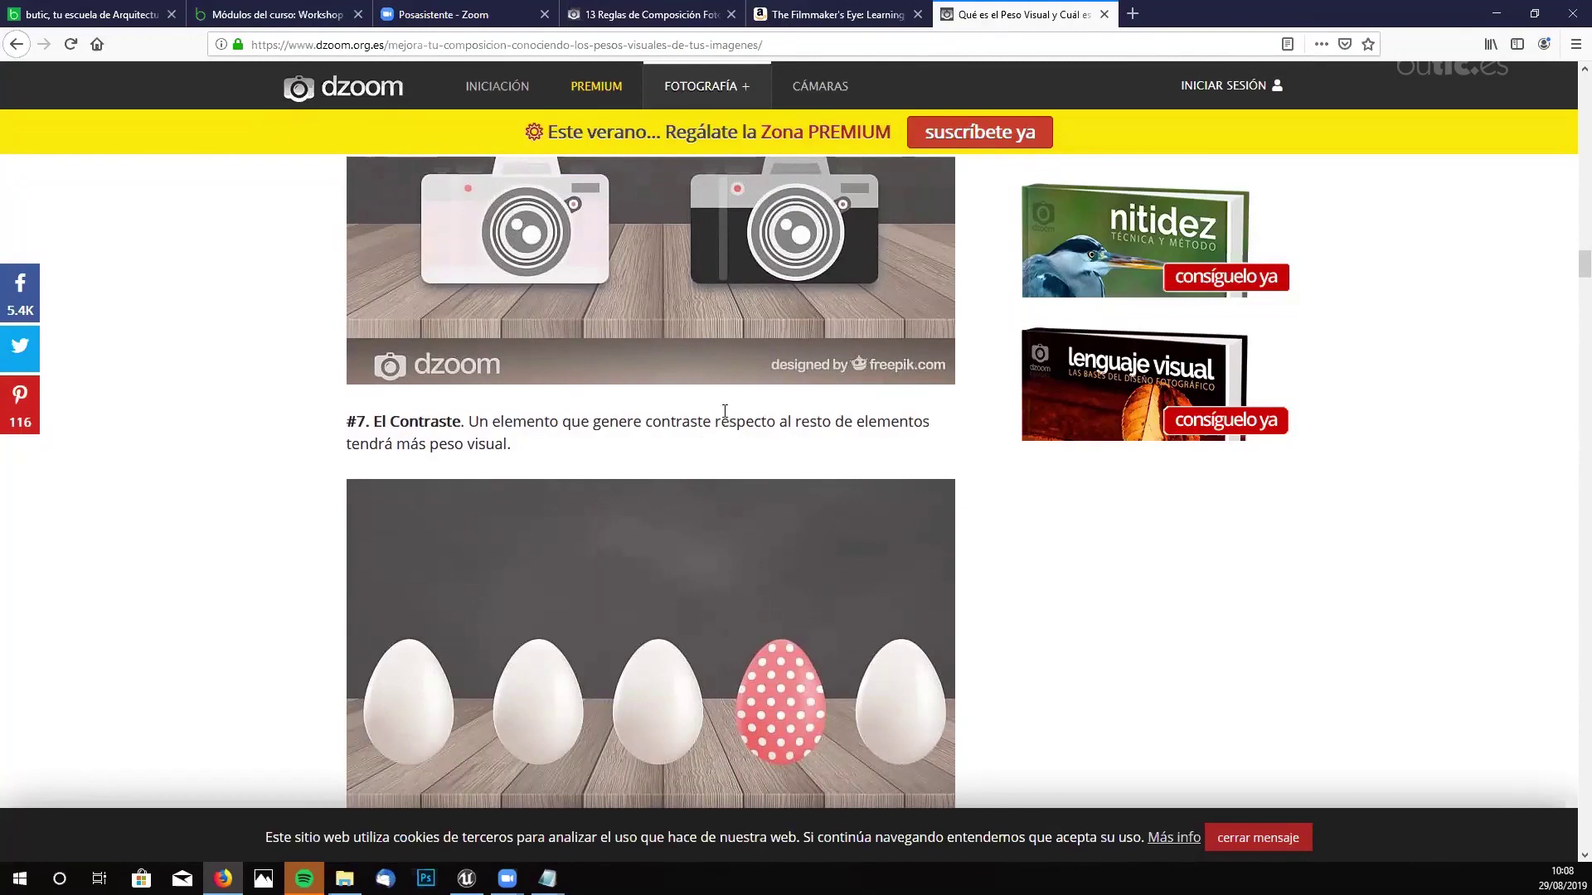
{"action": "scroll", "coordinate": [724, 474], "scroll_direction": "down", "scroll_amount": 6}
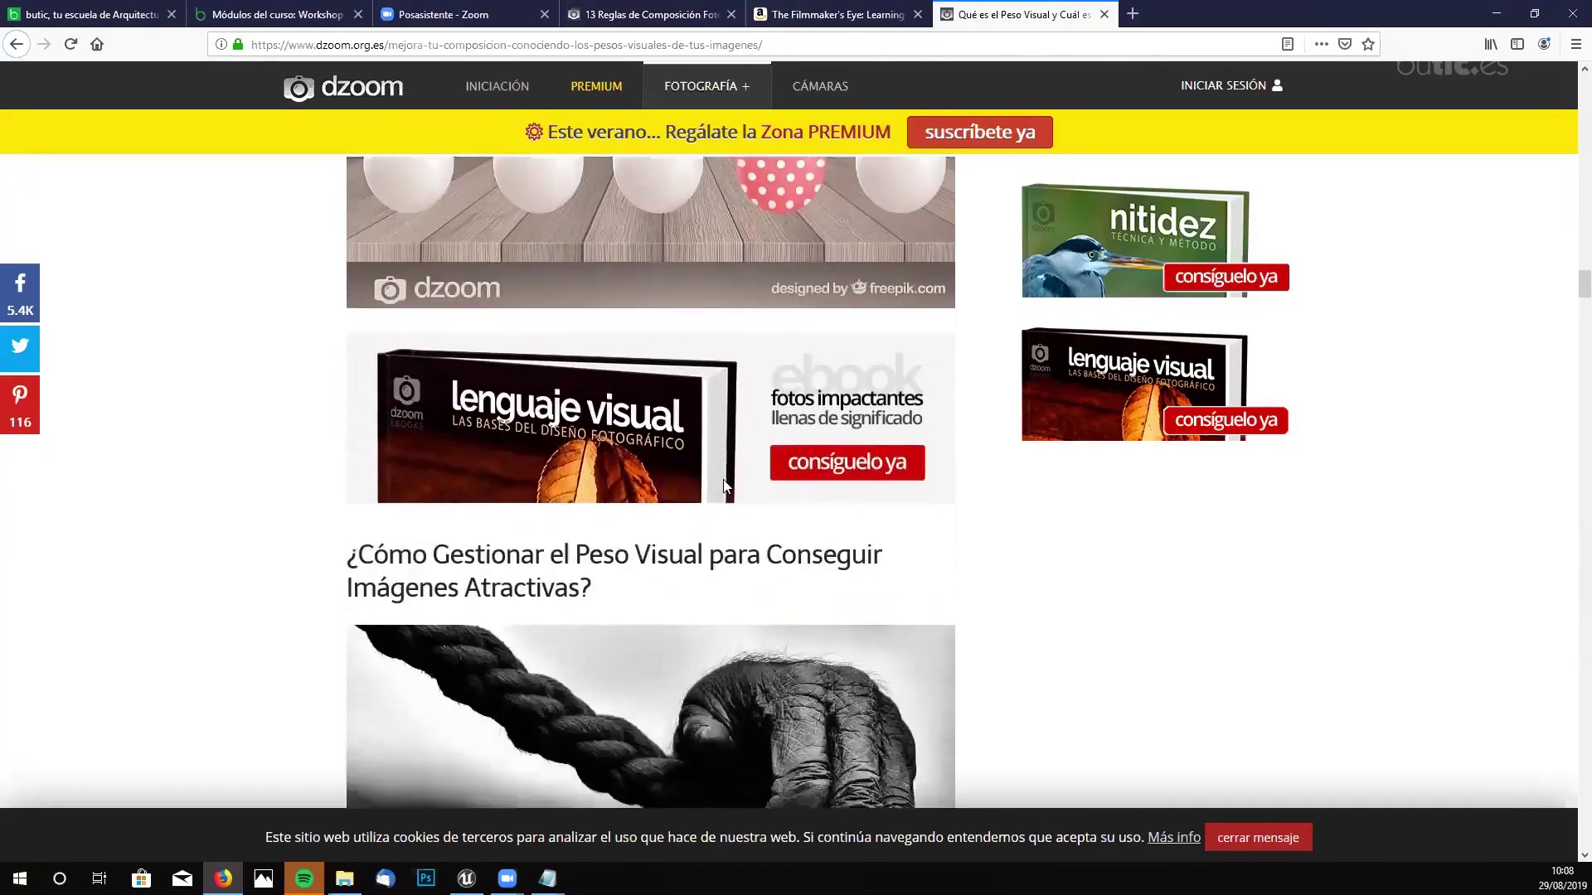
{"action": "scroll", "coordinate": [723, 487], "scroll_direction": "down", "scroll_amount": 5}
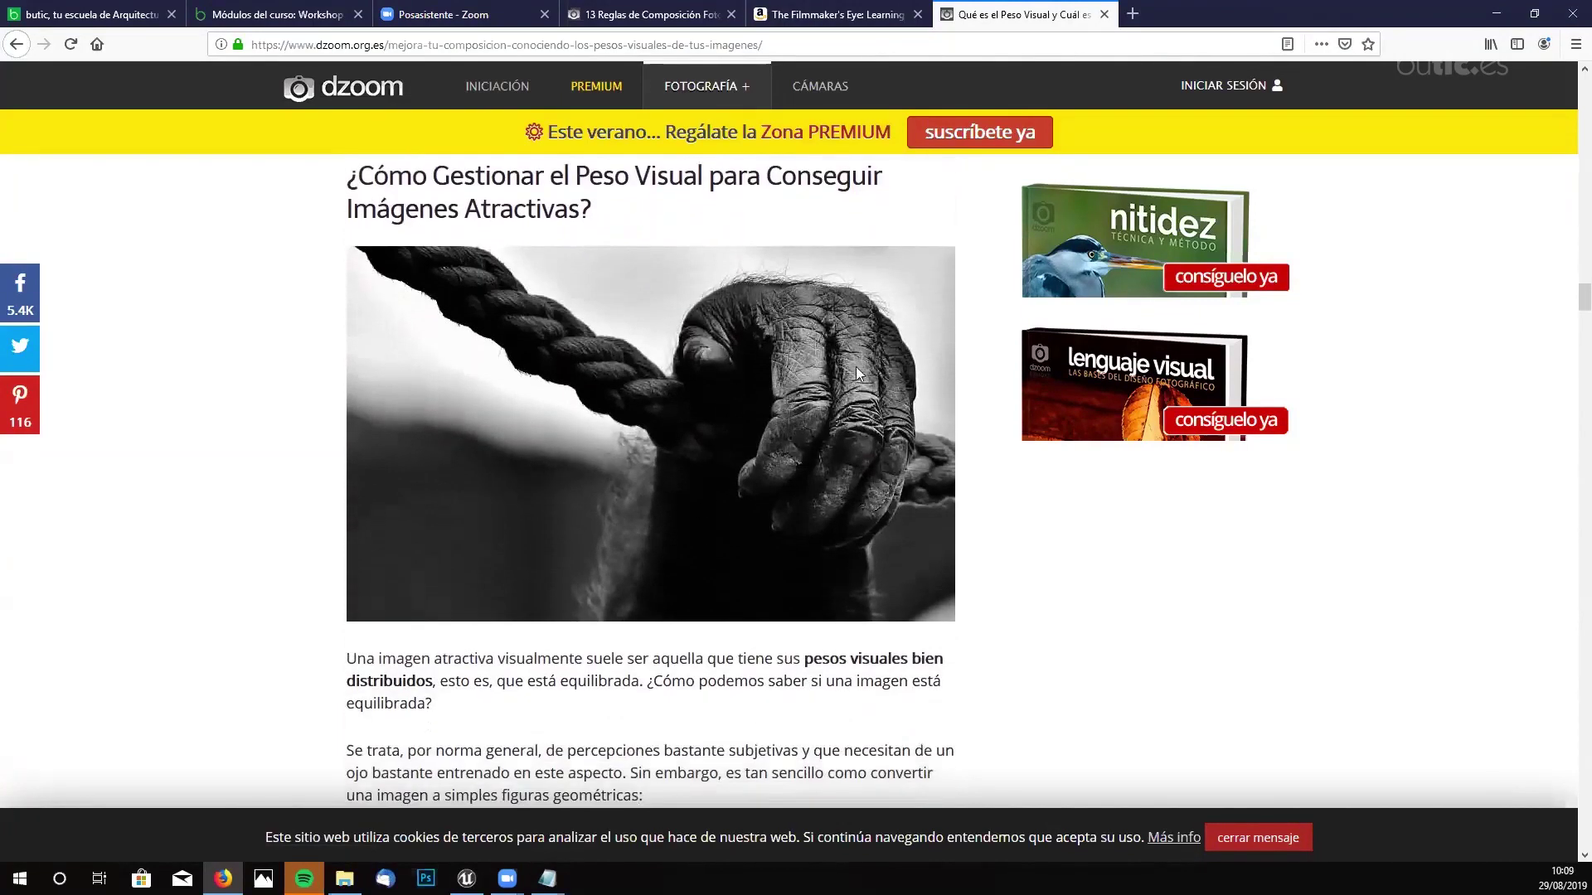
{"action": "scroll", "coordinate": [651, 491], "scroll_direction": "down", "scroll_amount": 3}
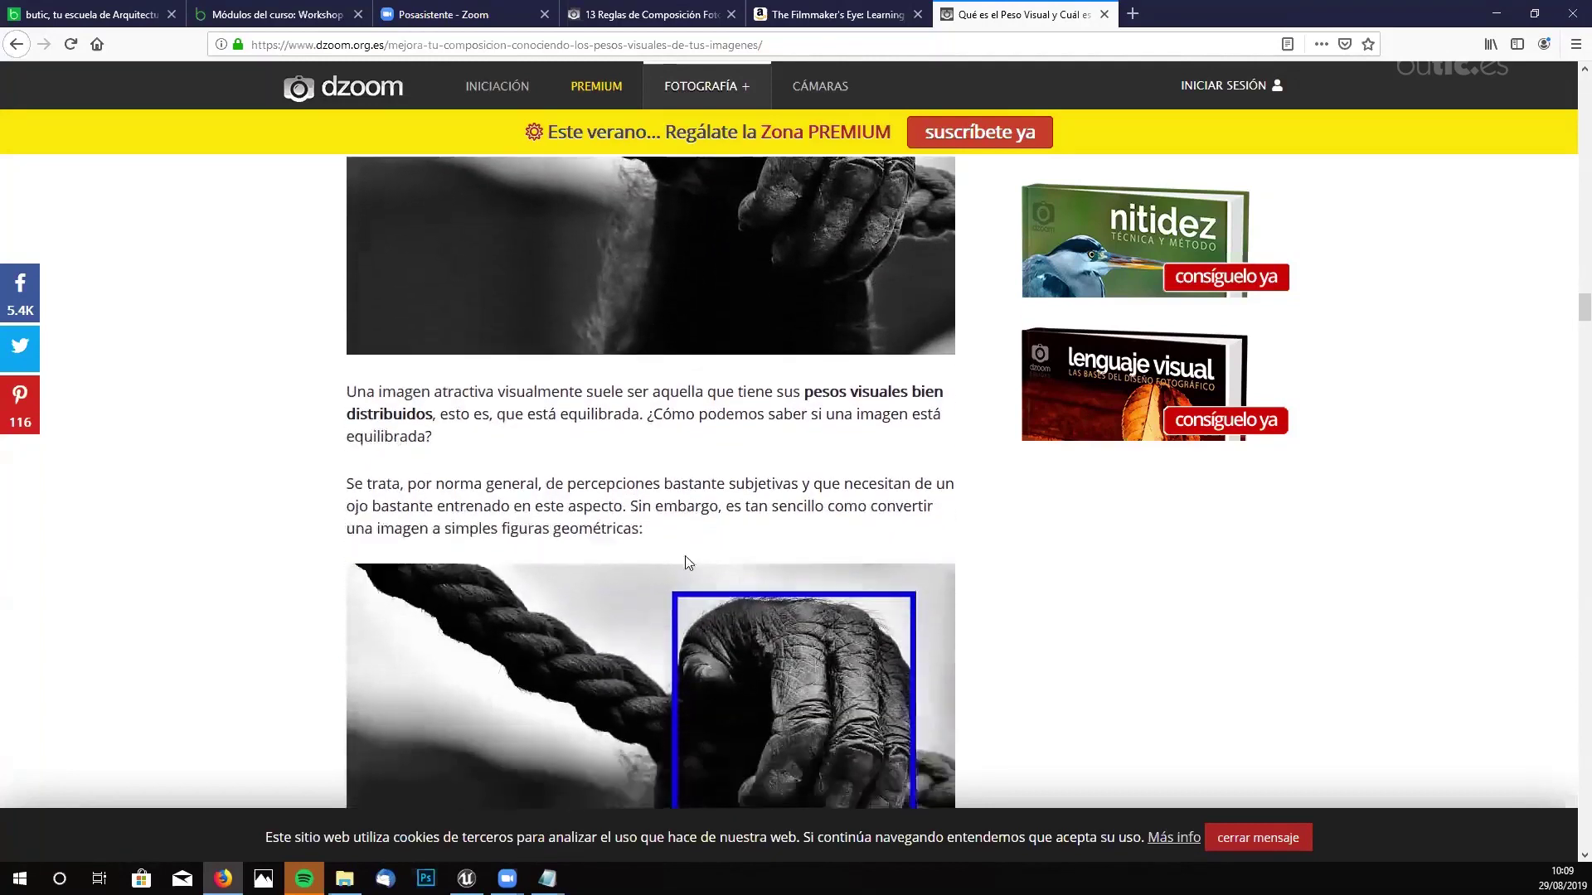
{"action": "scroll", "coordinate": [670, 564], "scroll_direction": "up", "scroll_amount": 4}
{"action": "scroll", "coordinate": [859, 397], "scroll_direction": "down", "scroll_amount": 10}
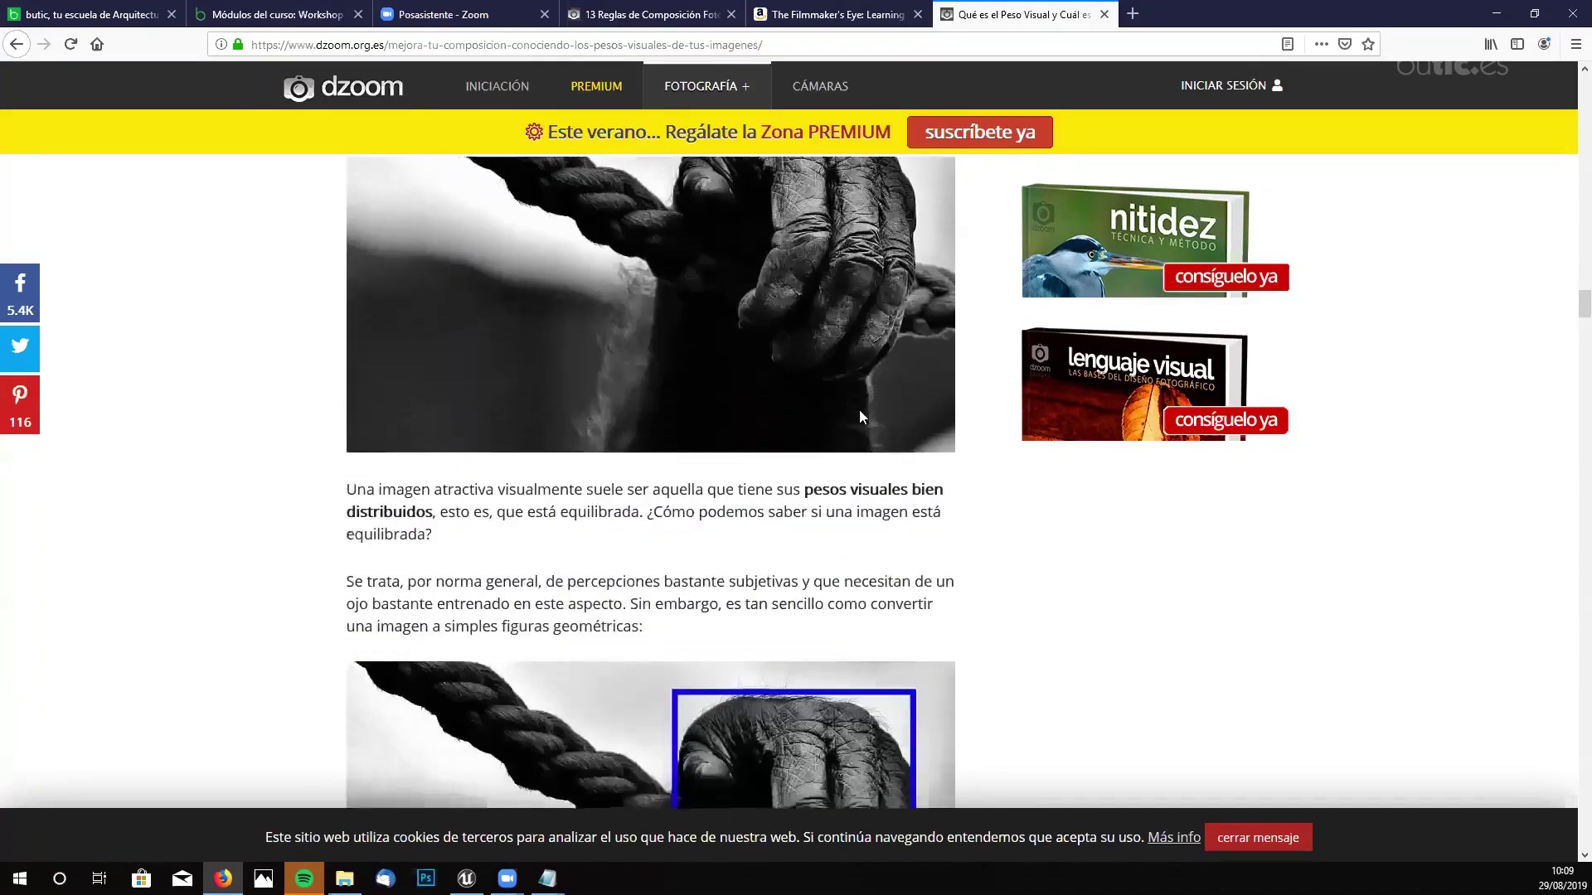
{"action": "scroll", "coordinate": [859, 322], "scroll_direction": "up", "scroll_amount": 2}
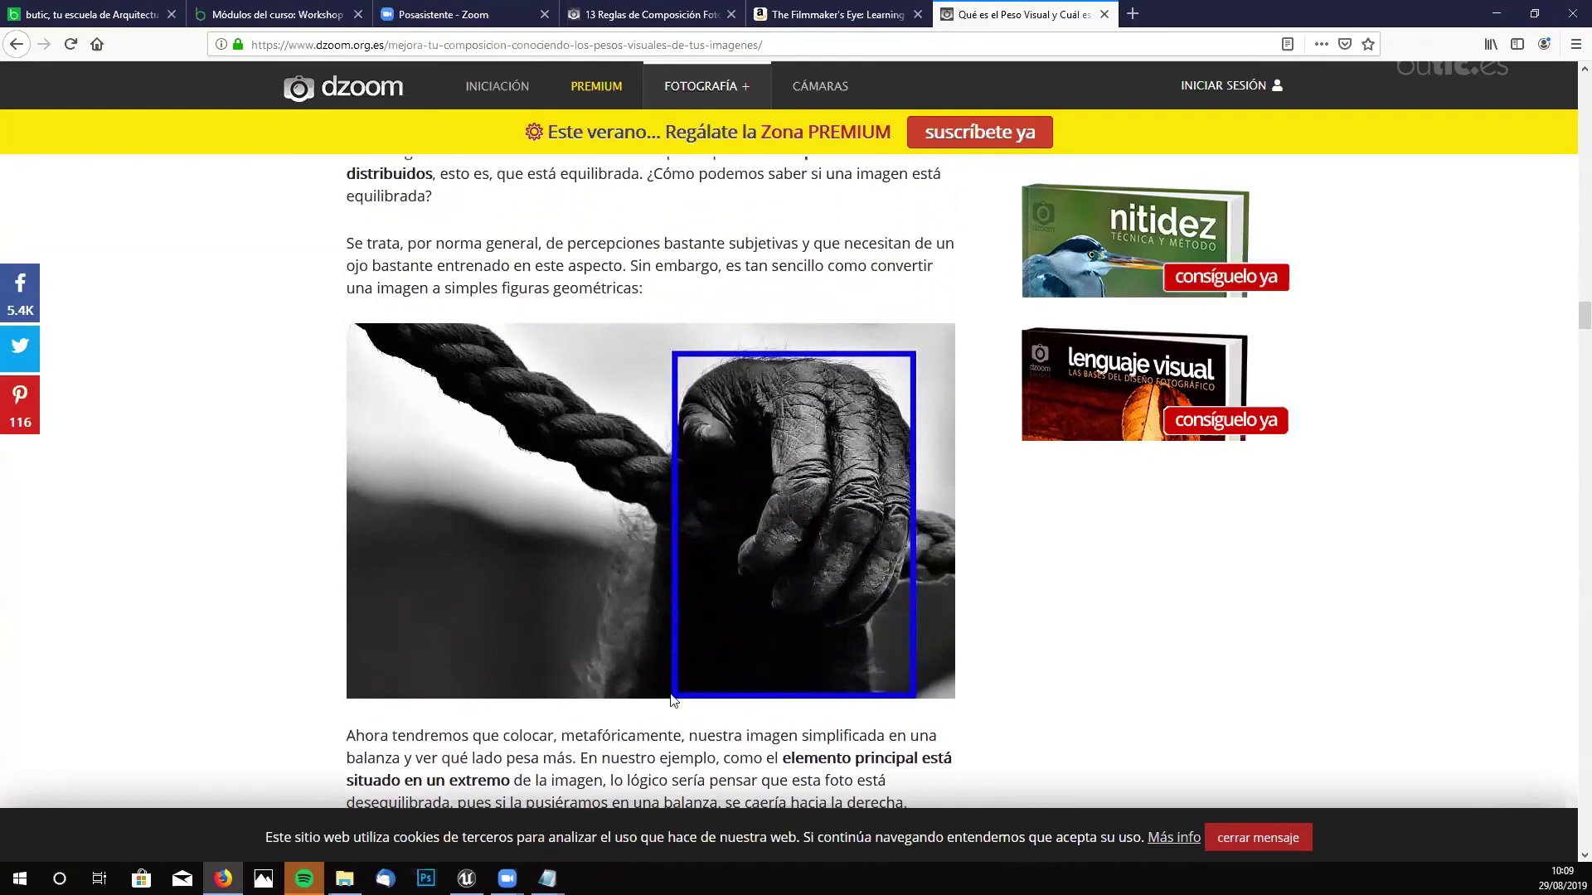
{"action": "scroll", "coordinate": [750, 464], "scroll_direction": "down", "scroll_amount": 8}
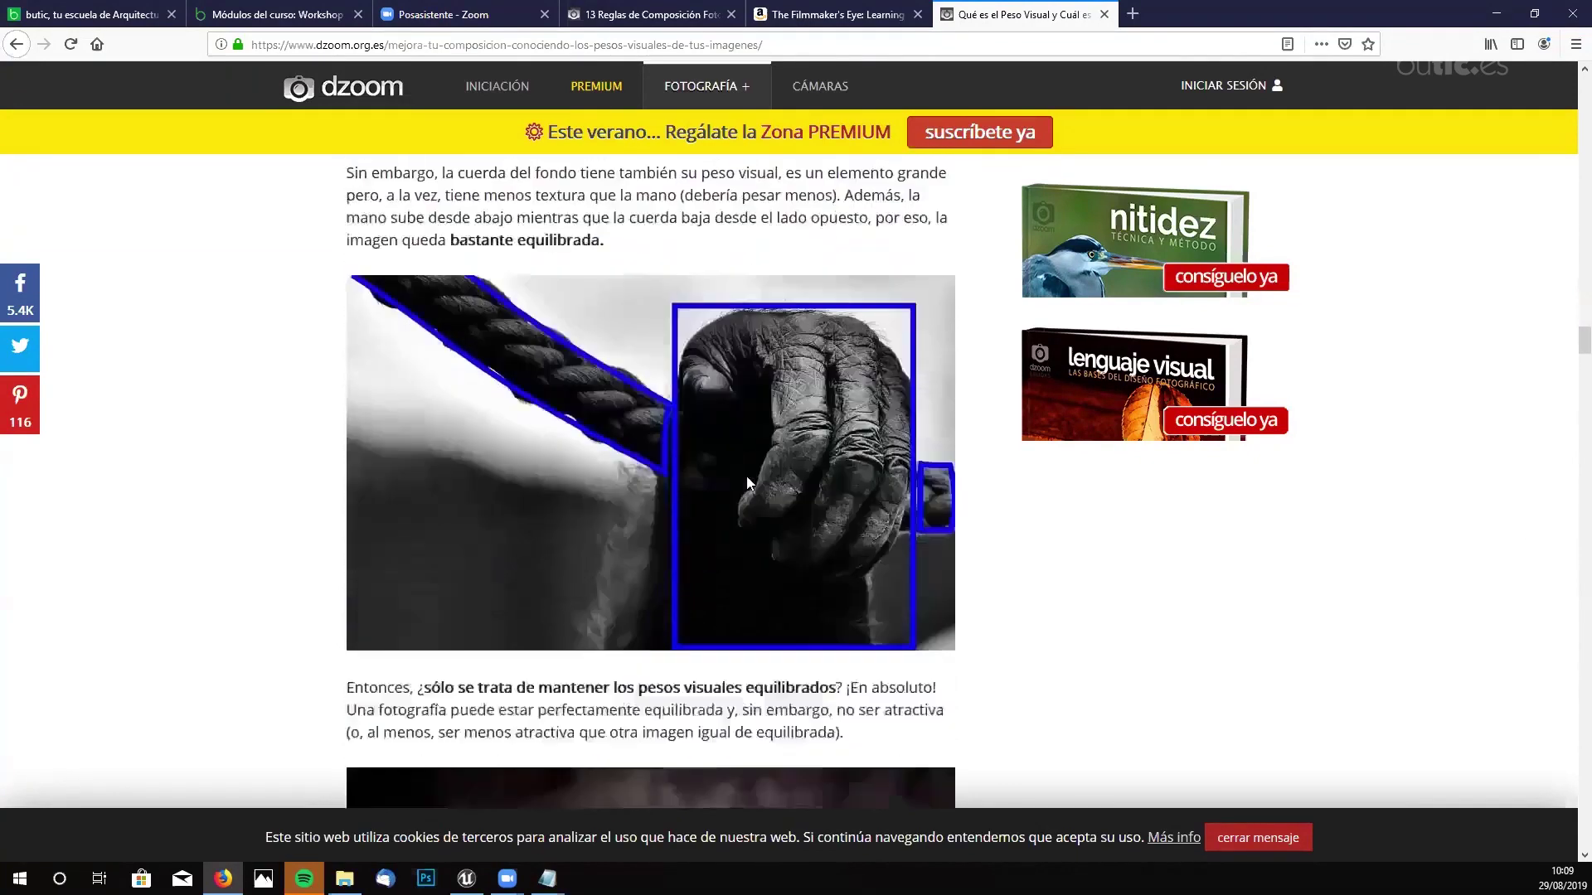
- Scroll past the apple example photos to '¿Qué Podemos Expresar con el Peso Visual?'
{"action": "scroll", "coordinate": [747, 483], "scroll_direction": "down", "scroll_amount": 1}
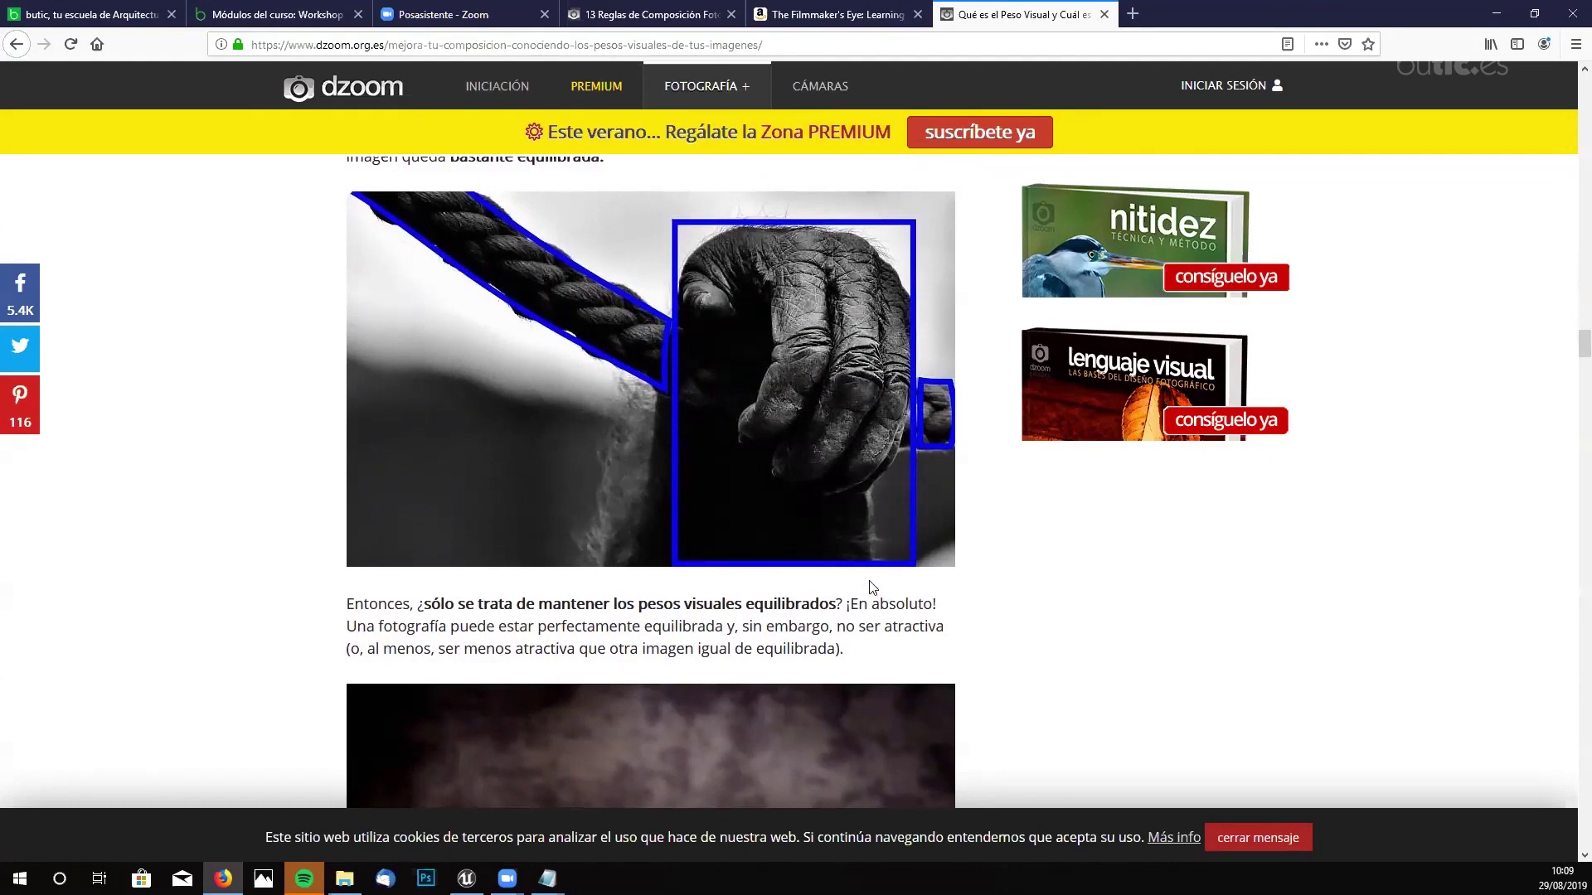
{"action": "scroll", "coordinate": [801, 507], "scroll_direction": "down", "scroll_amount": 5}
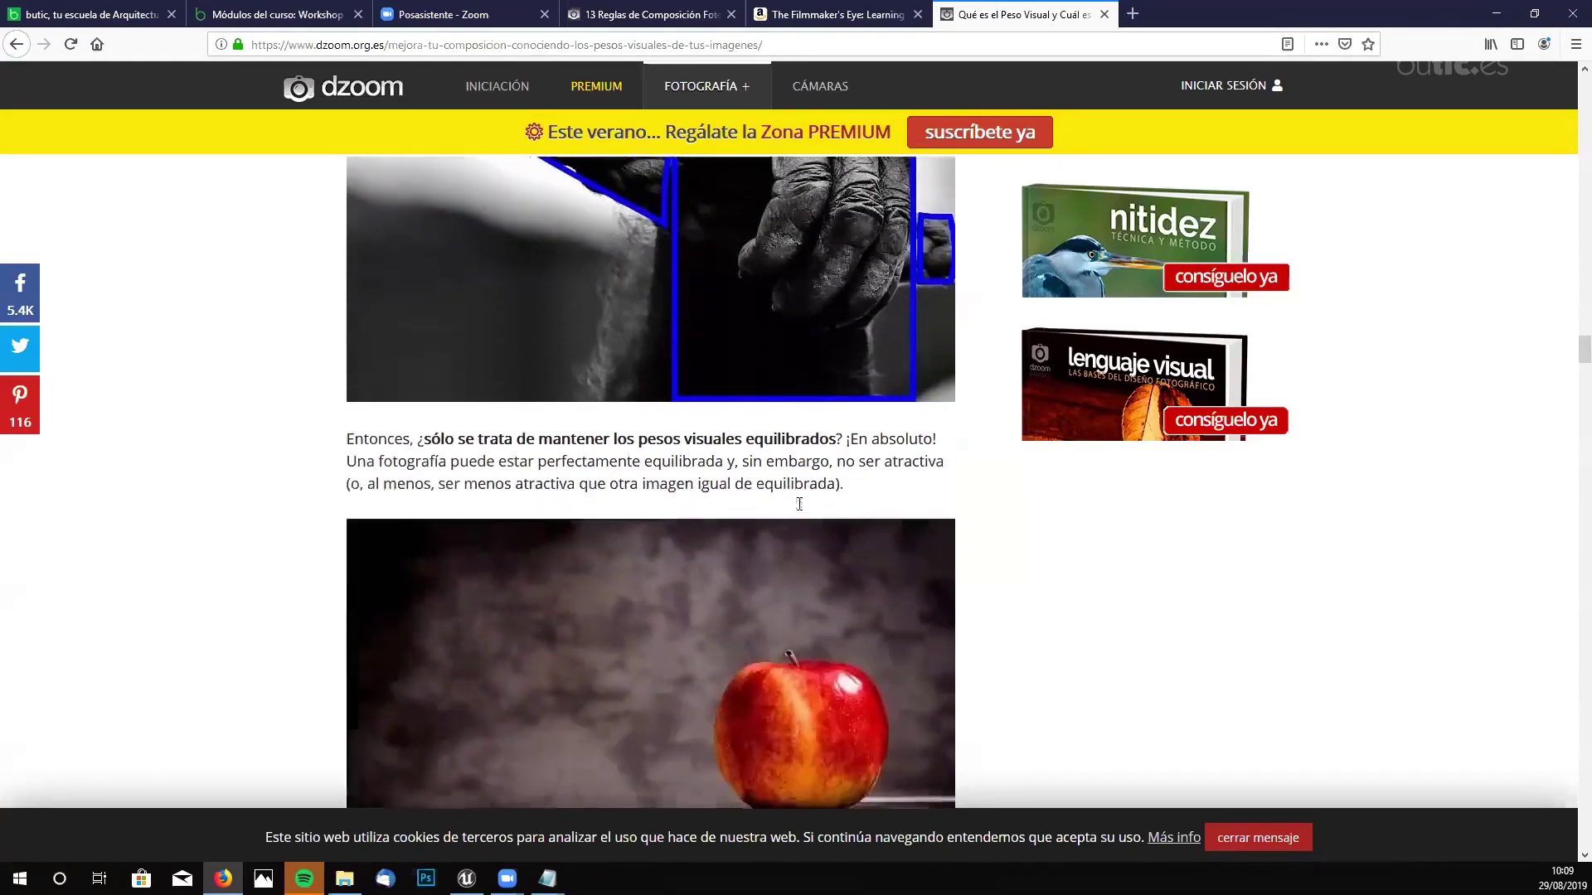
{"action": "scroll", "coordinate": [751, 418], "scroll_direction": "up", "scroll_amount": 5}
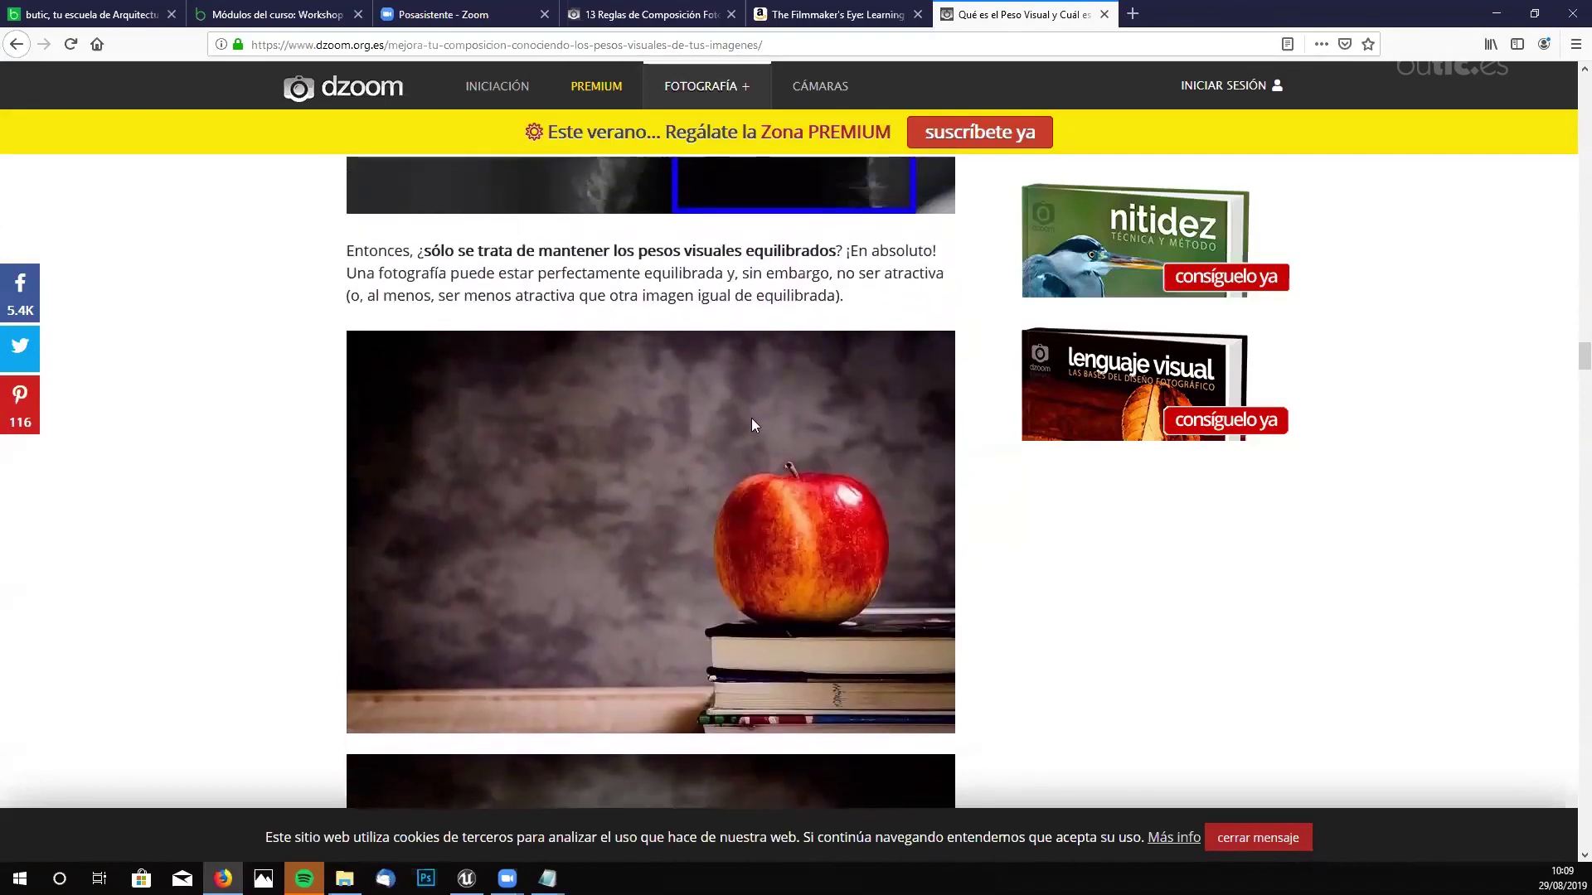
{"action": "scroll", "coordinate": [783, 290], "scroll_direction": "down", "scroll_amount": 6}
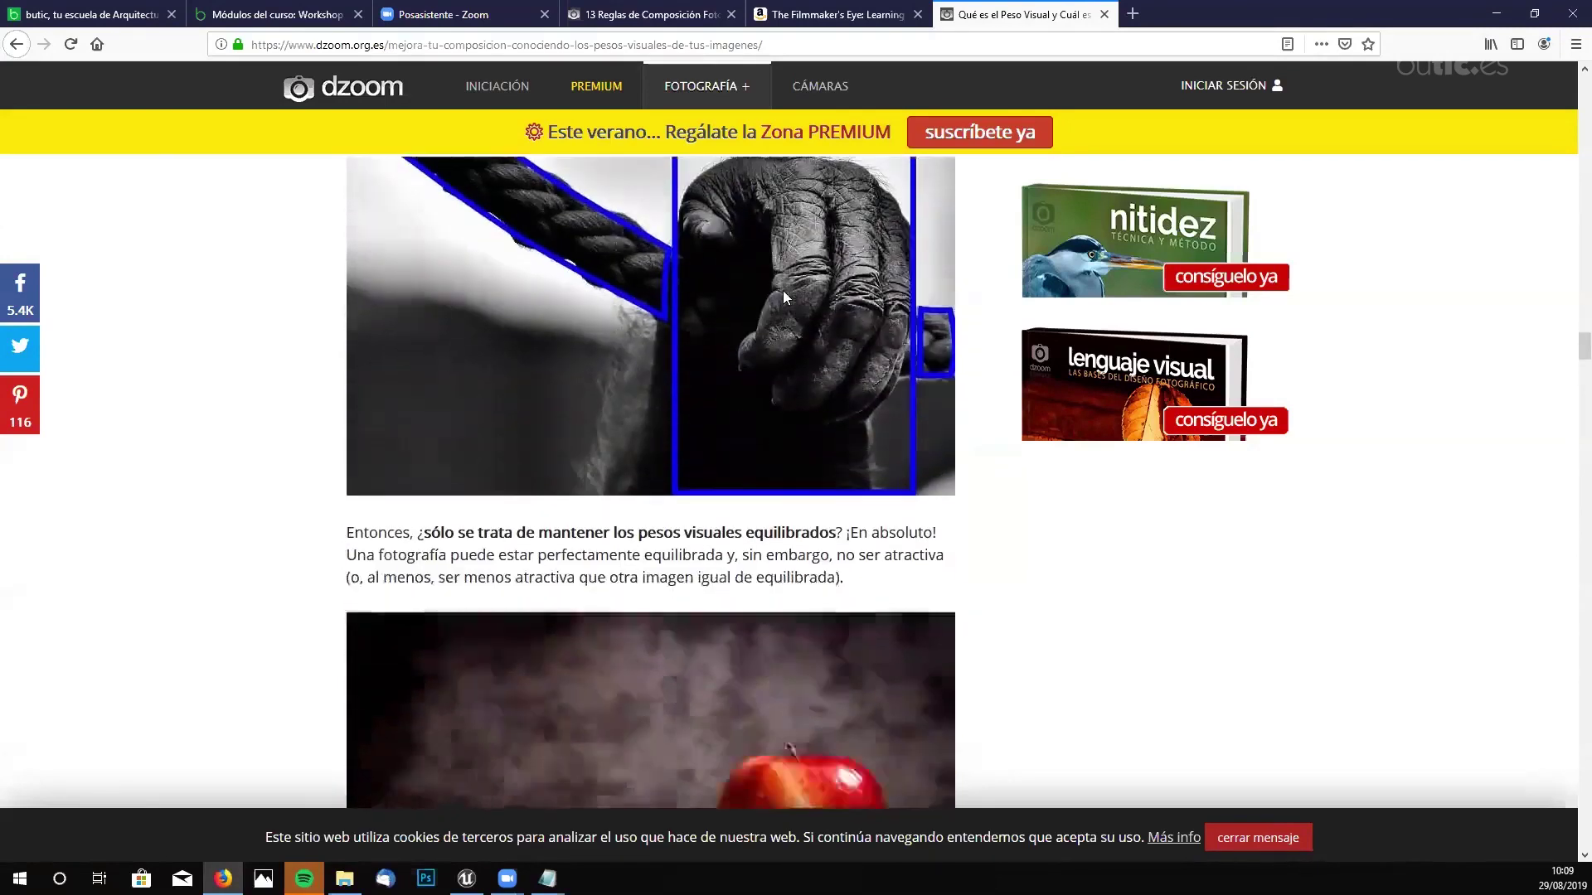
{"action": "scroll", "coordinate": [819, 330], "scroll_direction": "down", "scroll_amount": 2}
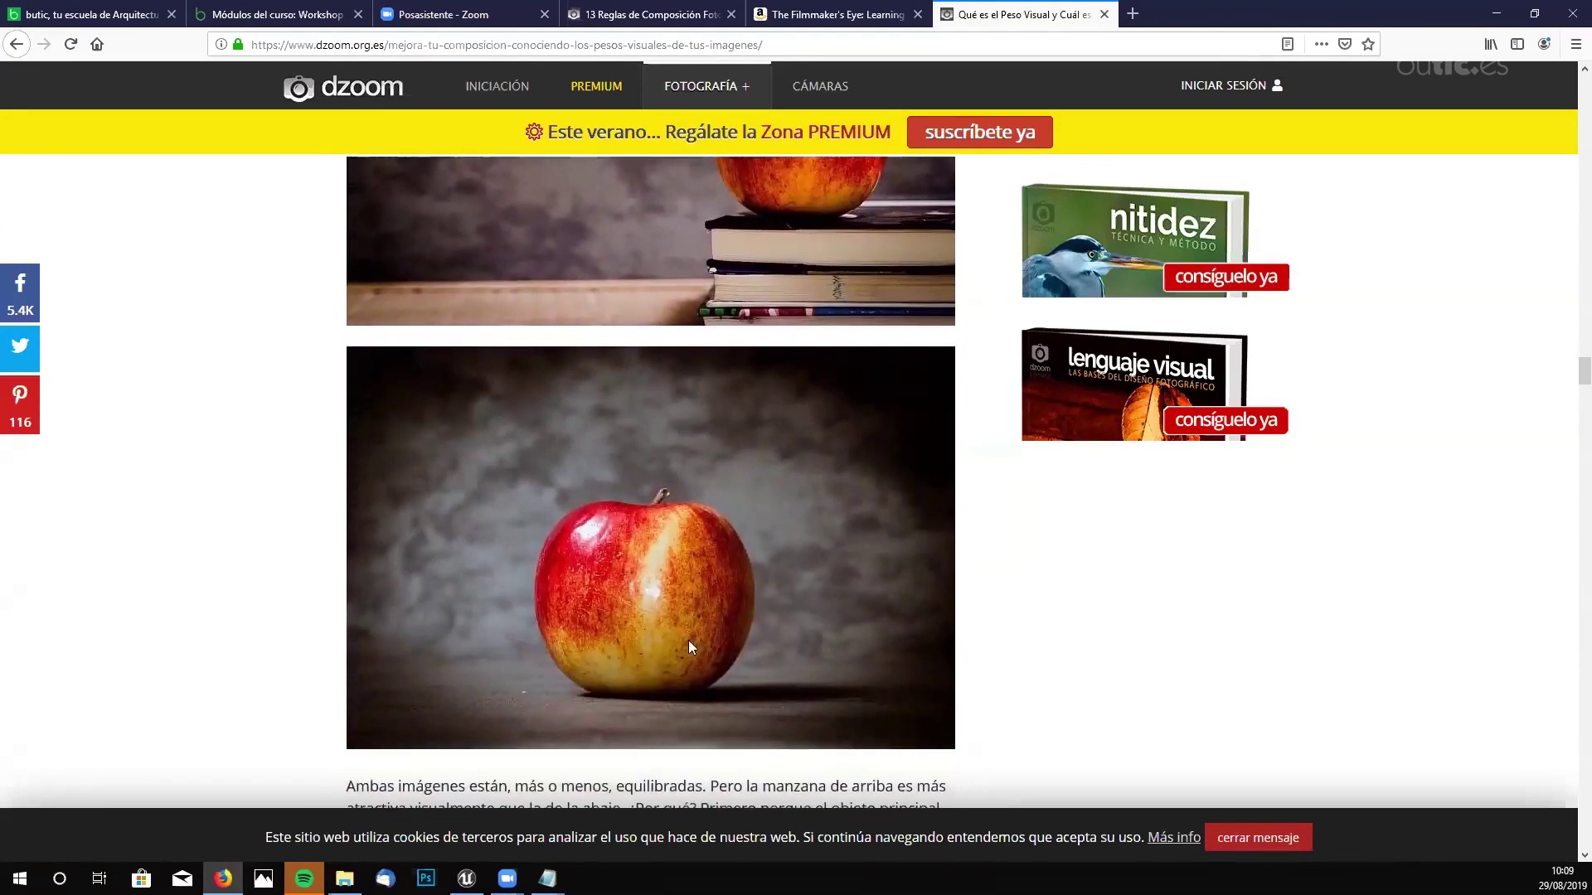
{"action": "scroll", "coordinate": [683, 625], "scroll_direction": "up", "scroll_amount": 1}
{"action": "scroll", "coordinate": [680, 627], "scroll_direction": "down", "scroll_amount": 1}
{"action": "scroll", "coordinate": [795, 514], "scroll_direction": "up", "scroll_amount": 5}
{"action": "scroll", "coordinate": [871, 486], "scroll_direction": "down", "scroll_amount": 2}
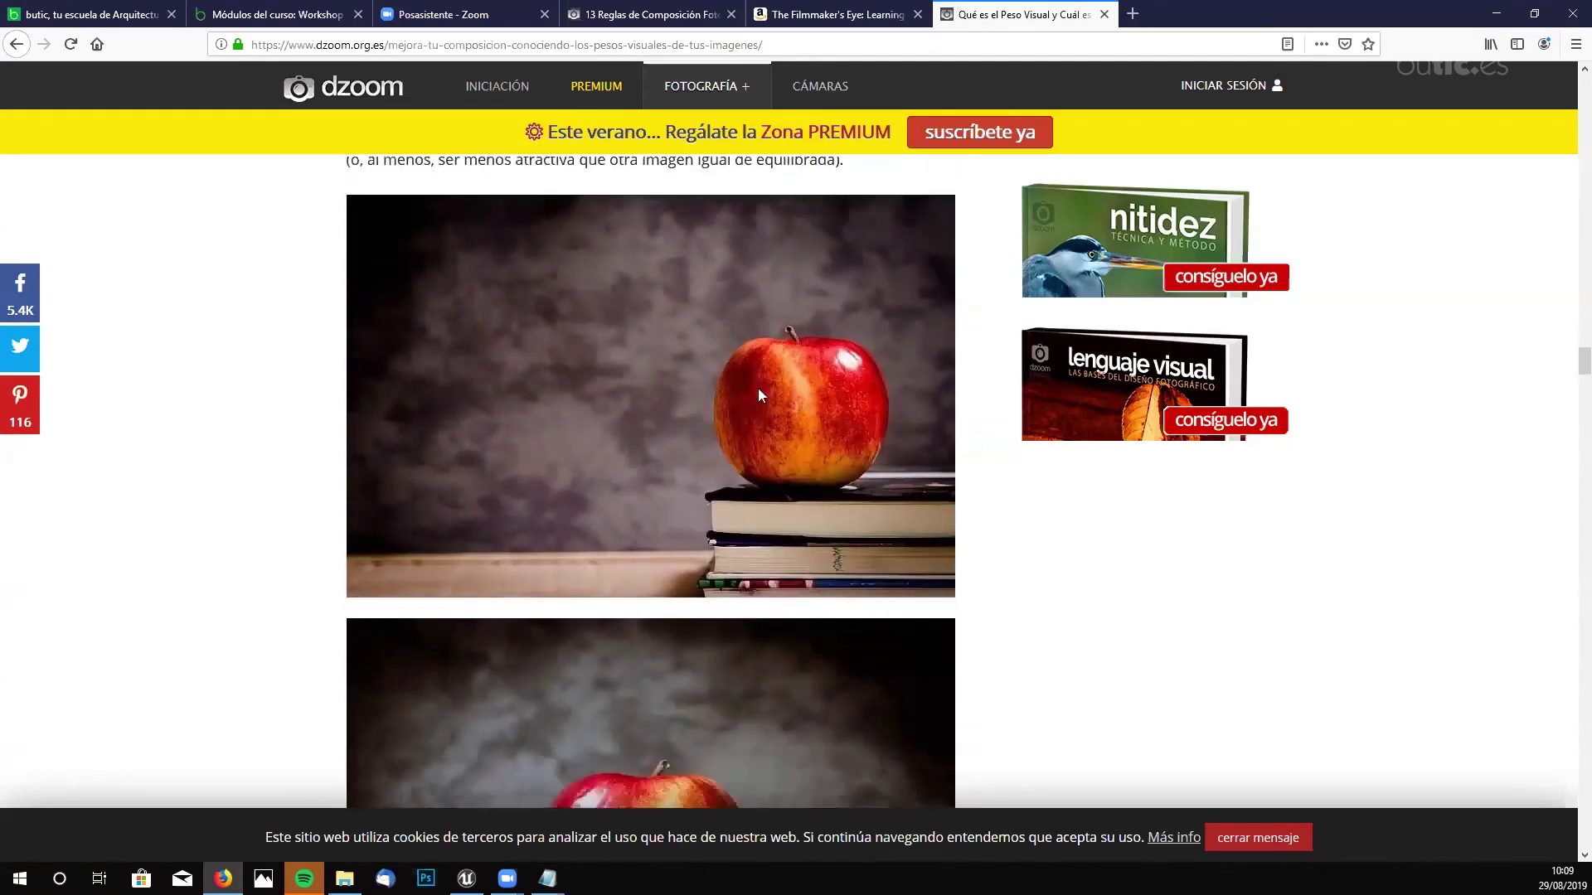
{"action": "scroll", "coordinate": [796, 265], "scroll_direction": "down", "scroll_amount": 1}
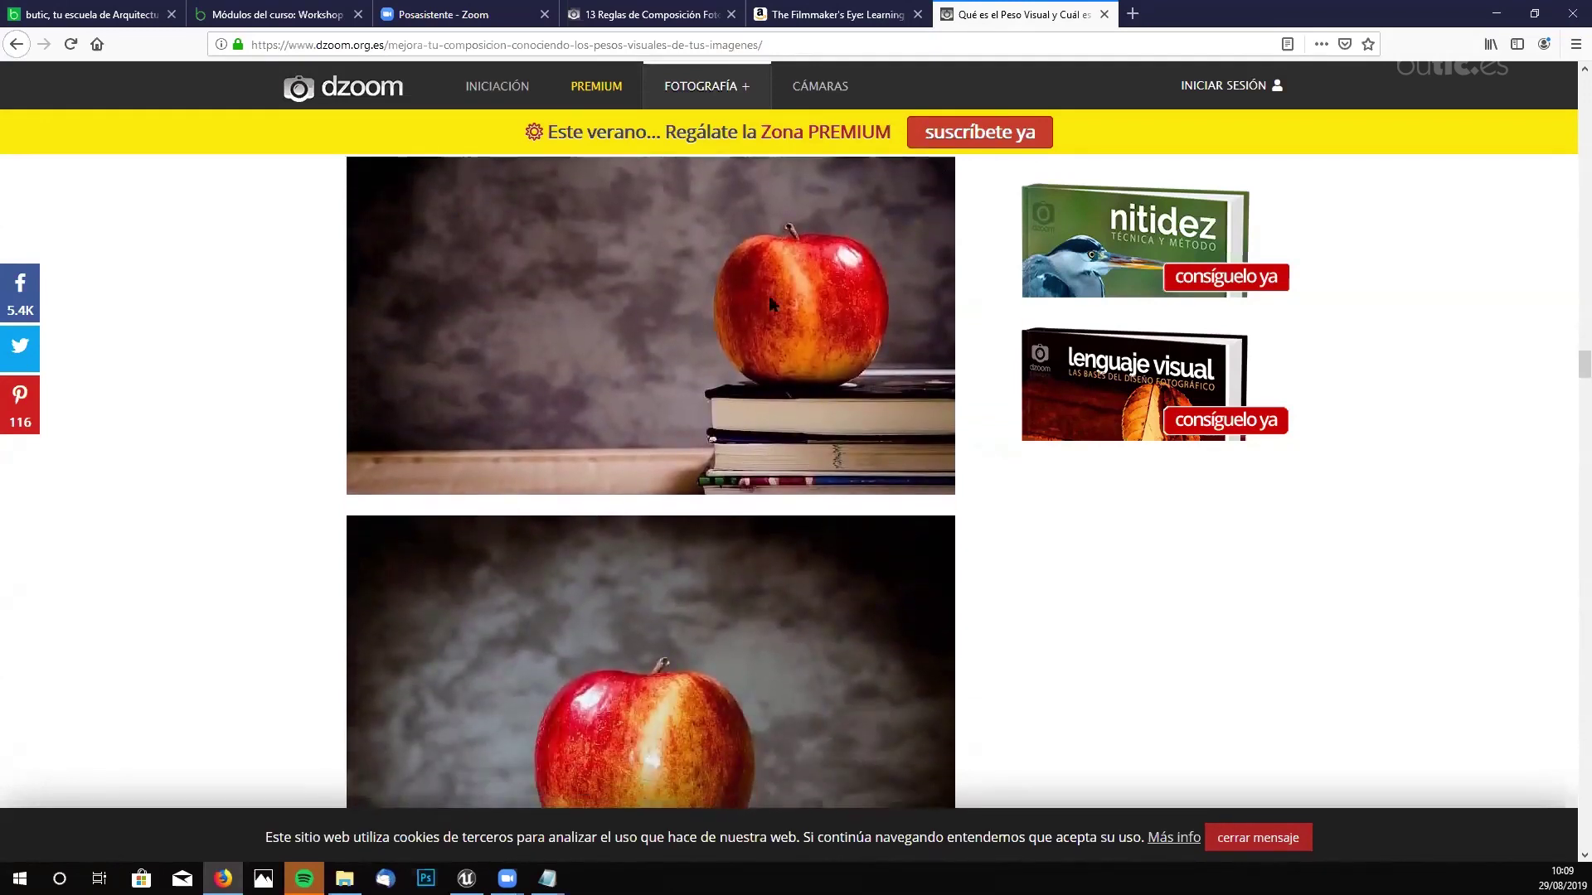
{"action": "scroll", "coordinate": [839, 375], "scroll_direction": "up", "scroll_amount": 2}
{"action": "scroll", "coordinate": [840, 368], "scroll_direction": "down", "scroll_amount": 2}
{"action": "scroll", "coordinate": [842, 370], "scroll_direction": "down", "scroll_amount": 2}
{"action": "scroll", "coordinate": [842, 357], "scroll_direction": "up", "scroll_amount": 2}
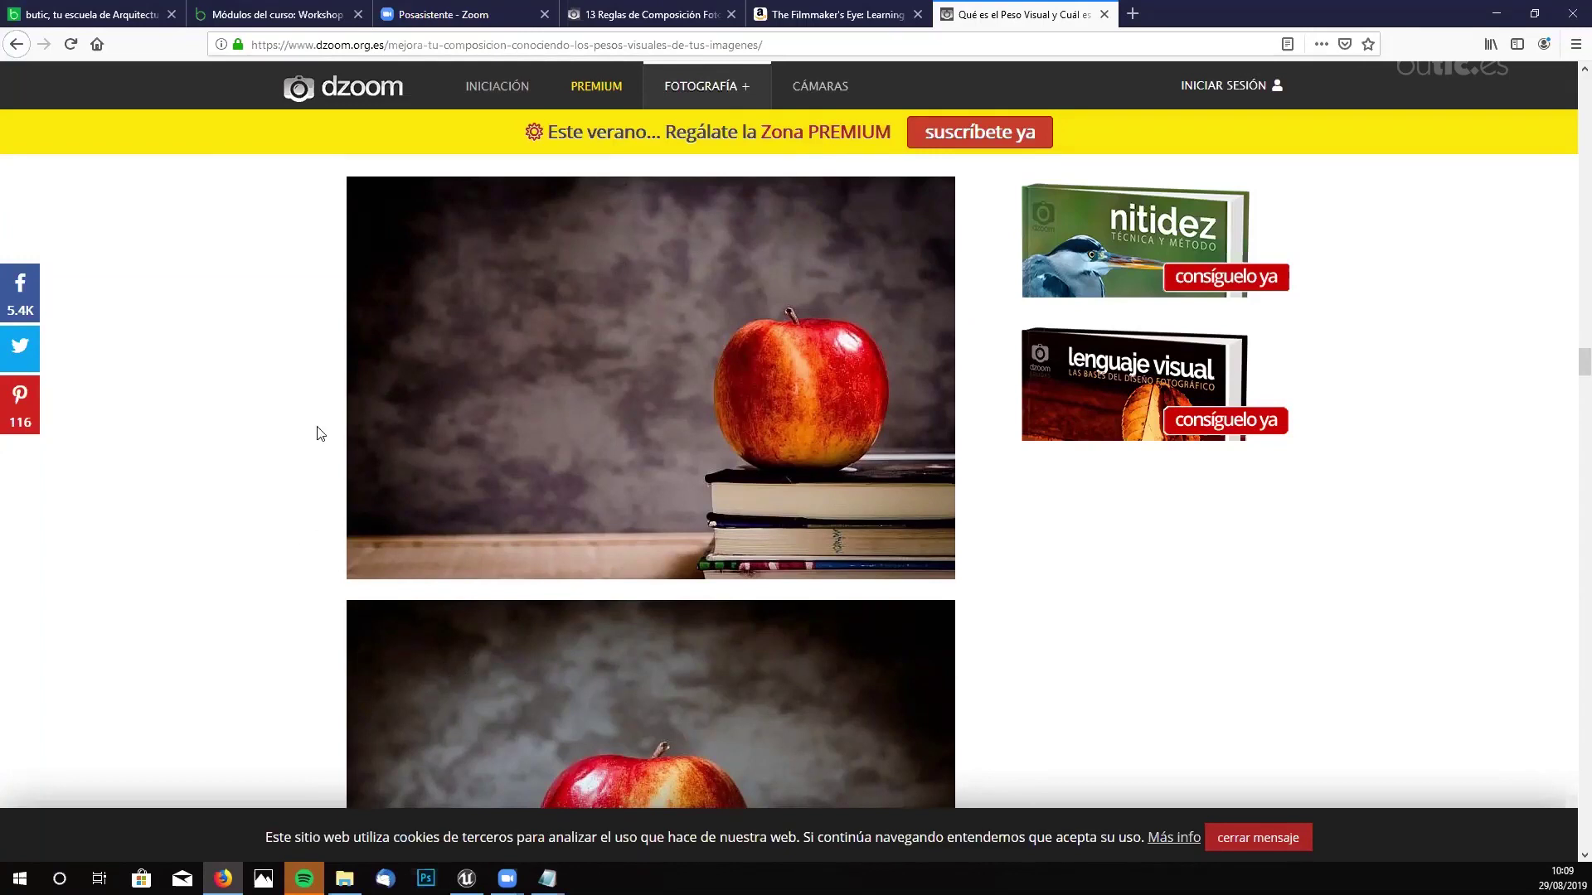
{"action": "scroll", "coordinate": [630, 531], "scroll_direction": "up", "scroll_amount": 1}
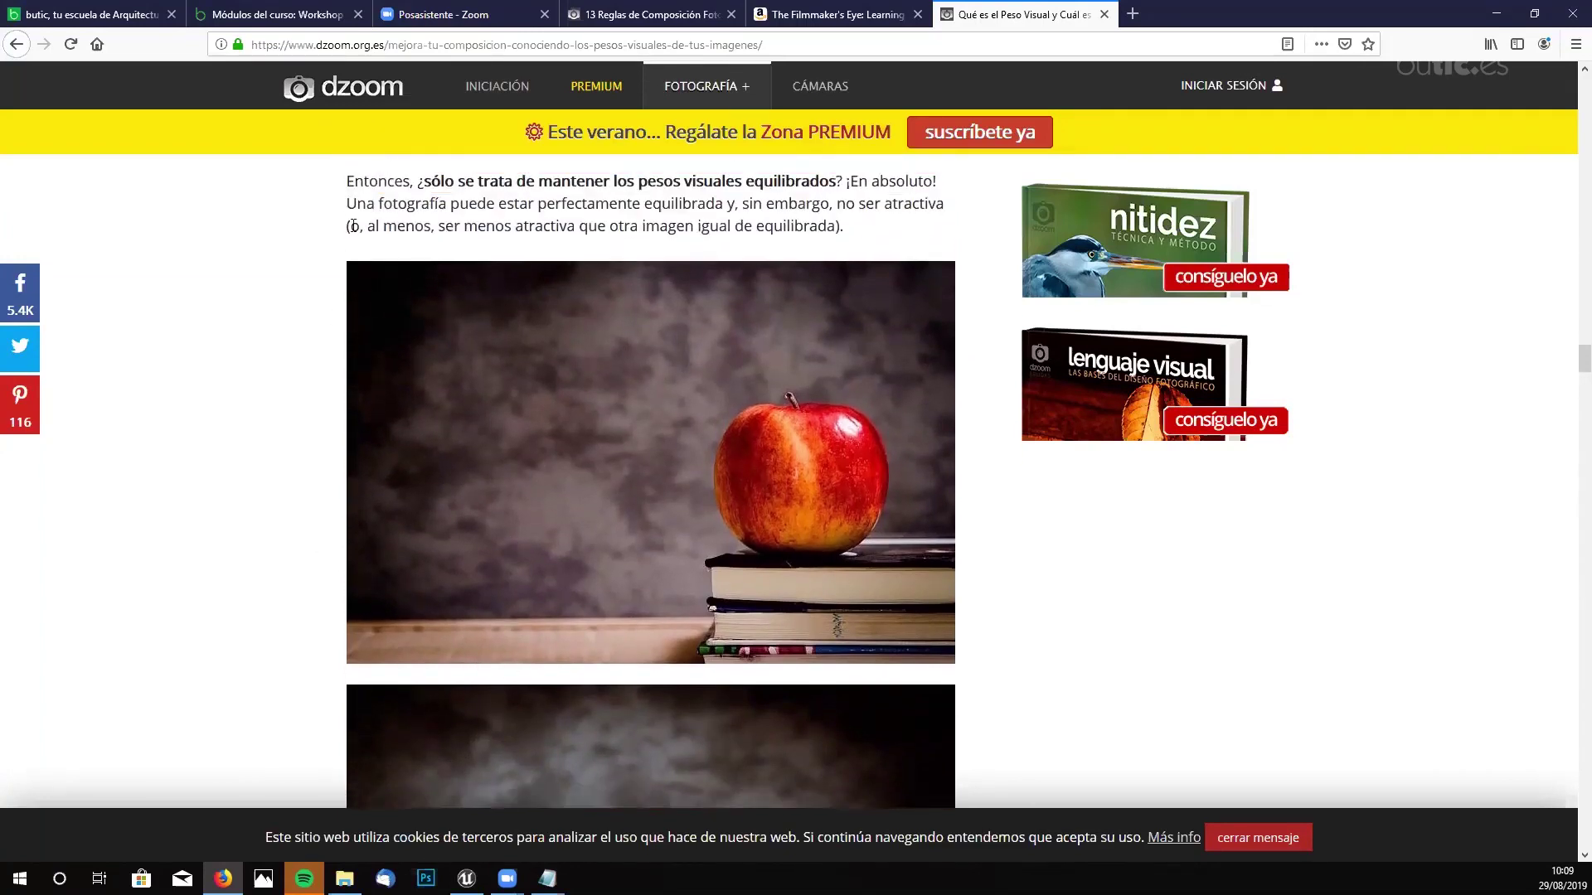
{"action": "scroll", "coordinate": [622, 477], "scroll_direction": "down", "scroll_amount": 1}
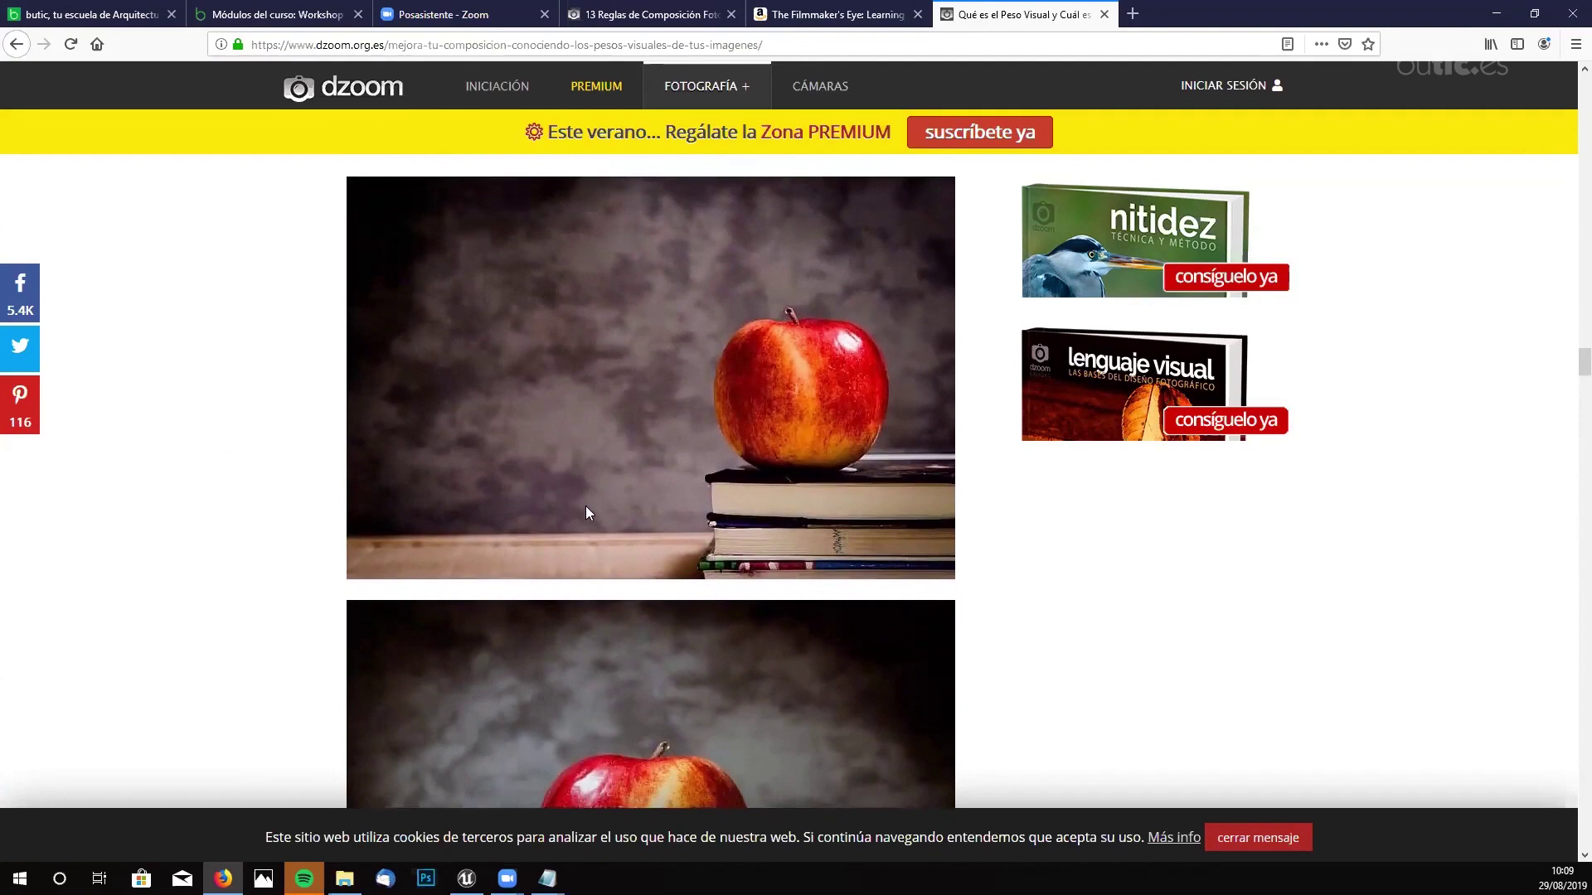
{"action": "scroll", "coordinate": [586, 506], "scroll_direction": "down", "scroll_amount": 1}
{"action": "scroll", "coordinate": [705, 409], "scroll_direction": "down", "scroll_amount": 7}
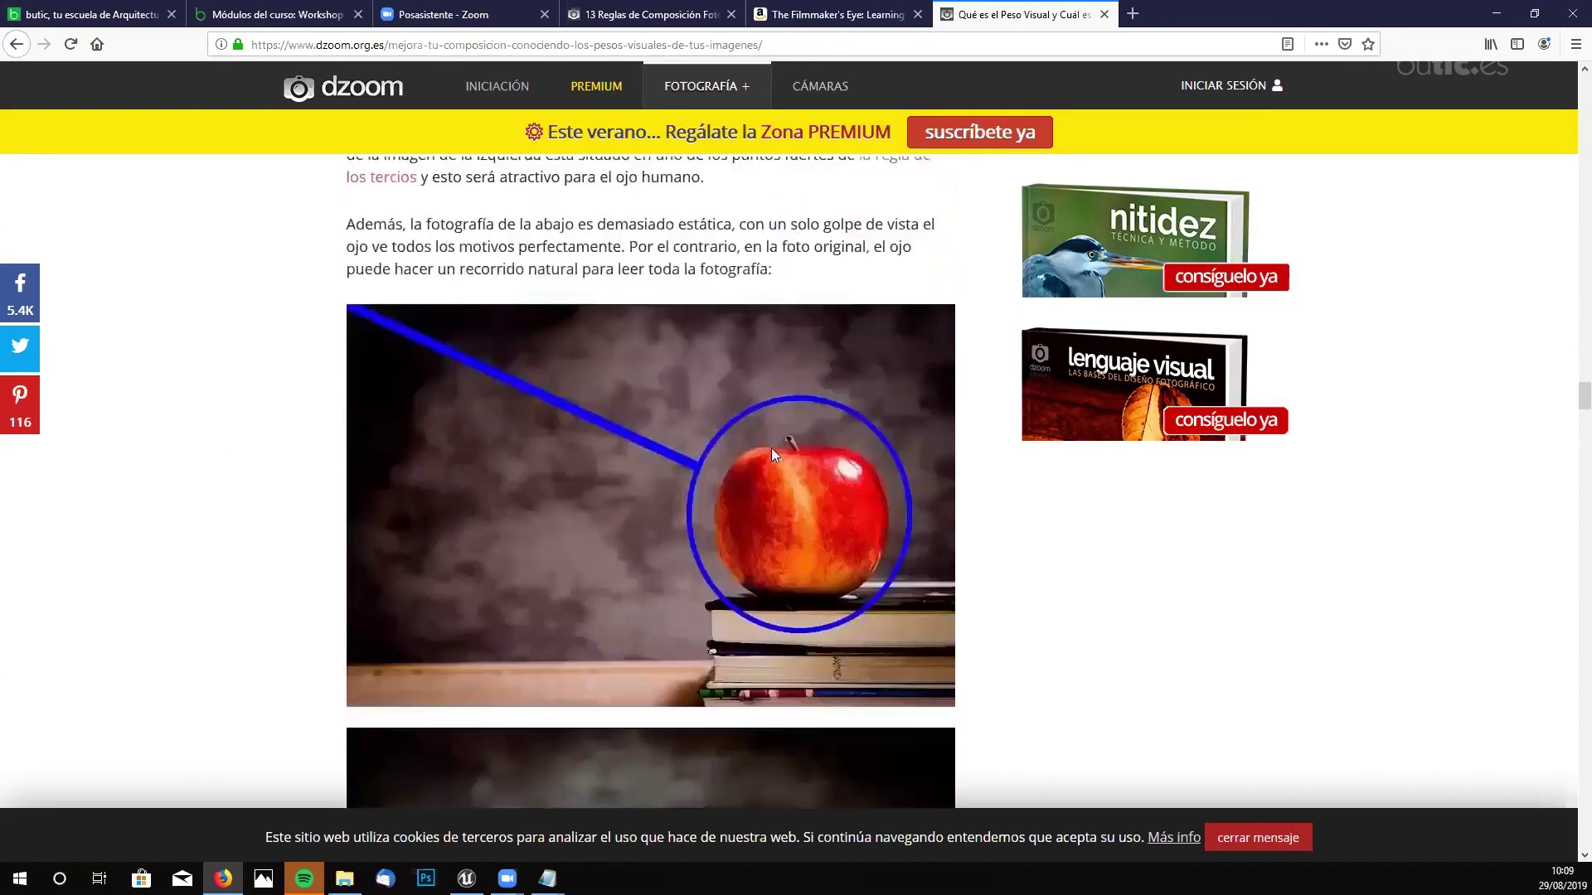
{"action": "scroll", "coordinate": [773, 448], "scroll_direction": "up", "scroll_amount": 5}
{"action": "scroll", "coordinate": [452, 442], "scroll_direction": "down", "scroll_amount": 3}
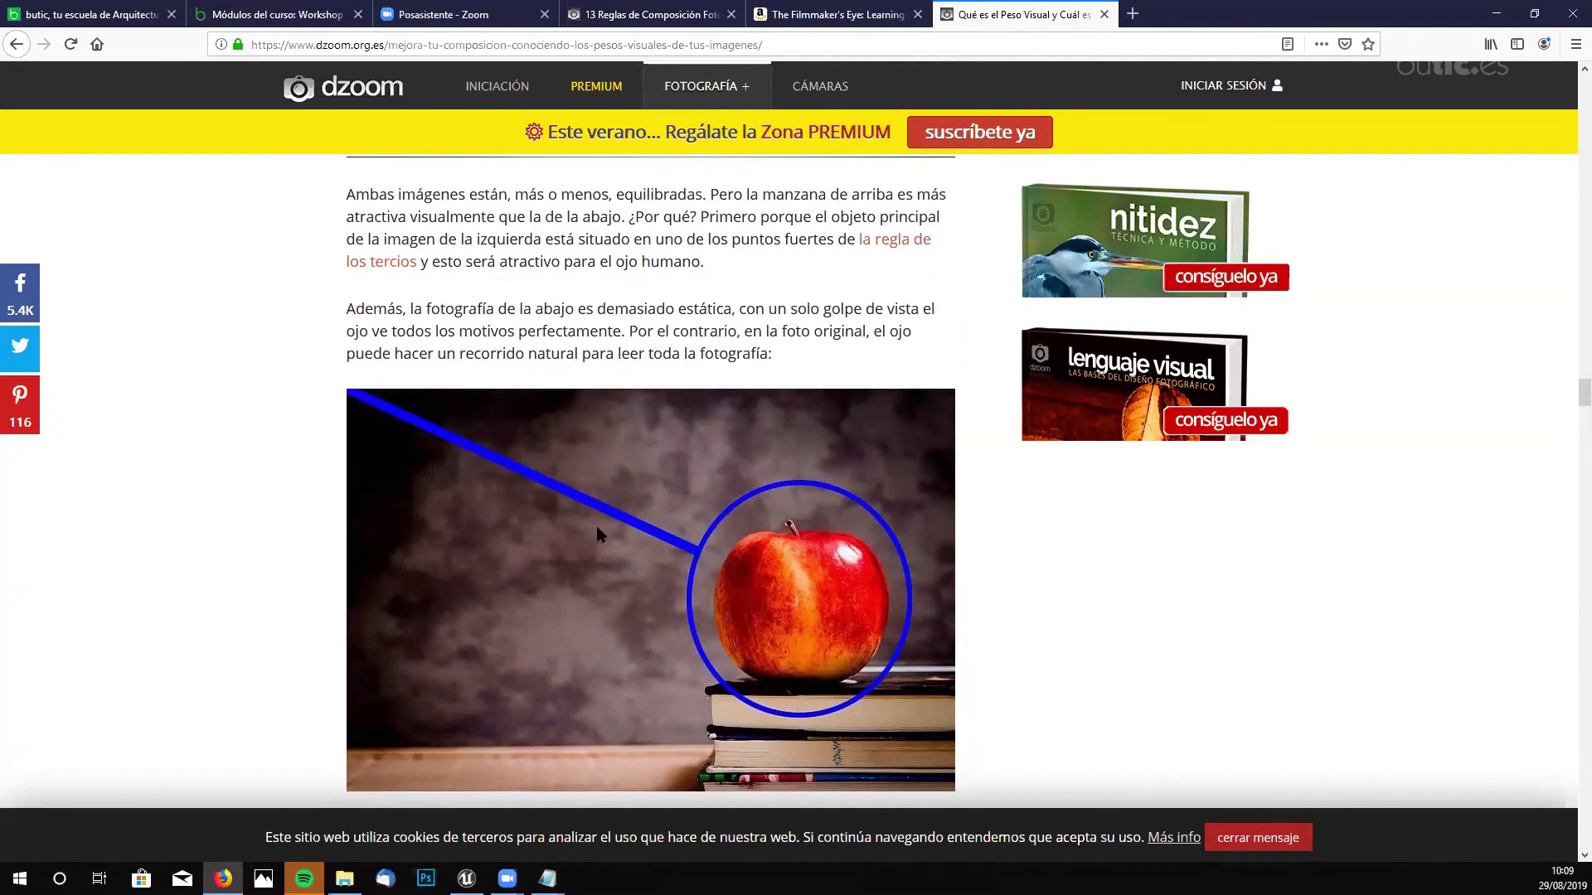
{"action": "scroll", "coordinate": [775, 469], "scroll_direction": "down", "scroll_amount": 5}
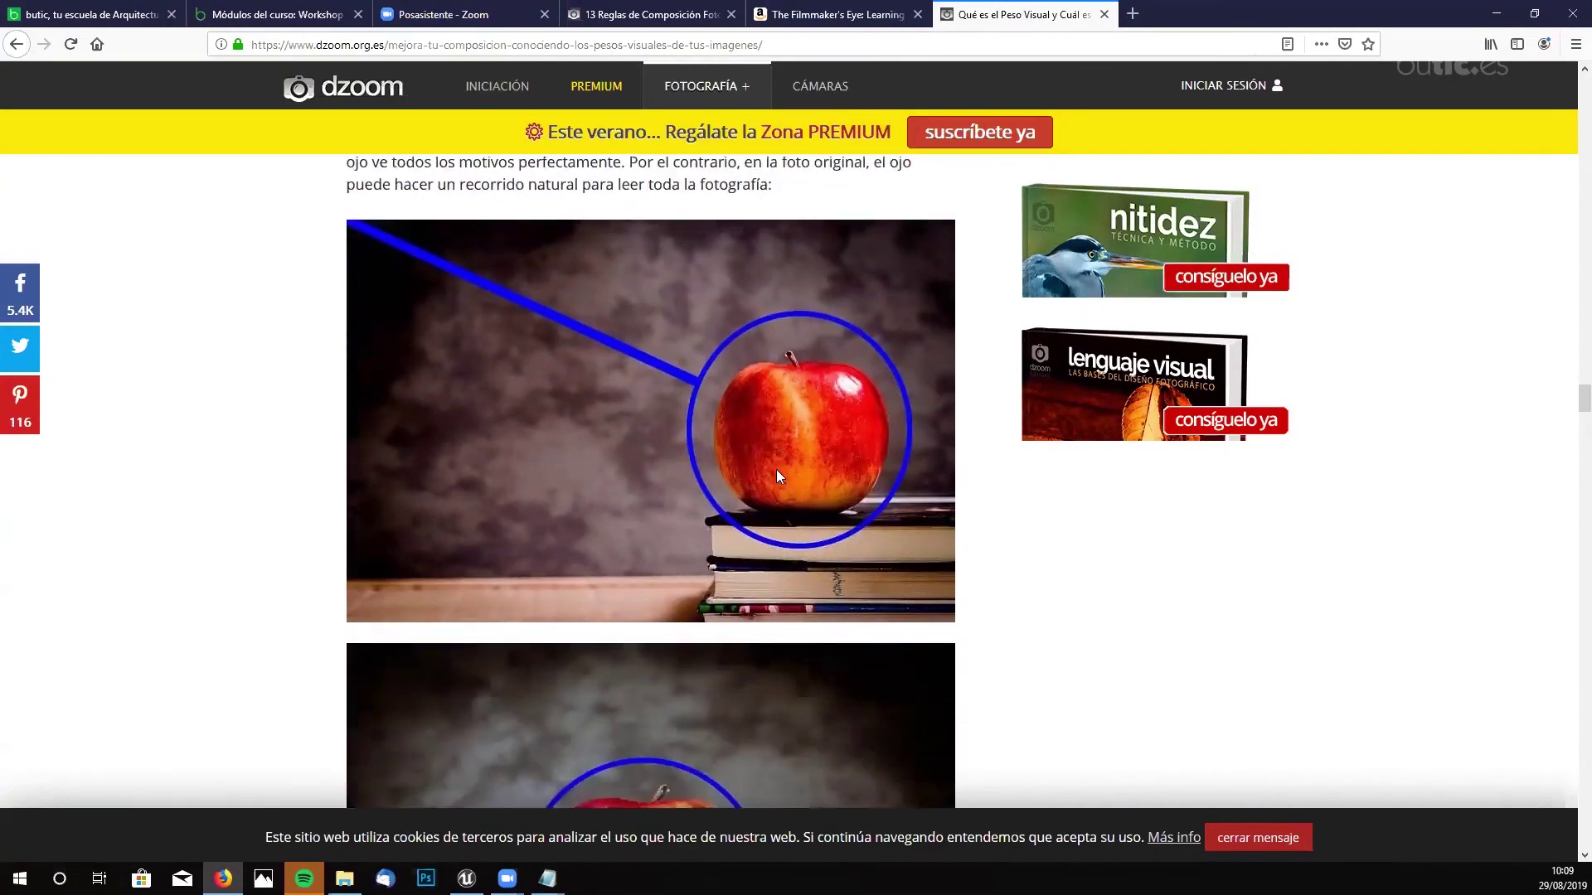
{"action": "scroll", "coordinate": [706, 550], "scroll_direction": "up", "scroll_amount": 1}
{"action": "scroll", "coordinate": [712, 556], "scroll_direction": "down", "scroll_amount": 1}
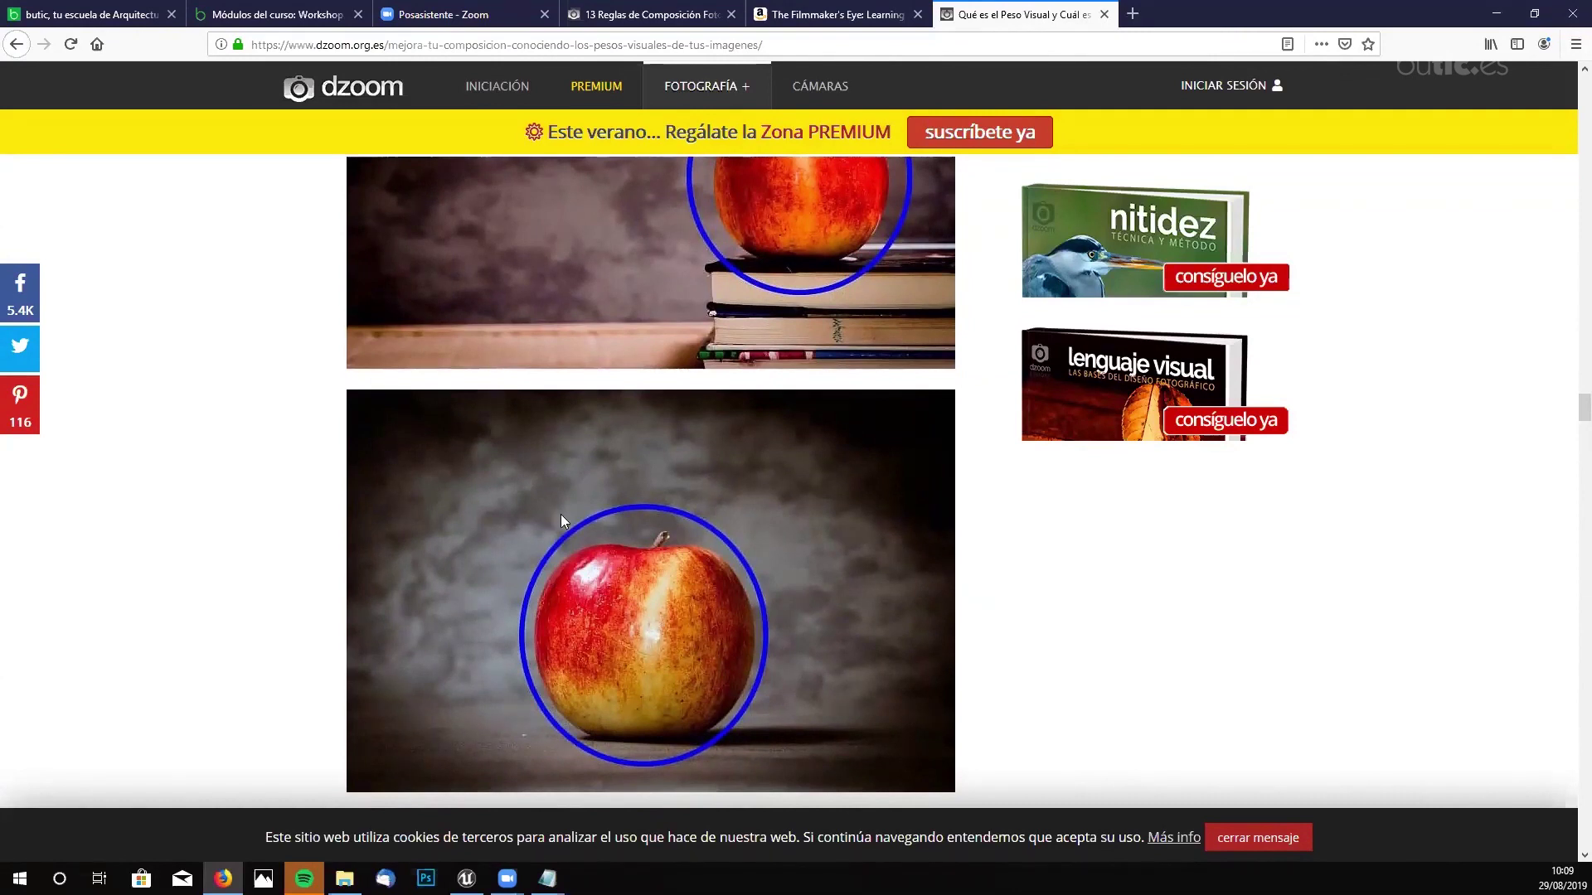
{"action": "scroll", "coordinate": [766, 620], "scroll_direction": "up", "scroll_amount": 4}
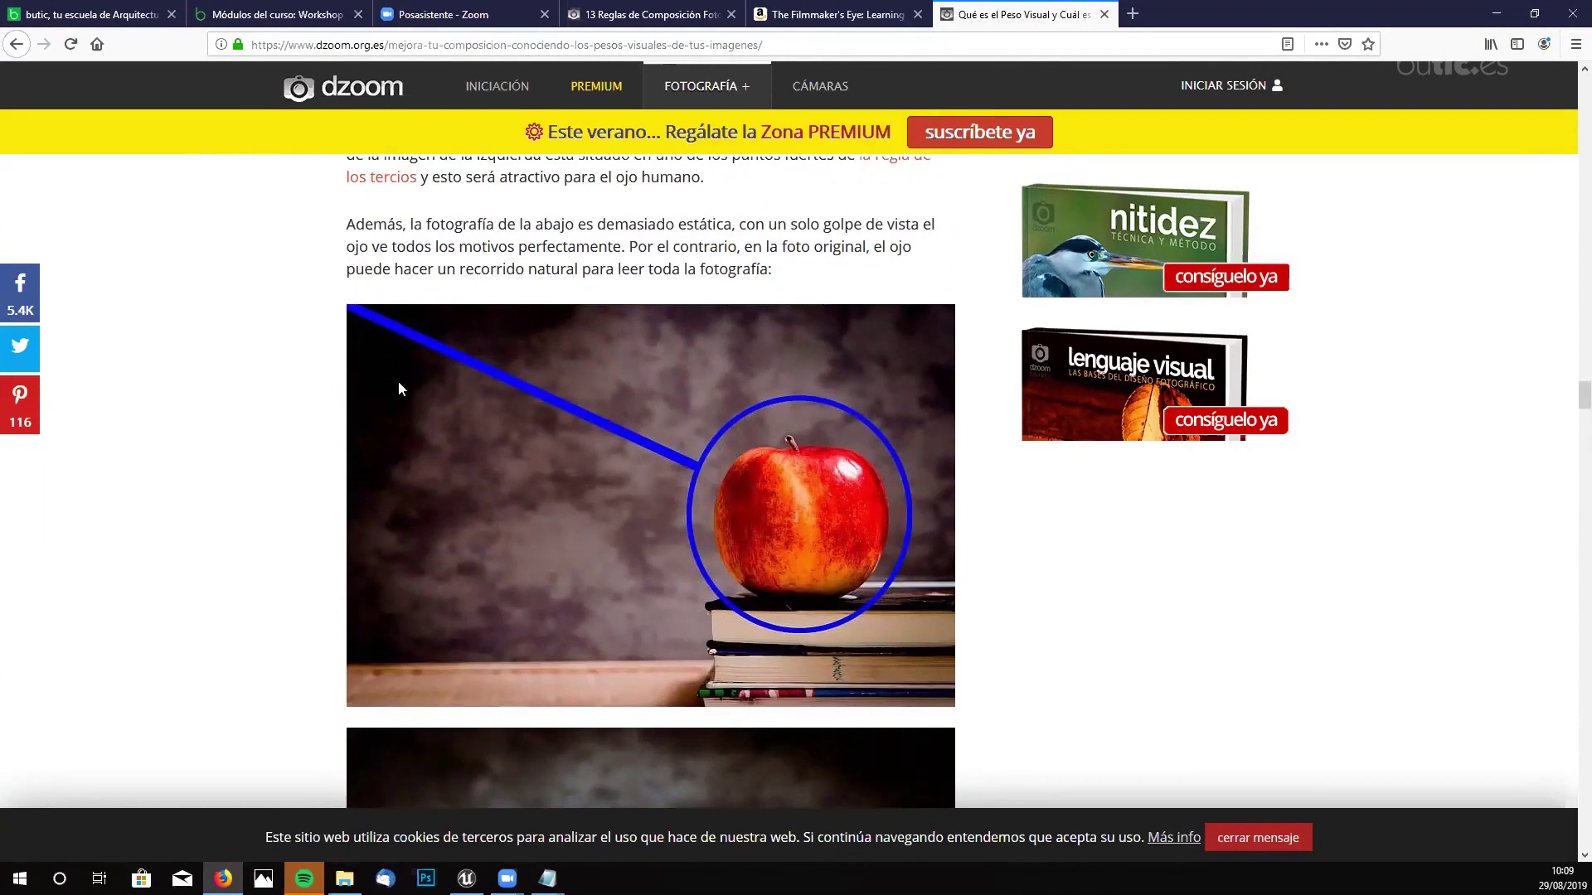
{"action": "scroll", "coordinate": [399, 388], "scroll_direction": "down", "scroll_amount": 14}
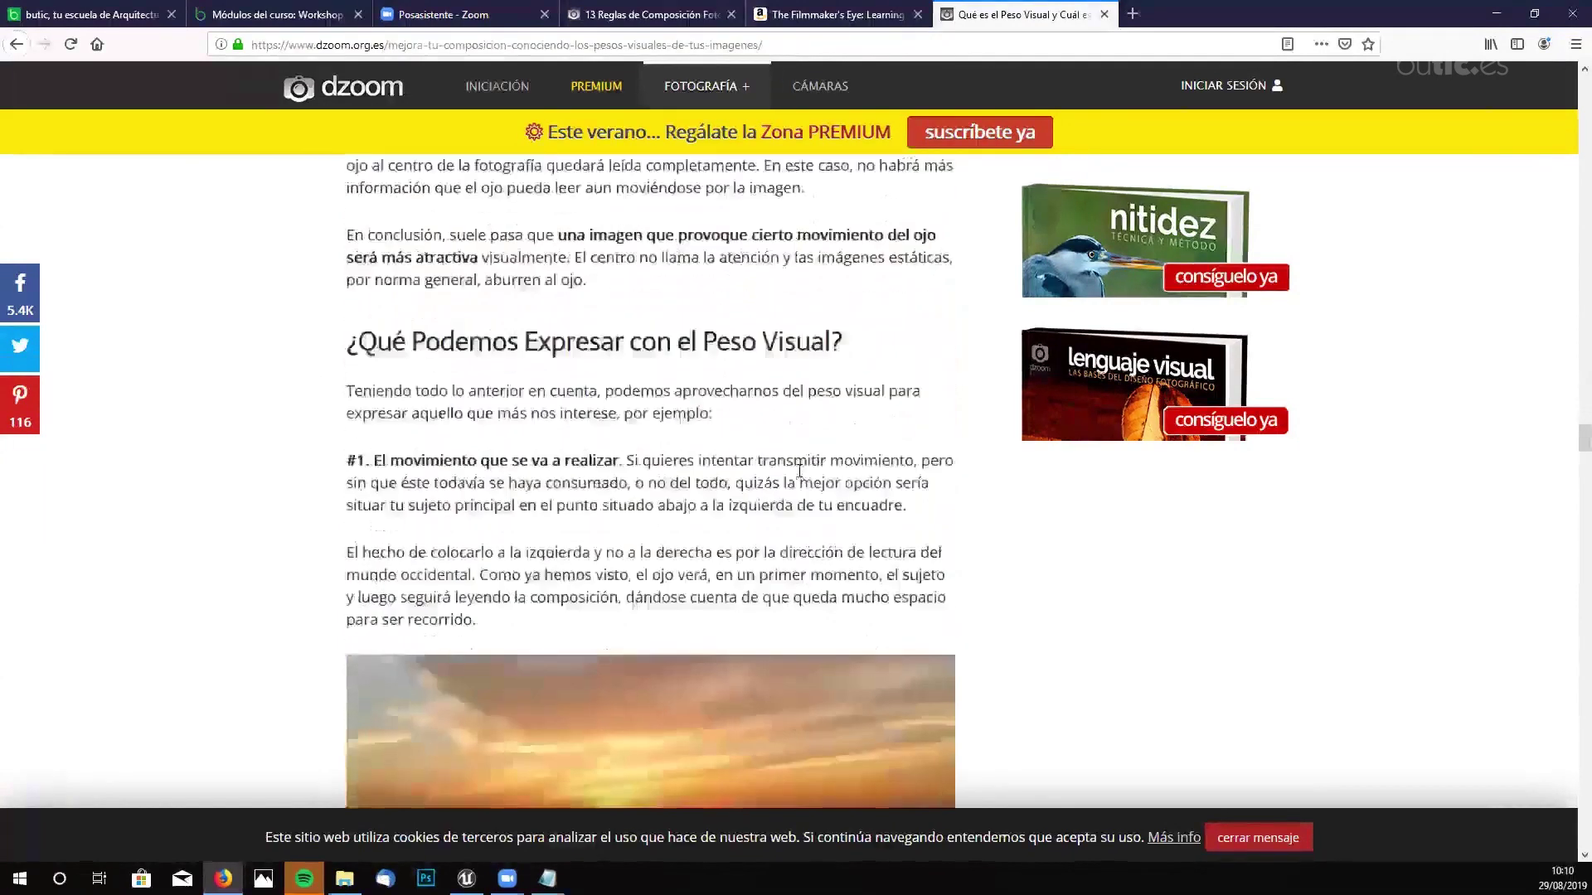
- Draw red pen marks on the beach photo: horizon, shoreline, figure line, empty space and sun circles
{"action": "scroll", "coordinate": [799, 471], "scroll_direction": "down", "scroll_amount": 3}
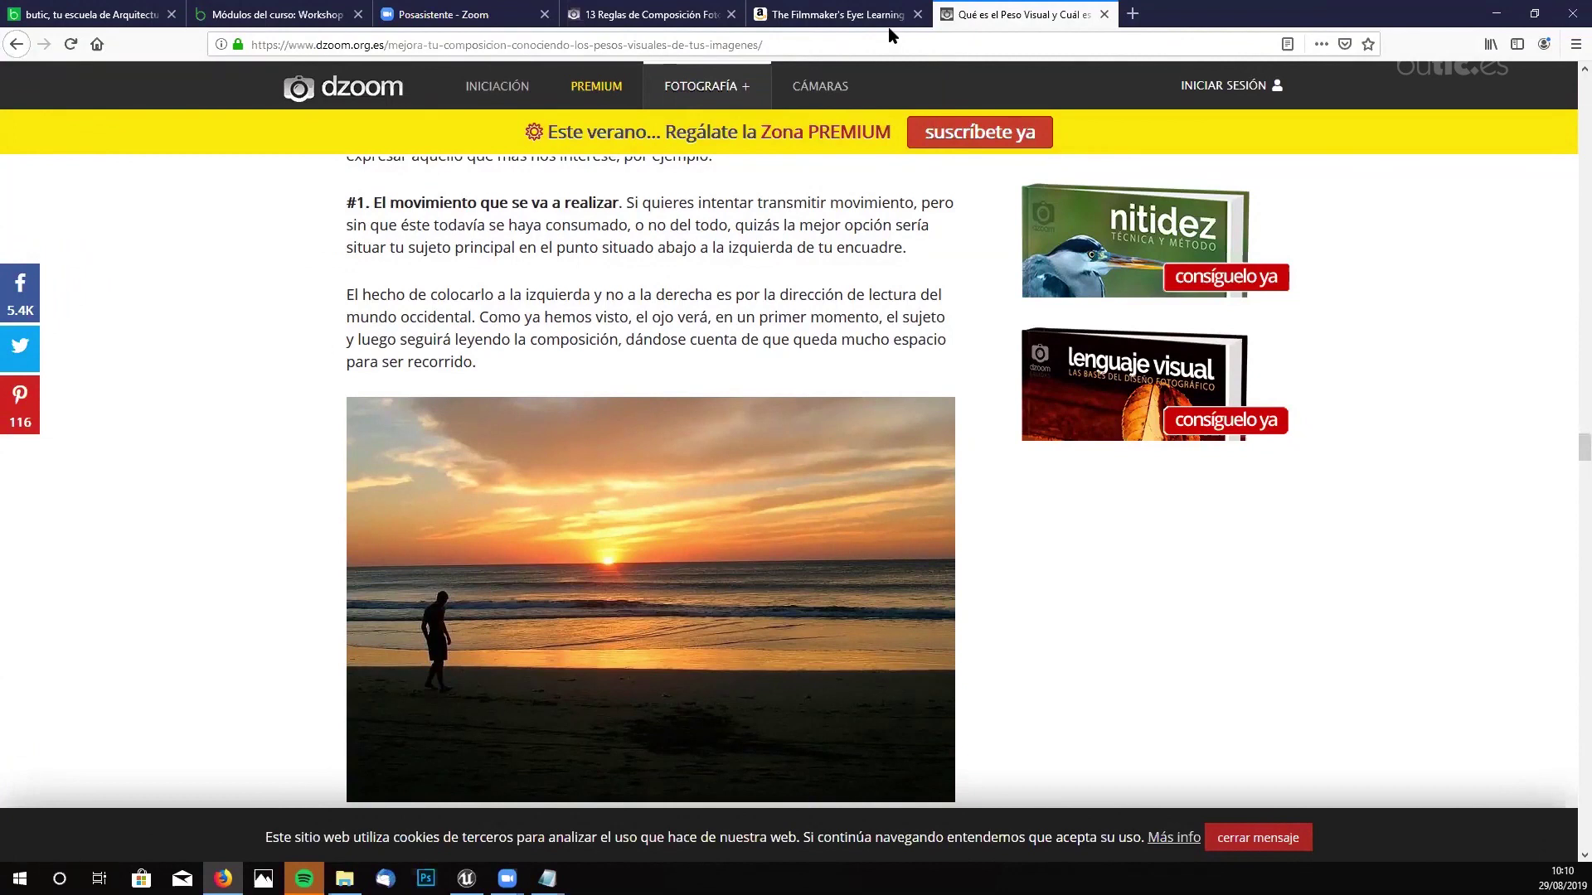
{"action": "mouse_move", "coordinate": [891, 585]}
{"action": "left_mouse_down"}
{"action": "mouse_move", "coordinate": [881, 674]}
{"action": "mouse_move", "coordinate": [912, 670]}
{"action": "left_mouse_up"}
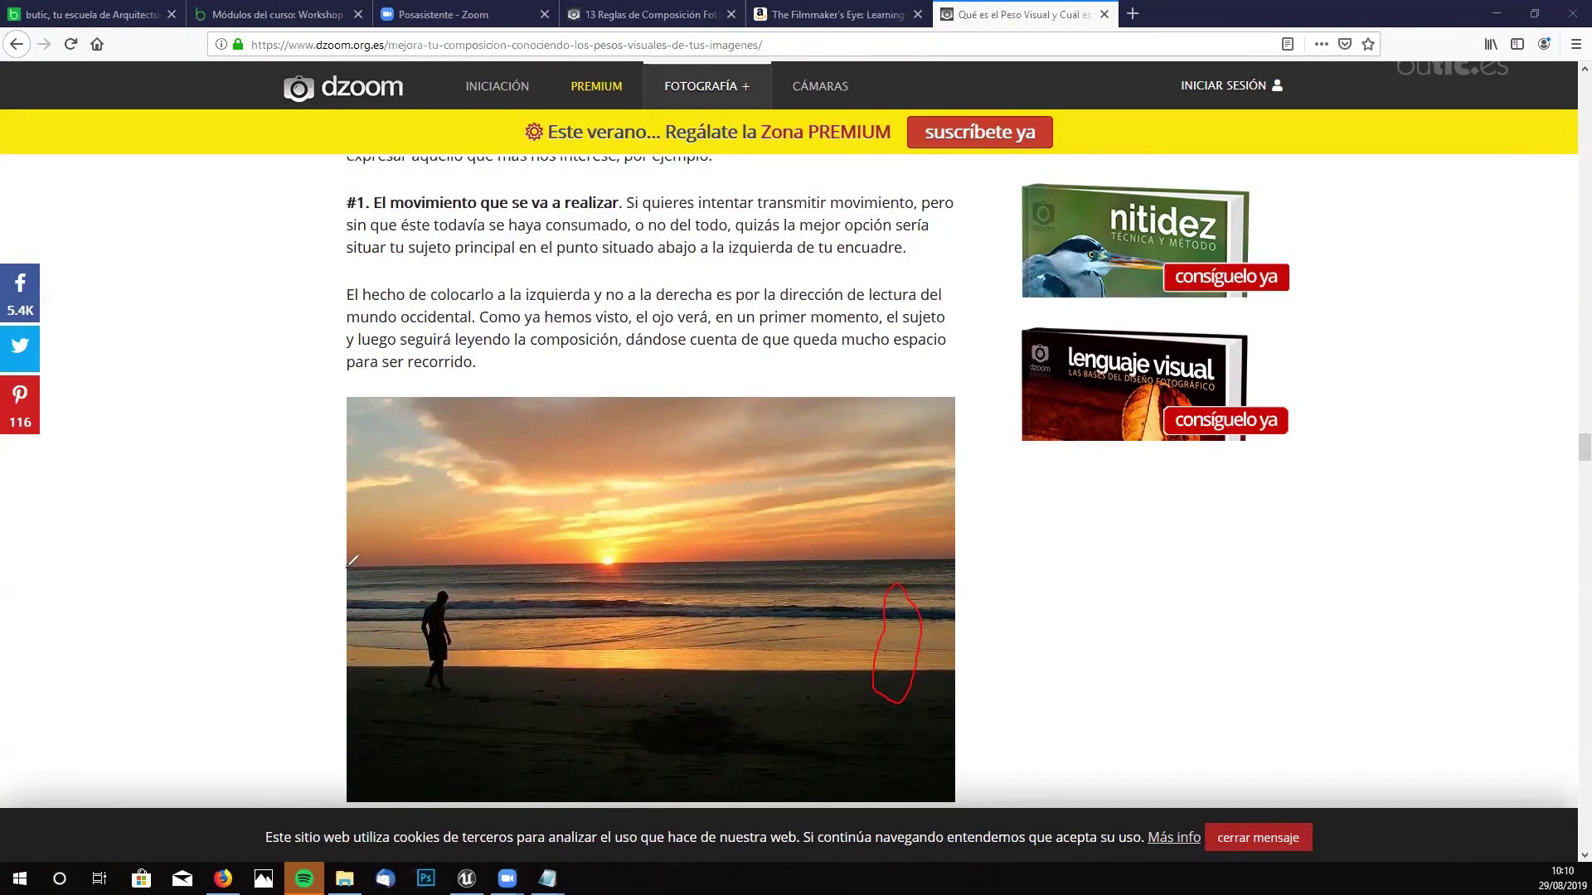
{"action": "left_click_drag", "start_coordinate": [639, 557], "coordinate": [964, 546]}
{"action": "left_click_drag", "start_coordinate": [351, 666], "coordinate": [975, 678]}
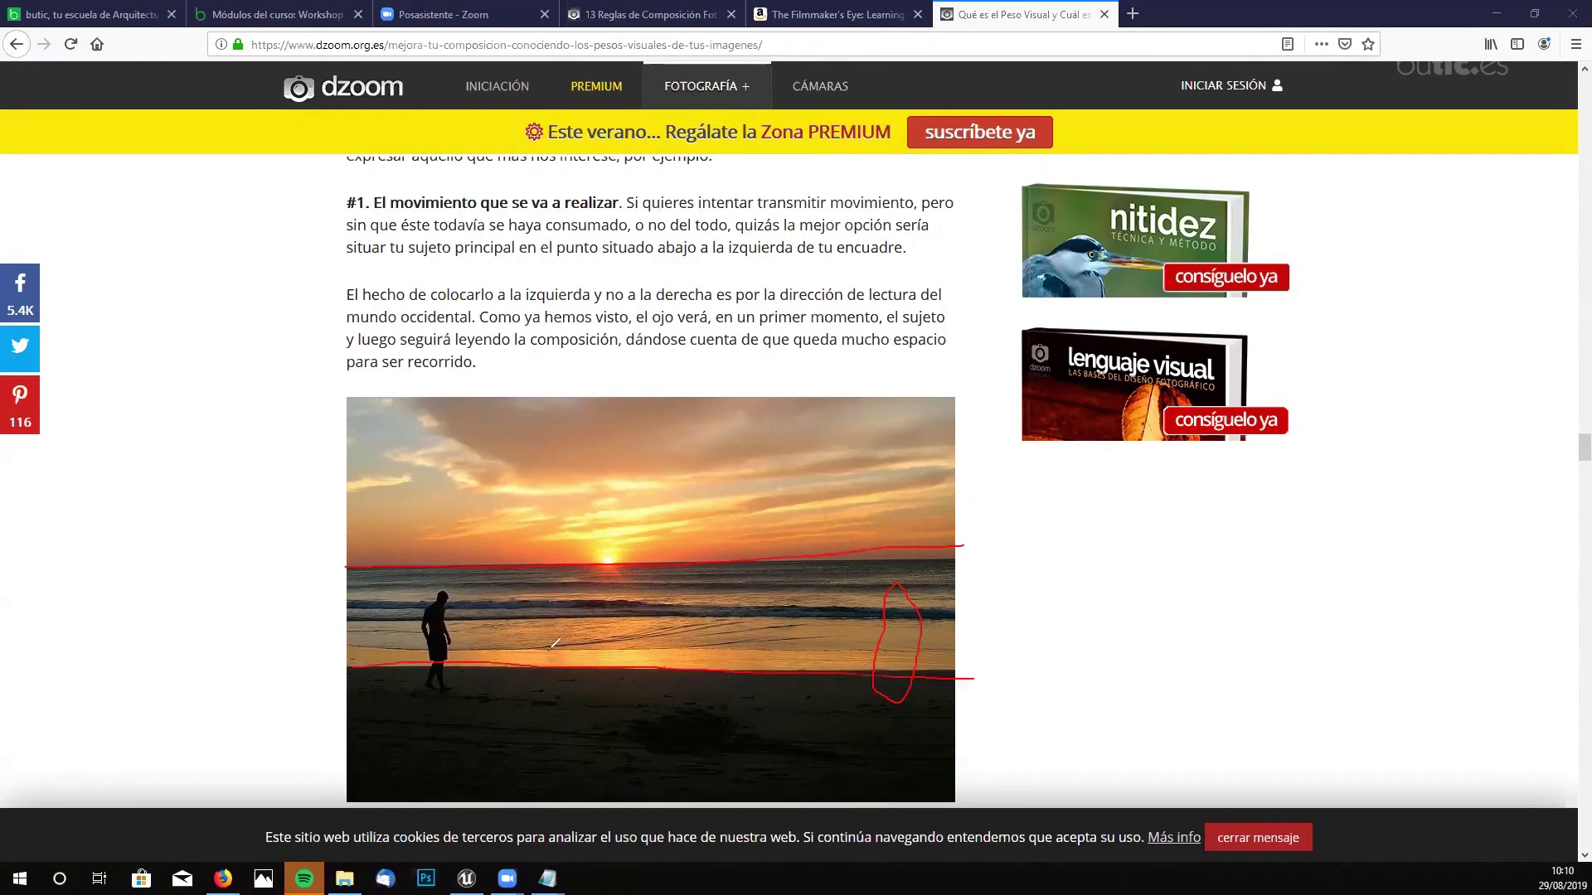
{"action": "left_click_drag", "start_coordinate": [448, 395], "coordinate": [440, 799]}
{"action": "mouse_move", "coordinate": [623, 530]}
{"action": "left_mouse_down"}
{"action": "mouse_move", "coordinate": [603, 570]}
{"action": "mouse_move", "coordinate": [636, 529]}
{"action": "left_mouse_up"}
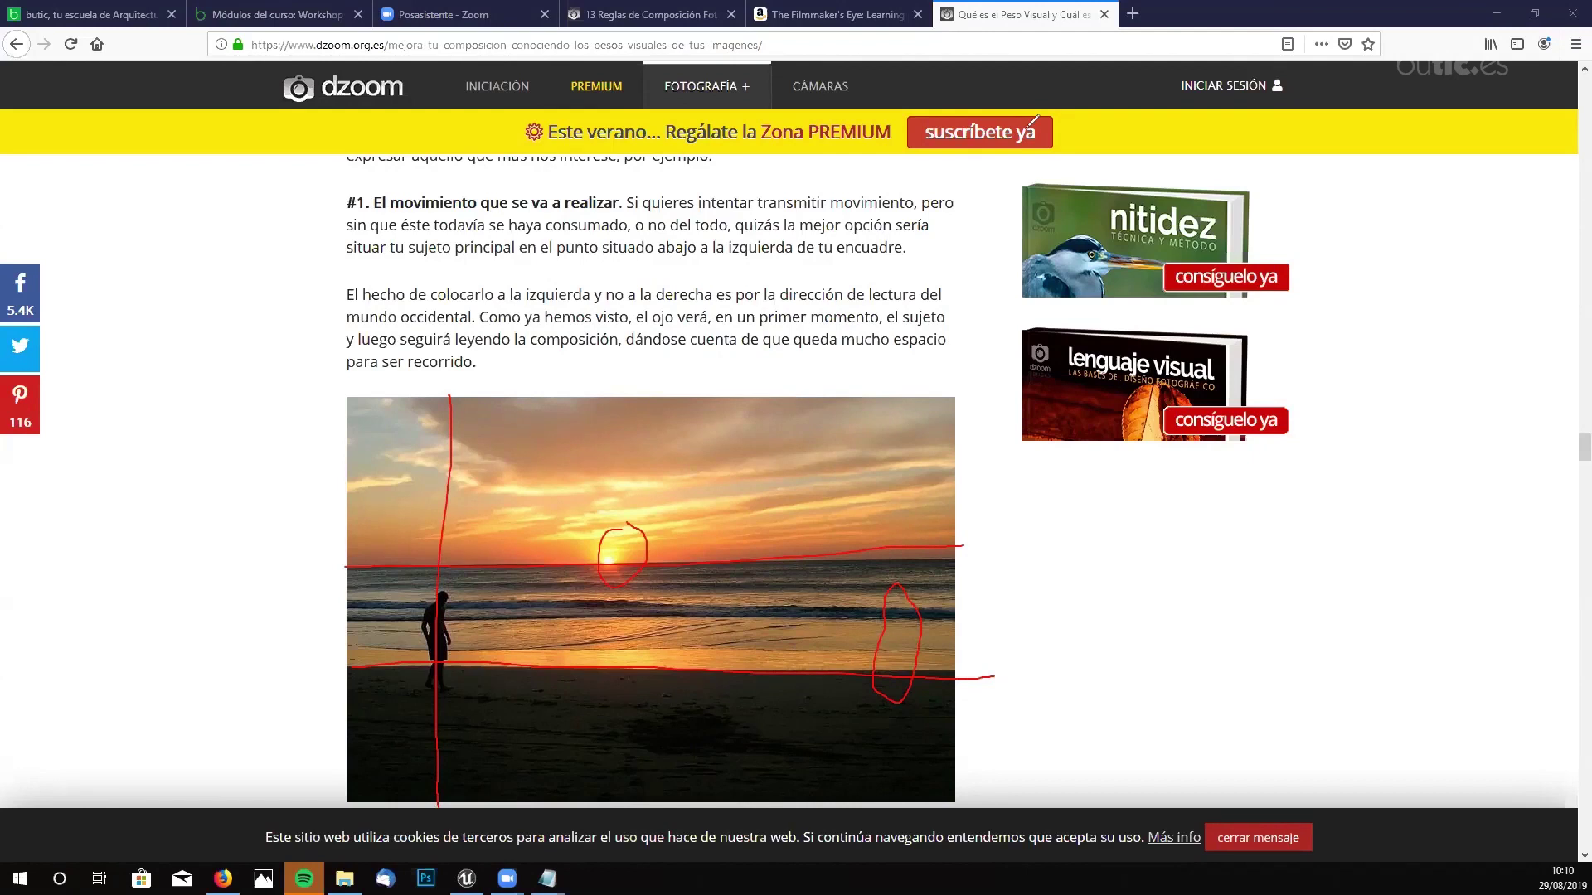
{"action": "scroll", "coordinate": [1028, 135], "scroll_direction": "down", "scroll_amount": 4}
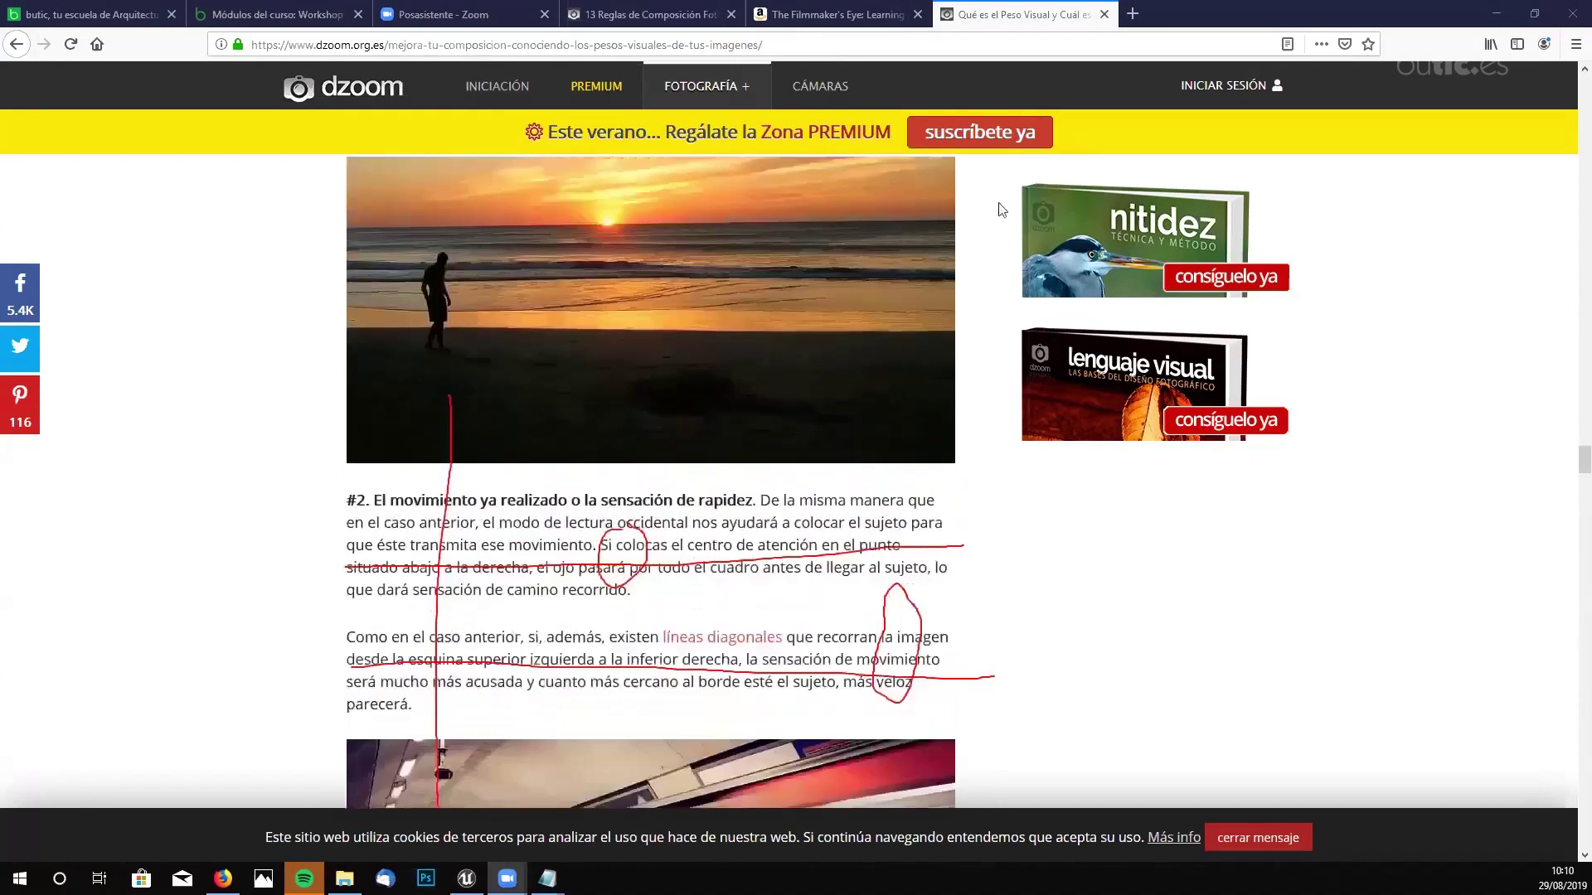
- Erase the red markings and scroll past sections #2 and #3 to the '#4. No se mueve, es estable' pier photo
{"action": "scroll", "coordinate": [945, 116], "scroll_direction": "up", "scroll_amount": 2}
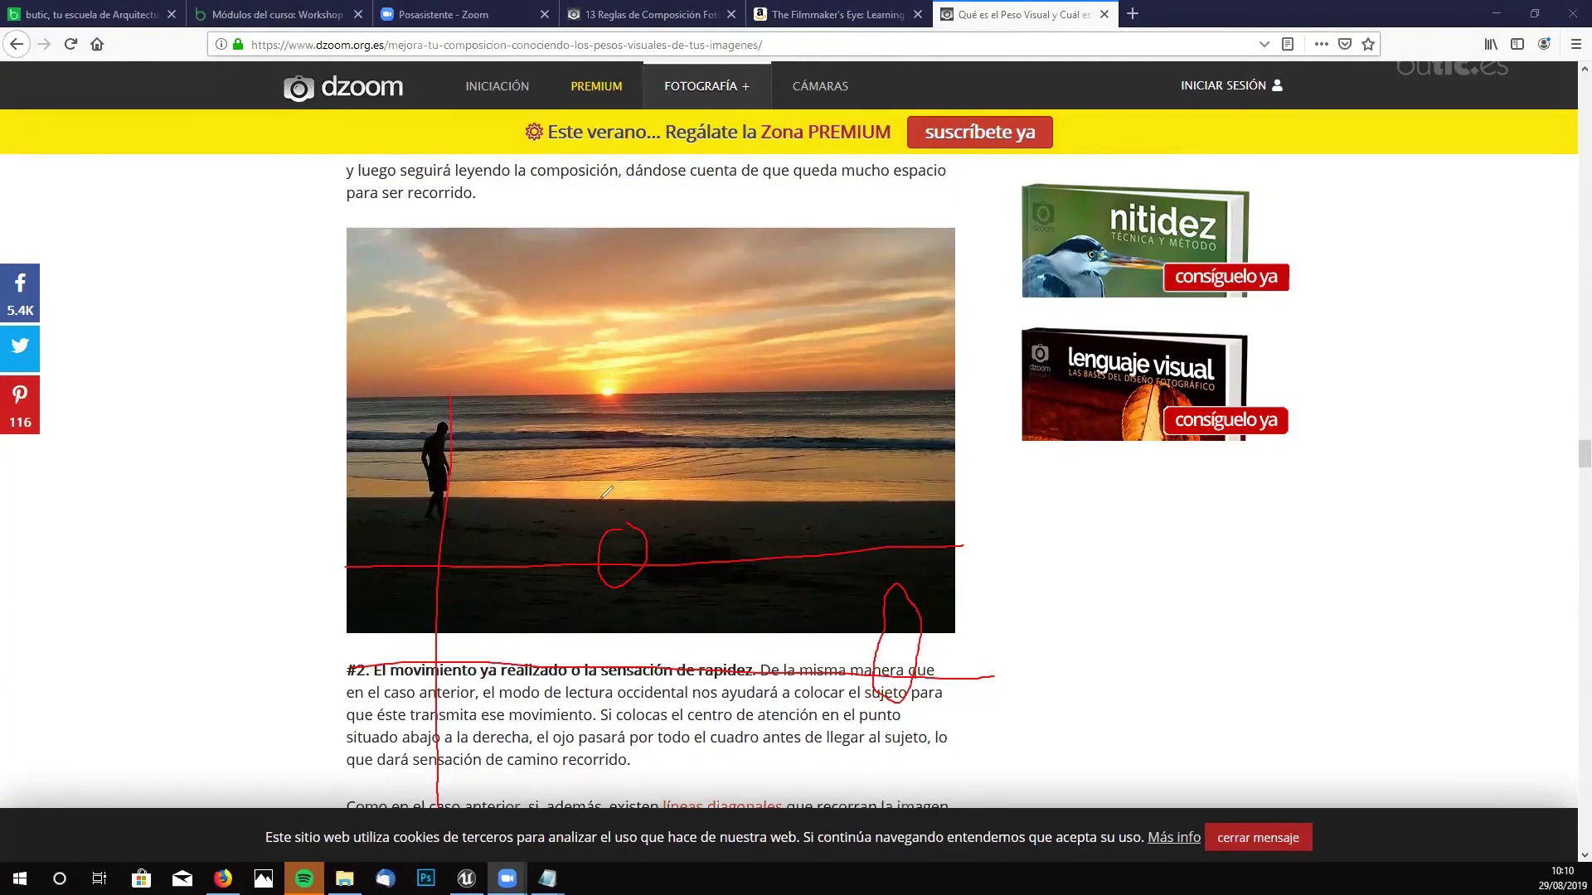
{"action": "key", "text": "e"}
{"action": "scroll", "coordinate": [999, 197], "scroll_direction": "down", "scroll_amount": 6}
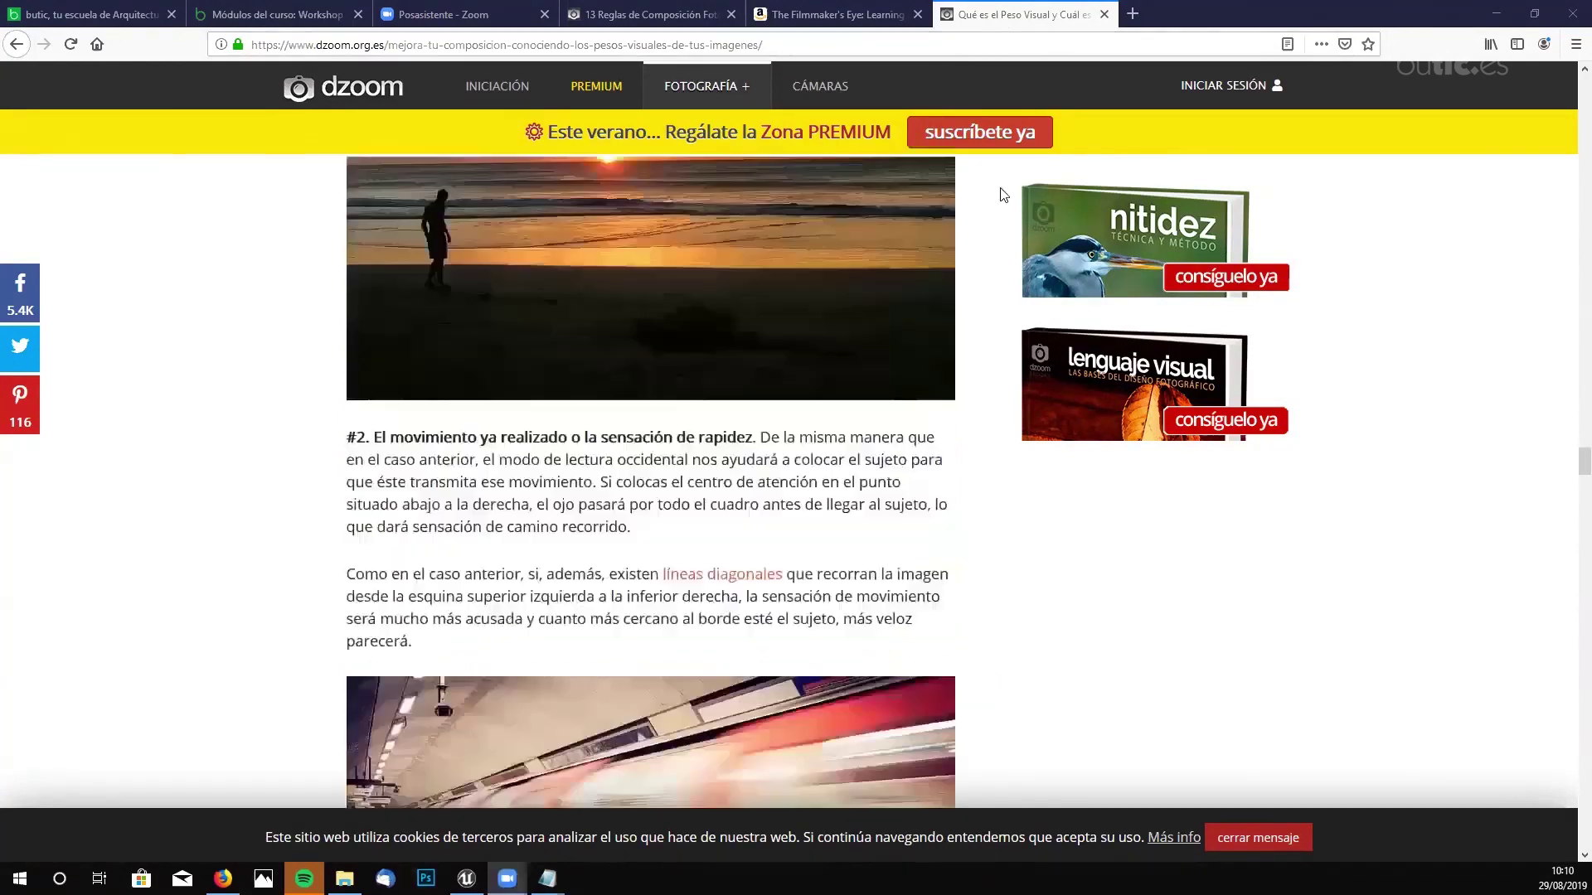
{"action": "scroll", "coordinate": [685, 483], "scroll_direction": "down", "scroll_amount": 1}
{"action": "scroll", "coordinate": [695, 460], "scroll_direction": "up", "scroll_amount": 2}
{"action": "scroll", "coordinate": [725, 589], "scroll_direction": "down", "scroll_amount": 2}
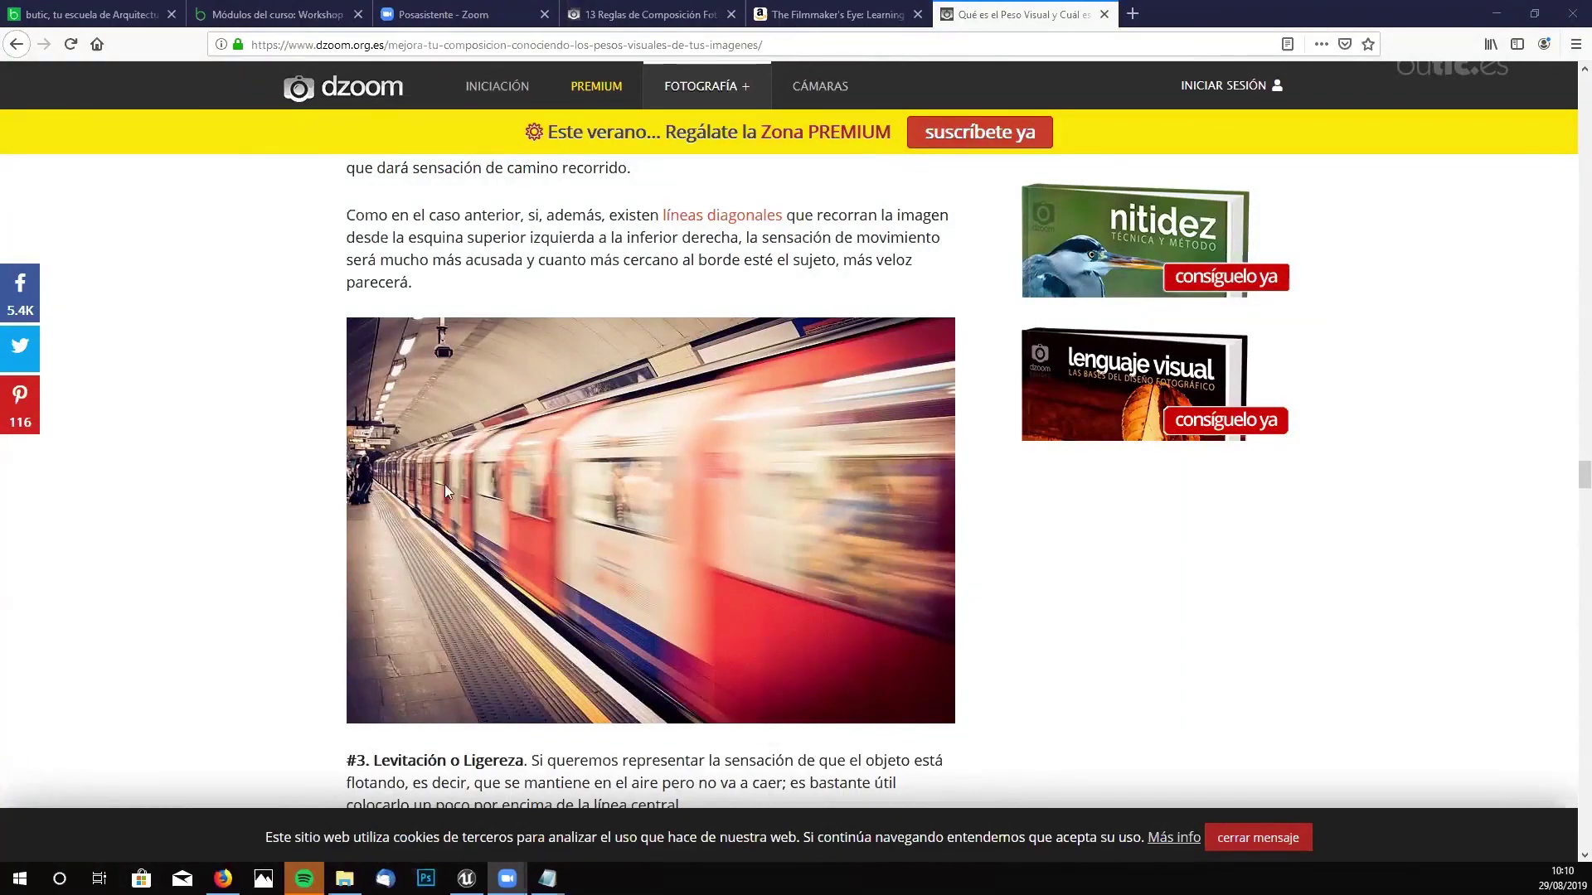
{"action": "scroll", "coordinate": [506, 567], "scroll_direction": "down", "scroll_amount": 2}
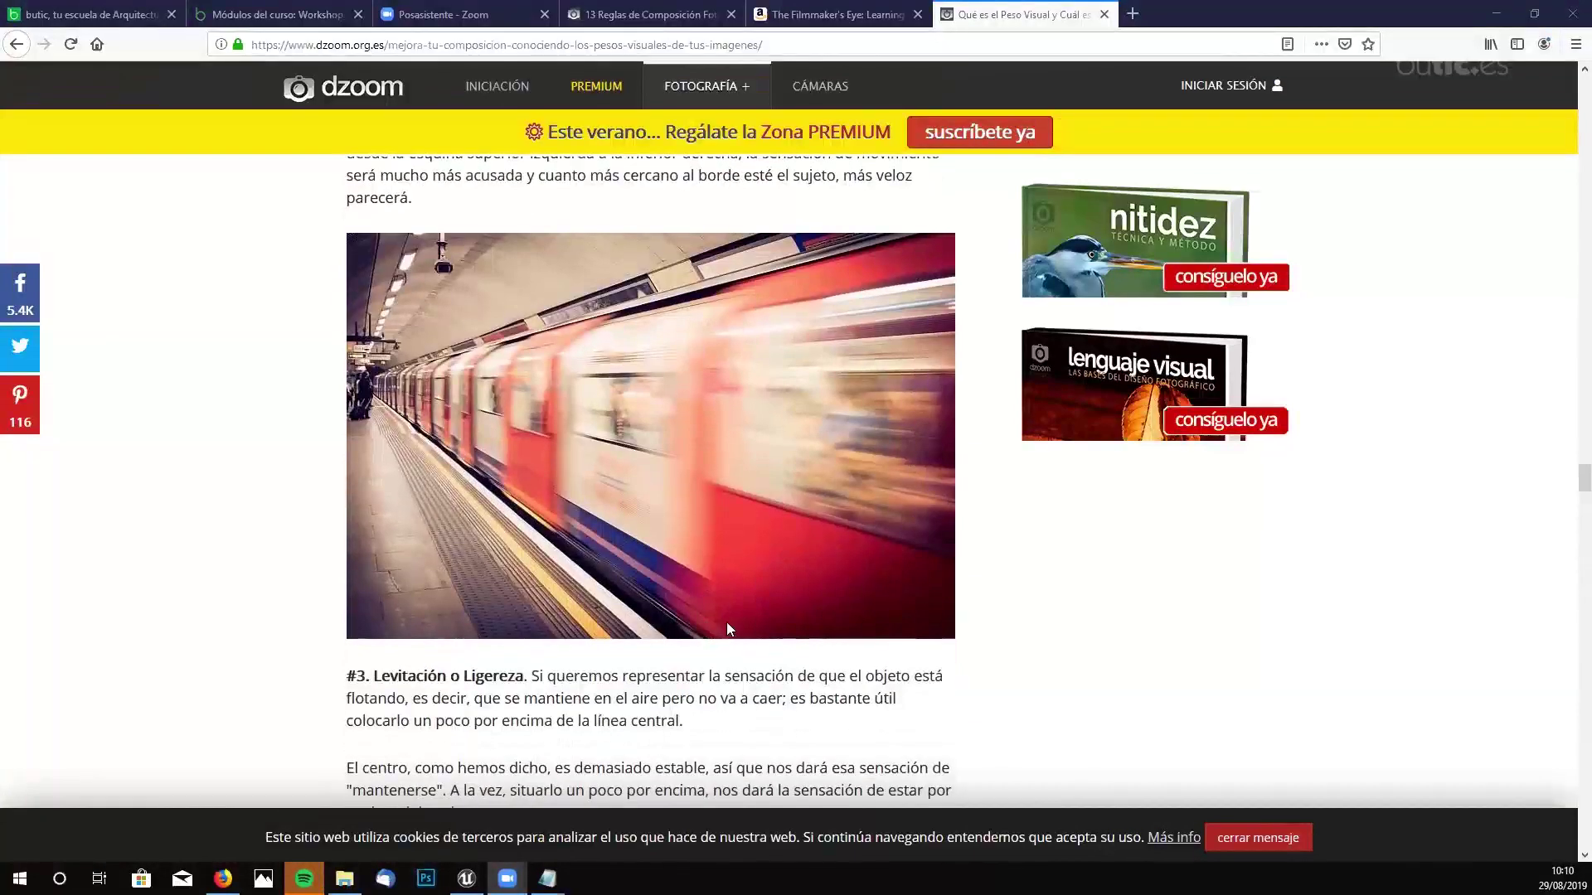
{"action": "scroll", "coordinate": [661, 603], "scroll_direction": "down", "scroll_amount": 4}
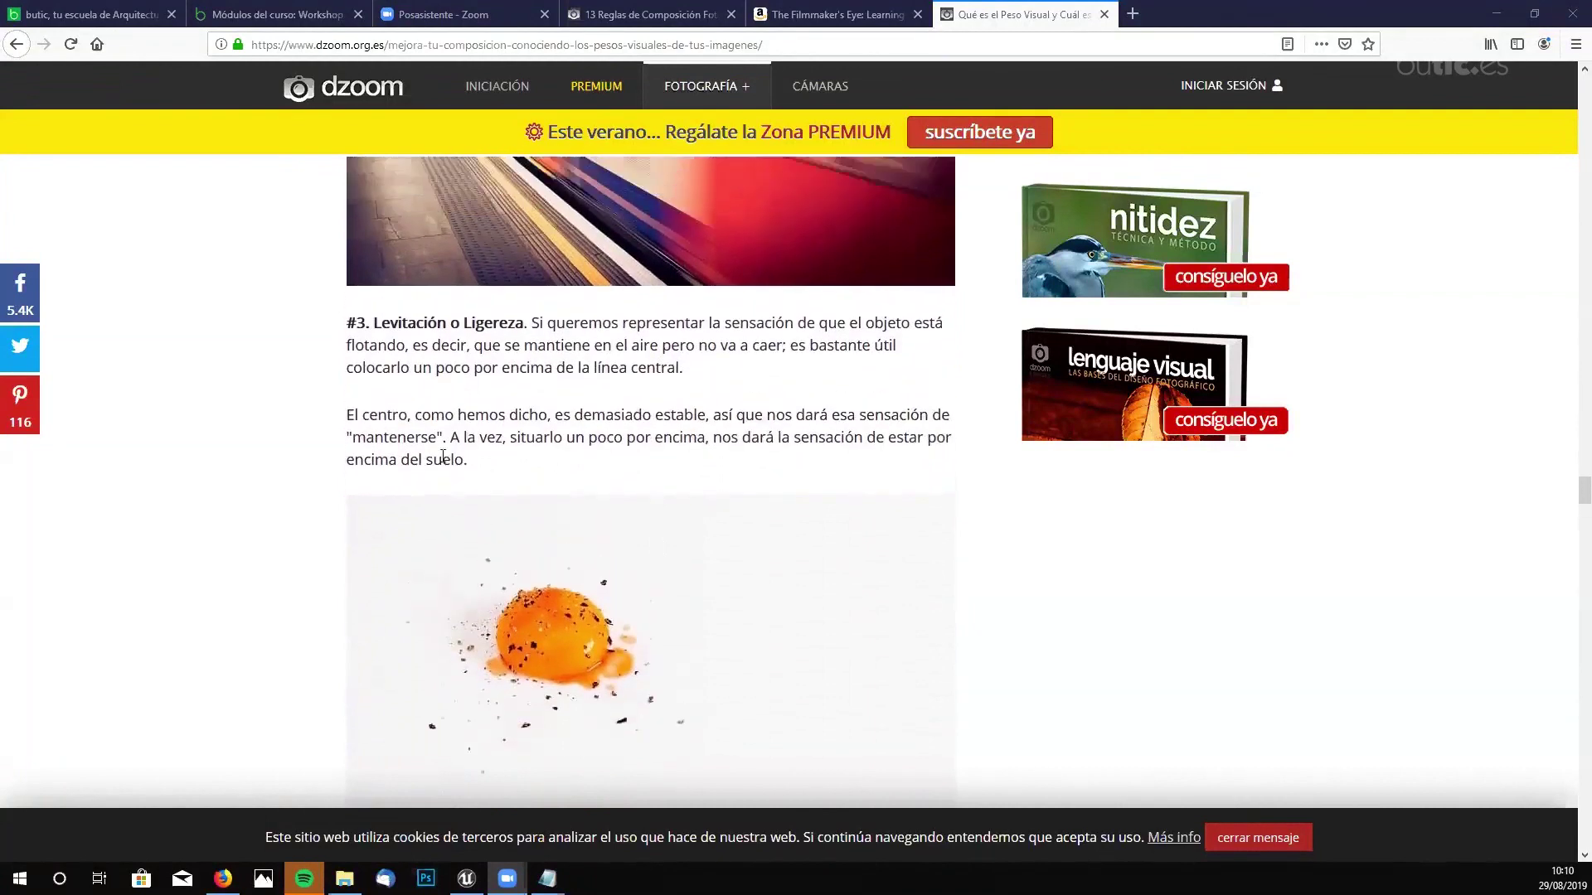
{"action": "scroll", "coordinate": [639, 352], "scroll_direction": "down", "scroll_amount": 3}
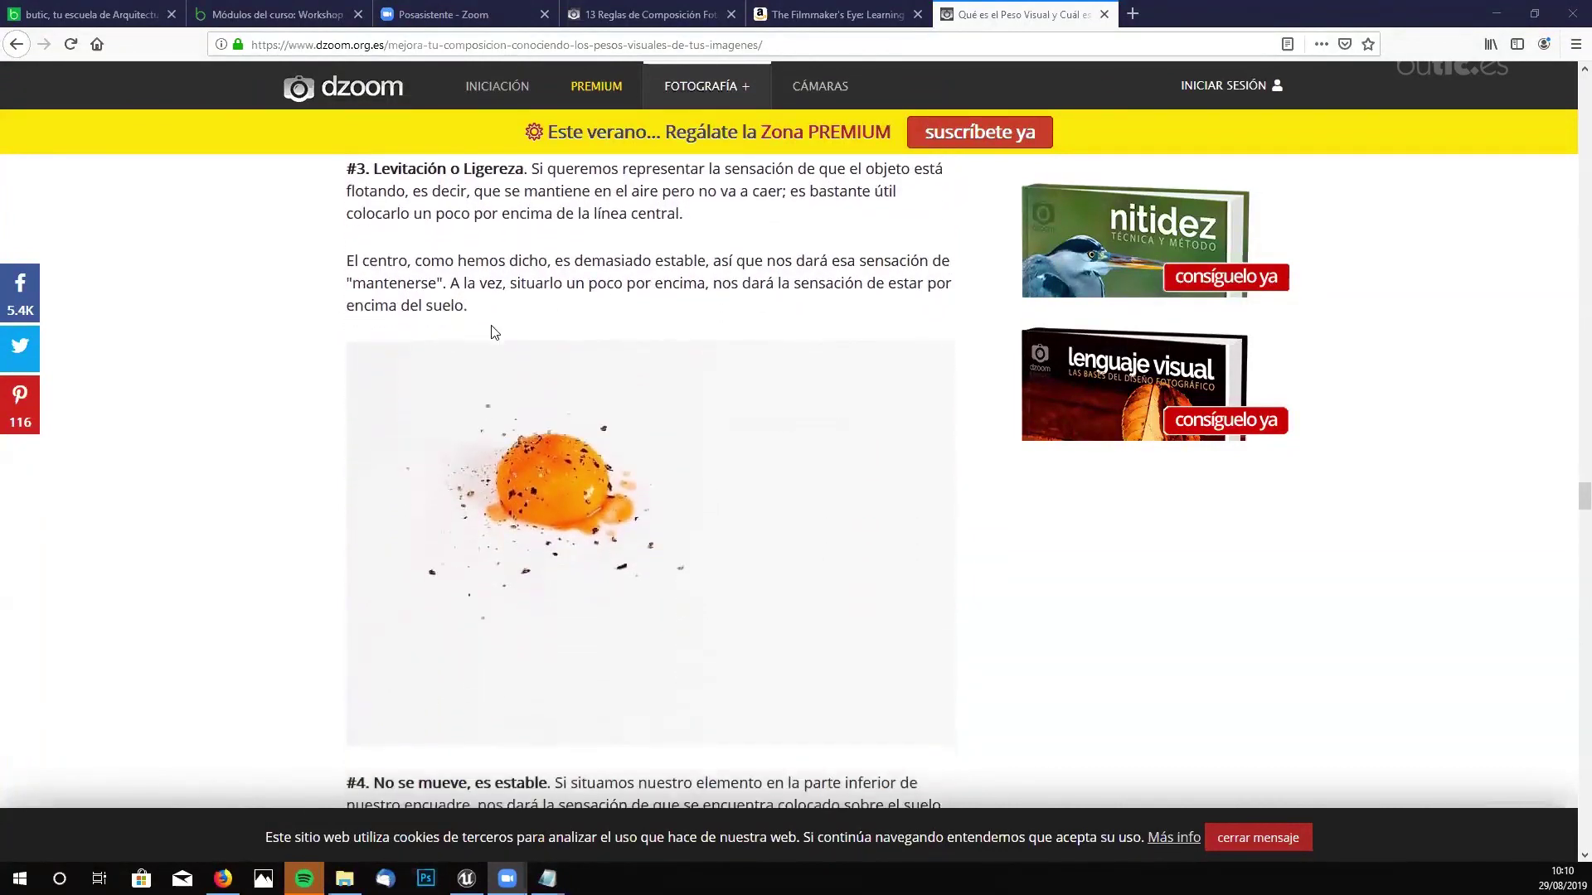
{"action": "scroll", "coordinate": [611, 477], "scroll_direction": "up", "scroll_amount": 1}
{"action": "scroll", "coordinate": [644, 490], "scroll_direction": "down", "scroll_amount": 2}
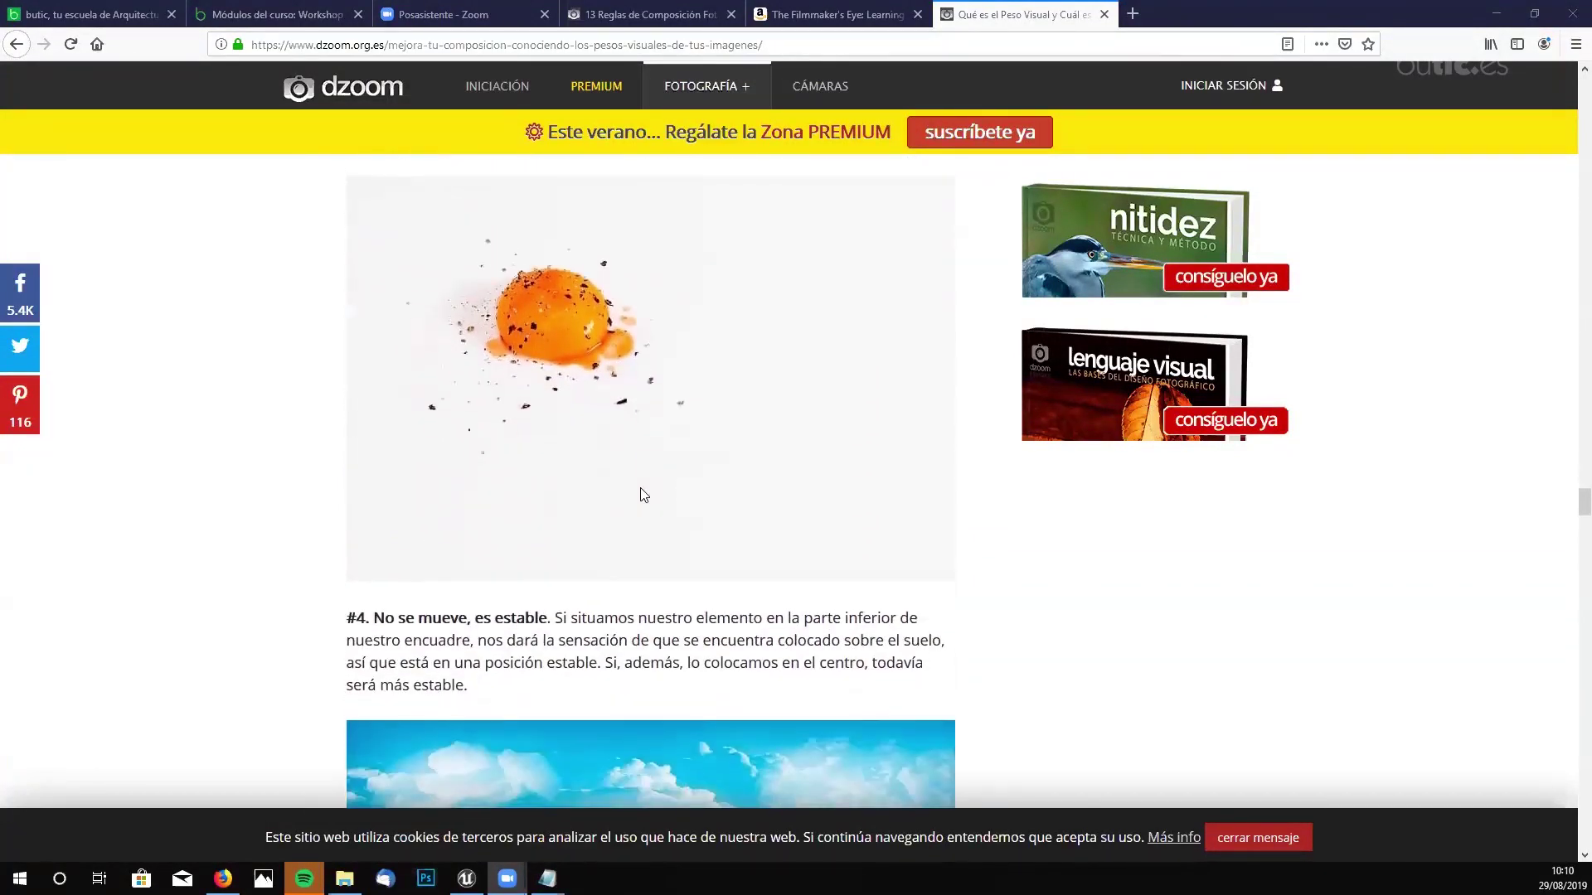
{"action": "scroll", "coordinate": [644, 495], "scroll_direction": "down", "scroll_amount": 4}
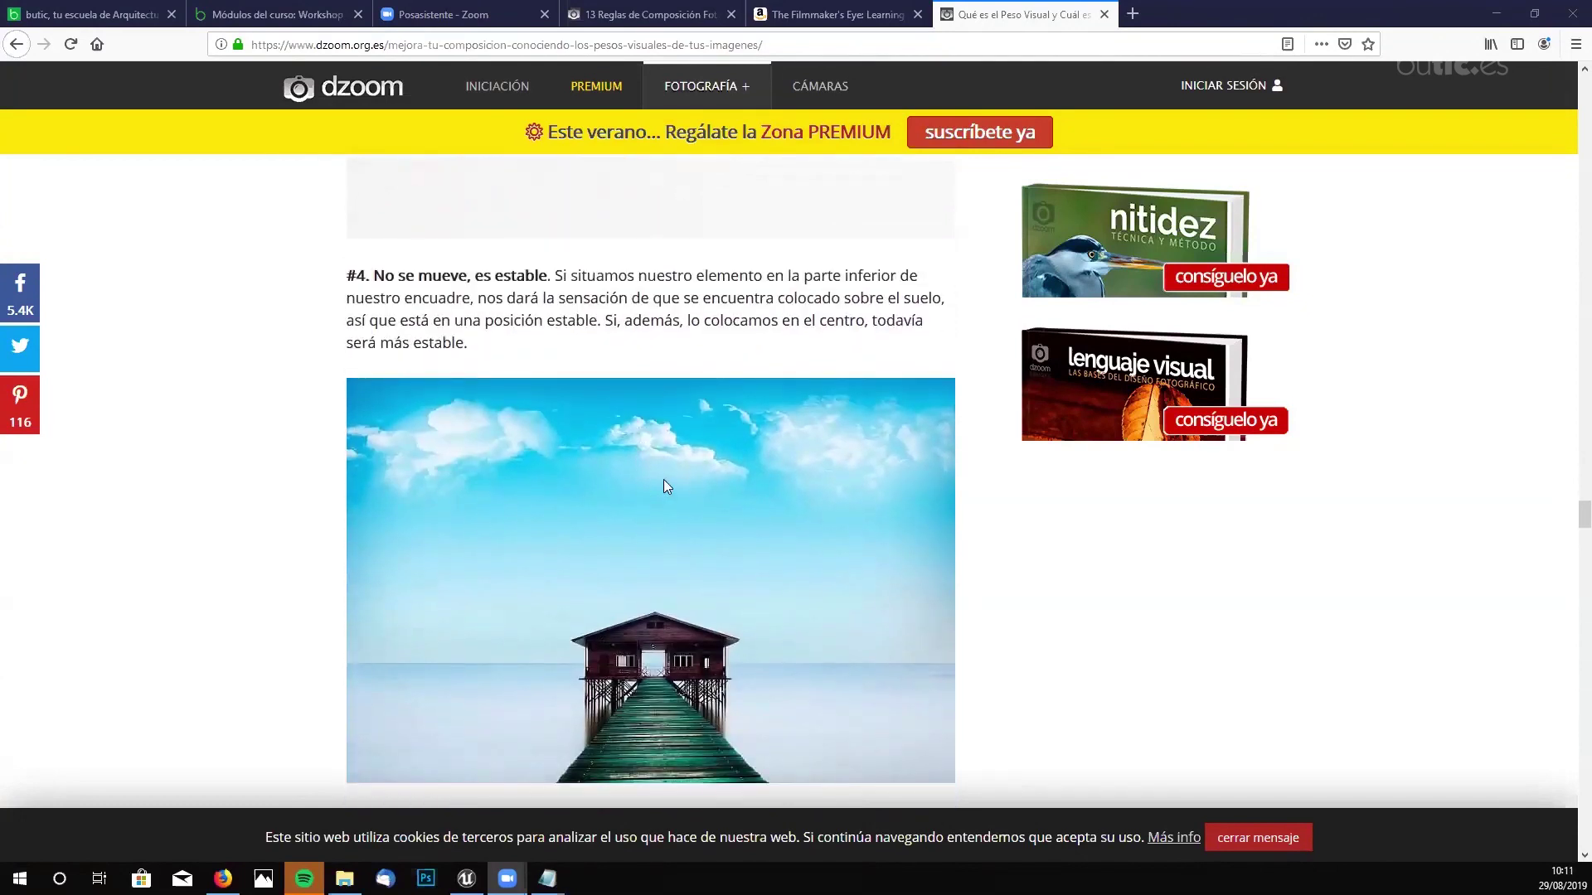
{"action": "scroll", "coordinate": [645, 481], "scroll_direction": "down", "scroll_amount": 1}
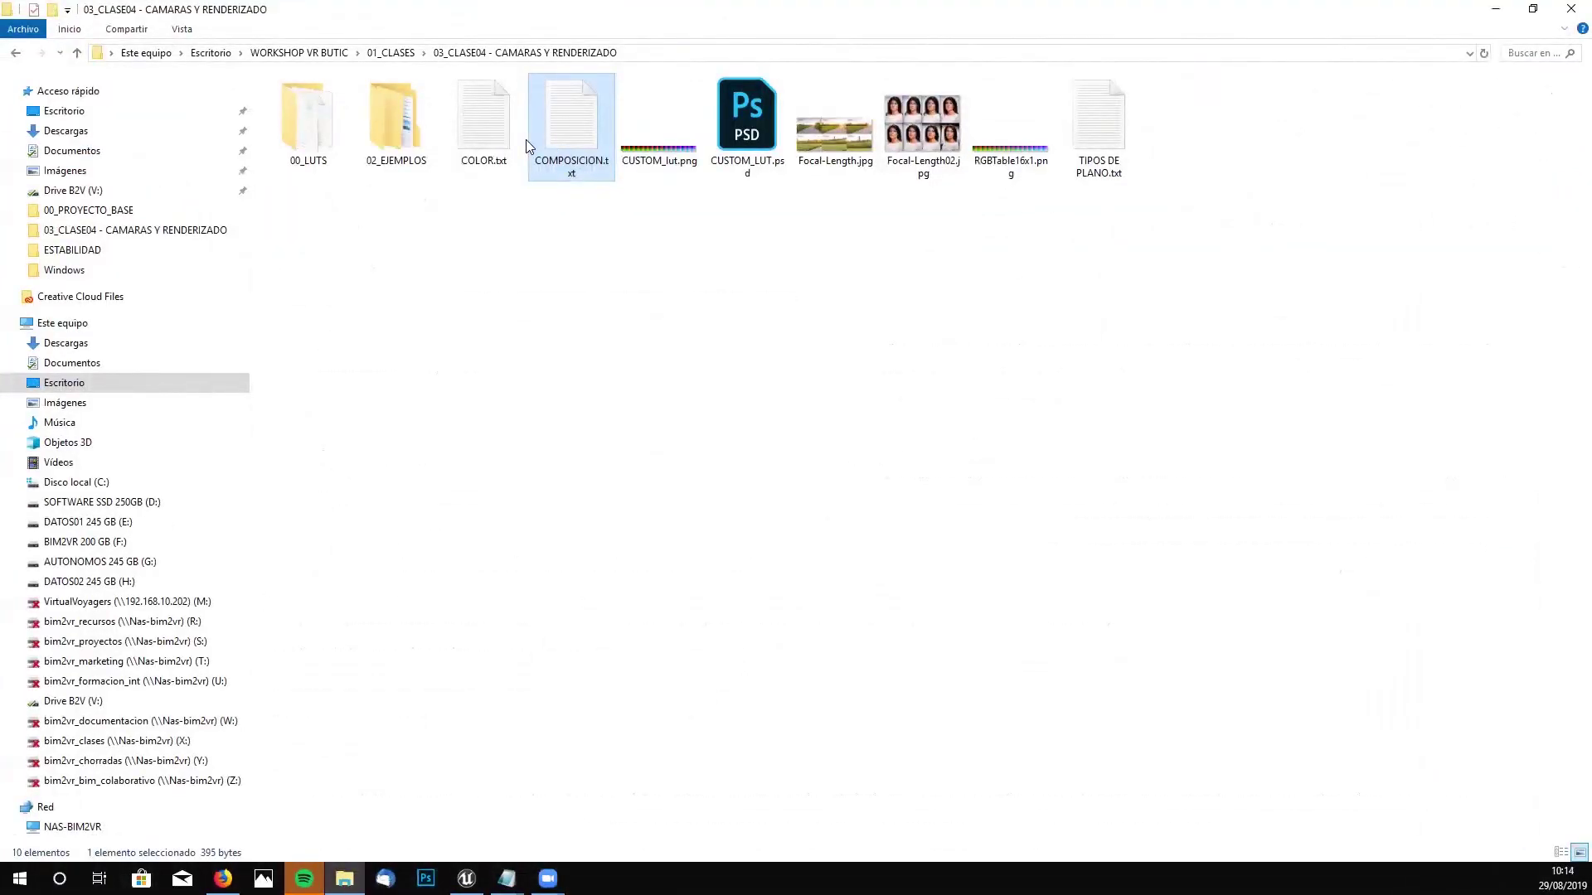
- Glance at the COLOR.txt and COMPOSICION.txt notes, then return to Unreal and fly toward the dining table
{"action": "double_click", "coordinate": [526, 139]}
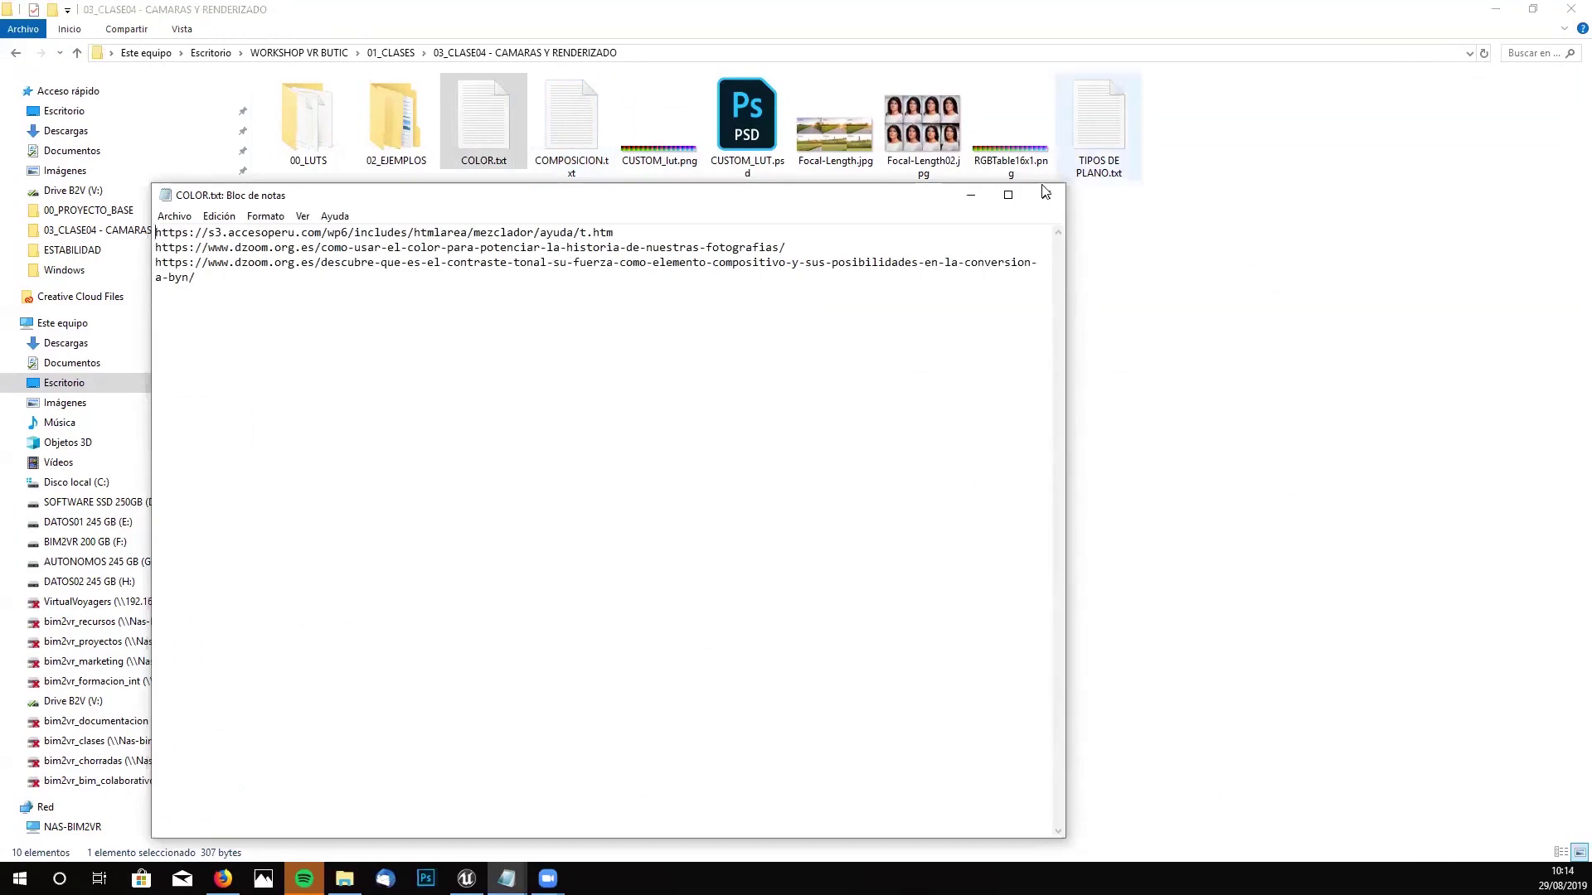
{"action": "left_click", "coordinate": [1047, 195]}
{"action": "left_click", "coordinate": [594, 137]}
{"action": "double_click", "coordinate": [594, 136]}
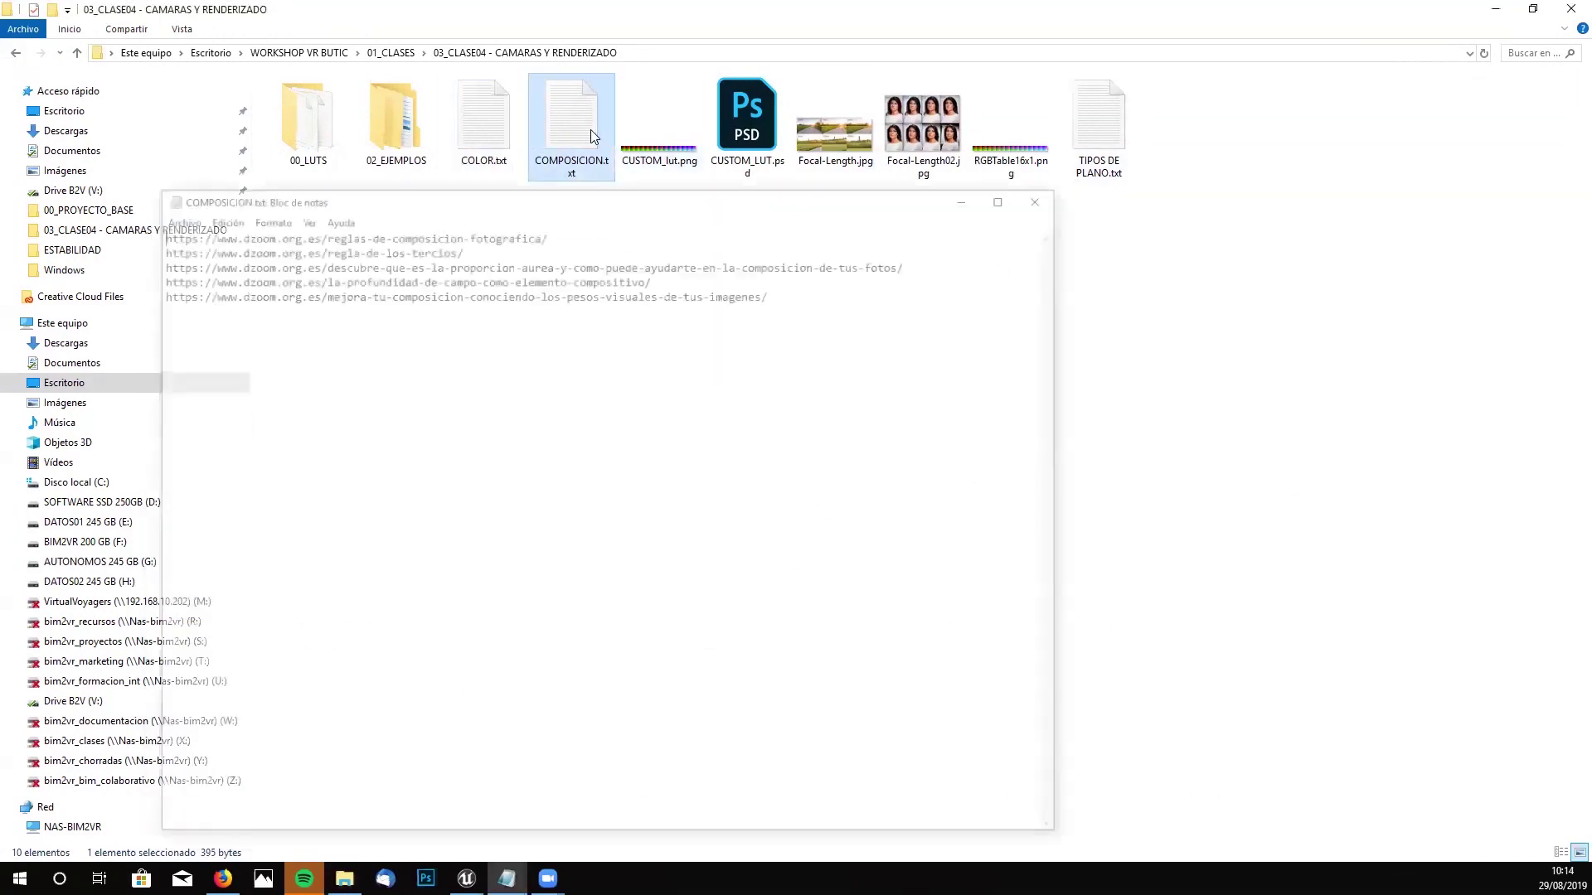
{"action": "left_click", "coordinate": [1045, 194]}
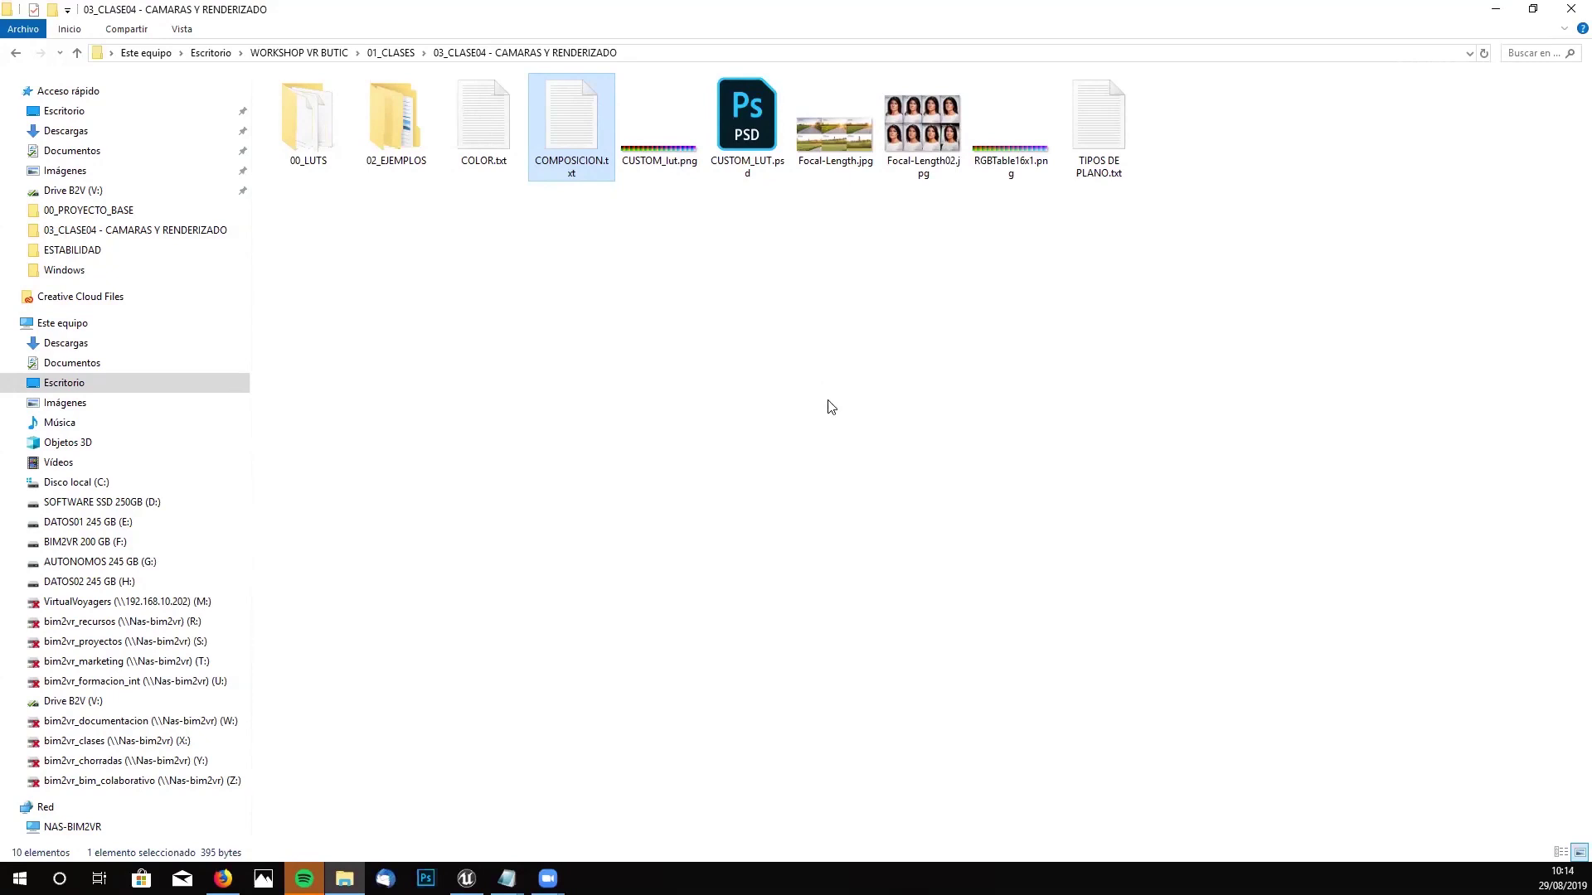
{"action": "left_click", "coordinate": [466, 878]}
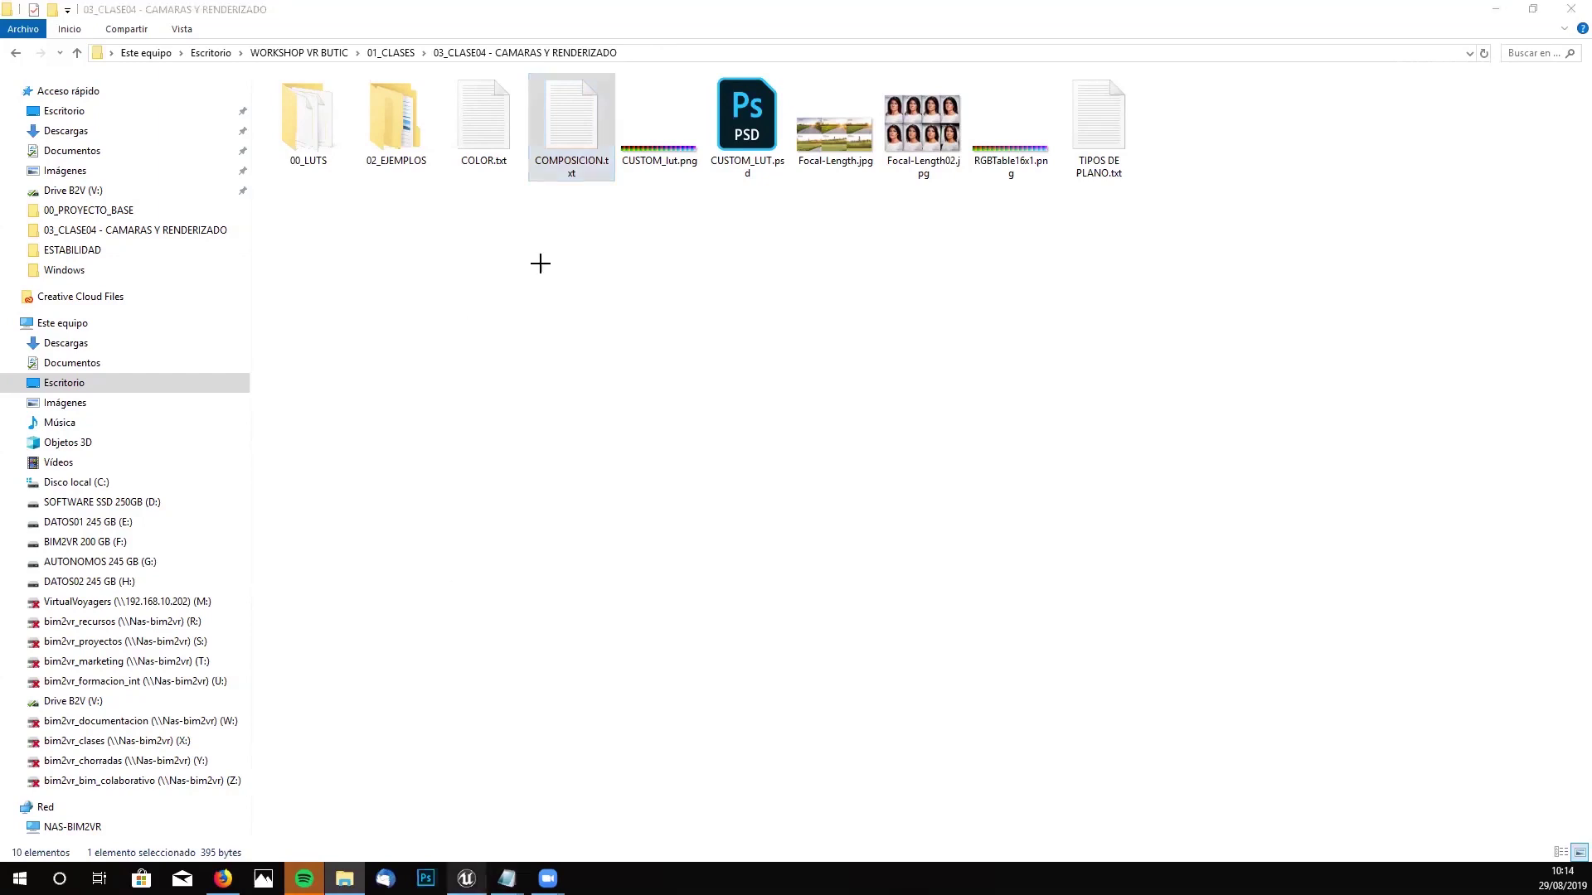
{"action": "right_click_drag", "start_coordinate": [396, 217], "coordinate": [390, 265]}
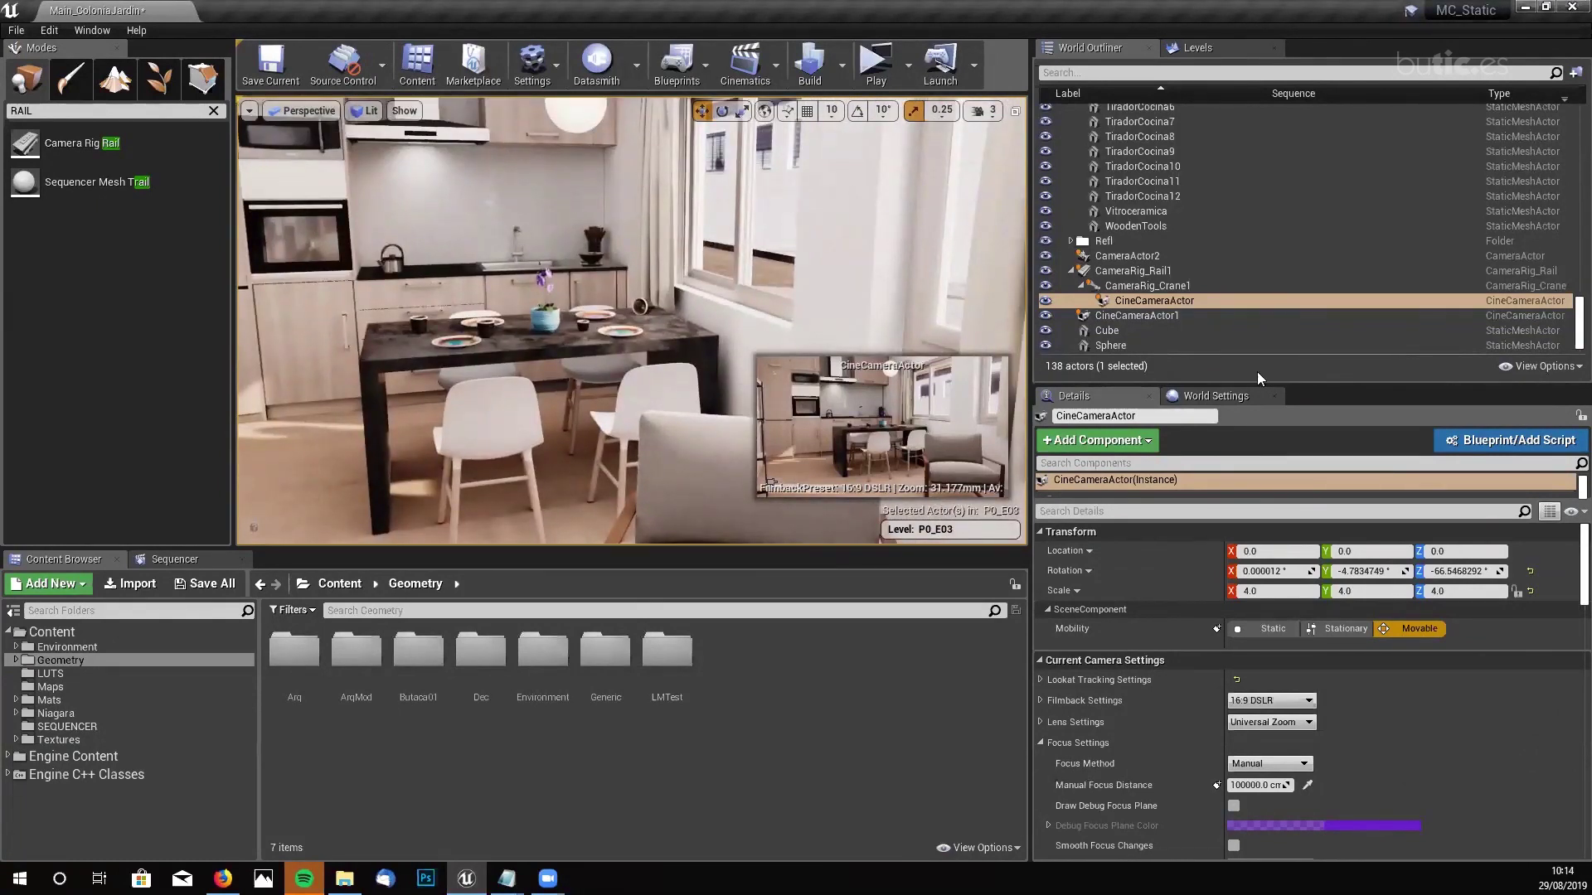
- Deselect the cine camera via the Refl folder and frame the kitchen cabinets, table and armchair
{"action": "left_click", "coordinate": [1148, 241]}
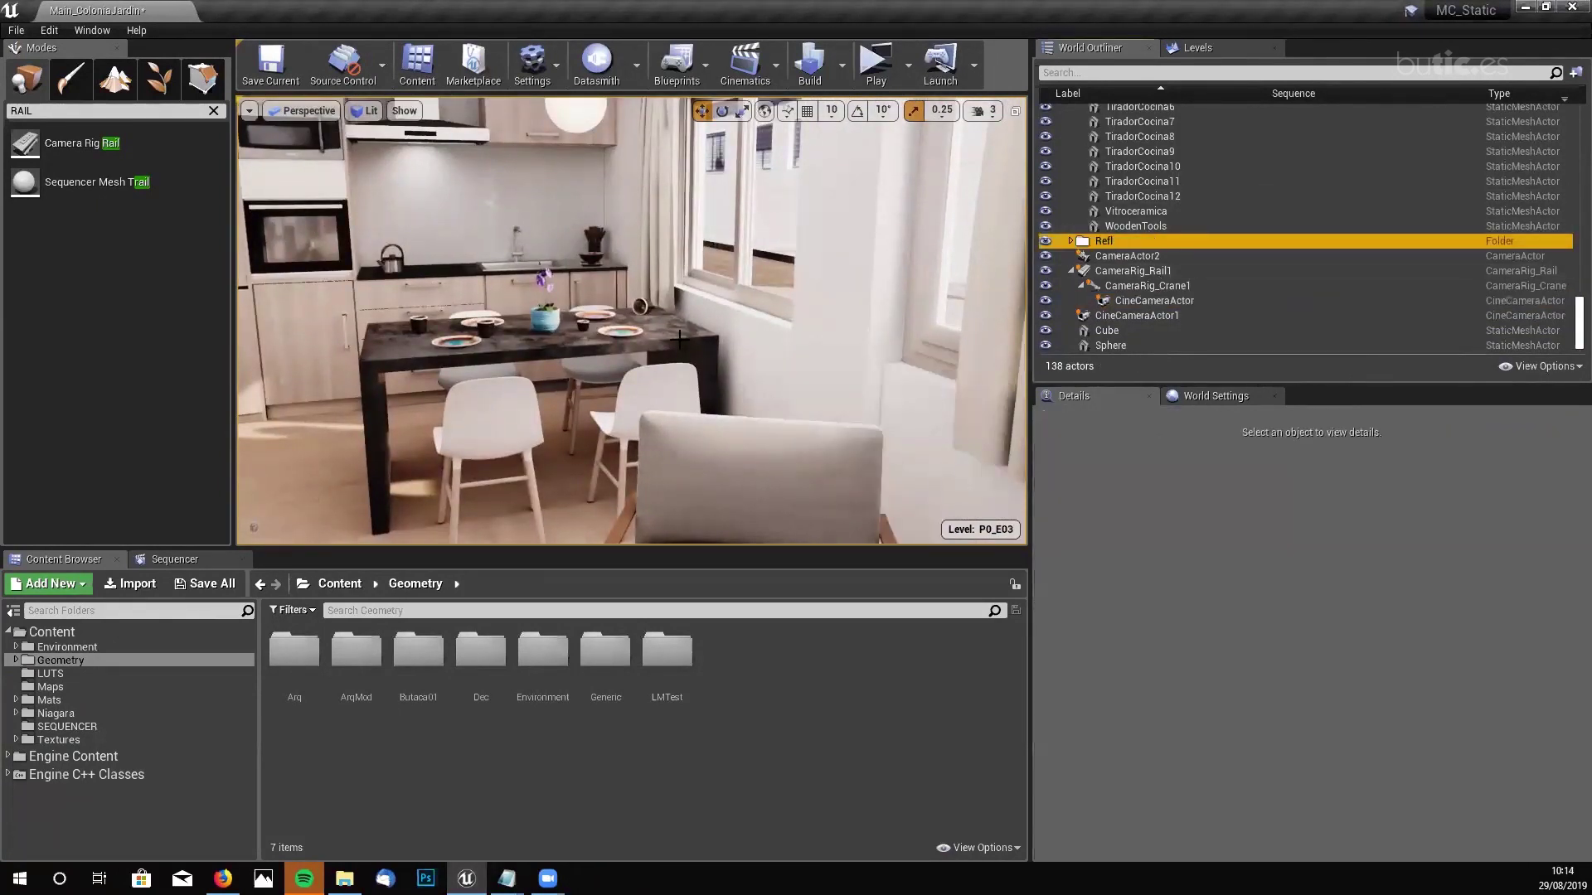
{"action": "right_click_drag", "start_coordinate": [679, 339], "coordinate": [632, 303]}
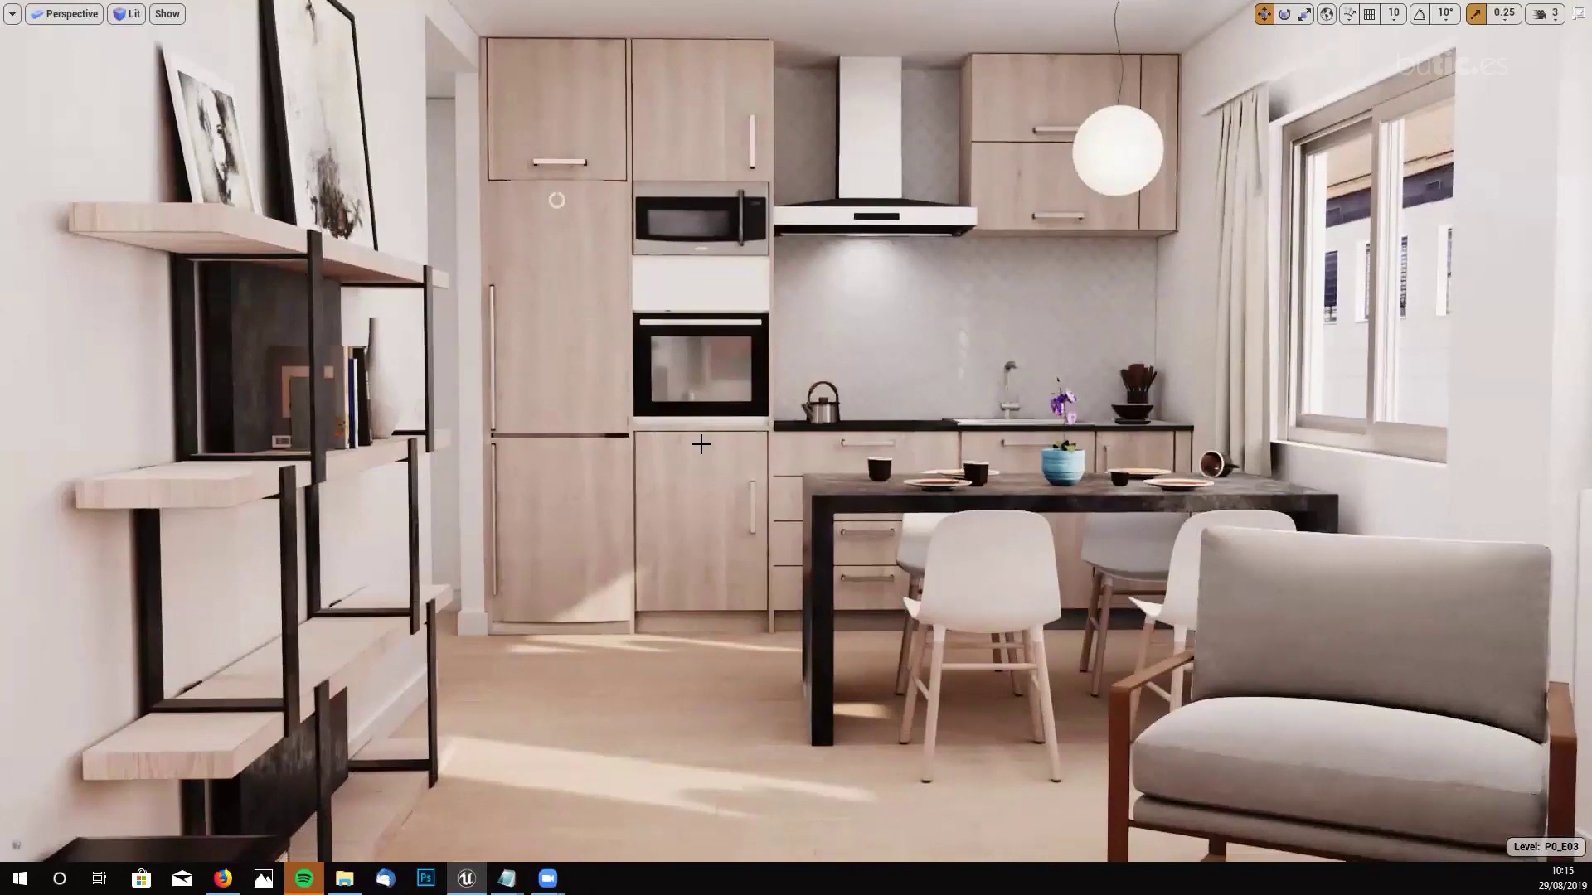
{"action": "right_click_drag", "start_coordinate": [673, 438], "coordinate": [640, 423]}
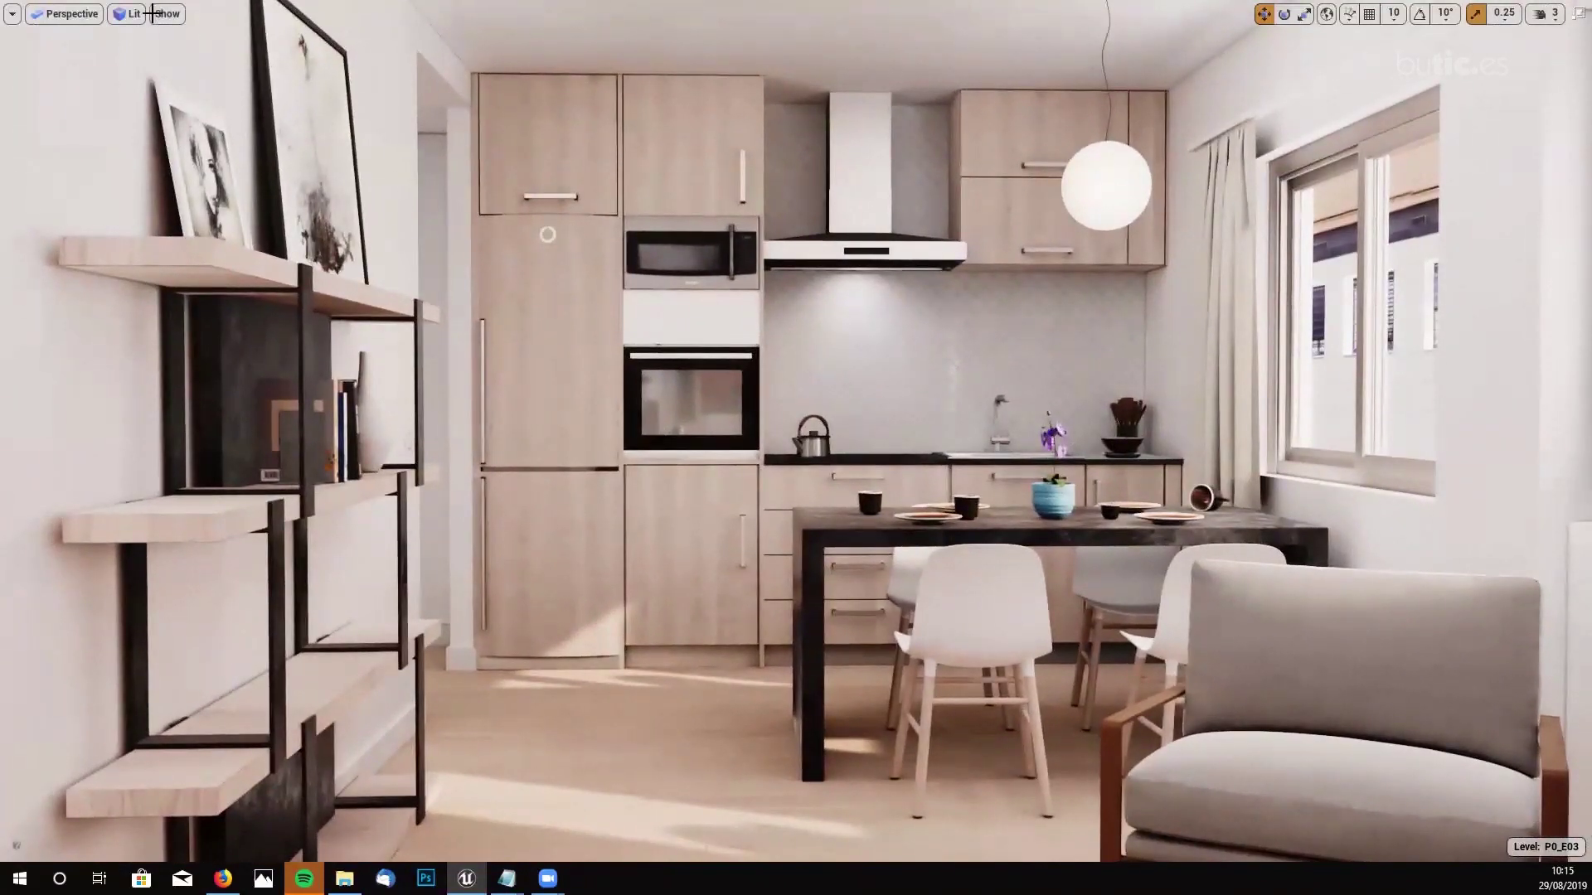
- Uncheck Exposure > Game Settings in the Lit menu, leaving the viewport EV100 at 1.0
{"action": "left_click", "coordinate": [72, 16]}
{"action": "left_click", "coordinate": [129, 16]}
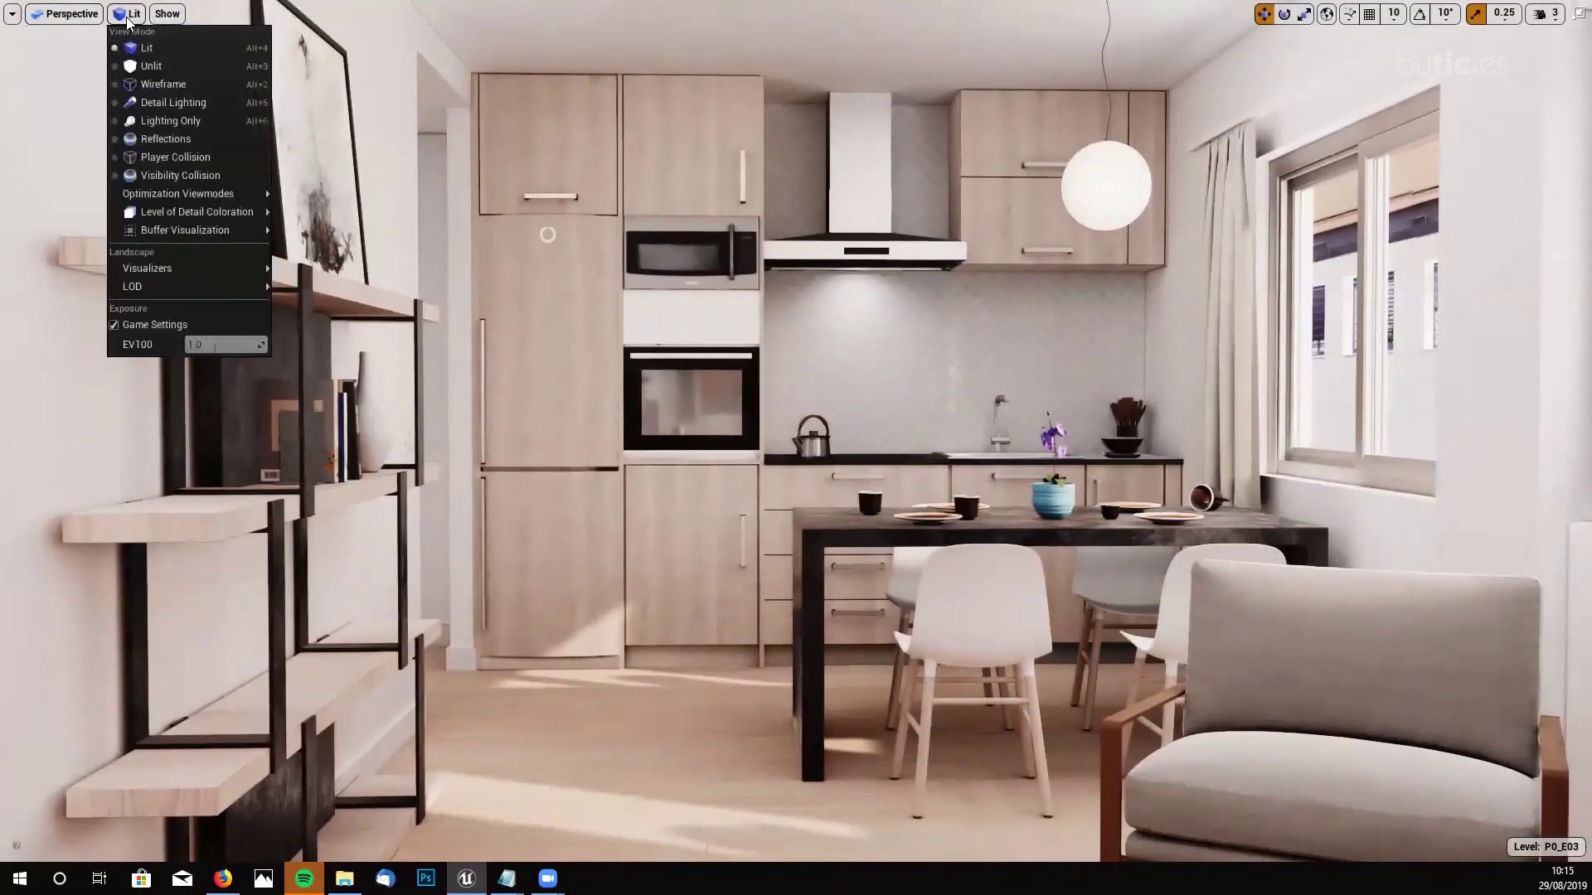
{"action": "left_click", "coordinate": [114, 325]}
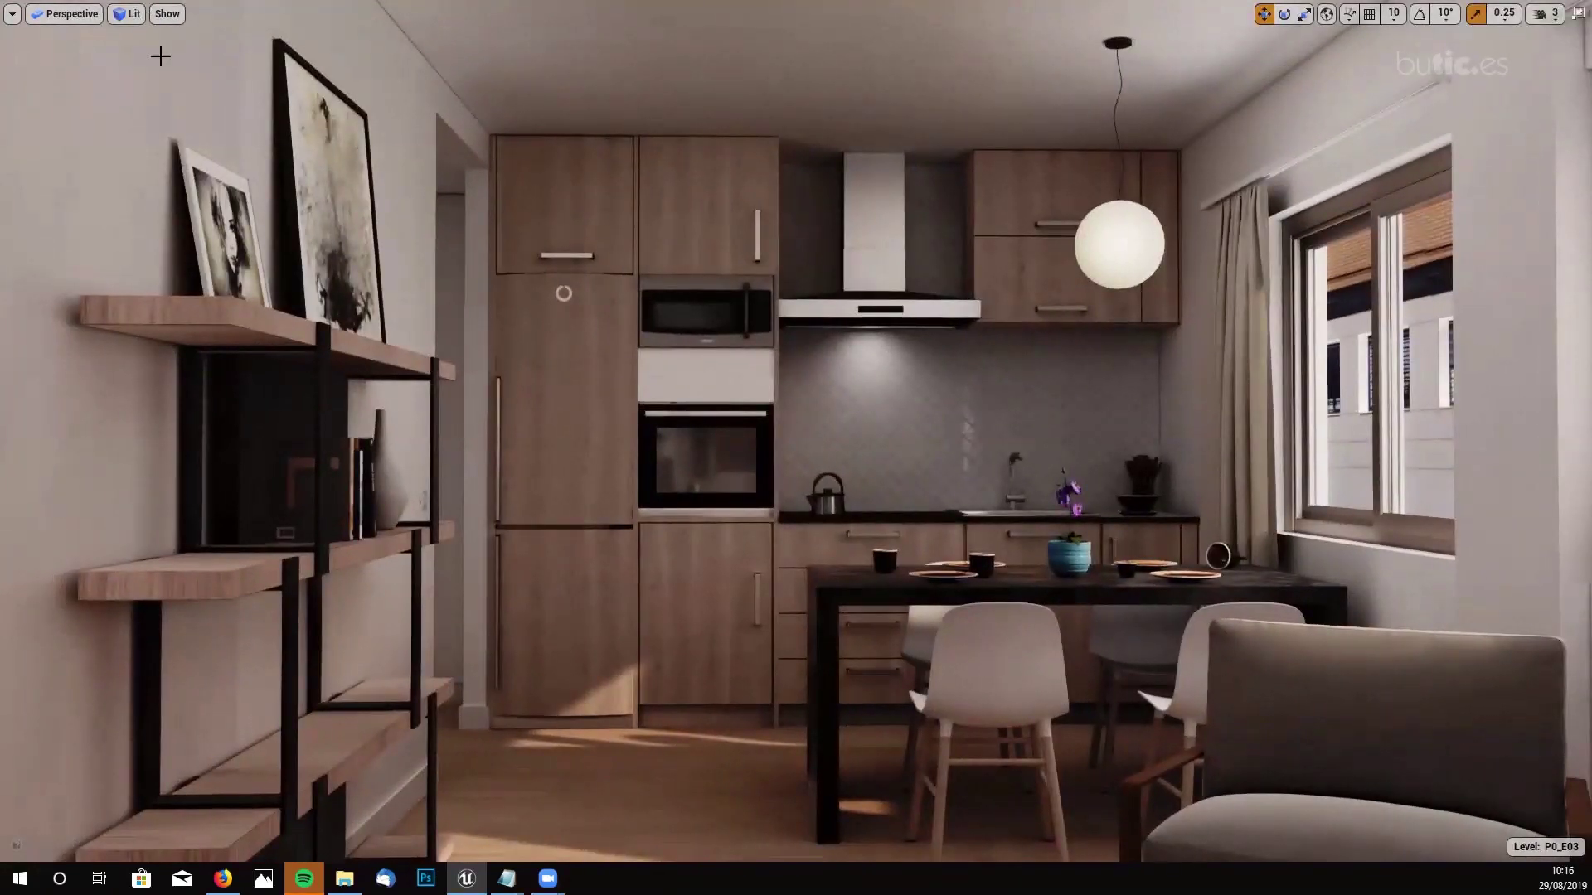
{"action": "left_click", "coordinate": [130, 18]}
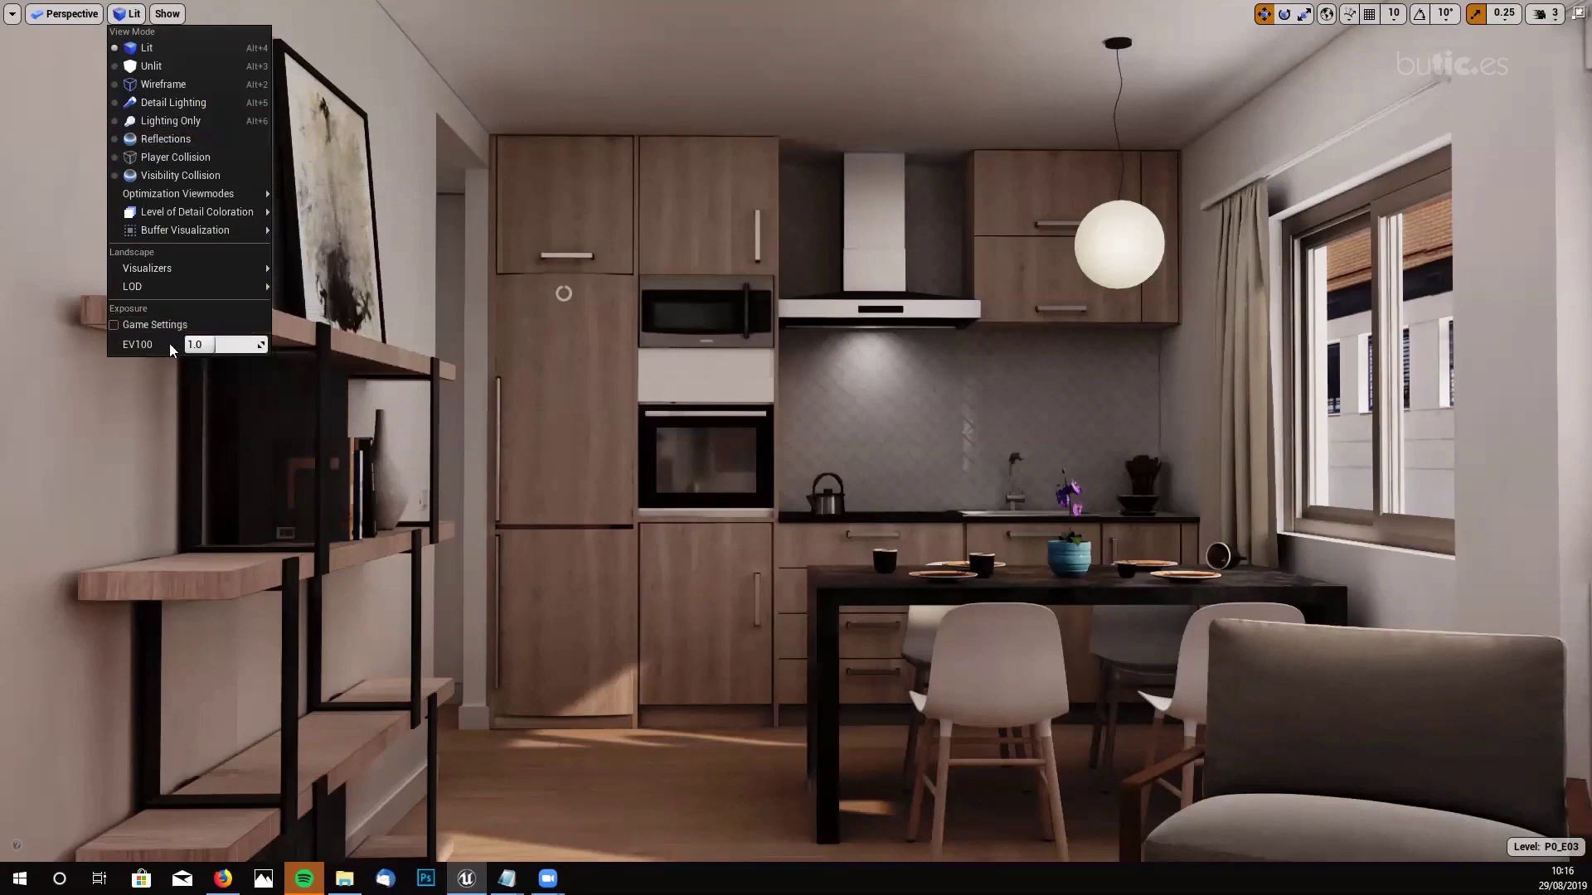
{"action": "right_click_drag", "start_coordinate": [911, 424], "coordinate": [829, 406]}
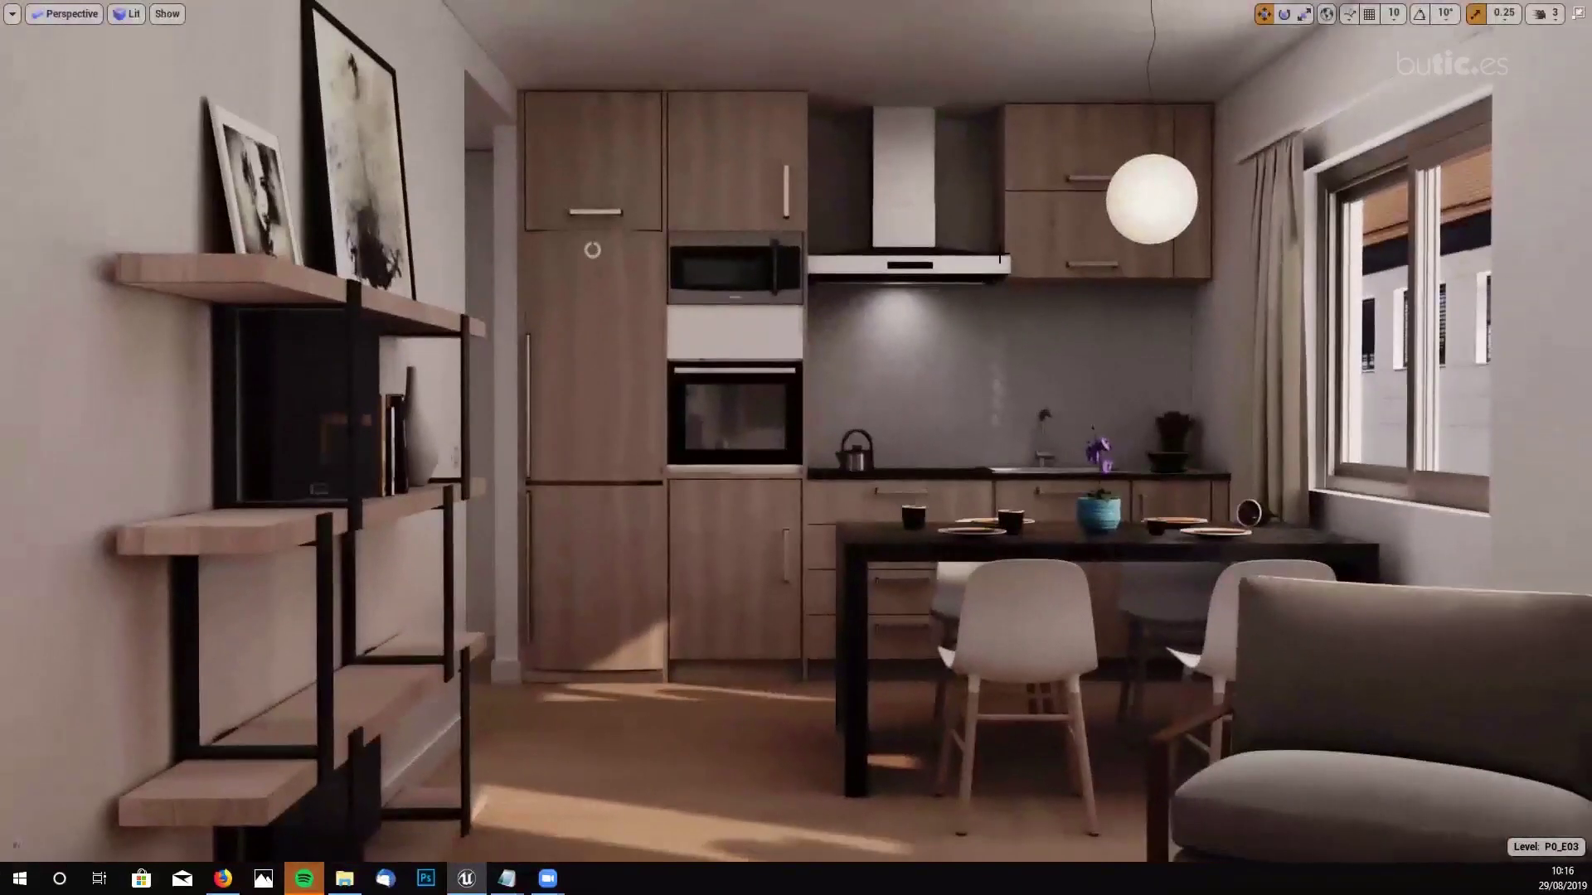
{"action": "right_click_drag", "start_coordinate": [843, 204], "coordinate": [1190, 228]}
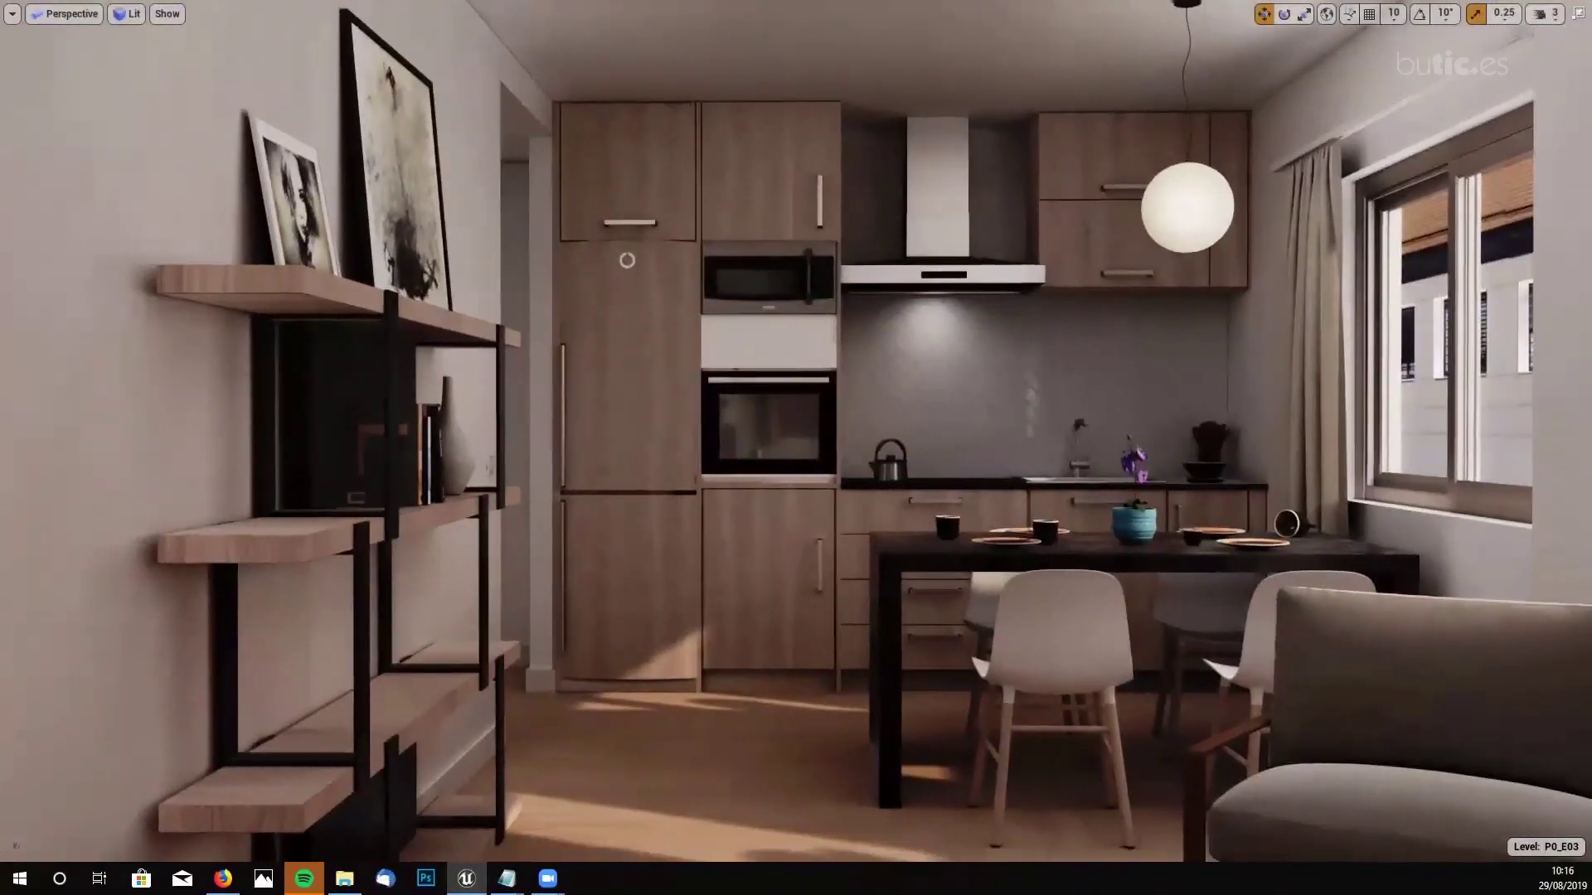
{"action": "mouse_move", "coordinate": [868, 341]}
{"action": "right_mouse_down"}
{"action": "mouse_move", "coordinate": [920, 331]}
{"action": "mouse_move", "coordinate": [868, 341]}
{"action": "right_mouse_up"}
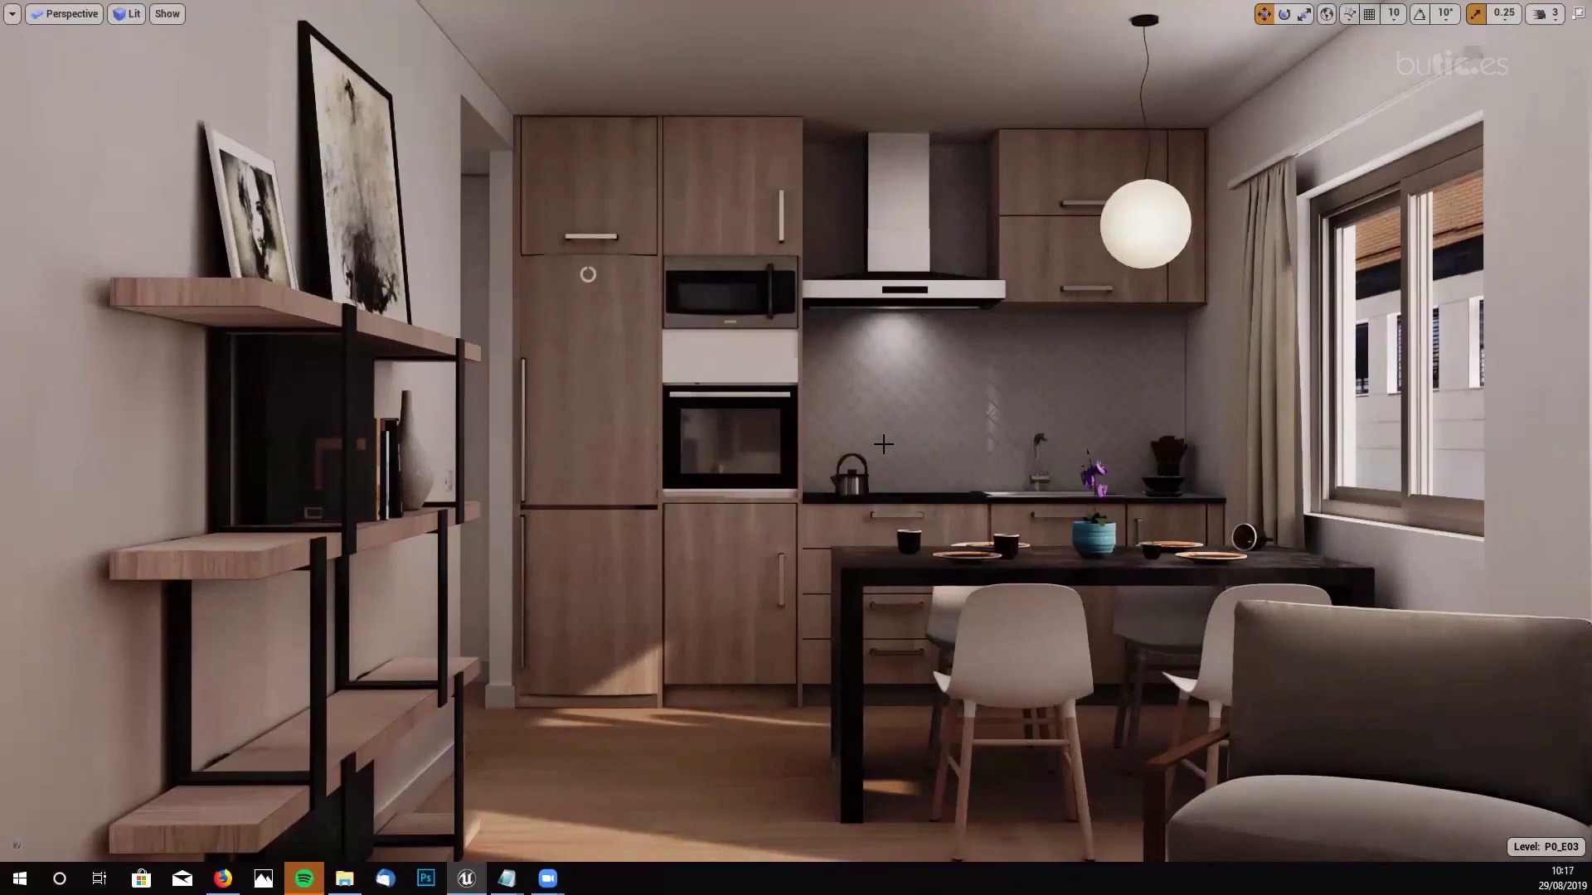
{"action": "right_click_drag", "start_coordinate": [883, 445], "coordinate": [995, 427]}
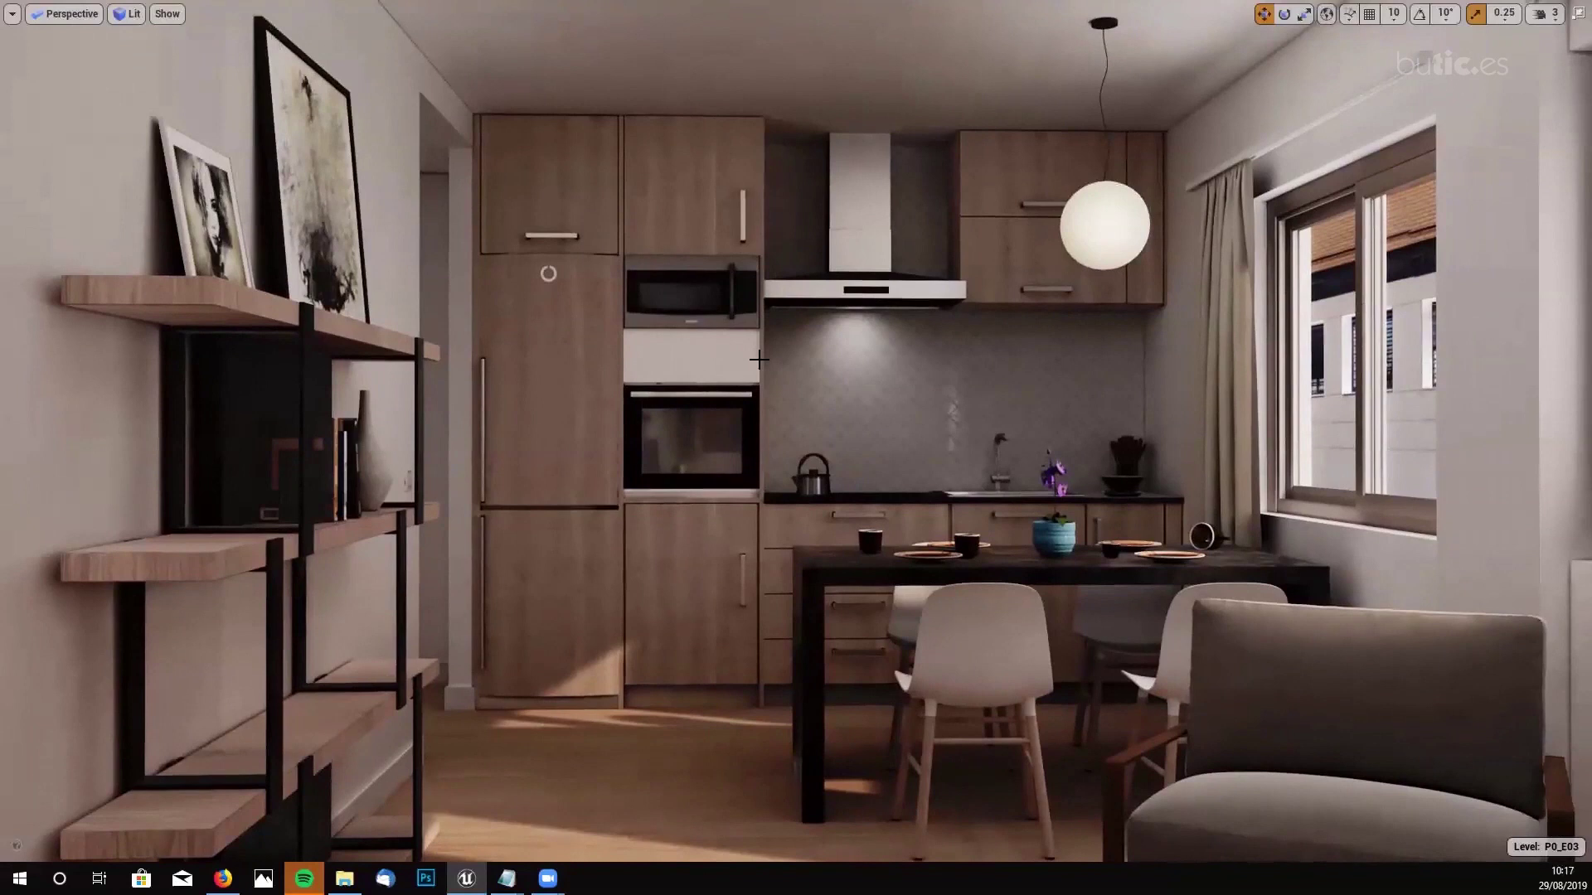
{"action": "right_click_drag", "start_coordinate": [759, 359], "coordinate": [740, 358]}
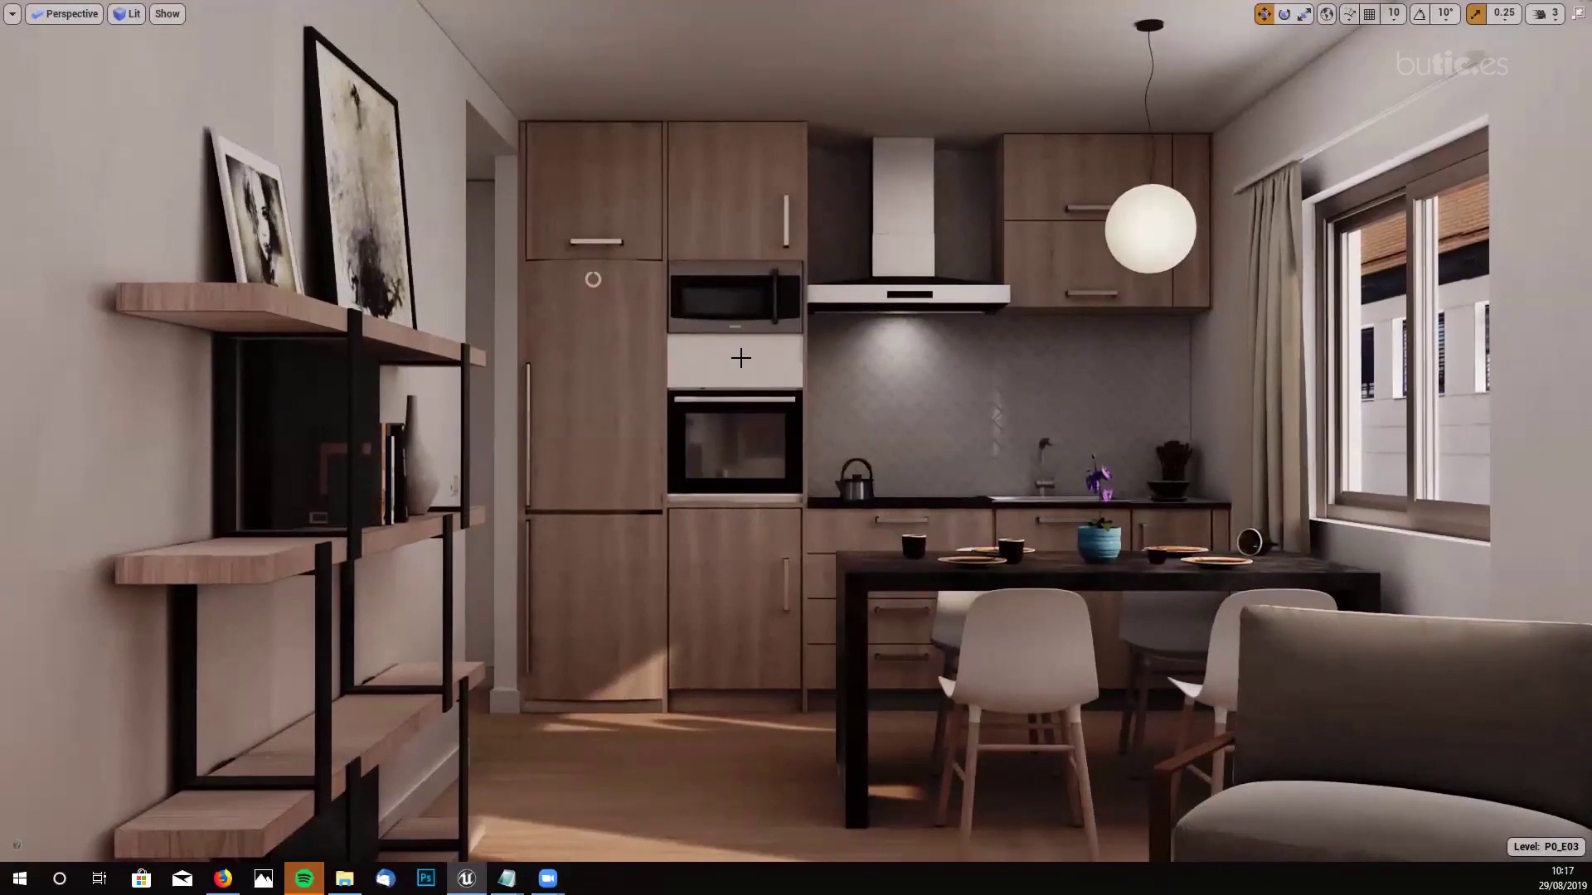
- Take an F9 screenshot of the kitchen and open ScreenShot00005.png to check it
{"action": "key", "text": "F9"}
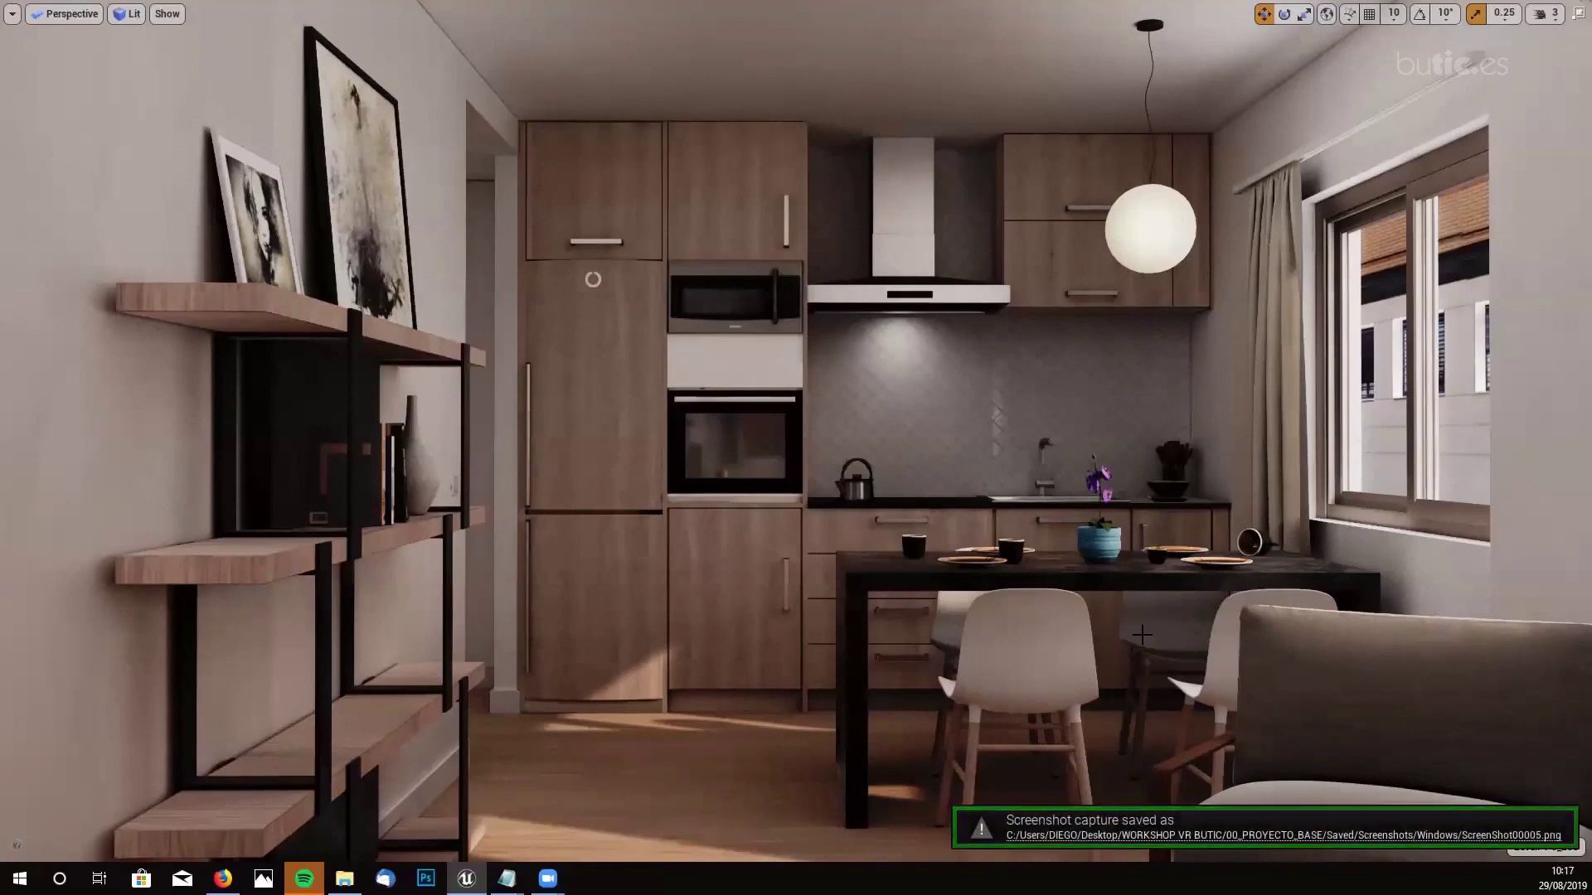
{"action": "left_click", "coordinate": [1244, 835]}
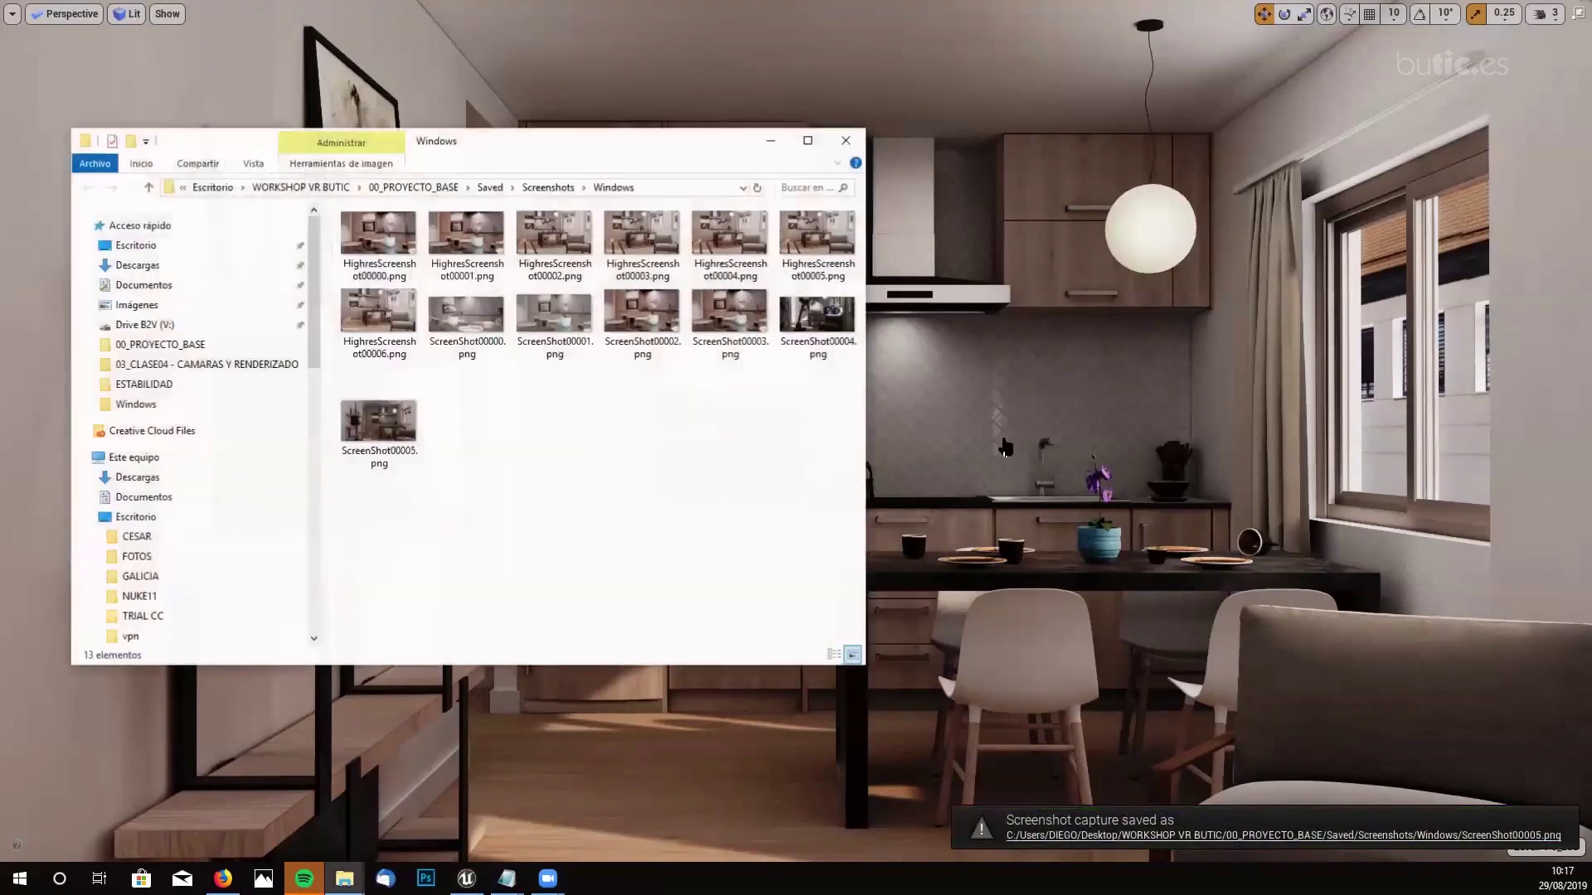
{"action": "double_click", "coordinate": [396, 439]}
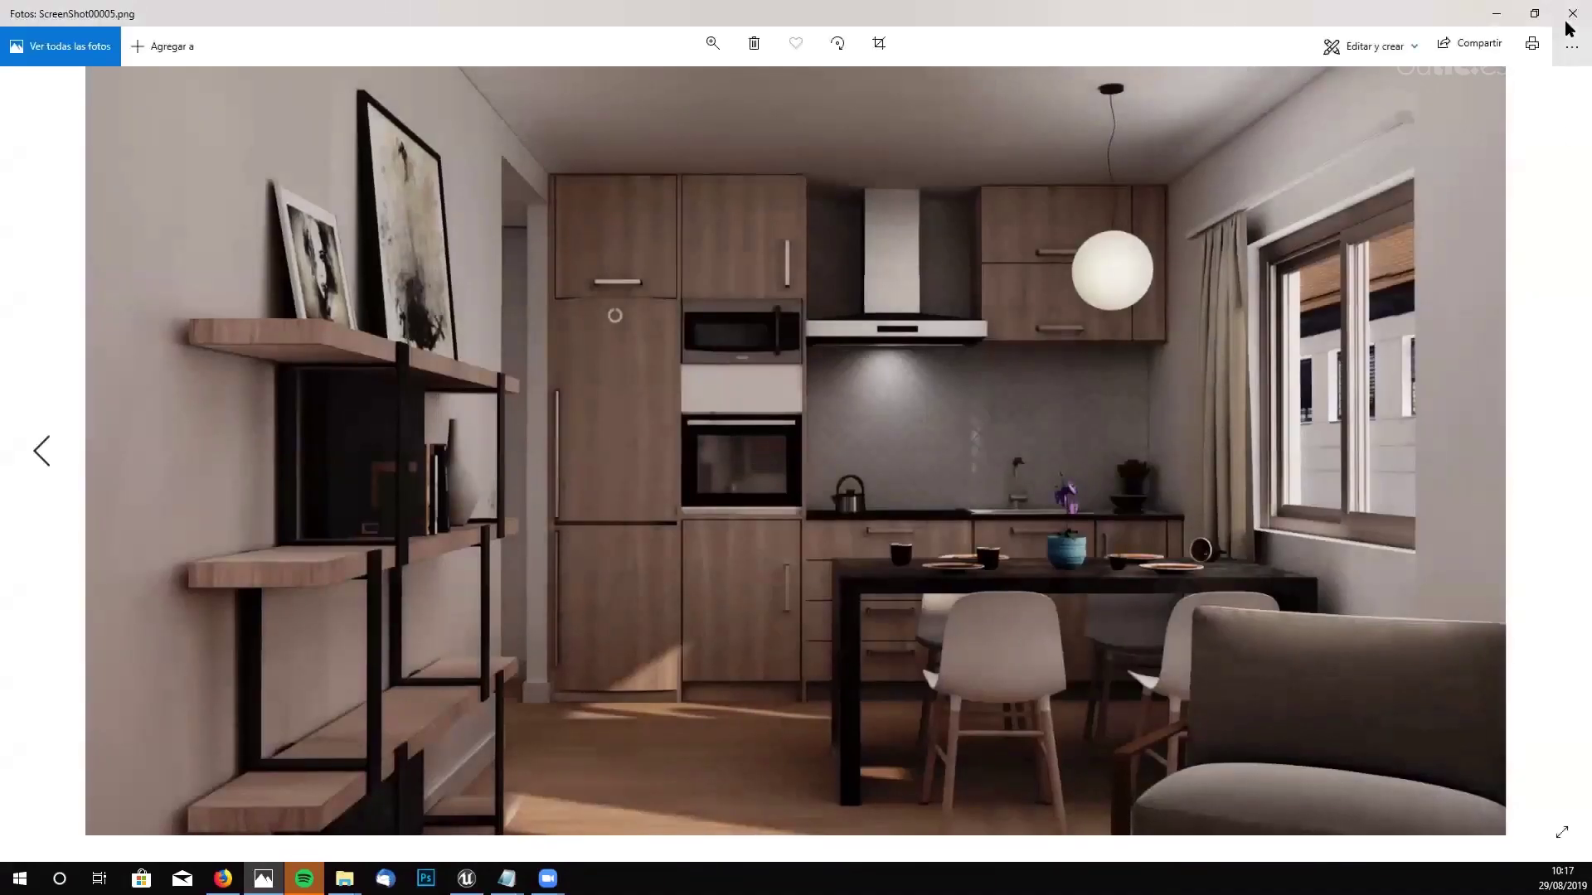
{"action": "left_click", "coordinate": [1572, 13]}
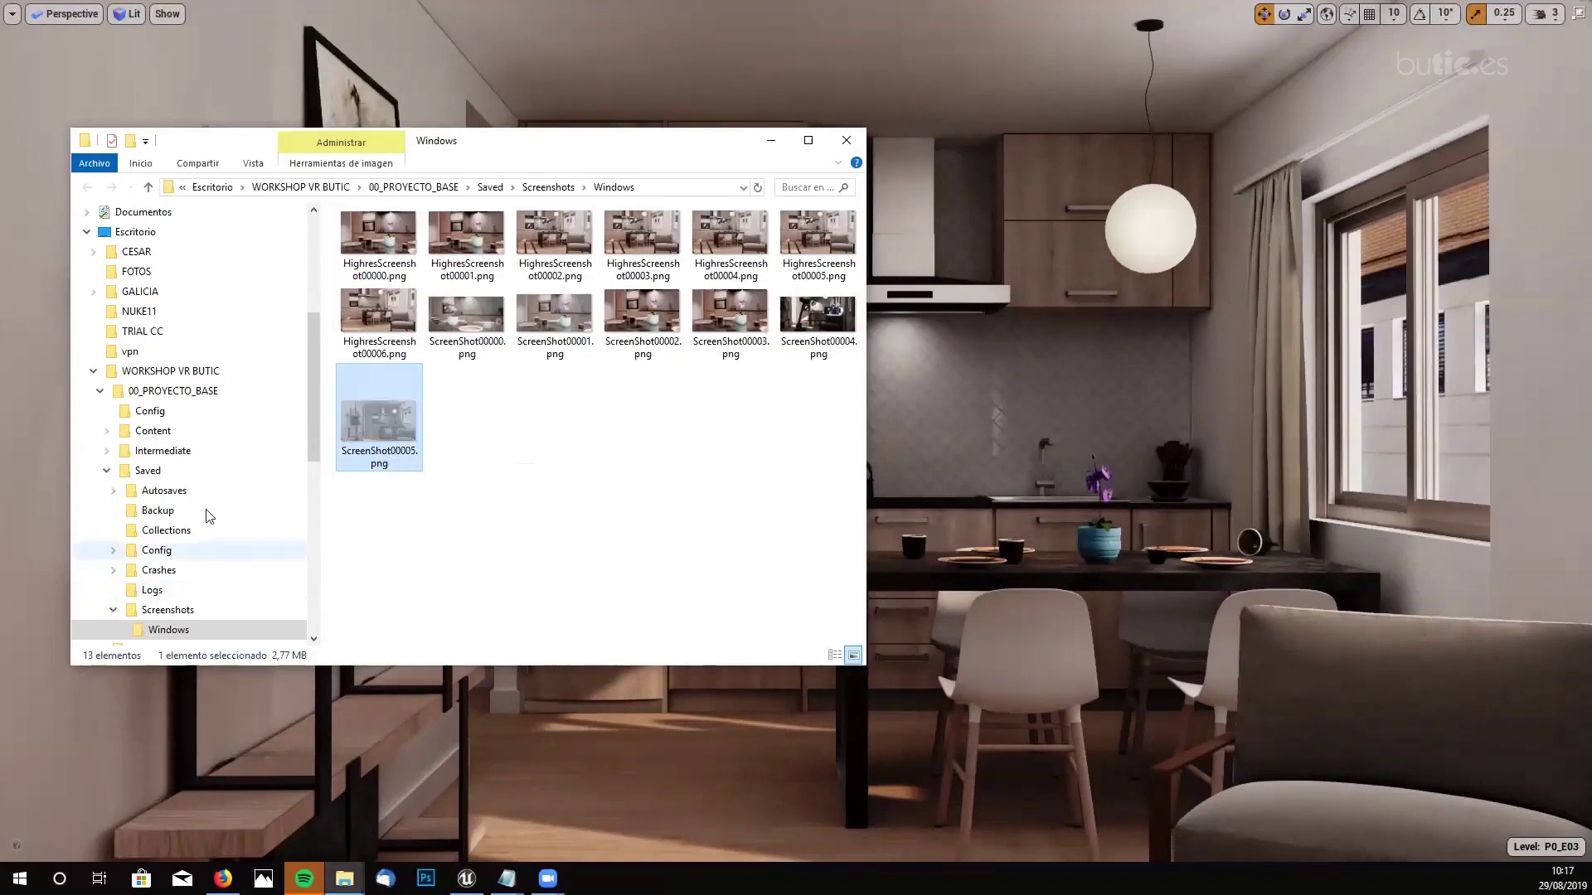
- Create a new folder named 03_POST inside the 03_CLASE04 class folder
{"action": "scroll", "coordinate": [162, 334], "scroll_direction": "up", "scroll_amount": 3}
{"action": "scroll", "coordinate": [162, 334], "scroll_direction": "up", "scroll_amount": 3}
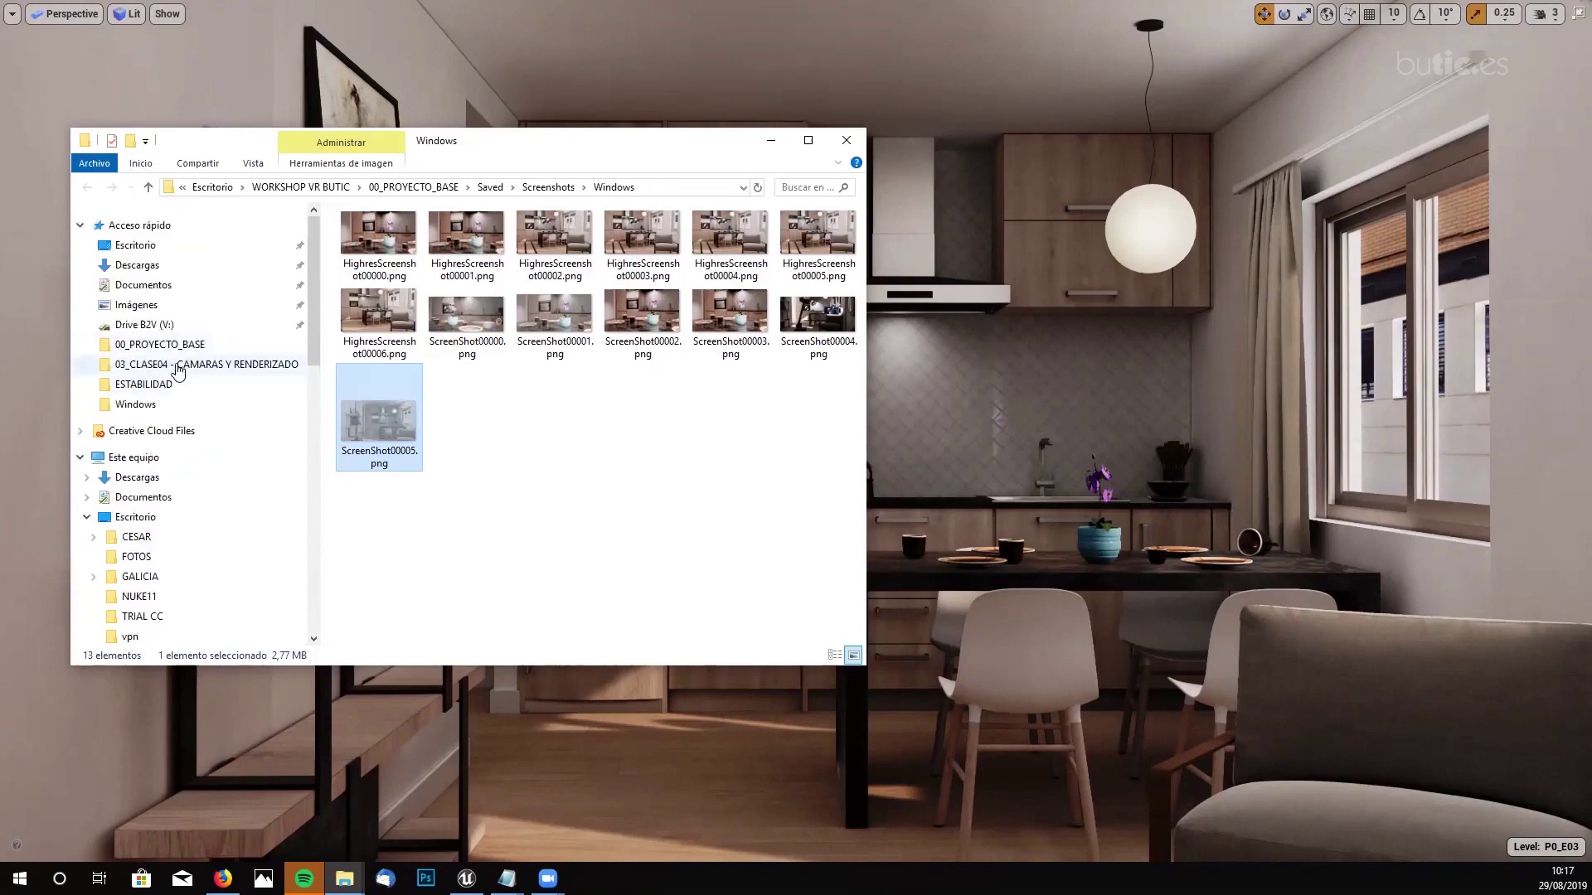
{"action": "left_click", "coordinate": [167, 365]}
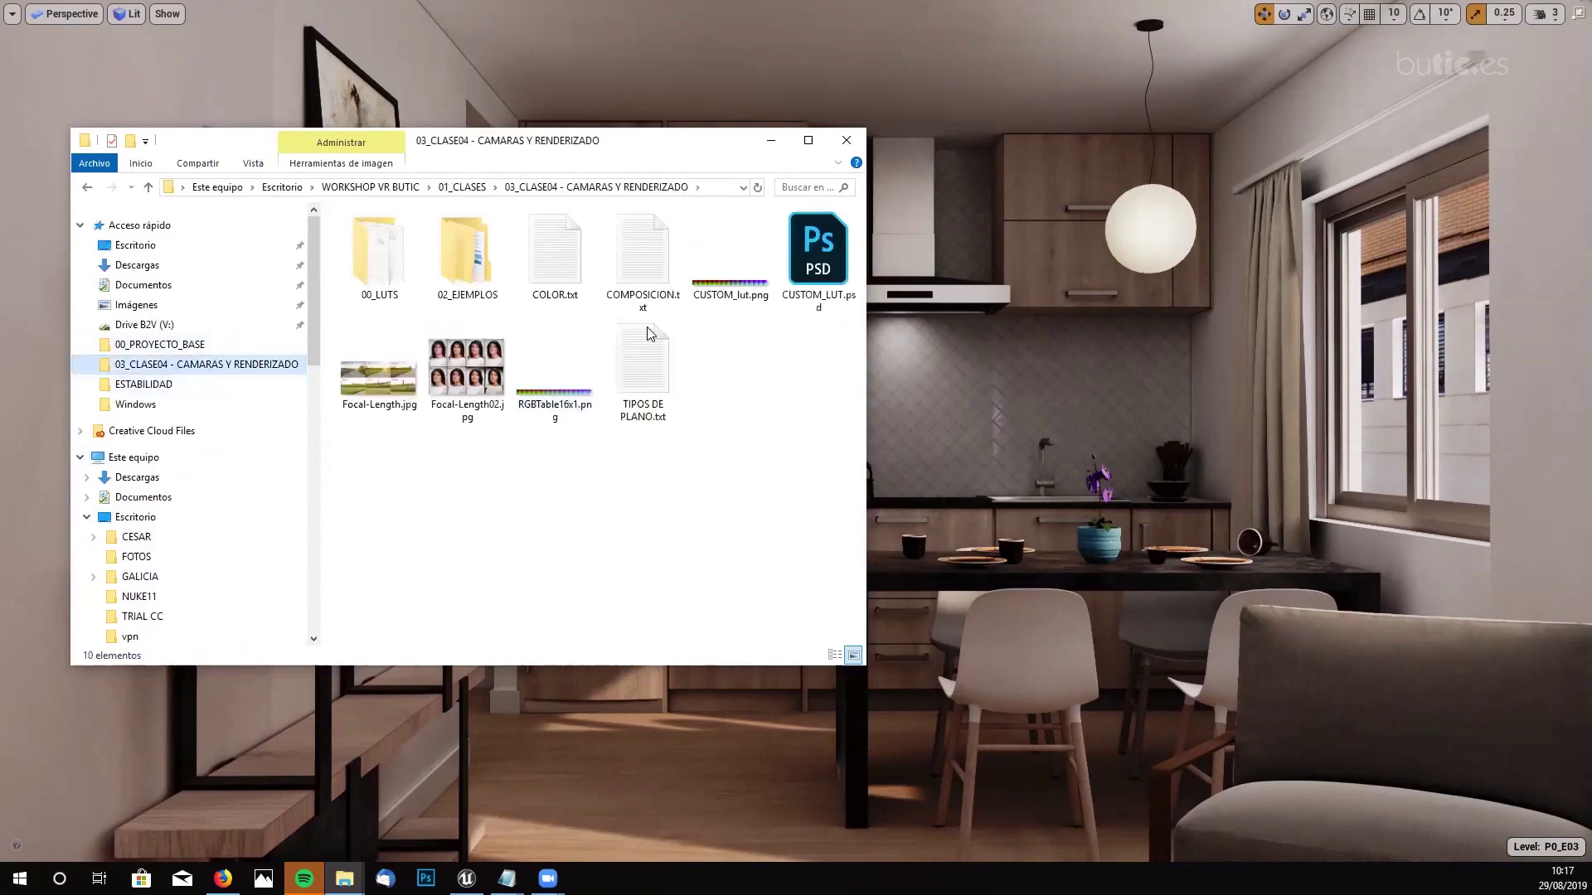
{"action": "right_click", "coordinate": [467, 465]}
{"action": "mouse_move", "coordinate": [612, 773]}
{"action": "left_click", "coordinate": [718, 583]}
{"action": "type", "text": "03_POST"}
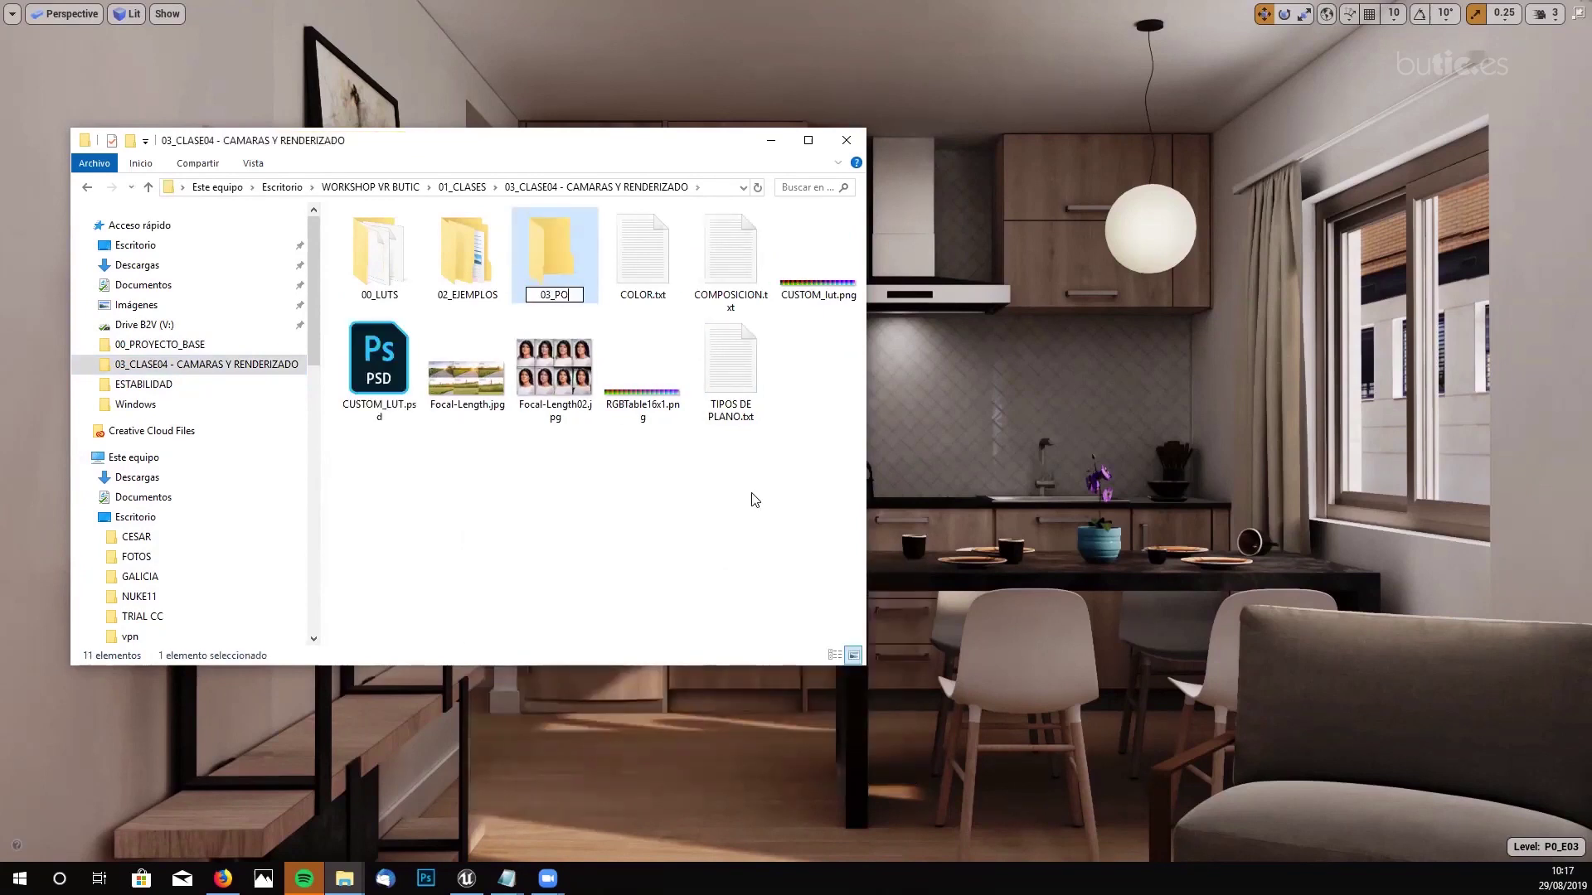
{"action": "key", "text": "Return"}
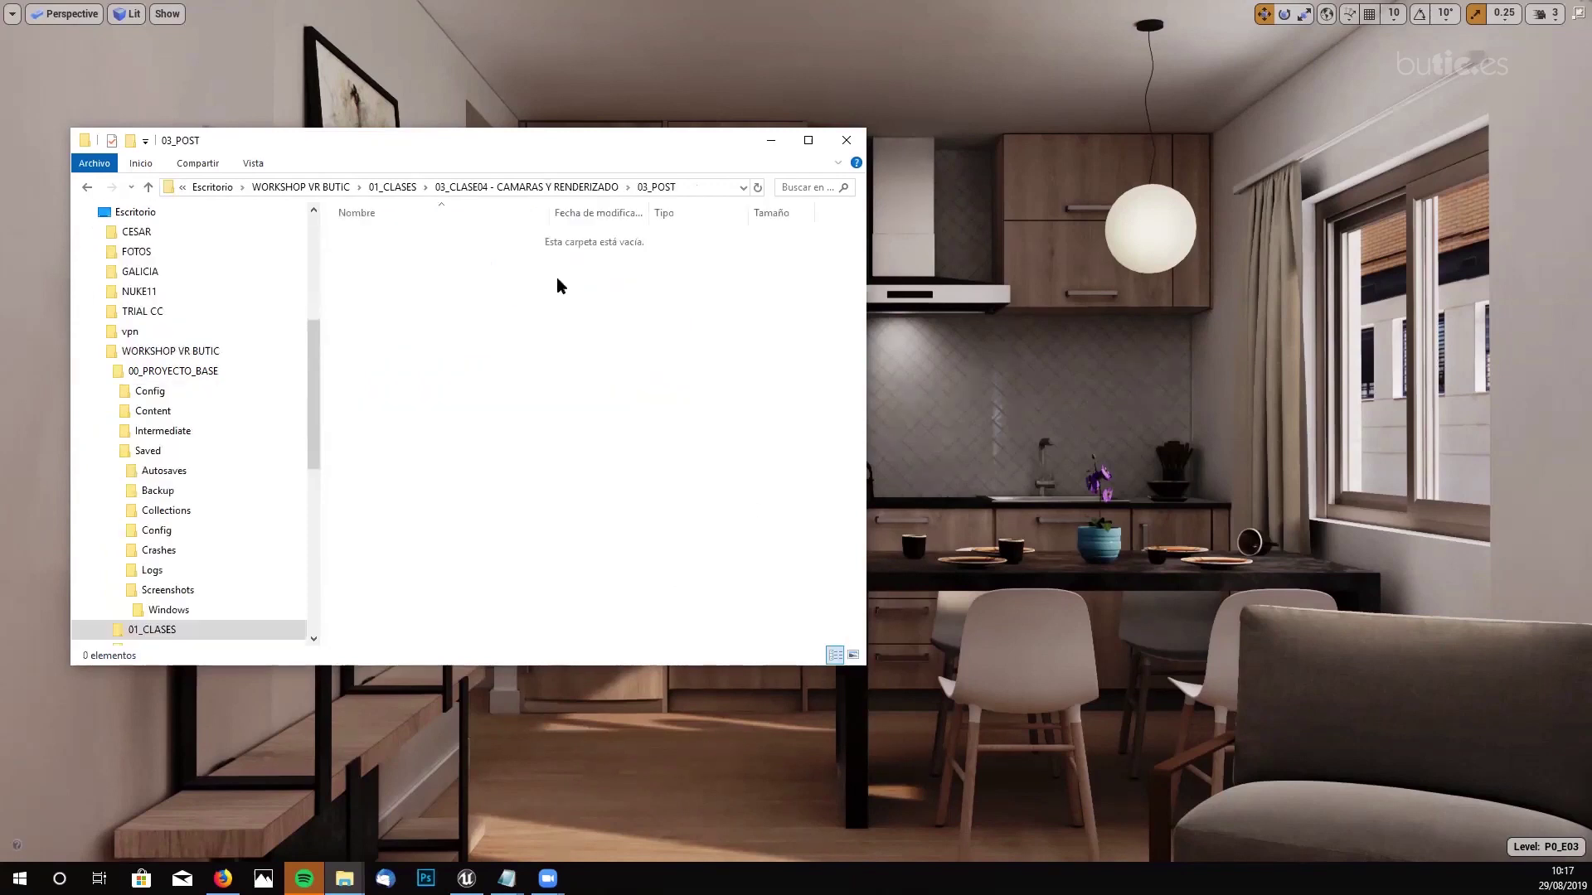
- Paste the screenshot into 03_POST and rename it 01.png
{"action": "key", "text": "ctrl+v"}
{"action": "key", "text": "F2"}
{"action": "type", "text": "01"}
{"action": "key", "text": "Return"}
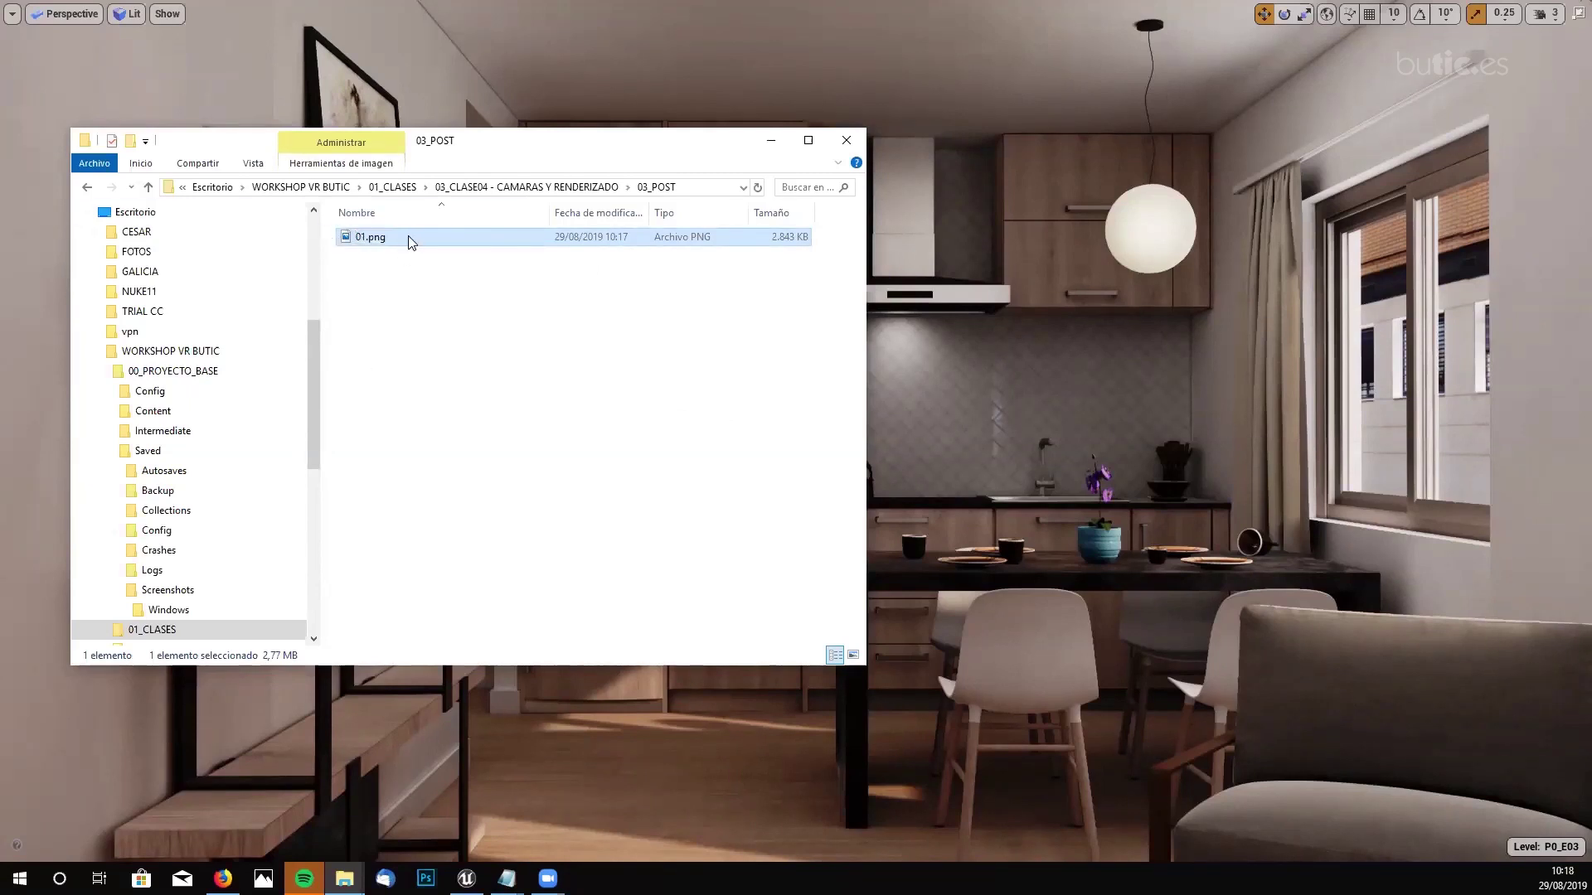
- Leave immersive mode and enlarge the viewport panel wider and taller
{"action": "left_click", "coordinate": [809, 300]}
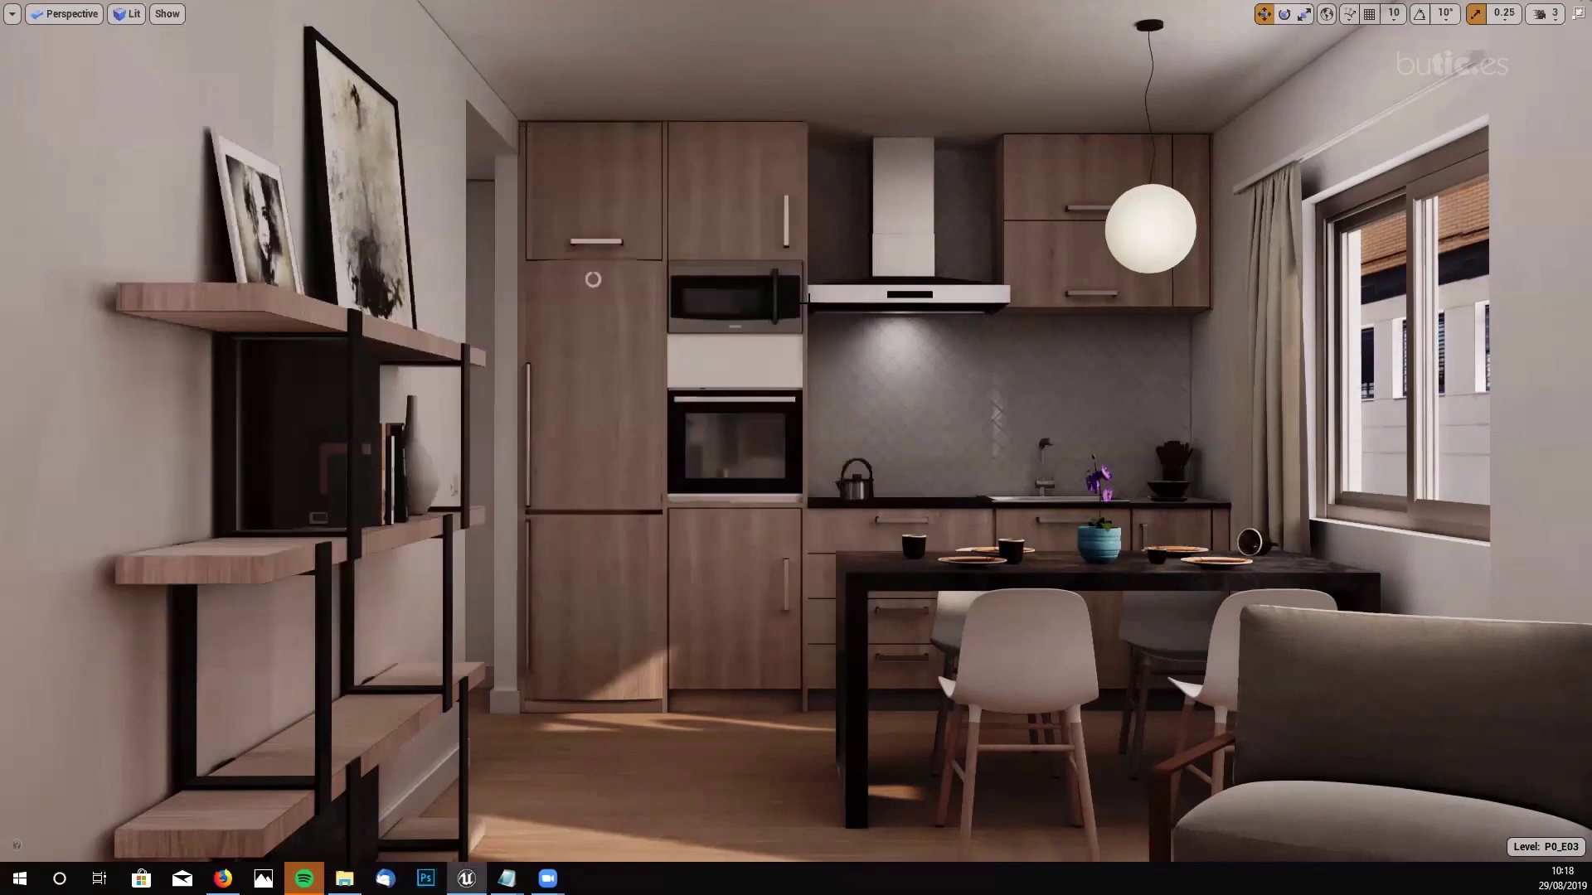
{"action": "key", "text": "F11"}
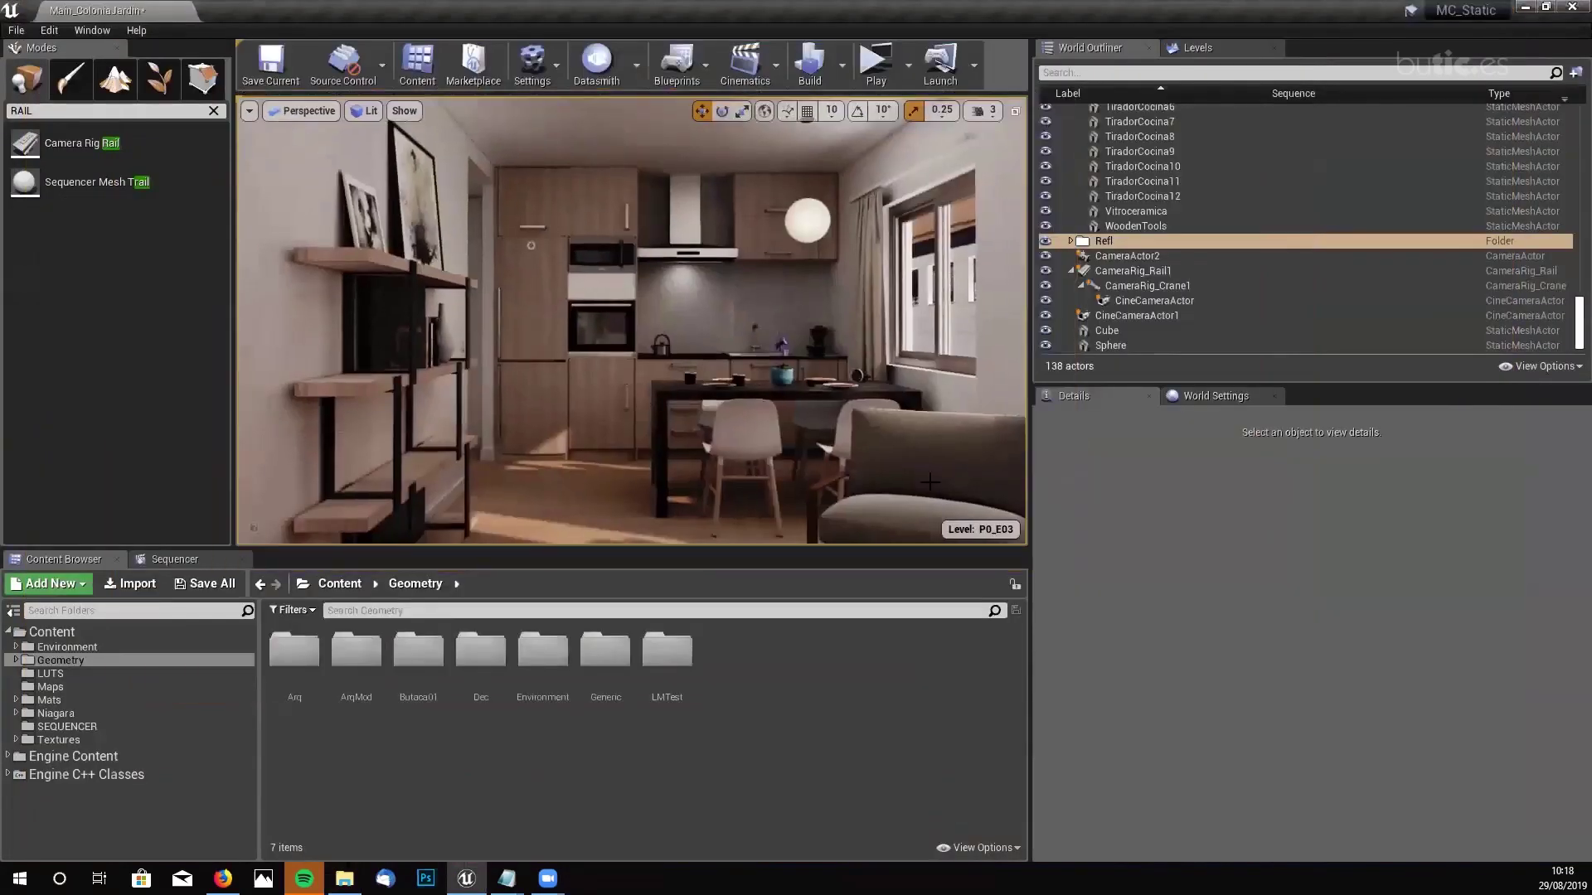
{"action": "left_click_drag", "start_coordinate": [1032, 466], "coordinate": [1222, 466]}
{"action": "left_click_drag", "start_coordinate": [1004, 548], "coordinate": [1005, 611]}
{"action": "scroll", "coordinate": [1368, 249], "scroll_direction": "up", "scroll_amount": 20}
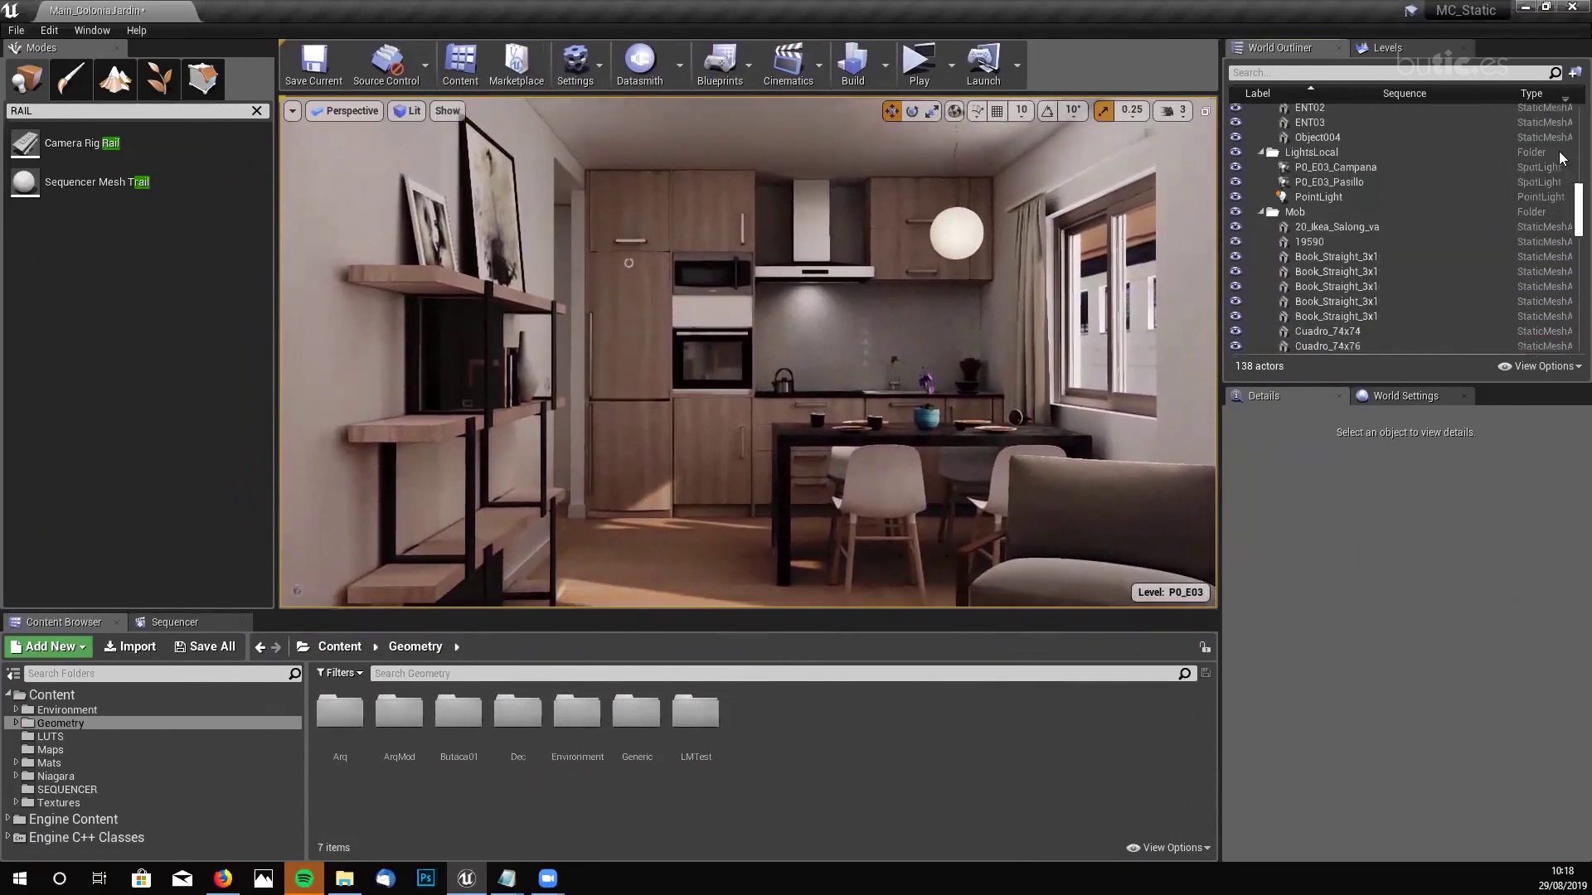
- Delete the PostProcessVolume from the level and return to a full-screen kitchen view
{"action": "left_click", "coordinate": [1345, 235]}
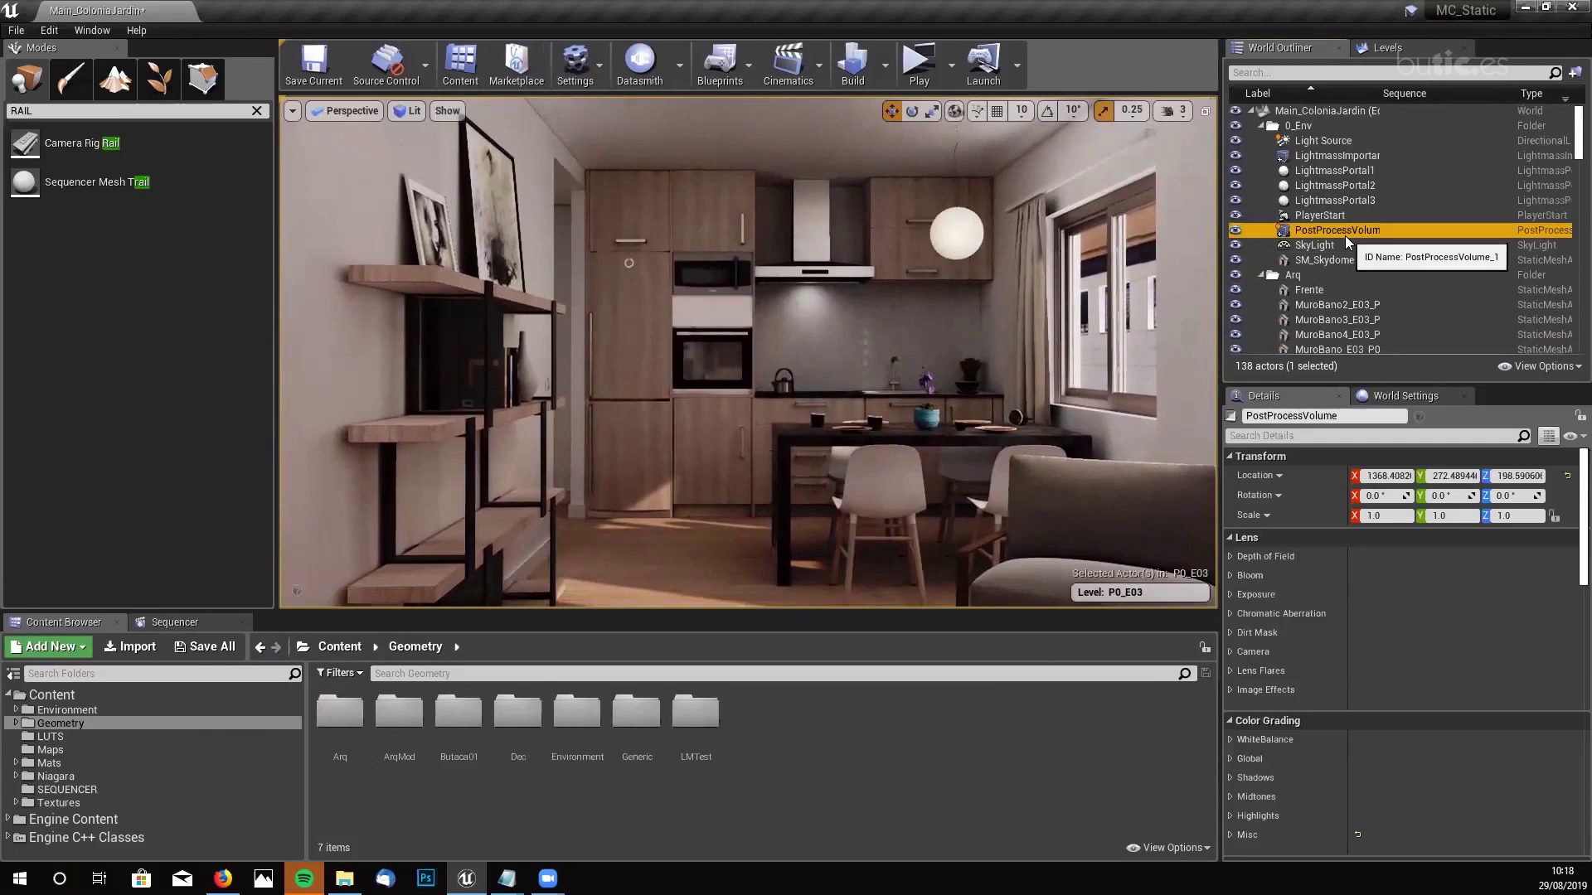
{"action": "key", "text": "Delete"}
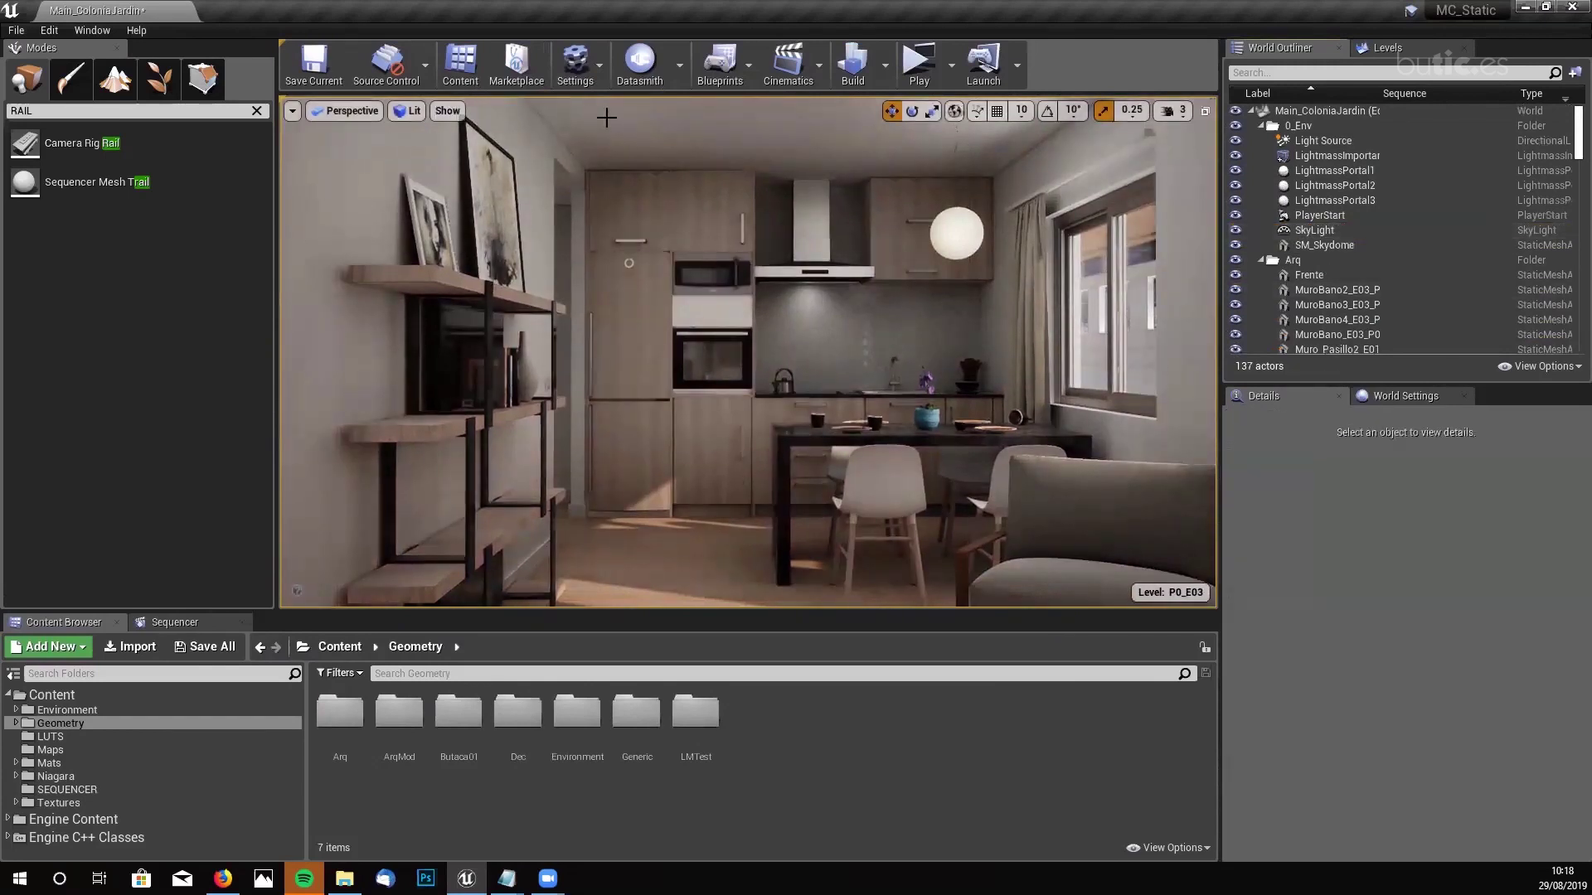
{"action": "mouse_move", "coordinate": [841, 379]}
{"action": "right_mouse_down"}
{"action": "mouse_move", "coordinate": [862, 379]}
{"action": "mouse_move", "coordinate": [828, 377]}
{"action": "mouse_move", "coordinate": [845, 376]}
{"action": "right_mouse_up"}
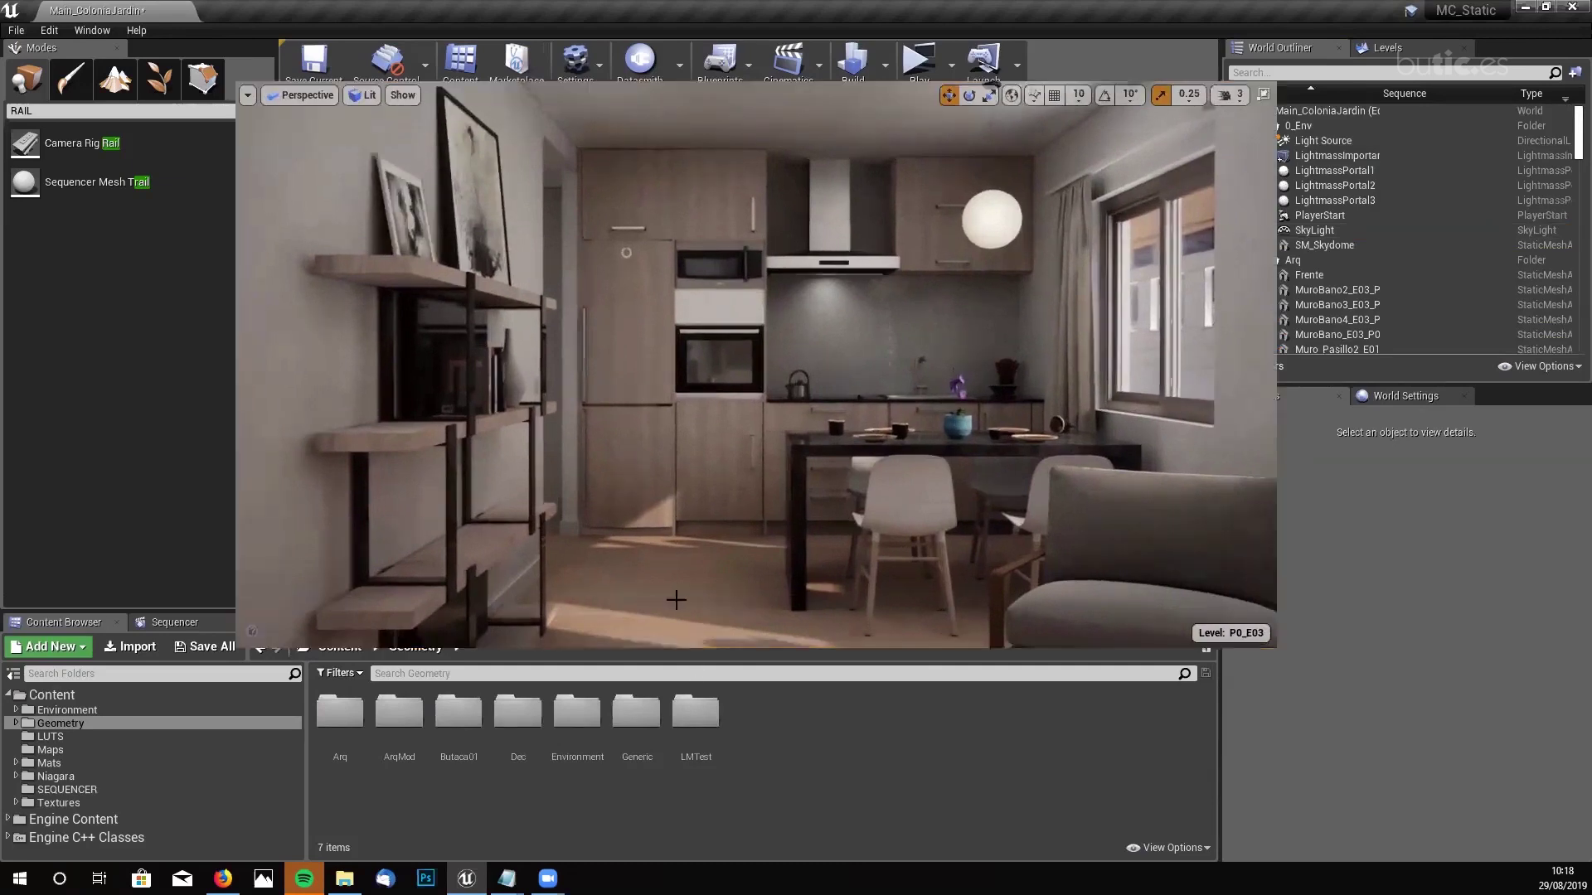
{"action": "key", "text": "F11"}
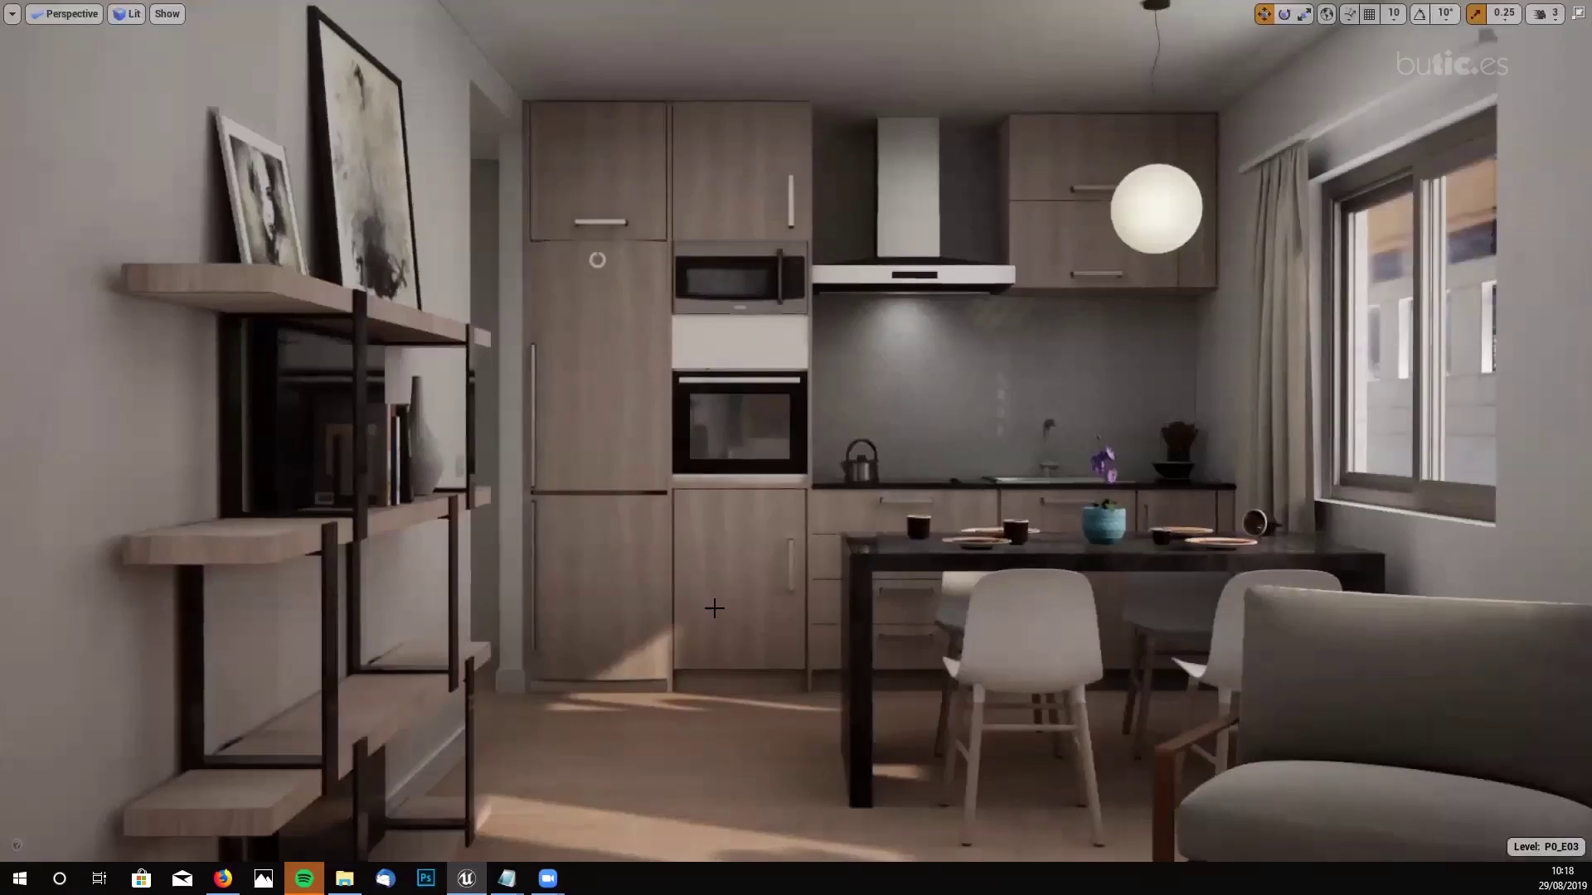
{"action": "right_click_drag", "start_coordinate": [790, 585], "coordinate": [740, 553]}
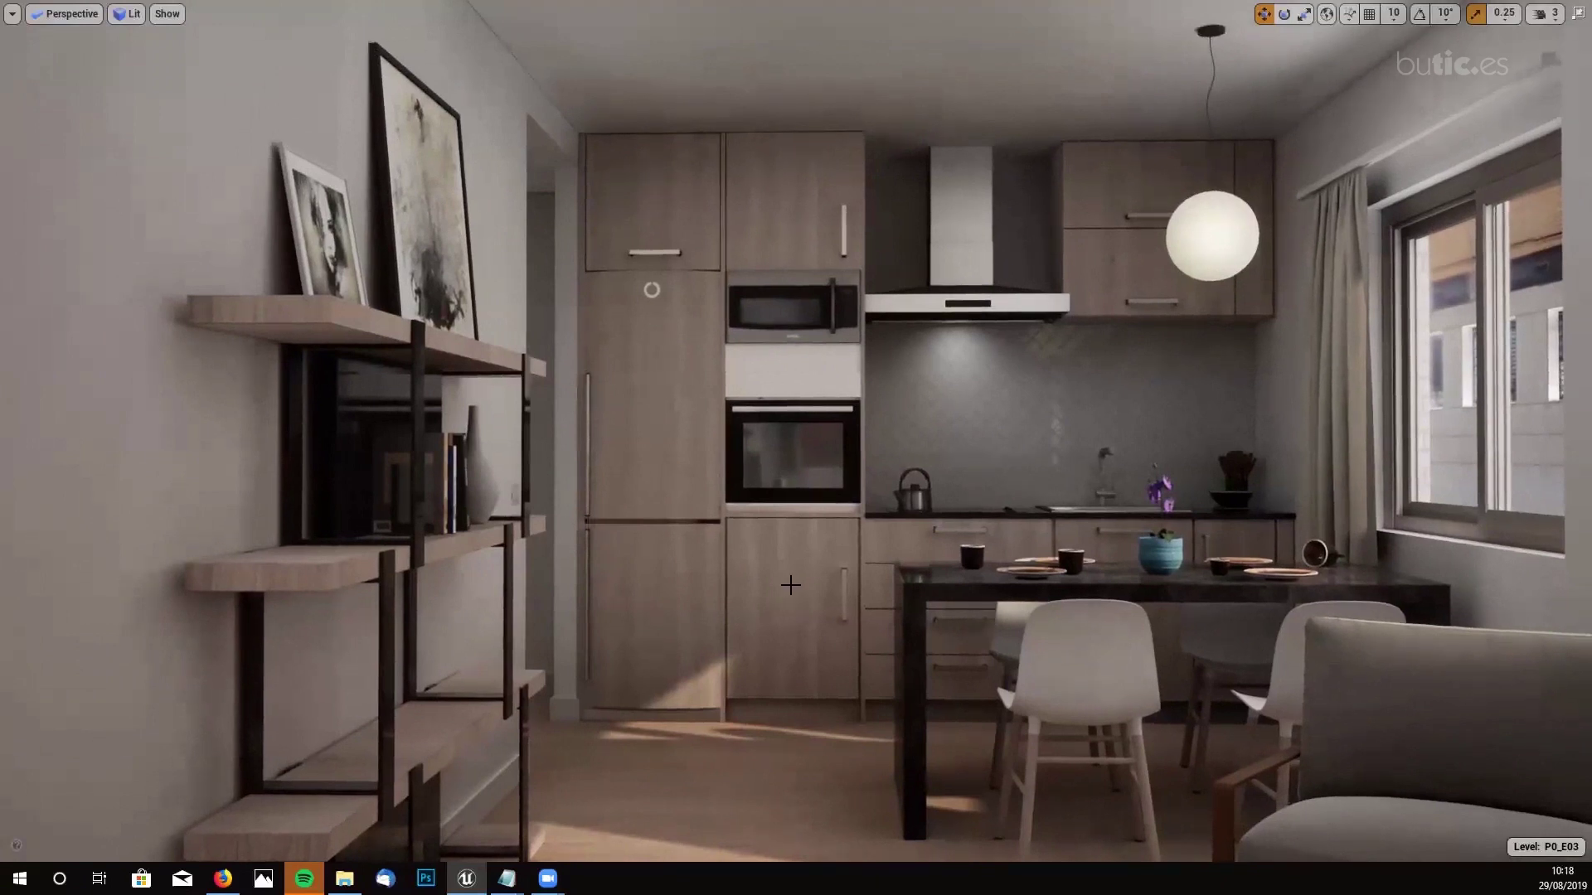
- Enable Exposure > Game Settings in the viewport and save an F9 screenshot, checking its folder
{"action": "left_click", "coordinate": [96, 13]}
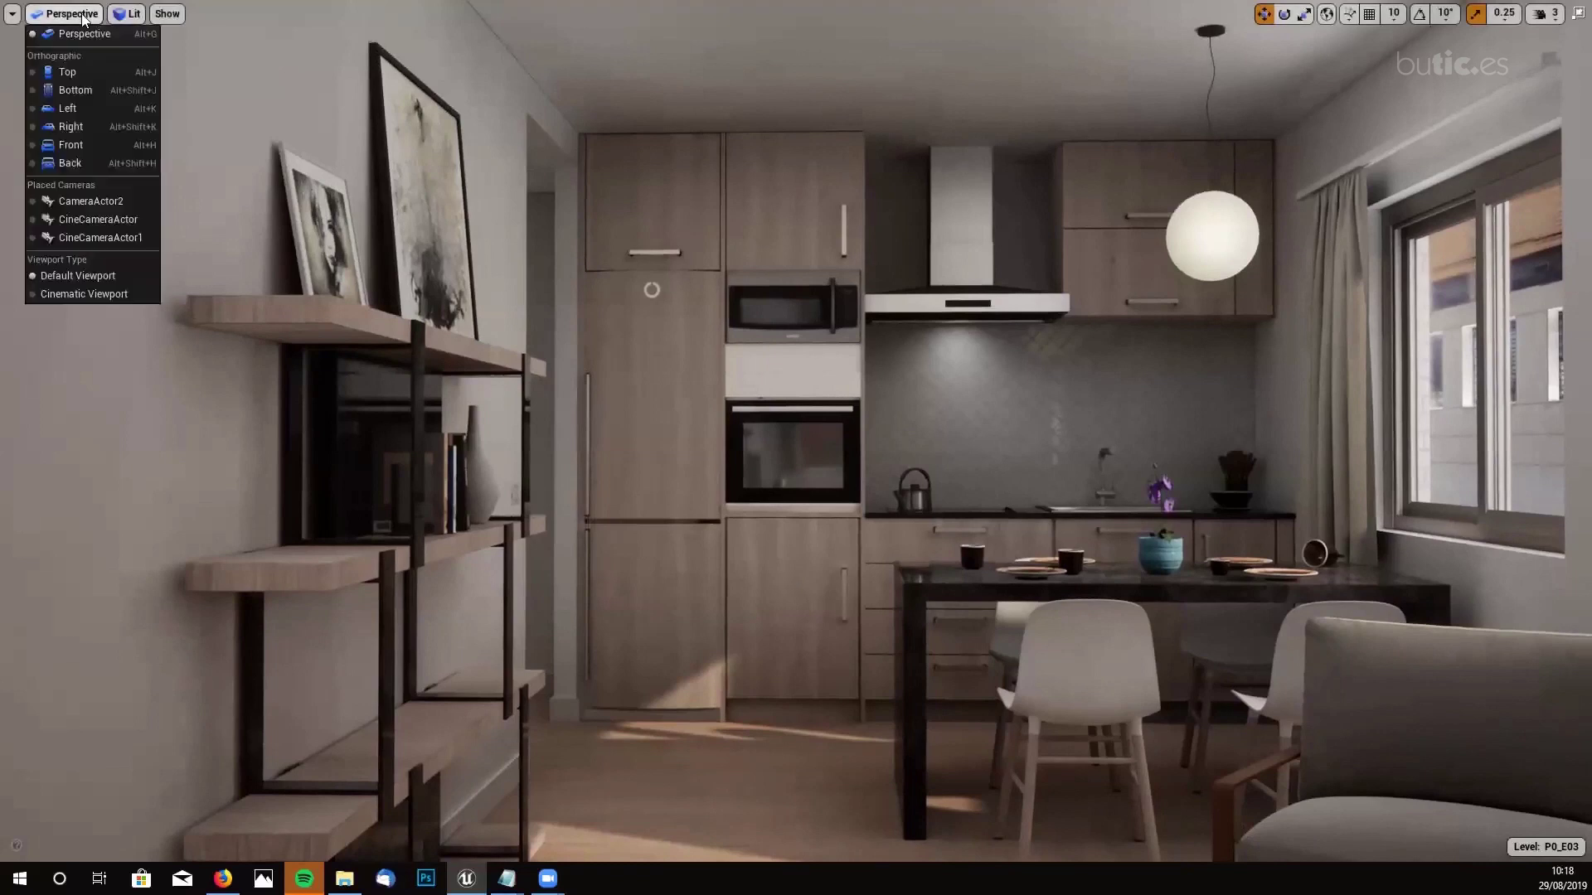
{"action": "left_click", "coordinate": [126, 14]}
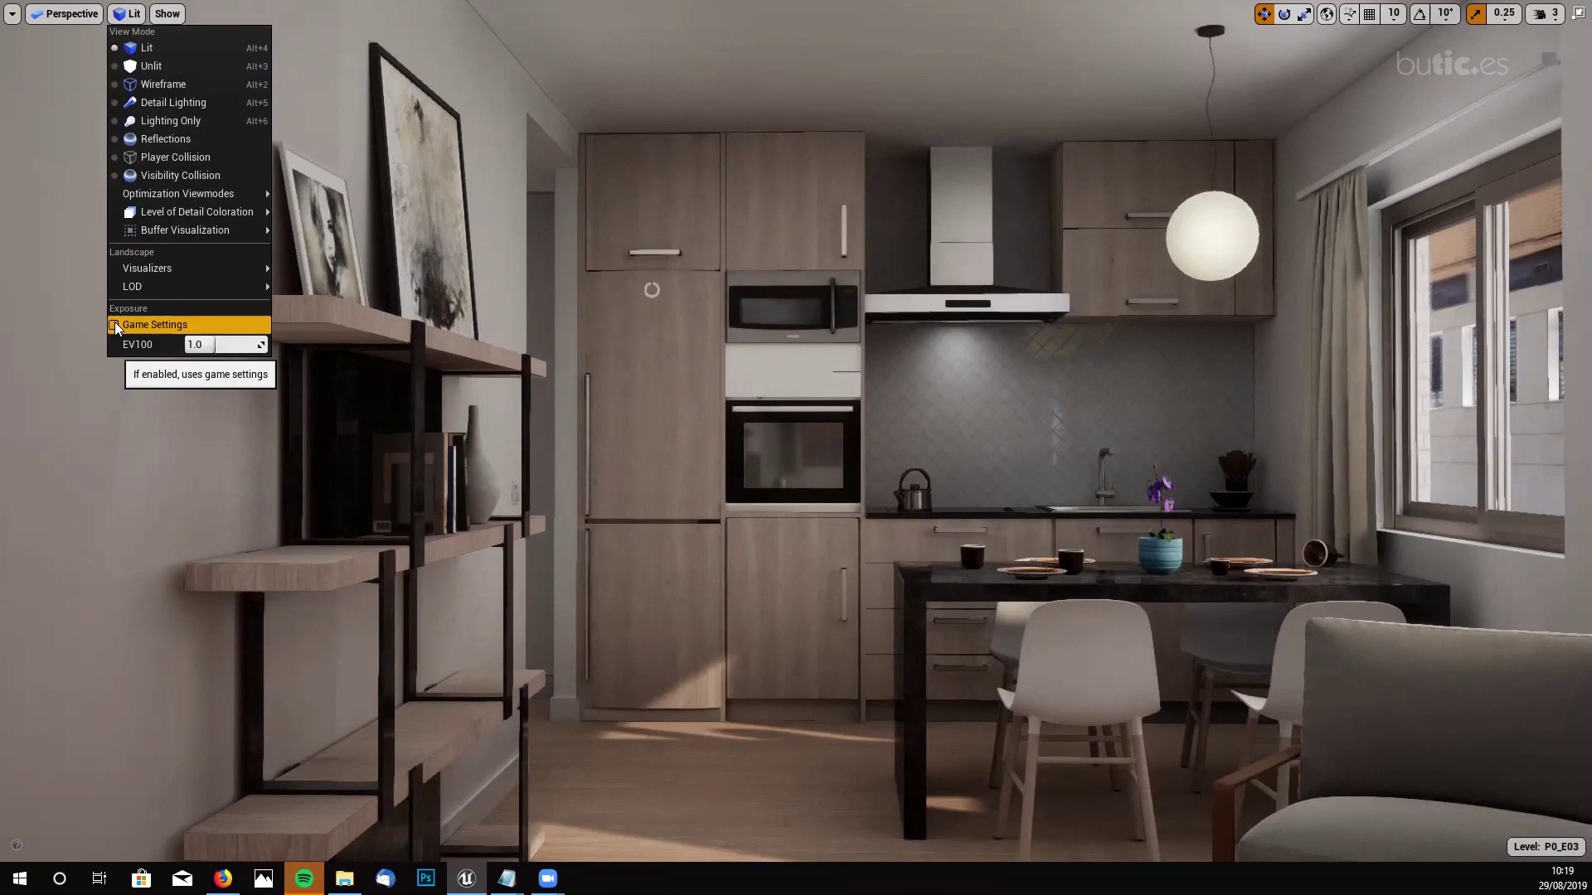
{"action": "left_click", "coordinate": [114, 324]}
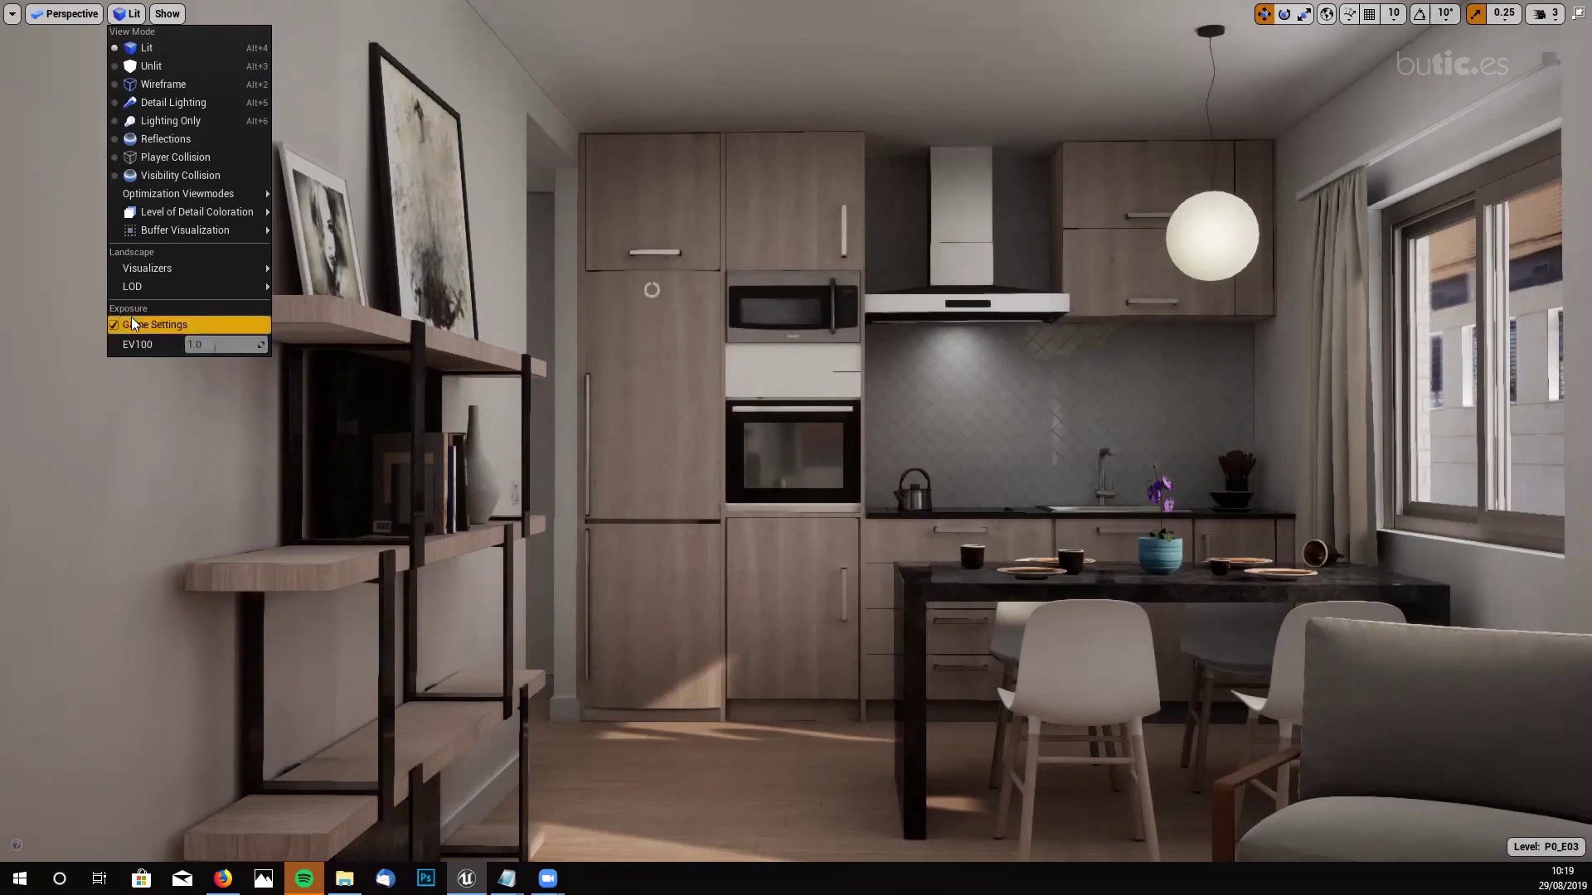
{"action": "left_click", "coordinate": [821, 559]}
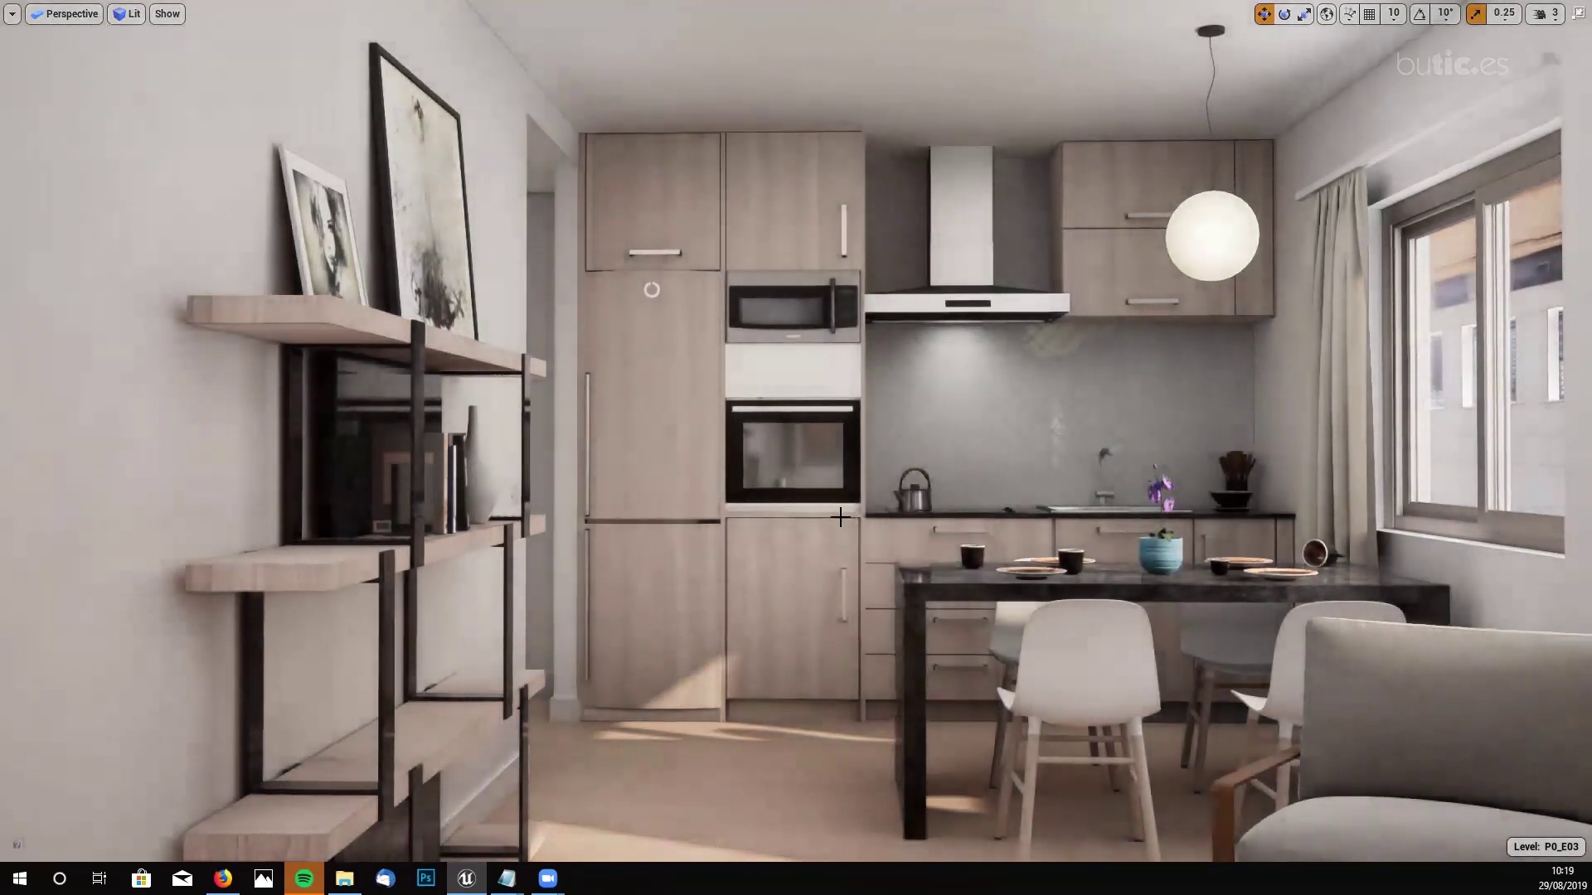
{"action": "key", "text": "F9"}
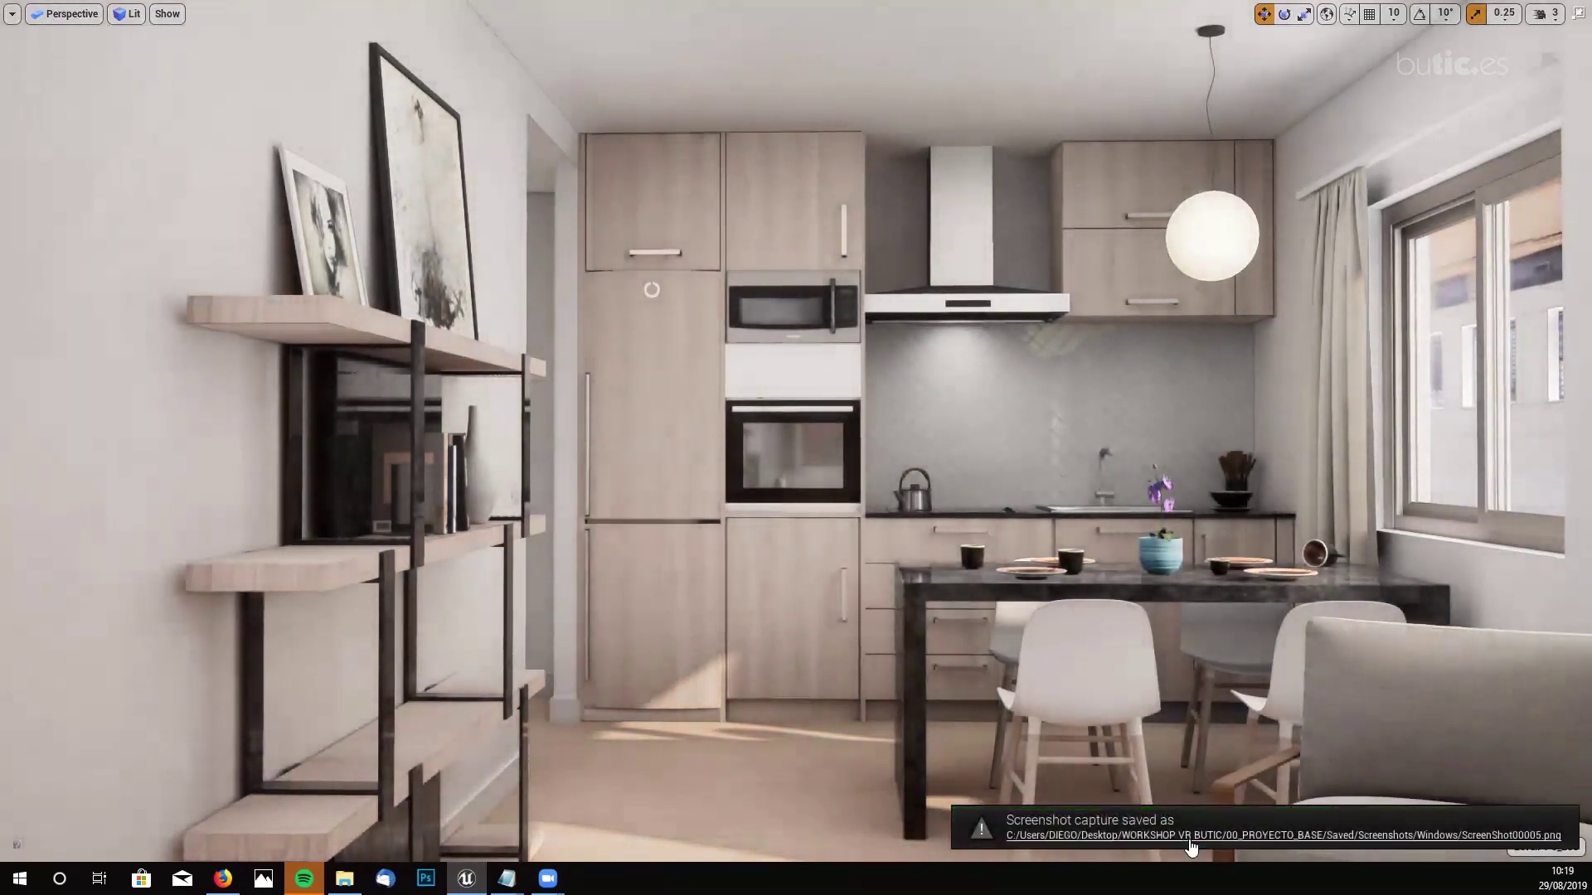
{"action": "left_click", "coordinate": [1169, 833]}
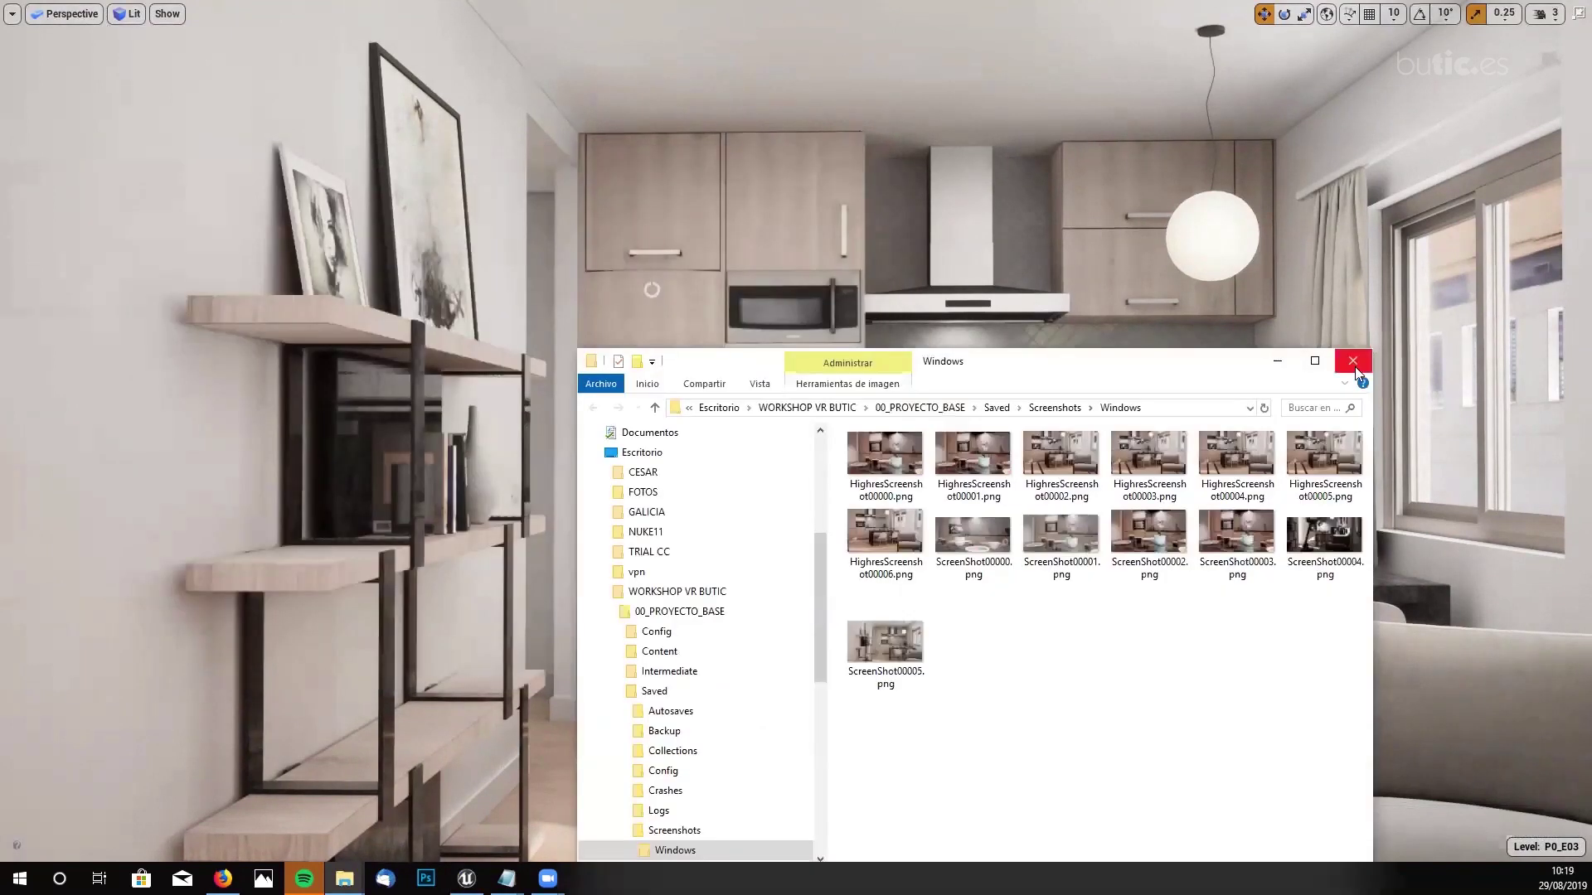
{"action": "left_click", "coordinate": [652, 289]}
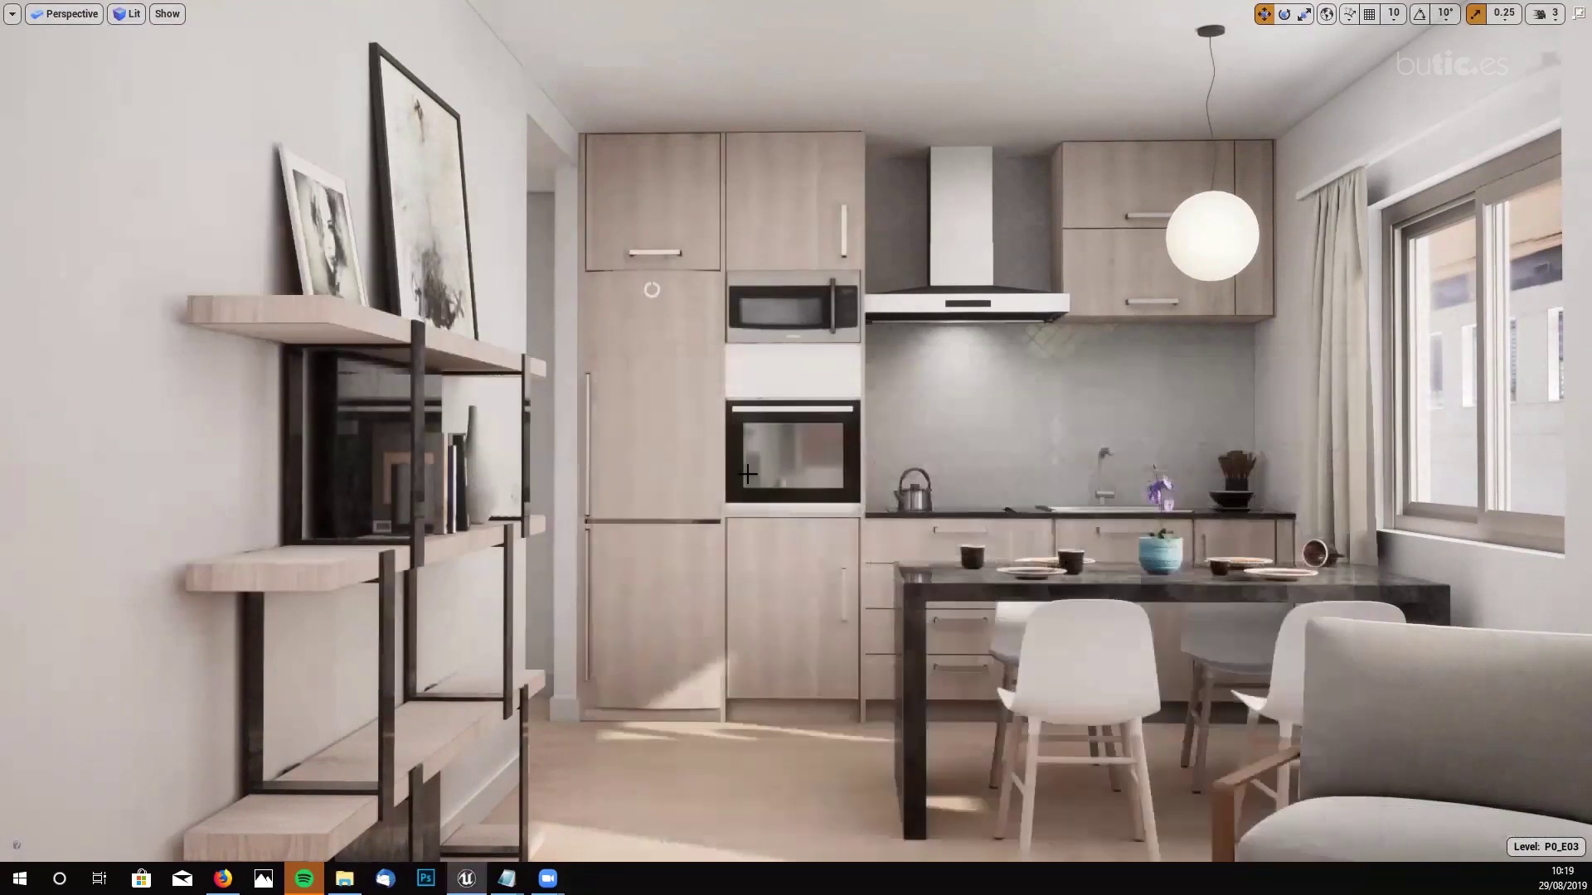
- Toggle the viewport's Exposure > Game Settings option again from the Lit menu
{"action": "left_click", "coordinate": [69, 15]}
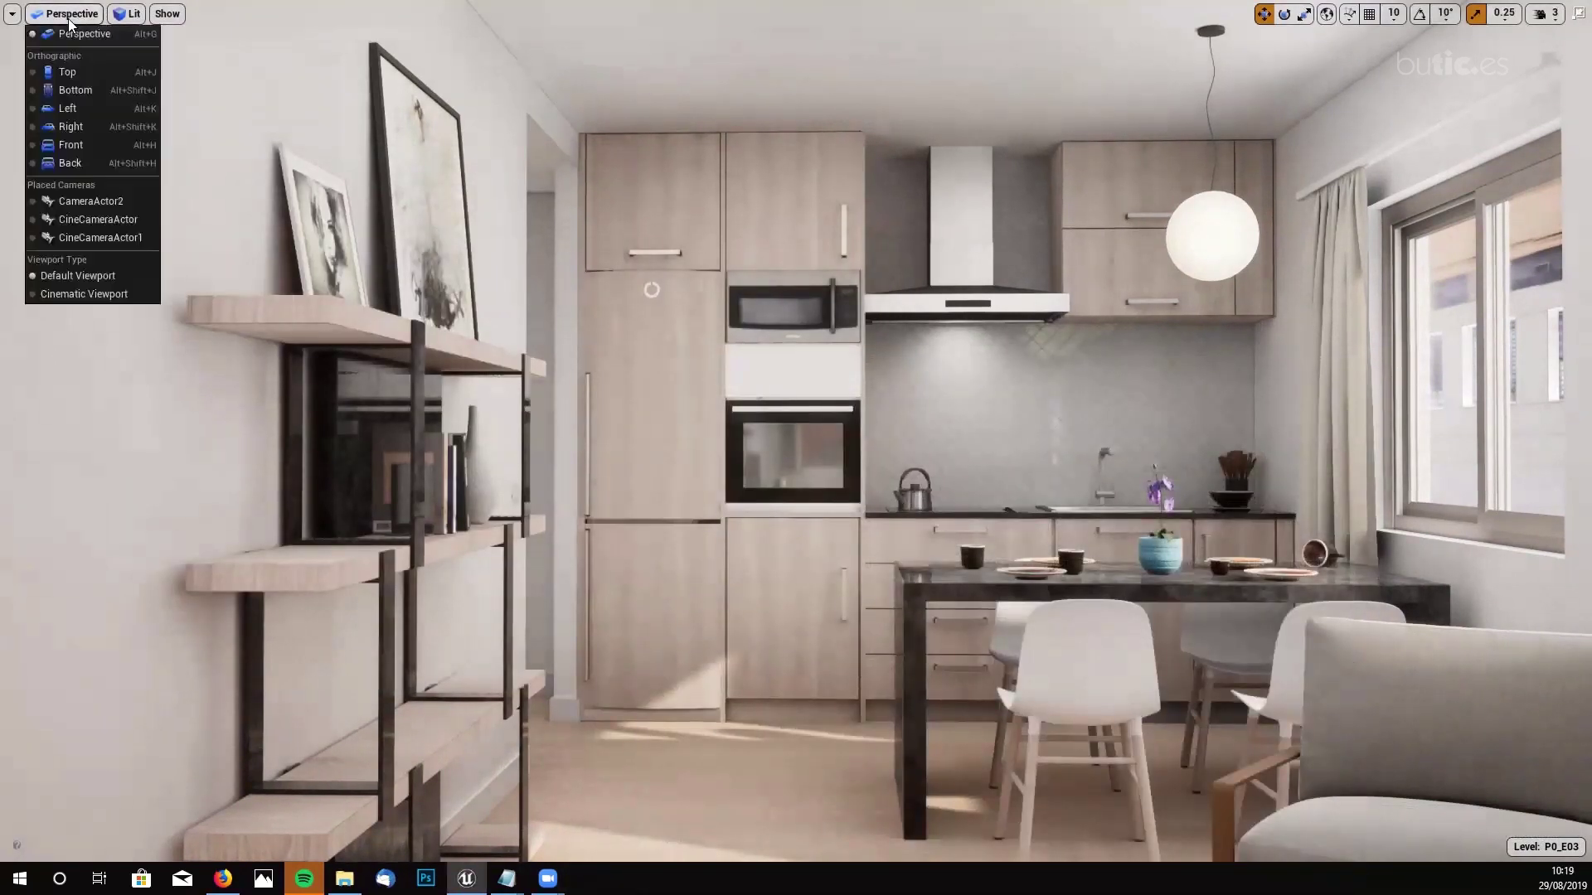
{"action": "left_click", "coordinate": [126, 13]}
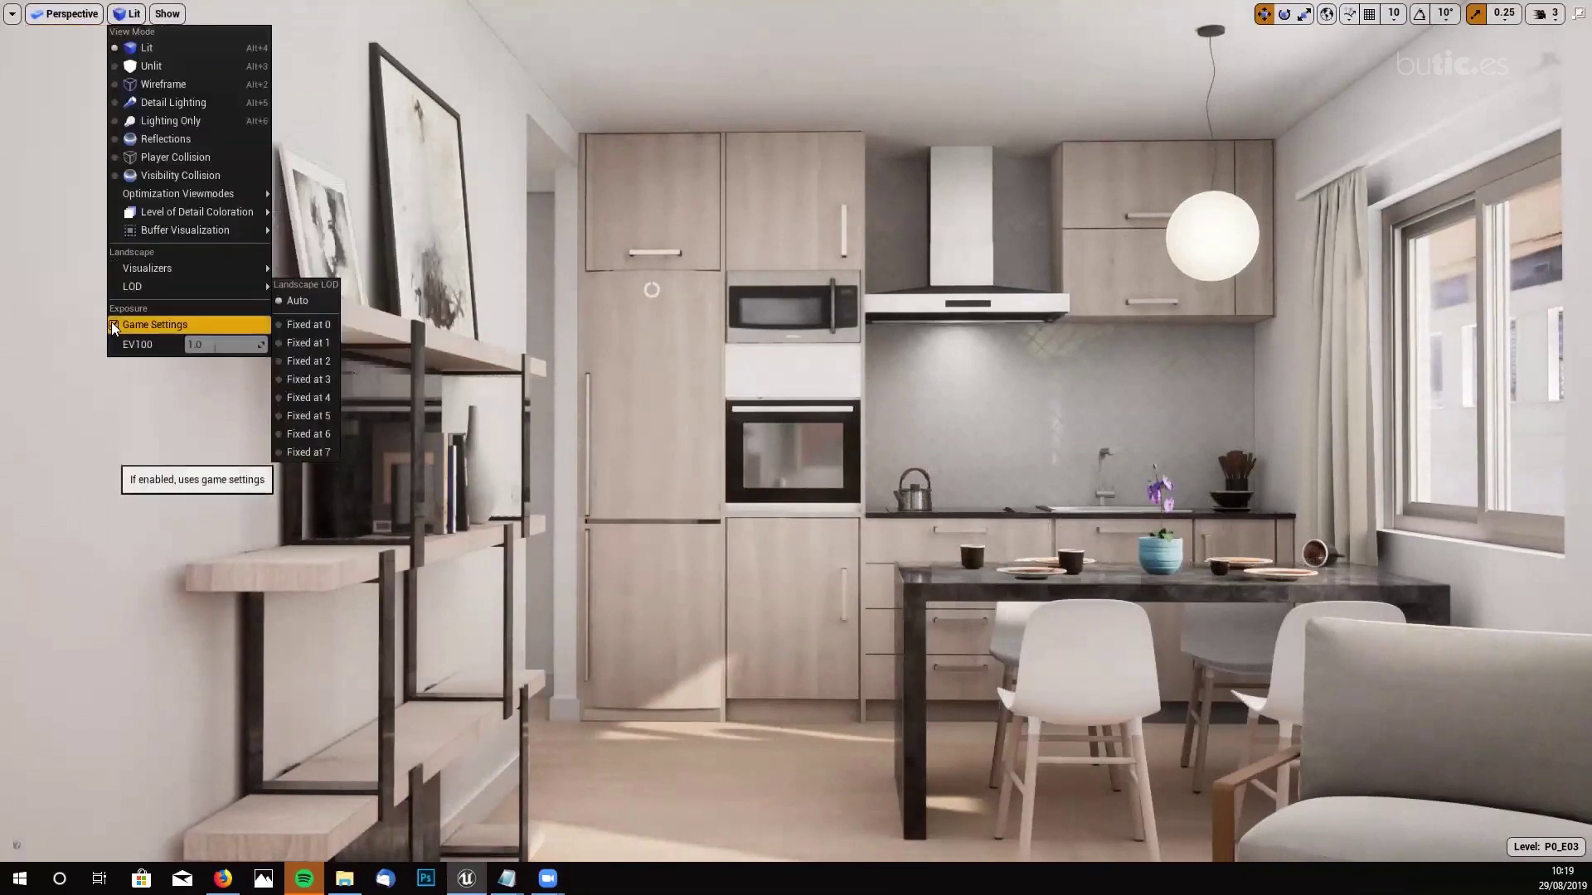
{"action": "left_click", "coordinate": [114, 325]}
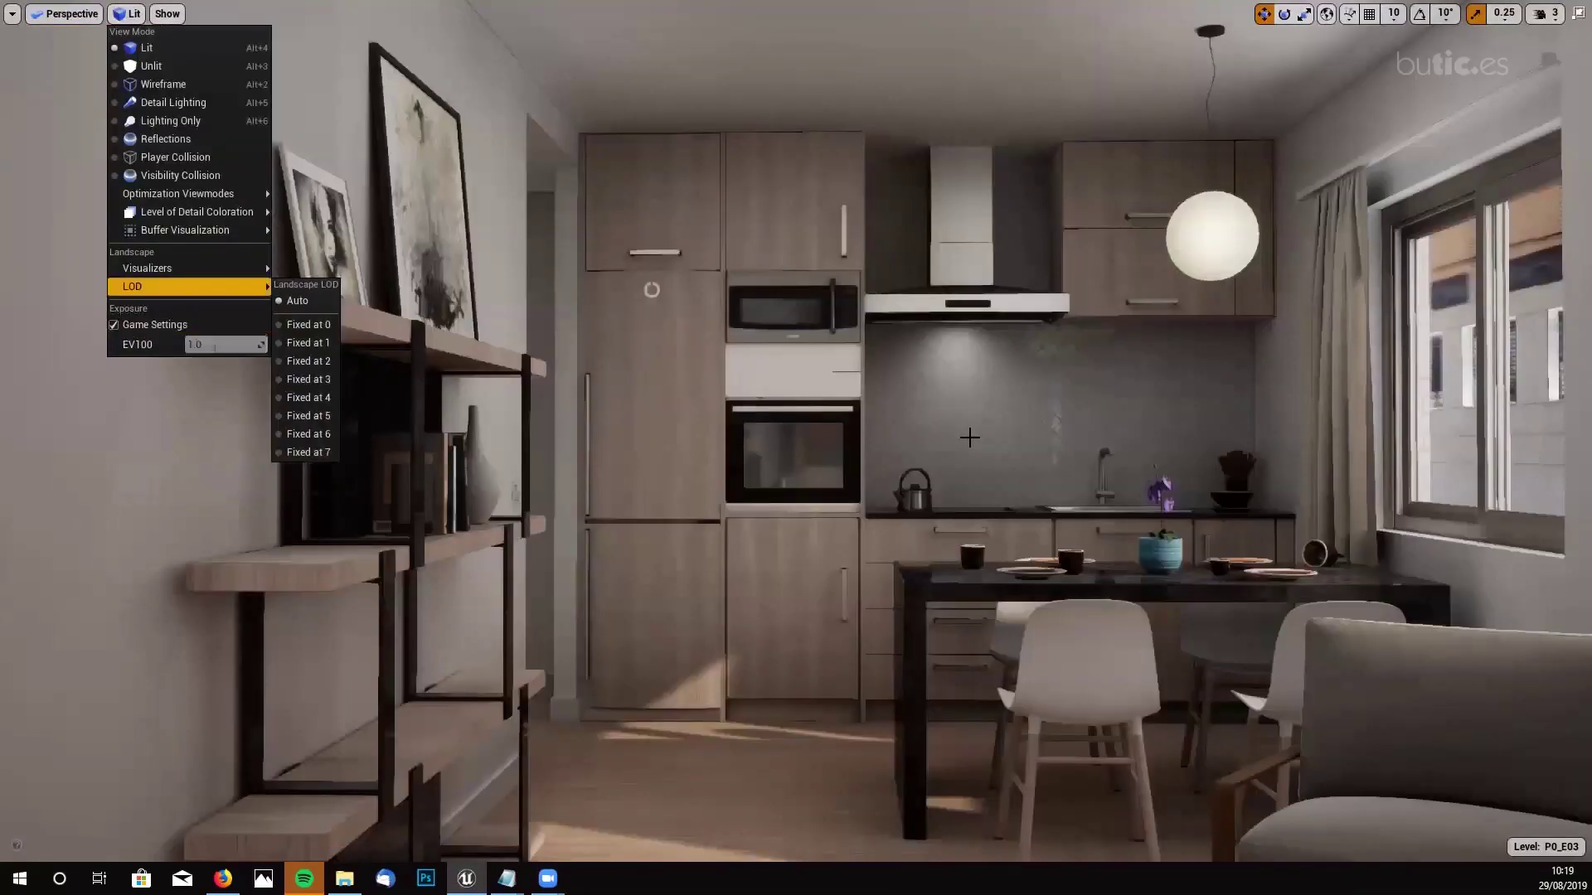
{"action": "left_click", "coordinate": [954, 458]}
- Fly the camera around to frame a wider view of the kitchen and side table
{"action": "left_click", "coordinate": [951, 457]}
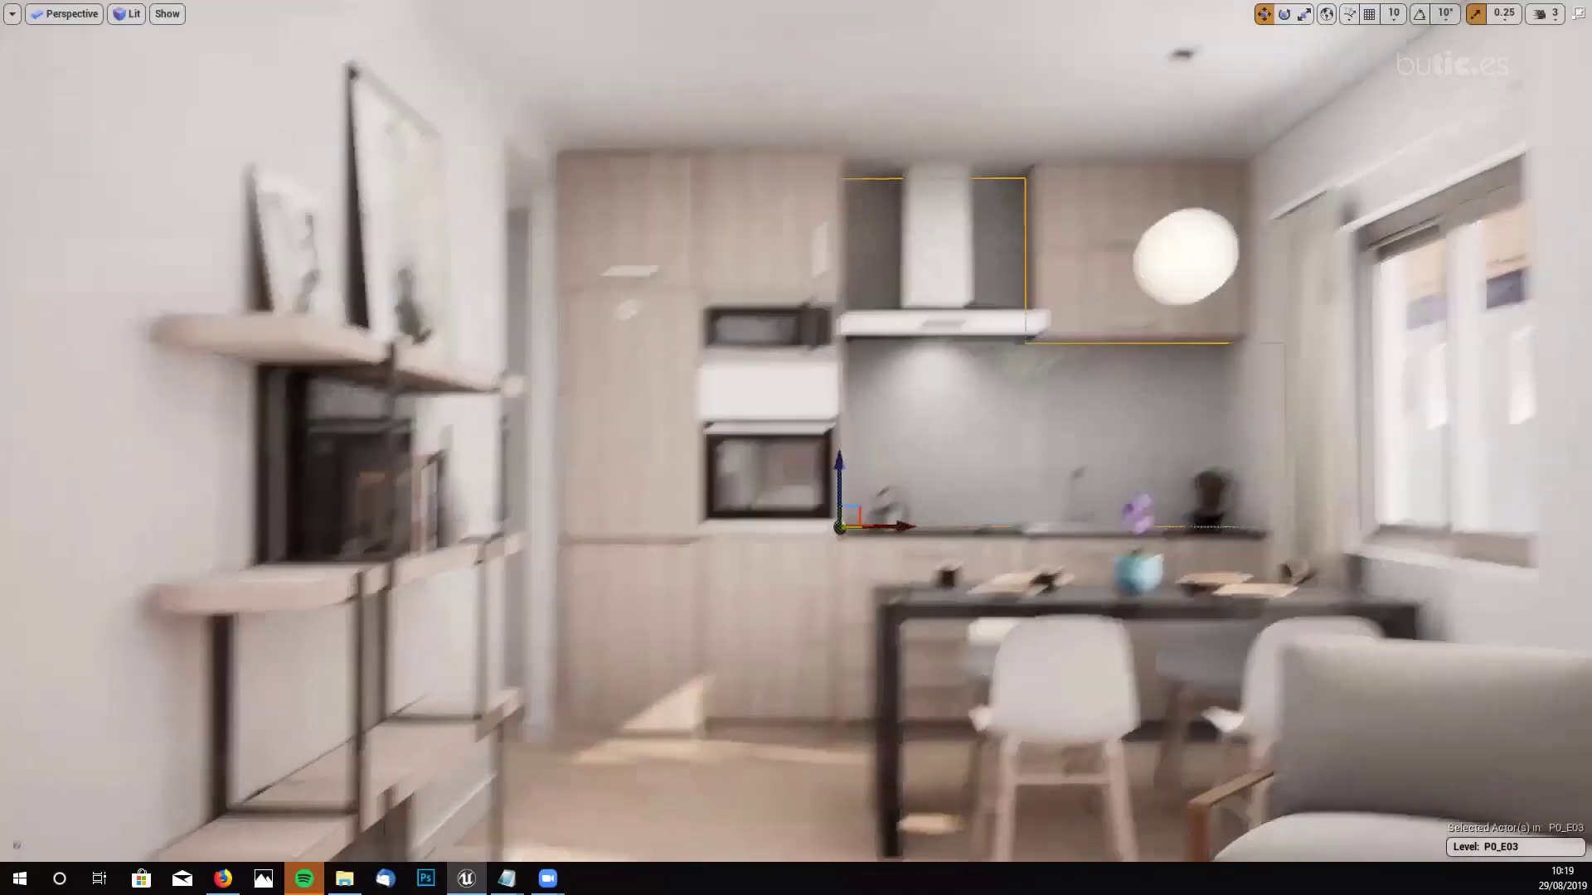
{"action": "scroll", "coordinate": [790, 431], "scroll_direction": "up", "scroll_amount": 4}
{"action": "right_click_drag", "start_coordinate": [577, 238], "coordinate": [572, 282]}
{"action": "right_click_drag", "start_coordinate": [789, 415], "coordinate": [812, 383]}
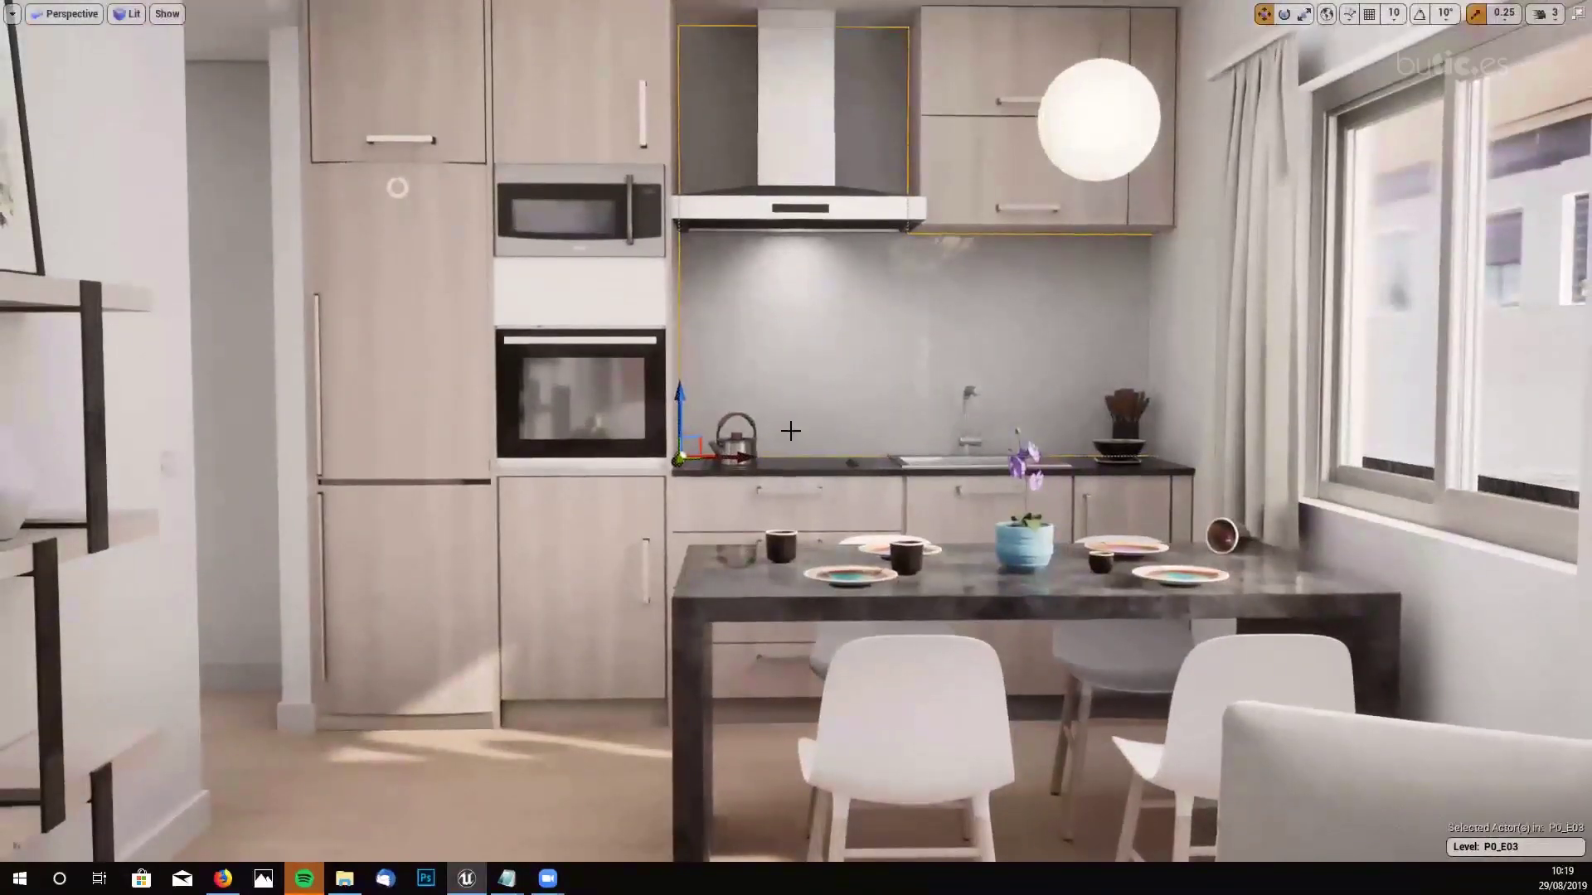
{"action": "key", "text": "Escape"}
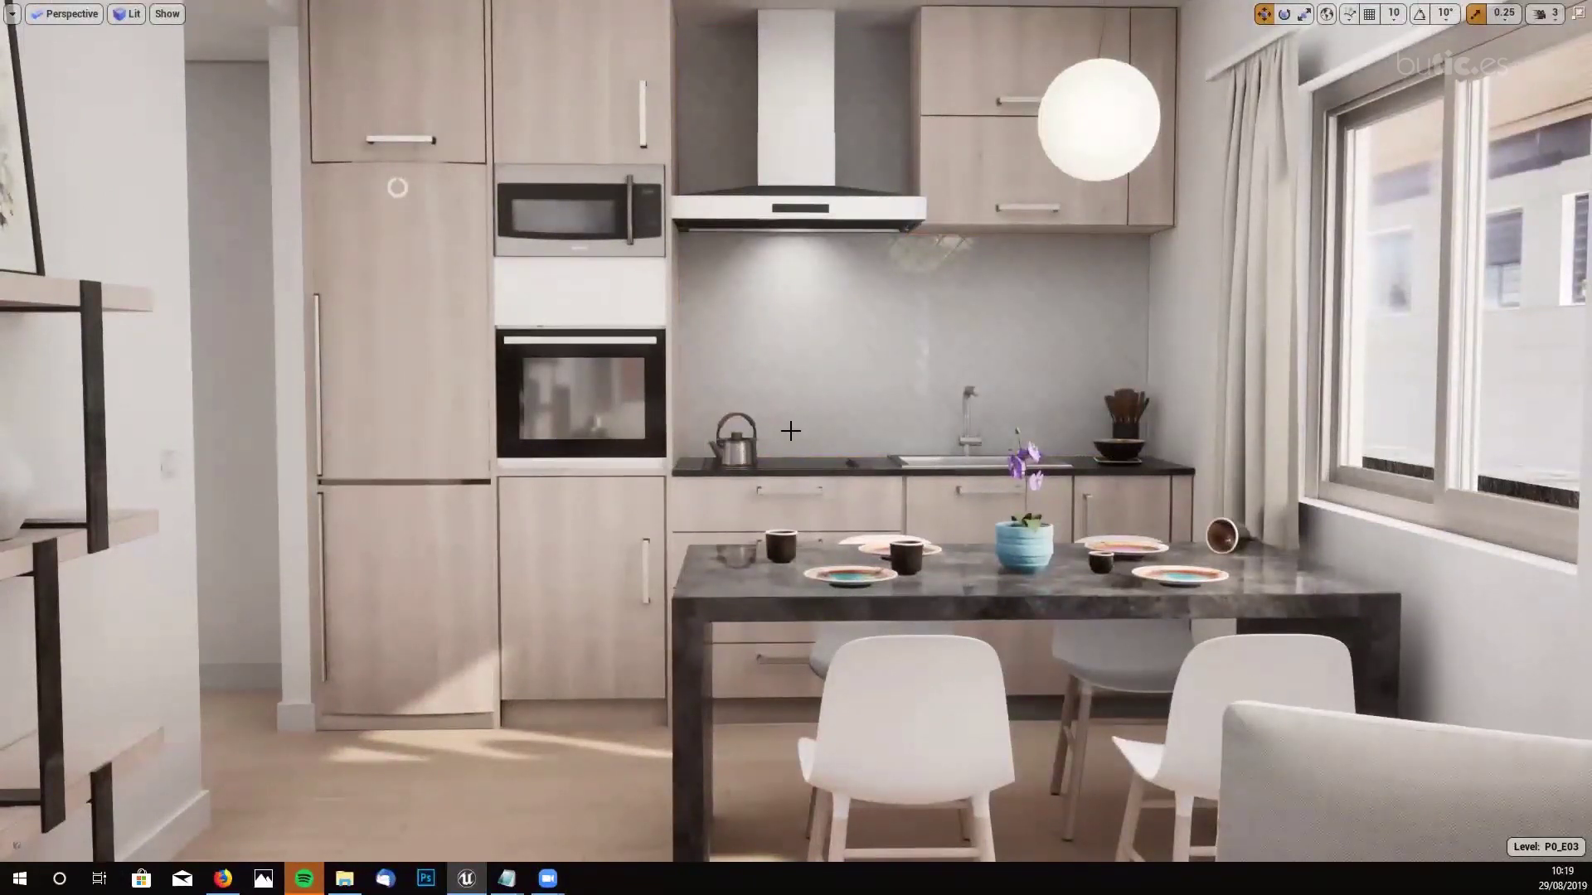
{"action": "right_click_drag", "start_coordinate": [696, 433], "coordinate": [697, 433]}
{"action": "right_click_drag", "start_coordinate": [380, 249], "coordinate": [381, 249]}
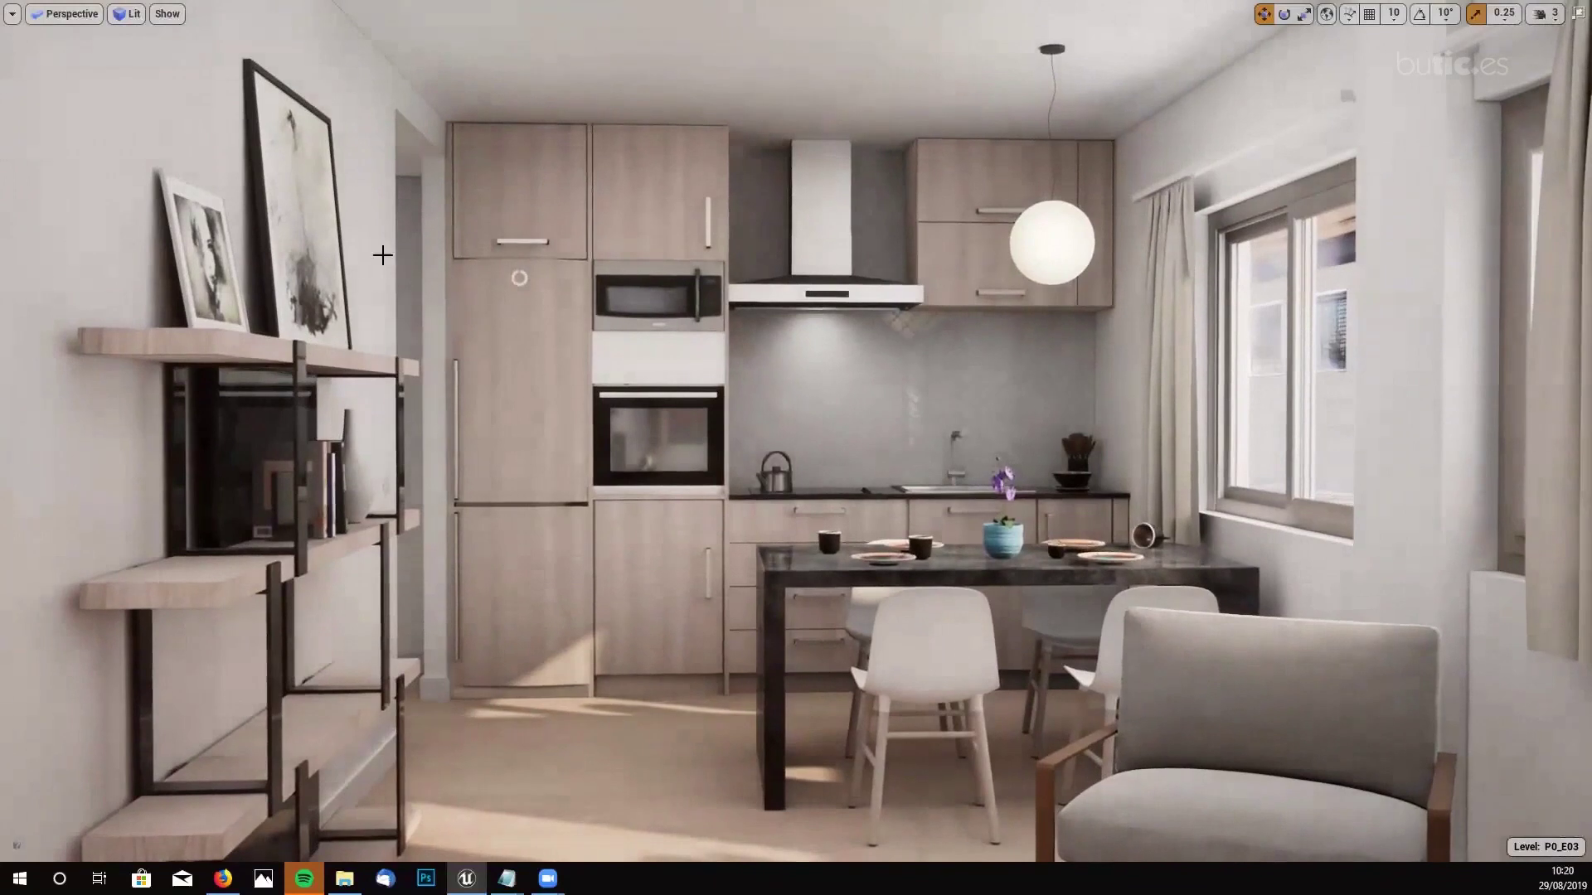
- Tick Game Settings exposure, orbit the view, and capture ScreenShot00006.png, opening its folder
{"action": "left_click", "coordinate": [73, 14]}
{"action": "left_click", "coordinate": [129, 13]}
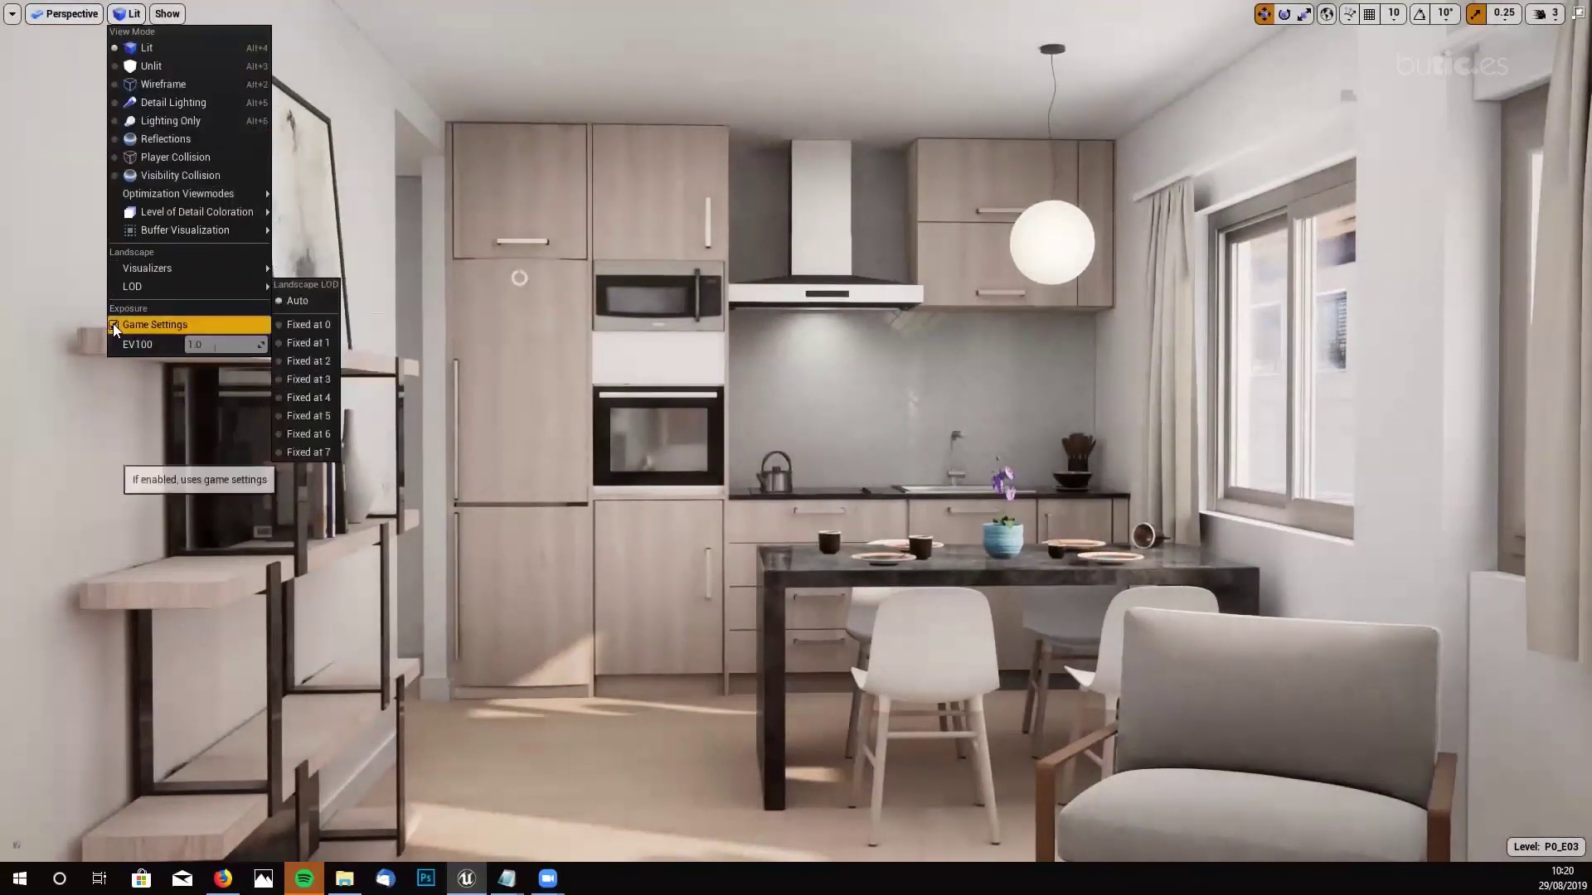
{"action": "left_click", "coordinate": [113, 326]}
{"action": "key", "text": "Escape"}
{"action": "right_click_drag", "start_coordinate": [796, 447], "coordinate": [746, 398]}
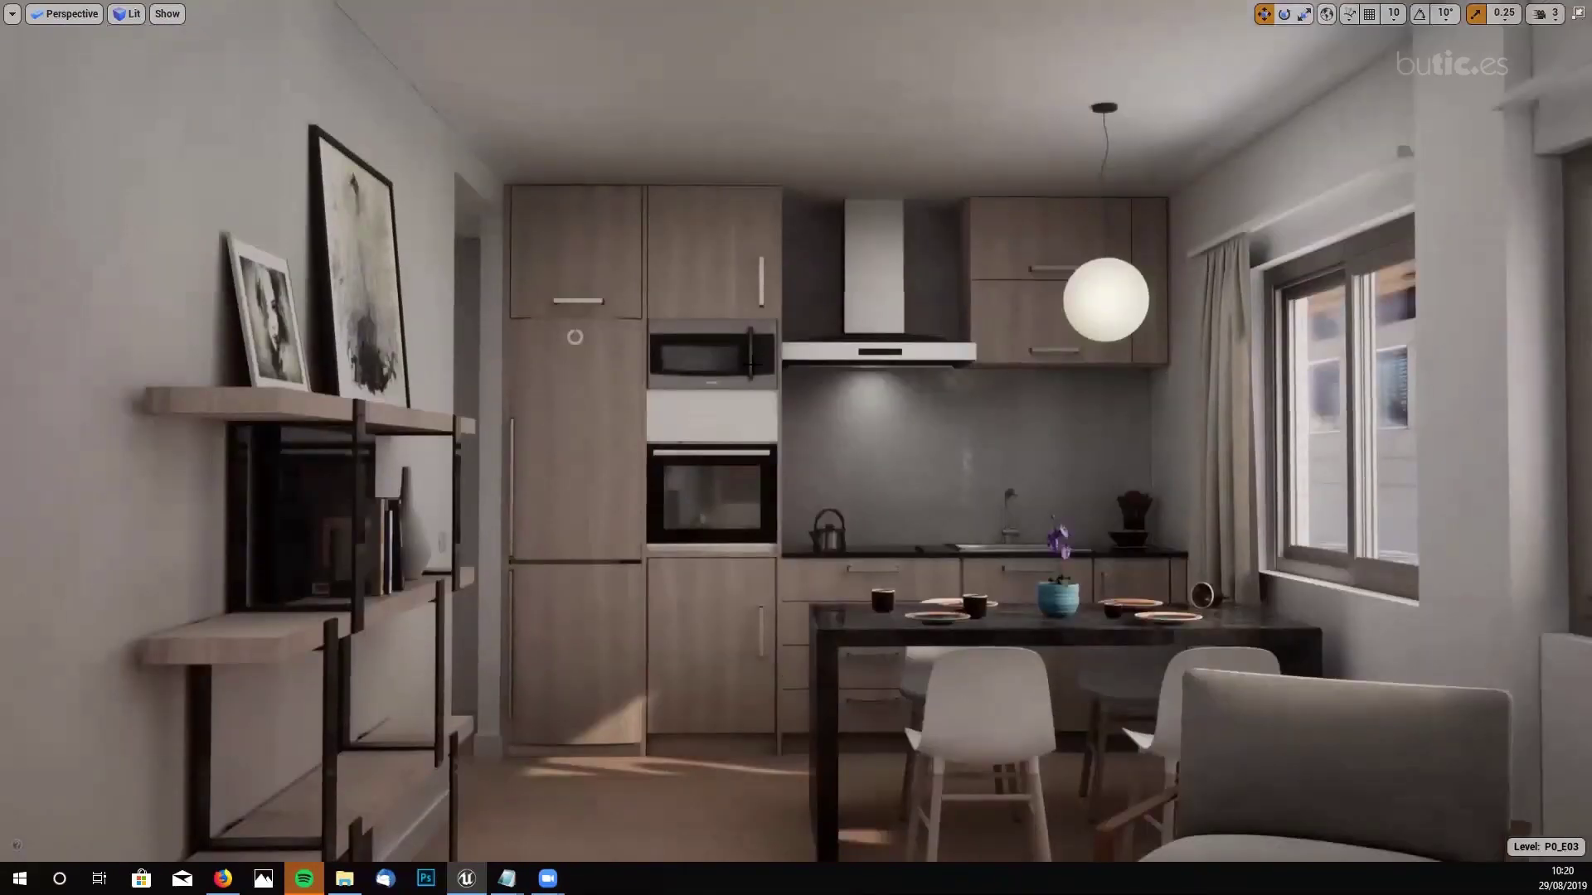
{"action": "key", "text": "F9"}
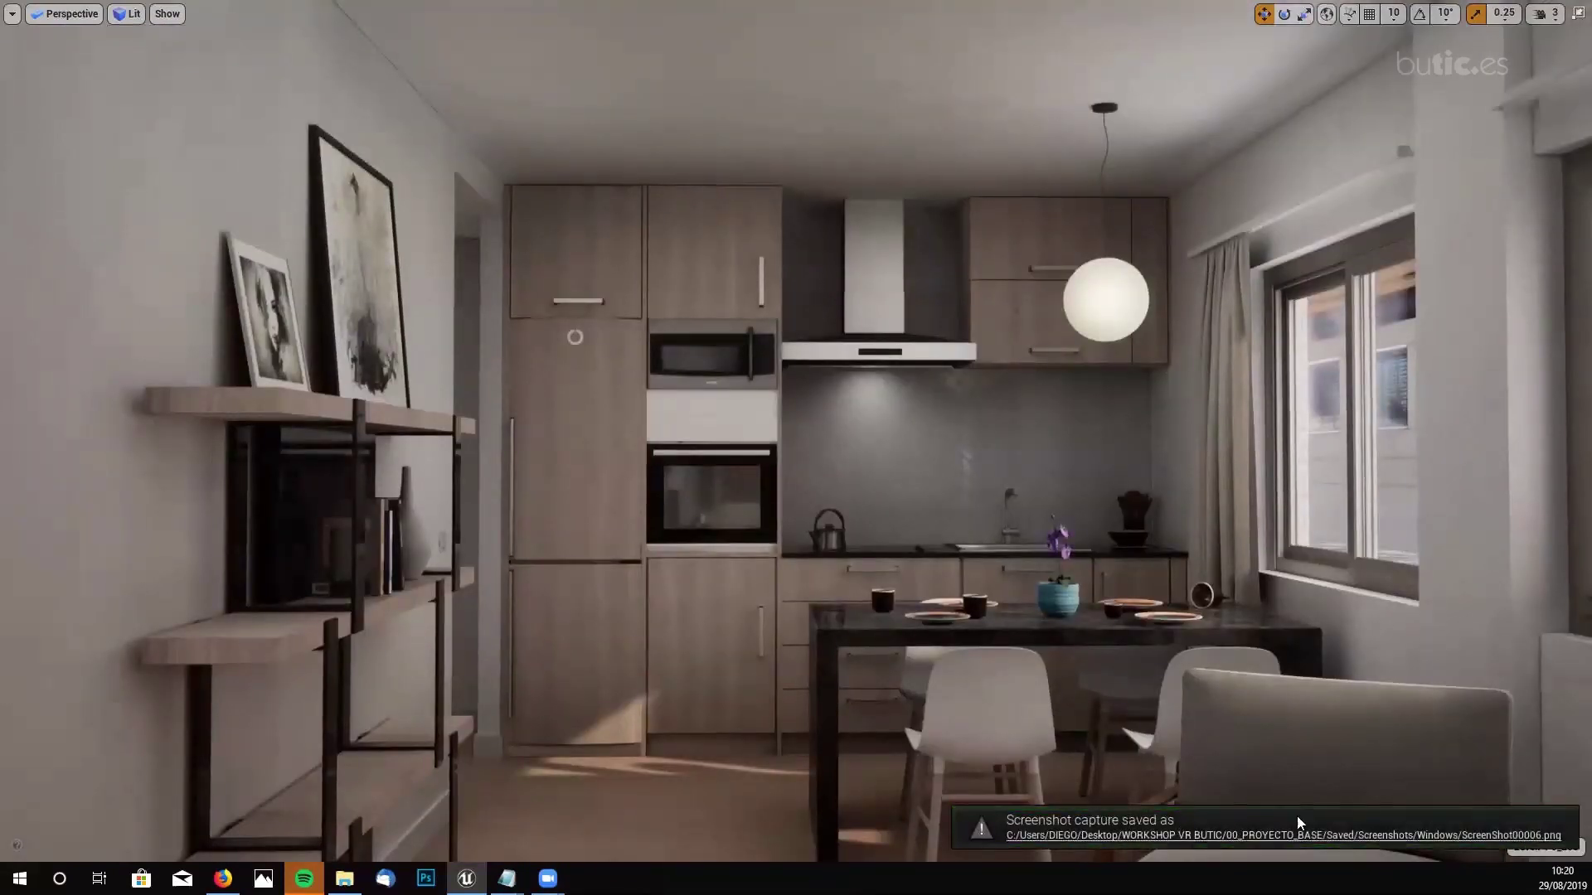
{"action": "left_click", "coordinate": [1301, 829]}
{"action": "left_click", "coordinate": [996, 650]}
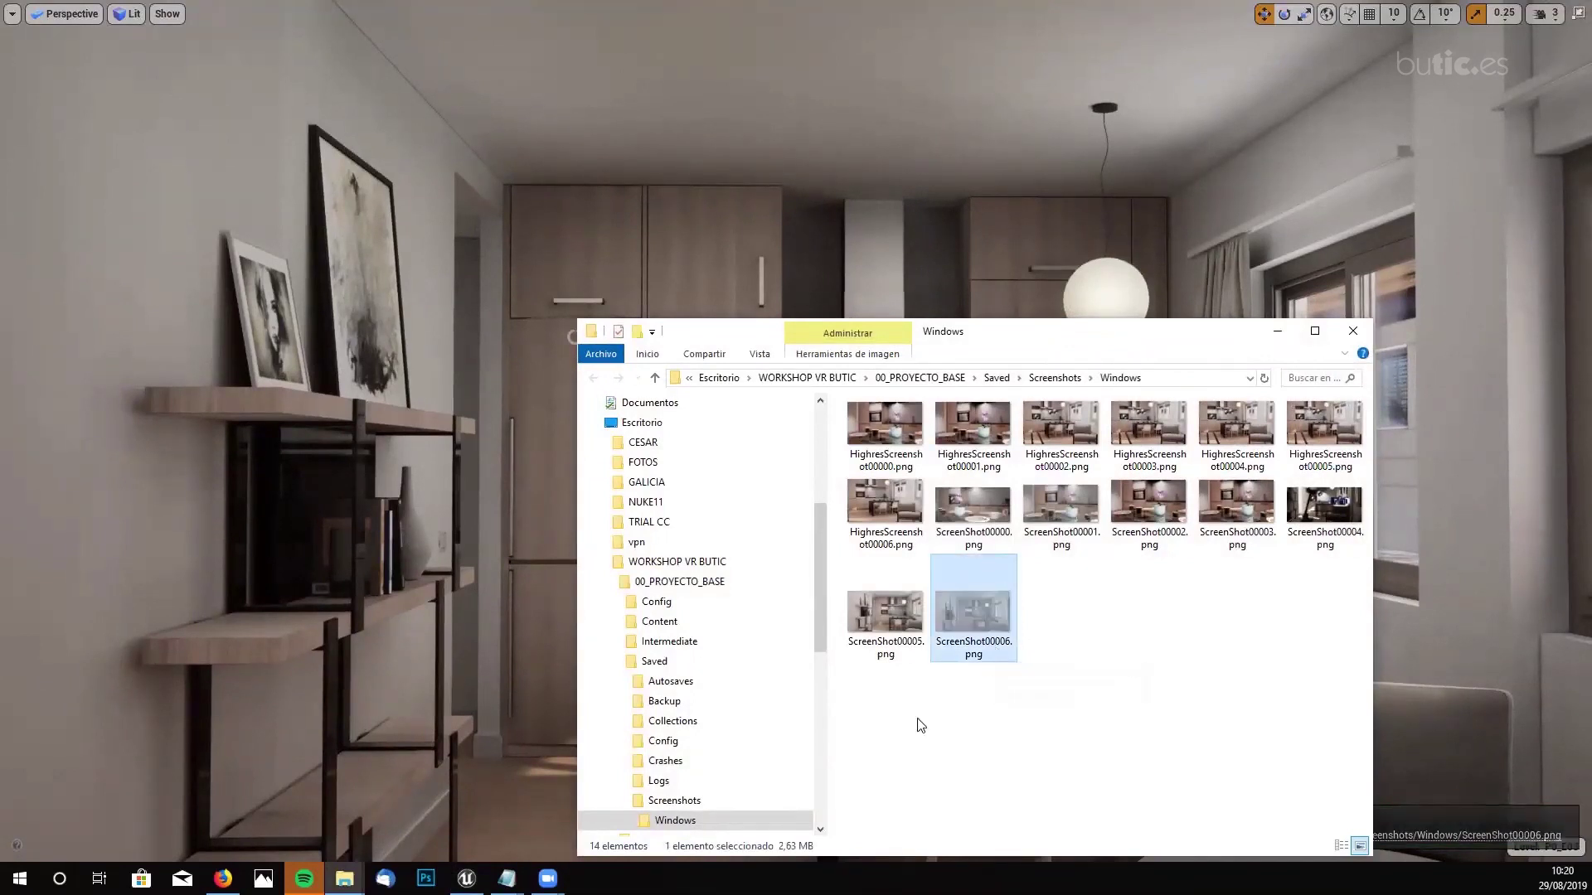
- Paste the new screenshot into 03_CLASE04 > 03_POST and delete the old 01.png
{"action": "scroll", "coordinate": [674, 595], "scroll_direction": "up", "scroll_amount": 2}
{"action": "scroll", "coordinate": [674, 596], "scroll_direction": "up", "scroll_amount": 4}
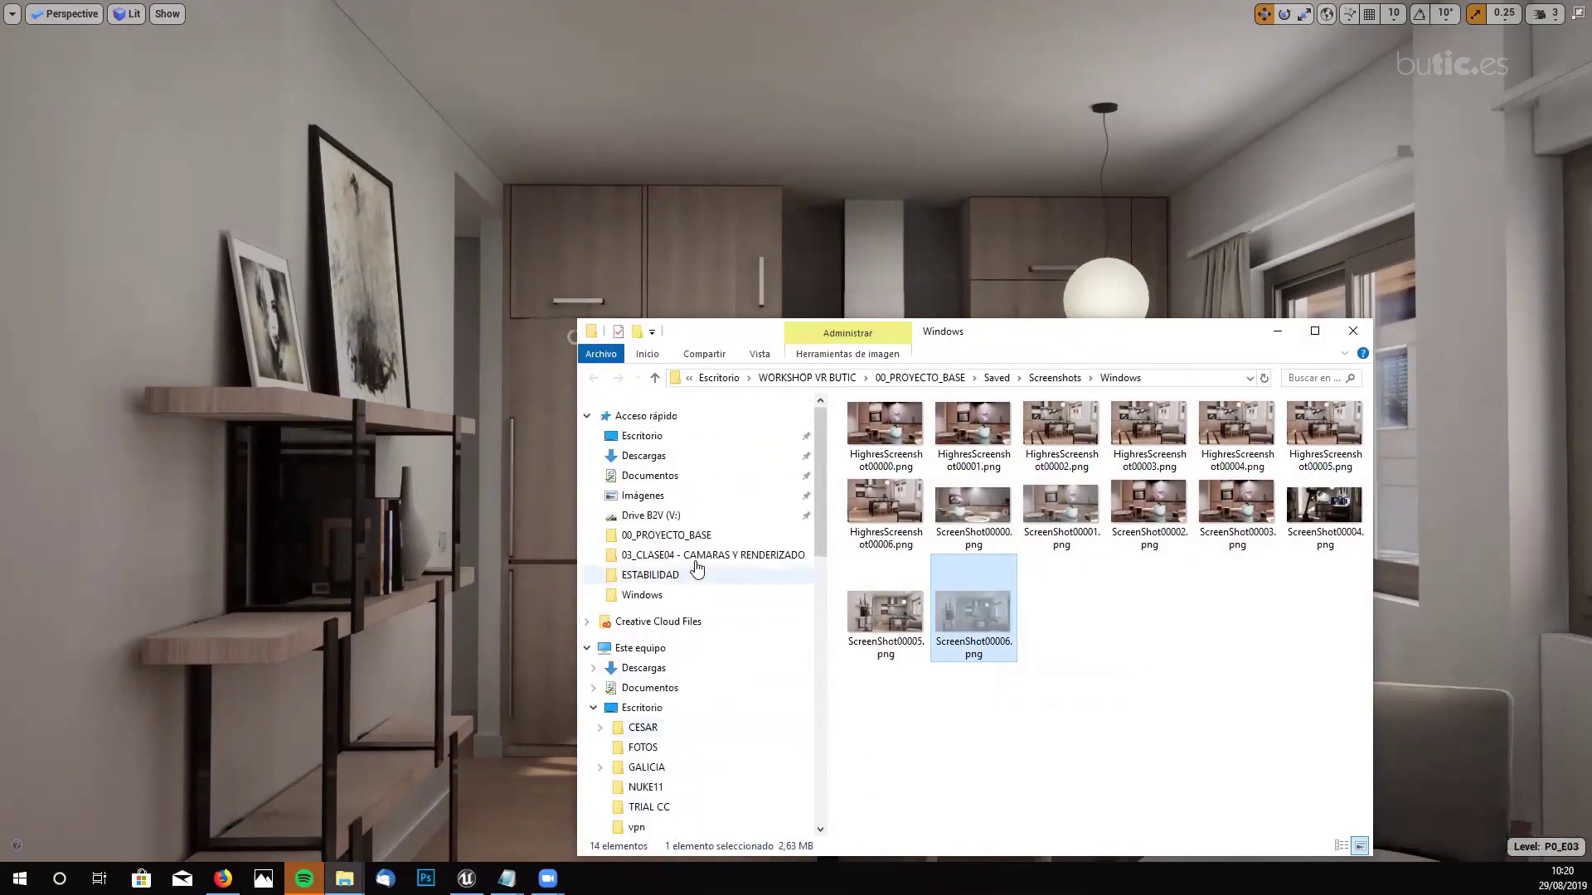
{"action": "left_click", "coordinate": [614, 555]}
{"action": "double_click", "coordinate": [1065, 452]}
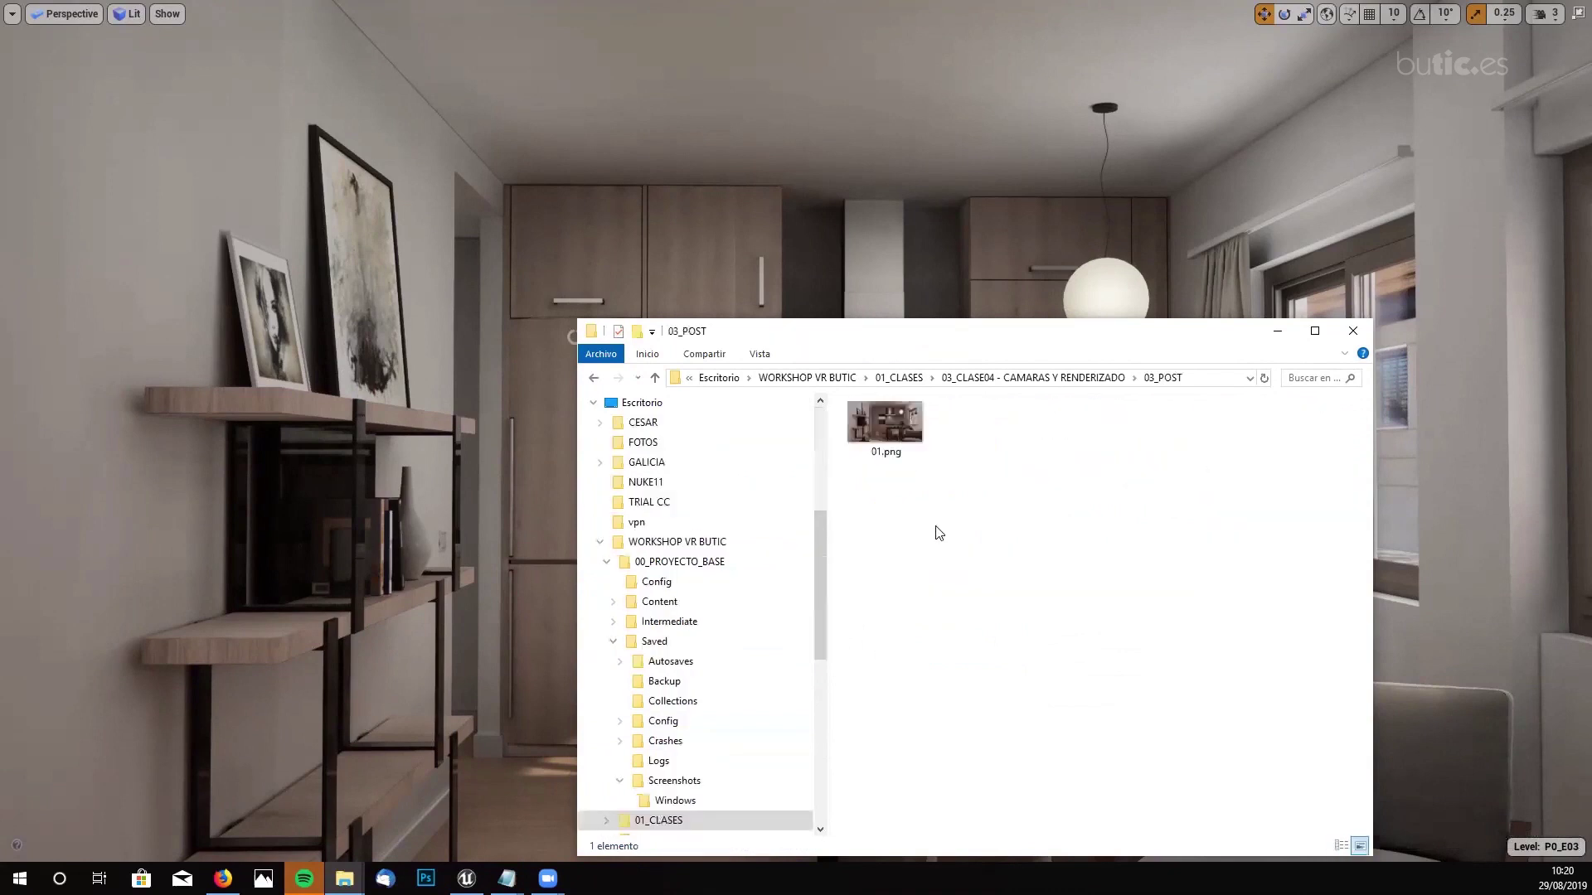
{"action": "key", "text": "ctrl+v"}
{"action": "left_click", "coordinate": [900, 418]}
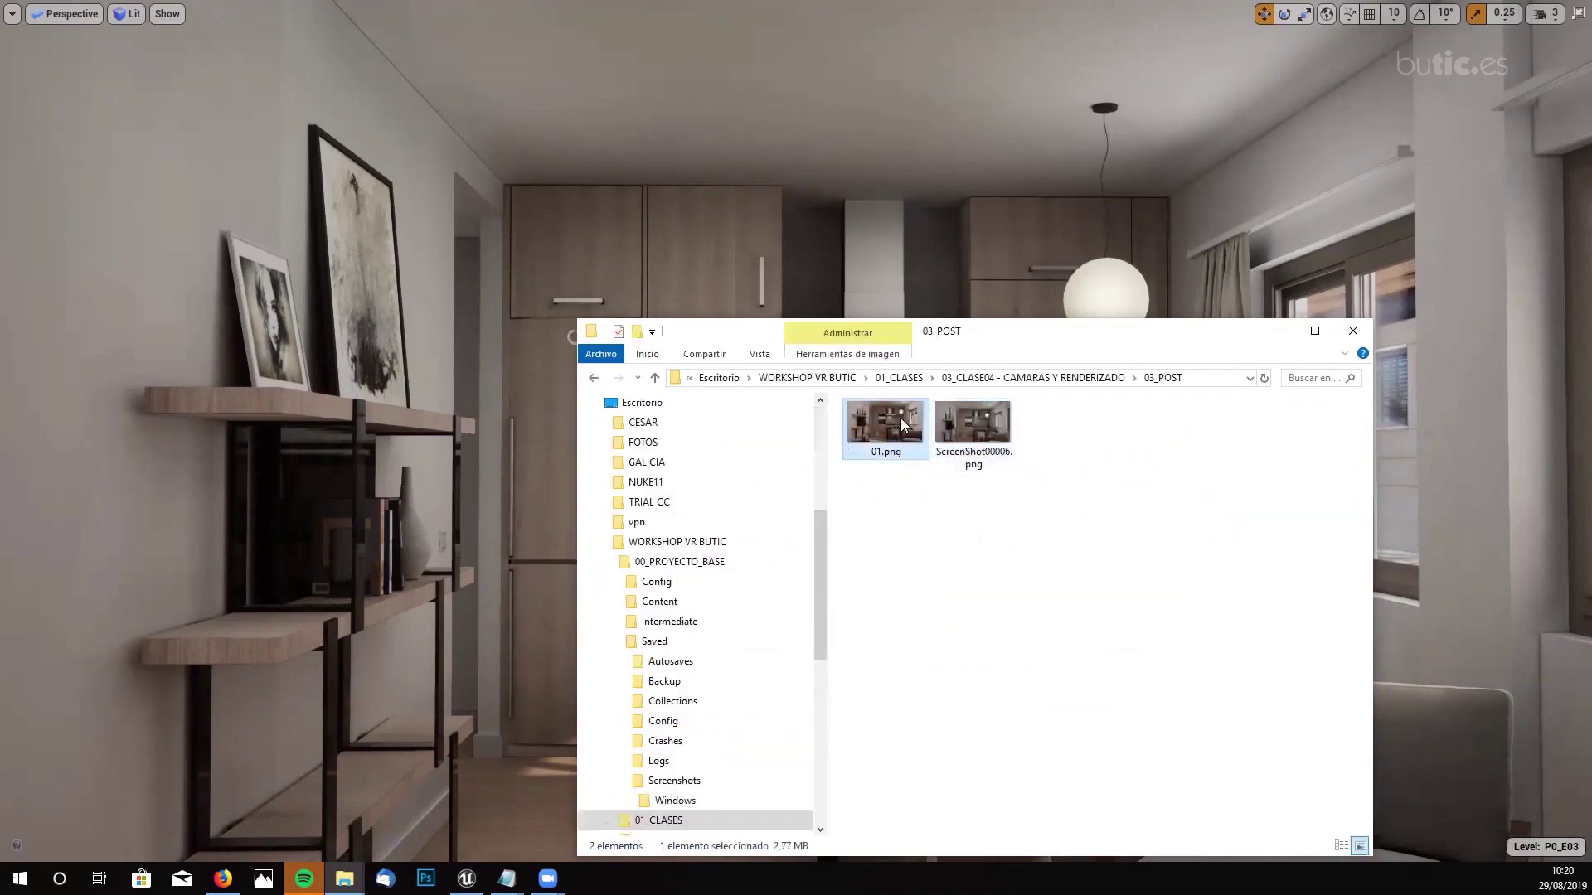
{"action": "key", "text": "Delete"}
- Rename the new screenshot to 01.png and close File Explorer
{"action": "left_click", "coordinate": [904, 455]}
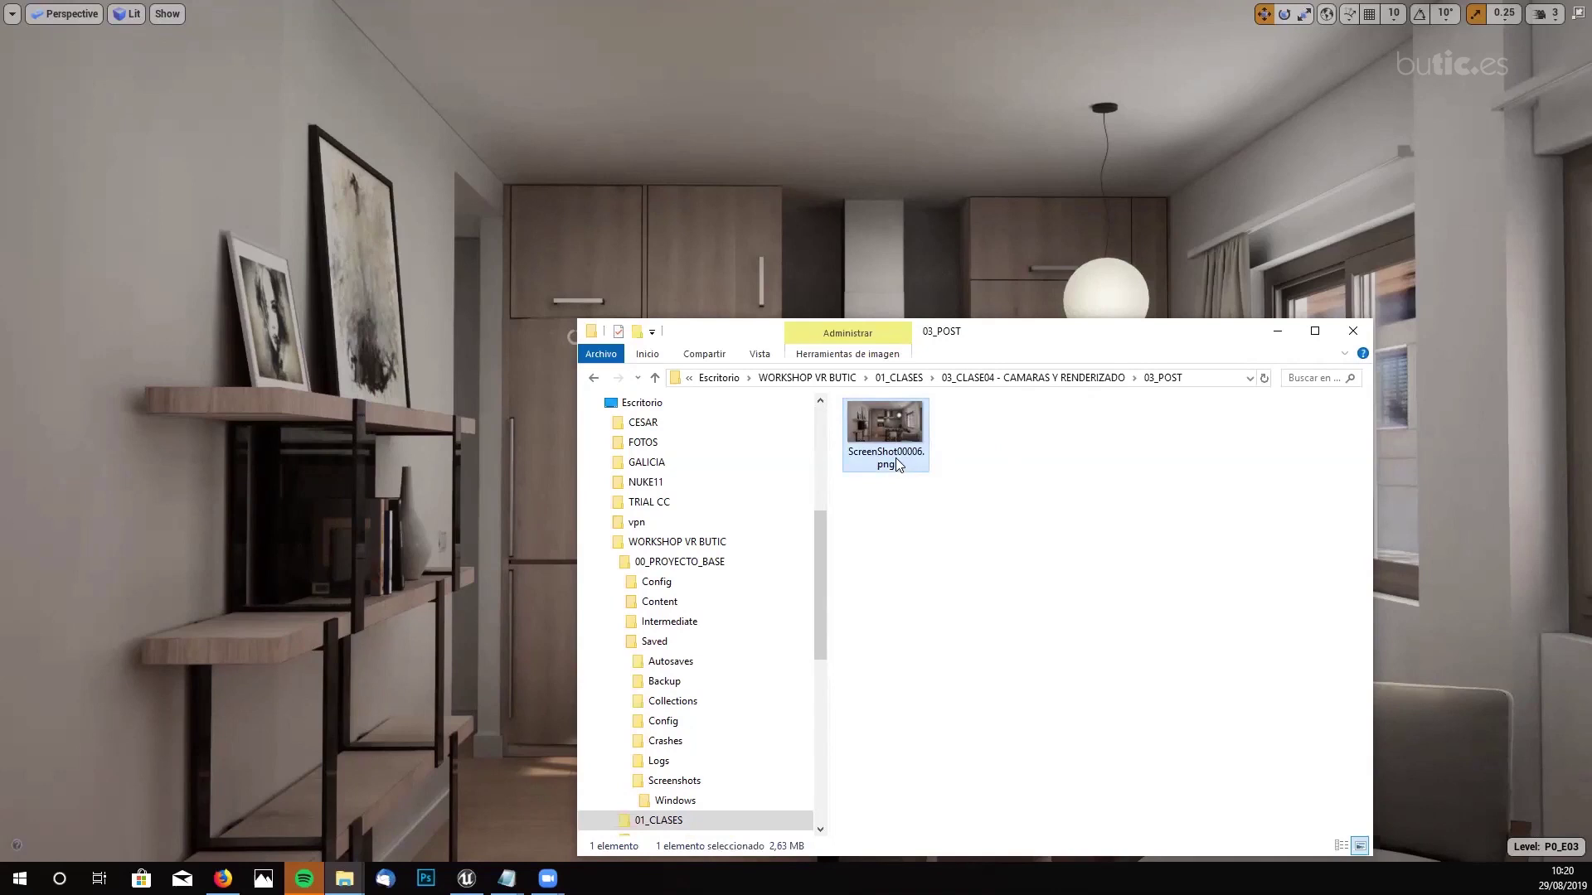
{"action": "left_click", "coordinate": [895, 462]}
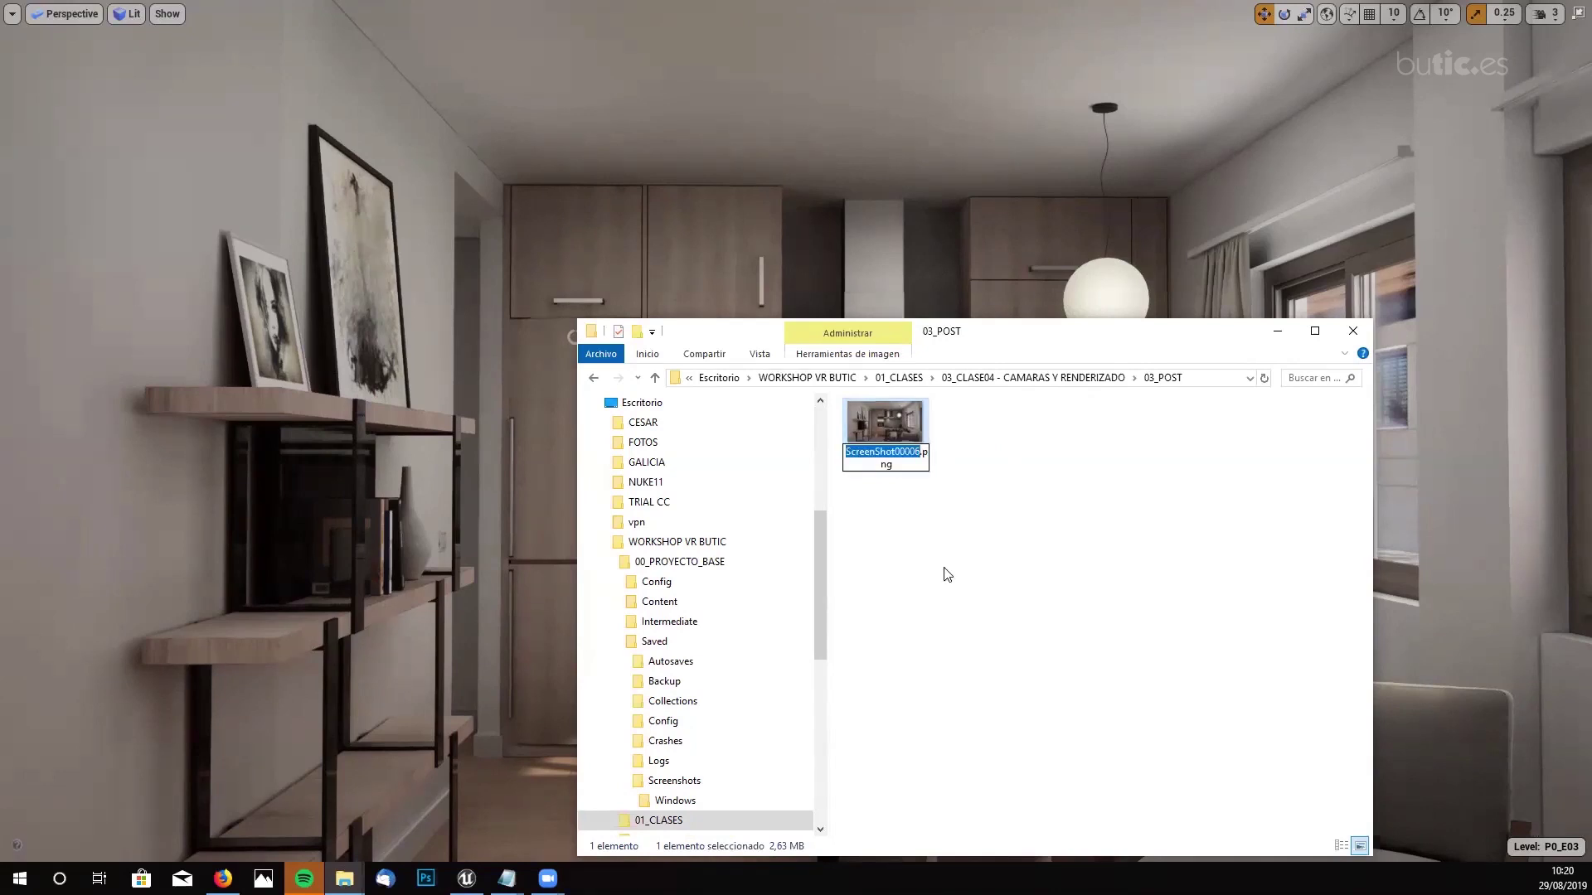
{"action": "type", "text": "01"}
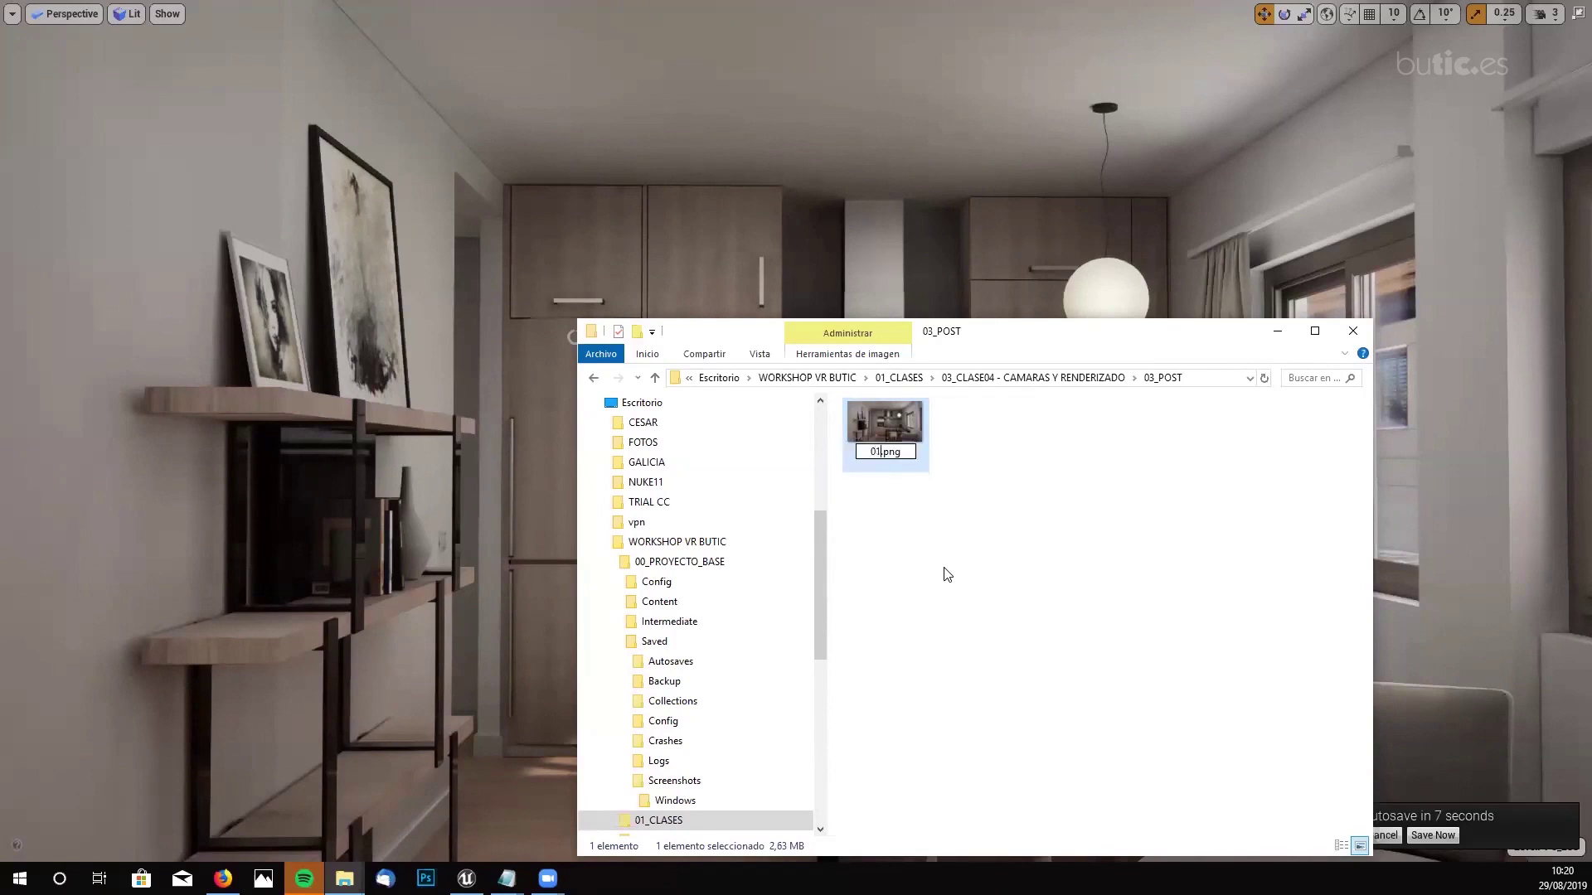
{"action": "key", "text": "Return"}
{"action": "left_click", "coordinate": [1353, 331]}
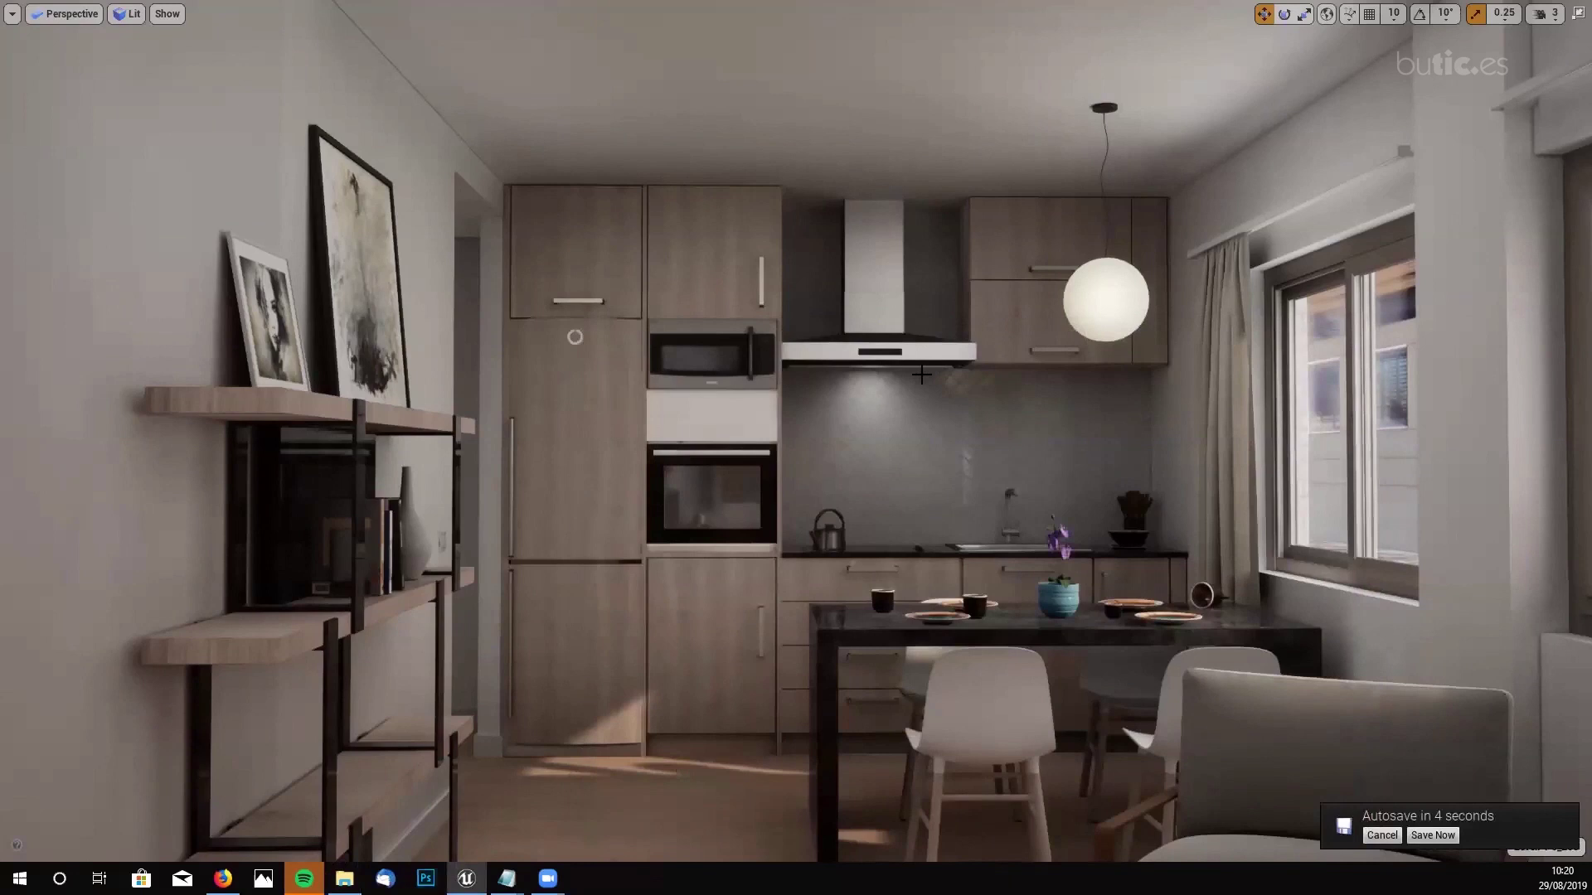
- Turn the full-screen kitchen view toward the window wall
{"action": "right_click_drag", "start_coordinate": [574, 337], "coordinate": [787, 340]}
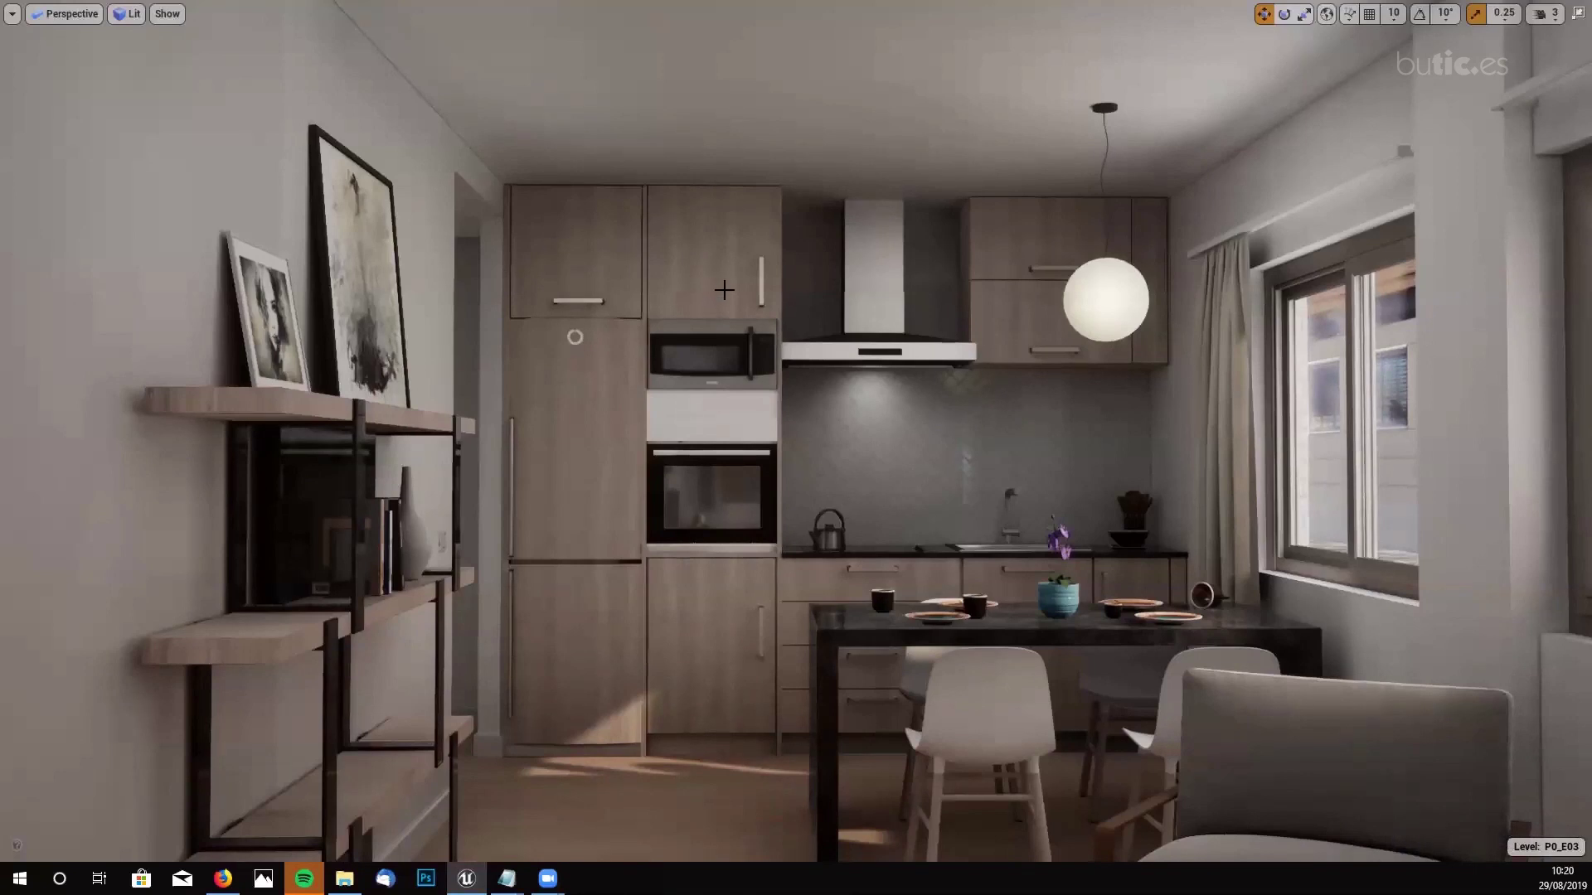
- Exit full screen, search 'POST' in Place mode and drop a Post Process Volume into the scene
{"action": "key", "text": "F11"}
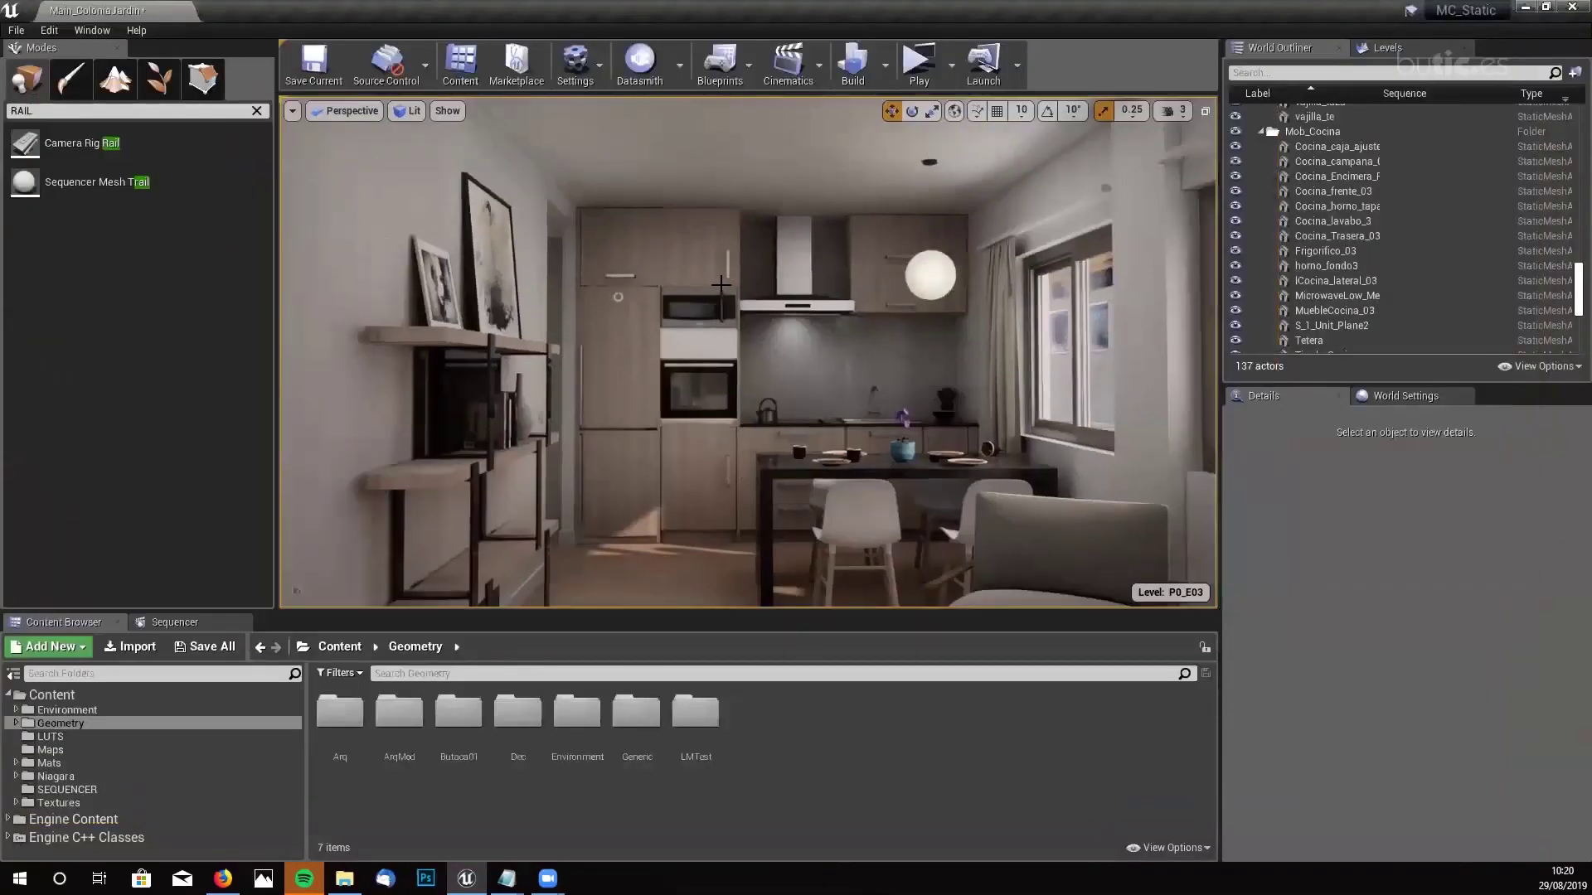
{"action": "left_click", "coordinate": [257, 113]}
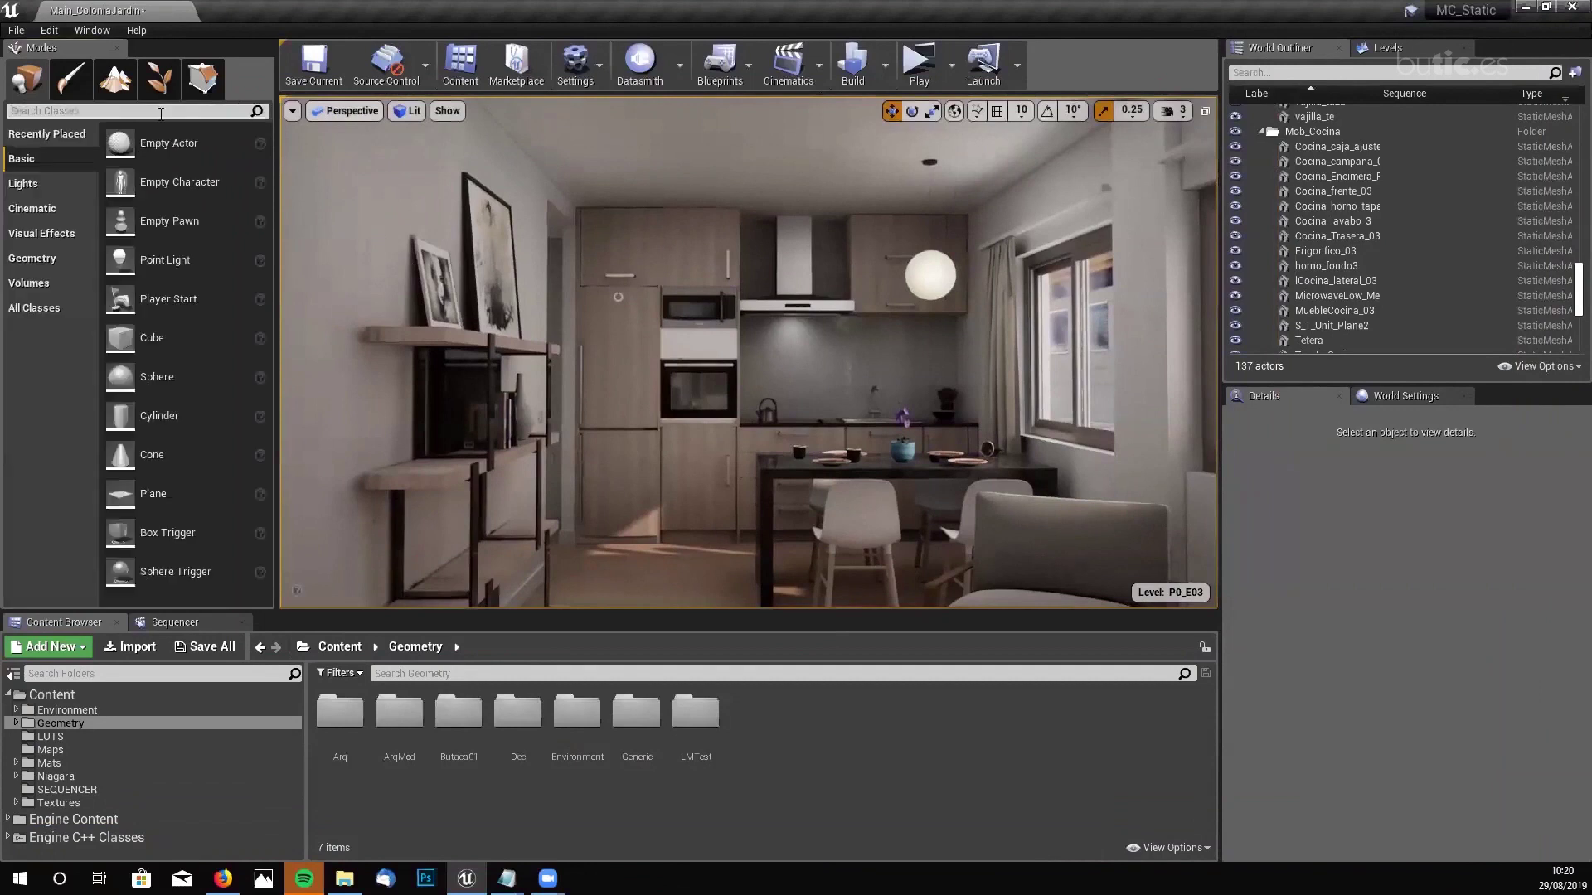
{"action": "type", "text": "POST"}
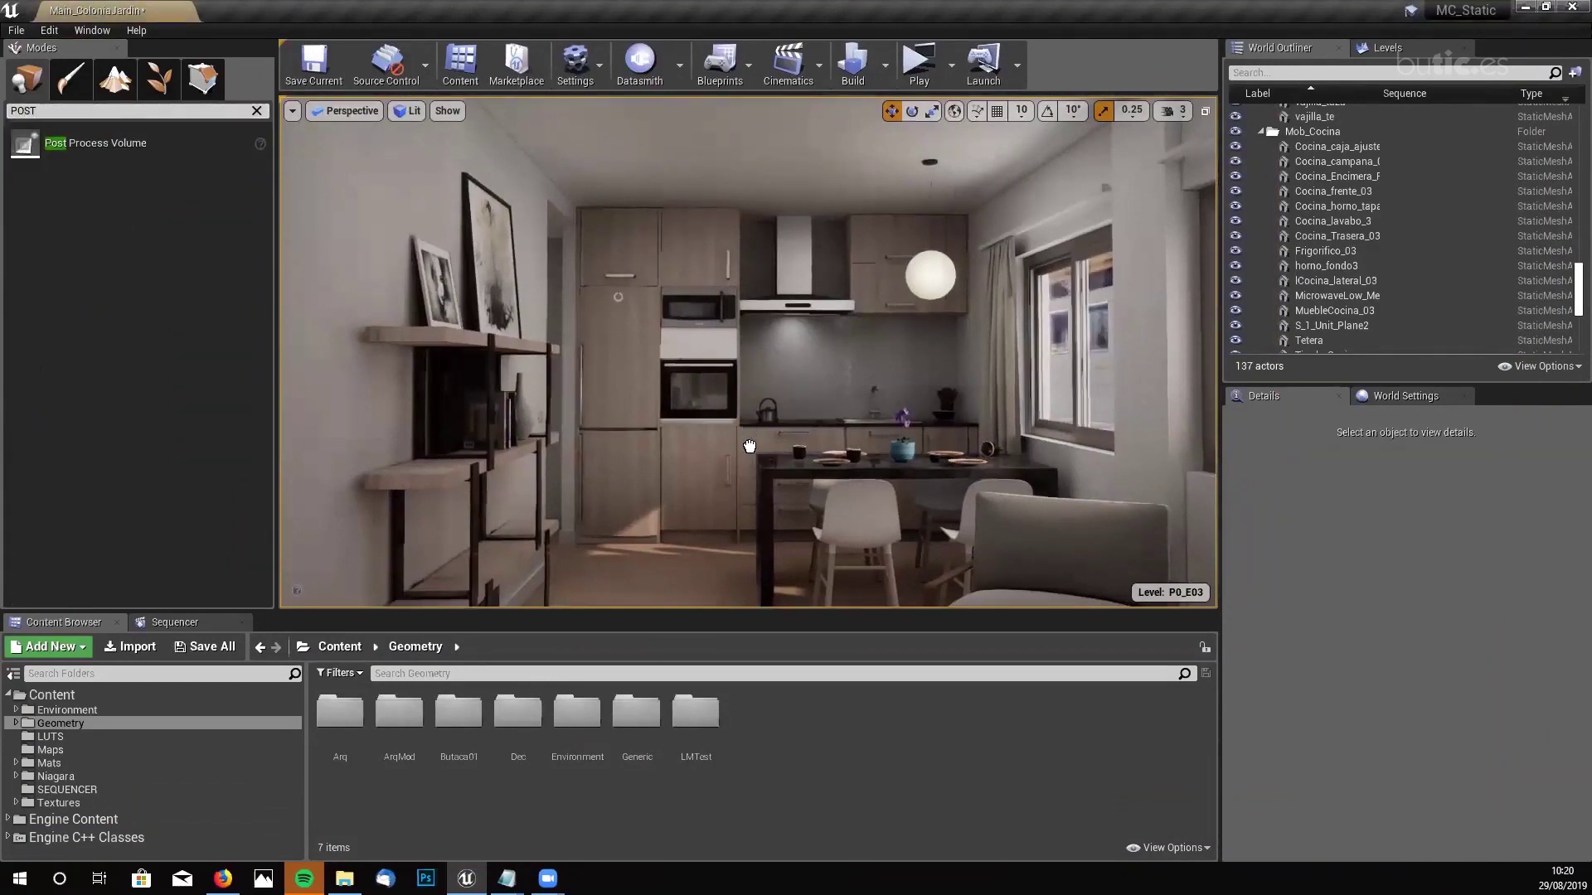
{"action": "left_click_drag", "start_coordinate": [745, 458], "coordinate": [745, 459]}
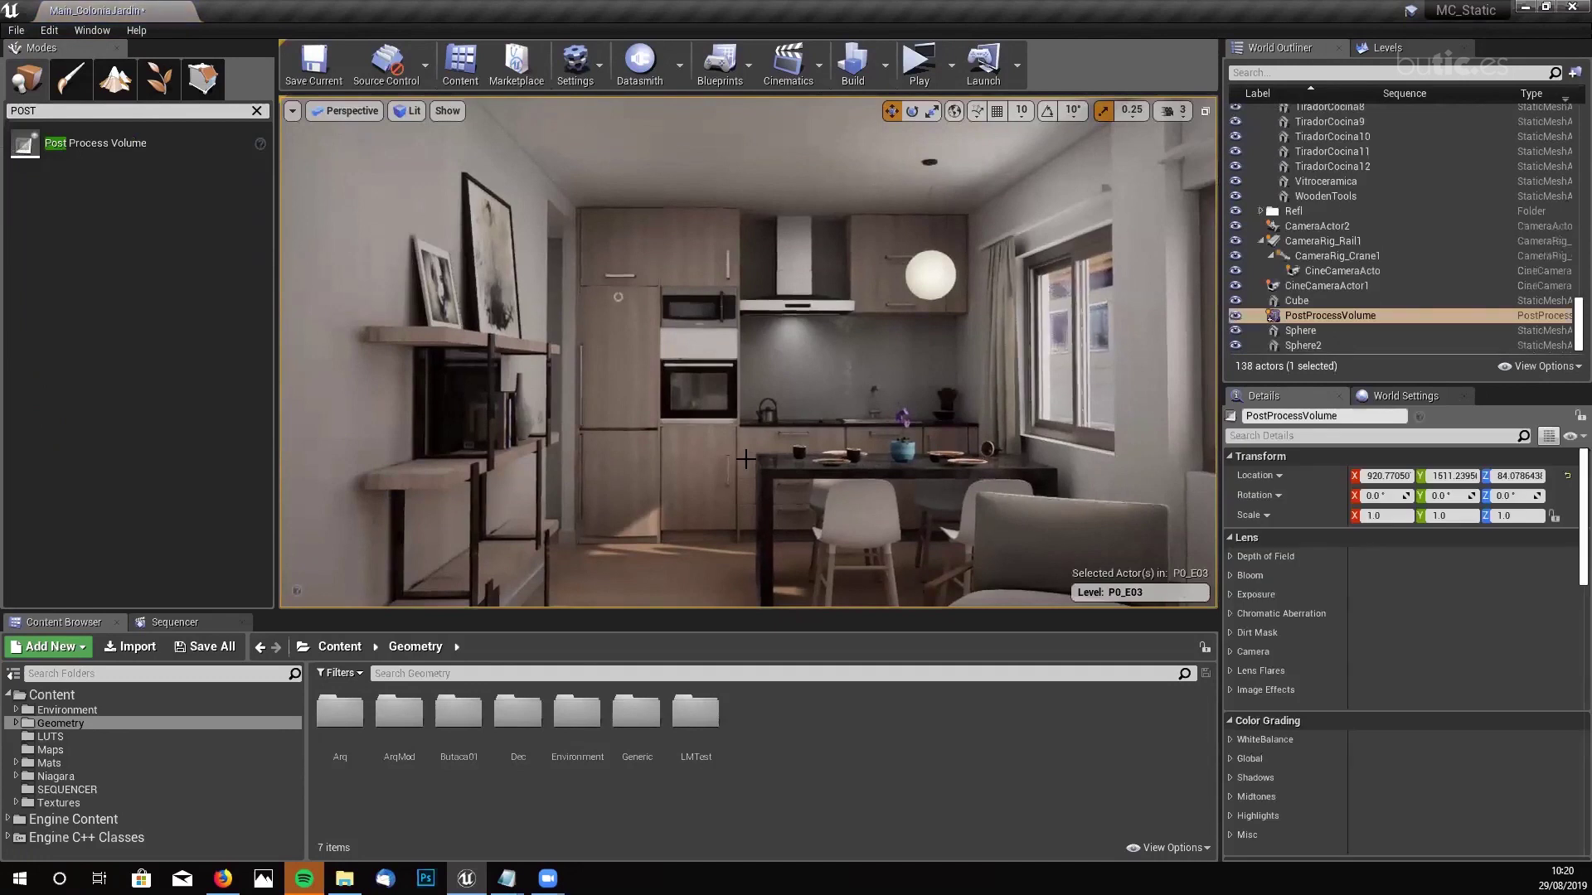
{"action": "key", "text": "g"}
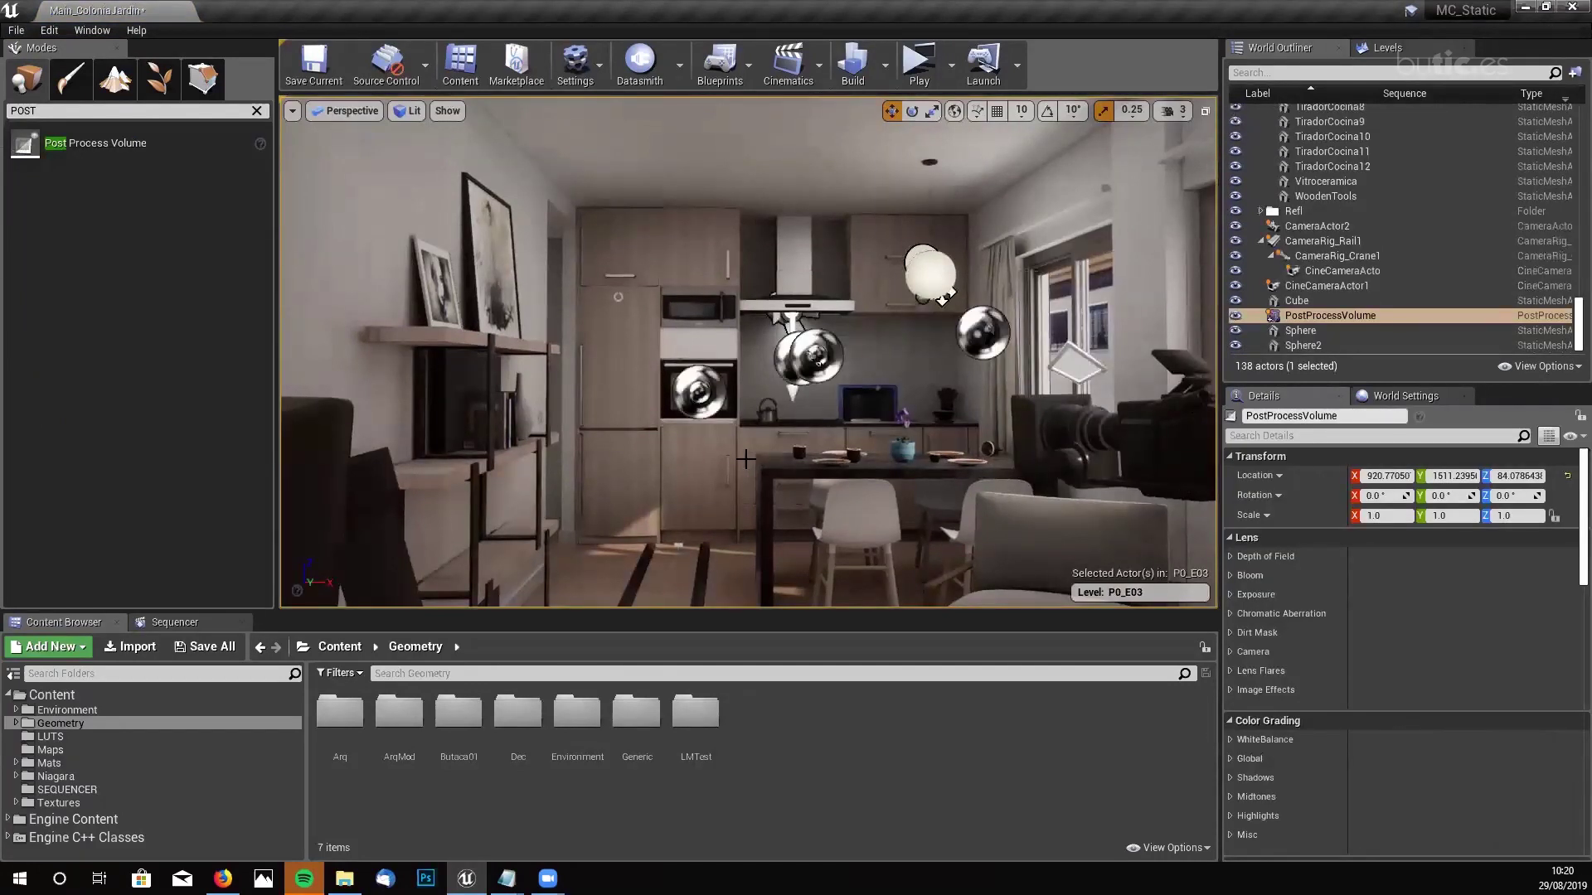
- Move the PostProcessVolume into the 0_Env folder in the World Outliner, keeping its name
{"action": "left_click", "coordinate": [1327, 315]}
{"action": "right_click", "coordinate": [1327, 315]}
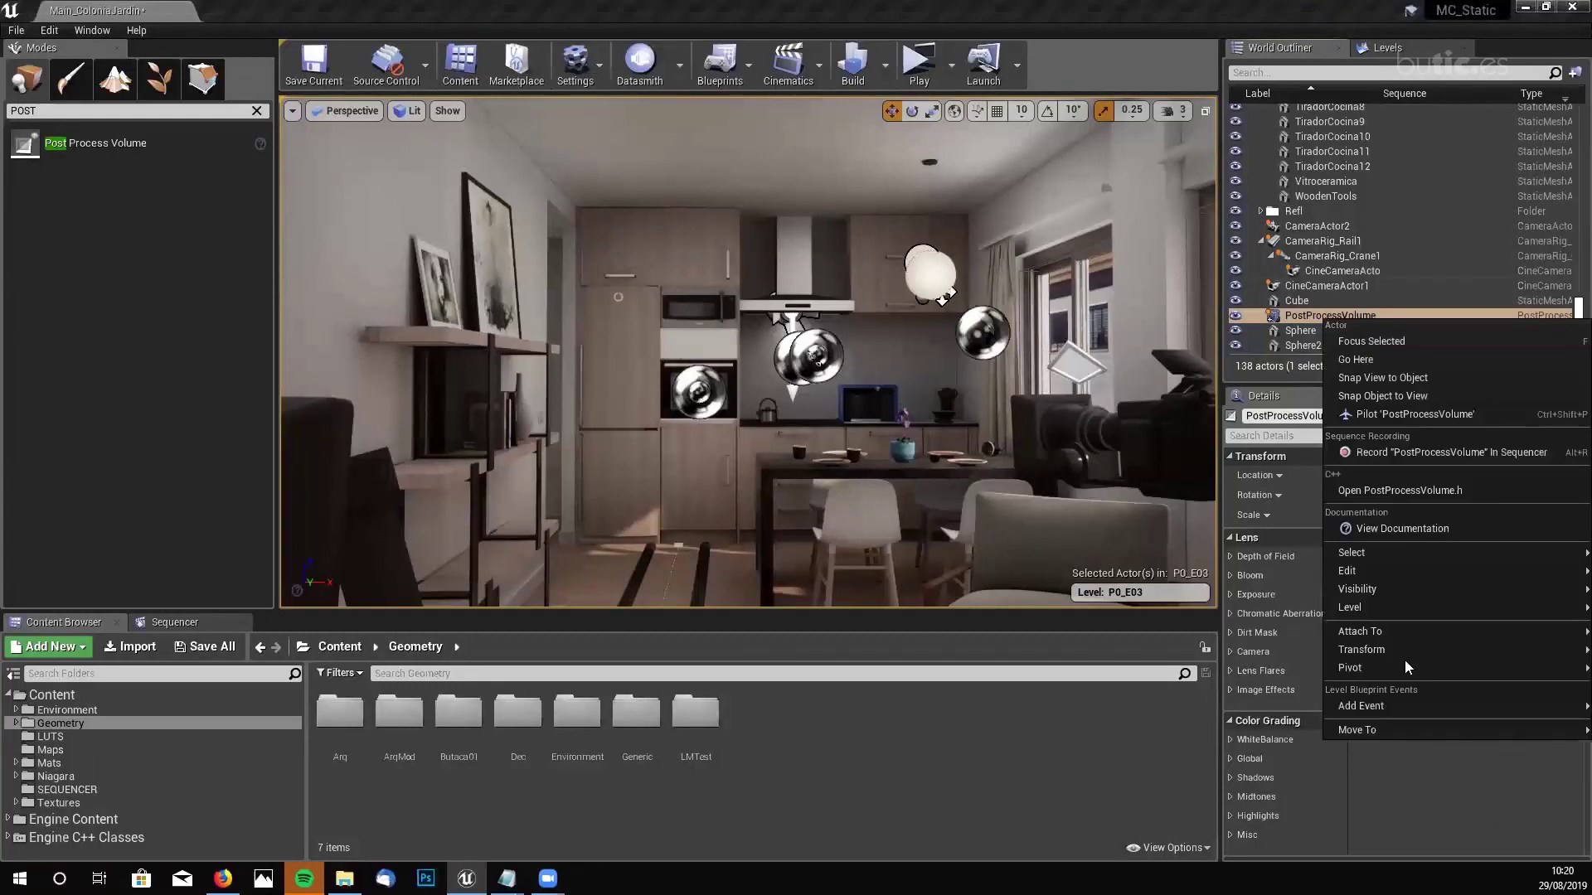
{"action": "mouse_move", "coordinate": [1417, 727]}
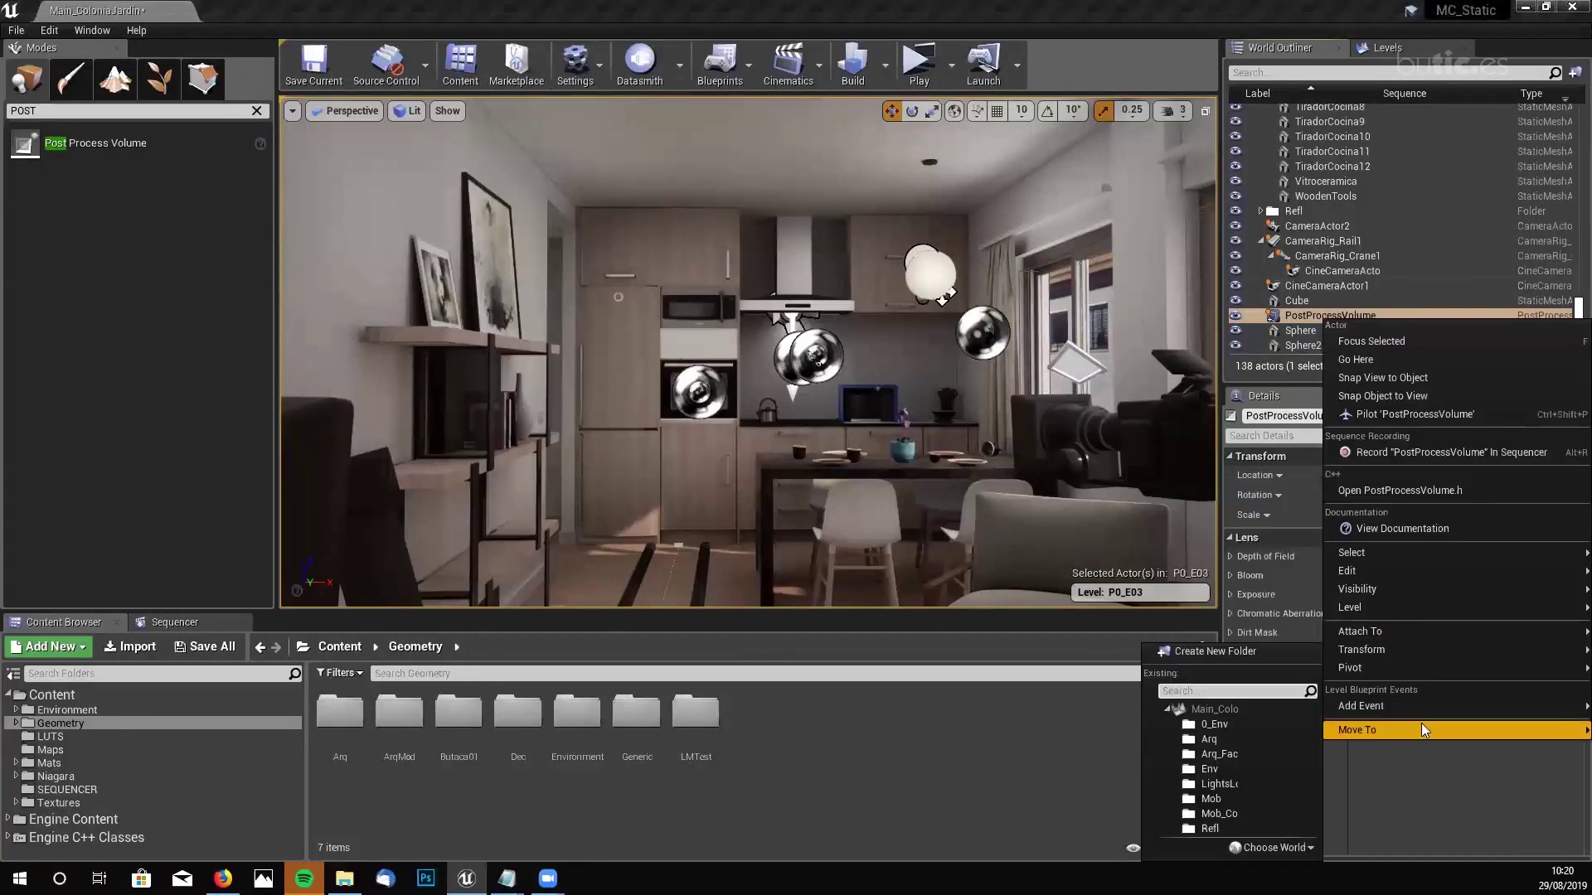
{"action": "left_click", "coordinate": [1224, 725]}
{"action": "scroll", "coordinate": [1534, 165], "scroll_direction": "up", "scroll_amount": 15}
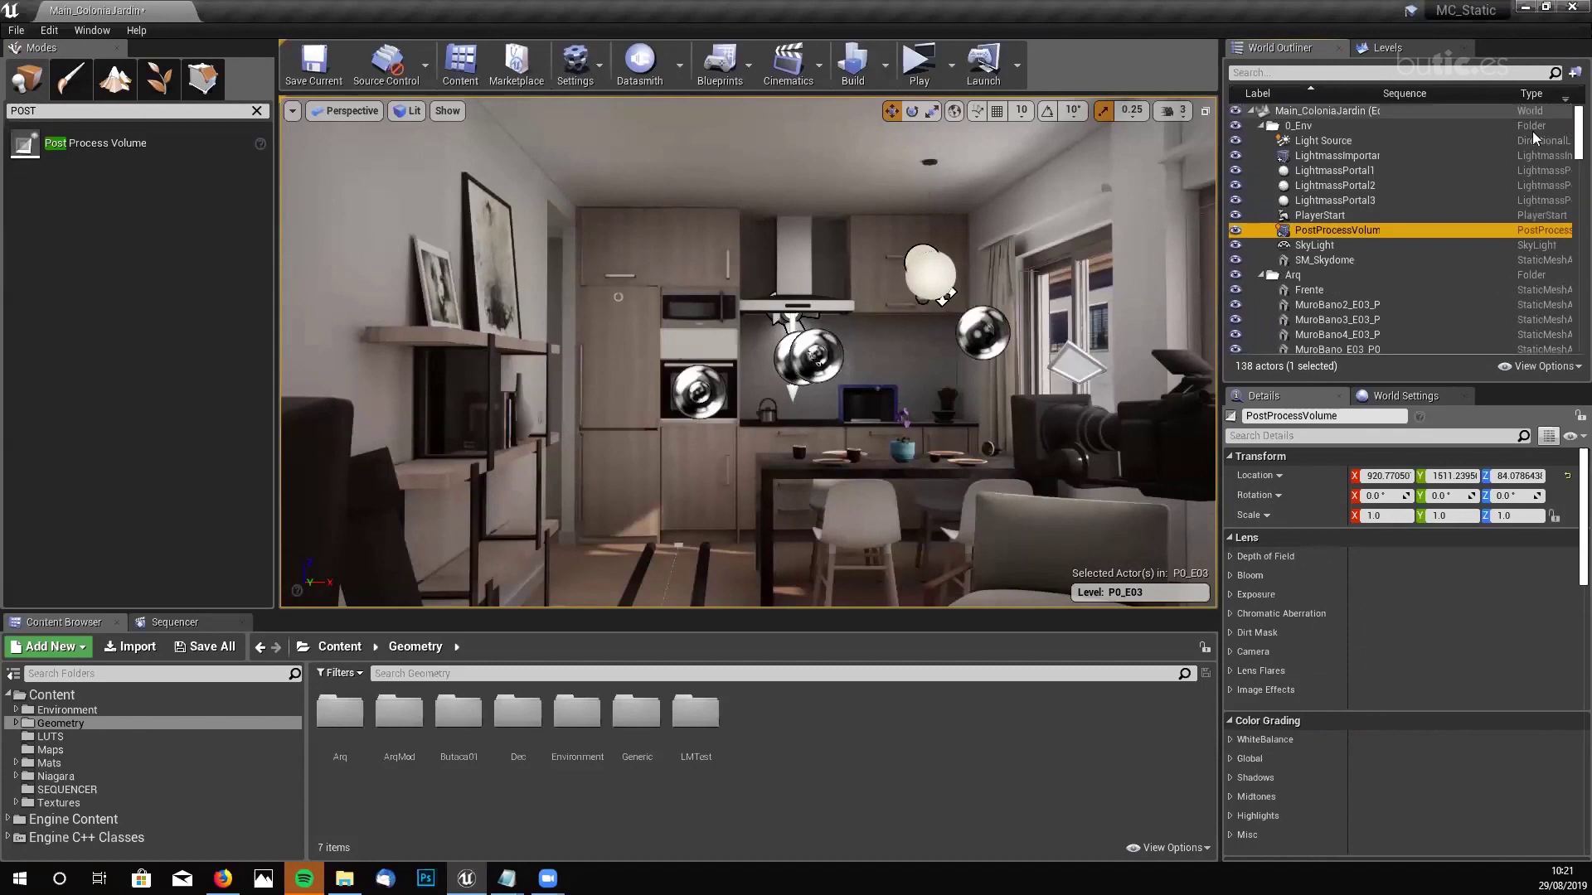
{"action": "left_click", "coordinate": [1336, 232]}
{"action": "key", "text": "Escape"}
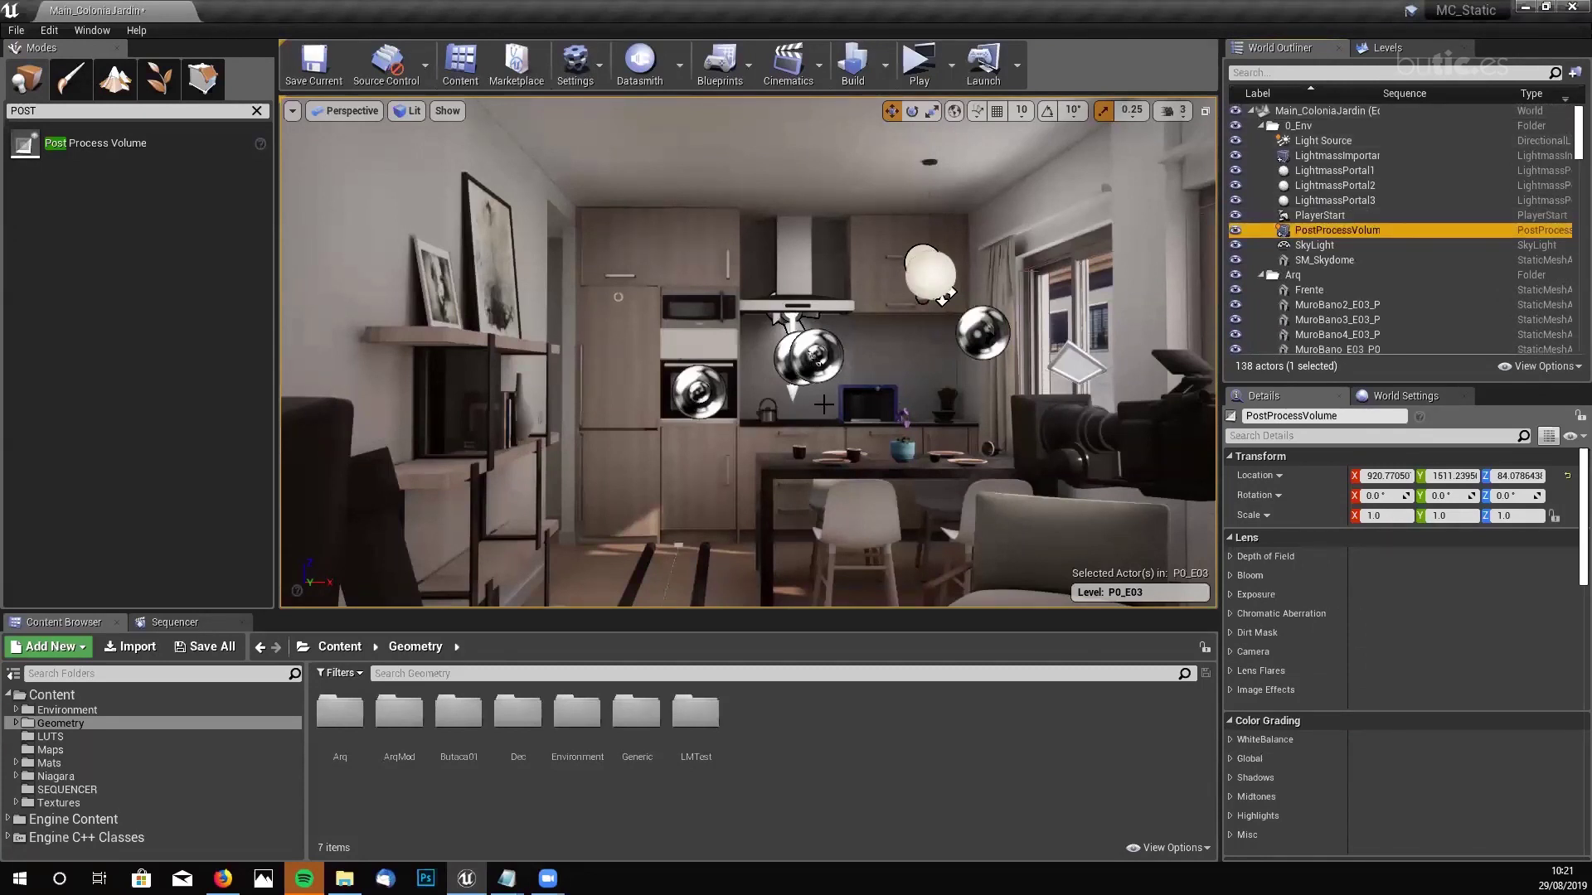
{"action": "right_click_drag", "start_coordinate": [822, 412], "coordinate": [821, 413]}
- Focus the PostProcessVolume and drag it along Y to 1001.68
{"action": "double_click", "coordinate": [1335, 231]}
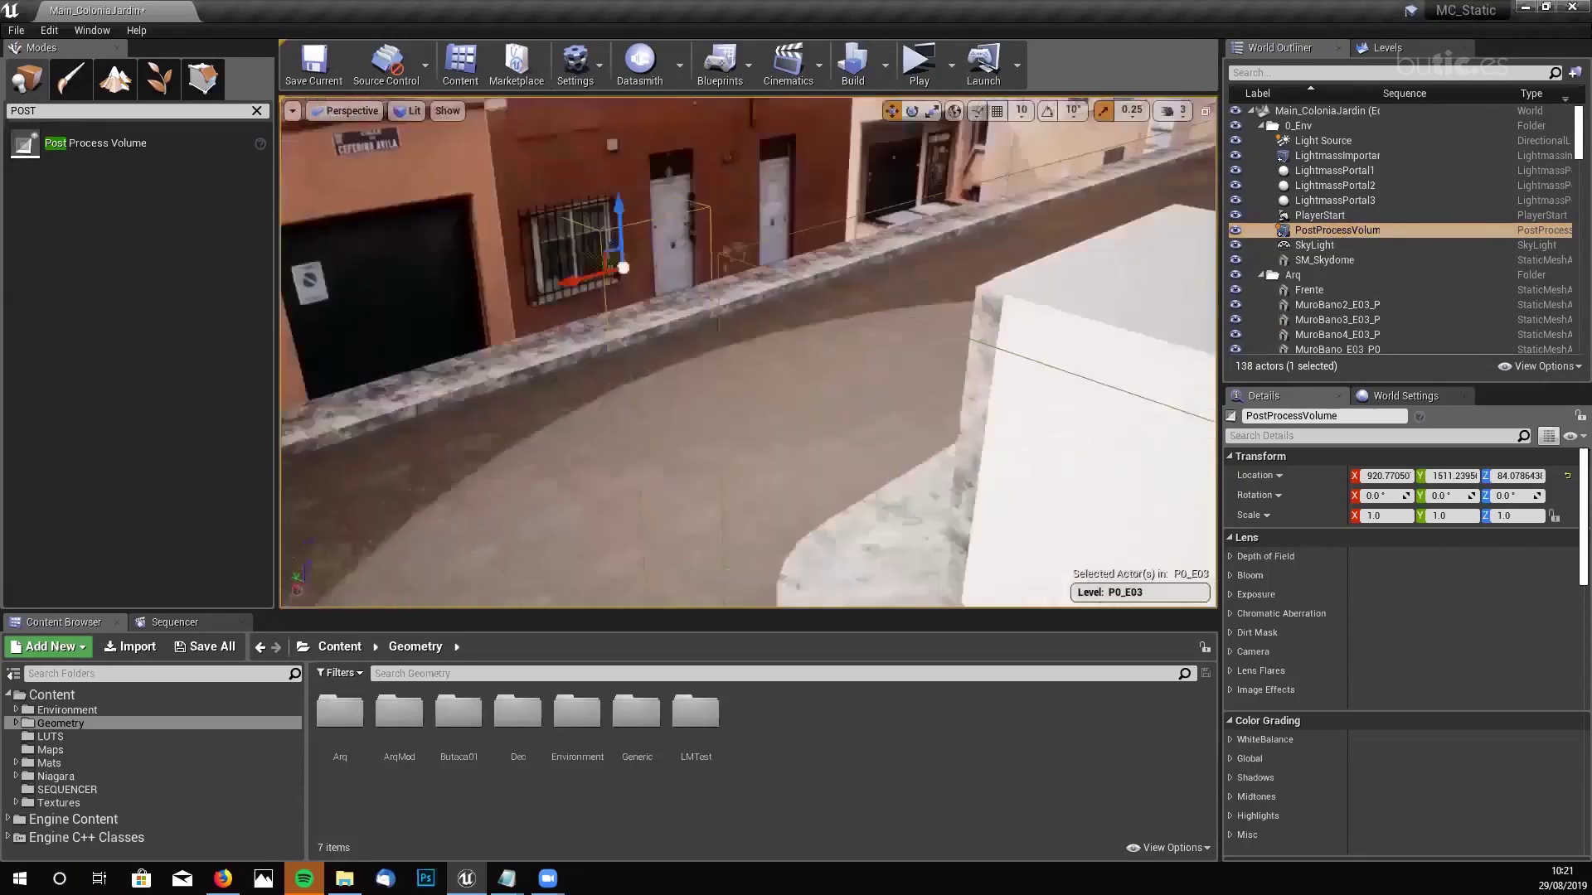
{"action": "left_click_drag", "start_coordinate": [730, 308], "coordinate": [882, 375]}
{"action": "key", "text": "f"}
{"action": "right_click_drag", "start_coordinate": [746, 353], "coordinate": [710, 420]}
{"action": "left_click_drag", "start_coordinate": [685, 416], "coordinate": [808, 410]}
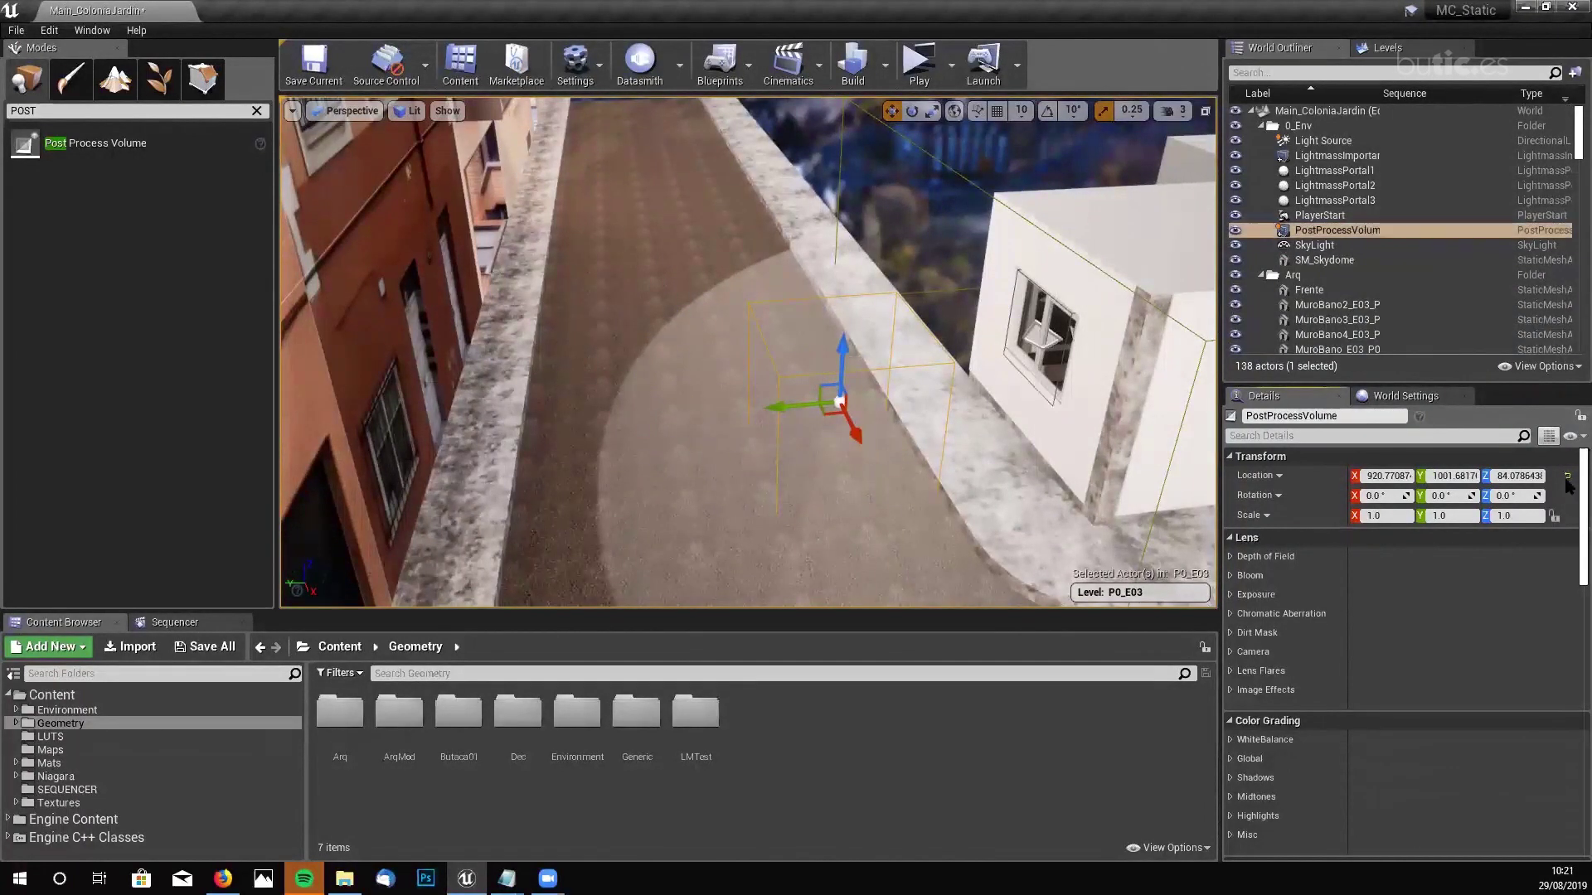
- Enable Infinite Extent (Unbound) on the volume and hide editor icons with G
{"action": "scroll", "coordinate": [1567, 483], "scroll_direction": "down", "scroll_amount": 10}
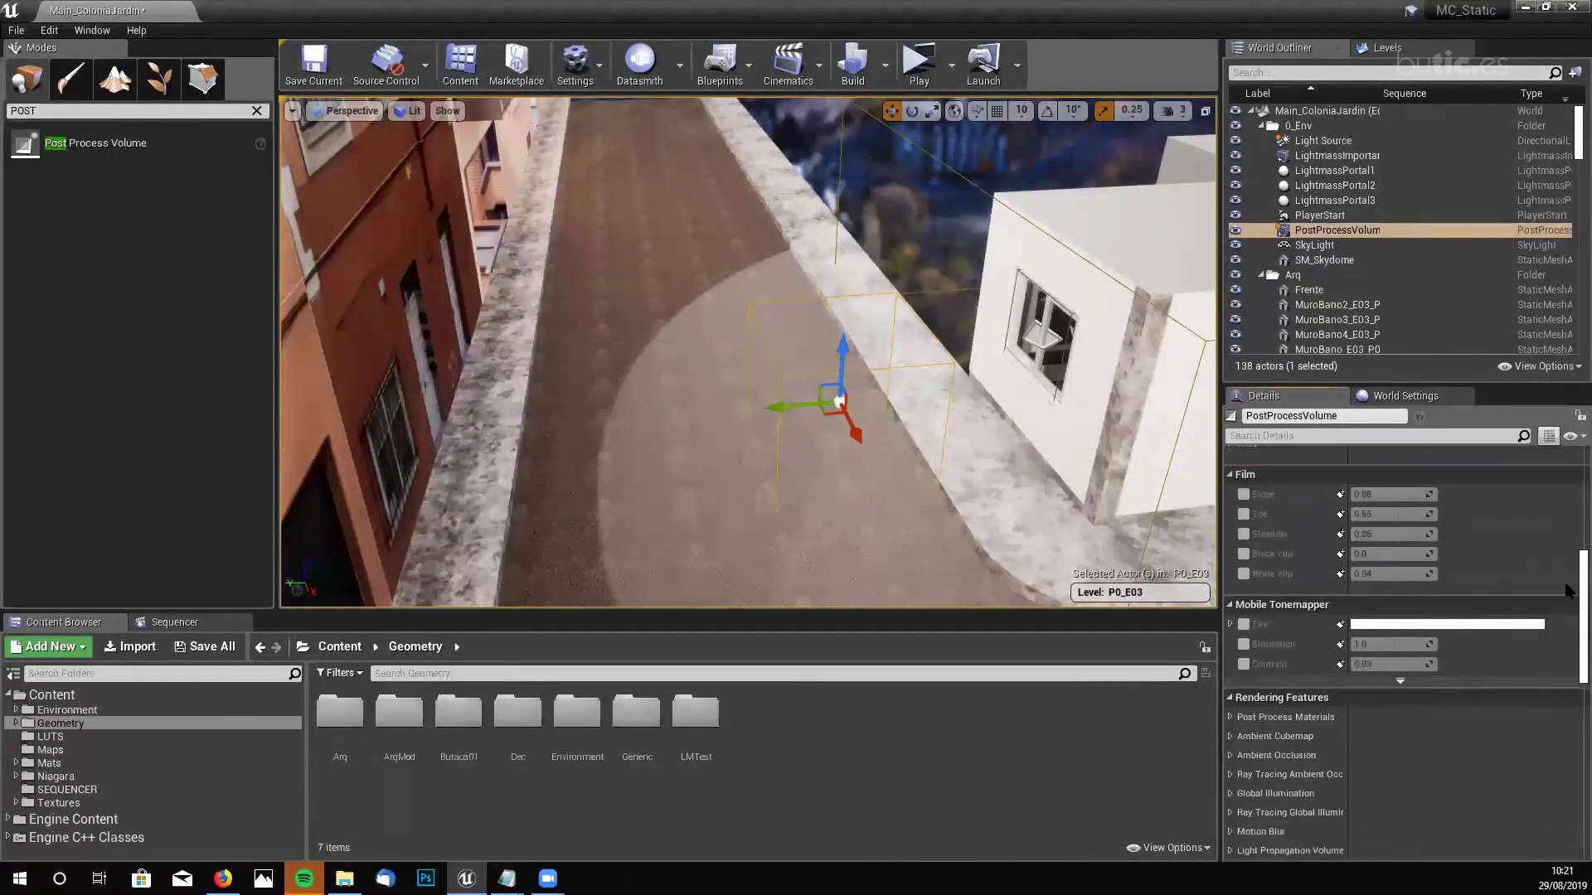
{"action": "scroll", "coordinate": [1567, 630], "scroll_direction": "down", "scroll_amount": 6}
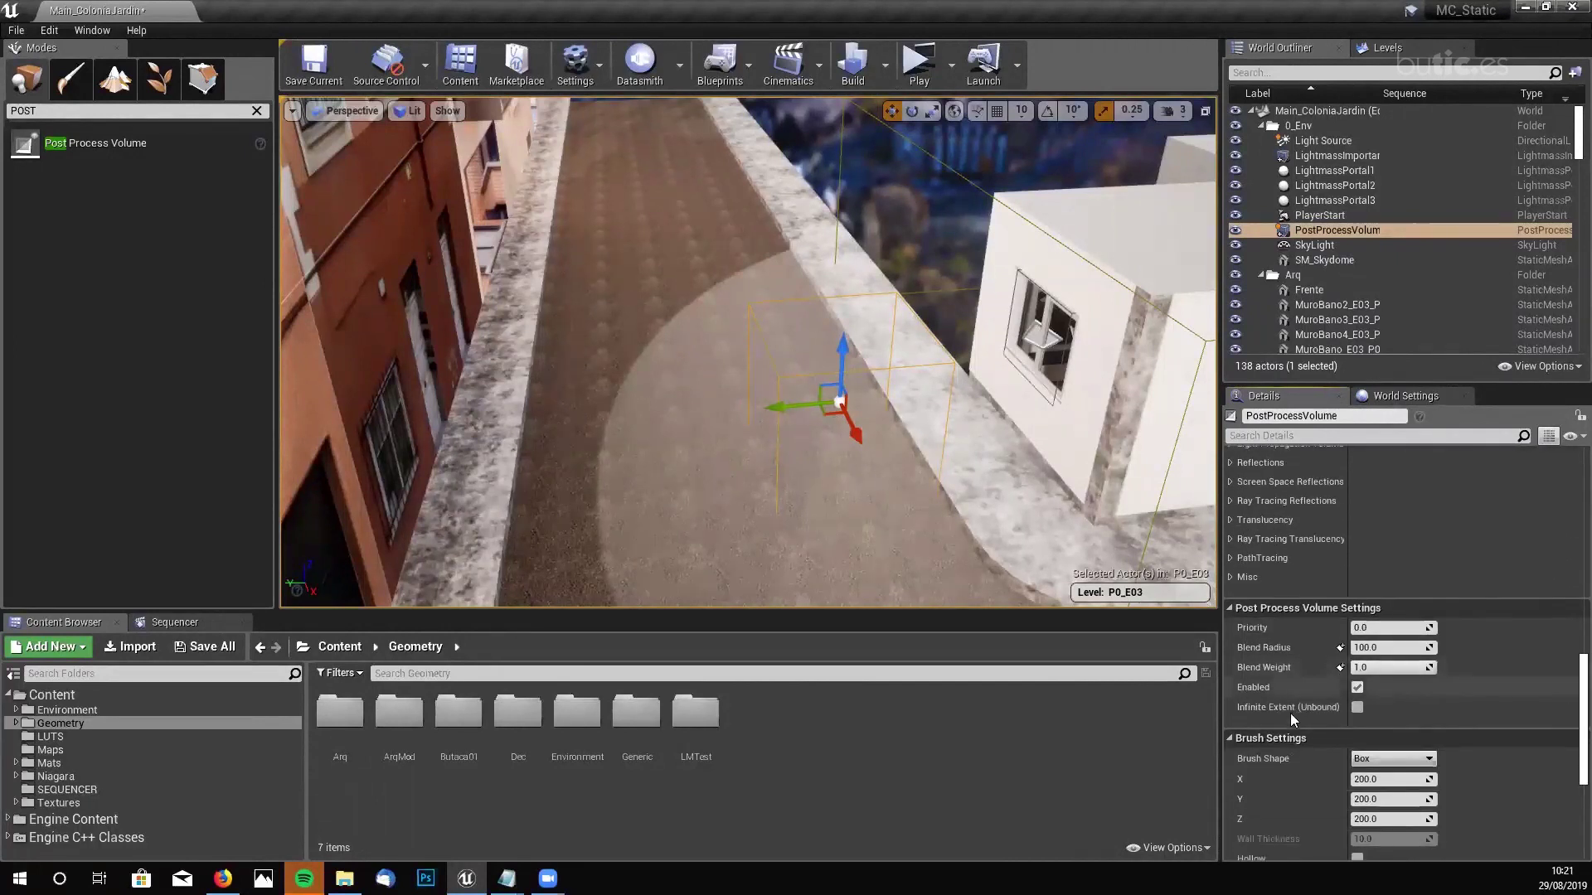
{"action": "mouse_move", "coordinate": [1256, 711]}
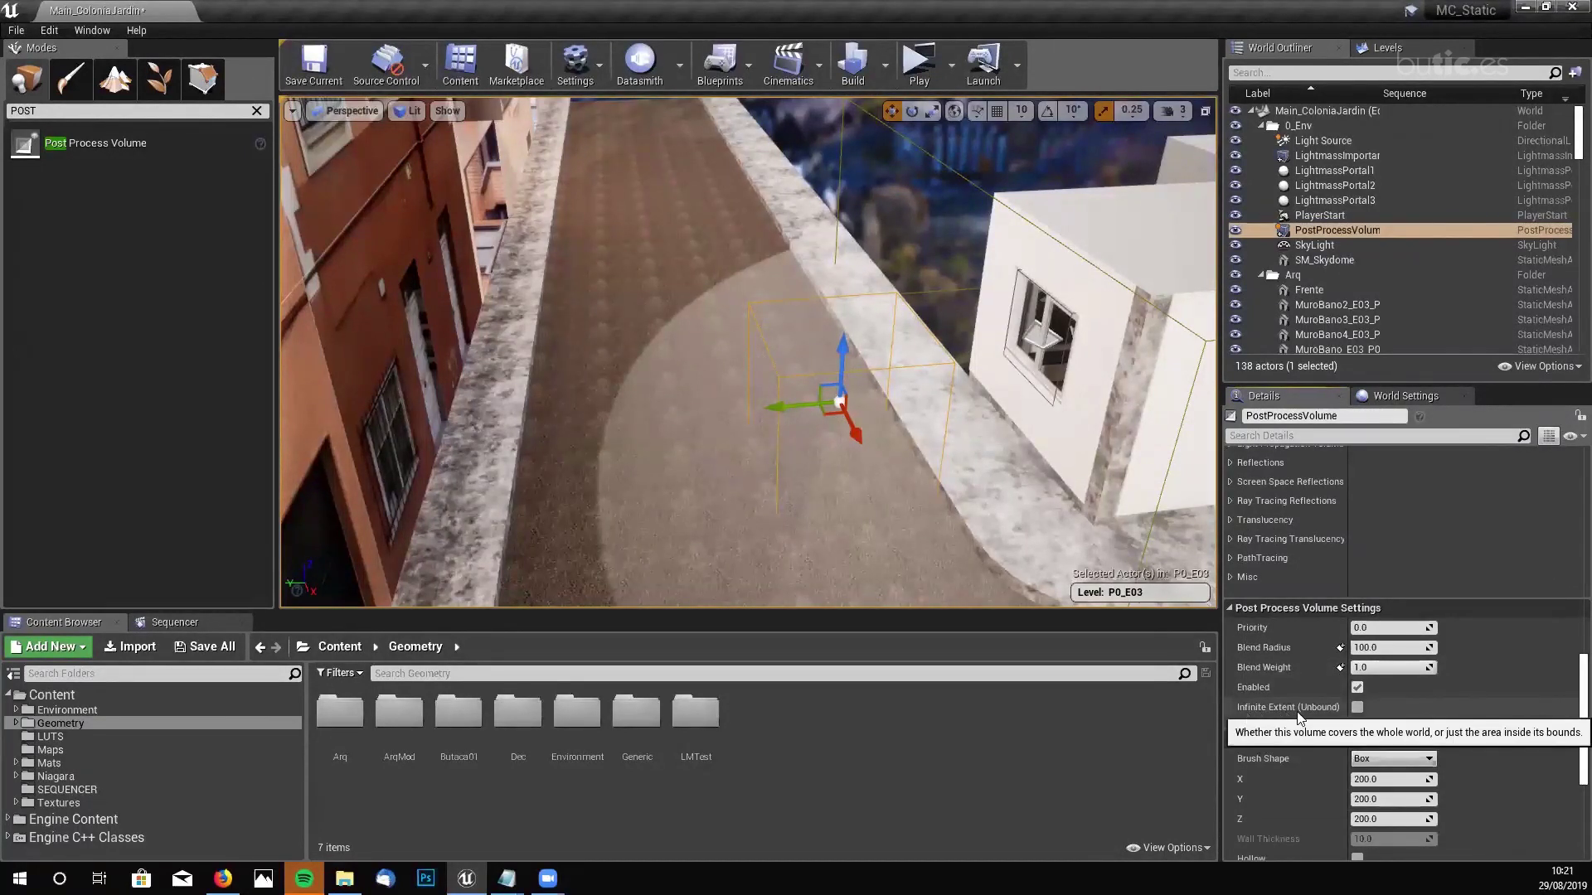
{"action": "left_click", "coordinate": [1357, 707]}
{"action": "right_click_drag", "start_coordinate": [746, 352], "coordinate": [746, 353]}
{"action": "right_click_drag", "start_coordinate": [902, 423], "coordinate": [902, 422]}
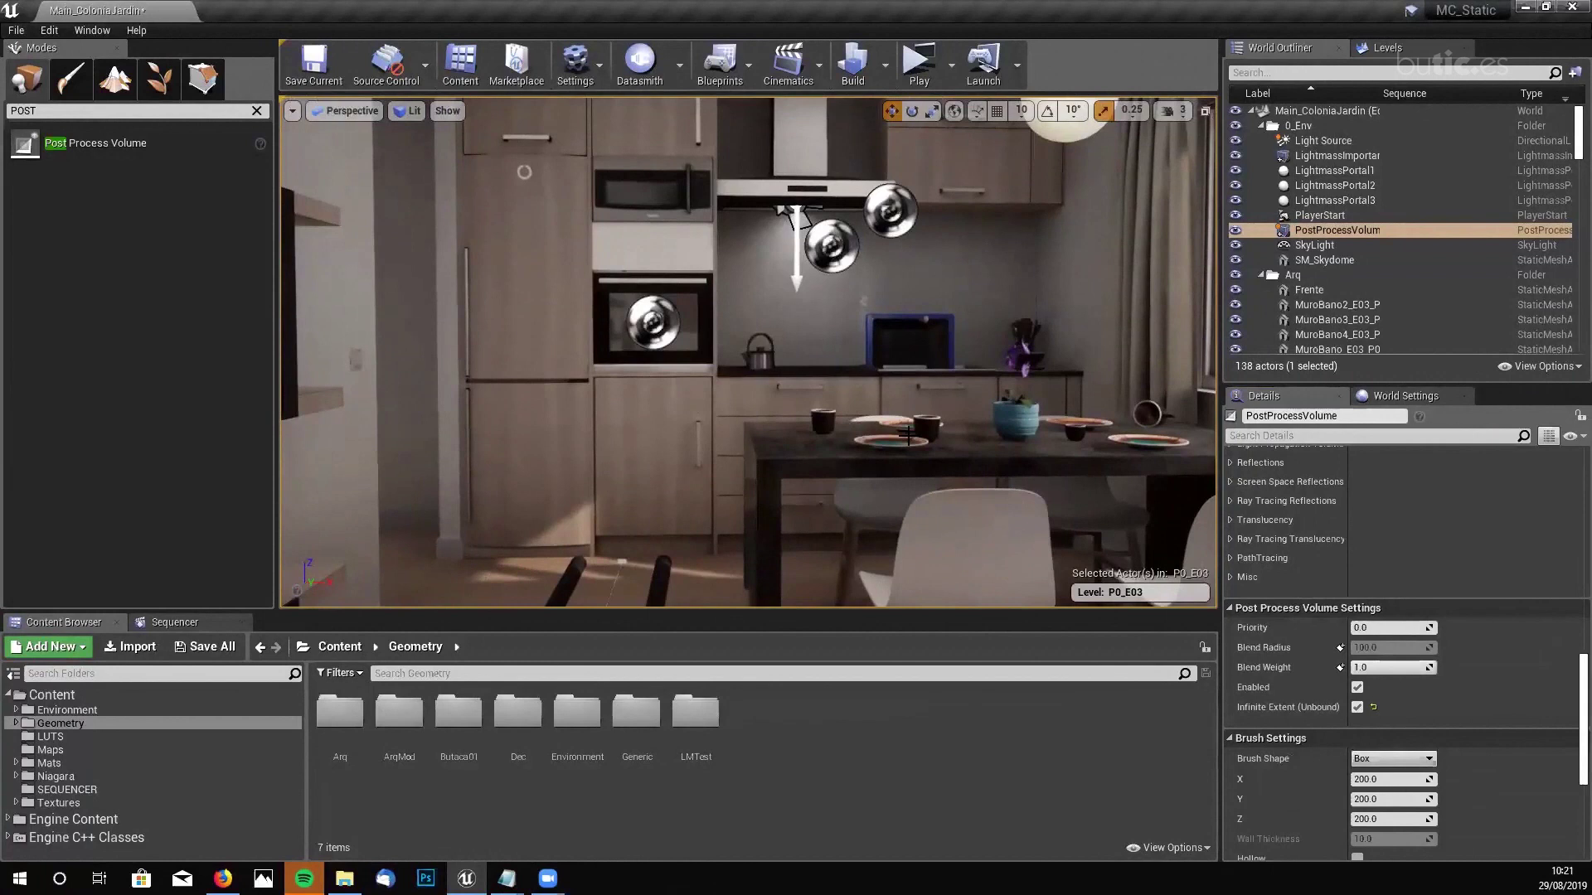
{"action": "key", "text": "g"}
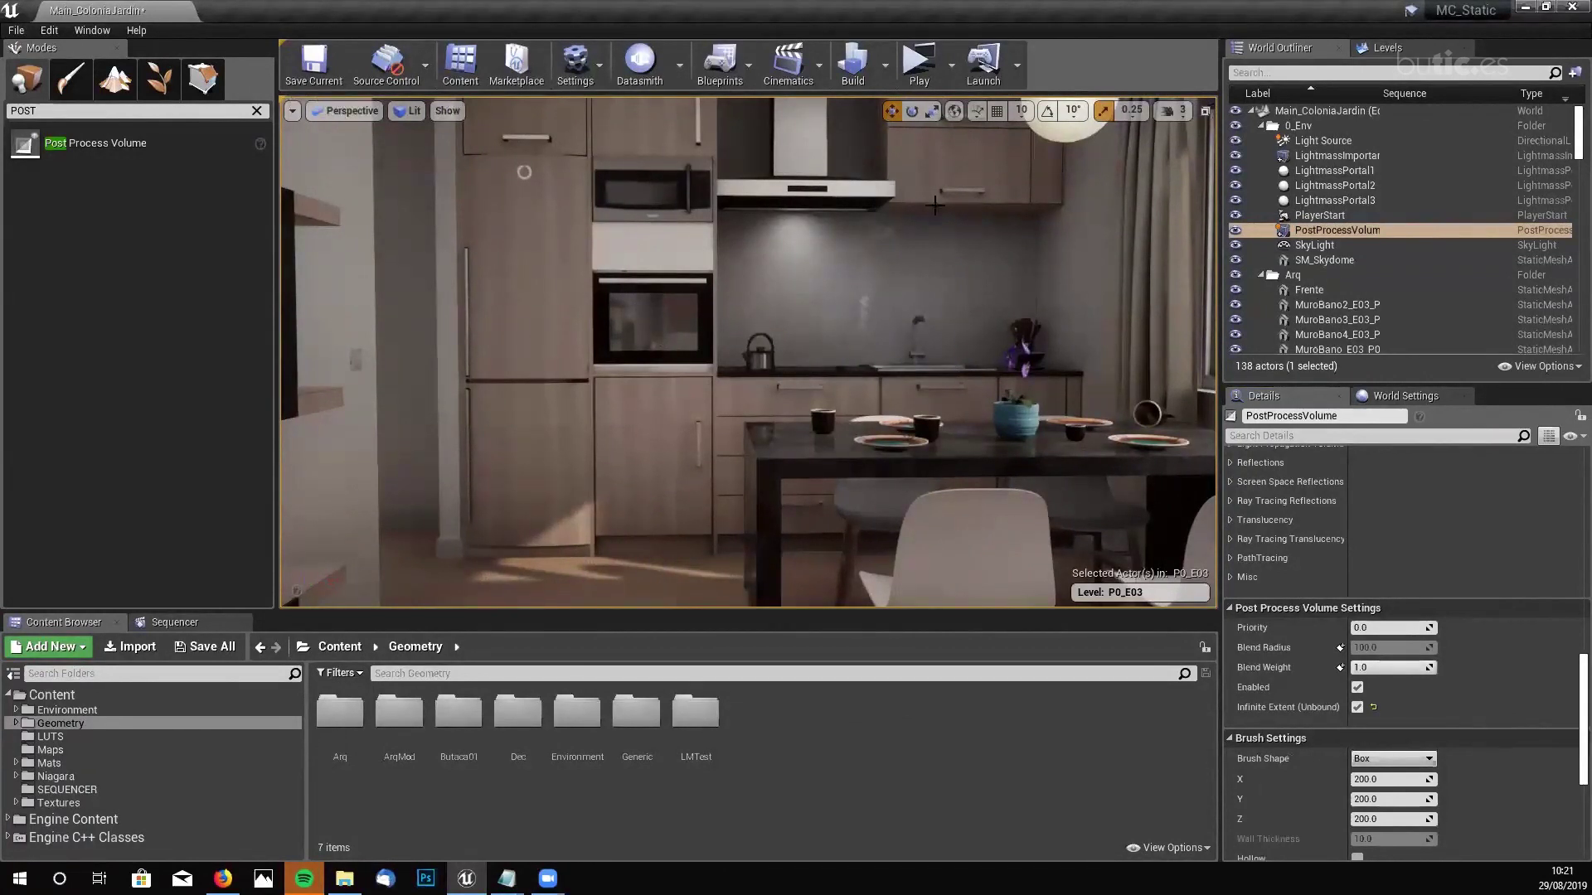
{"action": "right_click_drag", "start_coordinate": [746, 353], "coordinate": [746, 353]}
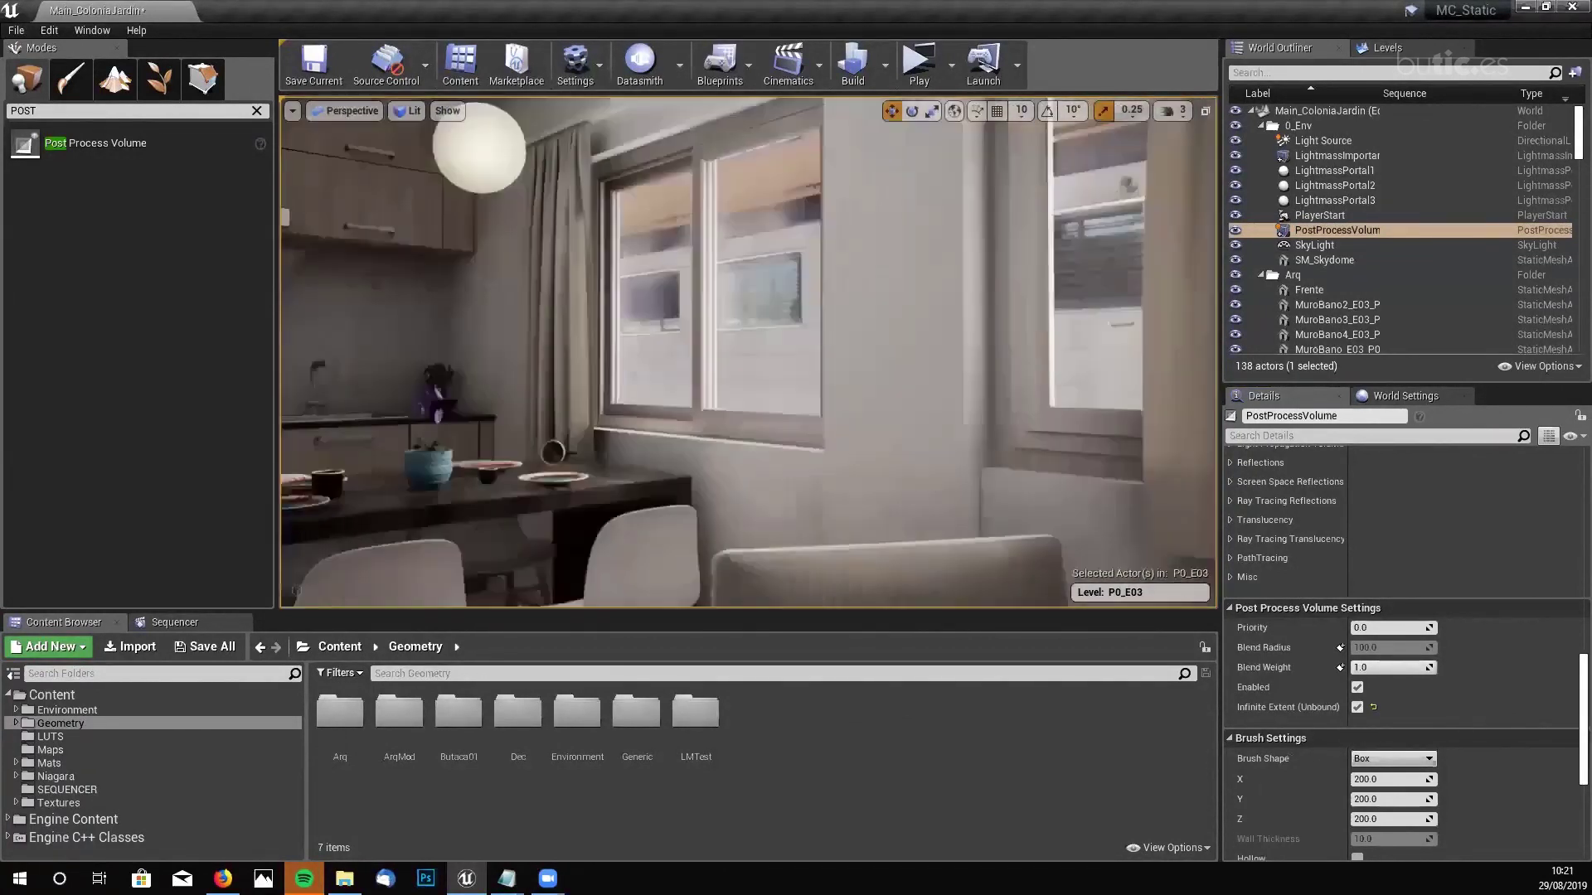
- Set the viewport Field of View to 70 and look around the kitchen
{"action": "left_click", "coordinate": [294, 112]}
{"action": "left_click", "coordinate": [404, 238]}
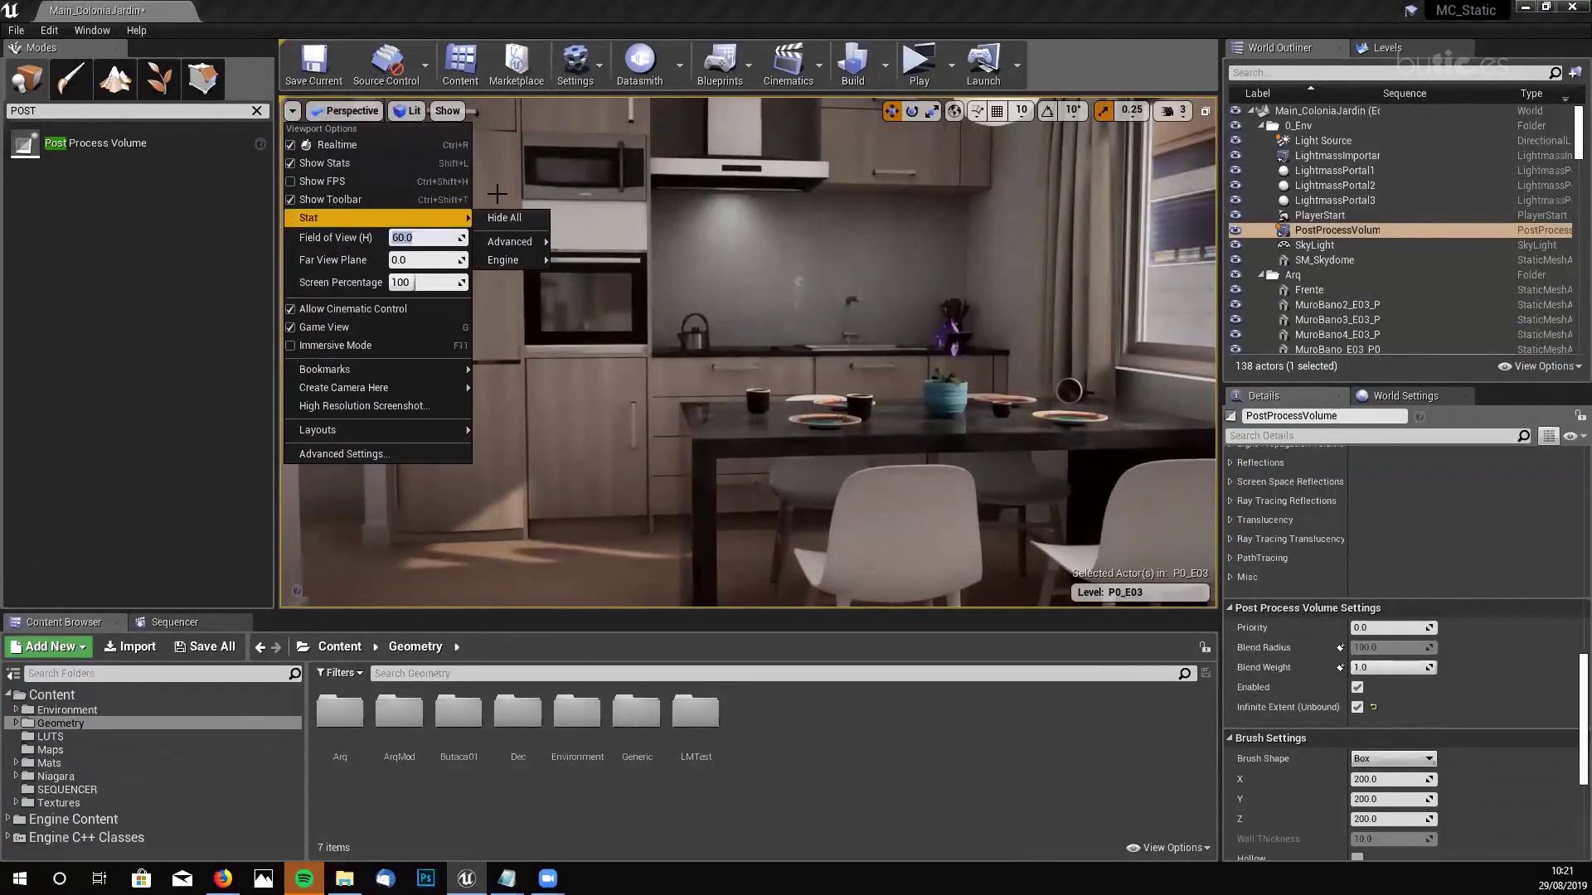
{"action": "type", "text": "70"}
{"action": "key", "text": "Return"}
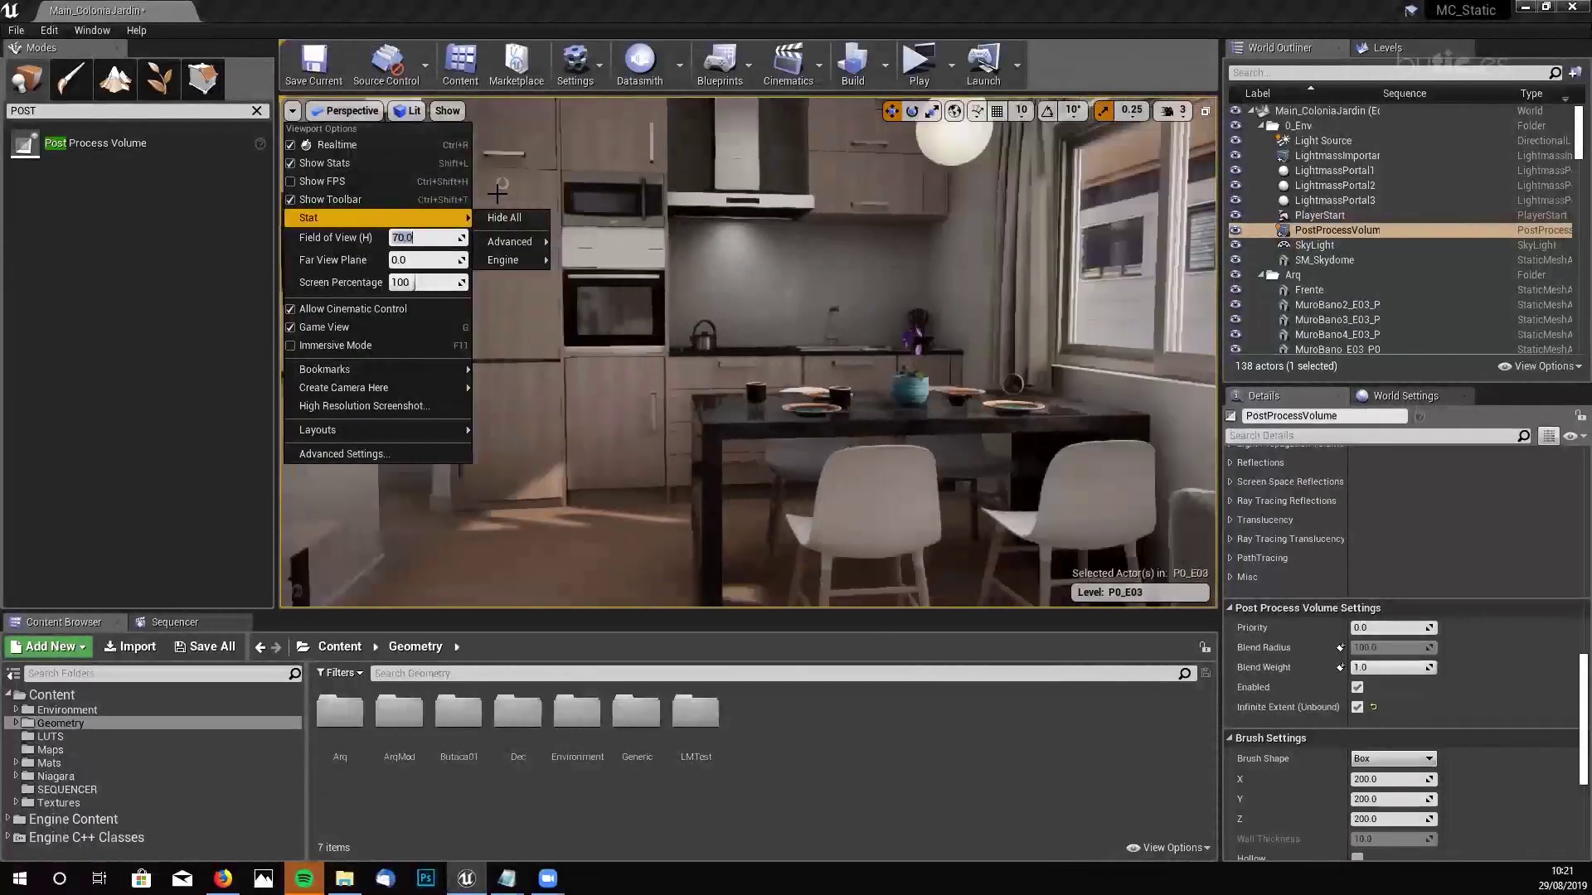
{"action": "mouse_move", "coordinate": [858, 356]}
{"action": "right_mouse_down"}
{"action": "mouse_move", "coordinate": [817, 357]}
{"action": "mouse_move", "coordinate": [817, 398]}
{"action": "mouse_move", "coordinate": [817, 332]}
{"action": "mouse_move", "coordinate": [825, 348]}
{"action": "mouse_move", "coordinate": [1074, 357]}
{"action": "mouse_move", "coordinate": [829, 349]}
{"action": "right_mouse_up"}
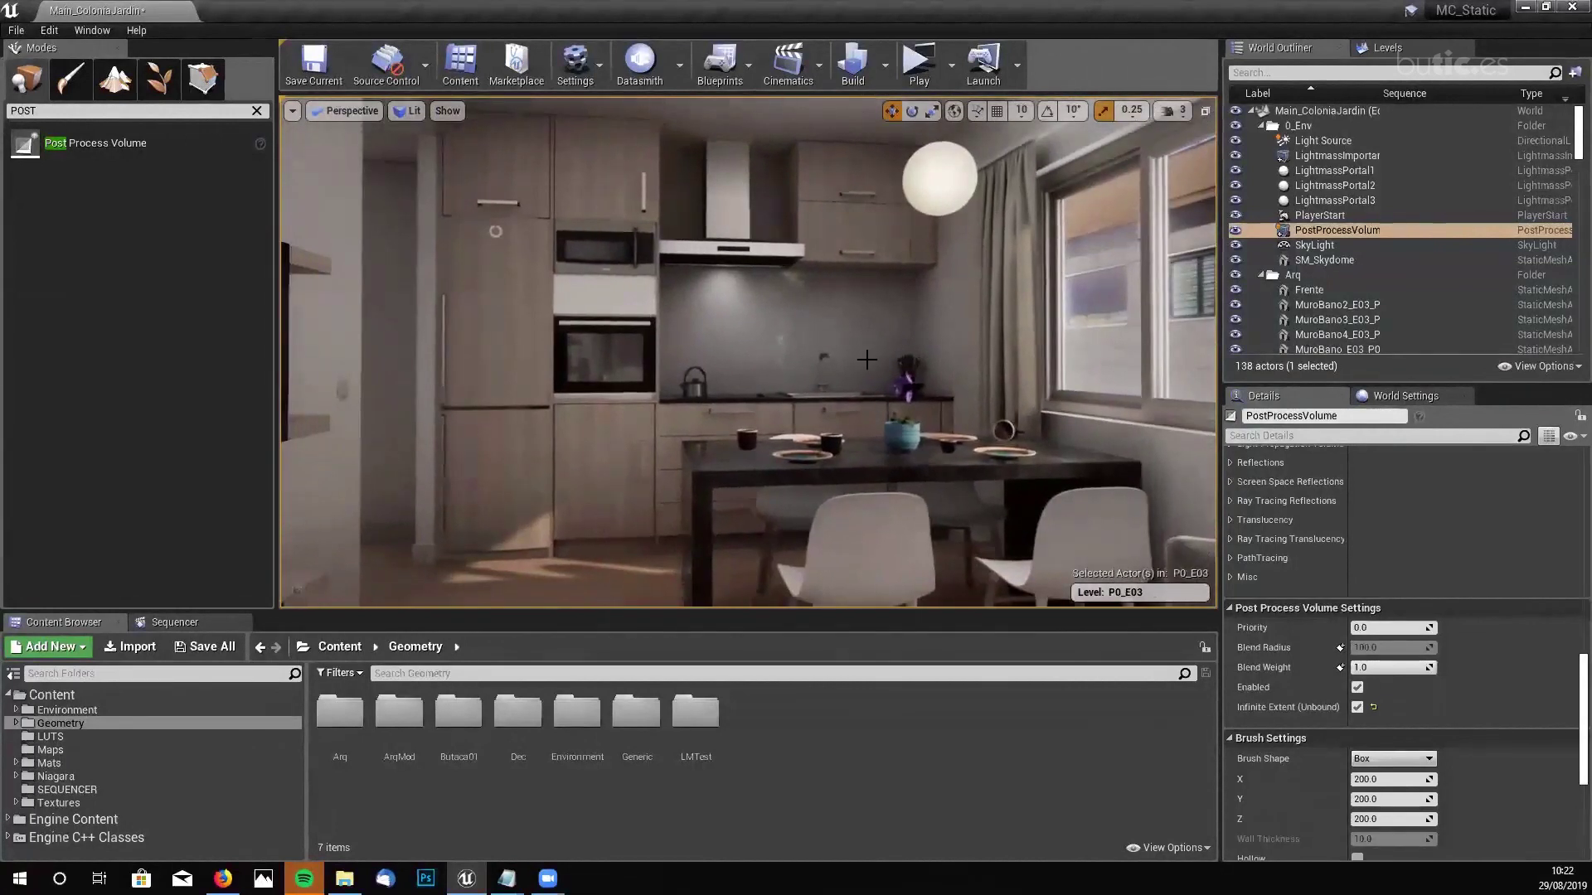
{"action": "scroll", "coordinate": [867, 359], "scroll_direction": "down", "scroll_amount": 3}
- Compare by setting the viewport Field of View back to 60
{"action": "left_click", "coordinate": [292, 110]}
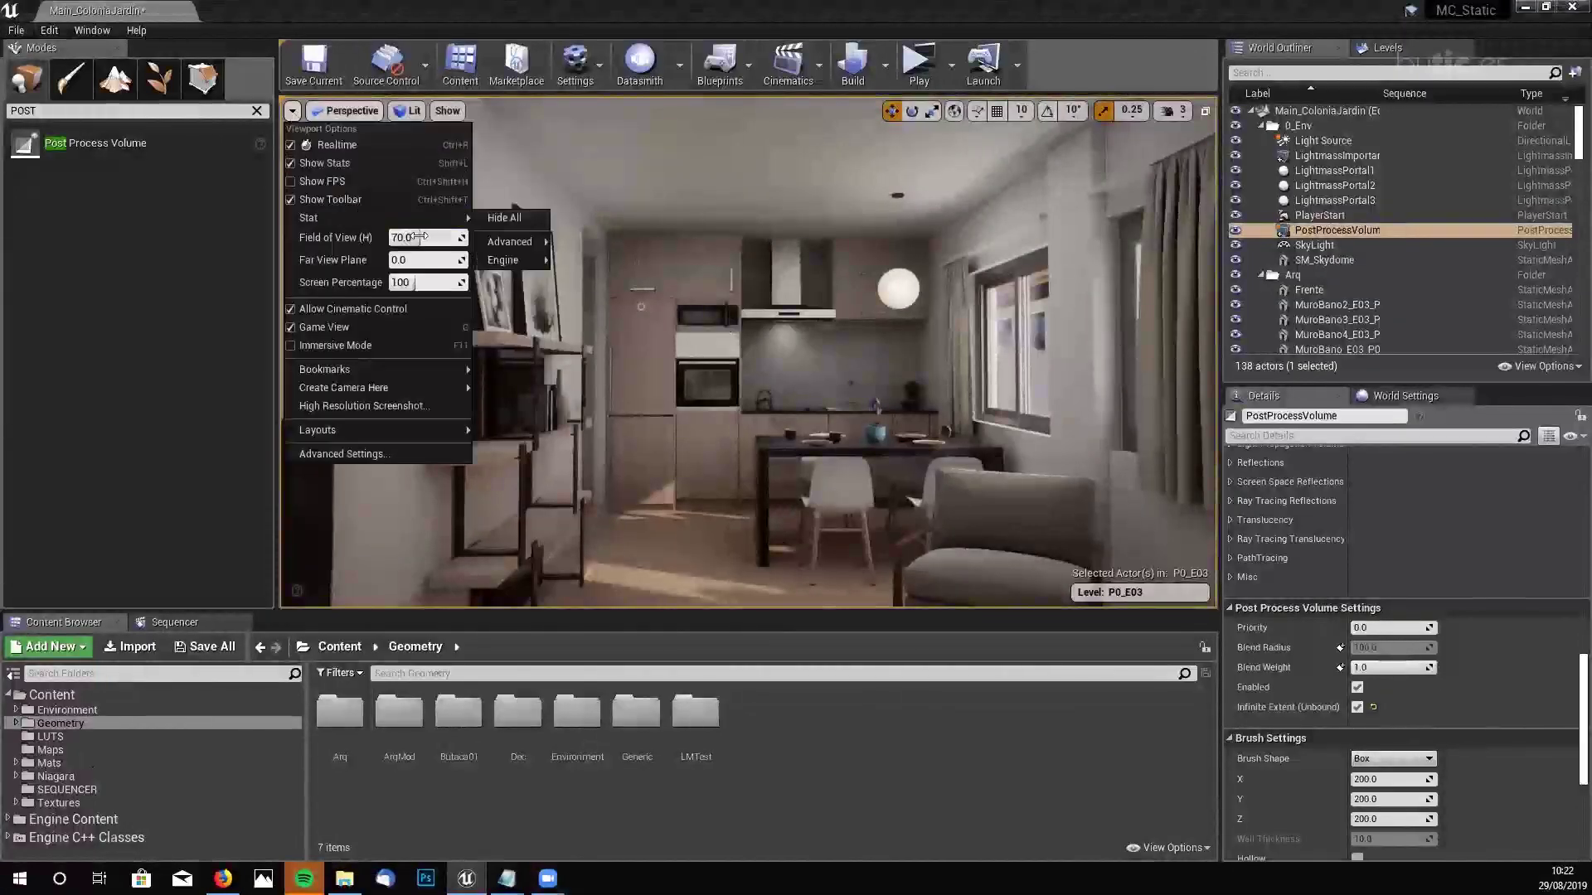
{"action": "type", "text": "60"}
{"action": "key", "text": "Return"}
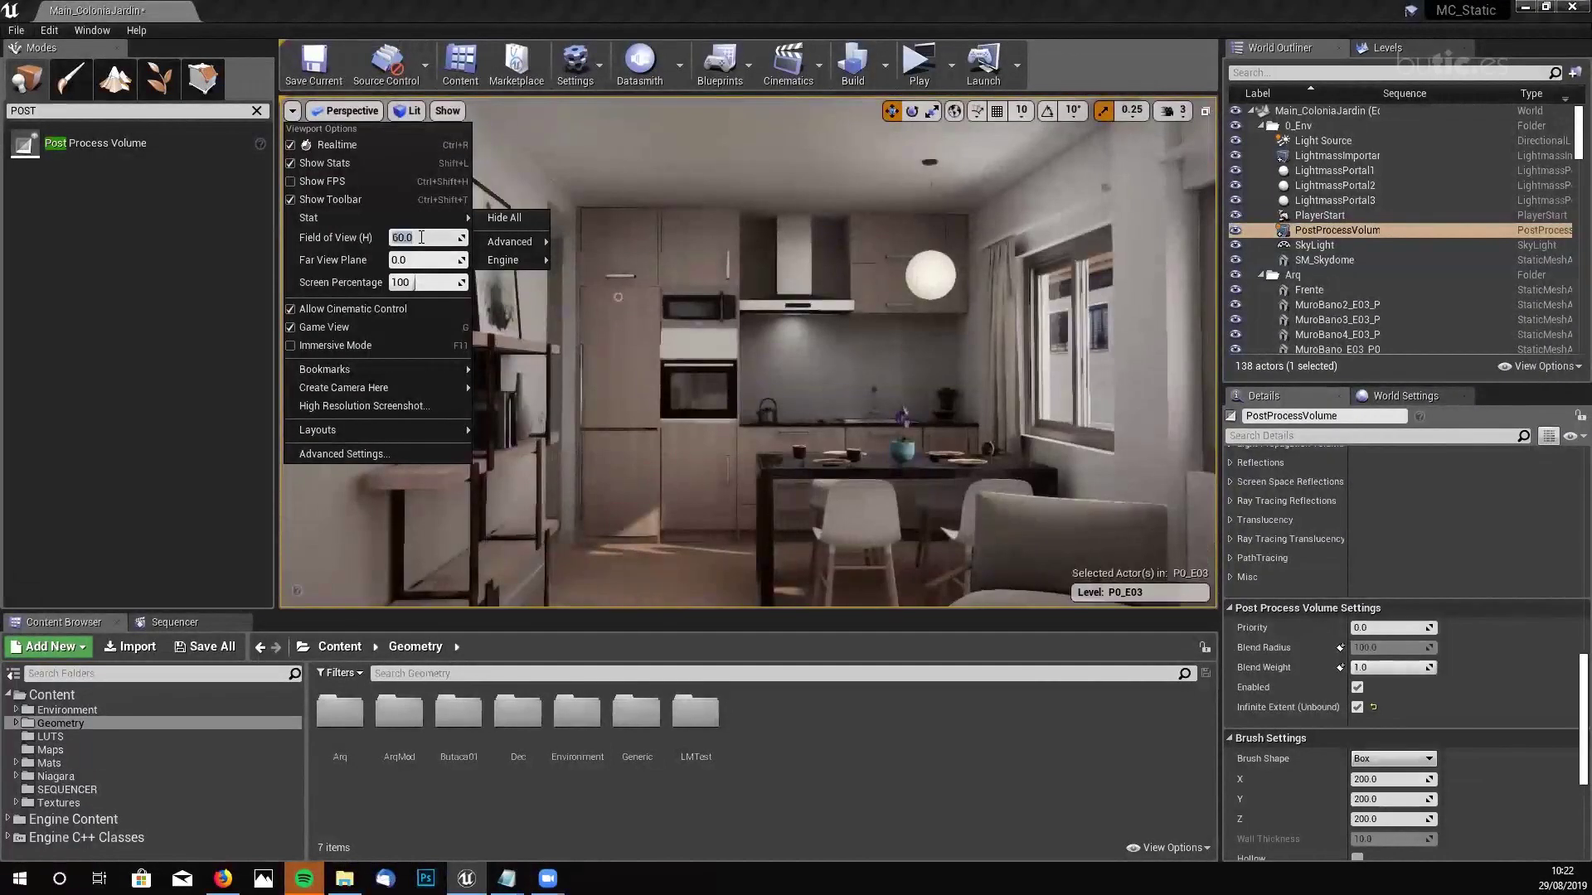
{"action": "left_click", "coordinate": [834, 391]}
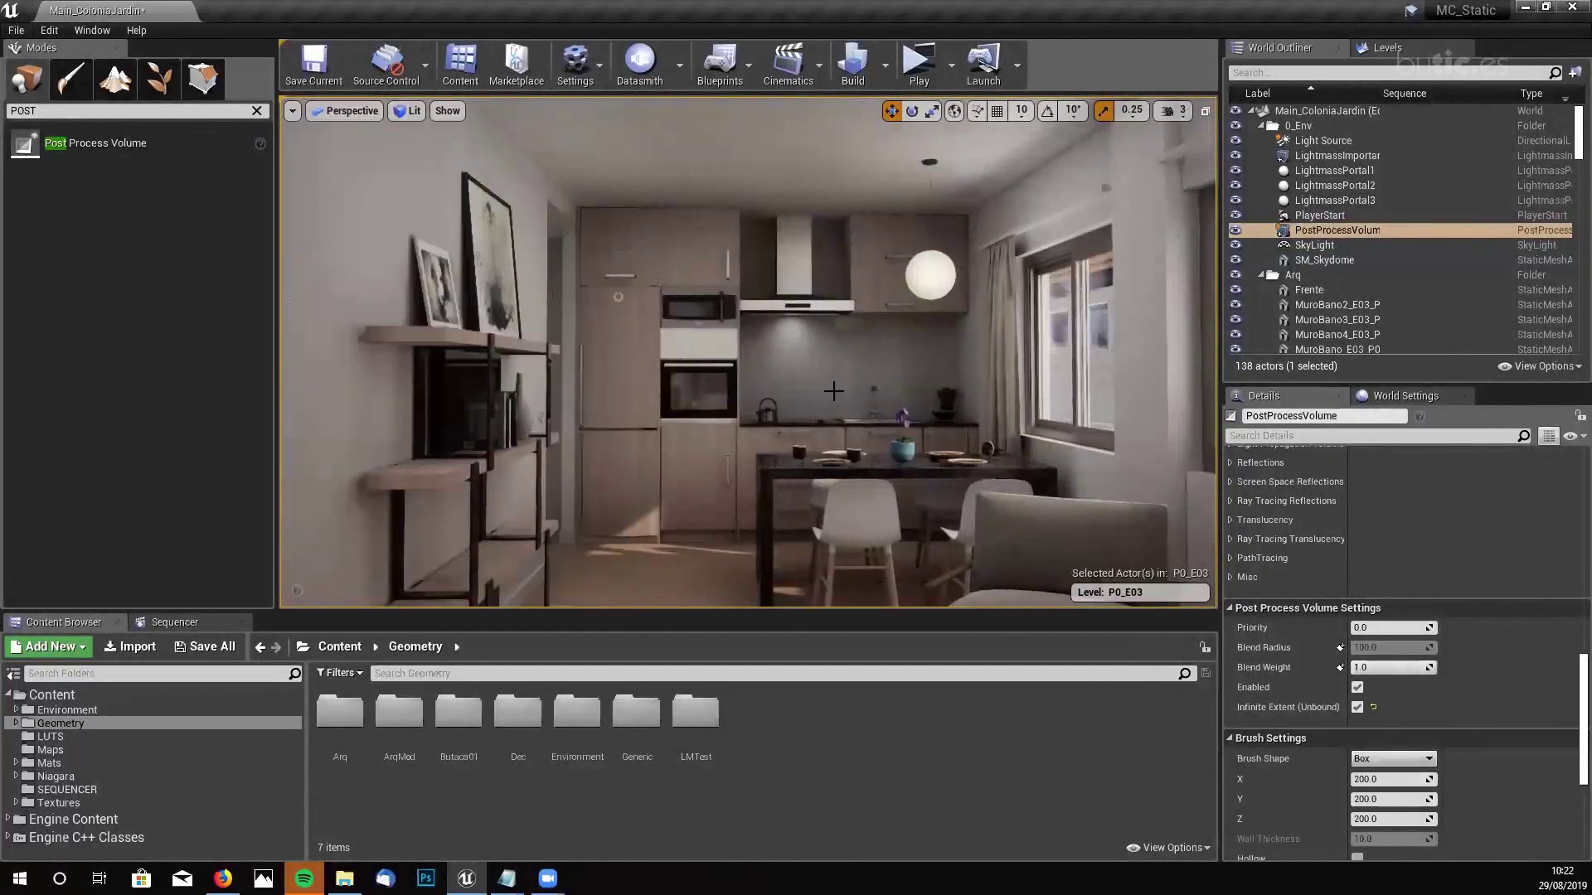
- Restore the 70 Field of View and fly toward the dining table and oven wall
{"action": "left_click", "coordinate": [291, 110]}
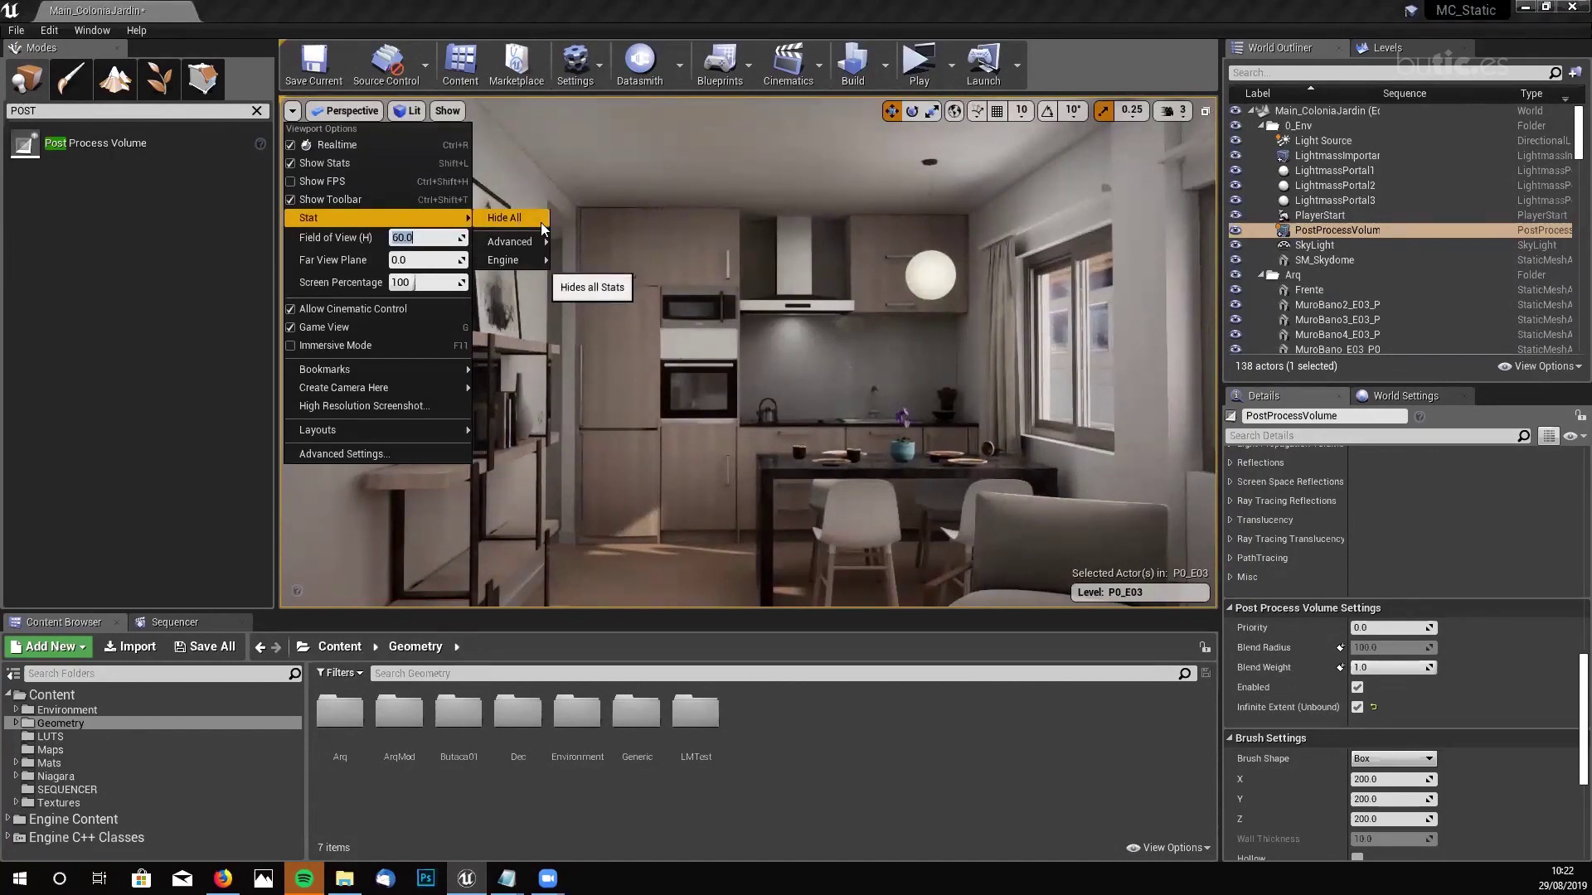
{"action": "type", "text": "70"}
{"action": "key", "text": "Return"}
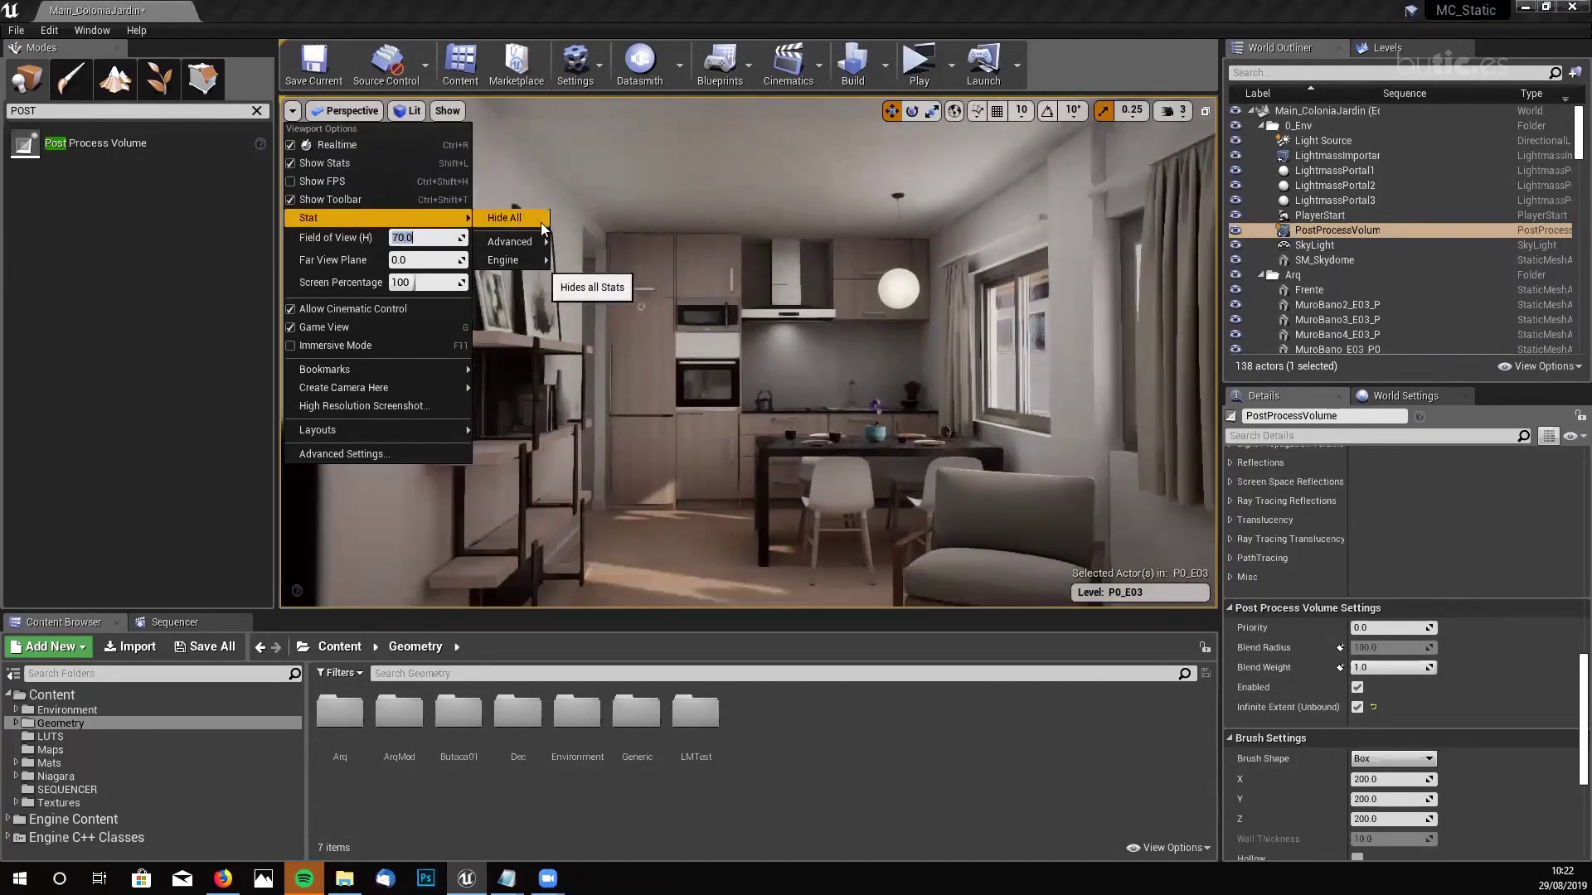
{"action": "key", "text": "w"}
{"action": "mouse_move", "coordinate": [760, 331]}
{"action": "right_mouse_down"}
{"action": "mouse_move", "coordinate": [701, 328]}
{"action": "mouse_move", "coordinate": [743, 331]}
{"action": "mouse_move", "coordinate": [747, 317]}
{"action": "right_mouse_up"}
{"action": "key", "text": "s"}
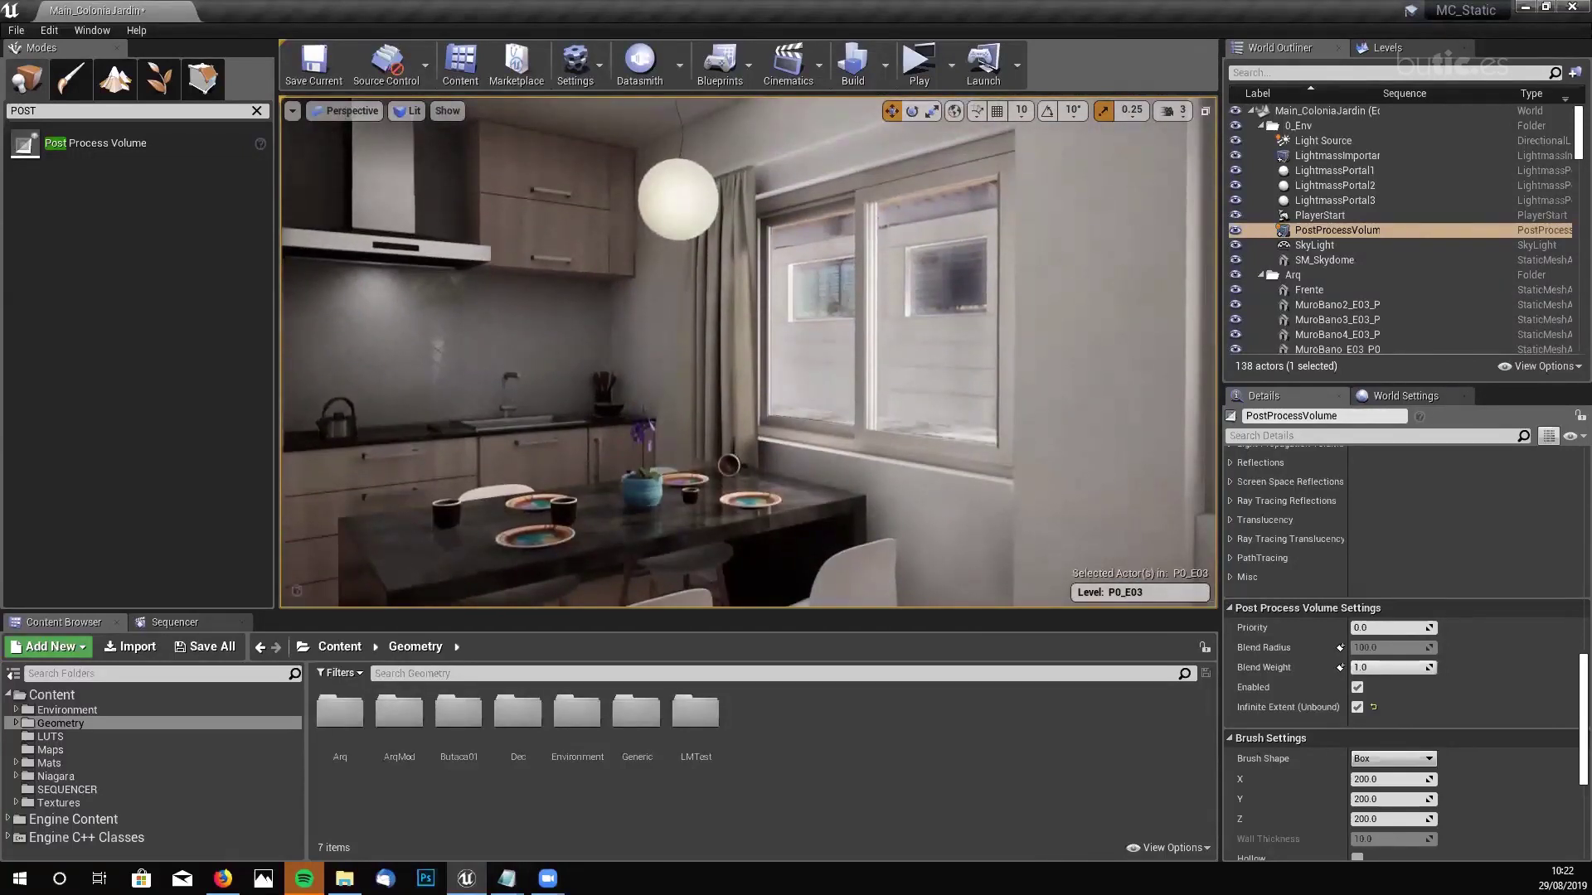
{"action": "right_click_drag", "start_coordinate": [746, 318], "coordinate": [712, 310]}
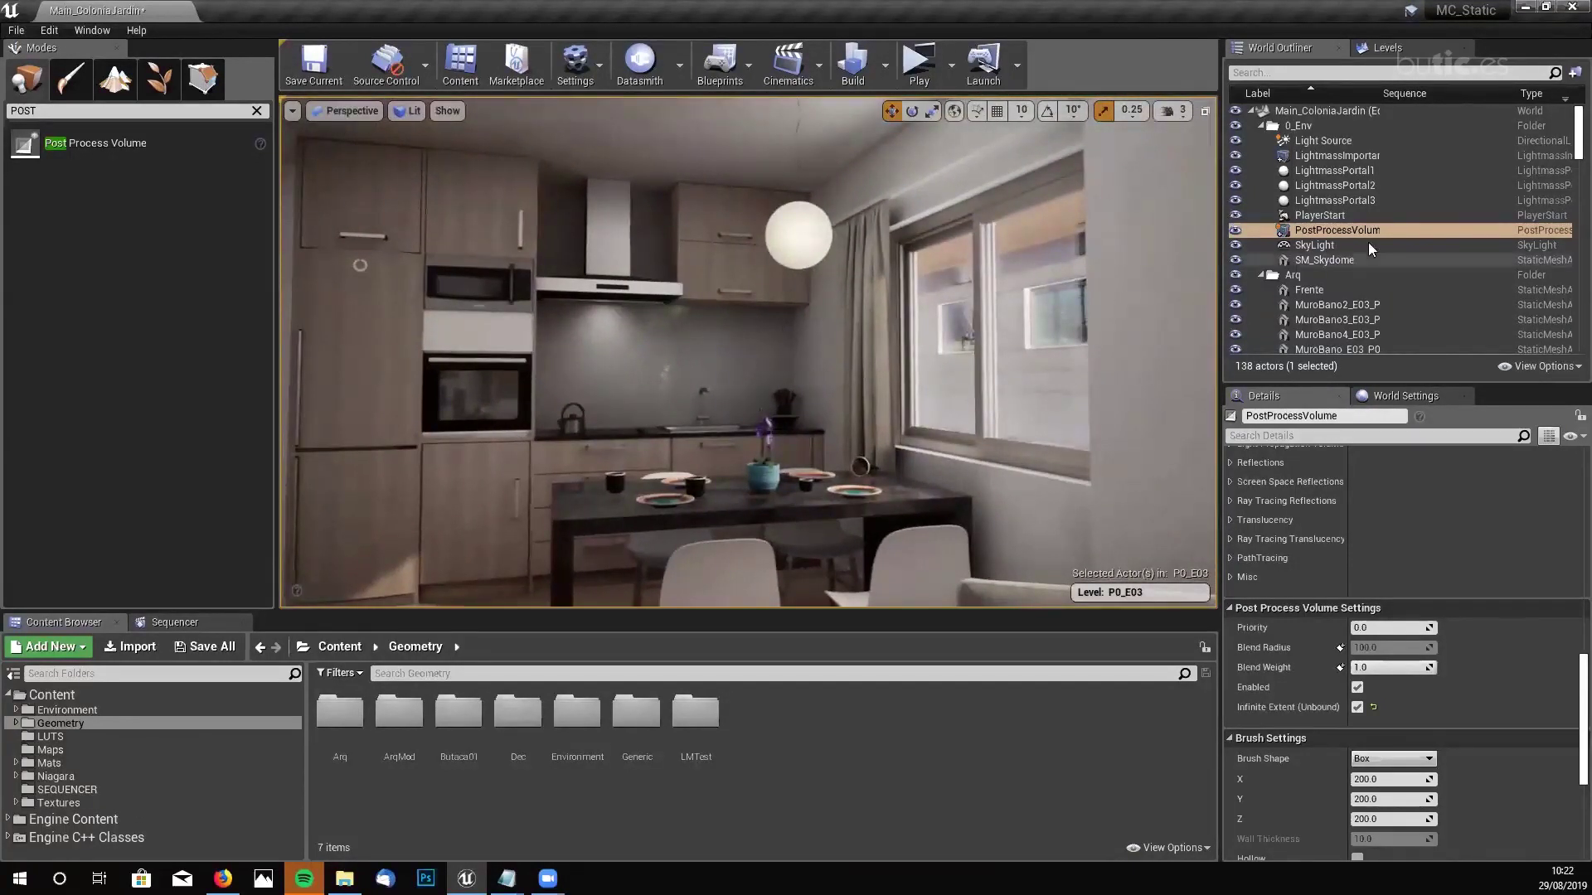
- Switch viewport exposure to Game Settings and select the PostProcessVolume in the World Outliner
{"action": "left_click", "coordinate": [352, 111]}
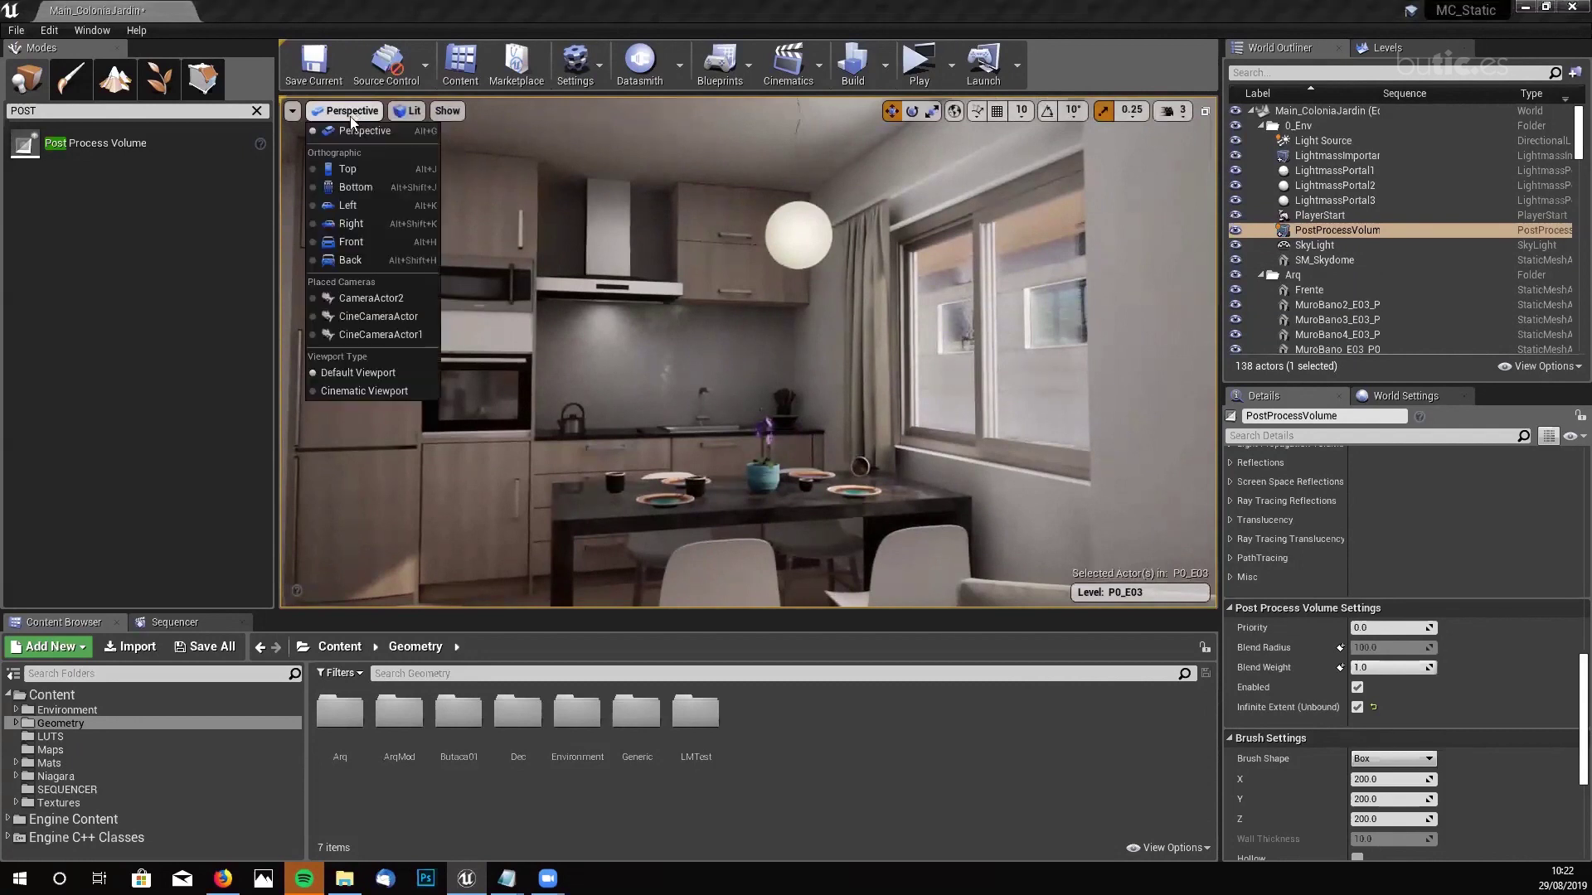
{"action": "left_click", "coordinate": [410, 110]}
{"action": "left_click", "coordinate": [395, 423]}
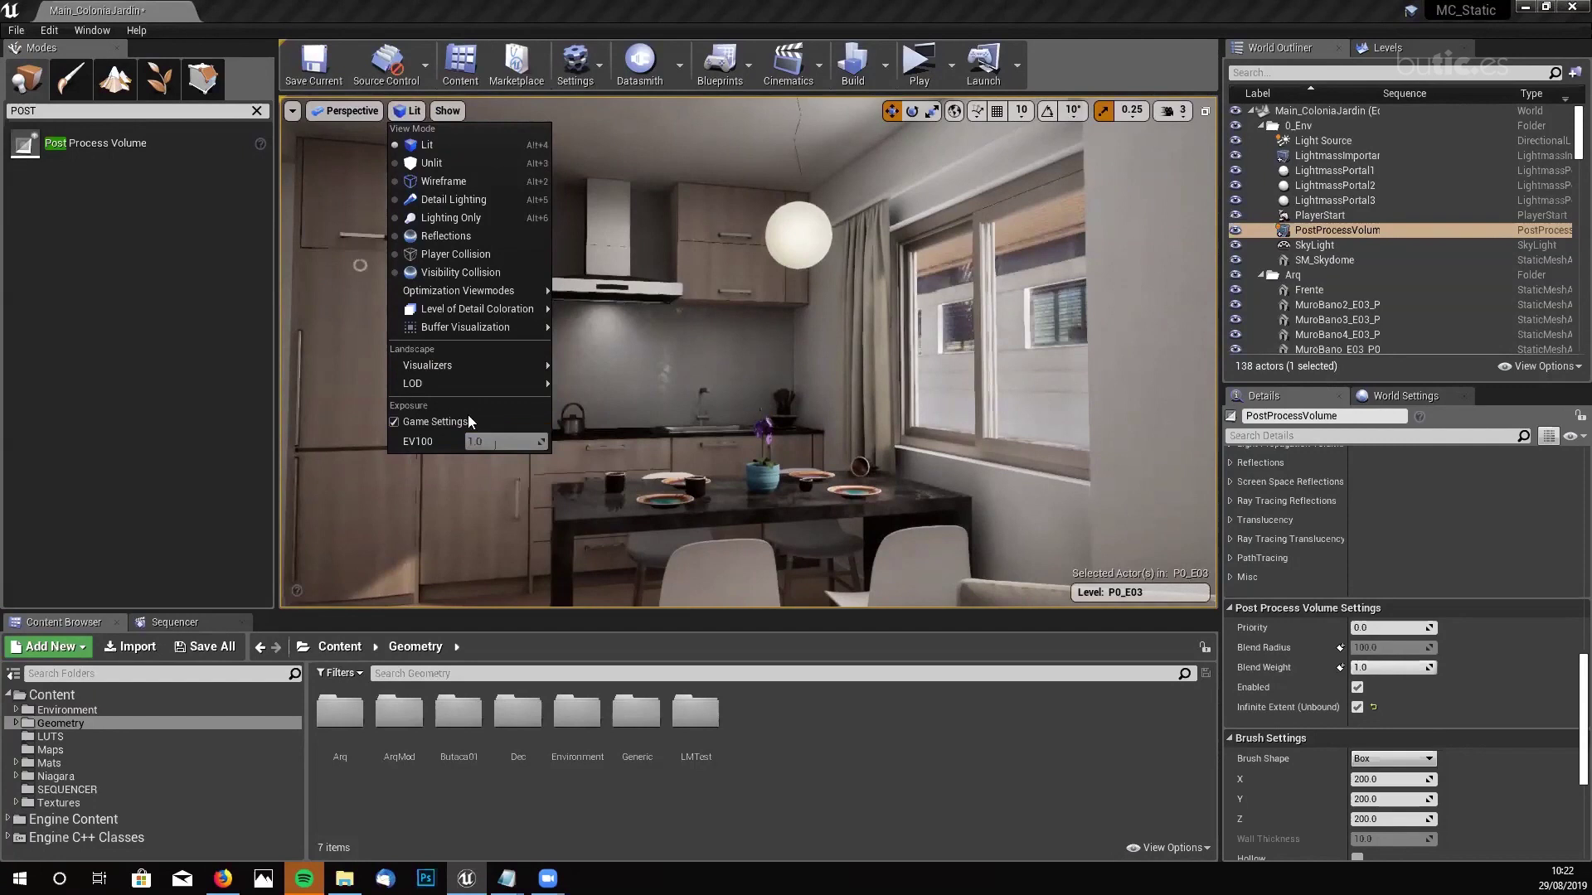
{"action": "left_click_drag", "start_coordinate": [766, 378], "coordinate": [705, 266]}
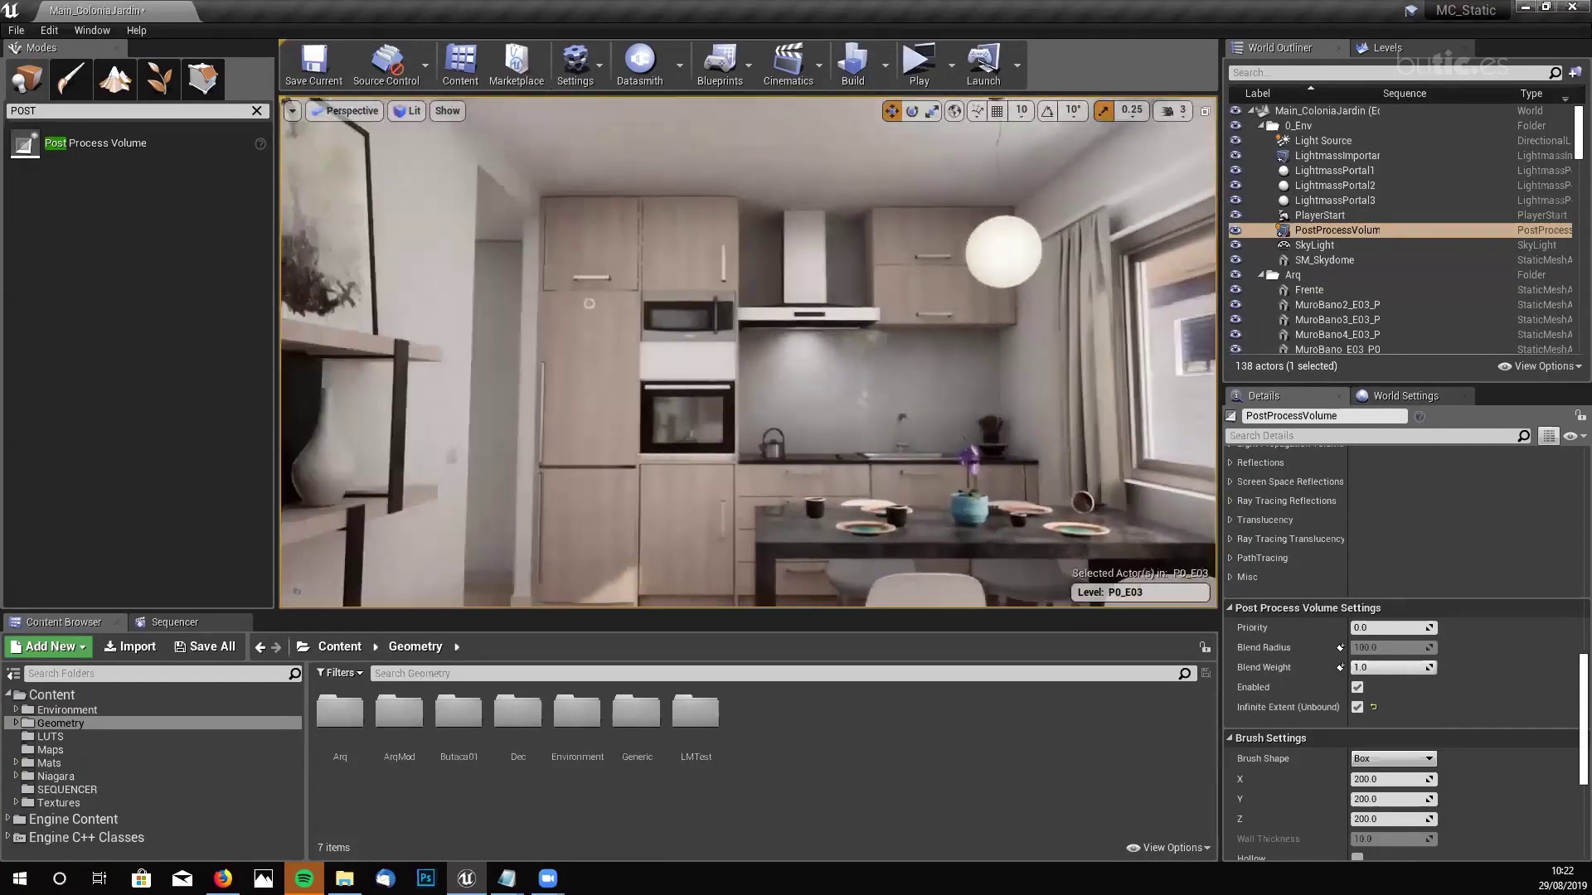
{"action": "left_click", "coordinate": [1335, 232]}
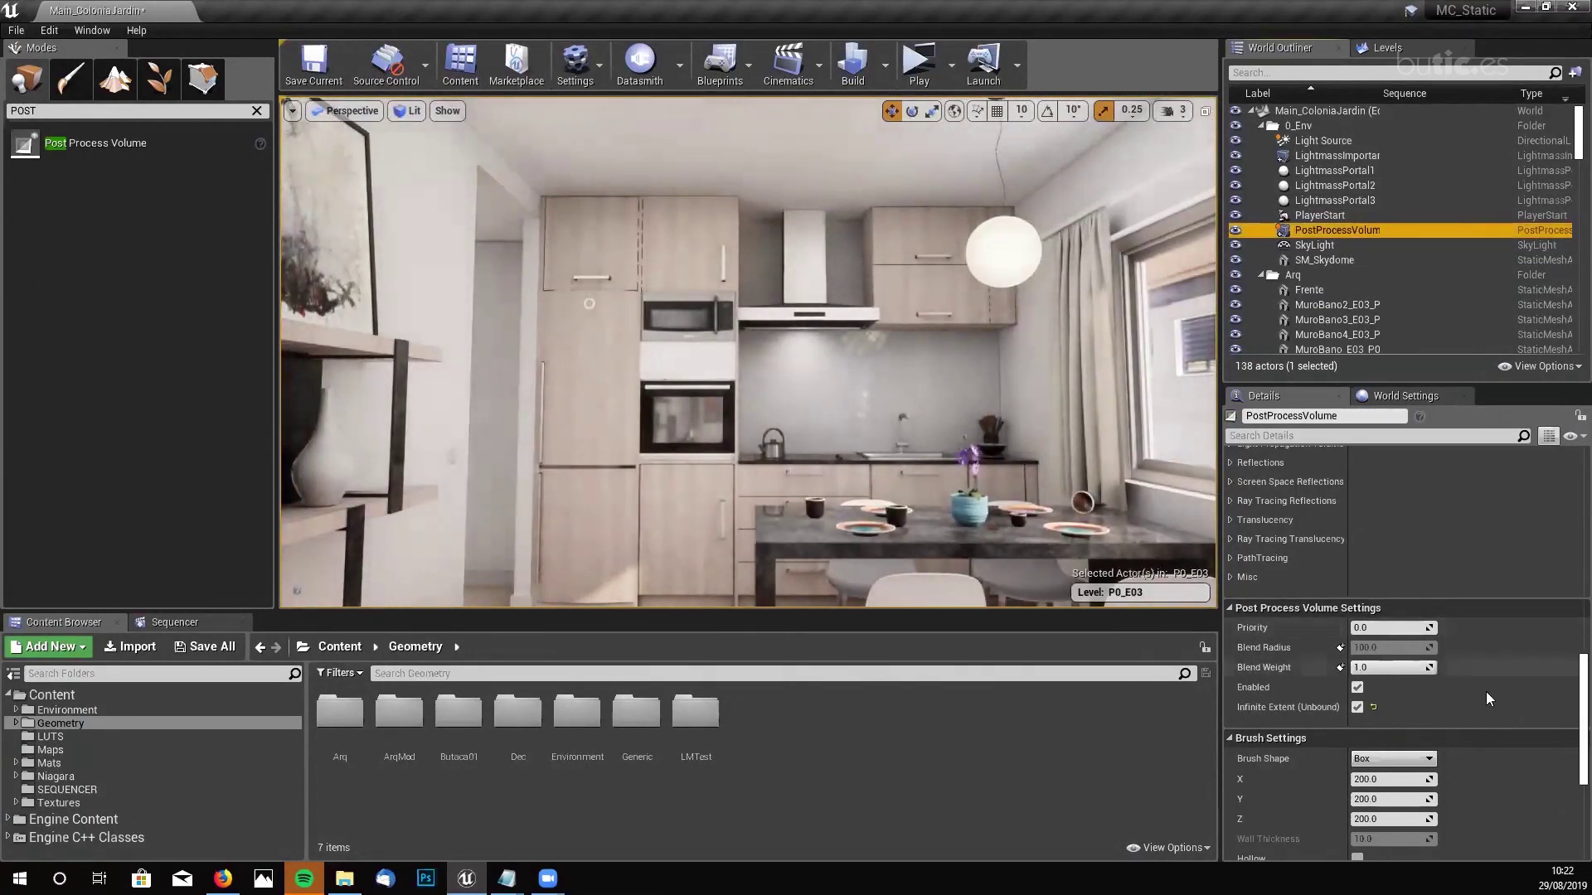
{"action": "mouse_move", "coordinate": [1566, 687]}
{"action": "left_mouse_down"}
{"action": "mouse_move", "coordinate": [1566, 739]}
{"action": "mouse_move", "coordinate": [1567, 491]}
{"action": "mouse_move", "coordinate": [1567, 748]}
{"action": "mouse_move", "coordinate": [1567, 454]}
{"action": "left_mouse_up"}
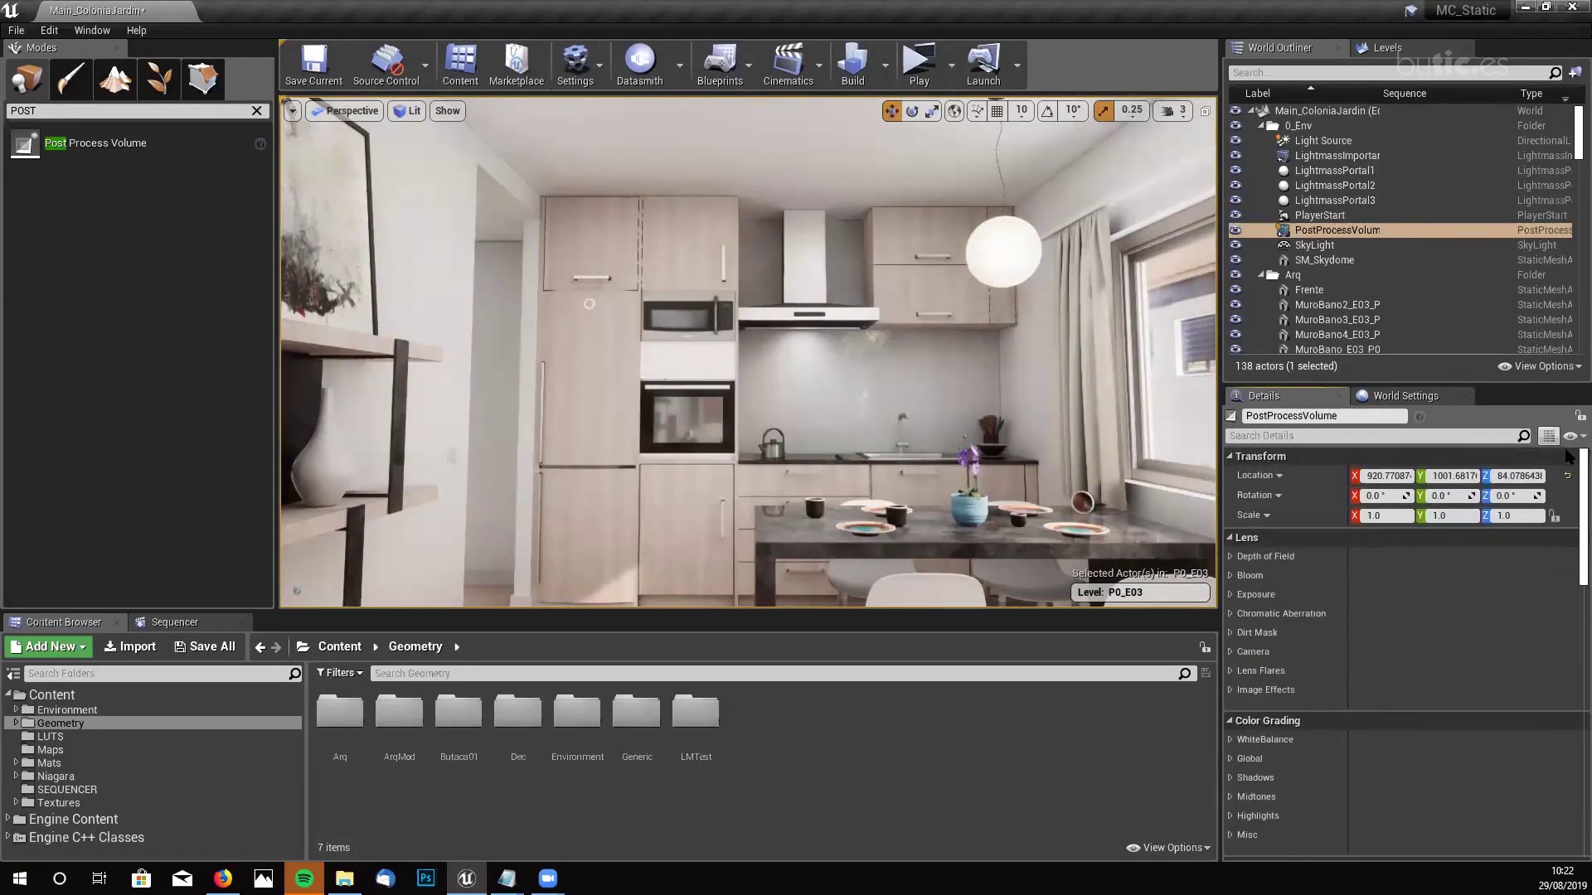
- Enable Metering Mode, Exposure Compensation, curve, Min/Max EV100, Speed Up and Speed Down overrides
{"action": "left_click", "coordinate": [1231, 594]}
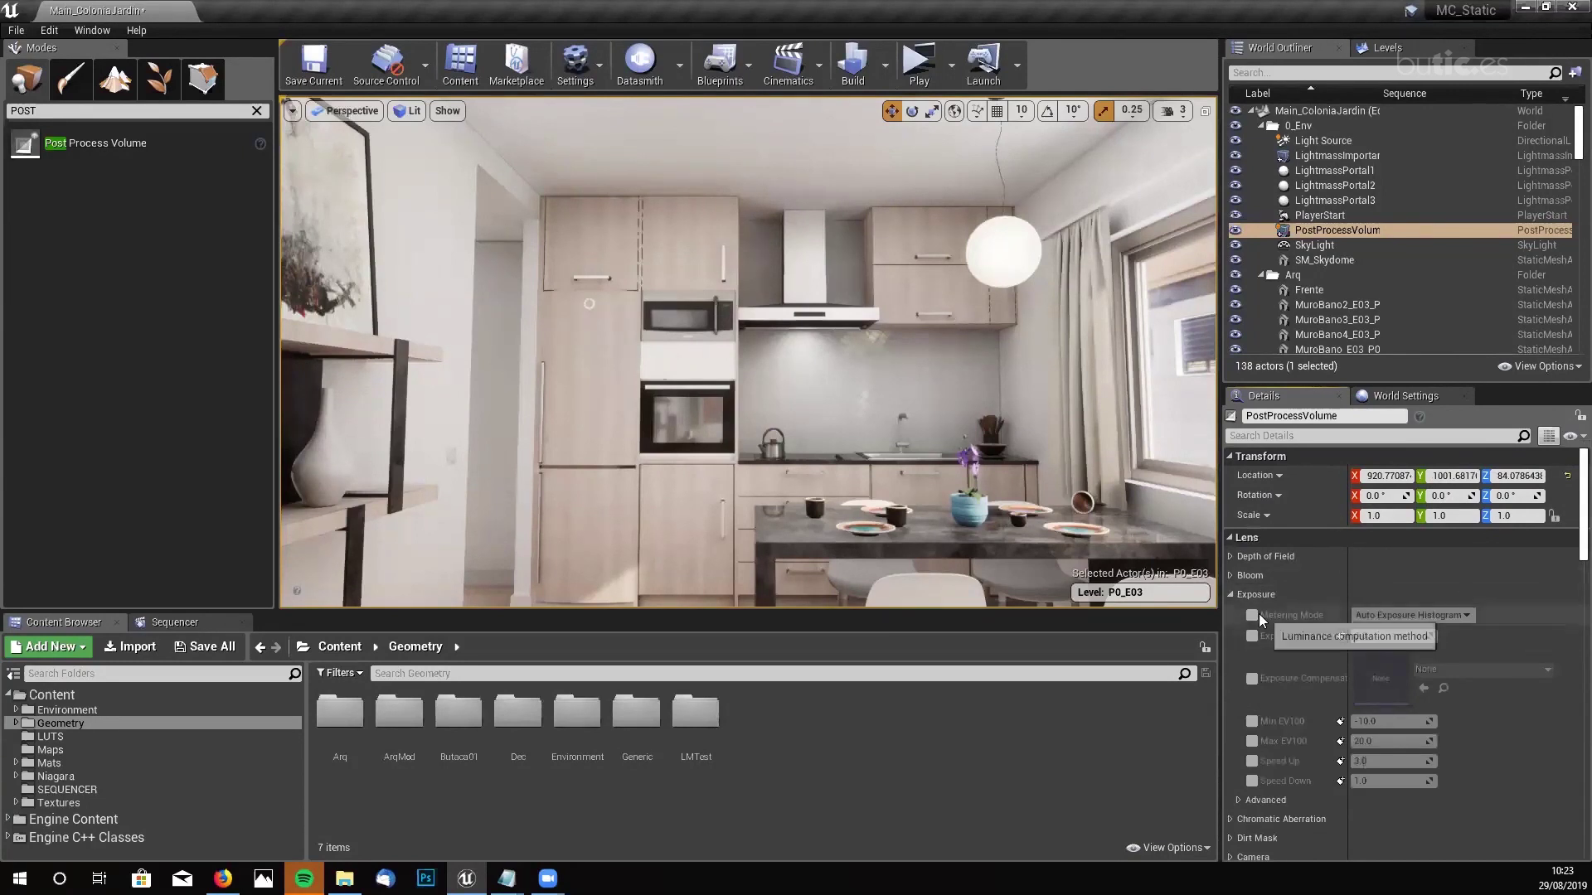
{"action": "left_click", "coordinate": [1252, 615]}
{"action": "left_click", "coordinate": [1252, 636]}
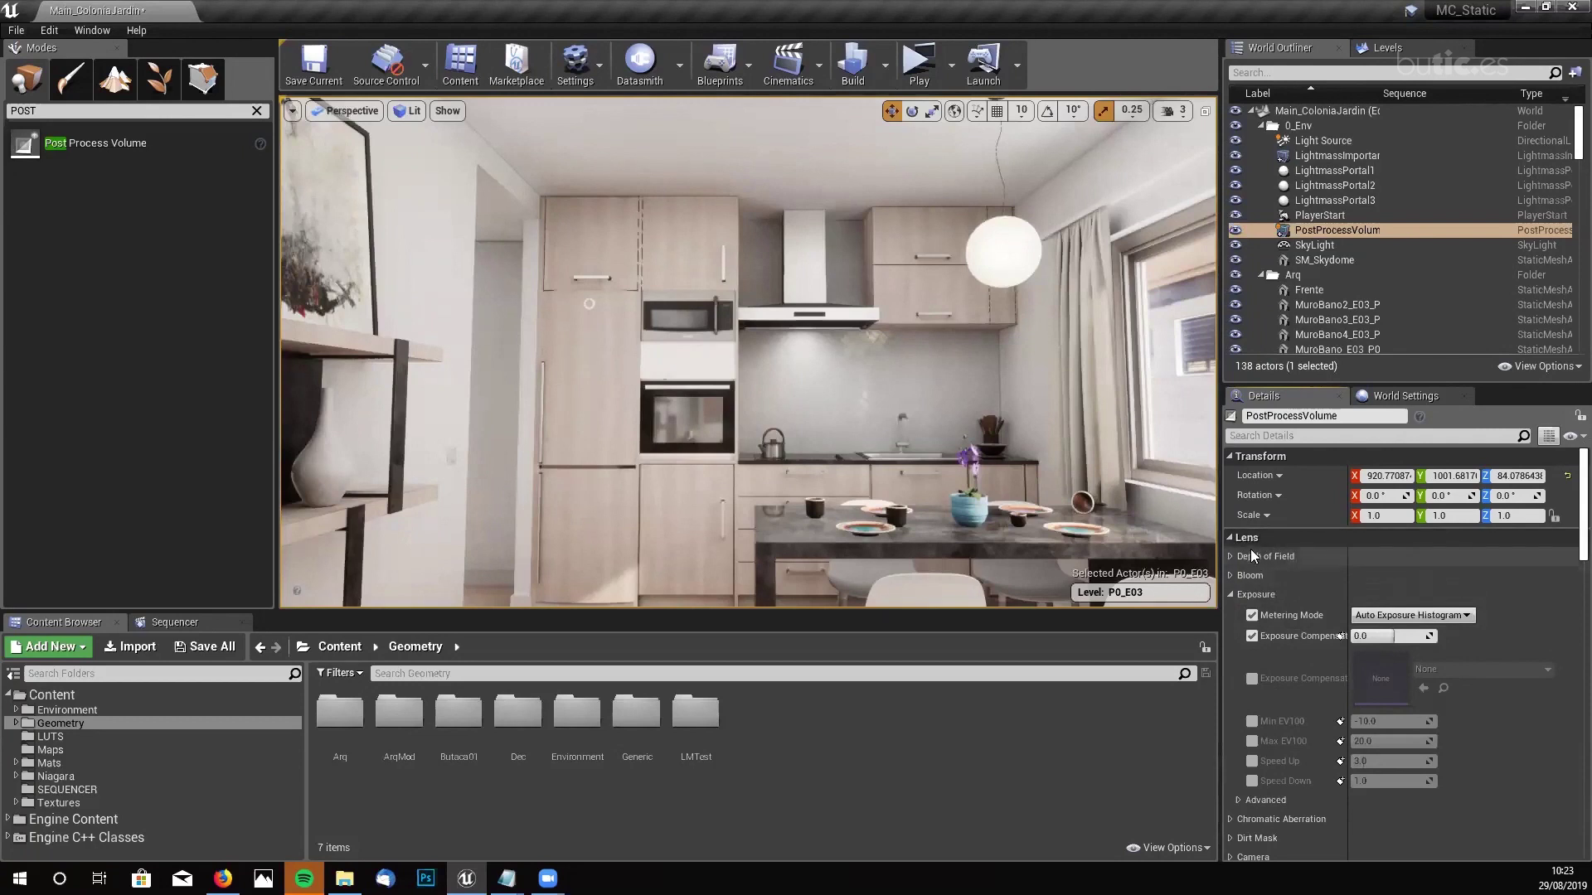
{"action": "left_click", "coordinate": [1251, 678]}
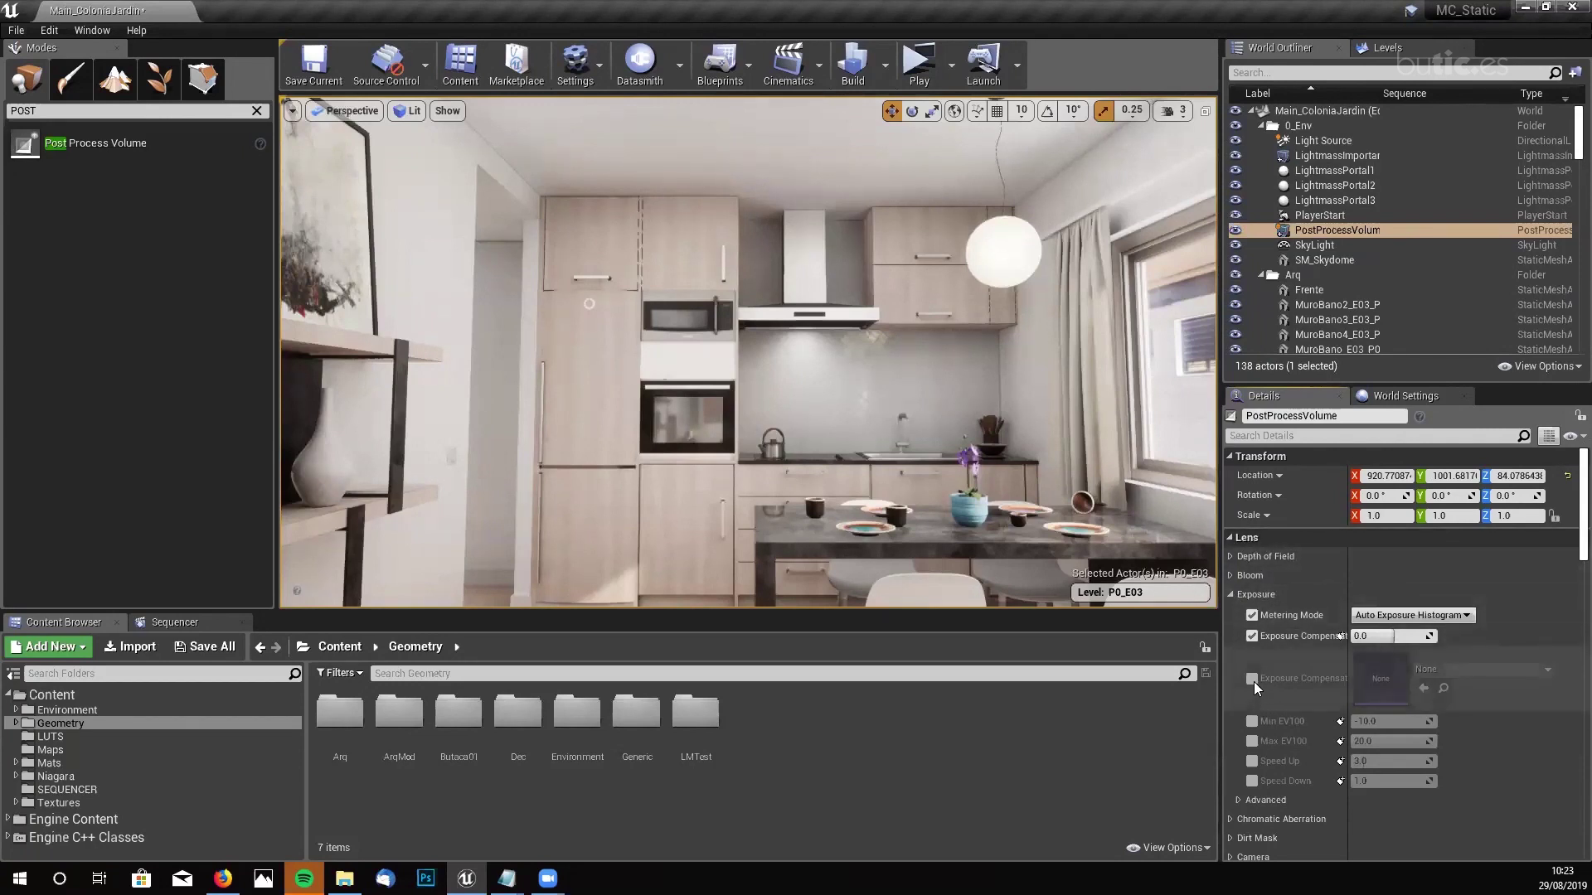
{"action": "left_click", "coordinate": [1252, 721]}
{"action": "left_click", "coordinate": [1252, 741]}
{"action": "left_click", "coordinate": [1251, 761]}
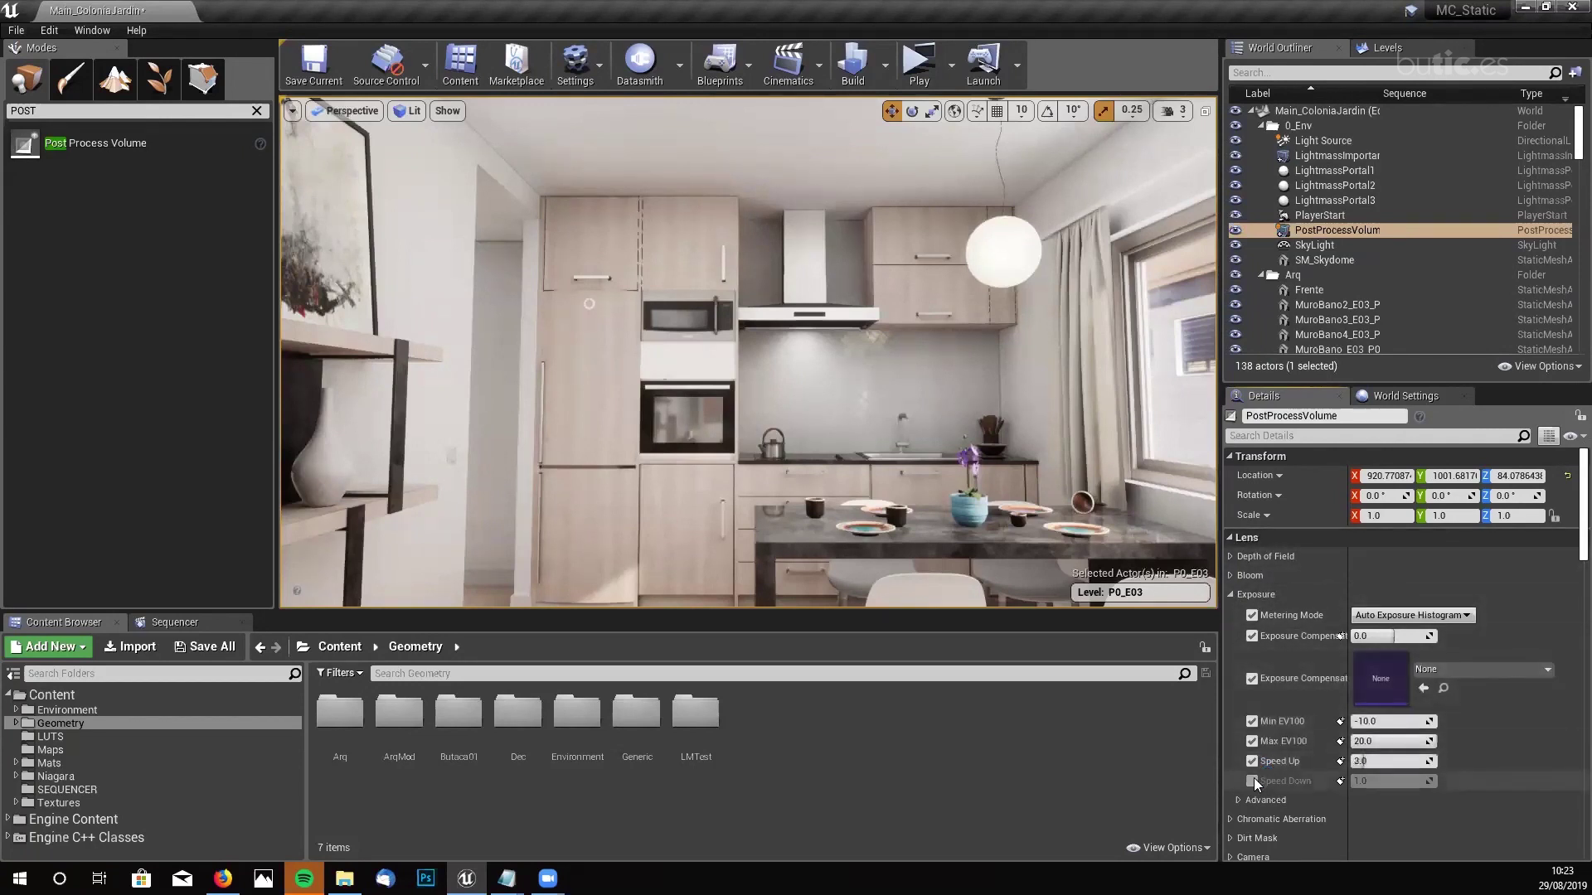
{"action": "left_click", "coordinate": [1252, 780]}
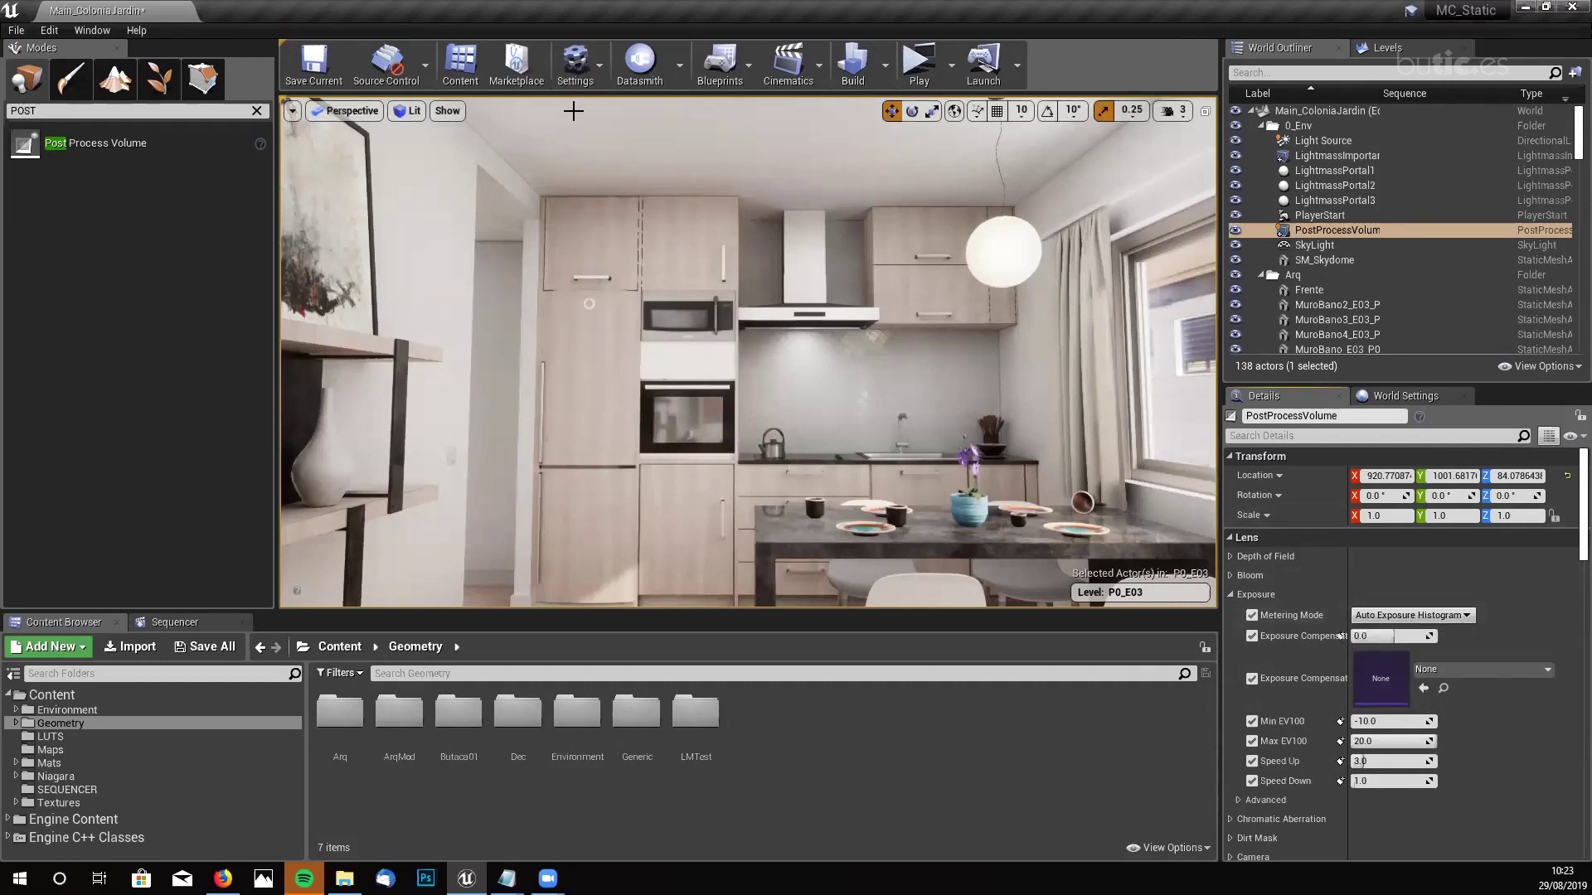
{"action": "left_click", "coordinate": [408, 115]}
- Turn on Show > Visualize > HDR (Eye Adaptation) to overlay the EV100 histogram
{"action": "mouse_move", "coordinate": [446, 365]}
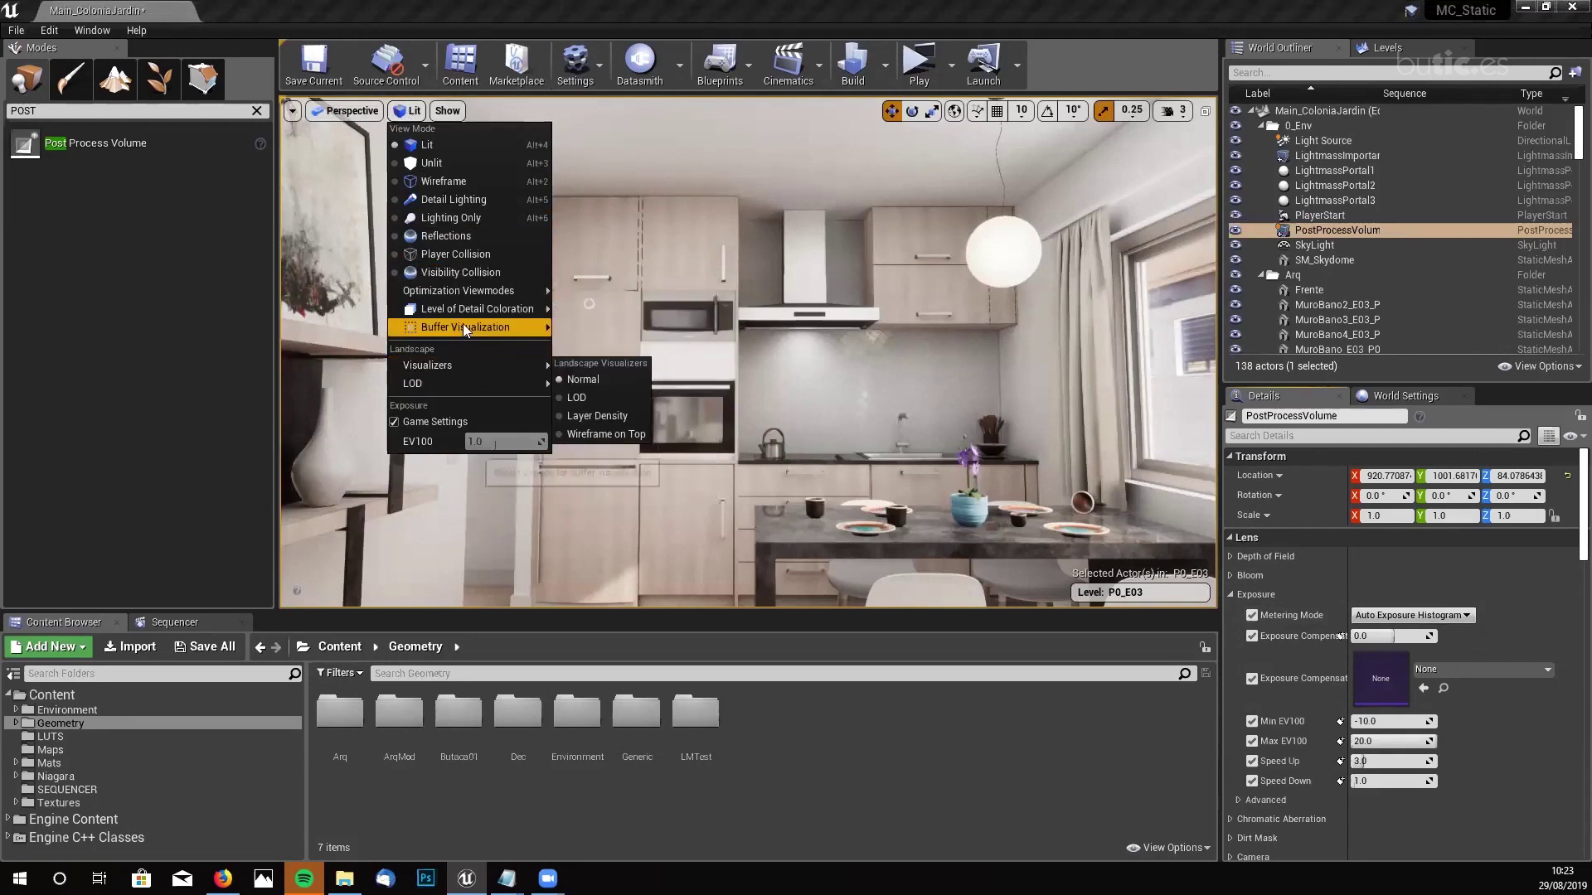
{"action": "mouse_move", "coordinate": [463, 324]}
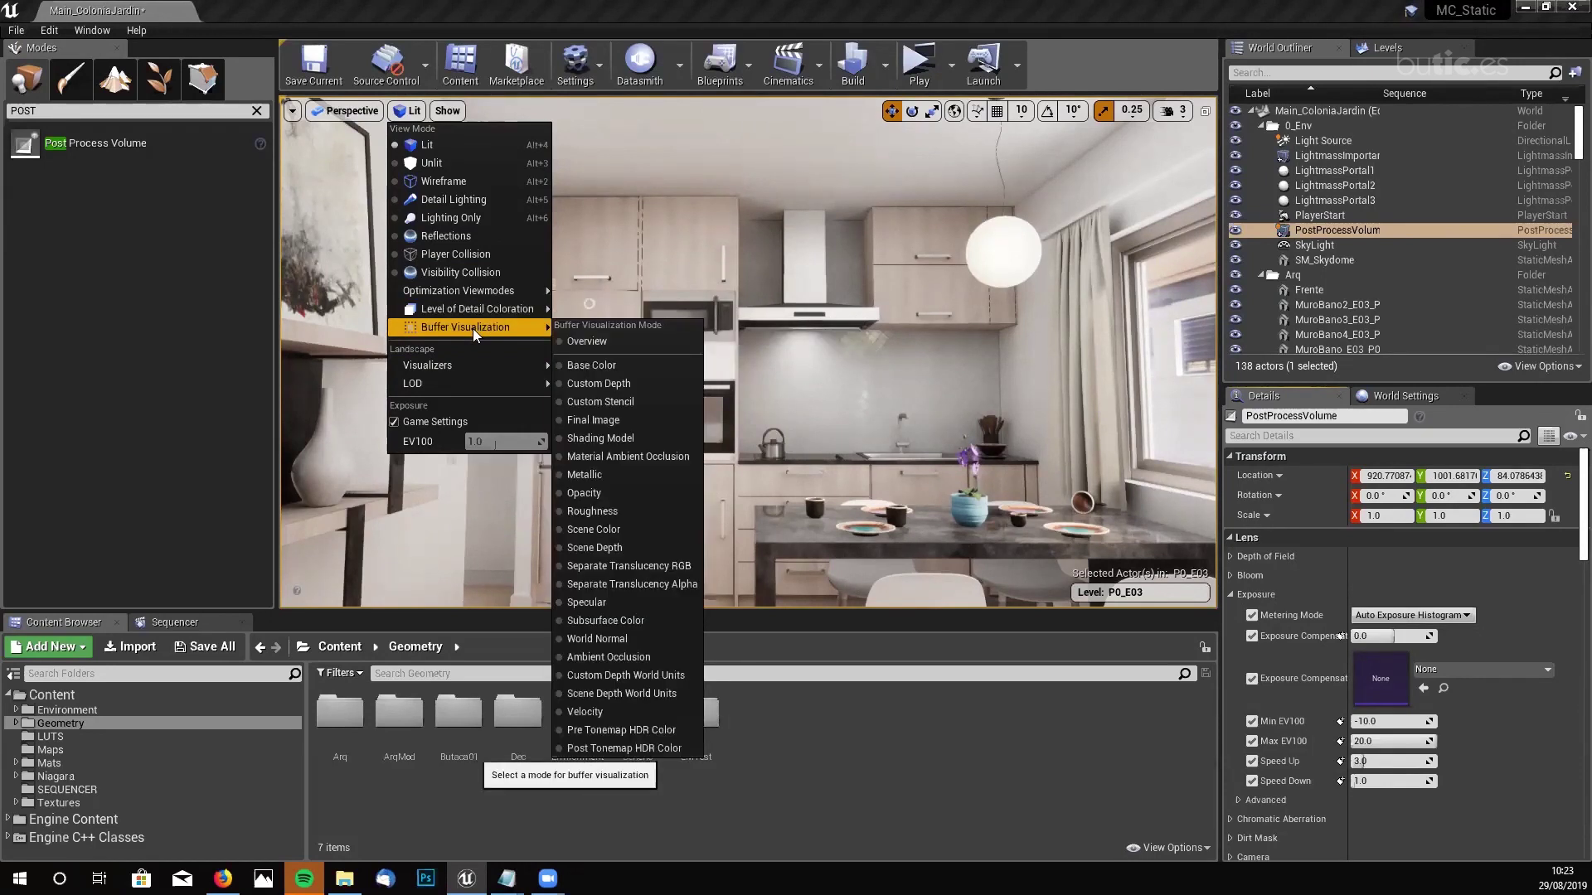
{"action": "left_click", "coordinate": [448, 111]}
{"action": "left_click", "coordinate": [448, 111]}
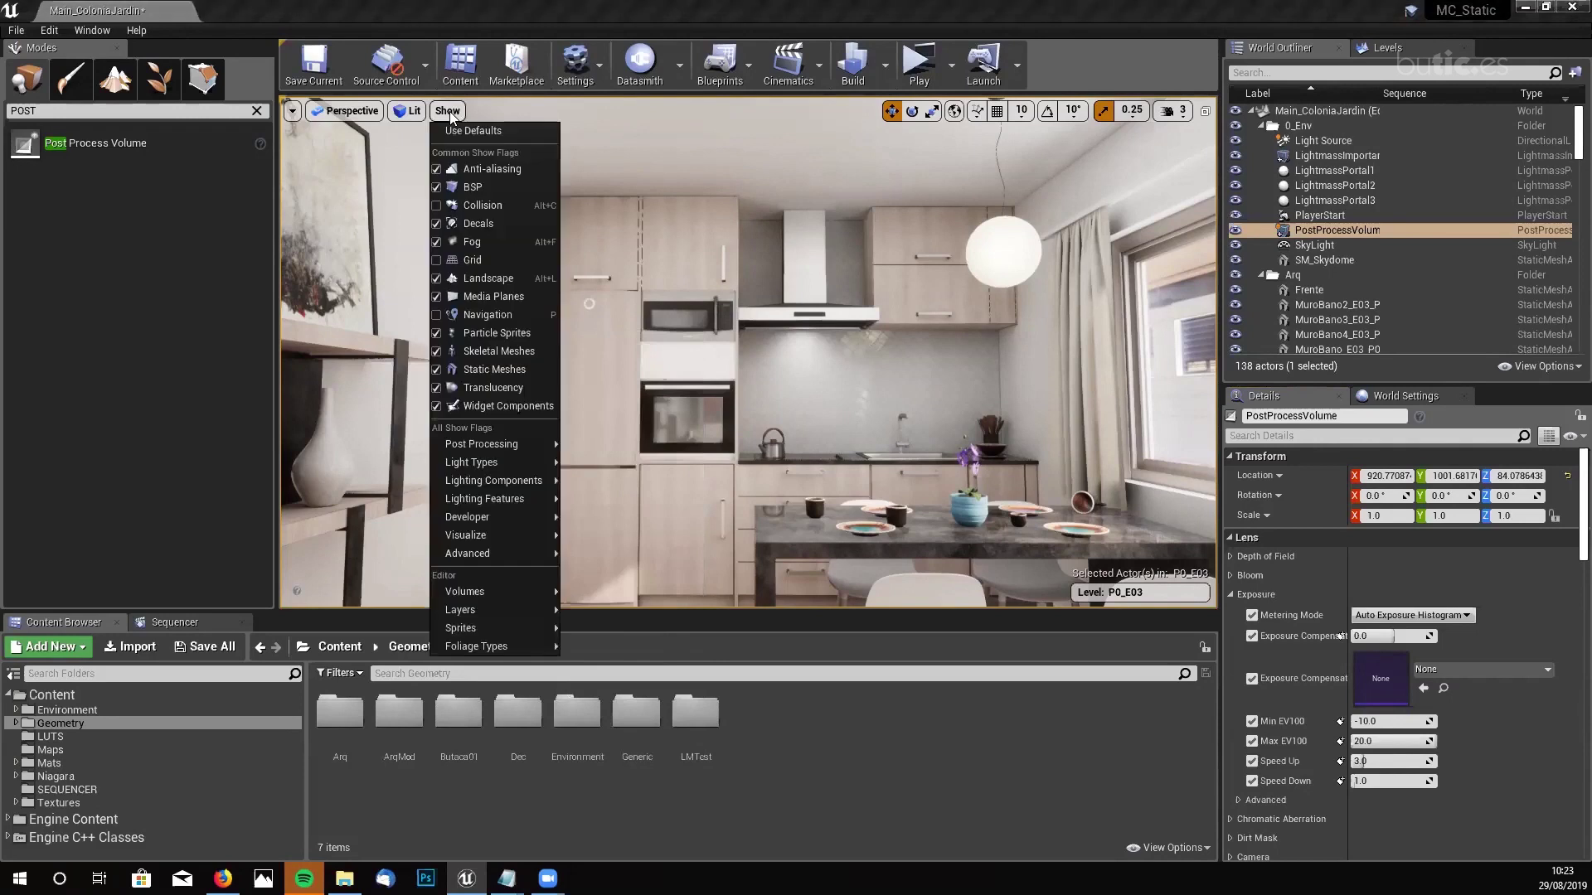
{"action": "mouse_move", "coordinate": [492, 536]}
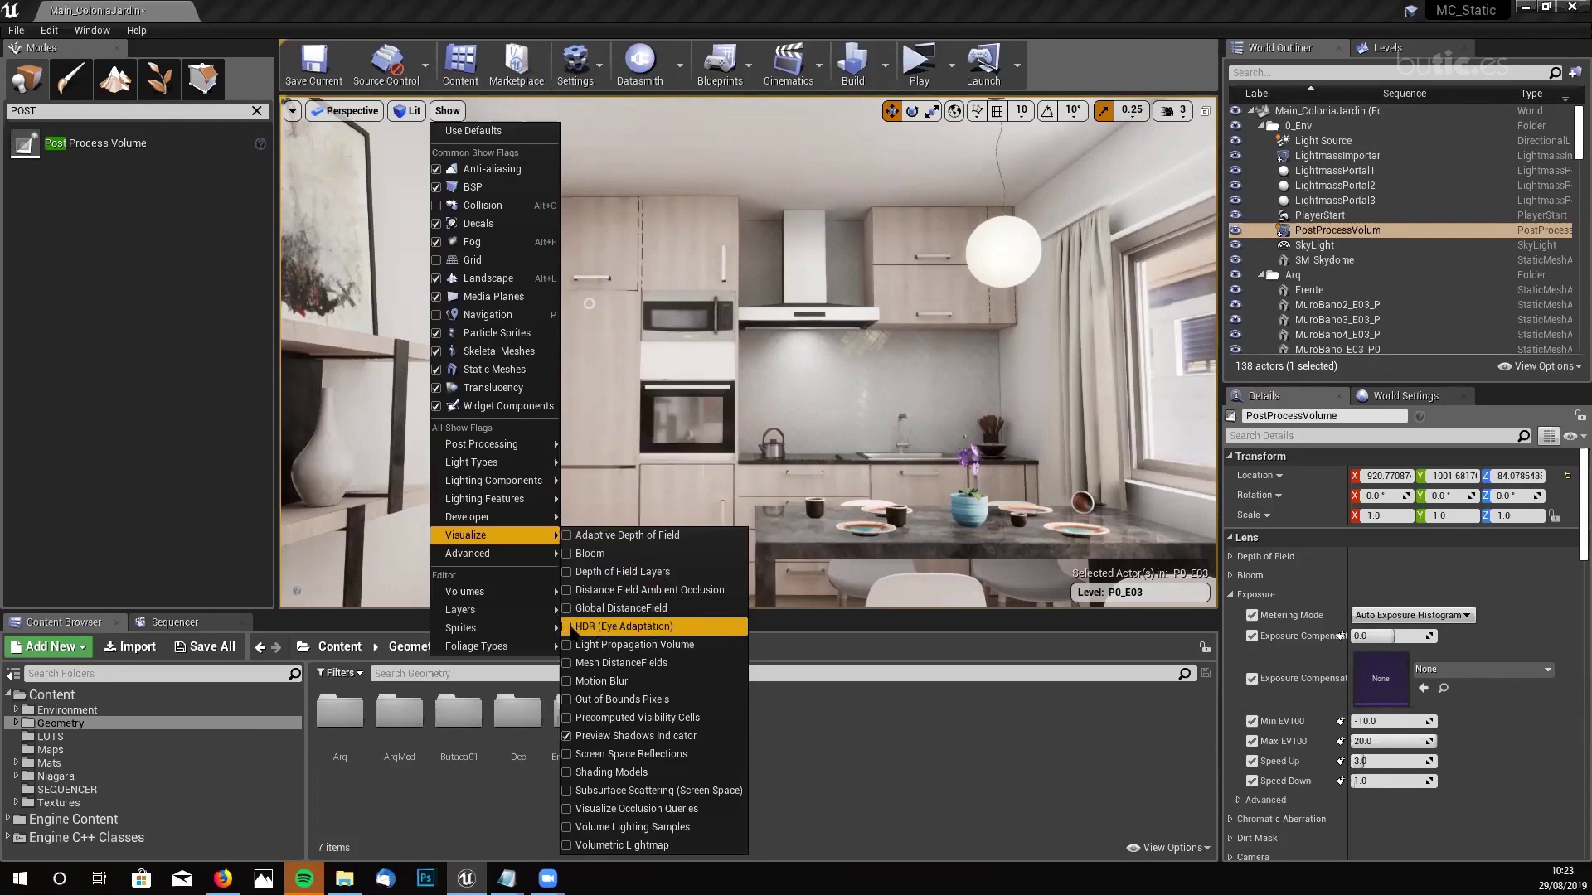
{"action": "left_click", "coordinate": [569, 626]}
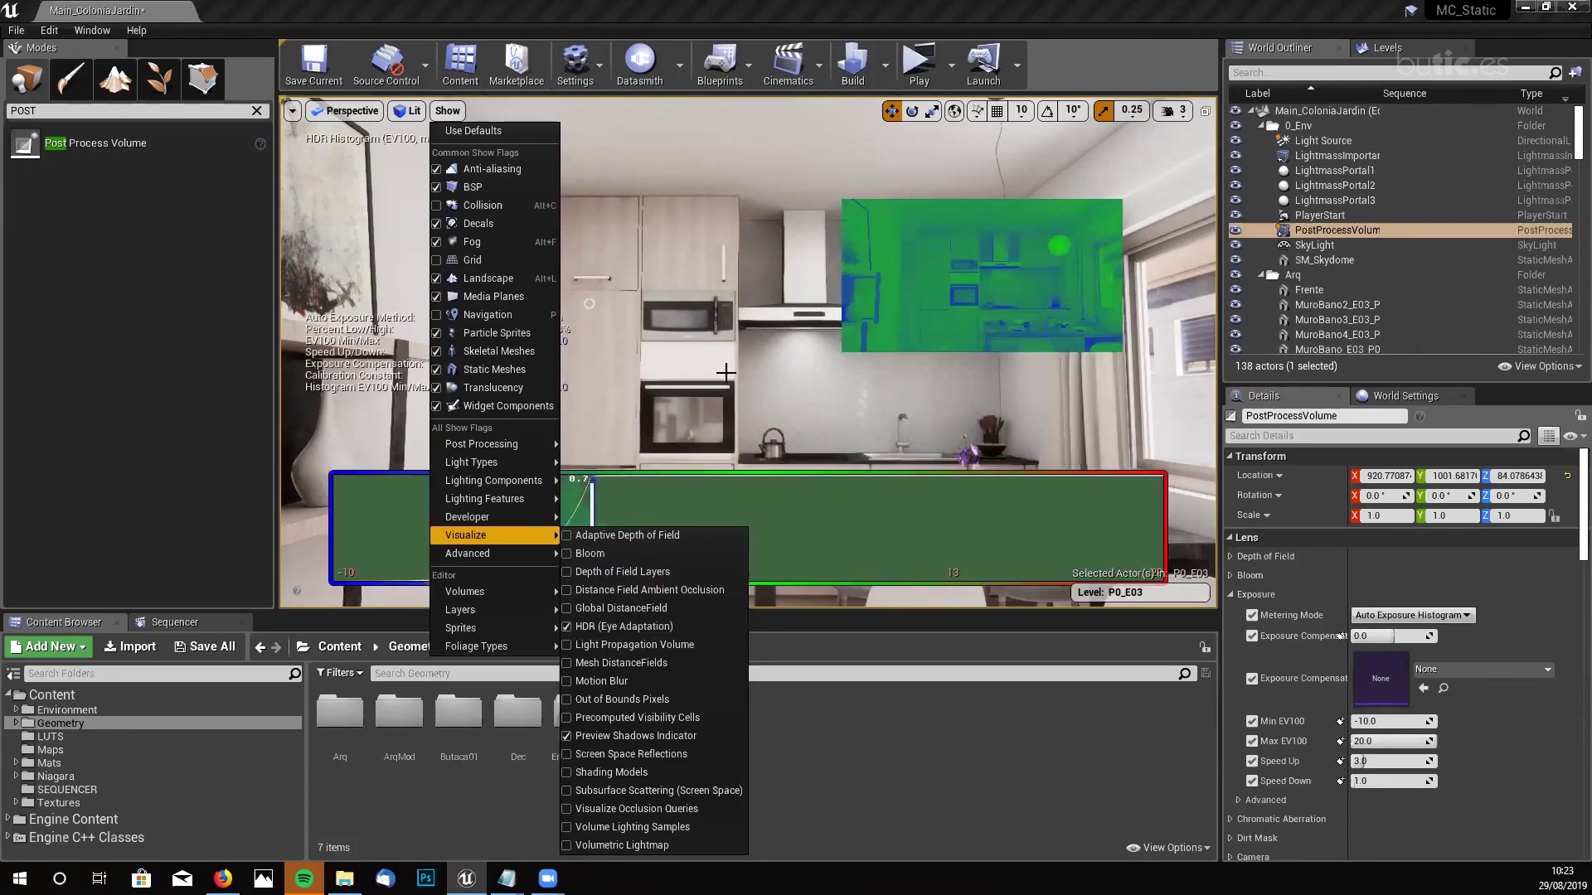
- Turn the view toward the white wall, then back to the table and kitchen
{"action": "right_click_drag", "start_coordinate": [746, 331], "coordinate": [589, 332]}
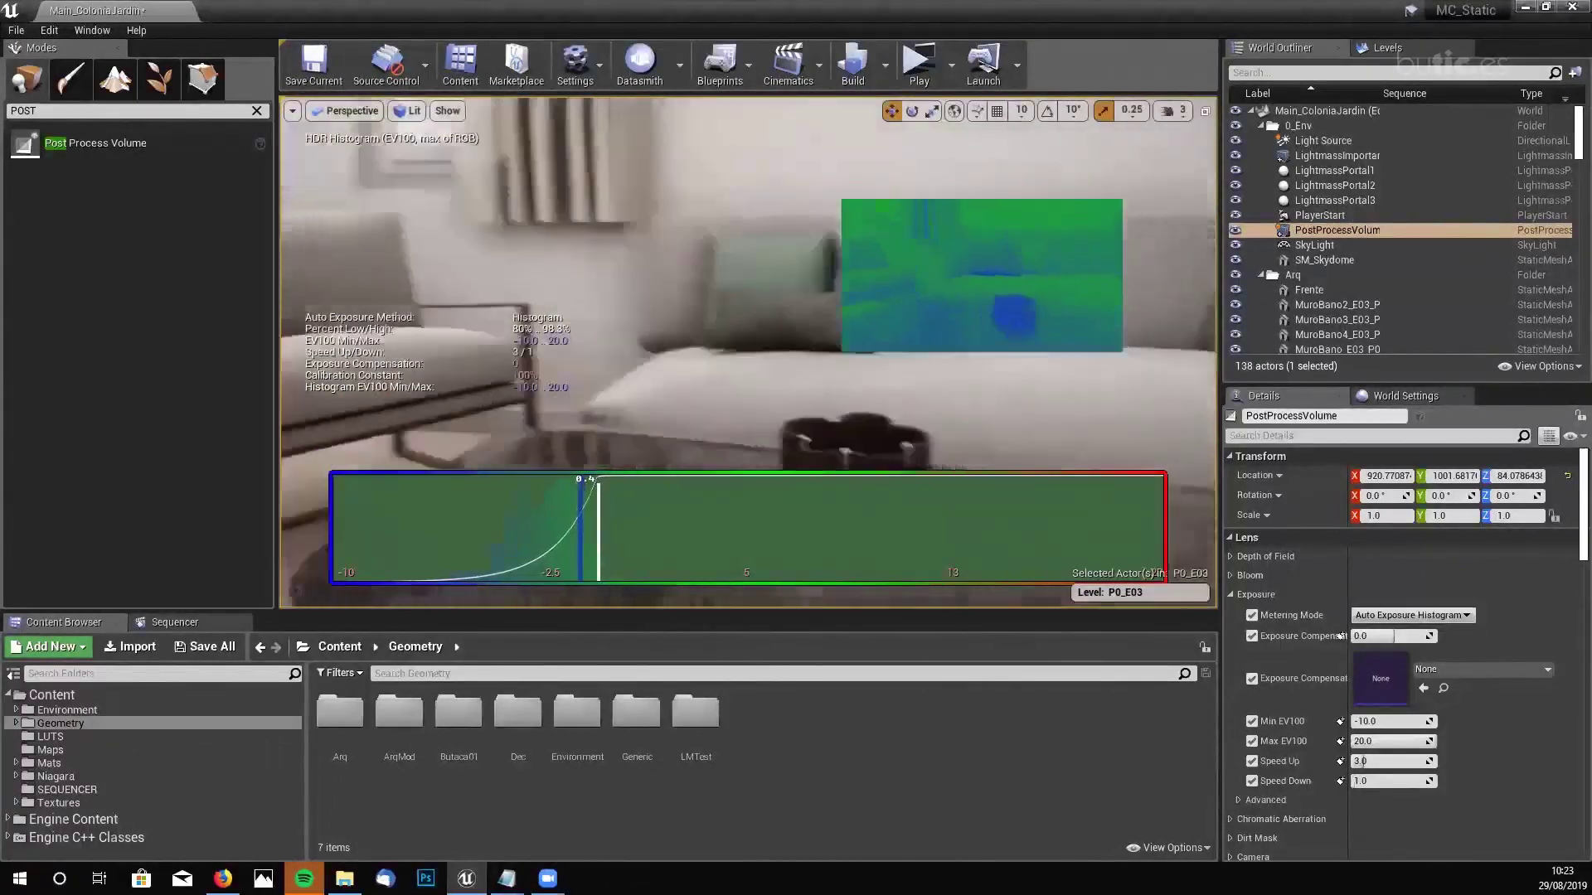
{"action": "right_click_drag", "start_coordinate": [588, 332], "coordinate": [570, 333]}
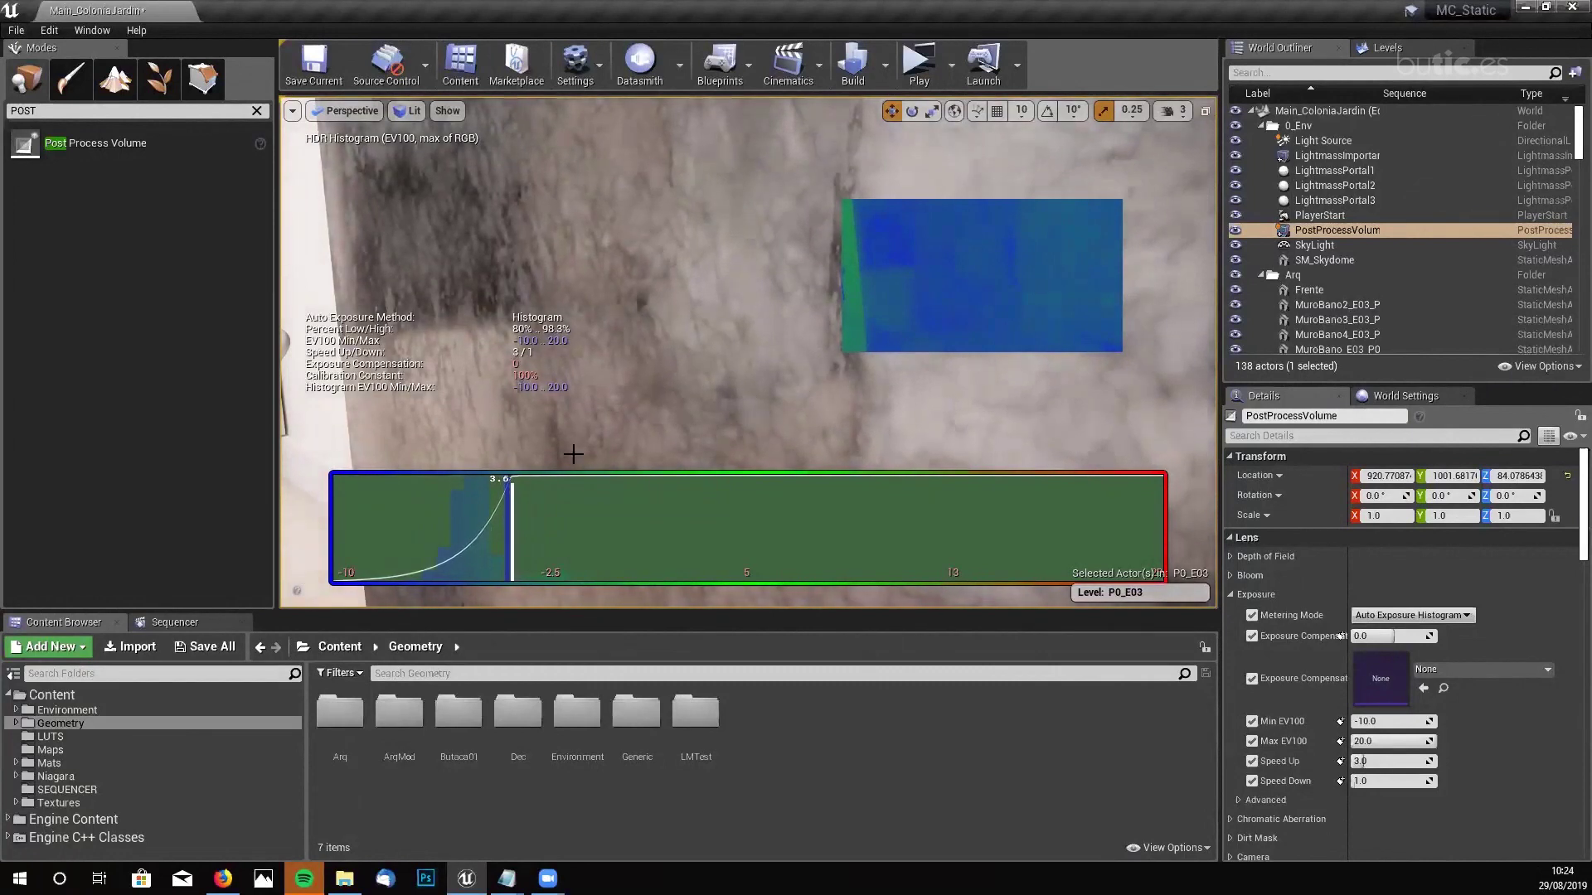
{"action": "right_click_drag", "start_coordinate": [606, 319], "coordinate": [611, 308]}
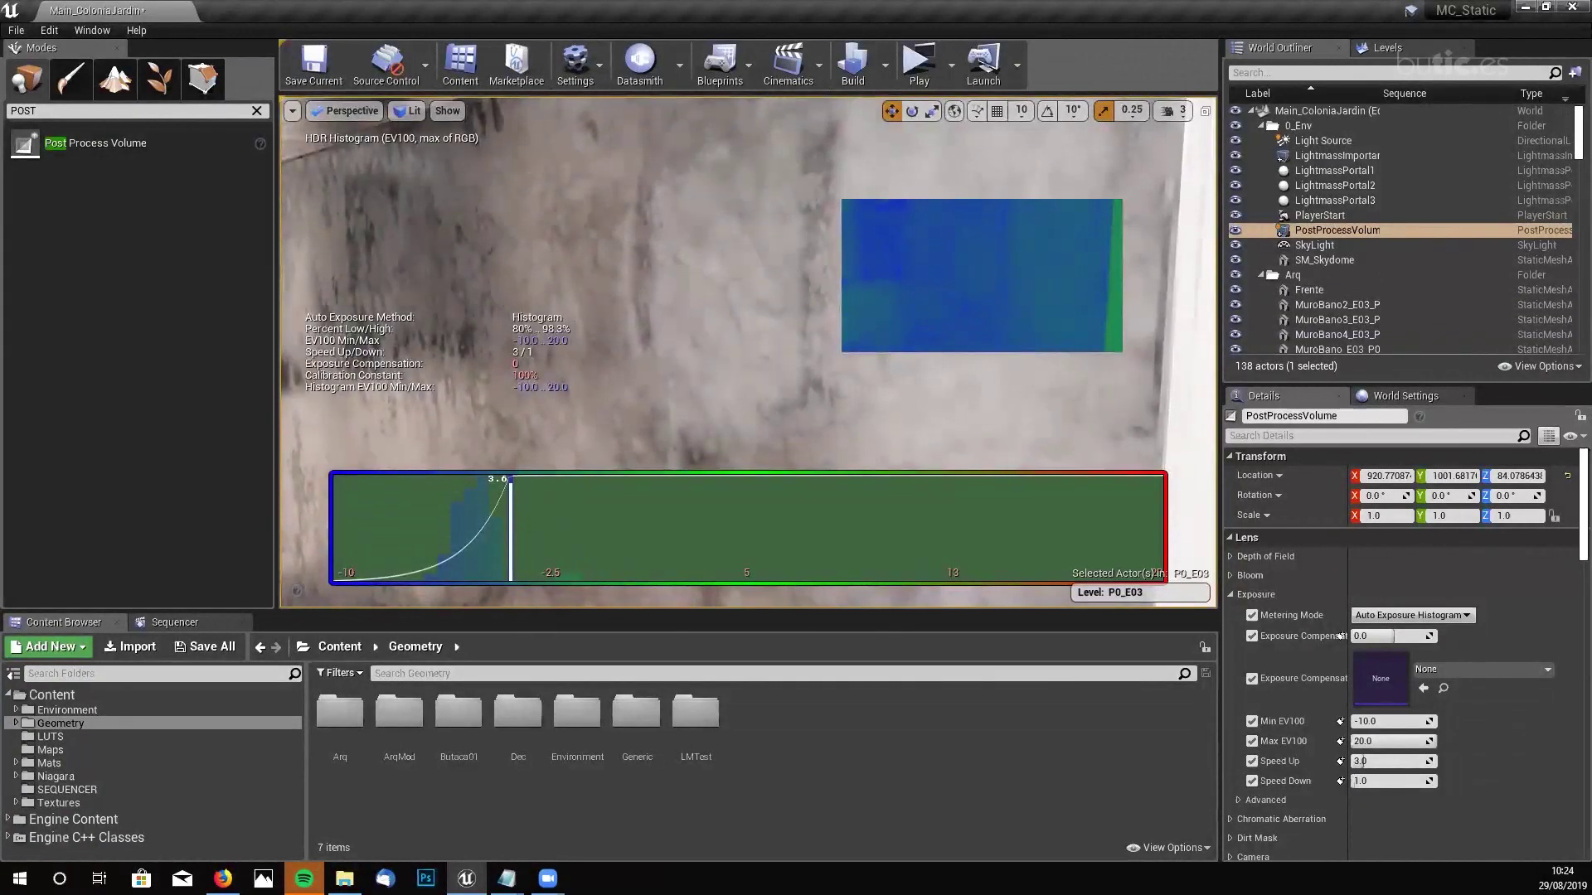
- Fly the camera around the kitchen toward the door and fridge while exposure readjusts
{"action": "scroll", "coordinate": [1158, 572], "scroll_direction": "up", "scroll_amount": 3}
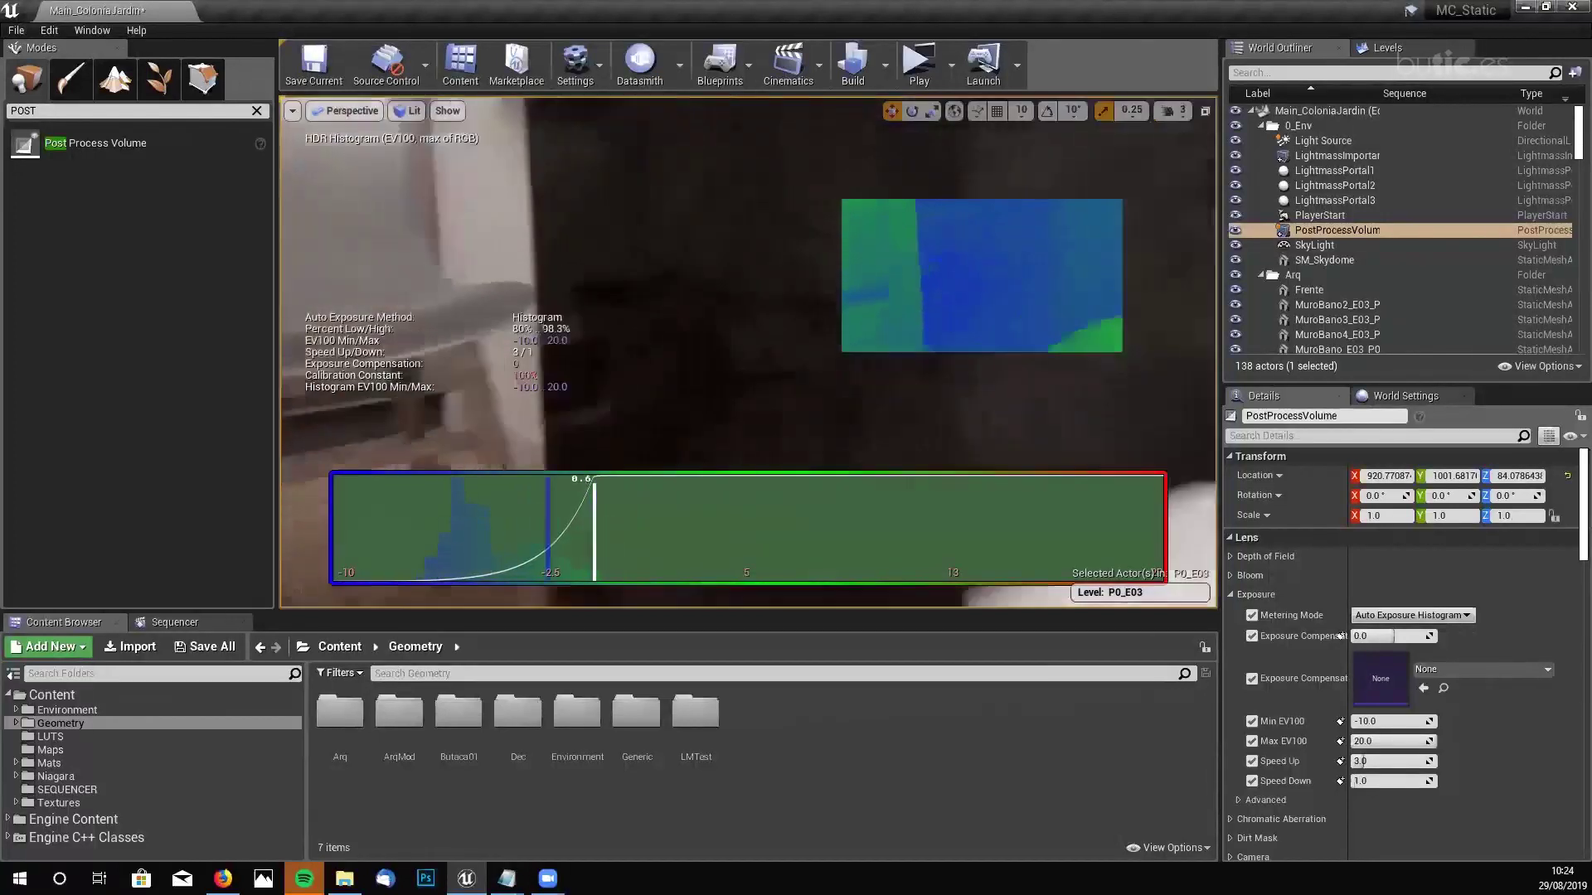
{"action": "scroll", "coordinate": [1158, 572], "scroll_direction": "down", "scroll_amount": 3}
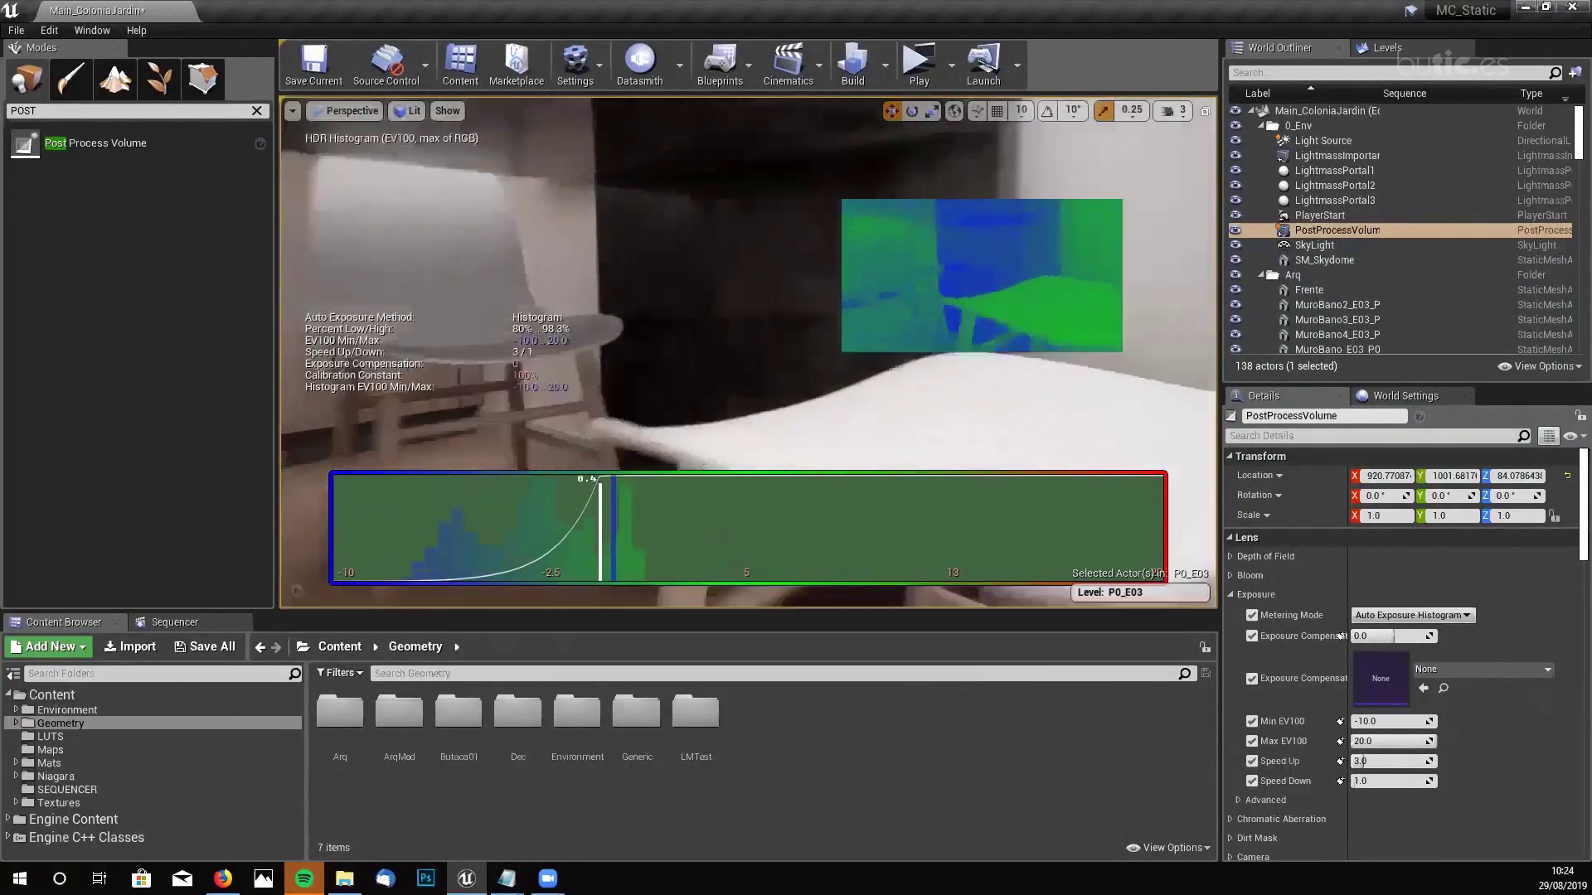
{"action": "scroll", "coordinate": [1158, 572], "scroll_direction": "up", "scroll_amount": 5}
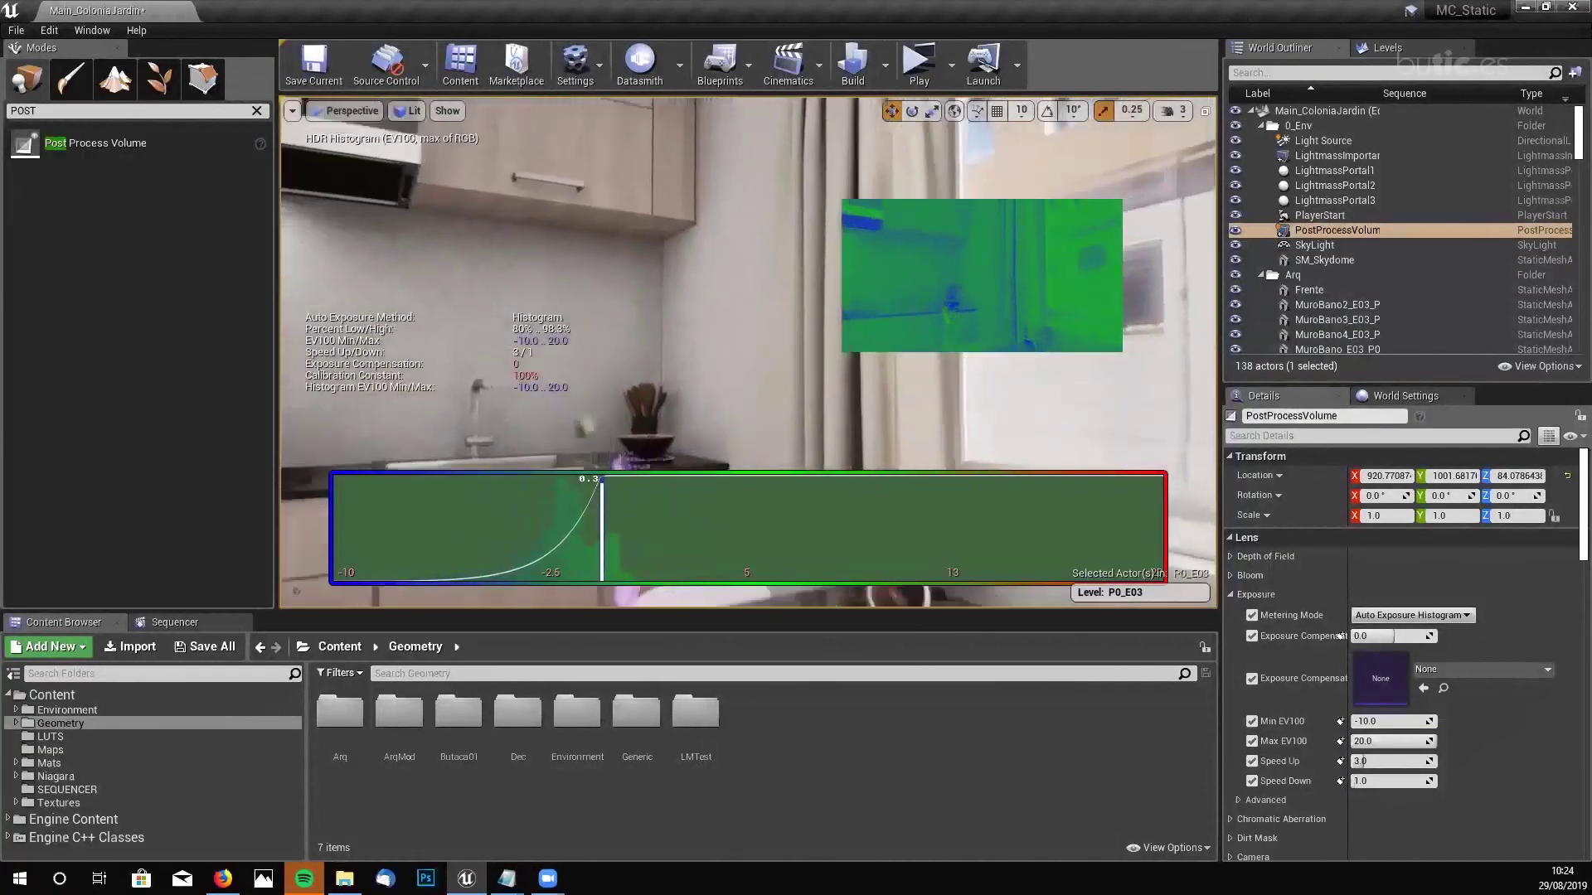
{"action": "right_click_drag", "start_coordinate": [1157, 572], "coordinate": [1024, 574]}
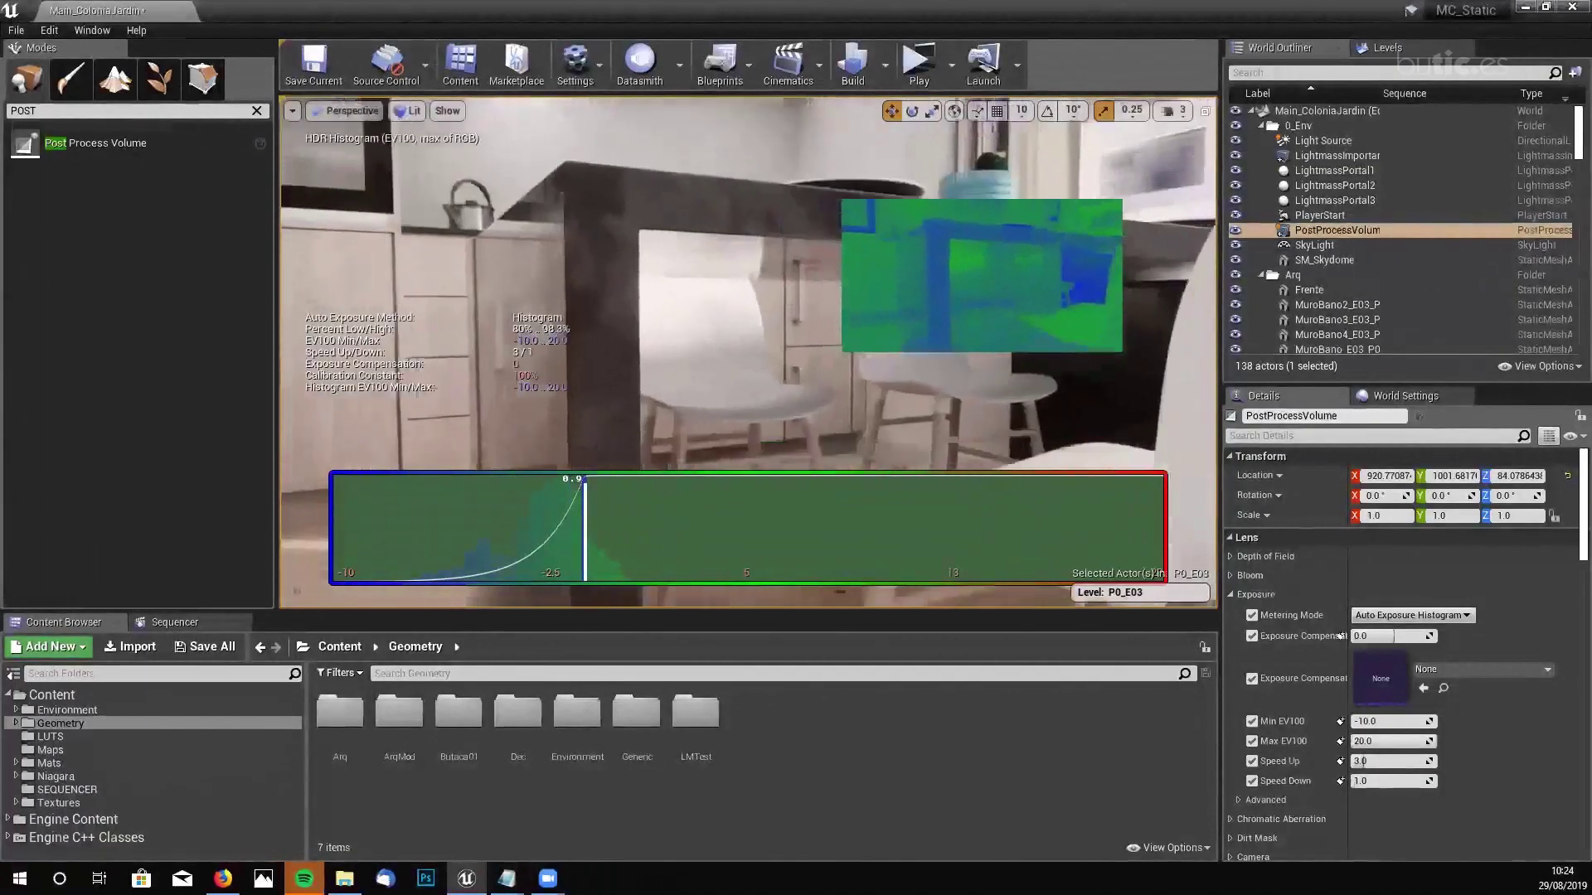
{"action": "right_click_drag", "start_coordinate": [614, 291], "coordinate": [613, 291]}
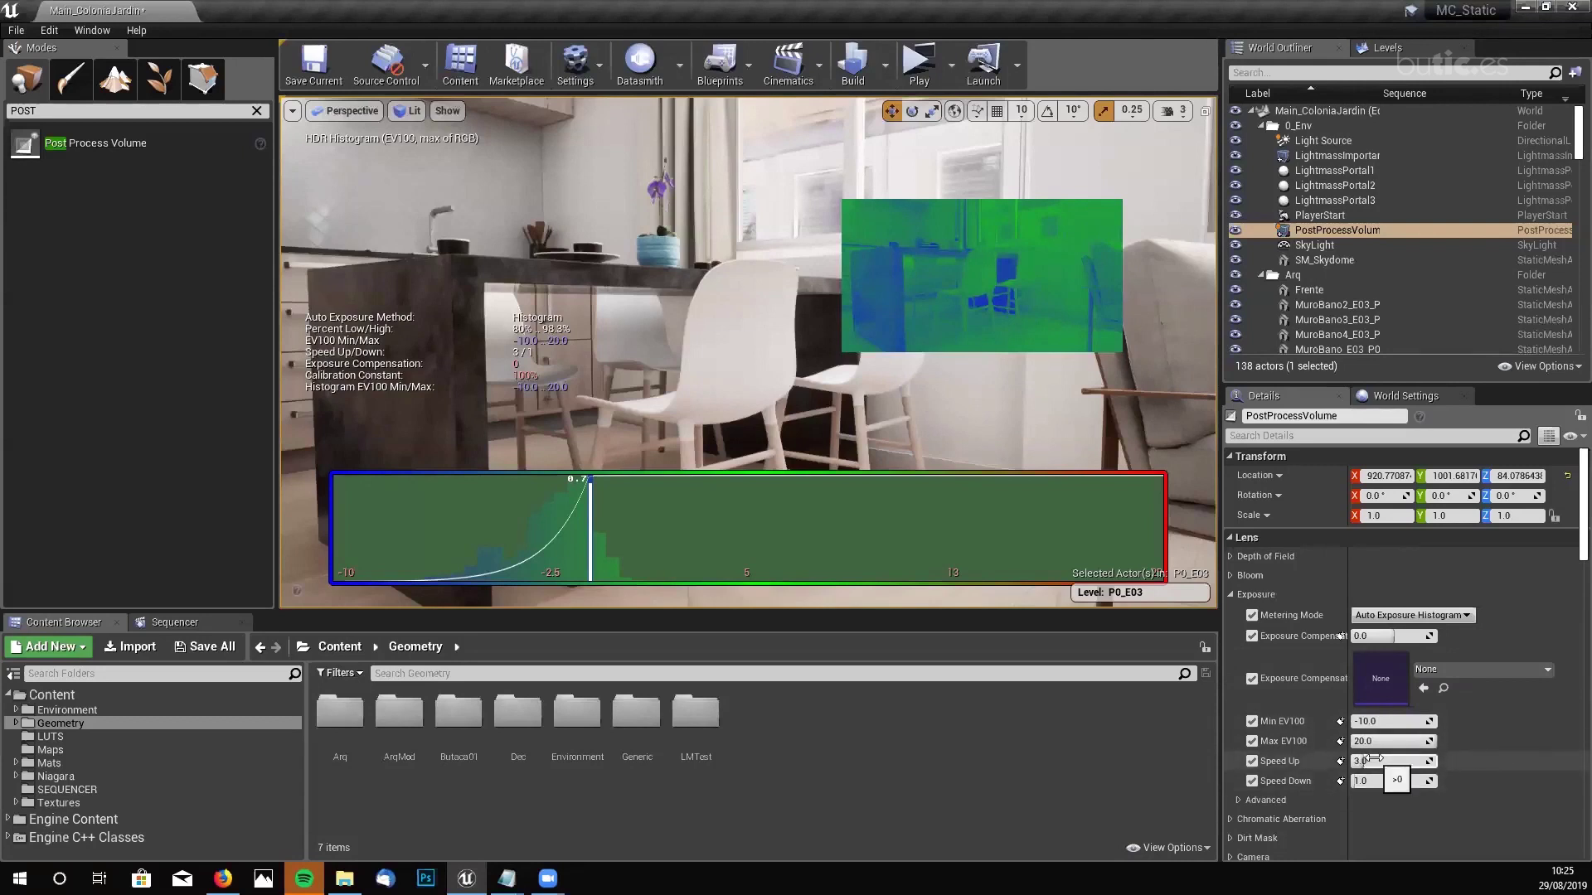
- Uncheck the HDR (Eye Adaptation) visualization and move forward toward the table and chairs
{"action": "left_click", "coordinate": [447, 111]}
{"action": "mouse_move", "coordinate": [487, 436]}
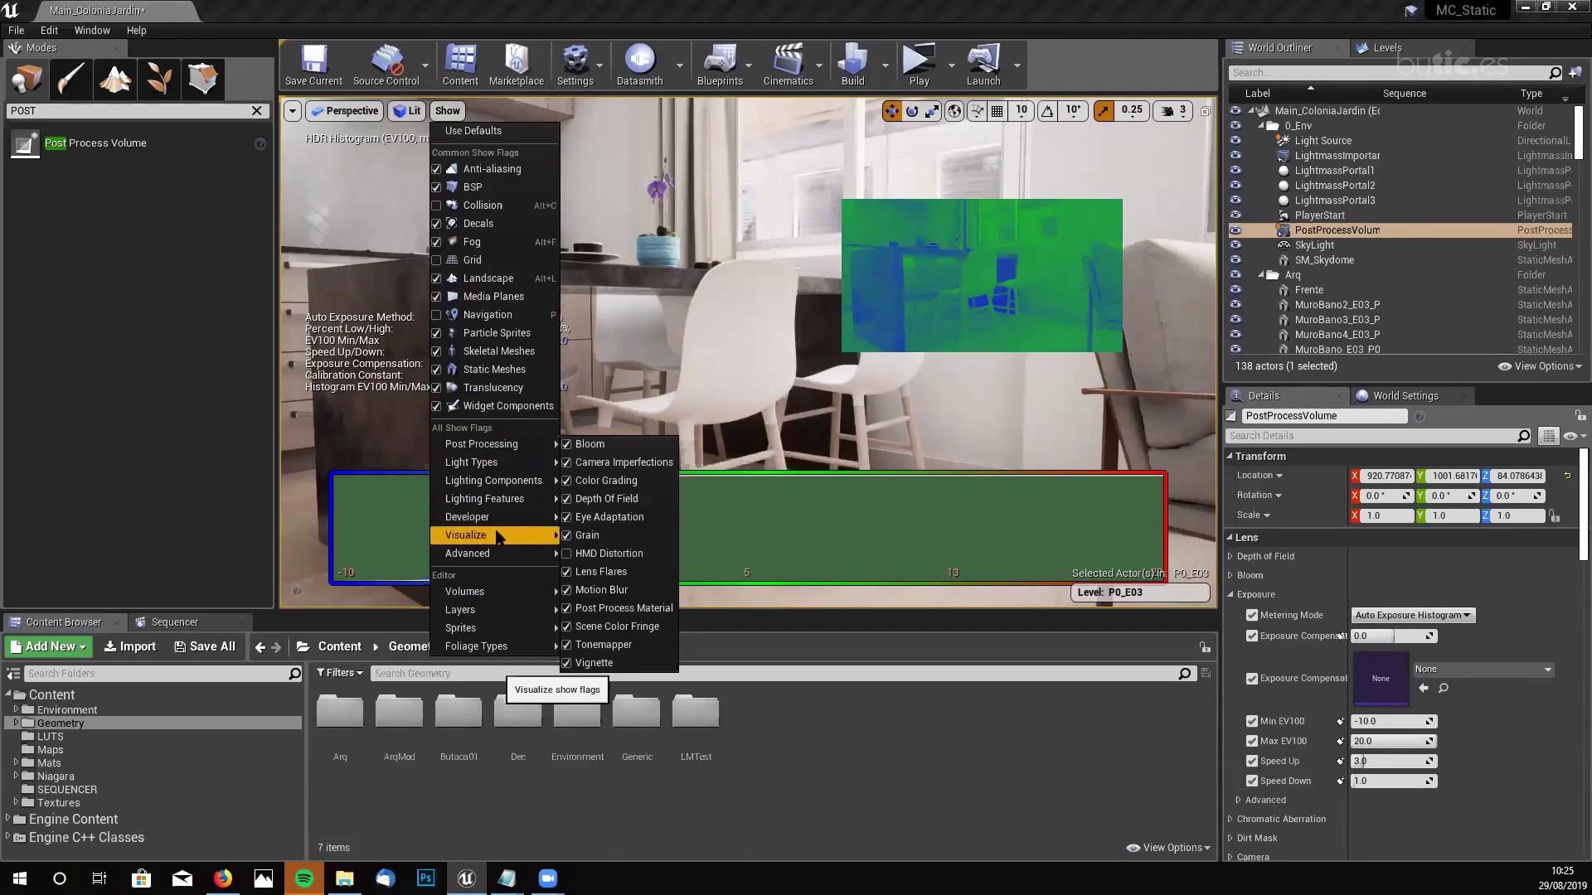
{"action": "mouse_move", "coordinate": [506, 536]}
{"action": "left_click", "coordinate": [566, 624]}
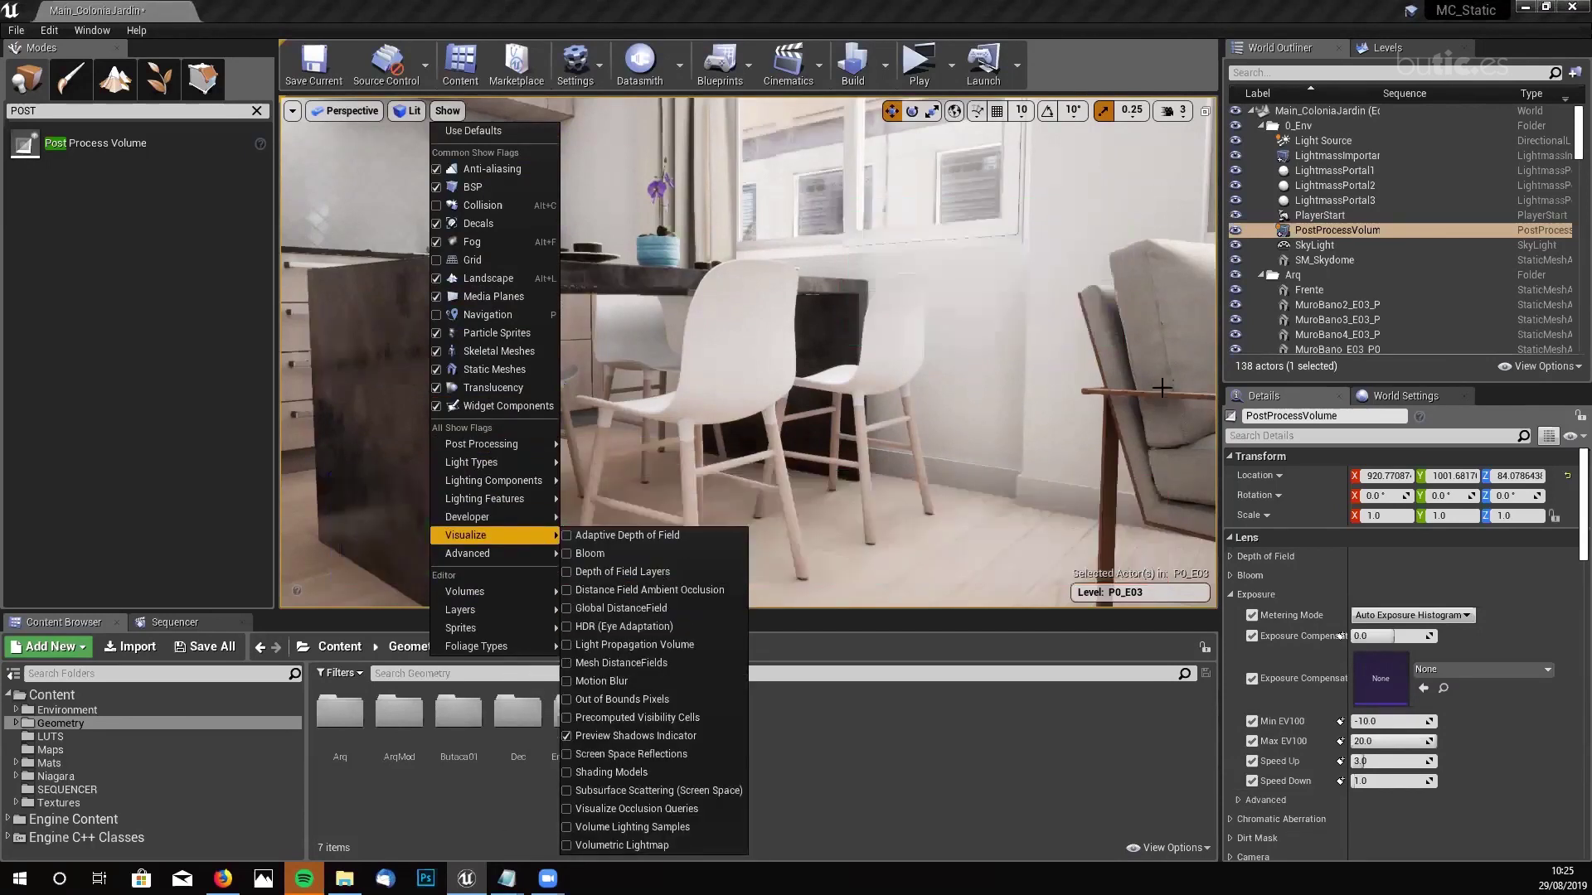
{"action": "key", "text": "Escape"}
{"action": "key", "text": "Up"}
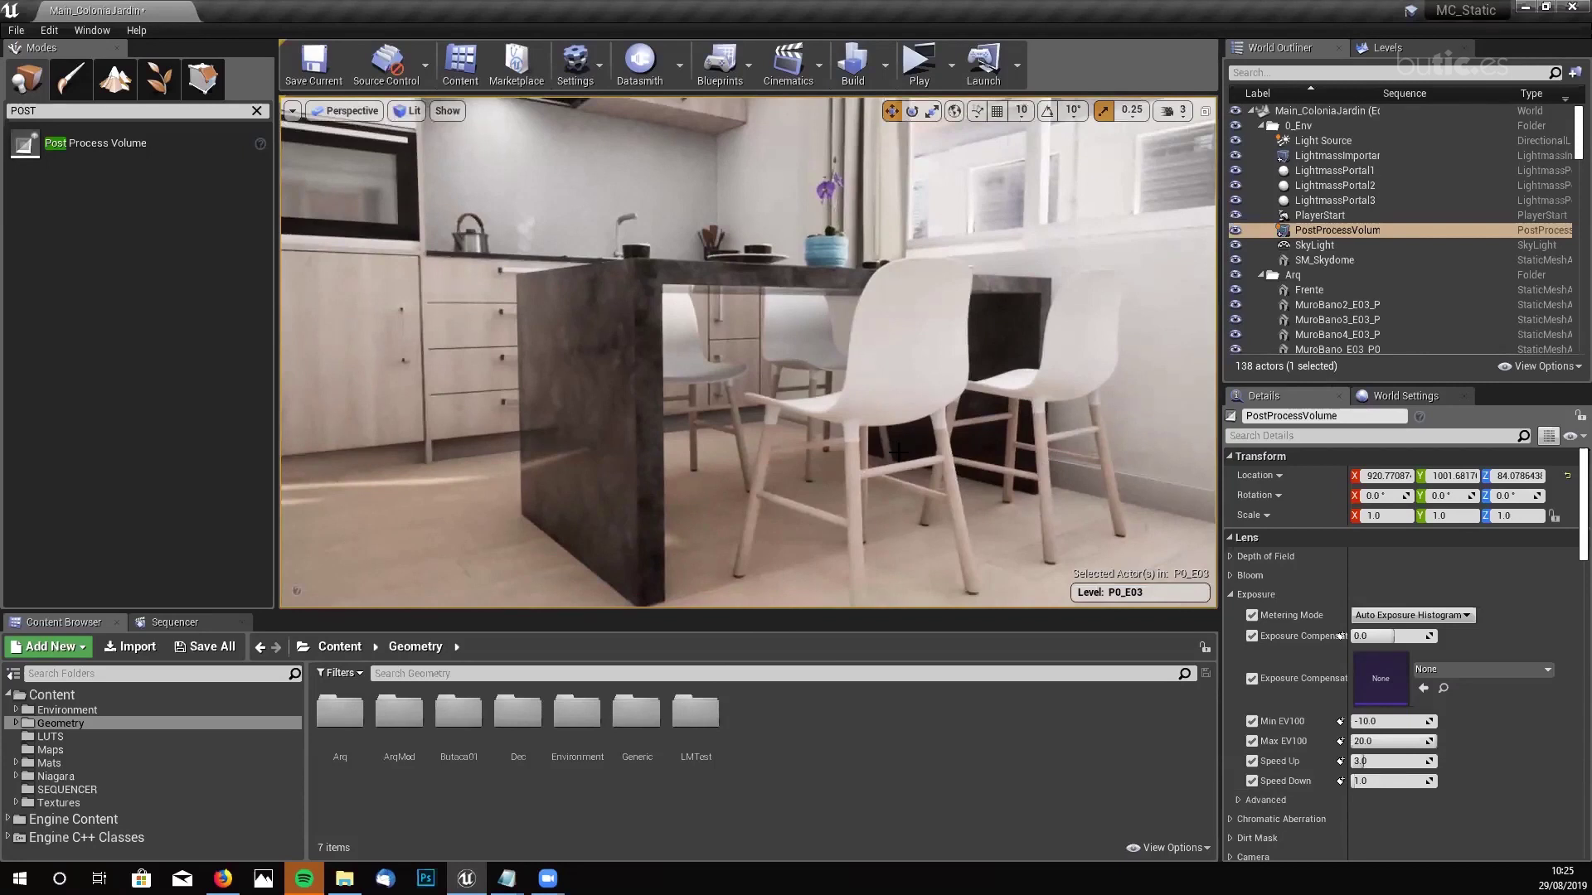
{"action": "left_click", "coordinate": [1462, 615]}
- Set the volume's exposure Metering Mode to Manual
{"action": "left_click", "coordinate": [1380, 652]}
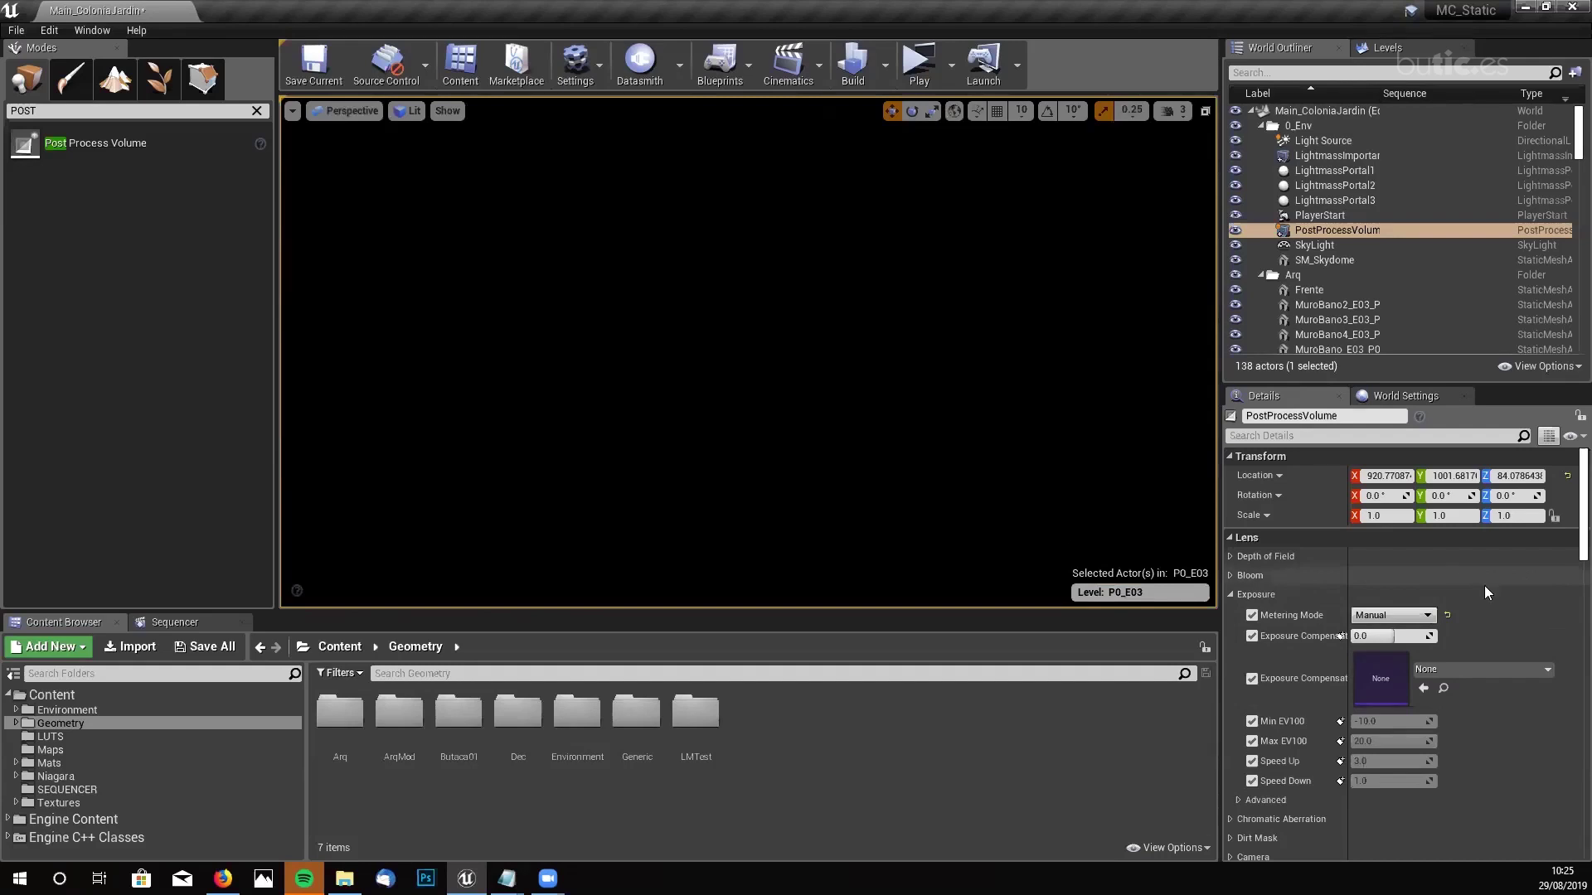
{"action": "scroll", "coordinate": [1567, 539], "scroll_direction": "down", "scroll_amount": 2}
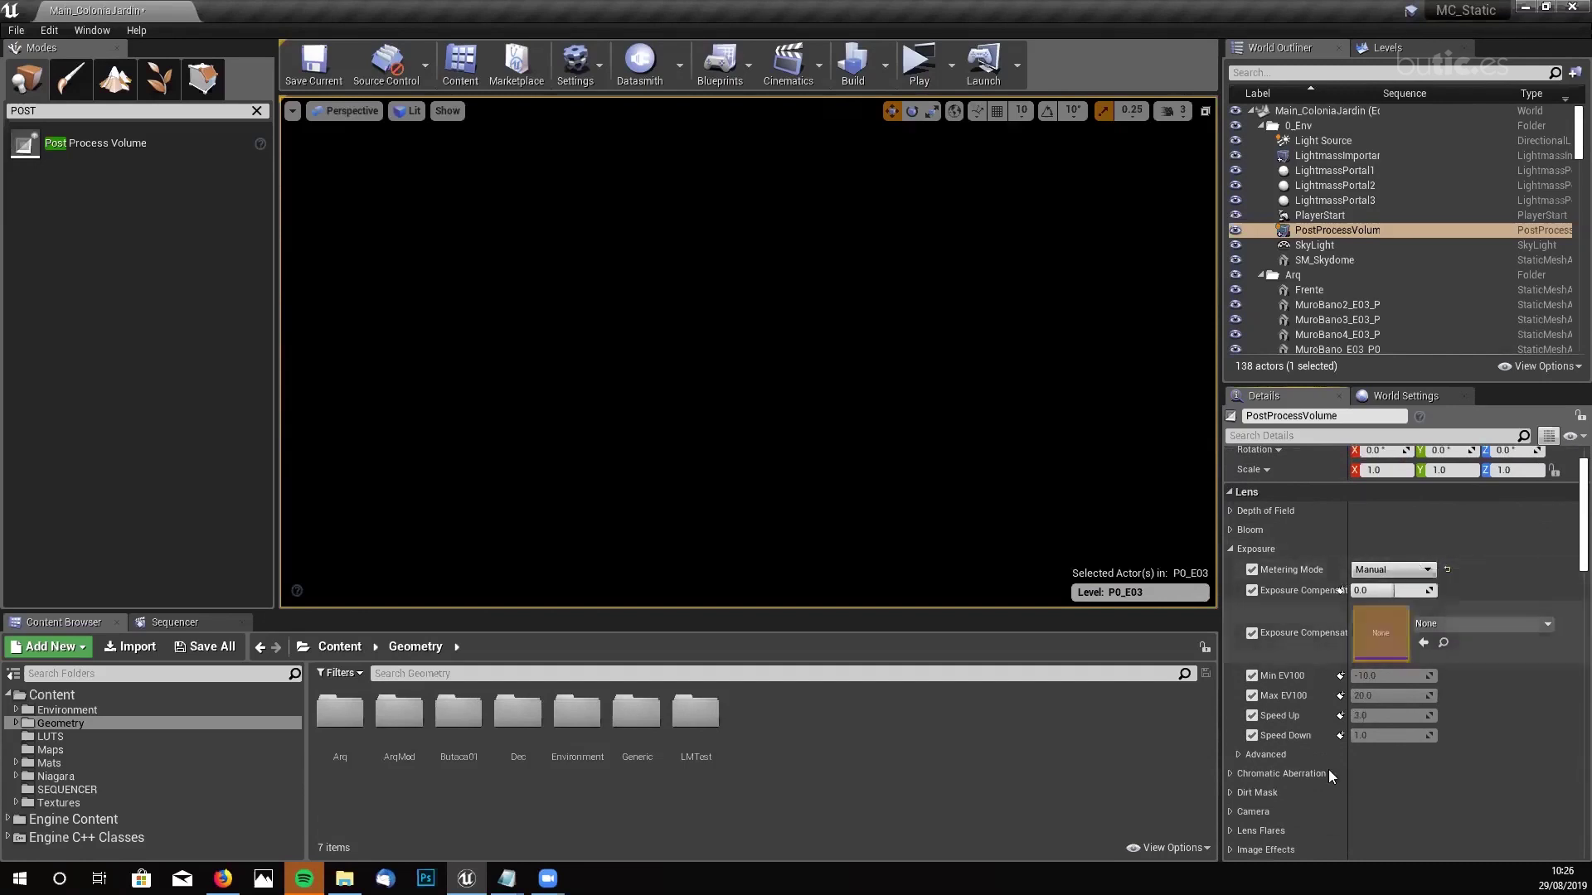
{"action": "scroll", "coordinate": [1359, 722], "scroll_direction": "down", "scroll_amount": 1}
- Enable the Camera overrides for Shutter Speed, ISO, Aperture, Maximum Aperture and diaphragm blades
{"action": "left_click", "coordinate": [1231, 785]}
{"action": "scroll", "coordinate": [1396, 729], "scroll_direction": "down", "scroll_amount": 4}
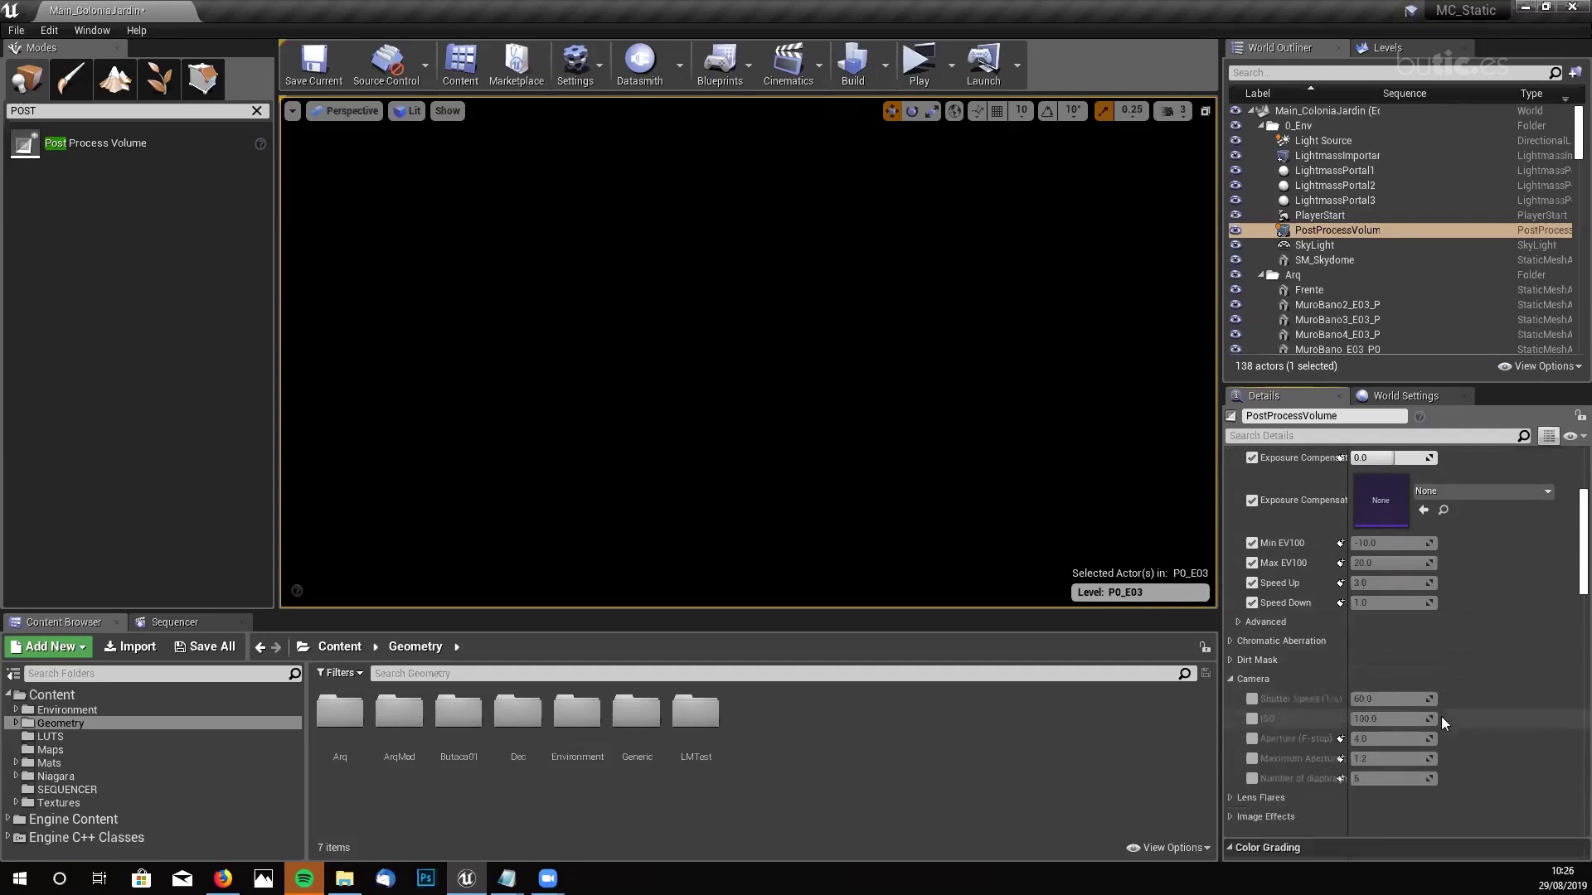
{"action": "left_click", "coordinate": [1252, 699]}
{"action": "left_click", "coordinate": [1252, 719]}
{"action": "left_click", "coordinate": [1251, 739]}
{"action": "left_click", "coordinate": [1251, 758]}
{"action": "left_click", "coordinate": [1251, 778]}
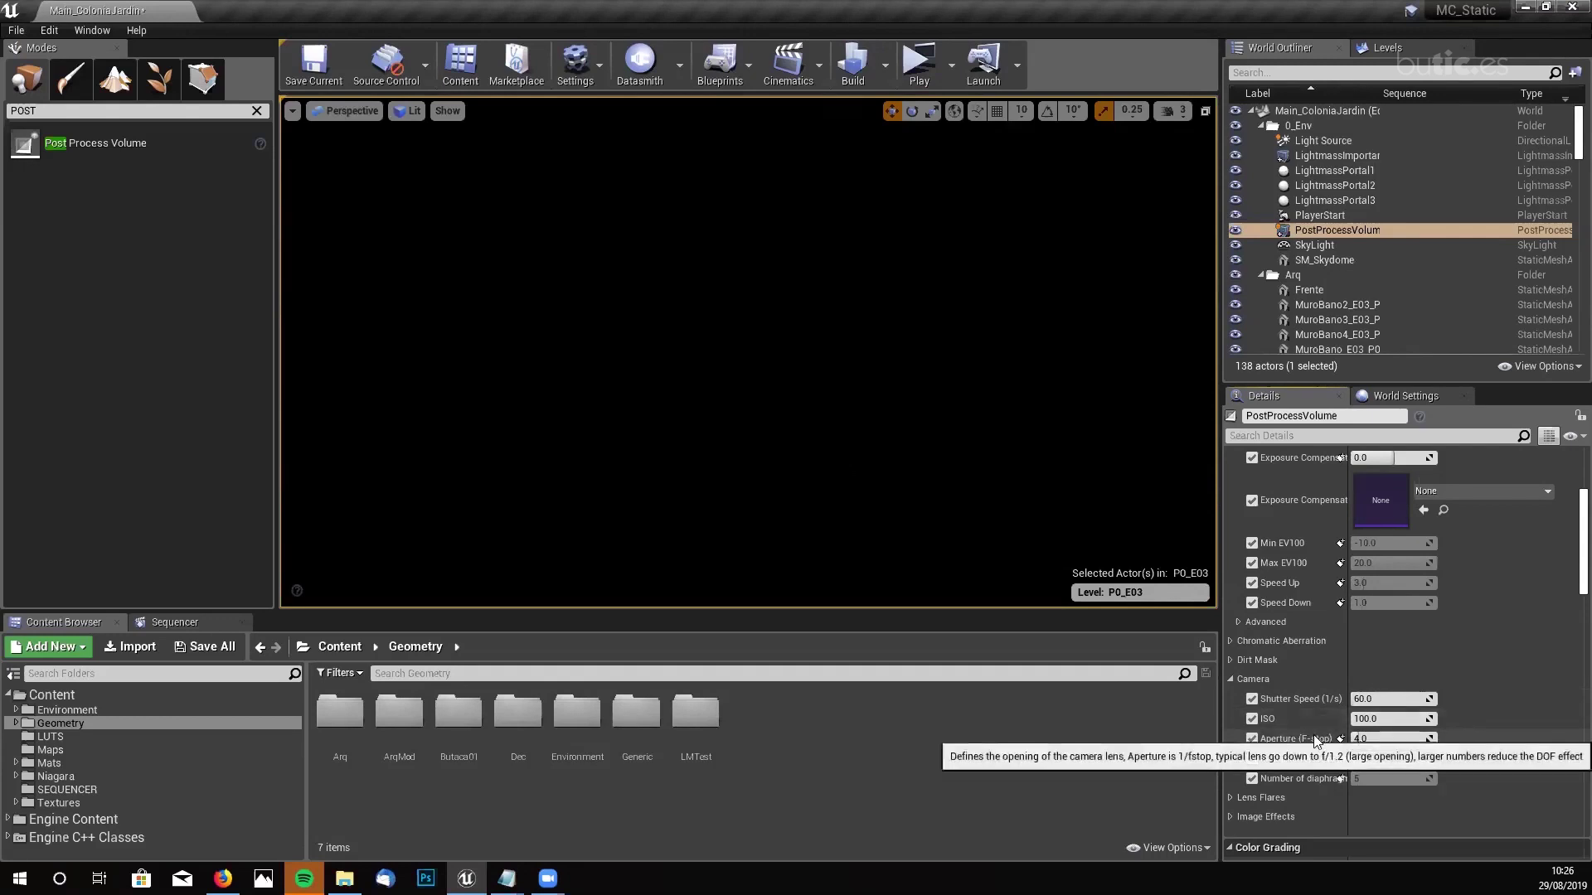
{"action": "mouse_move", "coordinate": [1315, 702]}
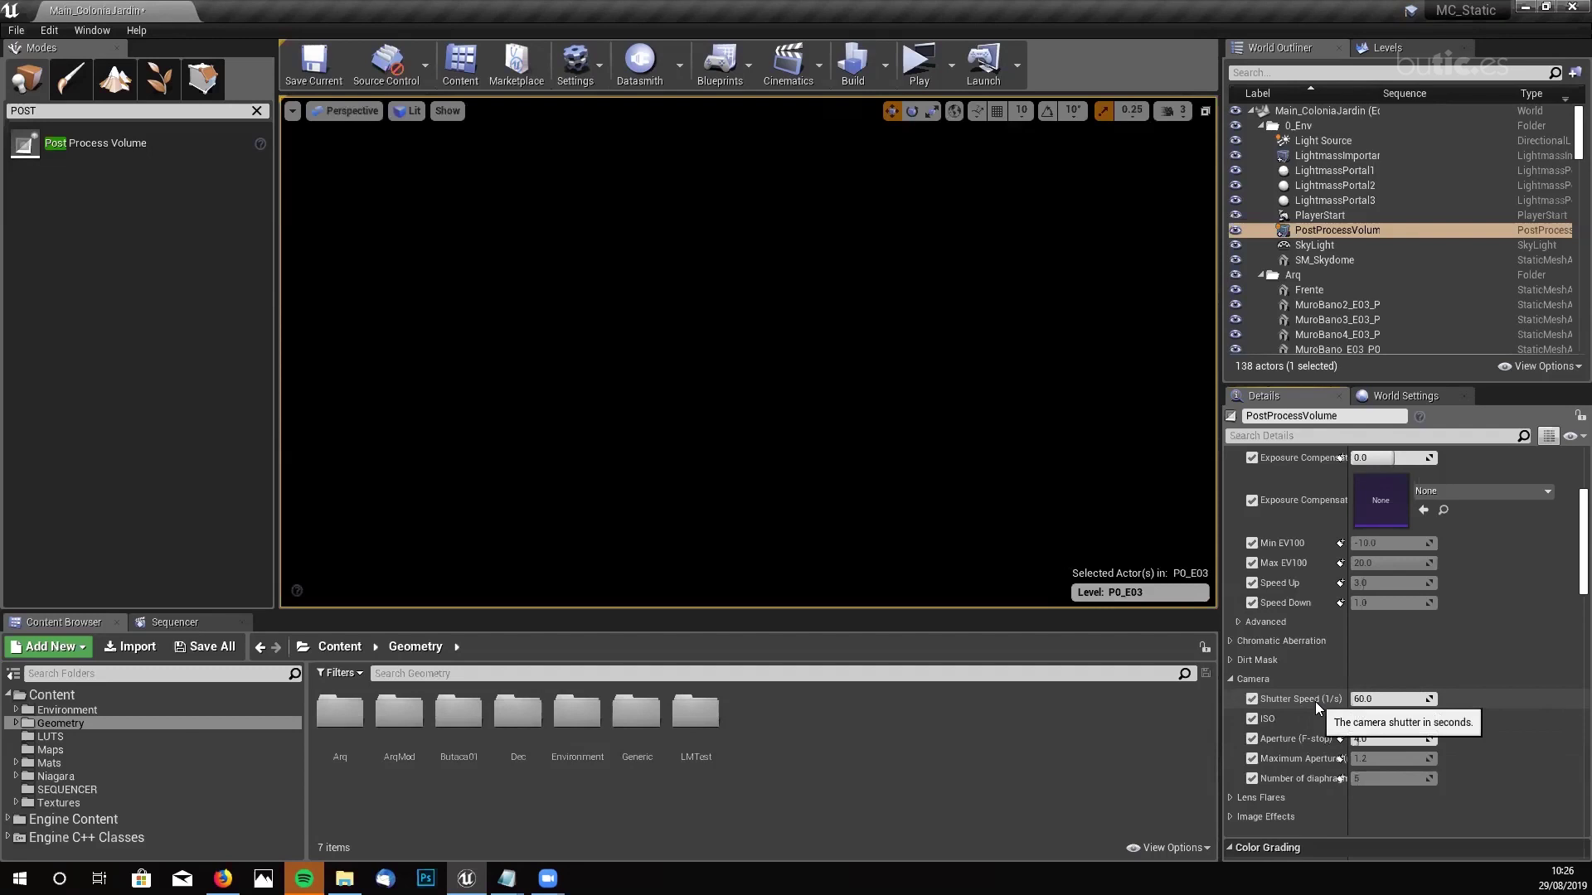
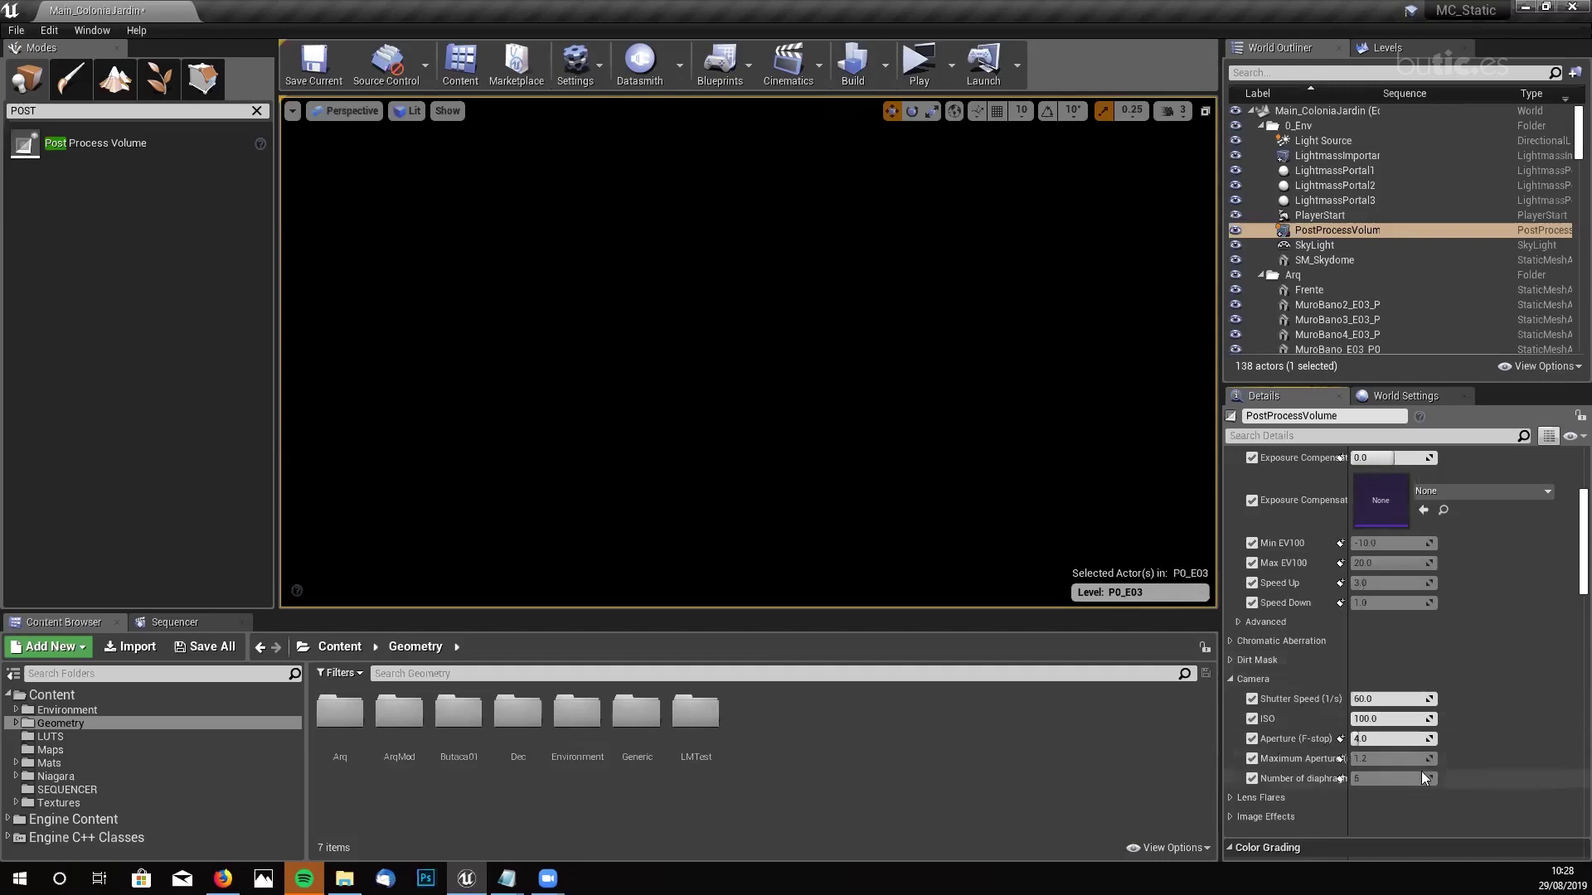
- Change the PostProcessVolume's Aperture (F-stop) from 4.0 to 6.0, leaving shutter 60 and ISO 100
{"action": "left_click", "coordinate": [1384, 739]}
{"action": "double_click", "coordinate": [1385, 739]}
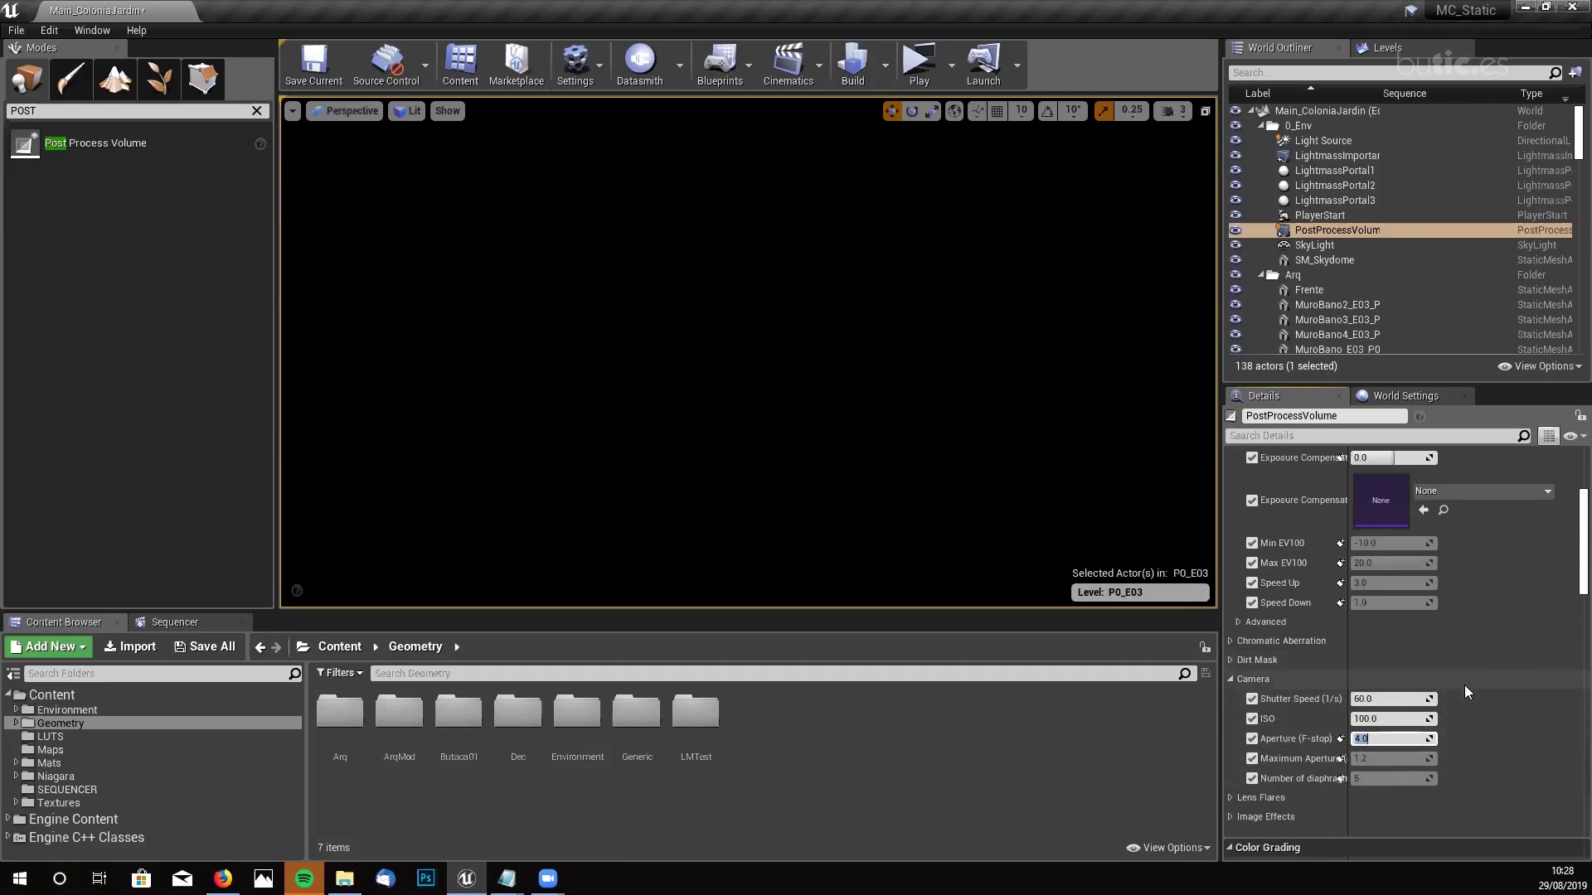
{"action": "type", "text": "6.0"}
{"action": "left_click", "coordinate": [1398, 719]}
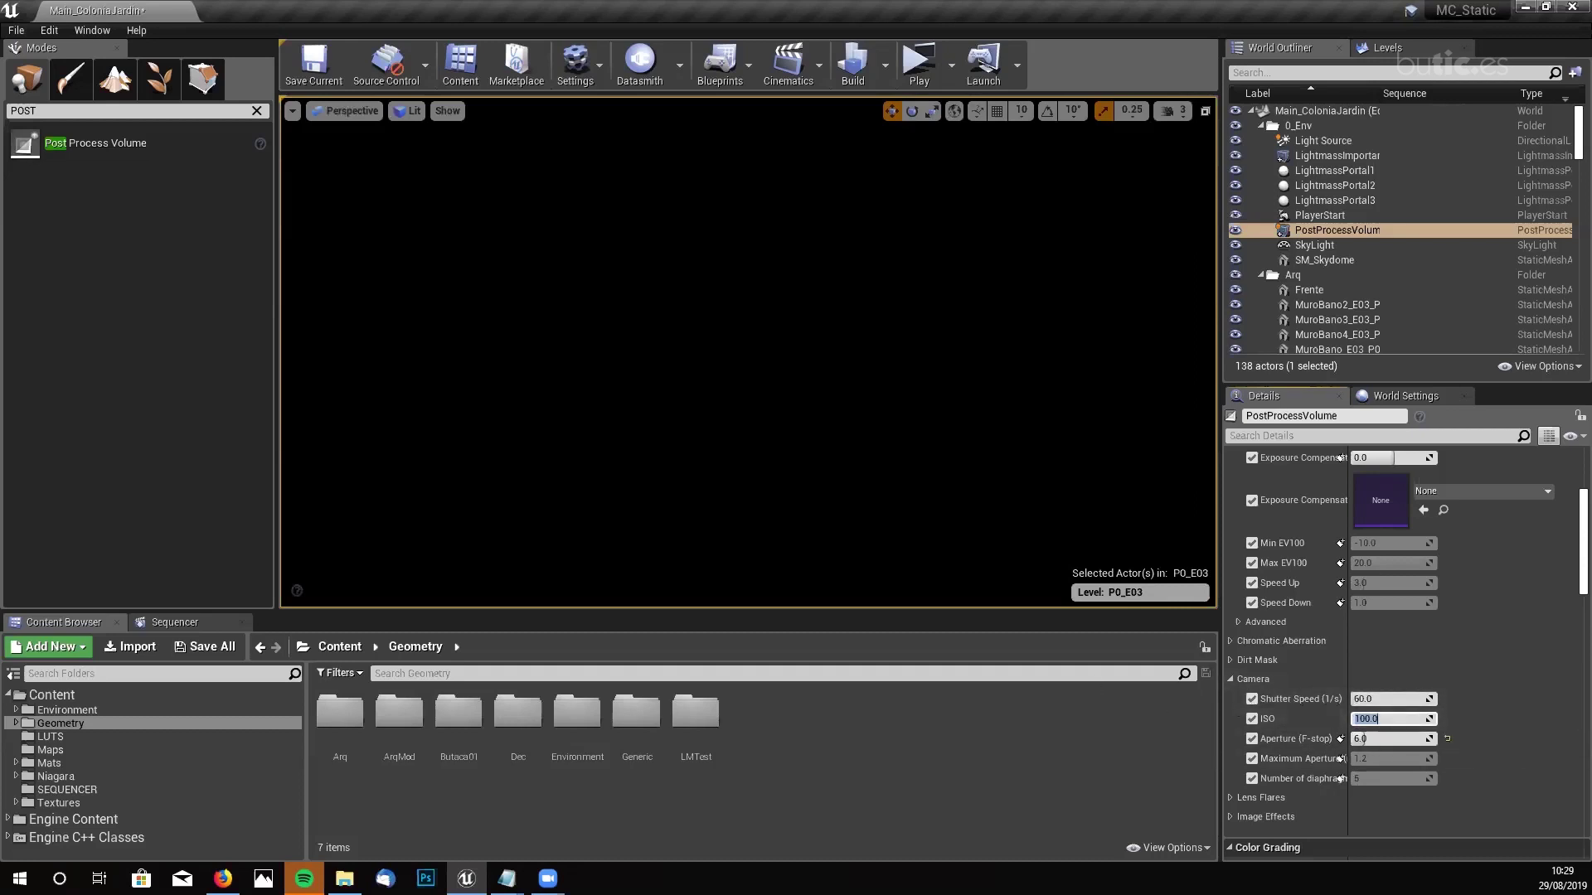
- Check the viewport's Lit view mode options, then return to the Aperture field
{"action": "left_click", "coordinate": [402, 114]}
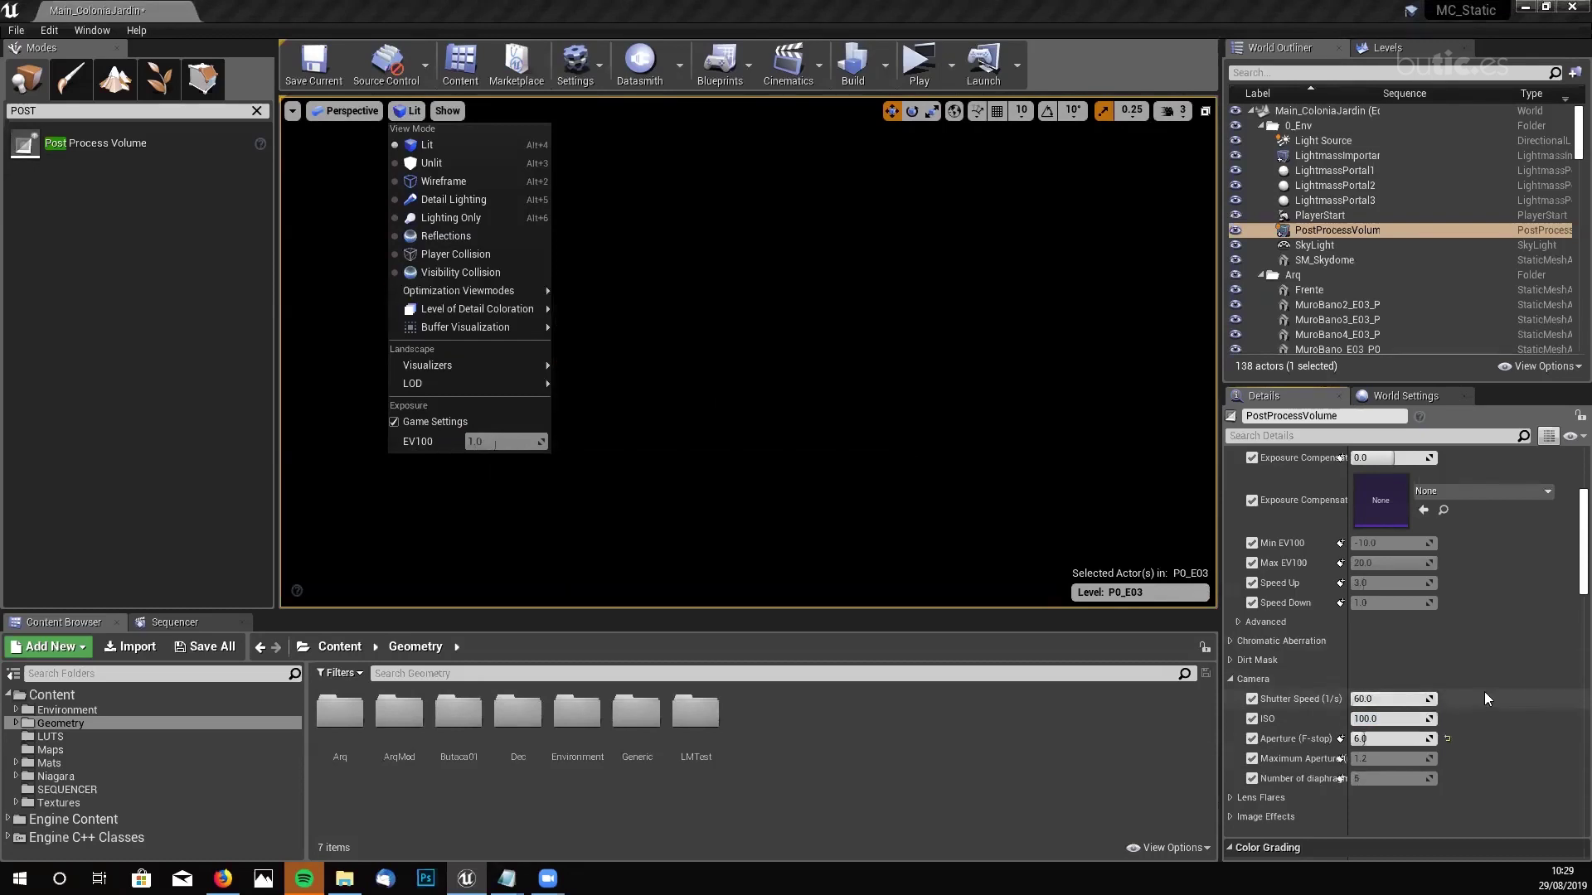
{"action": "left_click", "coordinate": [1441, 699]}
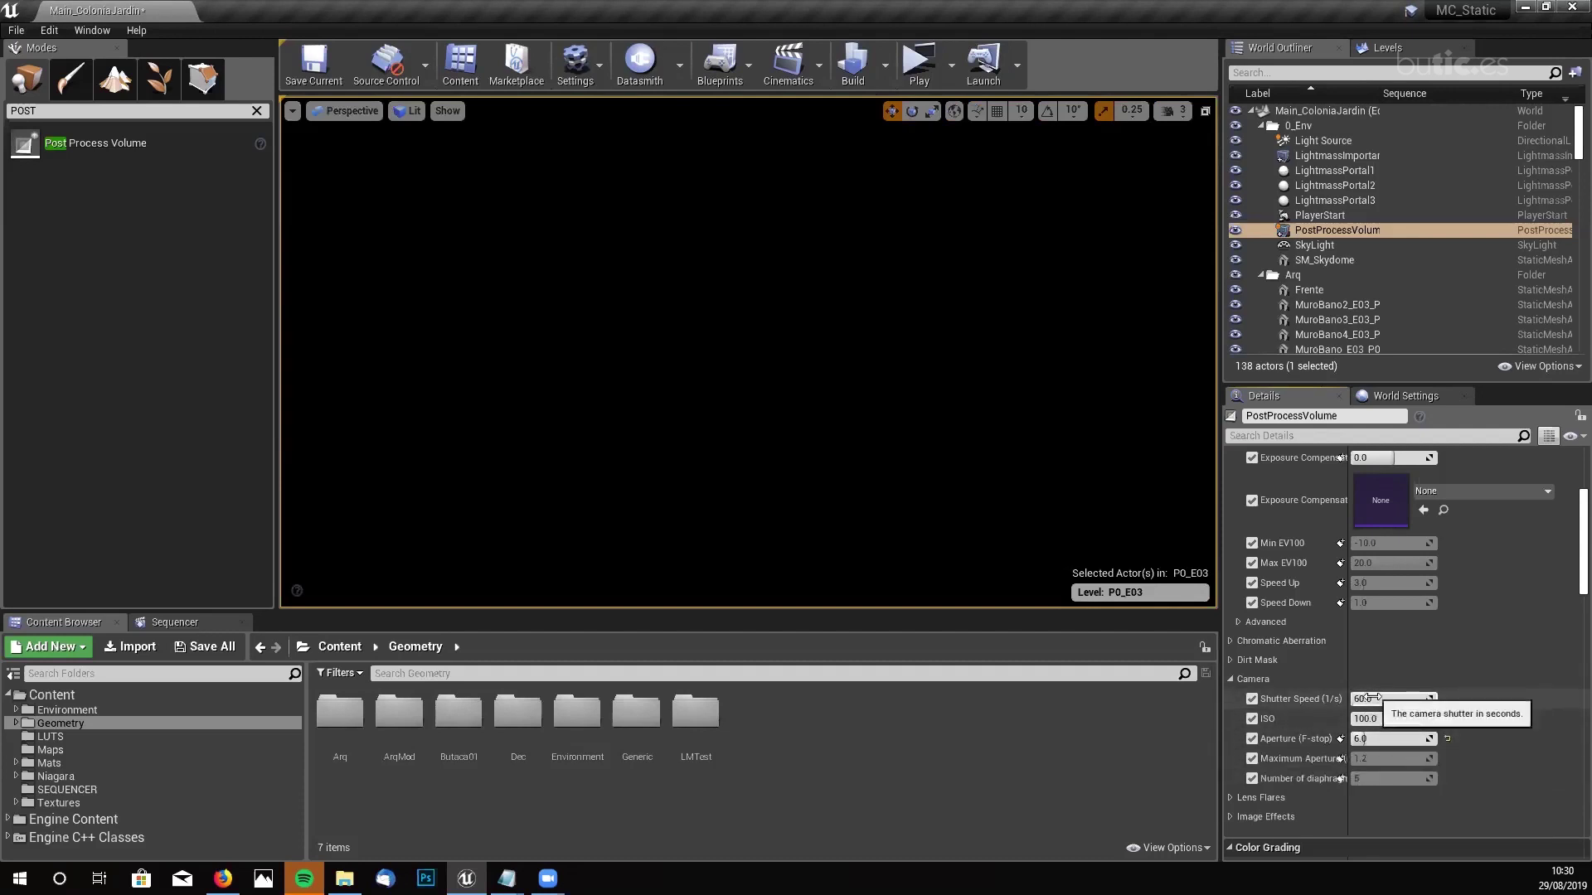
{"action": "left_click", "coordinate": [1364, 739]}
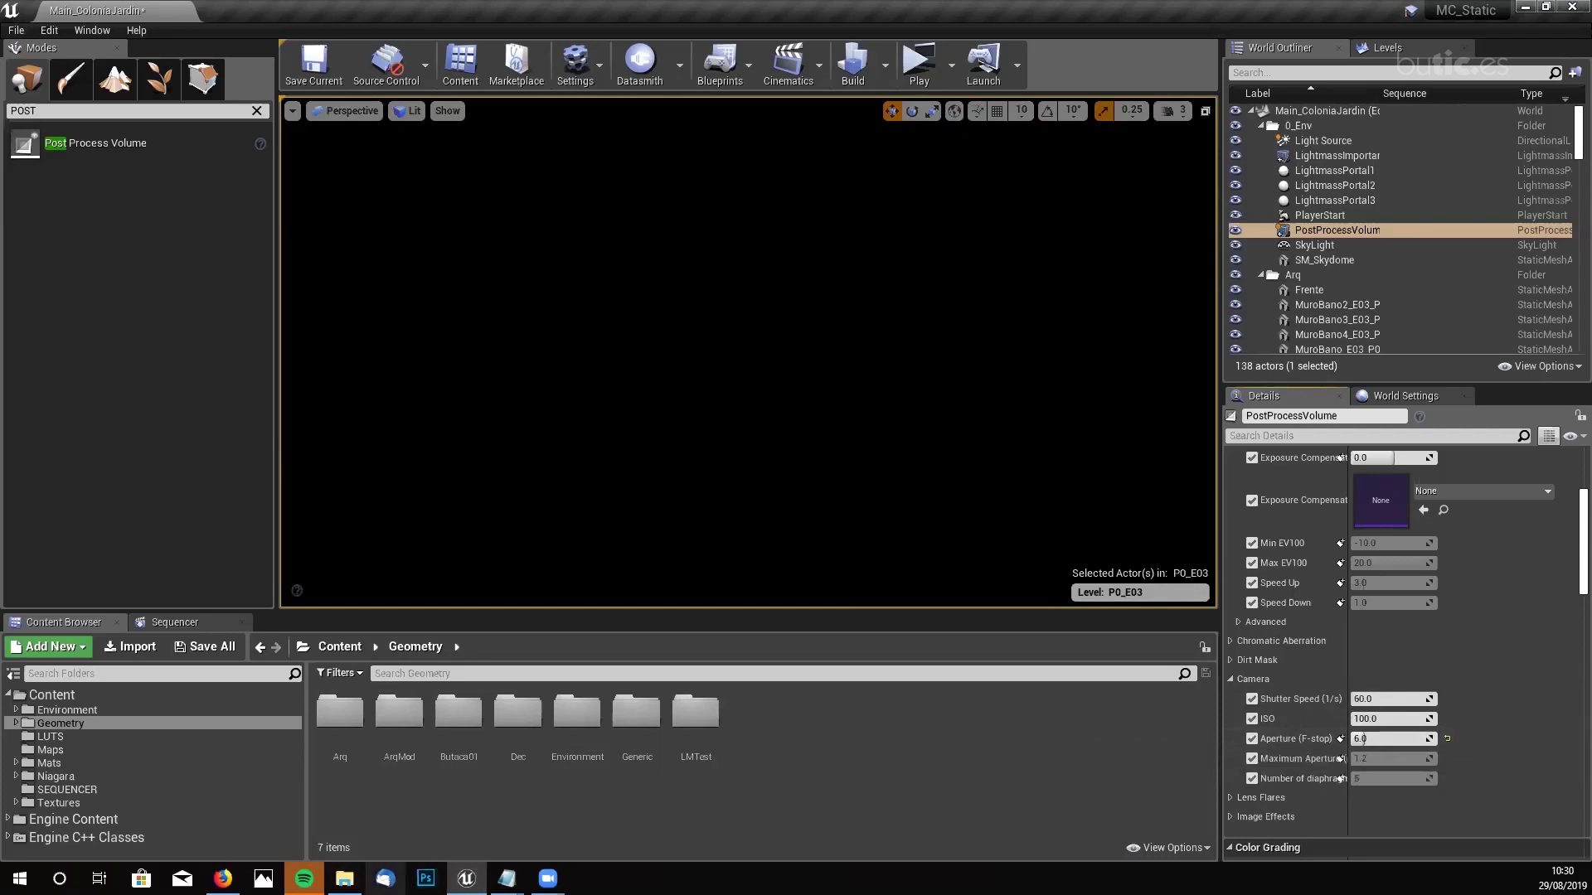
- Switch to Firefox and open 'Play | Canon Explains Exposure' through a Google search for CANNON PLAY
{"action": "key", "text": "alt+Tab"}
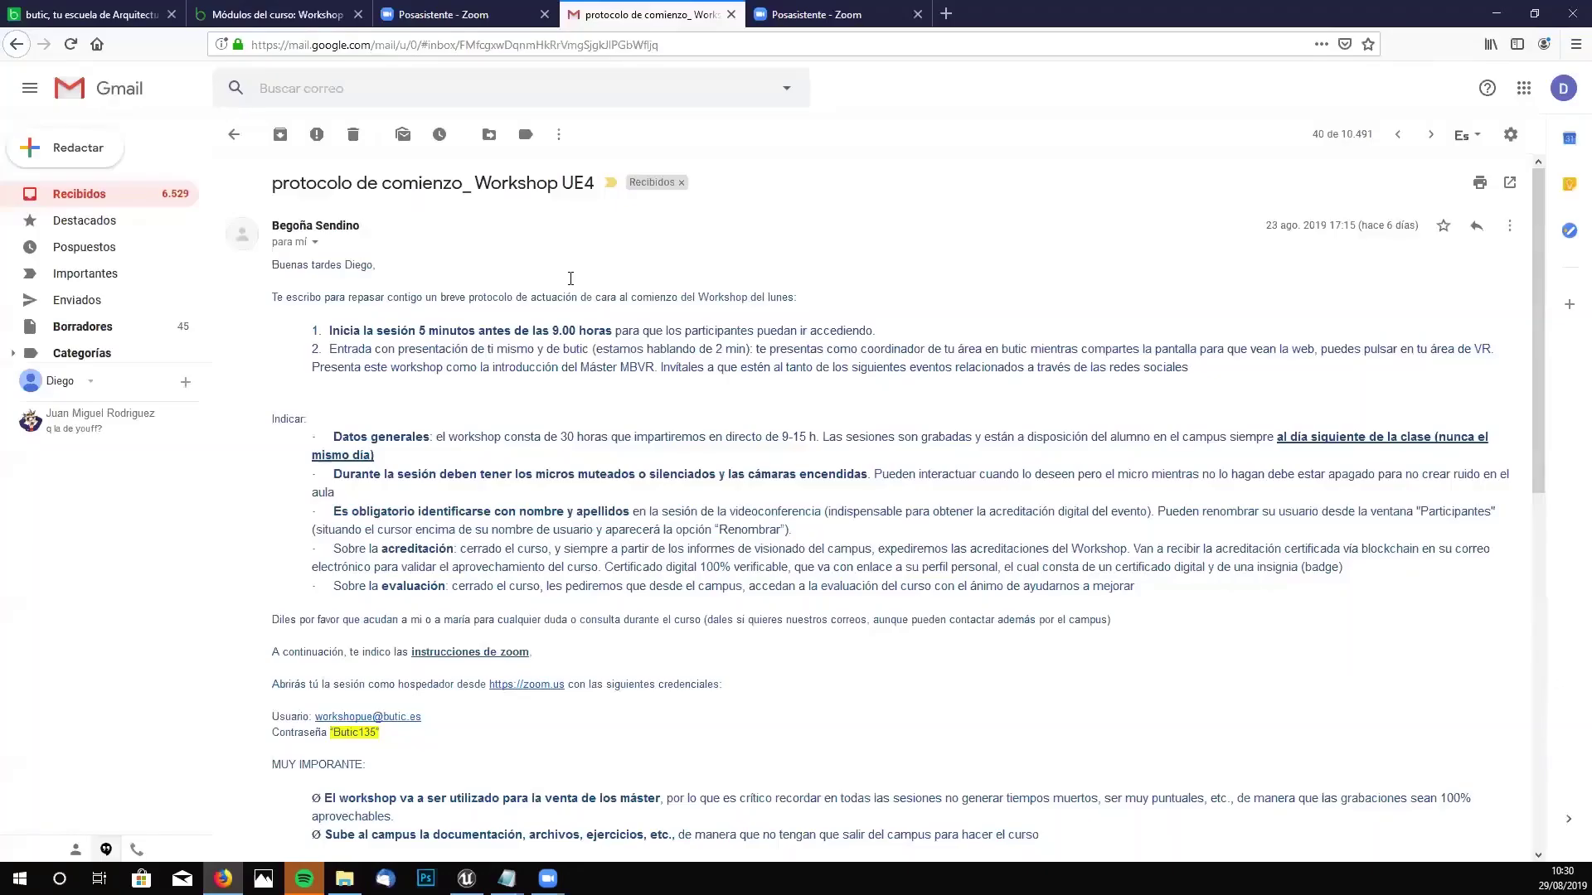
{"action": "key", "text": "super+Down"}
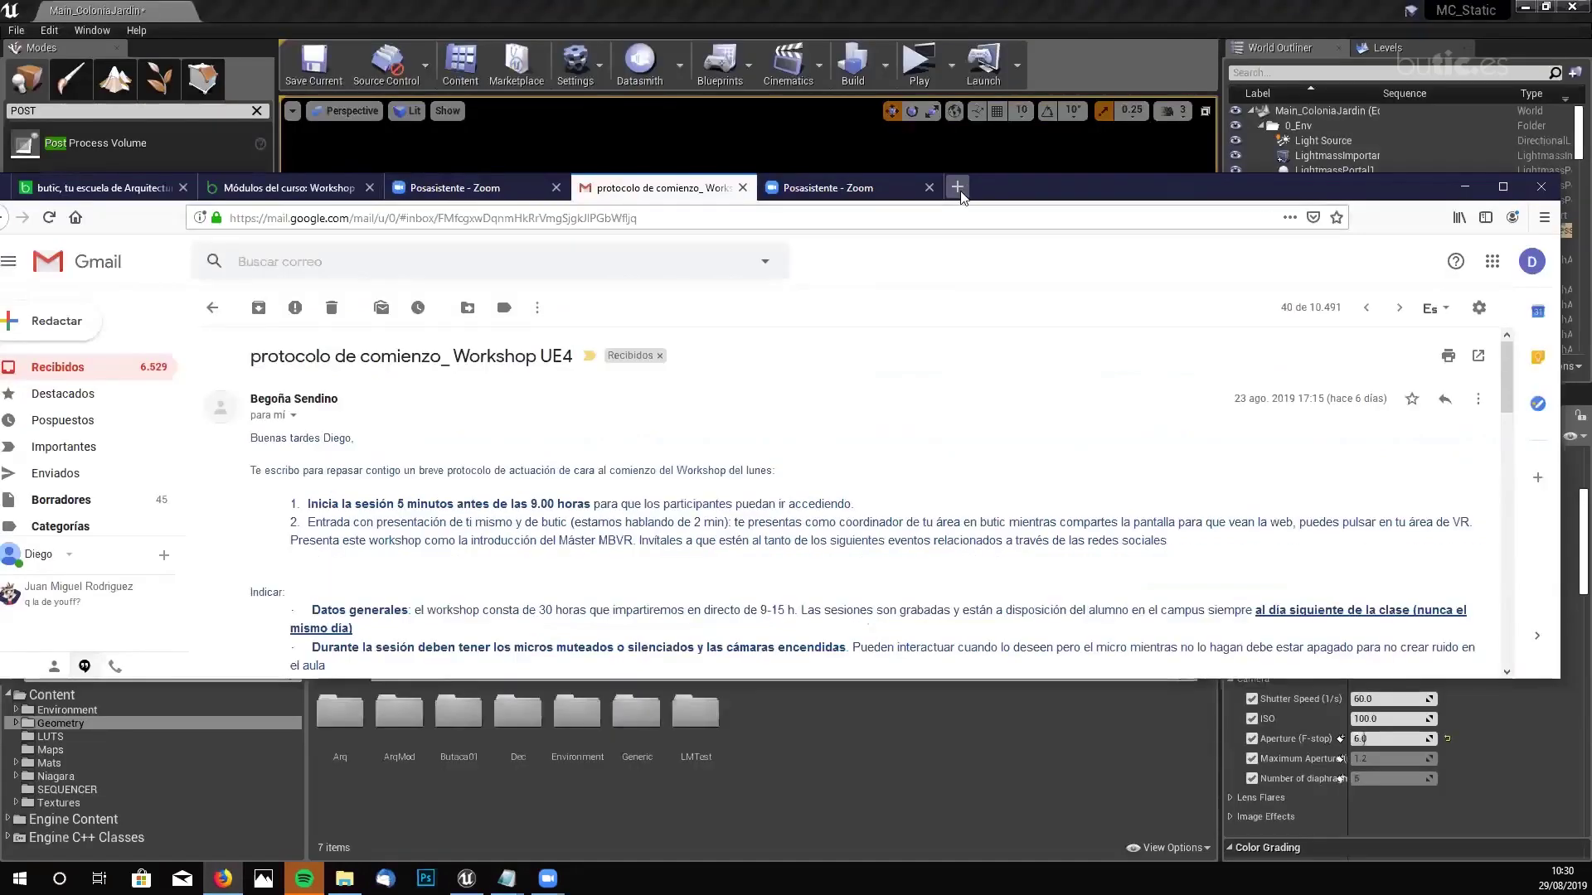
{"action": "left_click", "coordinate": [958, 187]}
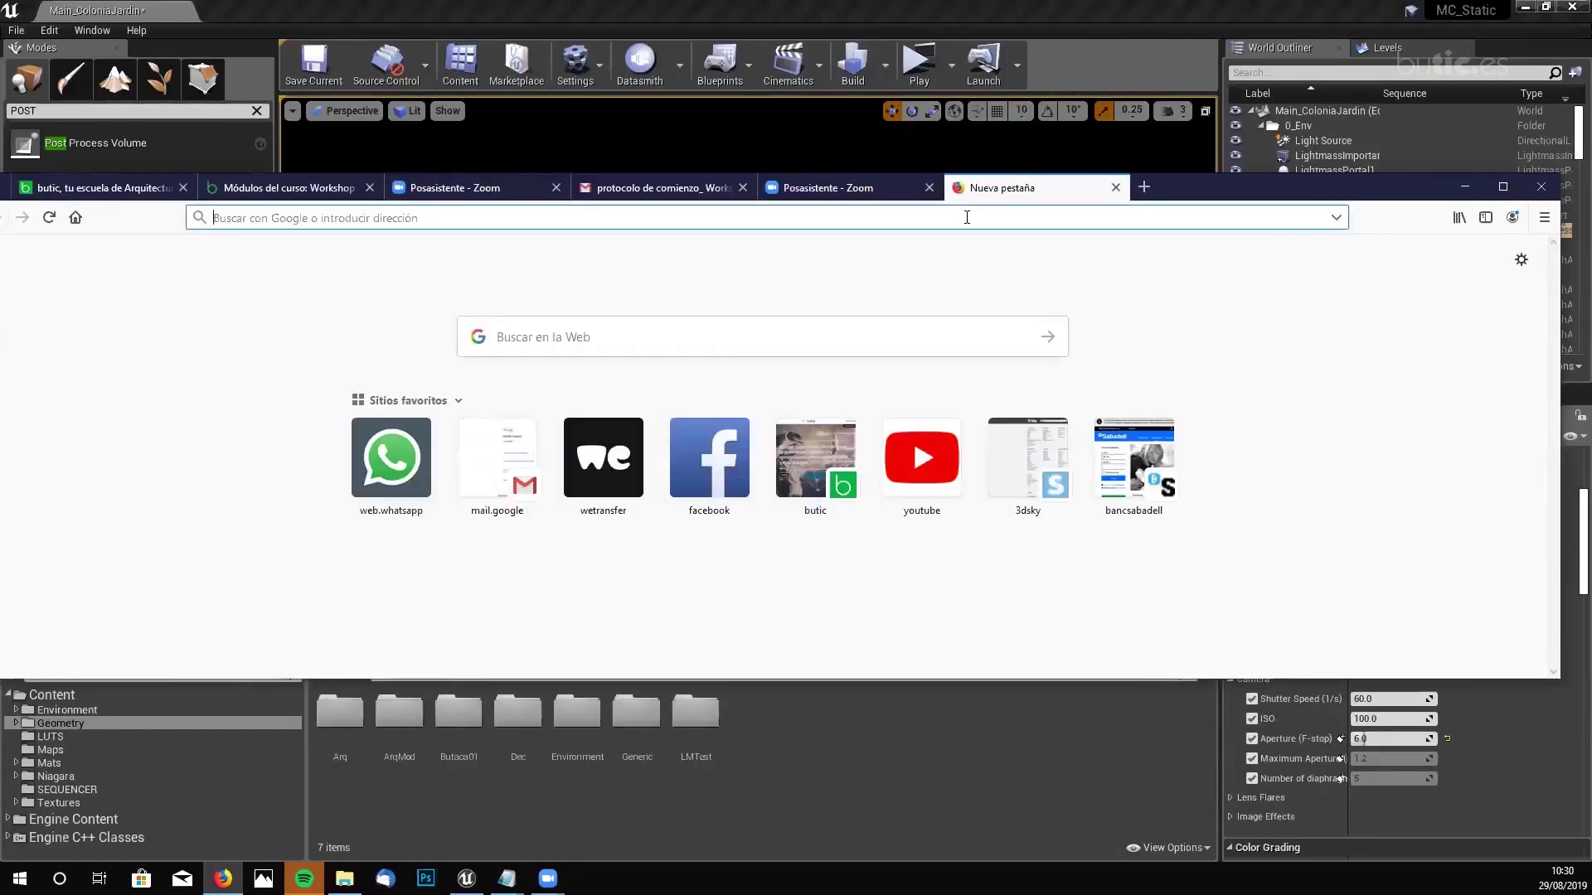
{"action": "type", "text": "CANNO"}
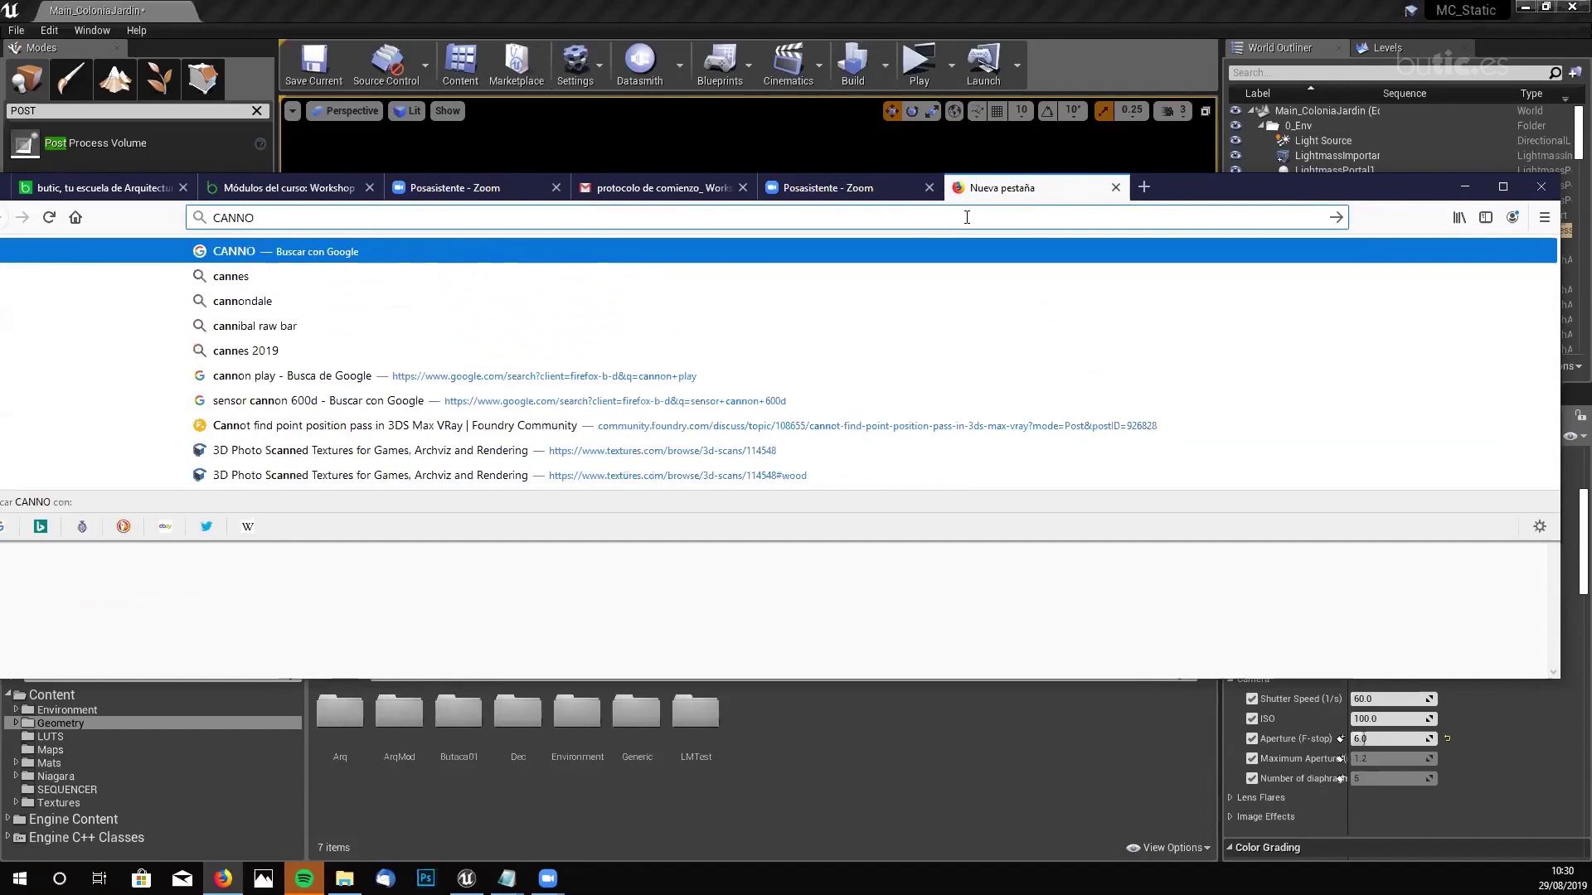
{"action": "type", "text": "N PLAY"}
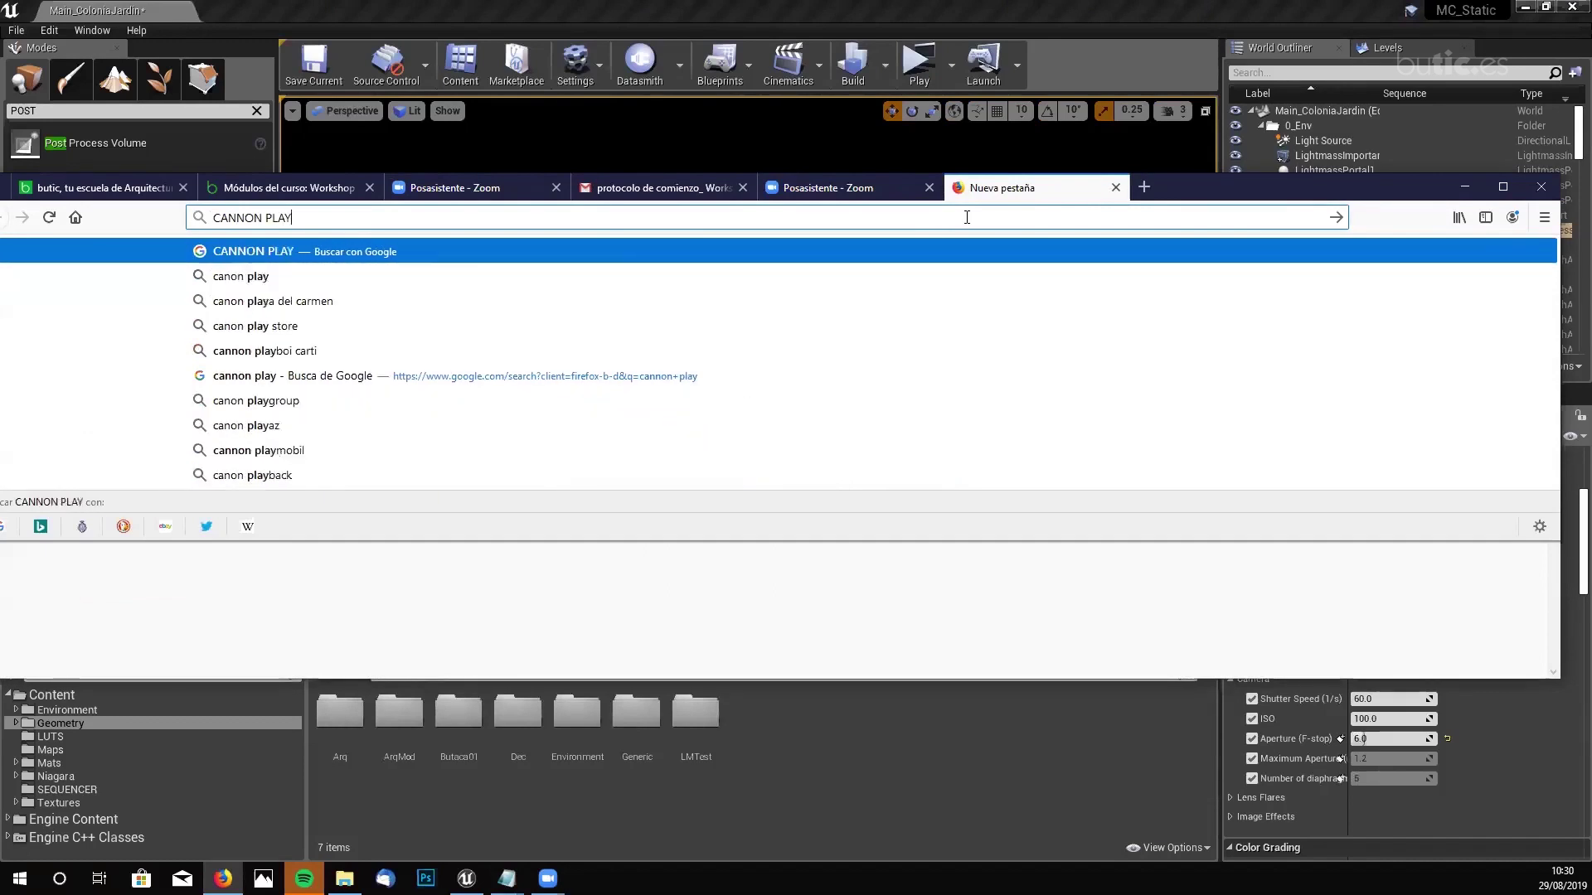
{"action": "key", "text": "Return"}
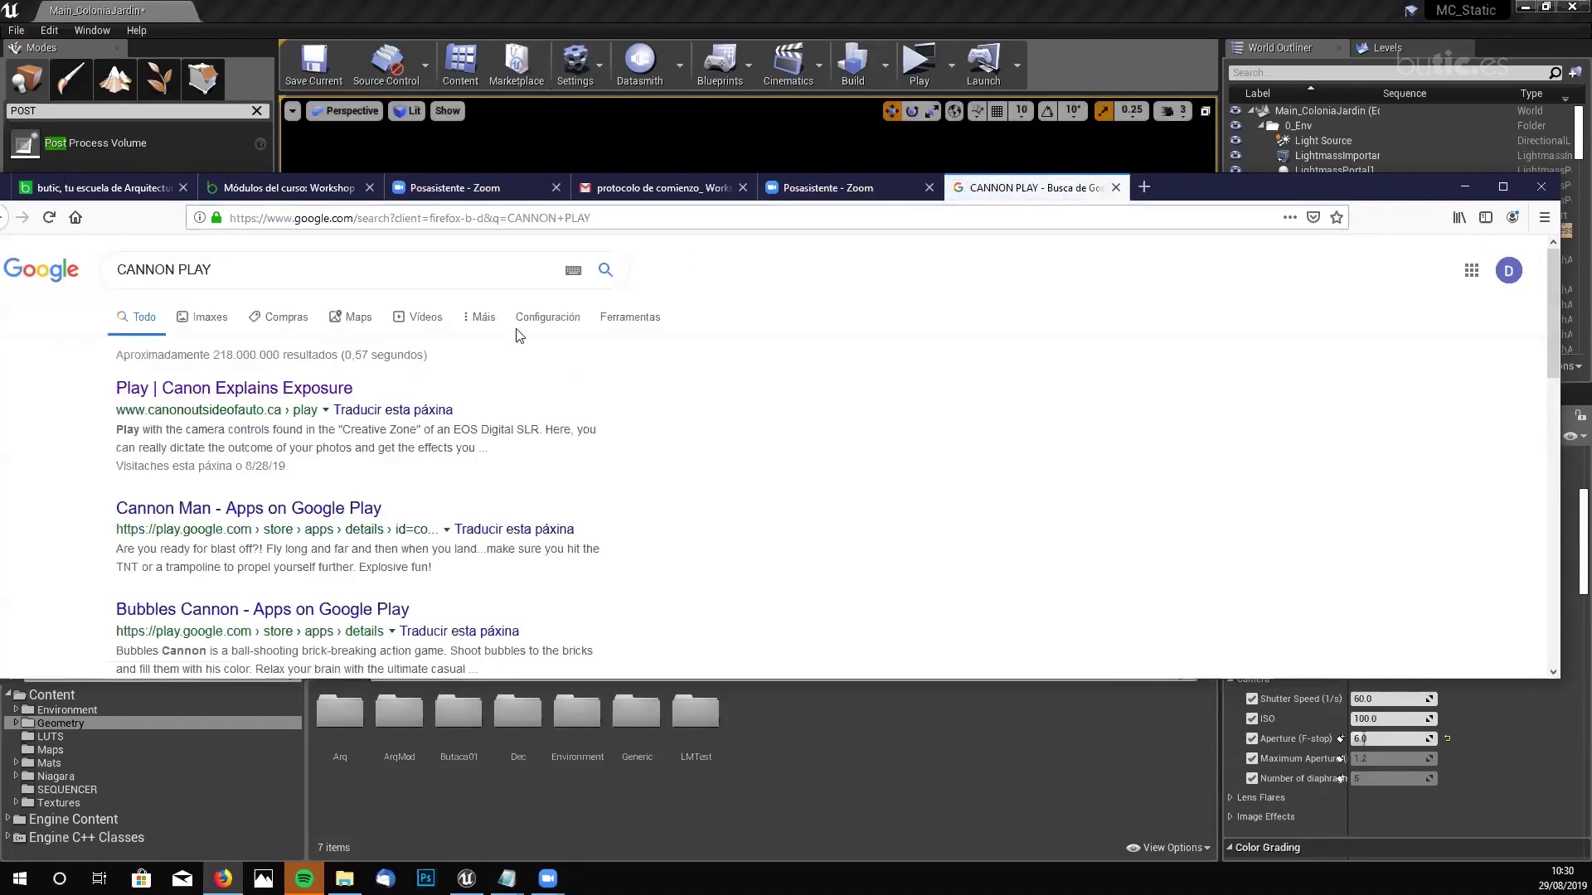
{"action": "left_click", "coordinate": [217, 390]}
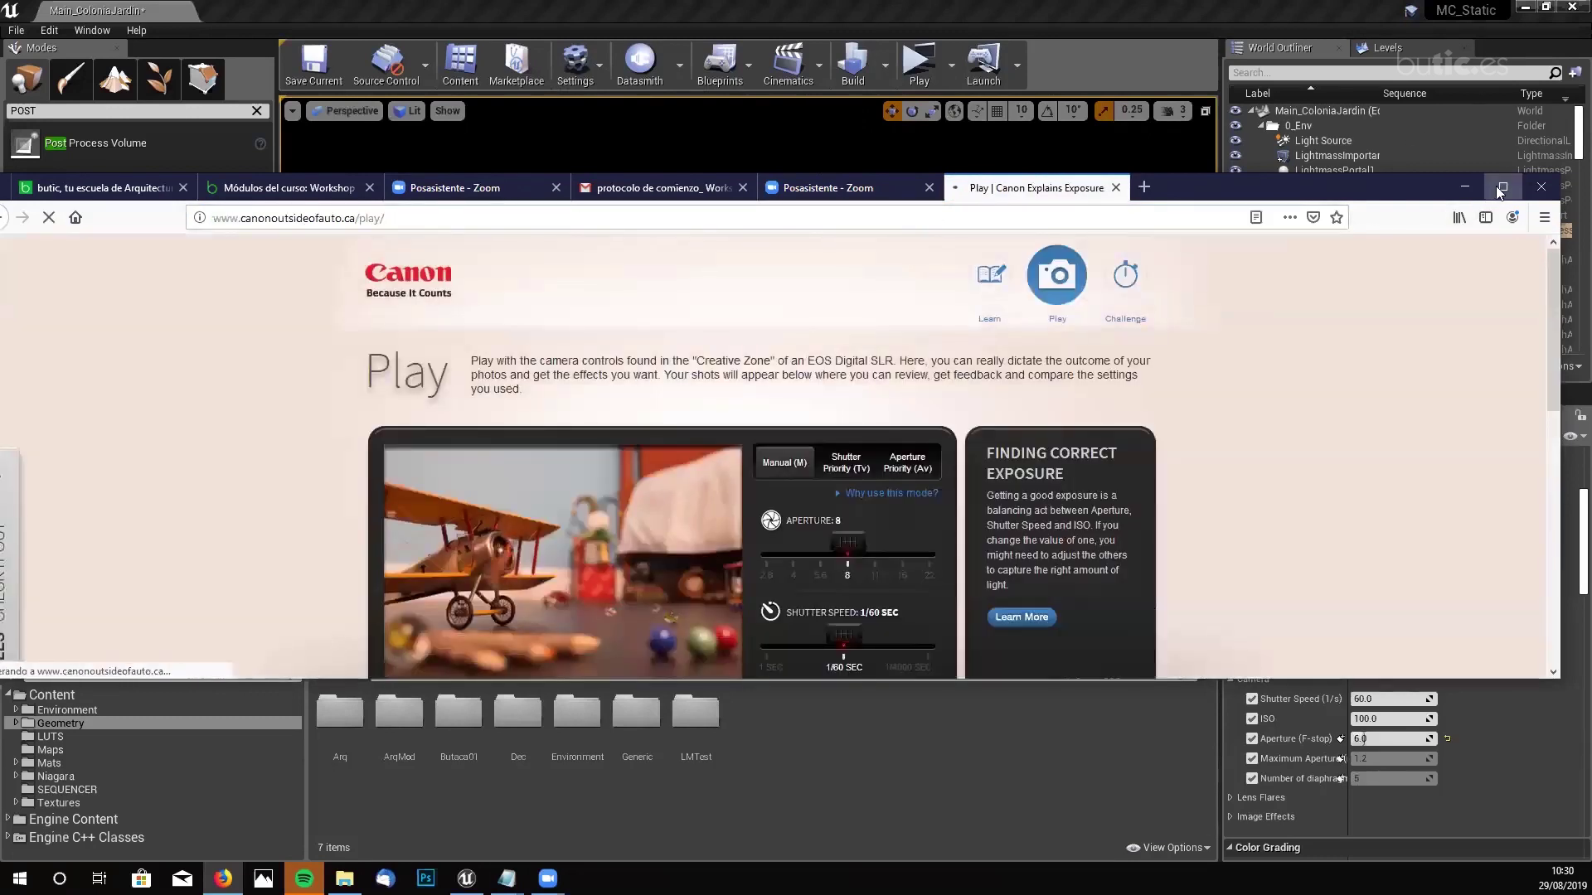
- Maximize Firefox and set the simulator's aperture to 6.7 at shutter 1/60, ISO 1600
{"action": "left_click", "coordinate": [1502, 187]}
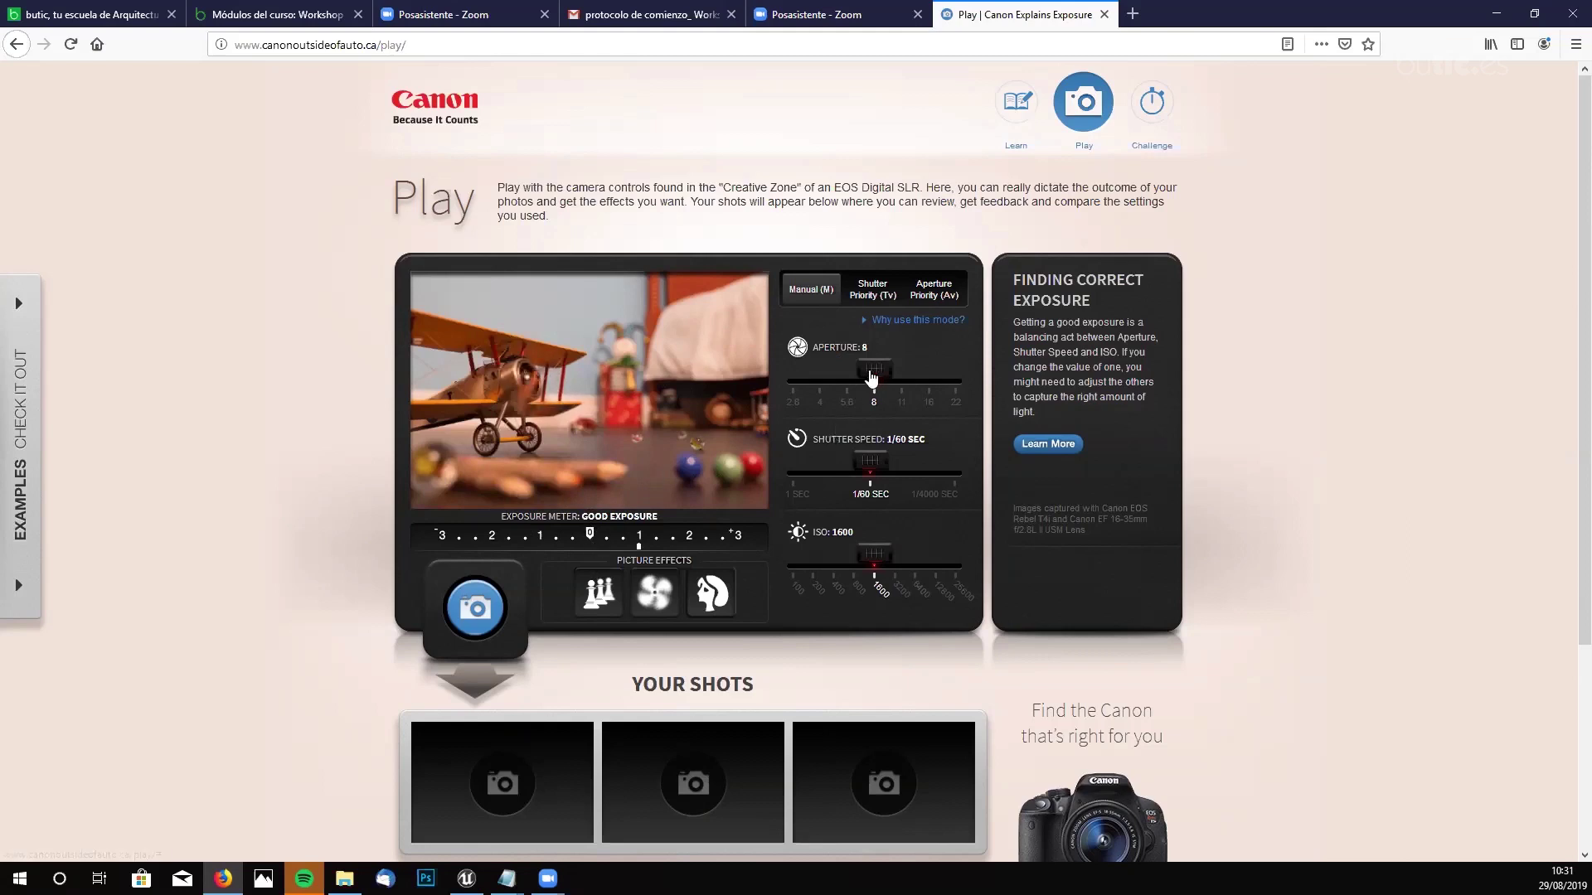
{"action": "mouse_move", "coordinate": [870, 378]}
{"action": "left_mouse_down"}
{"action": "mouse_move", "coordinate": [935, 378]}
{"action": "mouse_move", "coordinate": [849, 380]}
{"action": "mouse_move", "coordinate": [872, 382]}
{"action": "left_mouse_up"}
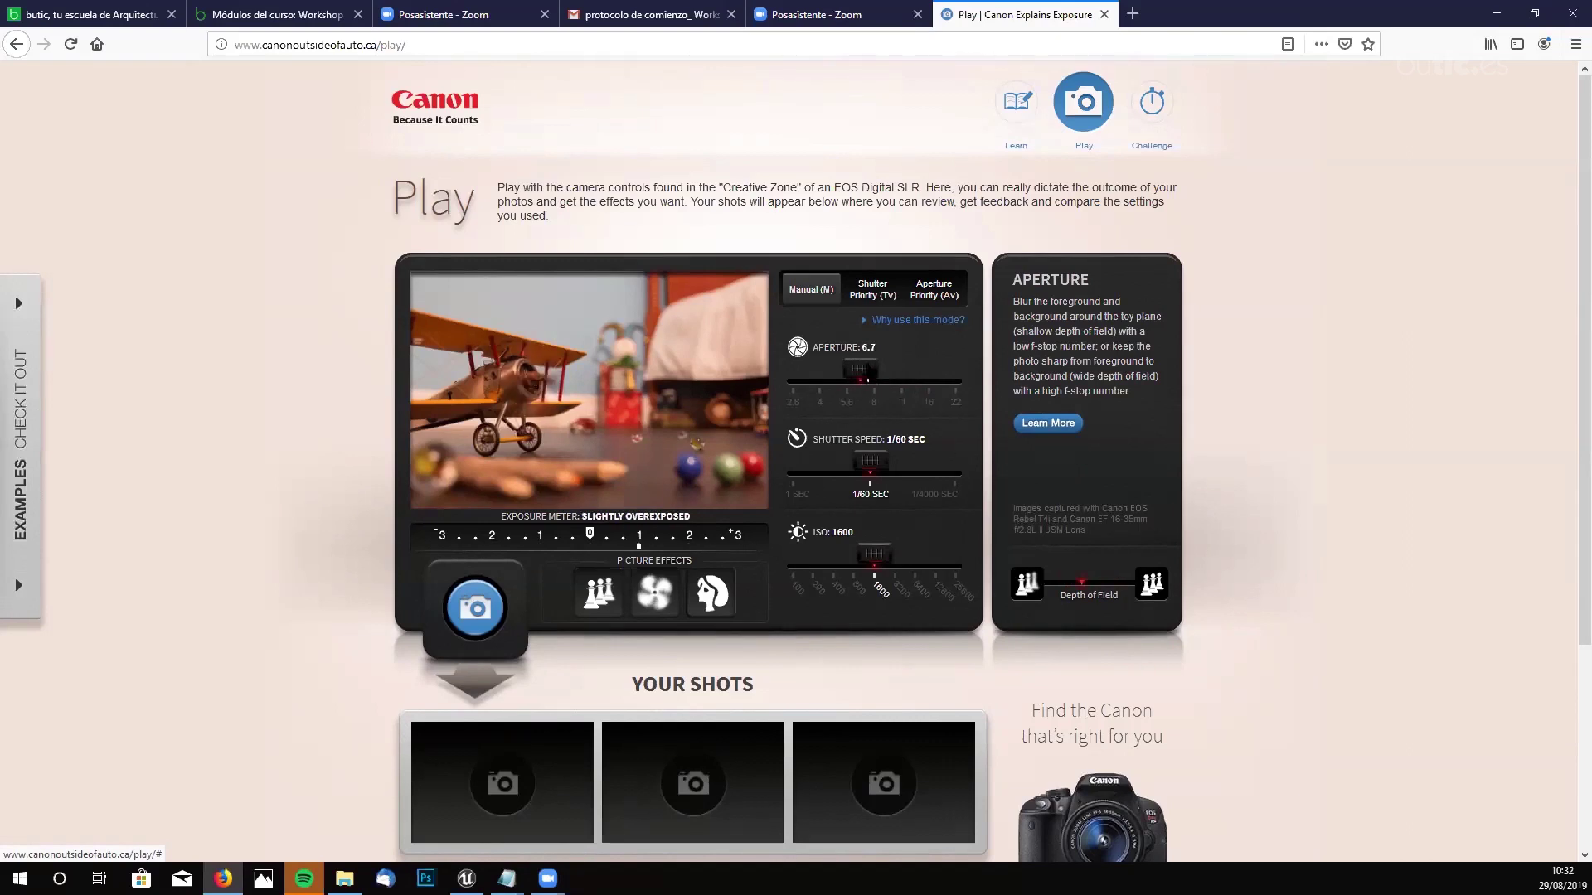
- Move the aperture from 2.8 to 9.5 and speed the shutter up to 1/500 sec
{"action": "mouse_move", "coordinate": [863, 371]}
{"action": "left_mouse_down"}
{"action": "mouse_move", "coordinate": [940, 367]}
{"action": "mouse_move", "coordinate": [796, 382]}
{"action": "left_mouse_up"}
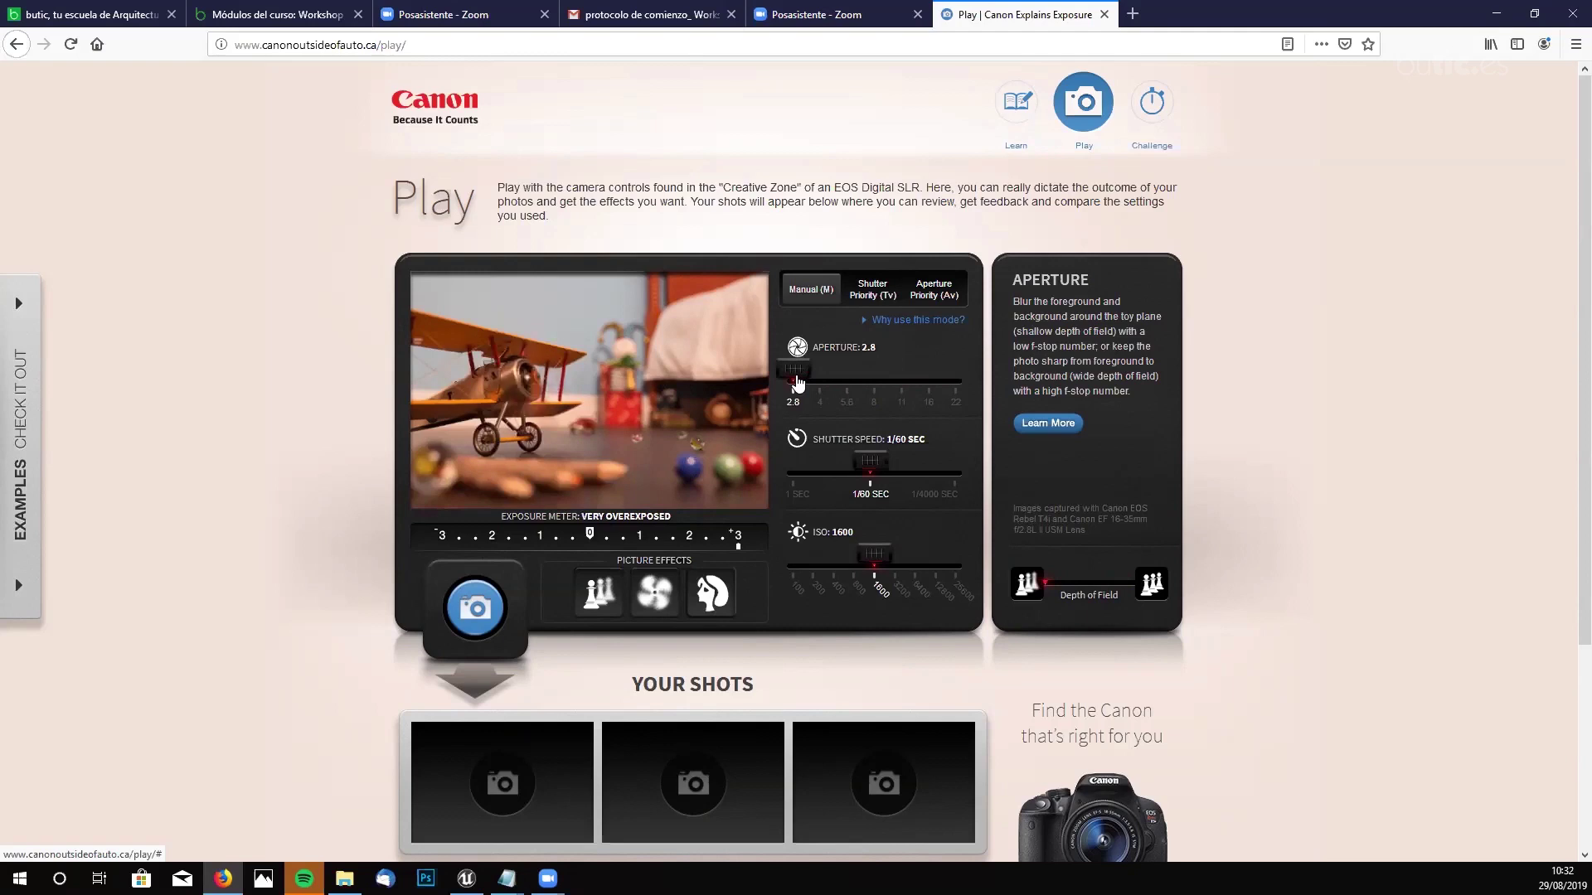
{"action": "mouse_move", "coordinate": [795, 371]}
{"action": "left_mouse_down"}
{"action": "mouse_move", "coordinate": [873, 371]}
{"action": "mouse_move", "coordinate": [795, 373]}
{"action": "left_mouse_up"}
{"action": "left_click_drag", "start_coordinate": [792, 373], "coordinate": [889, 378]}
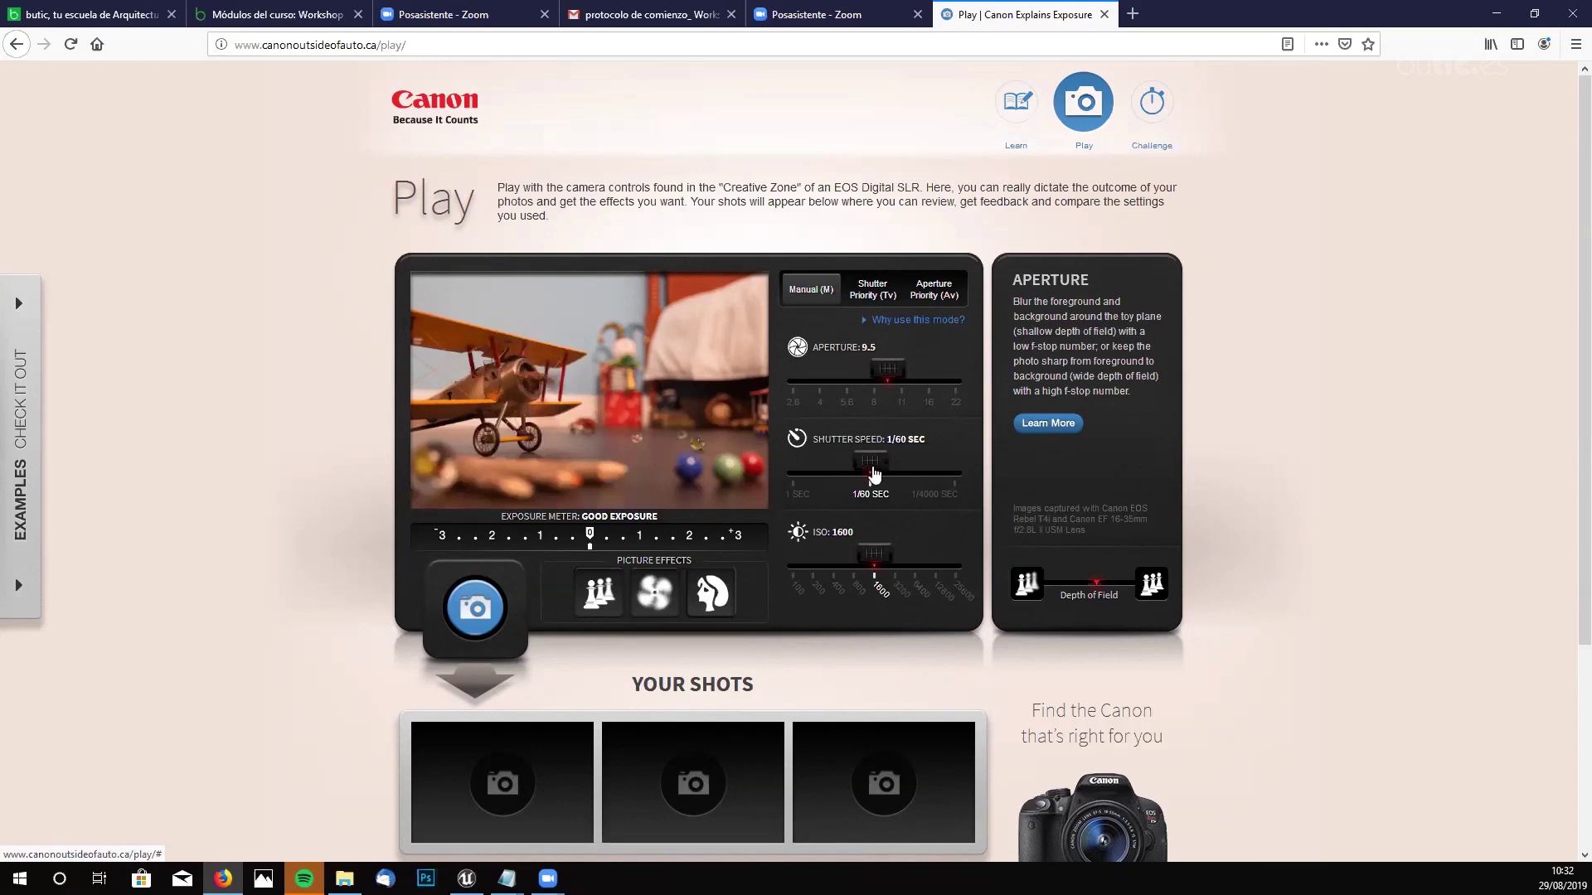
{"action": "left_click_drag", "start_coordinate": [874, 472], "coordinate": [914, 479]}
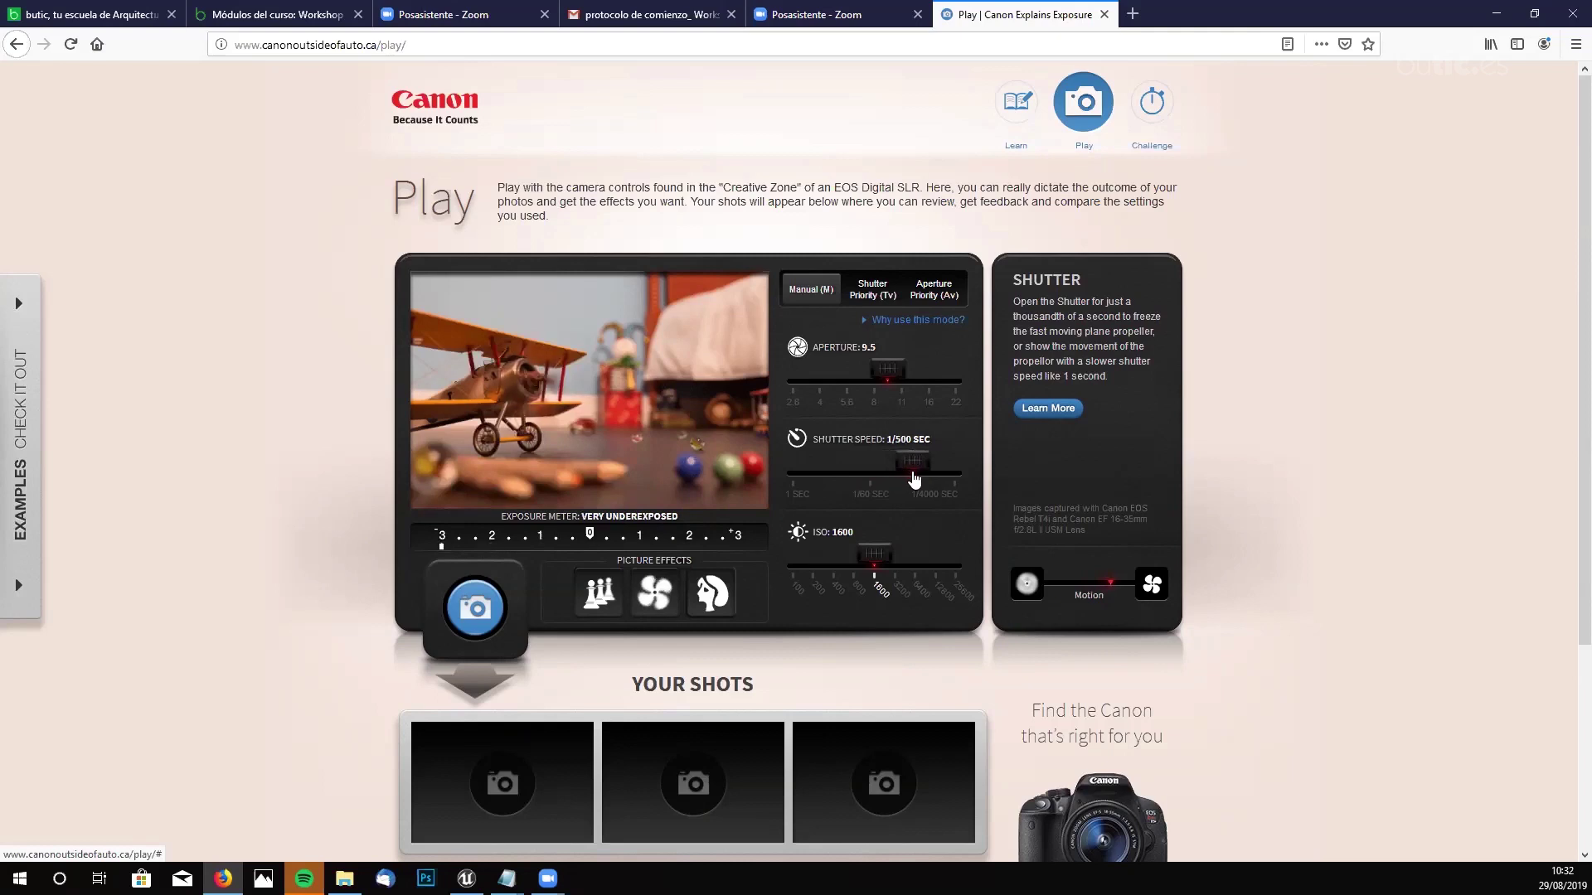
- Return the shutter to 1/60 sec and lower the ISO from 1600 through 400 to 100
{"action": "left_click_drag", "start_coordinate": [915, 469], "coordinate": [876, 480]}
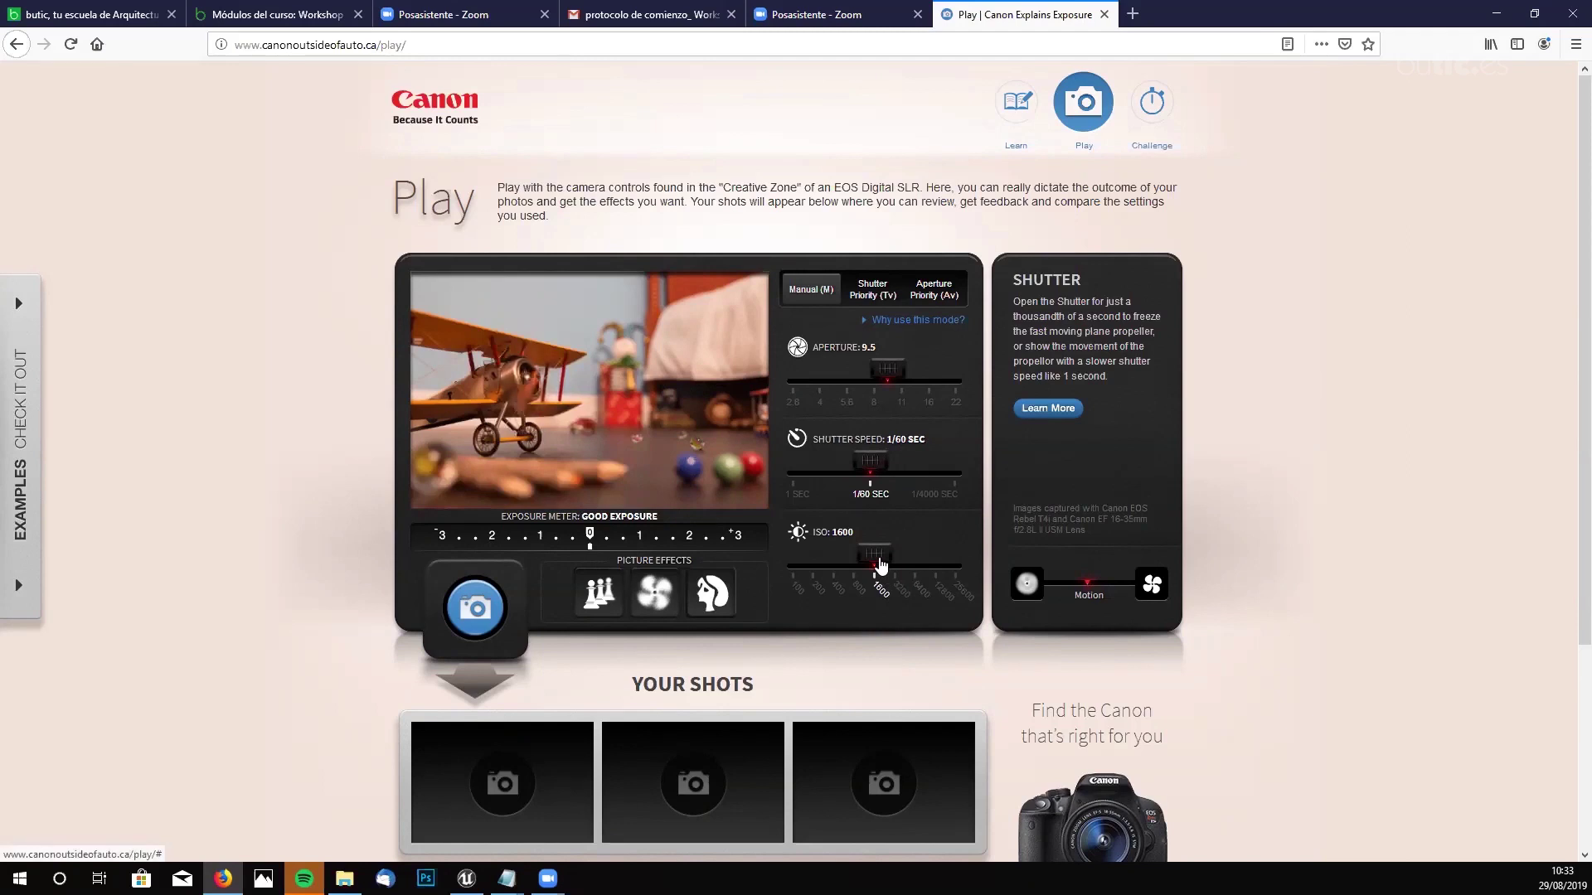
{"action": "left_click_drag", "start_coordinate": [880, 565], "coordinate": [852, 563]}
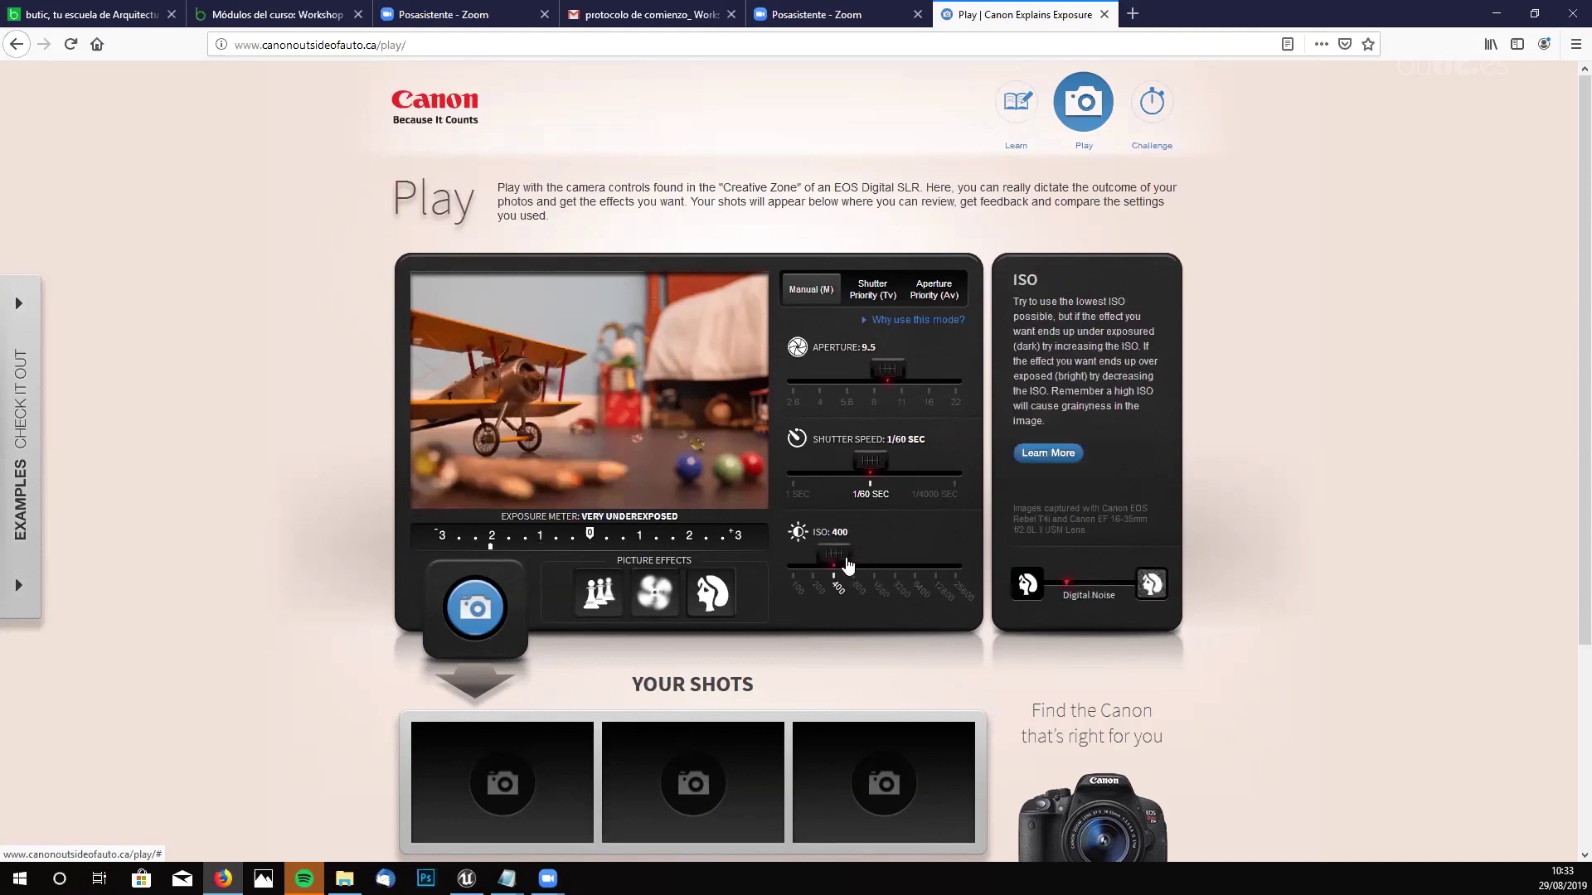
{"action": "left_click_drag", "start_coordinate": [847, 565], "coordinate": [802, 566]}
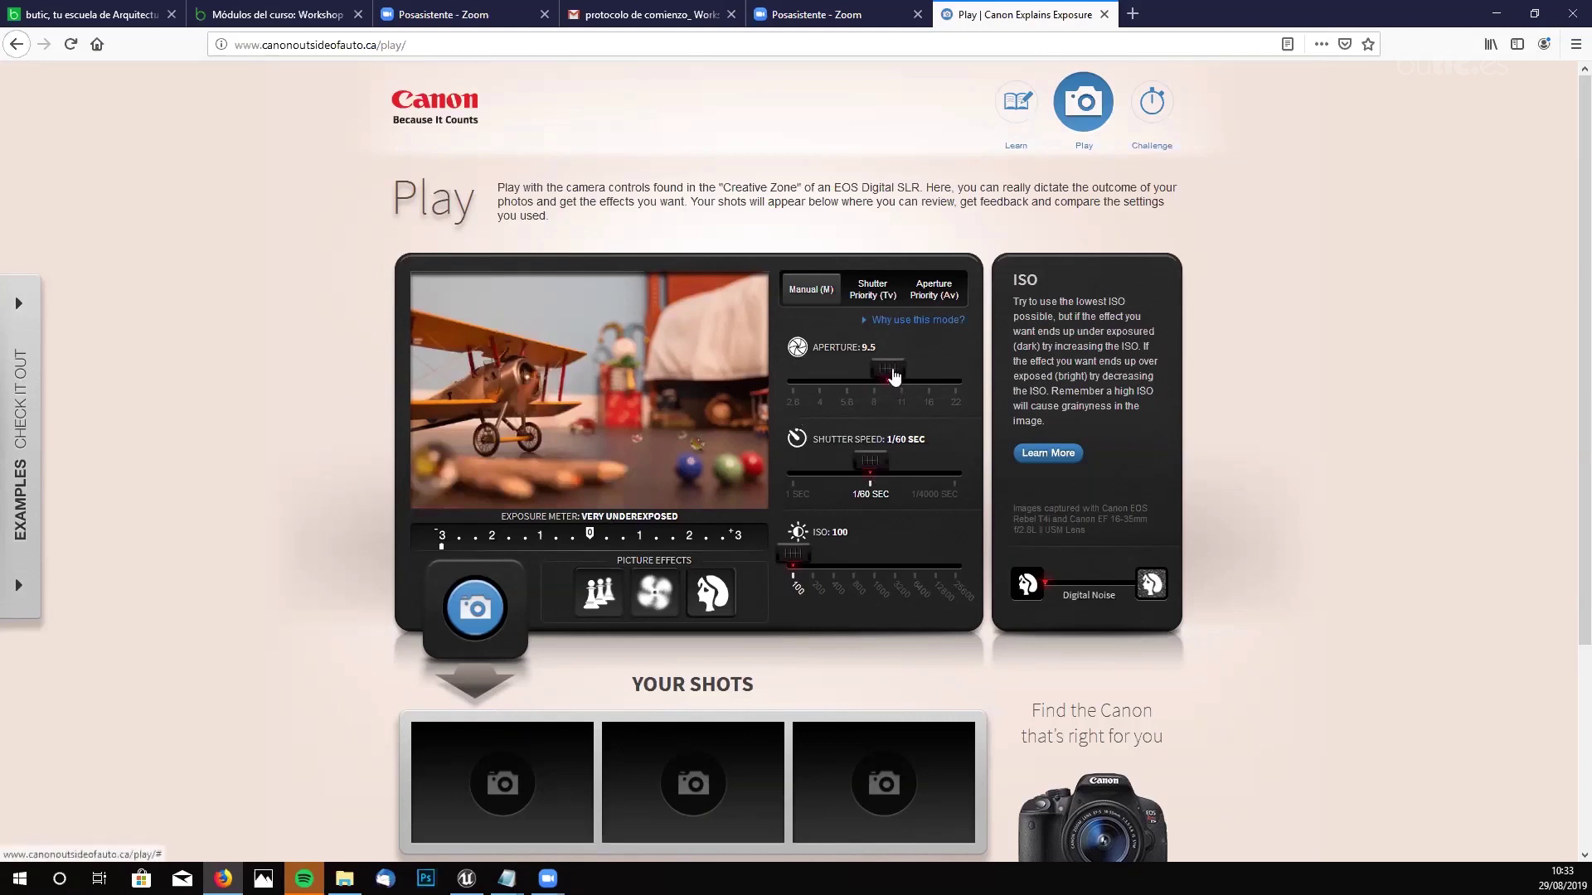
- Set aperture 5.6 and shutter 1/15 sec at ISO 100, then capture a photo
{"action": "left_click_drag", "start_coordinate": [892, 377], "coordinate": [851, 382]}
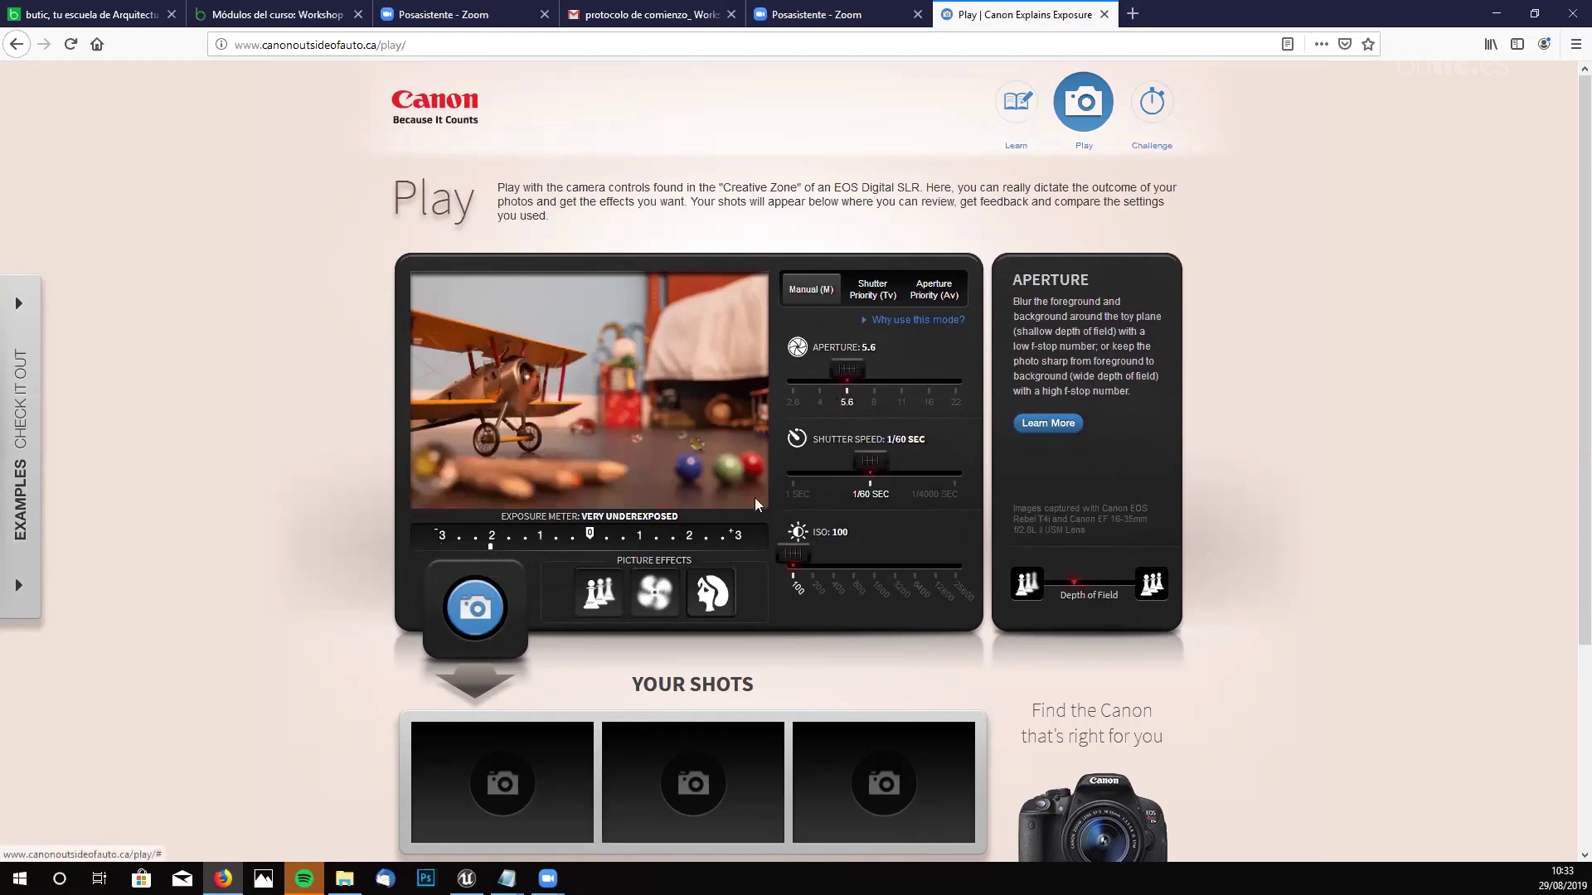
{"action": "mouse_move", "coordinate": [870, 462]}
{"action": "left_mouse_down"}
{"action": "mouse_move", "coordinate": [887, 468]}
{"action": "mouse_move", "coordinate": [843, 475]}
{"action": "left_mouse_up"}
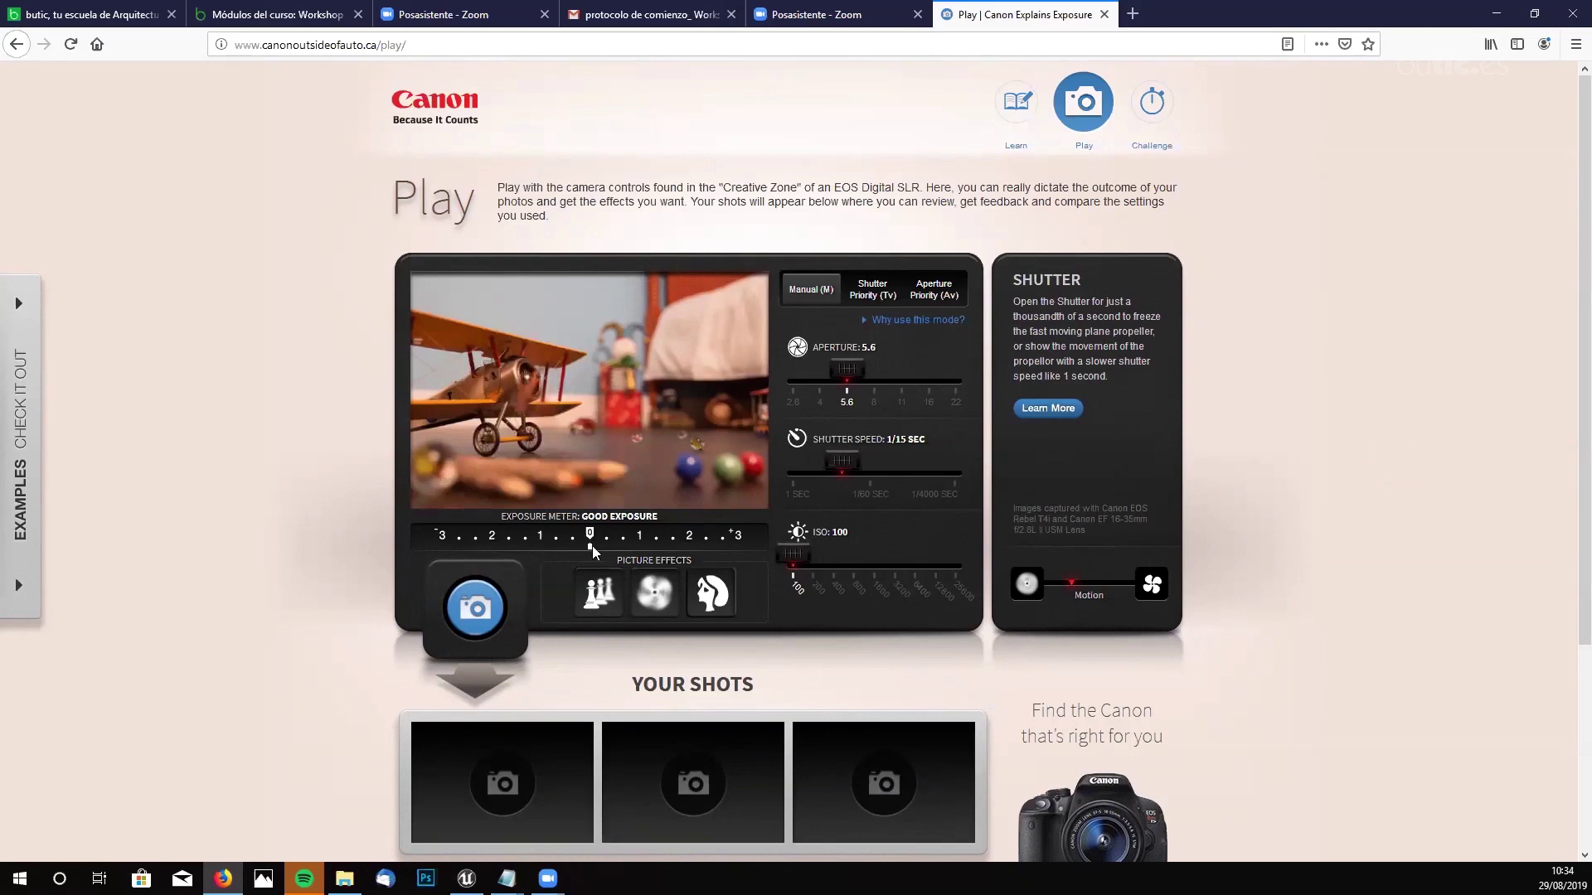
{"action": "left_click", "coordinate": [475, 614]}
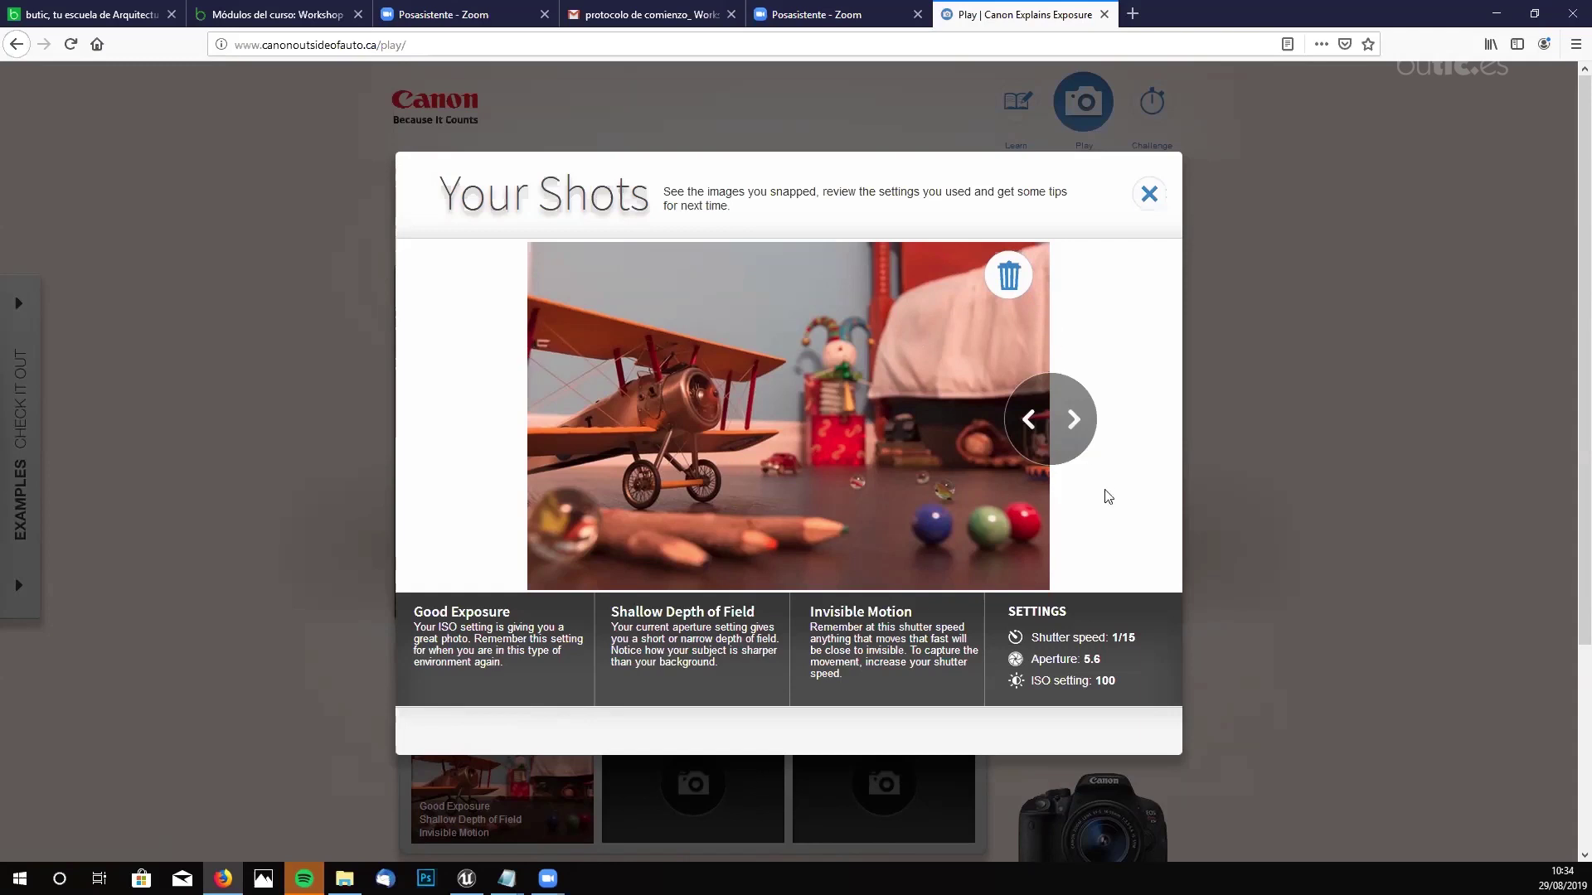
- Close the Your Shots review showing the Good Exposure photo
{"action": "left_click", "coordinate": [1149, 194]}
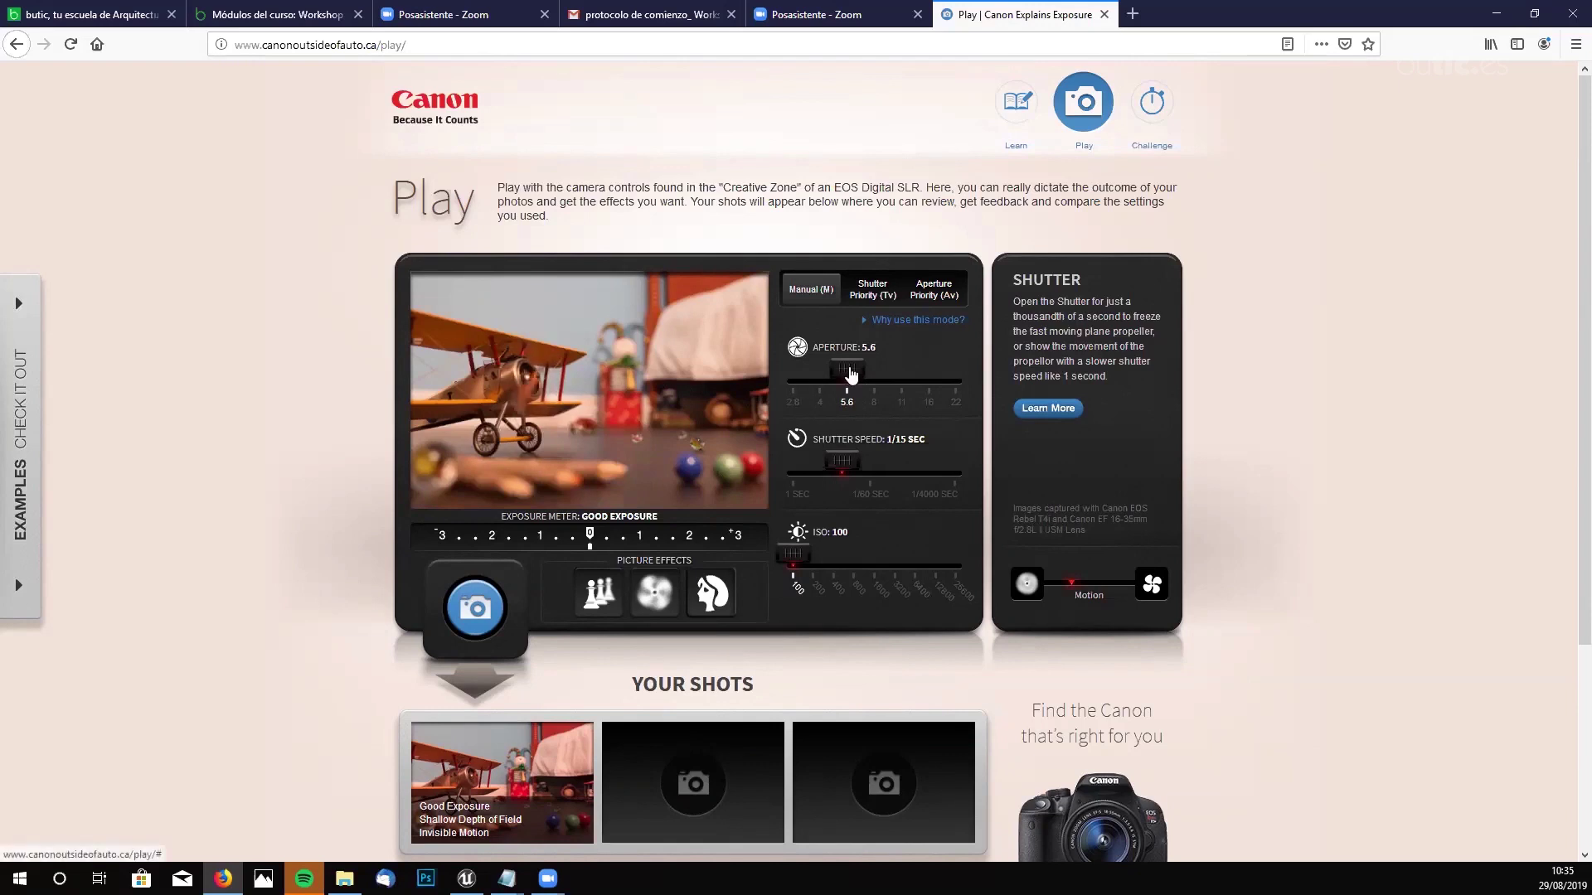
- Set aperture 4 and shutter 1/30 sec at ISO 100, then capture a second photo
{"action": "left_click_drag", "start_coordinate": [845, 376], "coordinate": [819, 373]}
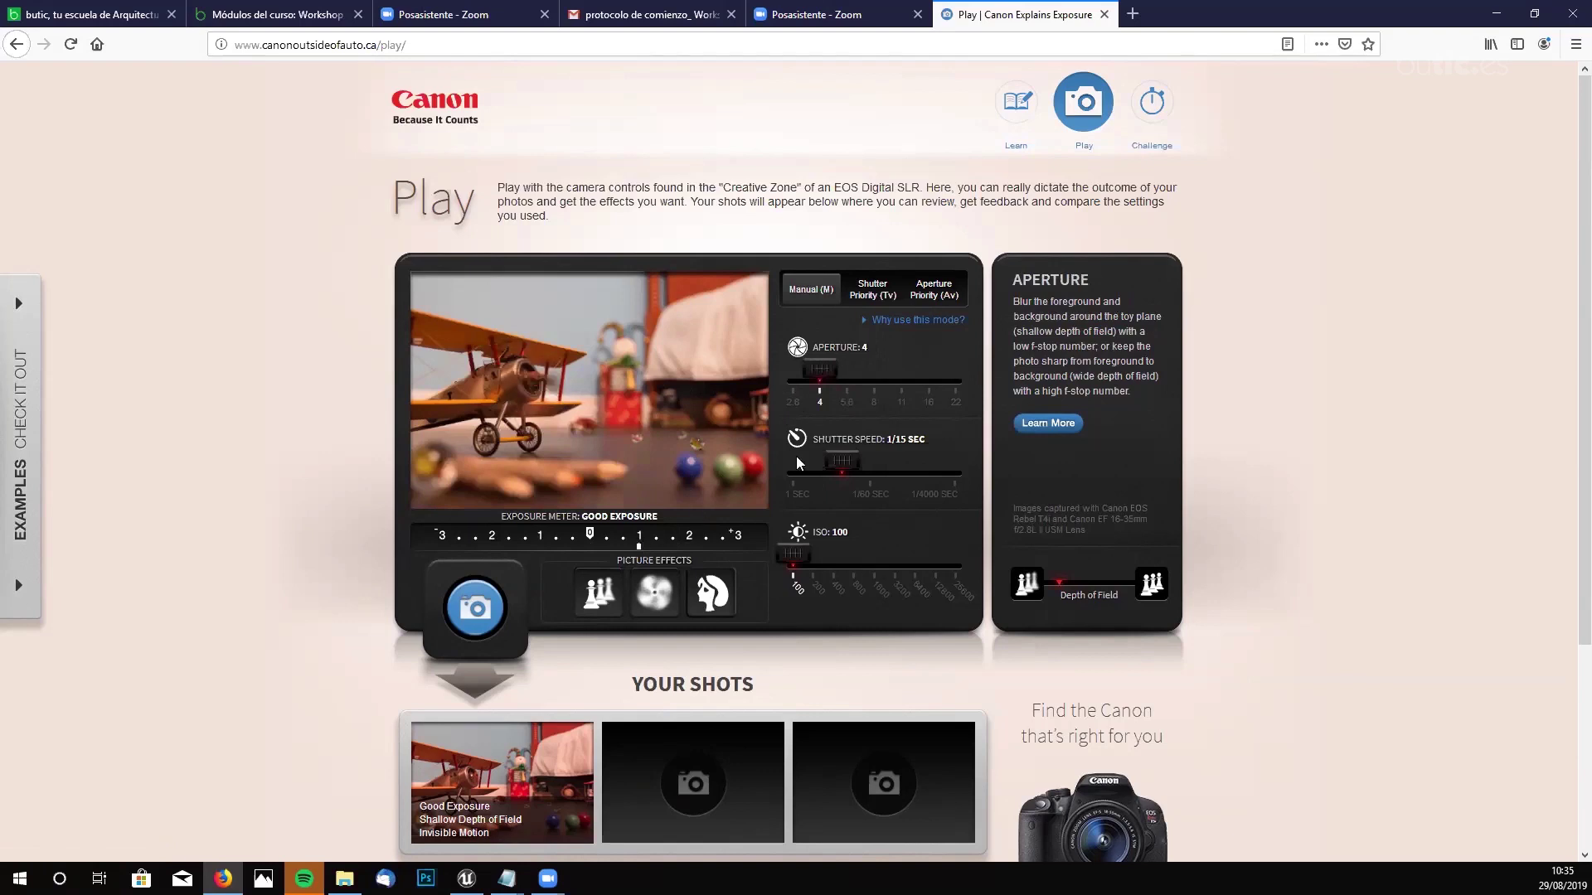
{"action": "mouse_move", "coordinate": [847, 466]}
{"action": "left_mouse_down"}
{"action": "mouse_move", "coordinate": [829, 465]}
{"action": "mouse_move", "coordinate": [863, 468]}
{"action": "left_mouse_up"}
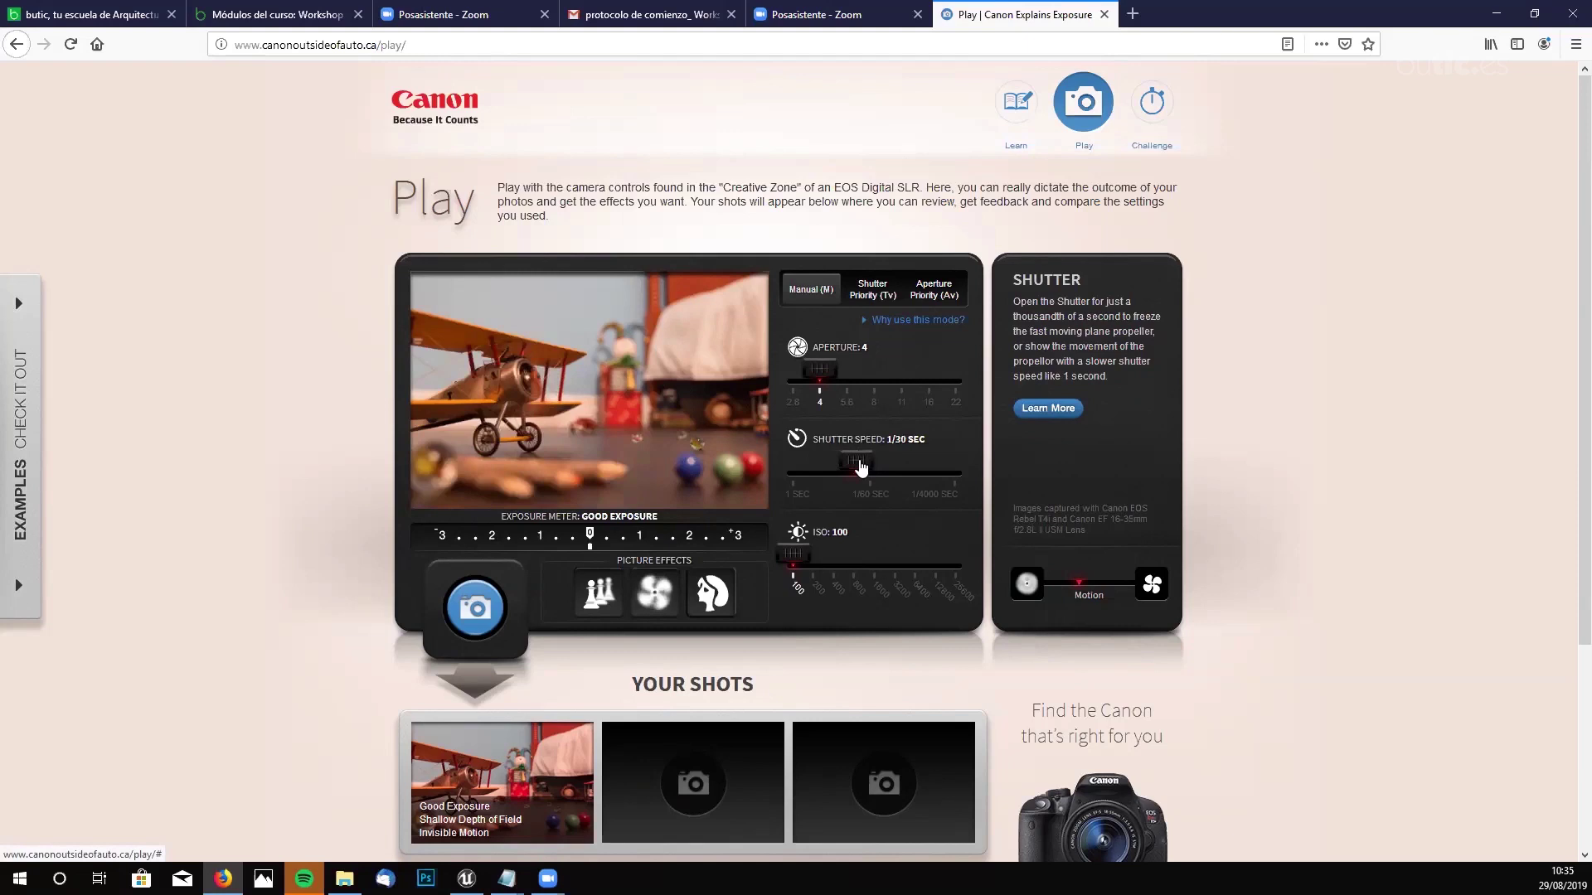
{"action": "left_click", "coordinate": [474, 608]}
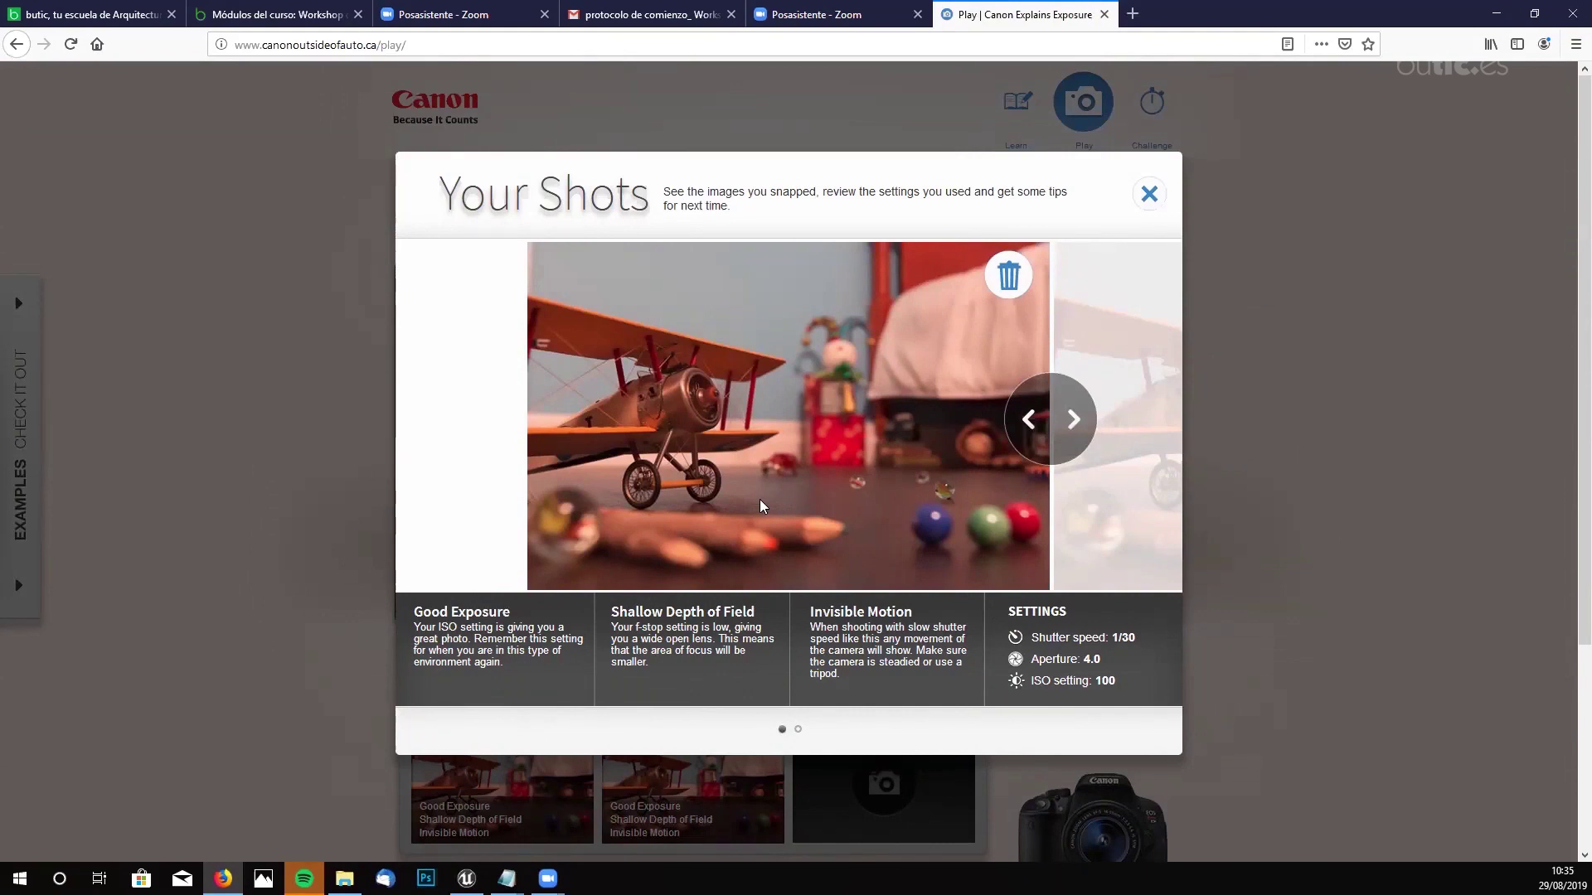
- Browse between the 1/15 and 1/30 sec shots in Your Shots, then close the review
{"action": "left_click", "coordinate": [1071, 421]}
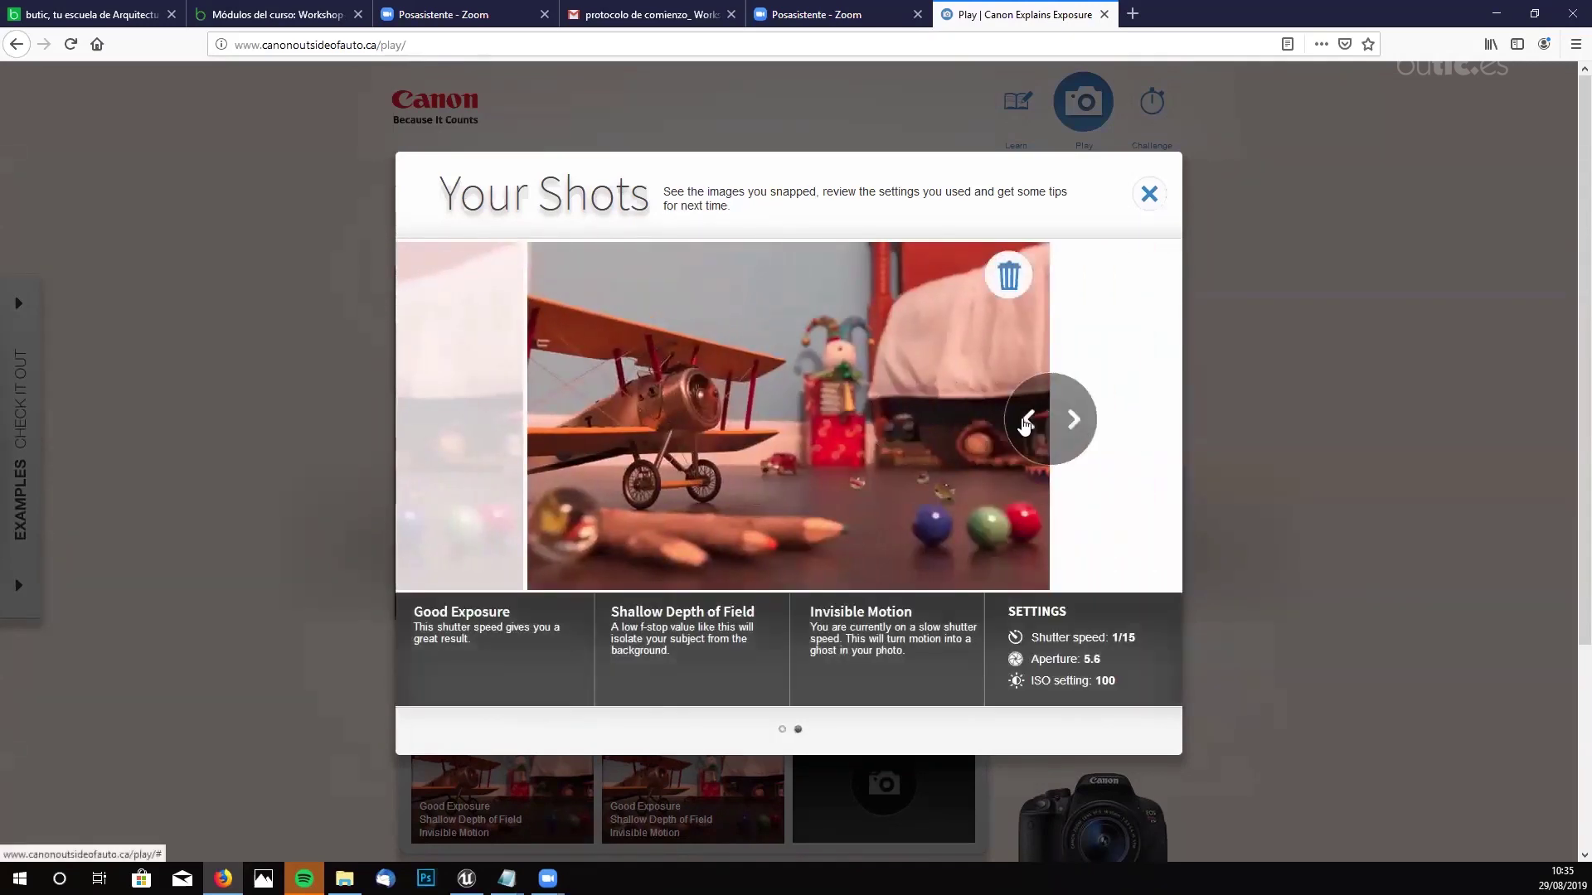
{"action": "left_click", "coordinate": [1027, 421]}
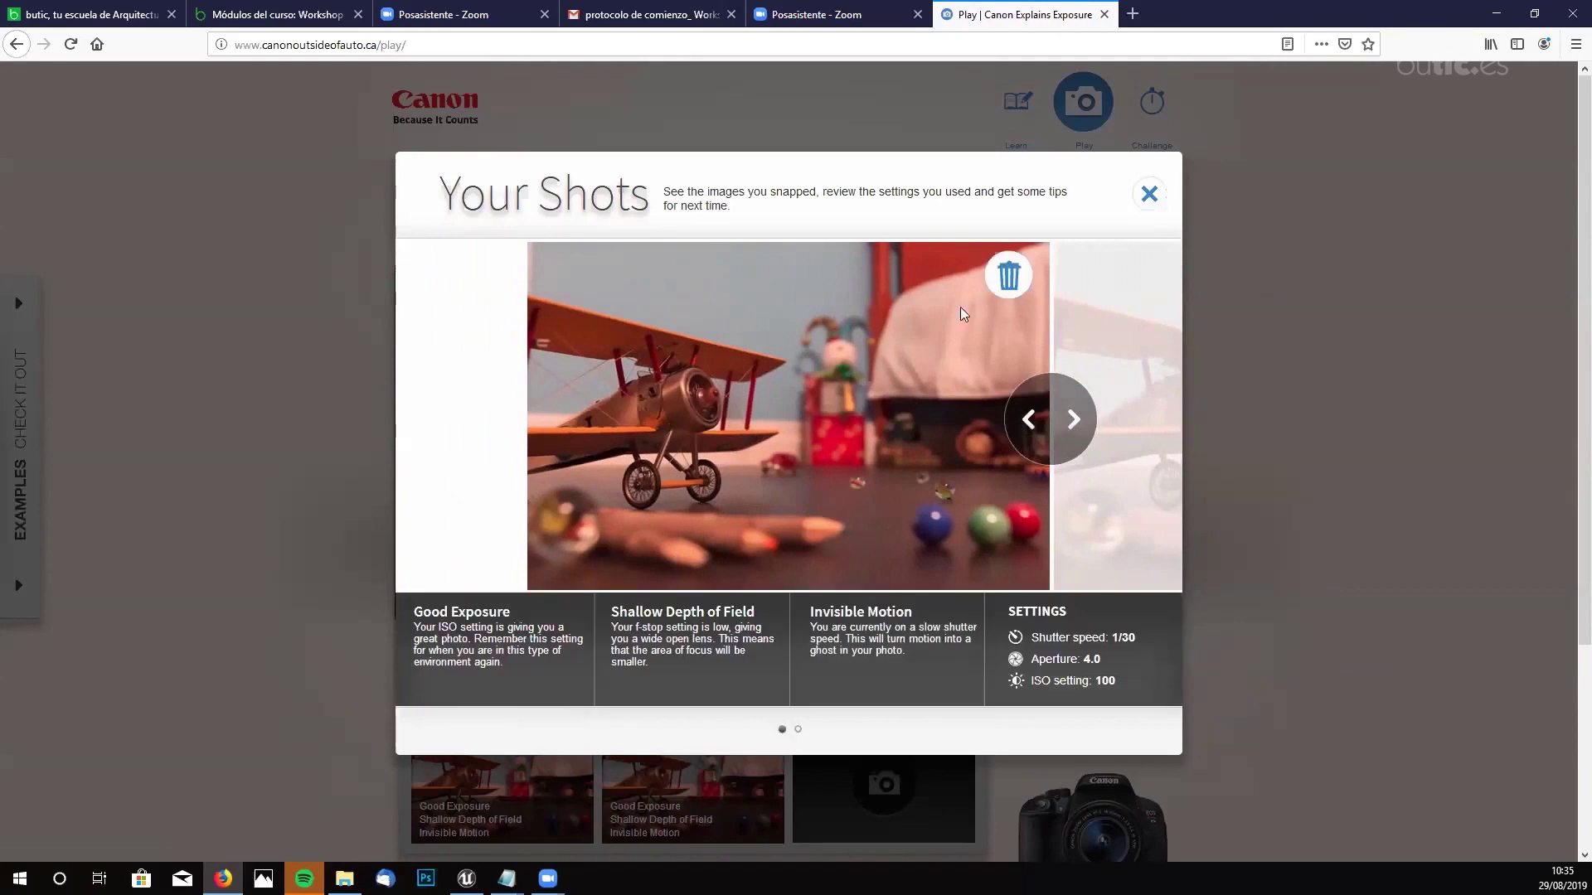
{"action": "left_click", "coordinate": [1073, 420]}
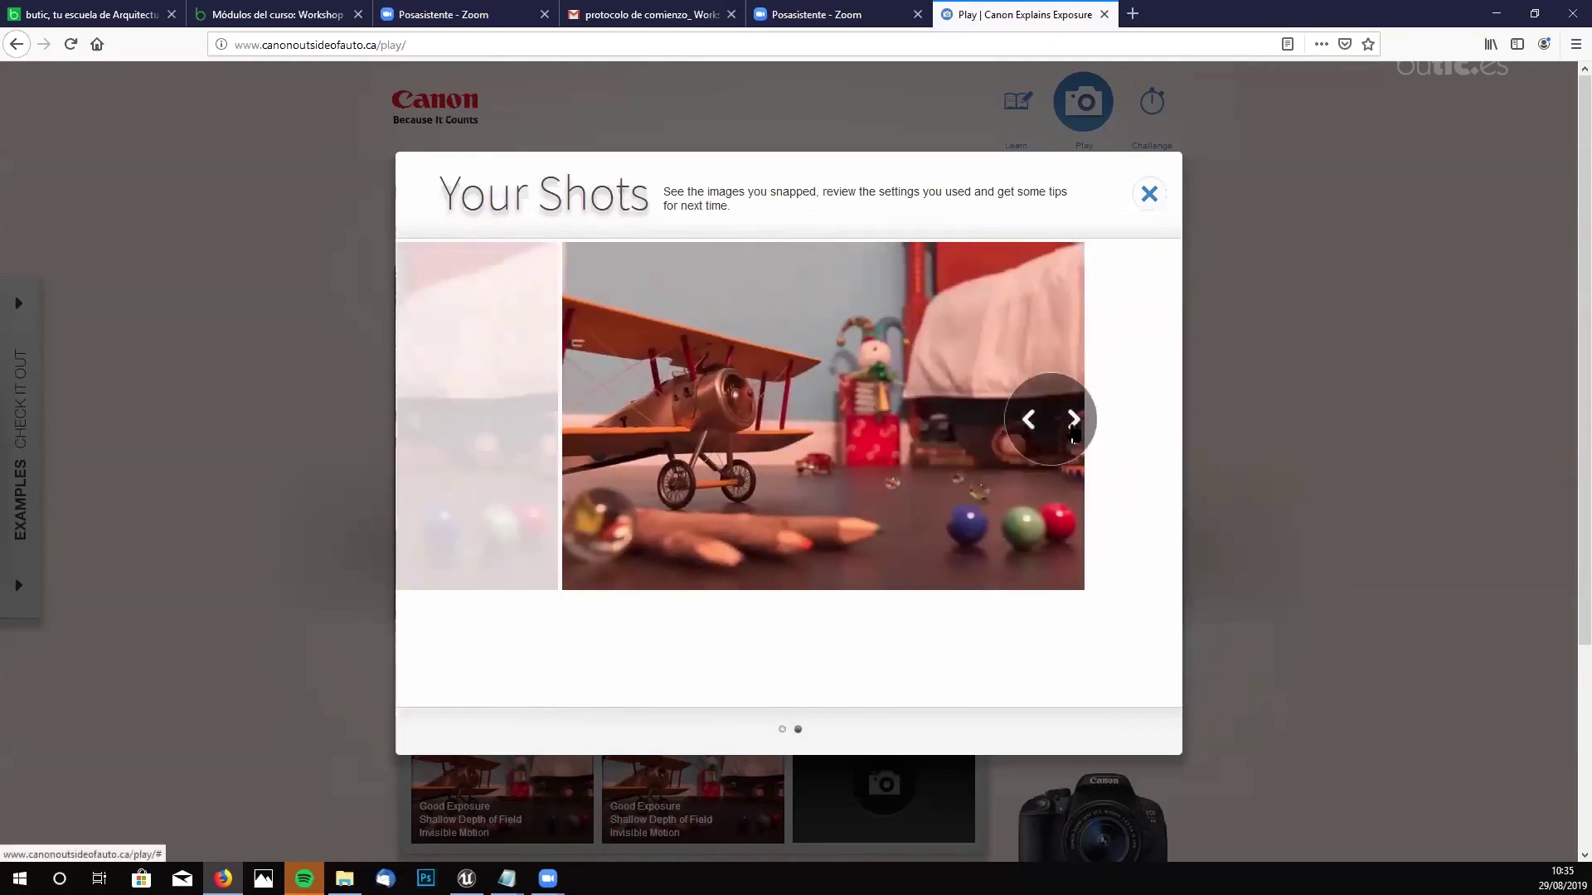
{"action": "left_click", "coordinate": [1028, 420]}
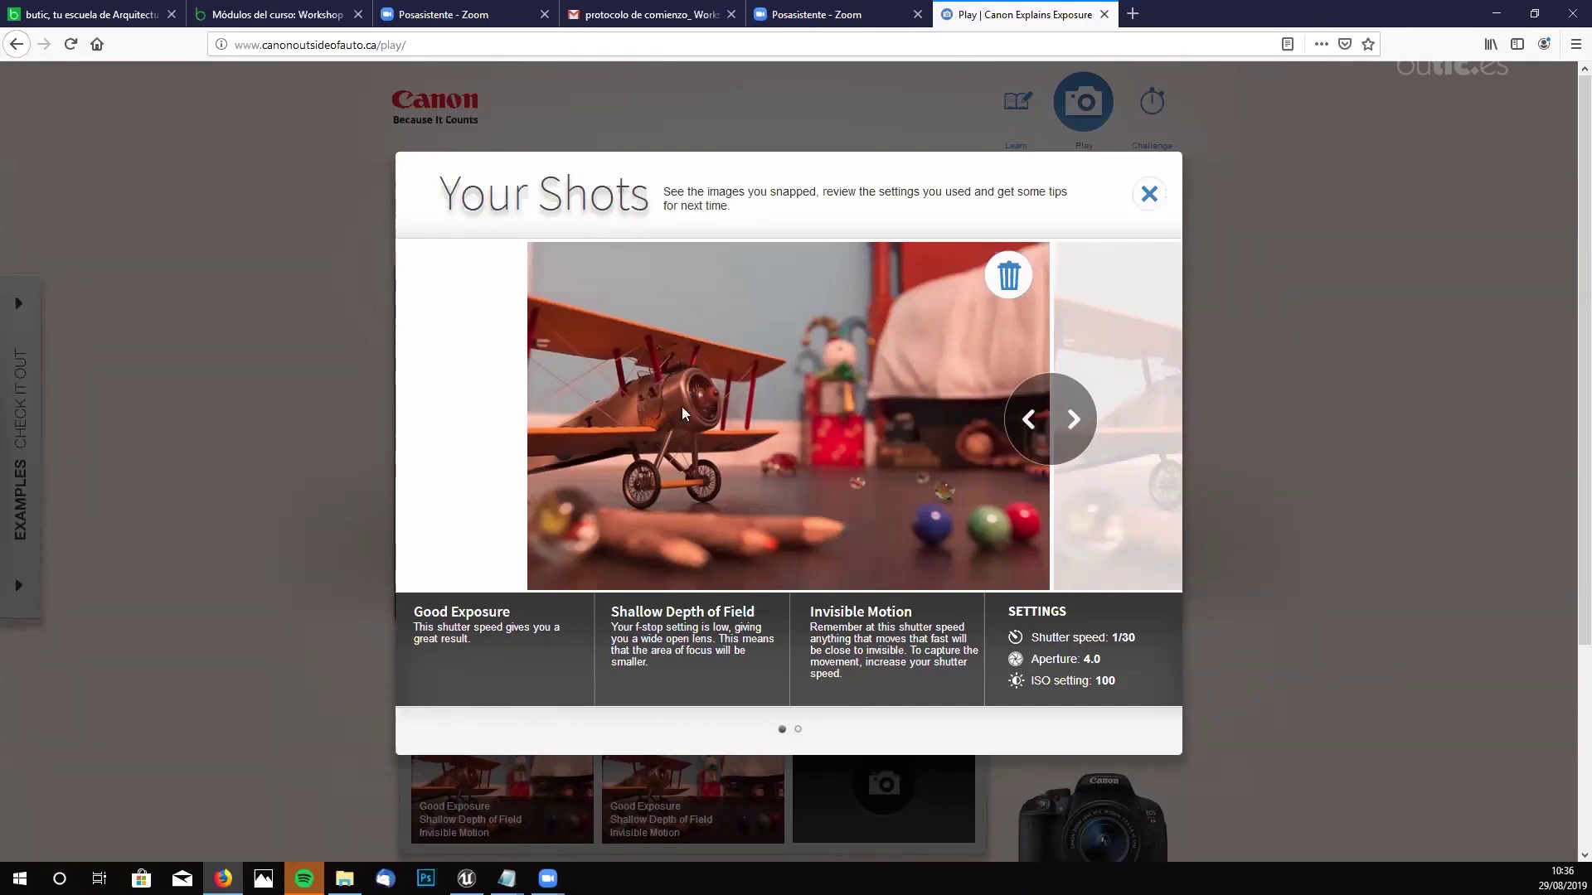
{"action": "left_click", "coordinate": [1149, 194]}
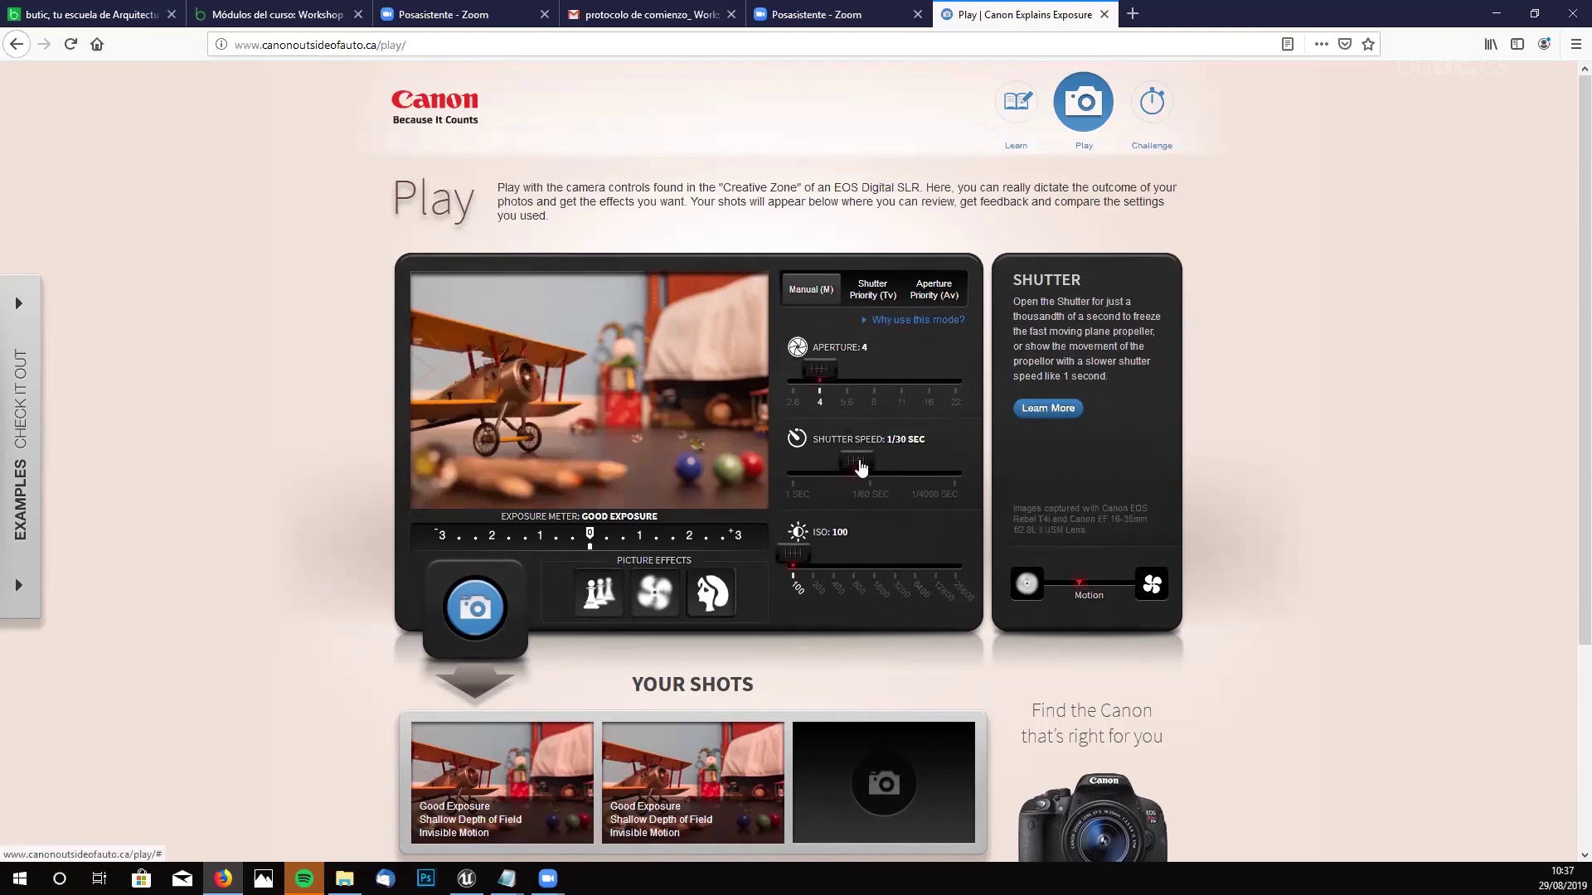
- Try shutter and aperture combinations, reaching aperture 8, 1/350 sec shutter and ISO 200
{"action": "left_click_drag", "start_coordinate": [860, 468], "coordinate": [928, 474]}
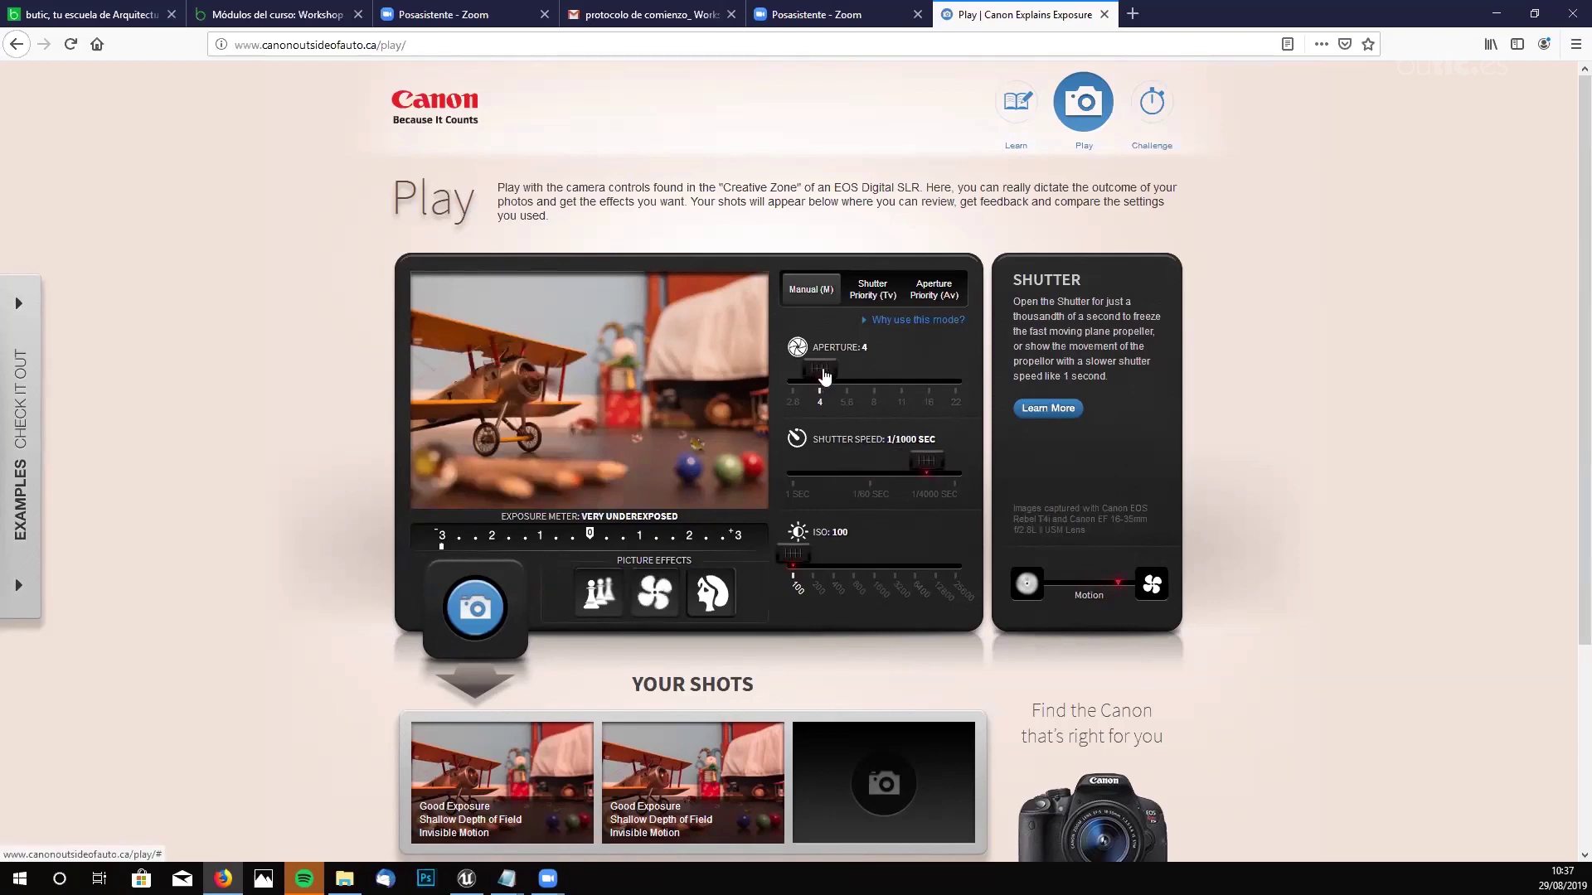
{"action": "left_click_drag", "start_coordinate": [825, 375], "coordinate": [865, 396]}
{"action": "left_click_drag", "start_coordinate": [927, 463], "coordinate": [921, 467]}
{"action": "left_click_drag", "start_coordinate": [863, 369], "coordinate": [862, 404]}
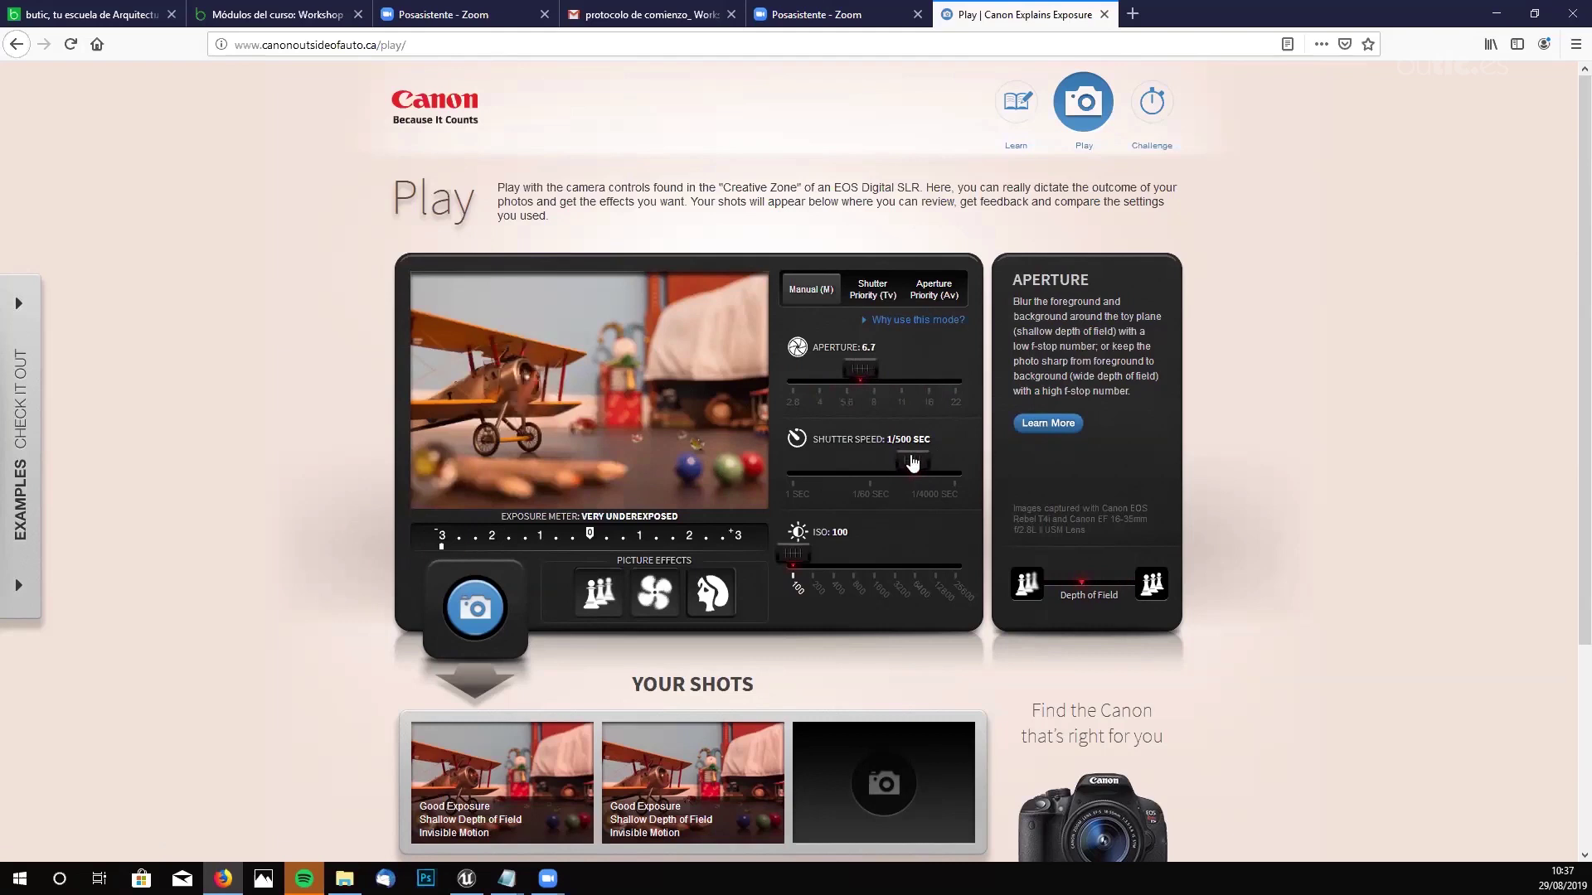
{"action": "left_click_drag", "start_coordinate": [913, 468], "coordinate": [903, 462]}
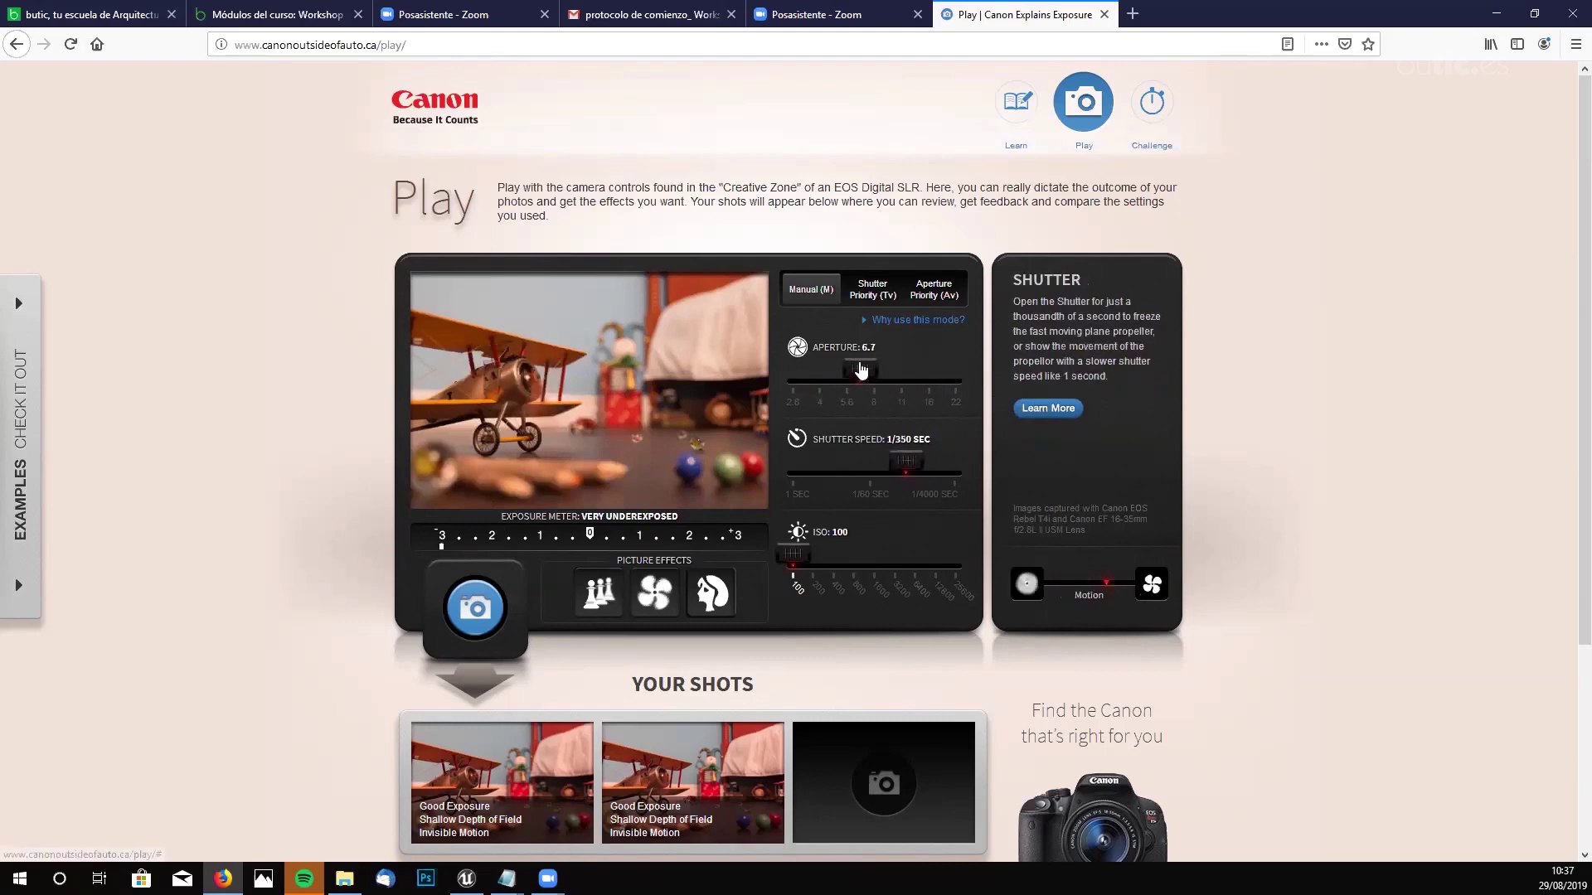
{"action": "left_click_drag", "start_coordinate": [847, 375], "coordinate": [876, 391]}
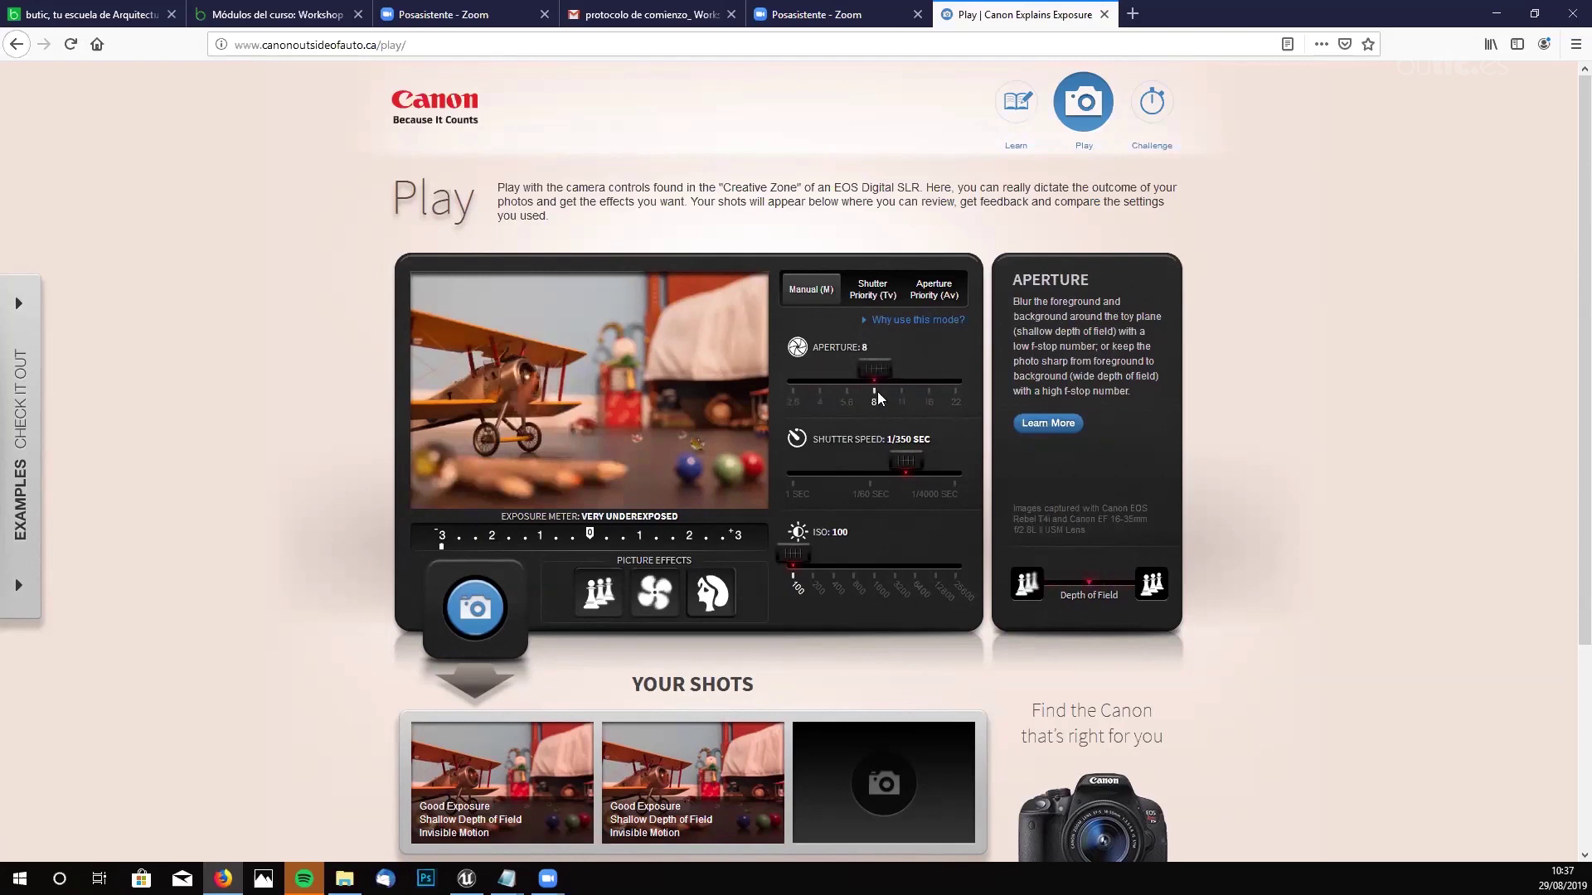
{"action": "left_click_drag", "start_coordinate": [797, 554], "coordinate": [823, 553]}
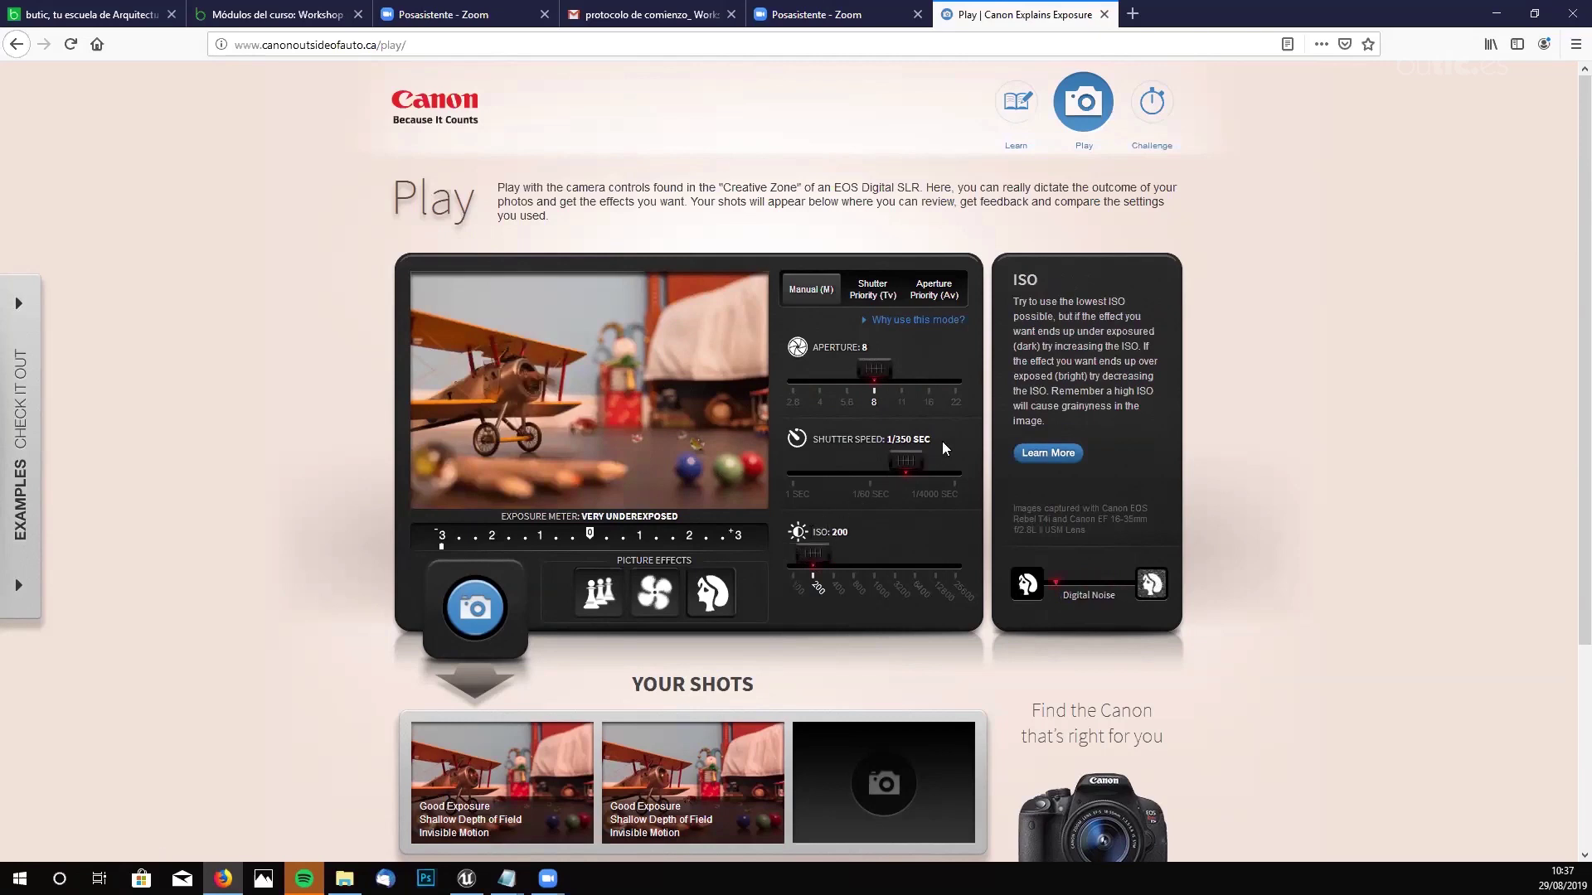
- Open the aperture wide to 2.8 with a 1/500 sec shutter and ISO 800
{"action": "left_click_drag", "start_coordinate": [906, 462], "coordinate": [862, 472]}
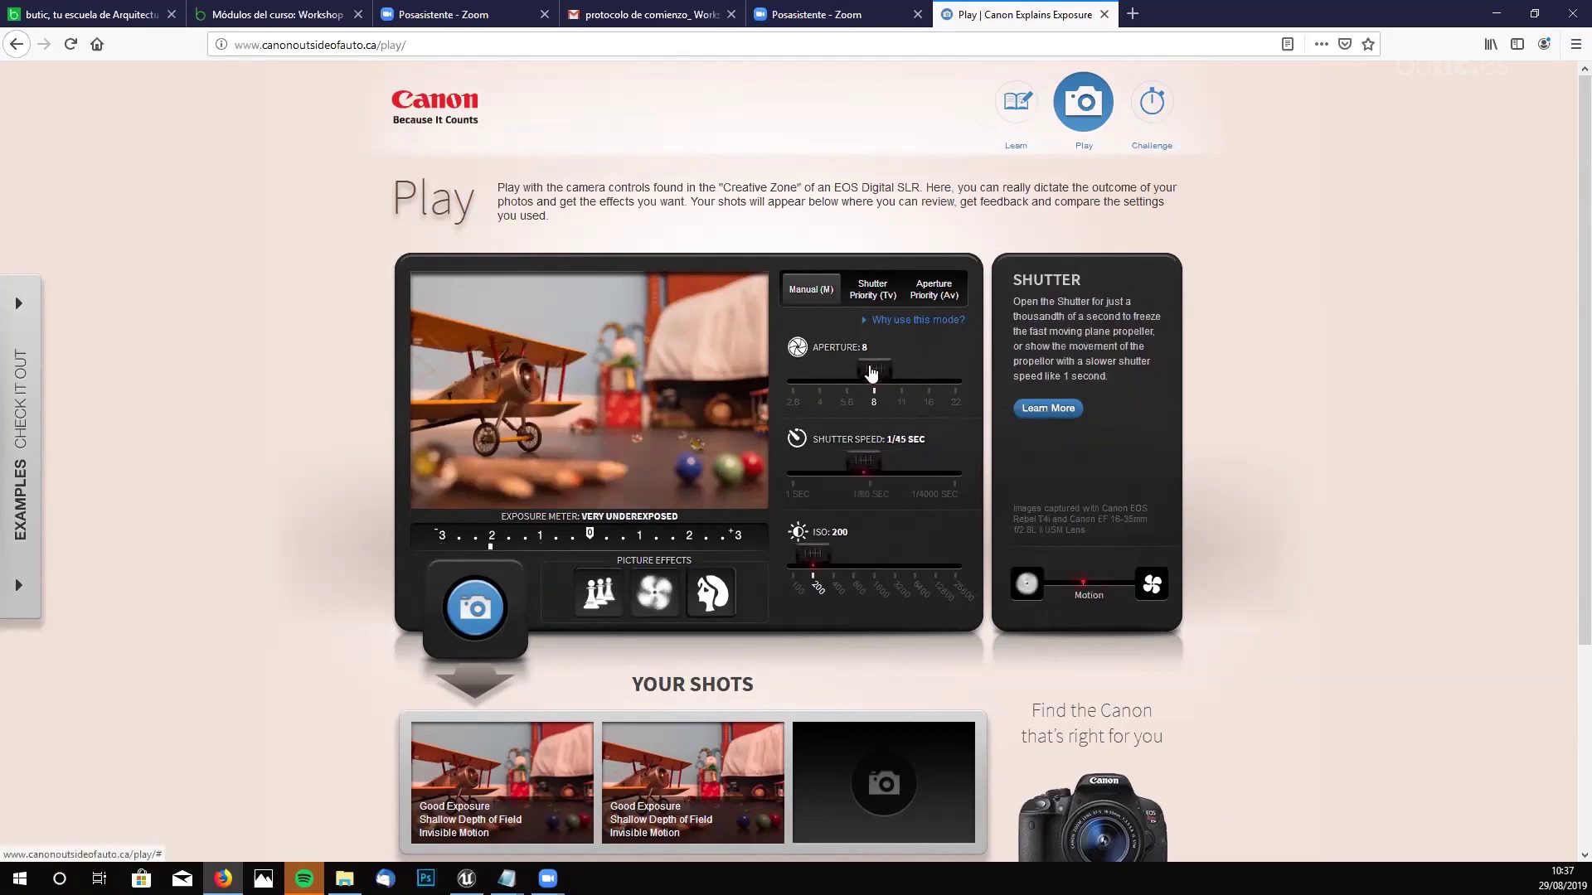
{"action": "left_click_drag", "start_coordinate": [875, 371], "coordinate": [844, 386]}
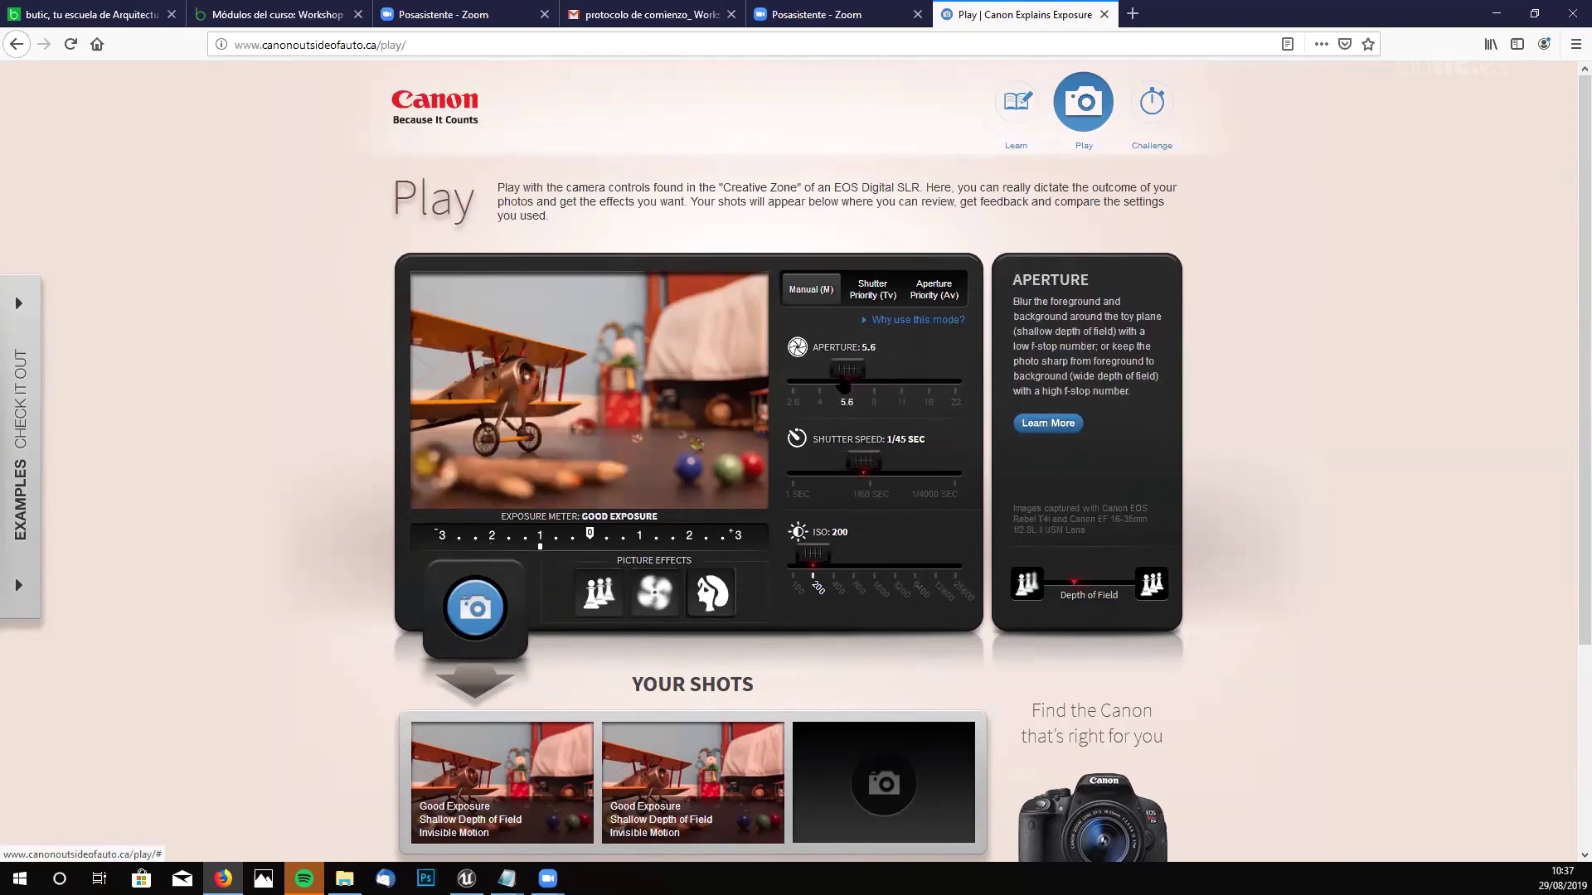
{"action": "left_click_drag", "start_coordinate": [863, 464], "coordinate": [884, 480]}
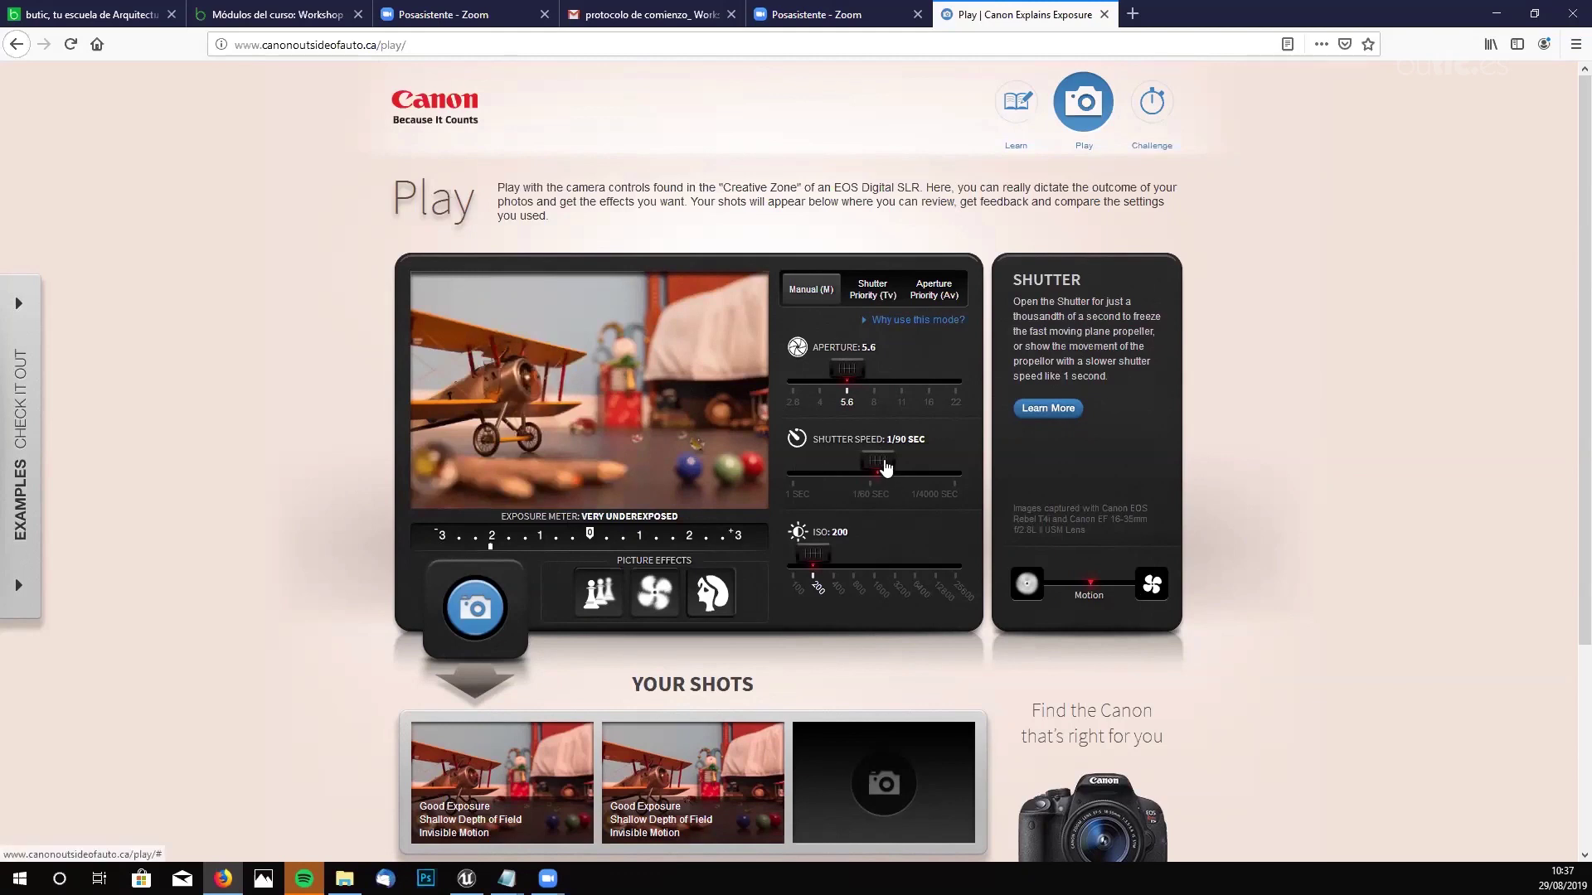
{"action": "left_click_drag", "start_coordinate": [885, 469], "coordinate": [892, 466]}
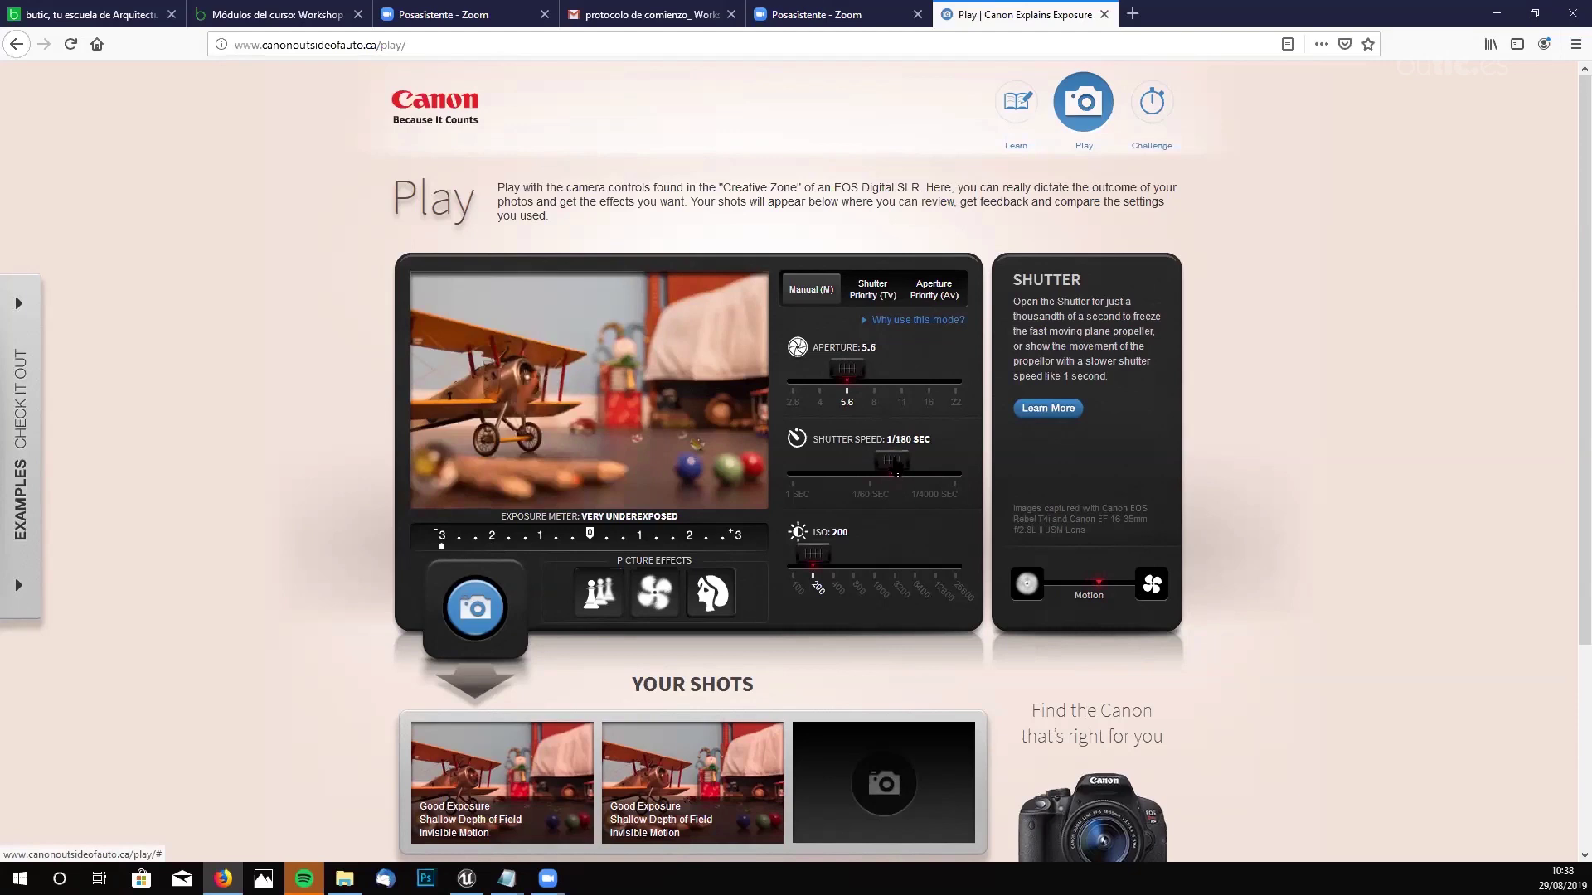
{"action": "left_click_drag", "start_coordinate": [847, 371], "coordinate": [794, 380]}
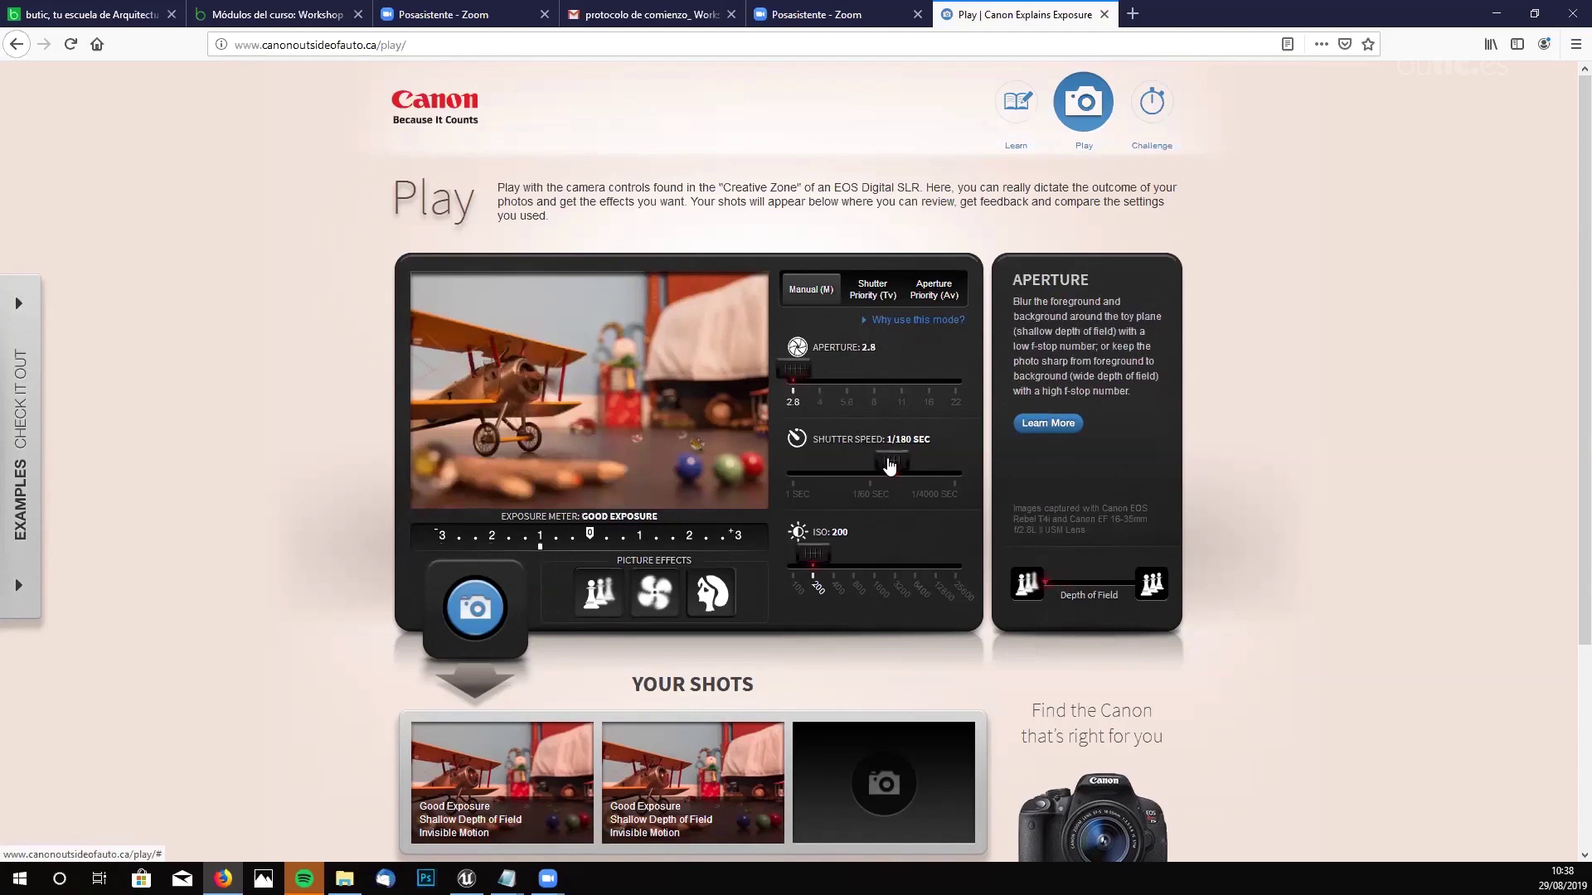
{"action": "left_click_drag", "start_coordinate": [893, 462], "coordinate": [912, 466]}
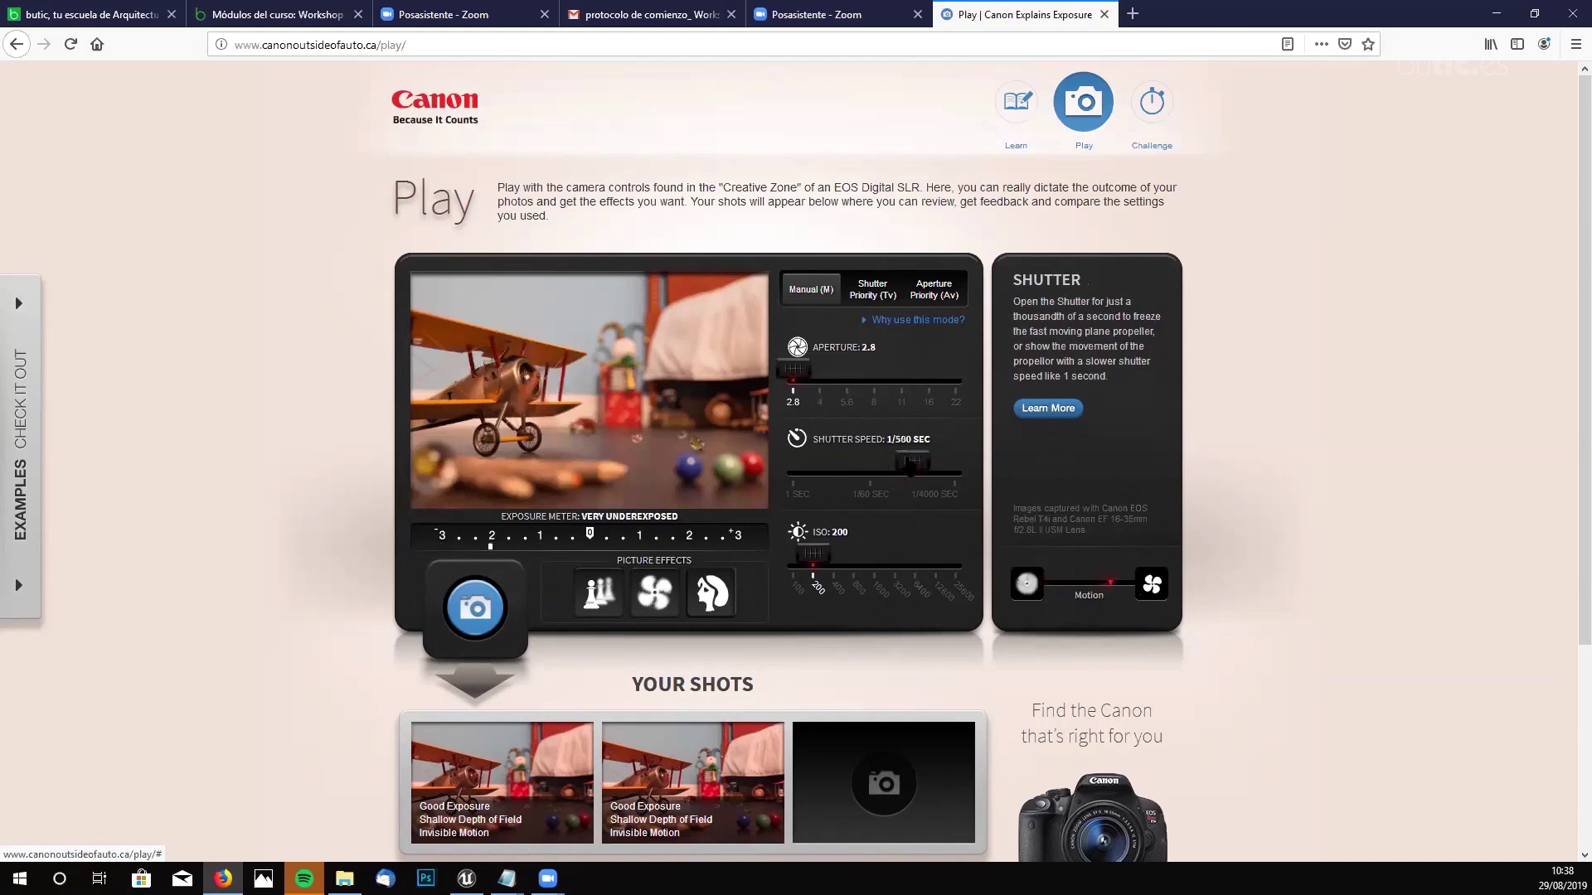
{"action": "left_click_drag", "start_coordinate": [819, 560], "coordinate": [854, 561]}
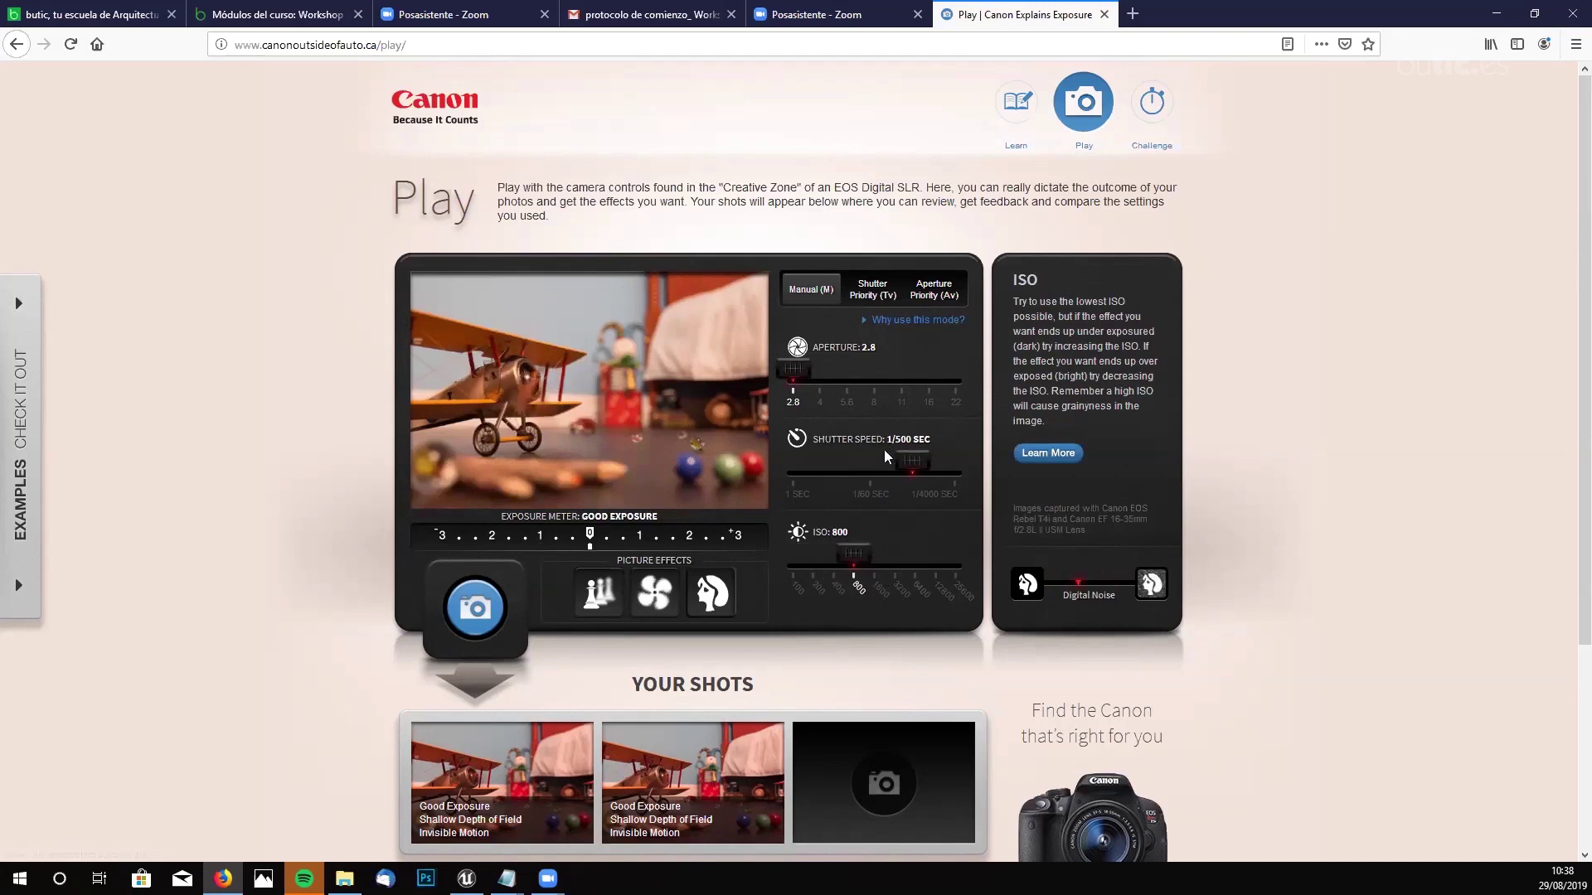
- Set 1/1500 sec shutter, ISO 6400 and aperture 3.5 for Good Exposure, then take a shot
{"action": "mouse_move", "coordinate": [921, 467]}
{"action": "left_mouse_down"}
{"action": "mouse_move", "coordinate": [965, 471]}
{"action": "mouse_move", "coordinate": [940, 471]}
{"action": "left_mouse_up"}
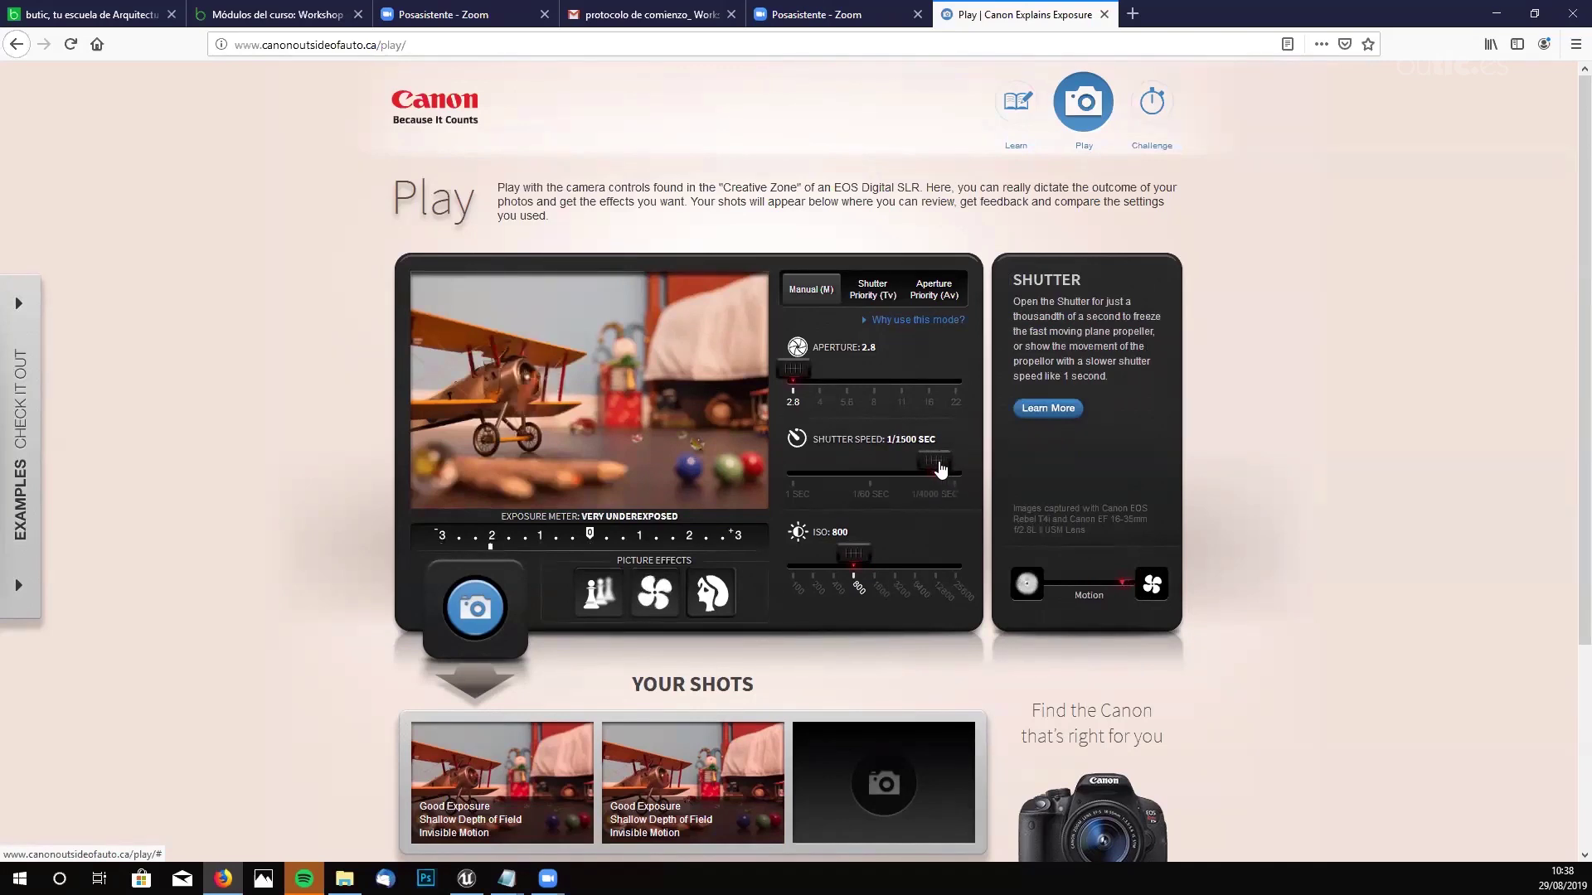
{"action": "left_click", "coordinate": [793, 373]}
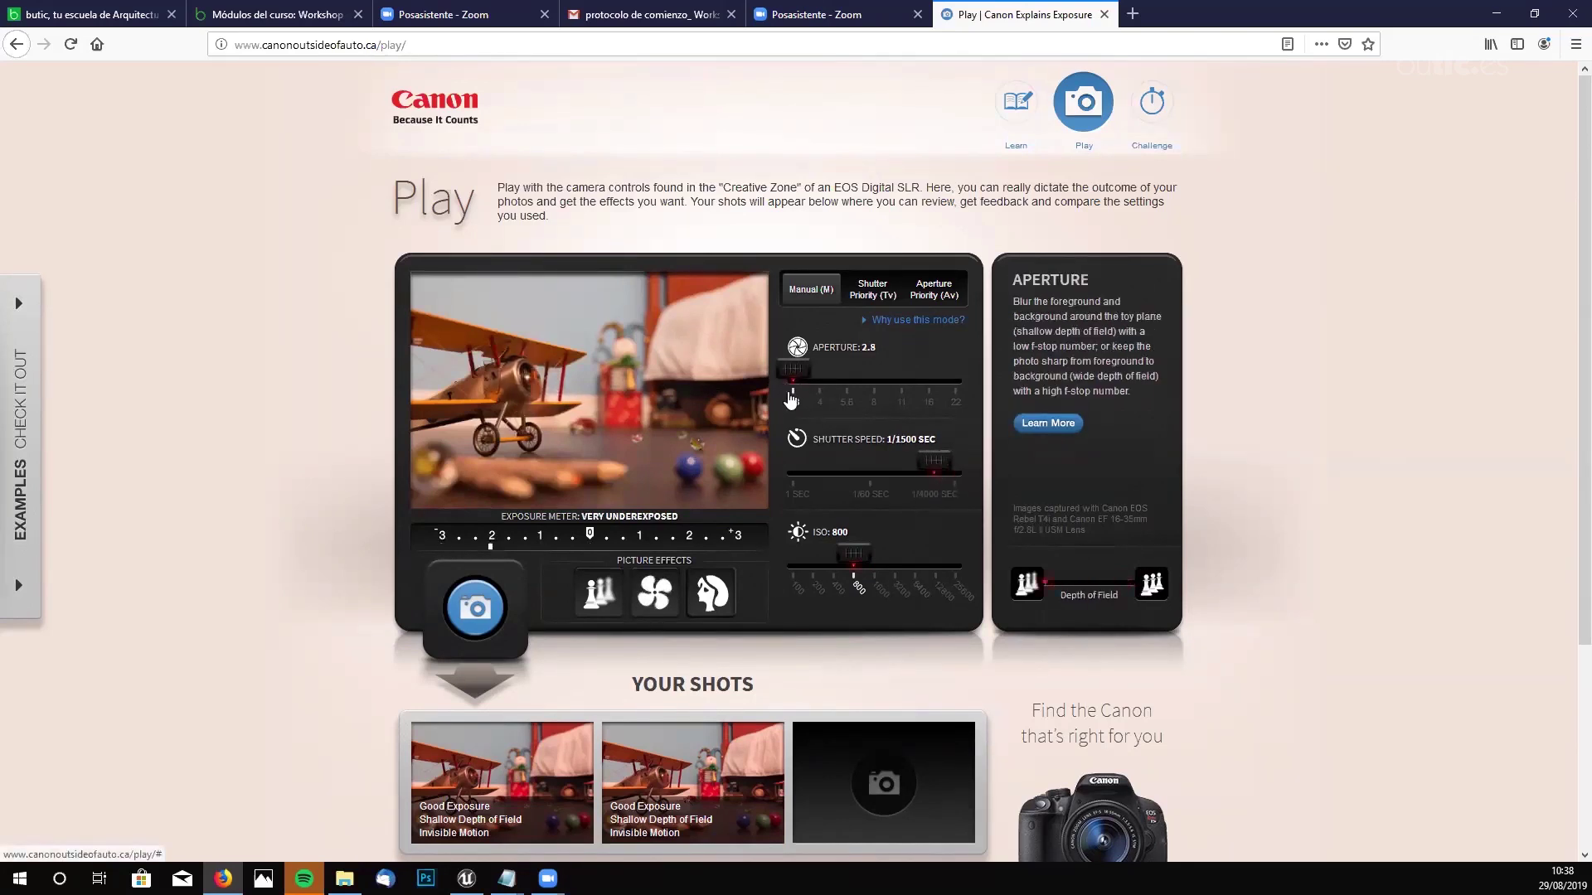
{"action": "left_click_drag", "start_coordinate": [857, 562], "coordinate": [923, 608]}
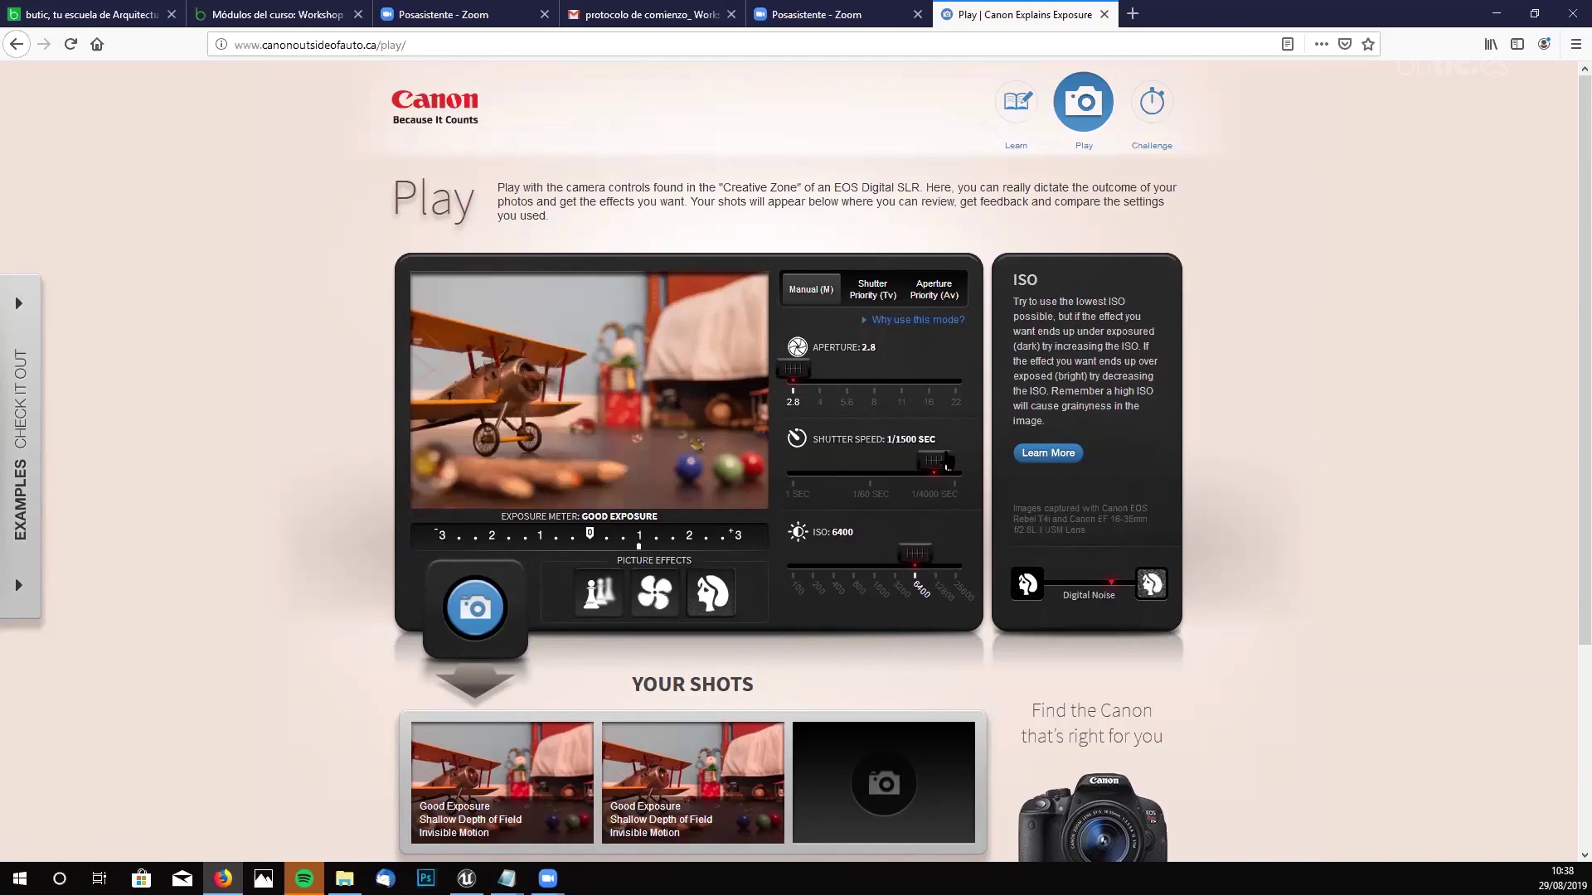
{"action": "left_click_drag", "start_coordinate": [794, 372], "coordinate": [806, 377]}
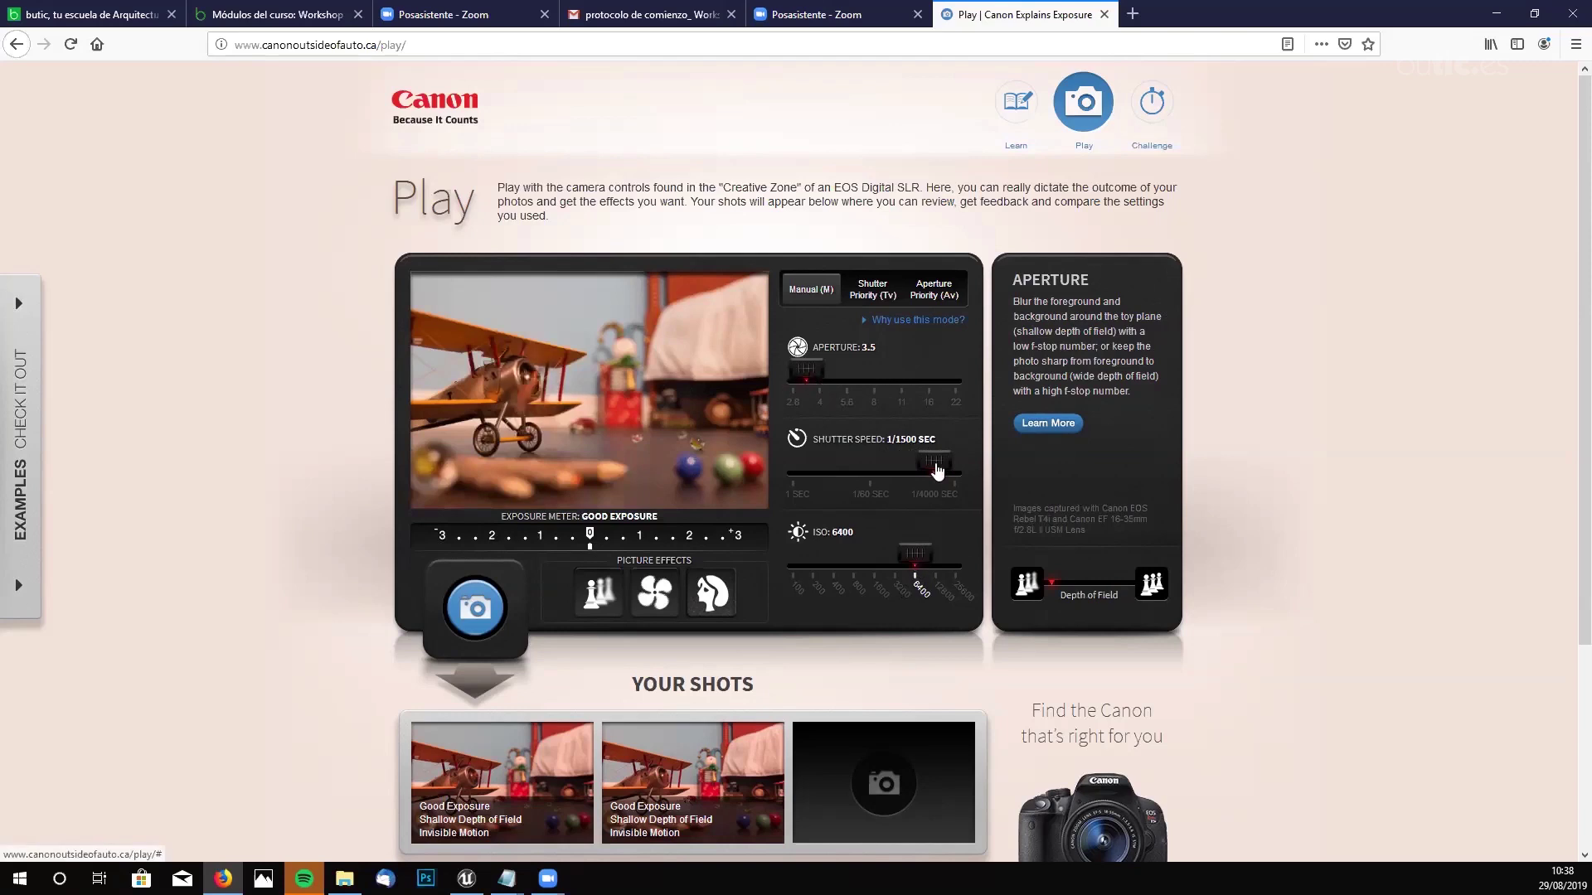
{"action": "left_click", "coordinate": [508, 605]}
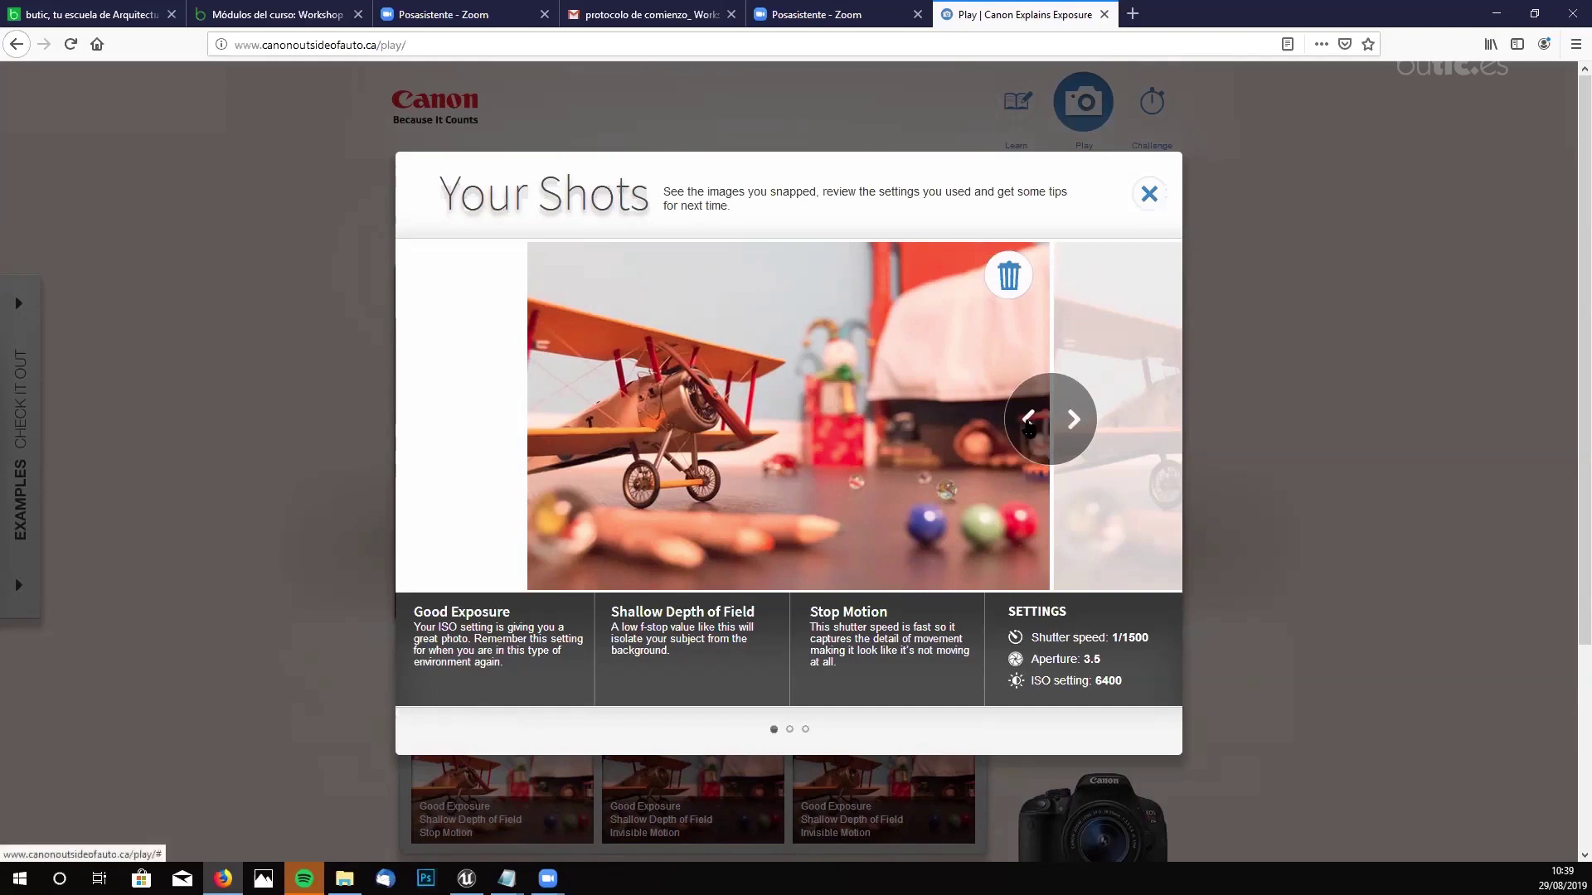
- Step through the captured shots, including the new Stop Motion photo, then close Your Shots
{"action": "left_click", "coordinate": [1071, 423]}
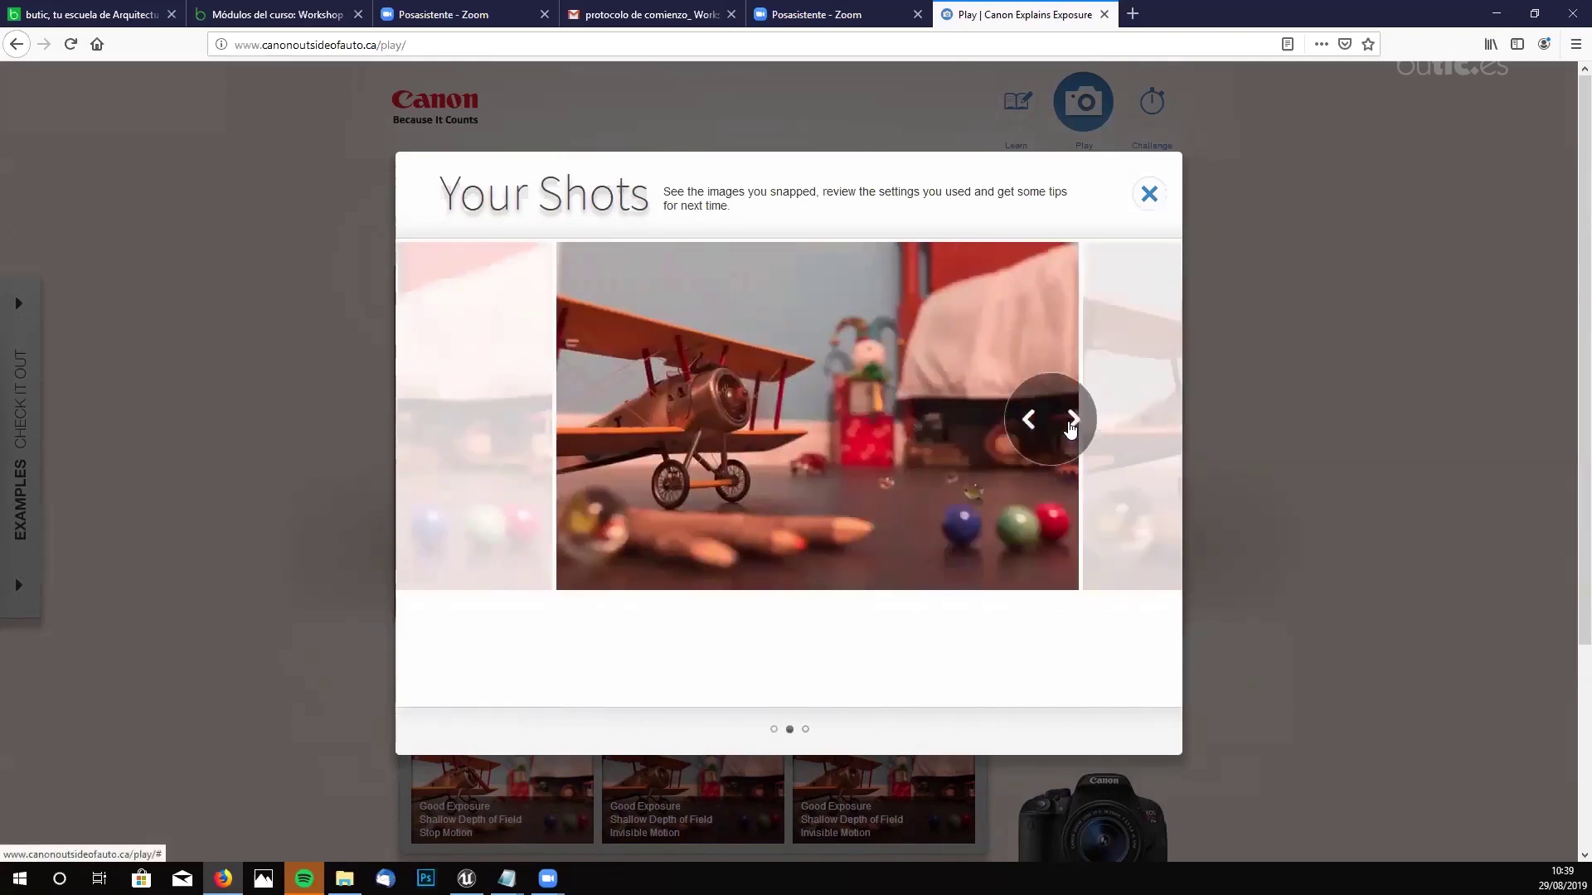
{"action": "left_click", "coordinate": [1068, 422]}
{"action": "left_click", "coordinate": [1029, 421]}
{"action": "left_click", "coordinate": [1030, 420]}
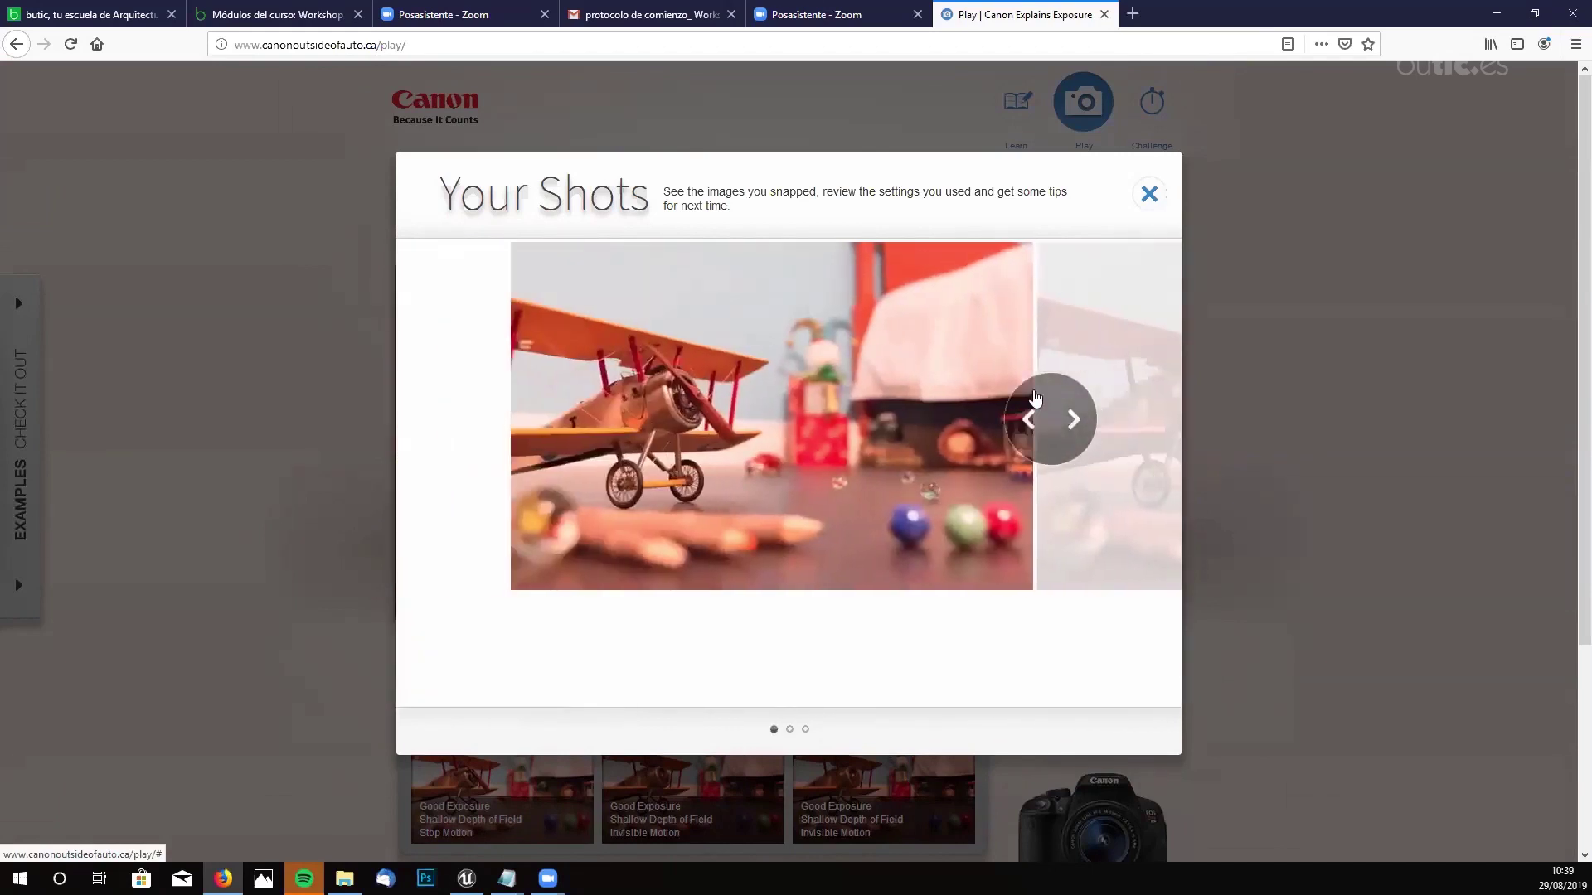
{"action": "left_click", "coordinate": [1149, 194]}
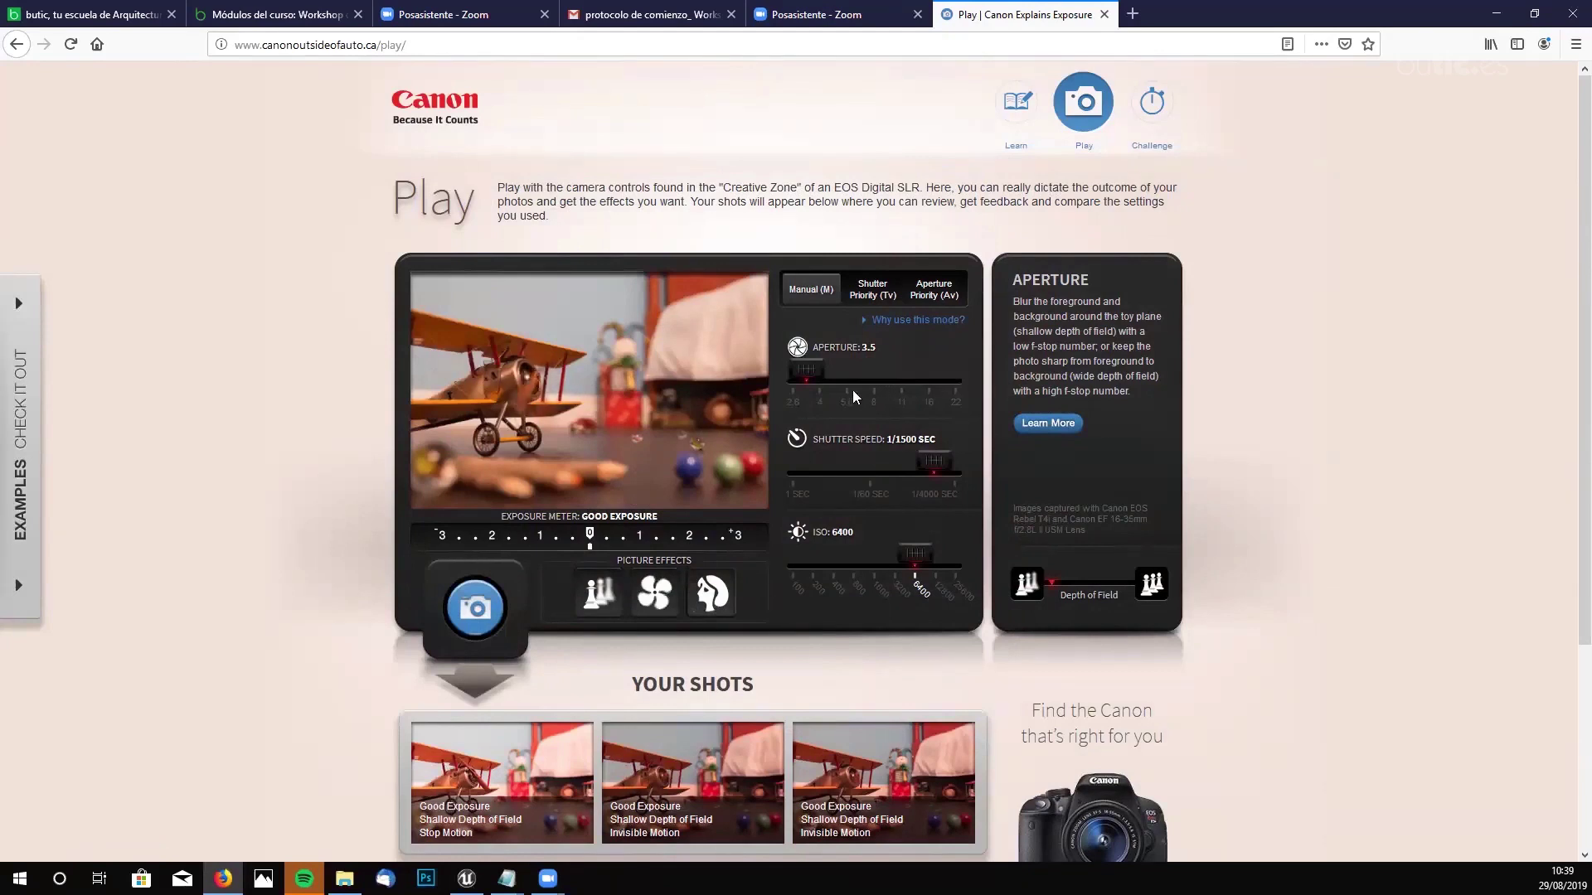
- Set aperture 8 and shutter 1/500 sec at ISO 6400, then take a fourth shot showing motion
{"action": "left_click_drag", "start_coordinate": [819, 375], "coordinate": [878, 378]}
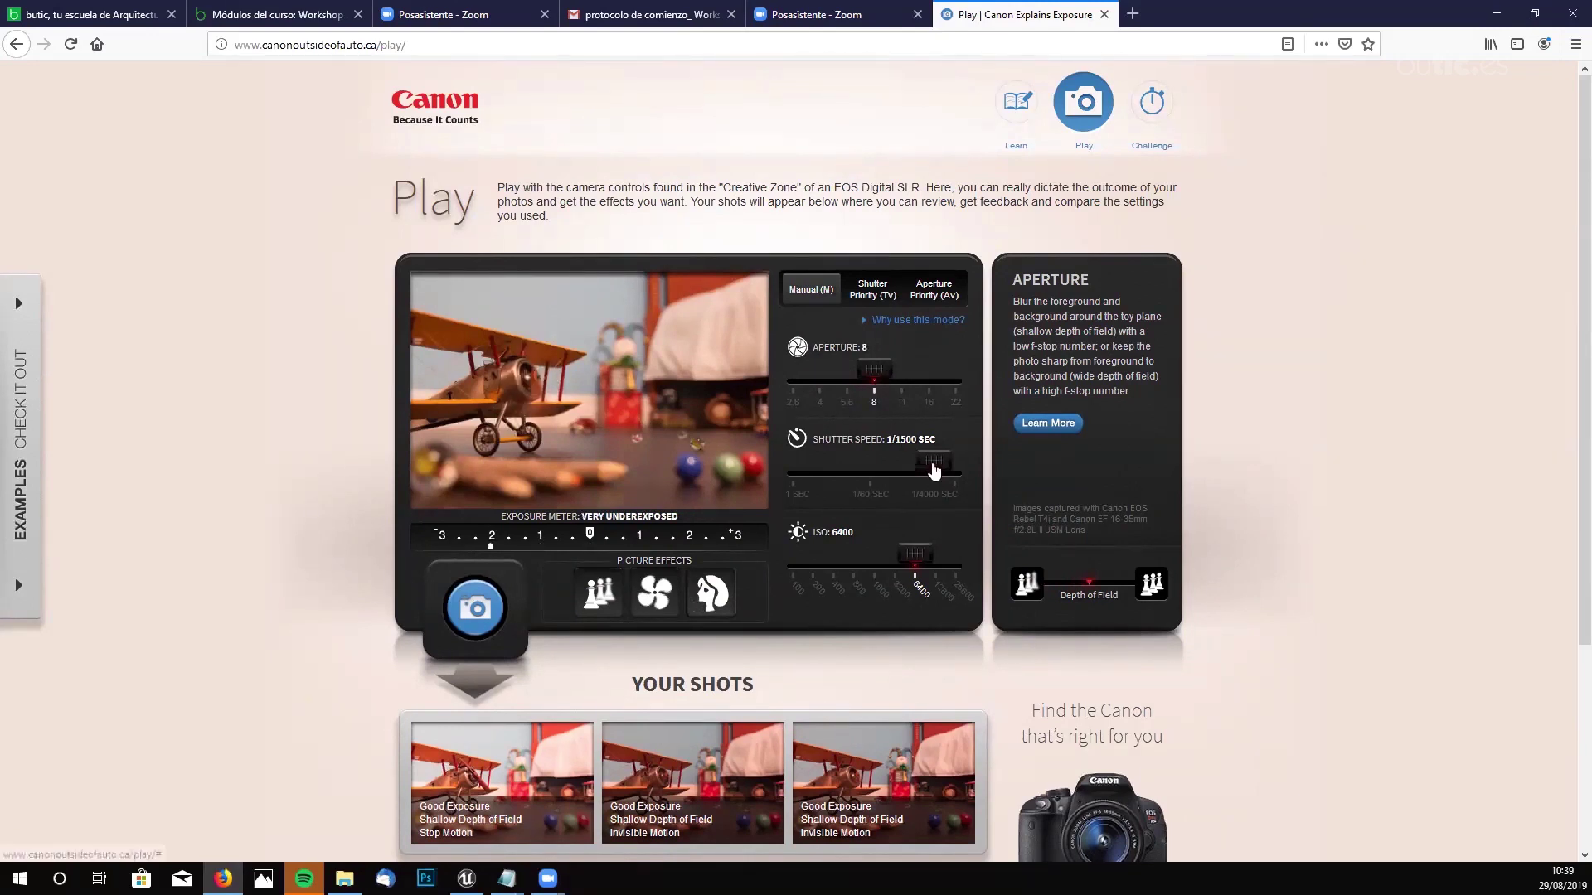
{"action": "left_click_drag", "start_coordinate": [935, 470], "coordinate": [910, 468]}
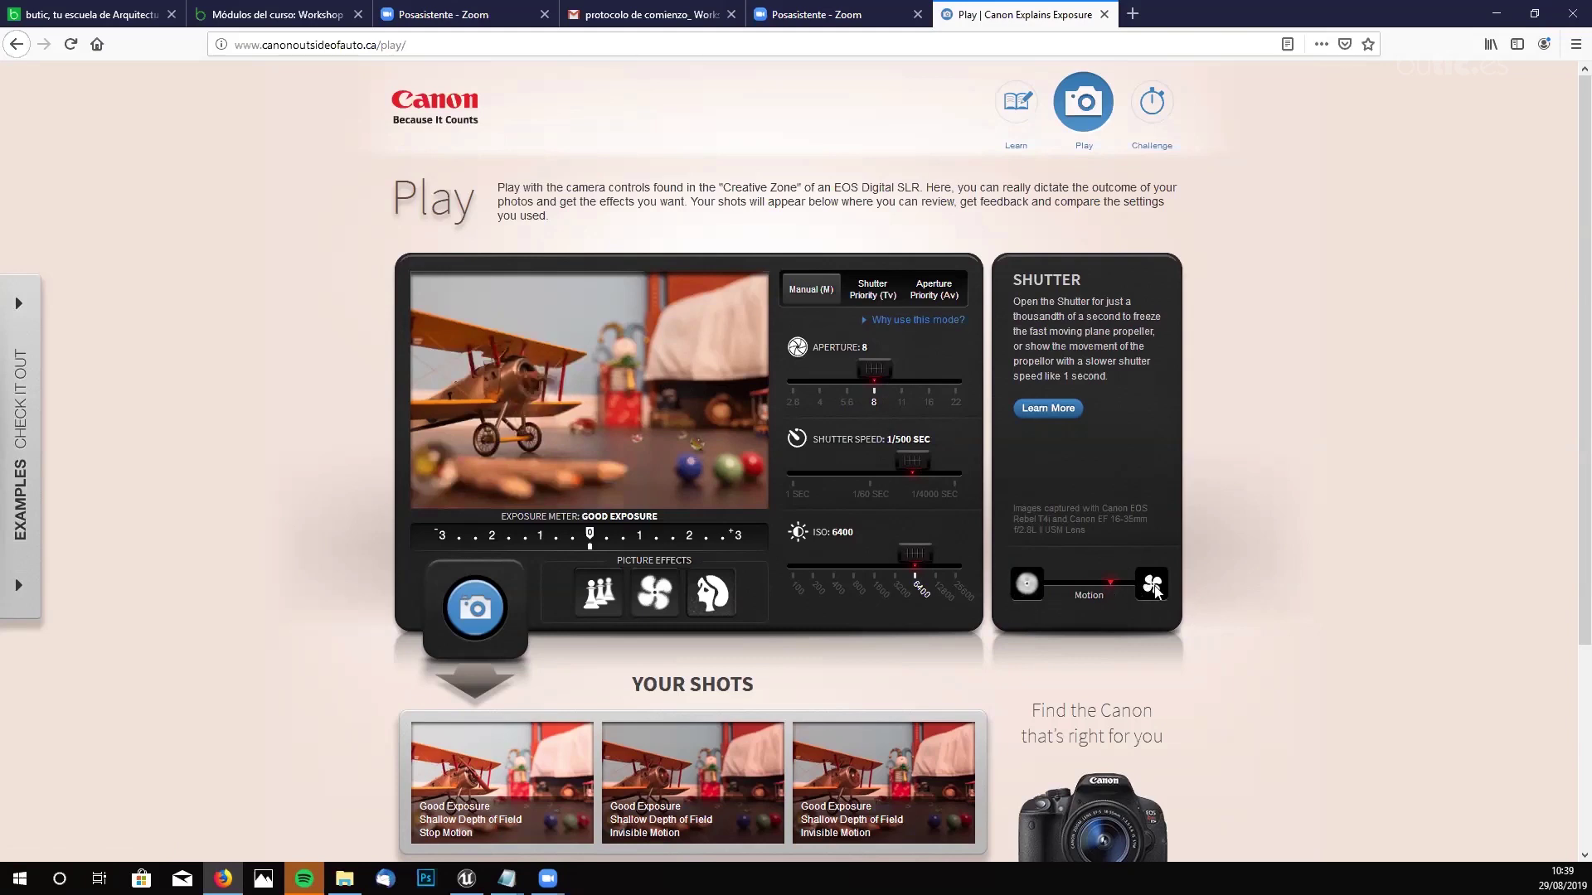
{"action": "left_click", "coordinate": [476, 607]}
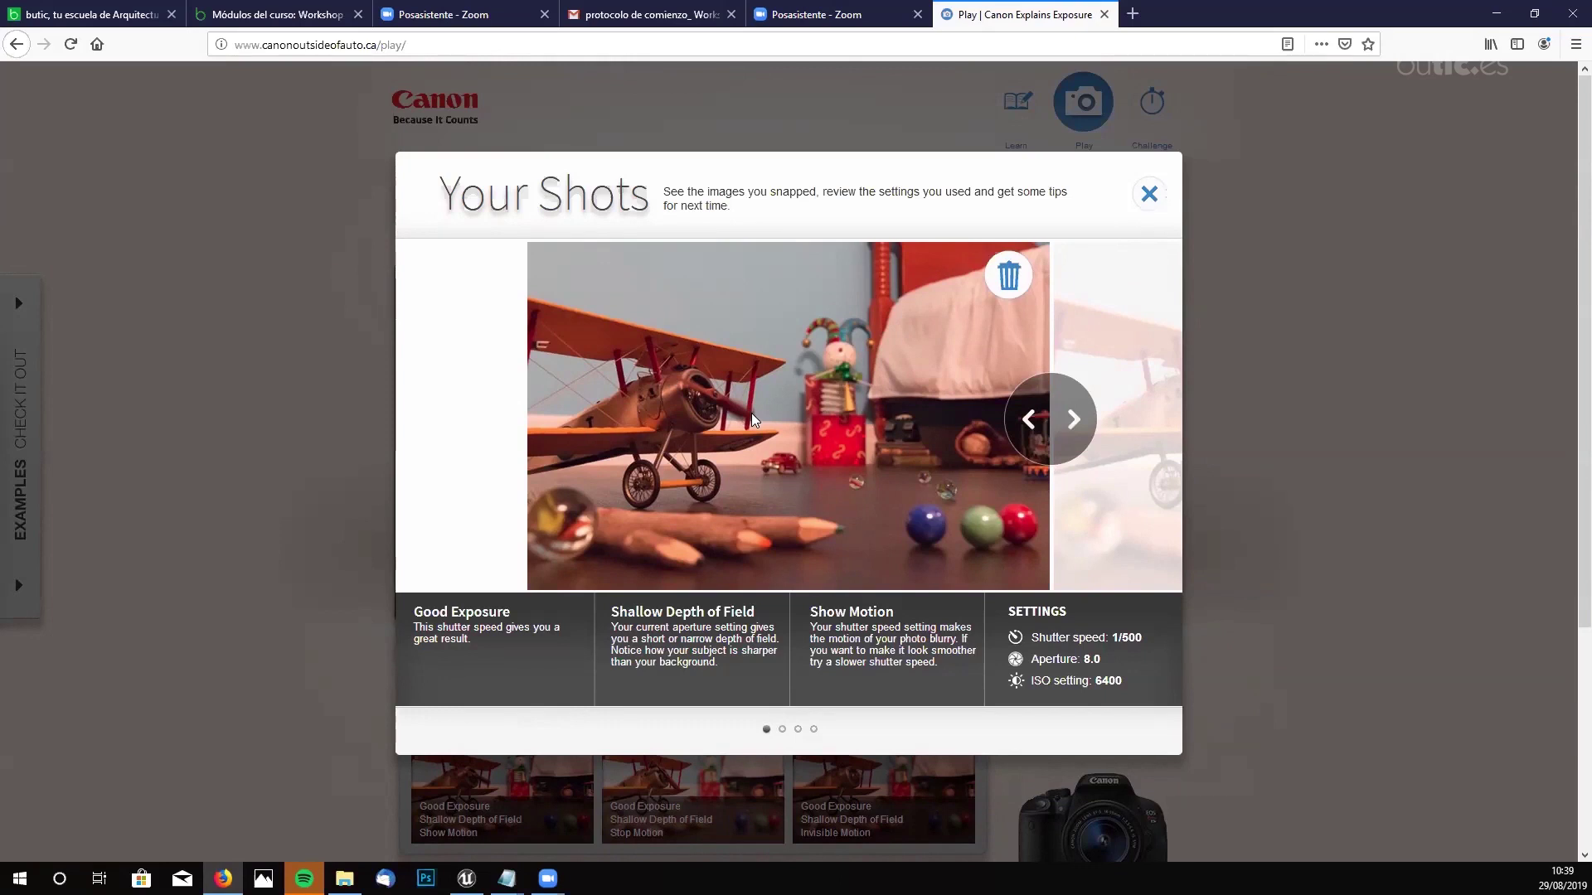
- Close the shot review, narrow the aperture to 11 and raise ISO to the maximum 25600
{"action": "left_click", "coordinate": [1152, 194]}
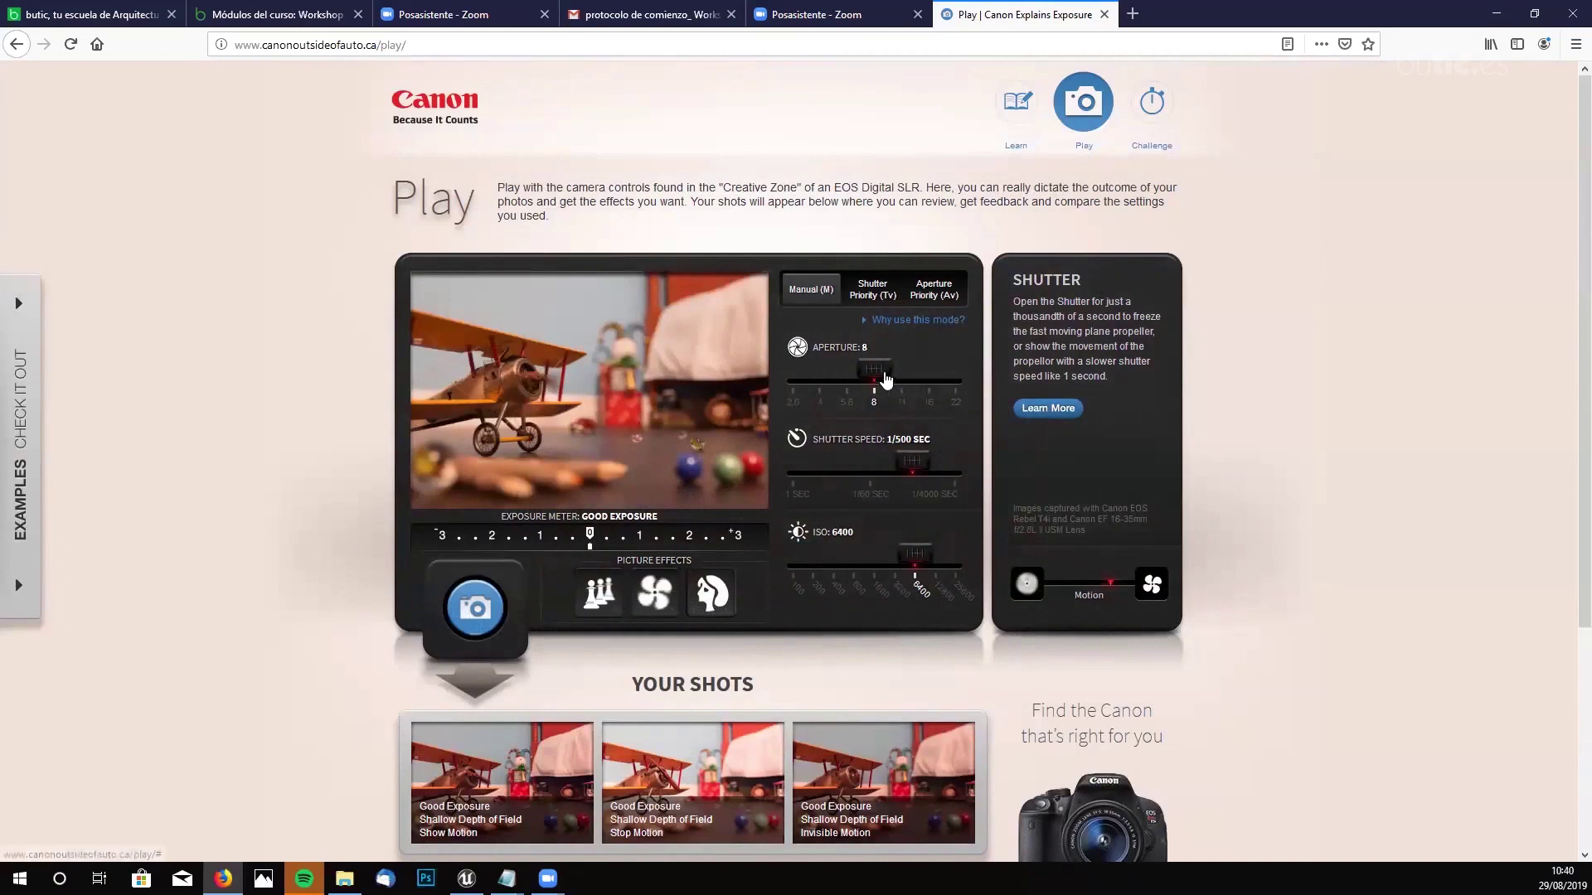
{"action": "mouse_move", "coordinate": [883, 384]}
{"action": "left_mouse_down"}
{"action": "mouse_move", "coordinate": [917, 386]}
{"action": "mouse_move", "coordinate": [902, 386]}
{"action": "left_mouse_up"}
{"action": "left_click_drag", "start_coordinate": [912, 462], "coordinate": [898, 465]}
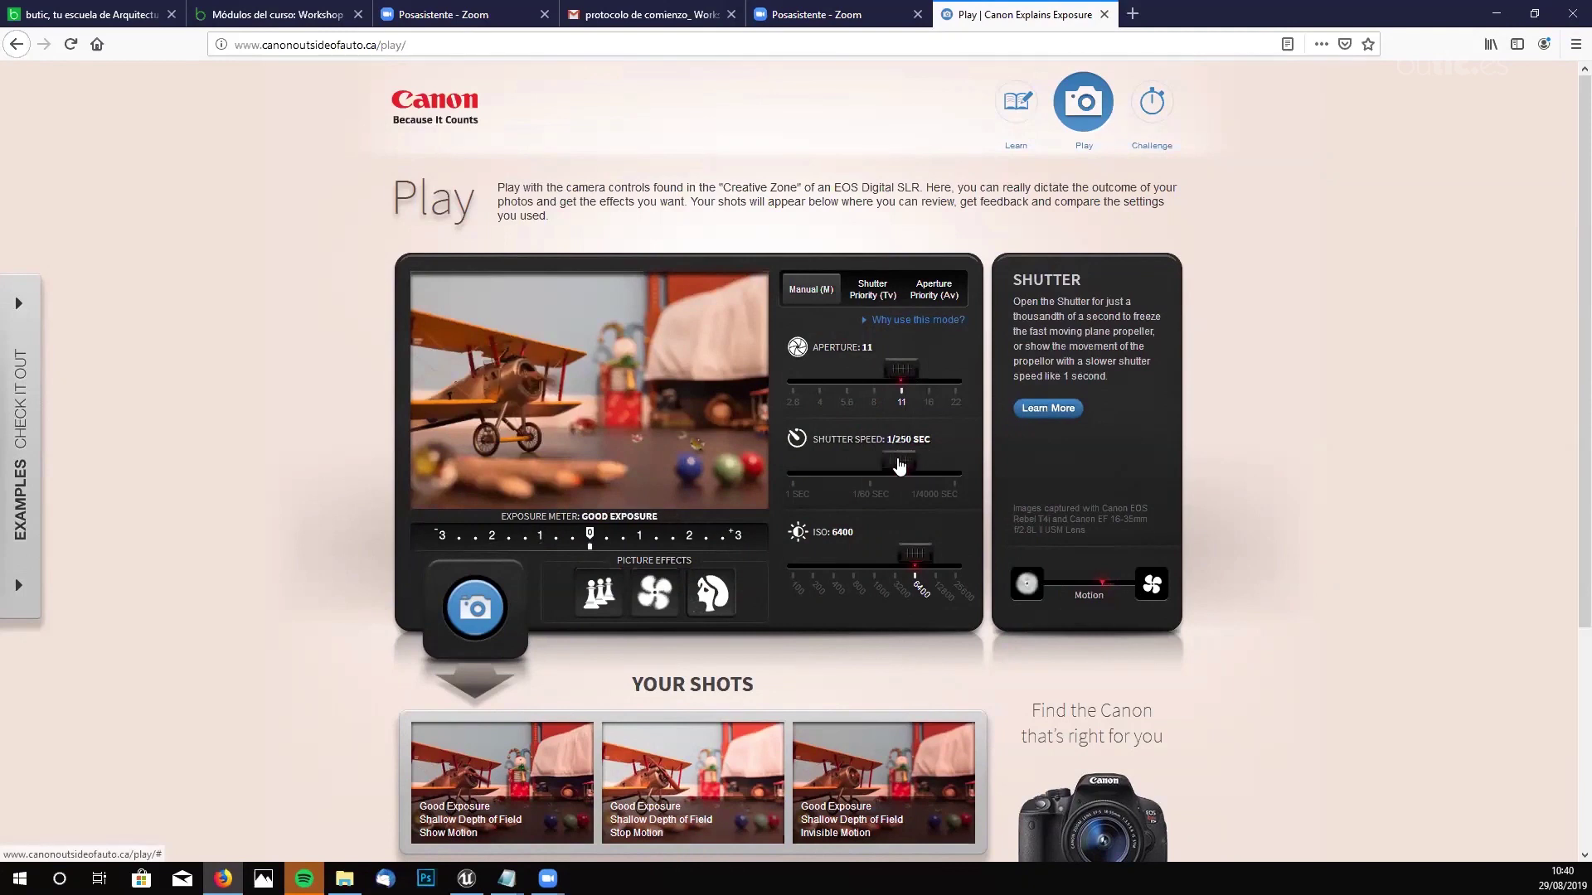
{"action": "left_click_drag", "start_coordinate": [911, 563], "coordinate": [955, 560]}
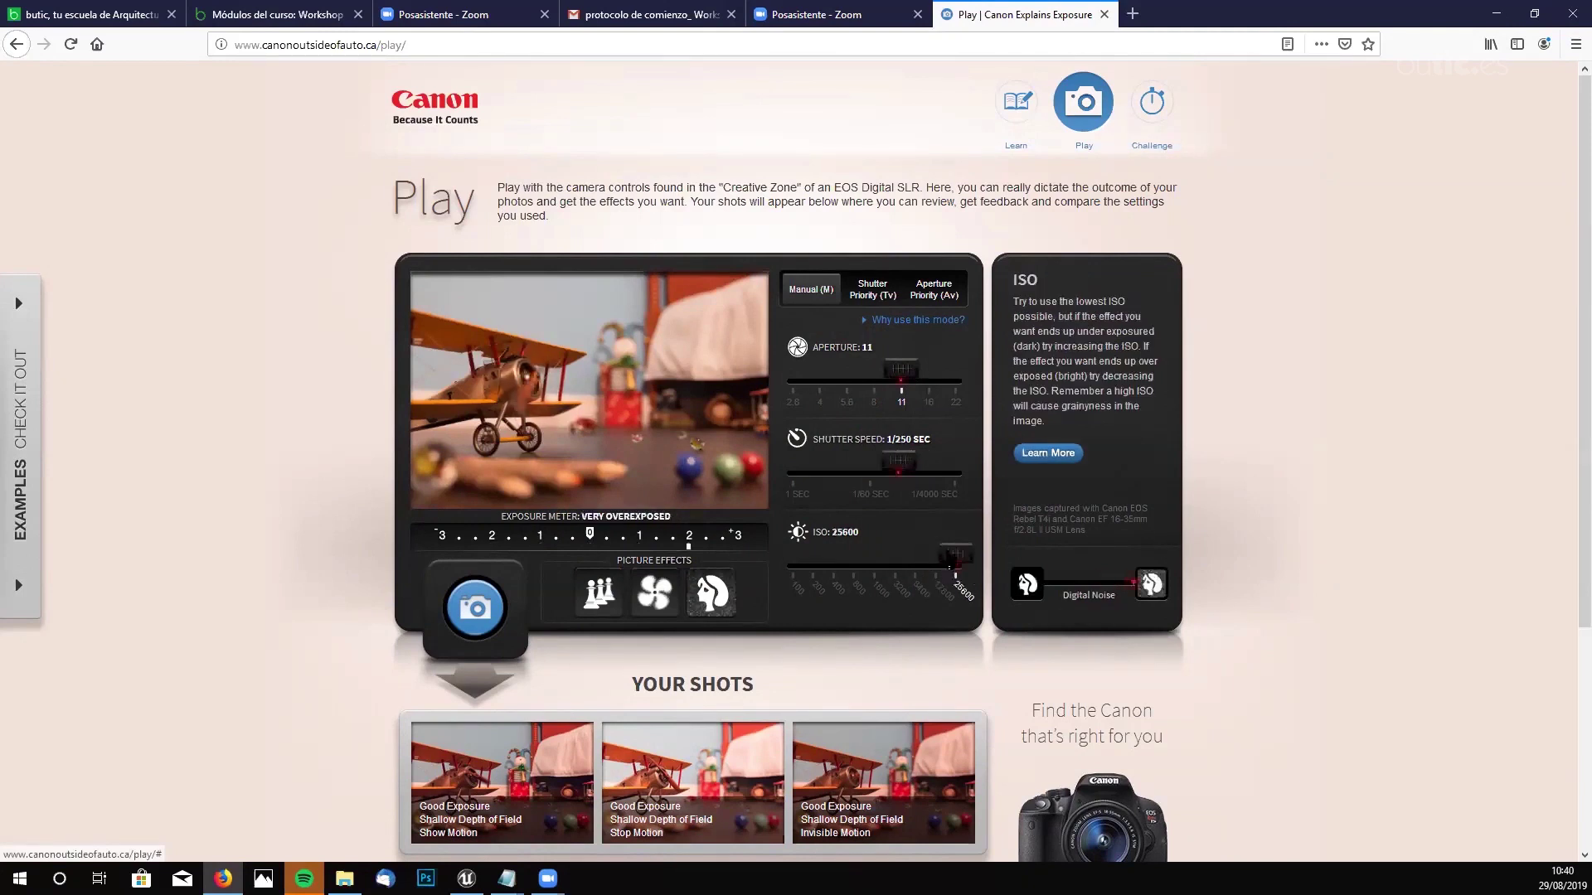
- Speed the shutter to 1/750 sec for Good Exposure, capture the shot, and close the review
{"action": "left_click", "coordinate": [899, 465]}
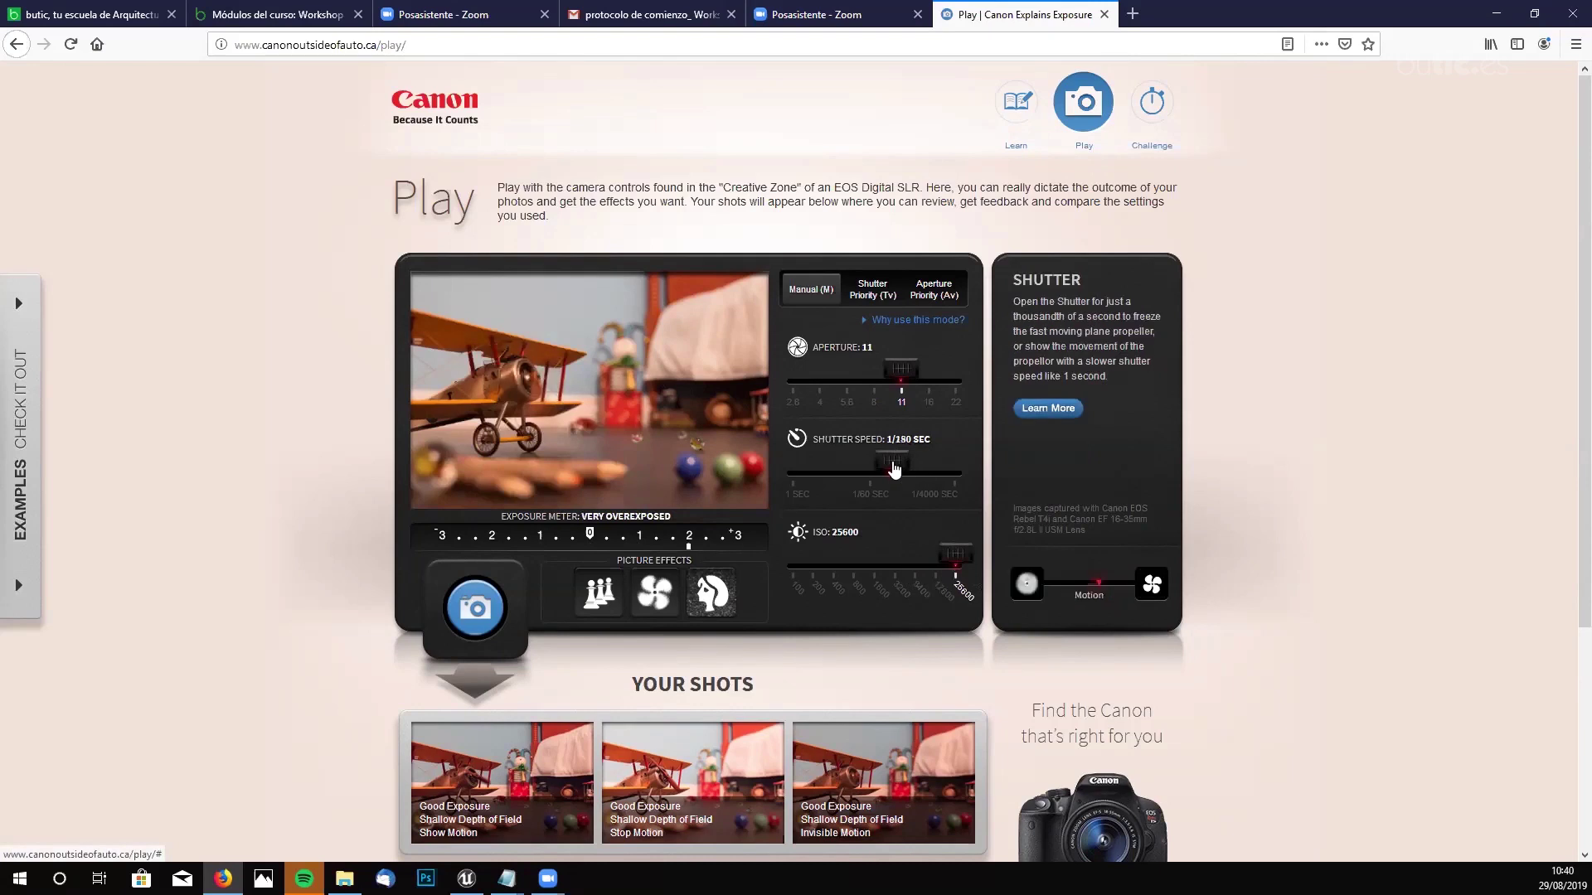
{"action": "left_click_drag", "start_coordinate": [909, 479], "coordinate": [923, 493]}
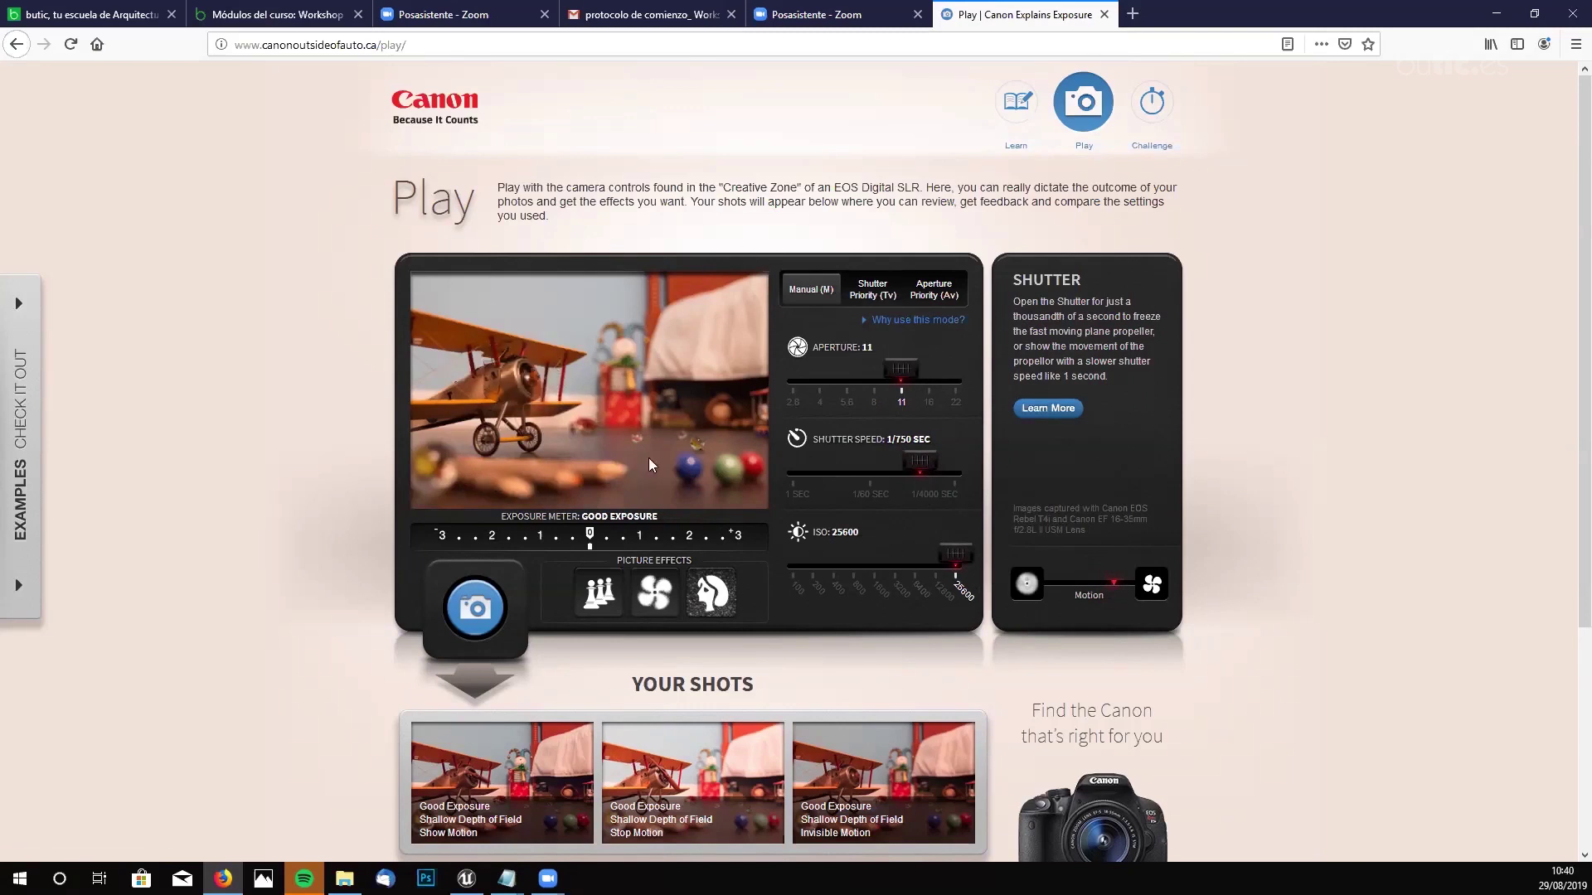
{"action": "left_click", "coordinate": [496, 617]}
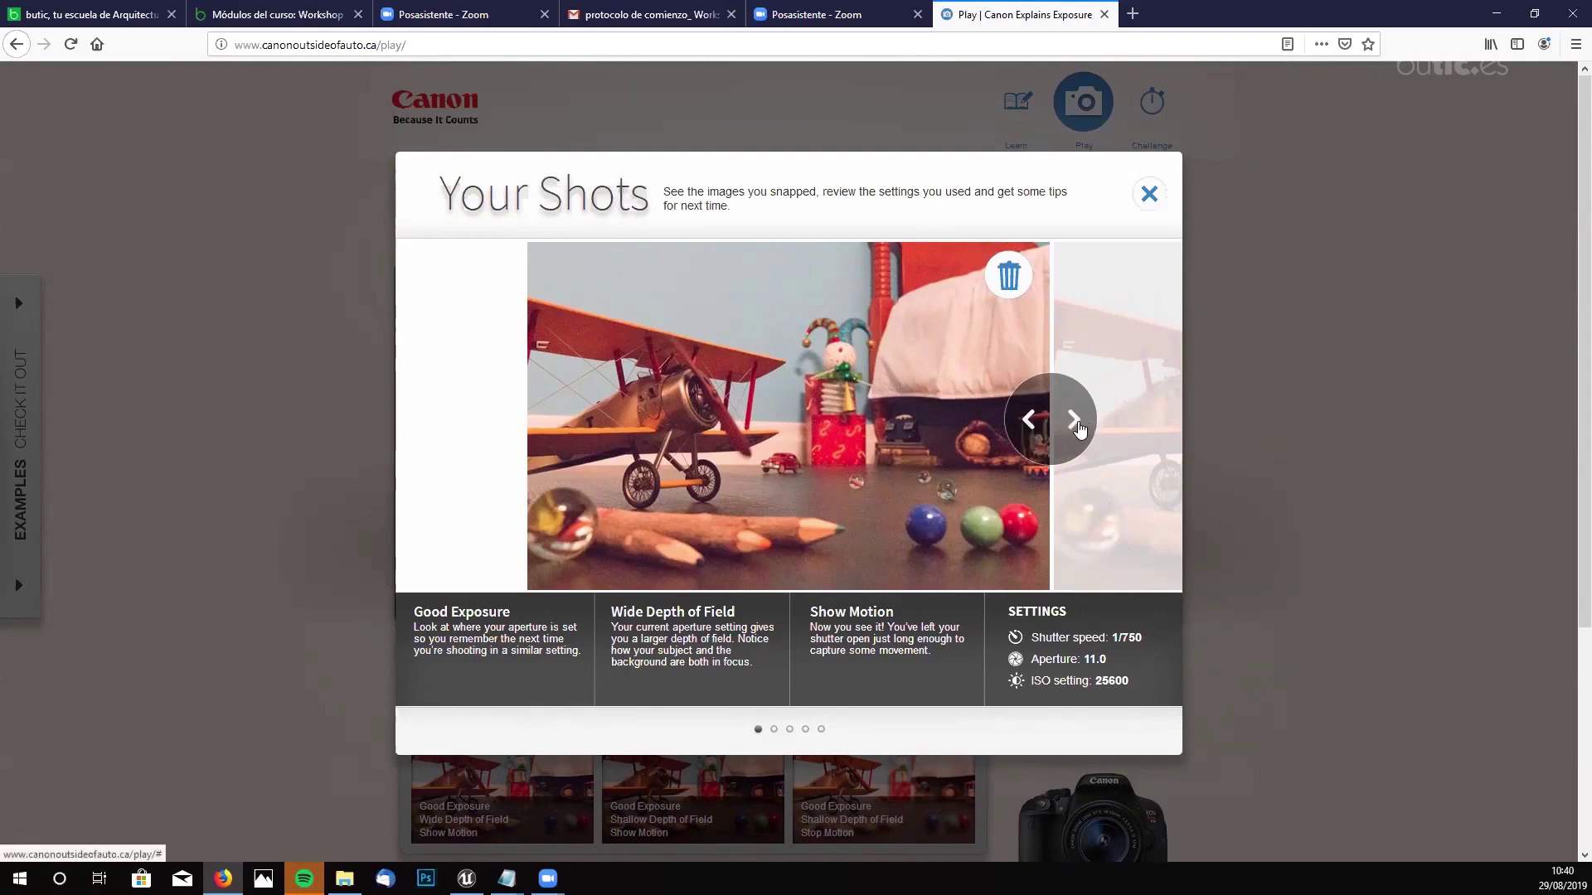
{"action": "left_click", "coordinate": [1149, 194]}
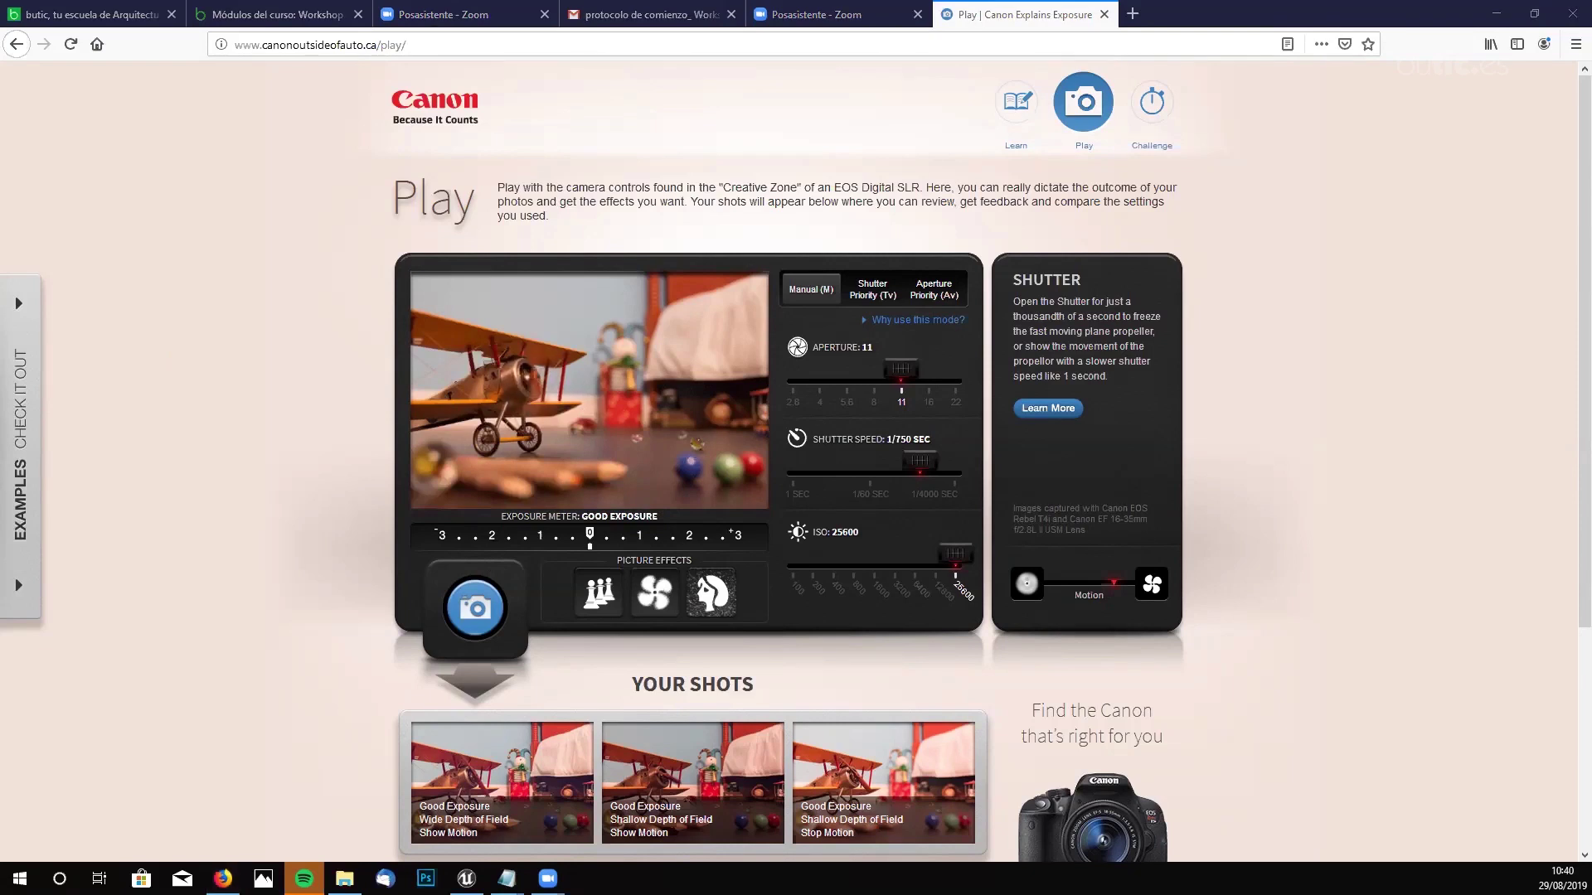
- Close the Canon Play tab with Ctrl+W and minimize Firefox
{"action": "key", "text": "ctrl+w"}
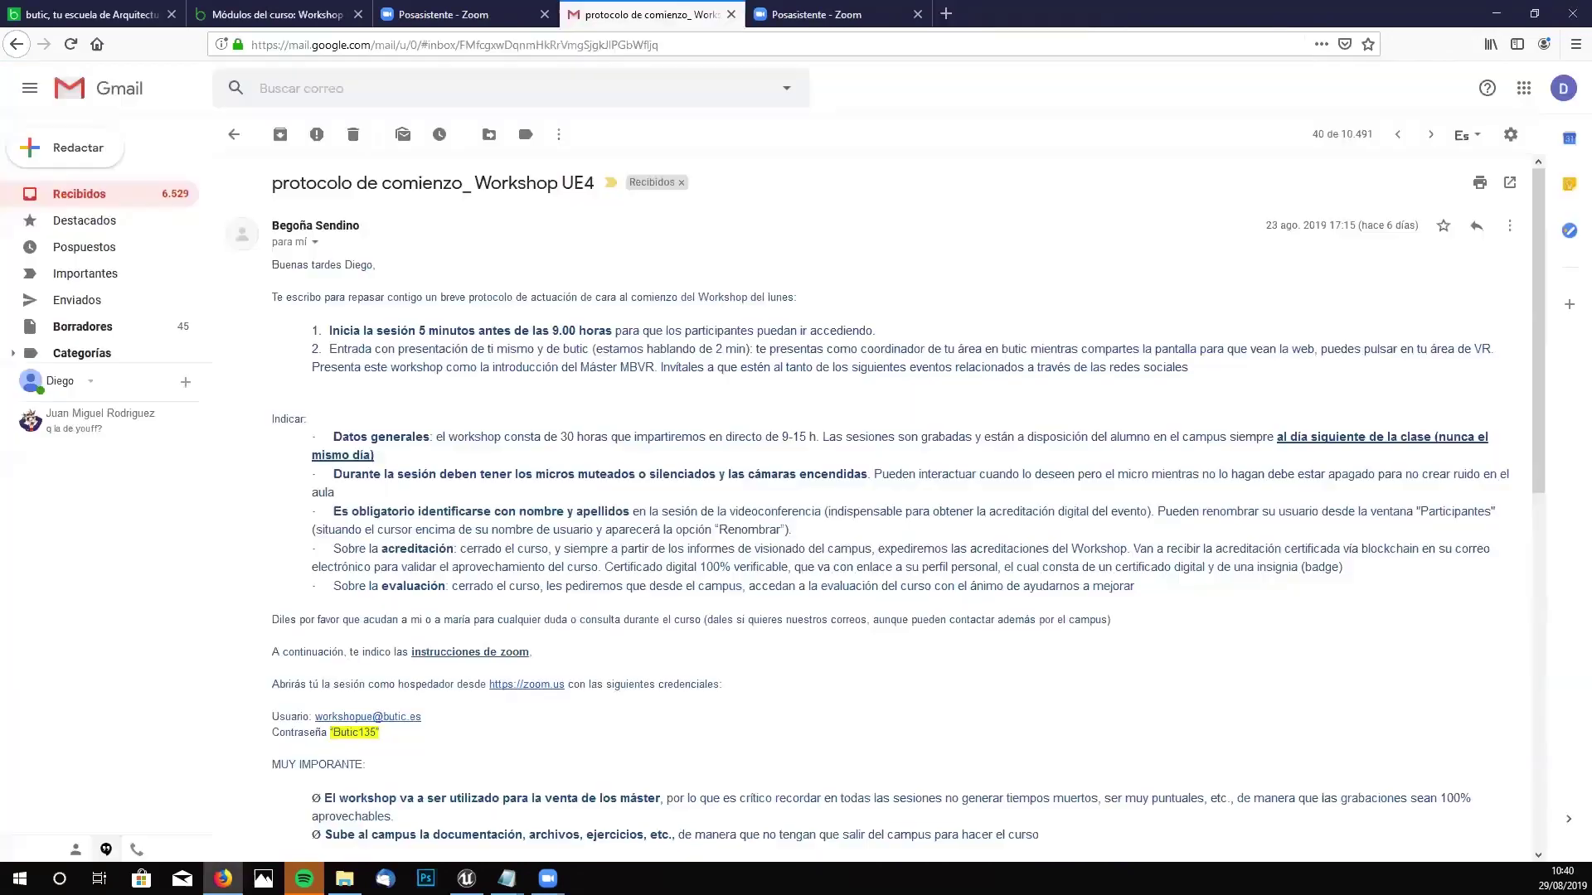
{"action": "left_click", "coordinate": [1495, 12]}
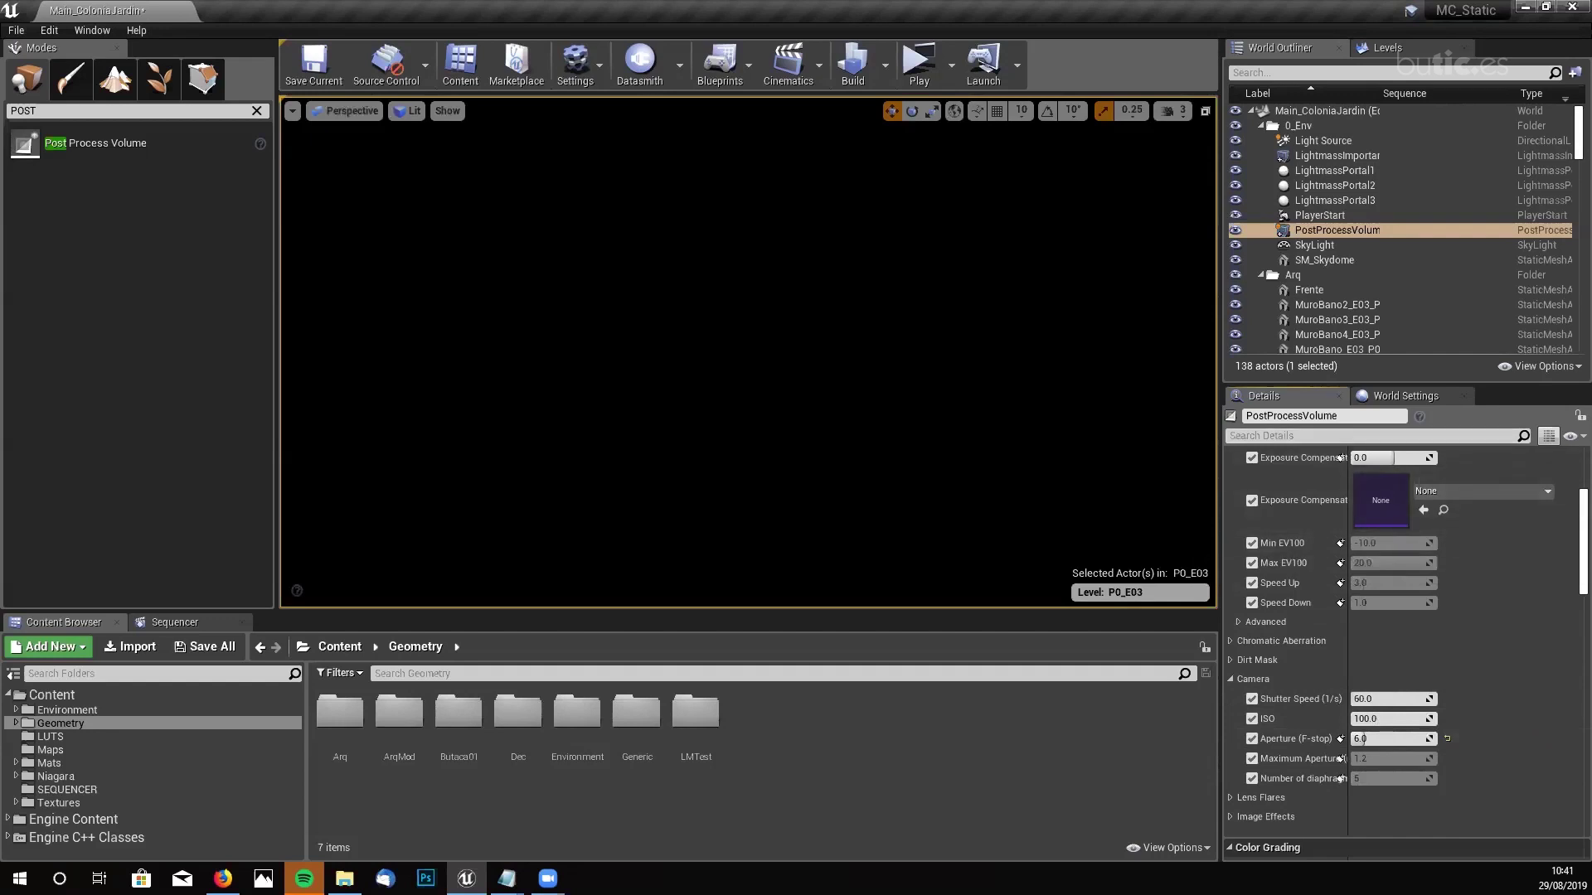
- Widen the Details name column and set Exposure Compensation to 11.0, briefly trying 12.0
{"action": "scroll", "coordinate": [1567, 530], "scroll_direction": "up", "scroll_amount": 2}
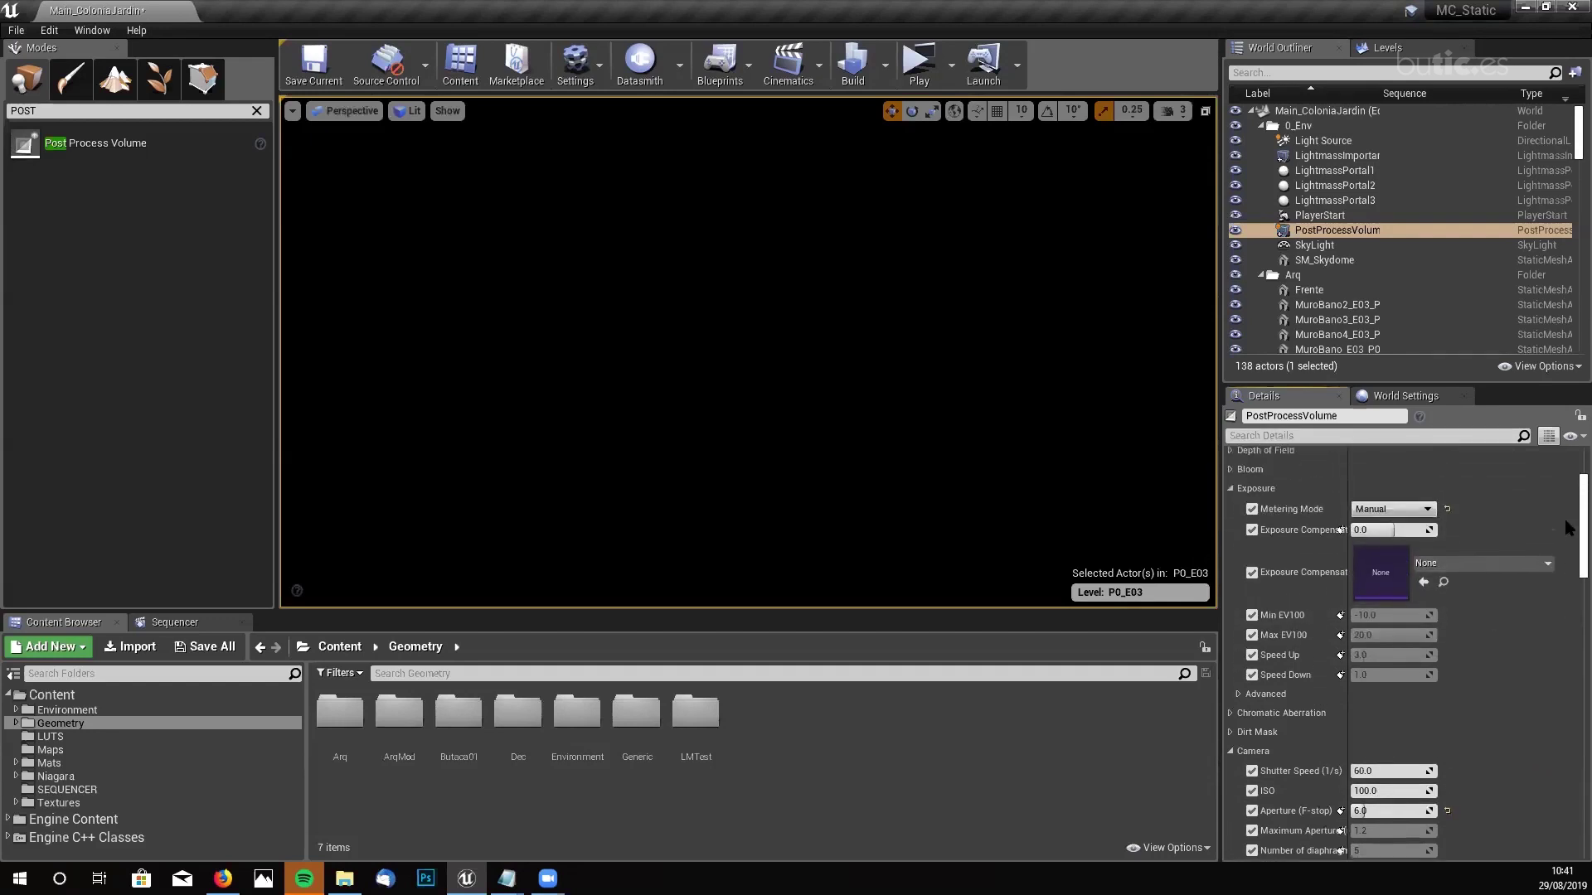
{"action": "scroll", "coordinate": [1565, 528], "scroll_direction": "up", "scroll_amount": 1}
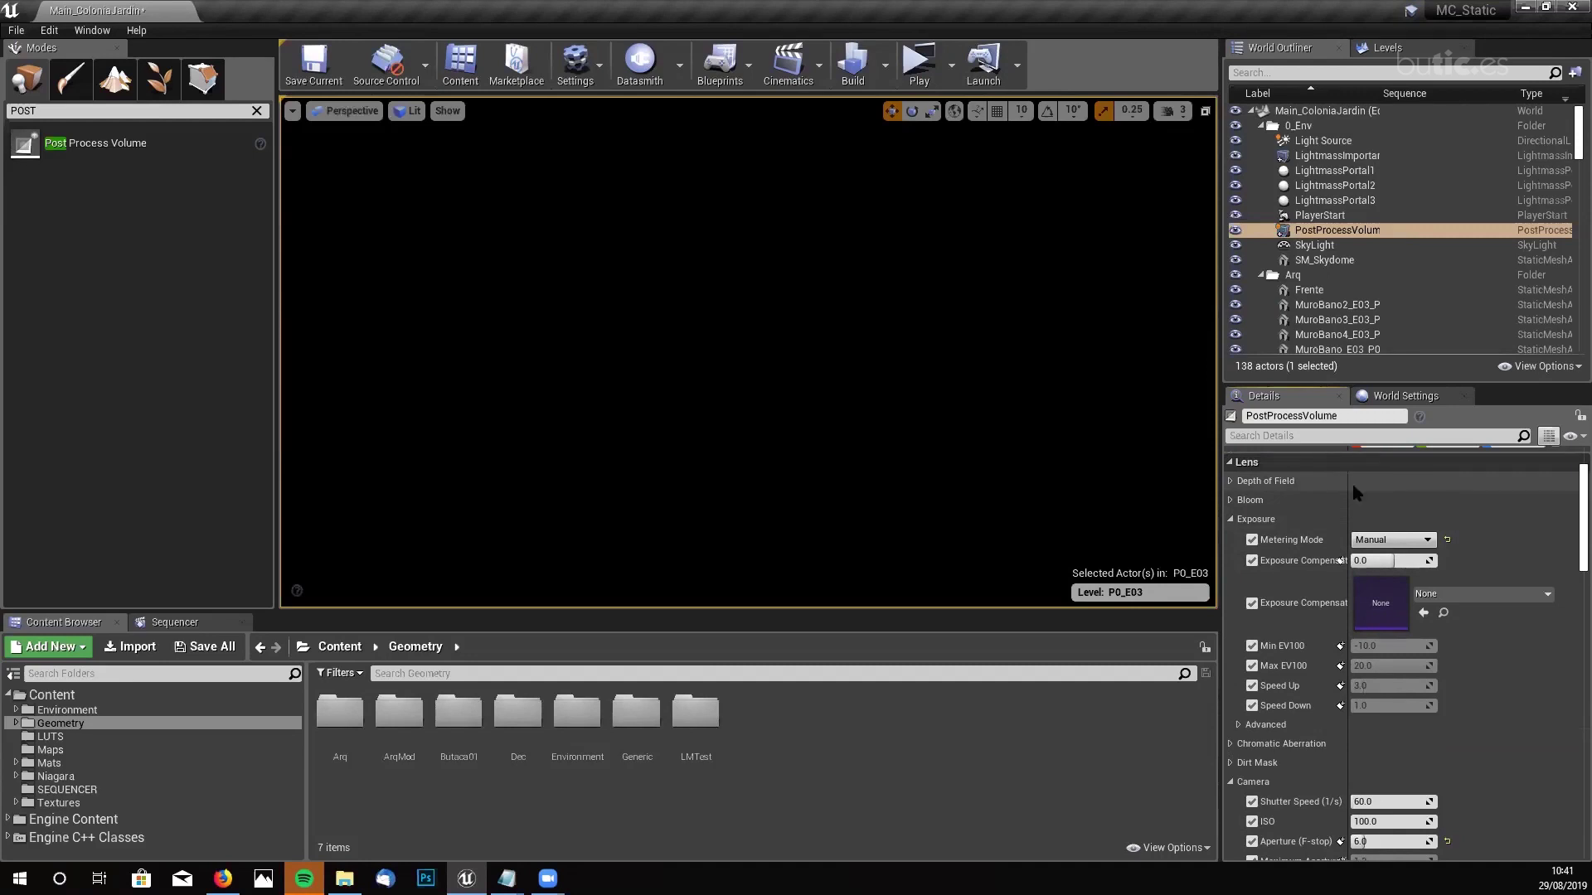
{"action": "left_click_drag", "start_coordinate": [1346, 482], "coordinate": [1395, 486]}
{"action": "left_click", "coordinate": [1413, 561]}
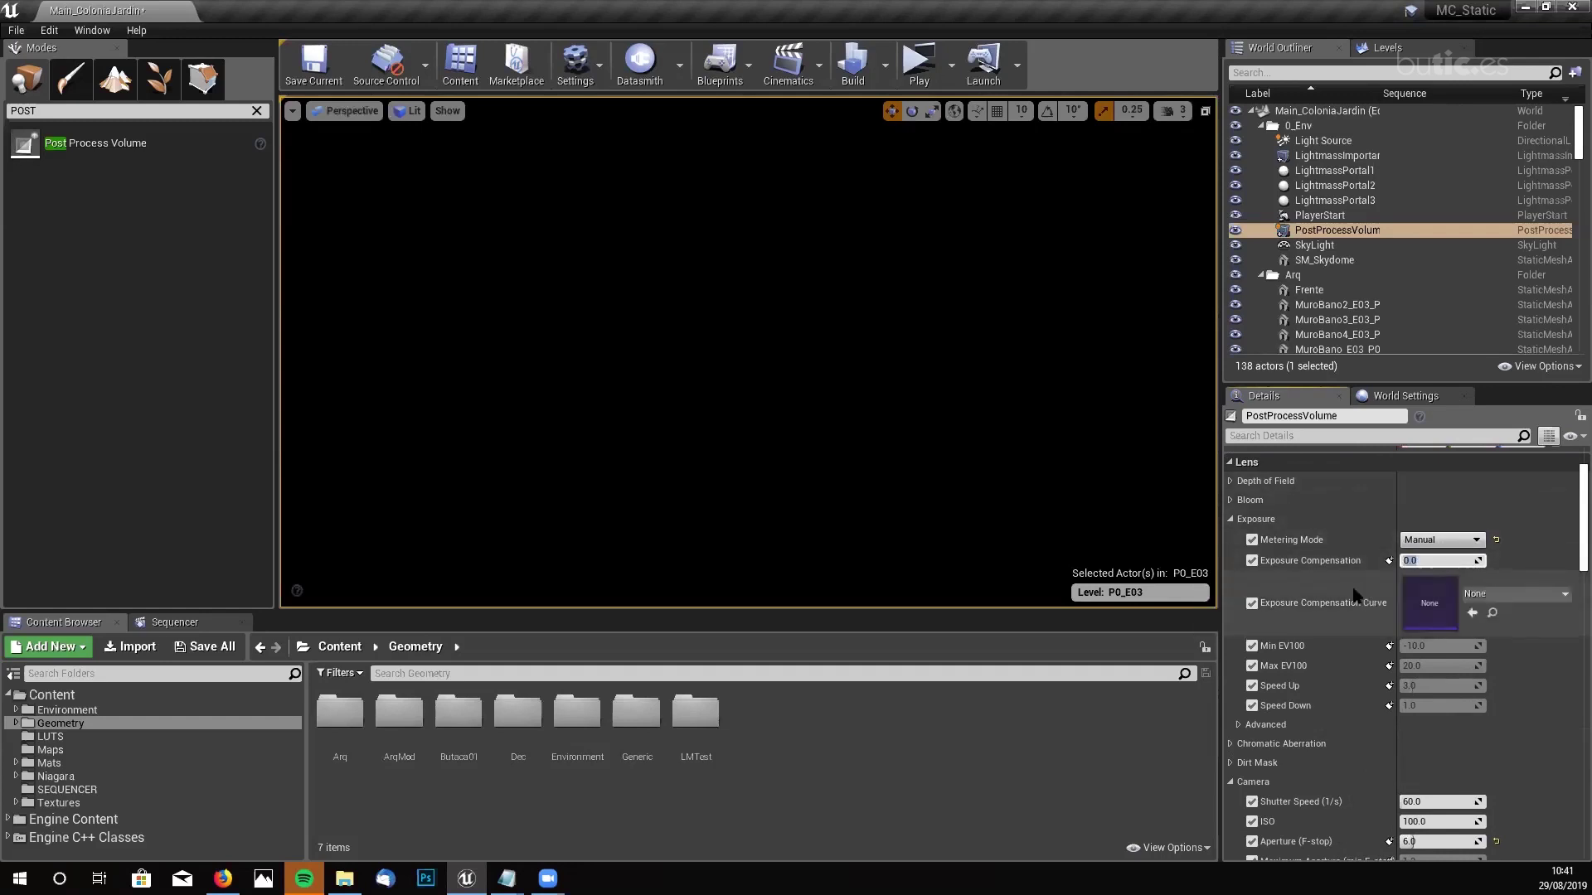
{"action": "type", "text": "11"}
{"action": "key", "text": "Return"}
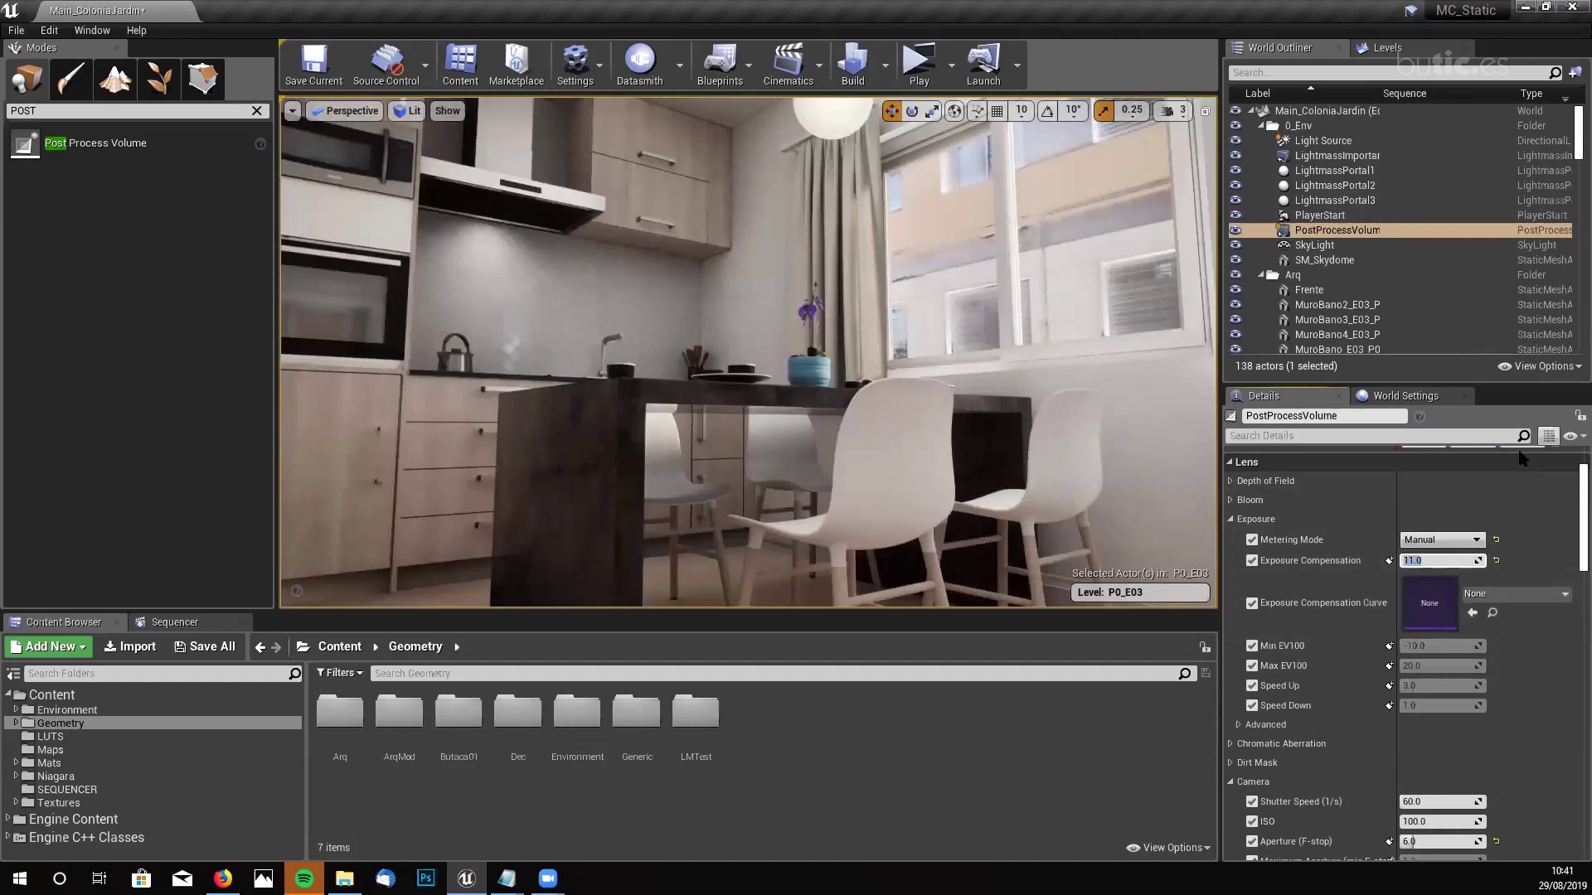
{"action": "type", "text": "12"}
{"action": "key", "text": "Return"}
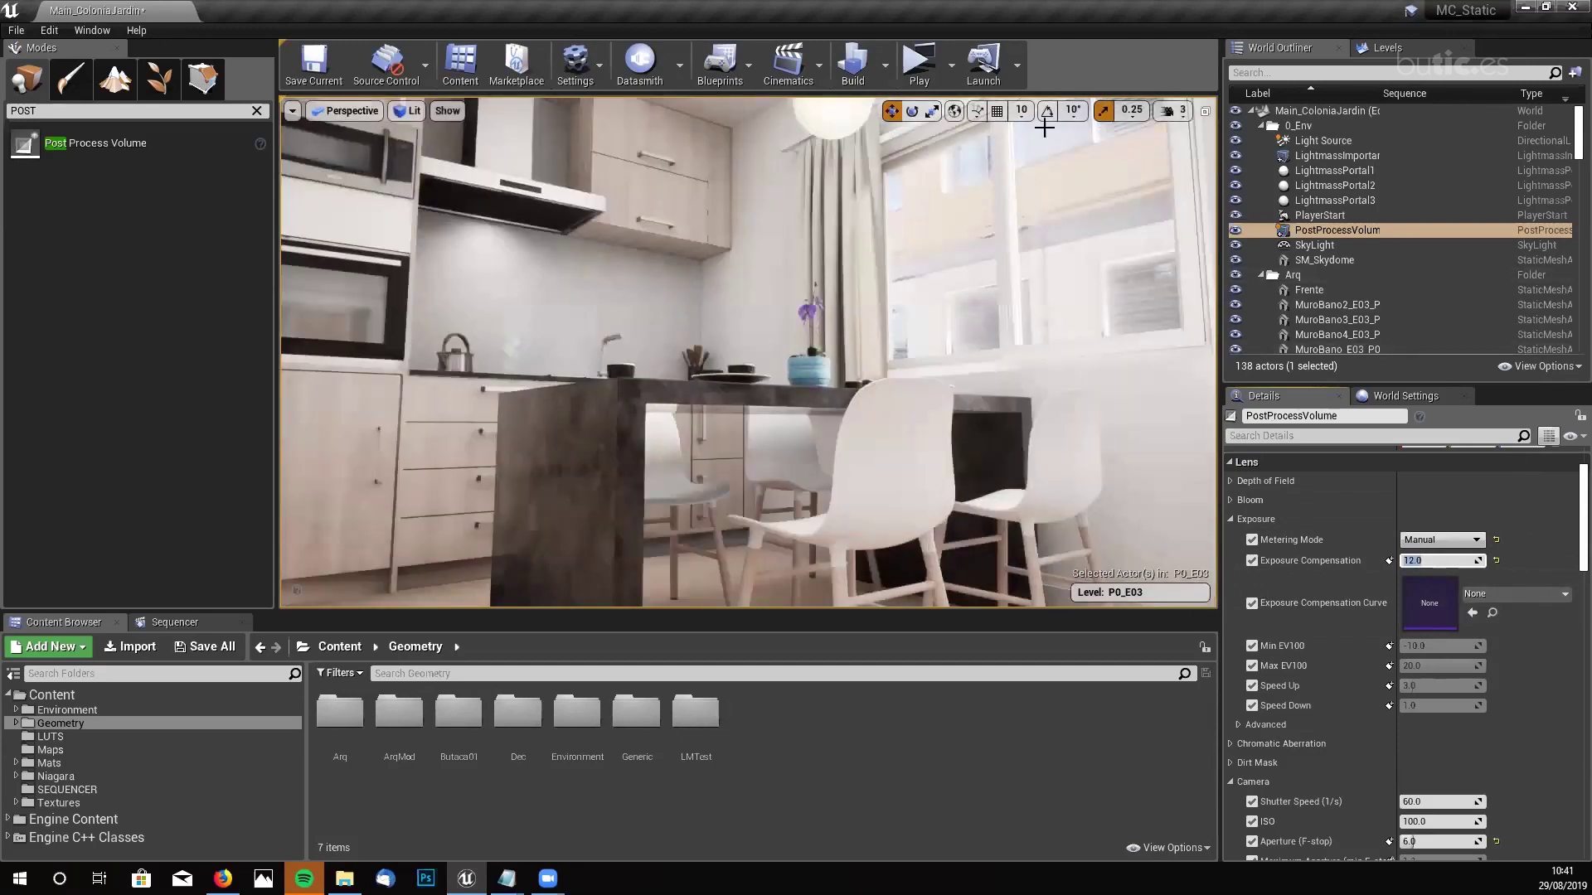
{"action": "type", "text": "11"}
{"action": "key", "text": "Return"}
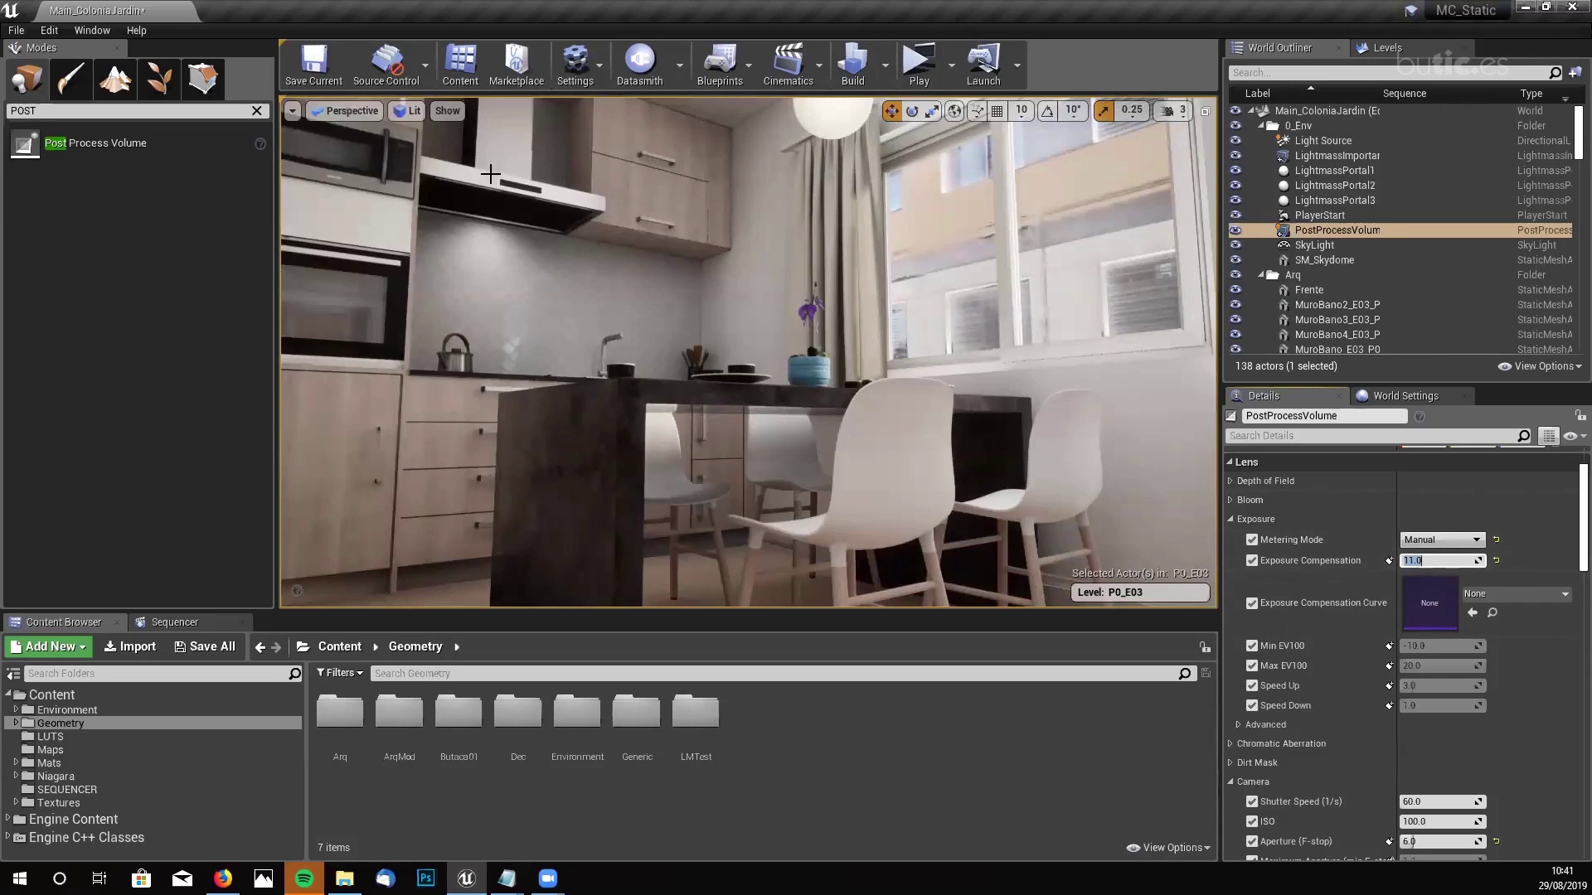
- Preview a higher Shutter Speed darkening the kitchen, then set it back to 60.0
{"action": "scroll", "coordinate": [1433, 568], "scroll_direction": "down", "scroll_amount": 5}
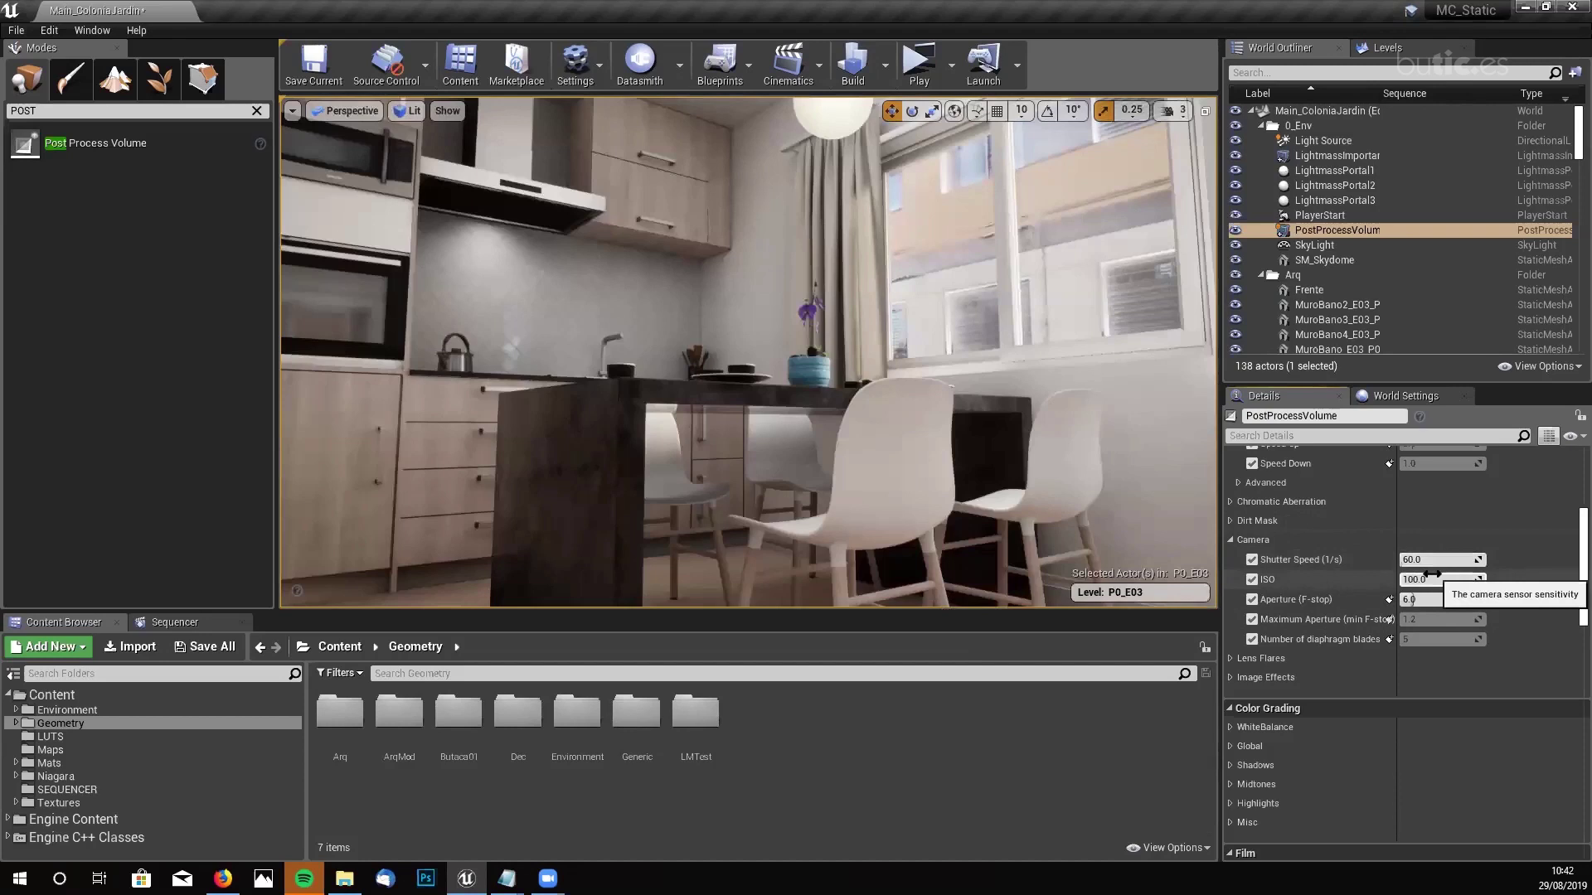
{"action": "scroll", "coordinate": [1433, 573], "scroll_direction": "up", "scroll_amount": 6}
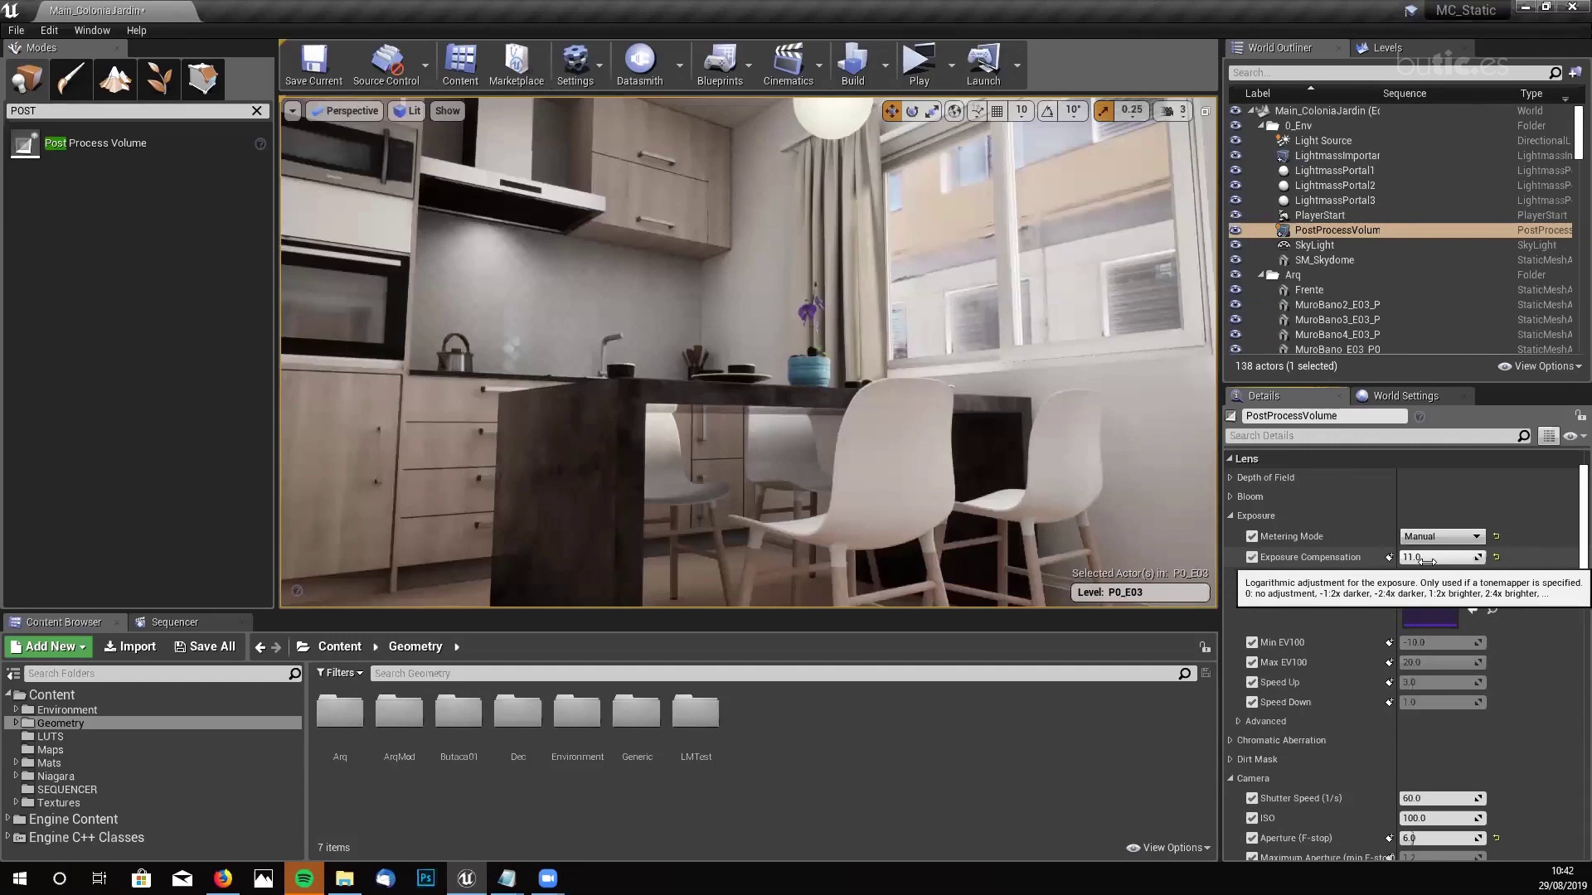
{"action": "mouse_move", "coordinate": [894, 382]}
{"action": "right_mouse_down"}
{"action": "mouse_move", "coordinate": [851, 385]}
{"action": "mouse_move", "coordinate": [879, 364]}
{"action": "right_mouse_up"}
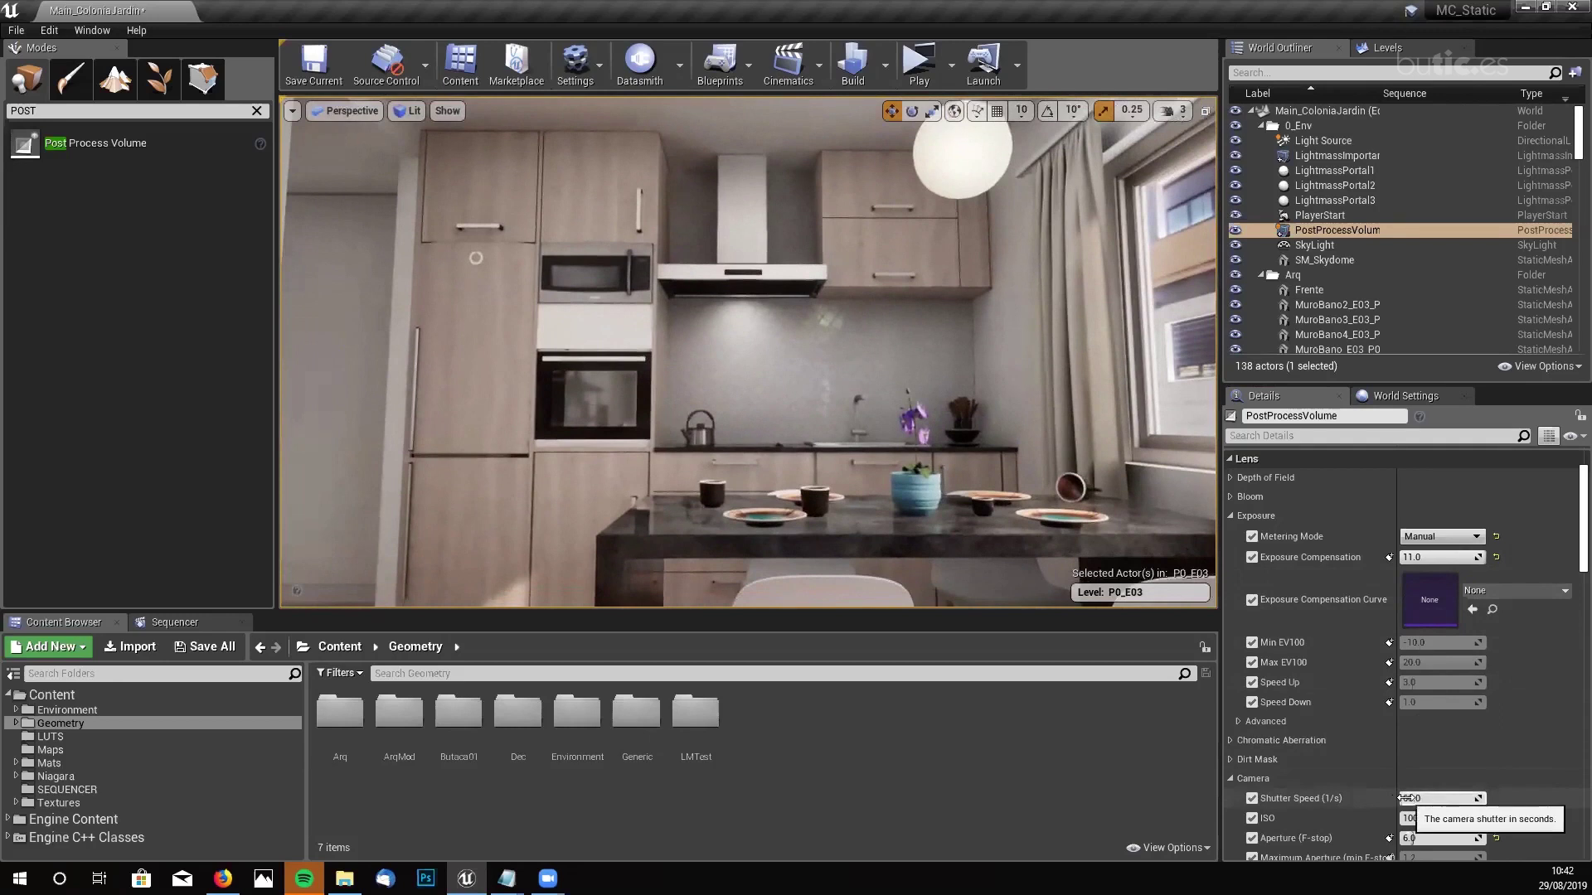
{"action": "mouse_move", "coordinate": [1406, 798]}
{"action": "left_mouse_down"}
{"action": "mouse_move", "coordinate": [1451, 798]}
{"action": "mouse_move", "coordinate": [1372, 800]}
{"action": "mouse_move", "coordinate": [1426, 800]}
{"action": "left_mouse_up"}
{"action": "left_click", "coordinate": [1433, 800]}
{"action": "type", "text": "60"}
{"action": "key", "text": "Return"}
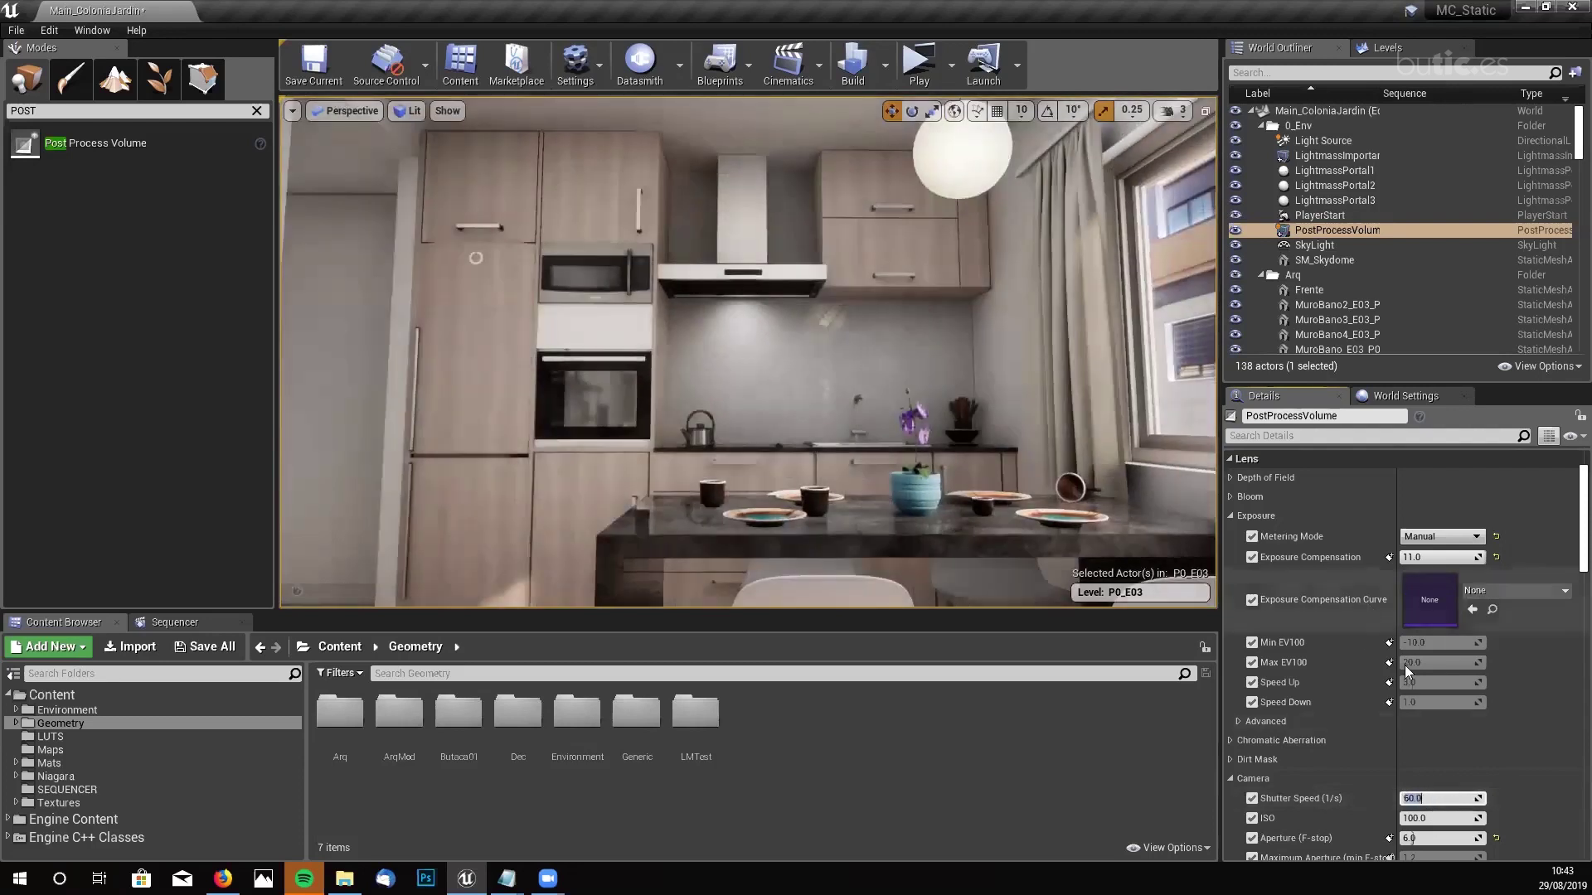
- Preview a larger Aperture darkening the scene, restore it to 6.0, and fly into the kitchen
{"action": "scroll", "coordinate": [1434, 805], "scroll_direction": "down", "scroll_amount": 2}
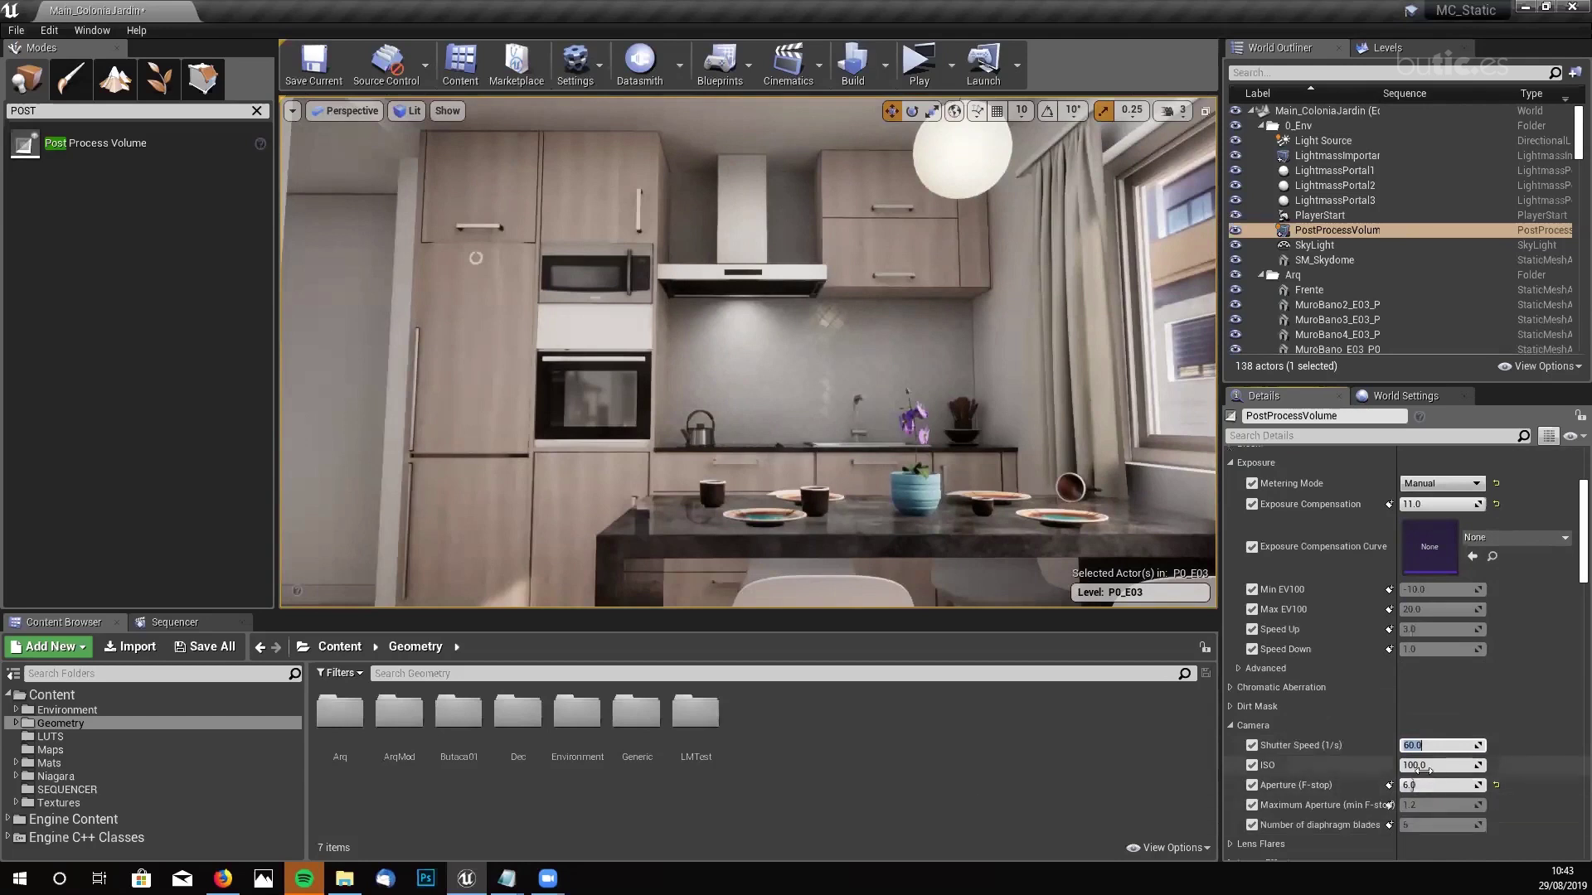
{"action": "left_click", "coordinate": [1411, 787]}
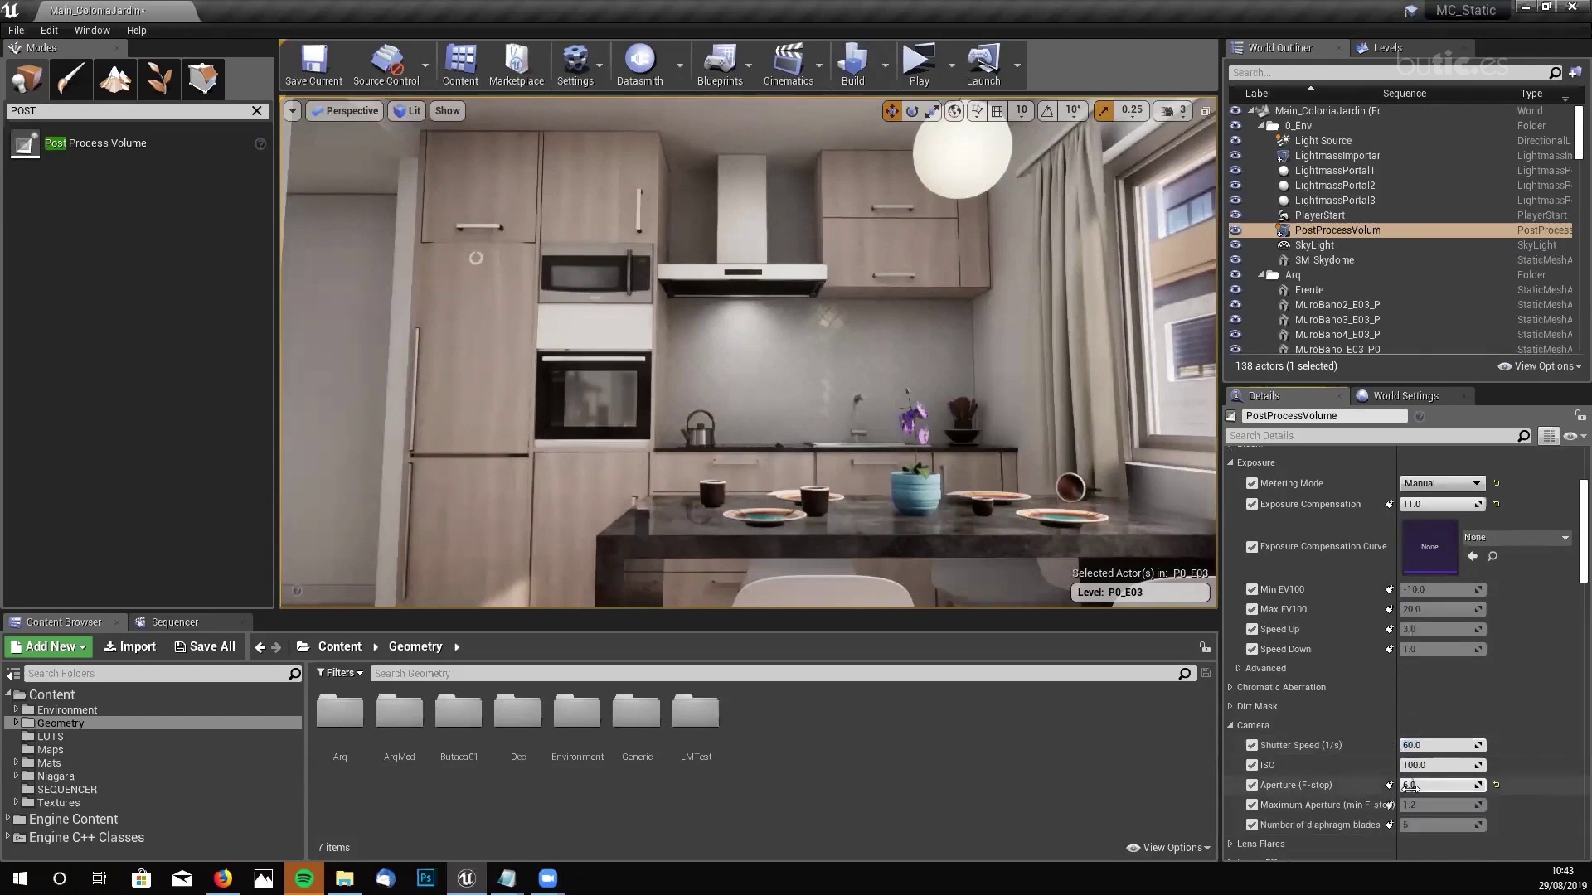
{"action": "mouse_move", "coordinate": [1411, 786]}
{"action": "left_mouse_down"}
{"action": "mouse_move", "coordinate": [1435, 786]}
{"action": "mouse_move", "coordinate": [1391, 786]}
{"action": "mouse_move", "coordinate": [1426, 786]}
{"action": "left_mouse_up"}
{"action": "left_click", "coordinate": [1426, 786]}
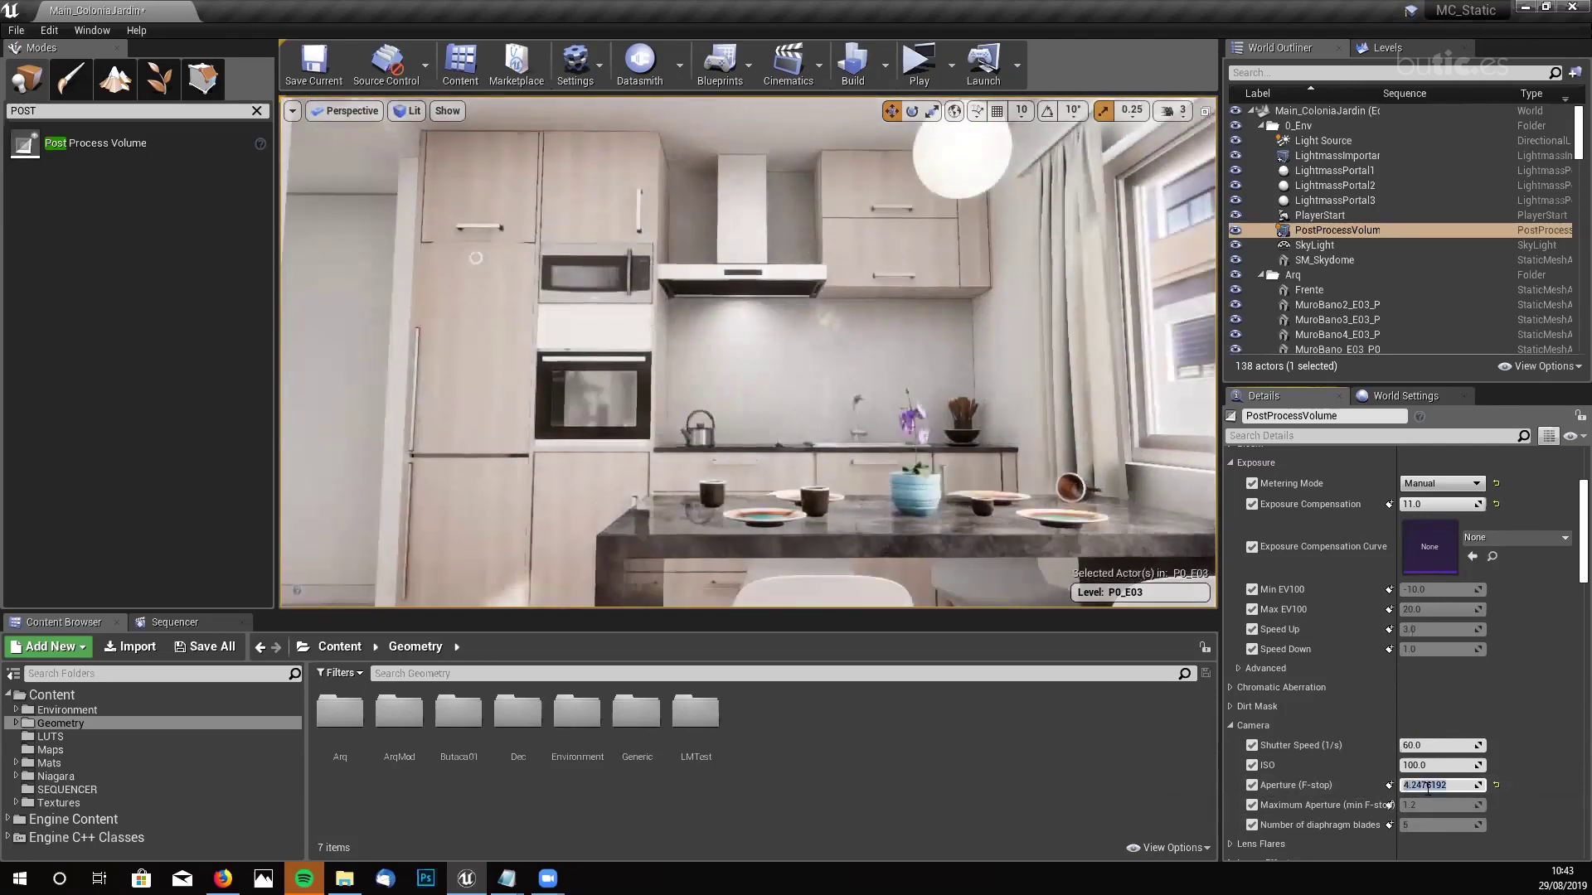
{"action": "type", "text": "6"}
{"action": "key", "text": "Return"}
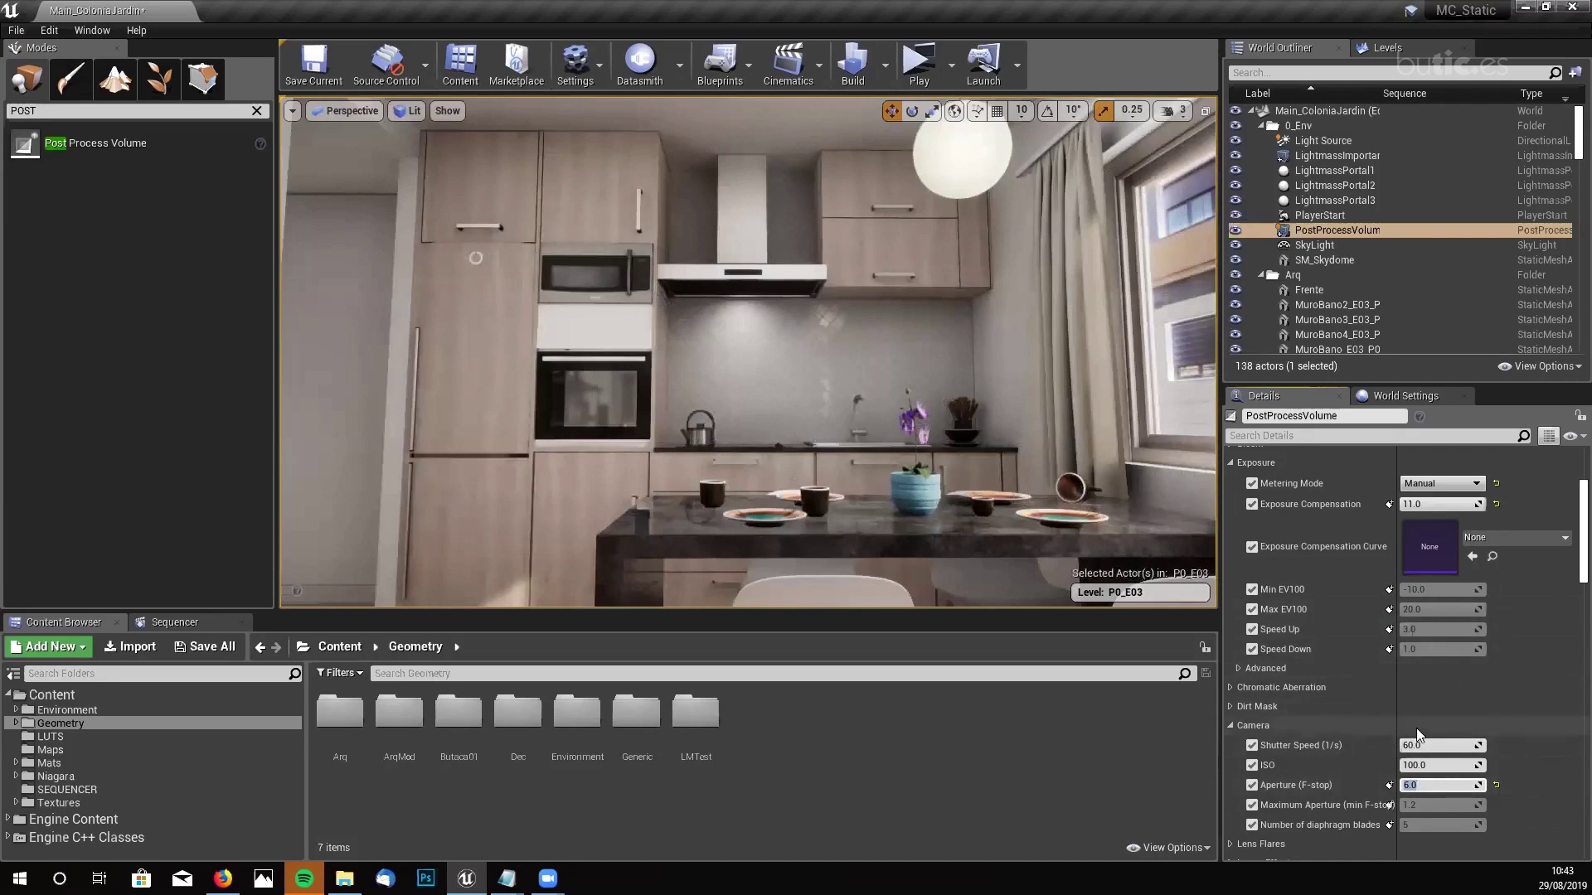
{"action": "right_click_drag", "start_coordinate": [639, 286], "coordinate": [574, 323]}
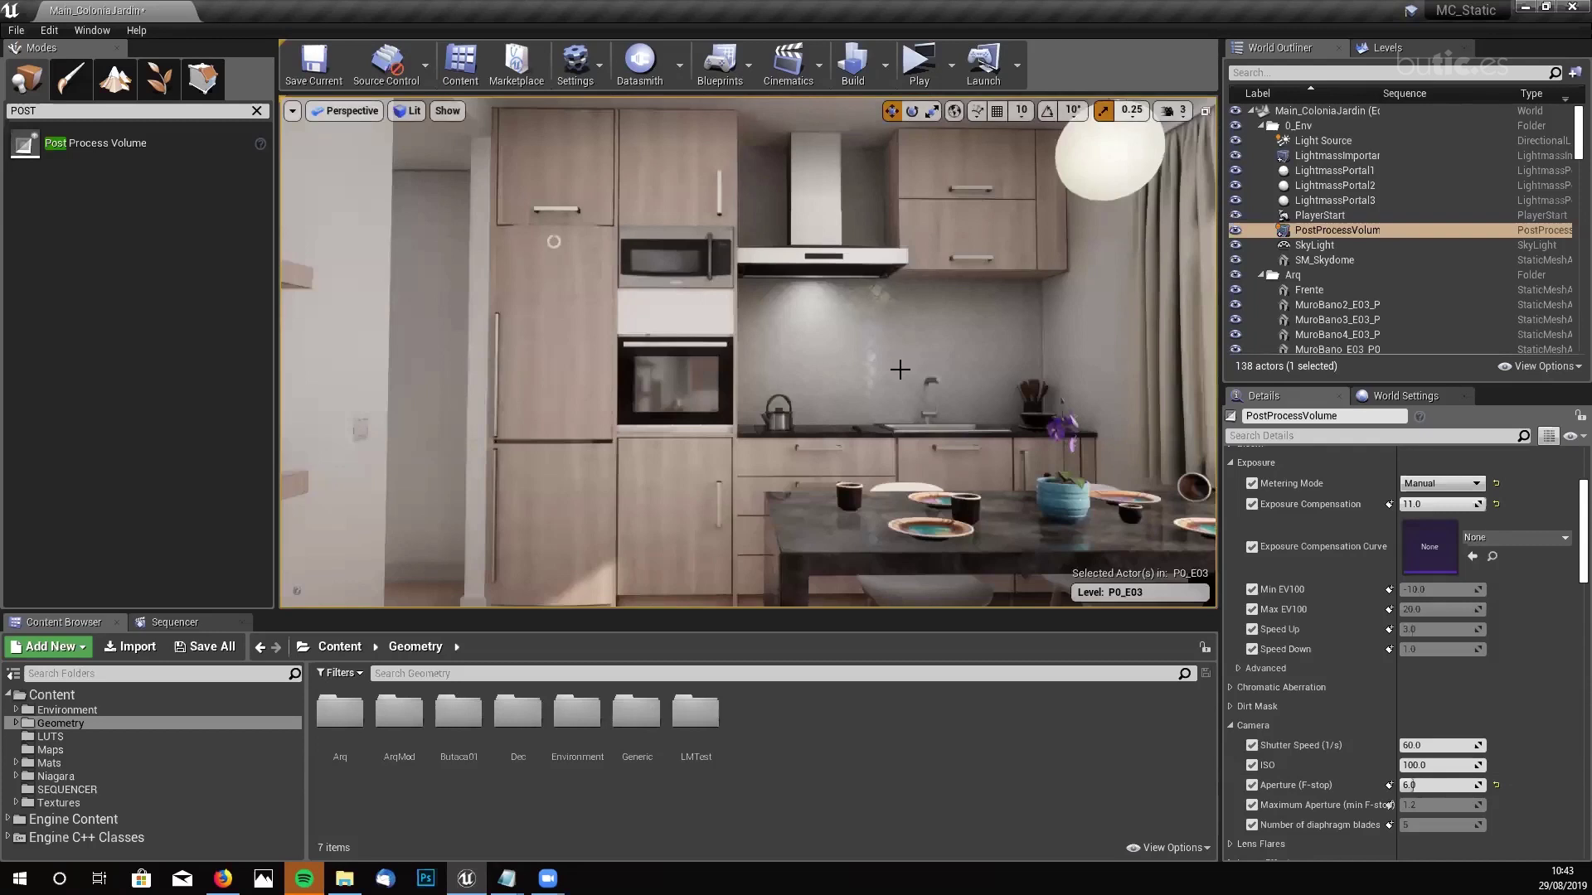
{"action": "left_click_drag", "start_coordinate": [954, 428], "coordinate": [987, 378]}
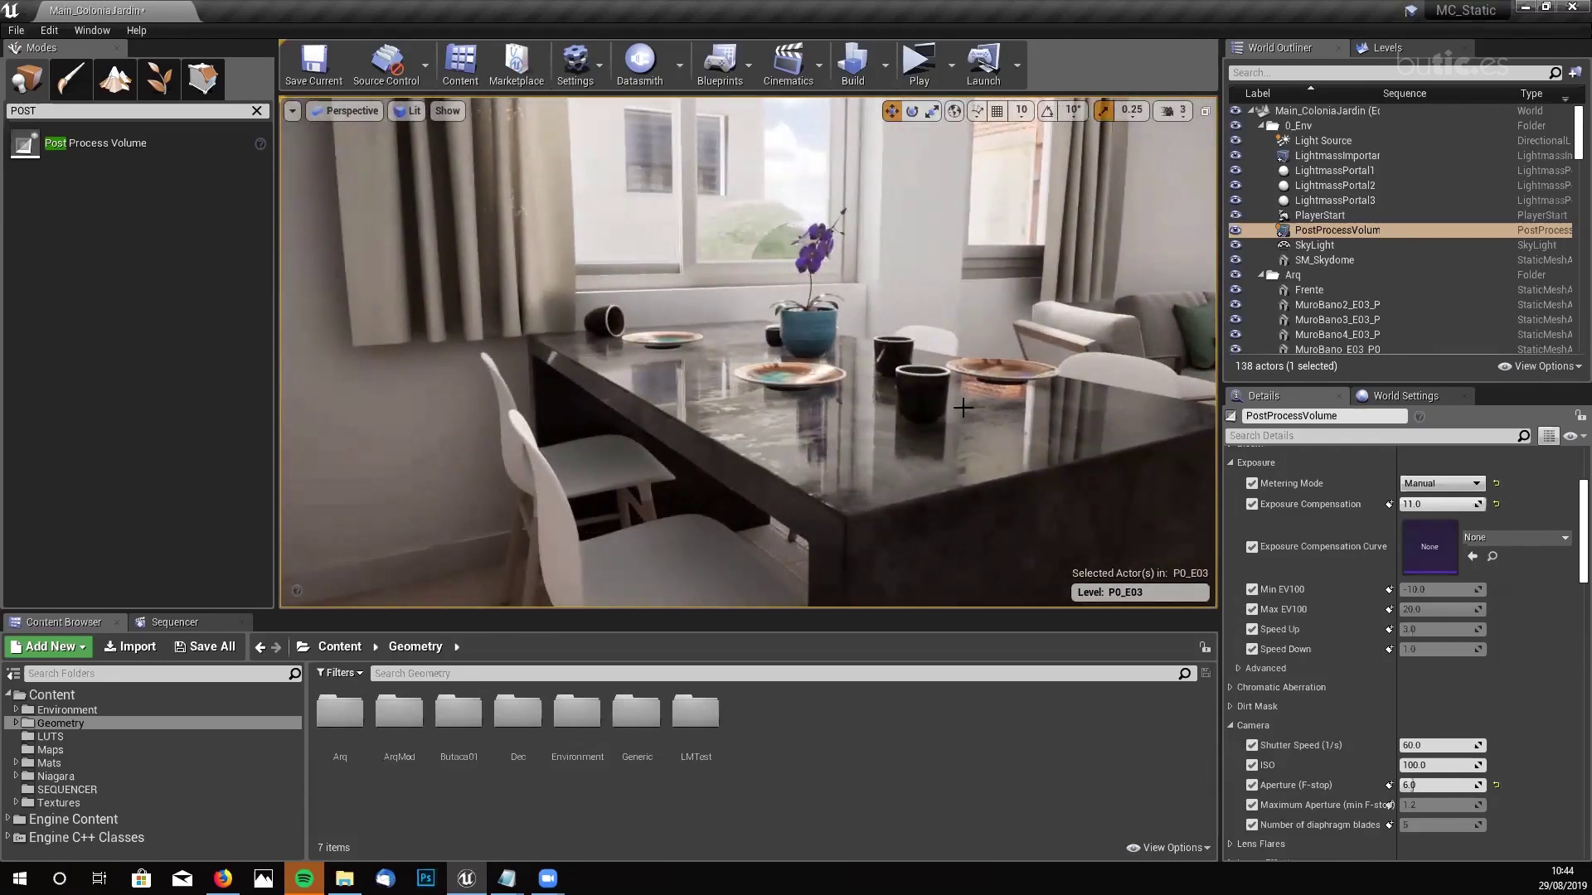
{"action": "scroll", "coordinate": [1337, 590], "scroll_direction": "up", "scroll_amount": 3}
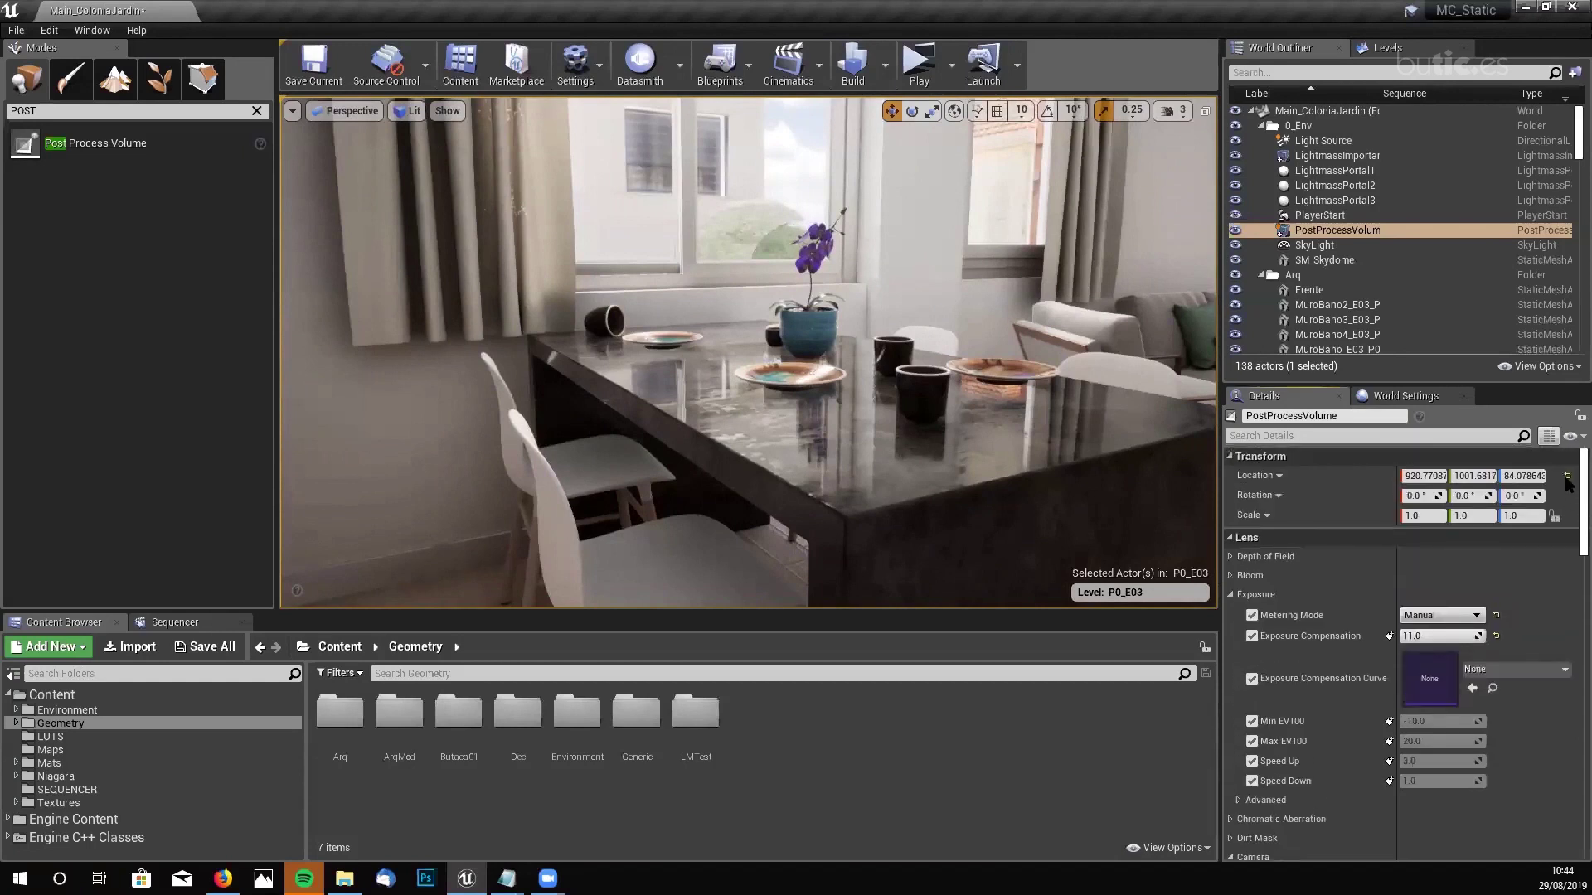
- Expand Lens Flares and enable the Intensity, Tint, BokehSize, Threshold and BokehShape overrides
{"action": "left_click", "coordinate": [1232, 594]}
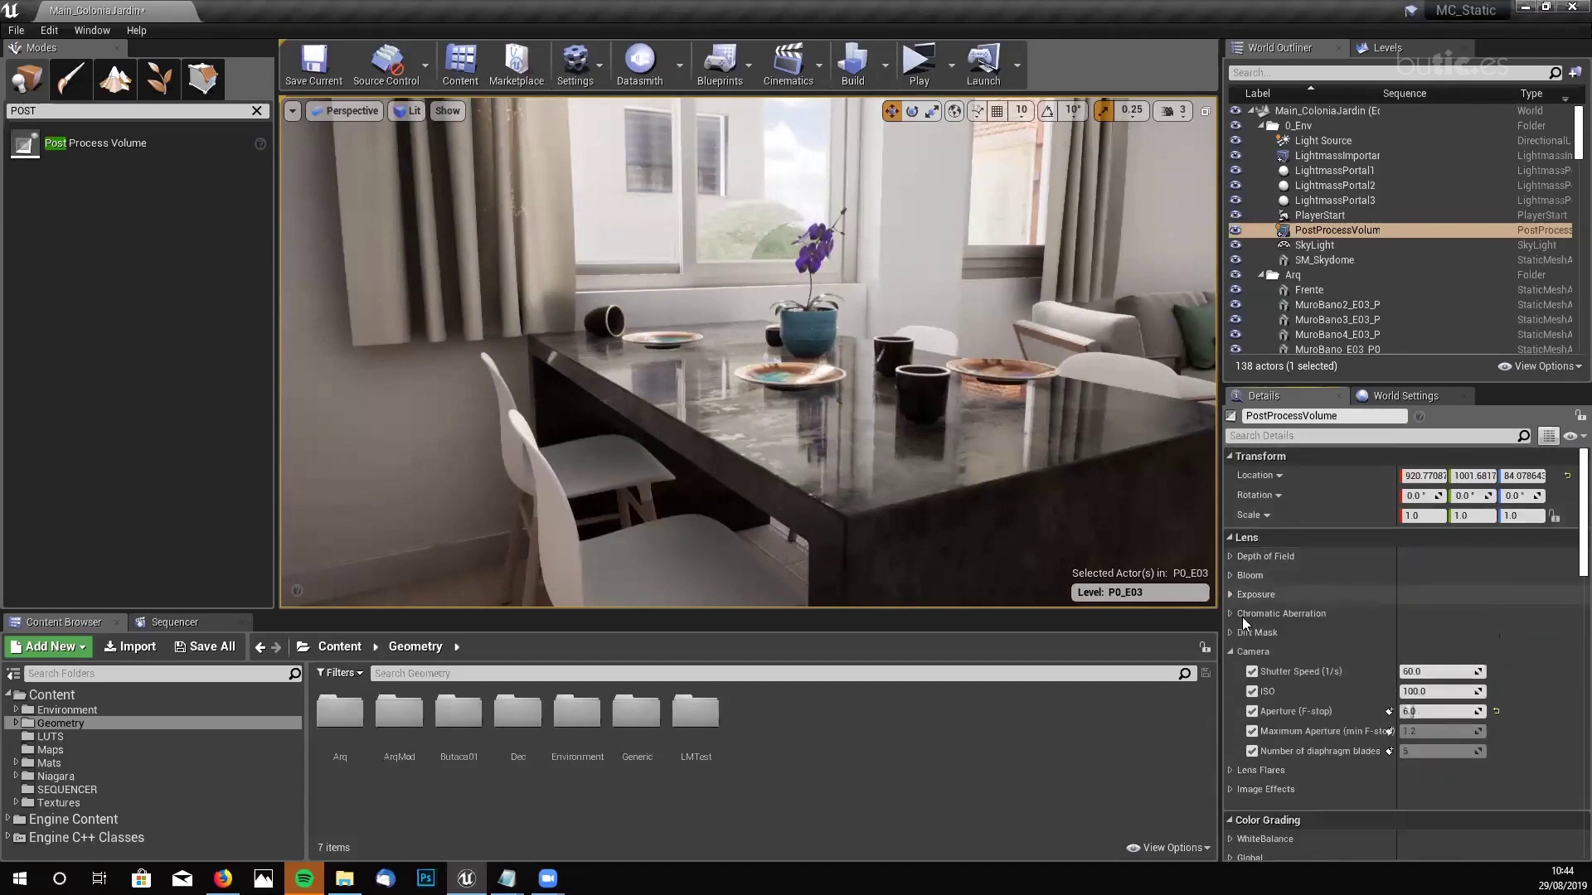
{"action": "left_click", "coordinate": [1231, 654]}
{"action": "left_click", "coordinate": [1232, 671]}
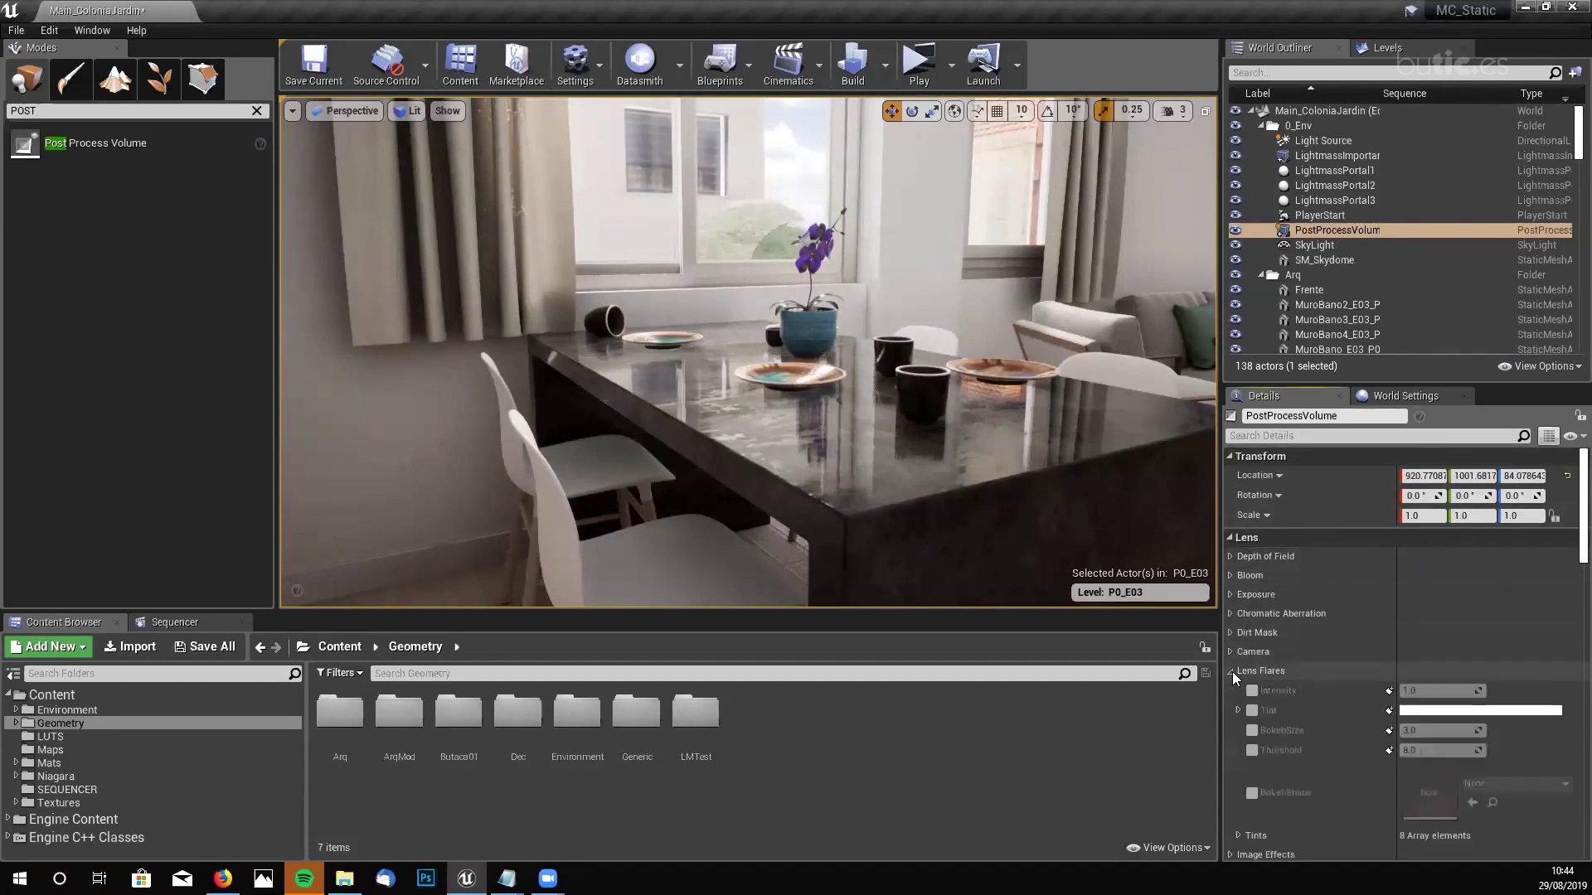
{"action": "left_click", "coordinate": [1252, 691]}
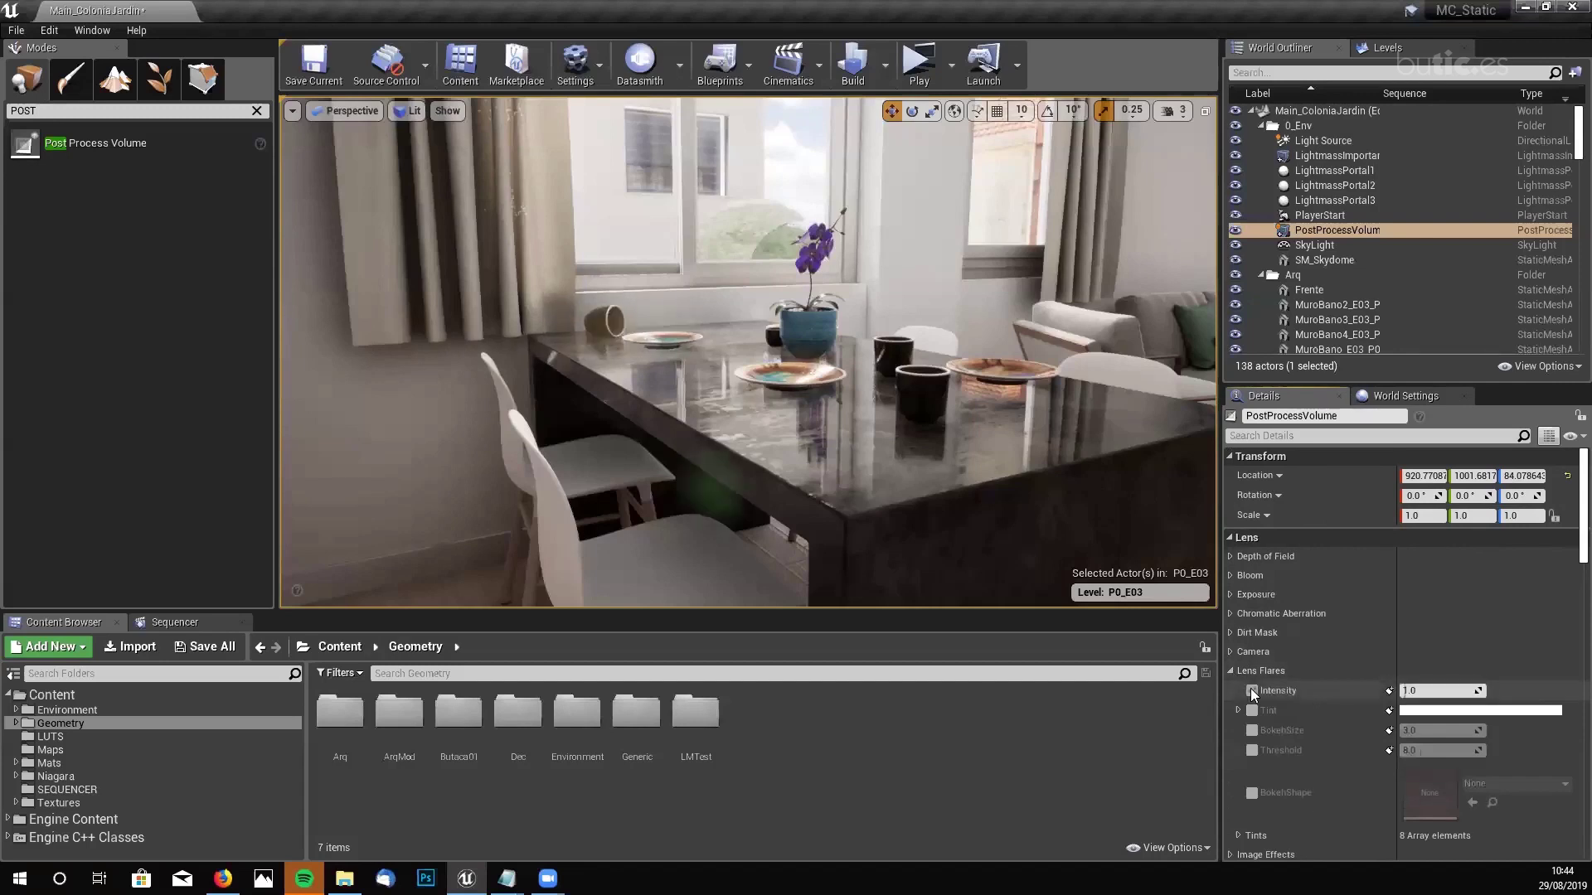
{"action": "left_click", "coordinate": [1252, 711]}
{"action": "left_click", "coordinate": [1251, 731]}
{"action": "left_click", "coordinate": [1252, 751]}
{"action": "left_click", "coordinate": [1251, 792]}
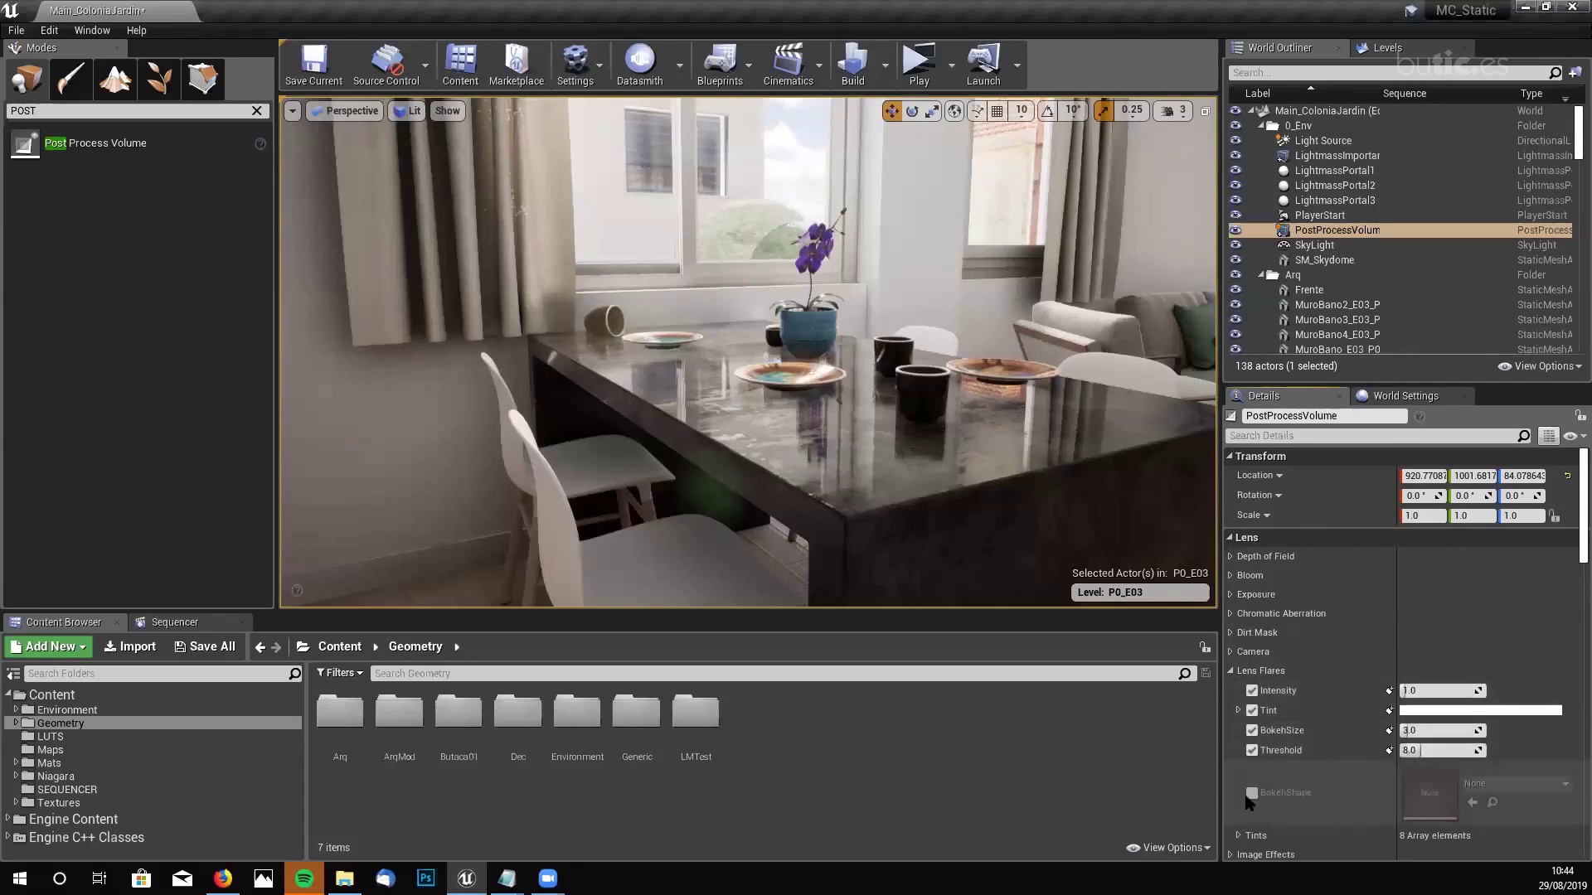
- Move the view close to the dining table to inspect the flares, then edit the flare Intensity
{"action": "mouse_move", "coordinate": [653, 384]}
{"action": "right_mouse_down"}
{"action": "mouse_move", "coordinate": [614, 383]}
{"action": "mouse_move", "coordinate": [653, 384]}
{"action": "right_mouse_up"}
{"action": "right_click_drag", "start_coordinate": [623, 439], "coordinate": [722, 469]}
{"action": "right_click_drag", "start_coordinate": [756, 358], "coordinate": [694, 363]}
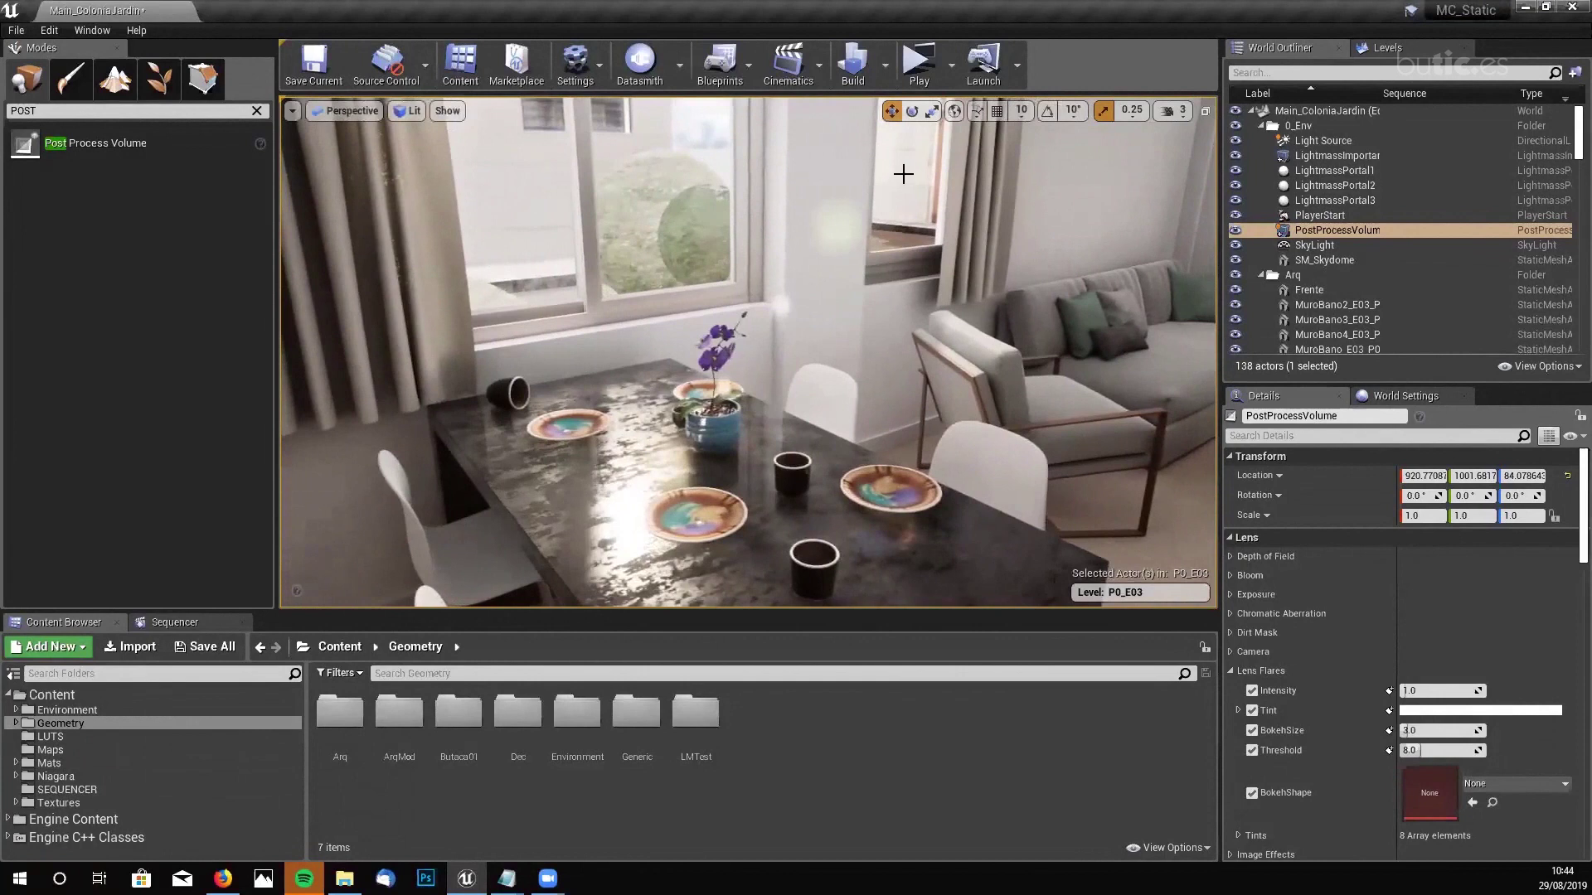
{"action": "right_click_drag", "start_coordinate": [746, 348], "coordinate": [788, 359]}
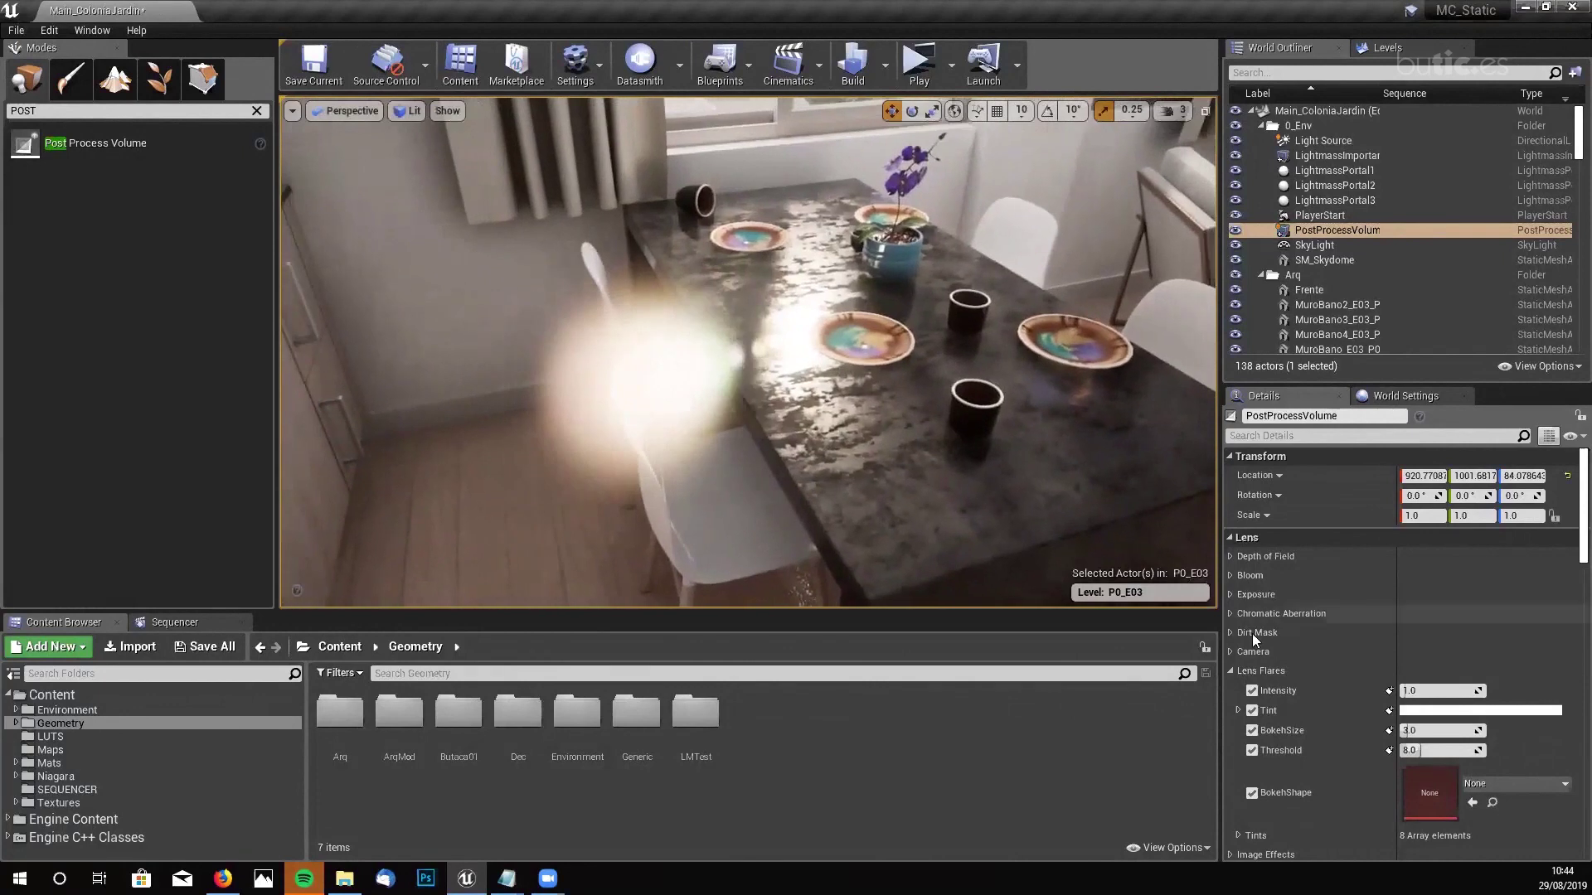
{"action": "left_click", "coordinate": [1459, 692]}
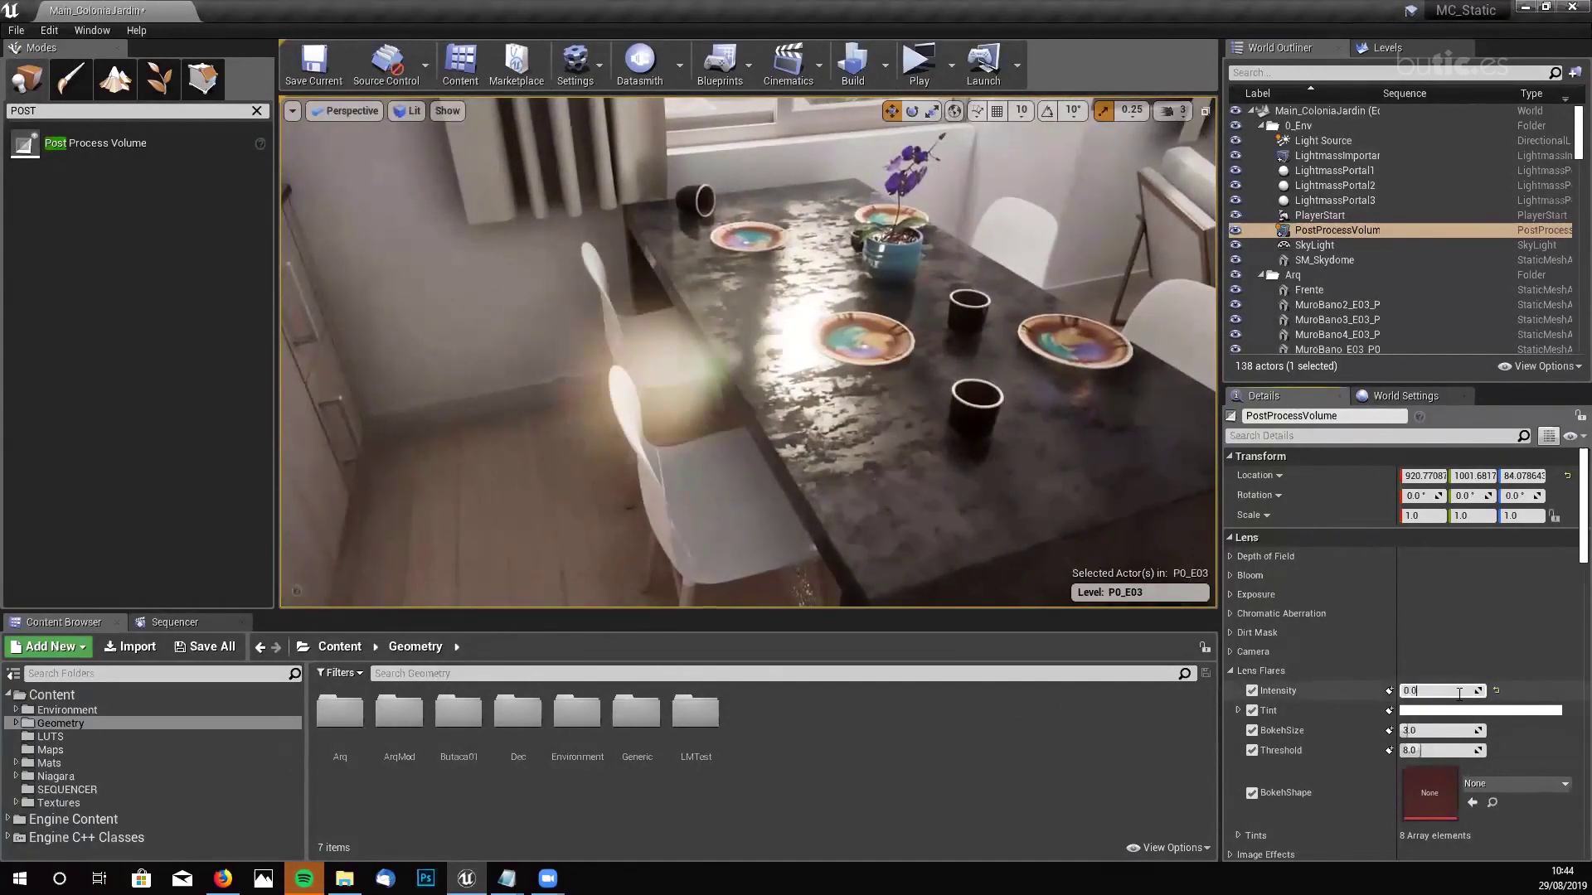
- Set Lens Flares Intensity to 1.0 and orbit around the dining table to inspect the flares
{"action": "mouse_move", "coordinate": [1078, 497]}
{"action": "right_mouse_down"}
{"action": "mouse_move", "coordinate": [1136, 489]}
{"action": "mouse_move", "coordinate": [995, 492]}
{"action": "mouse_move", "coordinate": [1095, 490]}
{"action": "mouse_move", "coordinate": [1044, 490]}
{"action": "mouse_move", "coordinate": [1078, 492]}
{"action": "right_mouse_up"}
{"action": "mouse_move", "coordinate": [837, 400]}
{"action": "right_mouse_down"}
{"action": "mouse_move", "coordinate": [820, 402]}
{"action": "mouse_move", "coordinate": [837, 401]}
{"action": "right_mouse_up"}
{"action": "right_click_drag", "start_coordinate": [842, 219], "coordinate": [819, 249]}
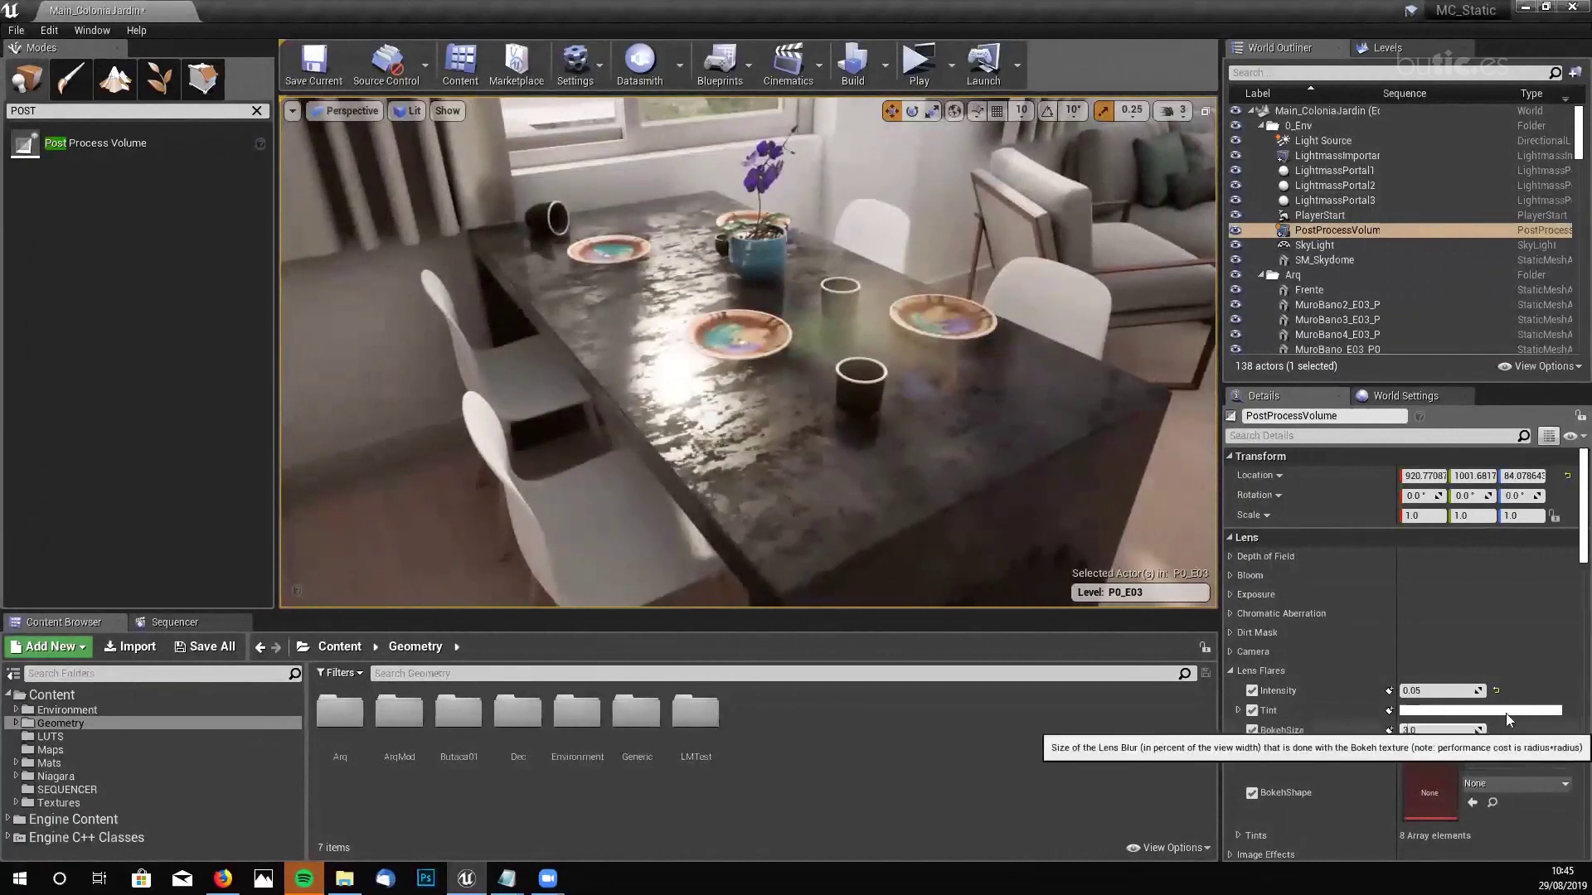
{"action": "scroll", "coordinate": [1532, 698], "scroll_direction": "down", "scroll_amount": 2}
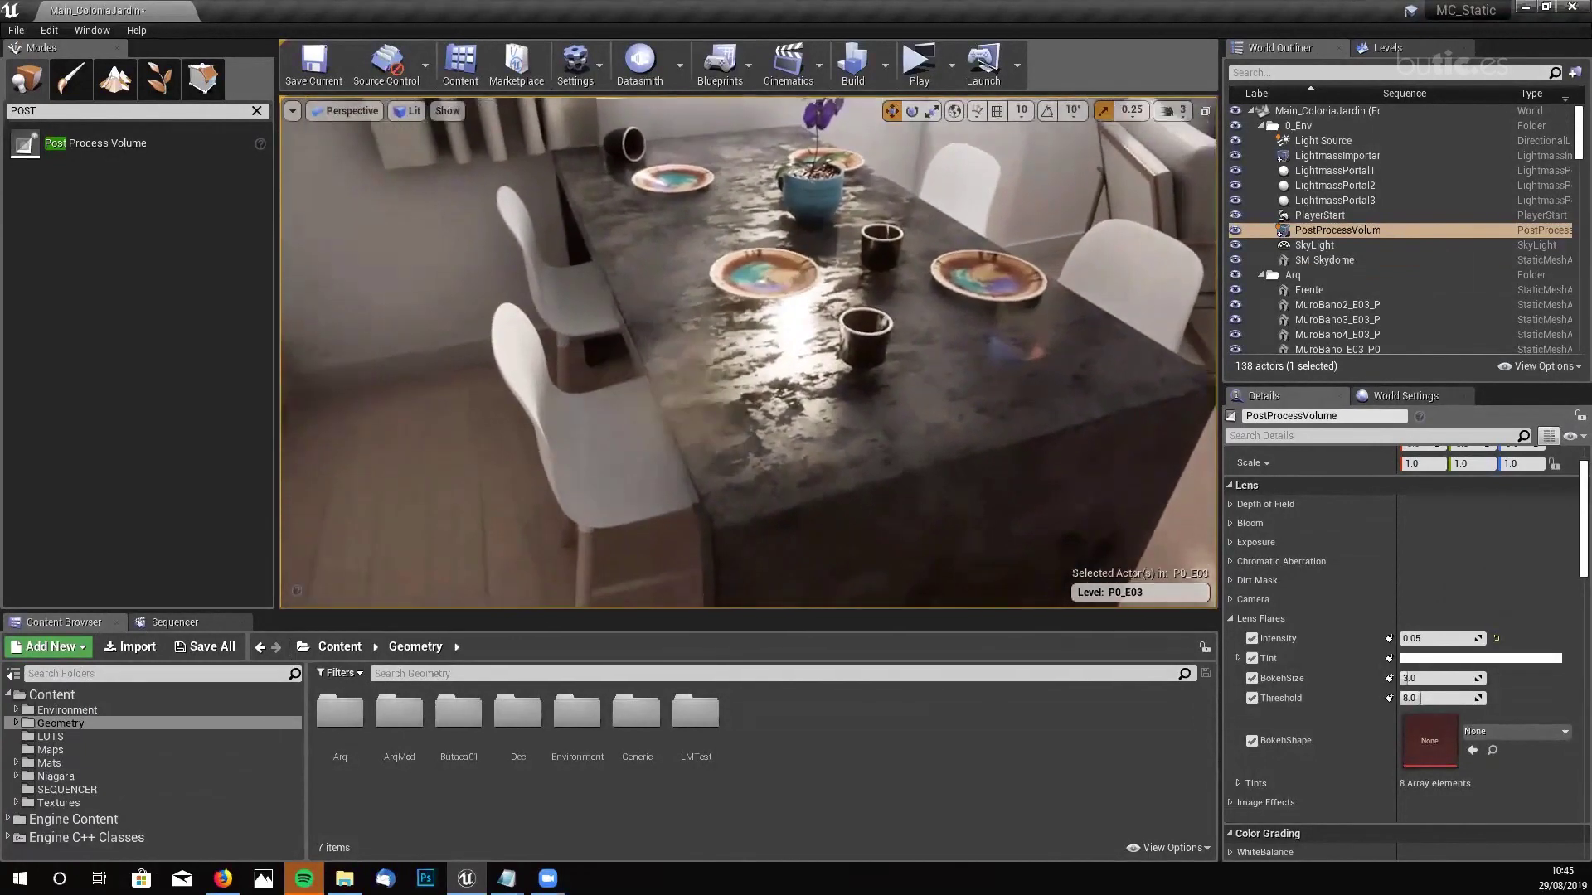
{"action": "left_click", "coordinate": [1425, 638]}
{"action": "type", "text": "1"}
{"action": "key", "text": "Return"}
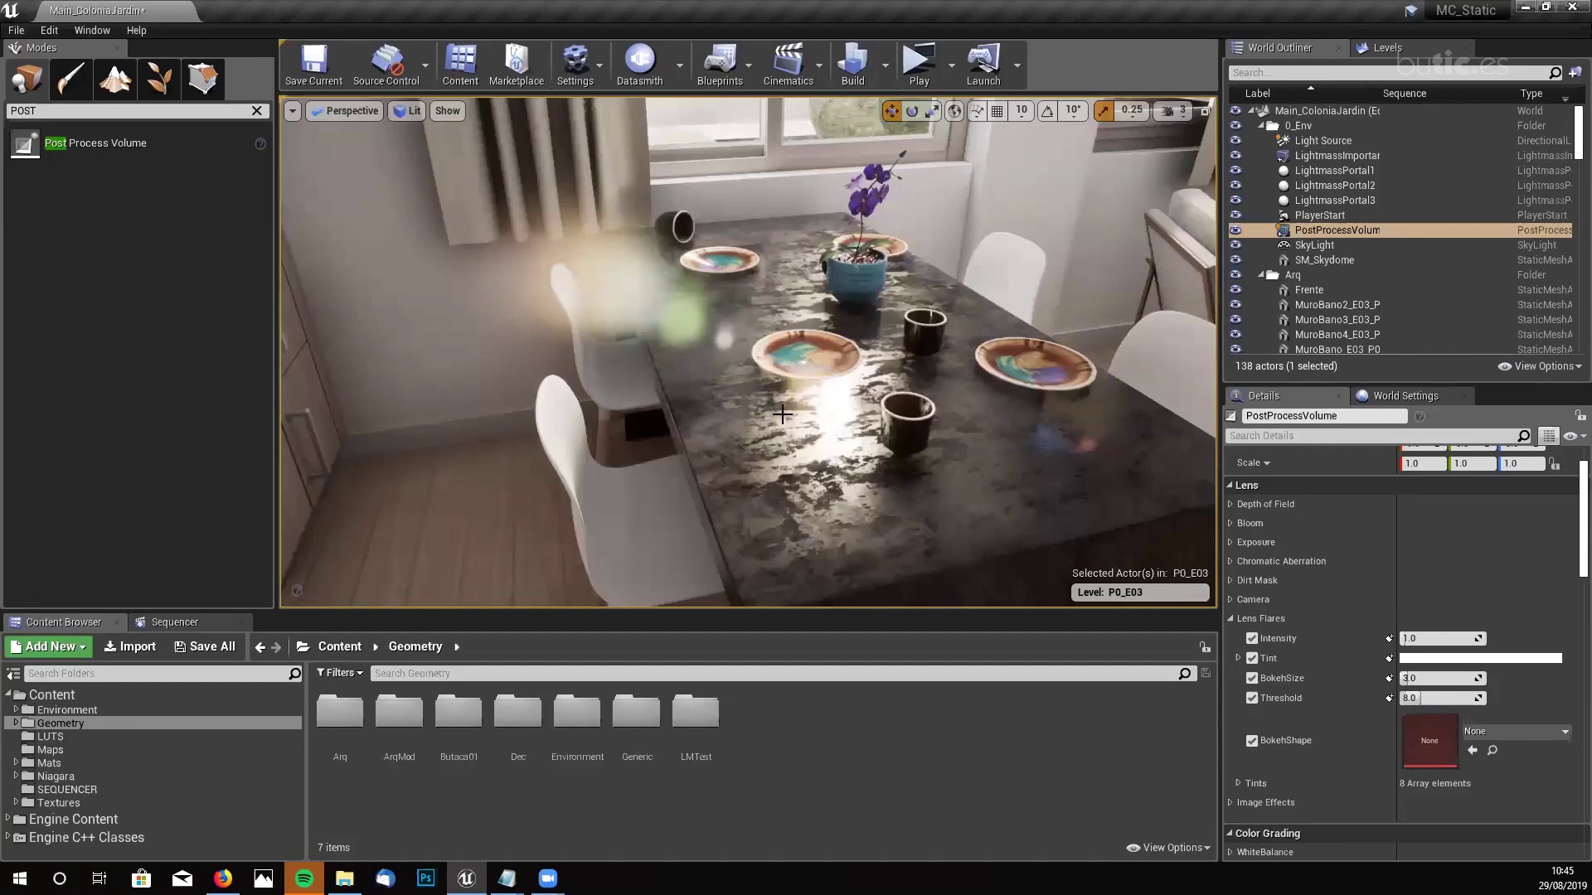
{"action": "right_click_drag", "start_coordinate": [786, 383], "coordinate": [775, 325]}
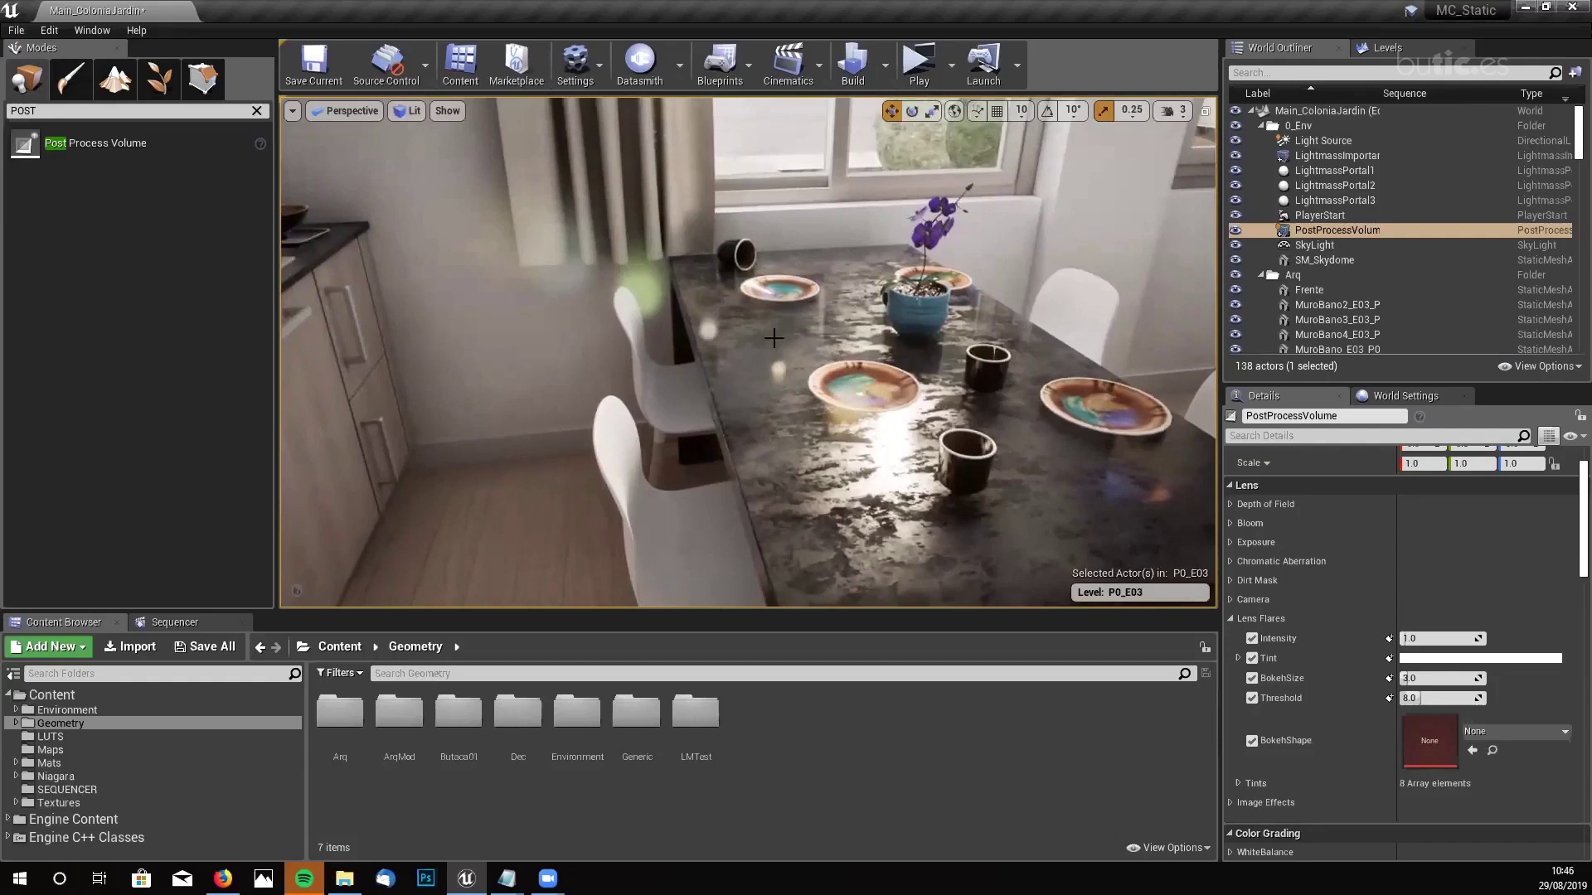
{"action": "mouse_move", "coordinate": [810, 415]}
{"action": "right_mouse_down"}
{"action": "mouse_move", "coordinate": [833, 414]}
{"action": "mouse_move", "coordinate": [802, 389]}
{"action": "right_mouse_up"}
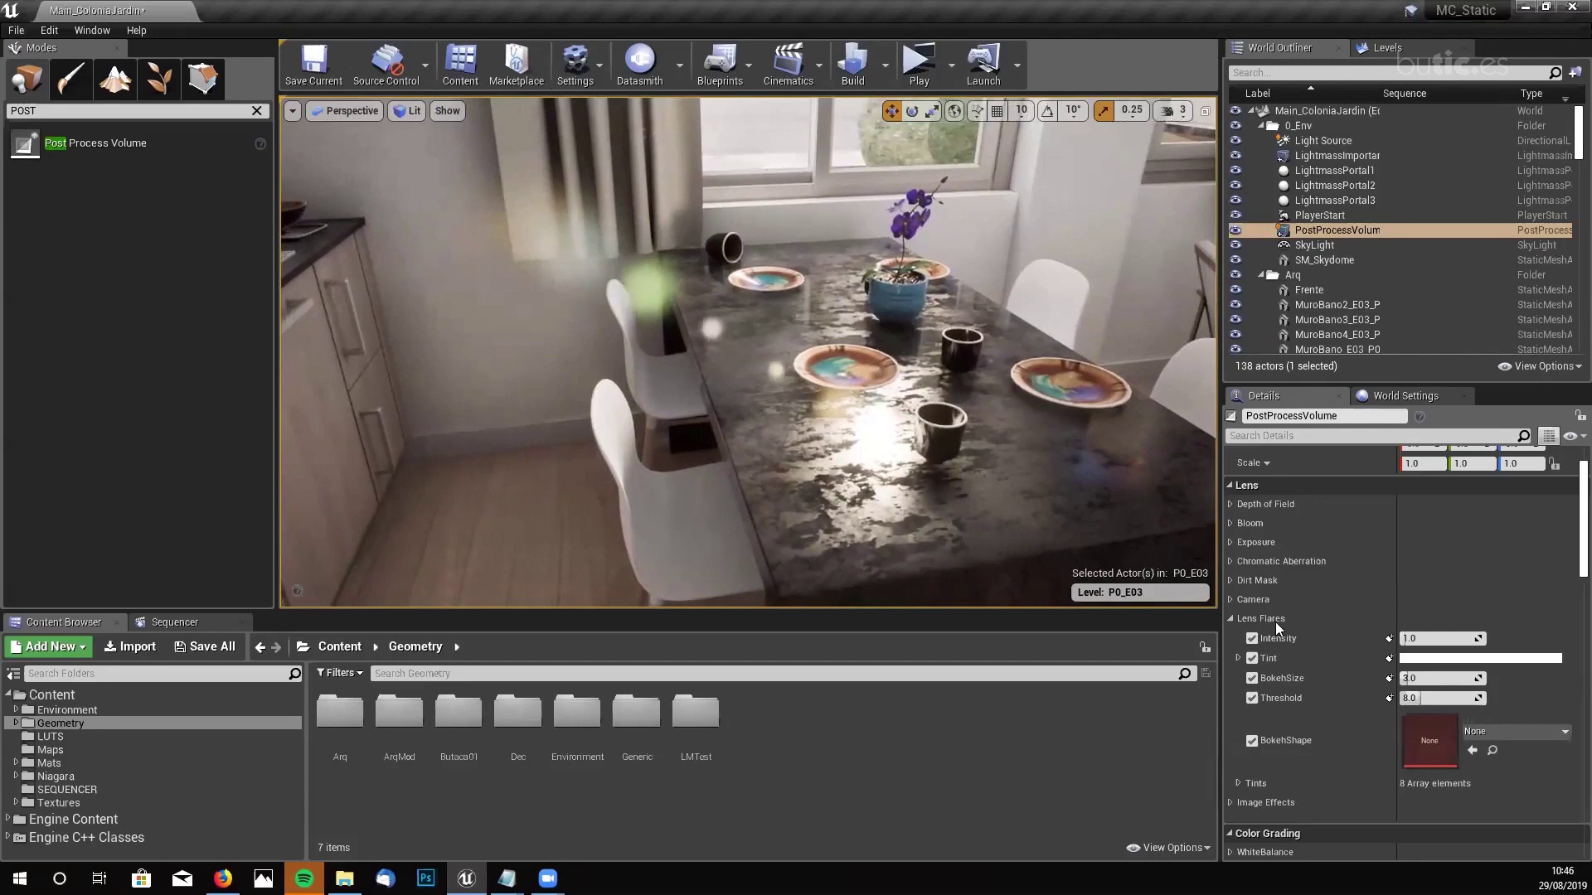
- Expand the Lens Flares Tints array to show all eight tint colours
{"action": "left_click", "coordinate": [1239, 658]}
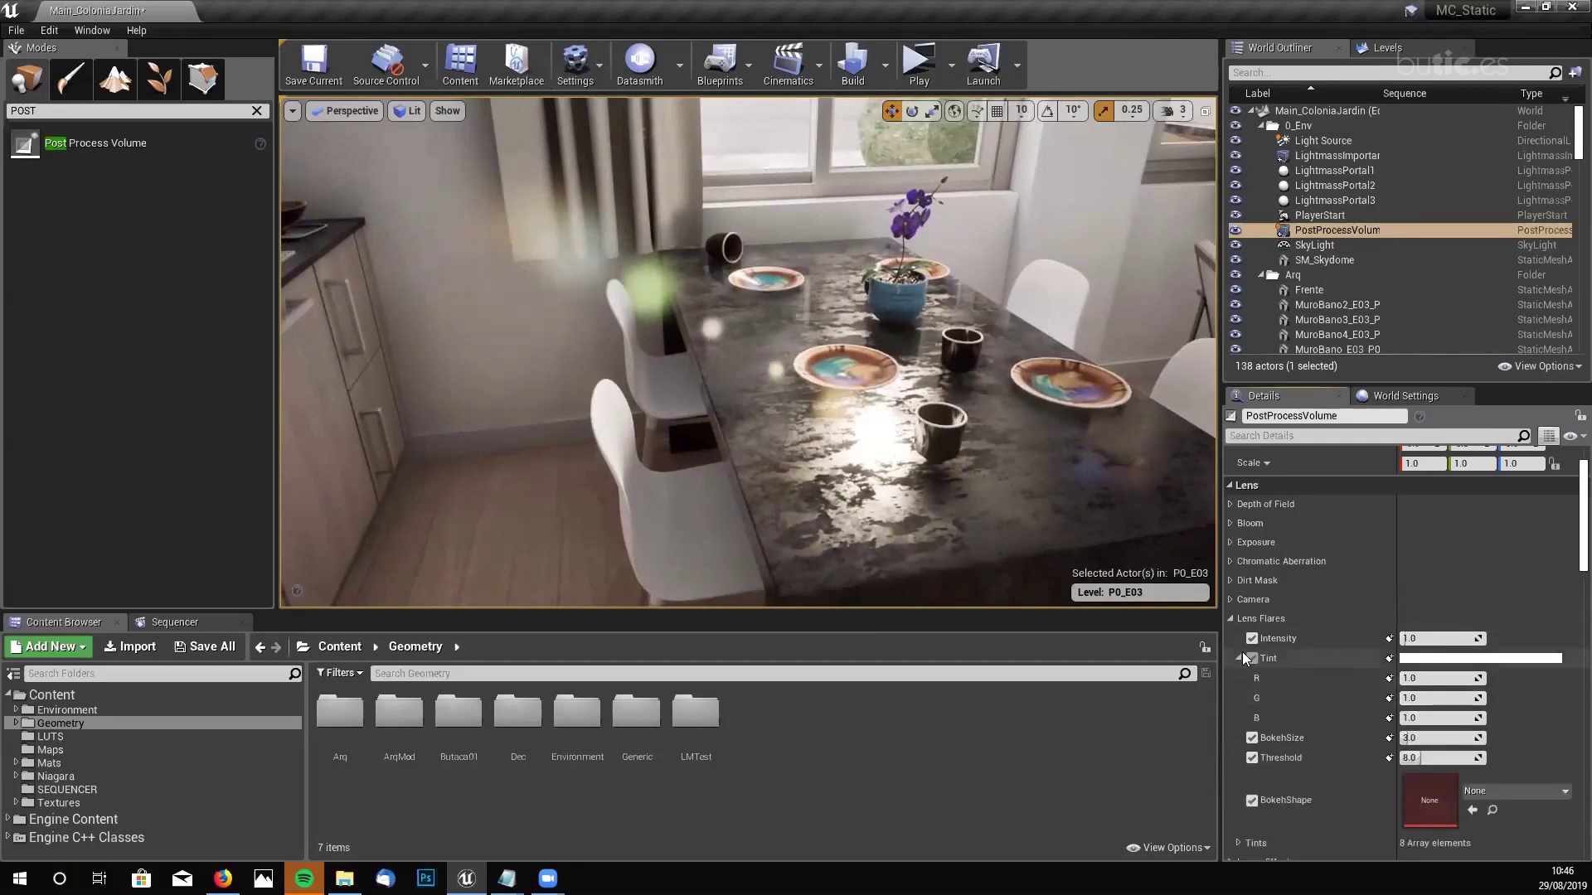
{"action": "left_click", "coordinate": [1242, 659]}
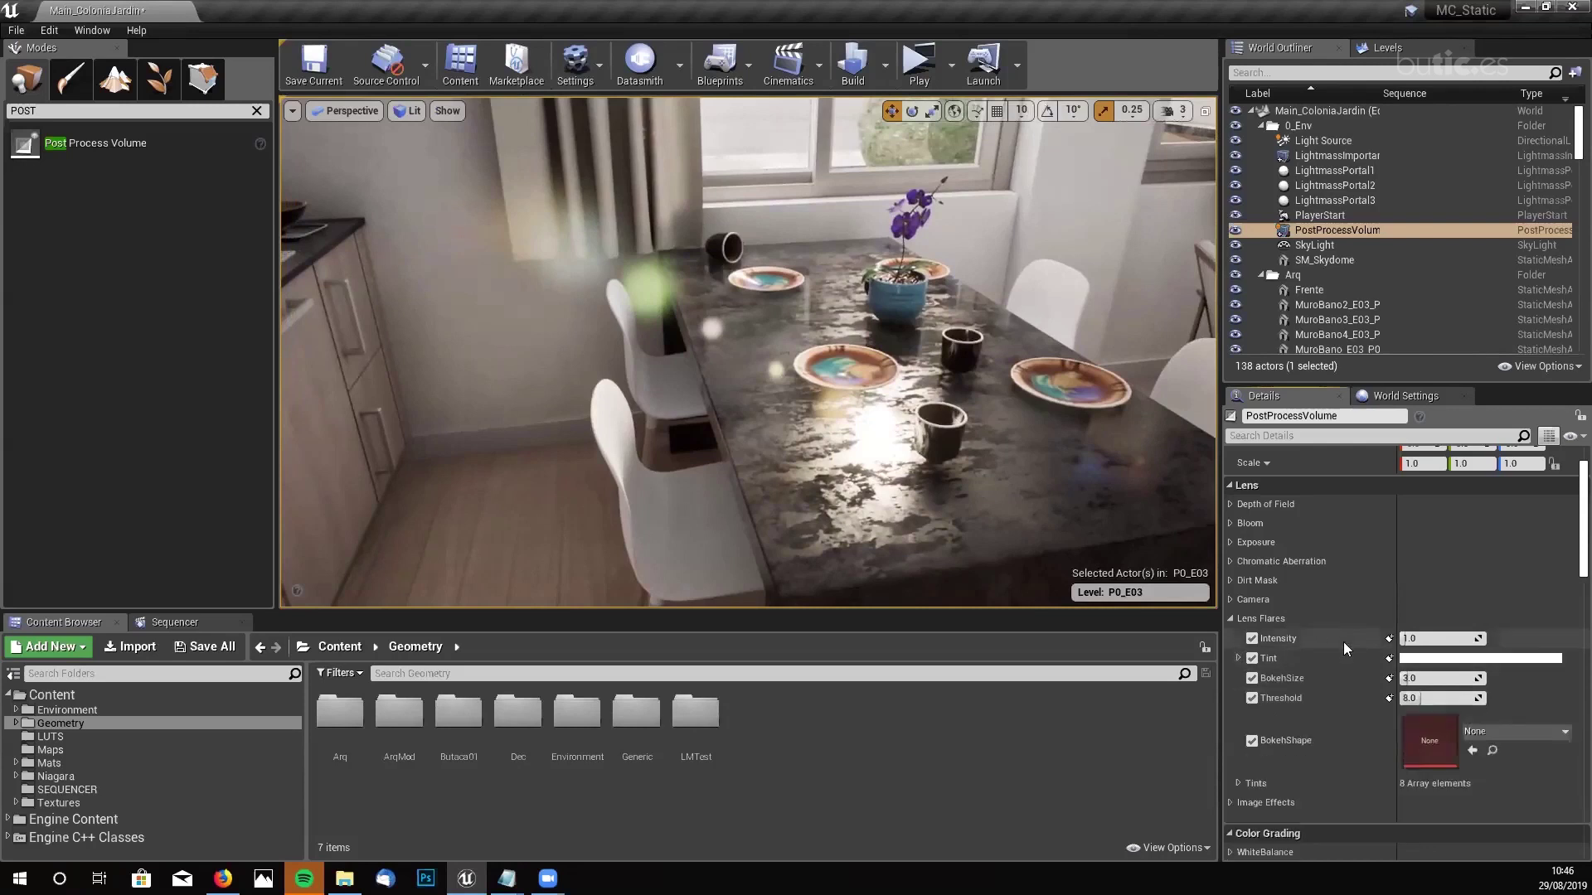
{"action": "scroll", "coordinate": [1343, 641], "scroll_direction": "down", "scroll_amount": 2}
{"action": "left_click", "coordinate": [1237, 731]}
{"action": "scroll", "coordinate": [1338, 663], "scroll_direction": "down", "scroll_amount": 3}
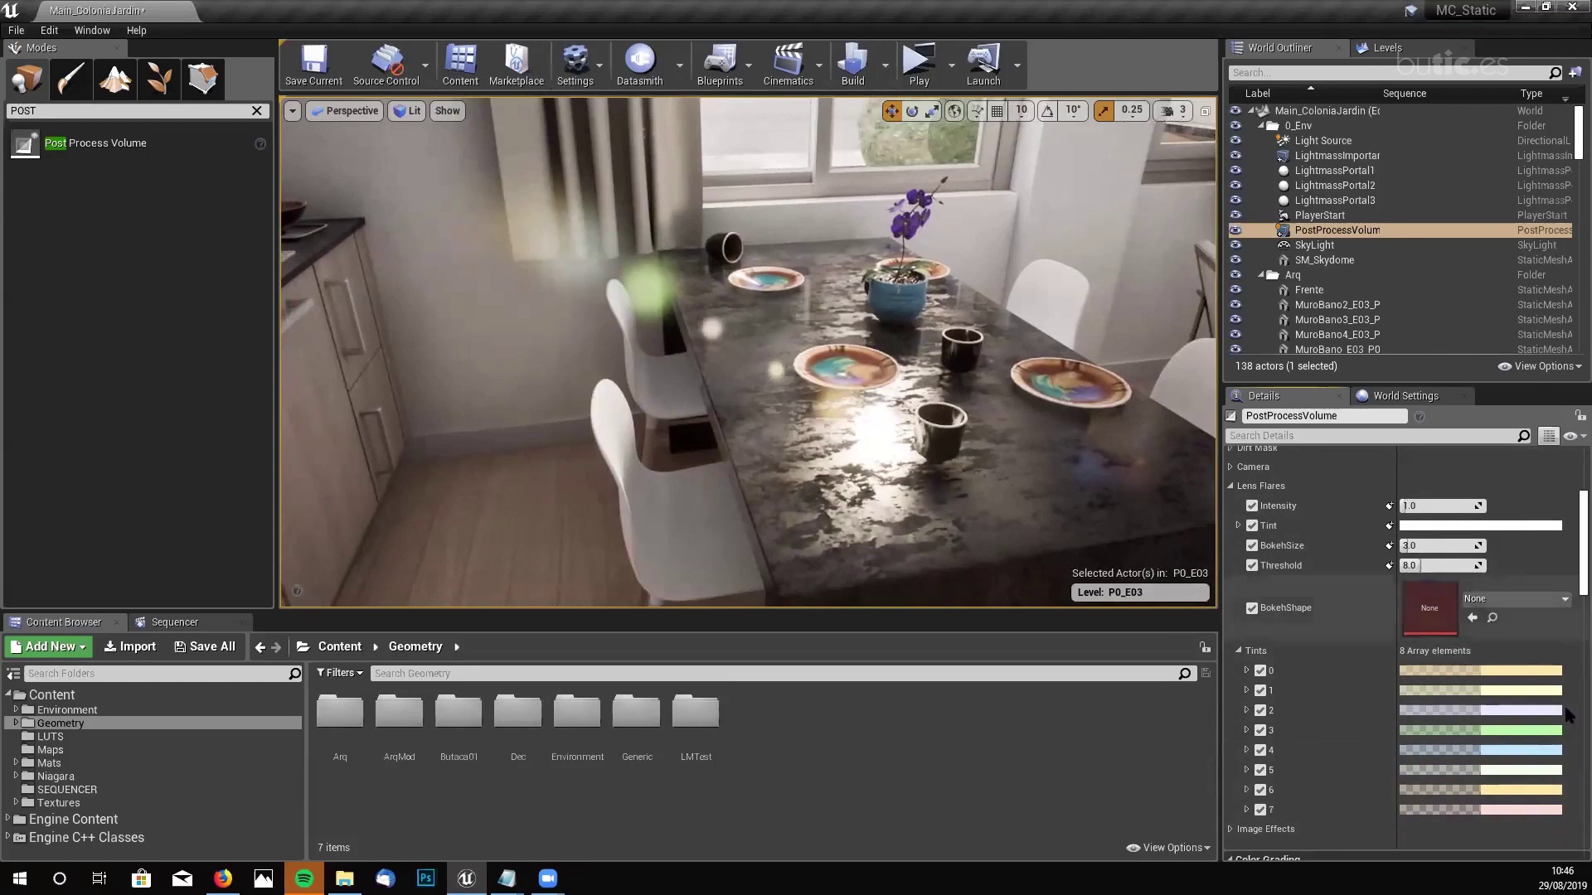
- Recolour flare tint 1 from pale yellow to lavender, then pick another tint to recolour
{"action": "left_click", "coordinate": [1506, 697]}
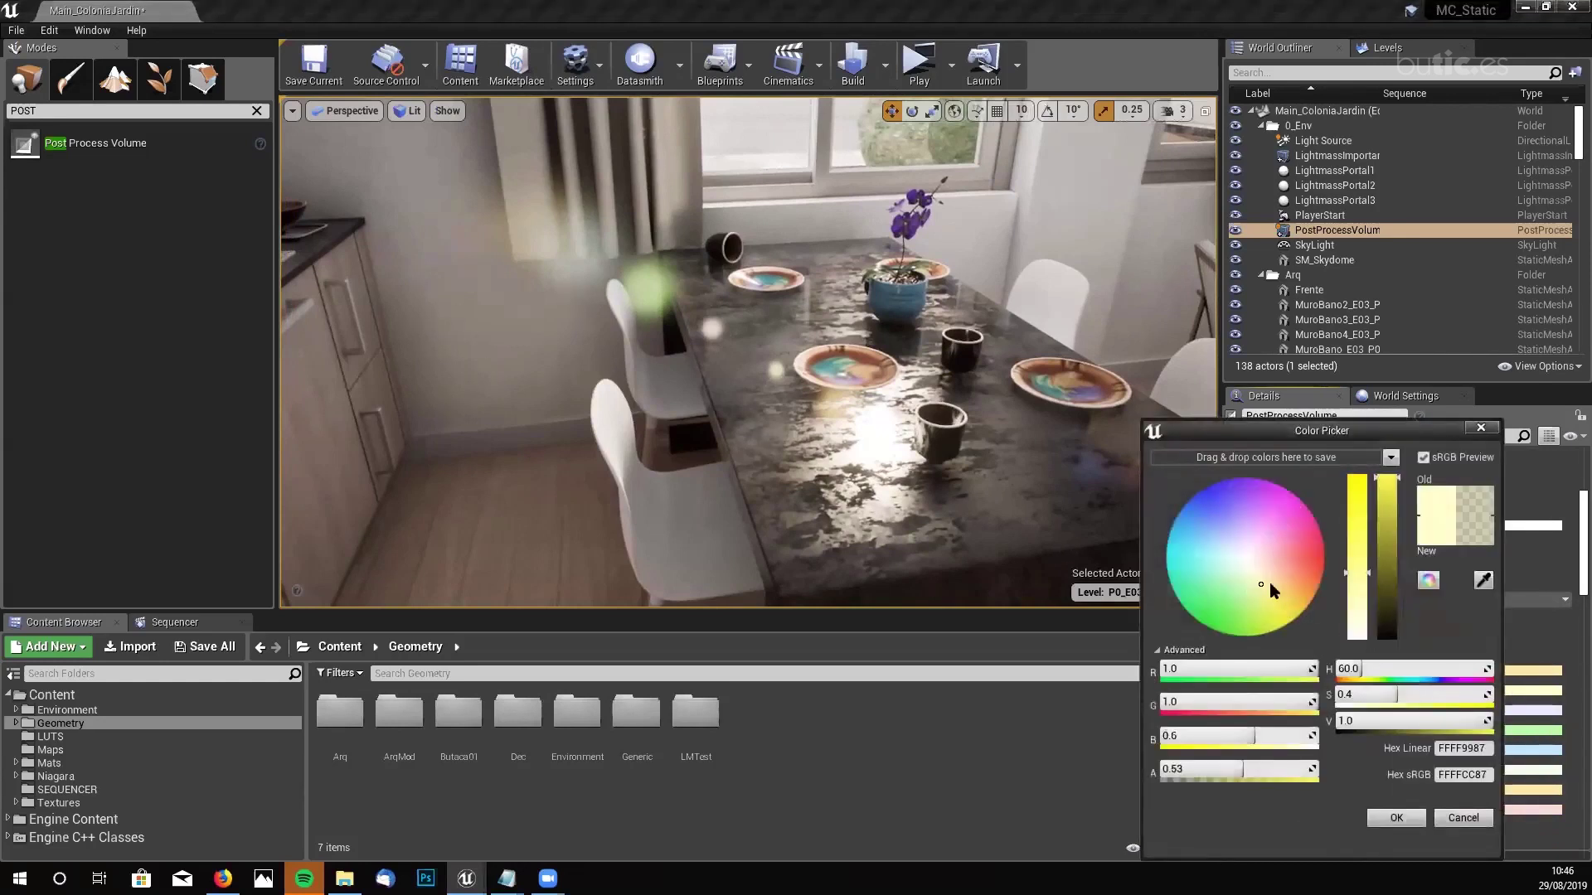
{"action": "left_click_drag", "start_coordinate": [1270, 582], "coordinate": [1236, 512]}
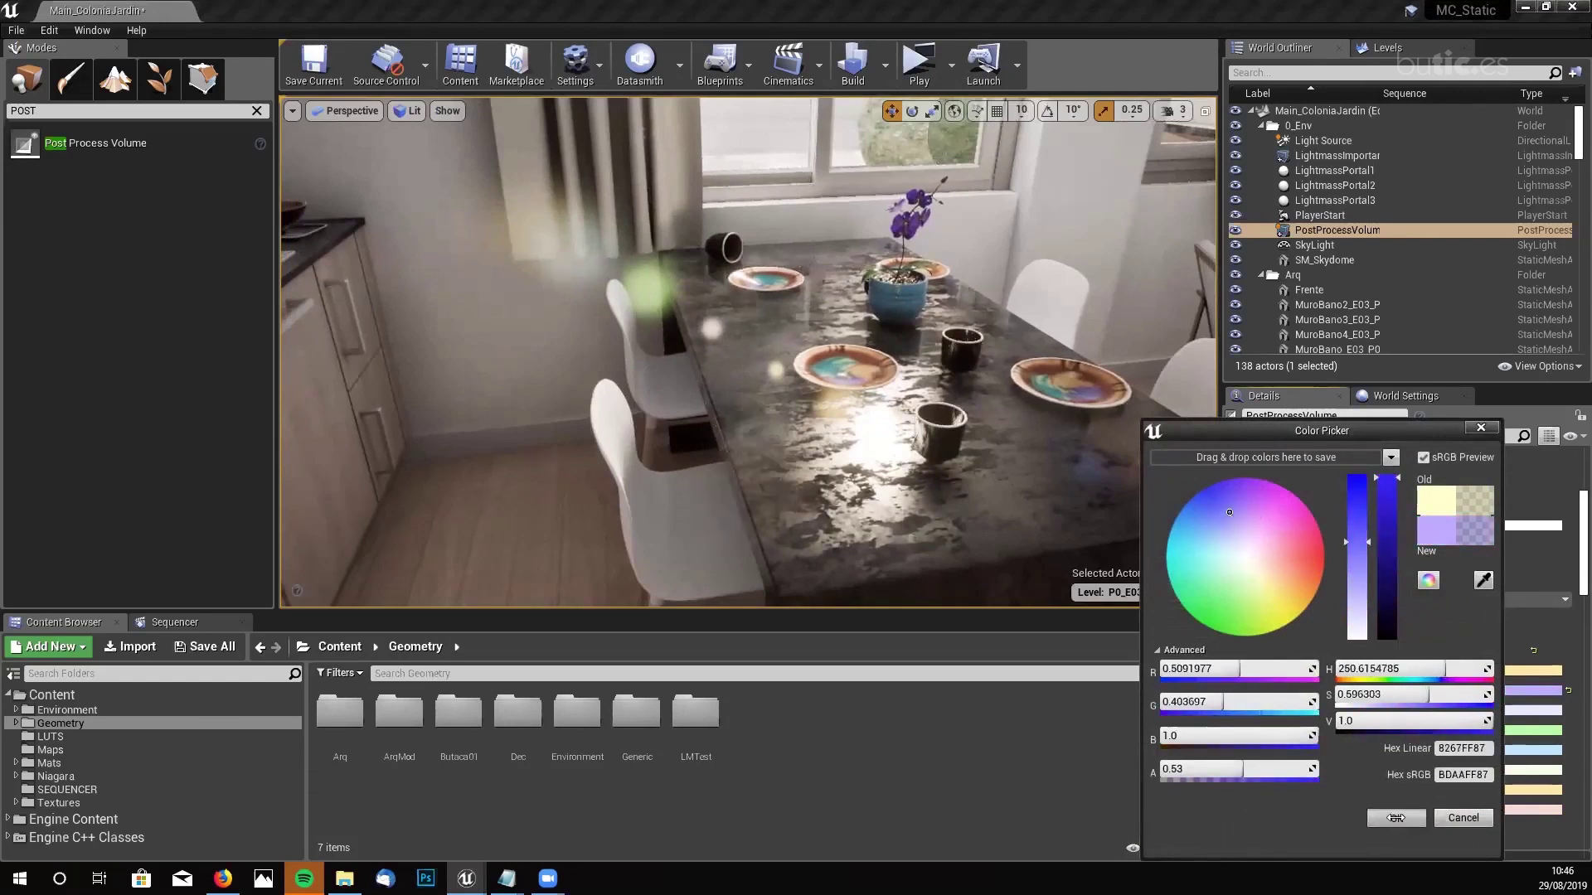
{"action": "left_click", "coordinate": [1396, 819]}
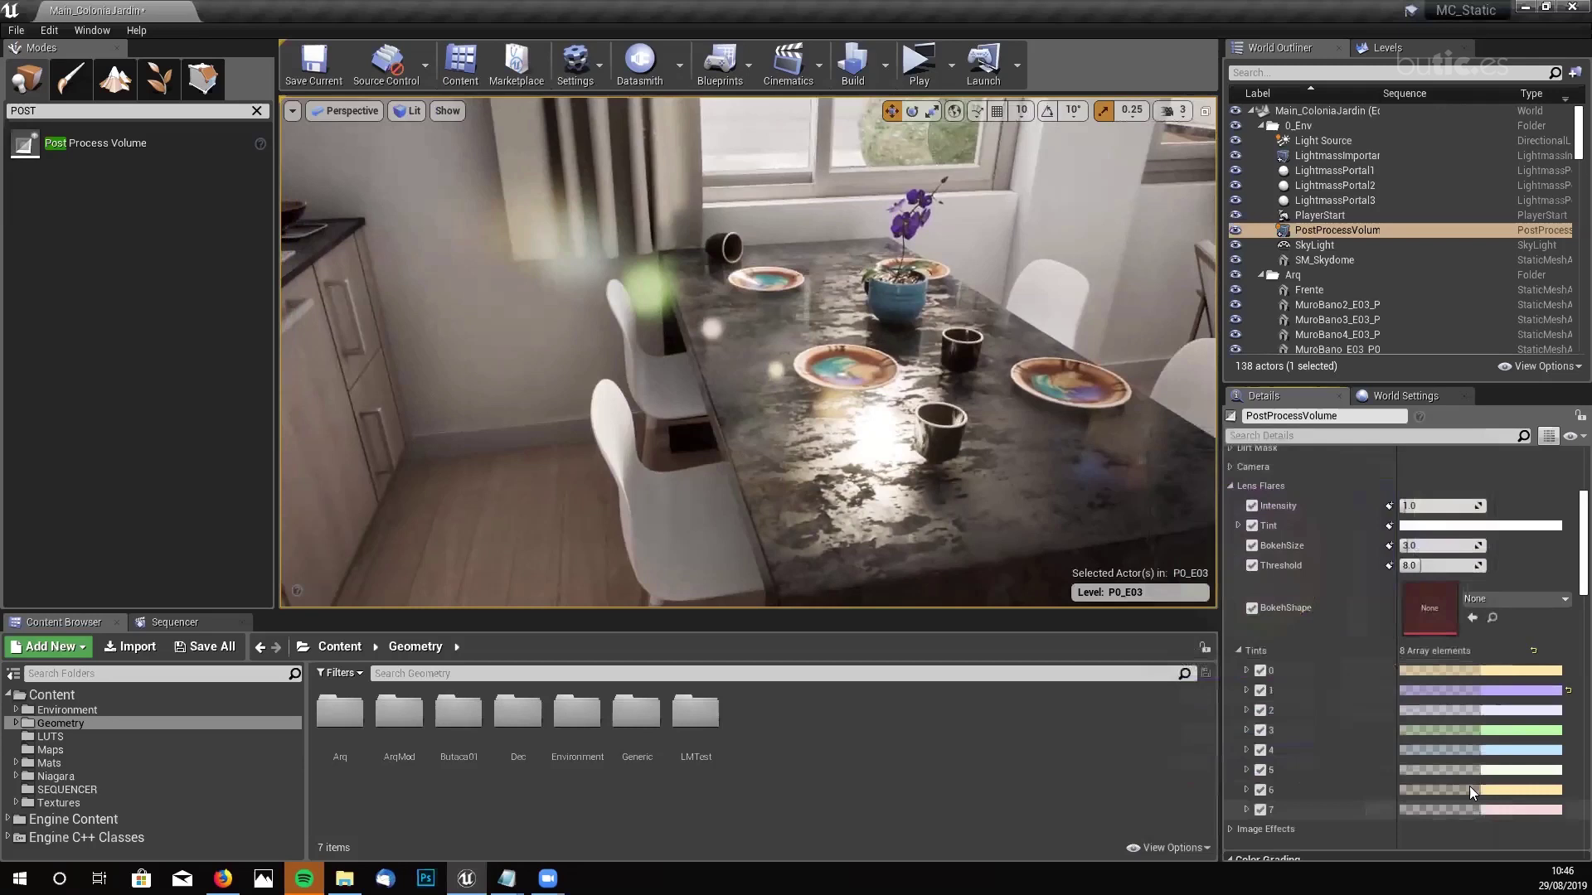
{"action": "left_click", "coordinate": [1471, 791]}
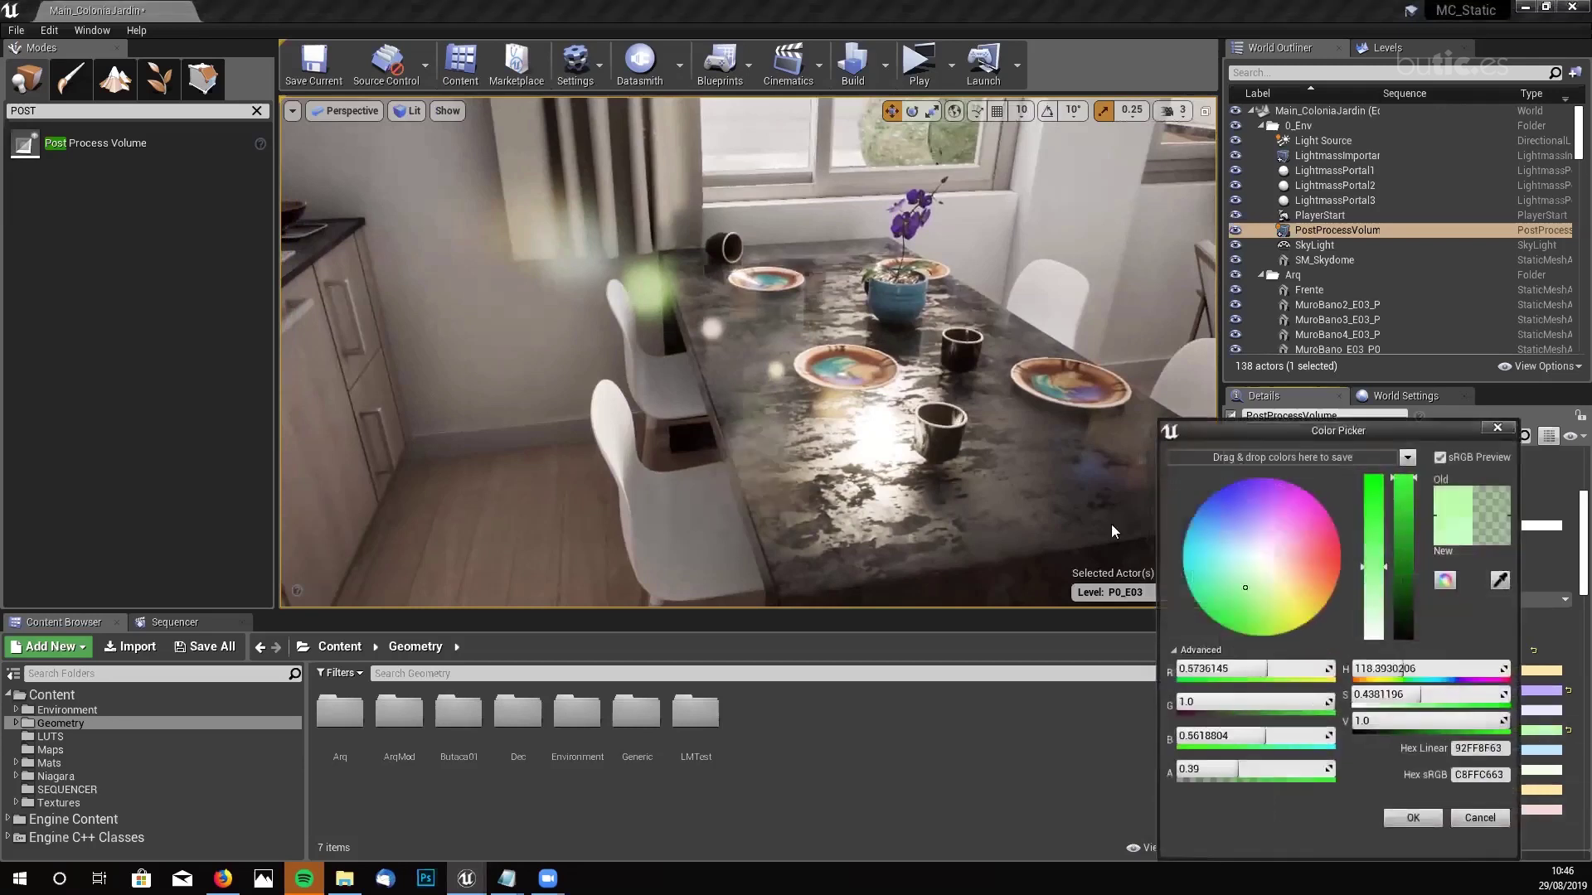
- Set the lens flare bokeh shape to Bokeh_5Sides and lower the flare threshold from 8.0
{"action": "left_click", "coordinate": [1528, 597]}
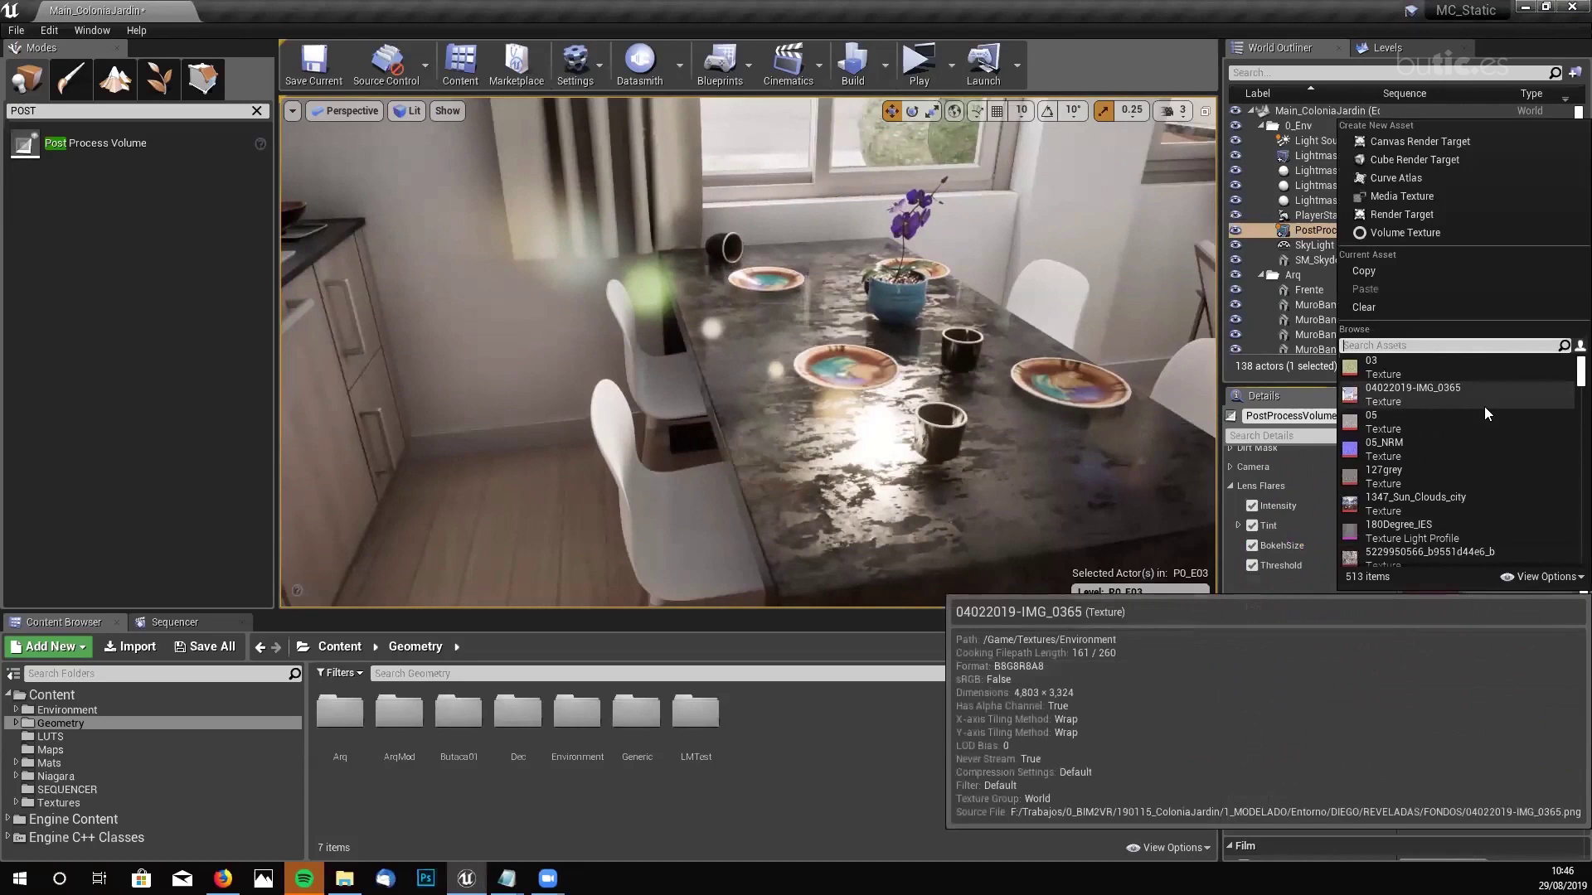
{"action": "type", "text": "BO"}
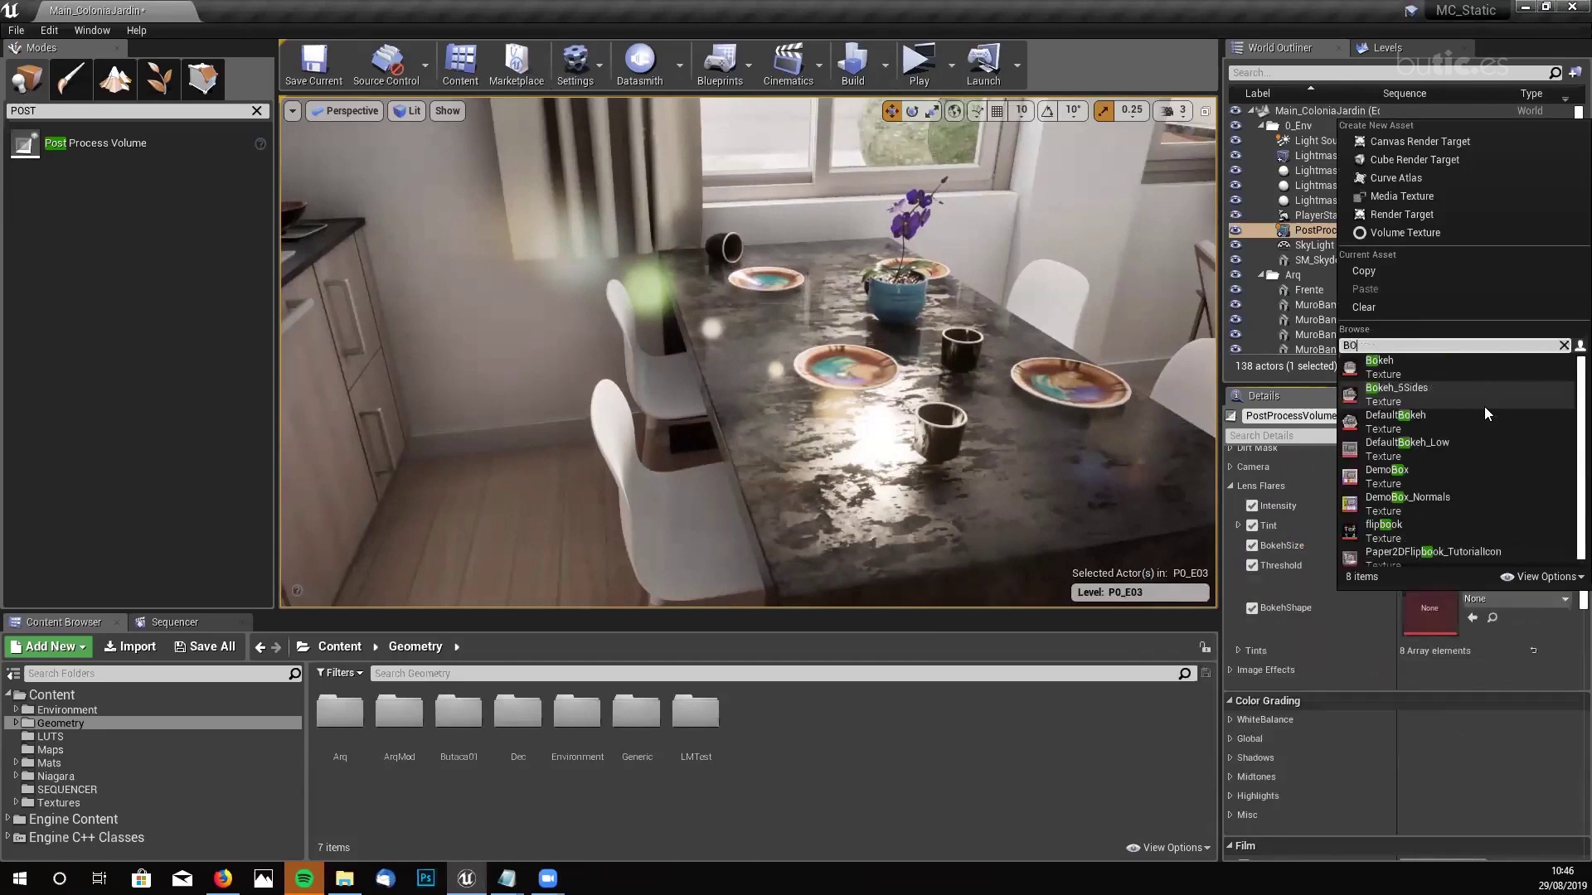
{"action": "type", "text": "K"}
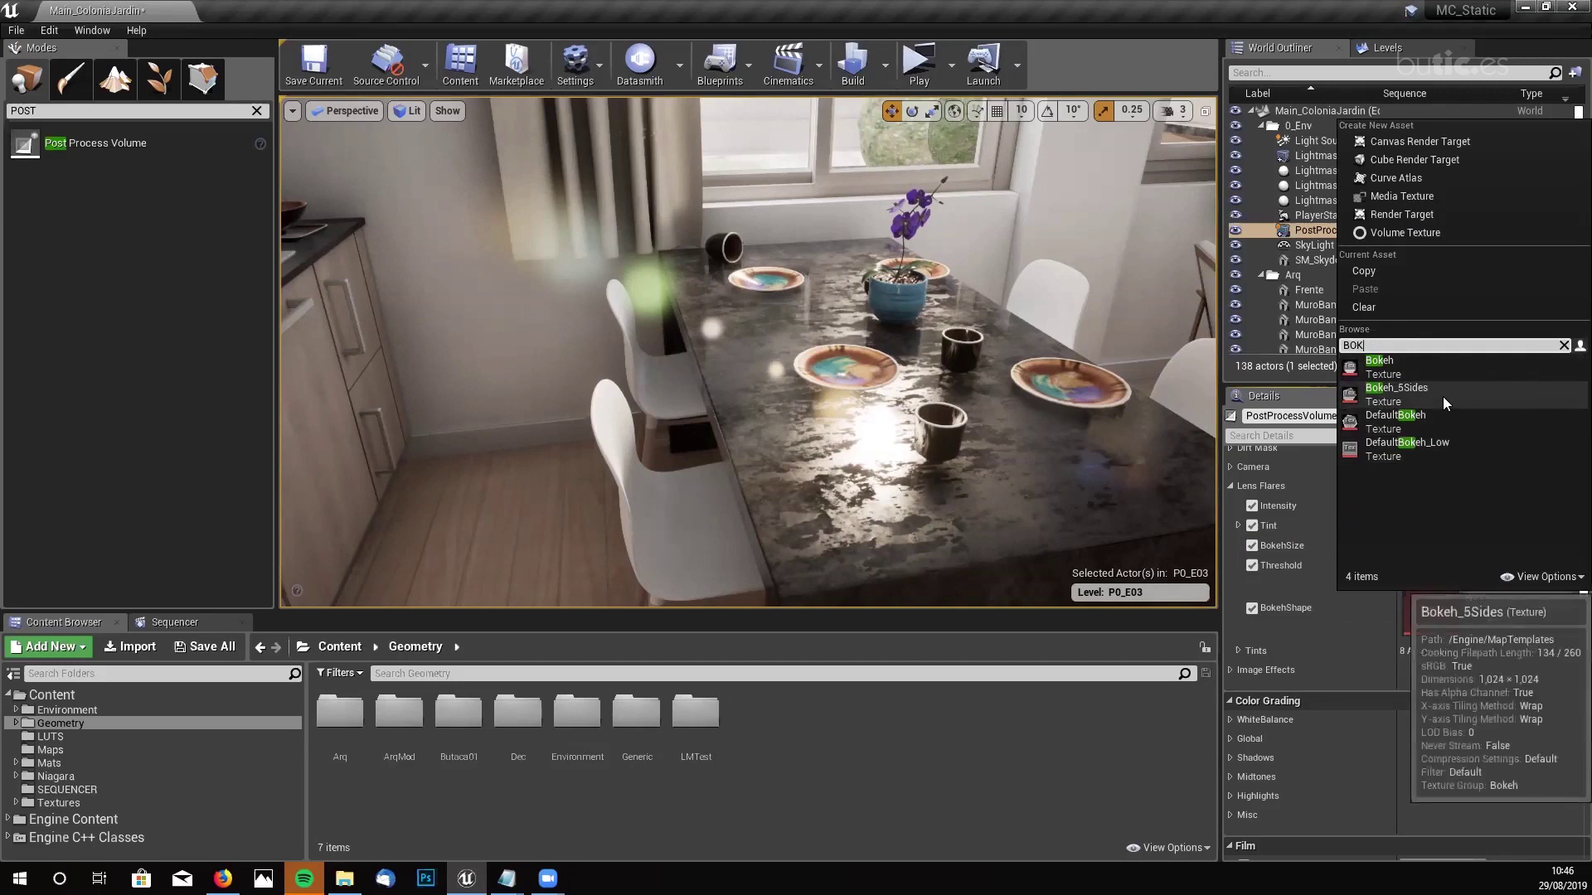
{"action": "left_click", "coordinate": [1443, 398]}
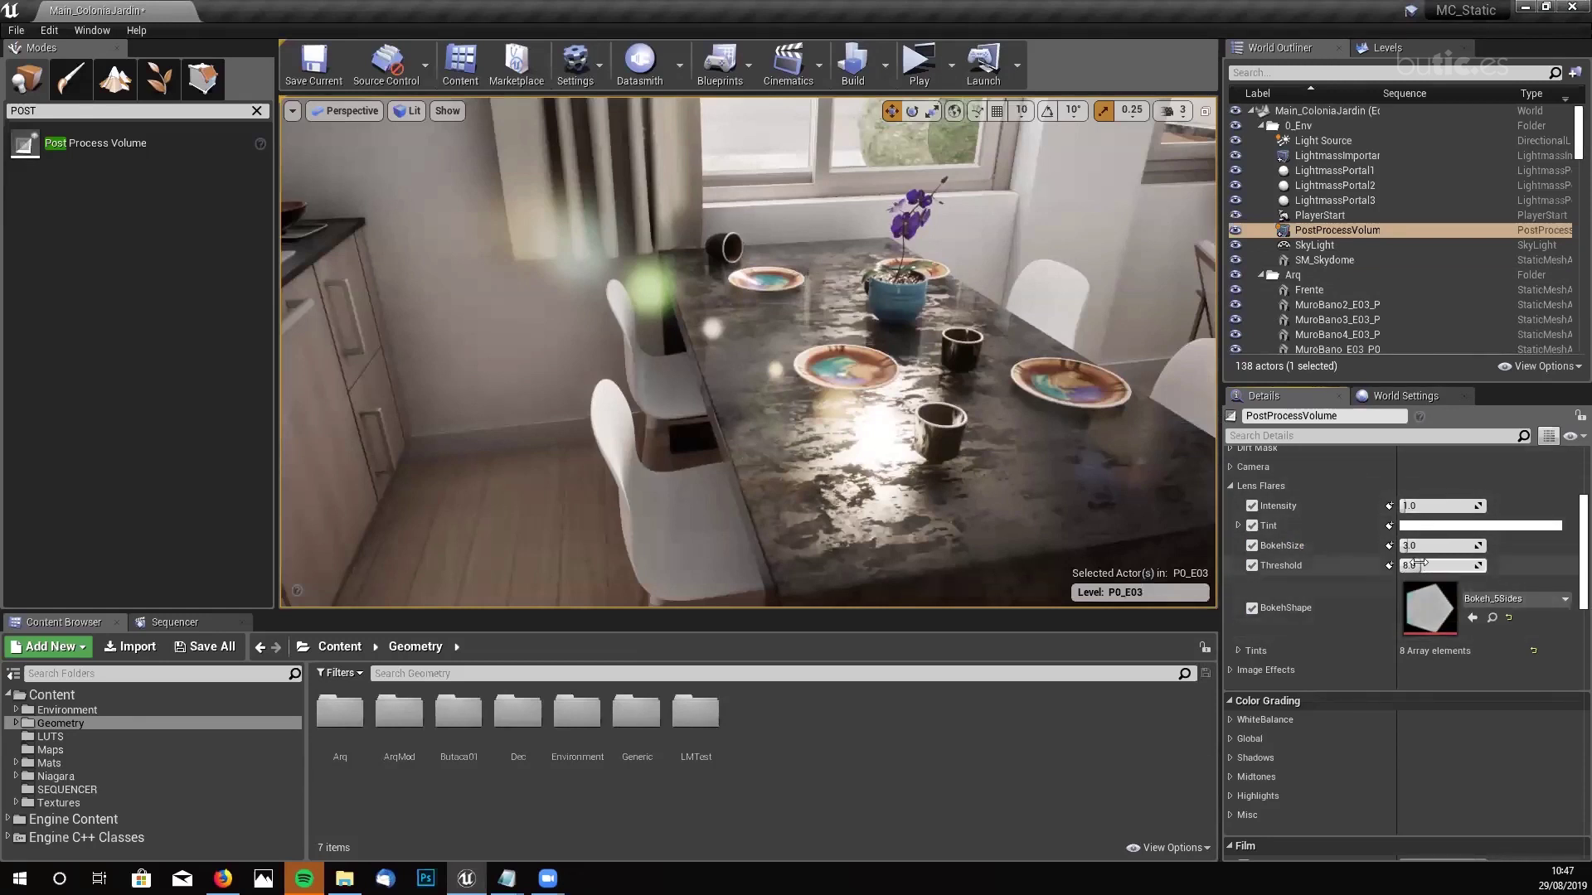
{"action": "mouse_move", "coordinate": [1423, 567]}
{"action": "left_mouse_down"}
{"action": "mouse_move", "coordinate": [1393, 567]}
{"action": "mouse_move", "coordinate": [1442, 567]}
{"action": "mouse_move", "coordinate": [1412, 567]}
{"action": "left_mouse_up"}
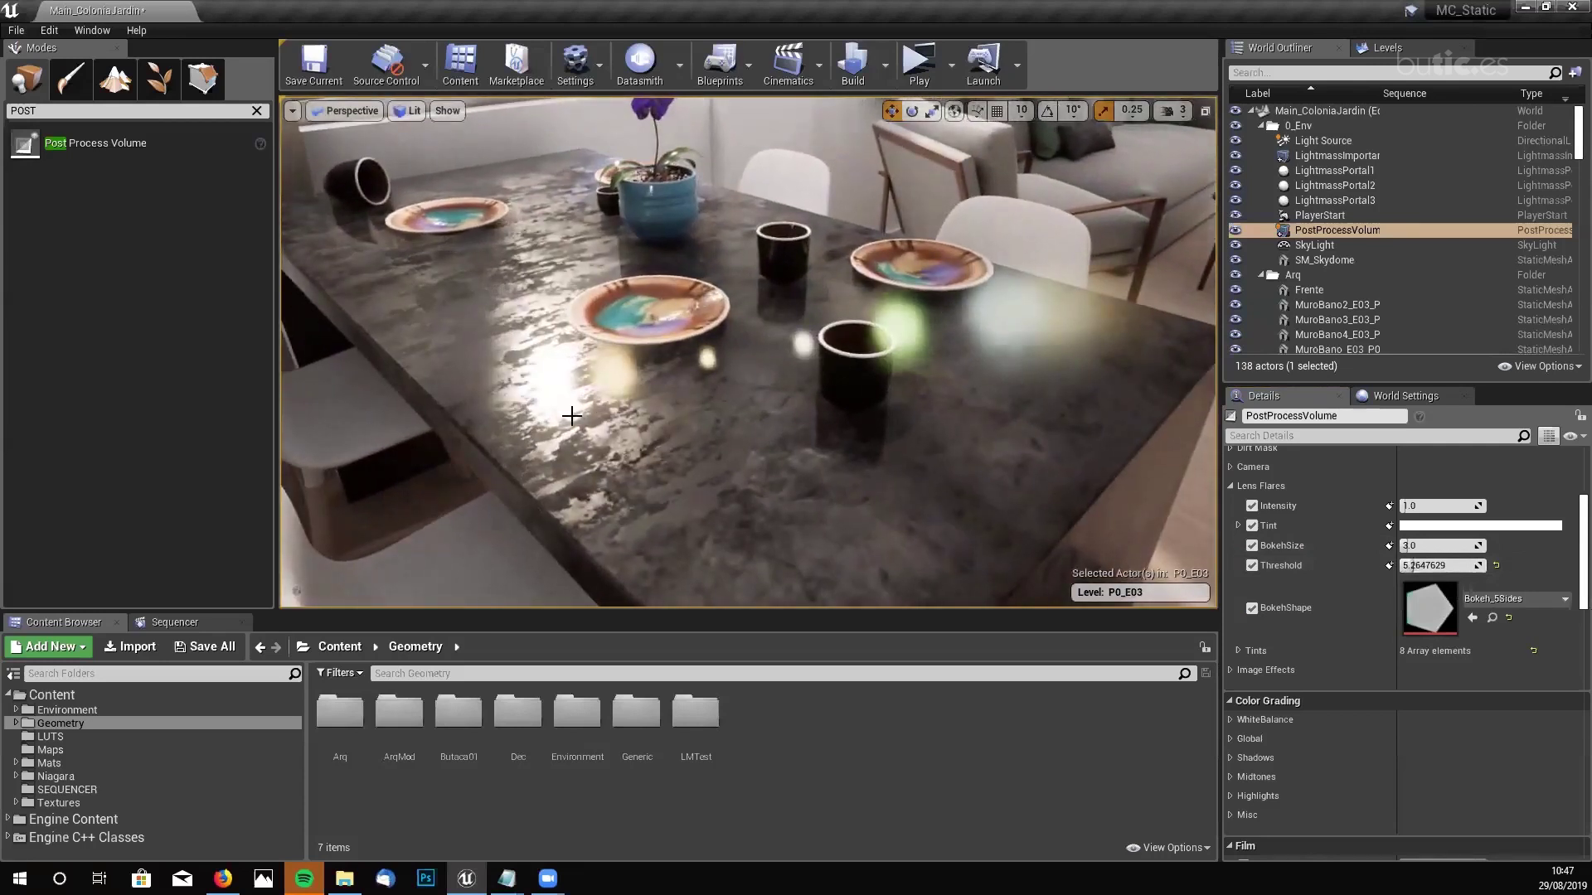
{"action": "mouse_move", "coordinate": [1442, 565]}
{"action": "left_mouse_down"}
{"action": "mouse_move", "coordinate": [1425, 565]}
{"action": "mouse_move", "coordinate": [1442, 565]}
{"action": "mouse_move", "coordinate": [1427, 546]}
{"action": "mouse_move", "coordinate": [1409, 565]}
{"action": "mouse_move", "coordinate": [1432, 546]}
{"action": "left_mouse_up"}
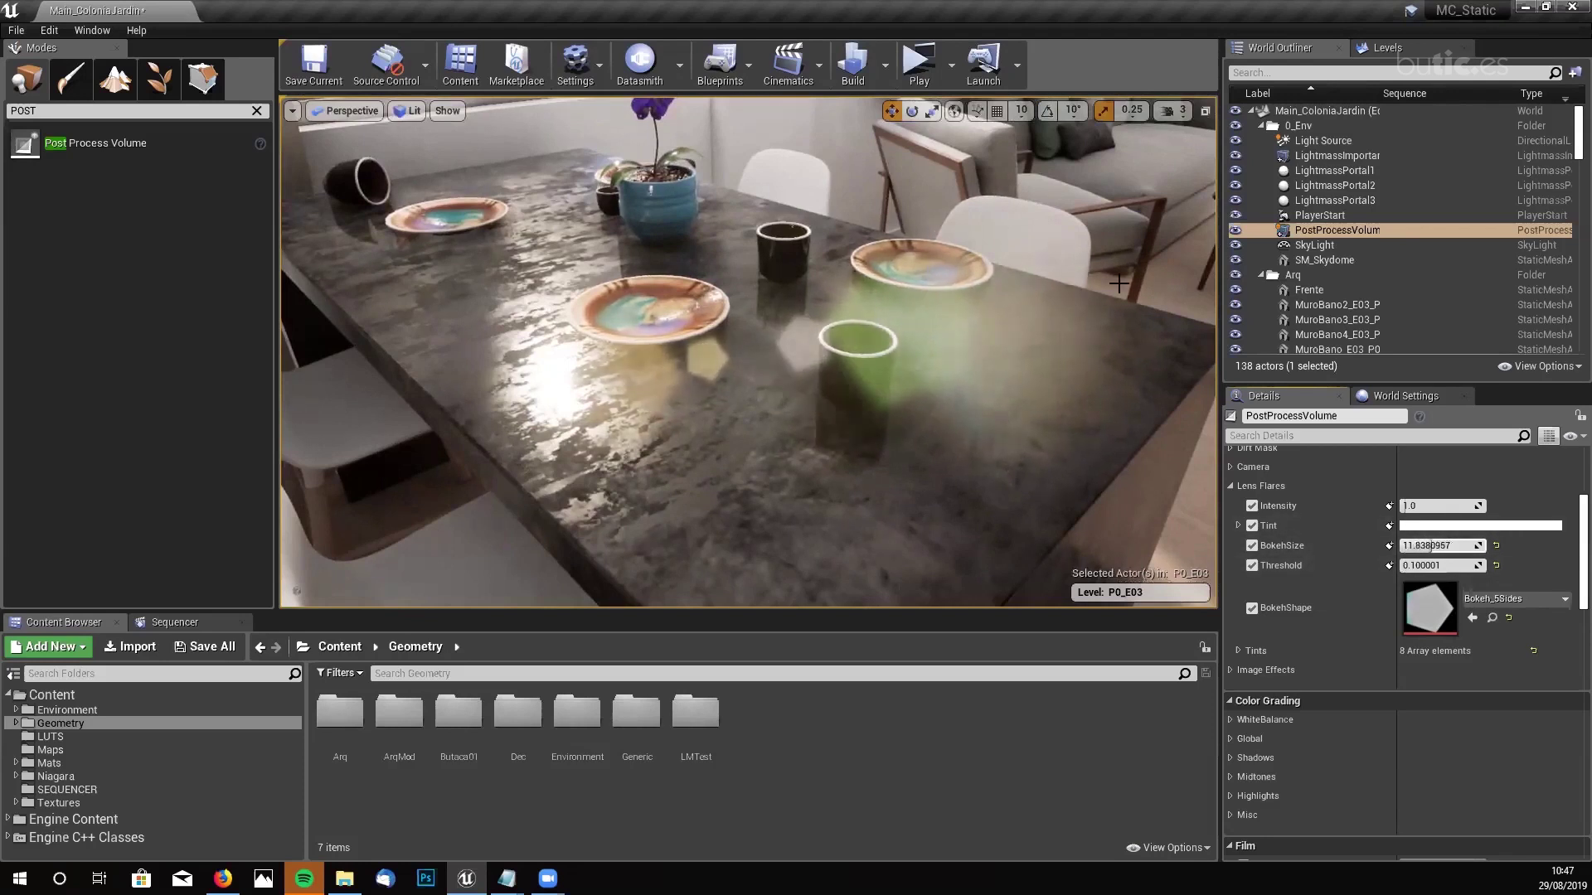
- Override lens flare intensity, lower it to 0.05, and collapse Lens Flares
{"action": "left_click", "coordinate": [1230, 670]}
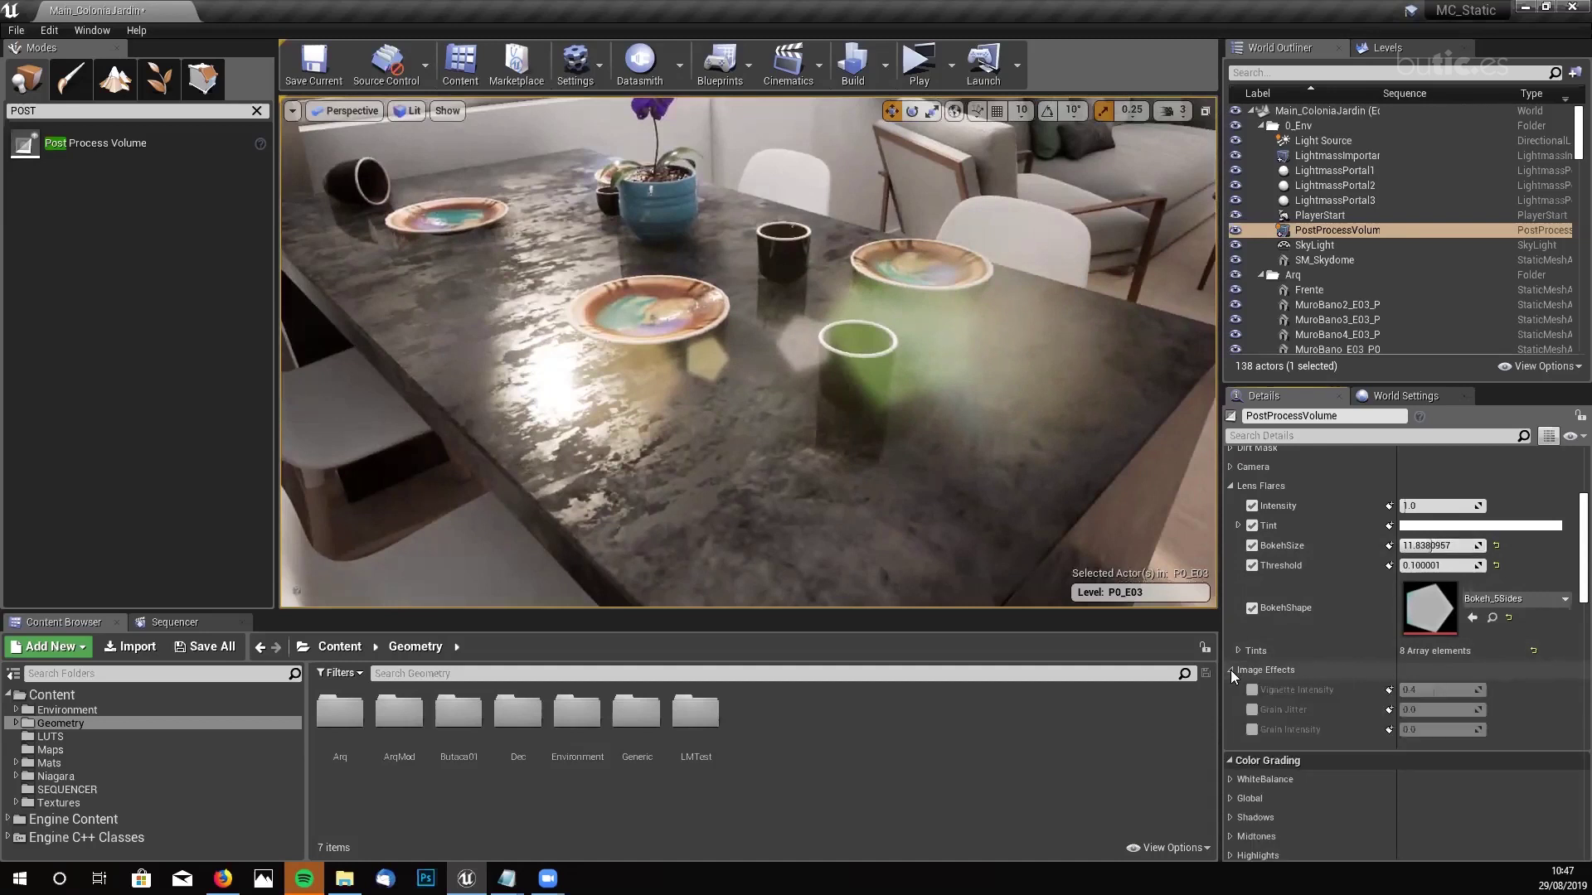
{"action": "left_click", "coordinate": [1252, 505]}
{"action": "left_click", "coordinate": [1426, 506]}
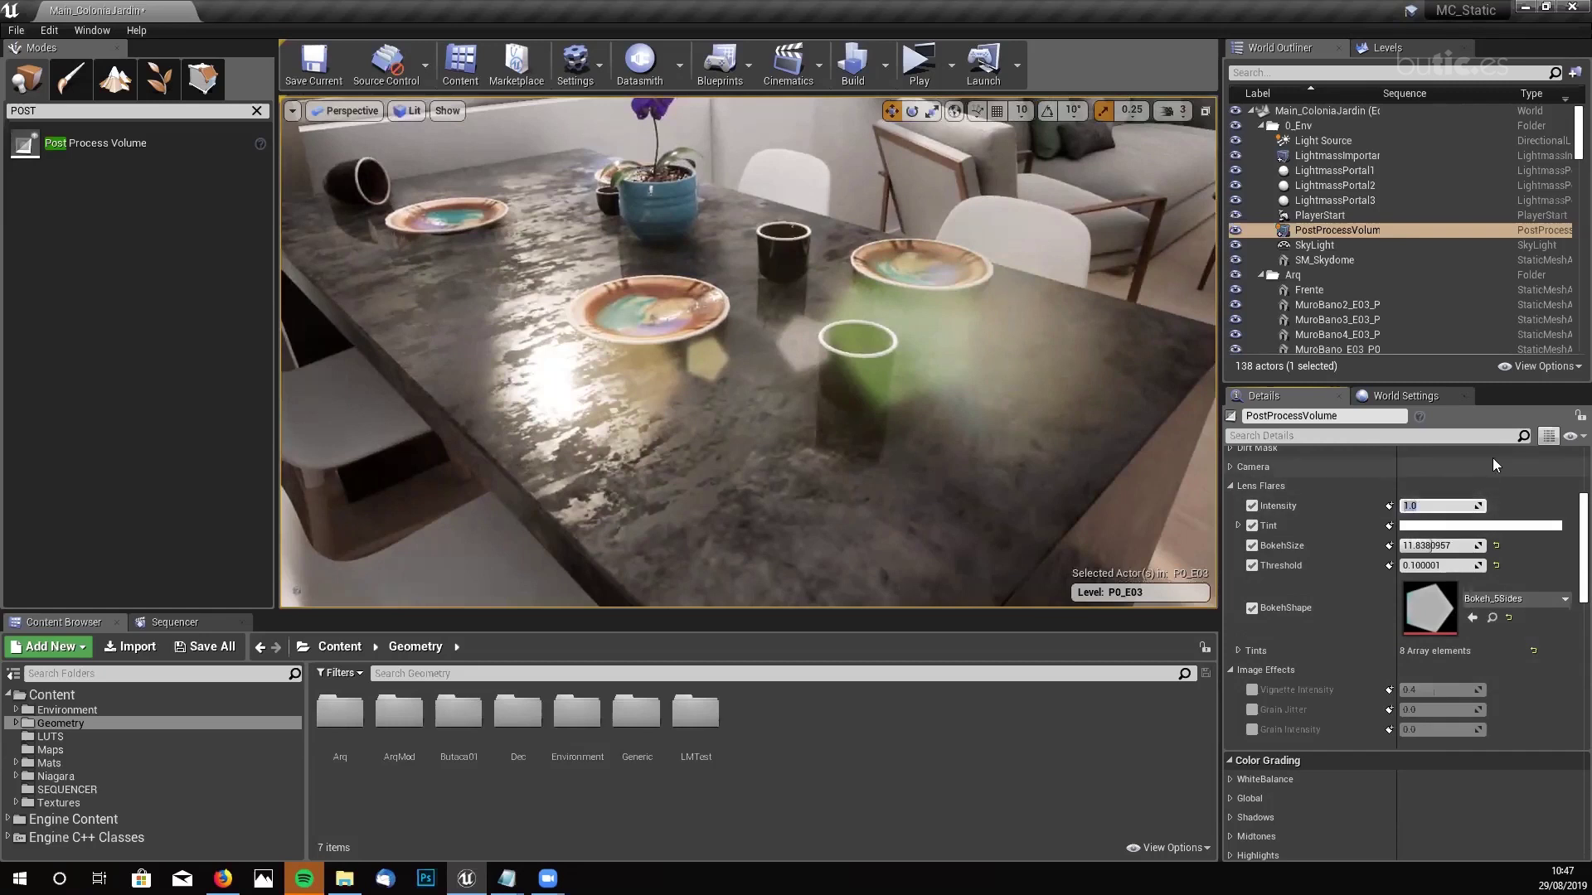
{"action": "type", "text": "0"}
{"action": "key", "text": "Return"}
{"action": "key", "text": "Return"}
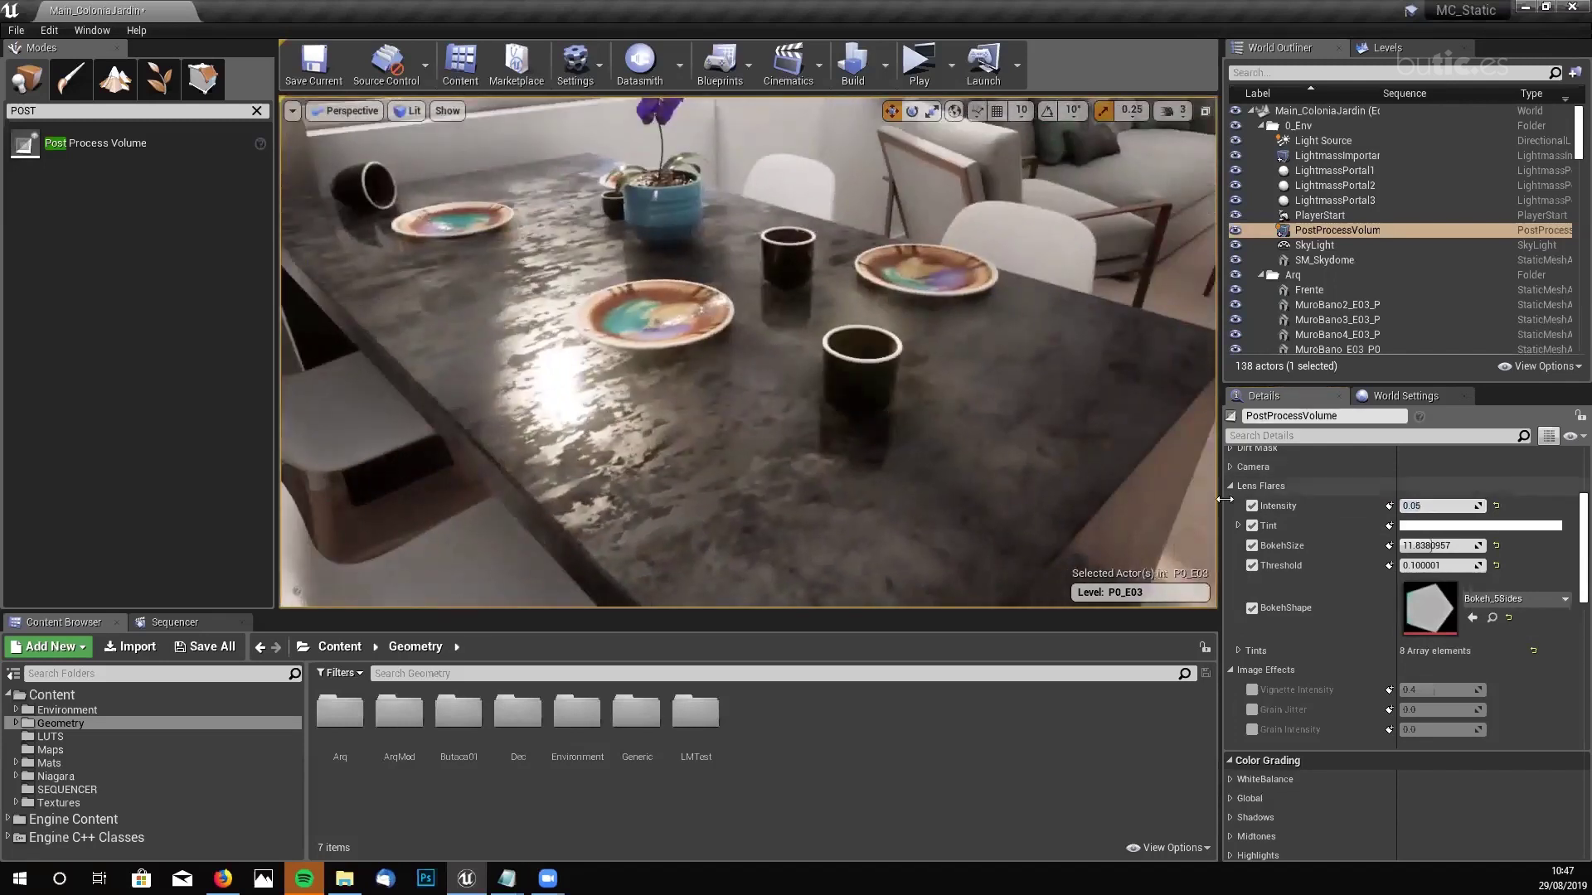
{"action": "left_click", "coordinate": [1229, 485]}
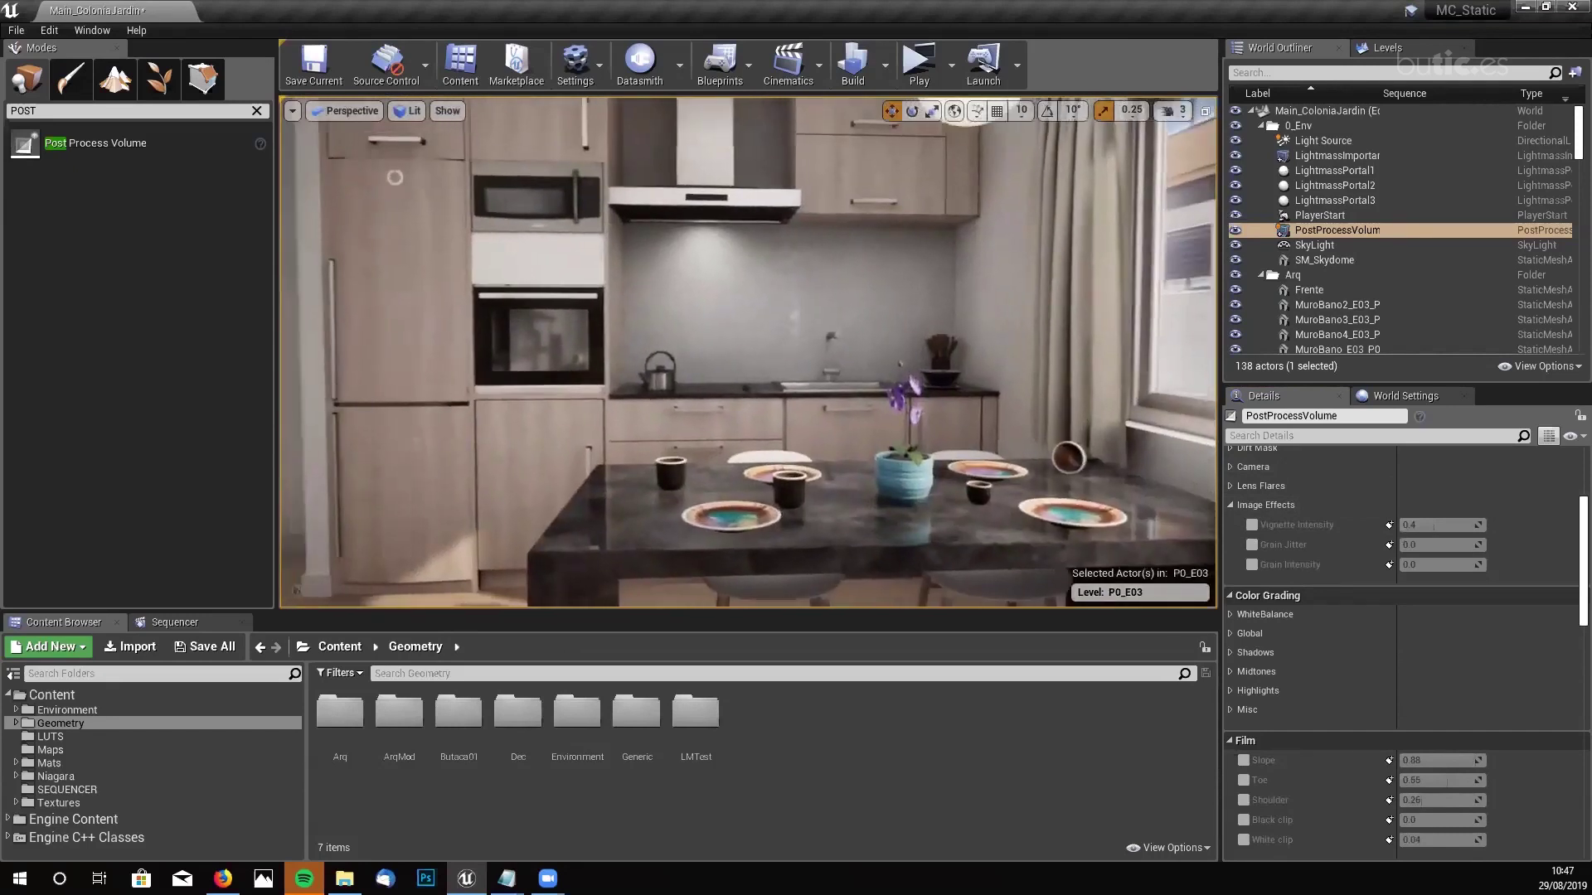
- Enable the Vignette Intensity override at 0.0 while repositioning the kitchen view
{"action": "left_click", "coordinate": [1252, 525]}
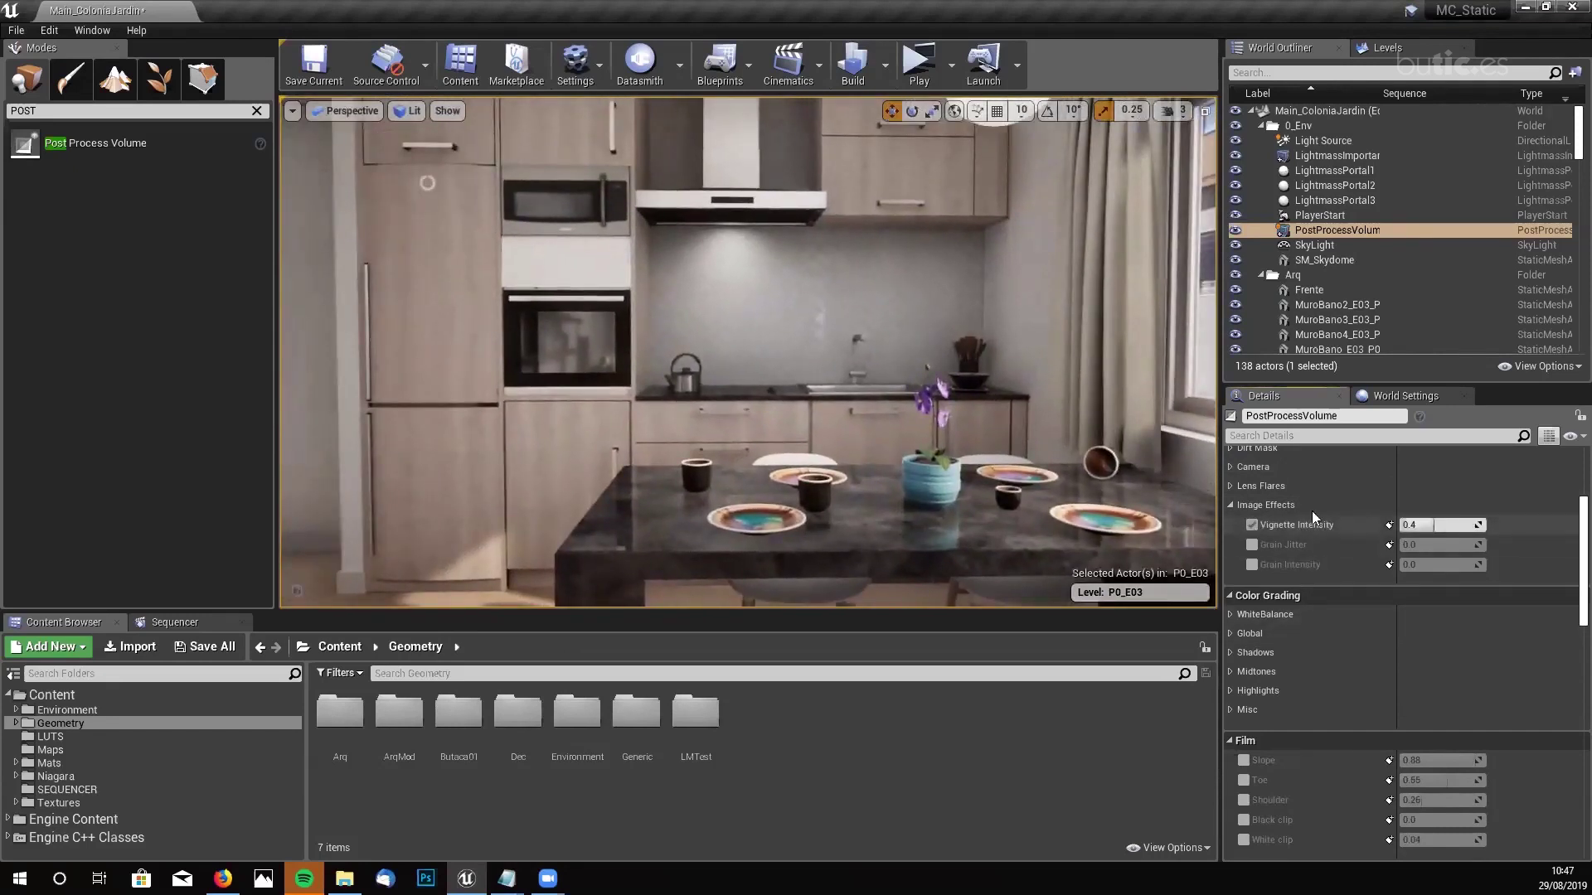
{"action": "left_click", "coordinate": [1438, 524]}
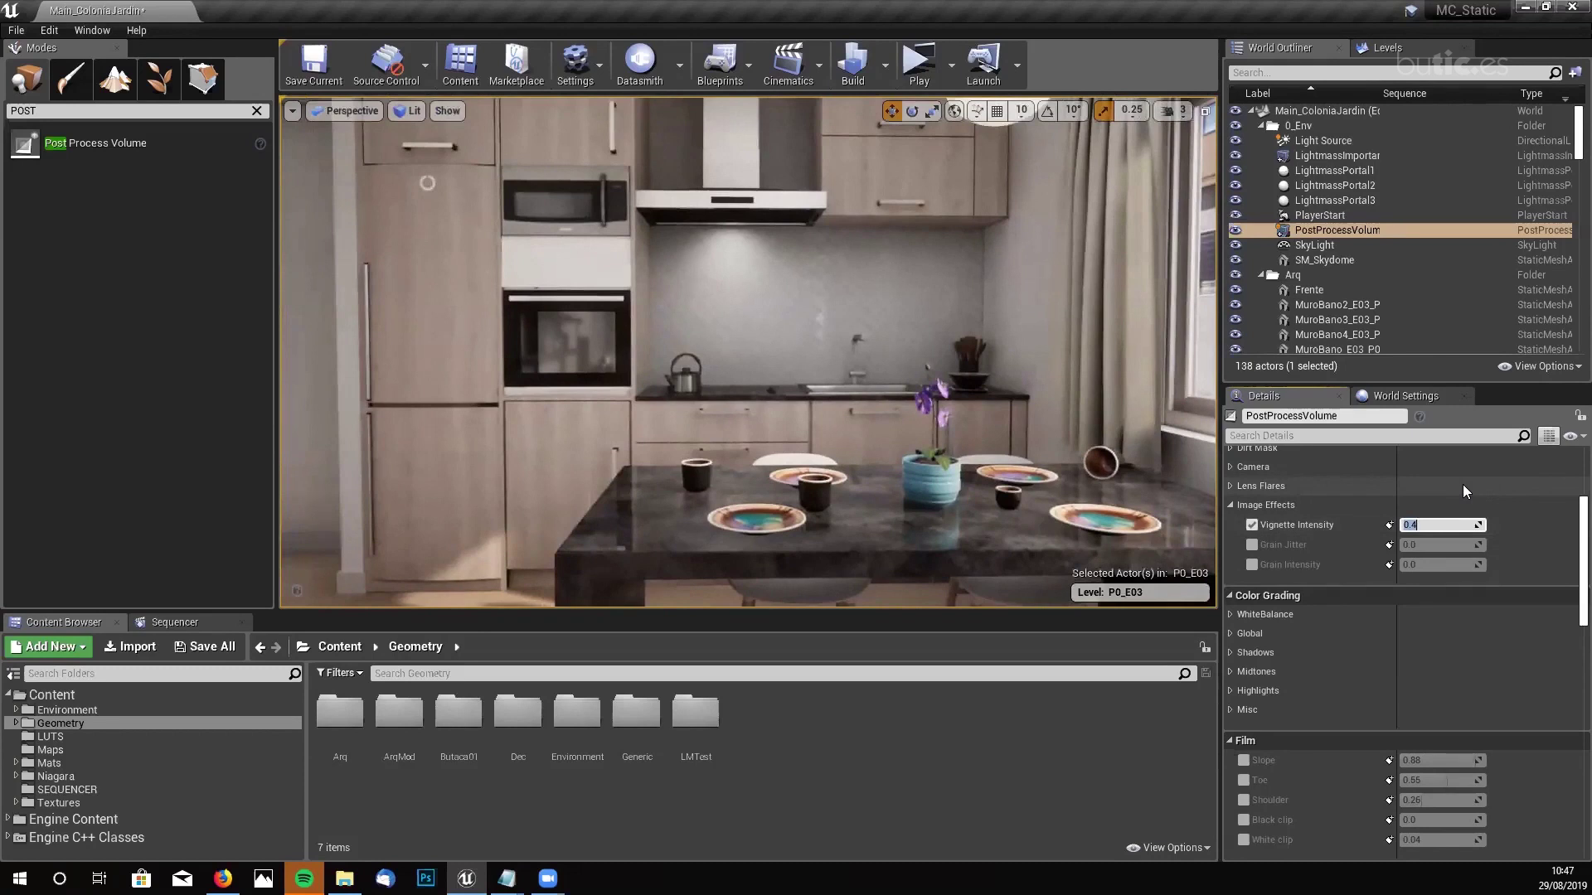
{"action": "type", "text": "0"}
{"action": "key", "text": "Return"}
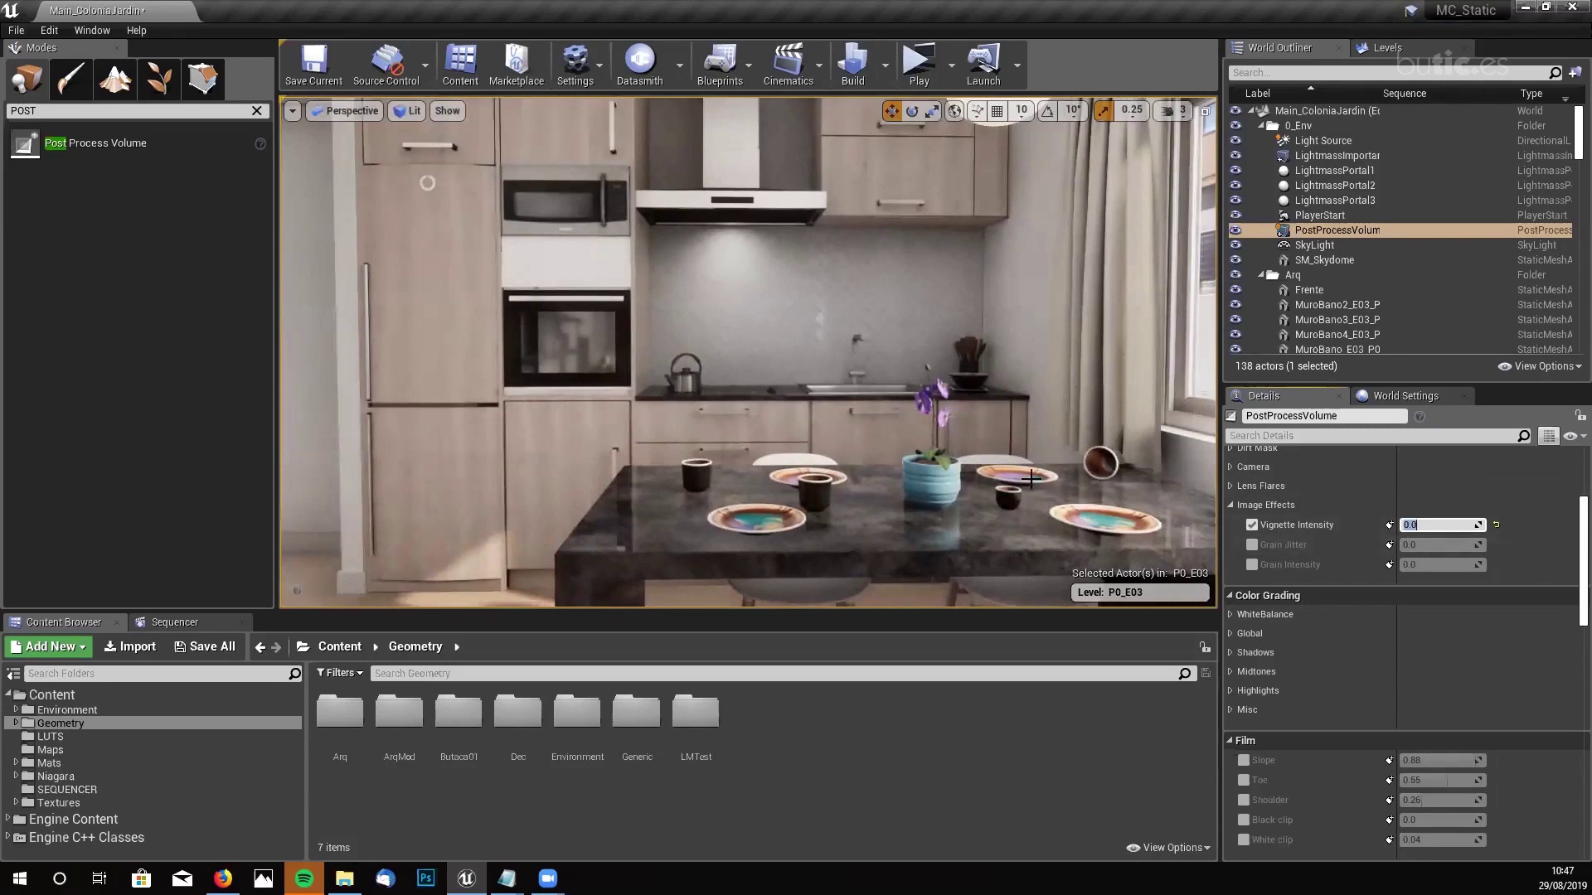
{"action": "mouse_move", "coordinate": [680, 394]}
{"action": "right_mouse_down"}
{"action": "mouse_move", "coordinate": [668, 415]}
{"action": "mouse_move", "coordinate": [655, 402]}
{"action": "right_mouse_up"}
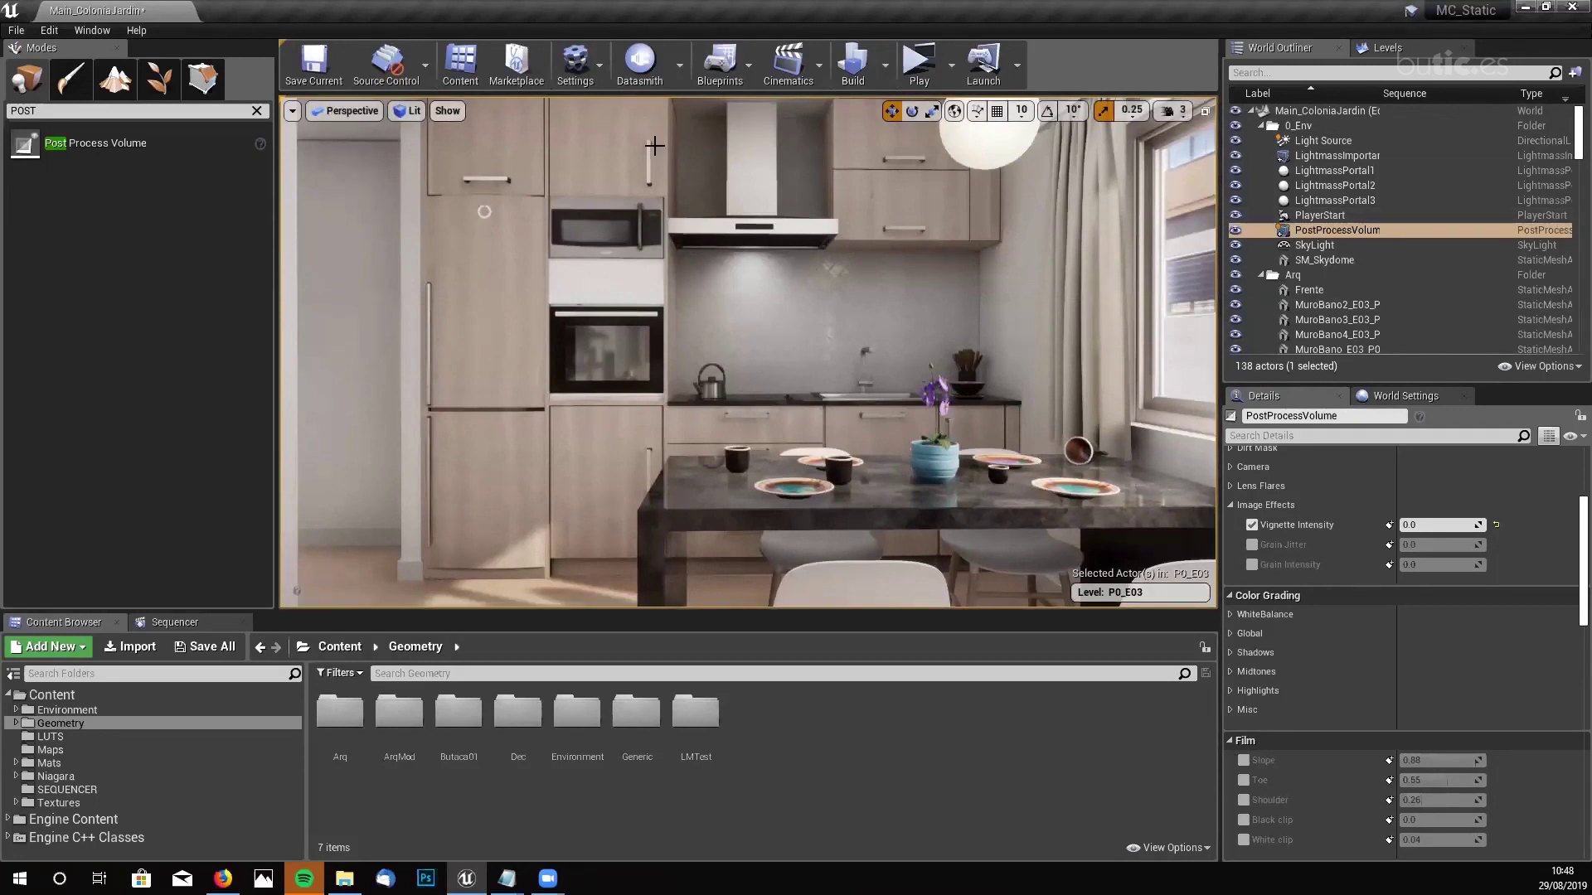
{"action": "right_click_drag", "start_coordinate": [701, 212], "coordinate": [691, 194]}
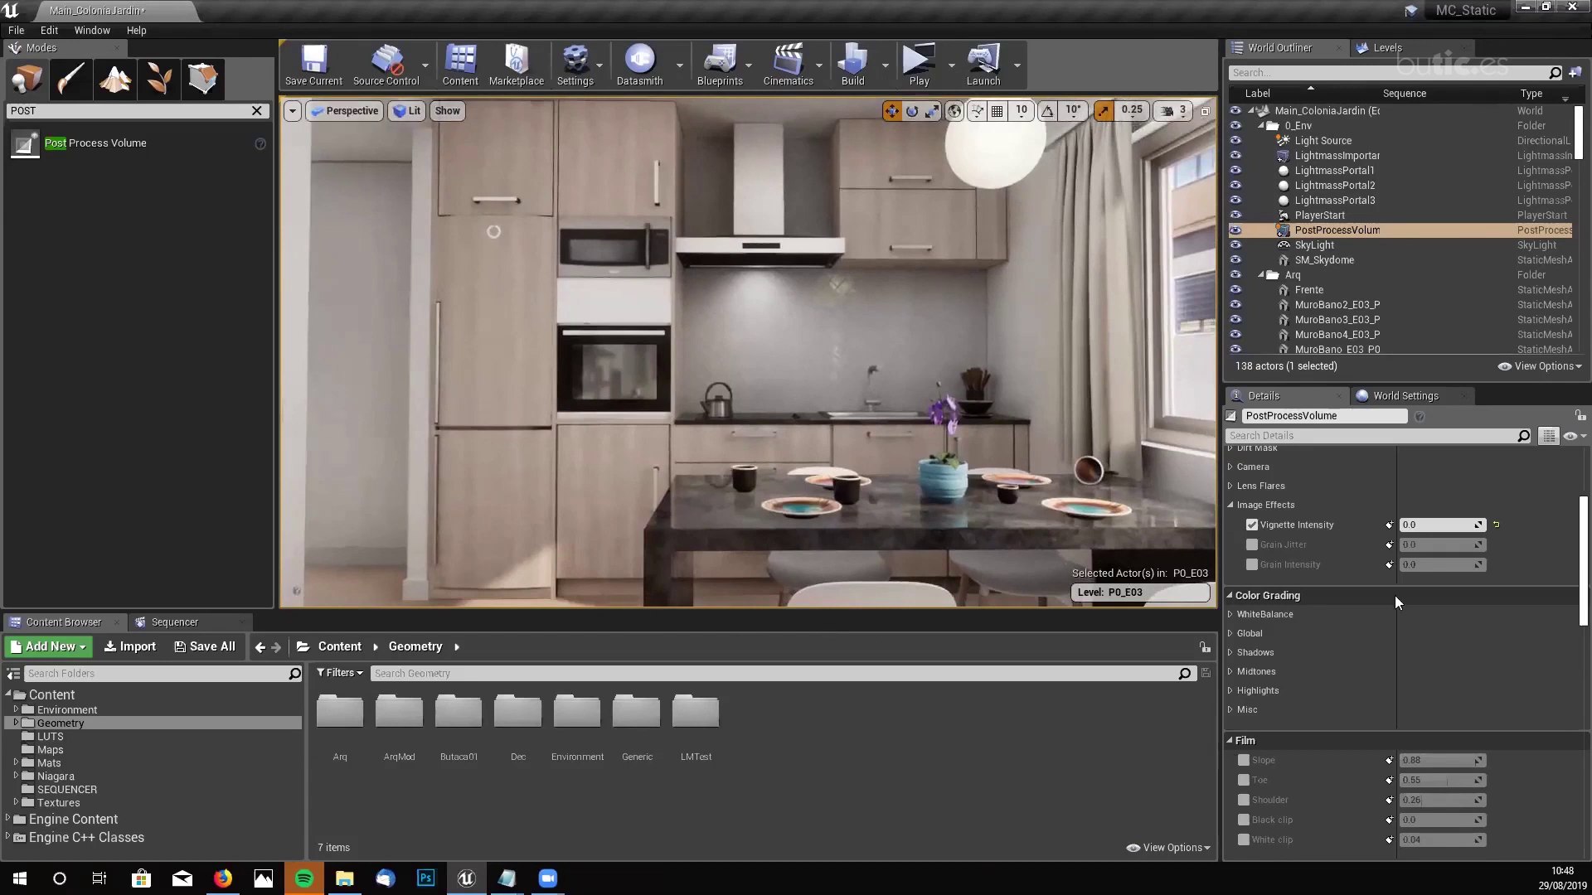
- Set vignette intensity to 0.2 and bring the camera closer to the kitchen
{"action": "left_click_drag", "start_coordinate": [1439, 524], "coordinate": [1534, 524]}
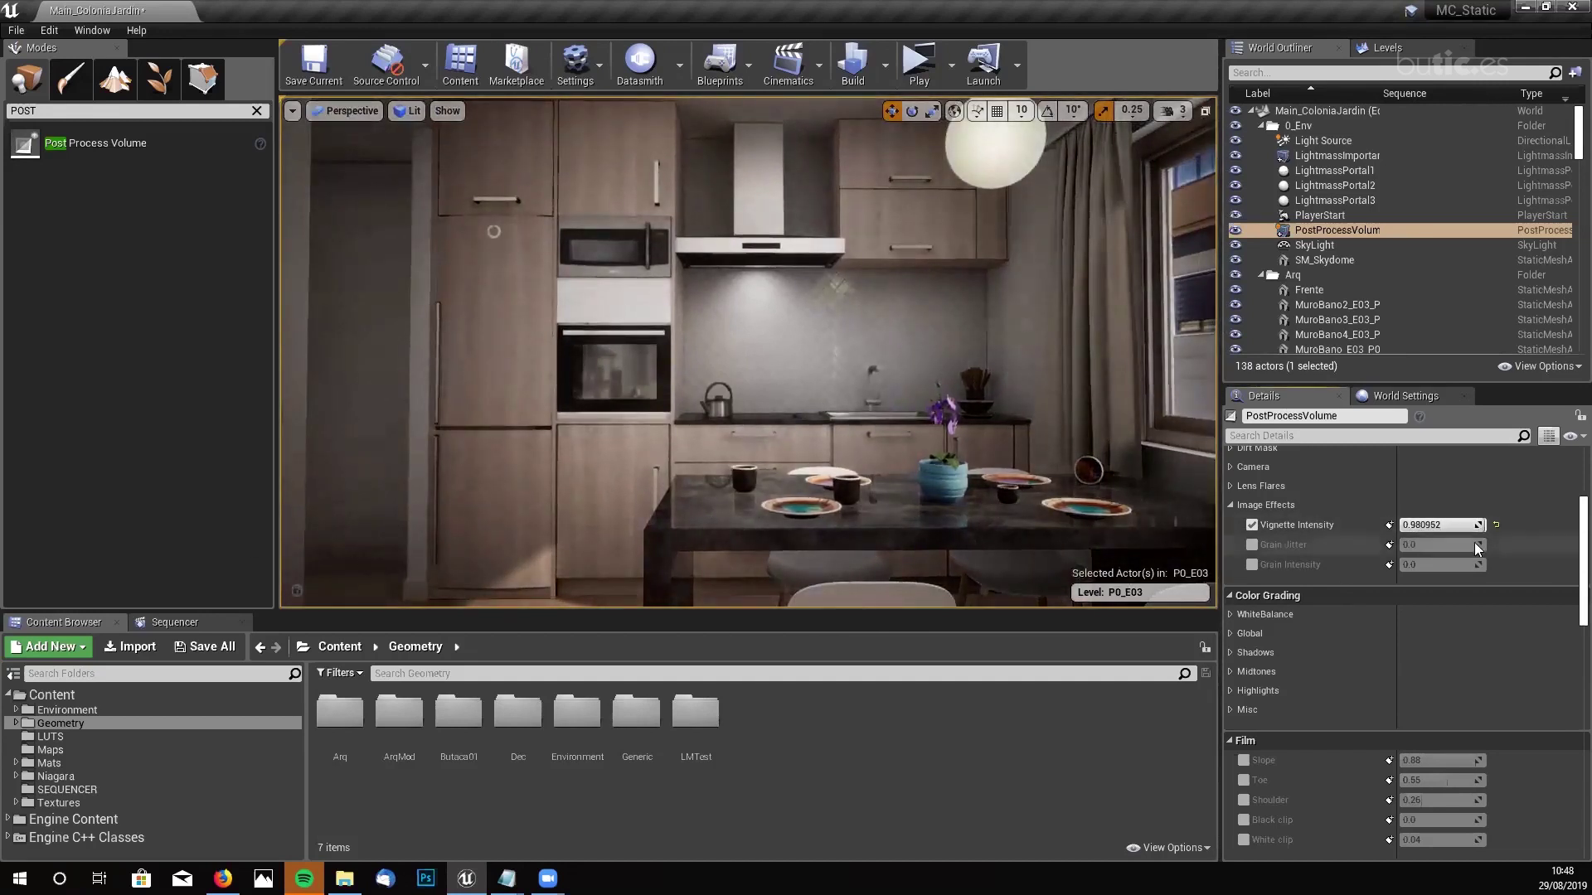
{"action": "left_click", "coordinate": [1449, 526]}
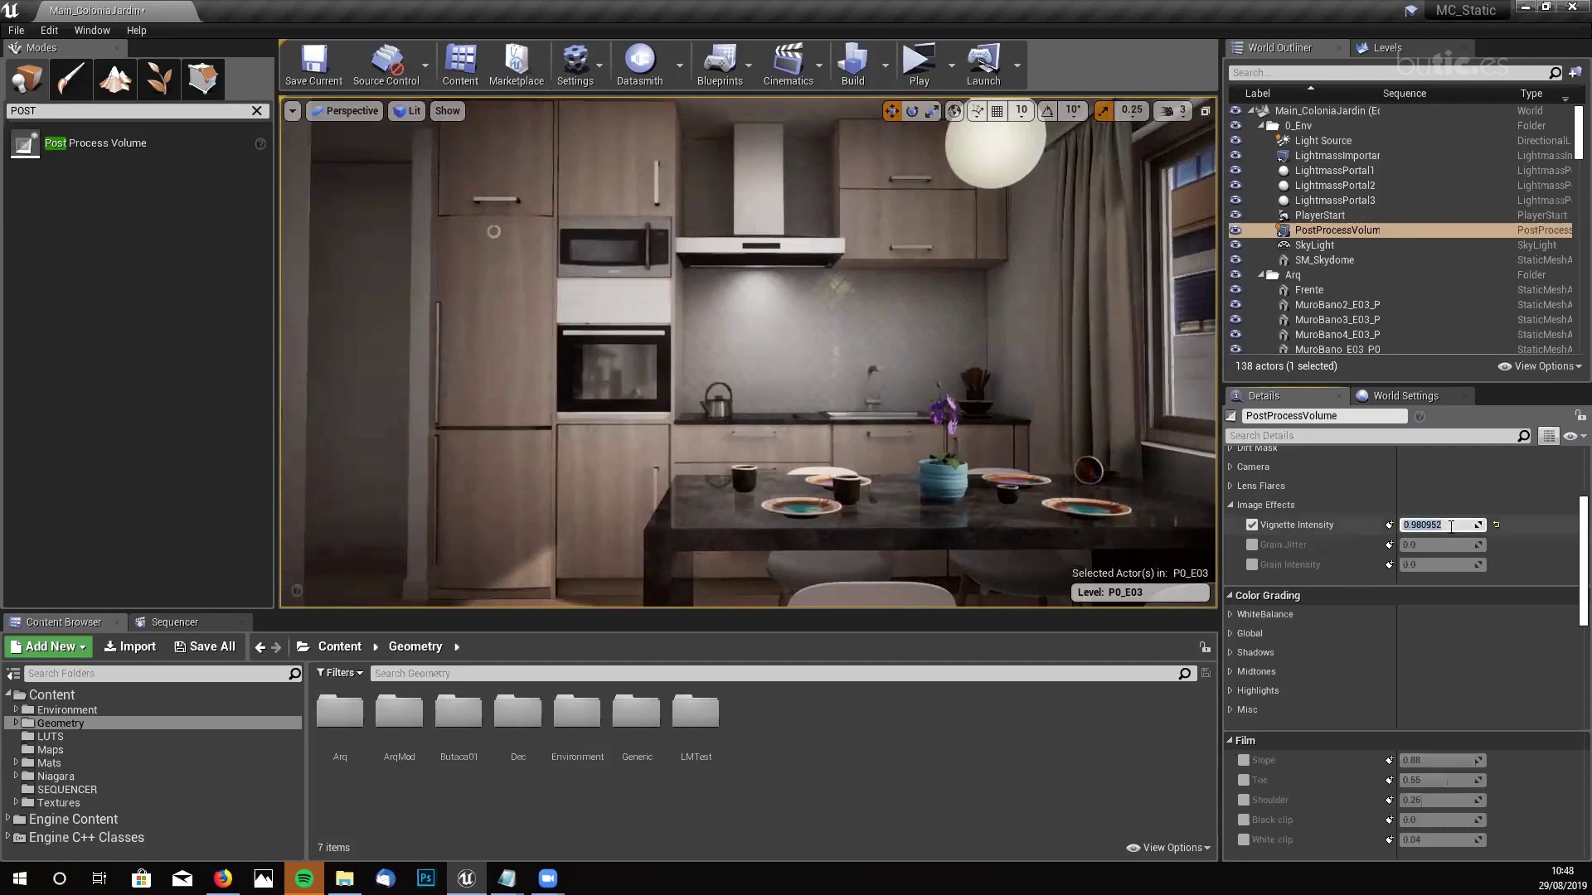
{"action": "type", "text": "0.2"}
{"action": "key", "text": "Return"}
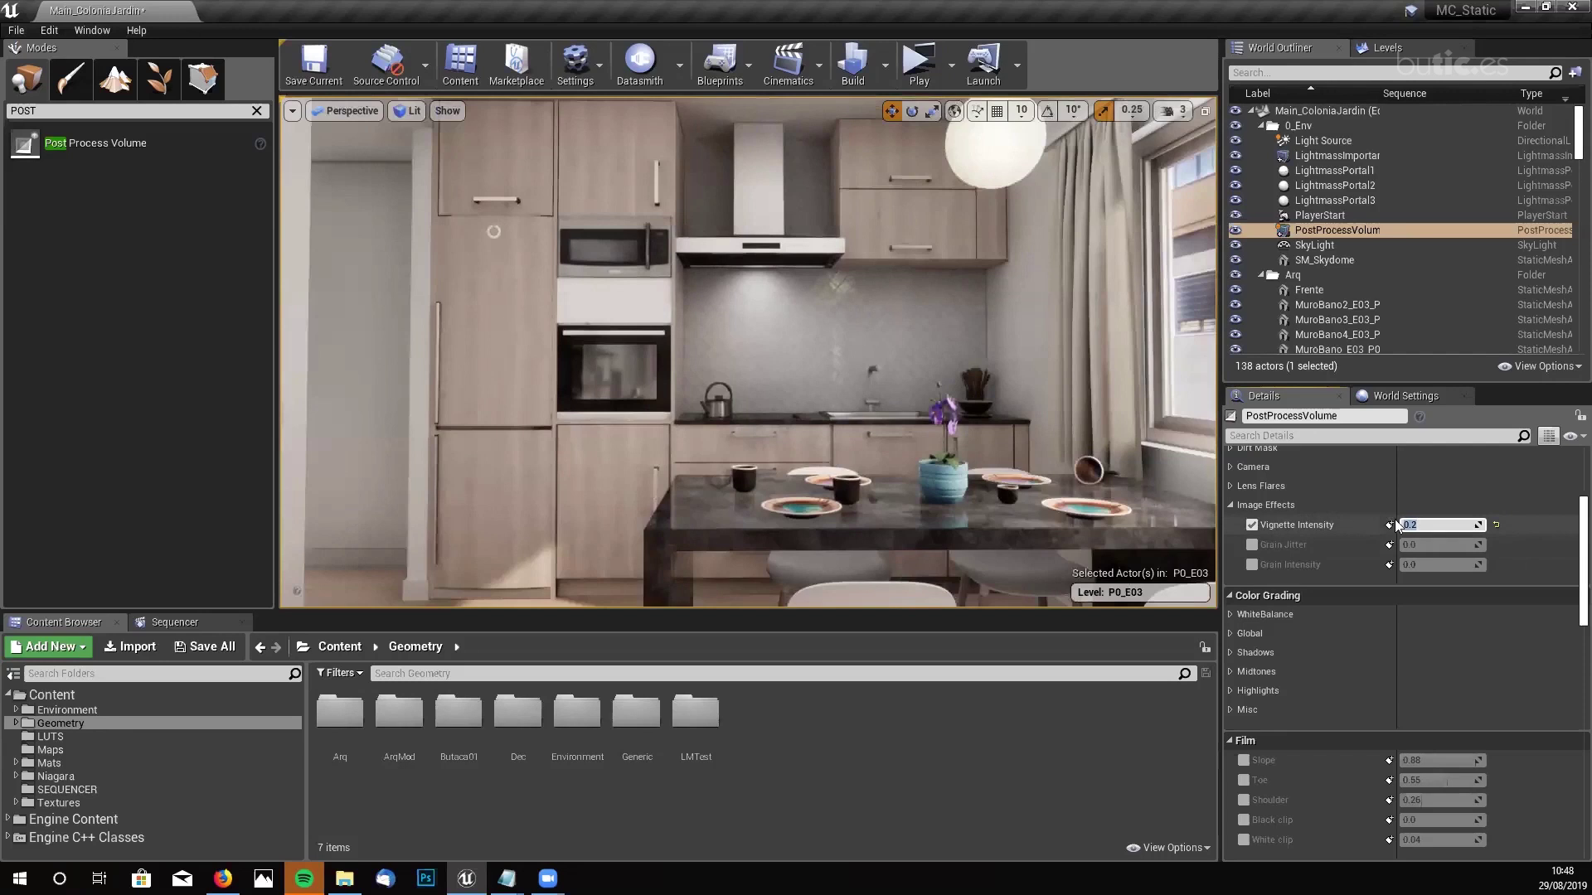
{"action": "type", "text": "0.0"}
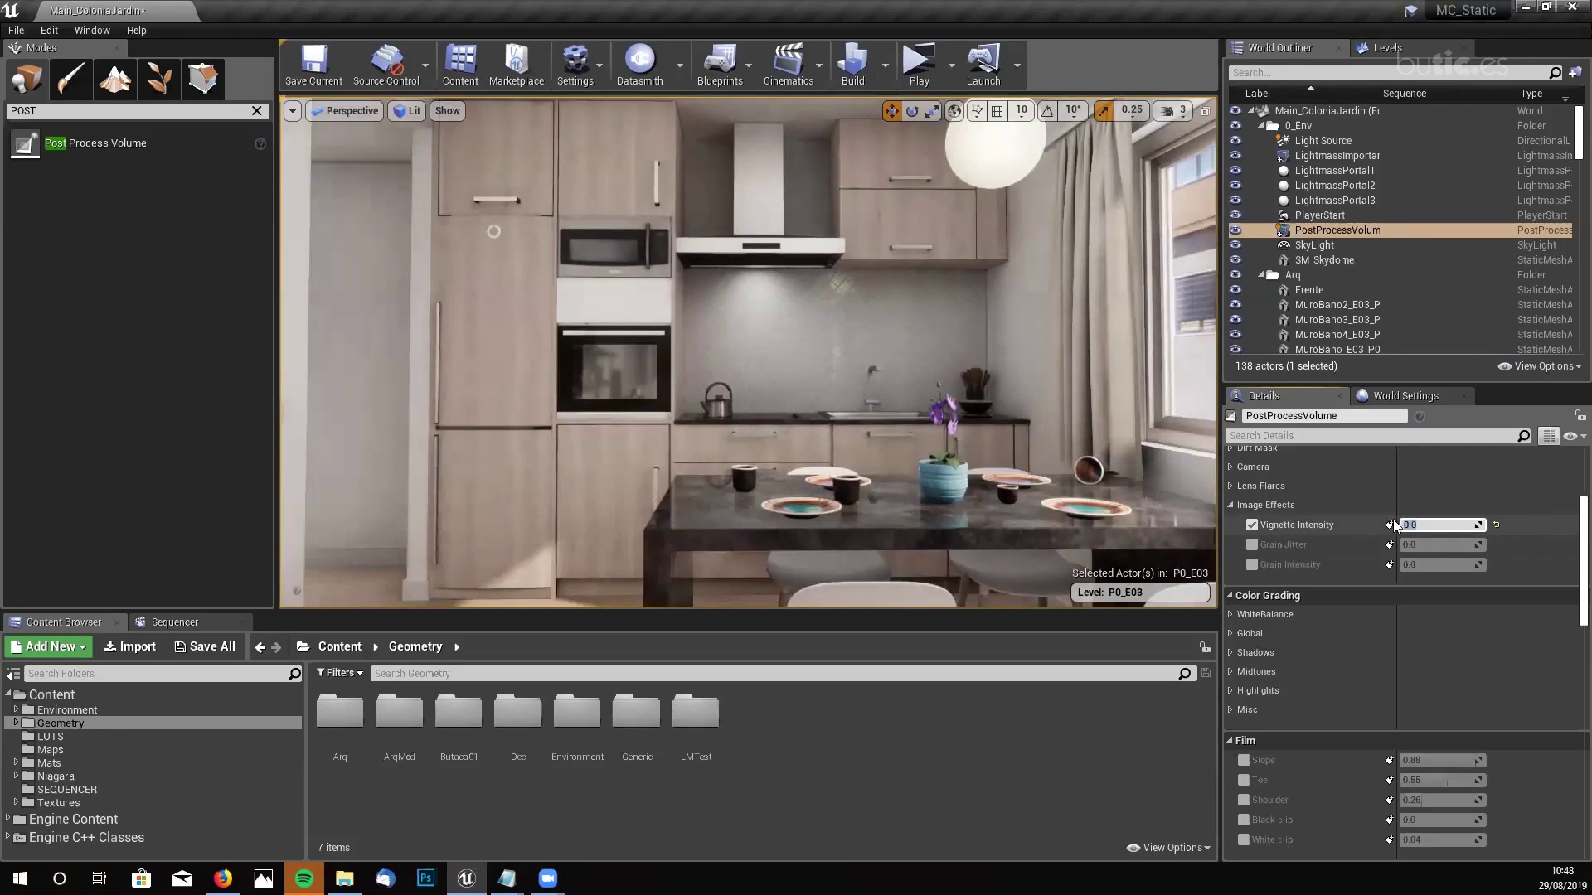
{"action": "key", "text": "Return"}
{"action": "left_click", "coordinate": [1397, 525]}
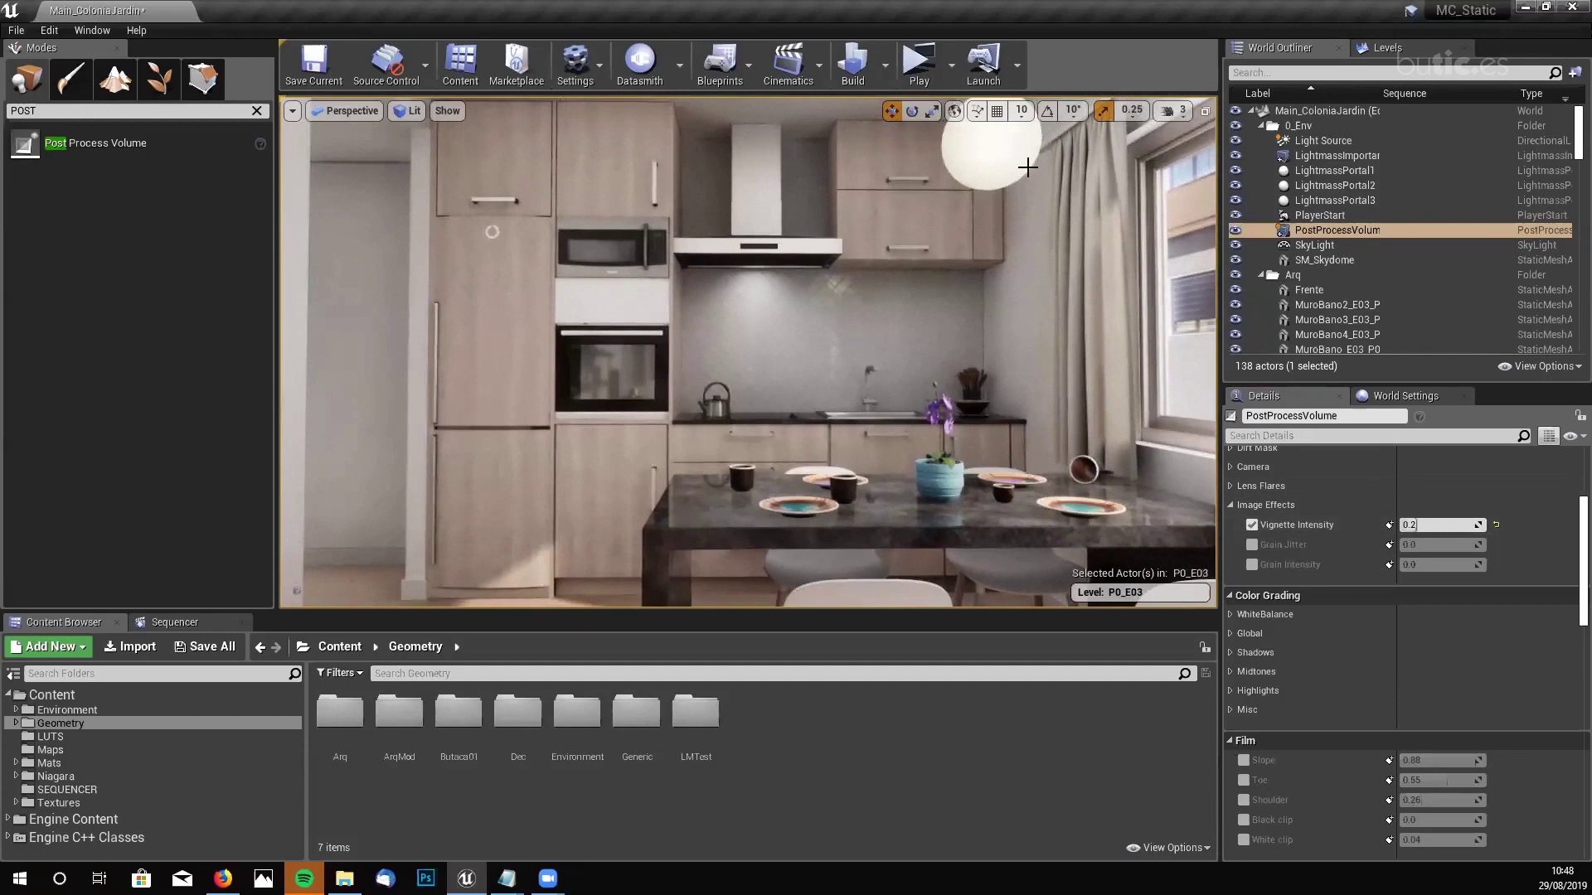
{"action": "left_click_drag", "start_coordinate": [786, 392], "coordinate": [795, 315]}
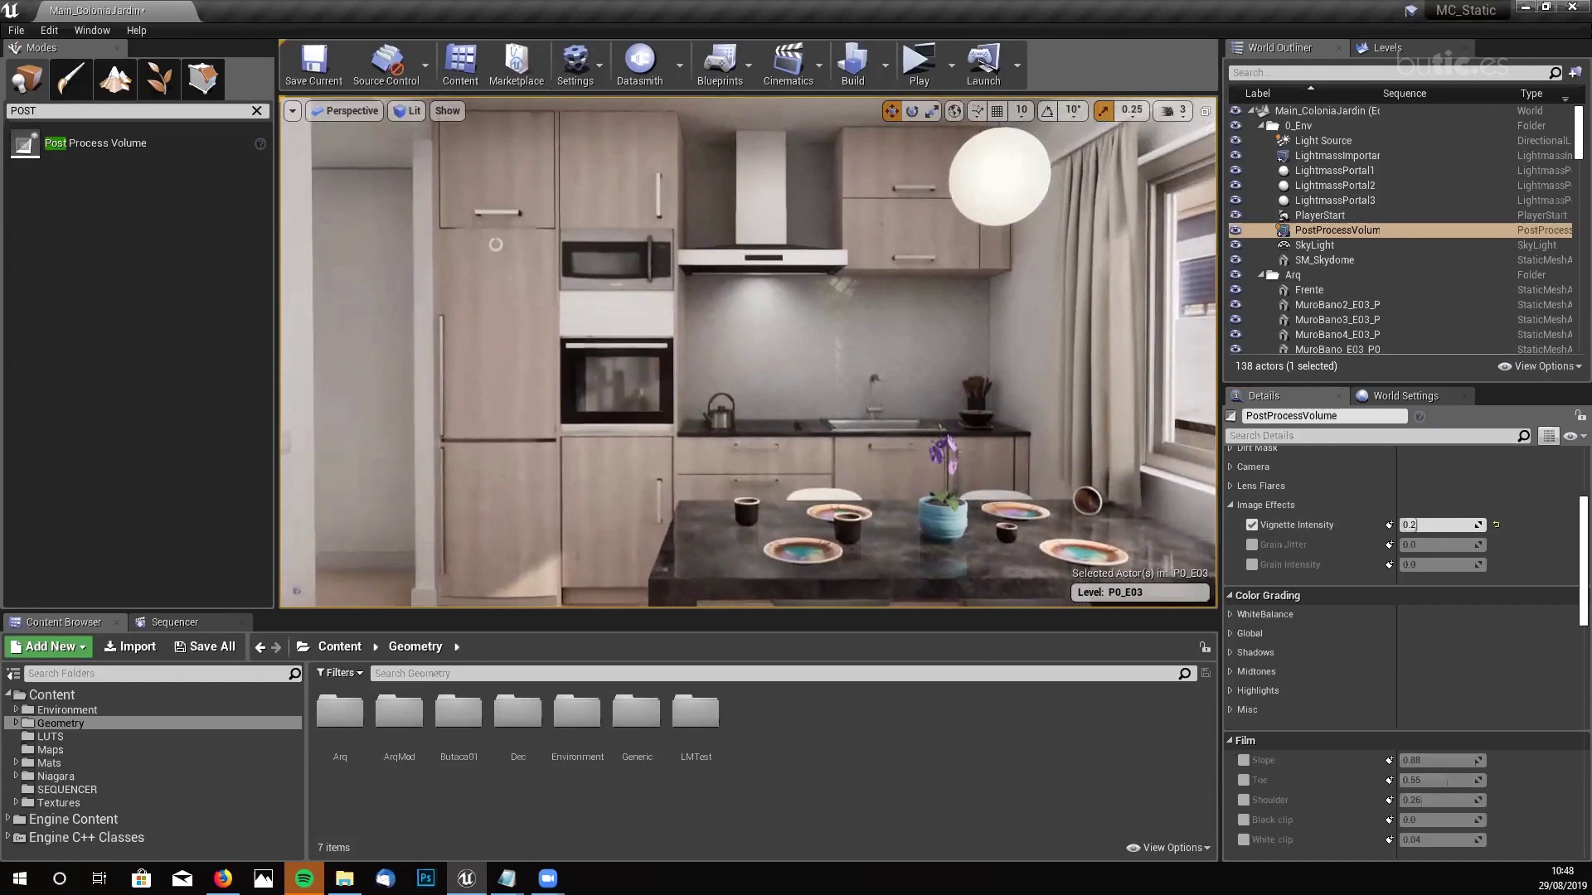
- Enable Grain Jitter and Grain Intensity and push both to 1.0 to preview heavy grain
{"action": "left_click", "coordinate": [1253, 544]}
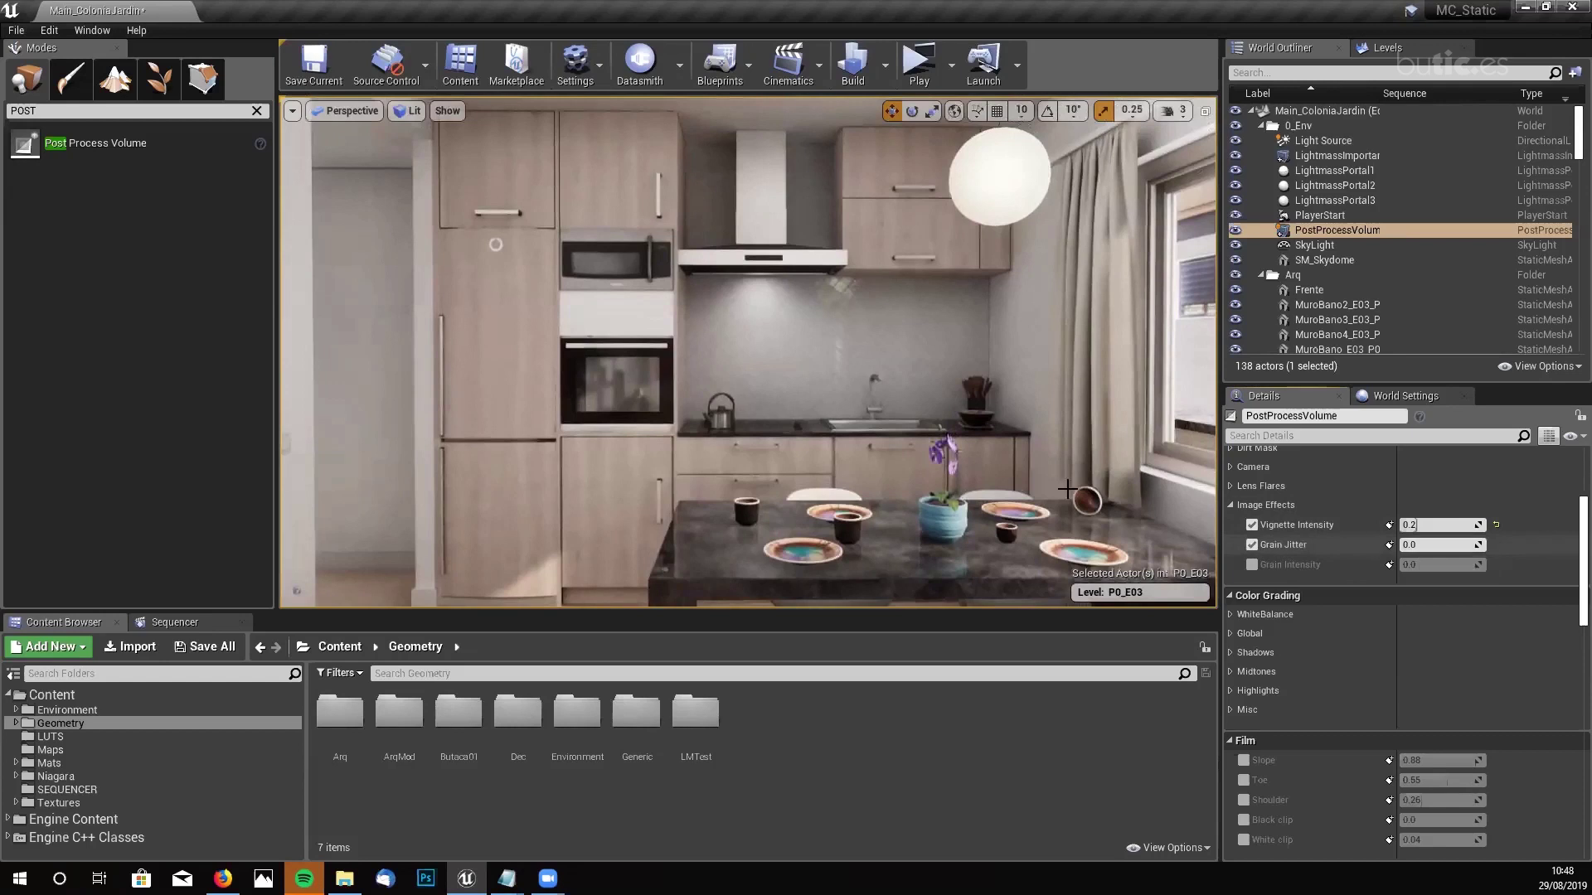
{"action": "mouse_move", "coordinate": [746, 349]}
{"action": "right_mouse_down"}
{"action": "mouse_move", "coordinate": [756, 358]}
{"action": "mouse_move", "coordinate": [743, 353]}
{"action": "right_mouse_up"}
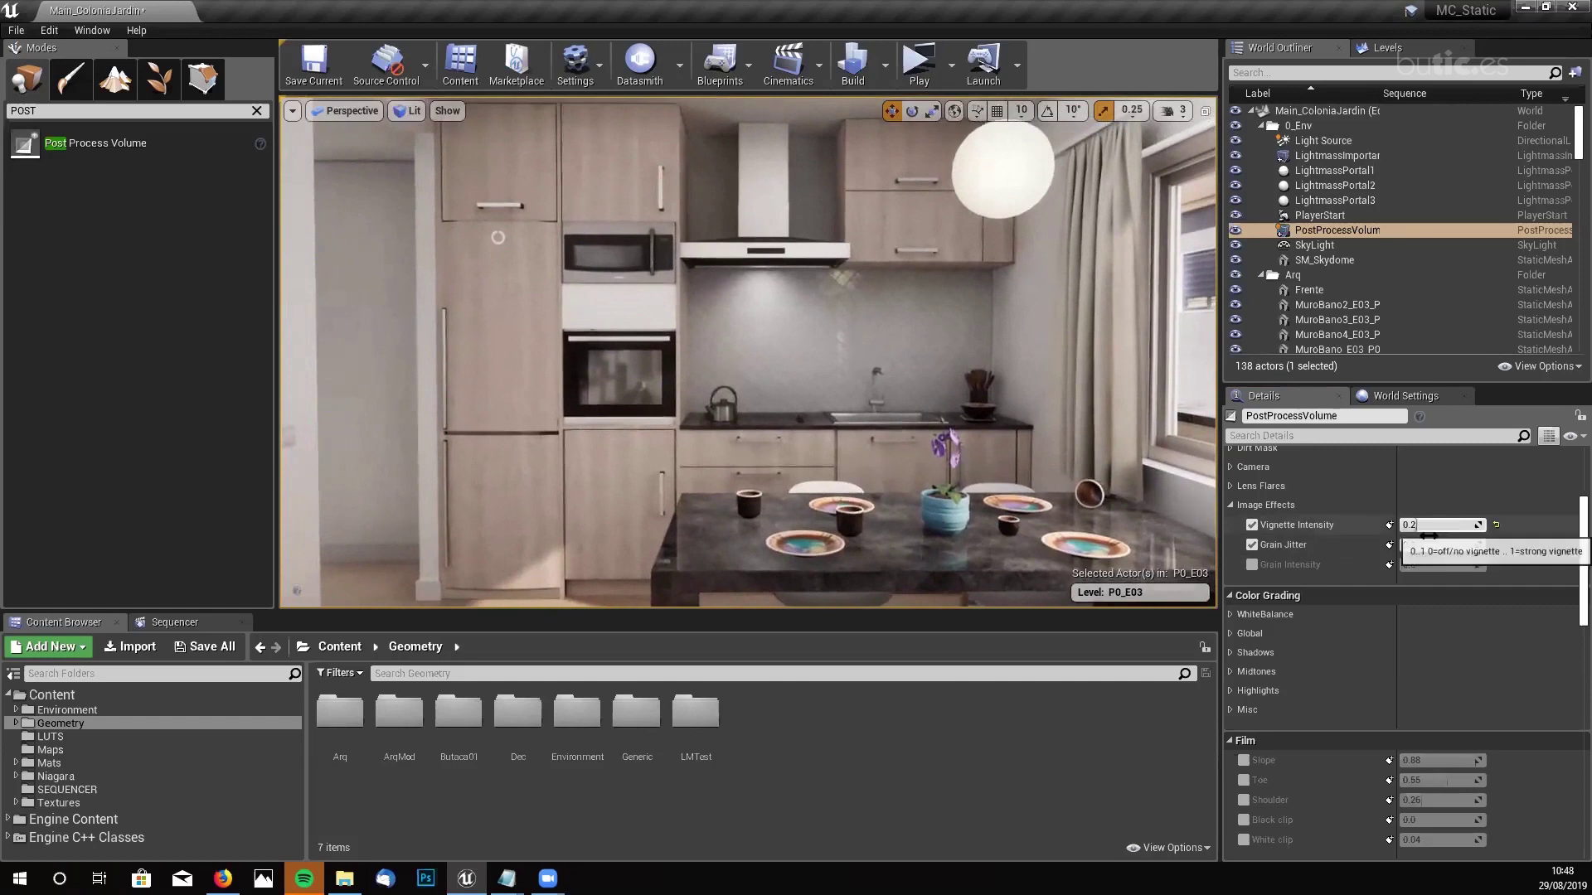
{"action": "left_click_drag", "start_coordinate": [1409, 545], "coordinate": [1484, 545]}
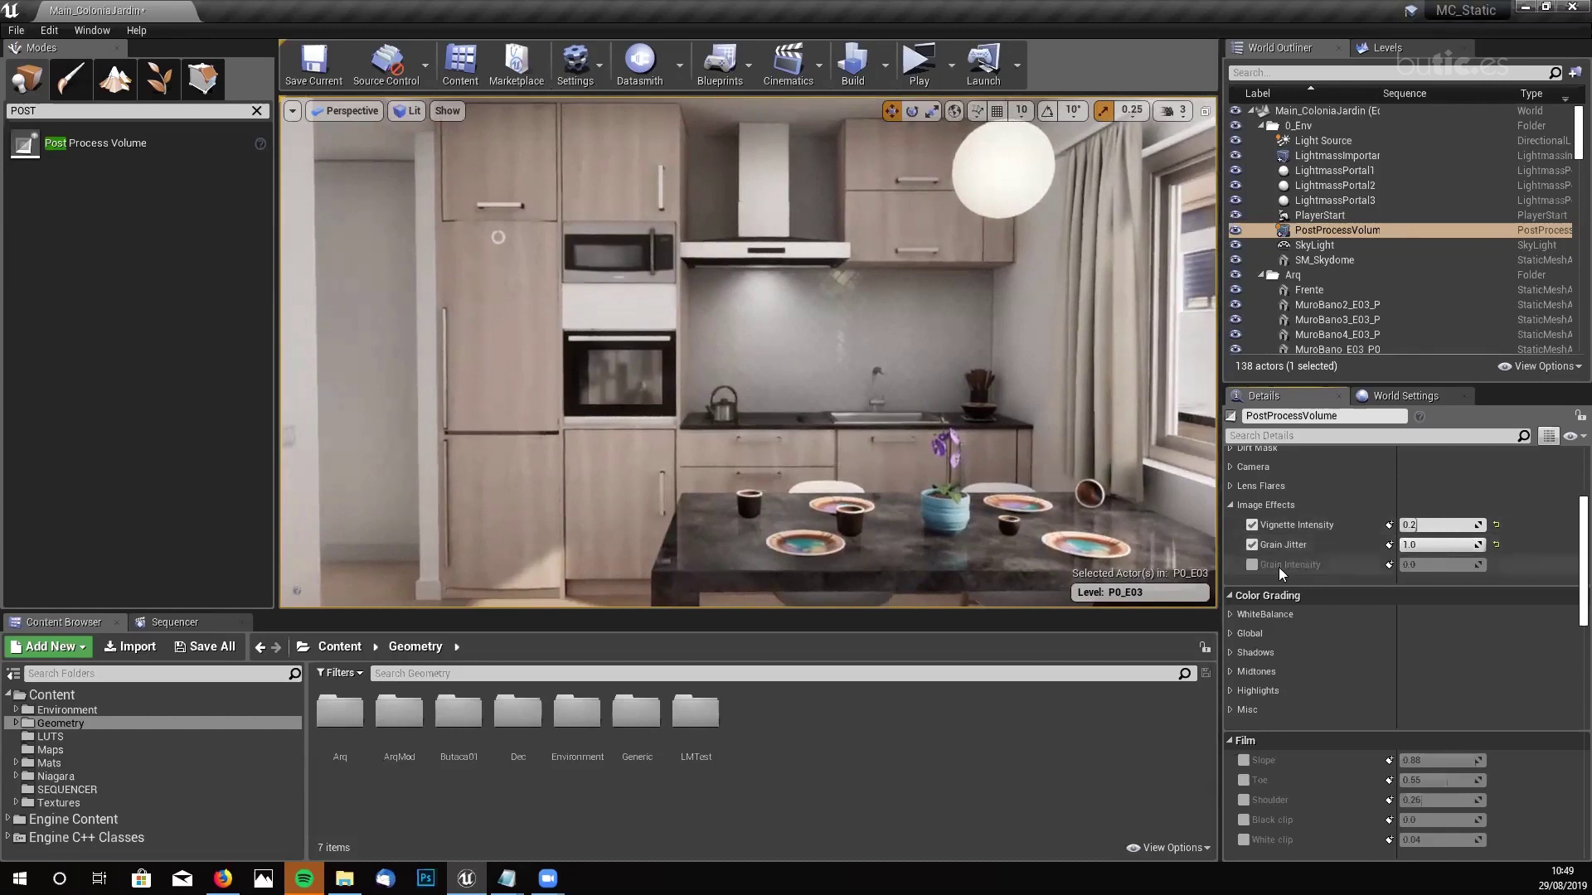
{"action": "left_click", "coordinate": [1252, 564]}
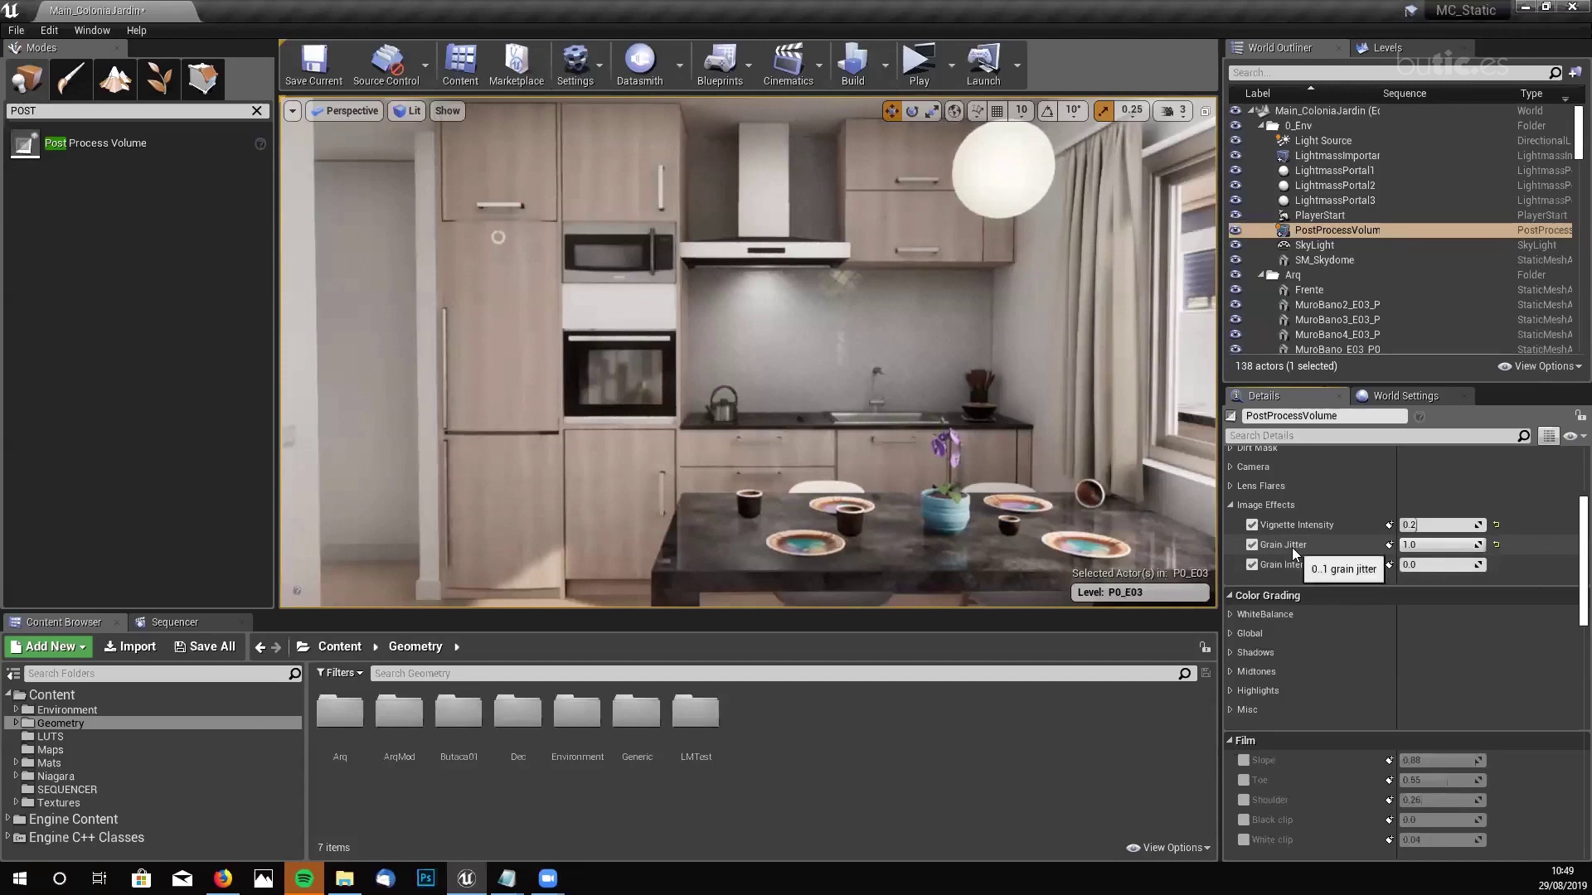
{"action": "left_click_drag", "start_coordinate": [1438, 564], "coordinate": [1492, 565]}
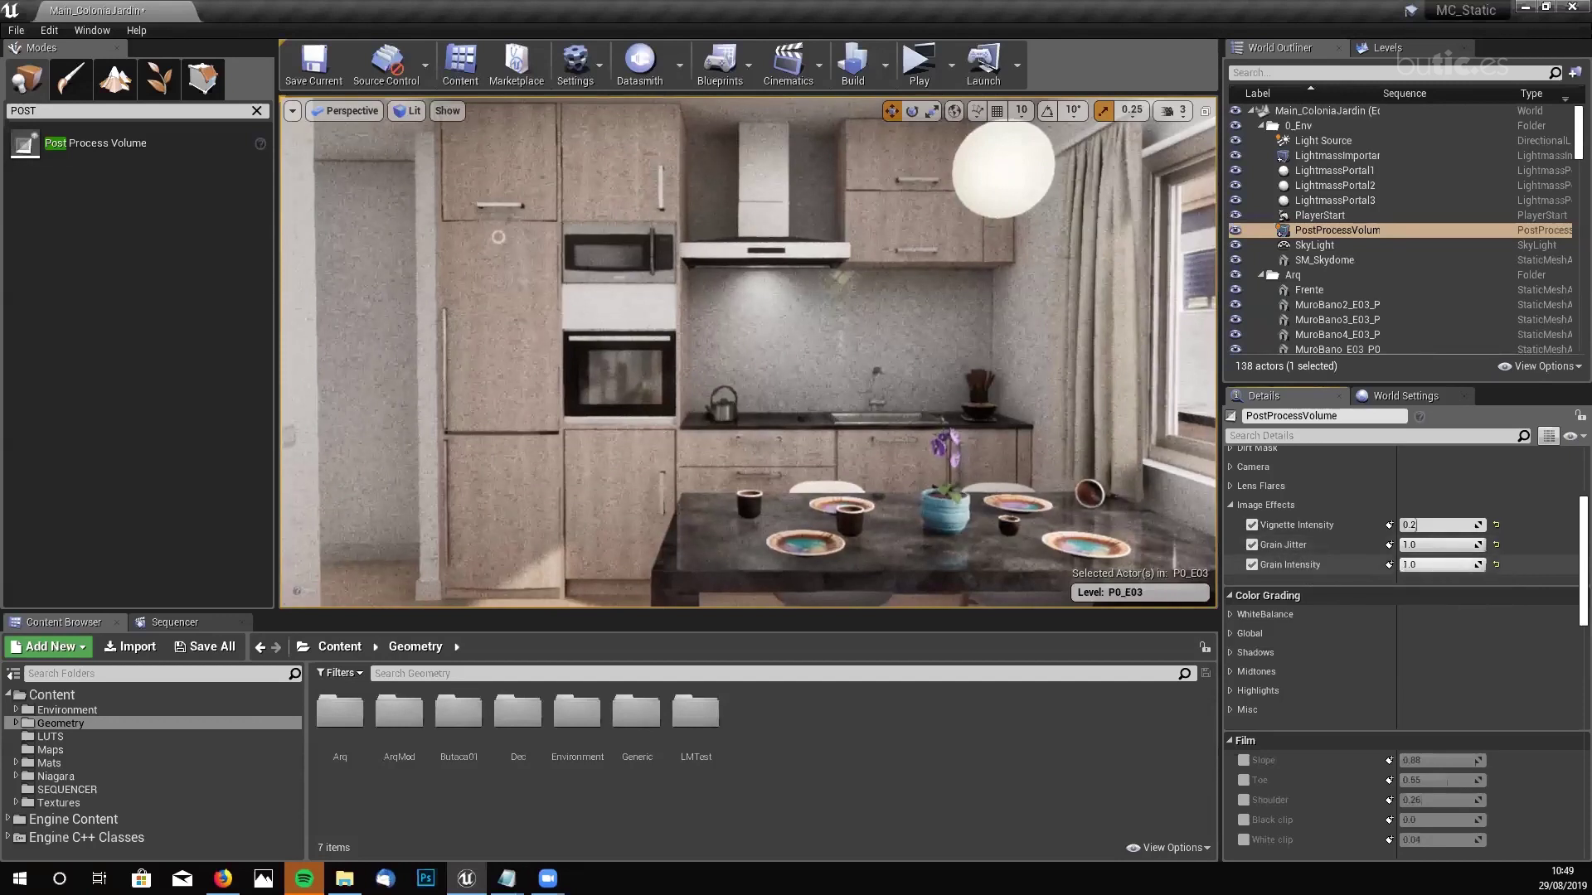
{"action": "right_click_drag", "start_coordinate": [746, 349], "coordinate": [746, 348]}
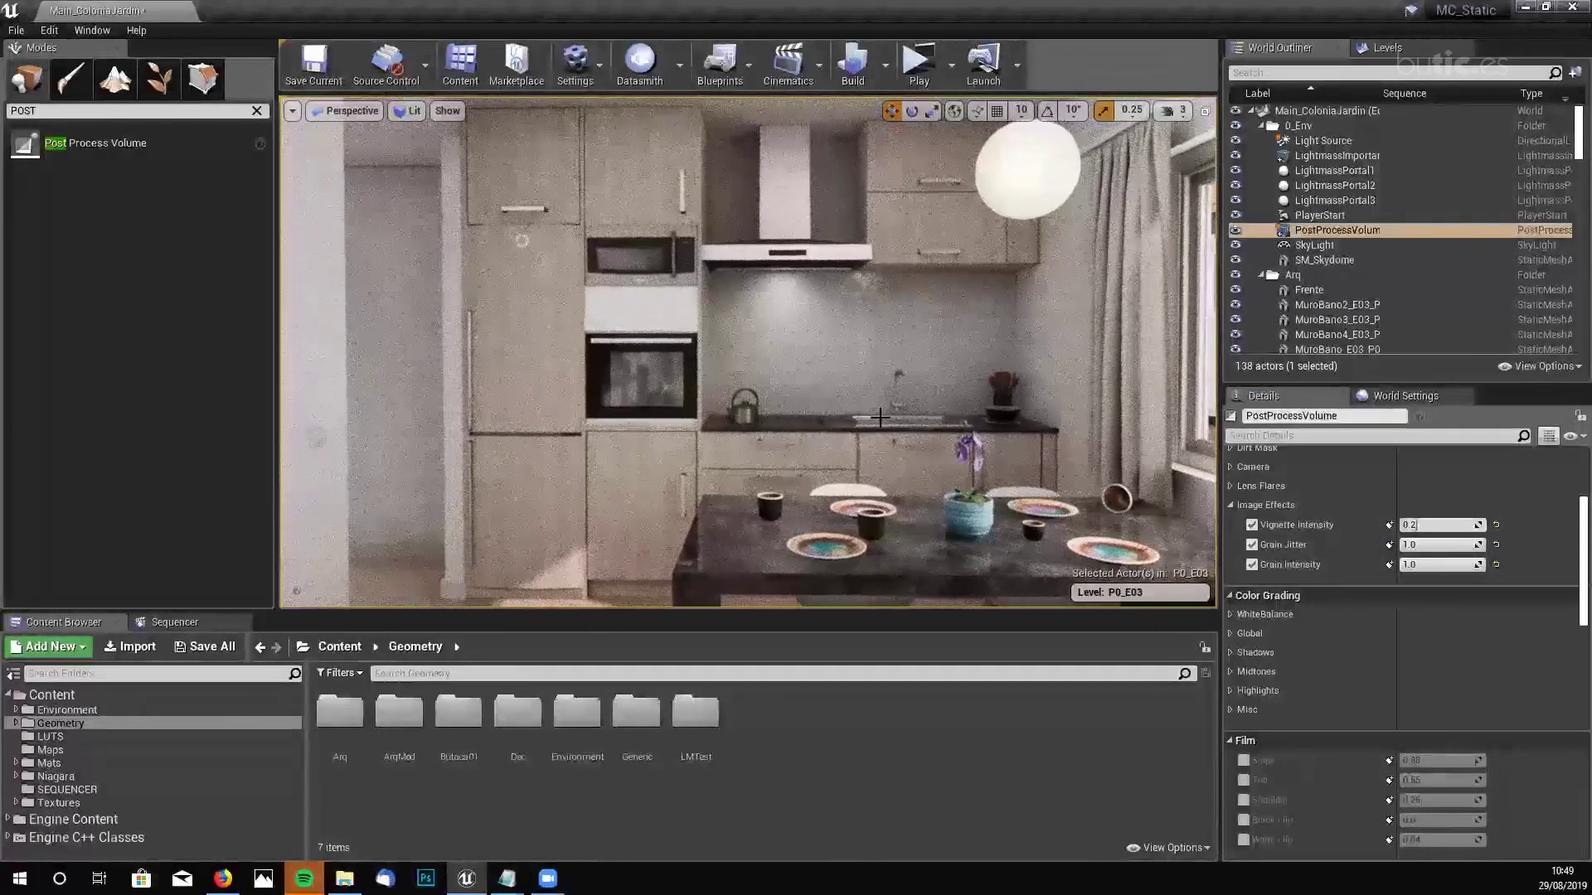
- Settle grain jitter at 0.27619 and grain intensity at 0.05 for subtle grain
{"action": "left_click_drag", "start_coordinate": [1481, 544], "coordinate": [1423, 547]}
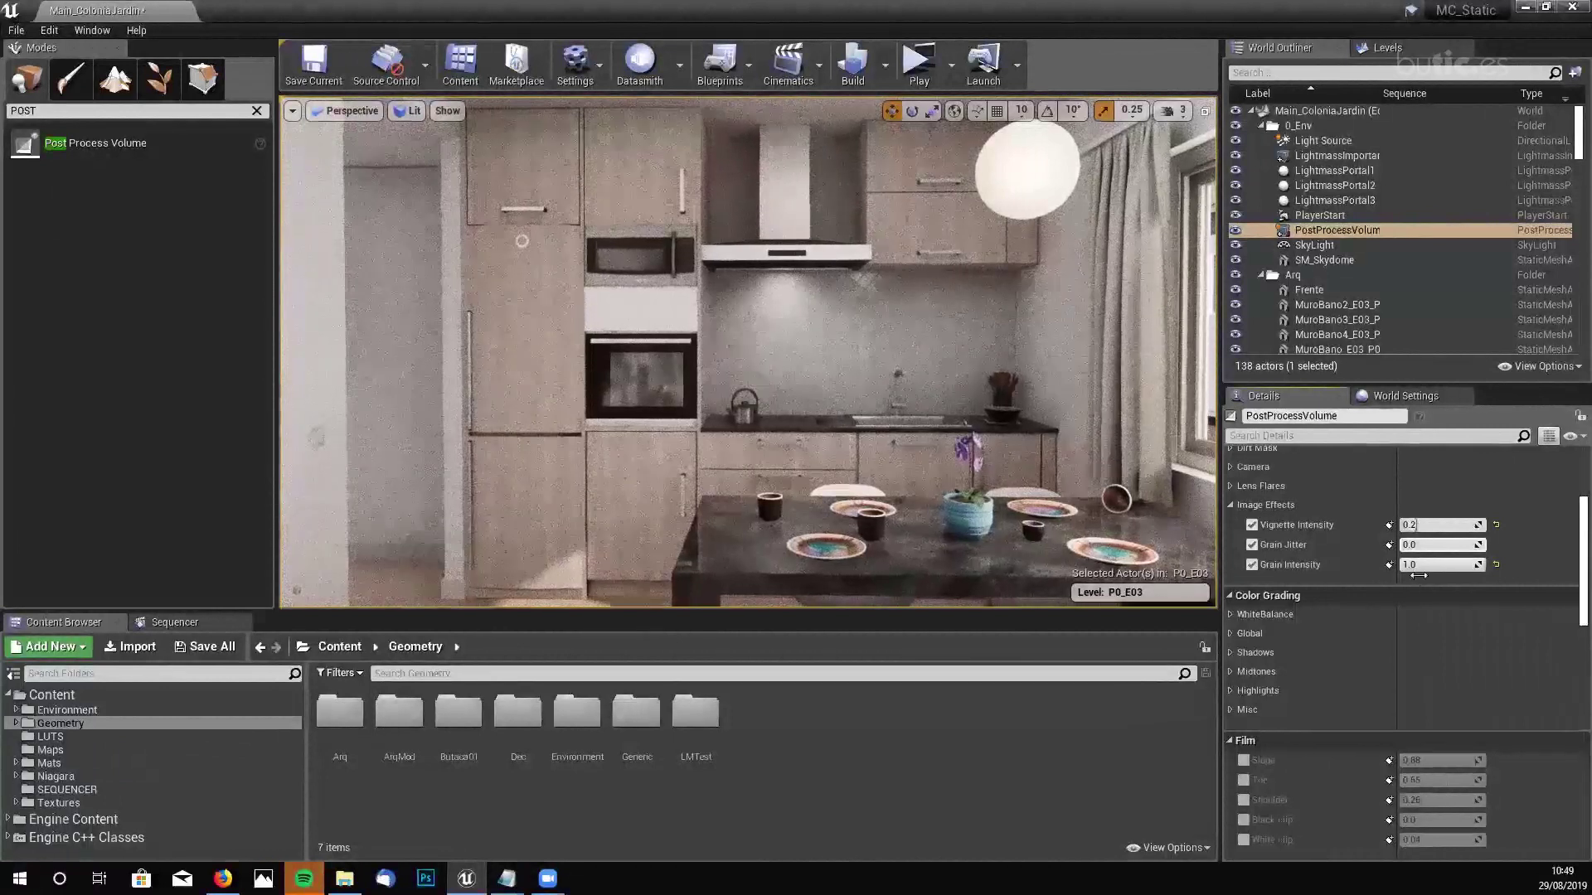
{"action": "left_click_drag", "start_coordinate": [1413, 545], "coordinate": [1411, 545]}
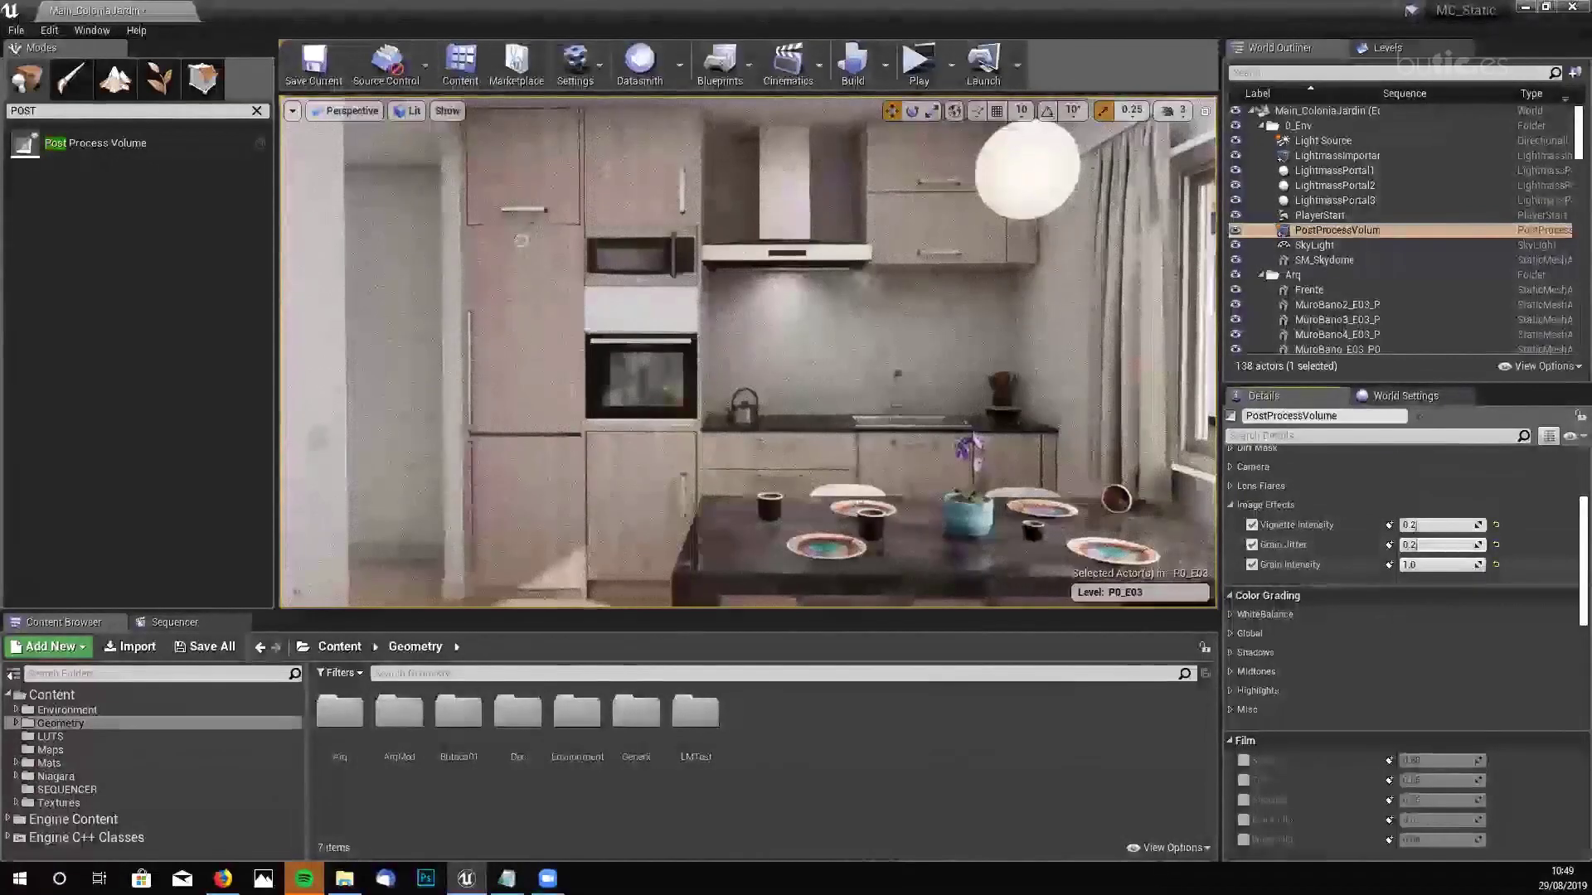
{"action": "left_click_drag", "start_coordinate": [1457, 564], "coordinate": [1448, 547]}
{"action": "type", "text": "0"}
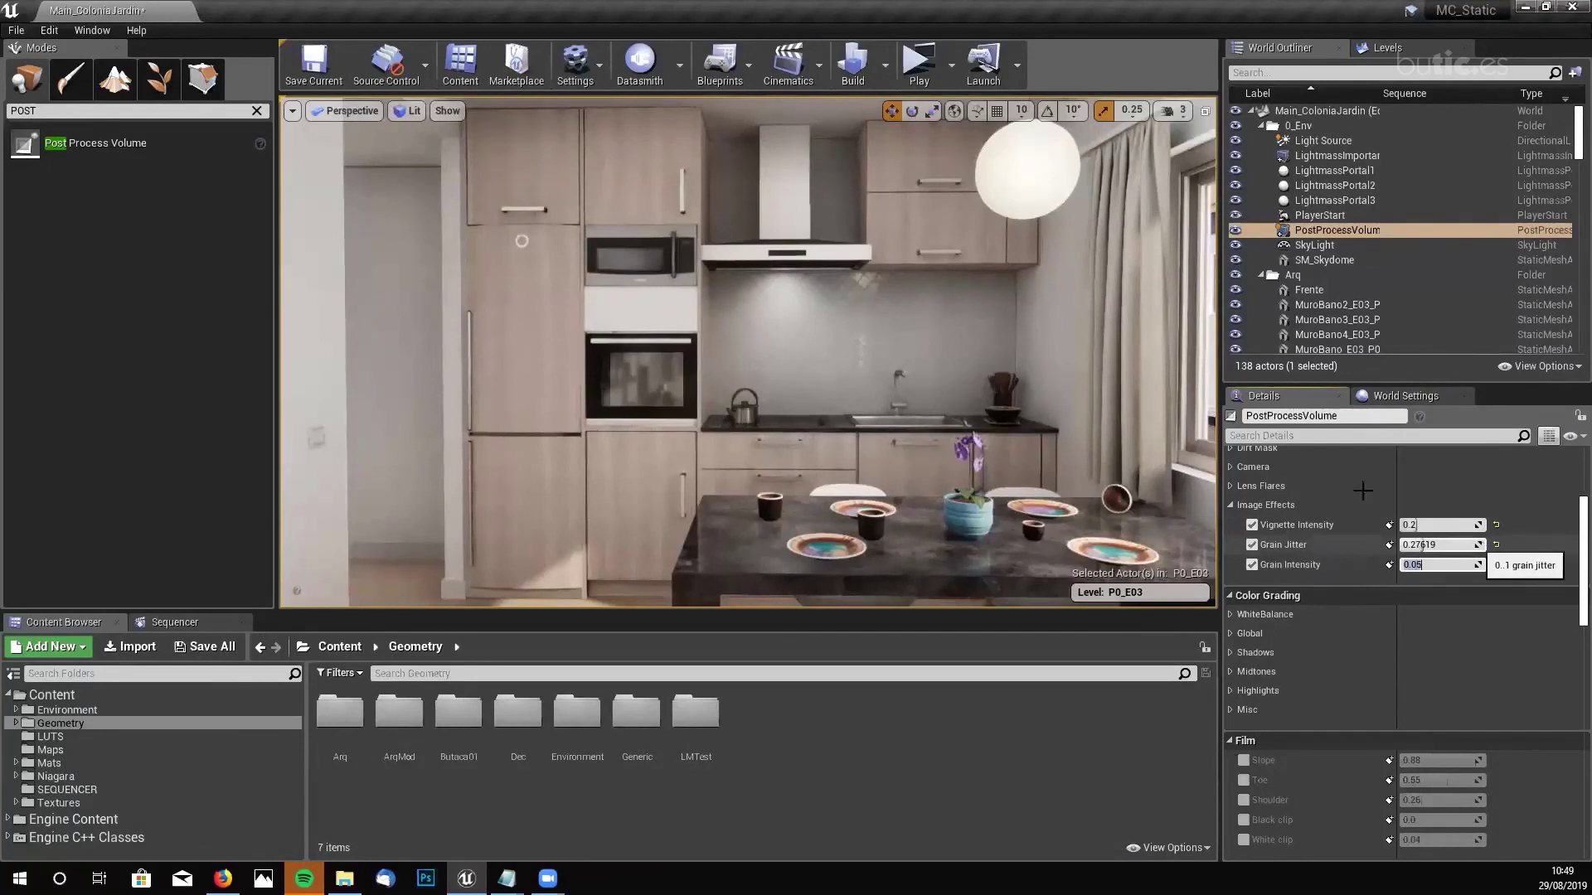
{"action": "right_click_drag", "start_coordinate": [825, 521], "coordinate": [858, 522]}
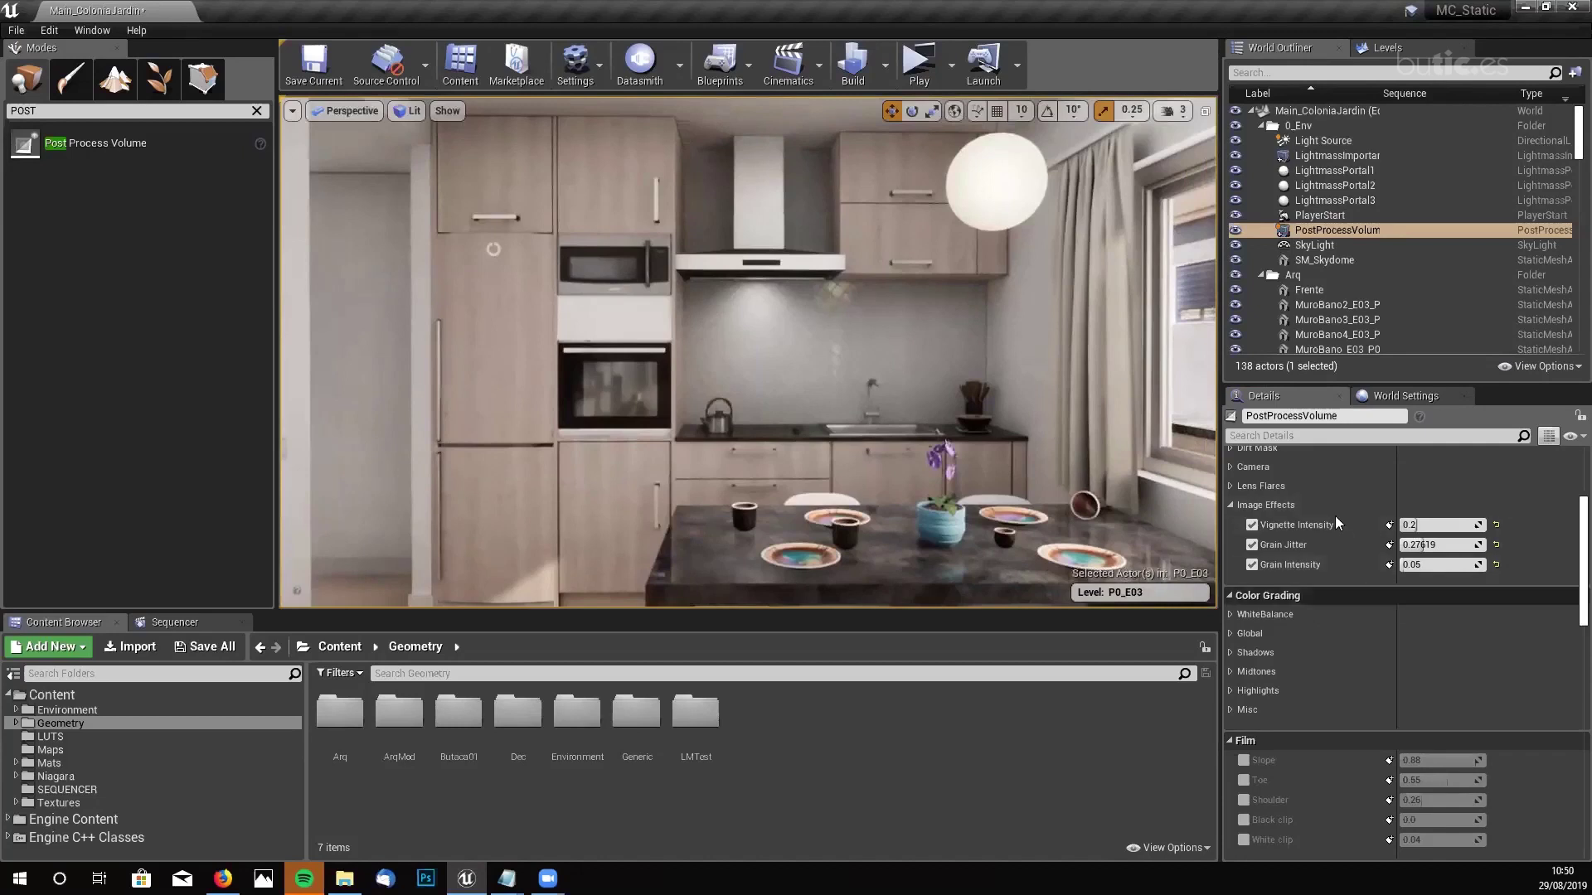
- Collapse the Image Effects category and scroll the Details panel back to the top
{"action": "scroll", "coordinate": [1260, 541], "scroll_direction": "up", "scroll_amount": 2}
{"action": "left_click", "coordinate": [1233, 559]}
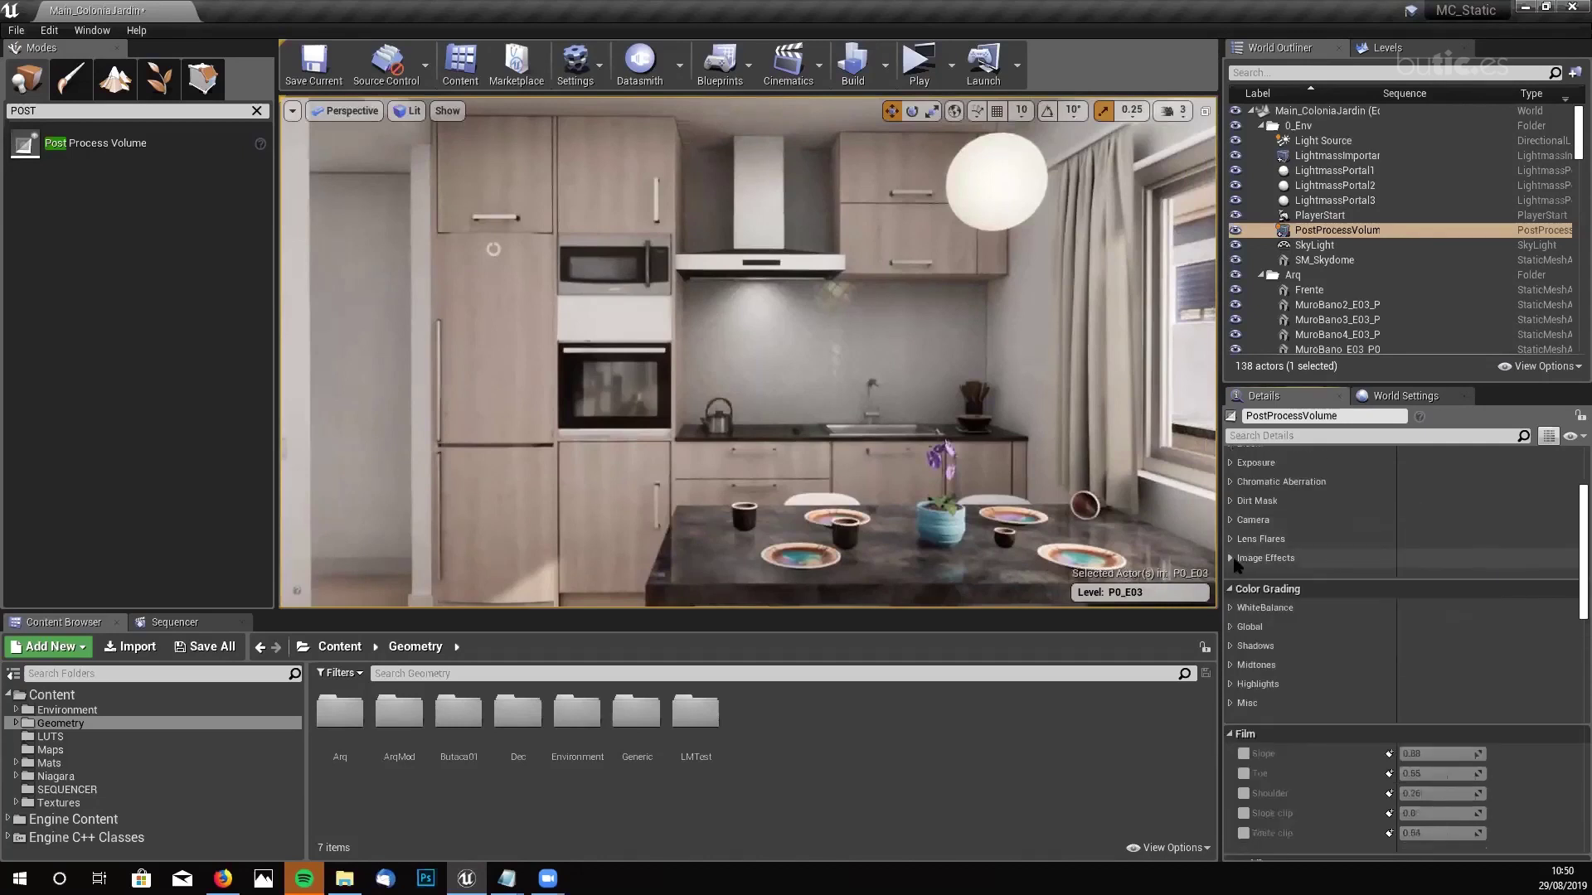
{"action": "left_click", "coordinate": [1230, 557]}
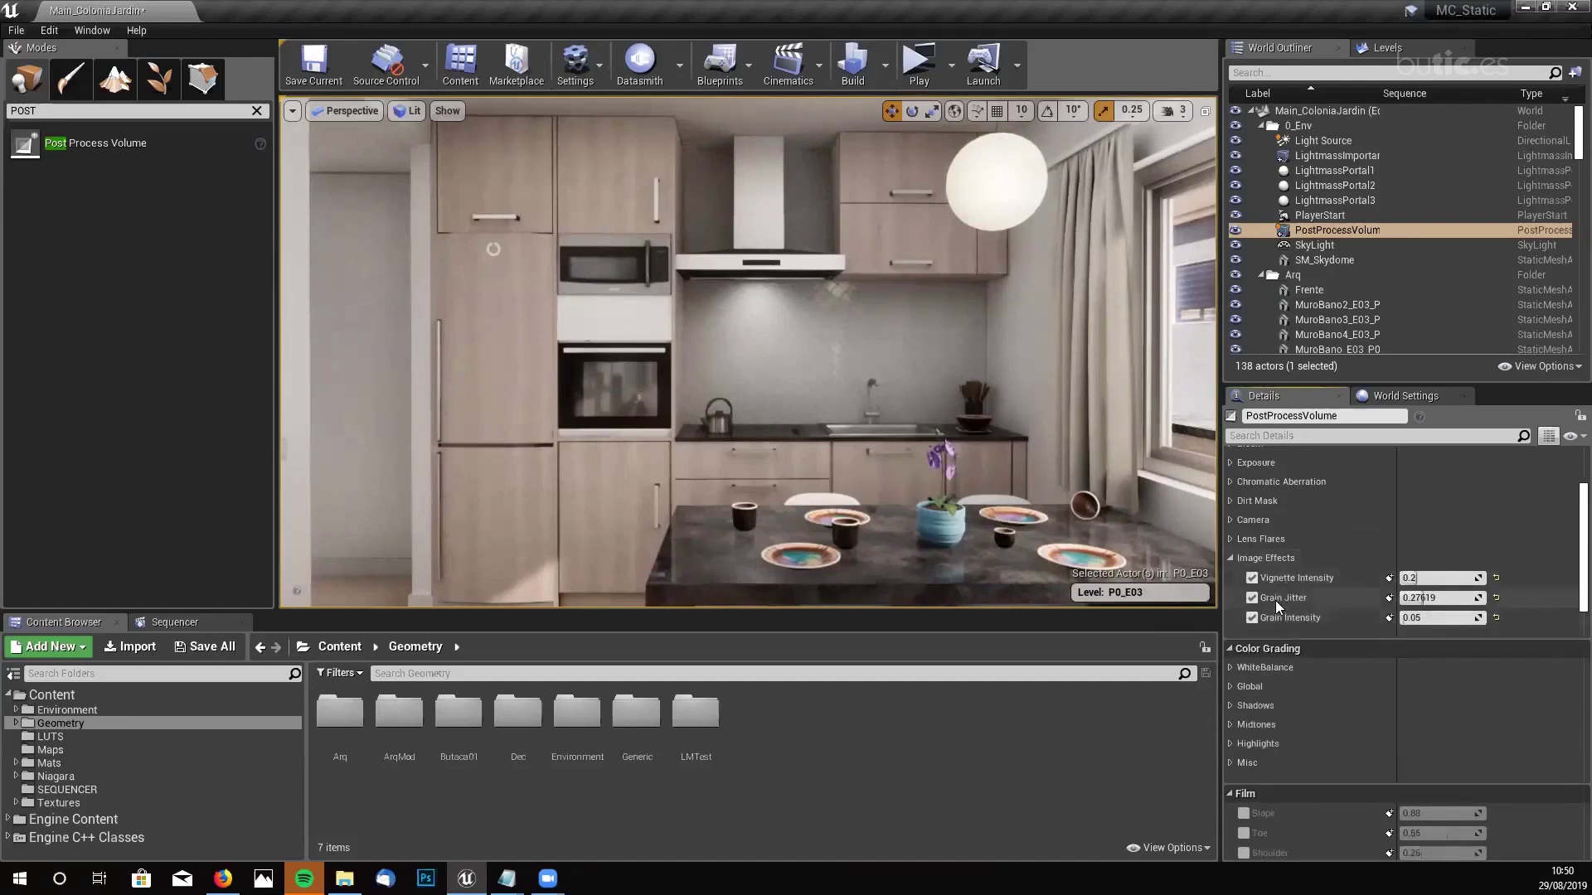
{"action": "left_click", "coordinate": [1233, 561]}
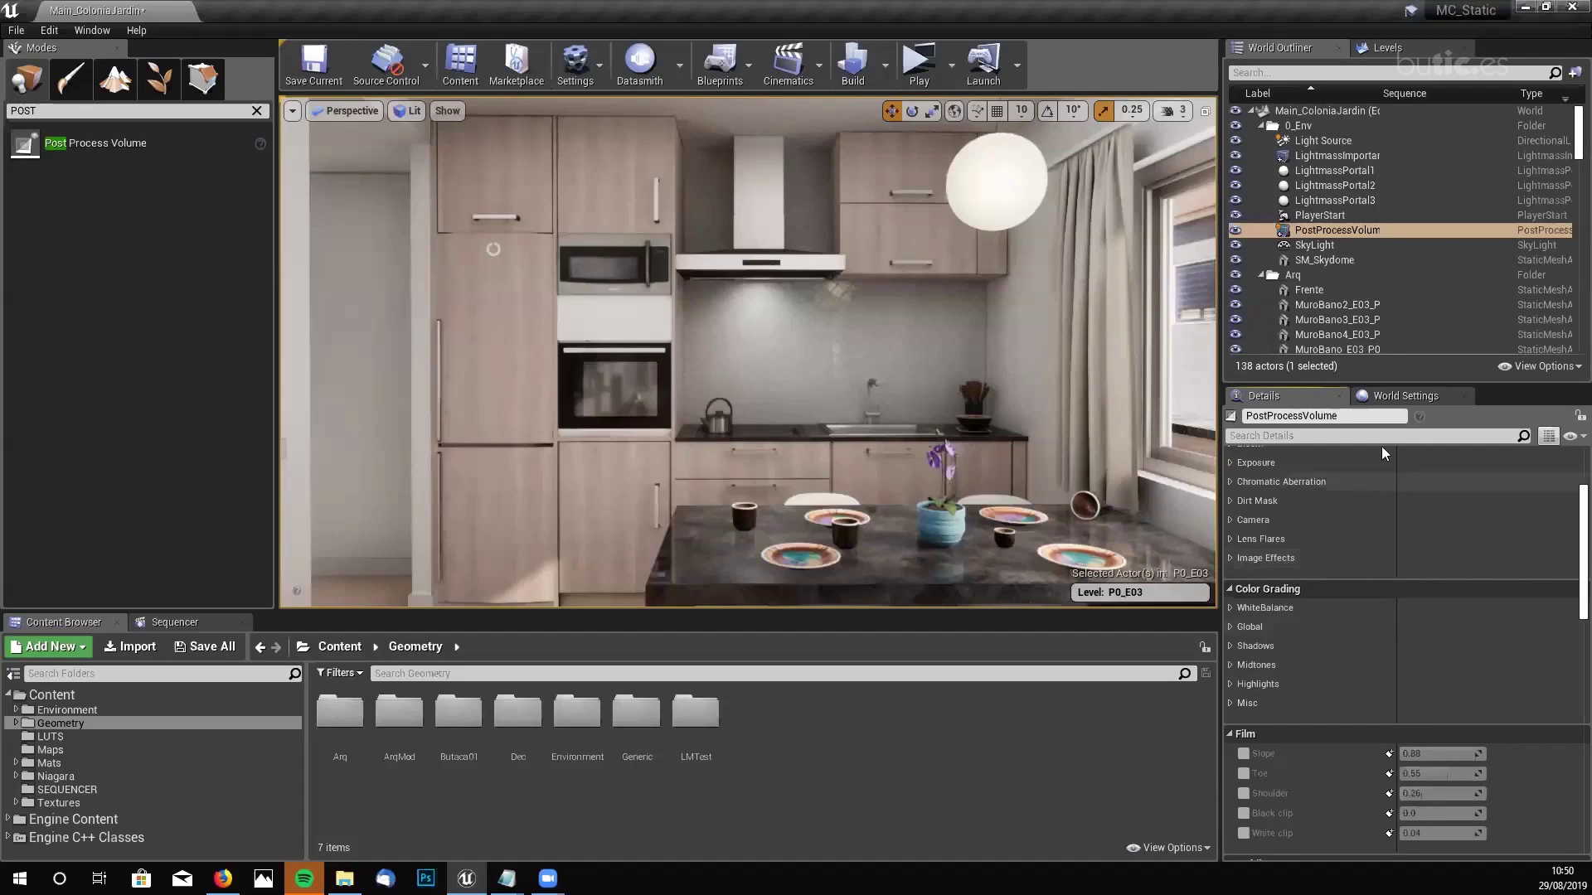
{"action": "scroll", "coordinate": [1400, 540], "scroll_direction": "up", "scroll_amount": 3}
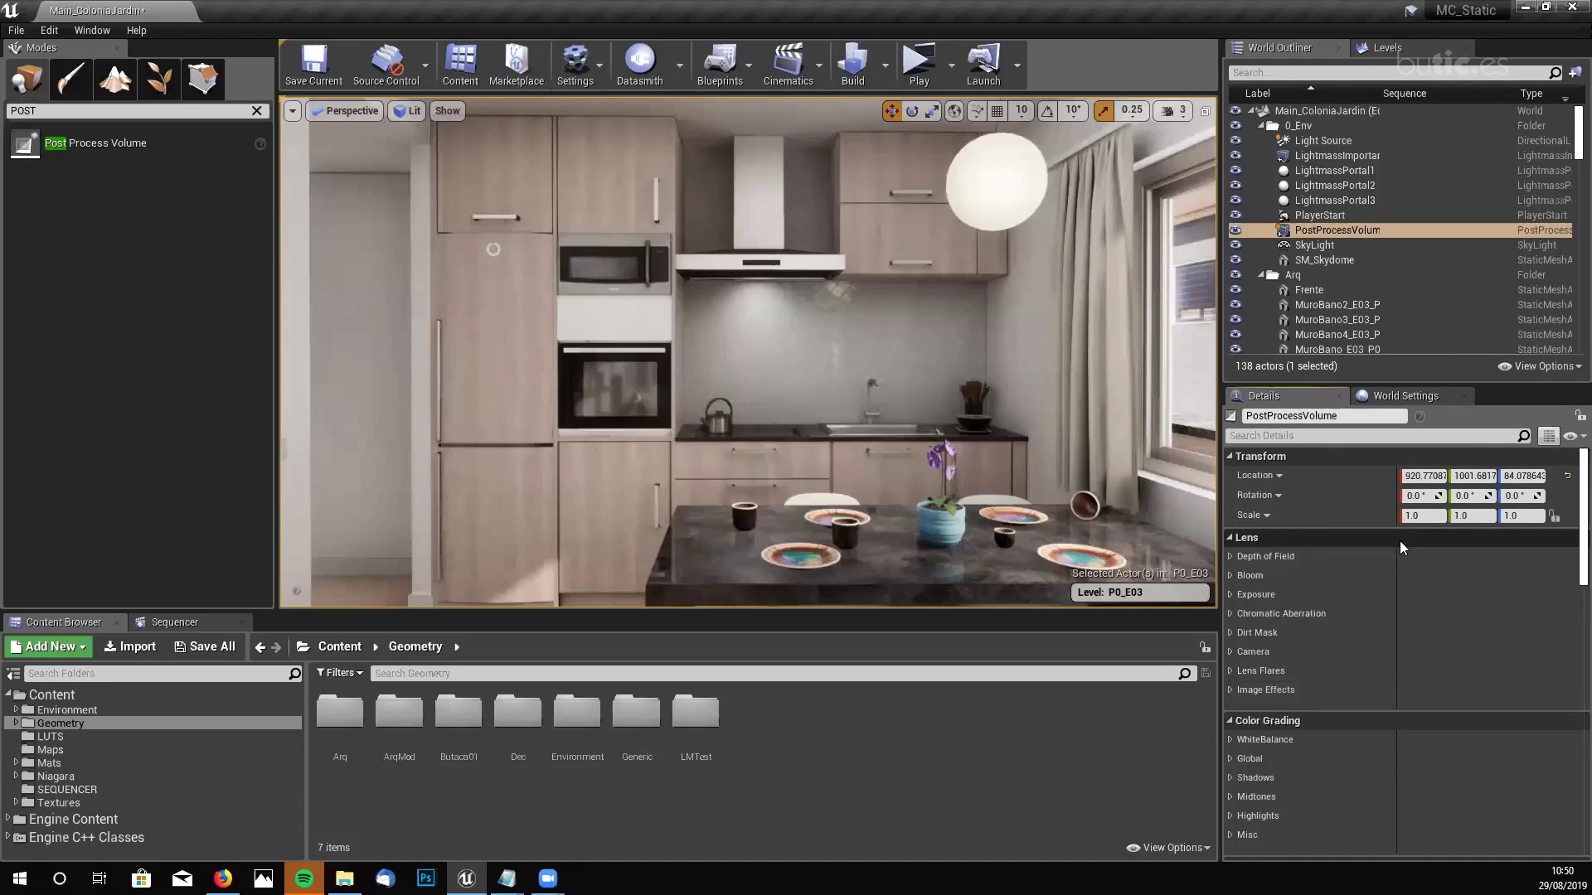
- Show the level's World Settings, then open Project Settings
{"action": "left_click", "coordinate": [574, 62]}
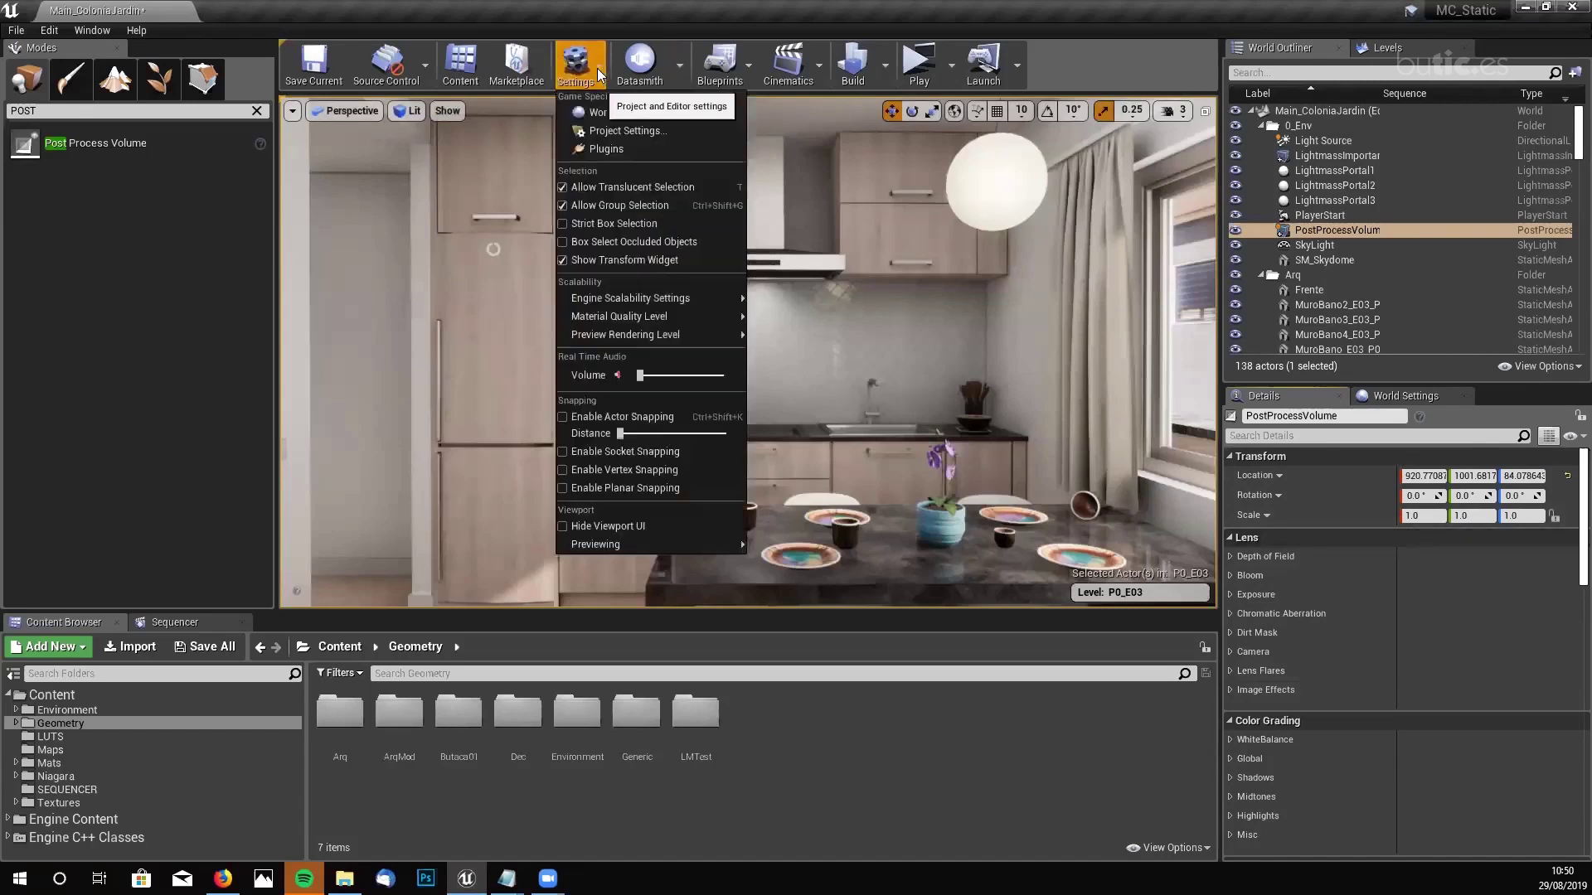
{"action": "left_click", "coordinate": [621, 113]}
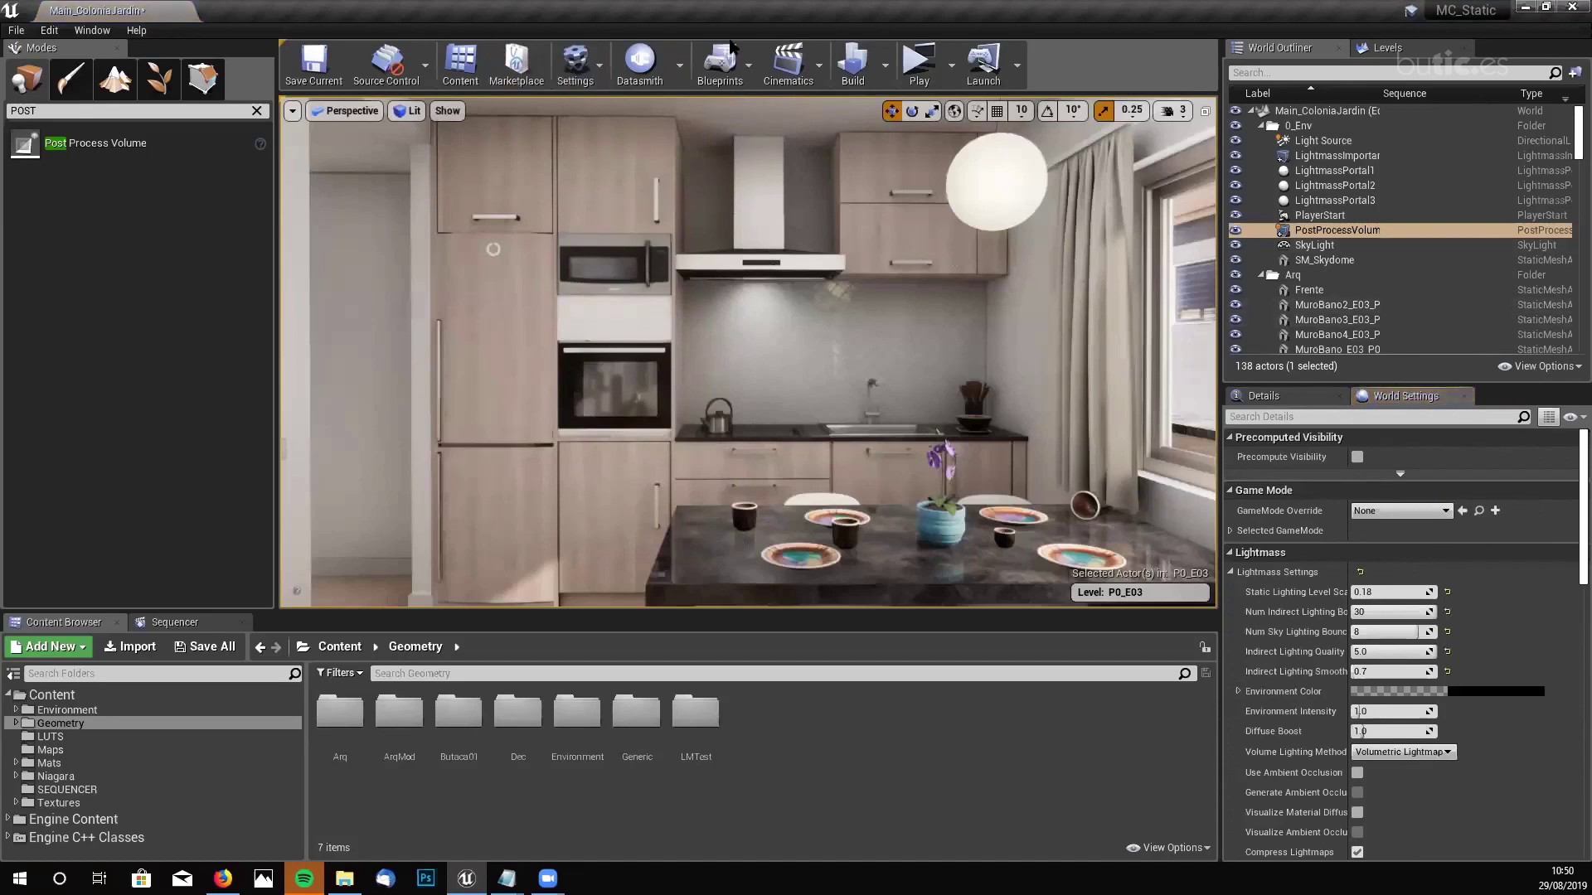
{"action": "left_click", "coordinate": [574, 62]}
{"action": "left_click", "coordinate": [622, 141]}
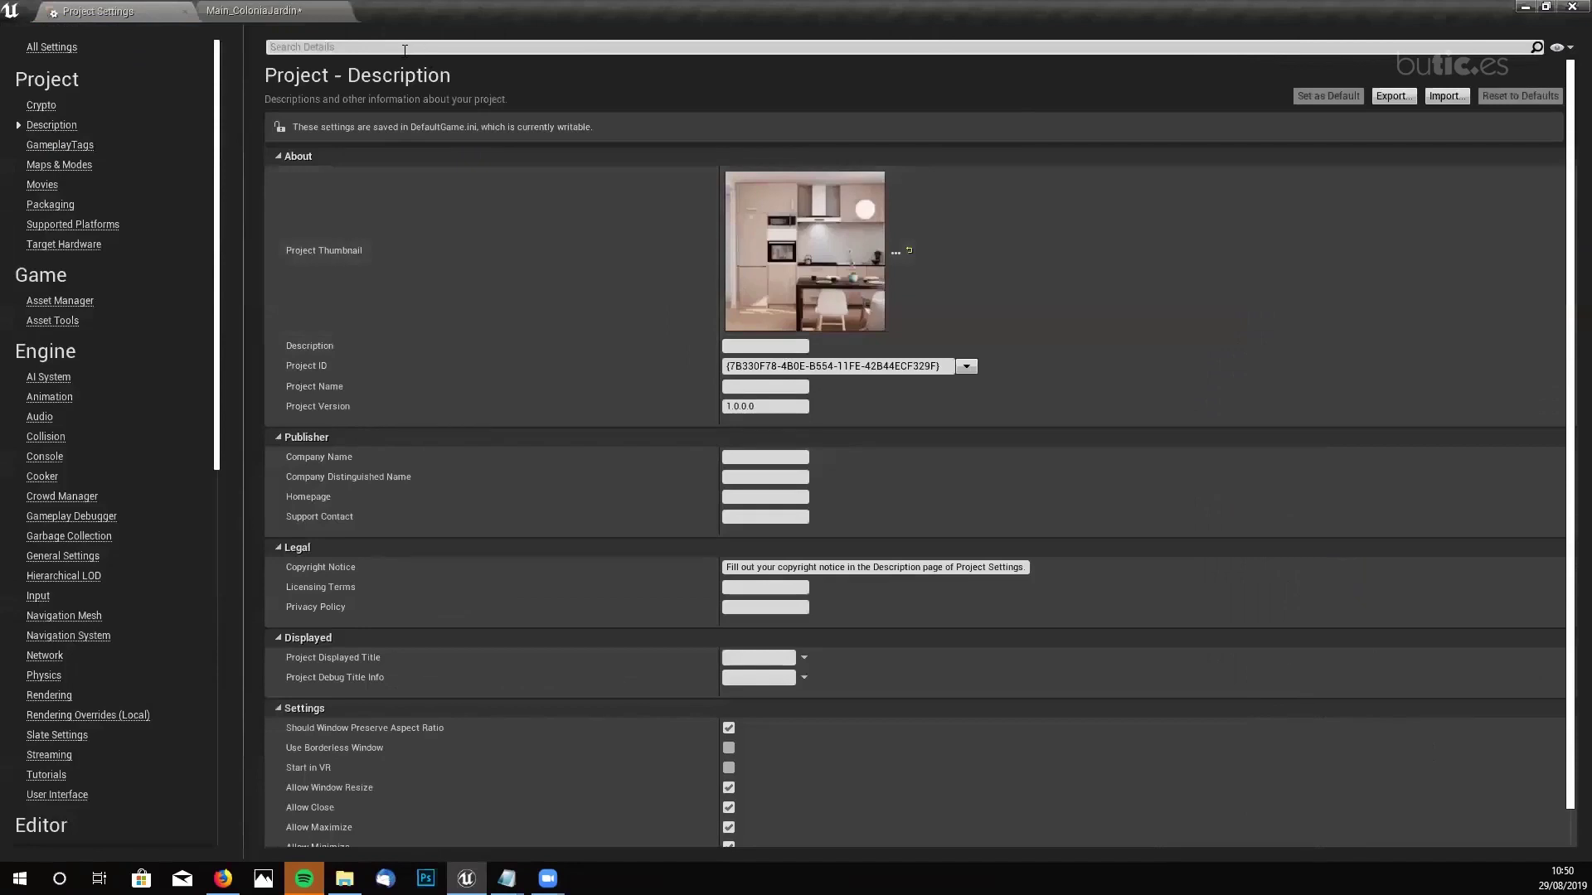
- Search Project Settings for 'AMB' to check Ambient Occlusion, then return to the level
{"action": "left_click", "coordinate": [404, 47]}
{"action": "type", "text": "AM"}
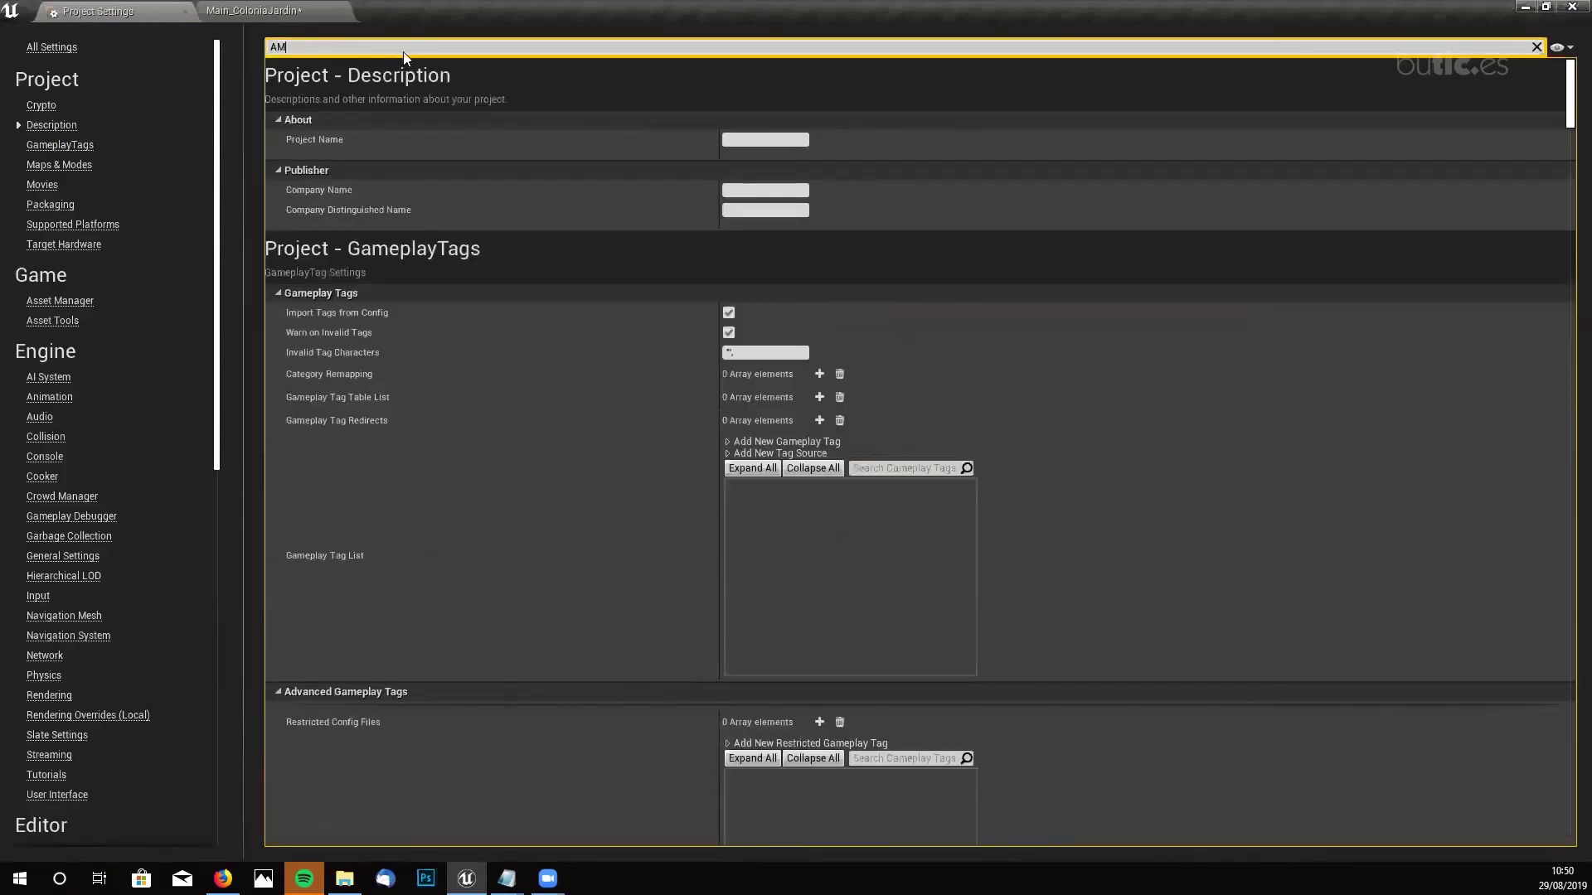
{"action": "type", "text": "B"}
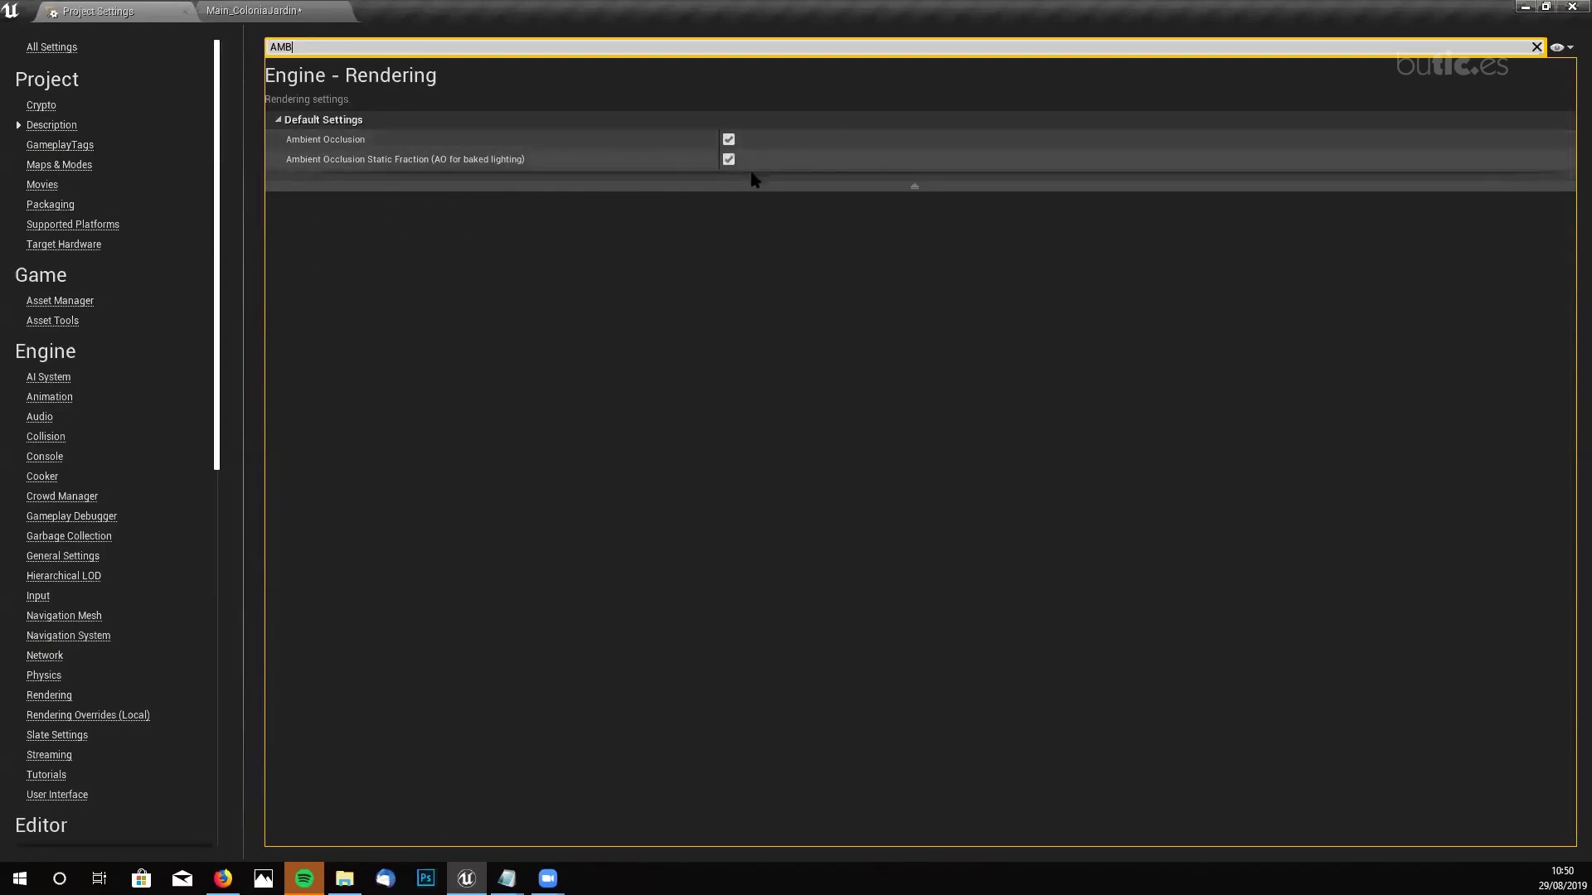
{"action": "key", "text": "Escape"}
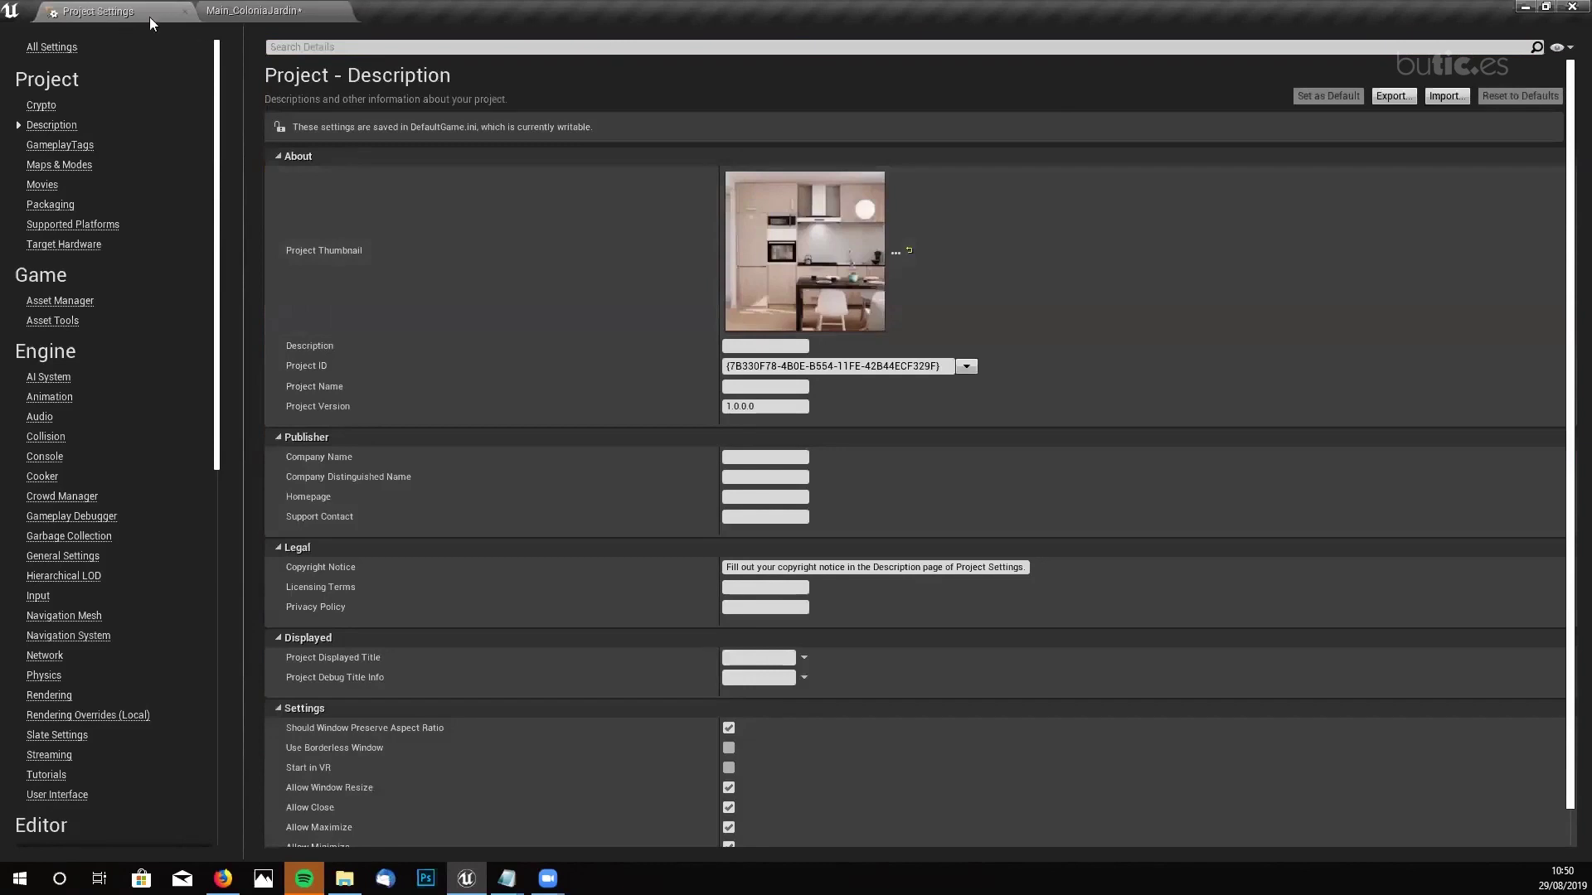
{"action": "left_click", "coordinate": [237, 12]}
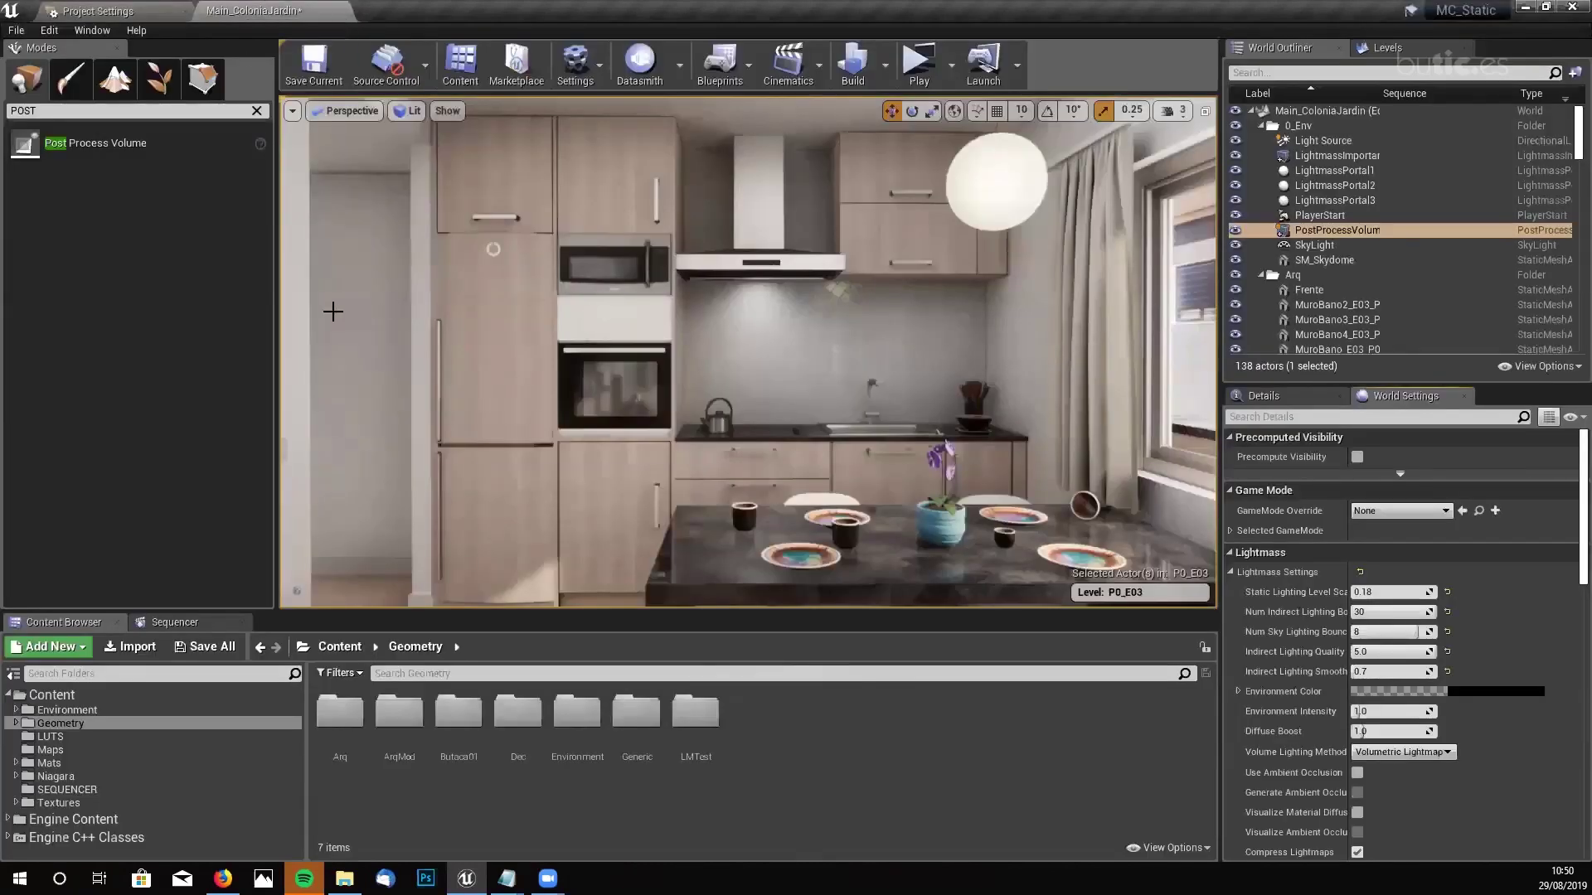
- Switch the viewport to Buffer Visualization > Ambient Occlusion
{"action": "right_click_drag", "start_coordinate": [525, 365], "coordinate": [522, 166]}
{"action": "left_click", "coordinate": [410, 112]}
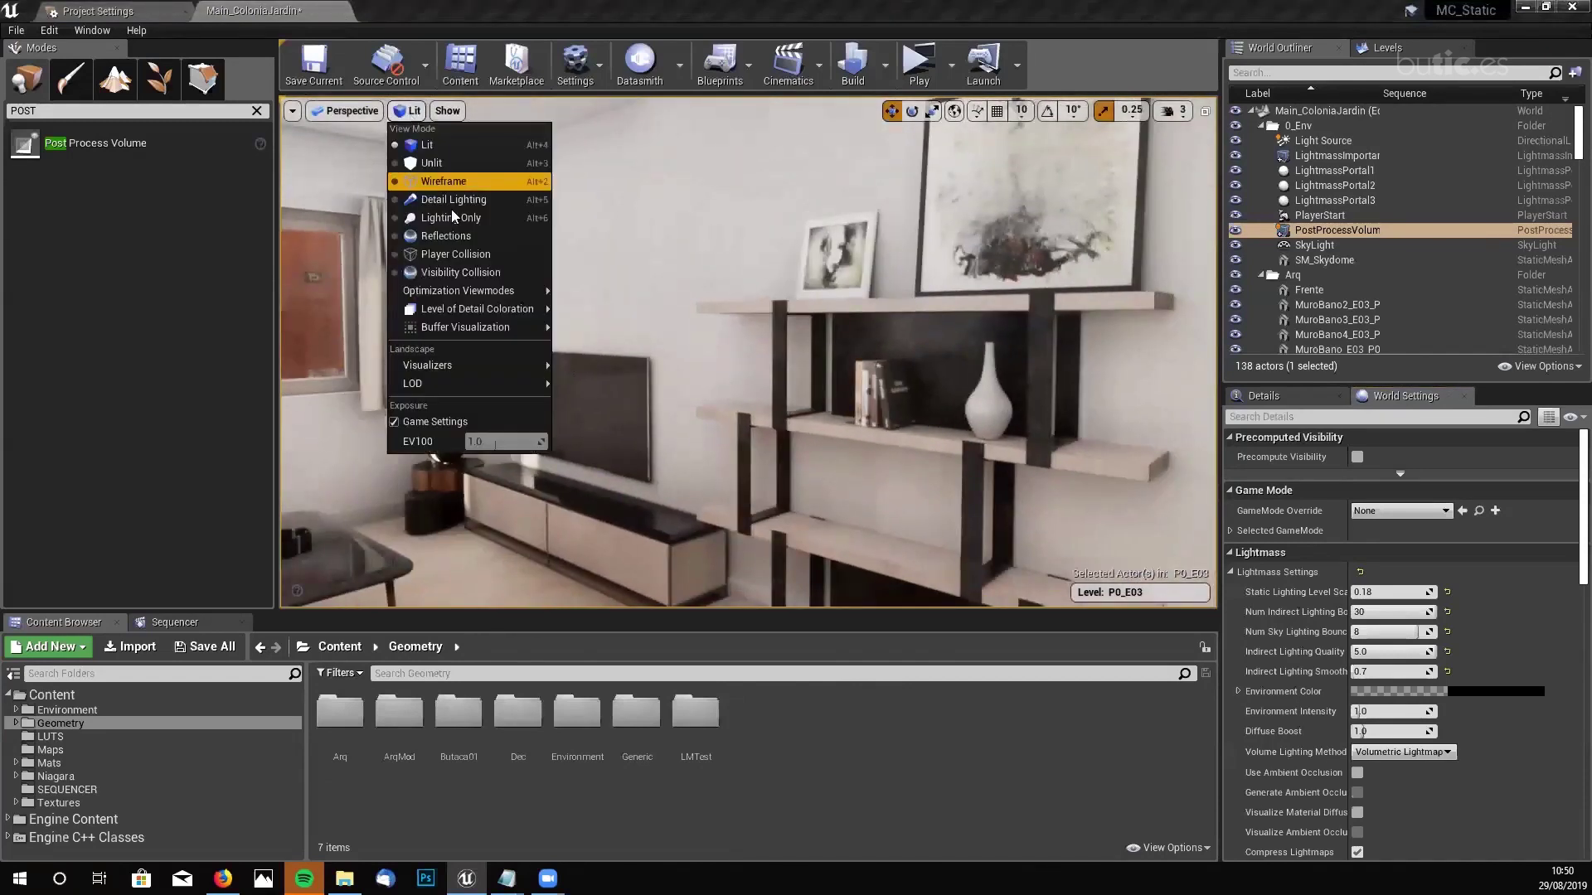
{"action": "mouse_move", "coordinate": [485, 327]}
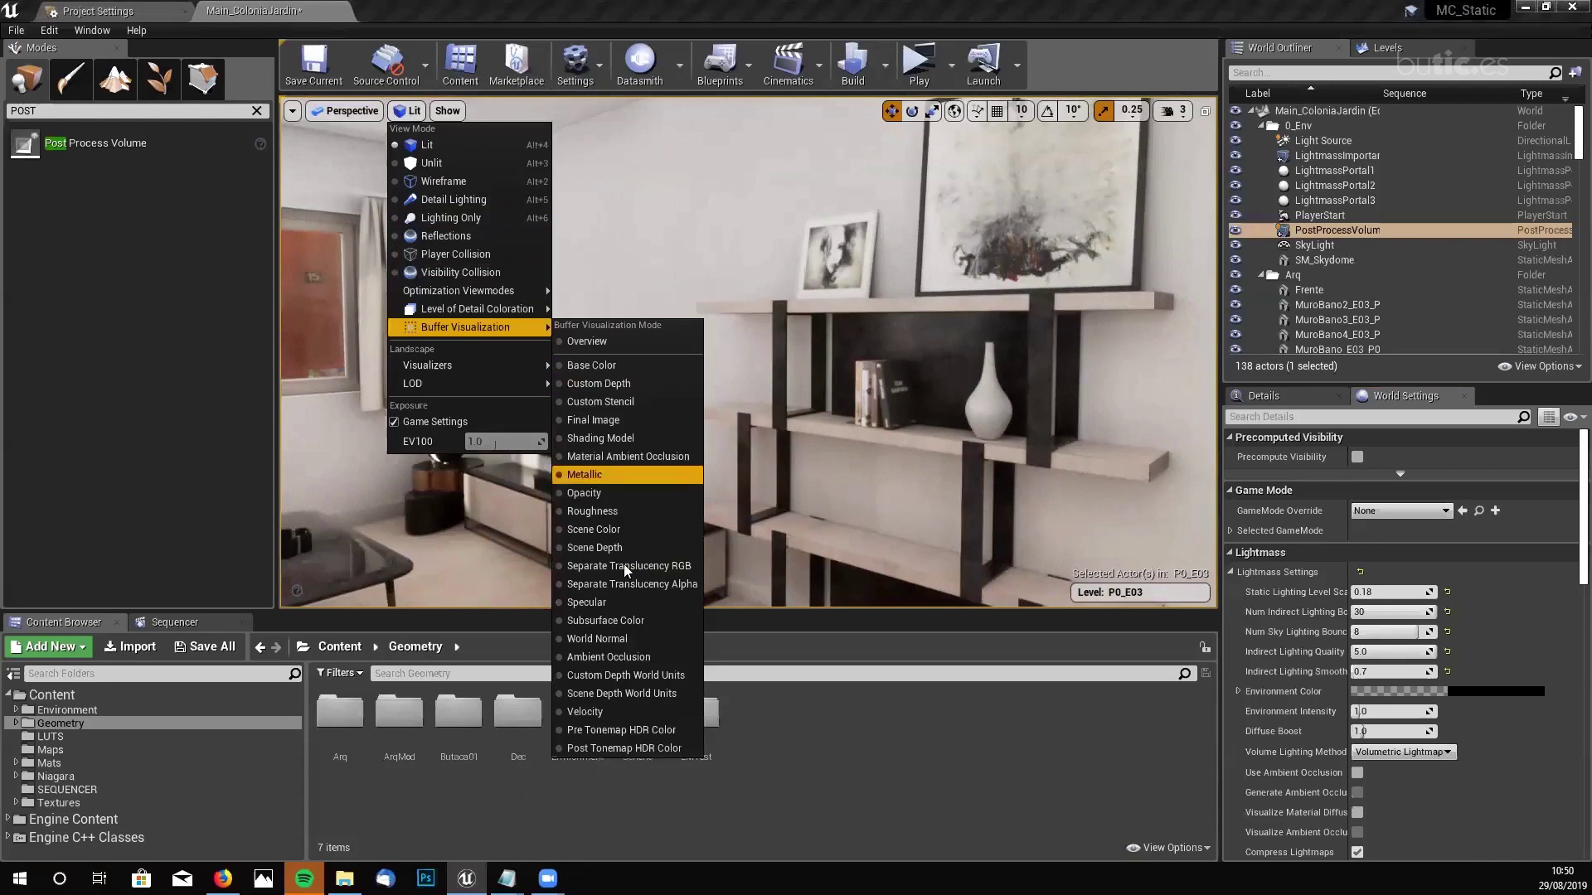
{"action": "left_click", "coordinate": [608, 657]}
- Fly past the shelves, sink, curtain and window to inspect the occlusion shading
{"action": "right_click_drag", "start_coordinate": [768, 476], "coordinate": [825, 476]}
{"action": "right_click_drag", "start_coordinate": [593, 373], "coordinate": [593, 373]}
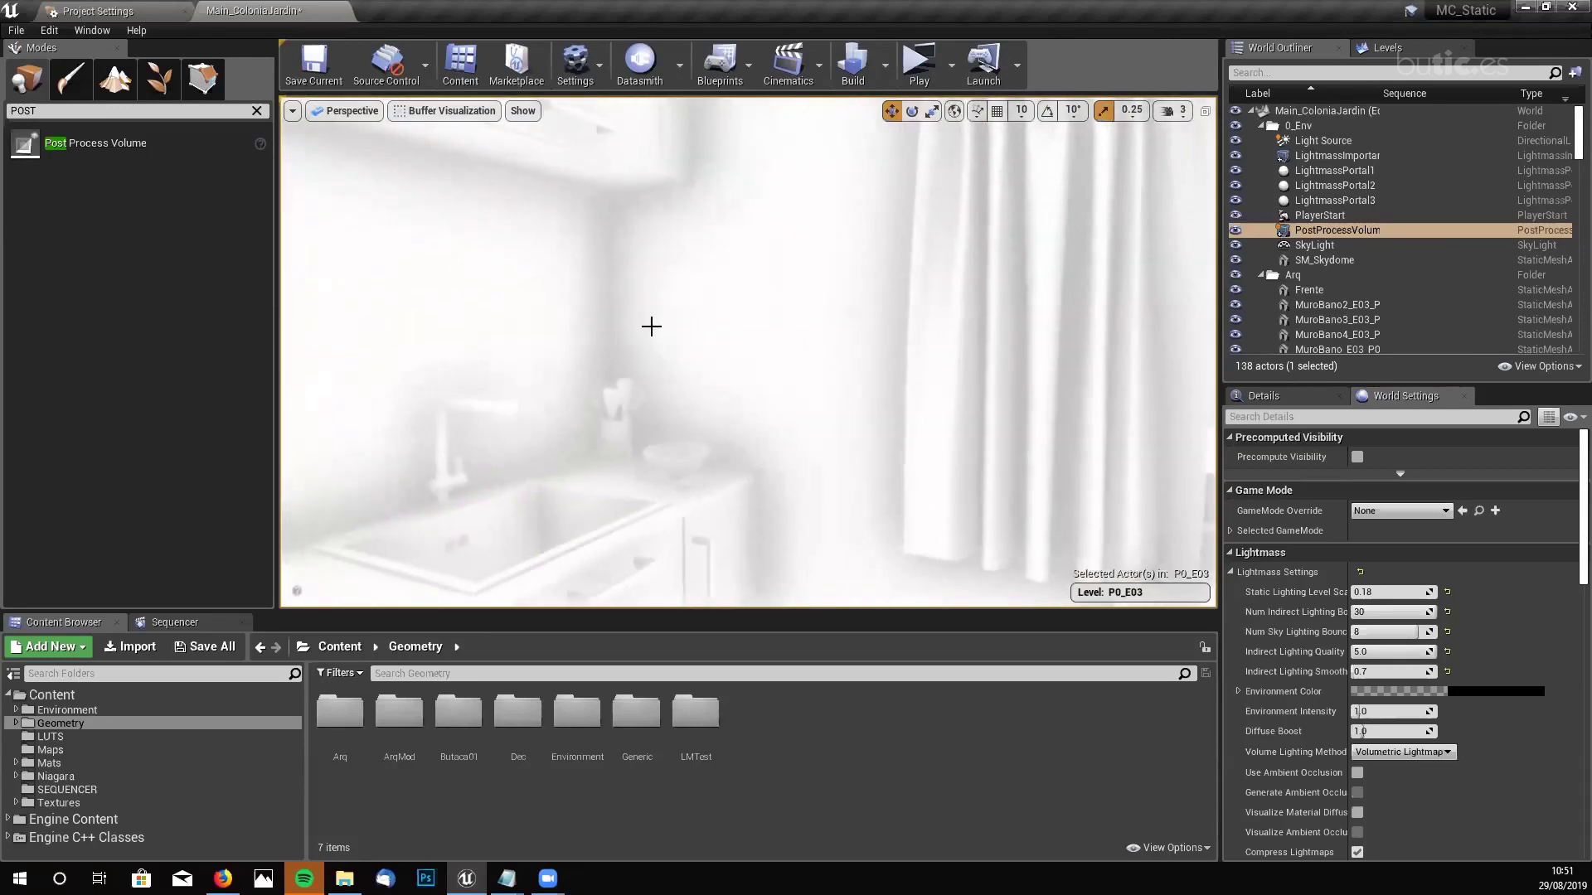
{"action": "right_click_drag", "start_coordinate": [630, 403], "coordinate": [644, 399]}
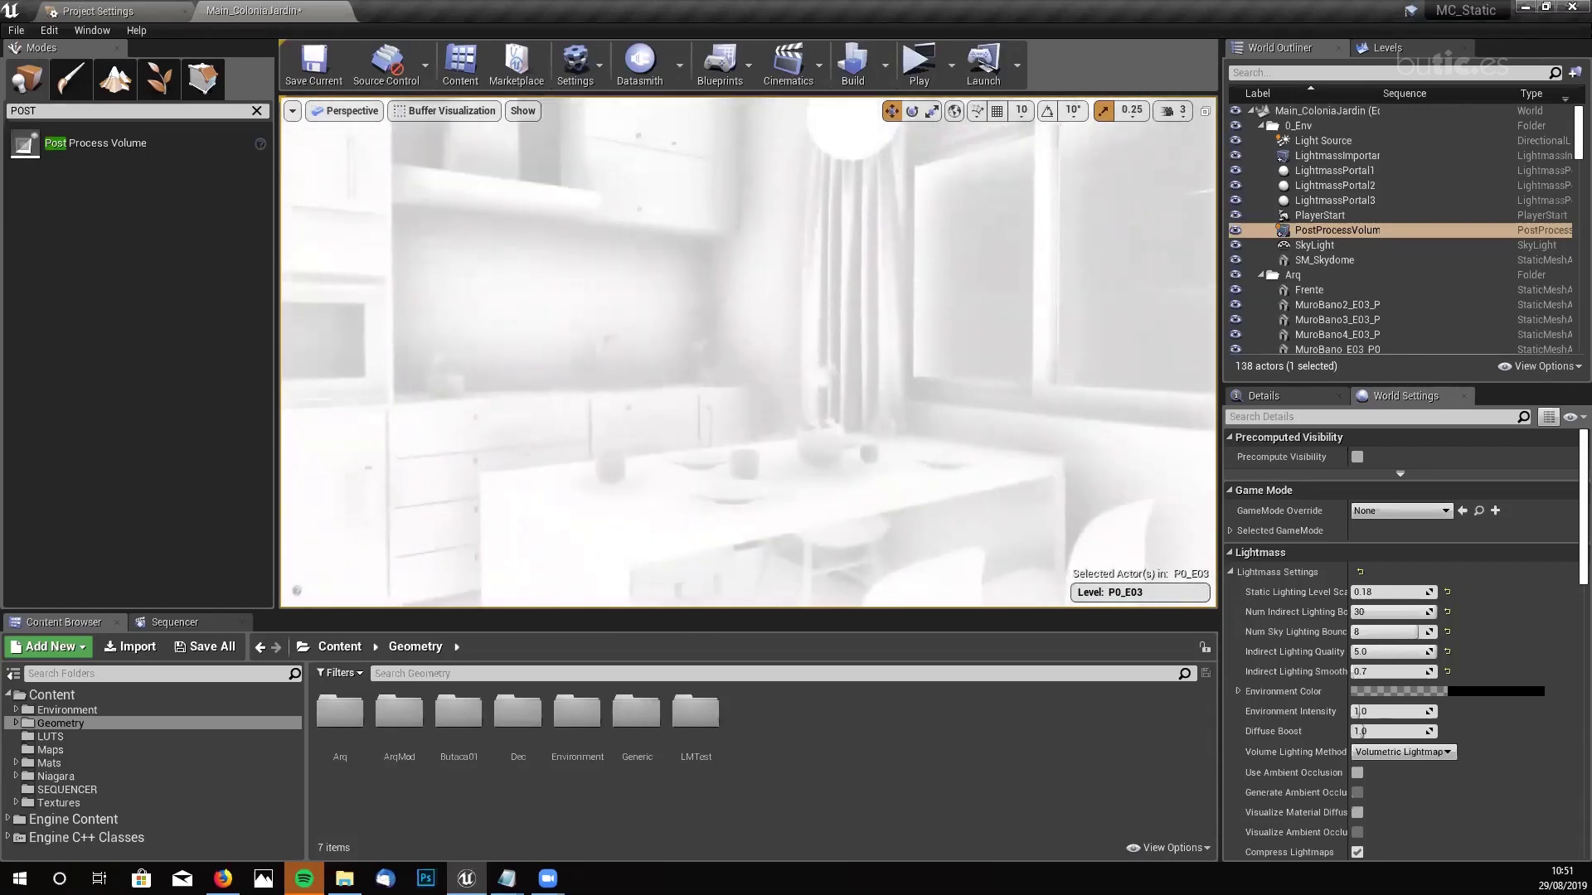
{"action": "right_click_drag", "start_coordinate": [550, 395], "coordinate": [601, 405]}
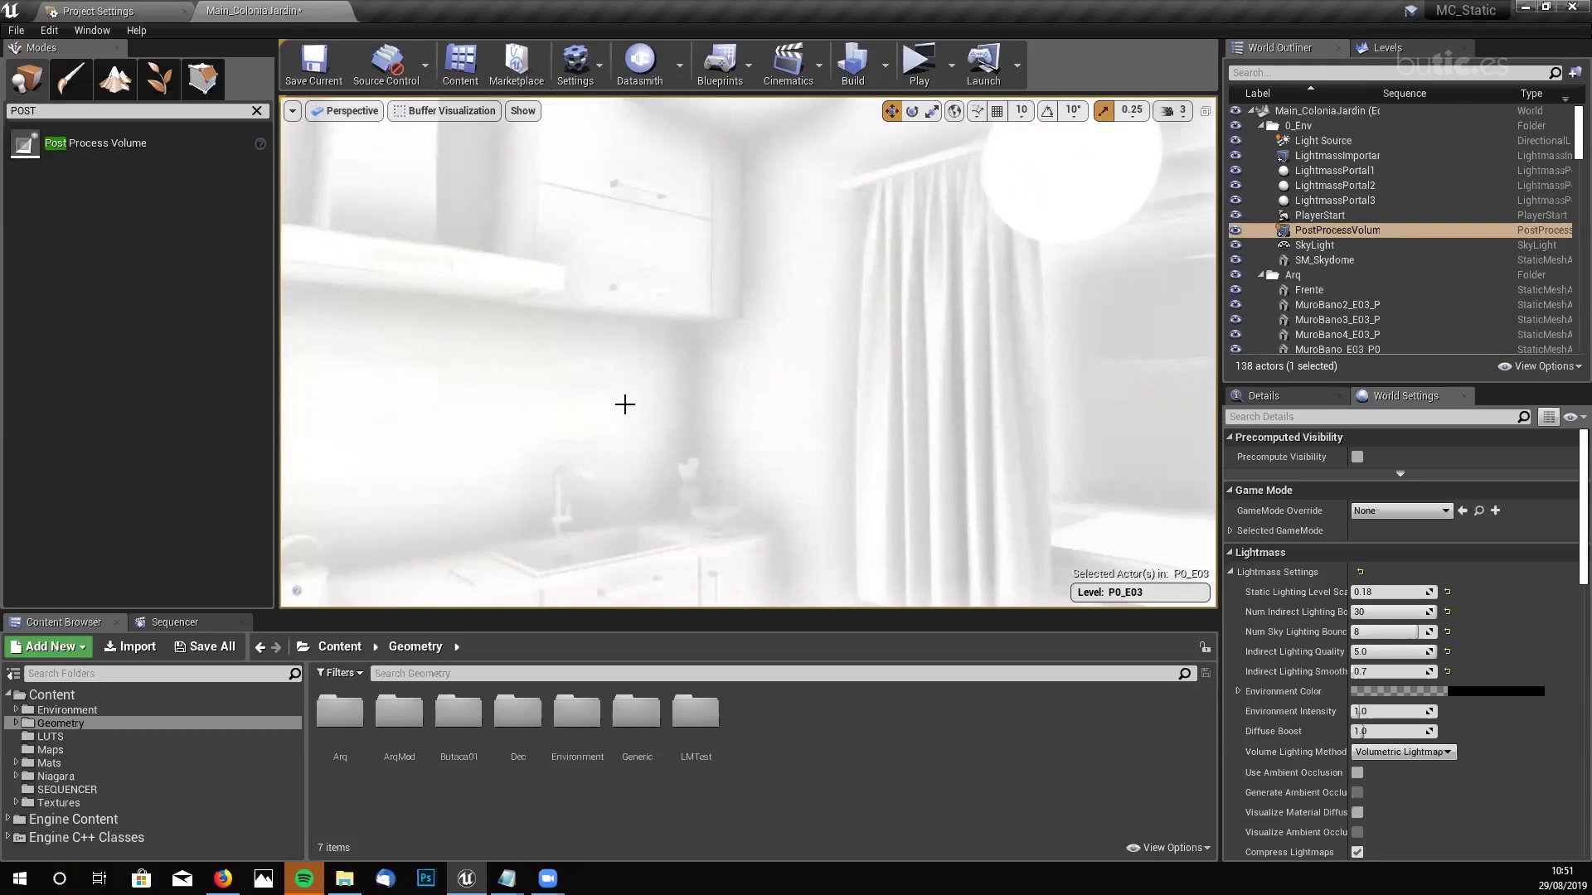
{"action": "right_click_drag", "start_coordinate": [624, 404], "coordinate": [587, 448]}
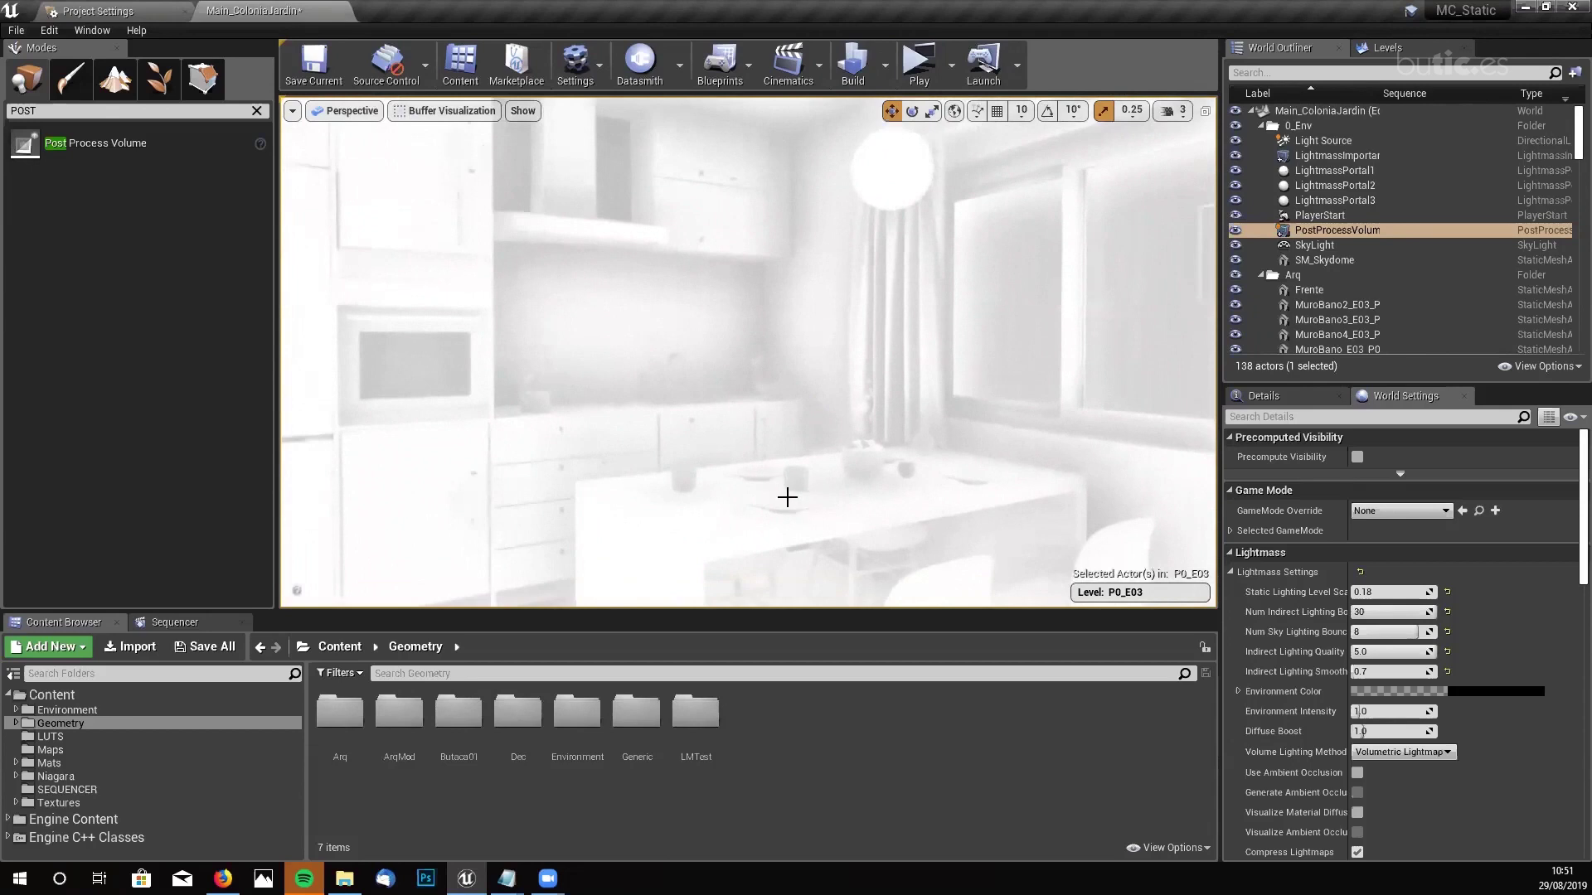
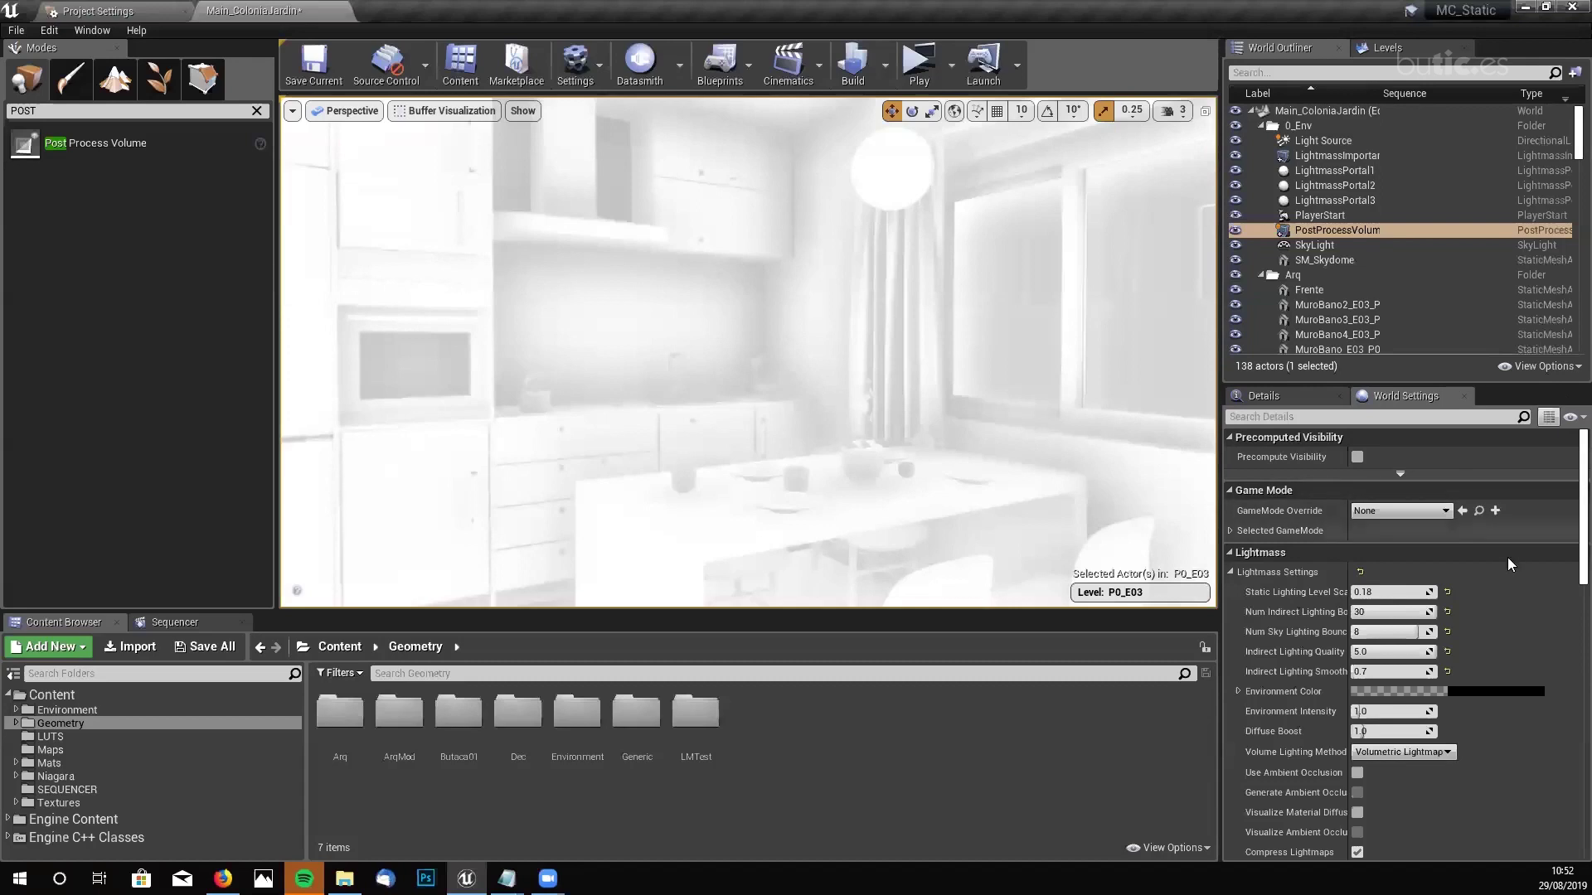
- Select the PostProcessVolume and enable its ambient occlusion Intensity (0.5) and Radius (200.0) overrides
{"action": "left_click", "coordinate": [1345, 229]}
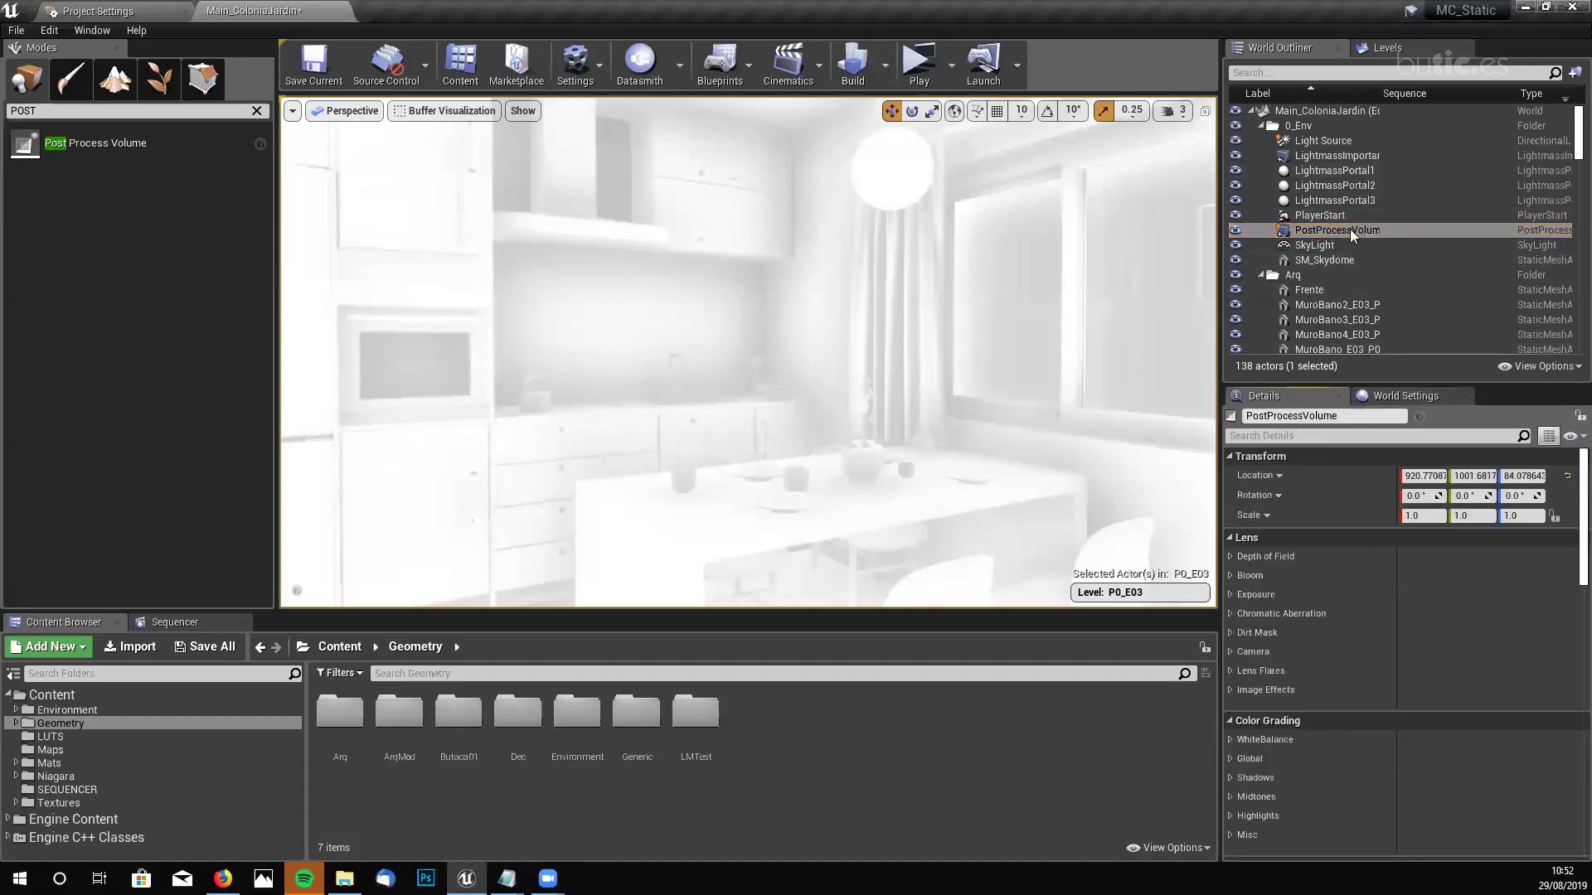
{"action": "scroll", "coordinate": [1376, 600], "scroll_direction": "down", "scroll_amount": 5}
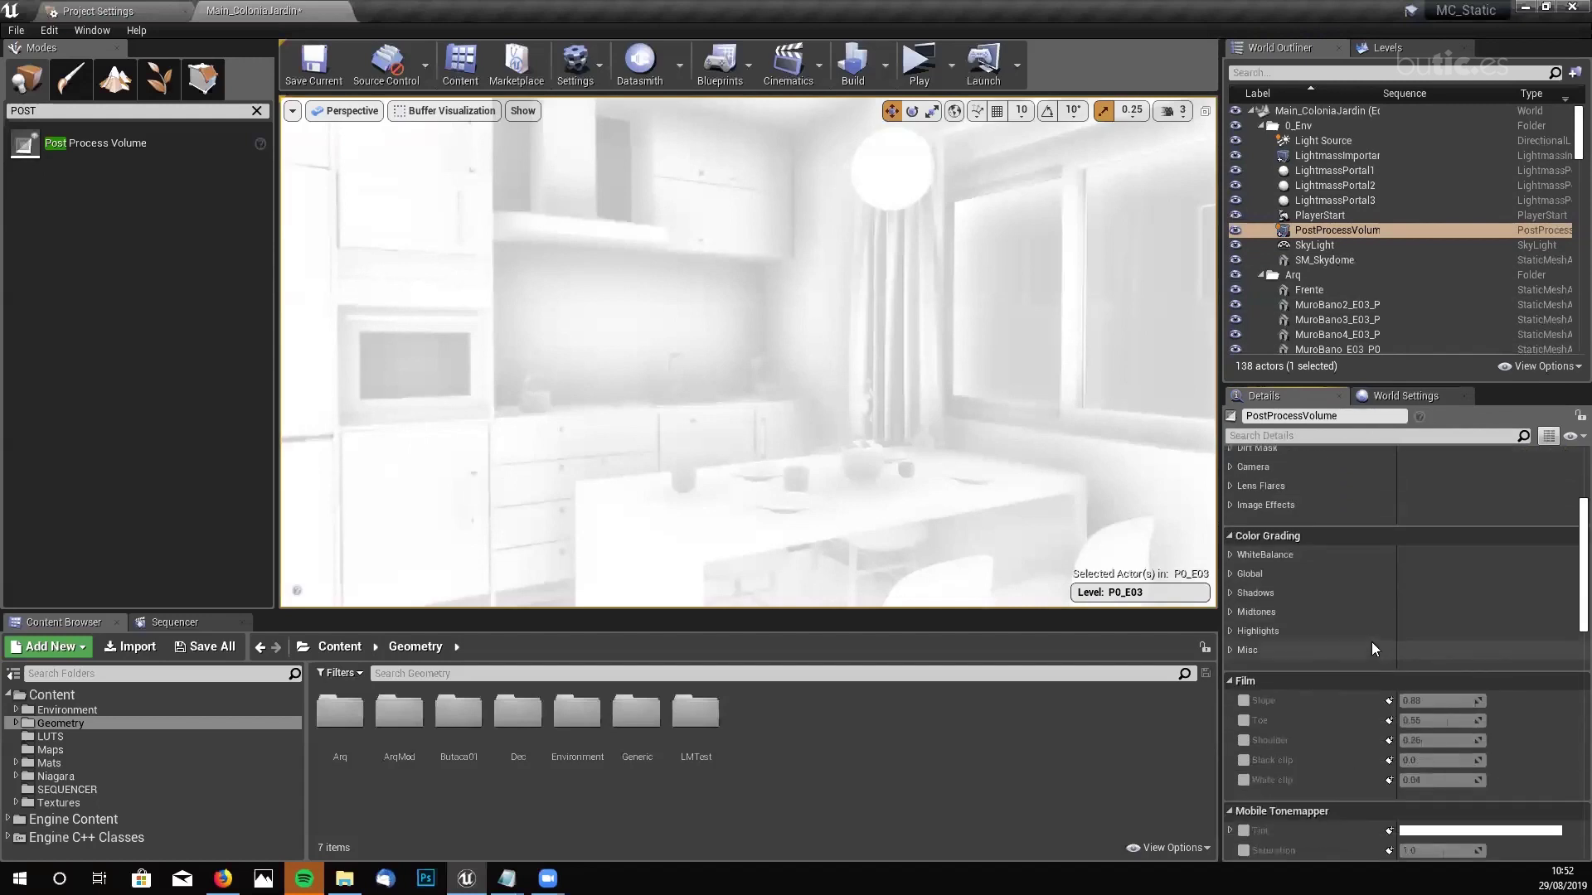
{"action": "scroll", "coordinate": [1372, 641], "scroll_direction": "down", "scroll_amount": 5}
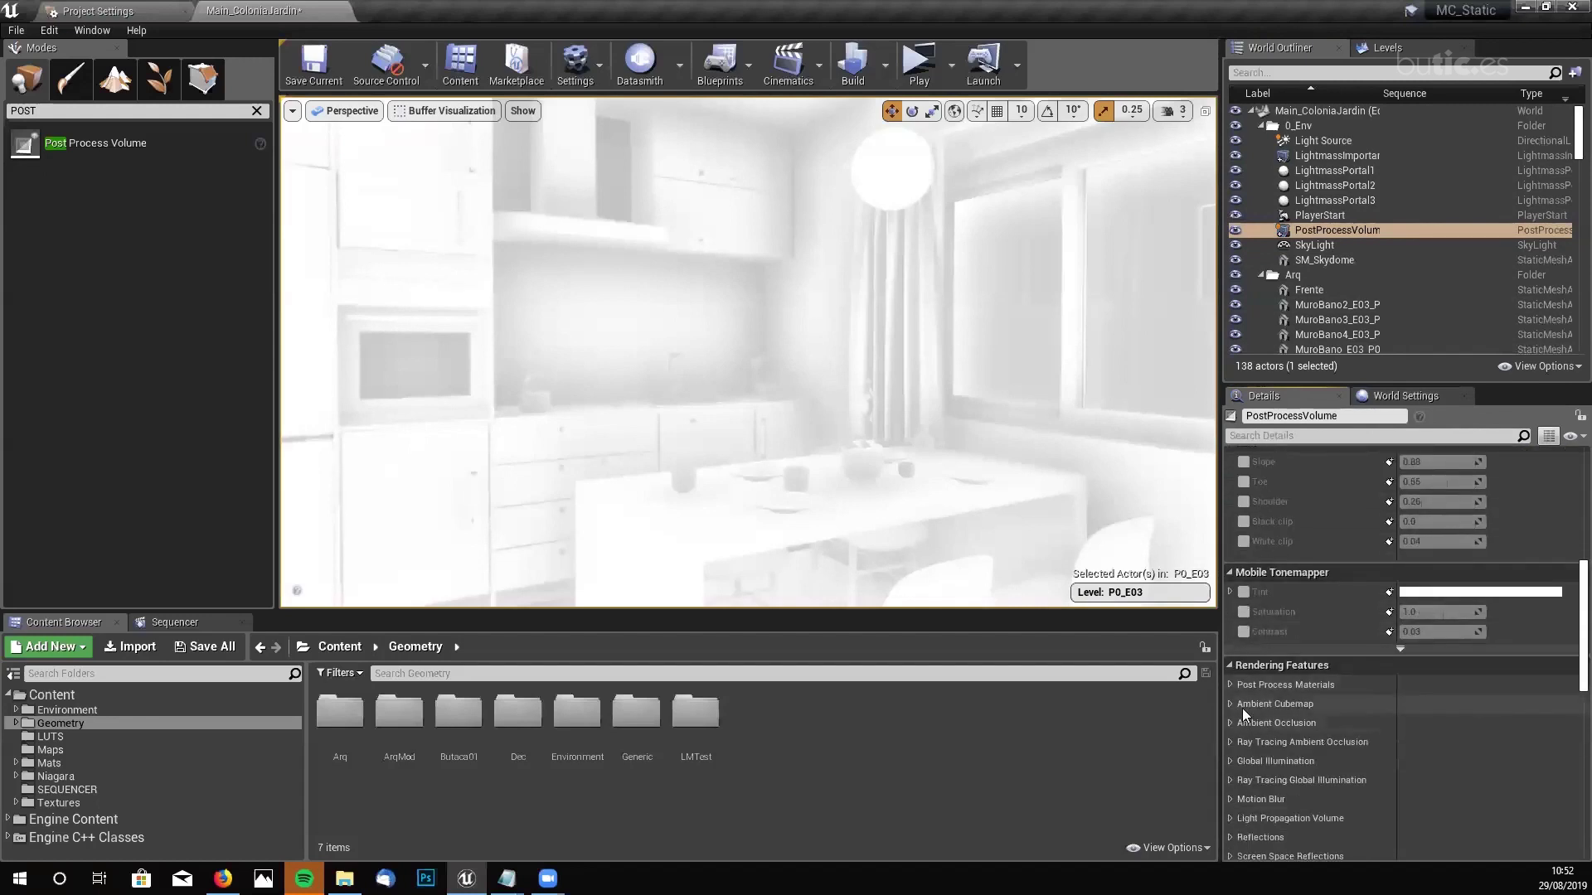
{"action": "left_click", "coordinate": [1229, 723]}
{"action": "scroll", "coordinate": [1392, 705], "scroll_direction": "down", "scroll_amount": 2}
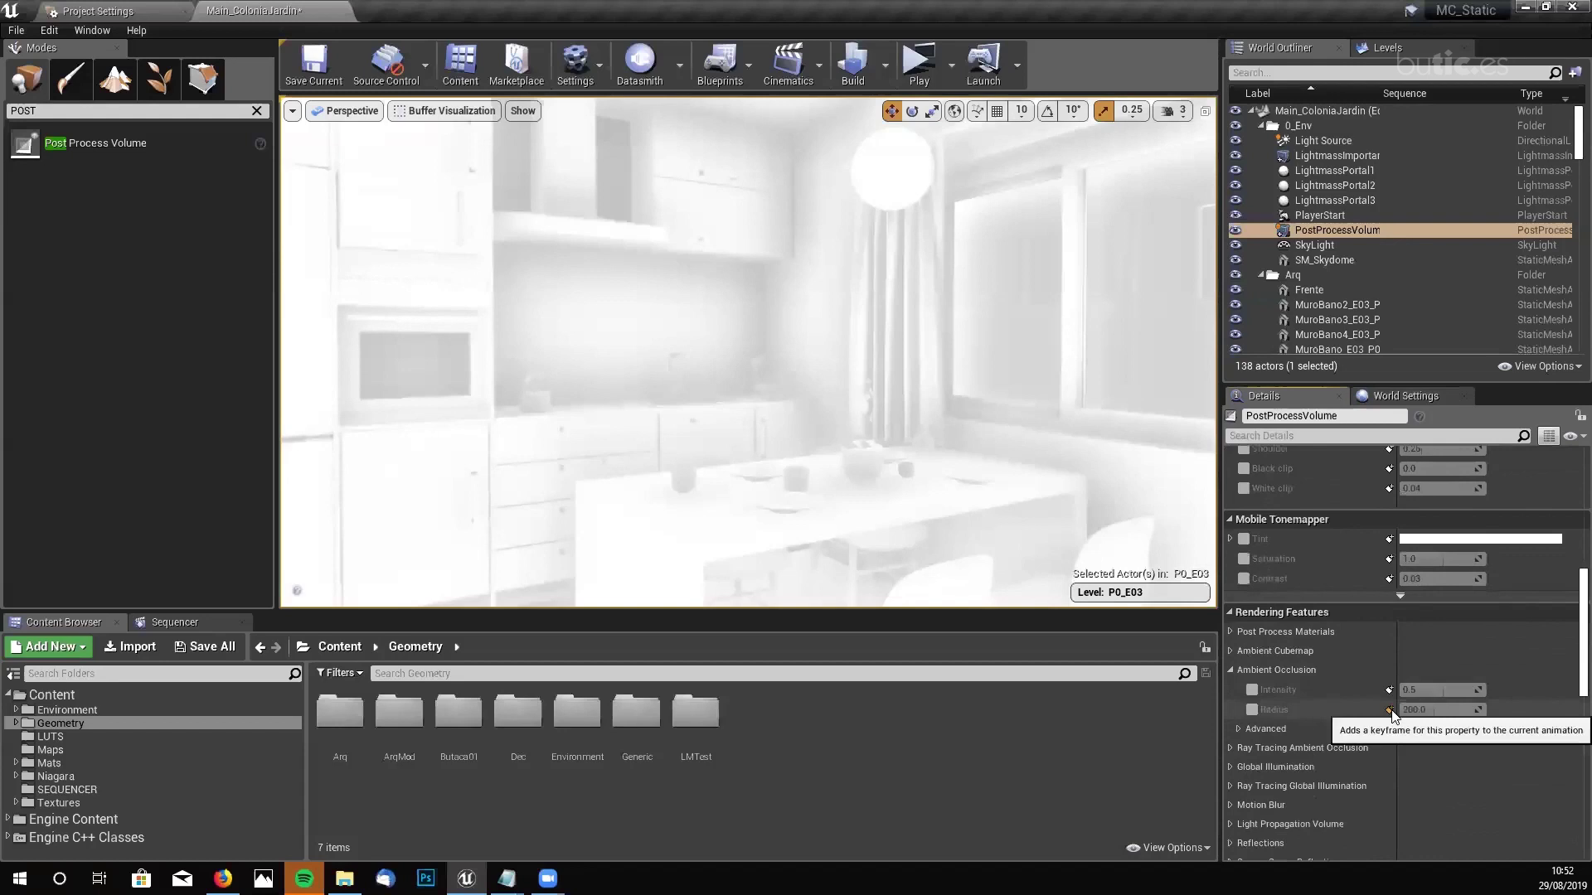
{"action": "scroll", "coordinate": [1393, 715], "scroll_direction": "down", "scroll_amount": 1}
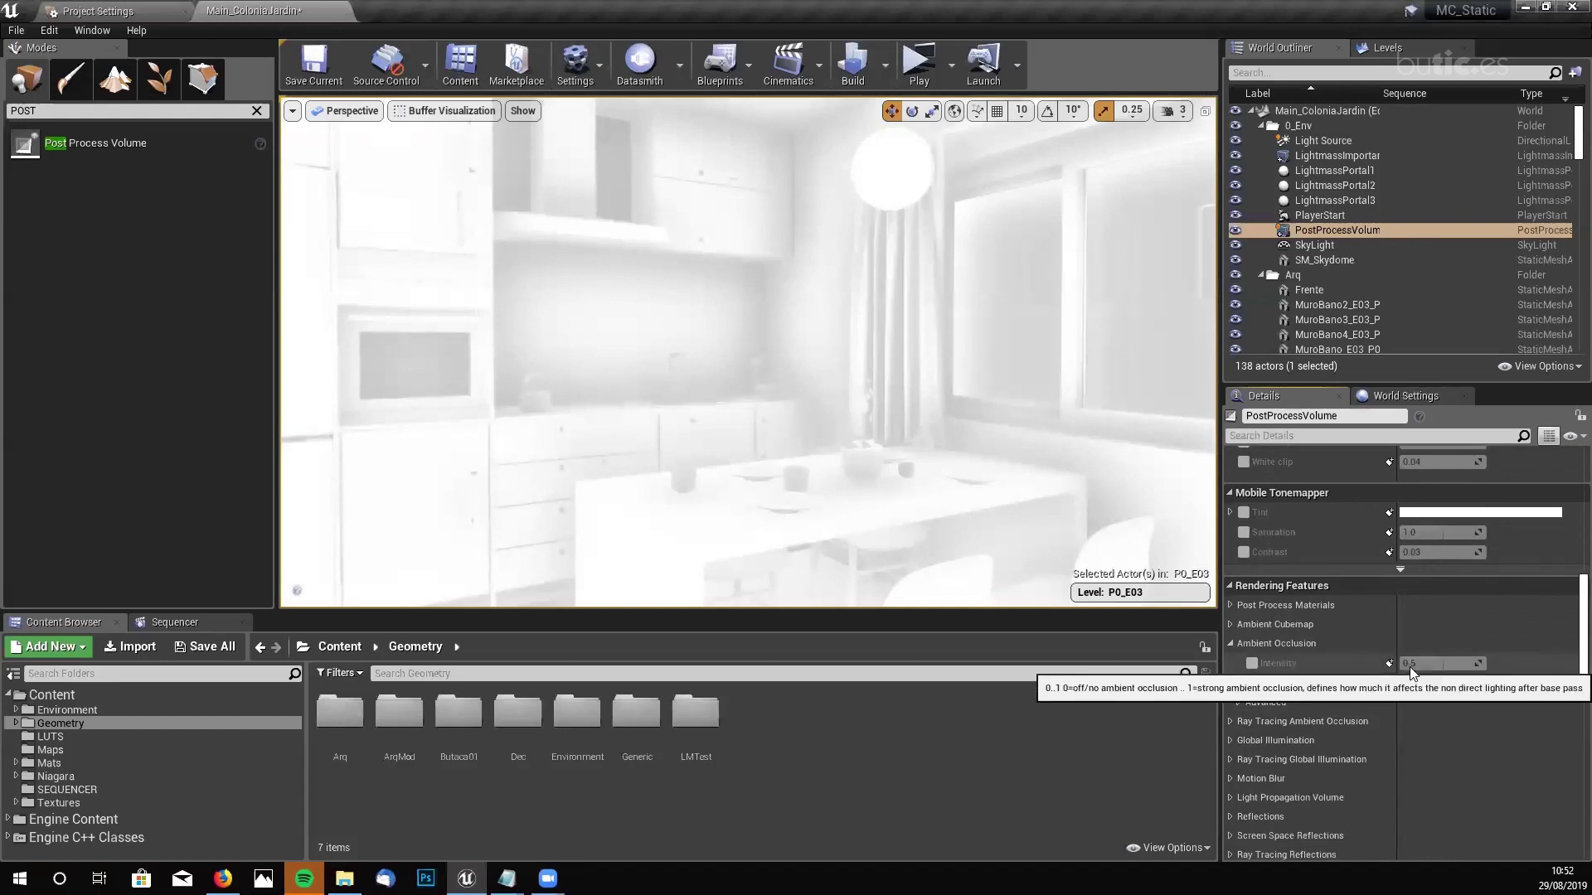
{"action": "mouse_move", "coordinate": [1425, 685]}
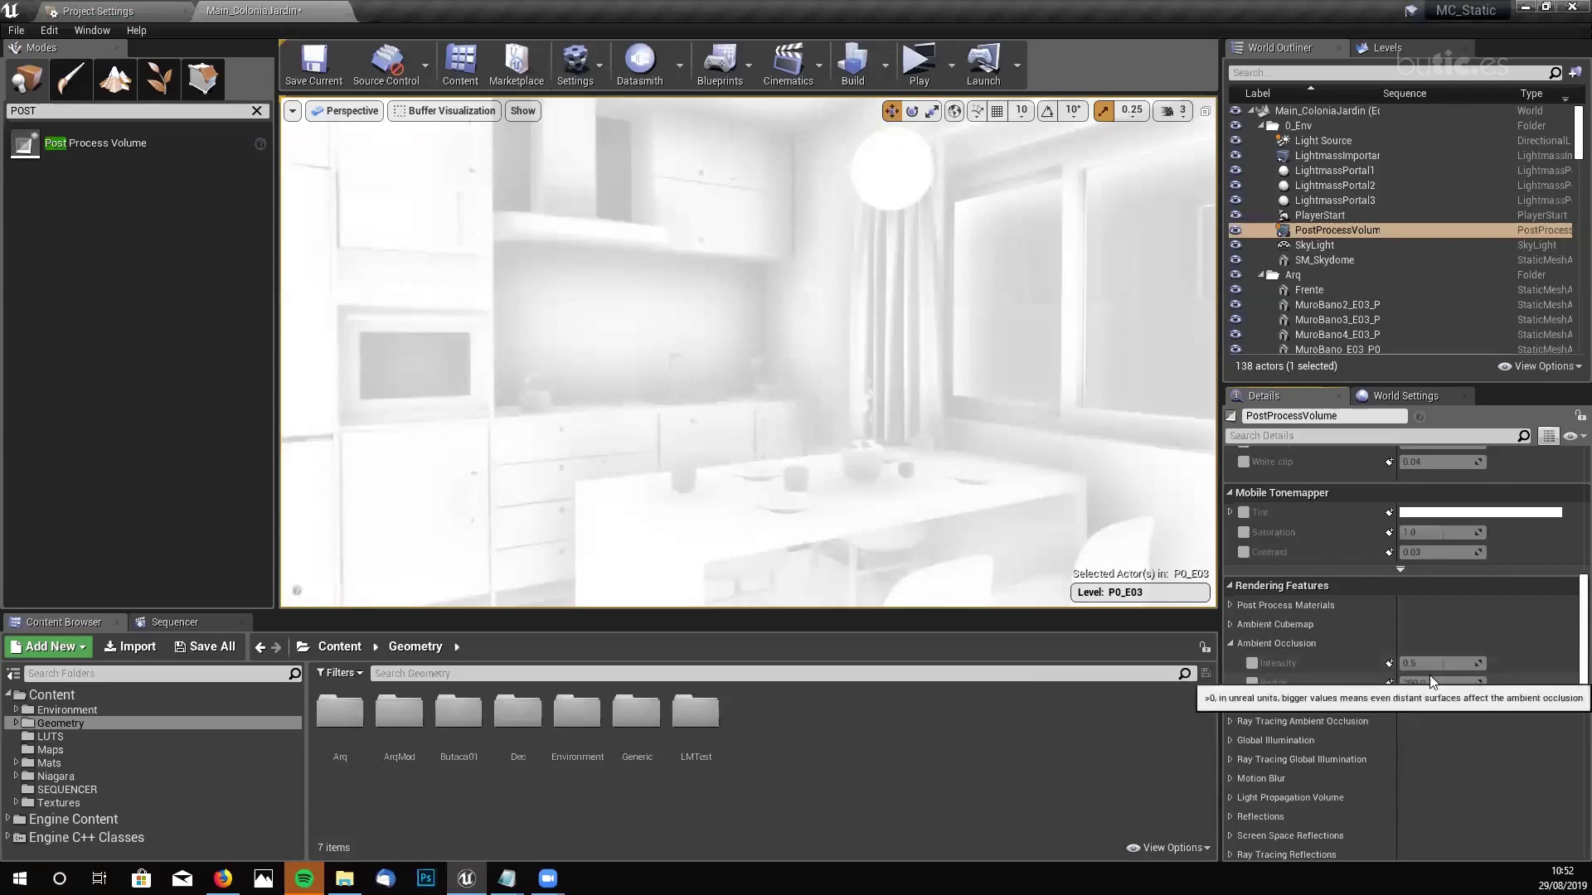
{"action": "left_click", "coordinate": [1251, 663]}
{"action": "left_click", "coordinate": [1251, 683]}
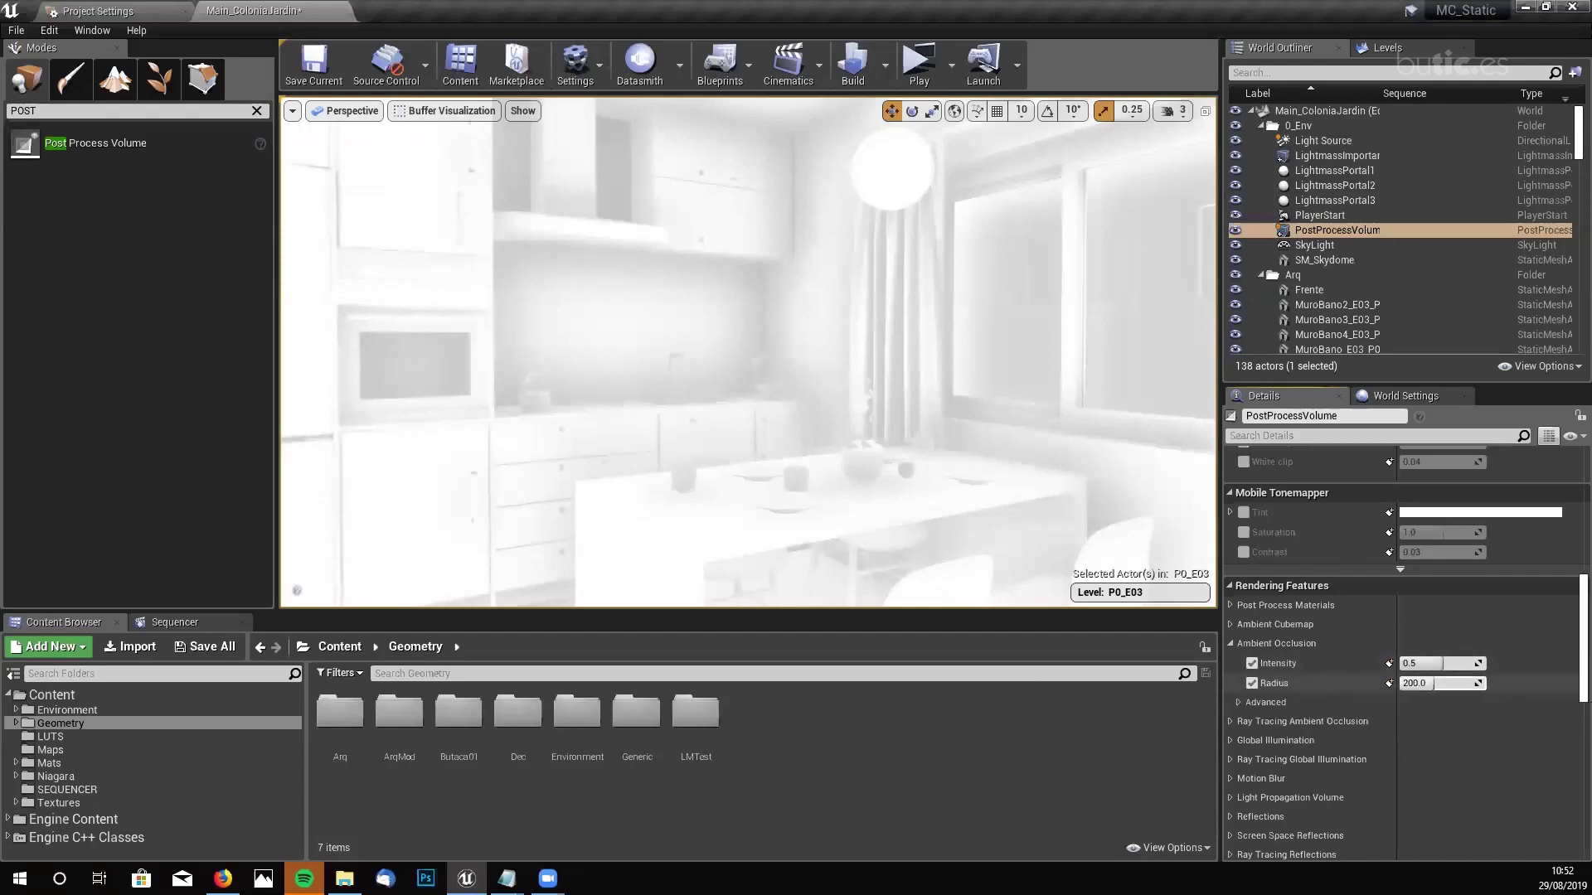
- Lower the ambient occlusion Radius from 200 to 15, checking the room's shading
{"action": "left_click_drag", "start_coordinate": [1426, 683], "coordinate": [1401, 683]}
{"action": "right_click_drag", "start_coordinate": [747, 348], "coordinate": [870, 348]}
{"action": "right_click_drag", "start_coordinate": [746, 414], "coordinate": [709, 471]}
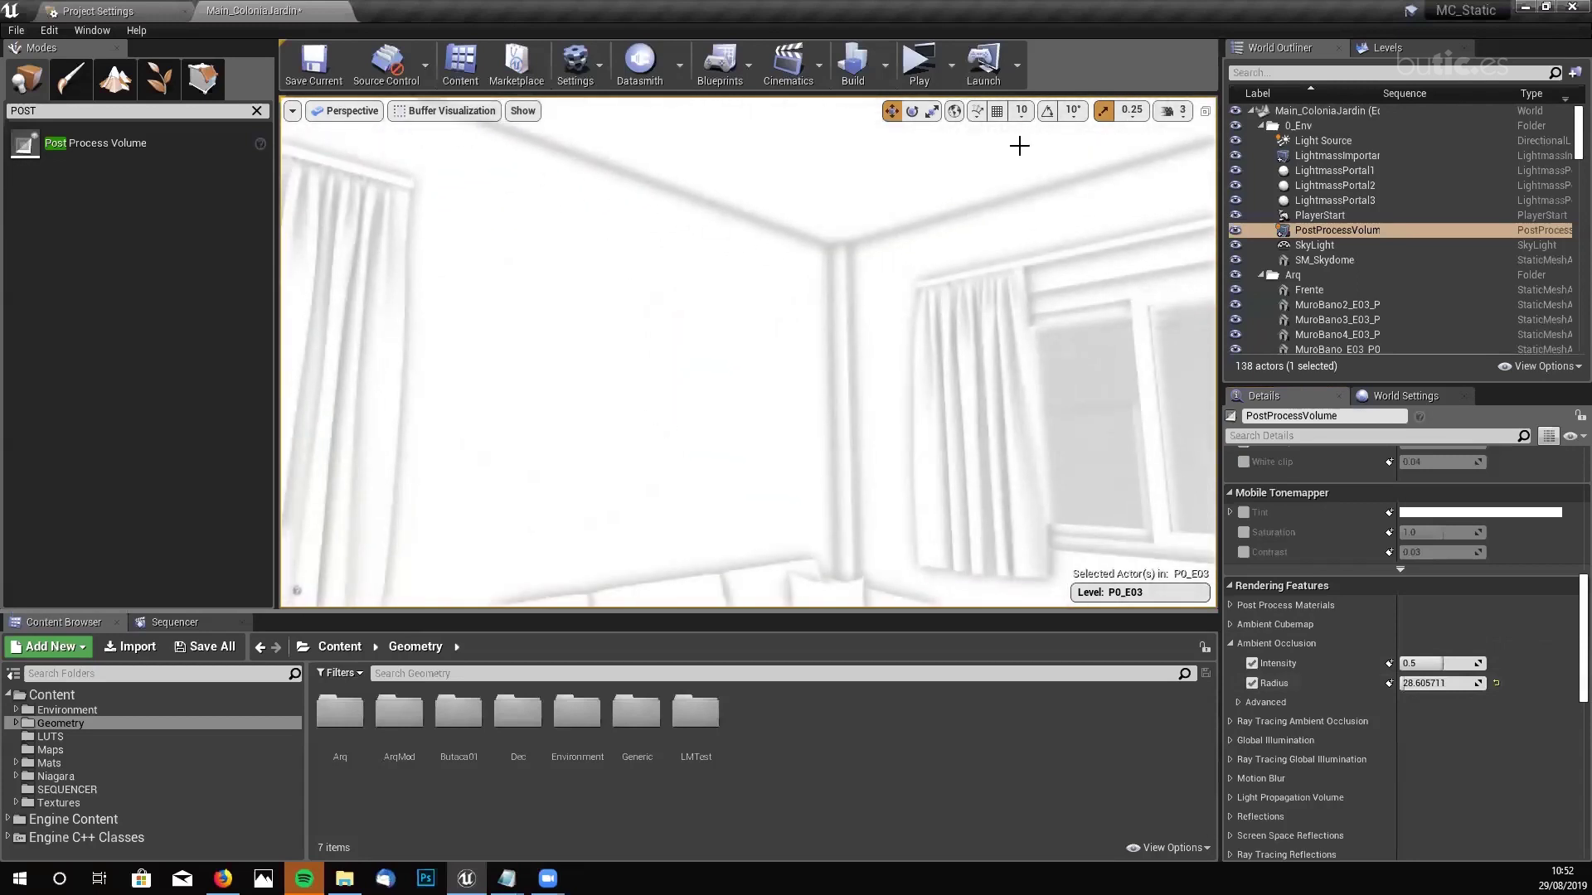
{"action": "mouse_move", "coordinate": [760, 398]}
{"action": "right_mouse_down"}
{"action": "mouse_move", "coordinate": [721, 348]}
{"action": "mouse_move", "coordinate": [760, 448]}
{"action": "mouse_move", "coordinate": [760, 398]}
{"action": "right_mouse_up"}
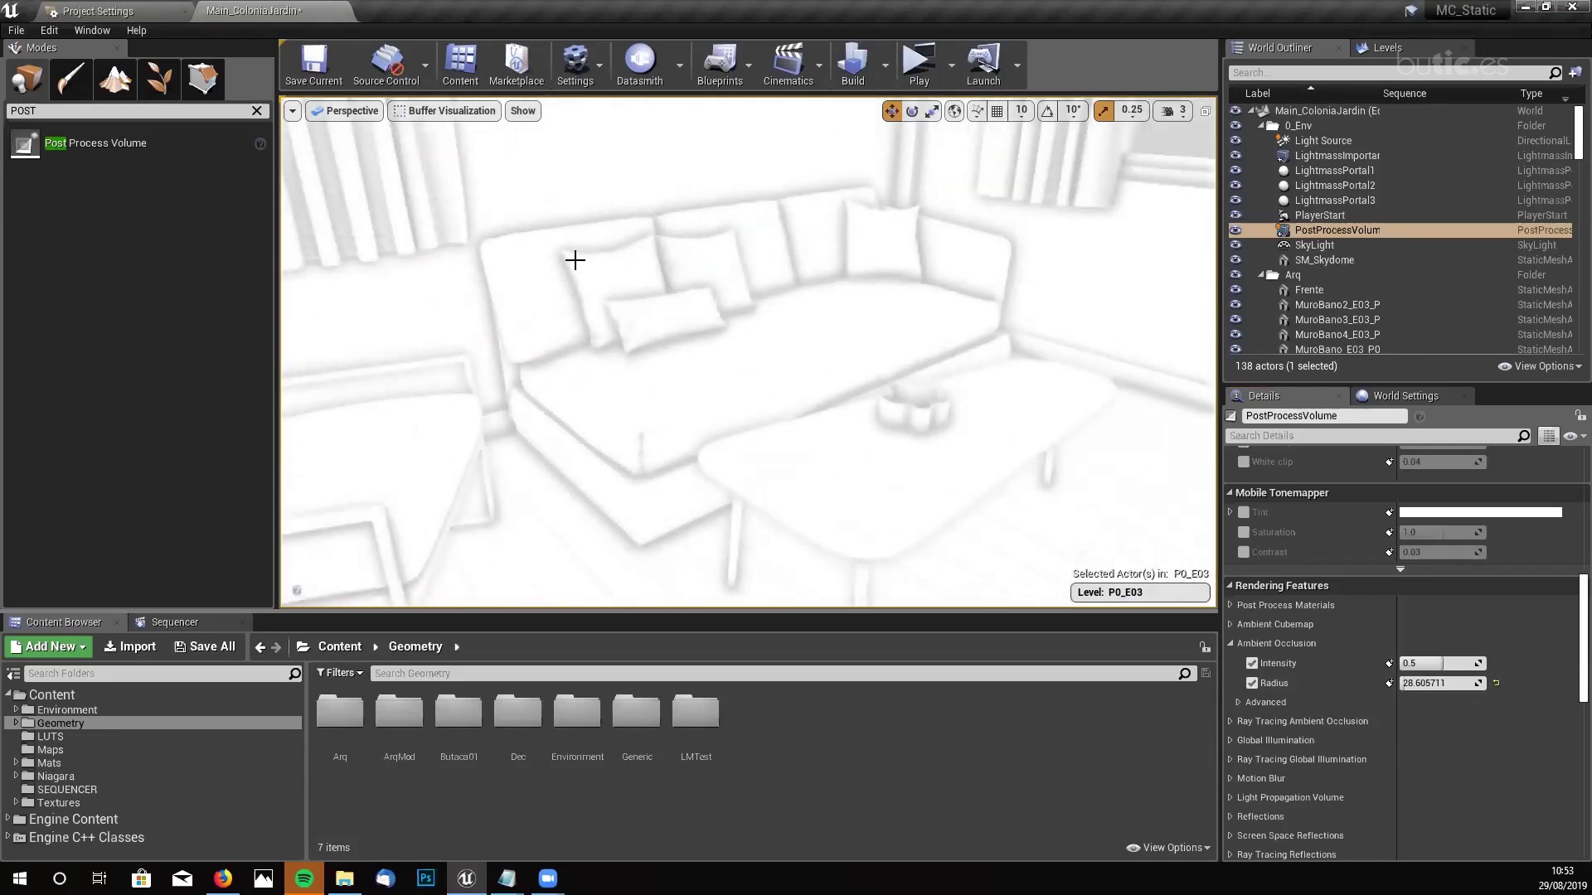
{"action": "left_click", "coordinate": [1409, 683]}
{"action": "type", "text": "20"}
{"action": "key", "text": "Return"}
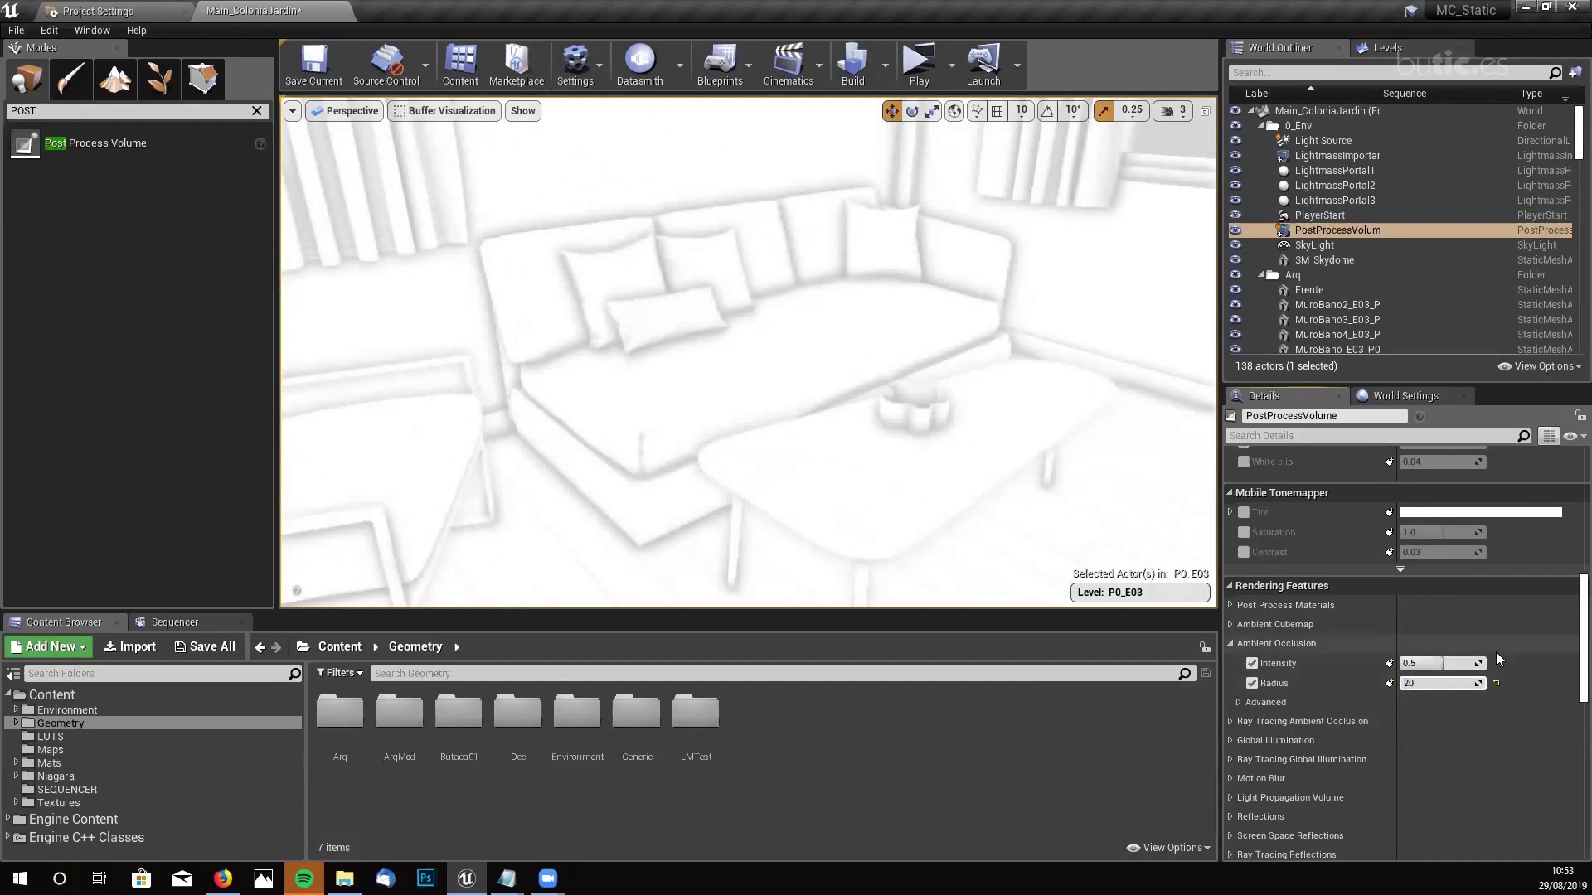
{"action": "type", "text": "15"}
{"action": "key", "text": "Return"}
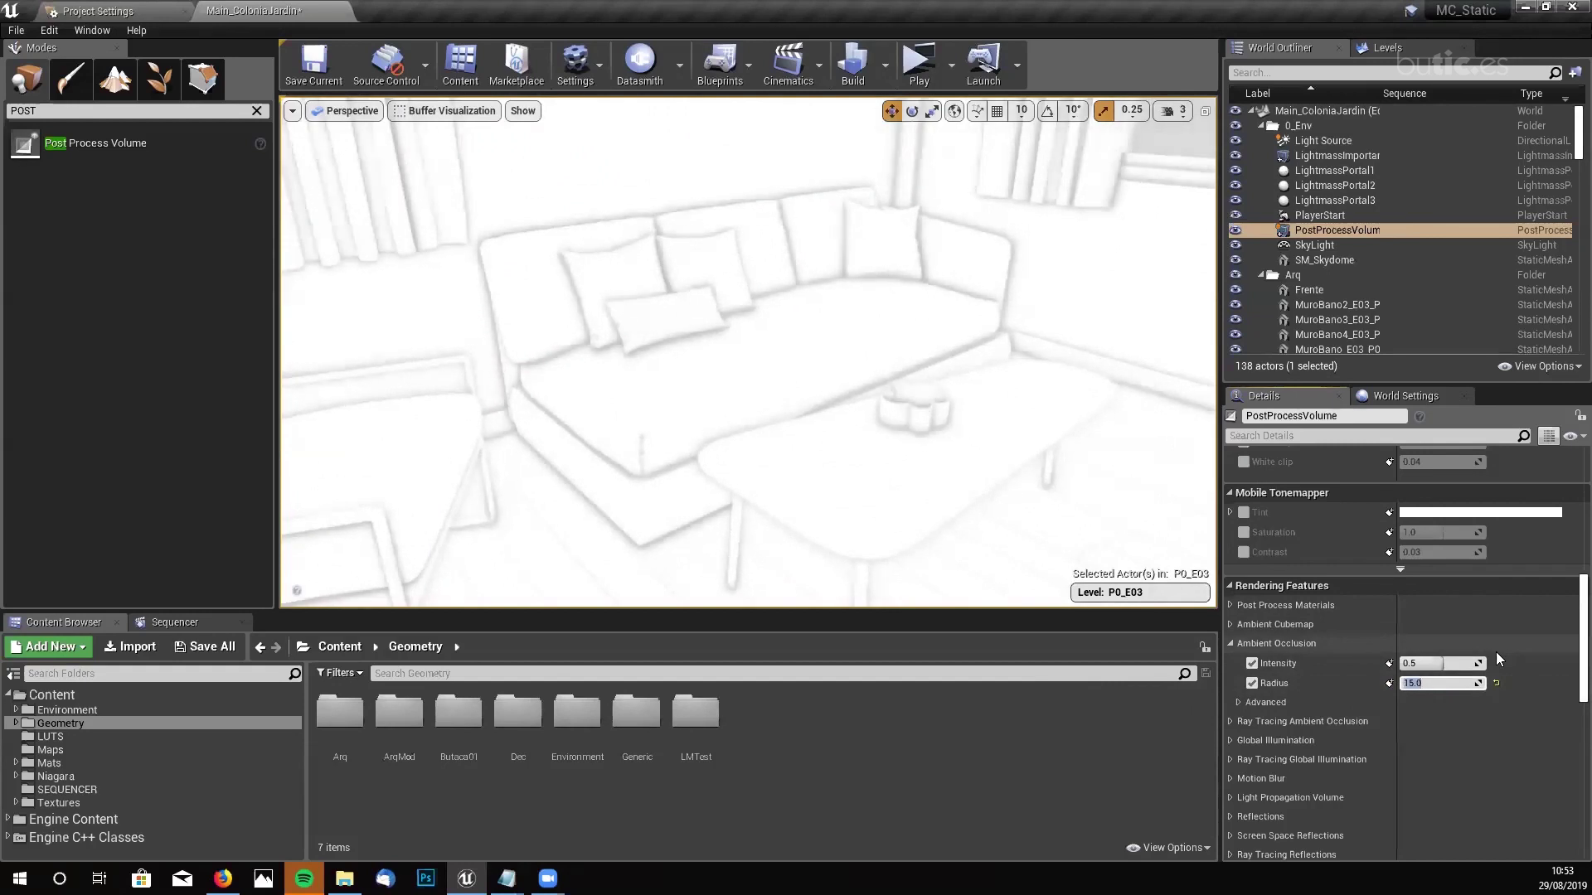
- Inspect the window and kitchen cabinets, then drop ambient occlusion Intensity to 0.15
{"action": "scroll", "coordinate": [1051, 202], "scroll_direction": "up", "scroll_amount": 5}
{"action": "right_click_drag", "start_coordinate": [1045, 270], "coordinate": [1045, 285]}
{"action": "scroll", "coordinate": [995, 156], "scroll_direction": "up", "scroll_amount": 4}
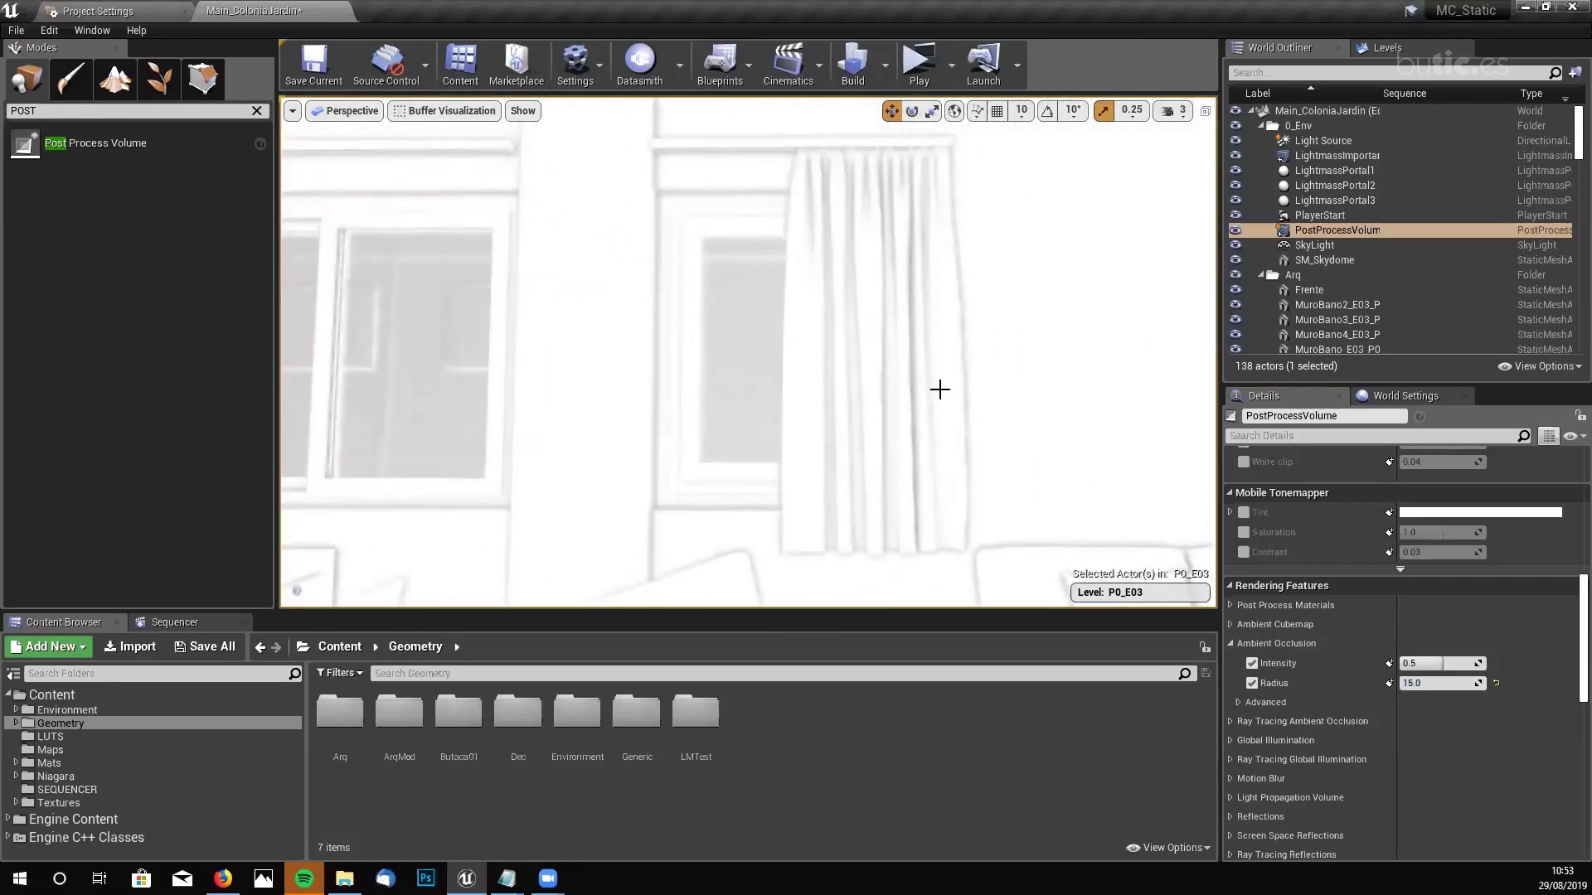
{"action": "right_click_drag", "start_coordinate": [904, 436], "coordinate": [904, 389]}
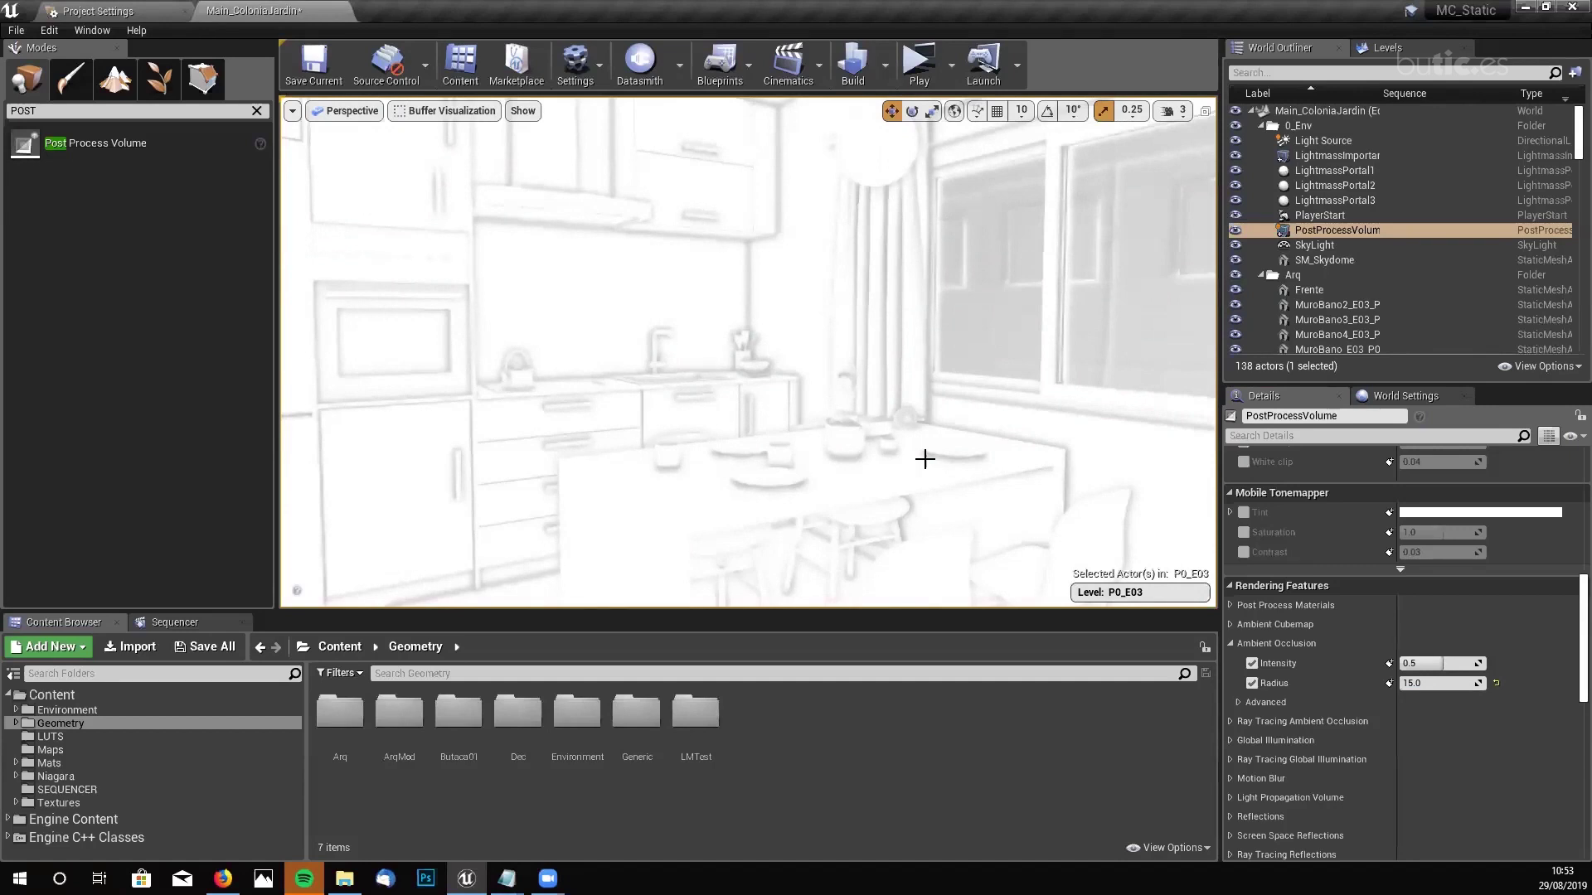
{"action": "left_click_drag", "start_coordinate": [920, 412], "coordinate": [877, 422]}
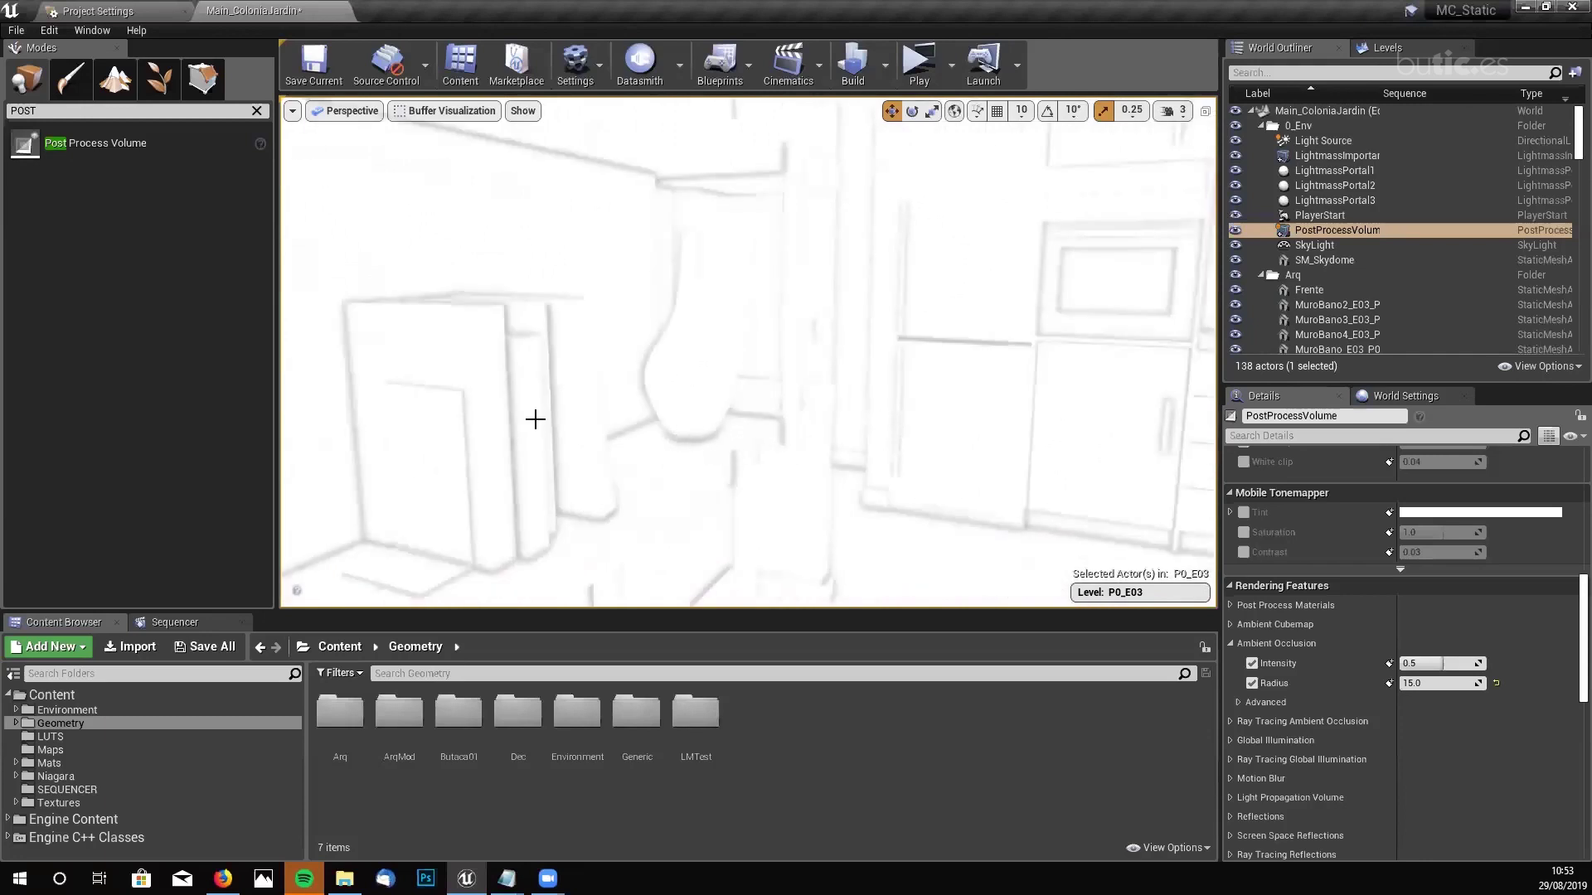
{"action": "left_click", "coordinate": [1422, 663]}
{"action": "left_click_drag", "start_coordinate": [962, 423], "coordinate": [963, 456]}
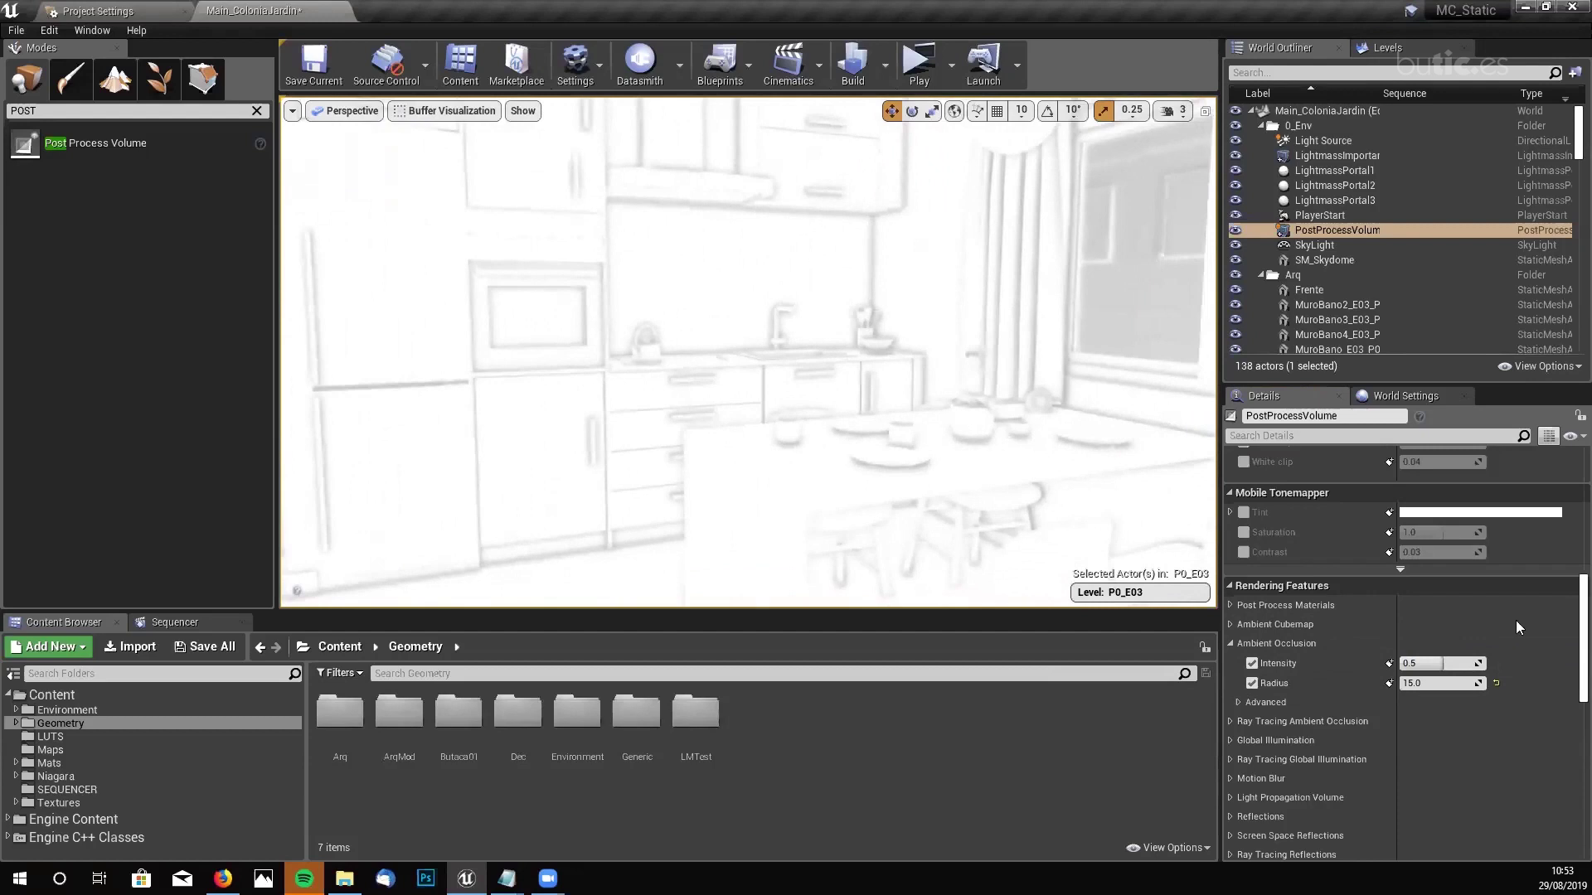
{"action": "left_click", "coordinate": [1464, 663]}
{"action": "type", "text": "0.2"}
{"action": "key", "text": "Return"}
{"action": "type", "text": "0.15"}
{"action": "key", "text": "Return"}
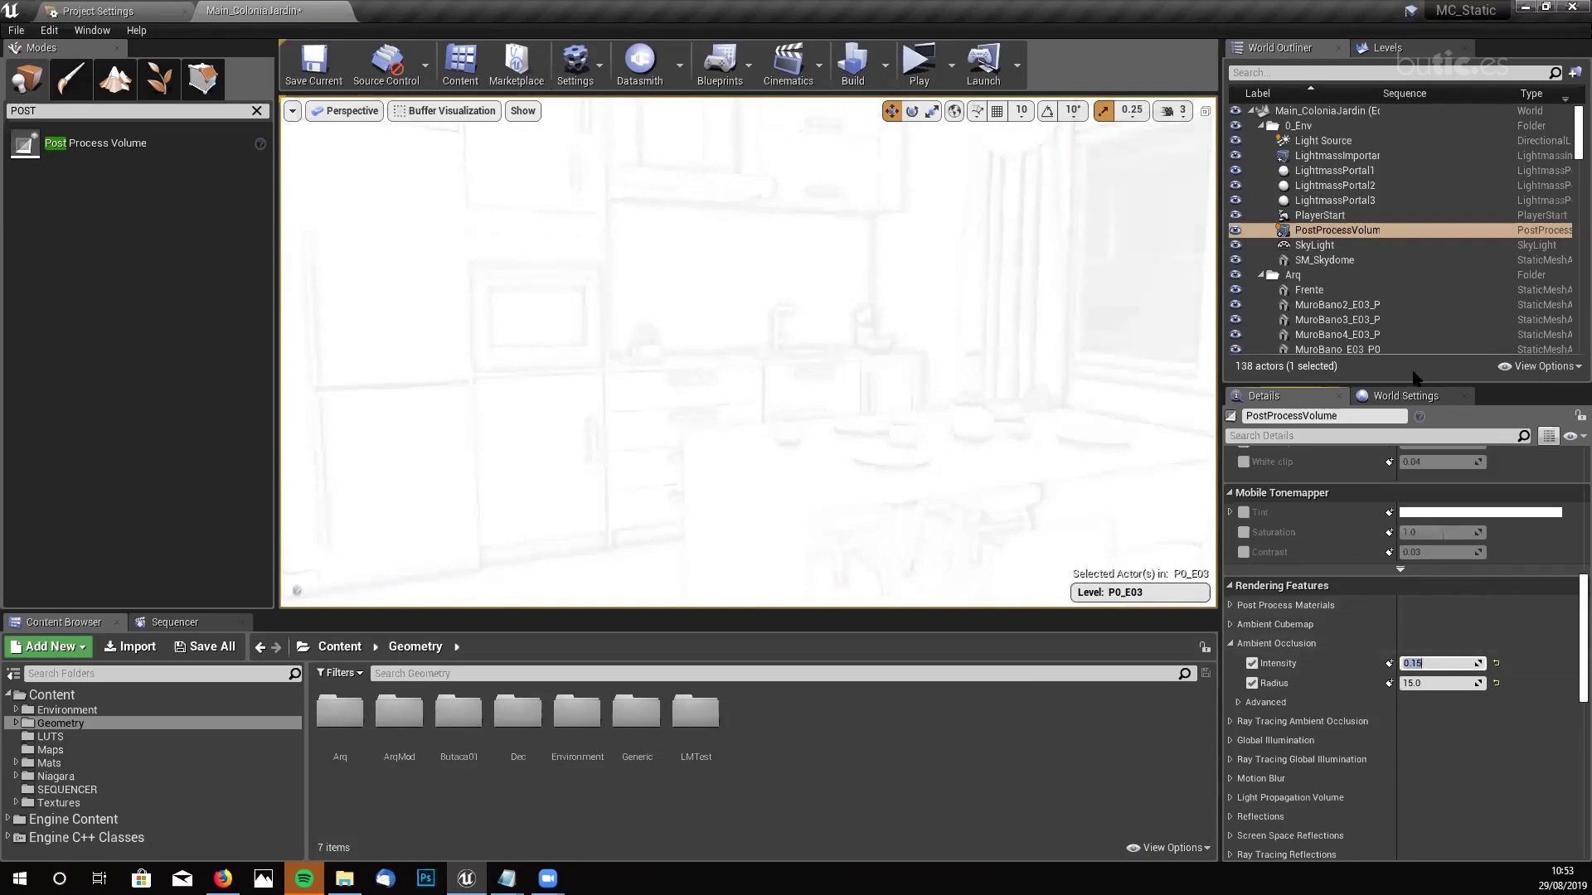
- Switch the viewport from Buffer Visualization back to Lit view mode
{"action": "left_click", "coordinate": [445, 110]}
{"action": "left_click", "coordinate": [441, 141]}
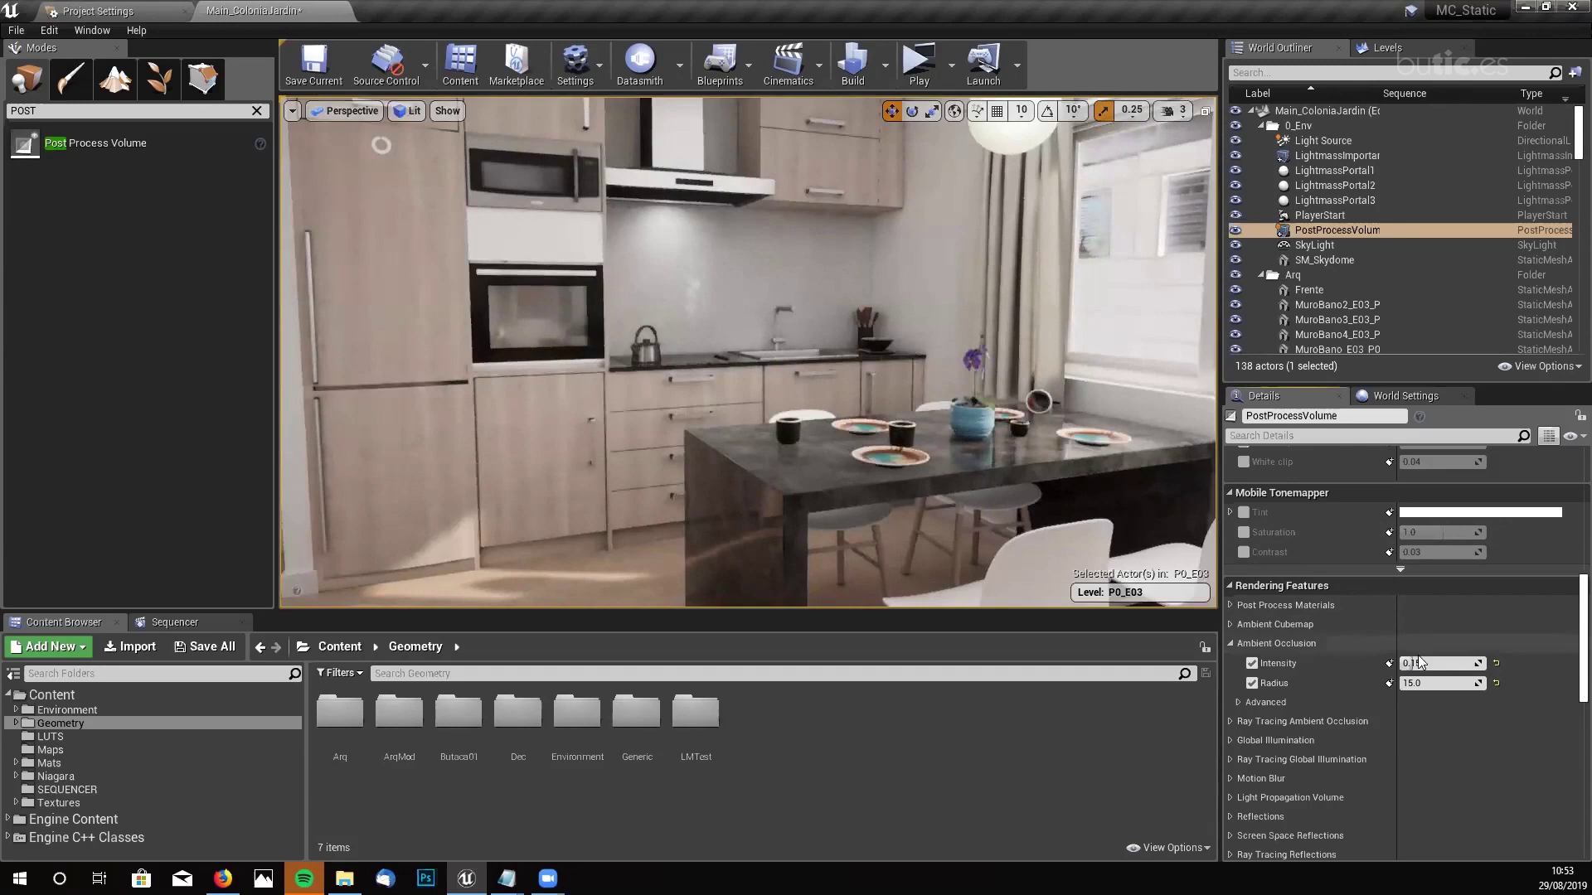
{"action": "left_click", "coordinate": [1438, 665]}
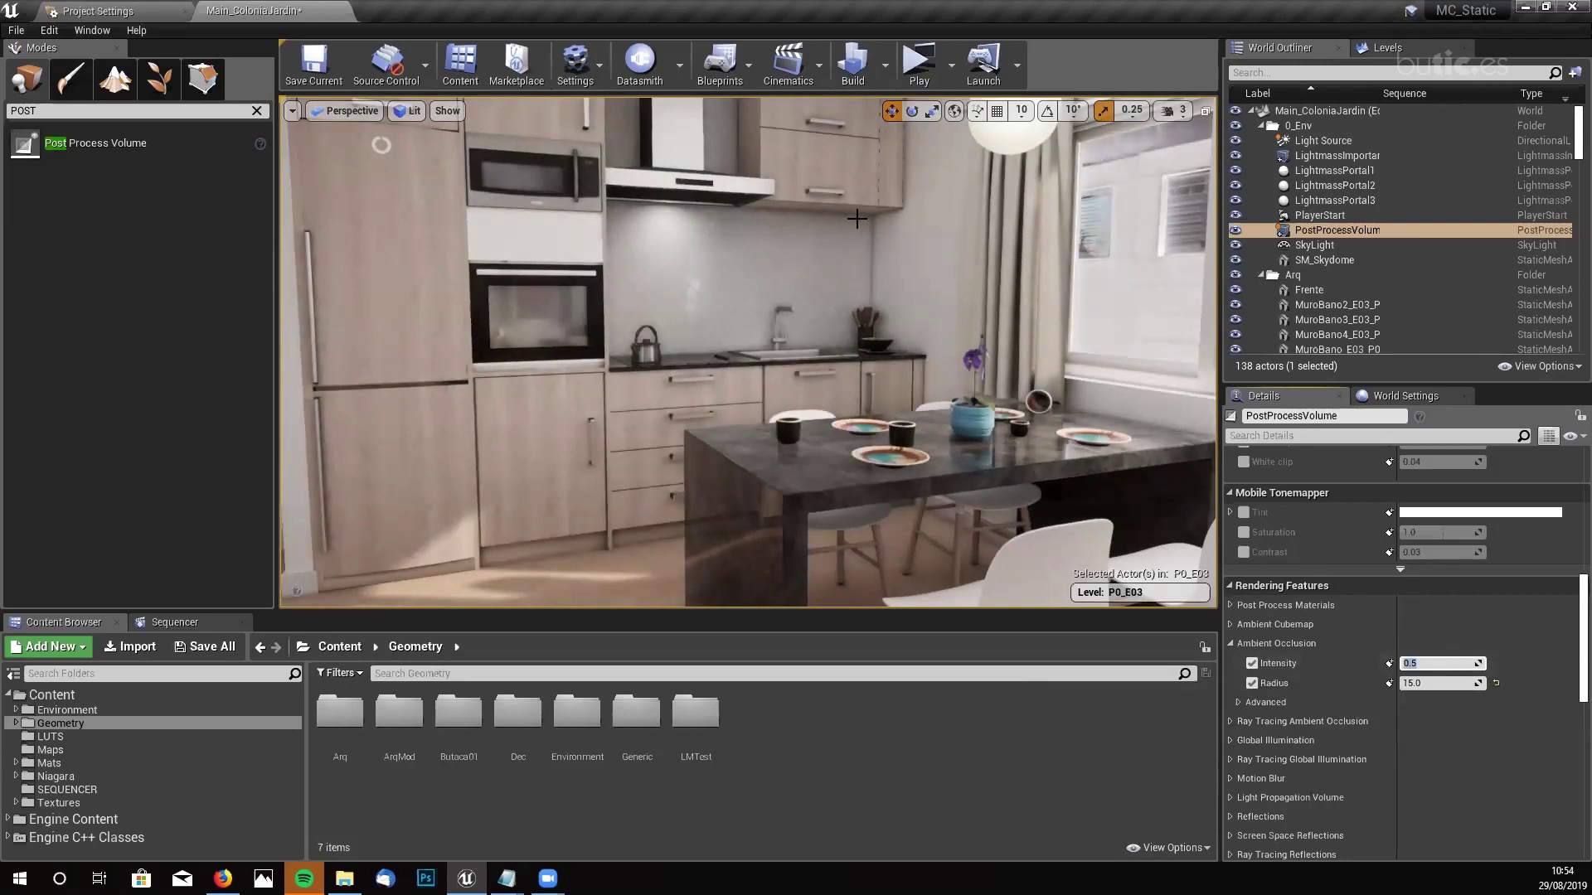
{"action": "right_click_drag", "start_coordinate": [786, 380], "coordinate": [995, 365]}
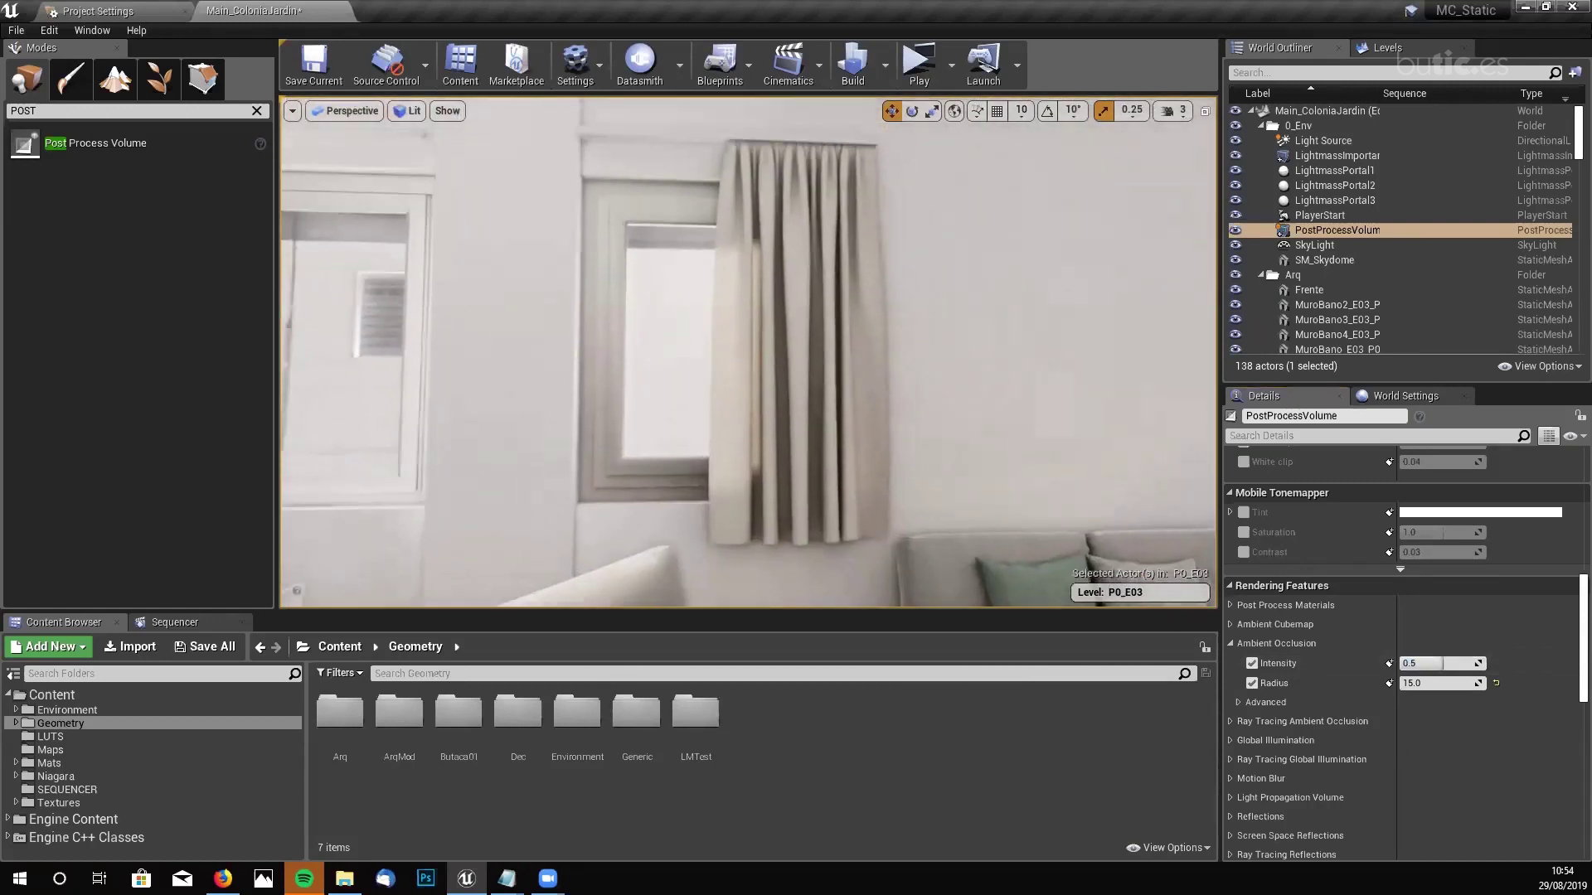
- Compare ambient occlusion Intensity 0 against 0.5 around the room, settling on 0.2
{"action": "left_click", "coordinate": [1419, 663]}
{"action": "type", "text": "0"}
{"action": "key", "text": "Return"}
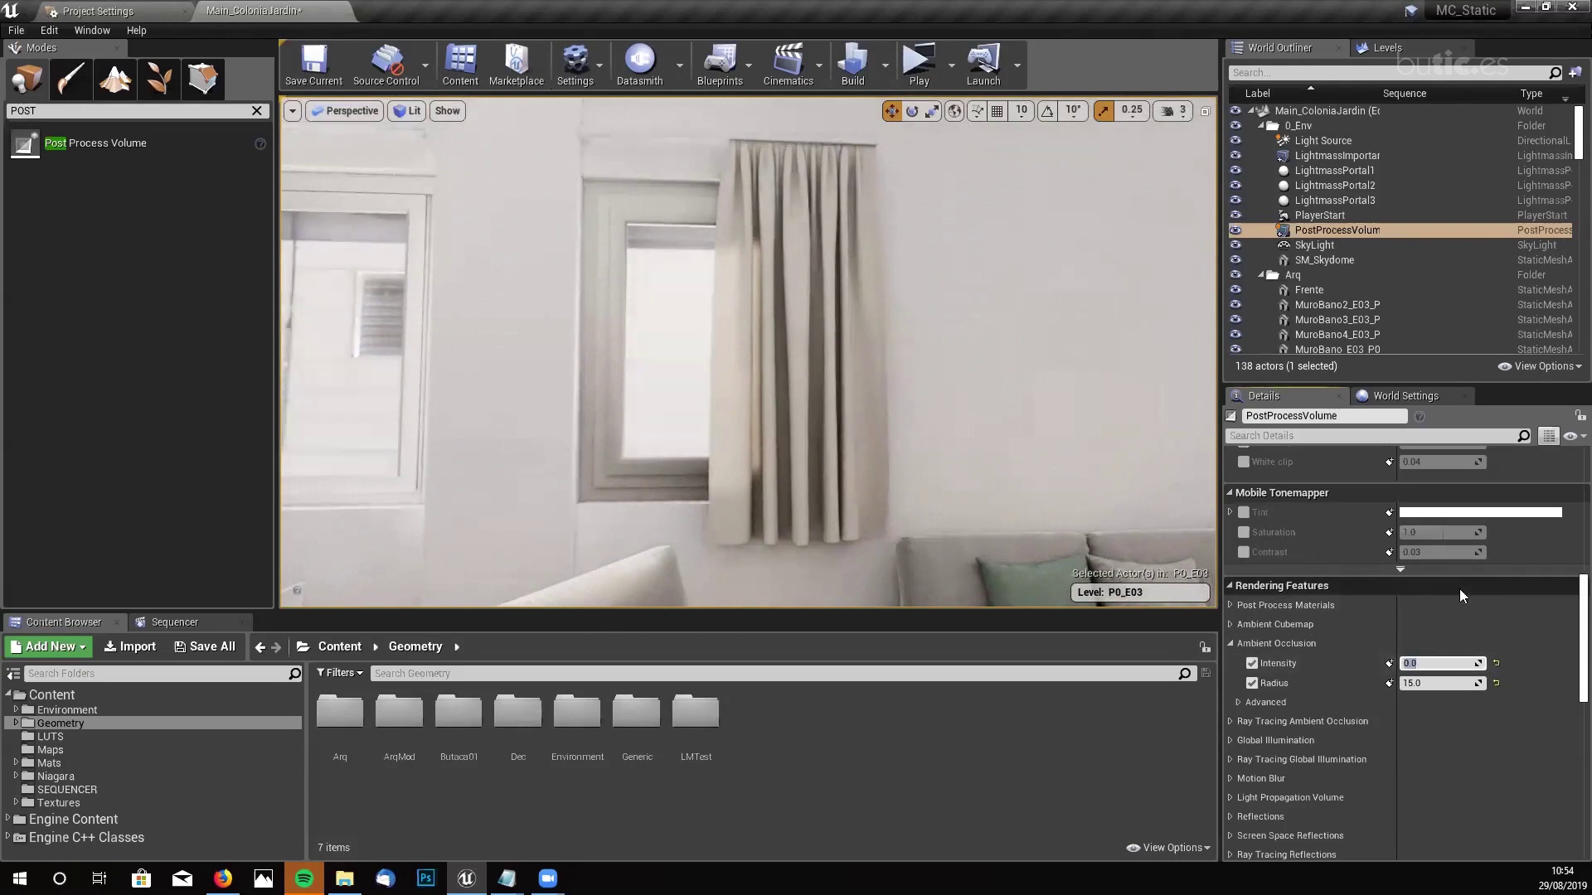
{"action": "right_click_drag", "start_coordinate": [941, 498], "coordinate": [904, 465]}
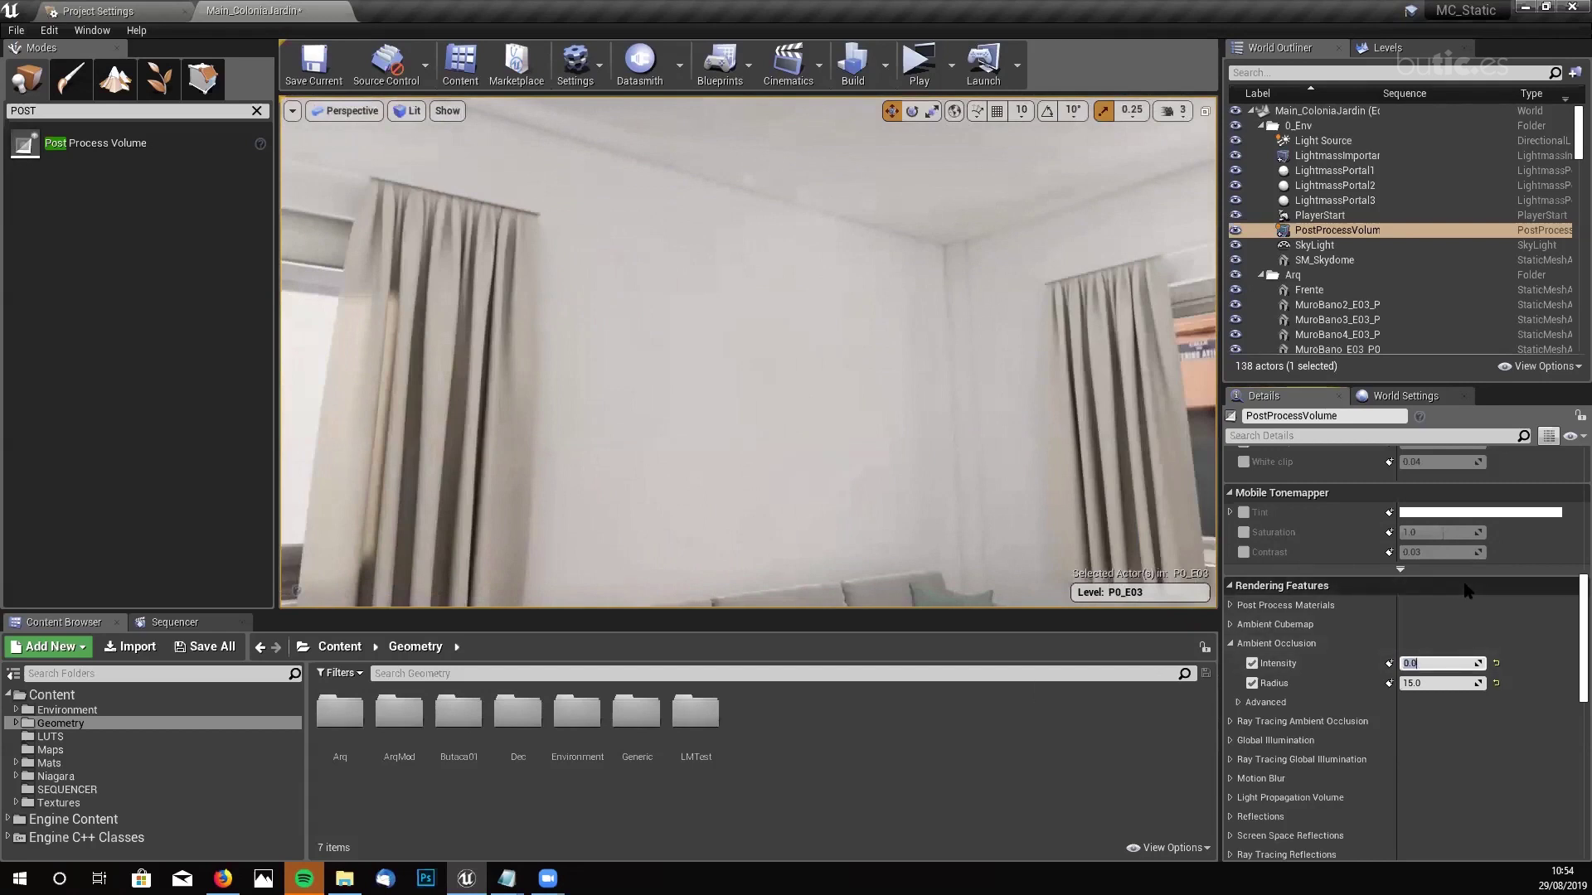
{"action": "key", "text": "Return"}
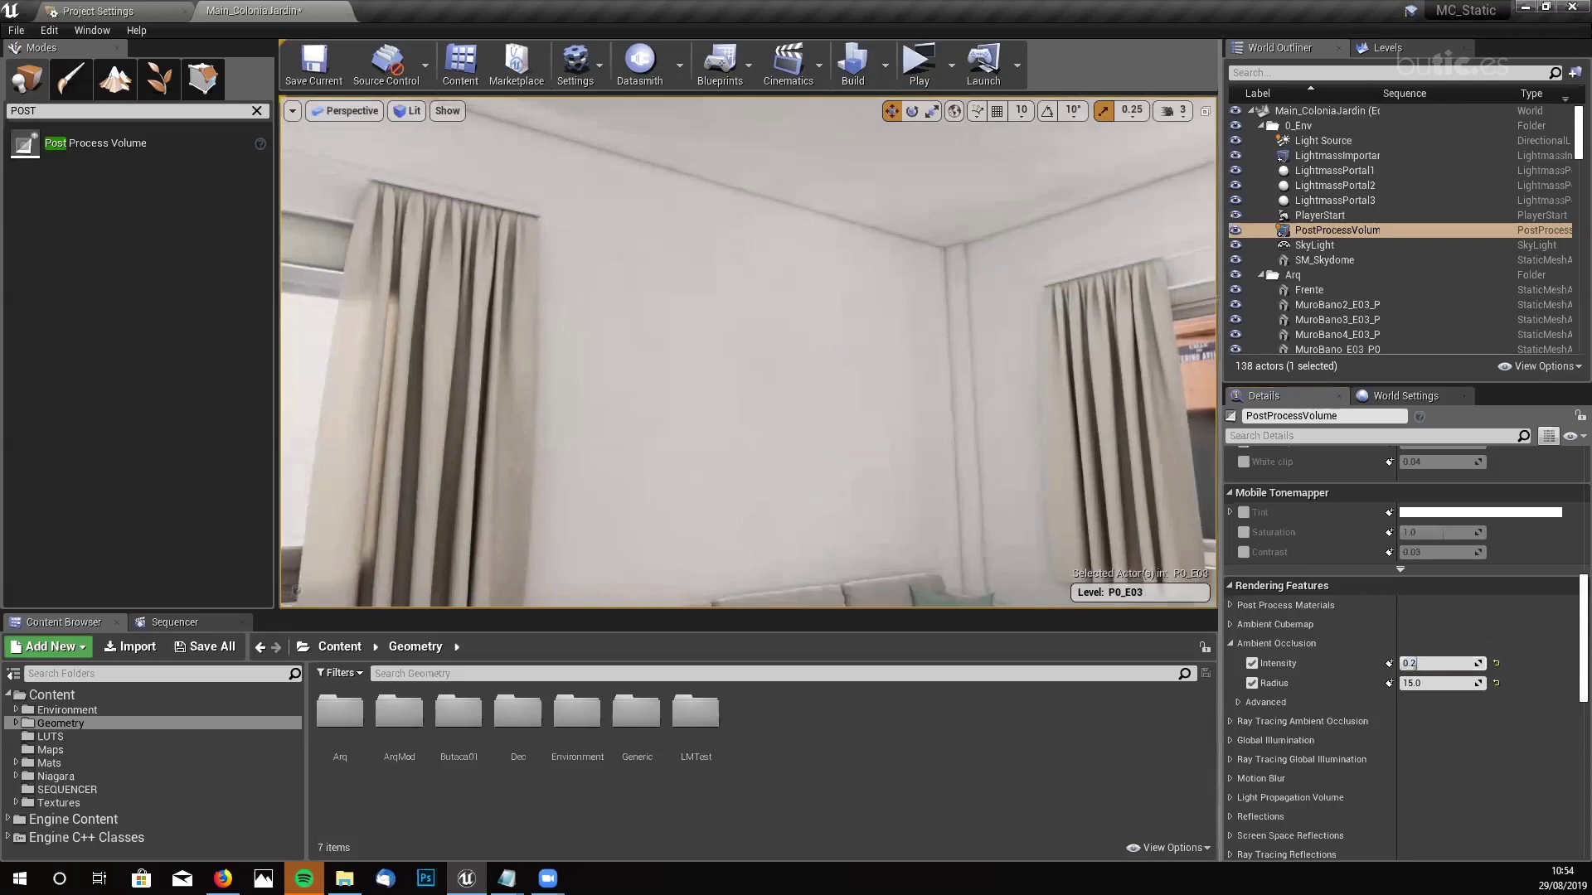
{"action": "right_click_drag", "start_coordinate": [941, 359], "coordinate": [746, 365]}
{"action": "mouse_move", "coordinate": [850, 253]}
{"action": "right_mouse_down"}
{"action": "mouse_move", "coordinate": [821, 269]}
{"action": "mouse_move", "coordinate": [850, 253]}
{"action": "right_mouse_up"}
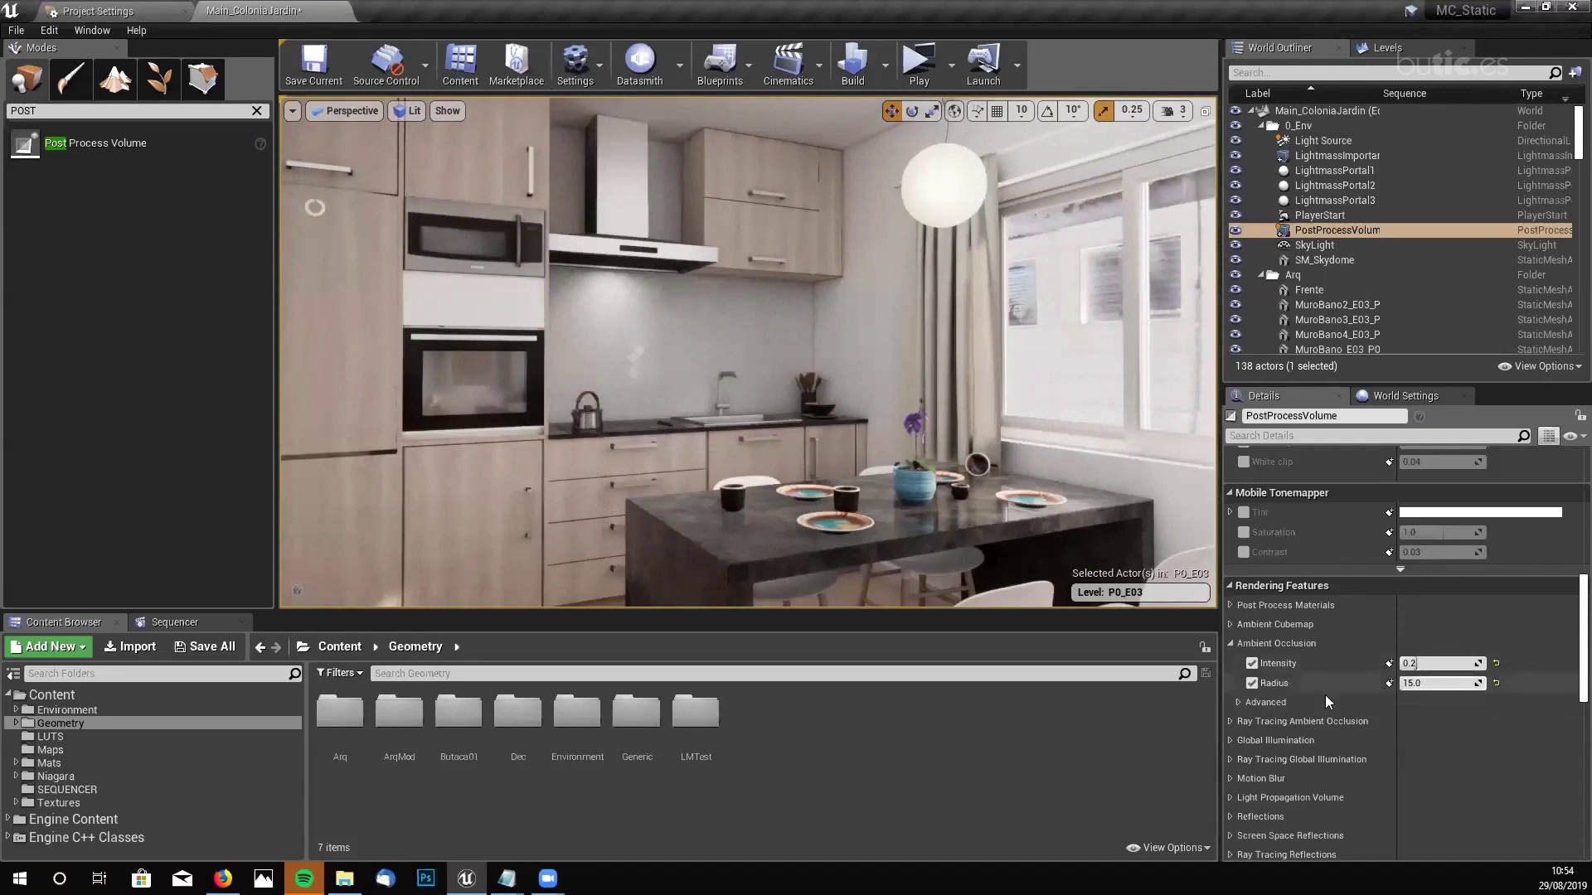
- Enable the advanced ambient occlusion overrides, from Static Fraction through Mip Threshold
{"action": "left_click", "coordinate": [1240, 699]}
{"action": "scroll", "coordinate": [1404, 691], "scroll_direction": "down", "scroll_amount": 5}
{"action": "left_click", "coordinate": [1260, 590]}
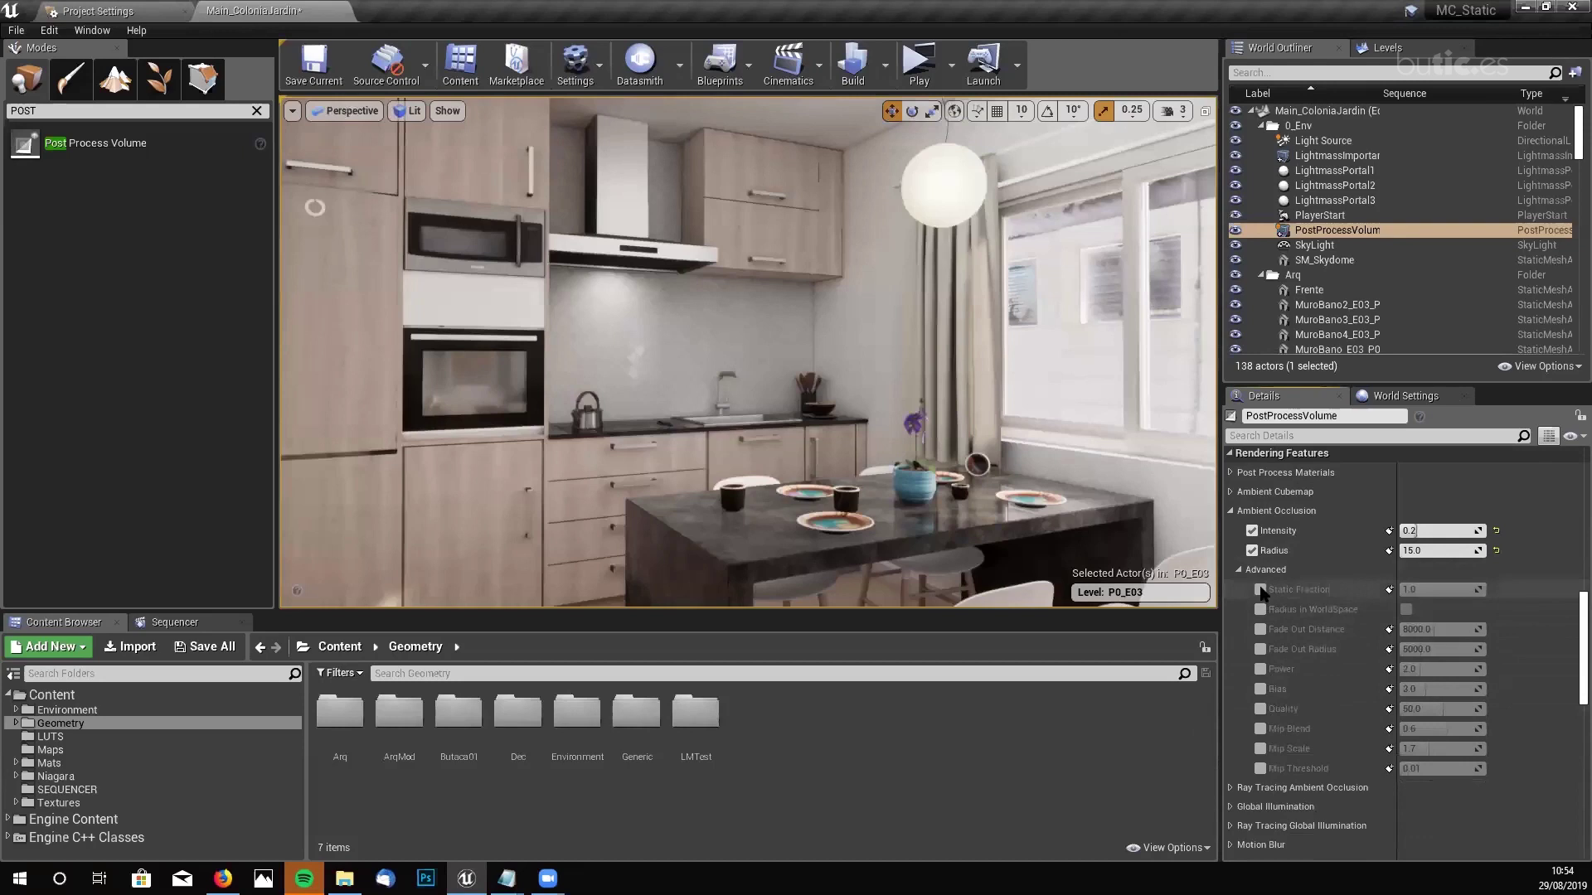
{"action": "left_click", "coordinate": [1261, 610]}
{"action": "left_click", "coordinate": [1261, 629]}
{"action": "left_click", "coordinate": [1261, 649]}
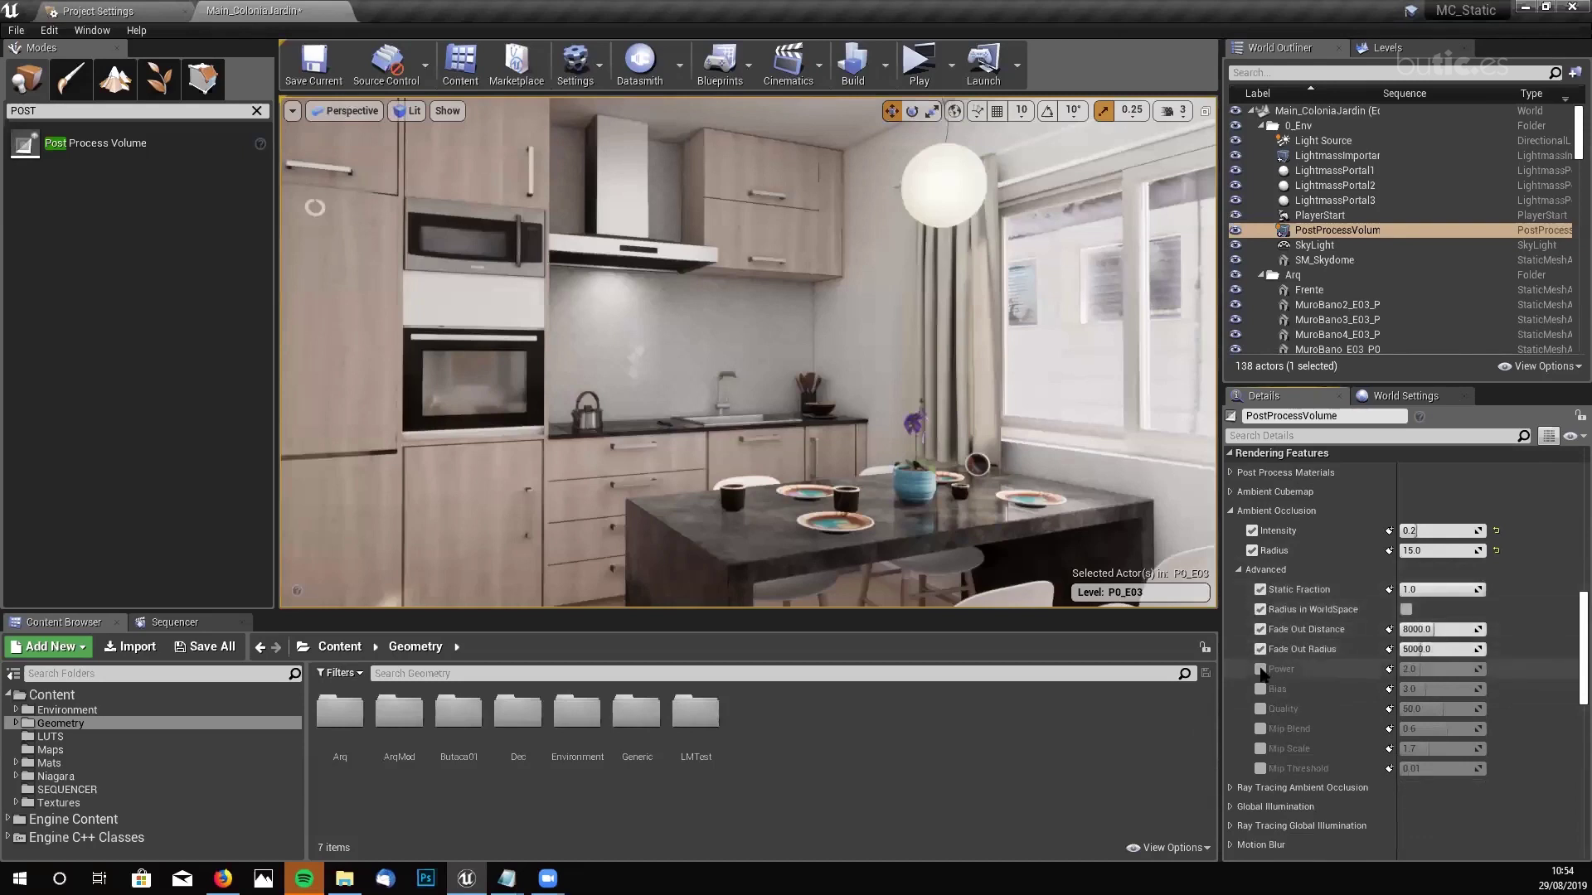
{"action": "left_click", "coordinate": [1260, 669]}
{"action": "left_click", "coordinate": [1260, 689]}
{"action": "left_click", "coordinate": [1260, 709]}
{"action": "left_click", "coordinate": [1260, 728]}
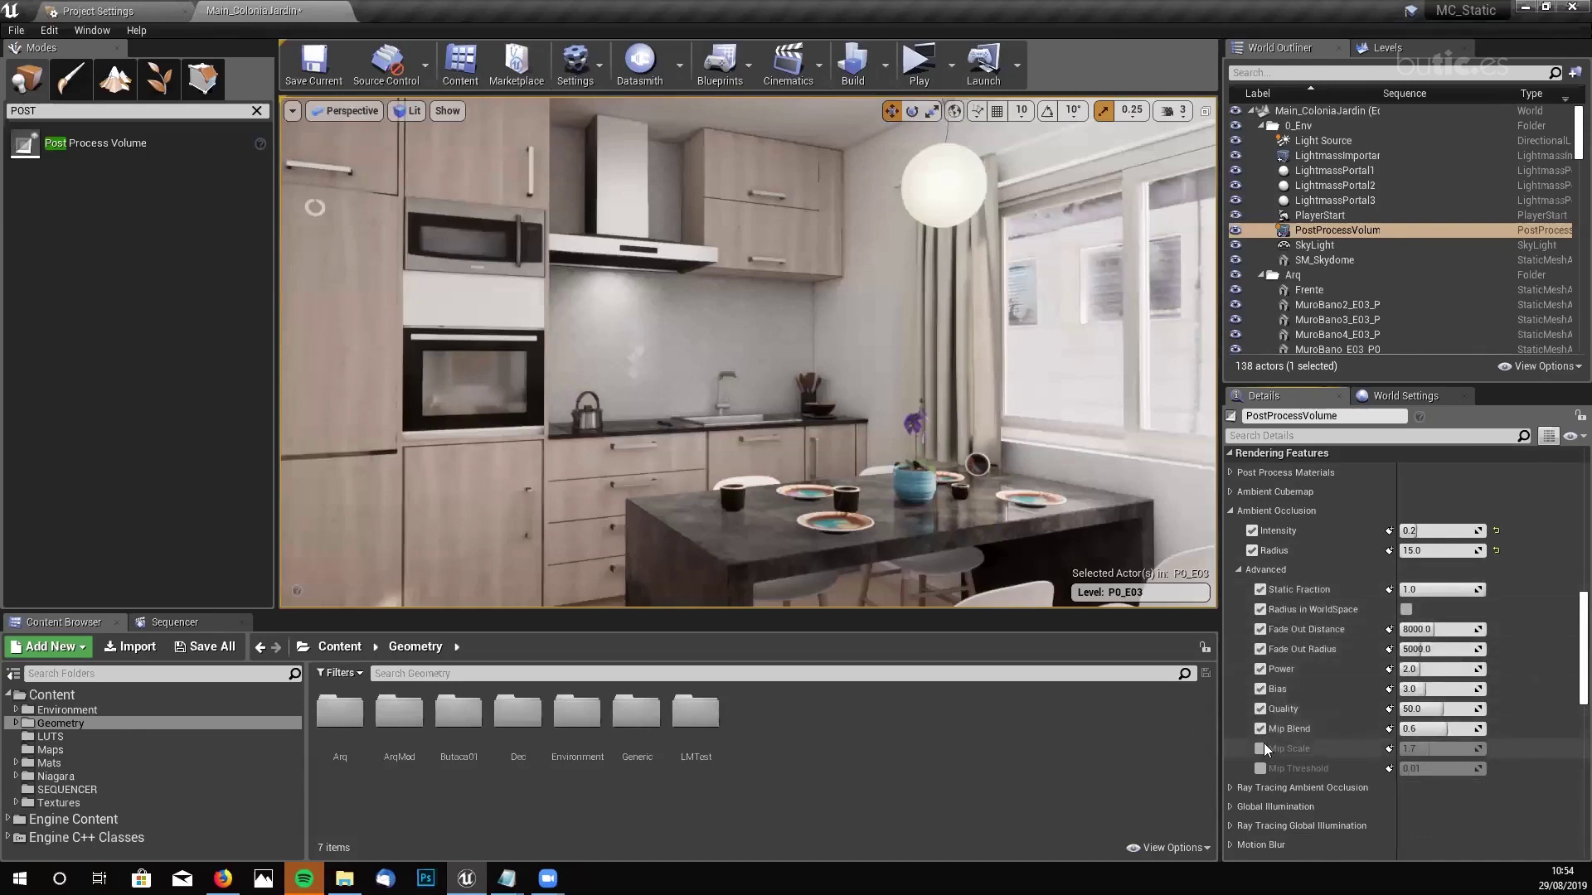
{"action": "left_click", "coordinate": [1260, 749]}
{"action": "left_click", "coordinate": [1260, 769]}
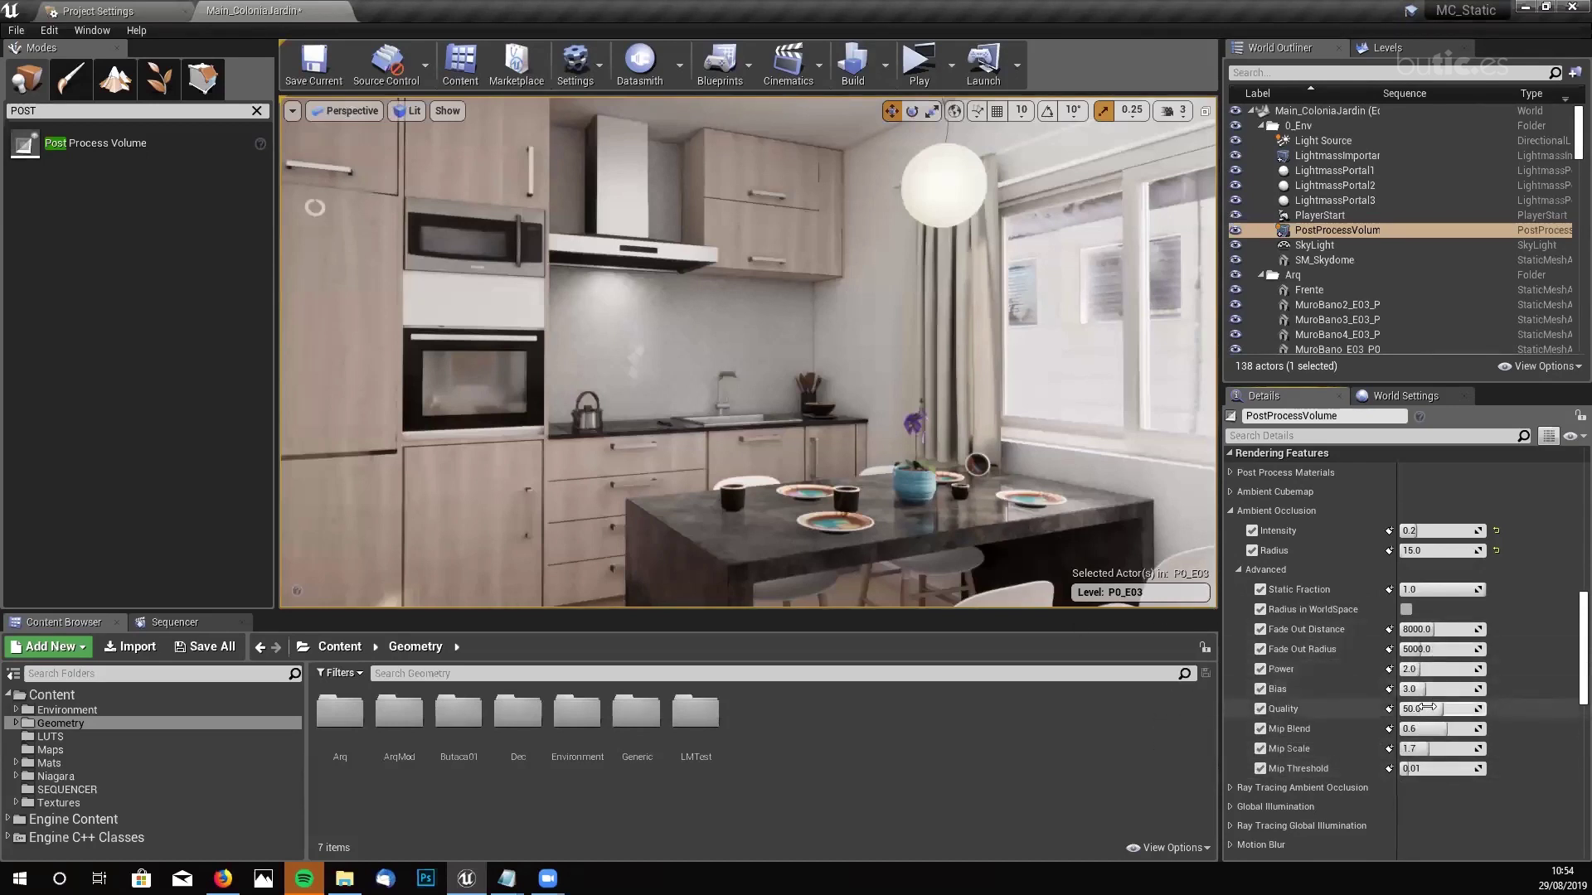
- Raise ambient occlusion Quality to 100, Power to about 6.8, and Intensity to 1.0
{"action": "left_click_drag", "start_coordinate": [1440, 709], "coordinate": [1484, 709]}
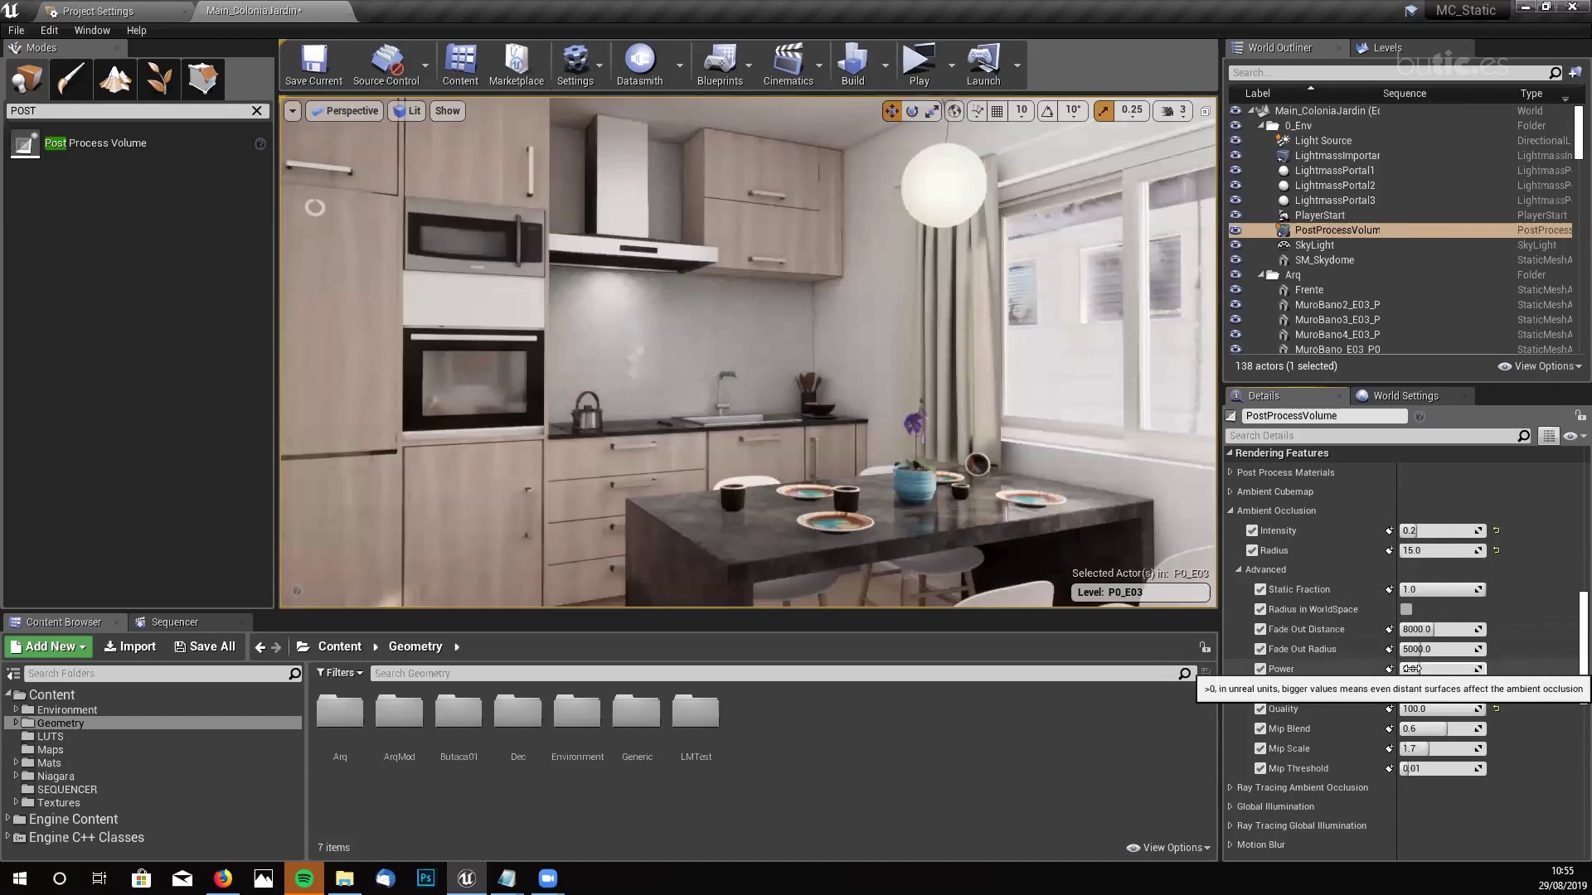
{"action": "left_click_drag", "start_coordinate": [1411, 669], "coordinate": [1505, 669]}
{"action": "left_click", "coordinate": [1435, 531]}
{"action": "type", "text": "1"}
{"action": "key", "text": "Return"}
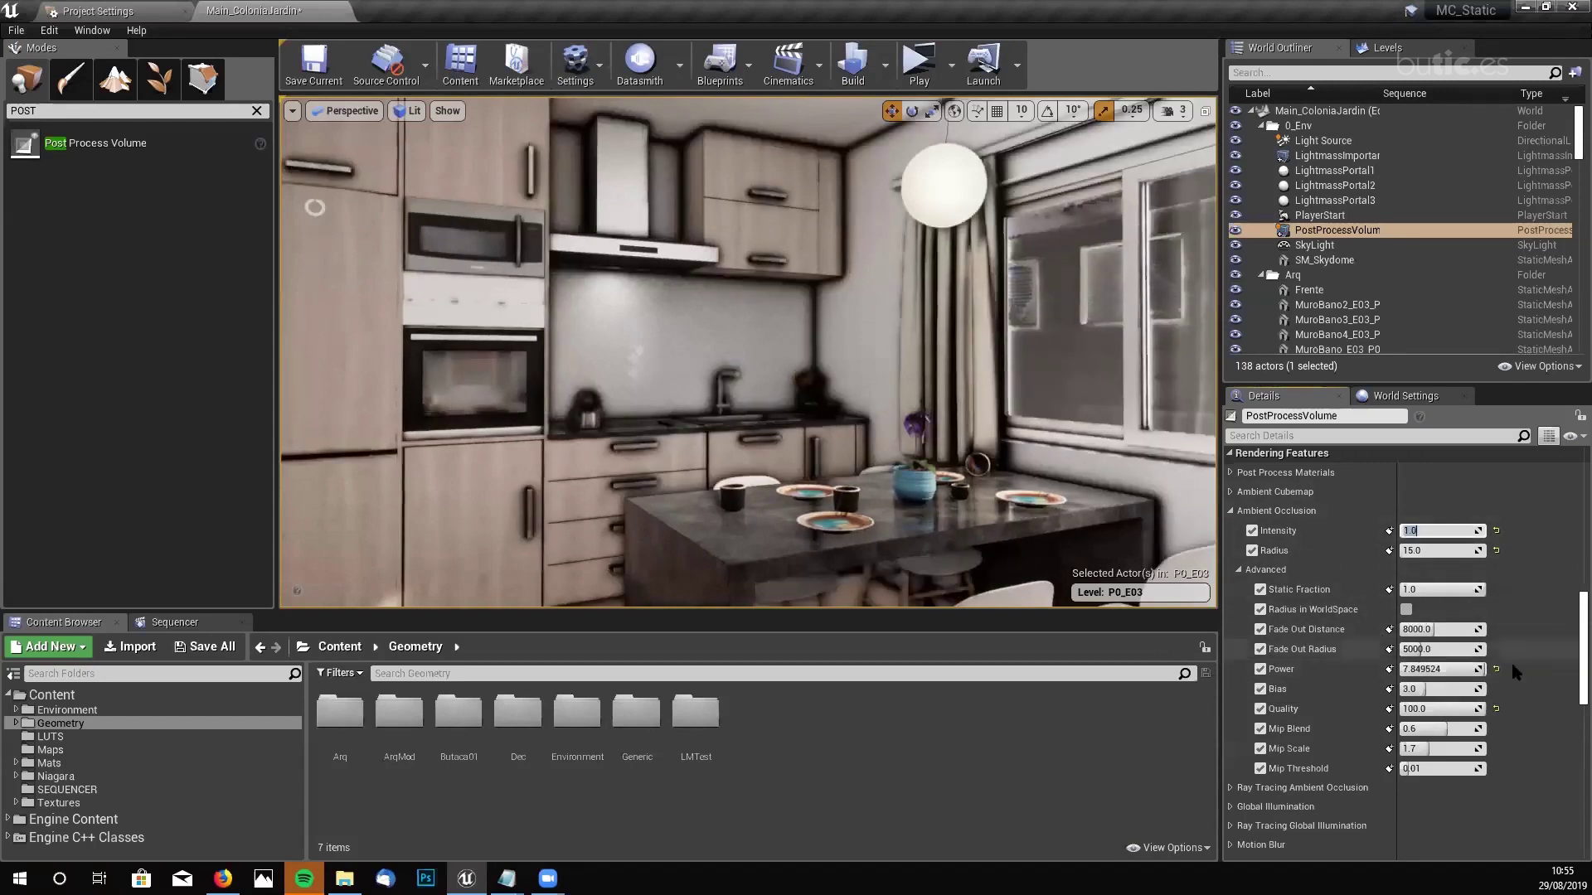
- Settle ambient occlusion Power at 2.0 and Intensity at 0.2
{"action": "mouse_move", "coordinate": [1467, 669]}
{"action": "left_mouse_down"}
{"action": "mouse_move", "coordinate": [1405, 669]}
{"action": "mouse_move", "coordinate": [1492, 669]}
{"action": "left_mouse_up"}
{"action": "left_click", "coordinate": [1446, 669]}
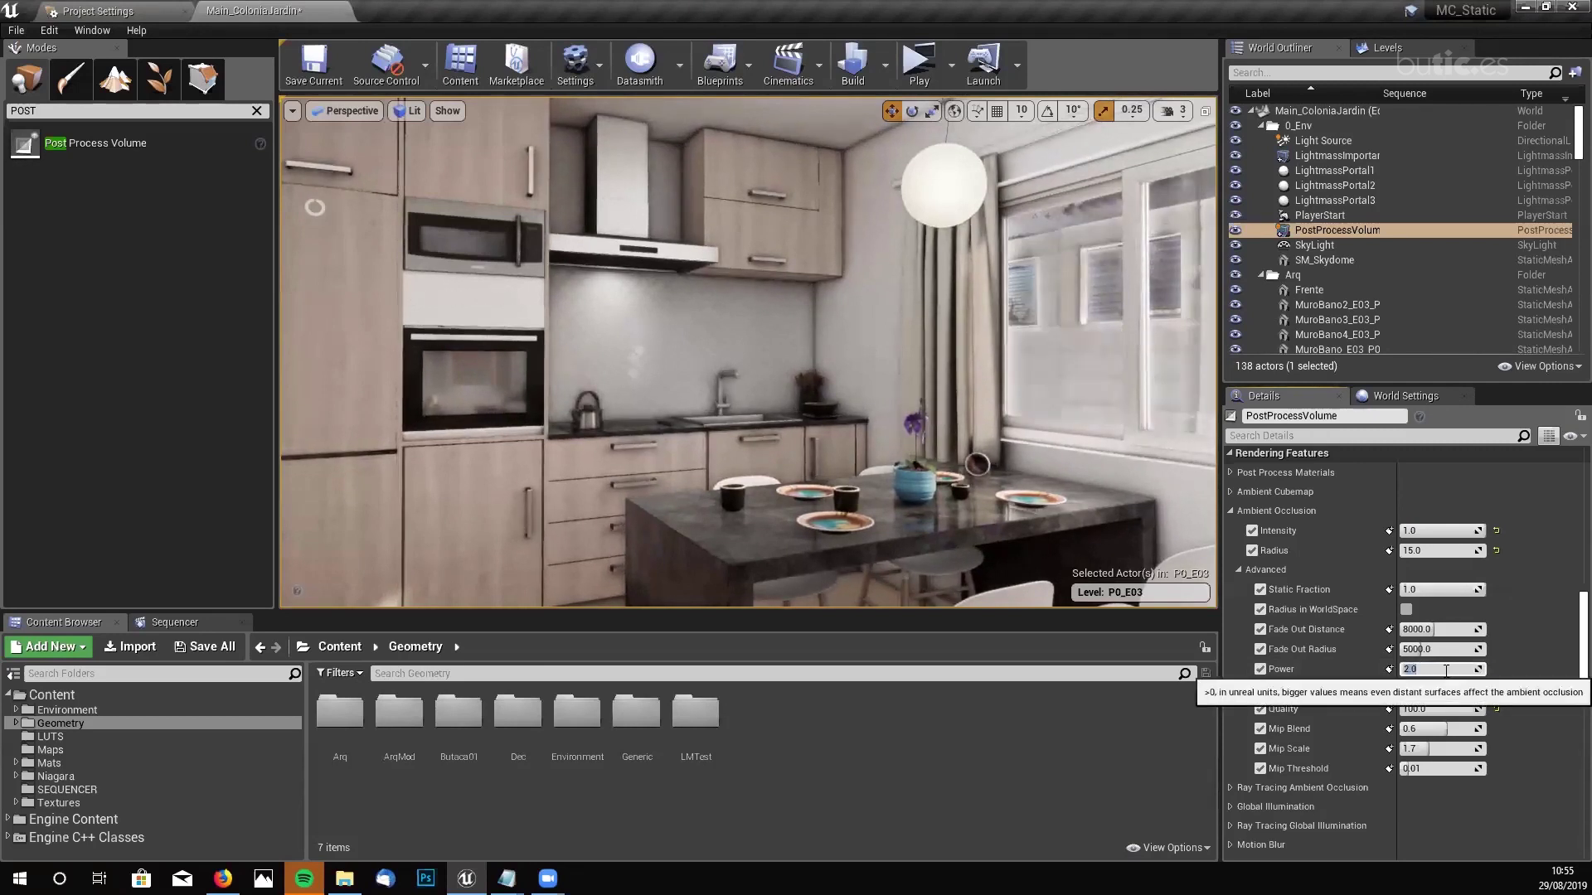
{"action": "key", "text": "Return"}
{"action": "left_click", "coordinate": [1441, 531]}
{"action": "type", "text": "0.2"}
{"action": "key", "text": "Return"}
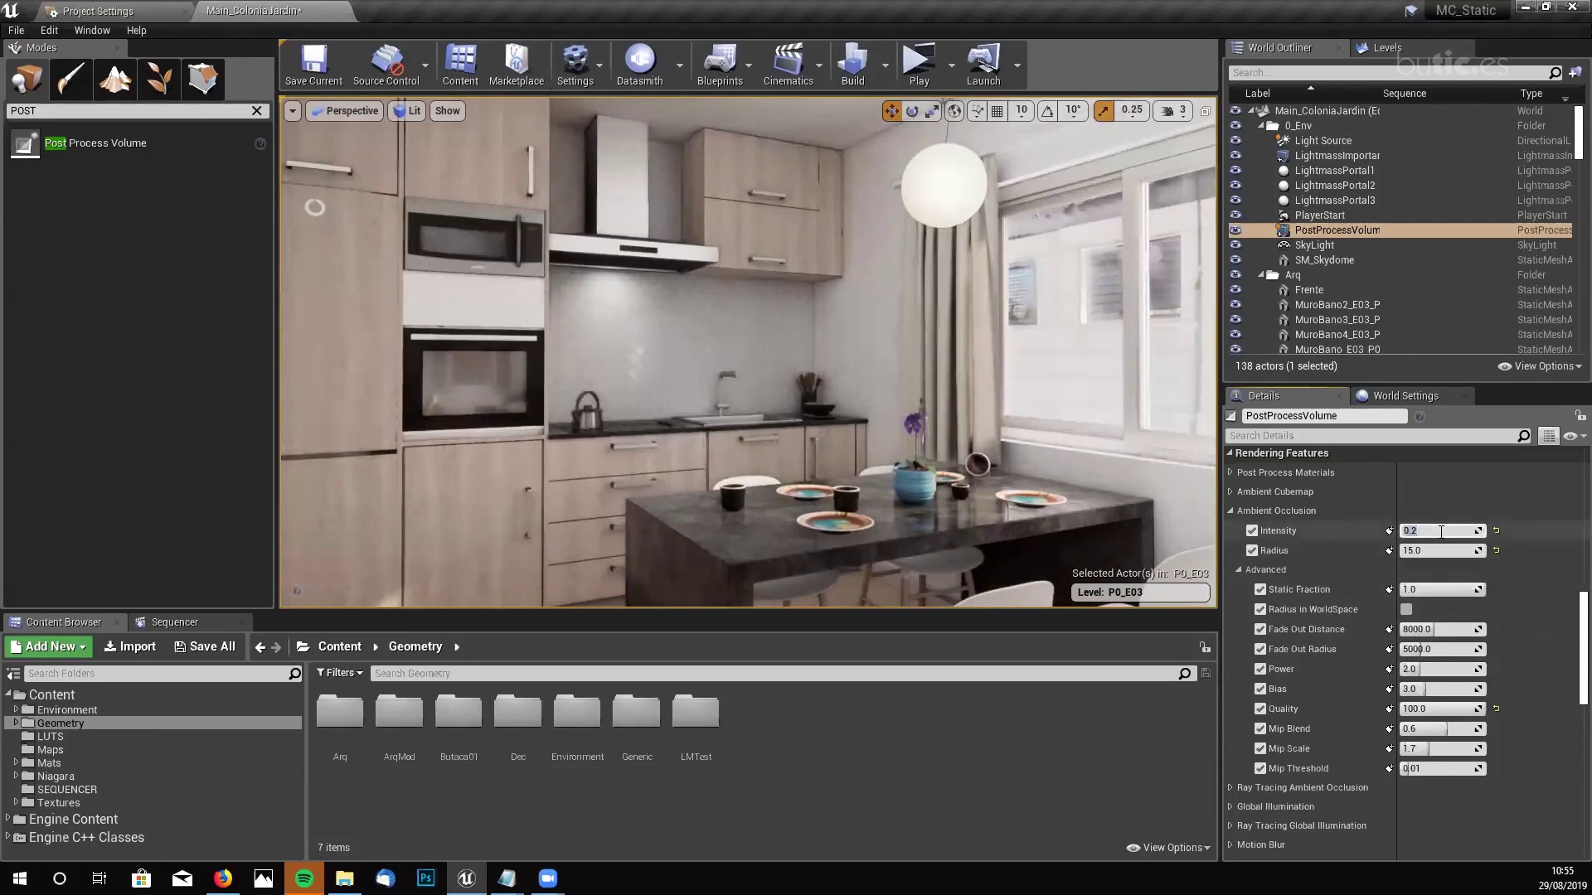
{"action": "type", "text": "0"}
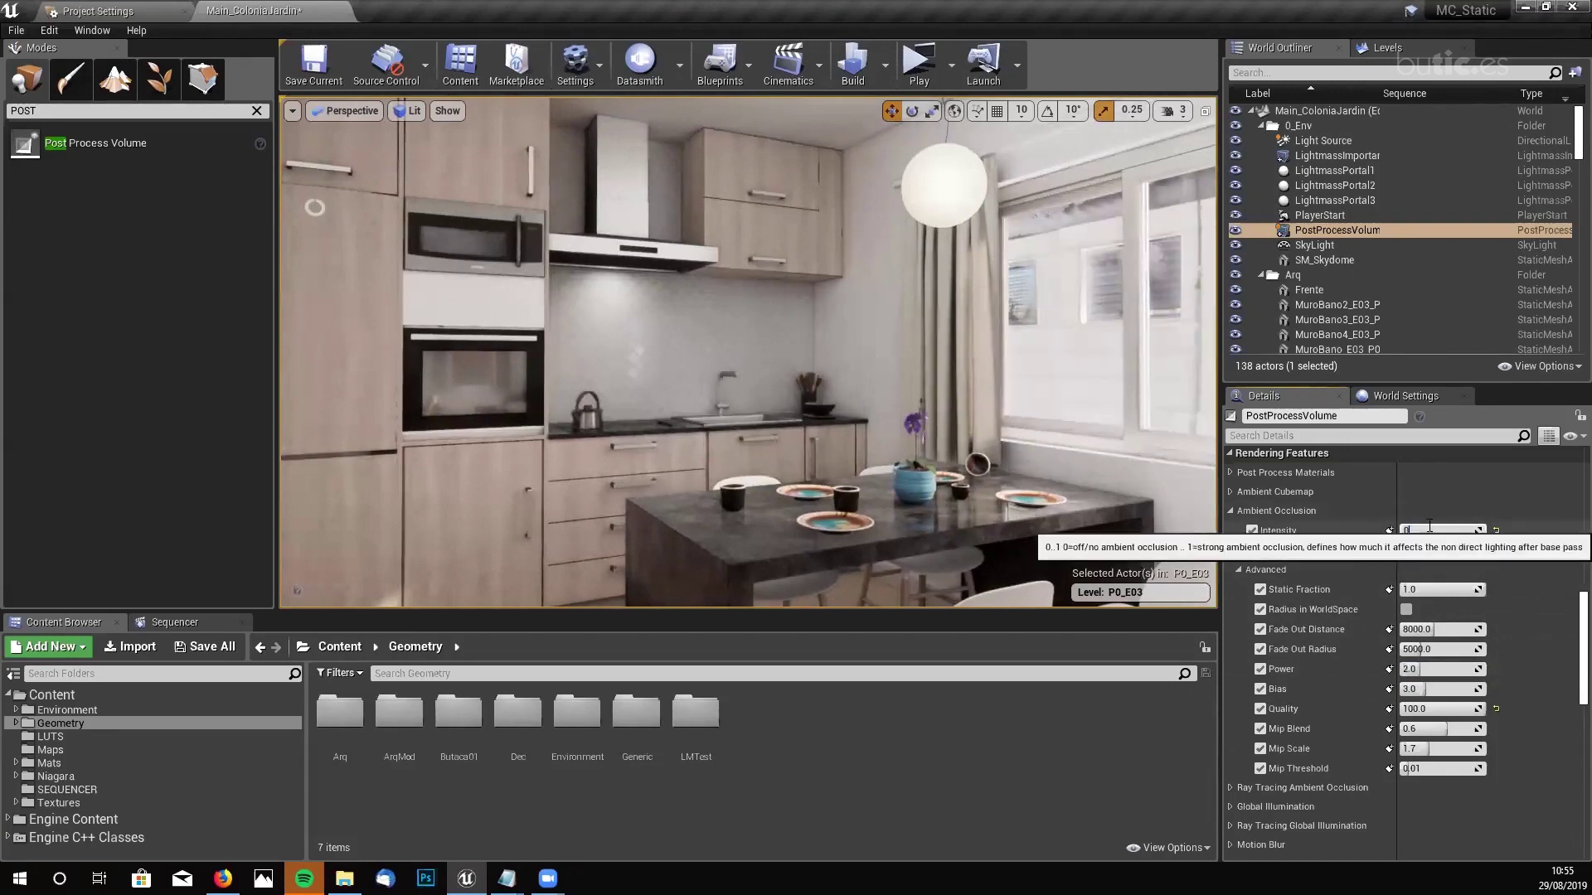
{"action": "type", "text": ".00.2"}
- Collapse the Ambient Occlusion category and fly the view close across the table to the orchid vase
{"action": "left_click", "coordinate": [1229, 511]}
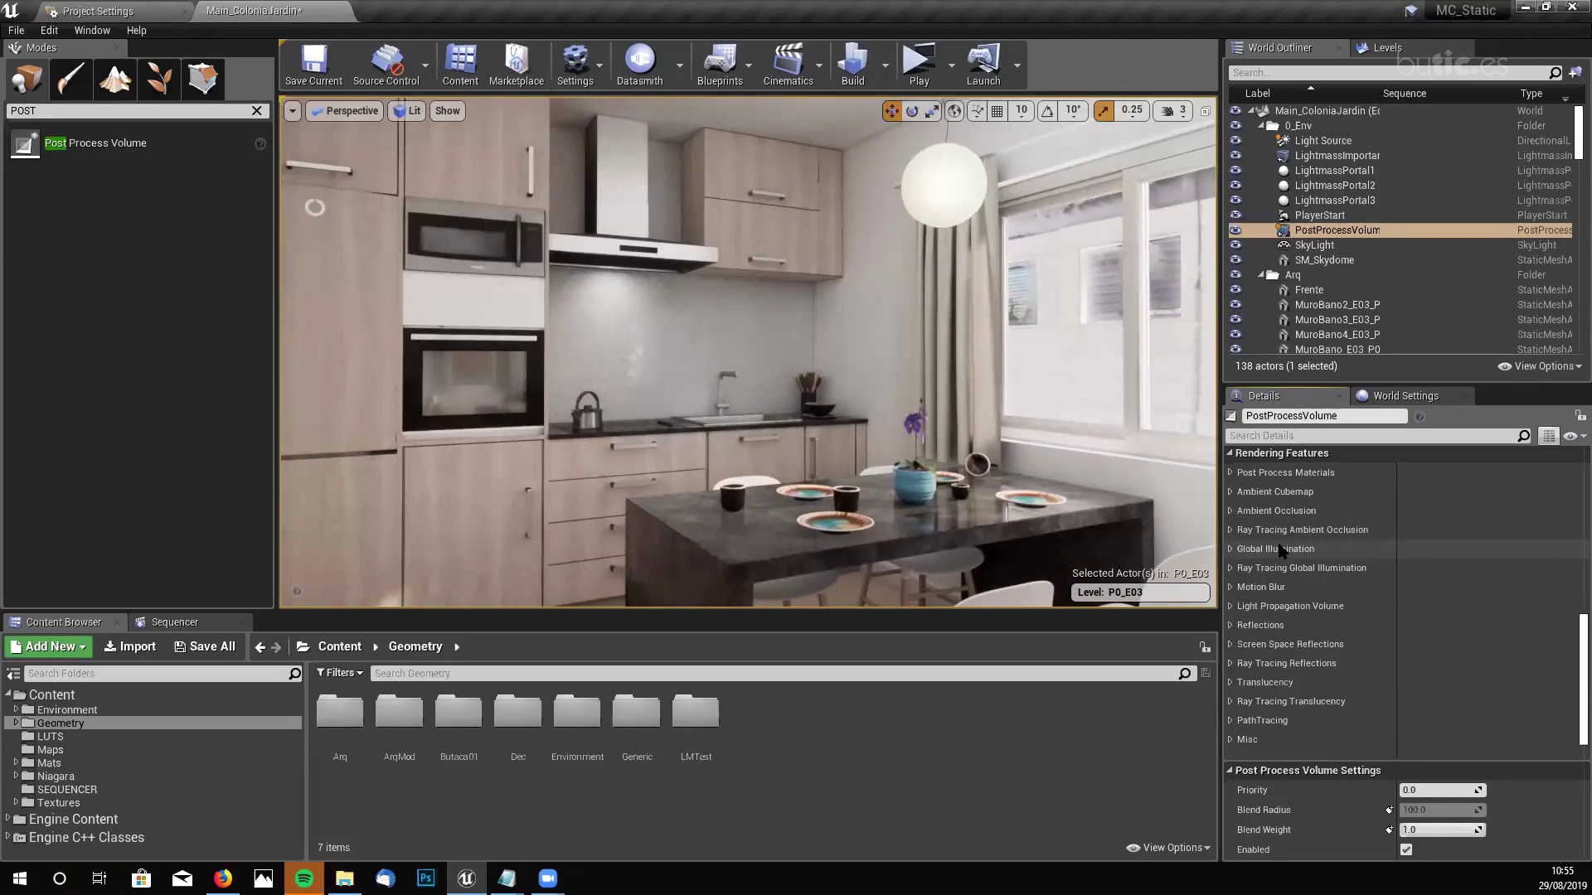
{"action": "right_click_drag", "start_coordinate": [752, 377], "coordinate": [713, 364]}
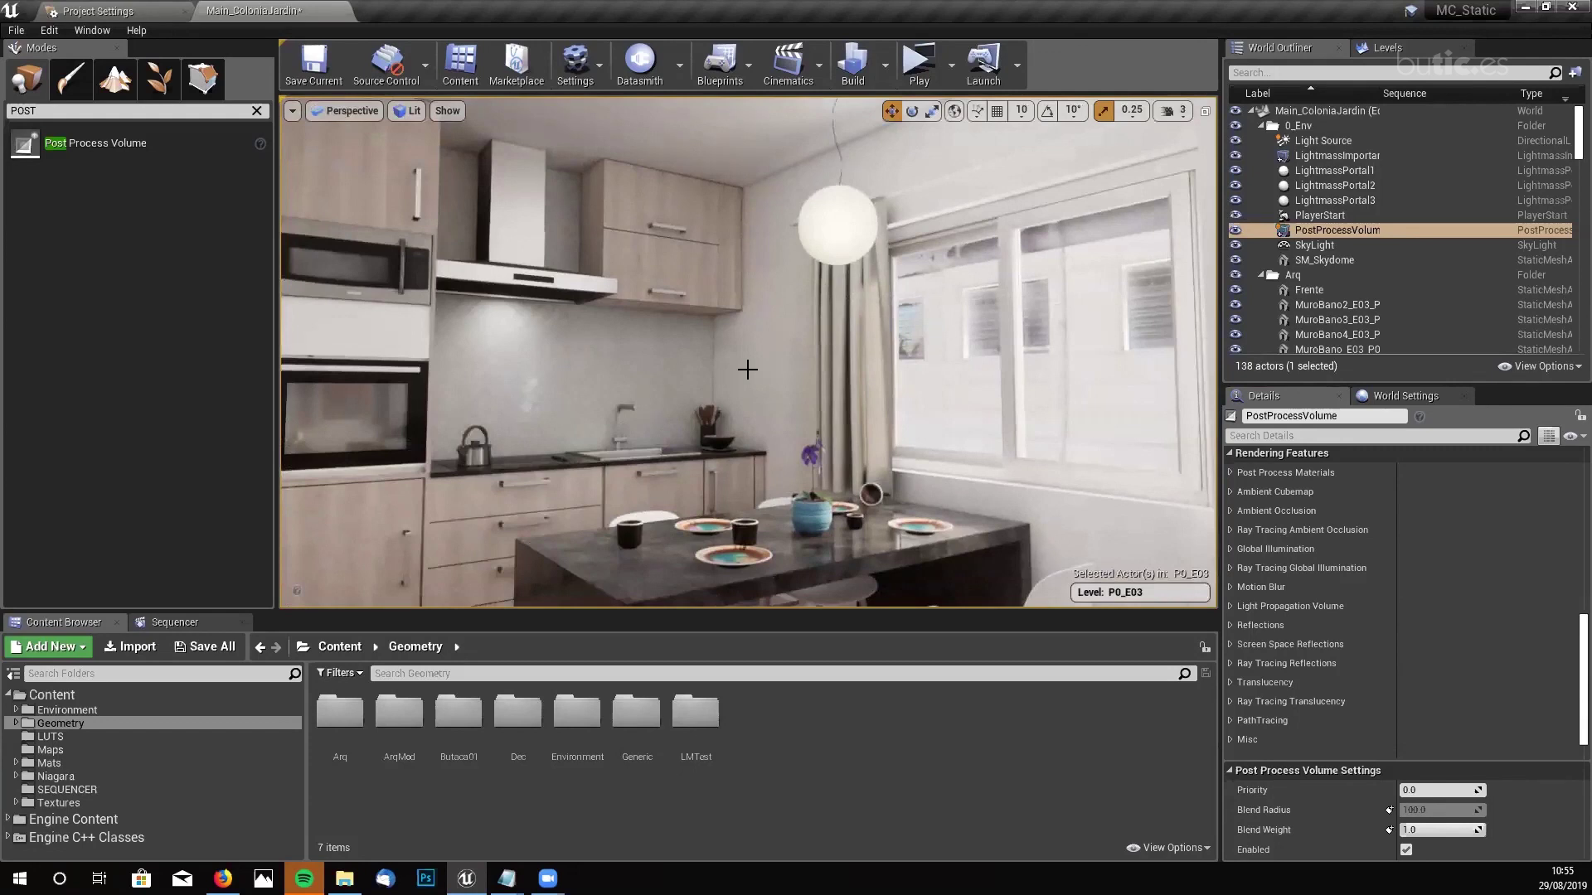
{"action": "right_click_drag", "start_coordinate": [801, 453], "coordinate": [741, 442]}
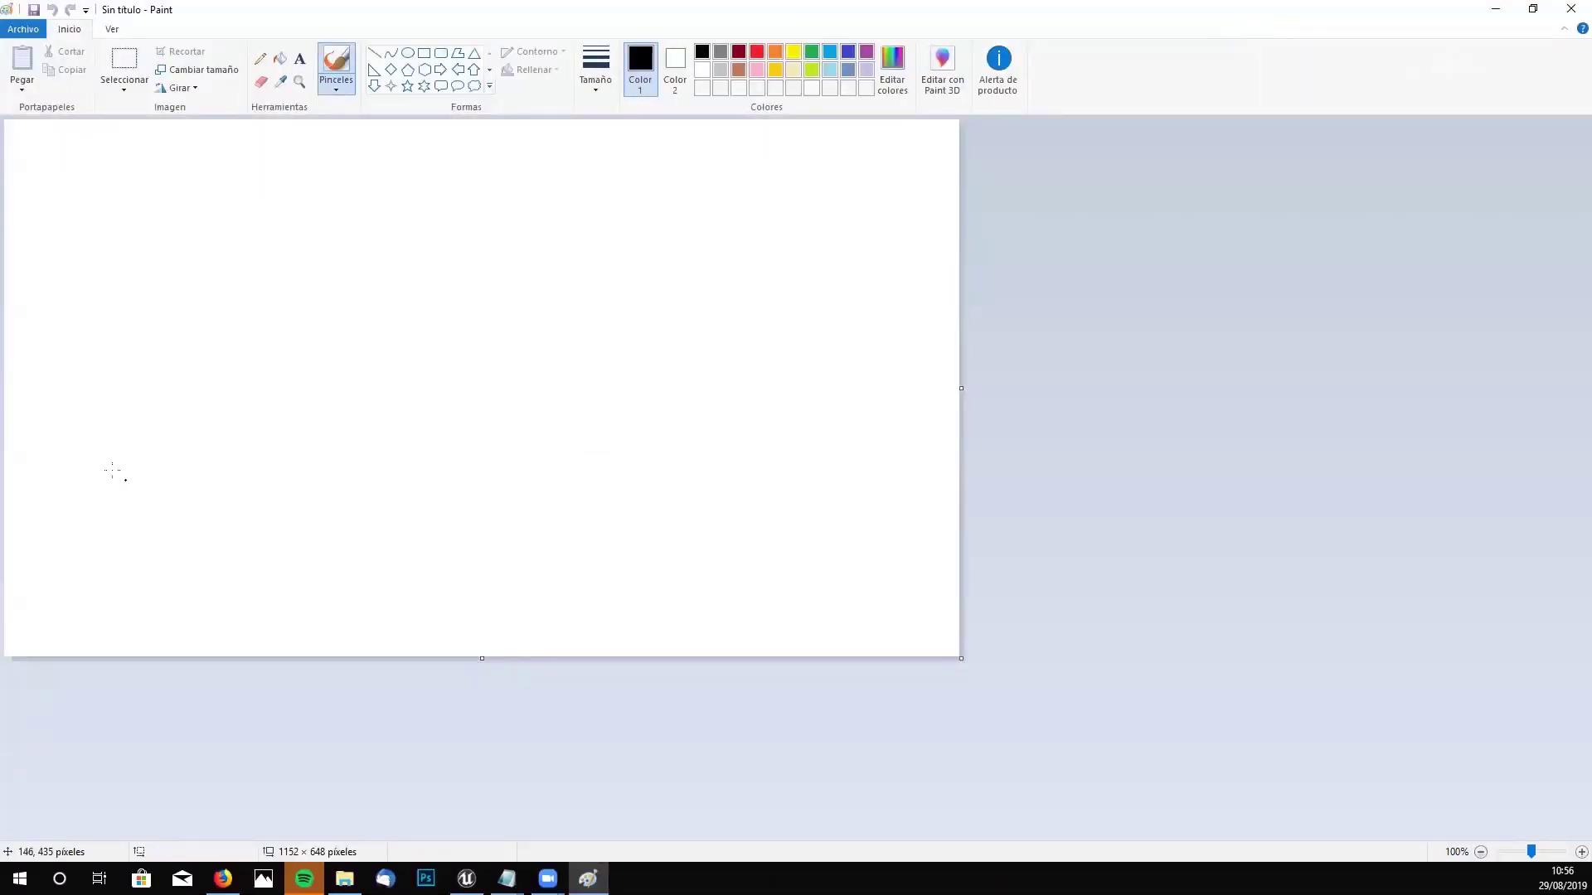
- Draw the black baseline, upper ledge, and six vertical depth-plane lines
{"action": "left_click_drag", "start_coordinate": [110, 471], "coordinate": [825, 462]}
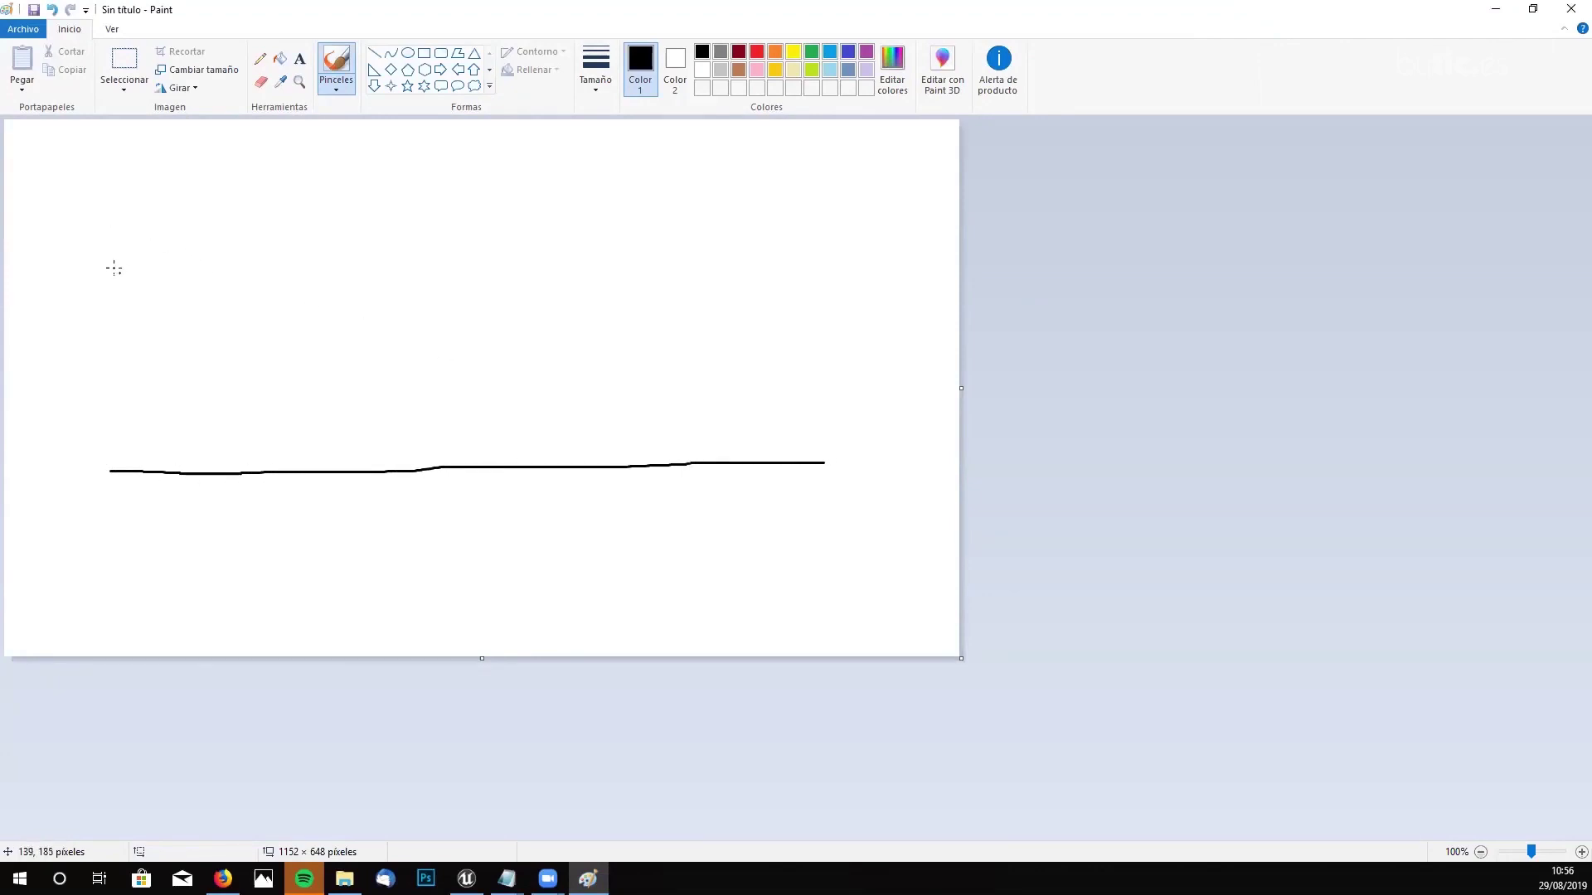
{"action": "mouse_move", "coordinate": [104, 255]}
{"action": "left_mouse_down"}
{"action": "mouse_move", "coordinate": [182, 257]}
{"action": "mouse_move", "coordinate": [277, 366]}
{"action": "mouse_move", "coordinate": [560, 368]}
{"action": "mouse_move", "coordinate": [639, 259]}
{"action": "mouse_move", "coordinate": [792, 253]}
{"action": "left_mouse_up"}
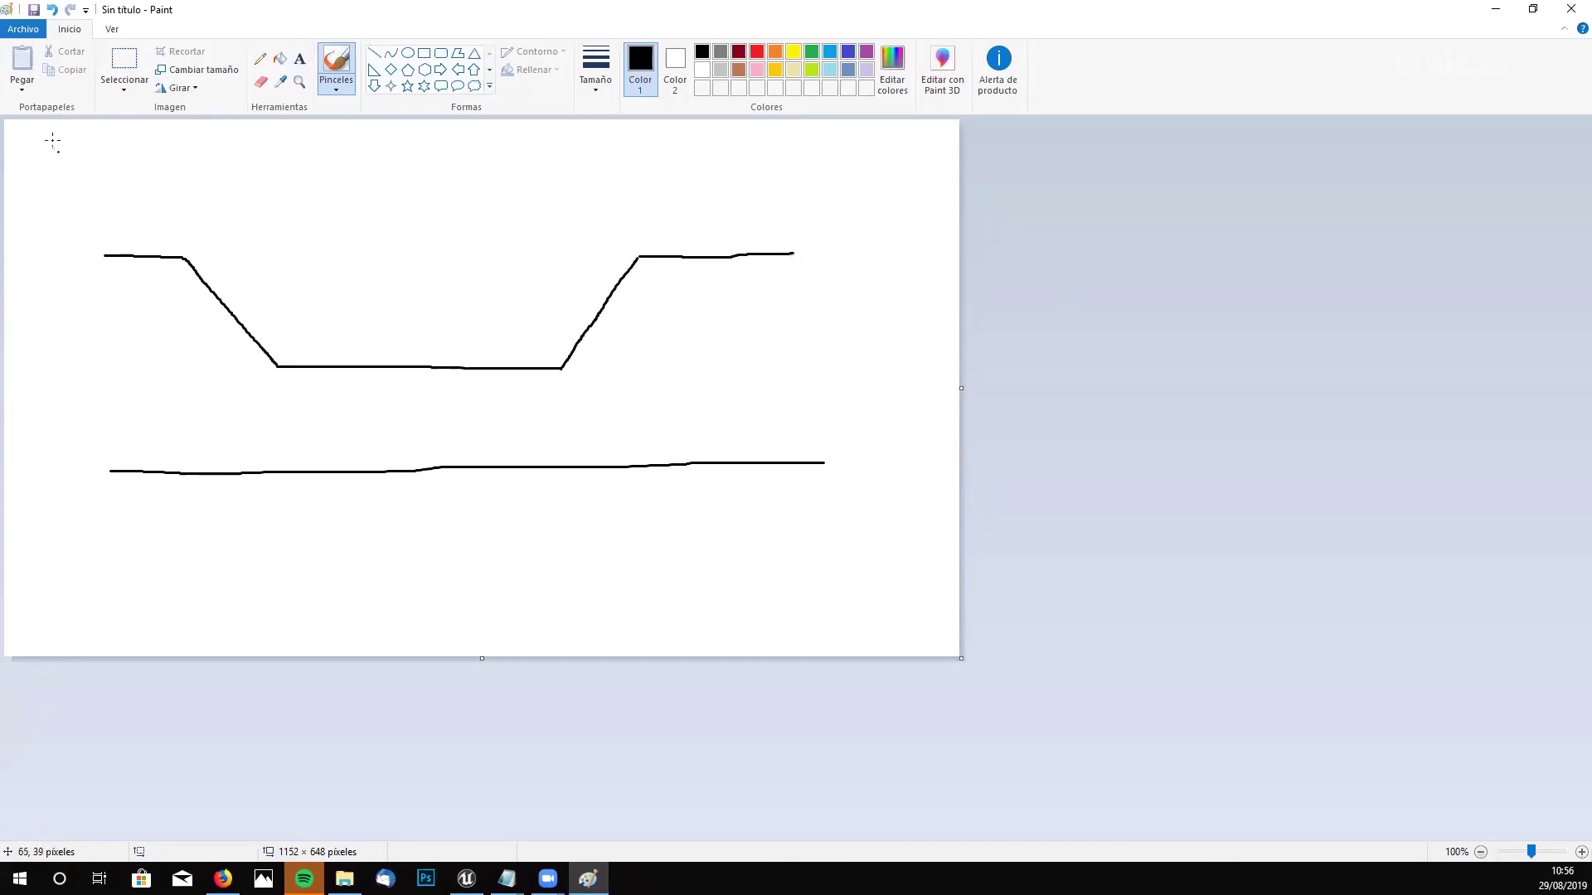
{"action": "left_click_drag", "start_coordinate": [102, 194], "coordinate": [99, 518]}
{"action": "left_click_drag", "start_coordinate": [176, 189], "coordinate": [181, 514]}
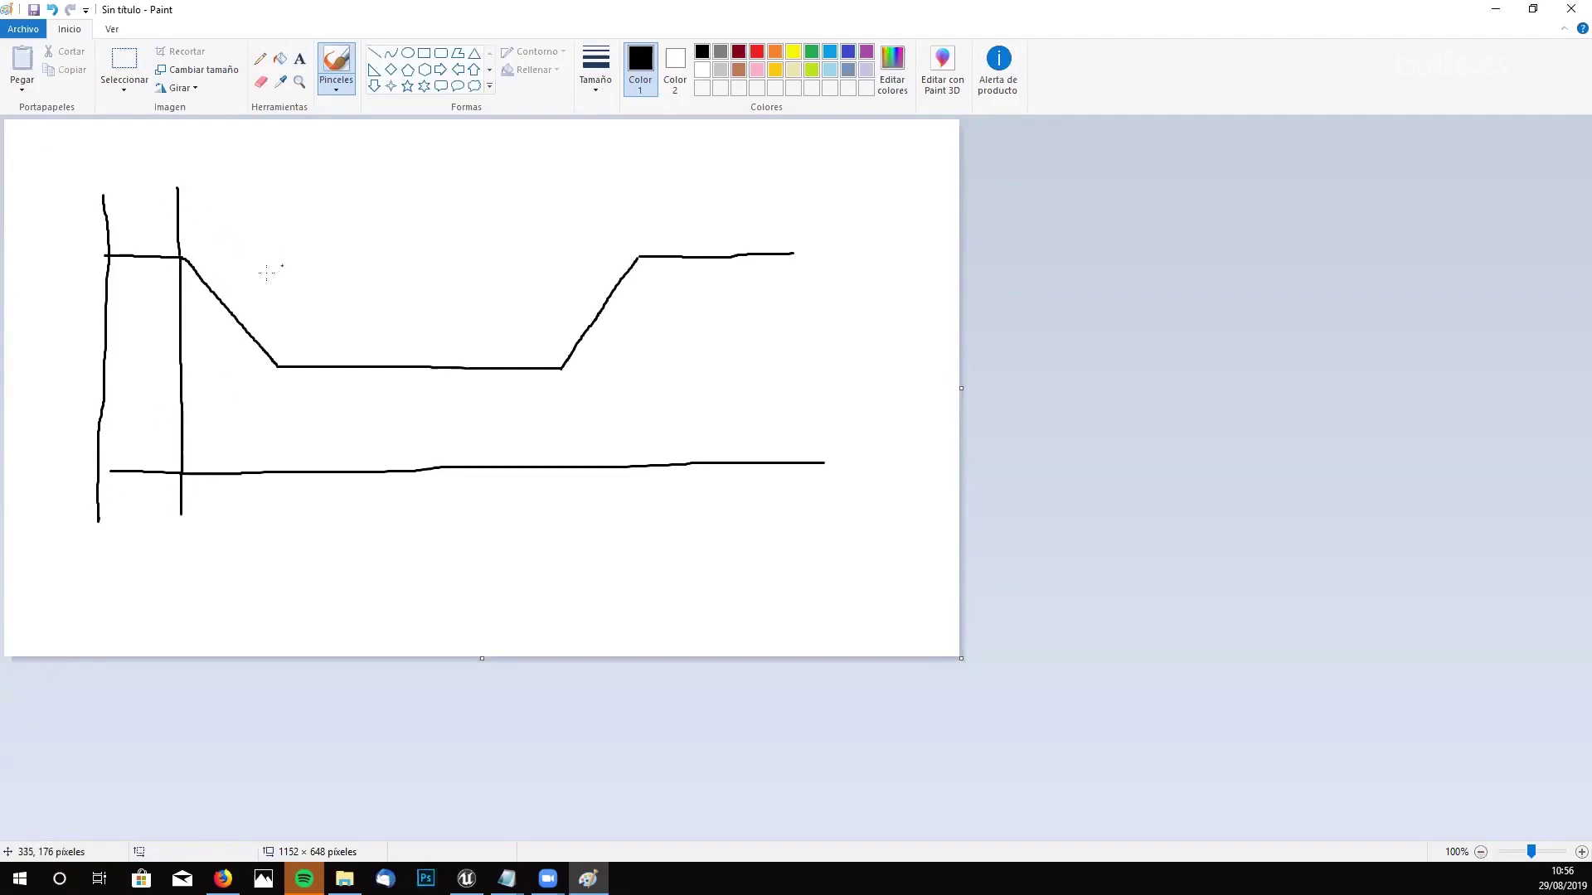
{"action": "left_click_drag", "start_coordinate": [268, 219], "coordinate": [277, 520]}
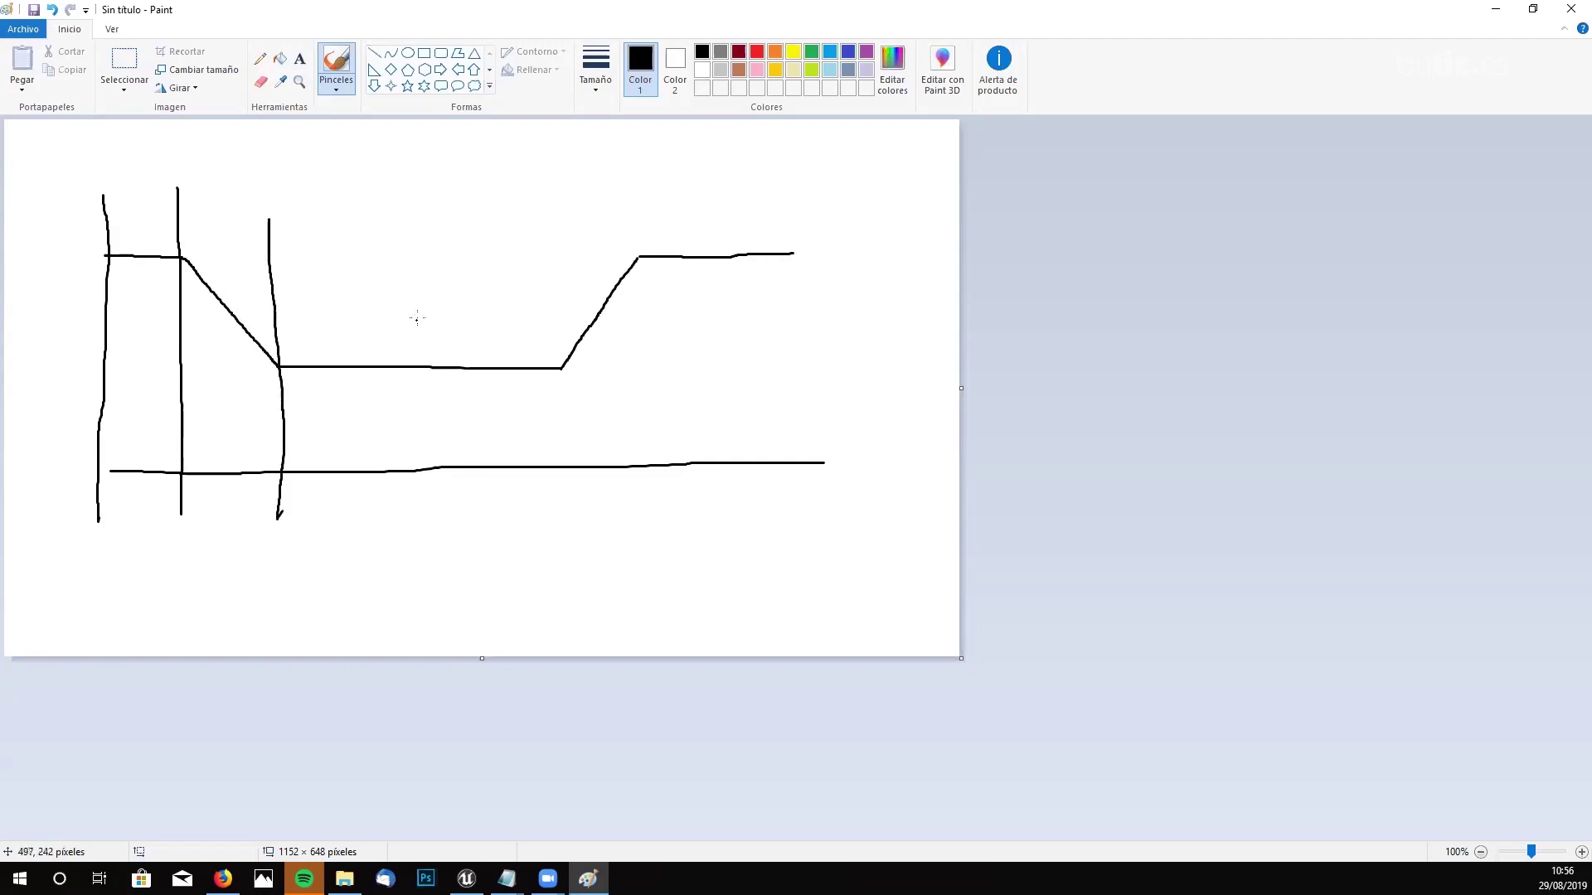
{"action": "left_click_drag", "start_coordinate": [551, 213], "coordinate": [569, 497]}
{"action": "left_click_drag", "start_coordinate": [632, 203], "coordinate": [643, 498]}
{"action": "mouse_move", "coordinate": [780, 184]}
{"action": "left_mouse_down"}
{"action": "mouse_move", "coordinate": [801, 263]}
{"action": "mouse_move", "coordinate": [805, 515]}
{"action": "left_mouse_up"}
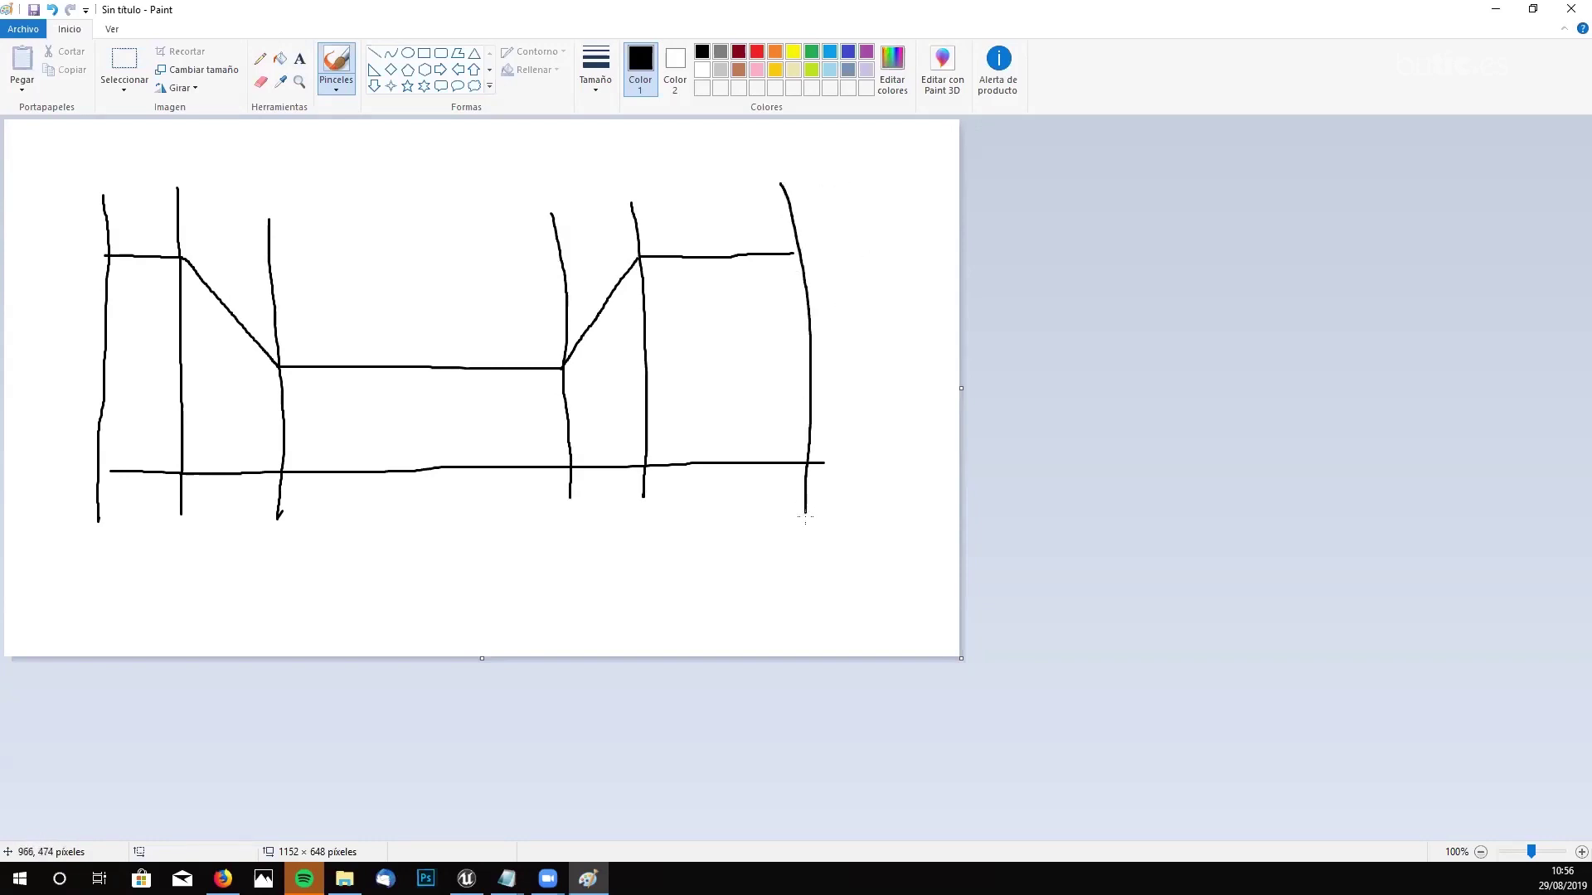
- Sketch the flower pot and camera, reinforce the back line, and write FONDO beneath it
{"action": "mouse_move", "coordinate": [420, 267]}
{"action": "left_mouse_down"}
{"action": "mouse_move", "coordinate": [392, 282]}
{"action": "mouse_move", "coordinate": [420, 291]}
{"action": "mouse_move", "coordinate": [384, 257]}
{"action": "mouse_move", "coordinate": [417, 253]}
{"action": "mouse_move", "coordinate": [444, 290]}
{"action": "mouse_move", "coordinate": [404, 311]}
{"action": "mouse_move", "coordinate": [383, 283]}
{"action": "mouse_move", "coordinate": [415, 406]}
{"action": "mouse_move", "coordinate": [448, 406]}
{"action": "mouse_move", "coordinate": [423, 467]}
{"action": "mouse_move", "coordinate": [390, 470]}
{"action": "mouse_move", "coordinate": [371, 405]}
{"action": "left_mouse_up"}
{"action": "left_click", "coordinate": [296, 446]}
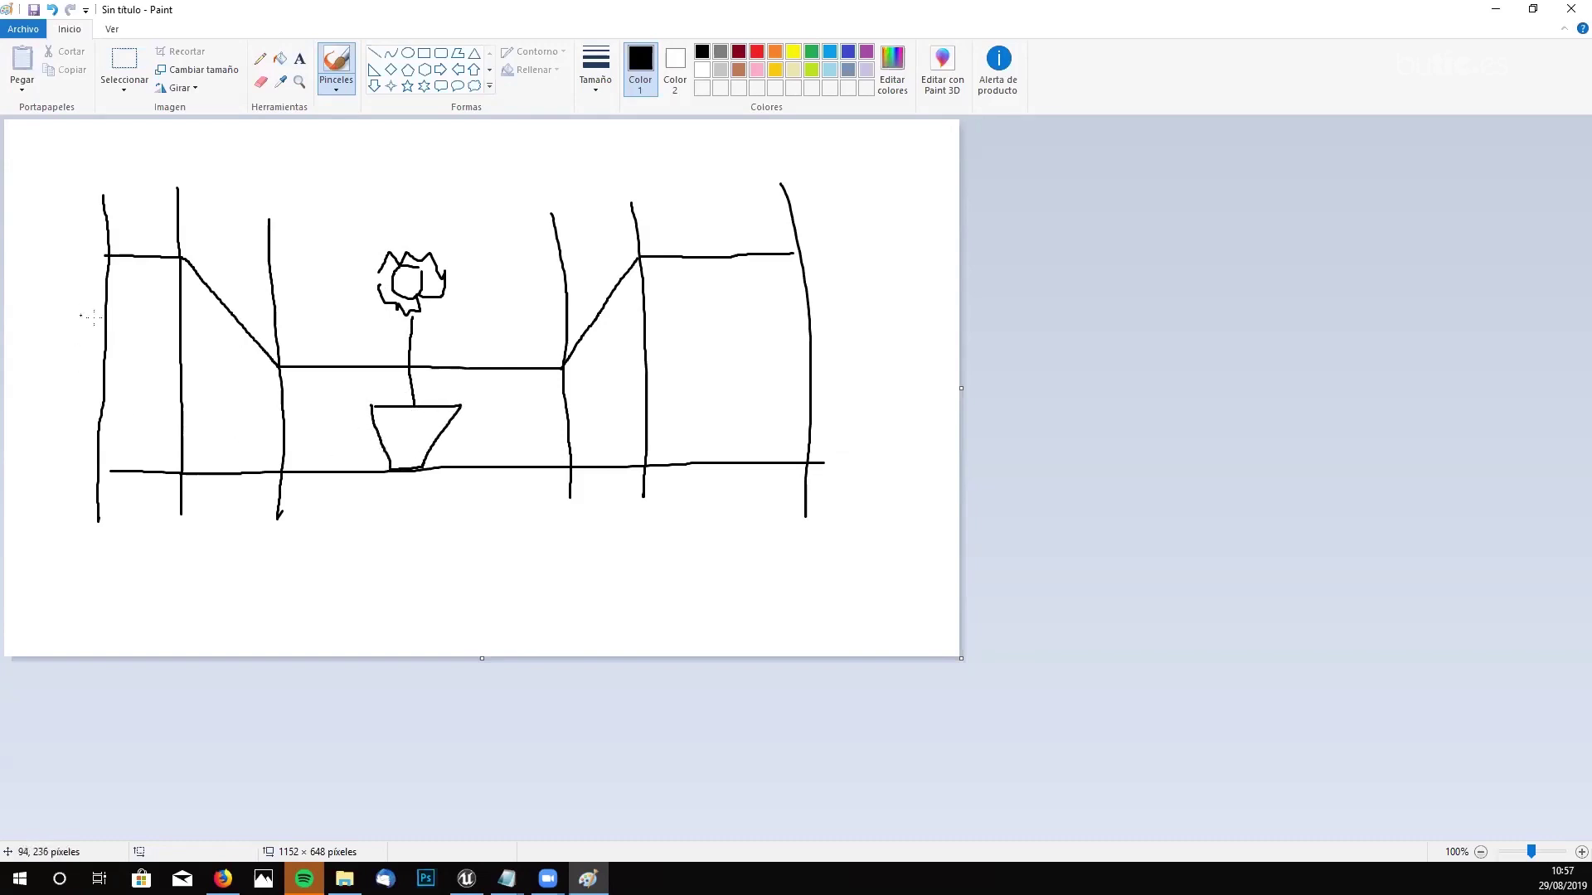
{"action": "mouse_move", "coordinate": [106, 319]}
{"action": "left_mouse_down"}
{"action": "mouse_move", "coordinate": [106, 386]}
{"action": "mouse_move", "coordinate": [81, 366]}
{"action": "mouse_move", "coordinate": [105, 323]}
{"action": "mouse_move", "coordinate": [36, 368]}
{"action": "mouse_move", "coordinate": [70, 388]}
{"action": "mouse_move", "coordinate": [81, 367]}
{"action": "mouse_move", "coordinate": [179, 361]}
{"action": "mouse_move", "coordinate": [150, 381]}
{"action": "left_mouse_up"}
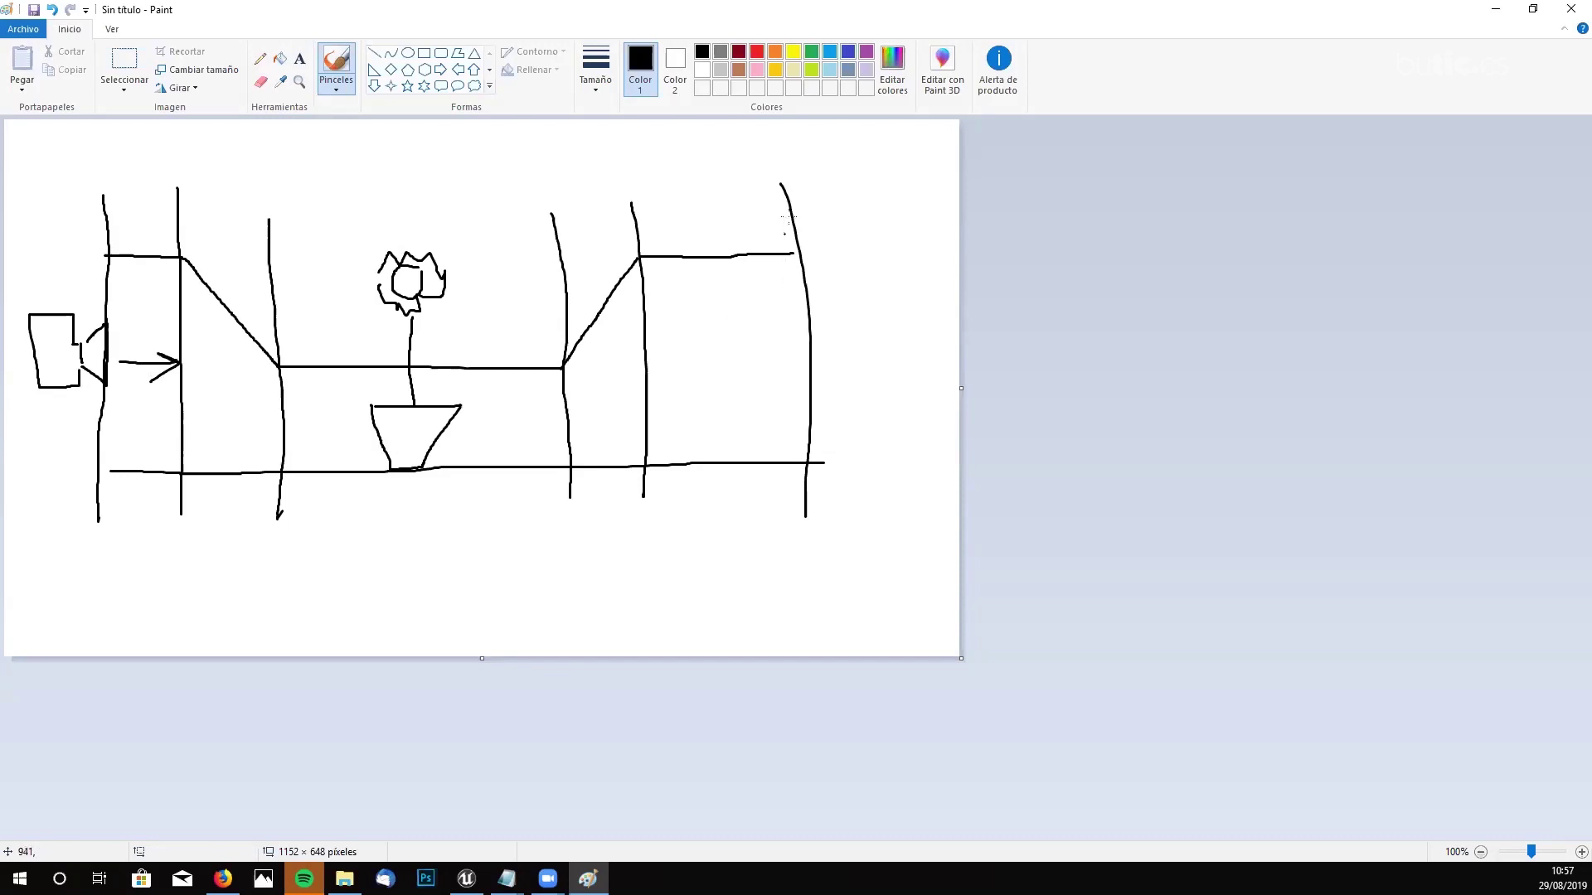
{"action": "left_click_drag", "start_coordinate": [790, 180], "coordinate": [814, 514]}
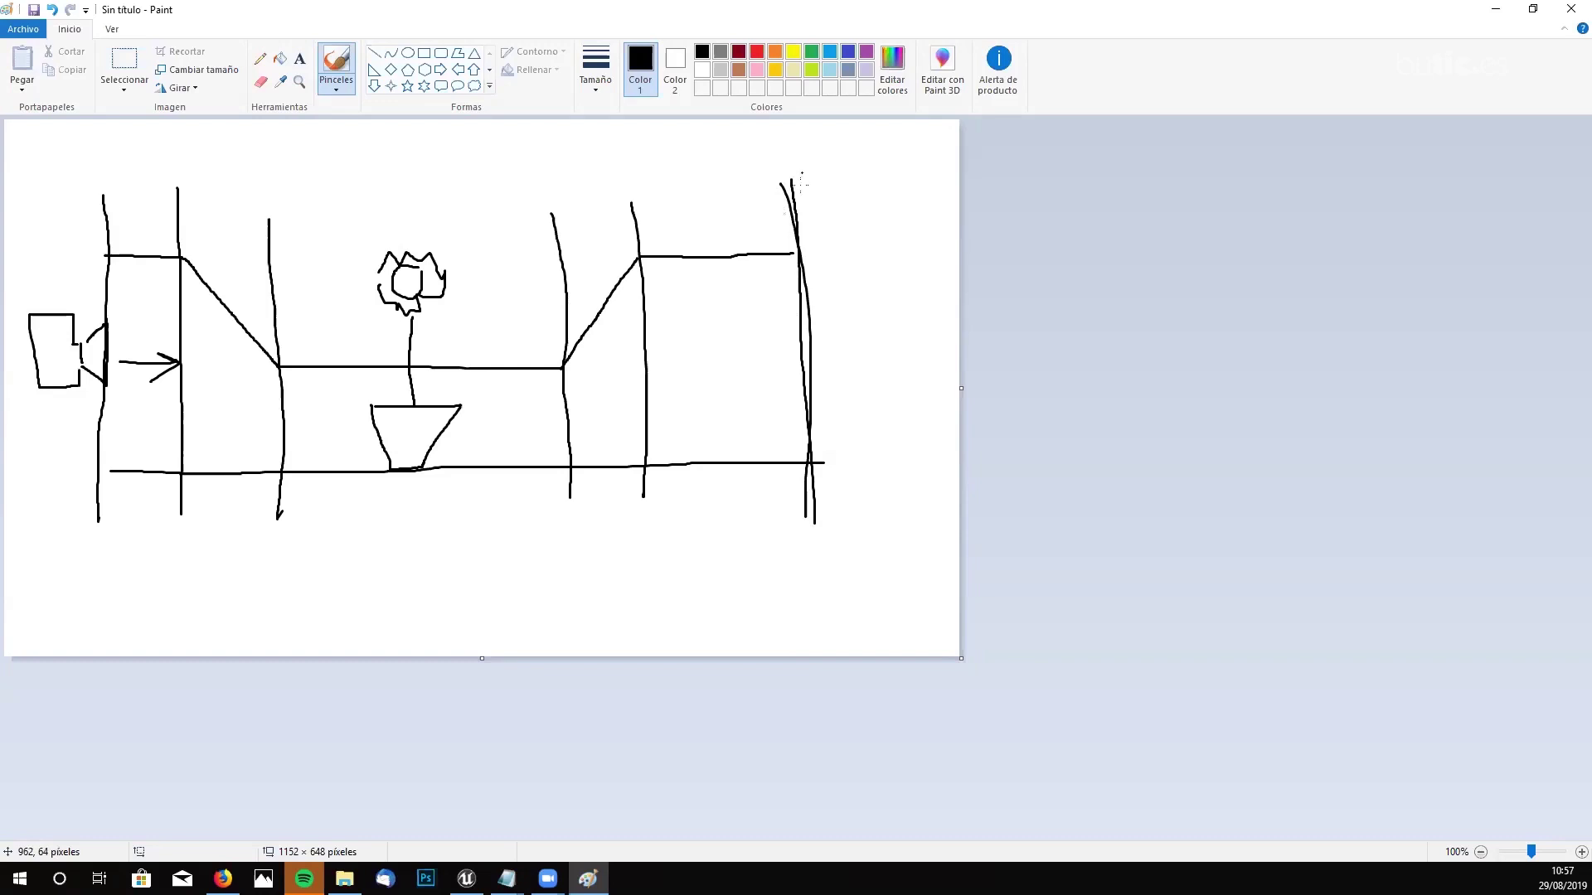
{"action": "mouse_move", "coordinate": [806, 541]}
{"action": "left_mouse_down"}
{"action": "mouse_move", "coordinate": [808, 564]}
{"action": "mouse_move", "coordinate": [829, 546]}
{"action": "mouse_move", "coordinate": [843, 566]}
{"action": "mouse_move", "coordinate": [847, 534]}
{"action": "mouse_move", "coordinate": [854, 568]}
{"action": "left_mouse_up"}
{"action": "mouse_move", "coordinate": [854, 541]}
{"action": "left_mouse_down"}
{"action": "mouse_move", "coordinate": [856, 567]}
{"action": "mouse_move", "coordinate": [881, 554]}
{"action": "mouse_move", "coordinate": [871, 565]}
{"action": "left_mouse_up"}
- Switch to red and handwrite the zone labels V, DC, TC, ENF, TL and DL
{"action": "left_click", "coordinate": [756, 52]}
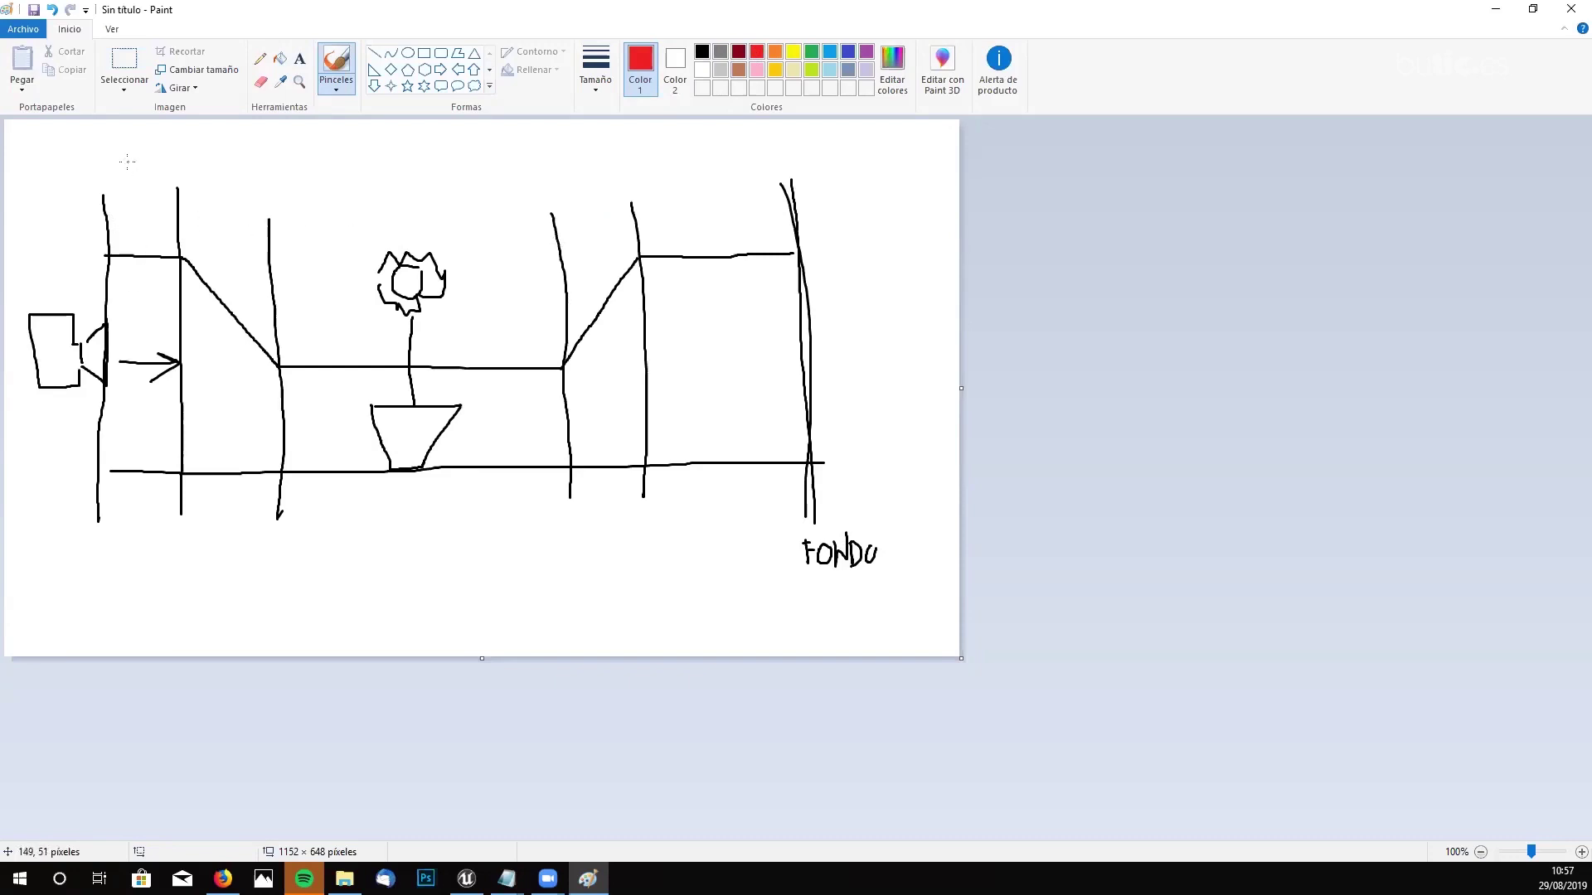
{"action": "mouse_move", "coordinate": [125, 158]}
{"action": "left_mouse_down"}
{"action": "mouse_move", "coordinate": [131, 184]}
{"action": "mouse_move", "coordinate": [140, 154]}
{"action": "left_mouse_up"}
{"action": "left_click_drag", "start_coordinate": [117, 508], "coordinate": [149, 518]}
{"action": "mouse_move", "coordinate": [210, 498]}
{"action": "left_mouse_down"}
{"action": "mouse_move", "coordinate": [210, 516]}
{"action": "mouse_move", "coordinate": [239, 517]}
{"action": "left_mouse_up"}
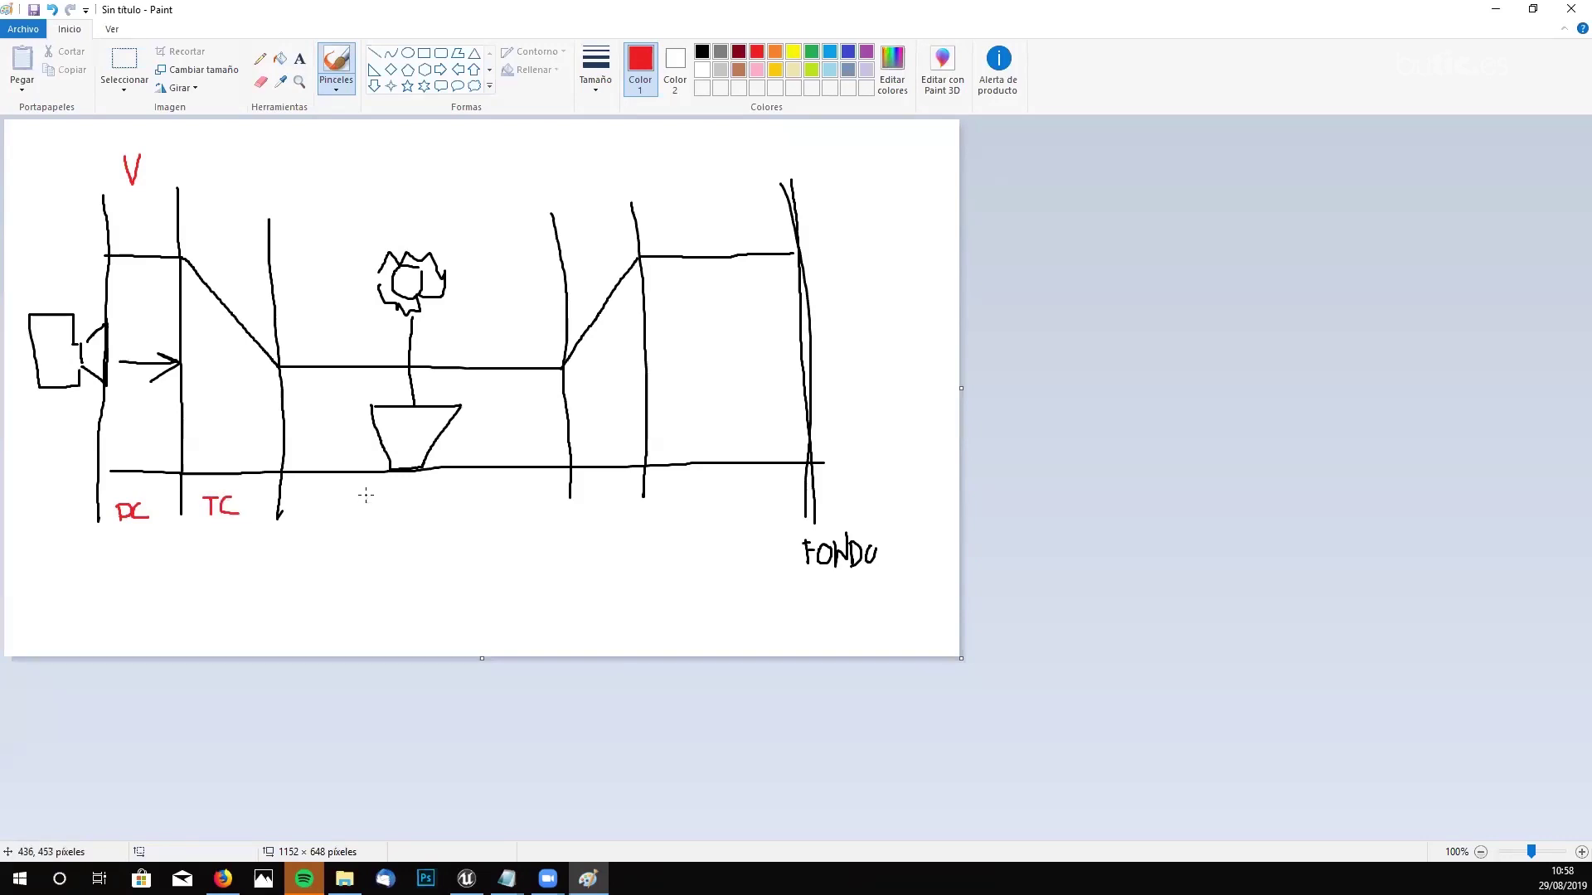
{"action": "mouse_move", "coordinate": [366, 495]}
{"action": "left_mouse_down"}
{"action": "mouse_move", "coordinate": [365, 512]}
{"action": "mouse_move", "coordinate": [378, 492]}
{"action": "mouse_move", "coordinate": [401, 514]}
{"action": "mouse_move", "coordinate": [401, 490]}
{"action": "mouse_move", "coordinate": [419, 516]}
{"action": "mouse_move", "coordinate": [437, 506]}
{"action": "left_mouse_up"}
{"action": "mouse_move", "coordinate": [587, 494]}
{"action": "left_mouse_down"}
{"action": "mouse_move", "coordinate": [587, 509]}
{"action": "mouse_move", "coordinate": [597, 487]}
{"action": "mouse_move", "coordinate": [614, 507]}
{"action": "mouse_move", "coordinate": [735, 500]}
{"action": "left_mouse_up"}
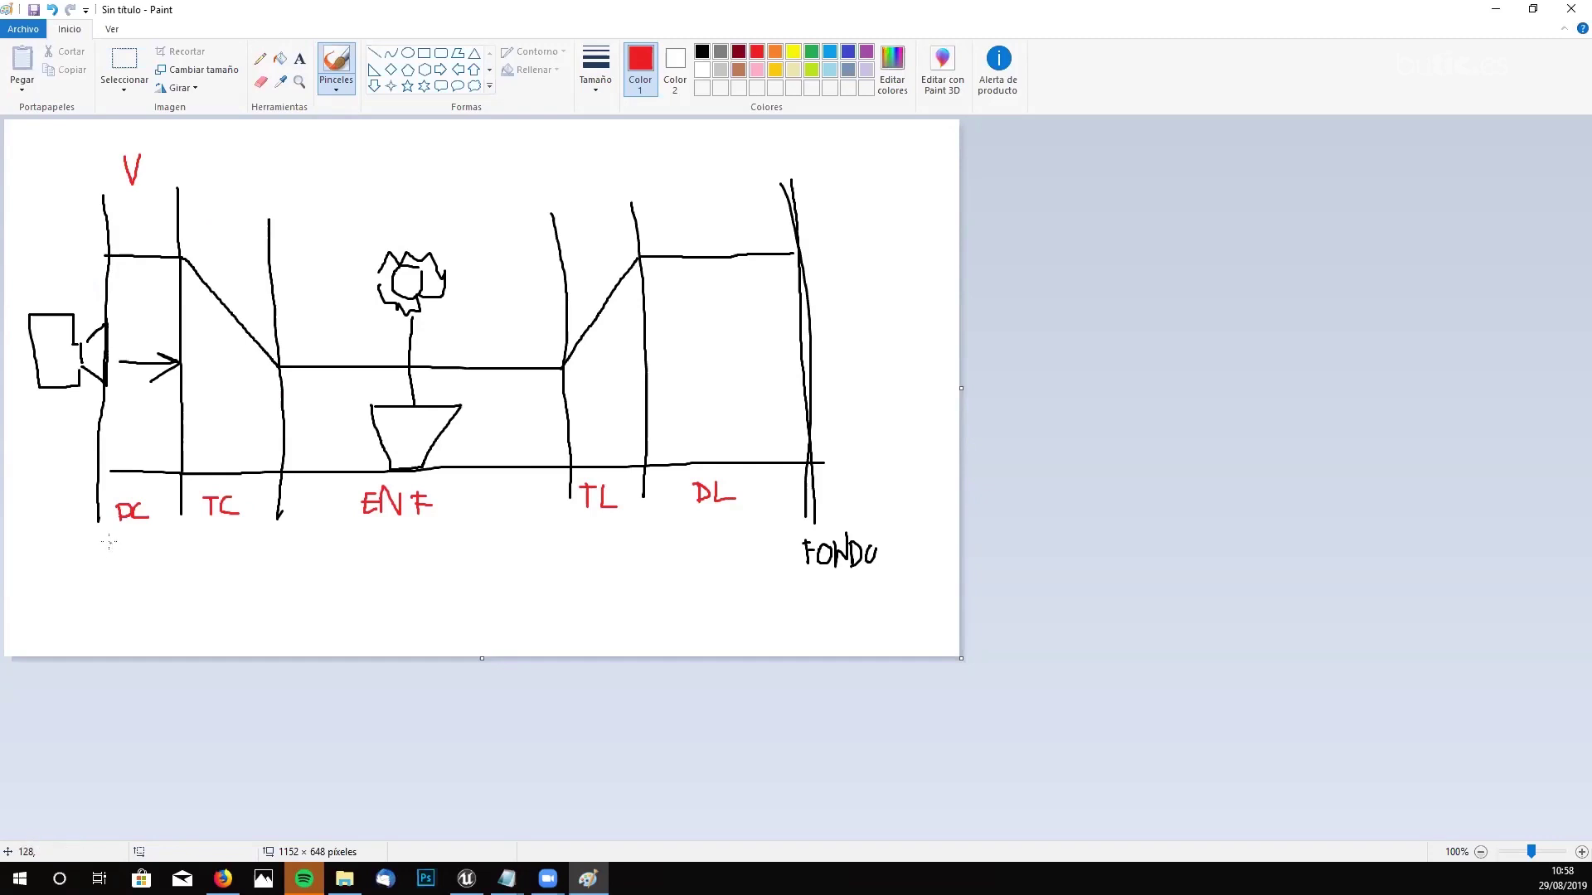
- Draw red graph axes with a curve falling near the camera and rising toward the back, plus a span under V
{"action": "mouse_move", "coordinate": [104, 541]}
{"action": "left_mouse_down"}
{"action": "mouse_move", "coordinate": [105, 651]}
{"action": "mouse_move", "coordinate": [840, 631]}
{"action": "left_mouse_up"}
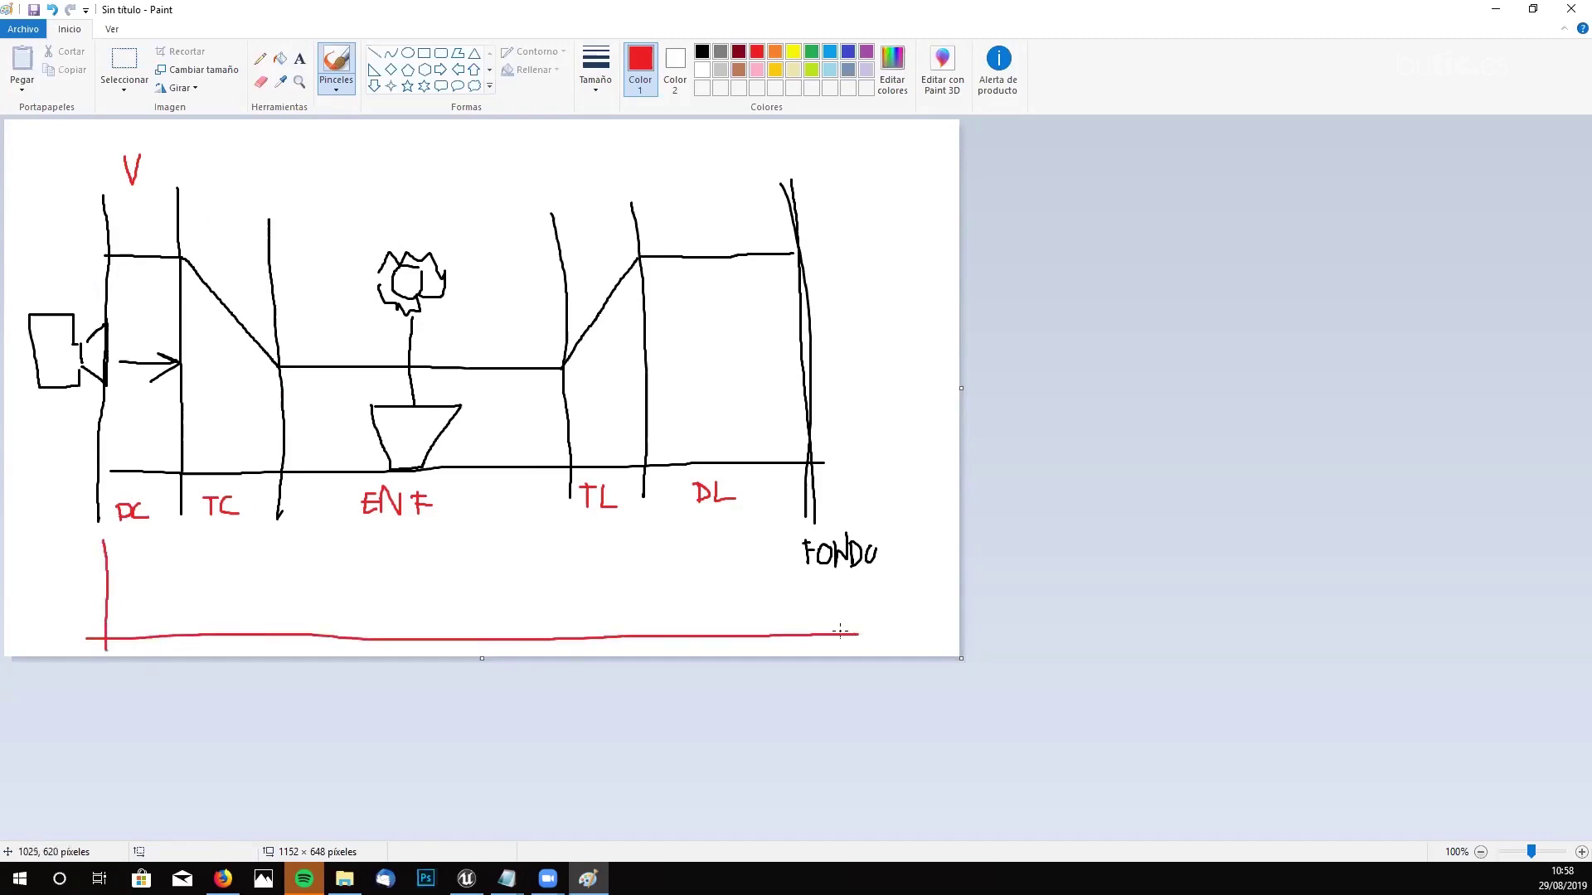
{"action": "left_click_drag", "start_coordinate": [110, 537], "coordinate": [276, 632]}
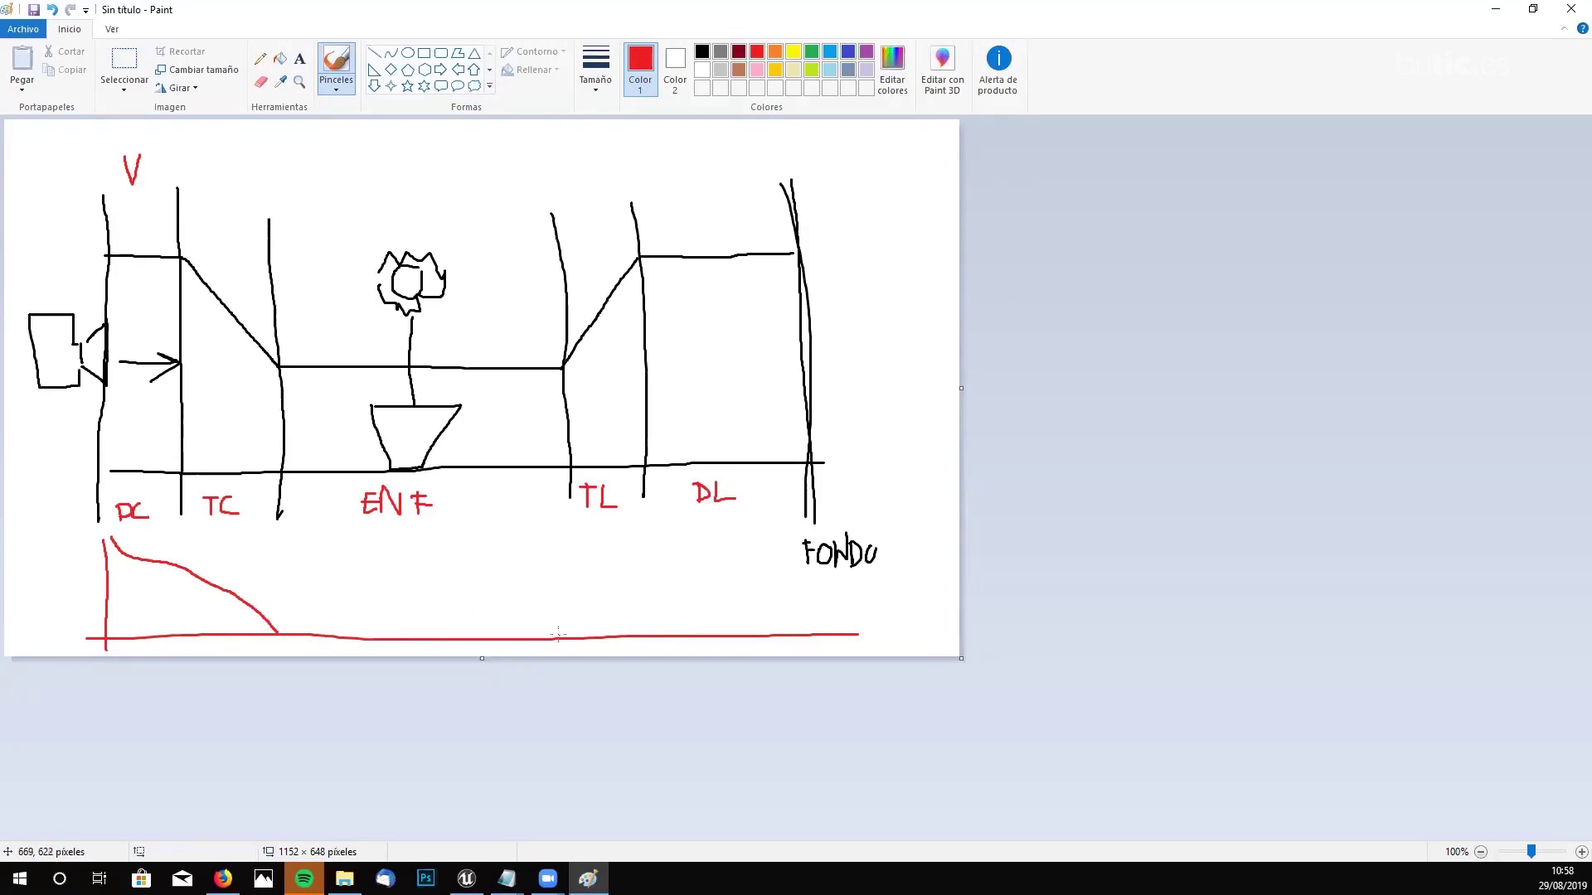
{"action": "mouse_move", "coordinate": [569, 636]}
{"action": "left_mouse_down"}
{"action": "mouse_move", "coordinate": [624, 608]}
{"action": "mouse_move", "coordinate": [809, 591]}
{"action": "left_mouse_up"}
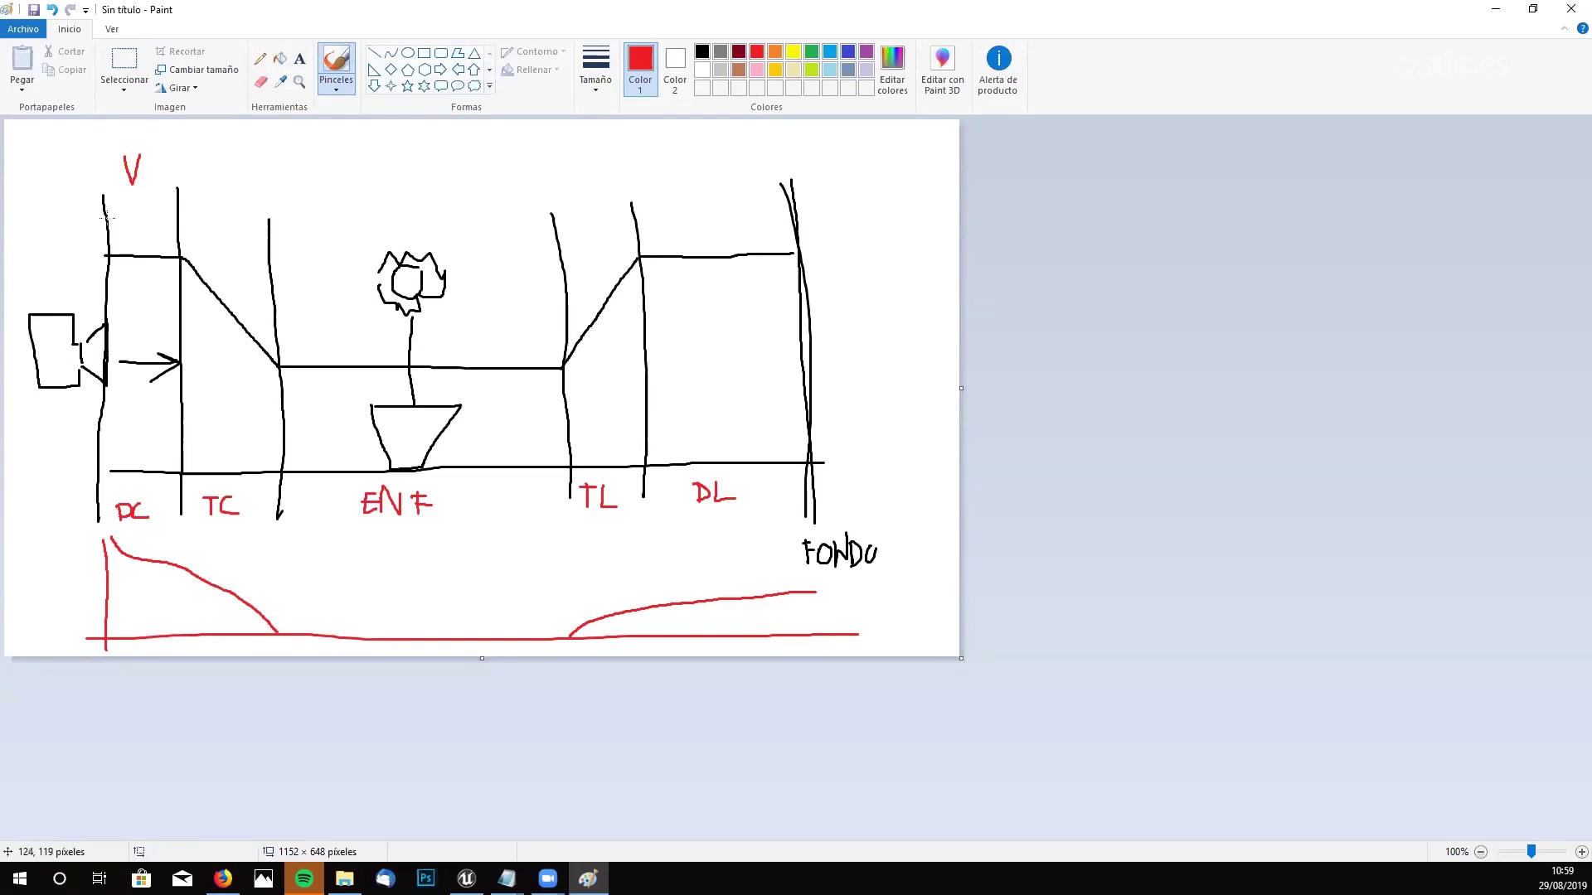
{"action": "mouse_move", "coordinate": [106, 219]}
{"action": "left_mouse_down"}
{"action": "mouse_move", "coordinate": [272, 216]}
{"action": "mouse_move", "coordinate": [256, 211]}
{"action": "mouse_move", "coordinate": [262, 232]}
{"action": "mouse_move", "coordinate": [111, 215]}
{"action": "mouse_move", "coordinate": [126, 211]}
{"action": "left_mouse_up"}
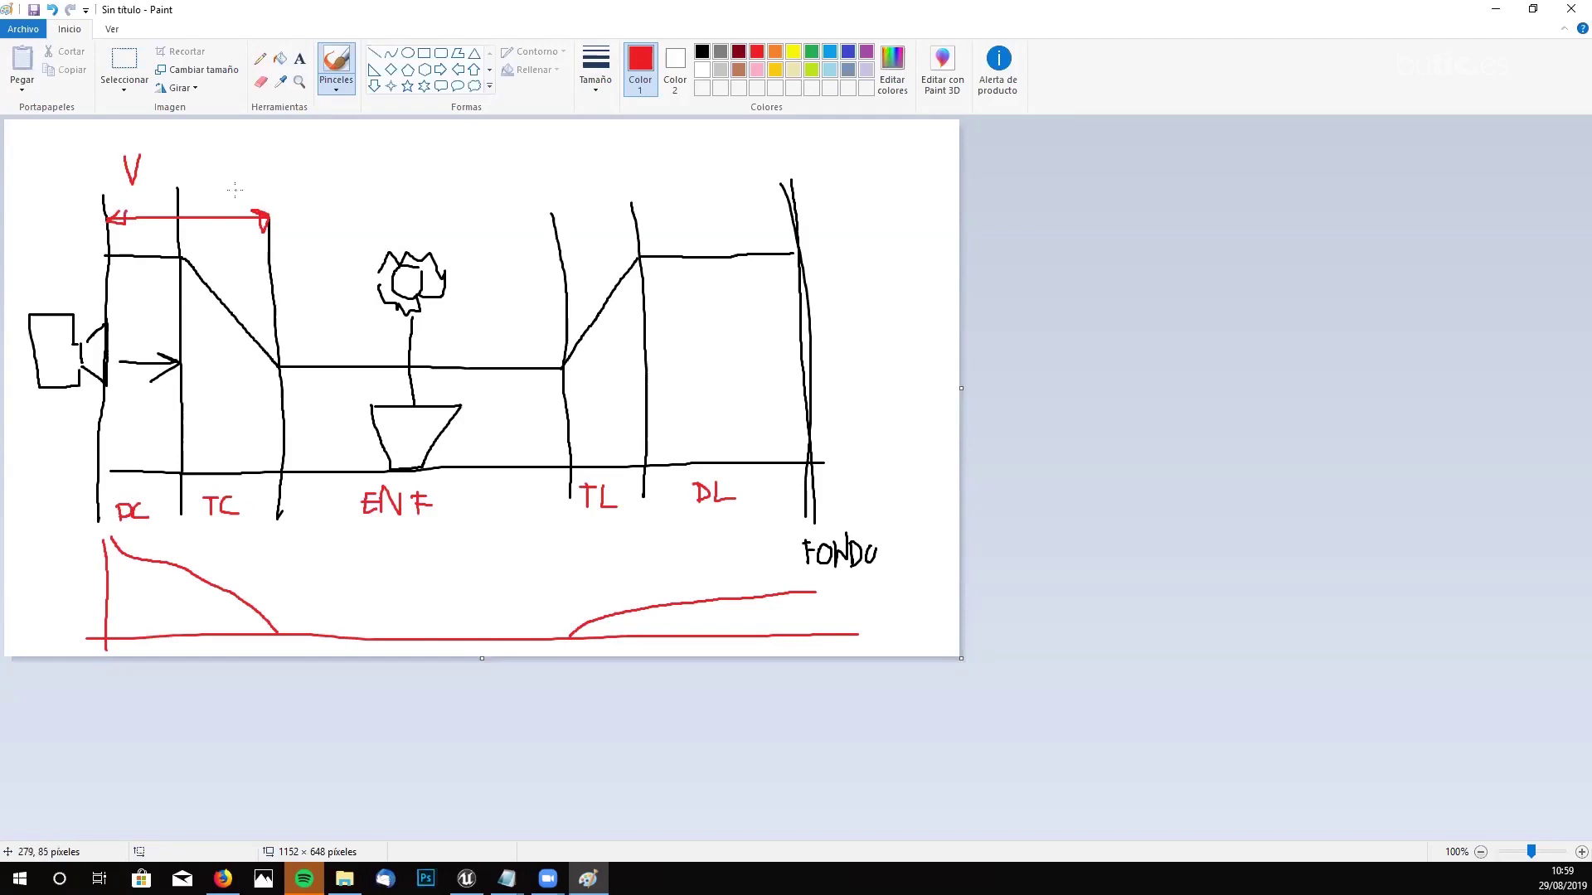
- Write the red FD label and draw a double-headed arrow for FR
{"action": "mouse_move", "coordinate": [203, 162]}
{"action": "left_mouse_down"}
{"action": "mouse_move", "coordinate": [206, 188]}
{"action": "mouse_move", "coordinate": [219, 164]}
{"action": "mouse_move", "coordinate": [222, 189]}
{"action": "mouse_move", "coordinate": [242, 174]}
{"action": "mouse_move", "coordinate": [224, 188]}
{"action": "left_mouse_up"}
{"action": "mouse_move", "coordinate": [265, 161]}
{"action": "left_mouse_down"}
{"action": "mouse_move", "coordinate": [543, 162]}
{"action": "mouse_move", "coordinate": [521, 156]}
{"action": "left_mouse_up"}
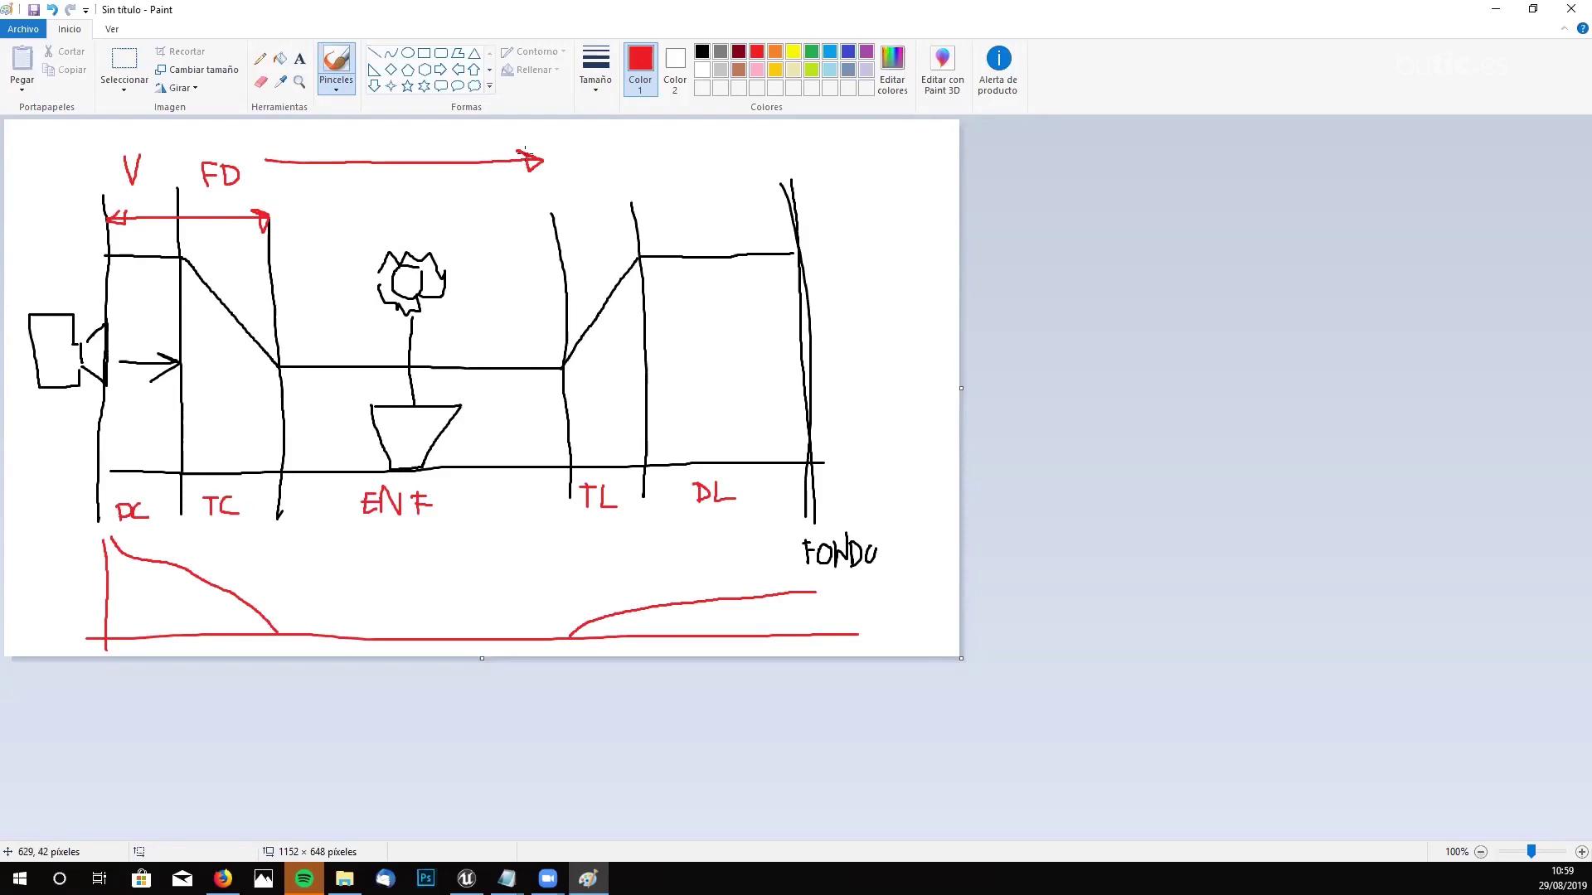
{"action": "mouse_move", "coordinate": [281, 152]}
{"action": "left_mouse_down"}
{"action": "mouse_move", "coordinate": [265, 162]}
{"action": "mouse_move", "coordinate": [287, 172]}
{"action": "mouse_move", "coordinate": [363, 138]}
{"action": "mouse_move", "coordinate": [398, 154]}
{"action": "left_mouse_up"}
- Add red arrows across the TC and TL zones and mark A above DL and N under FR
{"action": "mouse_move", "coordinate": [193, 533]}
{"action": "left_mouse_down"}
{"action": "mouse_move", "coordinate": [262, 524]}
{"action": "mouse_move", "coordinate": [183, 535]}
{"action": "mouse_move", "coordinate": [206, 540]}
{"action": "left_mouse_up"}
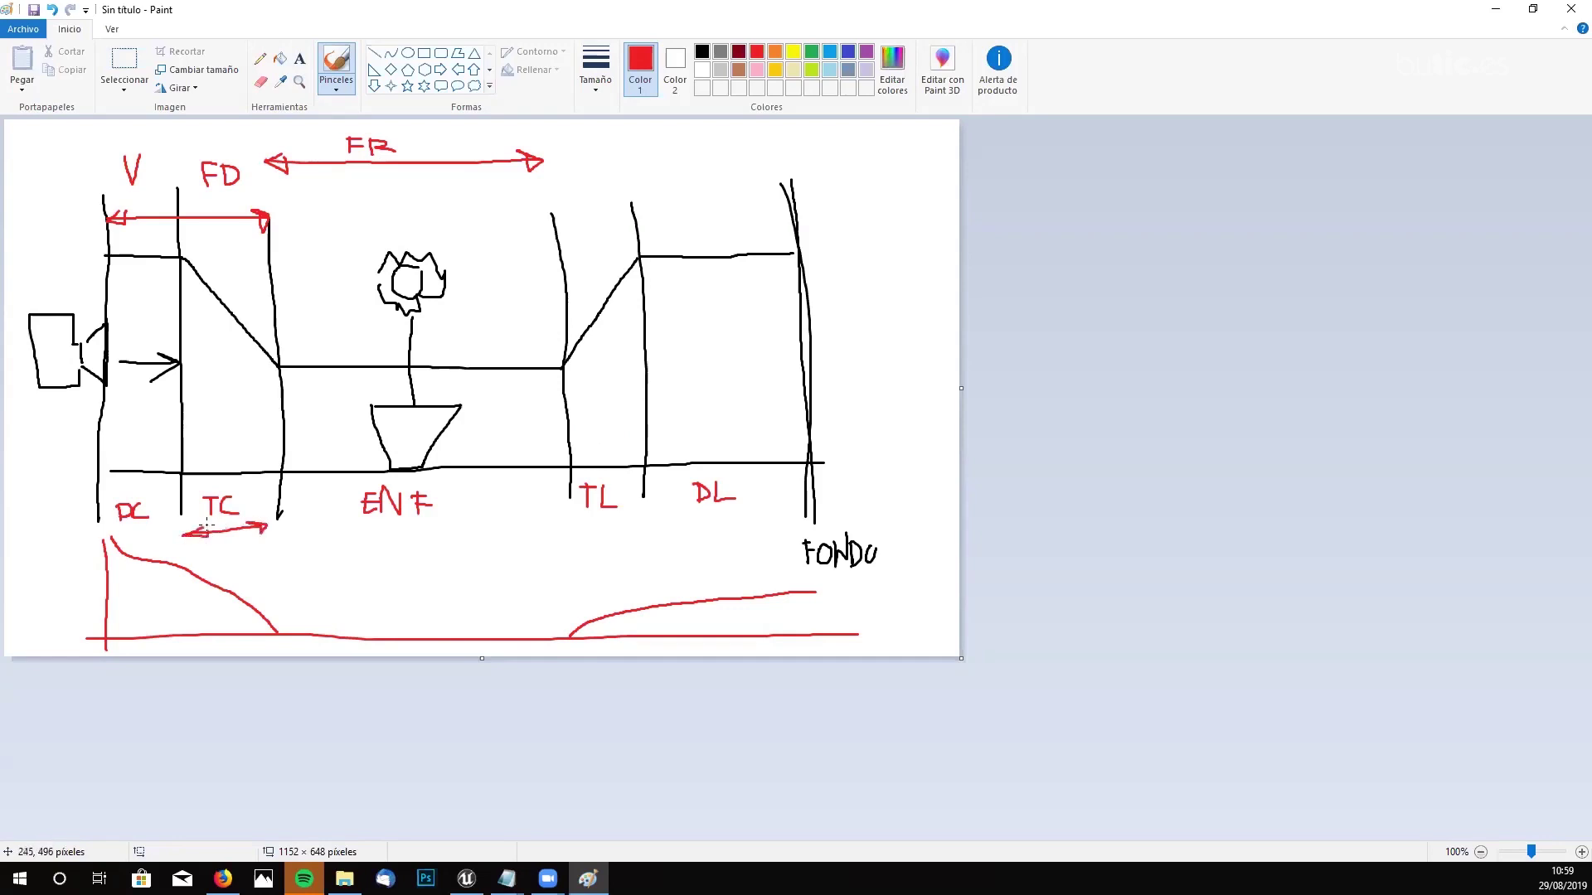
{"action": "mouse_move", "coordinate": [577, 525]}
{"action": "left_mouse_down"}
{"action": "mouse_move", "coordinate": [645, 520]}
{"action": "mouse_move", "coordinate": [573, 528]}
{"action": "mouse_move", "coordinate": [587, 531]}
{"action": "left_mouse_up"}
{"action": "left_click_drag", "start_coordinate": [695, 152], "coordinate": [685, 197]}
{"action": "mouse_move", "coordinate": [694, 156]}
{"action": "left_mouse_down"}
{"action": "mouse_move", "coordinate": [729, 201]}
{"action": "mouse_move", "coordinate": [730, 184]}
{"action": "left_mouse_up"}
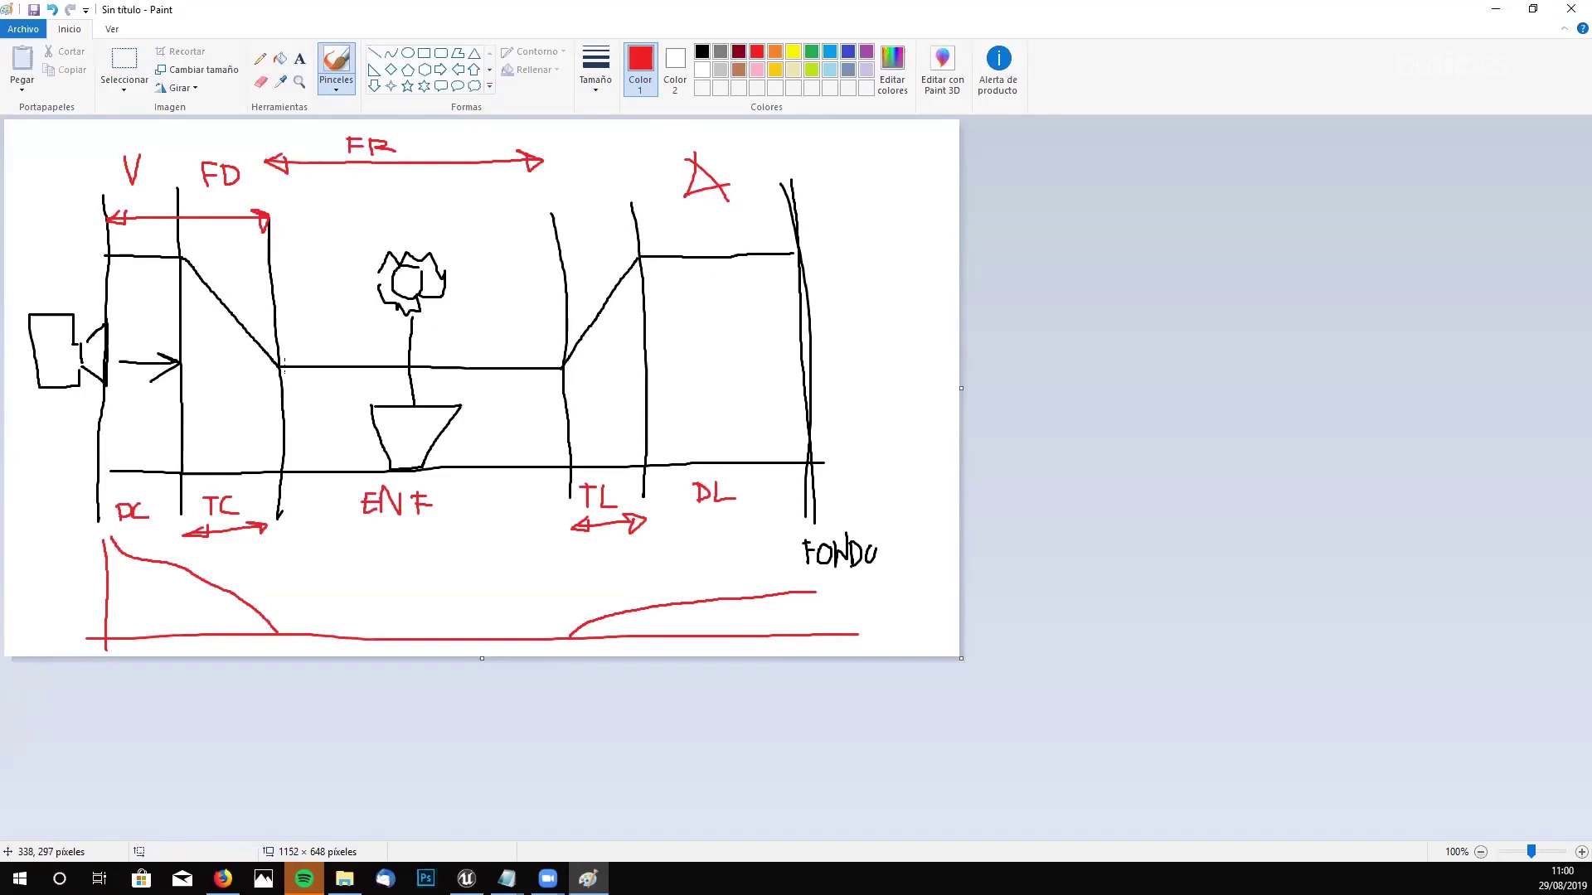
{"action": "mouse_move", "coordinate": [387, 181]}
{"action": "left_mouse_down"}
{"action": "mouse_move", "coordinate": [390, 213]}
{"action": "mouse_move", "coordinate": [417, 214]}
{"action": "mouse_move", "coordinate": [415, 165]}
{"action": "left_mouse_up"}
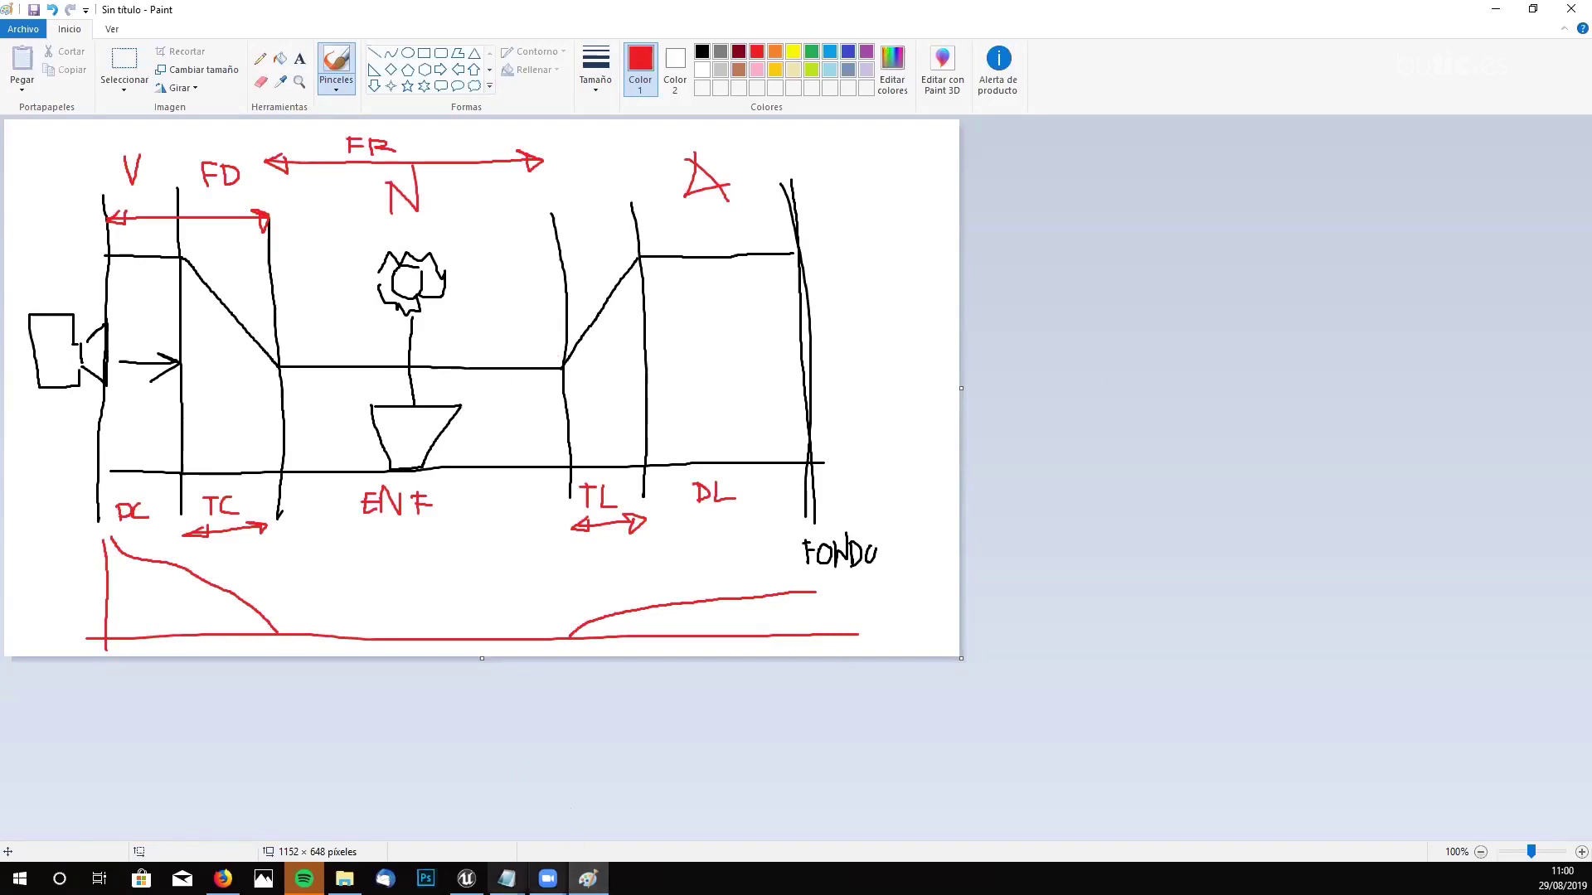
- Return to the Unreal Editor and expand the PostProcessVolume's Depth of Field settings
{"action": "left_click", "coordinate": [466, 879]}
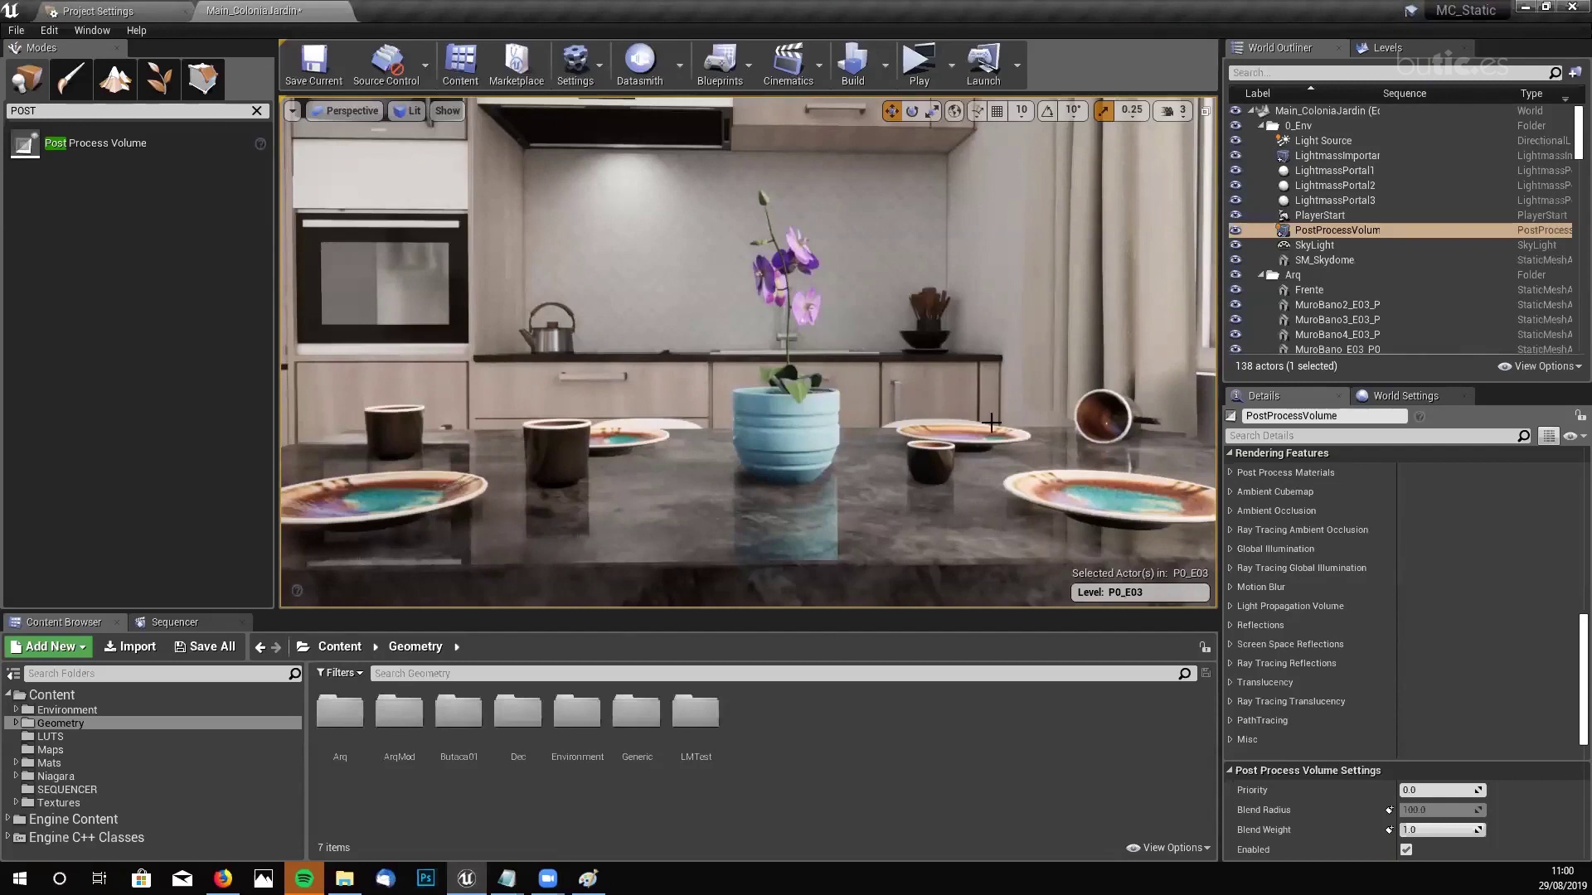
{"action": "scroll", "coordinate": [1567, 666], "scroll_direction": "up", "scroll_amount": 2}
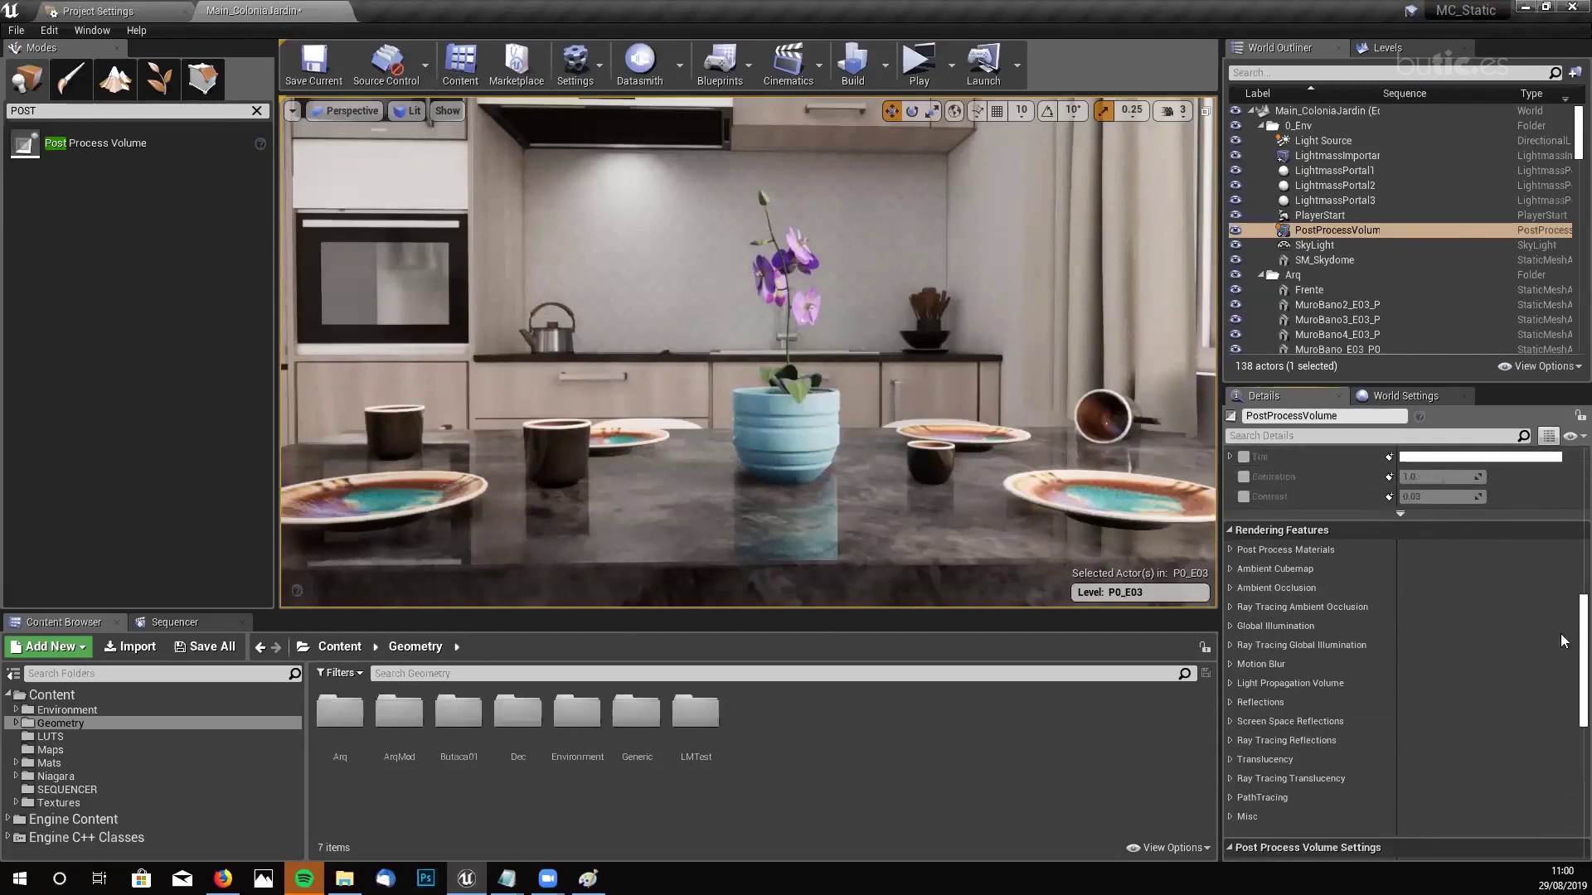
{"action": "scroll", "coordinate": [1567, 659], "scroll_direction": "up", "scroll_amount": 12}
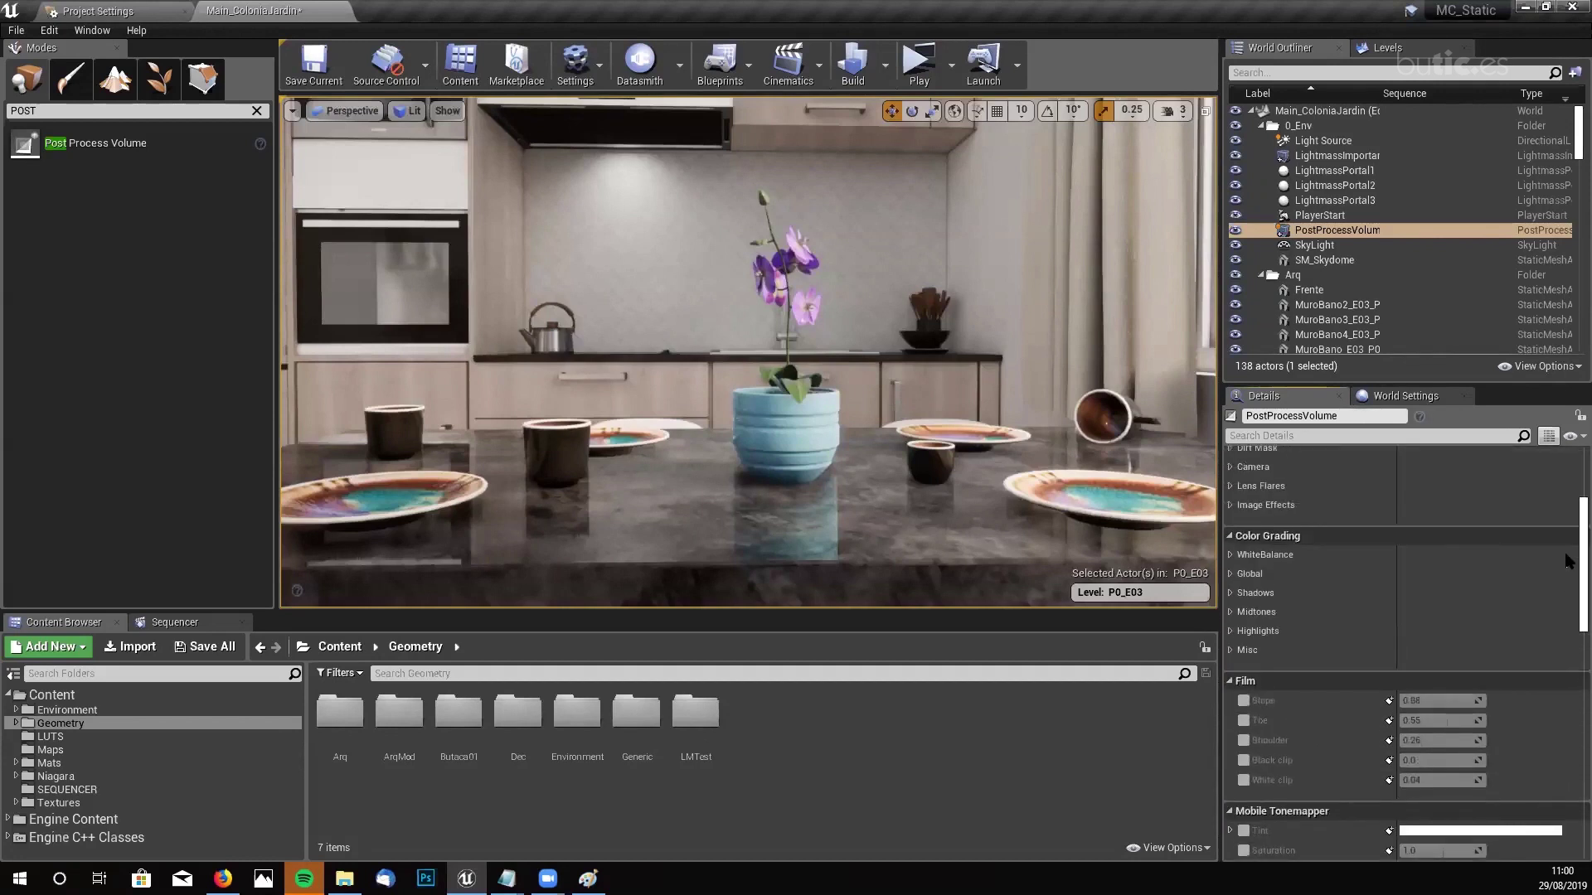
{"action": "scroll", "coordinate": [1560, 525], "scroll_direction": "up", "scroll_amount": 4}
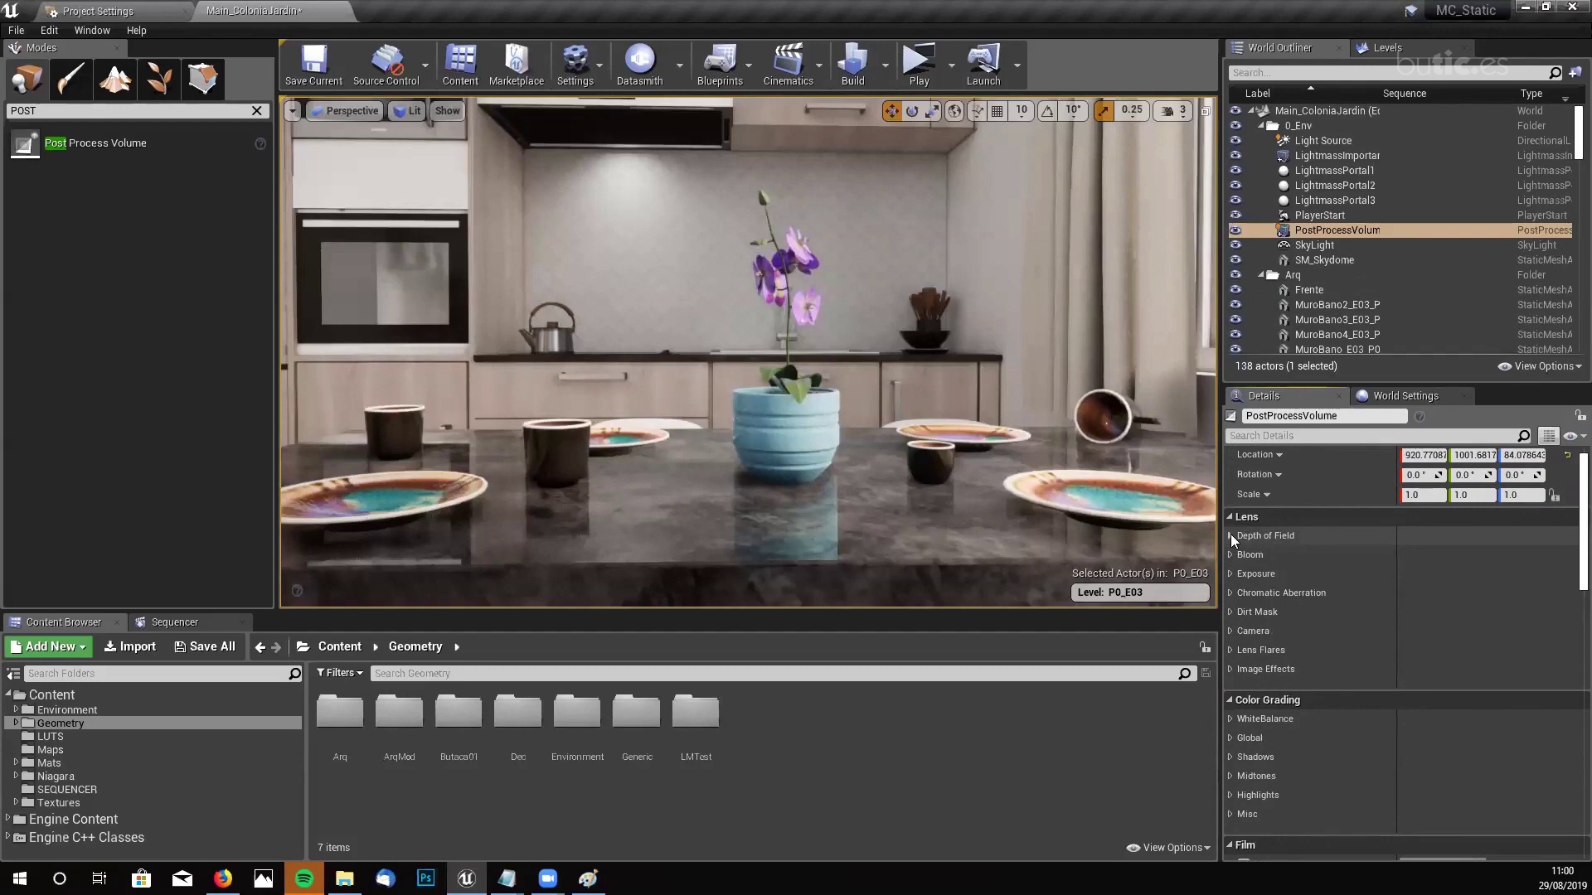
{"action": "left_click", "coordinate": [1230, 534]}
- Enable all Depth of Field overrides, from High Quality Gaussian DoF through Far Blur Size
{"action": "left_click", "coordinate": [1252, 555]}
{"action": "left_click", "coordinate": [1252, 576]}
{"action": "left_click", "coordinate": [1252, 597]}
{"action": "left_click", "coordinate": [1252, 617]}
{"action": "left_click", "coordinate": [1252, 637]}
{"action": "left_click", "coordinate": [1252, 657]}
{"action": "left_click", "coordinate": [1251, 676]}
{"action": "left_click", "coordinate": [1252, 697]}
{"action": "left_click", "coordinate": [1252, 716]}
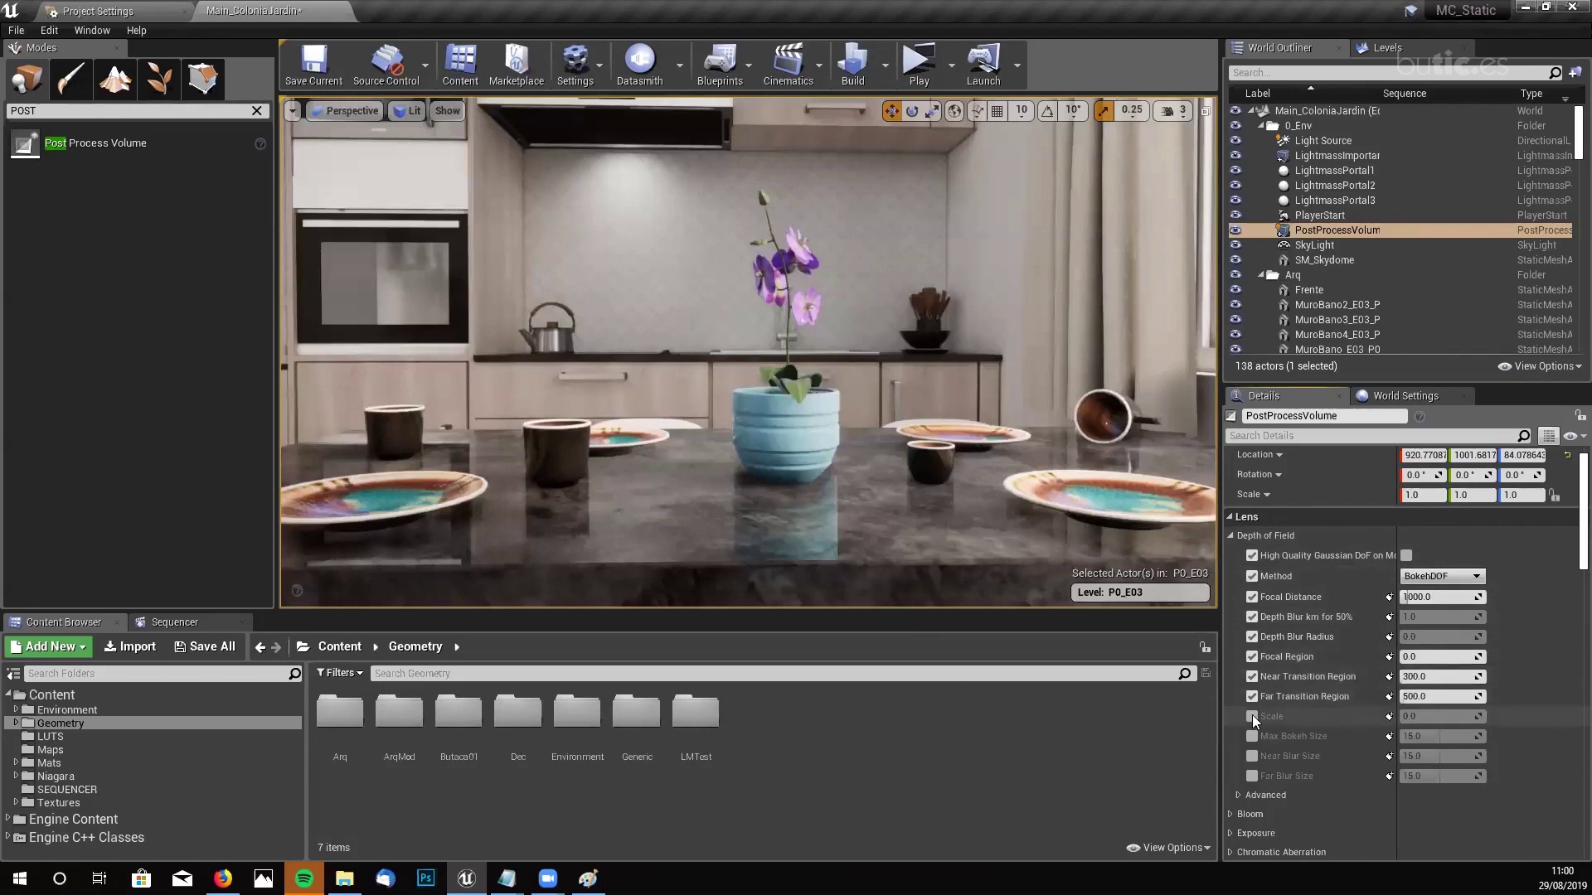
{"action": "left_click", "coordinate": [1252, 736]}
{"action": "left_click", "coordinate": [1252, 756]}
{"action": "left_click", "coordinate": [1251, 776]}
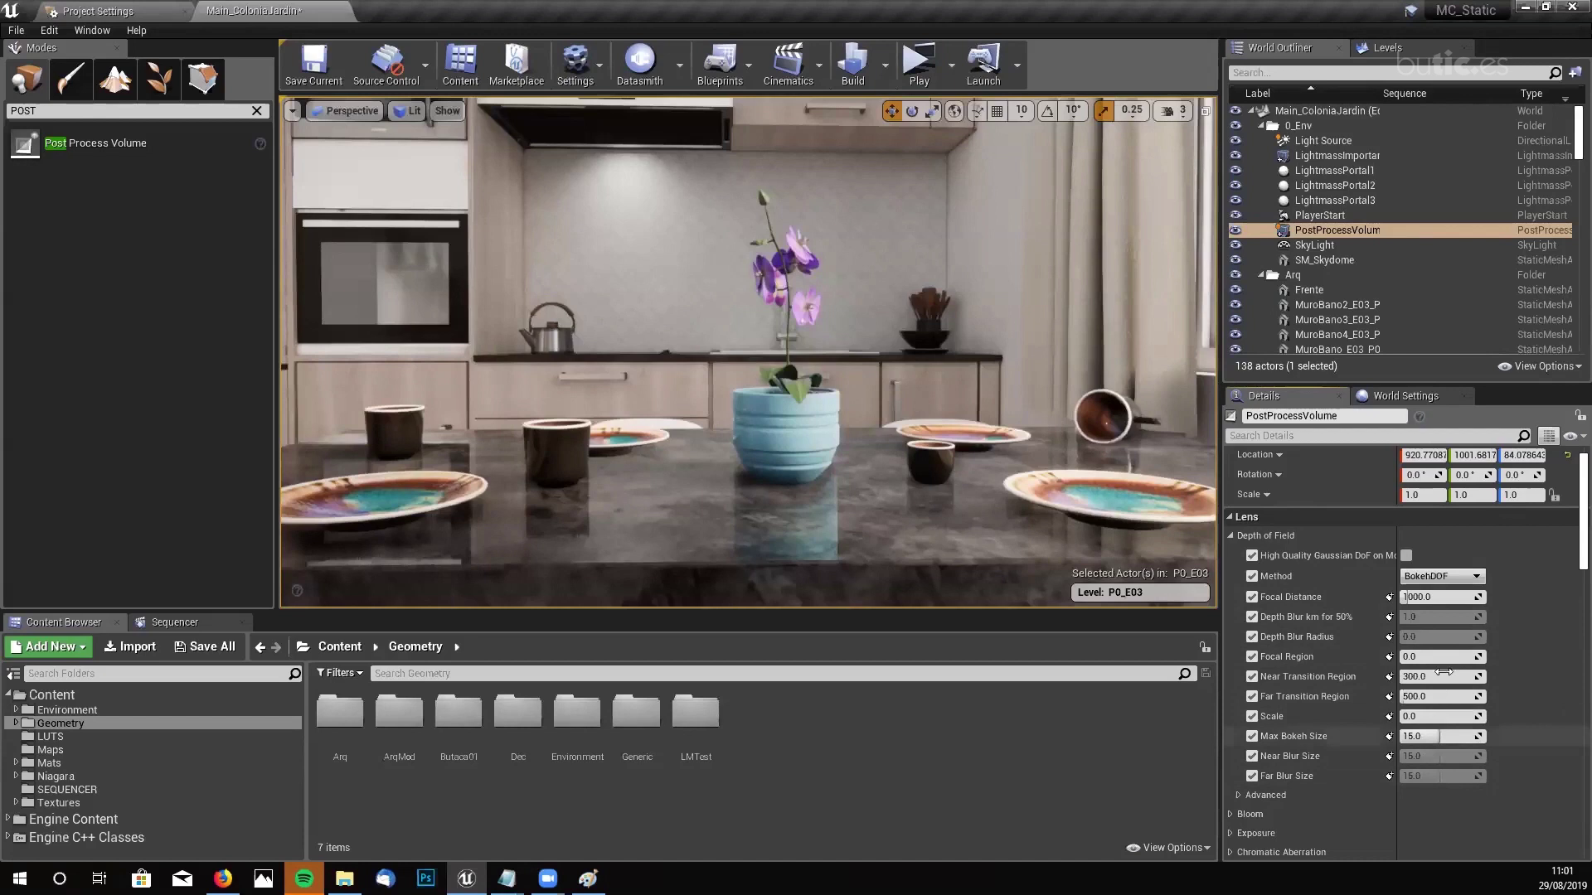
{"action": "scroll", "coordinate": [1492, 651], "scroll_direction": "up", "scroll_amount": 1}
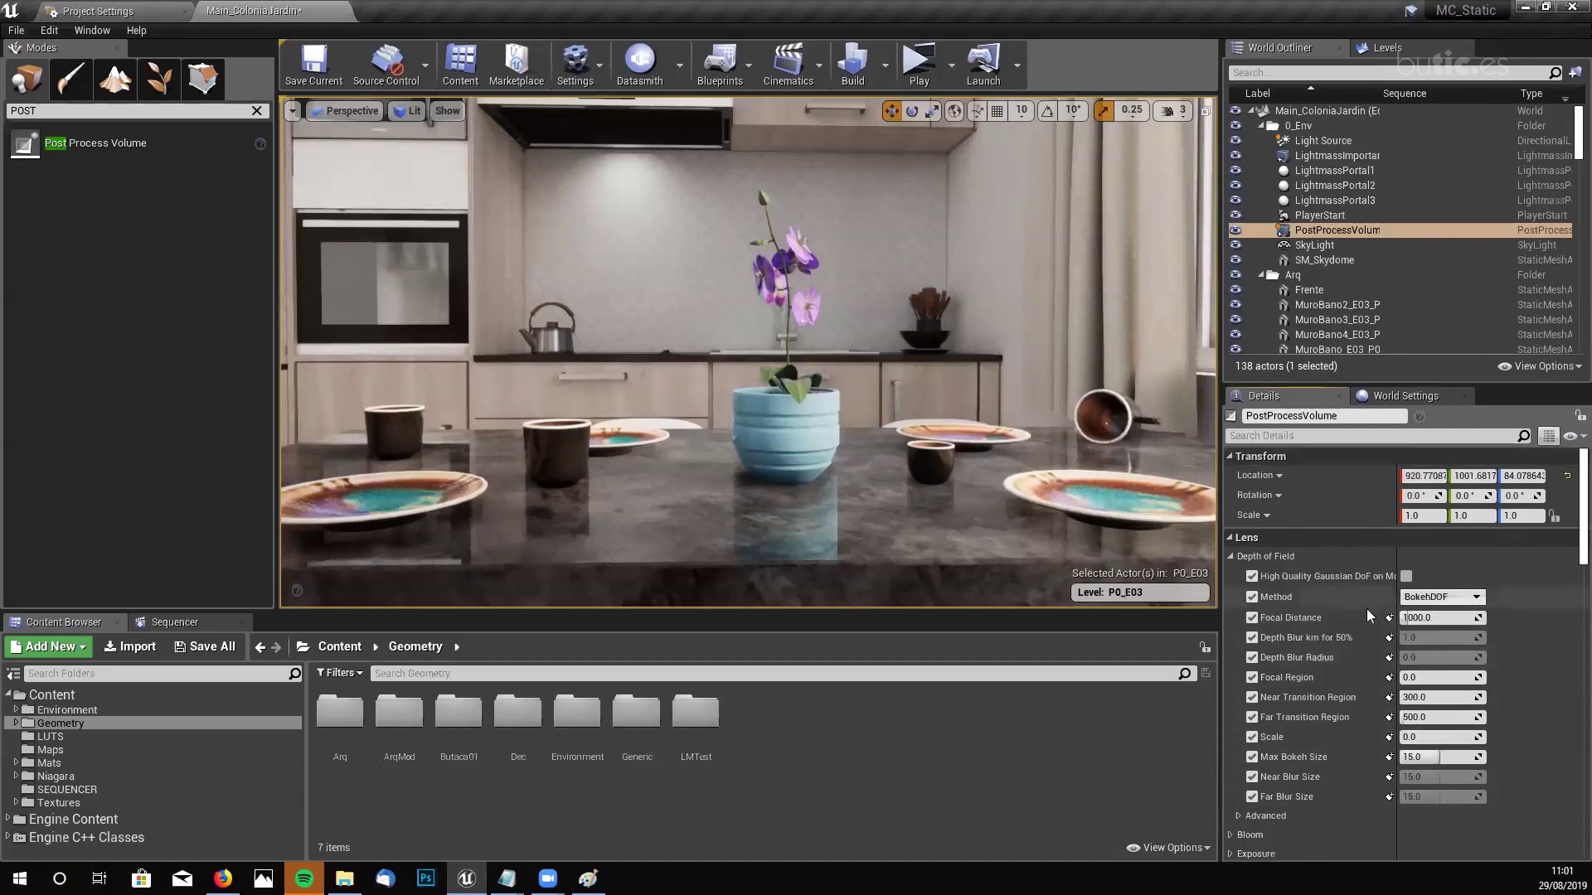
- Pick CircleDOF as the PostProcessVolume's Depth of Field Method, replacing BokehDOF
{"action": "left_click", "coordinate": [1475, 599]}
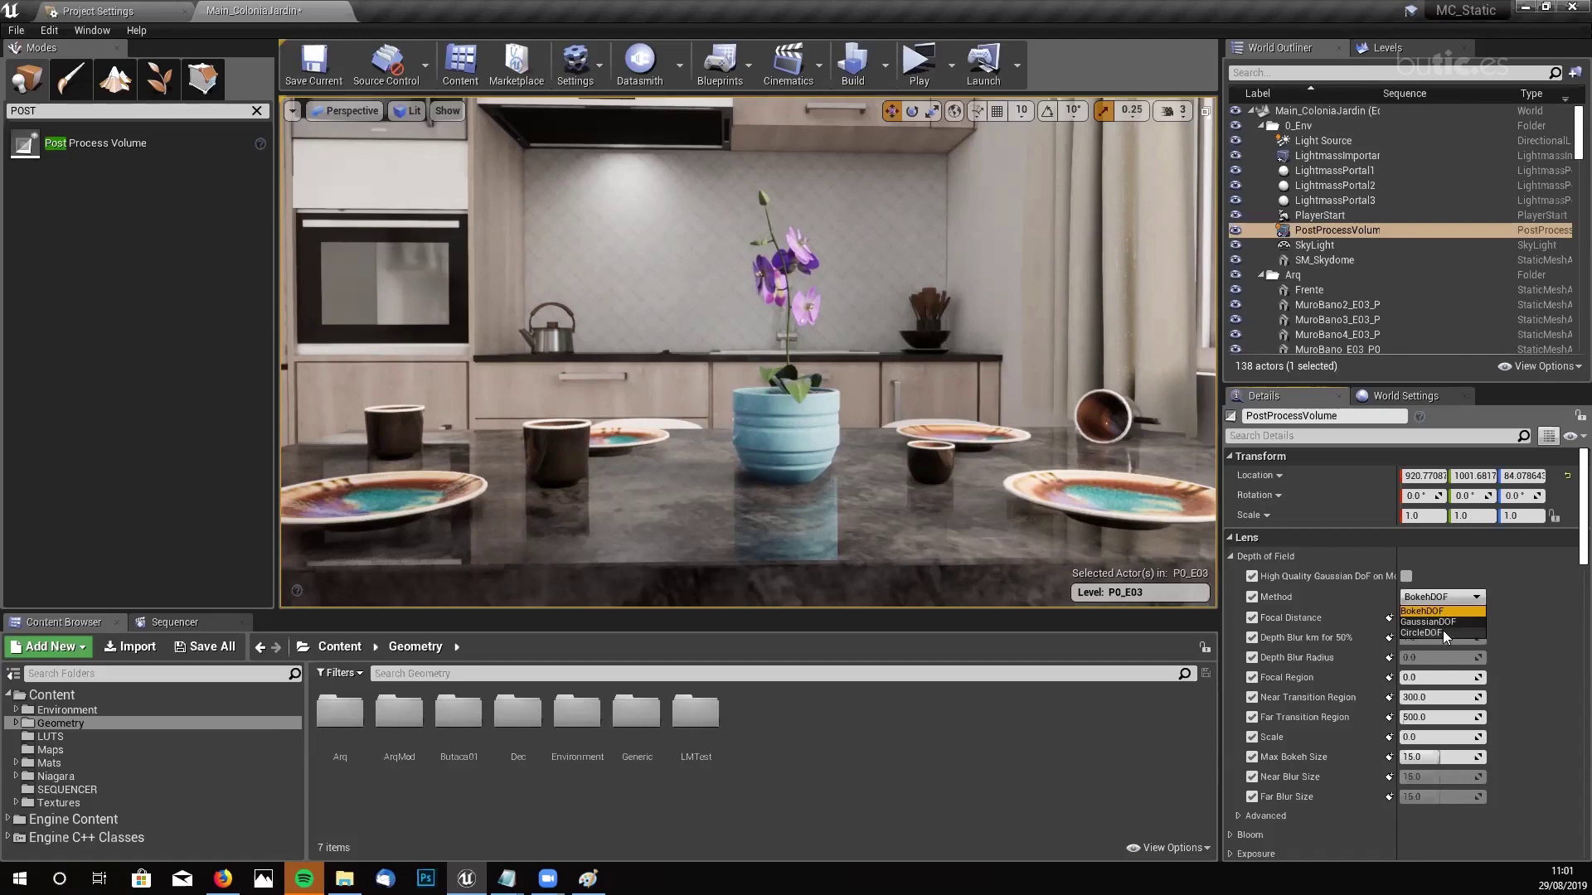
{"action": "left_click", "coordinate": [1442, 631]}
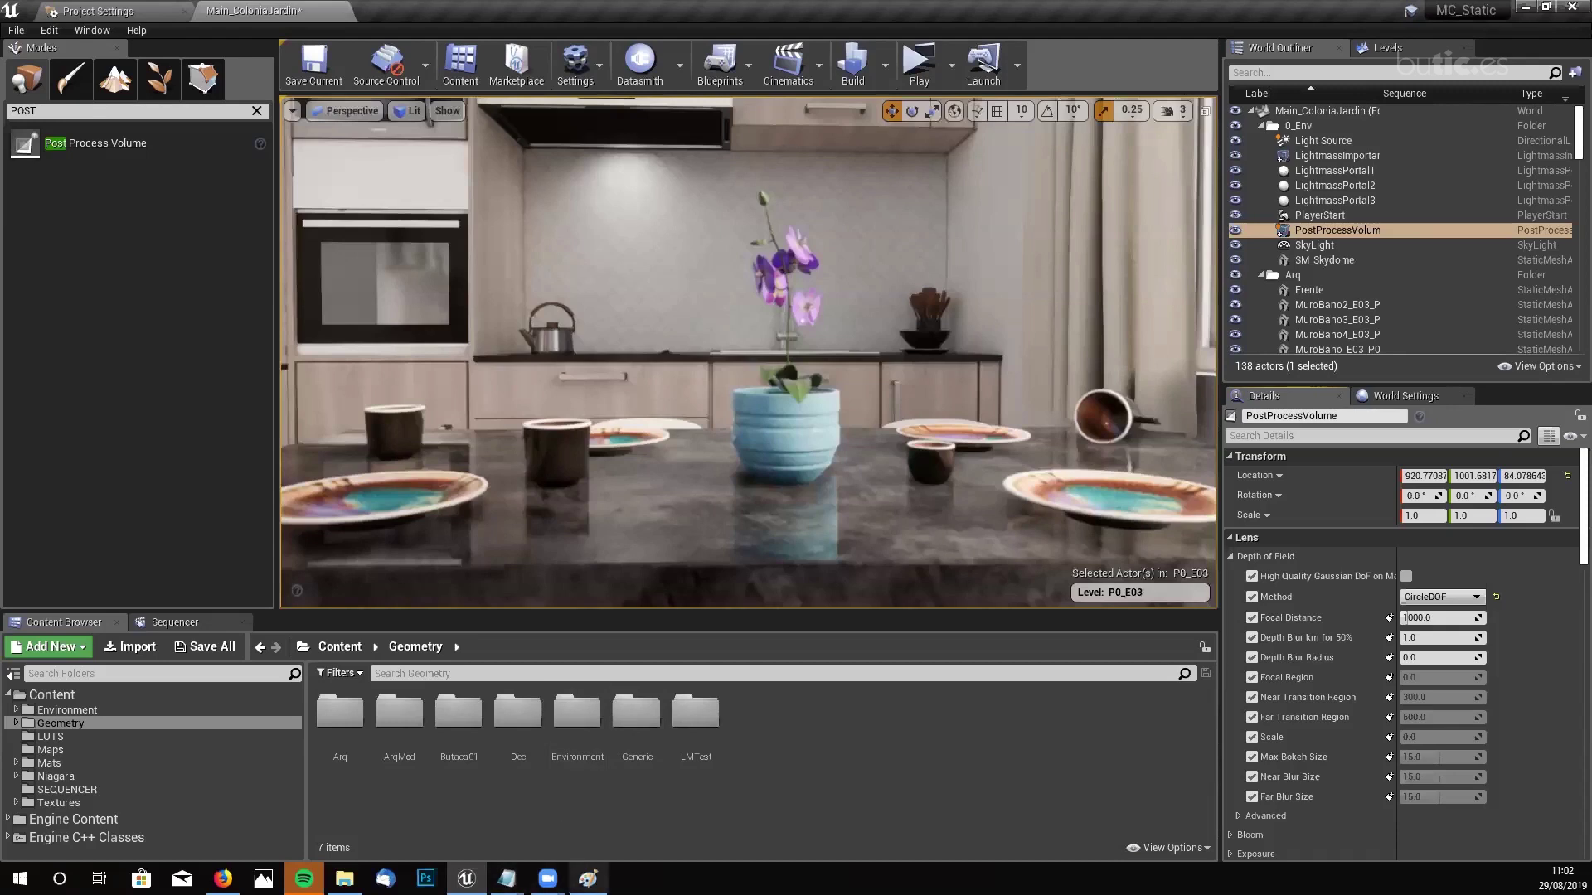
- Start a new blank Paint image, discarding the old sketch without saving
{"action": "left_click", "coordinate": [588, 878]}
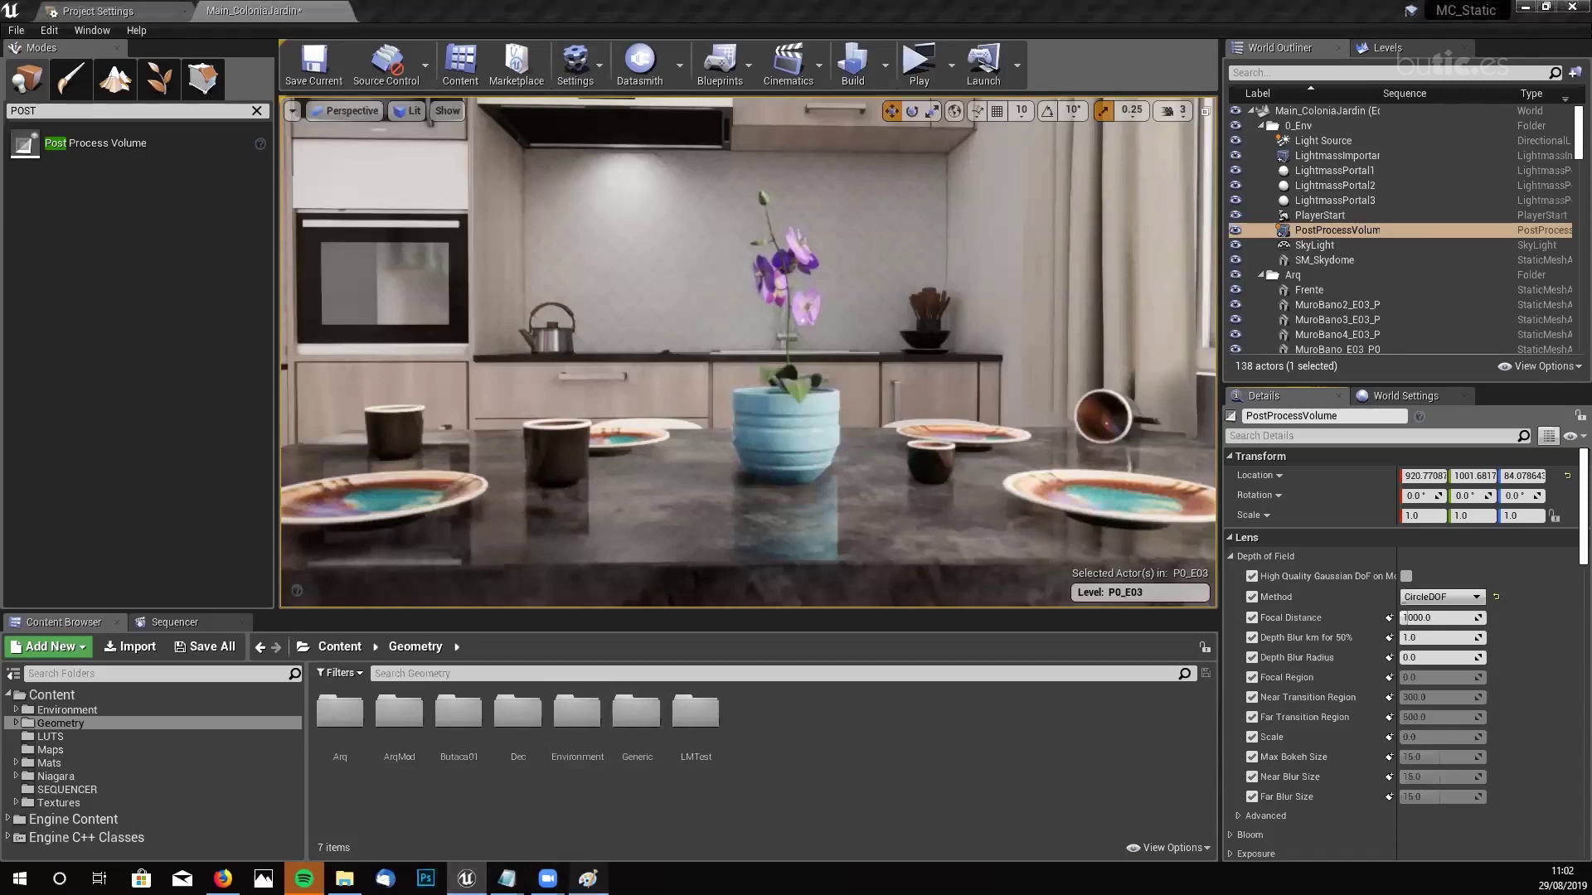
{"action": "left_click", "coordinate": [24, 29]}
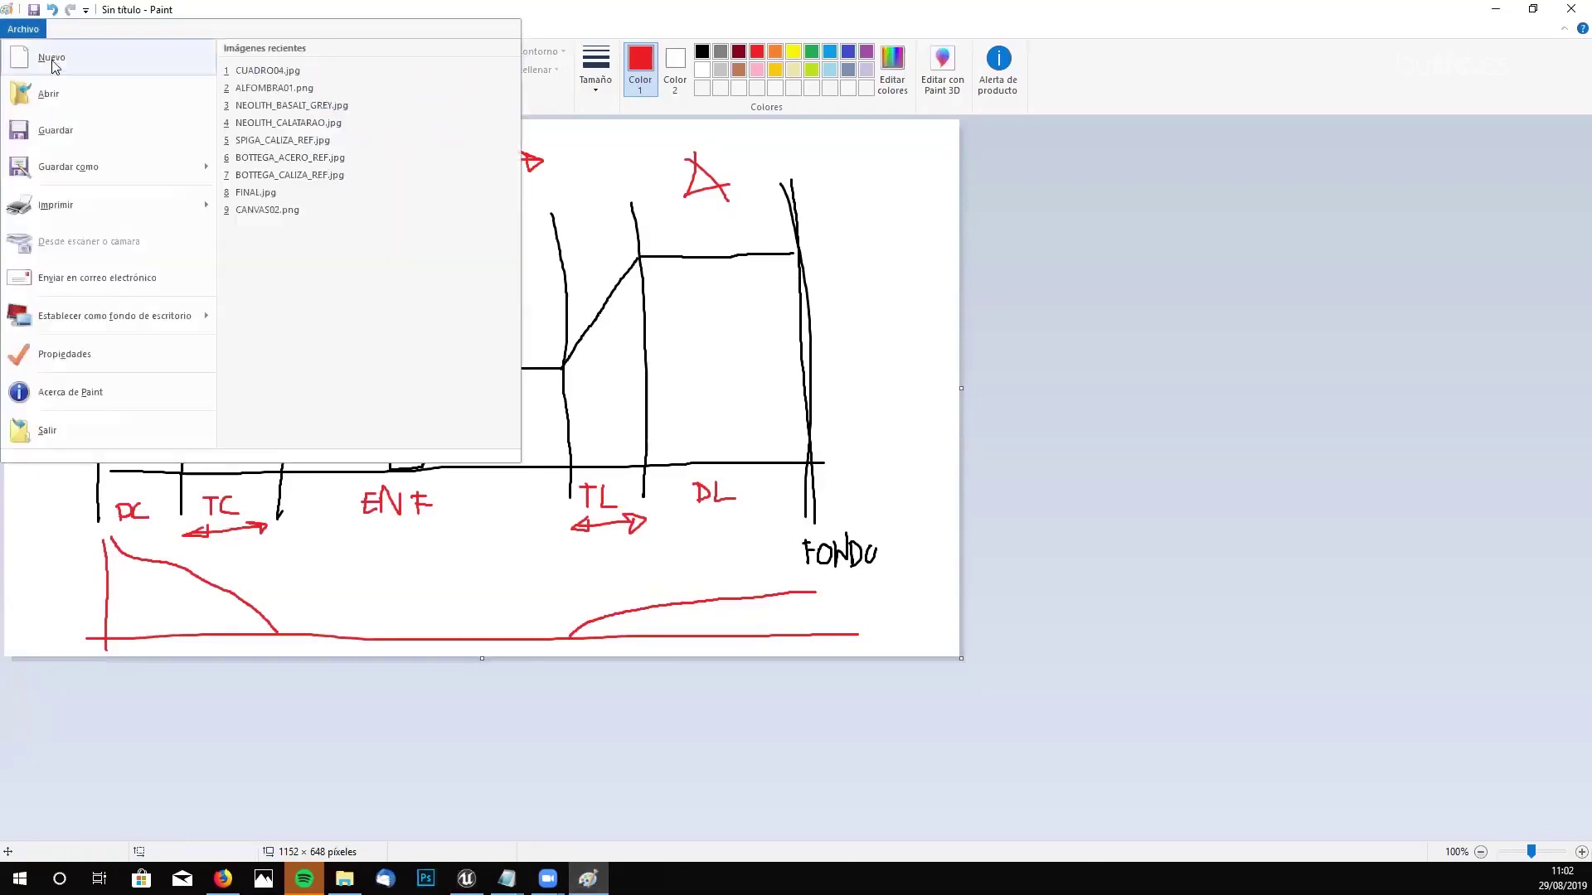
{"action": "left_click", "coordinate": [51, 60]}
{"action": "left_click", "coordinate": [801, 440]}
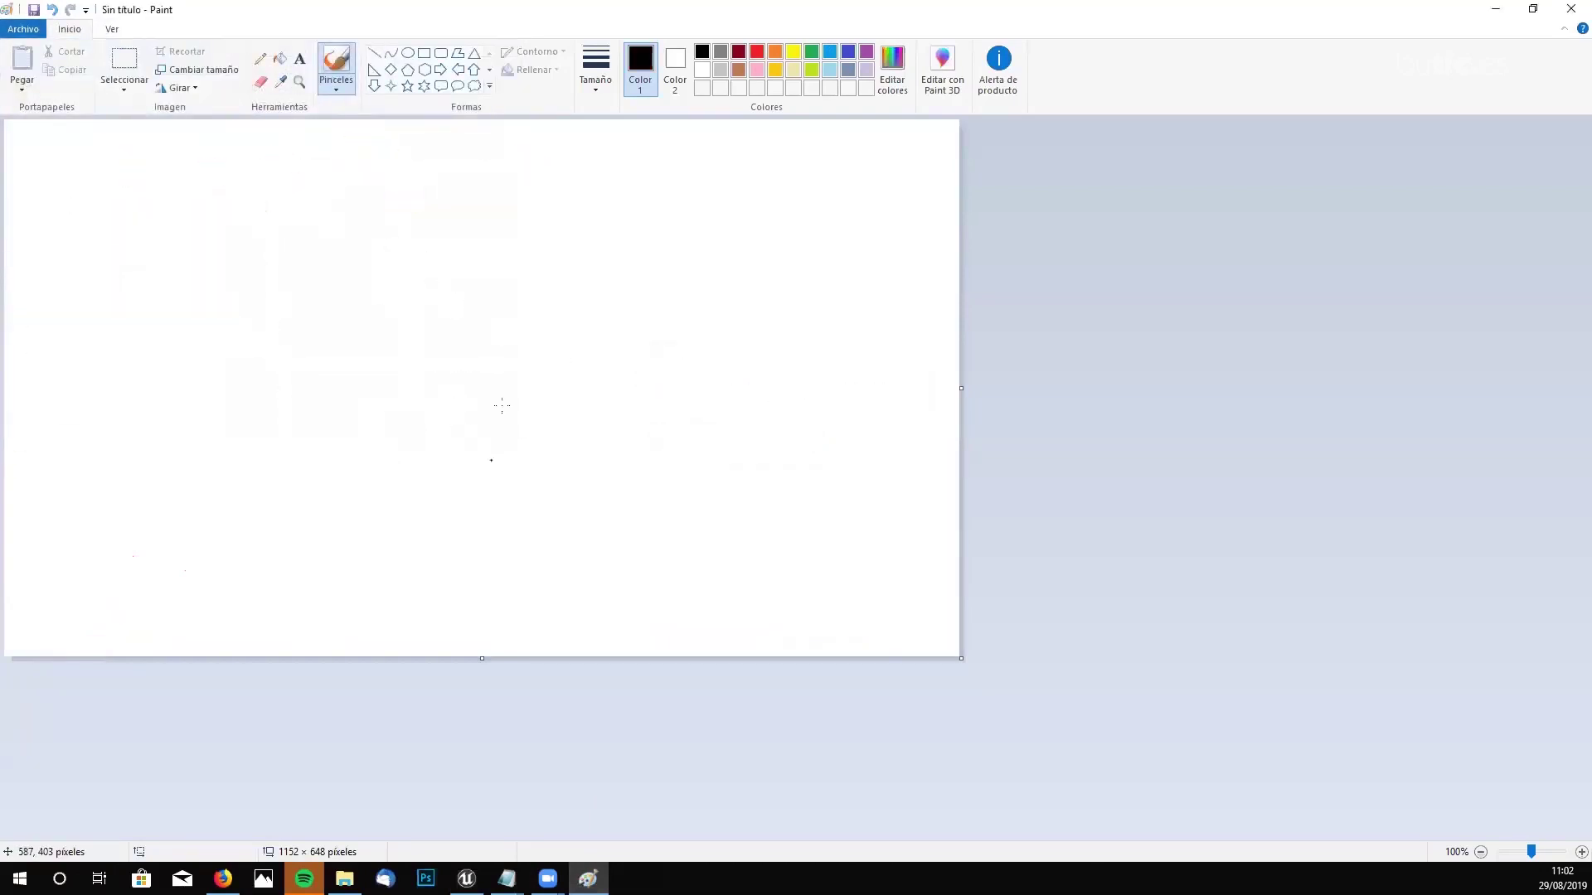
- Sketch a round subject, a camera box with an arrow, a vertical focal plane line and 'Fsto'
{"action": "mouse_move", "coordinate": [638, 321]}
{"action": "left_mouse_down"}
{"action": "mouse_move", "coordinate": [610, 309]}
{"action": "mouse_move", "coordinate": [551, 411]}
{"action": "mouse_move", "coordinate": [646, 383]}
{"action": "mouse_move", "coordinate": [637, 316]}
{"action": "mouse_move", "coordinate": [568, 362]}
{"action": "mouse_move", "coordinate": [585, 349]}
{"action": "left_mouse_up"}
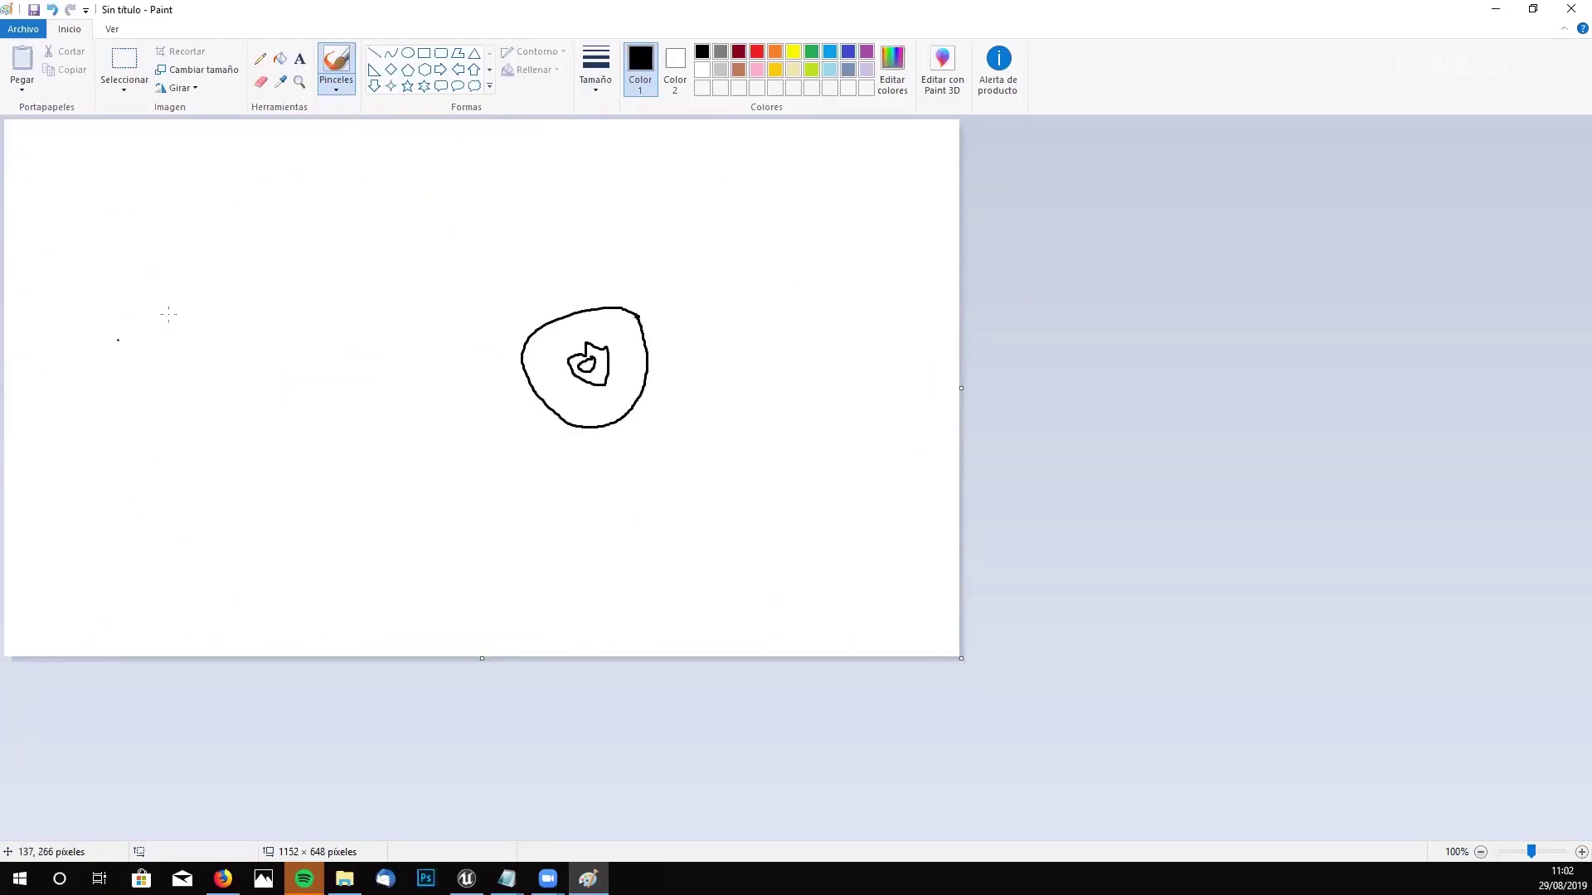
{"action": "left_click_drag", "start_coordinate": [216, 295], "coordinate": [227, 380]}
{"action": "mouse_move", "coordinate": [218, 297]}
{"action": "left_mouse_down"}
{"action": "mouse_move", "coordinate": [209, 322]}
{"action": "mouse_move", "coordinate": [131, 346]}
{"action": "mouse_move", "coordinate": [230, 383]}
{"action": "mouse_move", "coordinate": [524, 361]}
{"action": "mouse_move", "coordinate": [489, 351]}
{"action": "mouse_move", "coordinate": [505, 385]}
{"action": "mouse_move", "coordinate": [496, 348]}
{"action": "left_mouse_up"}
{"action": "mouse_move", "coordinate": [253, 342]}
{"action": "left_mouse_down"}
{"action": "mouse_move", "coordinate": [233, 358]}
{"action": "mouse_move", "coordinate": [260, 369]}
{"action": "mouse_move", "coordinate": [260, 344]}
{"action": "left_mouse_up"}
{"action": "left_click_drag", "start_coordinate": [585, 134], "coordinate": [617, 531]}
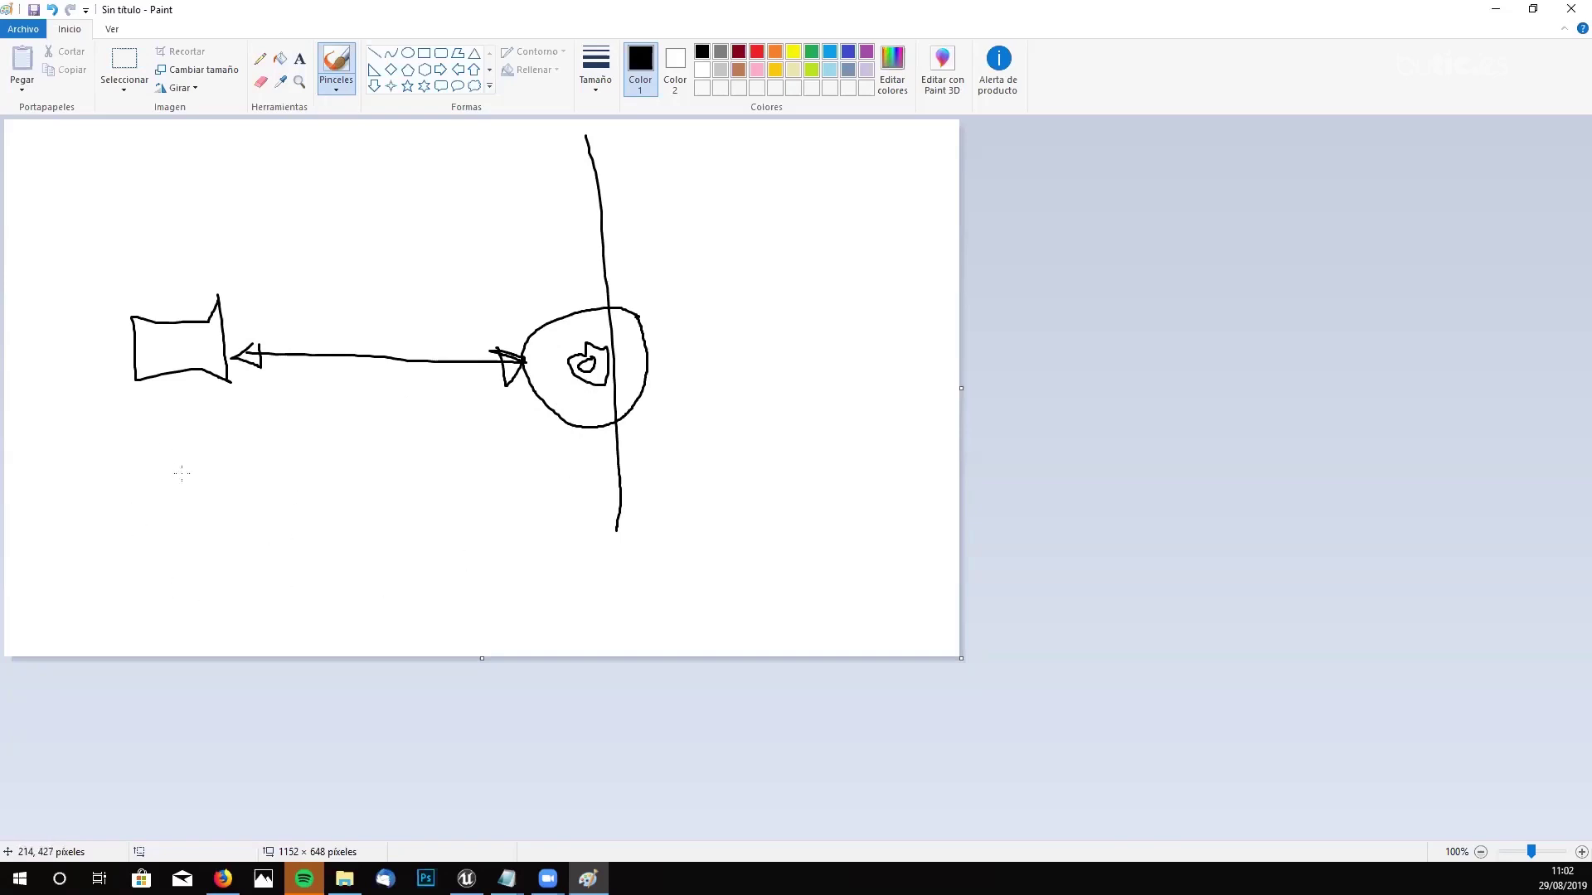
{"action": "mouse_move", "coordinate": [174, 426]}
{"action": "left_mouse_down"}
{"action": "mouse_move", "coordinate": [178, 467]}
{"action": "mouse_move", "coordinate": [209, 425]}
{"action": "mouse_move", "coordinate": [204, 466]}
{"action": "mouse_move", "coordinate": [244, 476]}
{"action": "mouse_move", "coordinate": [278, 429]}
{"action": "mouse_move", "coordinate": [283, 460]}
{"action": "mouse_move", "coordinate": [278, 446]}
{"action": "mouse_move", "coordinate": [323, 470]}
{"action": "mouse_move", "coordinate": [325, 431]}
{"action": "left_mouse_up"}
- Handwrite '1,2/4' after Fsto and complete the word 'Fstop' below the camera
{"action": "left_click", "coordinate": [333, 468]}
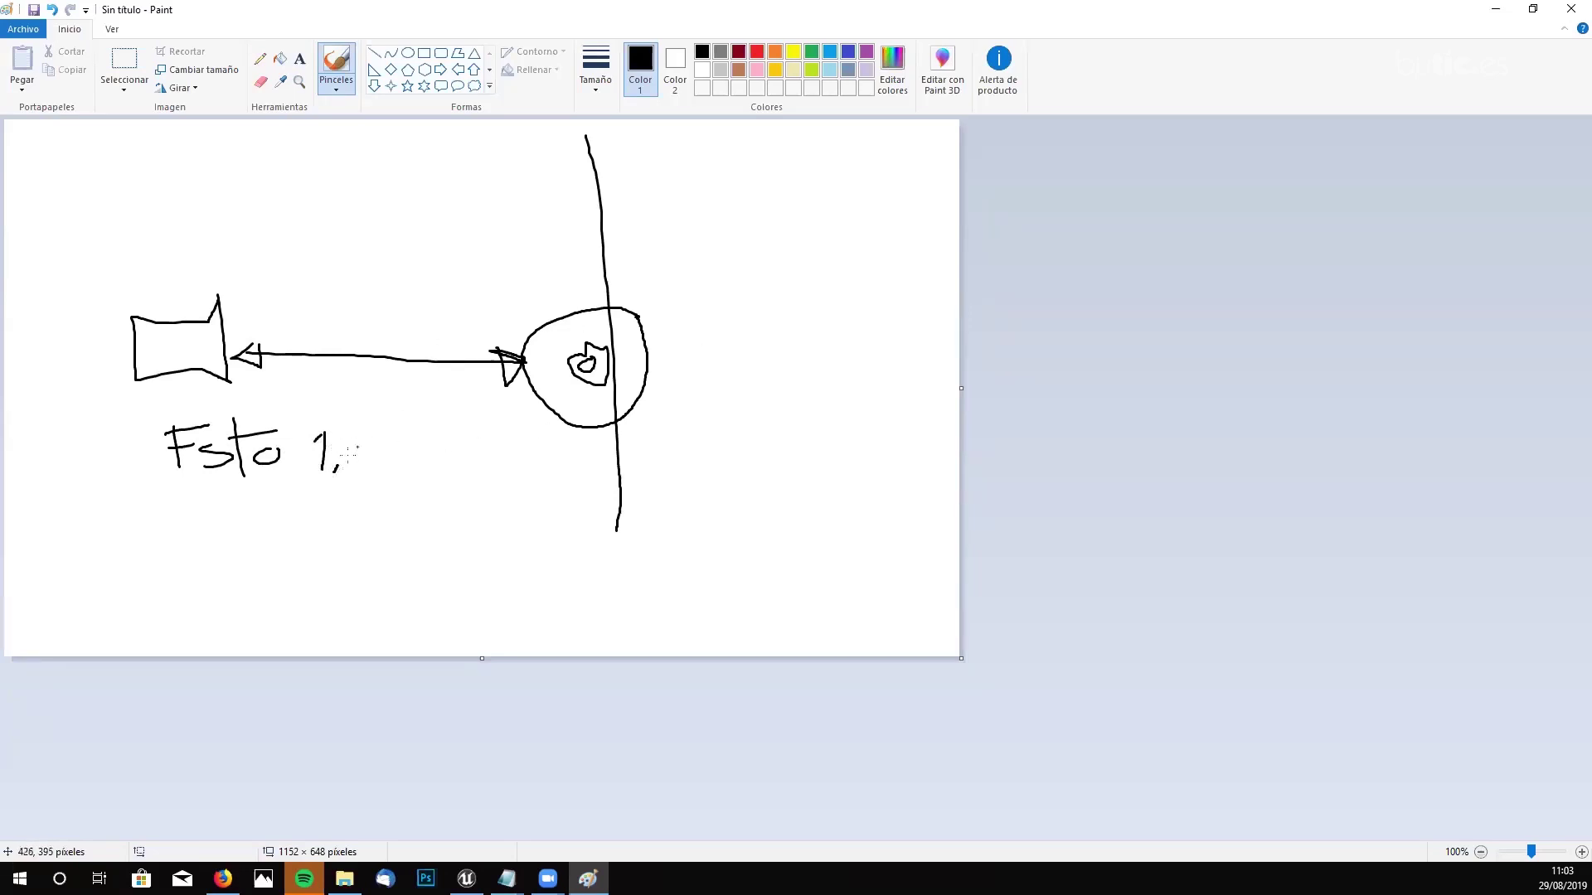
{"action": "mouse_move", "coordinate": [341, 442]}
{"action": "left_mouse_down"}
{"action": "mouse_move", "coordinate": [358, 448]}
{"action": "mouse_move", "coordinate": [348, 471]}
{"action": "mouse_move", "coordinate": [366, 469]}
{"action": "left_mouse_up"}
{"action": "left_click_drag", "start_coordinate": [411, 397], "coordinate": [329, 513]}
{"action": "mouse_move", "coordinate": [414, 427]}
{"action": "left_mouse_down"}
{"action": "mouse_move", "coordinate": [399, 449]}
{"action": "mouse_move", "coordinate": [427, 450]}
{"action": "mouse_move", "coordinate": [421, 466]}
{"action": "left_mouse_up"}
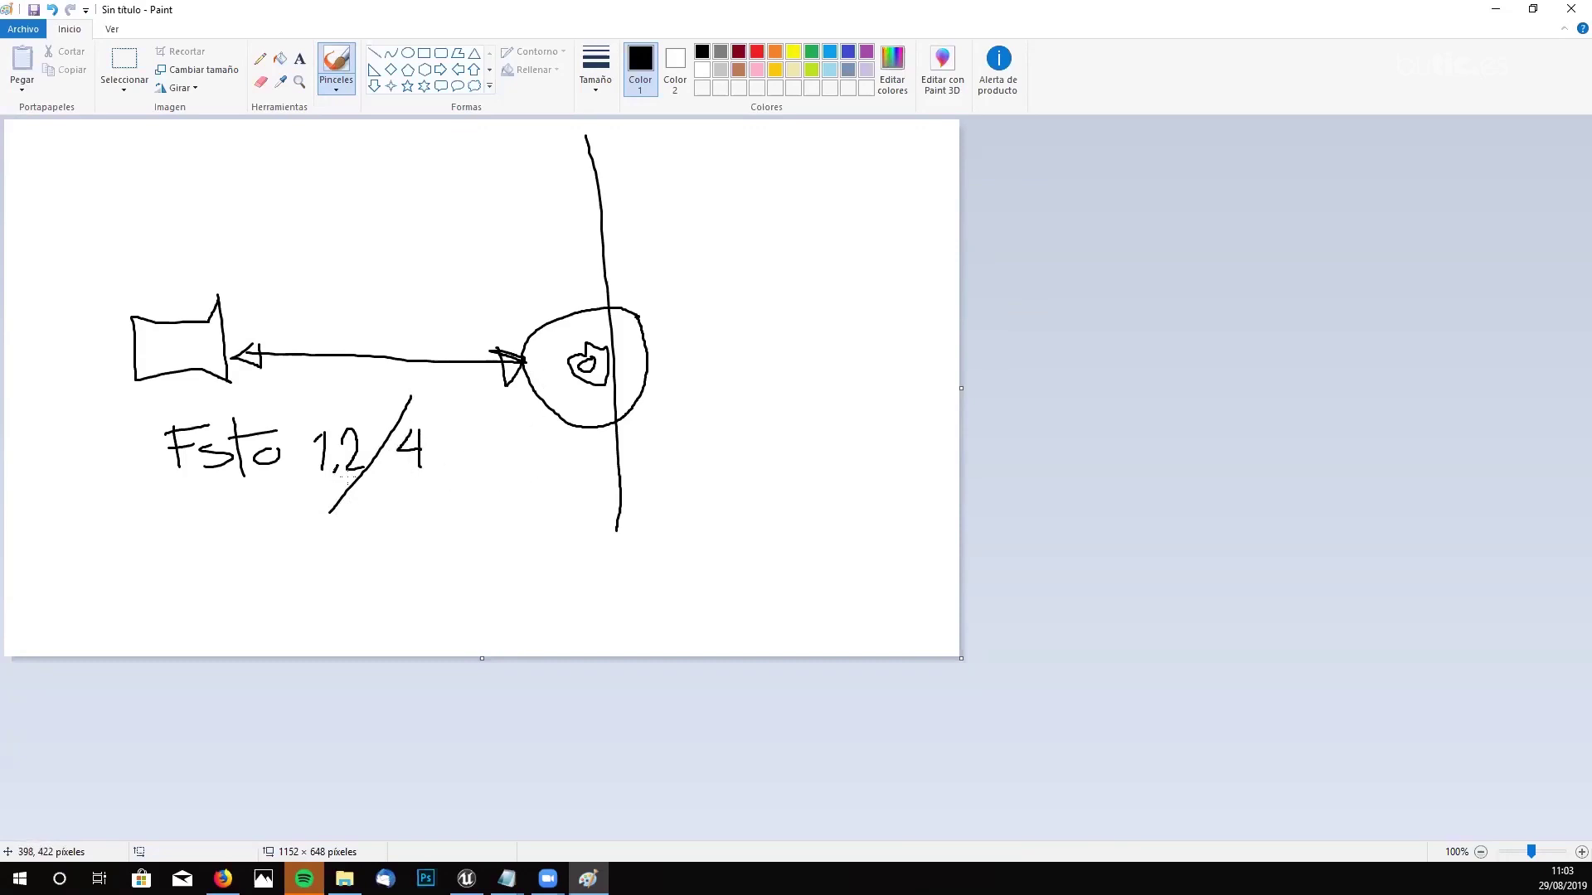
{"action": "mouse_move", "coordinate": [282, 448]}
{"action": "left_mouse_down"}
{"action": "mouse_move", "coordinate": [288, 522]}
{"action": "mouse_move", "coordinate": [294, 453]}
{"action": "mouse_move", "coordinate": [287, 465]}
{"action": "left_mouse_up"}
- Label the sight line 'D²' and write a leading '1' before Fstop
{"action": "mouse_move", "coordinate": [336, 264]}
{"action": "left_mouse_down"}
{"action": "mouse_move", "coordinate": [347, 307]}
{"action": "mouse_move", "coordinate": [385, 270]}
{"action": "mouse_move", "coordinate": [352, 304]}
{"action": "left_mouse_up"}
{"action": "mouse_move", "coordinate": [367, 228]}
{"action": "left_mouse_down"}
{"action": "mouse_move", "coordinate": [381, 226]}
{"action": "mouse_move", "coordinate": [370, 245]}
{"action": "mouse_move", "coordinate": [402, 245]}
{"action": "left_mouse_up"}
{"action": "mouse_move", "coordinate": [147, 427]}
{"action": "left_mouse_down"}
{"action": "mouse_move", "coordinate": [145, 469]}
{"action": "mouse_move", "coordinate": [130, 448]}
{"action": "left_mouse_up"}
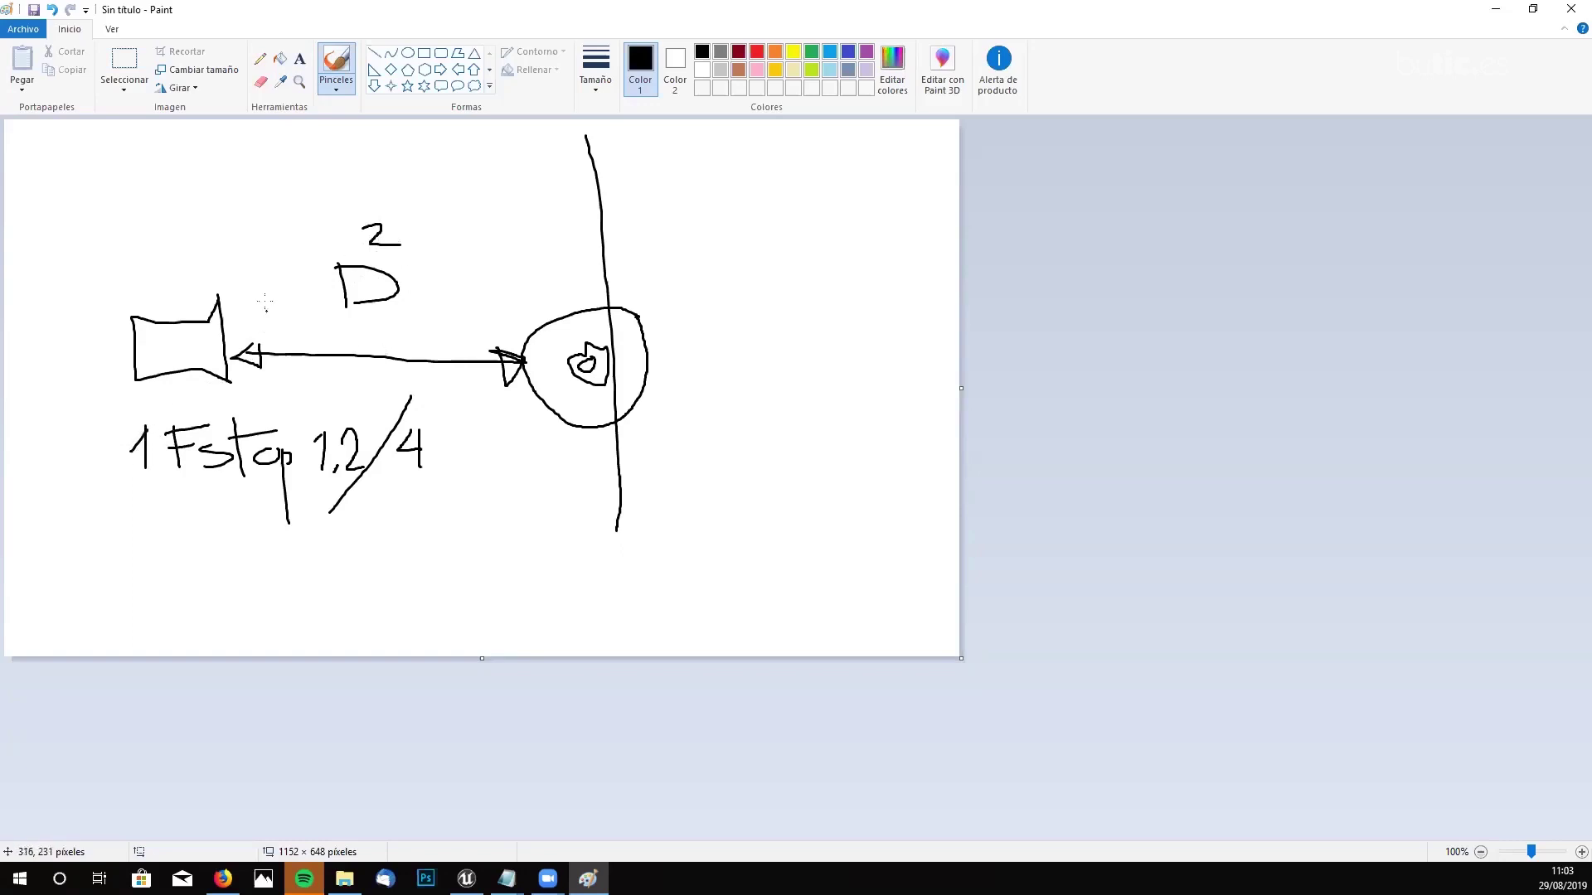
- Draw the camera's view cone edges and an arrowed arc across it
{"action": "left_click_drag", "start_coordinate": [222, 313], "coordinate": [458, 188]}
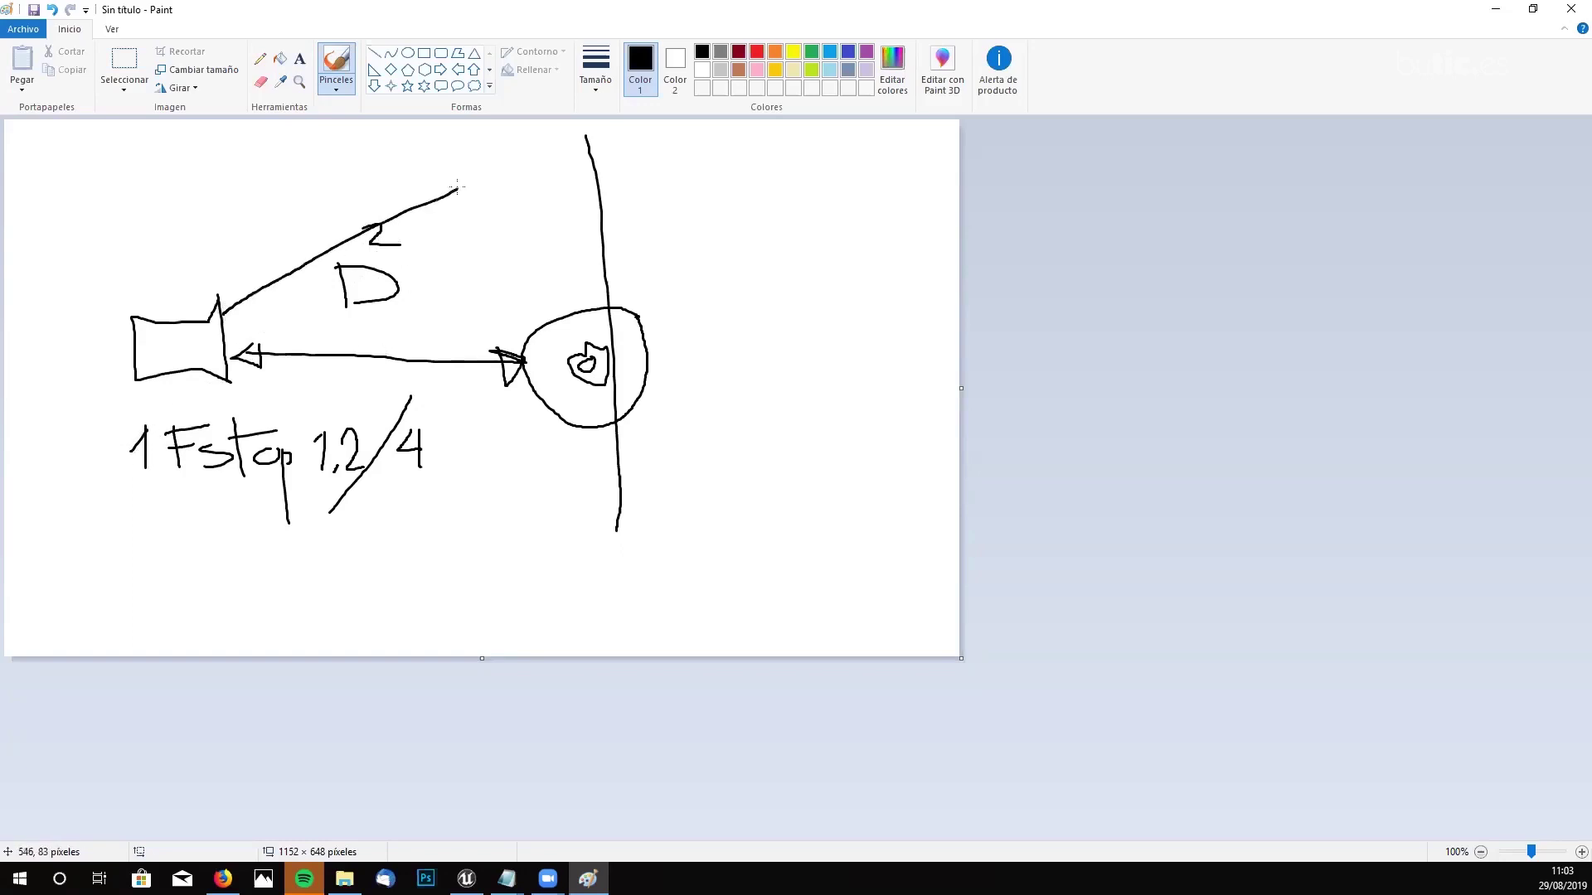
{"action": "left_click_drag", "start_coordinate": [240, 388], "coordinate": [558, 471]}
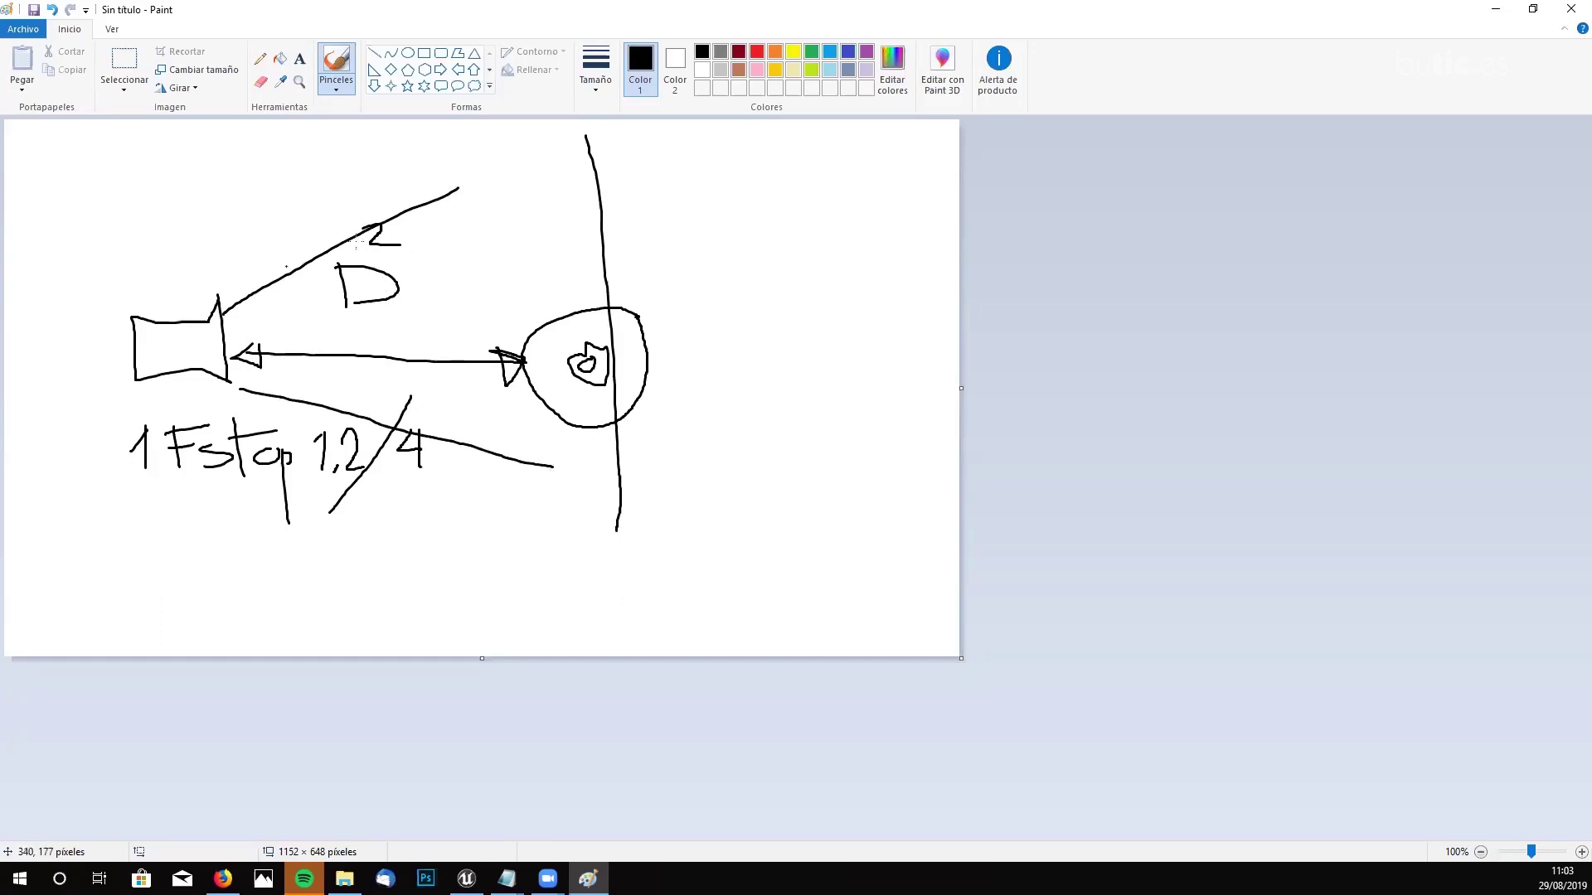
{"action": "mouse_move", "coordinate": [443, 199]}
{"action": "left_mouse_down"}
{"action": "mouse_move", "coordinate": [477, 347]}
{"action": "mouse_move", "coordinate": [456, 438]}
{"action": "mouse_move", "coordinate": [448, 412]}
{"action": "mouse_move", "coordinate": [458, 440]}
{"action": "left_mouse_up"}
{"action": "mouse_move", "coordinate": [451, 230]}
{"action": "left_mouse_down"}
{"action": "mouse_move", "coordinate": [437, 206]}
{"action": "mouse_move", "coordinate": [446, 236]}
{"action": "left_mouse_up"}
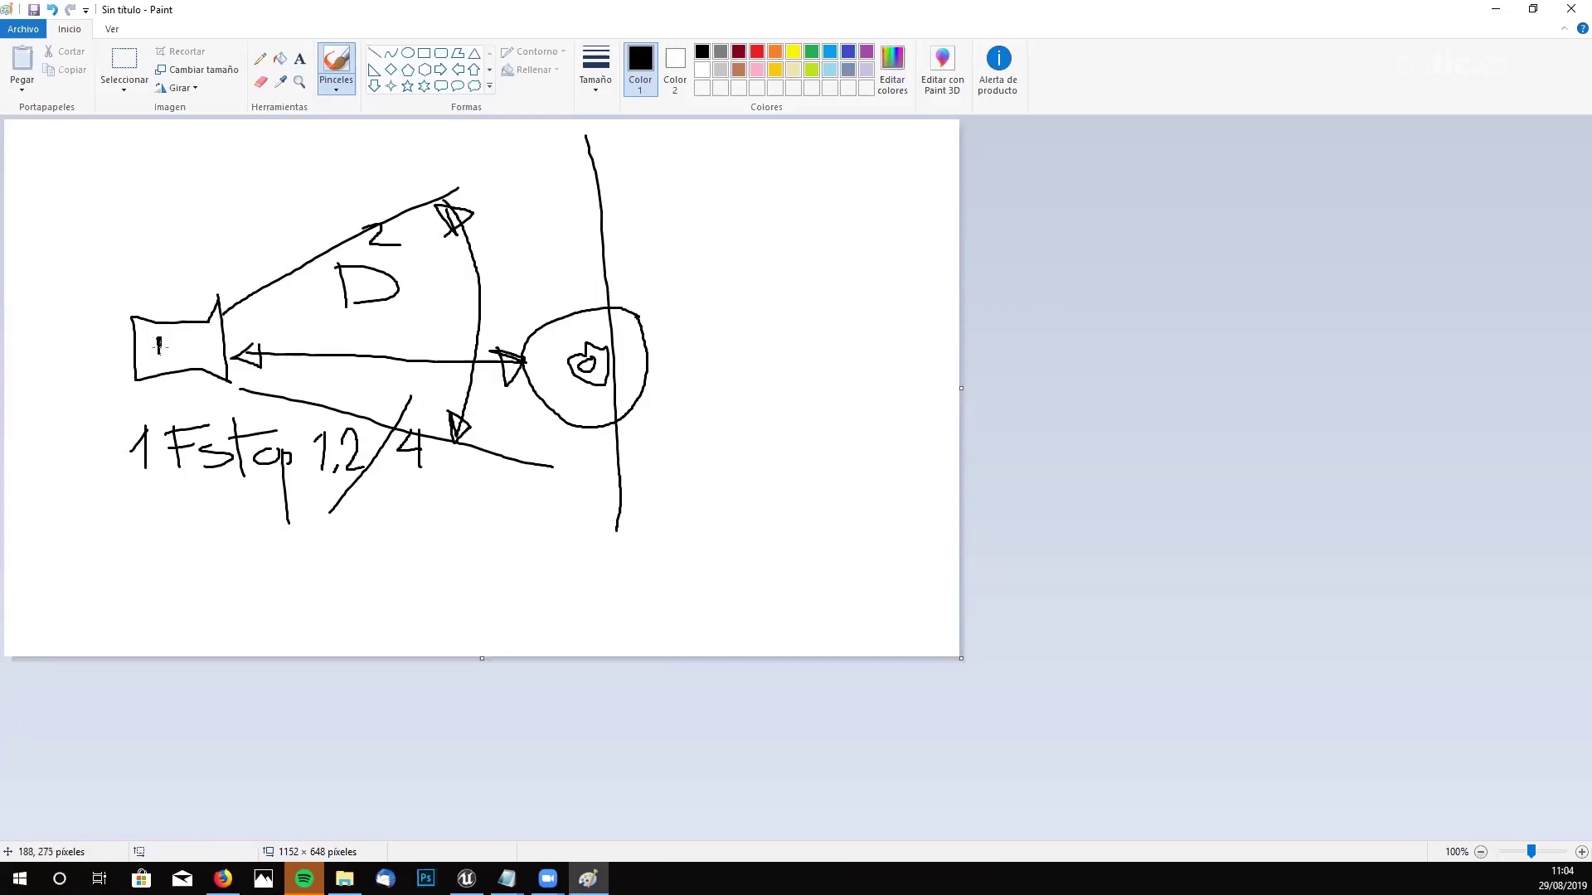
- Draw a focal length line inside the camera and a ticked 'FL' scale above it
{"action": "left_click_drag", "start_coordinate": [160, 353], "coordinate": [219, 349]}
{"action": "left_click_drag", "start_coordinate": [221, 337], "coordinate": [221, 353]}
{"action": "mouse_move", "coordinate": [158, 253]}
{"action": "left_mouse_down"}
{"action": "mouse_move", "coordinate": [155, 279]}
{"action": "mouse_move", "coordinate": [261, 266]}
{"action": "left_mouse_up"}
{"action": "mouse_move", "coordinate": [158, 261]}
{"action": "left_mouse_down"}
{"action": "mouse_move", "coordinate": [154, 278]}
{"action": "mouse_move", "coordinate": [220, 278]}
{"action": "left_mouse_up"}
{"action": "mouse_move", "coordinate": [172, 222]}
{"action": "left_mouse_down"}
{"action": "mouse_move", "coordinate": [171, 239]}
{"action": "mouse_move", "coordinate": [180, 224]}
{"action": "mouse_move", "coordinate": [197, 239]}
{"action": "left_mouse_up"}
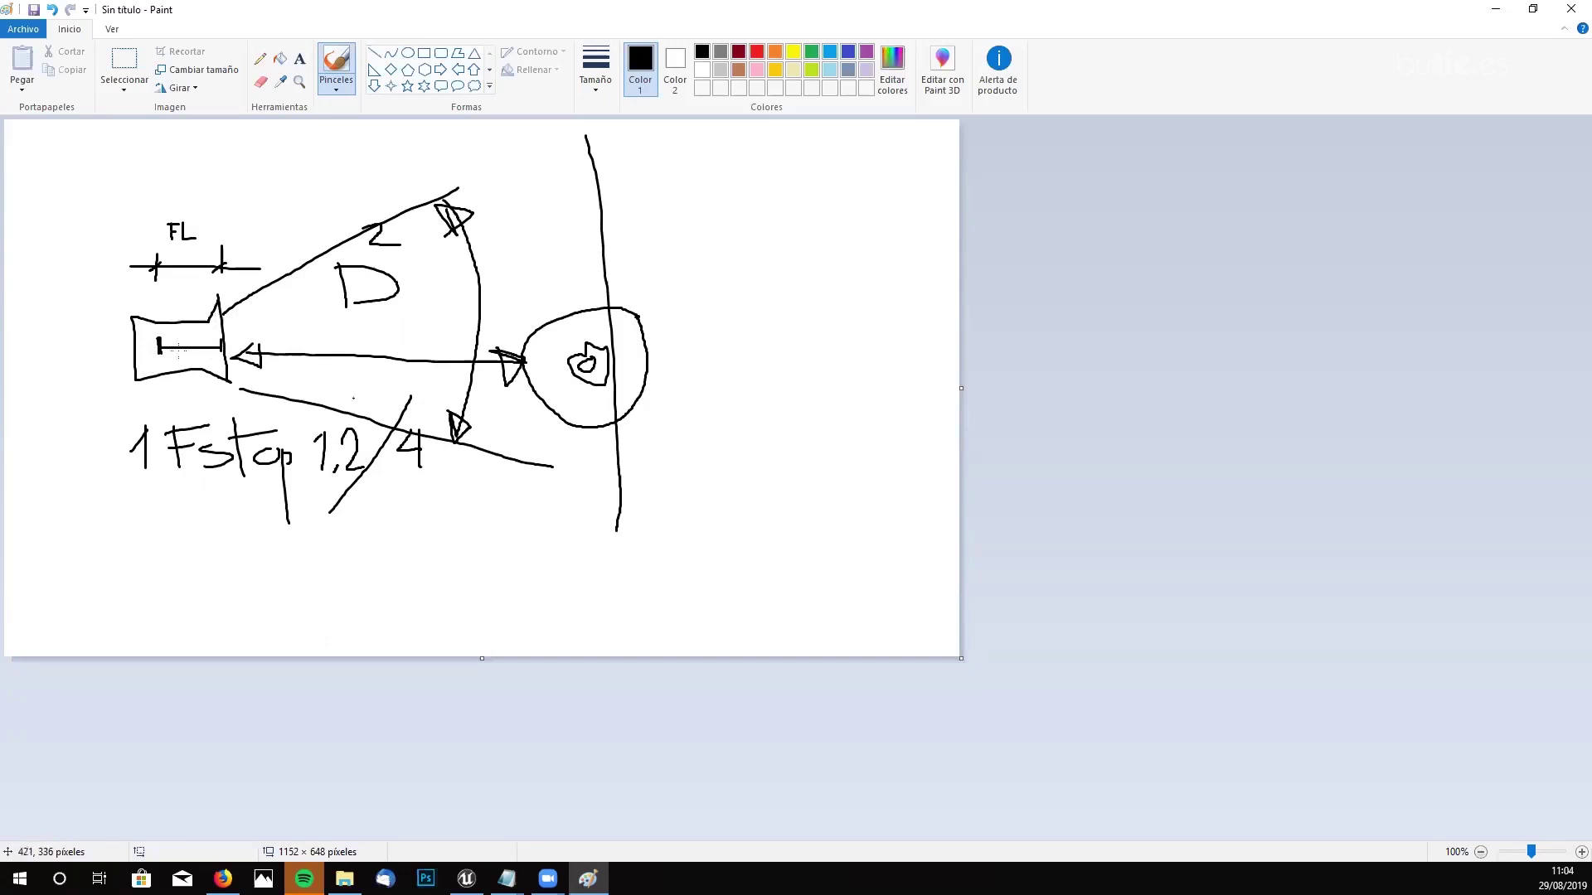
- Sketch a wider view cone with an arrow labelled telephoto
{"action": "left_click_drag", "start_coordinate": [219, 315], "coordinate": [403, 151]}
{"action": "left_click_drag", "start_coordinate": [230, 386], "coordinate": [362, 584]}
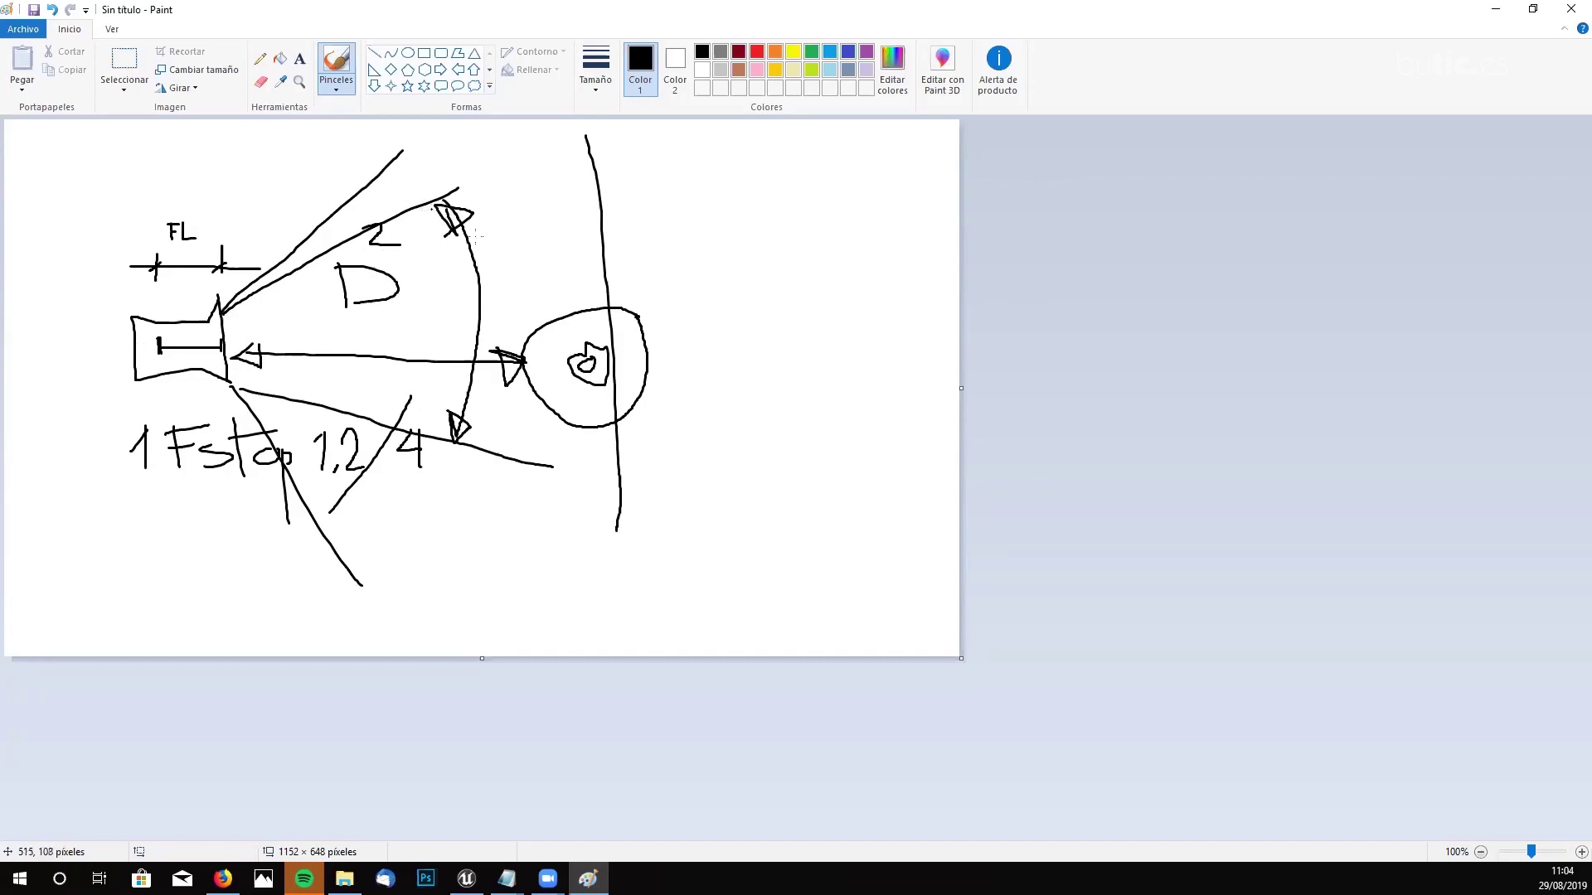
{"action": "mouse_move", "coordinate": [475, 257]}
{"action": "left_mouse_down"}
{"action": "mouse_move", "coordinate": [696, 223]}
{"action": "mouse_move", "coordinate": [682, 242]}
{"action": "left_mouse_up"}
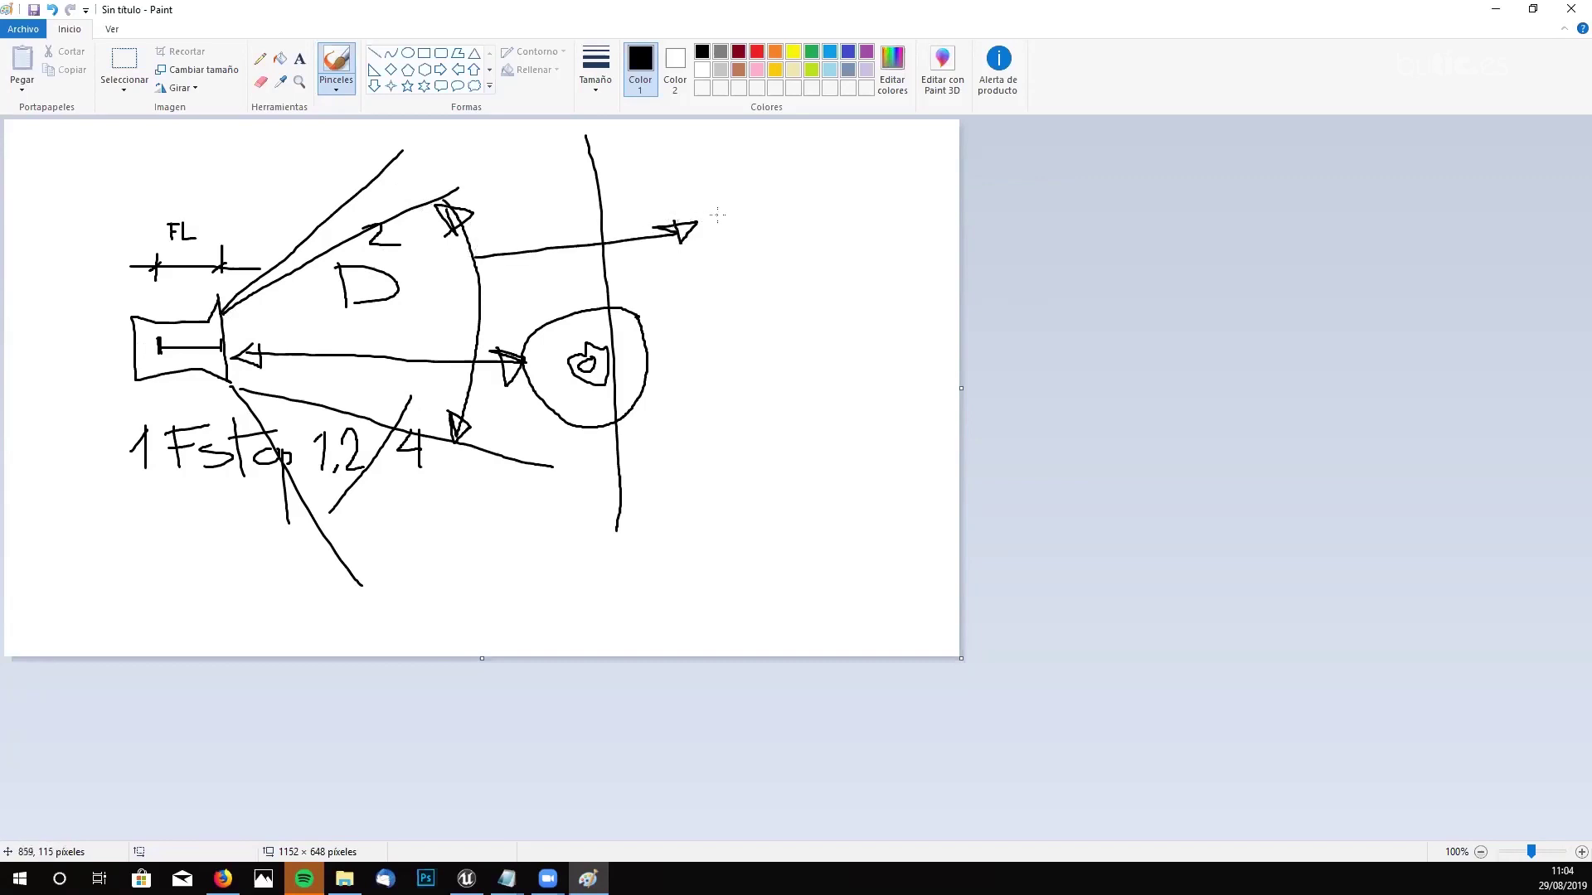
{"action": "mouse_move", "coordinate": [723, 178]}
{"action": "left_mouse_down"}
{"action": "mouse_move", "coordinate": [729, 243]}
{"action": "mouse_move", "coordinate": [763, 203]}
{"action": "mouse_move", "coordinate": [736, 229]}
{"action": "mouse_move", "coordinate": [764, 209]}
{"action": "mouse_move", "coordinate": [764, 237]}
{"action": "mouse_move", "coordinate": [796, 222]}
{"action": "mouse_move", "coordinate": [808, 265]}
{"action": "left_mouse_up"}
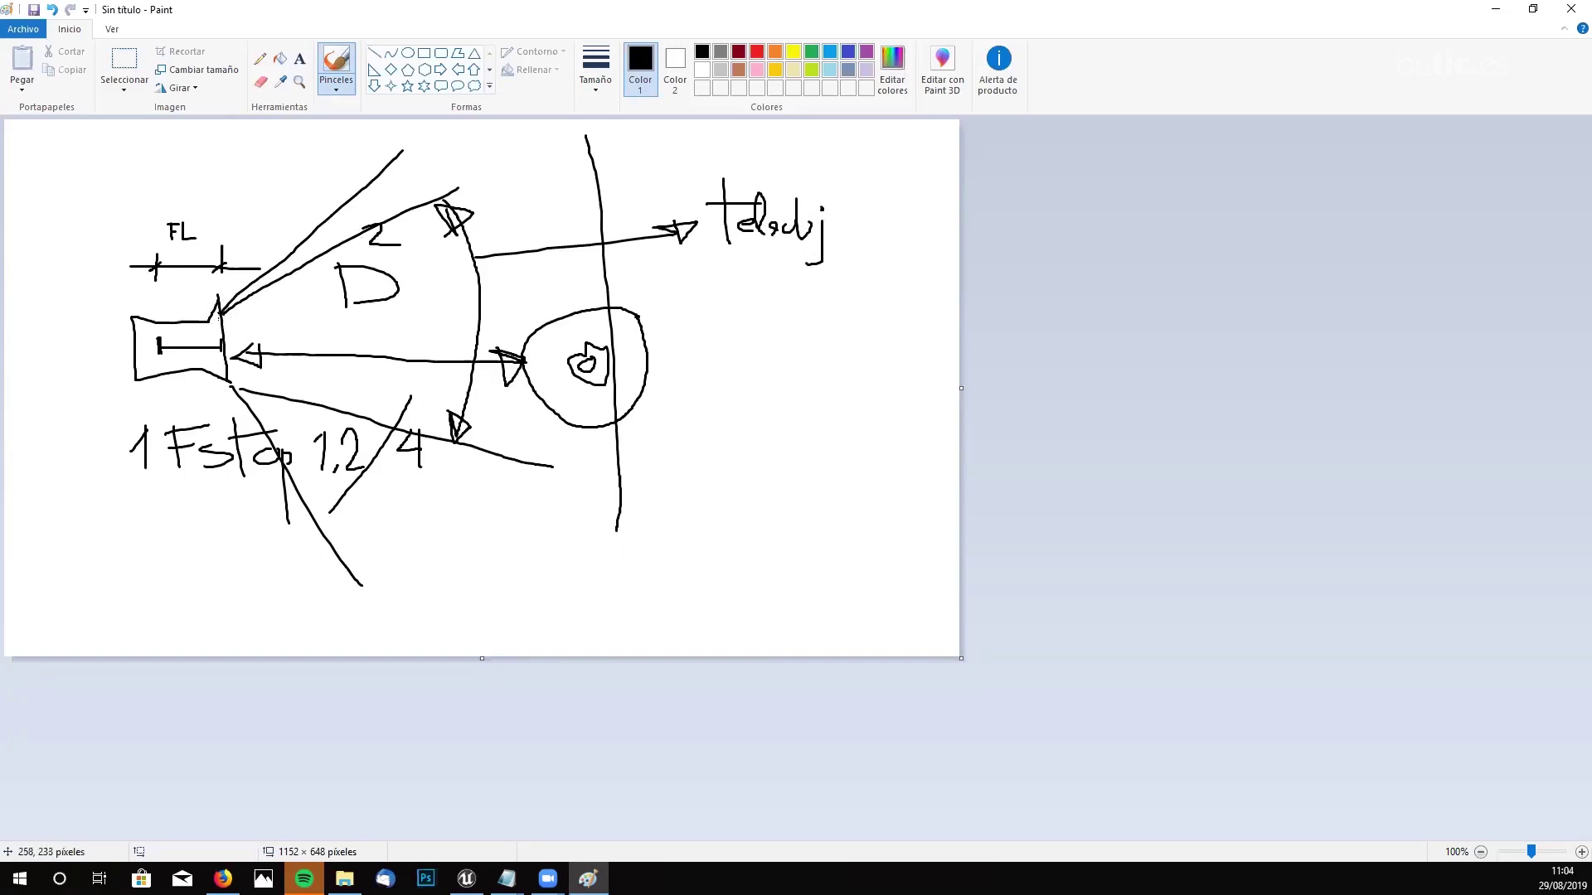
- Sketch an even wider wide-angle cone with arc and arrow, then select Focal-Length02.jpg
{"action": "left_click_drag", "start_coordinate": [219, 307], "coordinate": [325, 135]}
{"action": "left_click_drag", "start_coordinate": [229, 390], "coordinate": [290, 566]}
{"action": "mouse_move", "coordinate": [296, 207]}
{"action": "left_mouse_down"}
{"action": "mouse_move", "coordinate": [350, 287]}
{"action": "mouse_move", "coordinate": [290, 567]}
{"action": "left_mouse_up"}
{"action": "mouse_move", "coordinate": [332, 516]}
{"action": "left_mouse_down"}
{"action": "mouse_move", "coordinate": [469, 560]}
{"action": "mouse_move", "coordinate": [452, 549]}
{"action": "mouse_move", "coordinate": [572, 555]}
{"action": "left_mouse_up"}
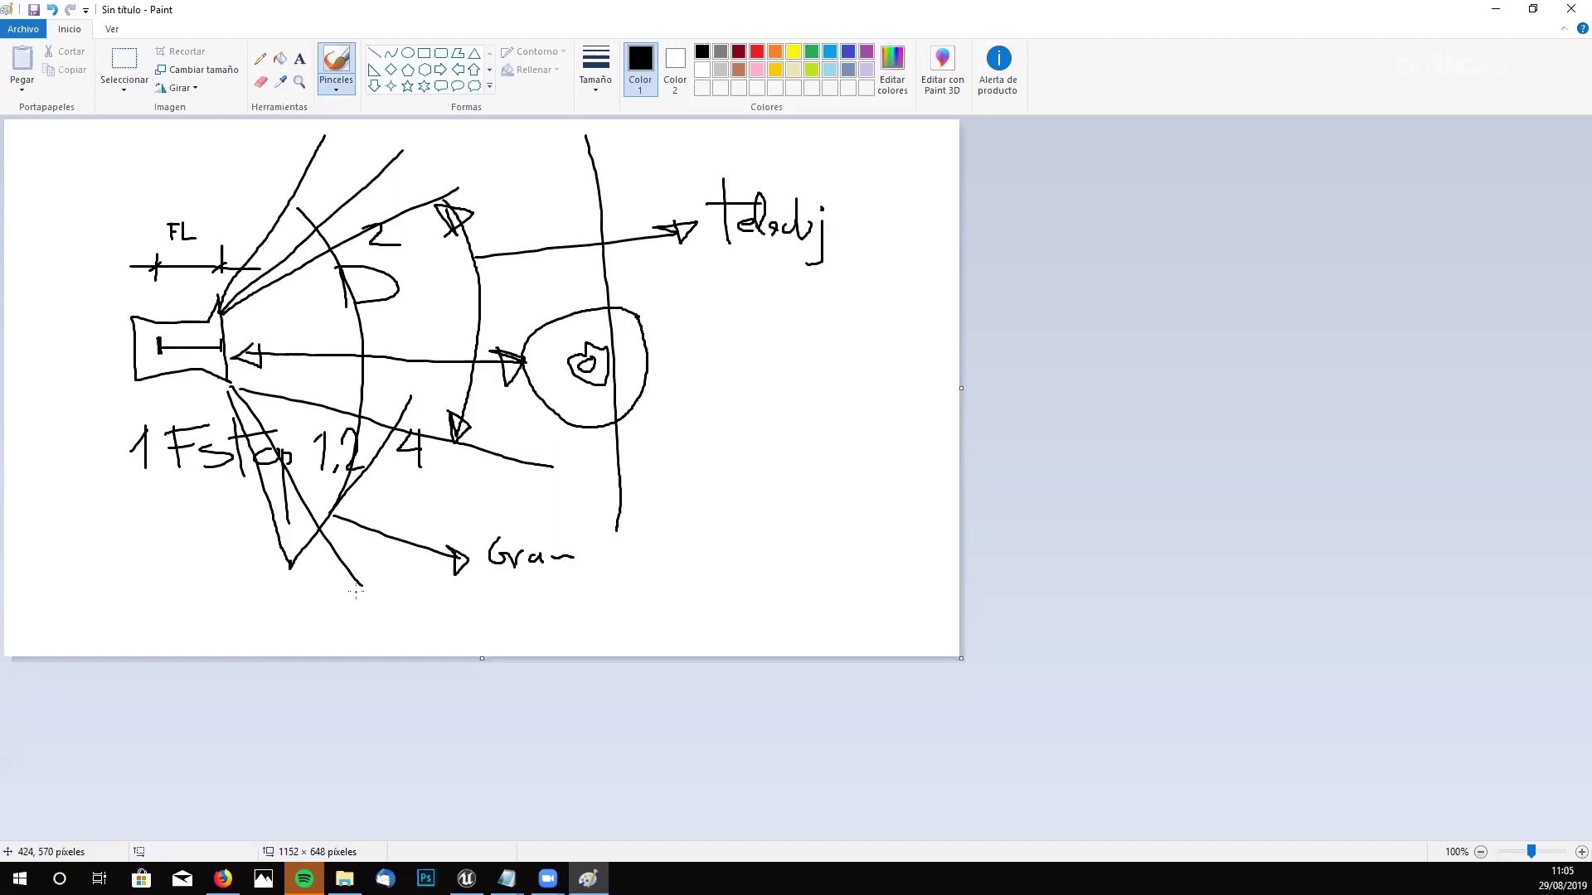
{"action": "left_click", "coordinate": [344, 879]}
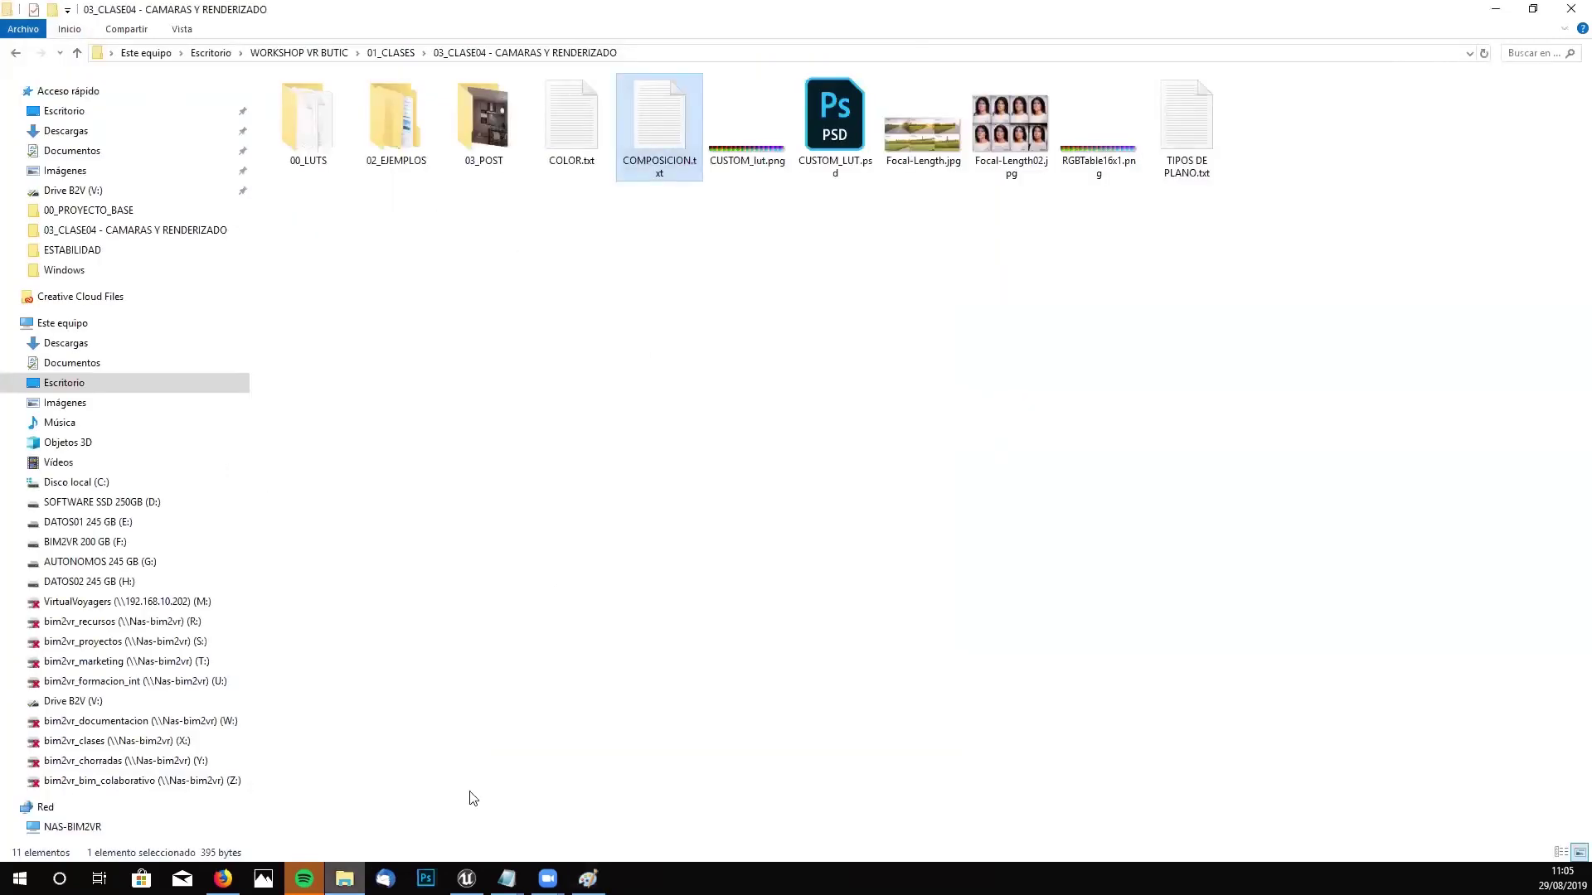
{"action": "left_click", "coordinate": [1004, 166]}
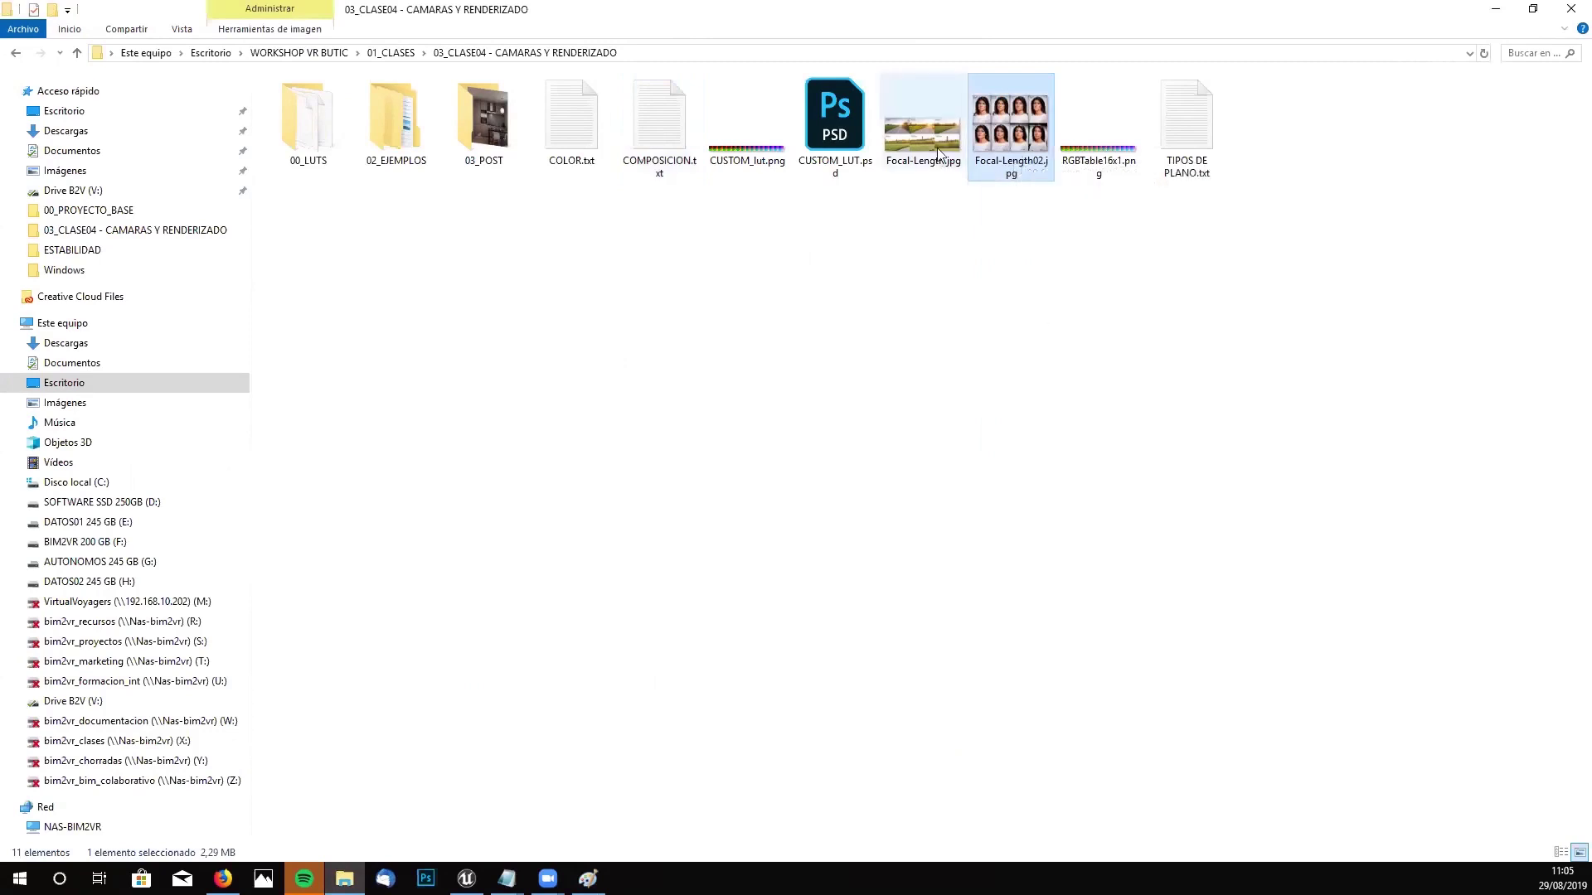
- Open Focal-Length02.jpg in Photos and step to the Focal-Length.jpg comparison image
{"action": "double_click", "coordinate": [1010, 155]}
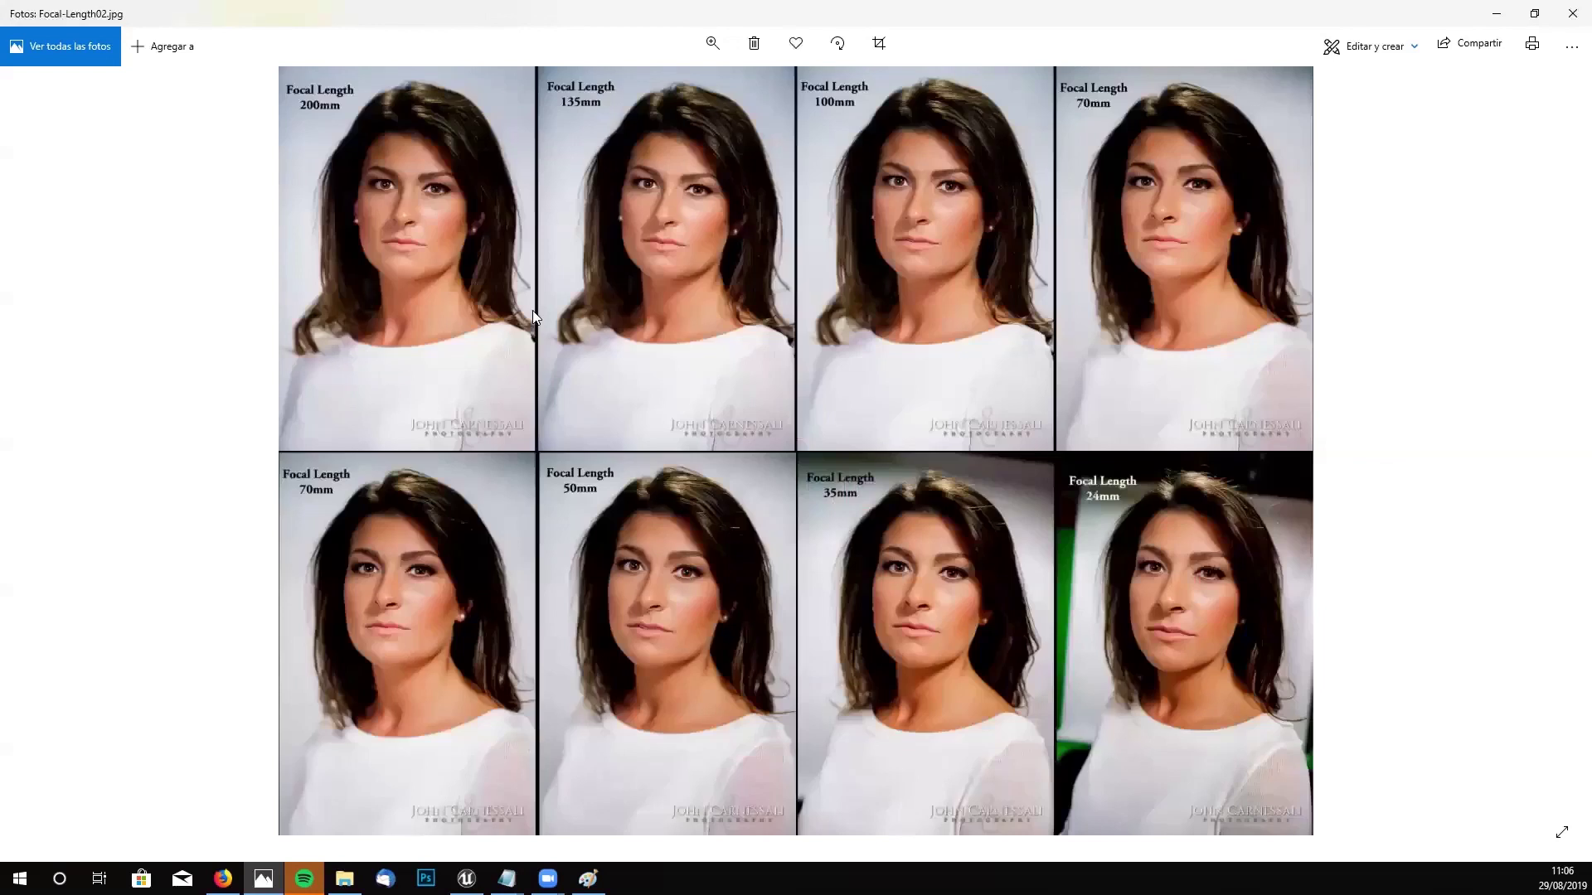
{"action": "key", "text": "Left"}
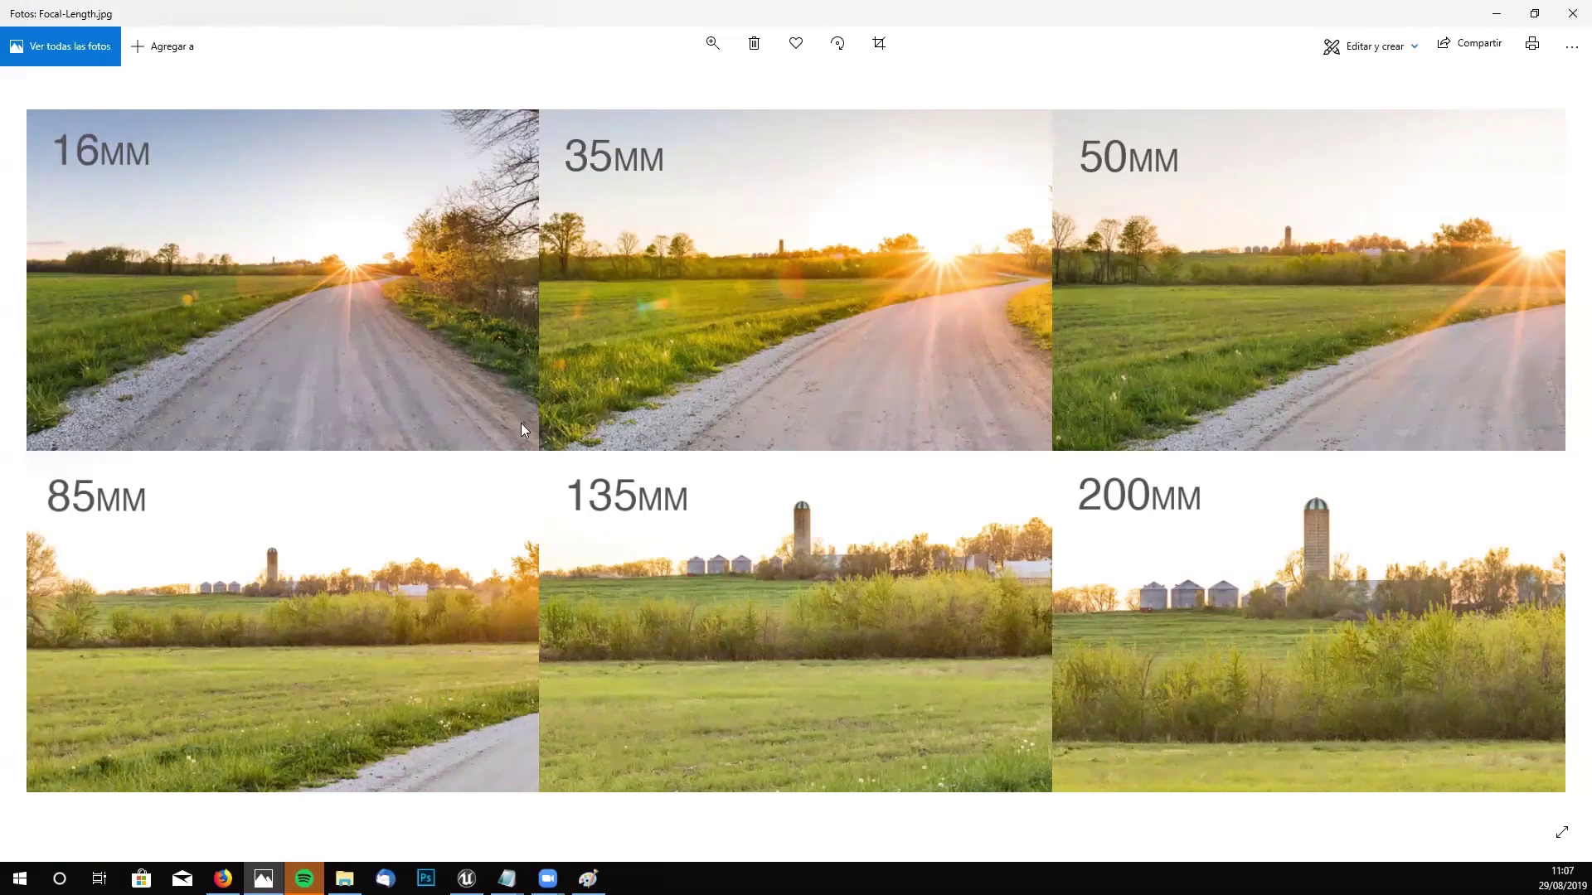
- Back in Paint, handwrite the heading '3 LFoc' and the note '200 → DOF OK'
{"action": "left_click", "coordinate": [1495, 13]}
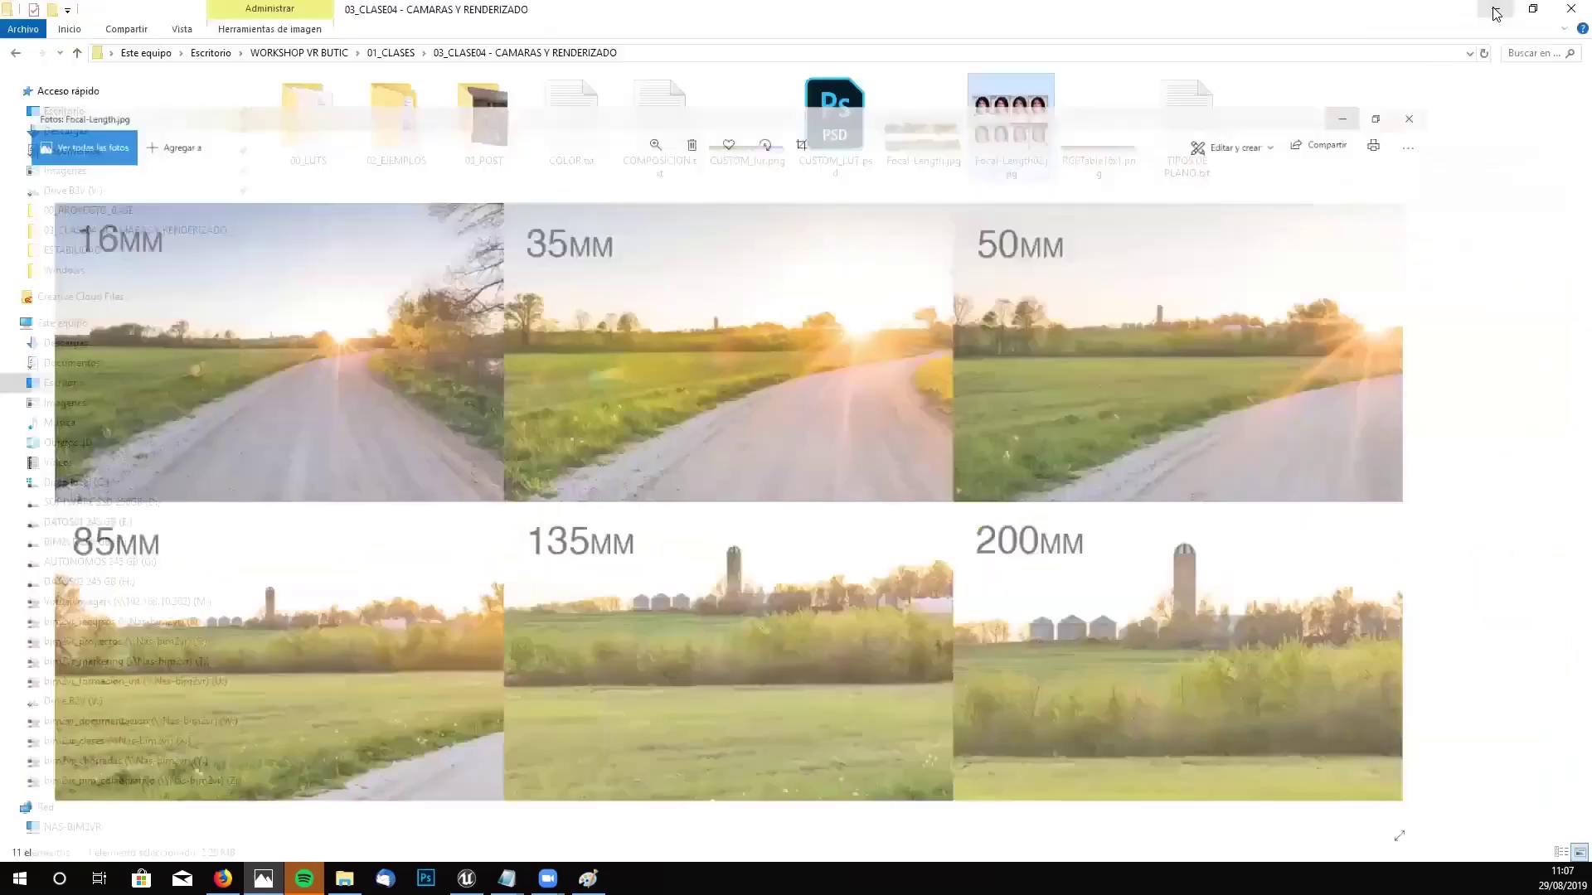
{"action": "left_click", "coordinate": [588, 879]}
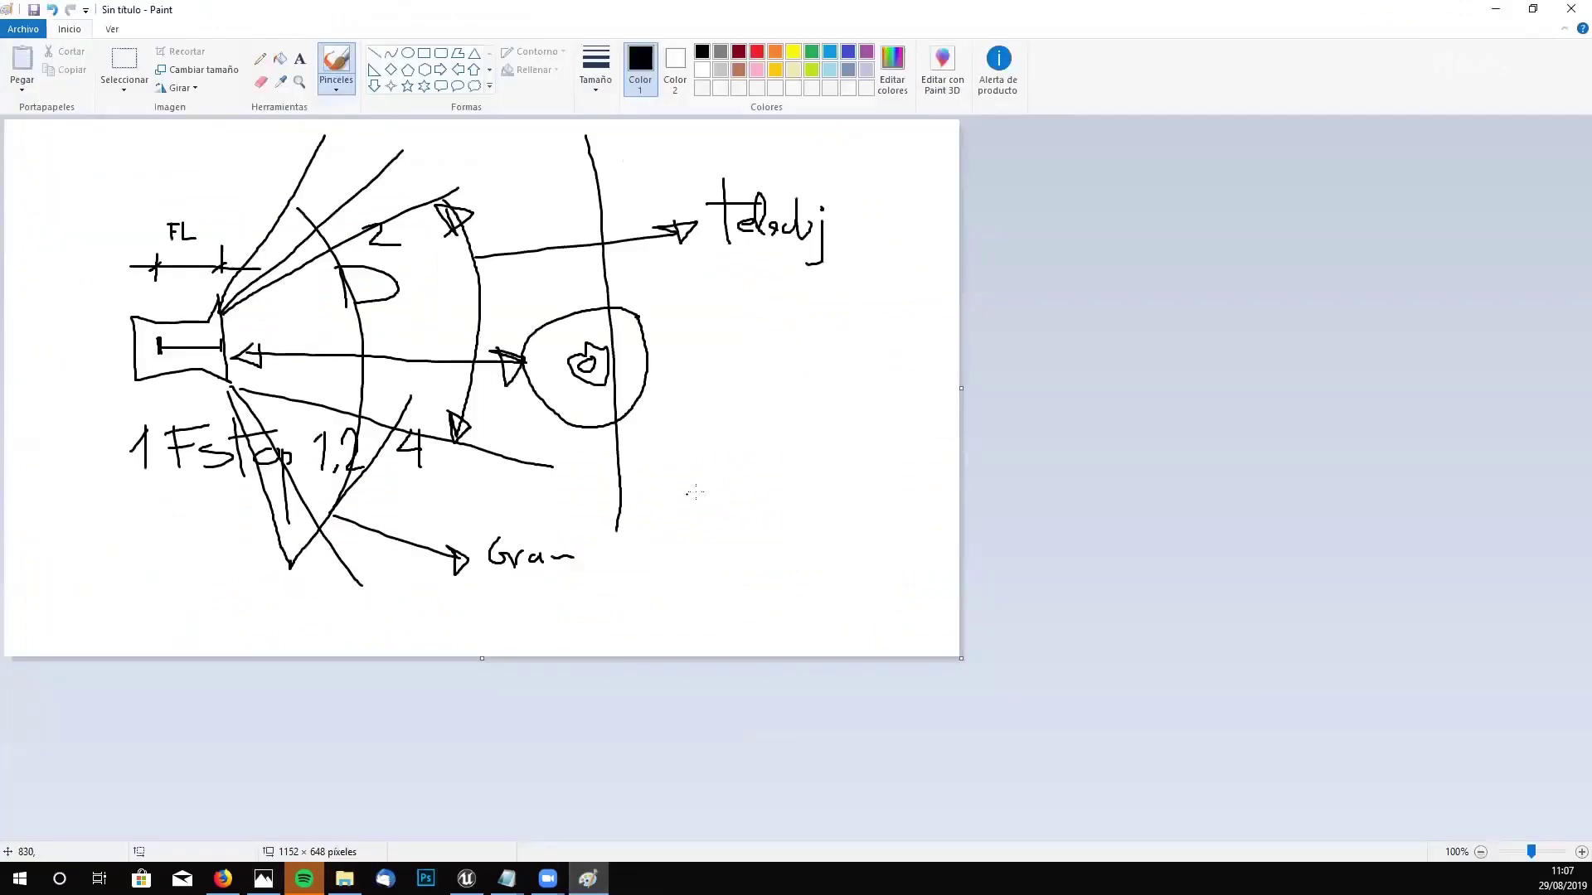
{"action": "mouse_move", "coordinate": [715, 469]}
{"action": "left_mouse_down"}
{"action": "mouse_move", "coordinate": [749, 503]}
{"action": "mouse_move", "coordinate": [724, 507]}
{"action": "left_mouse_up"}
{"action": "mouse_move", "coordinate": [764, 452]}
{"action": "left_mouse_down"}
{"action": "mouse_move", "coordinate": [769, 505]}
{"action": "mouse_move", "coordinate": [798, 502]}
{"action": "mouse_move", "coordinate": [811, 456]}
{"action": "mouse_move", "coordinate": [811, 480]}
{"action": "mouse_move", "coordinate": [827, 496]}
{"action": "mouse_move", "coordinate": [838, 472]}
{"action": "mouse_move", "coordinate": [842, 500]}
{"action": "left_mouse_up"}
{"action": "mouse_move", "coordinate": [729, 537]}
{"action": "left_mouse_down"}
{"action": "mouse_move", "coordinate": [731, 560]}
{"action": "mouse_move", "coordinate": [862, 539]}
{"action": "mouse_move", "coordinate": [840, 553]}
{"action": "left_mouse_up"}
{"action": "mouse_move", "coordinate": [871, 524]}
{"action": "left_mouse_down"}
{"action": "mouse_move", "coordinate": [872, 550]}
{"action": "mouse_move", "coordinate": [889, 526]}
{"action": "mouse_move", "coordinate": [946, 547]}
{"action": "left_mouse_up"}
- Add the '16 → No' line and draw horizontal and vertical lines boxing the notes
{"action": "left_click_drag", "start_coordinate": [757, 580], "coordinate": [756, 610]}
{"action": "mouse_move", "coordinate": [787, 584]}
{"action": "left_mouse_down"}
{"action": "mouse_move", "coordinate": [780, 600]}
{"action": "mouse_move", "coordinate": [916, 606]}
{"action": "mouse_move", "coordinate": [948, 578]}
{"action": "left_mouse_up"}
{"action": "left_click_drag", "start_coordinate": [687, 431], "coordinate": [924, 423]}
{"action": "left_click_drag", "start_coordinate": [699, 400], "coordinate": [717, 637]}
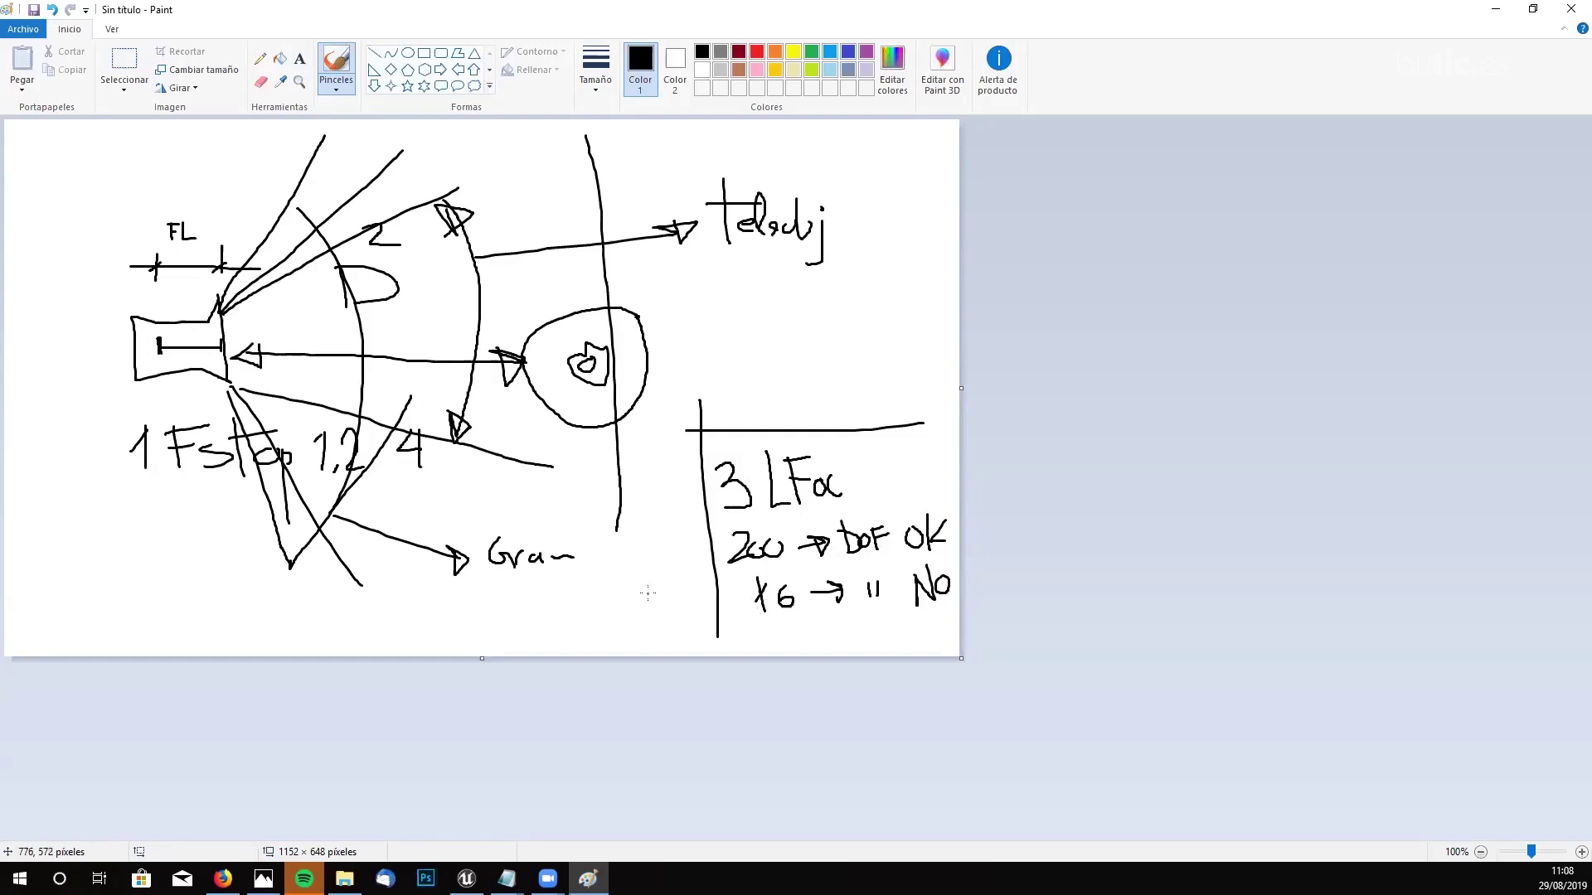
- Close Paint with 'No guardar' and minimize File Explorer to reveal the Unreal editor
{"action": "left_click", "coordinate": [1570, 9]}
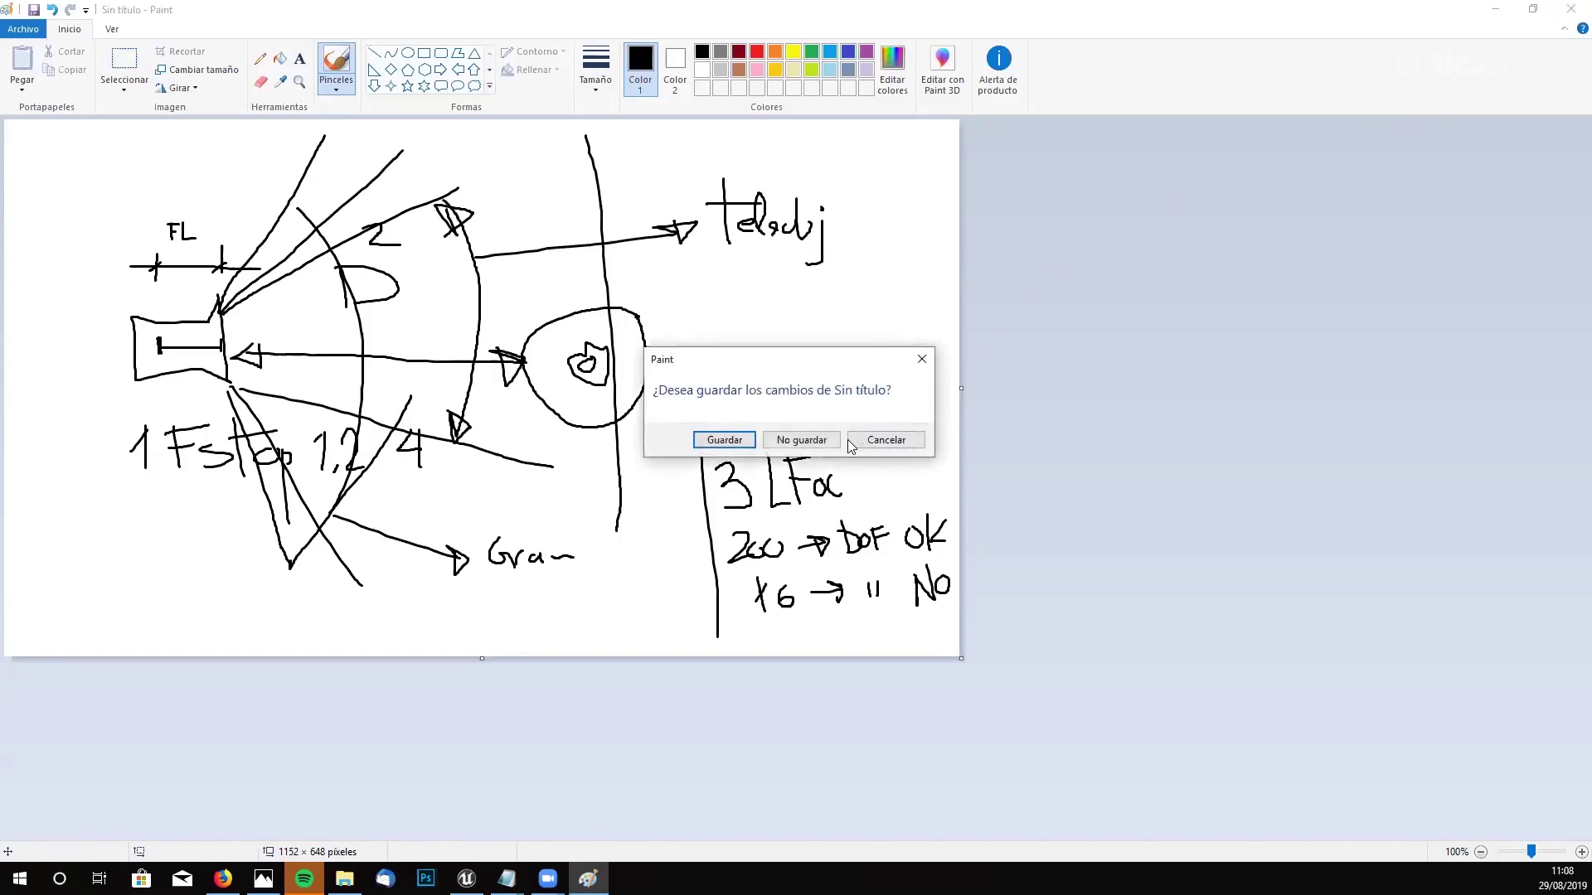
{"action": "left_click", "coordinate": [810, 445]}
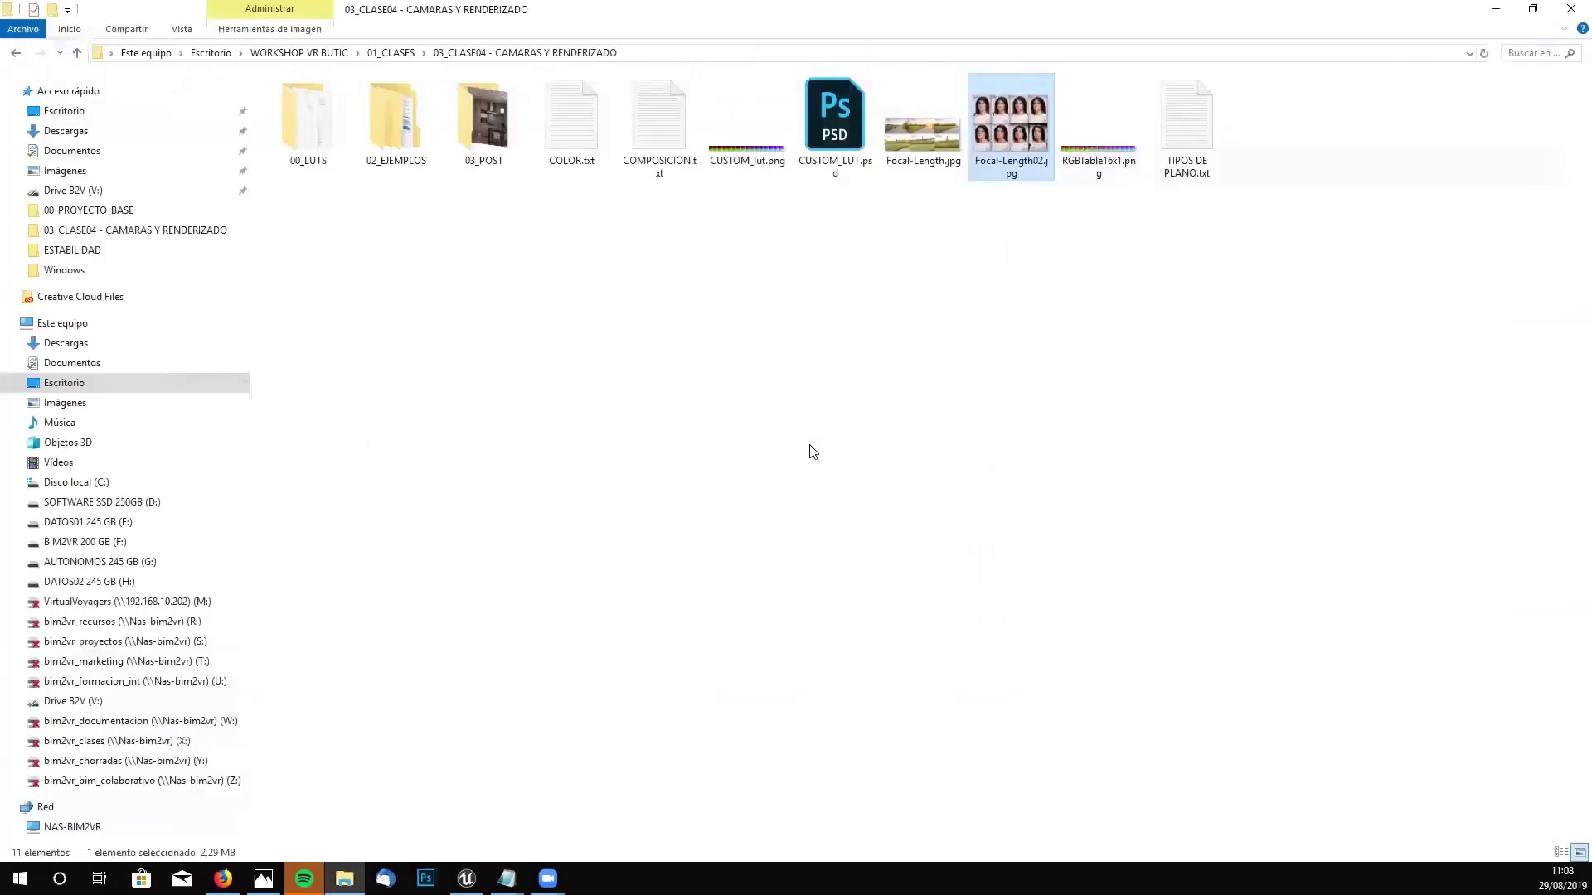
{"action": "left_click", "coordinate": [1495, 9]}
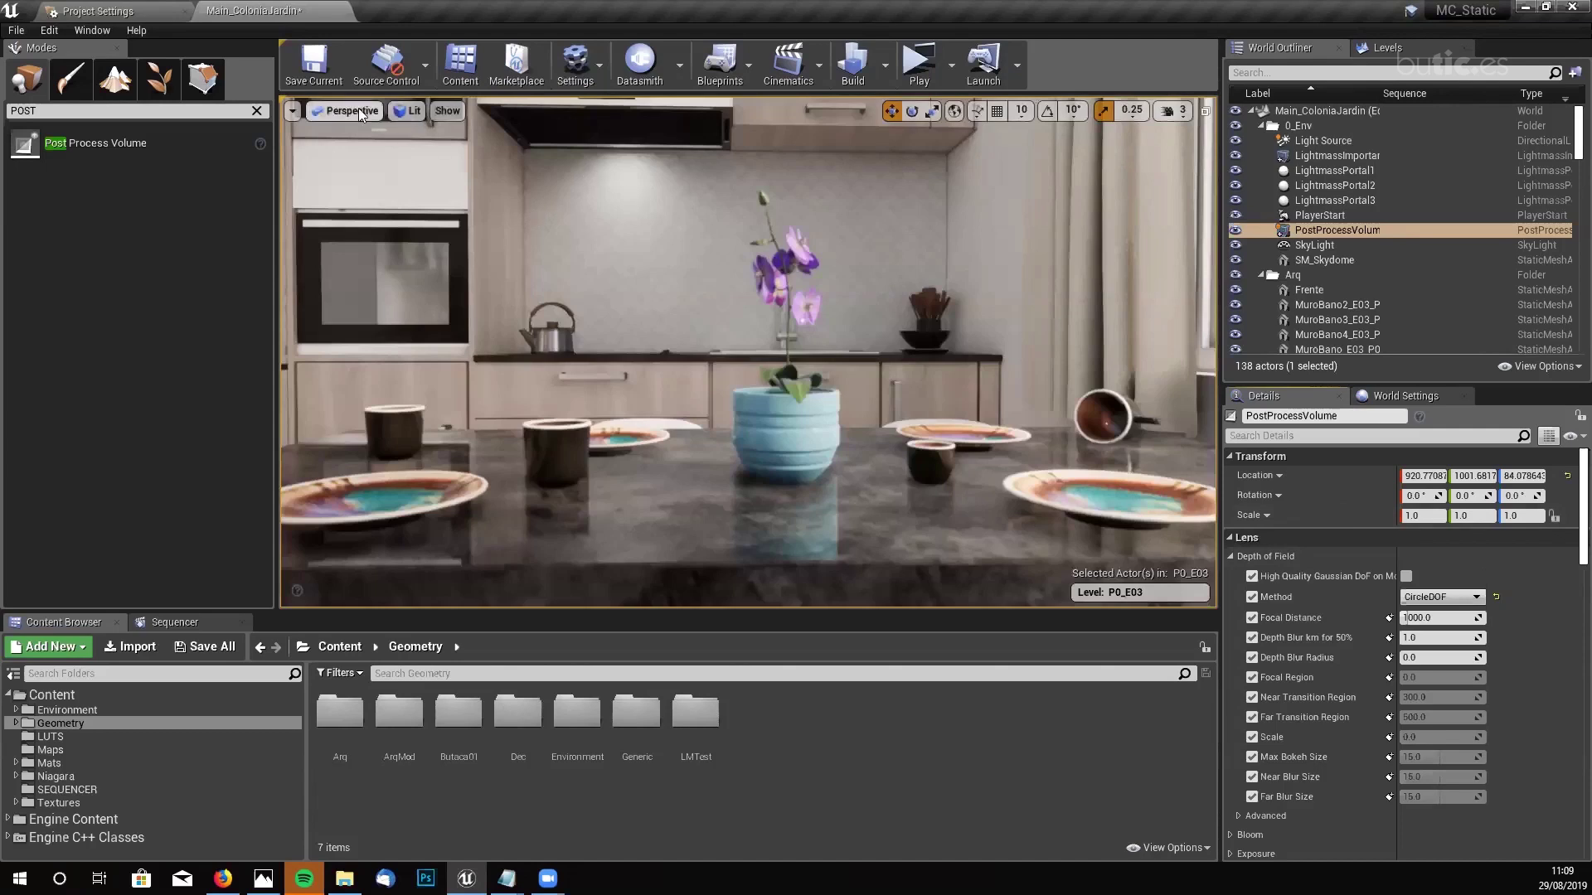
- Set the viewport Options Field of View to 60, after briefly trying 90
{"action": "left_click", "coordinate": [292, 114]}
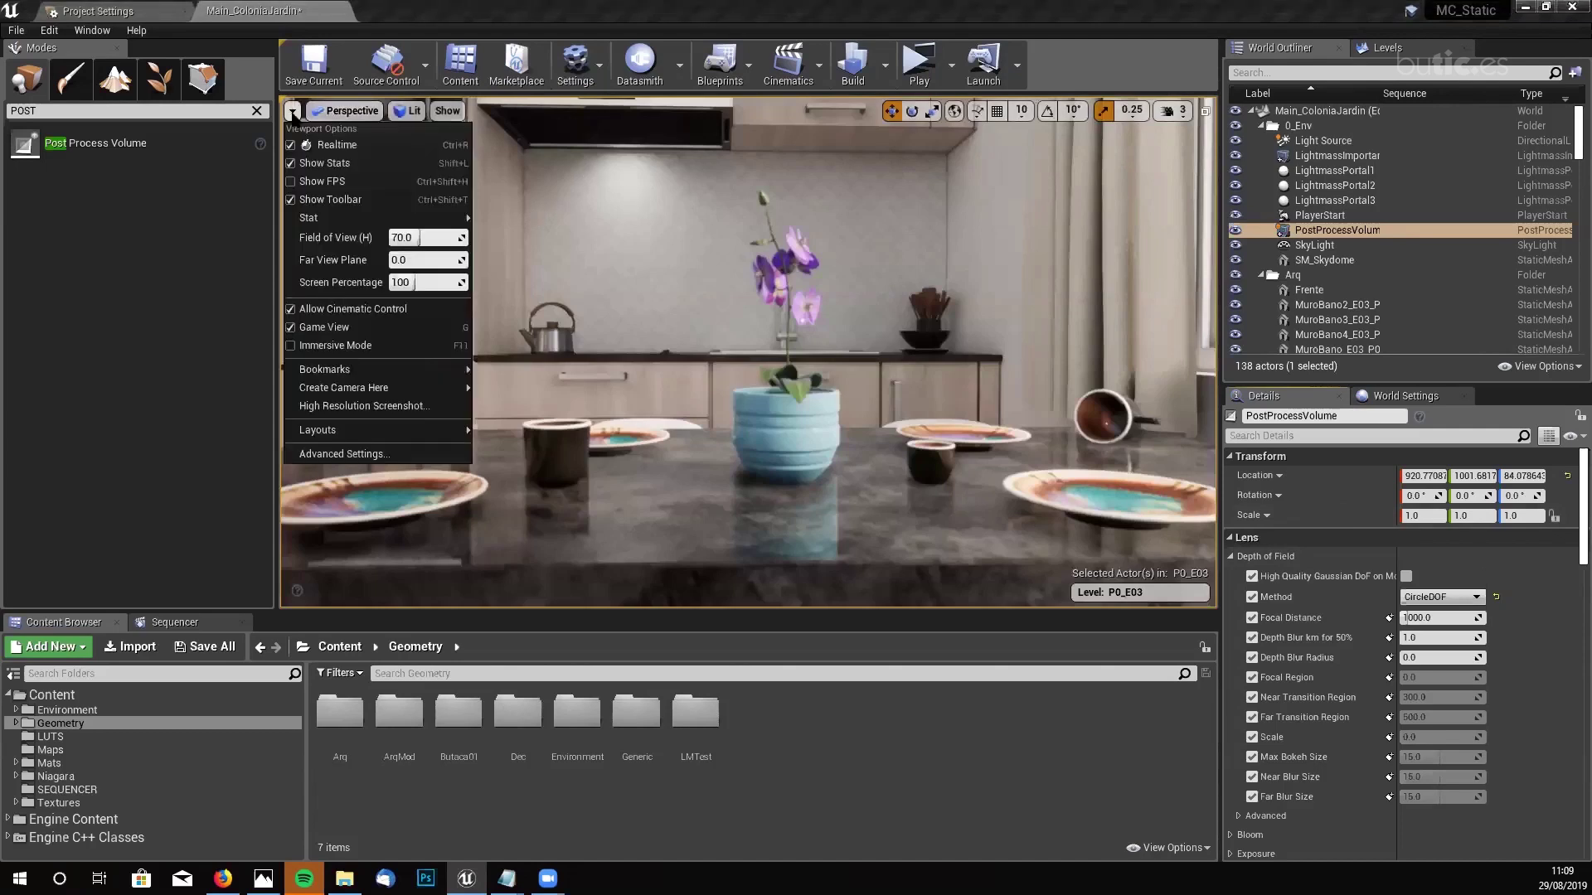
{"action": "left_click", "coordinate": [403, 237]}
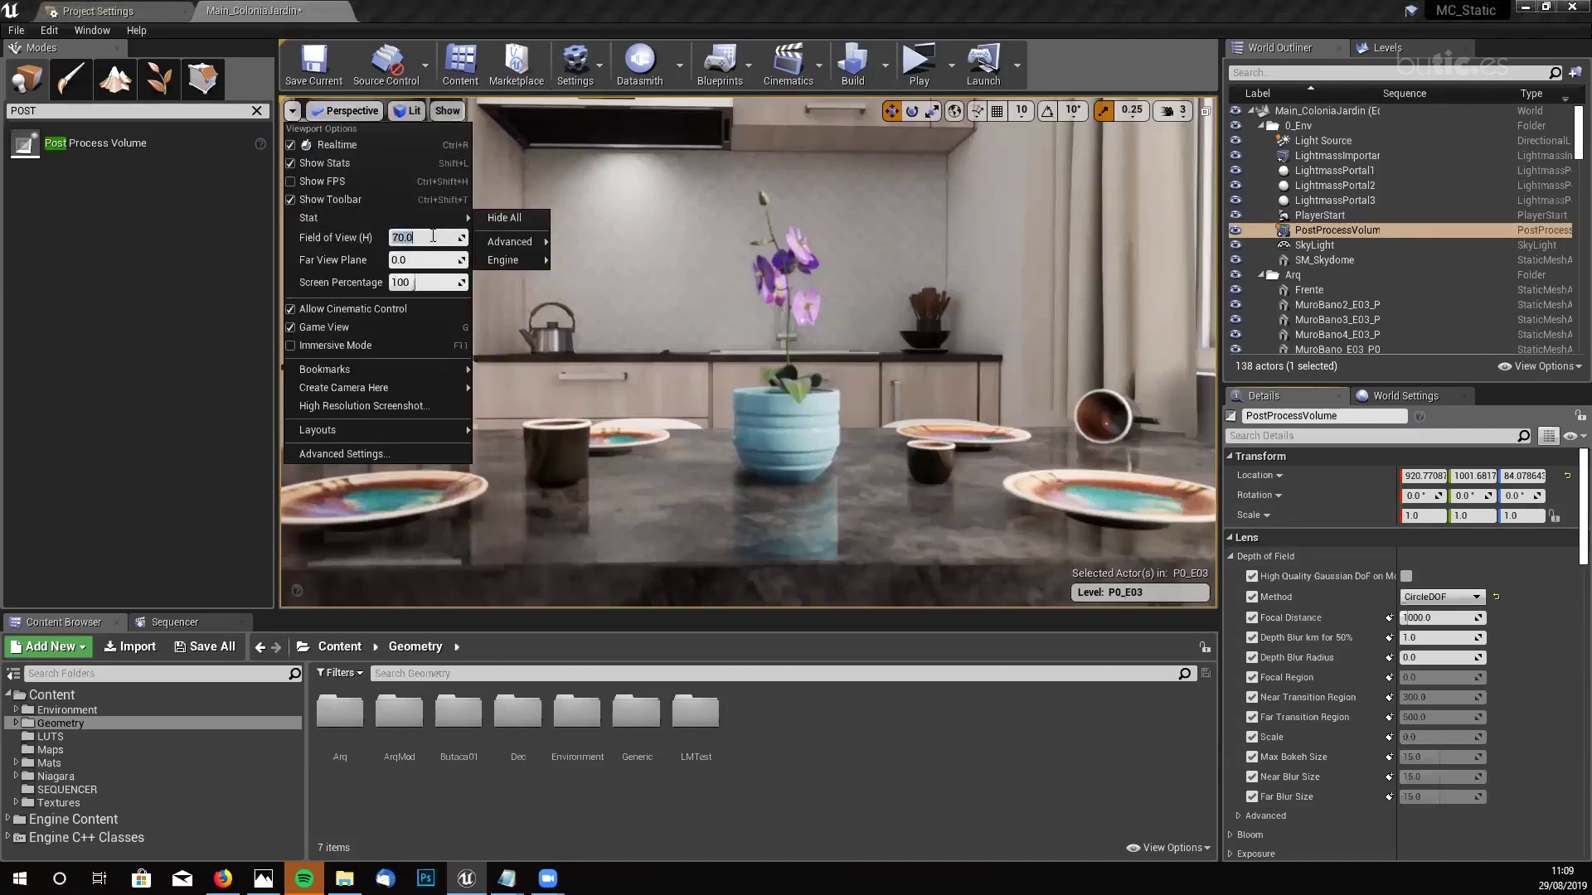
{"action": "type", "text": "60"}
{"action": "key", "text": "Return"}
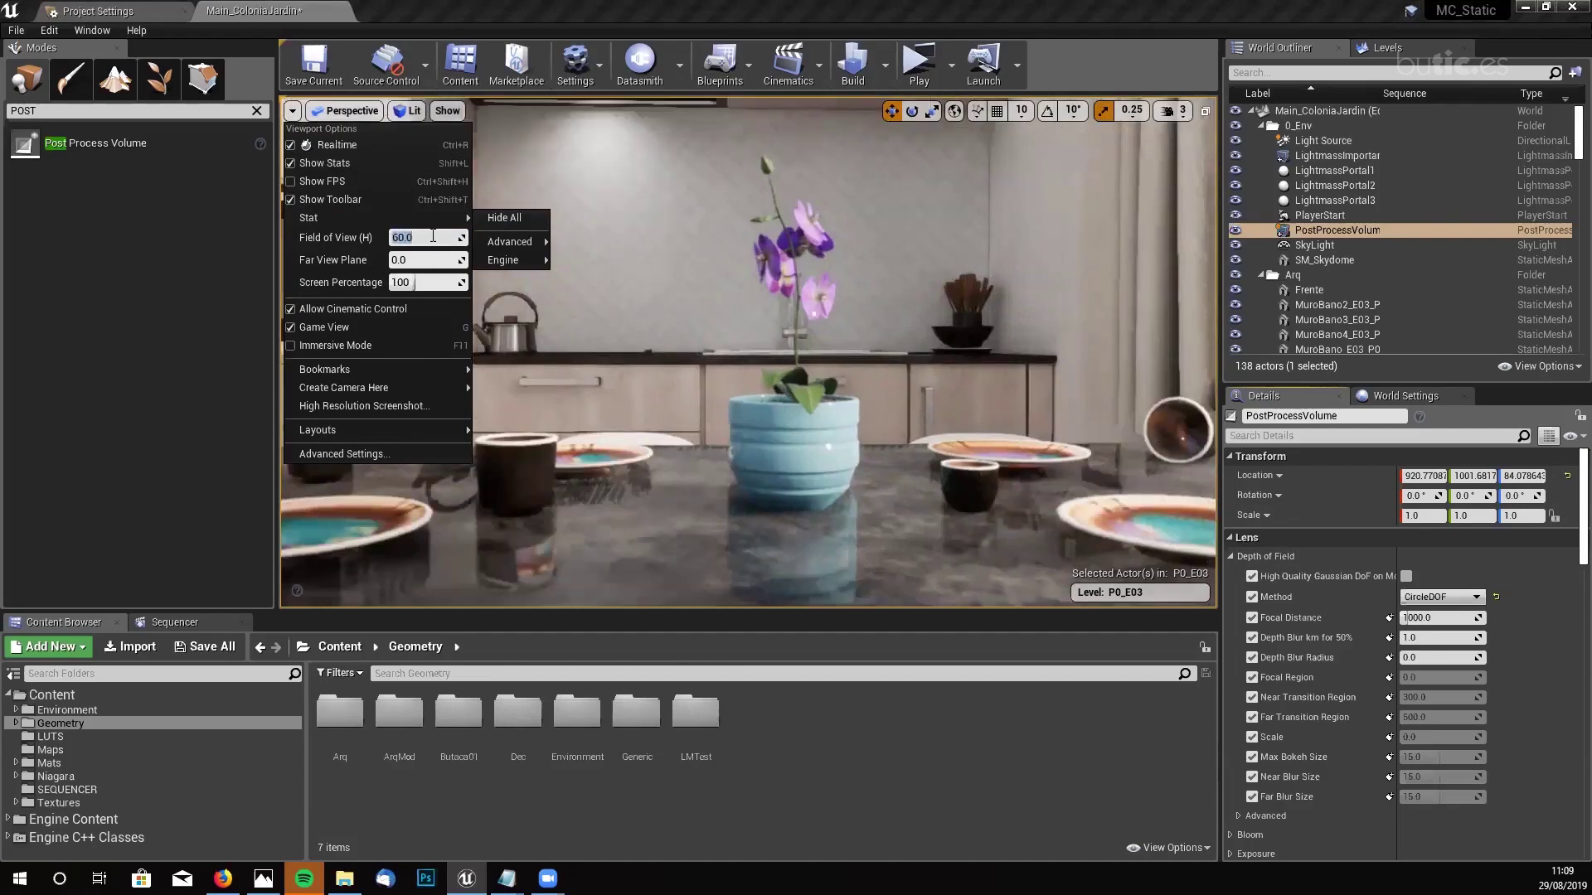
{"action": "type", "text": "90"}
{"action": "key", "text": "Return"}
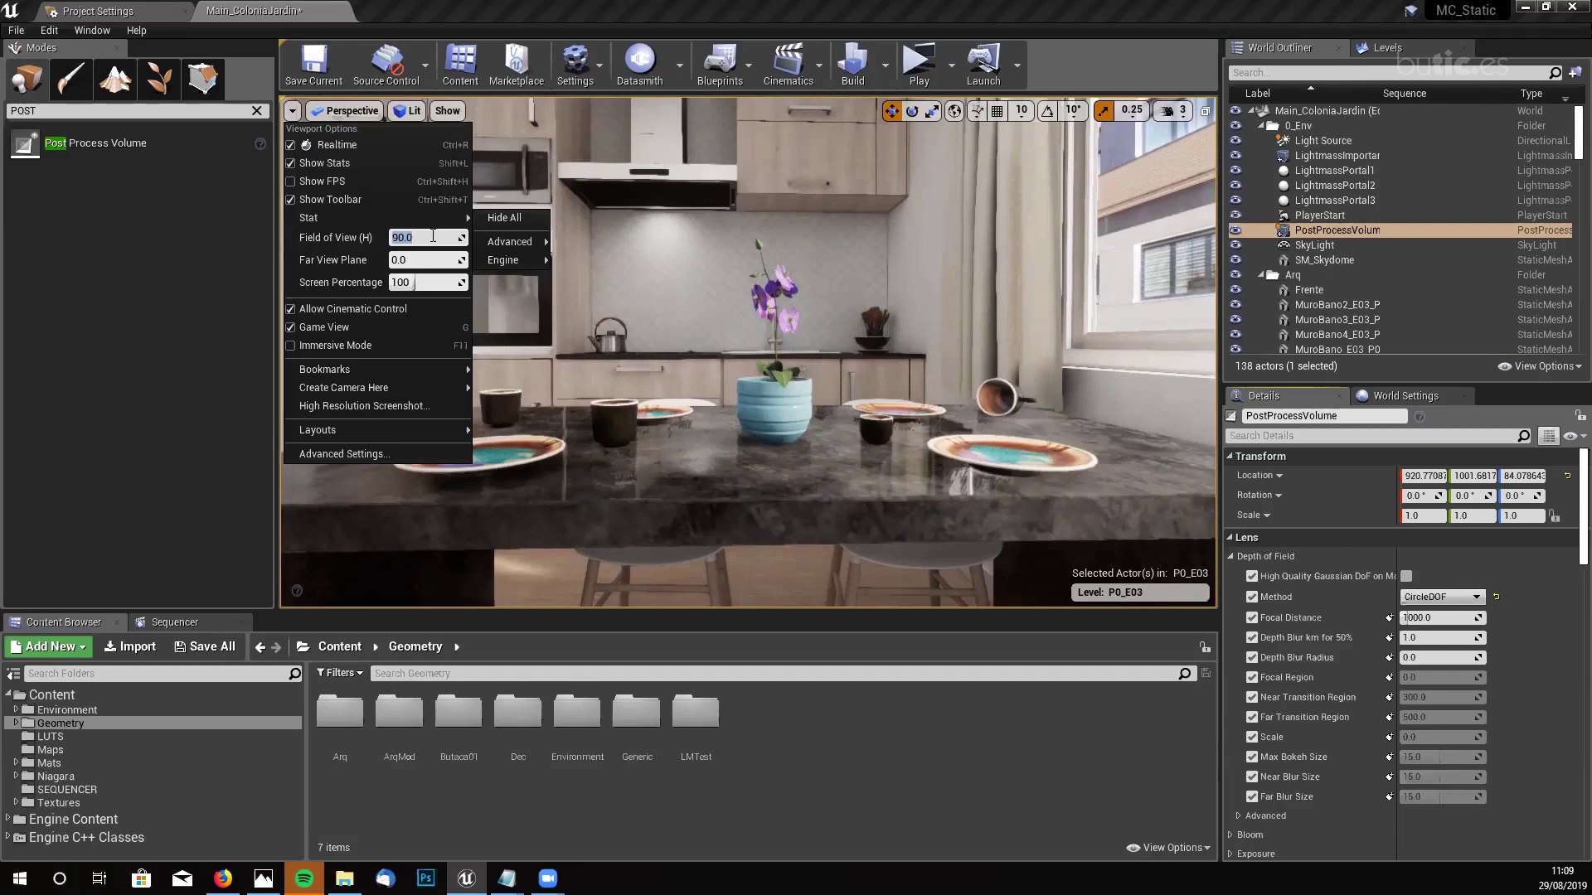
{"action": "type", "text": "60"}
{"action": "key", "text": "Return"}
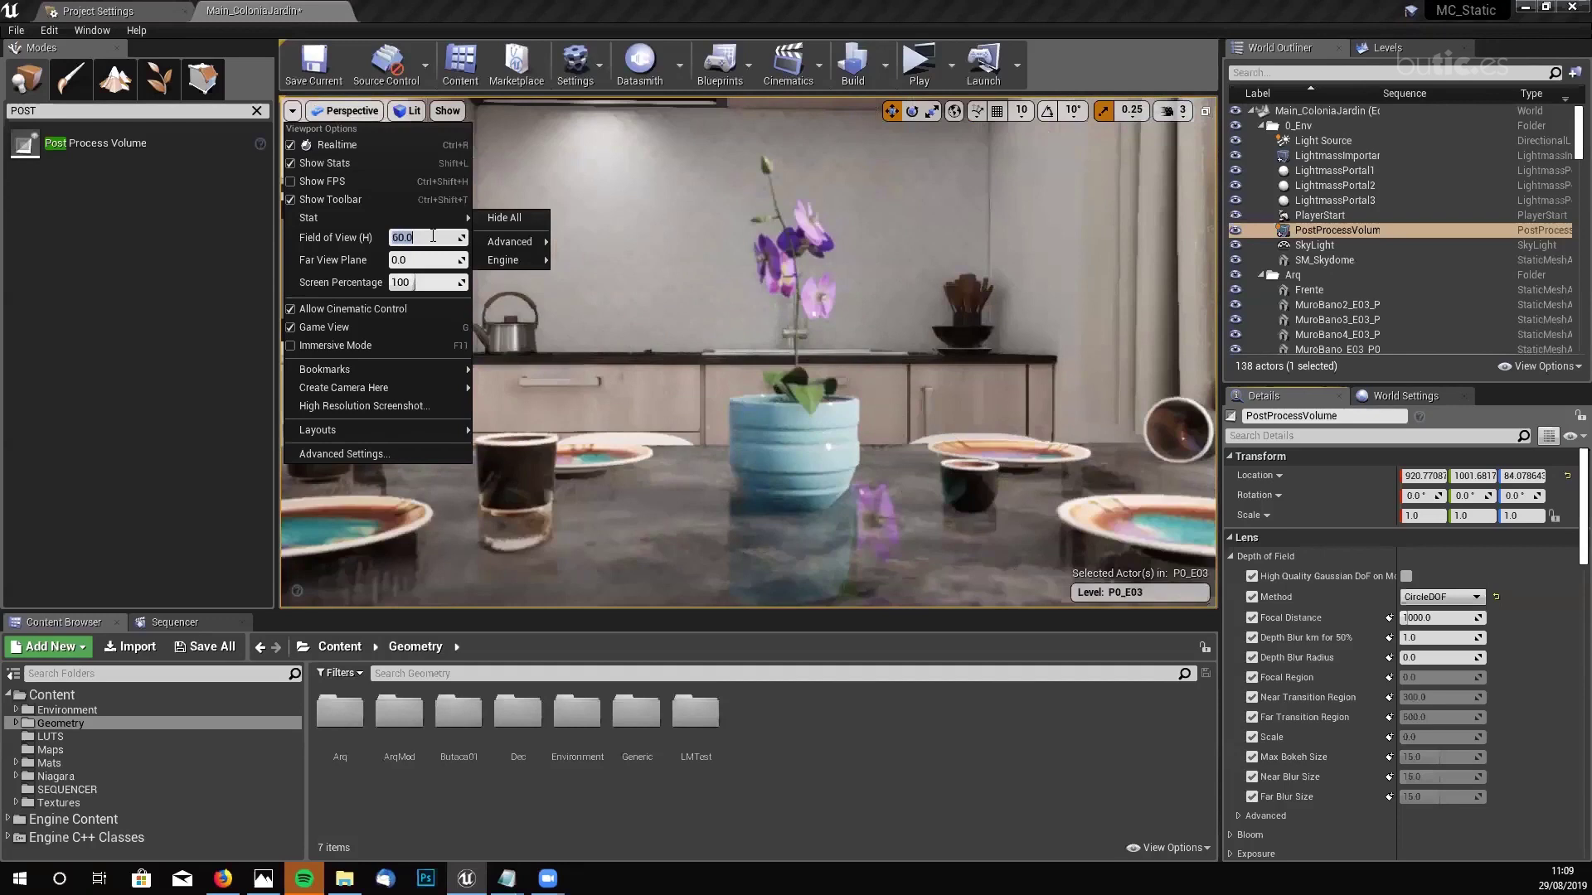
{"action": "mouse_move", "coordinate": [509, 242]}
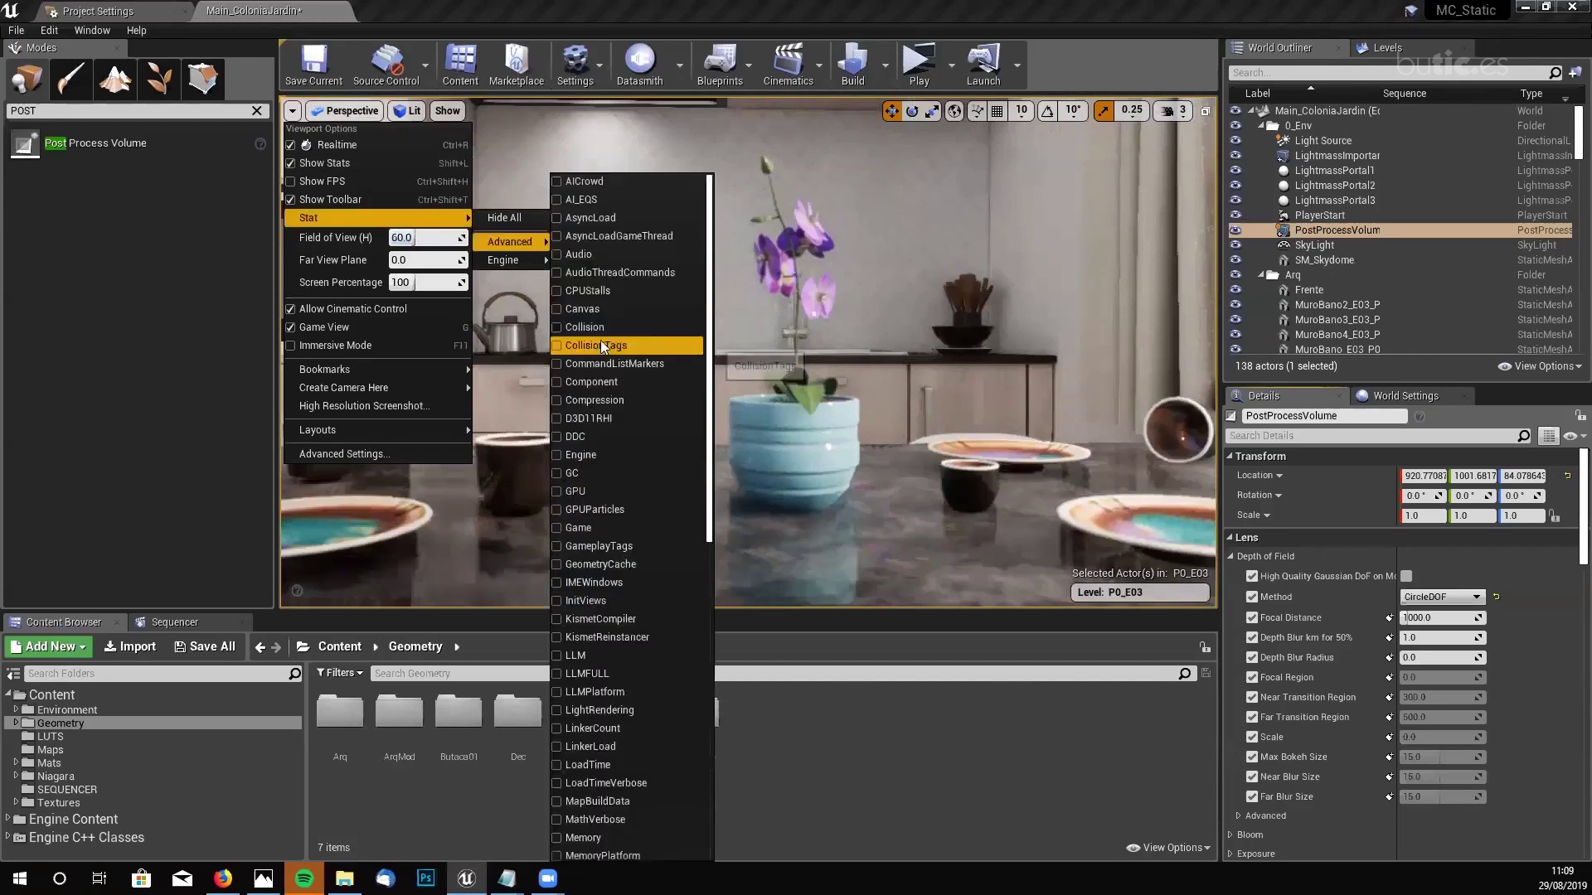
{"action": "left_click", "coordinate": [818, 178]}
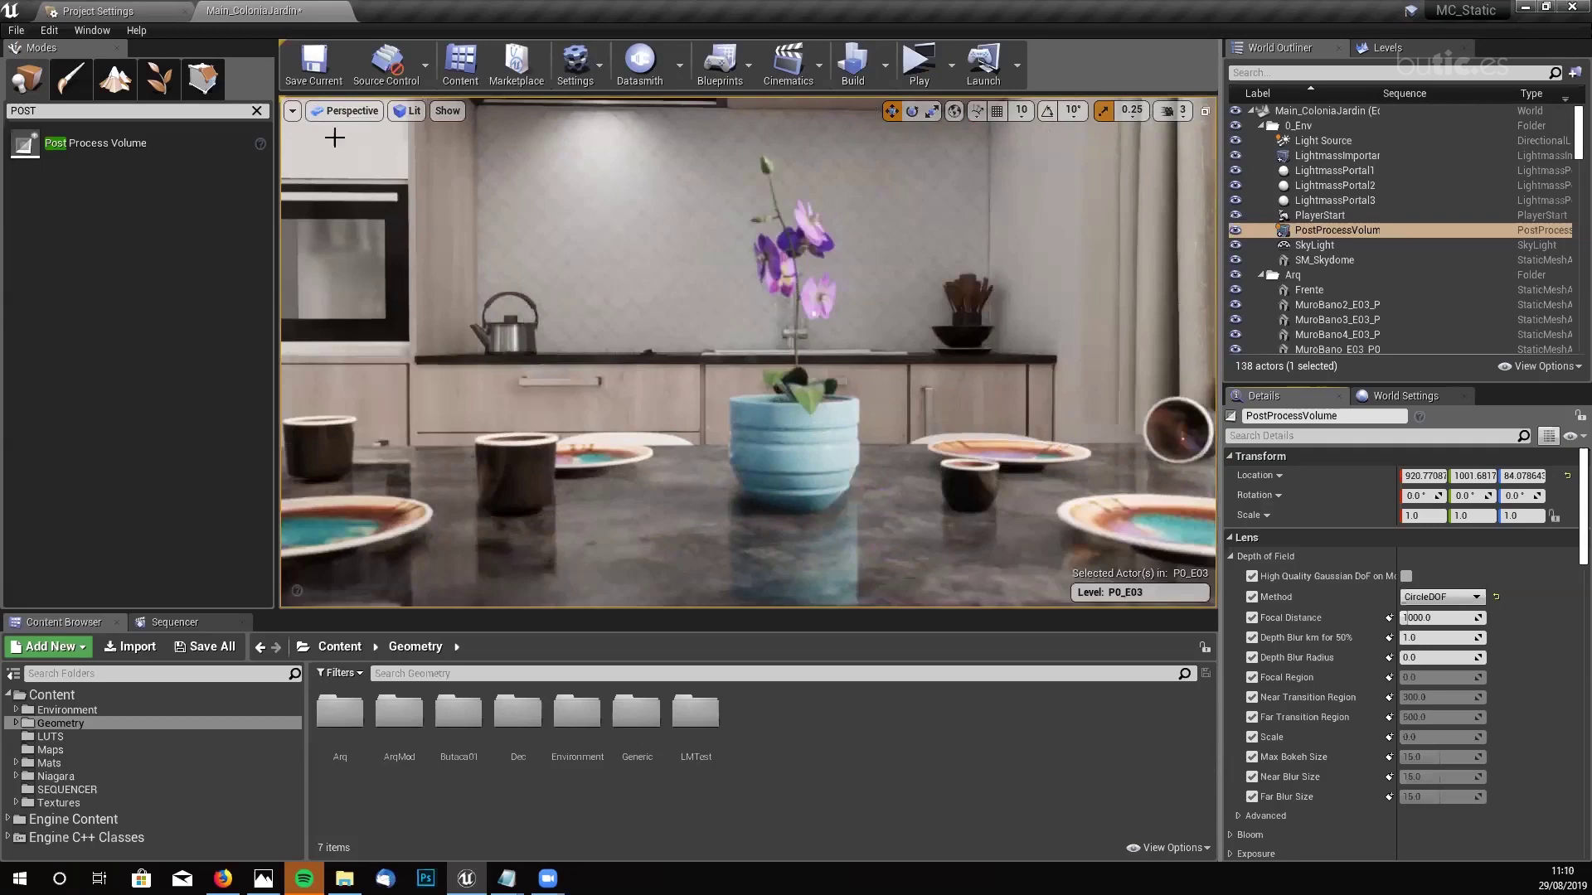
{"action": "left_click", "coordinate": [292, 110]}
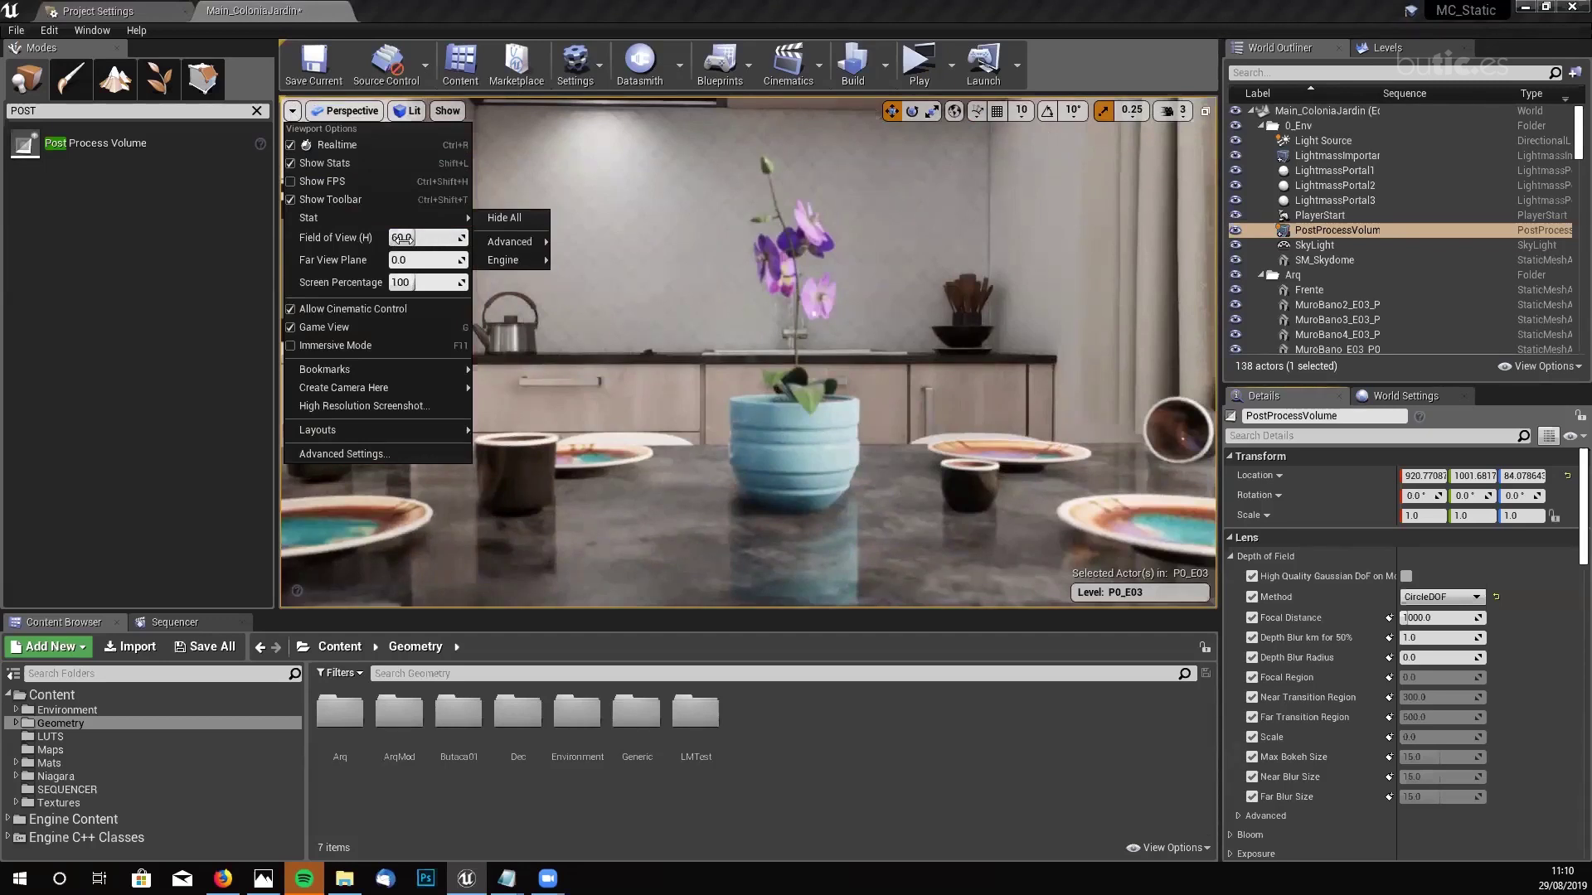
{"action": "left_click", "coordinate": [650, 324]}
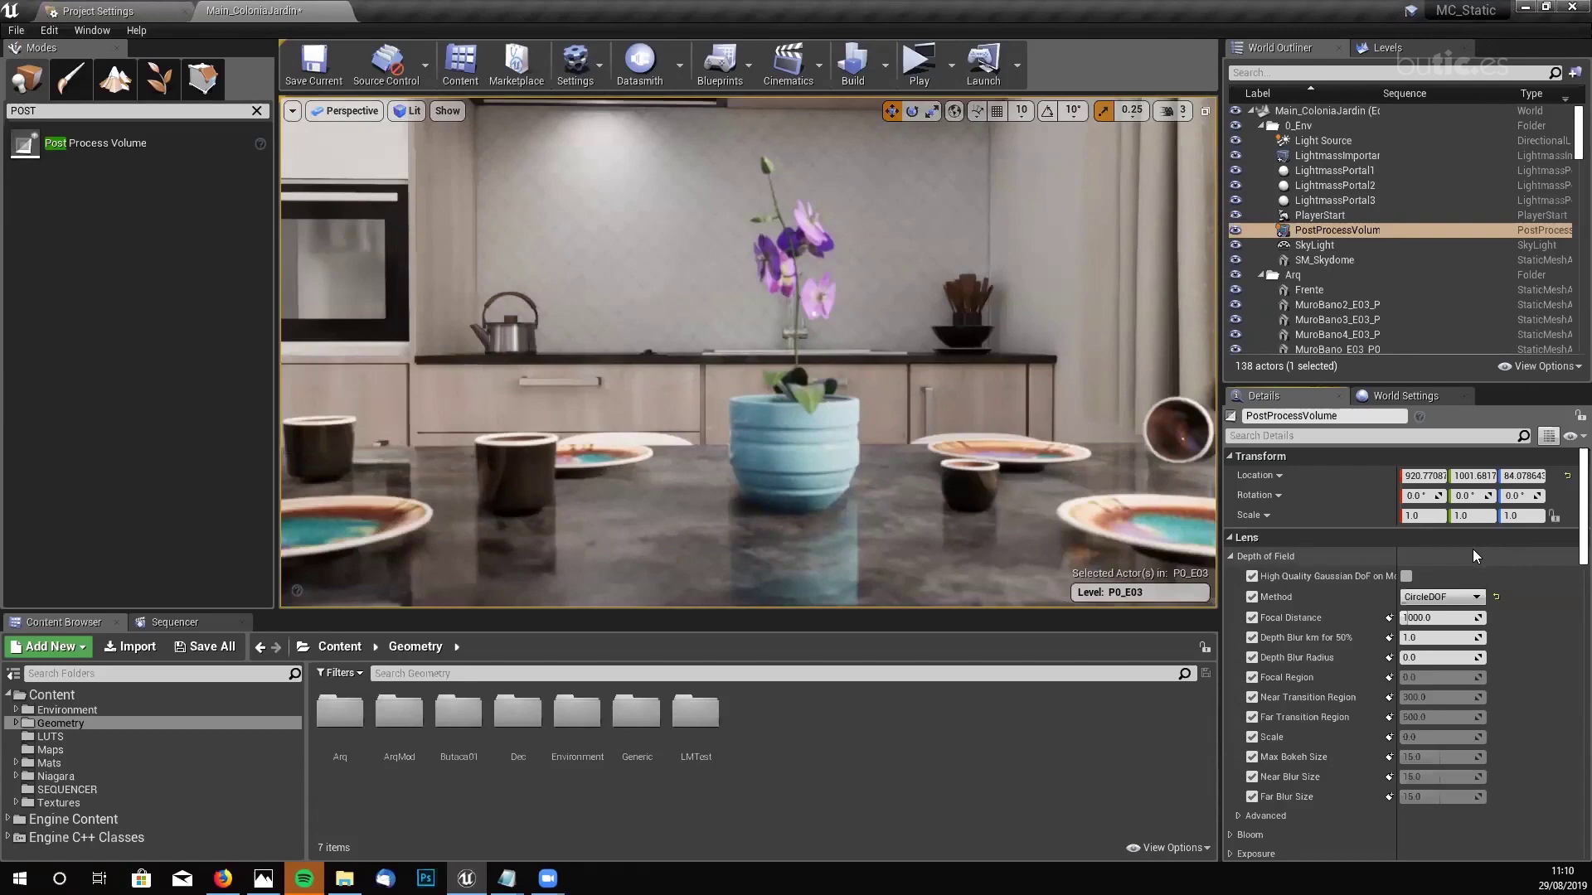
- Expand the PostProcessVolume's Camera settings and try Aperture (F-stop) 4 with Shutter Speed 125
{"action": "scroll", "coordinate": [1567, 580], "scroll_direction": "down", "scroll_amount": 5}
{"action": "scroll", "coordinate": [1568, 576], "scroll_direction": "up", "scroll_amount": 4}
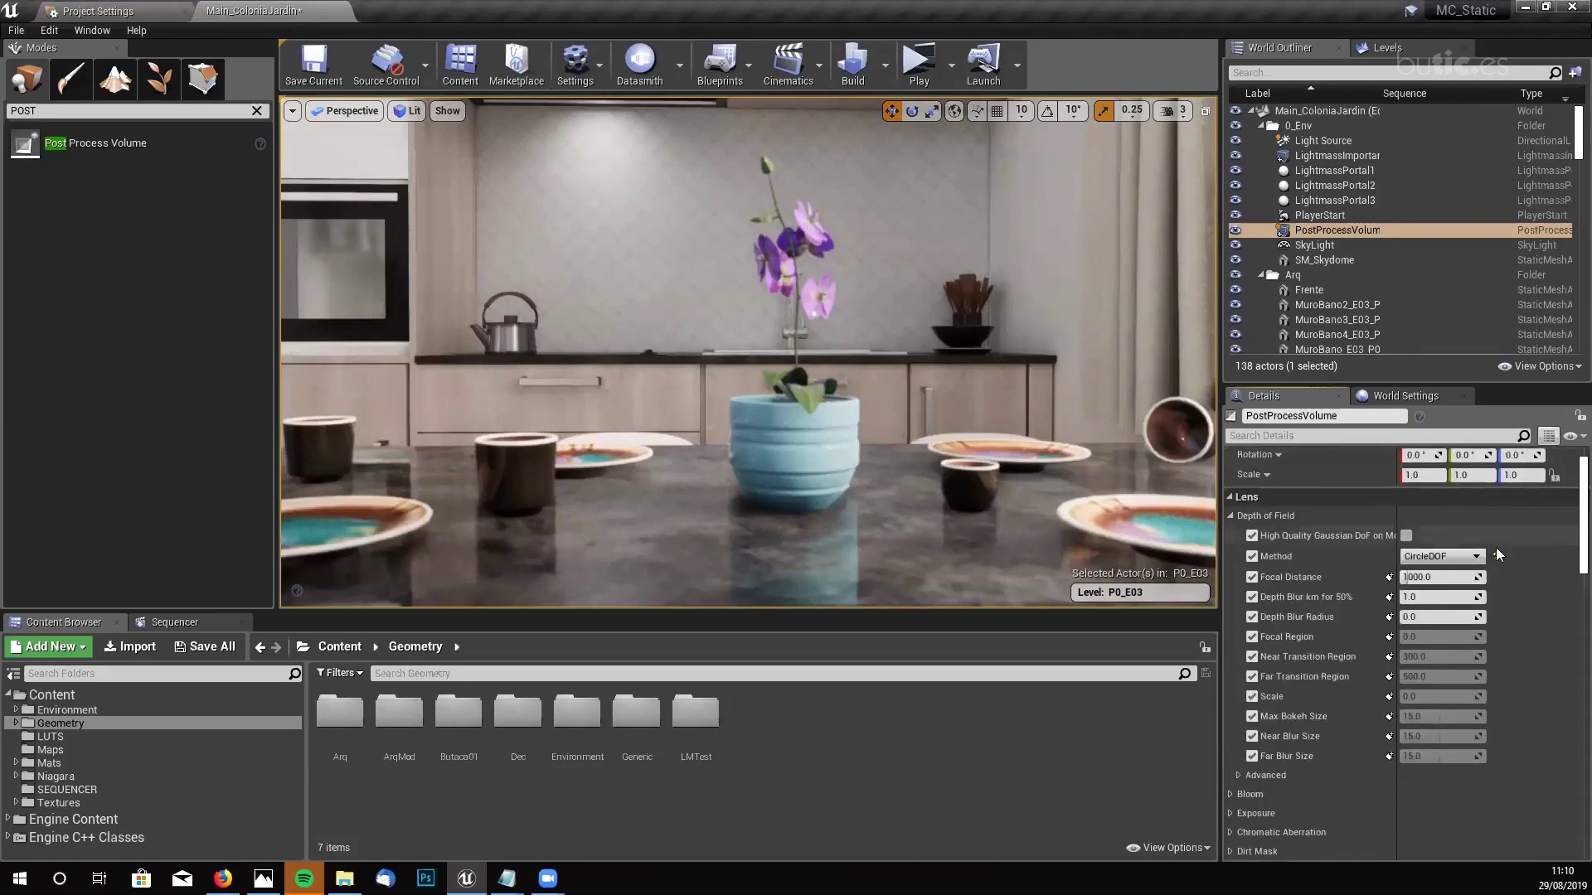
{"action": "scroll", "coordinate": [1567, 630], "scroll_direction": "down", "scroll_amount": 10}
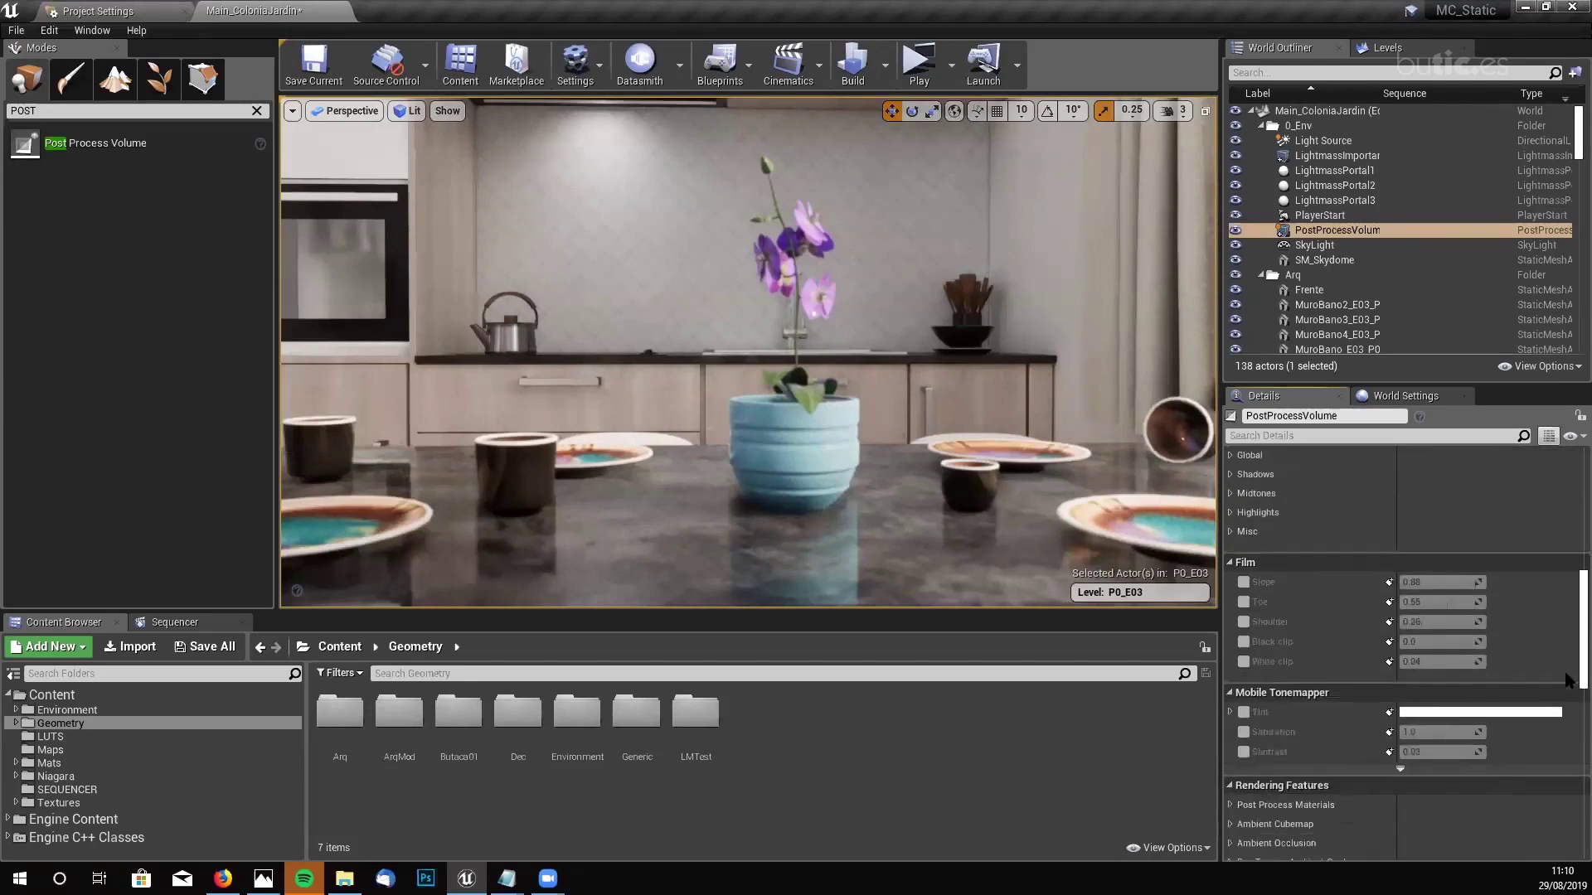
{"action": "scroll", "coordinate": [1567, 734], "scroll_direction": "up", "scroll_amount": 6}
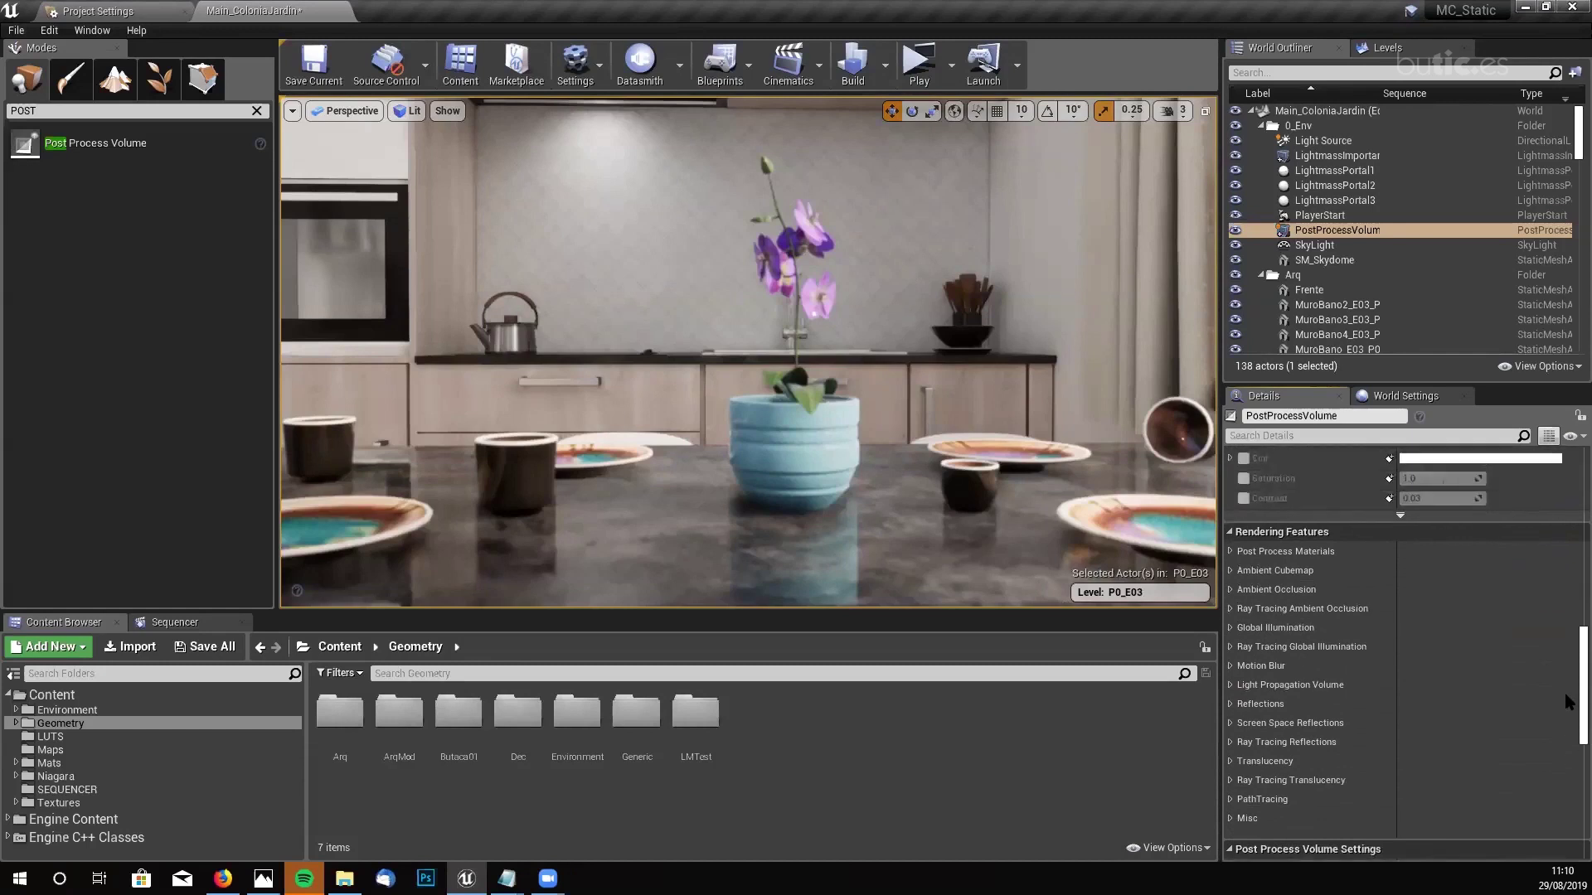
{"action": "left_click", "coordinate": [1235, 622]}
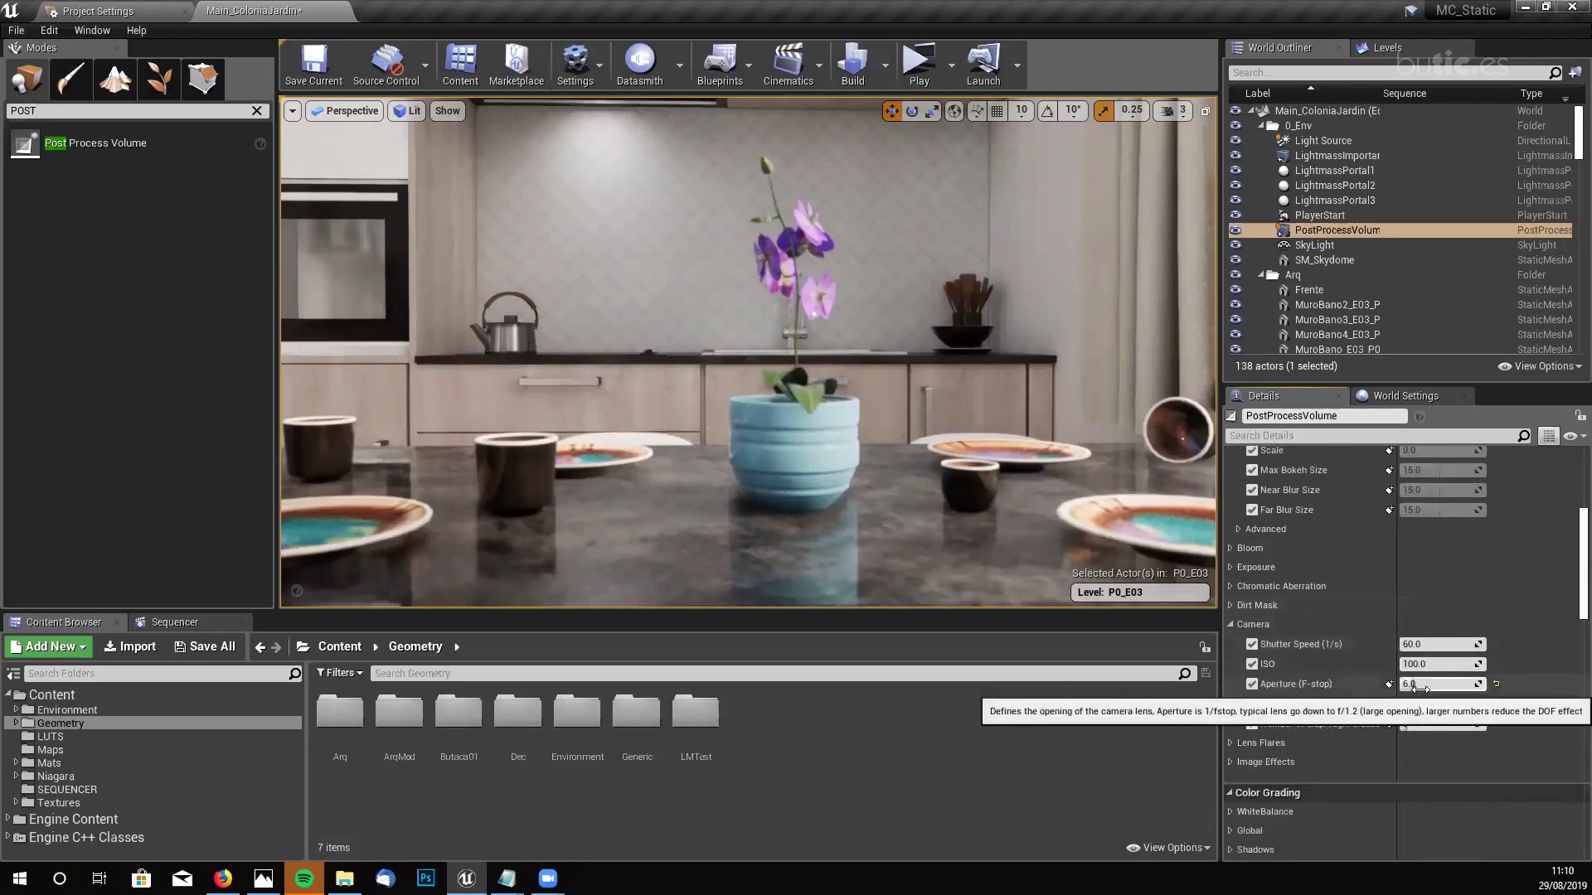
{"action": "left_click", "coordinate": [1418, 687]}
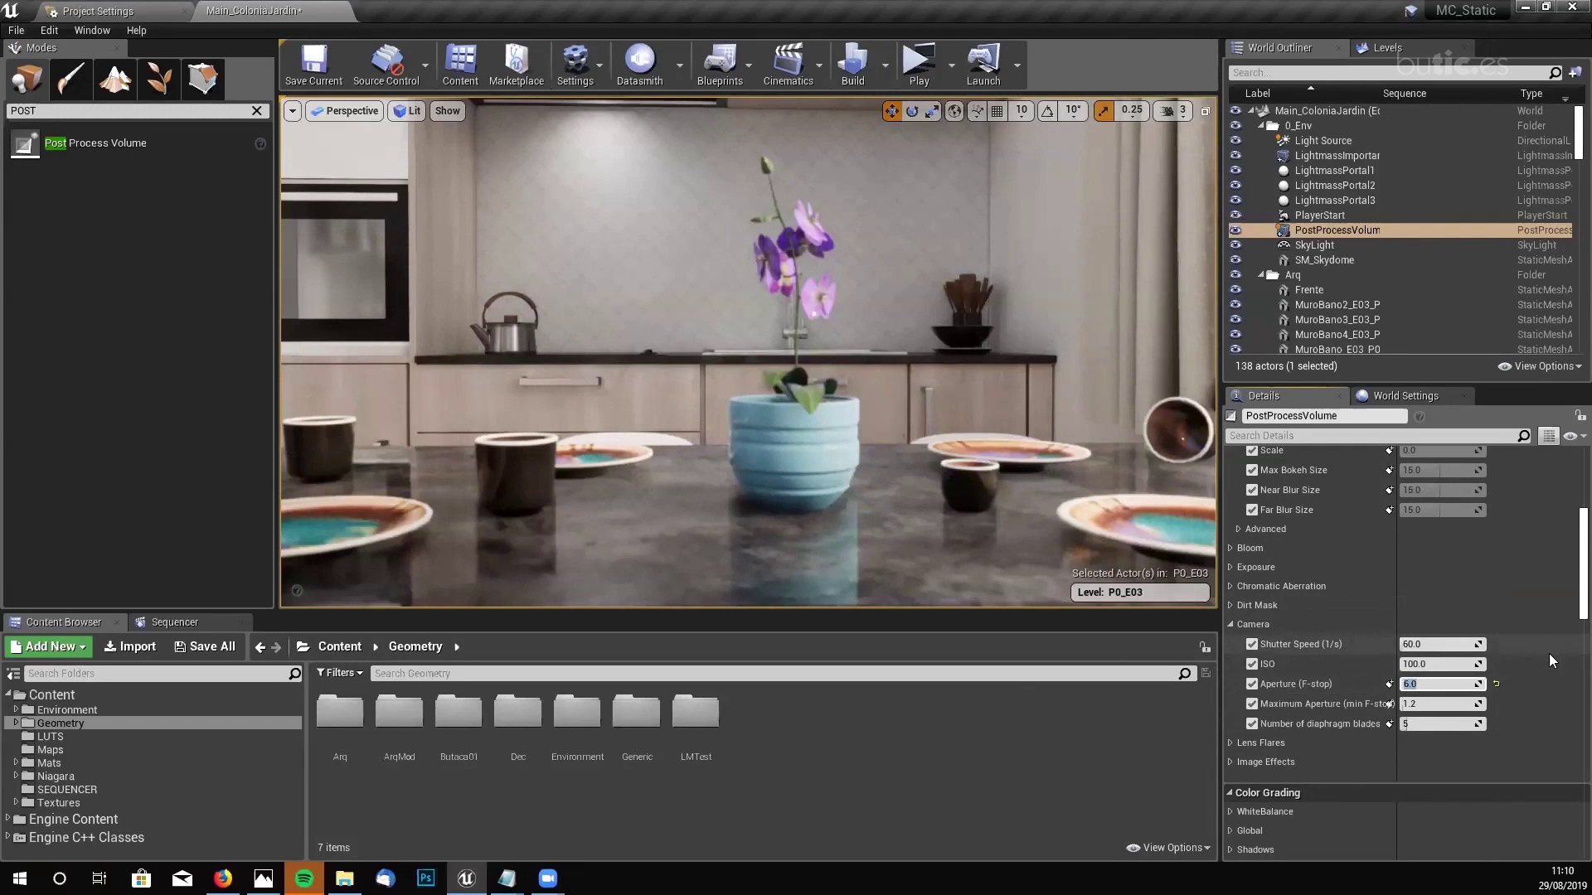
{"action": "type", "text": "4"}
{"action": "key", "text": "Return"}
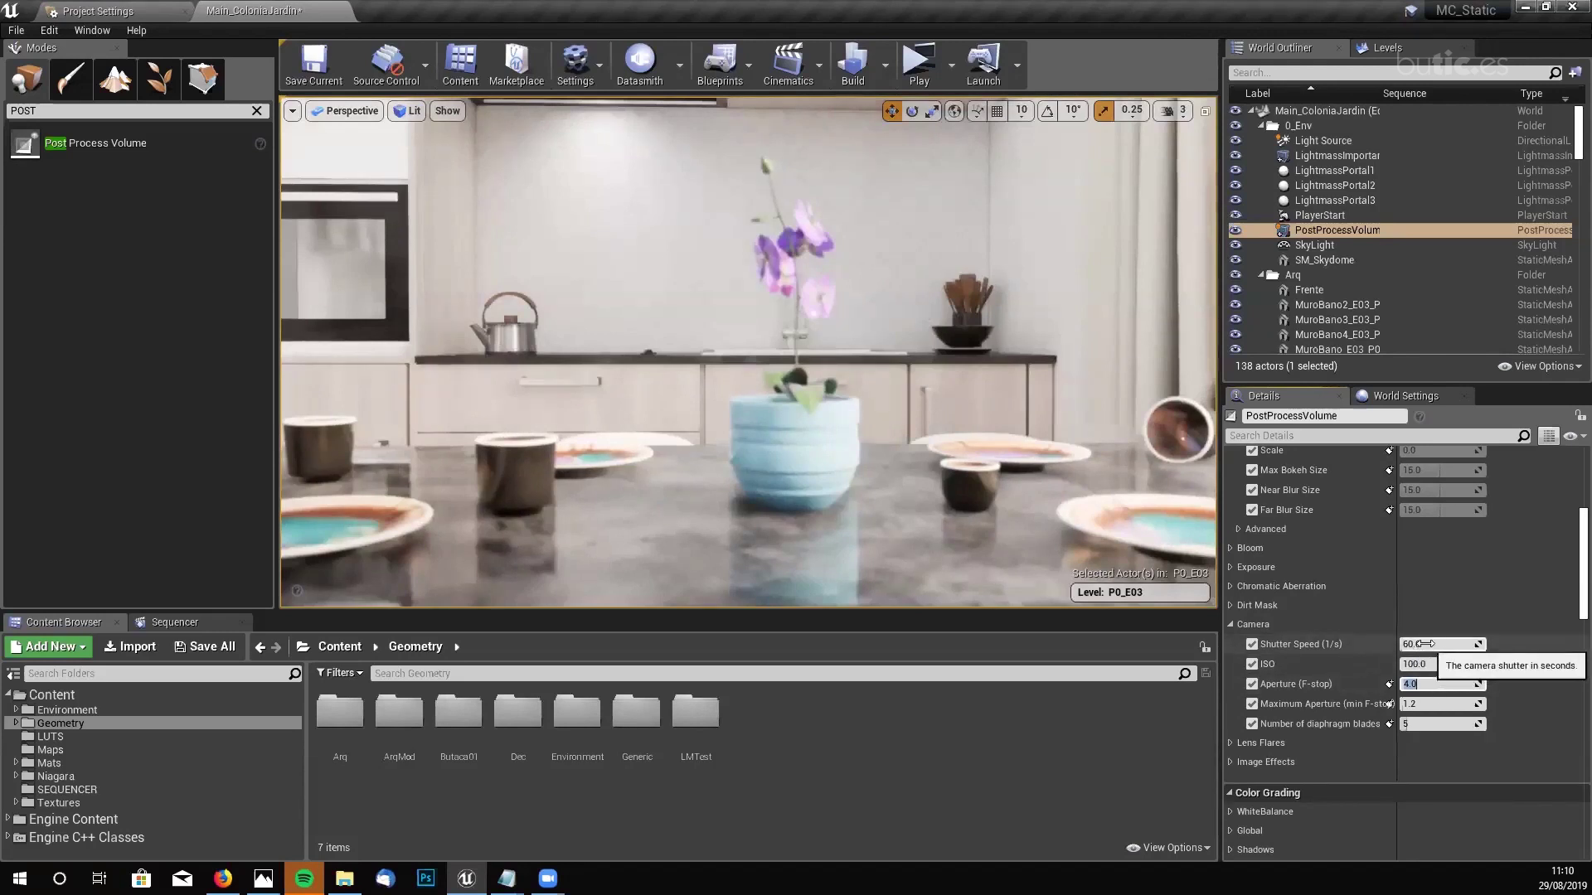
{"action": "left_click", "coordinate": [1425, 644]}
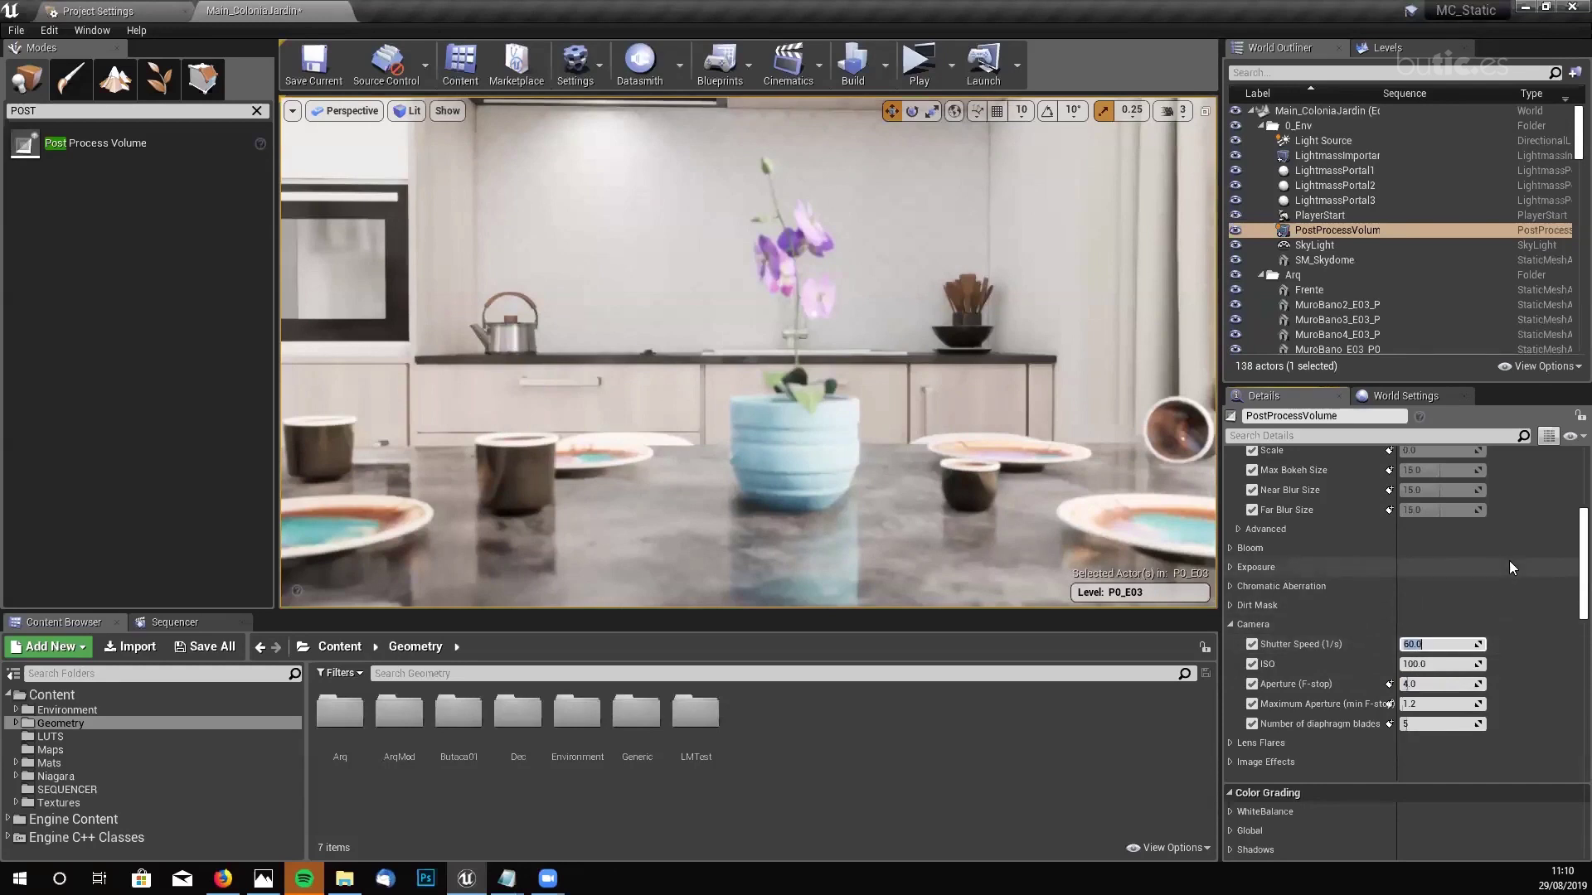
{"action": "type", "text": "125"}
{"action": "key", "text": "Return"}
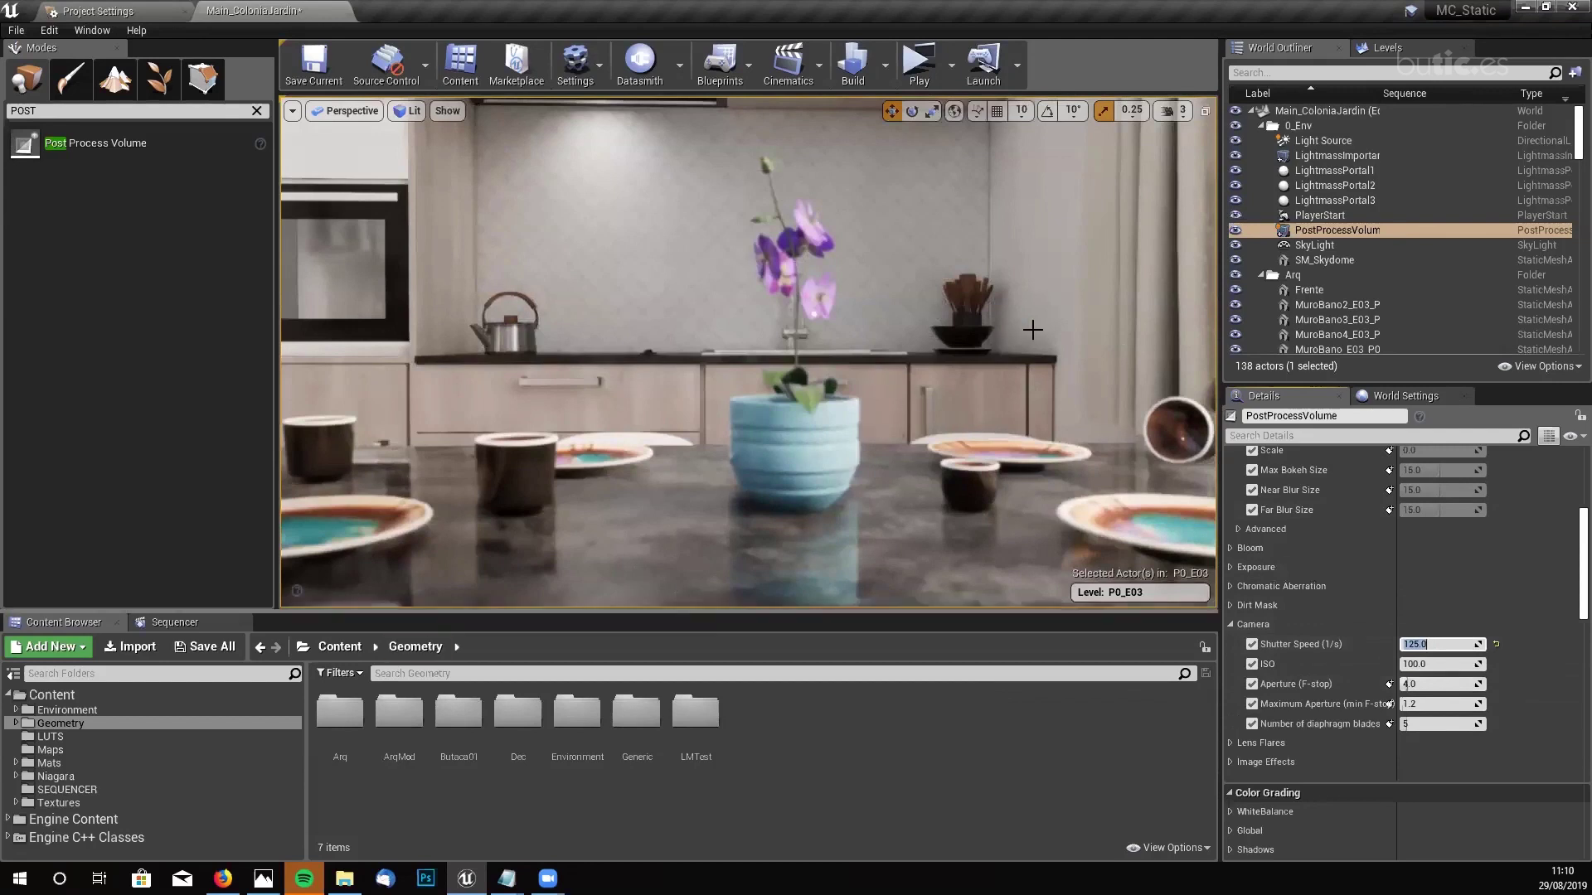
- Set Aperture (F-stop) to 1.2 and Shutter Speed to 1000, passing through 500
{"action": "left_click", "coordinate": [1438, 684]}
{"action": "type", "text": "1.2"}
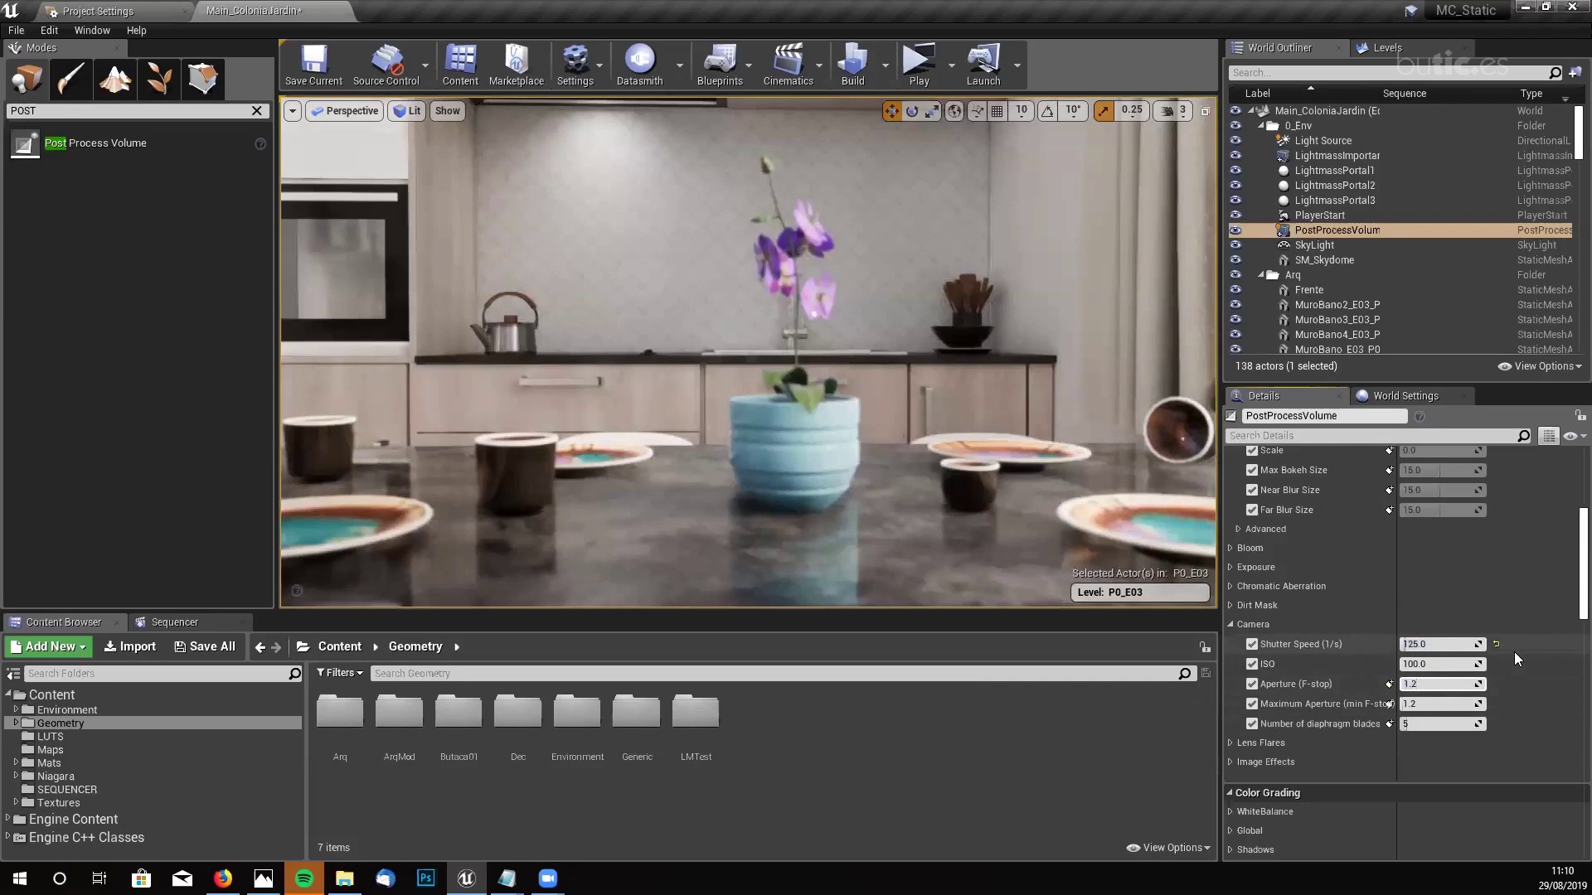
{"action": "key", "text": "Return"}
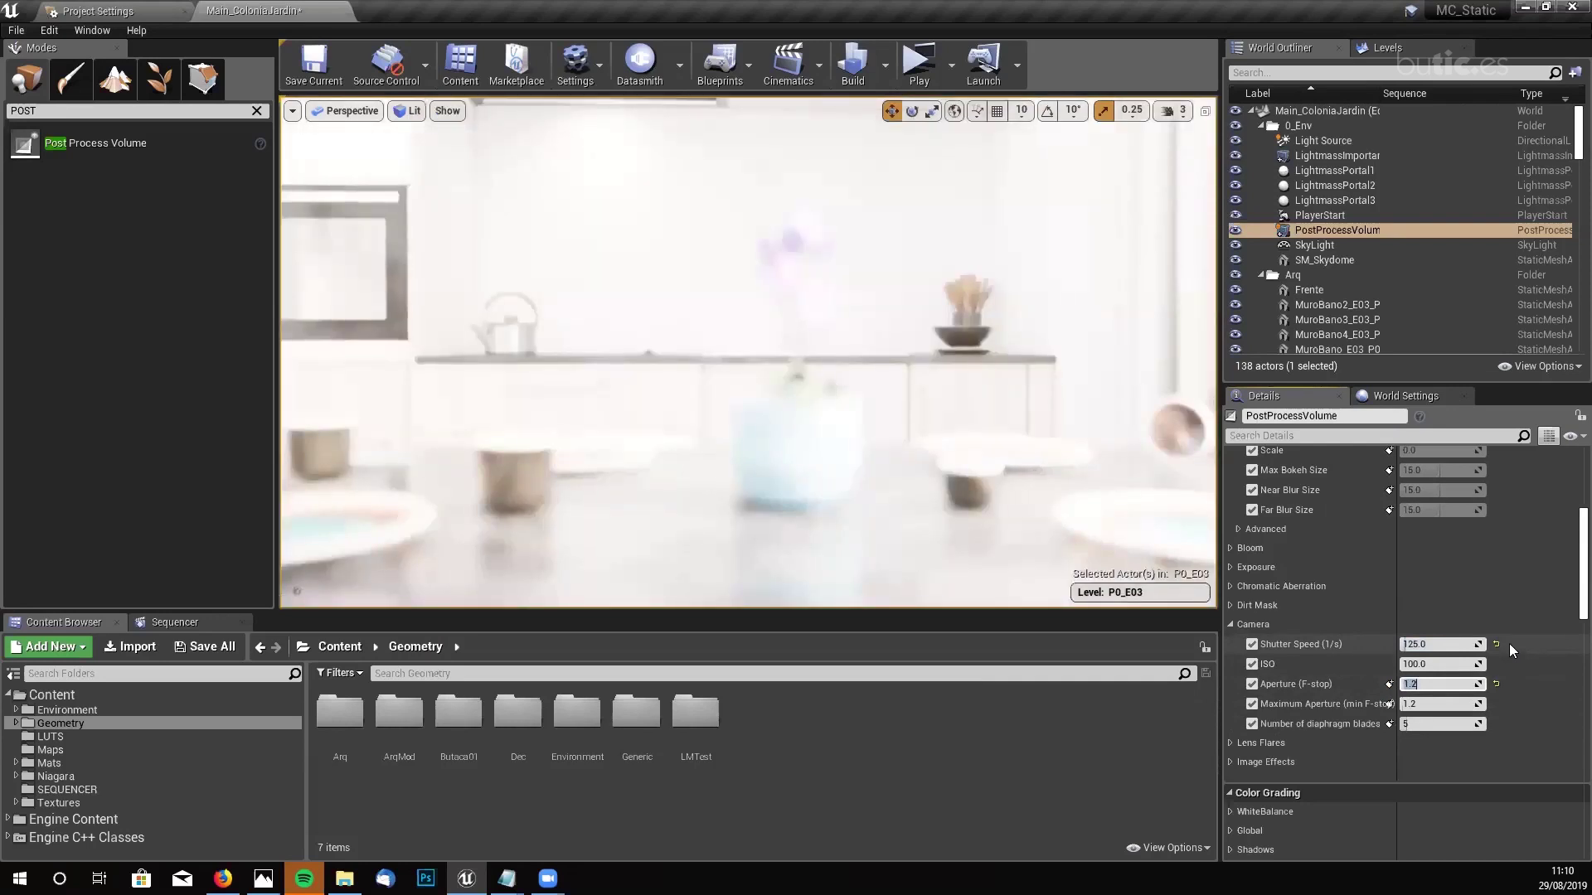
{"action": "left_click", "coordinate": [1433, 646]}
{"action": "type", "text": "500"}
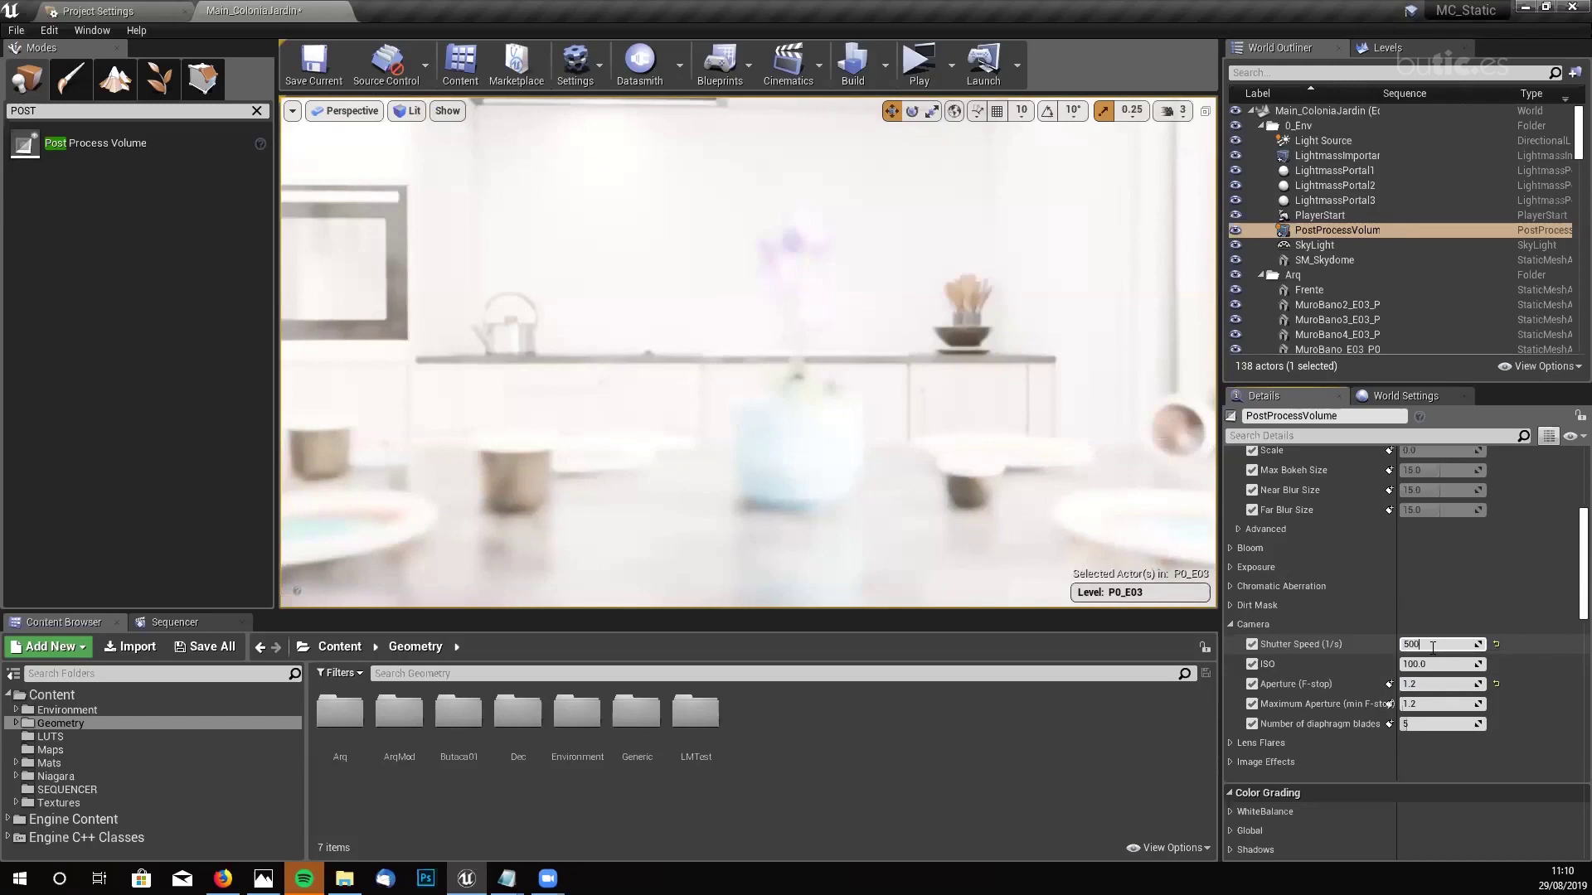
{"action": "key", "text": "Return"}
{"action": "type", "text": "100"}
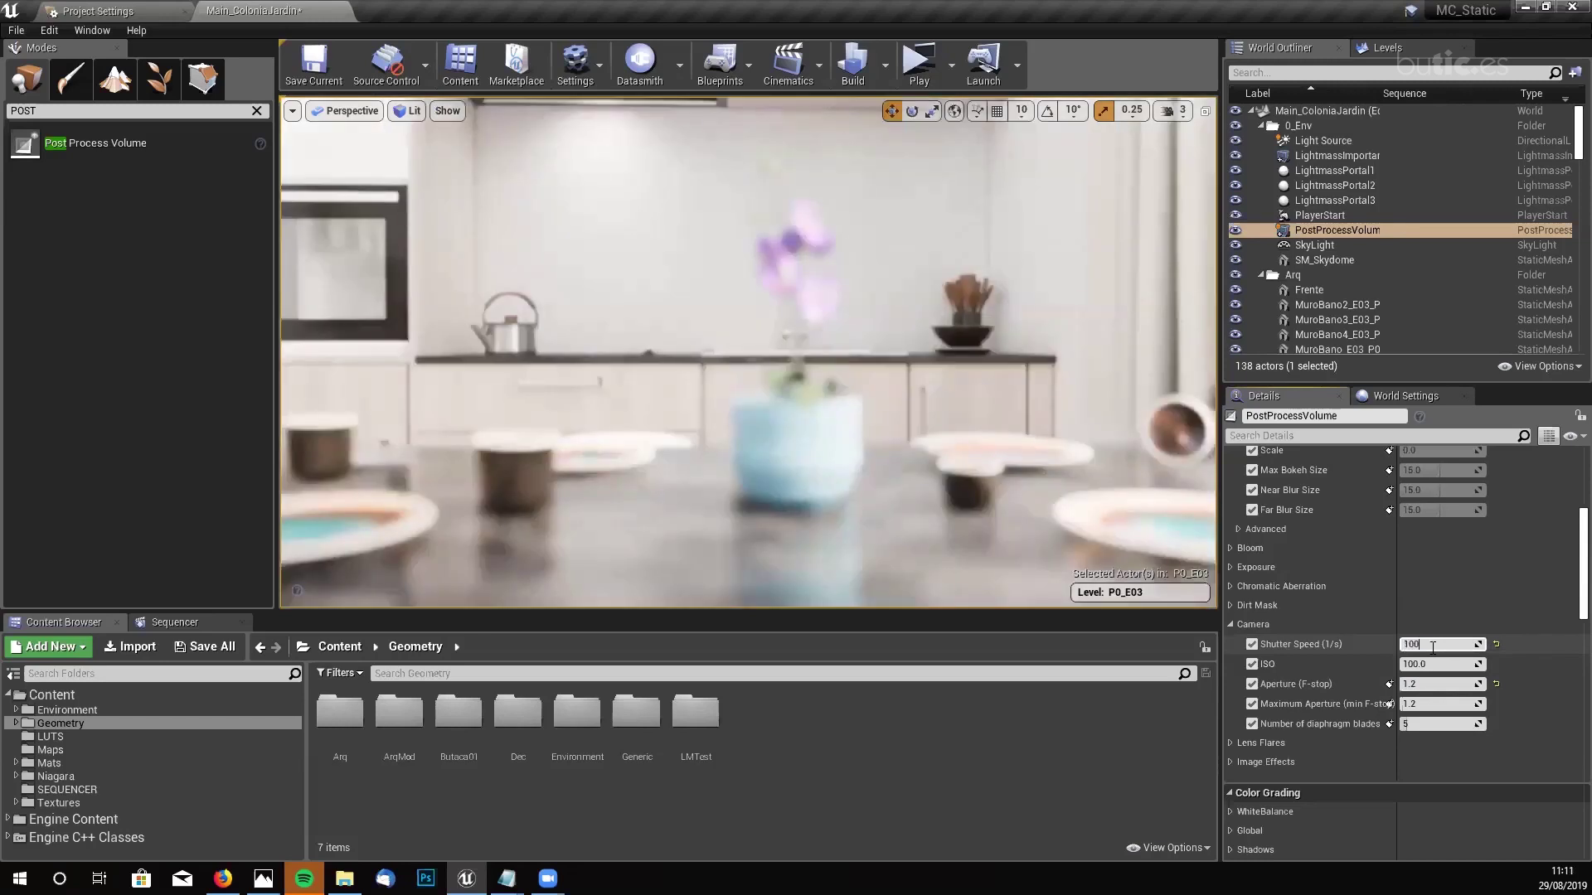
{"action": "type", "text": "0"}
{"action": "key", "text": "Return"}
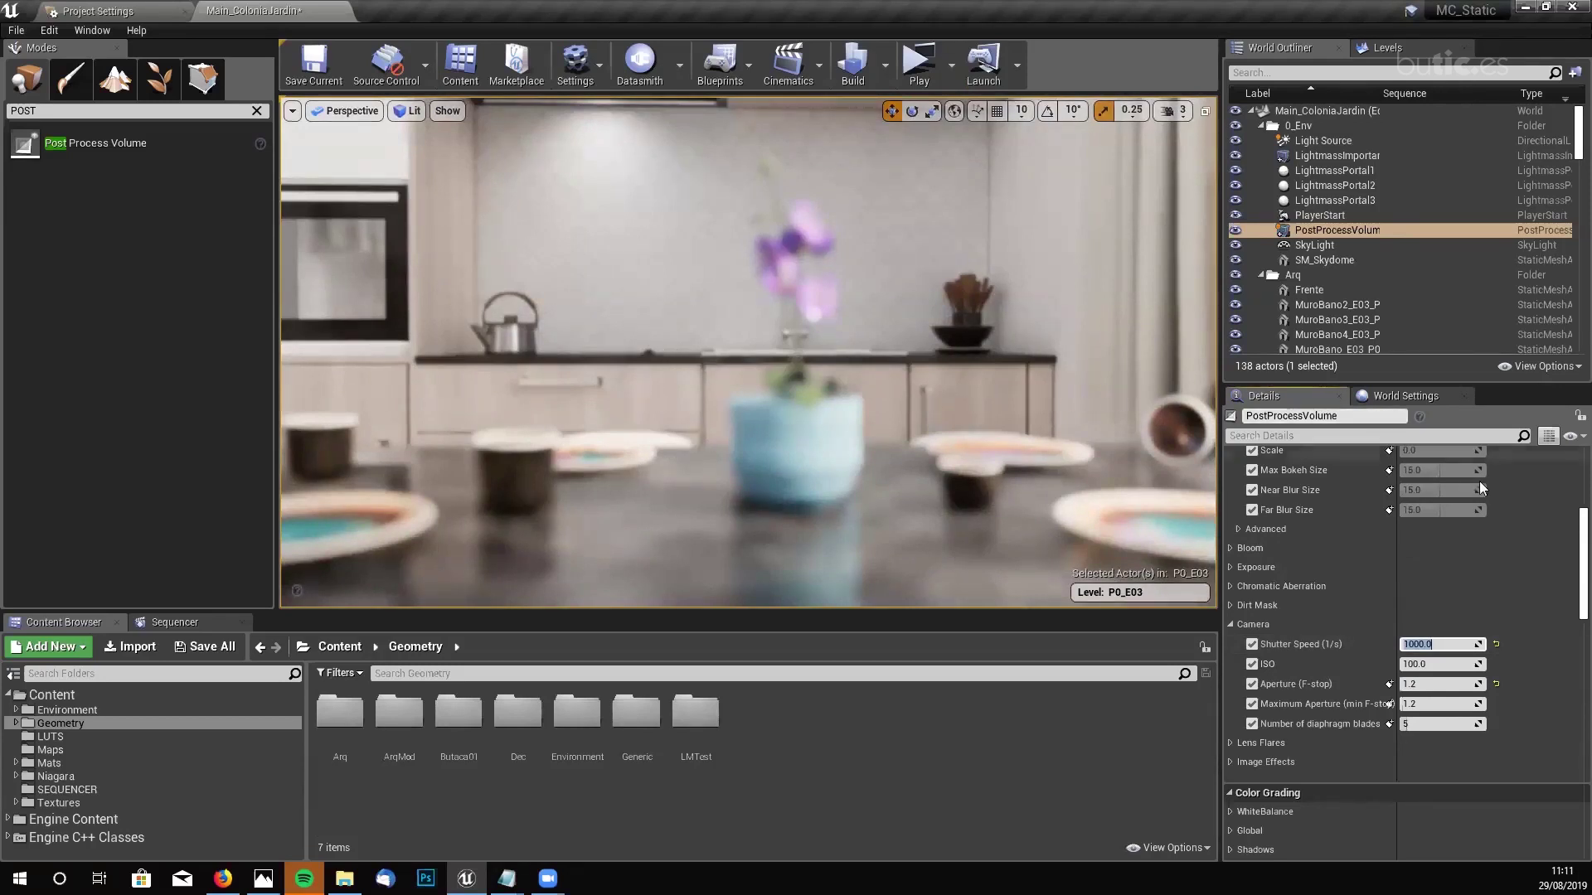
{"action": "scroll", "coordinate": [1567, 557], "scroll_direction": "up", "scroll_amount": 5}
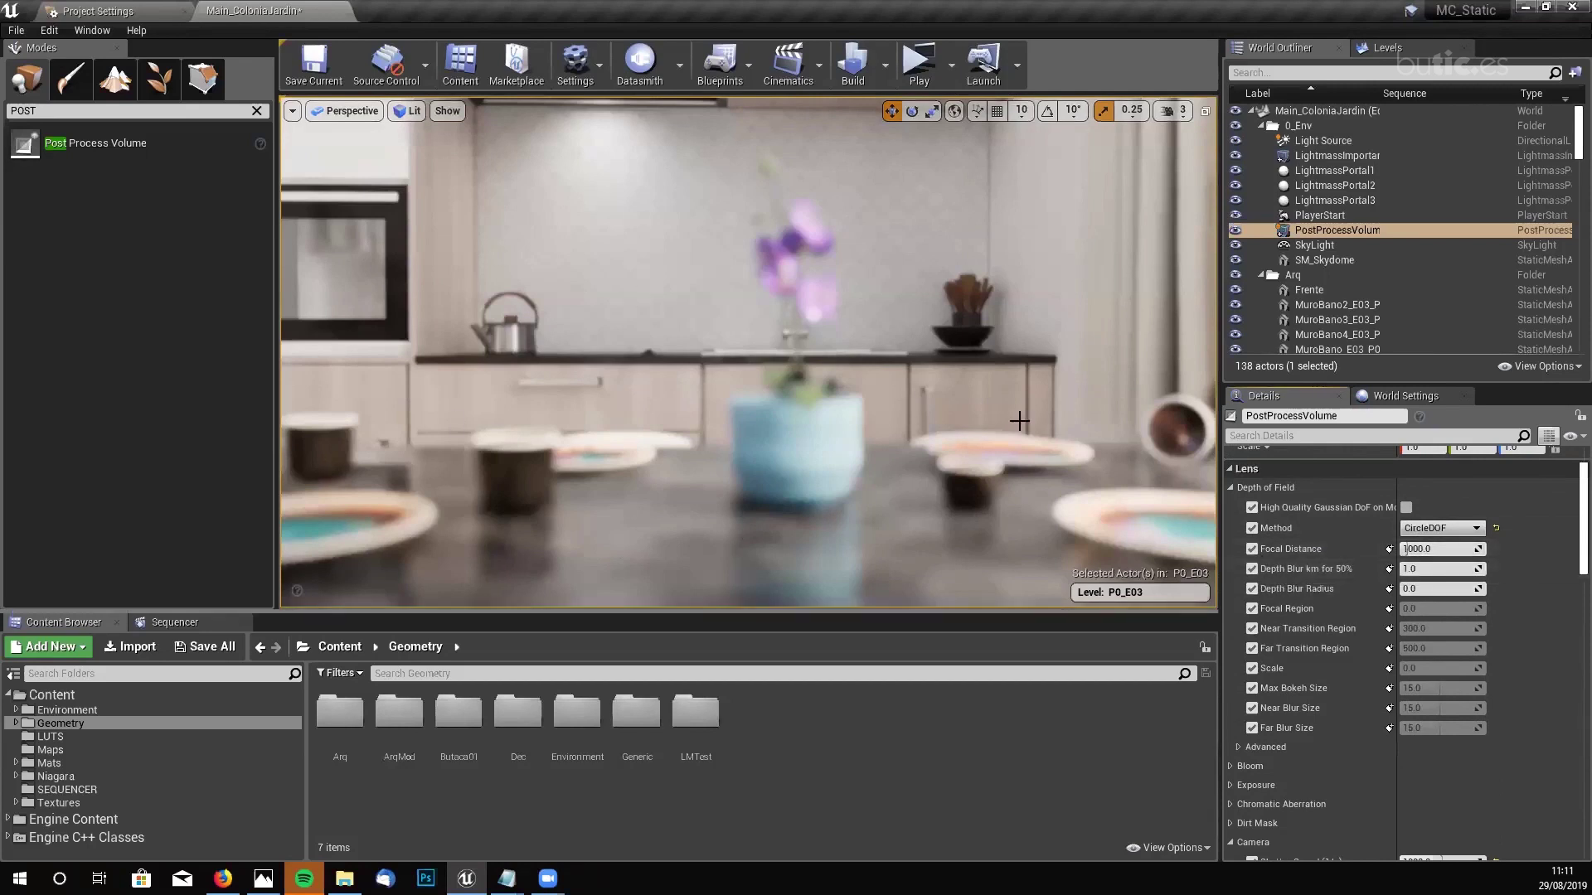
- Enter 100 as the depth-of-field Focal Distance to bring the foreground vase into focus
{"action": "left_click", "coordinate": [1439, 549]}
{"action": "type", "text": "100"}
{"action": "key", "text": "Return"}
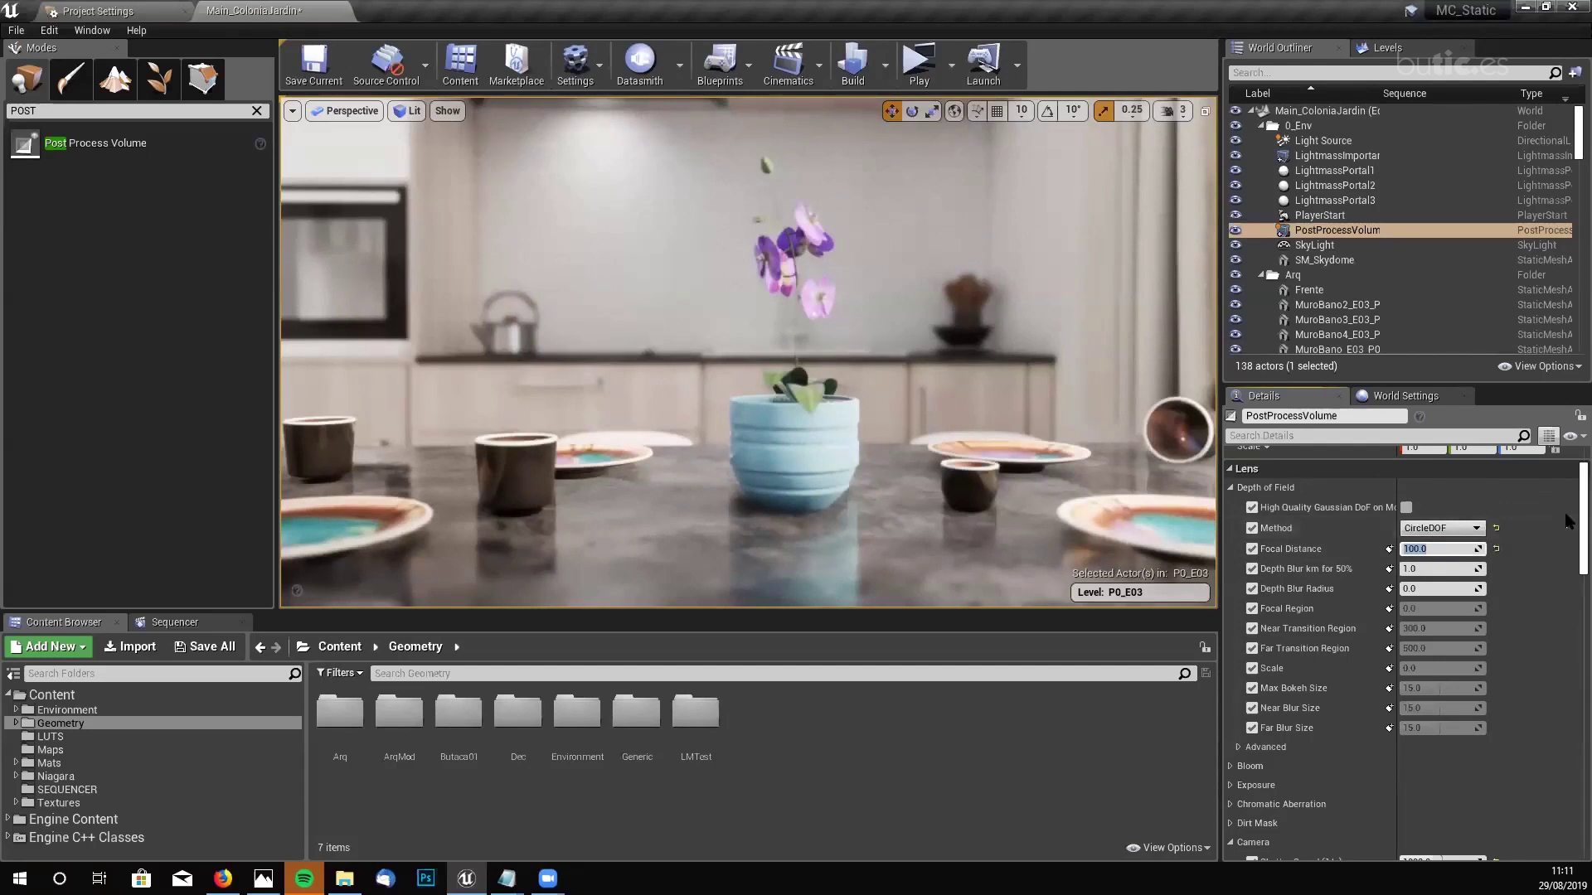
{"action": "scroll", "coordinate": [1566, 531], "scroll_direction": "down", "scroll_amount": 8}
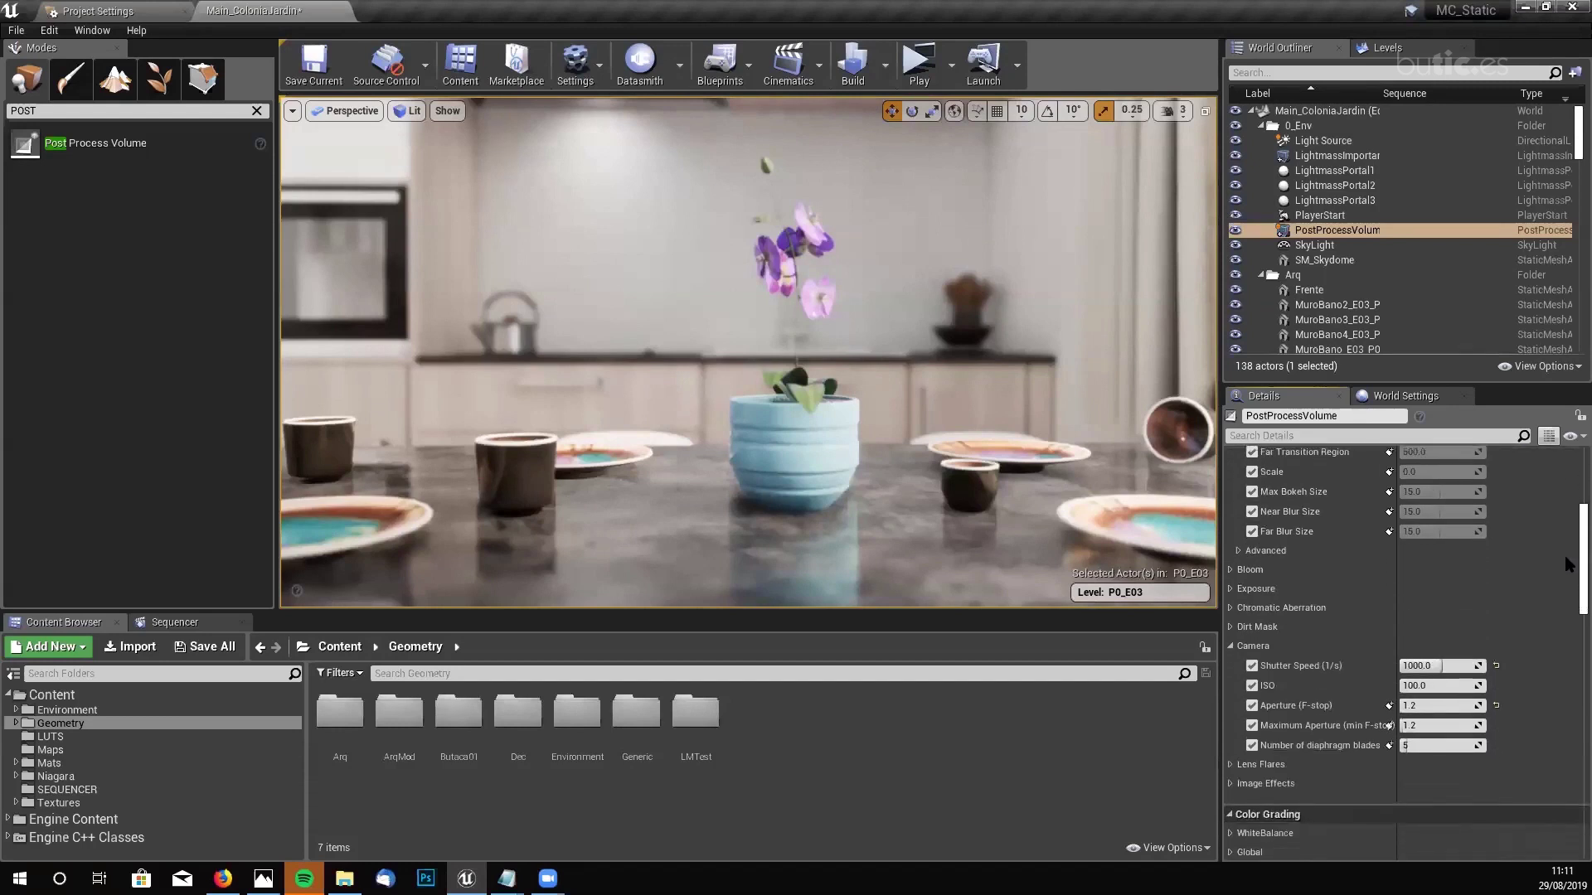
{"action": "scroll", "coordinate": [1567, 579], "scroll_direction": "down", "scroll_amount": 3}
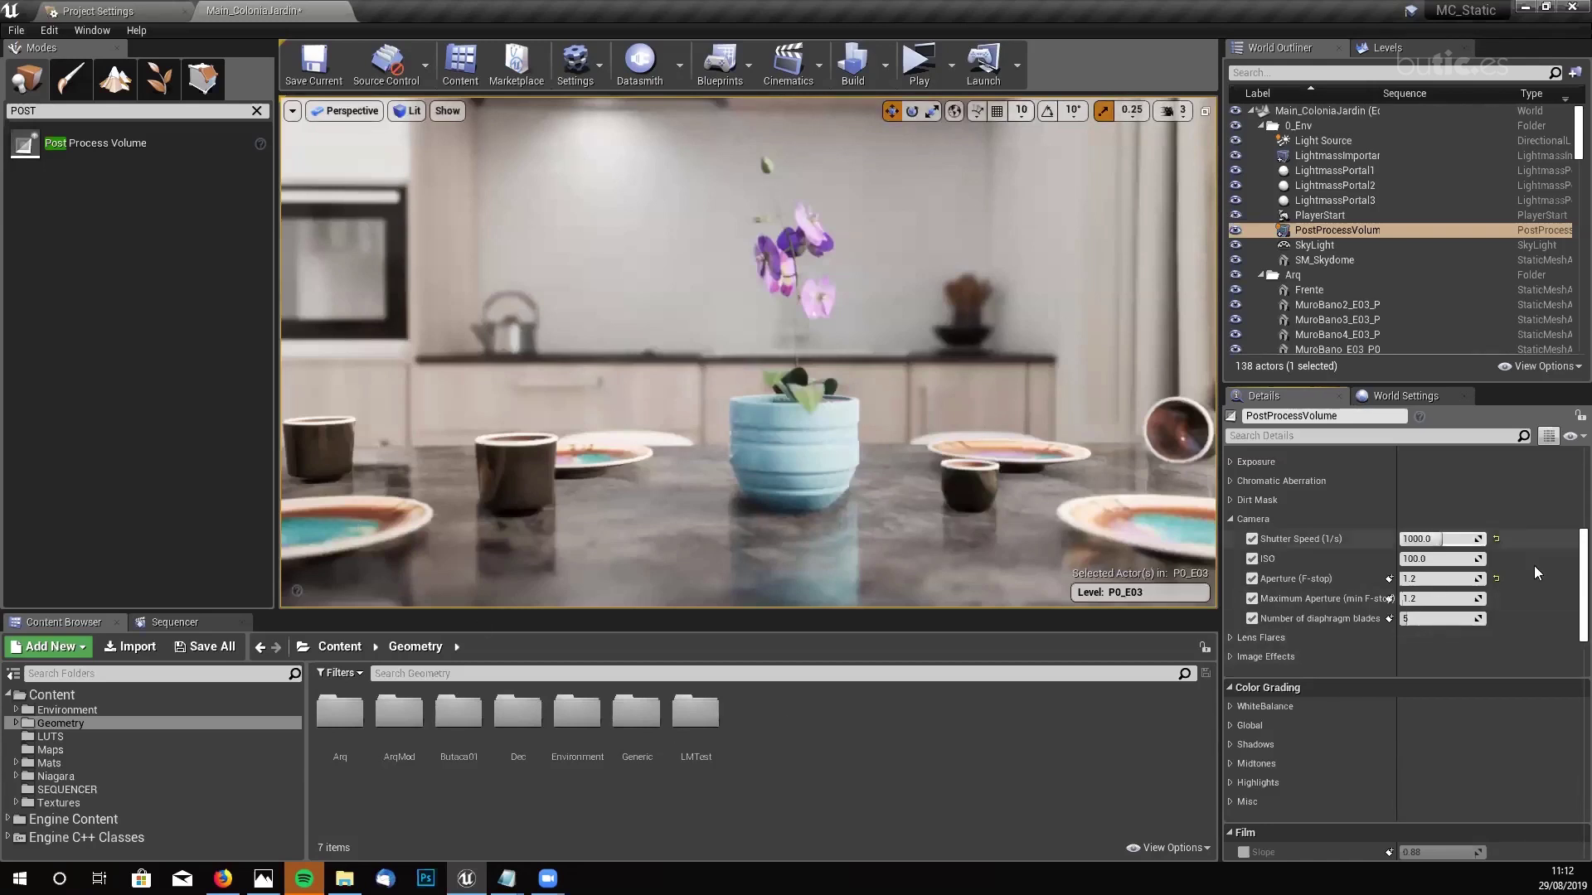
{"action": "scroll", "coordinate": [1569, 610], "scroll_direction": "up", "scroll_amount": 5}
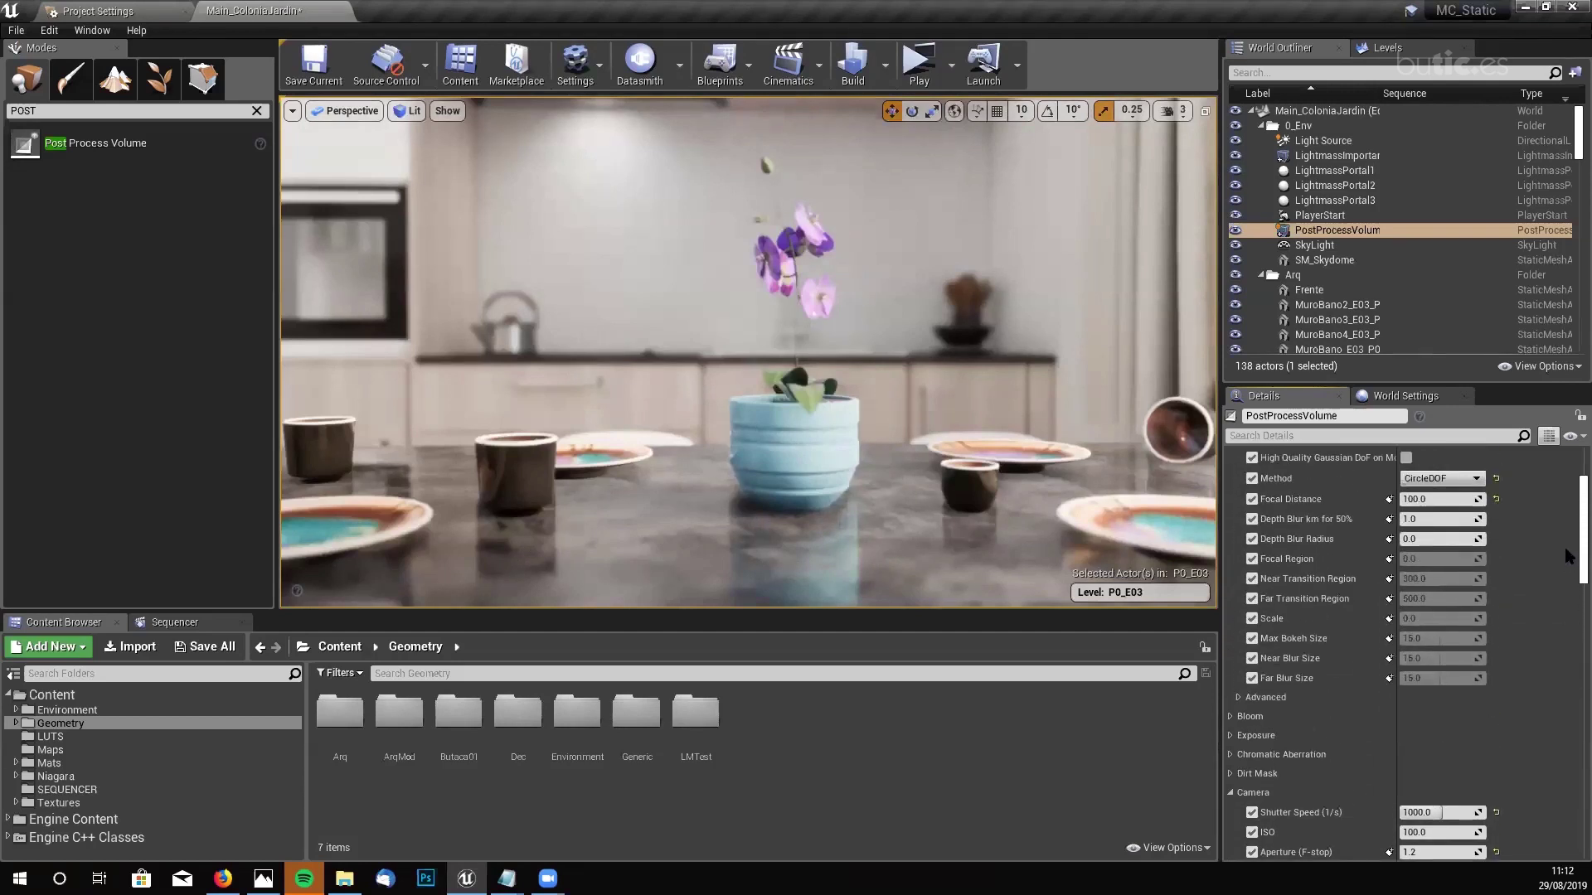
{"action": "scroll", "coordinate": [1567, 554], "scroll_direction": "up", "scroll_amount": 1}
{"action": "scroll", "coordinate": [1567, 553], "scroll_direction": "down", "scroll_amount": 1}
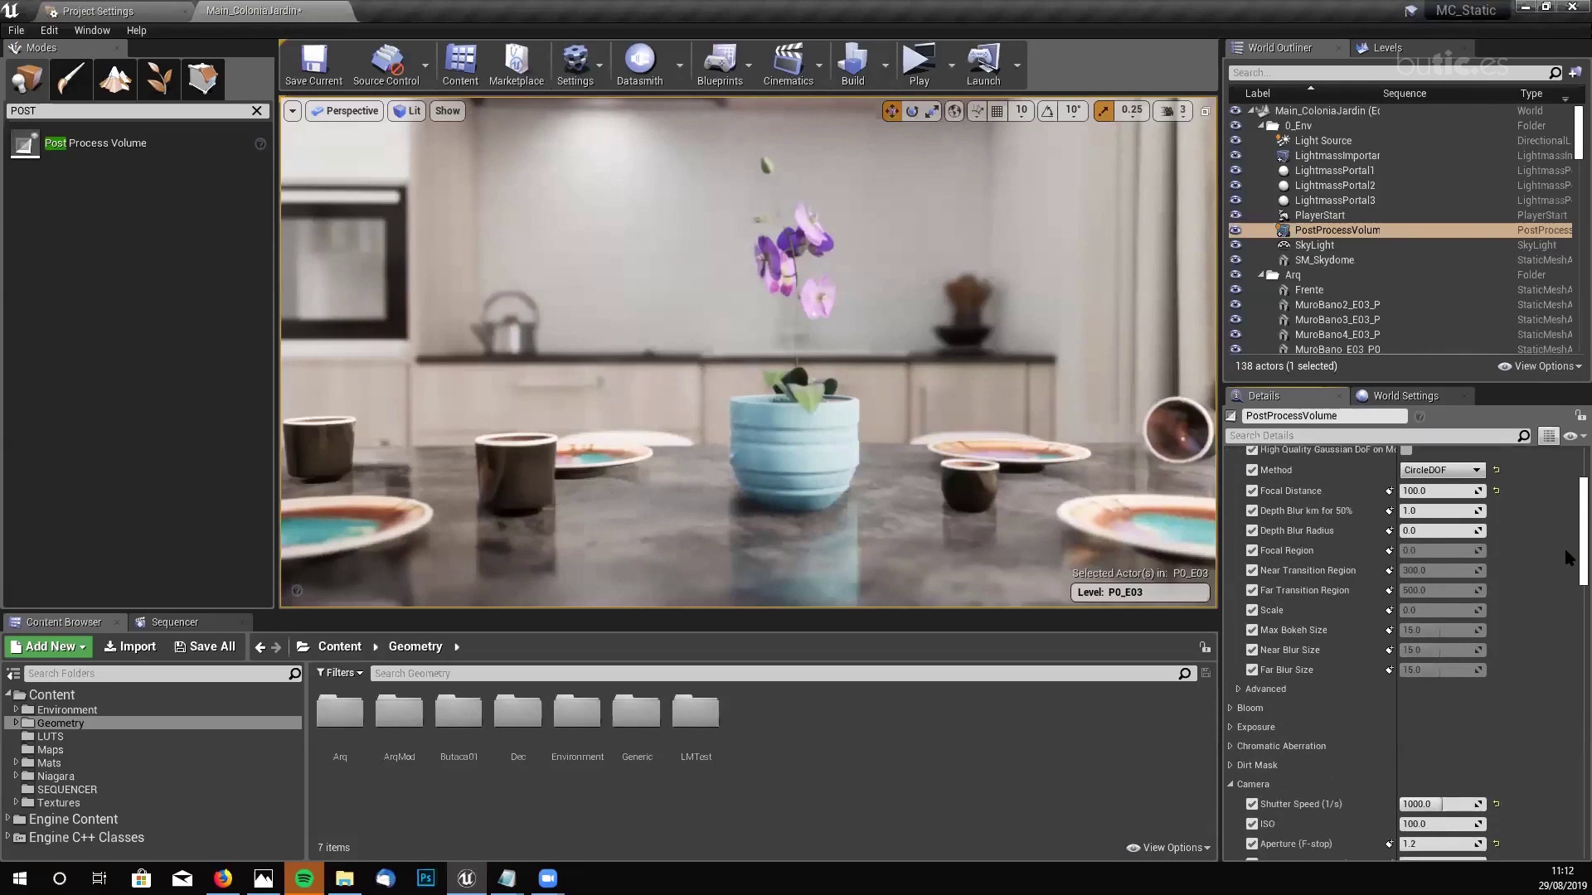
{"action": "scroll", "coordinate": [1569, 557], "scroll_direction": "down", "scroll_amount": 4}
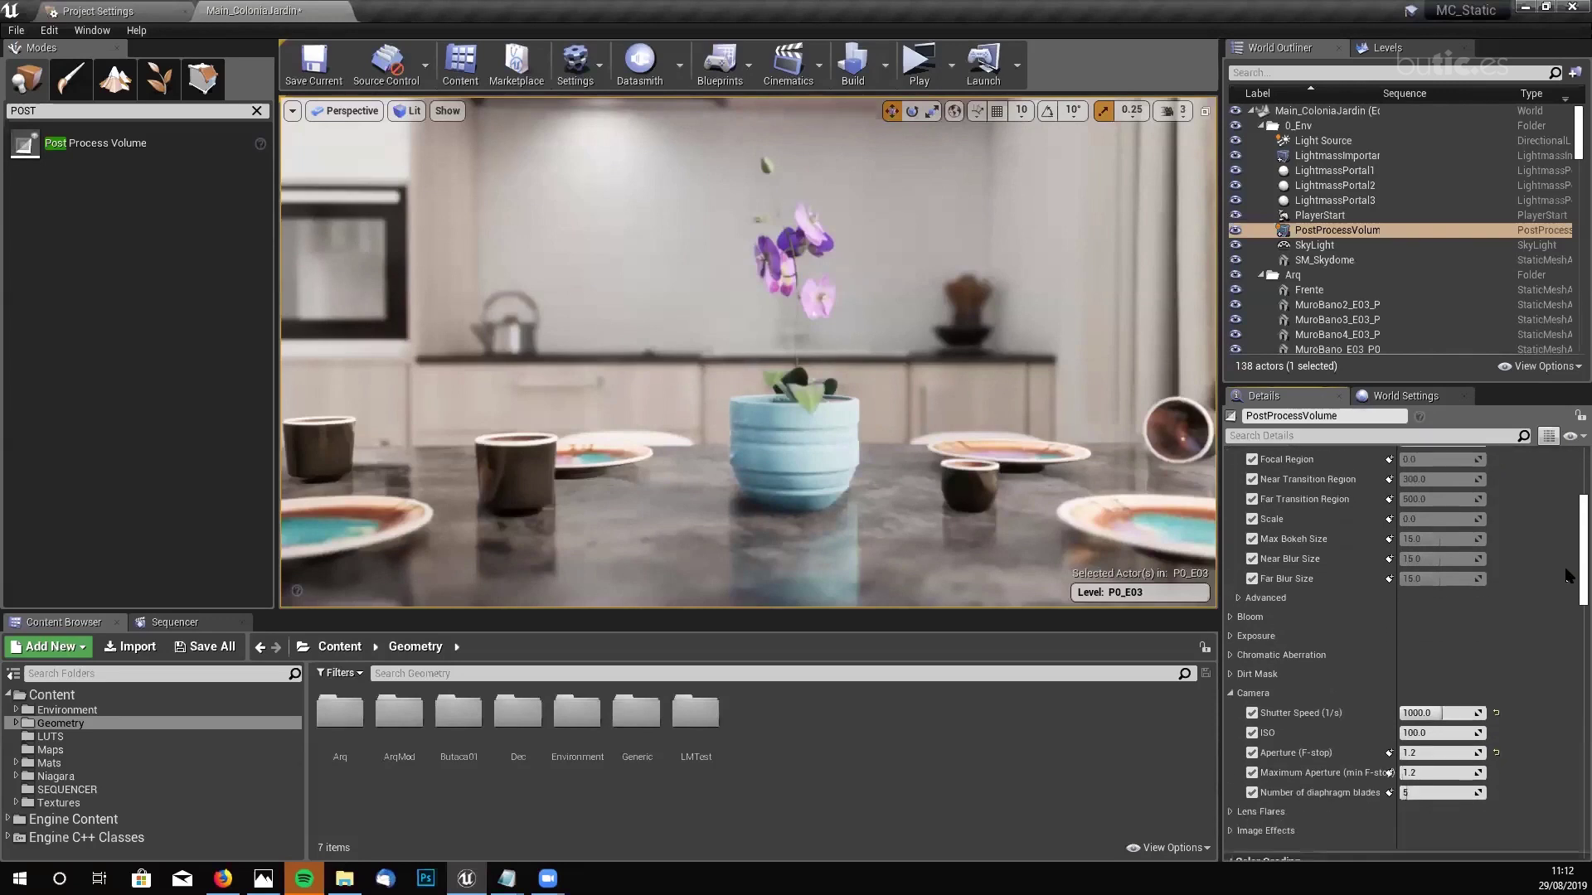
{"action": "scroll", "coordinate": [1567, 618], "scroll_direction": "down", "scroll_amount": 10}
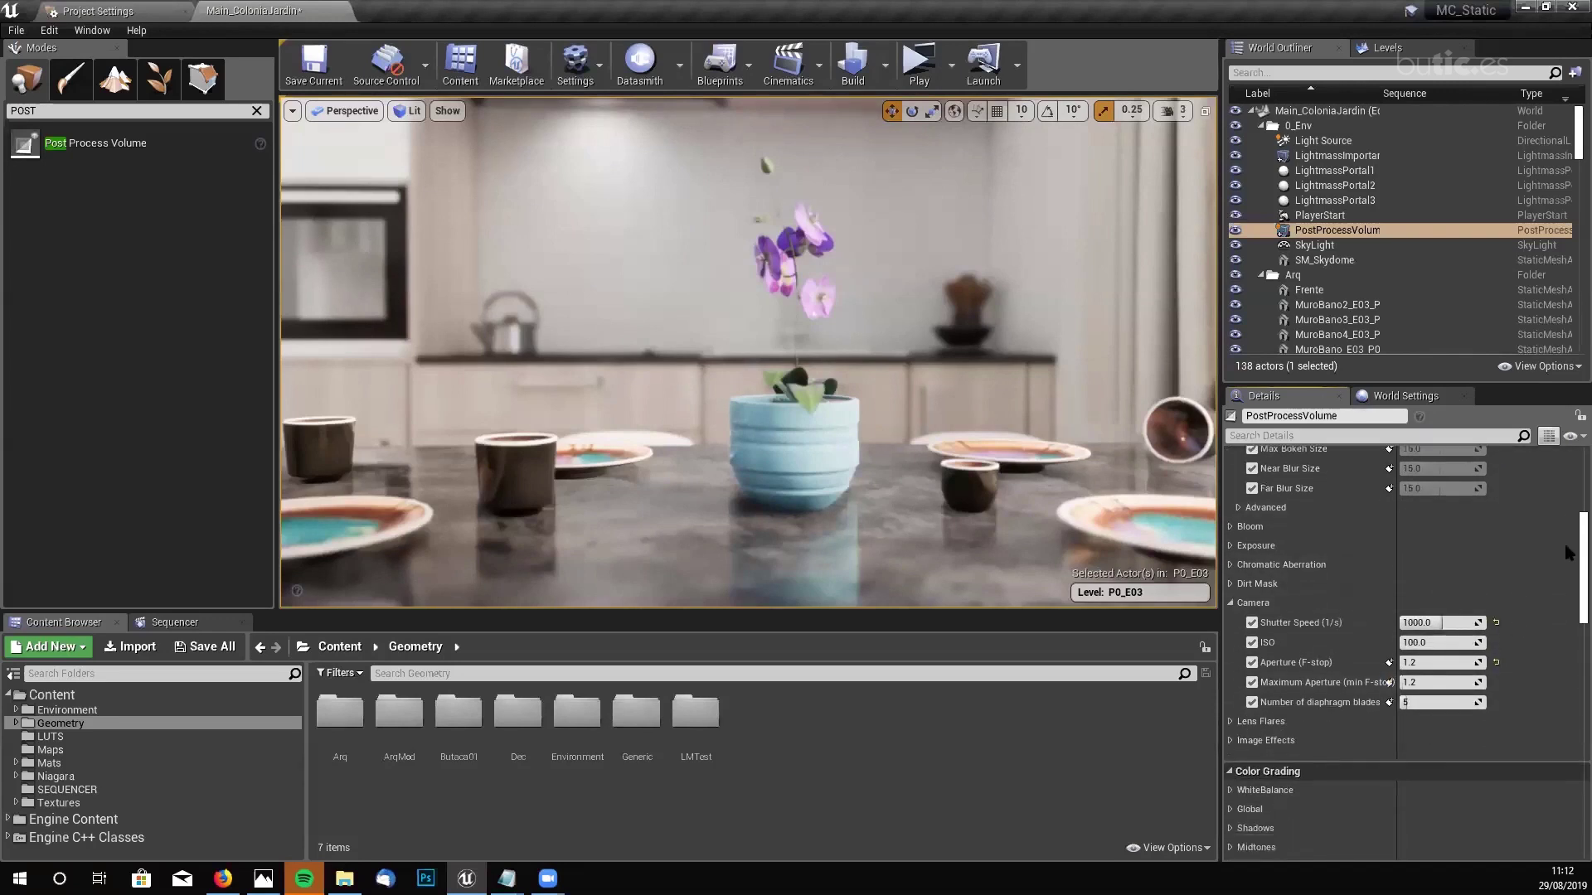
{"action": "scroll", "coordinate": [1567, 618], "scroll_direction": "up", "scroll_amount": 10}
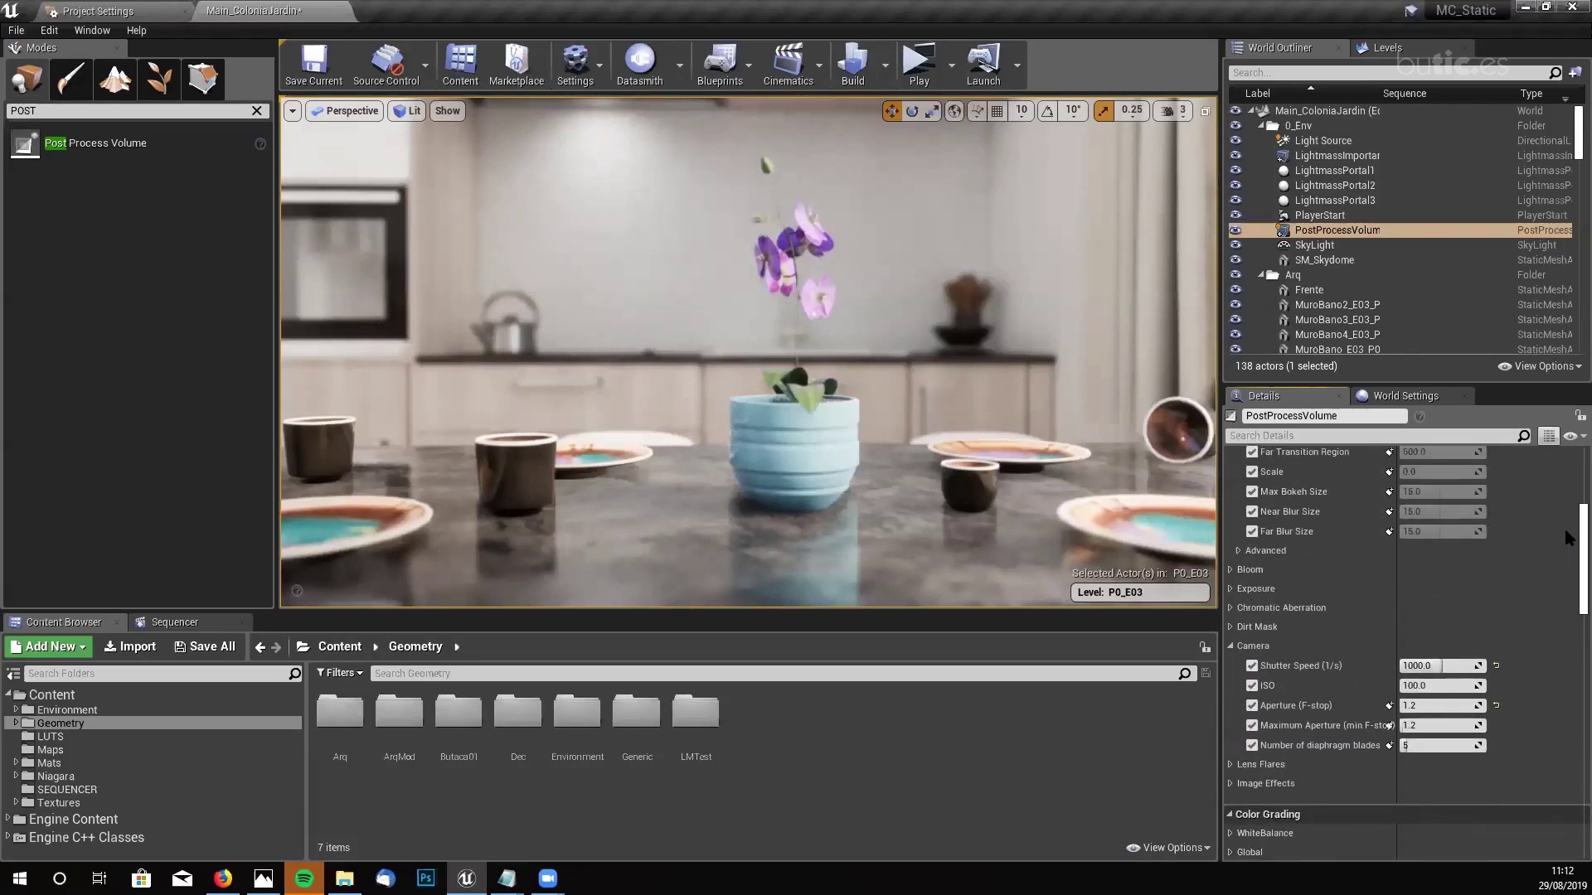
{"action": "scroll", "coordinate": [1567, 539], "scroll_direction": "up", "scroll_amount": 6}
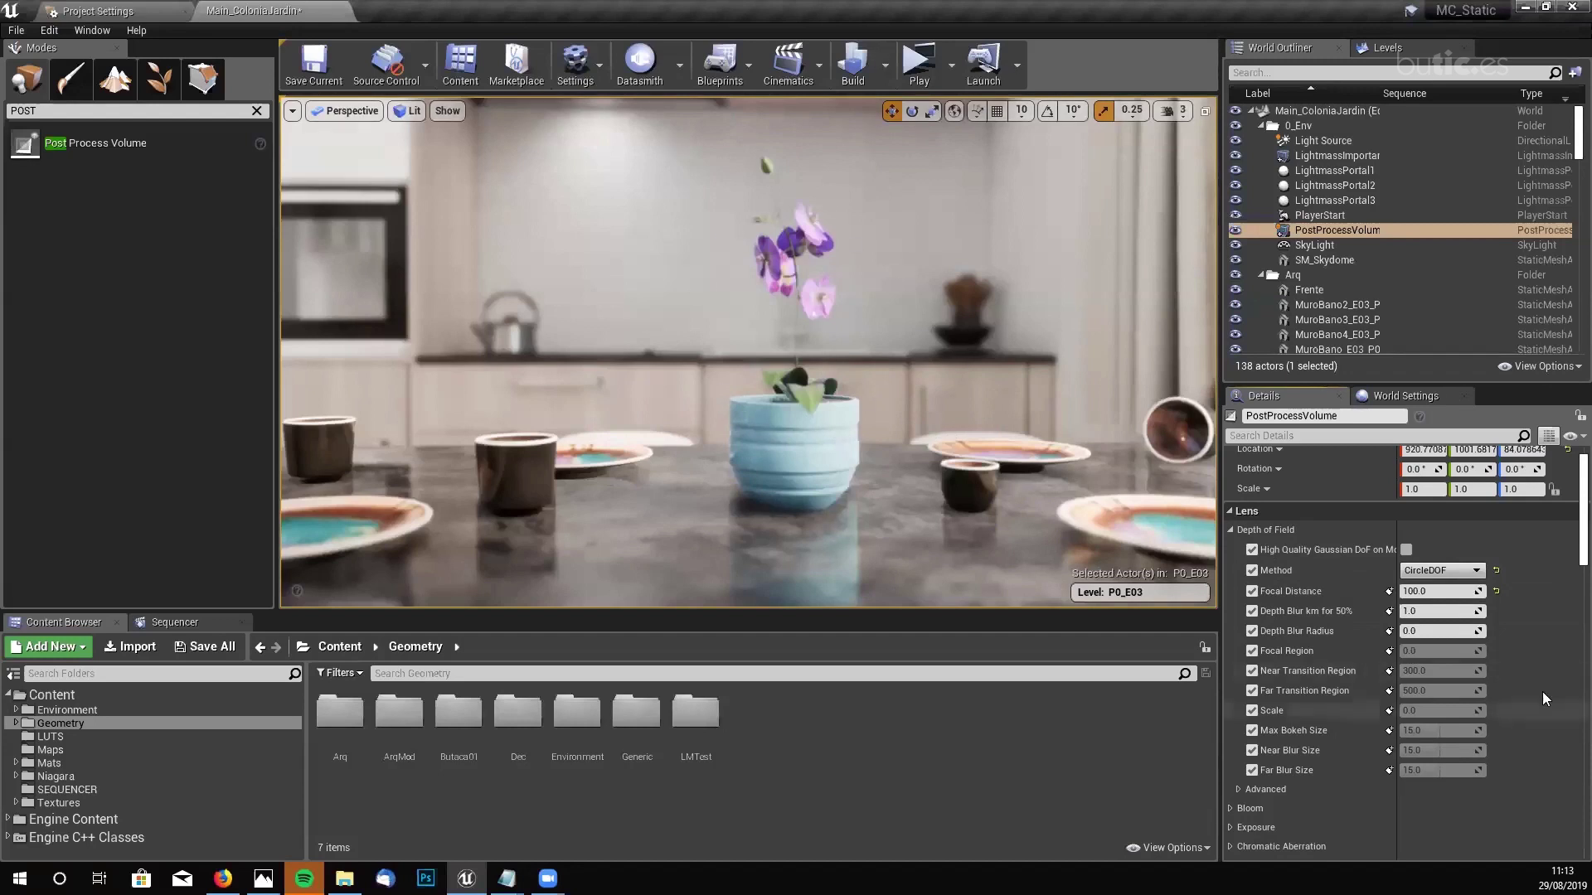
{"action": "scroll", "coordinate": [1568, 548], "scroll_direction": "up", "scroll_amount": 1}
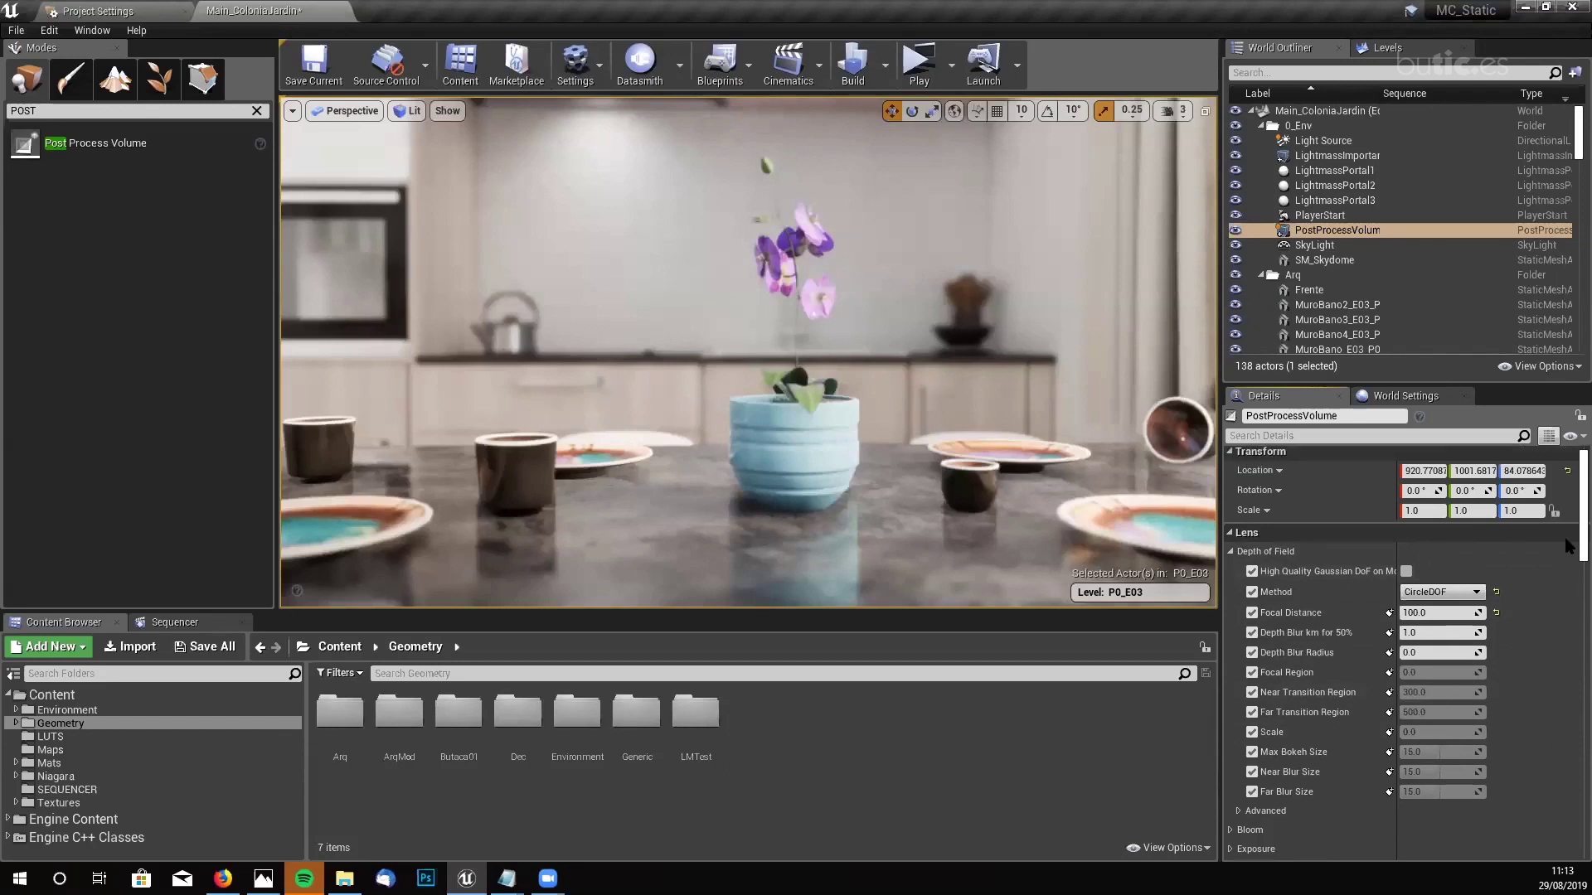
{"action": "scroll", "coordinate": [1568, 539], "scroll_direction": "up", "scroll_amount": 1}
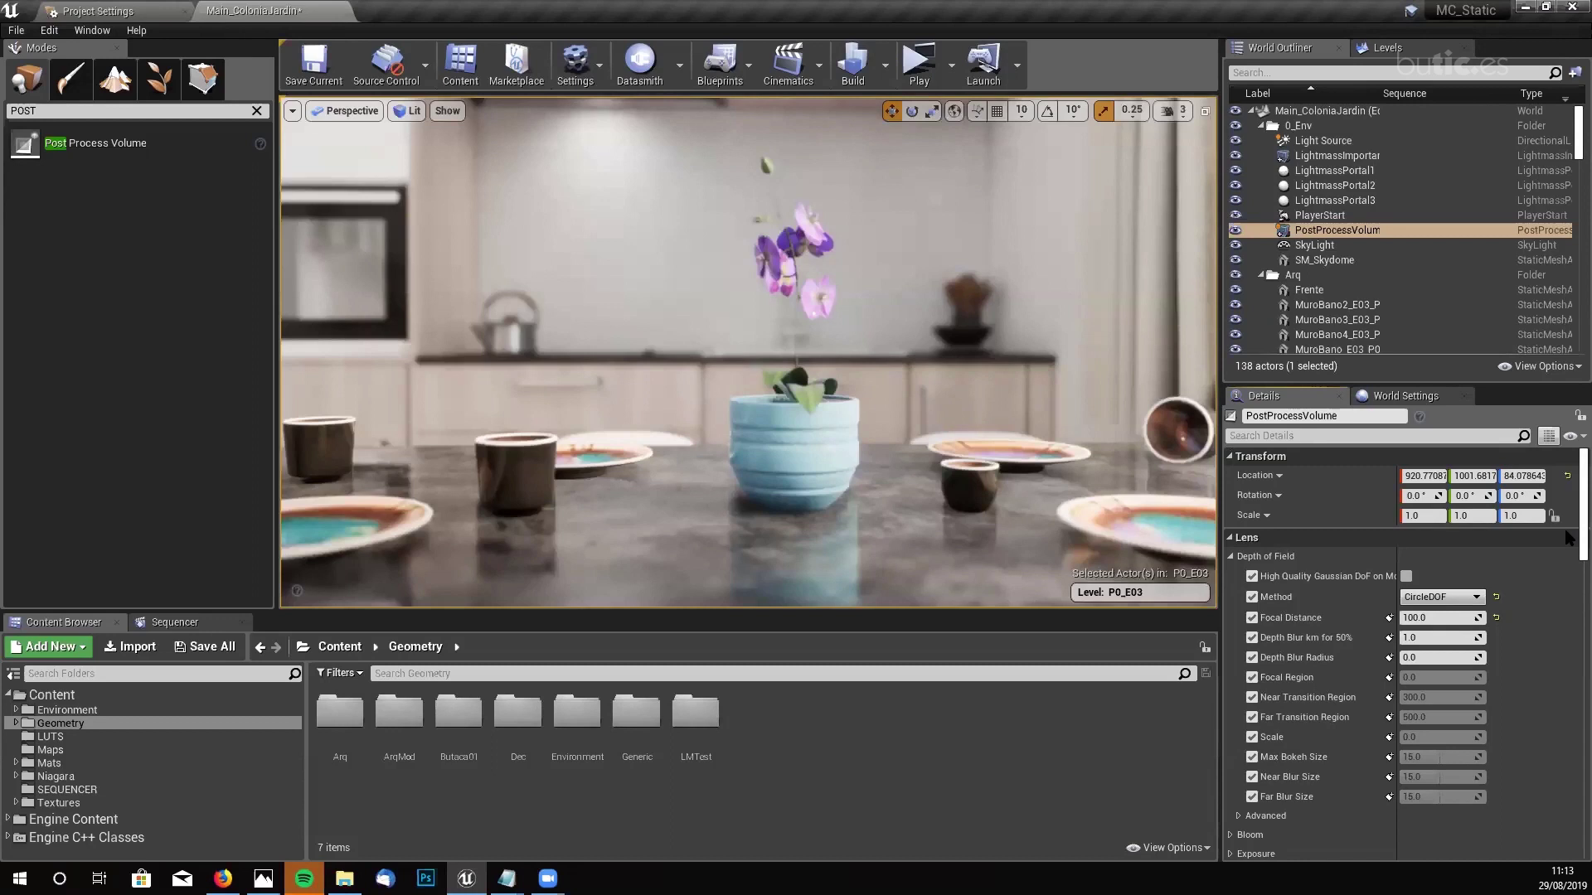
{"action": "left_click_drag", "start_coordinate": [1567, 537], "coordinate": [1569, 630]}
{"action": "scroll", "coordinate": [1568, 630], "scroll_direction": "down", "scroll_amount": 2}
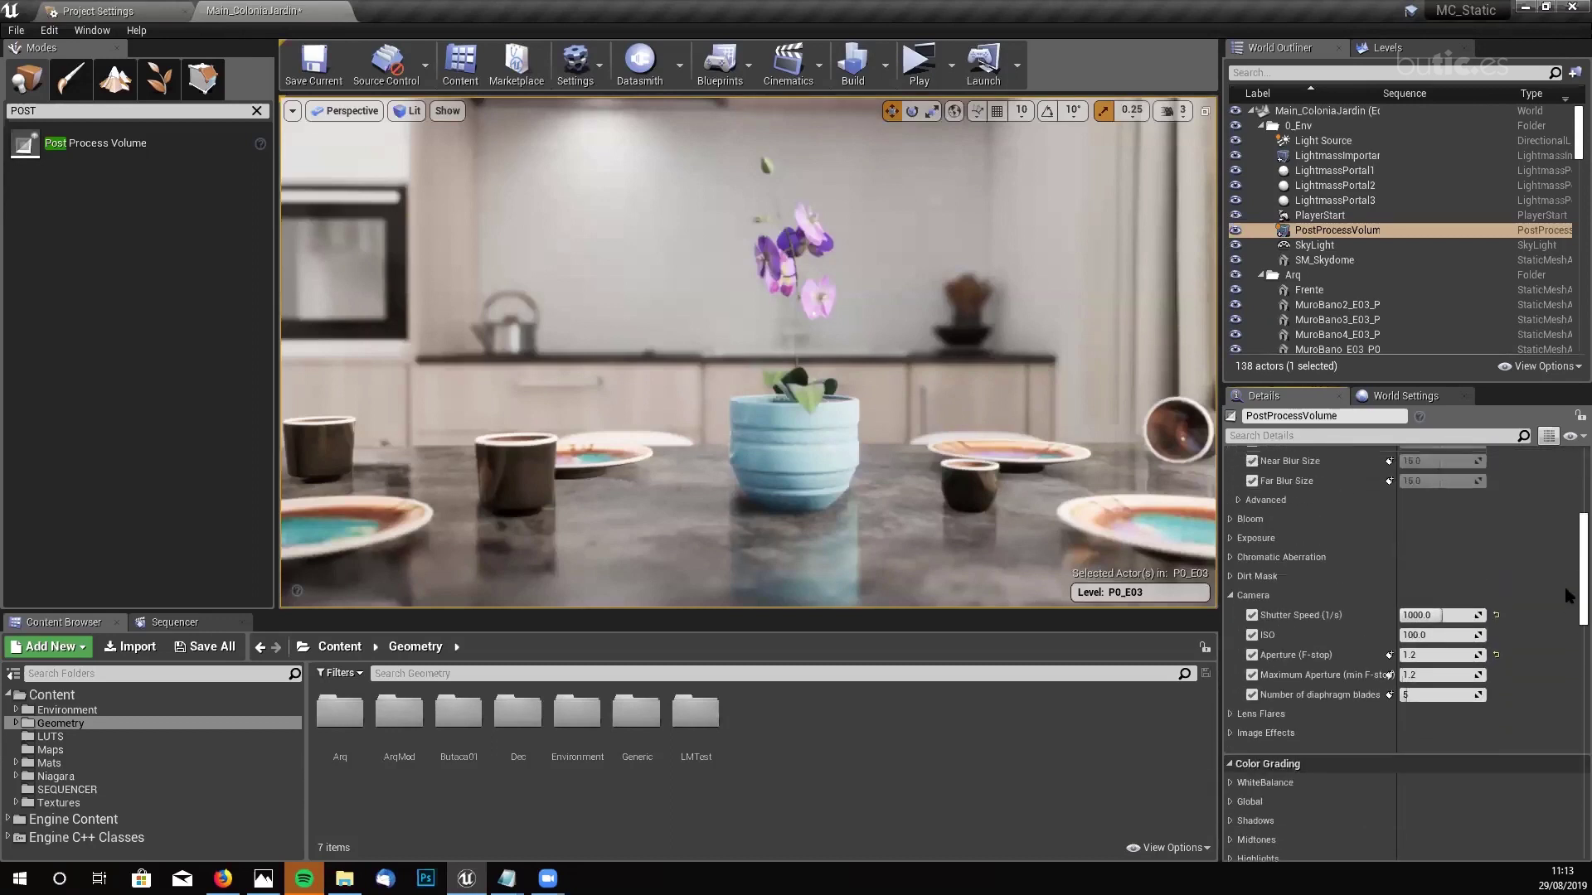
{"action": "scroll", "coordinate": [1568, 623], "scroll_direction": "up", "scroll_amount": 5}
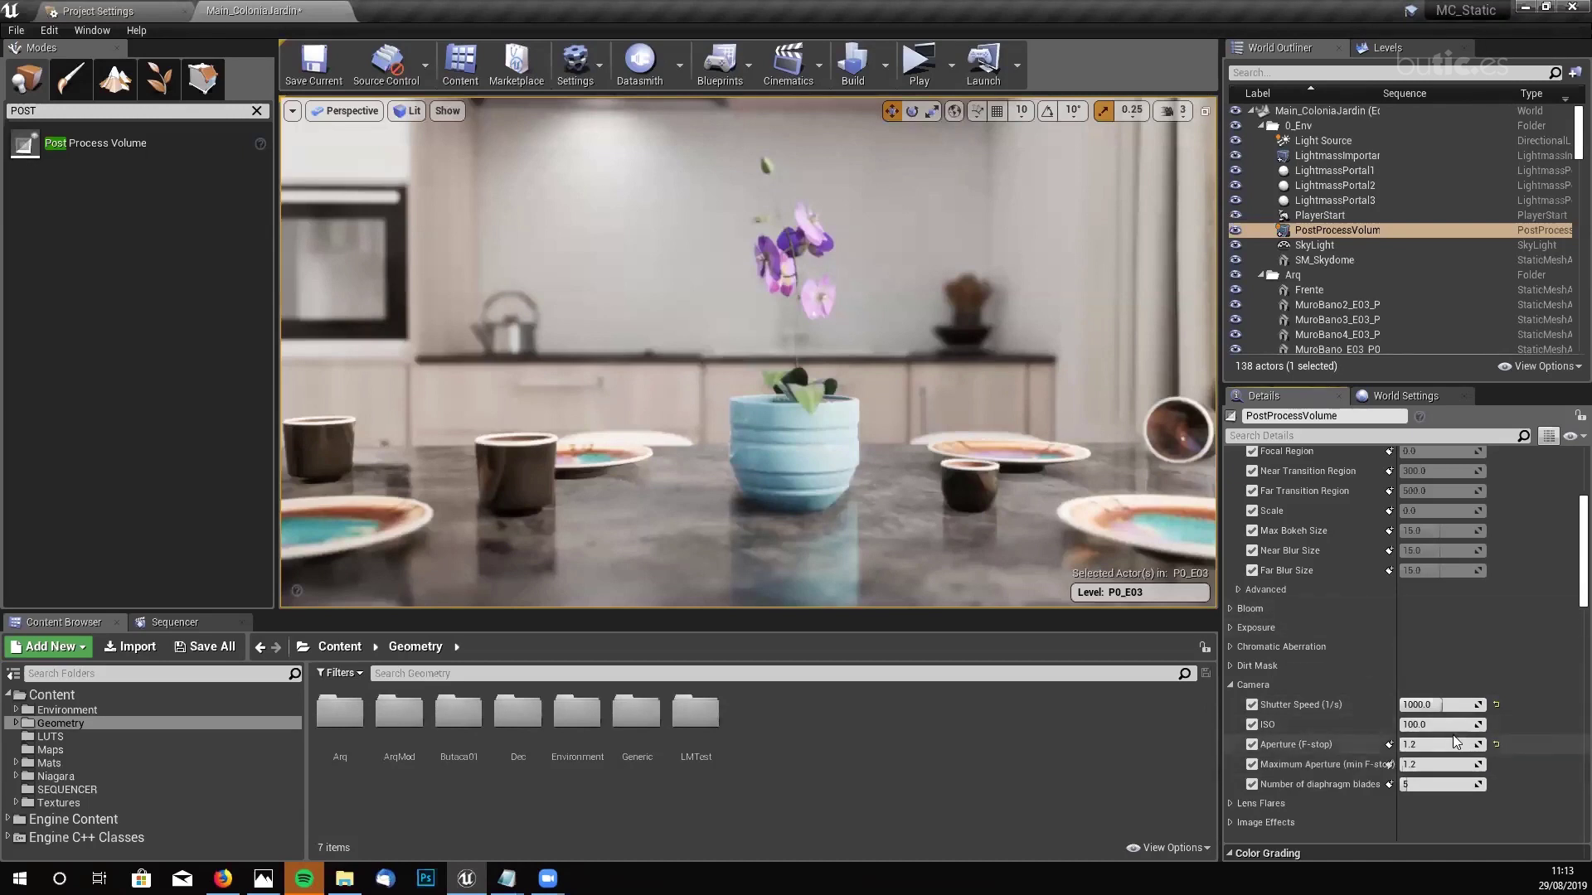
{"action": "scroll", "coordinate": [1446, 693], "scroll_direction": "up", "scroll_amount": 5}
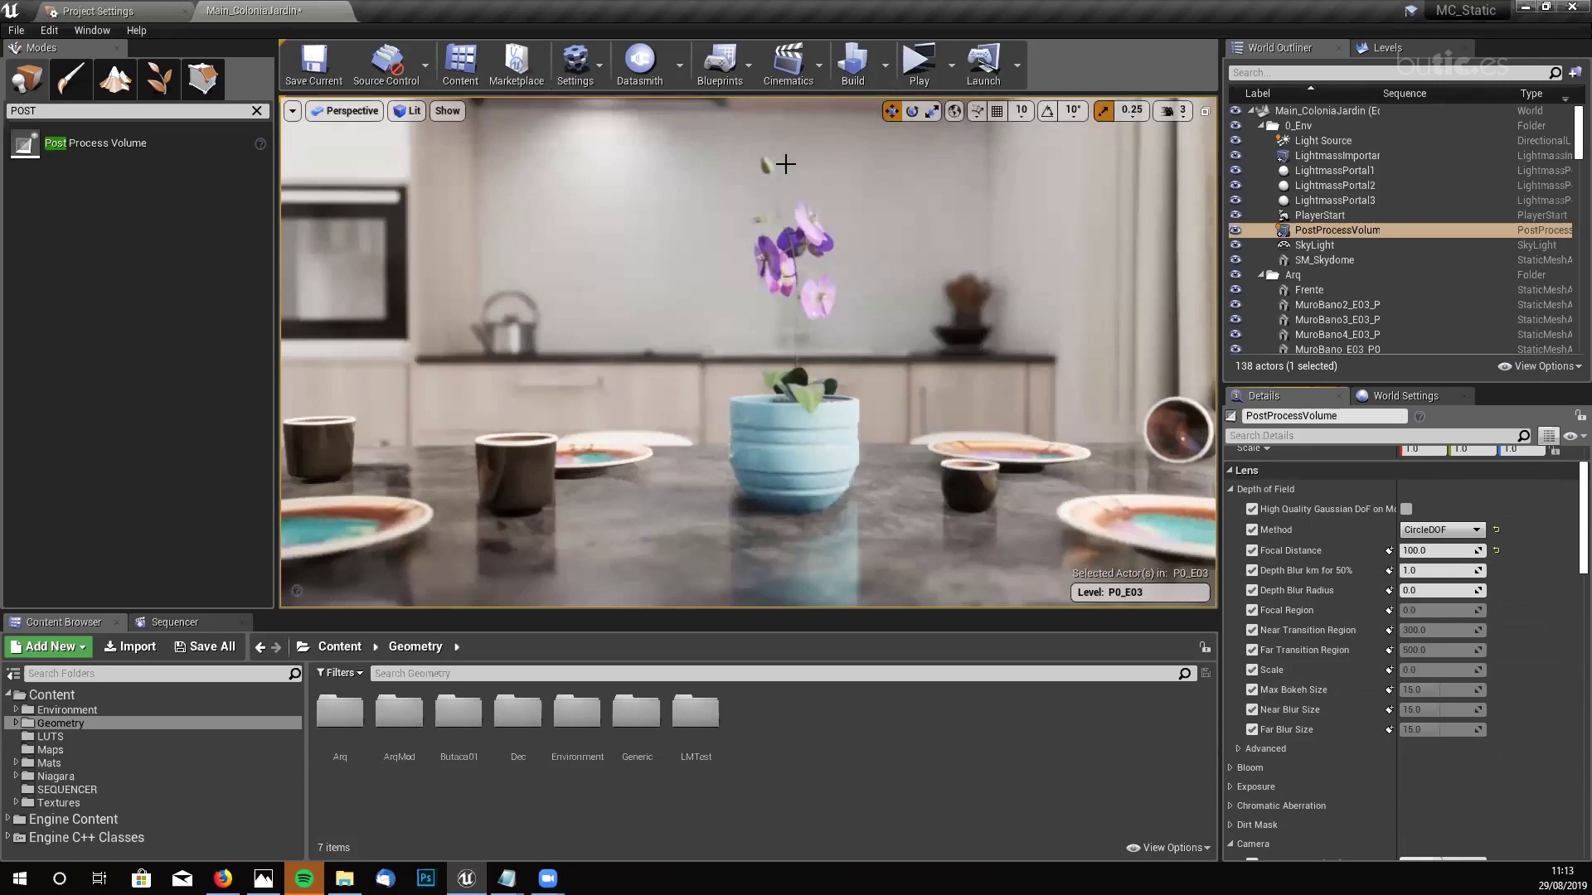
- Change the Depth of Field Method dropdown from CircleDOF to BokehDOF
{"action": "left_click", "coordinate": [1475, 530]}
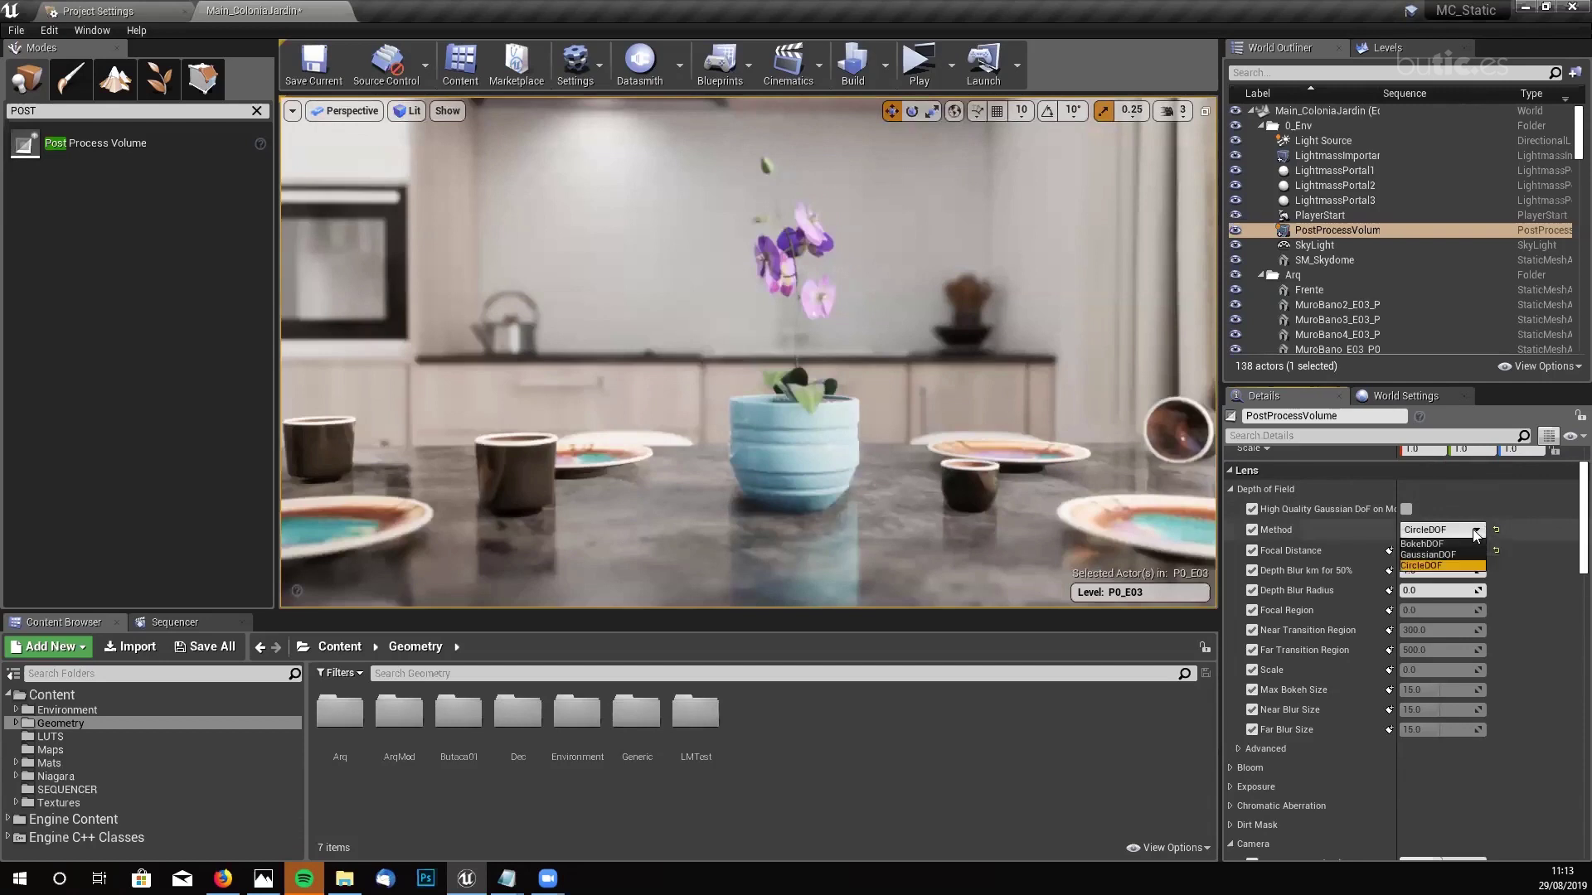
{"action": "left_click", "coordinate": [1421, 544]}
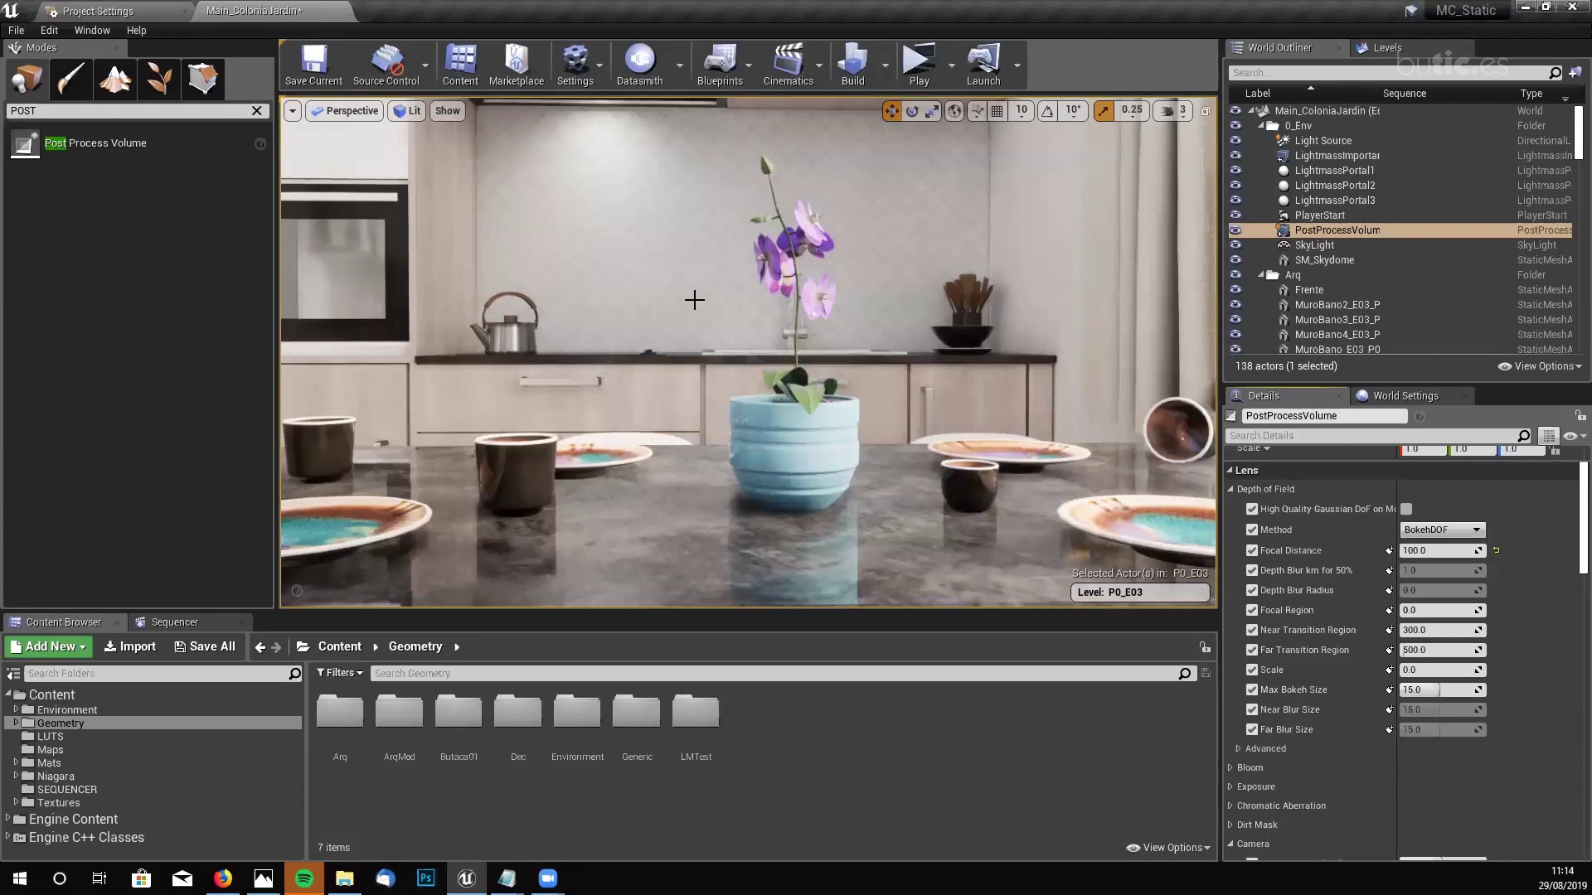
- Enable Show > Visualize > Depth of Field Layers in the viewport
{"action": "left_click", "coordinate": [457, 114]}
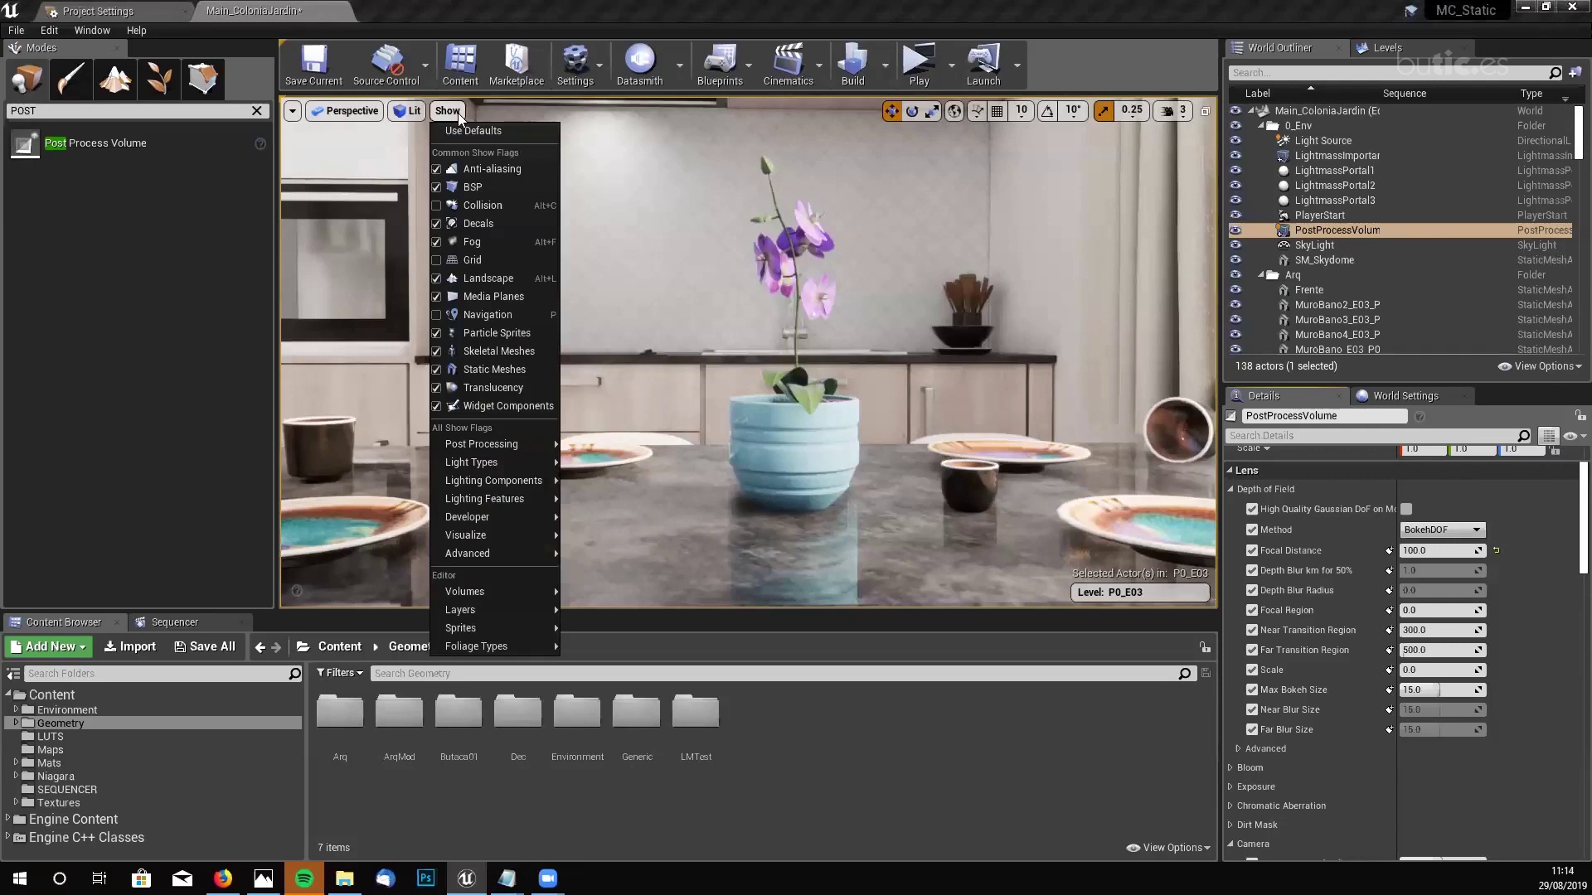
{"action": "mouse_move", "coordinate": [469, 535]}
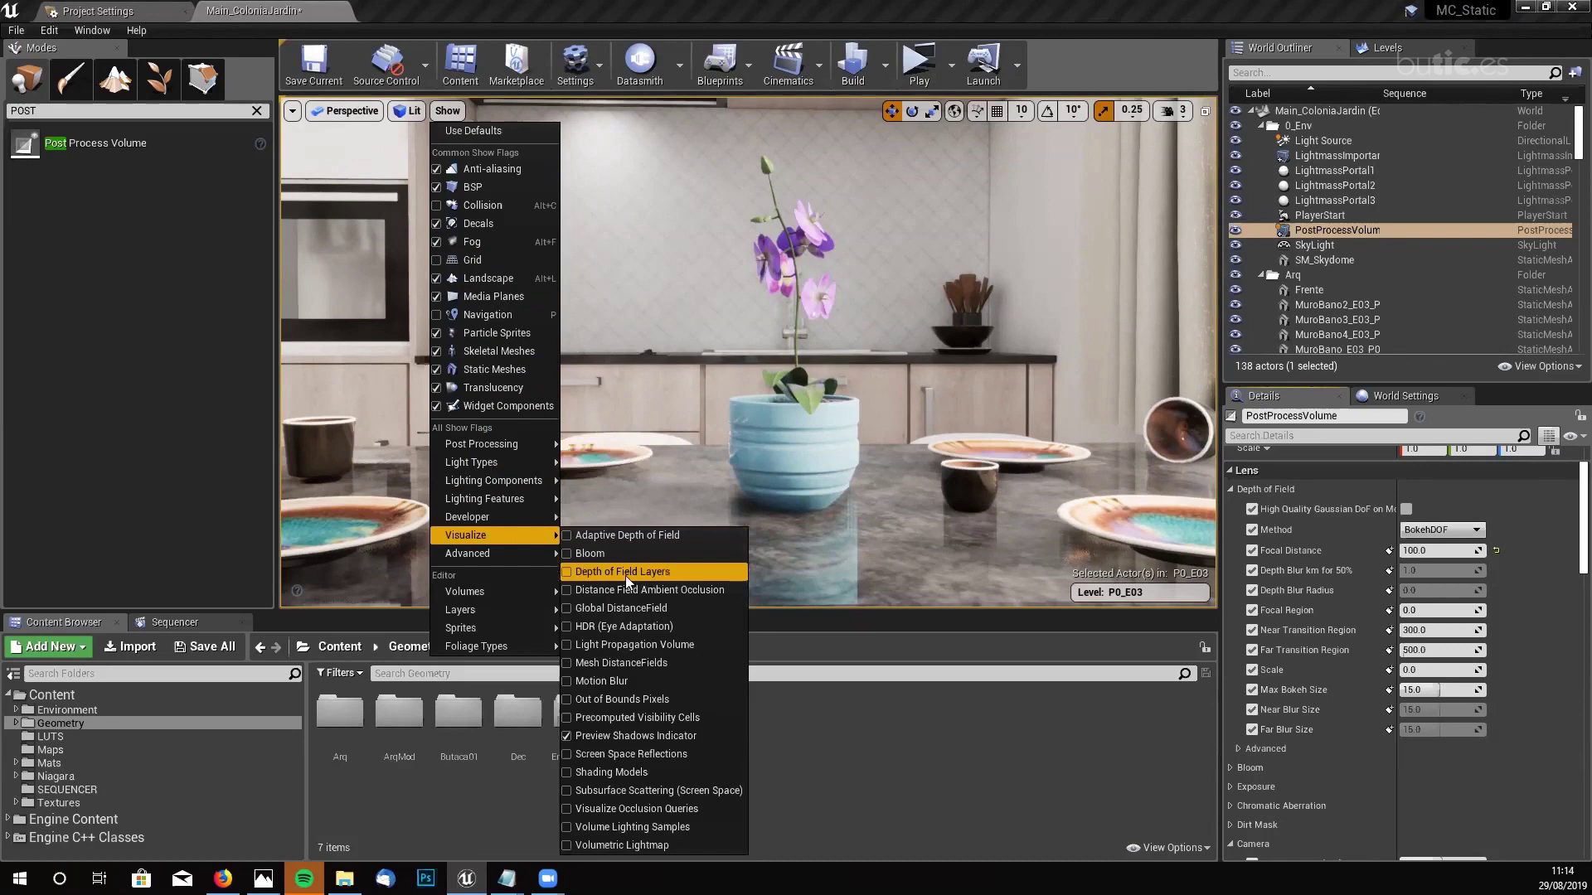
{"action": "left_click", "coordinate": [567, 573]}
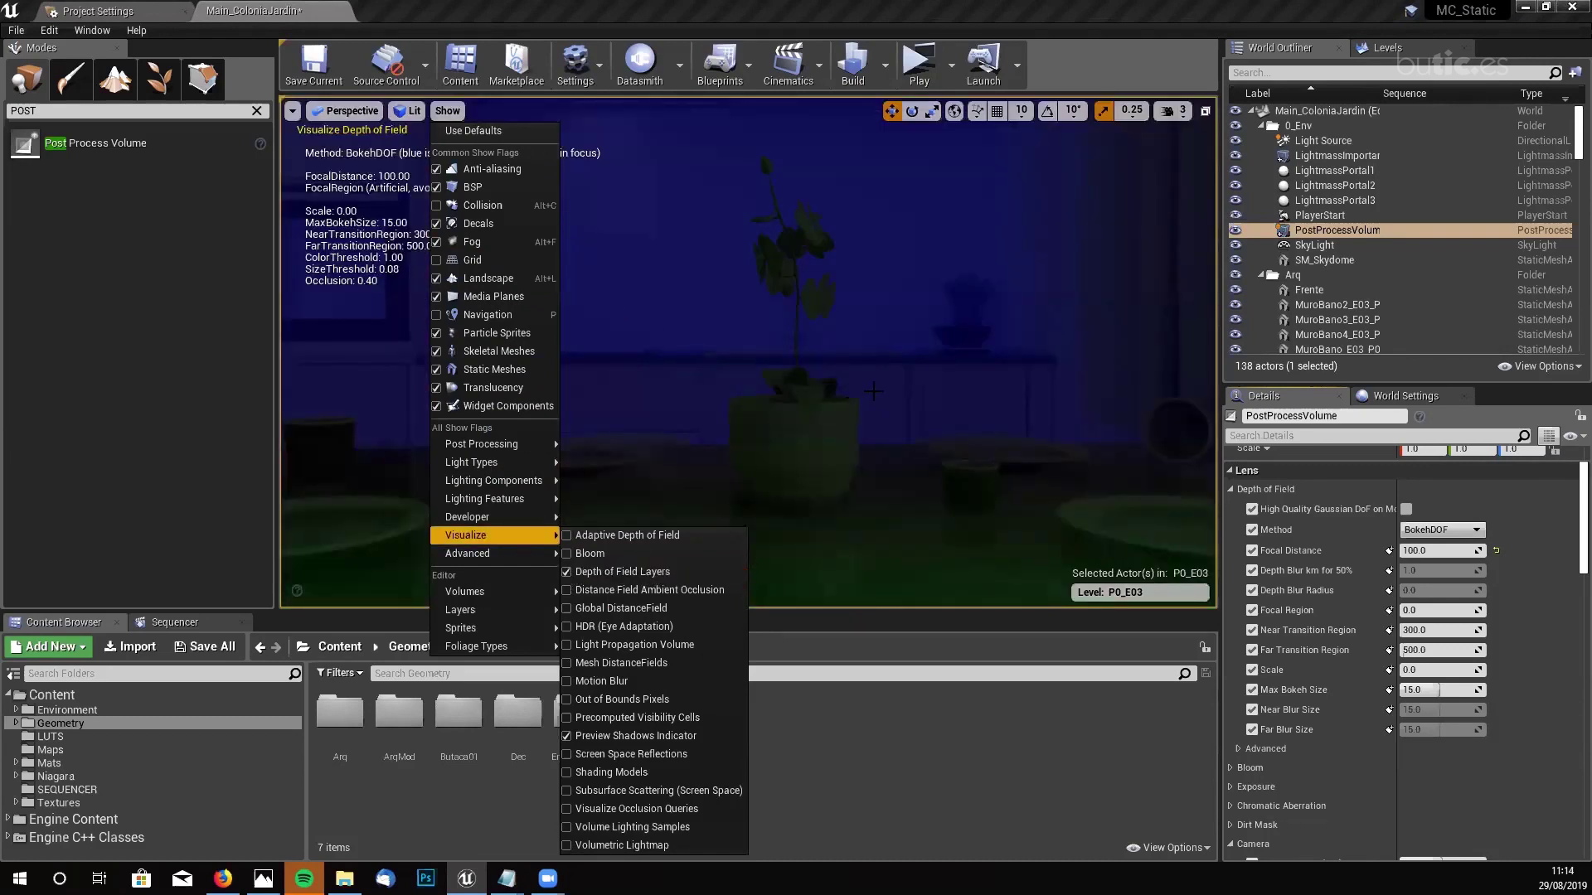
{"action": "left_click", "coordinate": [883, 394]}
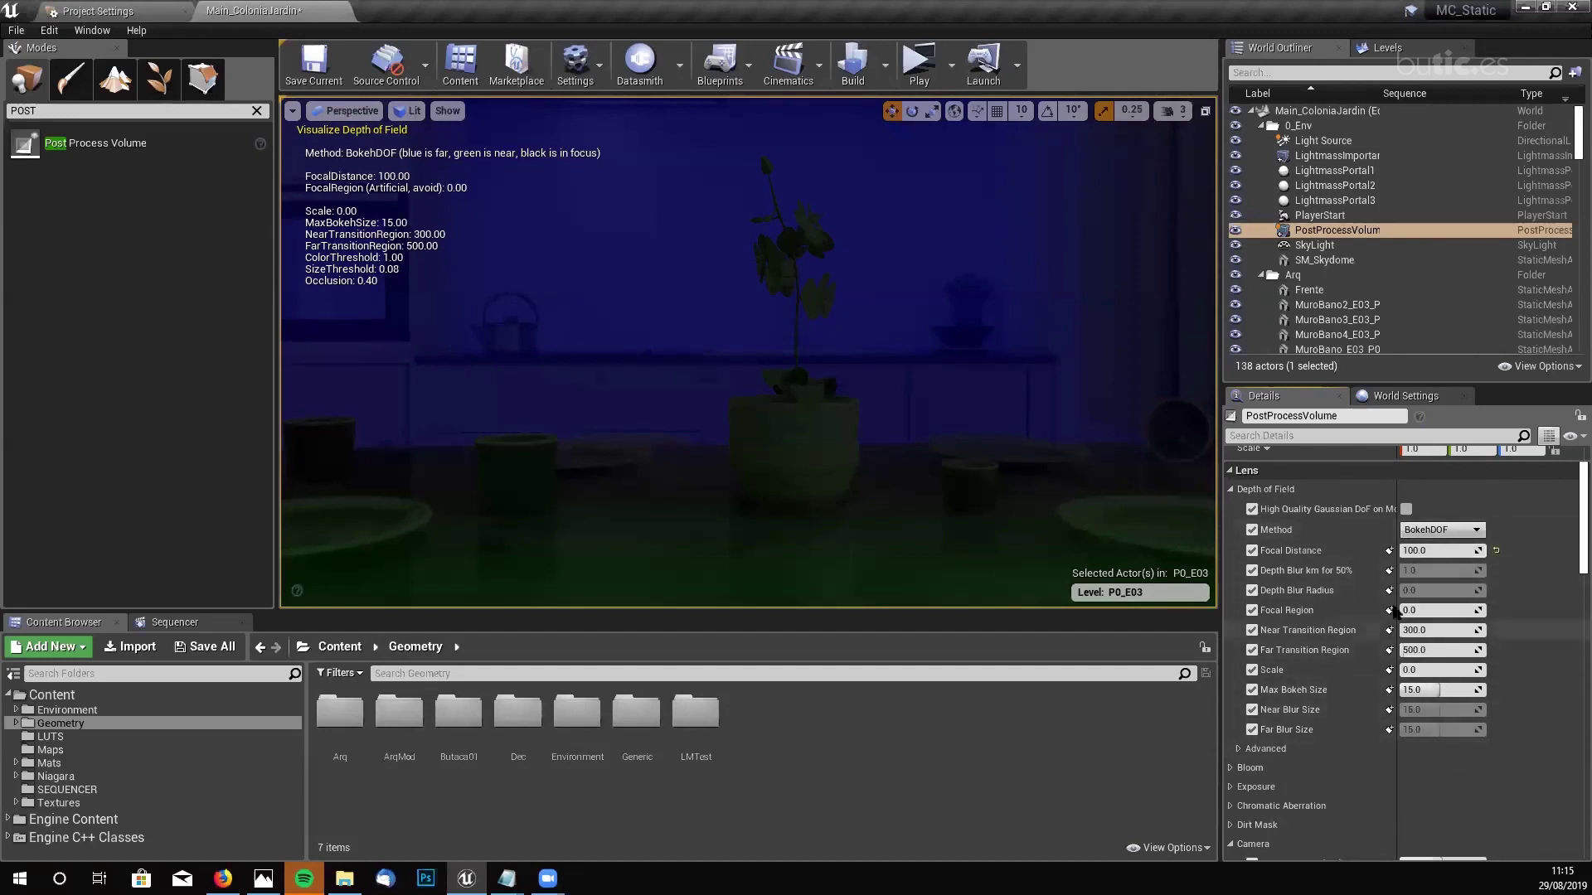
- Look through the viewport view mode and show menus without changing anything
{"action": "left_click", "coordinate": [408, 110]}
{"action": "left_click", "coordinate": [420, 147]}
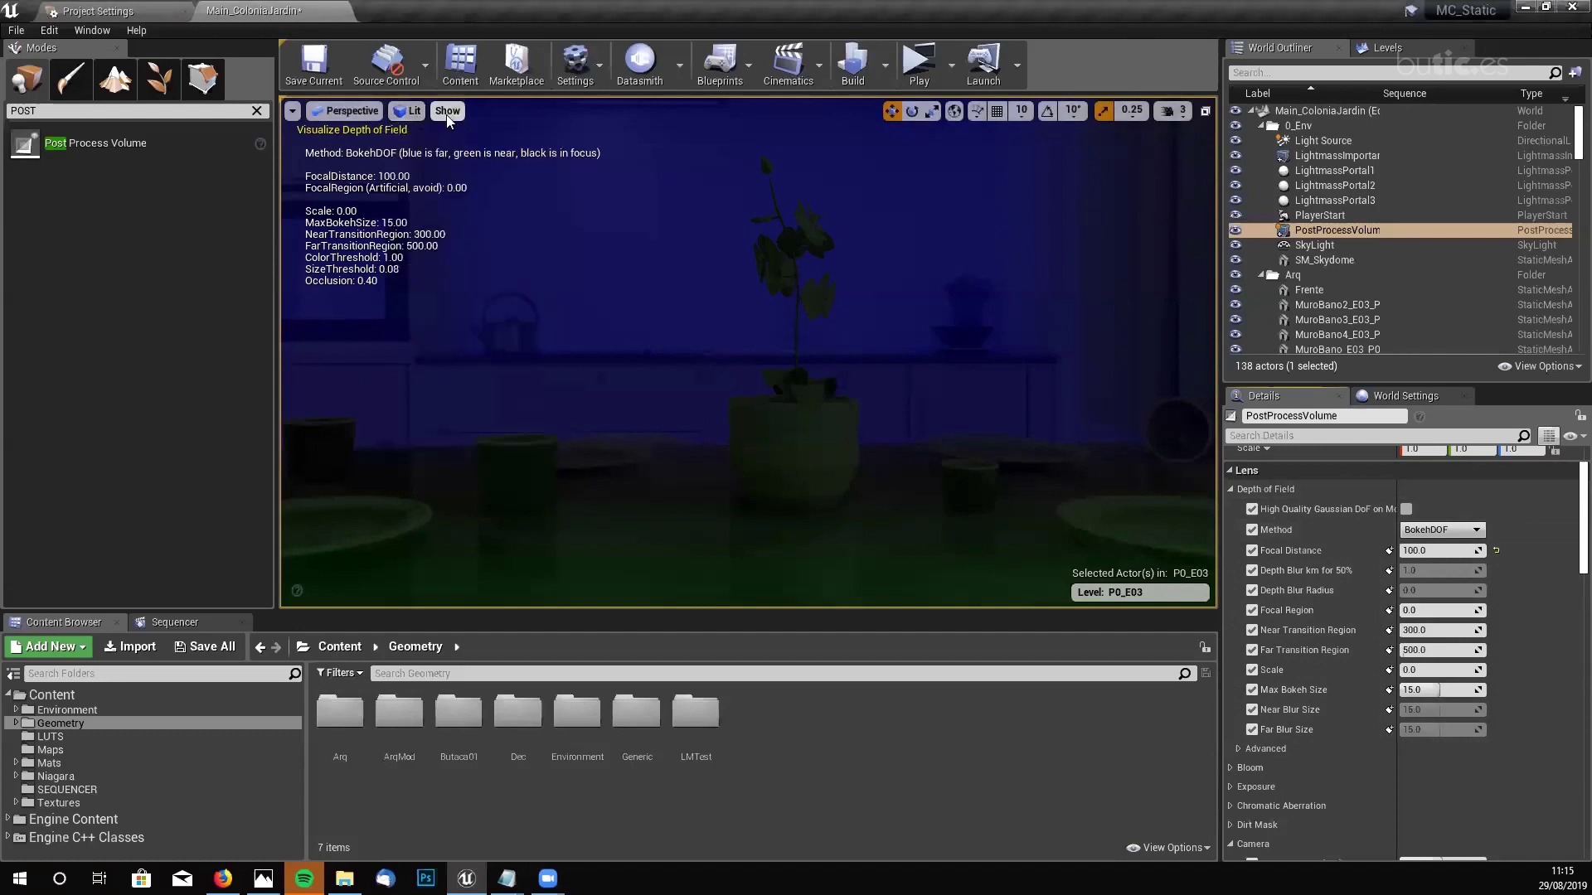
{"action": "left_click", "coordinate": [448, 110]}
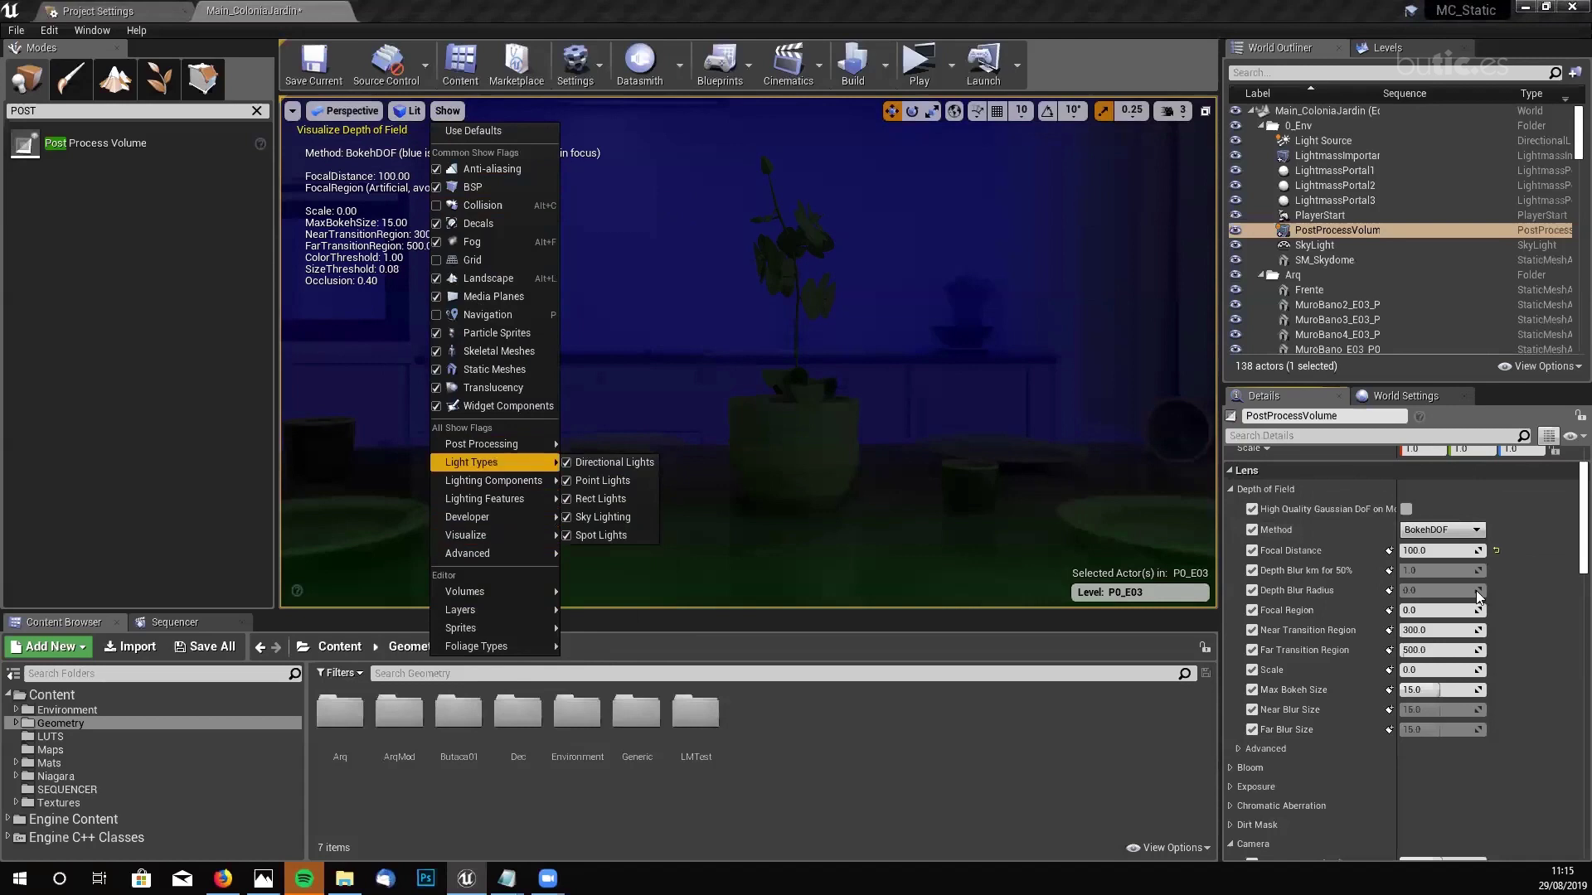
{"action": "left_click", "coordinate": [1558, 609]}
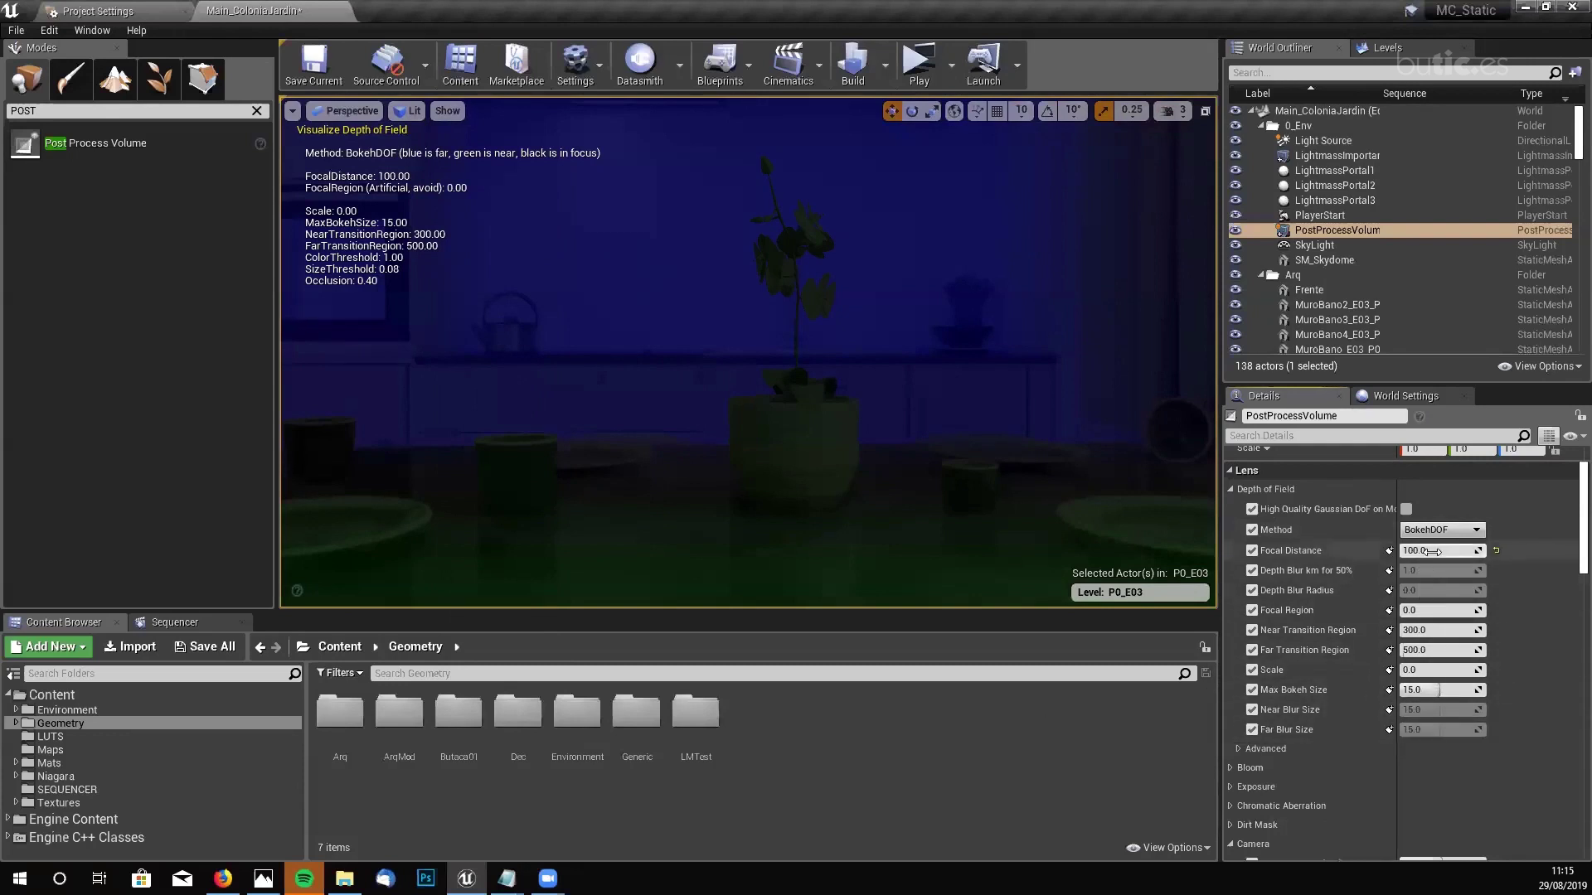
- Preview focal distances by dragging, undo the change, then set Focal Distance to 50
{"action": "mouse_move", "coordinate": [1439, 550]}
{"action": "left_mouse_down"}
{"action": "mouse_move", "coordinate": [1492, 550]}
{"action": "mouse_move", "coordinate": [1430, 551]}
{"action": "left_mouse_up"}
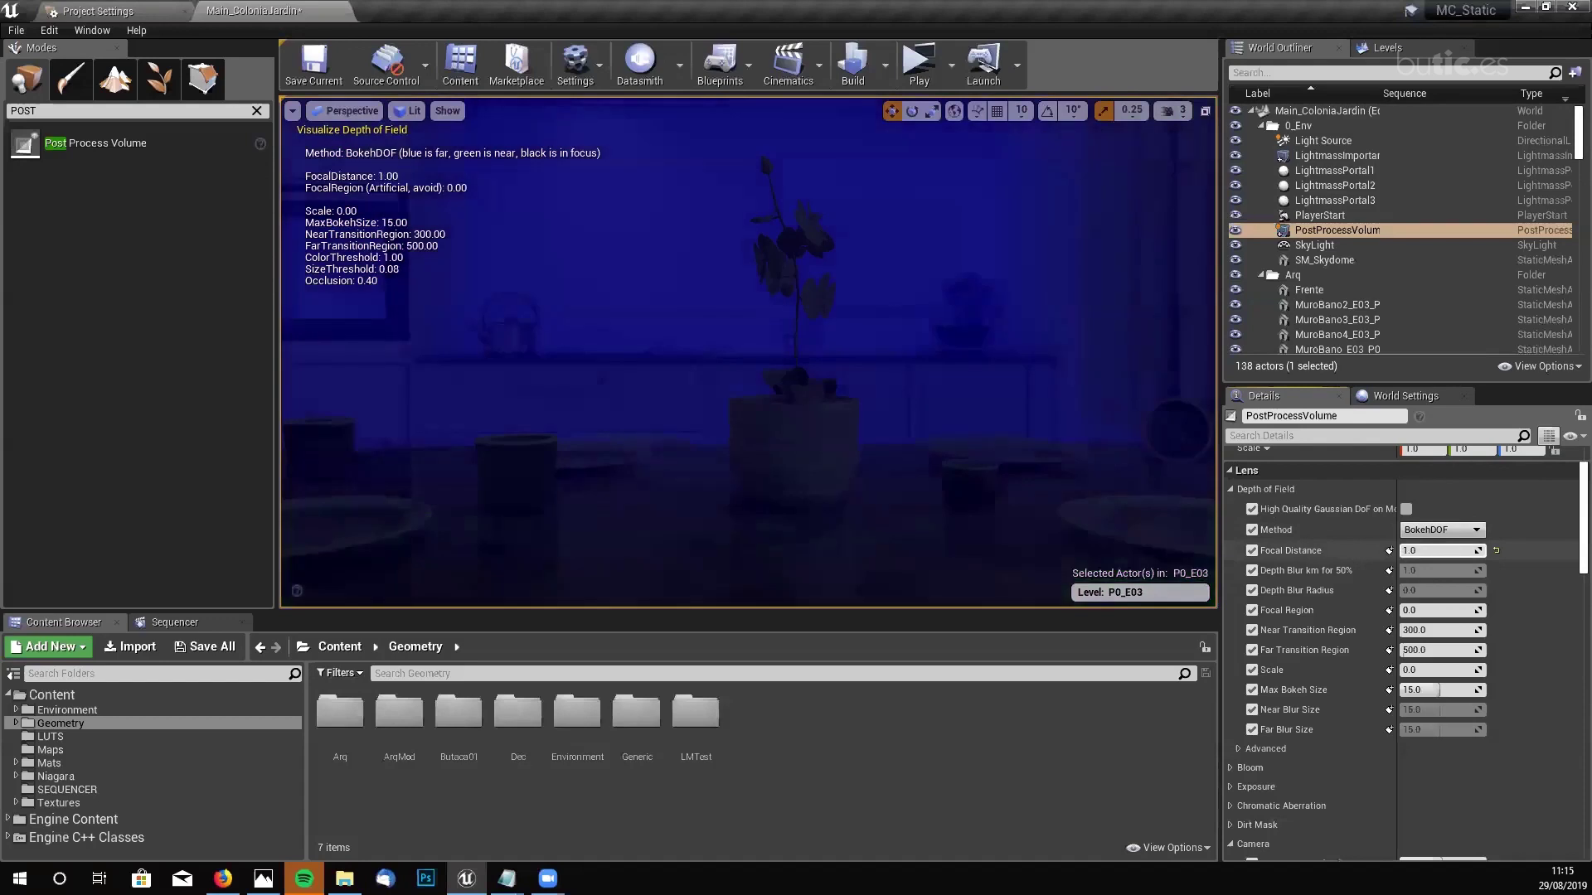
{"action": "key", "text": "ctrl+z"}
{"action": "key", "text": "ctrl+y"}
{"action": "mouse_move", "coordinate": [1432, 550]}
{"action": "left_mouse_down"}
{"action": "mouse_move", "coordinate": [1492, 551]}
{"action": "mouse_move", "coordinate": [1432, 550]}
{"action": "left_mouse_up"}
{"action": "left_click", "coordinate": [1432, 550]}
{"action": "type", "text": "1000"}
{"action": "type", "text": "50"}
{"action": "key", "text": "Return"}
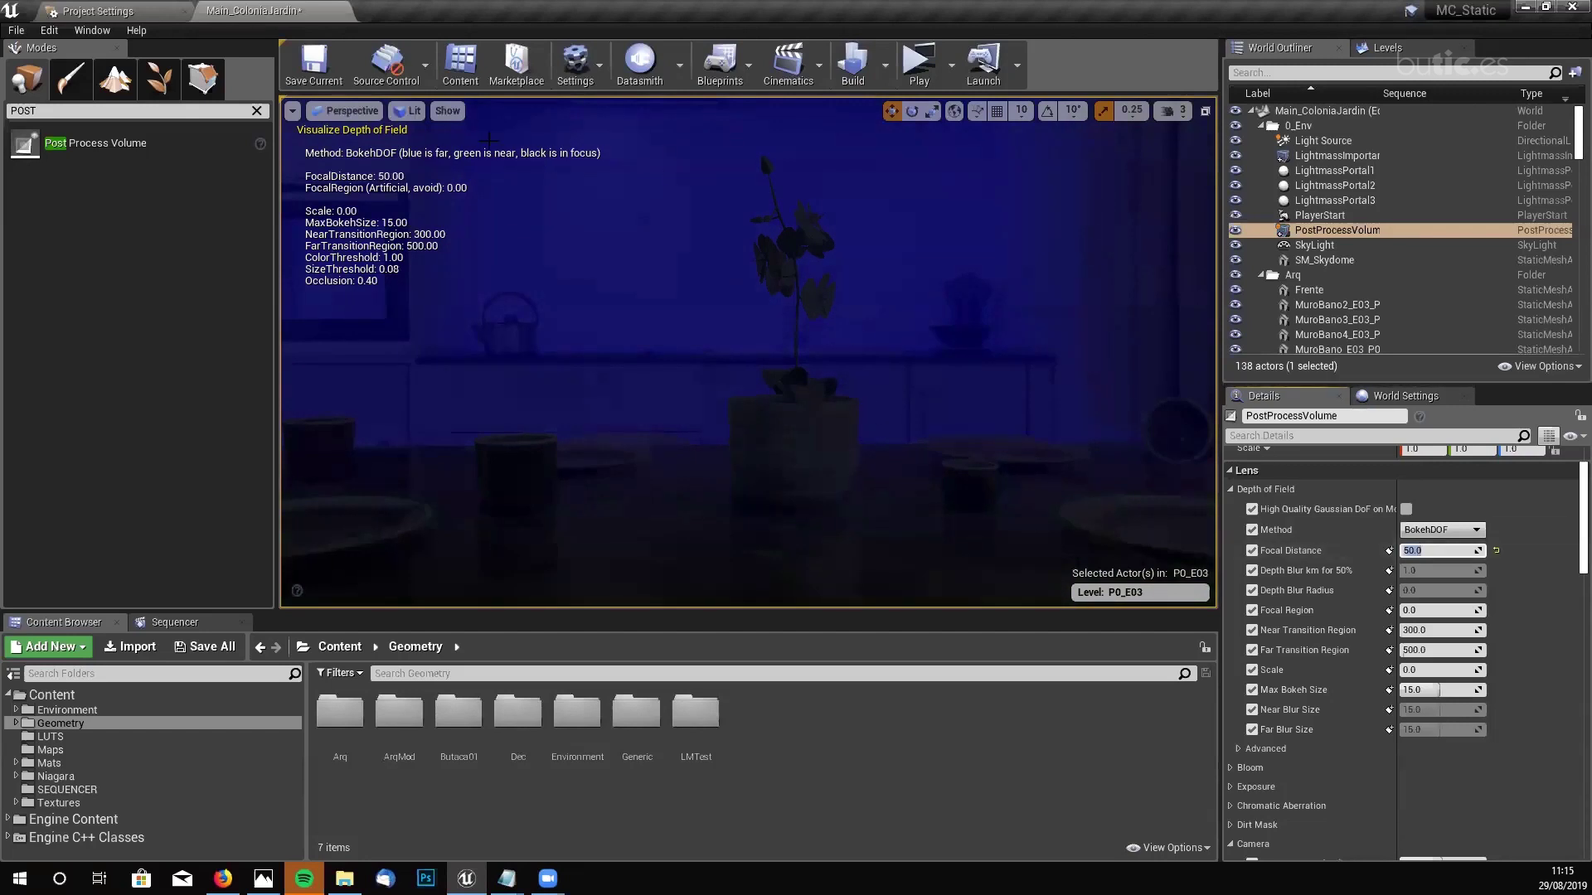
- Turn off the Depth of Field Layers visualization so the kitchen renders normally
{"action": "left_click", "coordinate": [447, 112]}
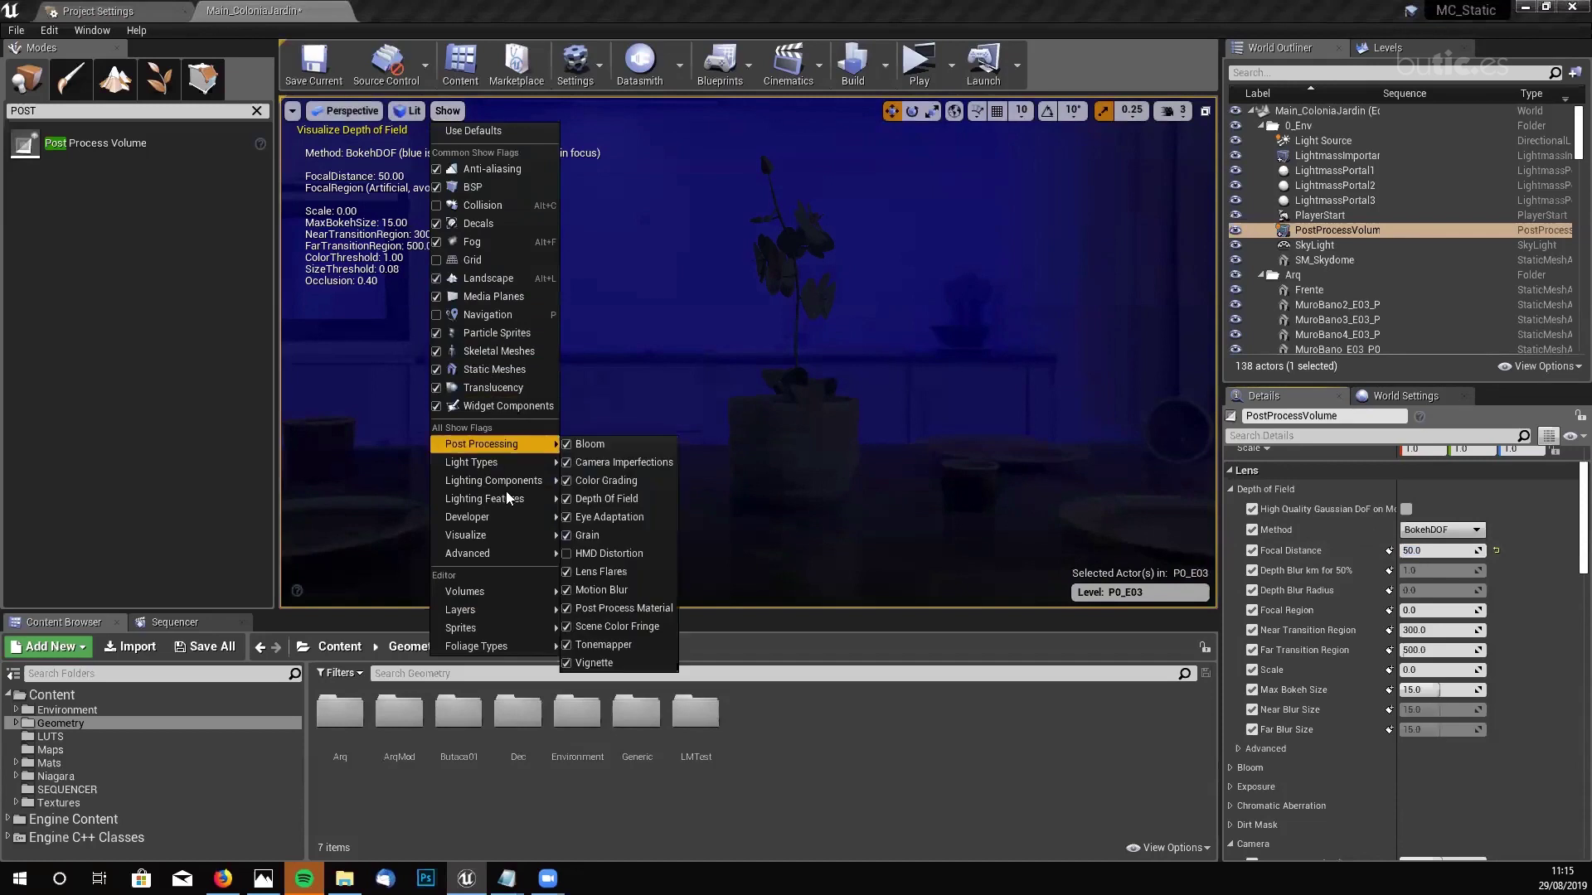
{"action": "mouse_move", "coordinate": [497, 535]}
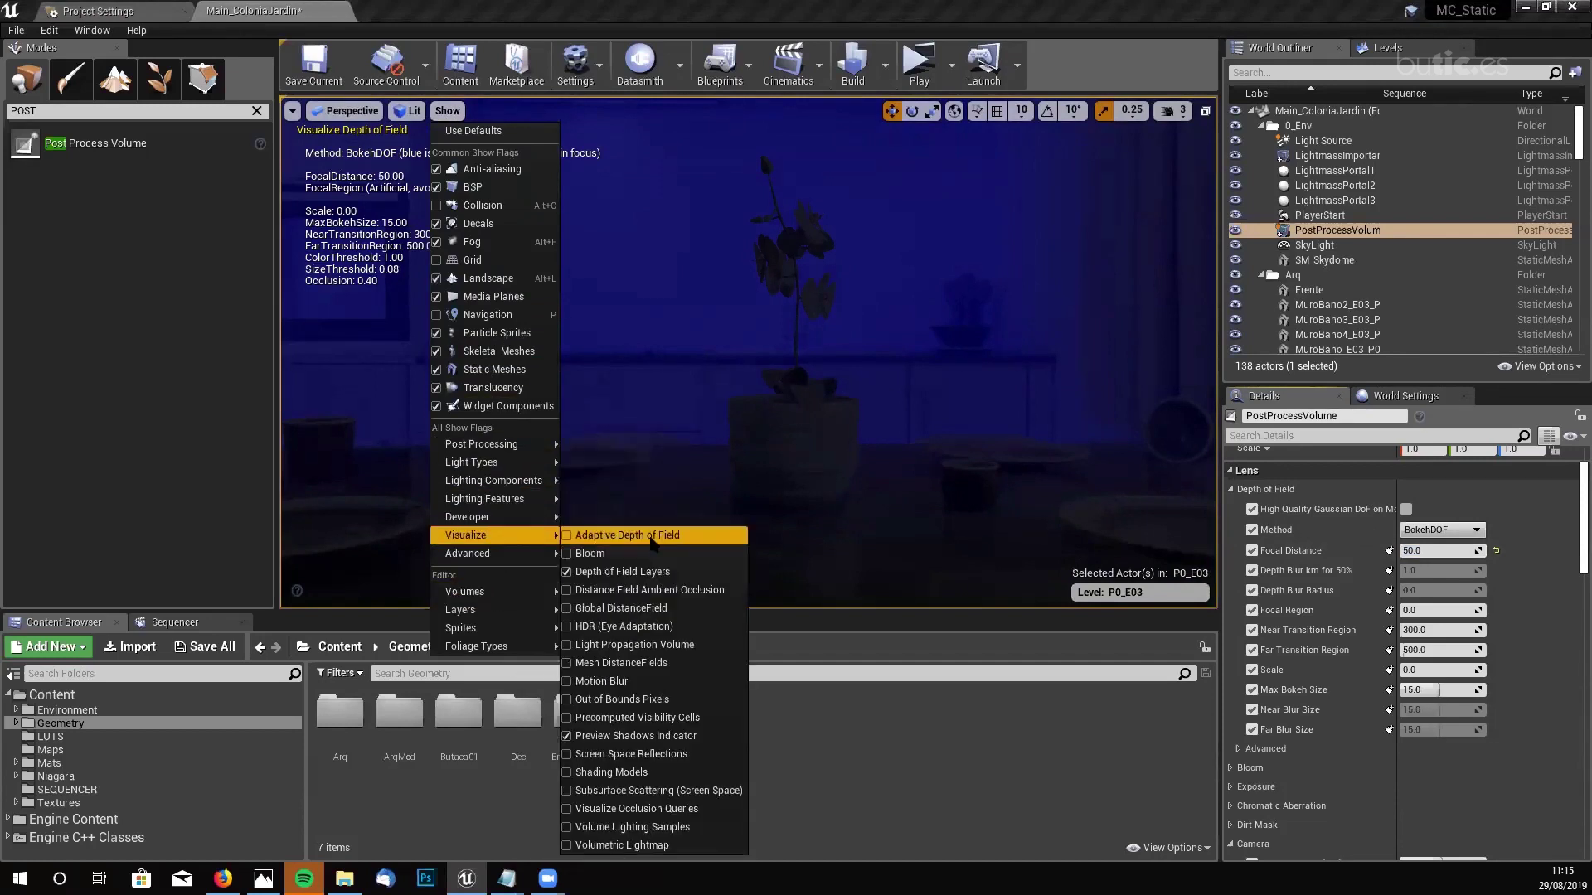
{"action": "left_click", "coordinate": [568, 572]}
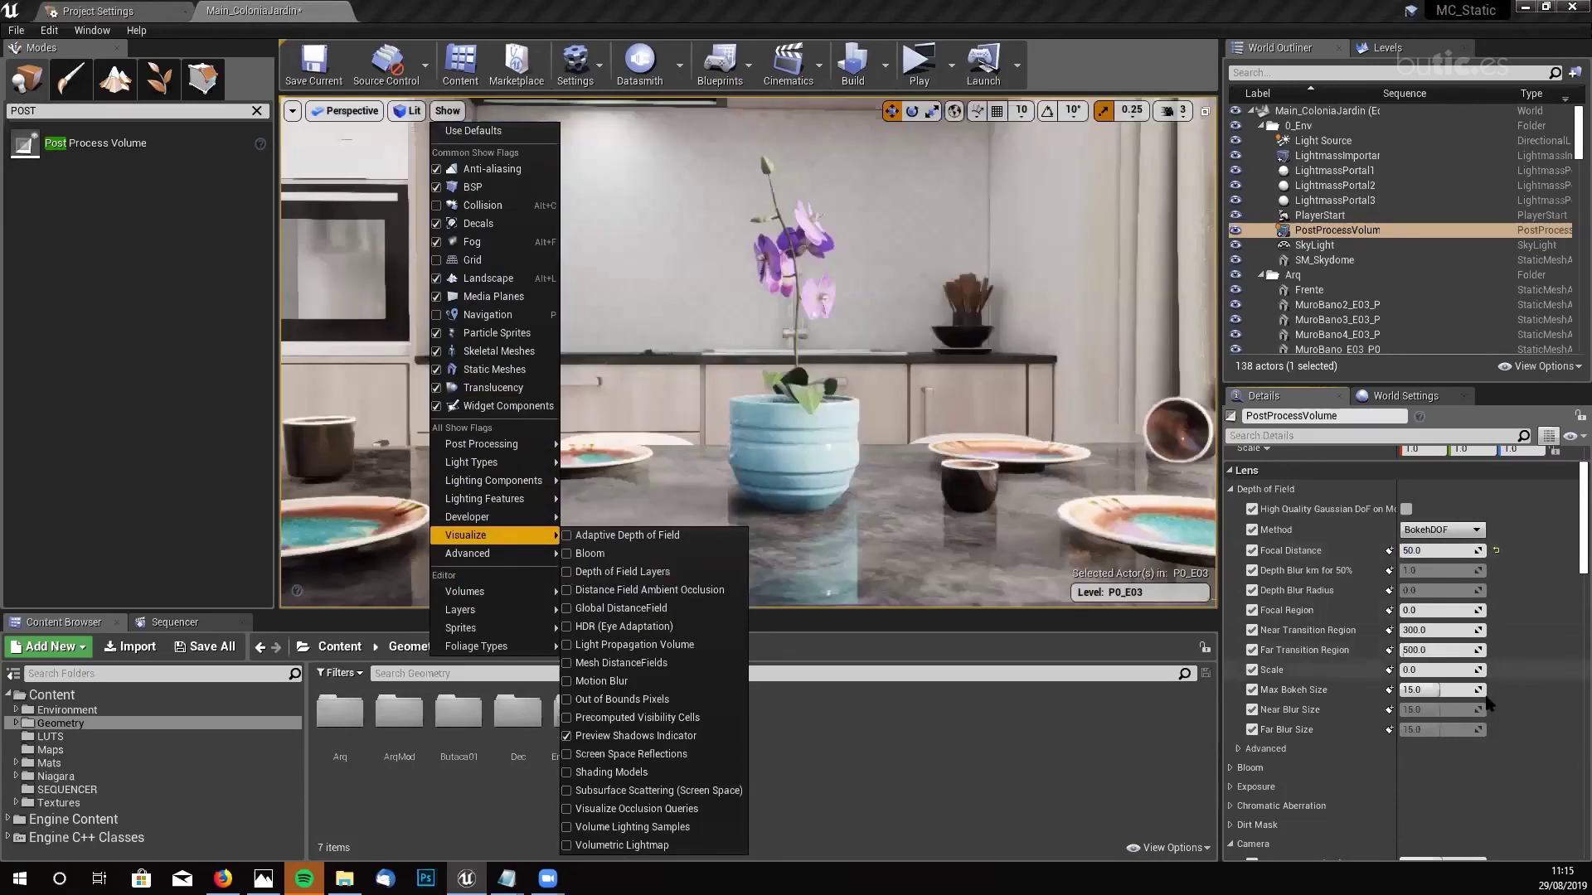
- Lower Max Bokeh Size to about 7 and set the depth-of-field Scale to 0.3
{"action": "left_click", "coordinate": [1417, 670]}
{"action": "left_click_drag", "start_coordinate": [1420, 670], "coordinate": [1405, 670]}
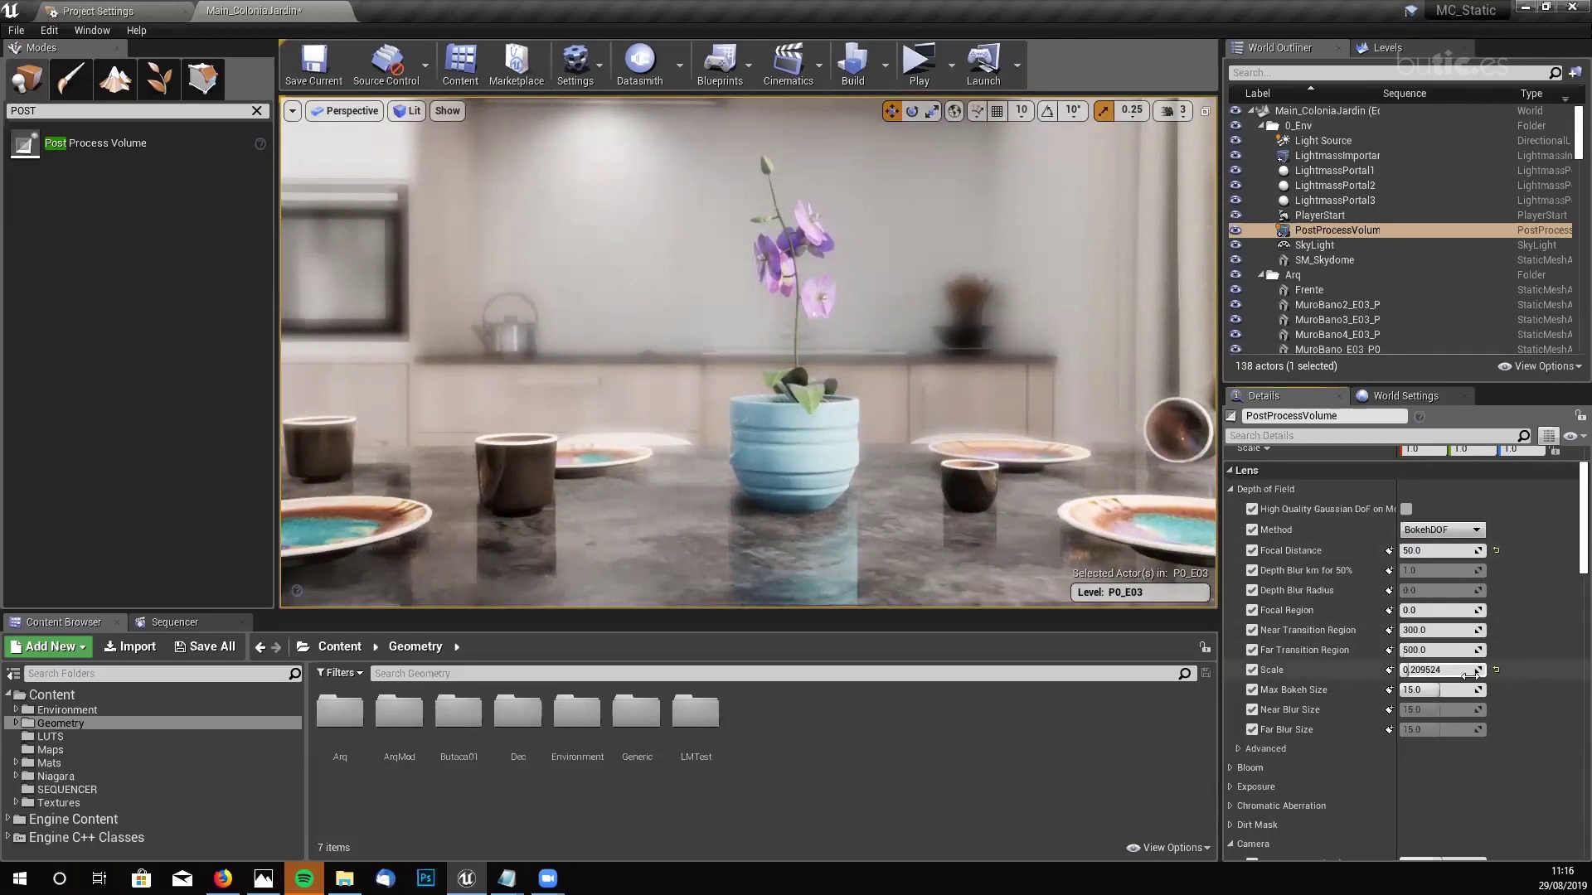
{"action": "mouse_move", "coordinate": [1419, 689]}
{"action": "left_mouse_down"}
{"action": "mouse_move", "coordinate": [1449, 690]}
{"action": "mouse_move", "coordinate": [1420, 689]}
{"action": "left_mouse_up"}
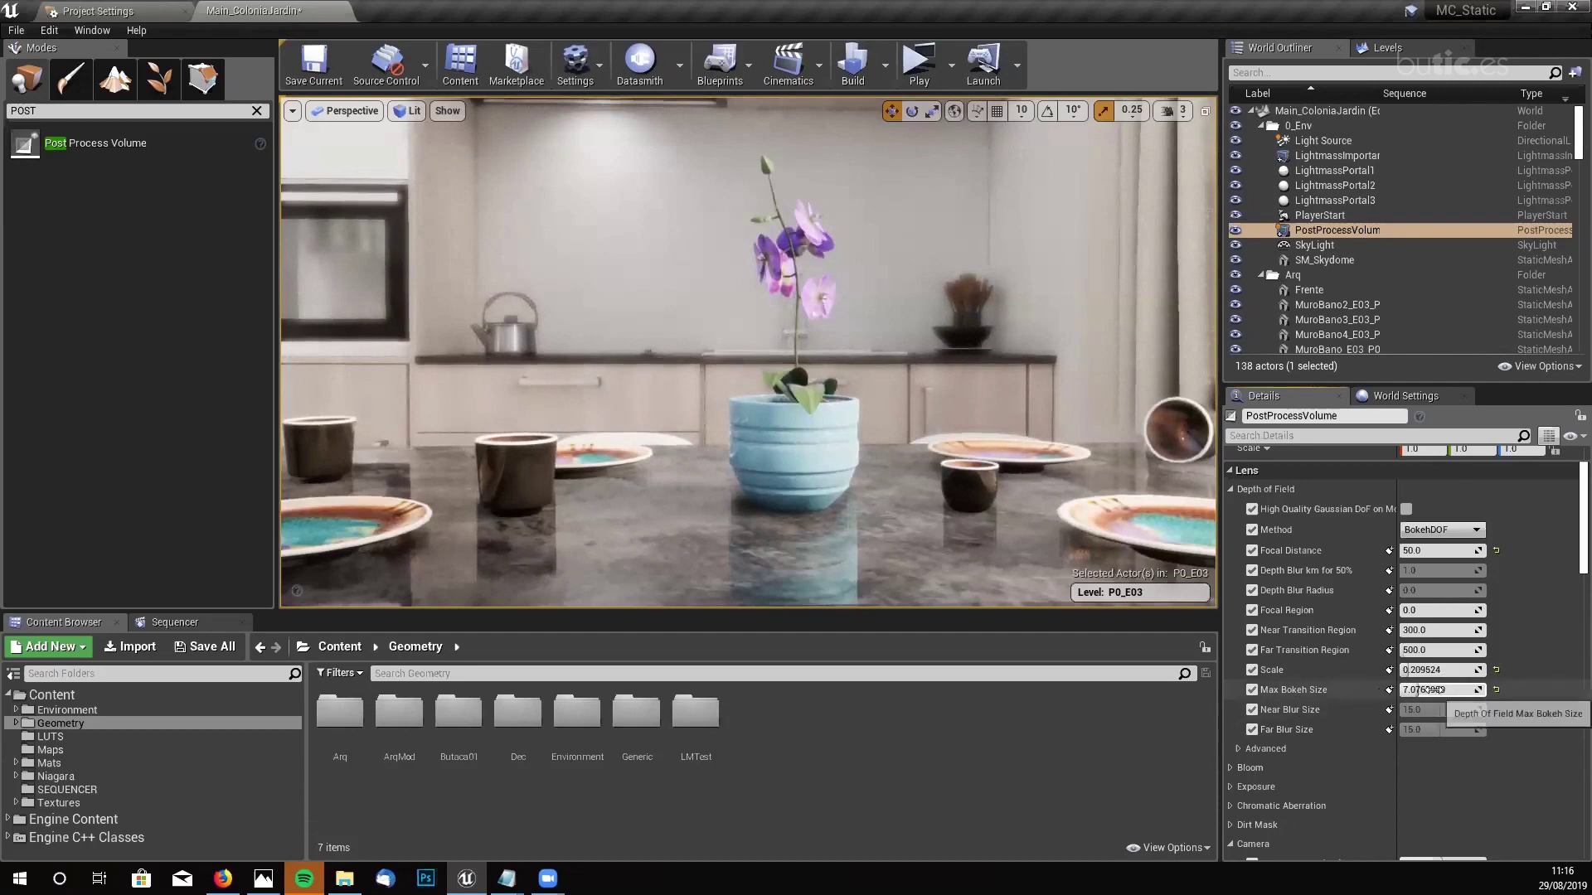
{"action": "left_click", "coordinate": [1432, 671]}
{"action": "type", "text": "0.3"}
{"action": "key", "text": "Return"}
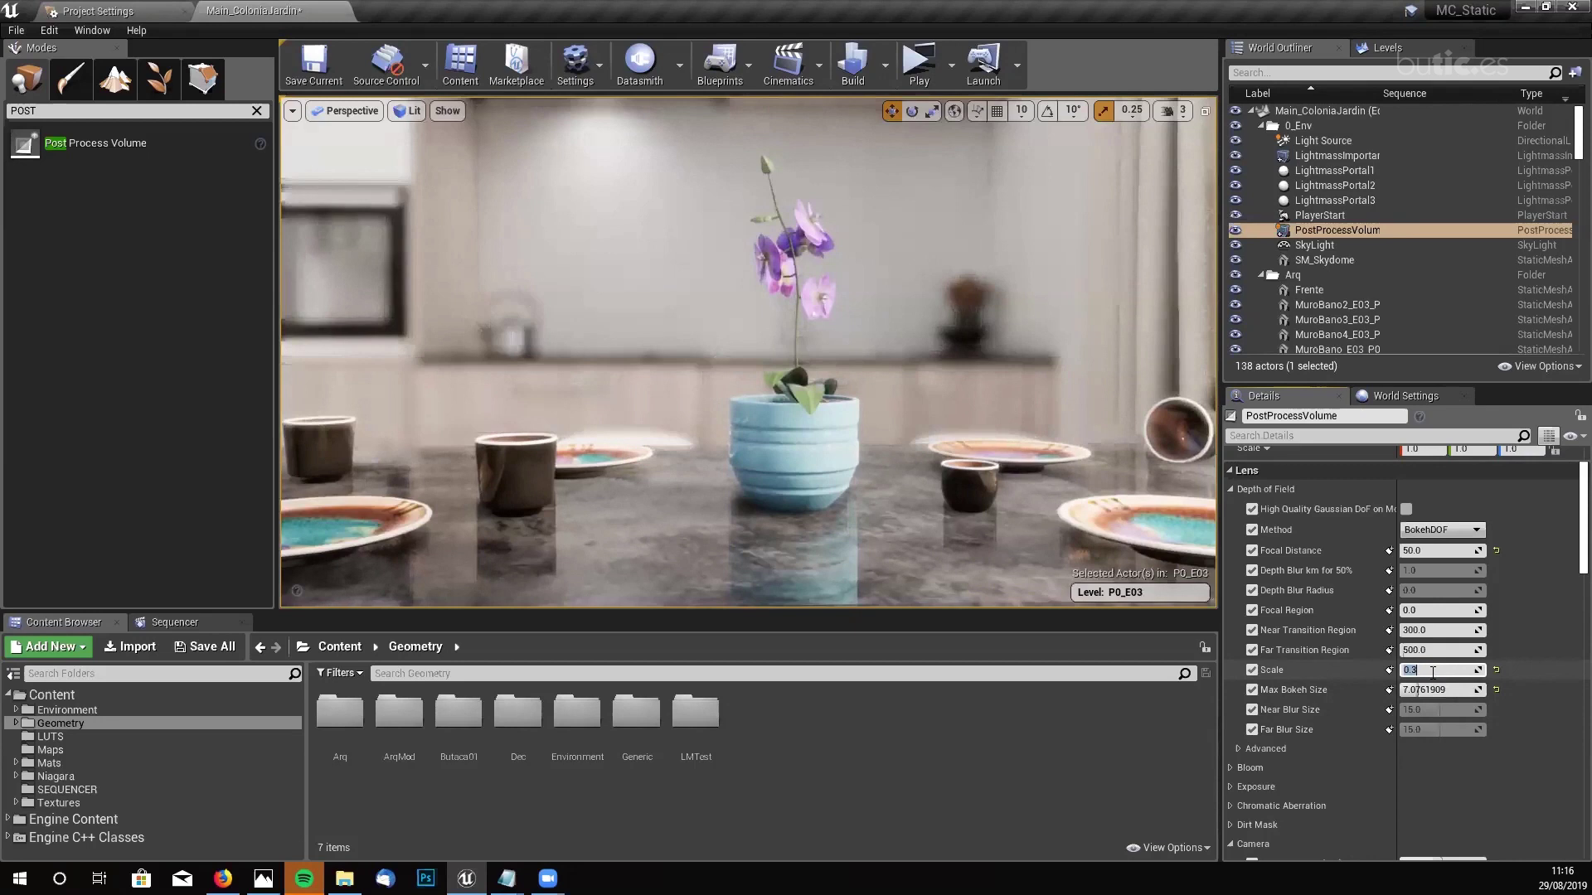
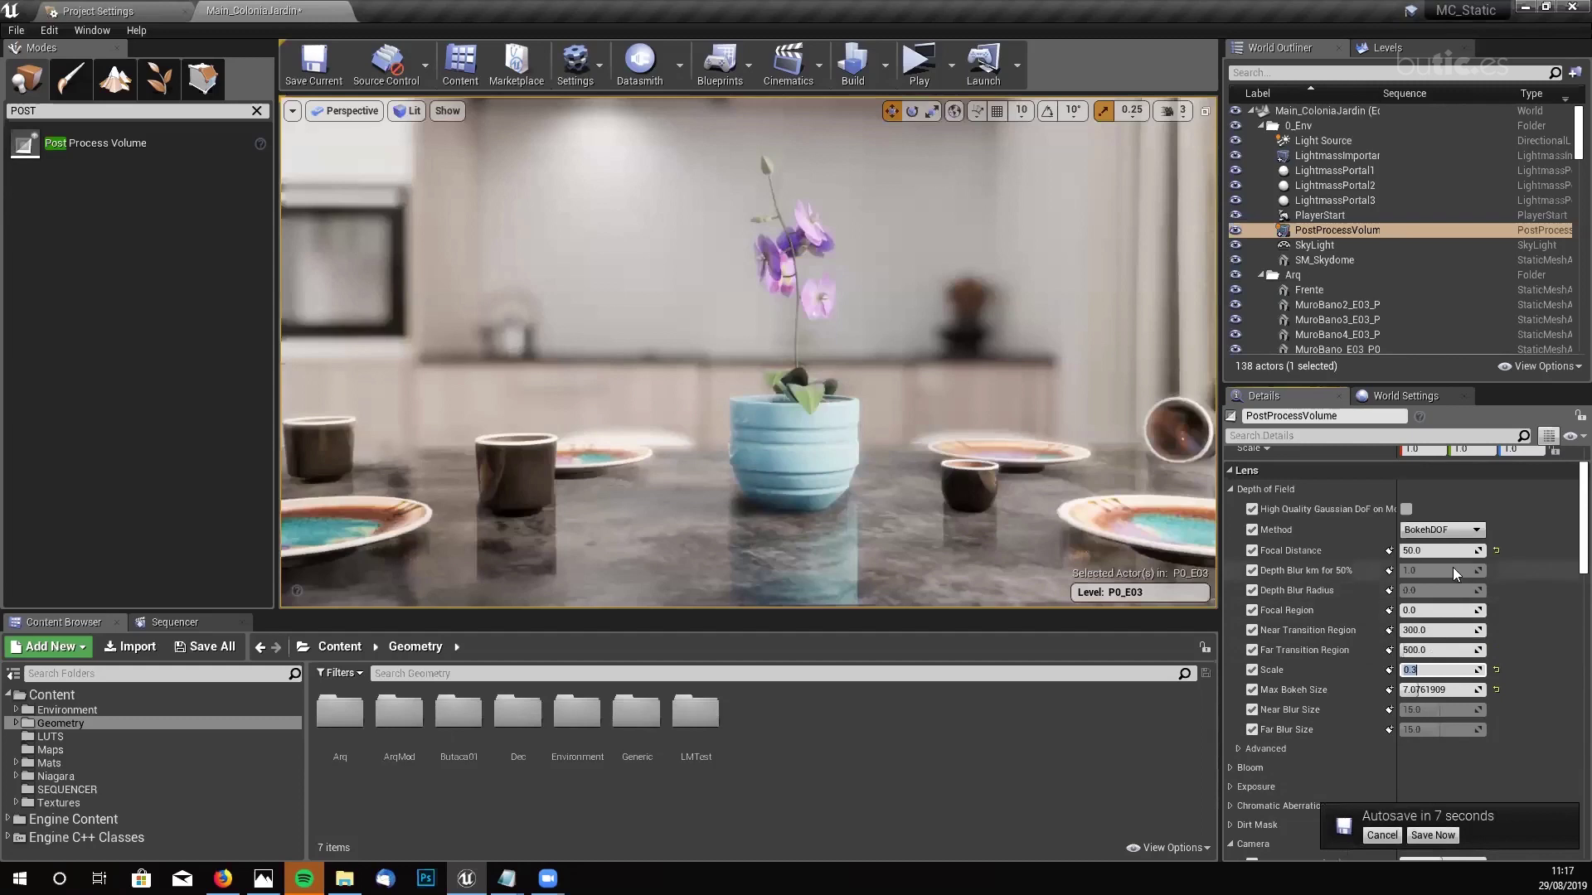
- Set the depth of field Method to GaussianDOF and reduce the Near Blur Size to about 11.89
{"action": "left_click", "coordinate": [1476, 530]}
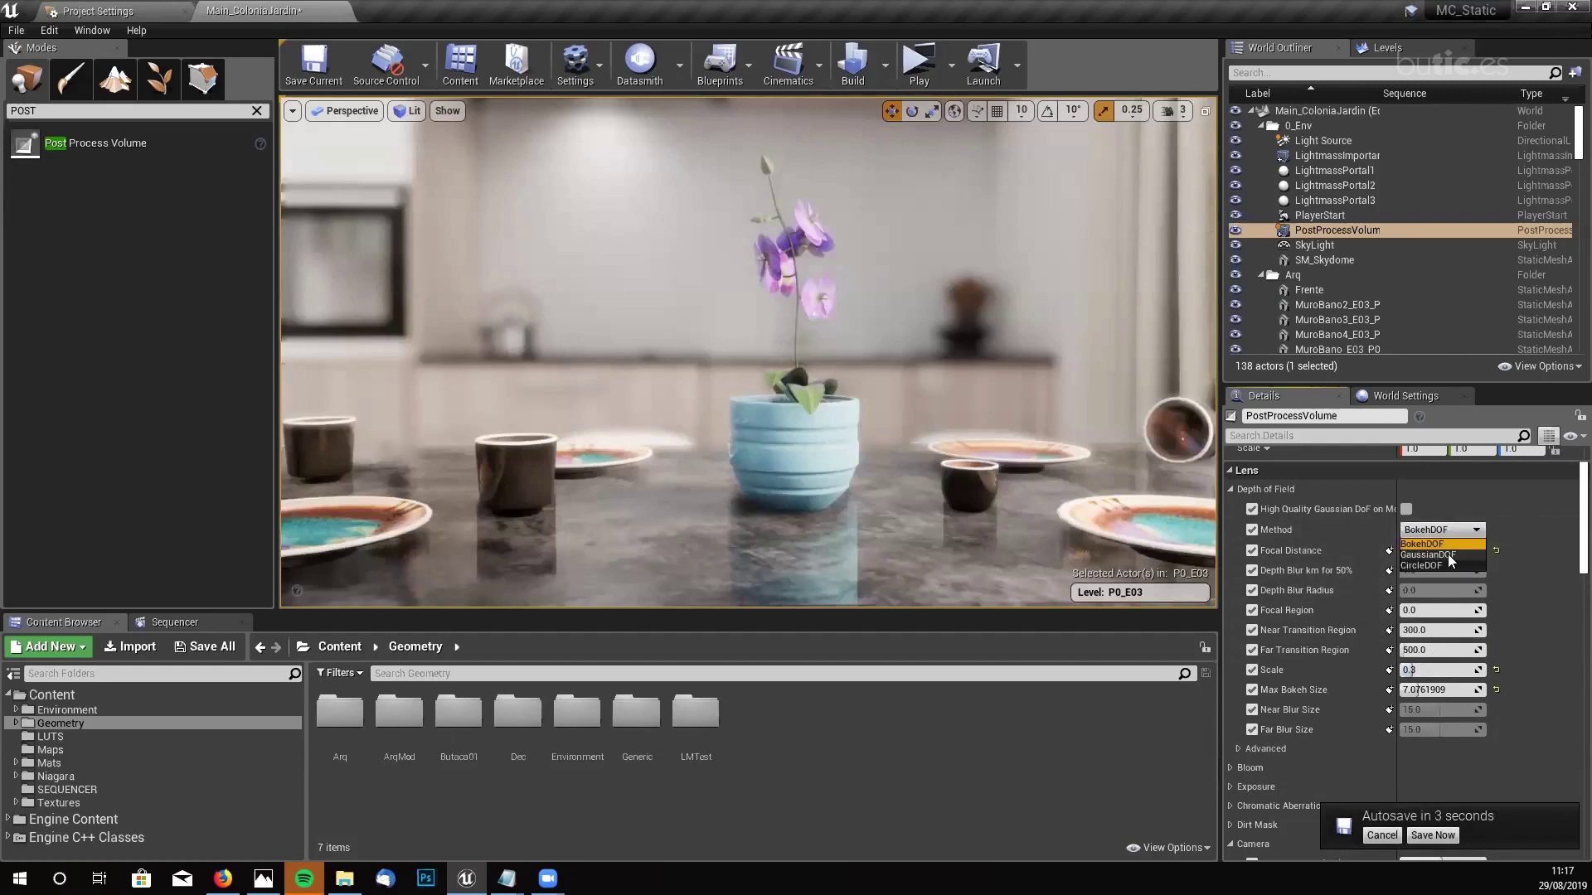
{"action": "left_click", "coordinate": [1447, 555]}
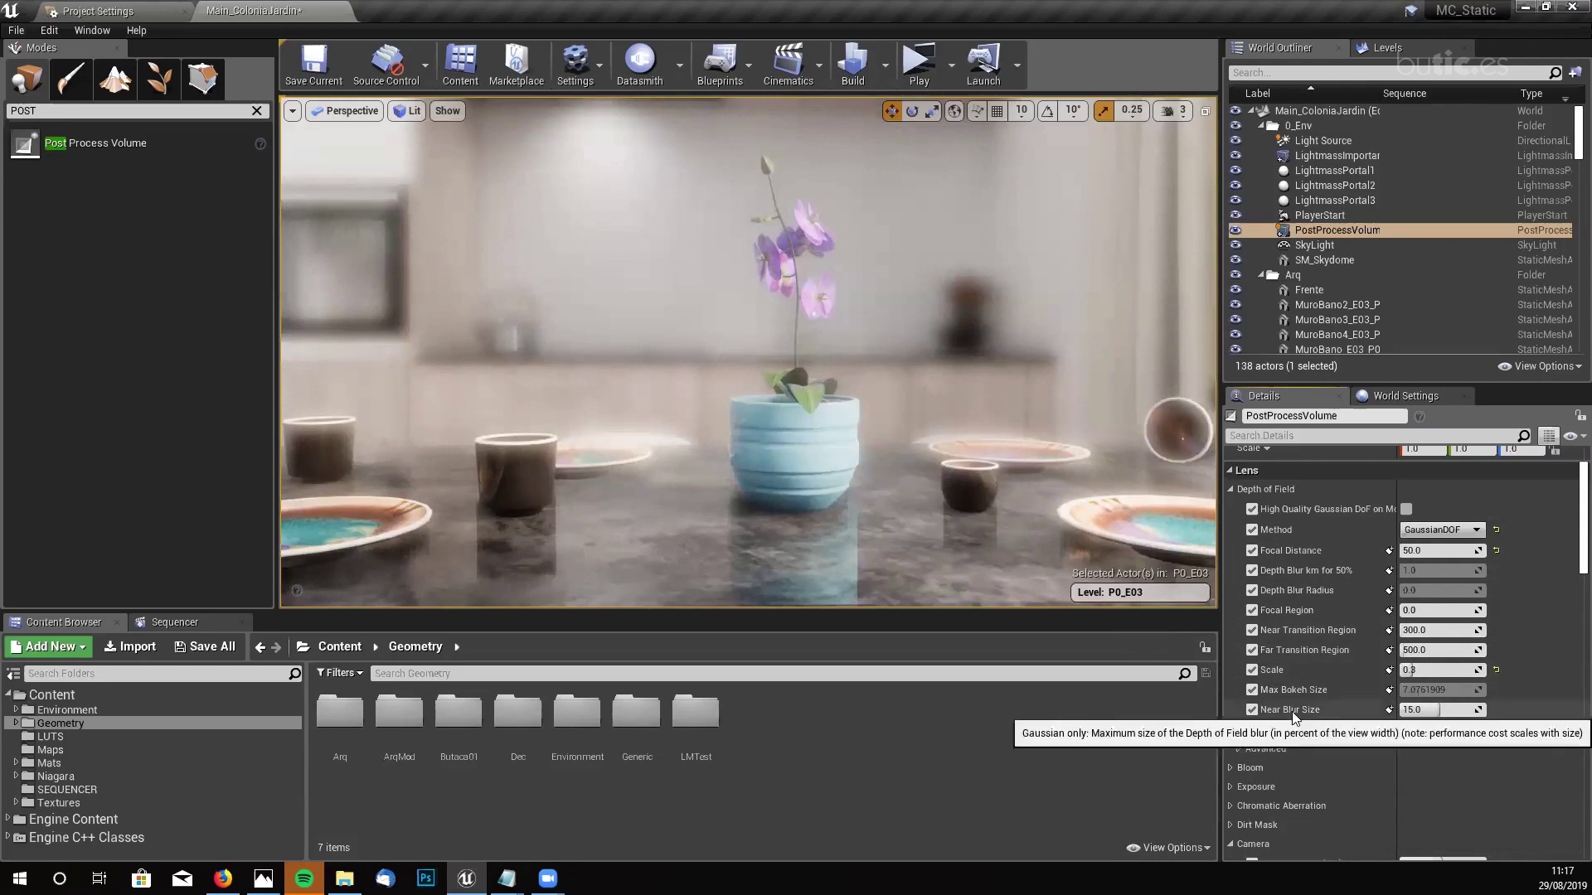
{"action": "mouse_move", "coordinate": [1439, 710]}
{"action": "left_mouse_down"}
{"action": "mouse_move", "coordinate": [1425, 710]}
{"action": "mouse_move", "coordinate": [1437, 744]}
{"action": "mouse_move", "coordinate": [1399, 729]}
{"action": "mouse_move", "coordinate": [1439, 710]}
{"action": "mouse_move", "coordinate": [1419, 710]}
{"action": "mouse_move", "coordinate": [1434, 730]}
{"action": "left_mouse_up"}
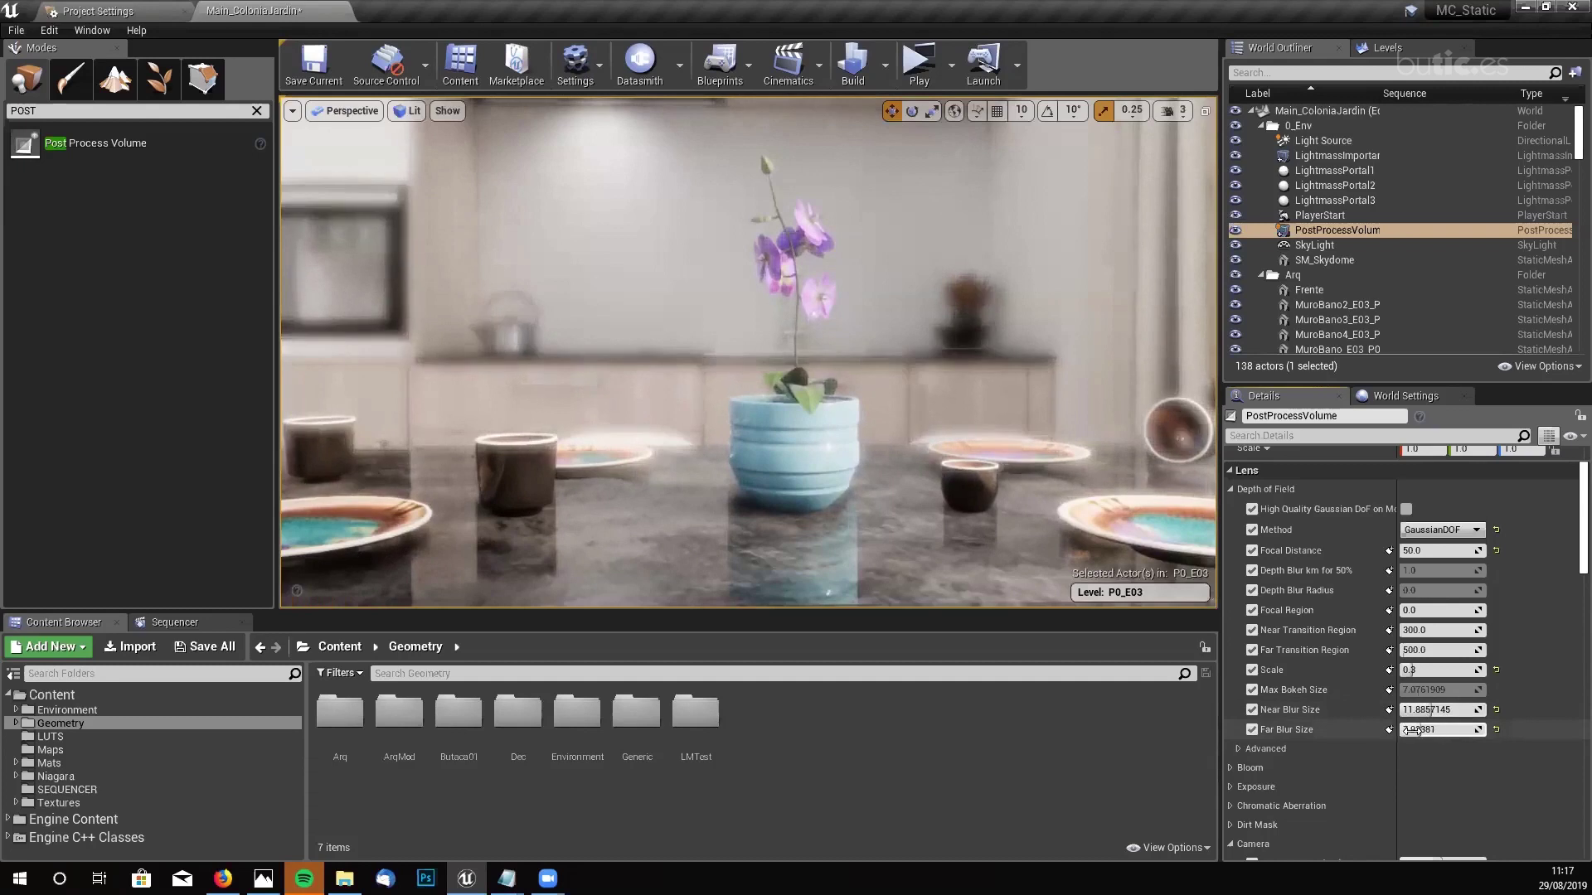
- Try Focal Distance values of 1, 100 and 50 on the Gaussian depth of field
{"action": "left_click", "coordinate": [1410, 551]}
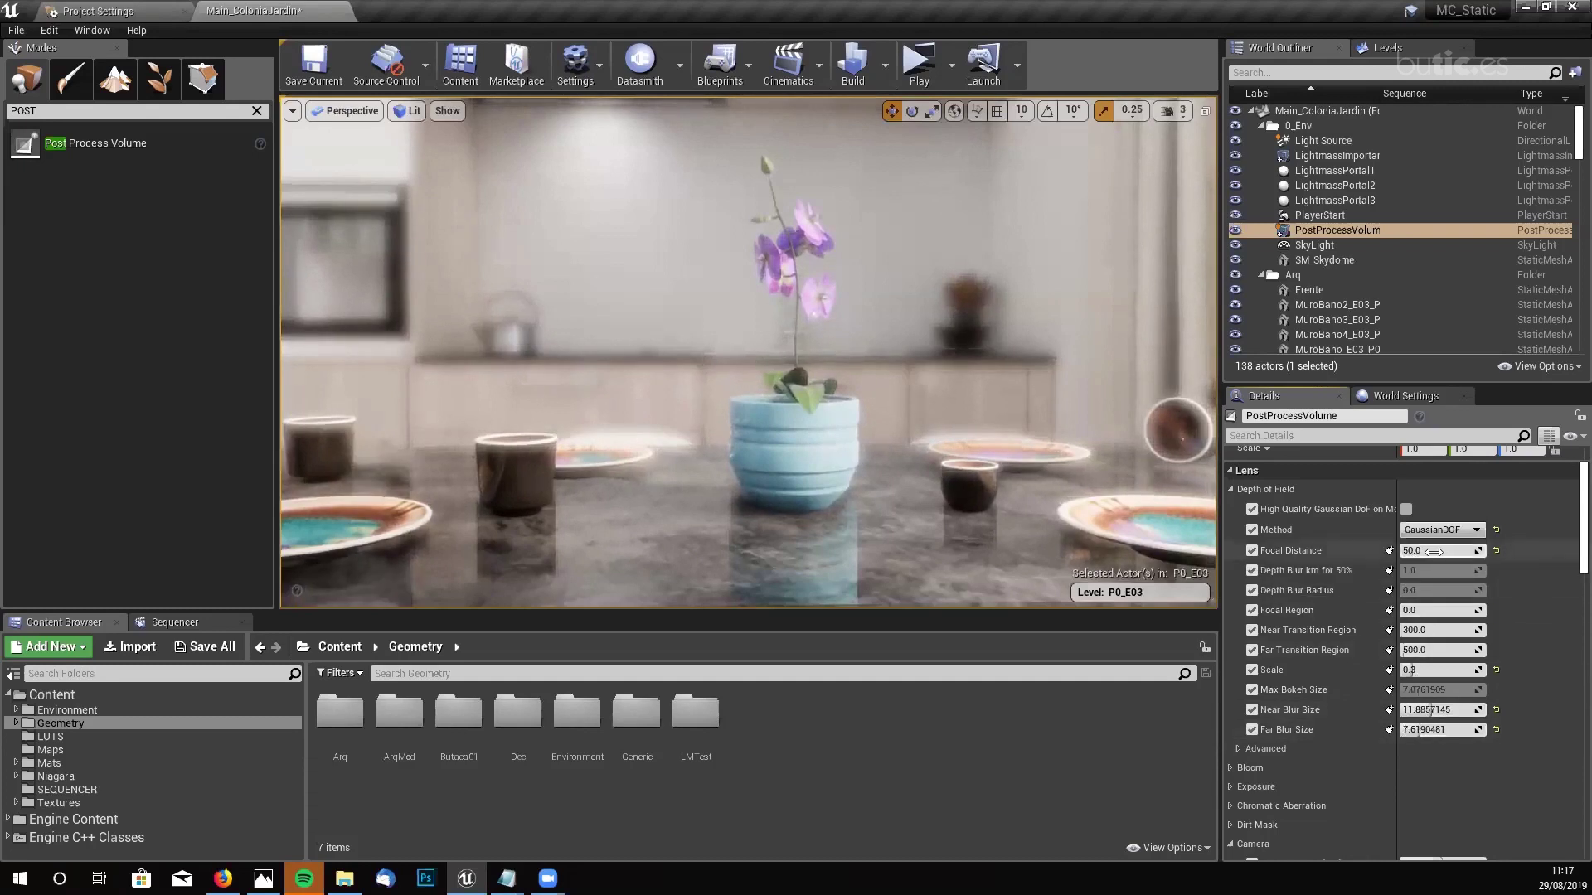
{"action": "type", "text": "1"}
{"action": "key", "text": "Return"}
{"action": "left_click_drag", "start_coordinate": [1409, 550], "coordinate": [1476, 551]}
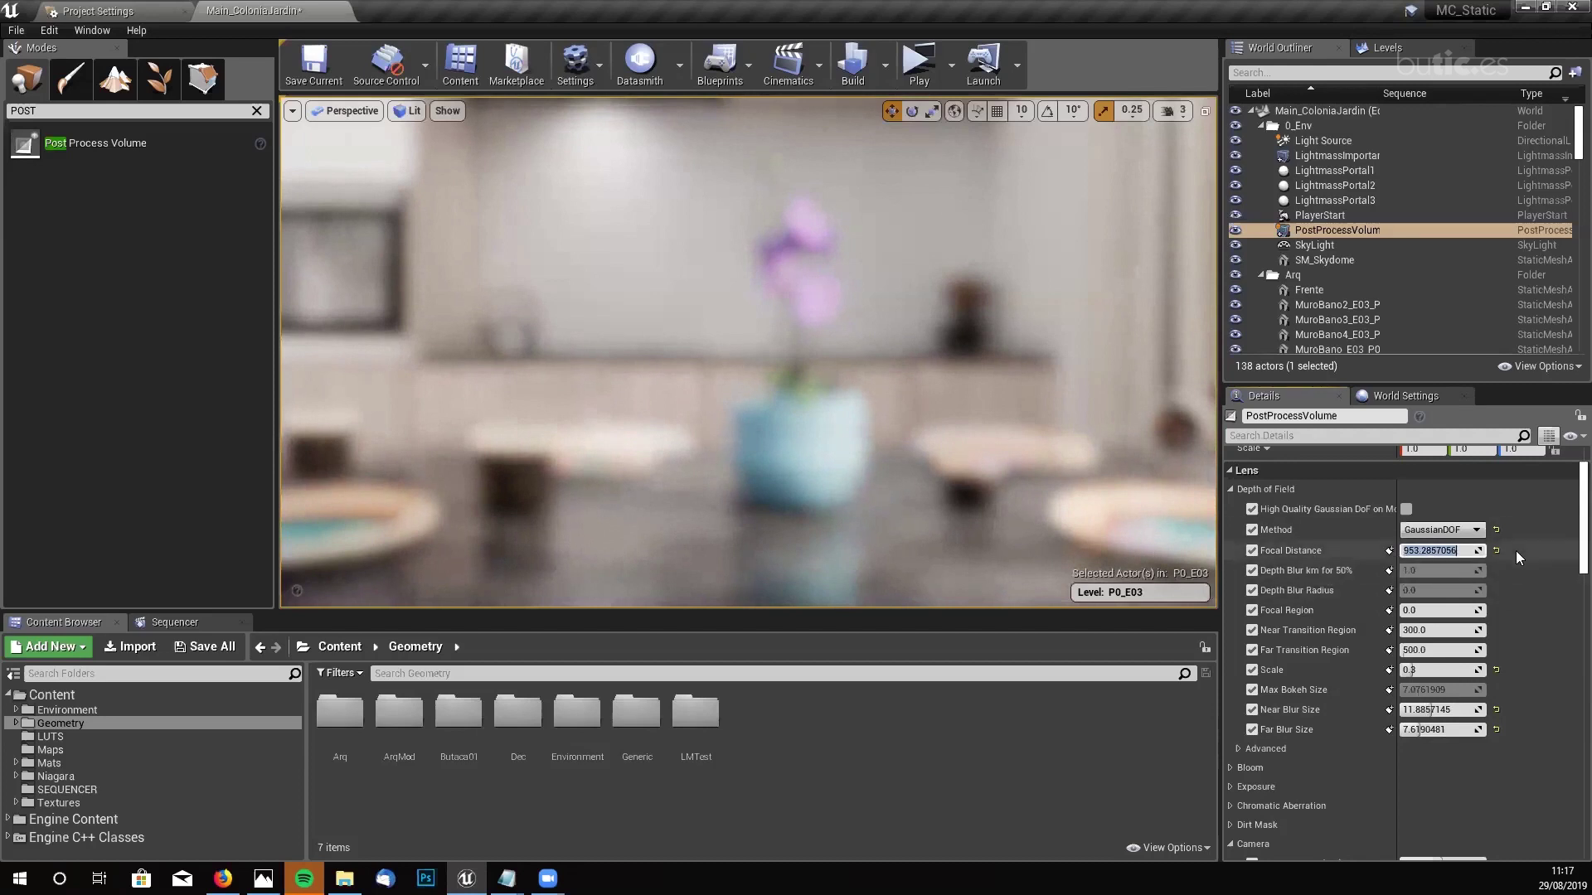
{"action": "type", "text": "100"}
{"action": "key", "text": "Return"}
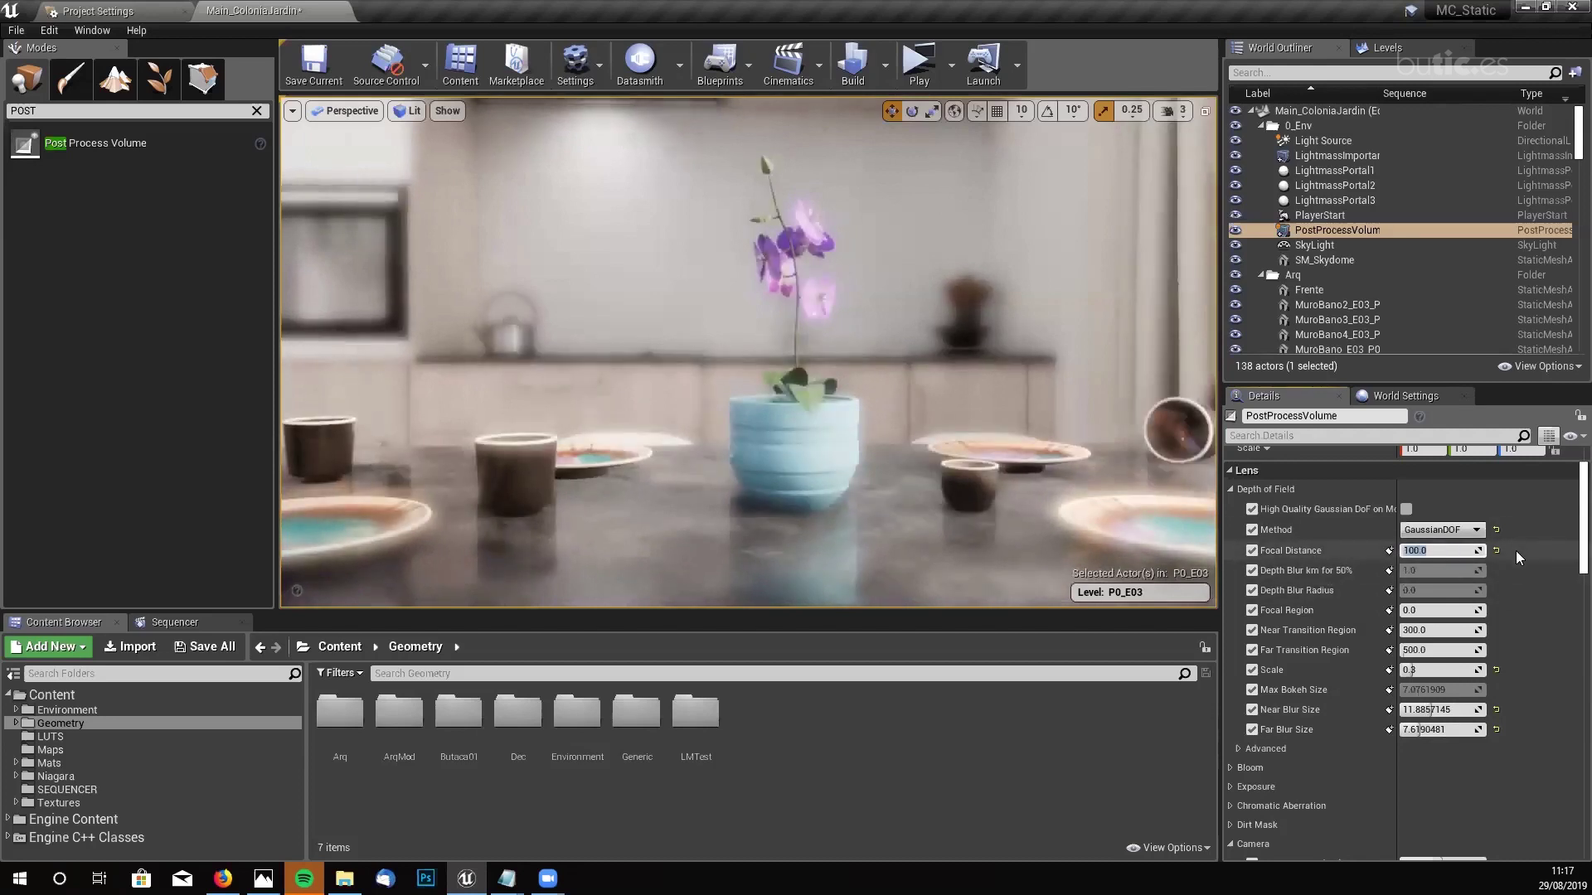
{"action": "type", "text": "50"}
{"action": "key", "text": "Return"}
- Test Focal Distance 30 and 10, settle it at 60, and take an F9 screenshot
{"action": "type", "text": "30"}
{"action": "key", "text": "Return"}
{"action": "type", "text": "10"}
{"action": "key", "text": "Return"}
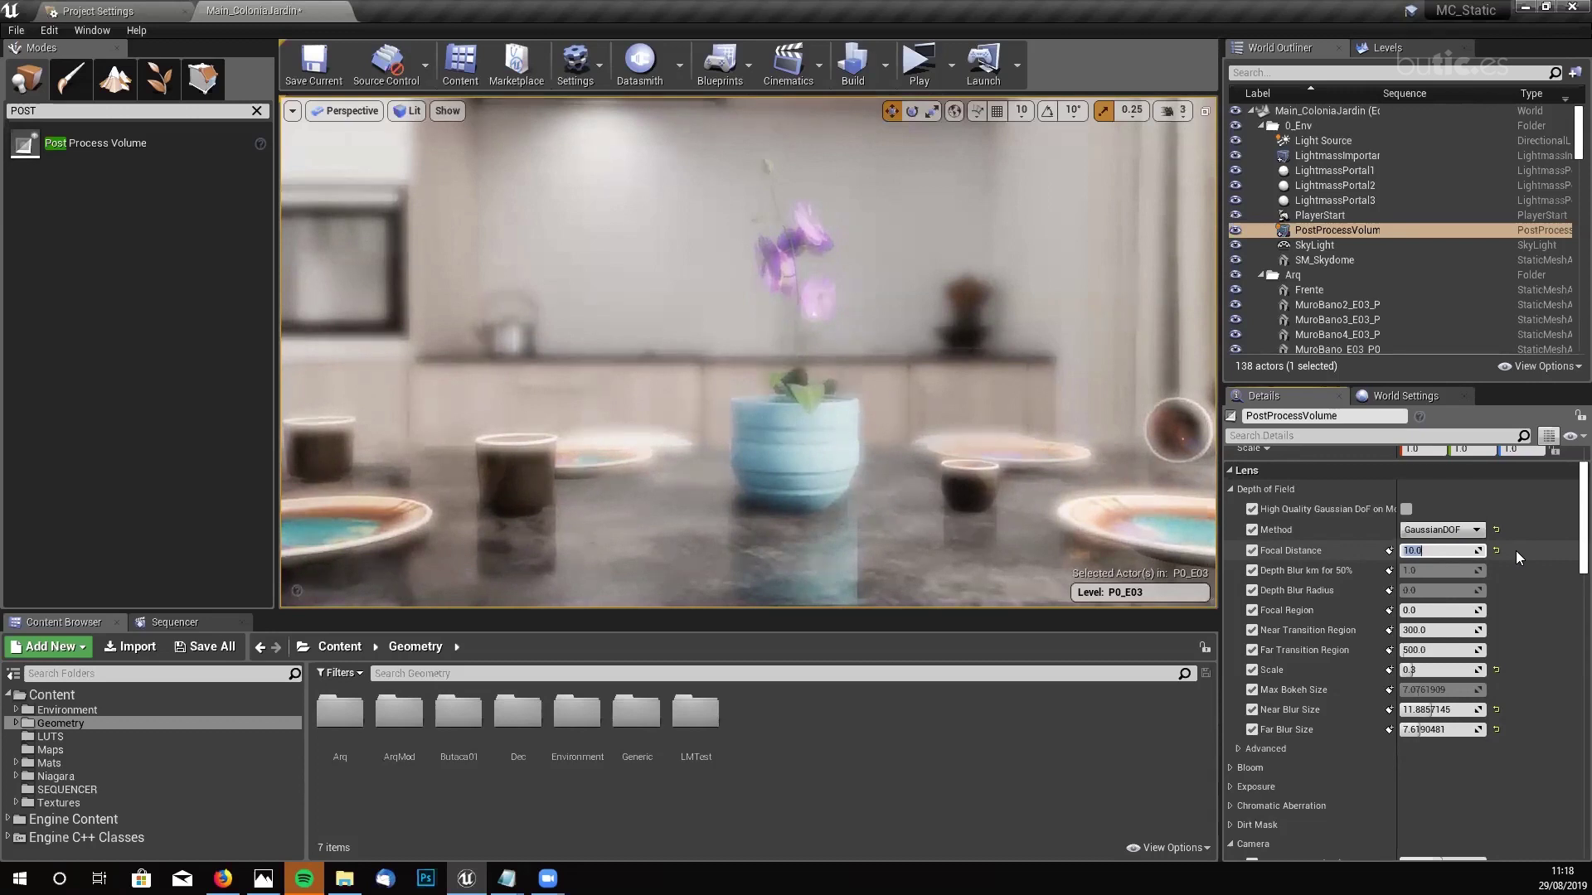
{"action": "type", "text": "50"}
{"action": "key", "text": "Return"}
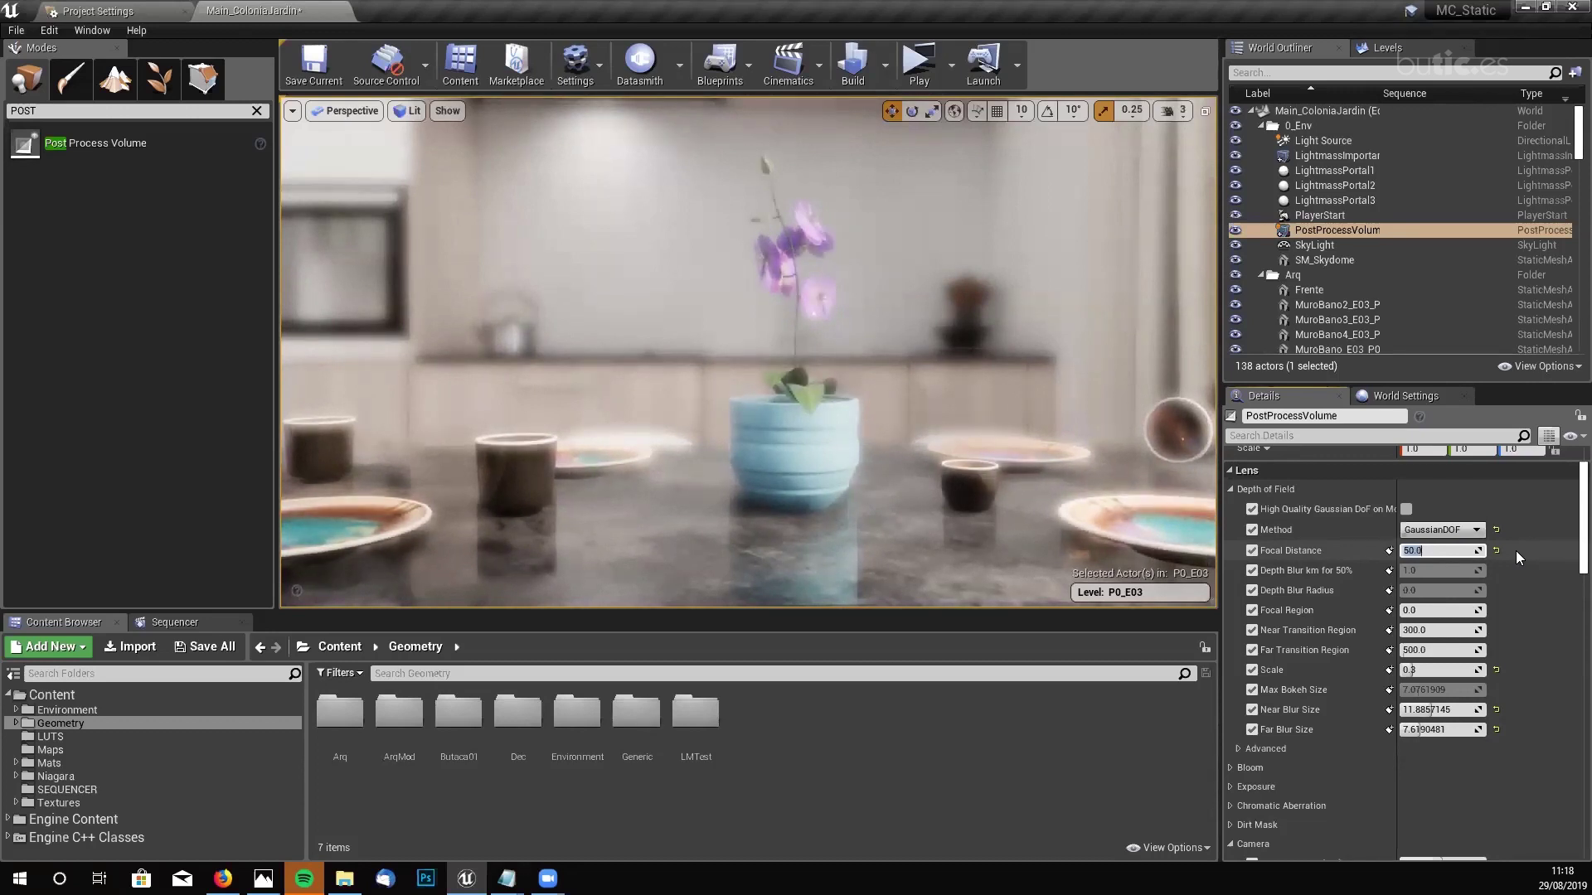
{"action": "type", "text": "60"}
{"action": "key", "text": "Return"}
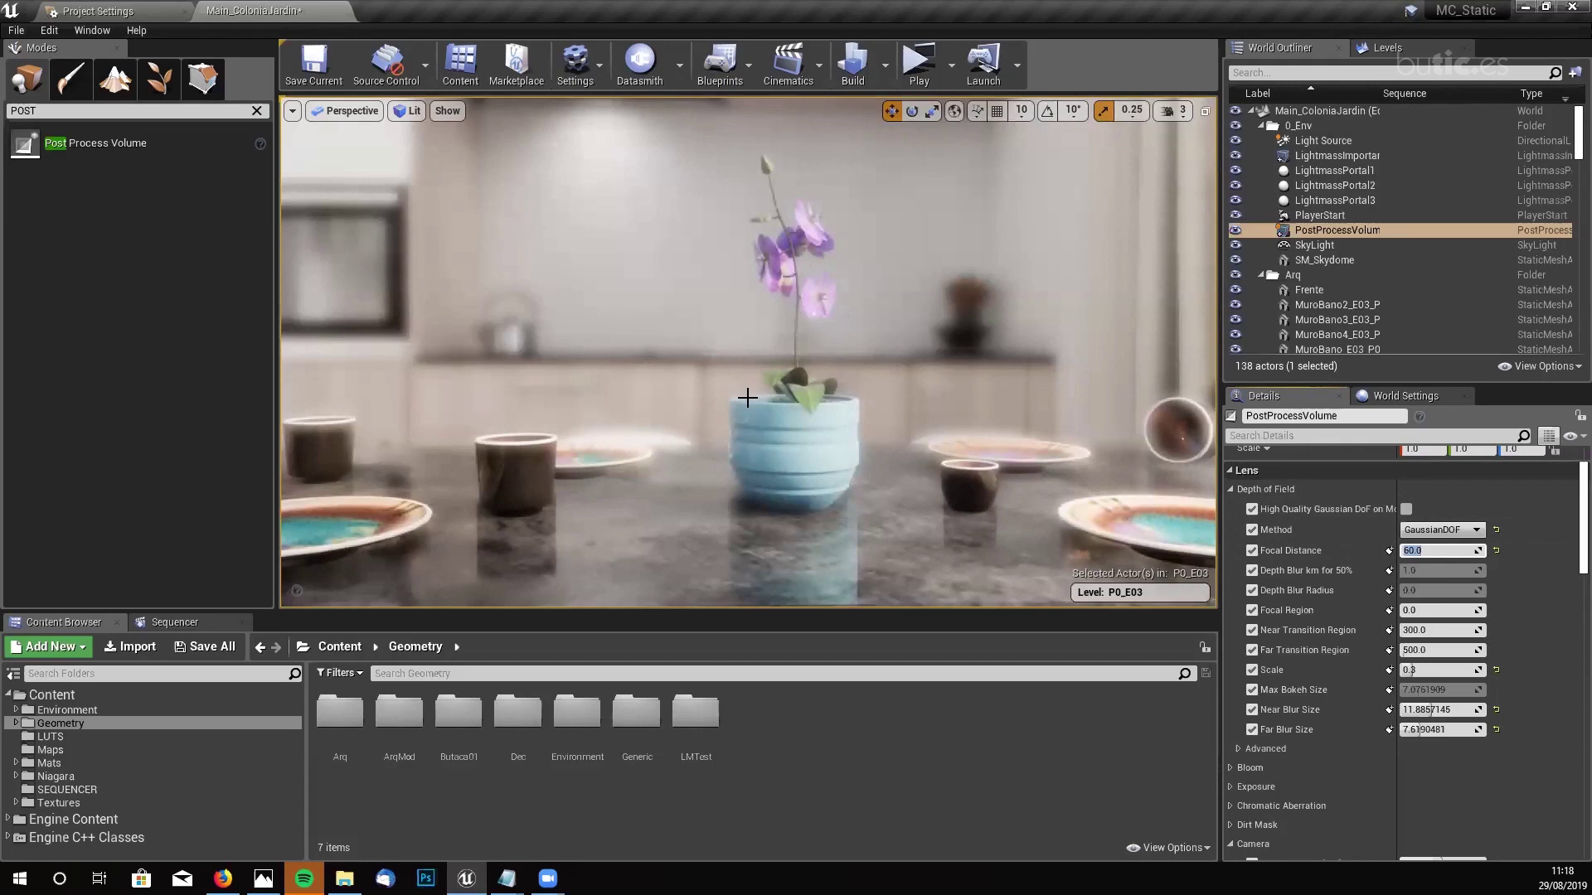
{"action": "key", "text": "F9"}
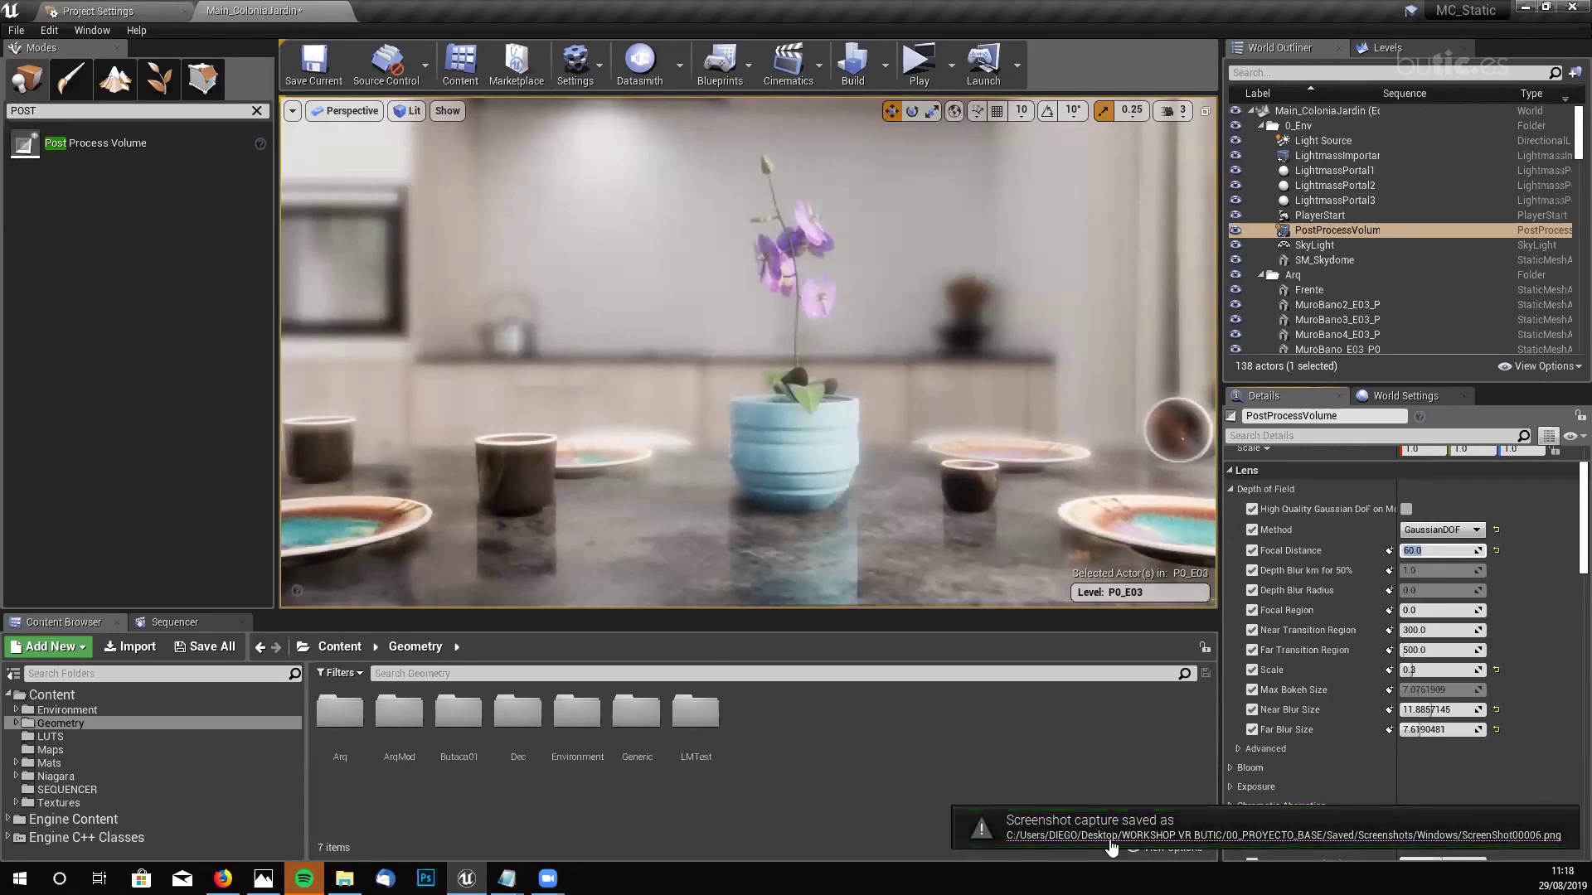
- Rename ScreenShot00006.png to GAUSS.png in the Screenshots folder and leave the window
{"action": "left_click", "coordinate": [1115, 835]}
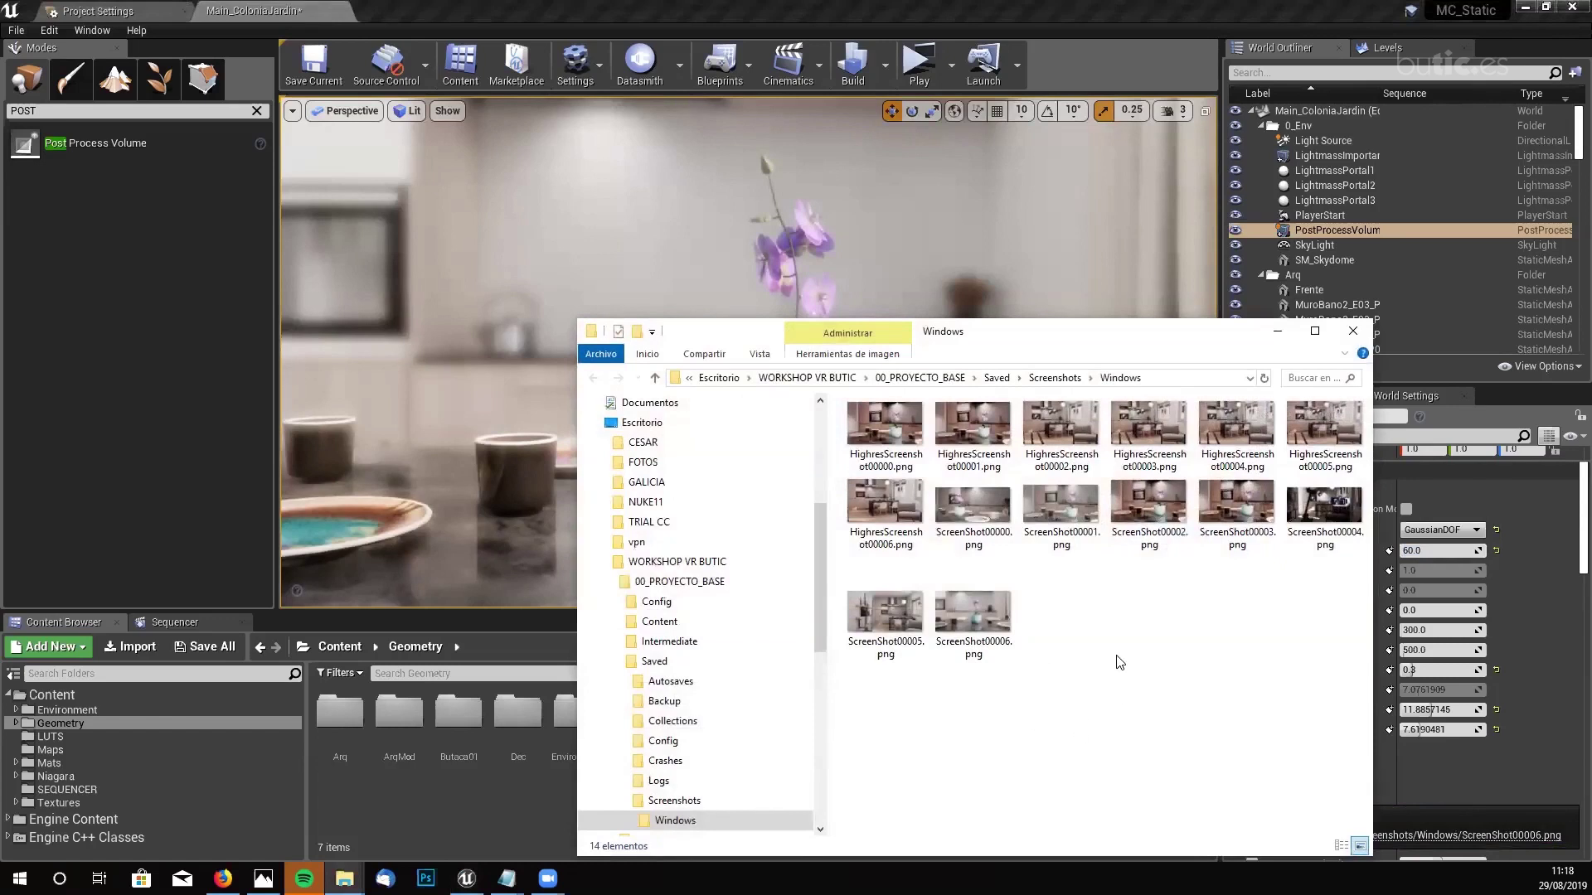
{"action": "left_click", "coordinate": [970, 624]}
{"action": "left_click", "coordinate": [994, 652]}
{"action": "type", "text": "GAUSS"}
{"action": "key", "text": "Return"}
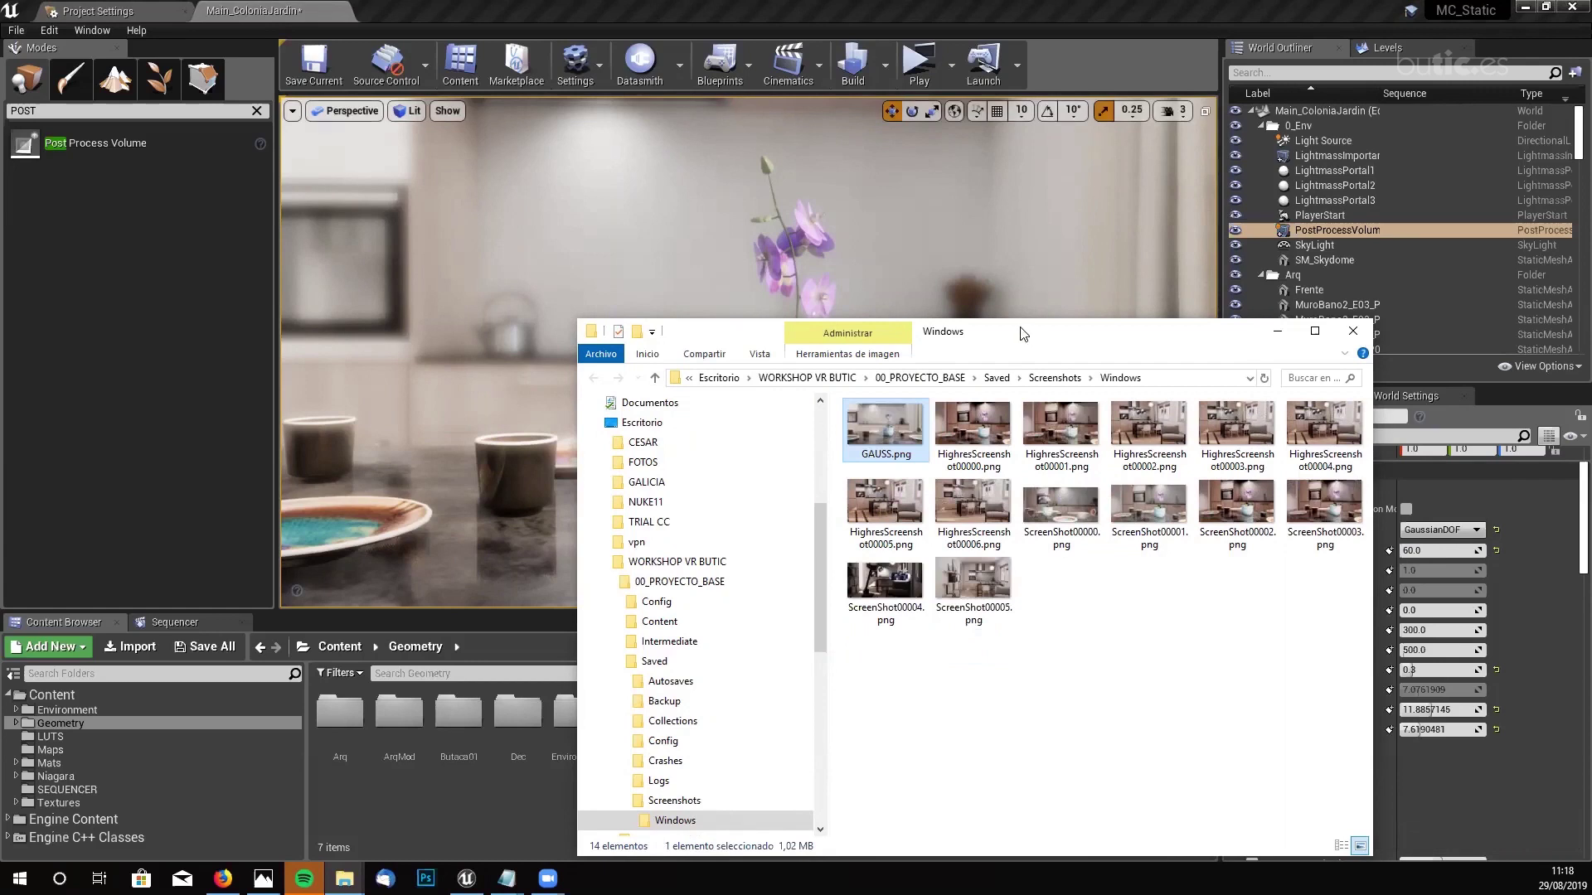
{"action": "key", "text": "alt+Tab"}
- Switch the depth of field Method to BokehDOF and take an F9 screenshot of the kitchen
{"action": "left_click", "coordinate": [1471, 529]}
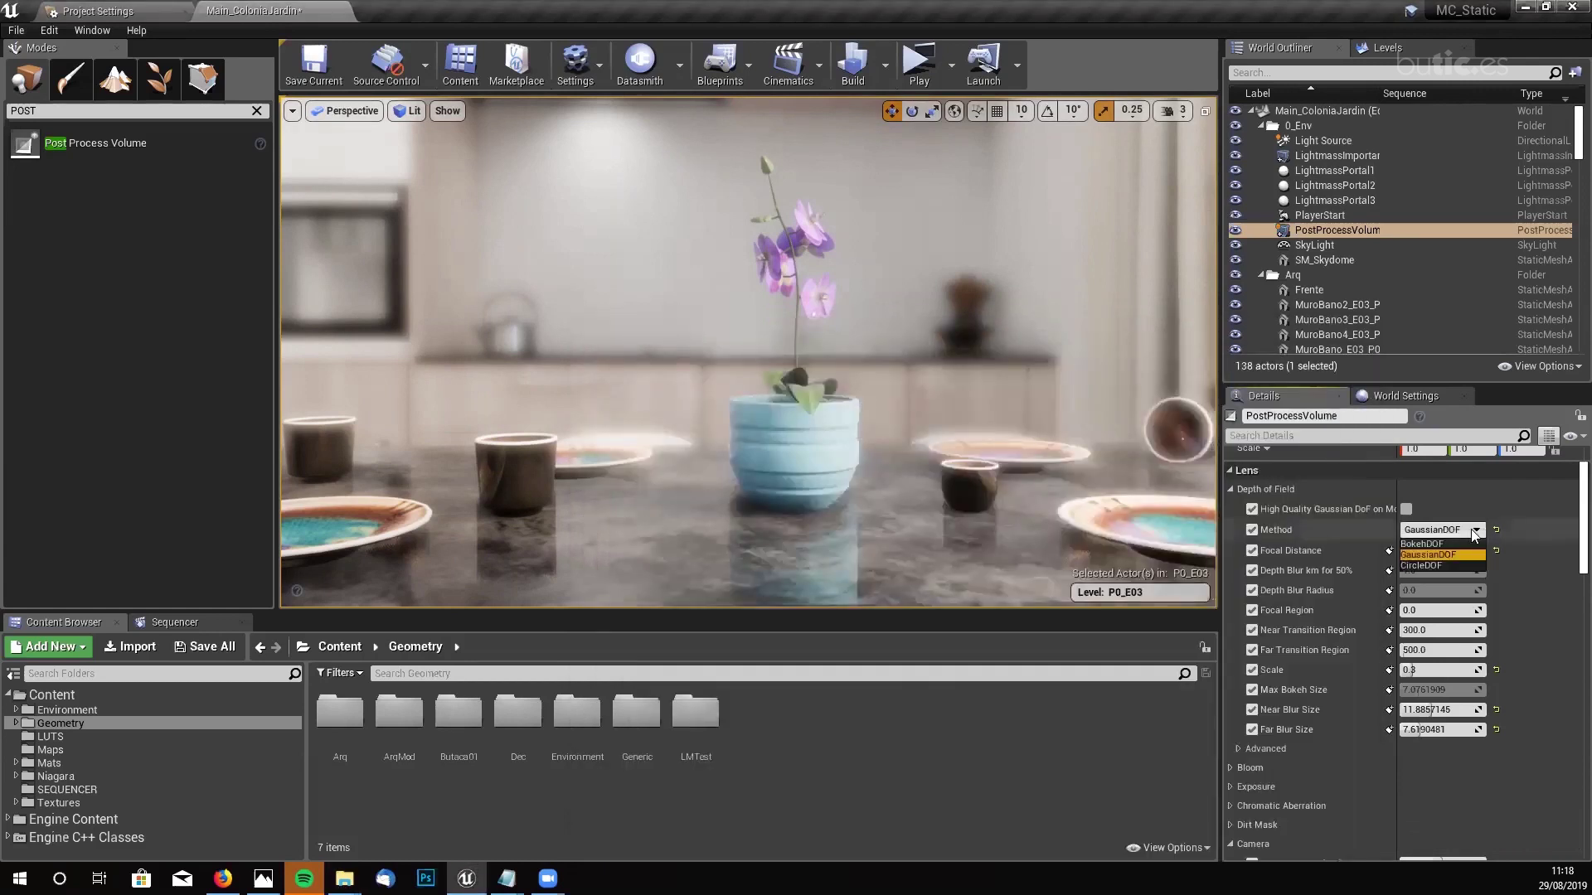
{"action": "left_click", "coordinate": [1423, 543]}
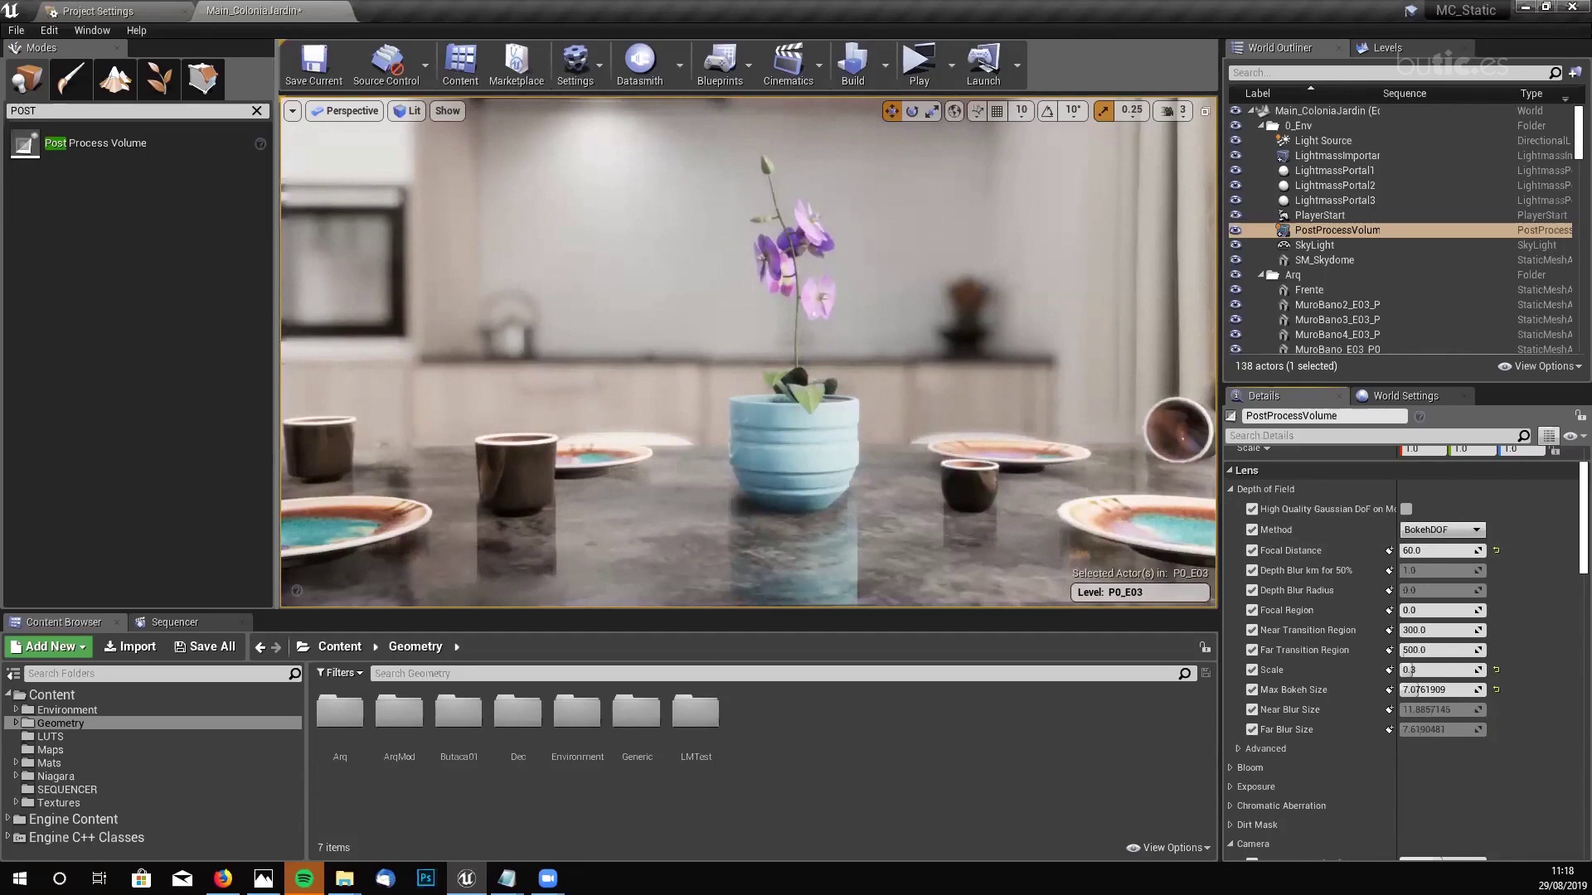
{"action": "left_click", "coordinate": [828, 424]}
{"action": "key", "text": "Escape"}
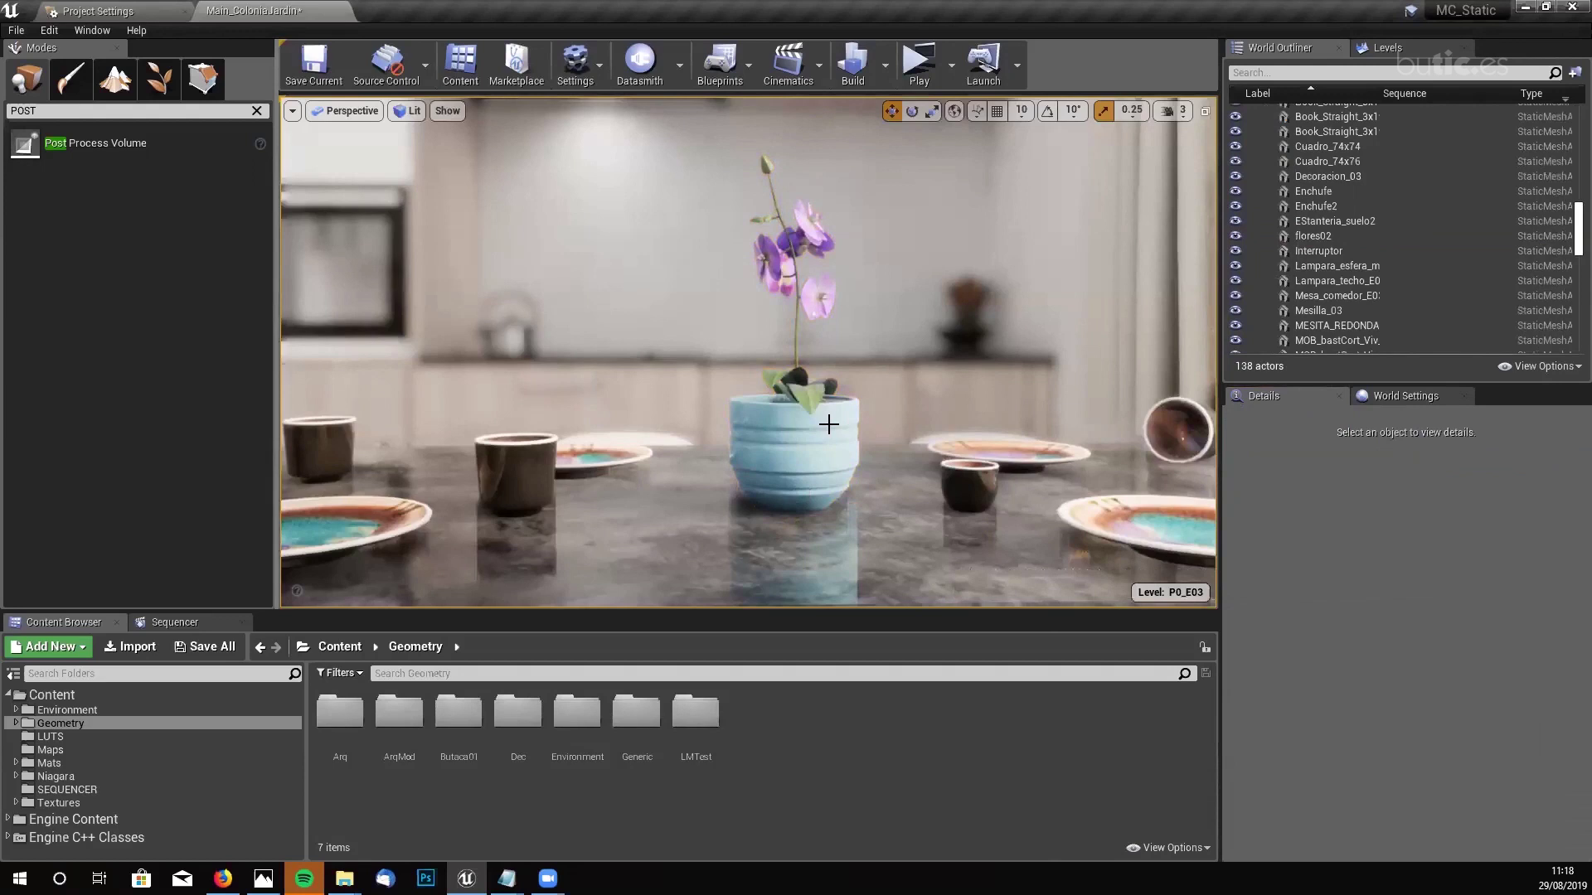
{"action": "key", "text": "F9"}
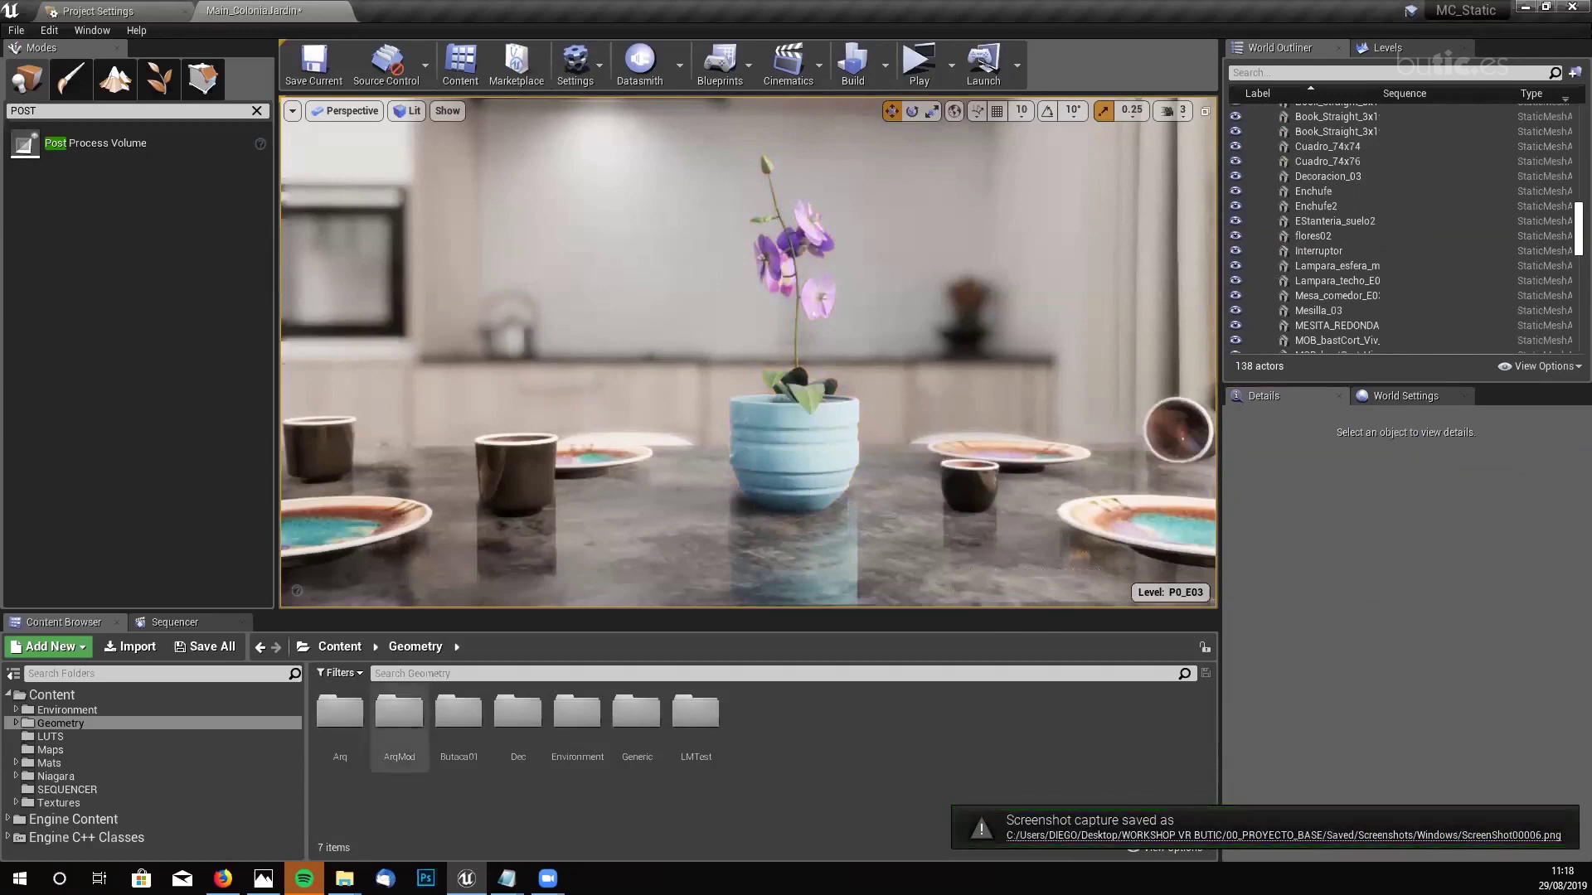
{"action": "key", "text": "super+e"}
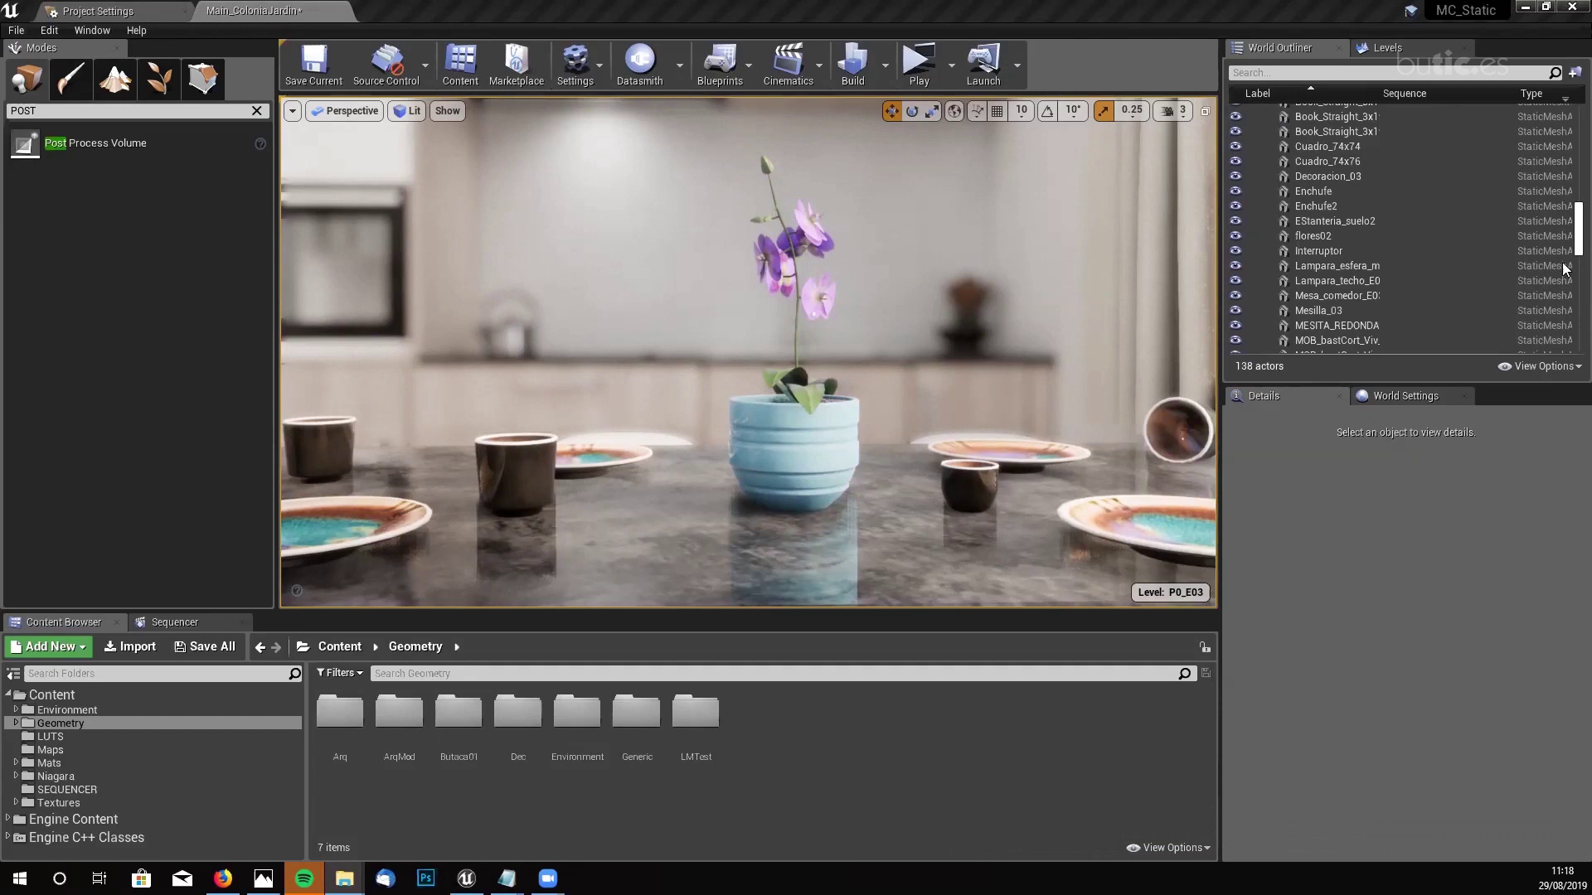
{"action": "left_click_drag", "start_coordinate": [1577, 240], "coordinate": [1569, 141]}
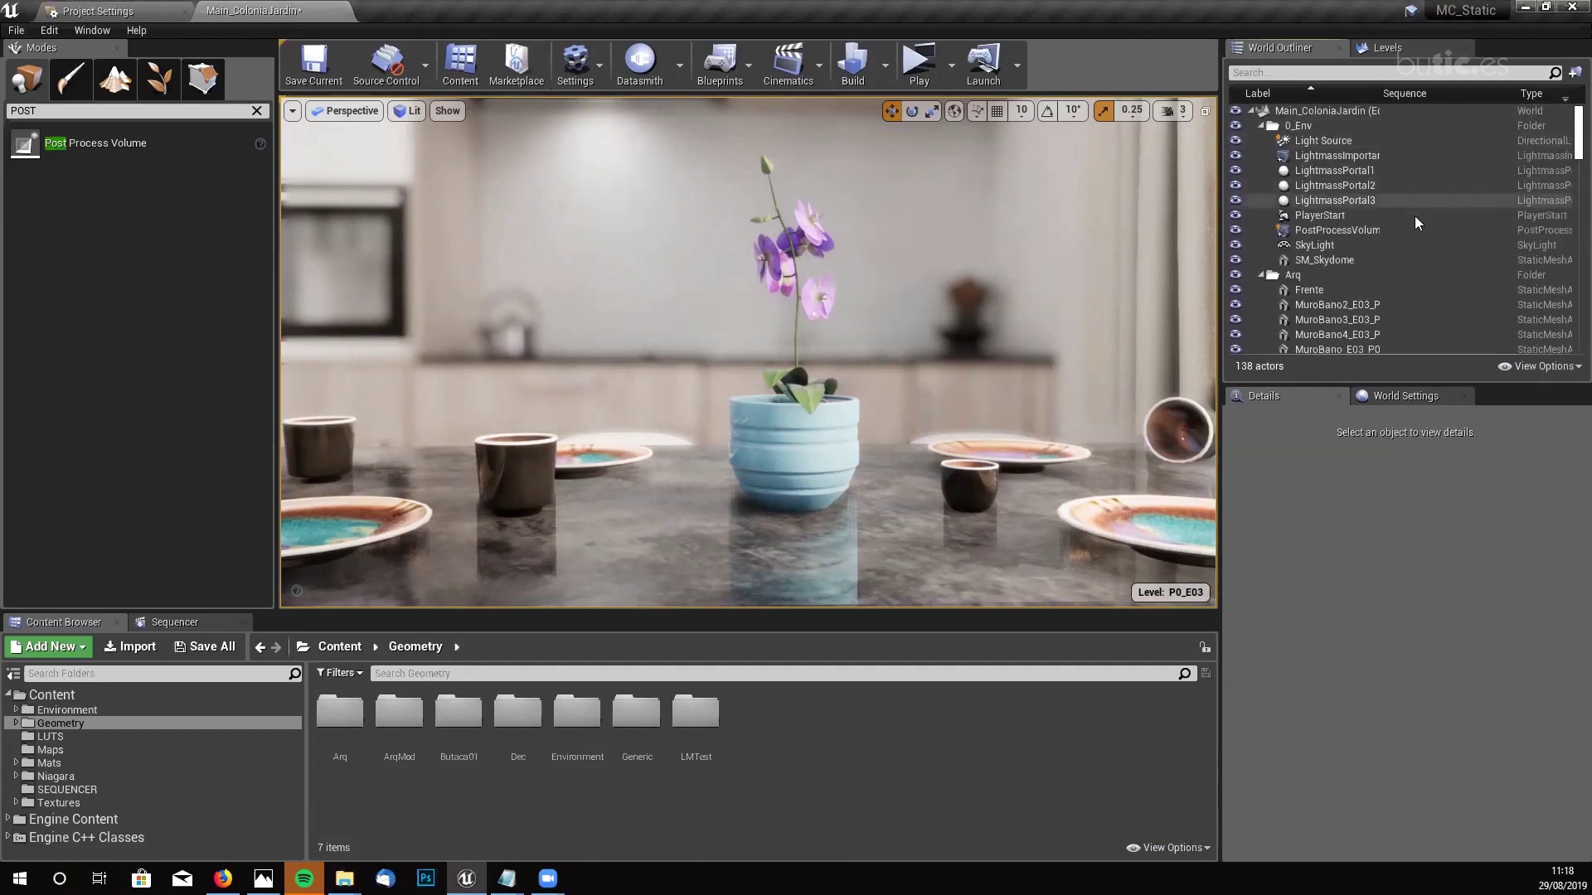
- Set PostProcessVolume depth of field to CircleDOF with Focal Distance 100 and screenshot the result
{"action": "left_click", "coordinate": [1390, 230]}
{"action": "left_click", "coordinate": [1441, 530]}
{"action": "left_click", "coordinate": [1449, 566]}
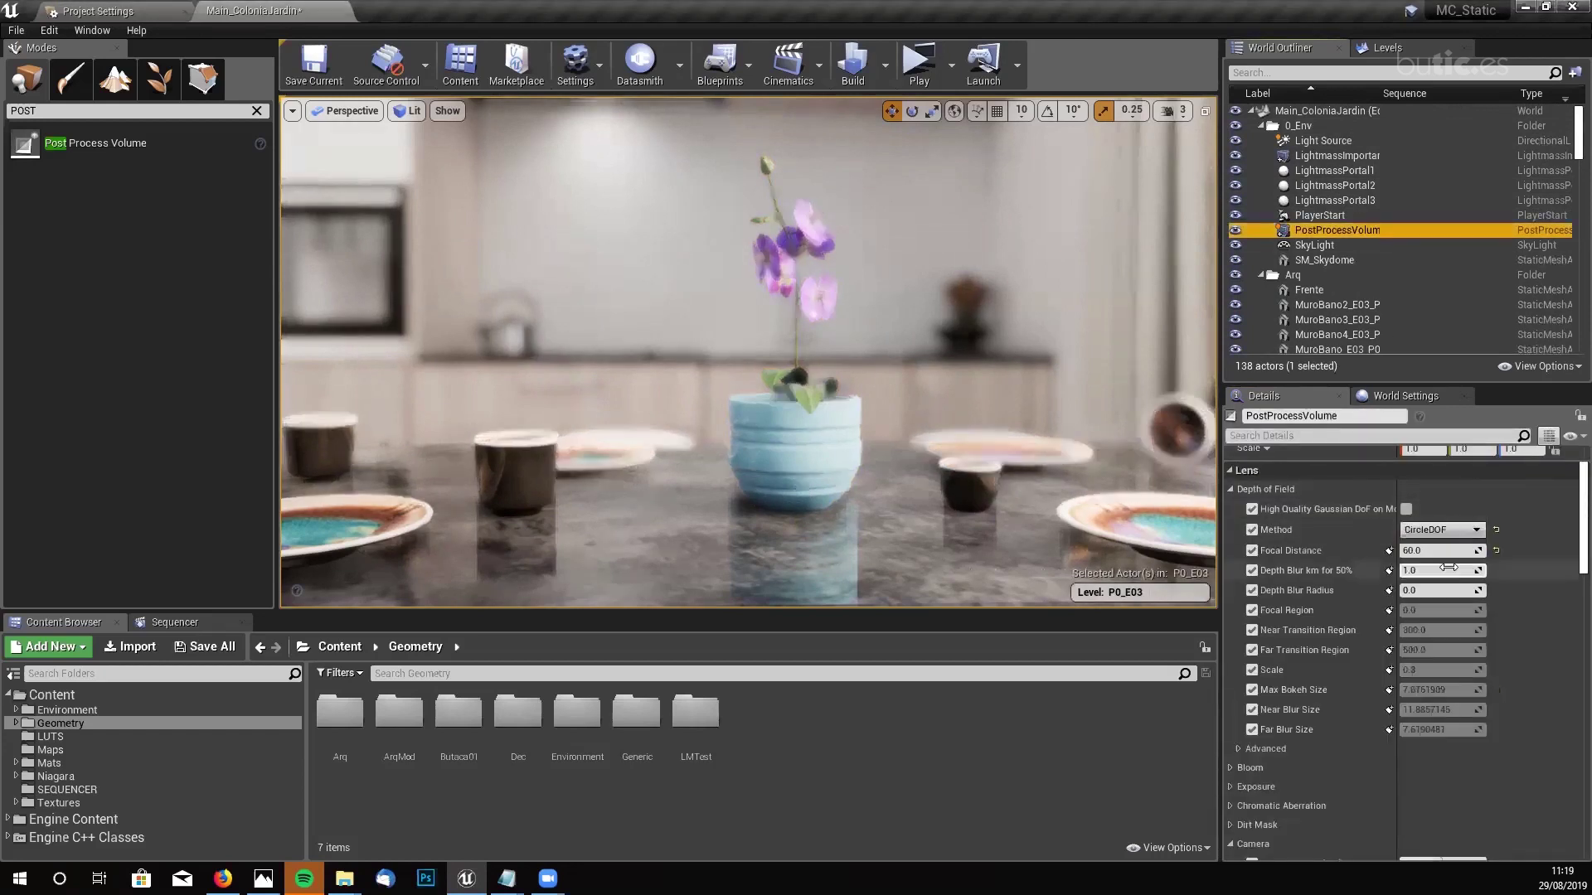
{"action": "left_click", "coordinate": [1442, 551]}
{"action": "type", "text": "10"}
{"action": "key", "text": "Return"}
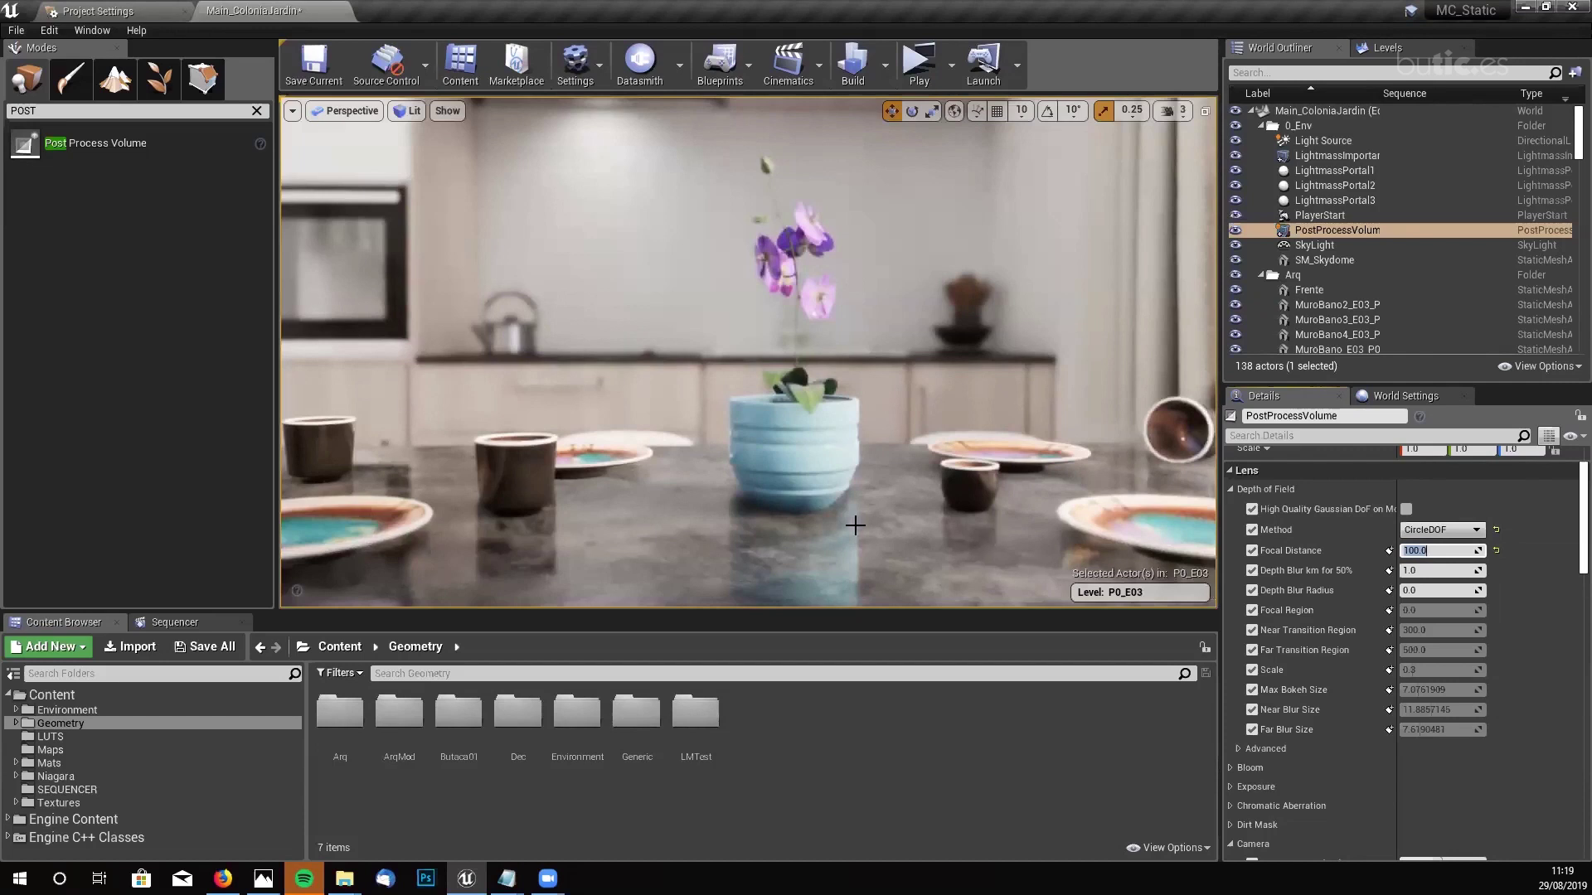
{"action": "key", "text": "F9"}
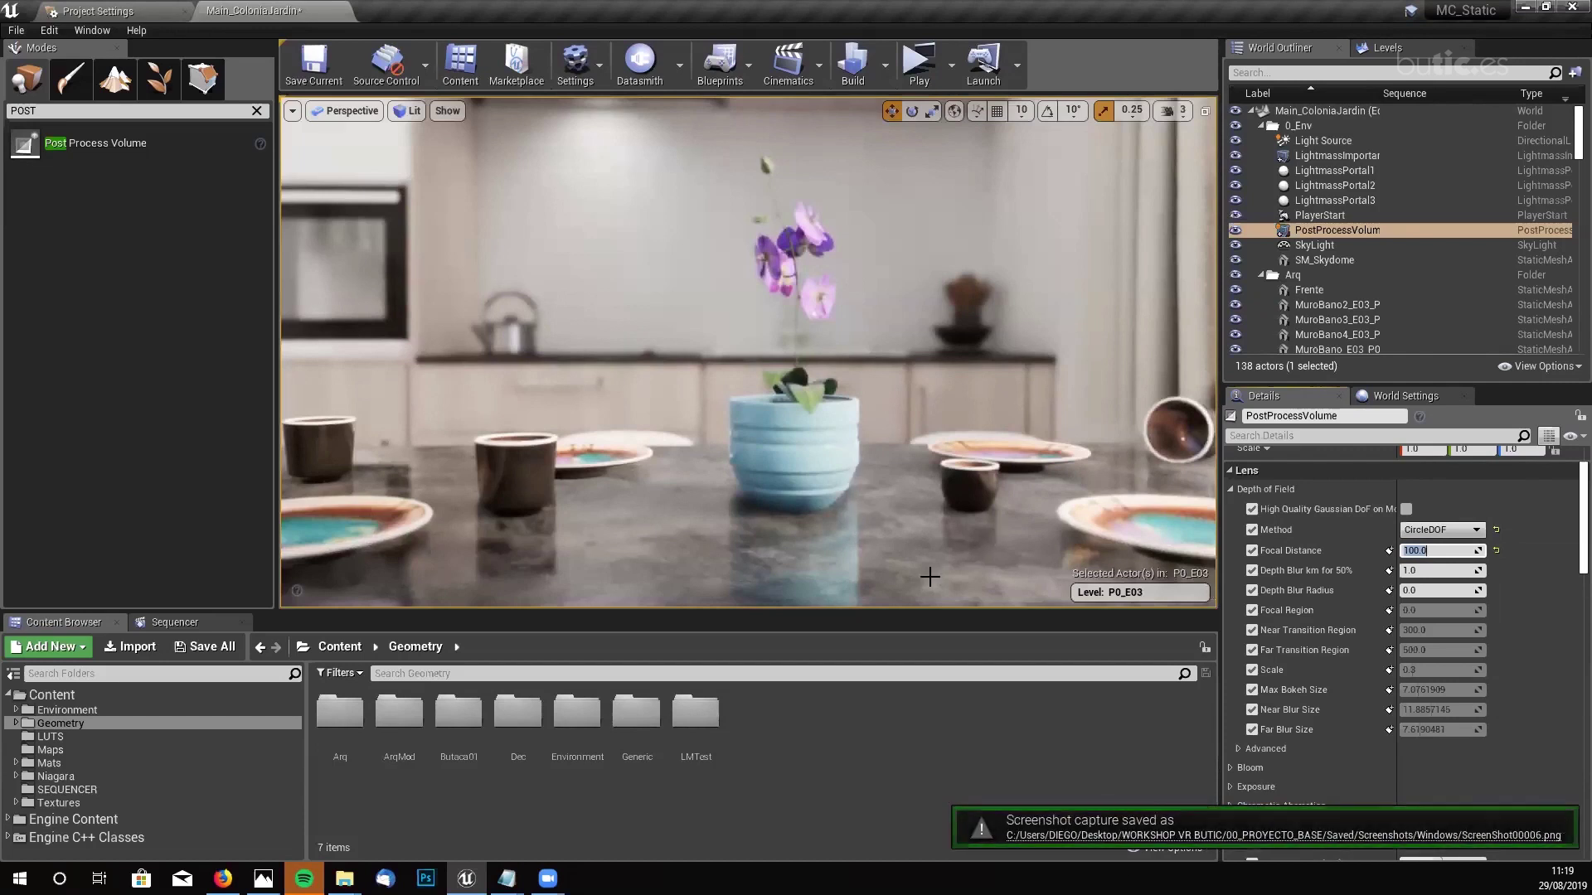
{"action": "left_click", "coordinate": [1283, 835]}
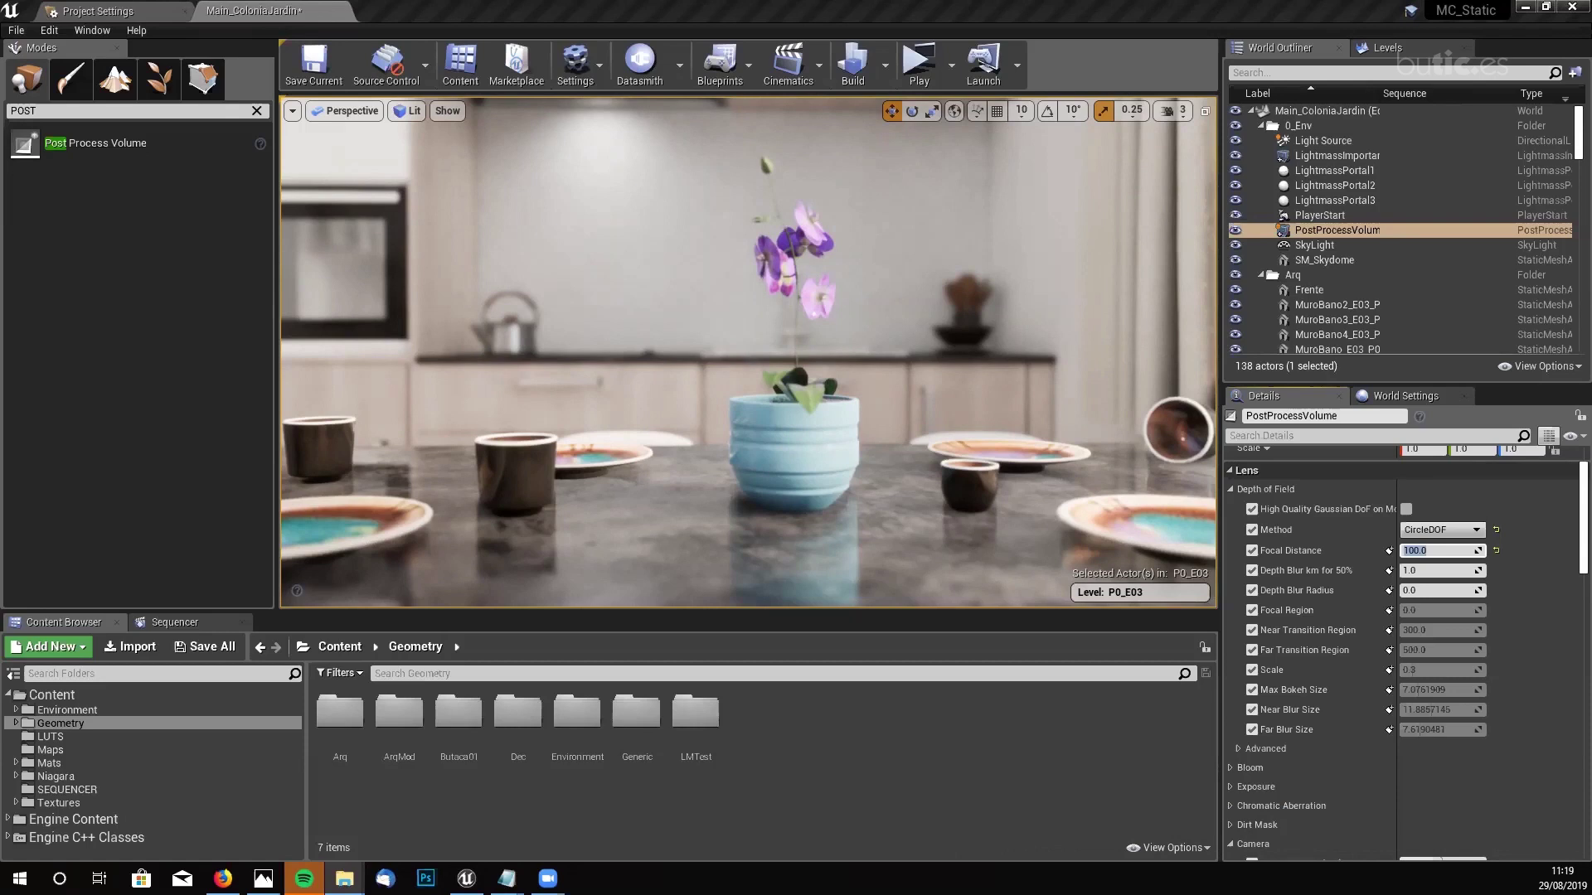
{"action": "key", "text": "alt+Tab"}
- Paste the BOKEH, CIRCLE and GAUSS screenshots into the 03_POST folder and open GAUSS.png
{"action": "scroll", "coordinate": [497, 365], "scroll_direction": "up", "scroll_amount": 6}
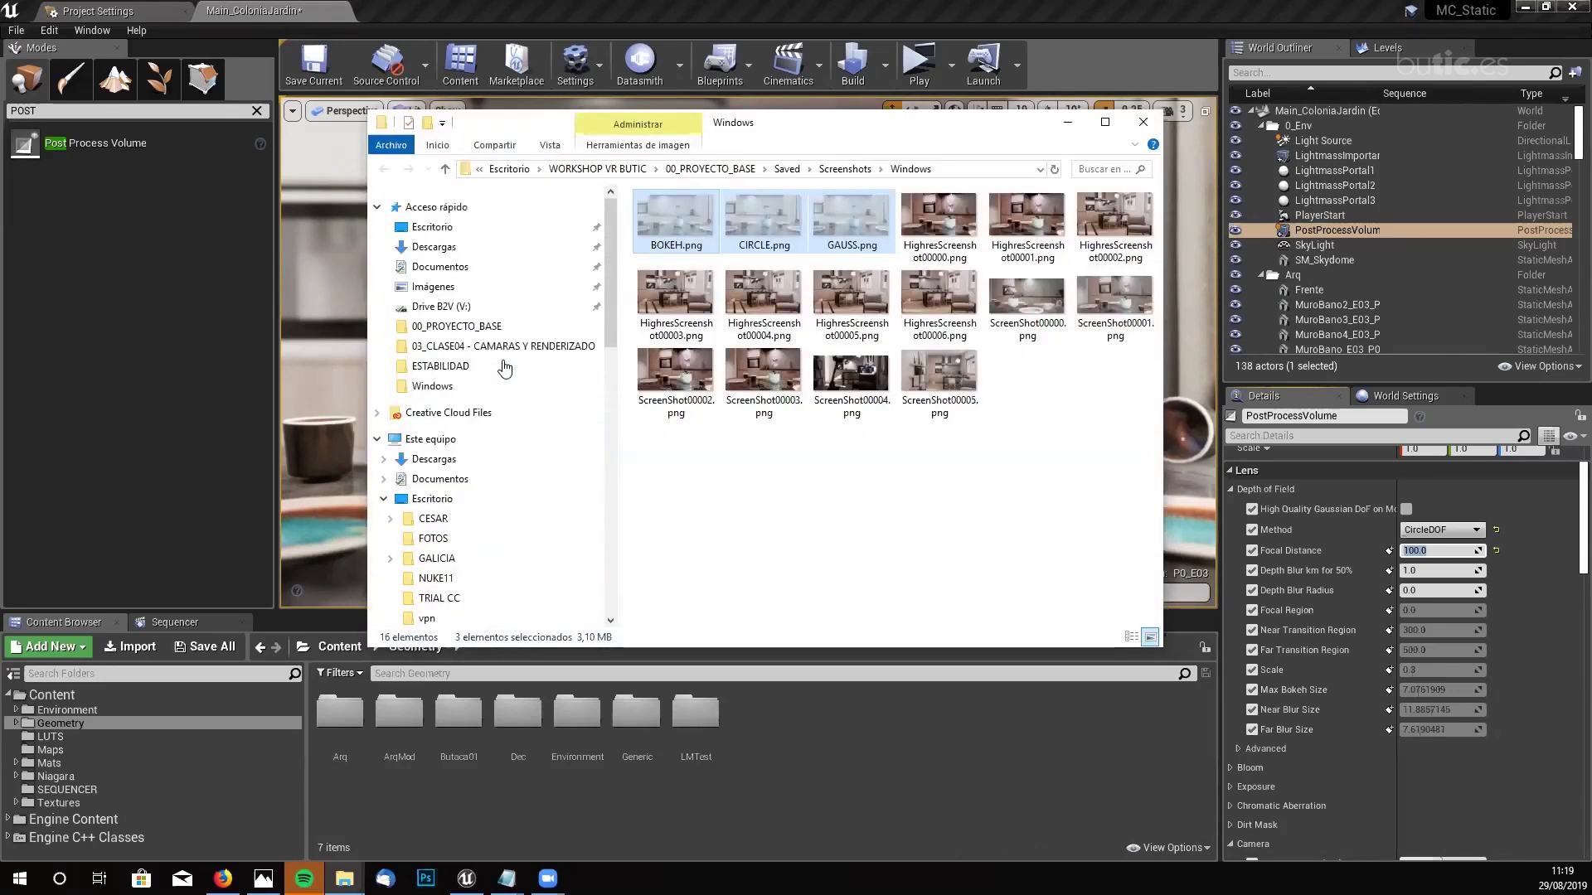
{"action": "left_click", "coordinate": [503, 346]}
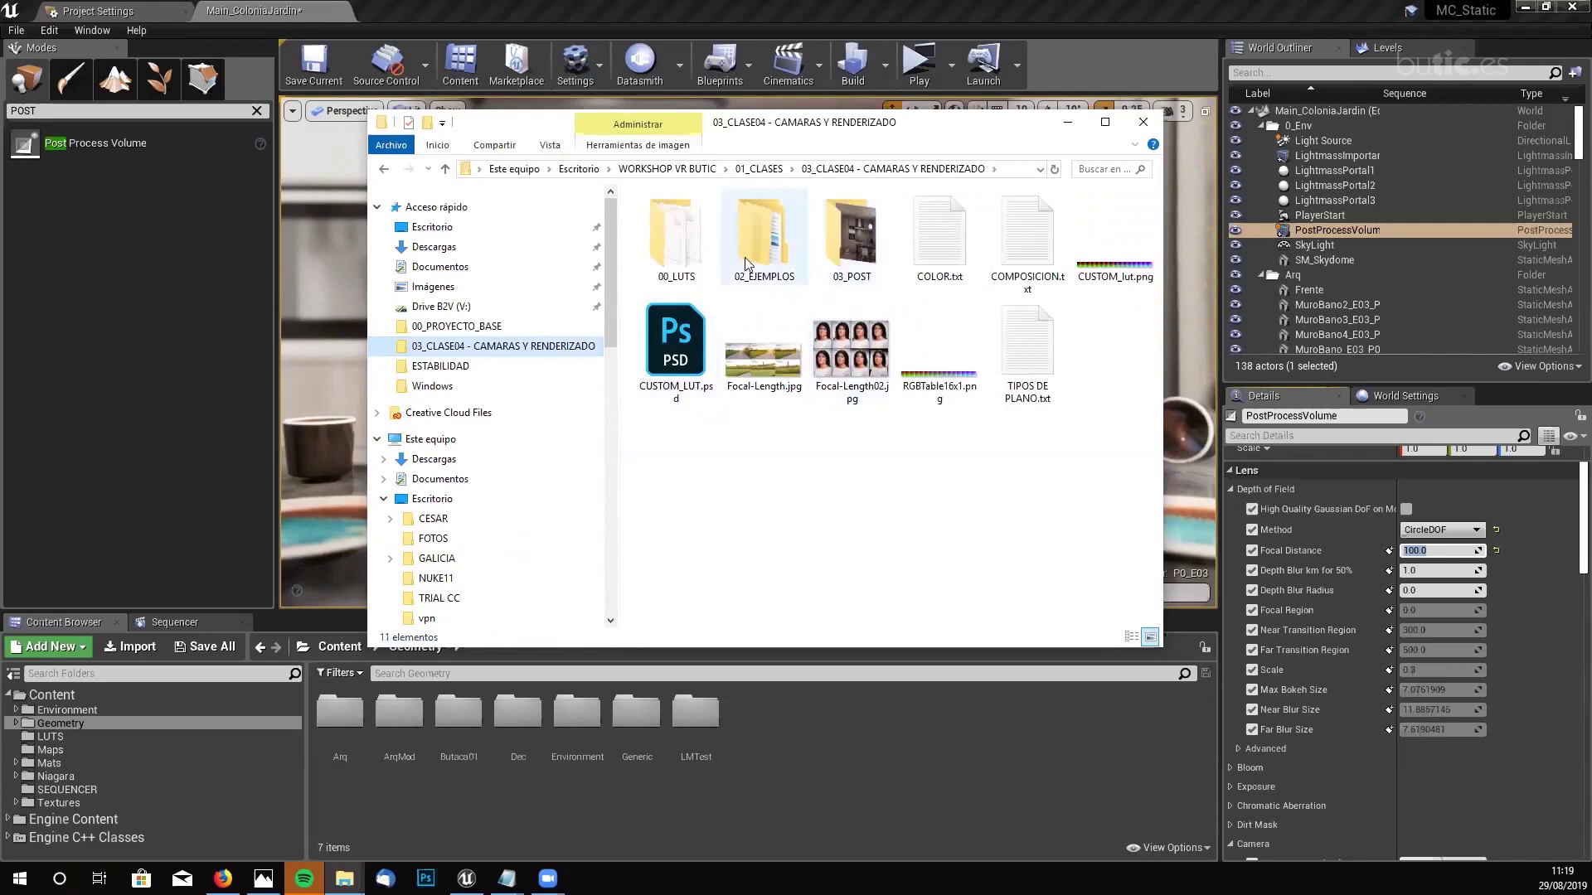
{"action": "double_click", "coordinate": [851, 238]}
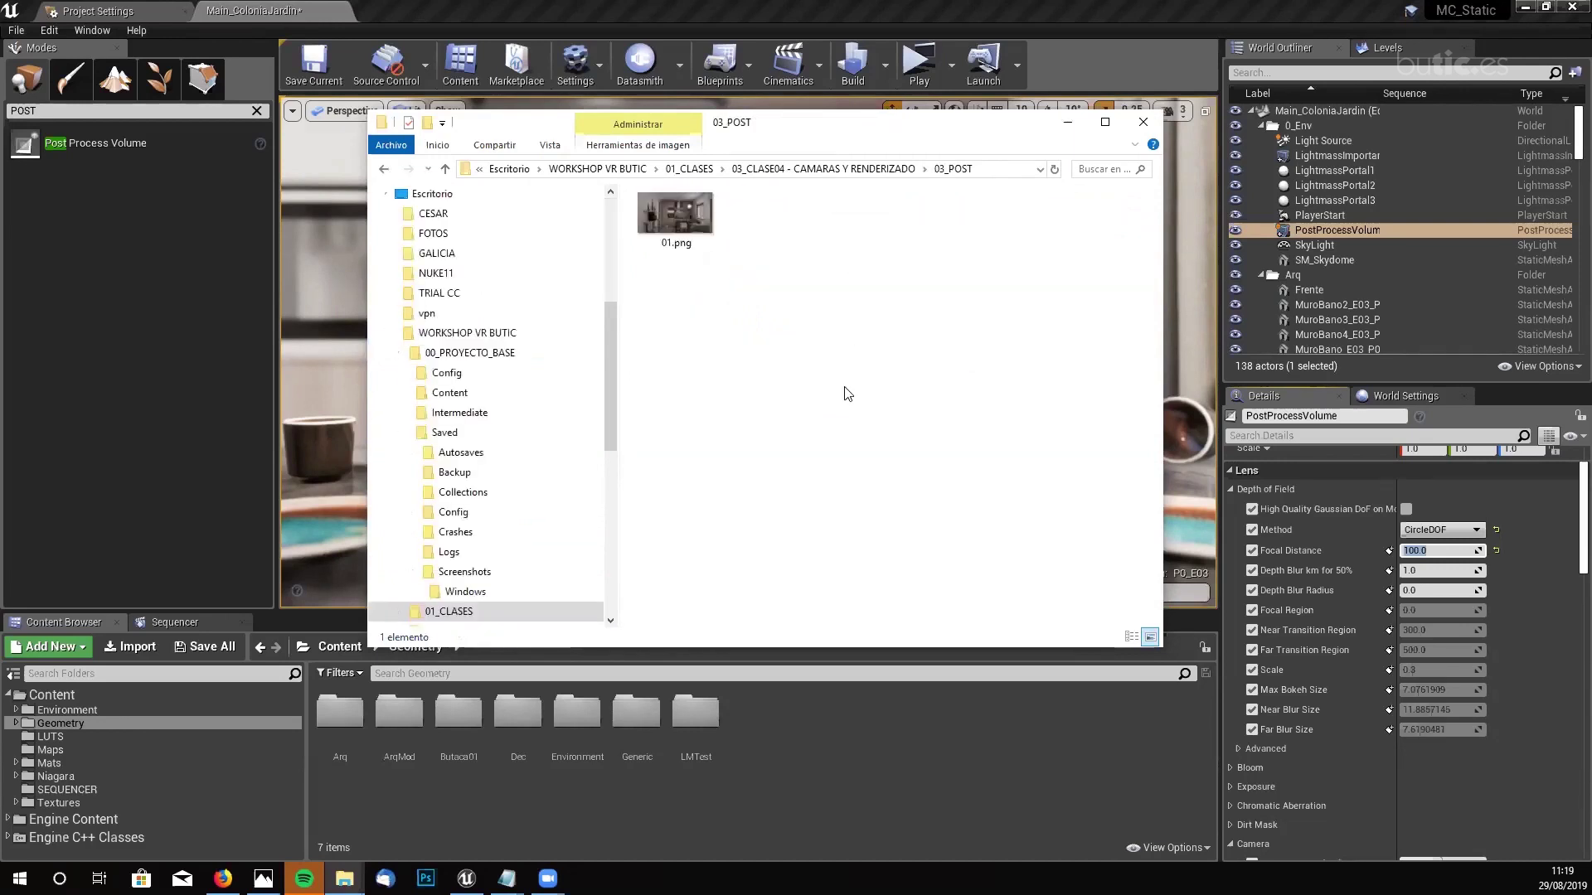
{"action": "key", "text": "ctrl+v"}
{"action": "left_click", "coordinate": [885, 435]}
{"action": "double_click", "coordinate": [938, 227]}
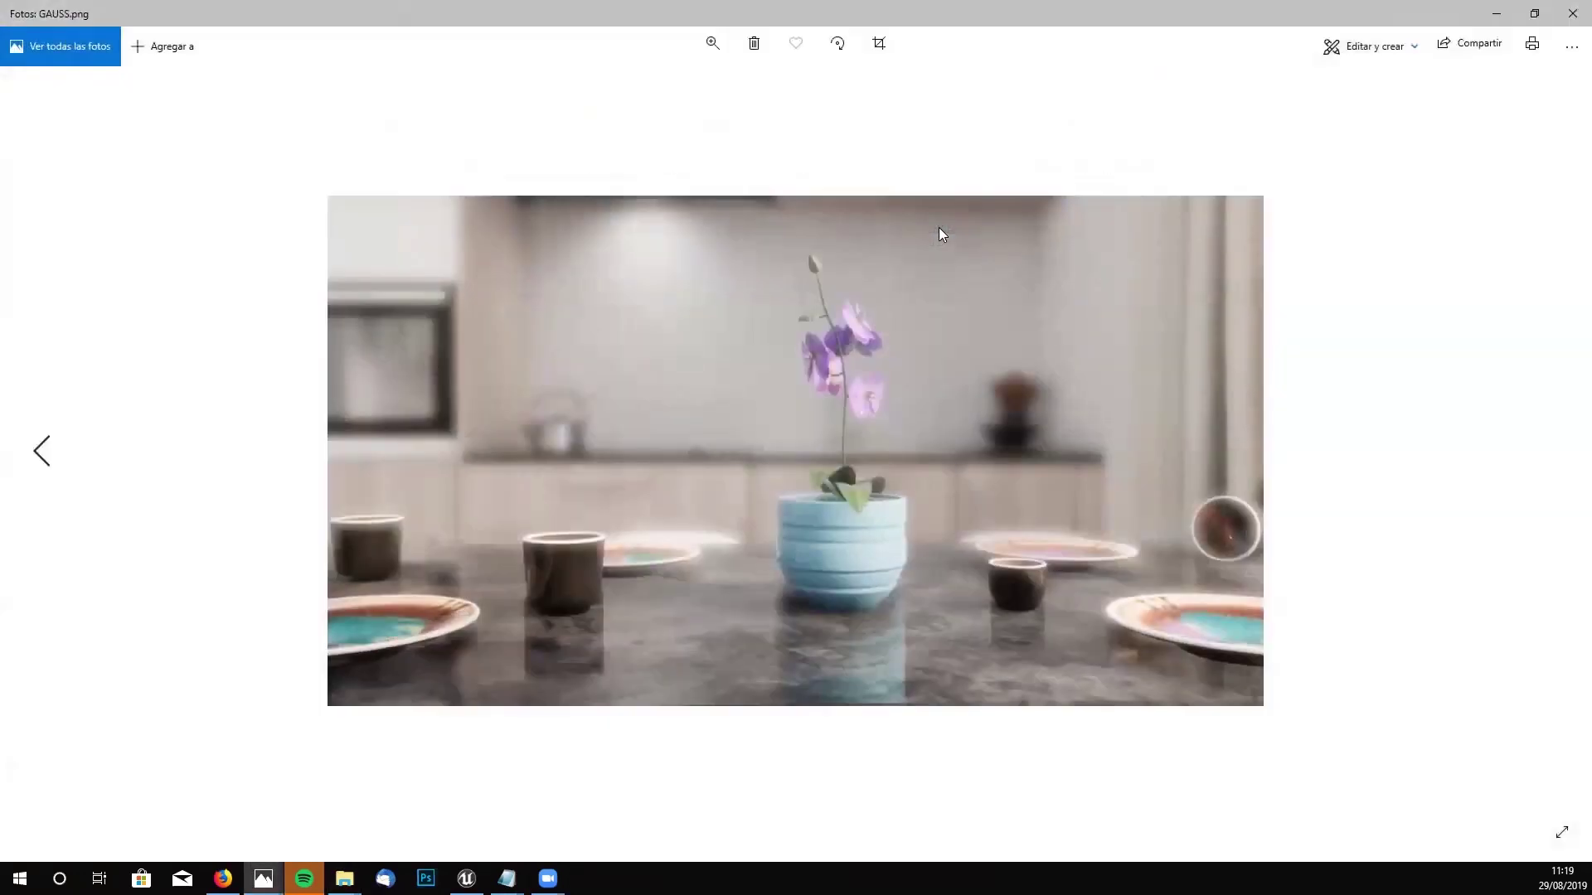
- Flip between the GAUSS, CIRCLE and BOKEH renders in Photos, ending on CIRCLE.png
{"action": "key", "text": "Left"}
{"action": "key", "text": "Right"}
{"action": "key", "text": "Left"}
{"action": "key", "text": "Right"}
{"action": "key", "text": "Left"}
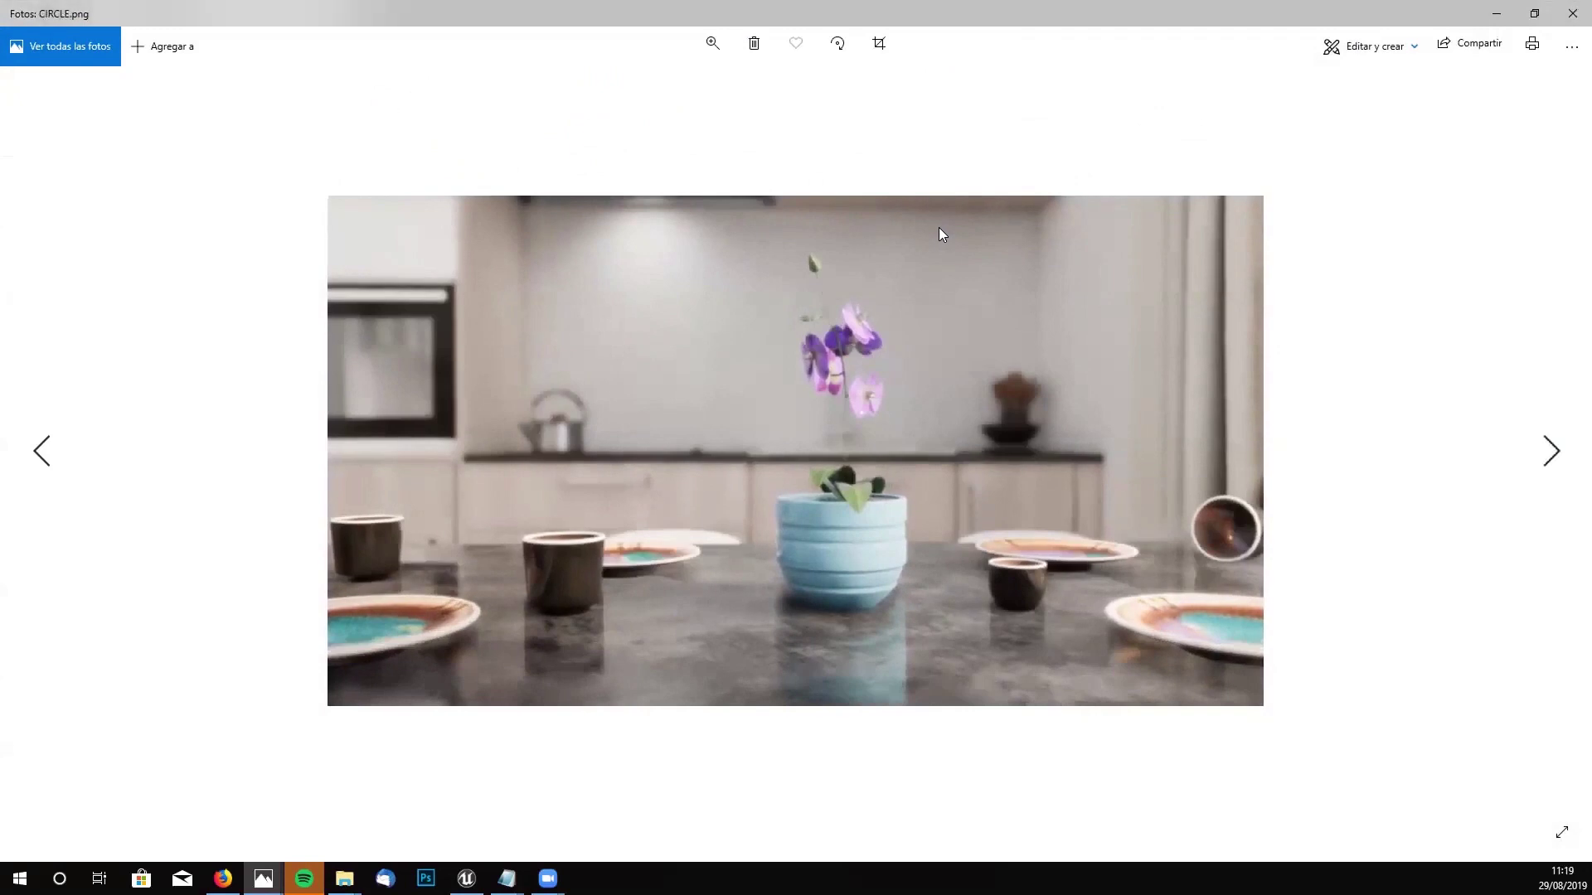
{"action": "key", "text": "Left"}
{"action": "key", "text": "Right"}
{"action": "key", "text": "Right"}
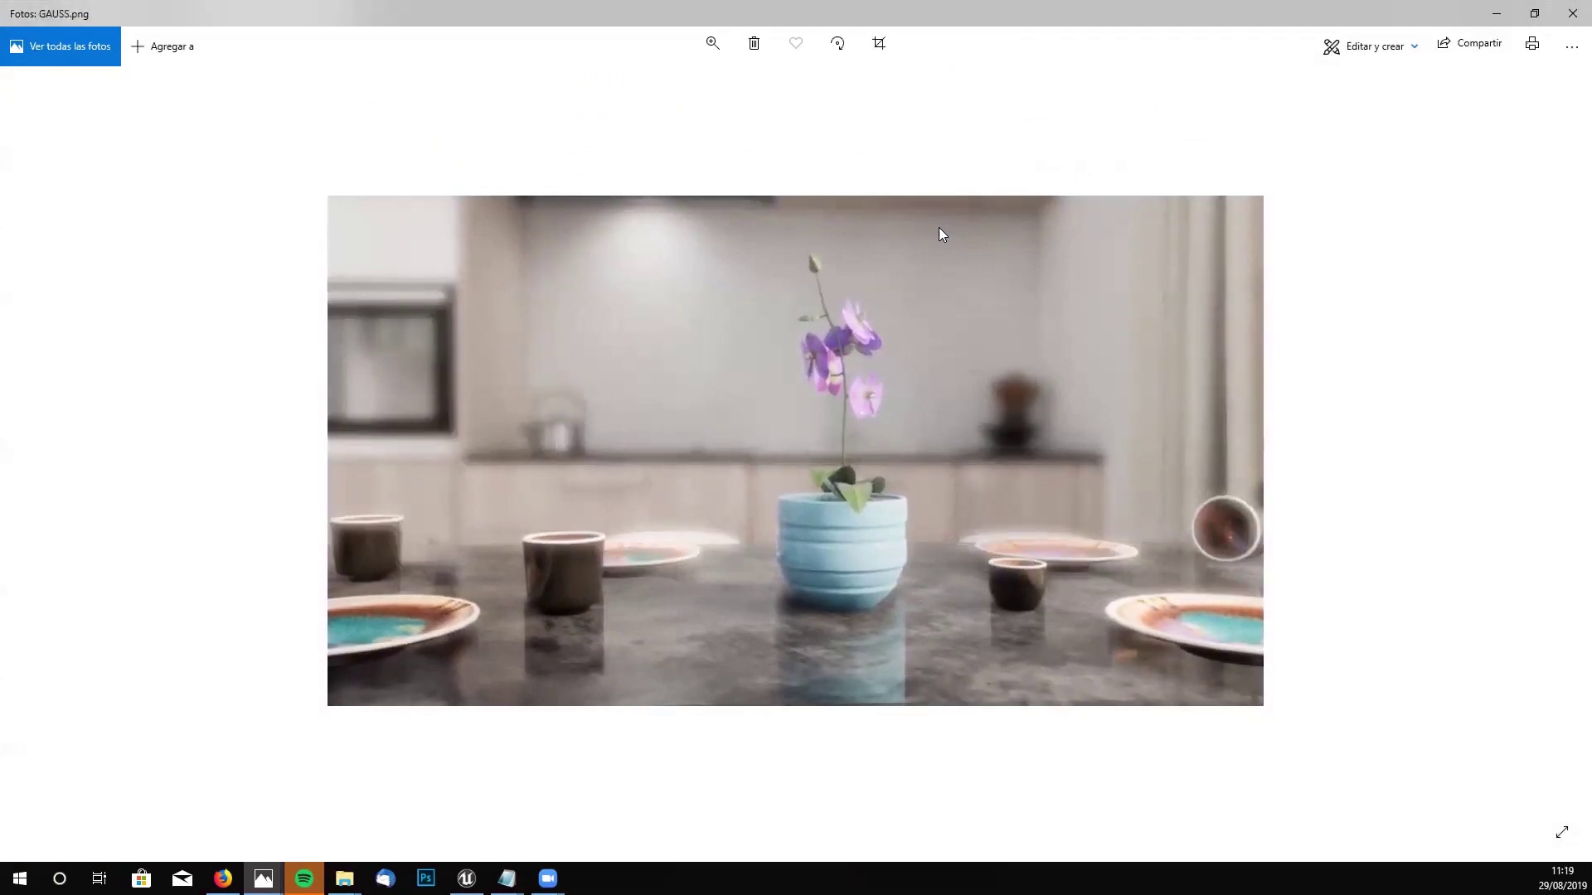
{"action": "key", "text": "Left"}
{"action": "key", "text": "Right"}
{"action": "key", "text": "Left"}
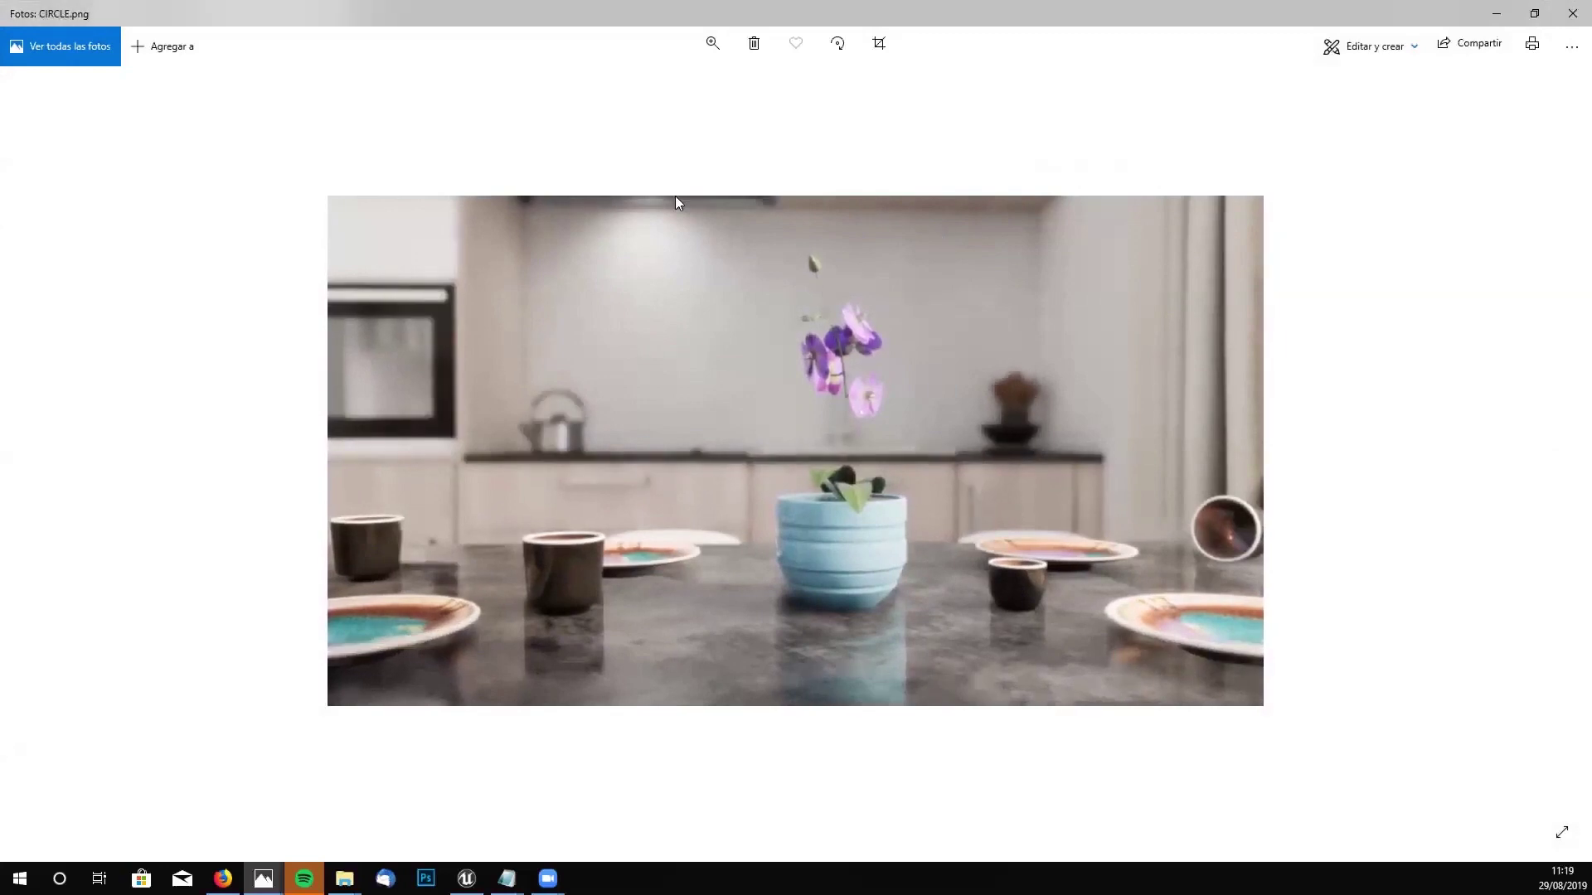
- Close Photos and Explorer, then tick the Screen Percentage override under Rendering Features > Misc
{"action": "left_click", "coordinate": [1569, 14]}
{"action": "left_click", "coordinate": [1159, 111]}
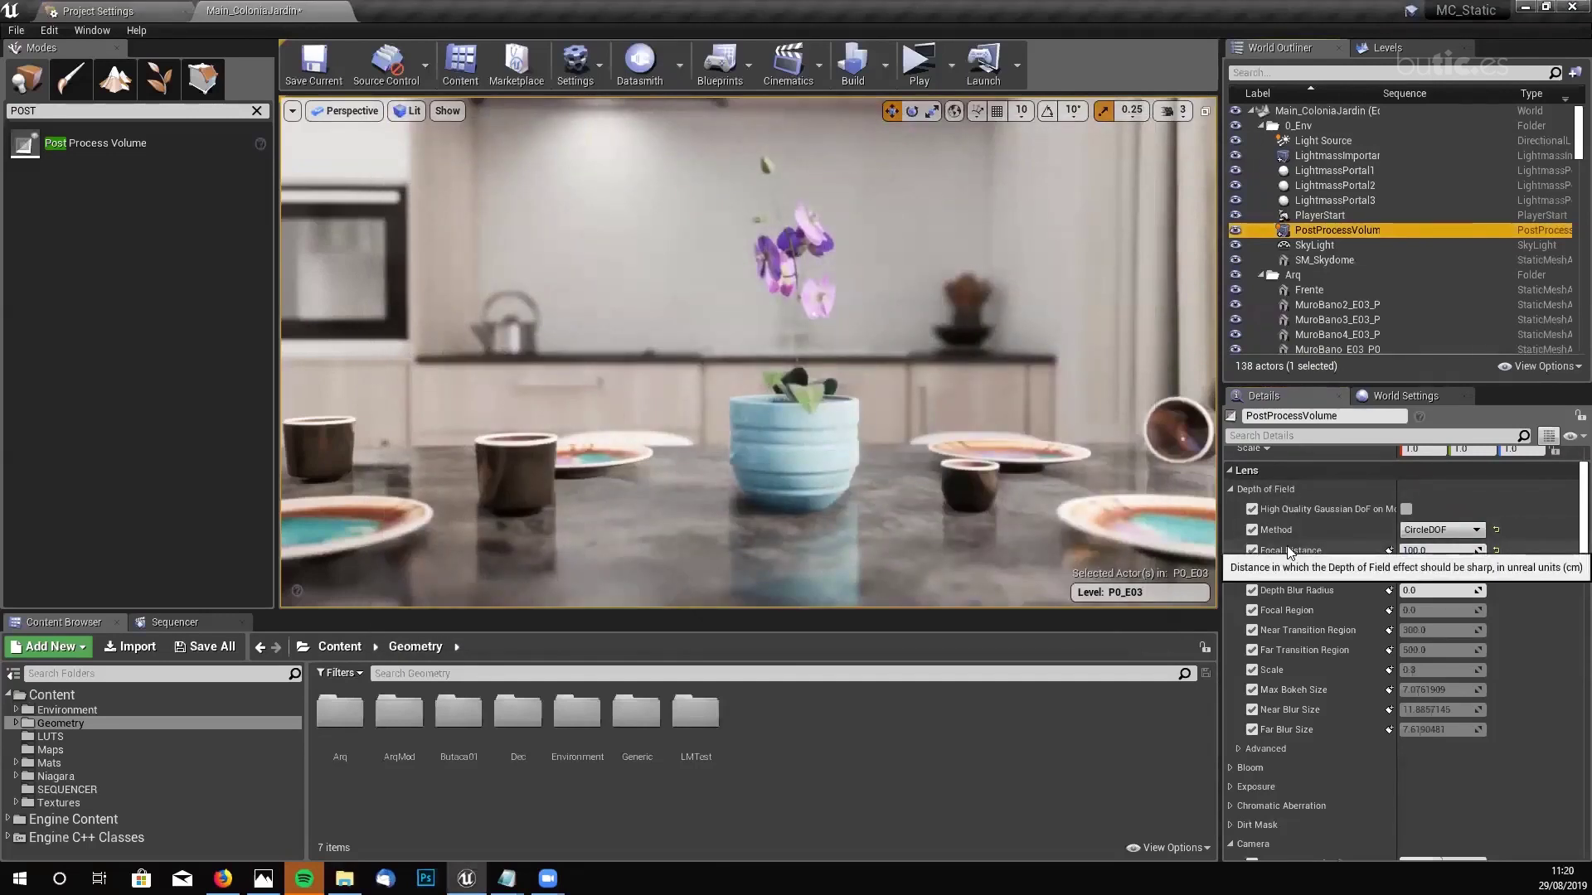
{"action": "left_click", "coordinate": [1232, 490]}
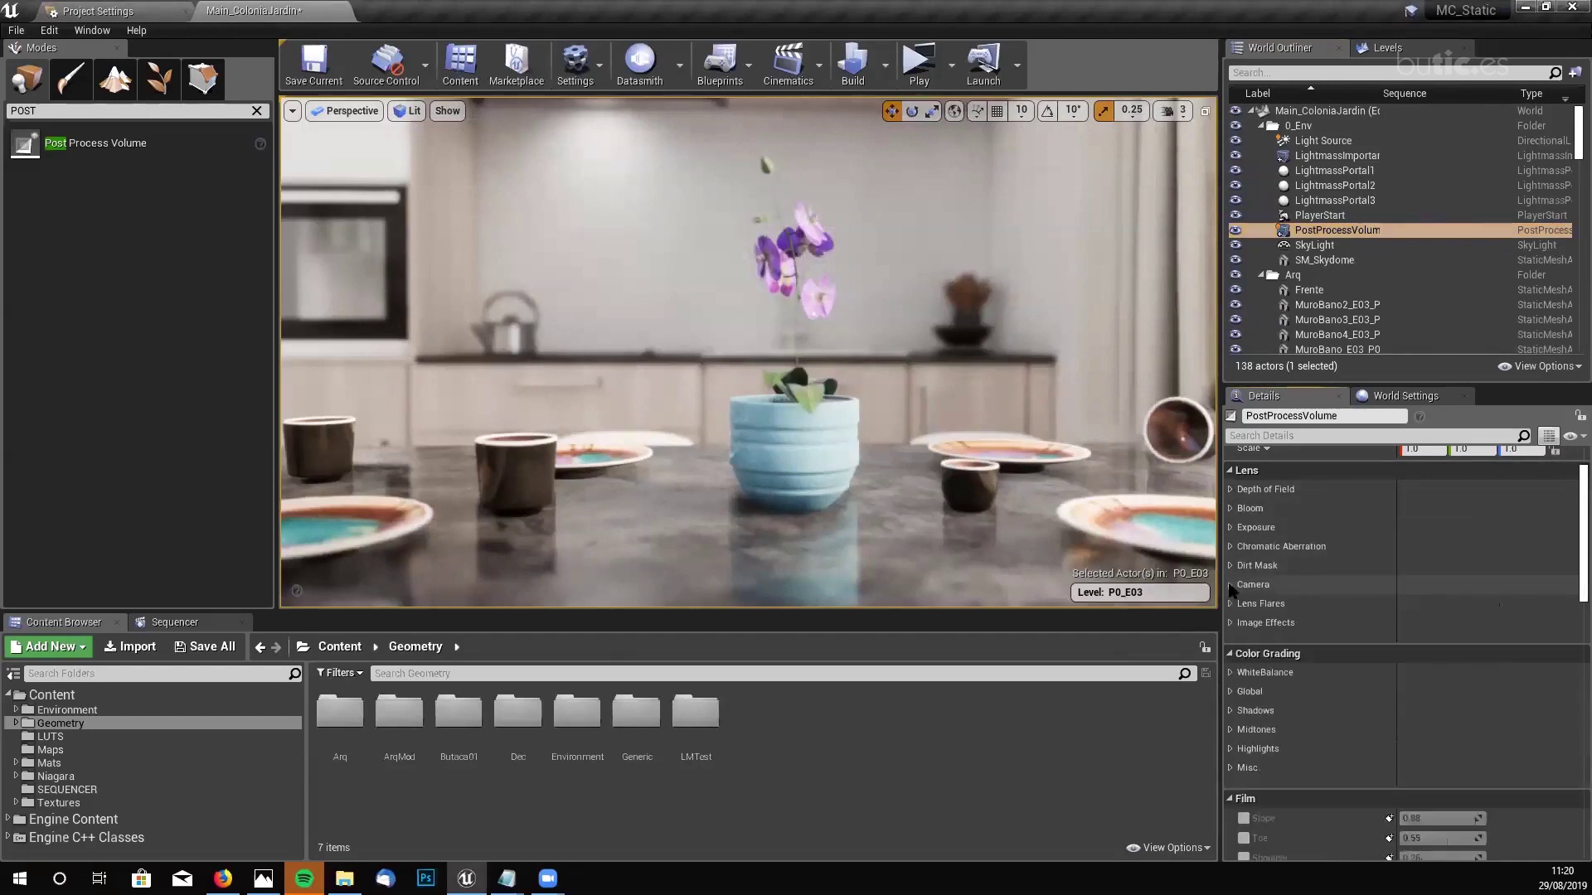
{"action": "scroll", "coordinate": [1389, 596], "scroll_direction": "down", "scroll_amount": 2}
{"action": "scroll", "coordinate": [1293, 584], "scroll_direction": "down", "scroll_amount": 1}
{"action": "scroll", "coordinate": [1269, 598], "scroll_direction": "down", "scroll_amount": 10}
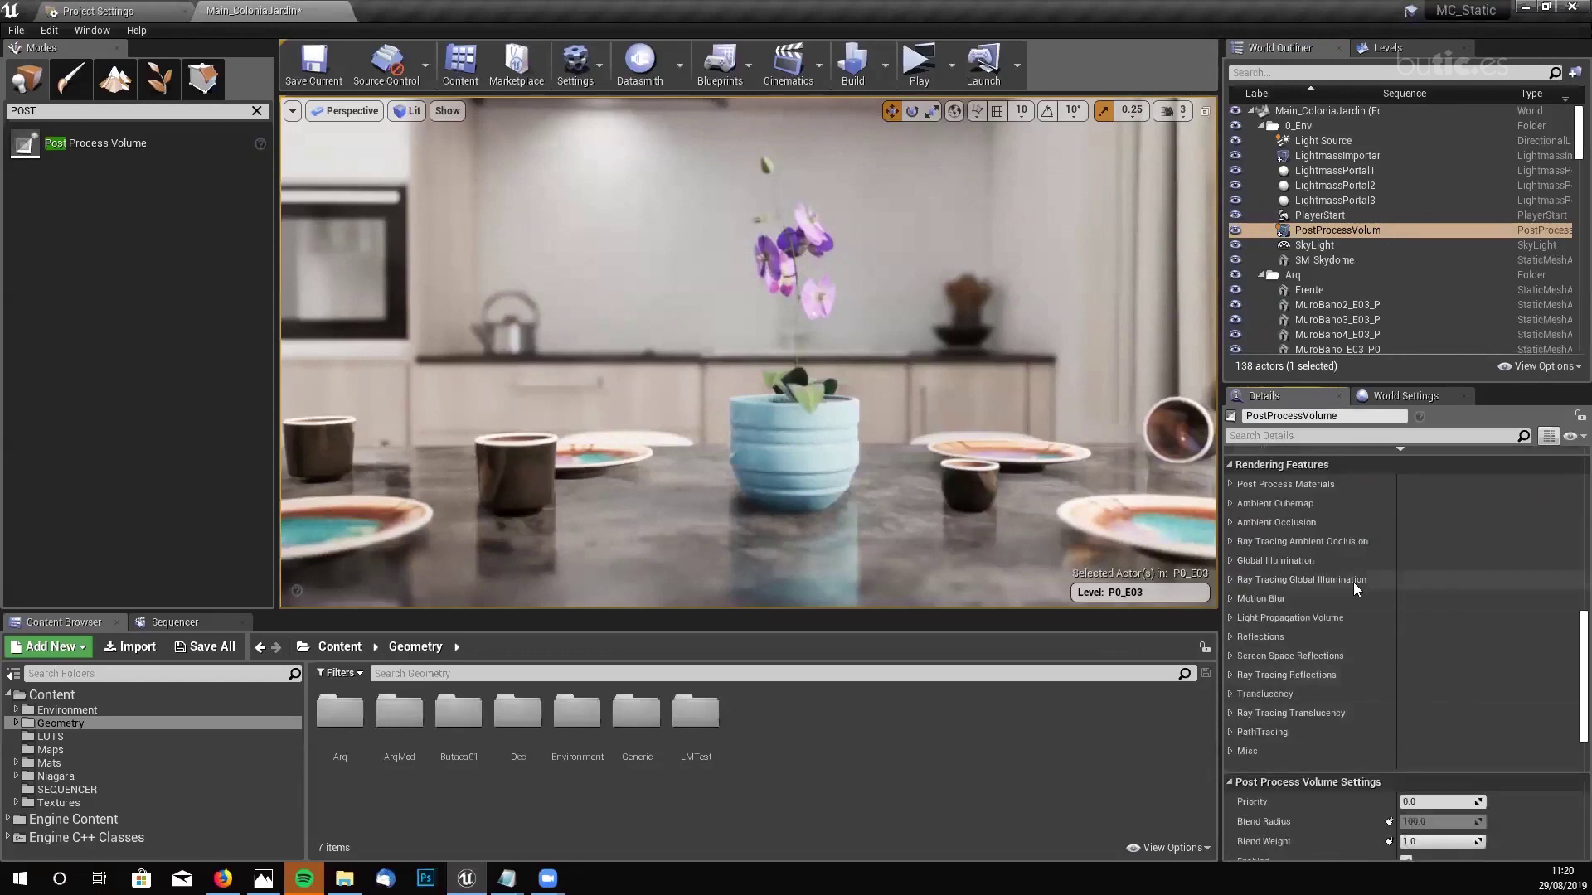
{"action": "left_click", "coordinate": [1230, 752]}
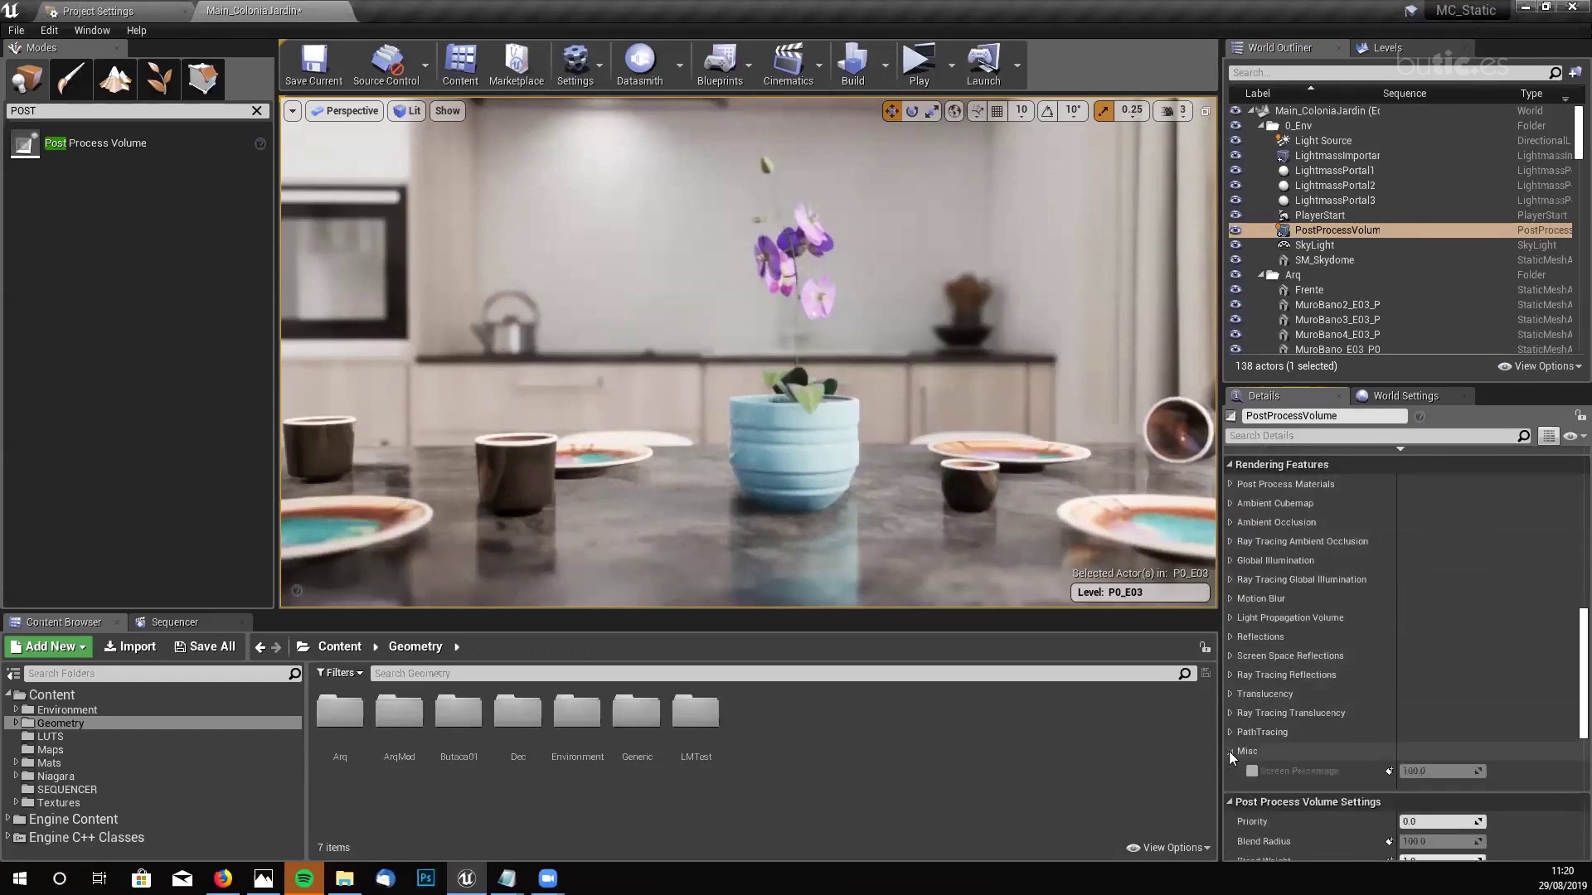
{"action": "left_click", "coordinate": [1251, 771]}
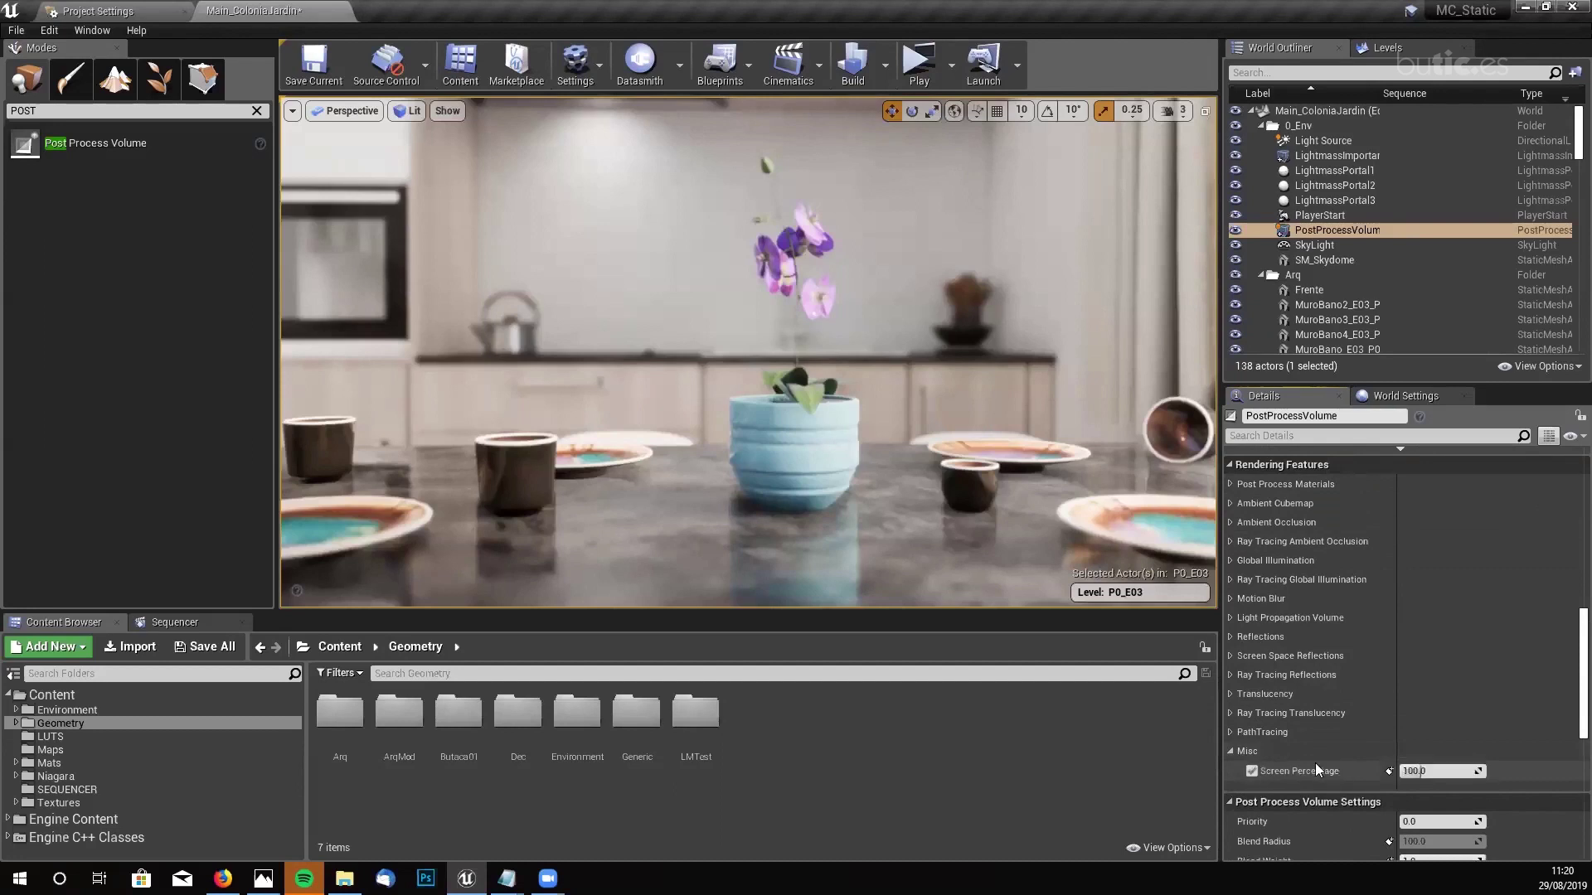
- Drop Screen Percentage to 50 and check it in a standalone game preview
{"action": "left_click", "coordinate": [1418, 773]}
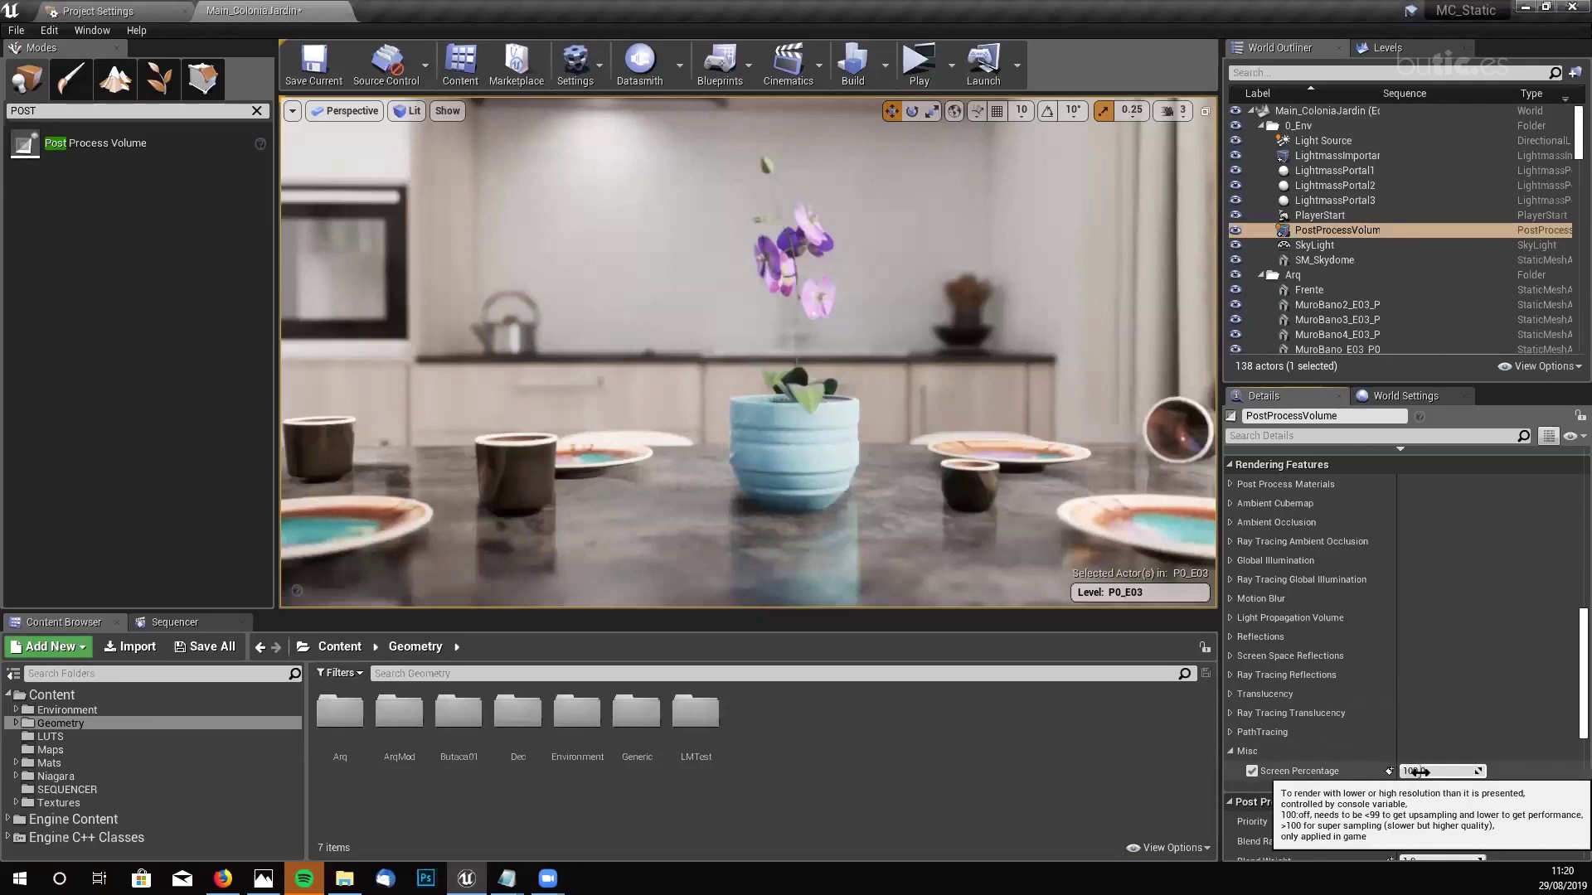
{"action": "left_click_drag", "start_coordinate": [1417, 771], "coordinate": [1376, 771]}
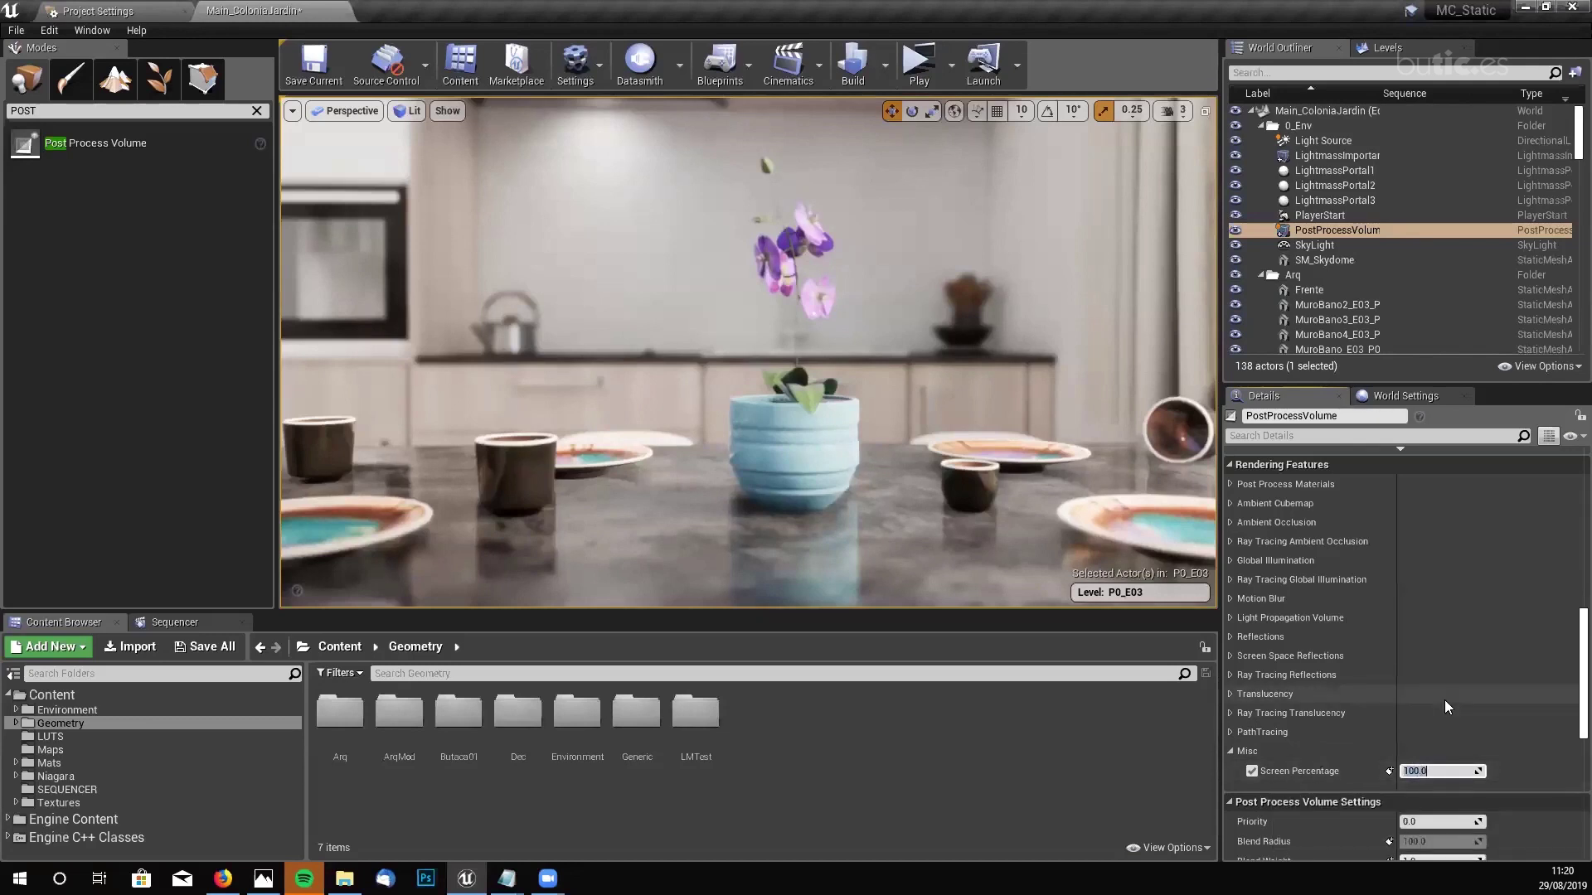
{"action": "left_click", "coordinate": [912, 64]}
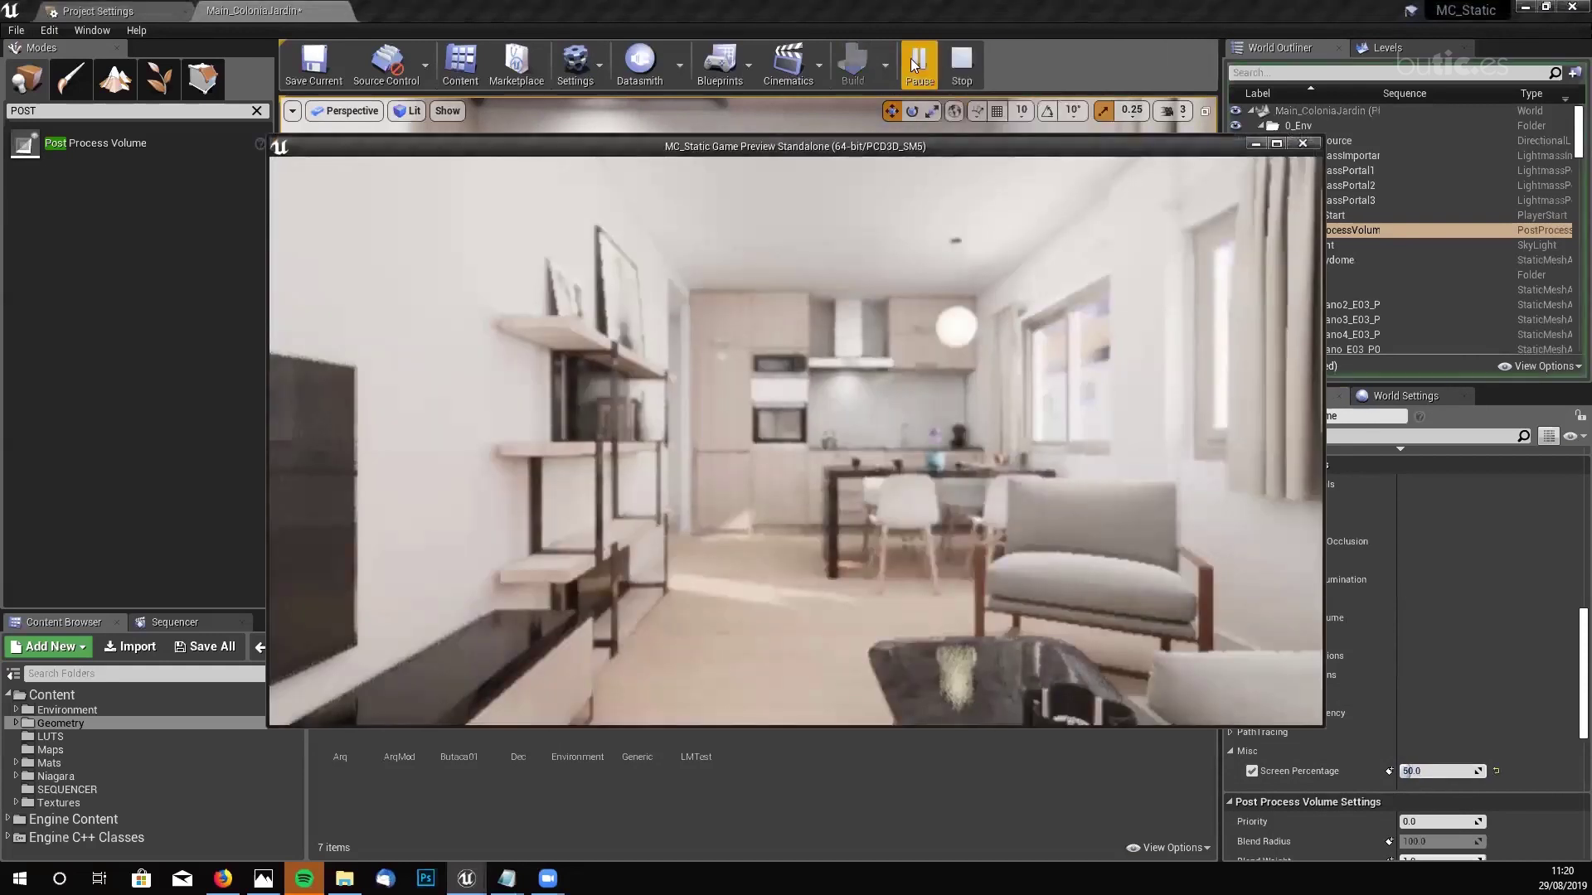
{"action": "left_click", "coordinate": [1302, 142]}
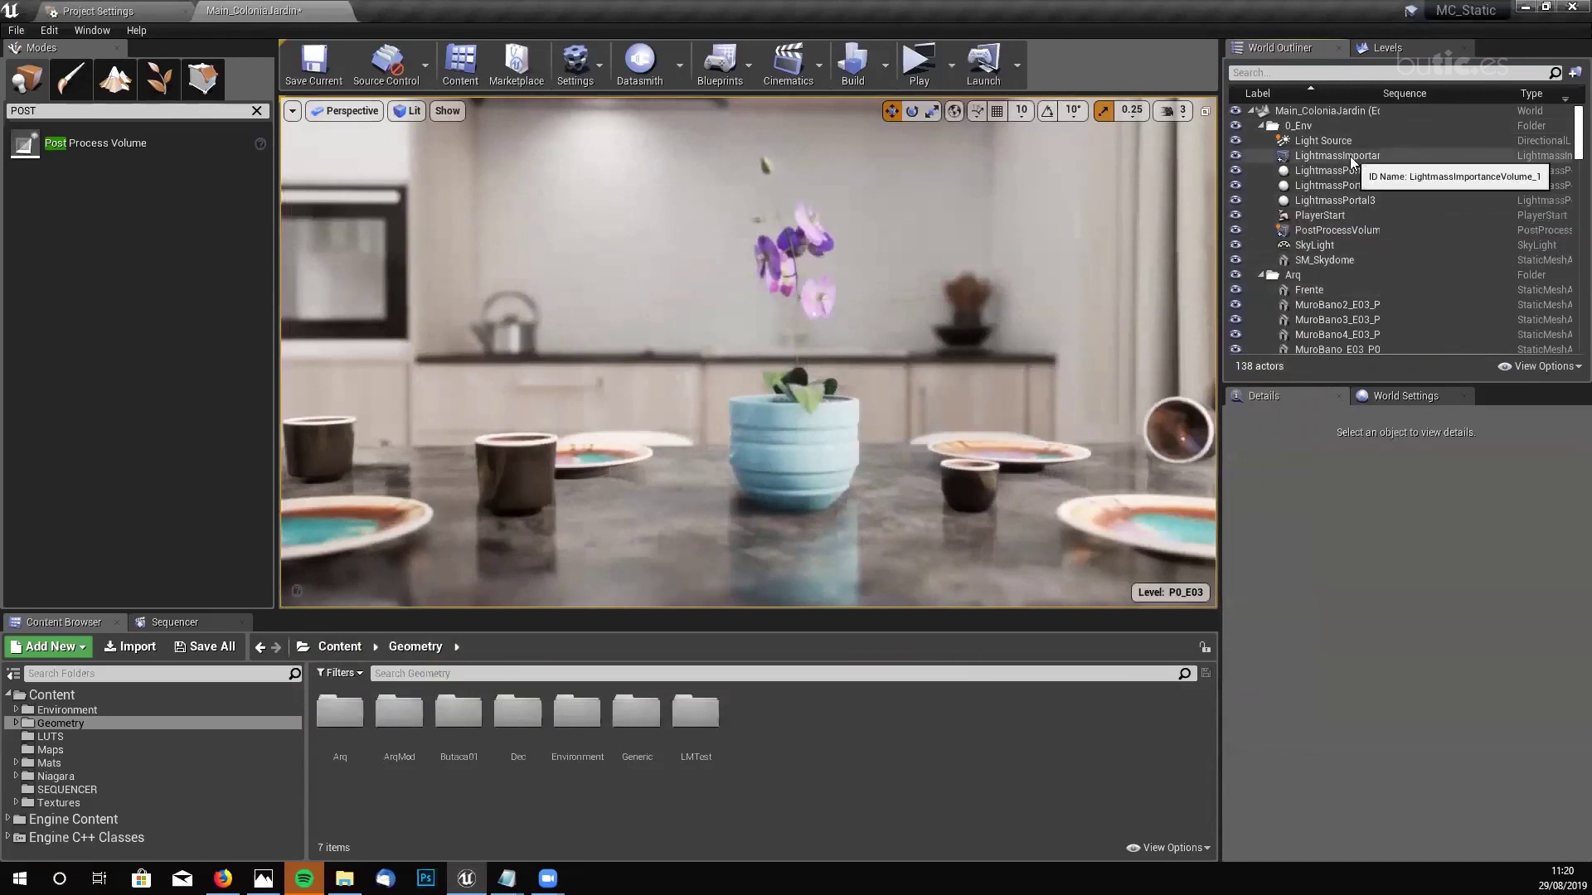
- Reselect the PostProcessVolume and enter 100 as its Screen Percentage
{"action": "left_click", "coordinate": [1332, 230]}
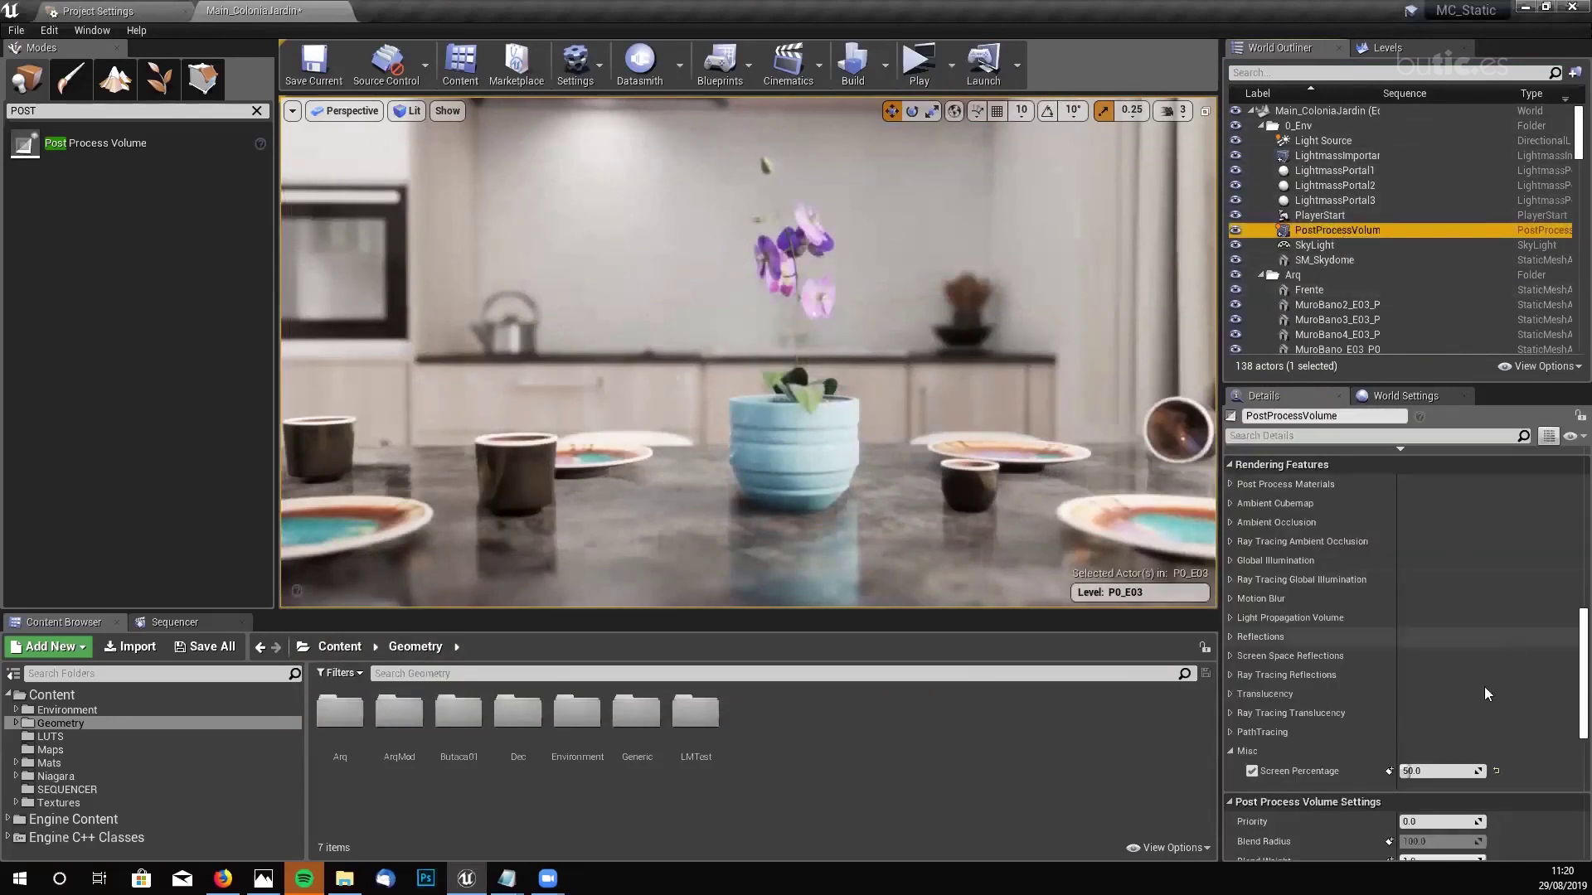
{"action": "left_click", "coordinate": [1408, 773]}
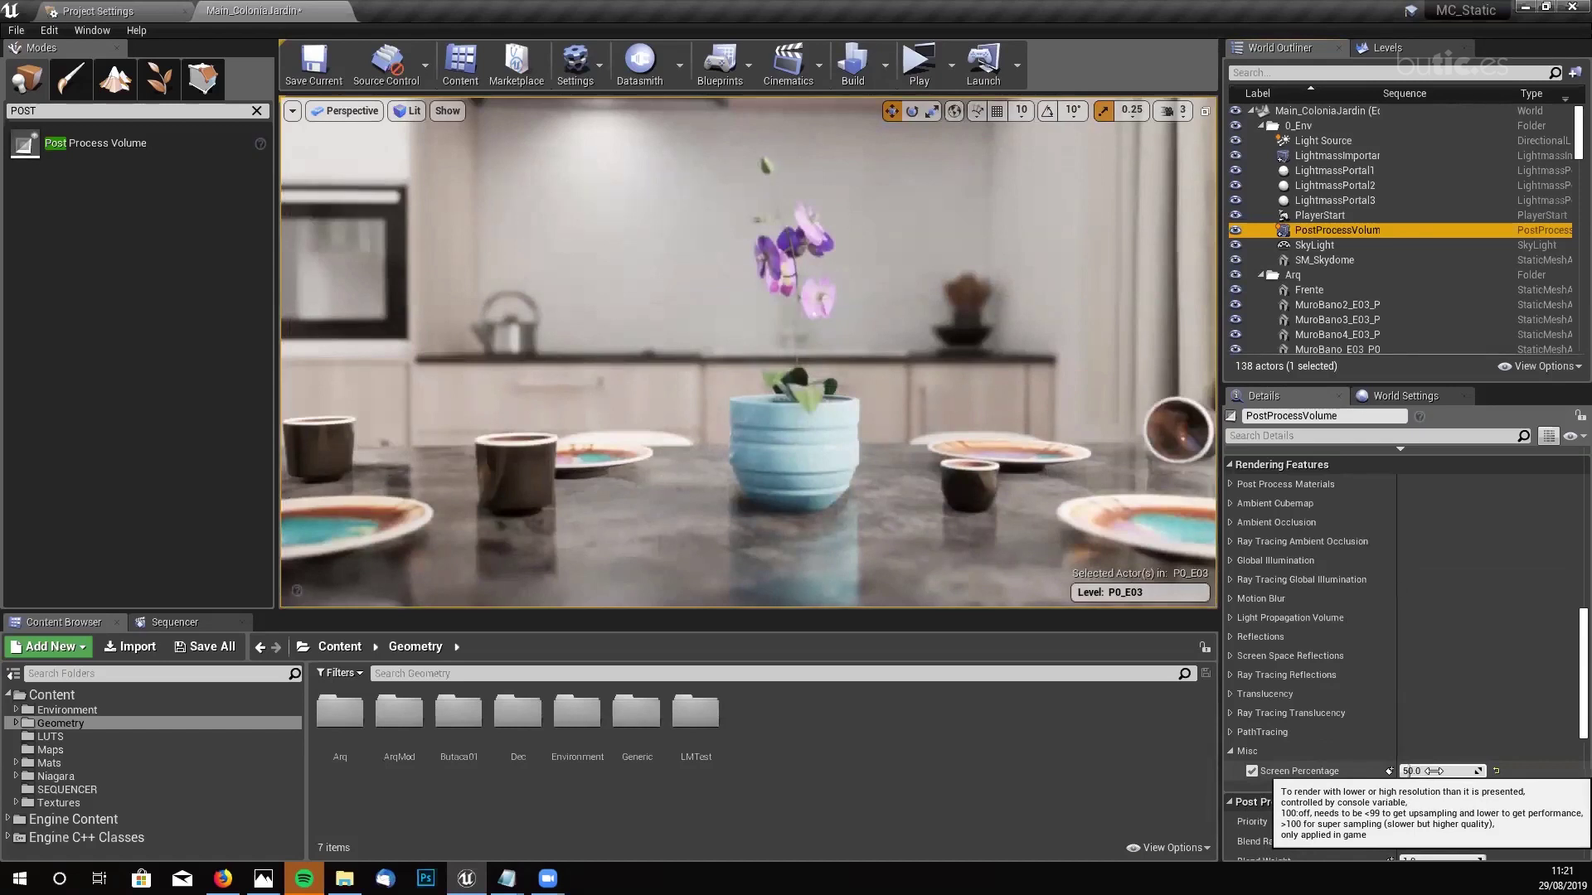
{"action": "left_click", "coordinate": [1432, 770]}
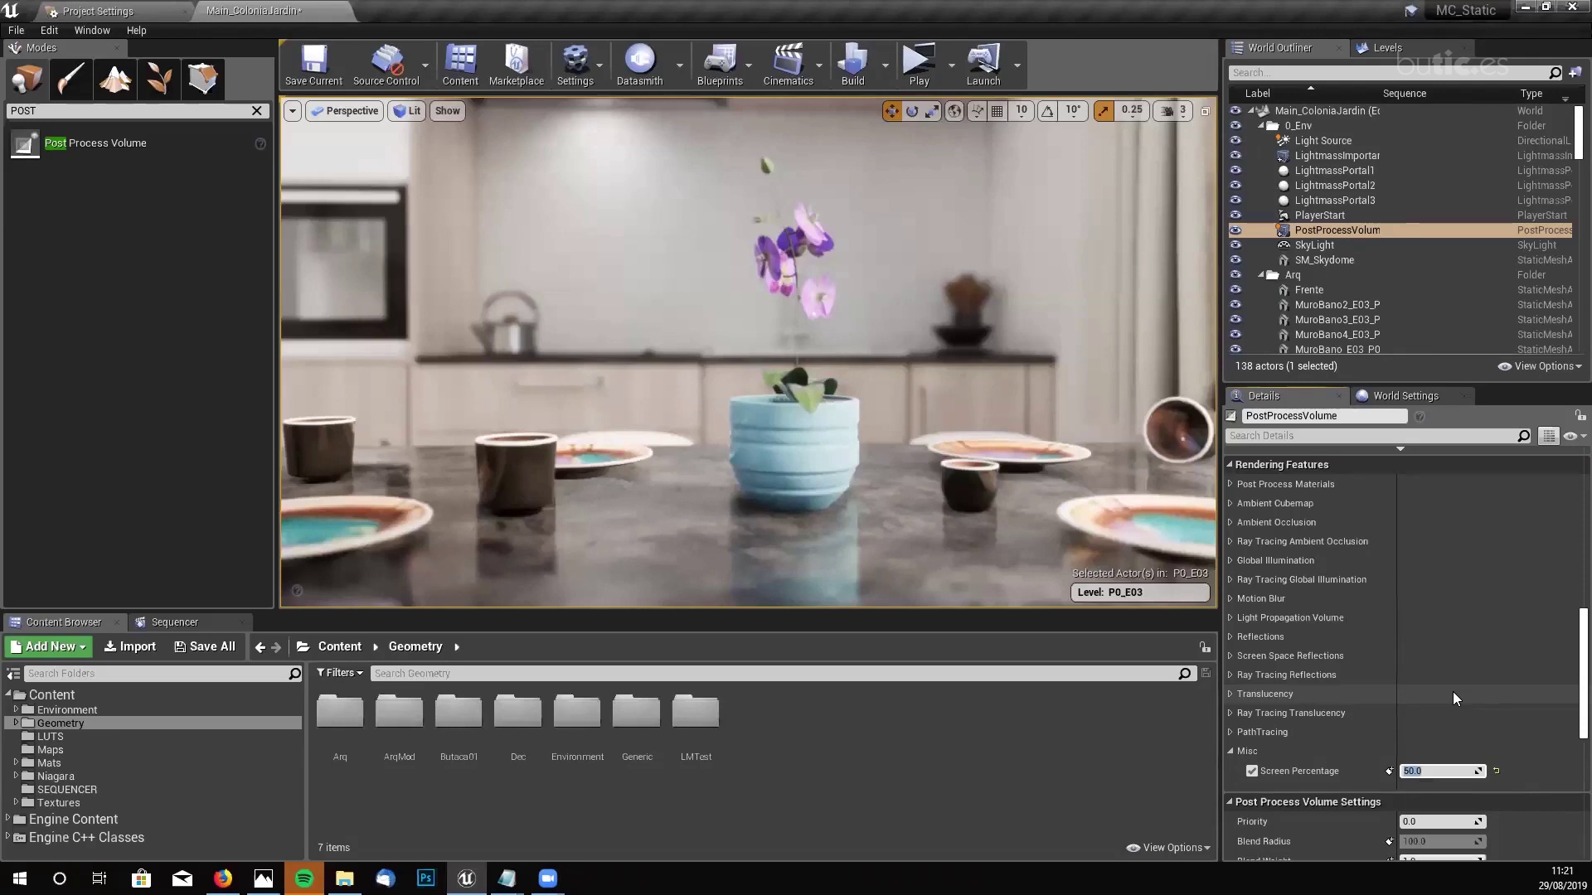
{"action": "type", "text": "100"}
{"action": "key", "text": "Return"}
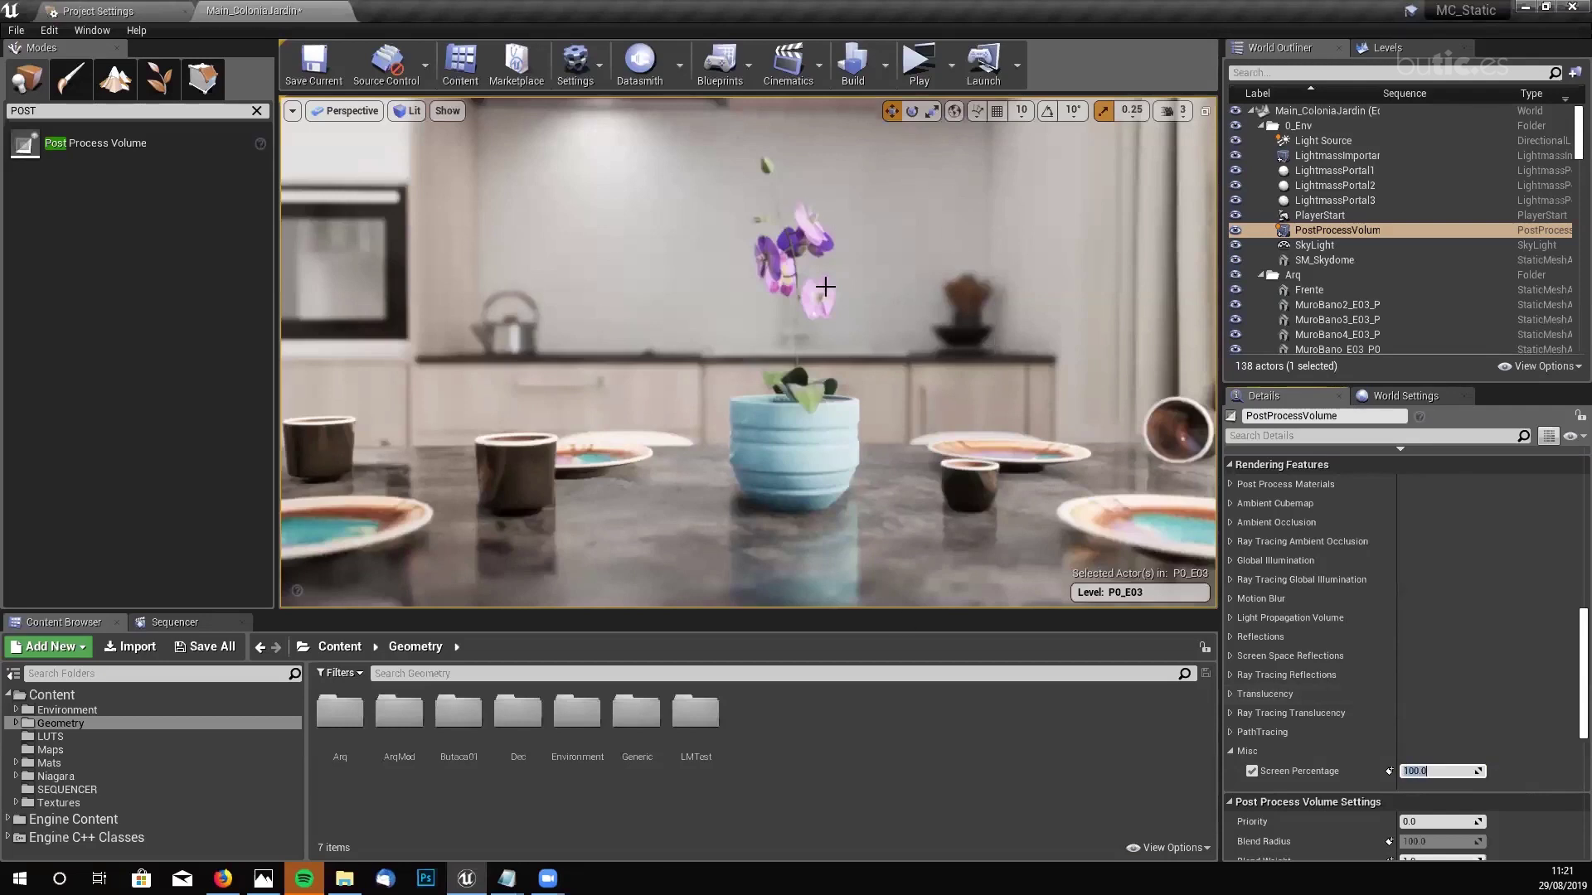
{"action": "left_click", "coordinate": [293, 111]}
{"action": "double_click", "coordinate": [293, 111]}
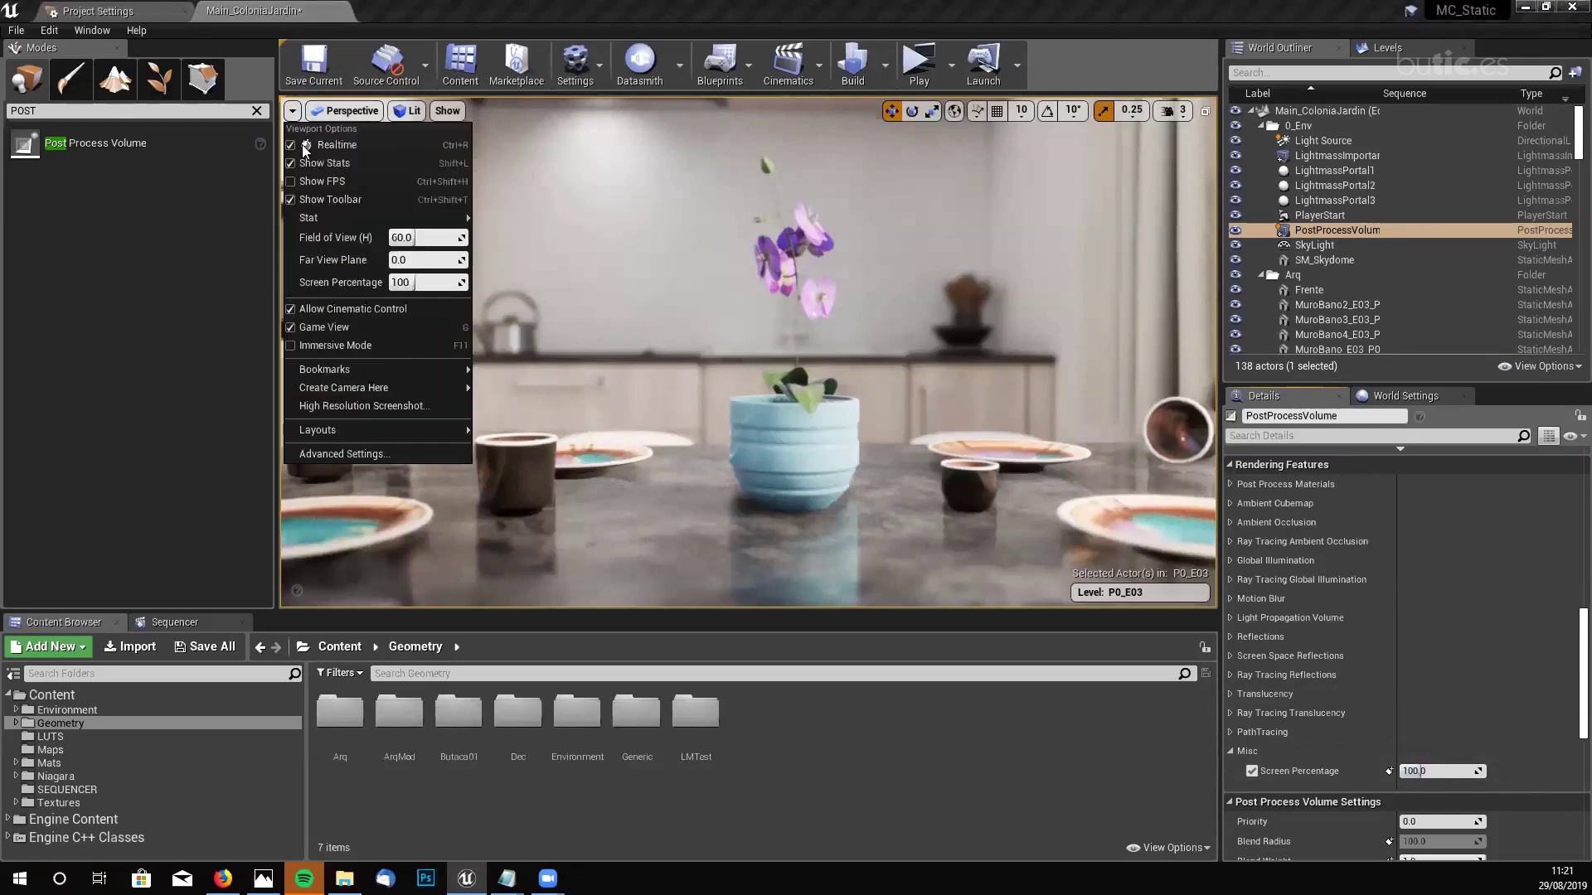
{"action": "left_click", "coordinate": [402, 282]}
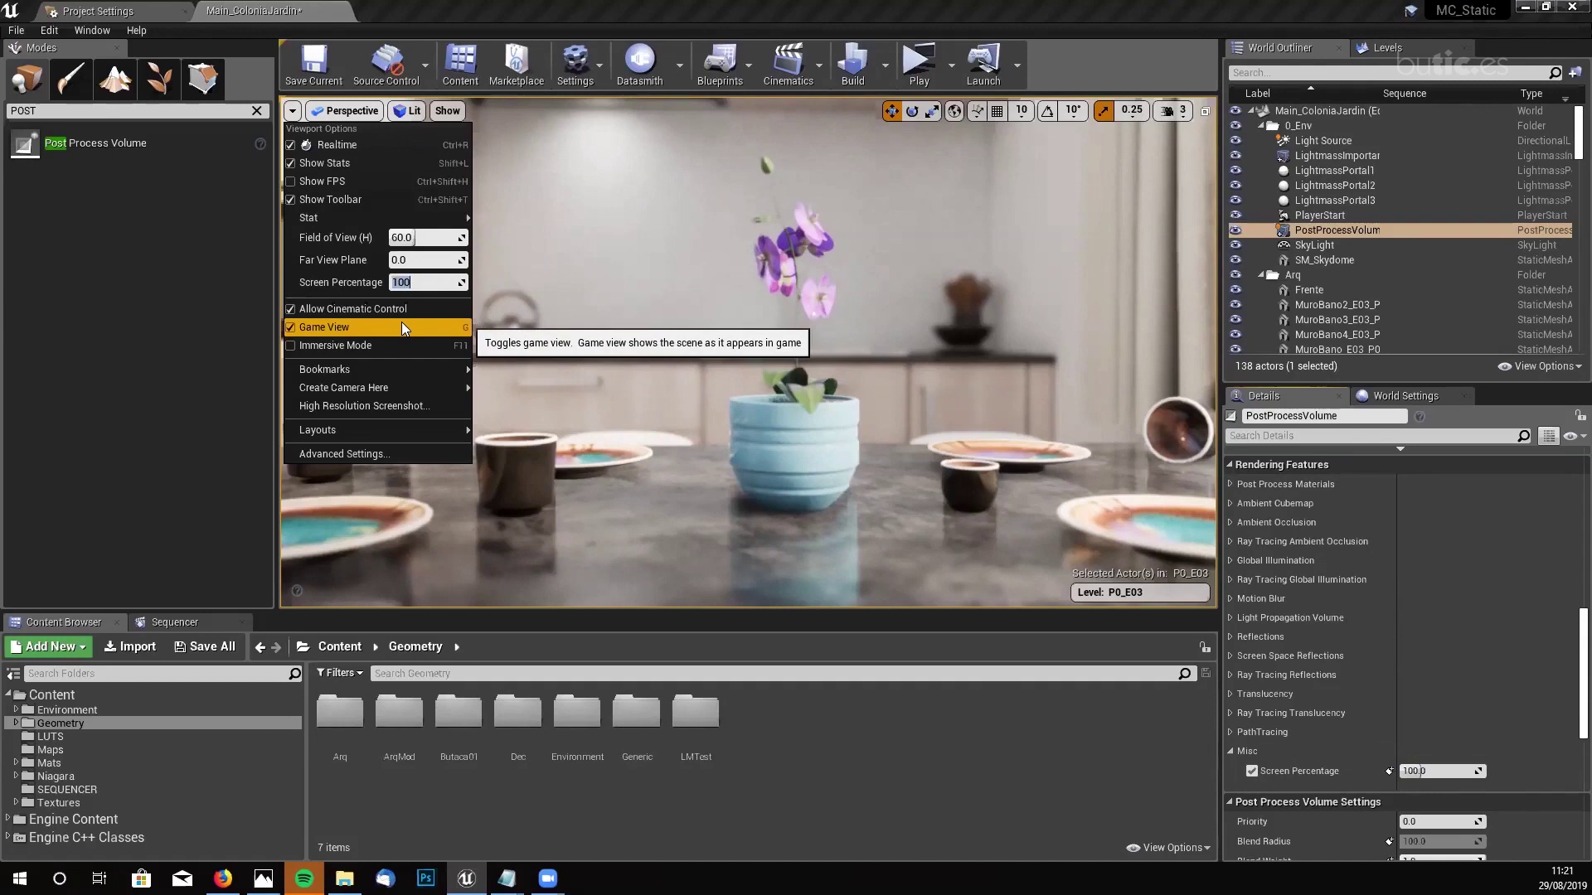
{"action": "type", "text": "50"}
{"action": "key", "text": "Return"}
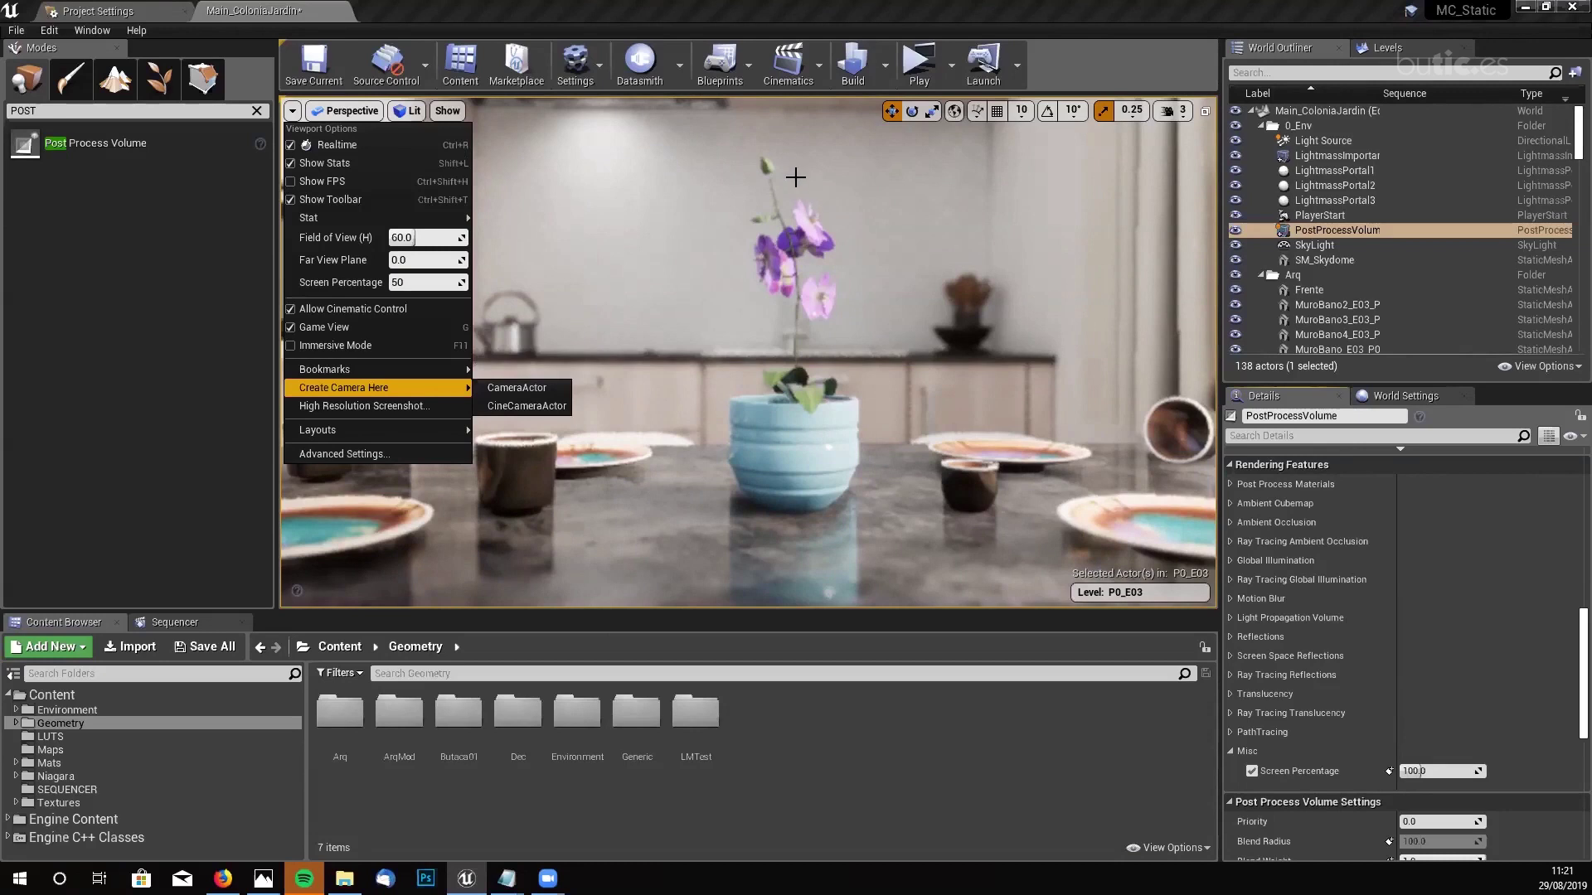
{"action": "left_click", "coordinate": [405, 282]}
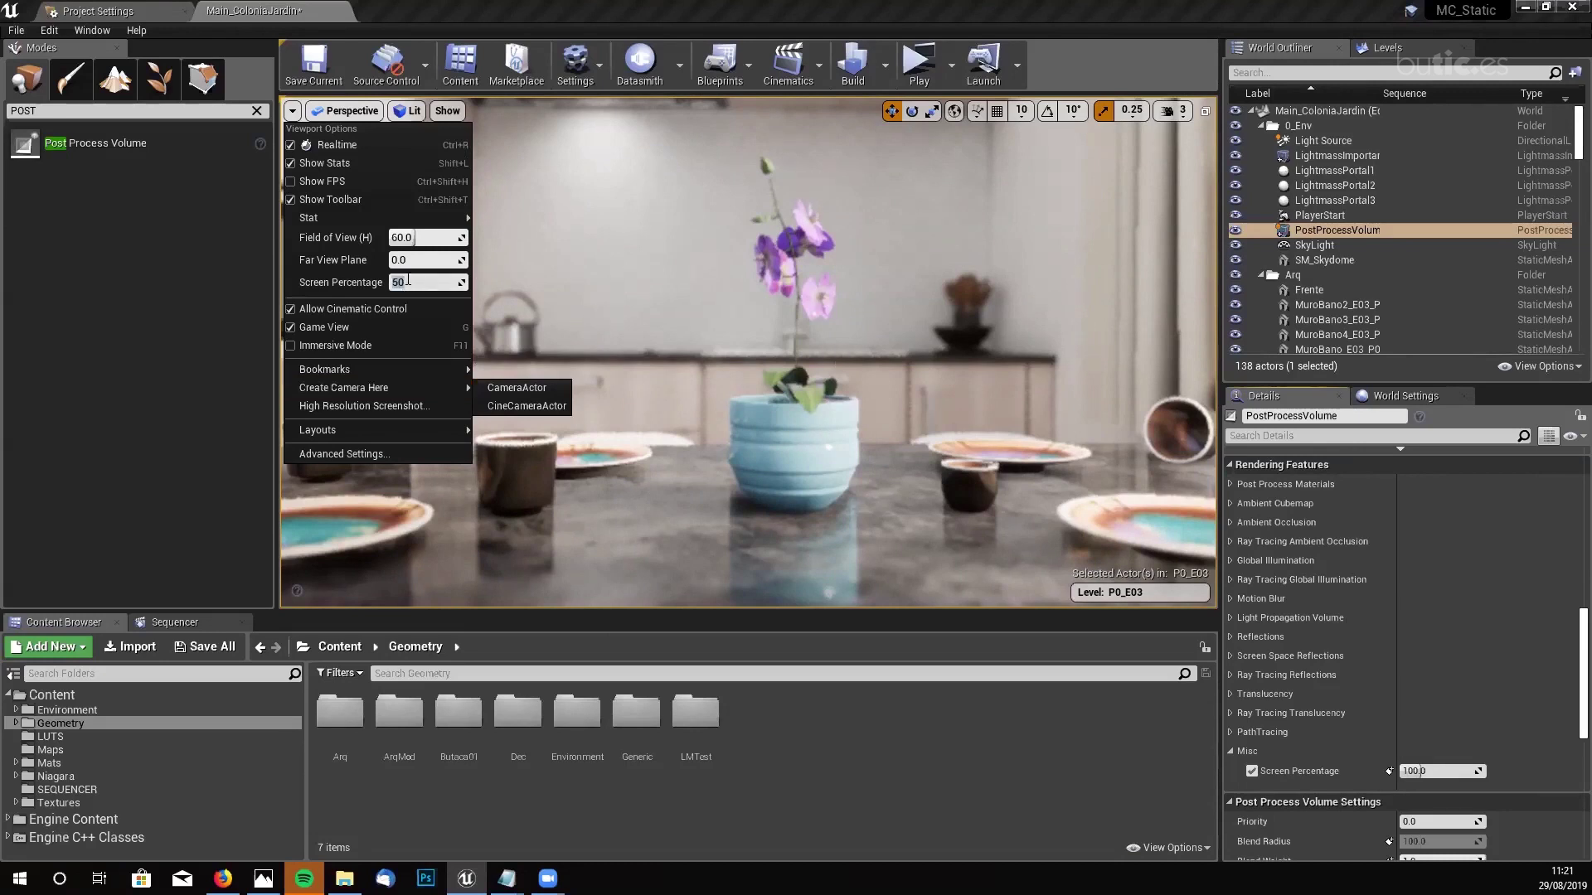
{"action": "type", "text": "200"}
{"action": "key", "text": "Return"}
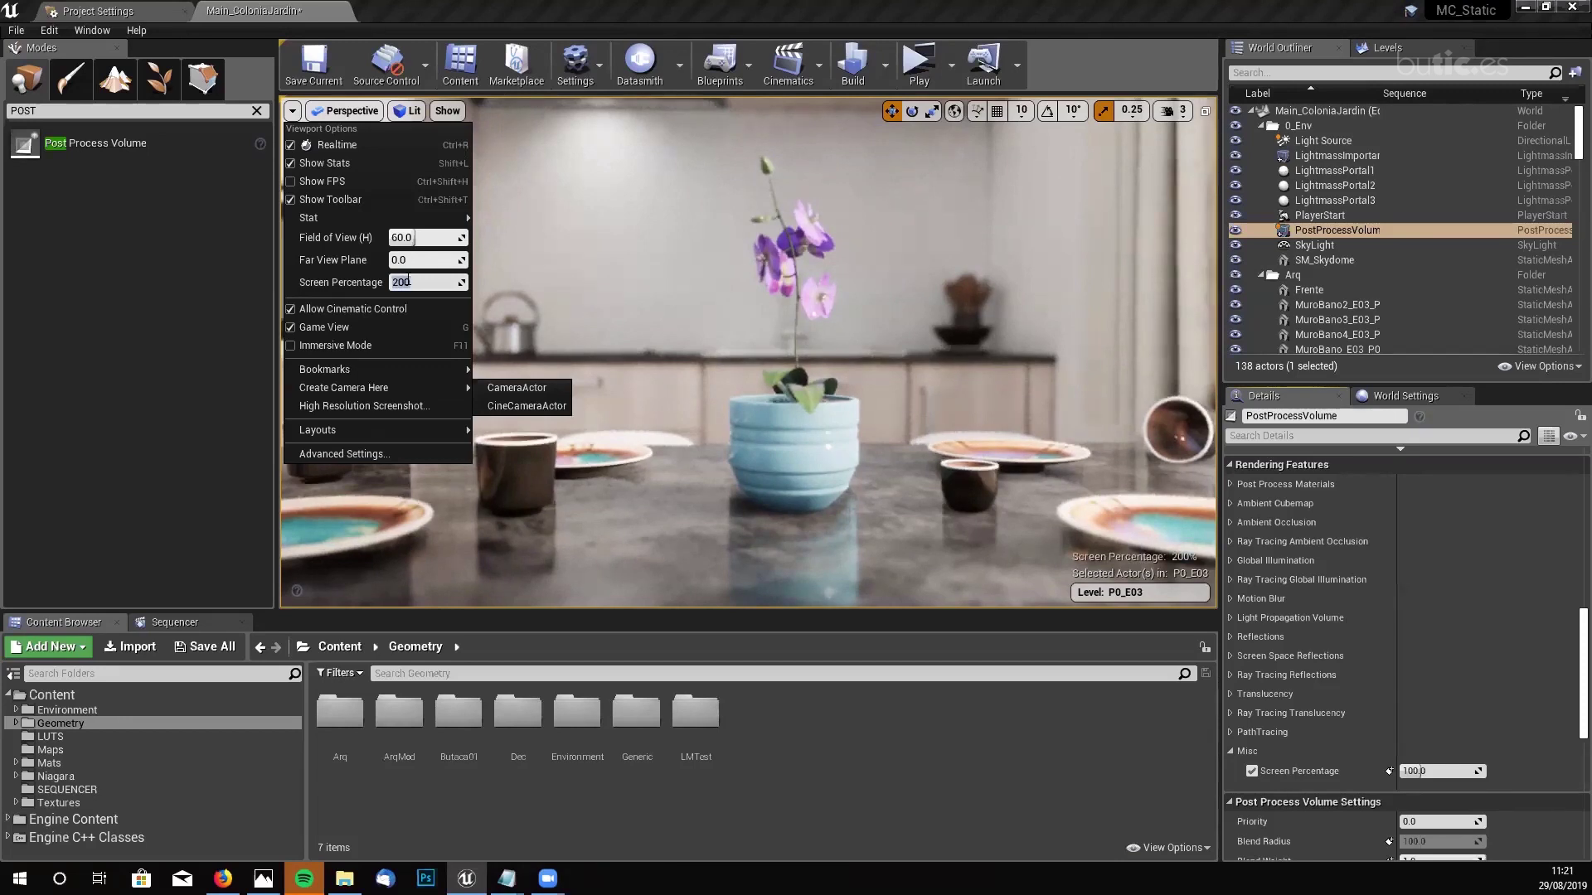
{"action": "type", "text": "100"}
{"action": "key", "text": "Return"}
{"action": "type", "text": "200"}
{"action": "key", "text": "Return"}
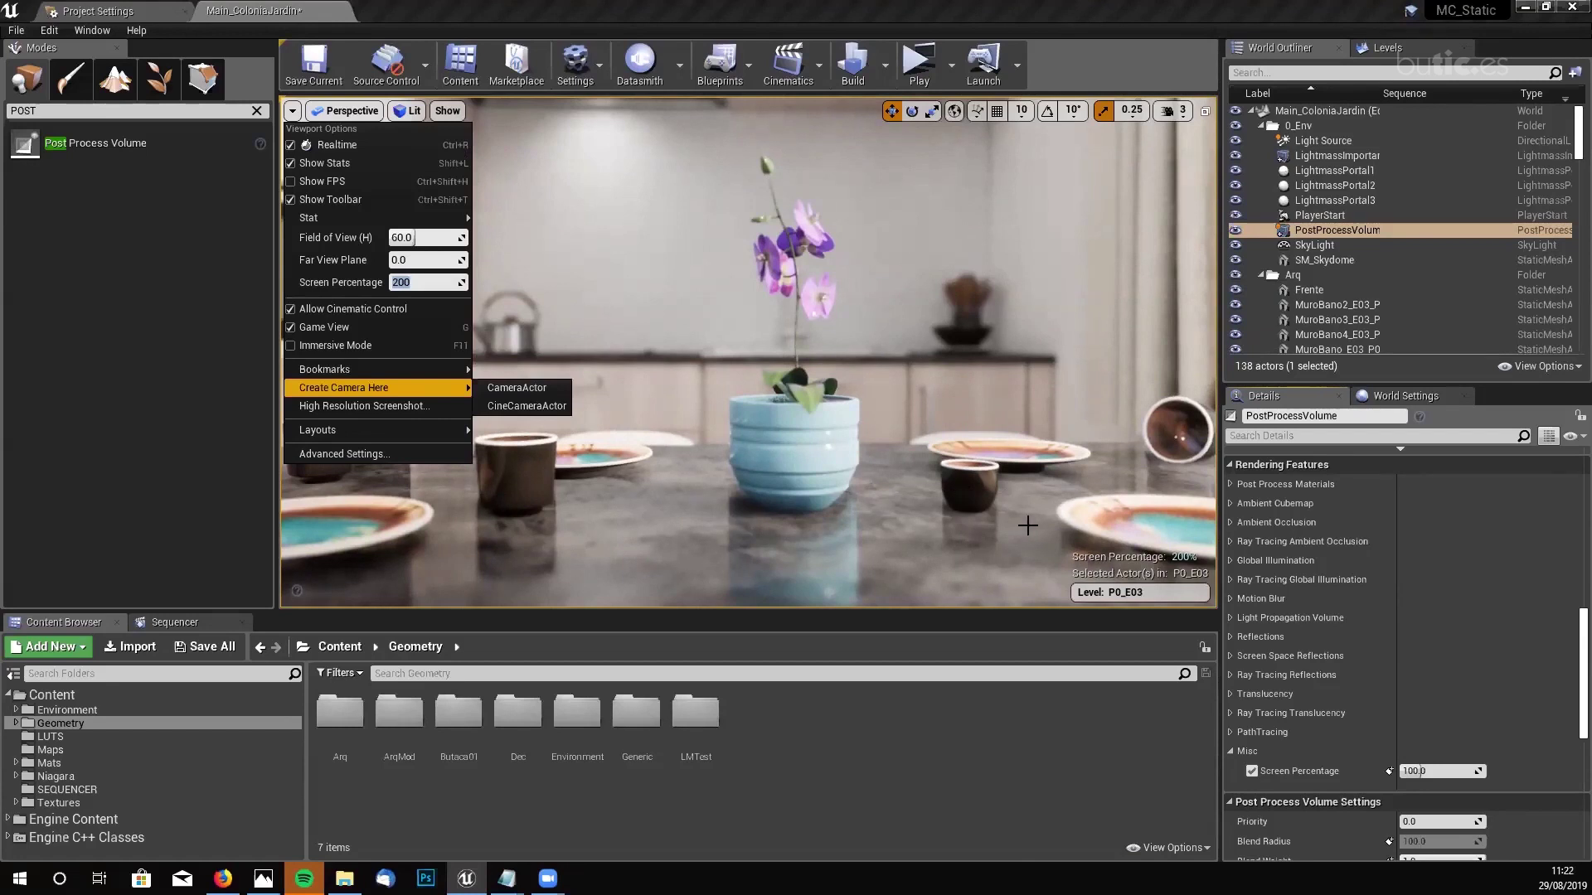
{"action": "type", "text": "1"}
{"action": "key", "text": "Return"}
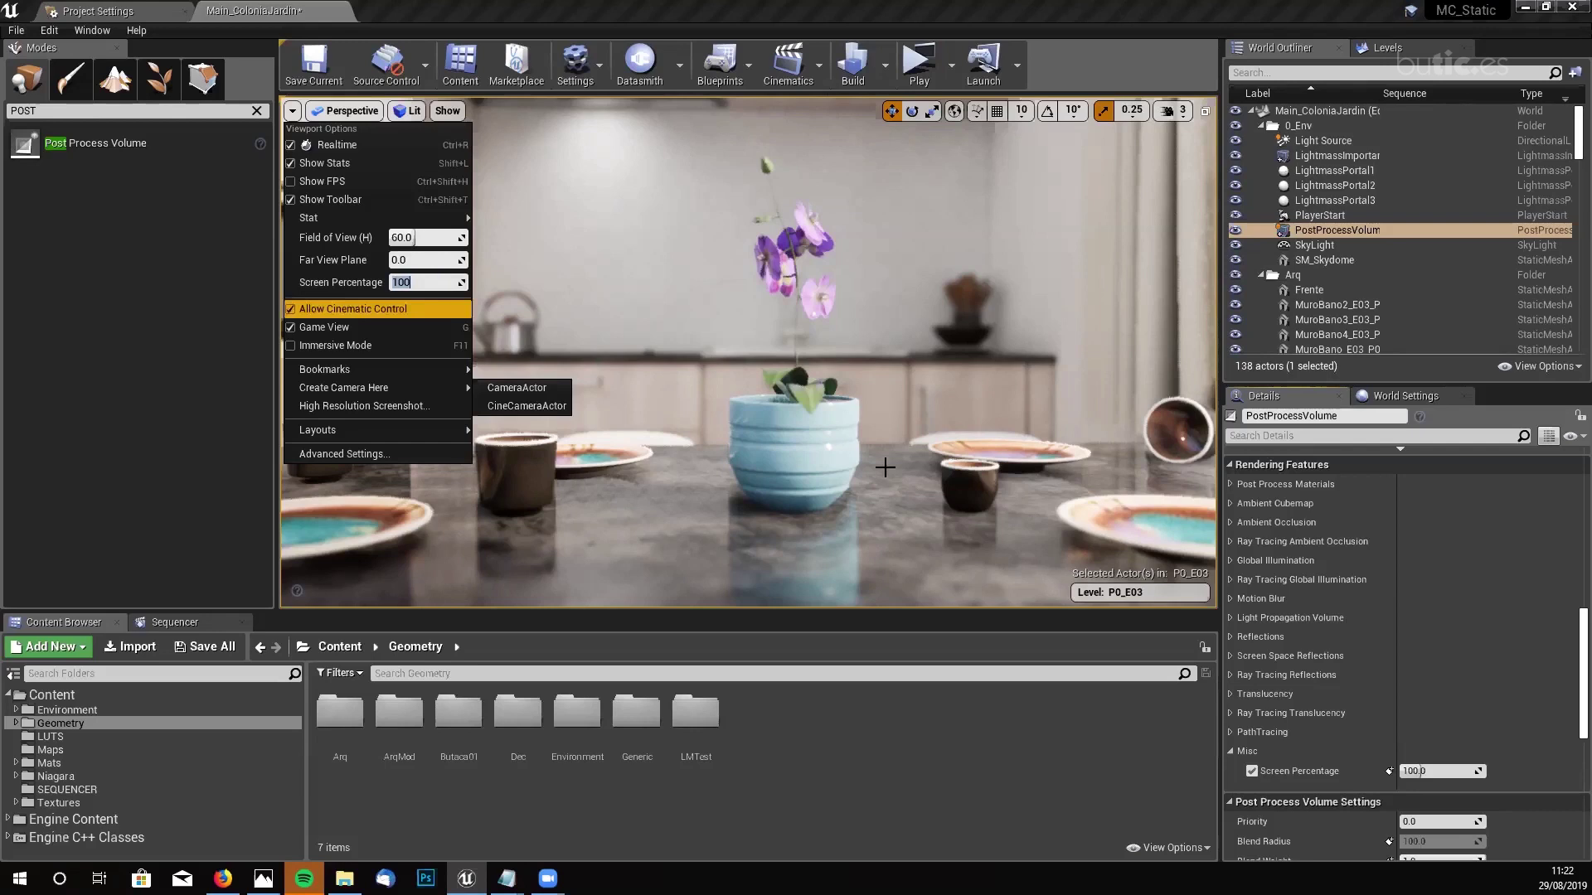
- Close the viewport options and expand the volume's Motion Blur section in Details
{"action": "left_click", "coordinate": [1232, 751]}
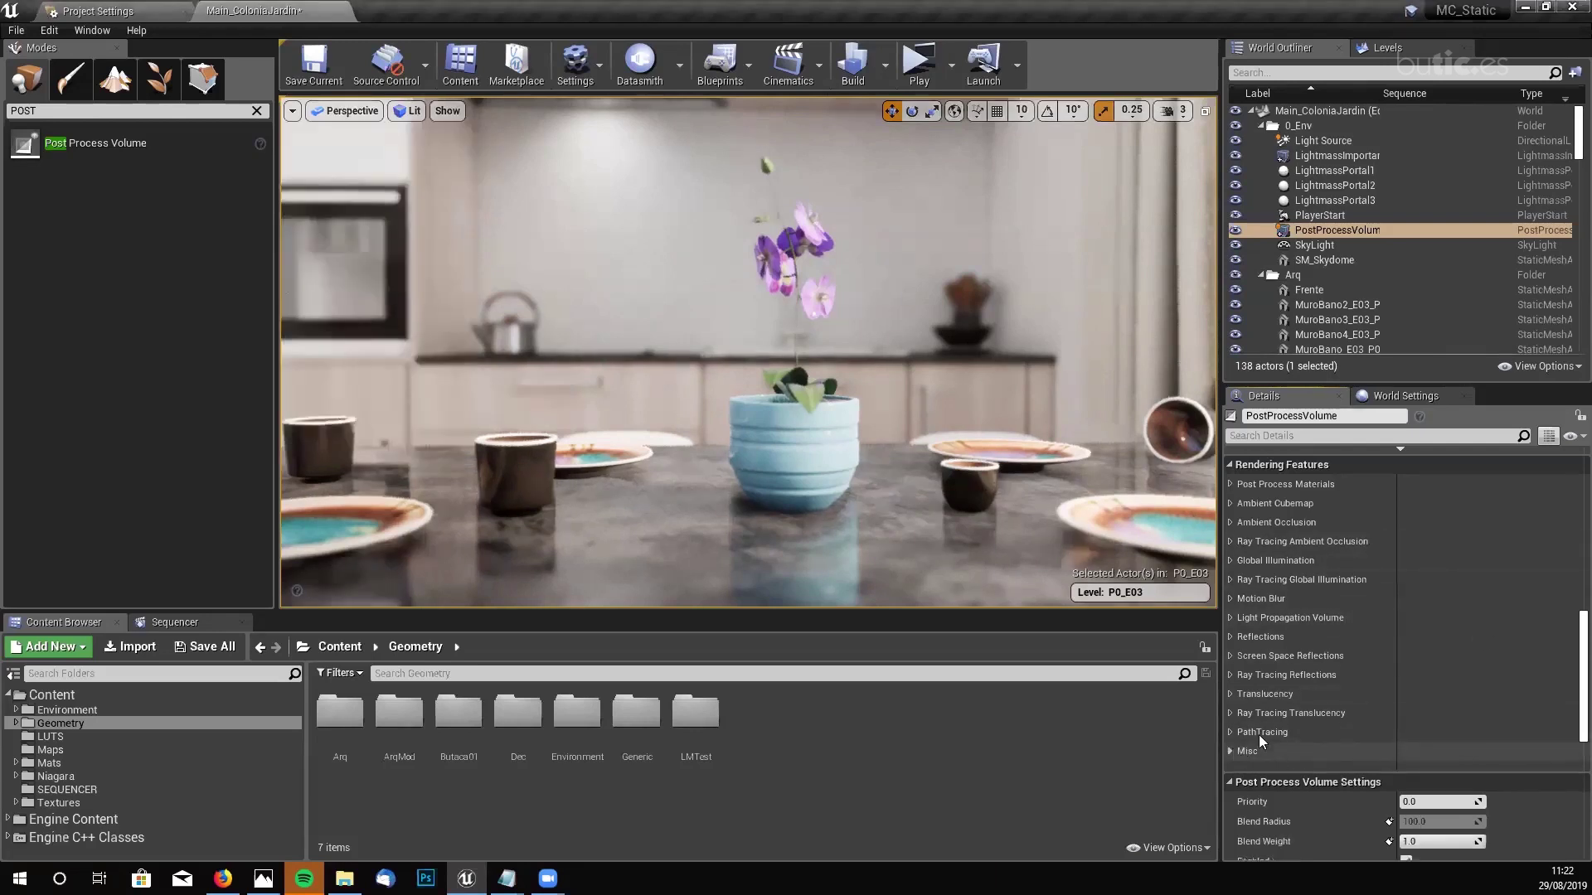
{"action": "scroll", "coordinate": [1343, 713], "scroll_direction": "up", "scroll_amount": 2}
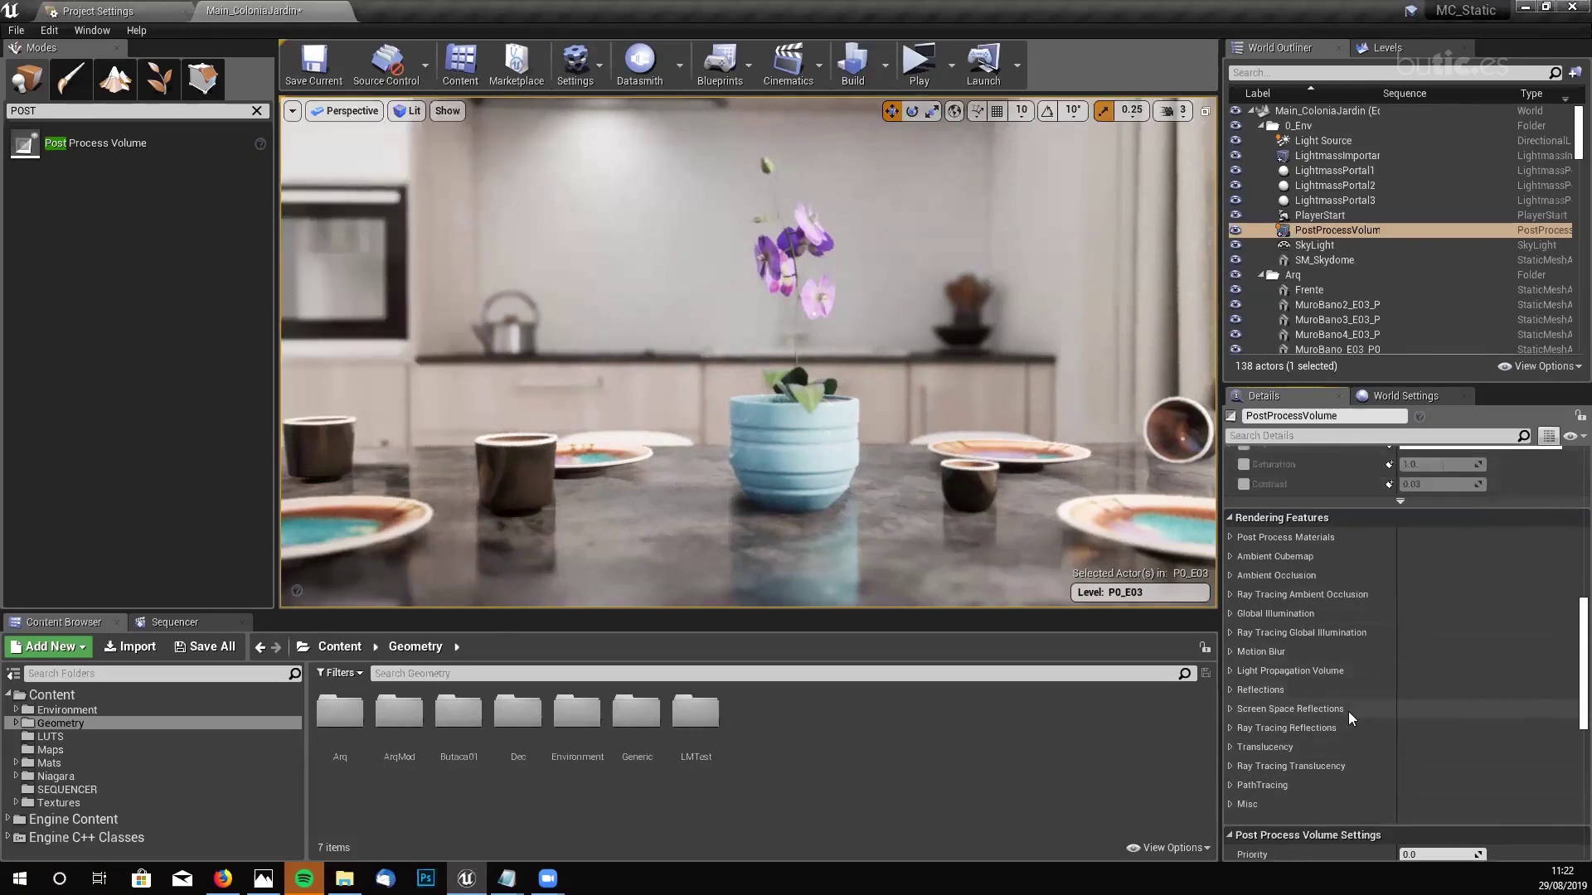
{"action": "scroll", "coordinate": [1350, 709], "scroll_direction": "up", "scroll_amount": 5}
{"action": "scroll", "coordinate": [1351, 707], "scroll_direction": "up", "scroll_amount": 7}
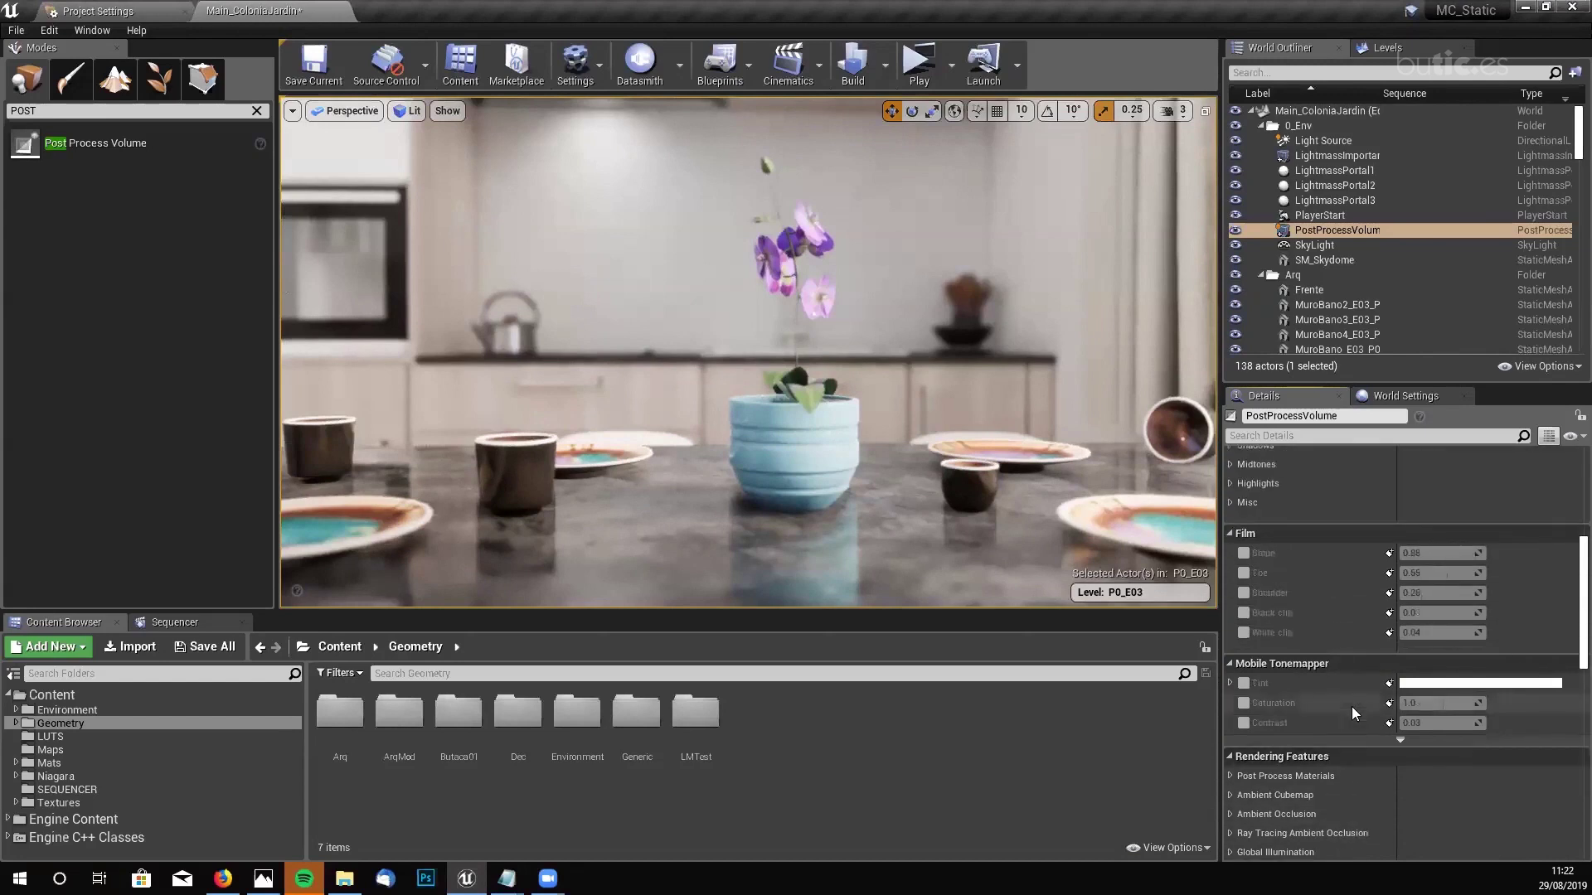
{"action": "scroll", "coordinate": [1370, 592], "scroll_direction": "up", "scroll_amount": 3}
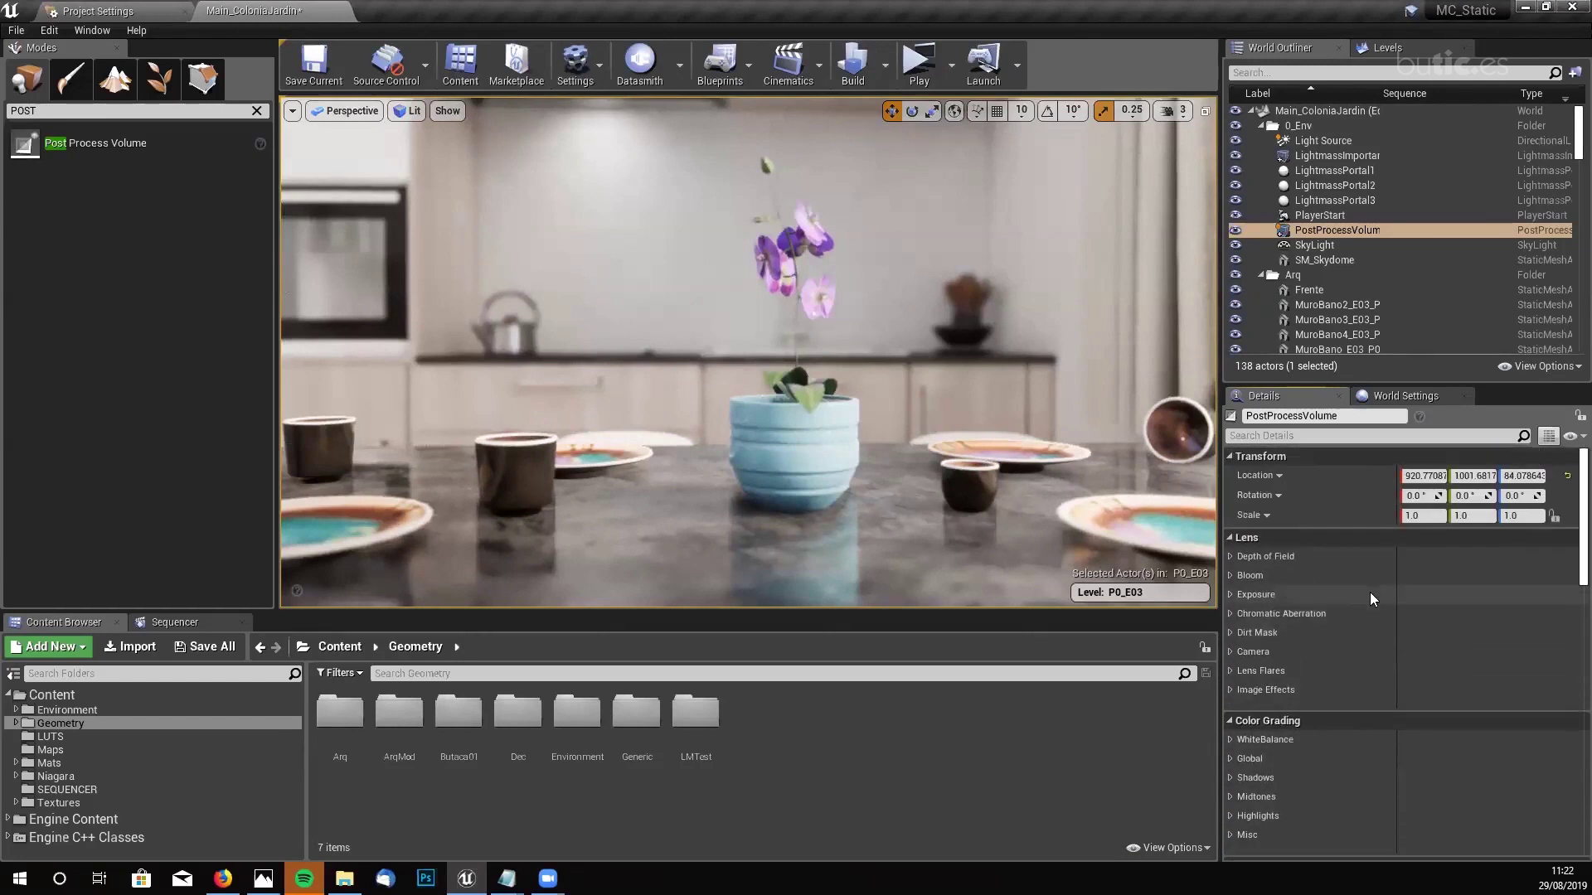
{"action": "scroll", "coordinate": [1370, 591], "scroll_direction": "down", "scroll_amount": 5}
{"action": "scroll", "coordinate": [1369, 590], "scroll_direction": "down", "scroll_amount": 5}
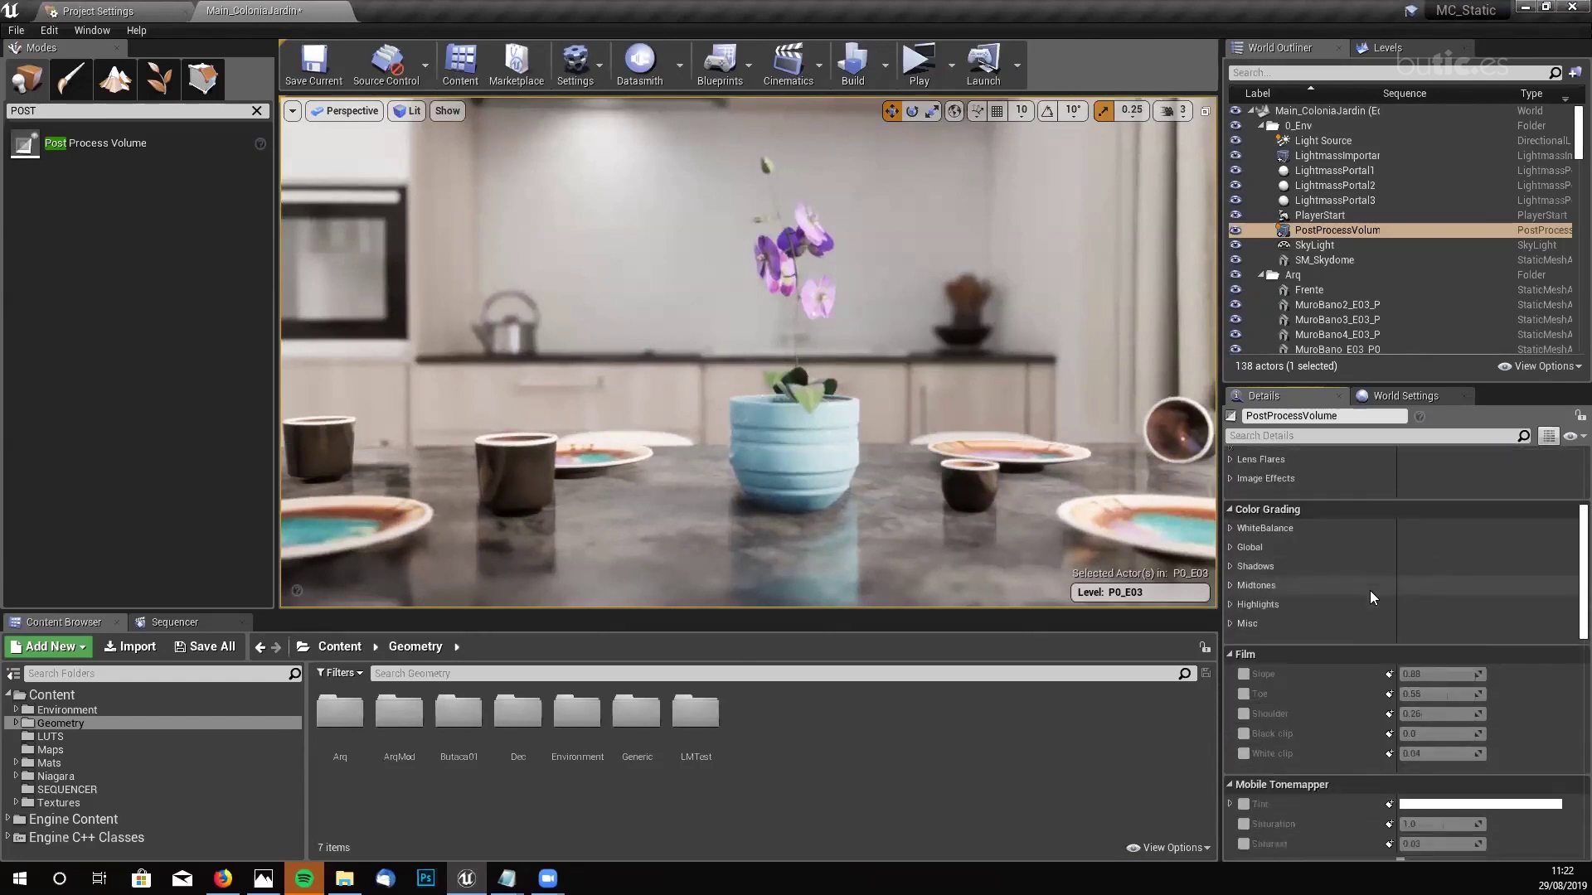
{"action": "scroll", "coordinate": [1368, 599], "scroll_direction": "down", "scroll_amount": 4}
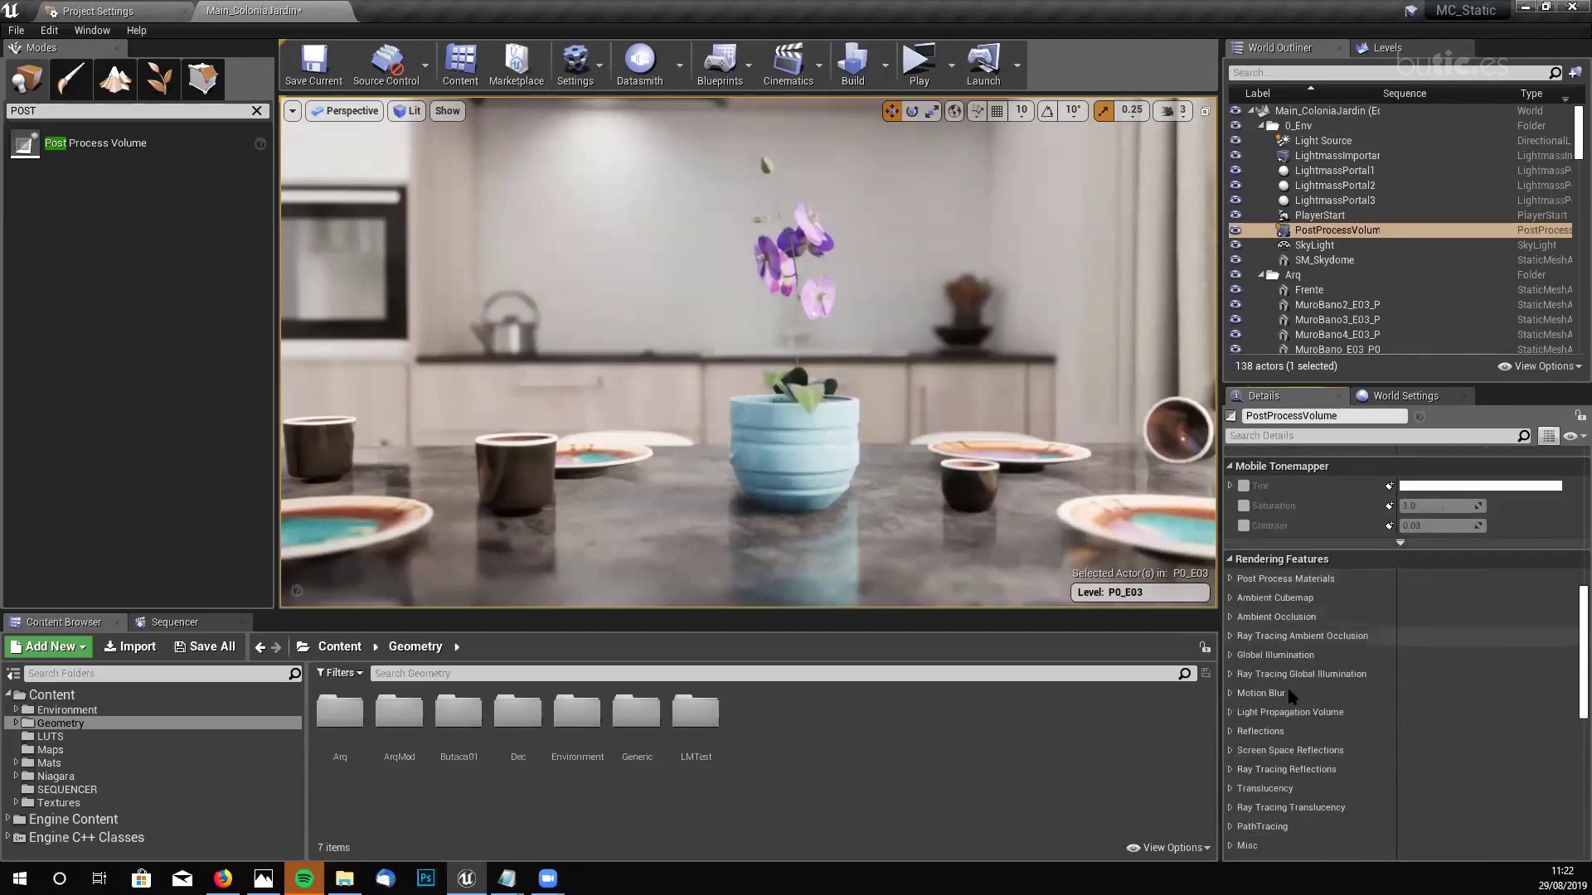
{"action": "left_click", "coordinate": [1230, 693]}
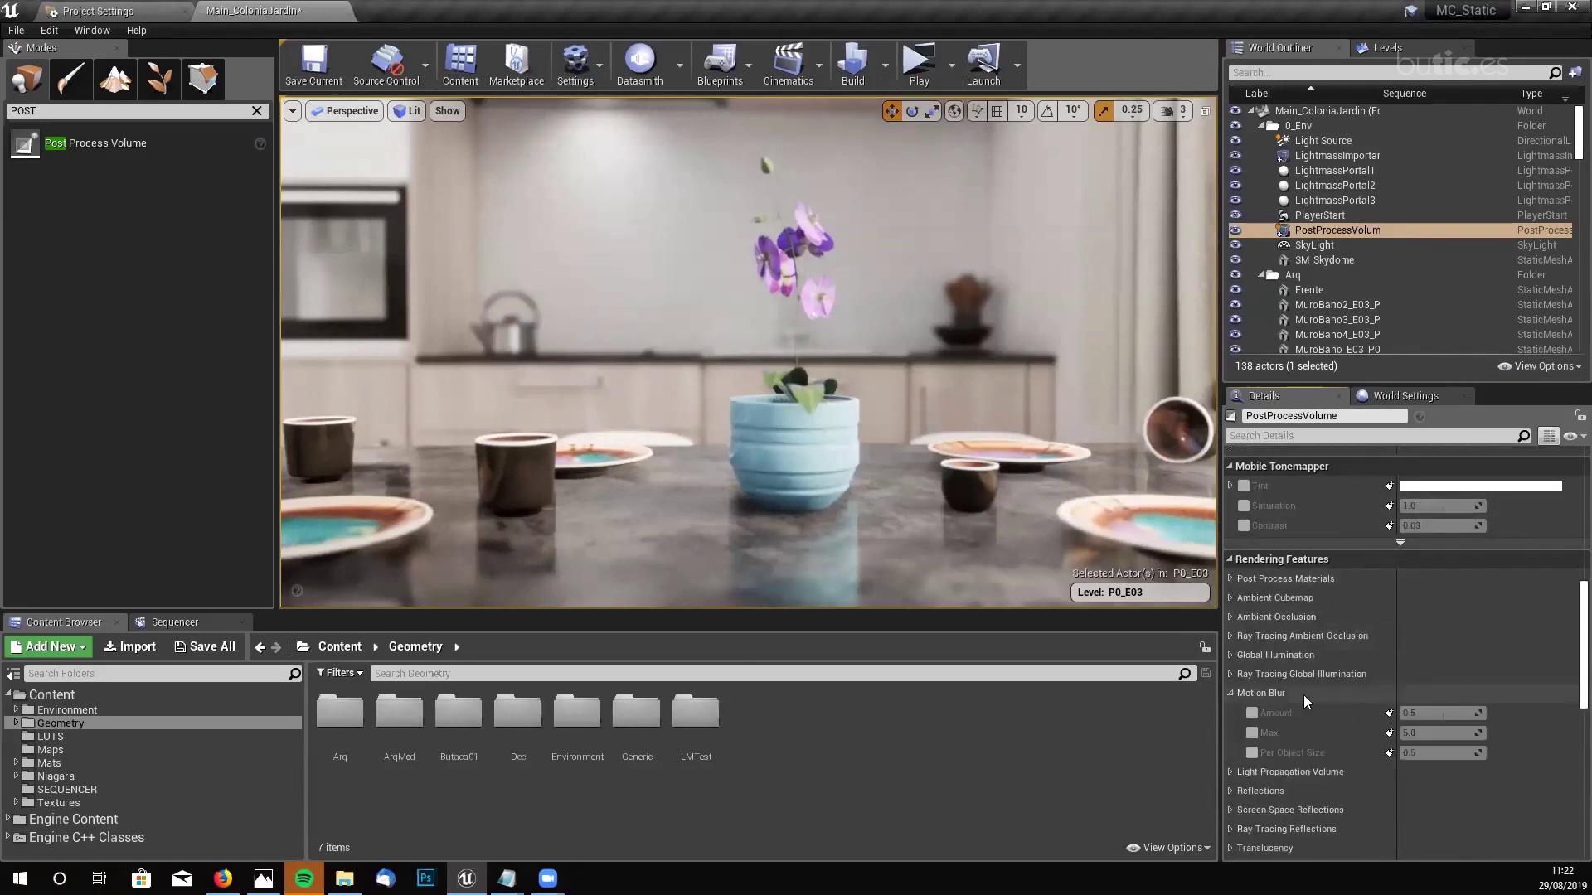
- Override motion blur Amount 0.5, Max 5.0 and Per Object Size 0.5, previewing around the table
{"action": "left_click", "coordinate": [1252, 713]}
{"action": "left_click", "coordinate": [1252, 732]}
{"action": "left_click", "coordinate": [1251, 752]}
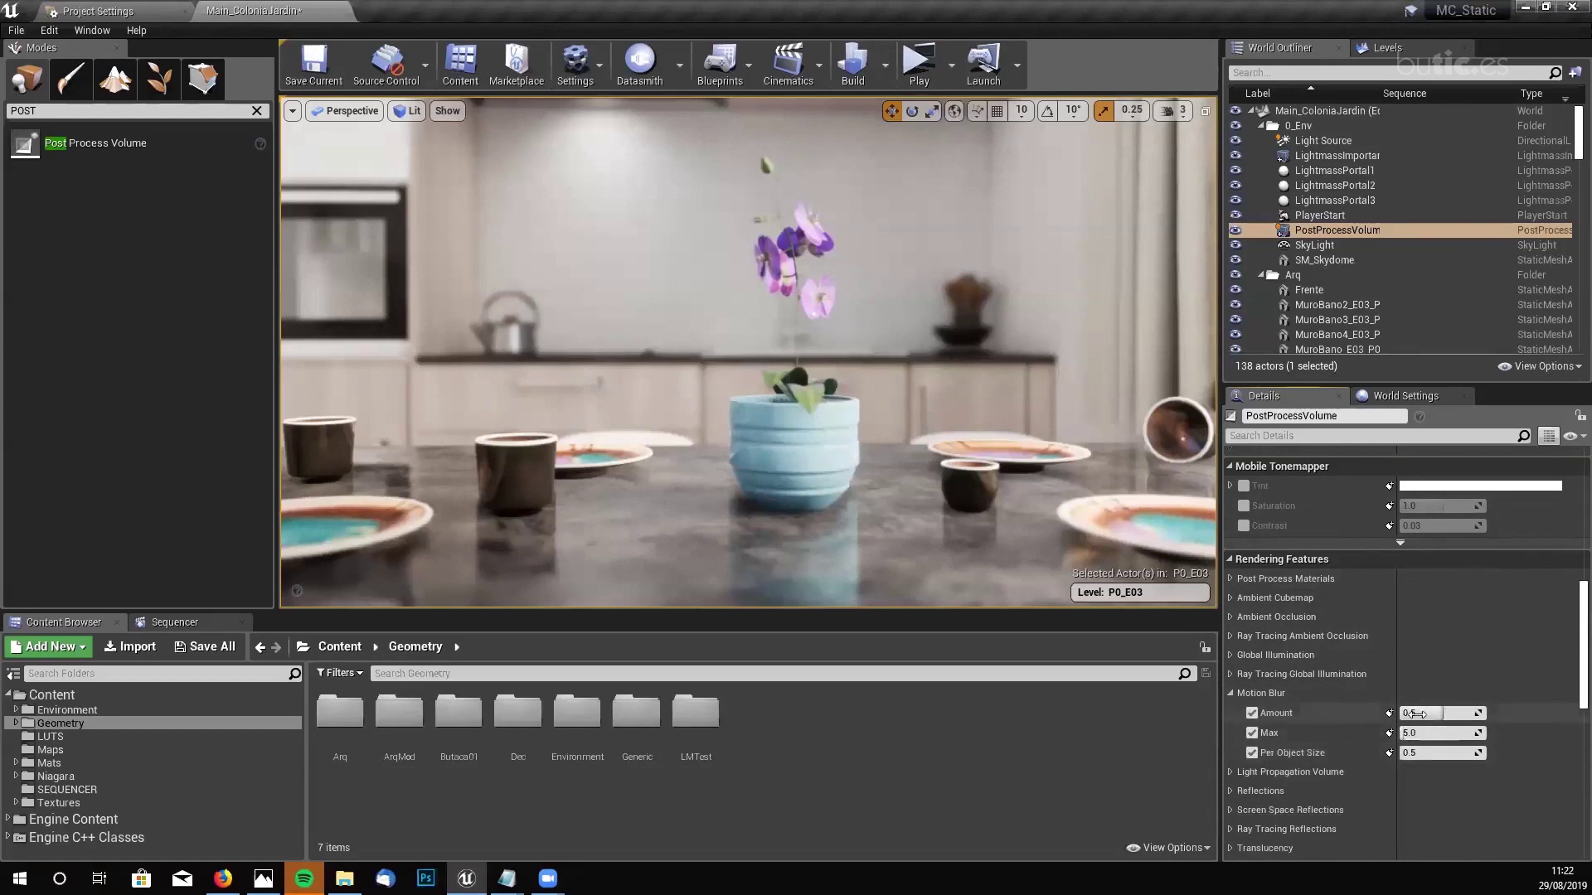
{"action": "right_click_drag", "start_coordinate": [746, 348], "coordinate": [634, 349]}
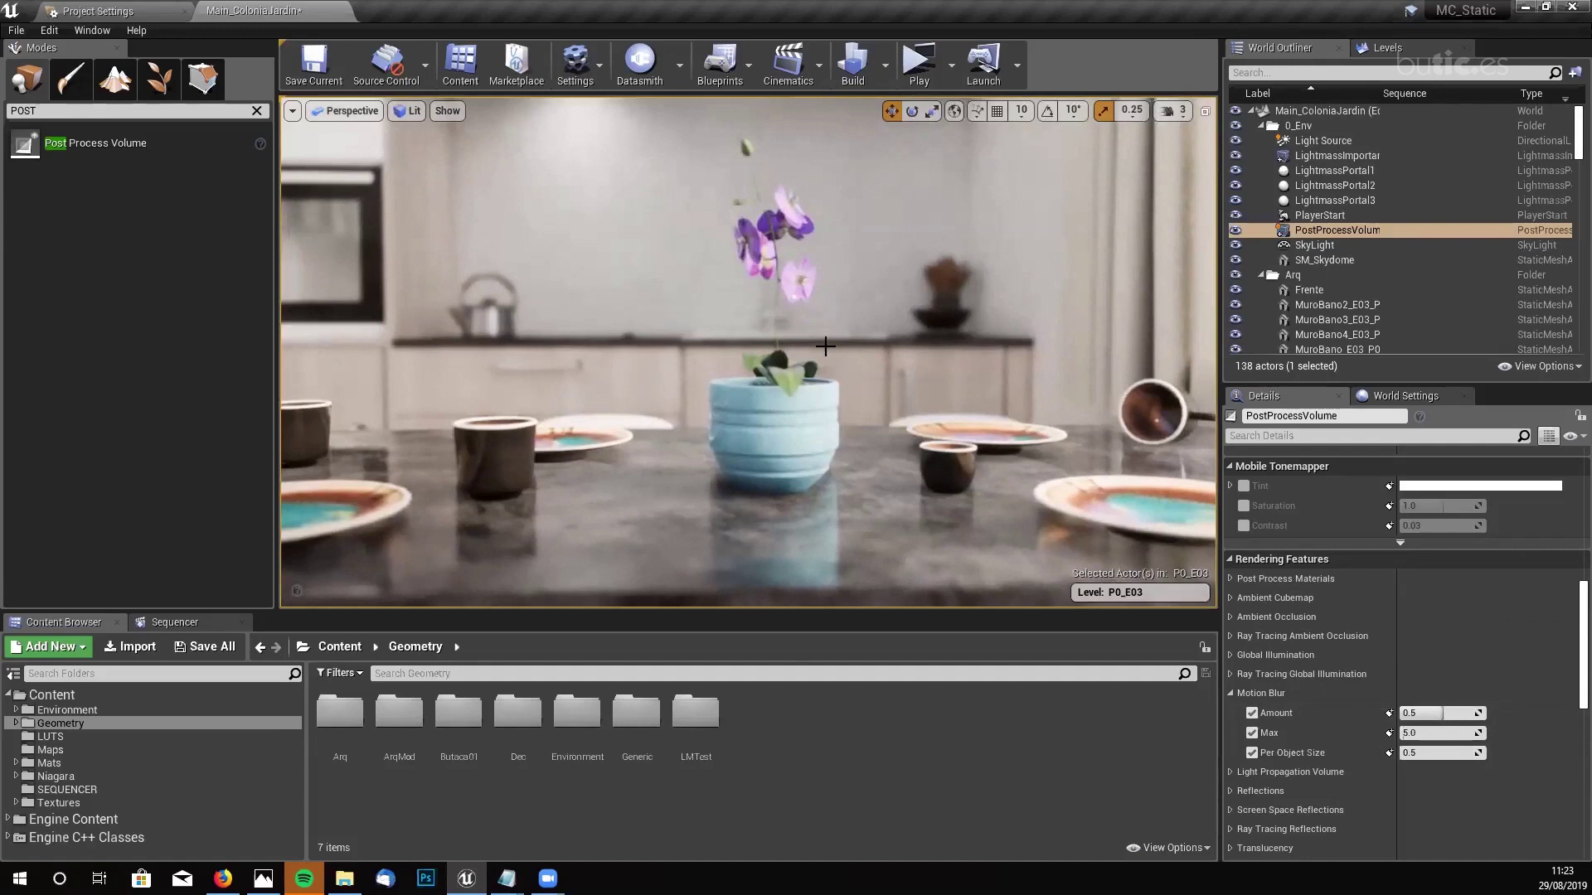
- Try motion blur Amount 0.2 and 1.0 while previewing in the viewport, then settle on 0.3
{"action": "mouse_move", "coordinate": [852, 355]}
{"action": "left_mouse_down"}
{"action": "mouse_move", "coordinate": [809, 325]}
{"action": "mouse_move", "coordinate": [861, 351]}
{"action": "left_mouse_up"}
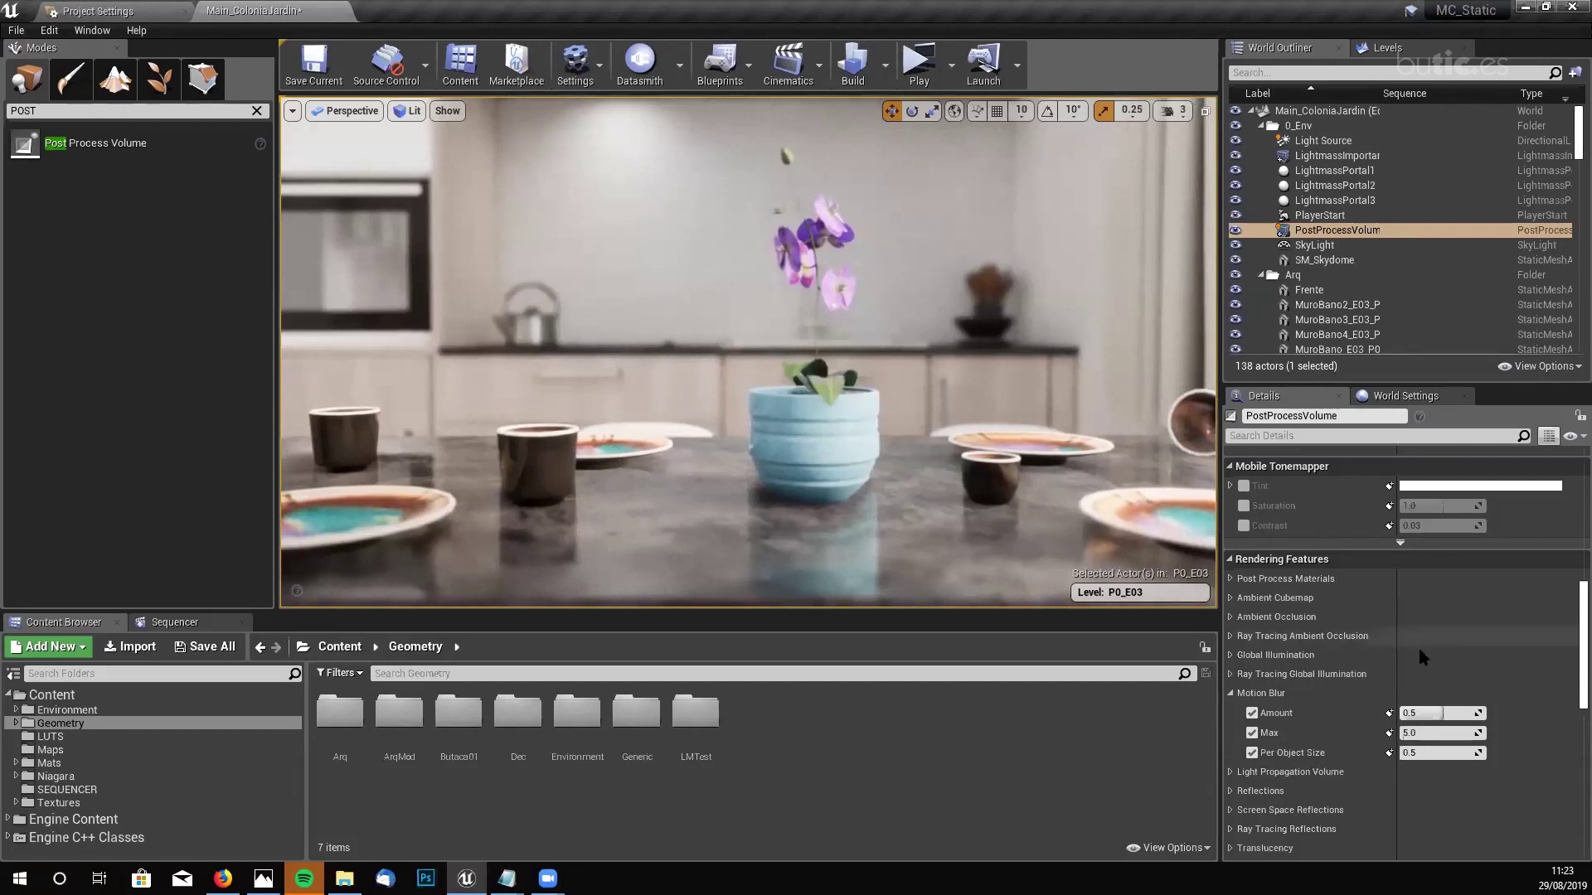
{"action": "left_click", "coordinate": [1413, 713]}
{"action": "type", "text": "0.2"}
{"action": "key", "text": "Return"}
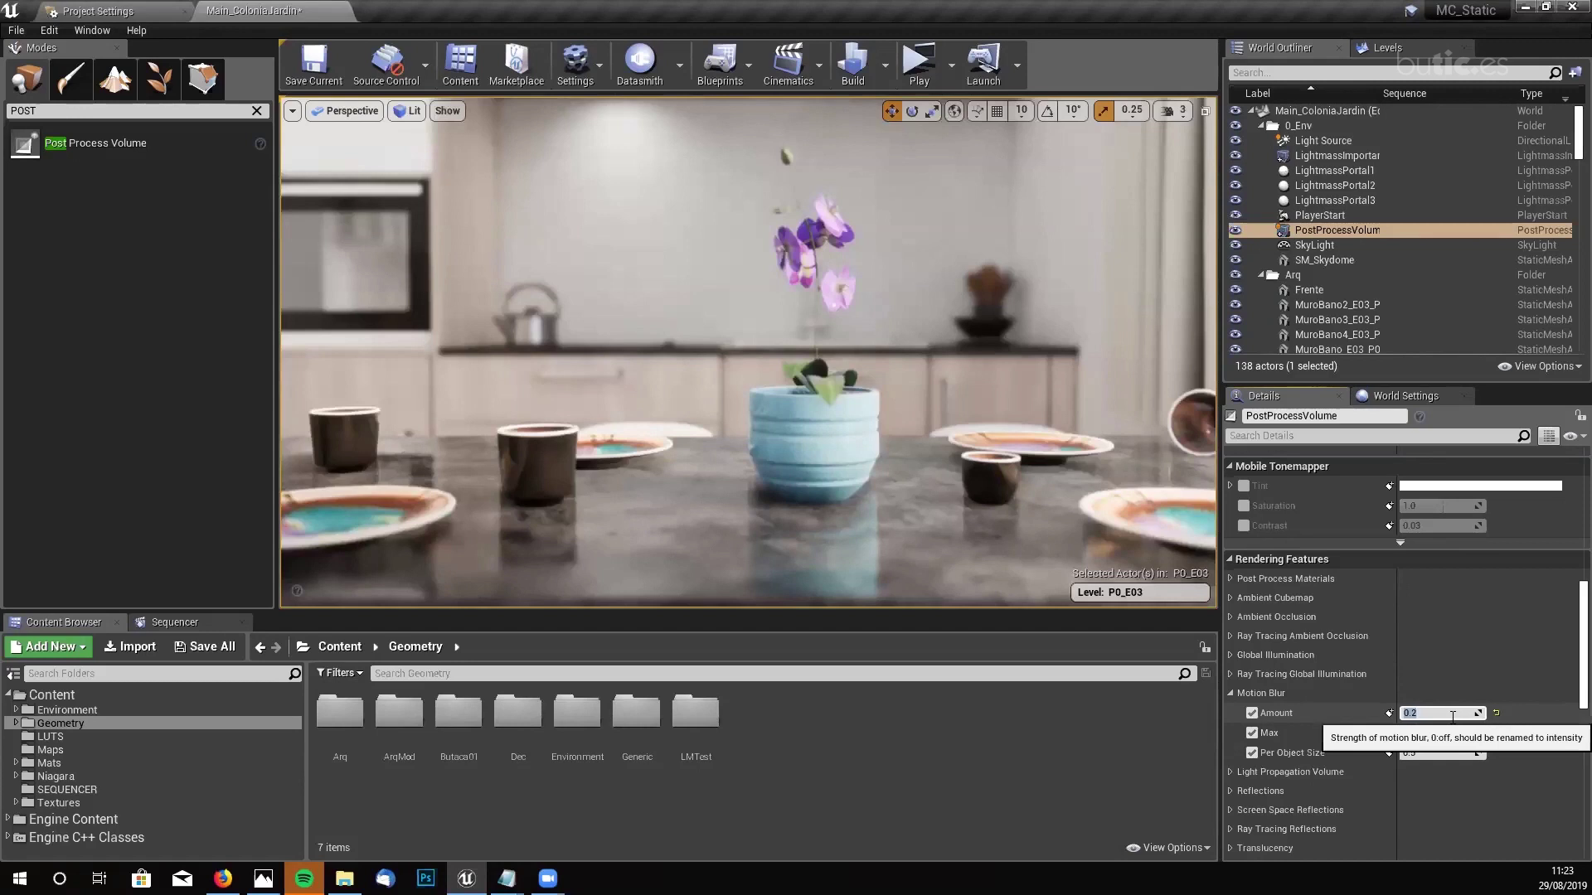
{"action": "type", "text": "1"}
{"action": "key", "text": "Return"}
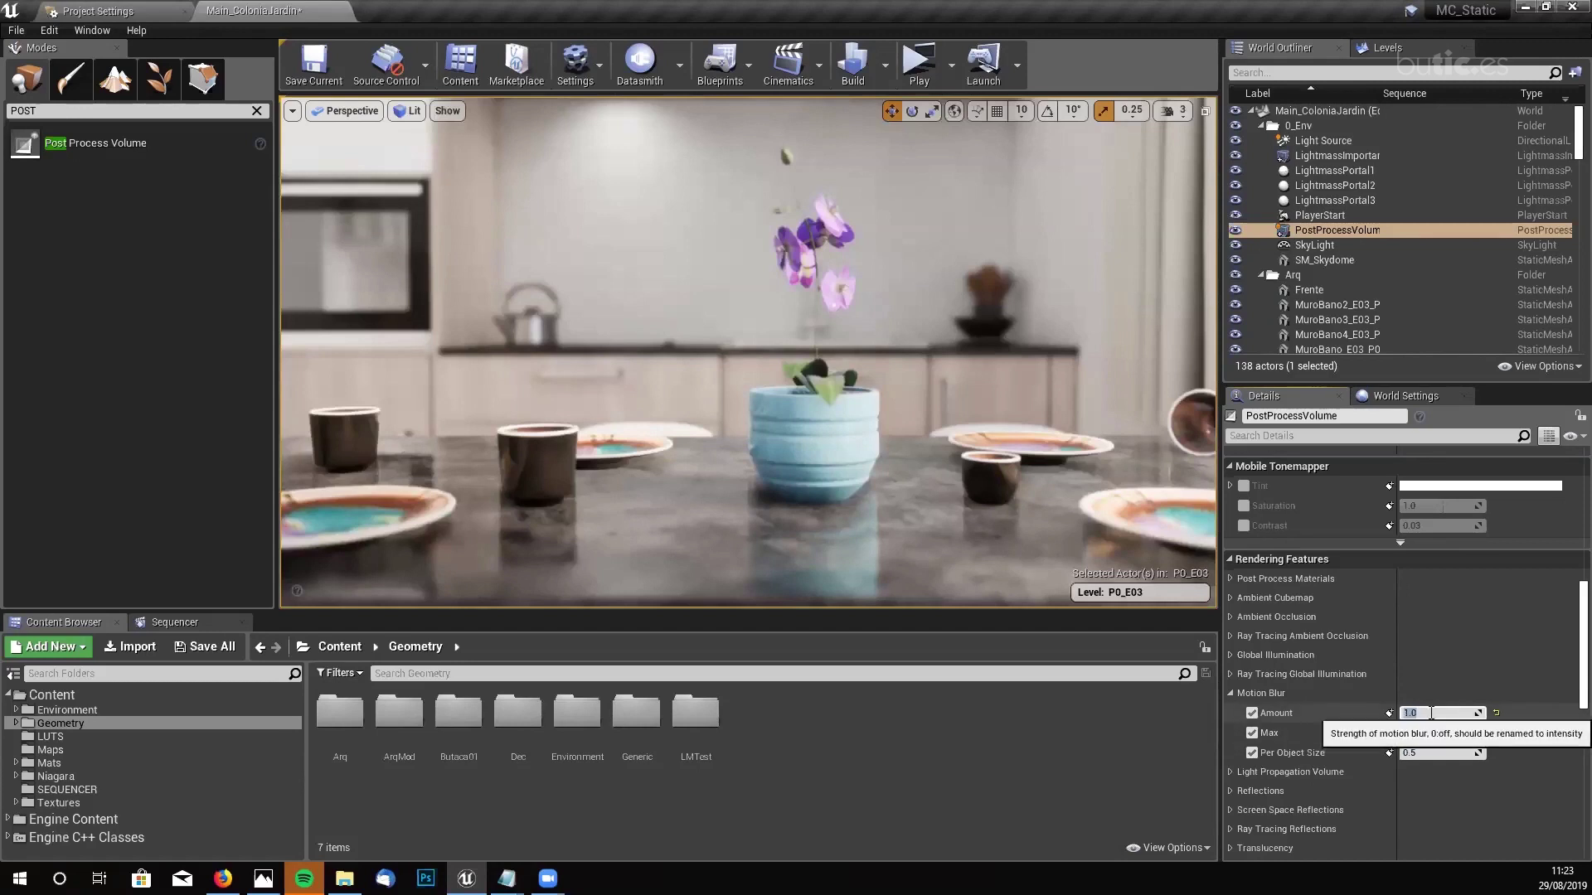
{"action": "right_click_drag", "start_coordinate": [746, 348], "coordinate": [995, 388]}
{"action": "left_click", "coordinate": [1442, 713]}
{"action": "type", "text": "0."}
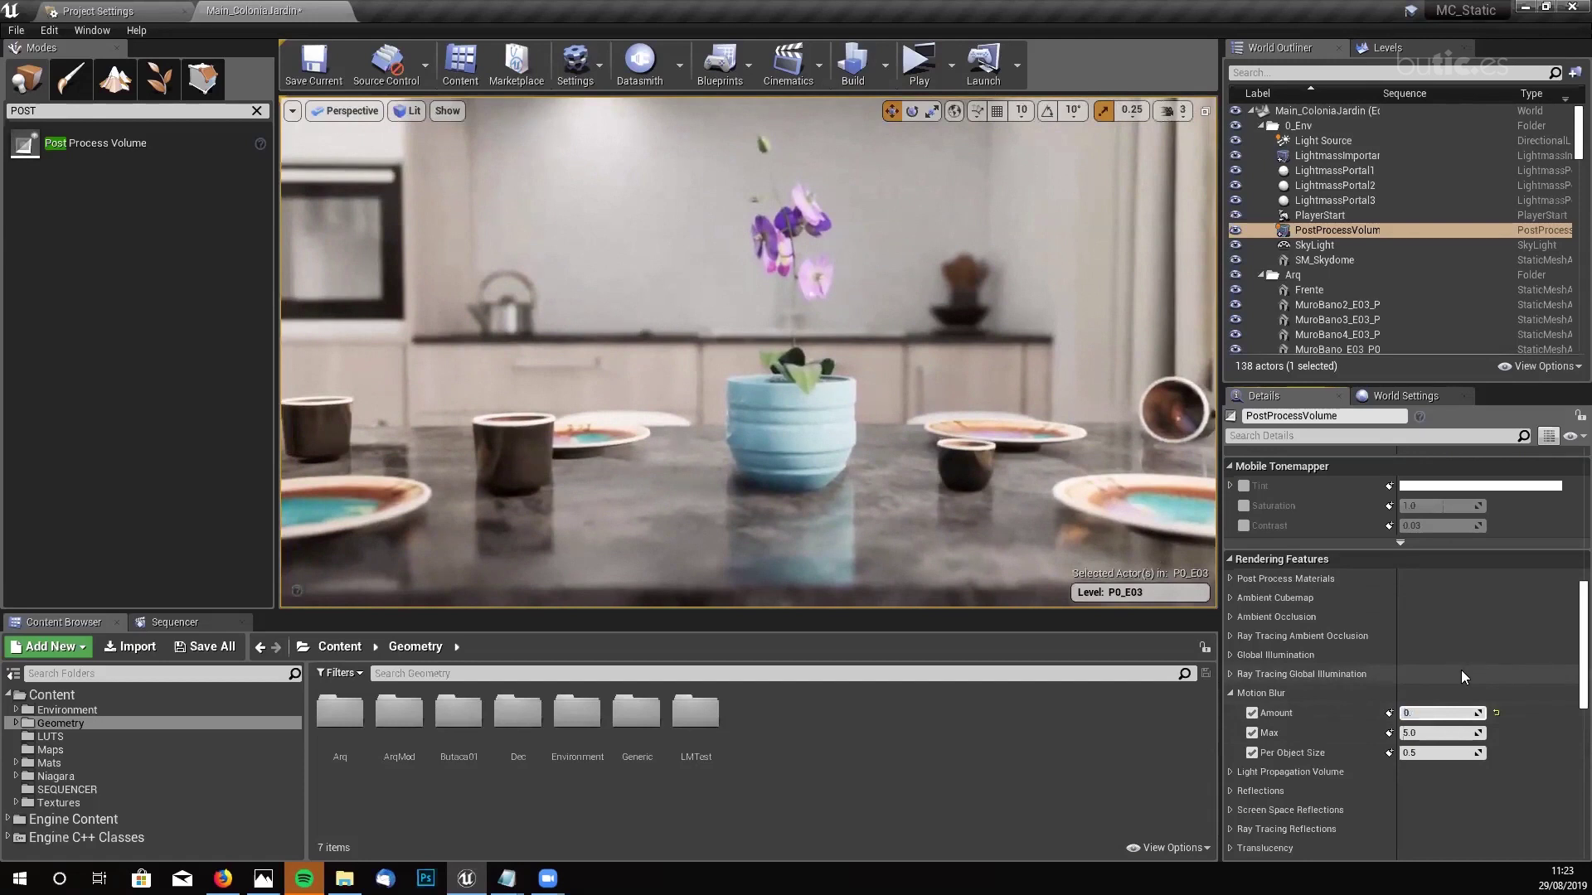
{"action": "type", "text": "3"}
{"action": "key", "text": "Return"}
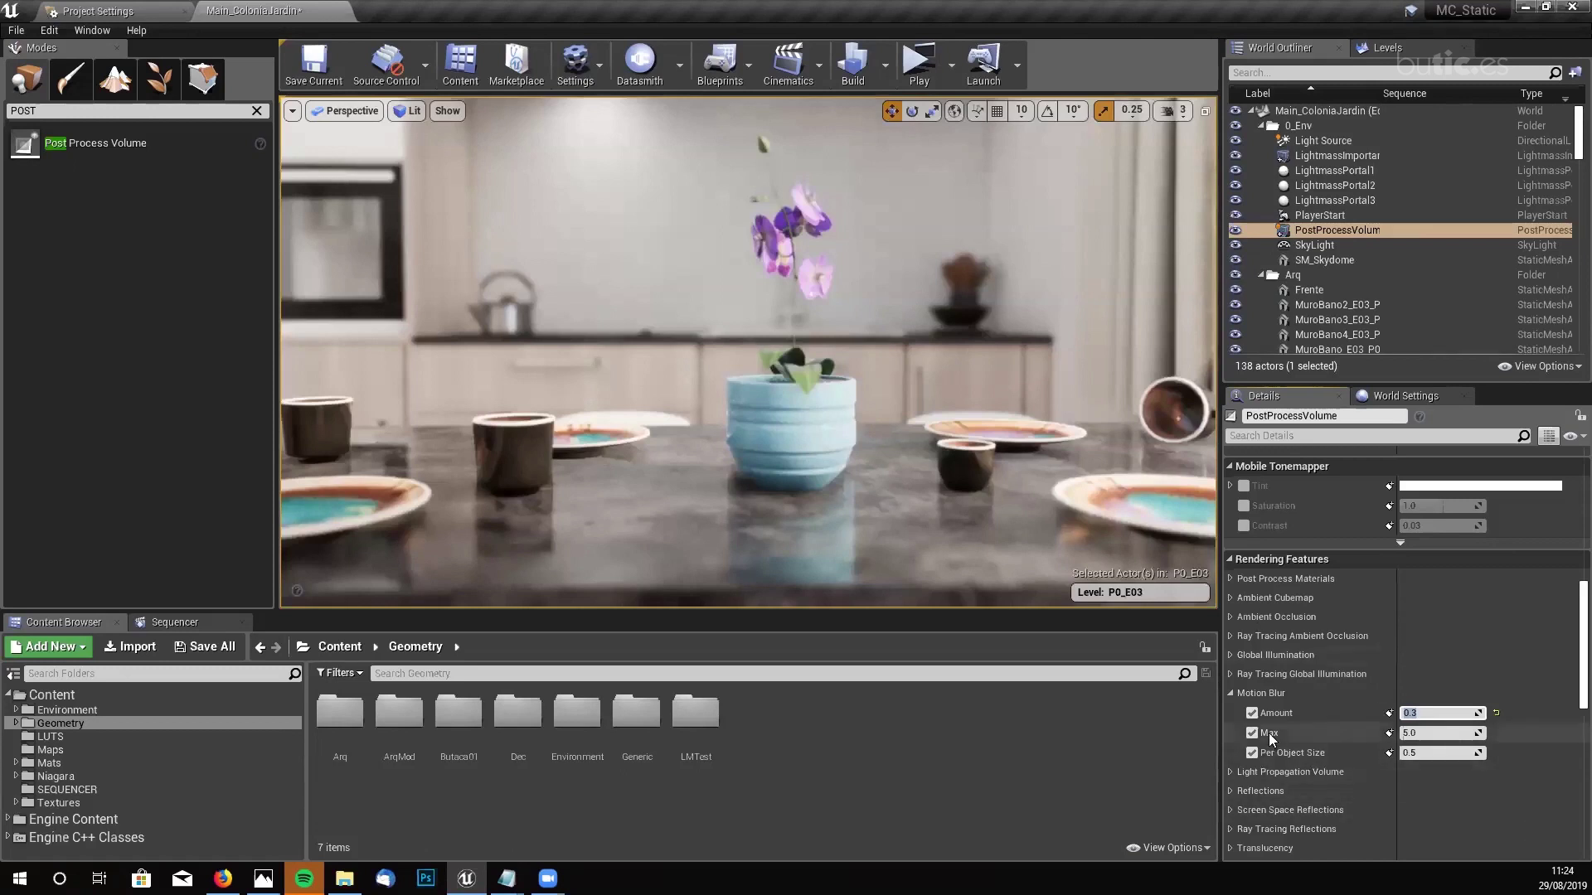
{"action": "left_click", "coordinate": [1426, 734]}
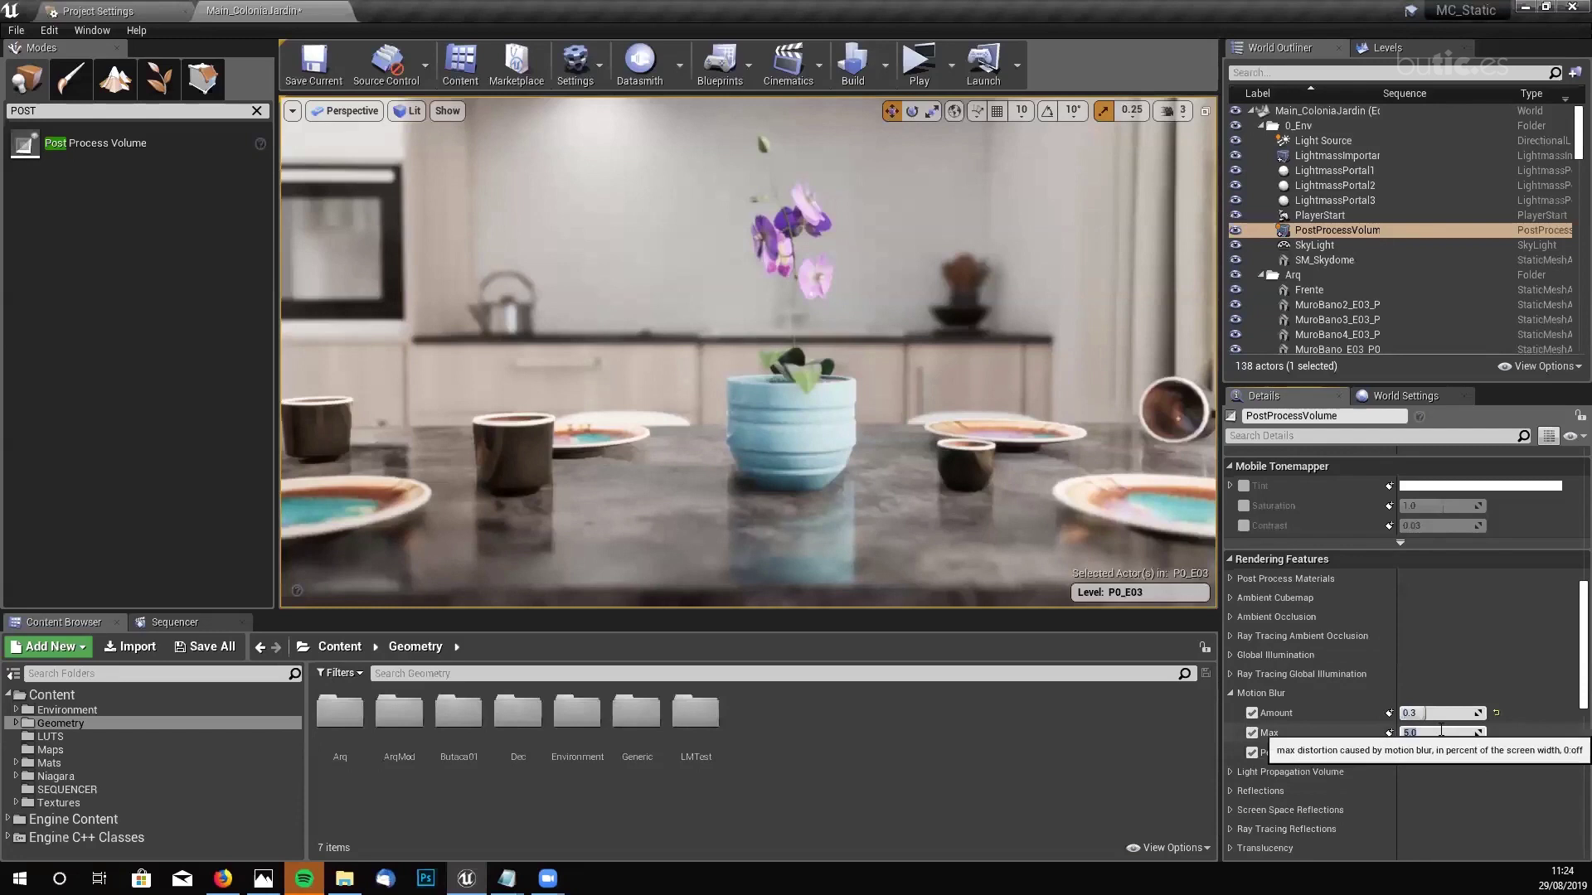
{"action": "type", "text": "100"}
{"action": "key", "text": "Return"}
{"action": "left_click", "coordinate": [1425, 713]}
{"action": "type", "text": "1"}
{"action": "key", "text": "Return"}
{"action": "right_click_drag", "start_coordinate": [810, 409], "coordinate": [754, 396]}
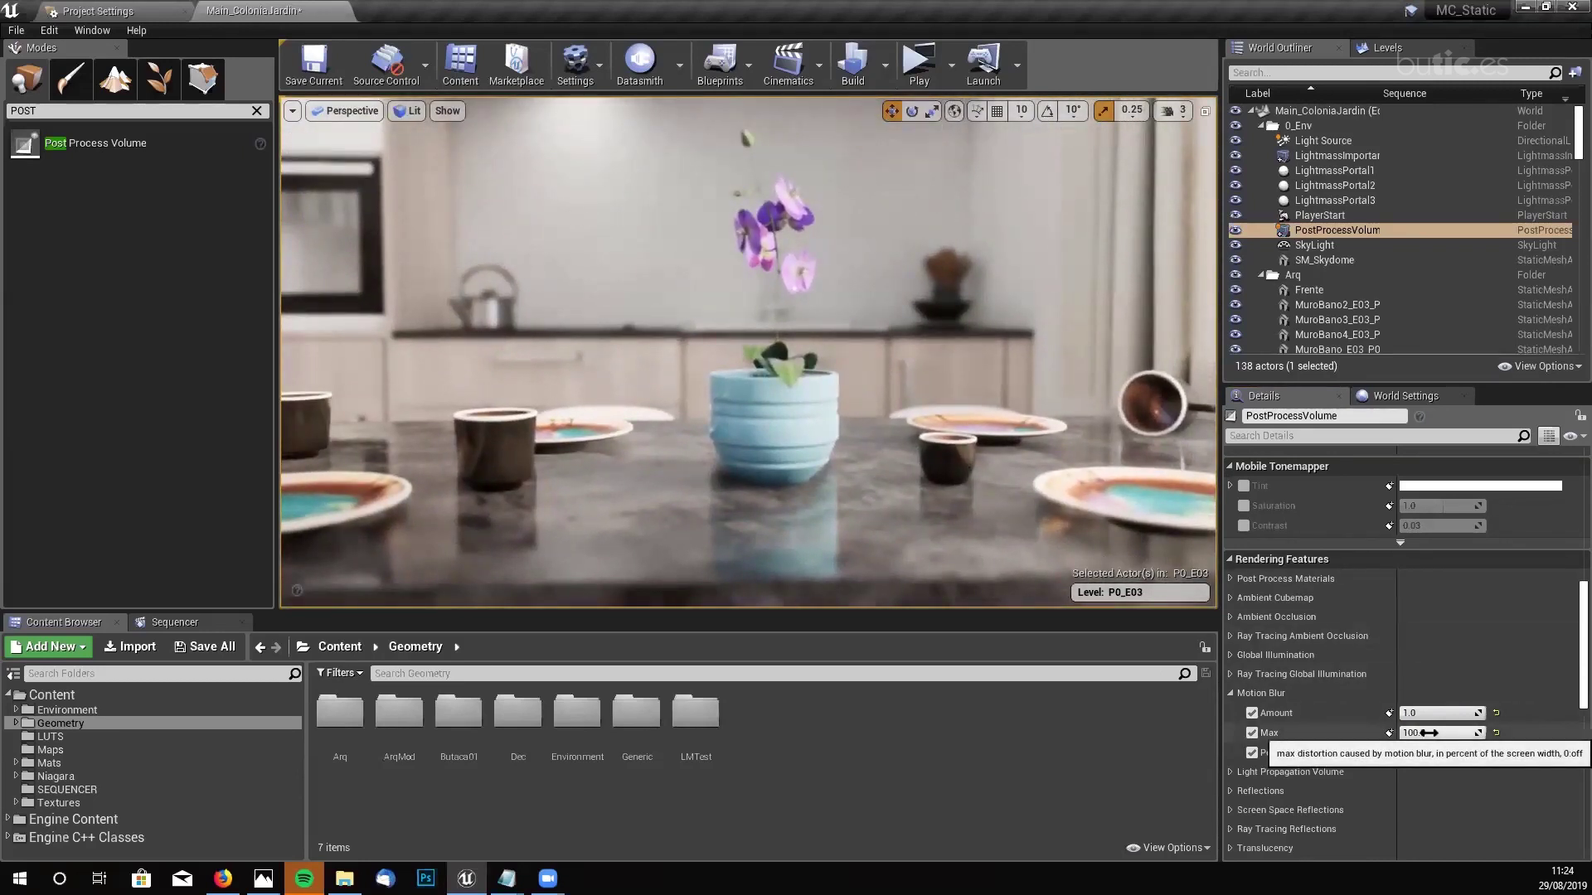
{"action": "left_click", "coordinate": [1428, 733]}
{"action": "type", "text": "5"}
{"action": "key", "text": "Return"}
{"action": "left_click", "coordinate": [1428, 713]}
{"action": "type", "text": "0.3"}
{"action": "key", "text": "Return"}
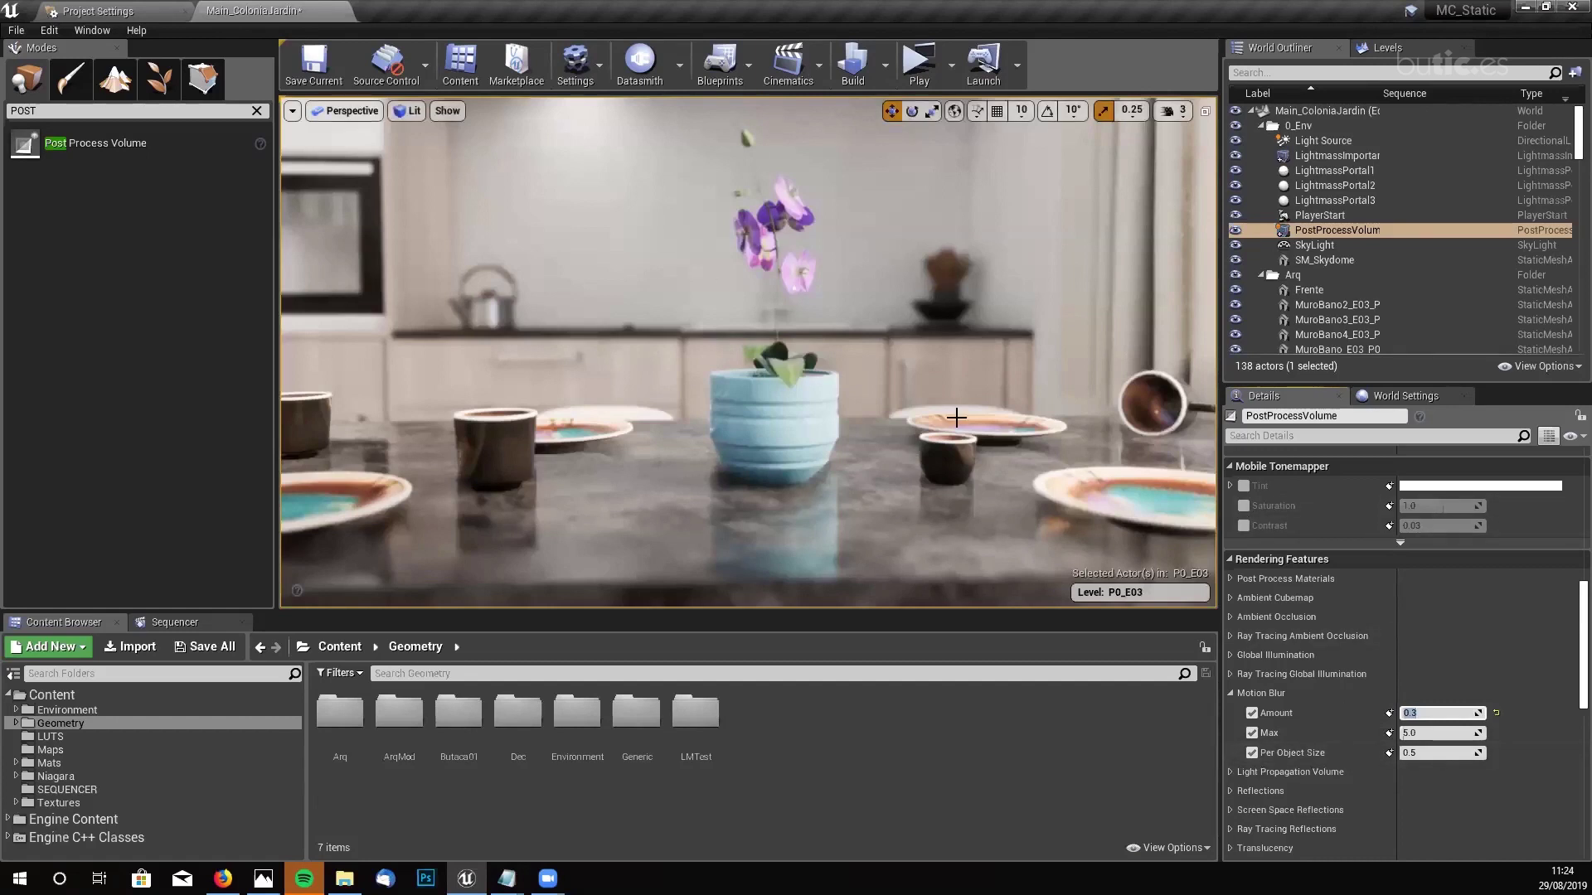
{"action": "right_click_drag", "start_coordinate": [926, 412], "coordinate": [883, 409]}
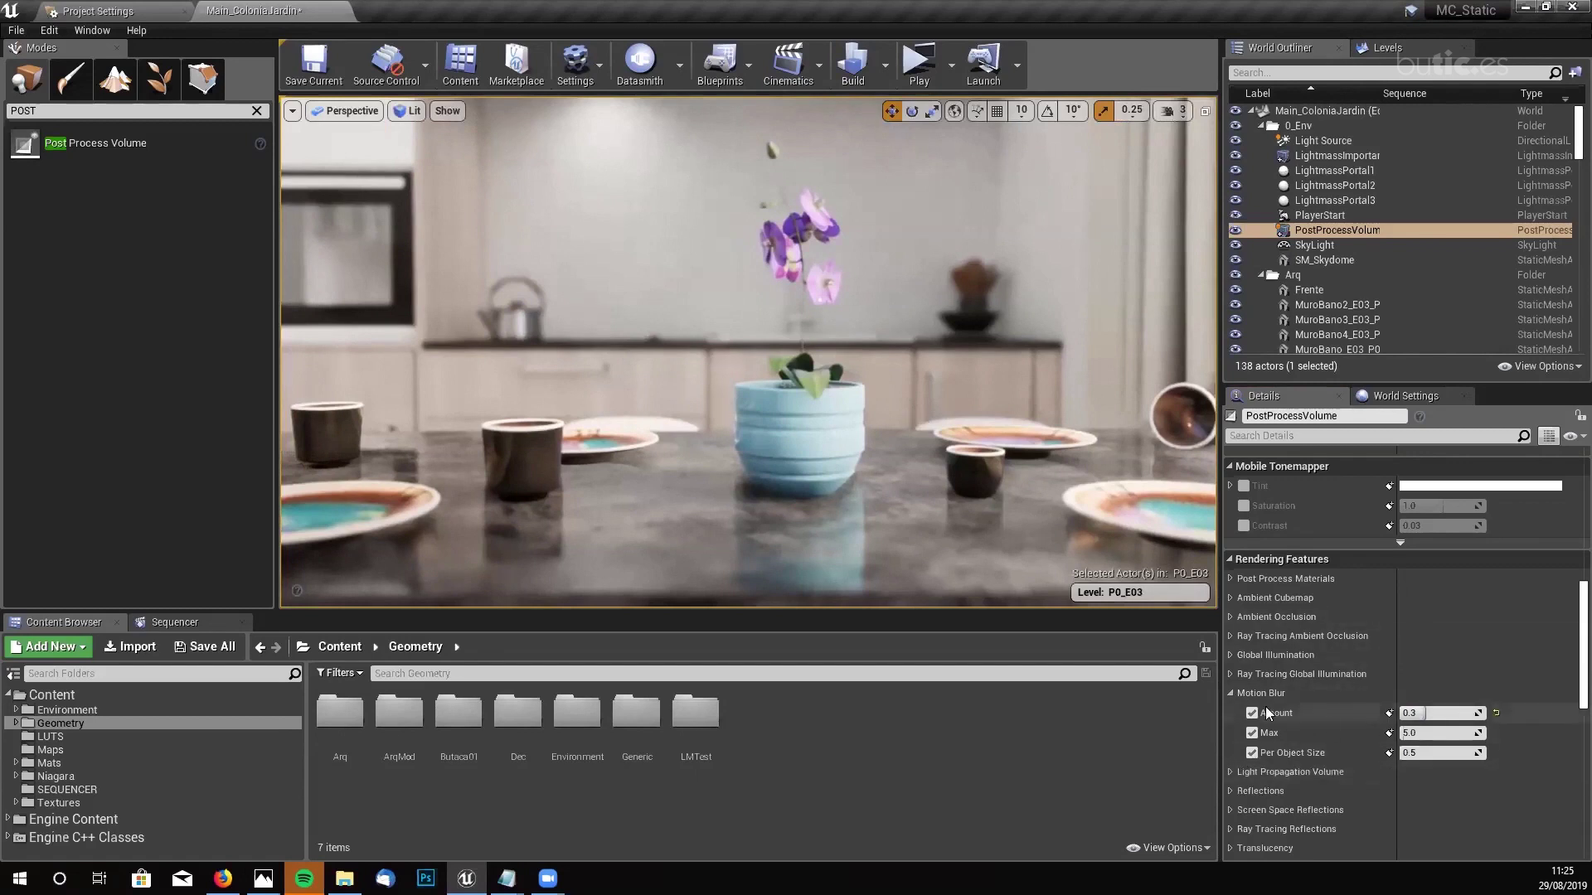
- Expand the volume's Misc settings and override Screen Percentage to 200
{"action": "scroll", "coordinate": [1567, 659], "scroll_direction": "down", "scroll_amount": 5}
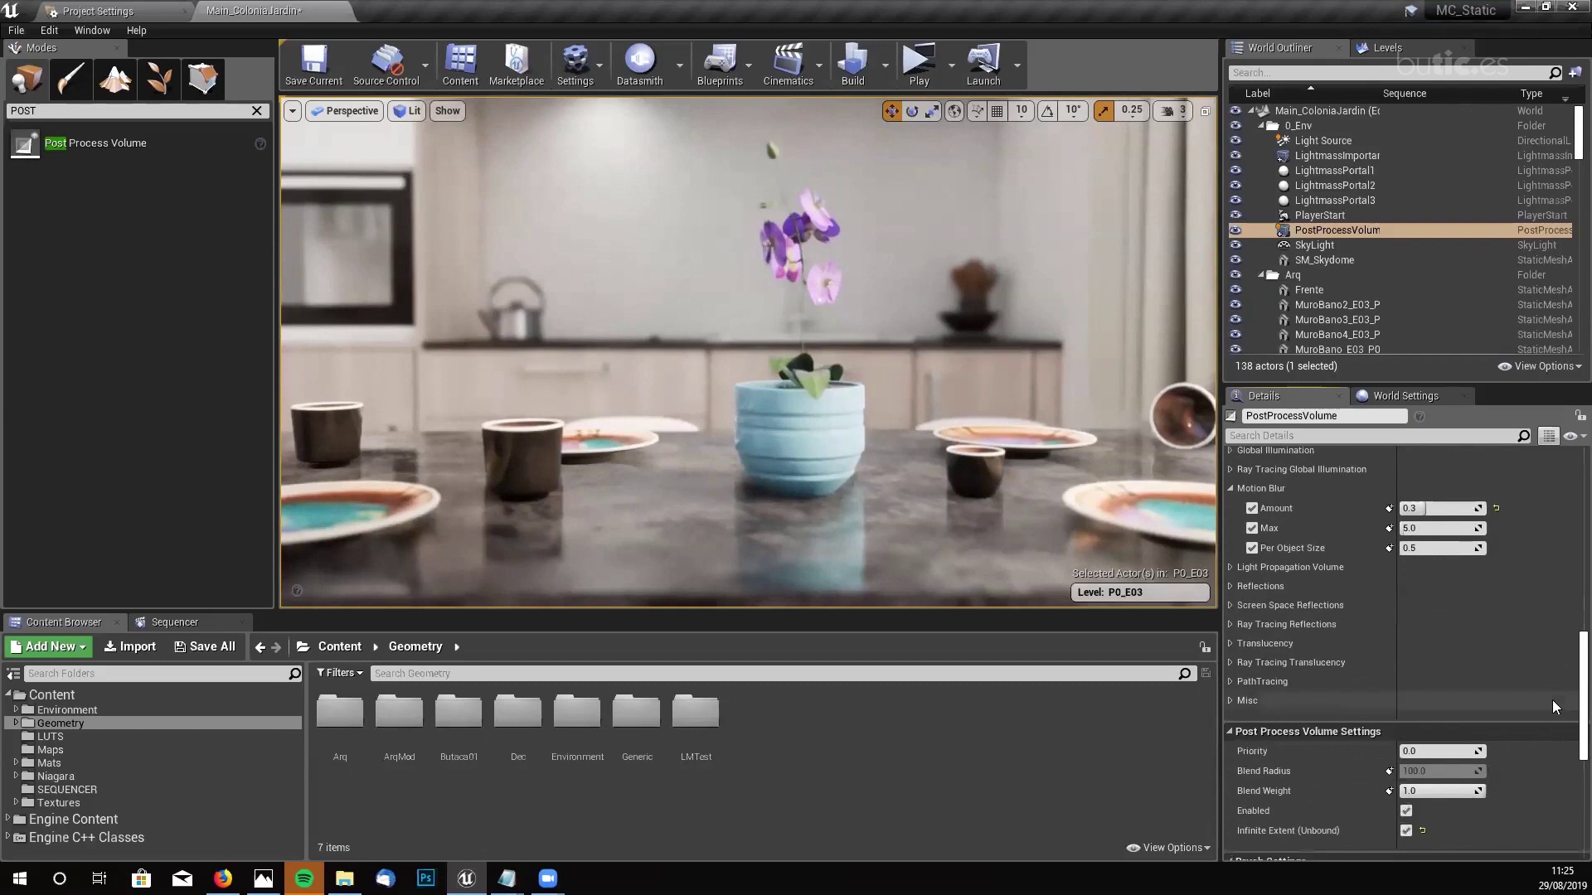
{"action": "left_click", "coordinate": [1232, 702]}
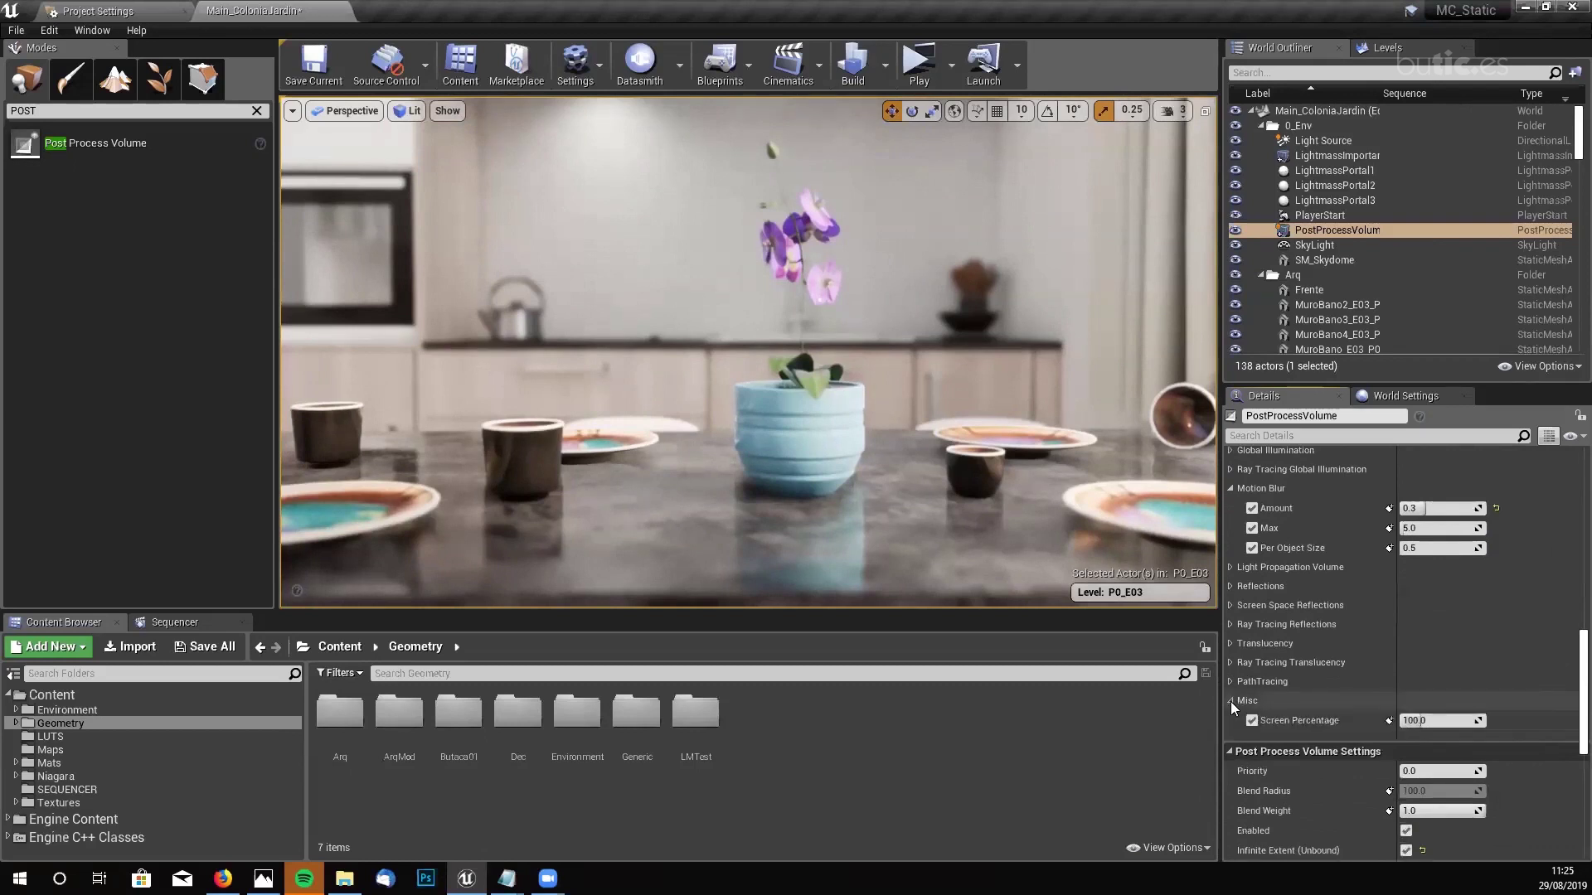
{"action": "left_click", "coordinate": [1412, 721]}
{"action": "type", "text": "200"}
{"action": "key", "text": "Return"}
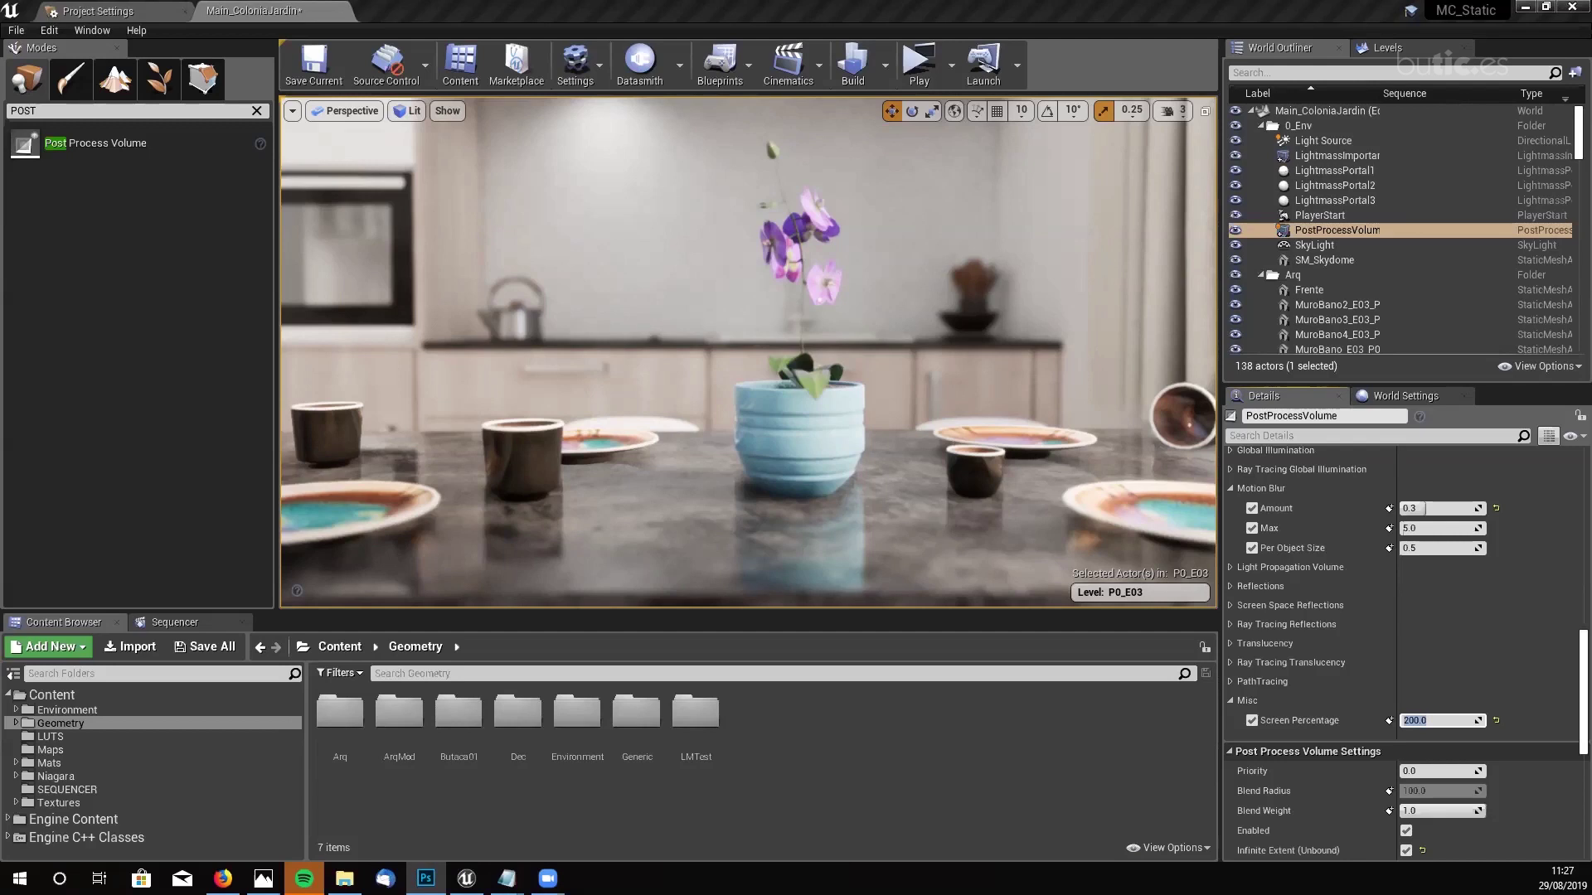
- Drag 01.png from the 03_POST folder into Photoshop and open it without a colour profile
{"action": "key", "text": "alt+Tab"}
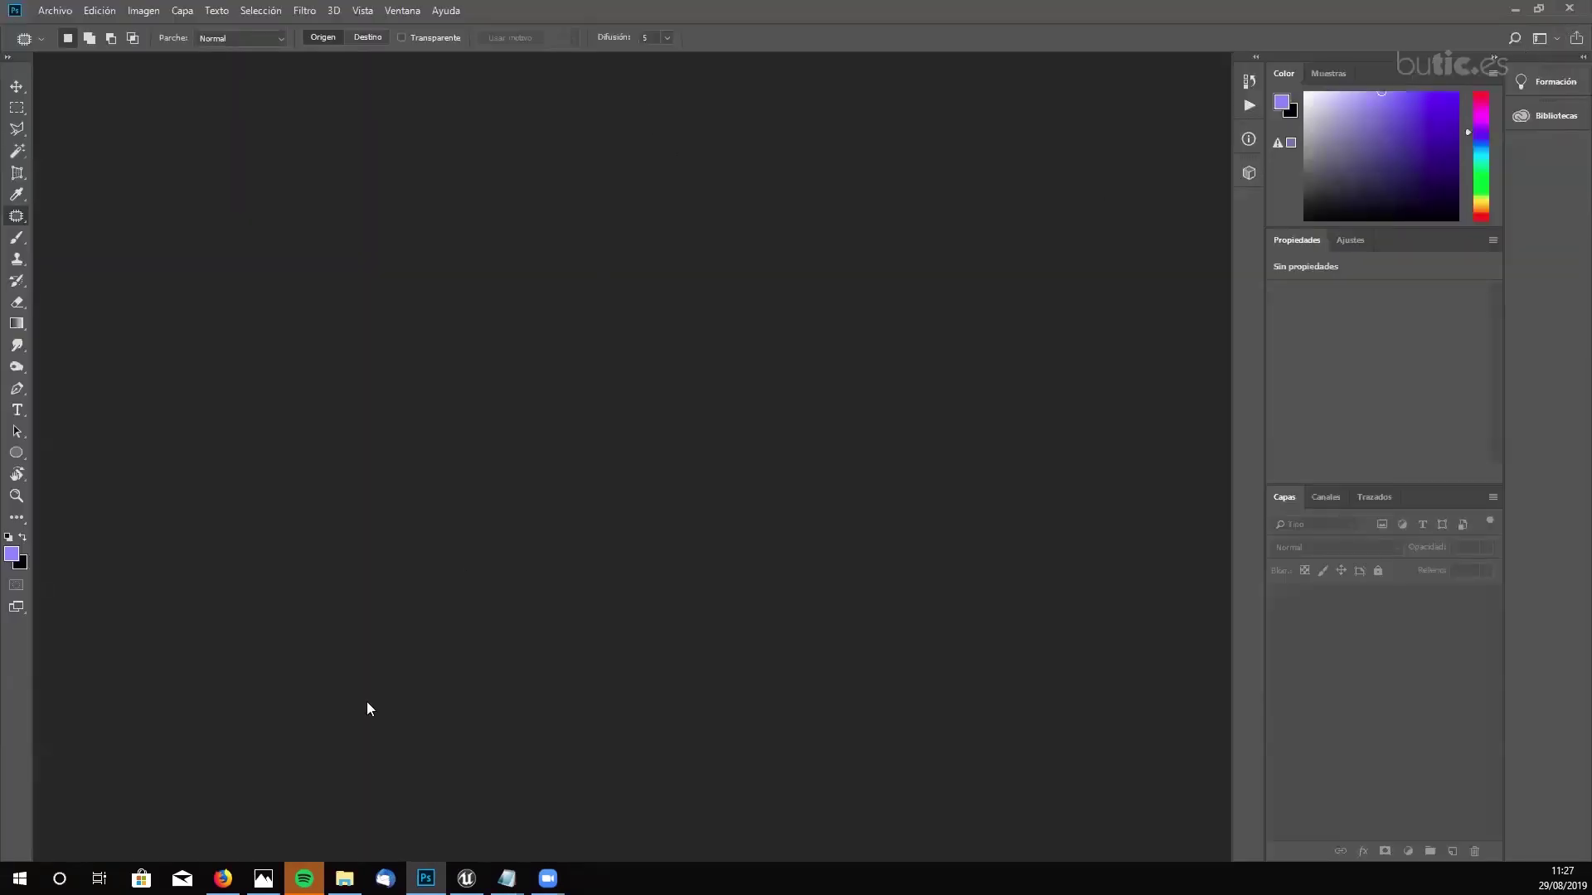
{"action": "left_click", "coordinate": [344, 879]}
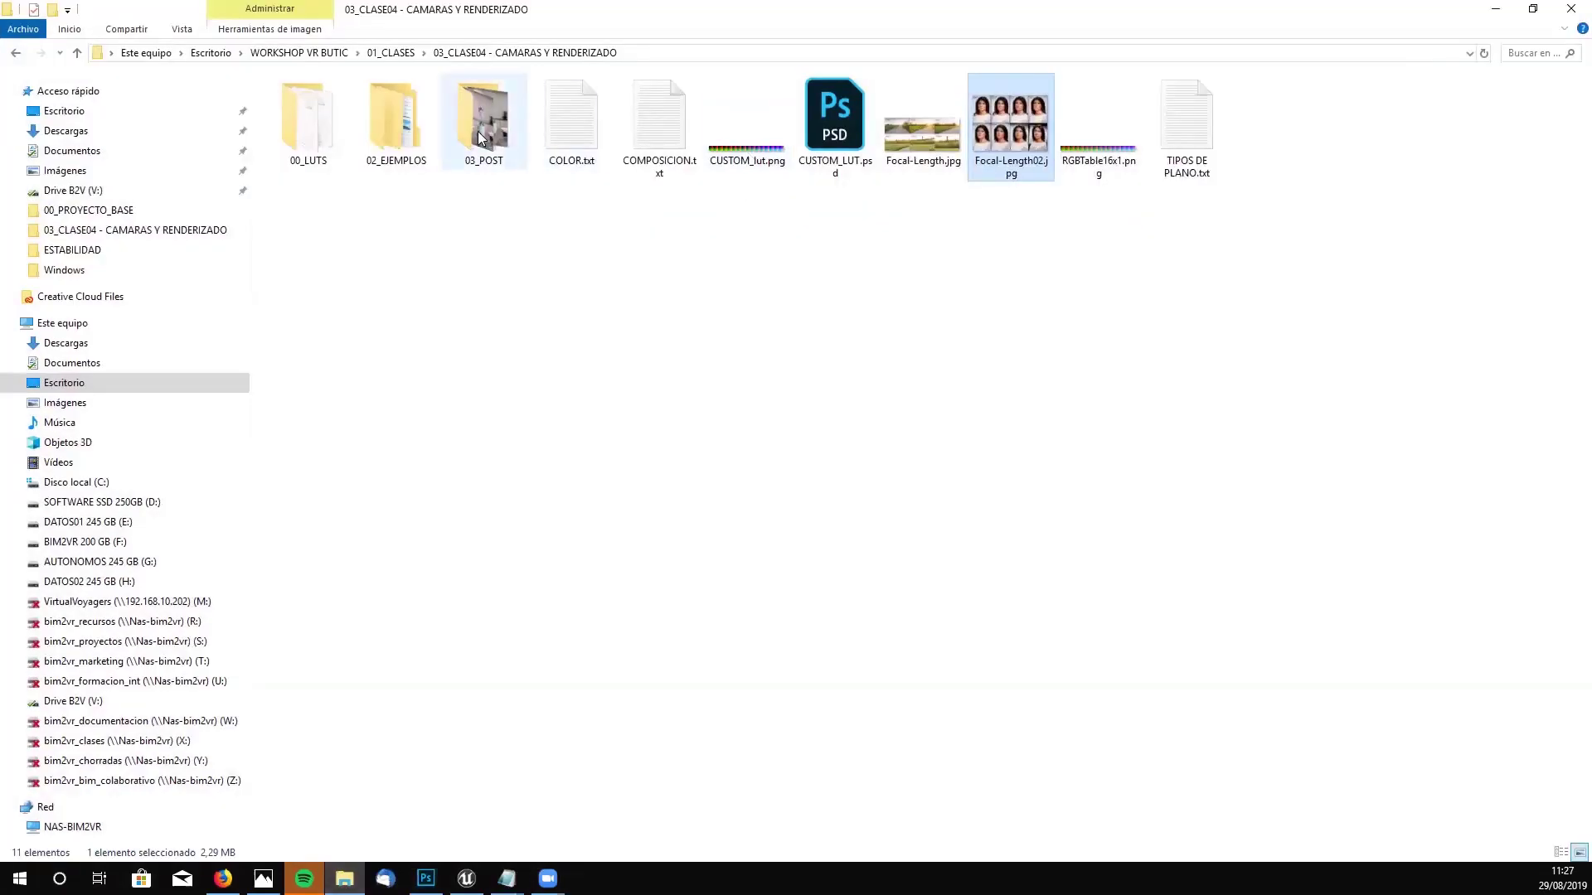
{"action": "left_click", "coordinate": [483, 135]}
{"action": "double_click", "coordinate": [484, 135]}
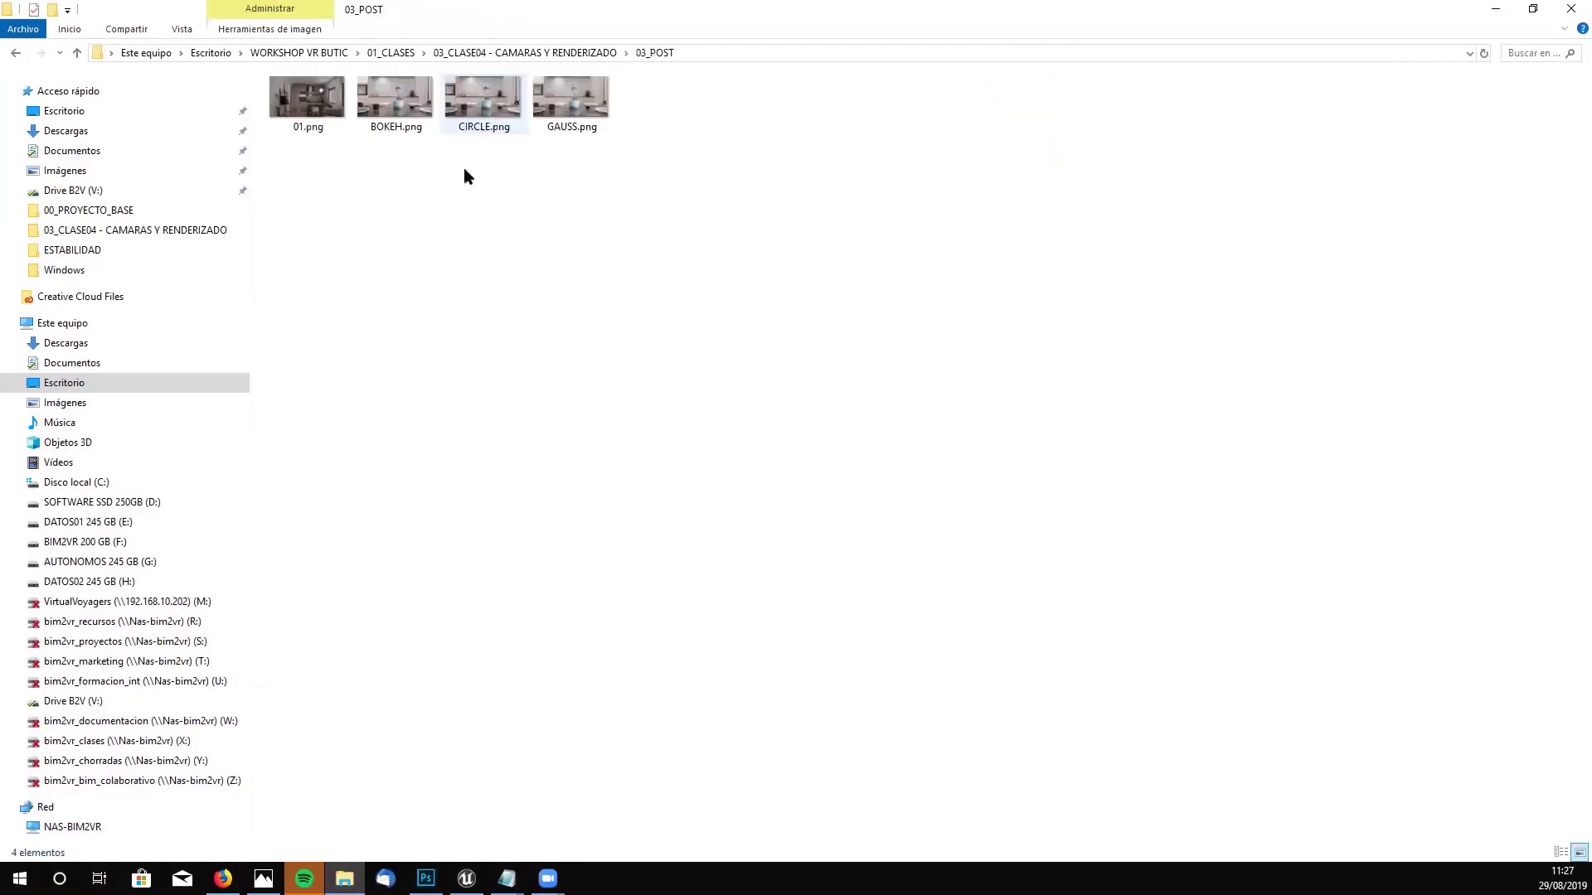
{"action": "left_click", "coordinate": [323, 113]}
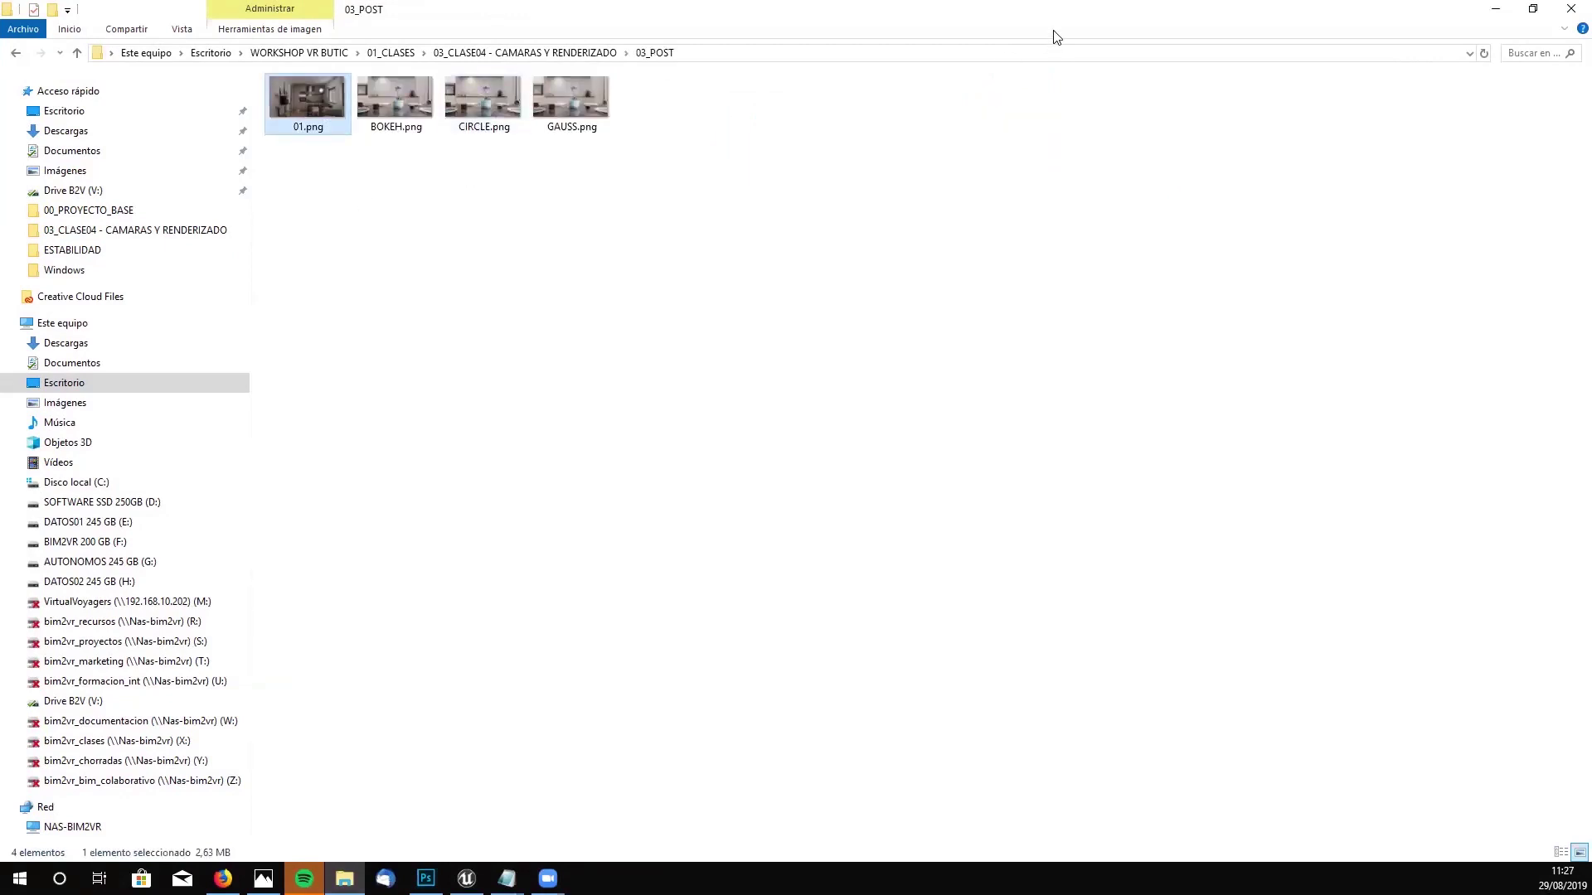
{"action": "key", "text": "super+Down"}
{"action": "left_click_drag", "start_coordinate": [1322, 365], "coordinate": [575, 418]}
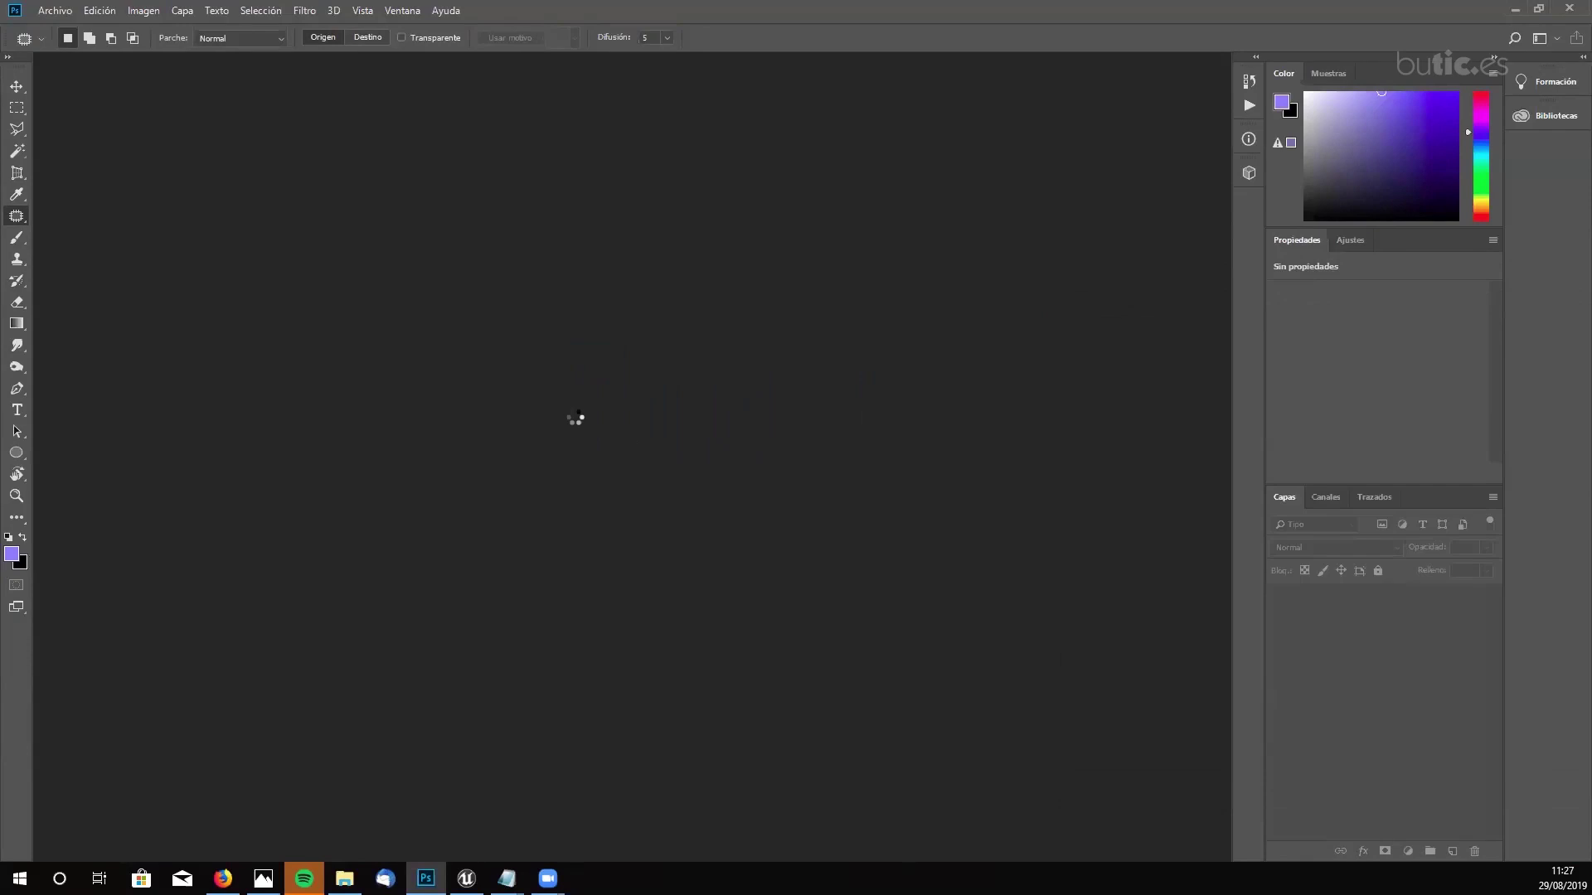
{"action": "key", "text": "i"}
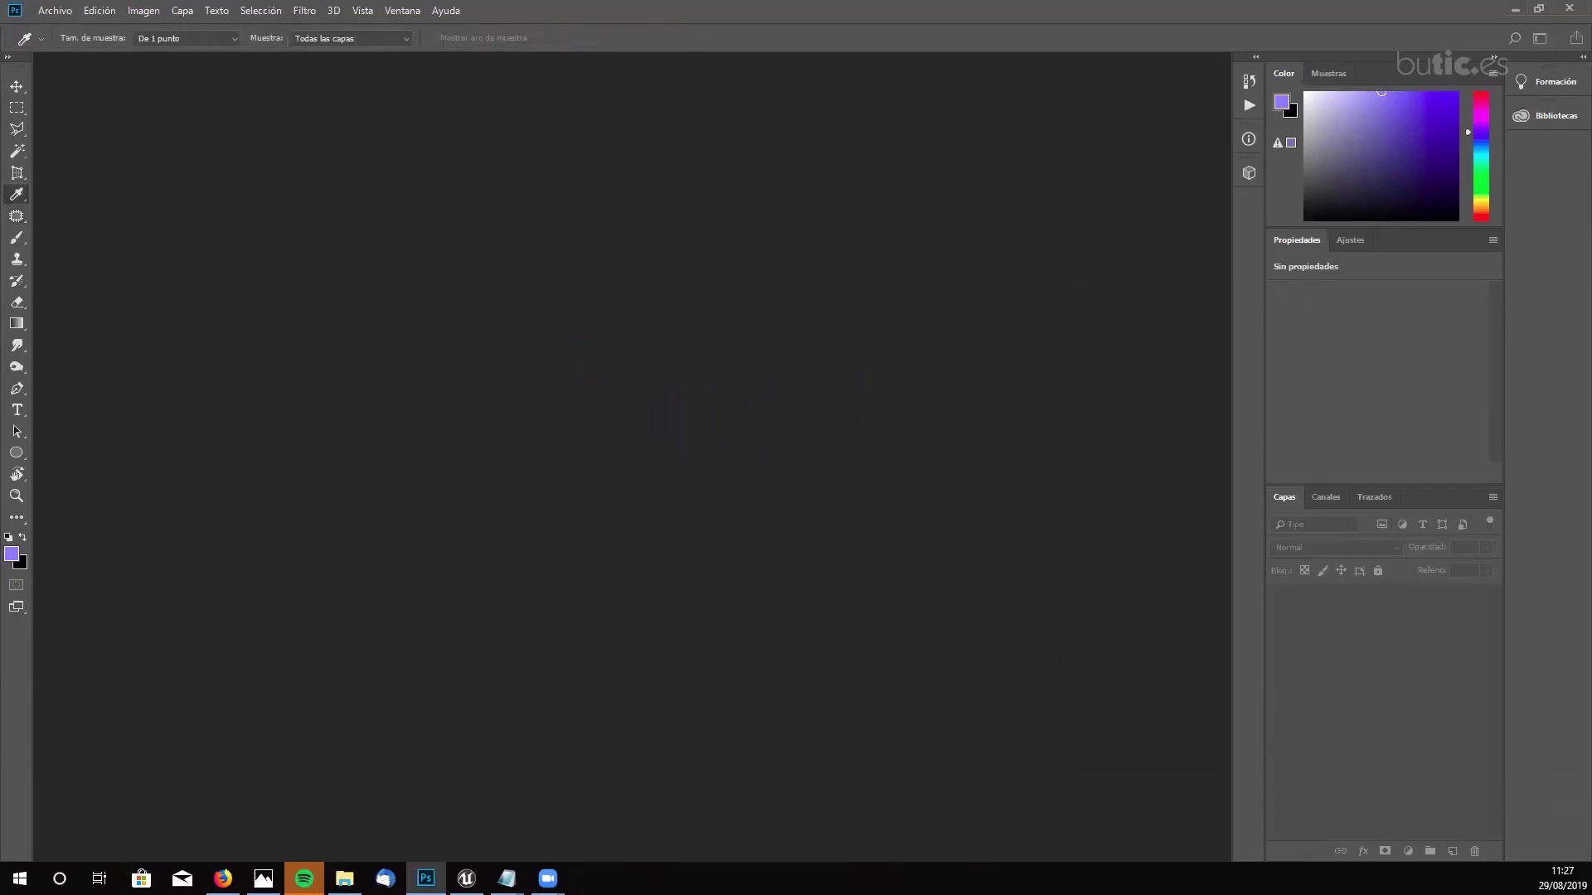
{"action": "left_click", "coordinate": [437, 337]}
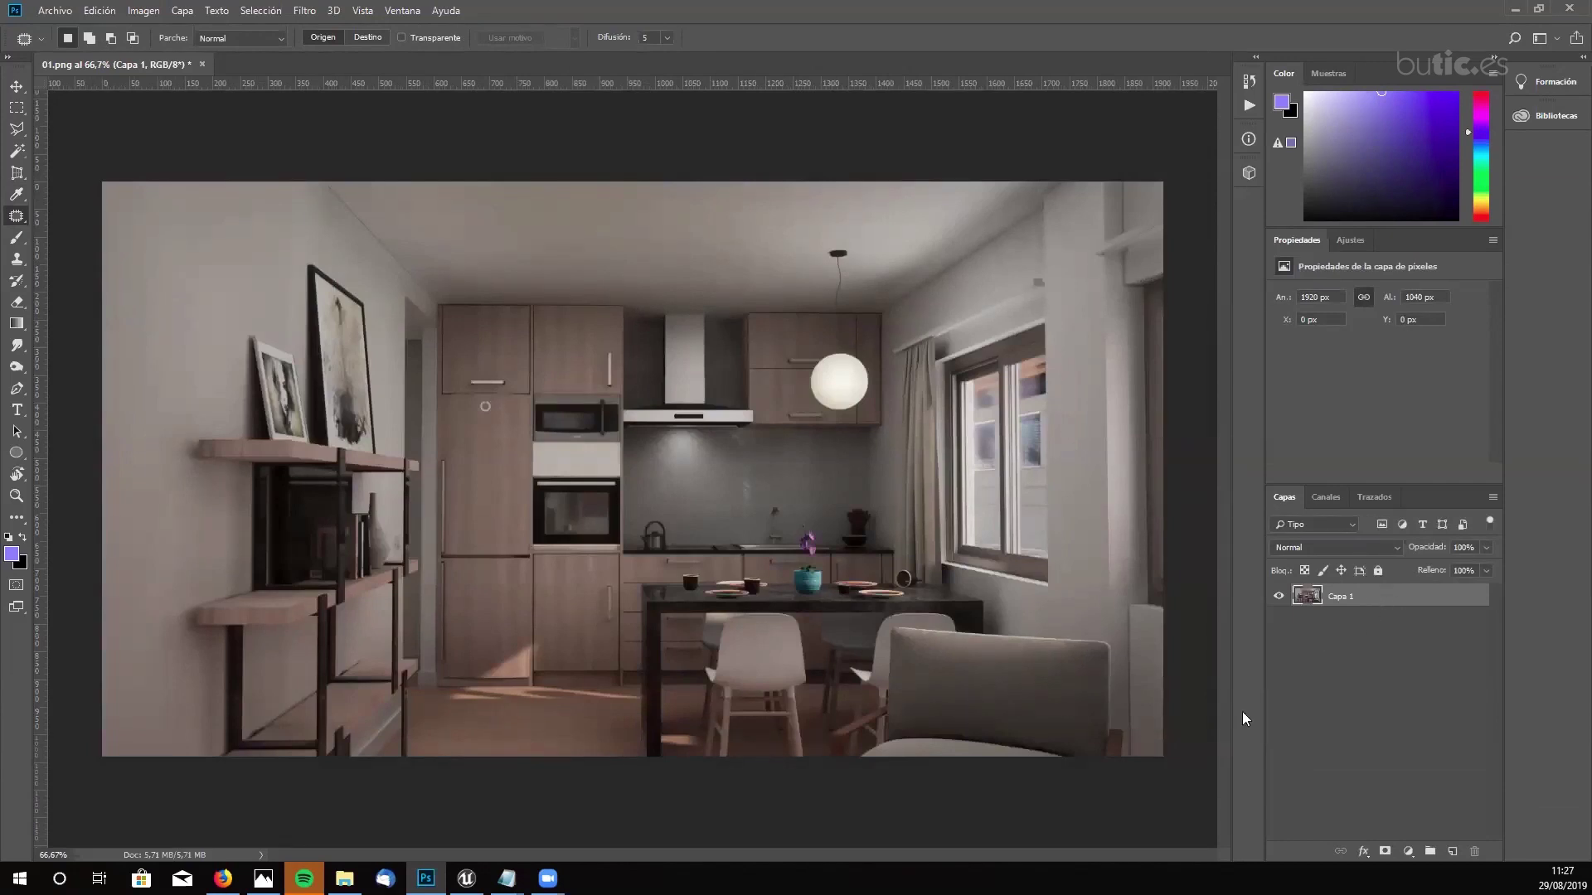
- Add a Curvas adjustment layer and lift the curve's midpoint to map input 158 to output 215
{"action": "left_click", "coordinate": [1408, 851]}
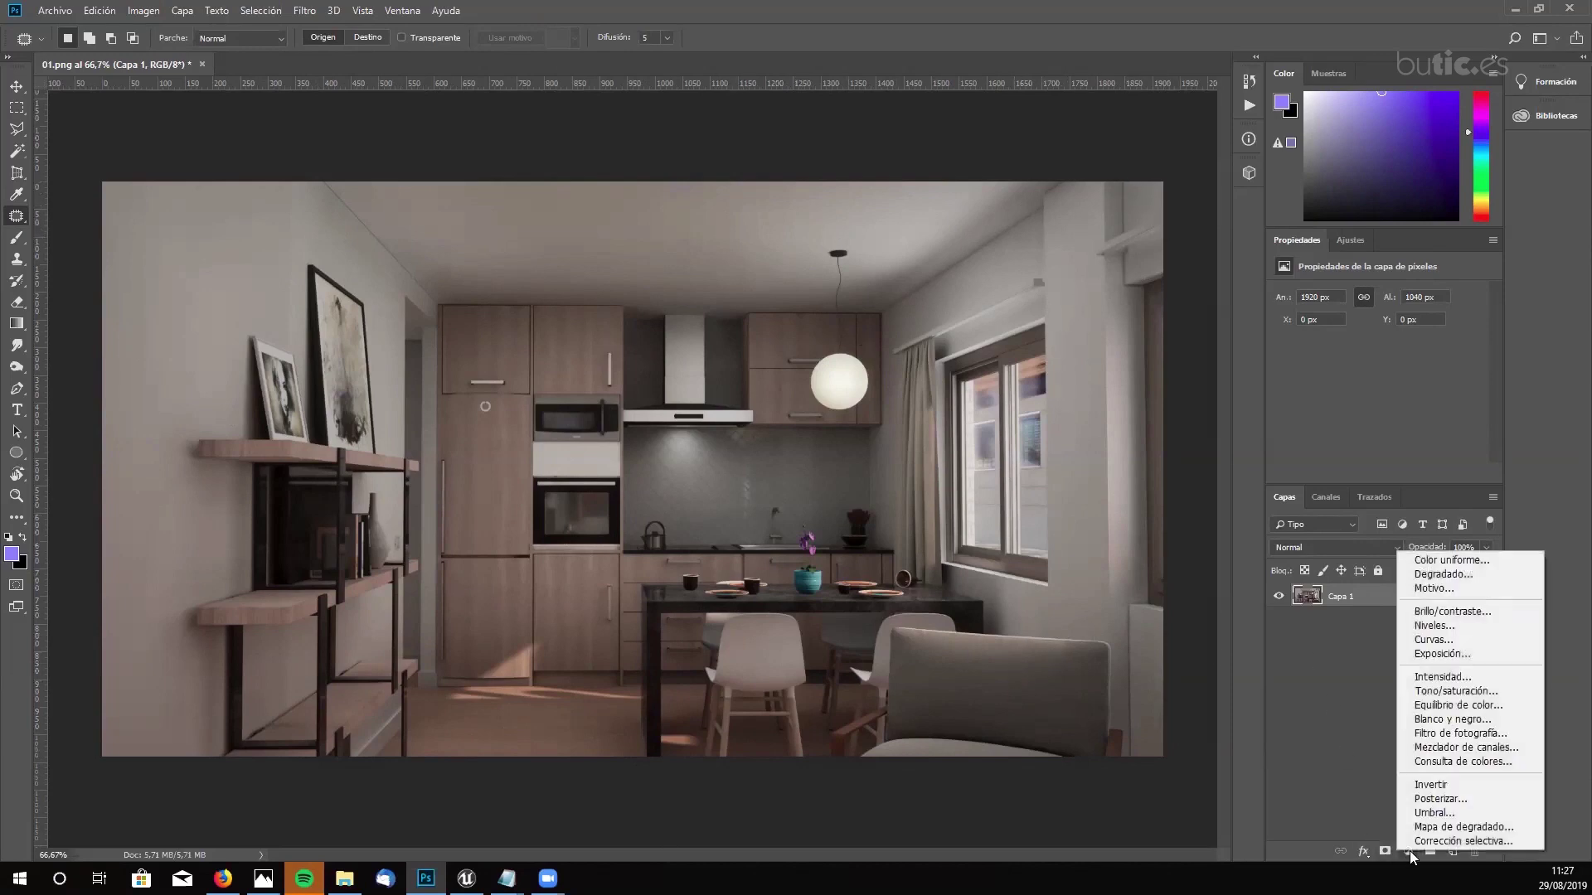
{"action": "left_click", "coordinate": [1444, 641]}
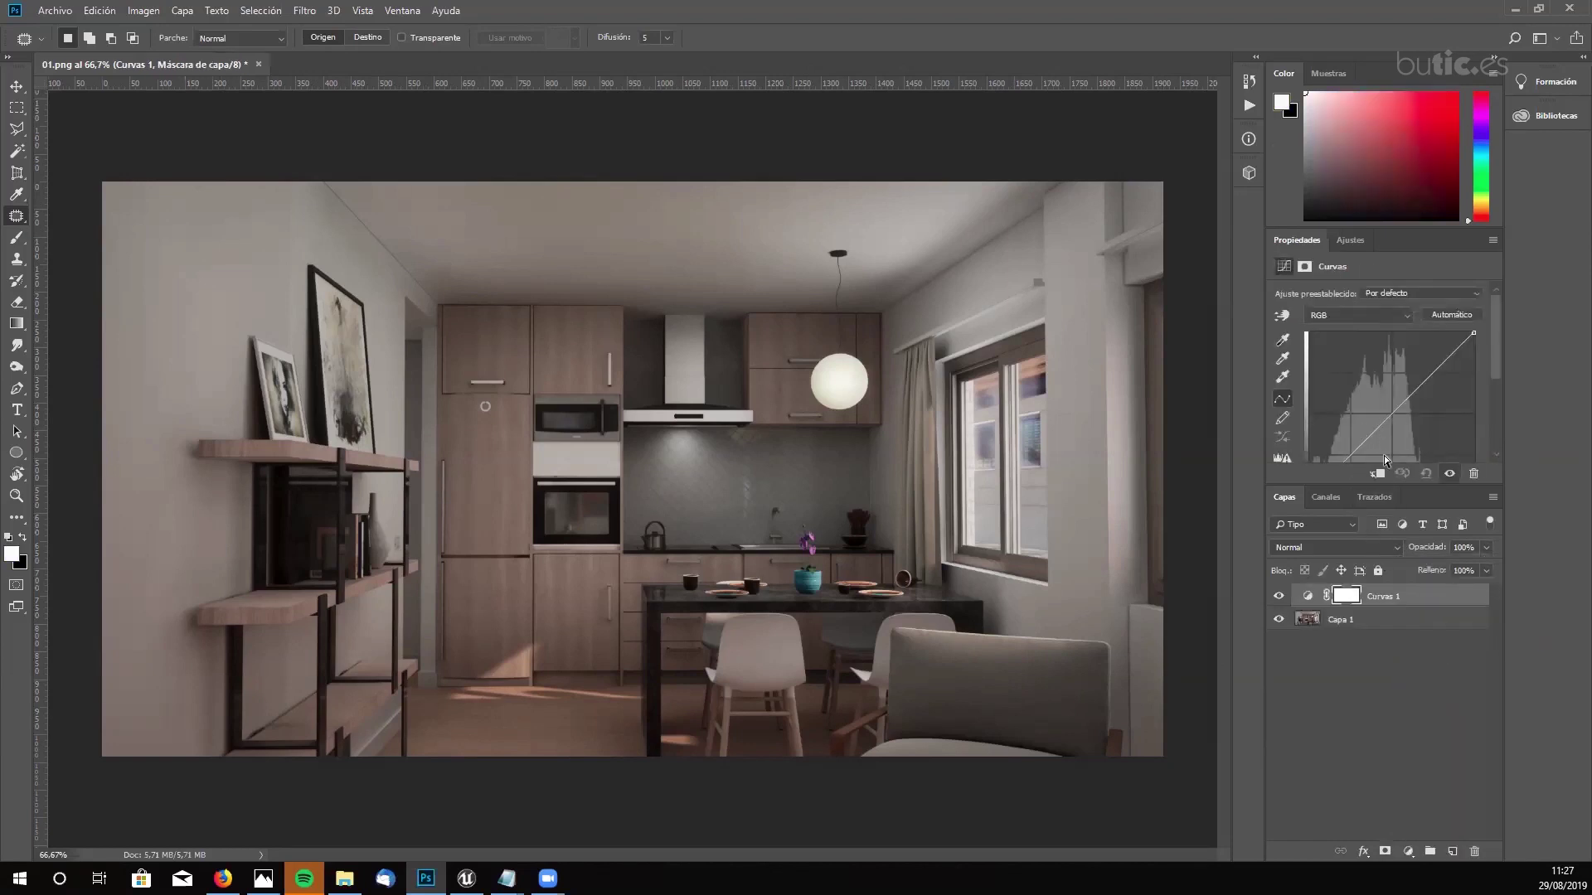
{"action": "left_click_drag", "start_coordinate": [1332, 489], "coordinate": [1331, 579]}
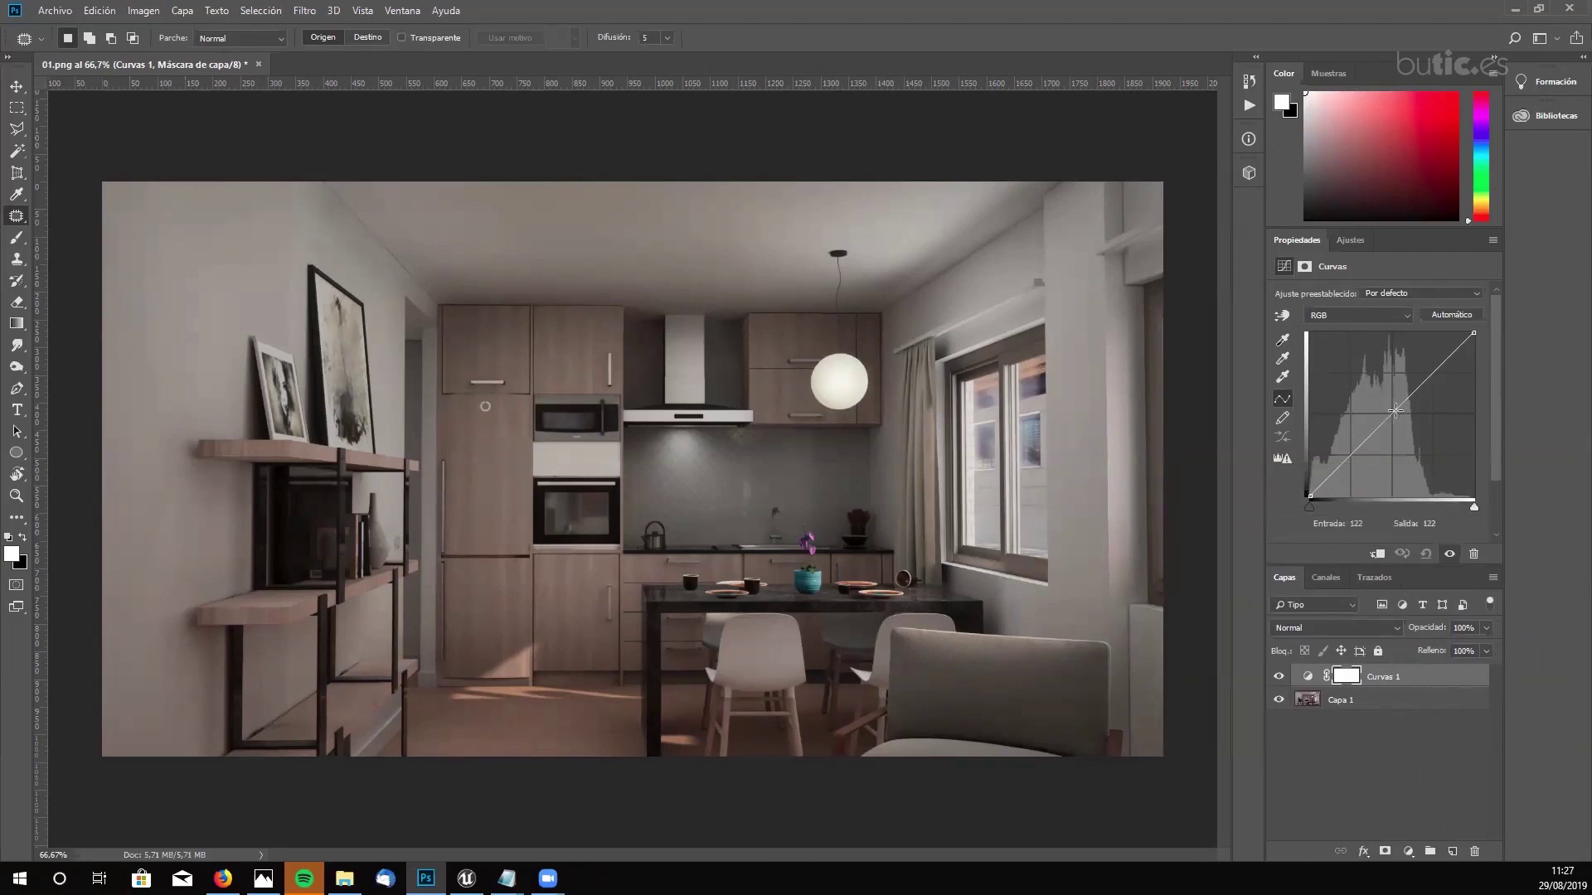
{"action": "left_click_drag", "start_coordinate": [1412, 396], "coordinate": [1409, 364]}
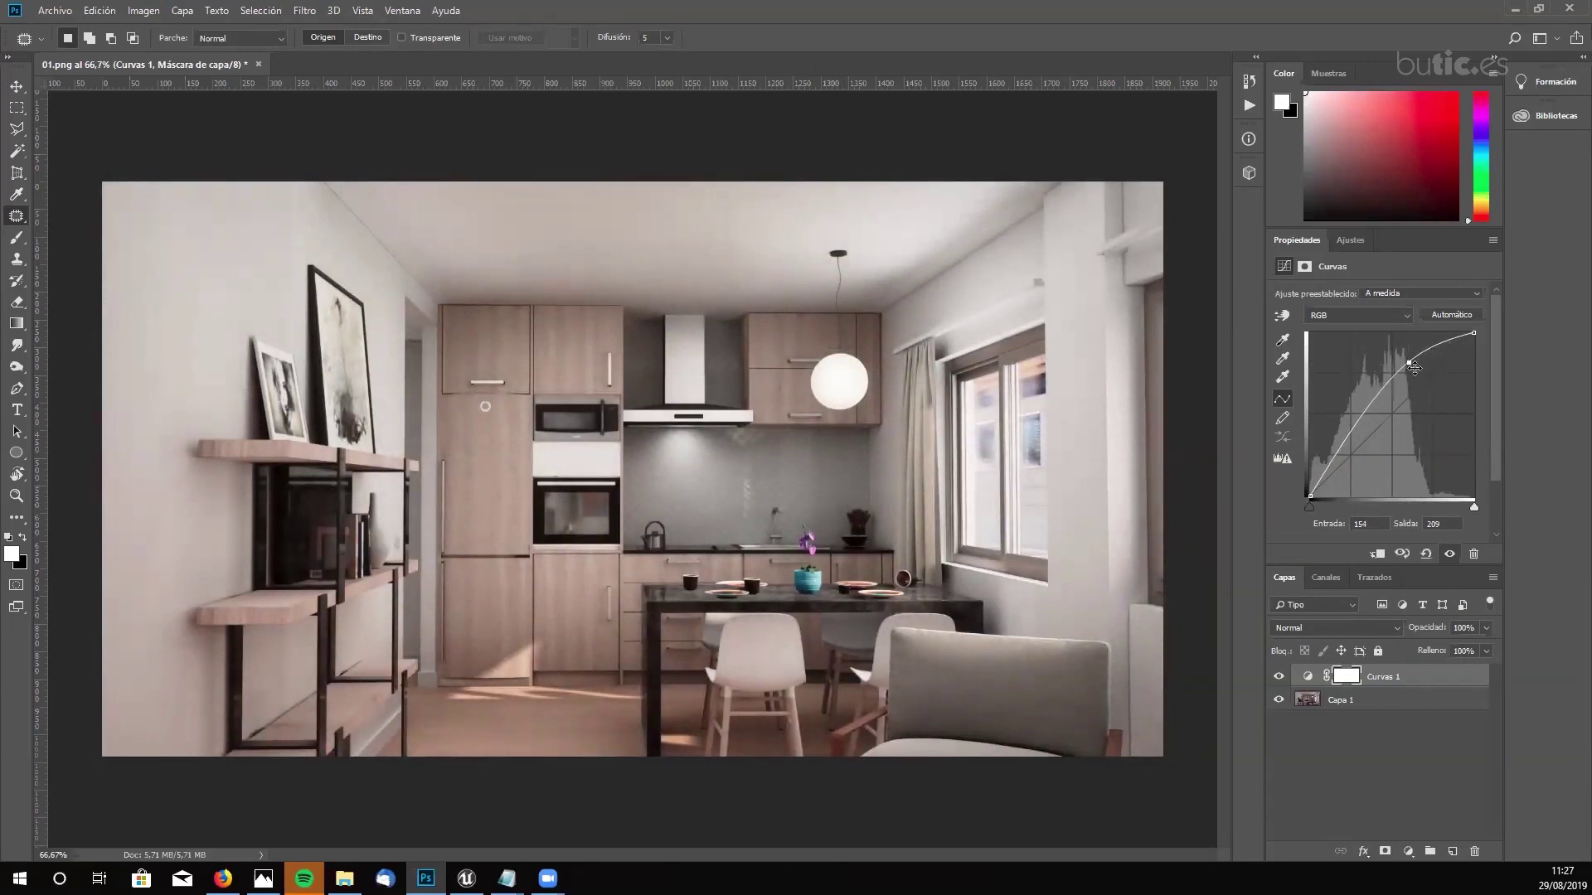
{"action": "left_click_drag", "start_coordinate": [1409, 363], "coordinate": [1411, 358]}
- Add Curvas 2 with highlights raised and shadows lowered to 76→75, toggling it to compare
{"action": "left_click", "coordinate": [1407, 851]}
{"action": "left_click", "coordinate": [1433, 643]}
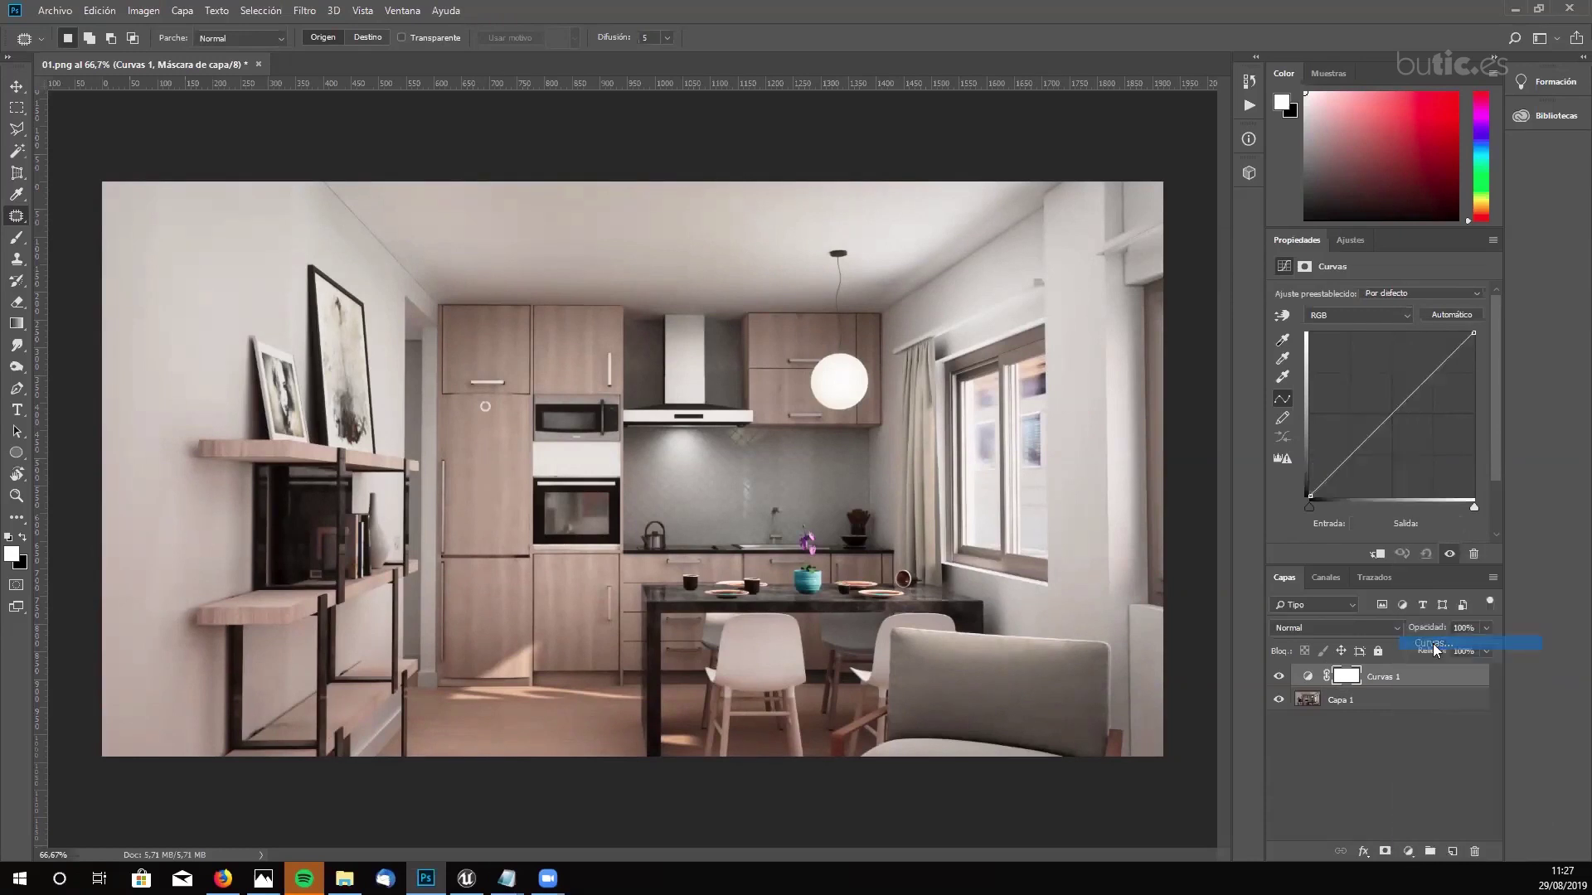
{"action": "left_click_drag", "start_coordinate": [1435, 371], "coordinate": [1429, 368]}
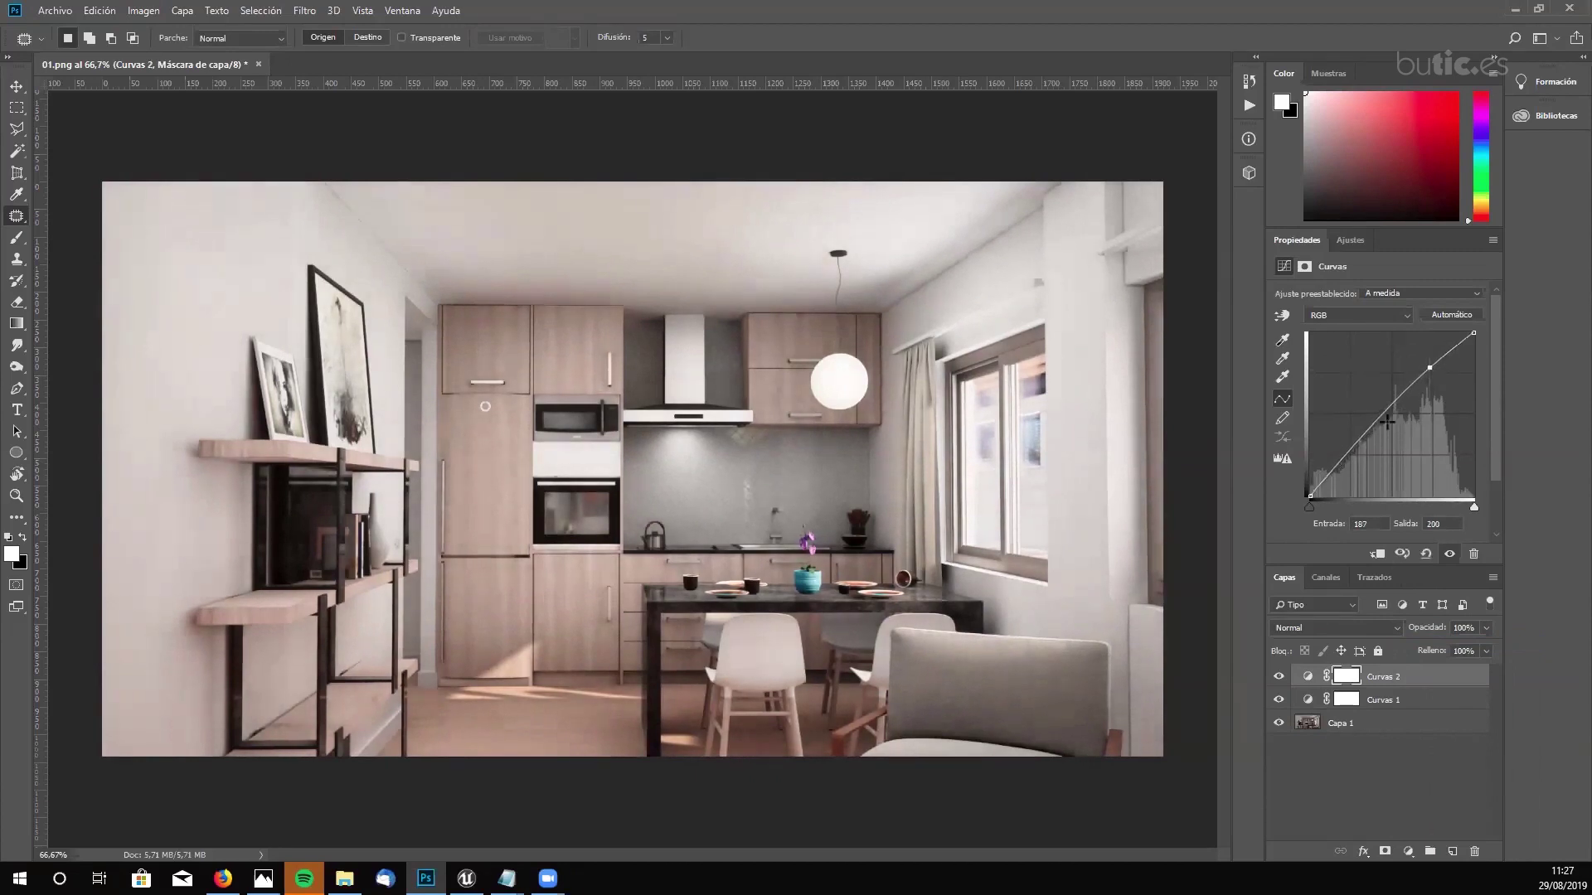
{"action": "left_click_drag", "start_coordinate": [1362, 440], "coordinate": [1358, 448]}
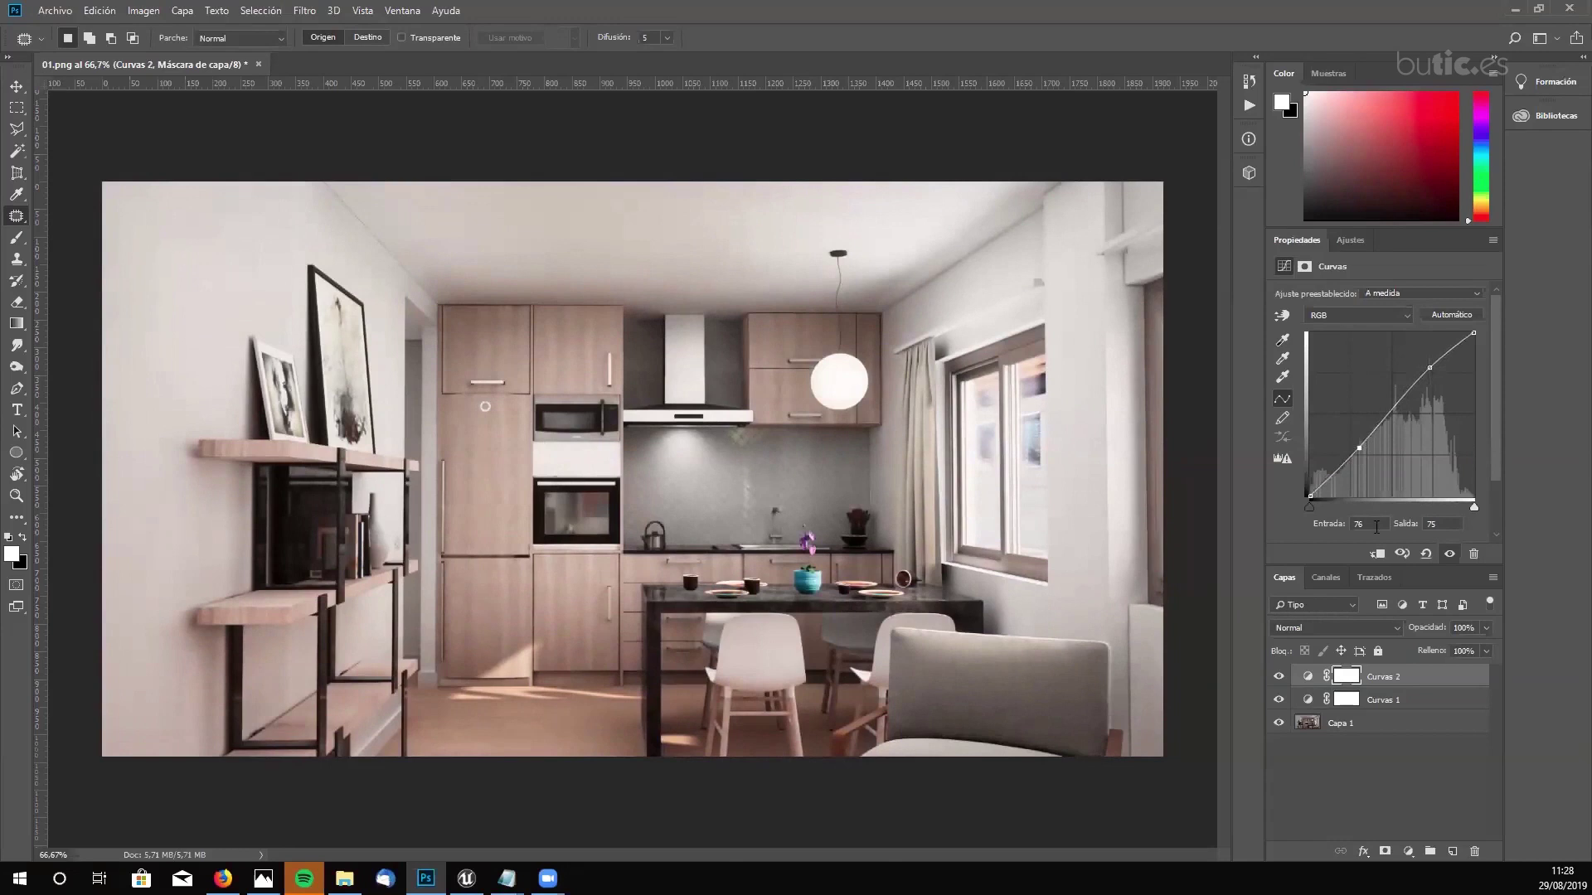
{"action": "left_click", "coordinate": [1281, 678]}
{"action": "left_click", "coordinate": [1283, 679]}
{"action": "left_click", "coordinate": [1409, 853]}
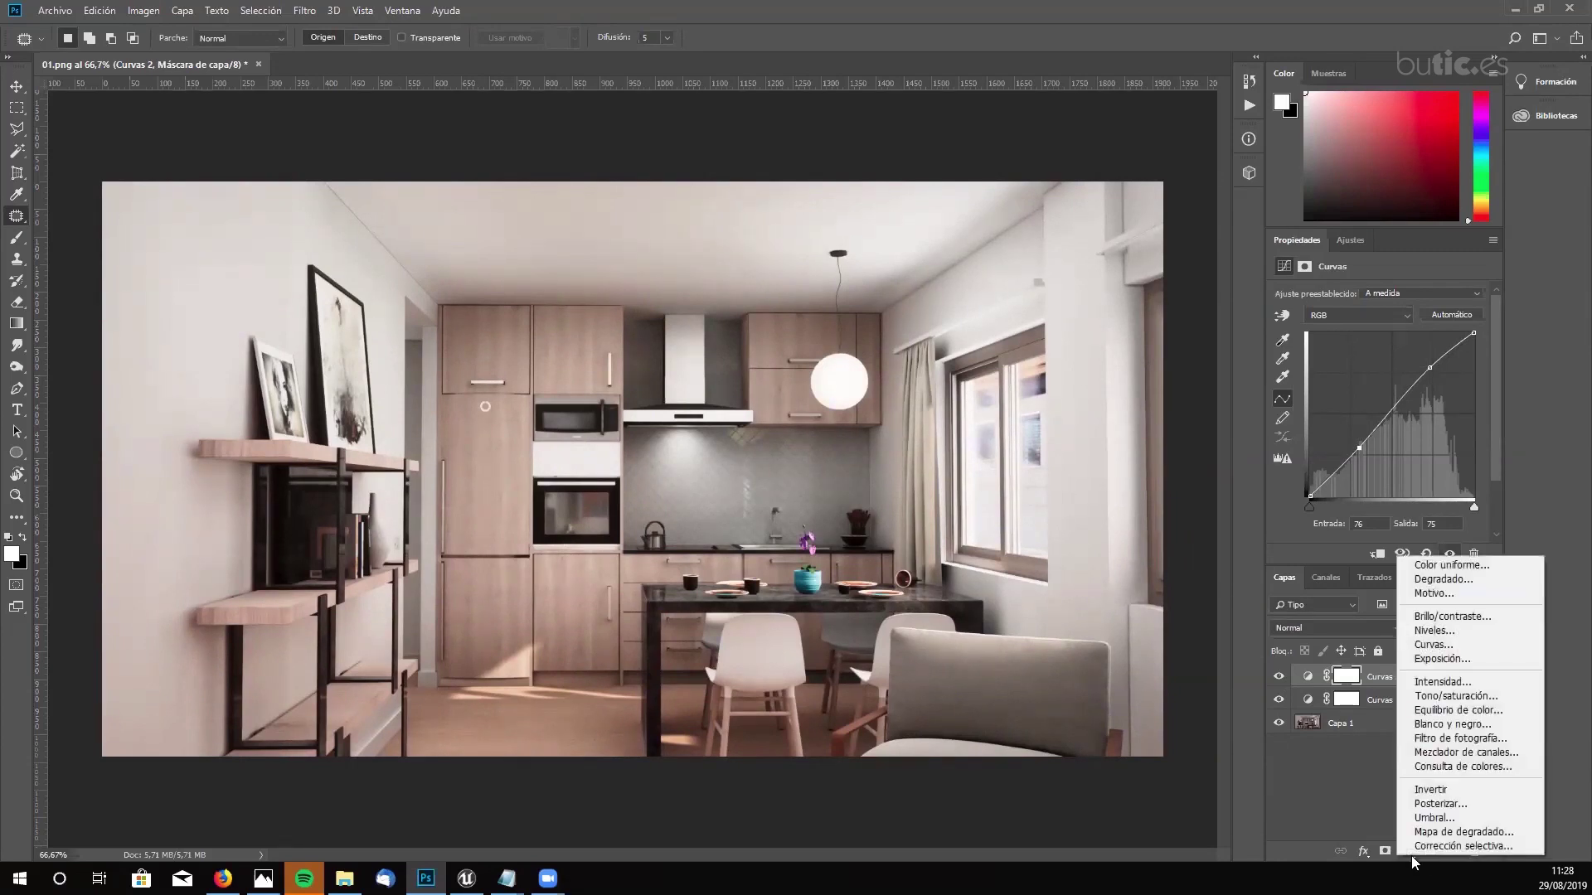
- Add a Filtro de fotografía layer with Filtro caliente (85) at 25% density, comparing it on and off
{"action": "left_click", "coordinate": [1462, 739]}
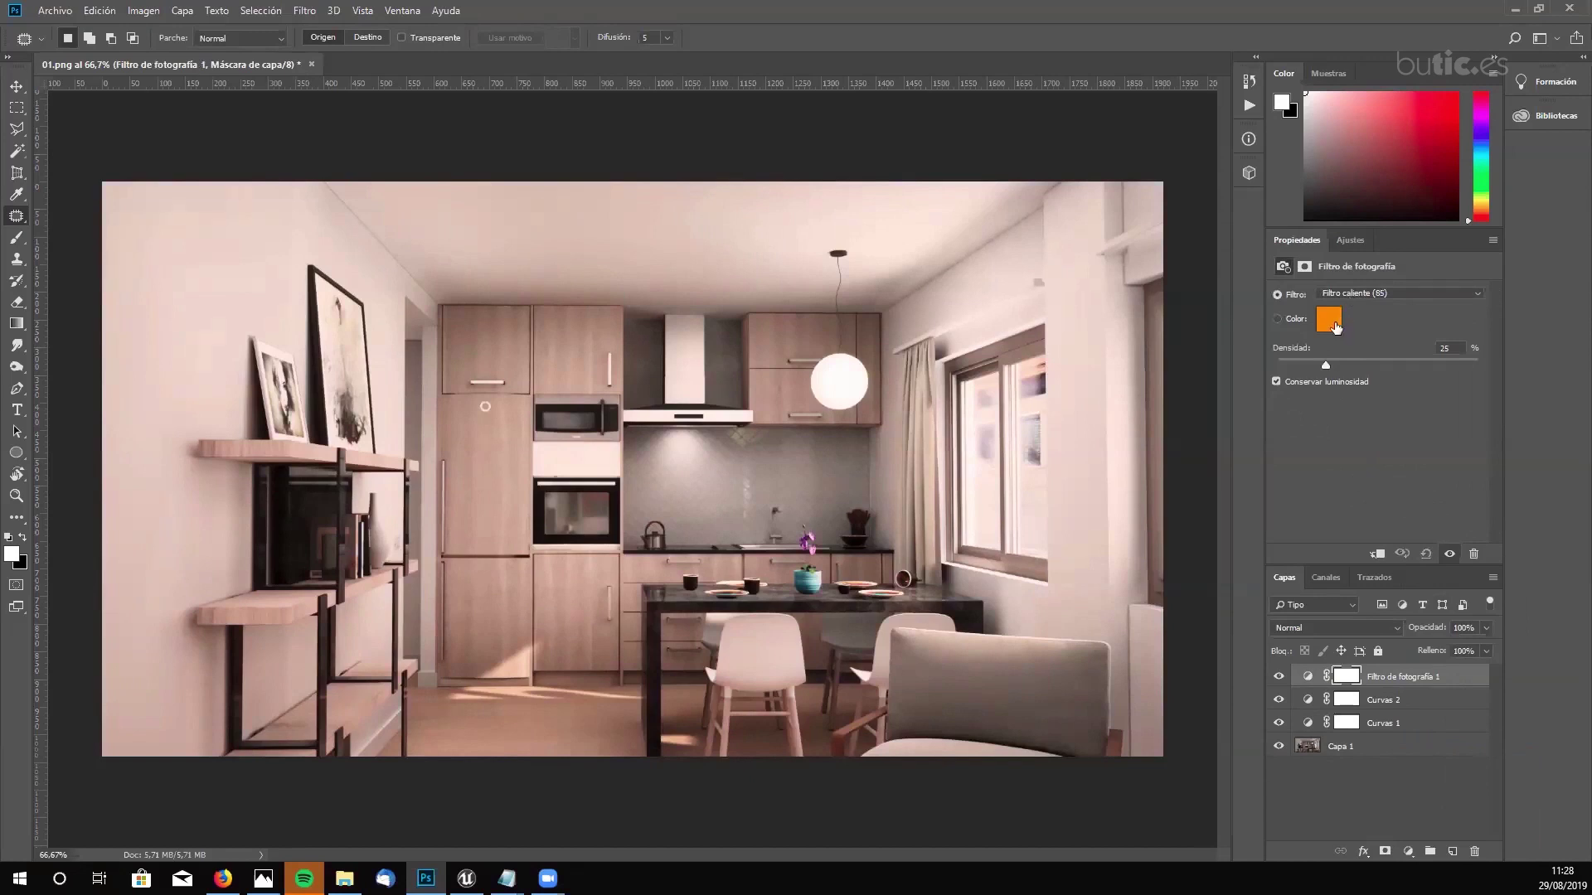
{"action": "left_click", "coordinate": [1278, 677]}
{"action": "left_click", "coordinate": [1278, 678]}
{"action": "left_click", "coordinate": [1278, 677]}
{"action": "left_click", "coordinate": [1278, 677]}
- Lower the Photo Filter layer's opacity to 80% and compare it hidden and shown
{"action": "left_click", "coordinate": [1464, 628]}
{"action": "type", "text": "80"}
{"action": "left_click", "coordinate": [1278, 677]}
{"action": "left_click", "coordinate": [1279, 678]}
{"action": "left_click", "coordinate": [1408, 851]}
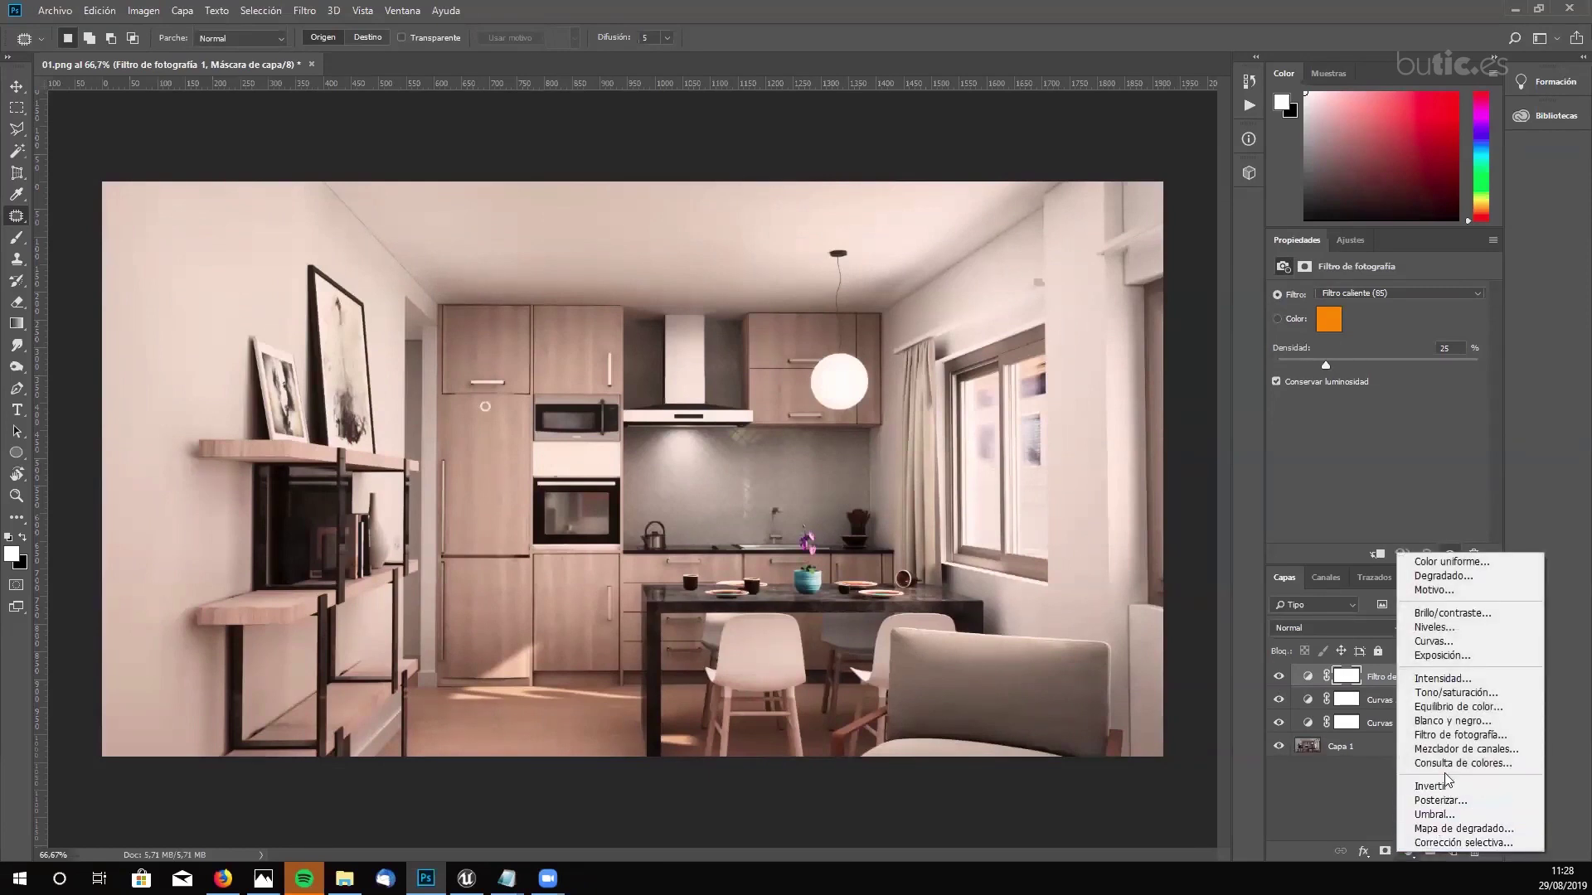
- Add an Exposición 1 layer with exposure +0,08 and offset +0,0104
{"action": "left_click", "coordinate": [1443, 655]}
{"action": "left_click_drag", "start_coordinate": [1376, 333], "coordinate": [1378, 333]}
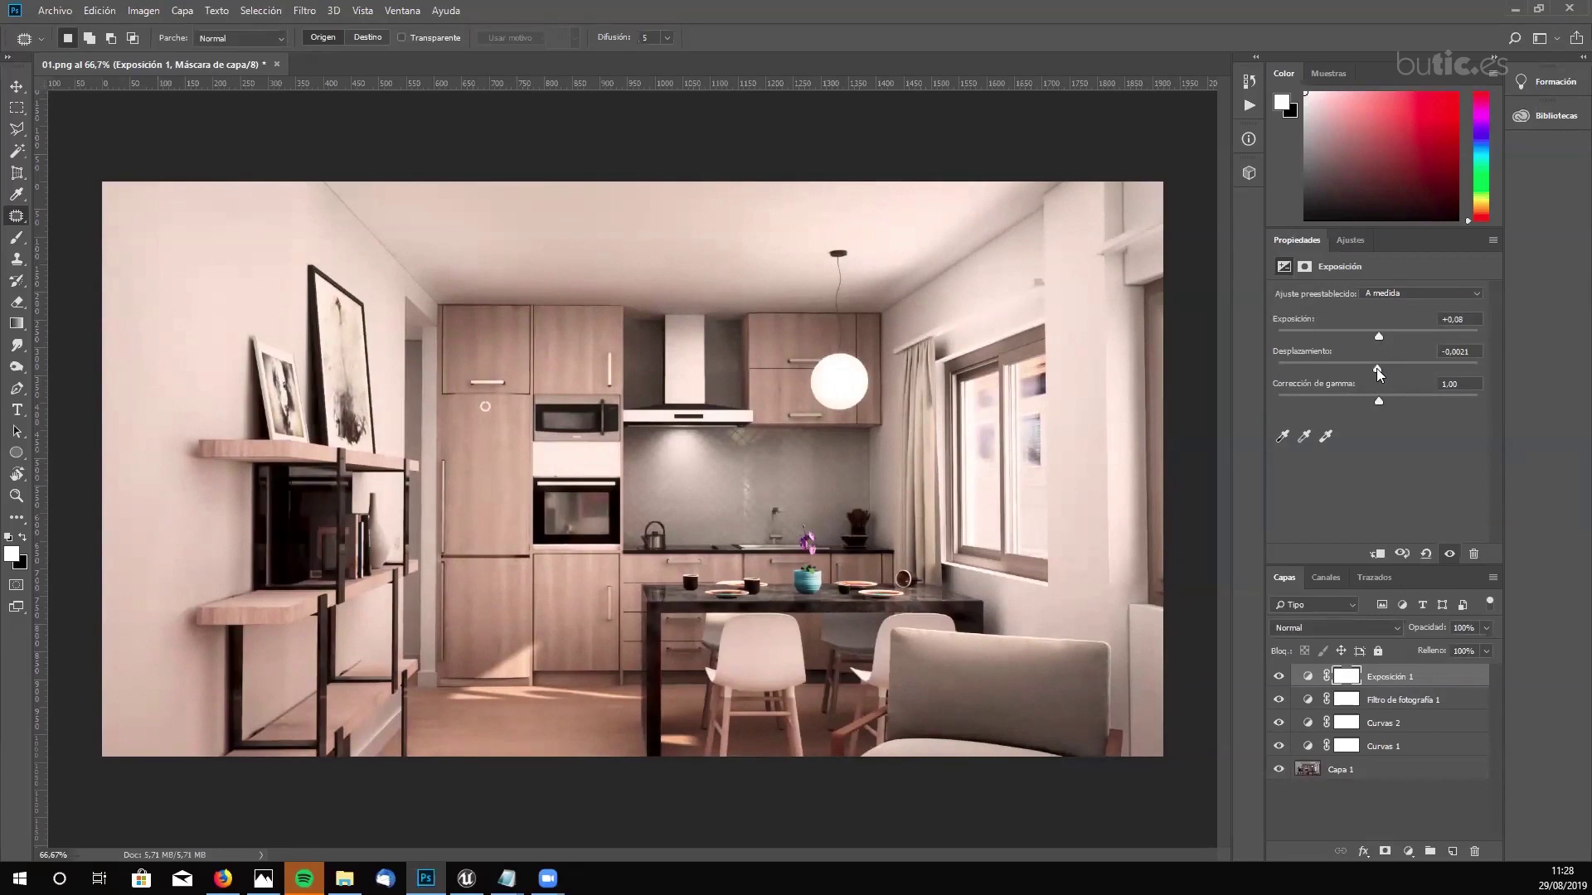
{"action": "left_click_drag", "start_coordinate": [1376, 368], "coordinate": [1380, 368]}
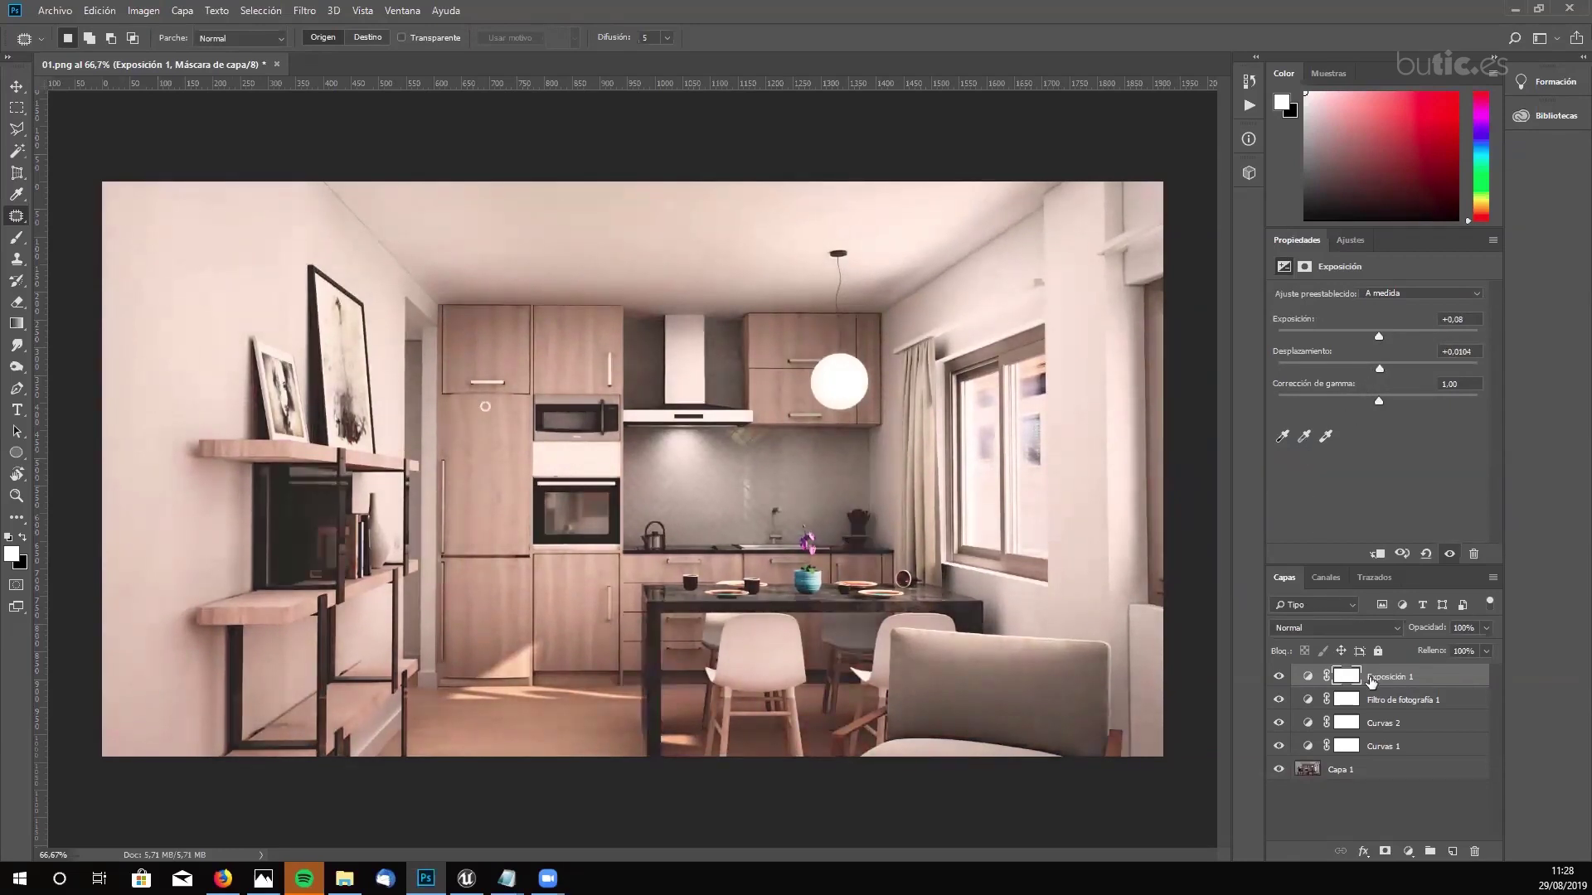
{"action": "left_click", "coordinate": [1278, 678]}
{"action": "left_click", "coordinate": [1278, 678]}
{"action": "left_click", "coordinate": [1278, 677]}
{"action": "left_click", "coordinate": [1279, 677]}
{"action": "left_click", "coordinate": [1279, 677]}
{"action": "left_click", "coordinate": [1279, 677]}
{"action": "left_click", "coordinate": [1309, 773]}
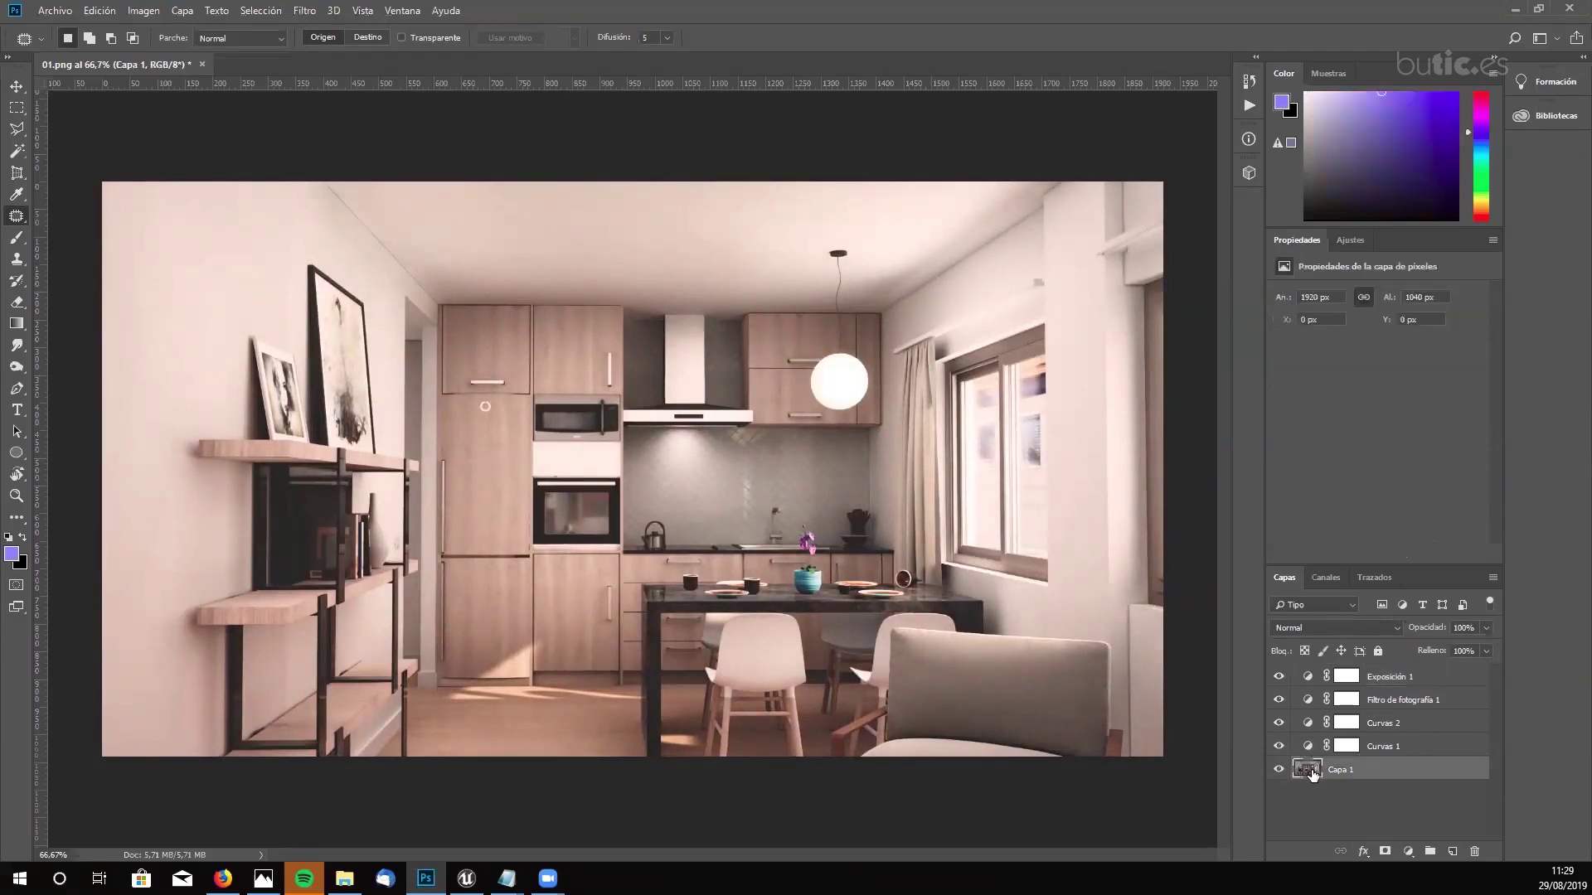
{"action": "left_click", "coordinate": [1379, 678]}
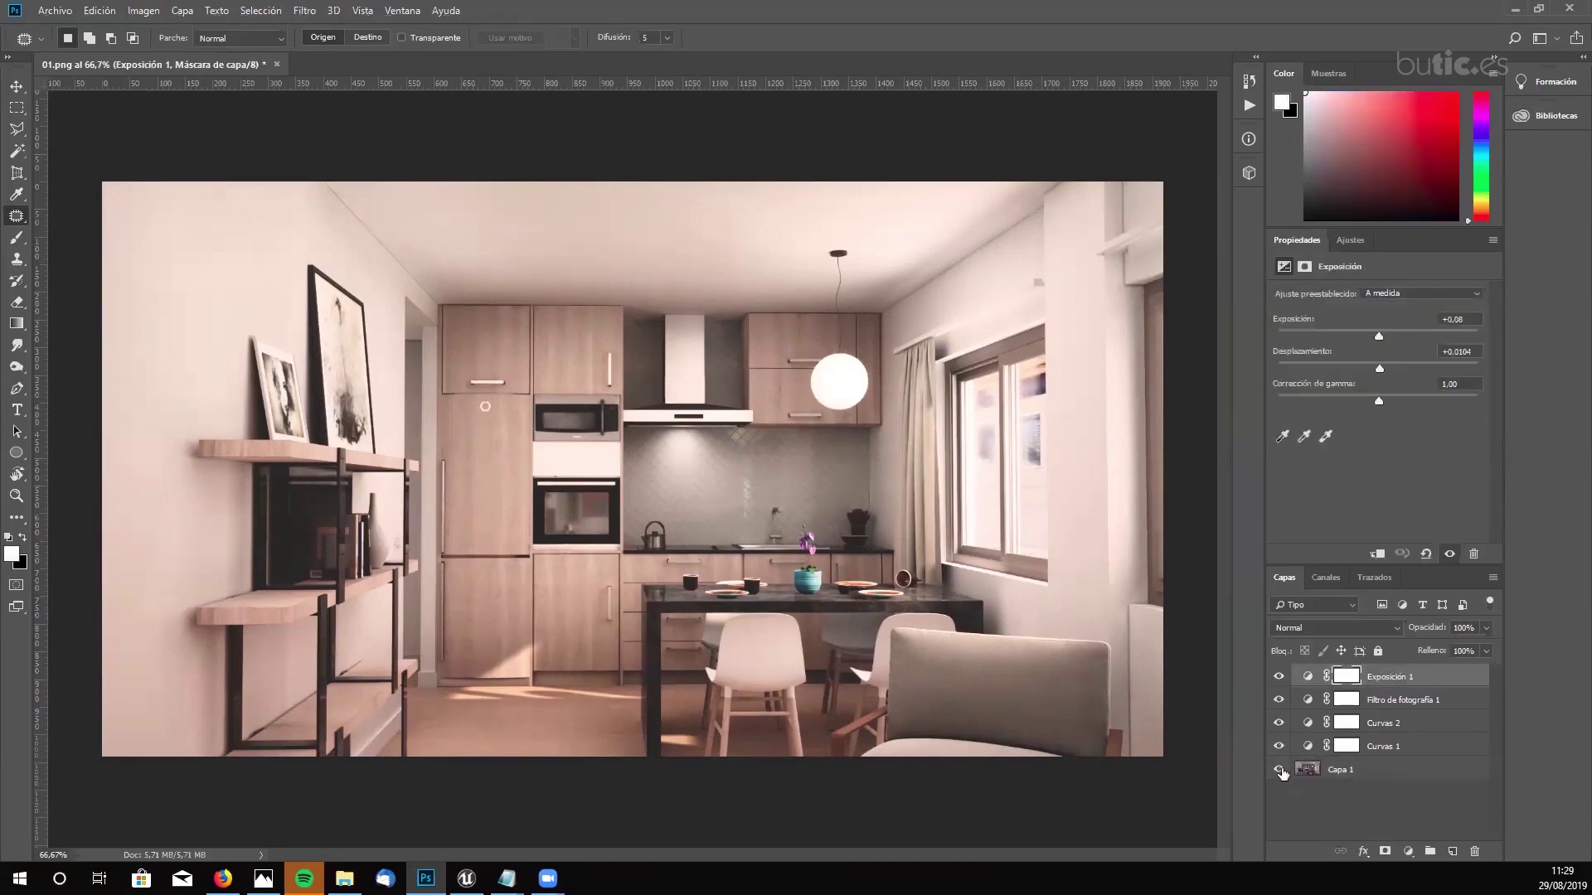
{"action": "left_click", "coordinate": [1279, 770], "text": "alt"}
{"action": "left_click", "coordinate": [1279, 770], "text": "alt"}
{"action": "left_click", "coordinate": [1279, 770], "text": "alt"}
{"action": "left_click", "coordinate": [1279, 770], "text": "alt"}
{"action": "left_click", "coordinate": [1279, 770], "text": "alt"}
{"action": "left_click", "coordinate": [1279, 770], "text": "alt"}
{"action": "left_click", "coordinate": [1351, 798]}
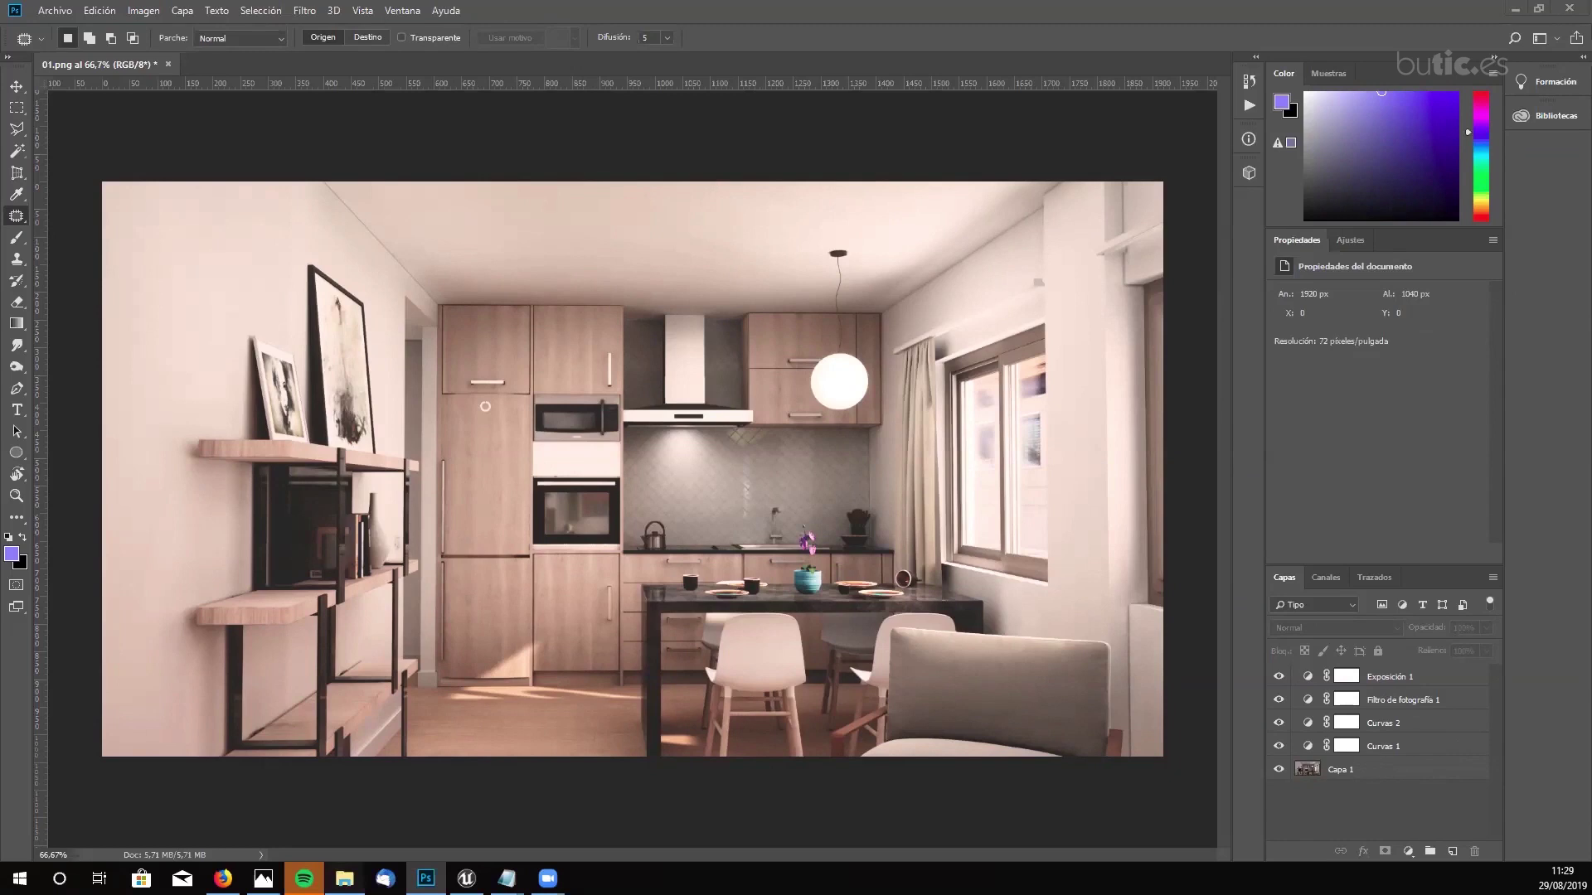
- Go up to 03_CLASE04 - CAMARAS Y RENDERIZADO in Explorer and drag RGBTable16x1.png into Photoshop
{"action": "left_click", "coordinate": [344, 878]}
{"action": "left_click_drag", "start_coordinate": [1472, 290], "coordinate": [841, 291]}
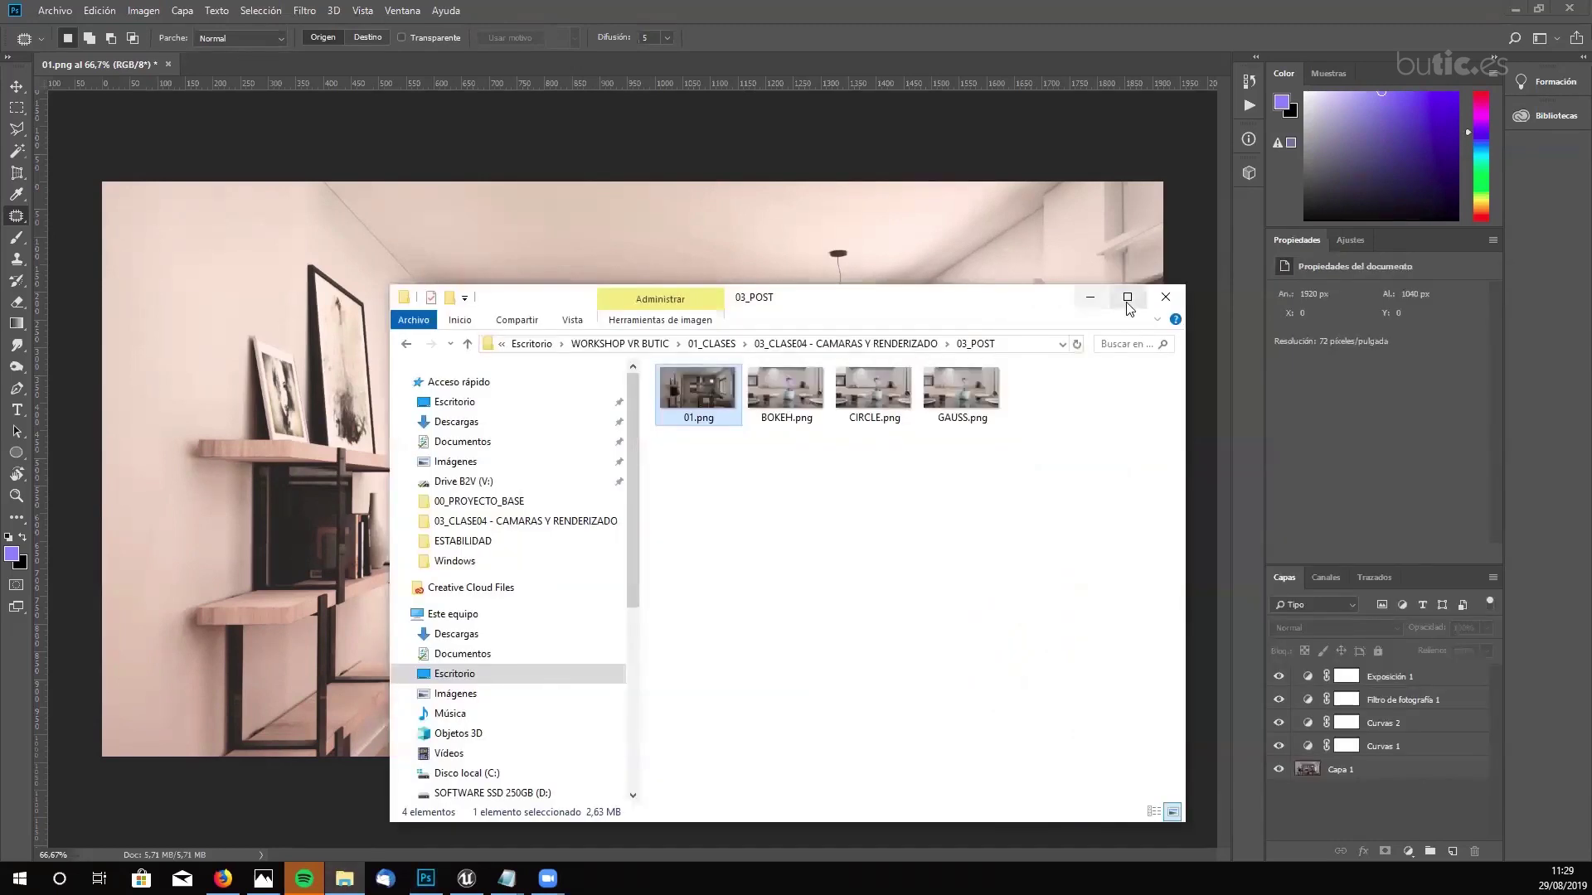
{"action": "left_click", "coordinate": [1127, 297]}
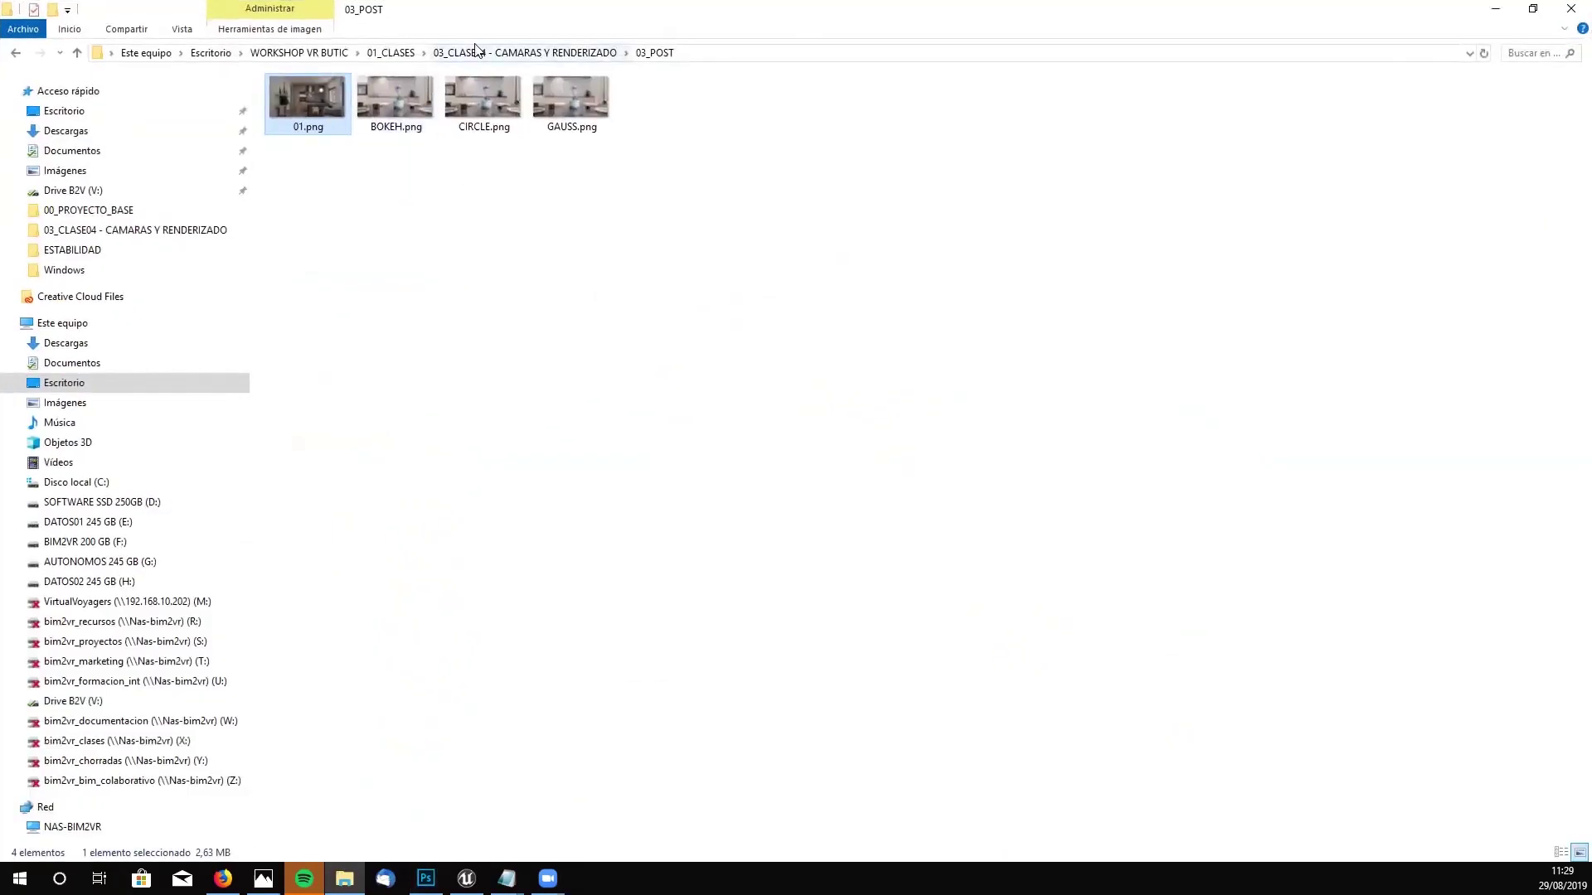
{"action": "left_click", "coordinate": [135, 231]}
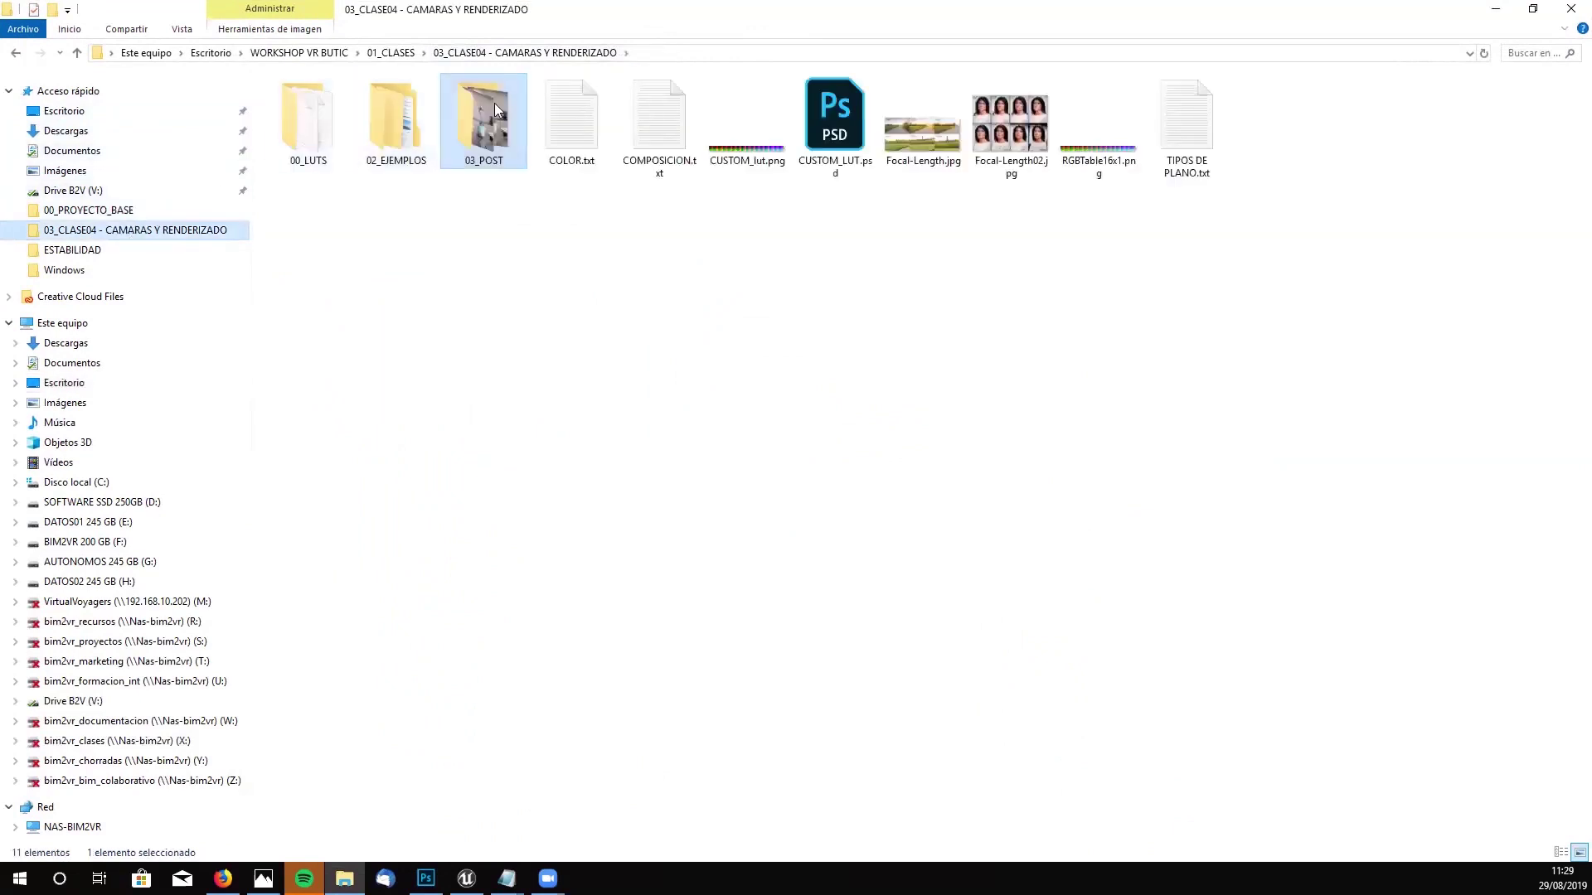
{"action": "left_click", "coordinate": [1084, 156]}
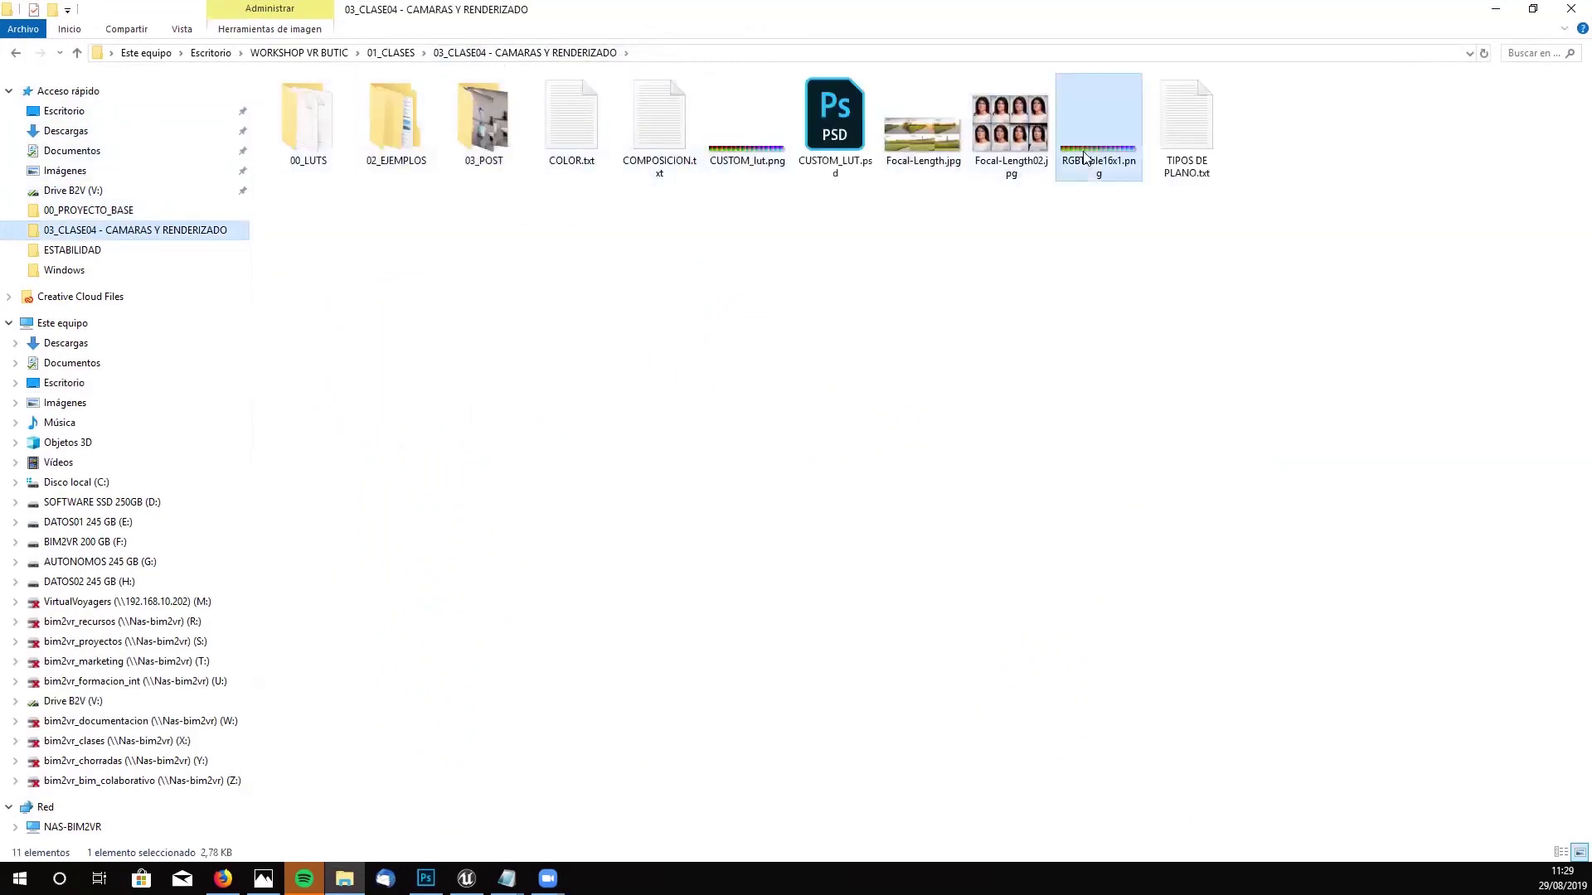
{"action": "mouse_move", "coordinate": [1073, 170]}
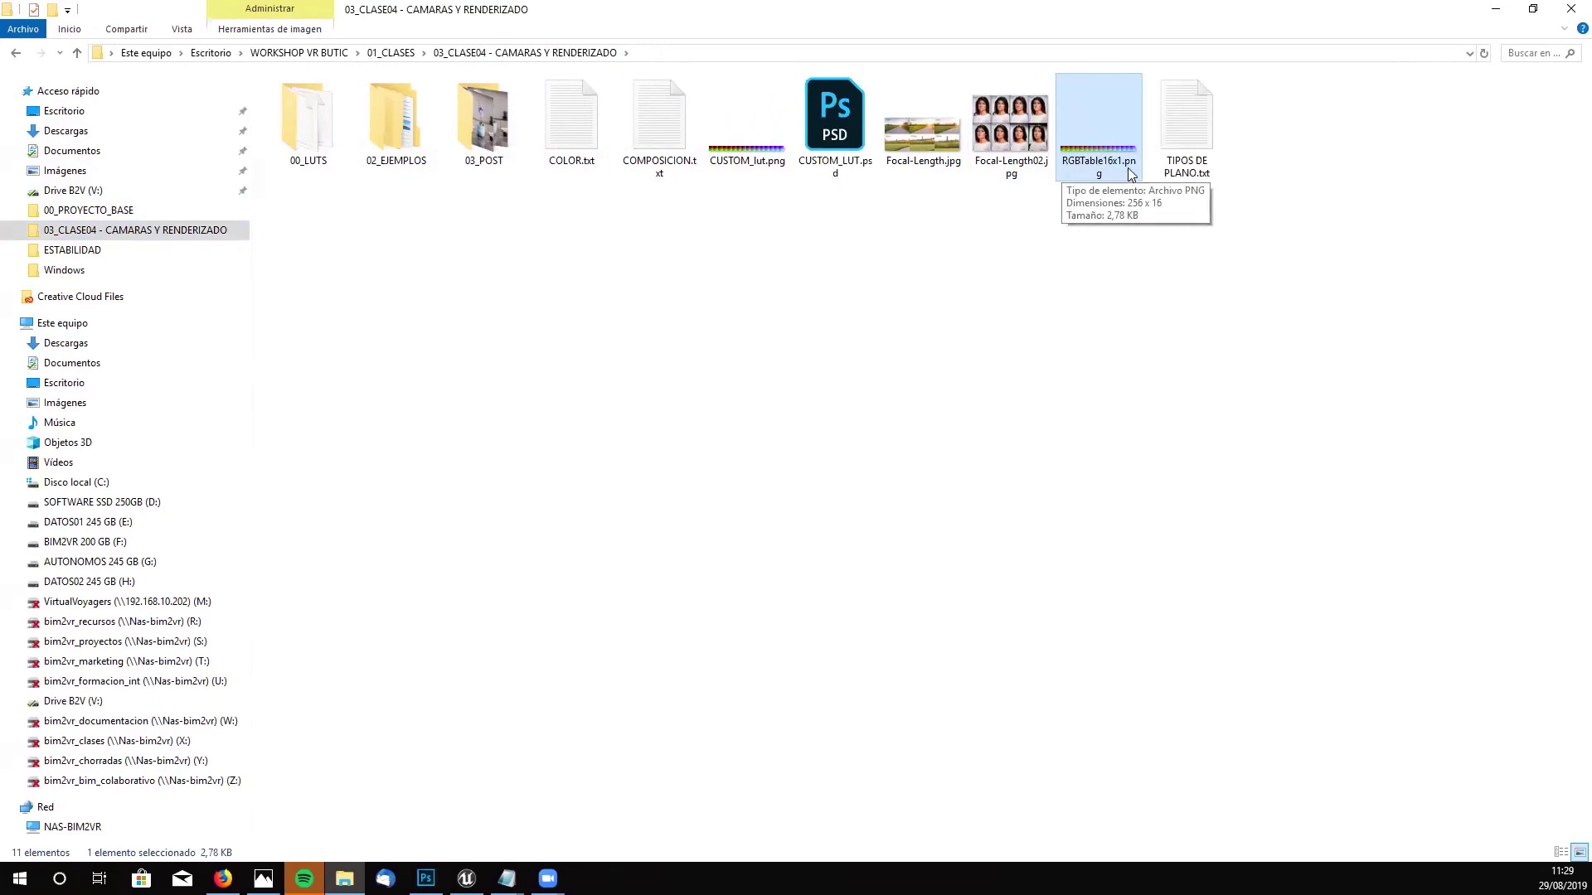
{"action": "double_click", "coordinate": [1211, 13]}
{"action": "left_click_drag", "start_coordinate": [642, 452], "coordinate": [587, 60]}
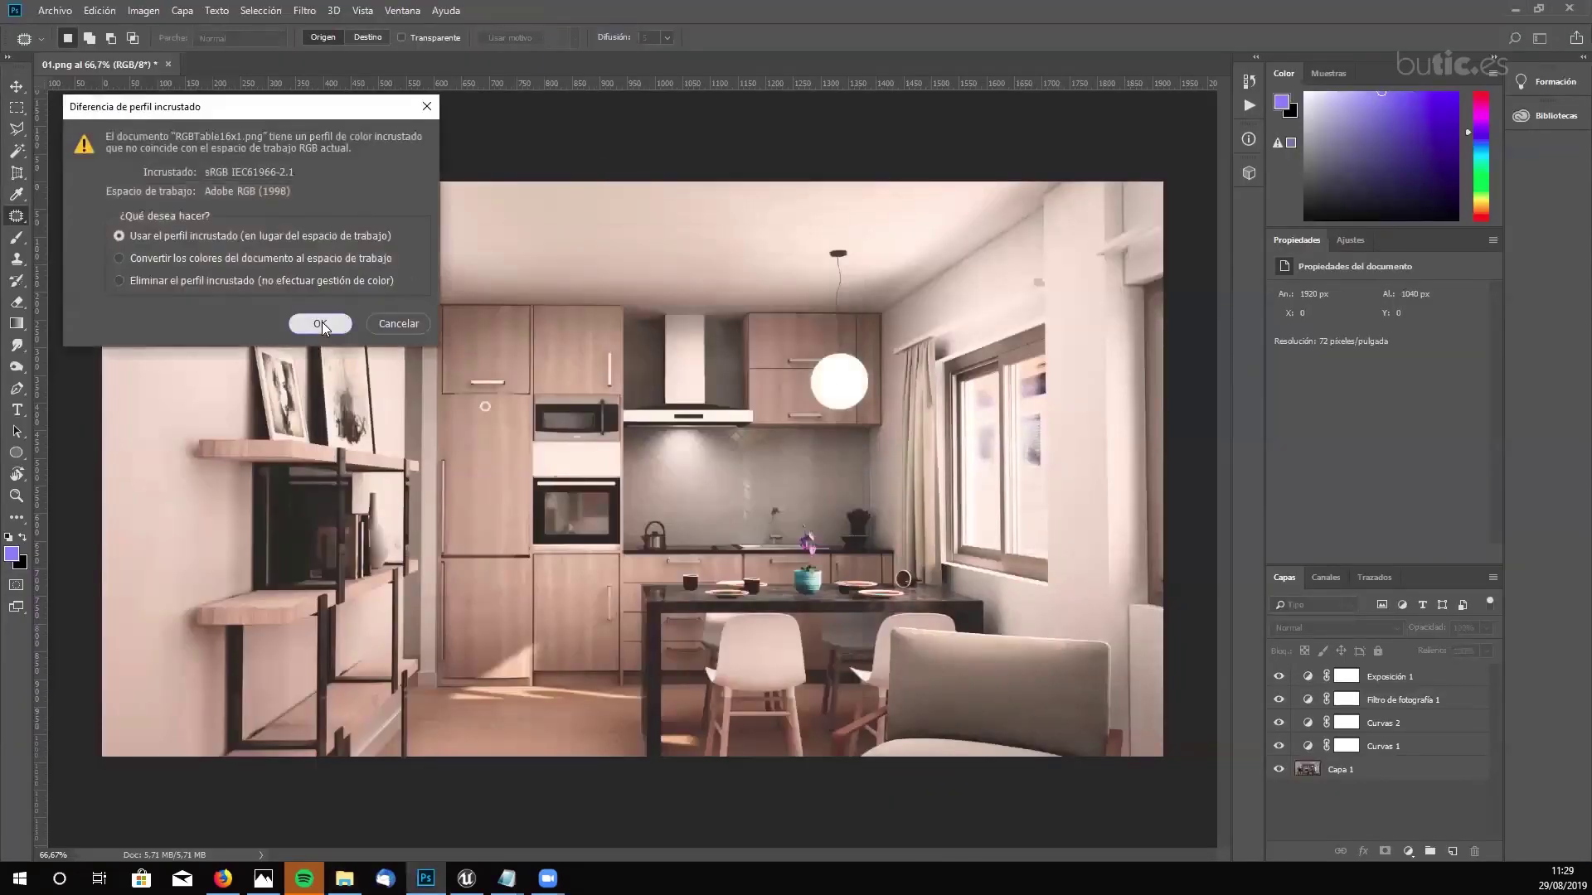
- Keep the sRGB profile, unlock the background as Capa 0, and copy 01.png's four adjustment layers onto RGBTable16x1.png
{"action": "left_click", "coordinate": [320, 325]}
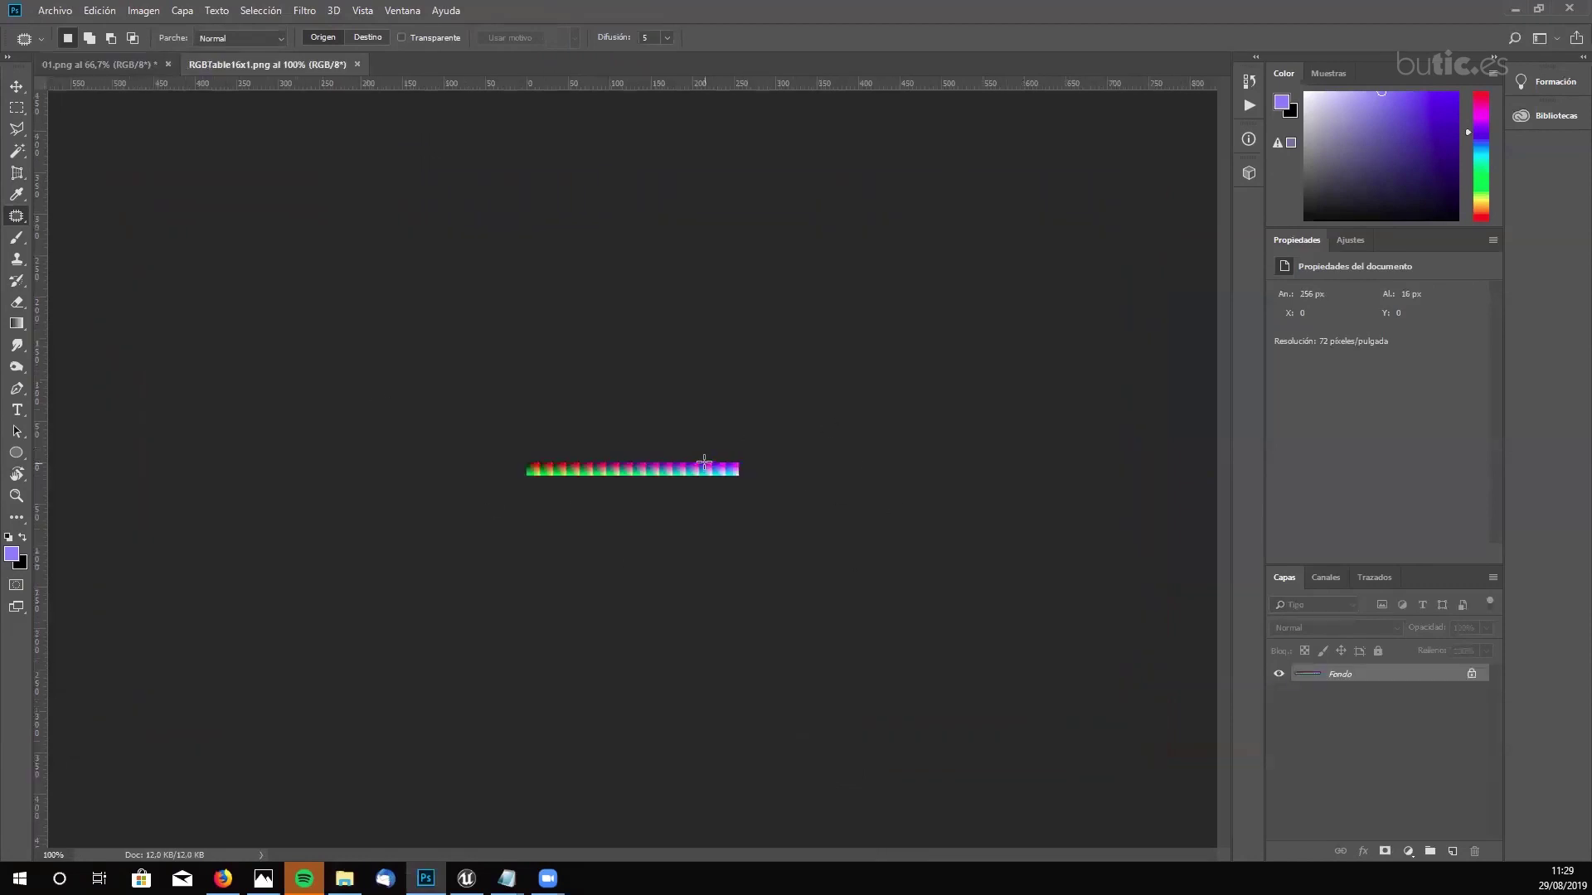
{"action": "left_click", "coordinate": [1472, 674]}
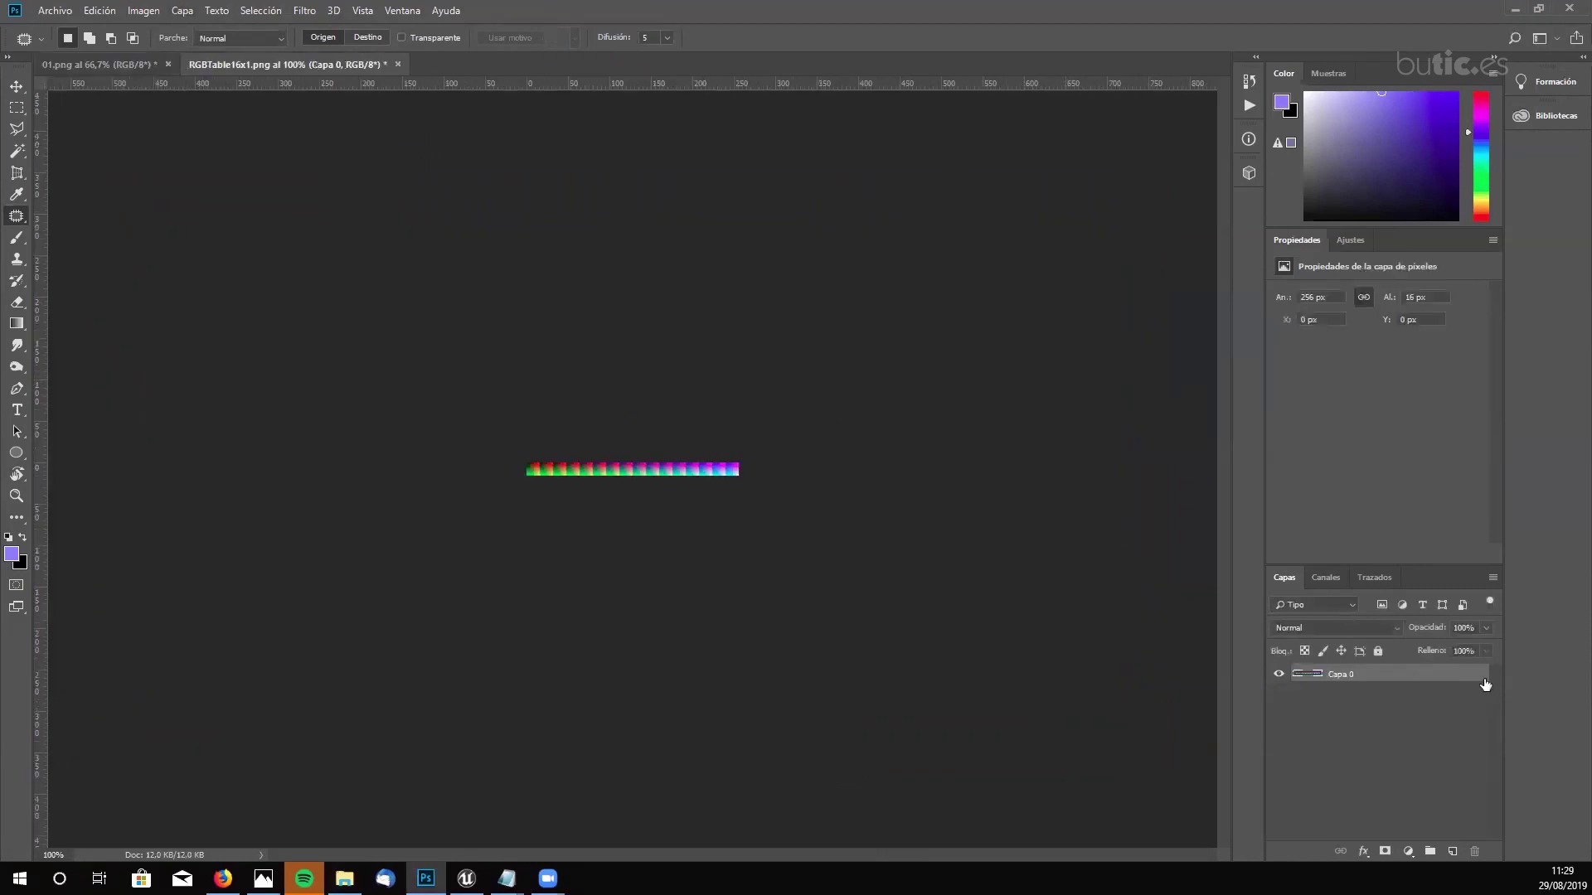
{"action": "left_click", "coordinate": [135, 65]}
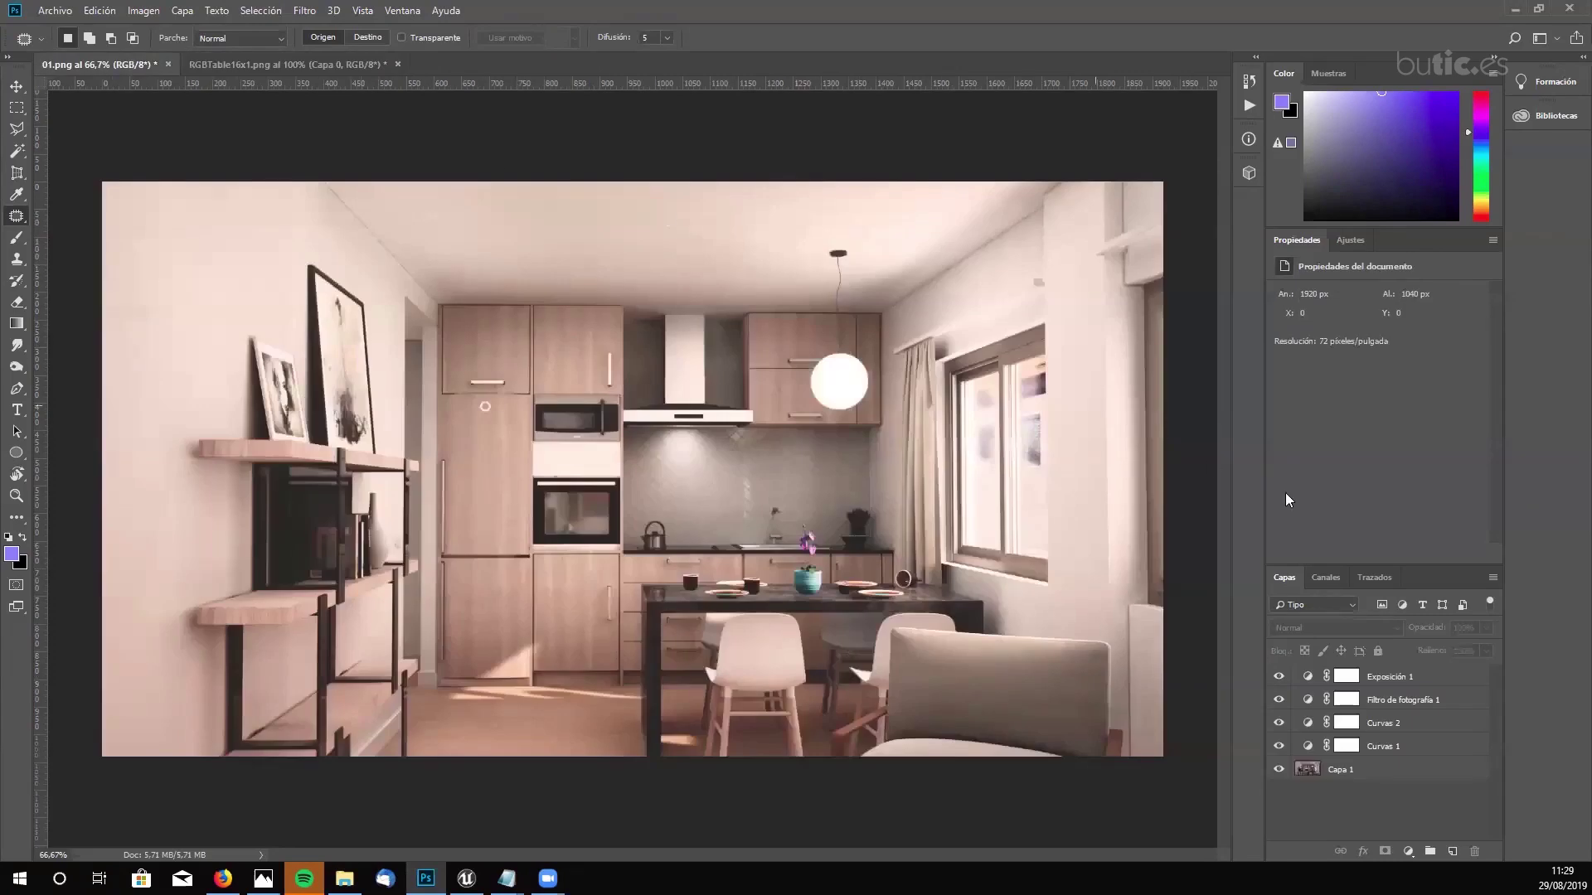
{"action": "left_click", "coordinate": [1393, 683]}
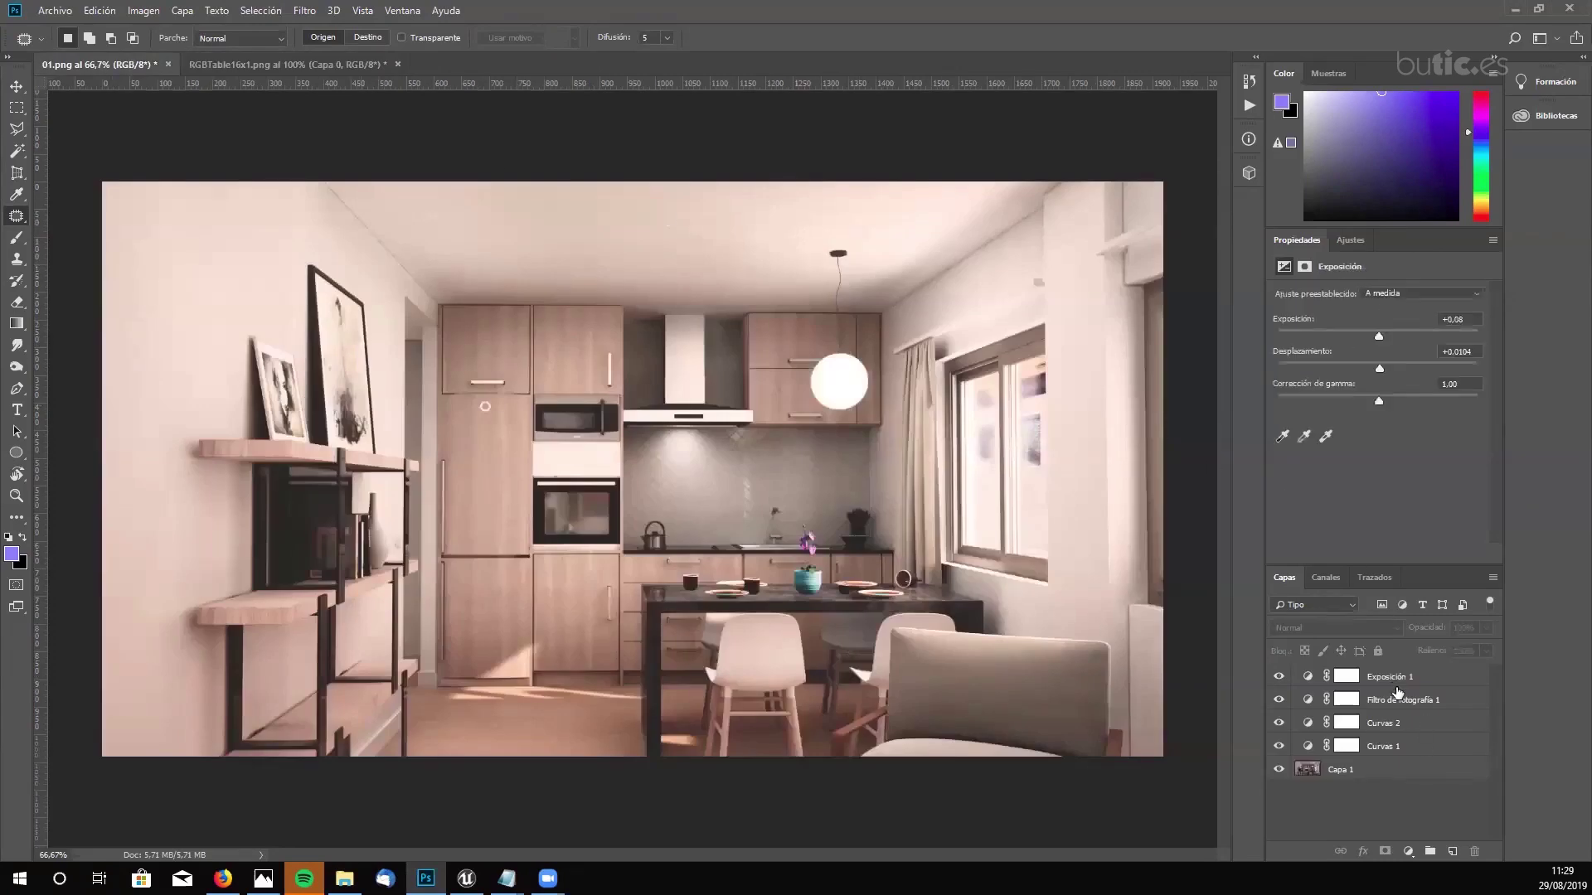
{"action": "left_click", "coordinate": [1399, 743], "text": "shift"}
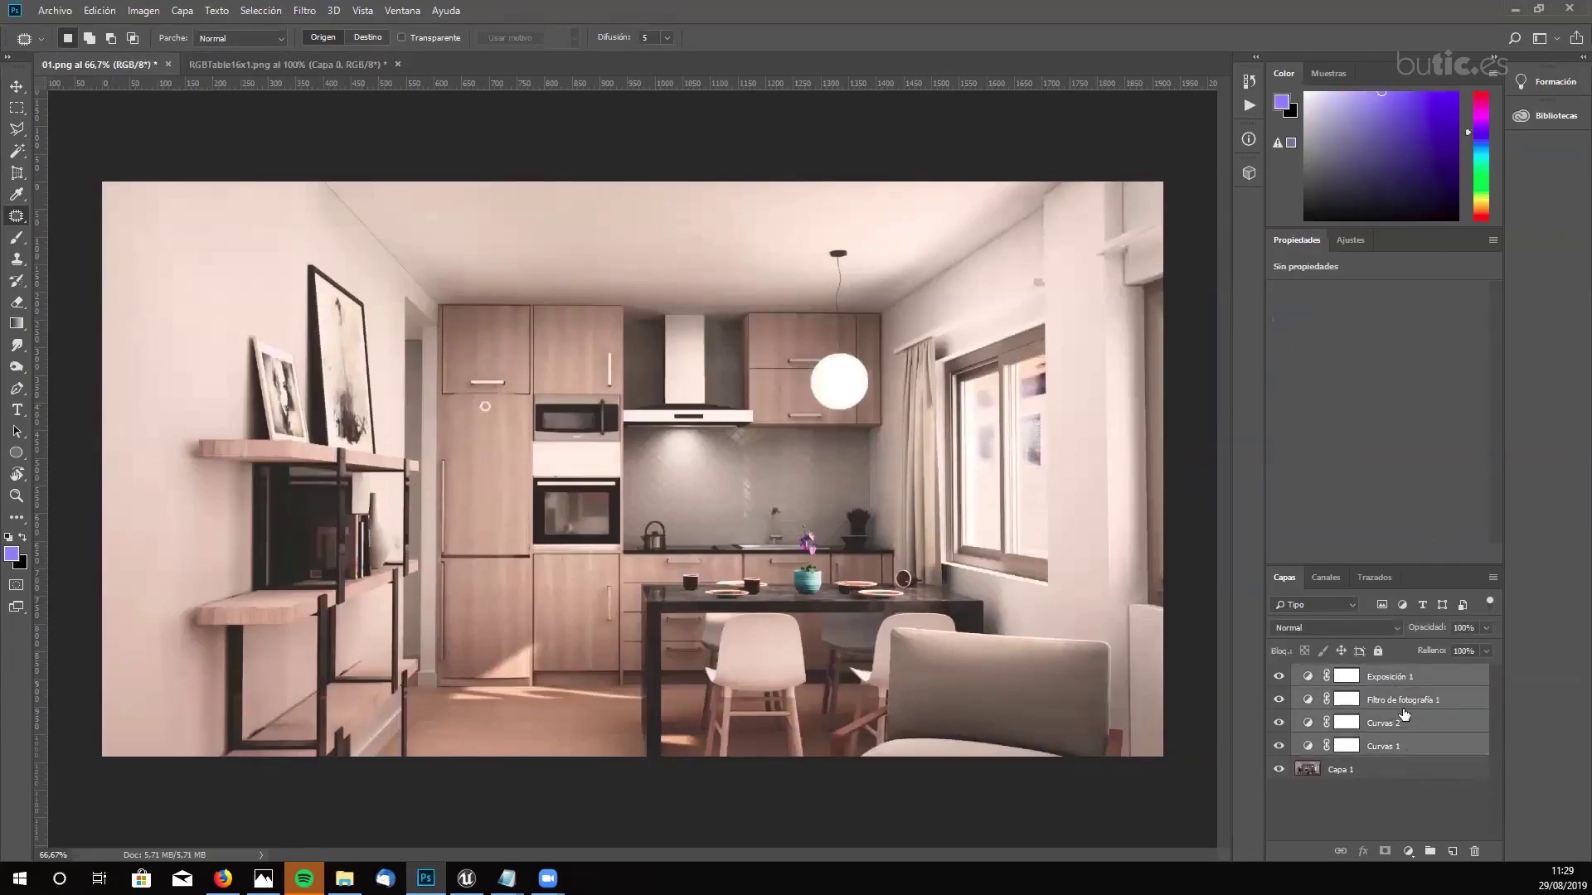
{"action": "left_click_drag", "start_coordinate": [1397, 711], "coordinate": [672, 384]}
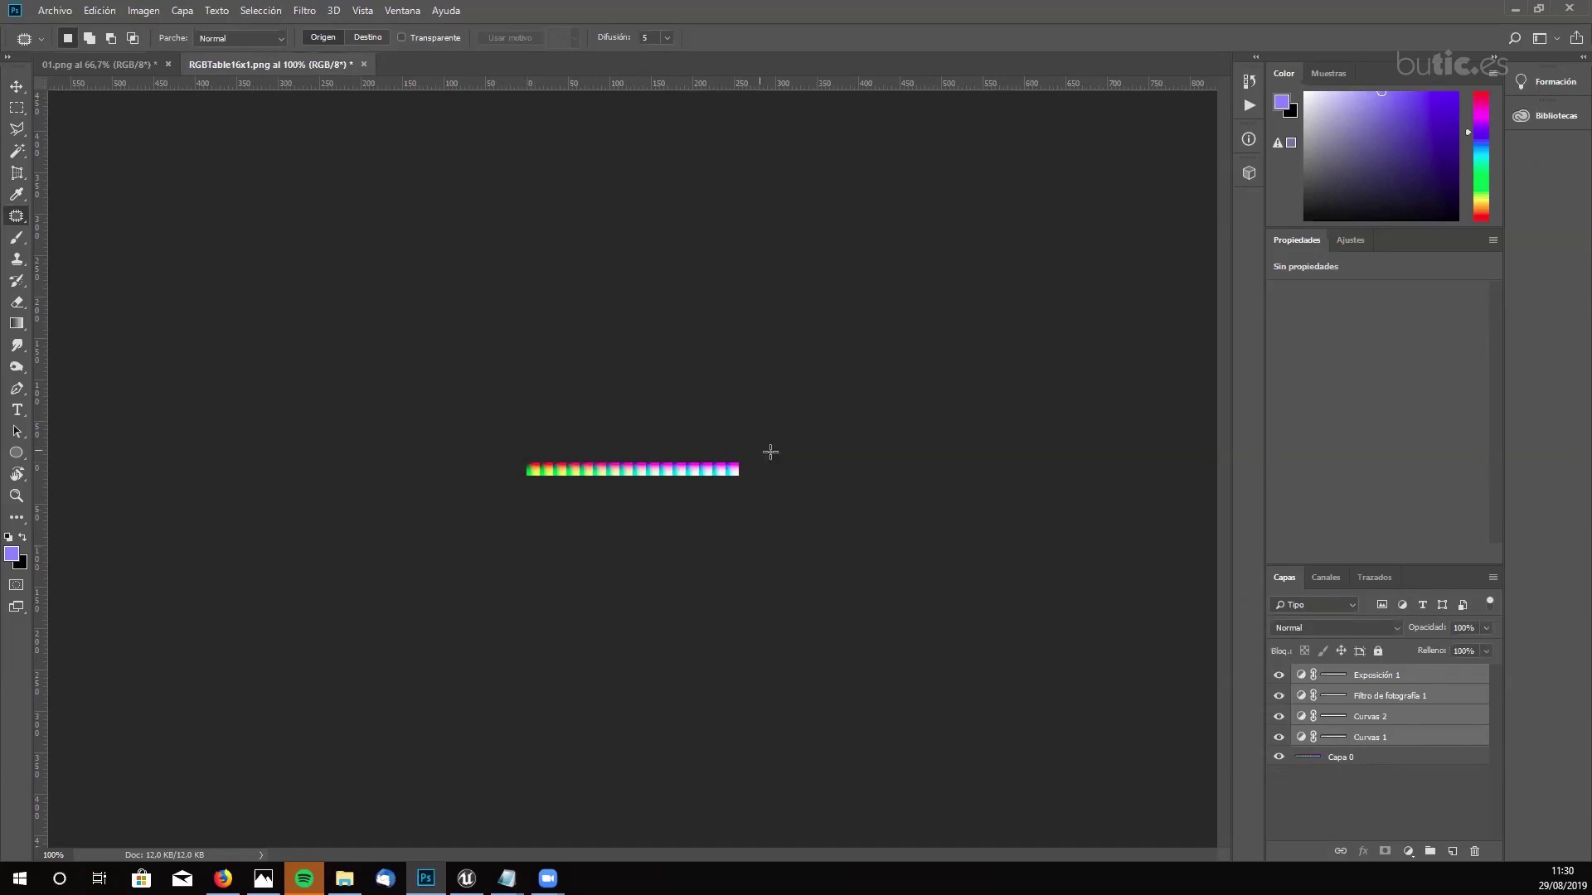
- Compare the colour strip graded and ungraded by toggling visibility, then deselect all layers
{"action": "left_click", "coordinate": [1279, 758], "text": "alt"}
{"action": "left_click", "coordinate": [1279, 758], "text": "alt"}
{"action": "left_click", "coordinate": [1278, 757], "text": "alt"}
{"action": "left_click", "coordinate": [1278, 757], "text": "alt"}
{"action": "left_click", "coordinate": [1278, 757], "text": "alt"}
{"action": "left_click", "coordinate": [1278, 758], "text": "alt"}
{"action": "left_click", "coordinate": [1278, 758], "text": "alt"}
{"action": "left_click", "coordinate": [1278, 757], "text": "alt"}
{"action": "left_click", "coordinate": [1406, 781]}
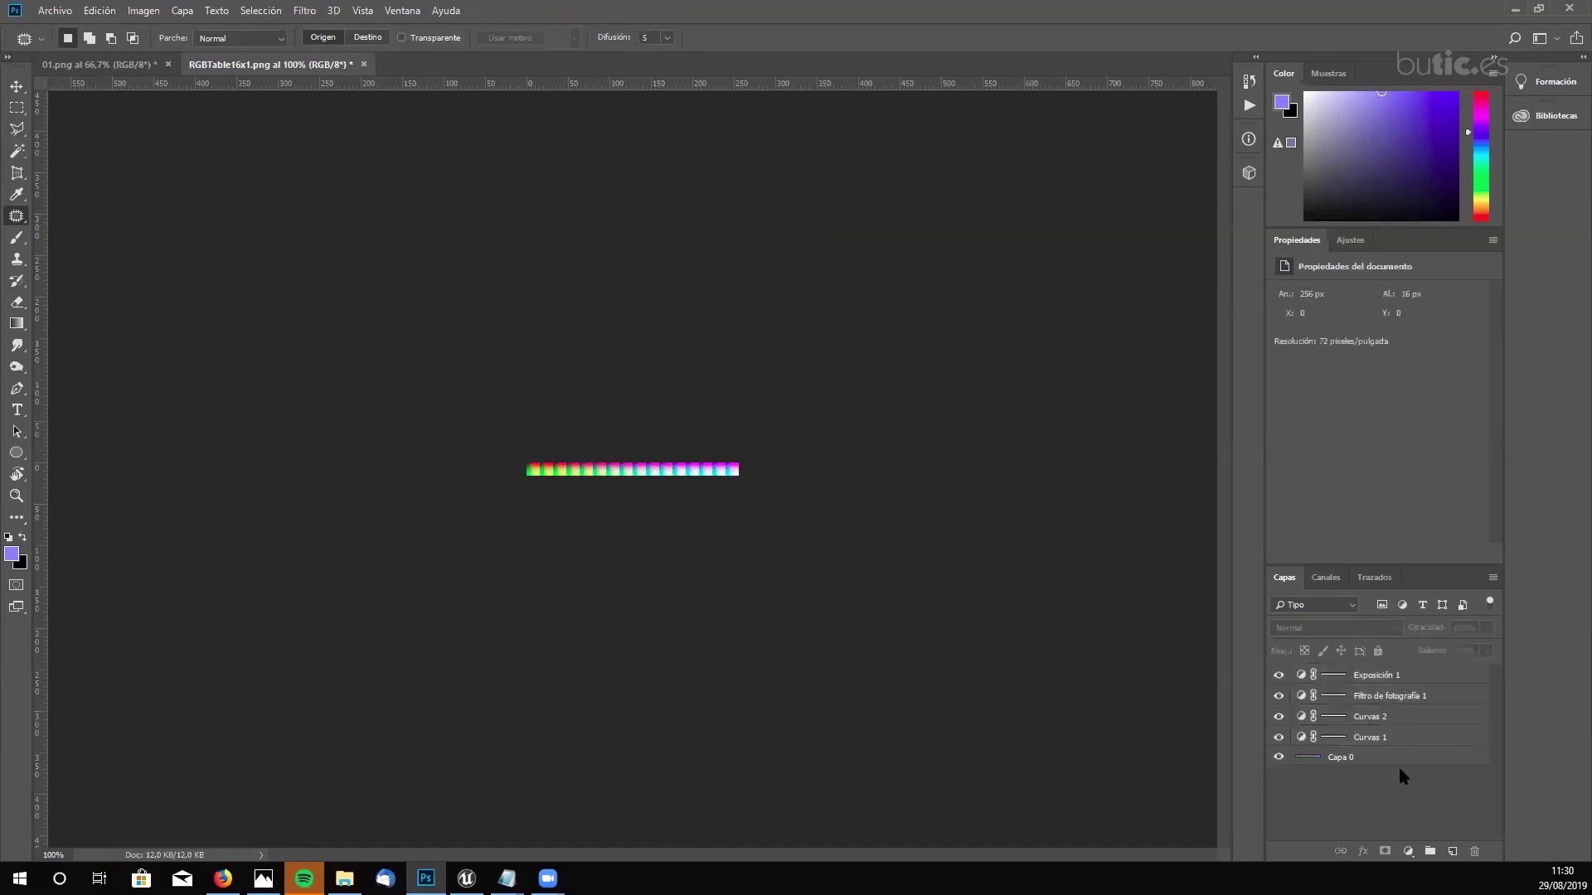
- Save the colour table as a PNG named CUSTOM_lut02.png, accepting the default PNG options
{"action": "left_click", "coordinate": [55, 12]}
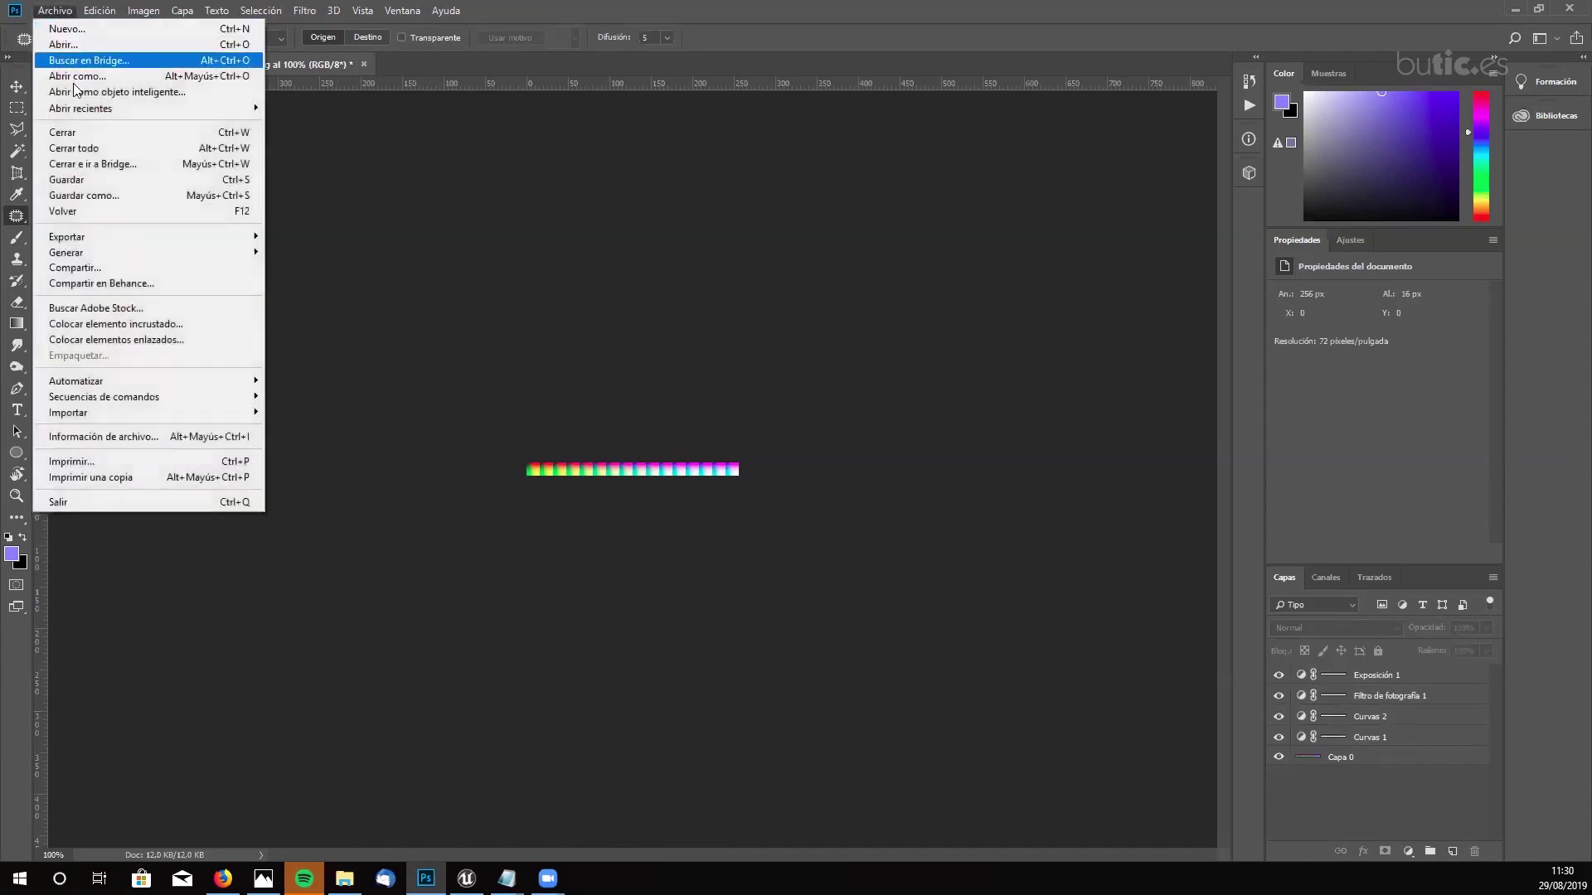
{"action": "left_click", "coordinate": [91, 197]}
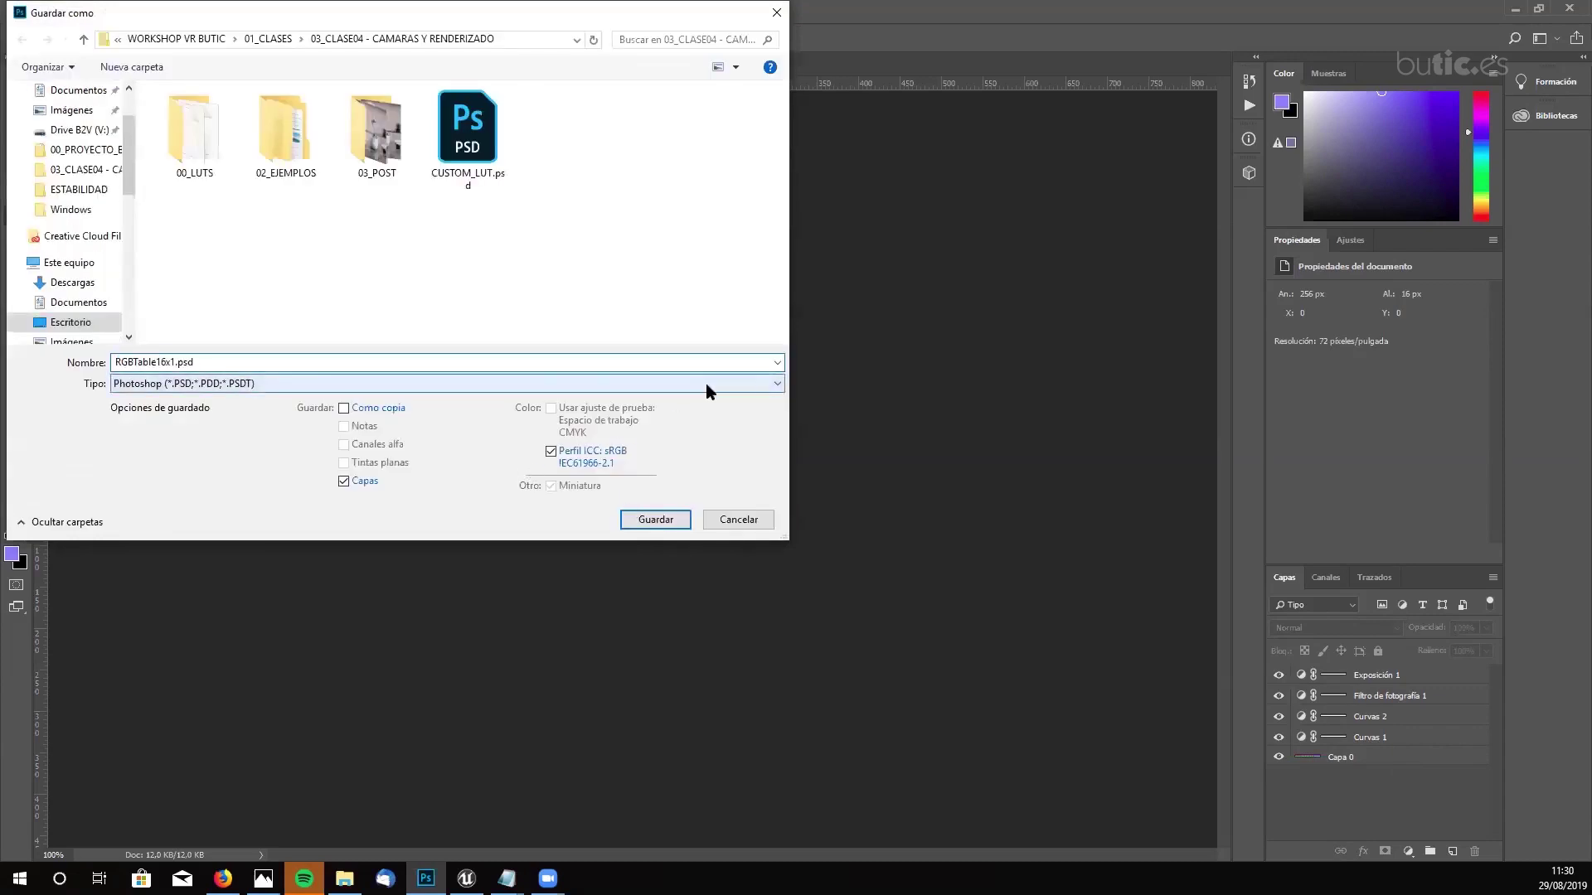
{"action": "left_click", "coordinate": [709, 384]}
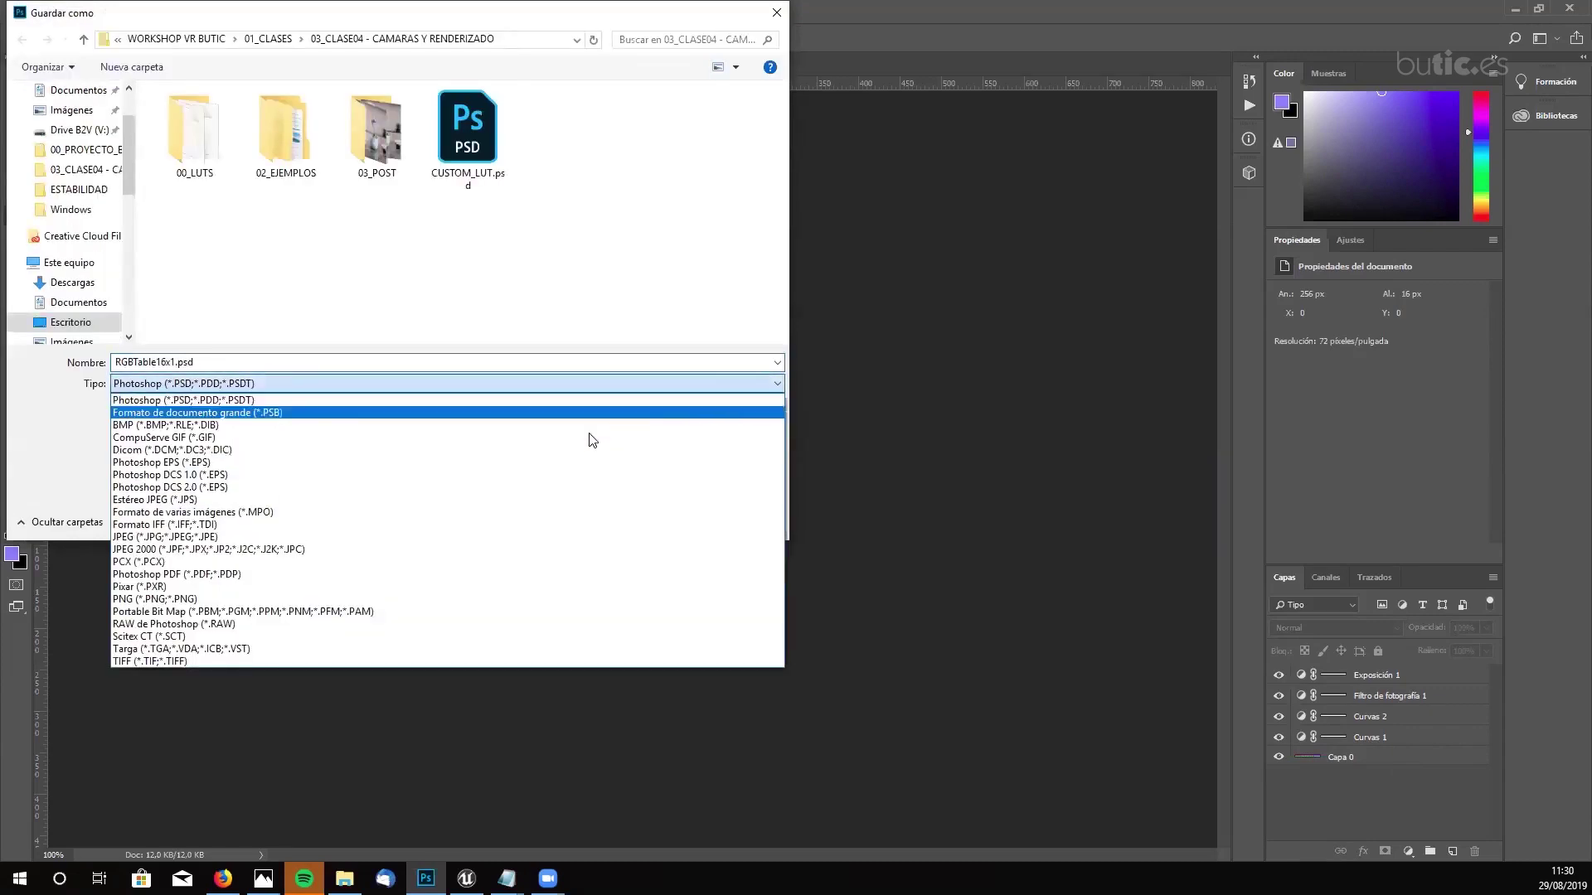
{"action": "left_click", "coordinate": [363, 598]}
{"action": "left_click", "coordinate": [468, 157]}
{"action": "left_click", "coordinate": [258, 361]}
{"action": "key", "text": "End"}
{"action": "key", "text": "Left"}
{"action": "key", "text": "Left"}
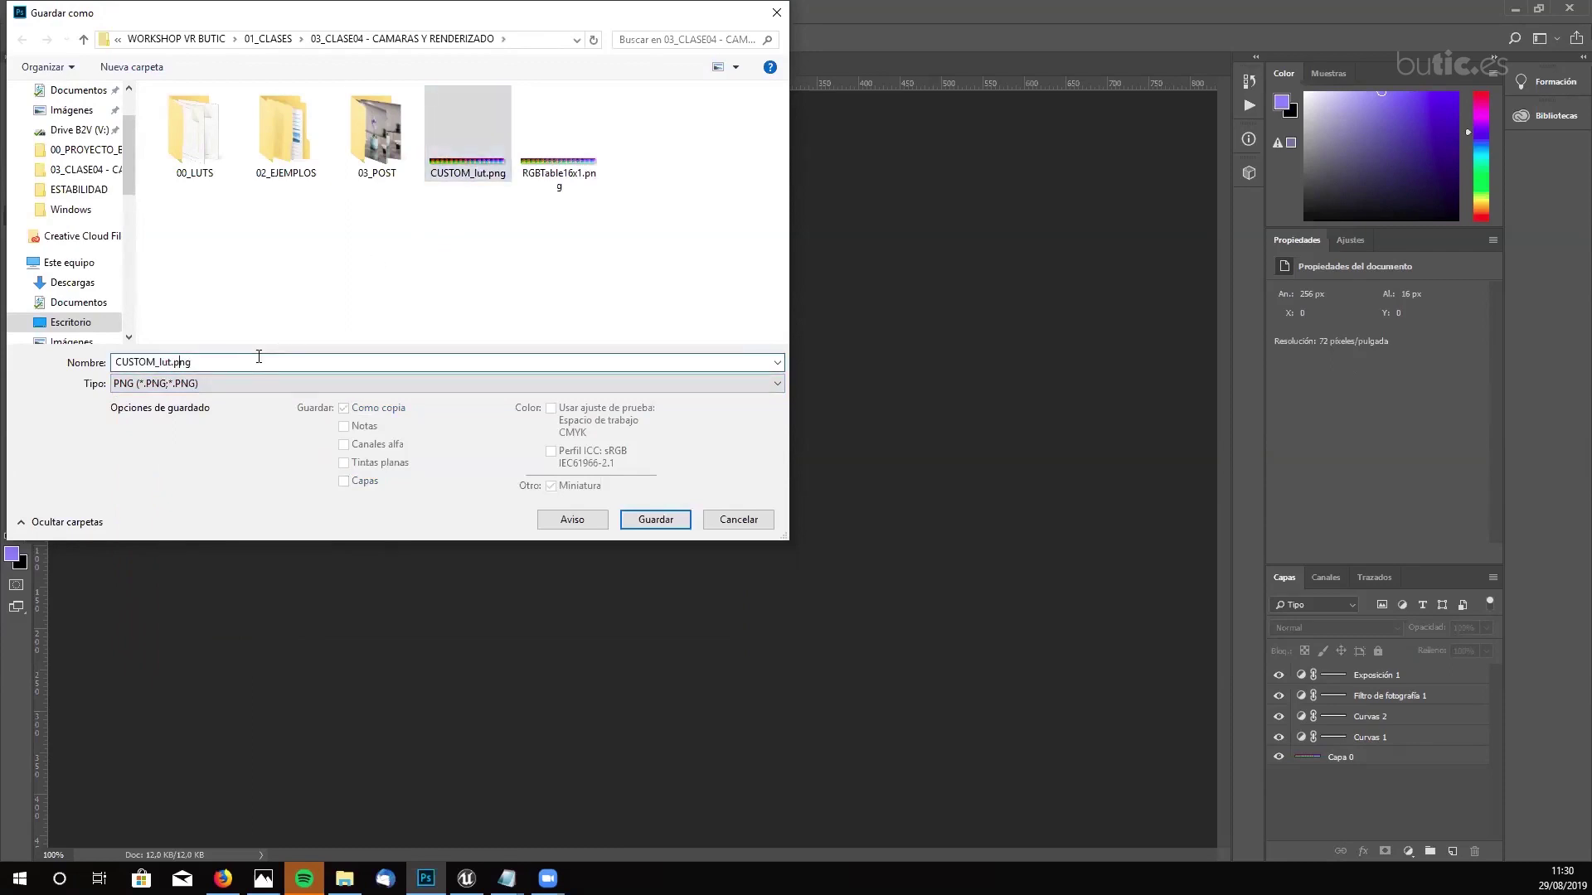
{"action": "type", "text": "02"}
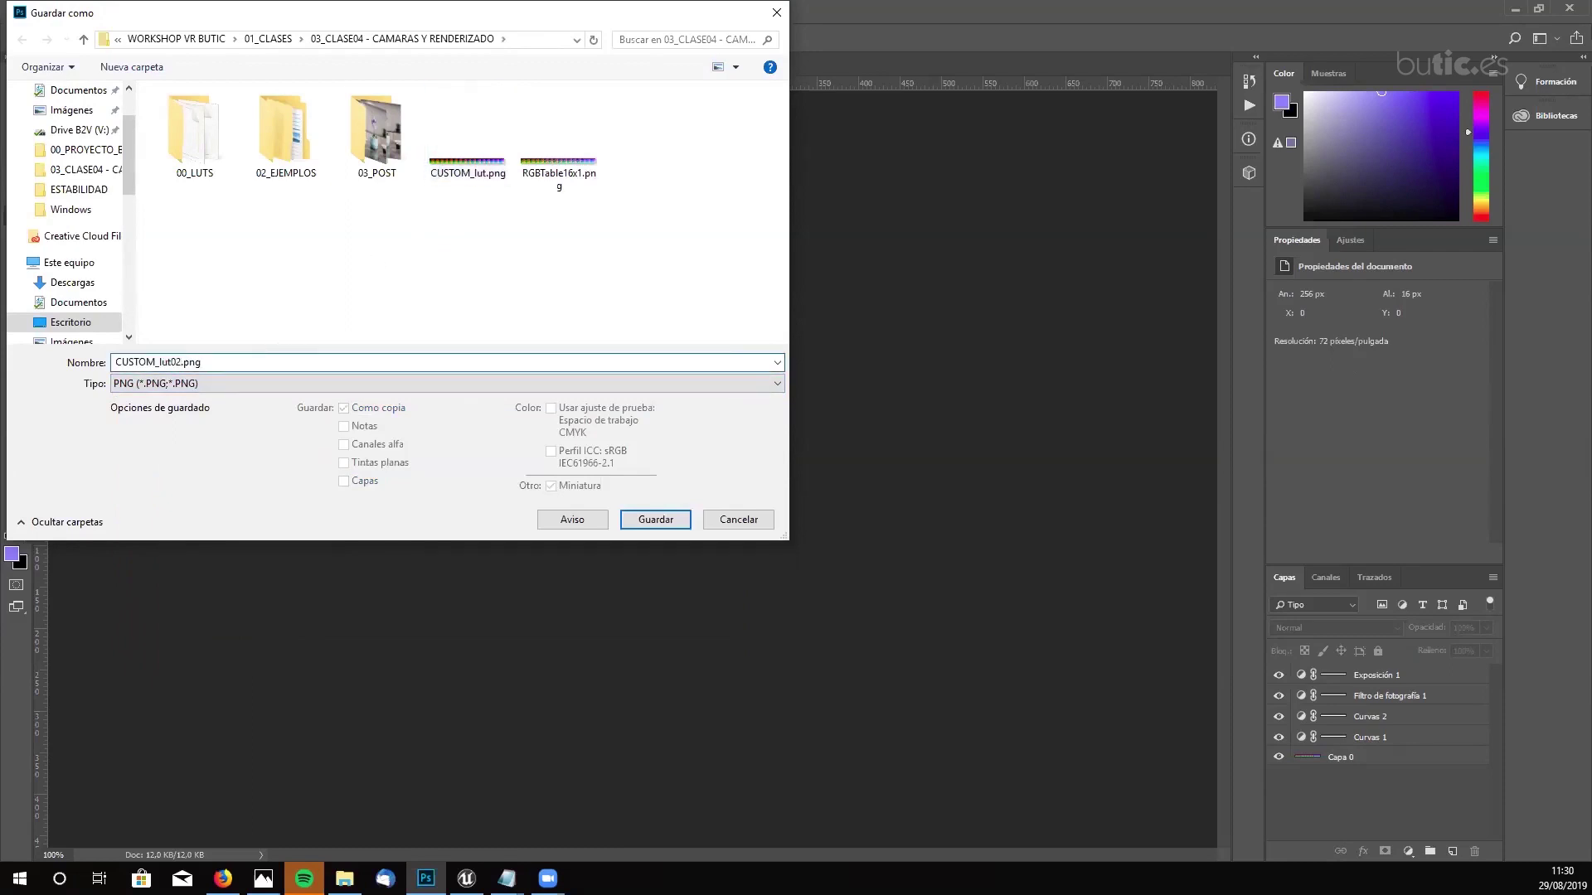
{"action": "left_click", "coordinate": [651, 531]}
{"action": "left_click", "coordinate": [920, 262]}
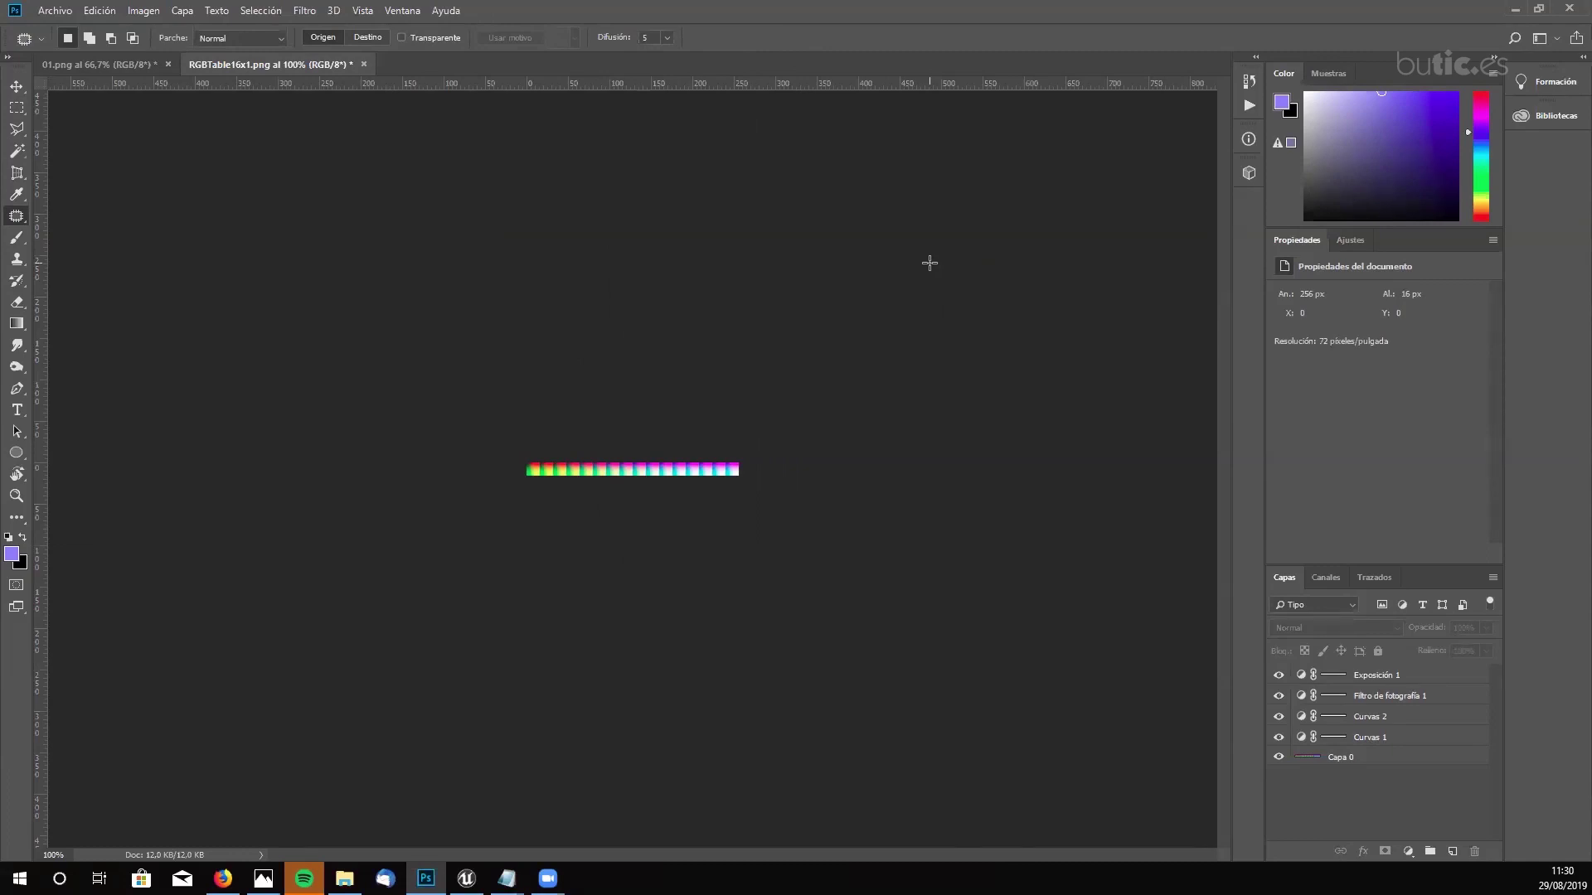
- Return to Unreal, close the folder window and expand the volume's Misc colour grading settings
{"action": "left_click", "coordinate": [1514, 10]}
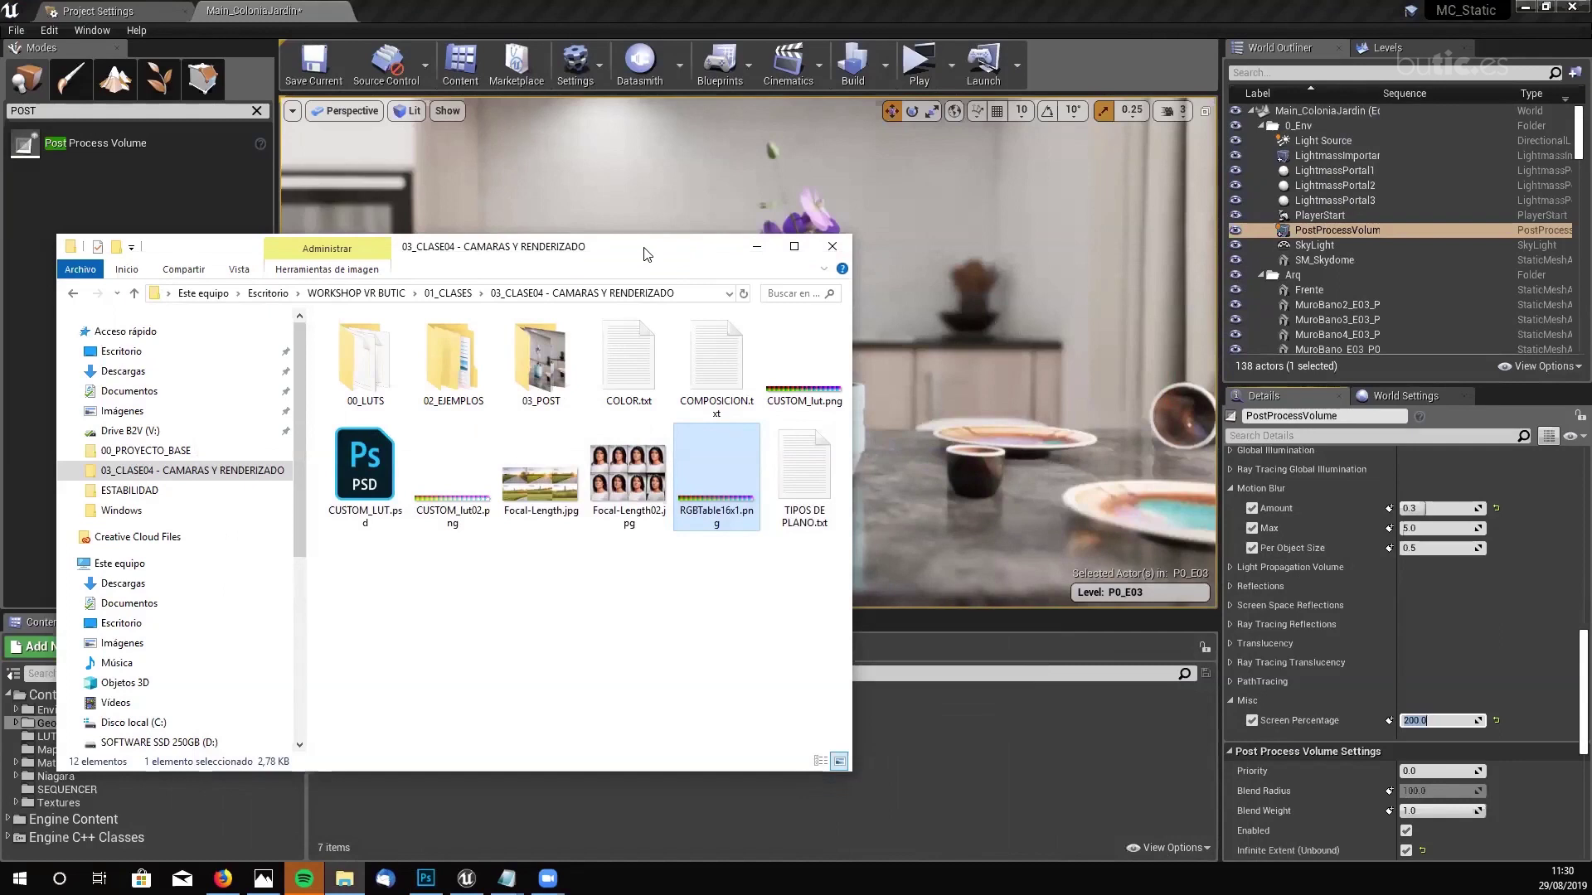
{"action": "left_click", "coordinate": [756, 247]}
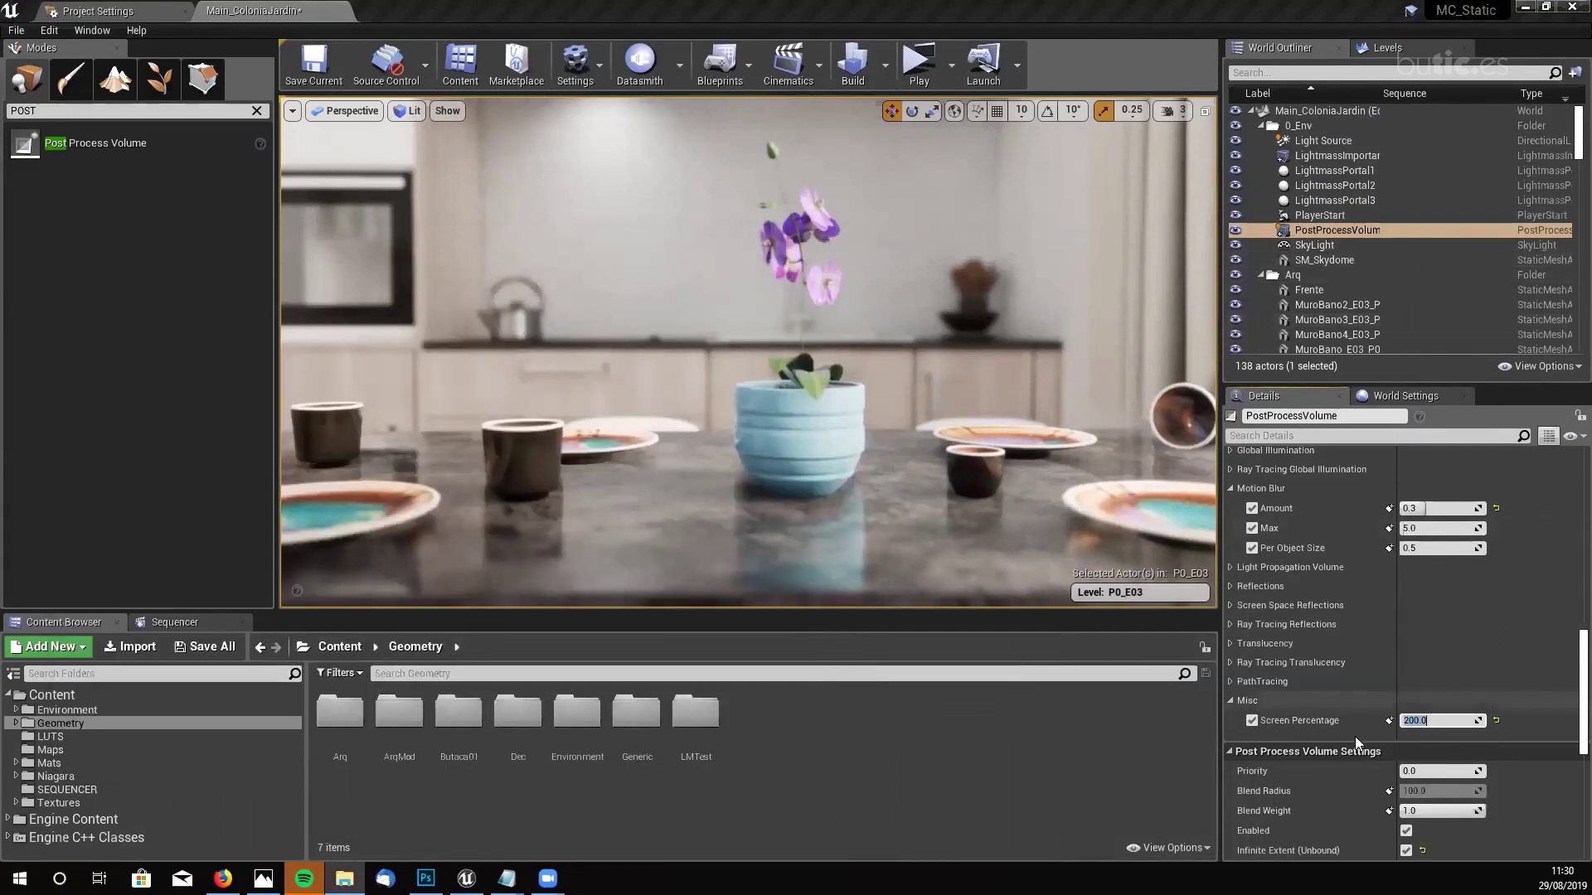
{"action": "scroll", "coordinate": [1343, 564], "scroll_direction": "up", "scroll_amount": 1}
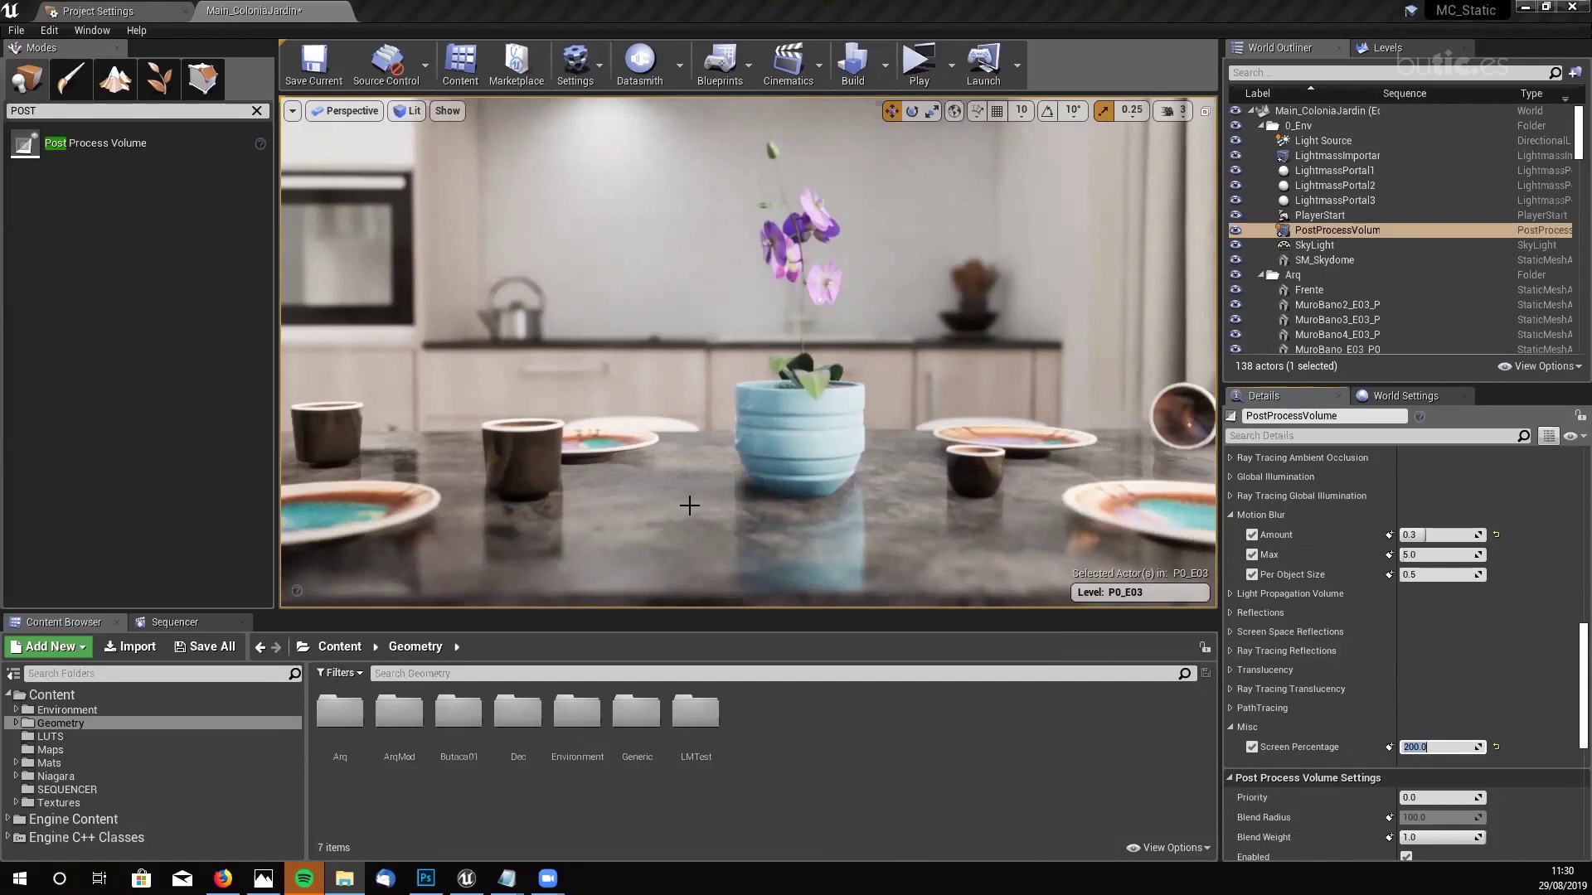
{"action": "left_click_drag", "start_coordinate": [1566, 631], "coordinate": [1567, 474]}
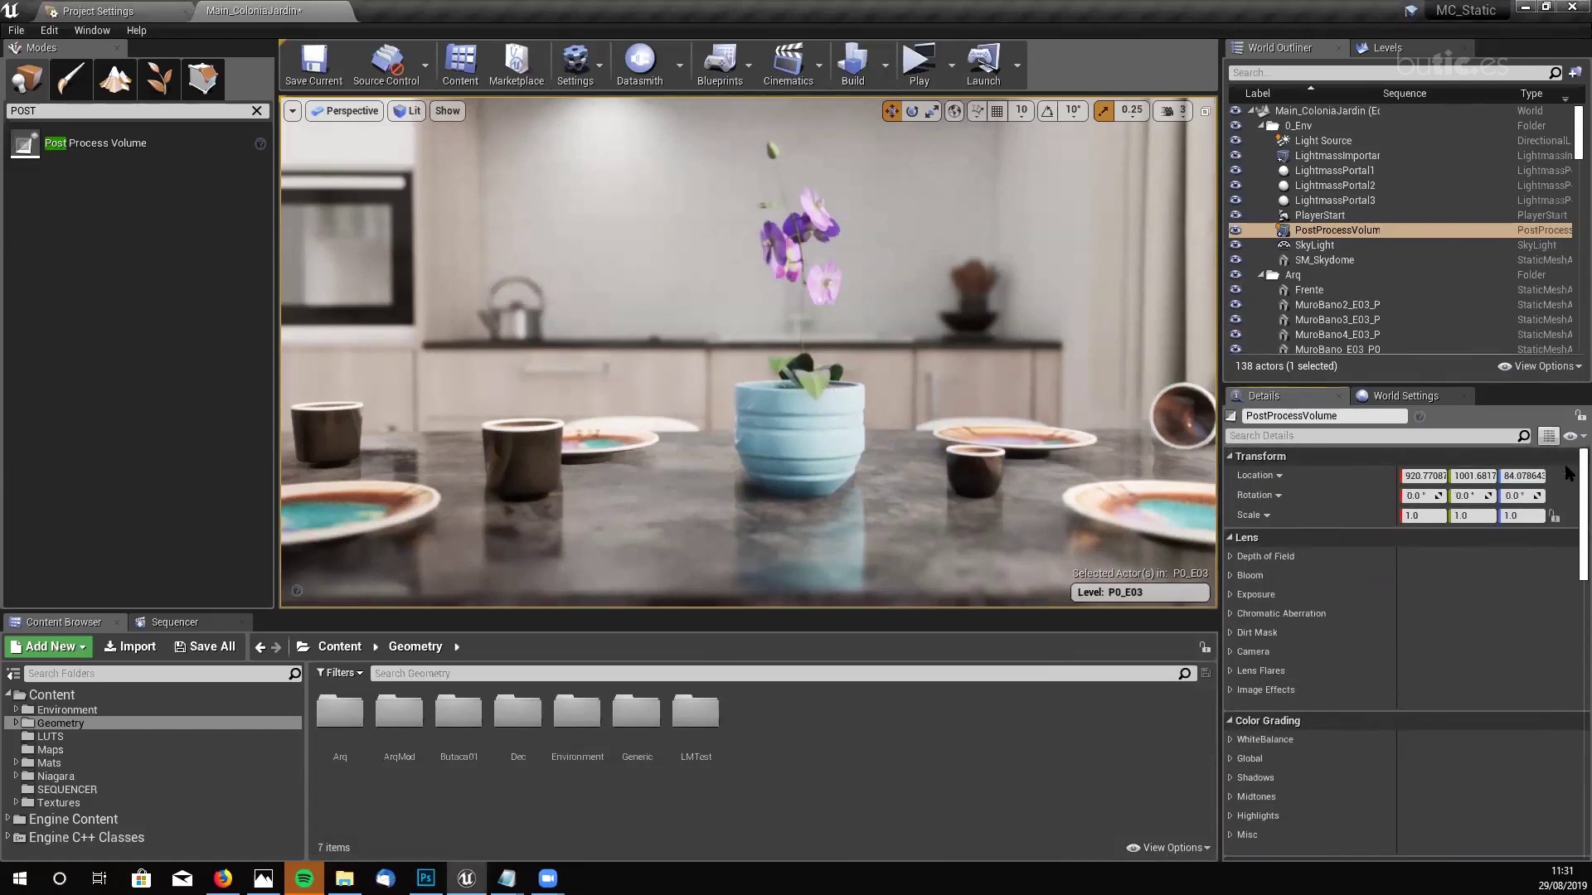
{"action": "left_click_drag", "start_coordinate": [1567, 472], "coordinate": [1568, 511]}
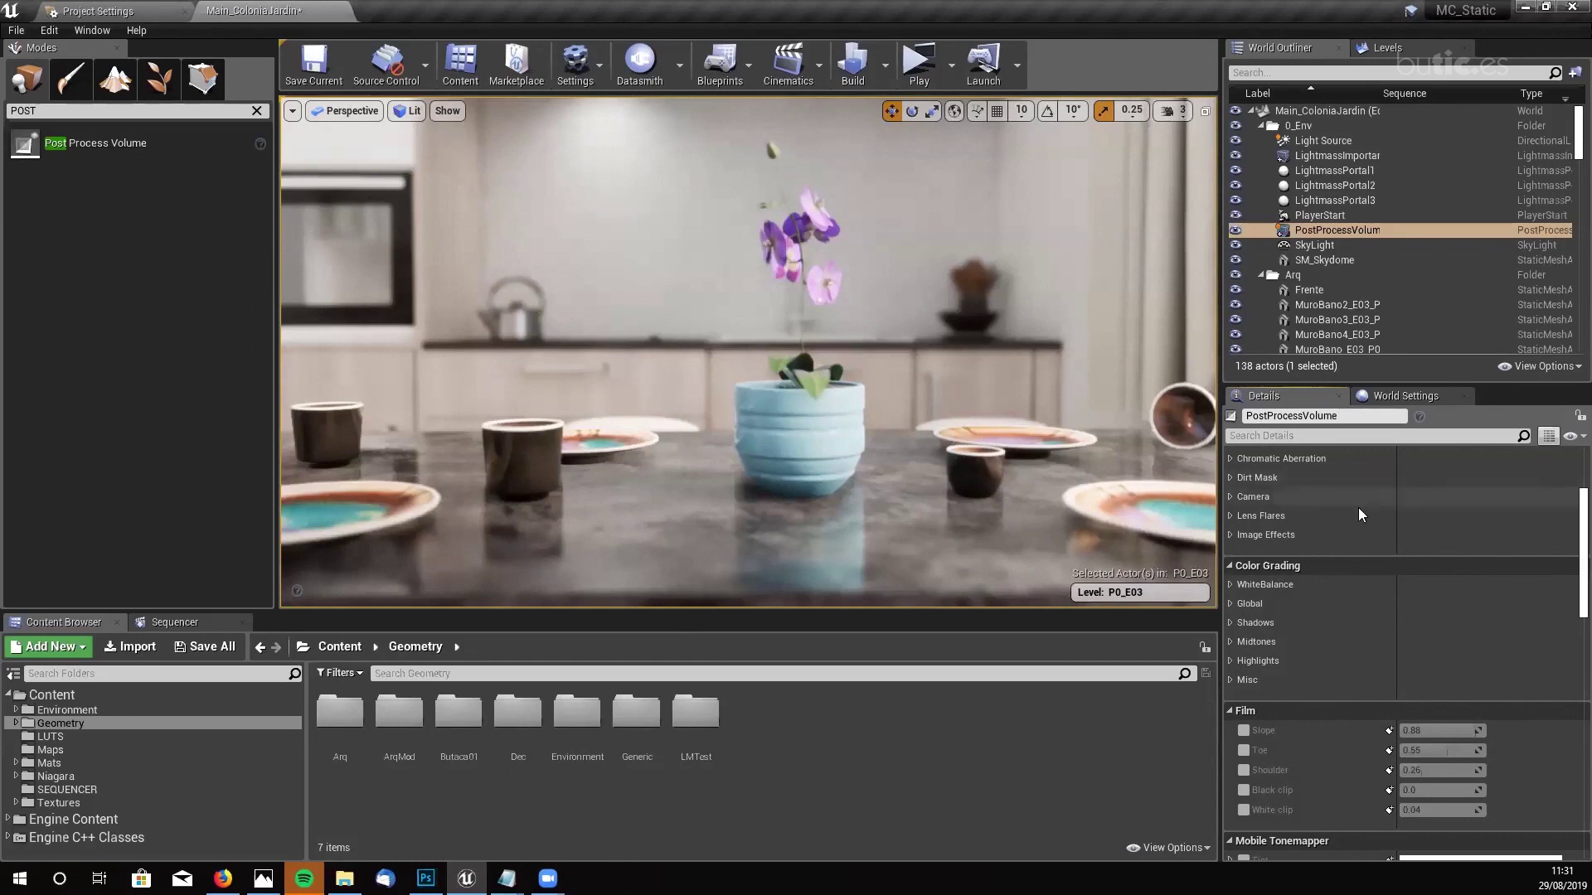
{"action": "left_click", "coordinate": [1241, 536]}
{"action": "left_click", "coordinate": [1231, 536]}
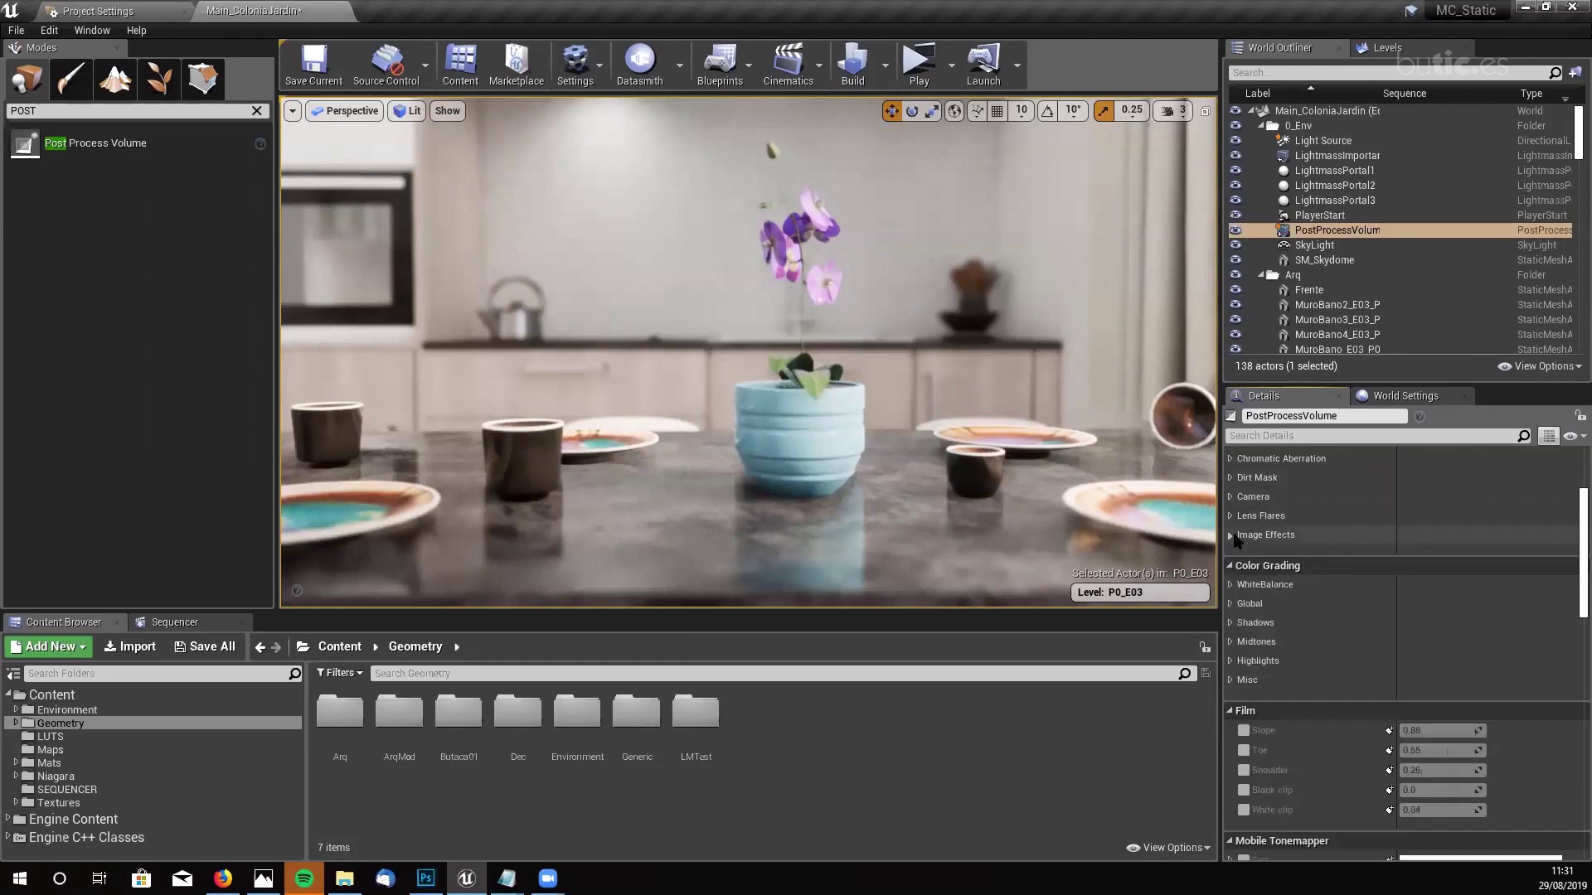
{"action": "left_click", "coordinate": [1230, 680]}
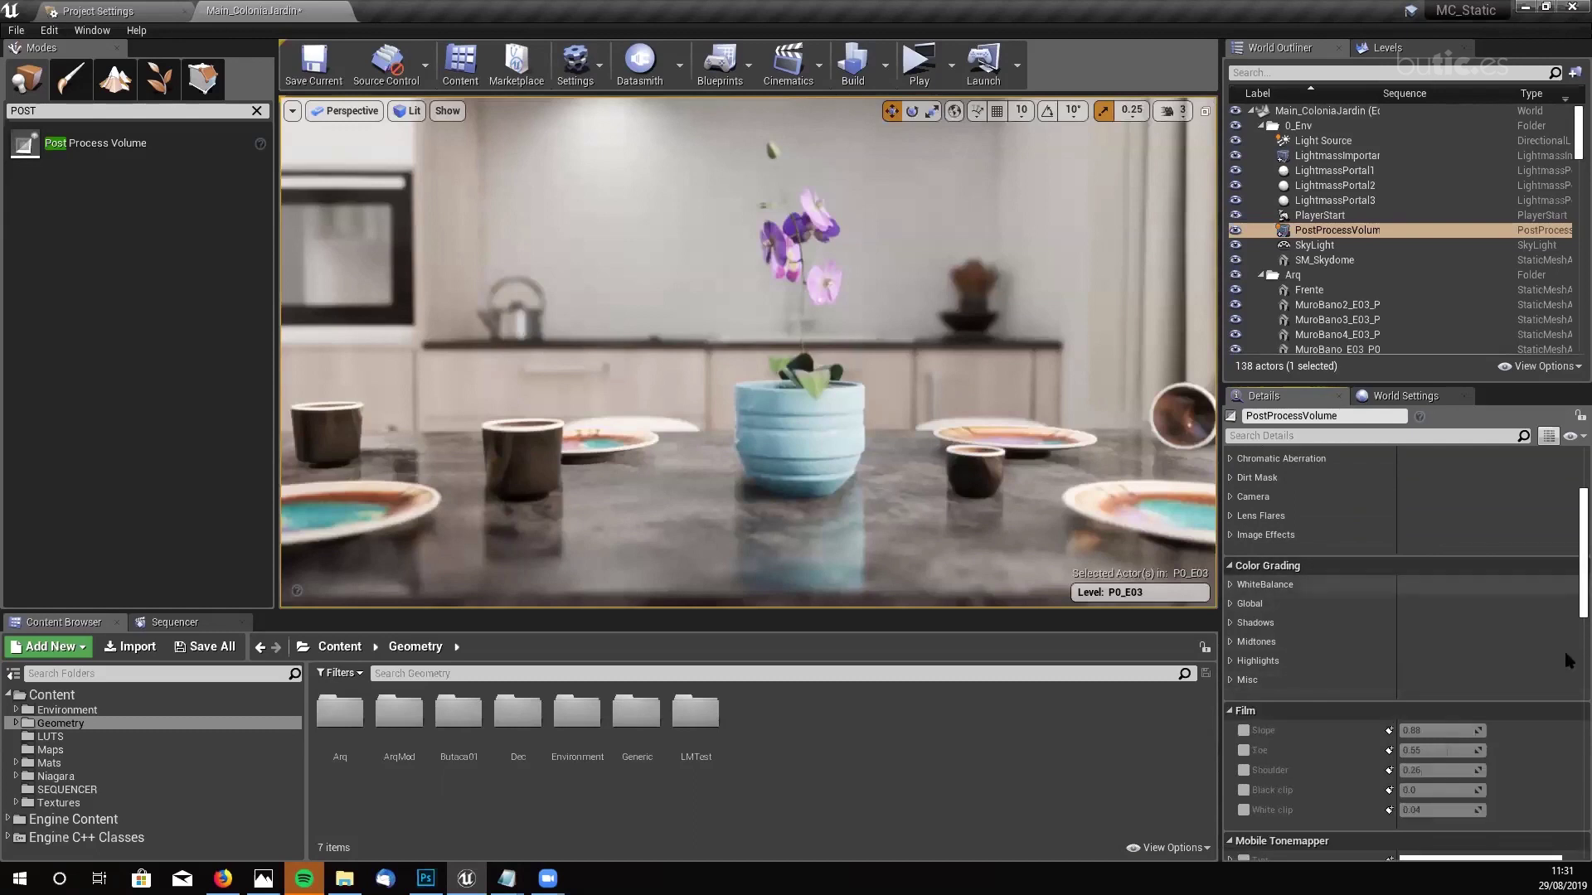
{"action": "left_click", "coordinate": [1231, 682]}
- Enable Blue Correction, Expand Gamut, Scene Color Tint, LUT Intensity and Color Grading LUT overrides, then select CUSTOM_lut02.png in File Explorer
{"action": "scroll", "coordinate": [1293, 680], "scroll_direction": "down", "scroll_amount": 2}
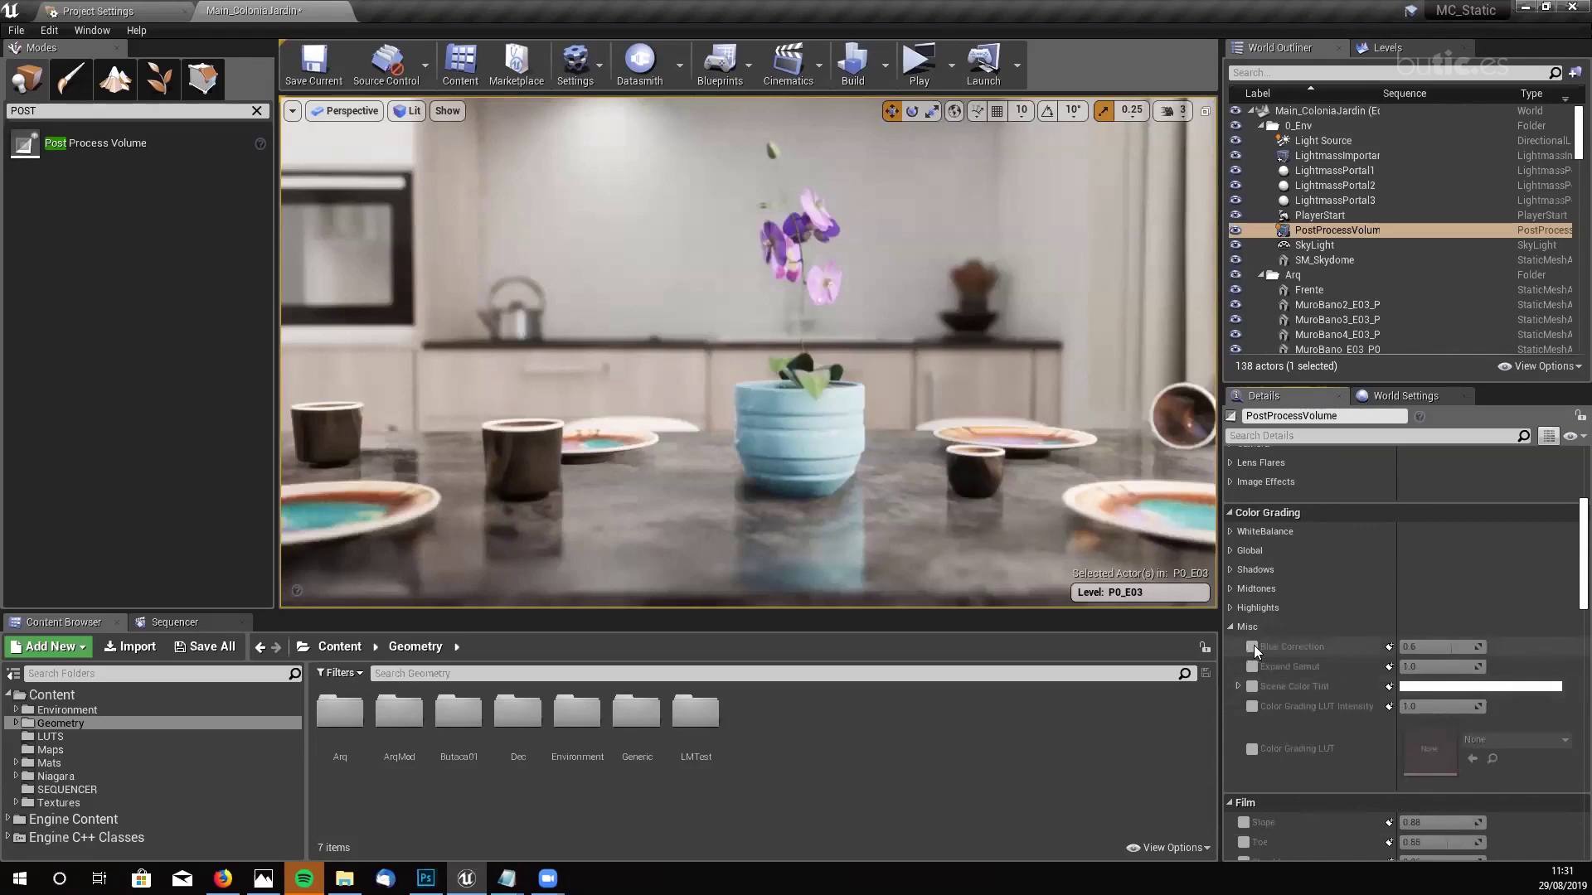
{"action": "left_click", "coordinate": [1252, 646]}
{"action": "left_click", "coordinate": [1252, 667]}
{"action": "left_click", "coordinate": [1251, 686]}
{"action": "left_click", "coordinate": [1252, 706]}
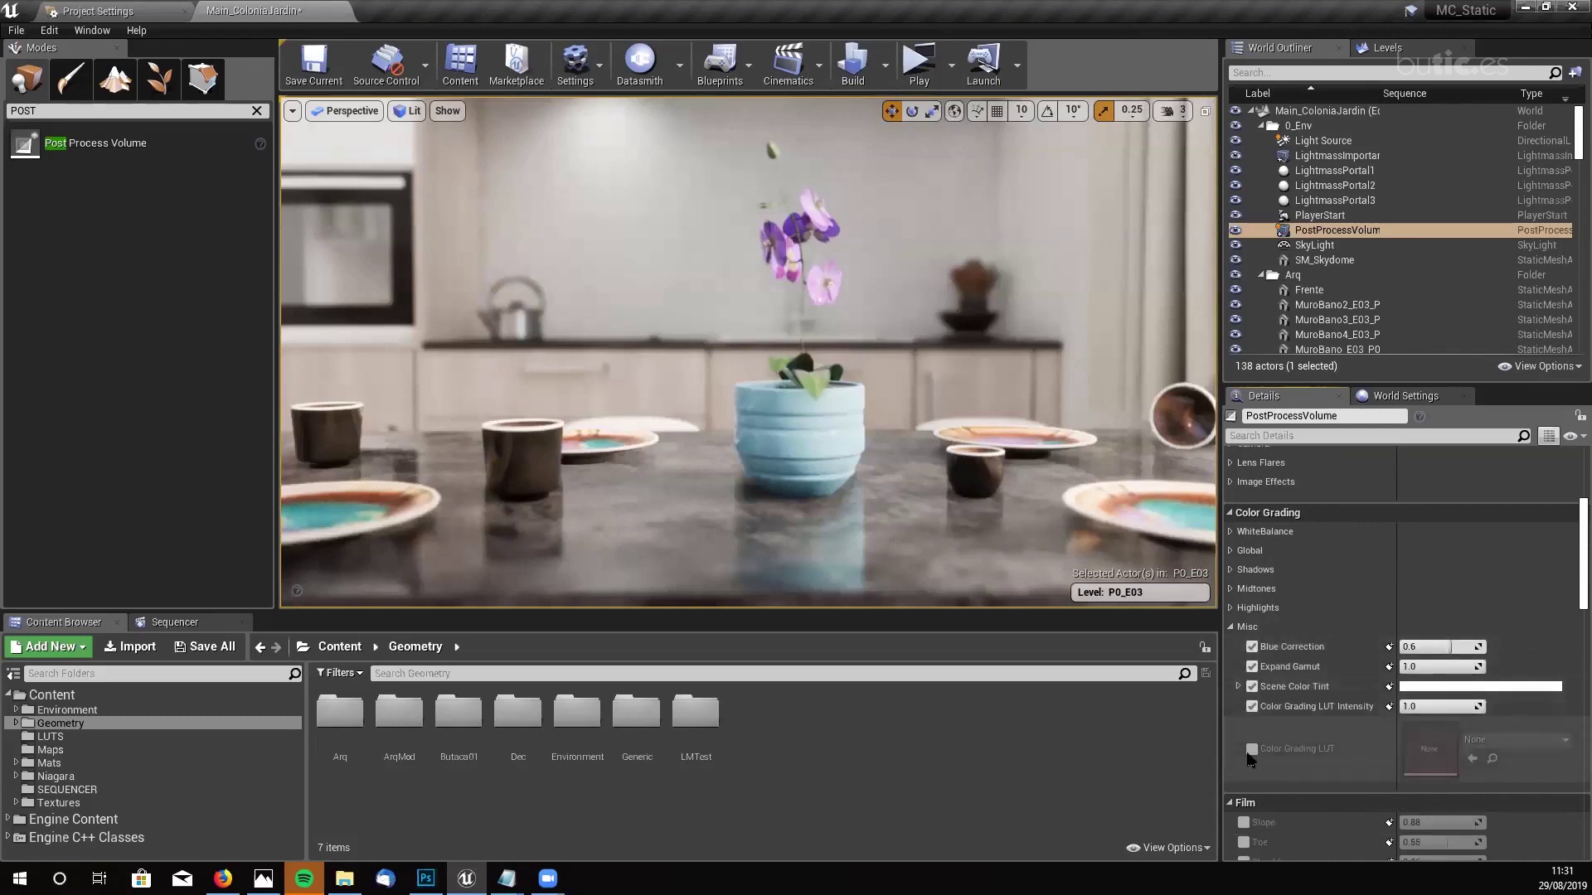
{"action": "left_click", "coordinate": [1252, 749]}
{"action": "scroll", "coordinate": [1368, 738], "scroll_direction": "down", "scroll_amount": 1}
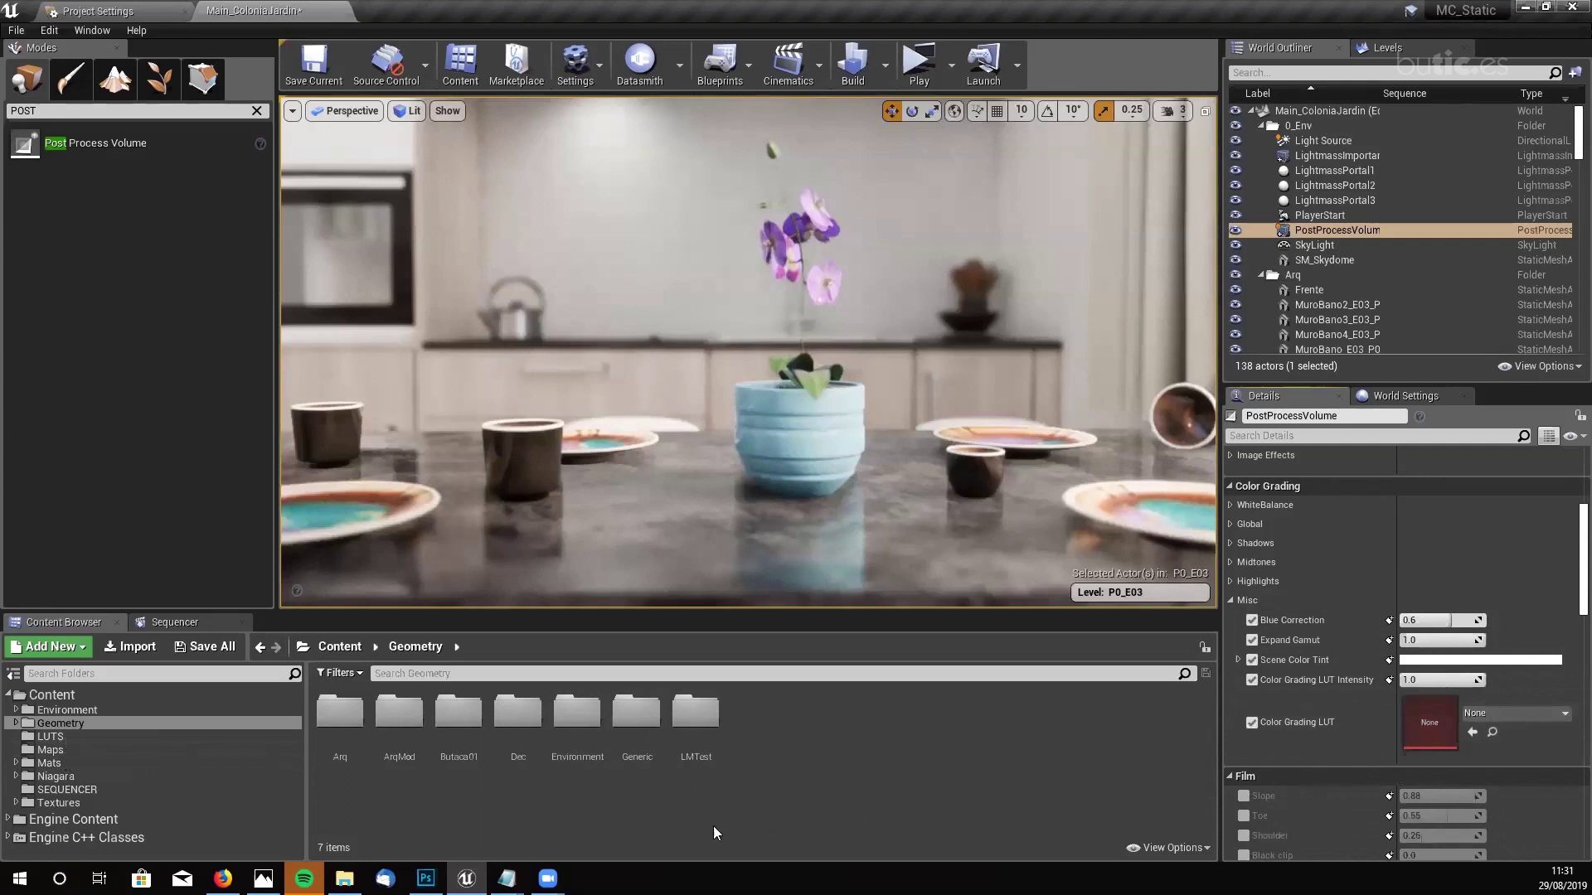
{"action": "left_click", "coordinate": [344, 879]}
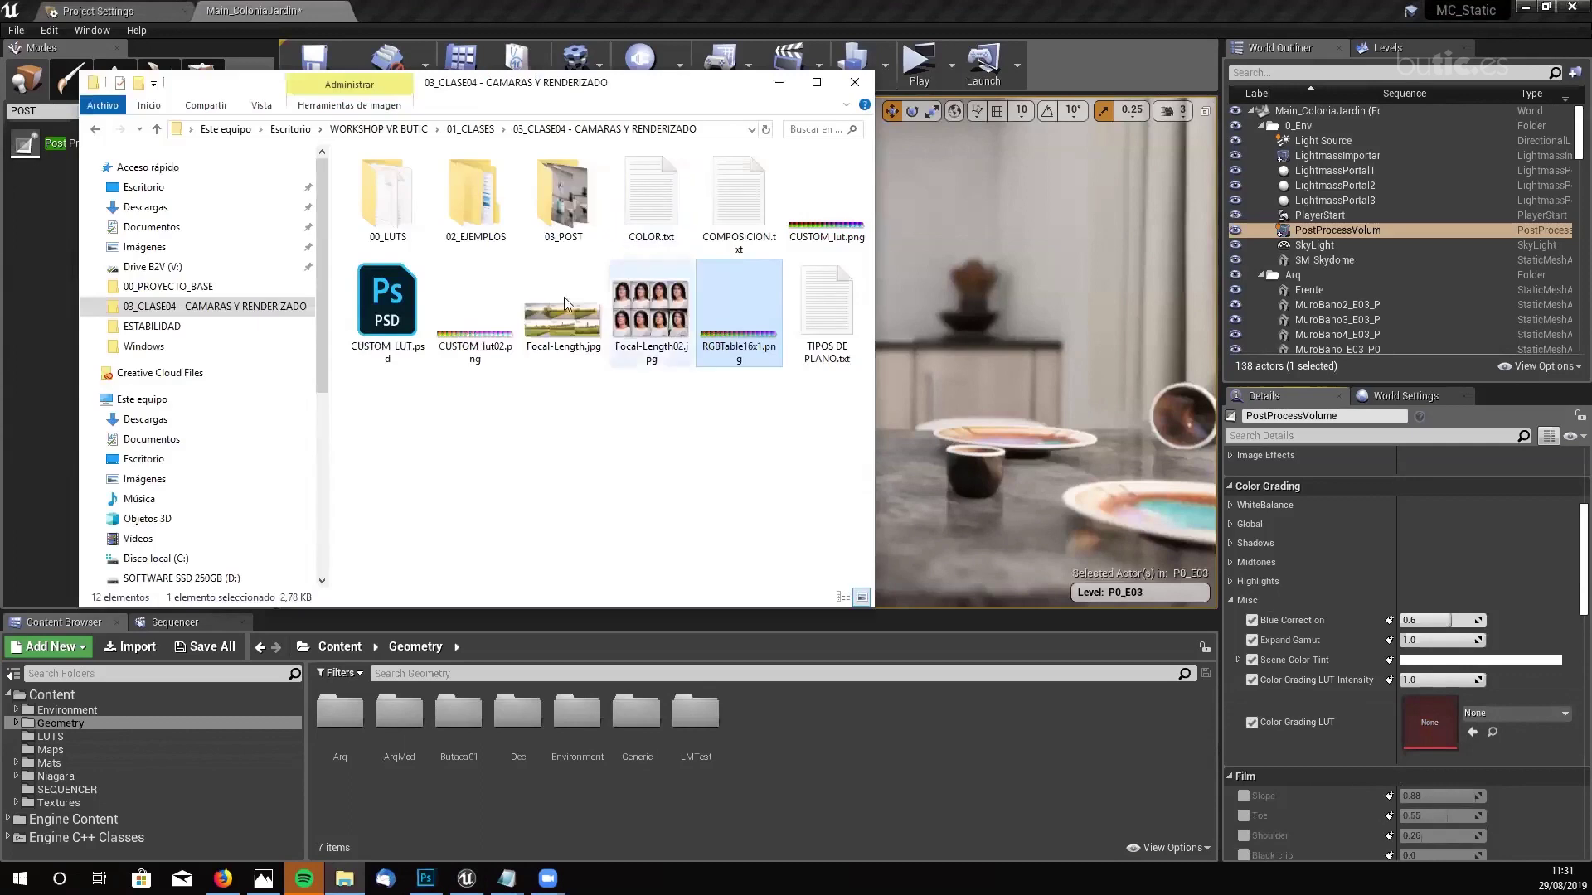
{"action": "left_click", "coordinate": [486, 324]}
- Drop CUSTOM_lut02.png from File Explorer into the Geometry content folder and close the Explorer window
{"action": "left_click_drag", "start_coordinate": [470, 343], "coordinate": [809, 728]}
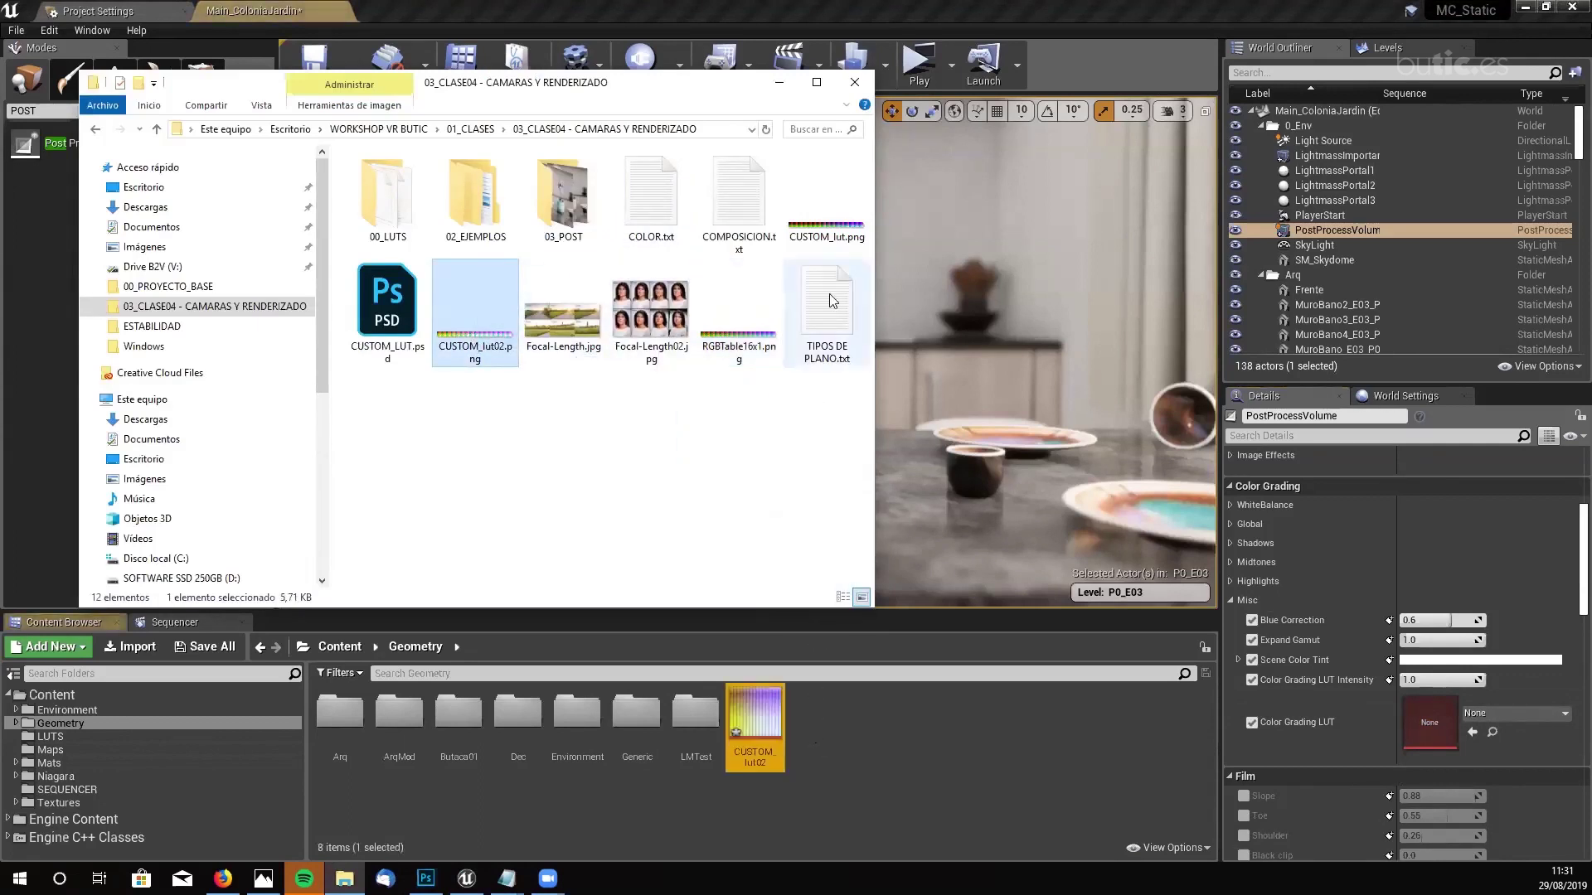
{"action": "left_click", "coordinate": [854, 82]}
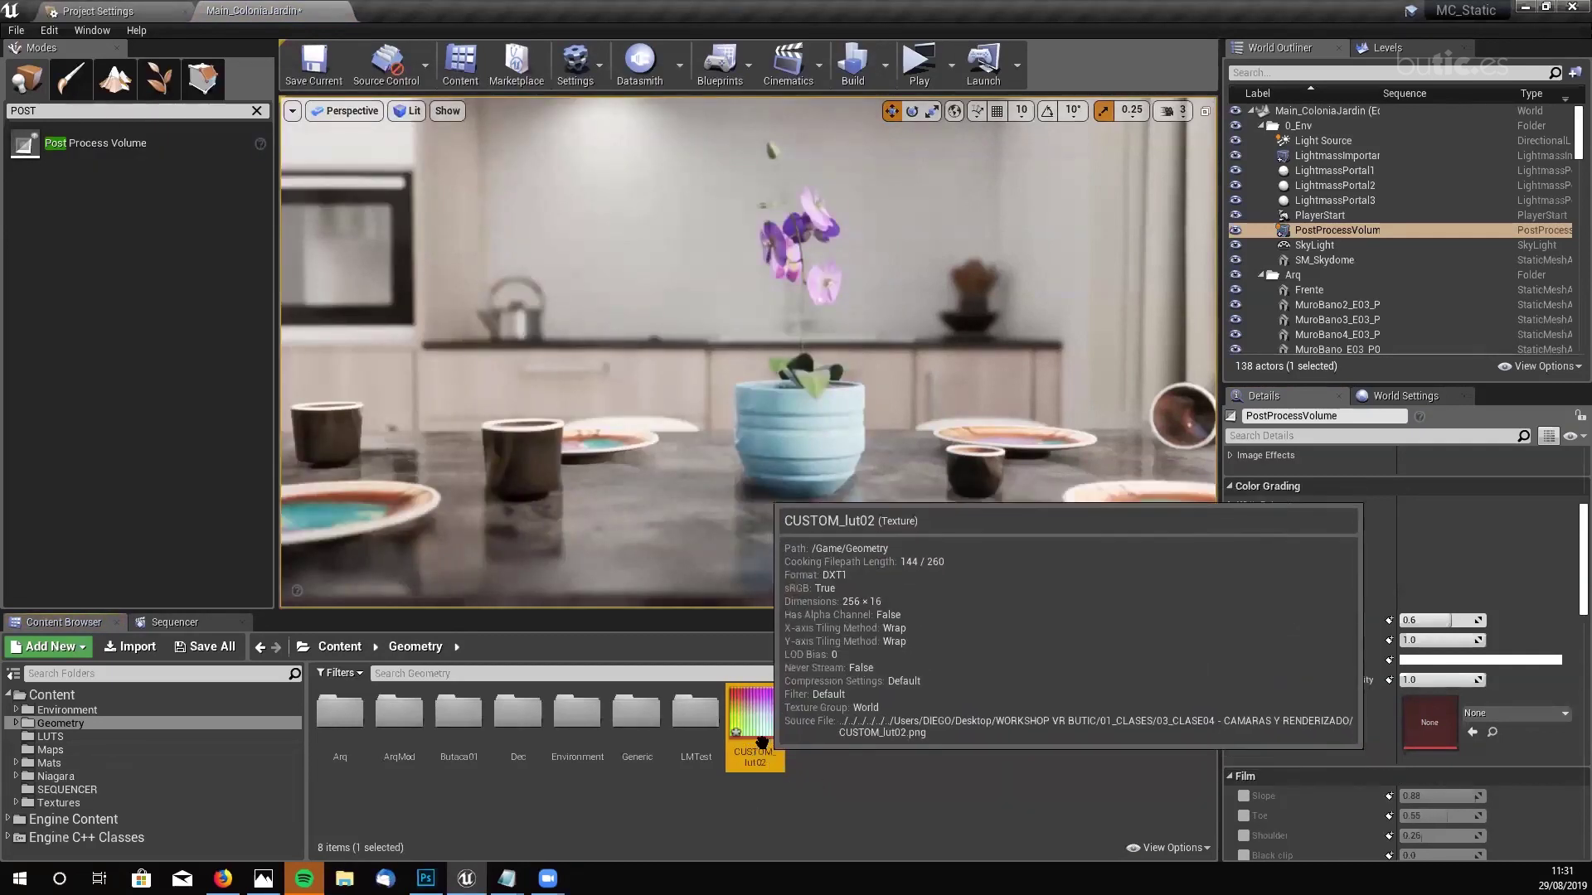
{"action": "mouse_move", "coordinate": [751, 731]}
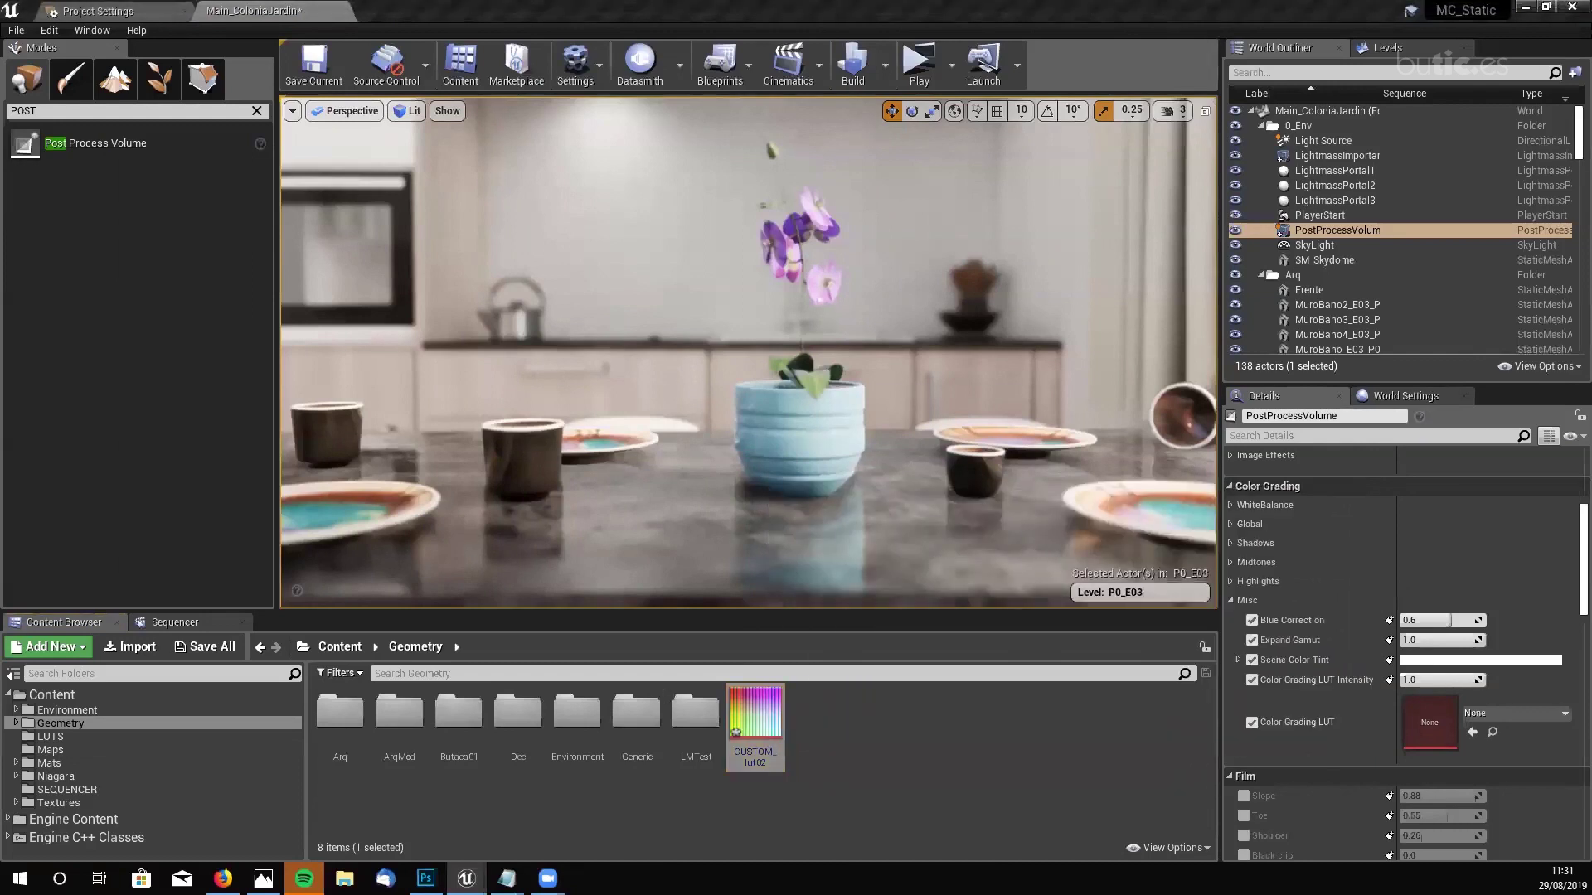
- Open the CUSTOM_lut02 texture and set Mip Gen Settings to NoMipmaps
{"action": "double_click", "coordinate": [755, 720]}
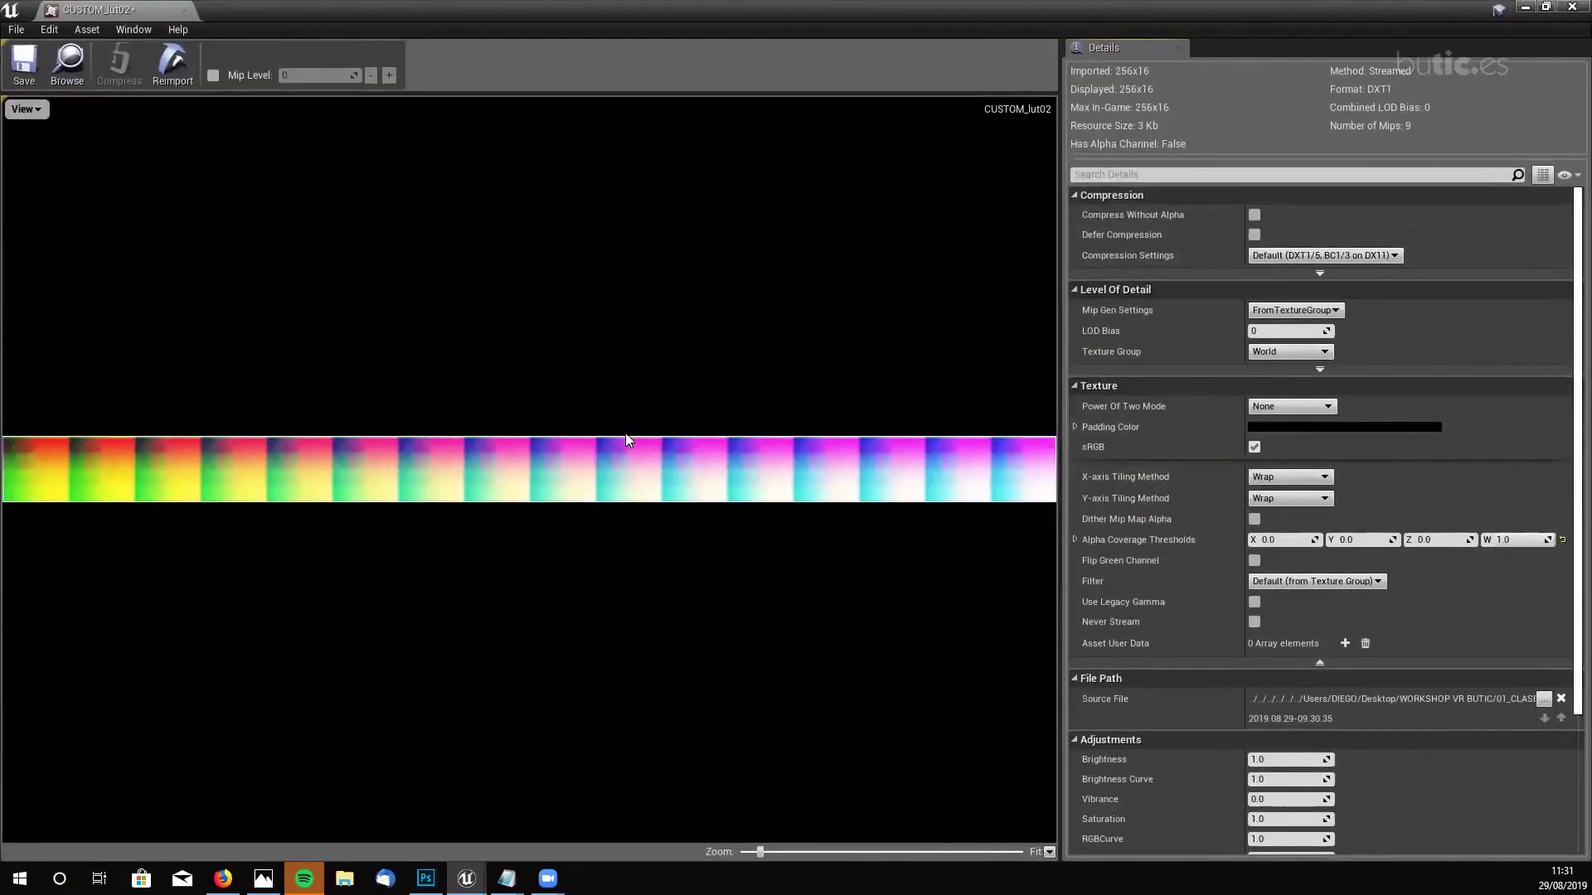
{"action": "scroll", "coordinate": [1566, 333], "scroll_direction": "down", "scroll_amount": 2}
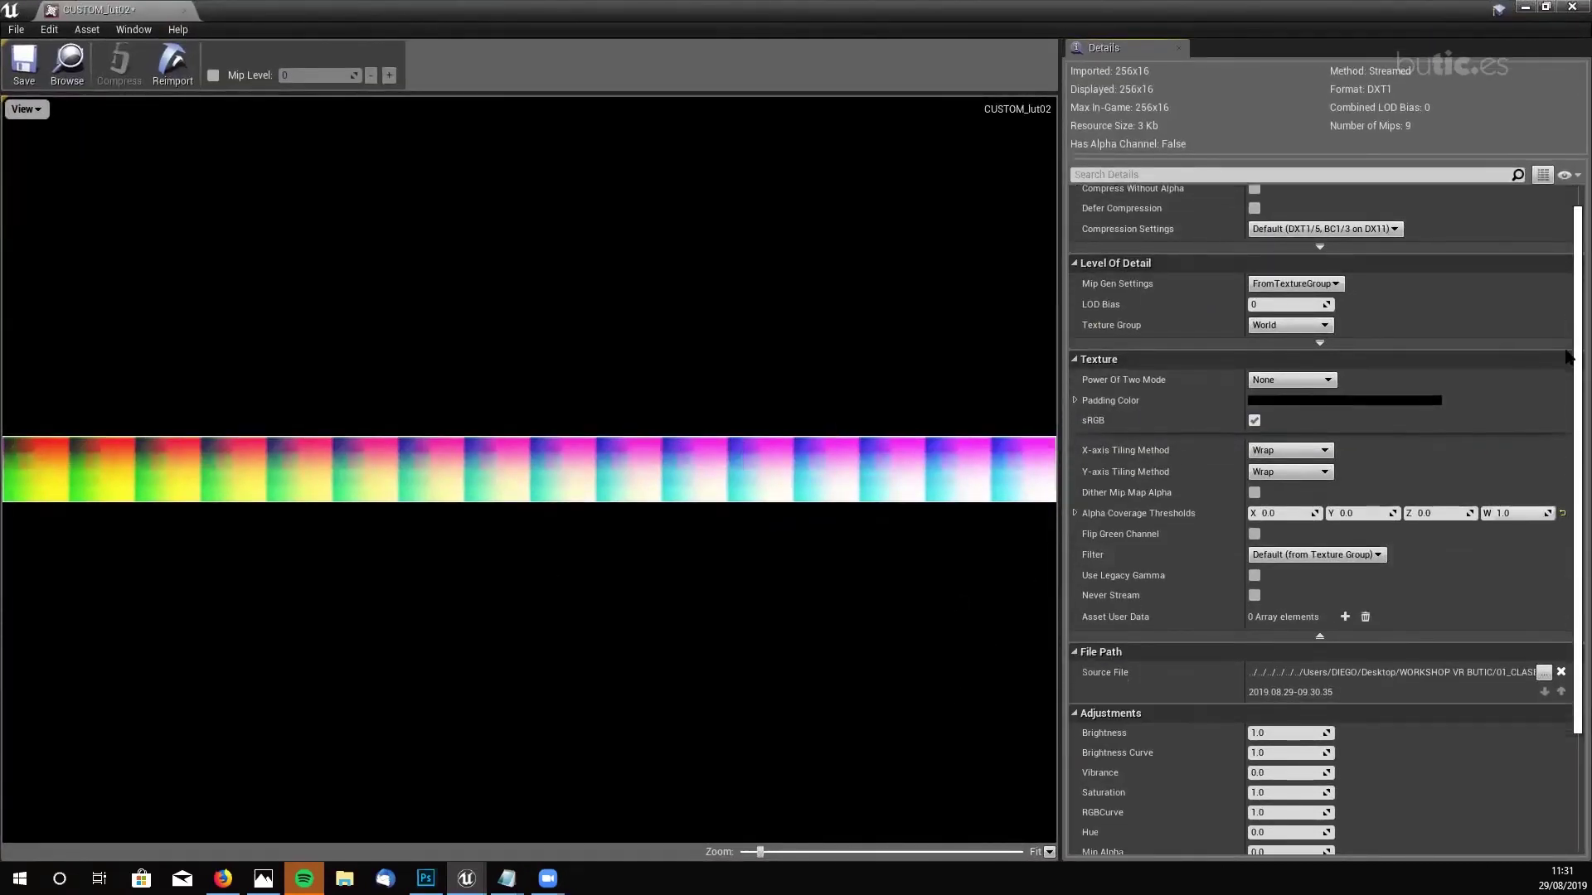
{"action": "scroll", "coordinate": [1567, 319], "scroll_direction": "up", "scroll_amount": 2}
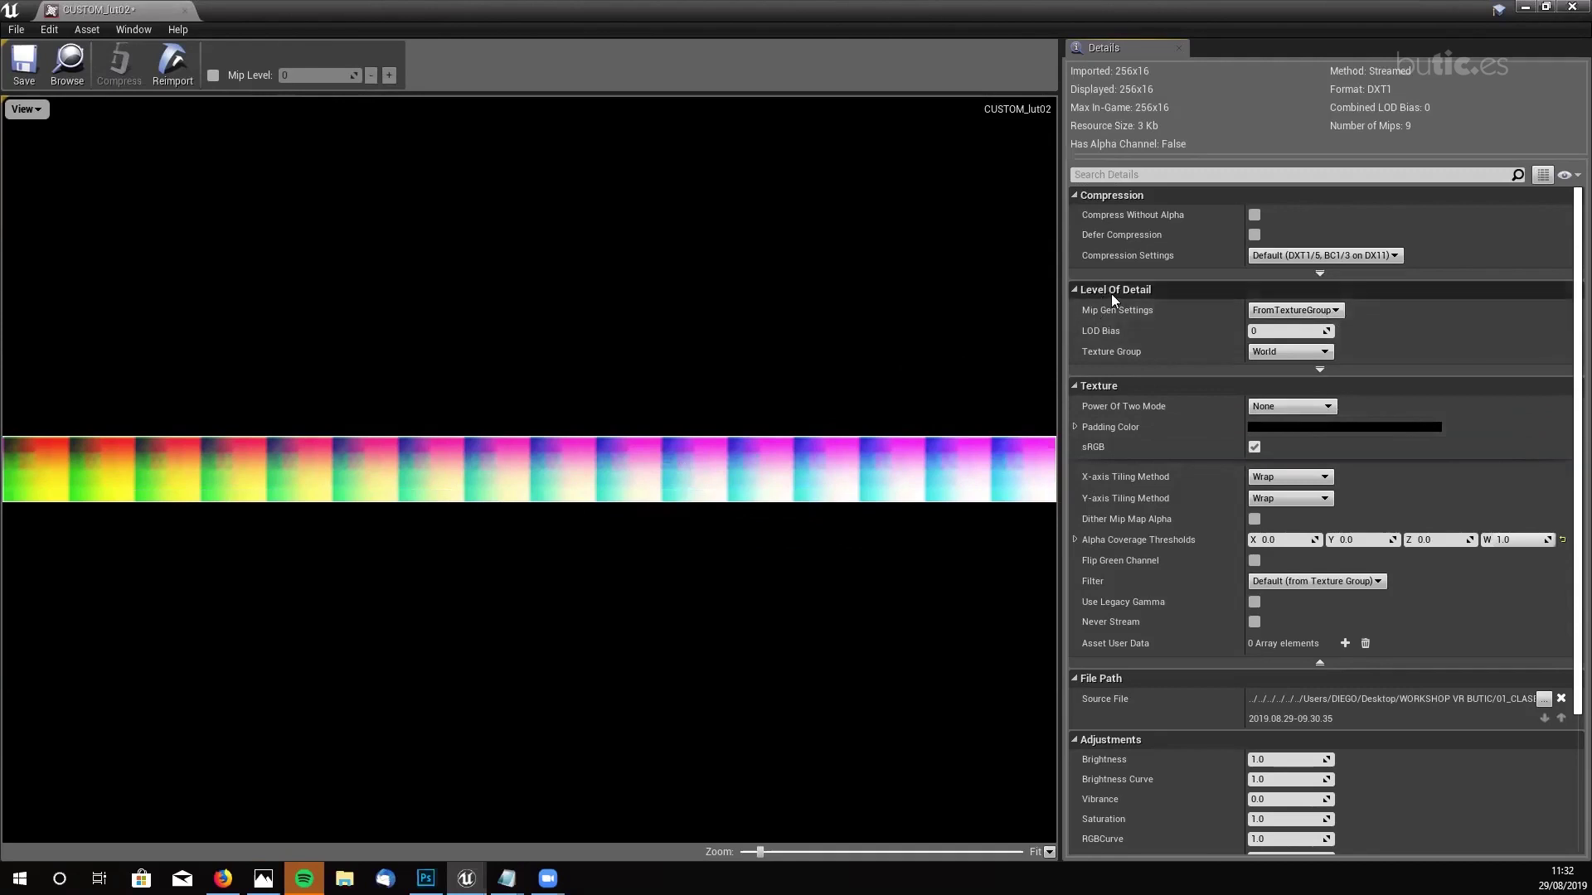
{"action": "left_click", "coordinate": [1338, 309]}
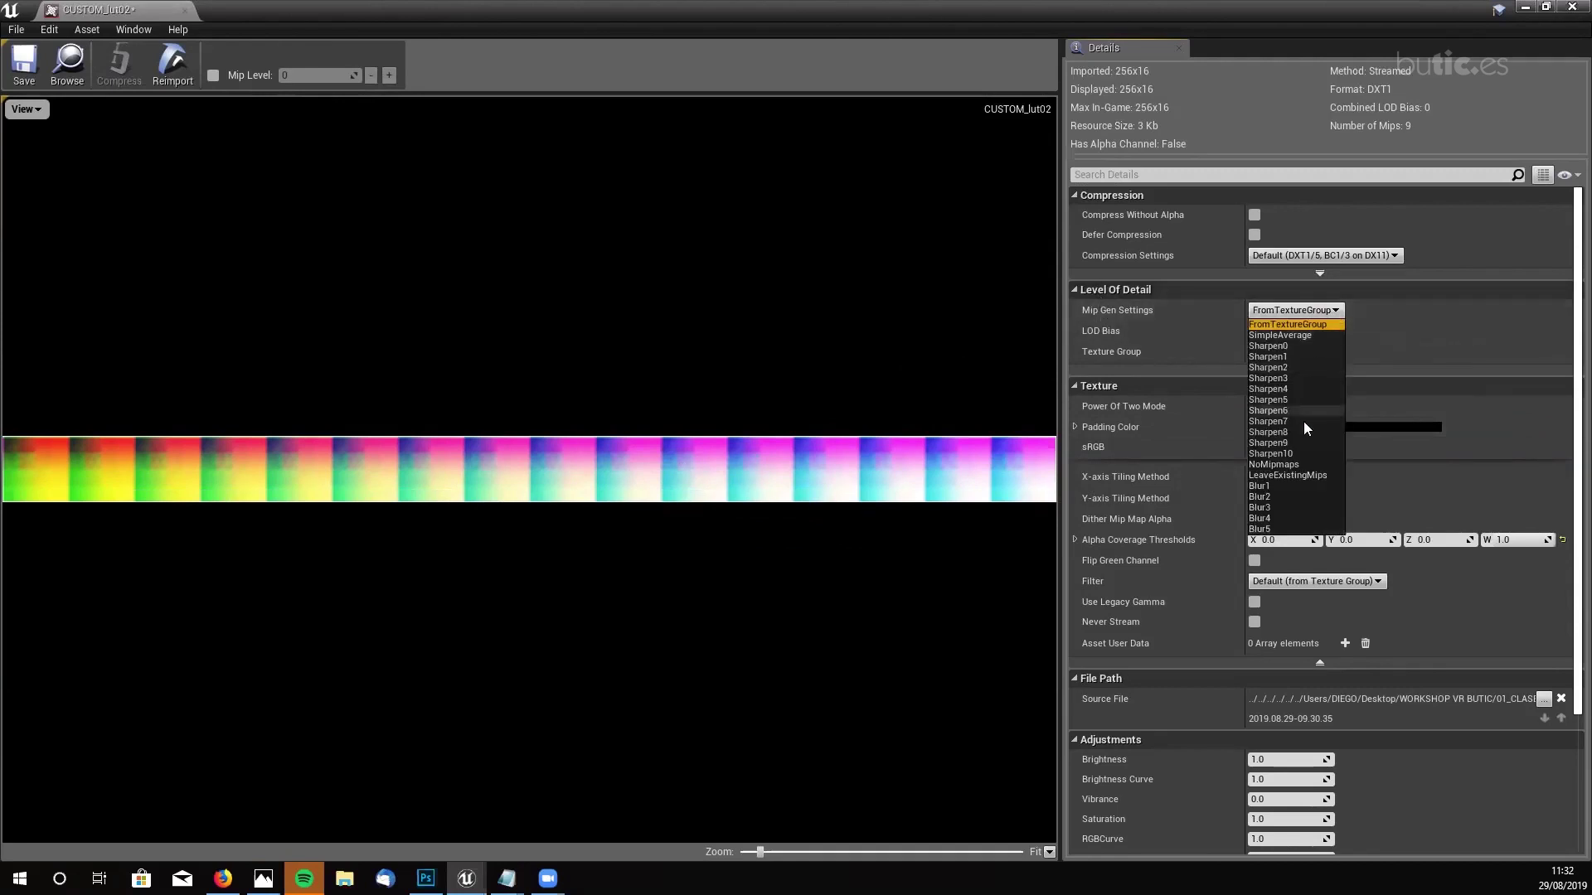
{"action": "left_click", "coordinate": [1303, 463]}
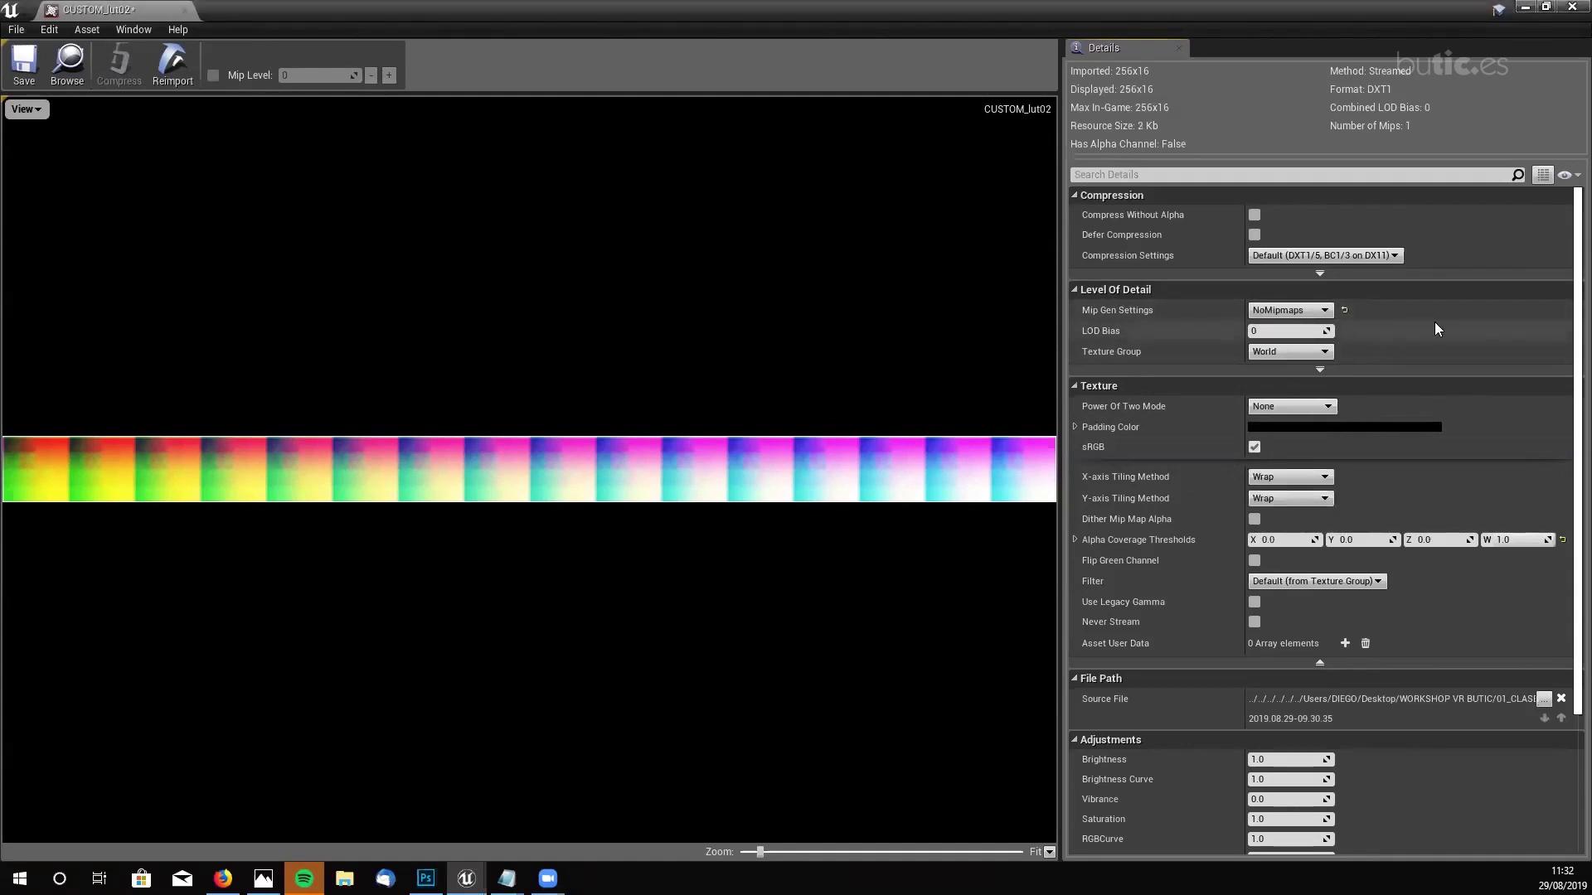
- Set the Texture Group to ColorLookupTable, then save and close the texture
{"action": "scroll", "coordinate": [1437, 329], "scroll_direction": "down", "scroll_amount": 1}
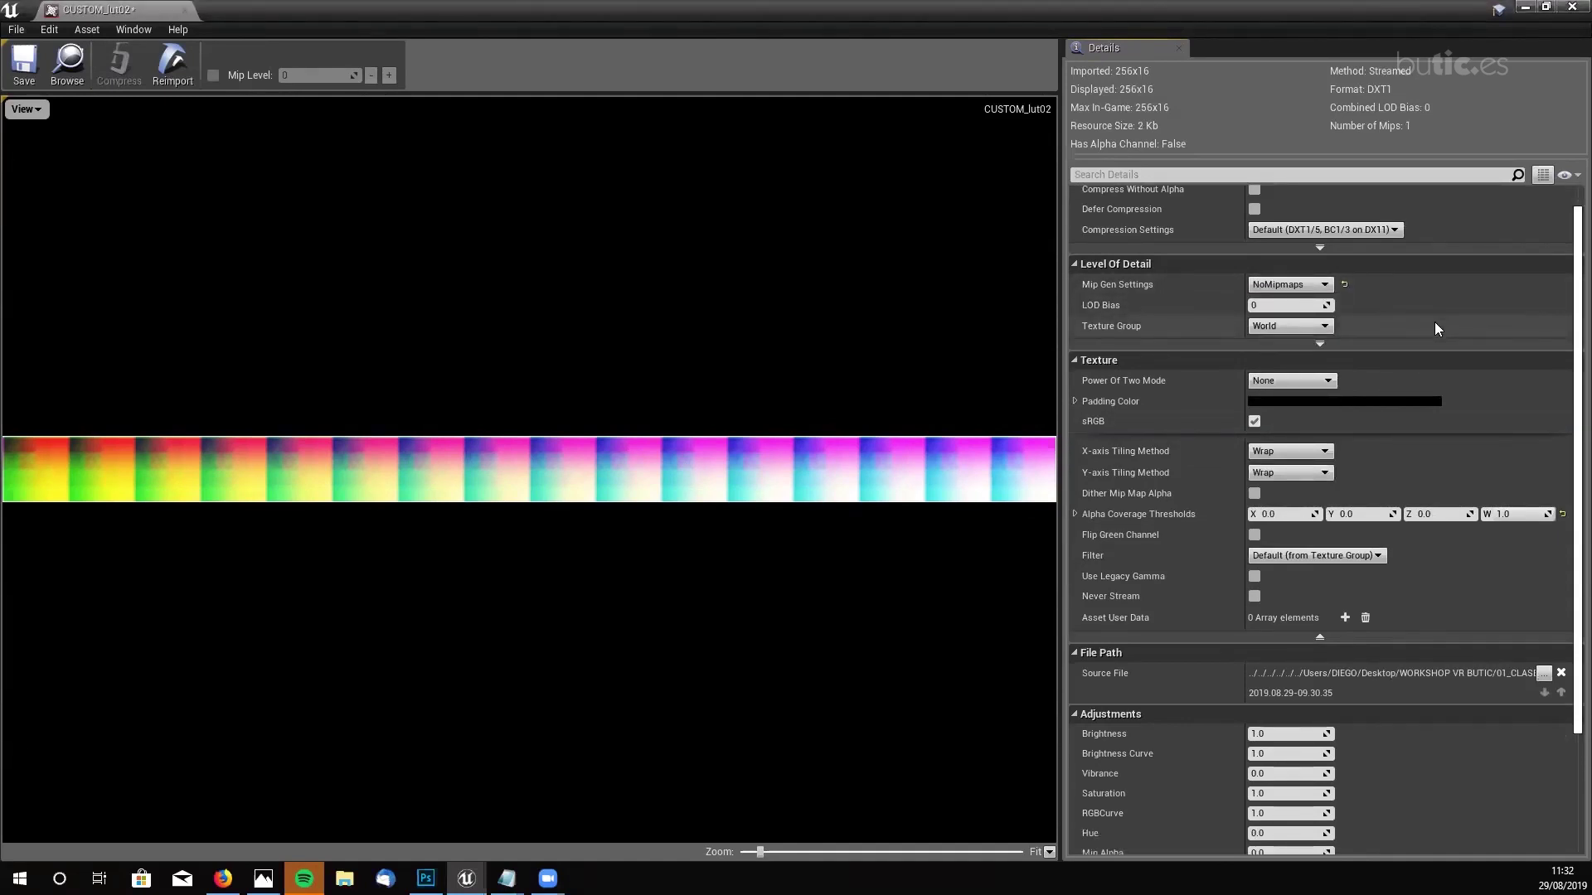
{"action": "scroll", "coordinate": [1436, 325], "scroll_direction": "down", "scroll_amount": 4}
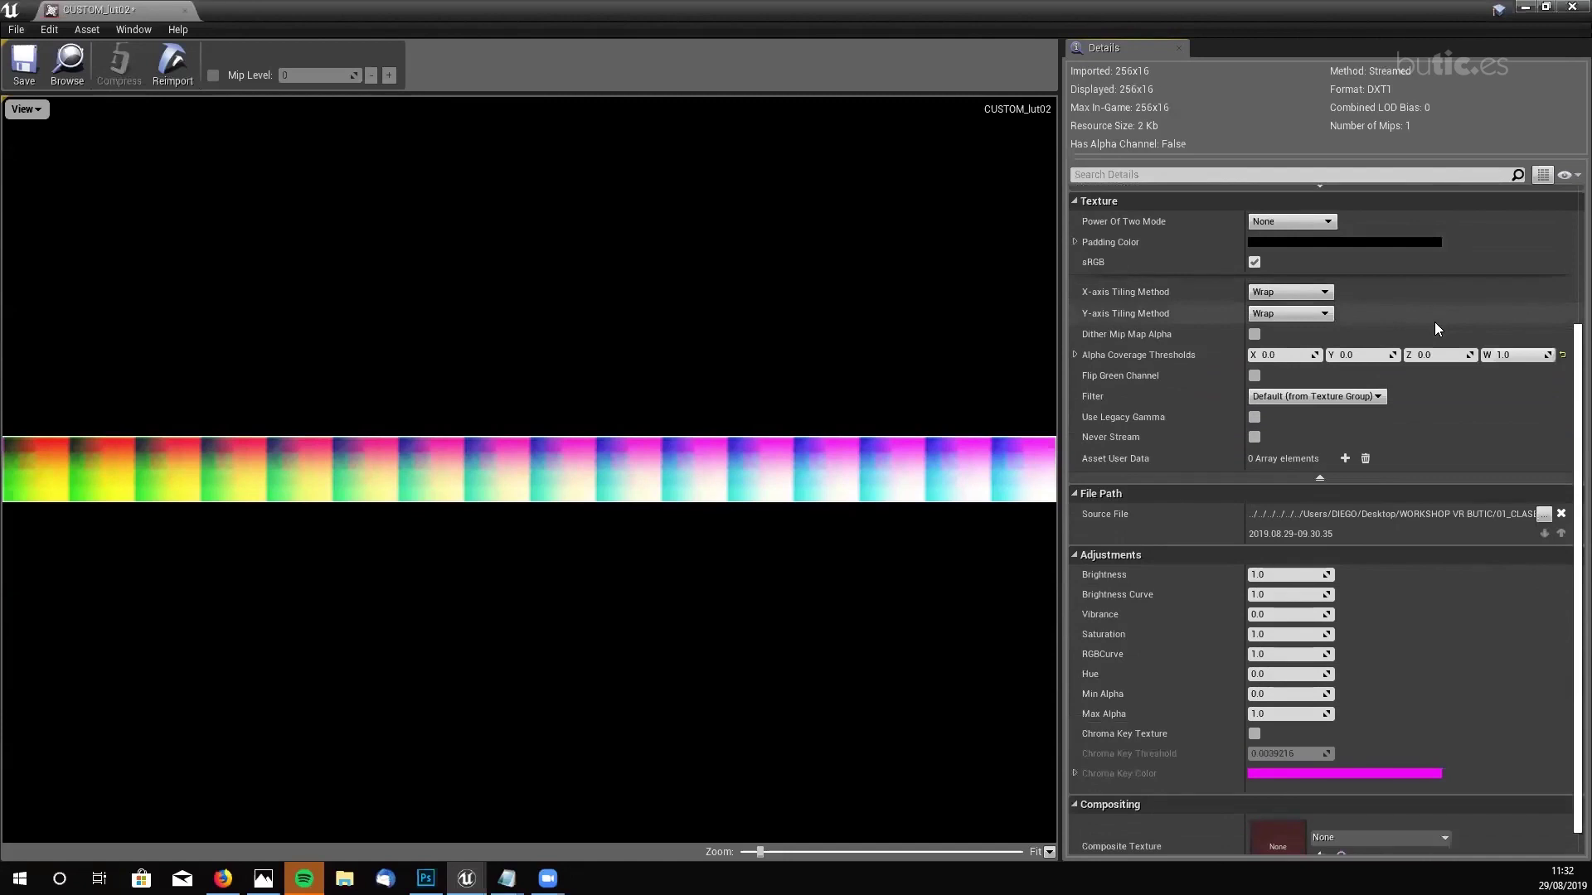
{"action": "scroll", "coordinate": [1459, 332], "scroll_direction": "up", "scroll_amount": 4}
{"action": "scroll", "coordinate": [1473, 332], "scroll_direction": "up", "scroll_amount": 2}
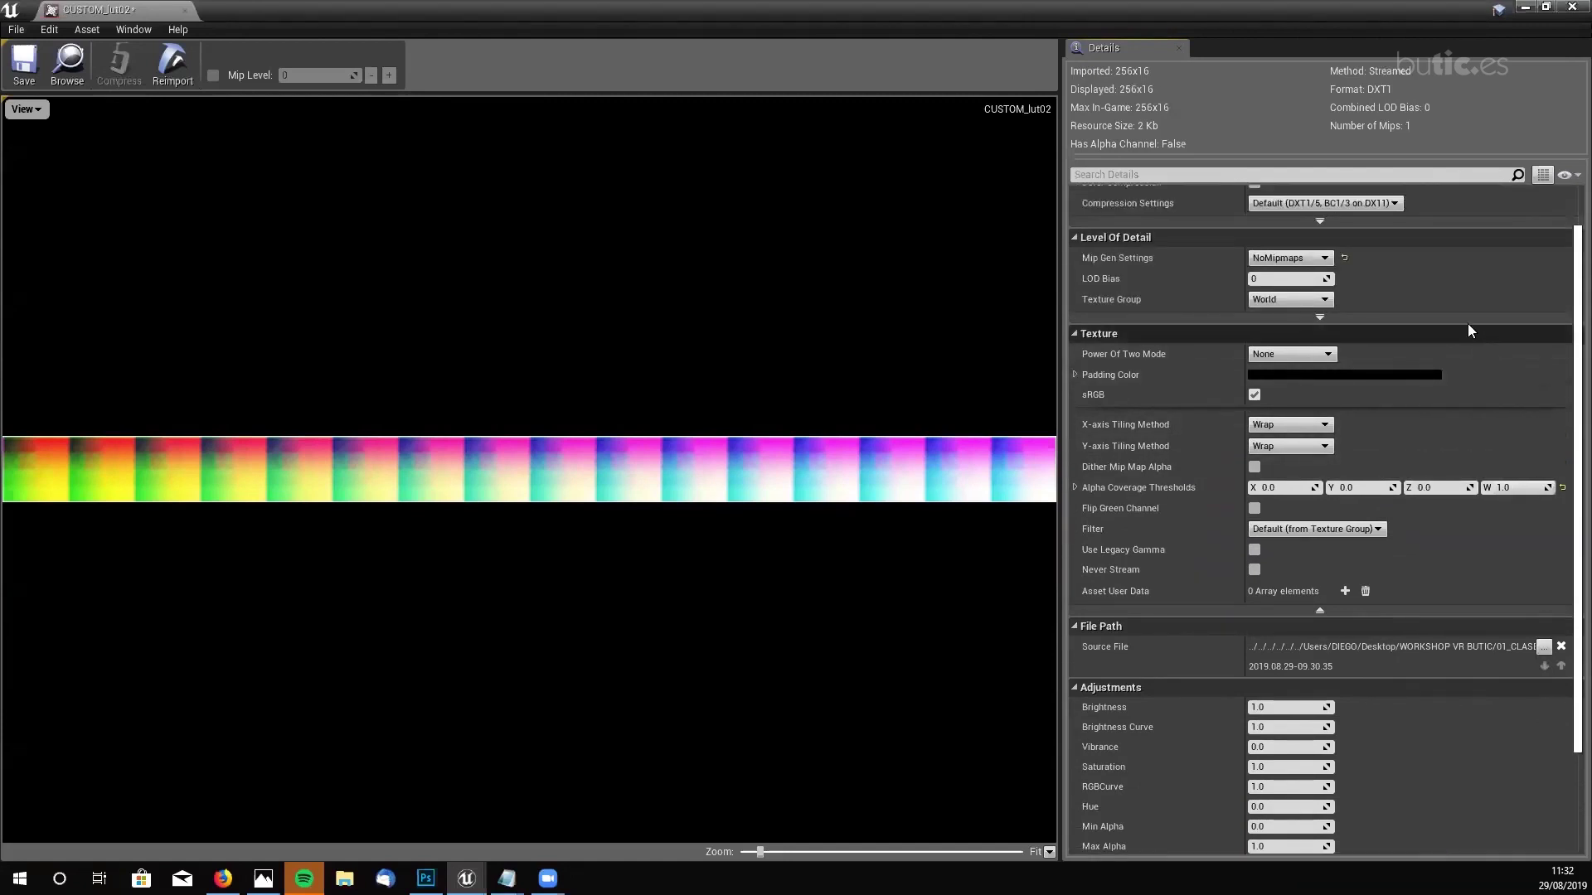
{"action": "scroll", "coordinate": [1451, 309], "scroll_direction": "down", "scroll_amount": 3}
{"action": "scroll", "coordinate": [1450, 315], "scroll_direction": "down", "scroll_amount": 3}
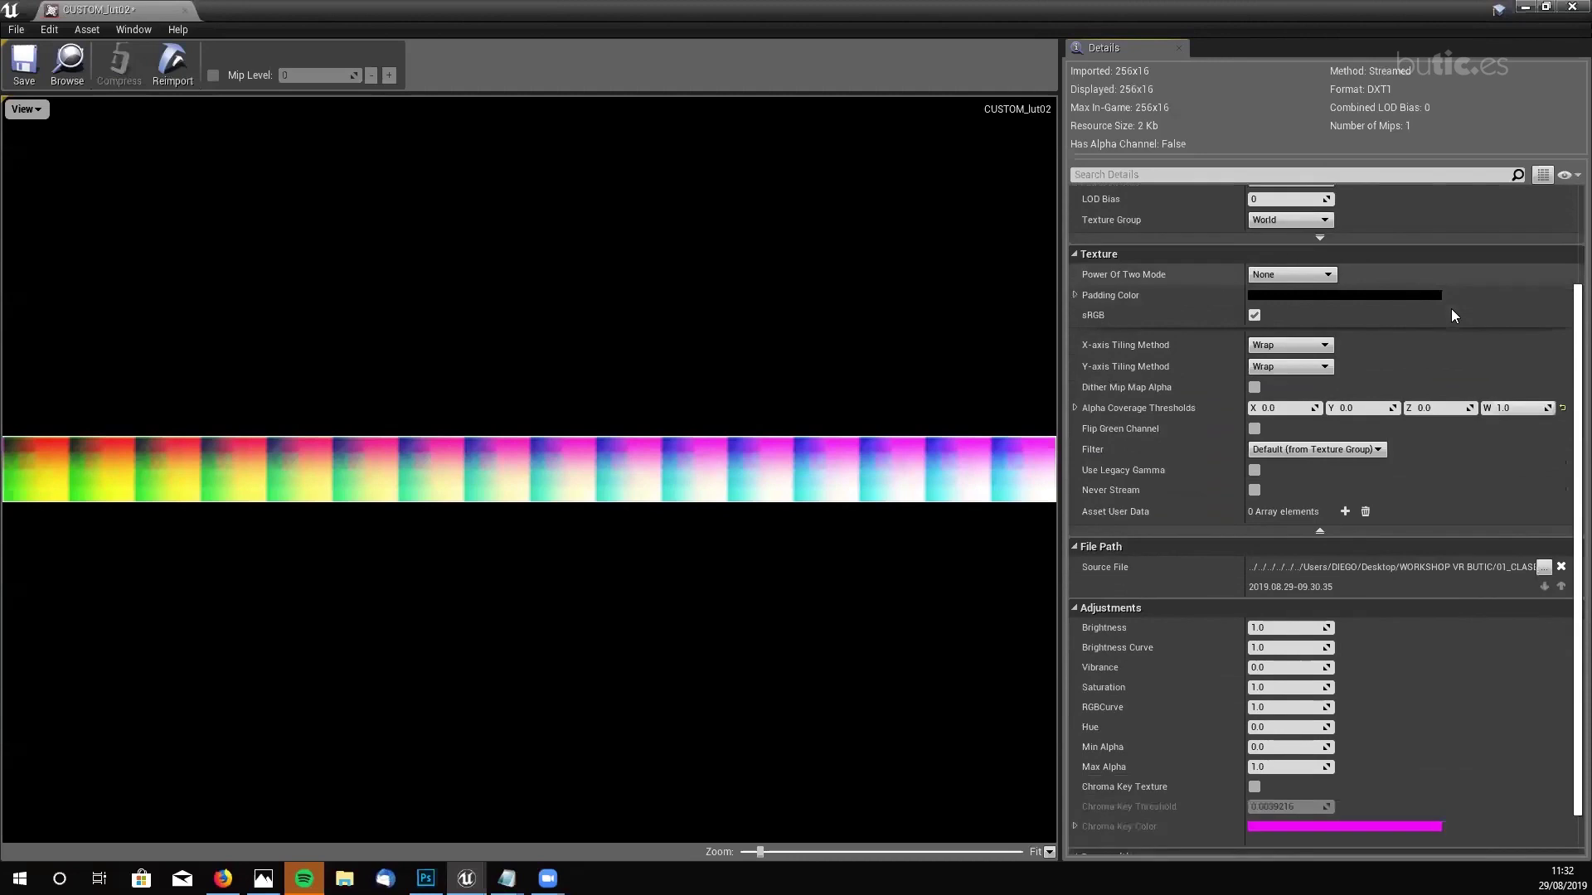
{"action": "scroll", "coordinate": [1449, 327], "scroll_direction": "up", "scroll_amount": 6}
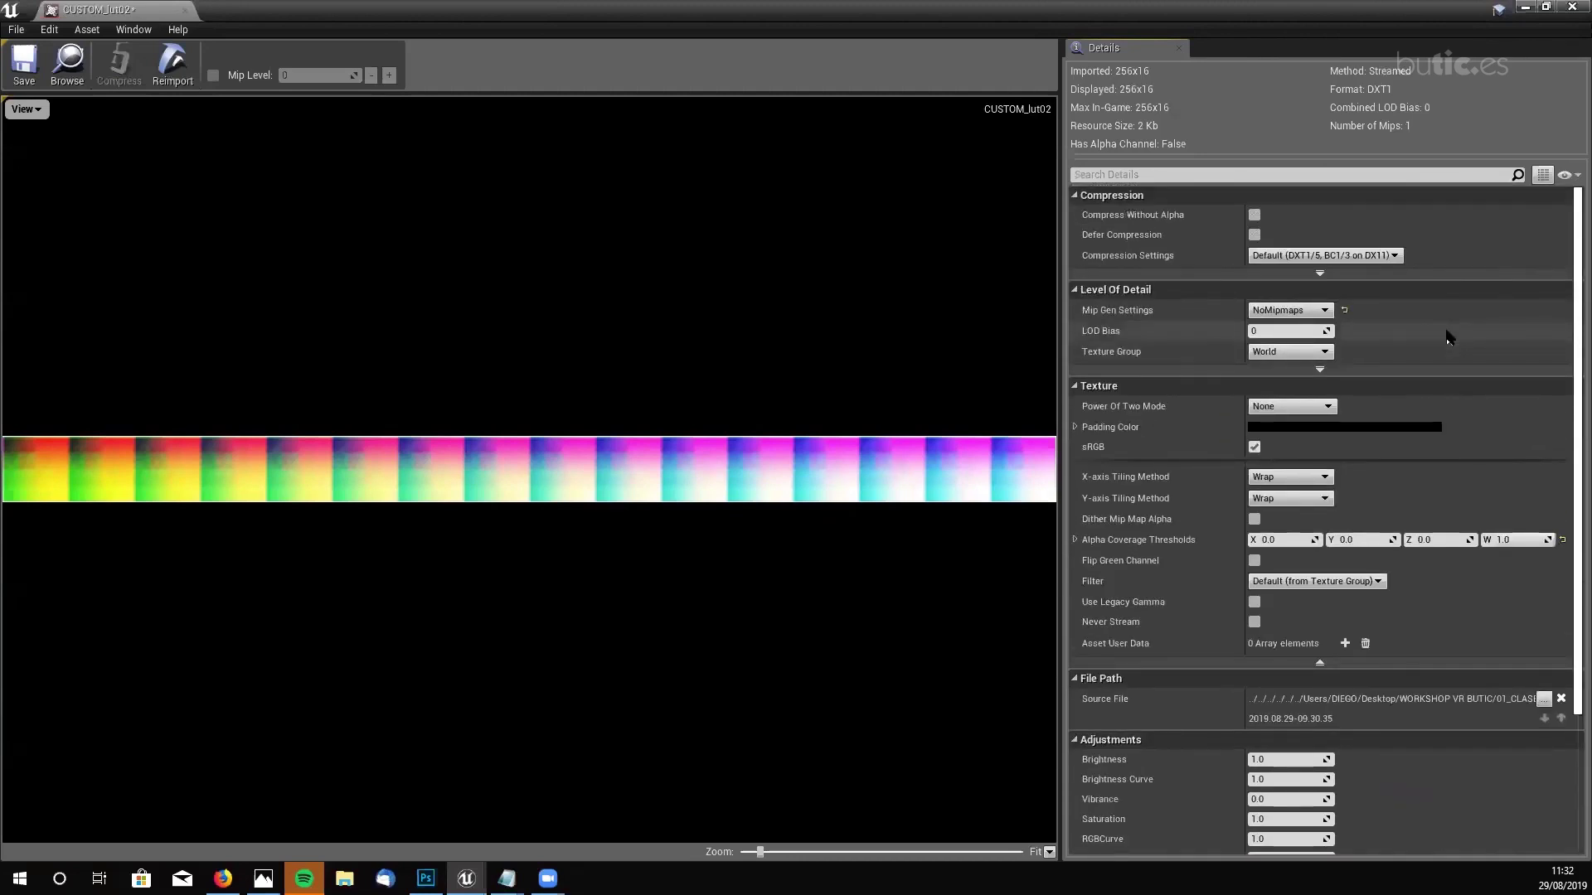
{"action": "left_click", "coordinate": [1328, 353]}
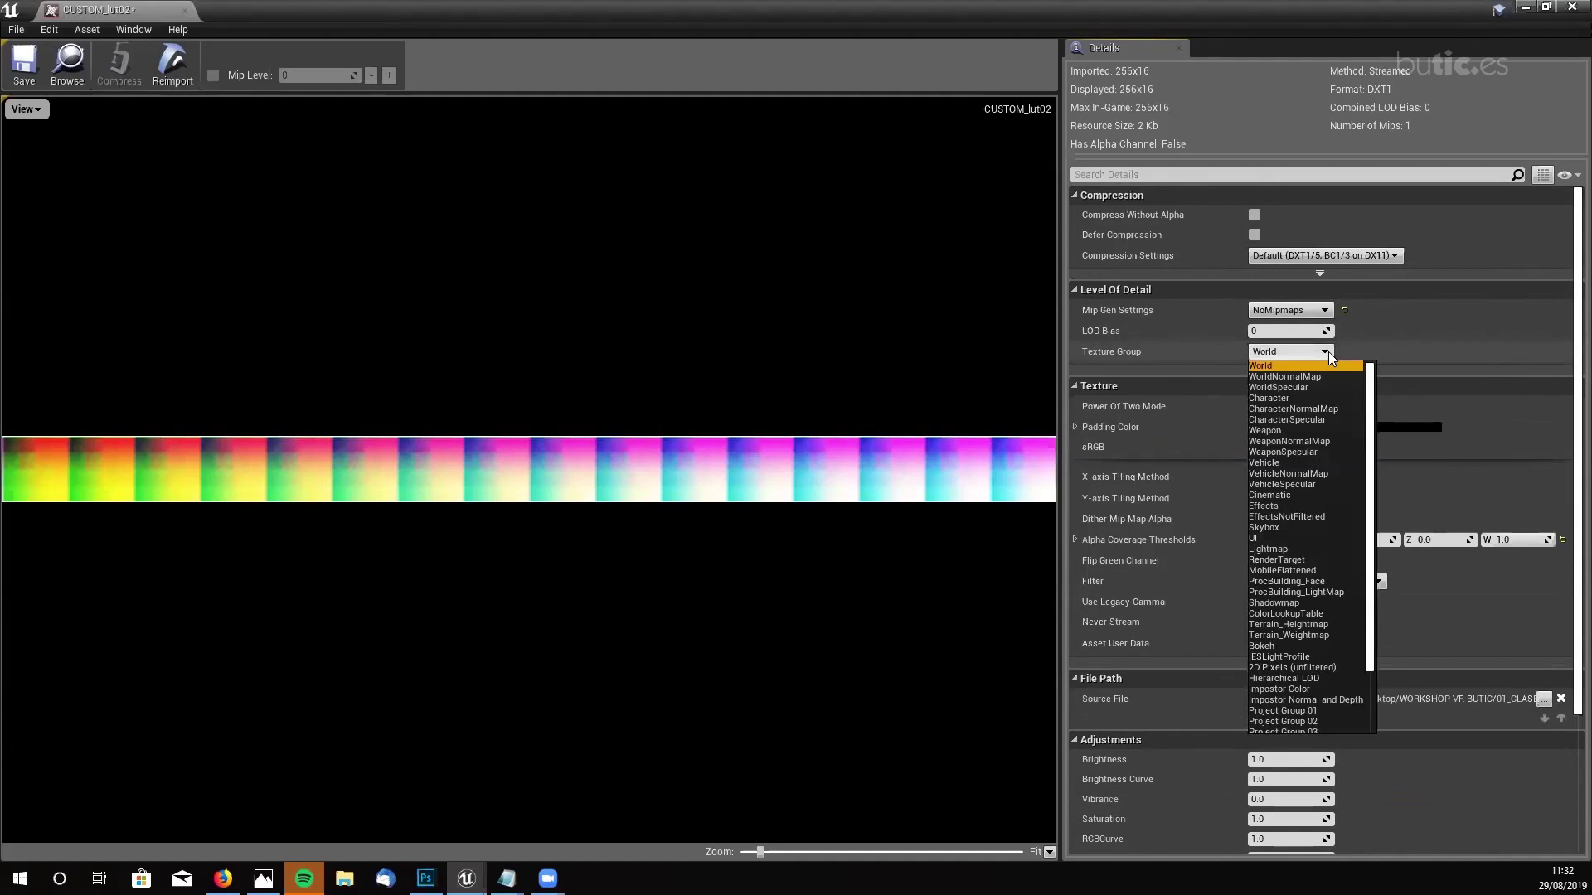
{"action": "left_click", "coordinate": [1318, 613]}
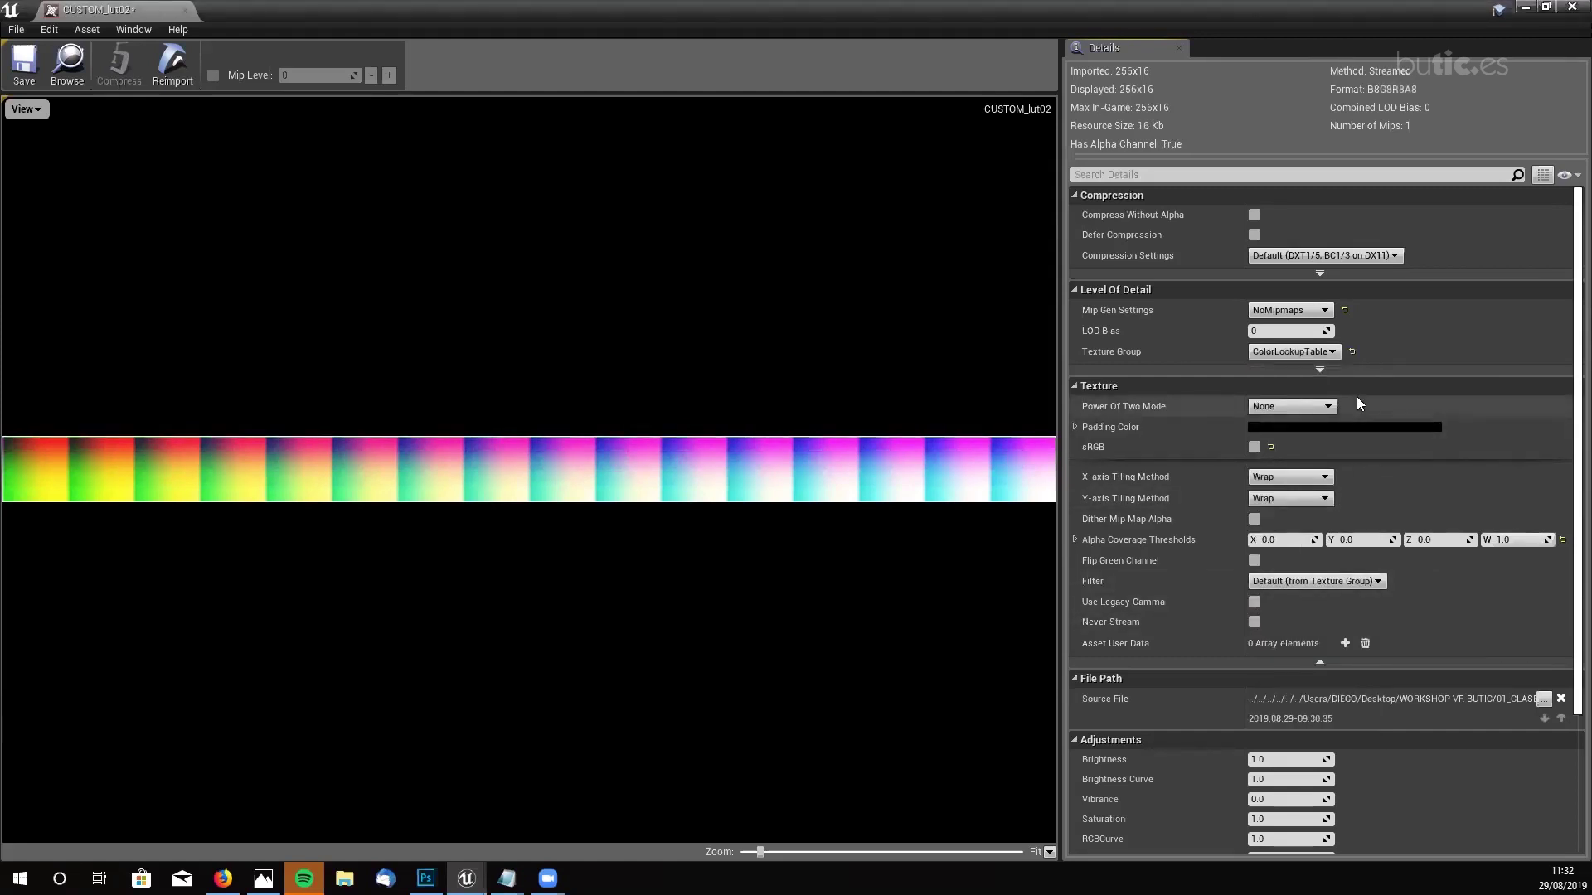
{"action": "left_click", "coordinate": [27, 71]}
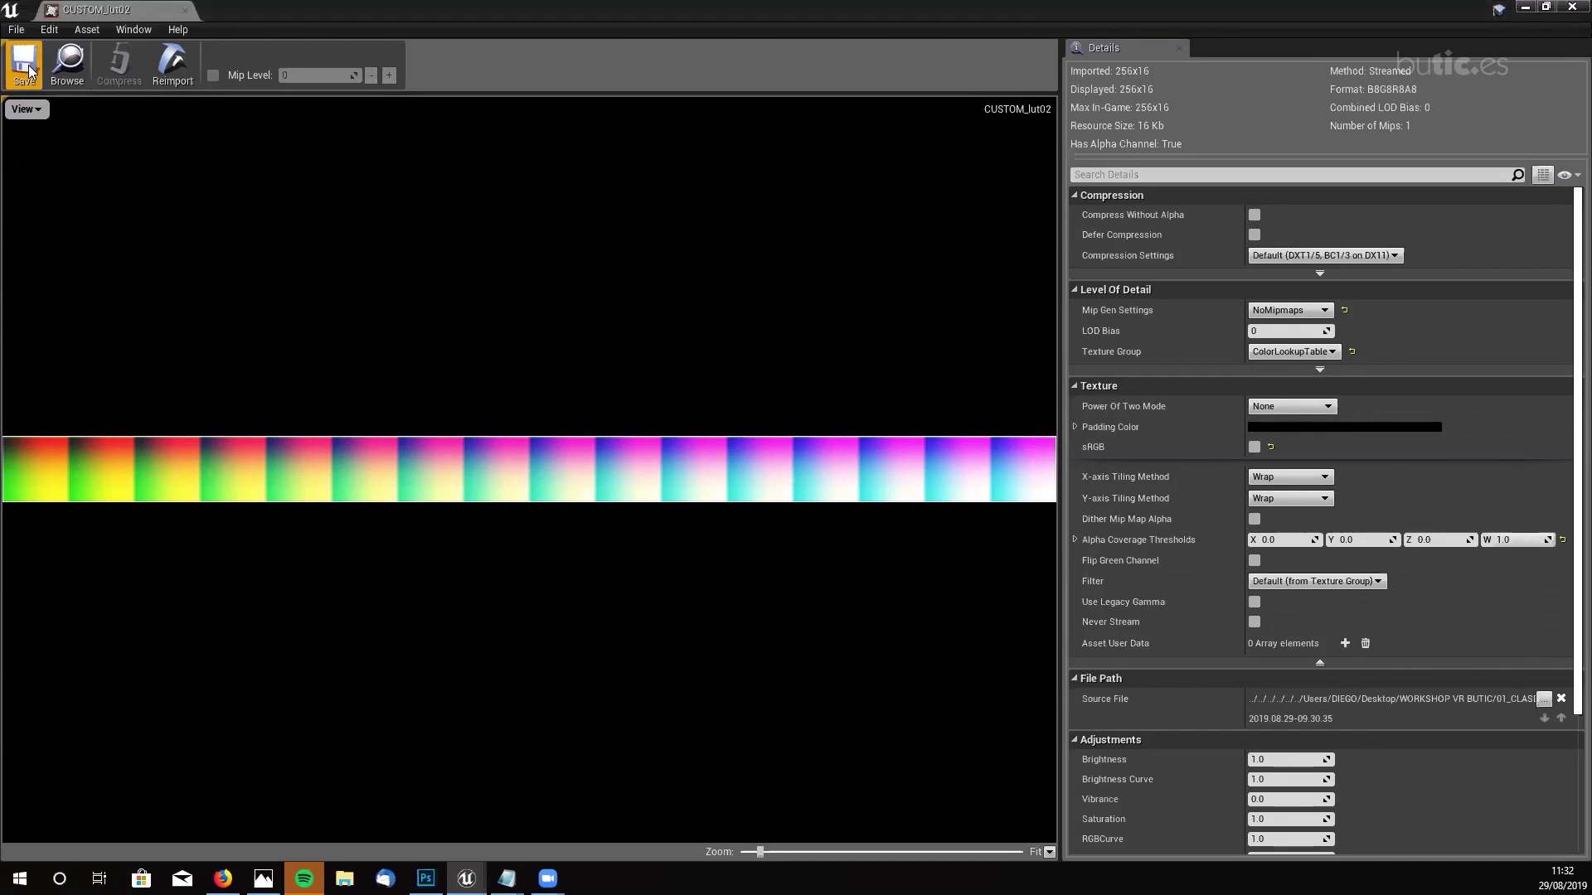
{"action": "left_click", "coordinate": [184, 10]}
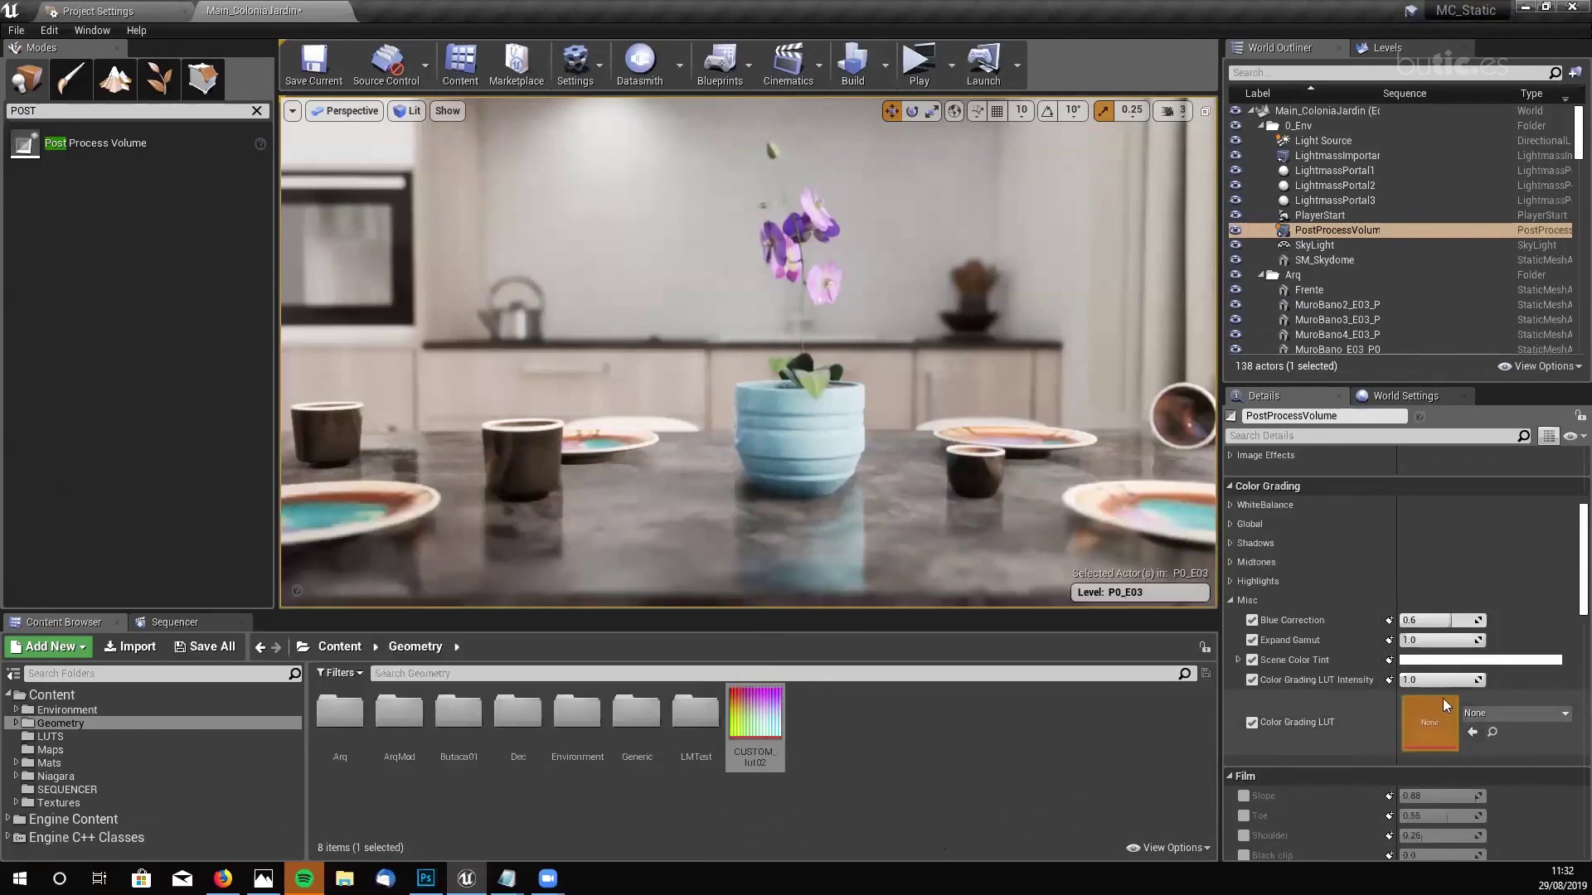
- Assign CUSTOM_lut02 to the PostProcessVolume's Color Grading LUT slot, then select the flower pot
{"action": "left_click_drag", "start_coordinate": [756, 725], "coordinate": [1428, 726]}
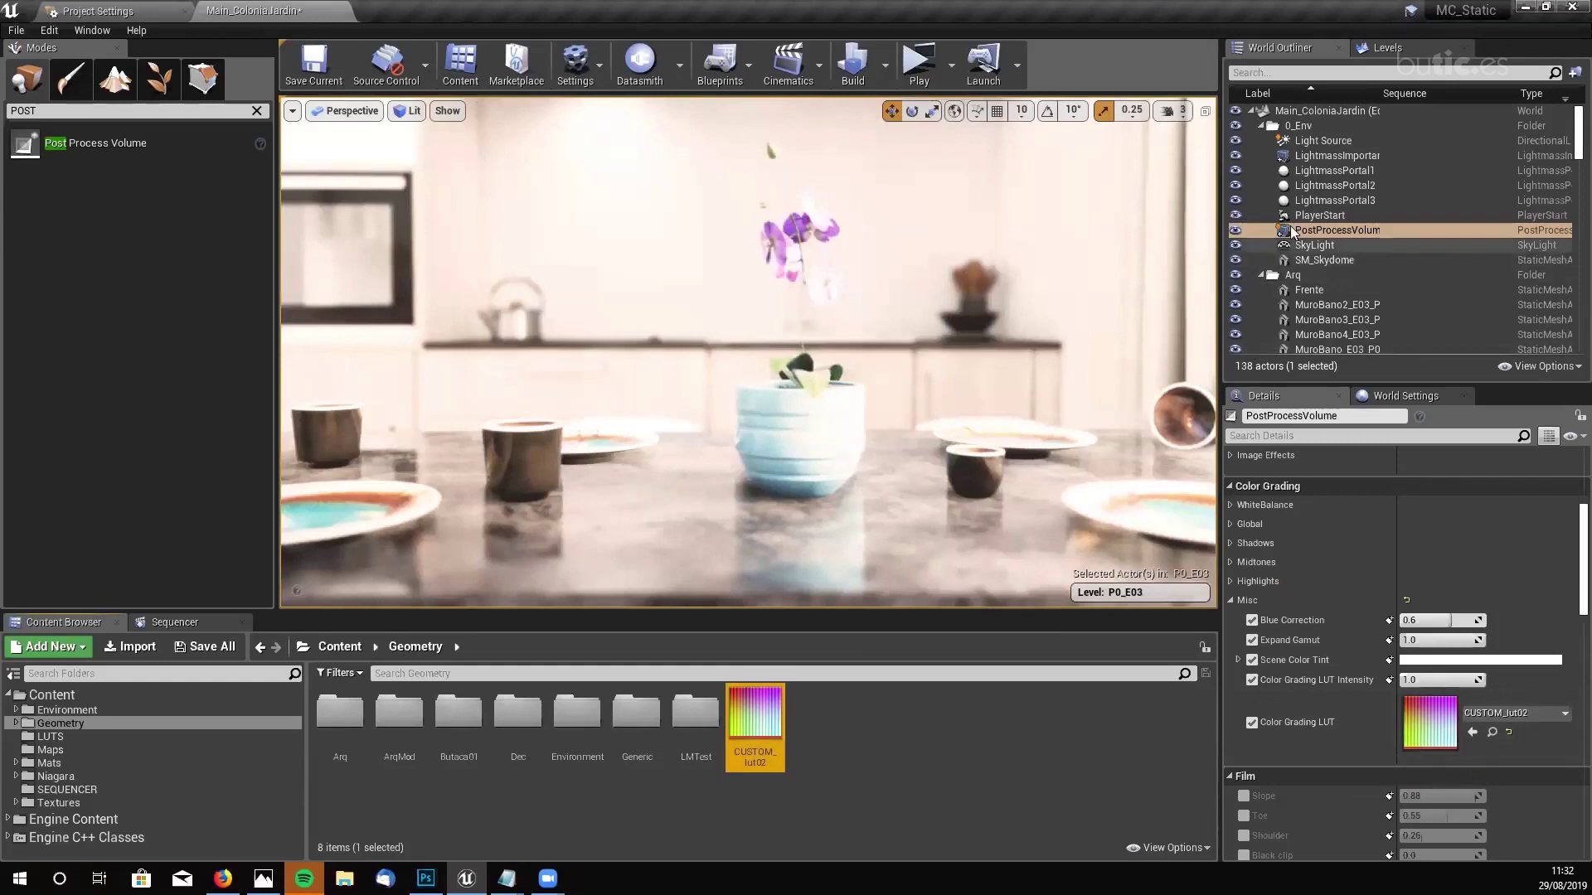
{"action": "left_click", "coordinate": [1322, 231]}
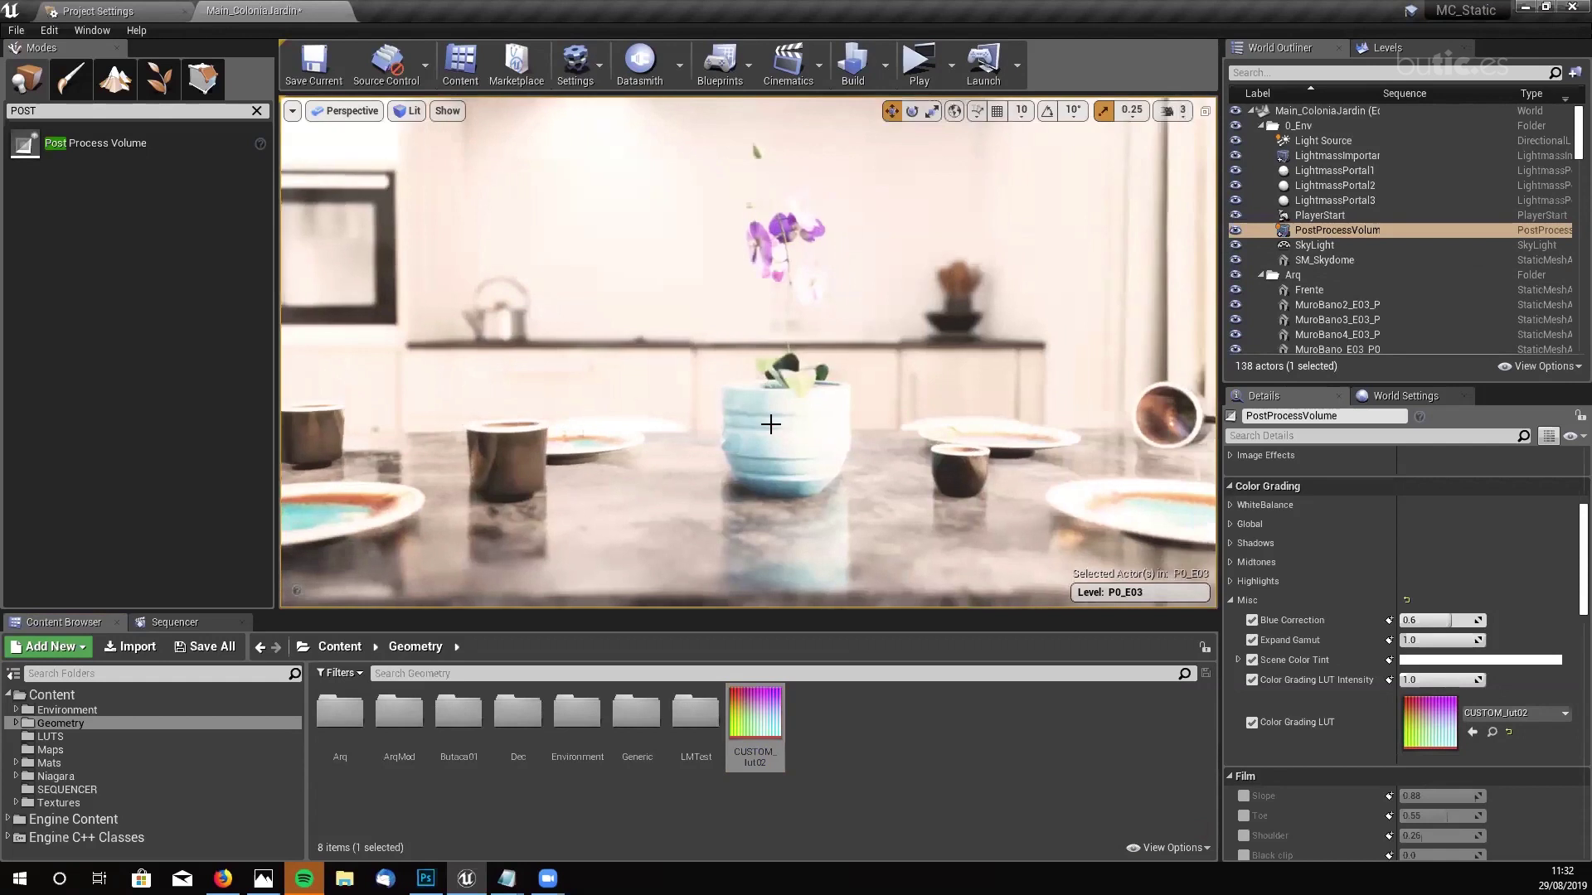
{"action": "left_click", "coordinate": [760, 418]}
- Frame the flower pot in the viewport and scroll the World Outliner to the volume
{"action": "key", "text": "f"}
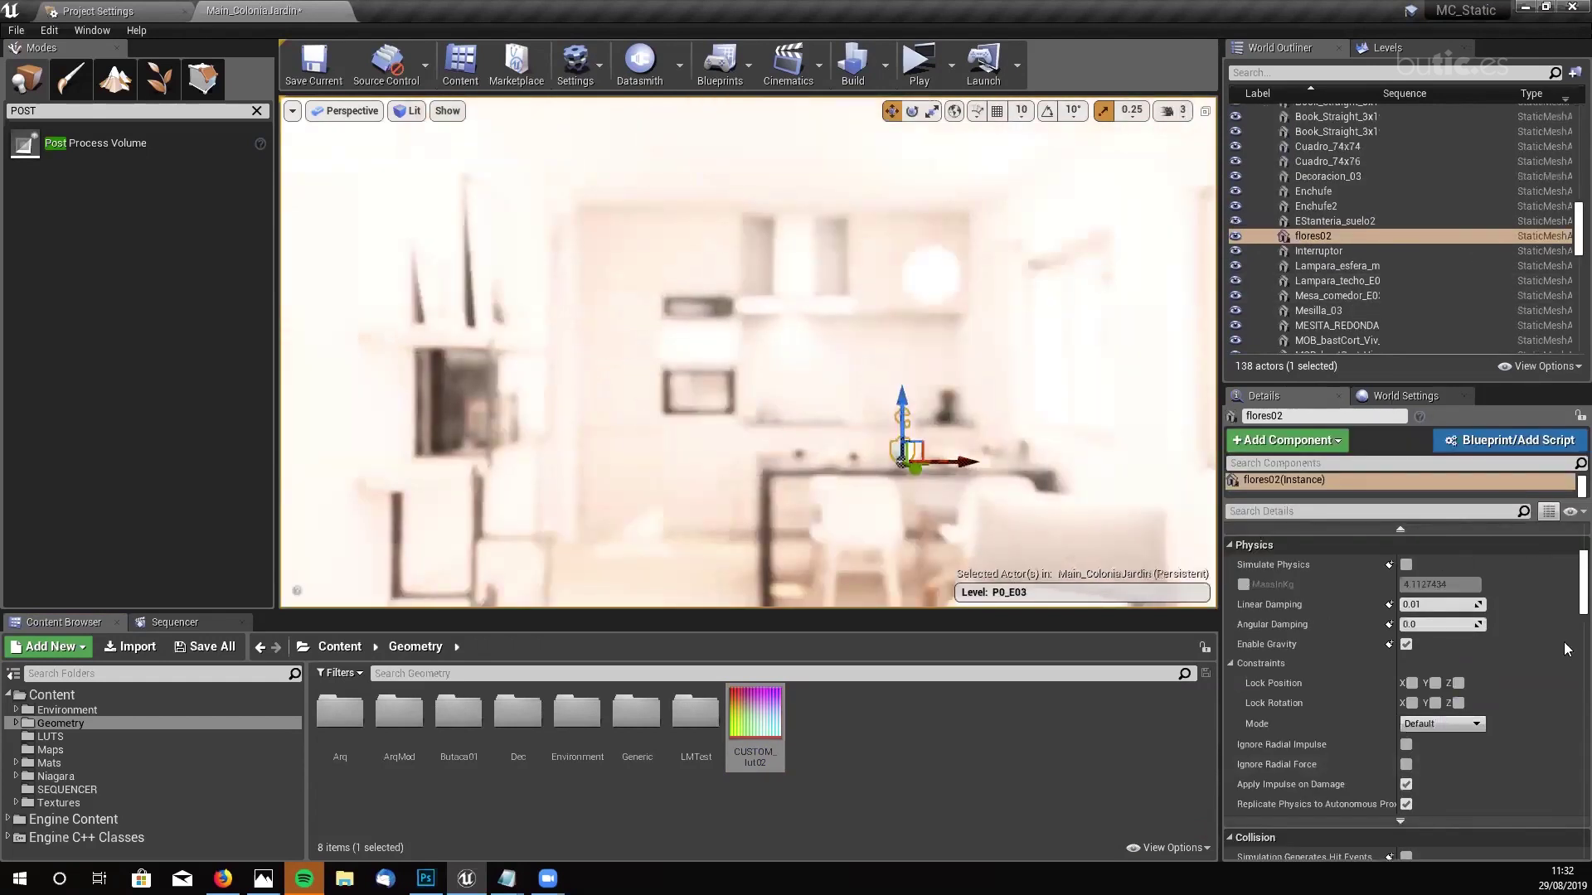
{"action": "scroll", "coordinate": [1566, 597], "scroll_direction": "up", "scroll_amount": 5}
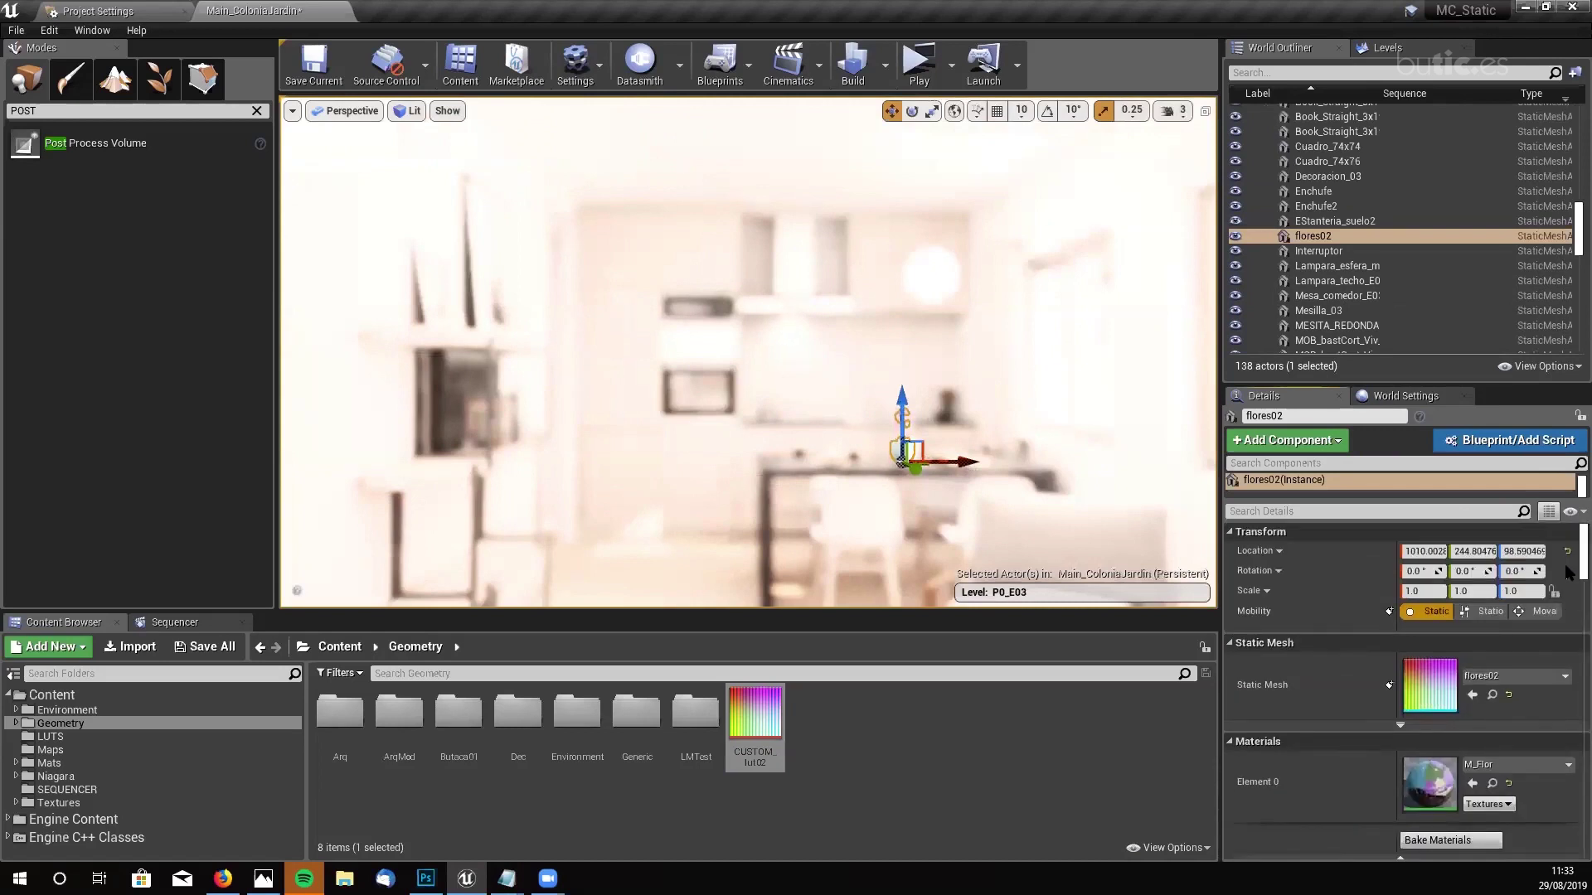
{"action": "scroll", "coordinate": [1566, 572], "scroll_direction": "down", "scroll_amount": 5}
{"action": "scroll", "coordinate": [1566, 572], "scroll_direction": "up", "scroll_amount": 5}
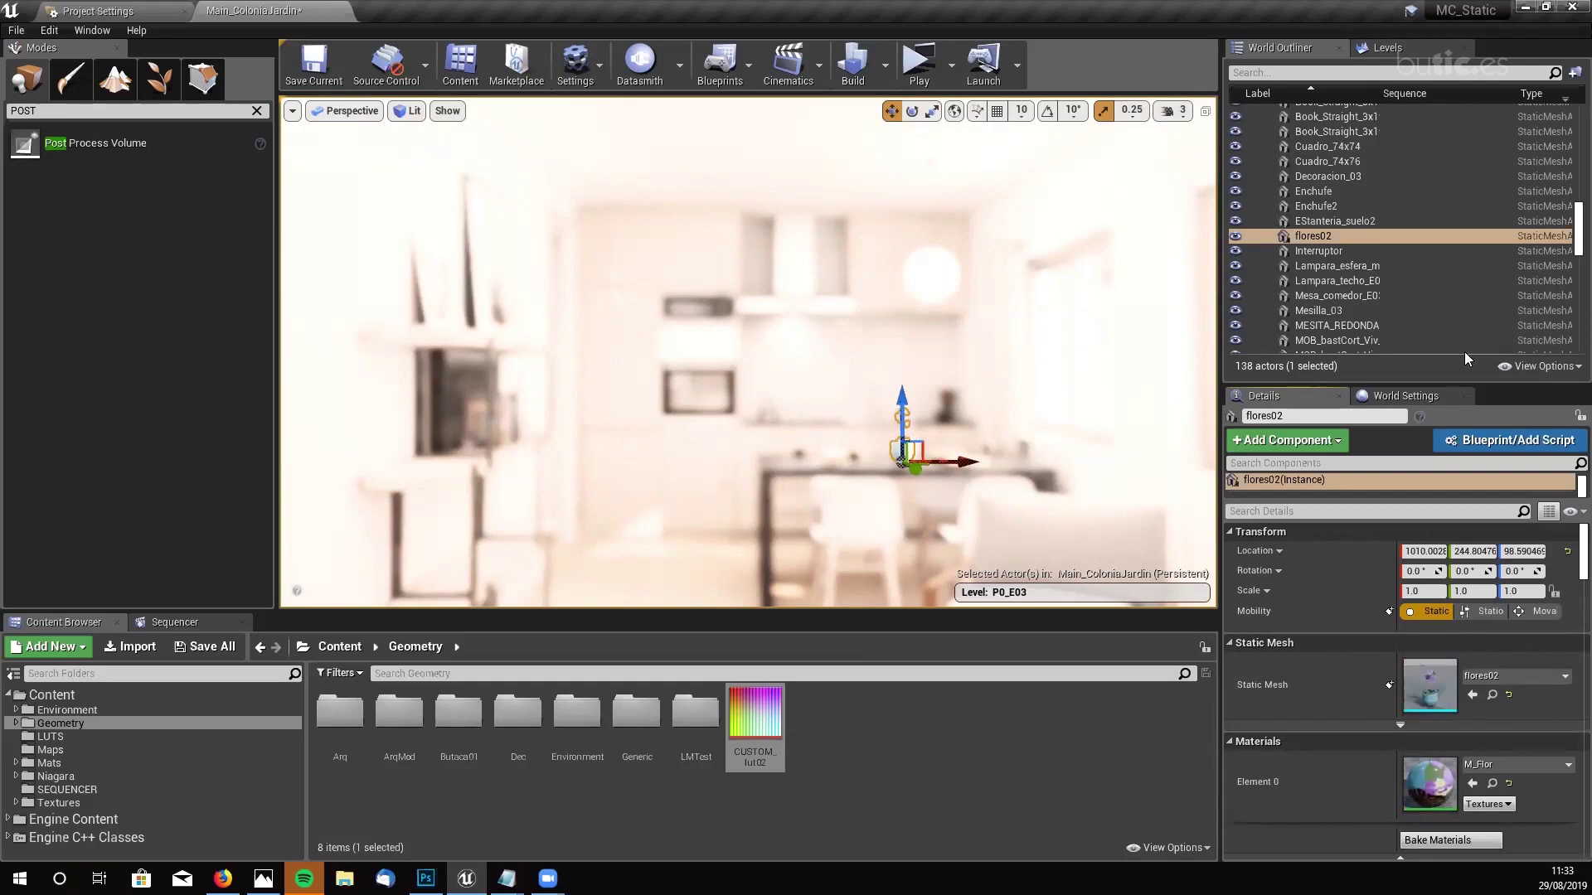
{"action": "left_click_drag", "start_coordinate": [1567, 241], "coordinate": [1567, 124]}
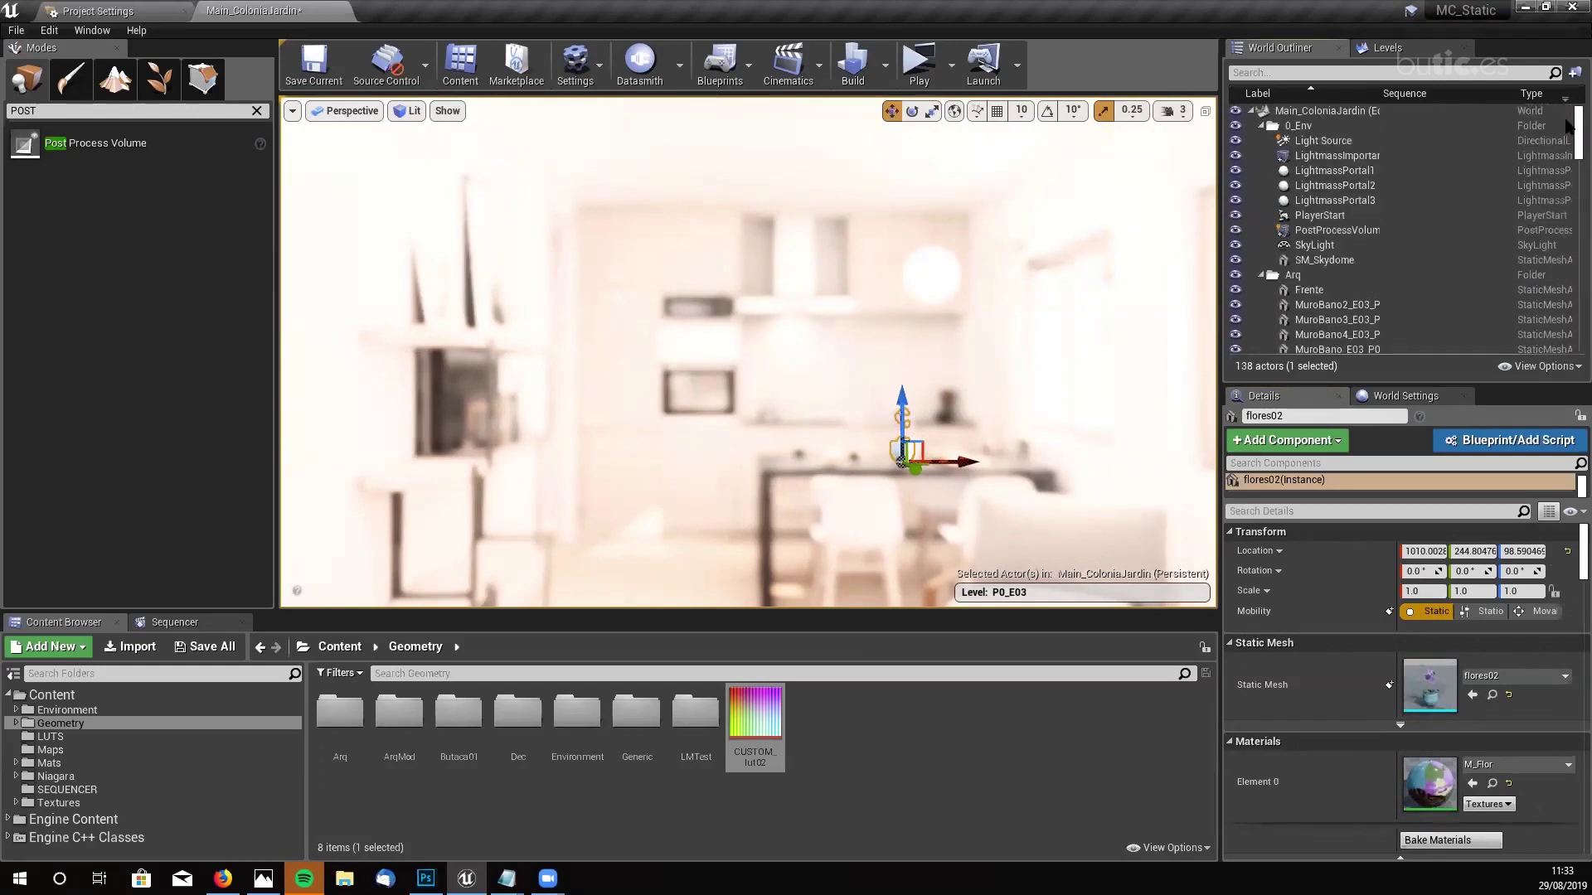
- Select the PostProcessVolume and scroll through its Color Grading, Film and Rendering Features settings
{"action": "left_click", "coordinate": [1360, 229]}
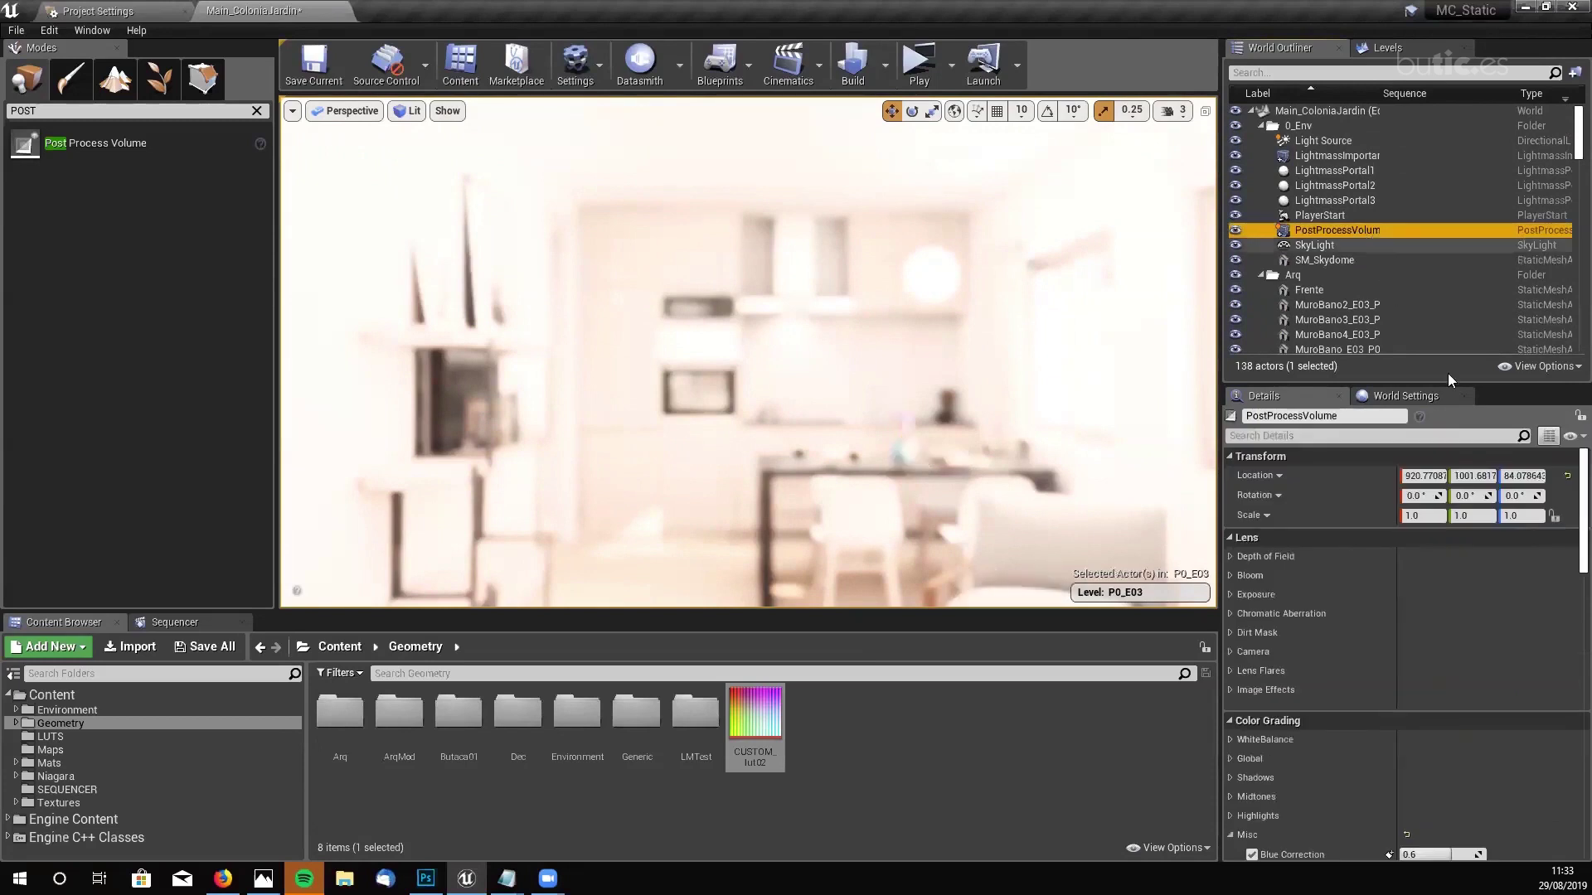
{"action": "scroll", "coordinate": [1566, 547], "scroll_direction": "down", "scroll_amount": 5}
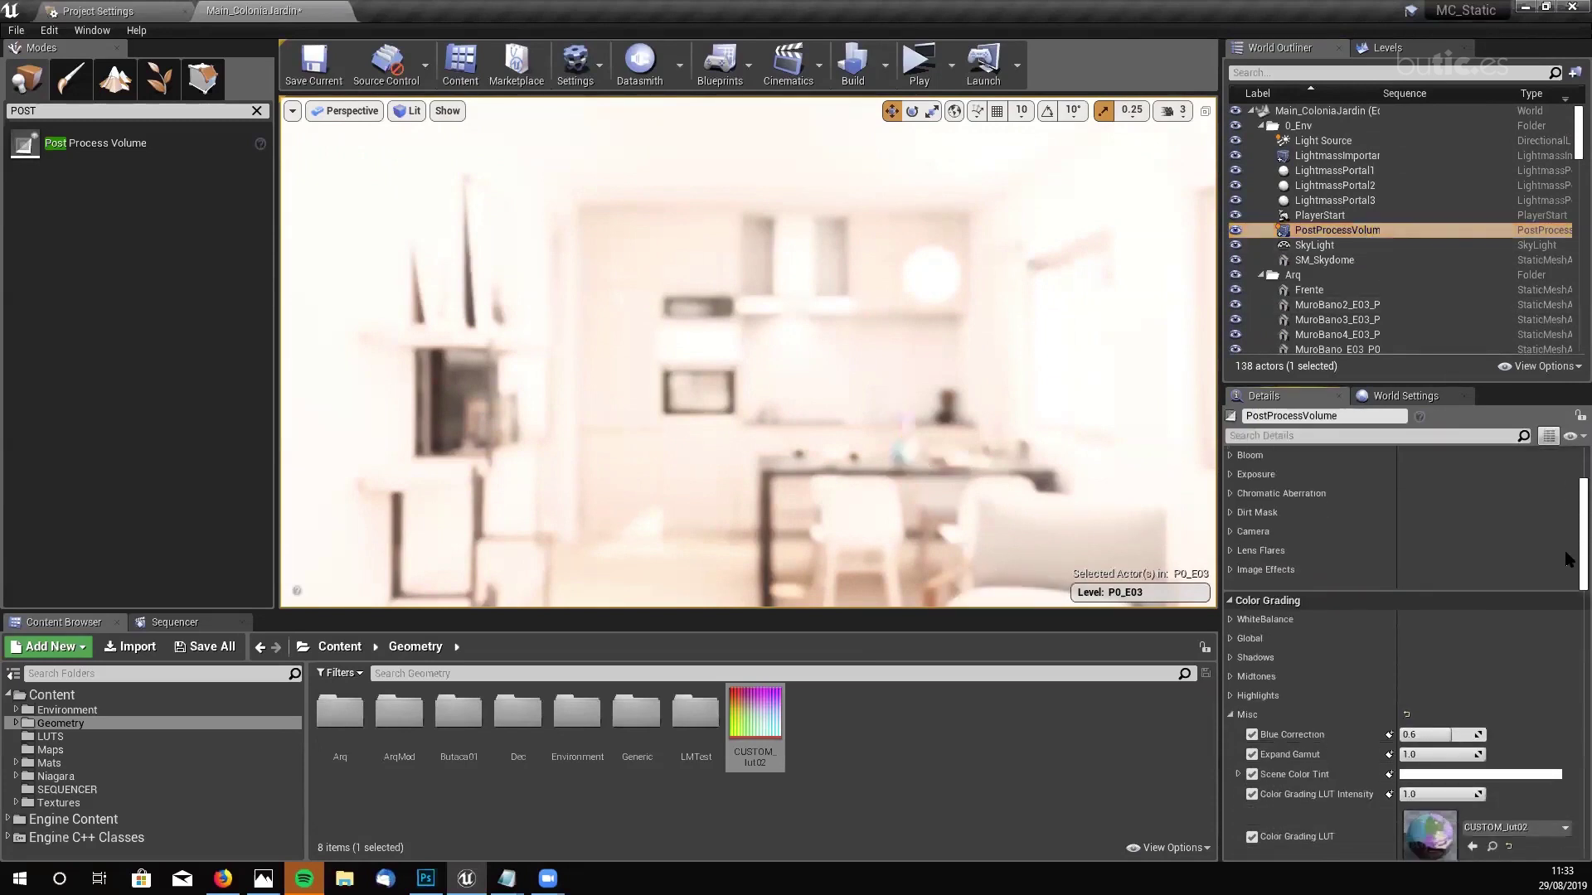
{"action": "scroll", "coordinate": [1566, 570], "scroll_direction": "down", "scroll_amount": 4}
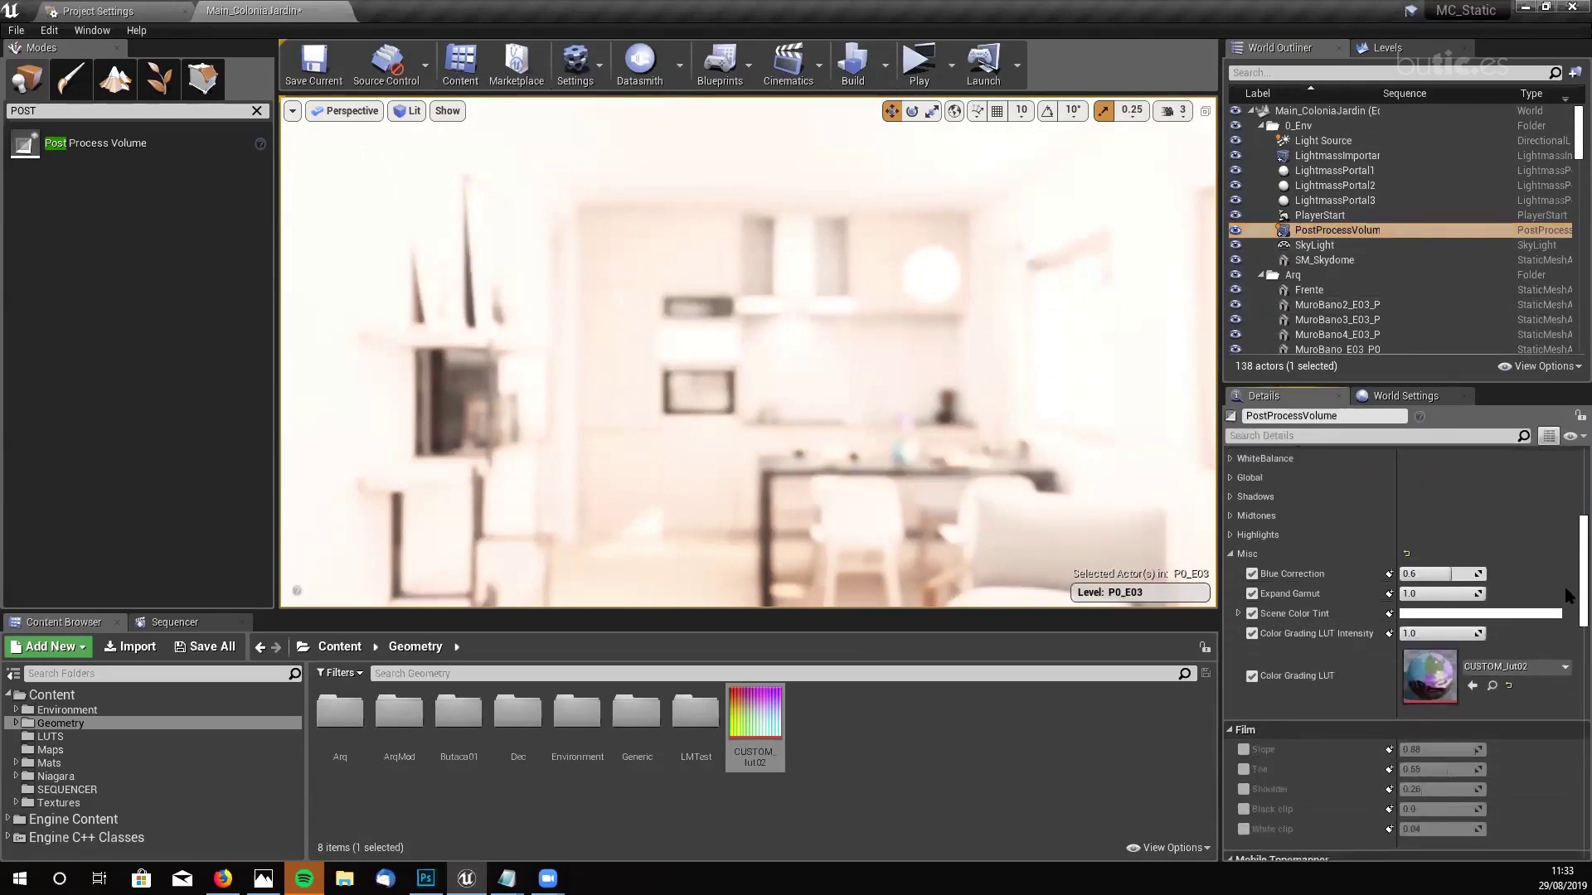
{"action": "scroll", "coordinate": [1567, 608], "scroll_direction": "down", "scroll_amount": 1}
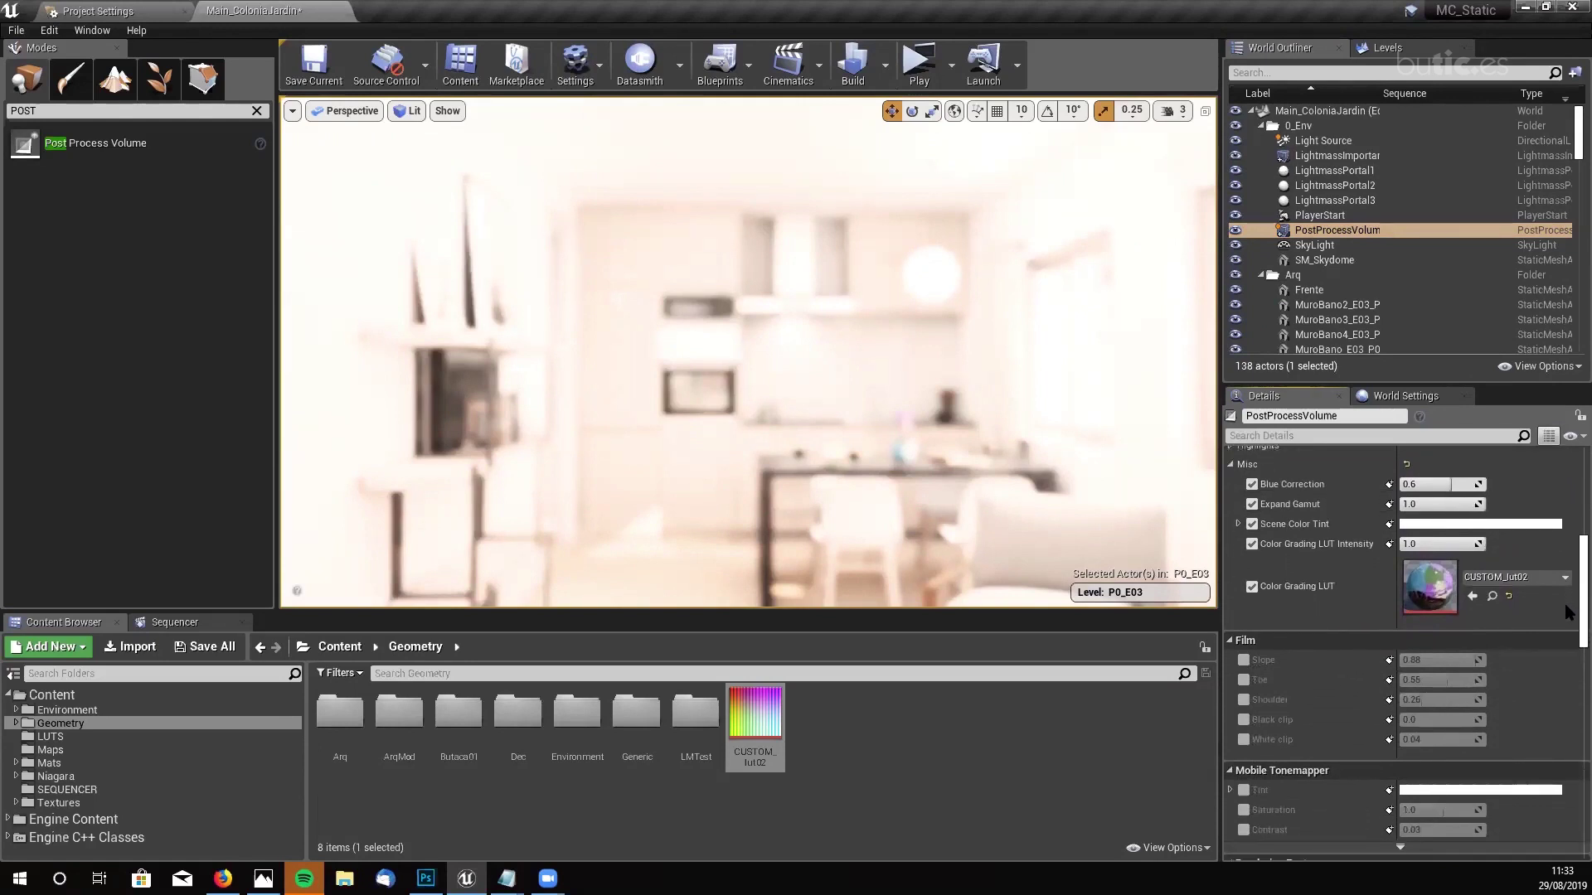
{"action": "scroll", "coordinate": [1566, 597], "scroll_direction": "up", "scroll_amount": 7}
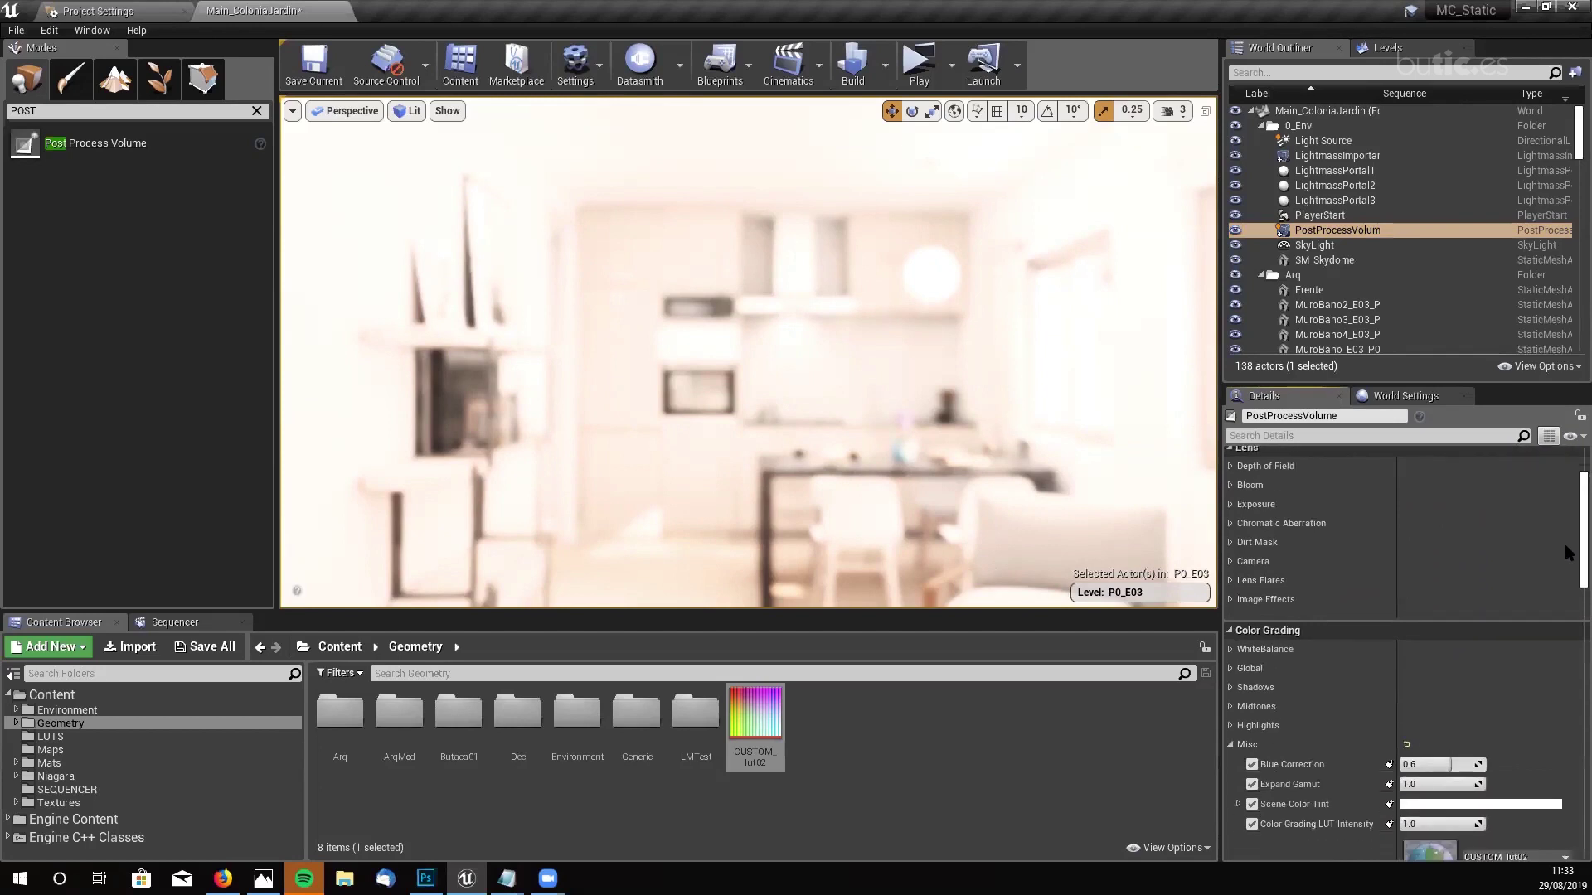
{"action": "scroll", "coordinate": [1567, 560], "scroll_direction": "down", "scroll_amount": 2}
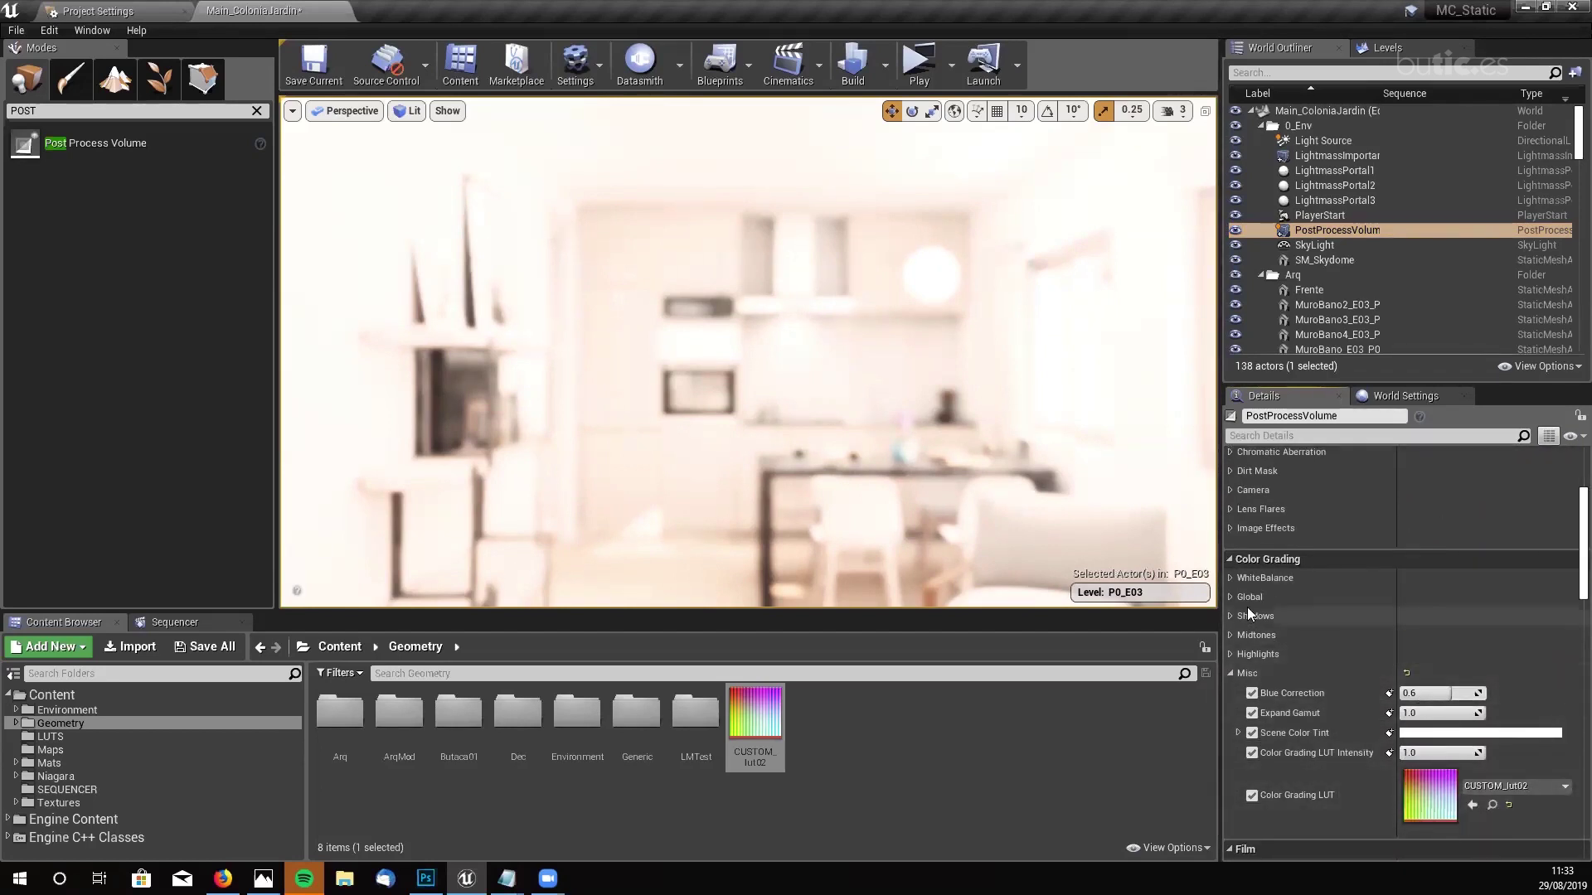
{"action": "scroll", "coordinate": [1567, 549], "scroll_direction": "up", "scroll_amount": 6}
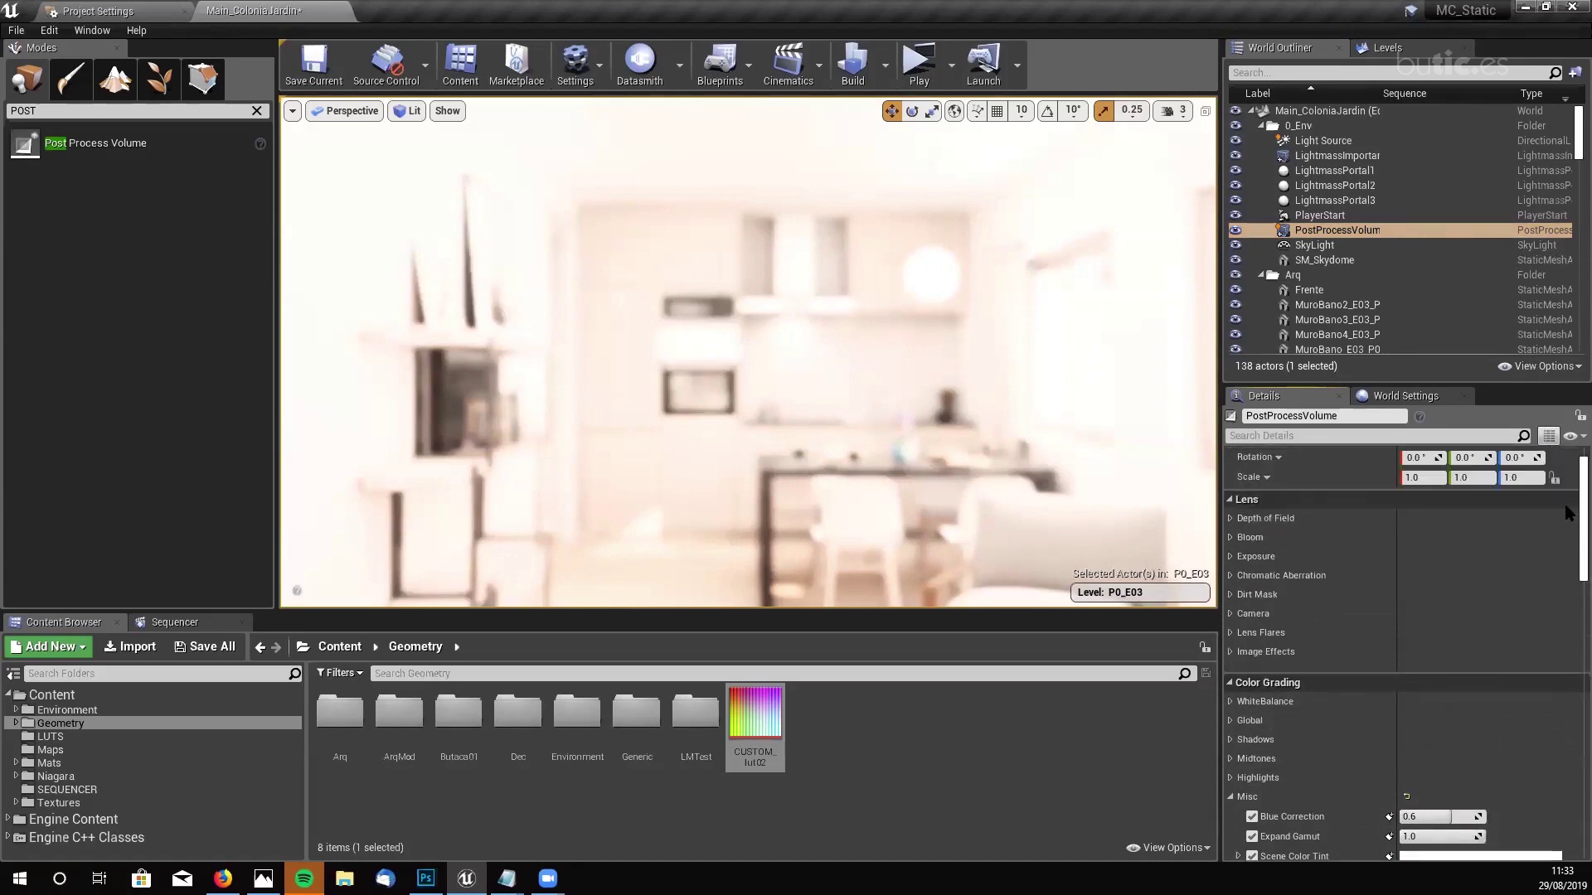
{"action": "scroll", "coordinate": [1566, 560], "scroll_direction": "down", "scroll_amount": 7}
{"action": "scroll", "coordinate": [1567, 562], "scroll_direction": "down", "scroll_amount": 9}
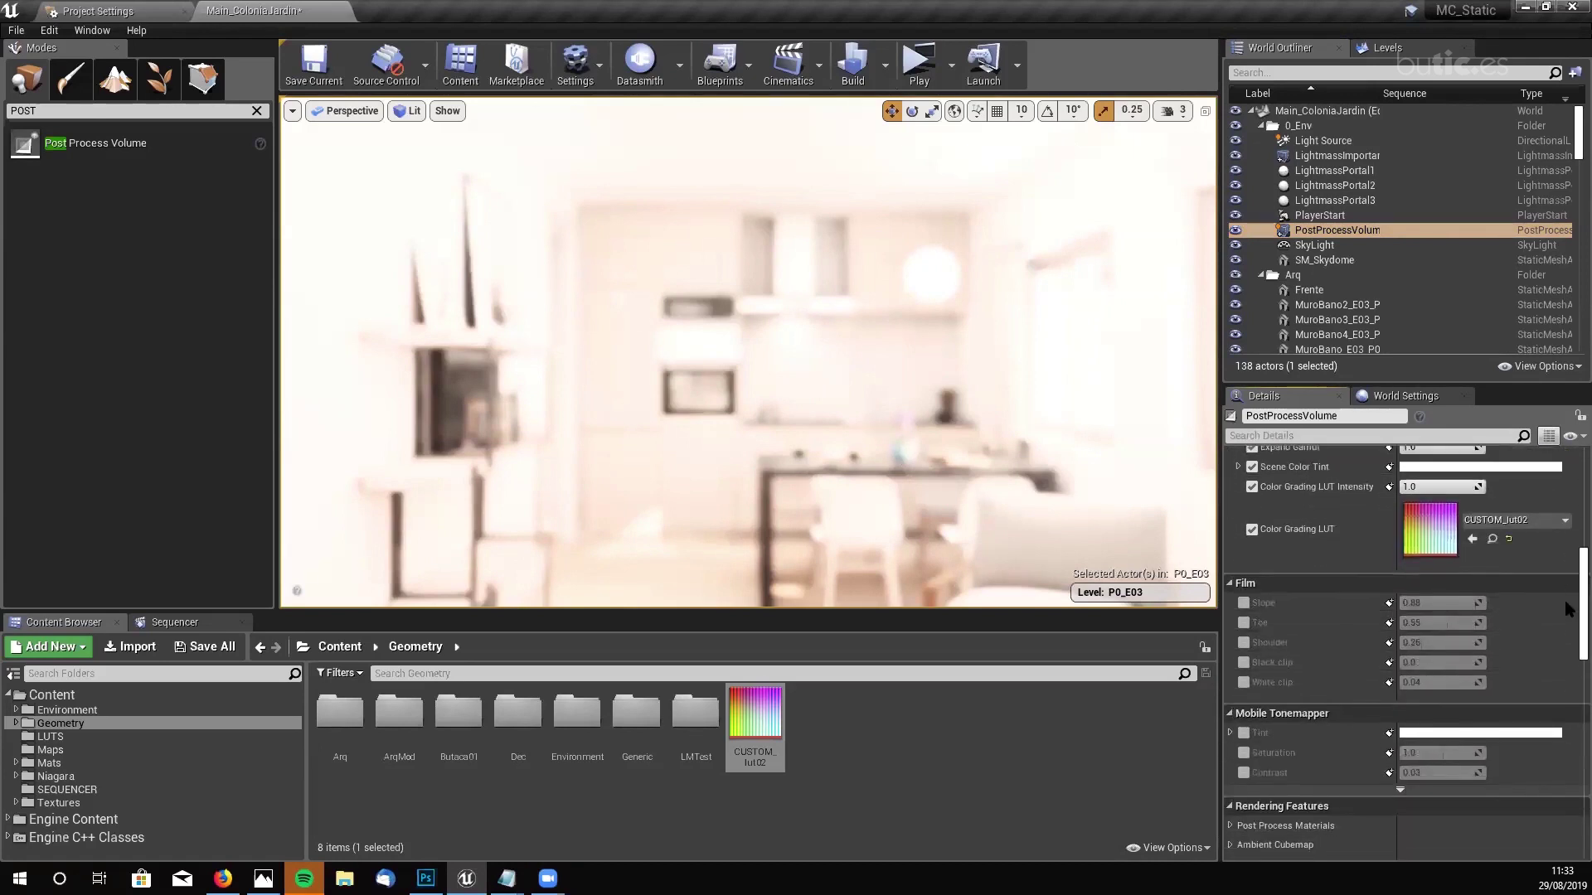
{"action": "scroll", "coordinate": [1567, 632], "scroll_direction": "down", "scroll_amount": 9}
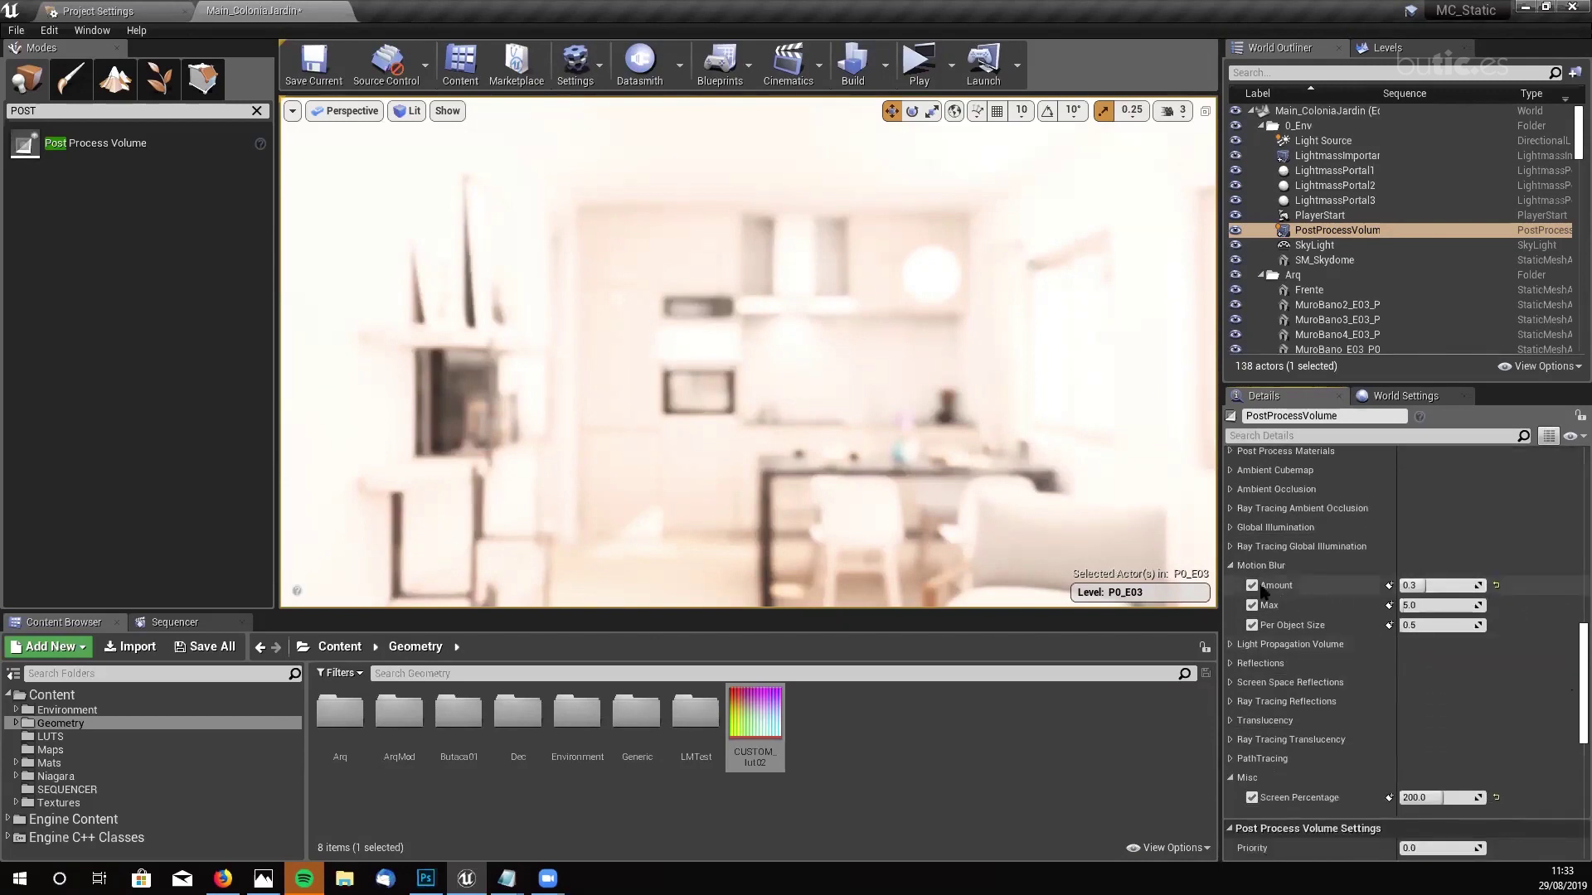
{"action": "scroll", "coordinate": [1373, 712], "scroll_direction": "down", "scroll_amount": 1}
{"action": "scroll", "coordinate": [1365, 708], "scroll_direction": "up", "scroll_amount": 3}
{"action": "scroll", "coordinate": [1322, 632], "scroll_direction": "up", "scroll_amount": 10}
{"action": "scroll", "coordinate": [1321, 632], "scroll_direction": "up", "scroll_amount": 8}
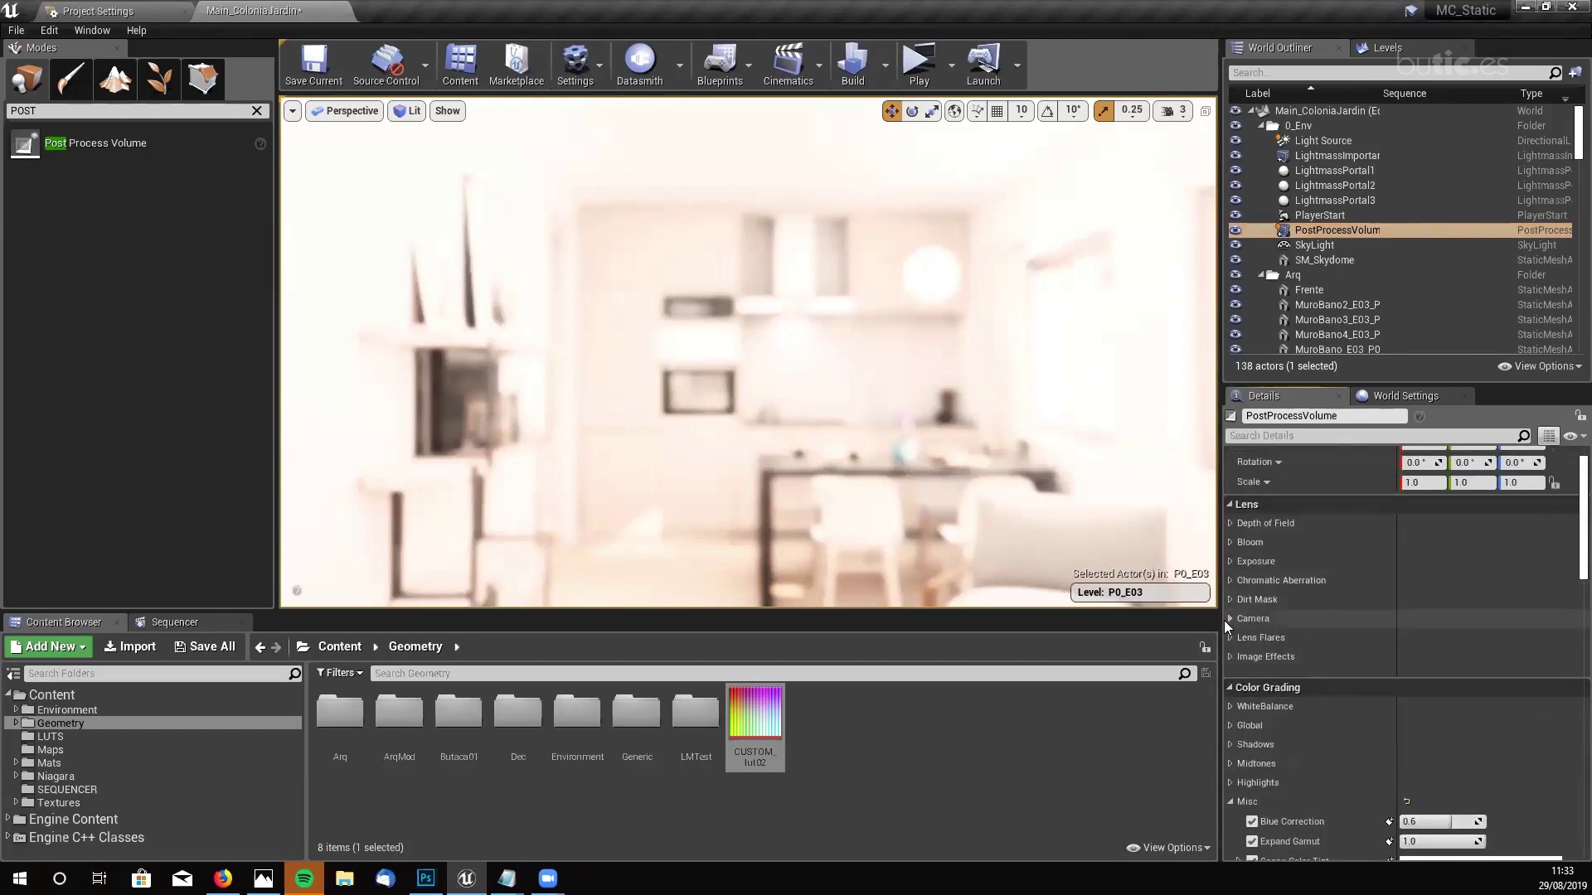
- Set exposure Metering Mode to Auto Exposure Histogram with Exposure Compensation 0.0
{"action": "left_click", "coordinate": [1228, 620]}
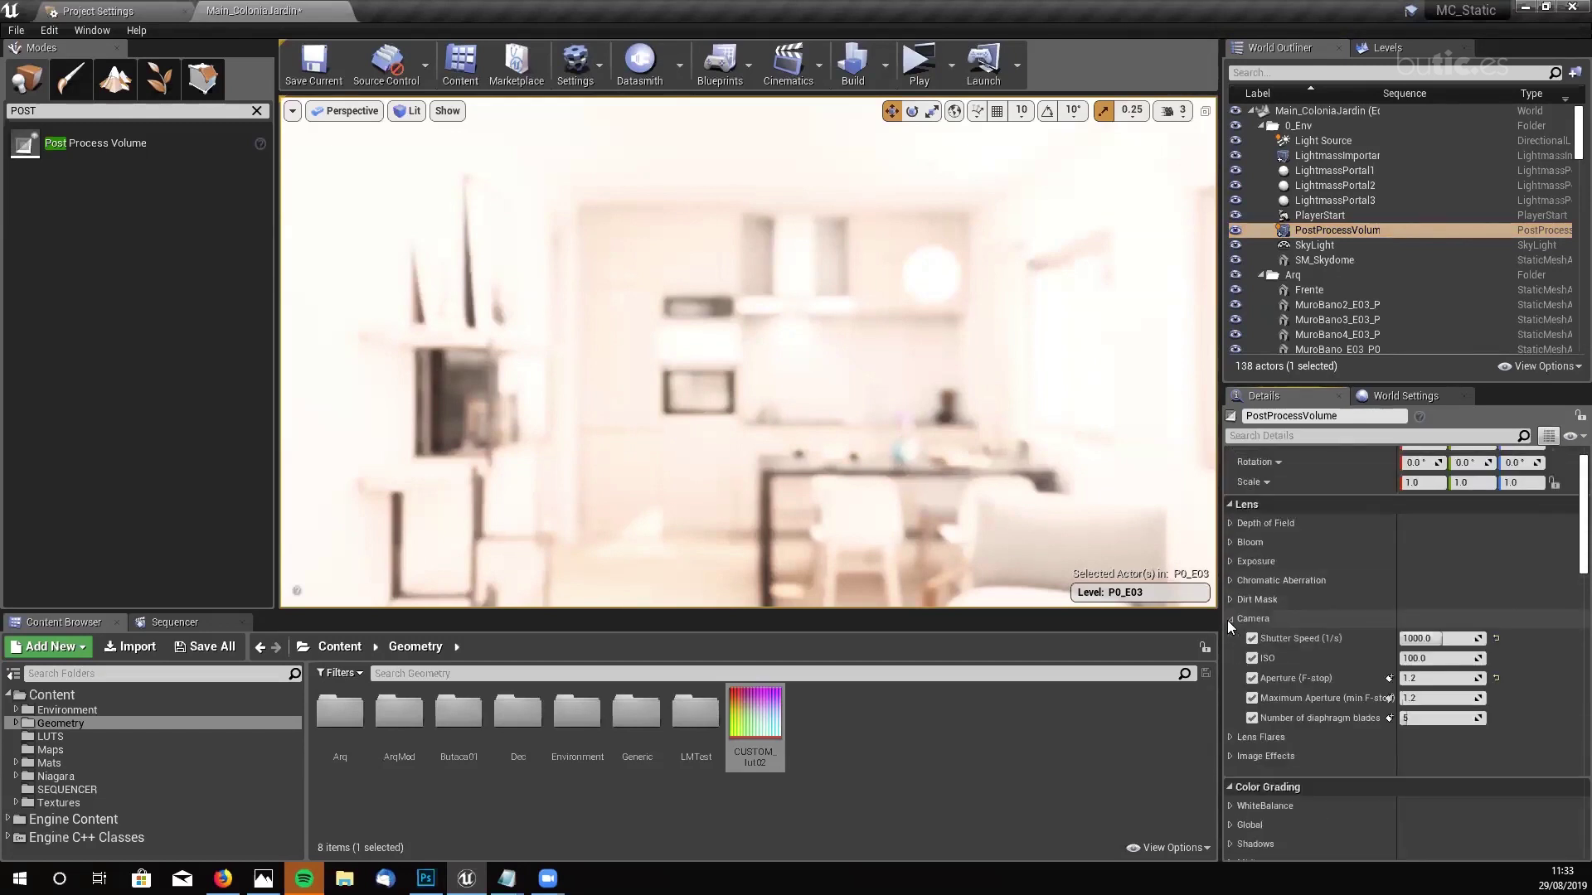
{"action": "left_click", "coordinate": [1232, 561]}
{"action": "left_click", "coordinate": [1477, 583]}
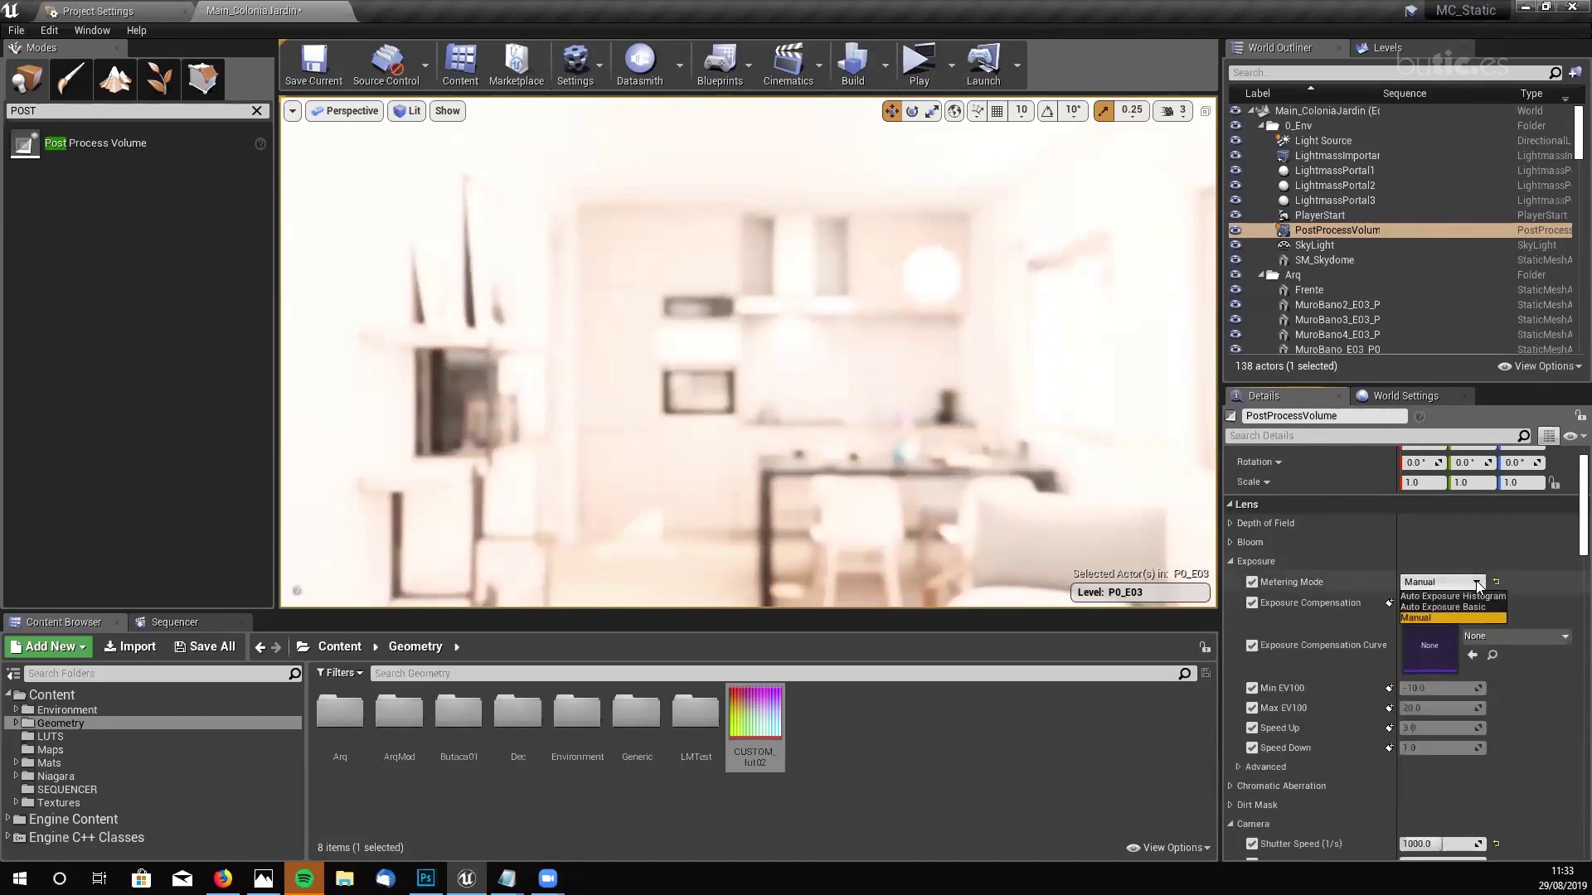
{"action": "left_click", "coordinate": [1474, 598]}
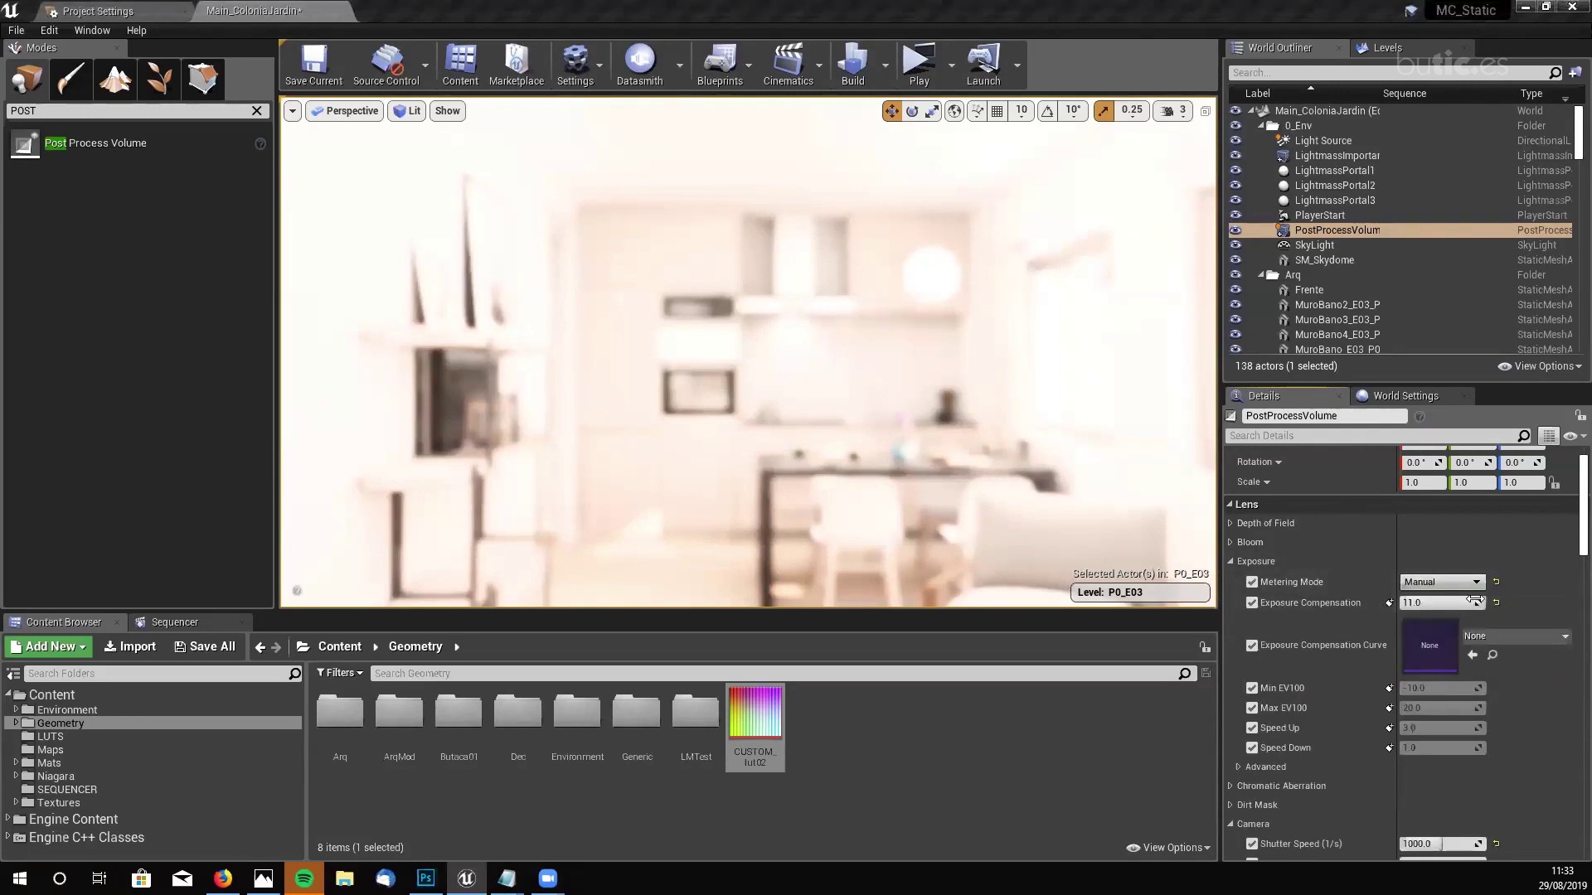
{"action": "left_click", "coordinate": [1433, 603]}
{"action": "type", "text": "0"}
{"action": "key", "text": "Return"}
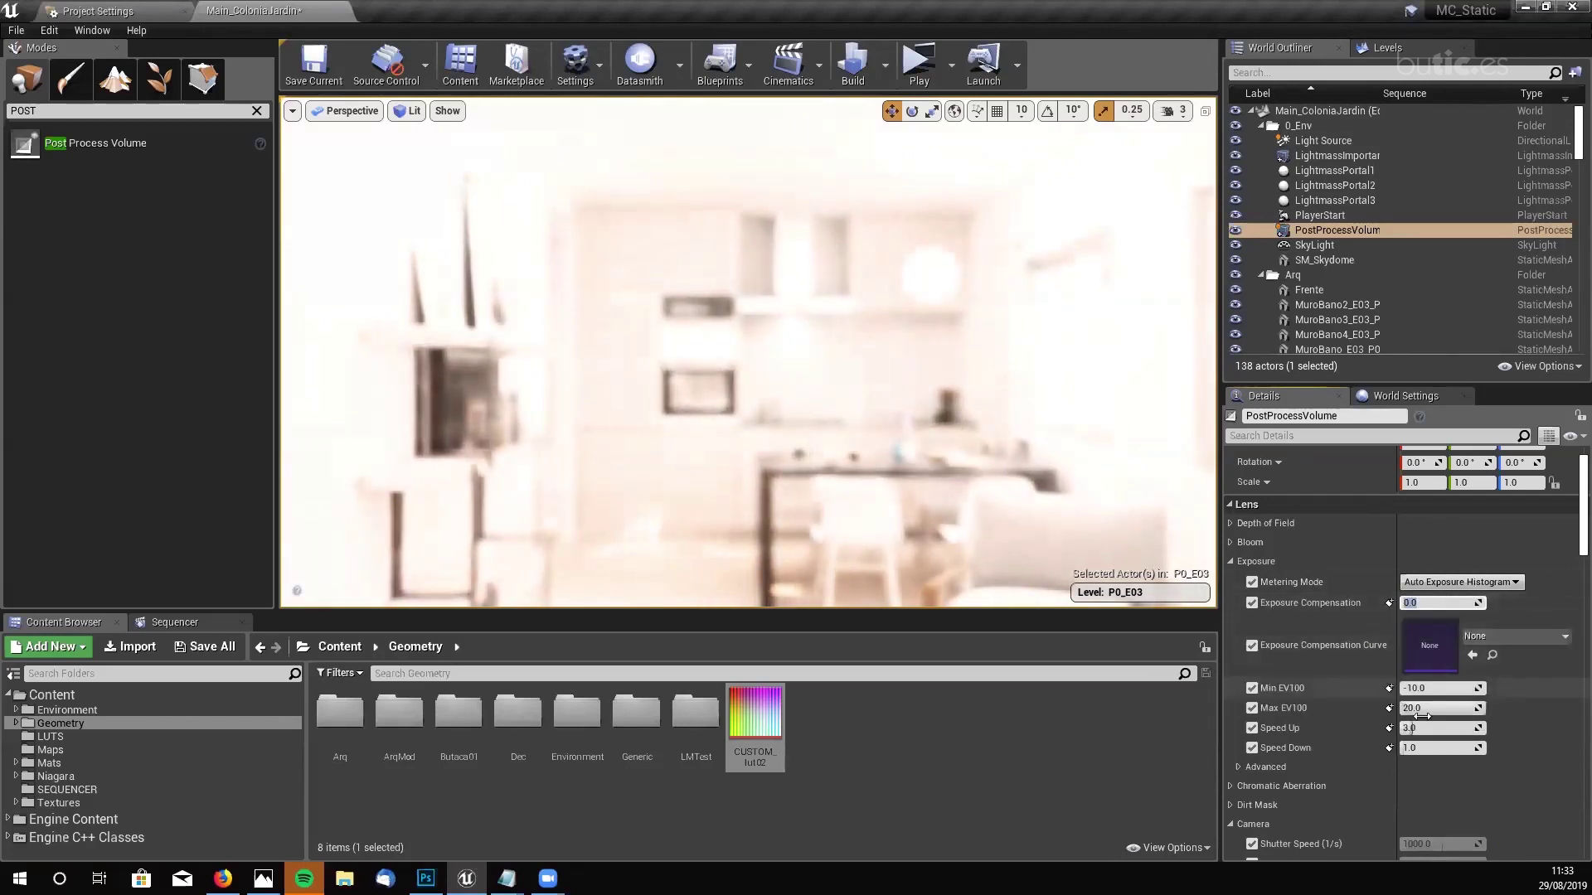
- Set Min EV100 and Max EV100 both to 1.0
{"action": "left_click", "coordinate": [1435, 689]}
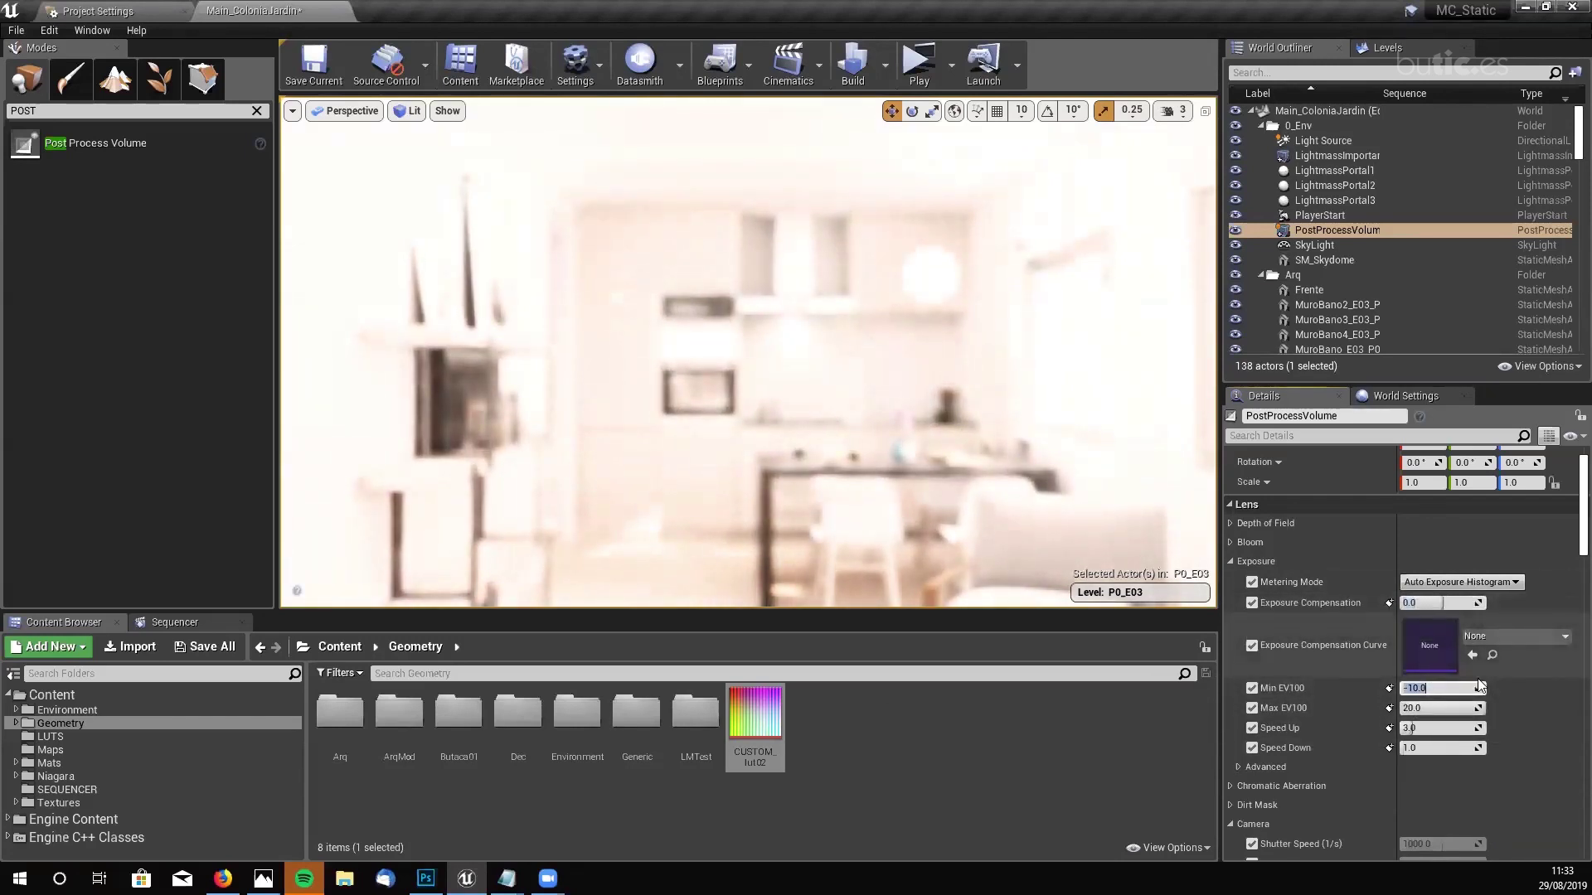
{"action": "key", "text": "Return"}
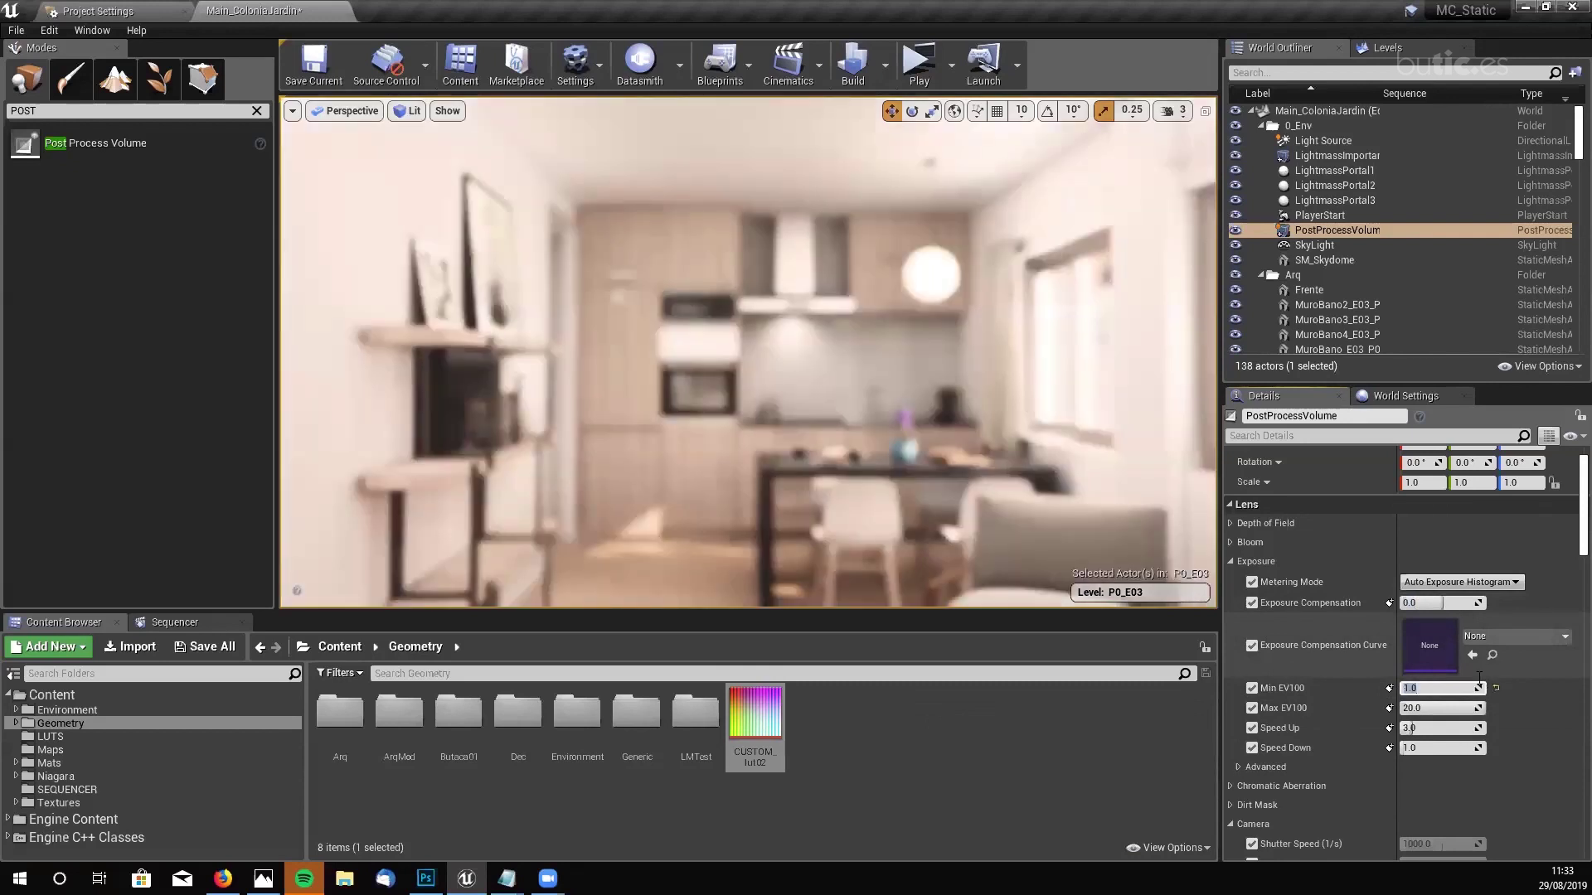
{"action": "left_click", "coordinate": [1426, 713]}
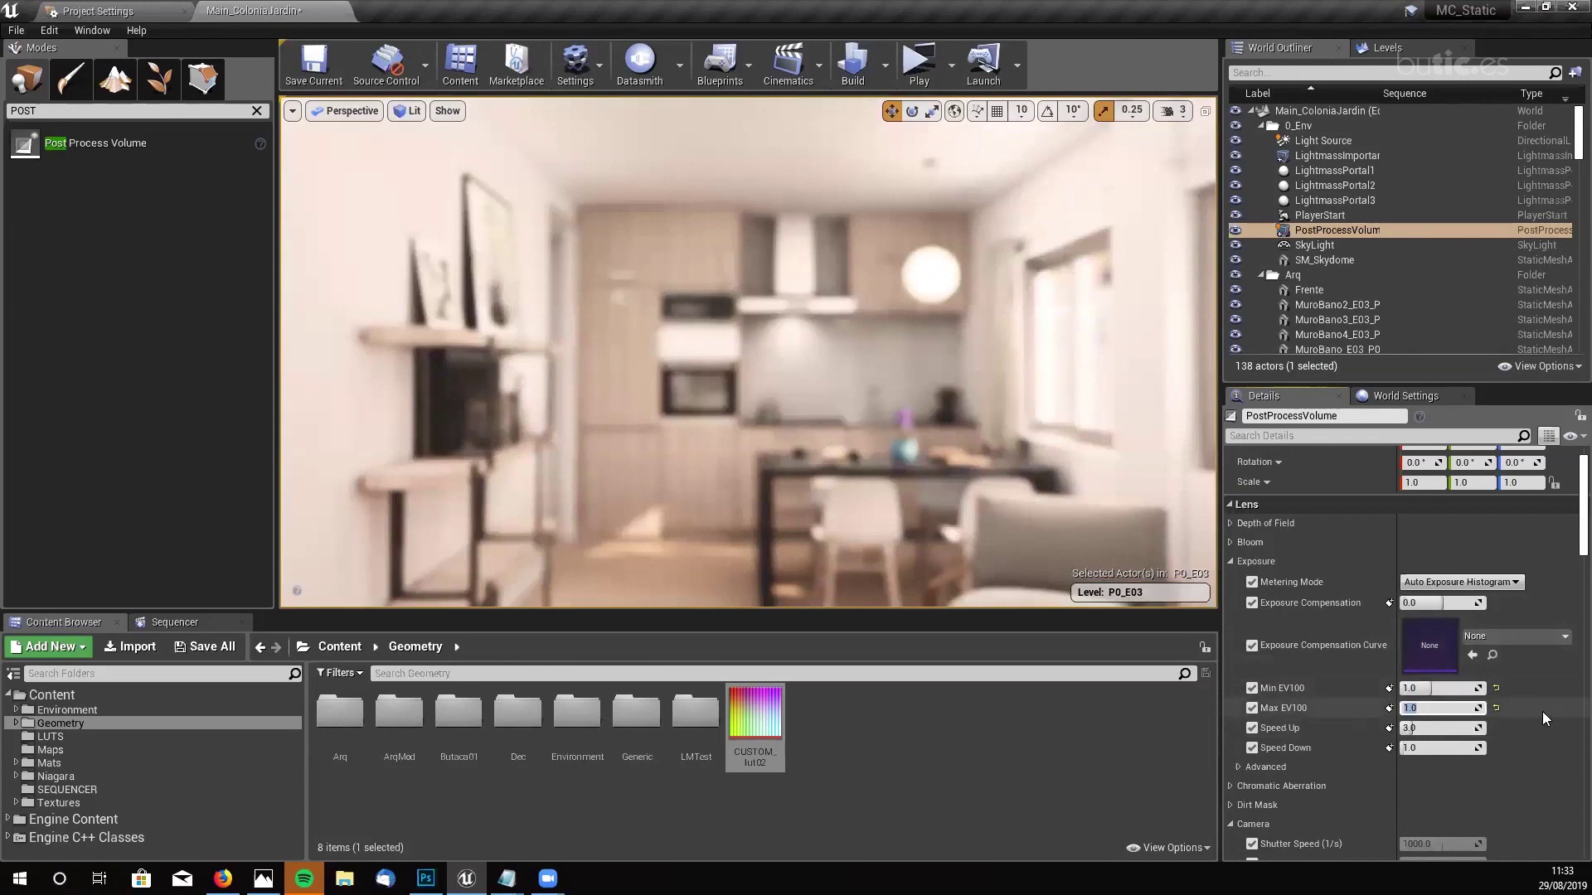
{"action": "scroll", "coordinate": [1542, 713], "scroll_direction": "down", "scroll_amount": 2}
{"action": "scroll", "coordinate": [1542, 717], "scroll_direction": "down", "scroll_amount": 1}
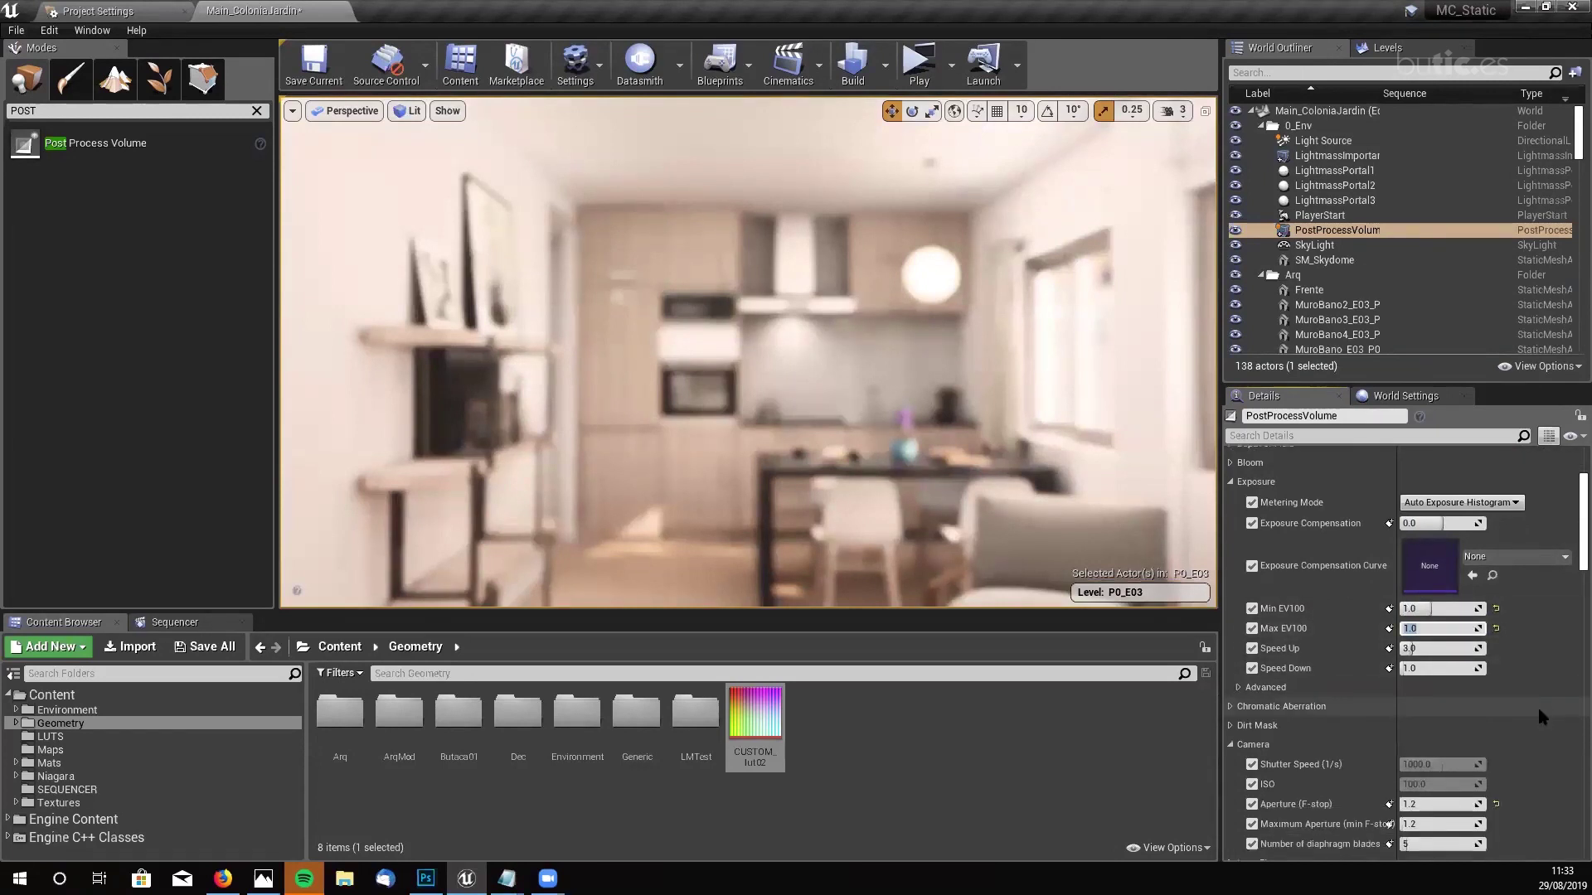
{"action": "scroll", "coordinate": [1539, 712], "scroll_direction": "down", "scroll_amount": 1}
{"action": "scroll", "coordinate": [1538, 708], "scroll_direction": "down", "scroll_amount": 1}
{"action": "scroll", "coordinate": [1539, 708], "scroll_direction": "up", "scroll_amount": 3}
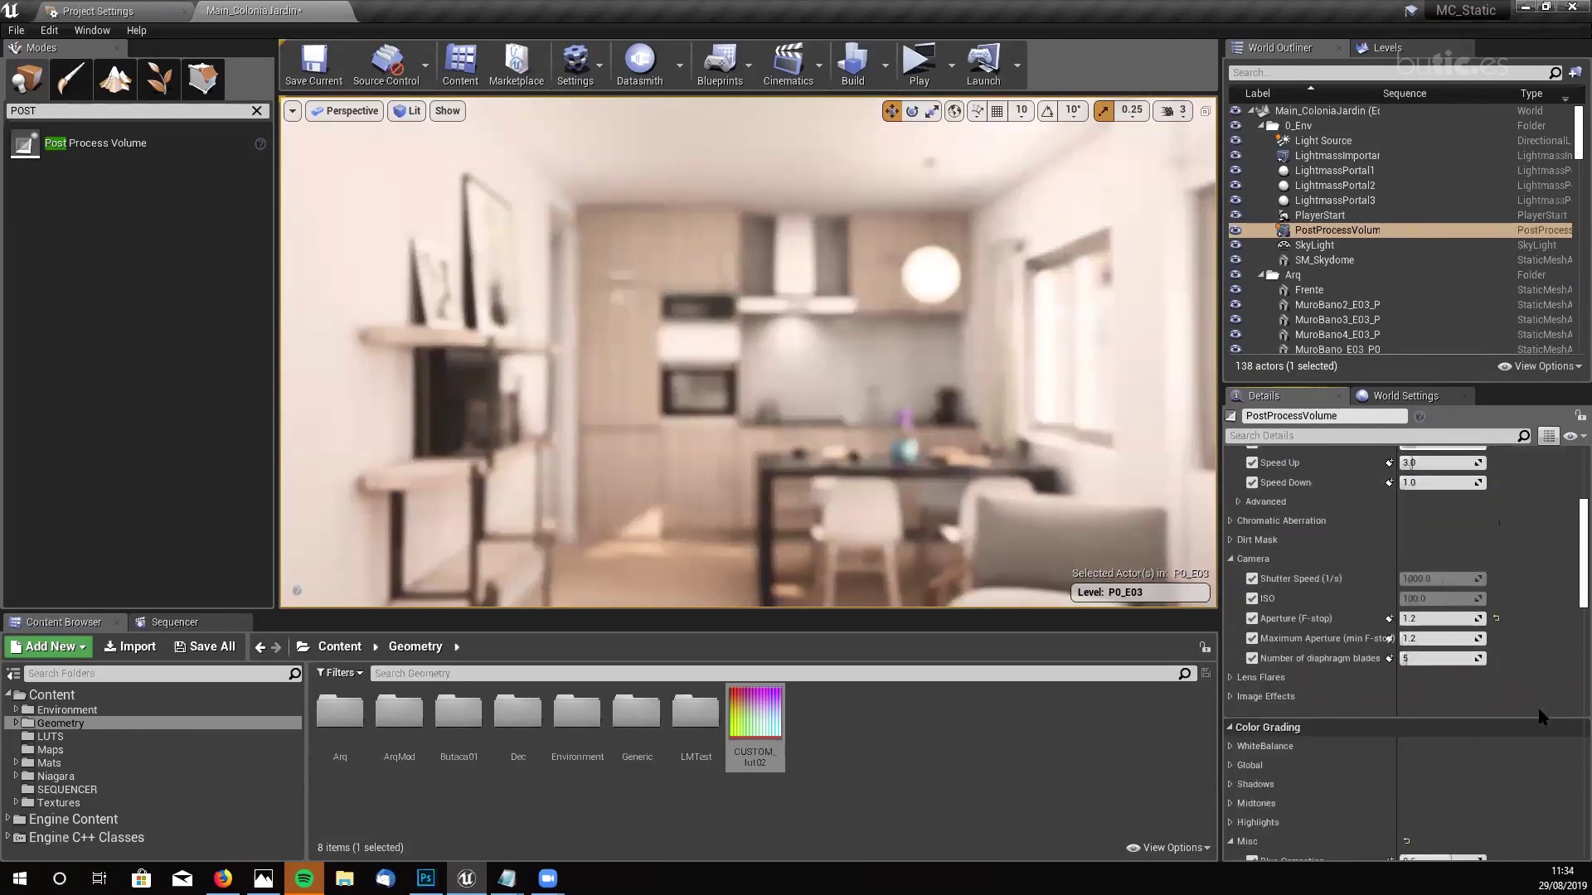
{"action": "scroll", "coordinate": [1538, 708], "scroll_direction": "up", "scroll_amount": 3}
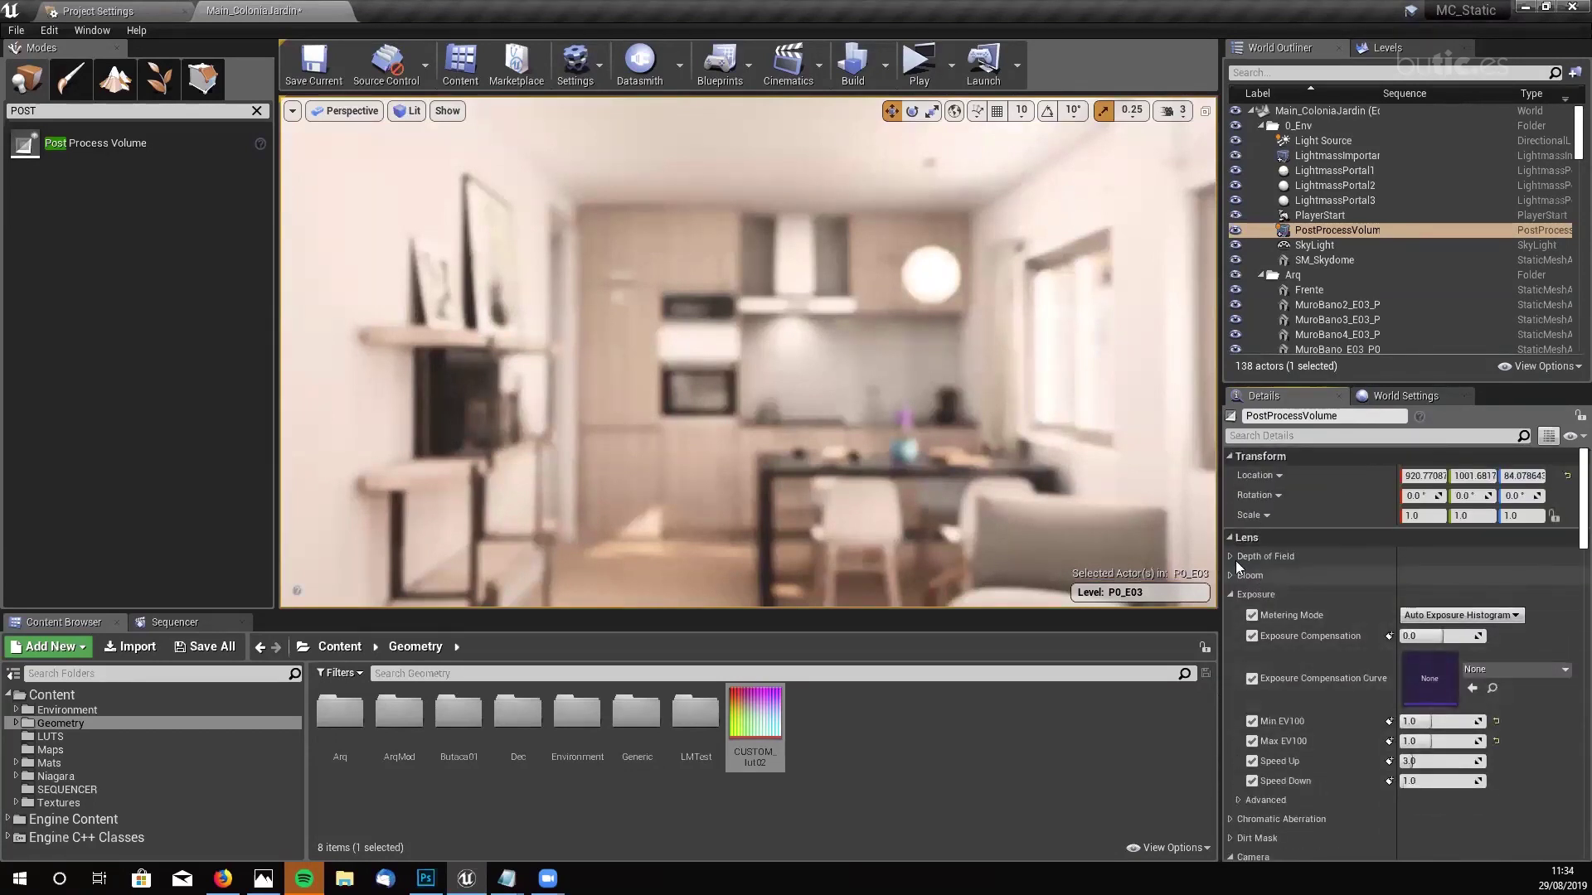
- Switch depth of field to GaussianDOF, keep Scale at 0.0, reset Far Blur Size, and collapse the sections
{"action": "left_click", "coordinate": [1231, 557]}
{"action": "left_click", "coordinate": [1474, 597]}
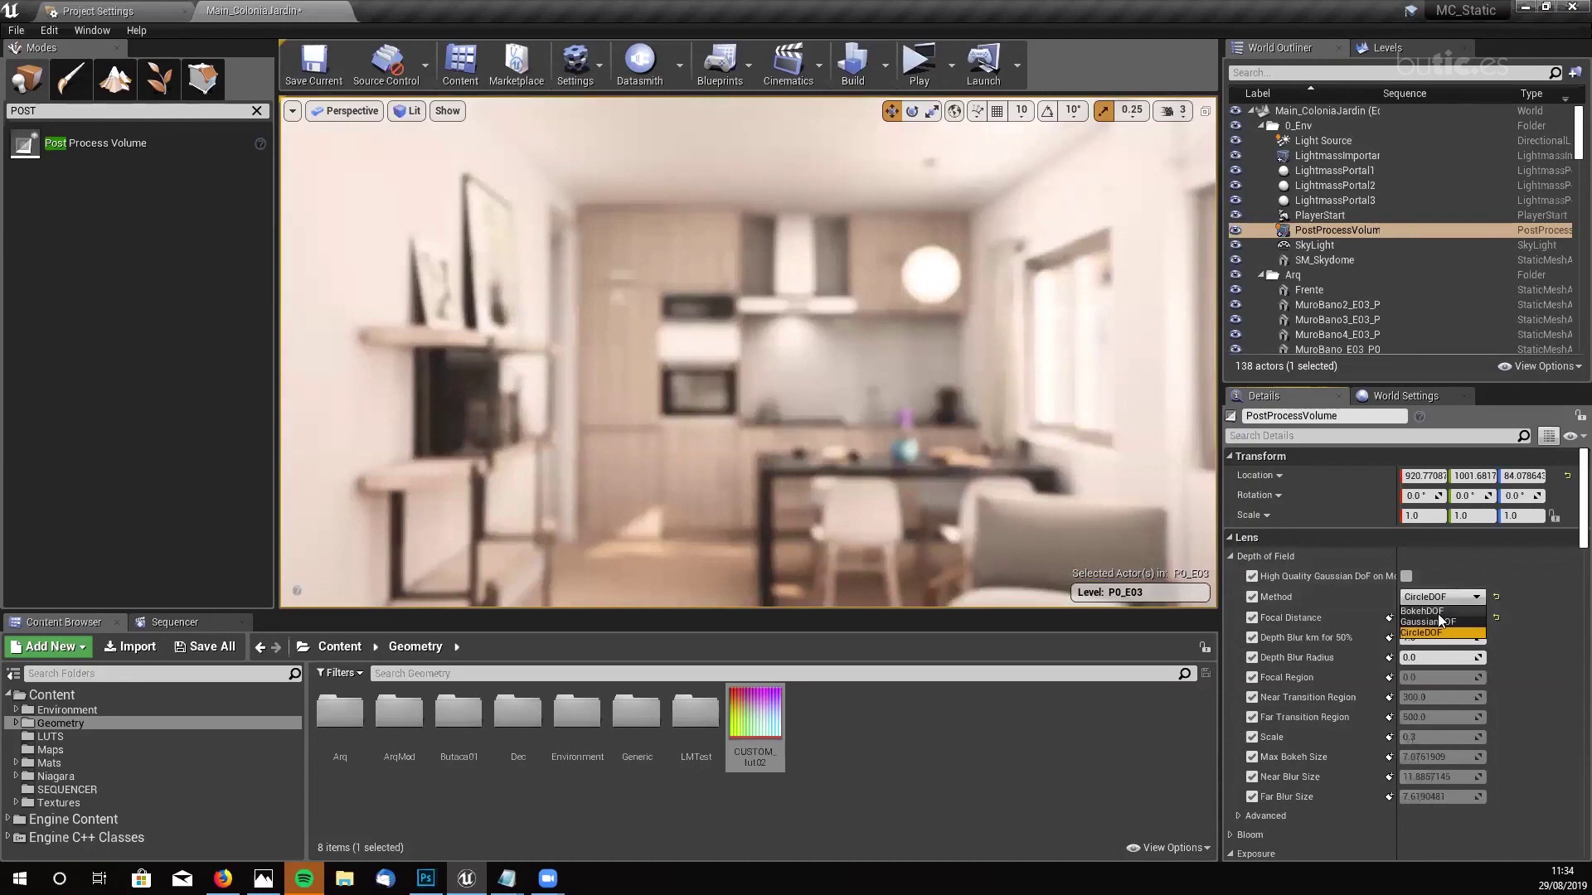
{"action": "left_click", "coordinate": [1441, 622]}
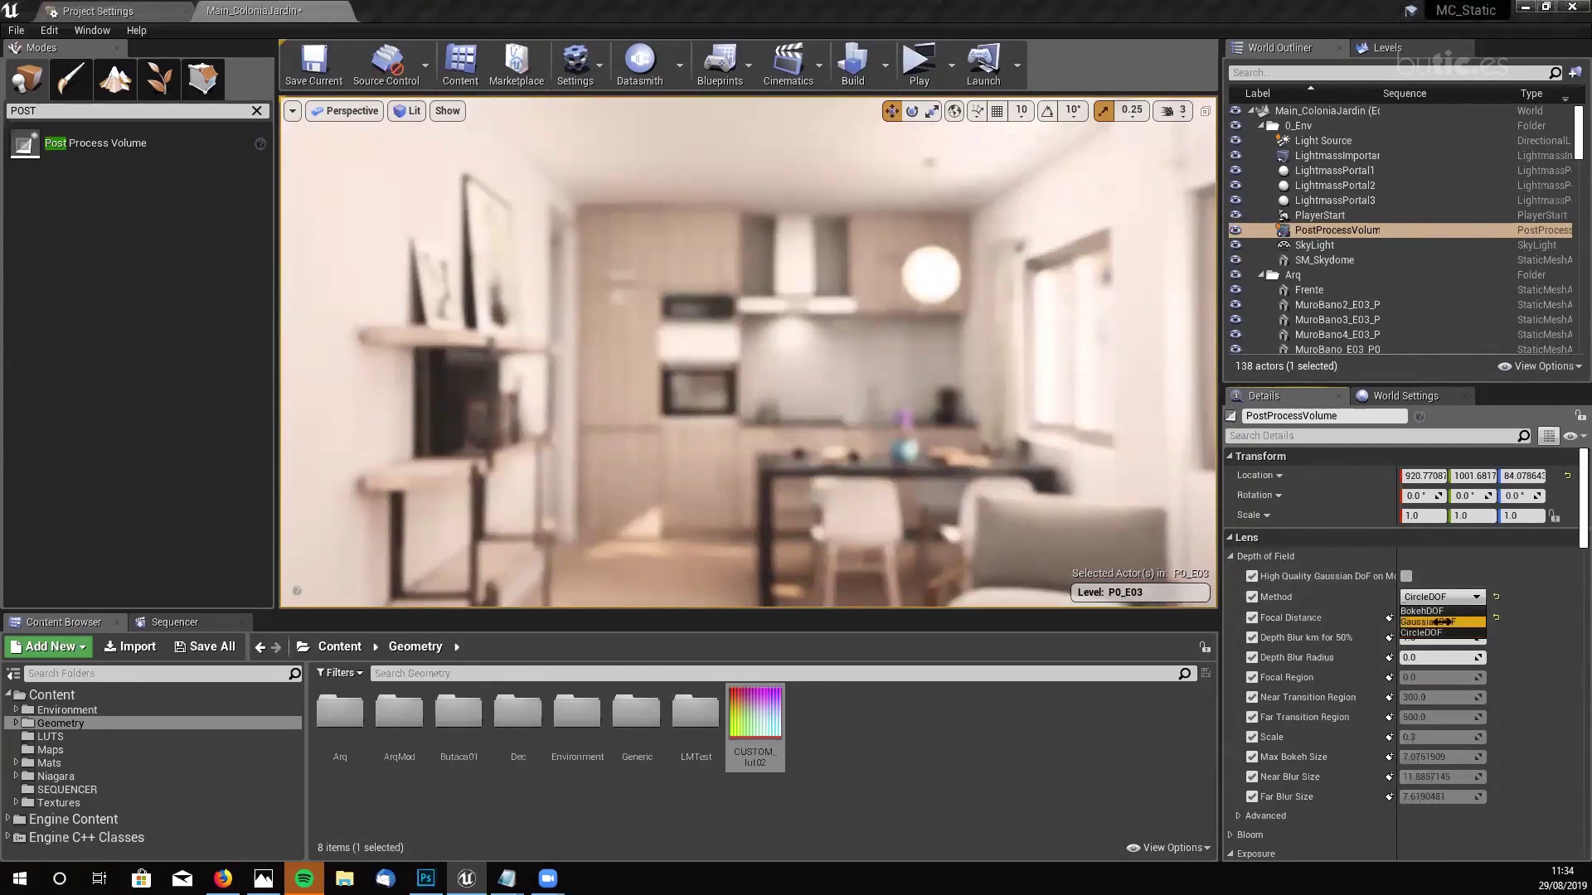
{"action": "left_click", "coordinate": [1407, 737]}
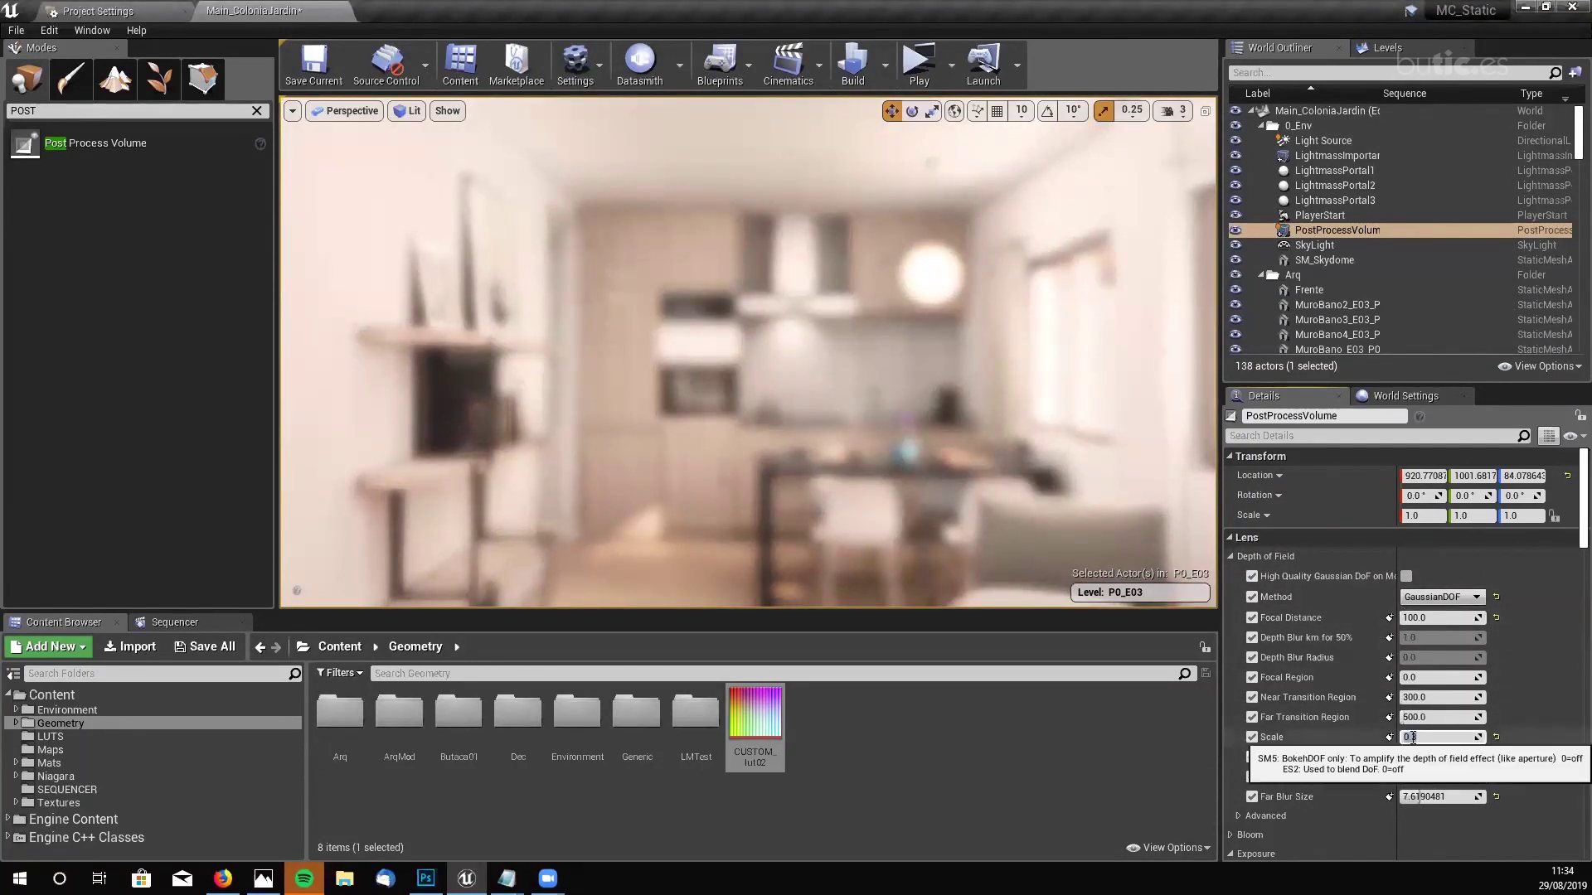
{"action": "key", "text": "Return"}
{"action": "left_click", "coordinate": [1496, 797]}
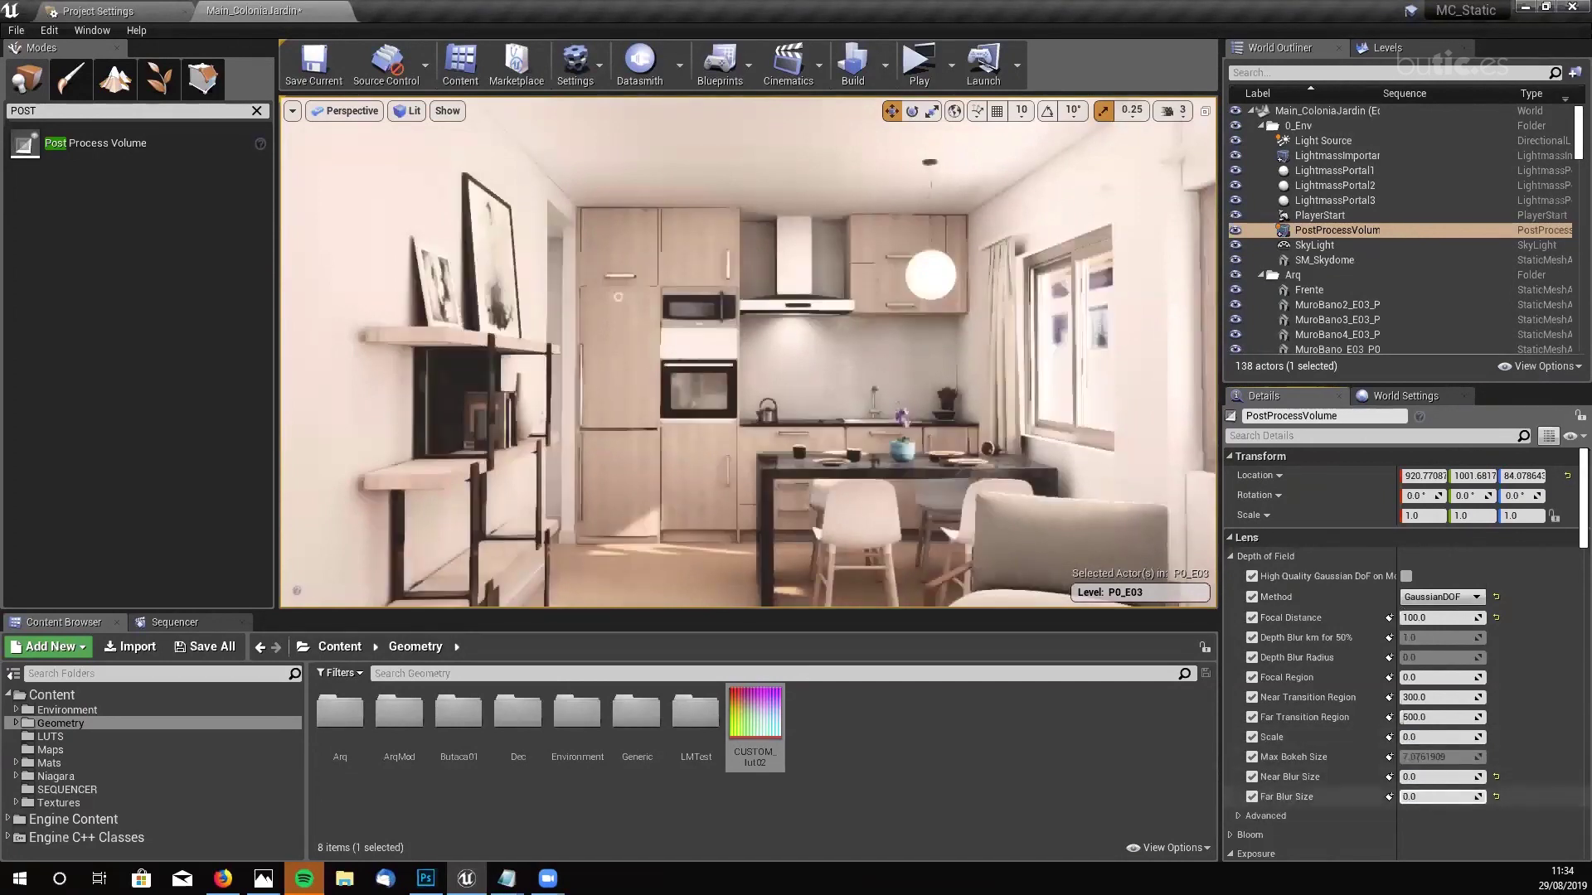
{"action": "left_click", "coordinate": [1230, 556]}
{"action": "left_click", "coordinate": [1231, 595]}
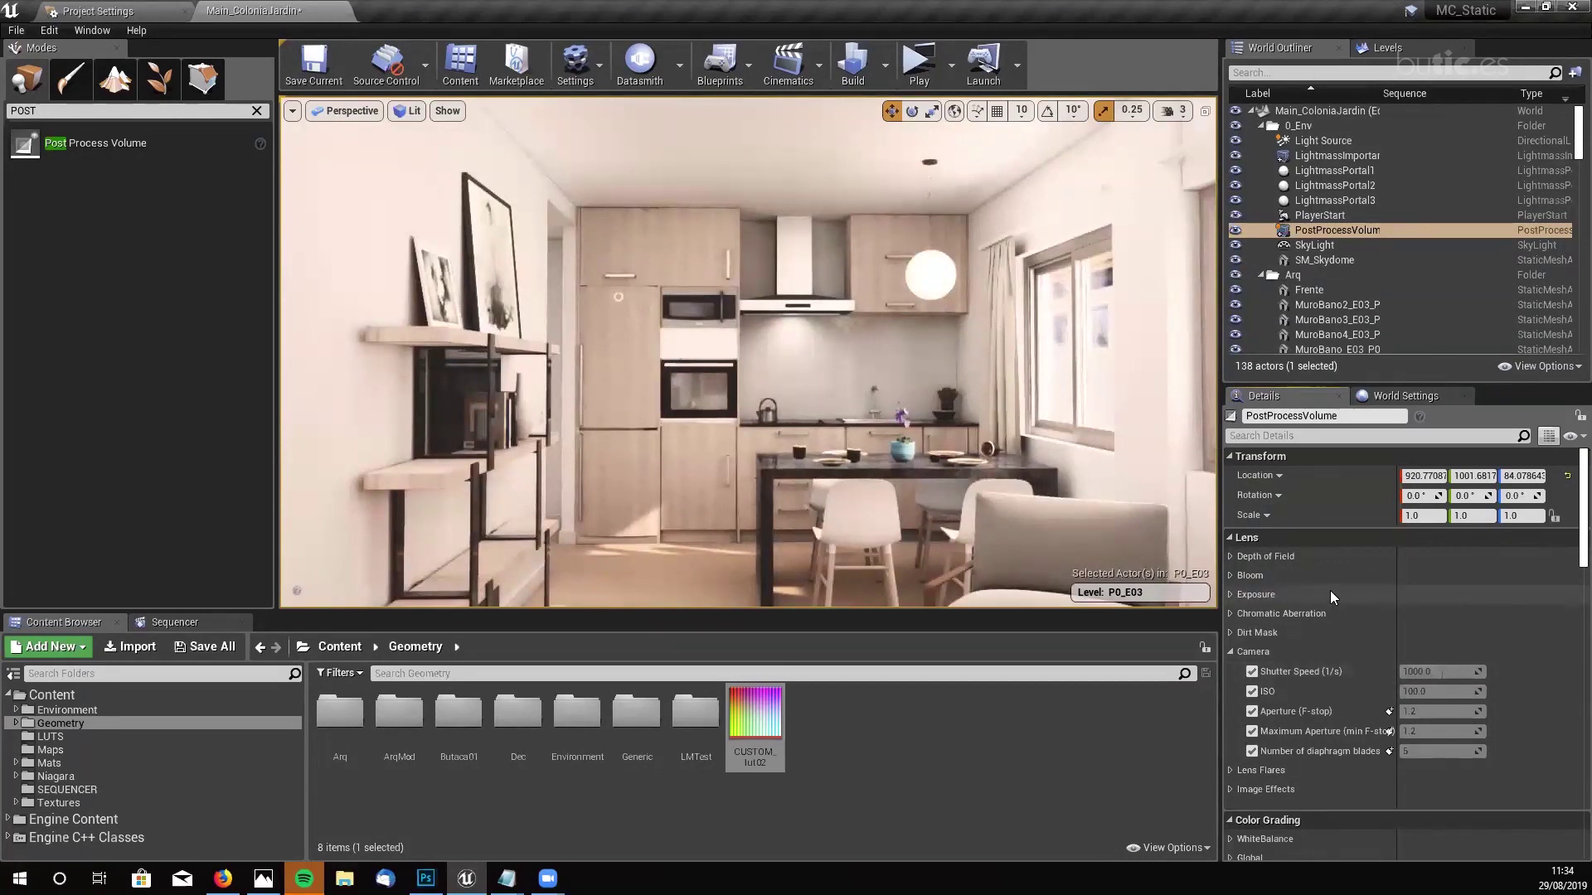
- Toggle the custom LUT off and on, and compare against the kitchen render image in Photoshop
{"action": "left_click", "coordinate": [1230, 652]}
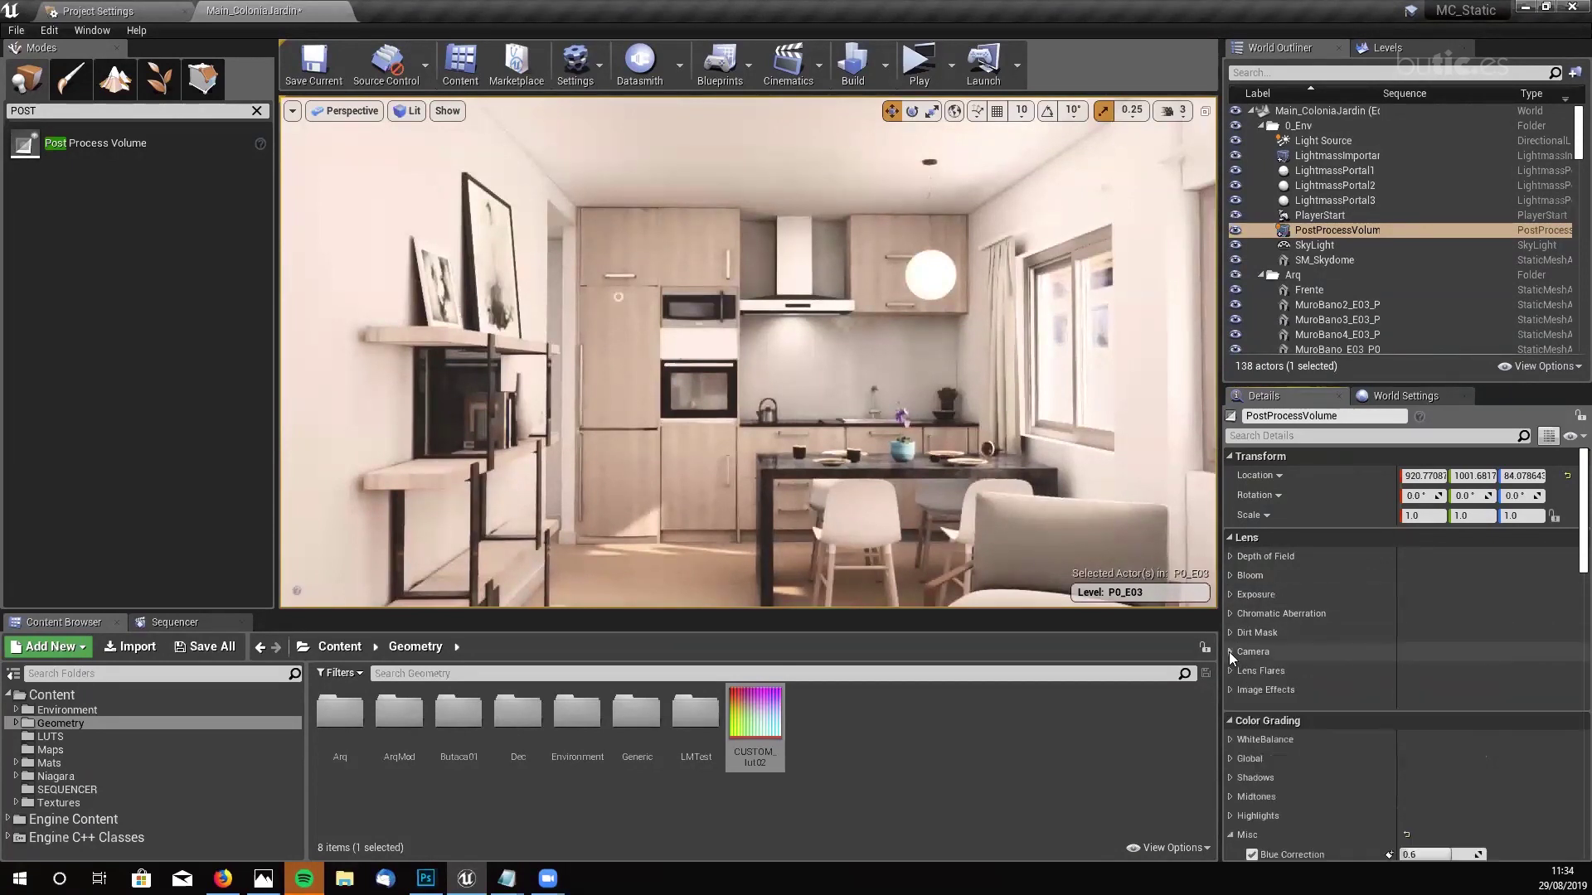
{"action": "scroll", "coordinate": [1306, 605], "scroll_direction": "down", "scroll_amount": 1}
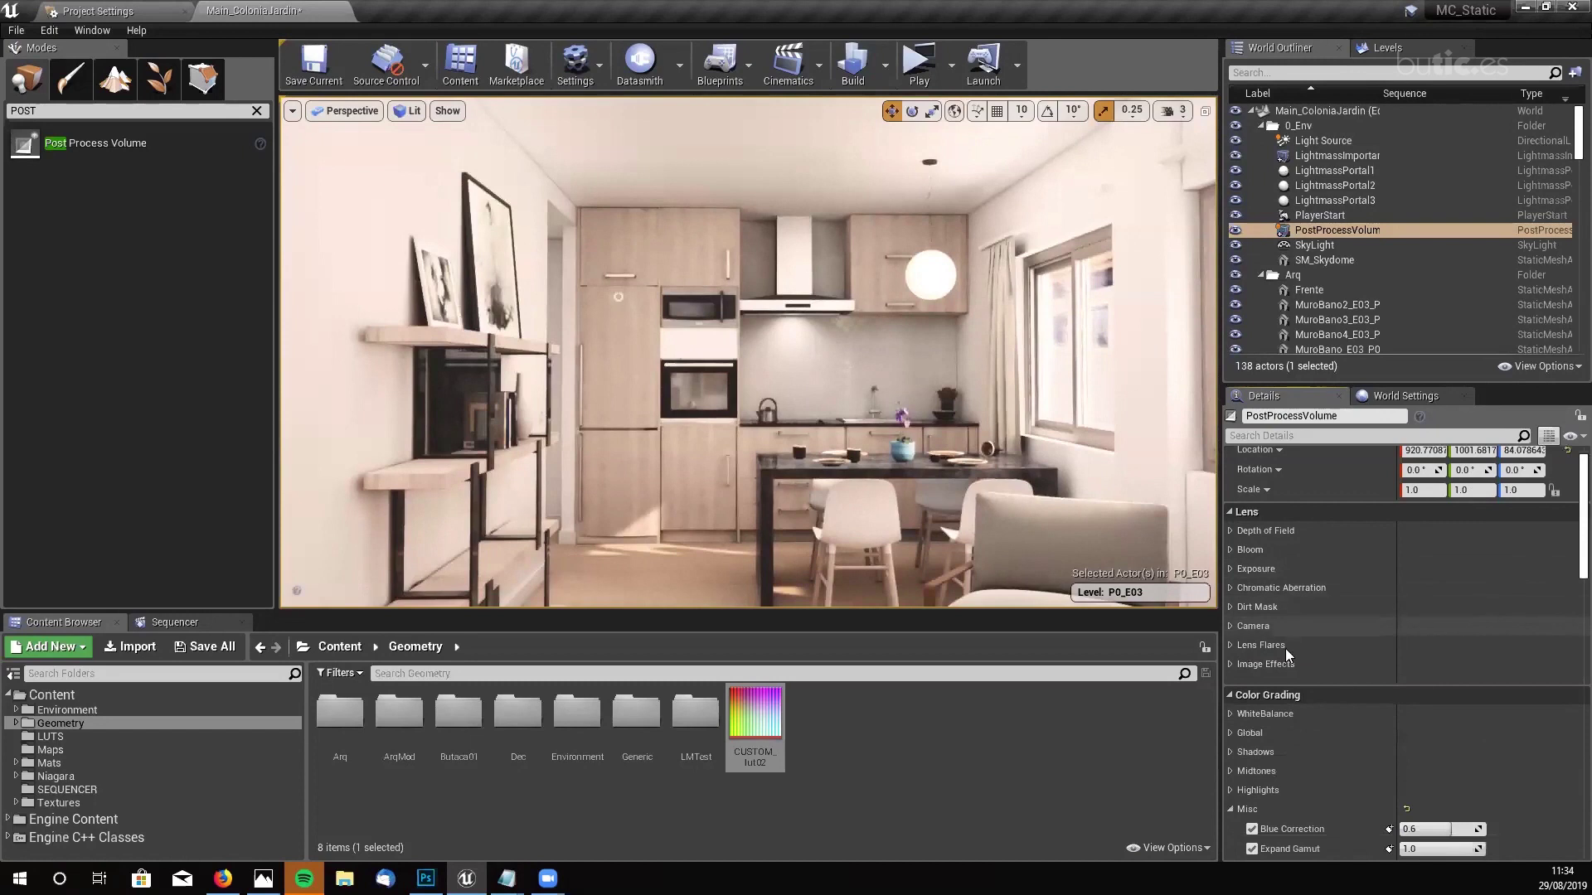
{"action": "scroll", "coordinate": [1290, 642], "scroll_direction": "down", "scroll_amount": 5}
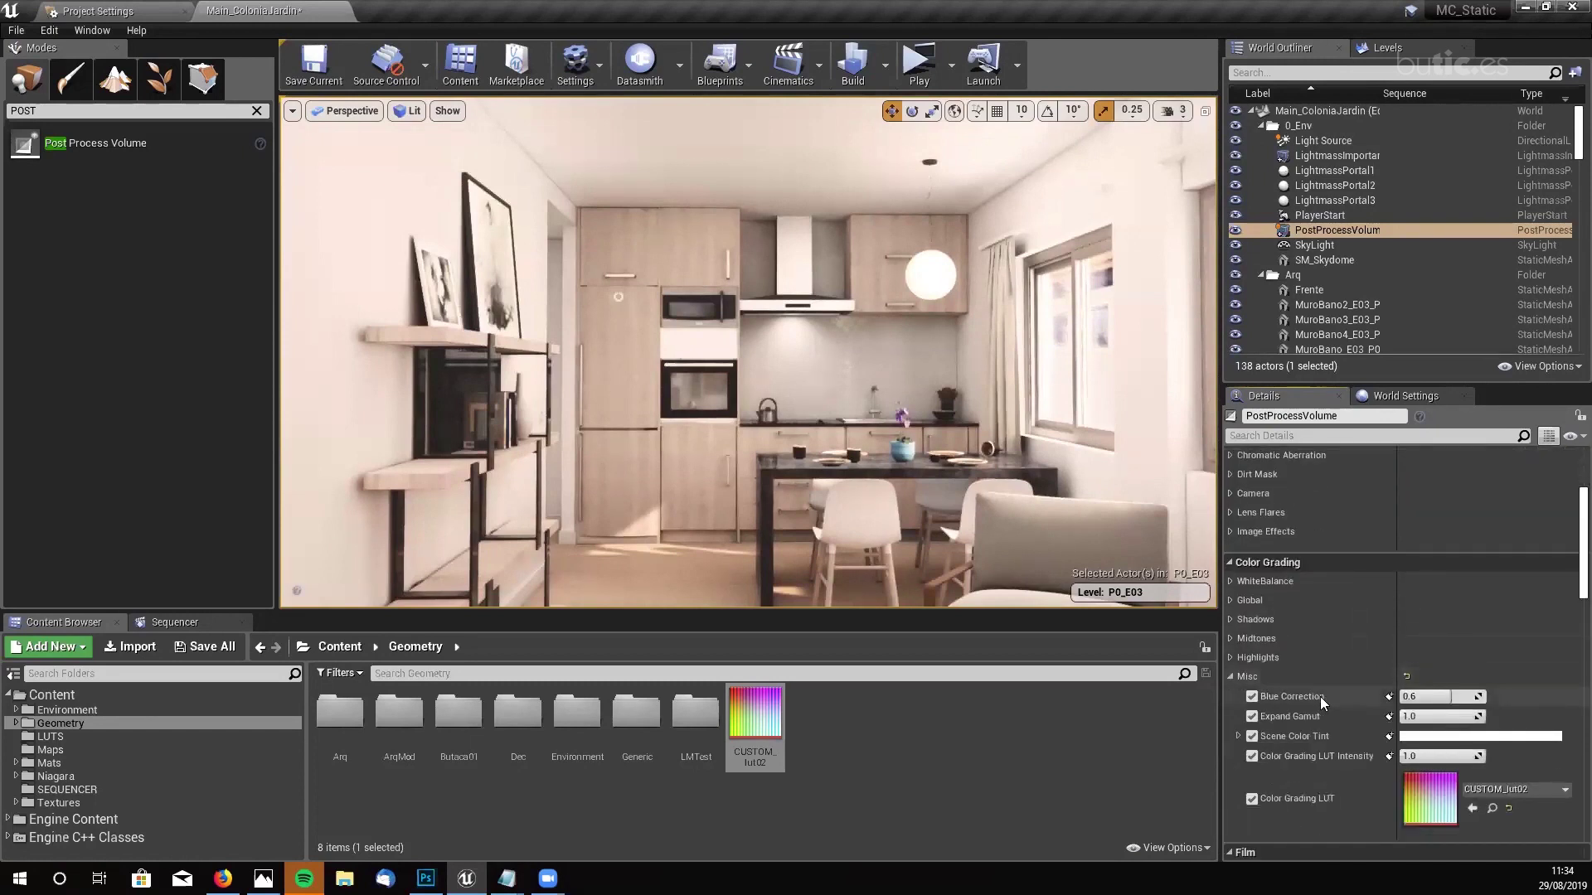
{"action": "scroll", "coordinate": [1324, 717], "scroll_direction": "down", "scroll_amount": 2}
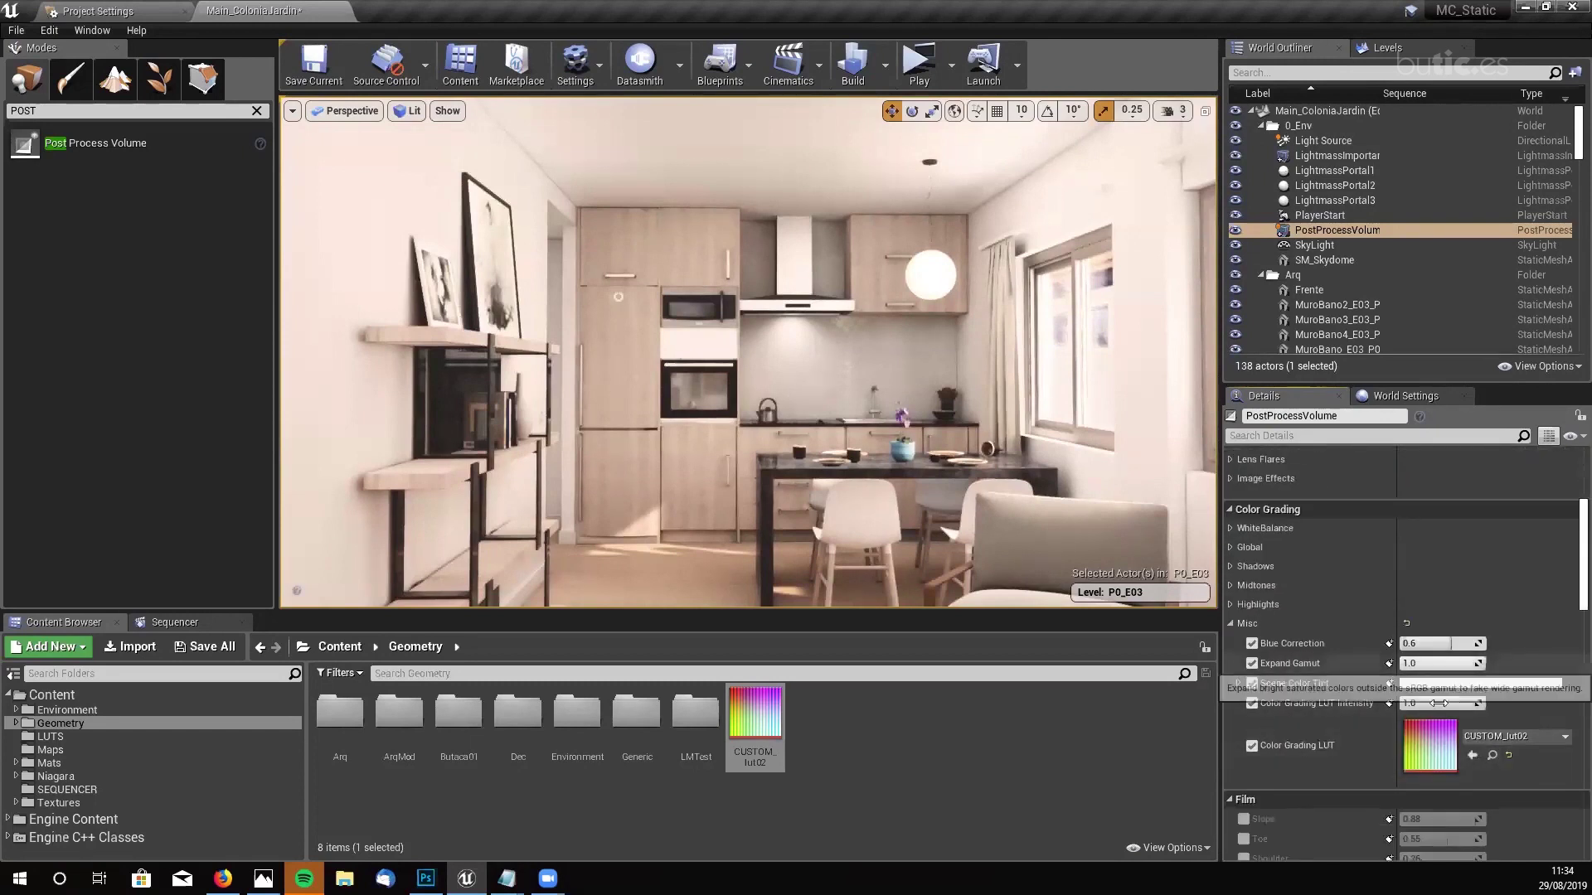
{"action": "left_click", "coordinate": [1252, 746]}
{"action": "left_click", "coordinate": [1252, 746]}
{"action": "left_click", "coordinate": [1252, 746]}
{"action": "left_click", "coordinate": [1252, 746]}
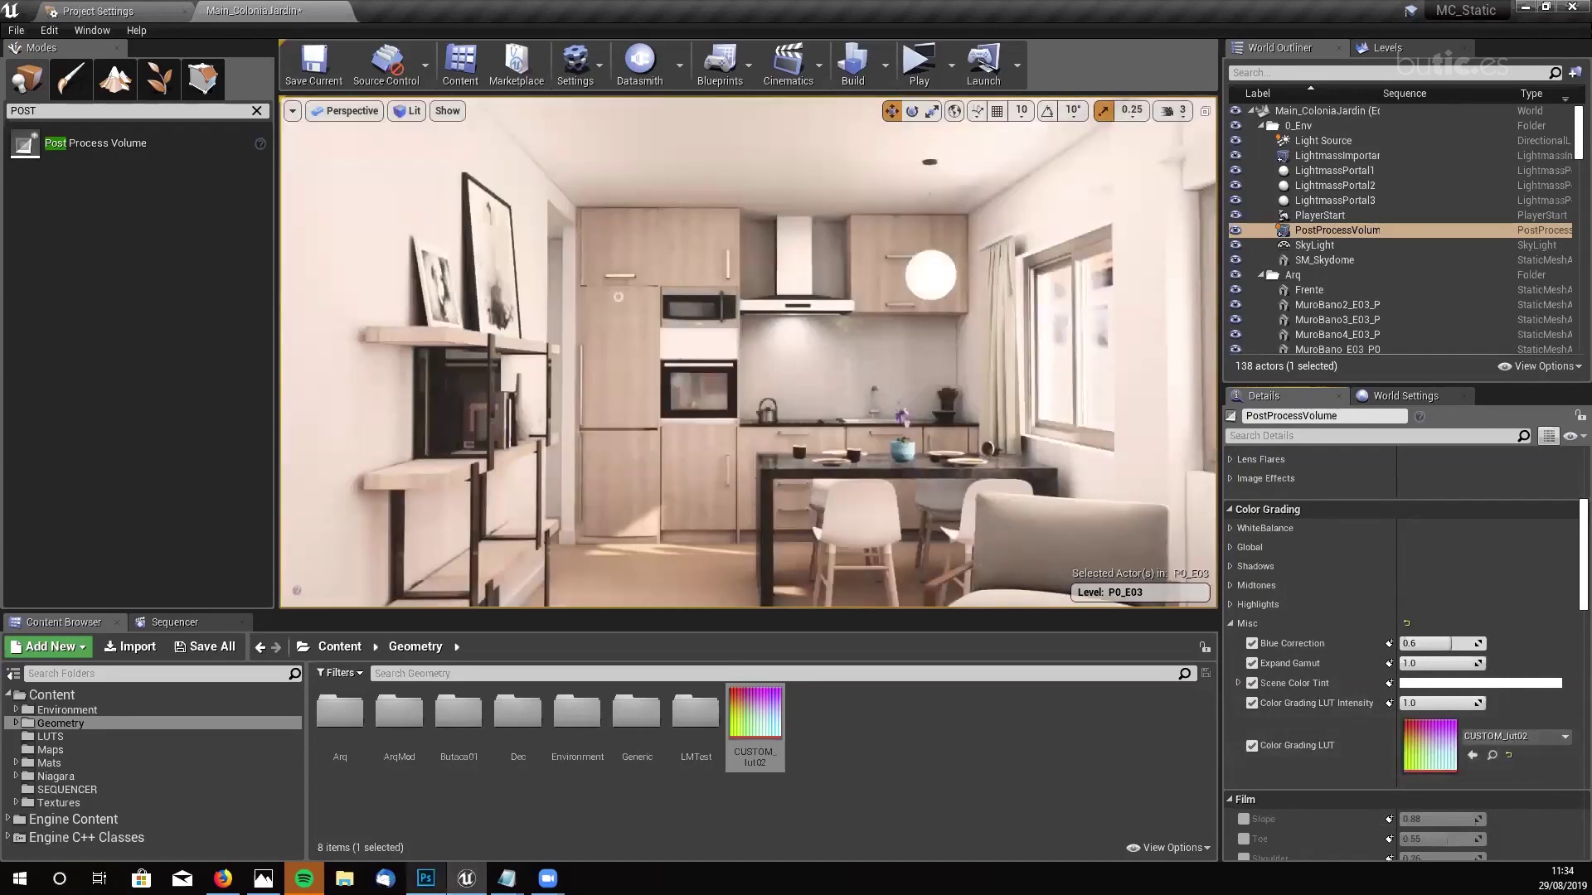
{"action": "left_click", "coordinate": [426, 878]}
{"action": "left_click", "coordinate": [137, 66]}
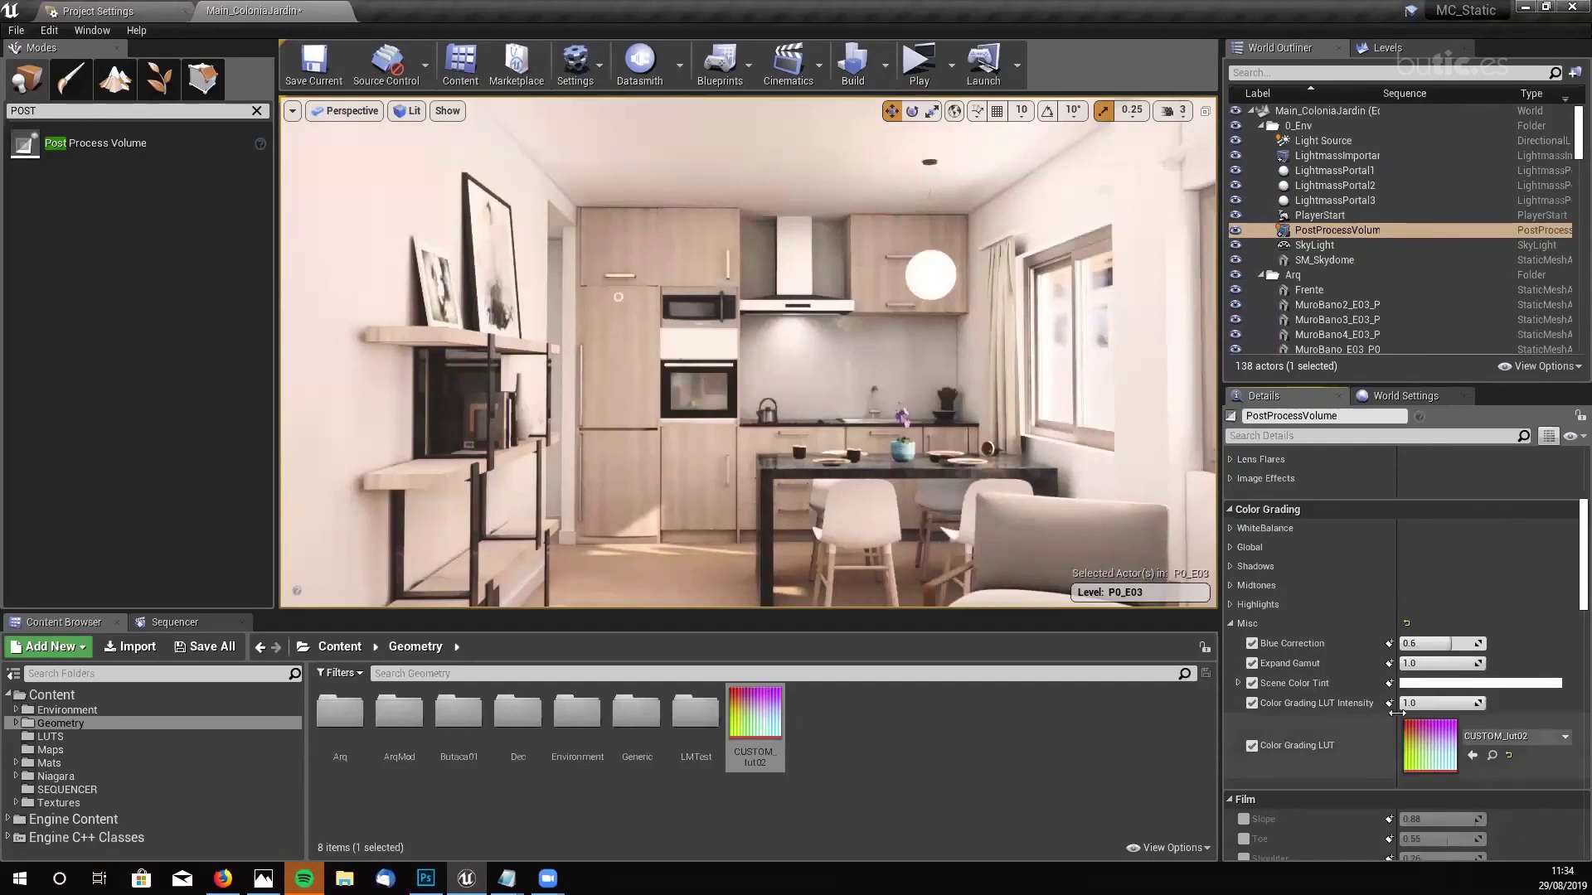
- Try LUT Intensity near 0.7 and Blue Correction about 0.45, then restore LUT Intensity to 1.0
{"action": "mouse_move", "coordinate": [1479, 703]}
{"action": "left_mouse_down"}
{"action": "mouse_move", "coordinate": [1440, 703]}
{"action": "mouse_move", "coordinate": [1456, 688]}
{"action": "left_mouse_up"}
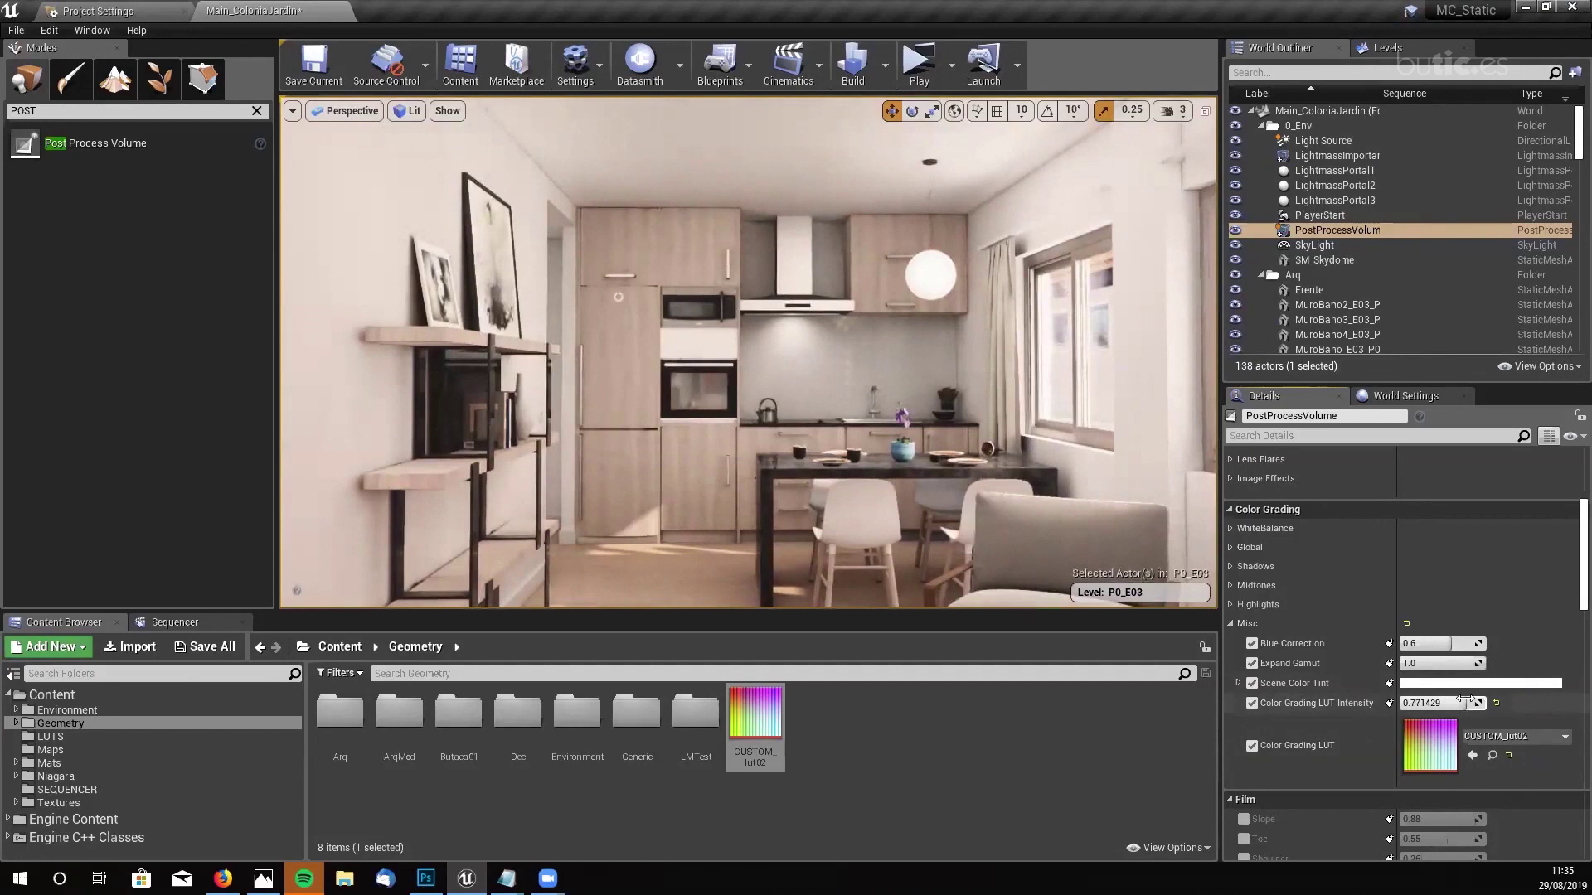
{"action": "left_click", "coordinate": [1497, 703]}
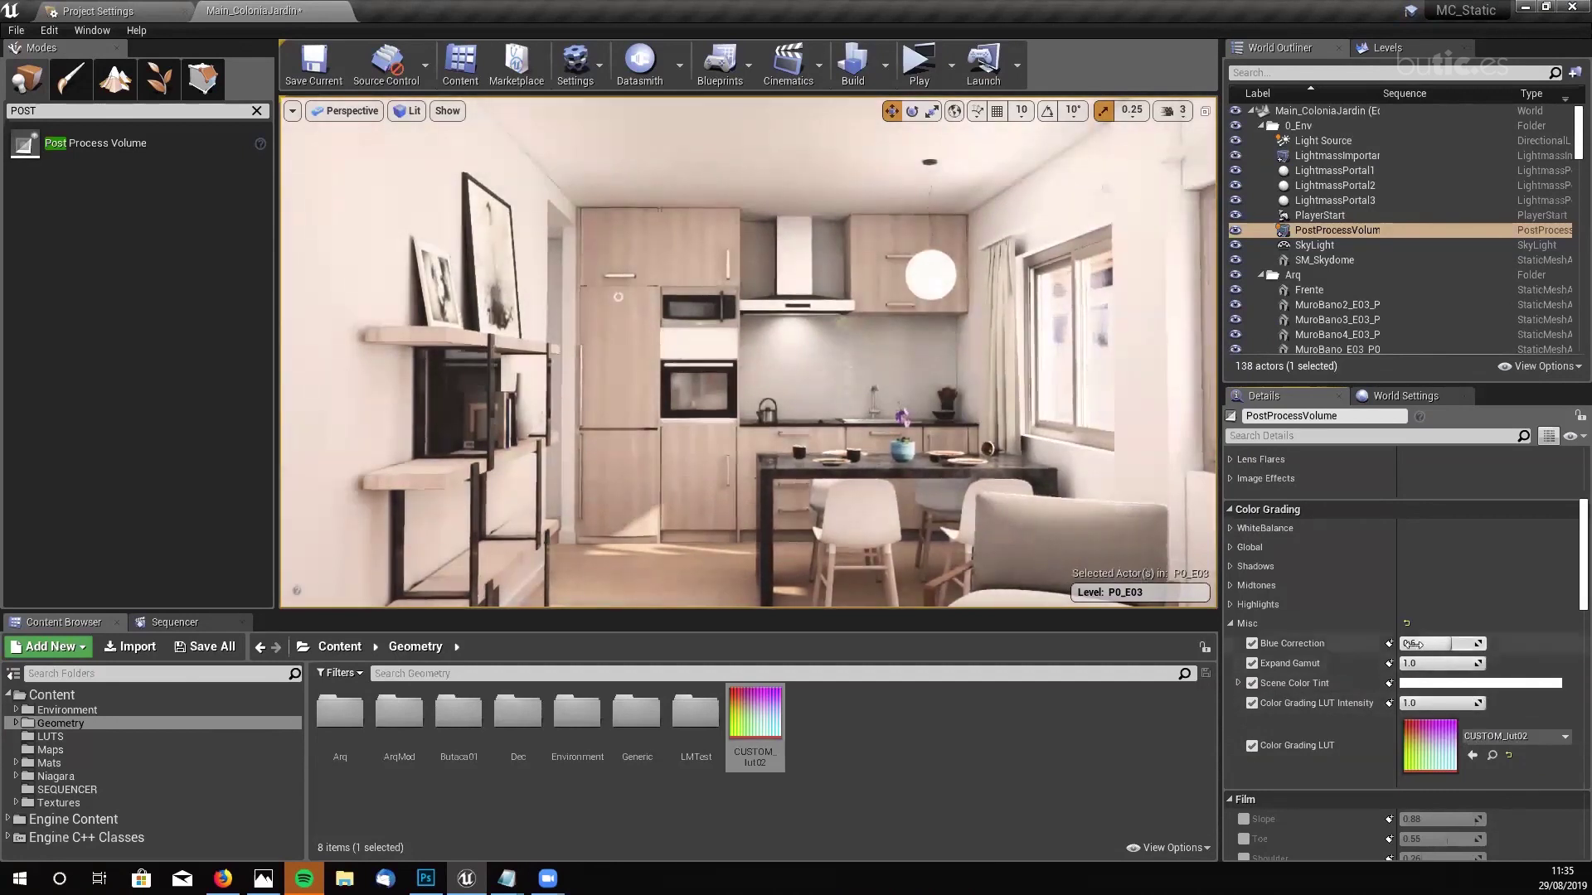
{"action": "mouse_move", "coordinate": [1452, 646]}
{"action": "left_mouse_down"}
{"action": "mouse_move", "coordinate": [1438, 644]}
{"action": "mouse_move", "coordinate": [1479, 643]}
{"action": "left_mouse_up"}
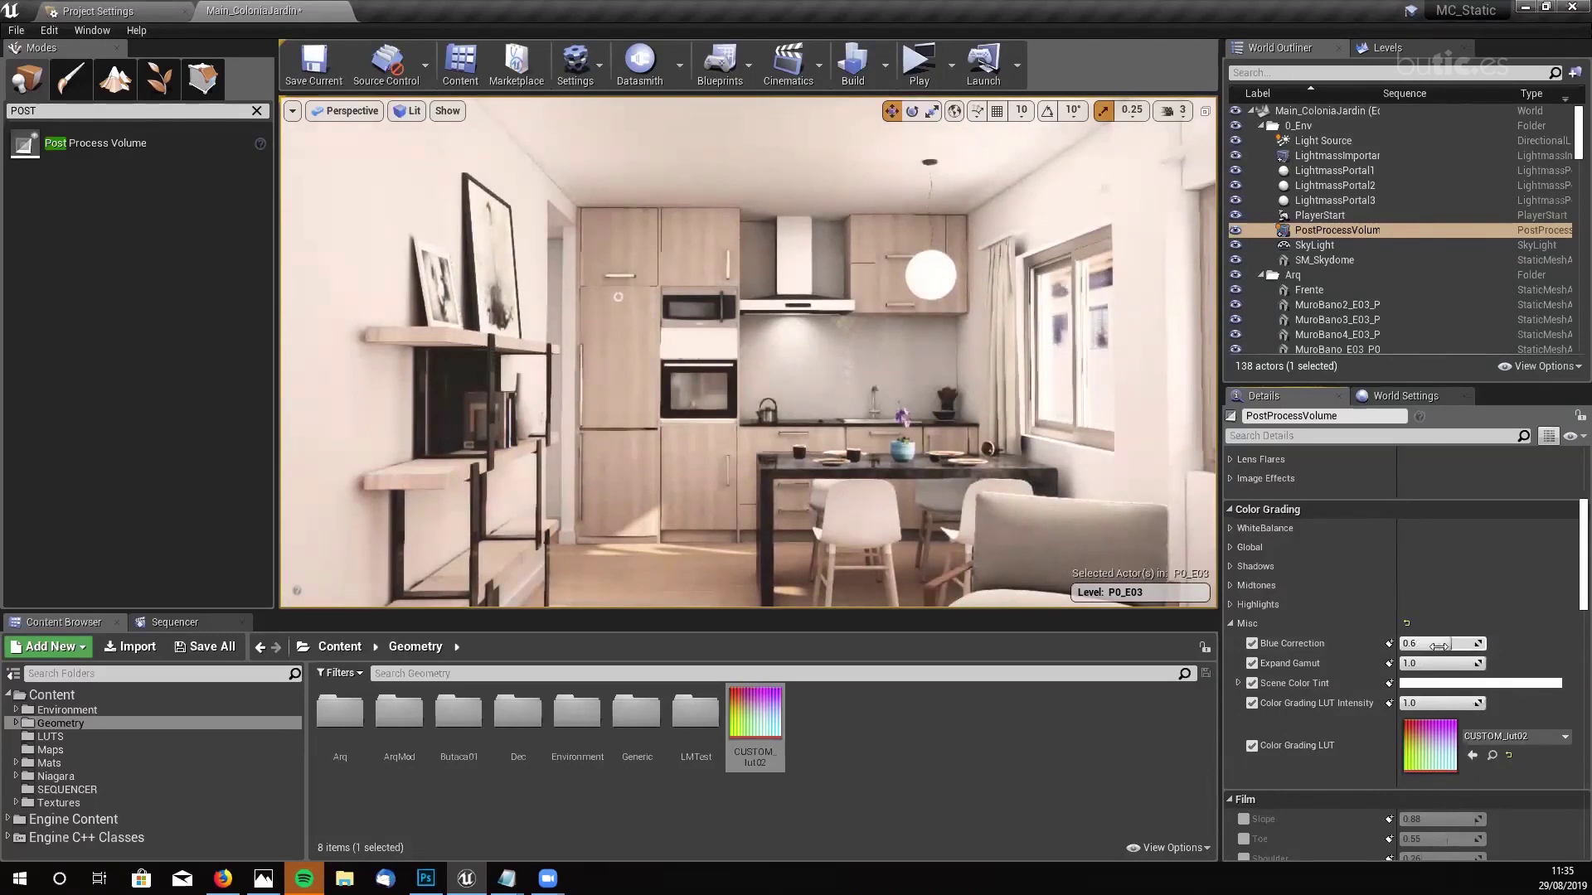
{"action": "left_click_drag", "start_coordinate": [1447, 703], "coordinate": [1403, 703]}
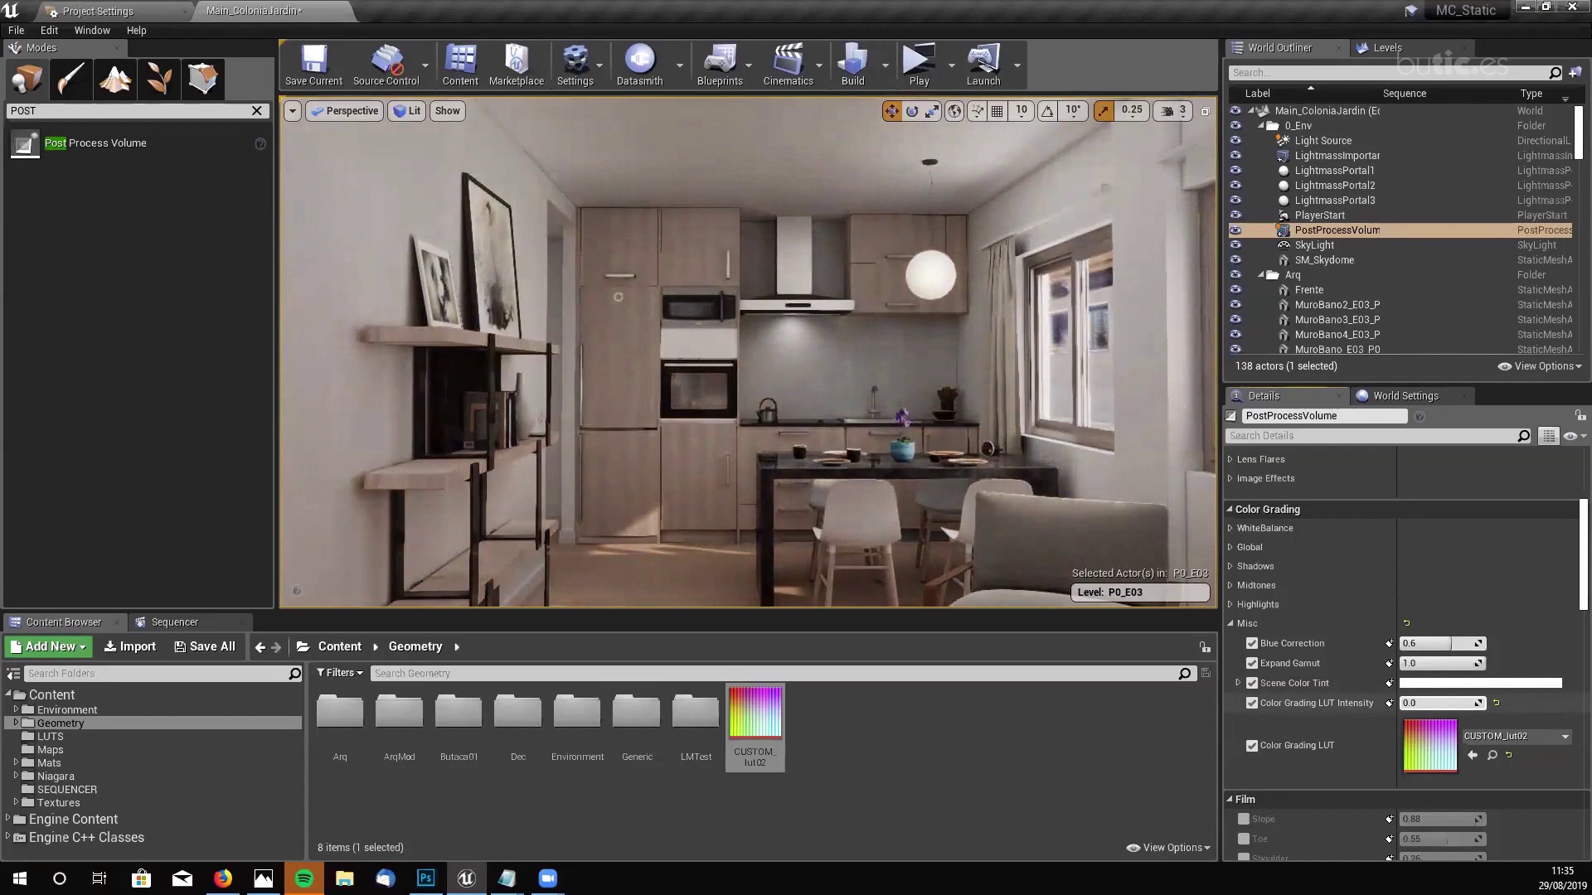
{"action": "left_click", "coordinate": [1497, 703]}
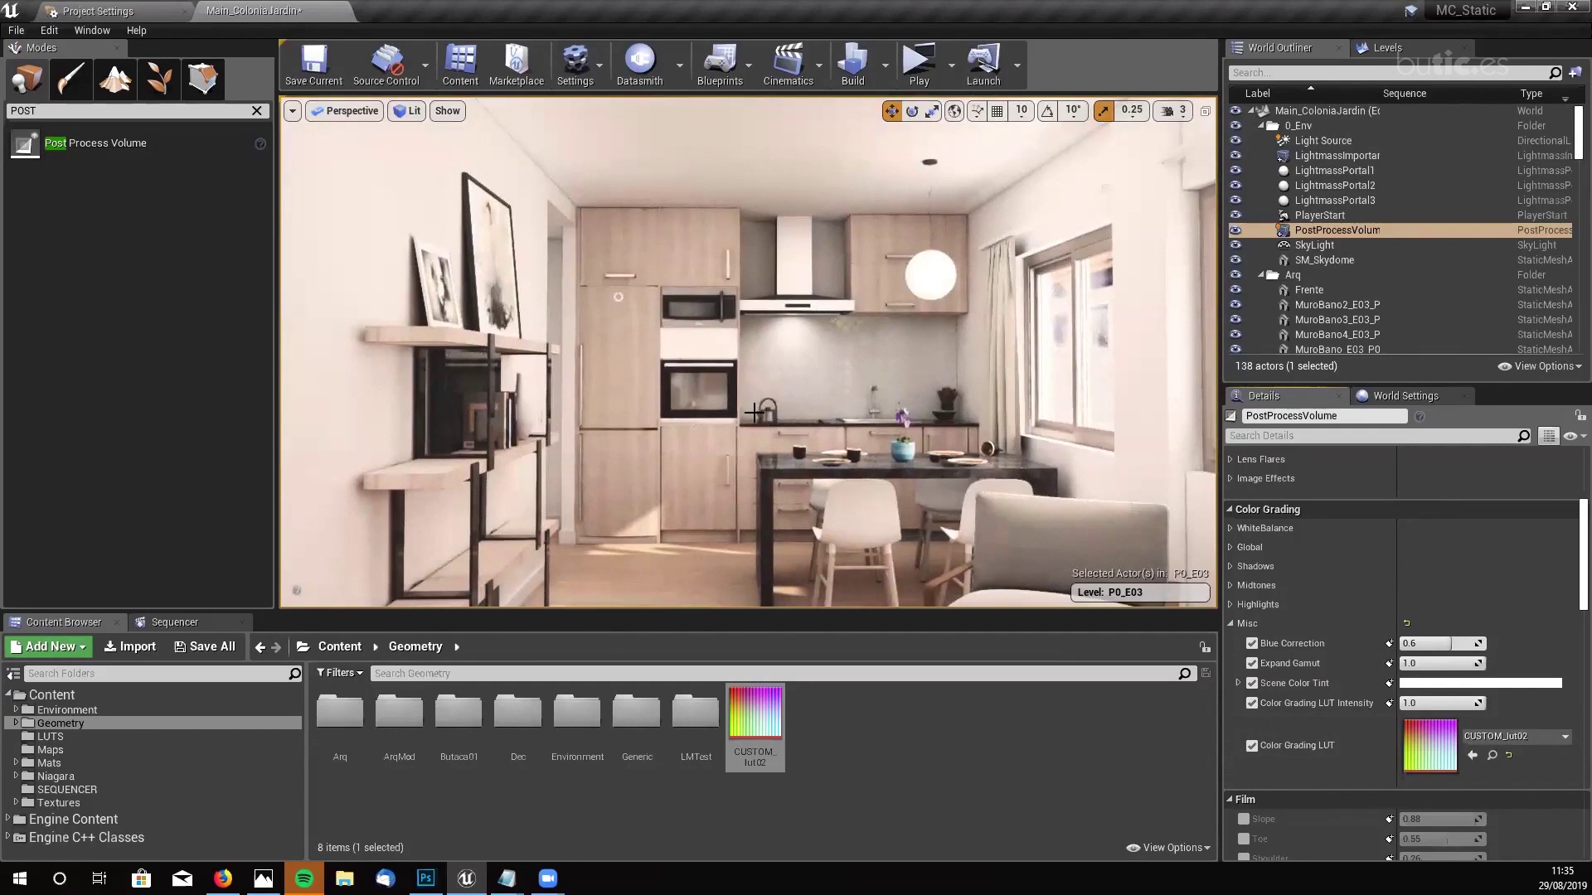
- Lower the camera level with the table and compare the scene with the custom LUT on and off
{"action": "scroll", "coordinate": [749, 351], "scroll_direction": "up", "scroll_amount": 10}
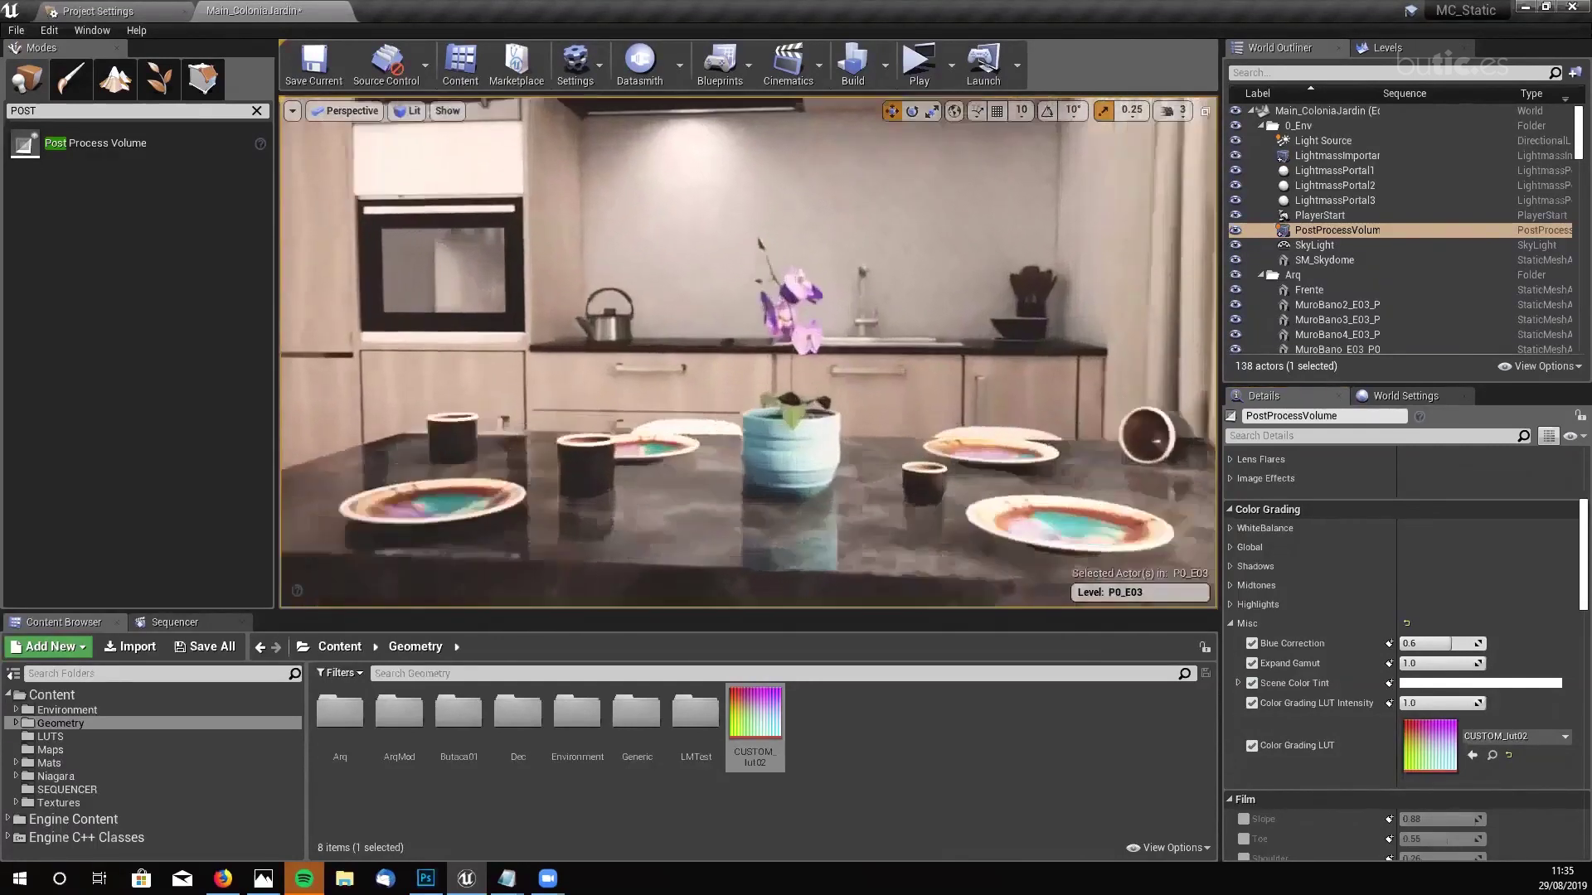
{"action": "right_click_drag", "start_coordinate": [739, 417], "coordinate": [739, 417]}
{"action": "left_click", "coordinate": [1252, 745]}
{"action": "left_click", "coordinate": [1252, 746]}
{"action": "left_click", "coordinate": [1251, 746]}
{"action": "left_click", "coordinate": [1251, 746]}
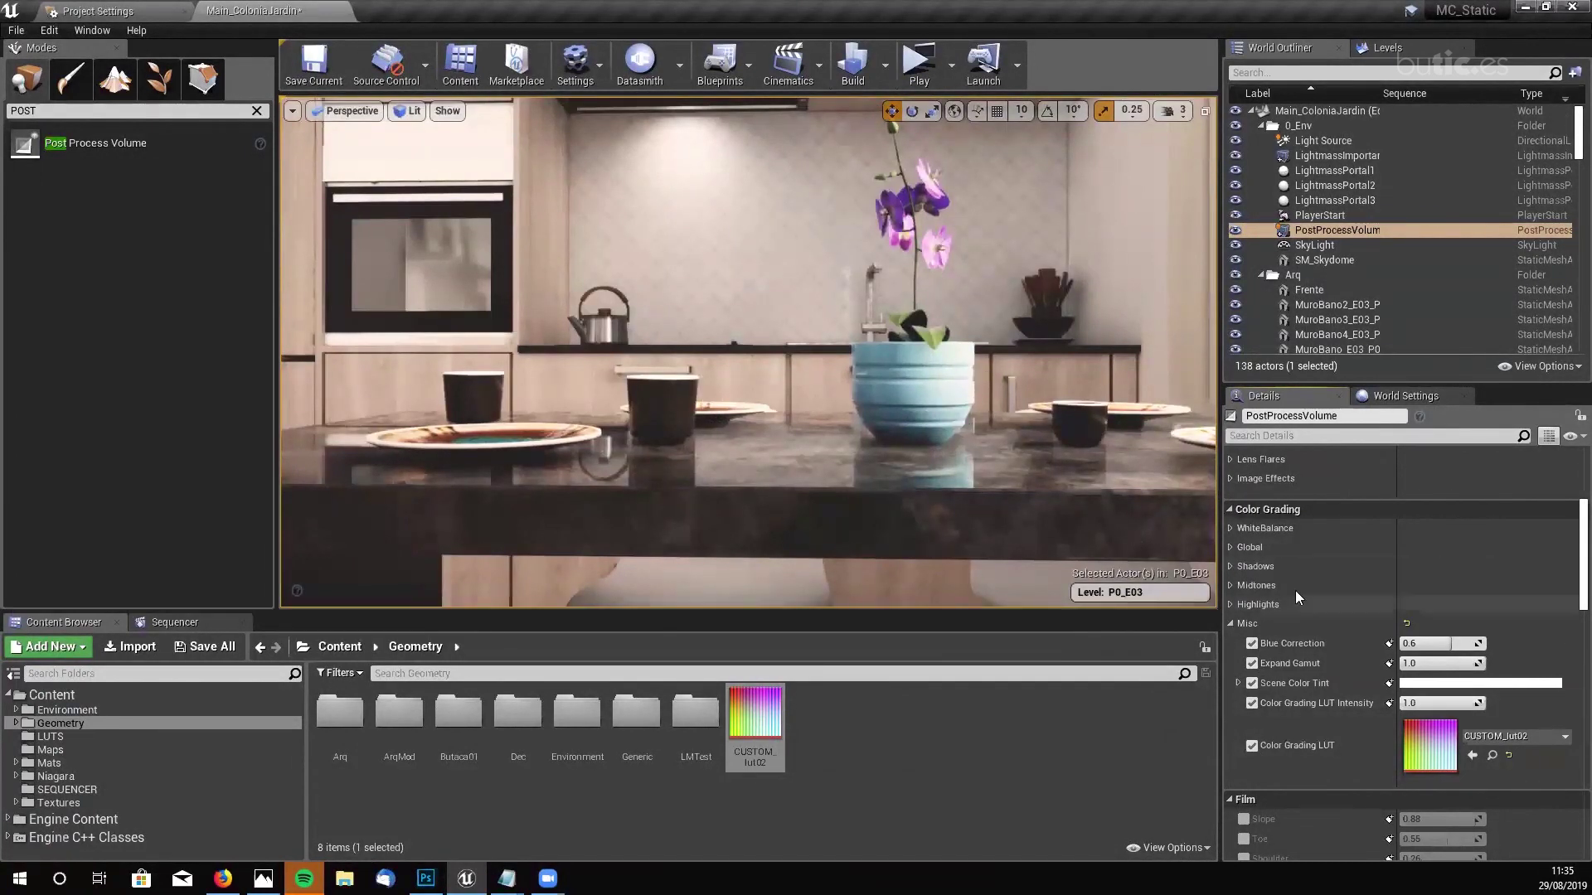
{"action": "left_click", "coordinate": [1252, 745]}
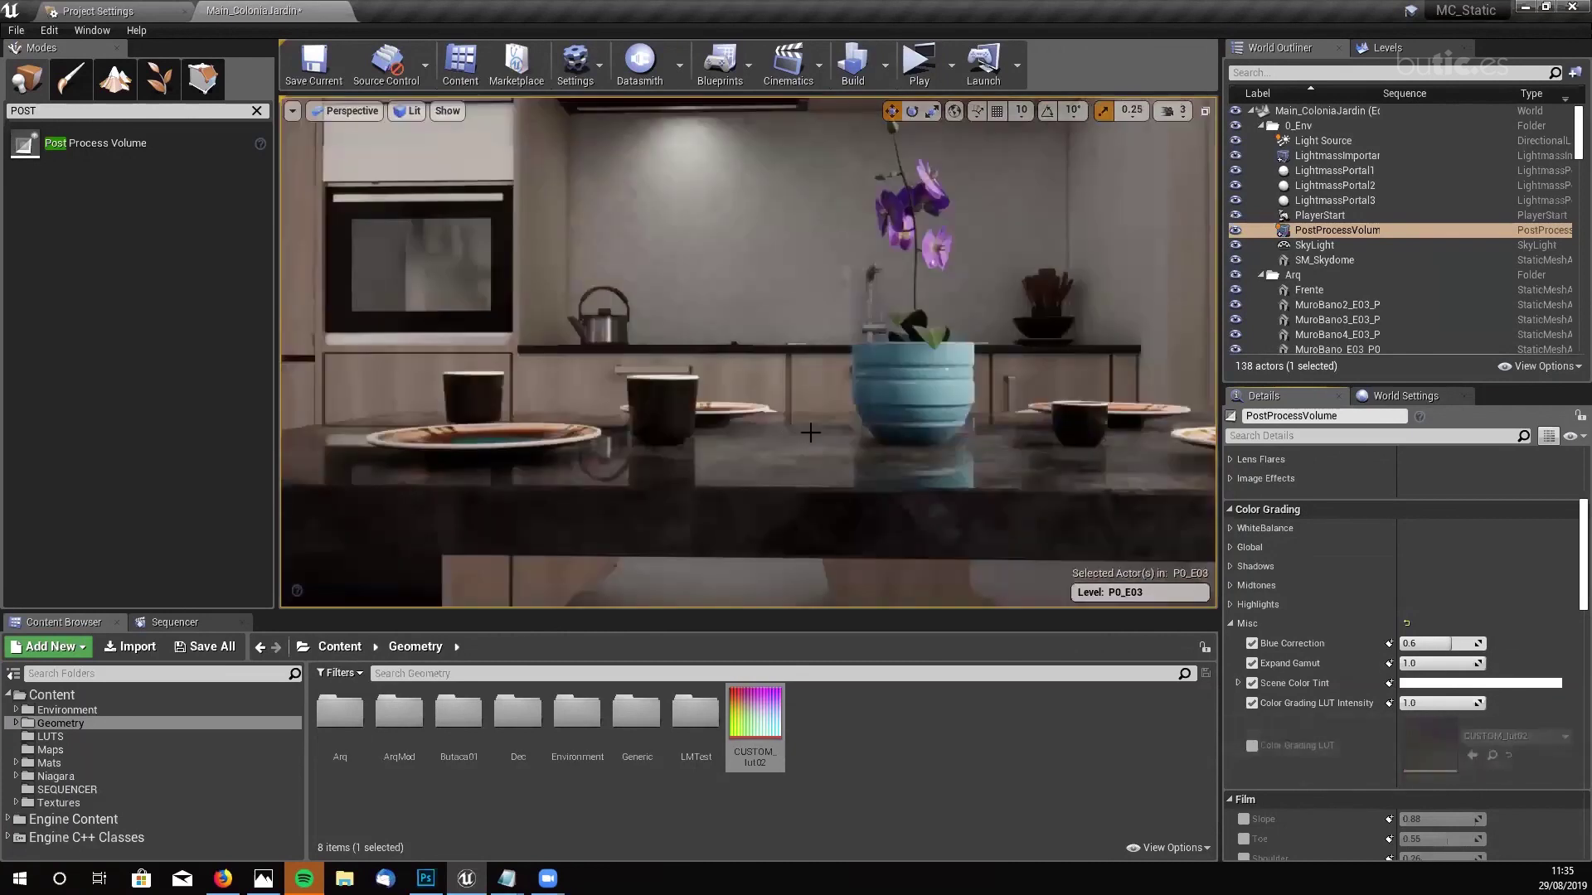
- Fly the camera close to the orchid, pot and cups with the custom LUT switched back on
{"action": "left_click_drag", "start_coordinate": [656, 376], "coordinate": [662, 412]}
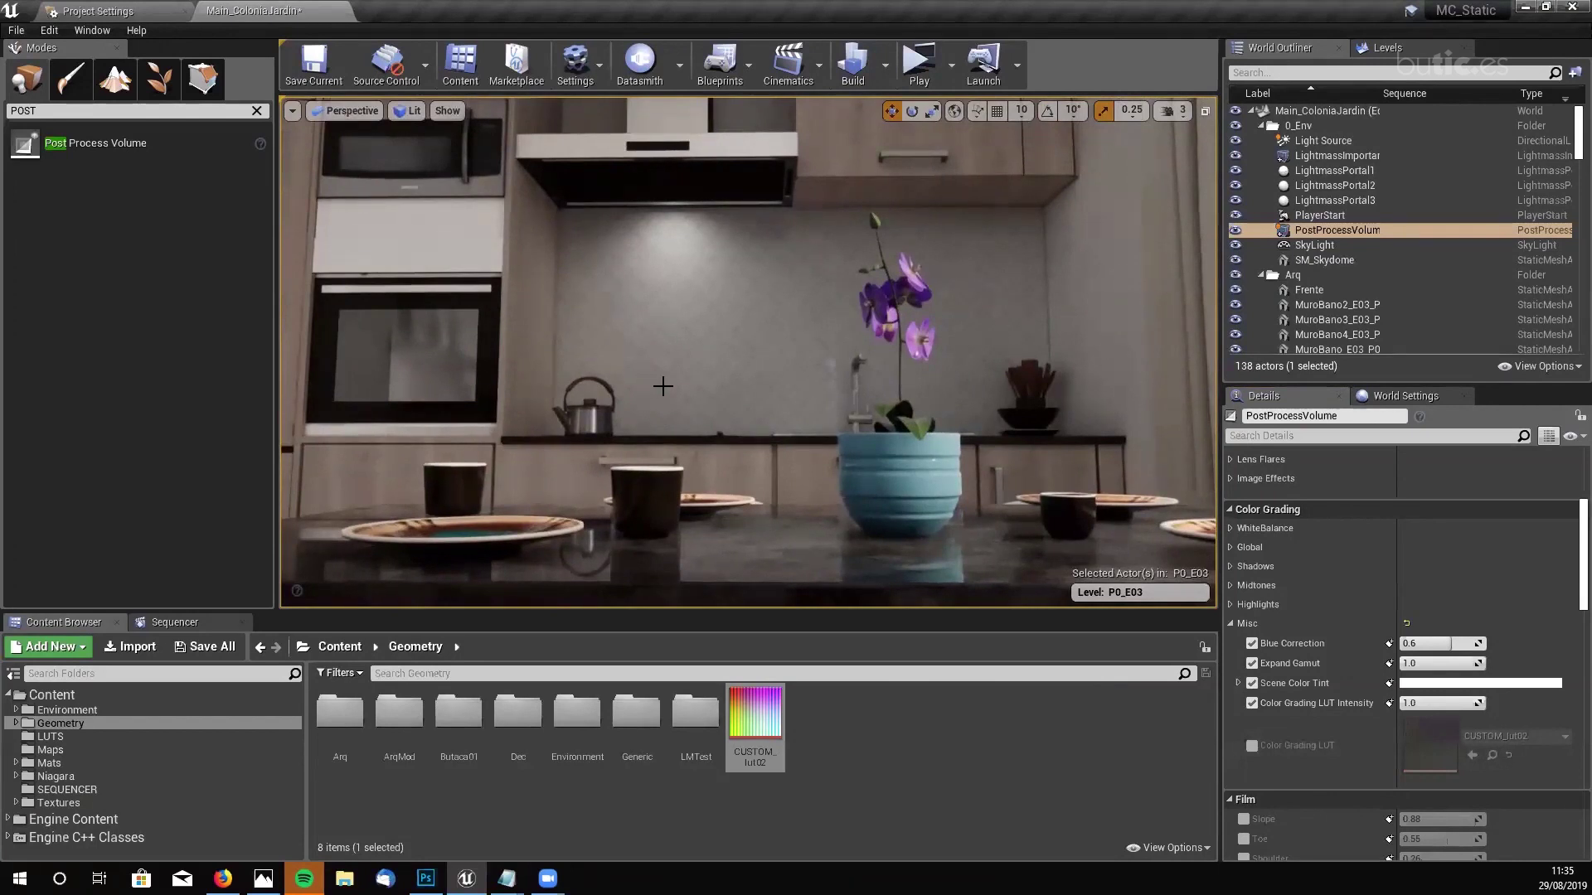
{"action": "left_click_drag", "start_coordinate": [744, 415], "coordinate": [744, 464]}
{"action": "left_click", "coordinate": [1251, 746]}
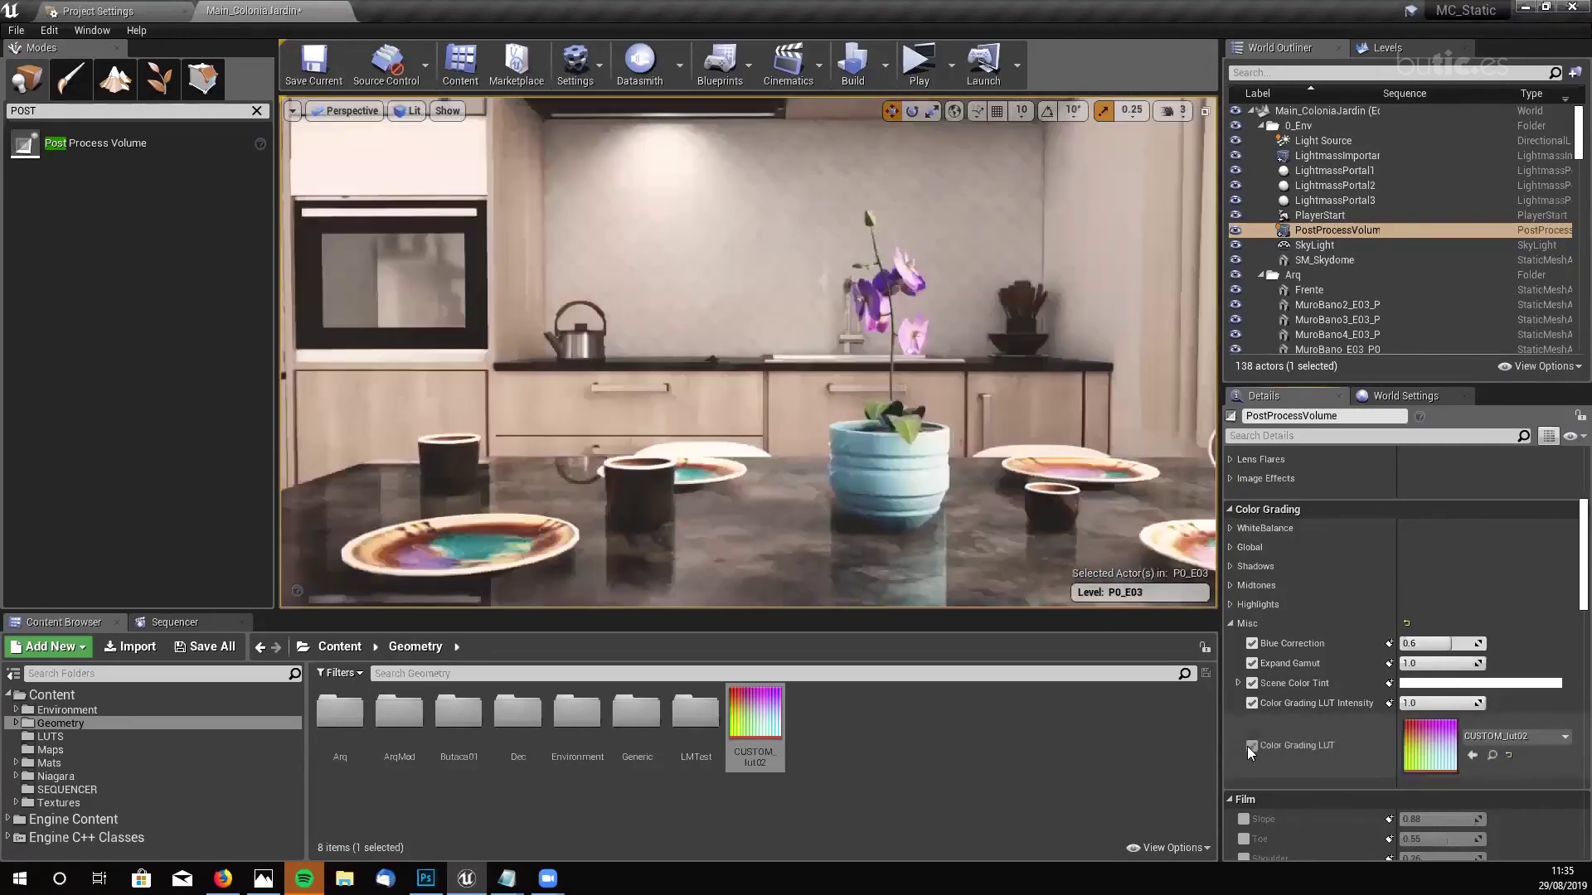
{"action": "mouse_move", "coordinate": [818, 572]}
{"action": "left_mouse_down"}
{"action": "mouse_move", "coordinate": [818, 522]}
{"action": "mouse_move", "coordinate": [817, 559]}
{"action": "left_mouse_up"}
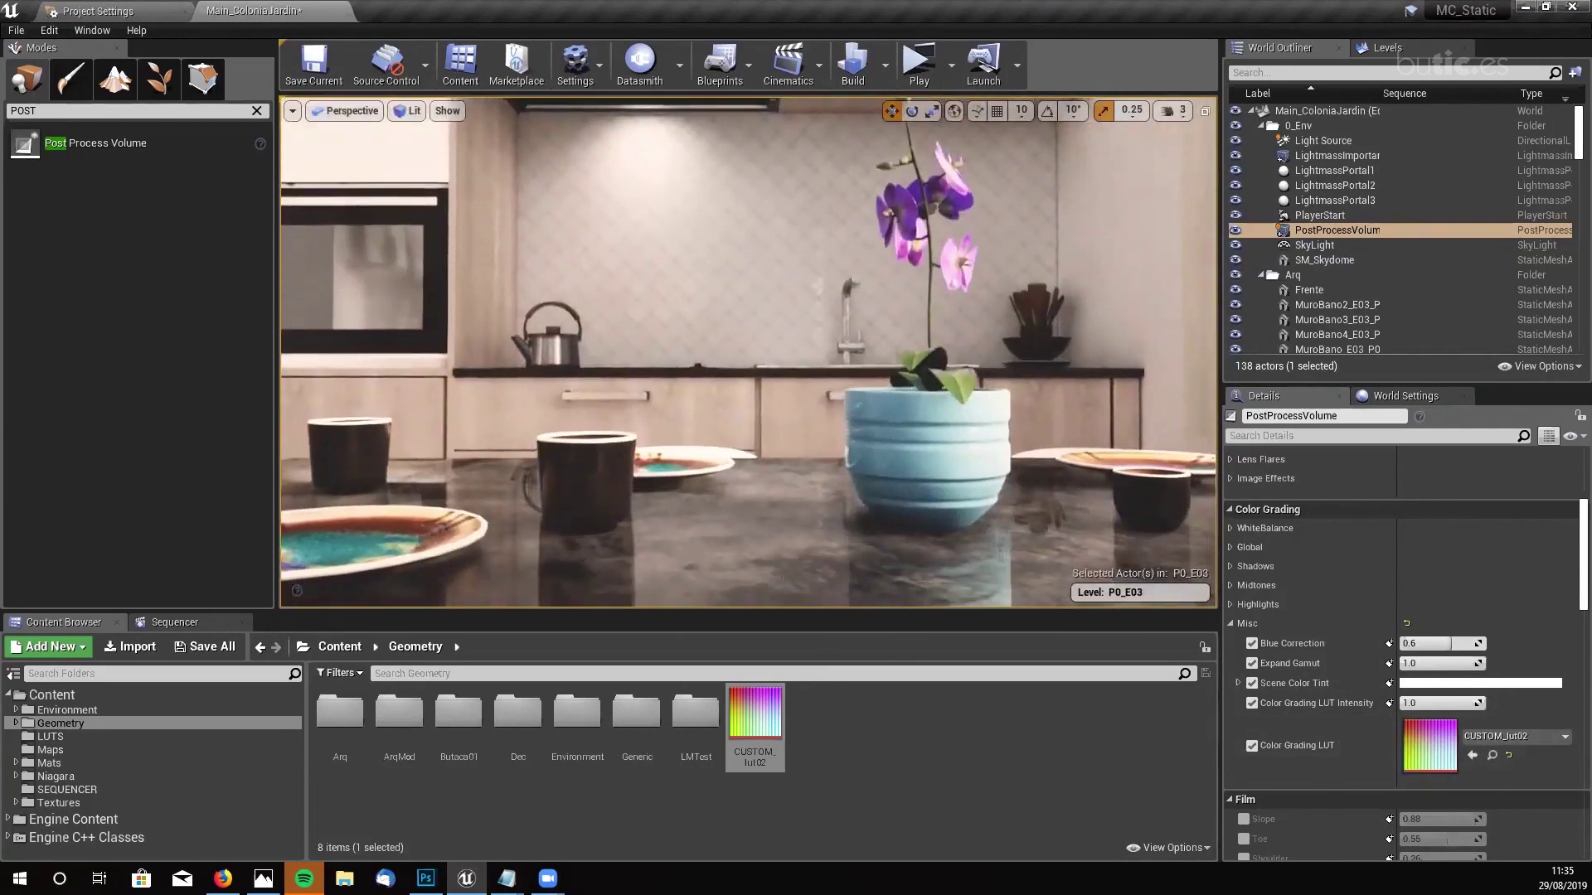
{"action": "left_click", "coordinate": [1251, 746]}
{"action": "left_click", "coordinate": [1251, 746]}
{"action": "left_click", "coordinate": [1251, 746]}
{"action": "left_click", "coordinate": [1251, 746]}
{"action": "left_click_drag", "start_coordinate": [817, 564], "coordinate": [811, 535]}
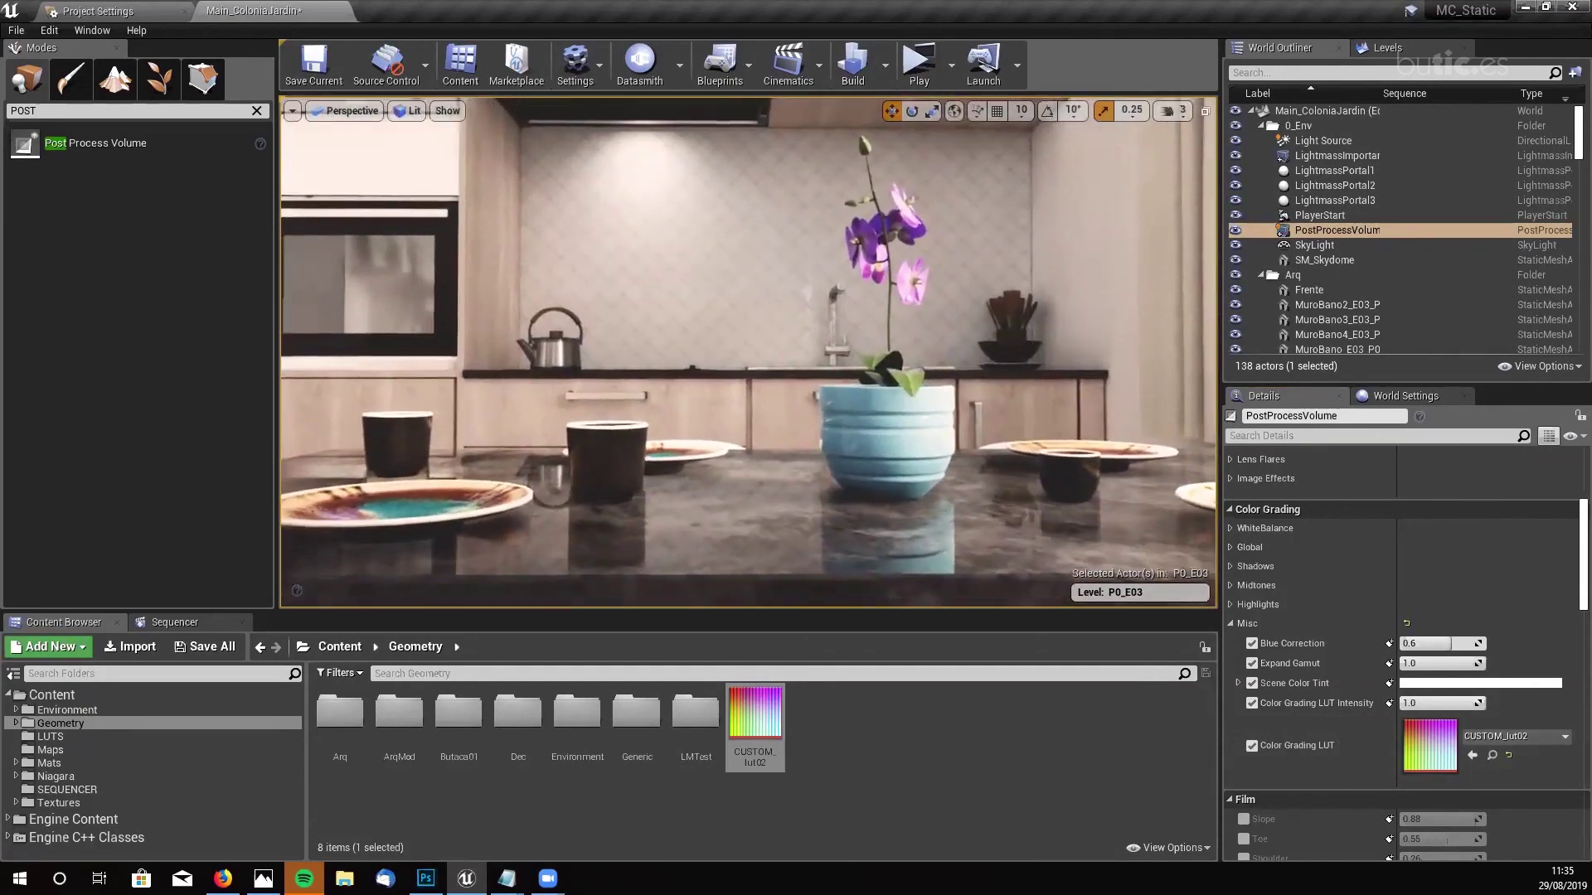
- Show the LUTS content folder, then open 03_CLASE04 > 00_LUTS in a maximised File Explorer
{"action": "left_click", "coordinate": [50, 736]}
{"action": "left_click", "coordinate": [344, 879]}
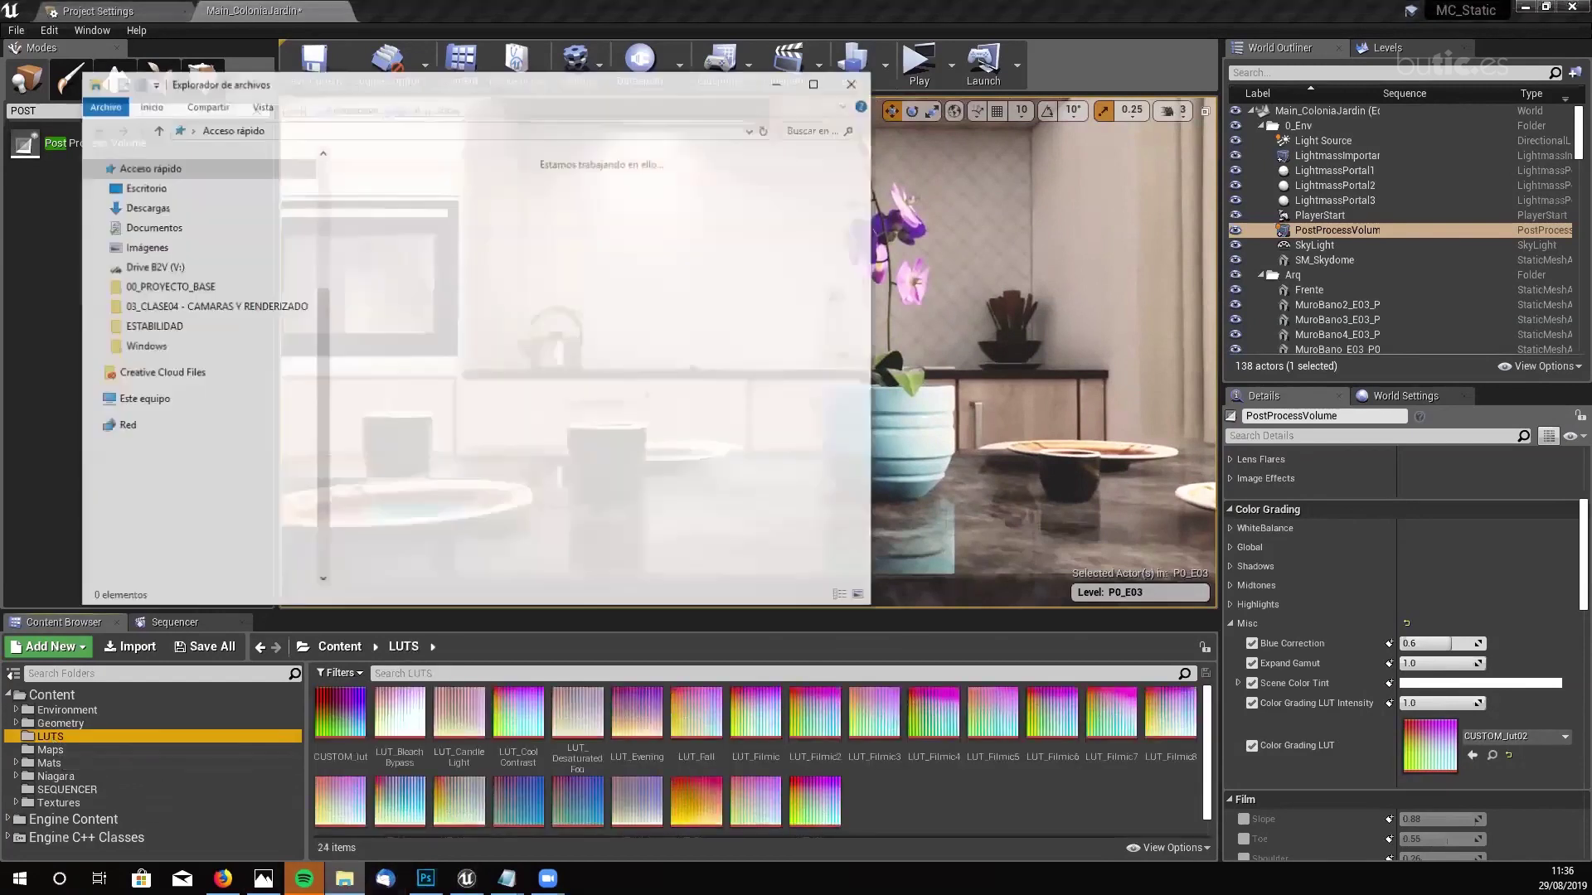
{"action": "left_click", "coordinate": [816, 82]}
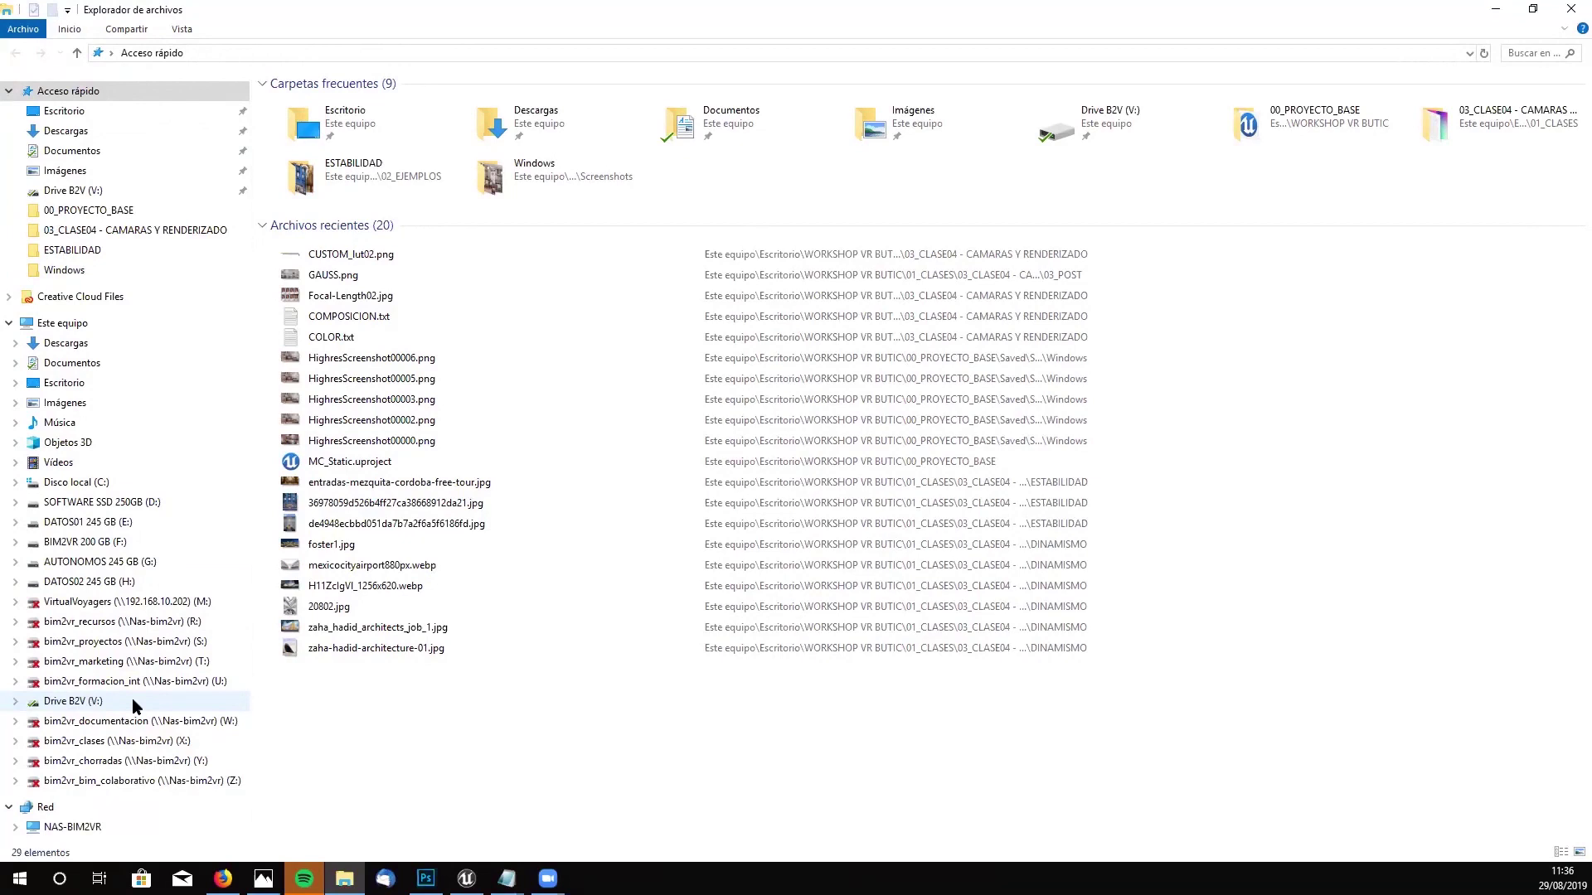
{"action": "left_click", "coordinate": [137, 232]}
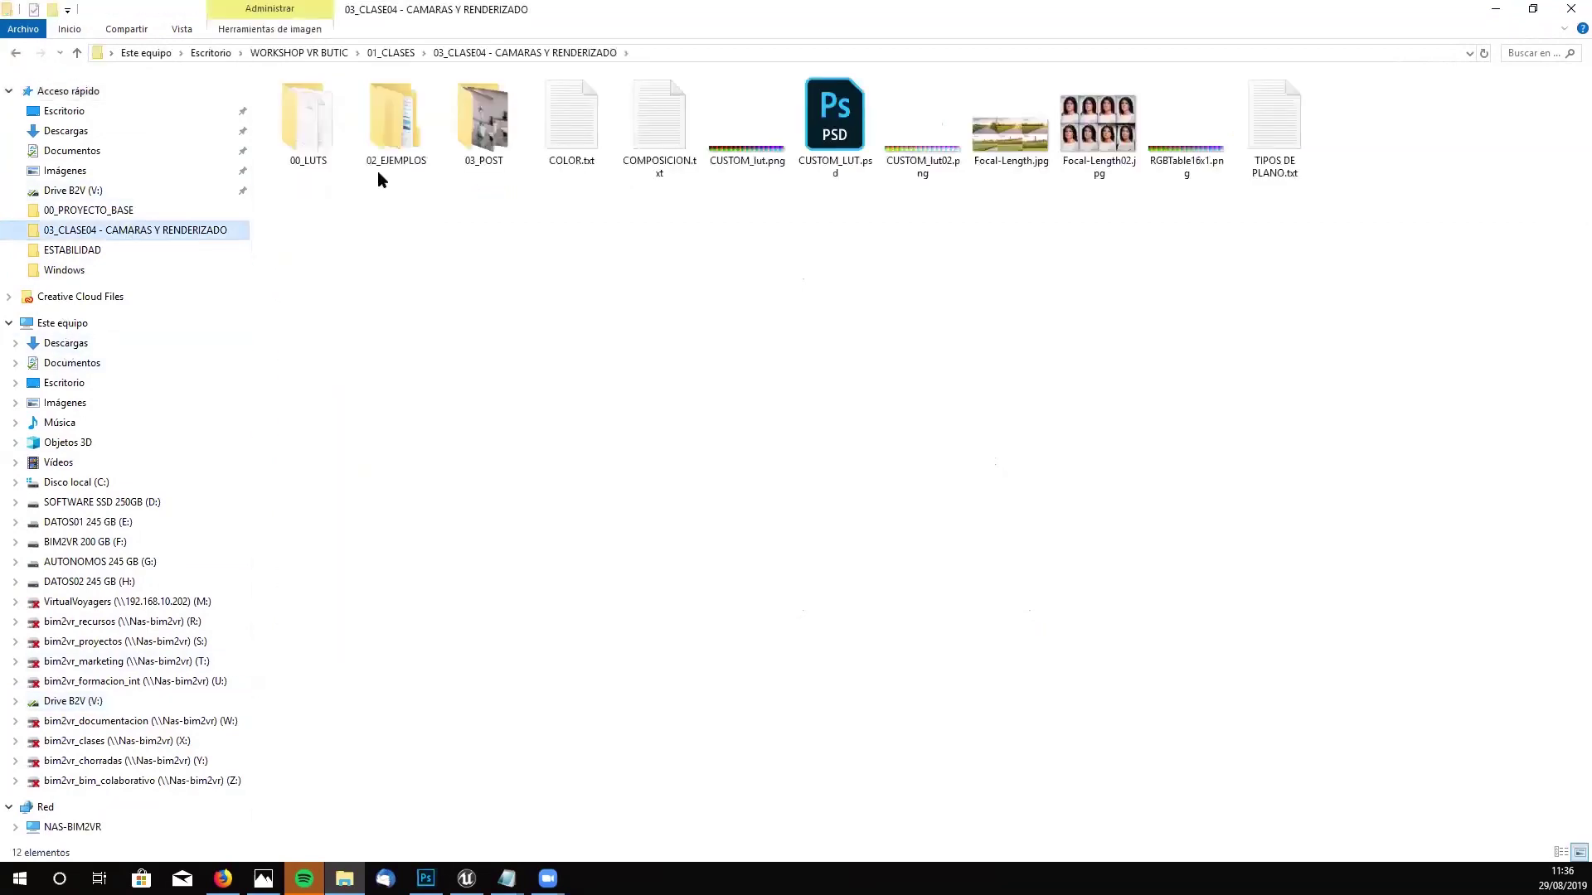
{"action": "left_click", "coordinate": [315, 160]}
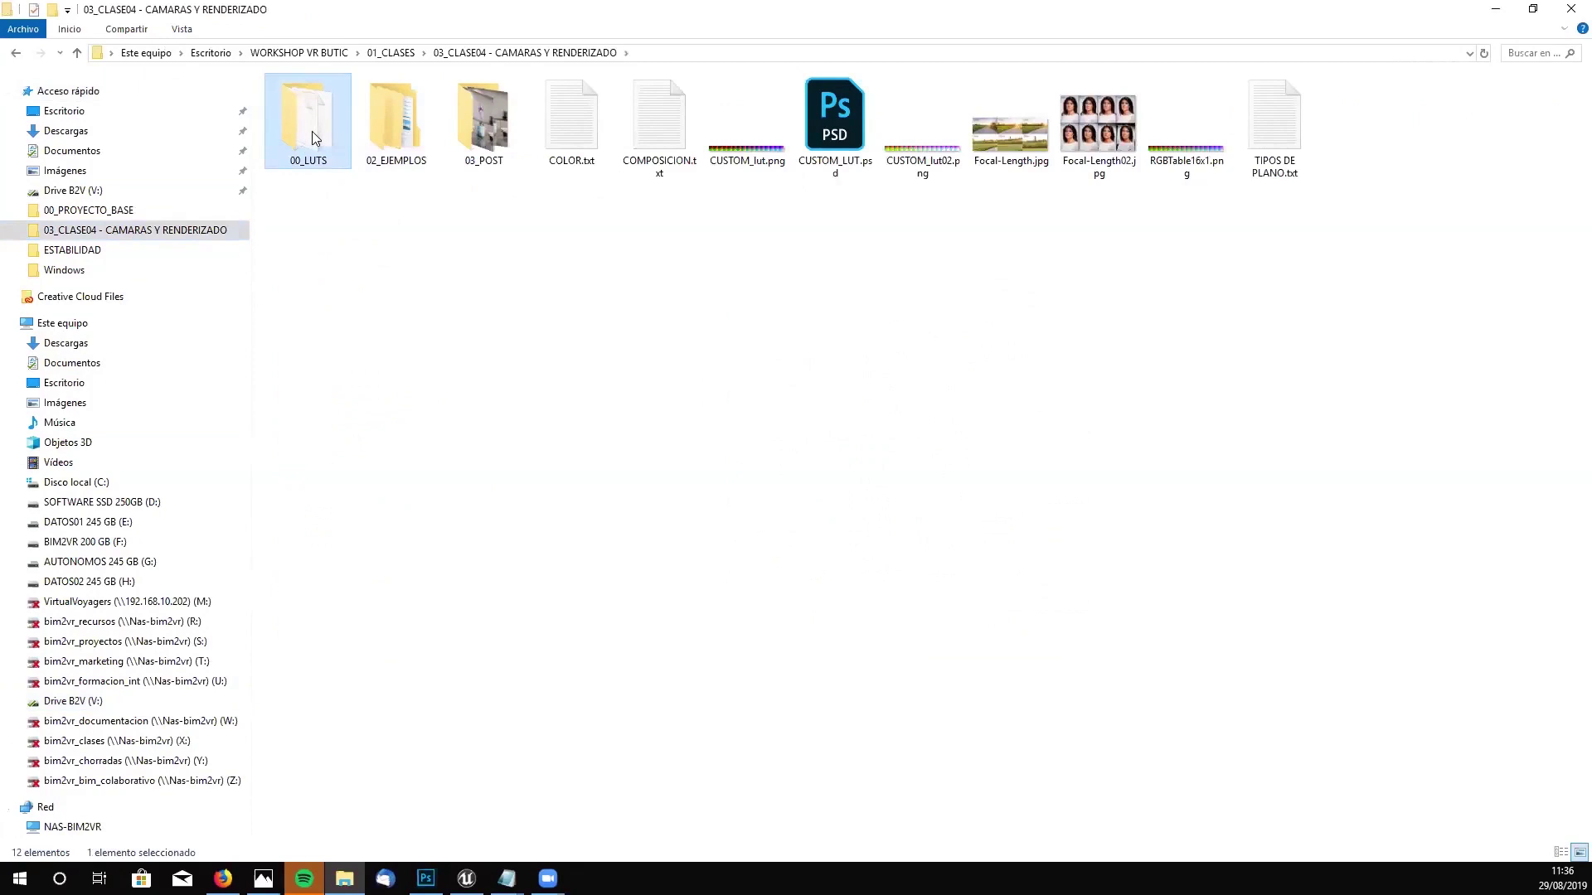
{"action": "double_click", "coordinate": [307, 135]}
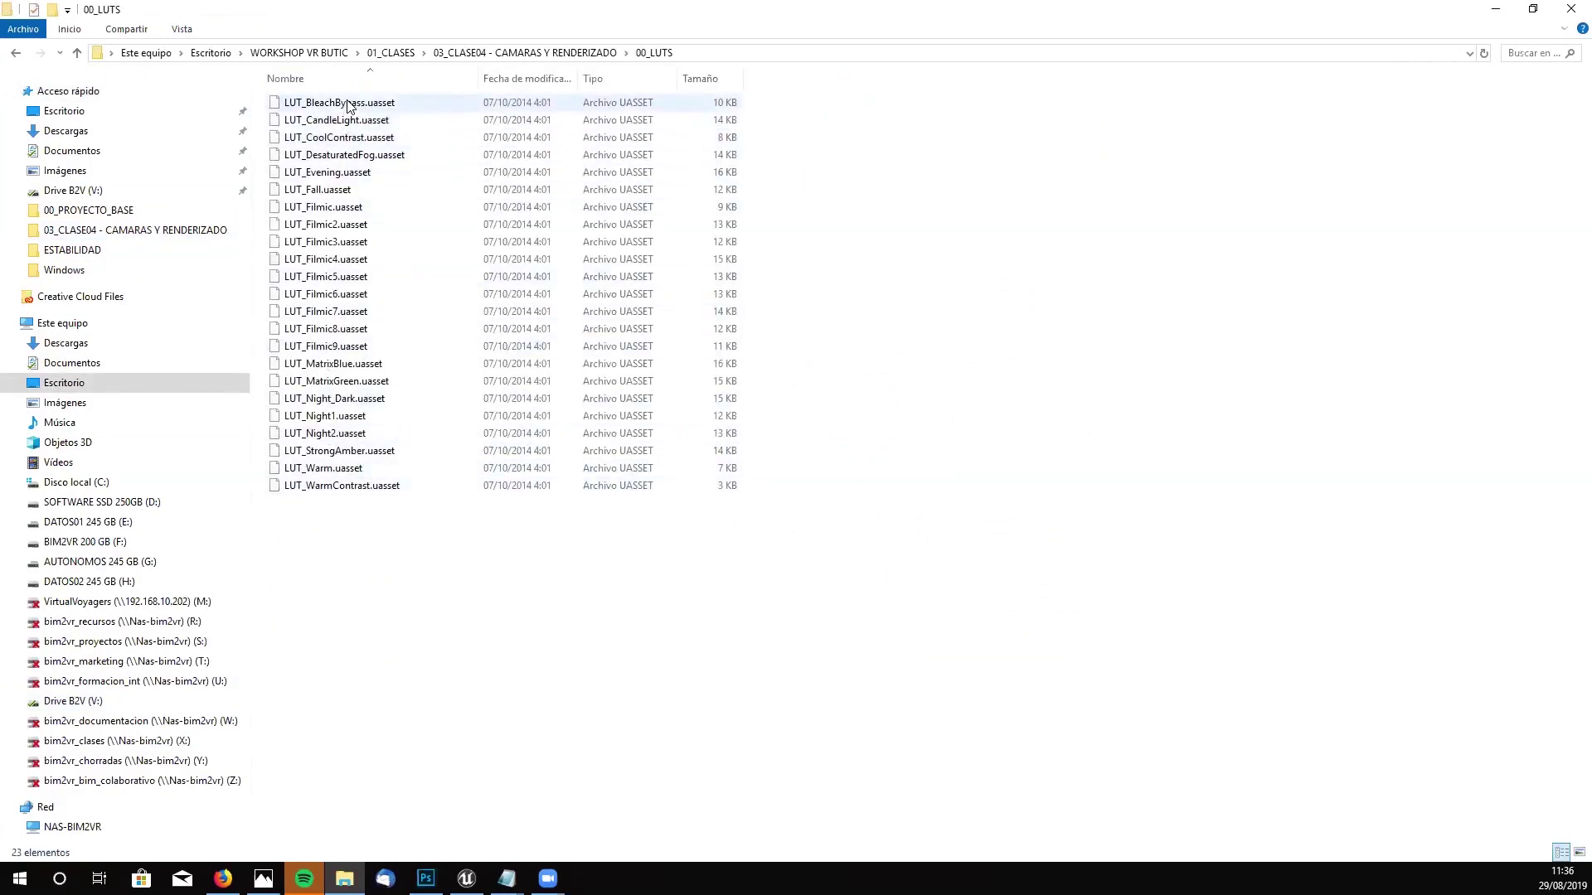
- Select all 23 LUT files from LUT_BleachBypass down and switch back to Unreal
{"action": "left_click", "coordinate": [348, 105]}
{"action": "left_click", "coordinate": [376, 487], "text": "shift"}
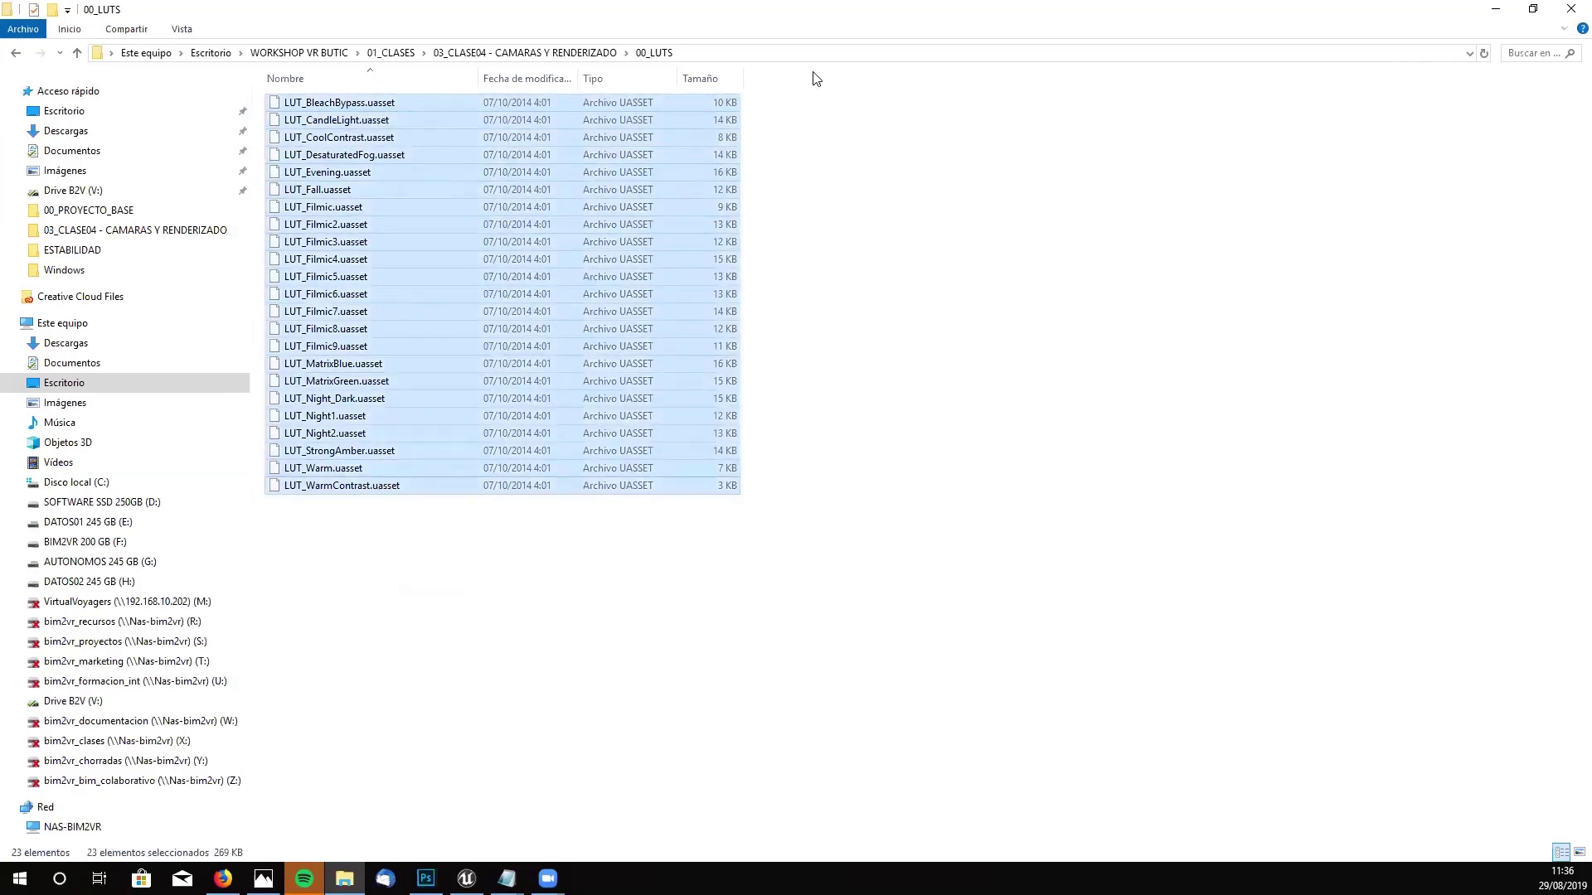
{"action": "key", "text": "alt+Tab"}
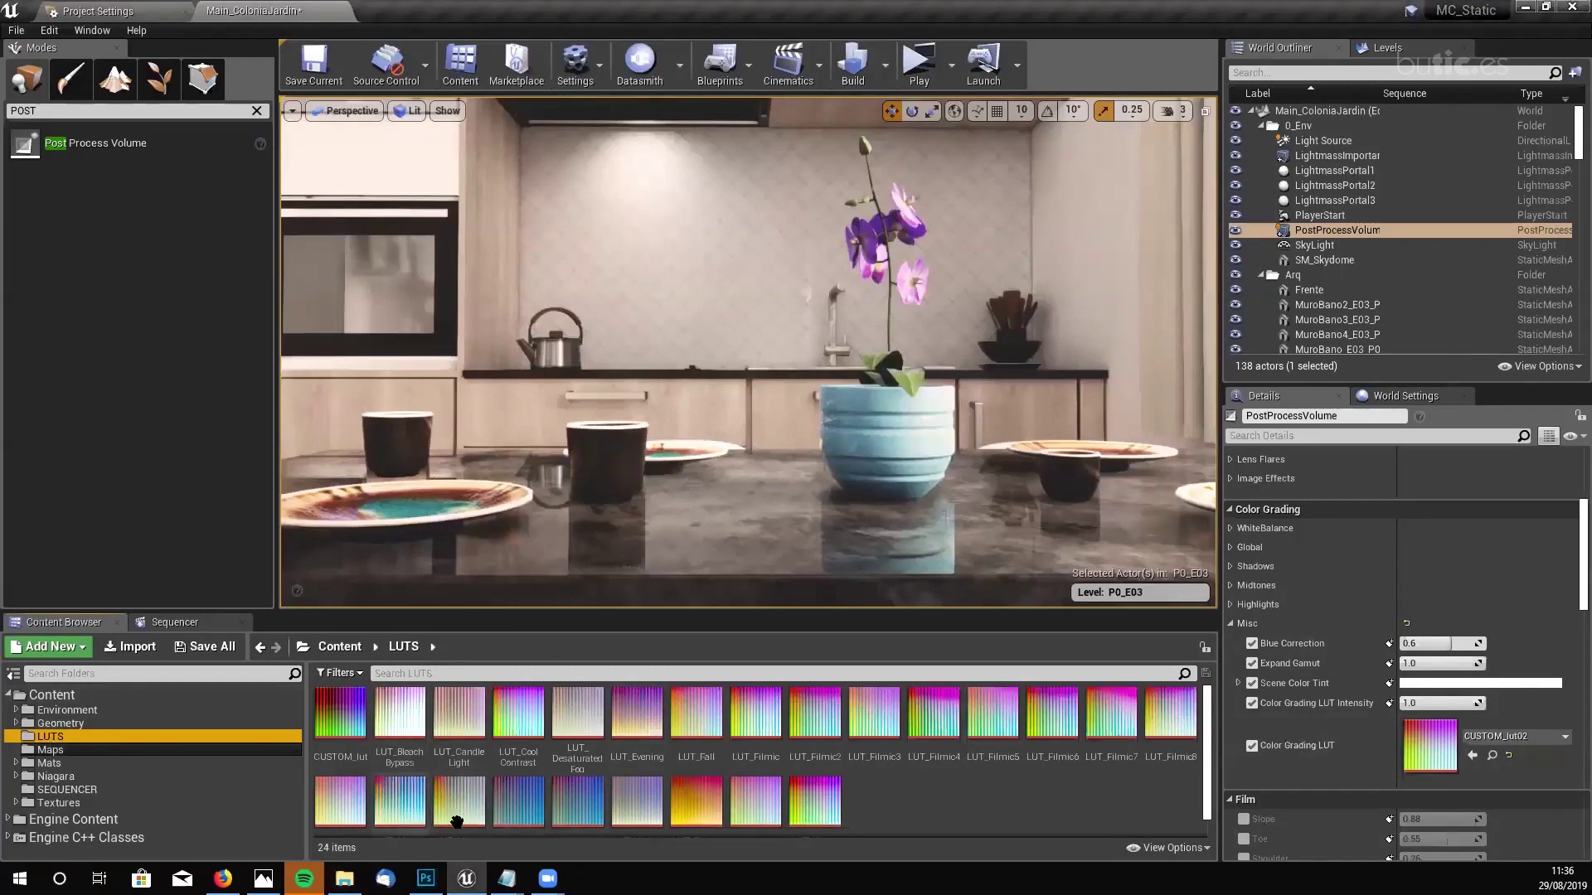
{"action": "right_click", "coordinate": [30, 737]}
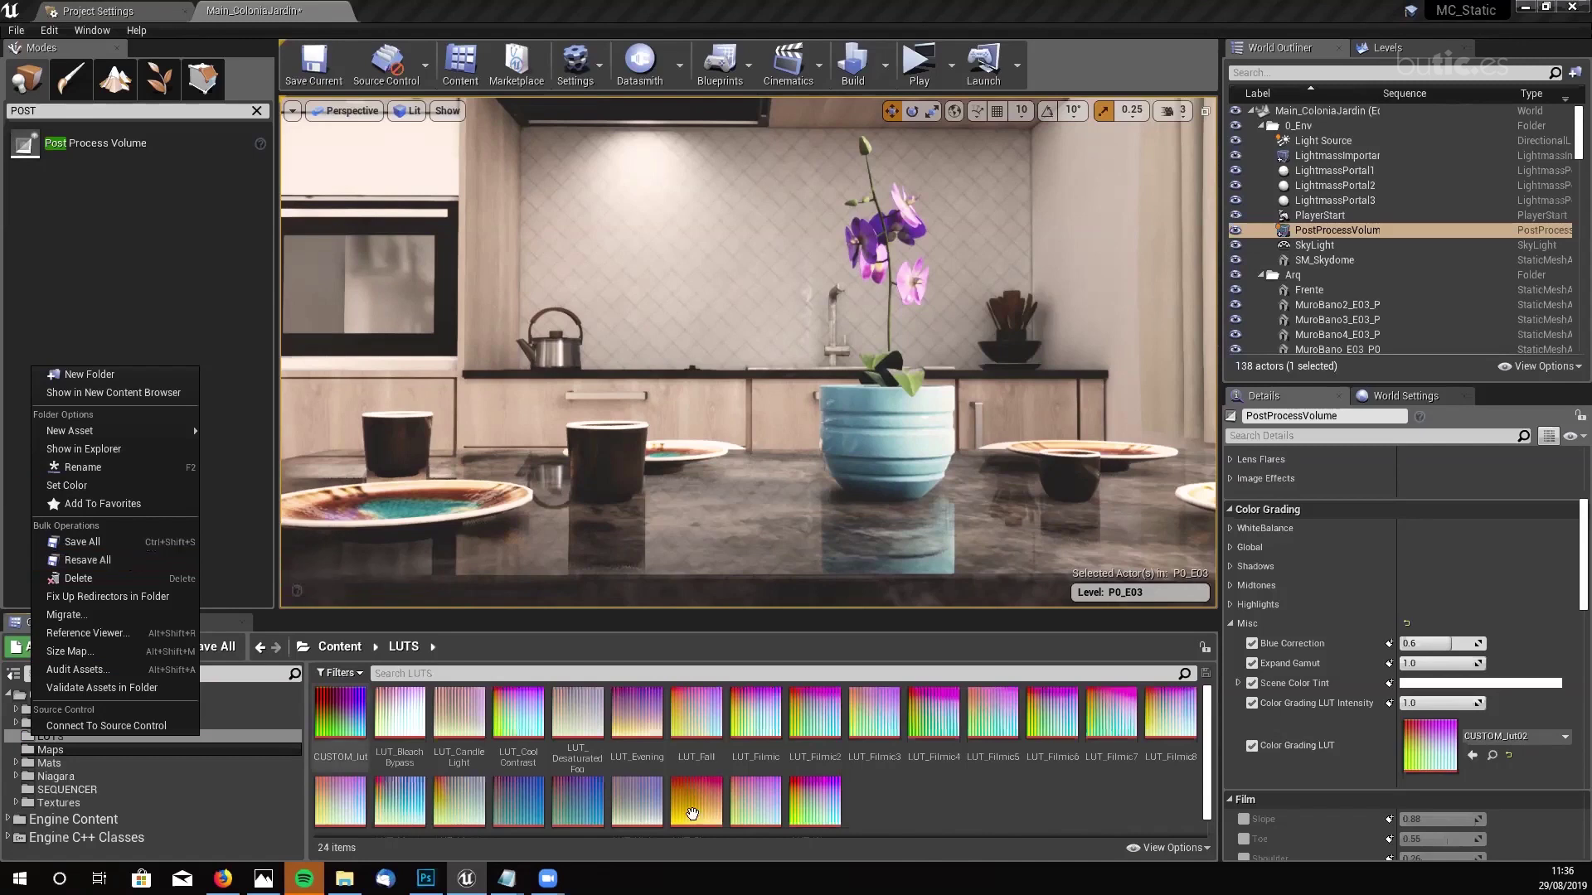
{"action": "mouse_move", "coordinate": [106, 431]}
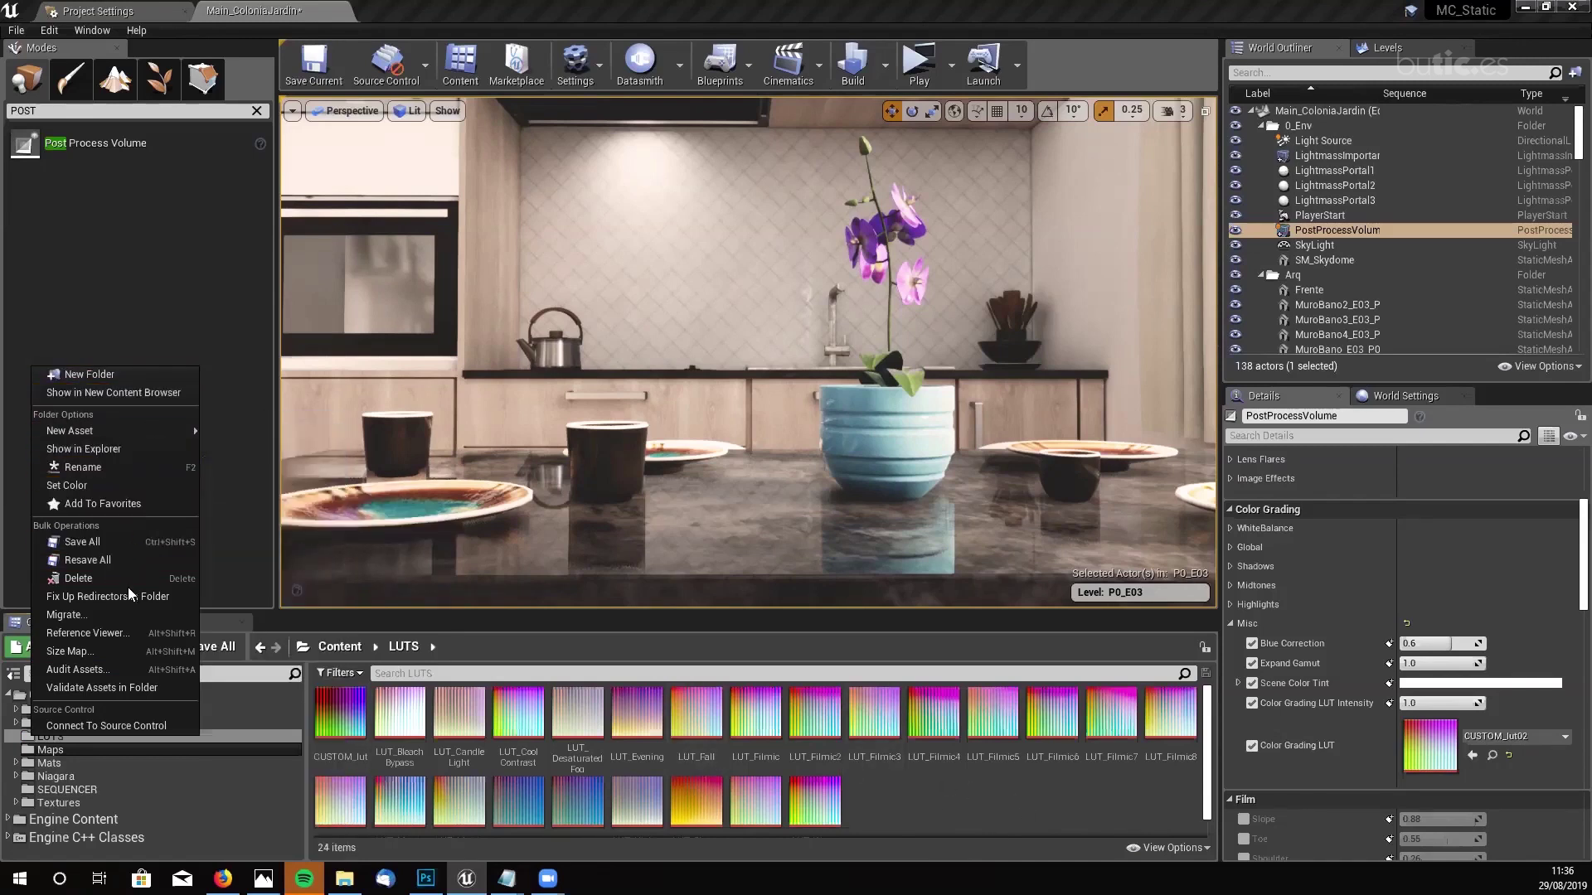
{"action": "left_click", "coordinate": [119, 455]}
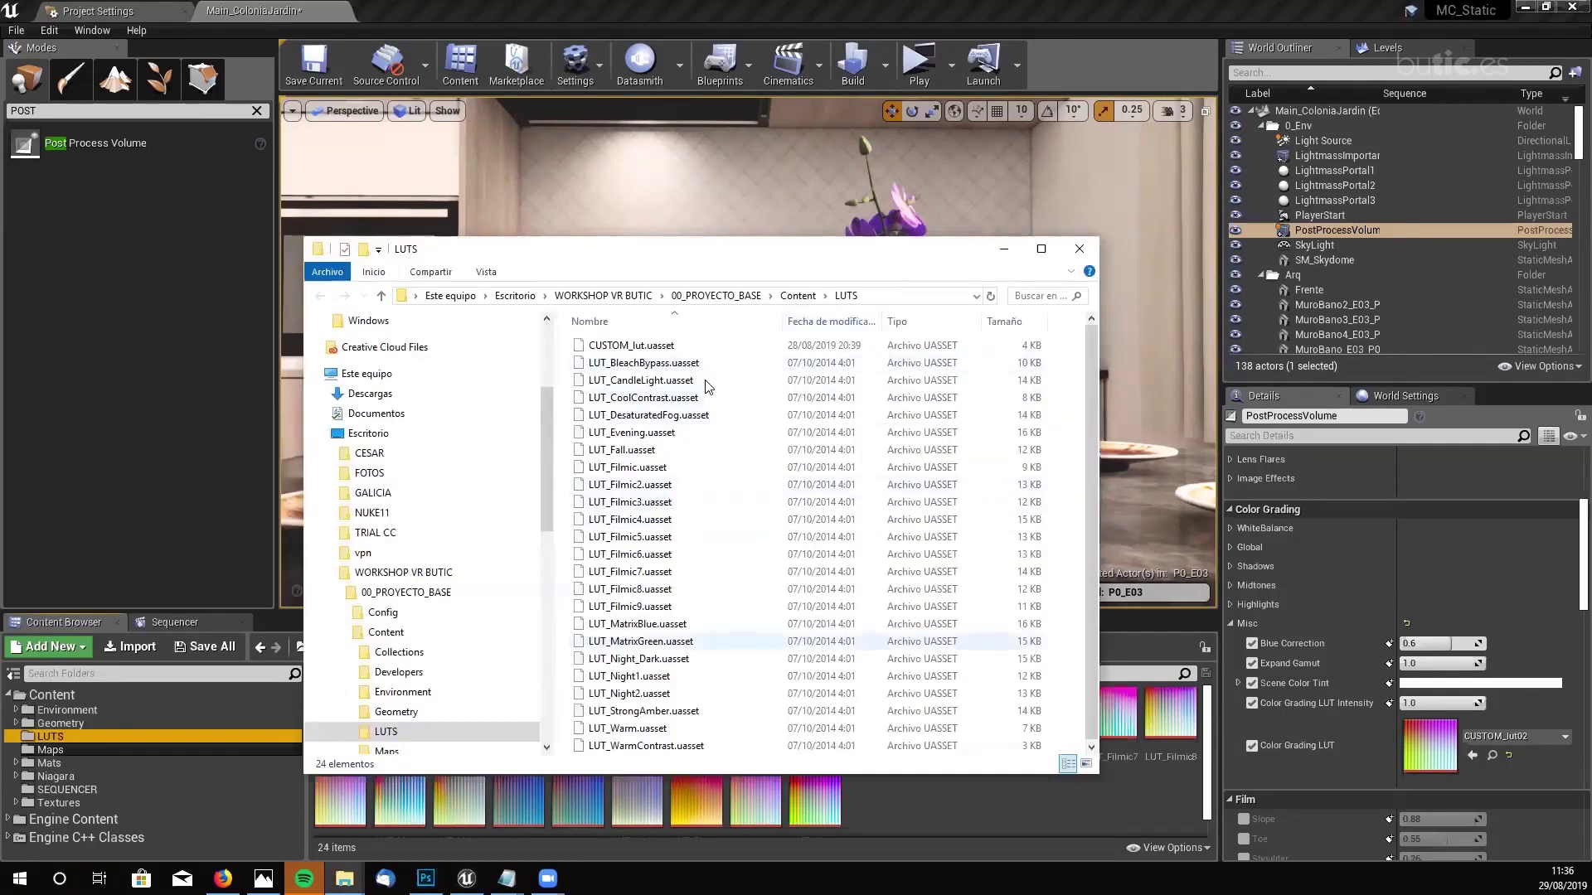
{"action": "left_click", "coordinate": [1079, 249]}
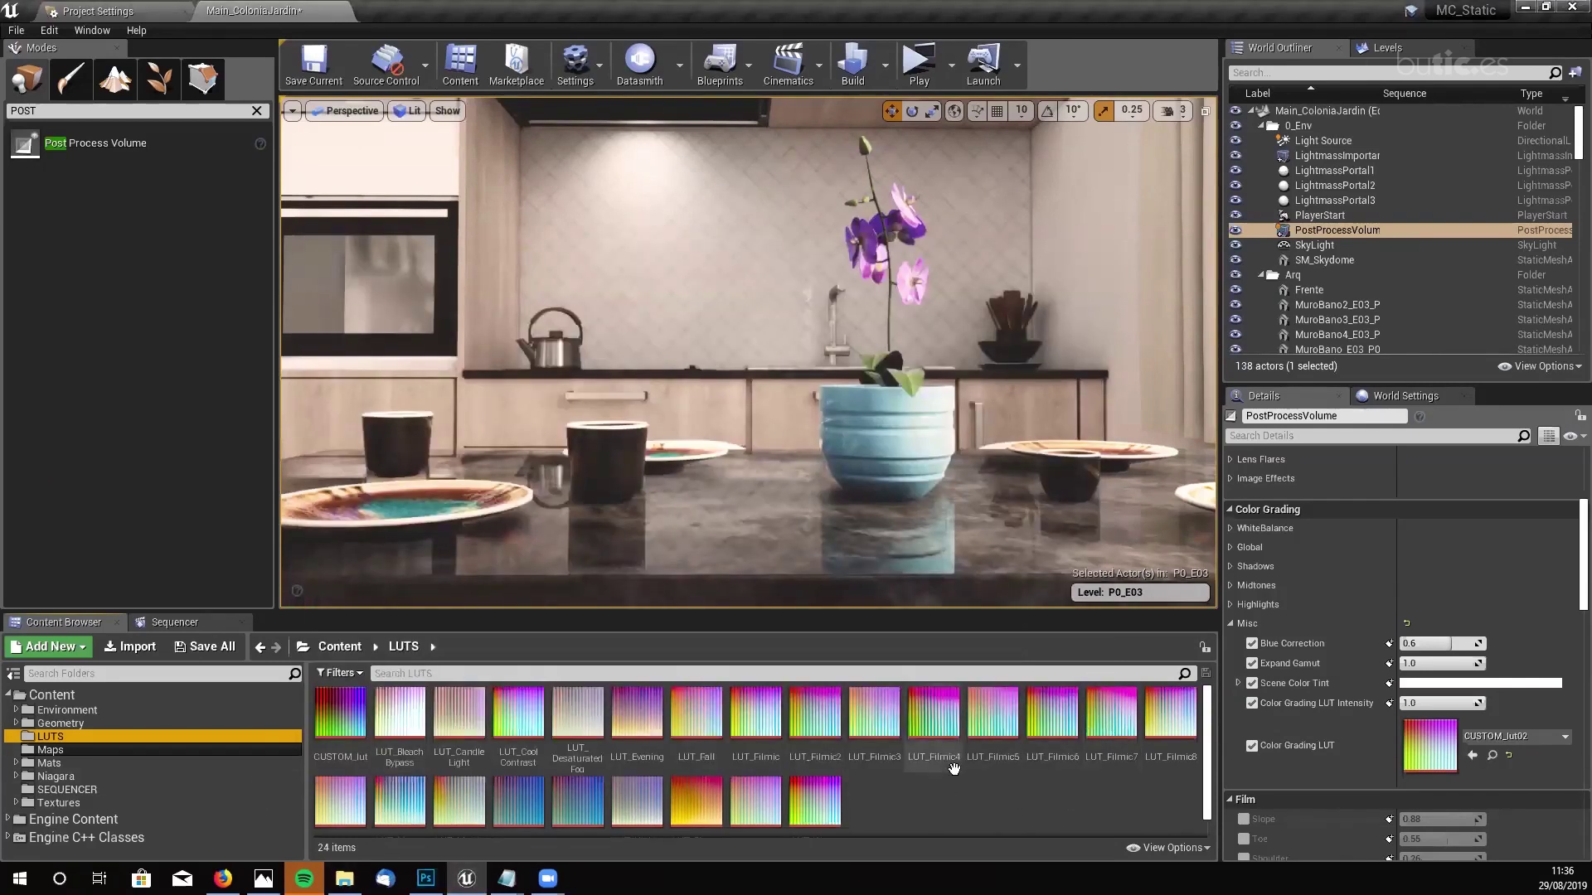
- Try LUT_Fall, Filmic2, WarmContrast, Night_Dark, MatrixGreen and Filmic8, then settle on LUT_BleachBypass
{"action": "left_click_drag", "start_coordinate": [692, 738], "coordinate": [1432, 754]}
{"action": "left_click_drag", "start_coordinate": [812, 713], "coordinate": [1427, 746]}
{"action": "left_click_drag", "start_coordinate": [815, 800], "coordinate": [1429, 750]}
{"action": "left_click_drag", "start_coordinate": [638, 797], "coordinate": [1429, 750]}
{"action": "left_click_drag", "start_coordinate": [459, 800], "coordinate": [1438, 758]}
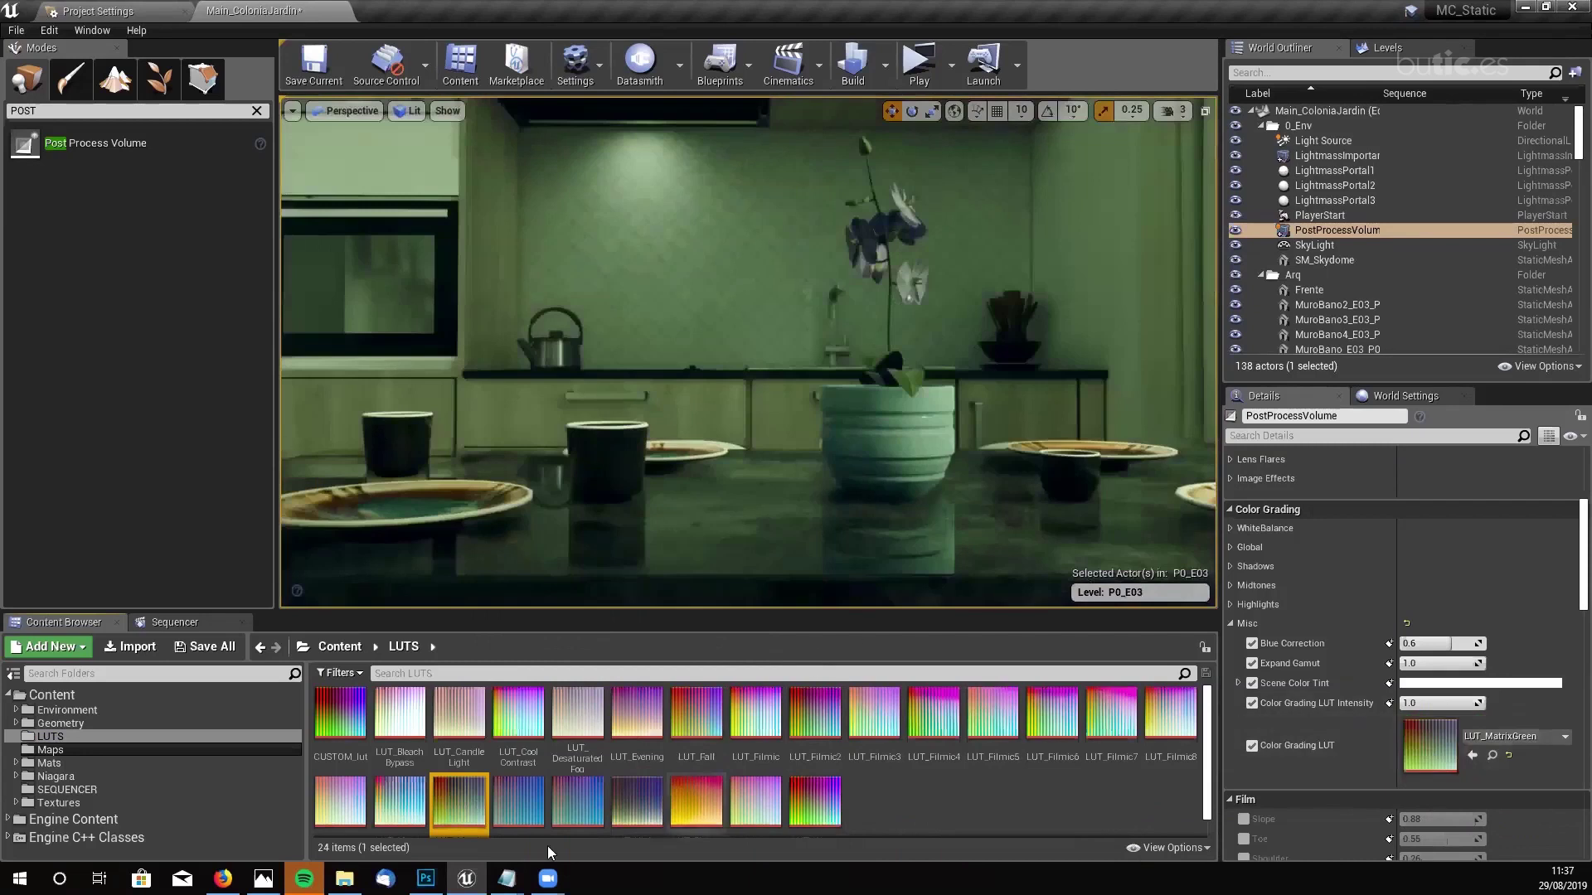
{"action": "left_click_drag", "start_coordinate": [1159, 717], "coordinate": [1426, 750]}
{"action": "left_click_drag", "start_coordinate": [399, 713], "coordinate": [1423, 751]}
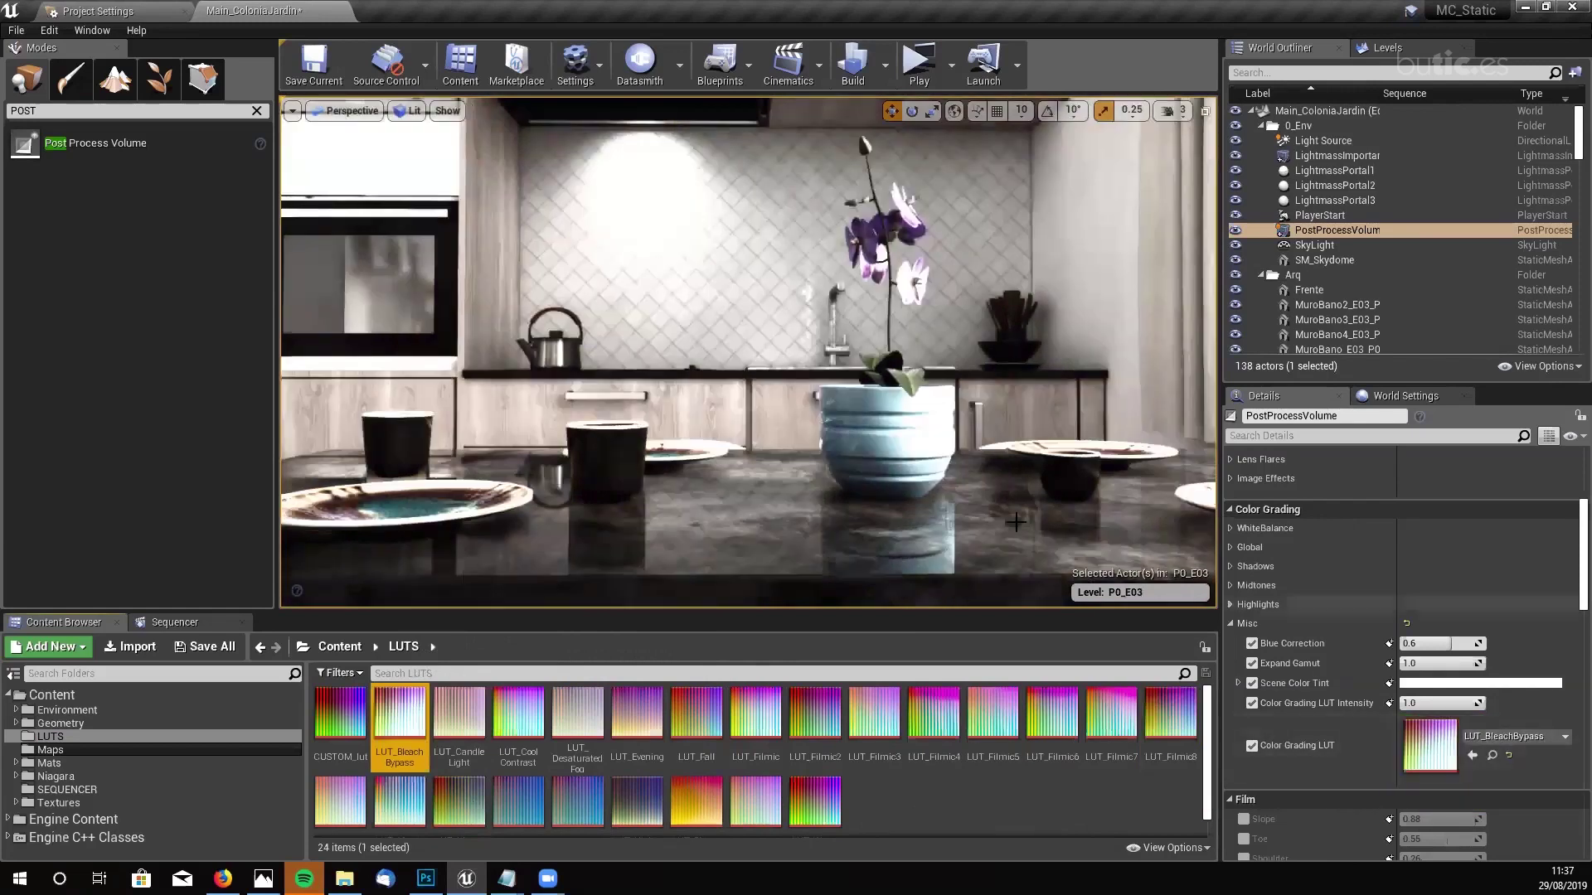
- Fly the camera back to view the kitchen wall and white chairs, then turn across the kitchen
{"action": "scroll", "coordinate": [1212, 412], "scroll_direction": "up", "scroll_amount": 3}
{"action": "scroll", "coordinate": [1212, 412], "scroll_direction": "up", "scroll_amount": 4}
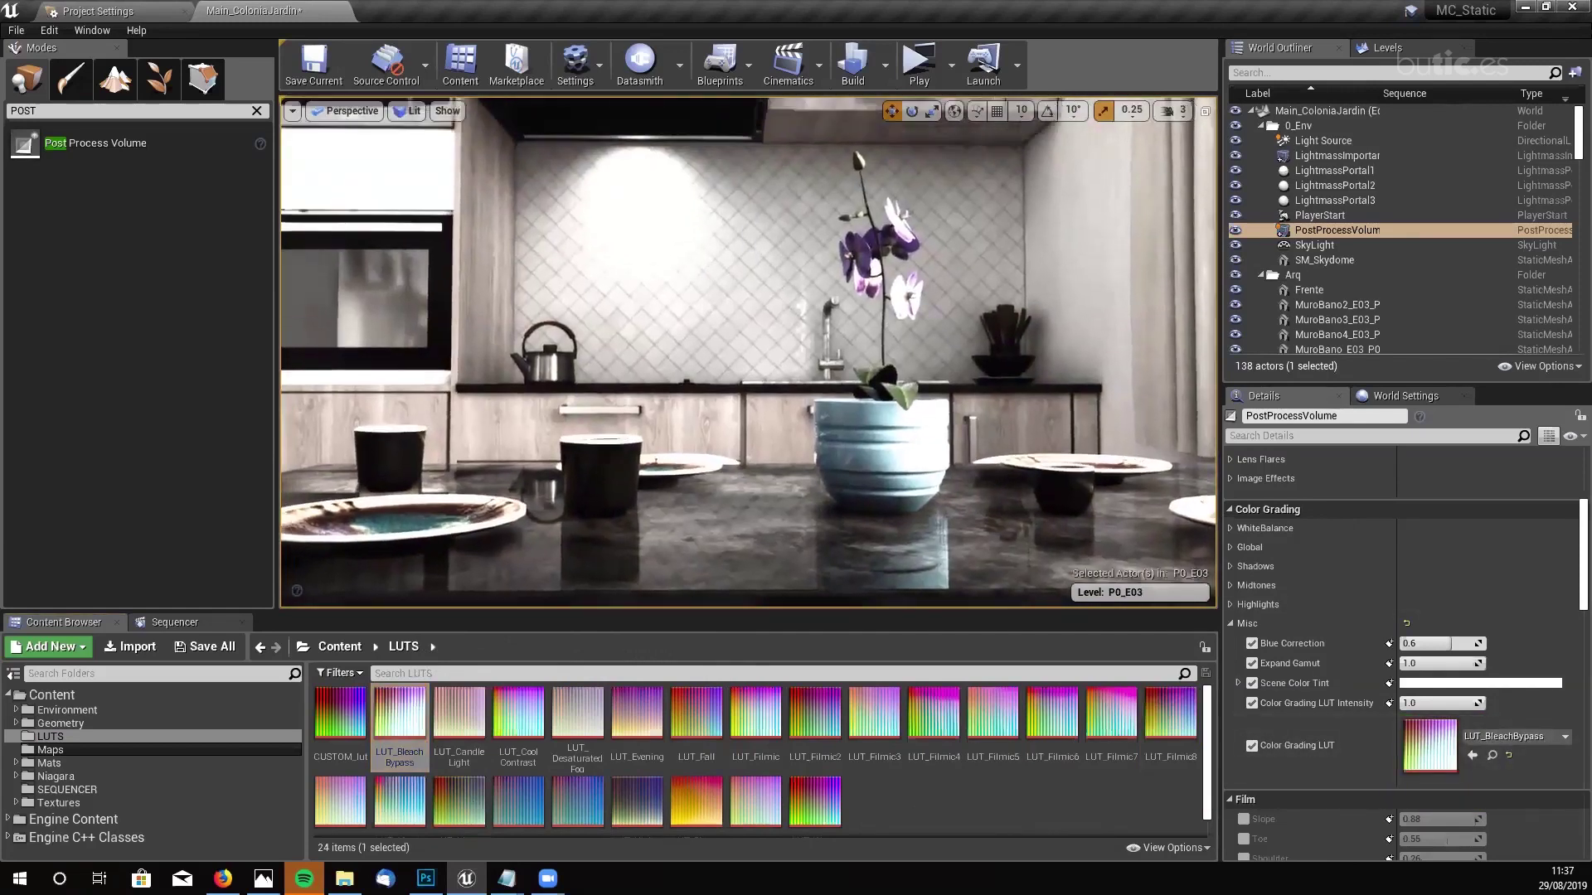
{"action": "left_click_drag", "start_coordinate": [883, 533], "coordinate": [837, 551]}
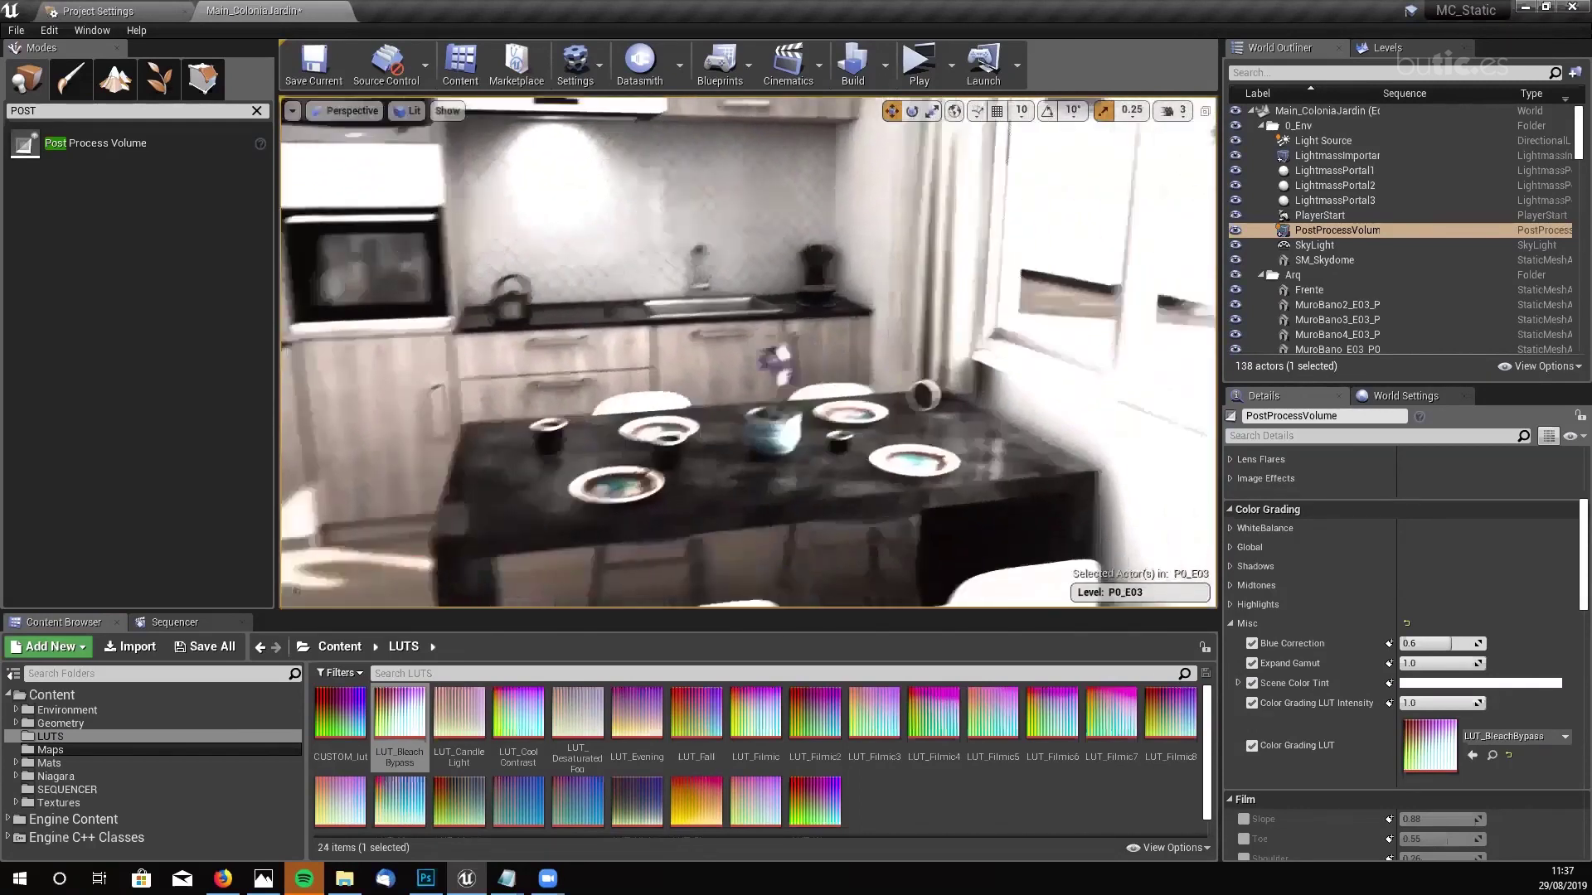
{"action": "left_click_drag", "start_coordinate": [837, 551], "coordinate": [837, 576]}
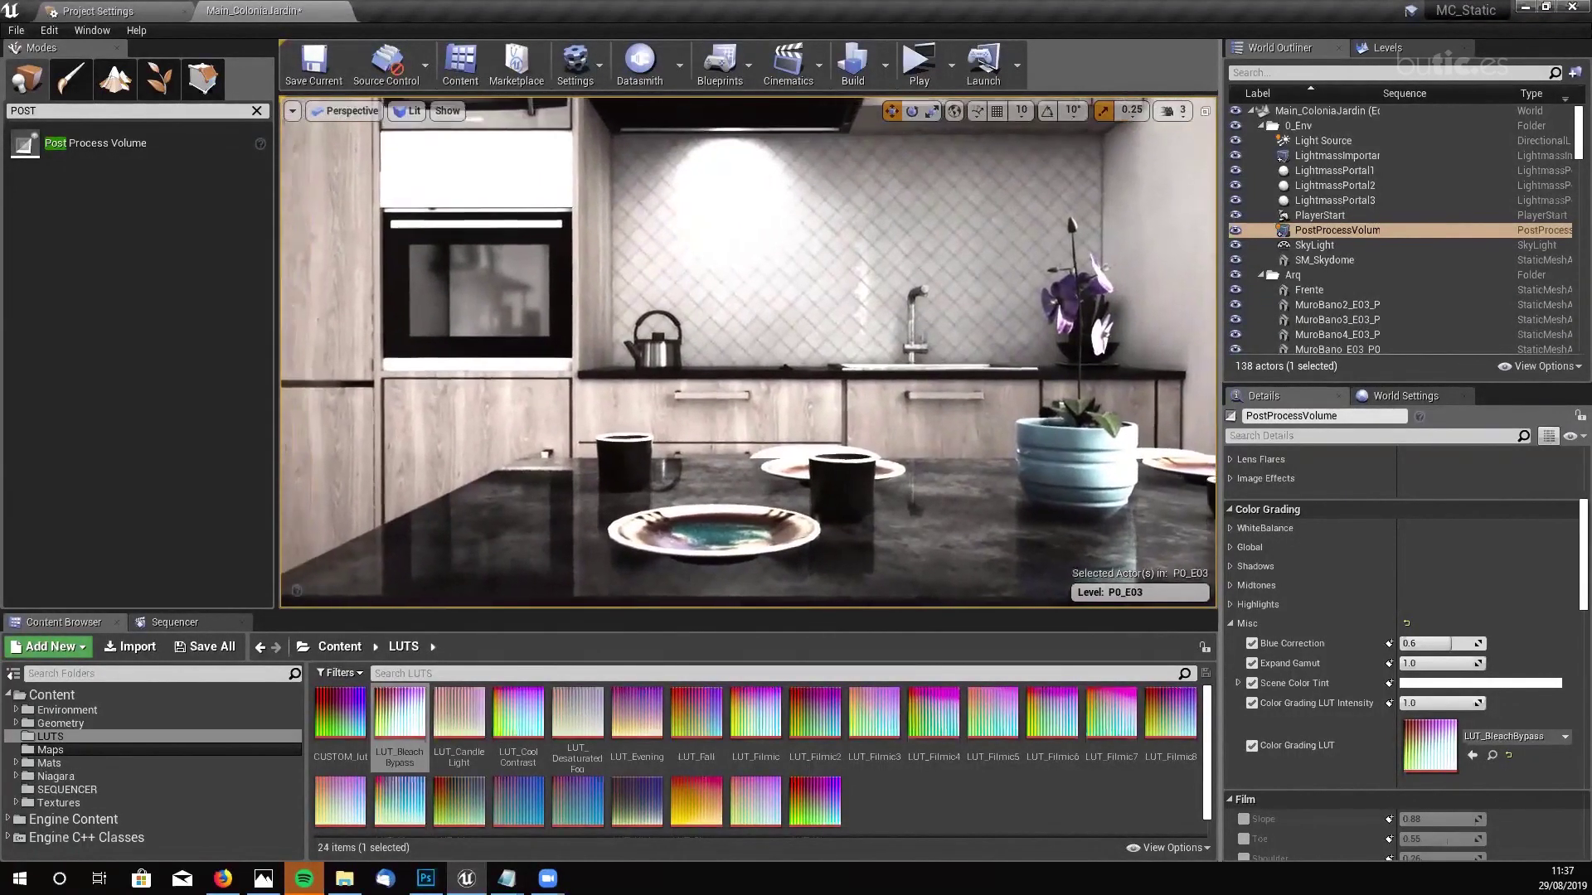
{"action": "right_click_drag", "start_coordinate": [746, 349], "coordinate": [979, 453]}
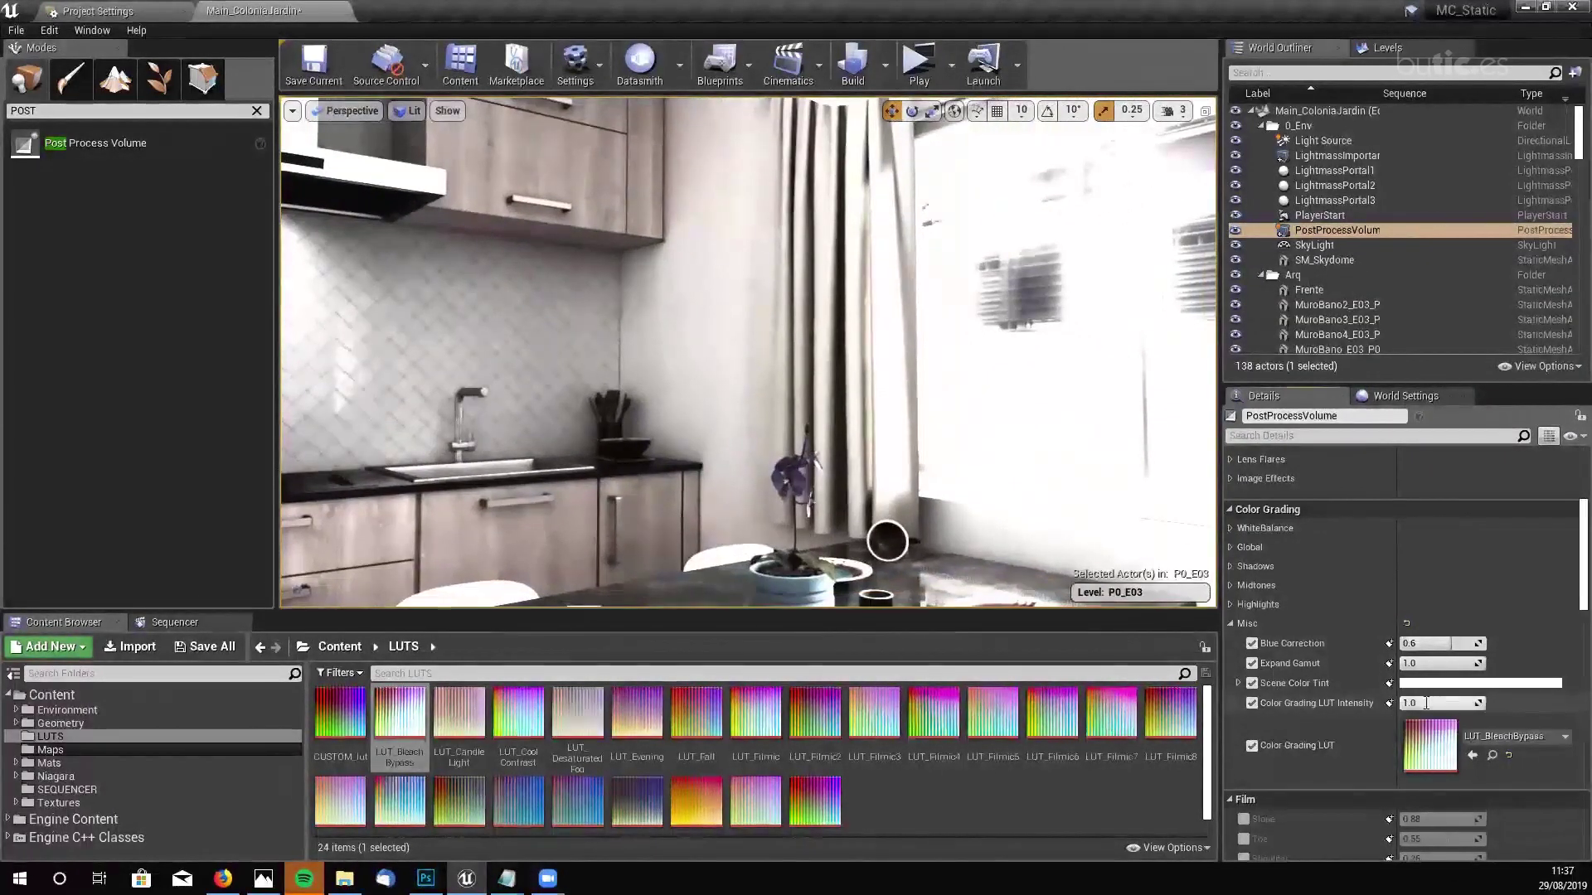
- Set the Color Grading LUT Intensity to 0.5, then change it to 0.8
{"action": "left_click", "coordinate": [1426, 703]}
{"action": "type", "text": "0.5"}
{"action": "key", "text": "Return"}
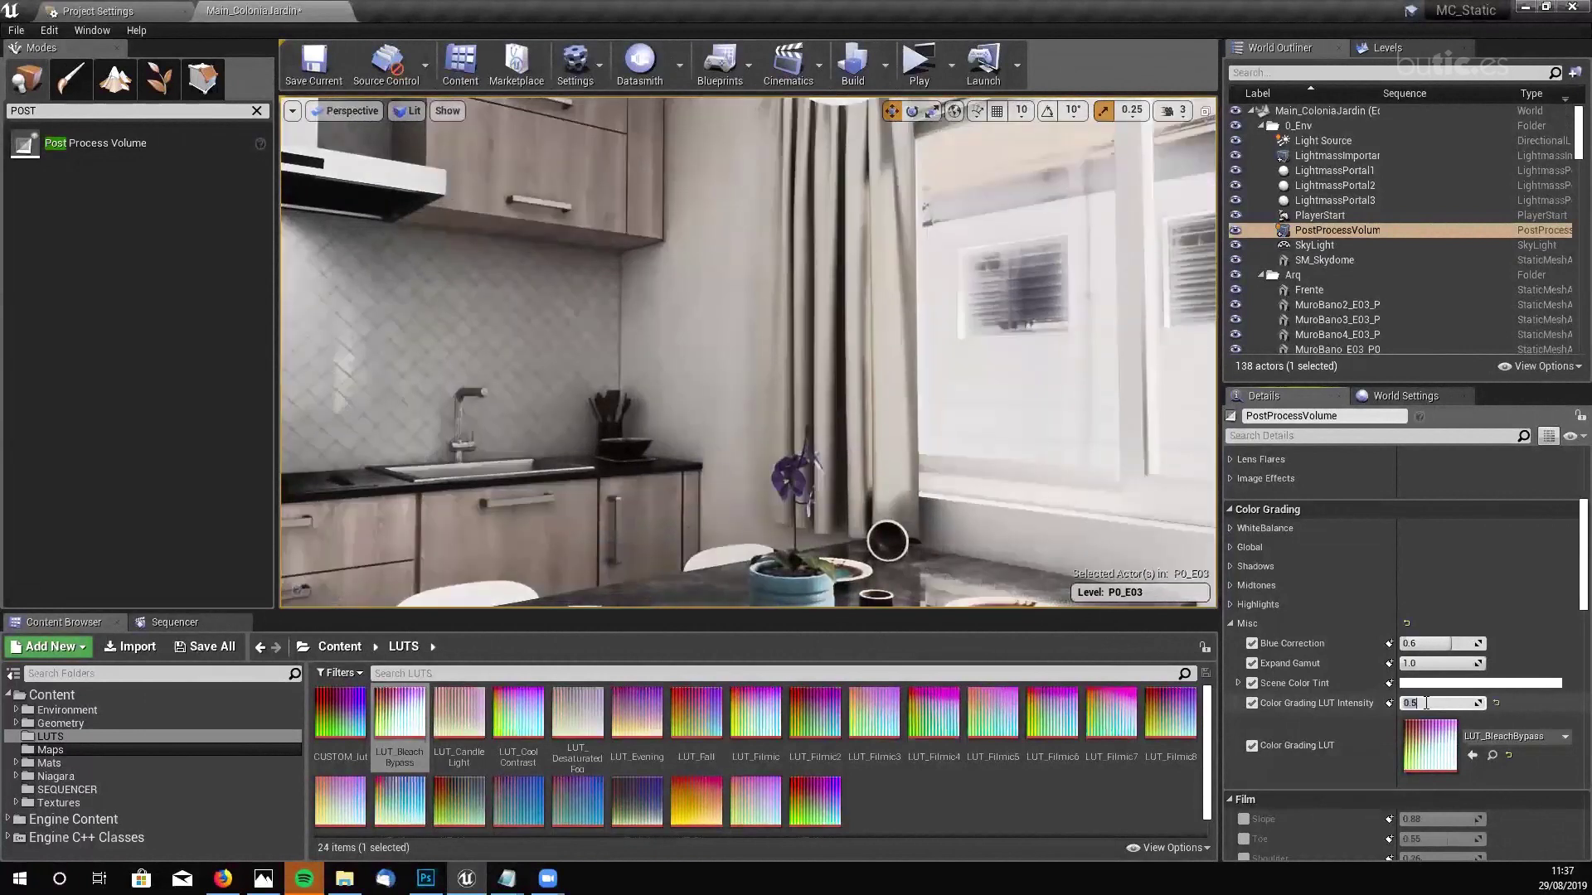
{"action": "type", "text": ".8"}
{"action": "key", "text": "Return"}
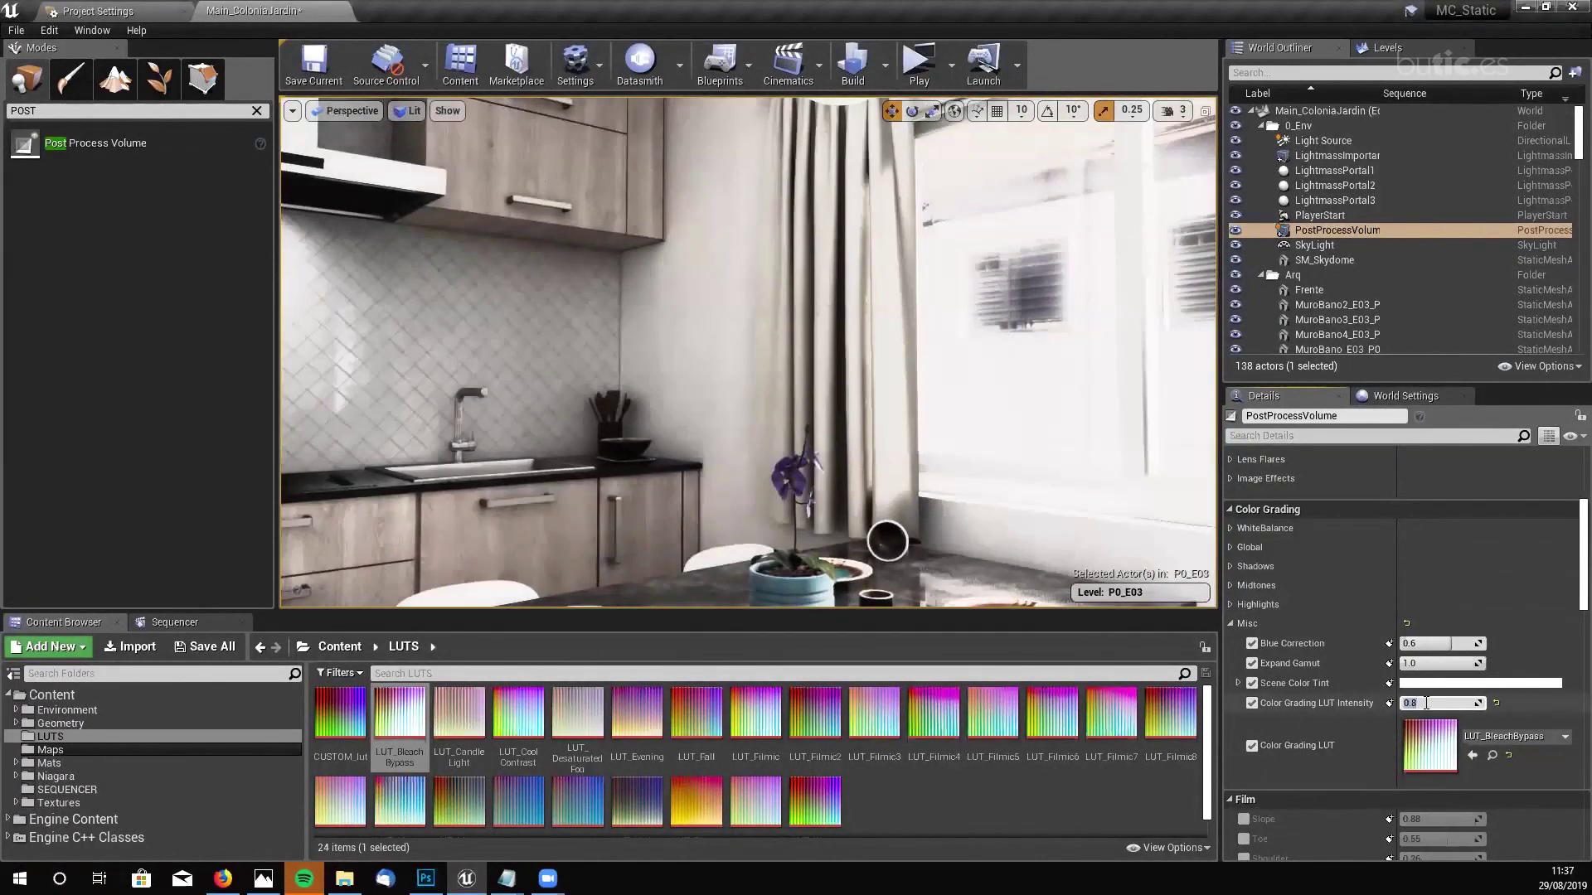
- Toggle the Color Grading LUT off and on to compare the kitchen with and without the grade
{"action": "mouse_move", "coordinate": [967, 473]}
{"action": "right_mouse_down"}
{"action": "mouse_move", "coordinate": [936, 476]}
{"action": "mouse_move", "coordinate": [961, 474]}
{"action": "right_mouse_up"}
{"action": "left_click", "coordinate": [1252, 745]}
{"action": "left_click", "coordinate": [1251, 746]}
{"action": "left_click", "coordinate": [1252, 745]}
{"action": "left_click", "coordinate": [1252, 746]}
{"action": "right_click_drag", "start_coordinate": [961, 474], "coordinate": [962, 474]}
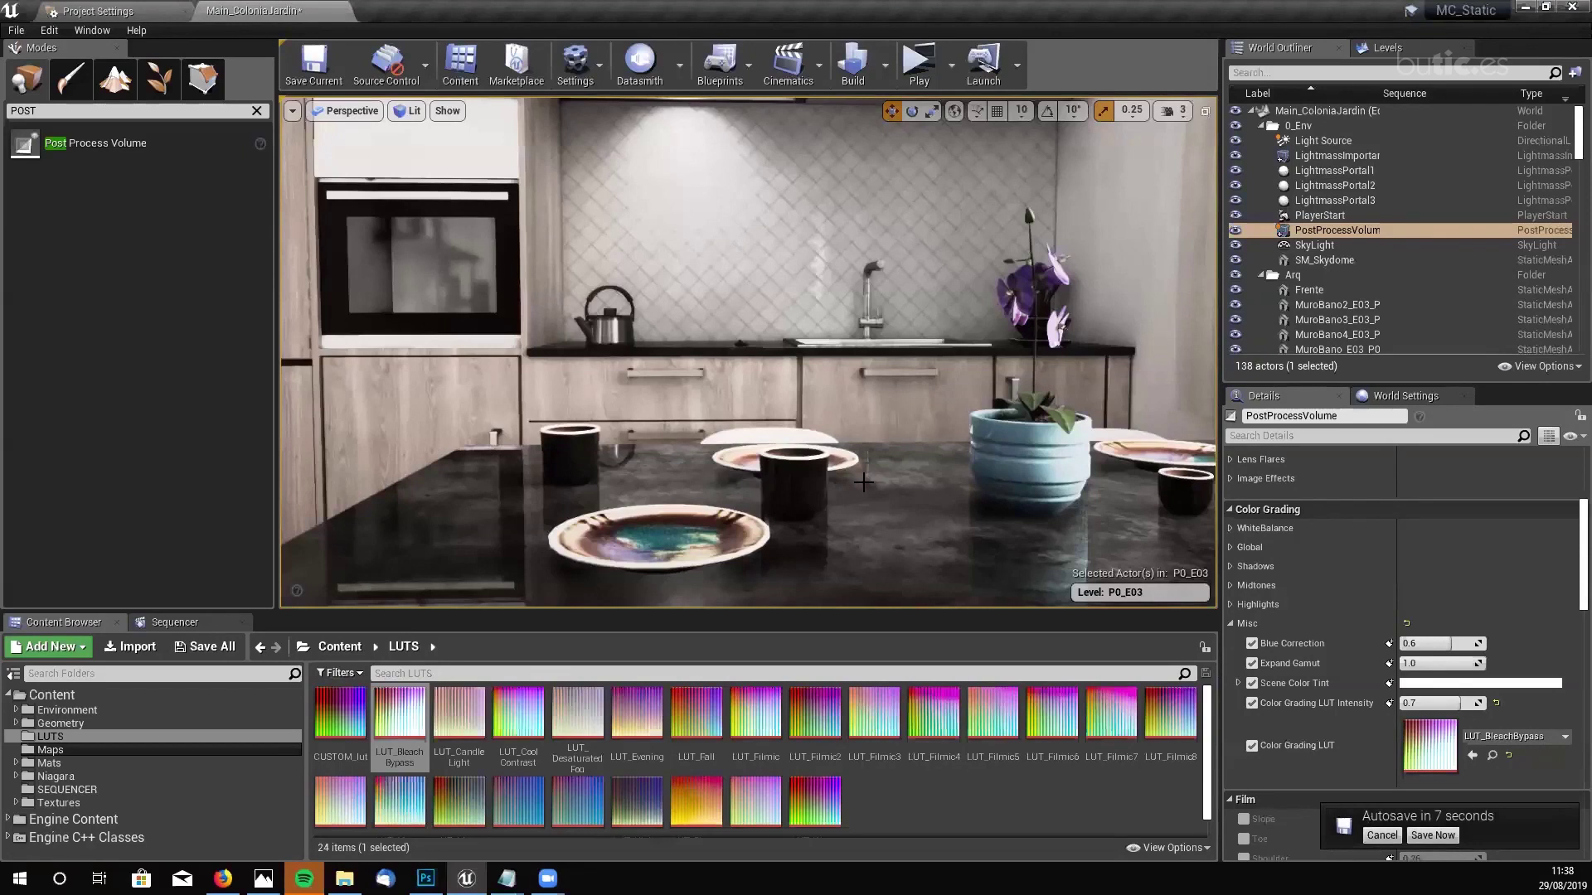
- Uncheck Color Grading LUT, LUT Intensity, Scene Color Tint, Expand Gamut and Blue Correction, then collapse Misc
{"action": "left_click", "coordinate": [1252, 745]}
{"action": "left_click", "coordinate": [1252, 703]}
{"action": "left_click", "coordinate": [1251, 683]}
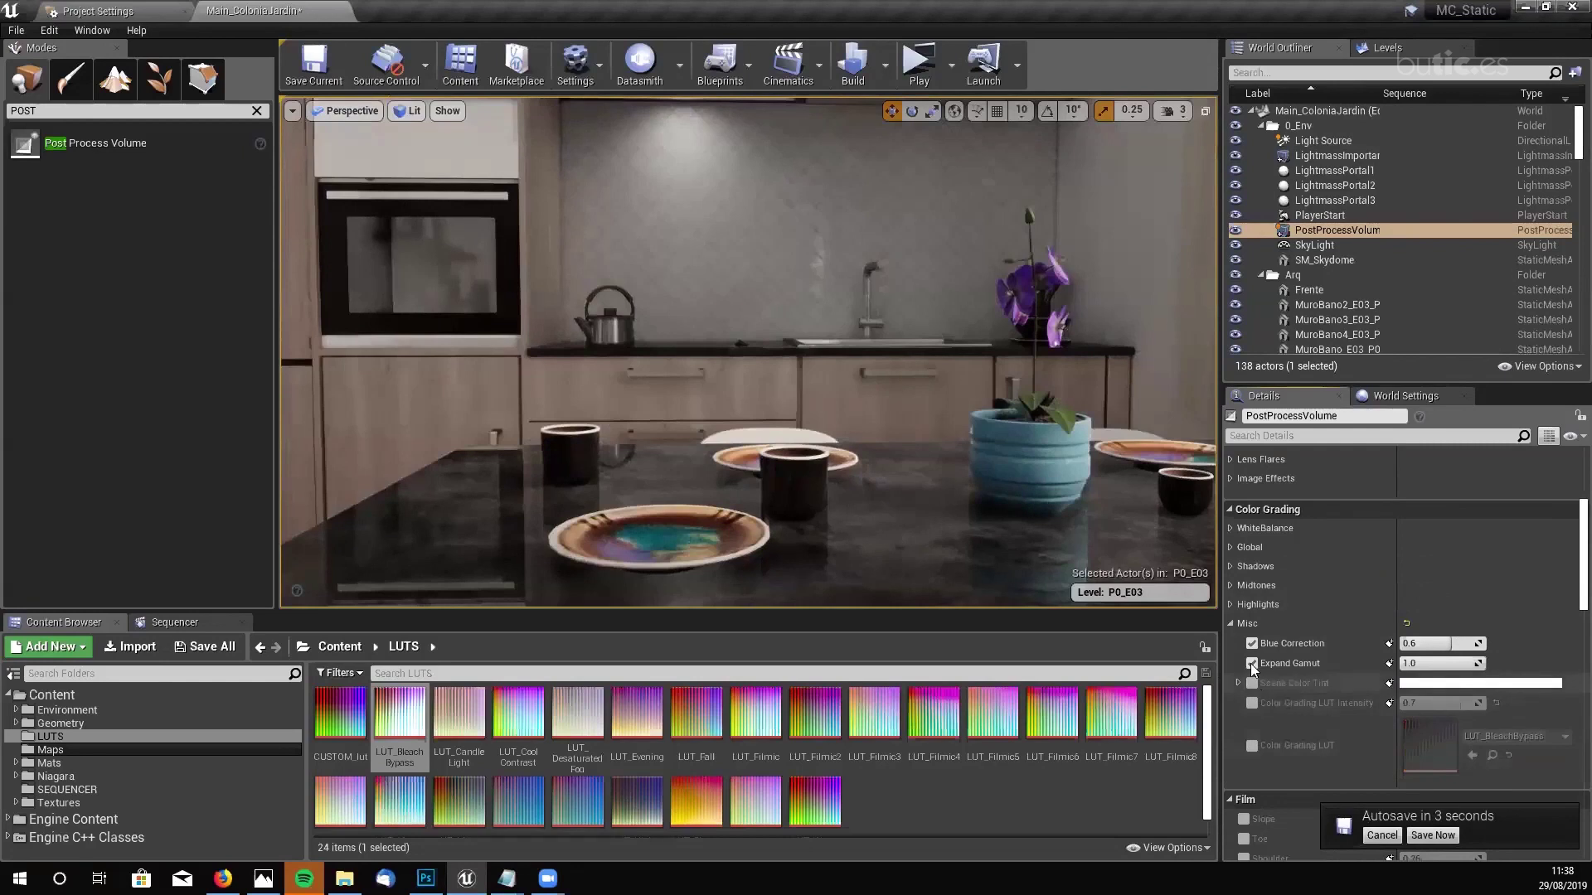
{"action": "left_click", "coordinate": [1252, 663]}
{"action": "left_click", "coordinate": [1251, 643]}
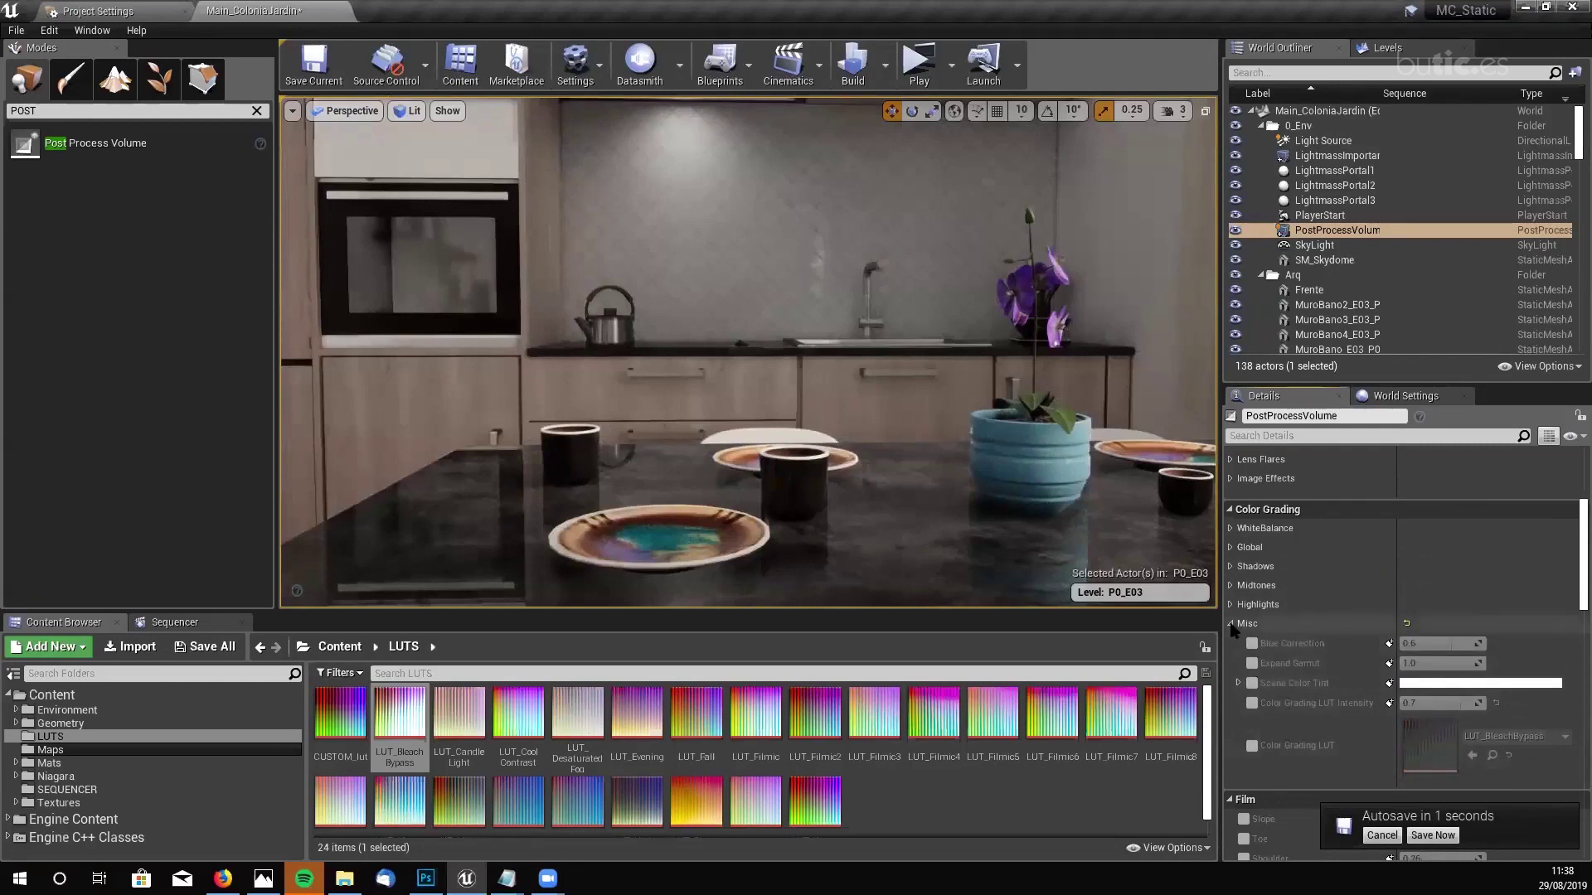
{"action": "left_click", "coordinate": [1232, 623]}
- Move the view toward the counter and bring up the Exposure settings in Details
{"action": "right_click_drag", "start_coordinate": [746, 348], "coordinate": [746, 348]}
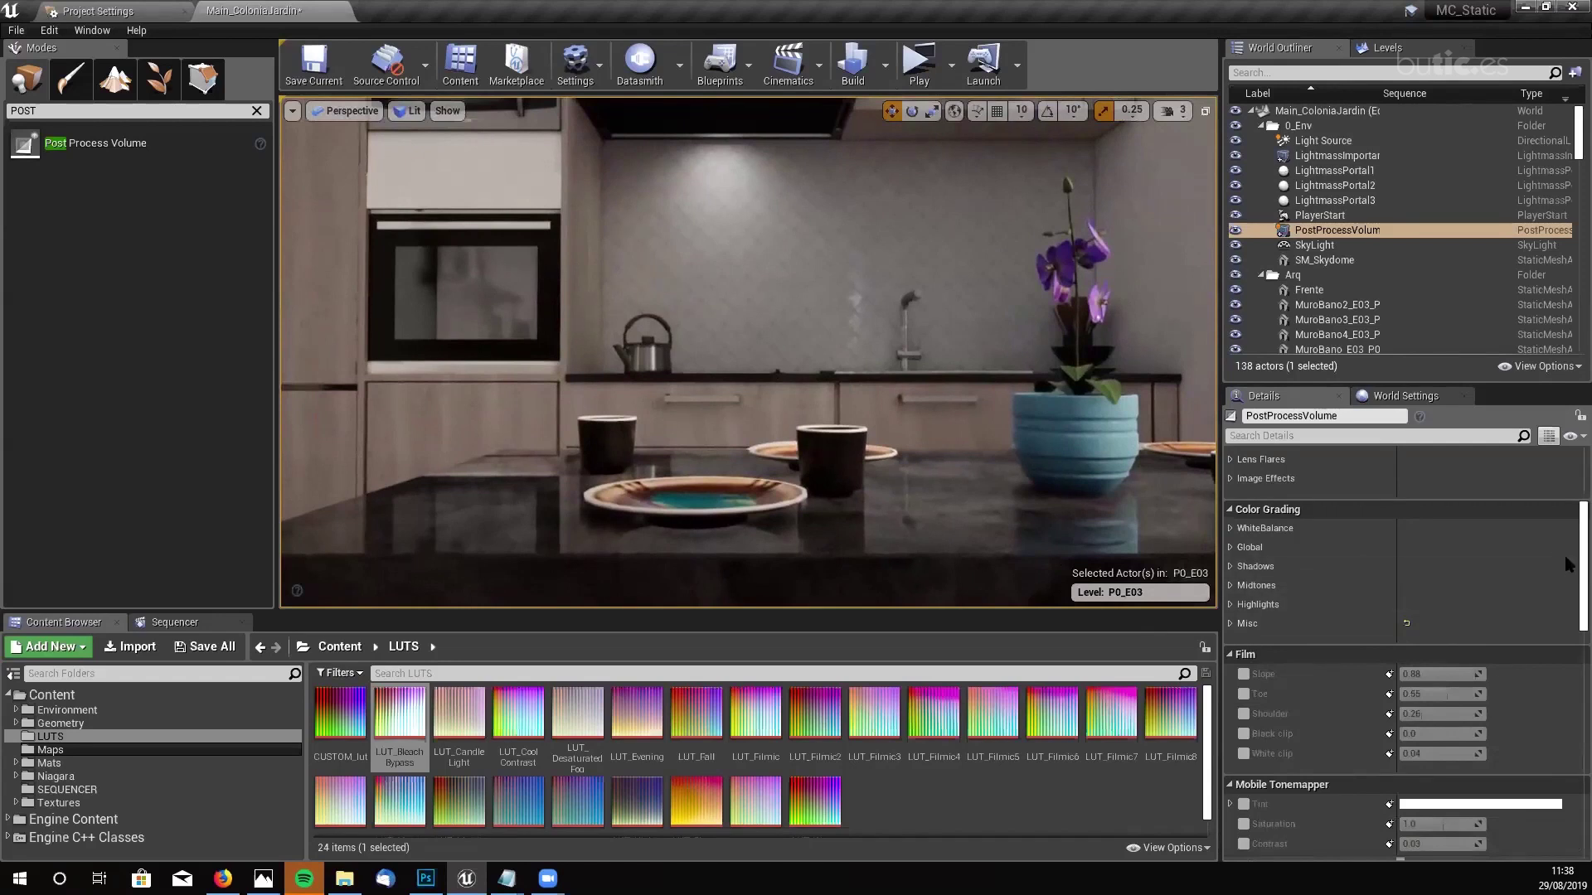
{"action": "scroll", "coordinate": [1569, 563], "scroll_direction": "down", "scroll_amount": 6}
{"action": "scroll", "coordinate": [1569, 557], "scroll_direction": "up", "scroll_amount": 7}
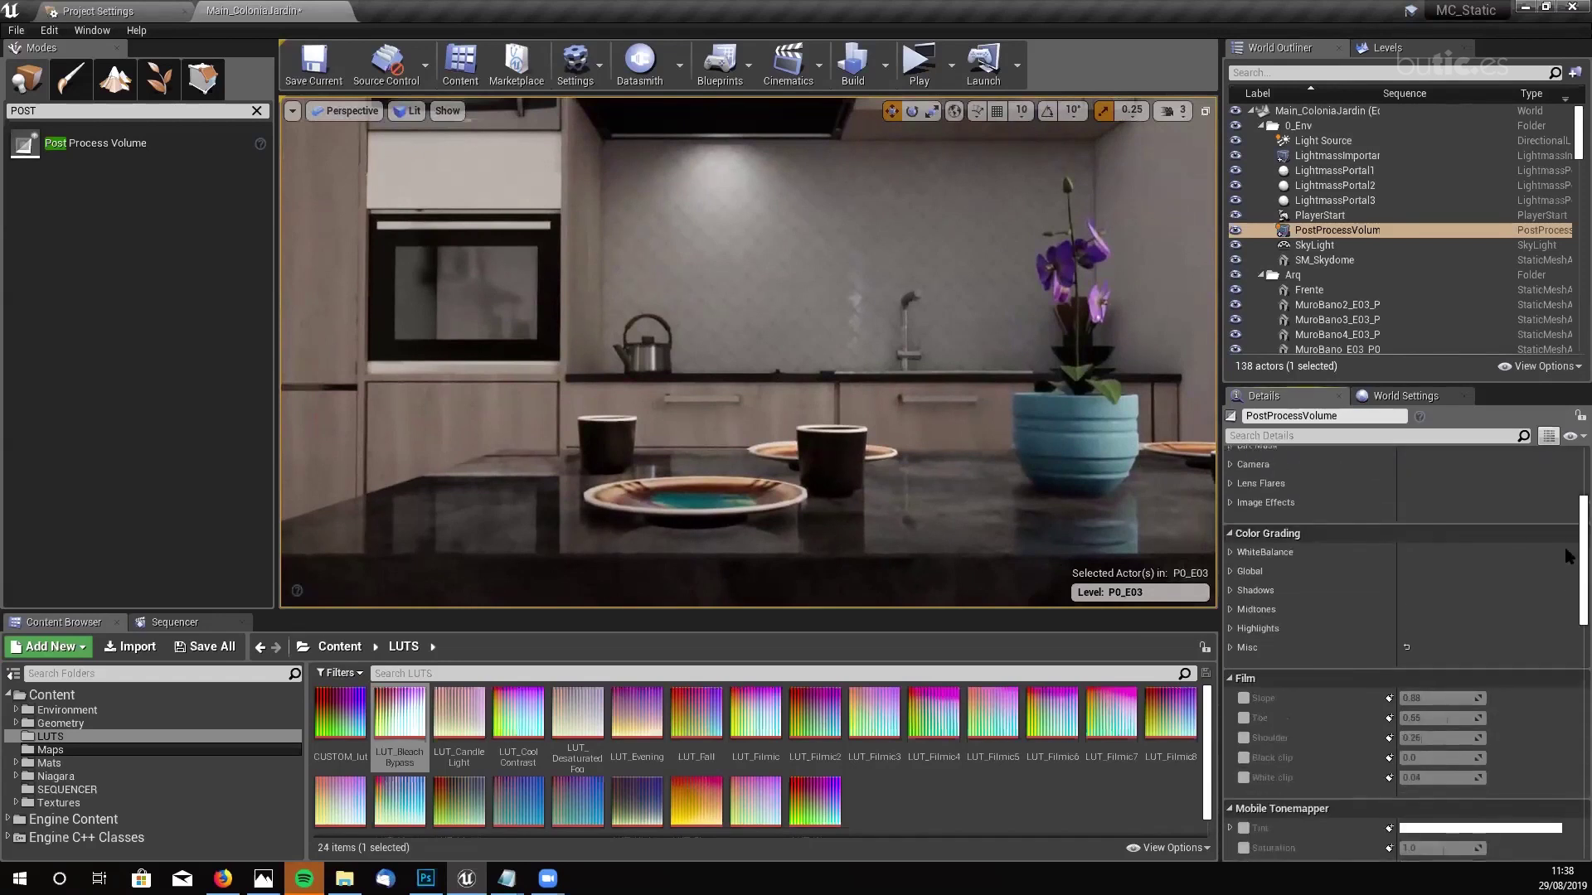
{"action": "scroll", "coordinate": [1567, 555], "scroll_direction": "up", "scroll_amount": 1}
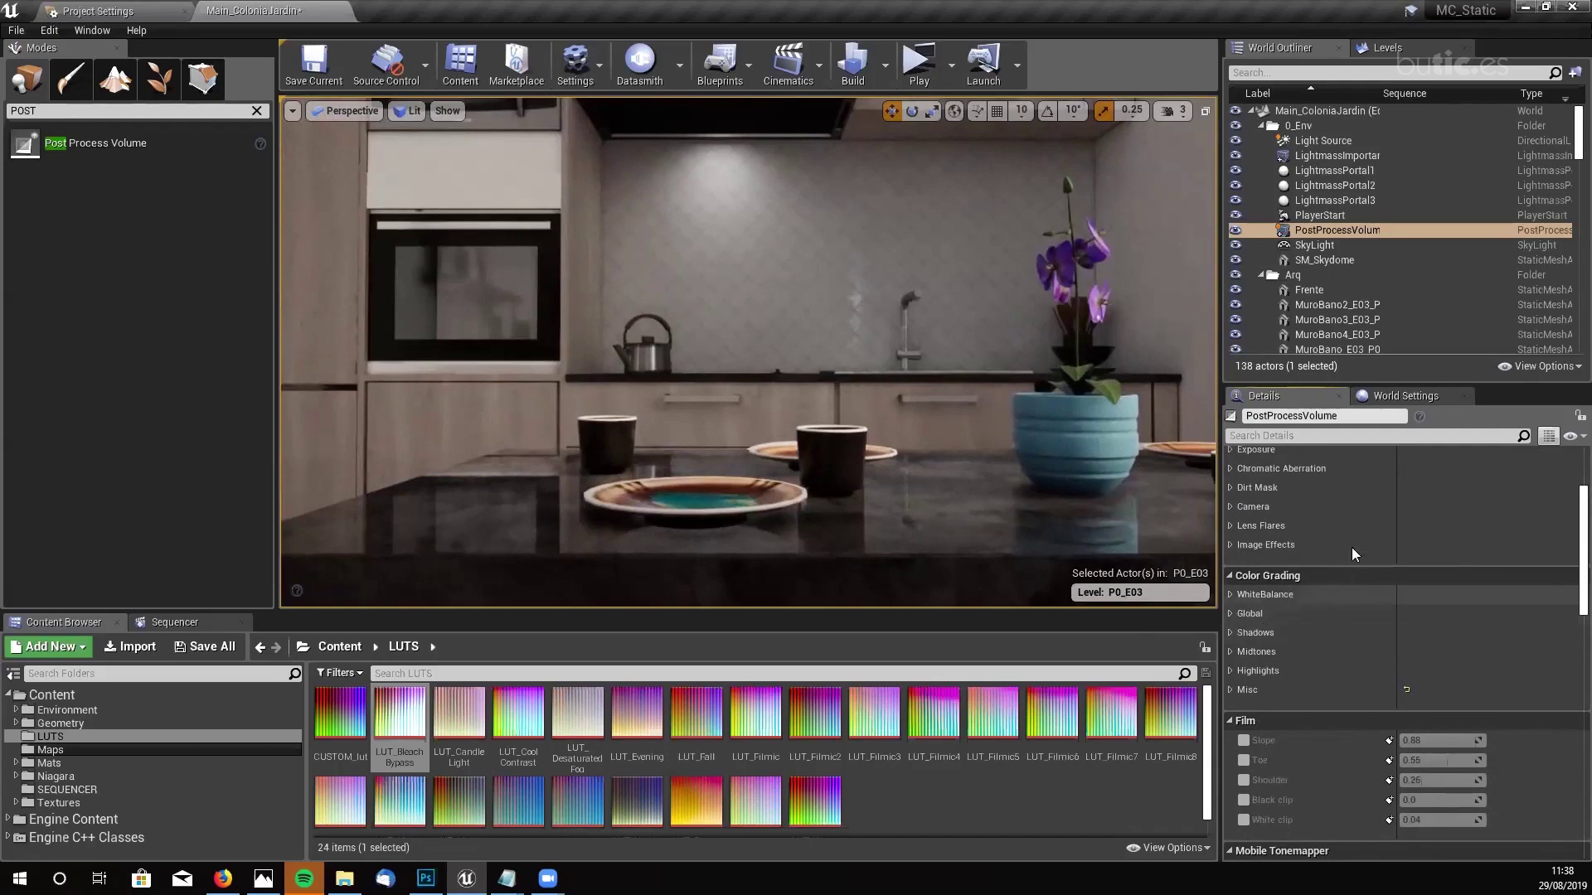
{"action": "scroll", "coordinate": [1351, 547], "scroll_direction": "up", "scroll_amount": 1}
{"action": "left_click", "coordinate": [1231, 503]}
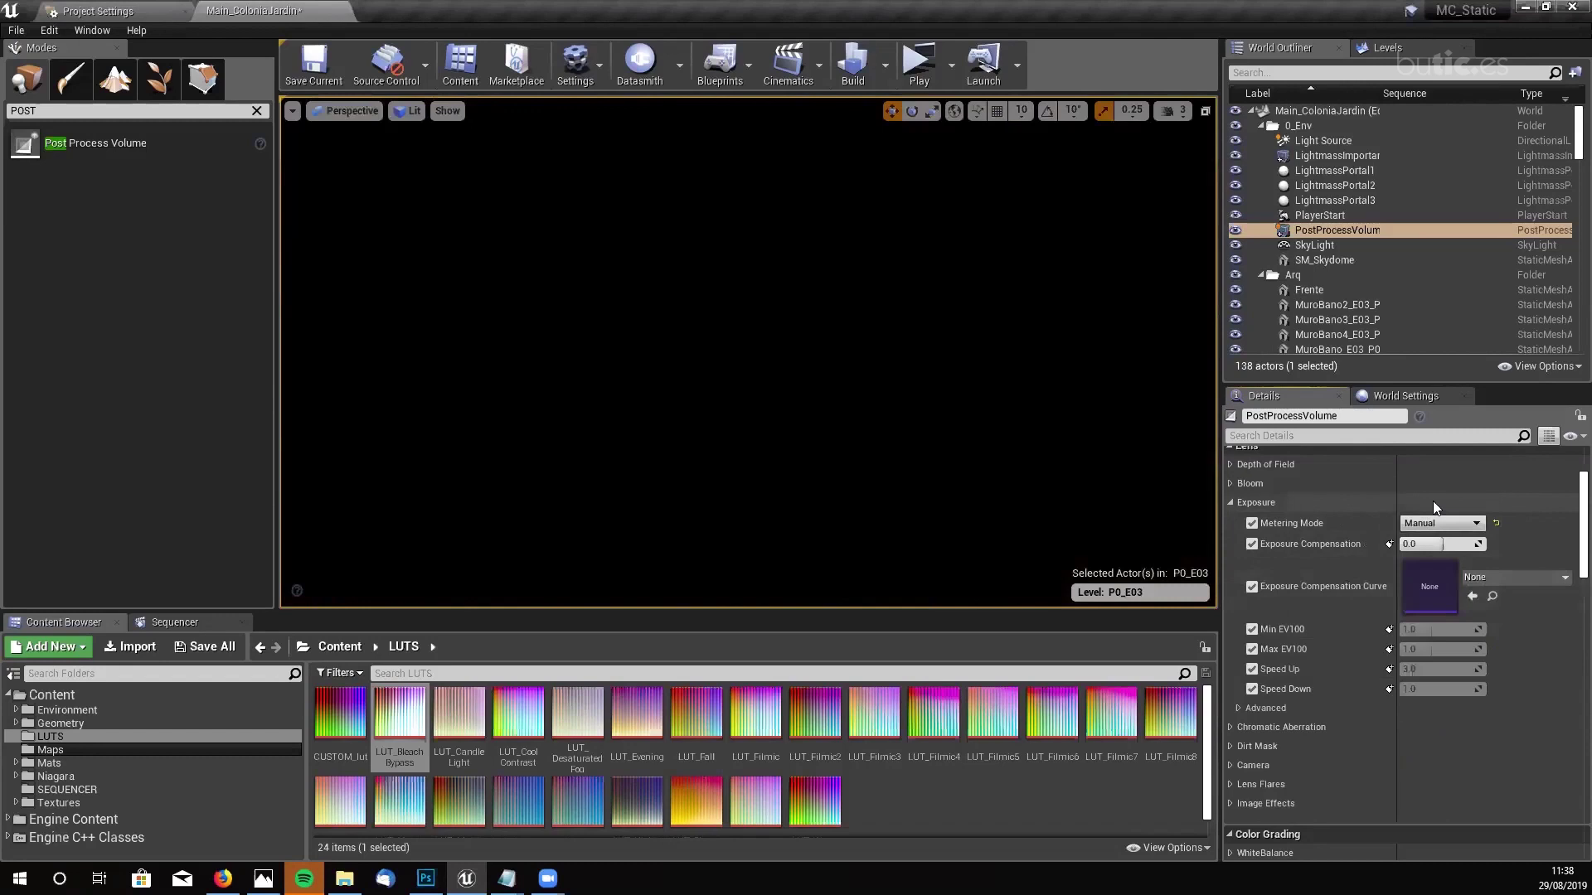
- Set Exposure Compensation to 11
{"action": "left_click", "coordinate": [1455, 544]}
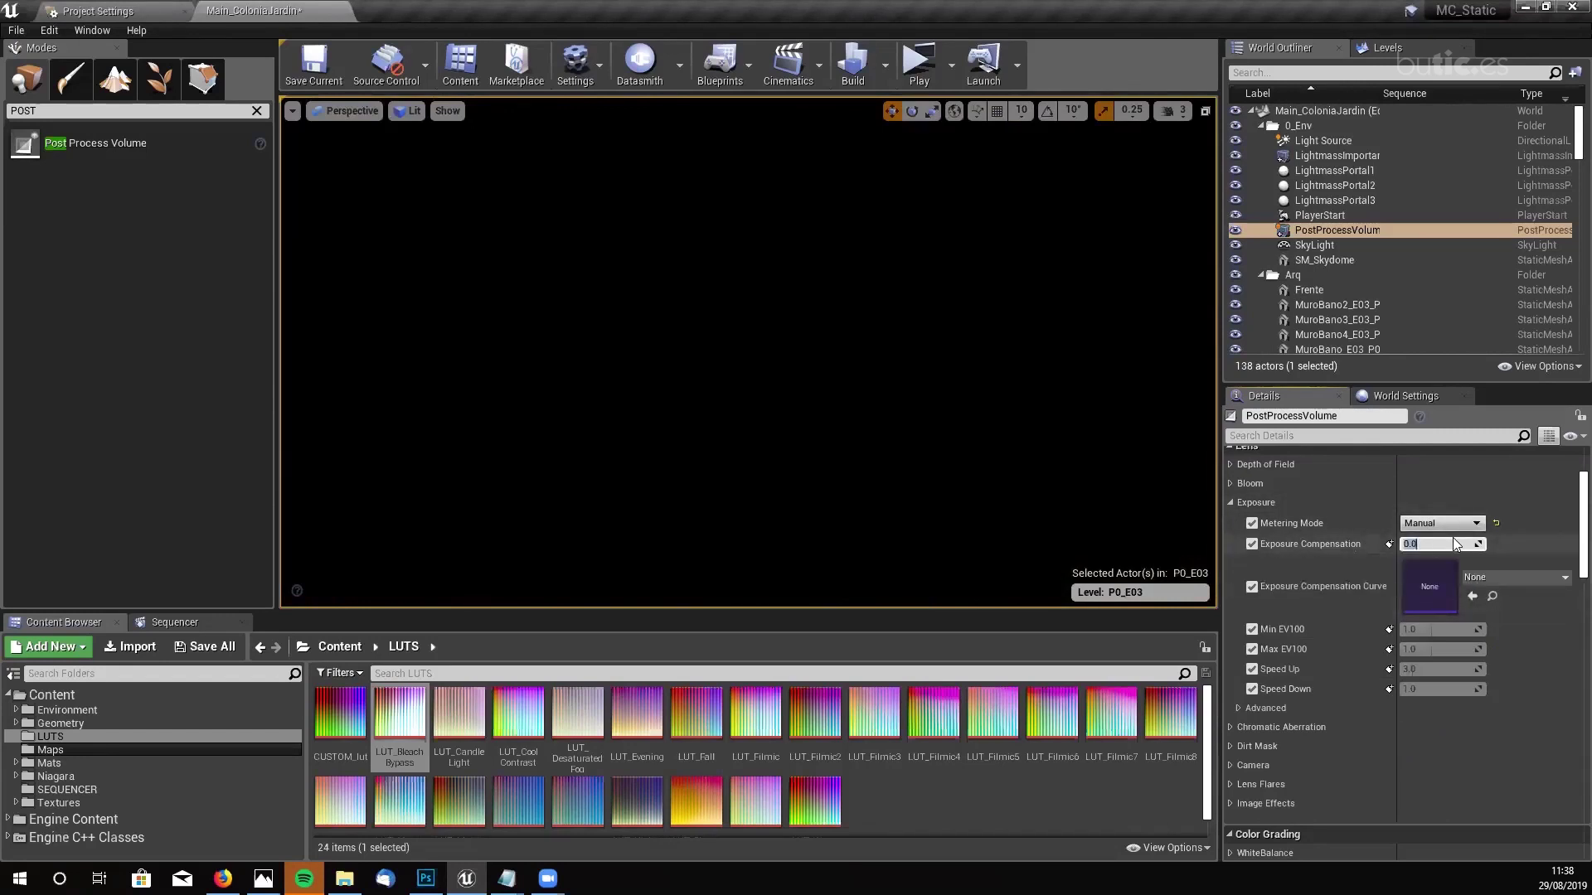
{"action": "key", "text": "Return"}
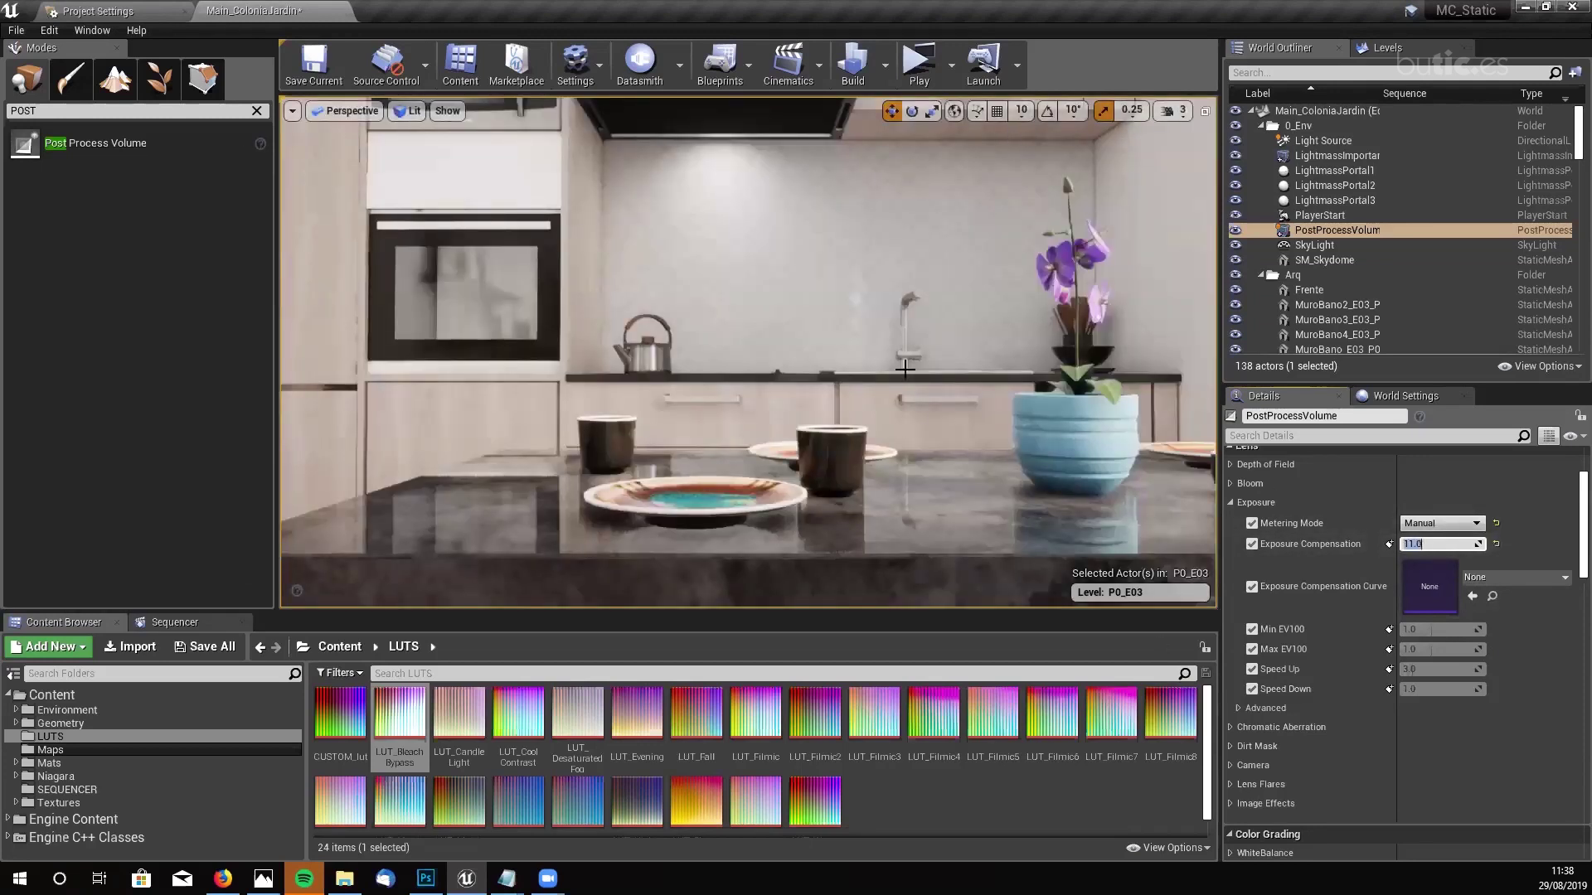
{"action": "scroll", "coordinate": [1567, 569], "scroll_direction": "down", "scroll_amount": 5}
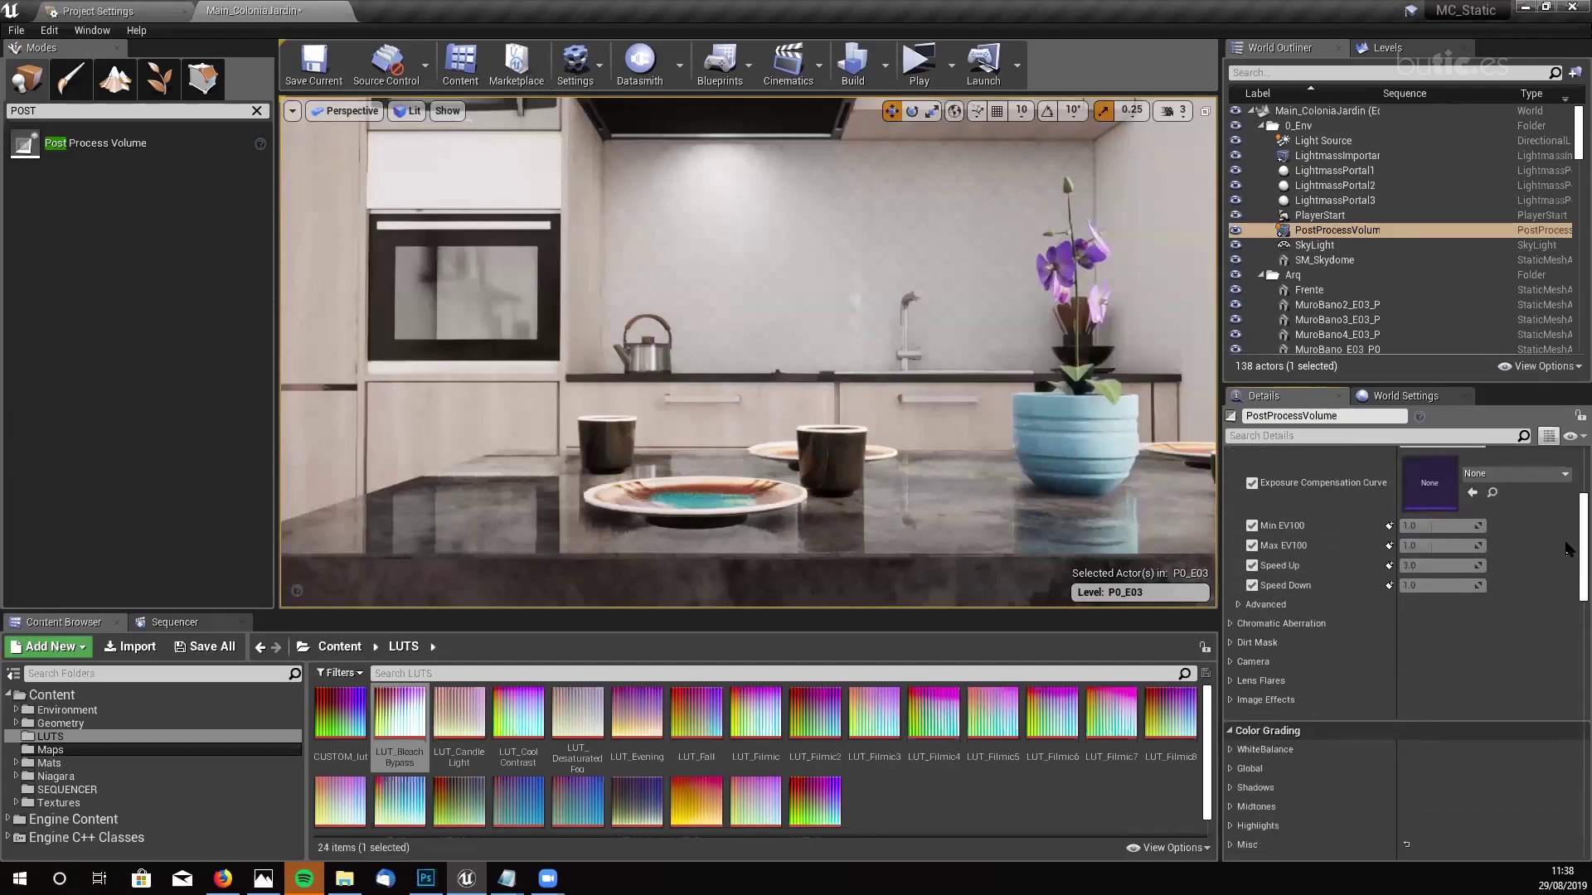
{"action": "scroll", "coordinate": [1564, 575], "scroll_direction": "up", "scroll_amount": 2}
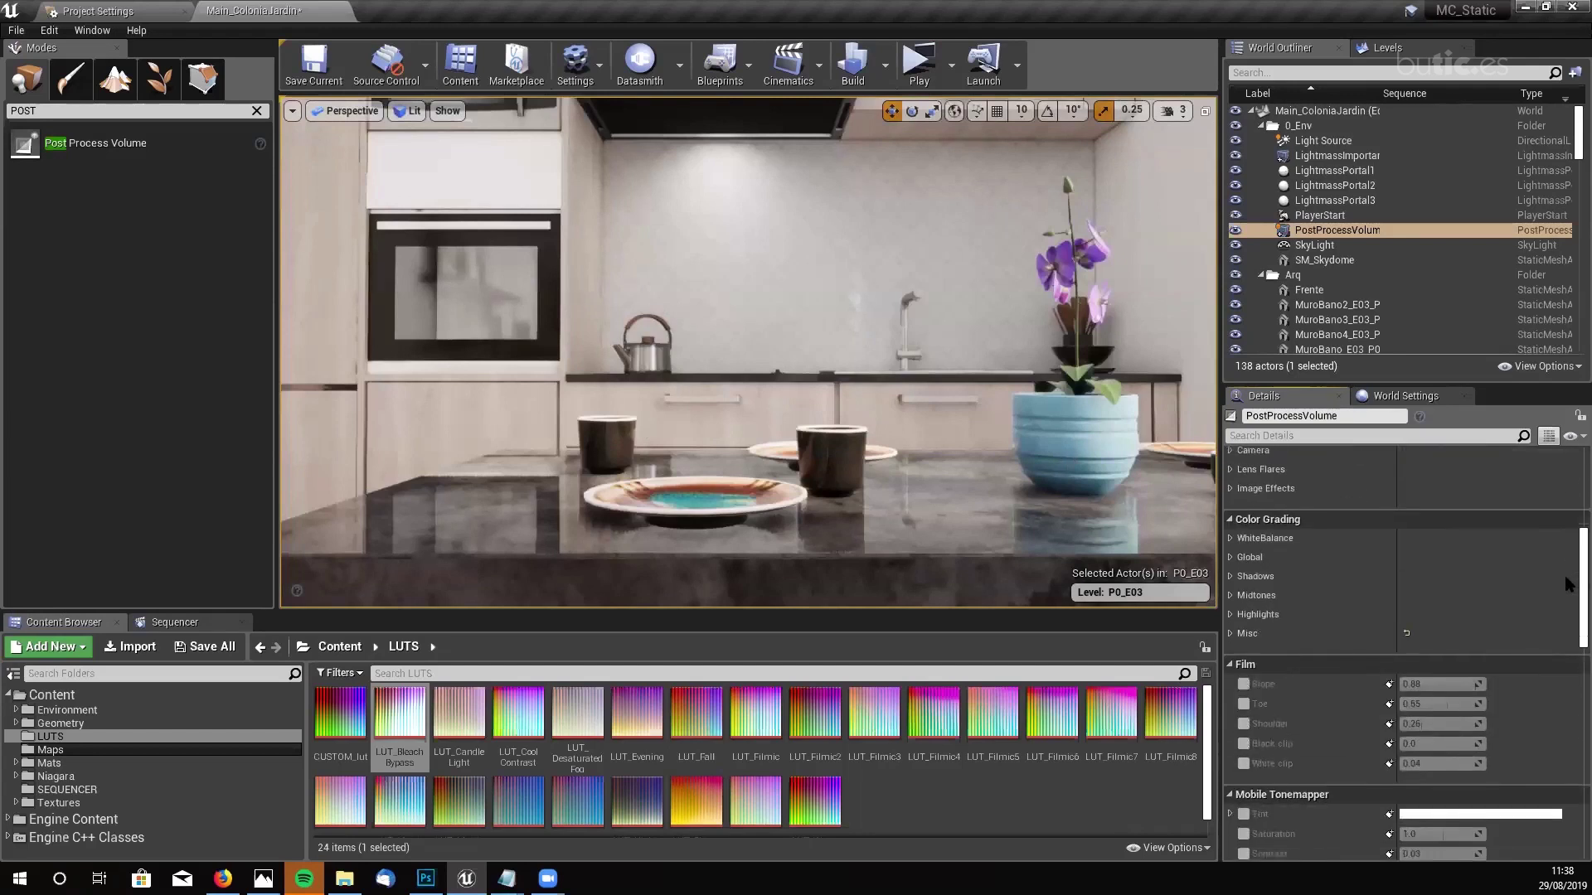
- Set the camera Aperture (F-stop) to 6.0 and Shutter Speed to 60
{"action": "left_click", "coordinate": [1235, 576]}
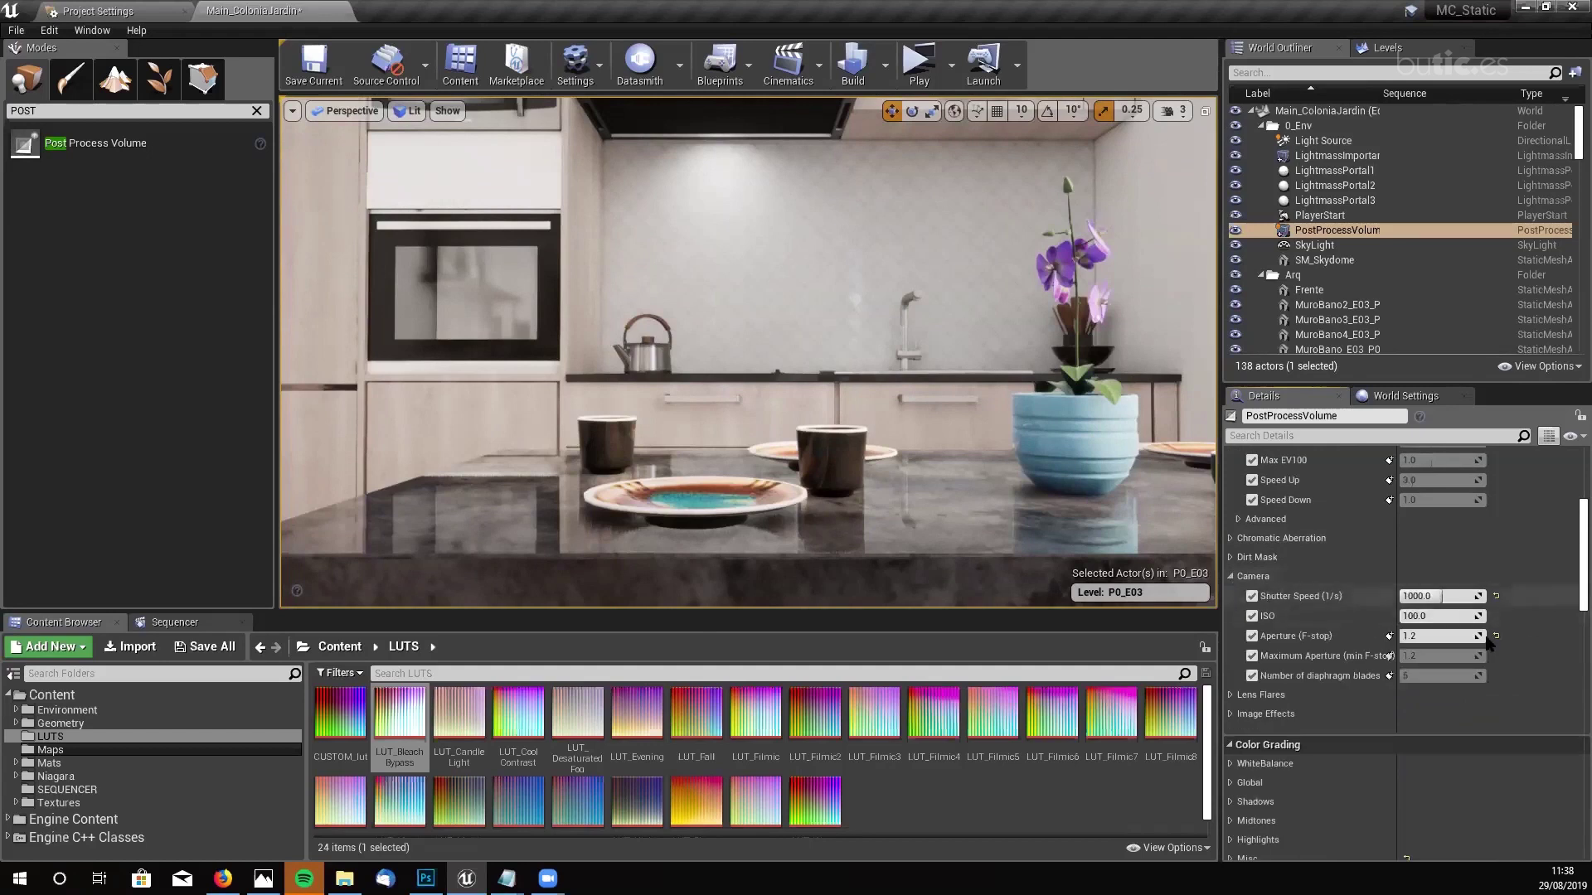
{"action": "left_click", "coordinate": [1437, 636]}
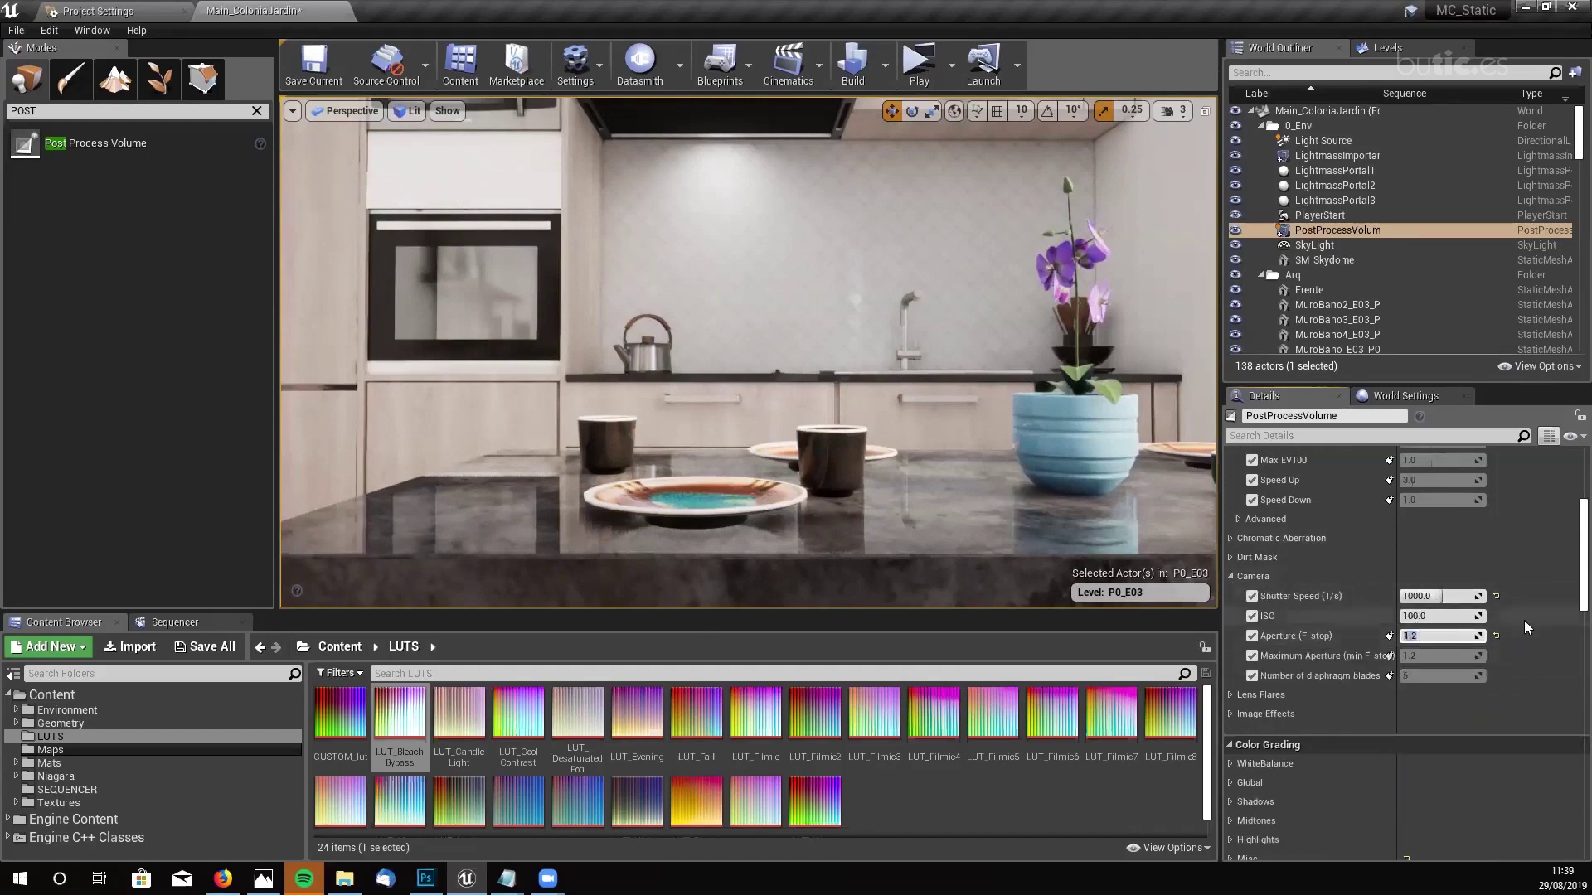
{"action": "type", "text": "6"}
{"action": "key", "text": "Return"}
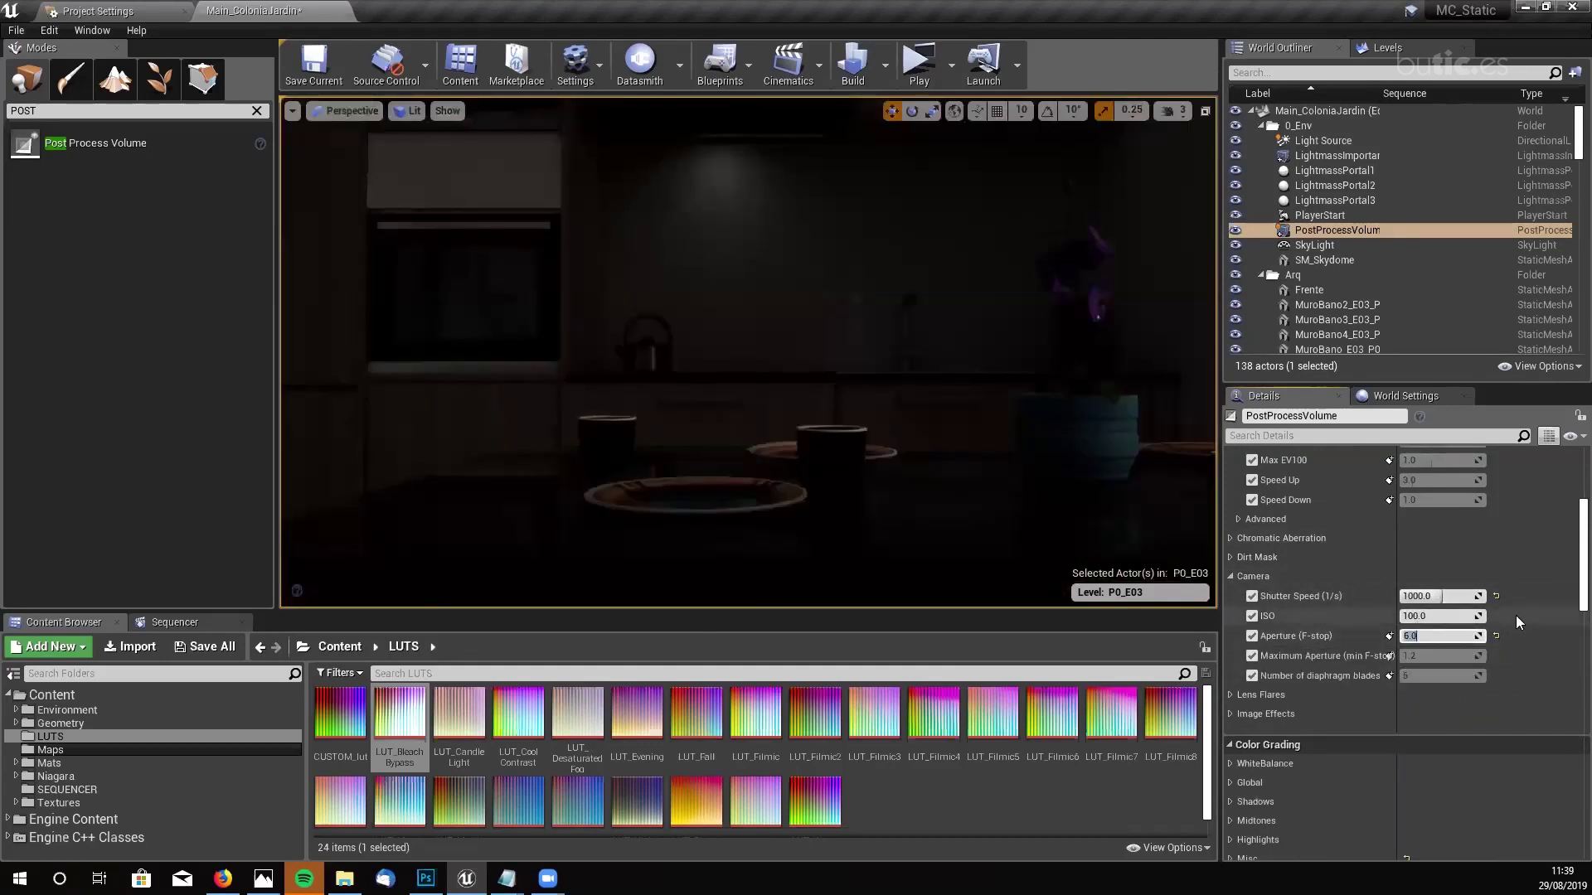
{"action": "left_click", "coordinate": [1435, 597]}
{"action": "type", "text": "60"}
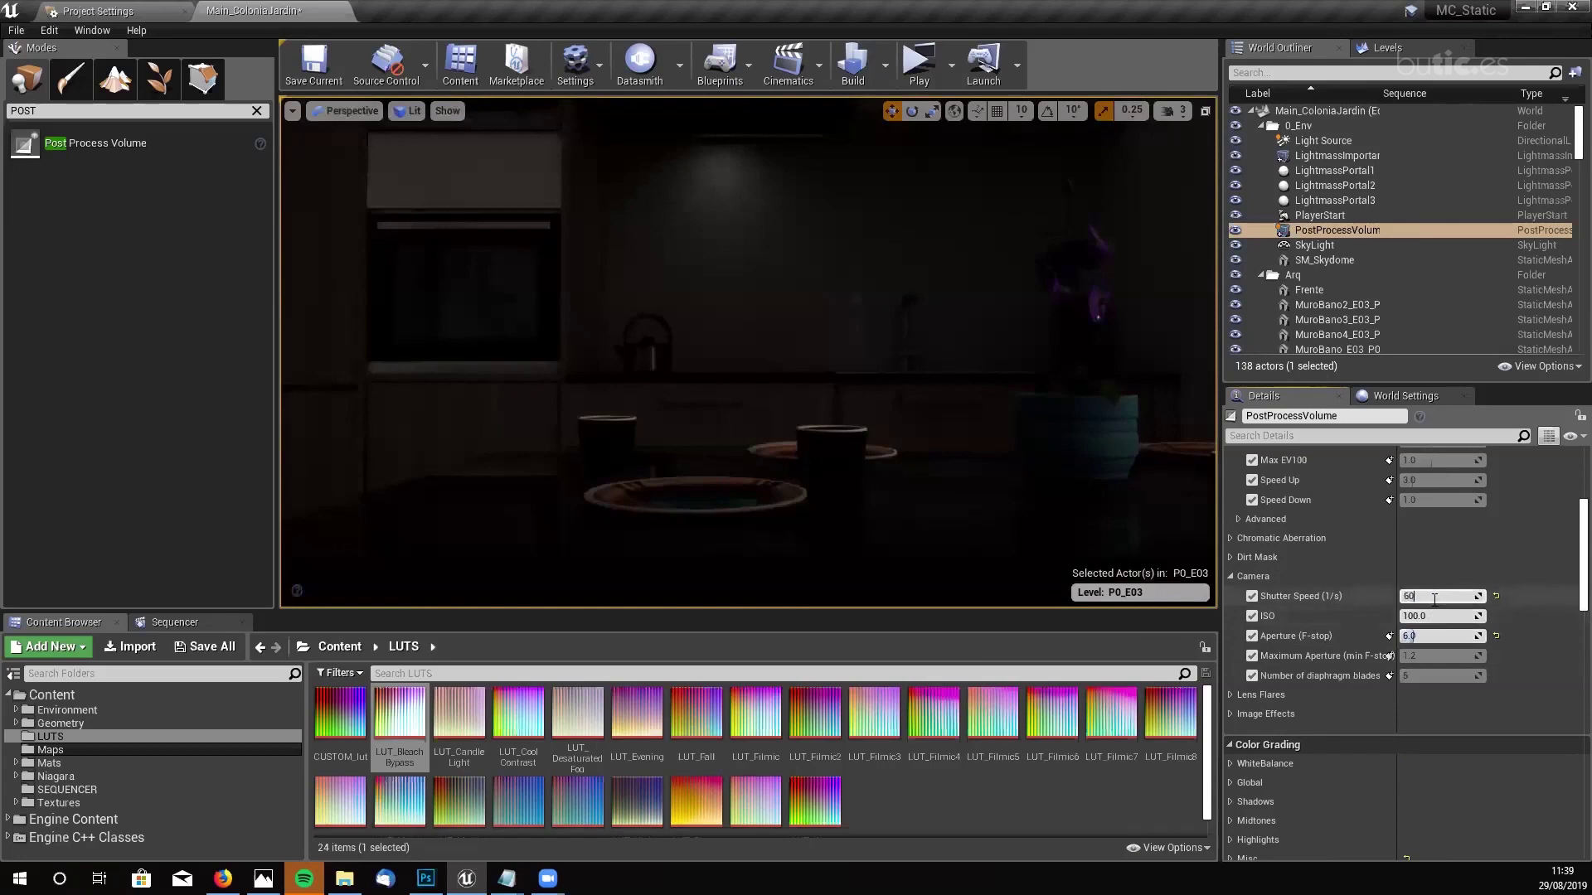
{"action": "key", "text": "Return"}
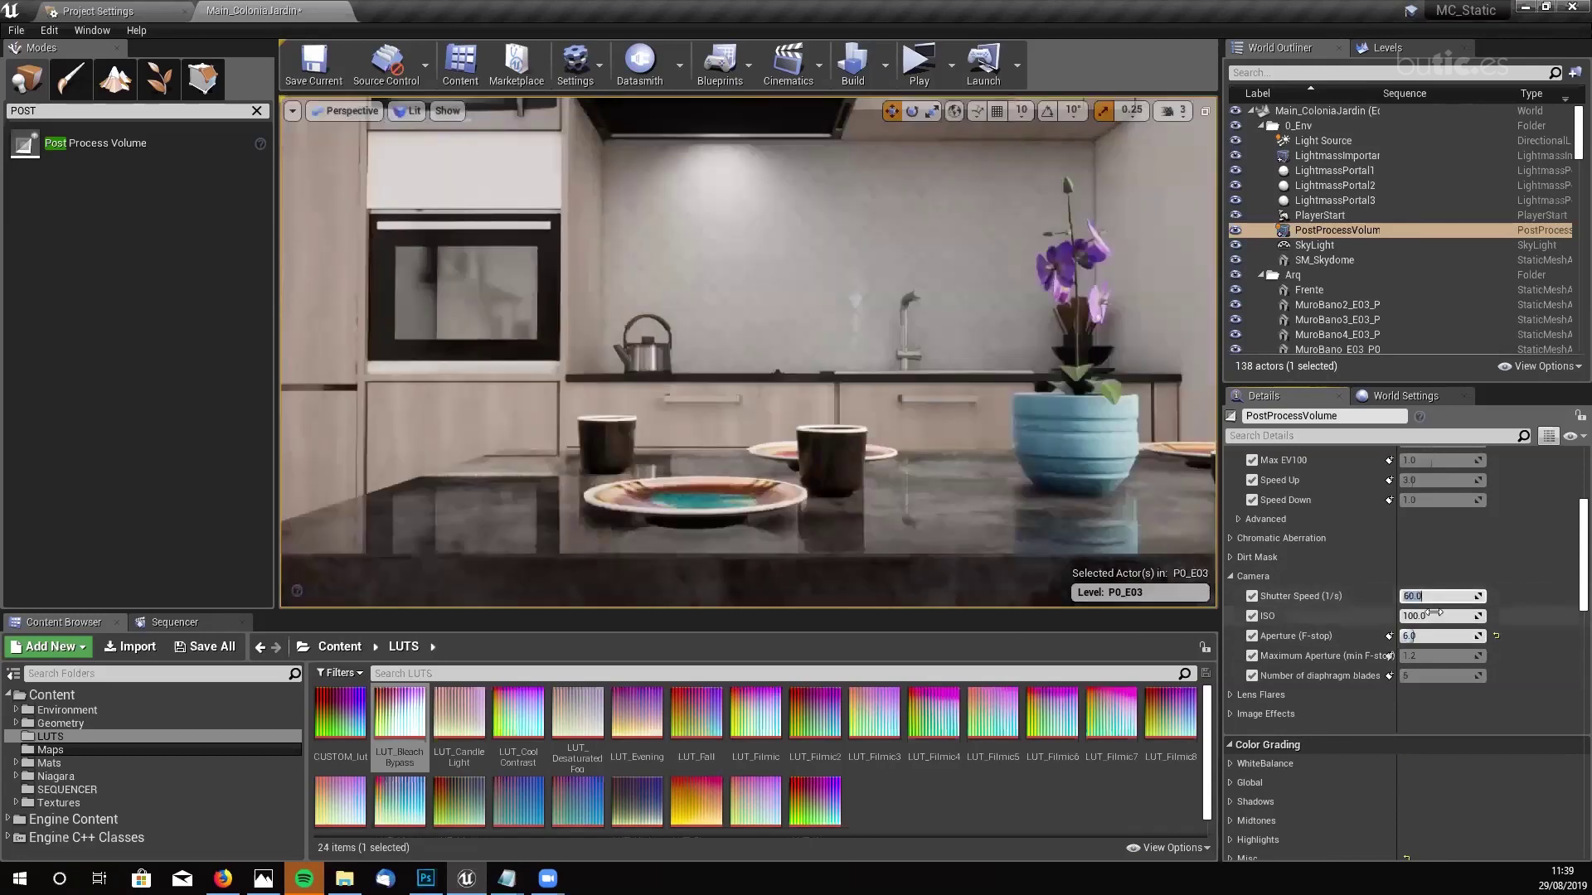
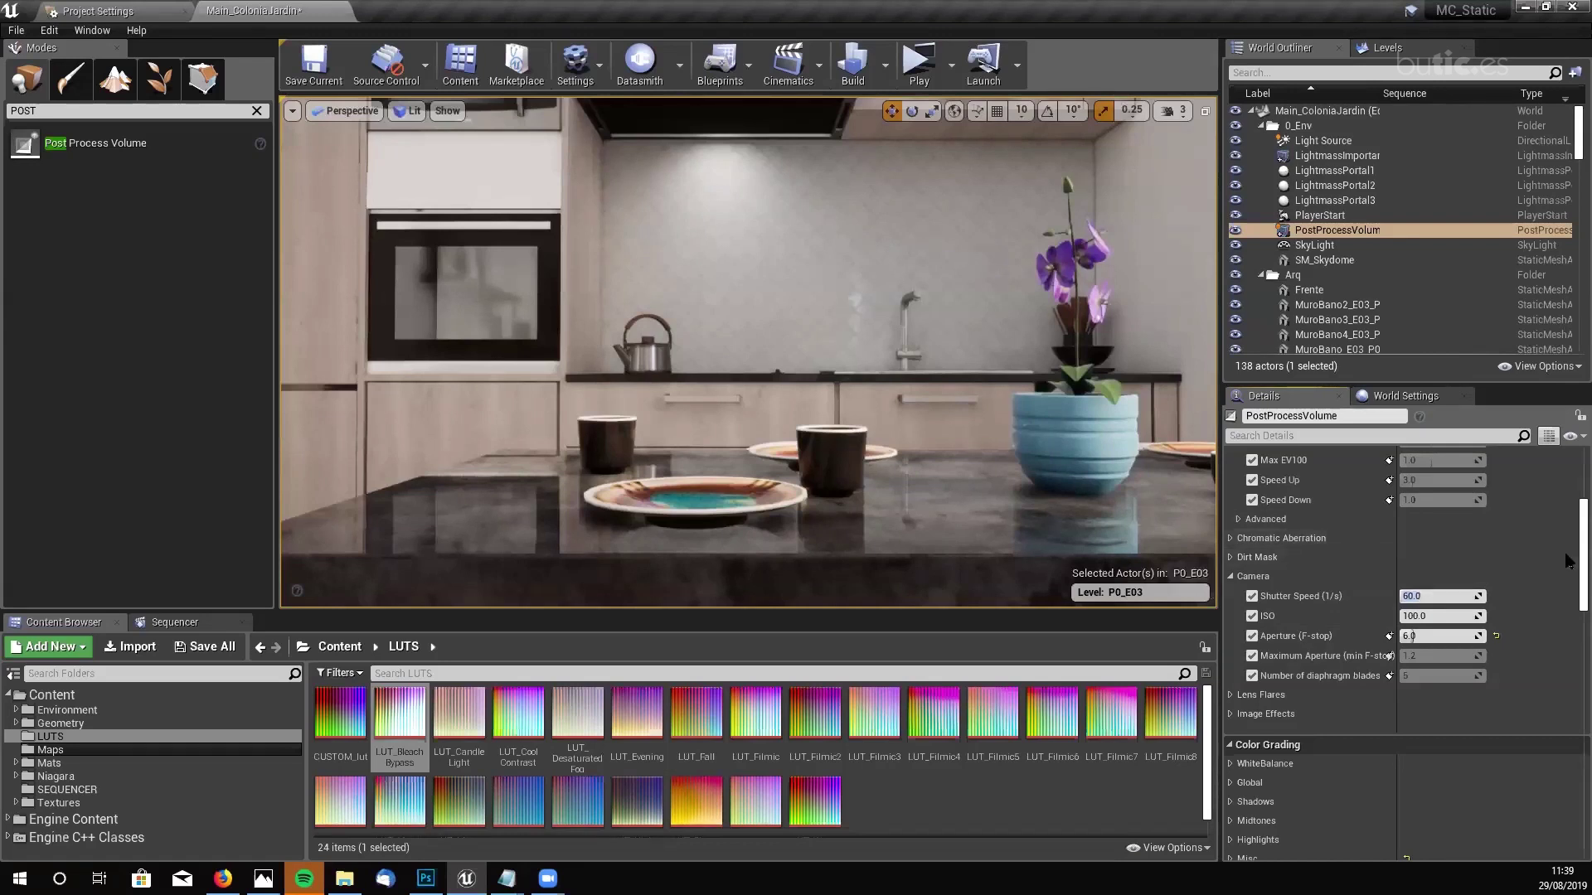
- Lighten the oven lid's PolishBlack material diffuse tone from near-black to dark grey
{"action": "scroll", "coordinate": [1567, 561], "scroll_direction": "up", "scroll_amount": 7}
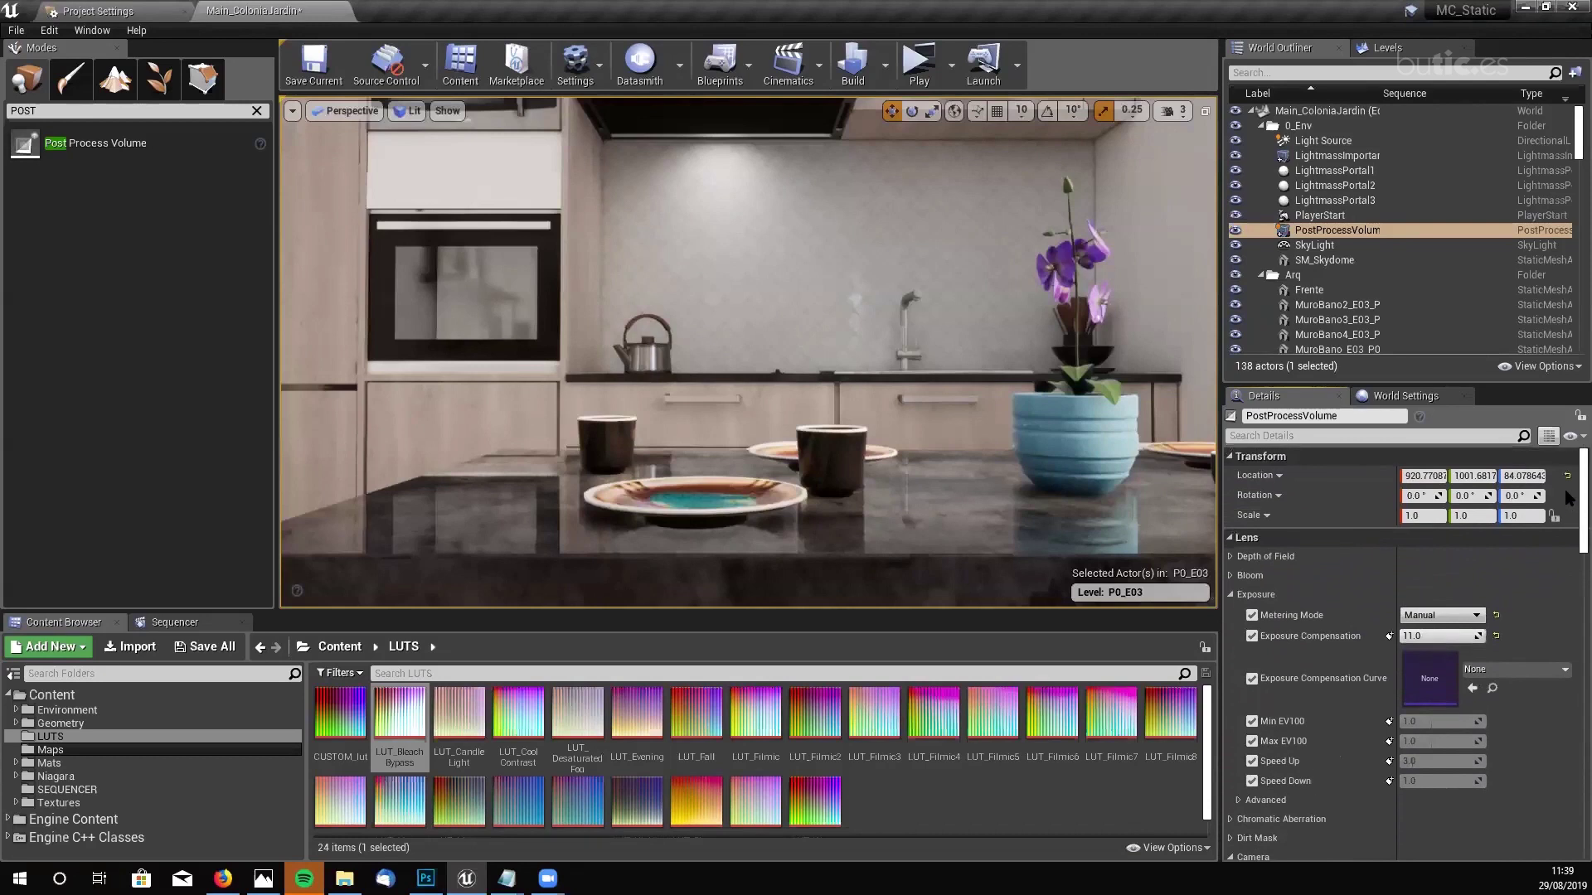
{"action": "scroll", "coordinate": [1568, 497], "scroll_direction": "down", "scroll_amount": 3}
{"action": "scroll", "coordinate": [1568, 499], "scroll_direction": "up", "scroll_amount": 3}
{"action": "left_click", "coordinate": [553, 340]}
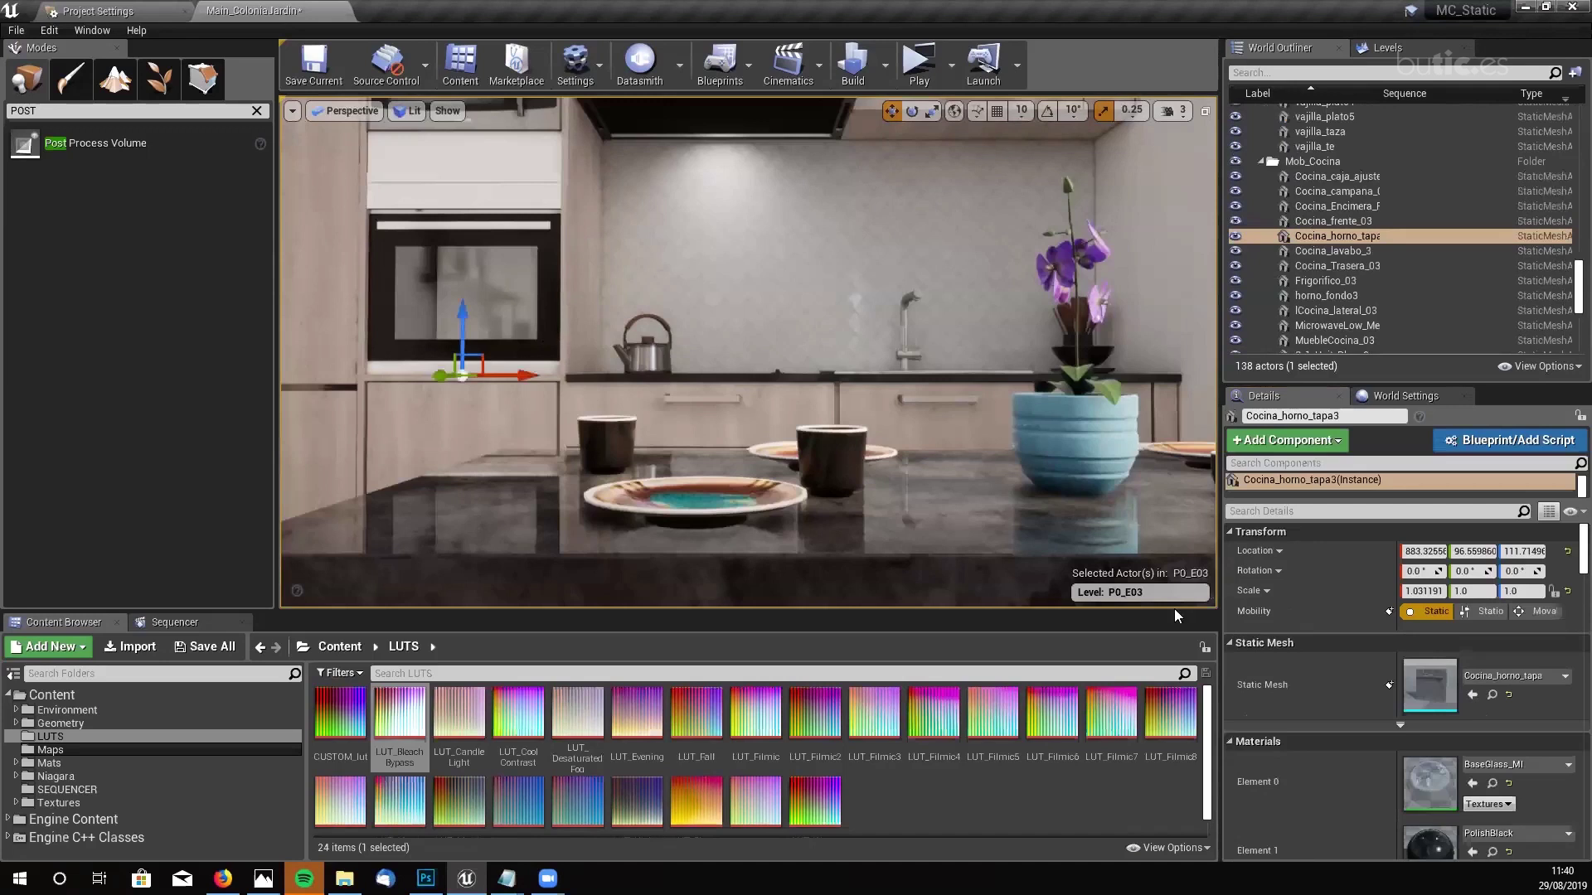
{"action": "scroll", "coordinate": [1434, 796], "scroll_direction": "down", "scroll_amount": 2}
{"action": "double_click", "coordinate": [1435, 800]}
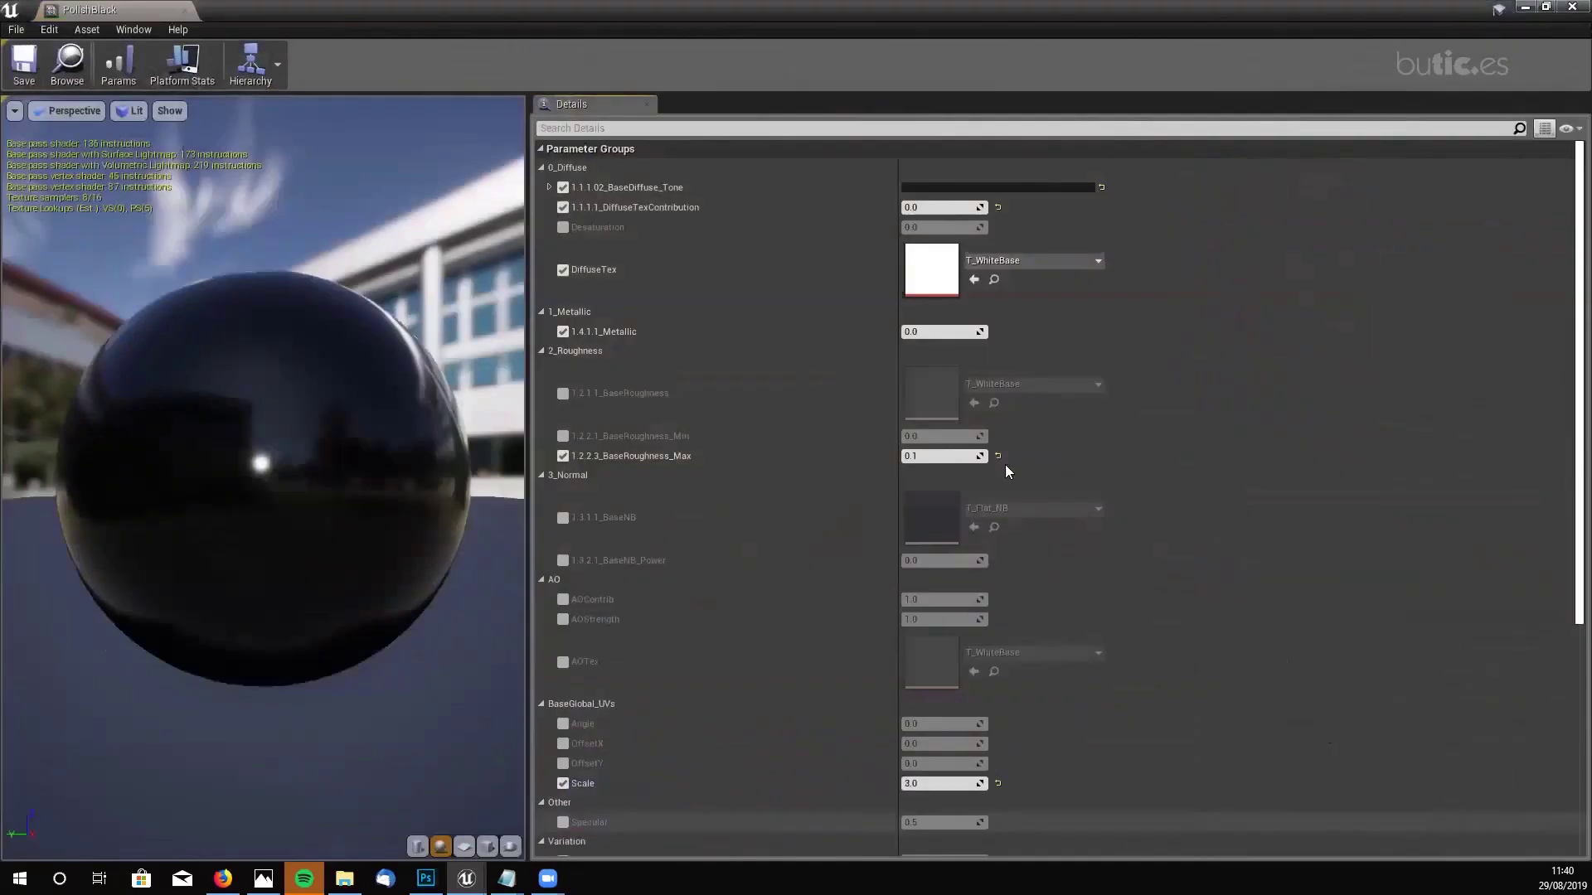
{"action": "left_click", "coordinate": [984, 186]}
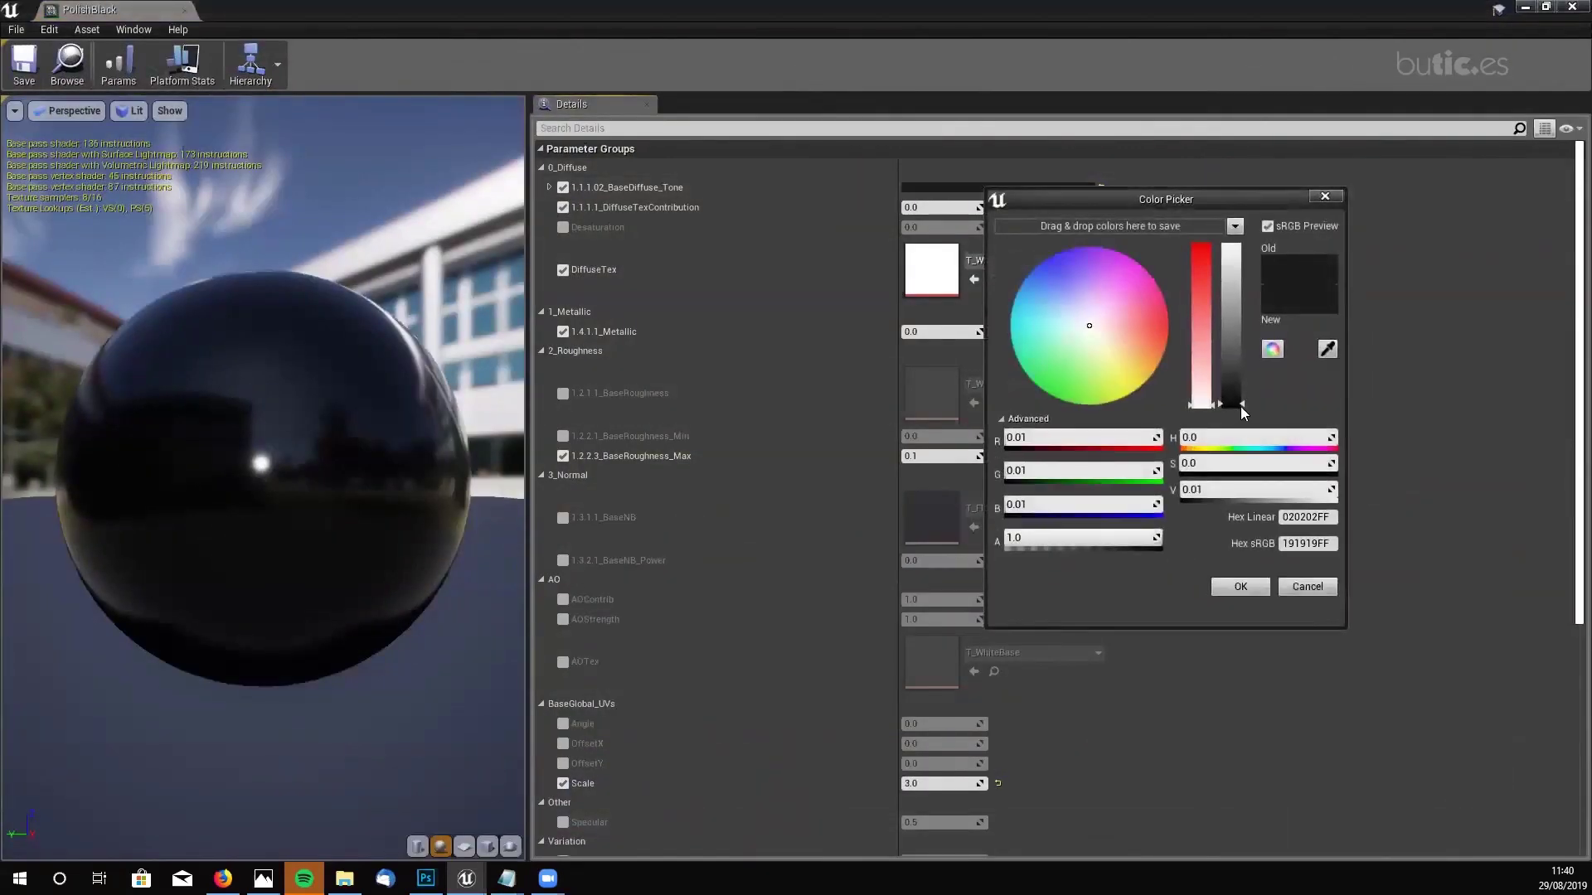
{"action": "left_click_drag", "start_coordinate": [1241, 406], "coordinate": [1243, 387]}
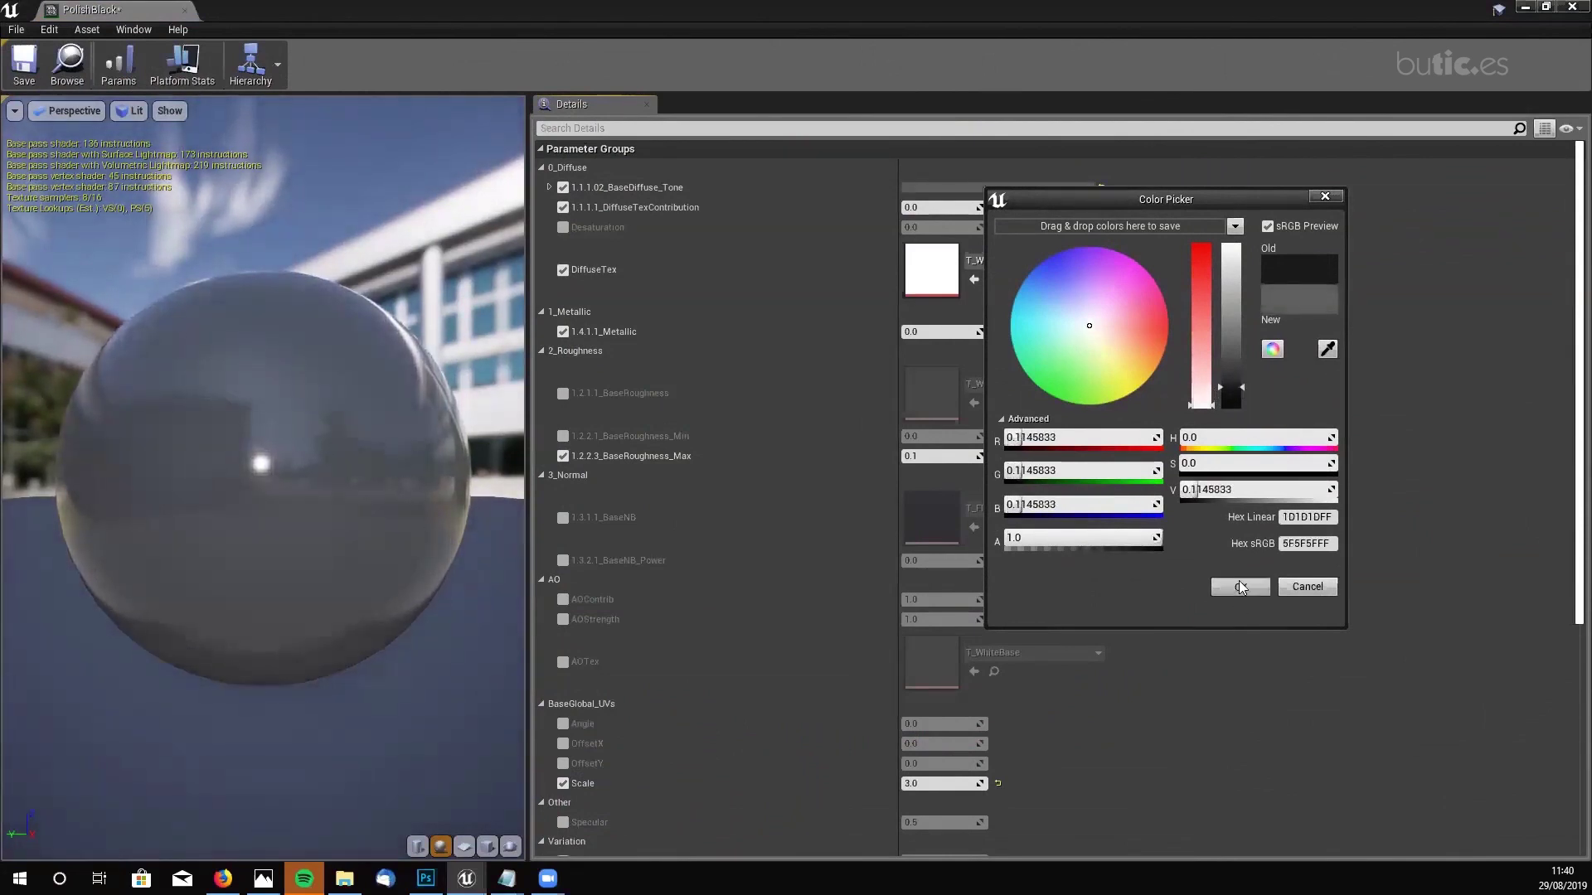
{"action": "left_click", "coordinate": [1238, 585]}
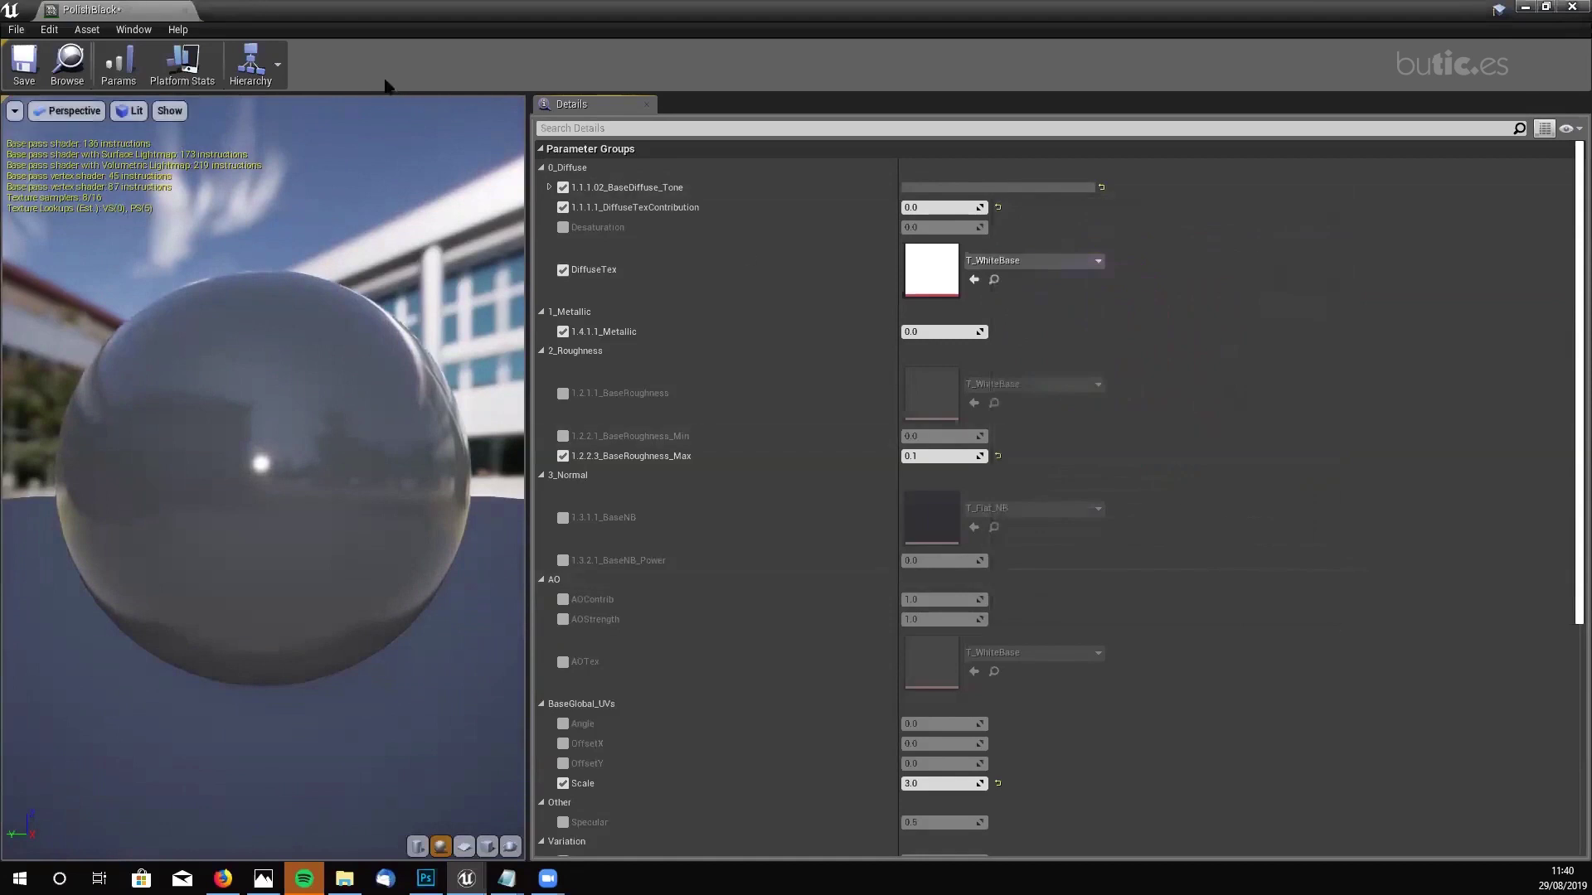
{"action": "left_click", "coordinate": [184, 11]}
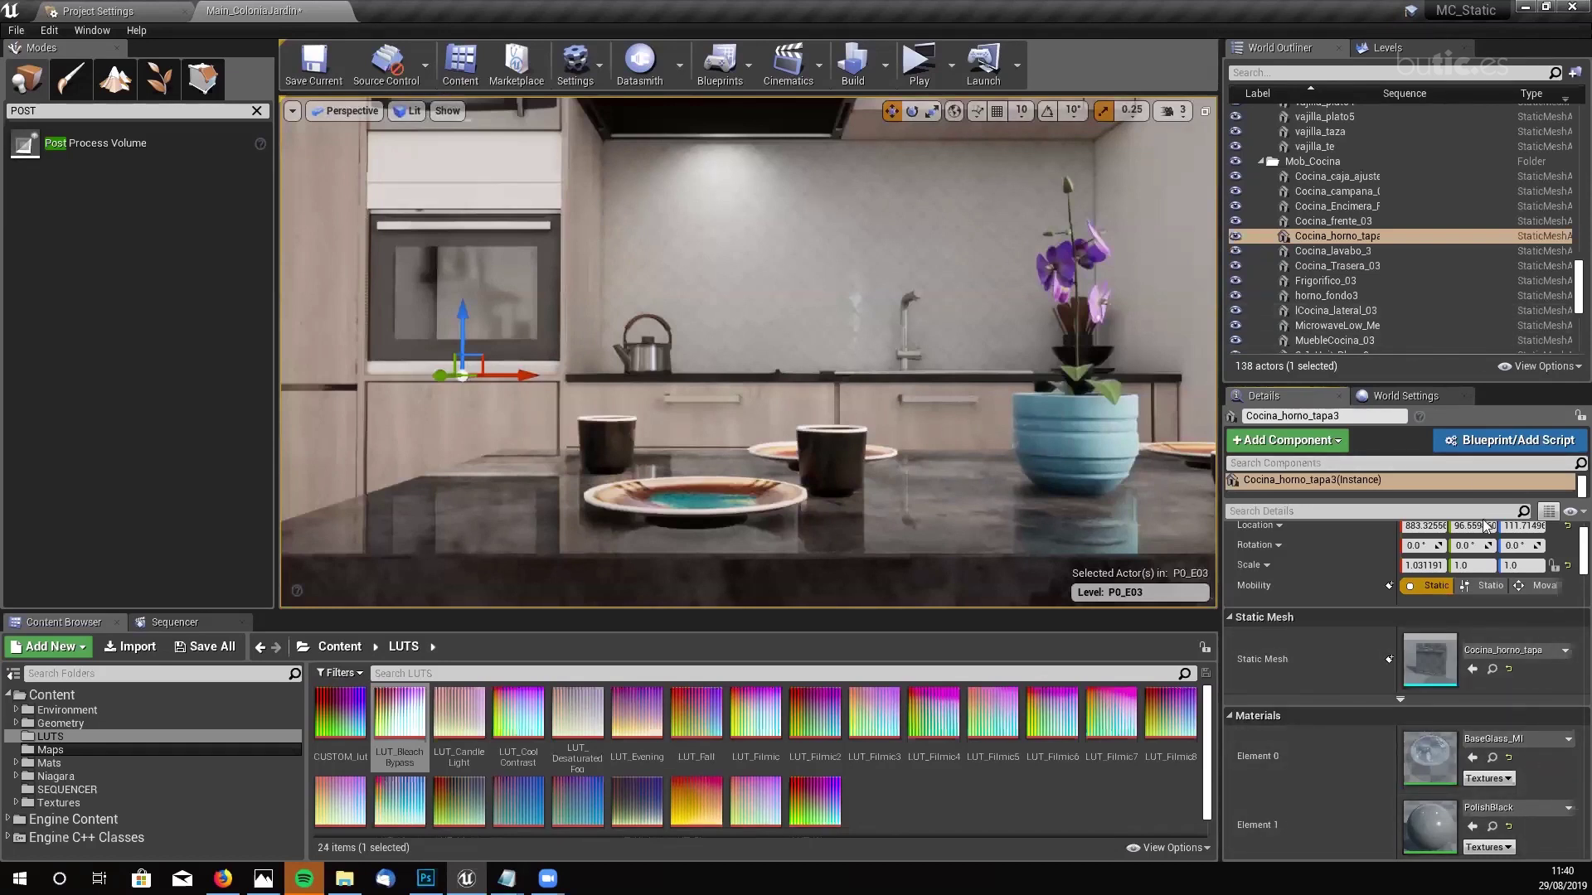
- Select the PostProcessVolume in the World Outliner to show its settings
{"action": "scroll", "coordinate": [1567, 553], "scroll_direction": "up", "scroll_amount": 1}
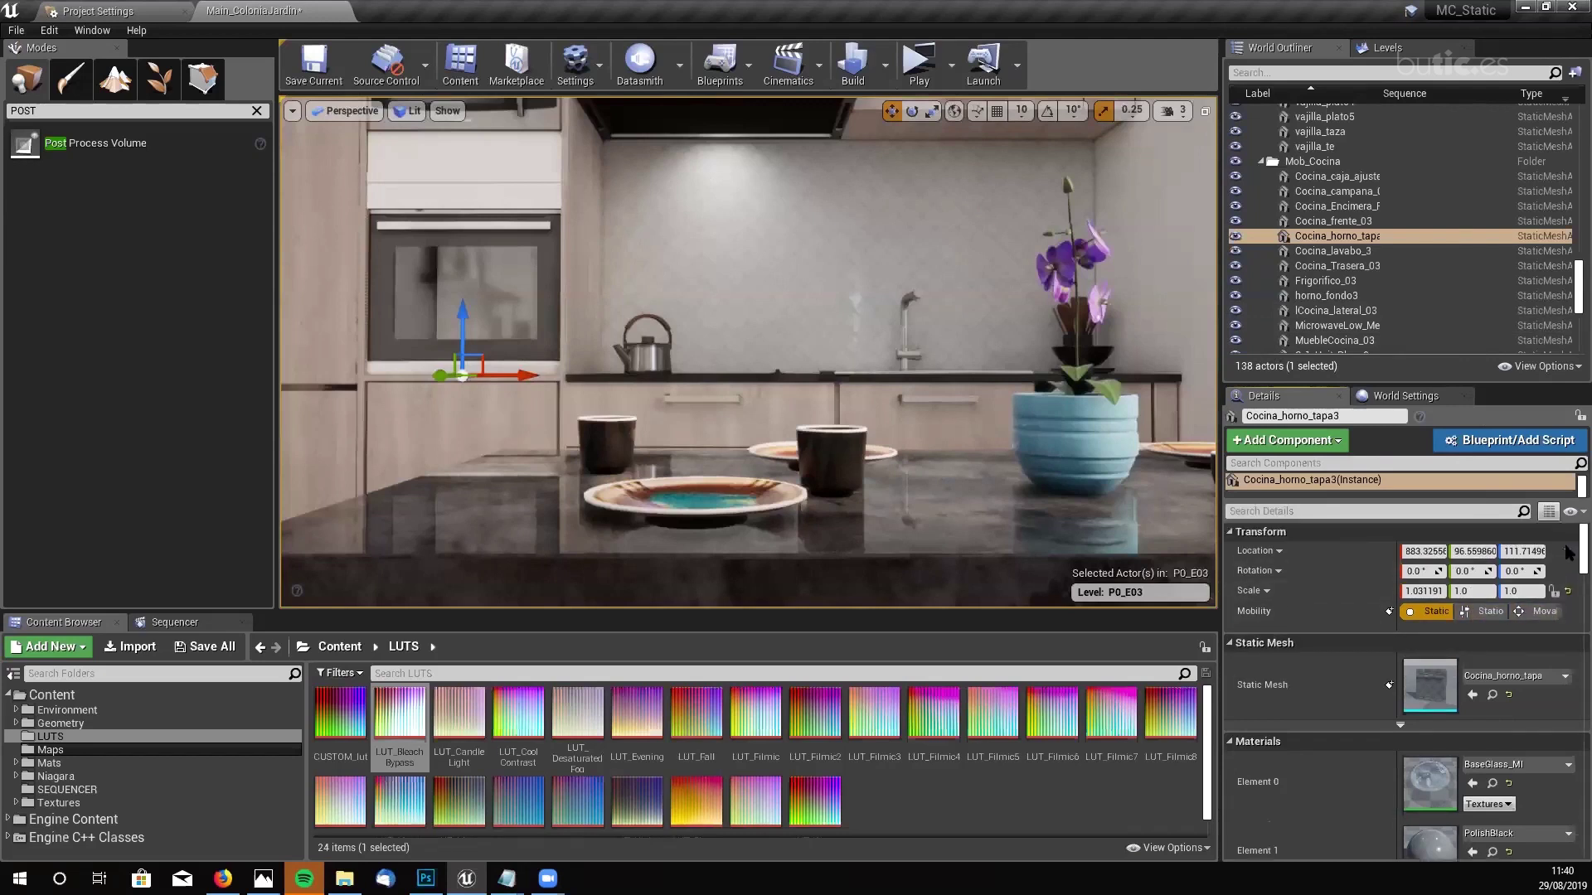
{"action": "scroll", "coordinate": [1567, 553], "scroll_direction": "down", "scroll_amount": 3}
{"action": "scroll", "coordinate": [1566, 553], "scroll_direction": "up", "scroll_amount": 3}
{"action": "scroll", "coordinate": [1566, 299], "scroll_direction": "down", "scroll_amount": 5}
{"action": "left_click_drag", "start_coordinate": [1575, 326], "coordinate": [1575, 131]}
{"action": "left_click", "coordinate": [1369, 232]}
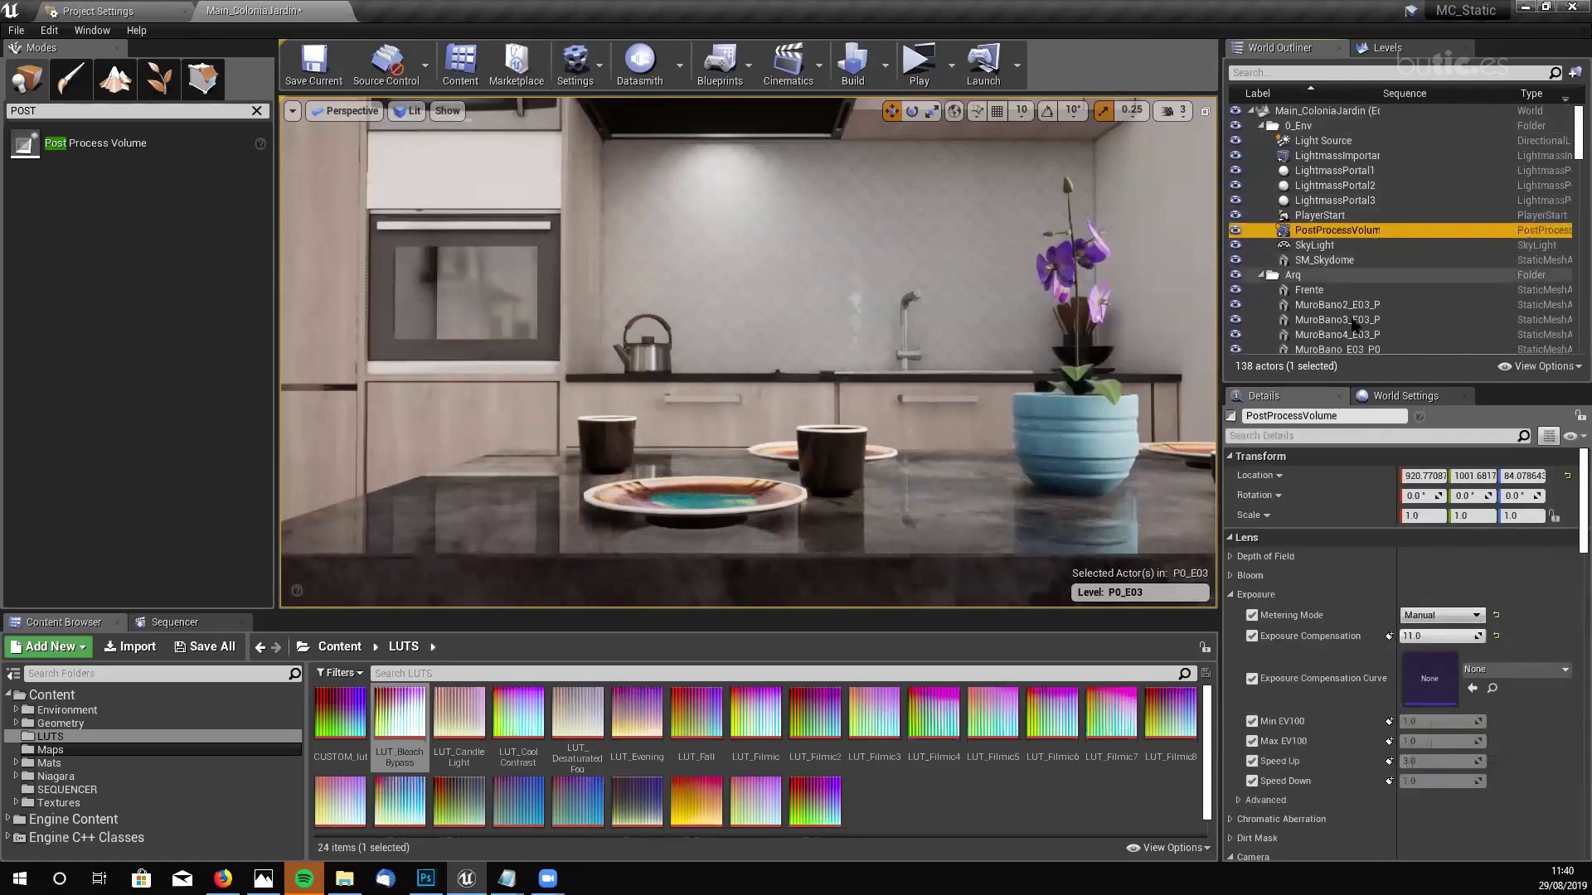
- Collapse the Exposure and Camera groups, expand Bloom, and reframe the view on the orchid vase
{"action": "left_click", "coordinate": [1229, 594]}
{"action": "left_click", "coordinate": [1231, 652]}
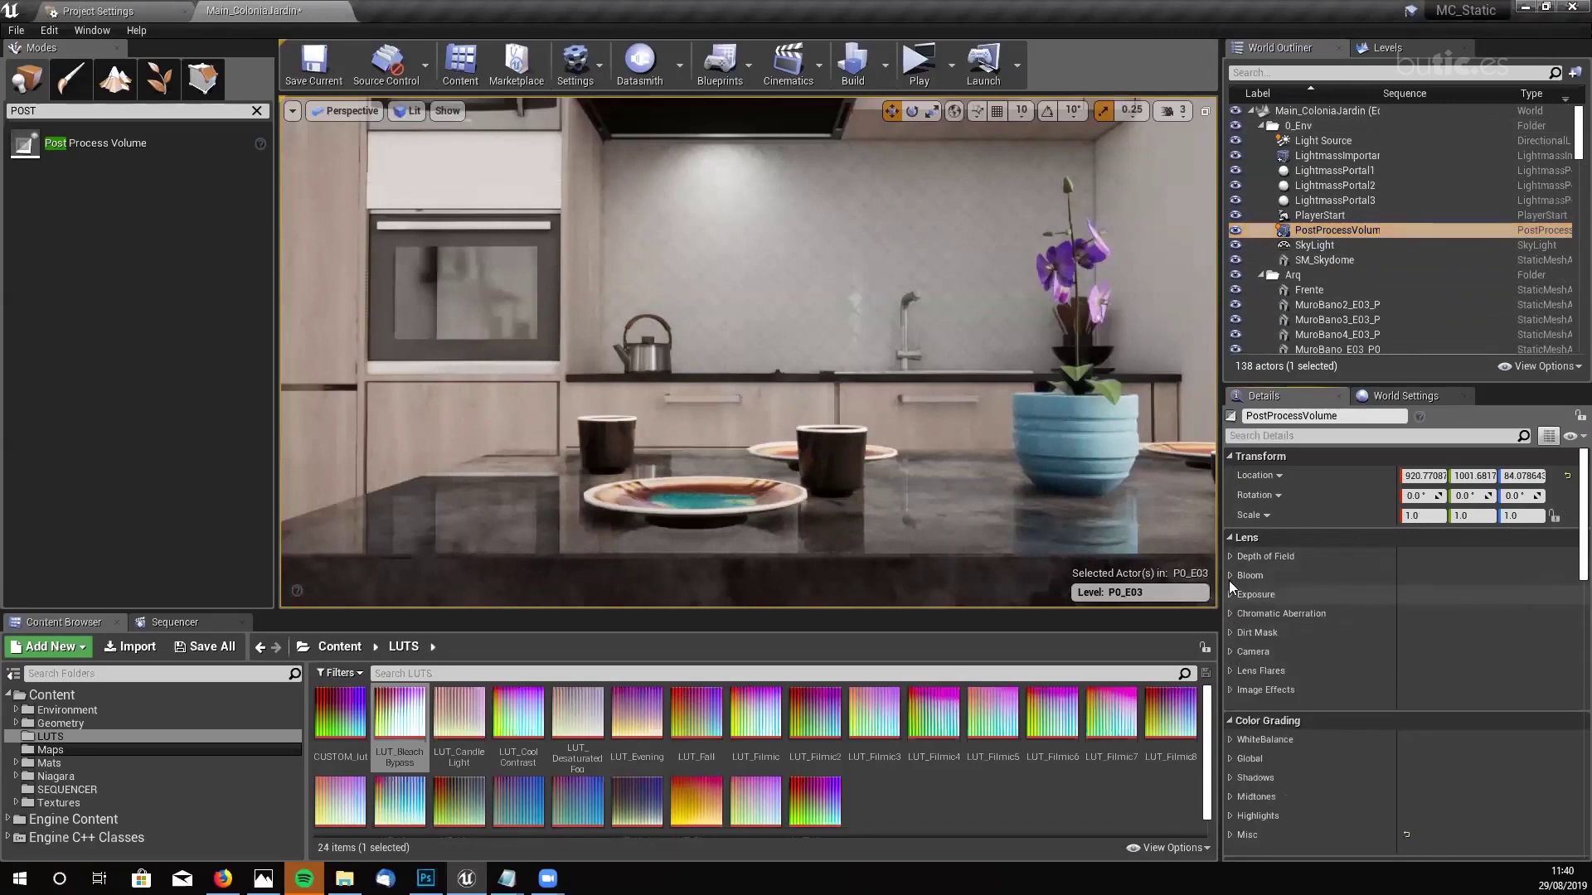
{"action": "left_click", "coordinate": [1230, 575]}
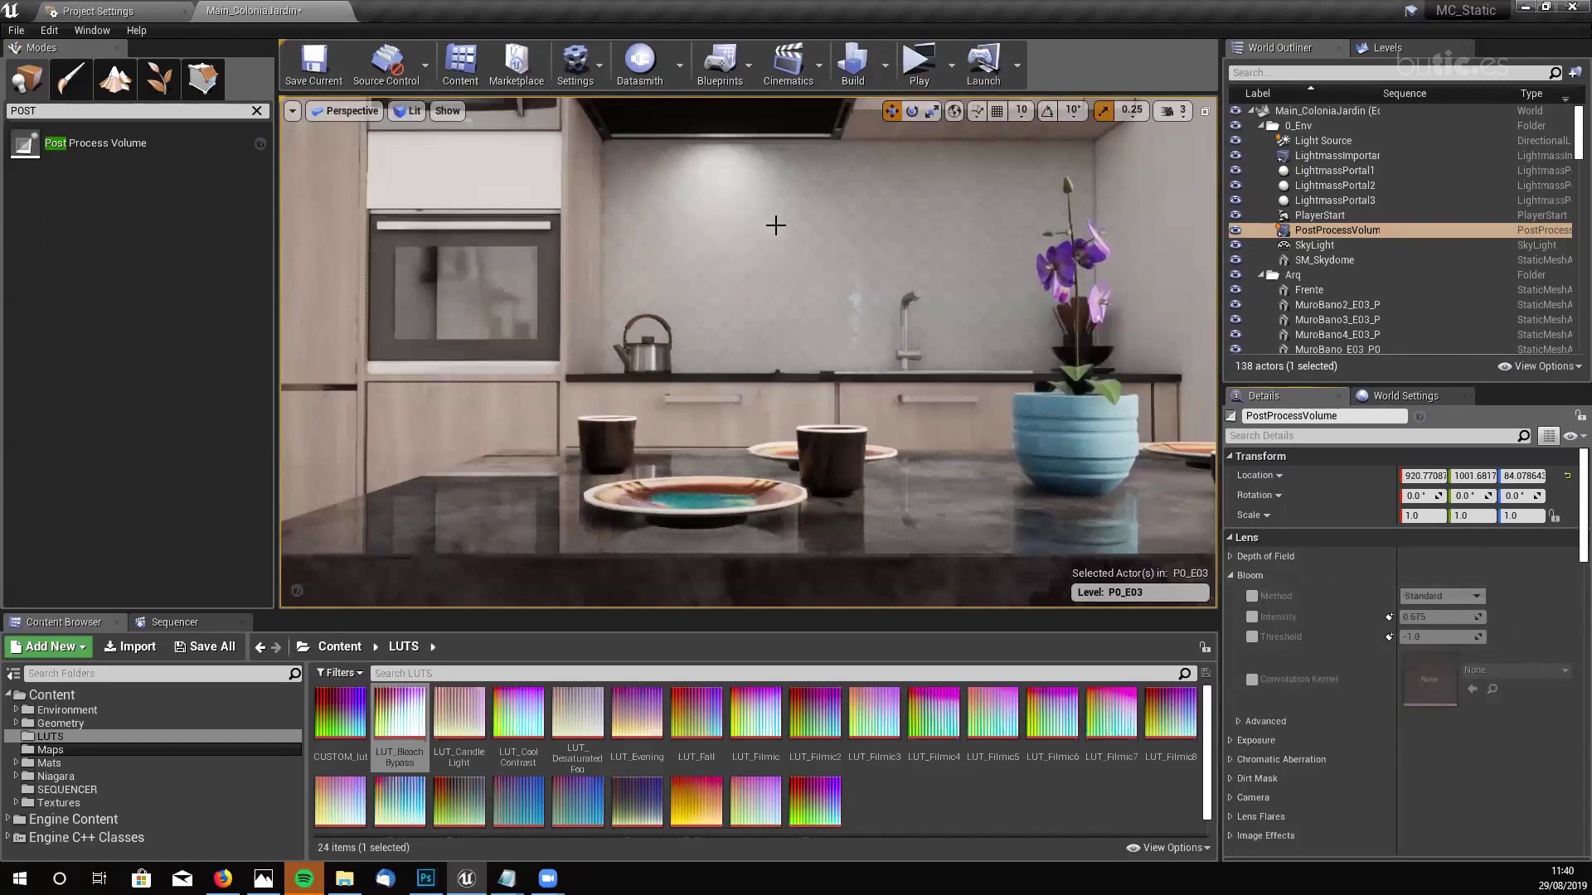
{"action": "right_click_drag", "start_coordinate": [805, 215], "coordinate": [887, 207]}
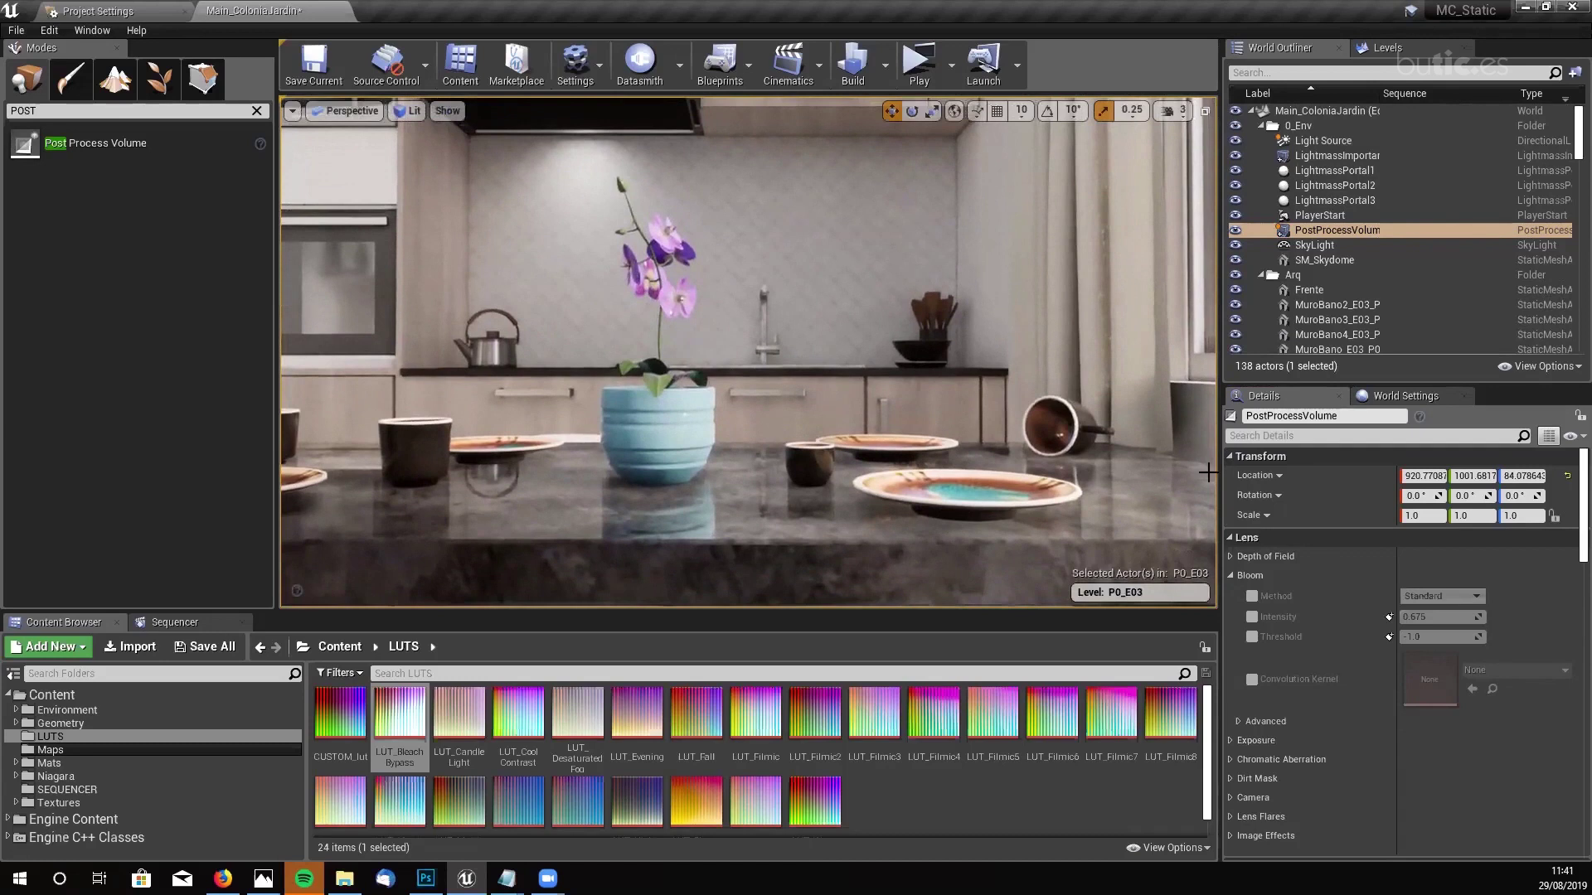
- Enable the bloom Method, Intensity, Threshold and Convolution Kernel overrides
{"action": "left_click", "coordinate": [1252, 596]}
{"action": "left_click", "coordinate": [1252, 616]}
{"action": "left_click", "coordinate": [1253, 636]}
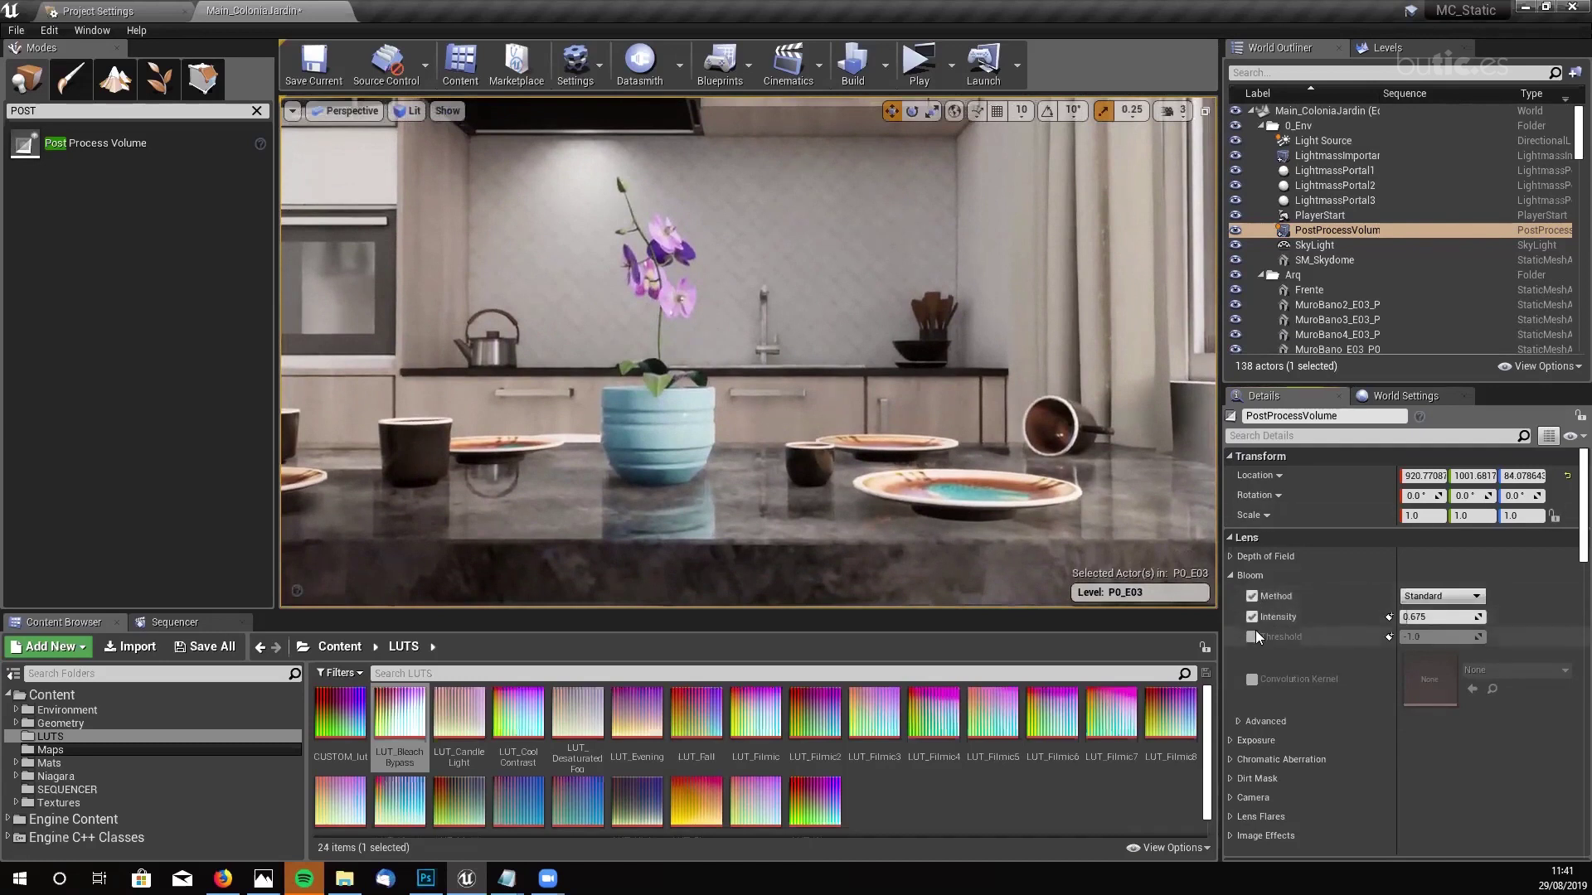
{"action": "left_click", "coordinate": [1252, 679]}
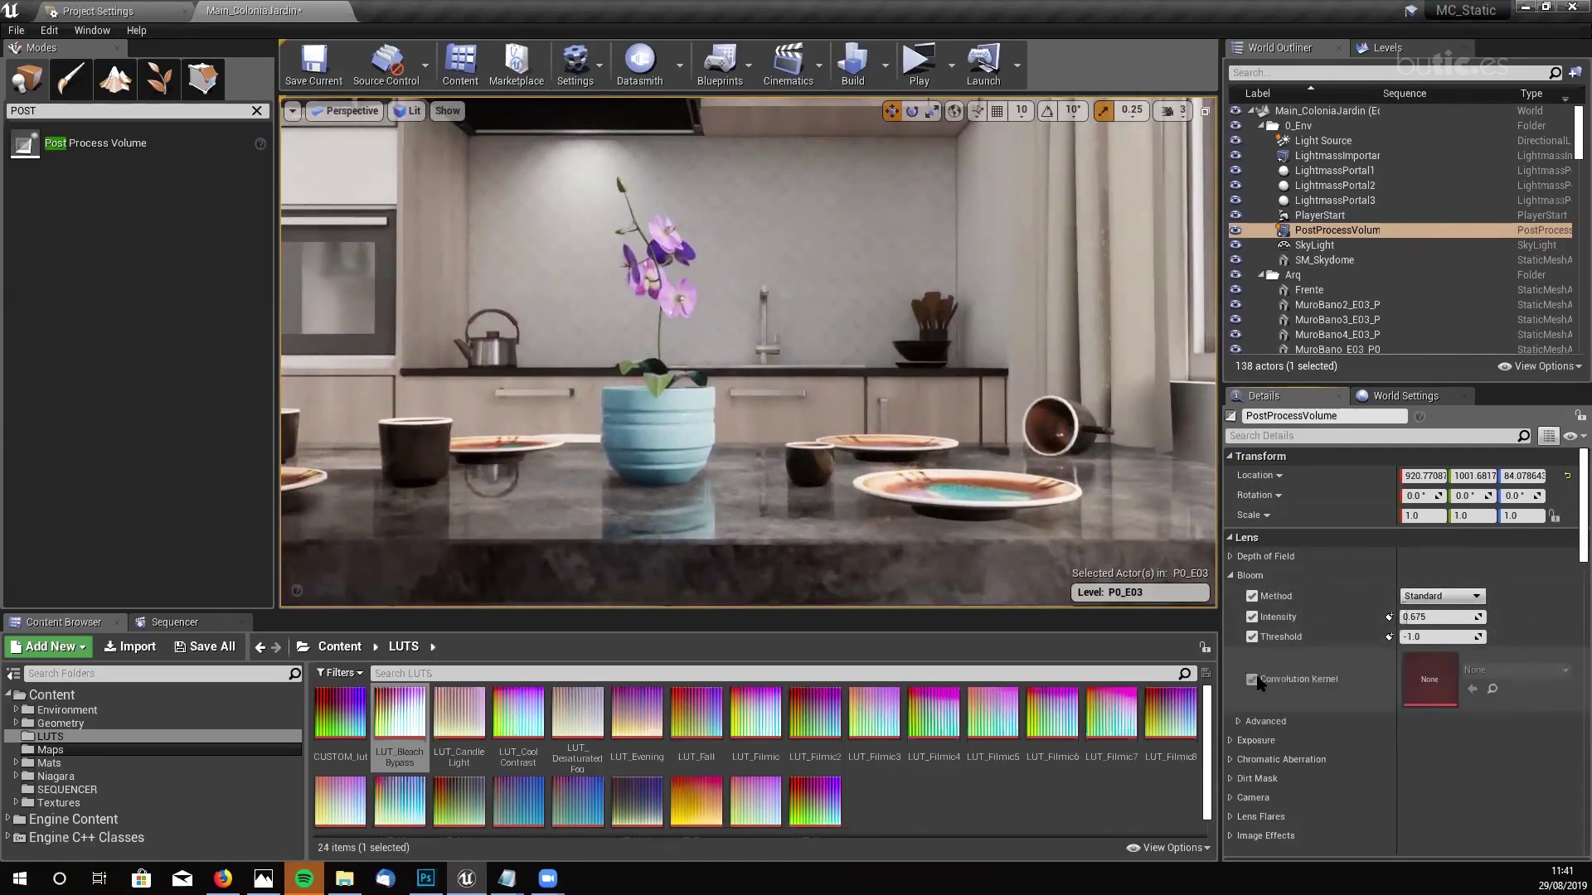
- Set Bloom Intensity to 2.0 after trying values up to 8.0
{"action": "left_click_drag", "start_coordinate": [1409, 617], "coordinate": [1475, 617]}
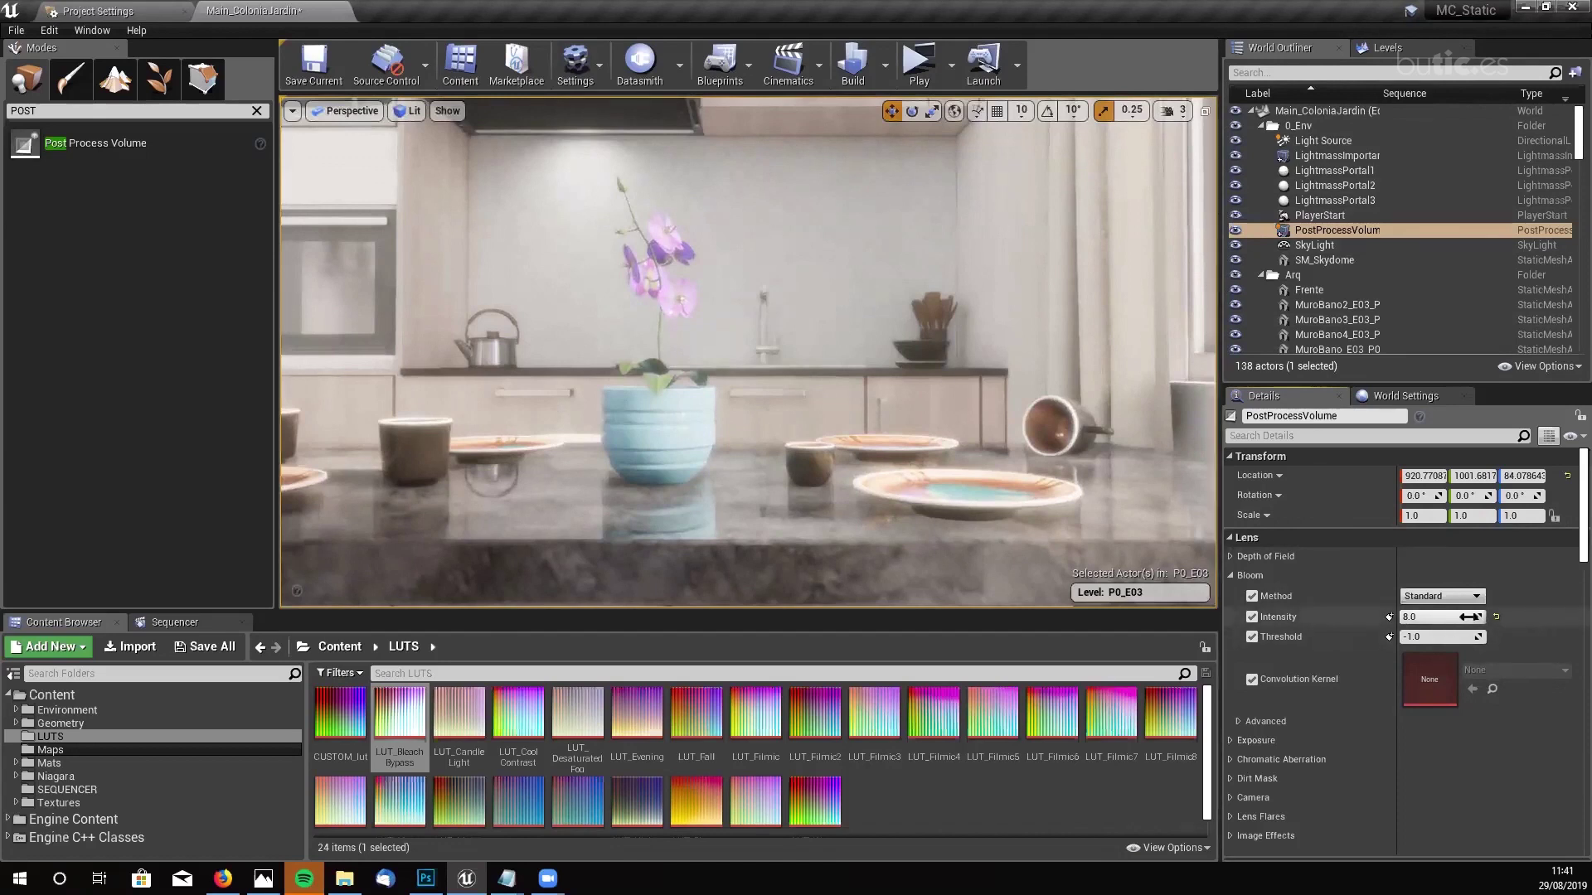
{"action": "left_click_drag", "start_coordinate": [1478, 618], "coordinate": [1420, 617]}
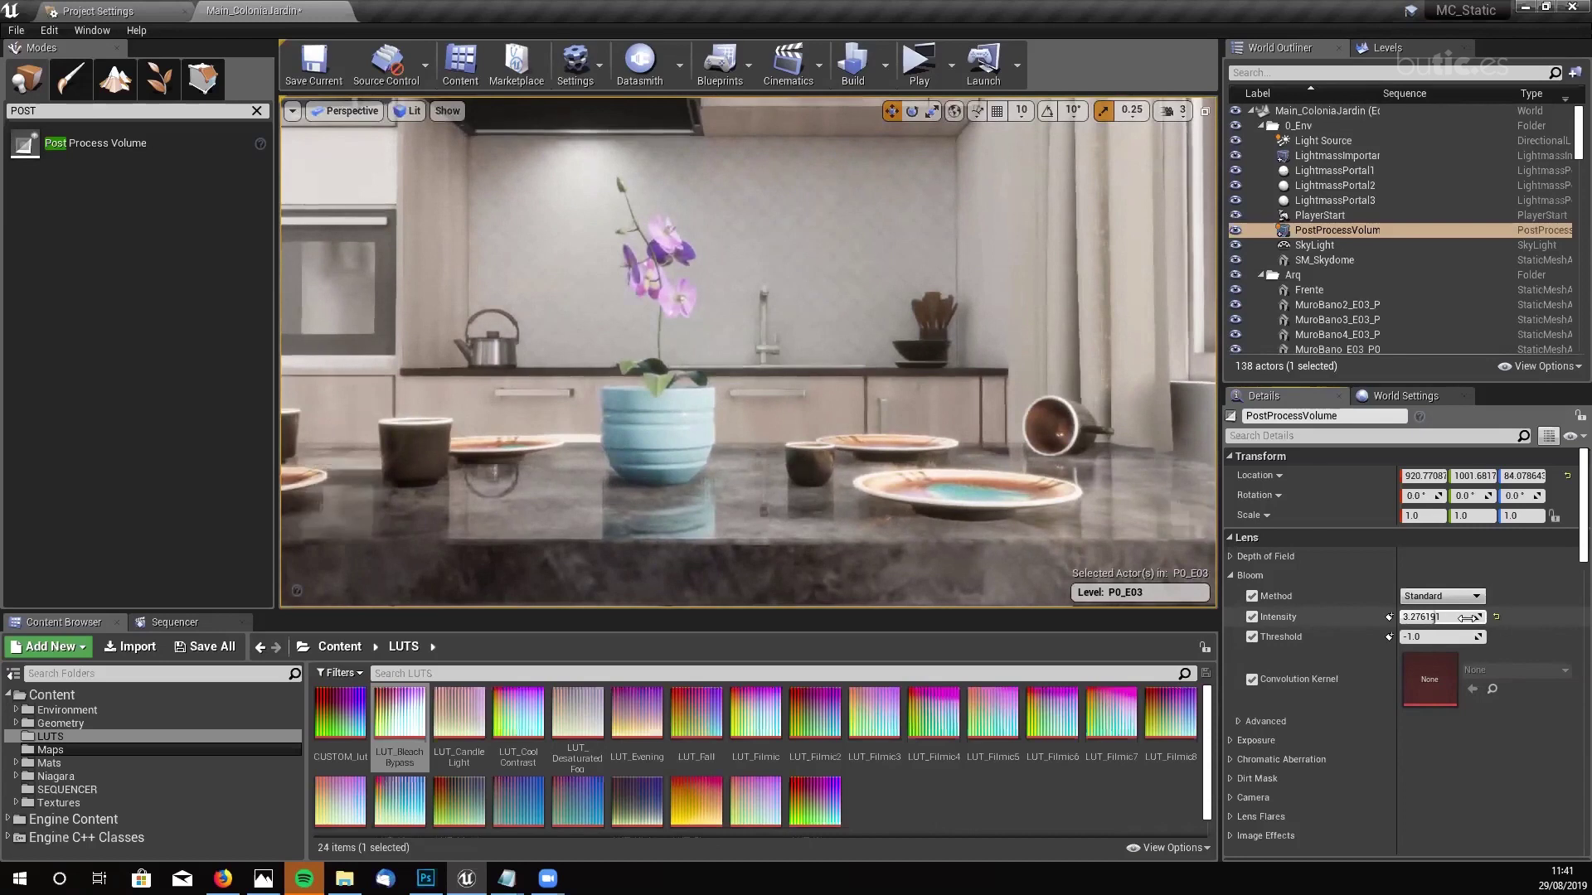
{"action": "left_click", "coordinate": [1420, 618]}
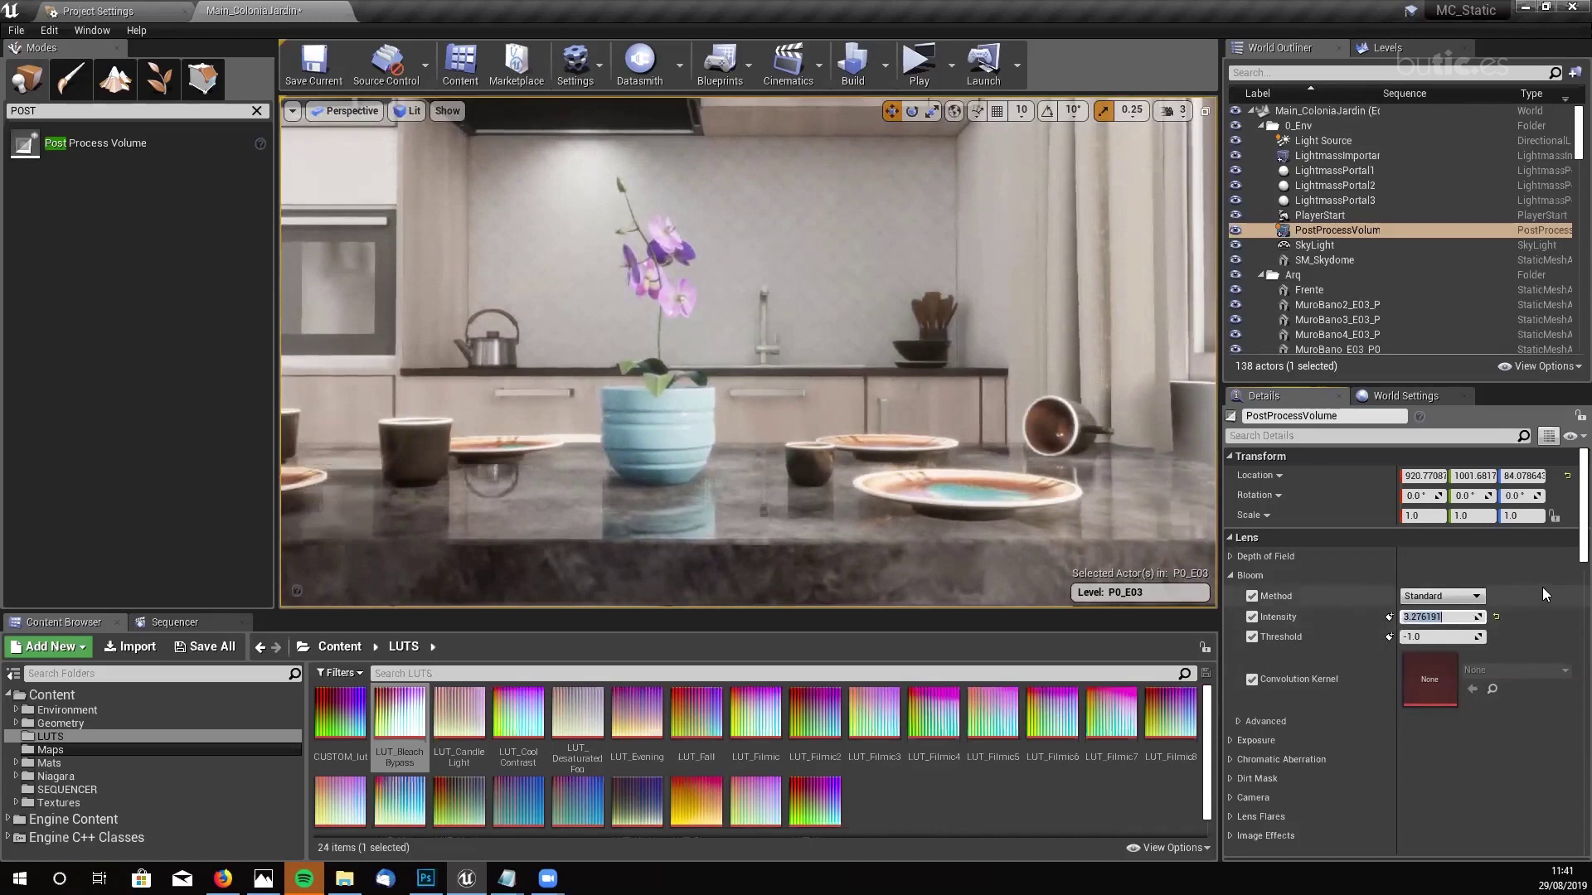
{"action": "type", "text": "0.0"}
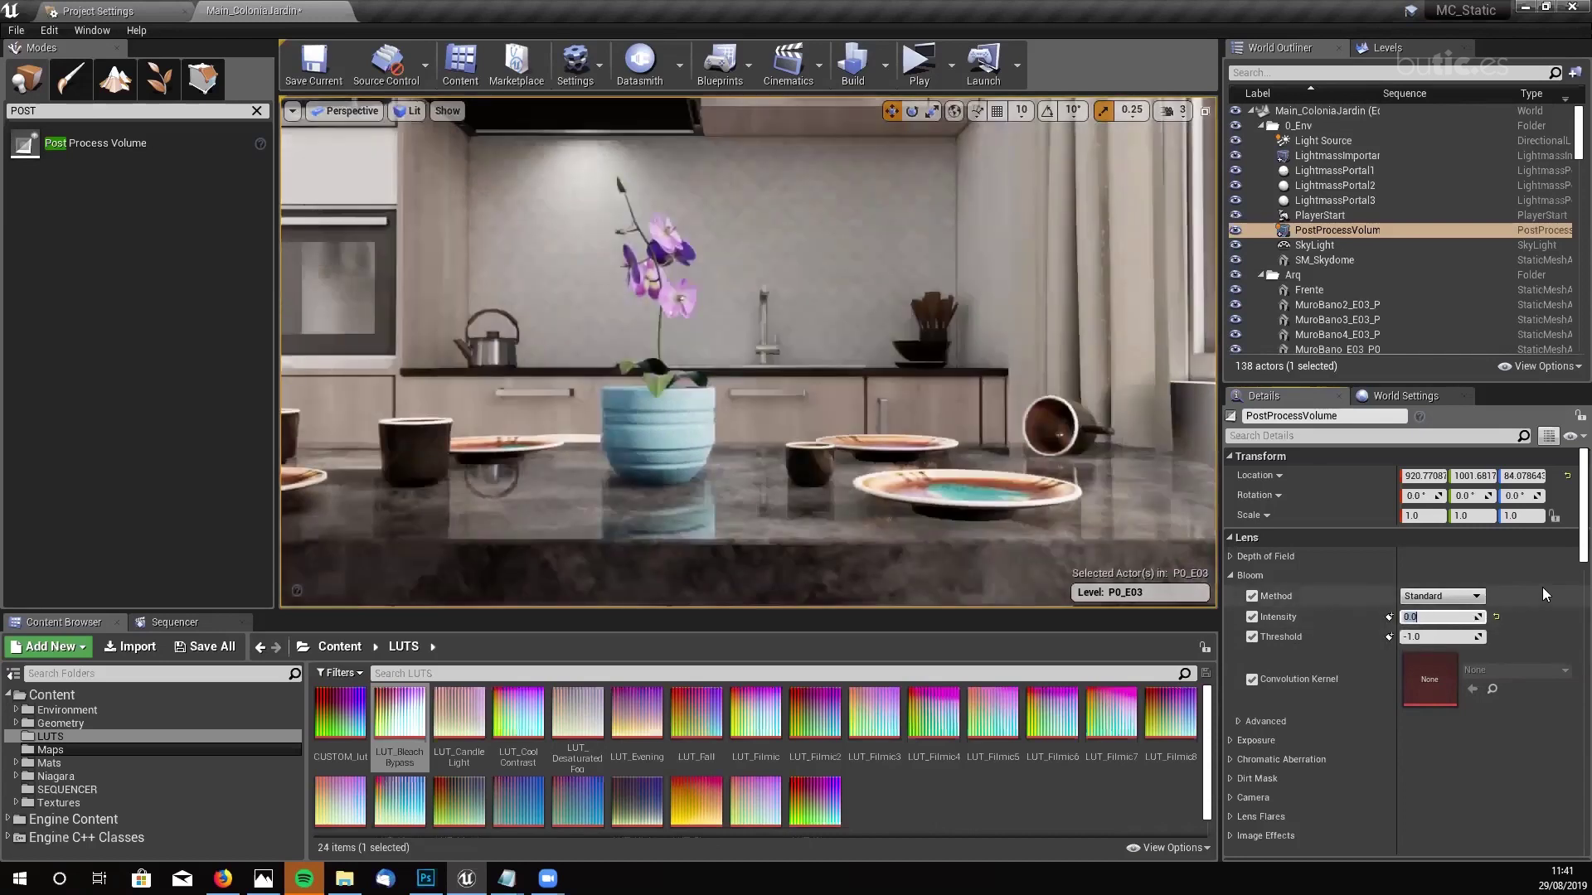
{"action": "type", "text": "3.0"}
{"action": "type", "text": "2.0"}
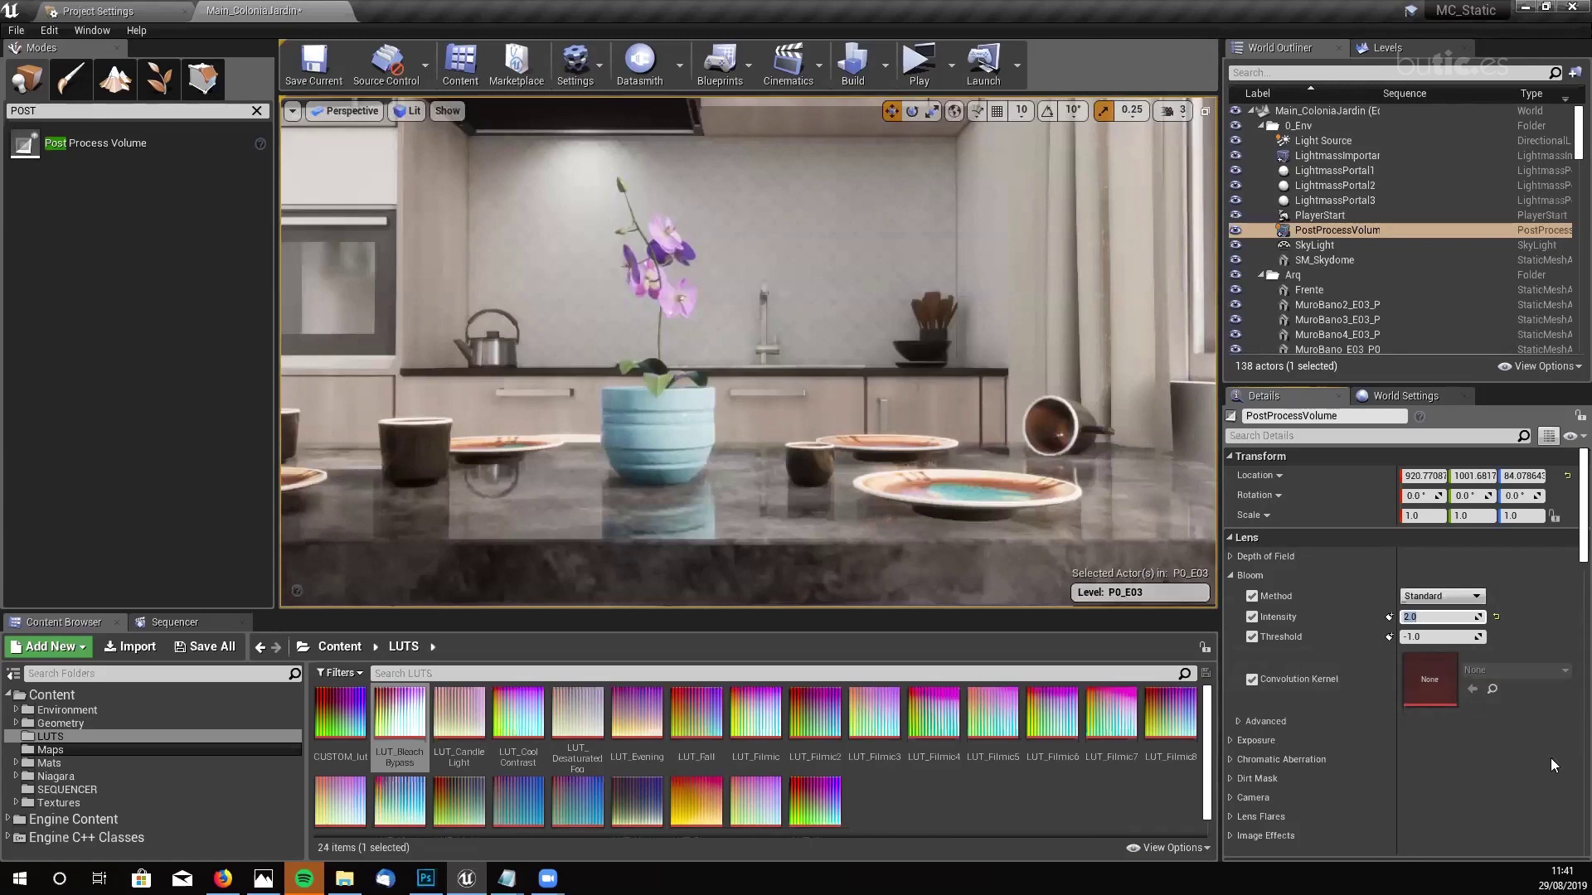
{"action": "scroll", "coordinate": [1340, 741], "scroll_direction": "down", "scroll_amount": 1}
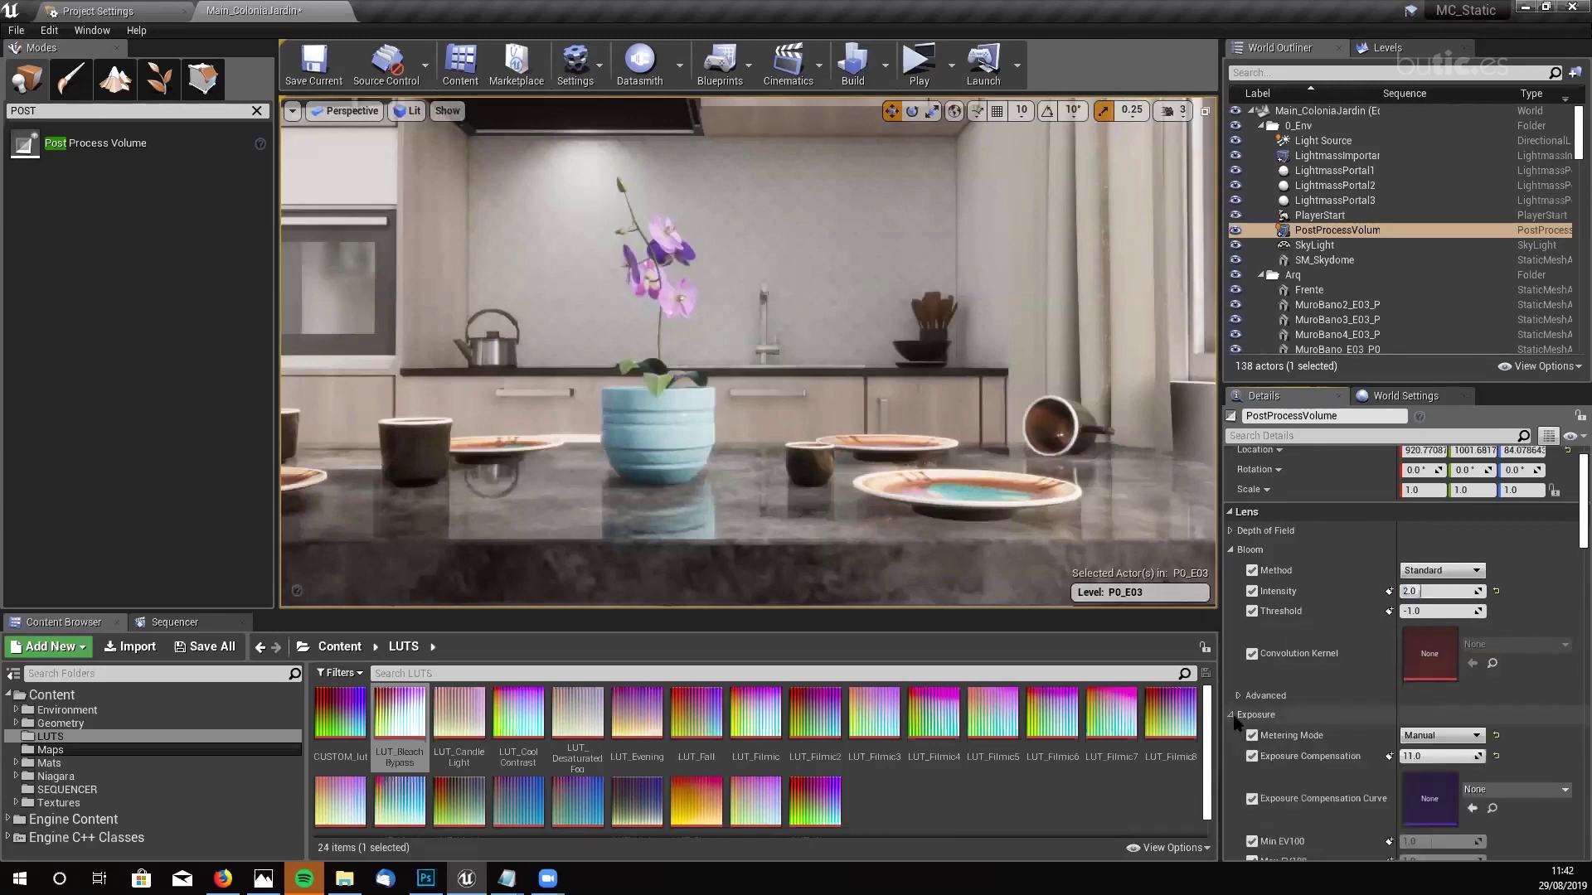
- Enable the Chromatic Aberration Intensity and Start Offset overrides, raising intensity to about 4.8
{"action": "scroll", "coordinate": [1238, 715], "scroll_direction": "down", "scroll_amount": 1}
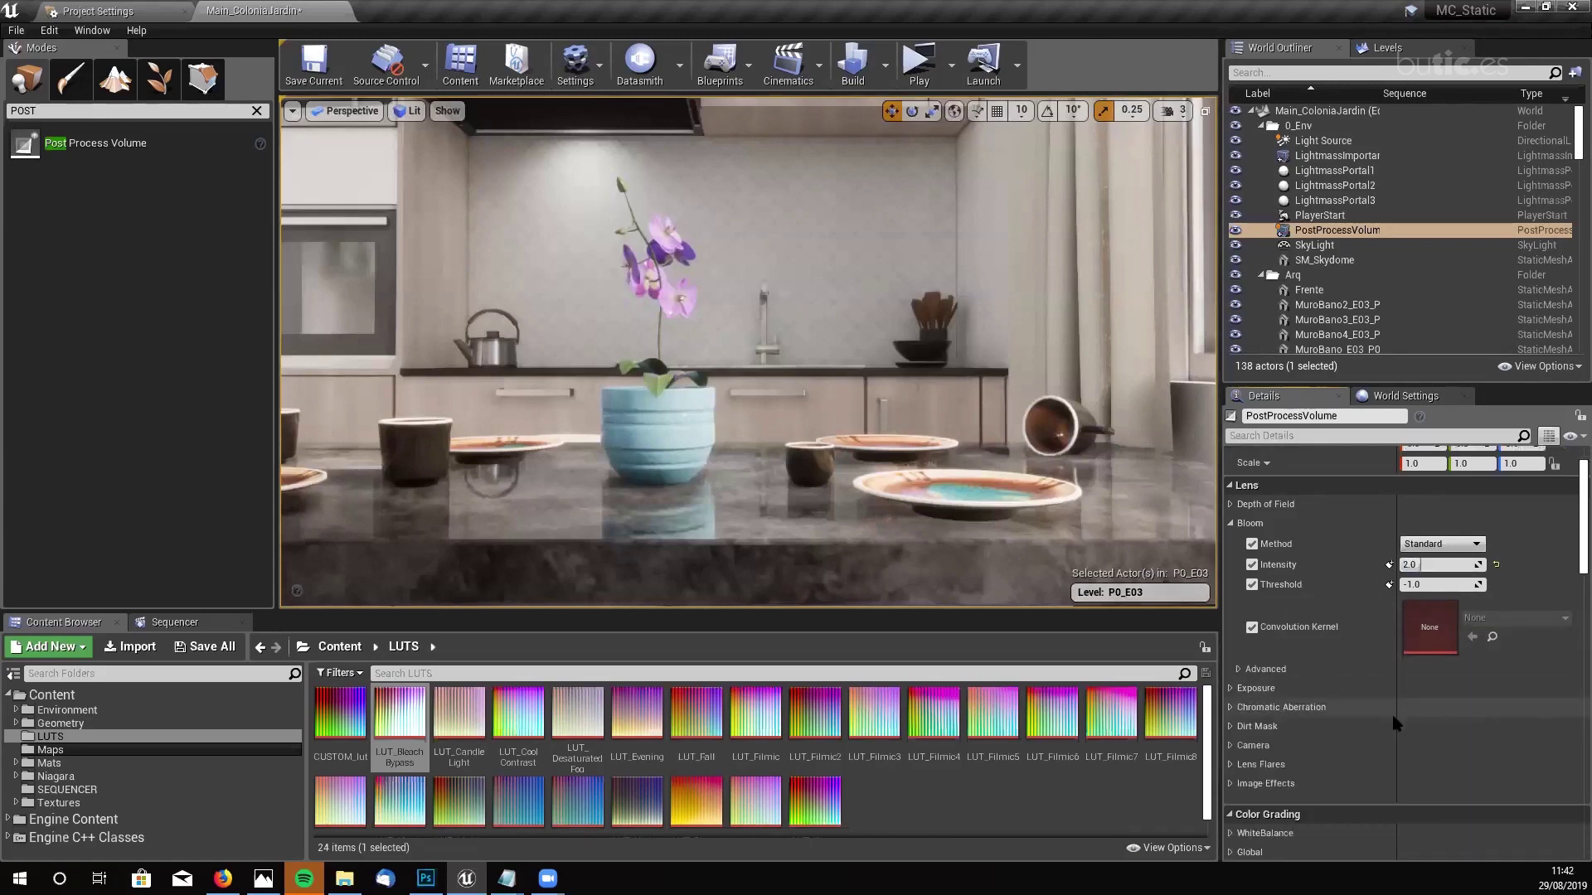
{"action": "left_click", "coordinate": [1228, 706]}
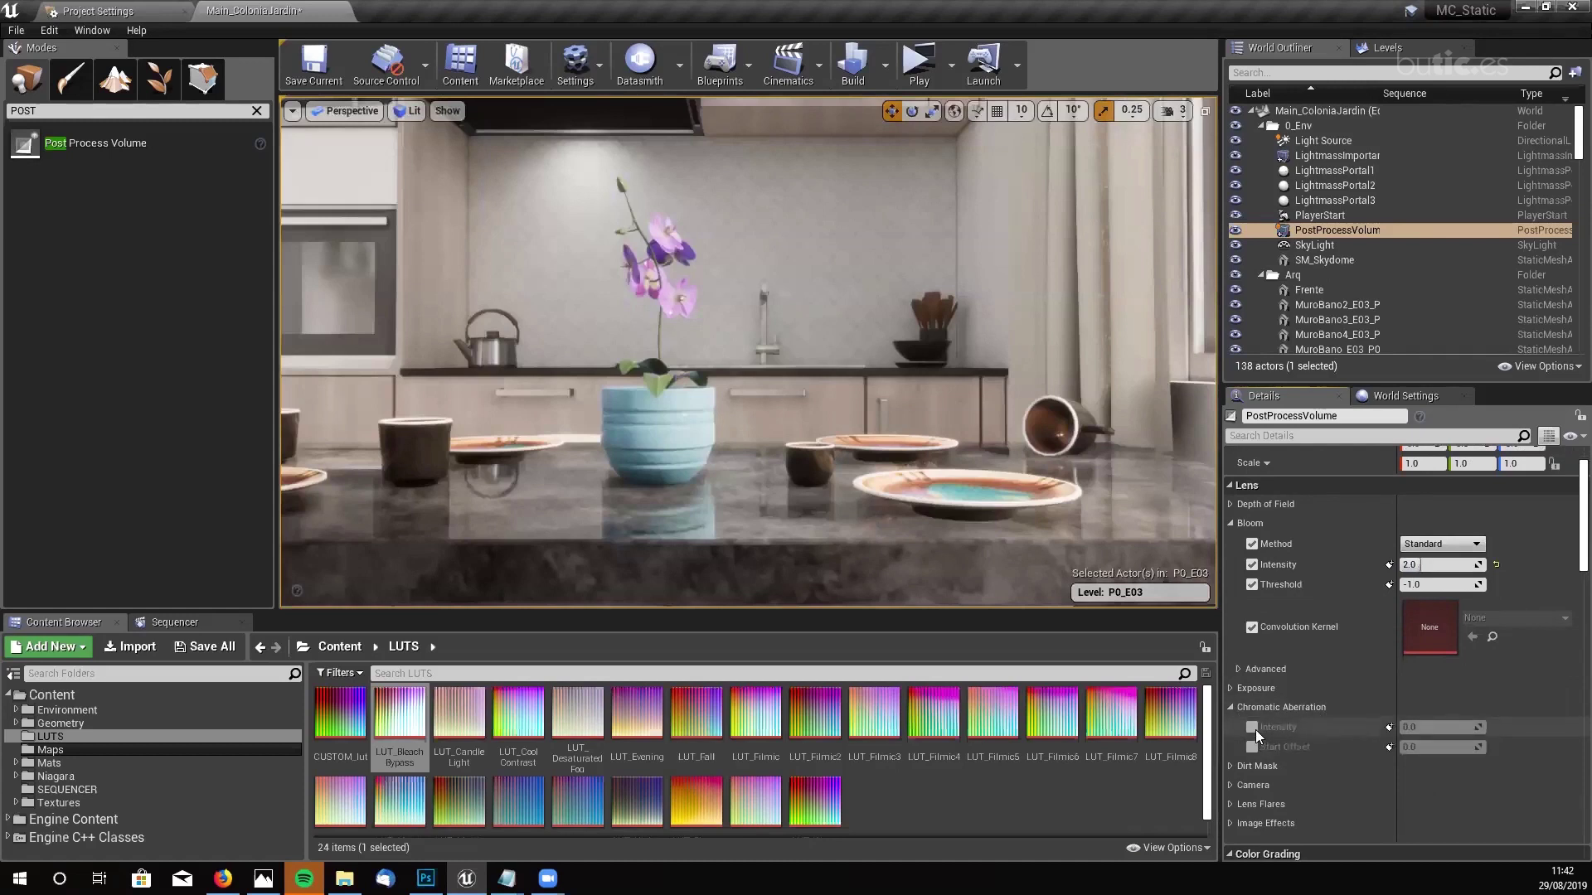
{"action": "left_click", "coordinate": [1252, 727]}
{"action": "left_click", "coordinate": [1252, 747]}
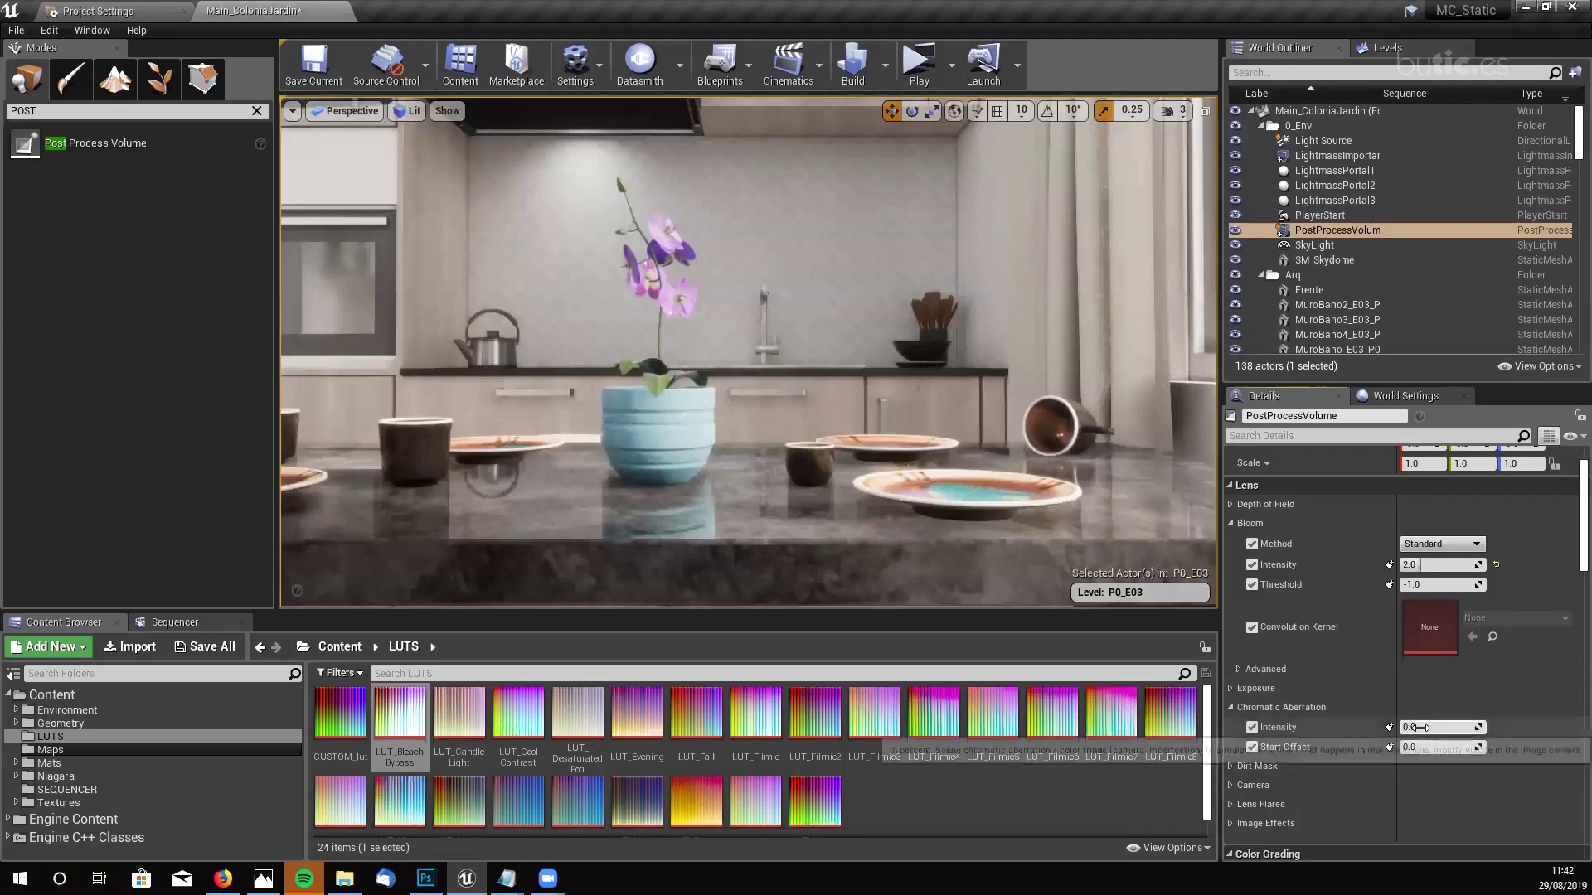
{"action": "mouse_move", "coordinate": [1420, 727]}
{"action": "left_mouse_down"}
{"action": "mouse_move", "coordinate": [1467, 735]}
{"action": "mouse_move", "coordinate": [1414, 747]}
{"action": "left_mouse_up"}
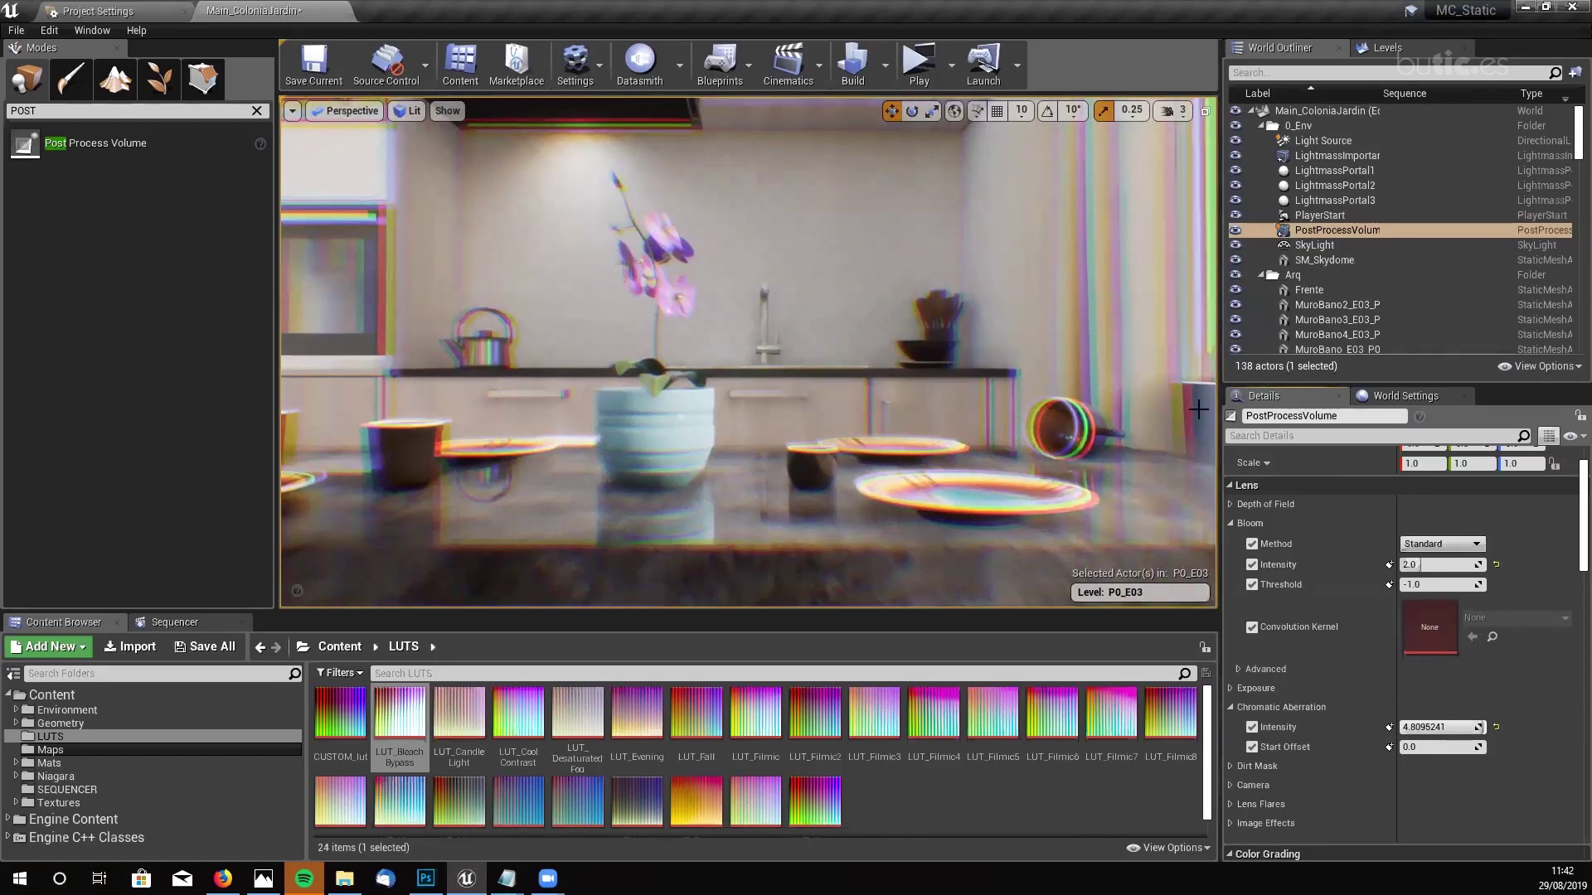
- Compare the look with Bloom Intensity at 0, then restore it to 2
{"action": "left_click", "coordinate": [1420, 566]}
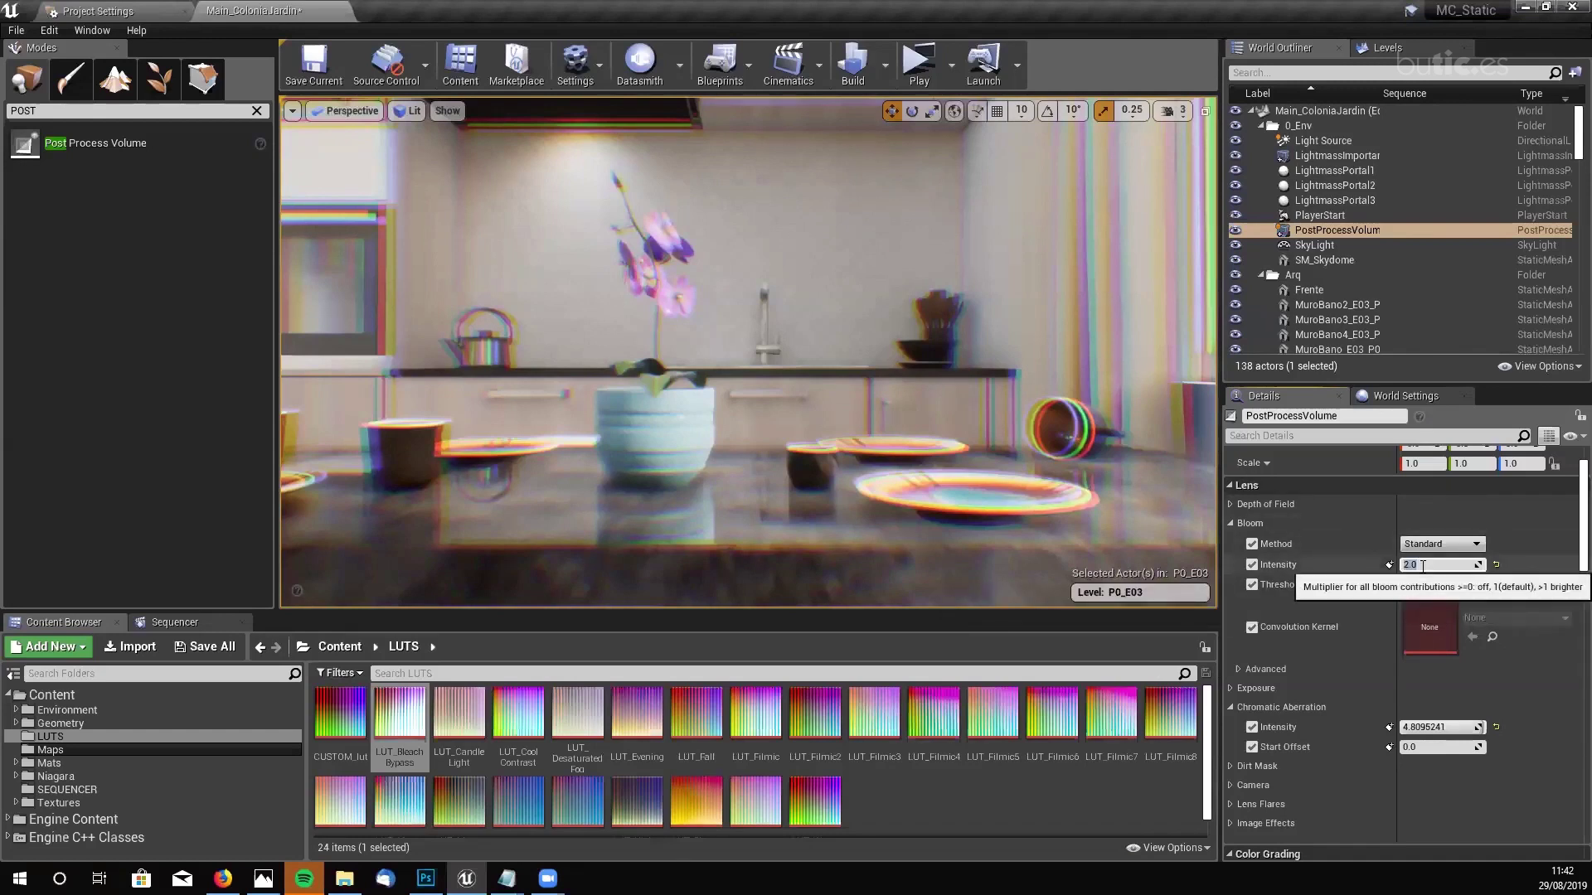
{"action": "type", "text": "0"}
{"action": "key", "text": "Return"}
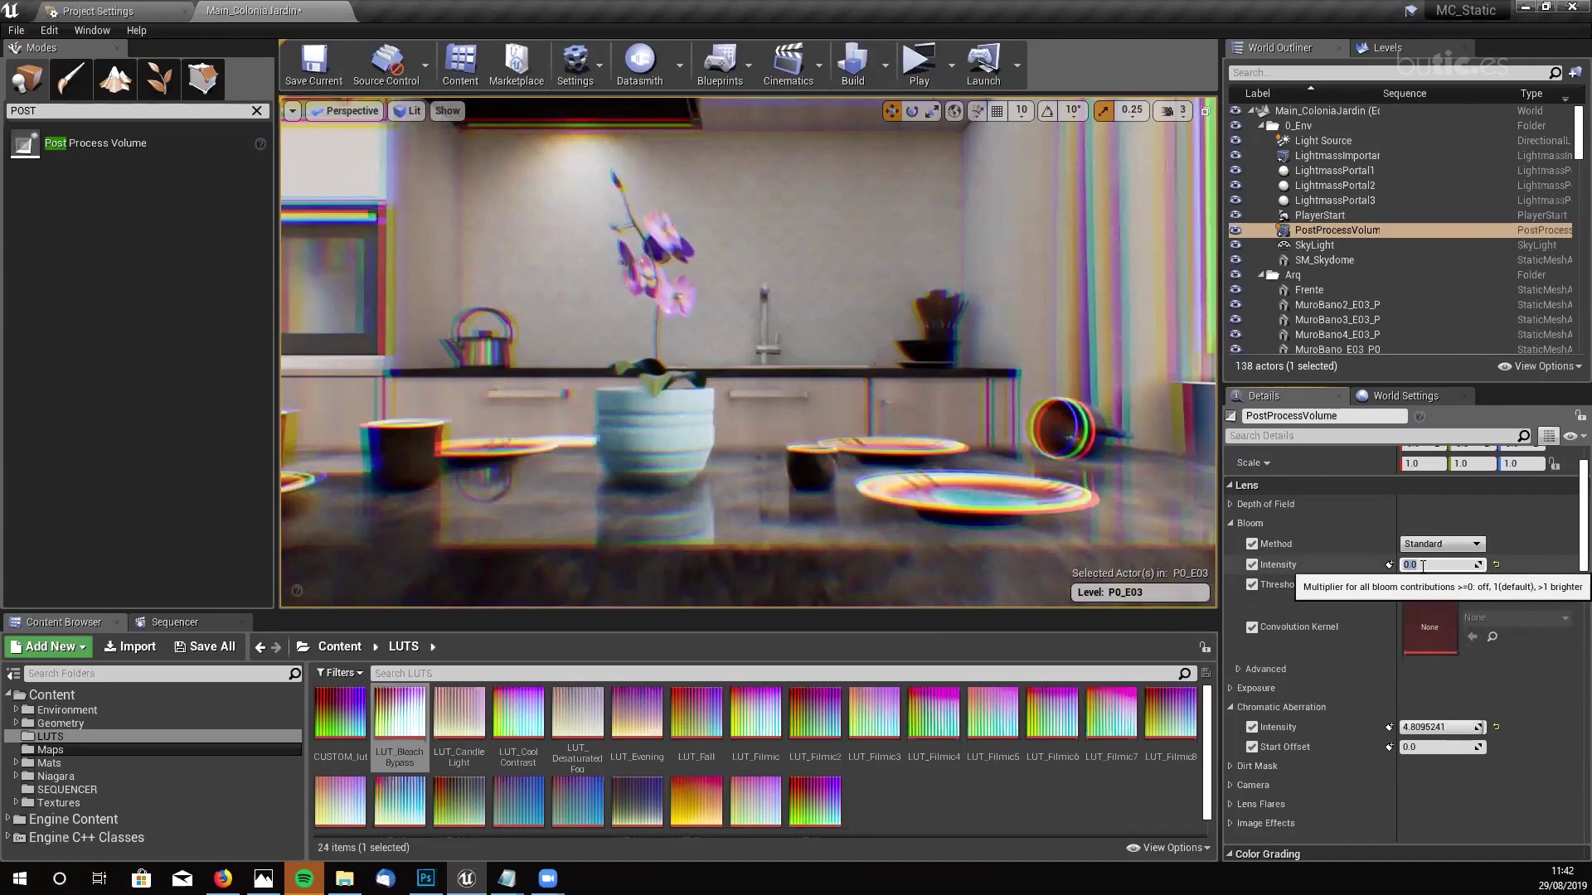
{"action": "type", "text": "2"}
{"action": "key", "text": "Return"}
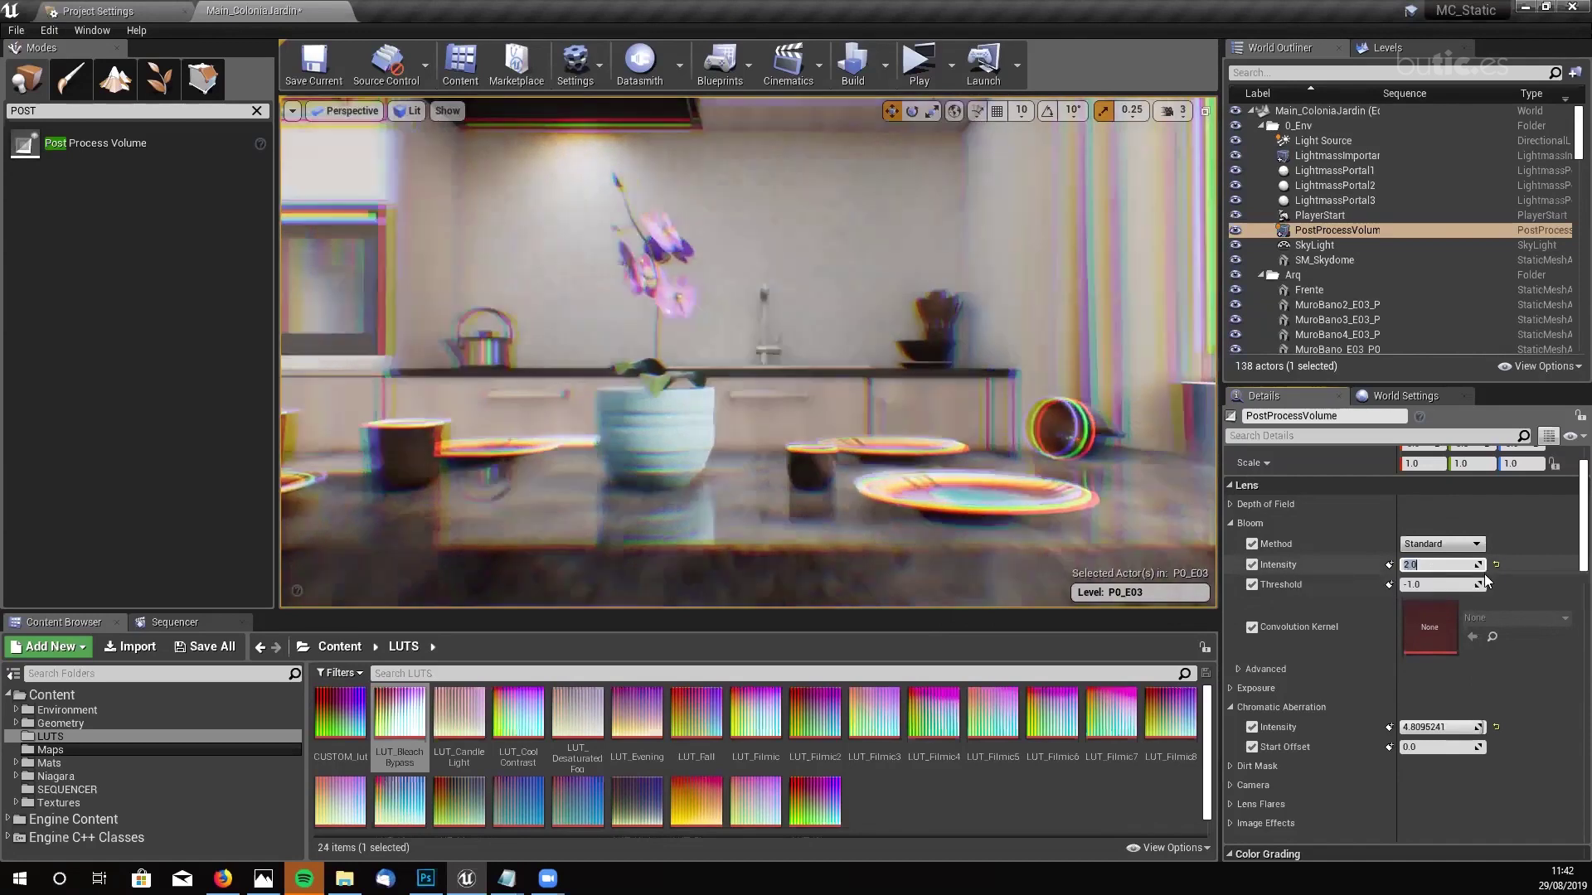
- Set Chromatic Aberration Intensity to 0.5, trying 0 and 0.1 first
{"action": "left_click", "coordinate": [1435, 727]}
{"action": "type", "text": "0"}
{"action": "key", "text": "Return"}
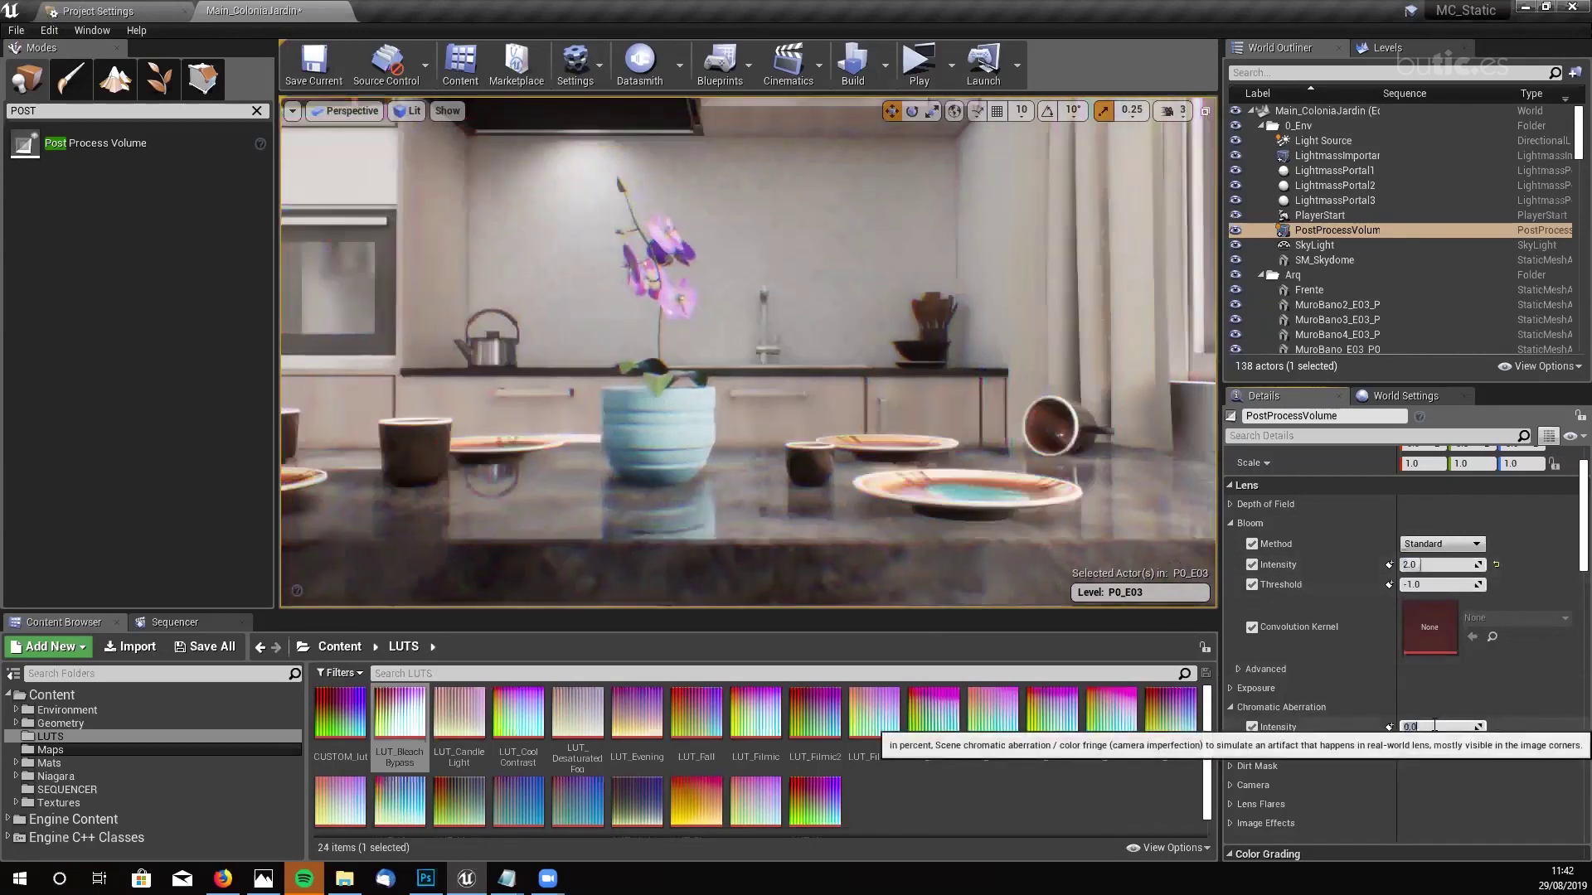
{"action": "type", "text": "0.1"}
{"action": "key", "text": "Return"}
{"action": "type", "text": "0.5"}
{"action": "key", "text": "Return"}
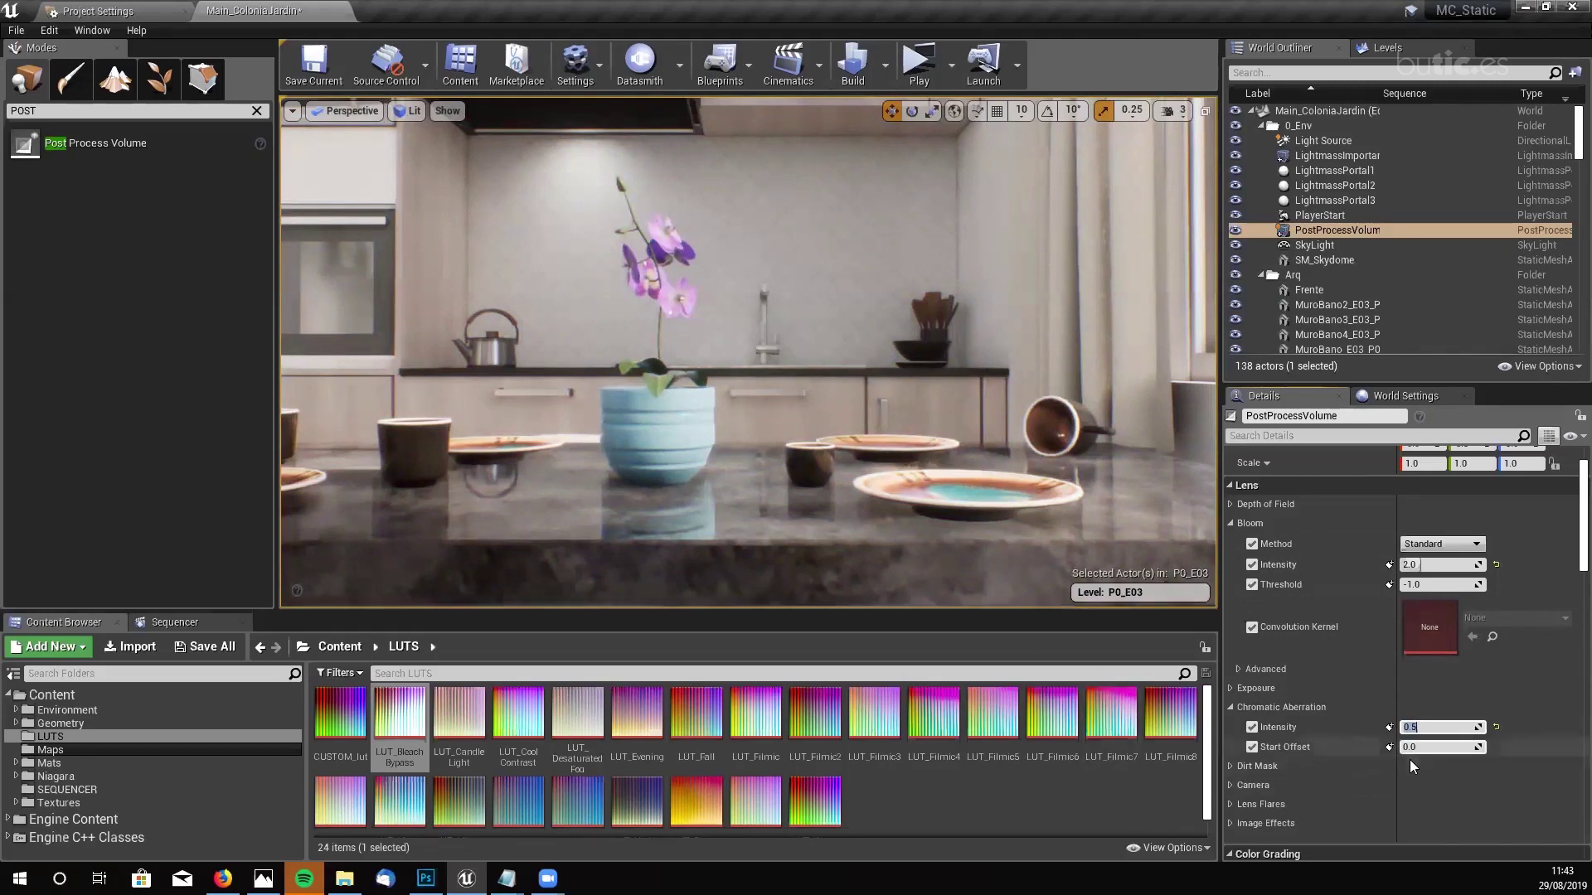
{"action": "mouse_move", "coordinate": [1407, 747]}
{"action": "left_mouse_down"}
{"action": "mouse_move", "coordinate": [1459, 747]}
{"action": "mouse_move", "coordinate": [1401, 747]}
{"action": "left_mouse_up"}
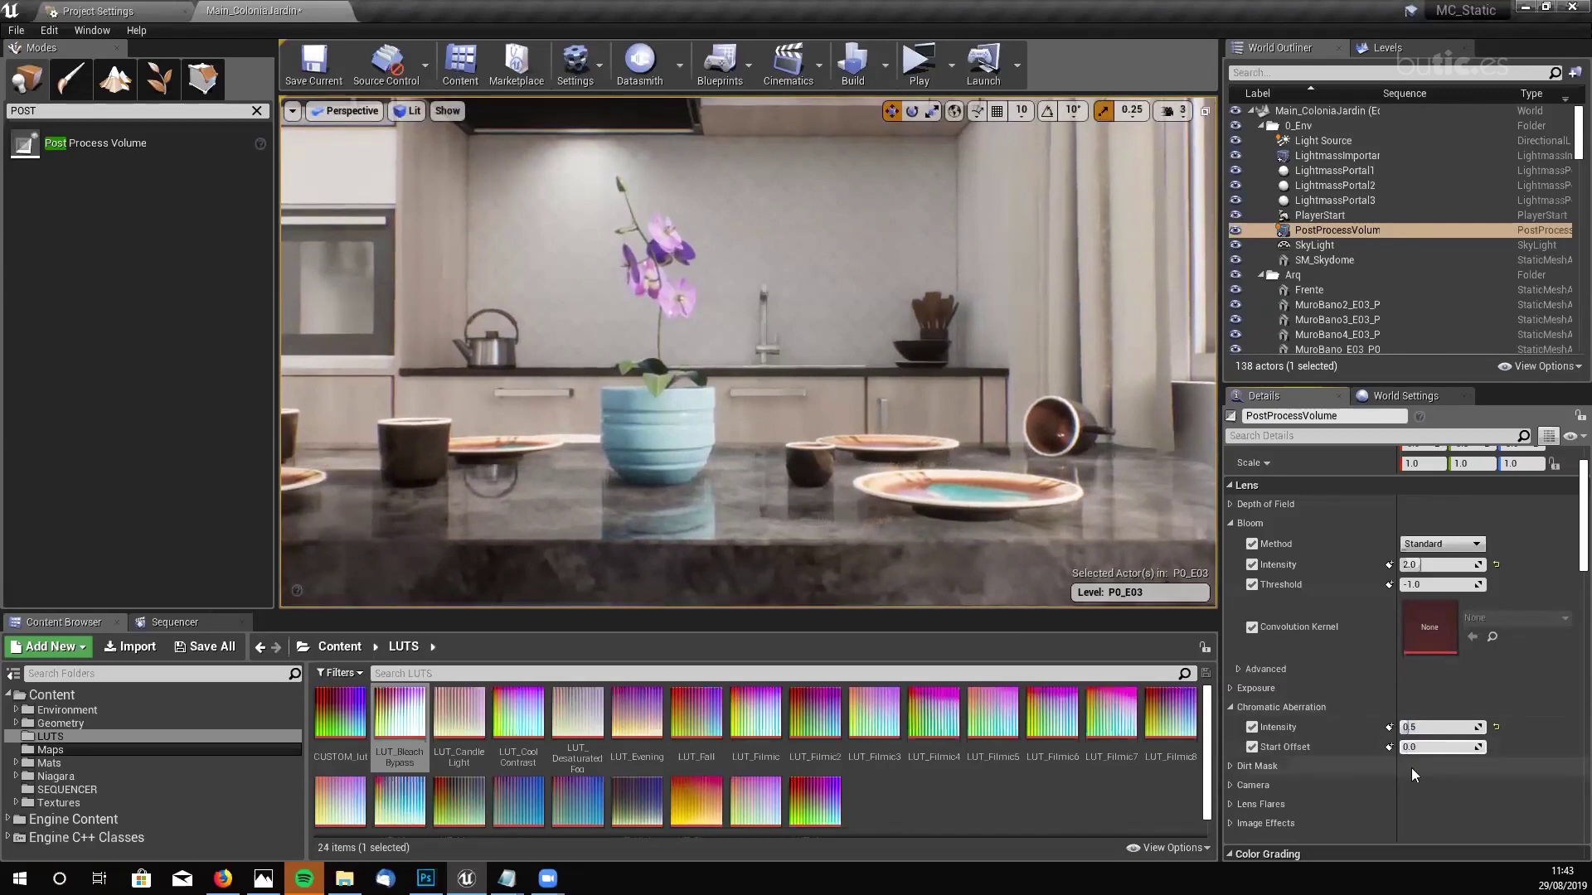
- Set the chromatic aberration Start Offset to 1.0 and adjust its intensity
{"action": "left_click", "coordinate": [1409, 747]}
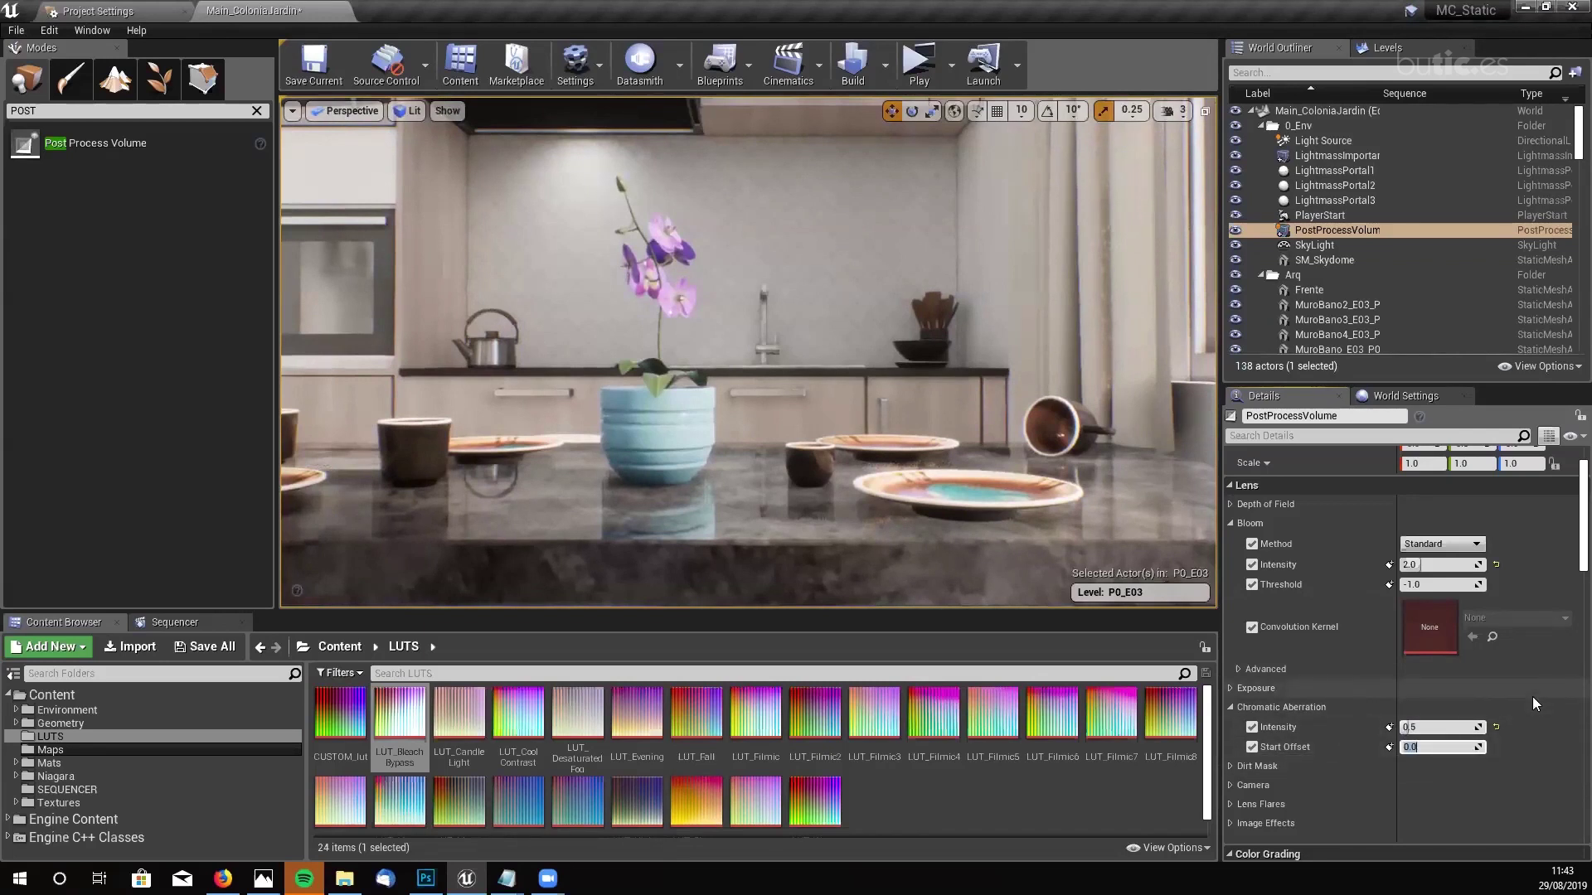
{"action": "type", "text": "1"}
{"action": "key", "text": "Return"}
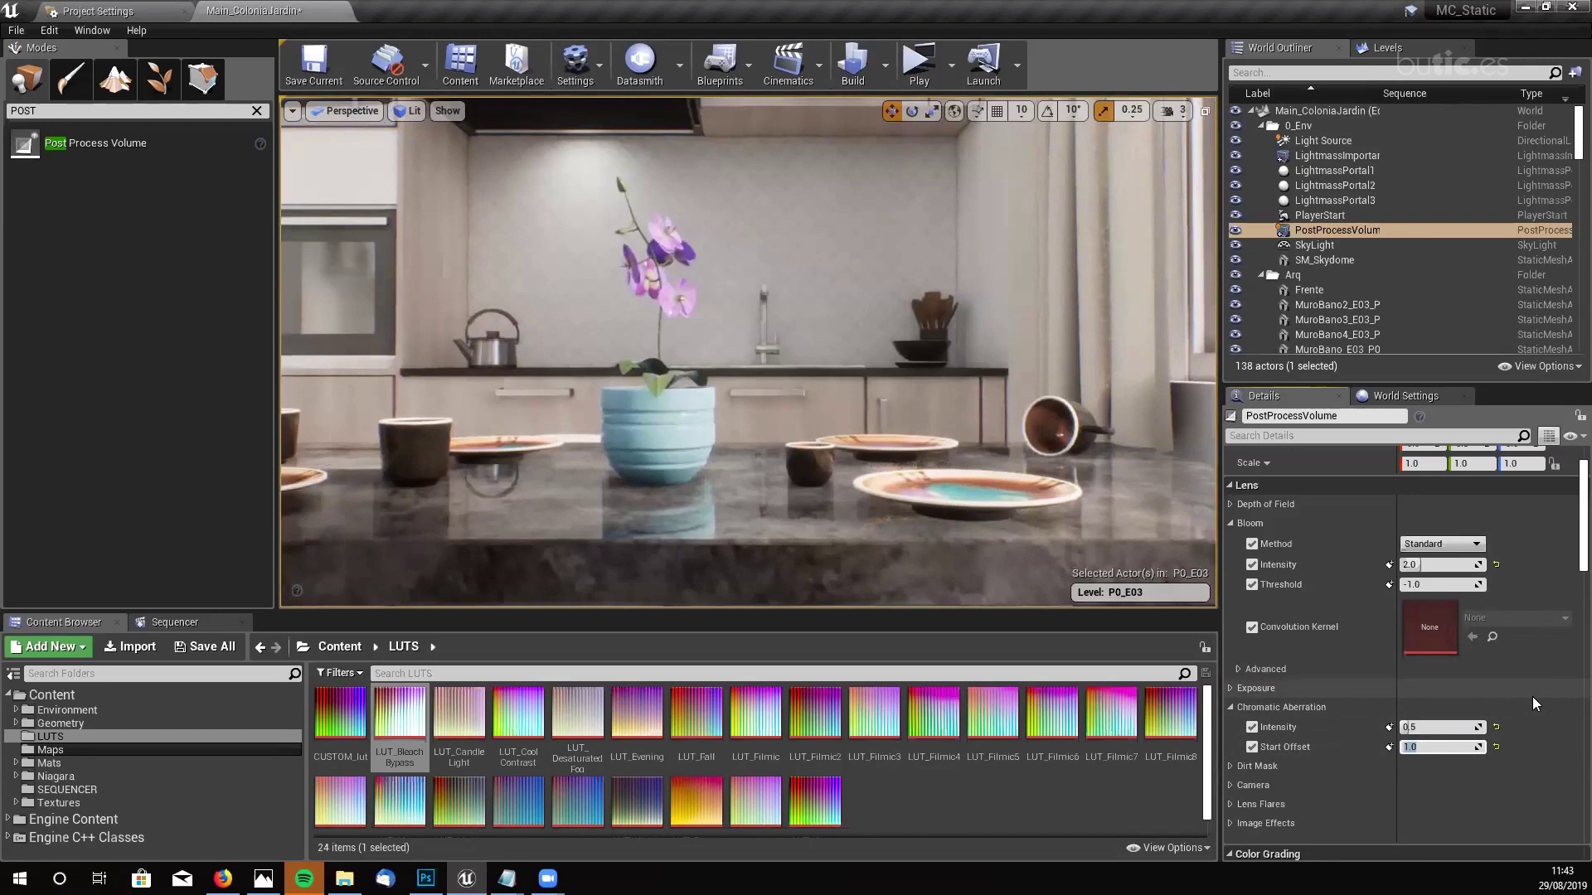
{"action": "left_click_drag", "start_coordinate": [1441, 727], "coordinate": [1399, 727]}
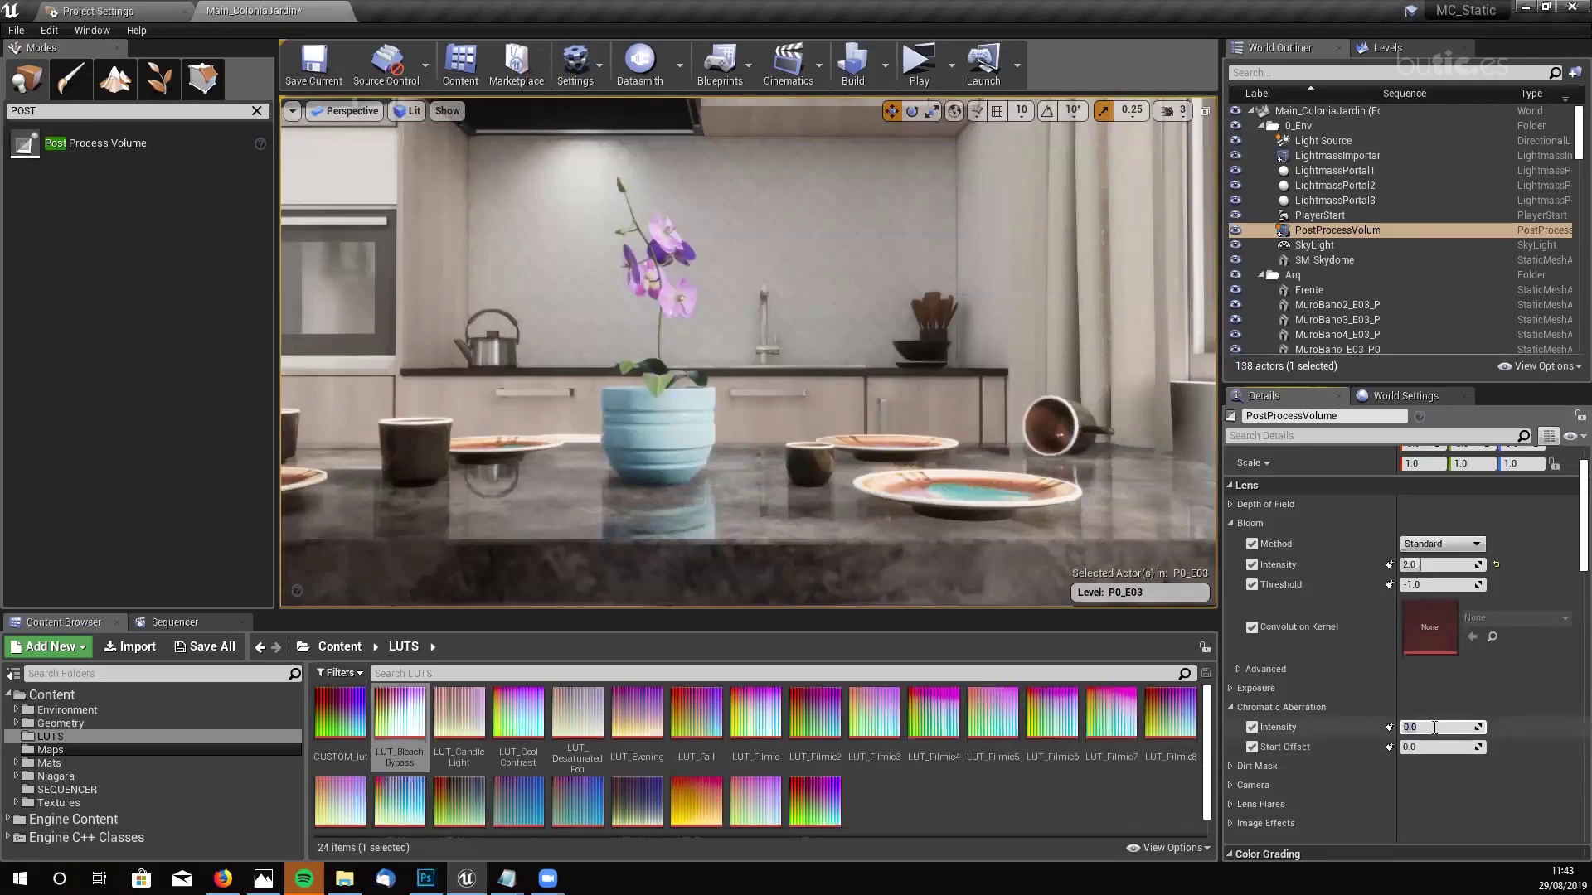
- Enable the Dirt Mask Texture, Intensity and Tint overrides
{"action": "left_click", "coordinate": [1230, 706]}
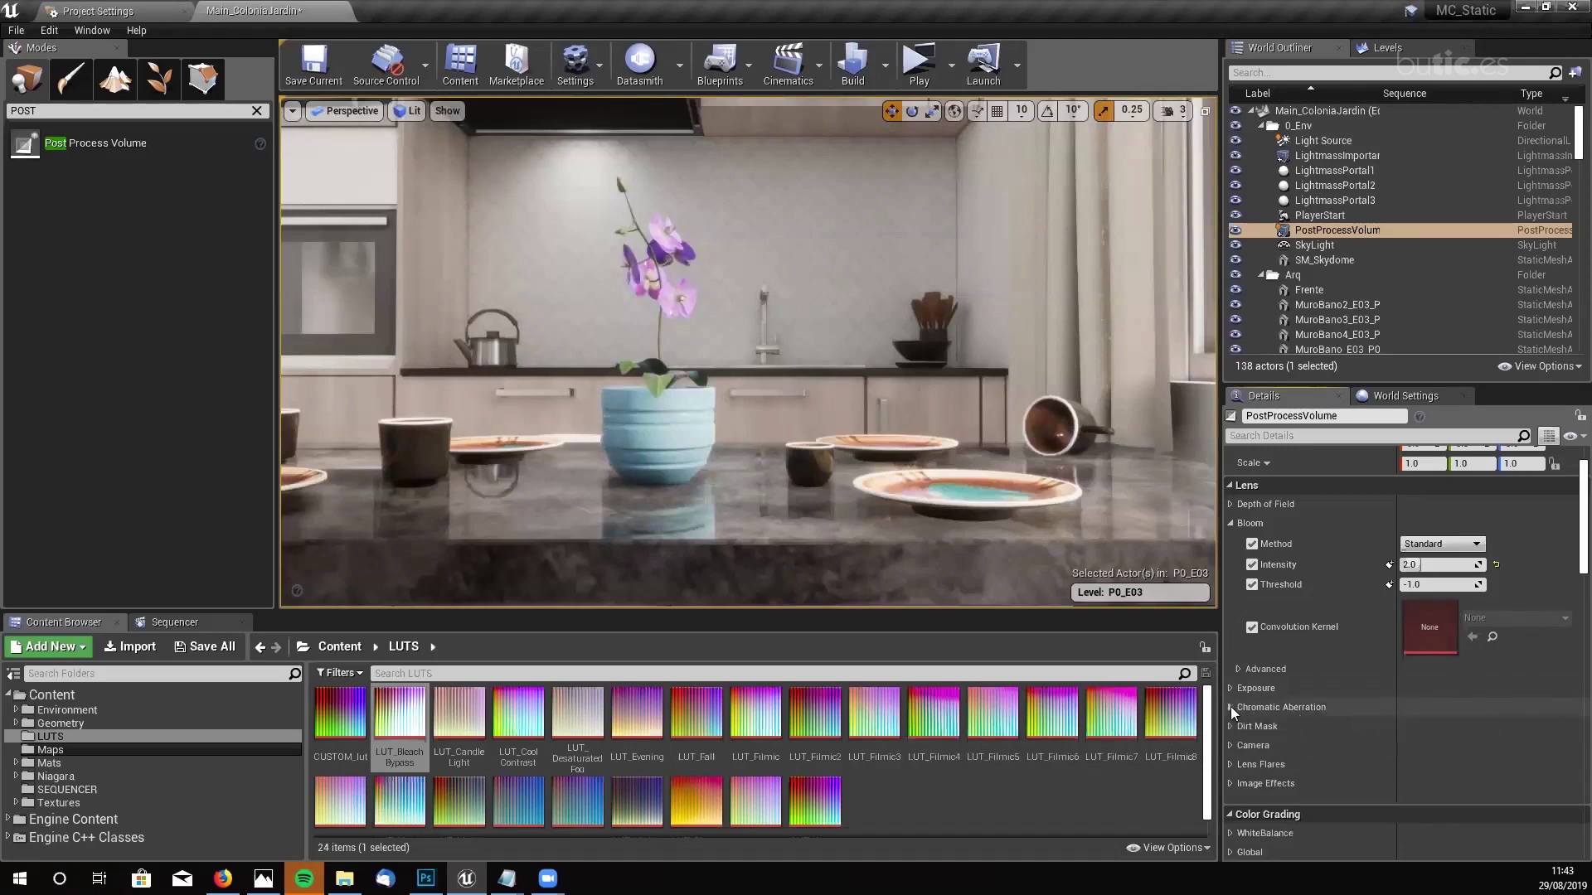
{"action": "left_click", "coordinate": [1229, 726]}
{"action": "scroll", "coordinate": [1473, 704], "scroll_direction": "down", "scroll_amount": 2}
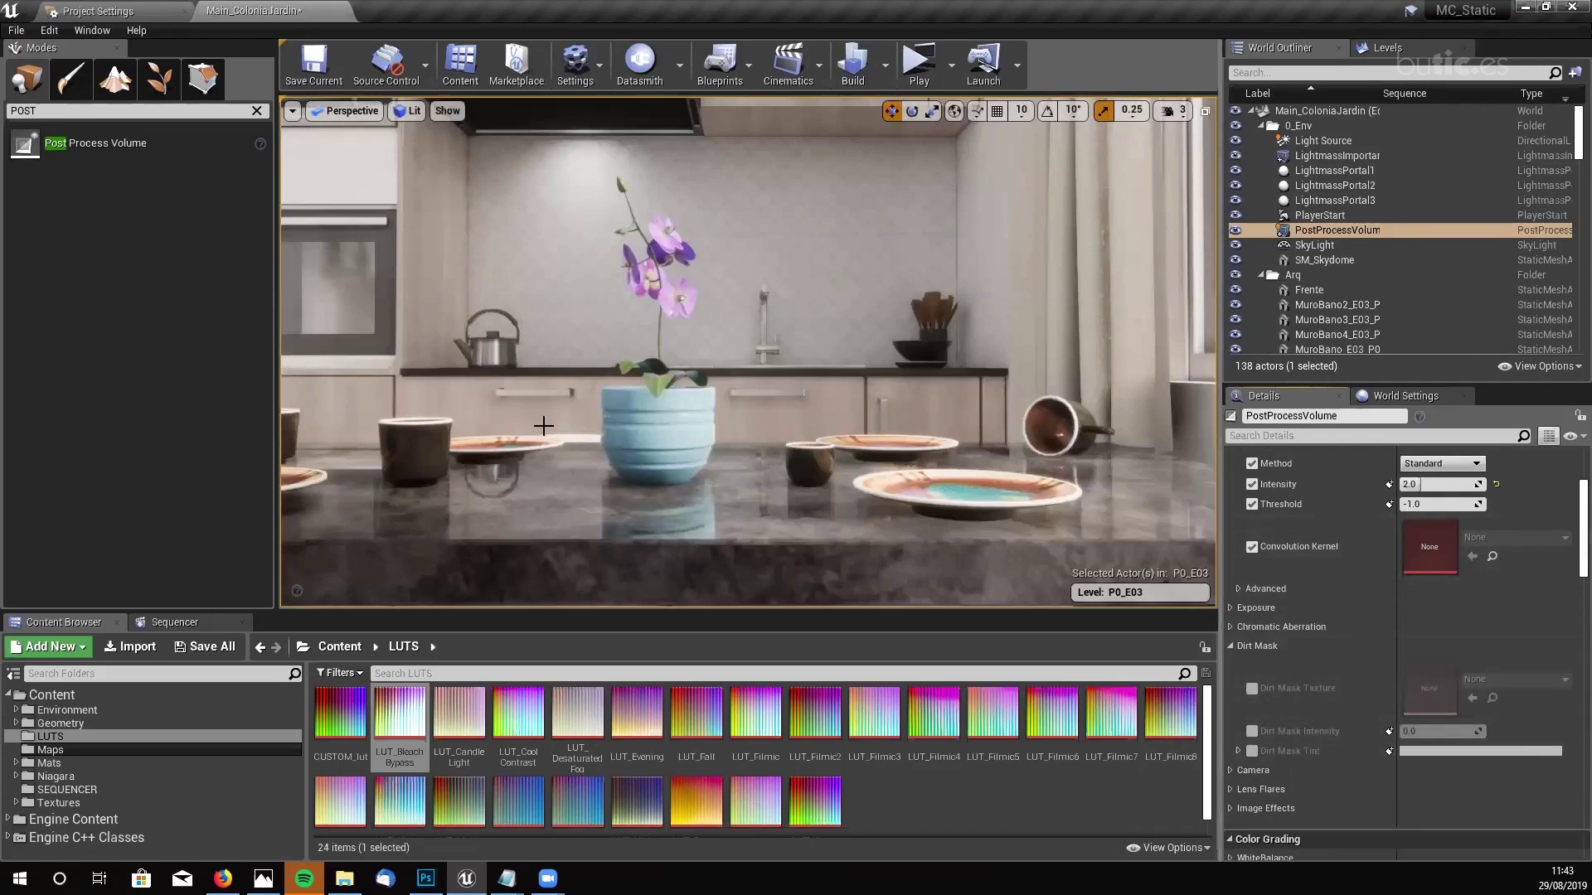
{"action": "left_click", "coordinate": [1252, 688]}
{"action": "left_click", "coordinate": [1252, 731]}
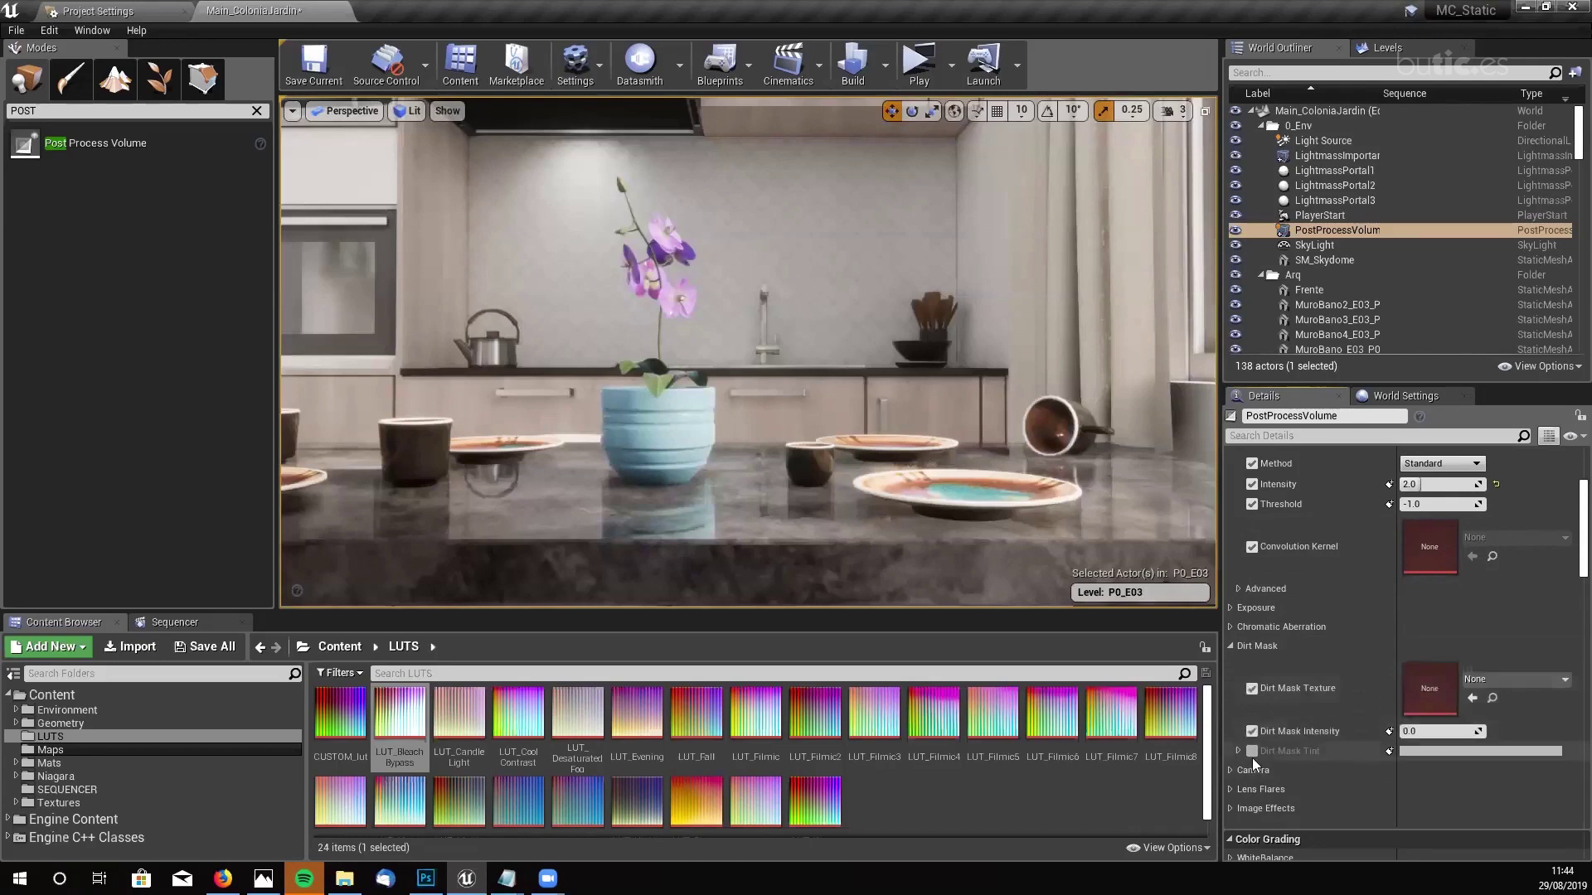
{"action": "left_click", "coordinate": [1252, 751]}
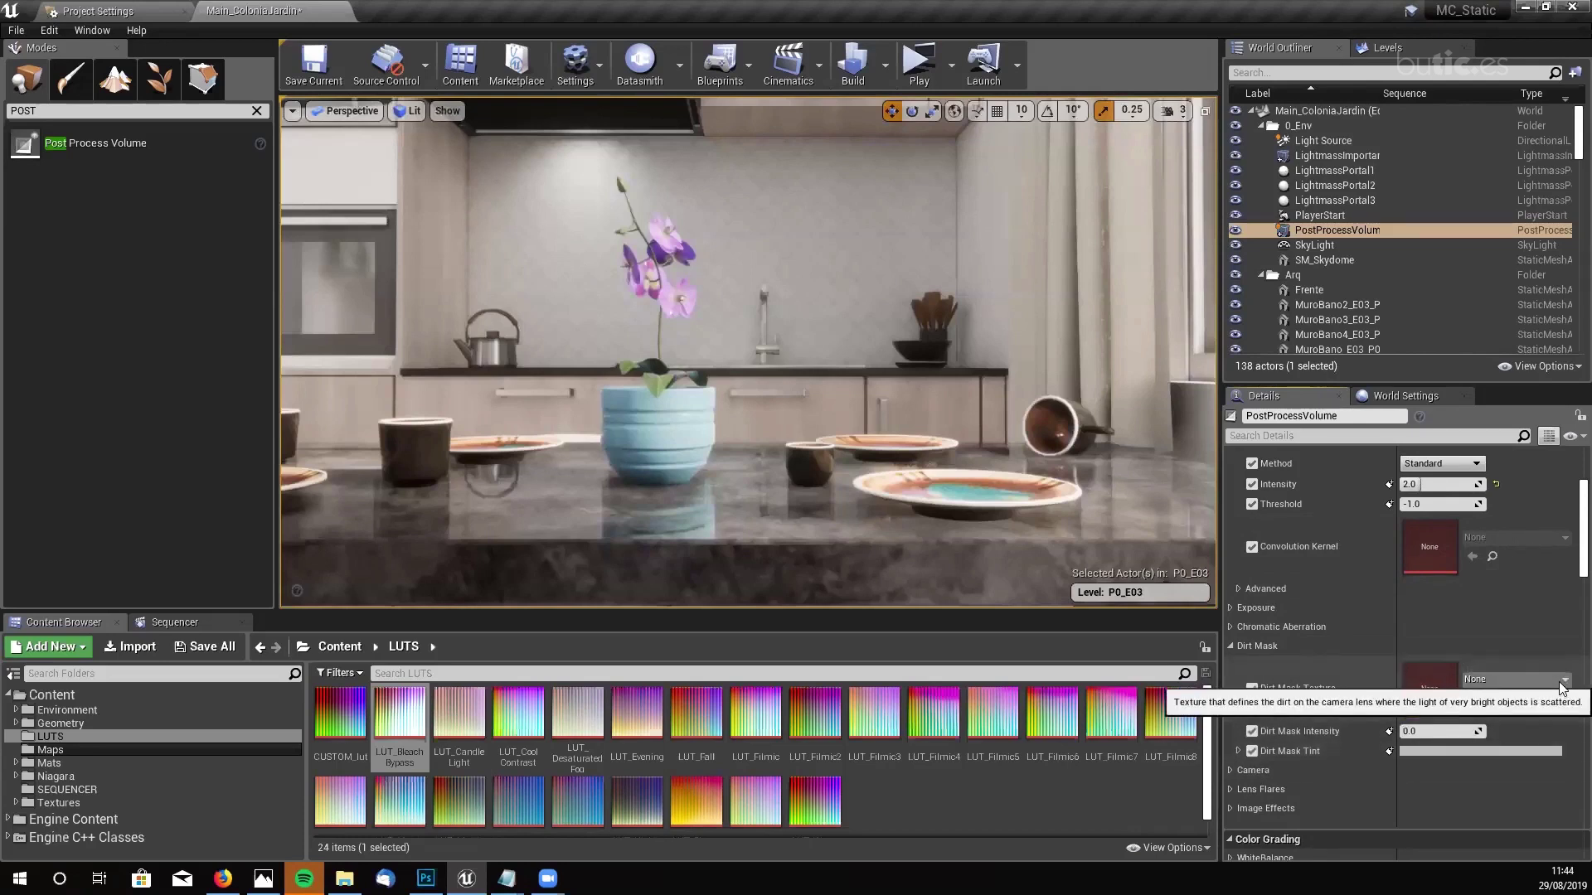
- Assign AM160_006_chrome_dirty_reflect as the dirt mask texture via a 'DIRT' search
{"action": "left_click", "coordinate": [1562, 680]}
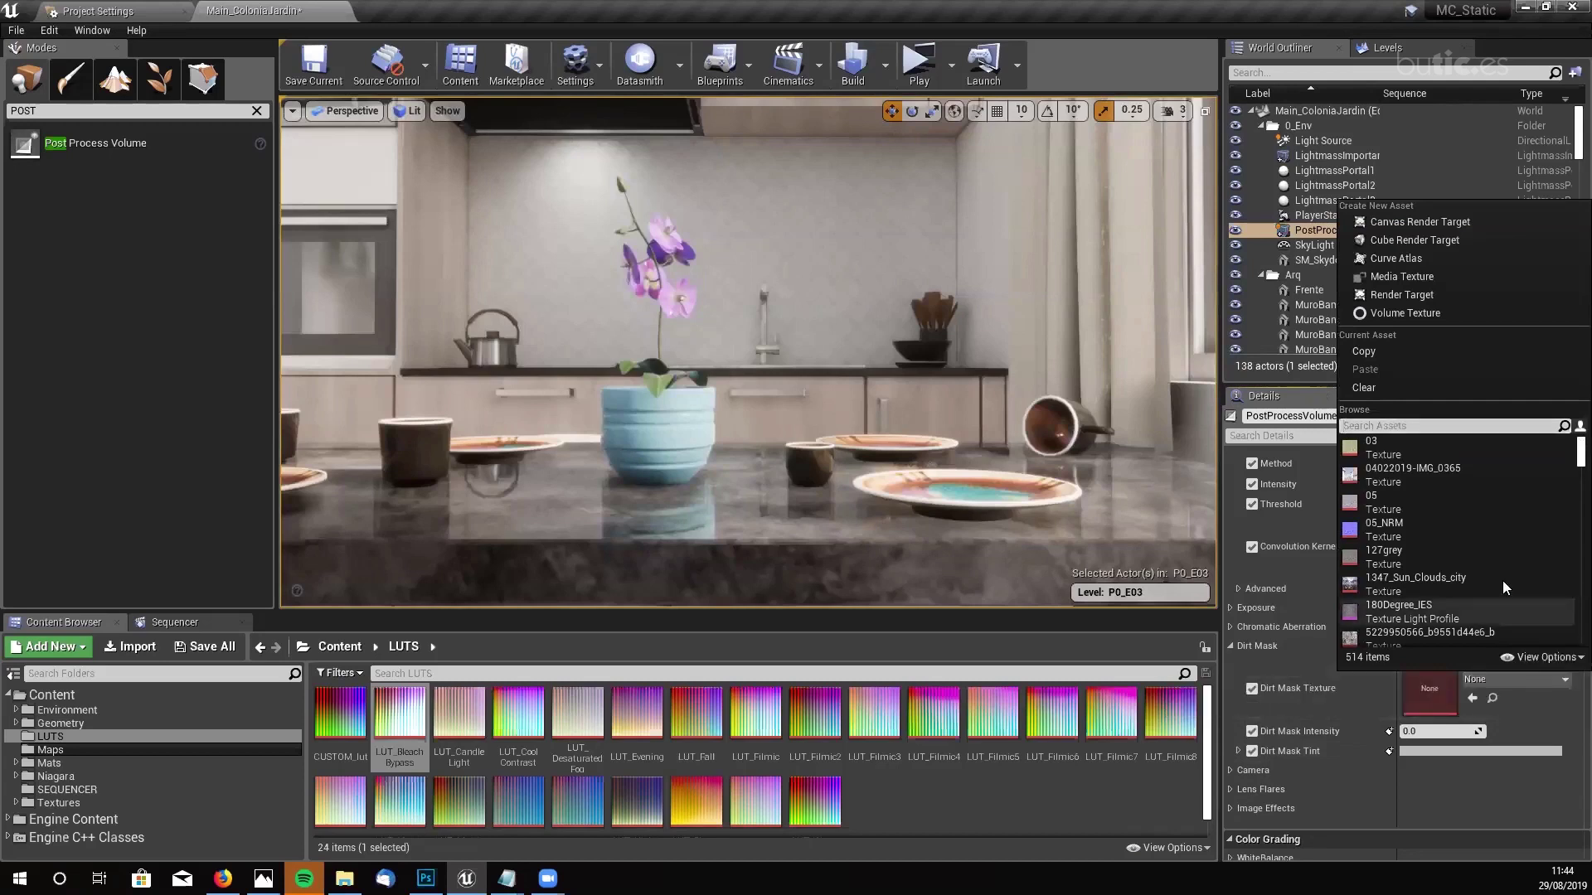
{"action": "type", "text": "D"}
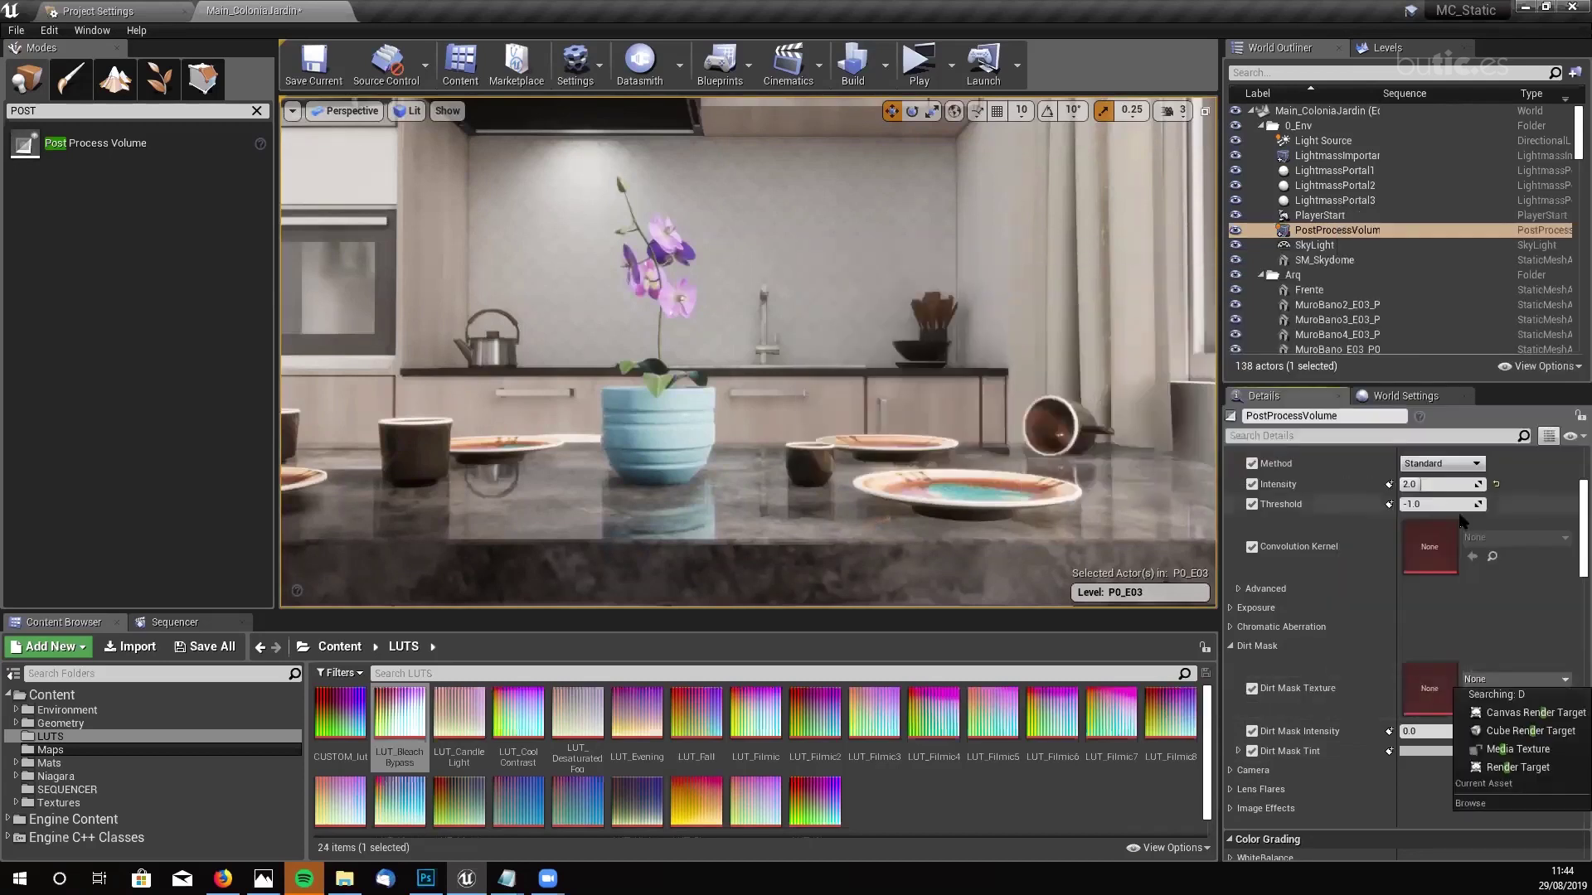
{"action": "key", "text": "Escape"}
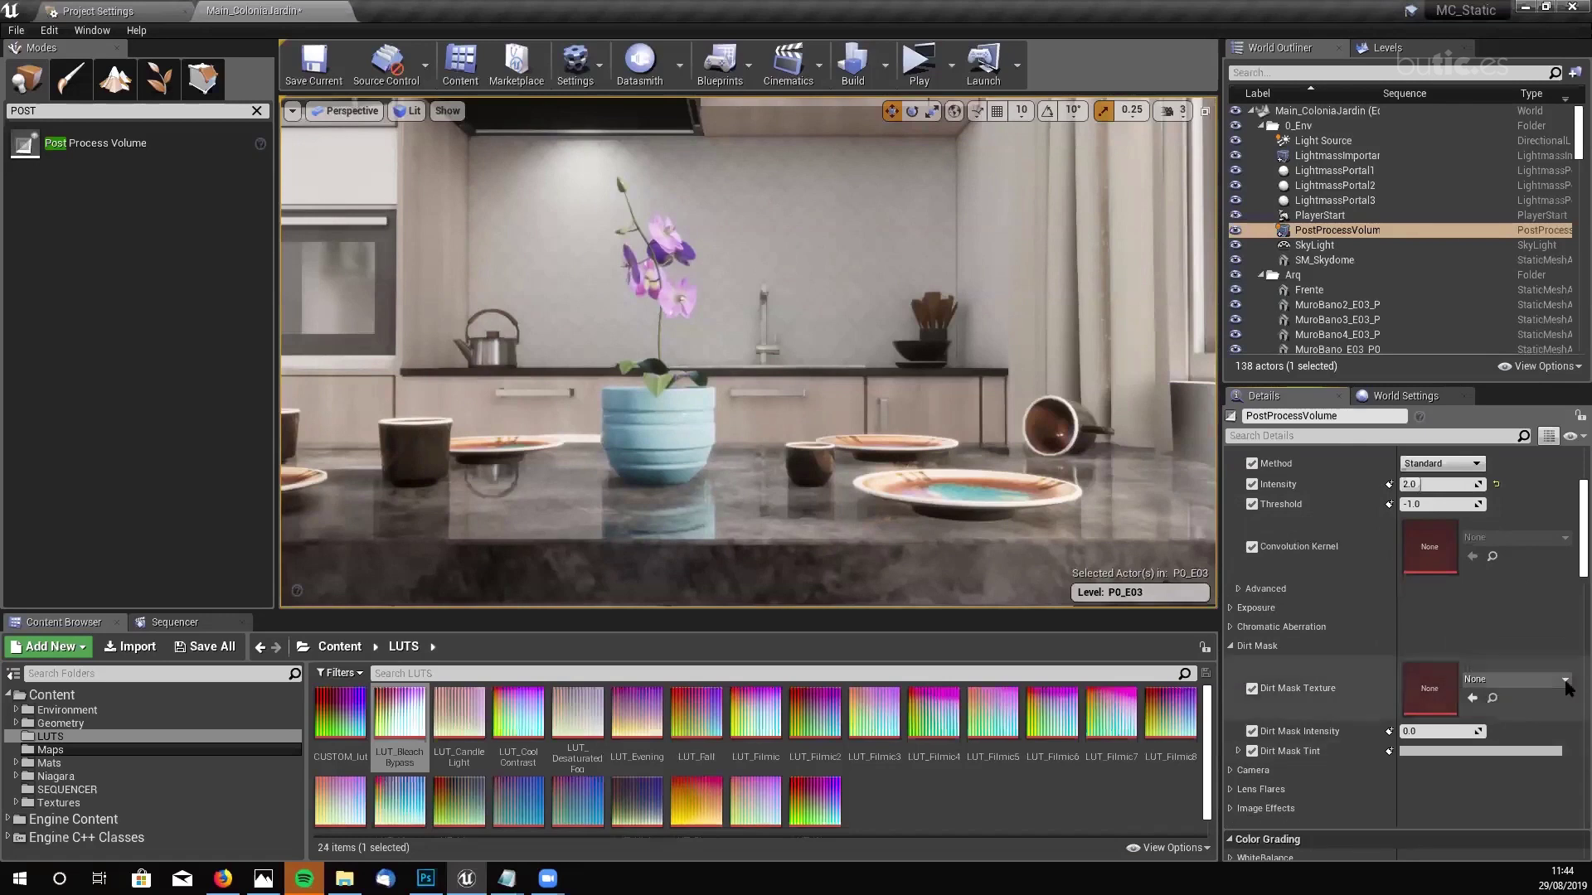
{"action": "left_click", "coordinate": [1547, 679]}
{"action": "type", "text": "DIRT"}
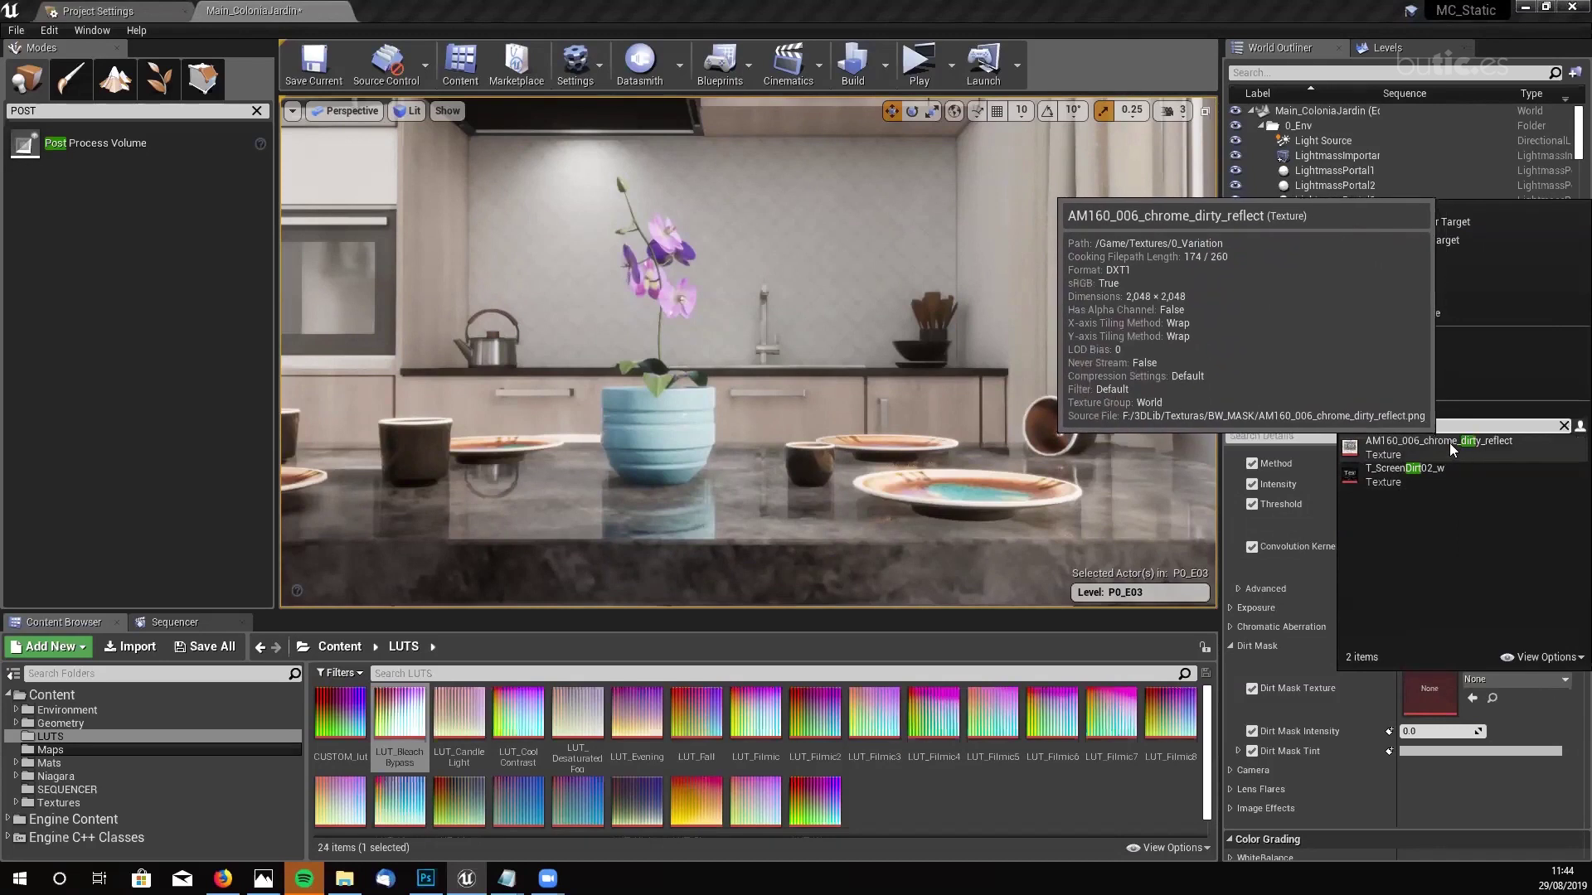
{"action": "left_click", "coordinate": [1450, 443]}
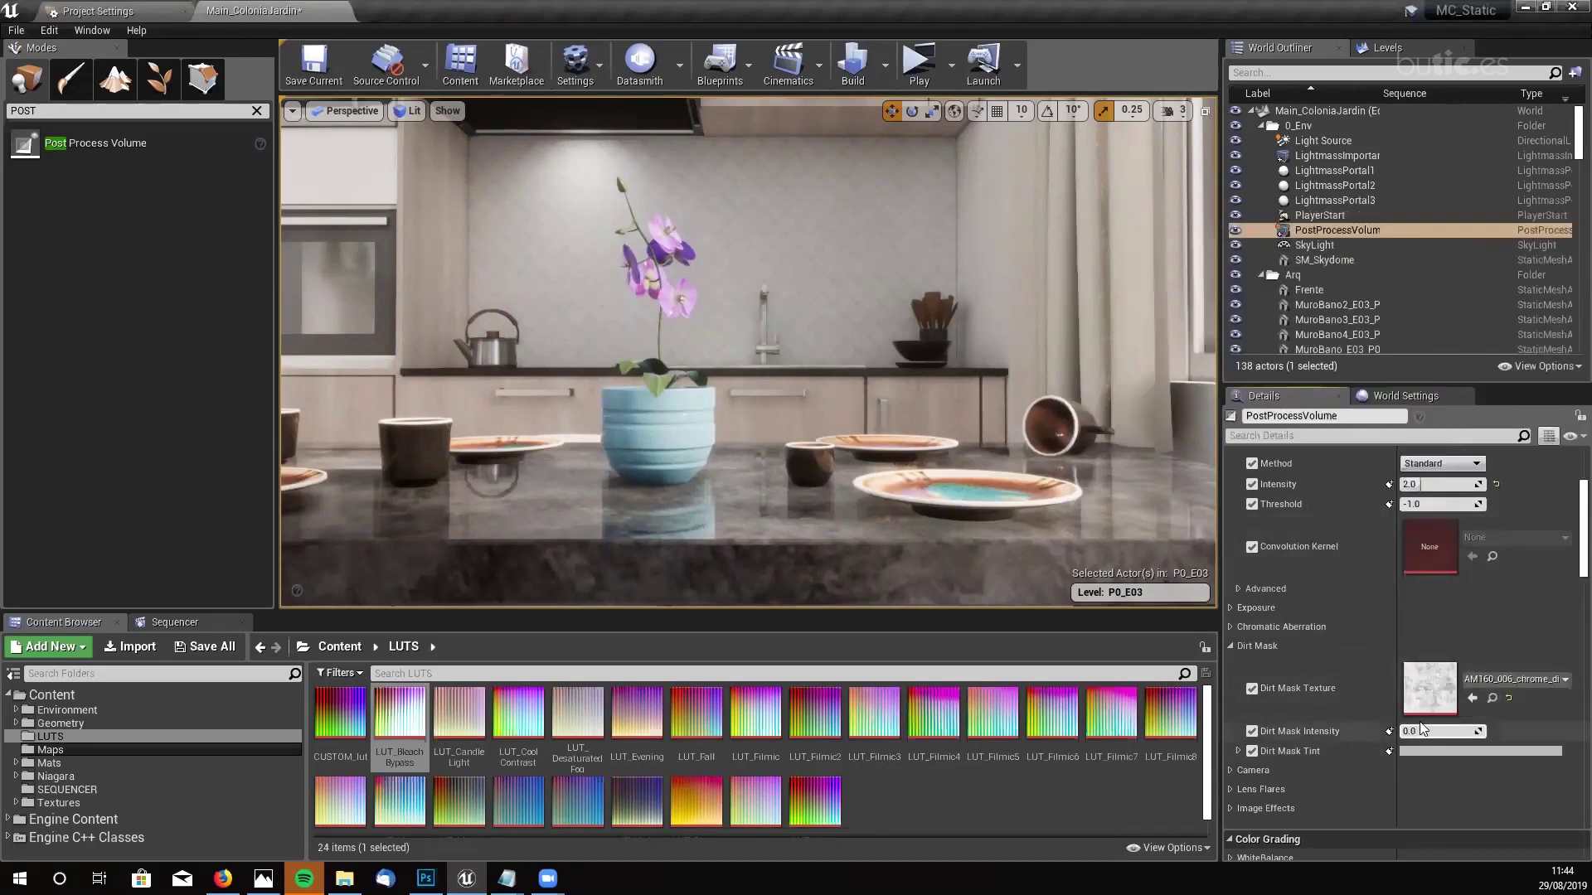
- Set Dirt Mask Intensity to 8.0 and the Dirt Mask Tint to black
{"action": "left_click_drag", "start_coordinate": [1423, 728], "coordinate": [1480, 728]}
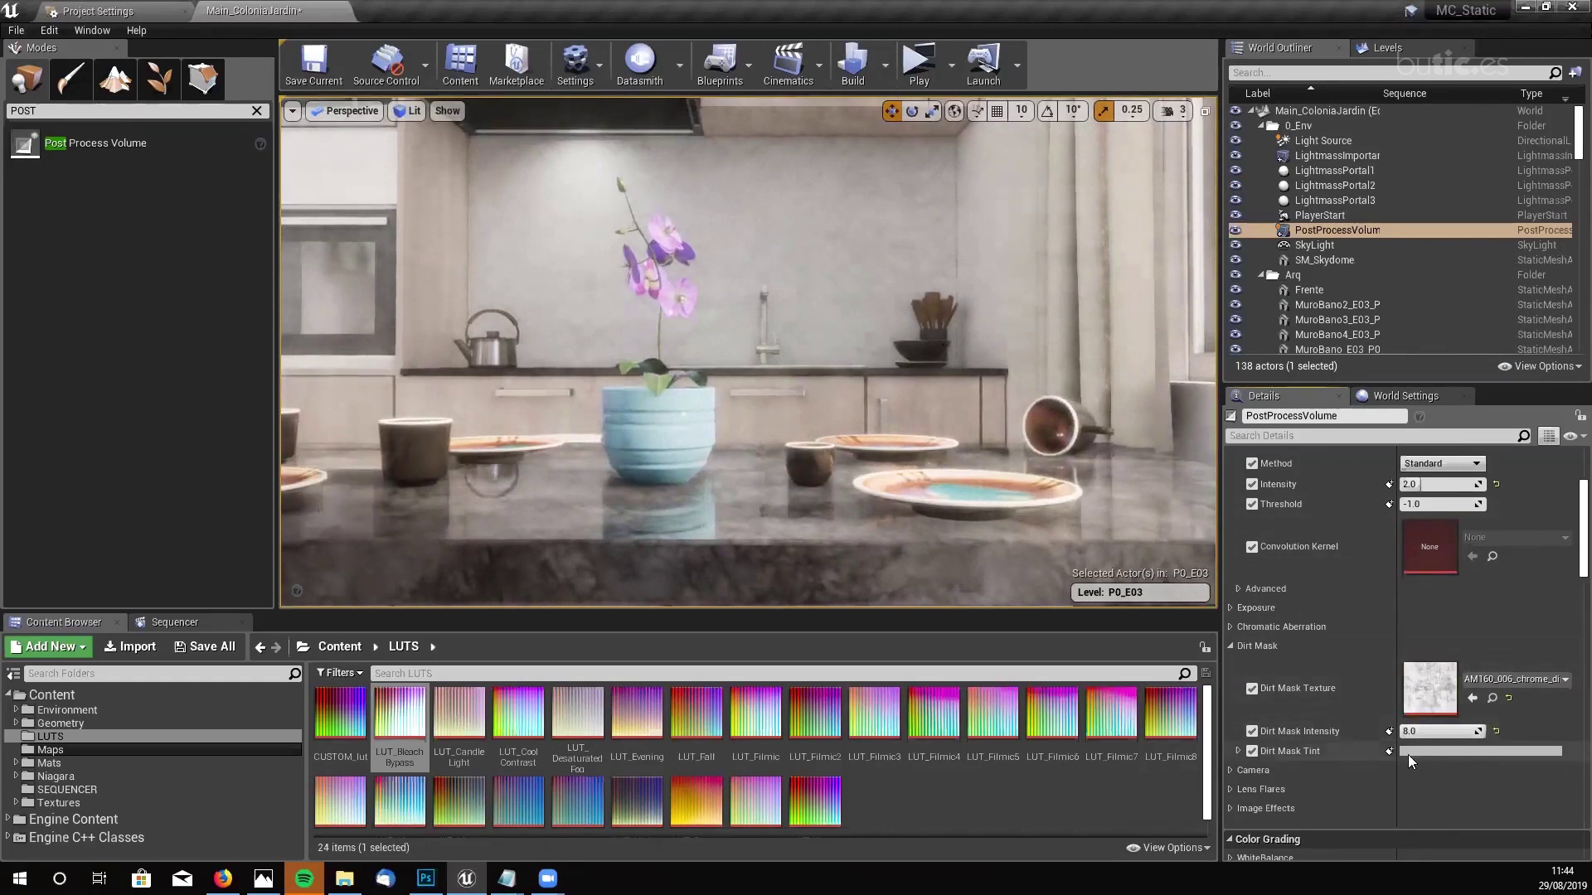
{"action": "left_click", "coordinate": [1429, 753]}
{"action": "left_click_drag", "start_coordinate": [1321, 556], "coordinate": [1322, 642]}
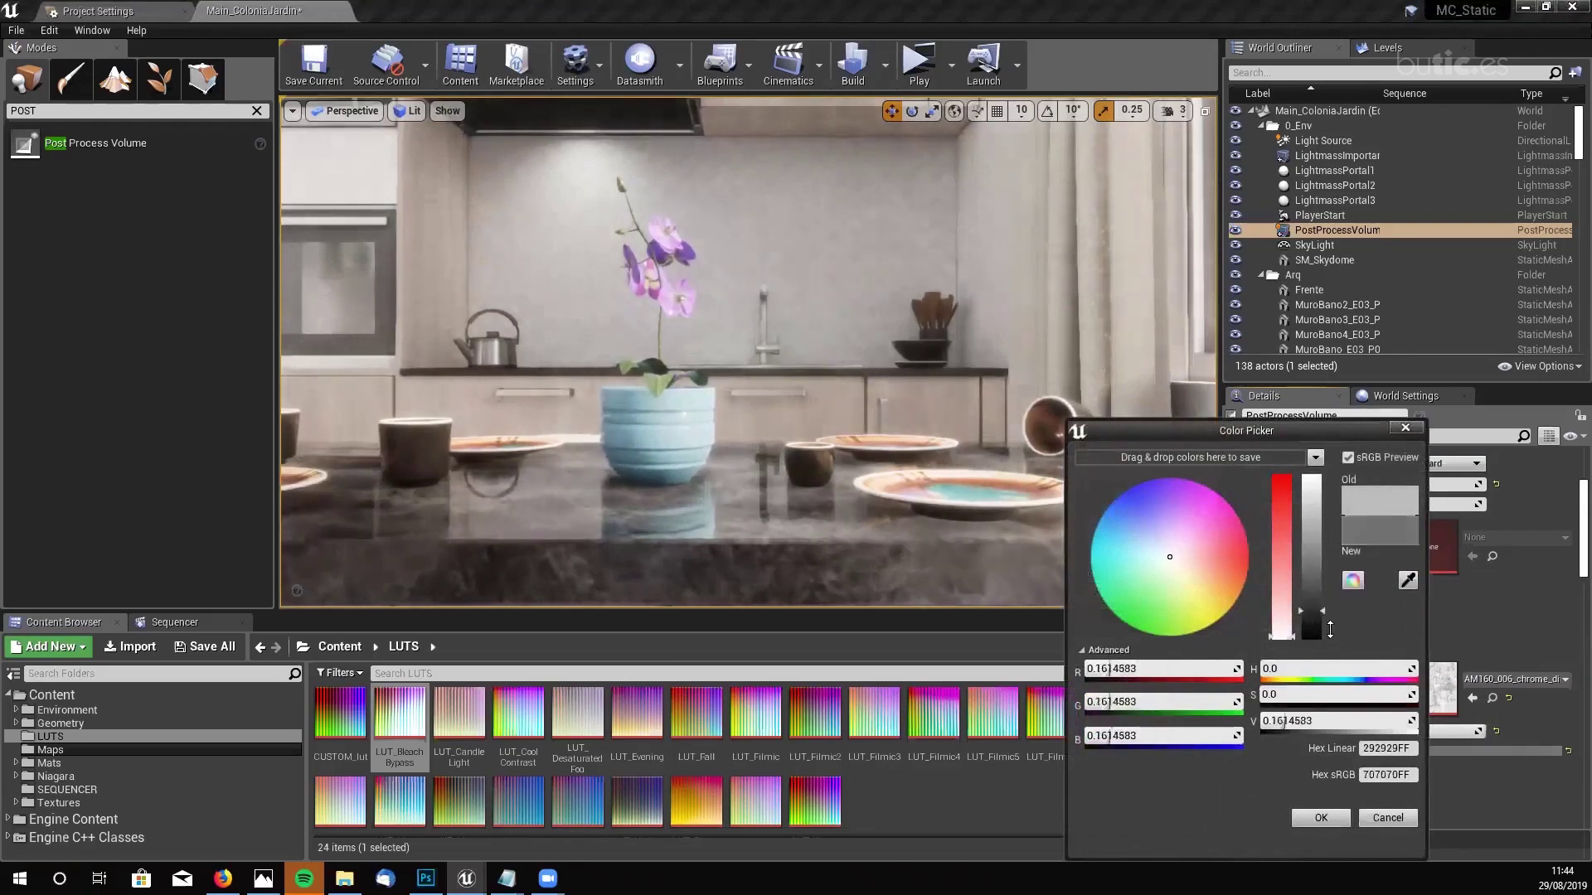
{"action": "left_click", "coordinate": [1325, 817]}
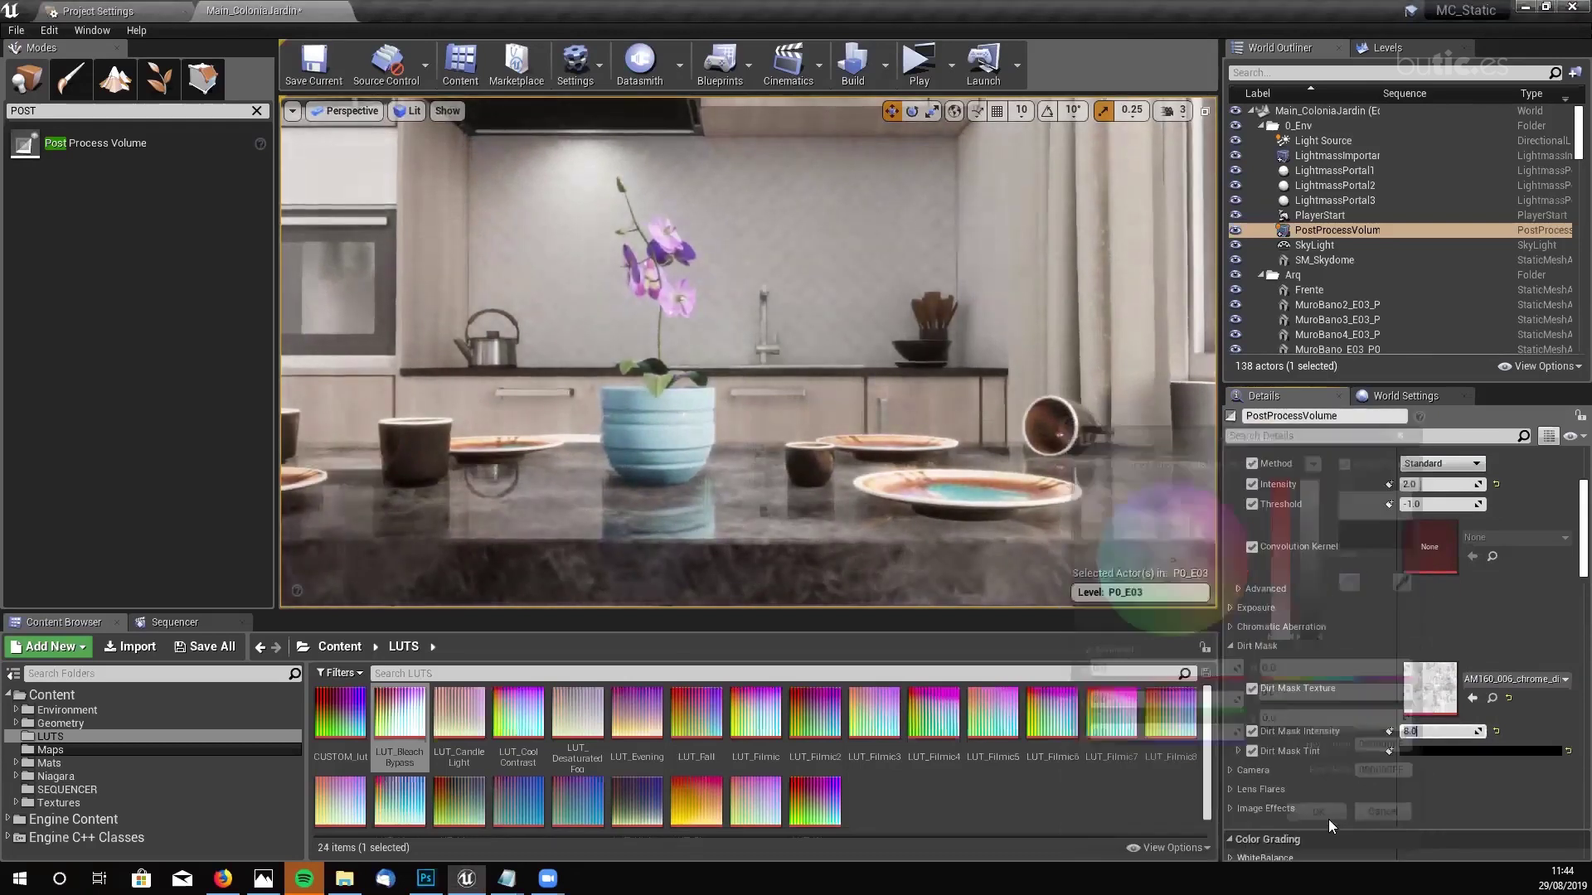
{"action": "left_click", "coordinate": [1438, 731]}
{"action": "type", "text": "8.0"}
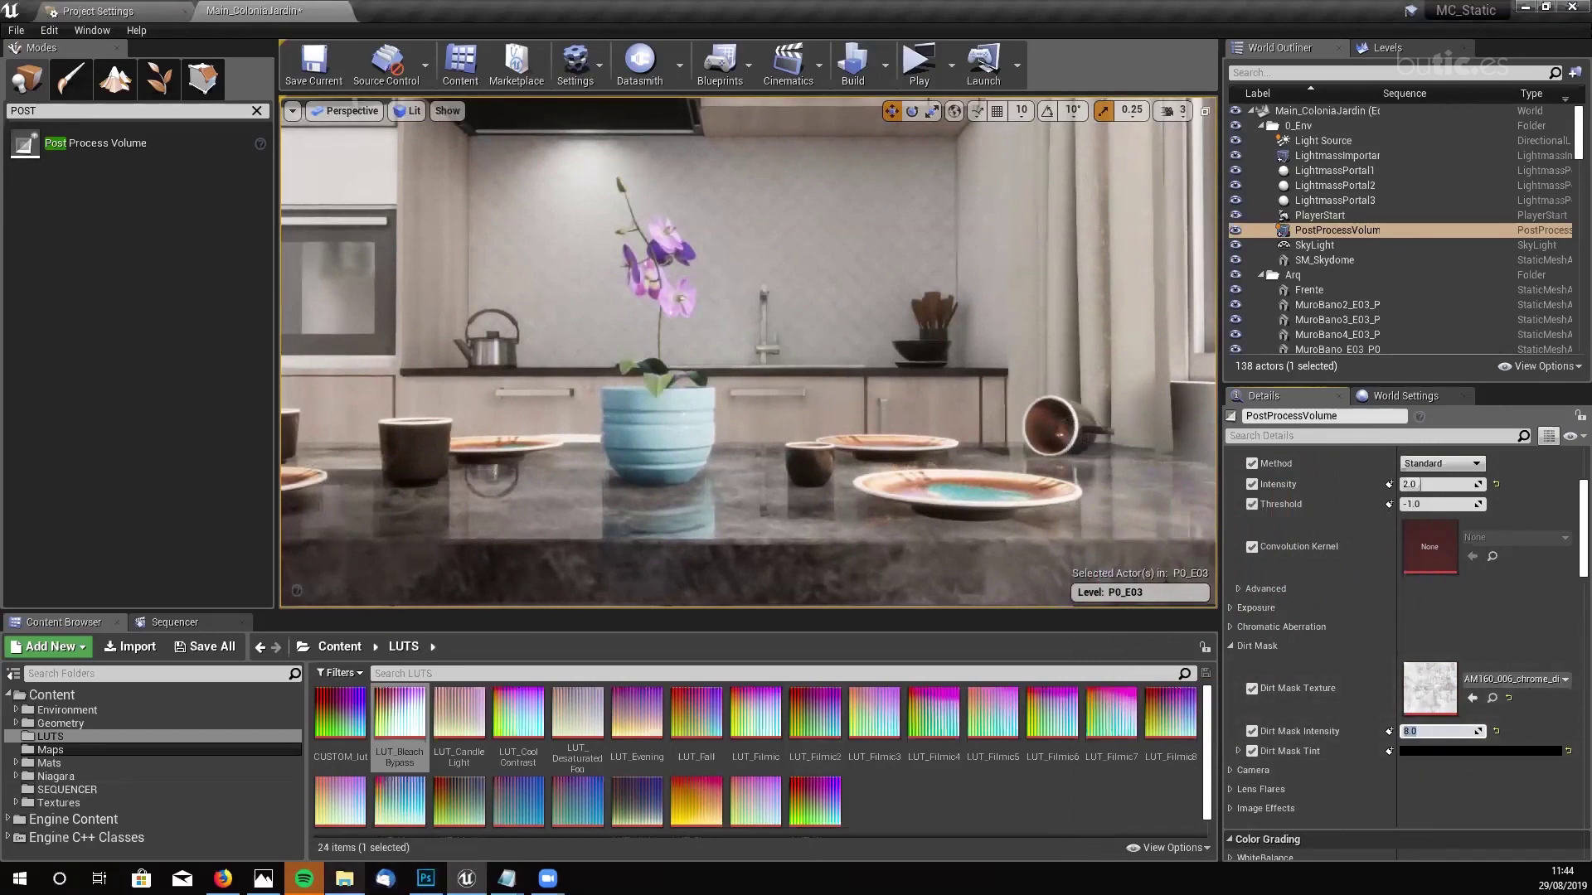
{"action": "left_click", "coordinate": [344, 878]}
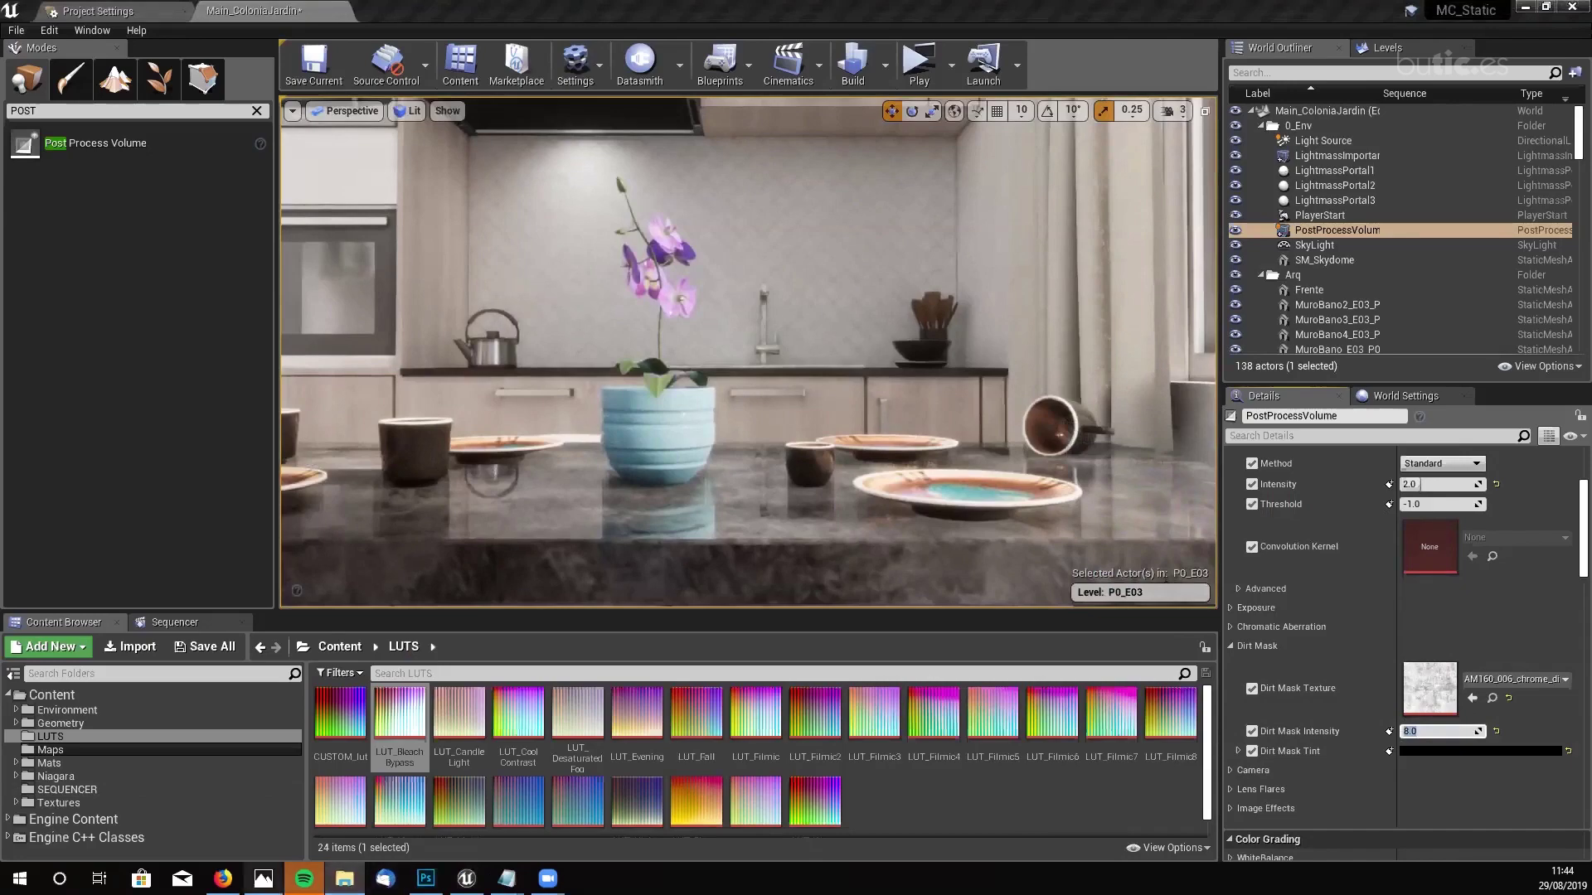
{"action": "left_click", "coordinate": [222, 879]}
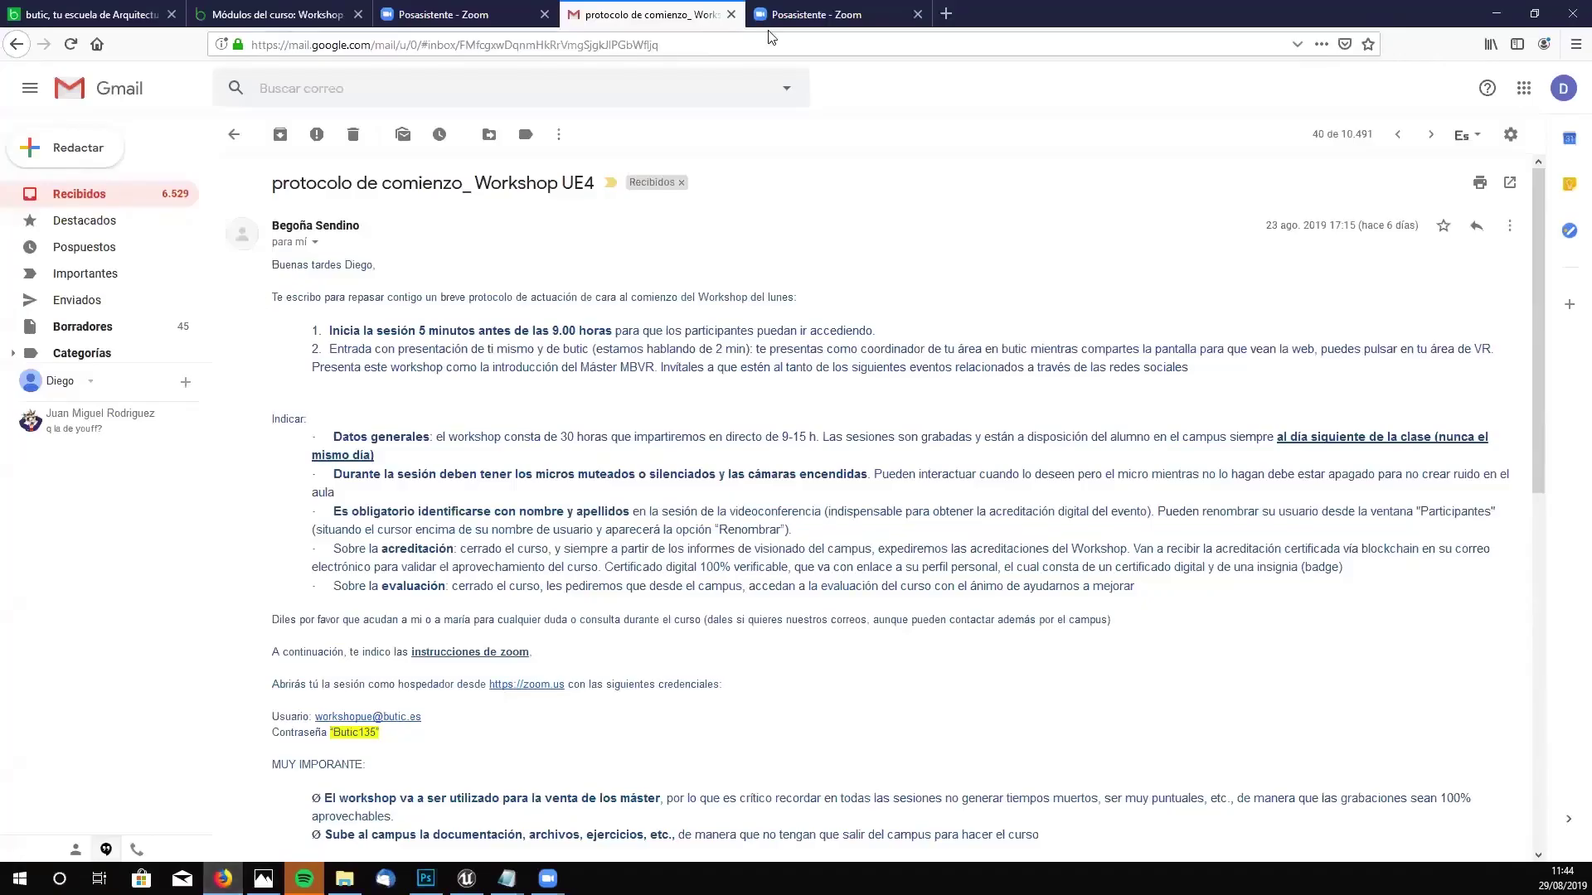
- Search Google for 'LENS DIRT MASK' in a new tab
{"action": "key", "text": "ctrl+t"}
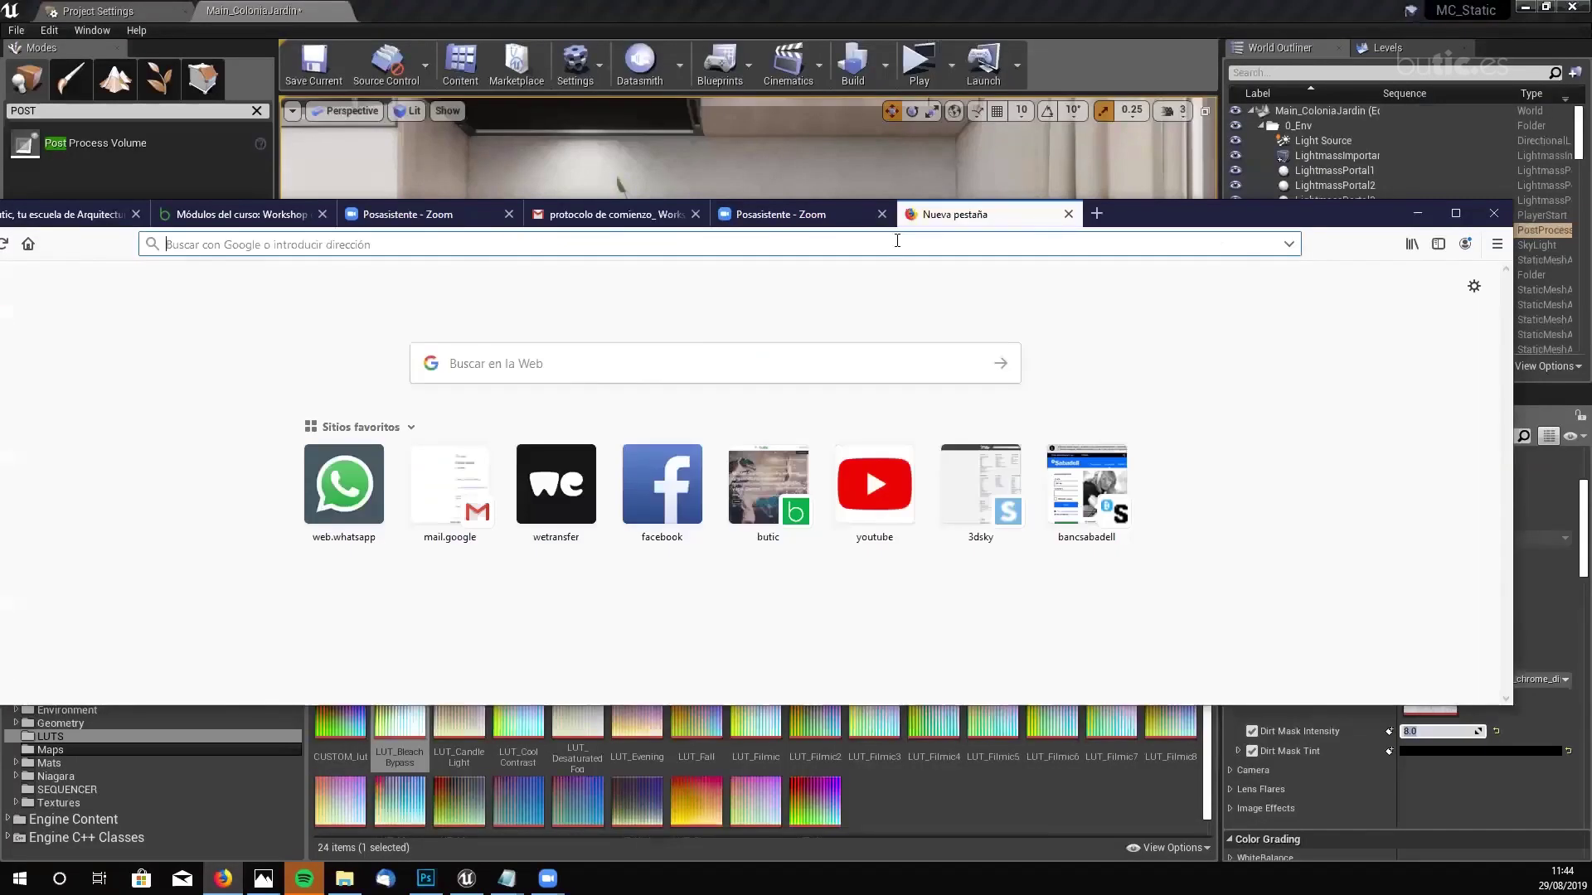
{"action": "type", "text": "LENS"}
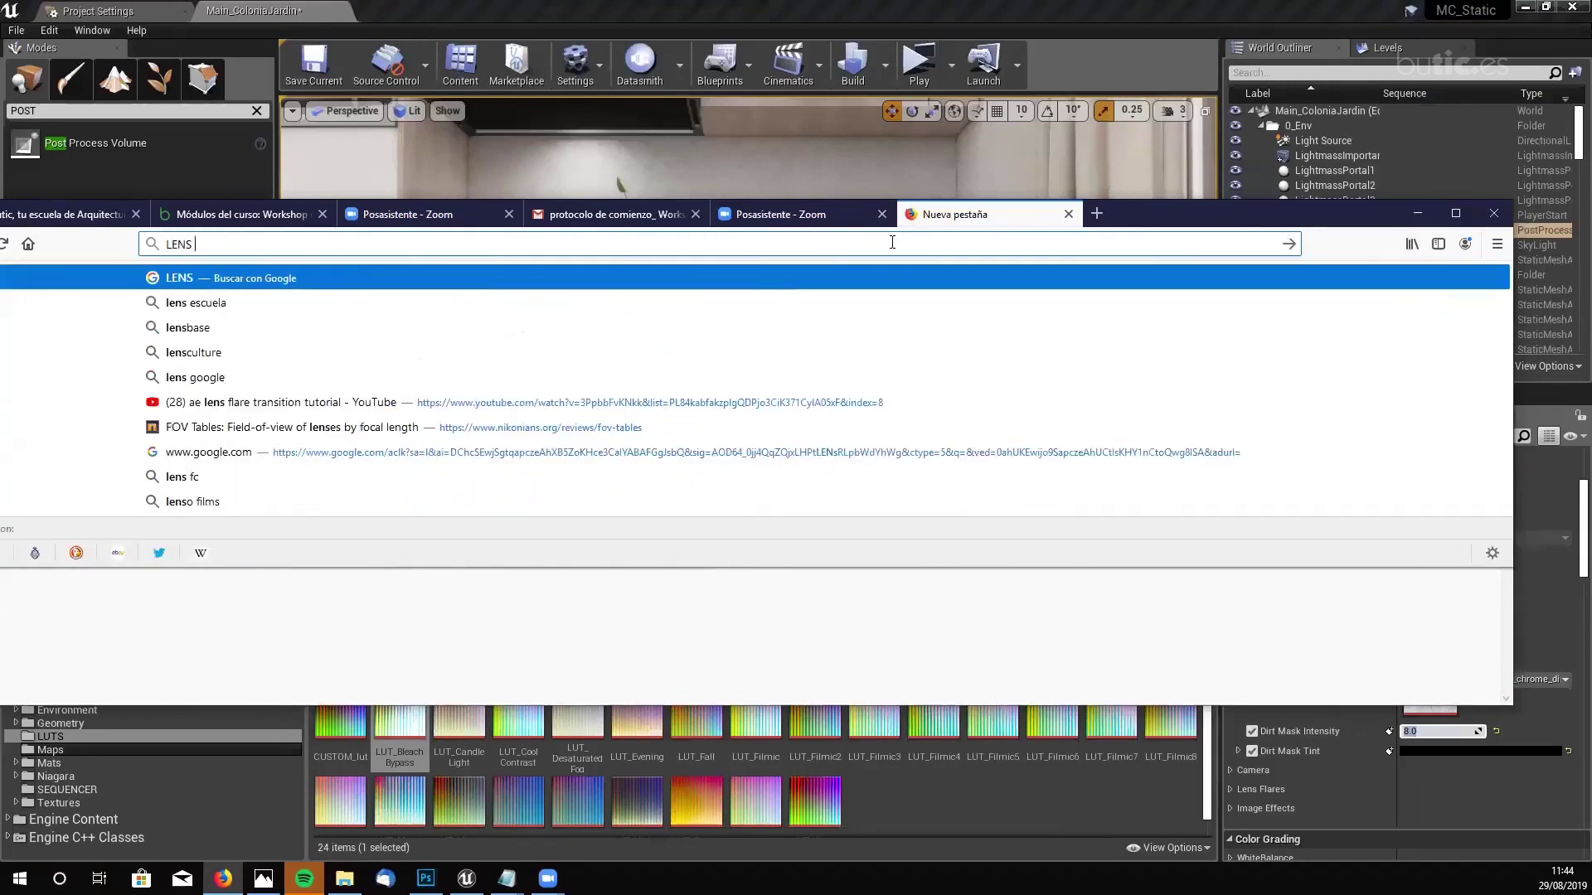
{"action": "type", "text": " DIRT MASK"}
{"action": "key", "text": "Return"}
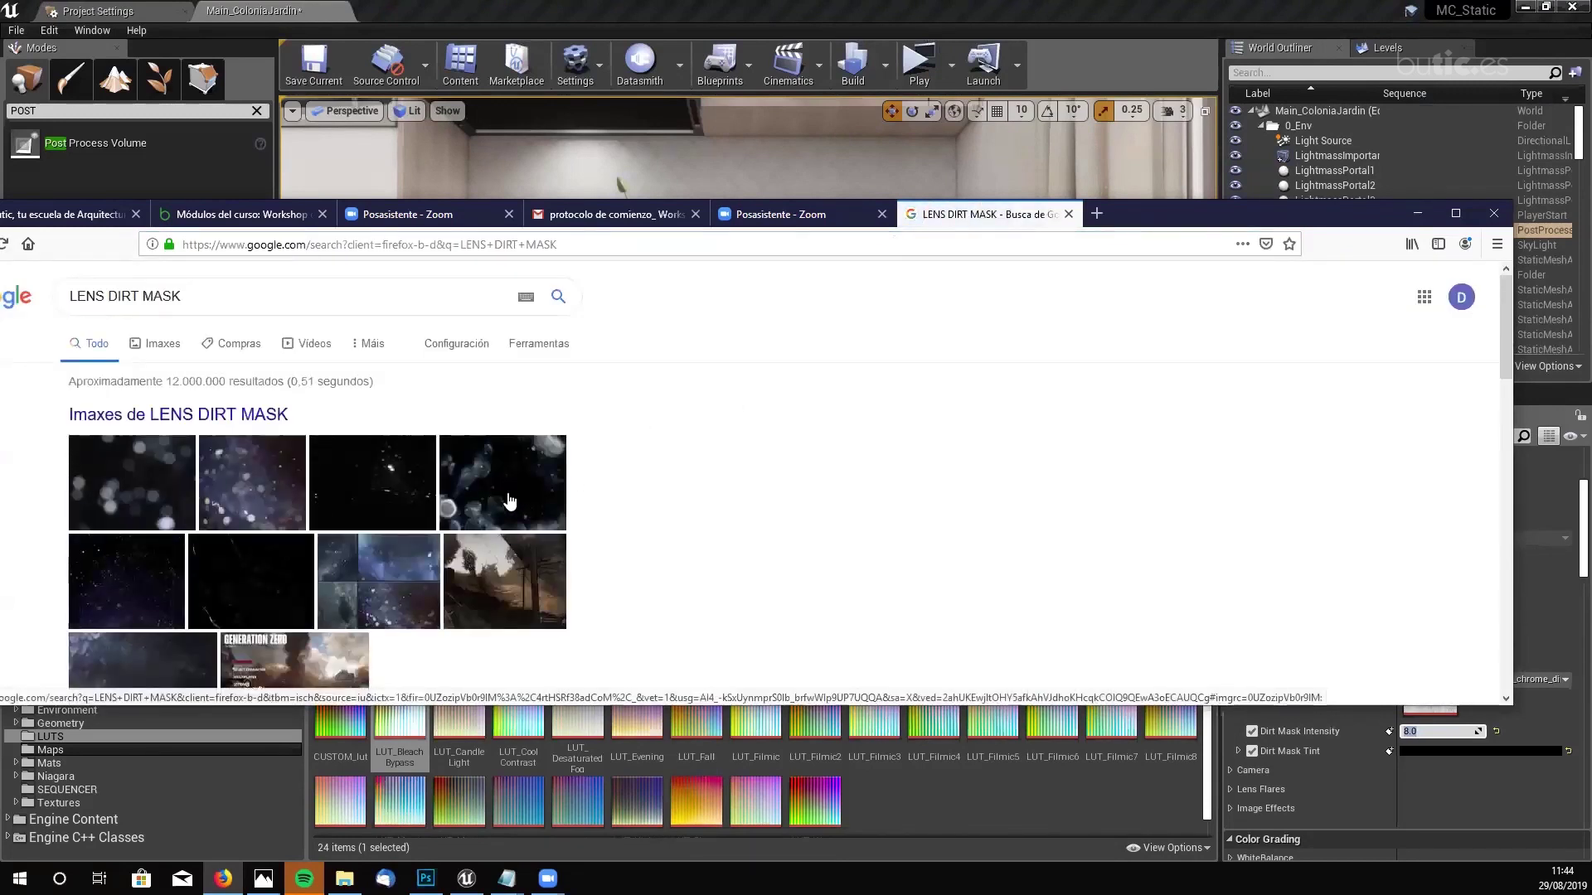
{"action": "left_click_drag", "start_coordinate": [1169, 226], "coordinate": [1215, 213]}
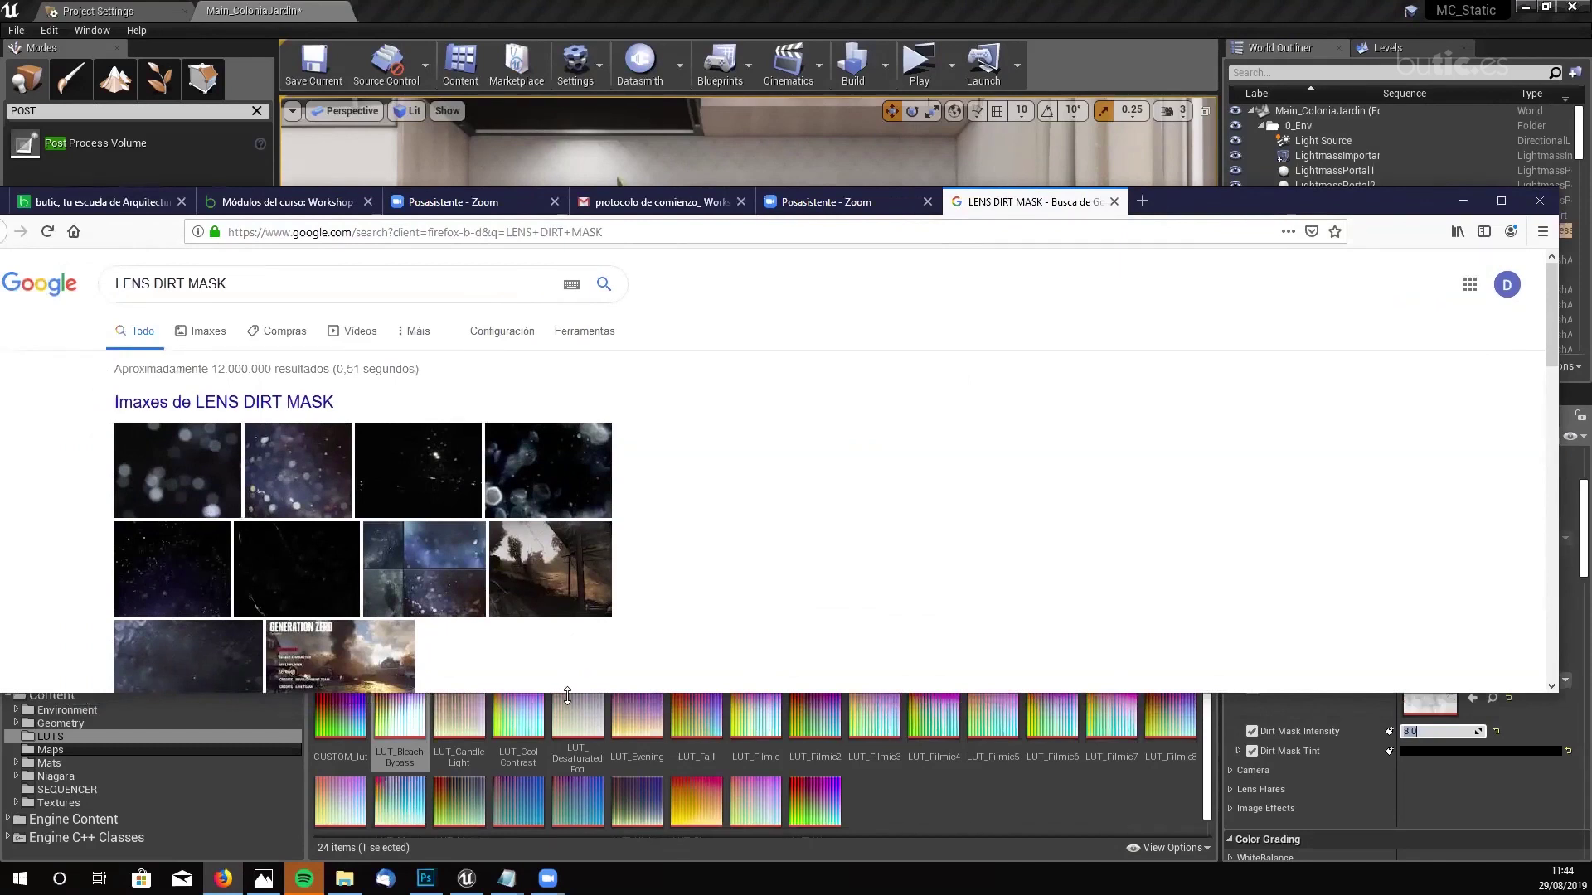
{"action": "left_click_drag", "start_coordinate": [567, 695], "coordinate": [567, 768]}
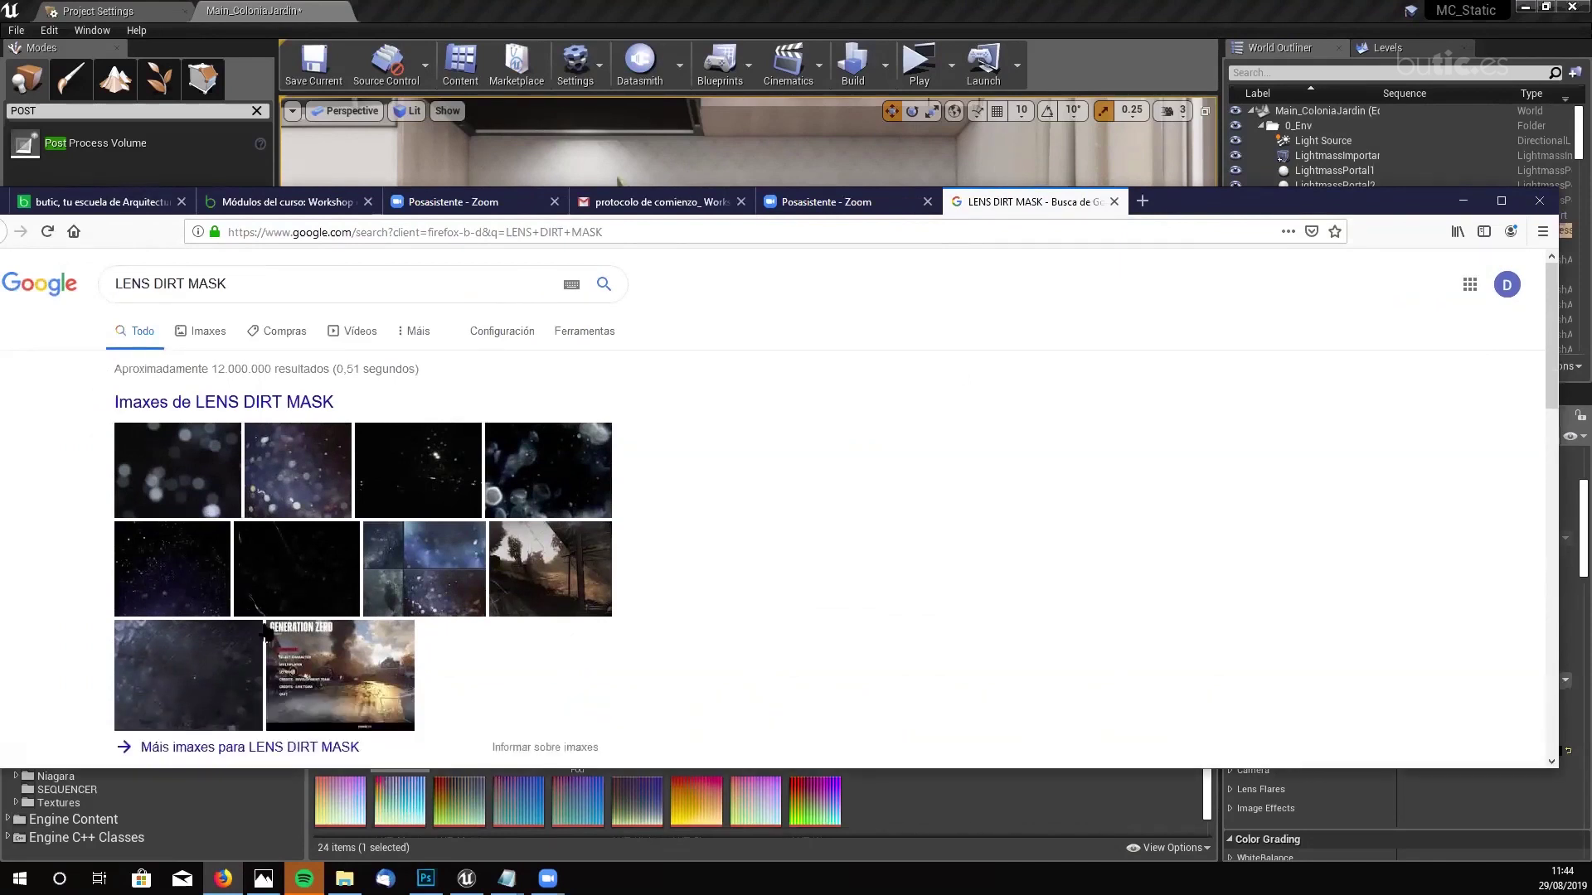
- Show image results filtered to the Grande (large) size
{"action": "left_click", "coordinate": [211, 336]}
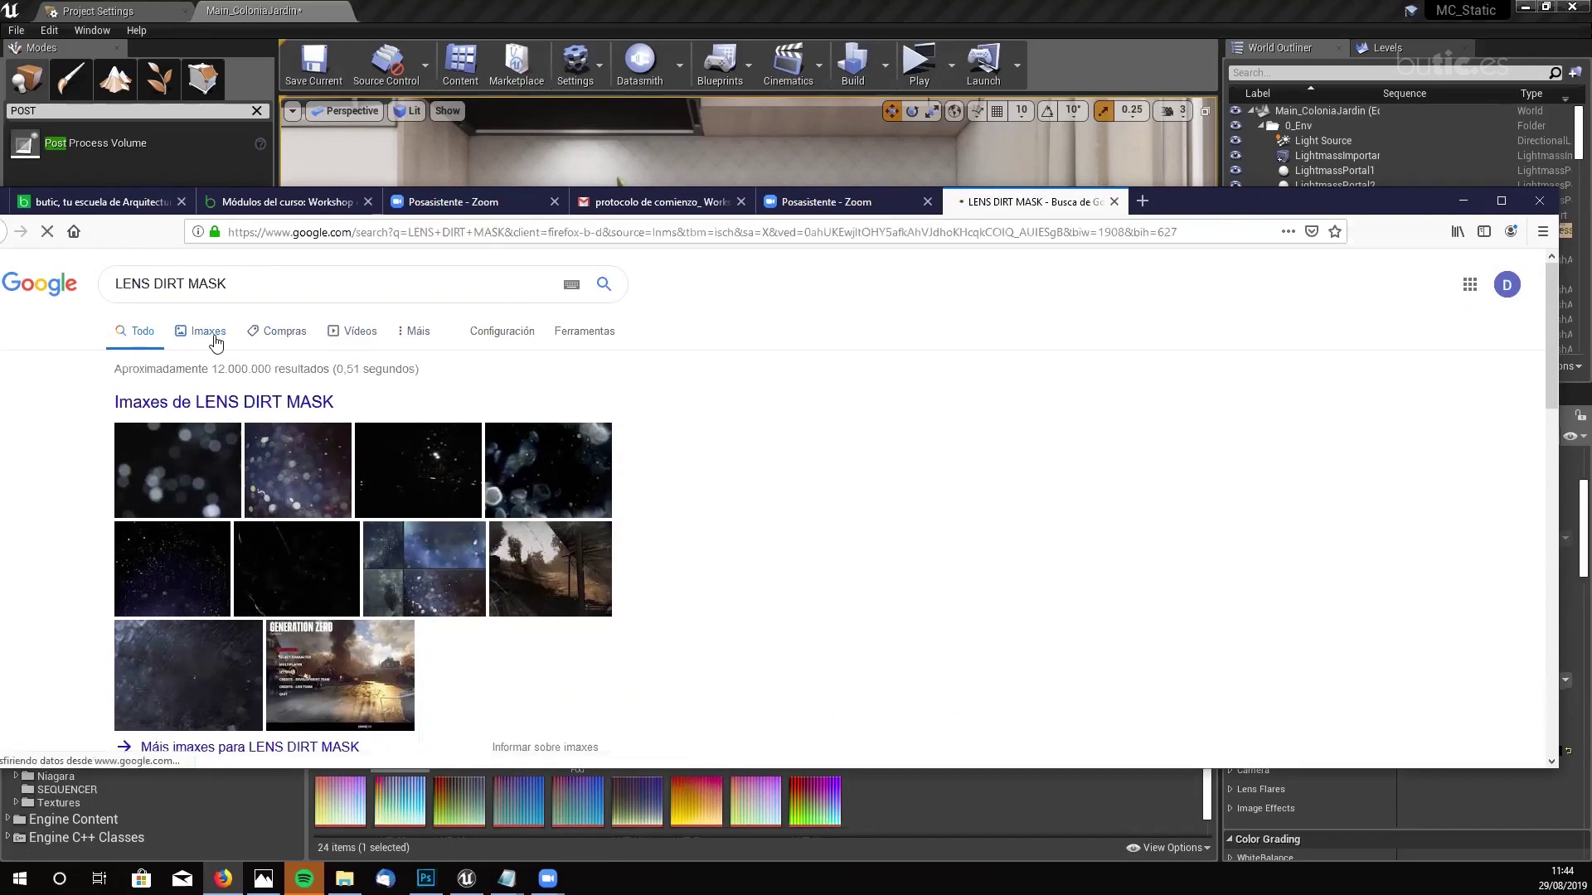
{"action": "left_click", "coordinate": [584, 333]}
{"action": "left_click", "coordinate": [137, 362]}
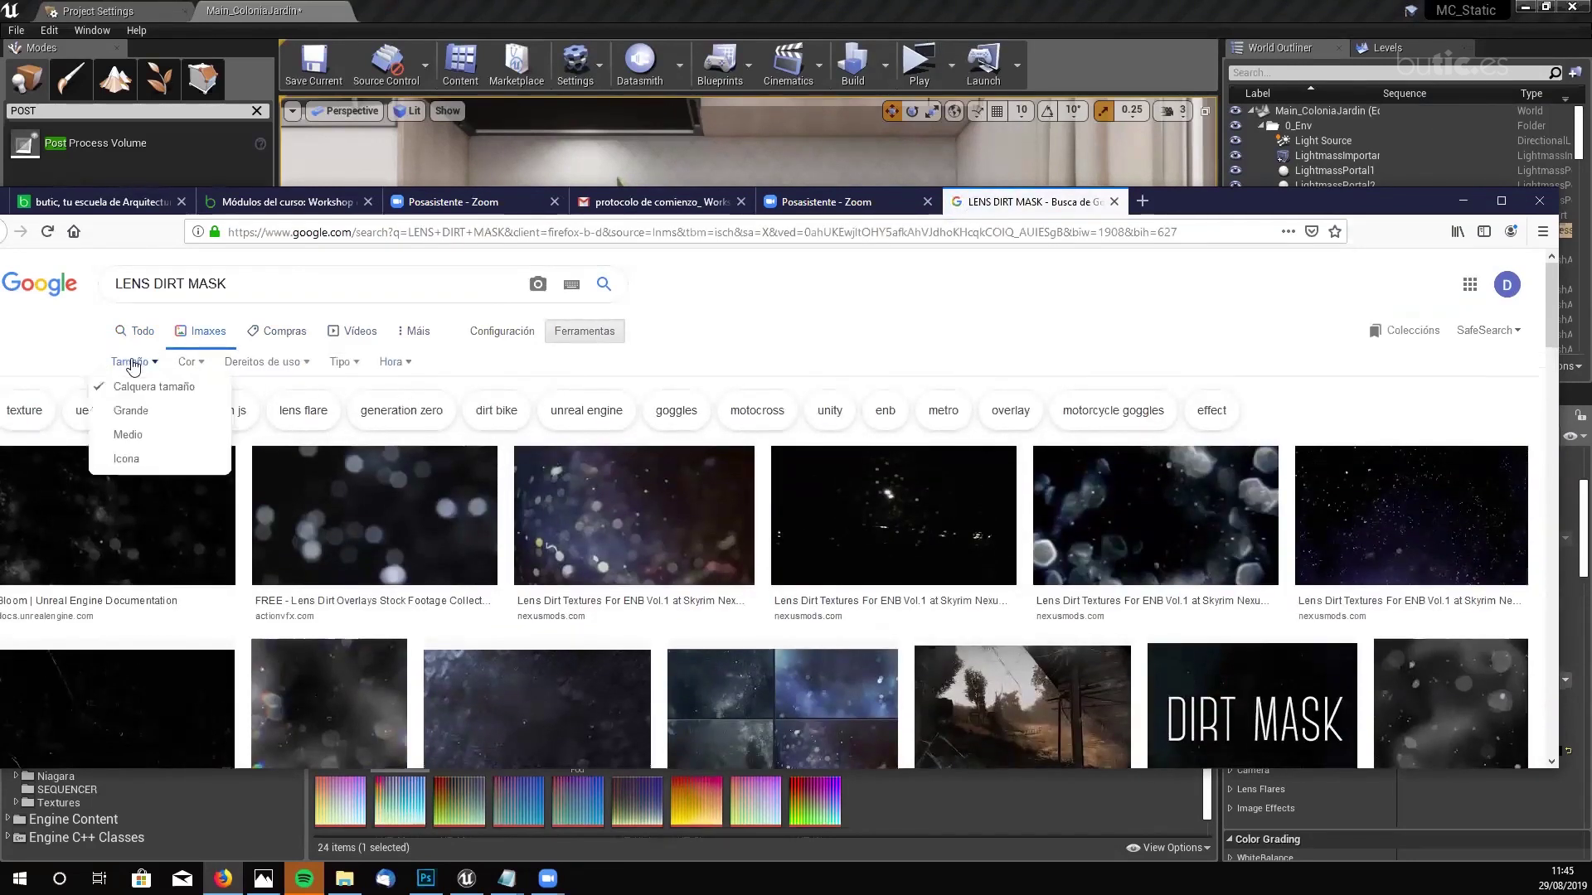
{"action": "left_click", "coordinate": [137, 408]}
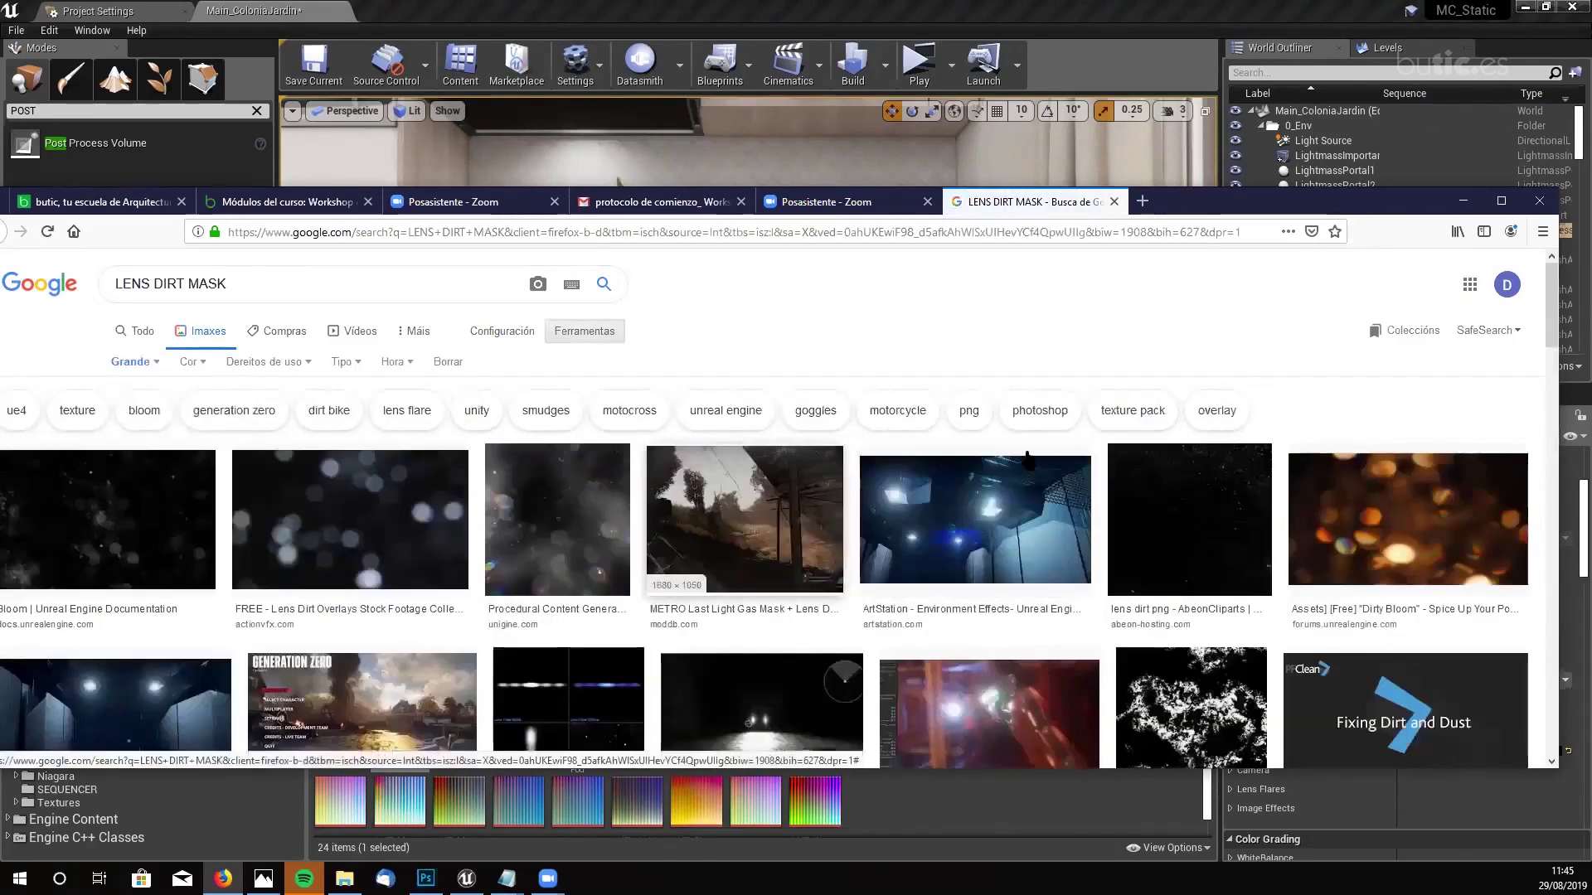
{"action": "scroll", "coordinate": [581, 547], "scroll_direction": "down", "scroll_amount": 3}
{"action": "scroll", "coordinate": [496, 587], "scroll_direction": "up", "scroll_amount": 1}
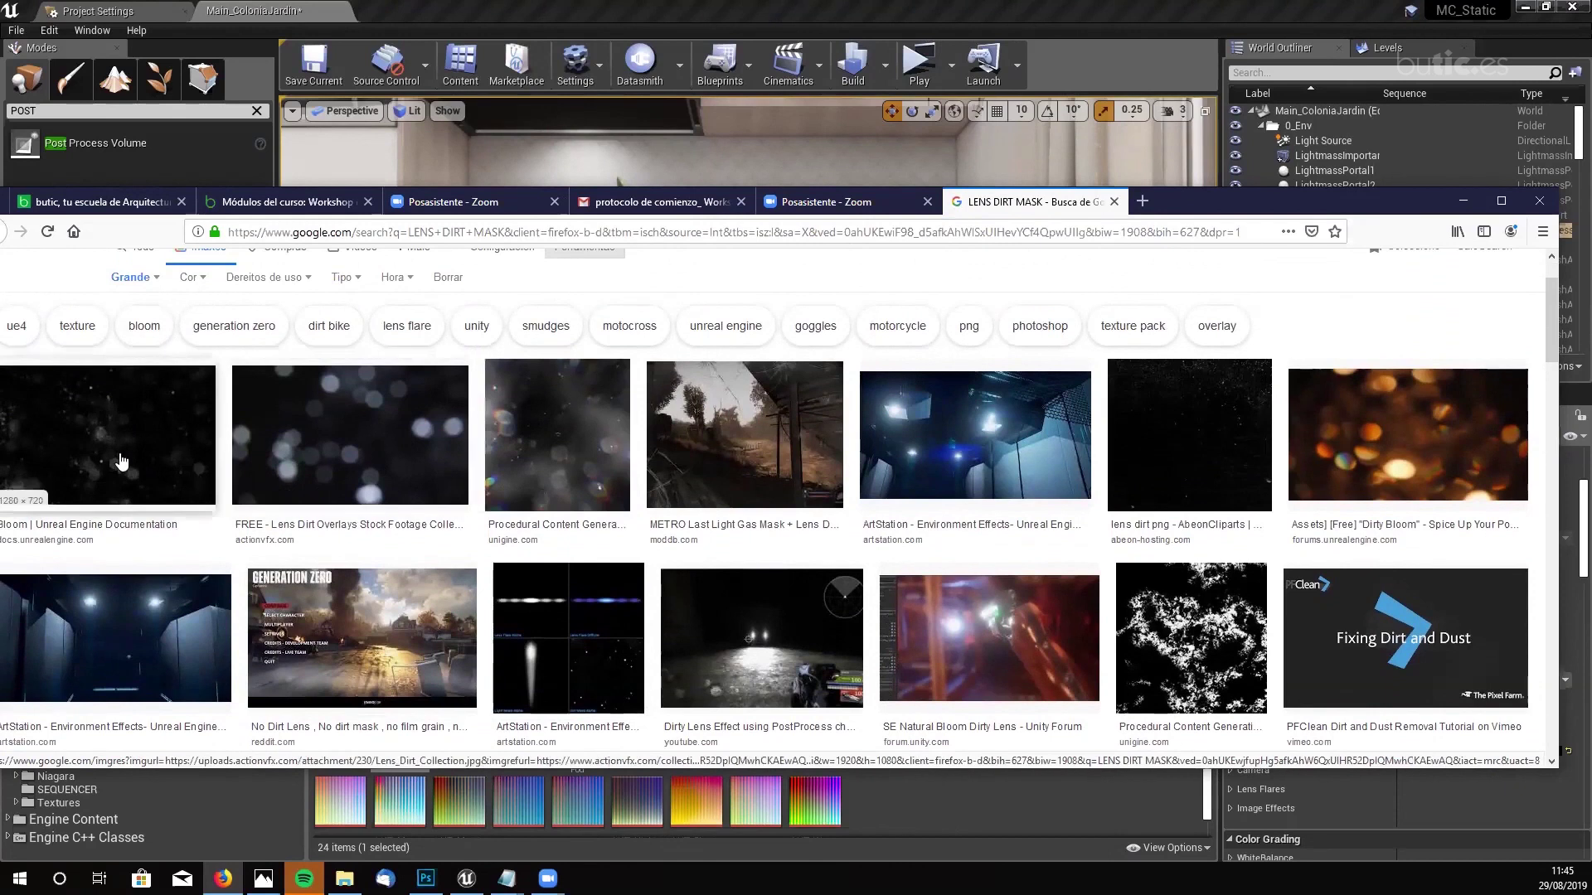
- Save the first image result as DirtMaskTextureExample.png into the 03_POST folder
{"action": "left_click", "coordinate": [115, 465]}
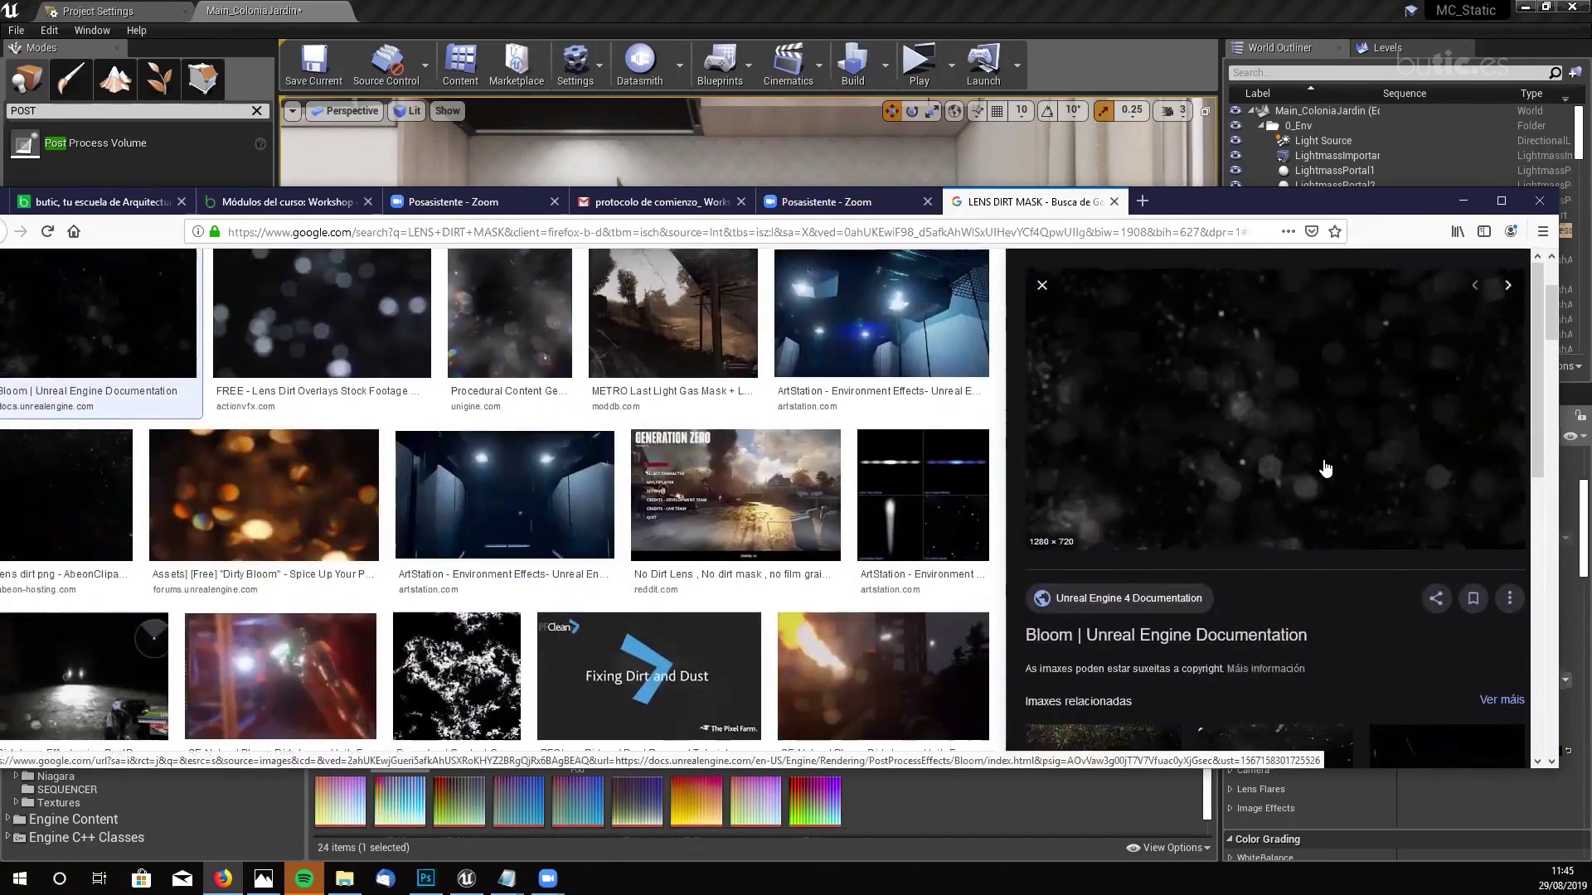
{"action": "right_click", "coordinate": [1357, 460]}
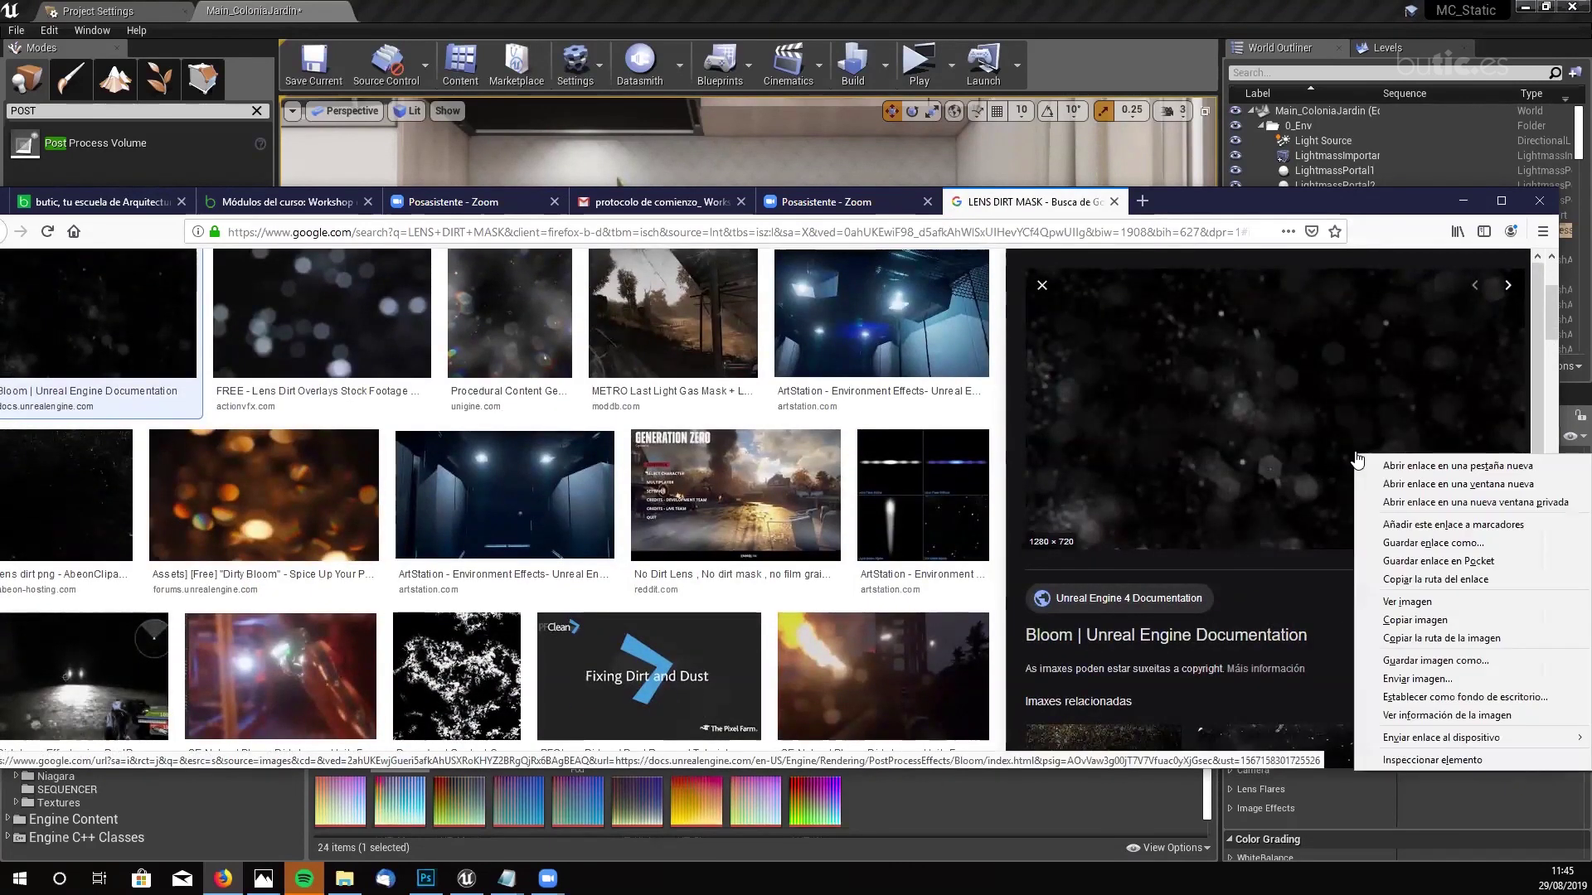
{"action": "left_click", "coordinate": [1451, 661]}
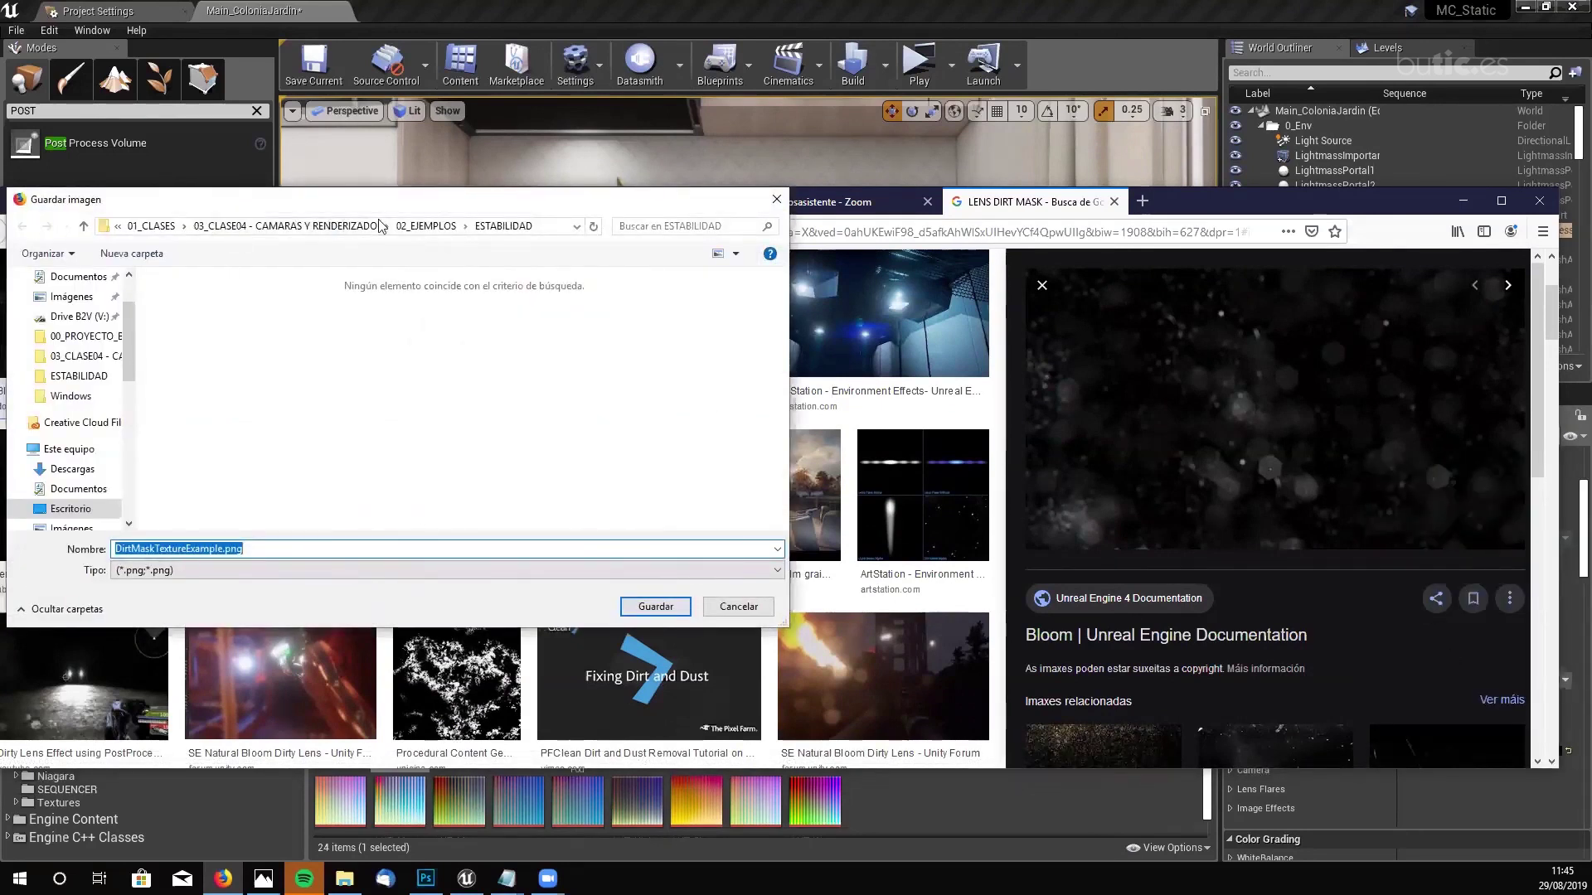
{"action": "left_click", "coordinate": [422, 228]}
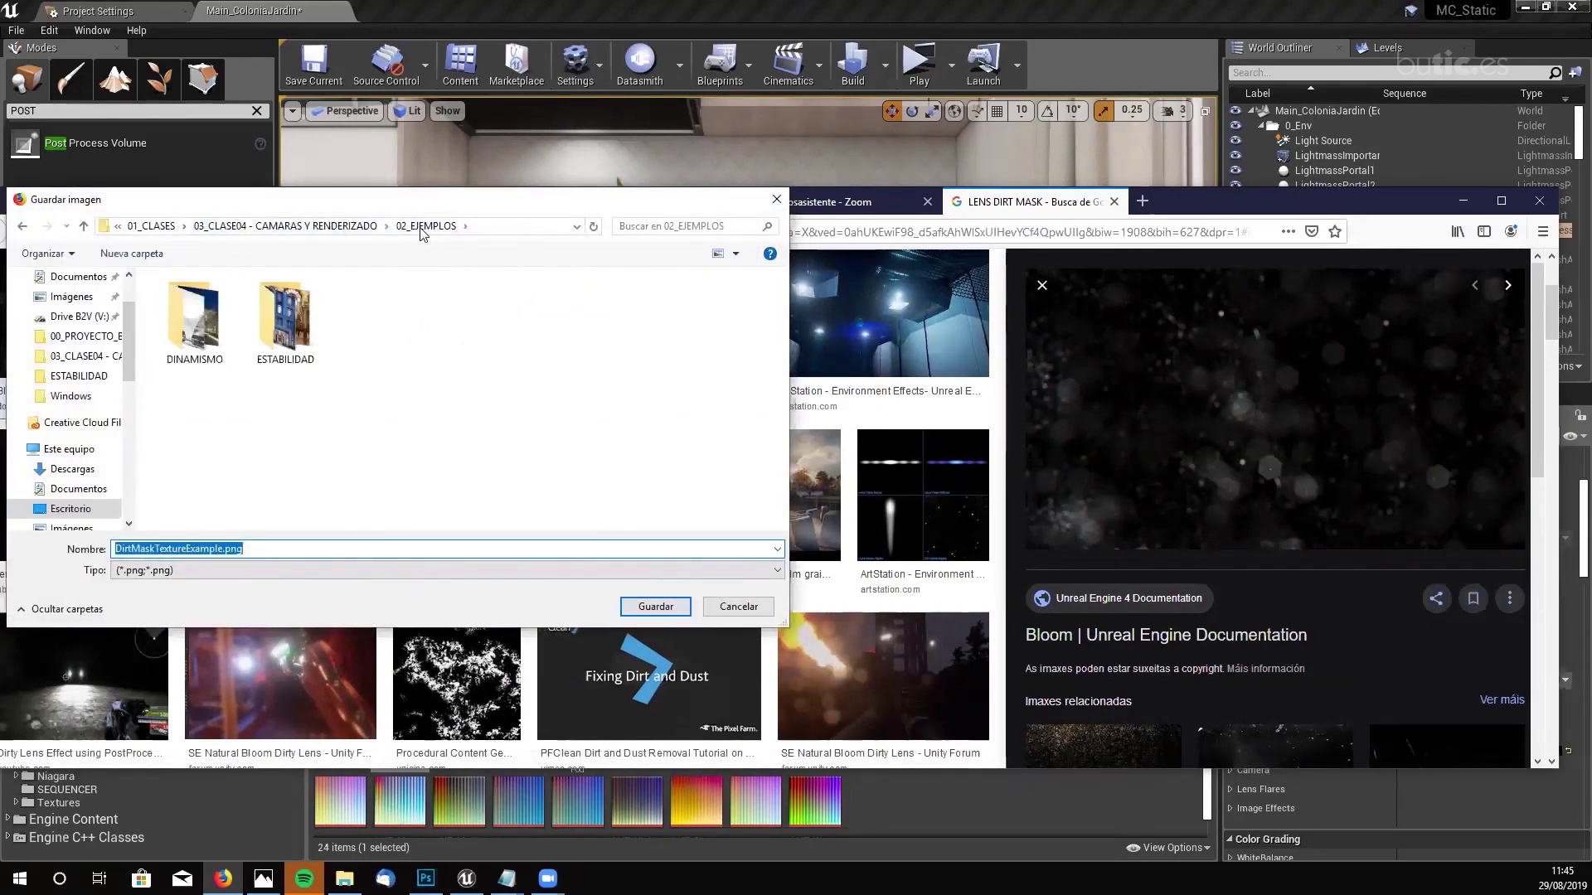
{"action": "left_click", "coordinate": [348, 229]}
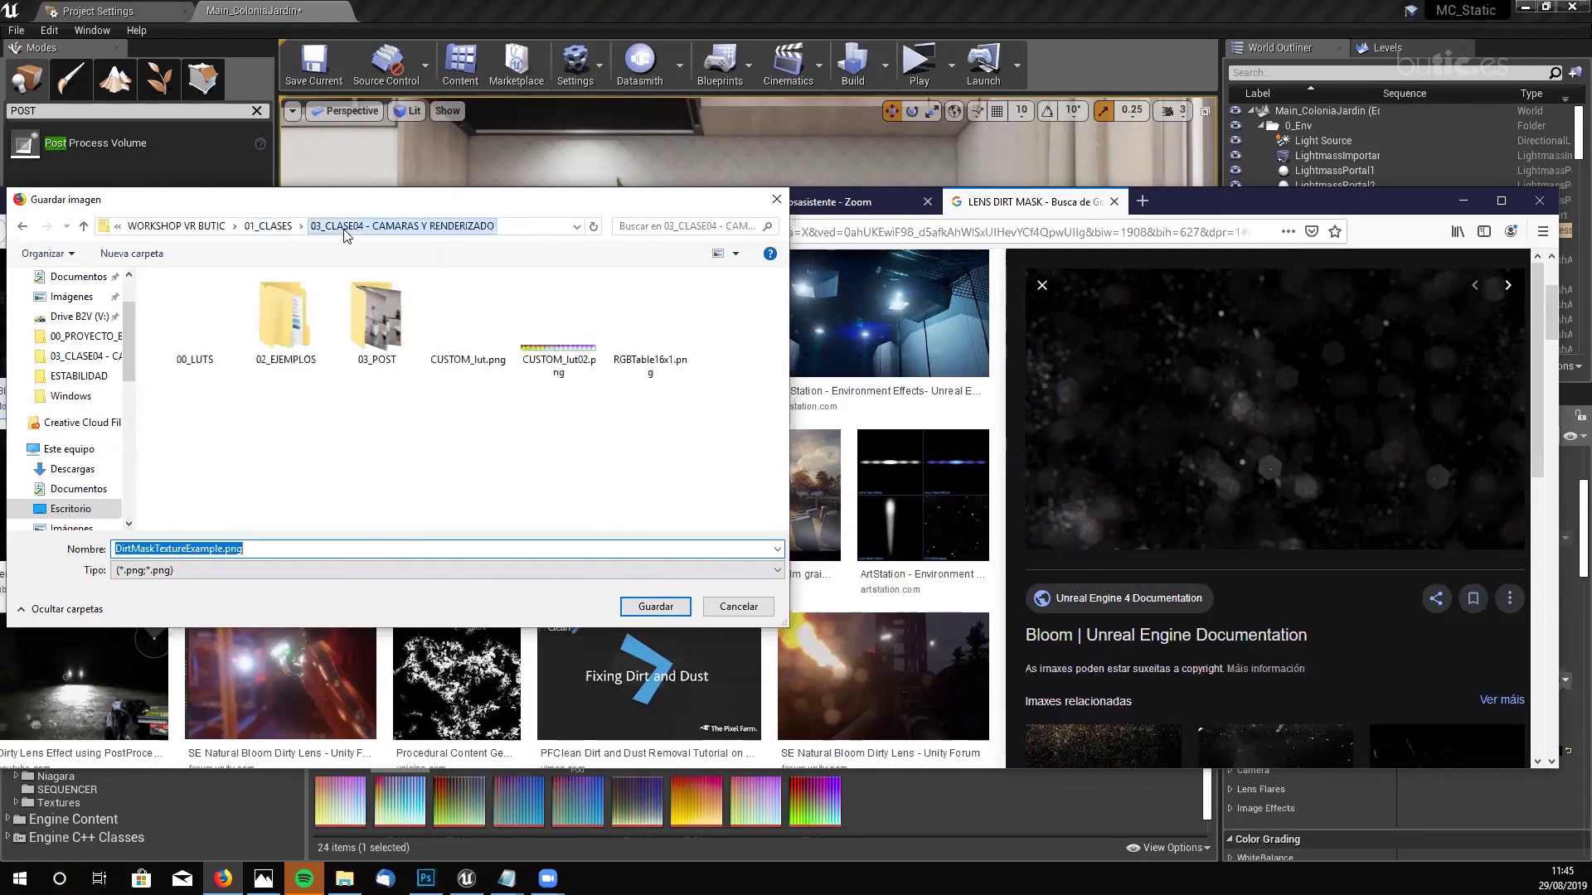
{"action": "double_click", "coordinate": [380, 350]}
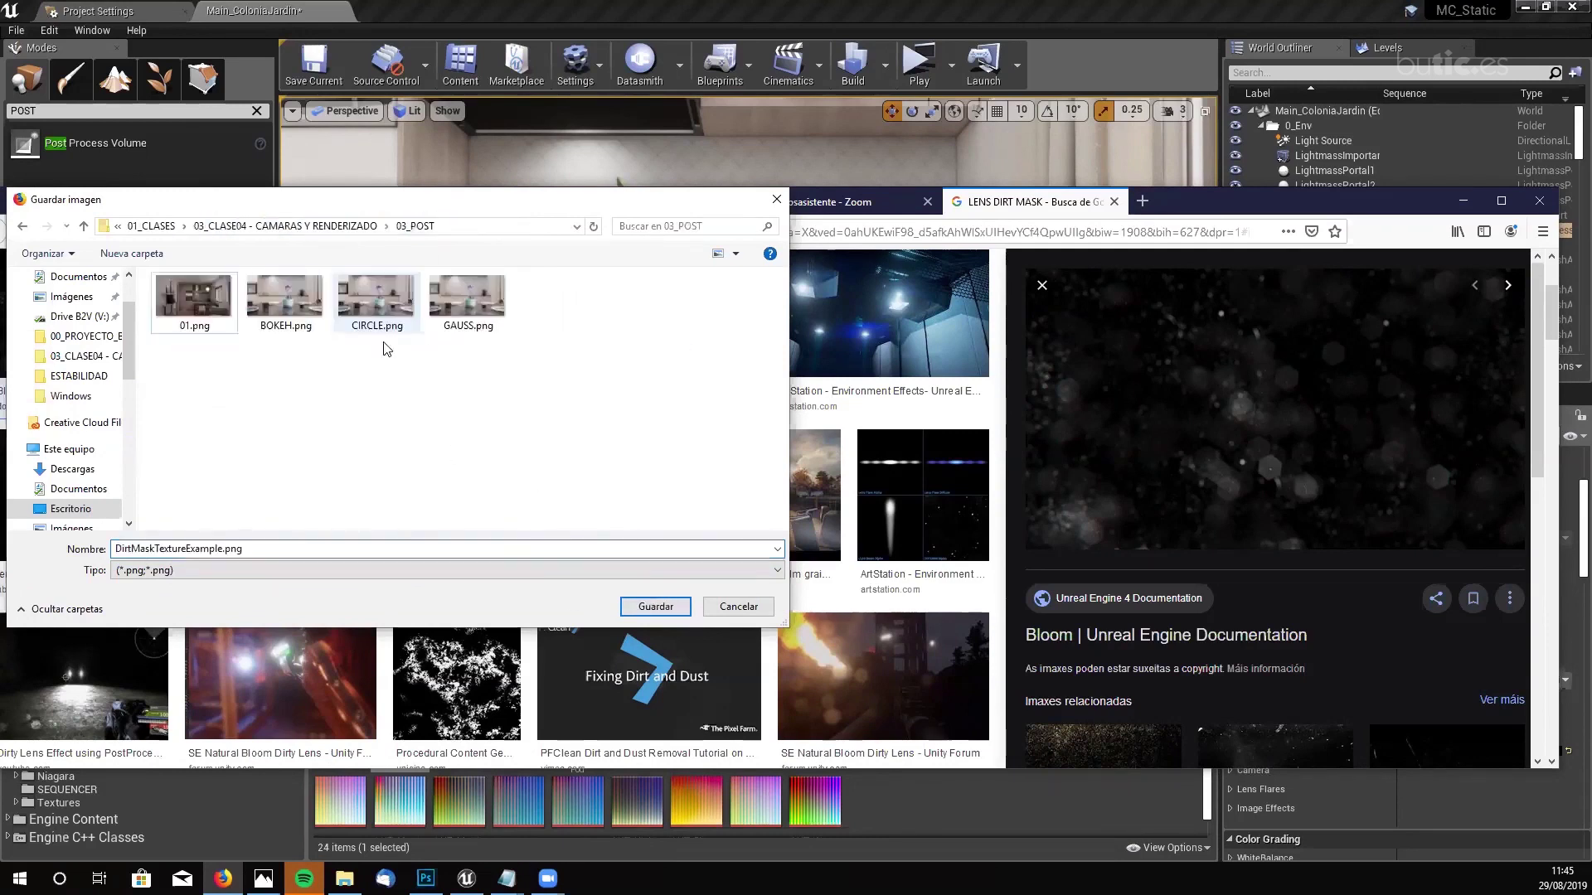
{"action": "left_click", "coordinate": [655, 606]}
{"action": "left_click", "coordinate": [1463, 201]}
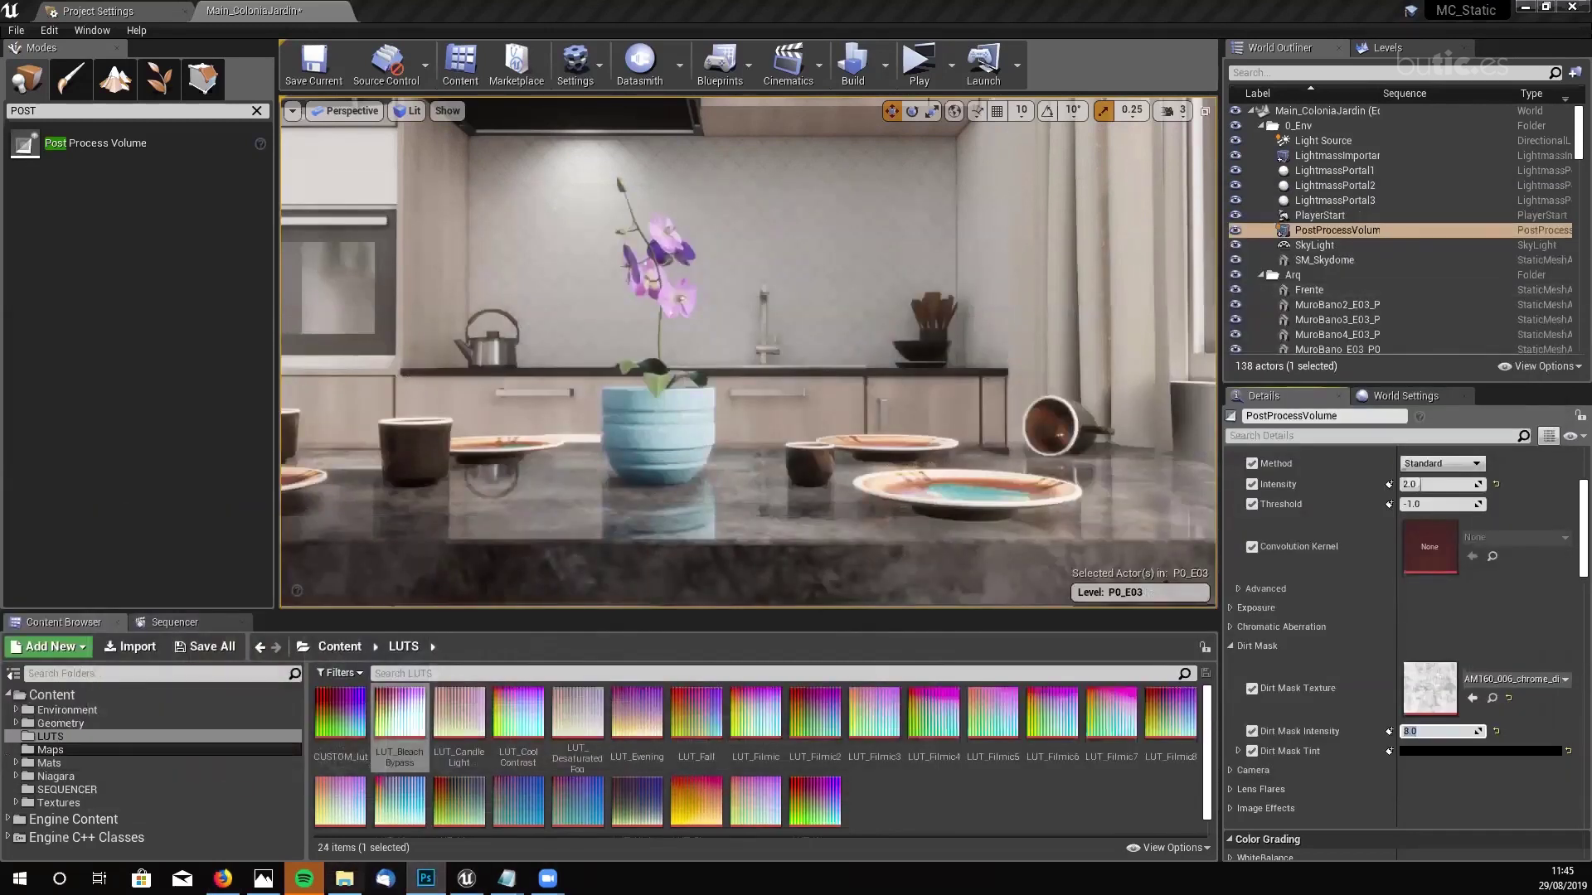
- Close RGBTable16x1 and 01.png in Photoshop without saving
{"action": "left_click", "coordinate": [425, 878]}
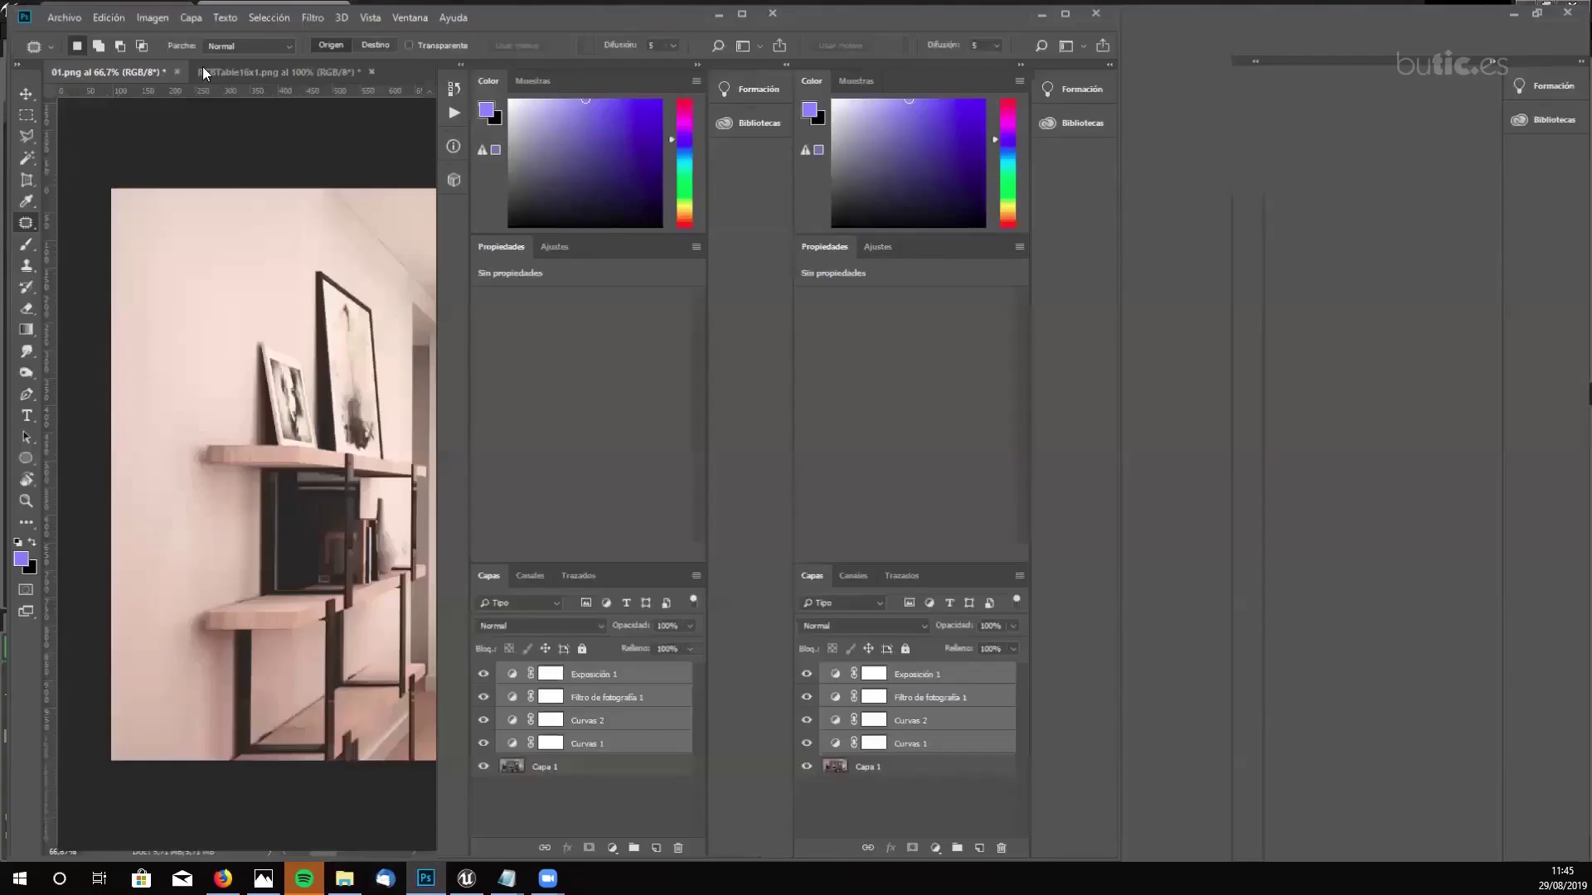
{"action": "left_click", "coordinate": [297, 63]}
{"action": "left_click", "coordinate": [363, 64]}
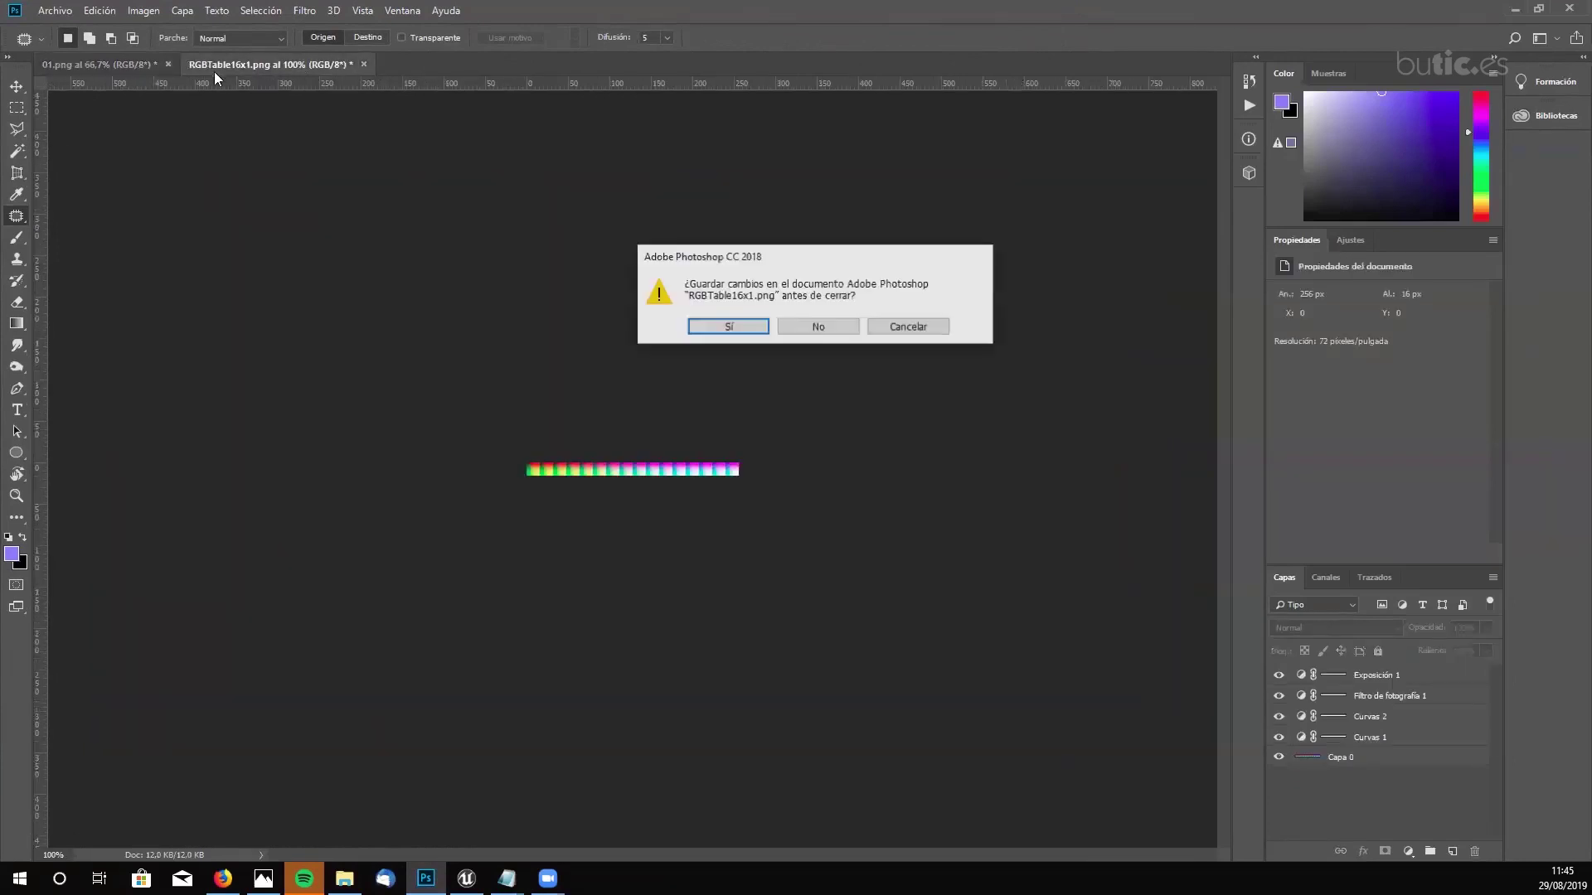
{"action": "left_click", "coordinate": [825, 325]}
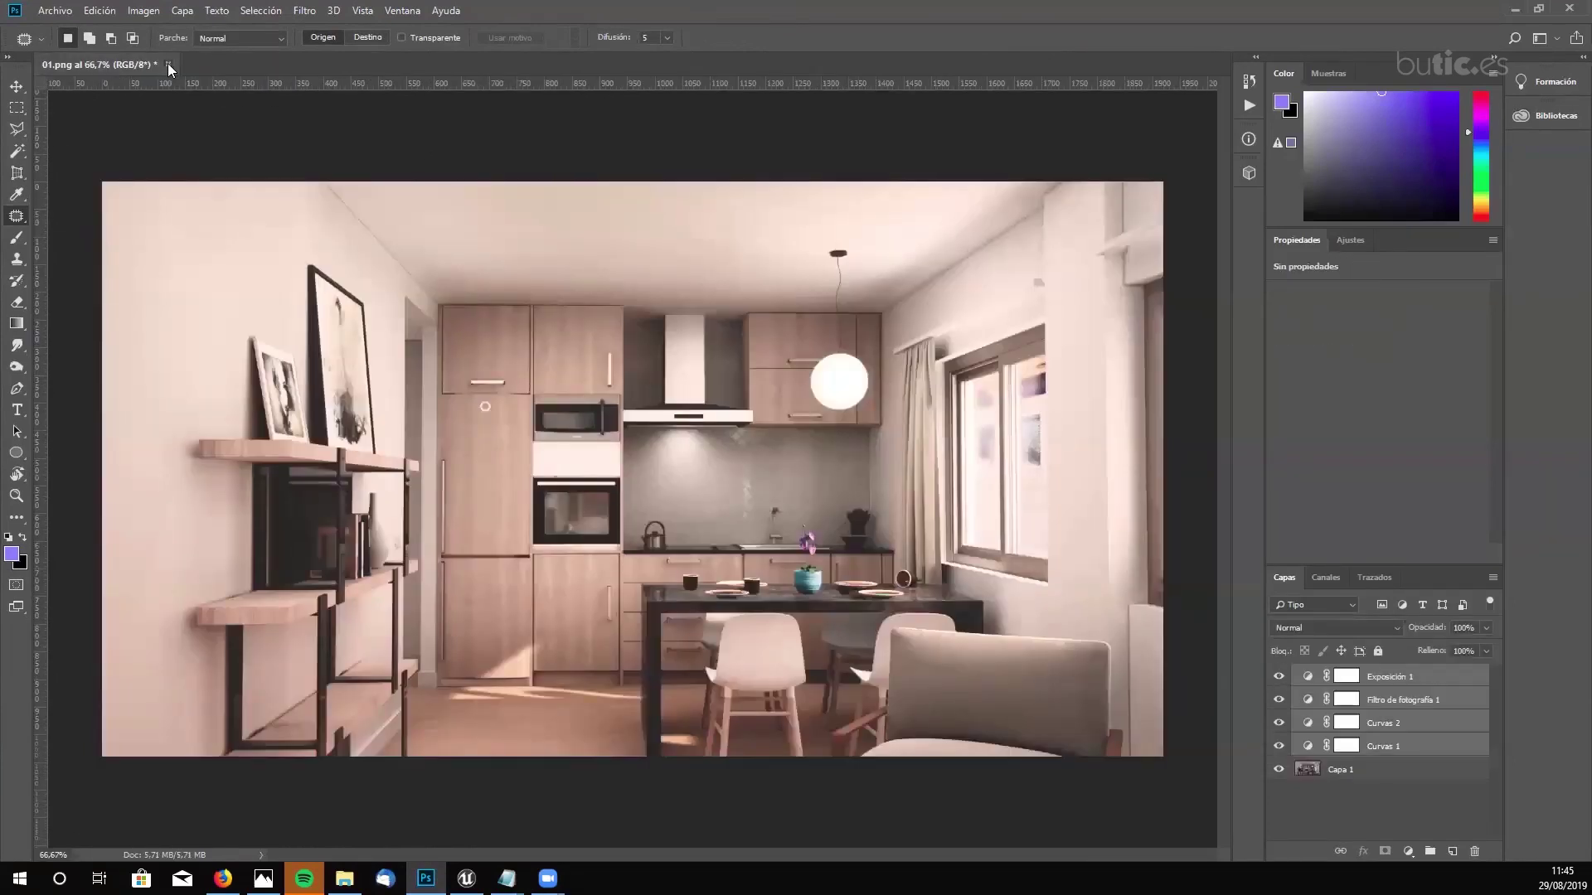
{"action": "left_click", "coordinate": [168, 65]}
{"action": "left_click", "coordinate": [854, 331]}
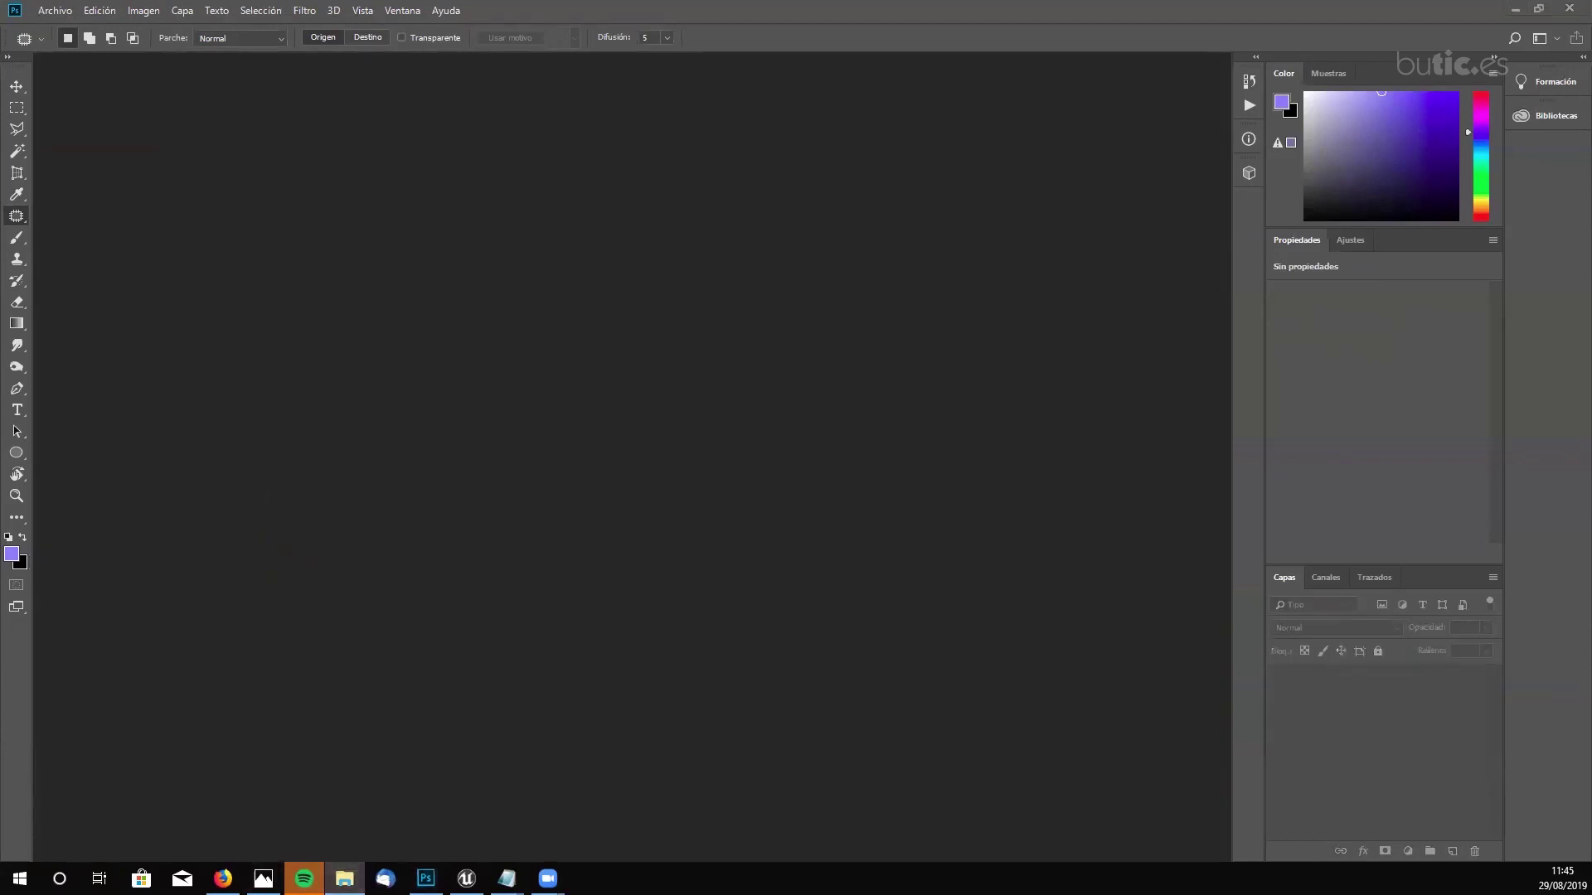
- Open the 03_POST folder in File Explorer
{"action": "key", "text": "alt+Tab"}
{"action": "left_click", "coordinate": [584, 263]}
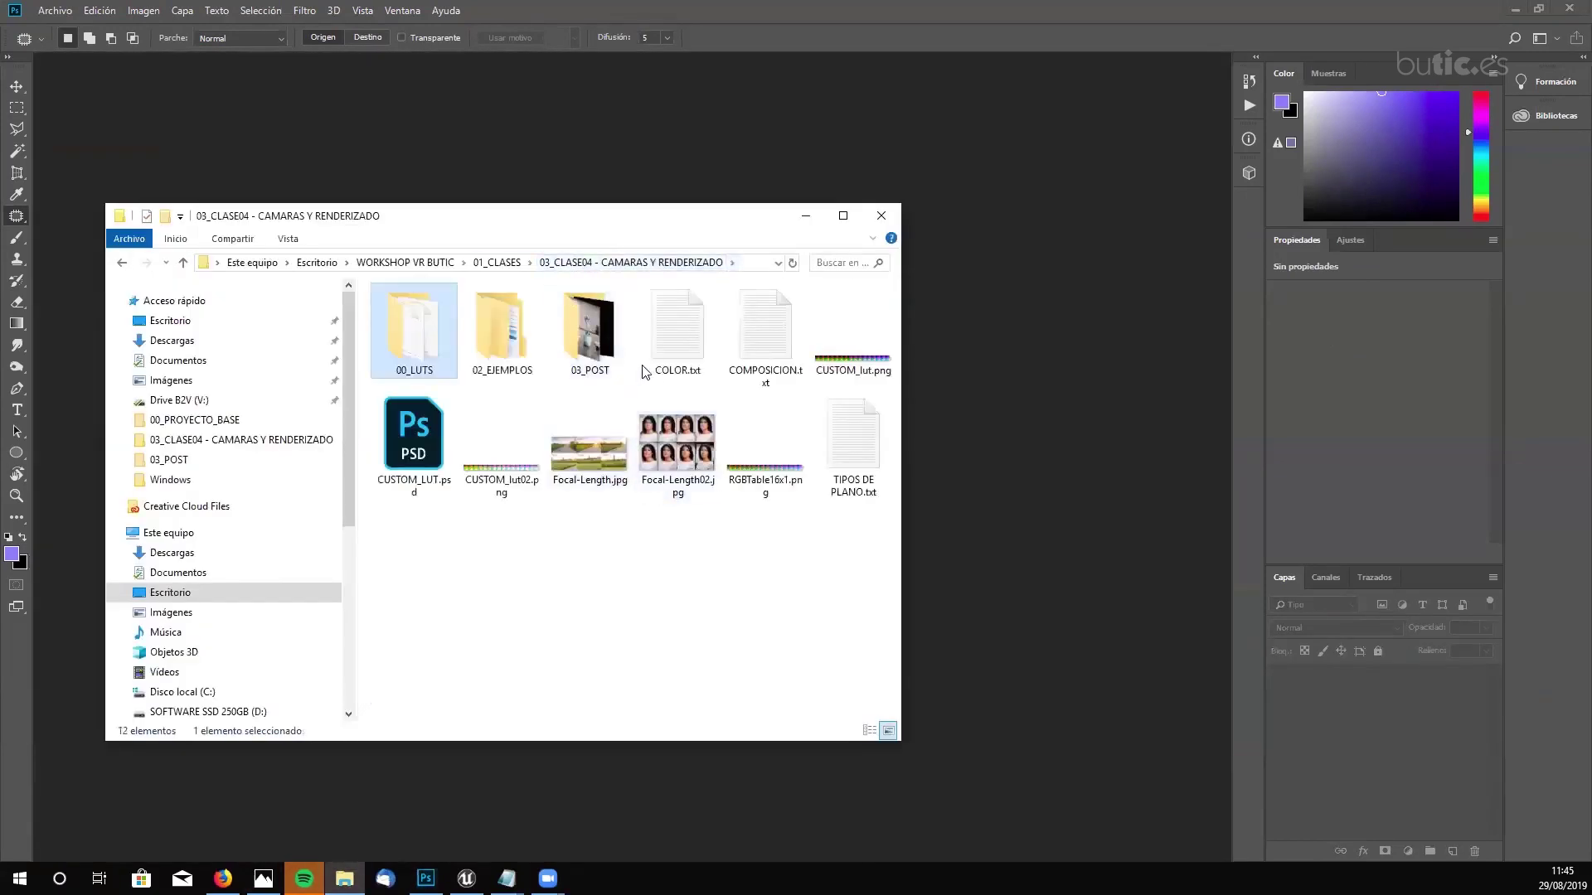
{"action": "double_click", "coordinate": [589, 331]}
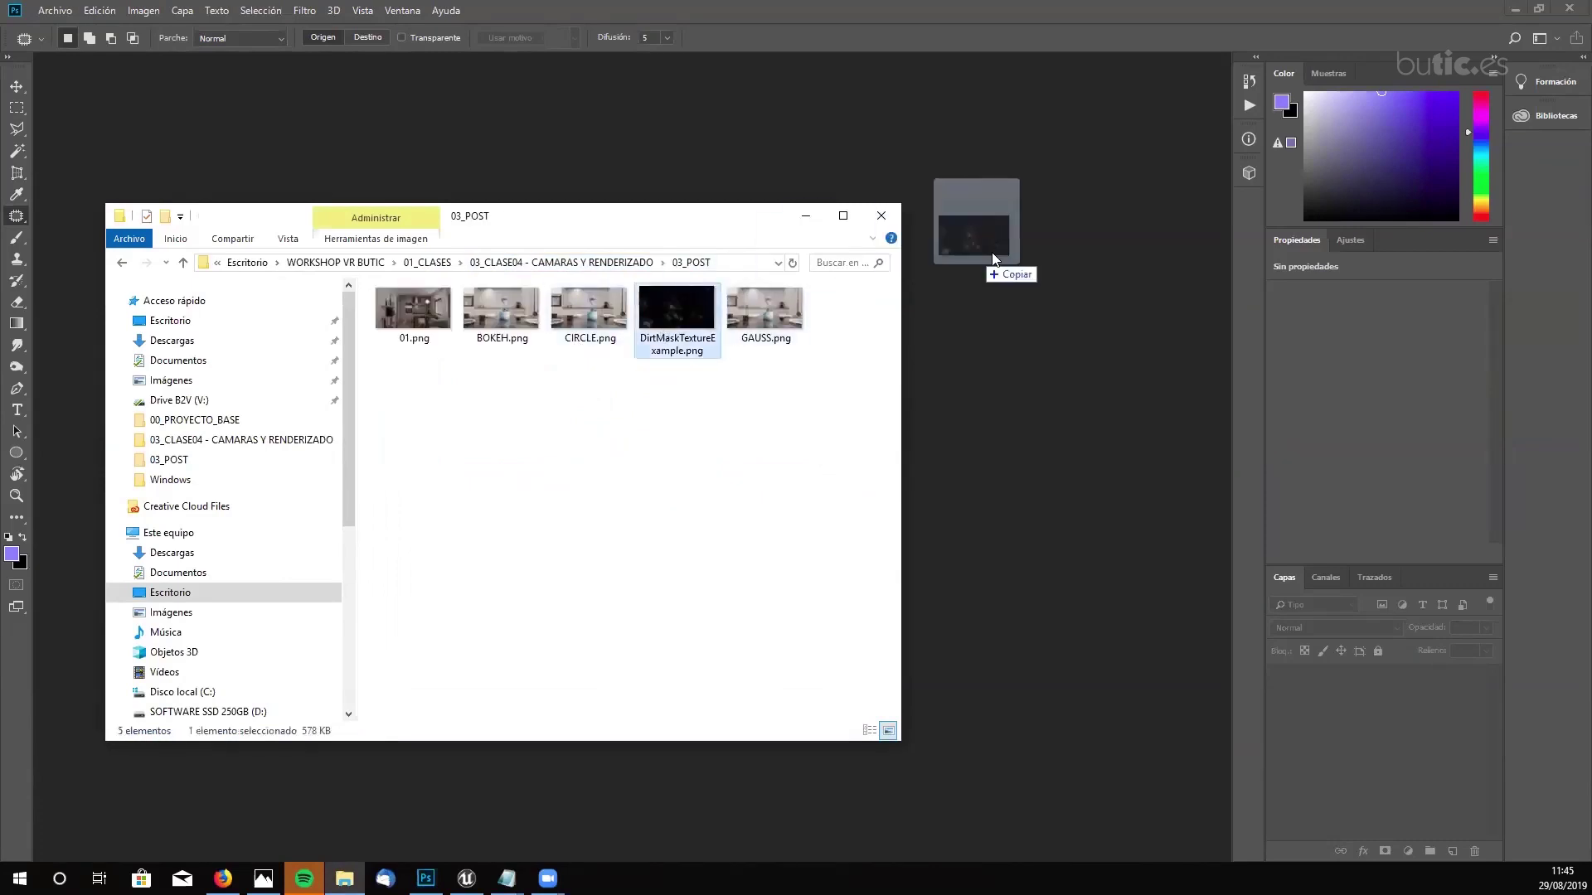
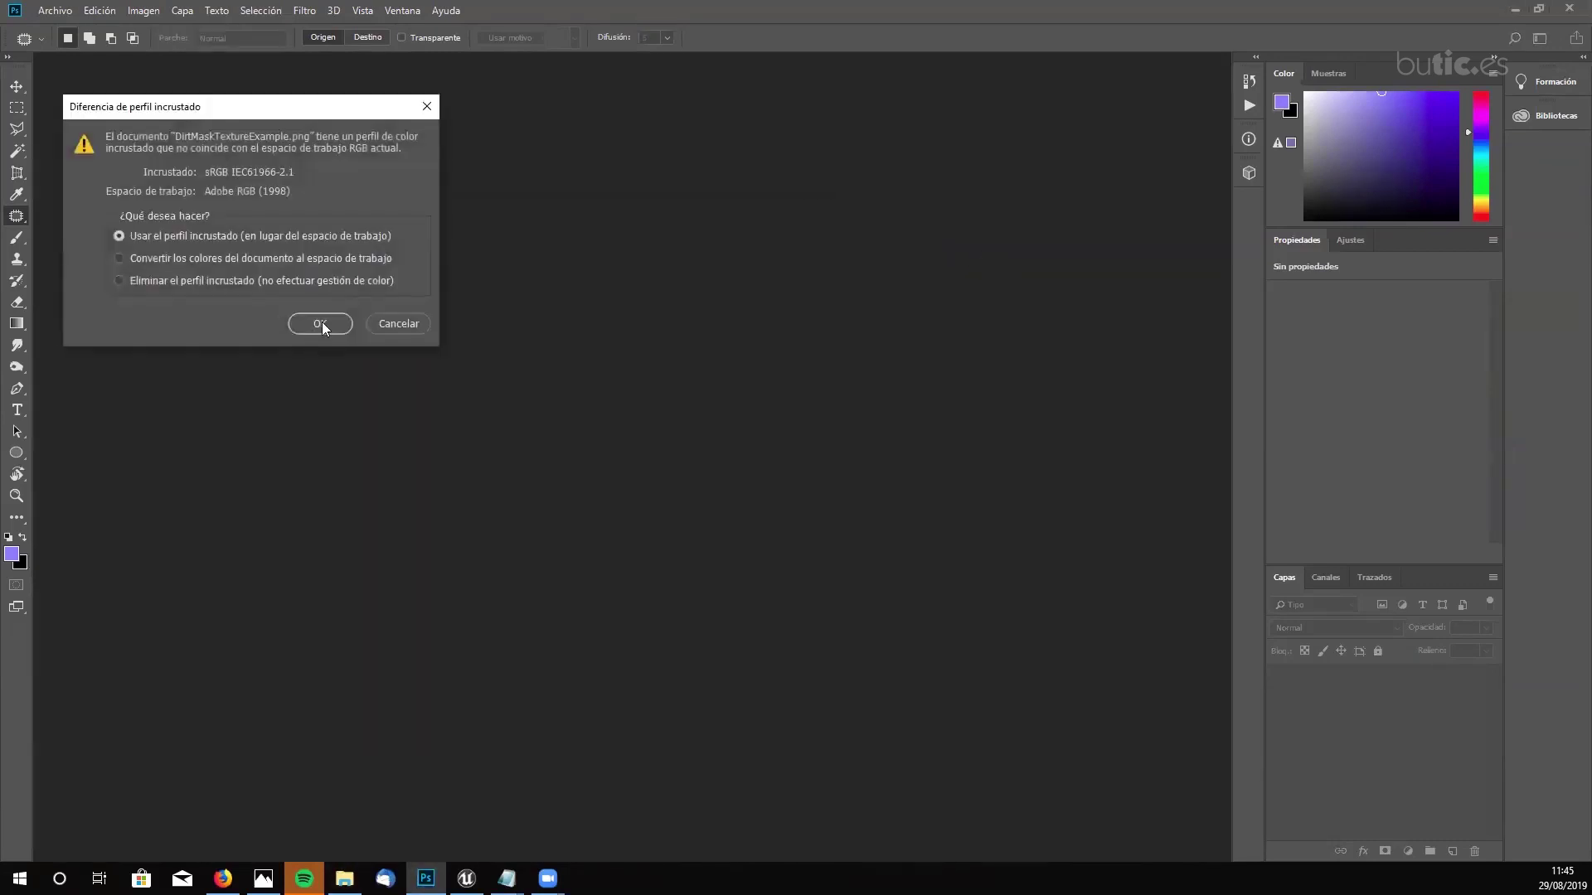
- Open the texture with its embedded profile and crop the canvas to 720 px width, left-anchored
{"action": "left_click", "coordinate": [319, 324]}
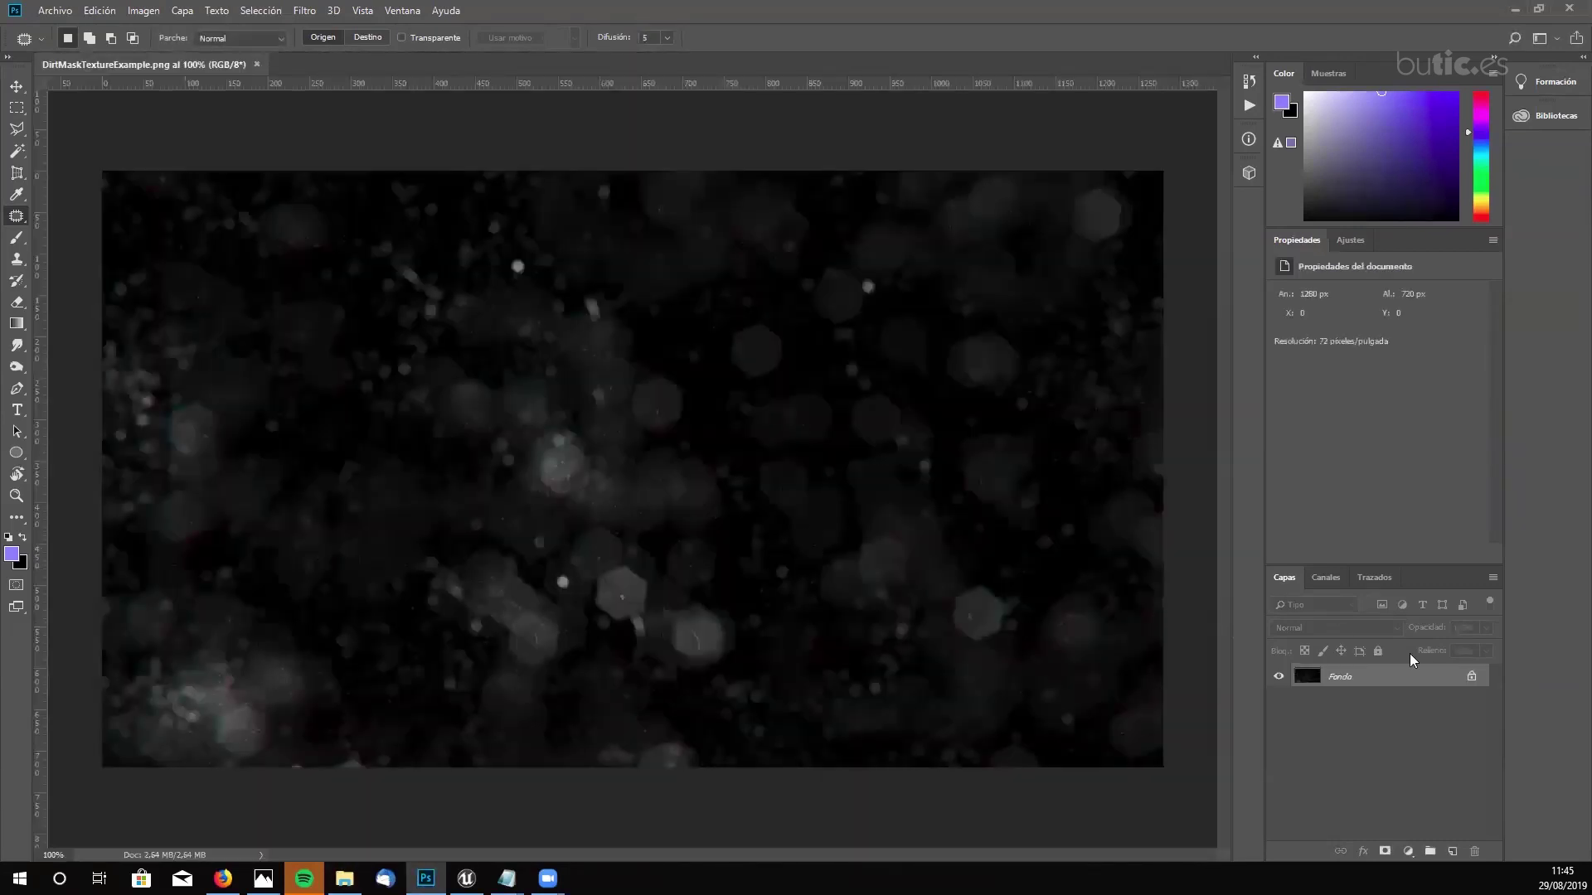
{"action": "left_click", "coordinate": [143, 10]}
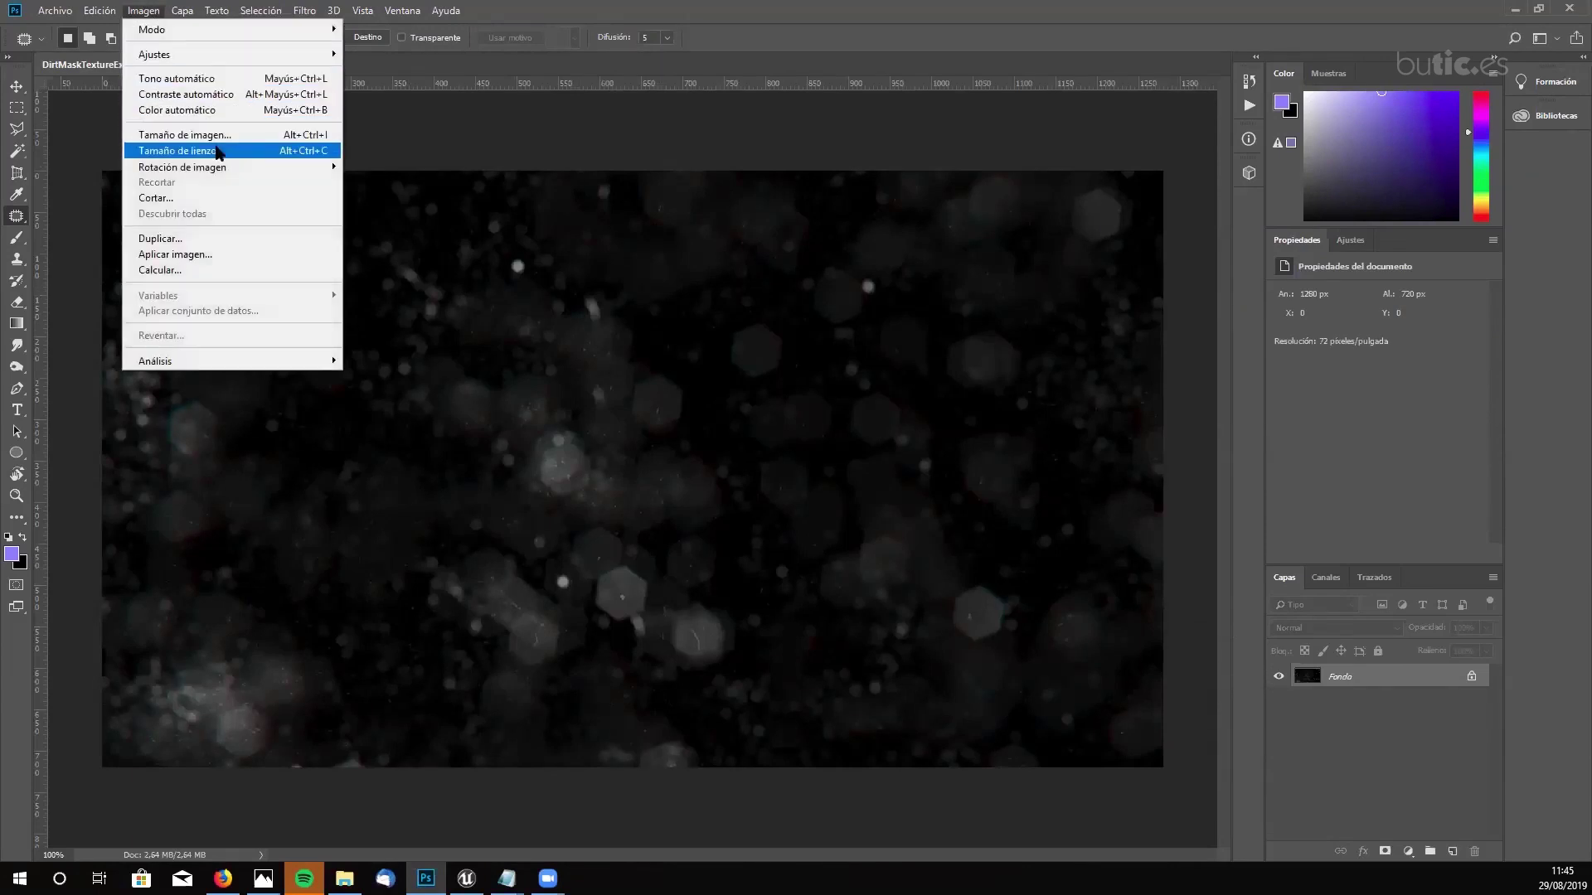
{"action": "left_click", "coordinate": [190, 150]}
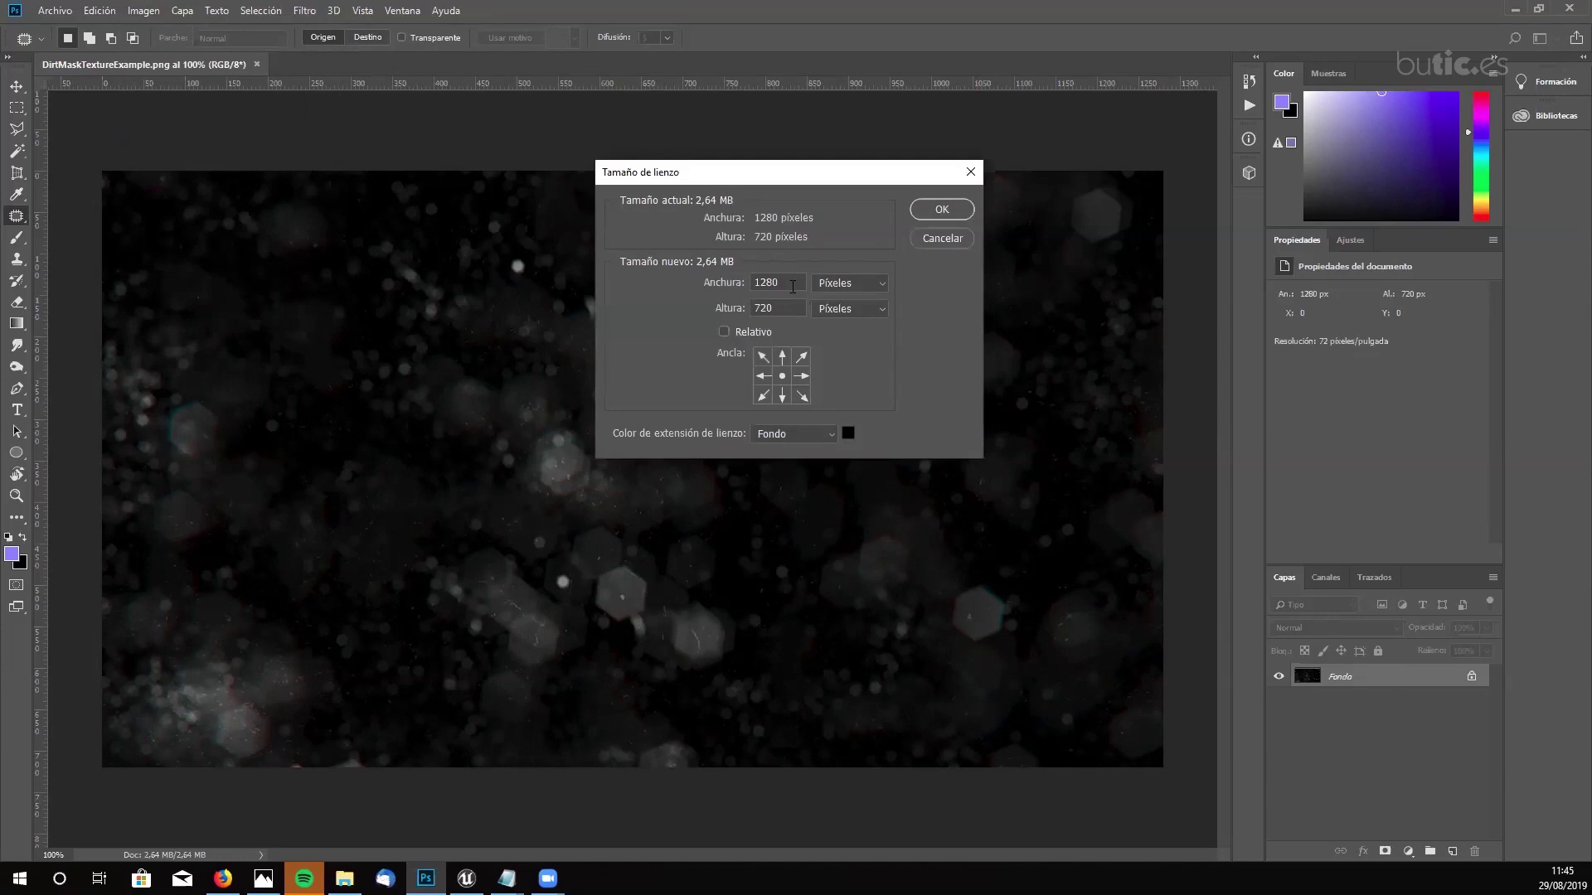
{"action": "left_click", "coordinate": [764, 376]}
{"action": "left_click", "coordinate": [730, 283]}
{"action": "type", "text": "720"}
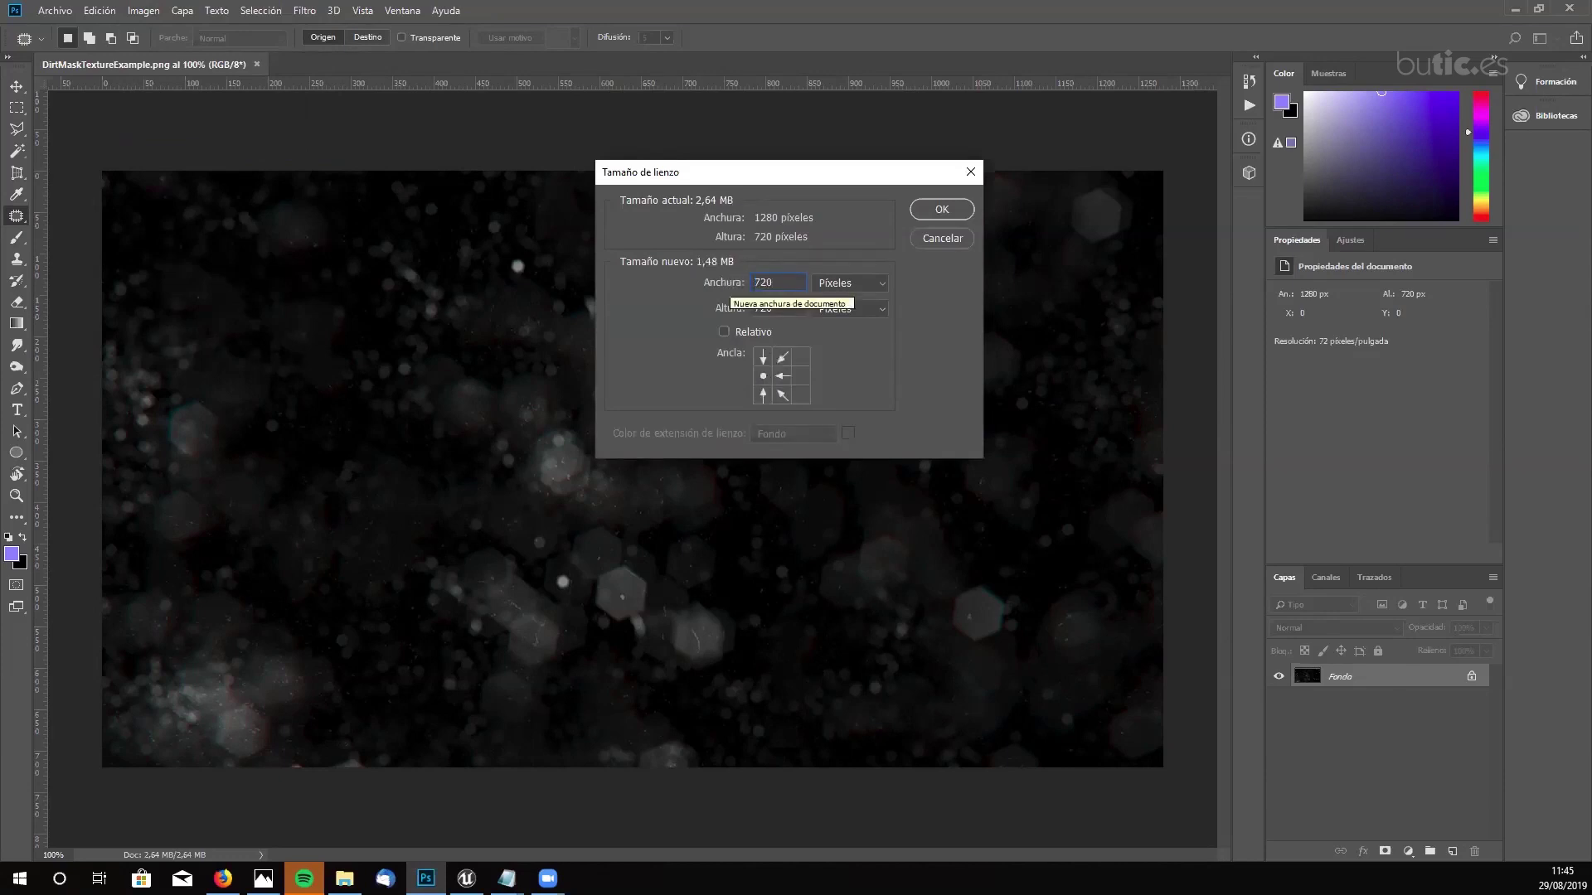
{"action": "left_click", "coordinate": [942, 211]}
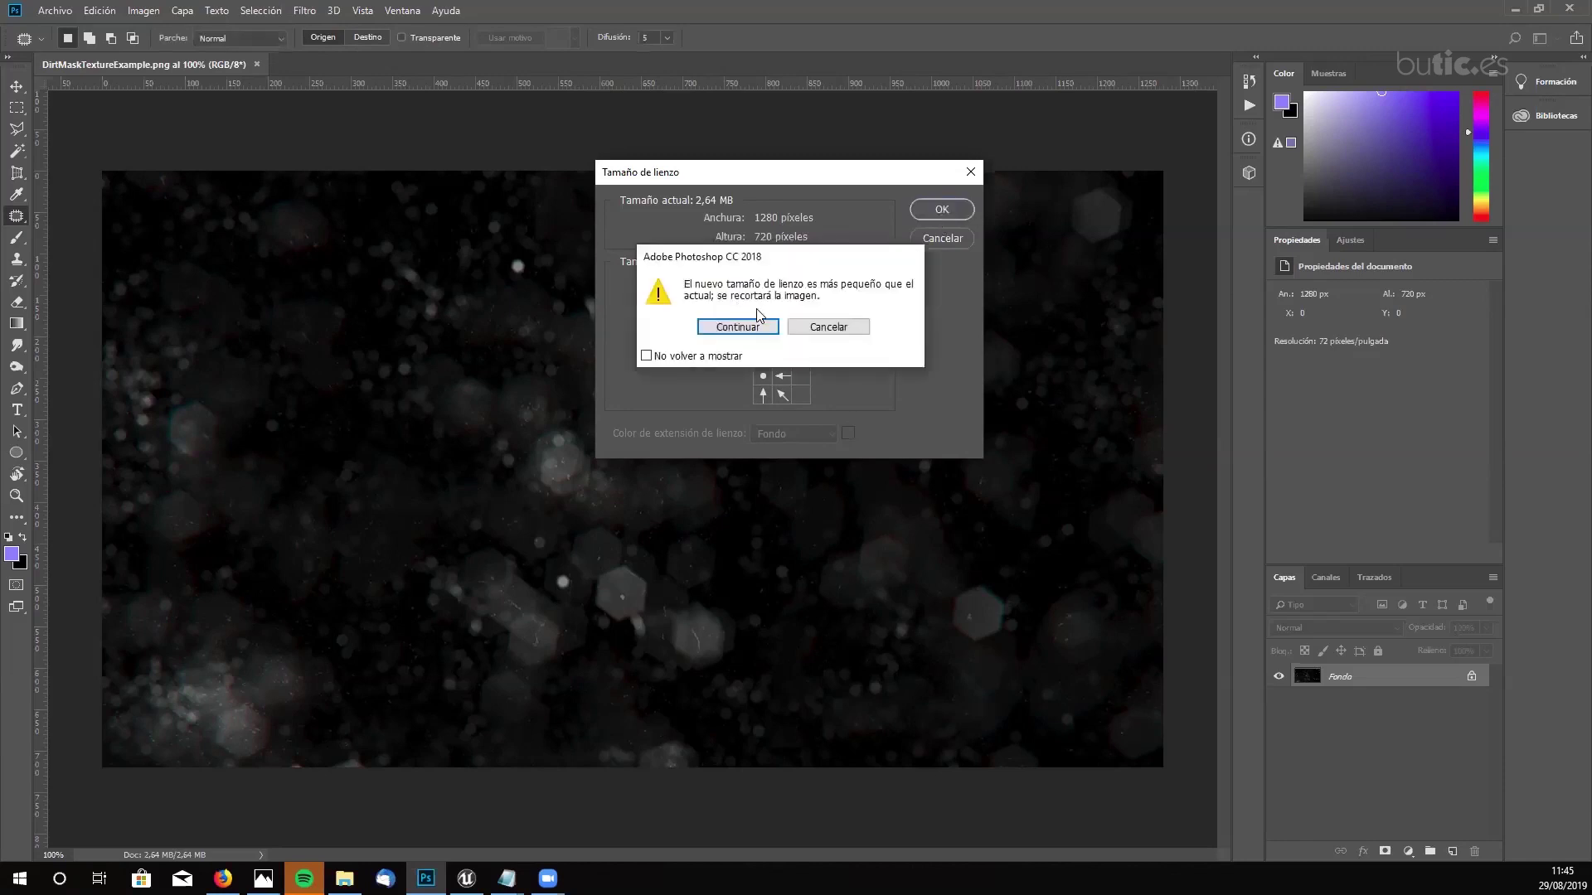
{"action": "left_click", "coordinate": [742, 328]}
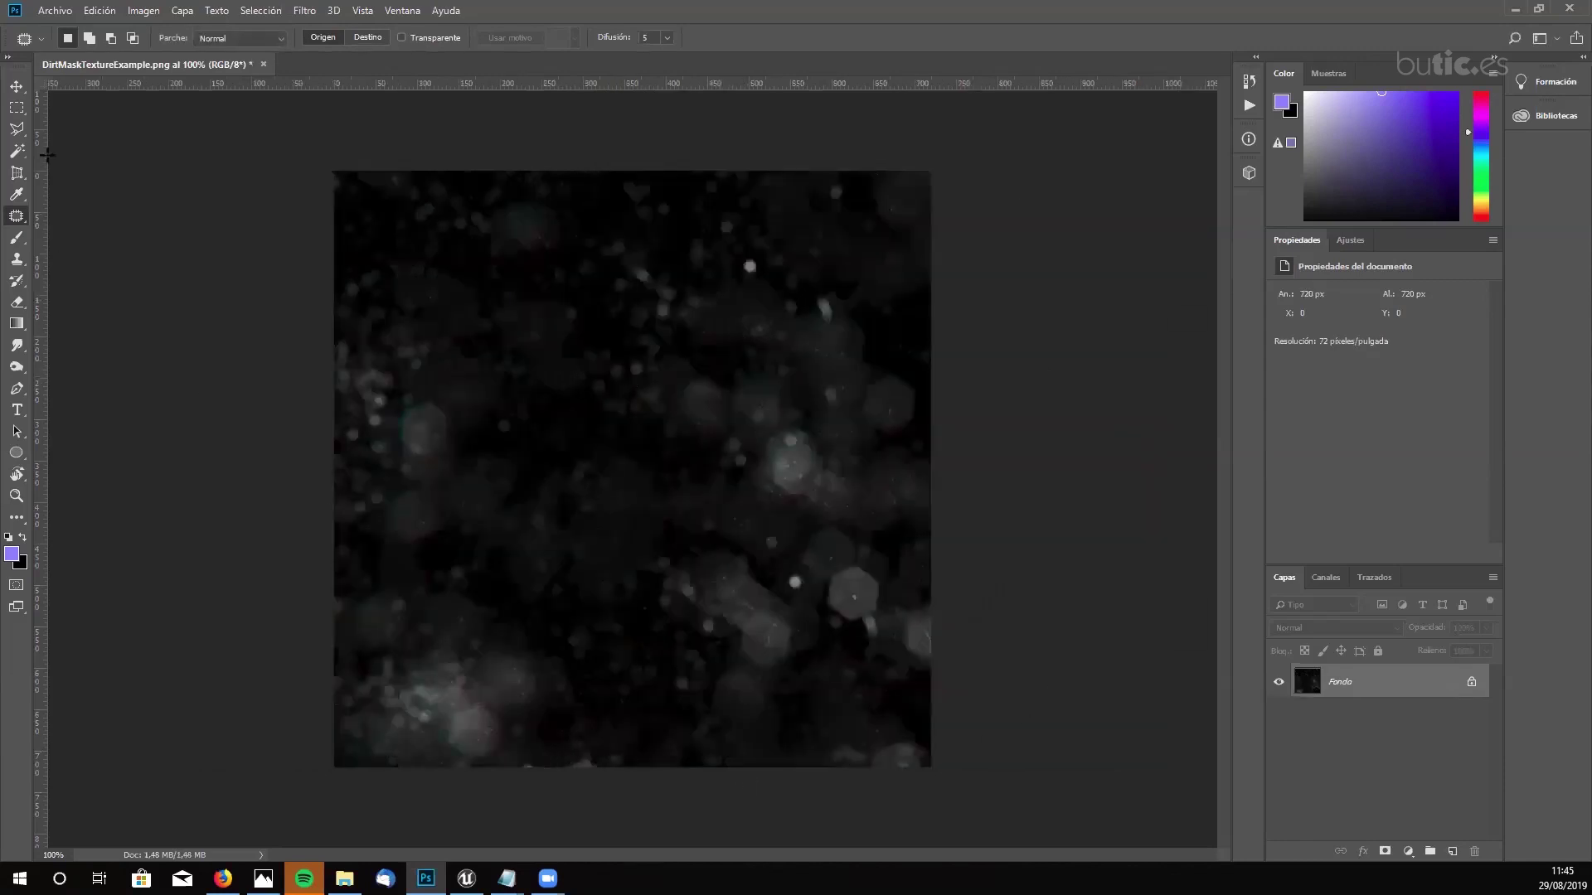
- Resize the image to 512 × 512 px and unlock the Fondo background layer
{"action": "left_click", "coordinate": [155, 15]}
{"action": "left_click", "coordinate": [201, 135]}
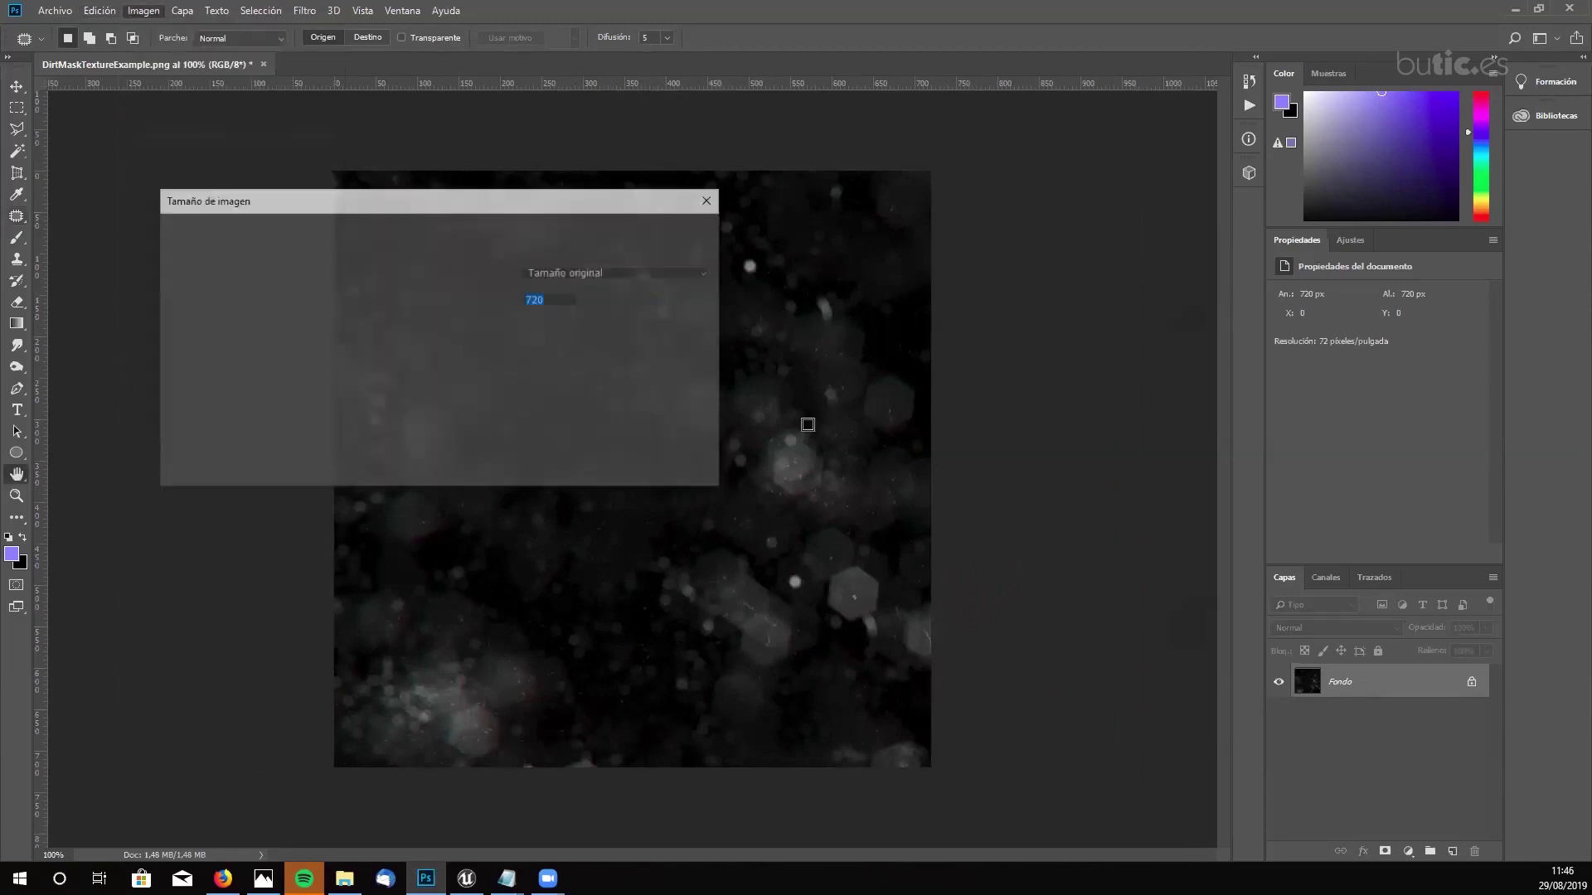
{"action": "type", "text": "512"}
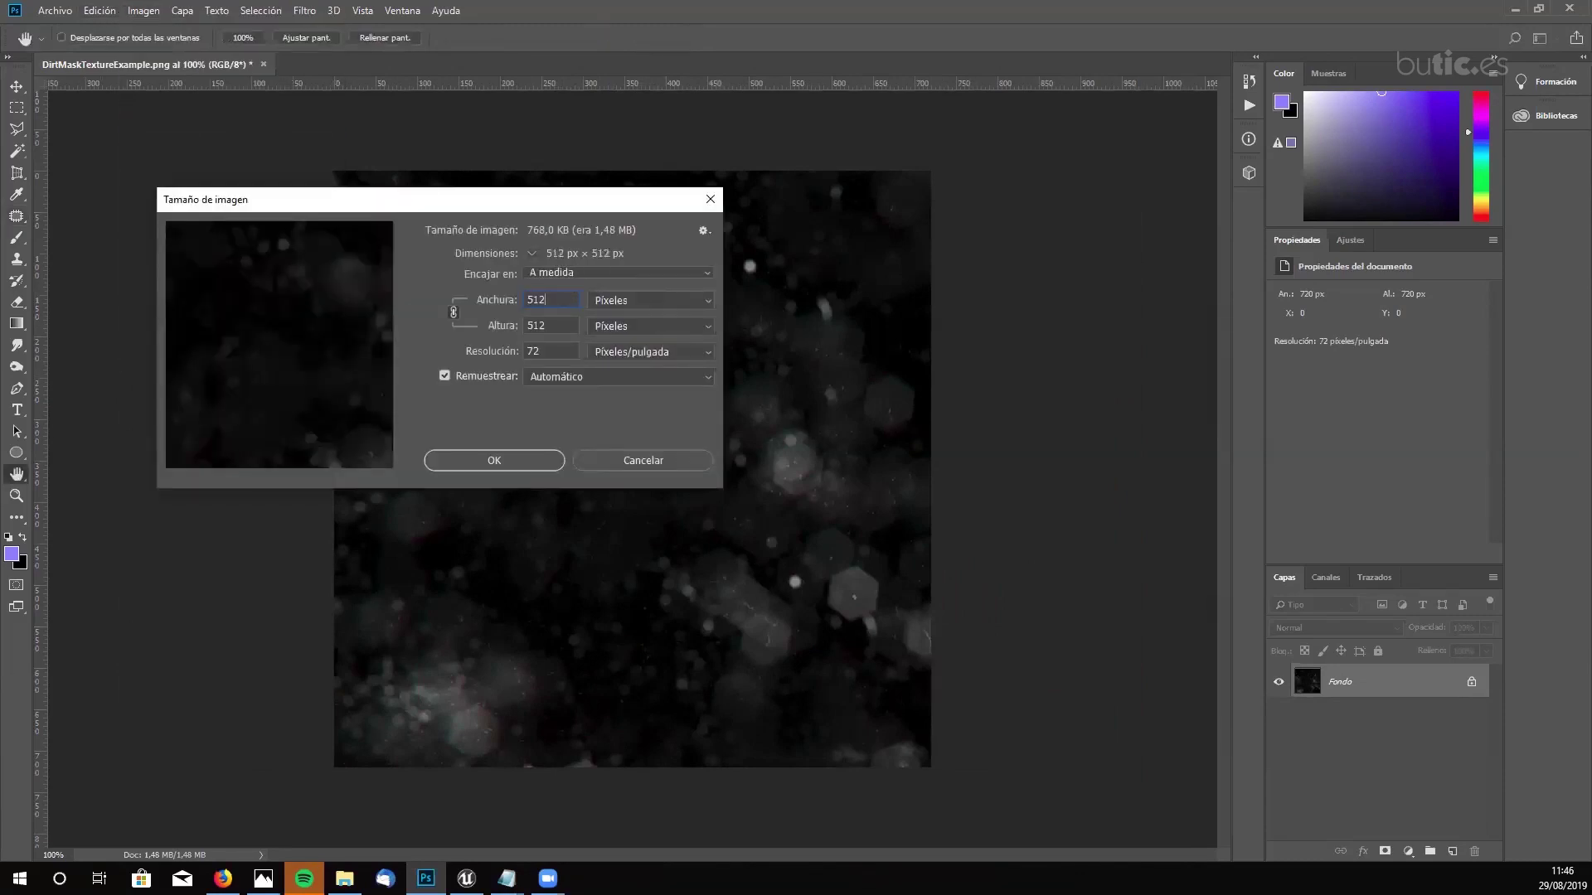
{"action": "left_click", "coordinate": [513, 469]}
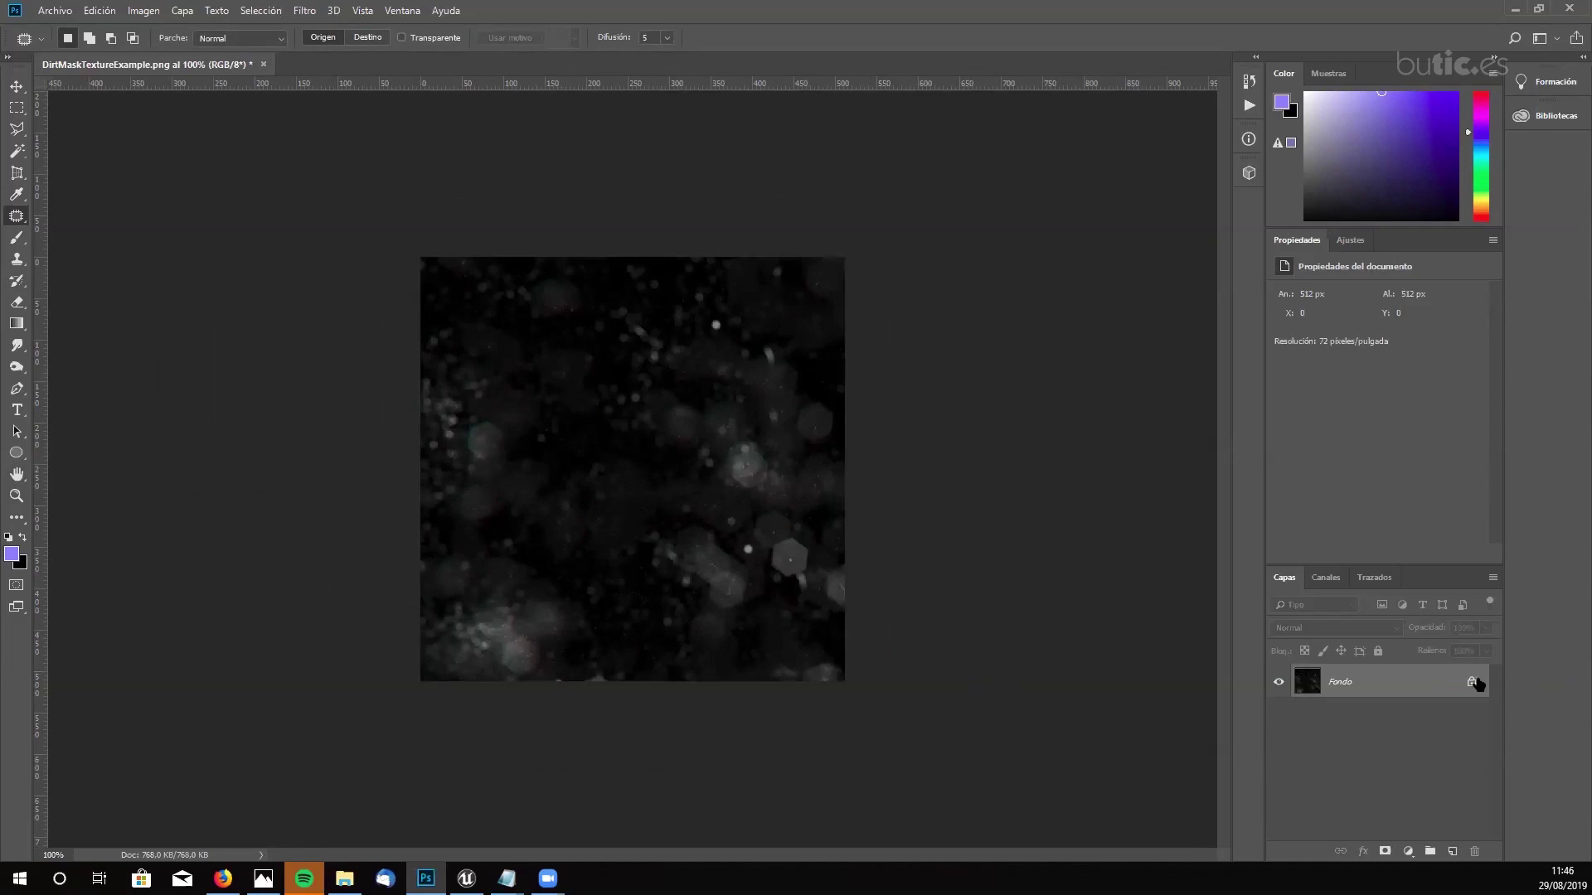
{"action": "left_click", "coordinate": [1473, 682]}
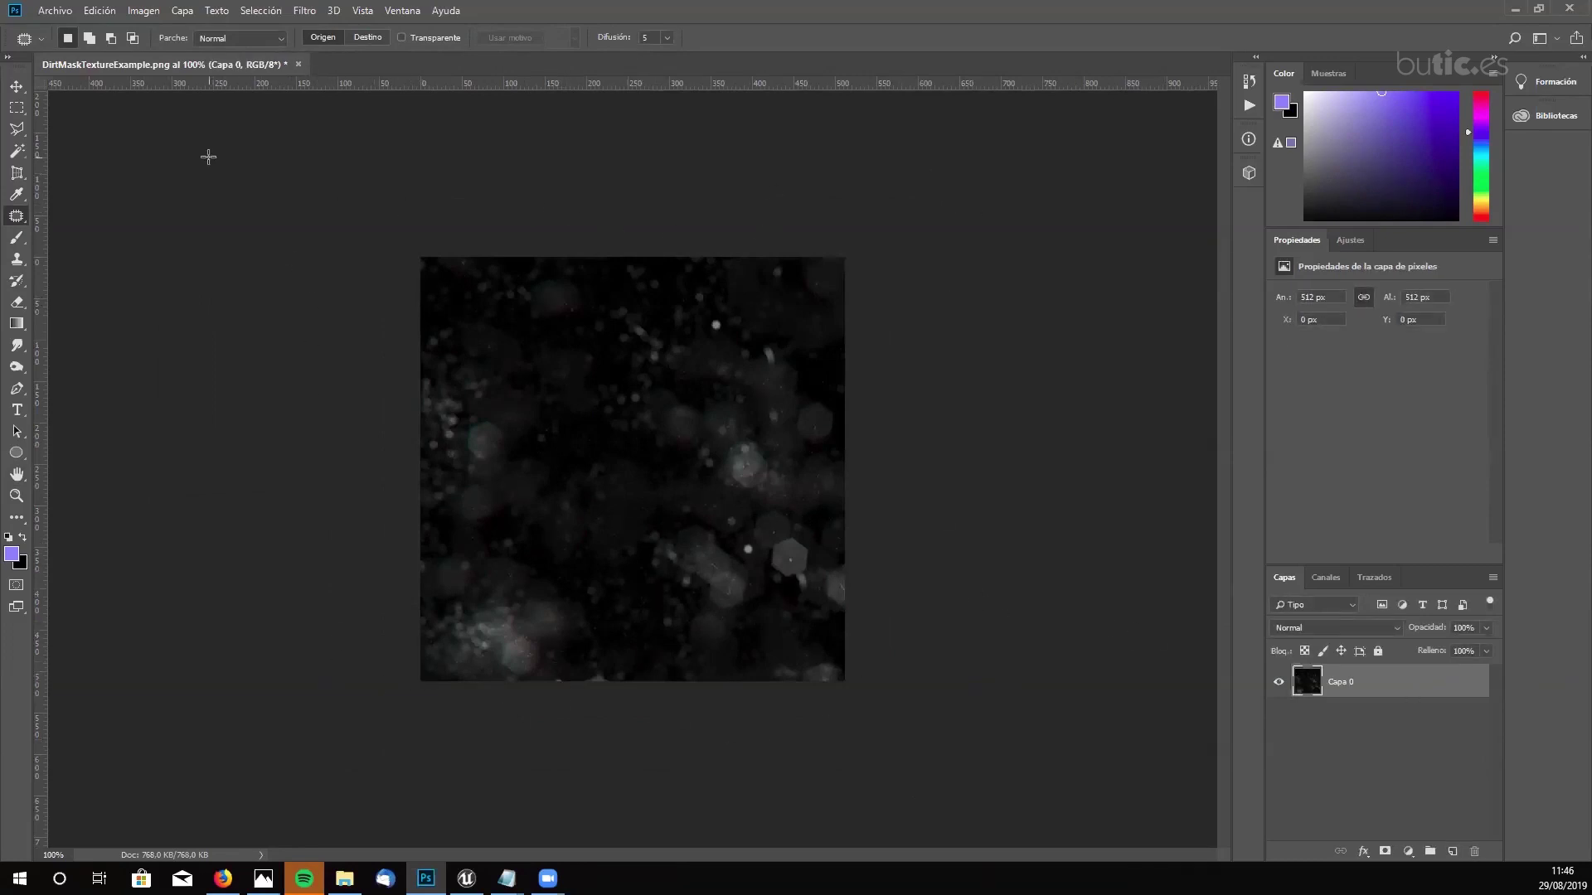
{"action": "left_click", "coordinate": [54, 10]}
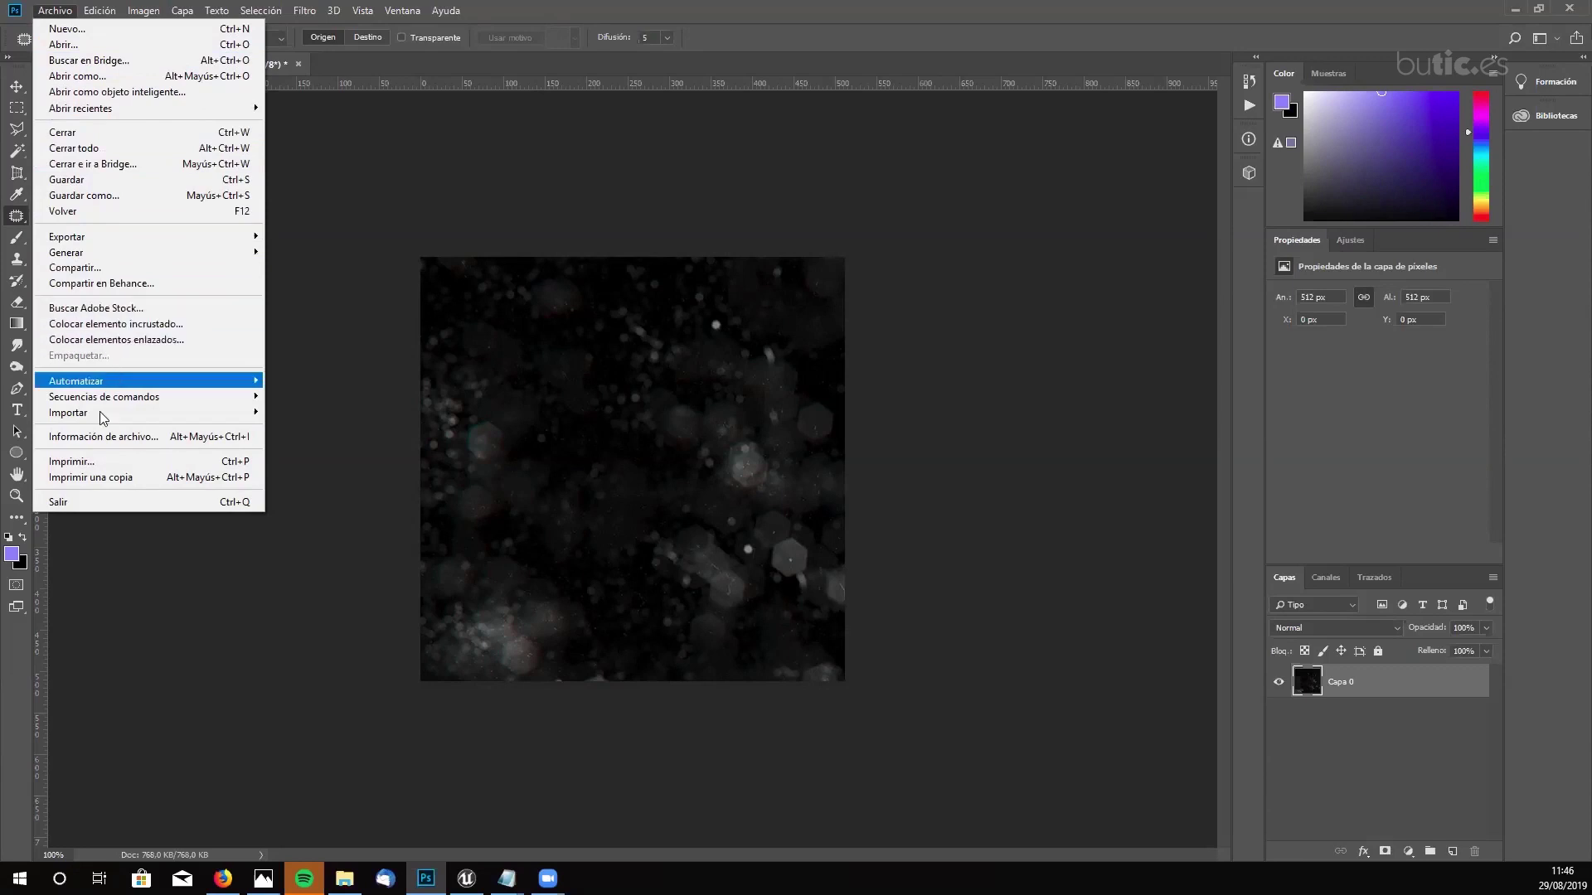
- Save the texture as a new PNG named DIRT mASK in the 03_POST folder
{"action": "left_click", "coordinate": [131, 196]}
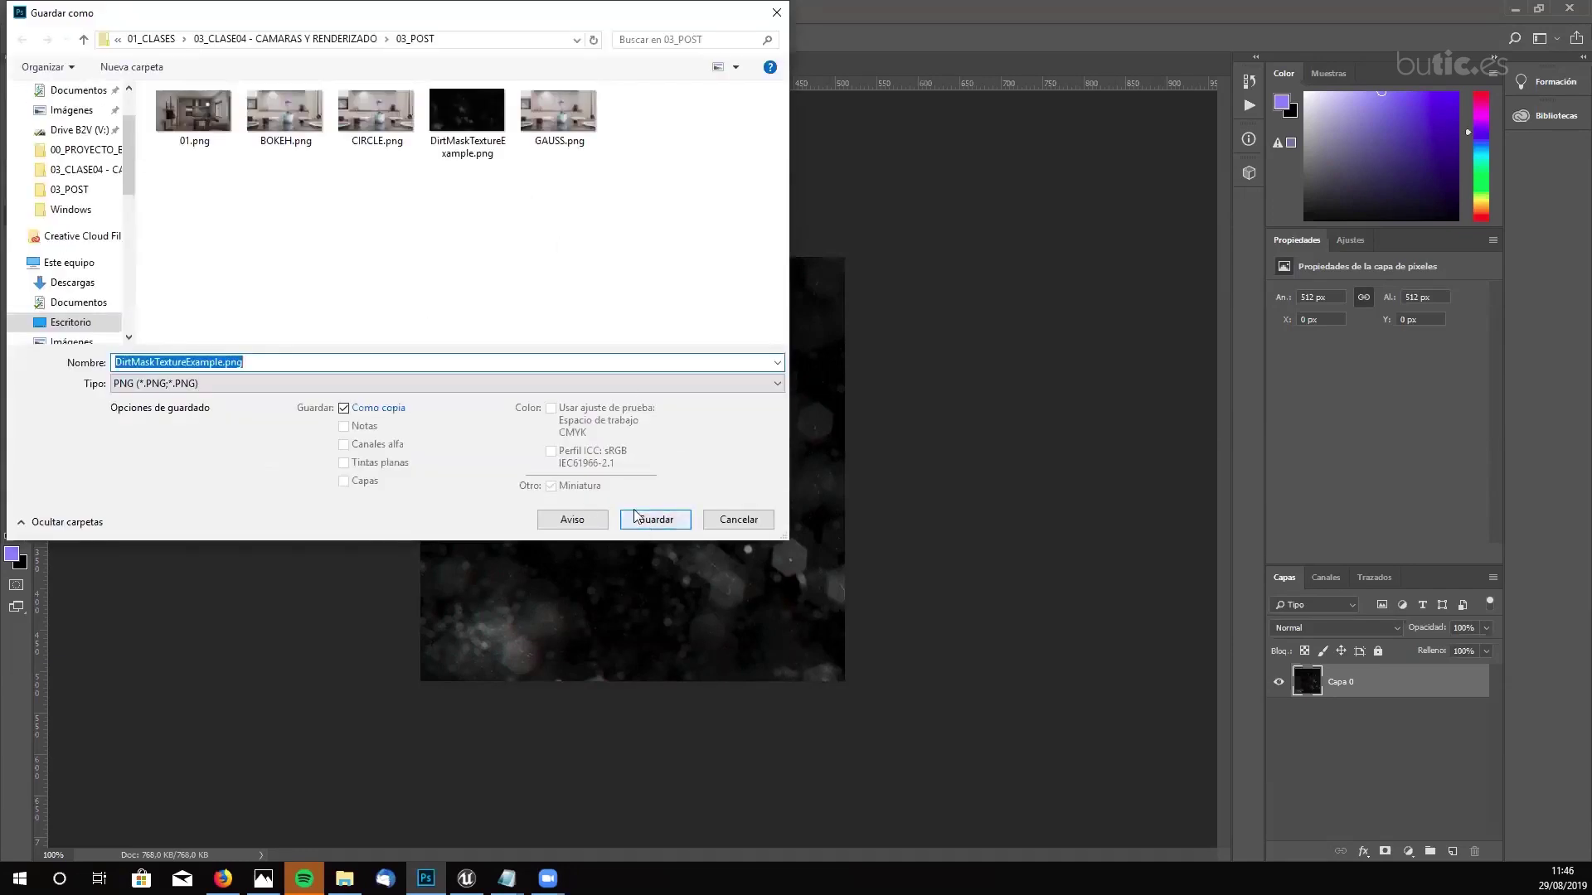
{"action": "left_click", "coordinate": [316, 362]}
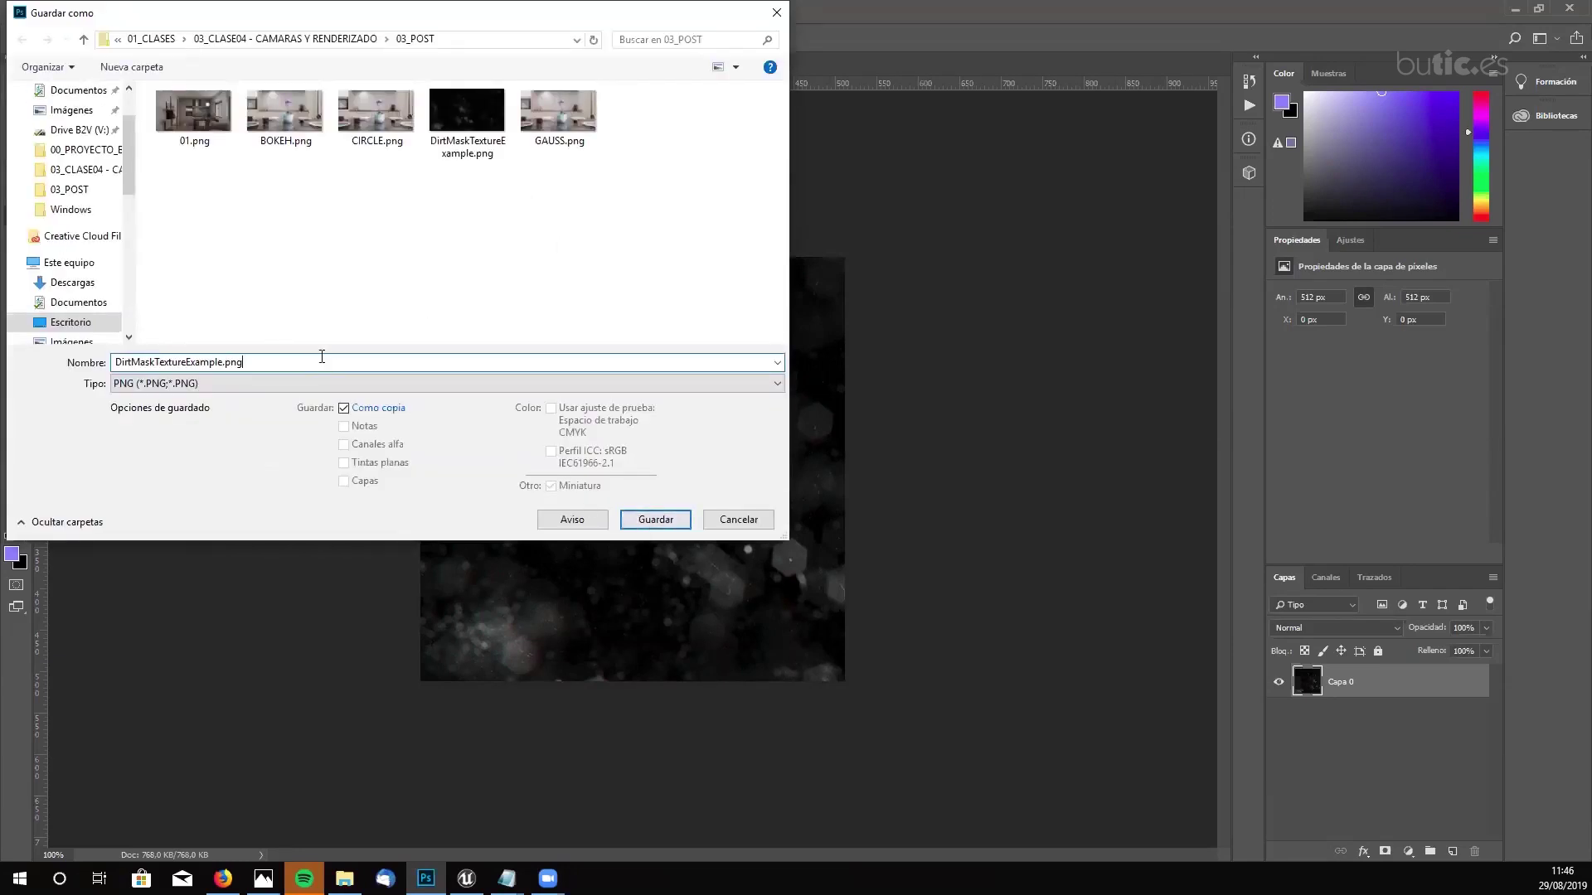
{"action": "key", "text": "BackSpace"}
{"action": "key", "text": "BackSpace"}
{"action": "key", "text": "BackSpace"}
{"action": "key", "text": "BackSpace"}
{"action": "key", "text": "BackSpace"}
{"action": "key", "text": "BackSpace"}
{"action": "key", "text": "BackSpace"}
{"action": "key", "text": "BackSpace"}
{"action": "key", "text": "BackSpace"}
{"action": "key", "text": "BackSpace"}
{"action": "key", "text": "BackSpace"}
{"action": "key", "text": "BackSpace"}
{"action": "key", "text": "BackSpace"}
{"action": "key", "text": "BackSpace"}
{"action": "key", "text": "BackSpace"}
{"action": "key", "text": "BackSpace"}
{"action": "key", "text": "BackSpace"}
{"action": "key", "text": "BackSpace"}
{"action": "key", "text": "BackSpace"}
{"action": "key", "text": "BackSpace"}
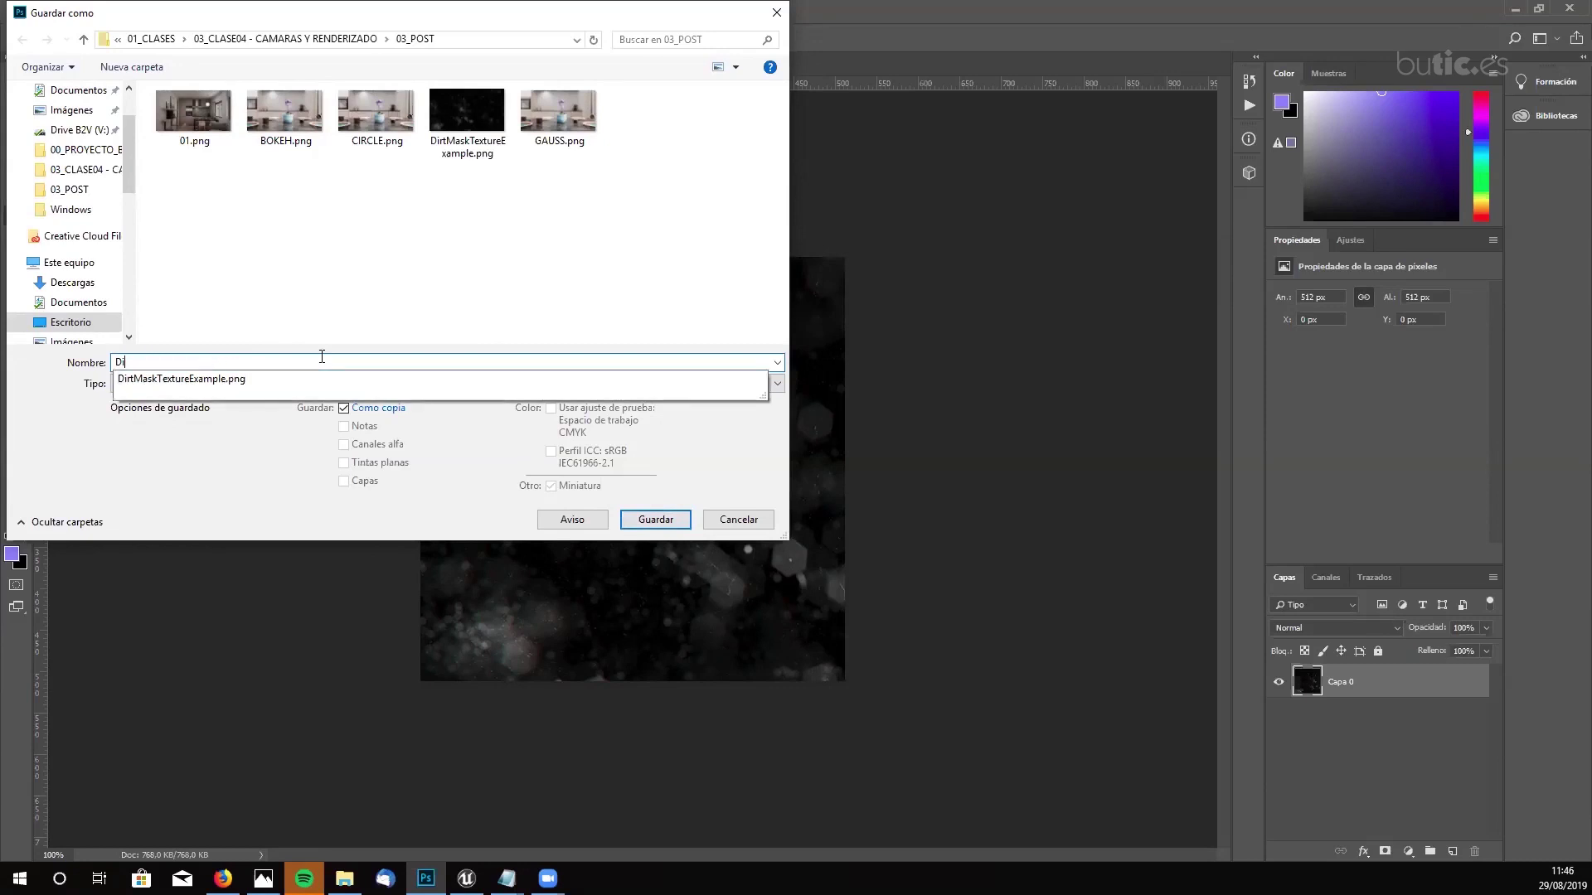
{"action": "type", "text": "DIRT mASK"}
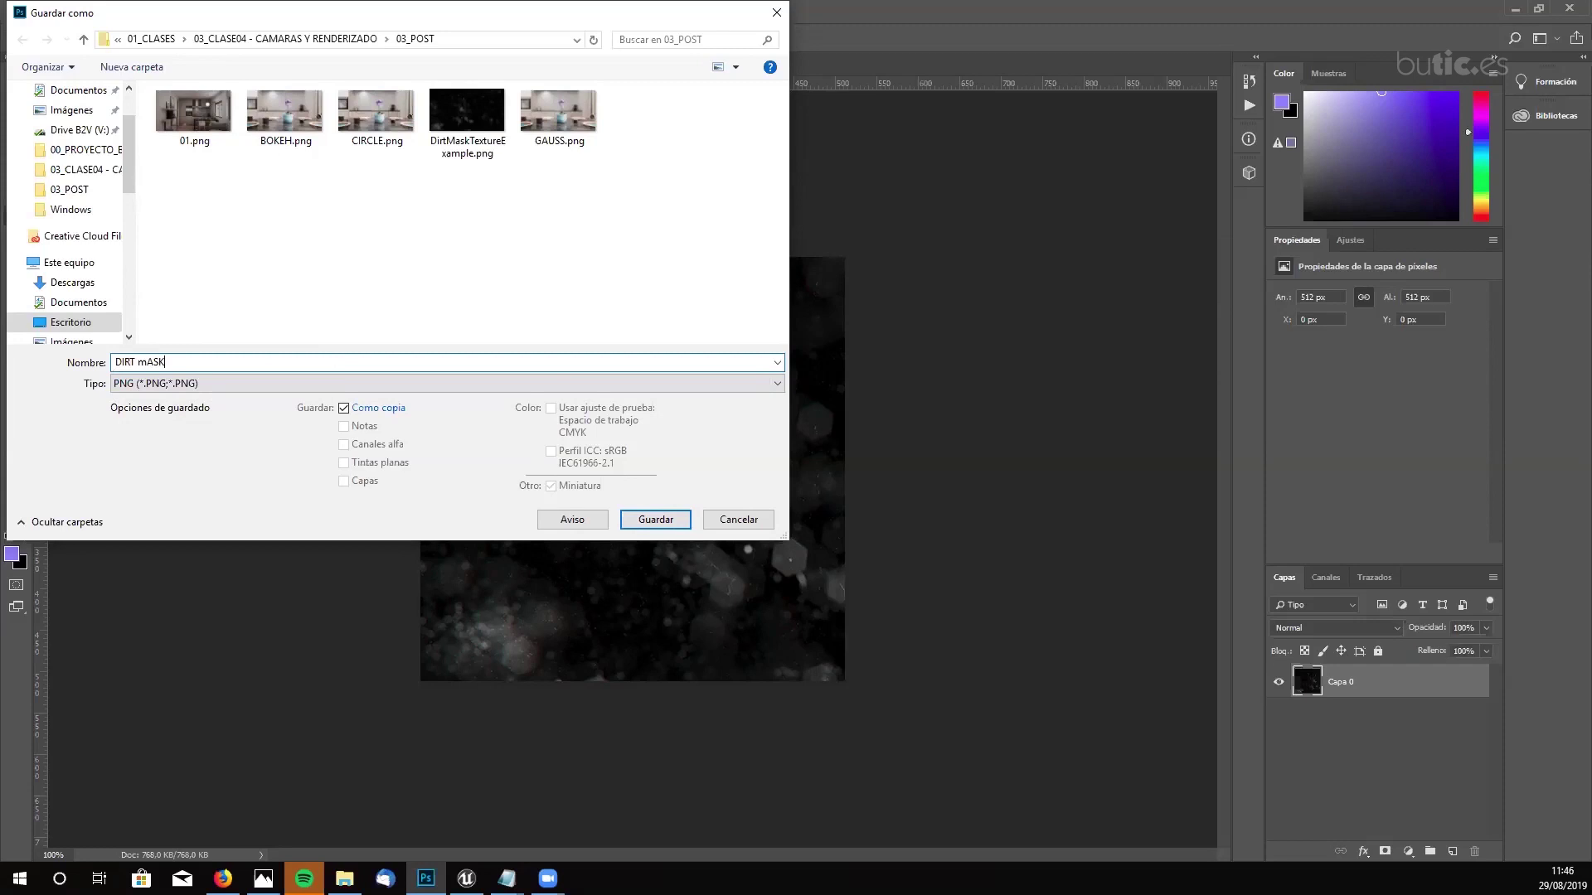
{"action": "key", "text": "Return"}
{"action": "key", "text": "Return"}
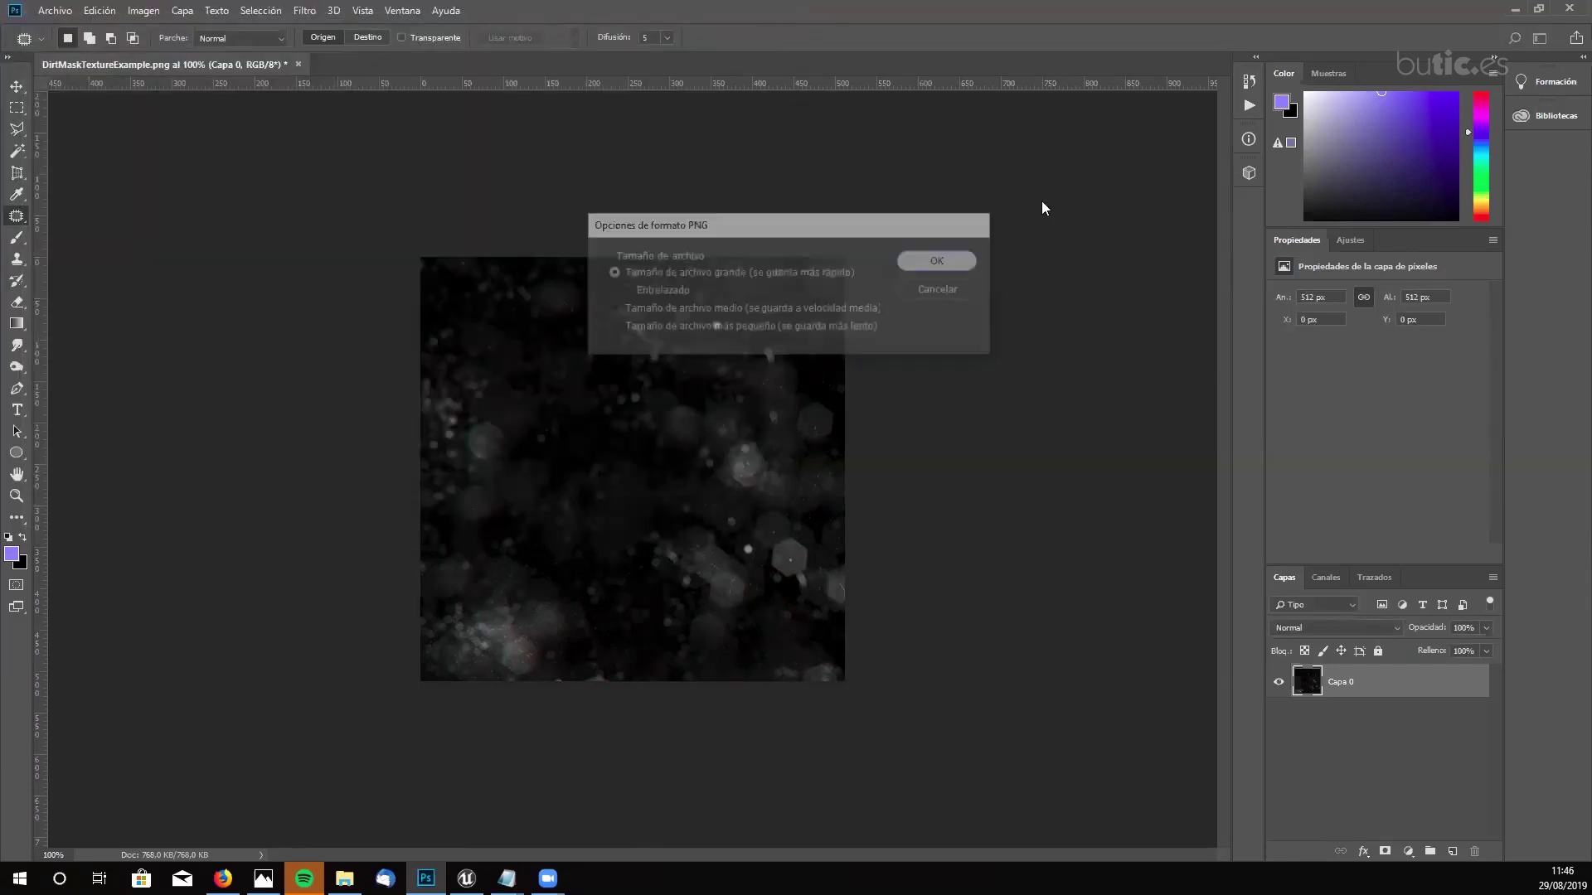
- Import DIRT mASK.png into the Content Browser and assign it as the Dirt Mask Texture
{"action": "left_click", "coordinate": [1517, 12]}
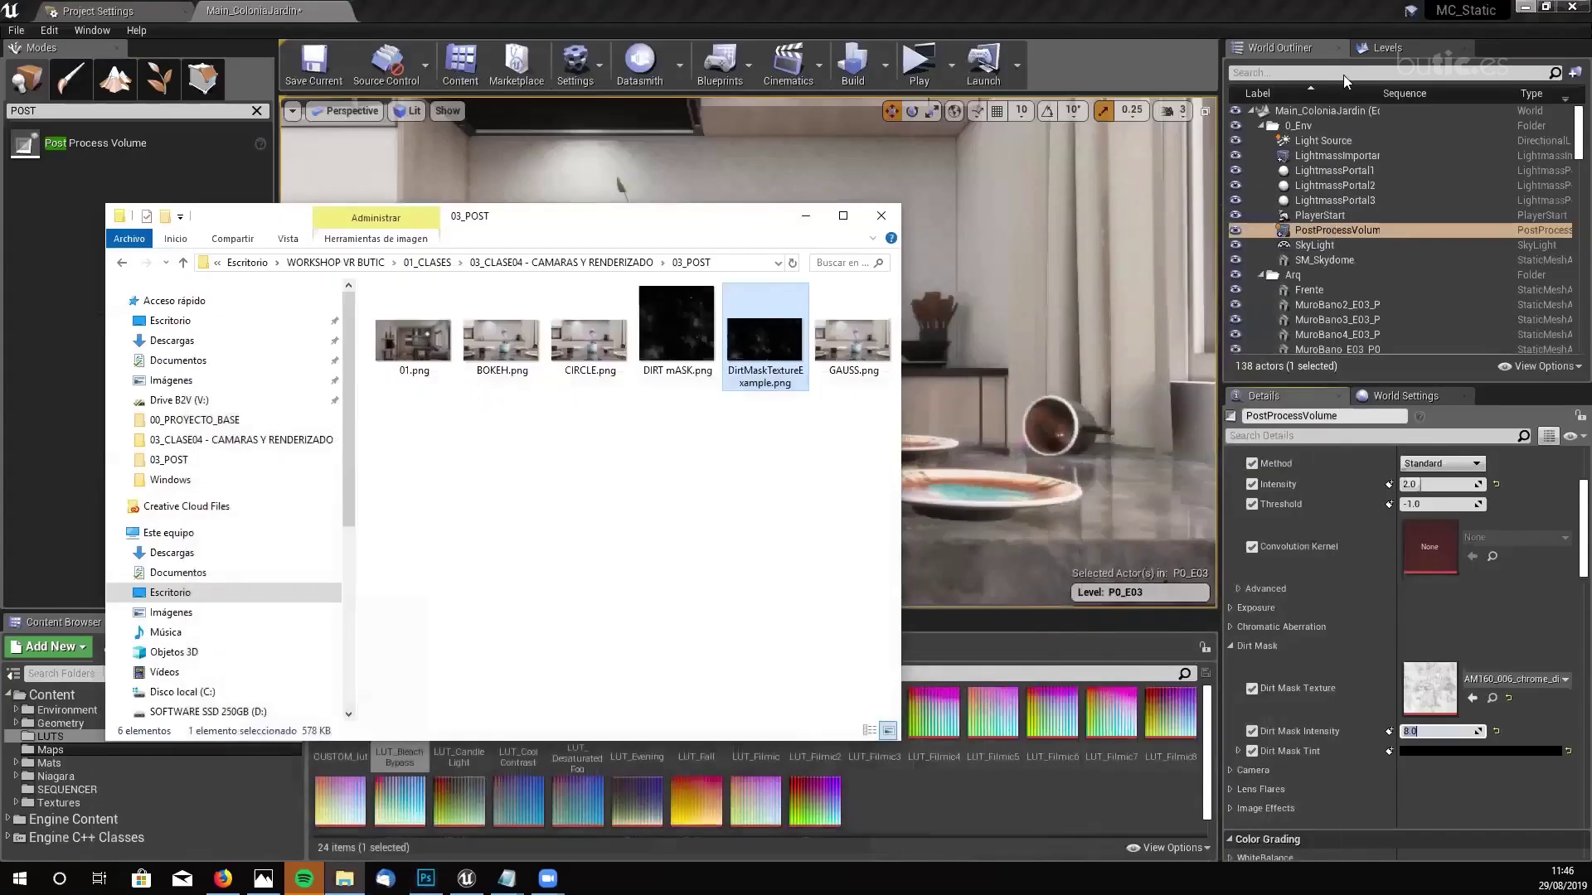
{"action": "left_click", "coordinate": [680, 327]}
{"action": "left_click_drag", "start_coordinate": [680, 324], "coordinate": [937, 803]}
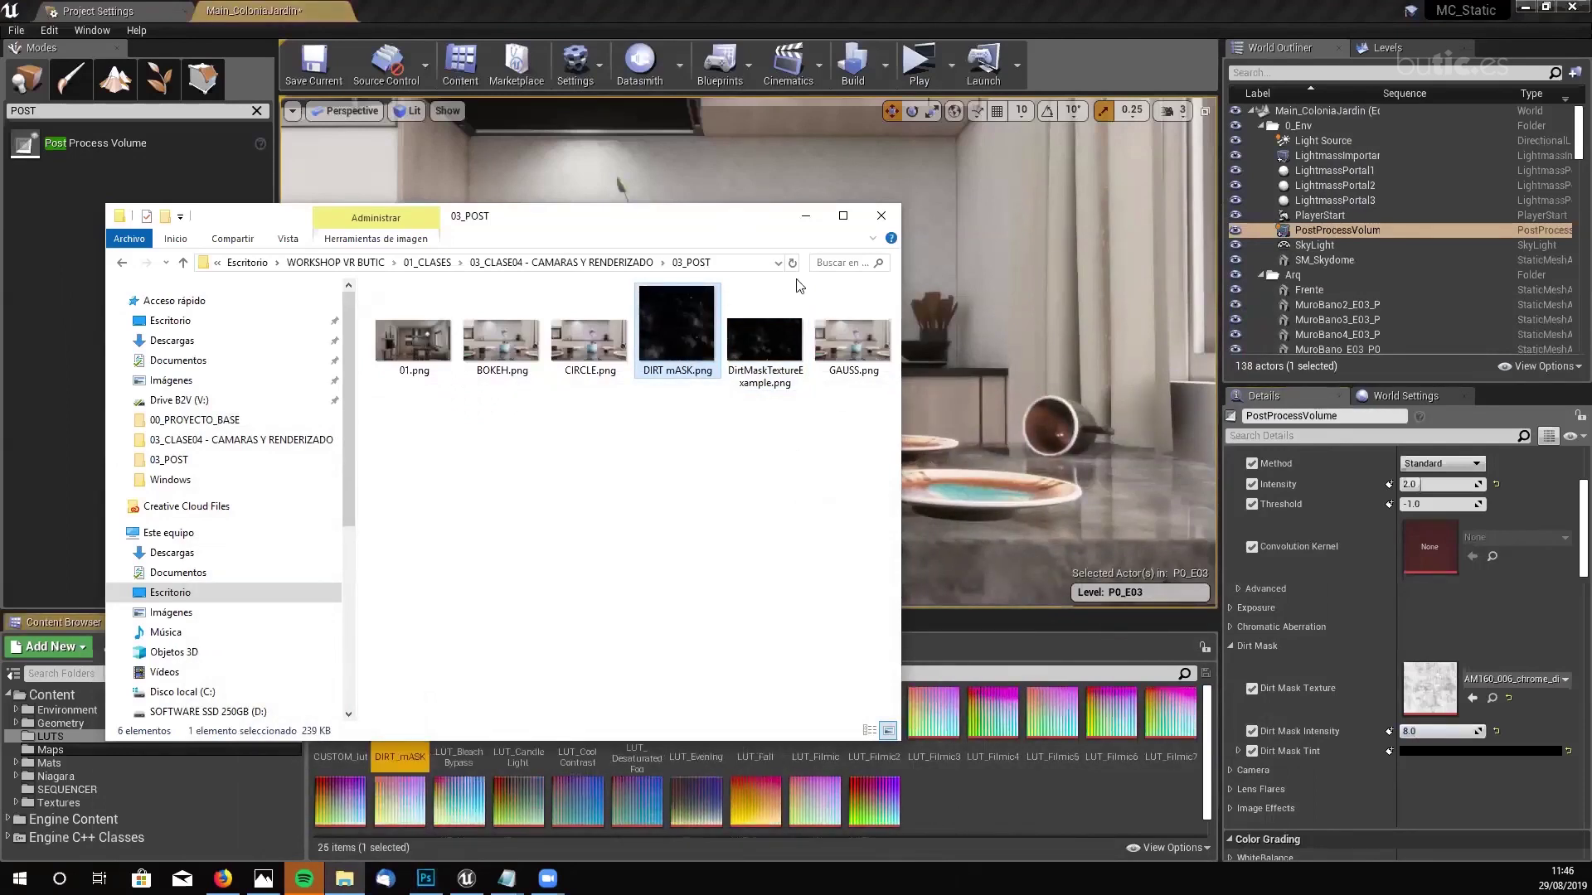
{"action": "left_click", "coordinate": [881, 216]}
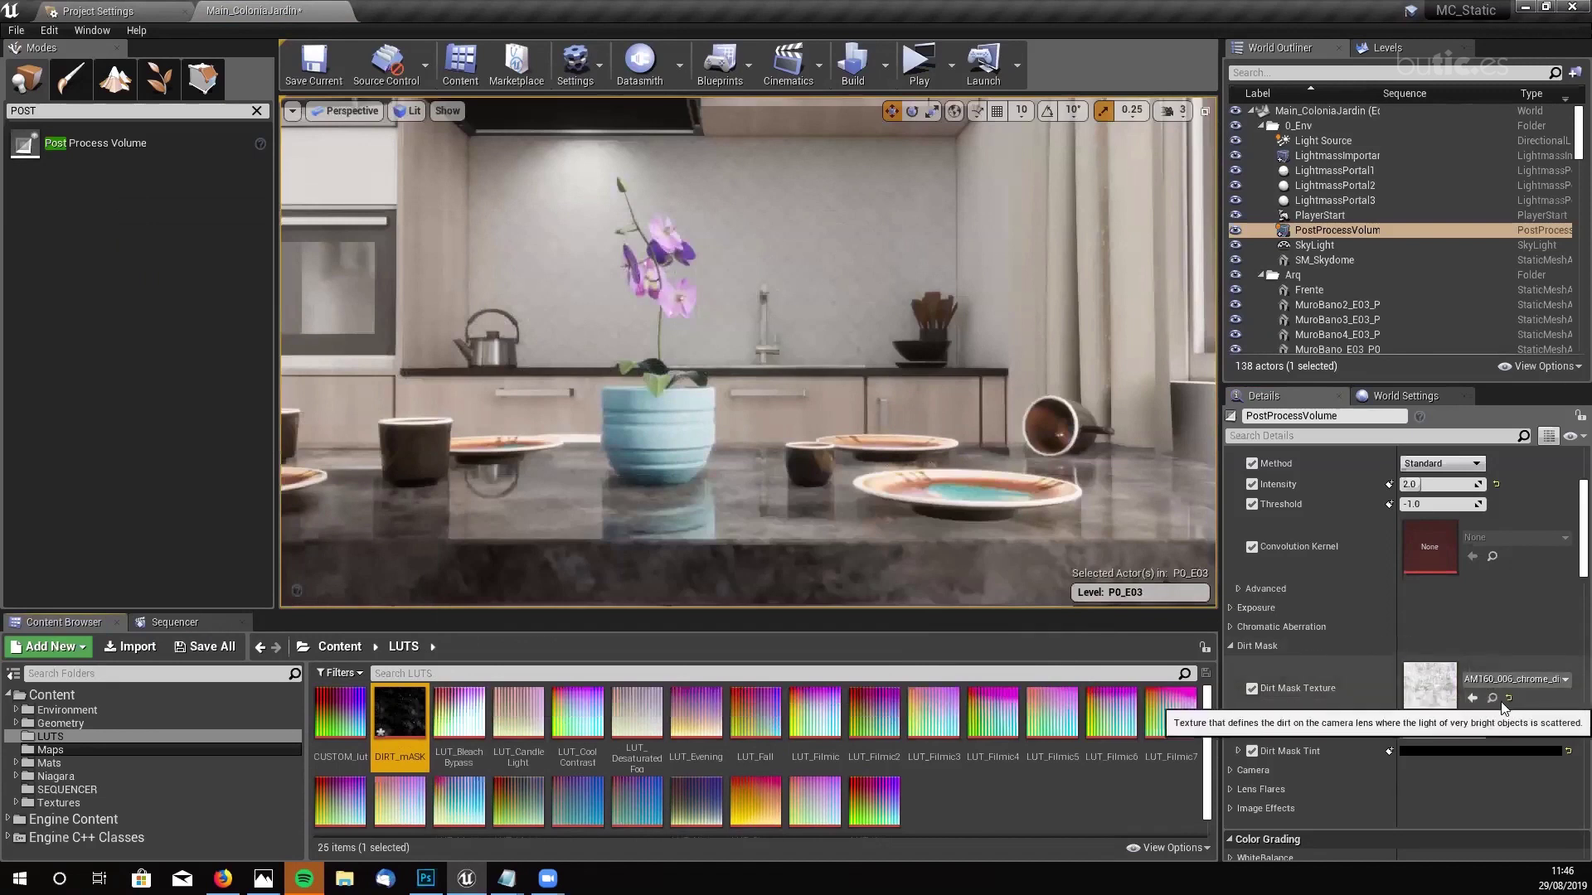
{"action": "left_click_drag", "start_coordinate": [400, 713], "coordinate": [1434, 703]}
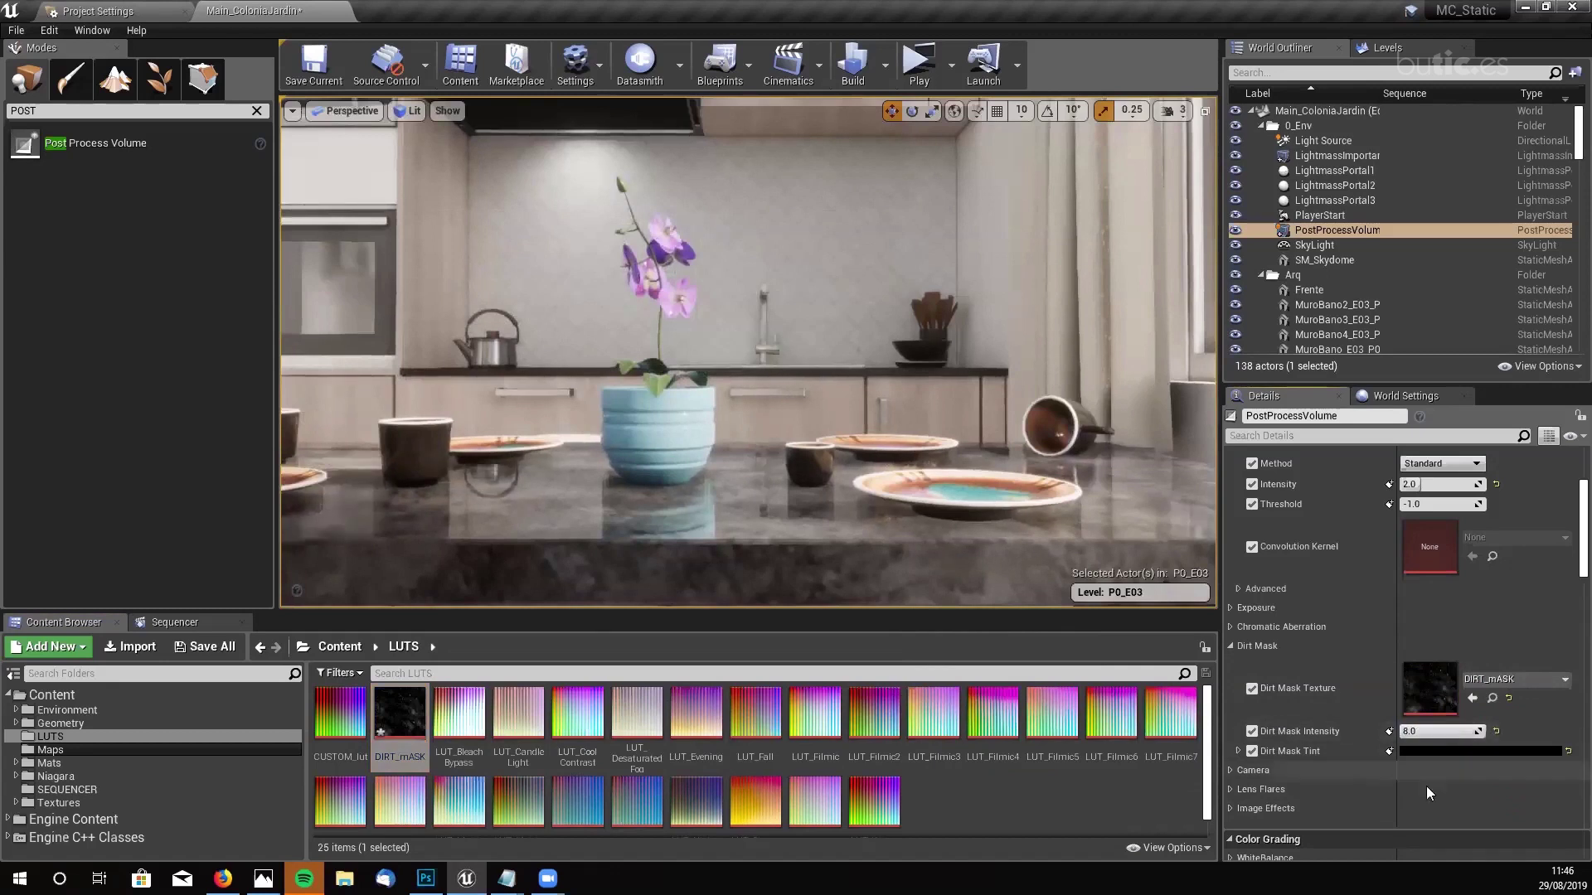
- Set the dirt mask tint to white and the dirt mask intensity to 8.0
{"action": "left_click", "coordinate": [1551, 759]}
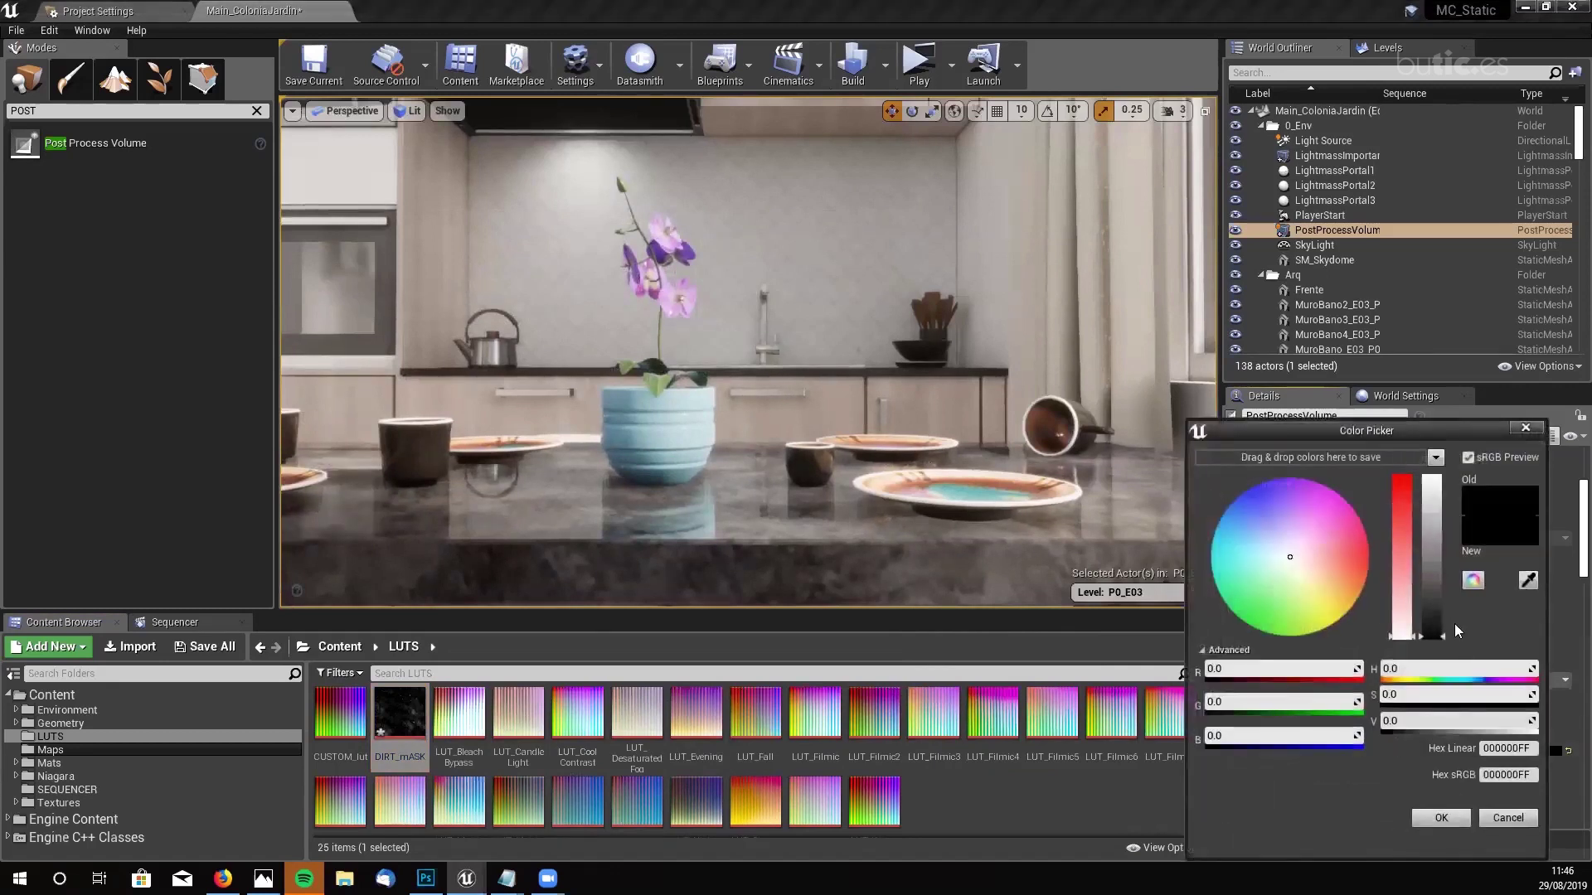
{"action": "left_click_drag", "start_coordinate": [1437, 637], "coordinate": [1441, 481]}
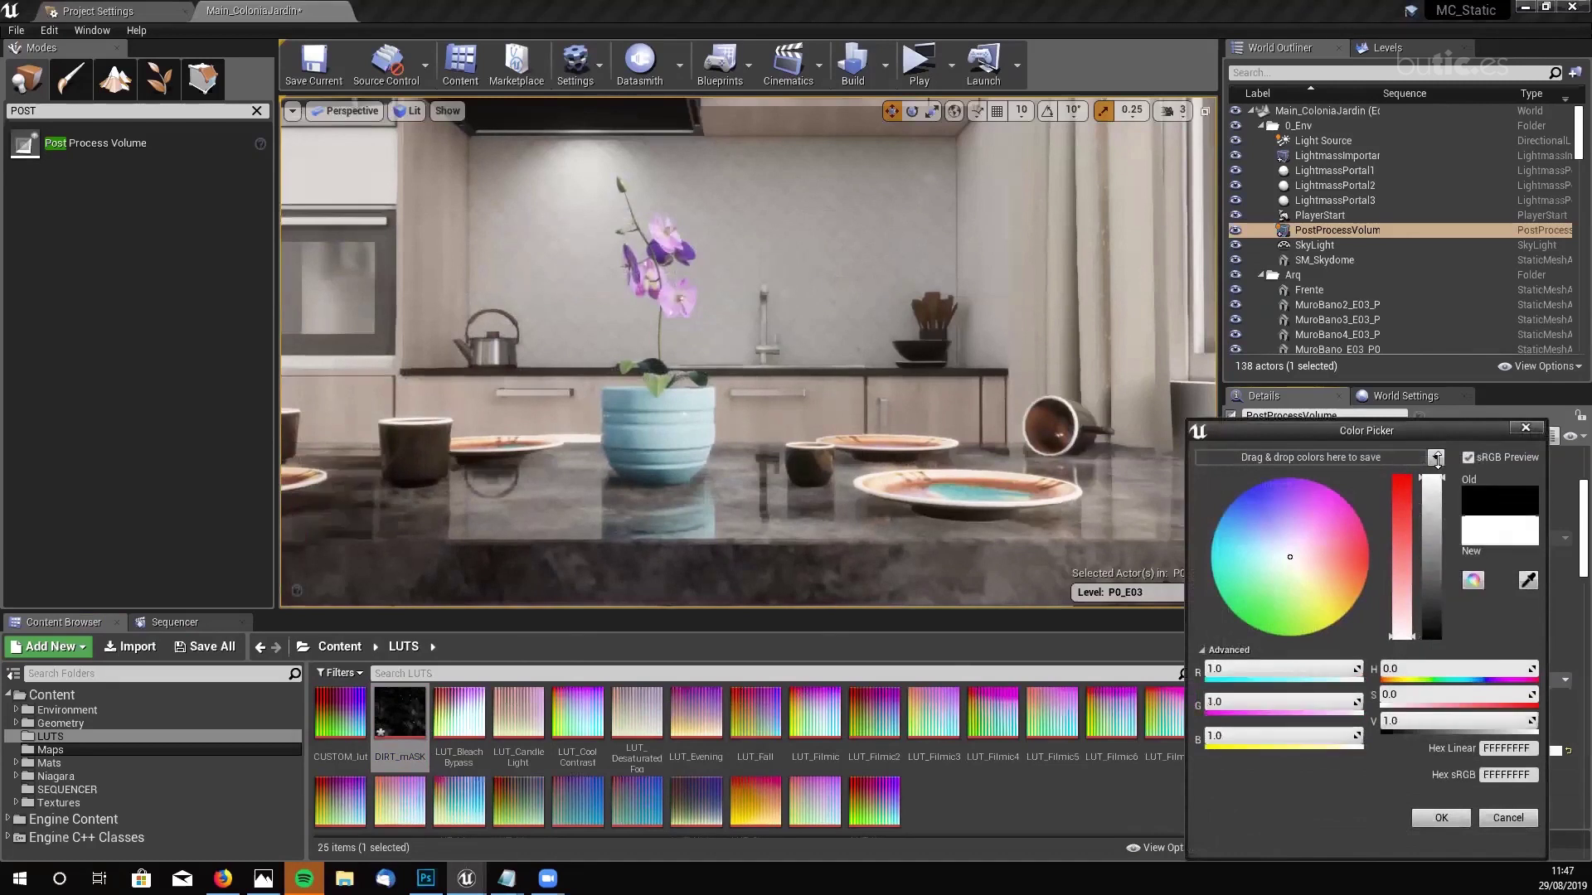
{"action": "left_click", "coordinate": [1446, 817]}
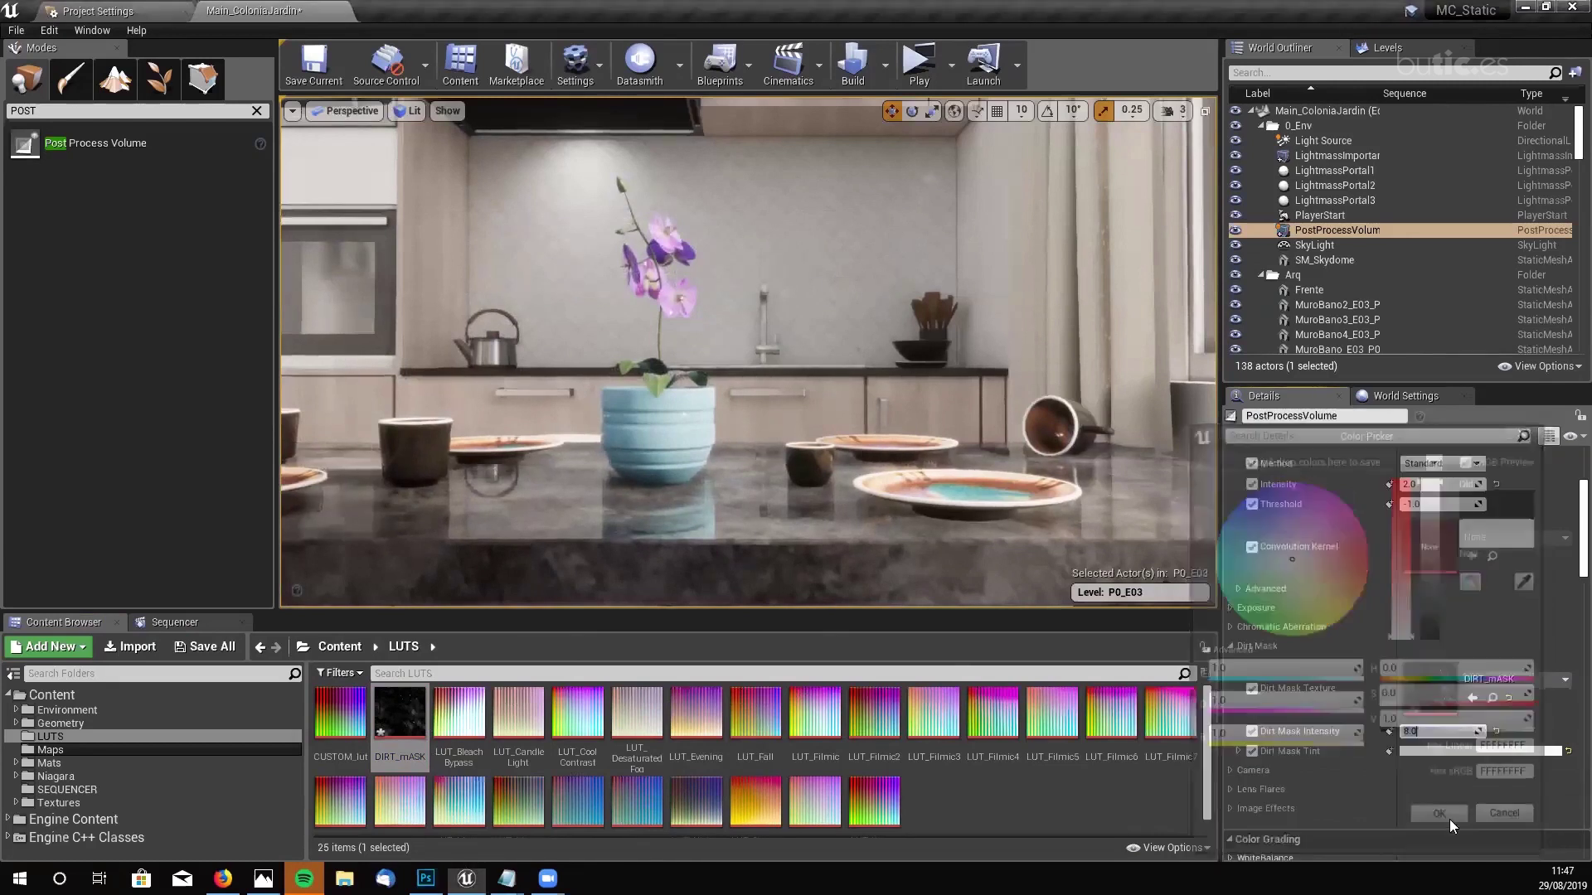
{"action": "left_click_drag", "start_coordinate": [1441, 731], "coordinate": [1401, 732]}
{"action": "left_click", "coordinate": [1441, 732]}
{"action": "type", "text": "8"}
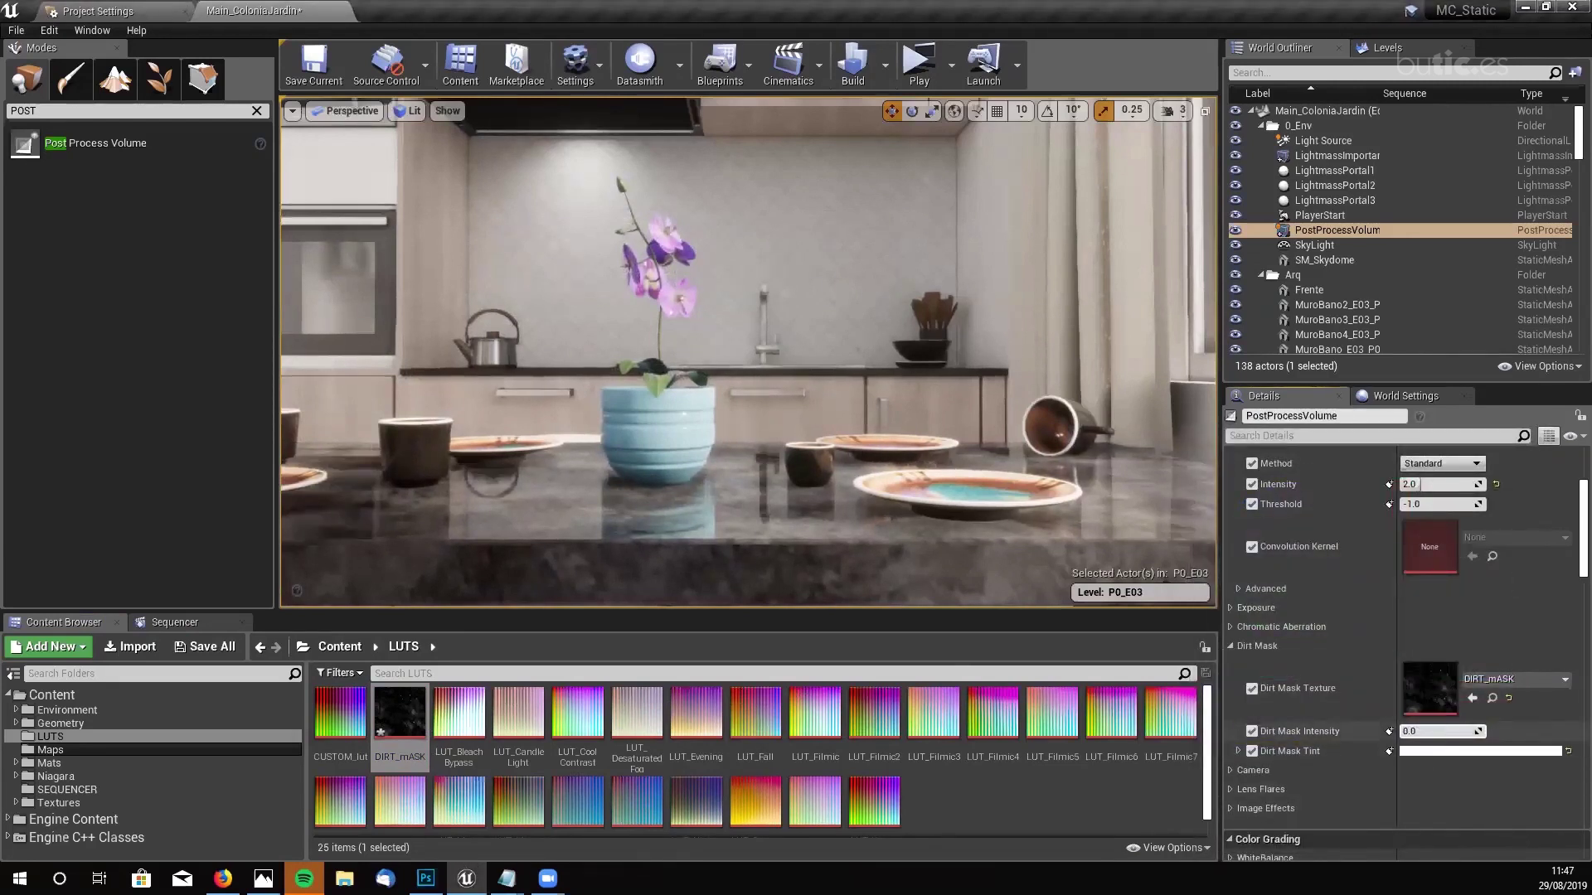
{"action": "key", "text": "Return"}
{"action": "right_click_drag", "start_coordinate": [746, 348], "coordinate": [647, 348]}
- Scrub Dirt Mask Intensity down to about 7.62 and turn the view toward the TV
{"action": "left_click_drag", "start_coordinate": [1418, 733], "coordinate": [1484, 733]}
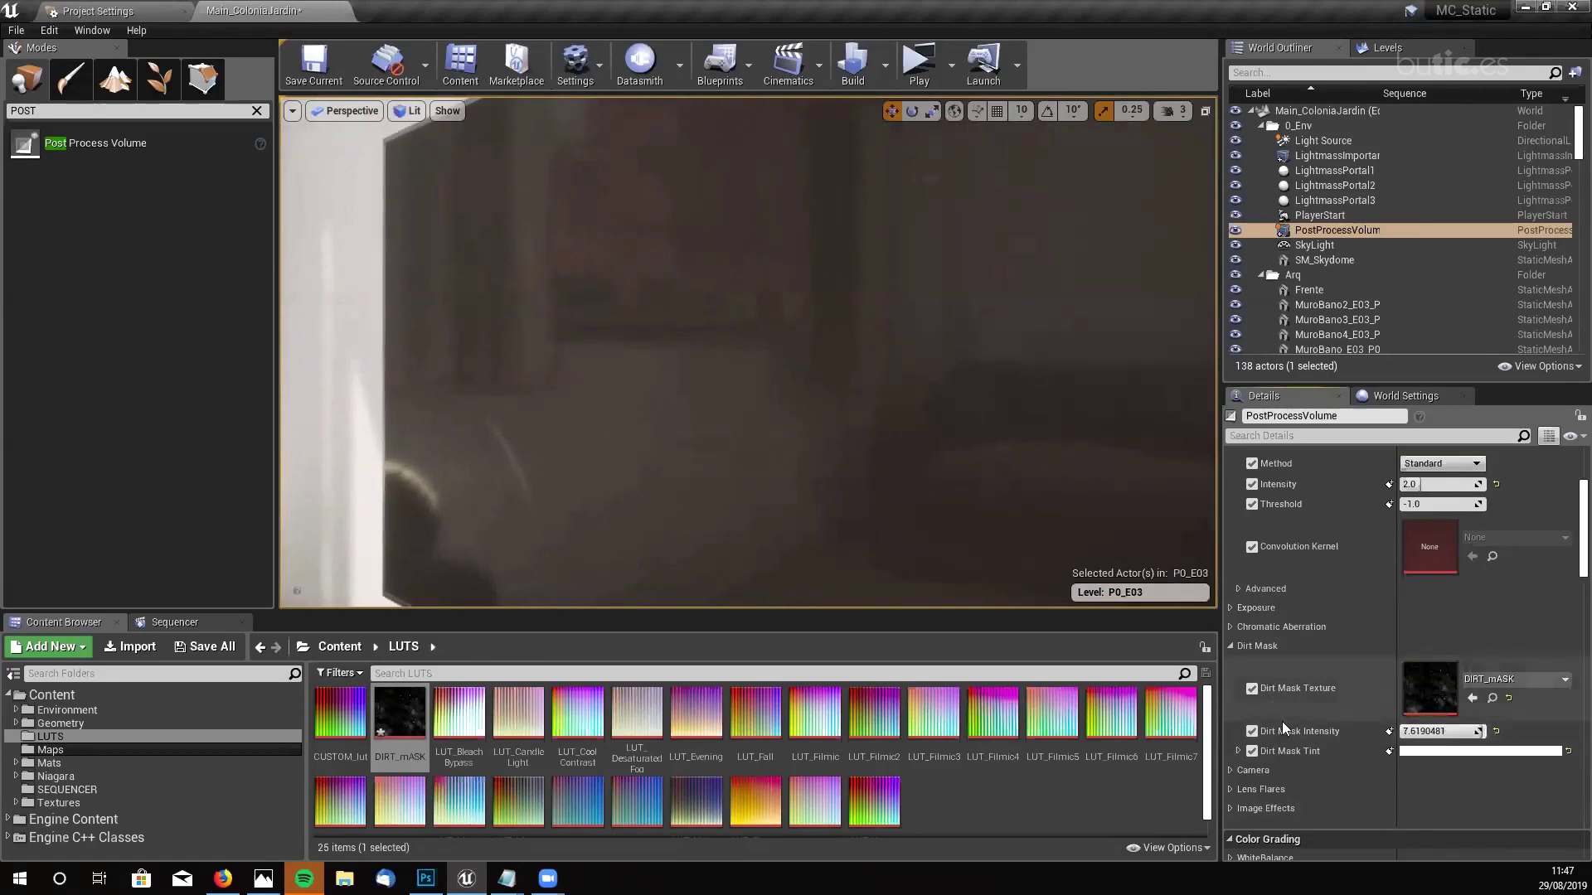
{"action": "mouse_move", "coordinate": [845, 430]}
{"action": "right_mouse_down"}
{"action": "mouse_move", "coordinate": [829, 429]}
{"action": "mouse_move", "coordinate": [846, 430]}
{"action": "right_mouse_up"}
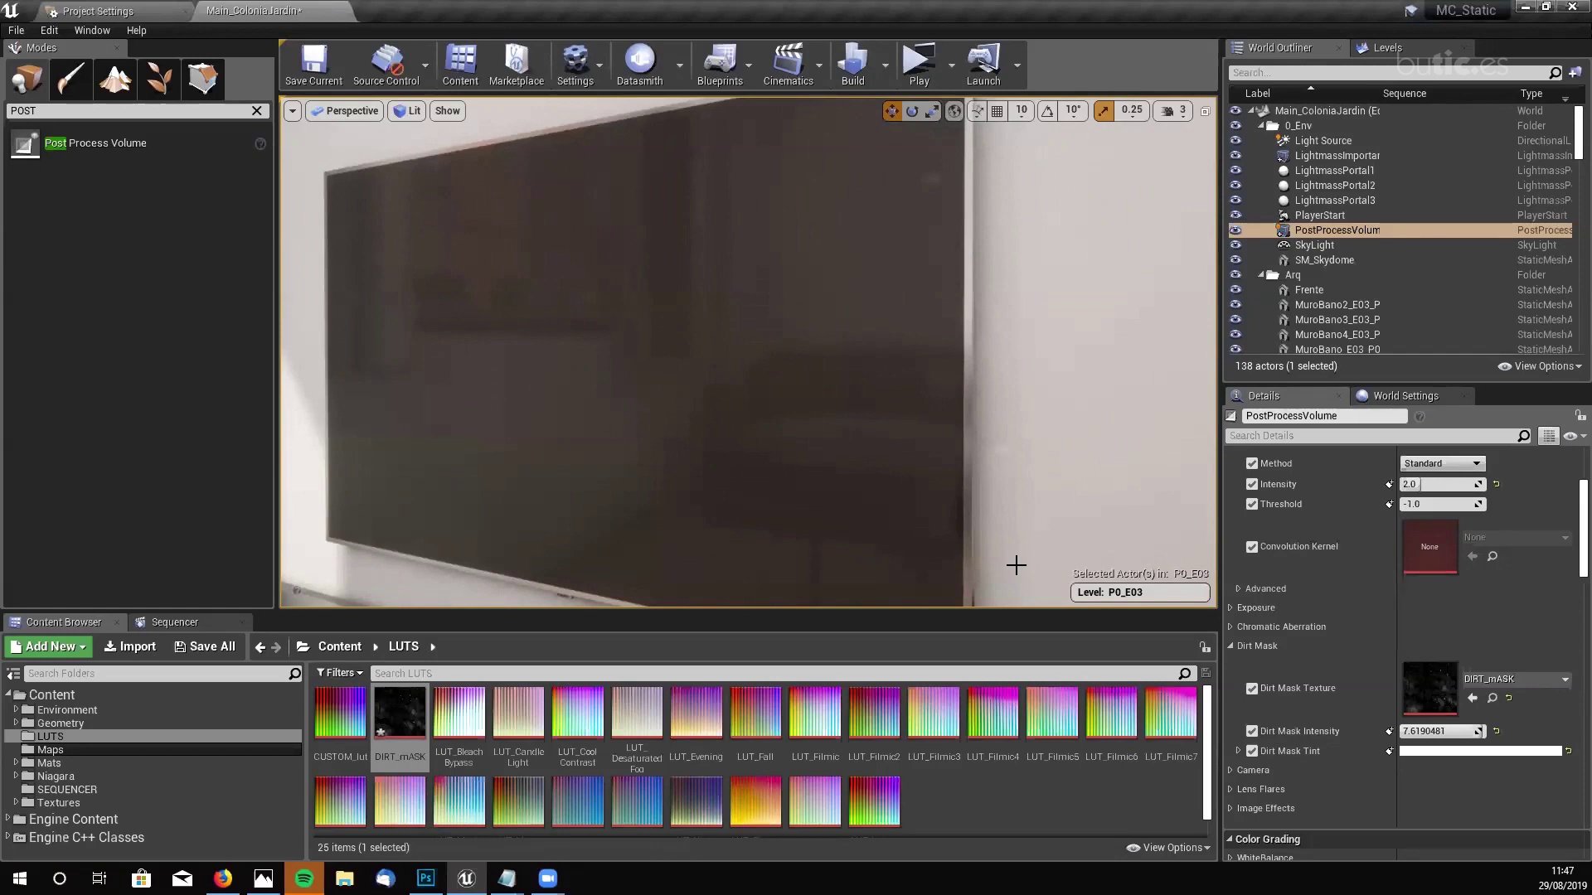
- Expand the PostProcessVolume's Camera and Lens Flares sections, briefly showing and hiding Image Effects
{"action": "scroll", "coordinate": [1309, 676], "scroll_direction": "down", "scroll_amount": 2}
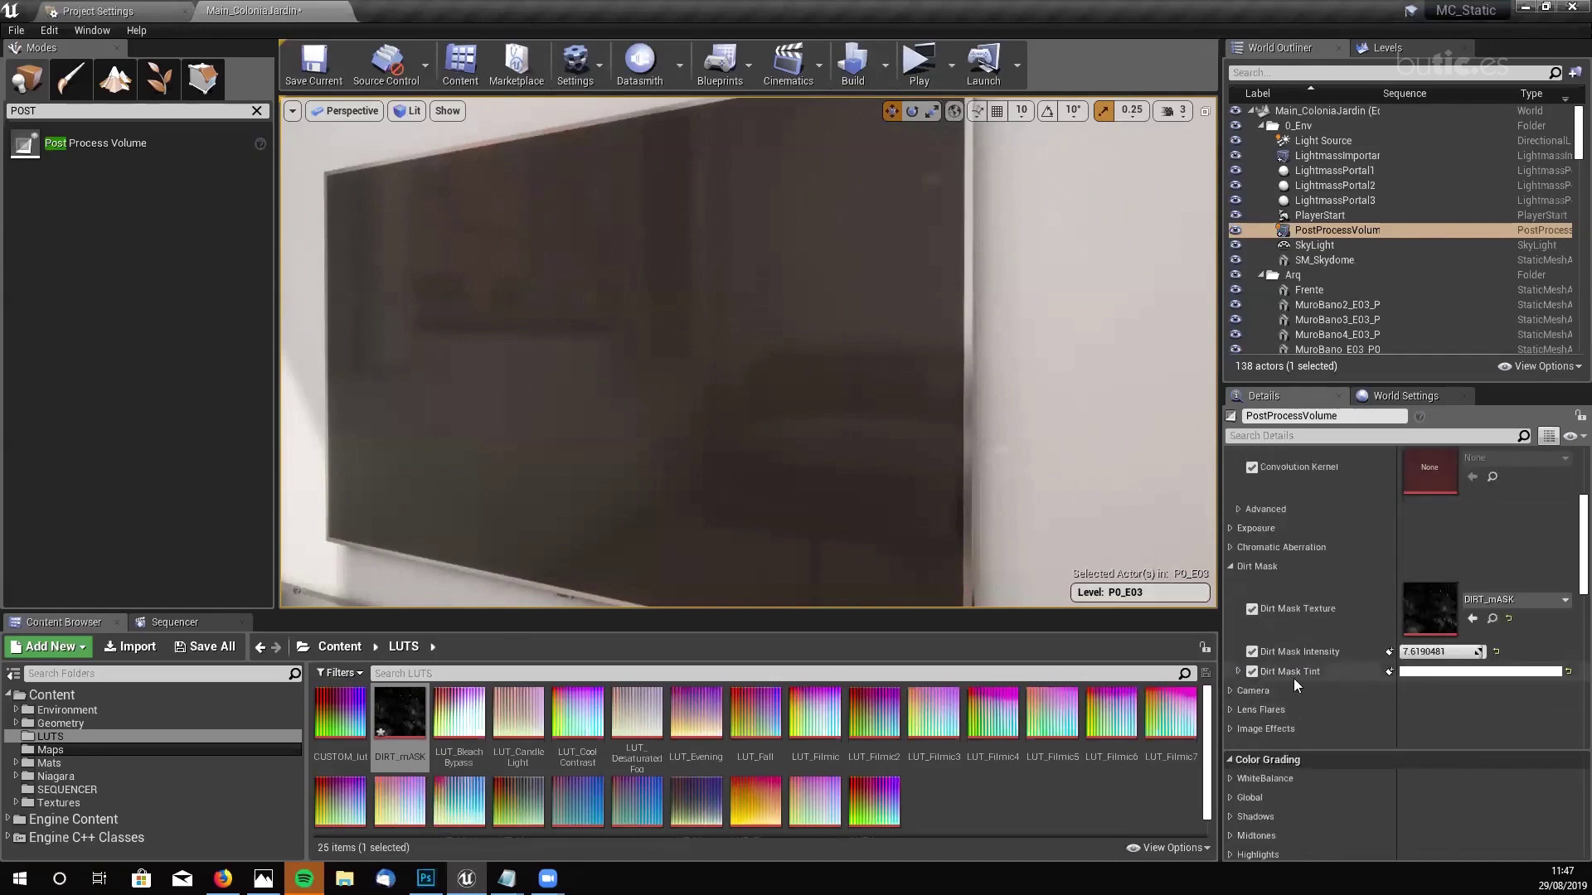
{"action": "left_click", "coordinate": [1233, 691]}
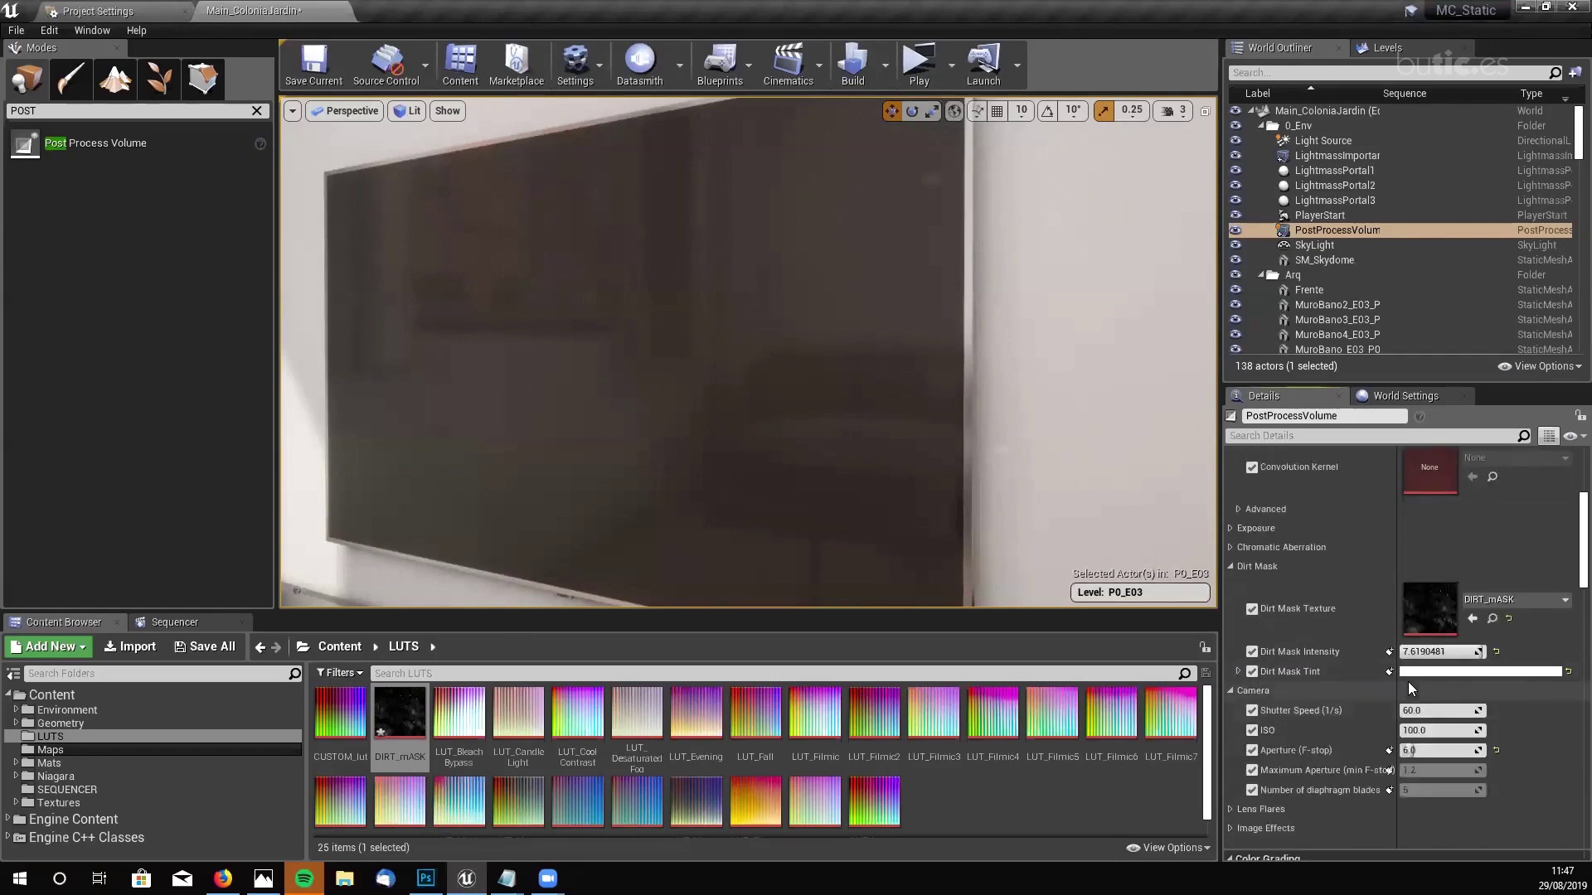
{"action": "scroll", "coordinate": [1537, 710], "scroll_direction": "down", "scroll_amount": 3}
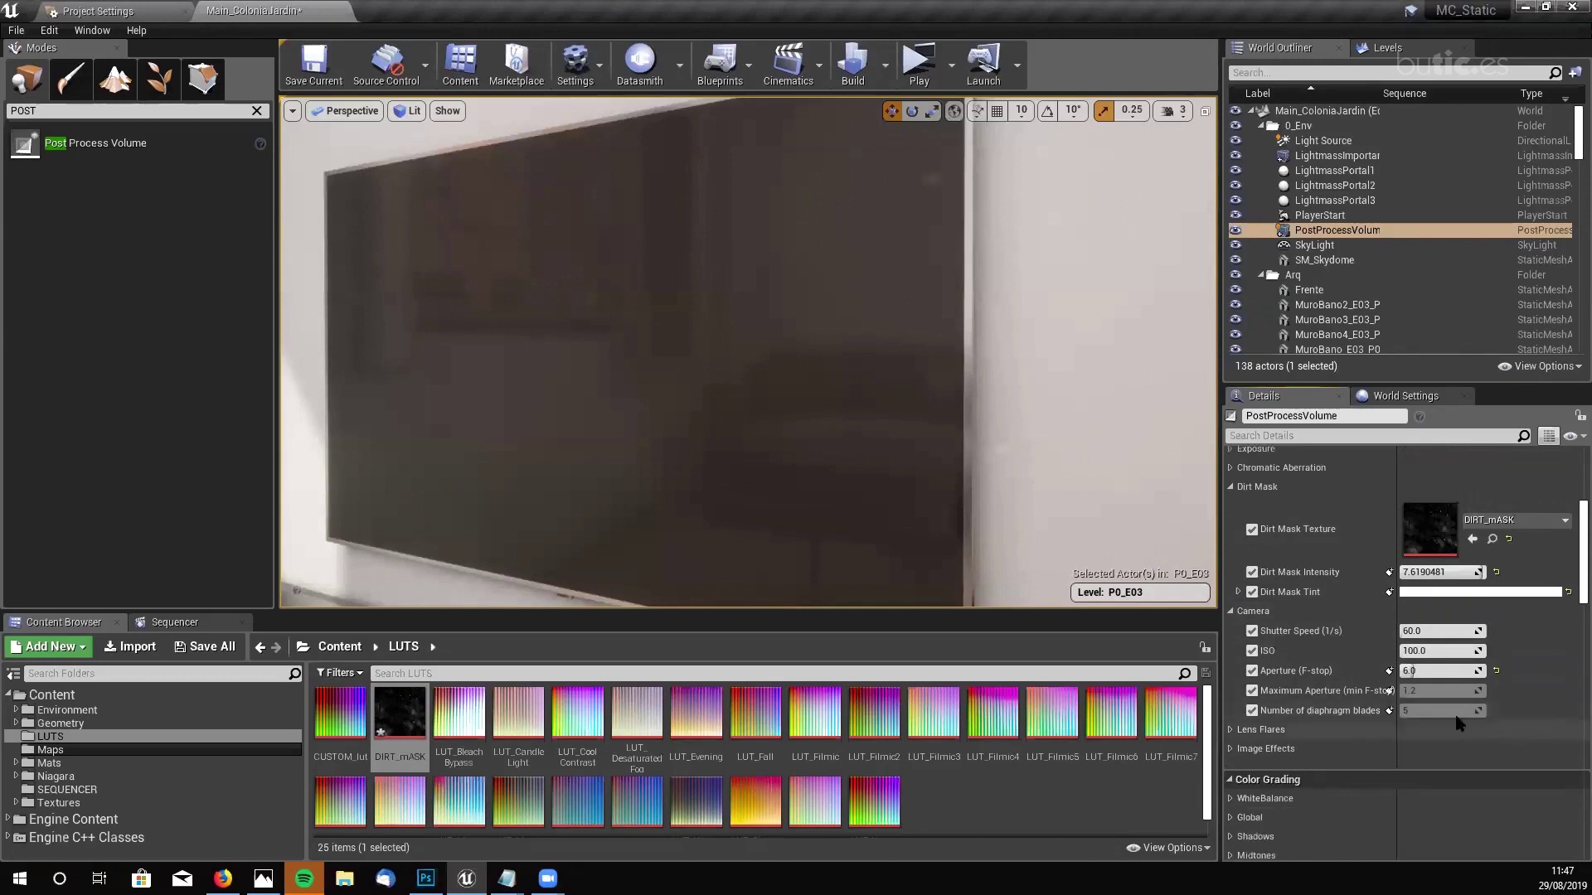
{"action": "left_click", "coordinate": [1230, 703]}
{"action": "scroll", "coordinate": [1527, 641], "scroll_direction": "down", "scroll_amount": 3}
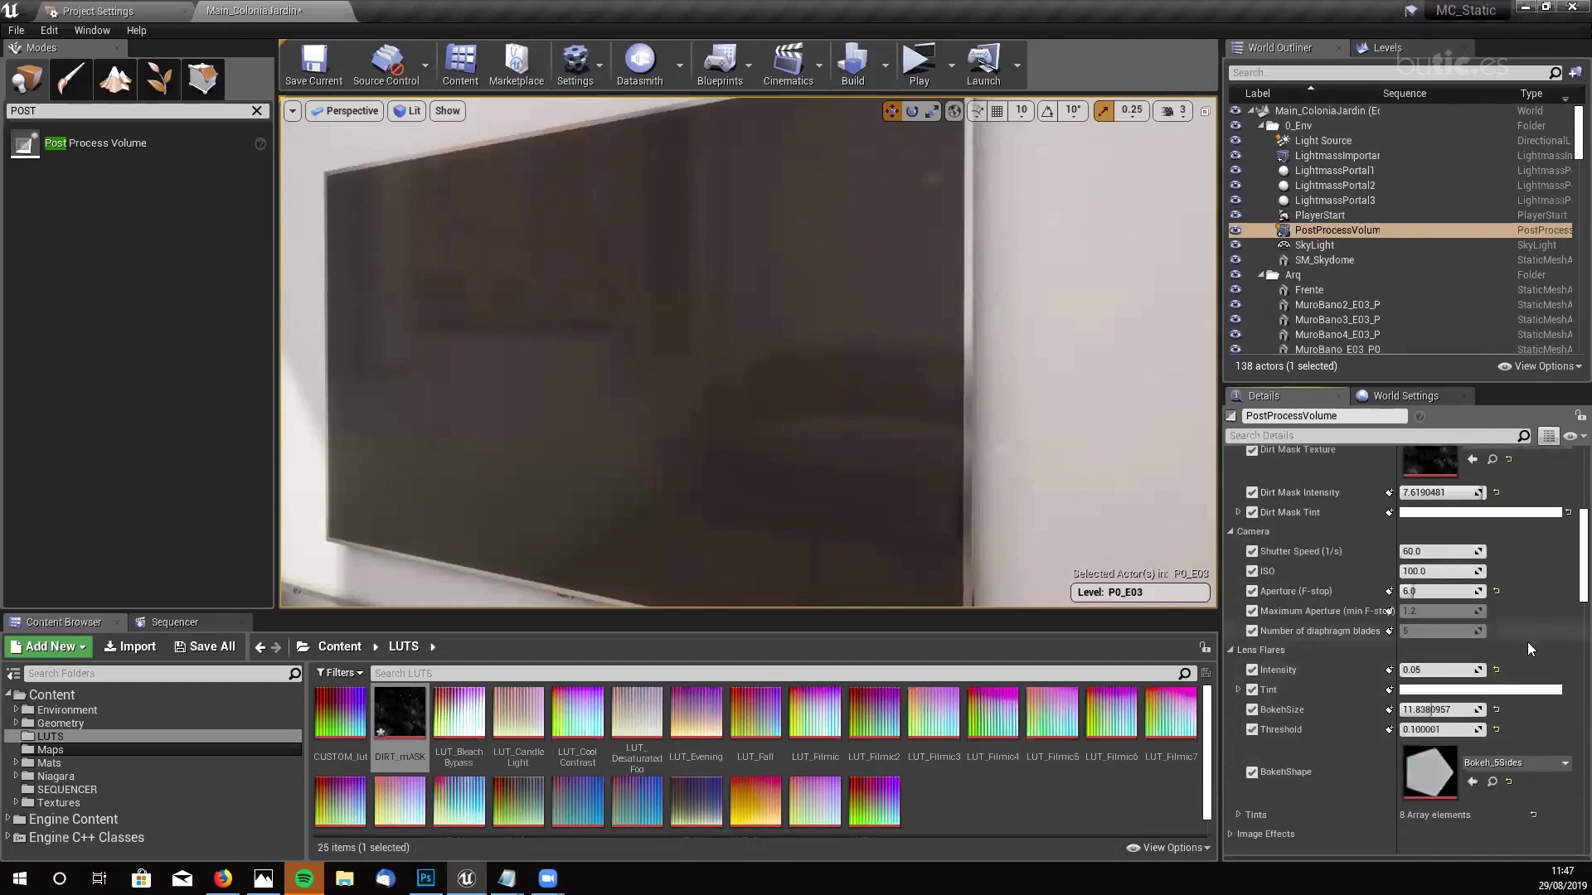
{"action": "left_click", "coordinate": [1230, 727]}
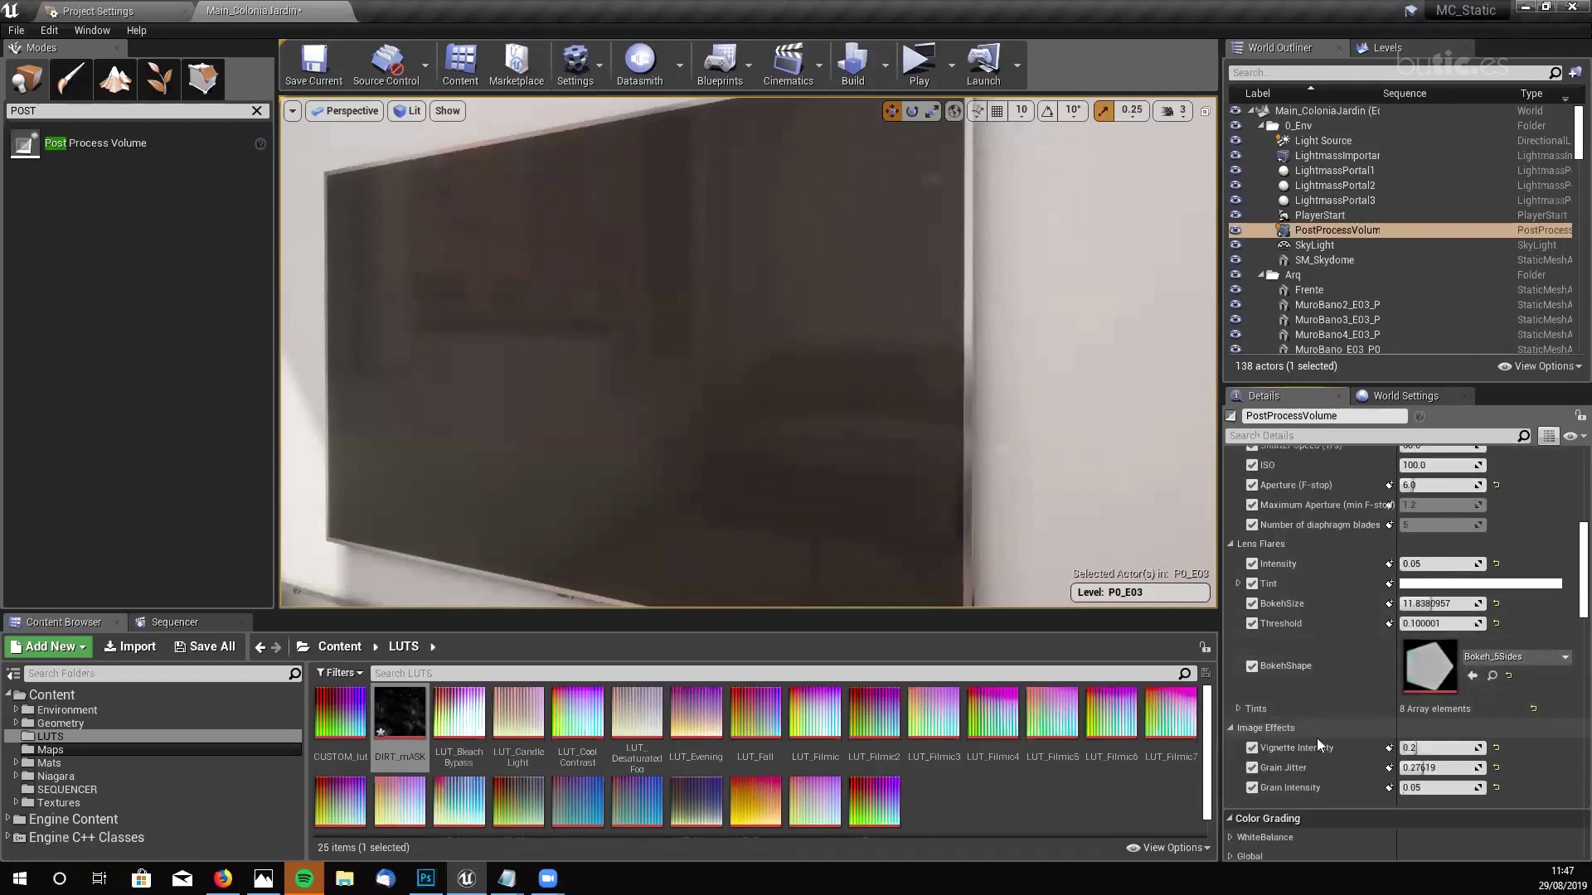
{"action": "left_click", "coordinate": [1230, 727]}
{"action": "scroll", "coordinate": [1359, 655], "scroll_direction": "down", "scroll_amount": 3}
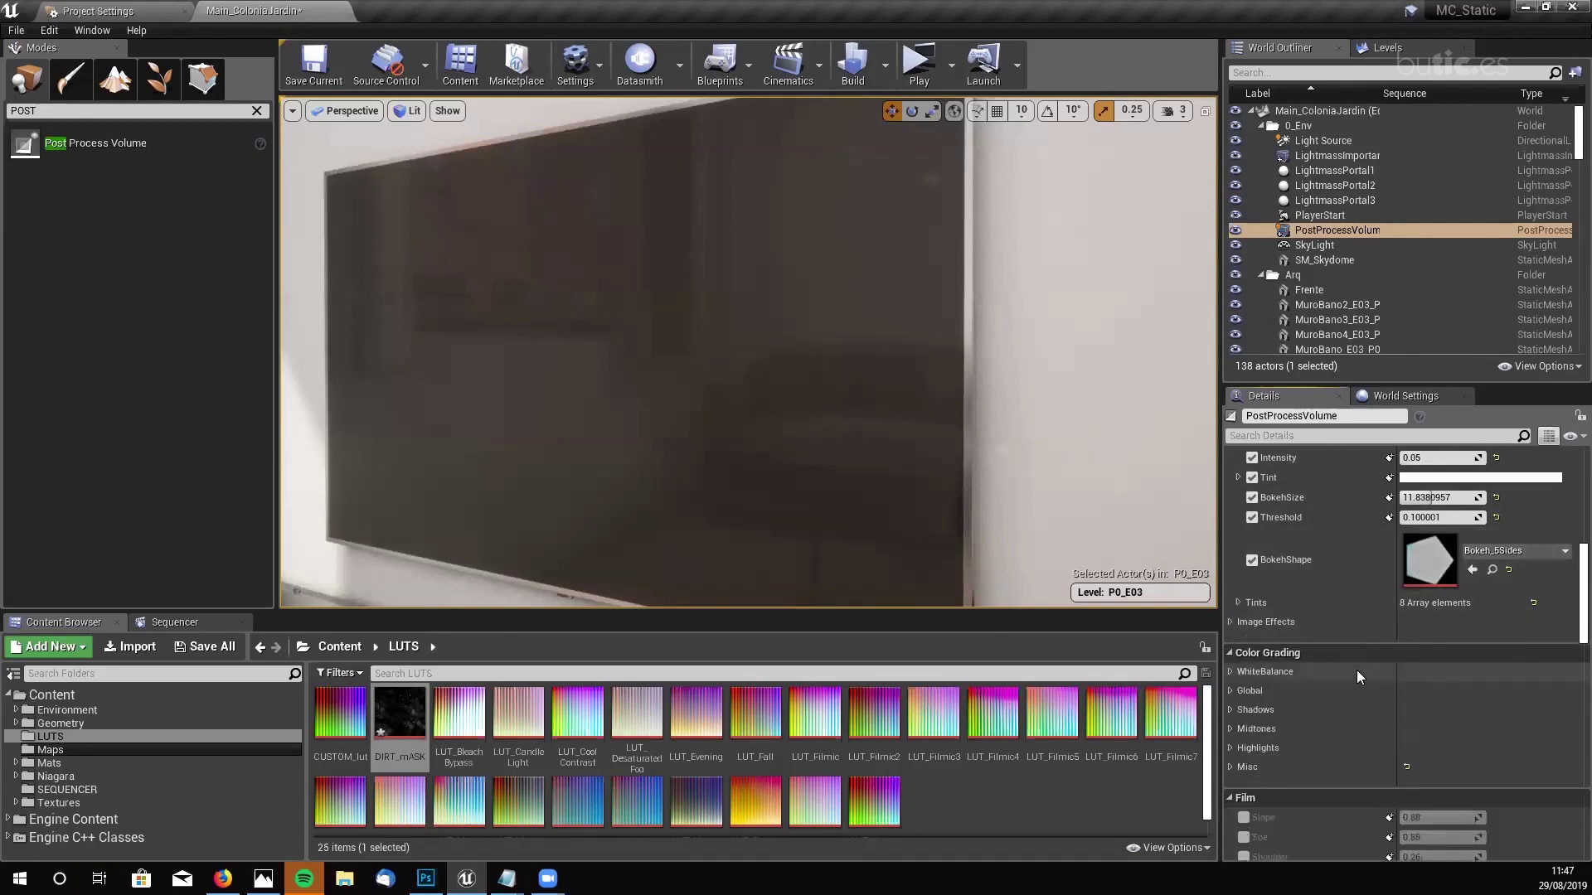
- Fly the viewport camera from the dark wall around to the kitchen counter with the orchid vase
{"action": "right_click_drag", "start_coordinate": [824, 332], "coordinate": [823, 332]}
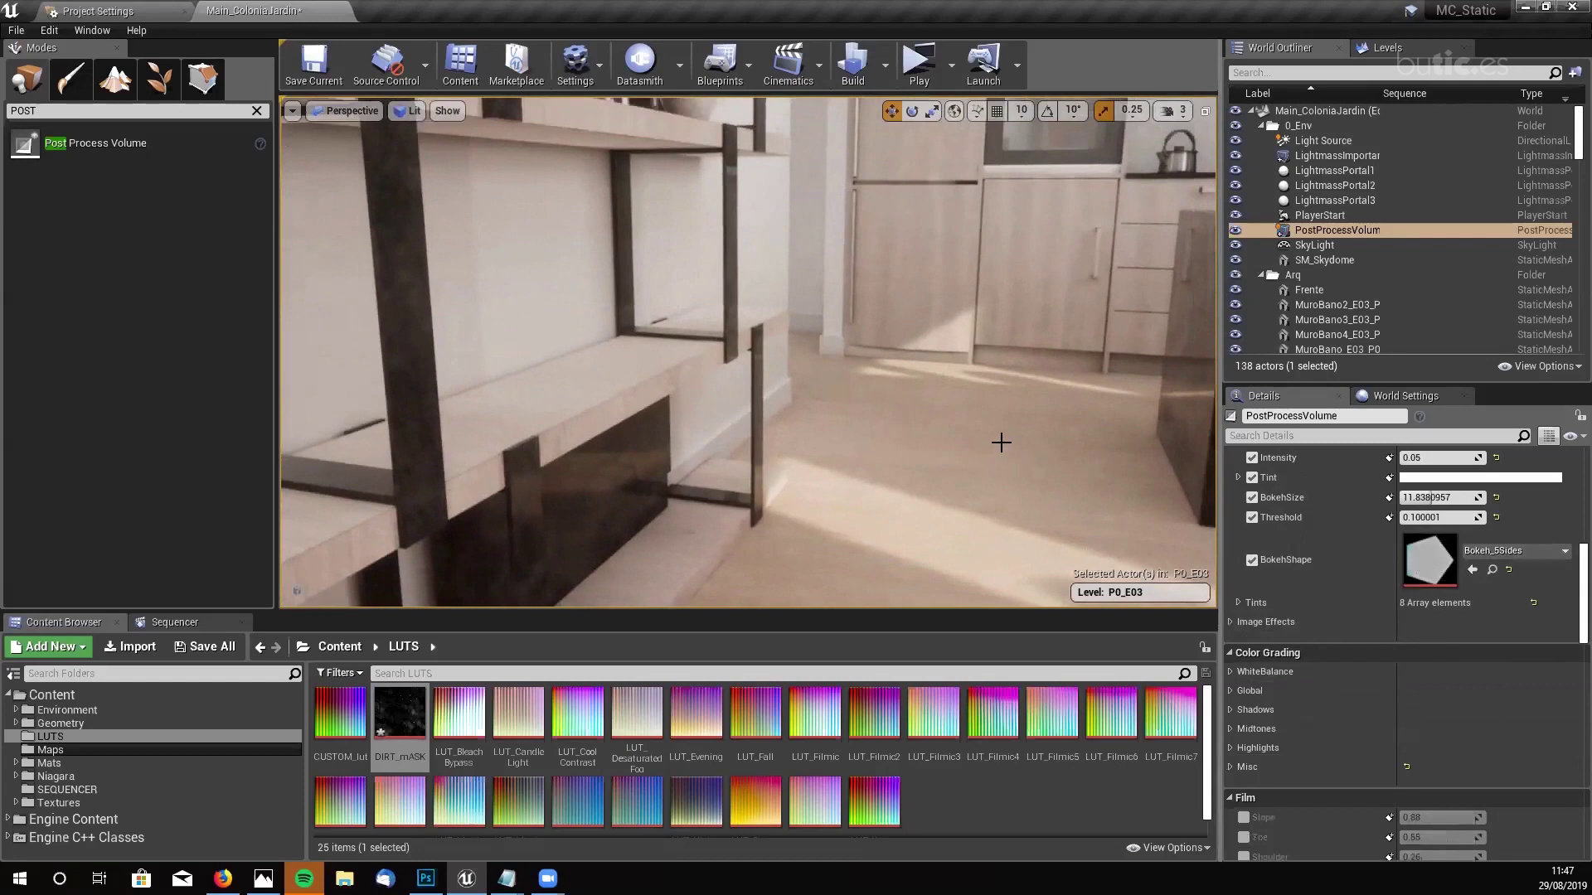
{"action": "right_click_drag", "start_coordinate": [949, 463], "coordinate": [992, 451]}
{"action": "right_click_drag", "start_coordinate": [977, 304], "coordinate": [977, 304]}
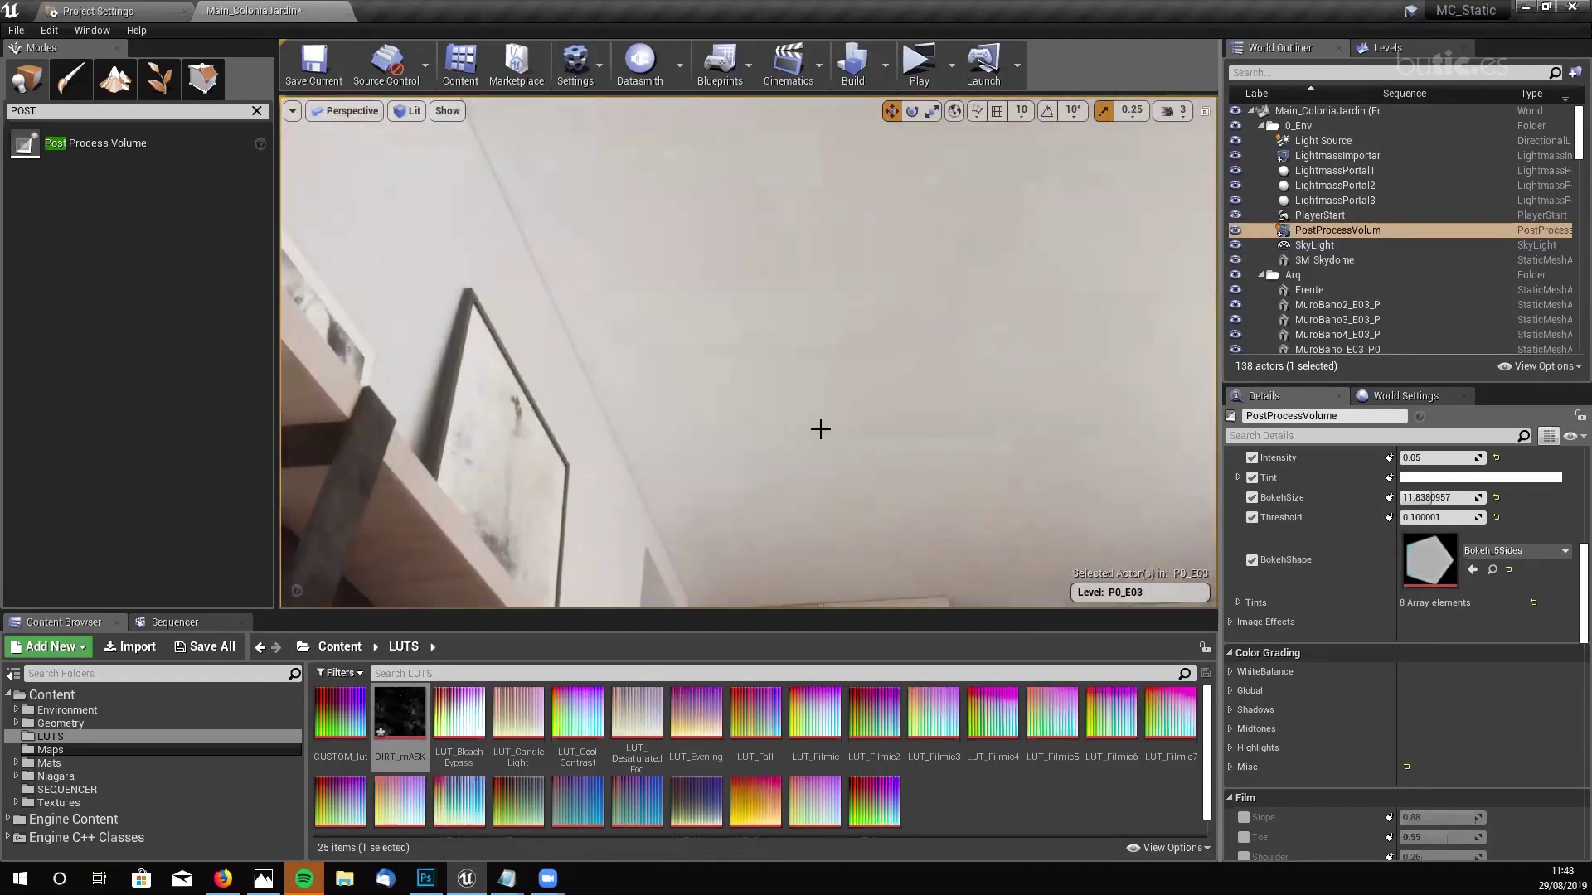
{"action": "right_click_drag", "start_coordinate": [820, 429], "coordinate": [817, 473]}
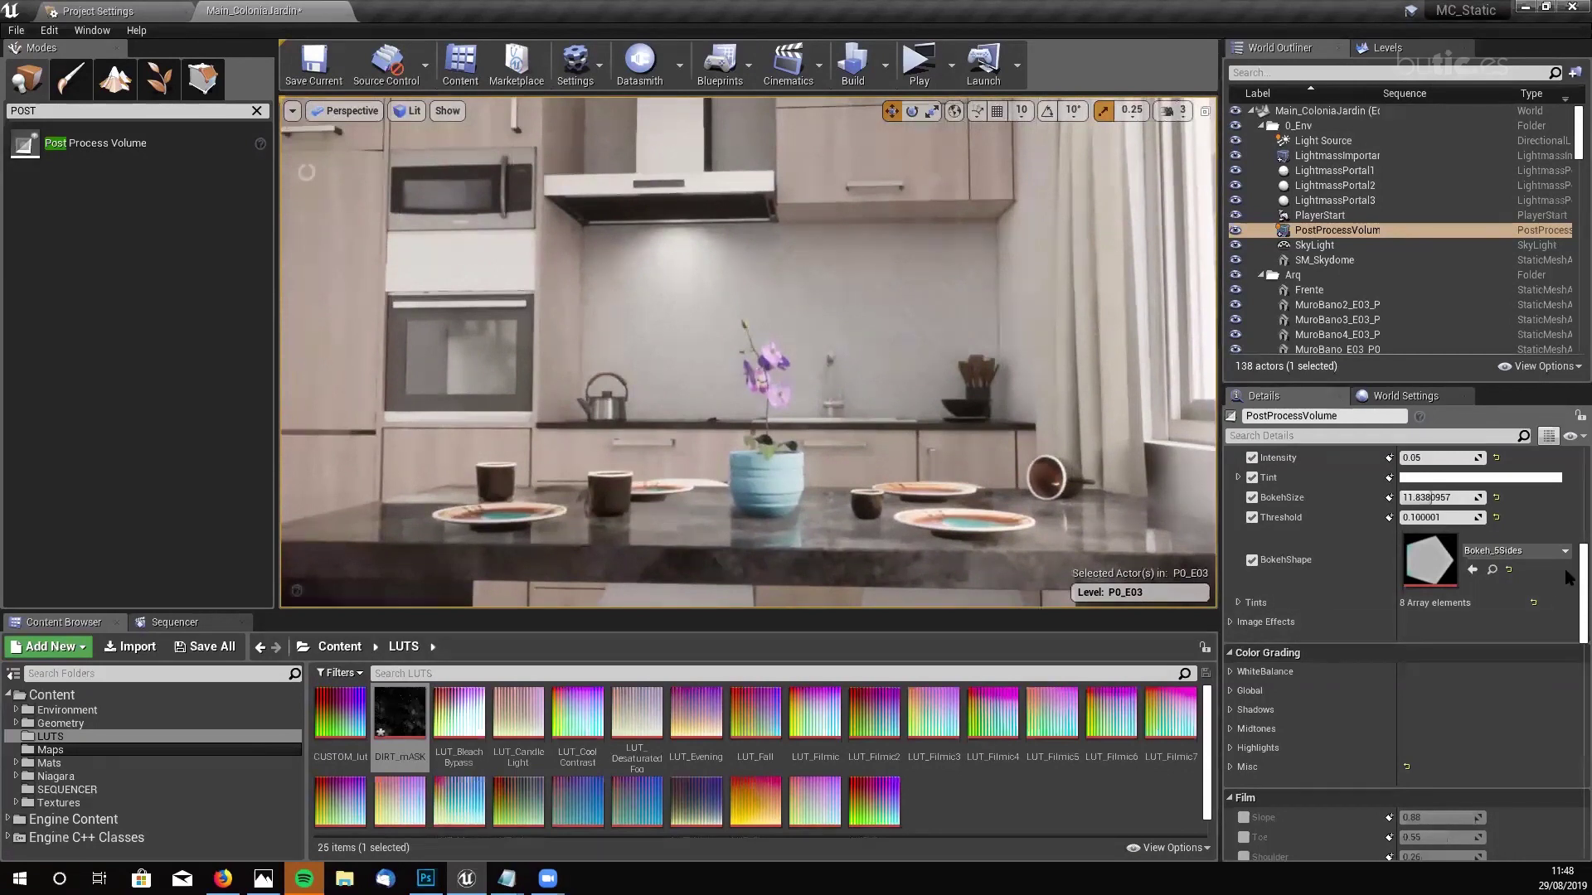
- Drag Dirt Mask Intensity up to 8.0, then bring the camera nearer and lower to the counter
{"action": "scroll", "coordinate": [1567, 566], "scroll_direction": "up", "scroll_amount": 1}
{"action": "scroll", "coordinate": [1567, 566], "scroll_direction": "up", "scroll_amount": 6}
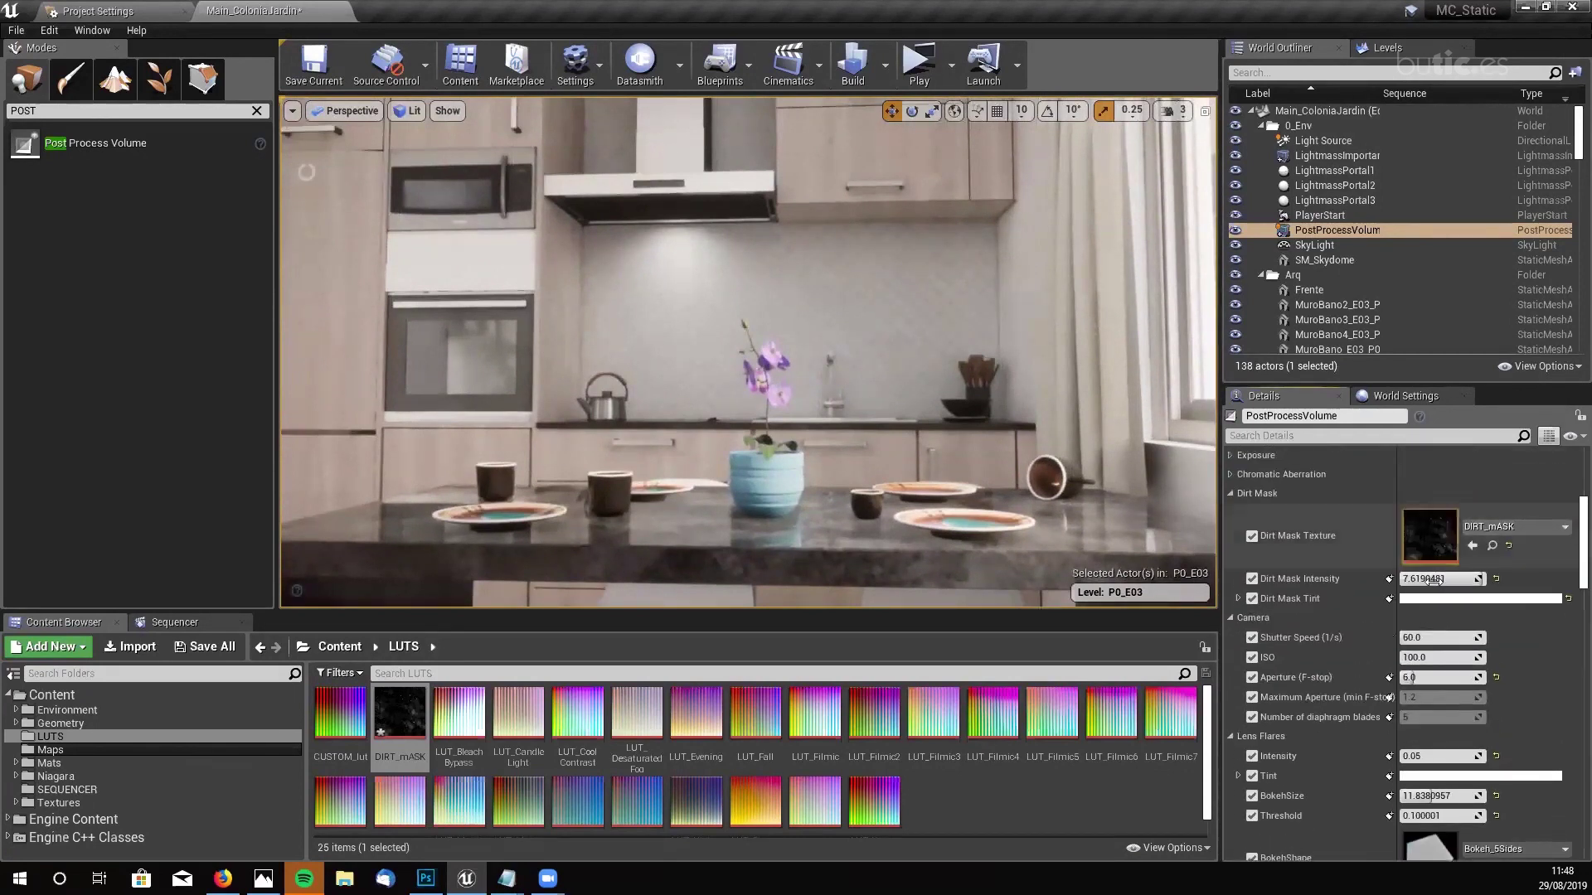
{"action": "left_click_drag", "start_coordinate": [1480, 579], "coordinate": [1491, 579]}
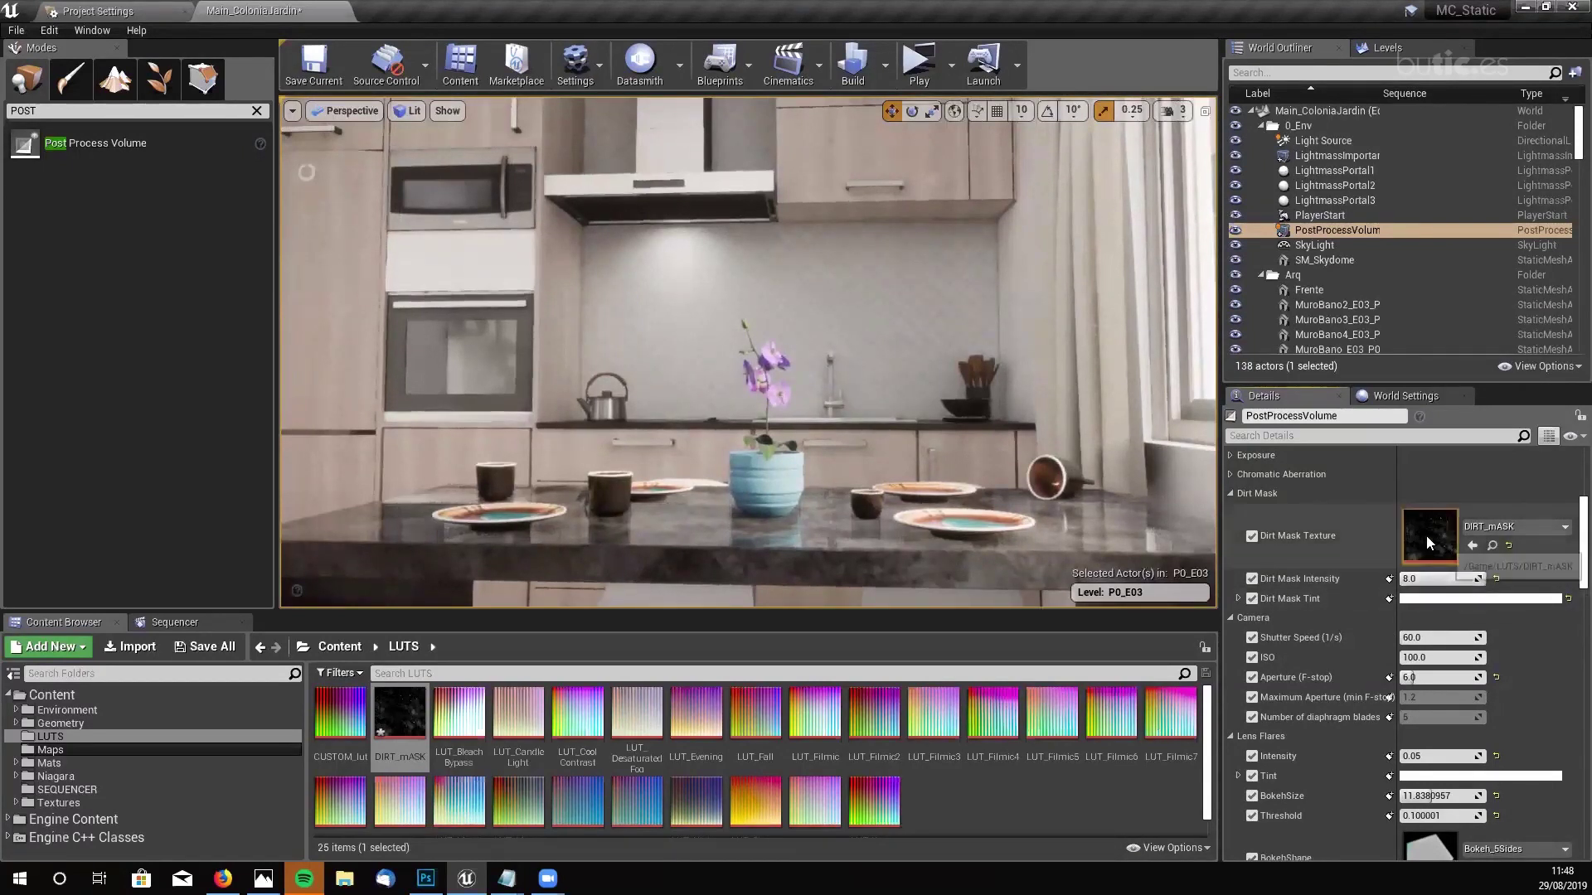
{"action": "right_click_drag", "start_coordinate": [746, 357], "coordinate": [746, 356]}
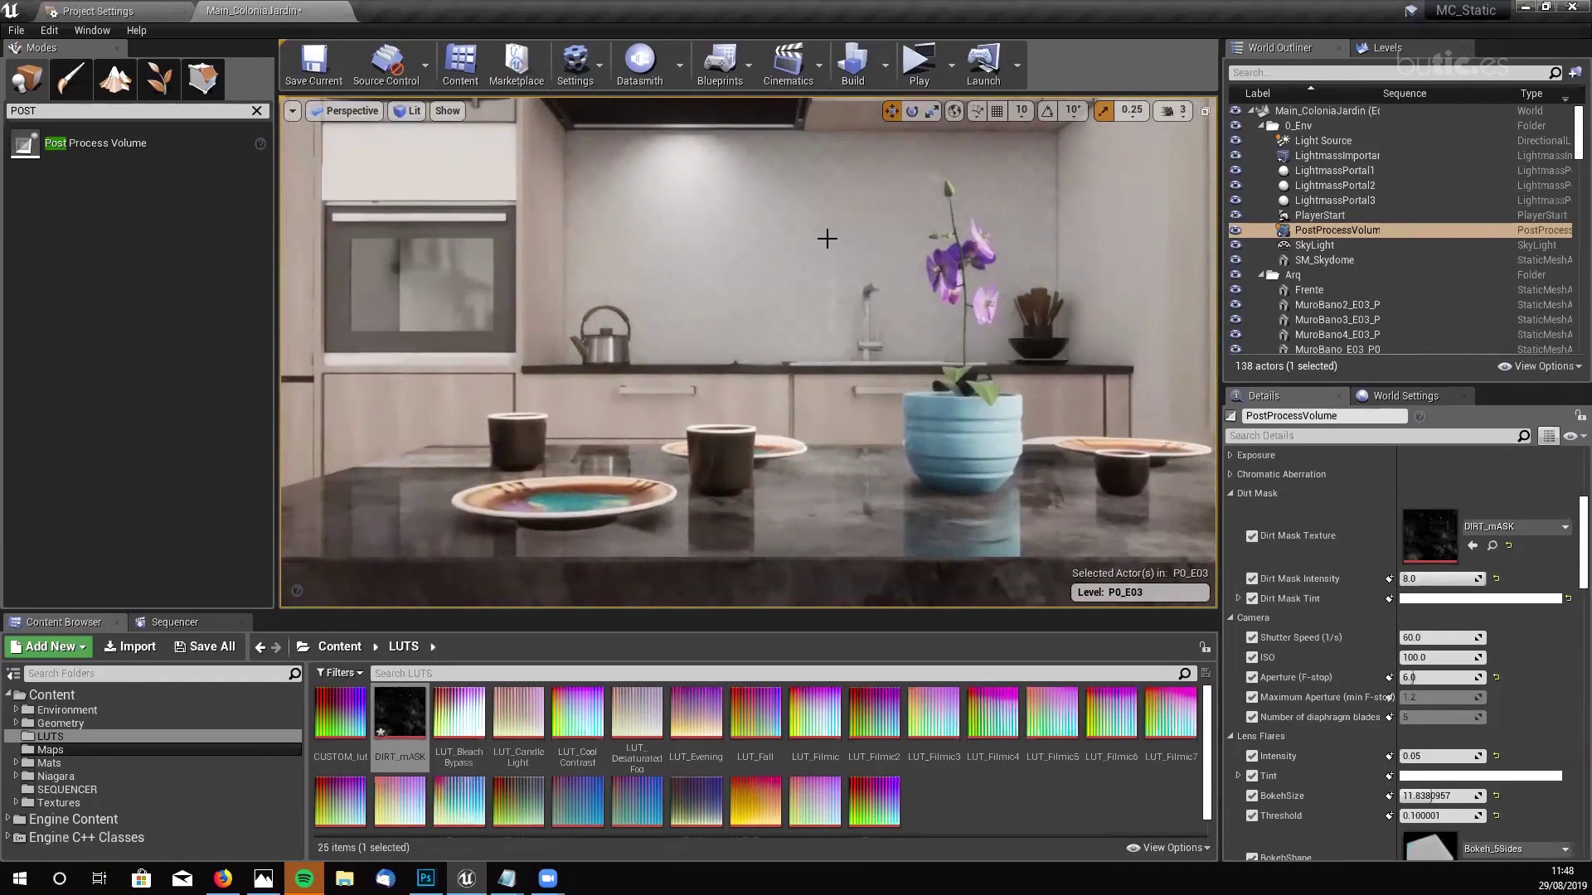
{"action": "left_click_drag", "start_coordinate": [1566, 543], "coordinate": [1567, 615]}
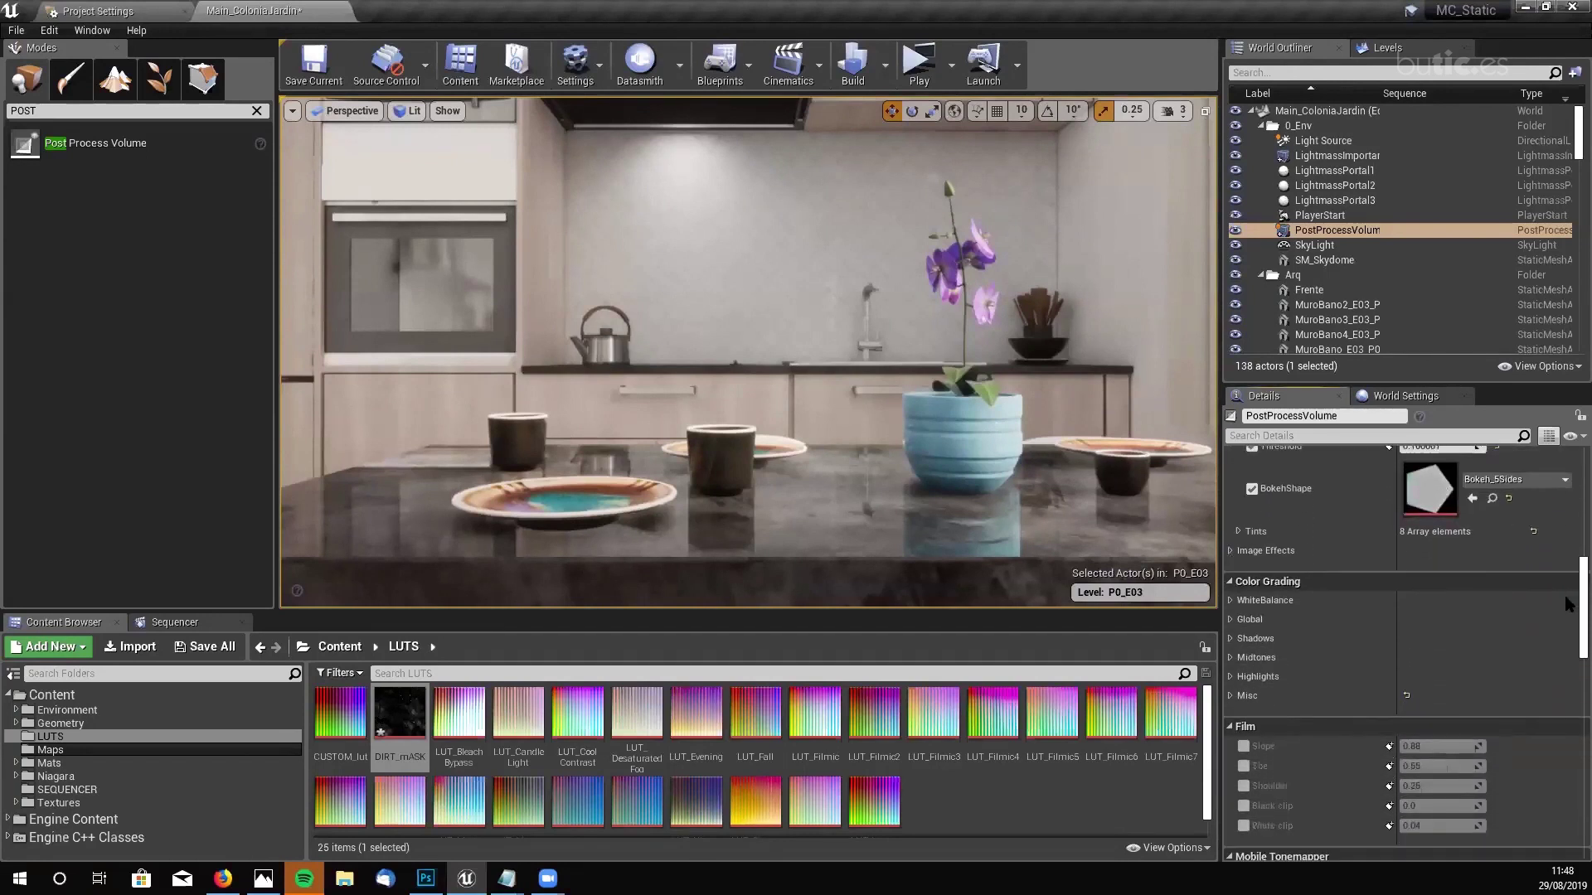
- Enable the WhiteBalance Temp and Tint overrides, then move the view forward and to the left
{"action": "left_click", "coordinate": [1232, 598]}
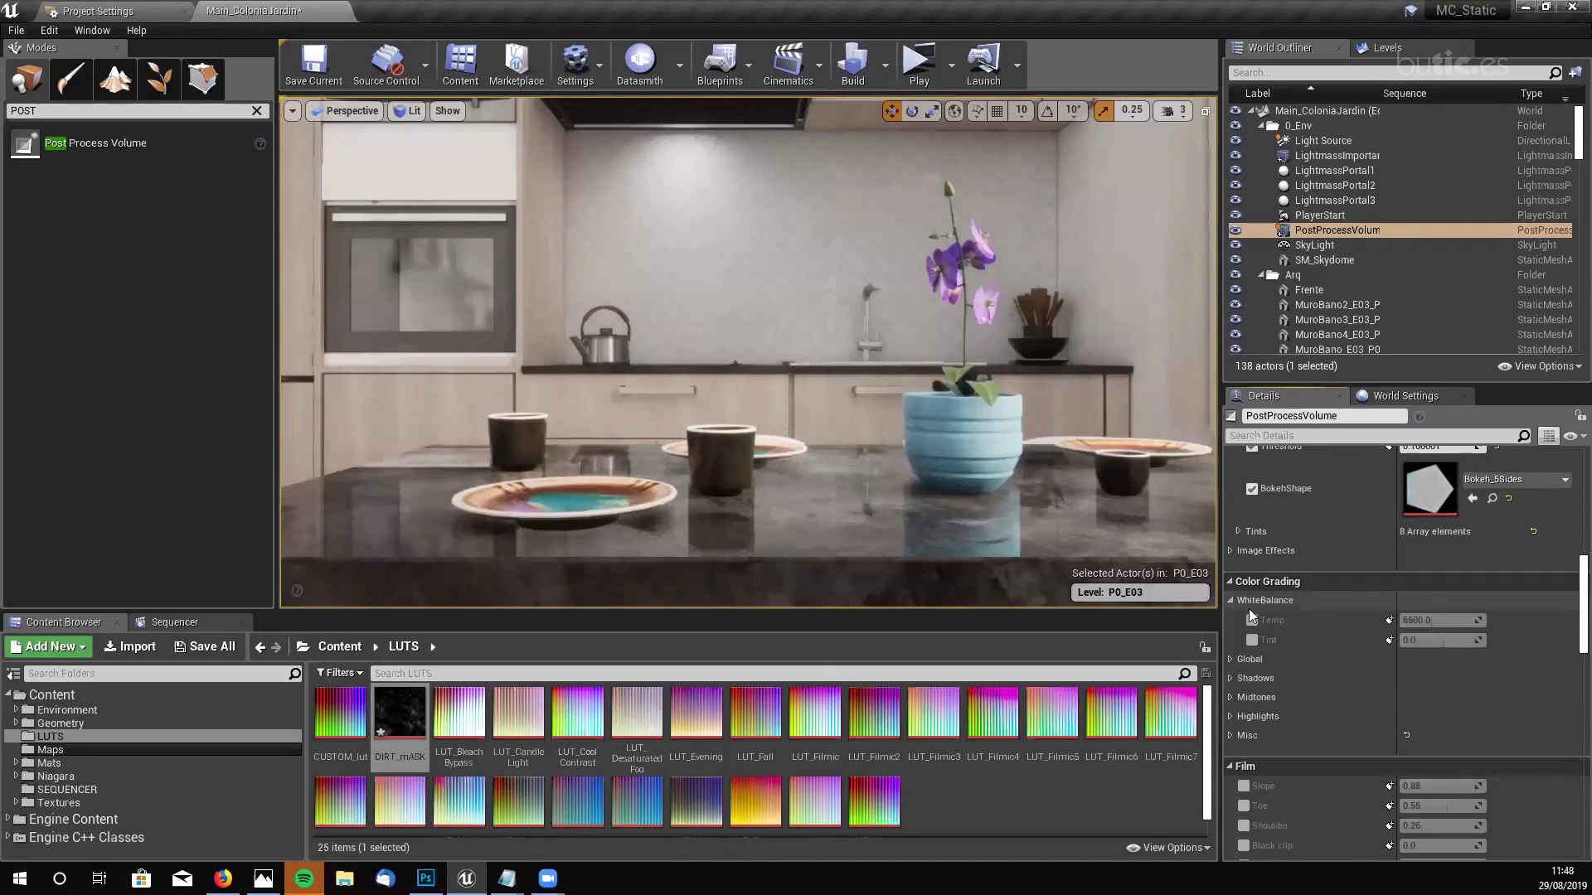
{"action": "left_click", "coordinate": [1251, 620]}
{"action": "left_click", "coordinate": [1252, 640]}
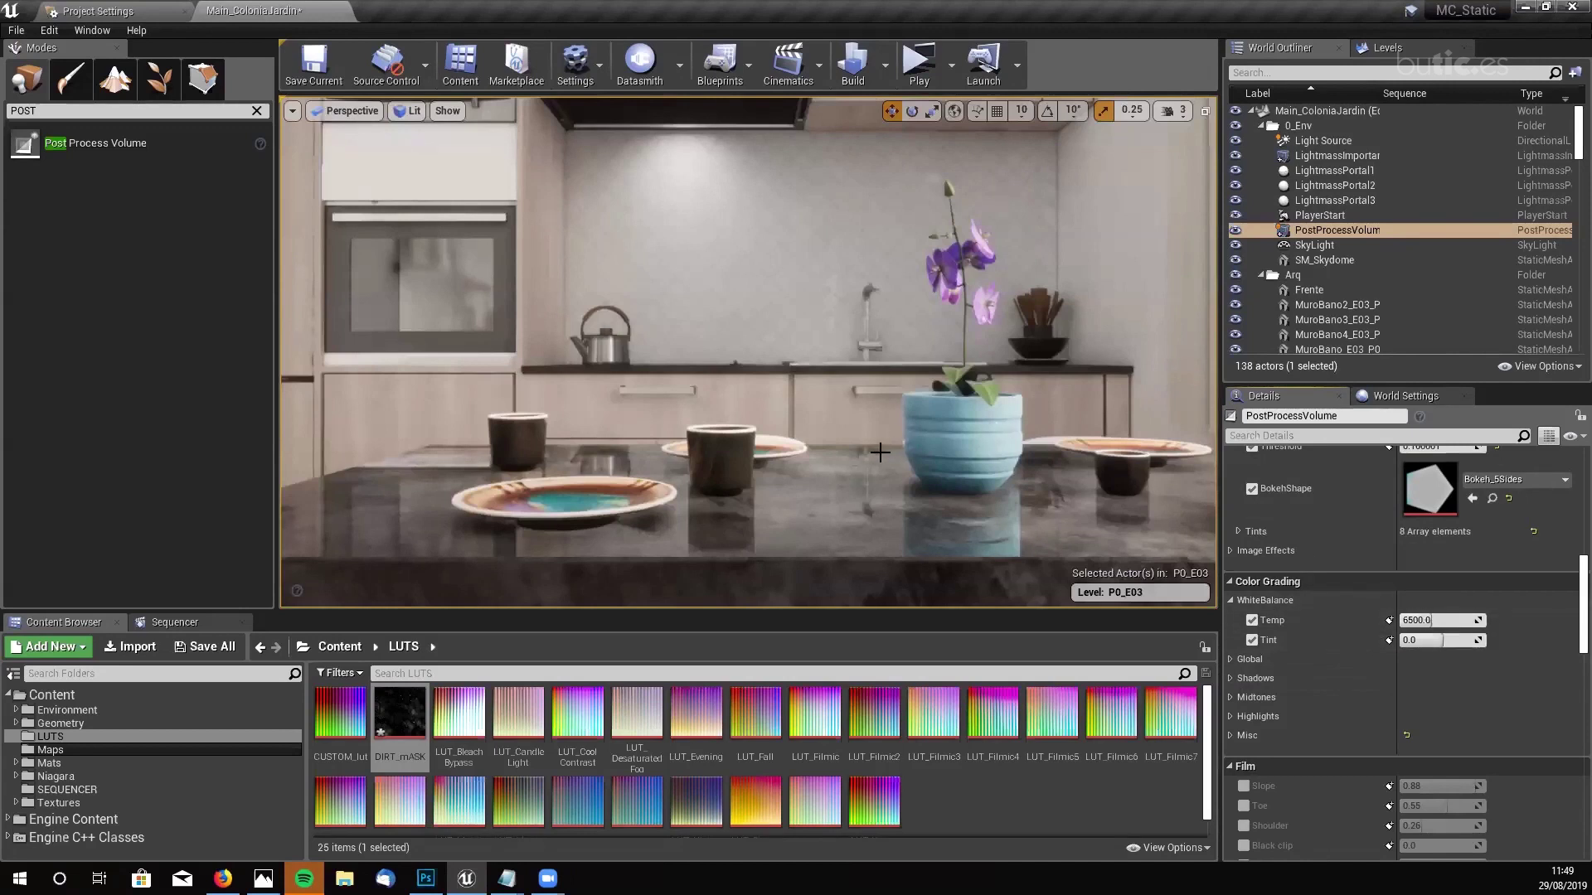
{"action": "left_click_drag", "start_coordinate": [876, 440], "coordinate": [992, 327]}
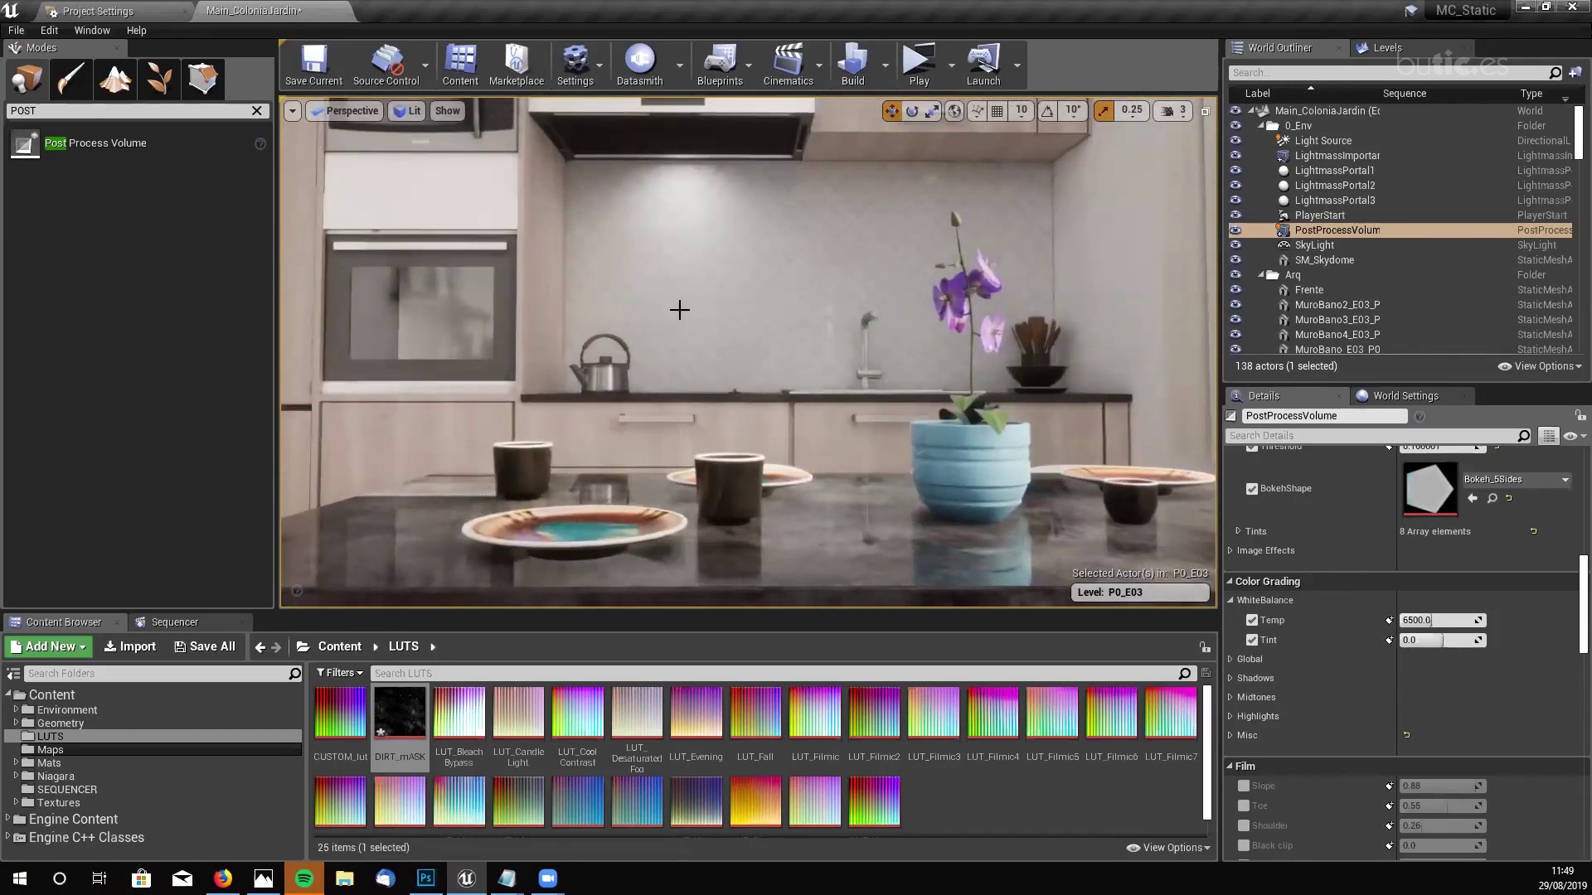
{"action": "mouse_move", "coordinate": [746, 373]}
{"action": "right_mouse_down"}
{"action": "mouse_move", "coordinate": [746, 406]}
{"action": "mouse_move", "coordinate": [746, 387]}
{"action": "right_mouse_up"}
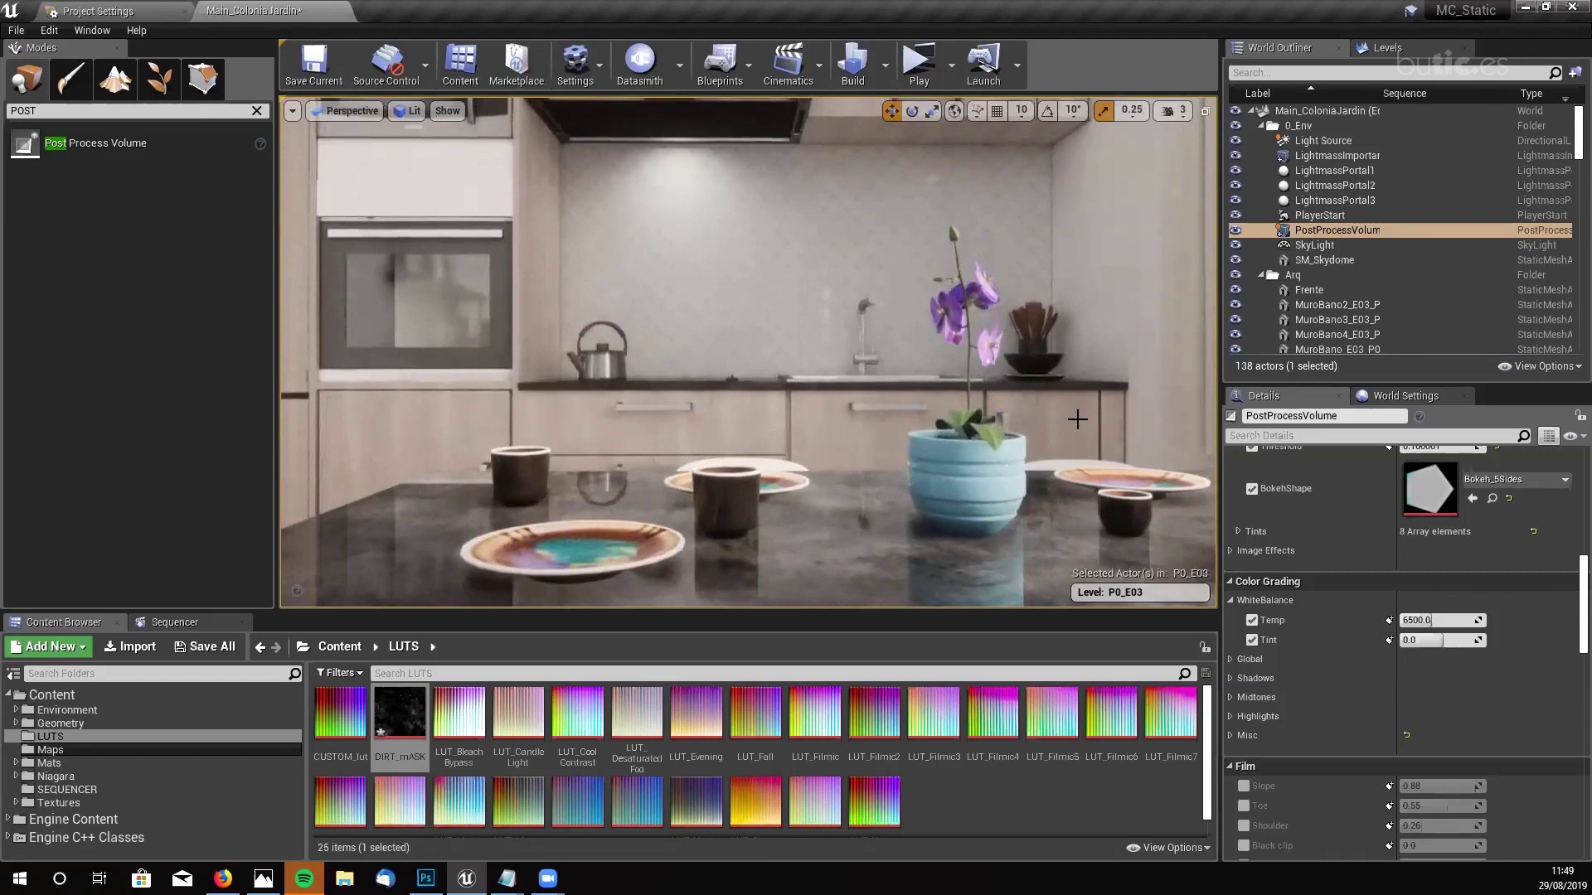
{"action": "left_click_drag", "start_coordinate": [988, 524], "coordinate": [966, 489]}
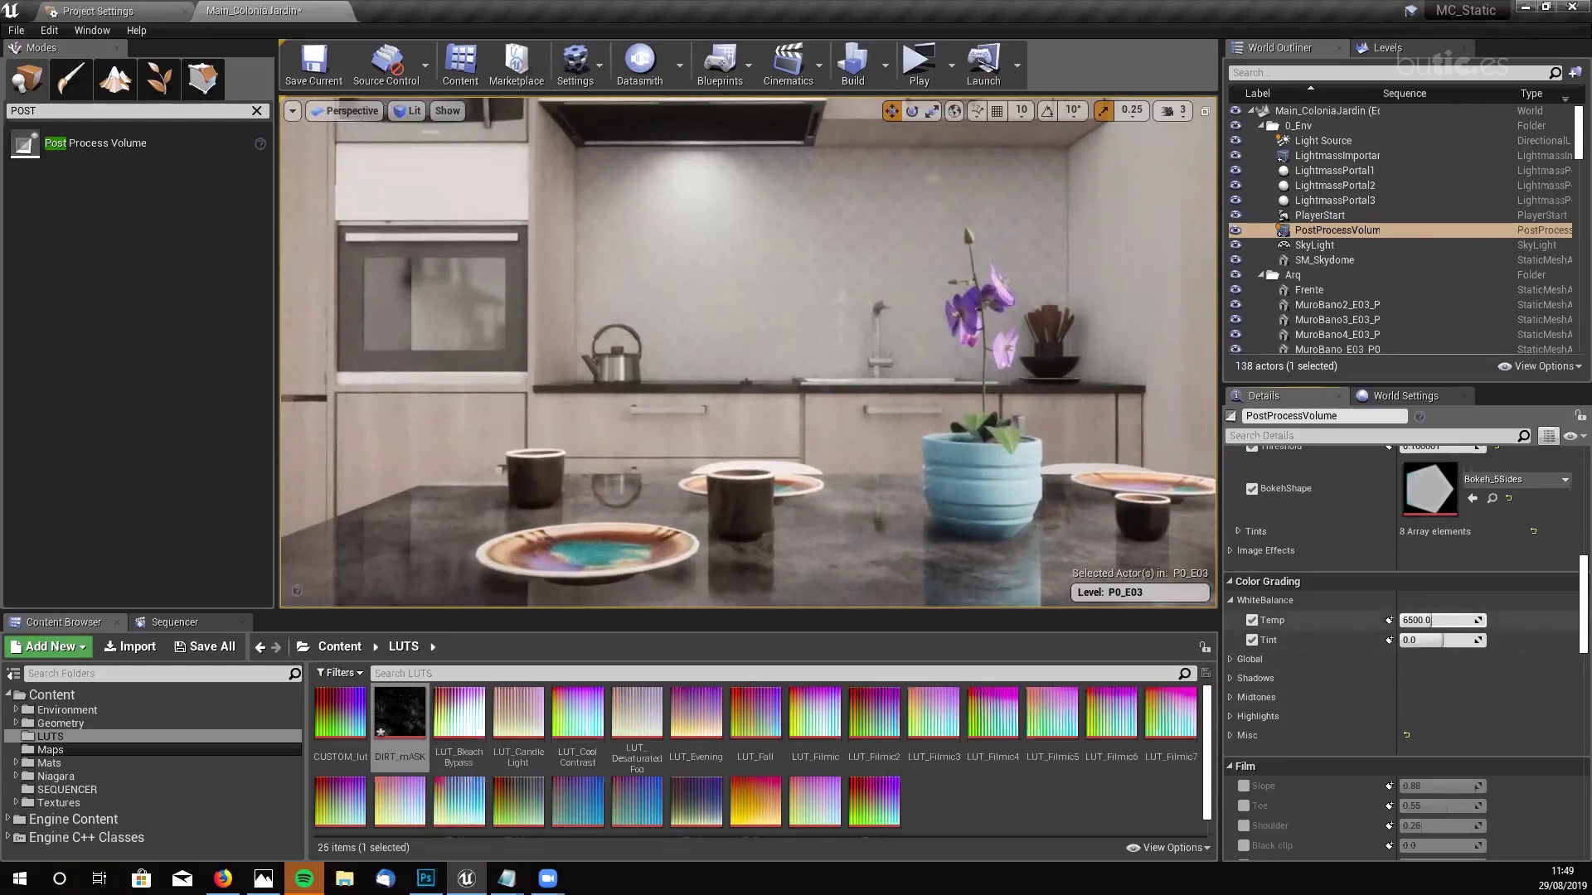
- Preview a different white balance temperature, then reset Temp back to 6500
{"action": "mouse_move", "coordinate": [1437, 620]}
{"action": "left_mouse_down"}
{"action": "mouse_move", "coordinate": [1407, 620]}
{"action": "mouse_move", "coordinate": [1442, 620]}
{"action": "left_mouse_up"}
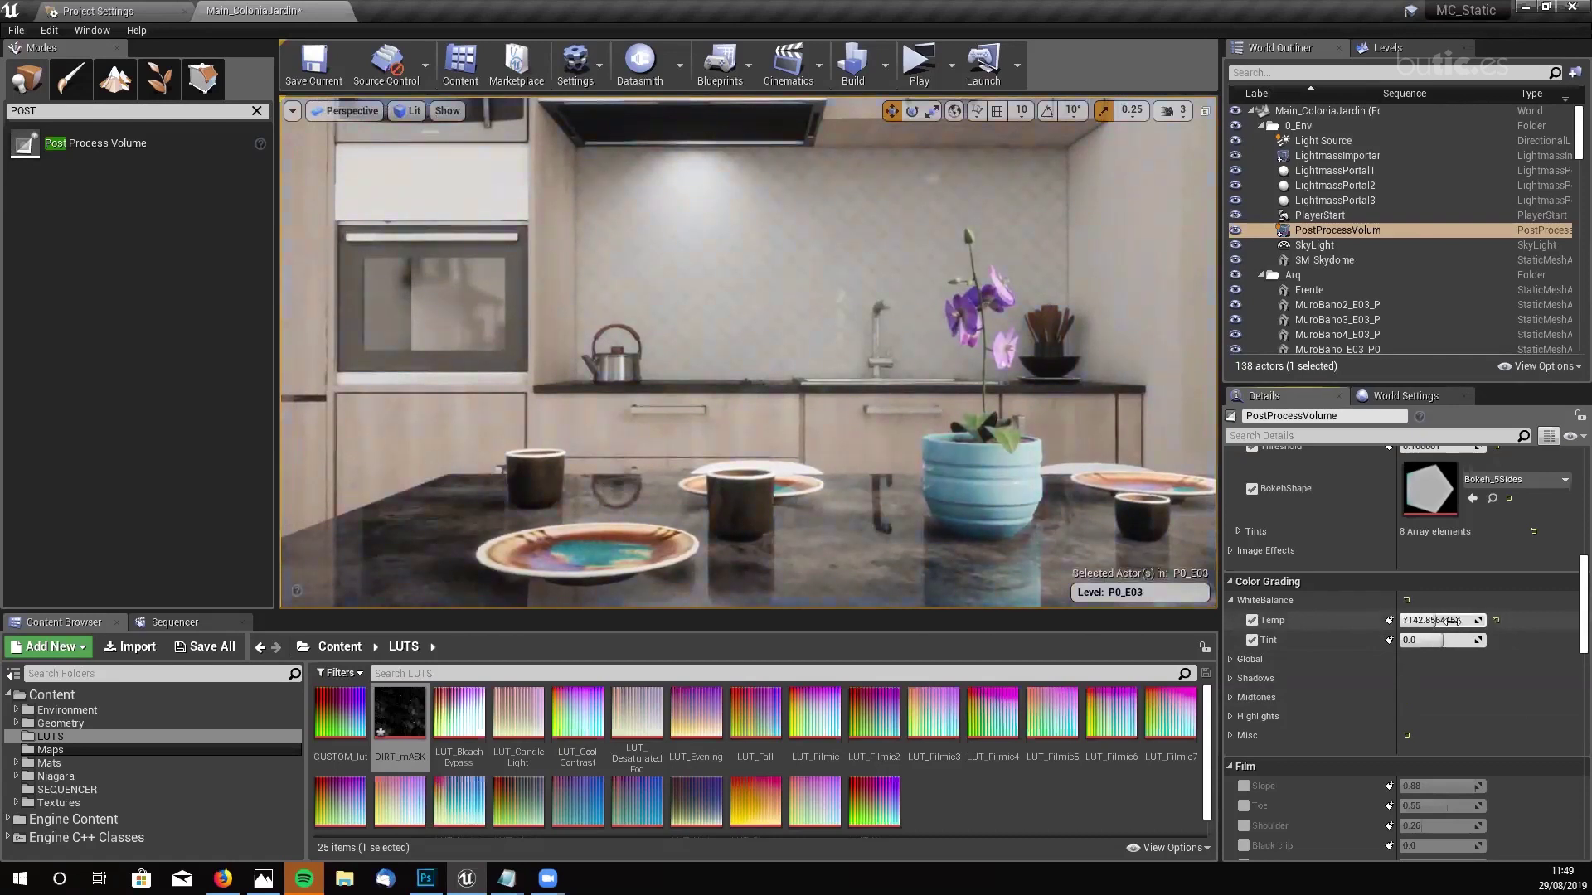
{"action": "left_click", "coordinate": [1497, 621]}
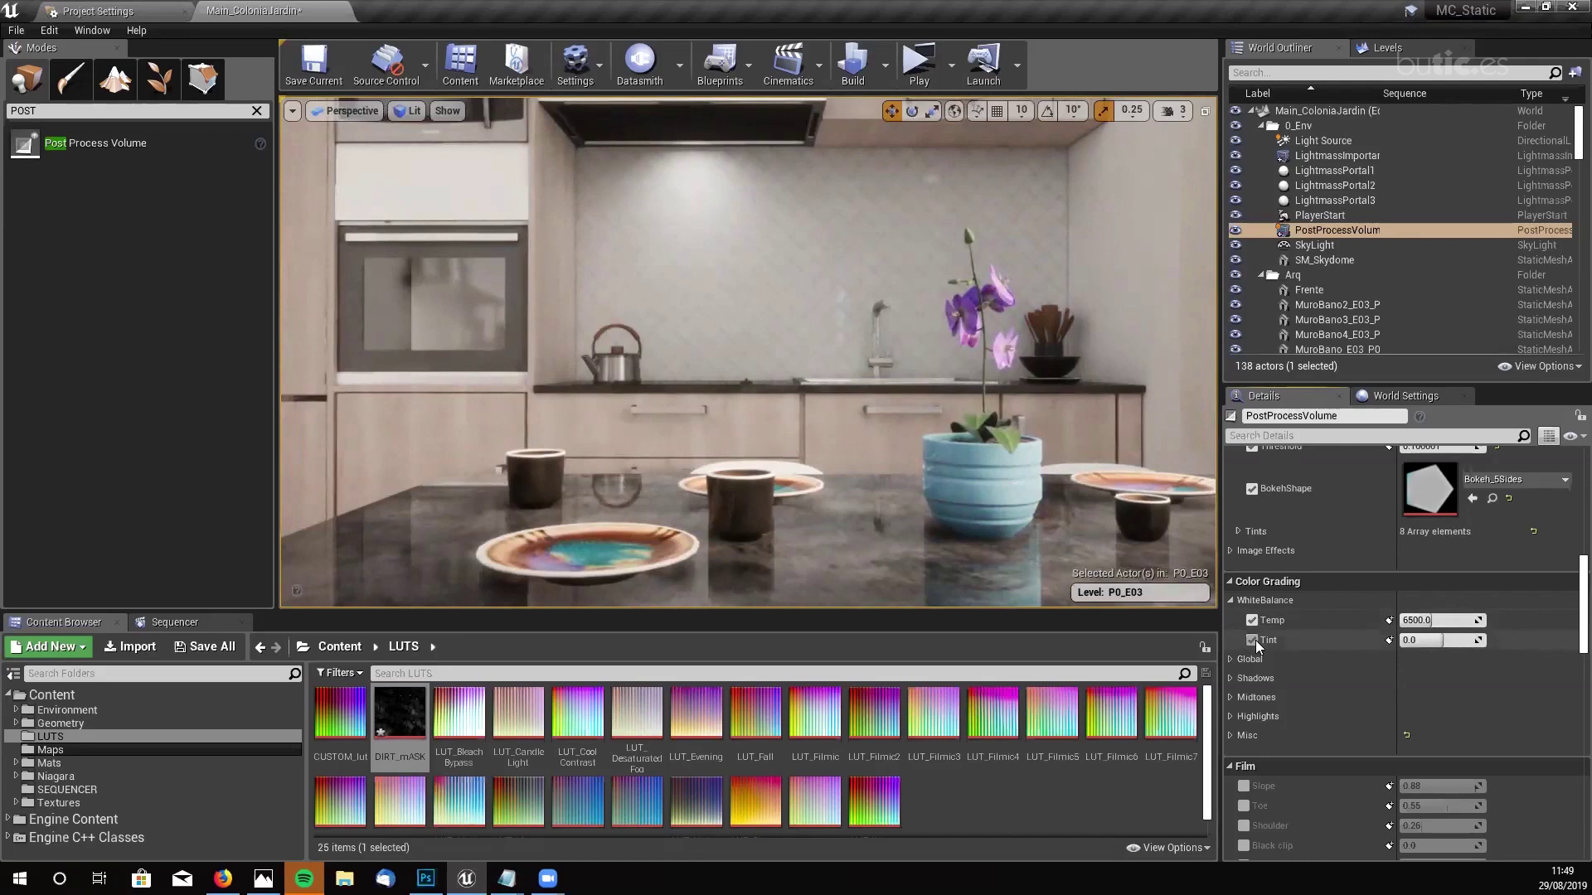
{"action": "left_click", "coordinate": [1230, 659]}
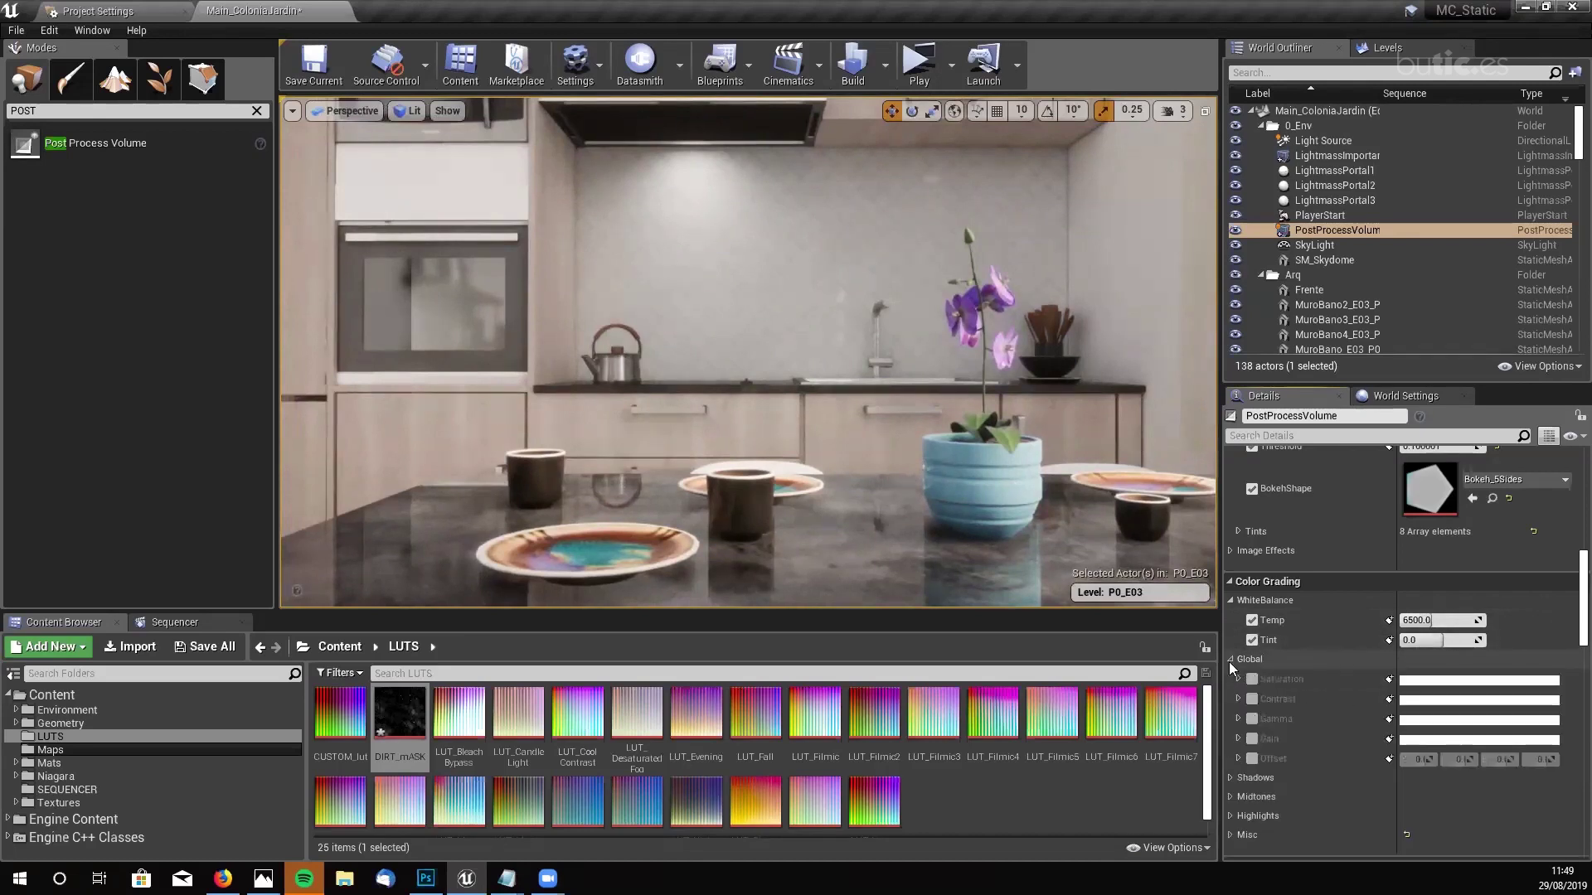
{"action": "left_click", "coordinate": [1232, 659]}
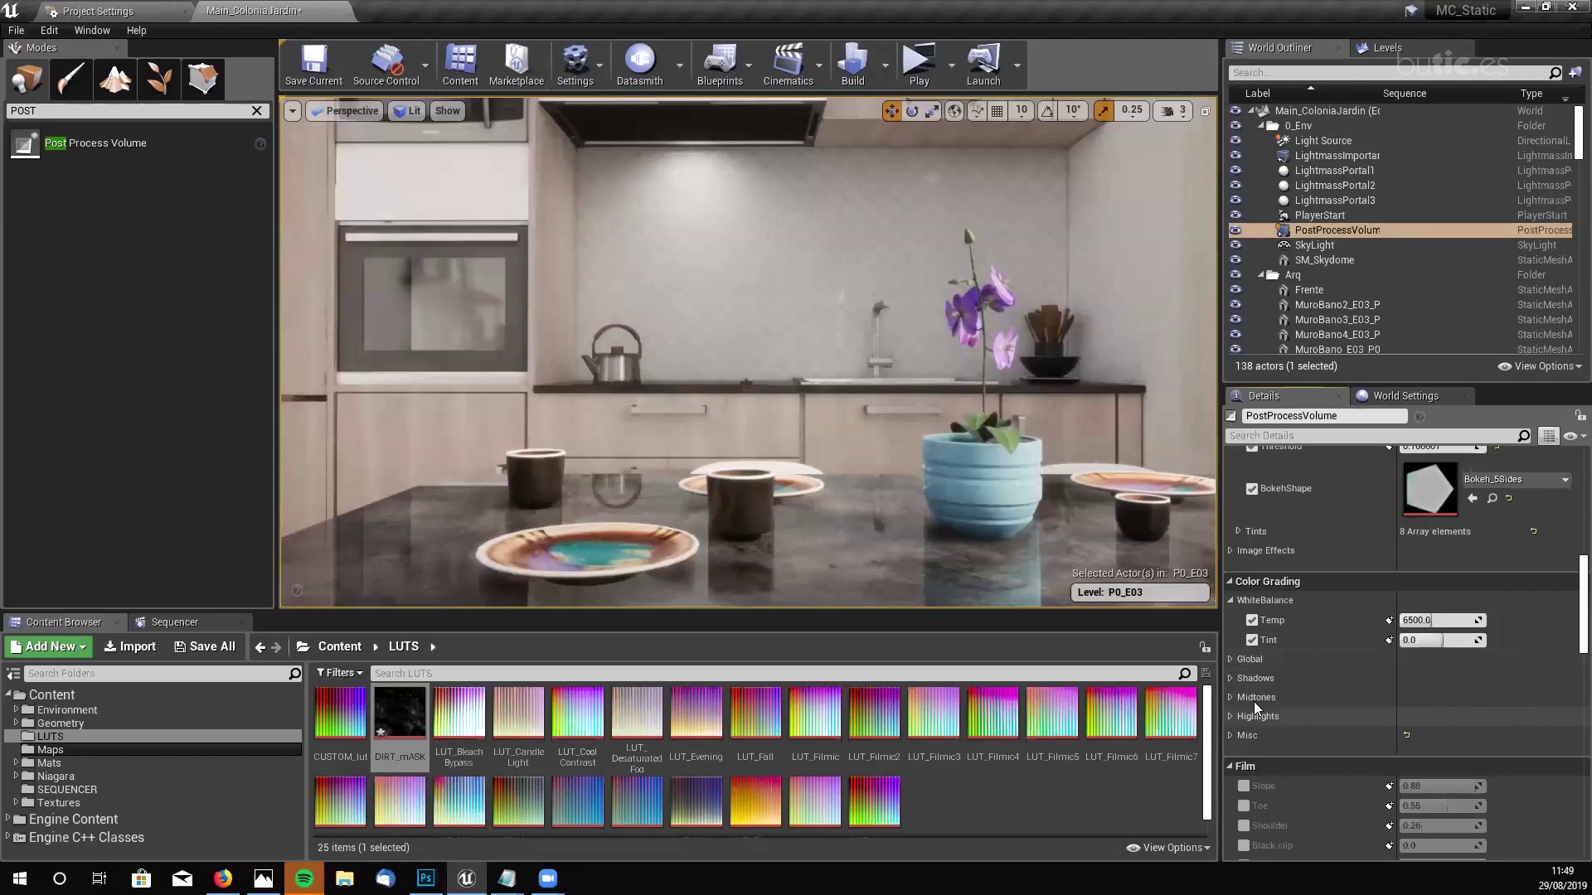
{"action": "left_click", "coordinate": [1229, 660]}
{"action": "left_click", "coordinate": [1230, 660]}
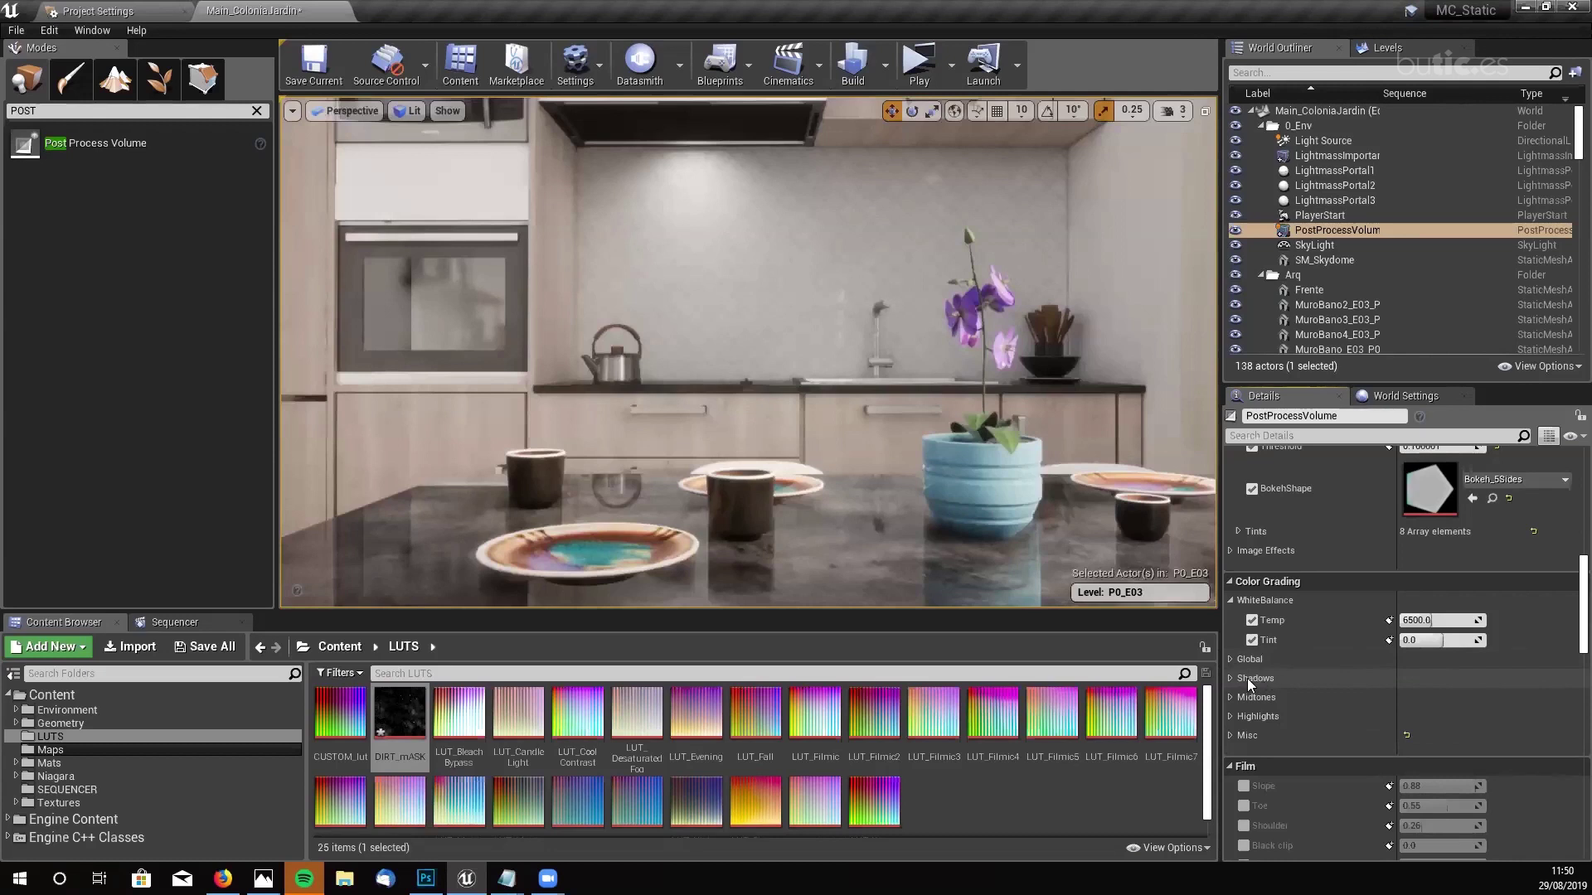
{"action": "left_click", "coordinate": [1231, 736]}
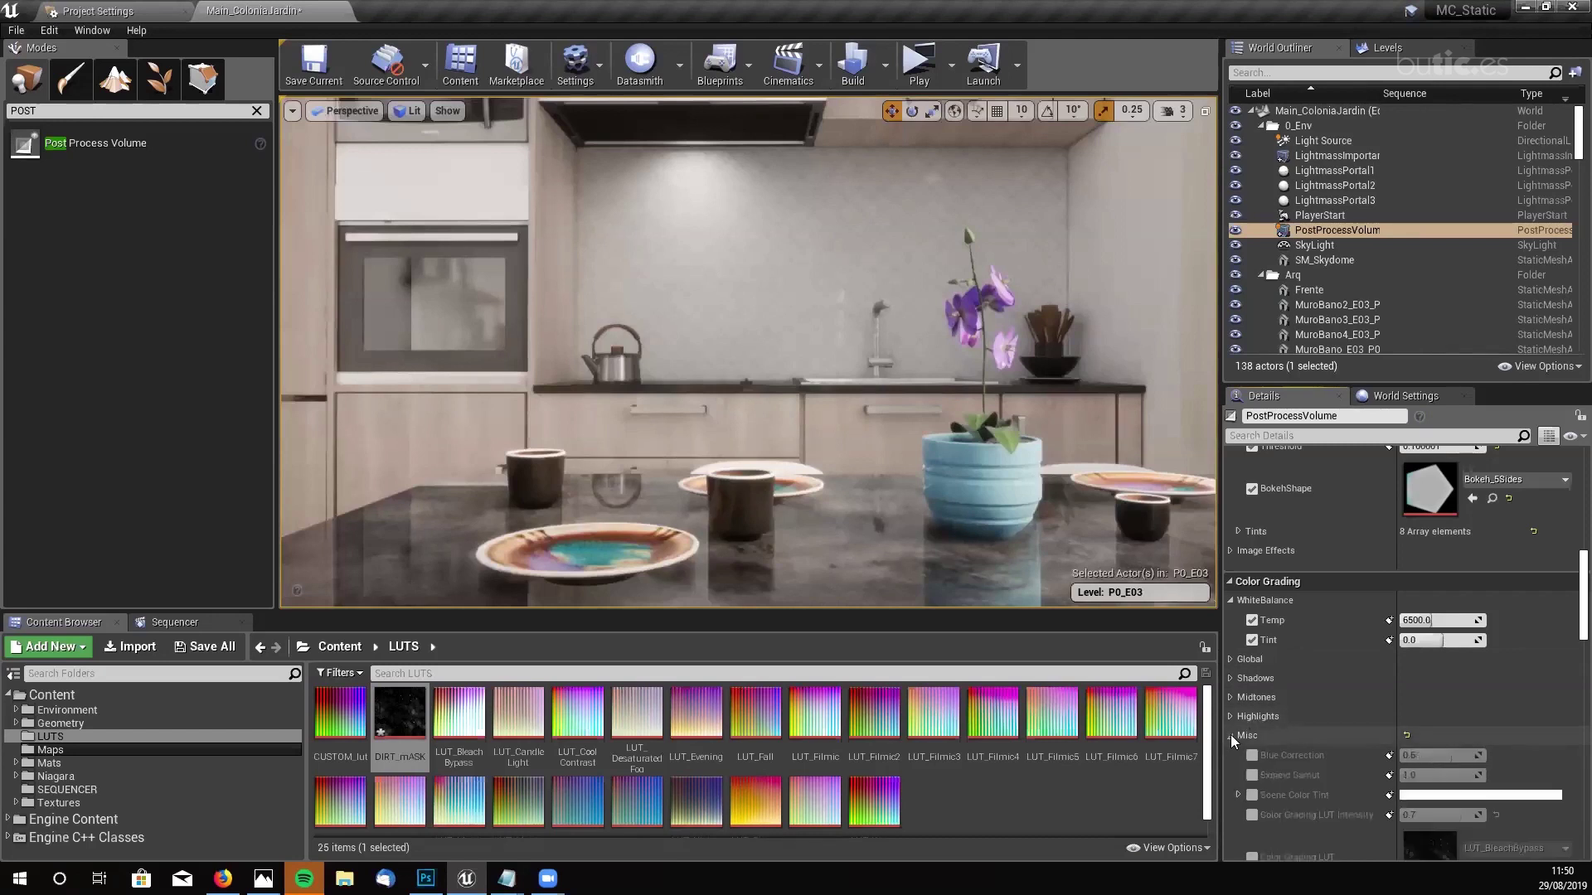
{"action": "scroll", "coordinate": [1326, 744], "scroll_direction": "down", "scroll_amount": 2}
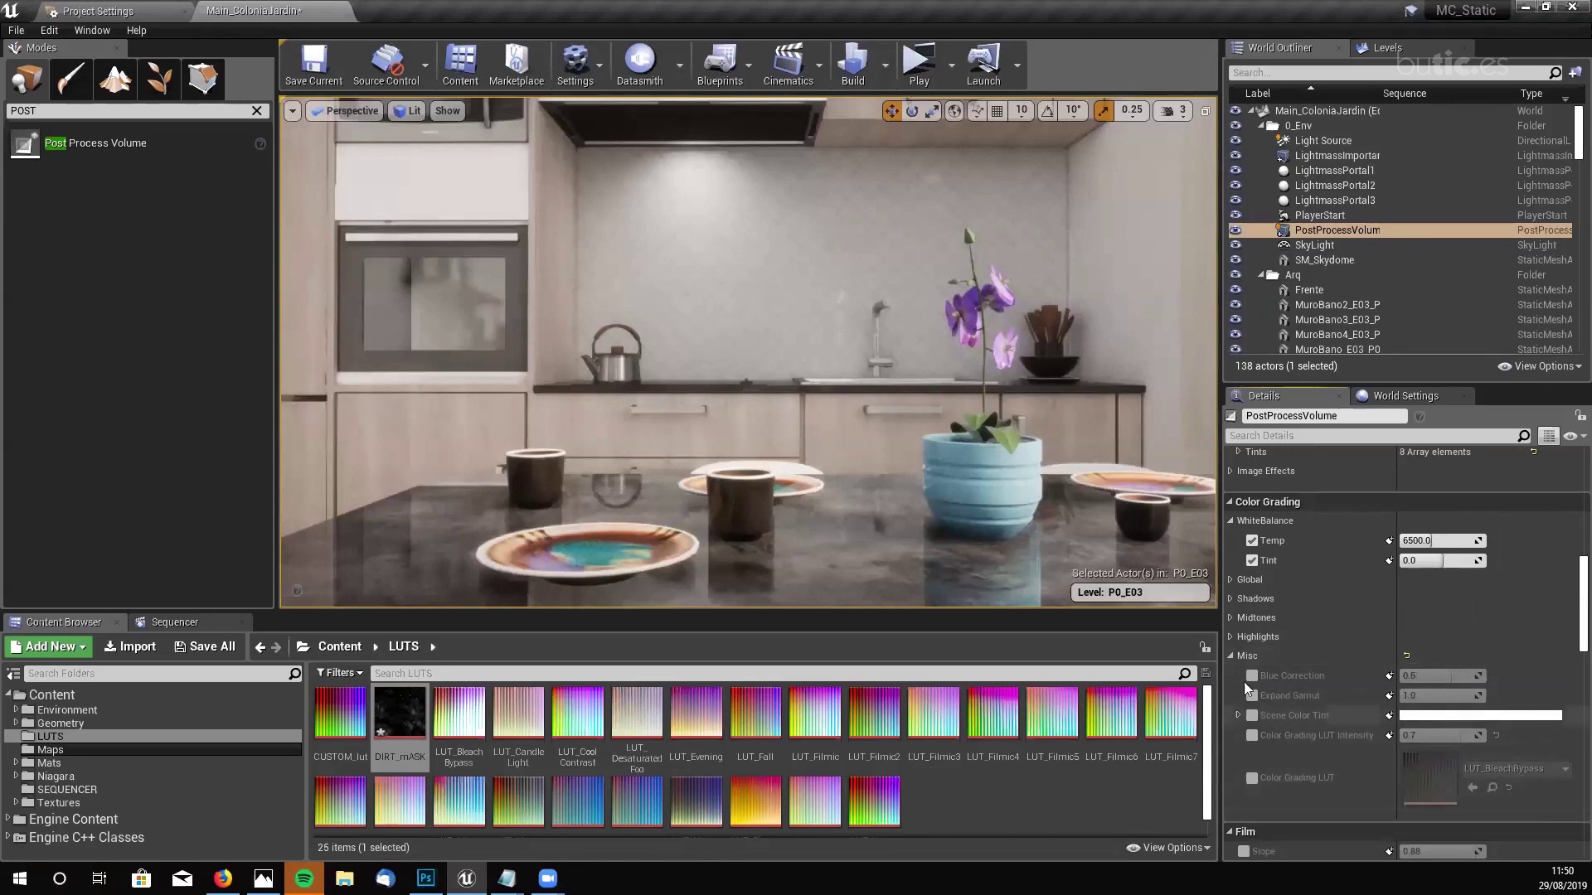
{"action": "left_click", "coordinate": [1230, 656]}
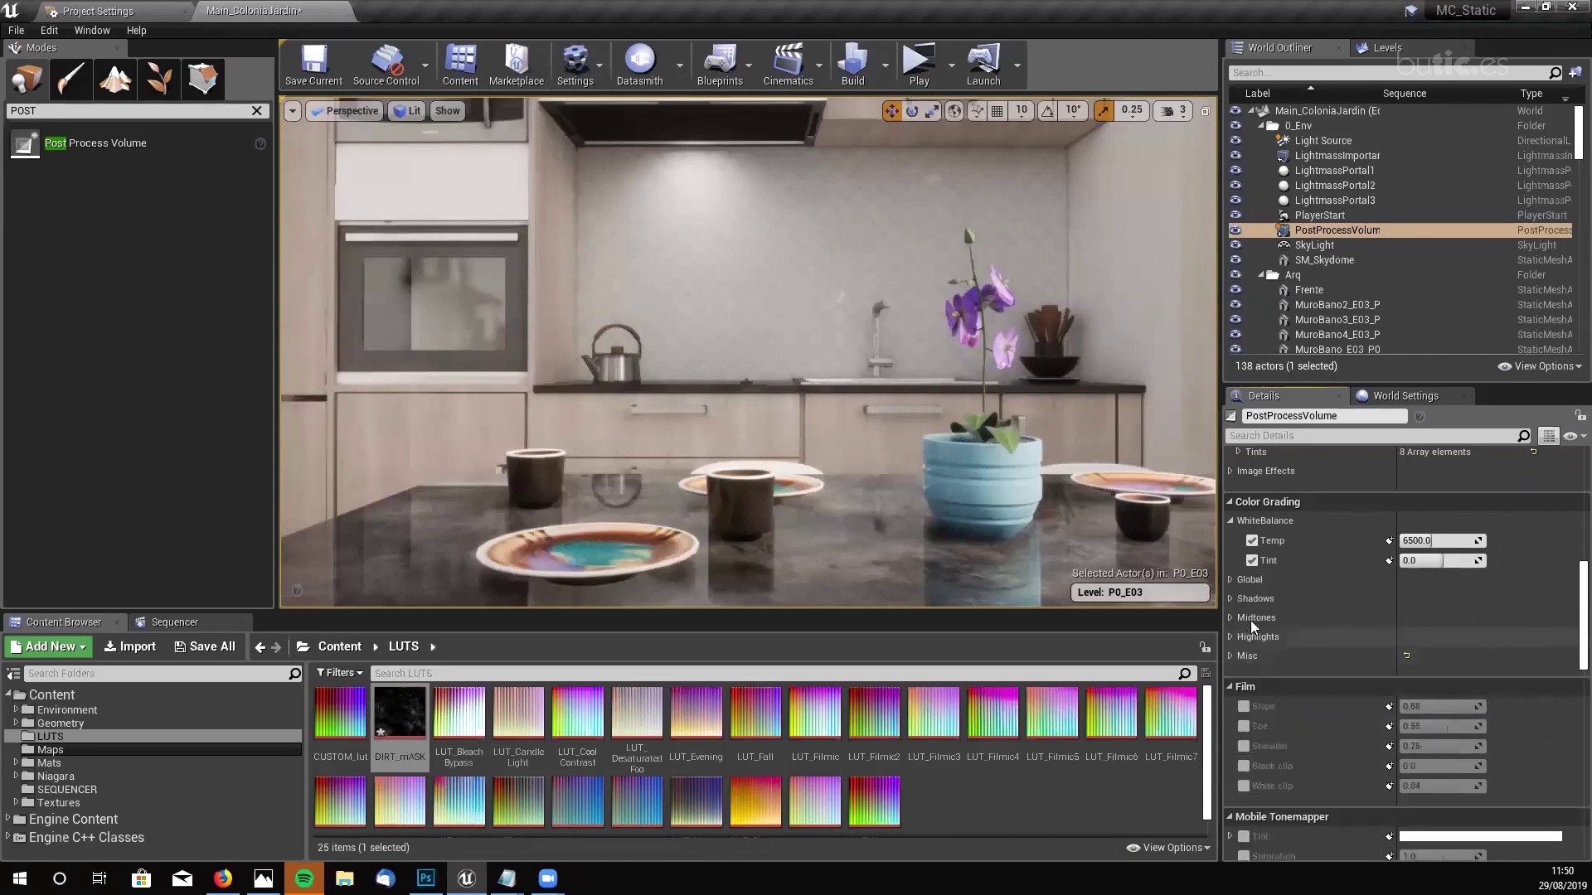
- Expand Color Grading > Global and enable the Gamma, Gain and Offset overrides
{"action": "left_click", "coordinate": [1230, 578]}
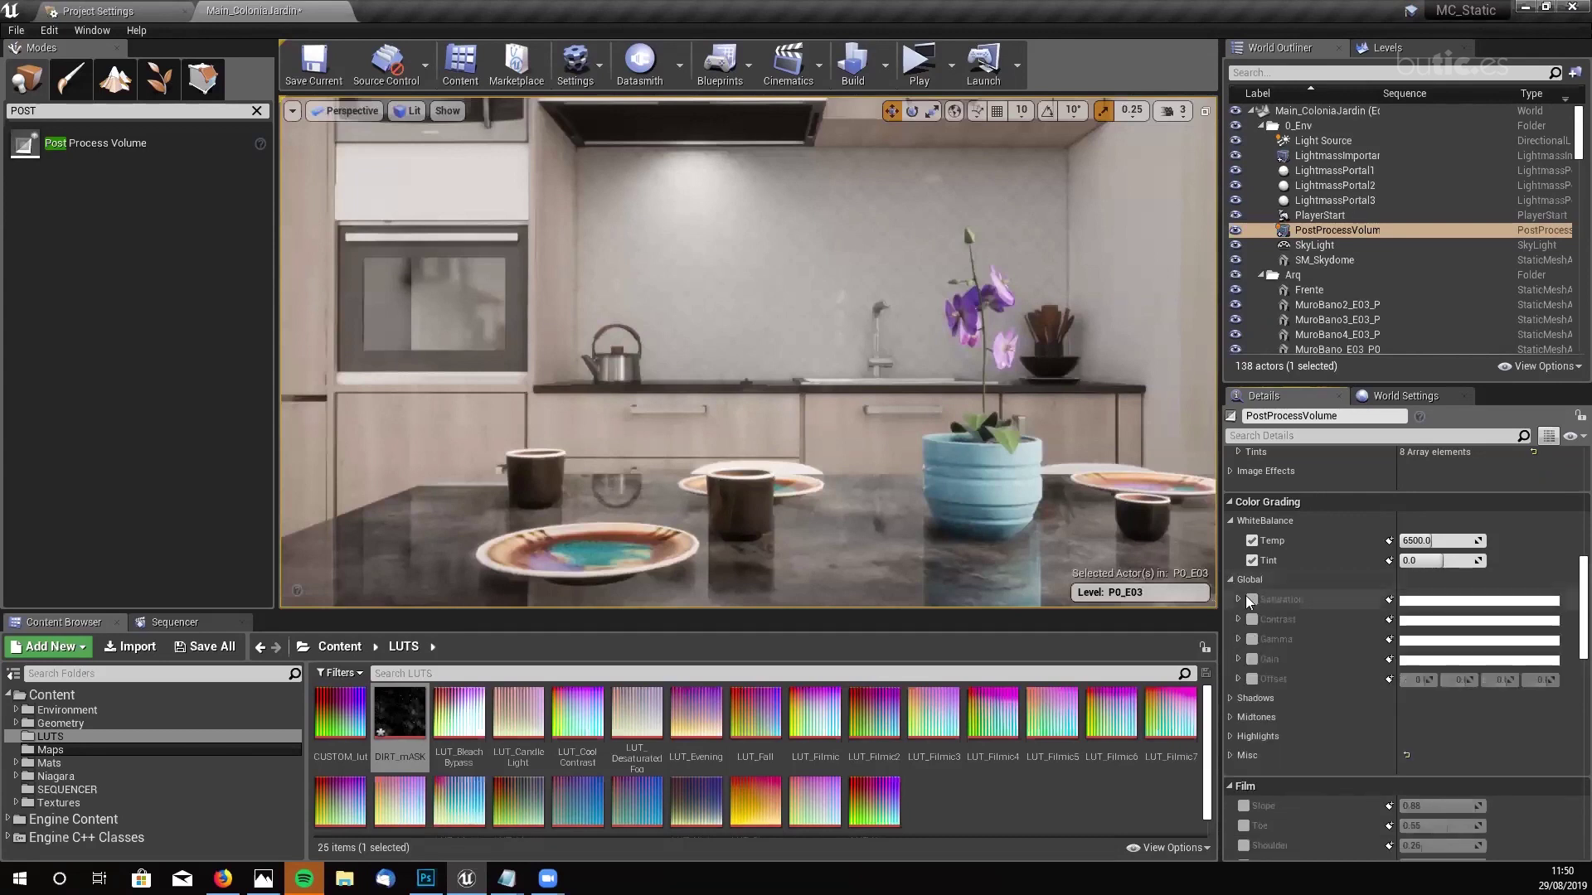
{"action": "left_click", "coordinate": [1252, 639]}
{"action": "left_click", "coordinate": [1253, 659]}
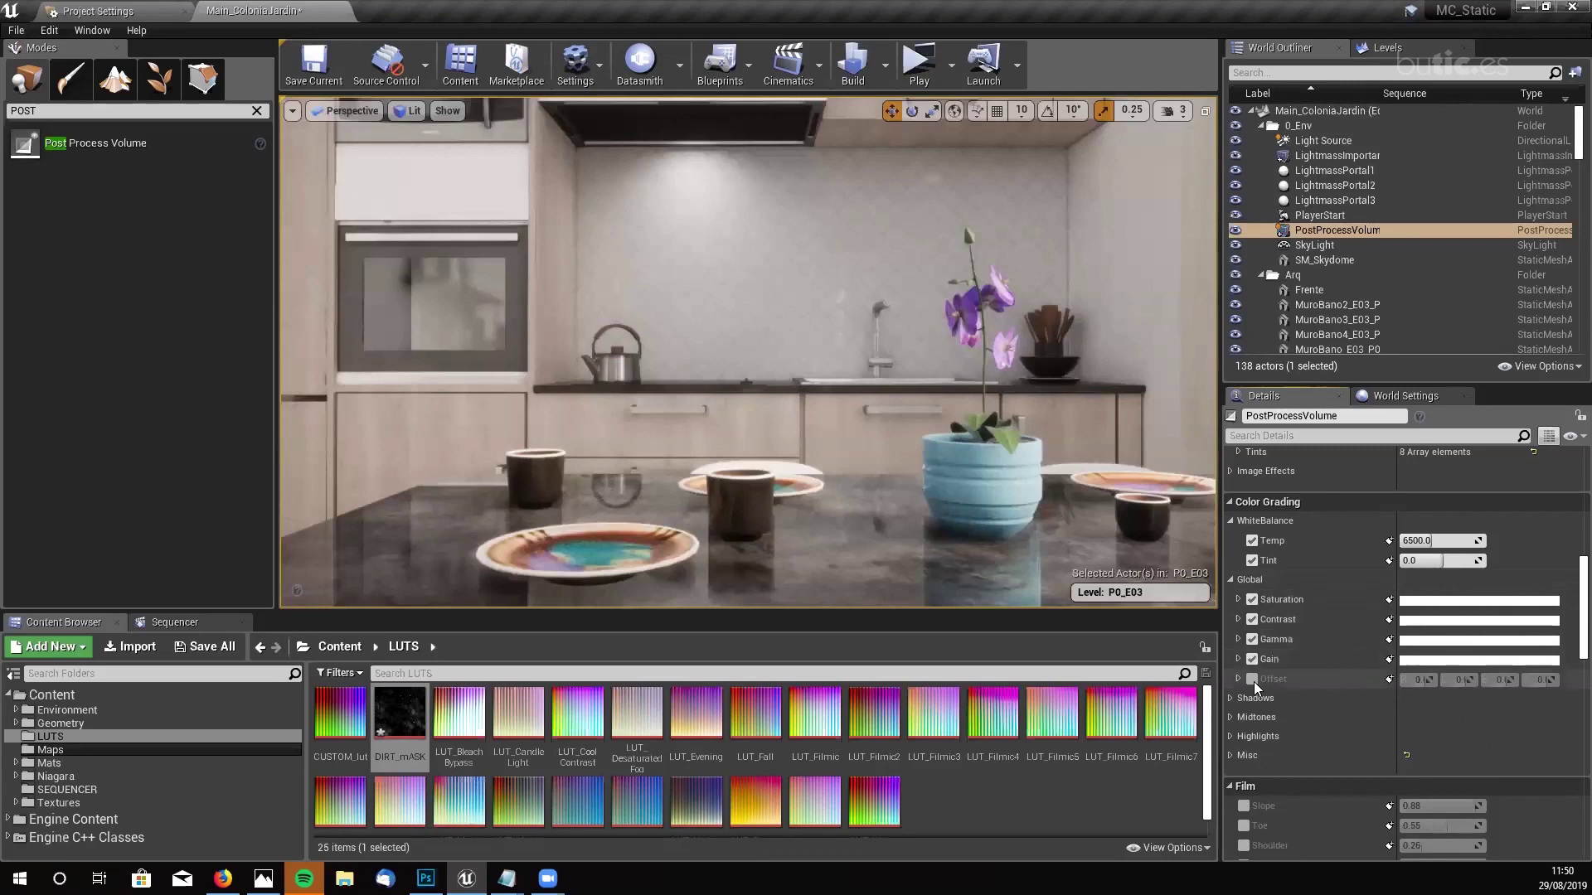
{"action": "left_click", "coordinate": [1253, 679]}
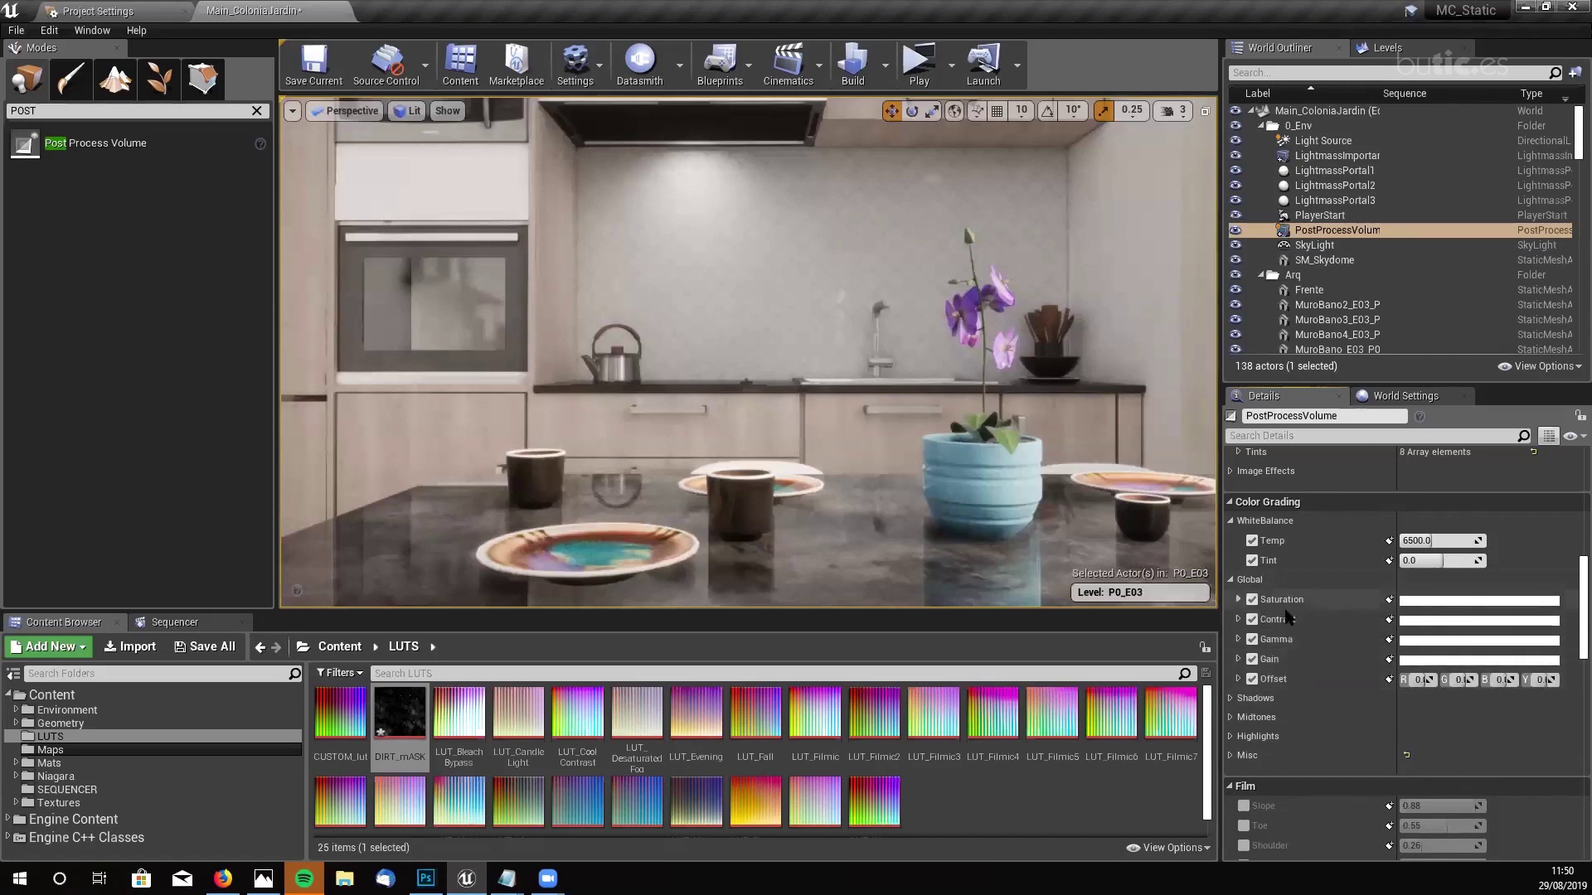
- Reset global Contrast to 1.0, then drag it up to 1.34
{"action": "left_click", "coordinate": [1239, 620]}
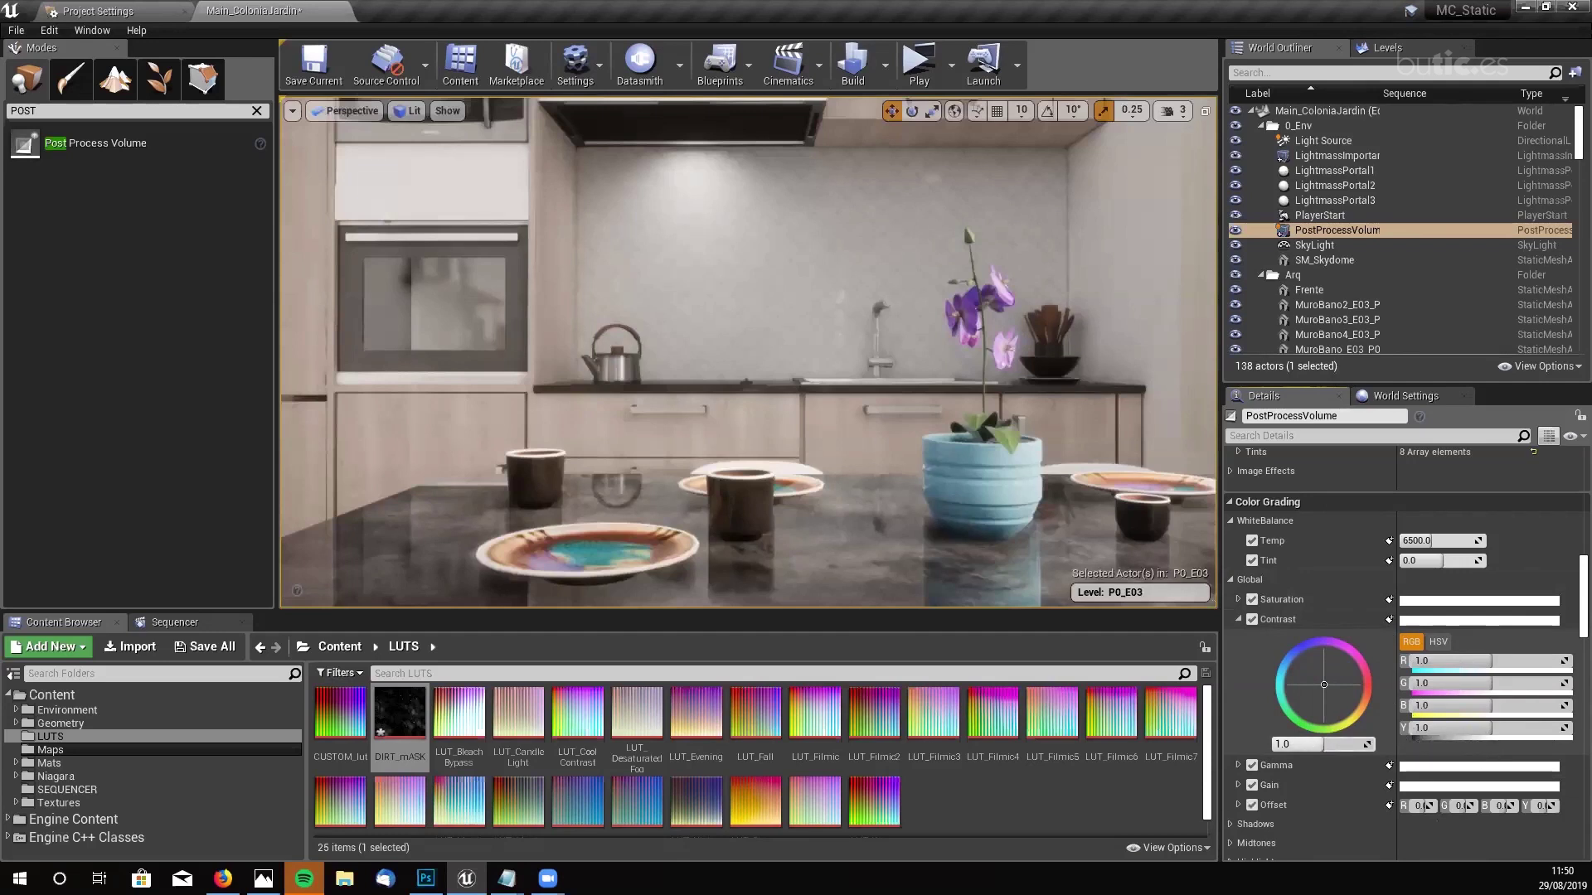
{"action": "mouse_move", "coordinate": [1323, 744]}
{"action": "left_mouse_down"}
{"action": "mouse_move", "coordinate": [1343, 744]}
{"action": "mouse_move", "coordinate": [1323, 745]}
{"action": "left_mouse_up"}
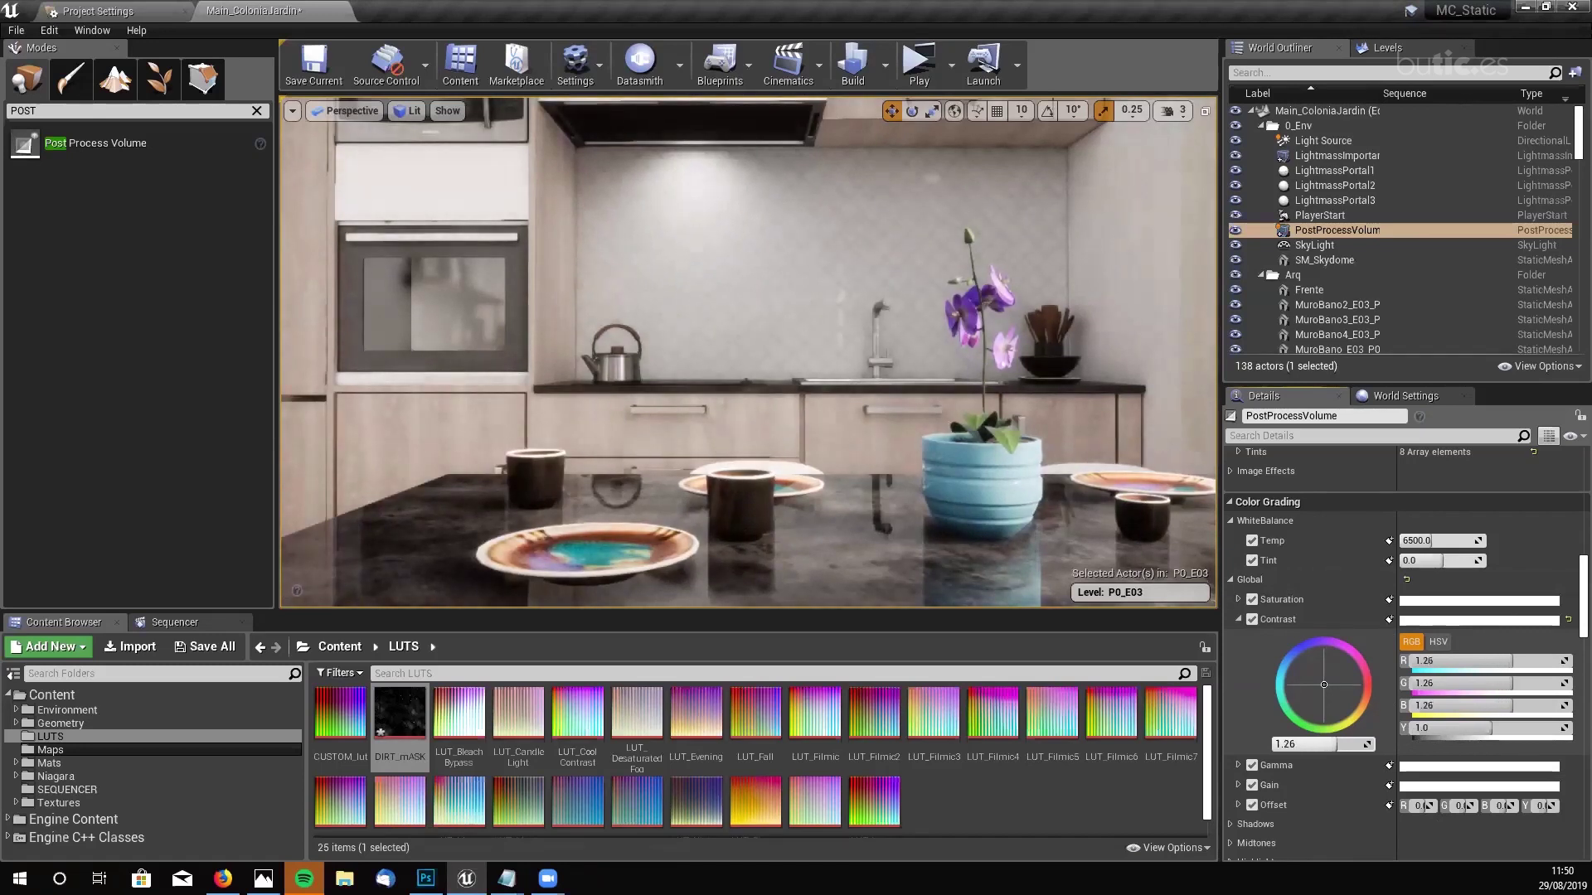
{"action": "left_click", "coordinate": [1318, 745]}
{"action": "type", "text": "1.0"}
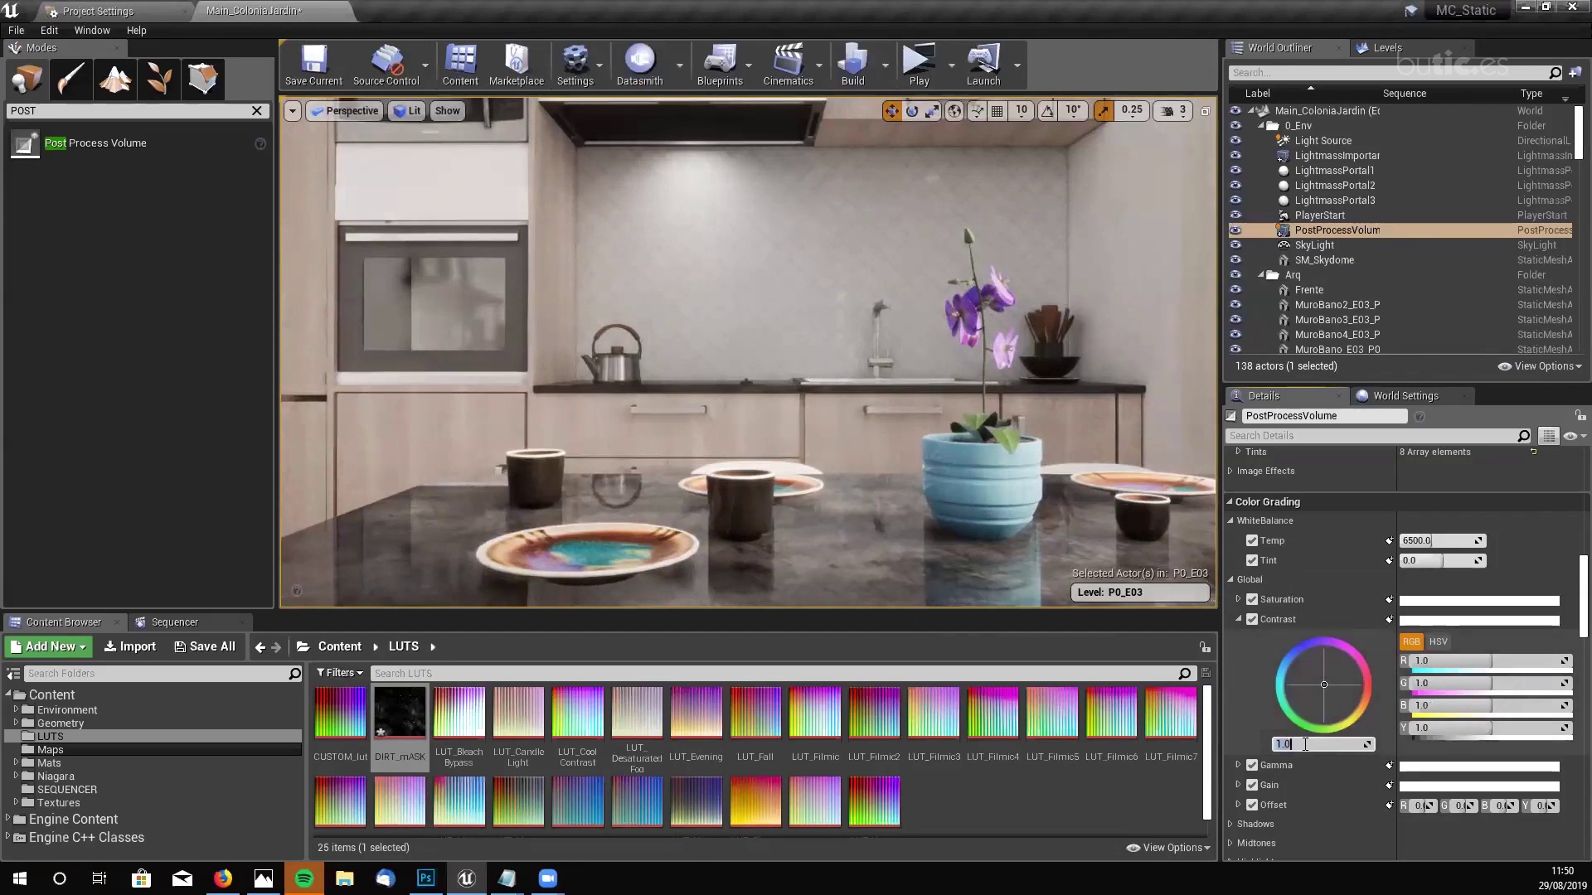
{"action": "key", "text": "Return"}
{"action": "left_click_drag", "start_coordinate": [1324, 744], "coordinate": [1353, 744]}
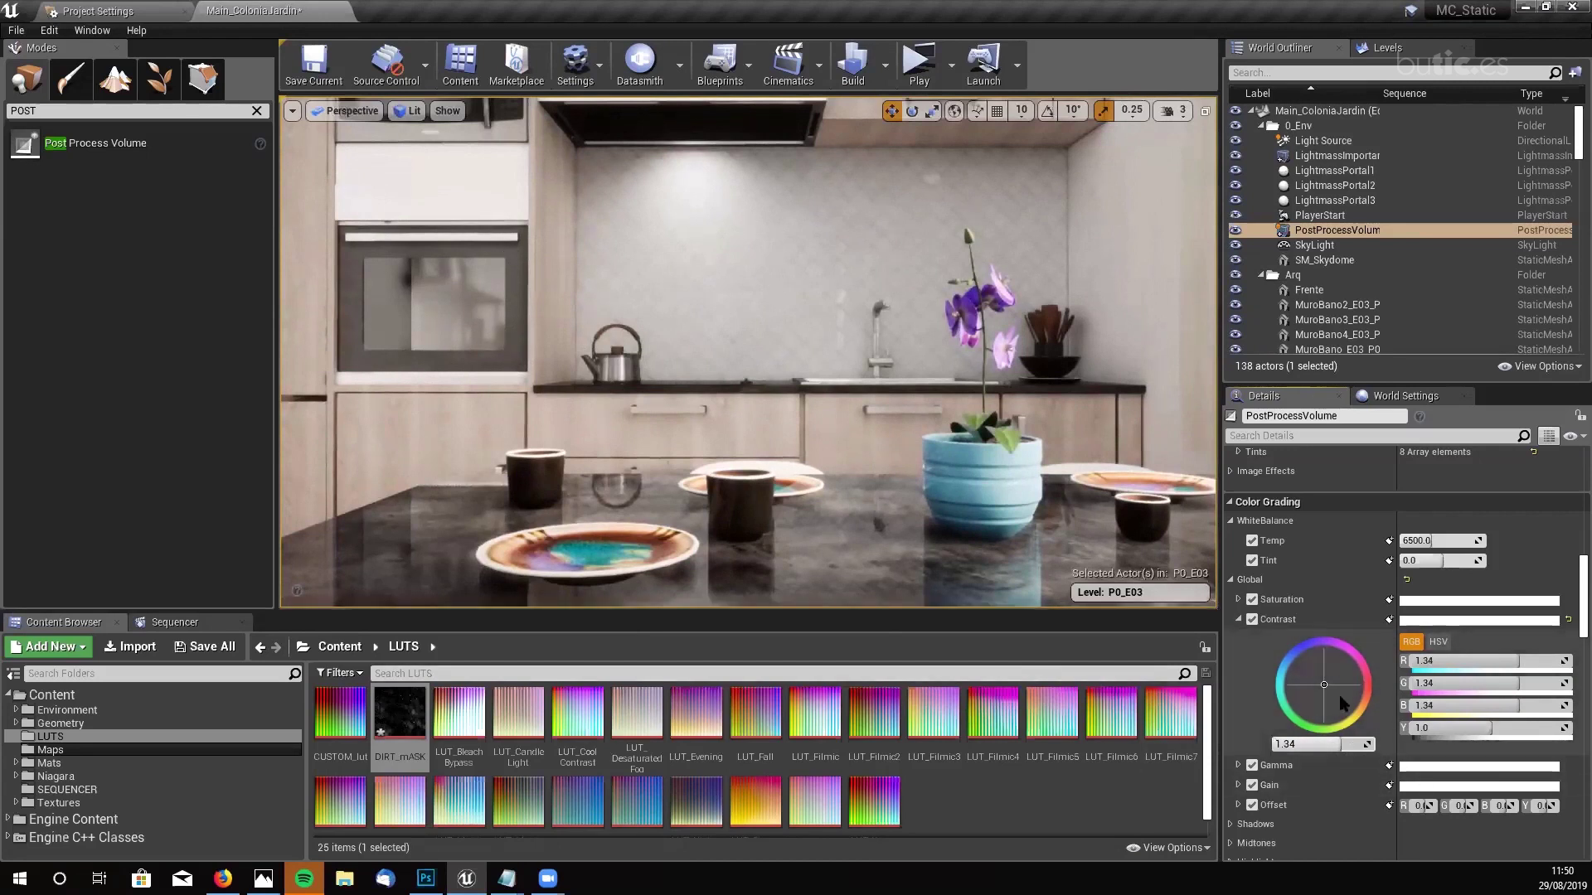
{"action": "left_click", "coordinate": [1237, 600]}
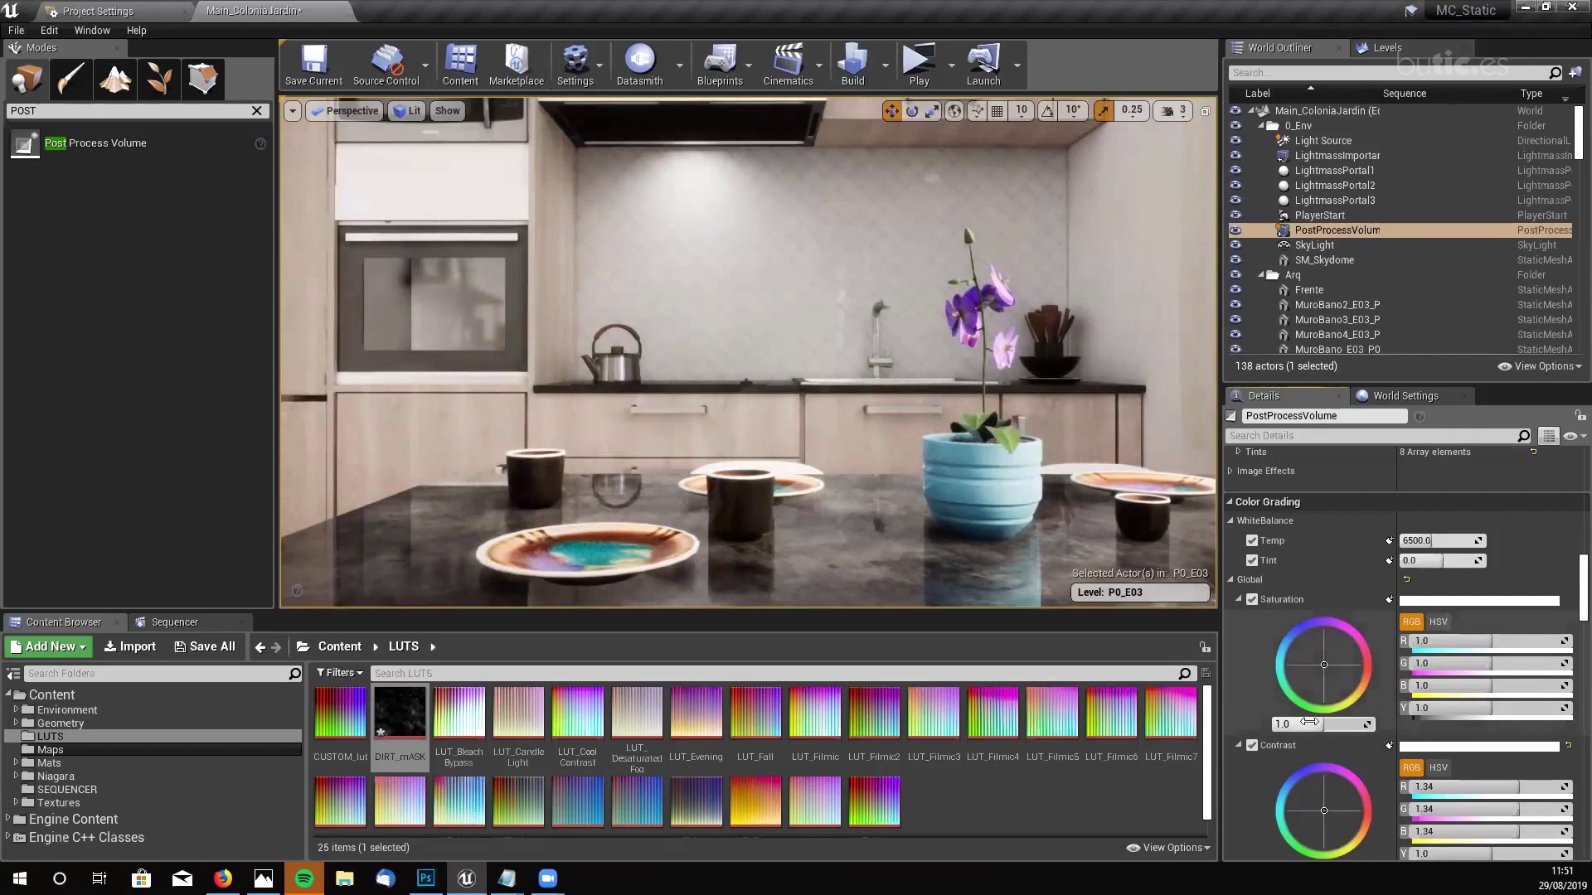
- Drag global Saturation down to 0.87 to desaturate the kitchen view
{"action": "left_click_drag", "start_coordinate": [1318, 724], "coordinate": [1287, 724]}
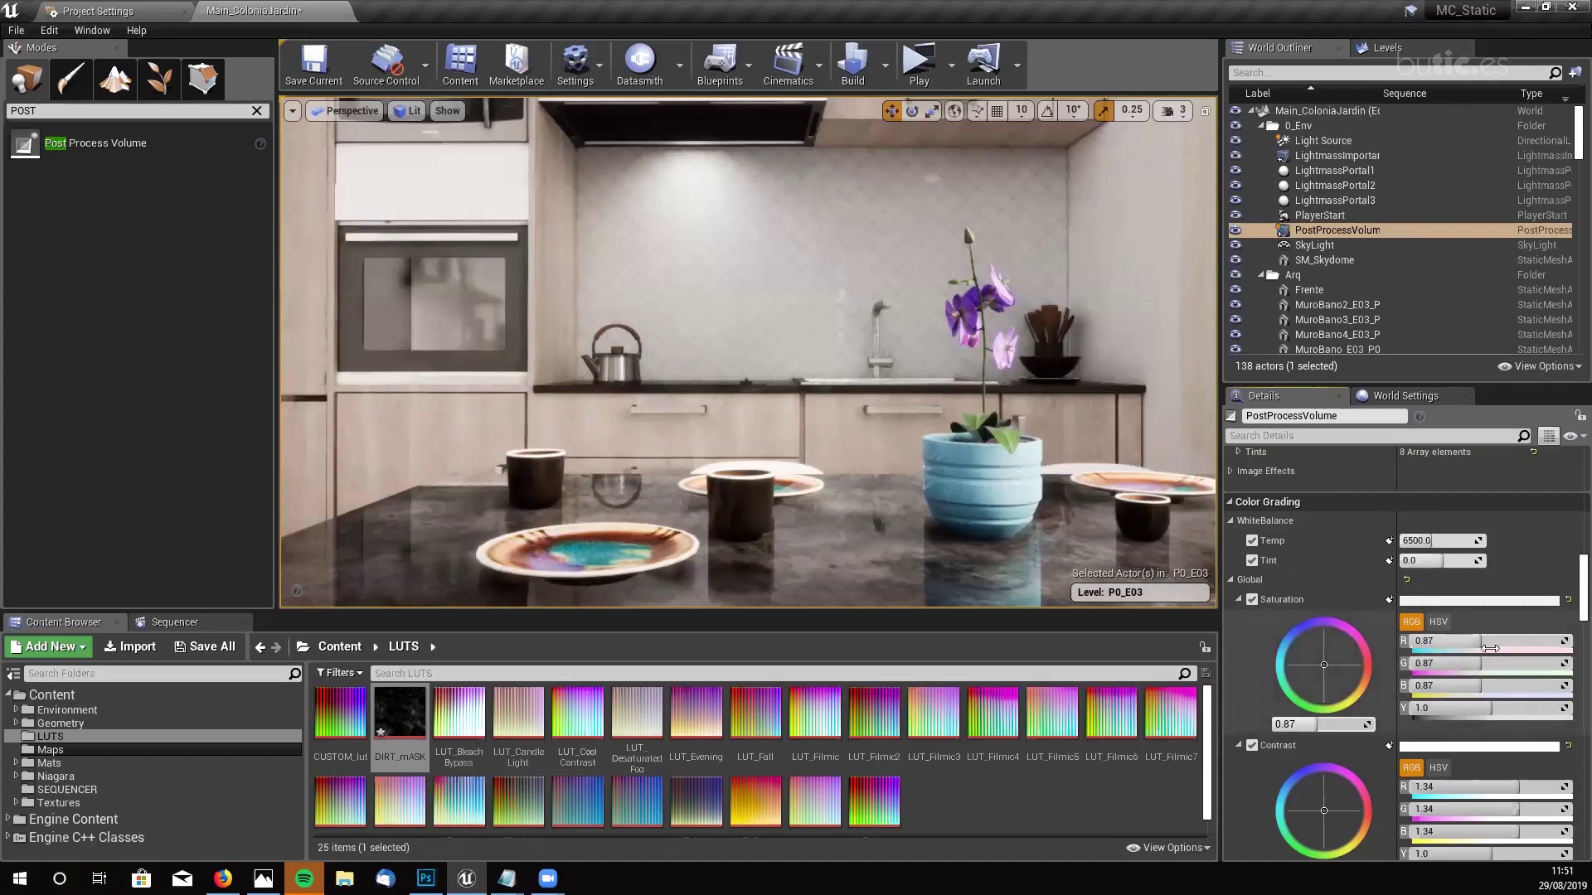
{"action": "scroll", "coordinate": [1348, 626], "scroll_direction": "down", "scroll_amount": 2}
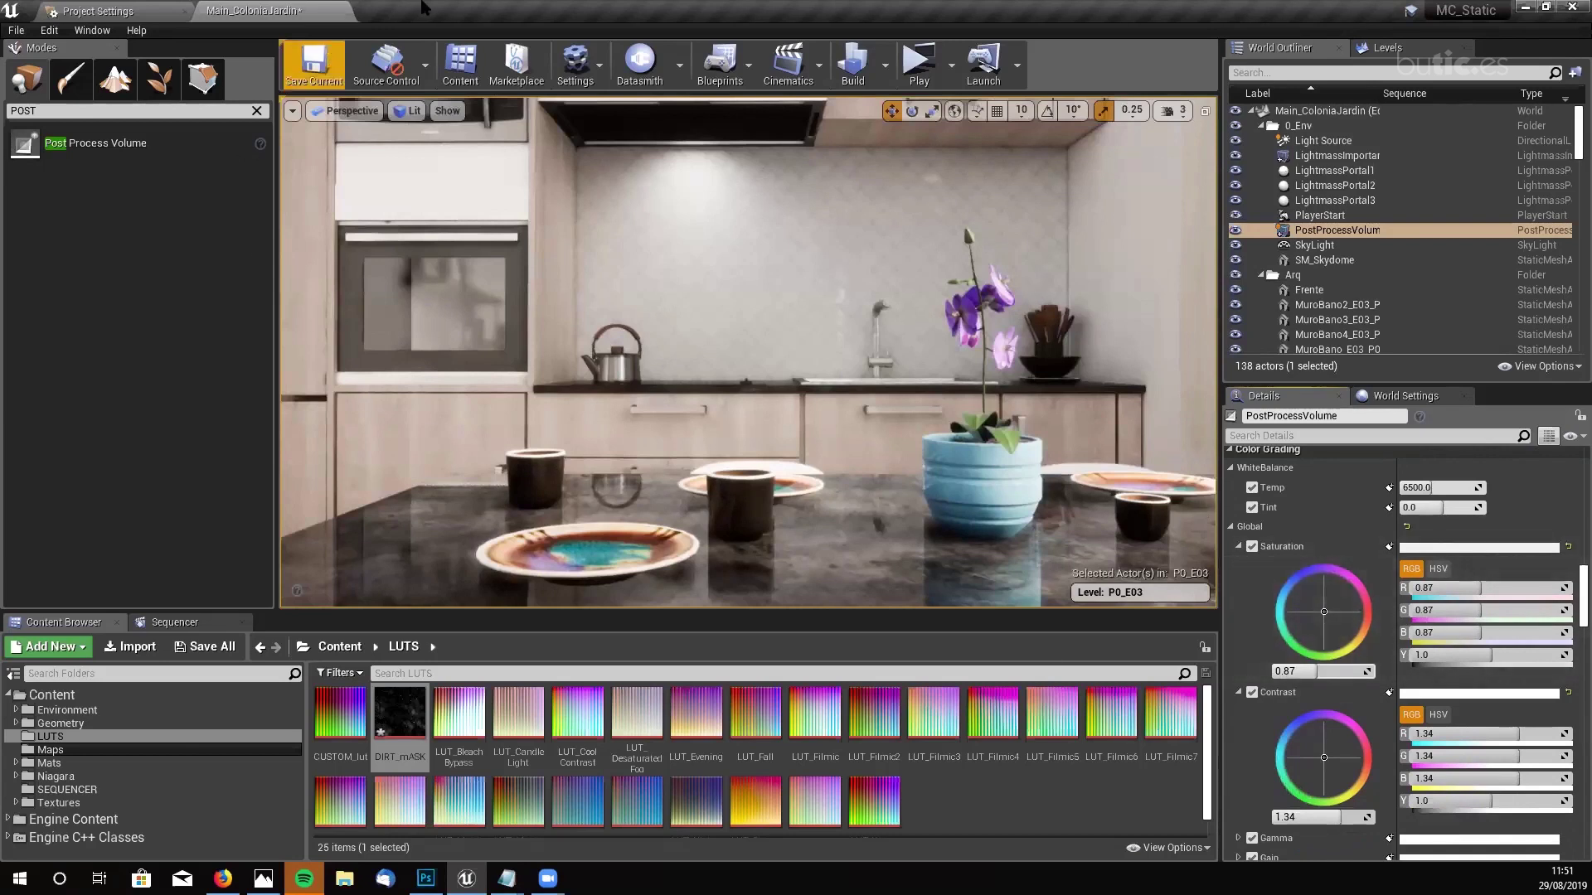
{"action": "scroll", "coordinate": [1367, 540], "scroll_direction": "down", "scroll_amount": 4}
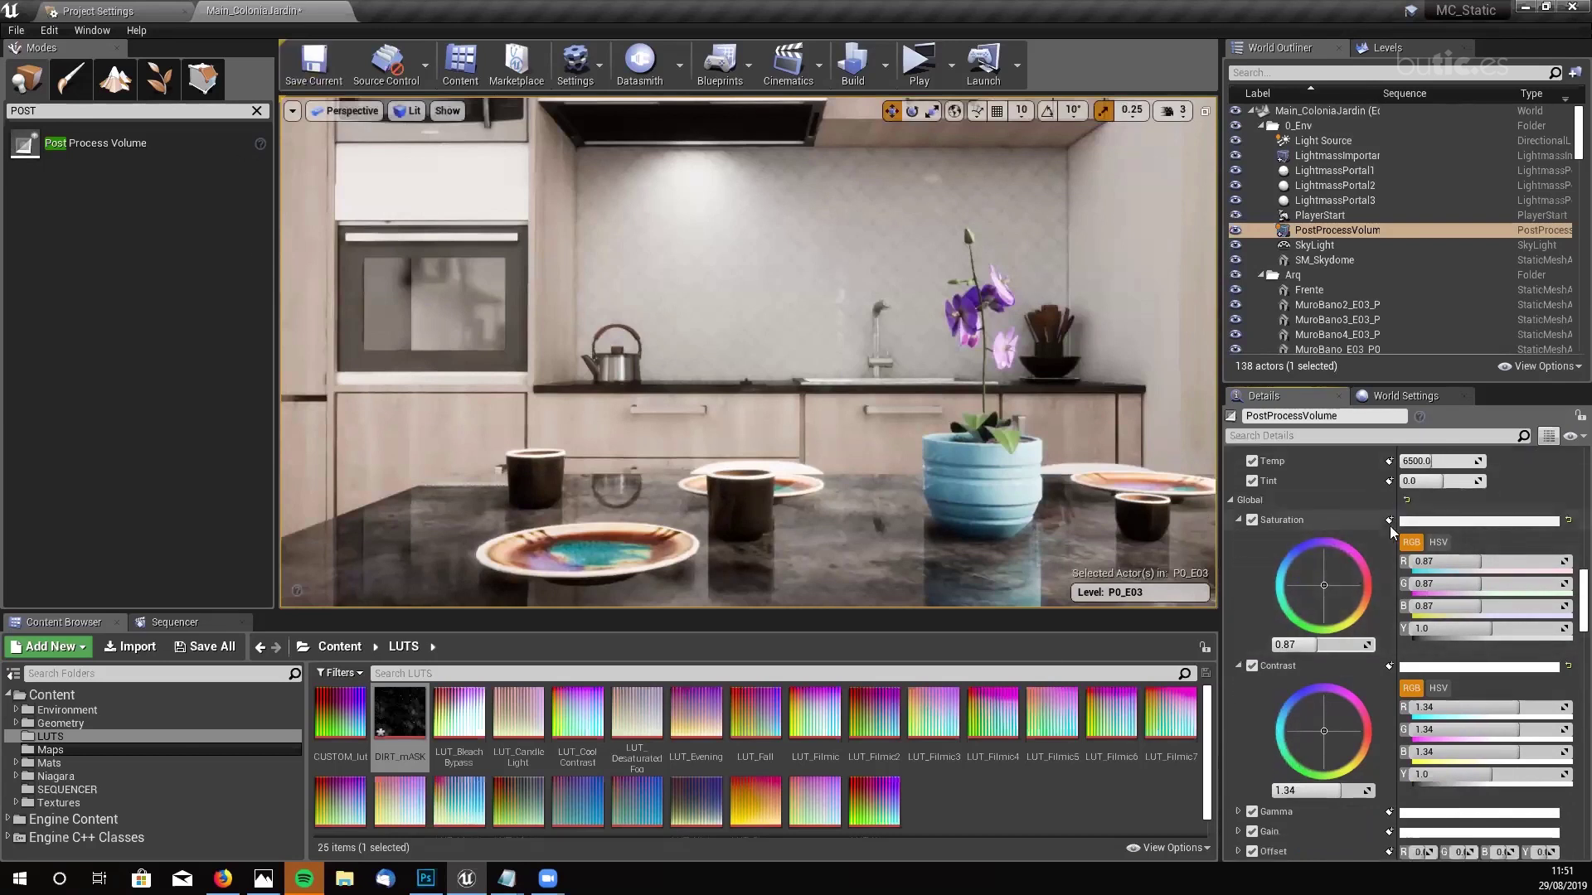
{"action": "scroll", "coordinate": [1372, 547], "scroll_direction": "down", "scroll_amount": 3}
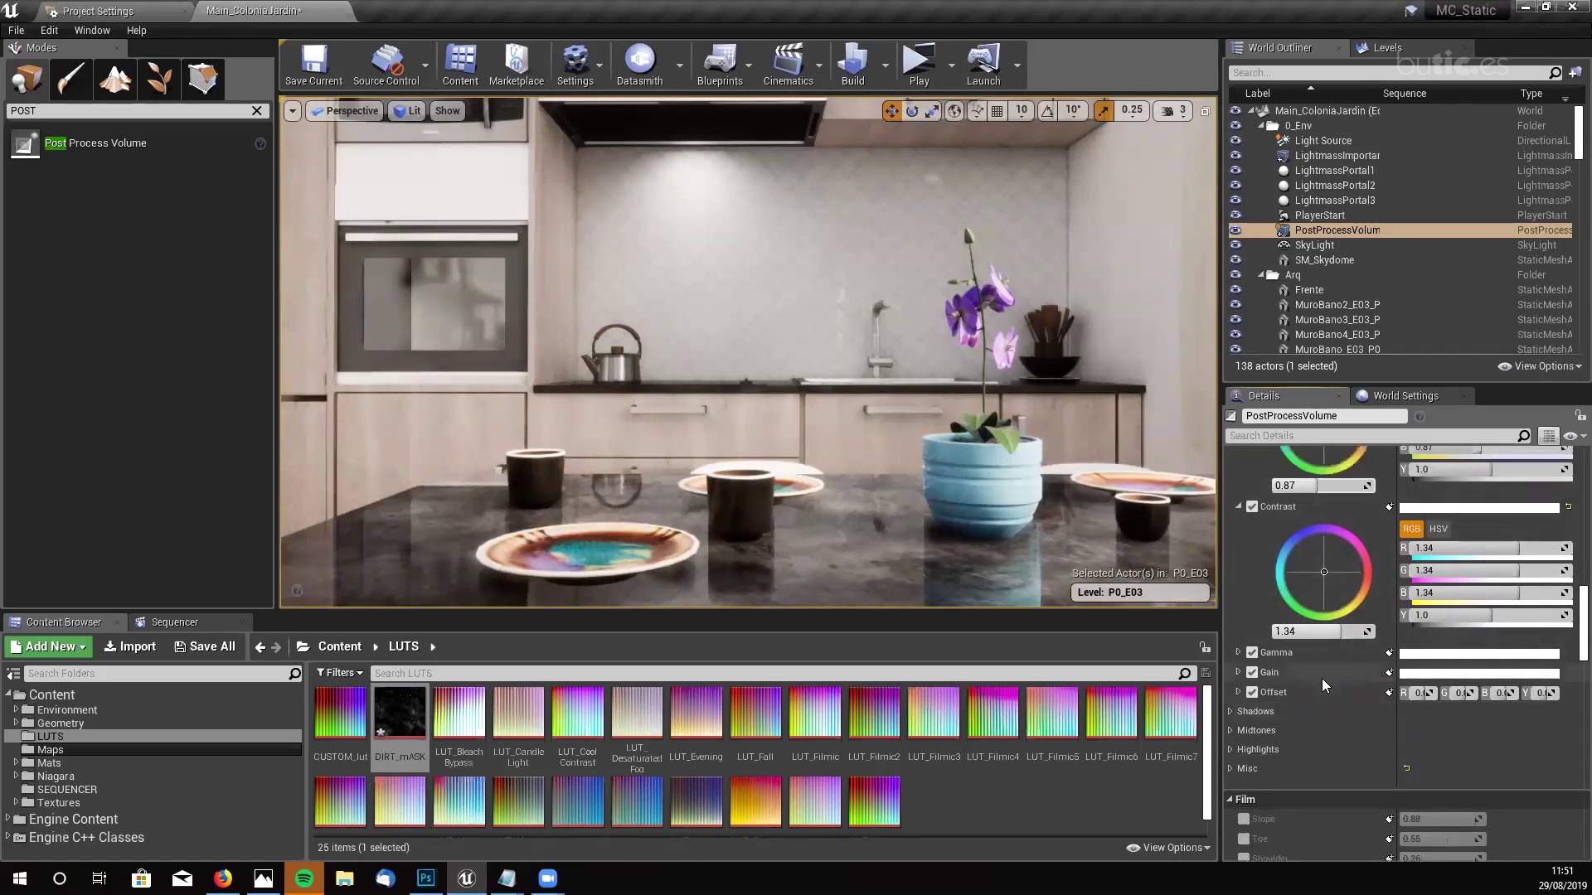
- Expand the Global Gain settings and fine-tune Gain up to 1.15
{"action": "left_click", "coordinate": [1238, 673]}
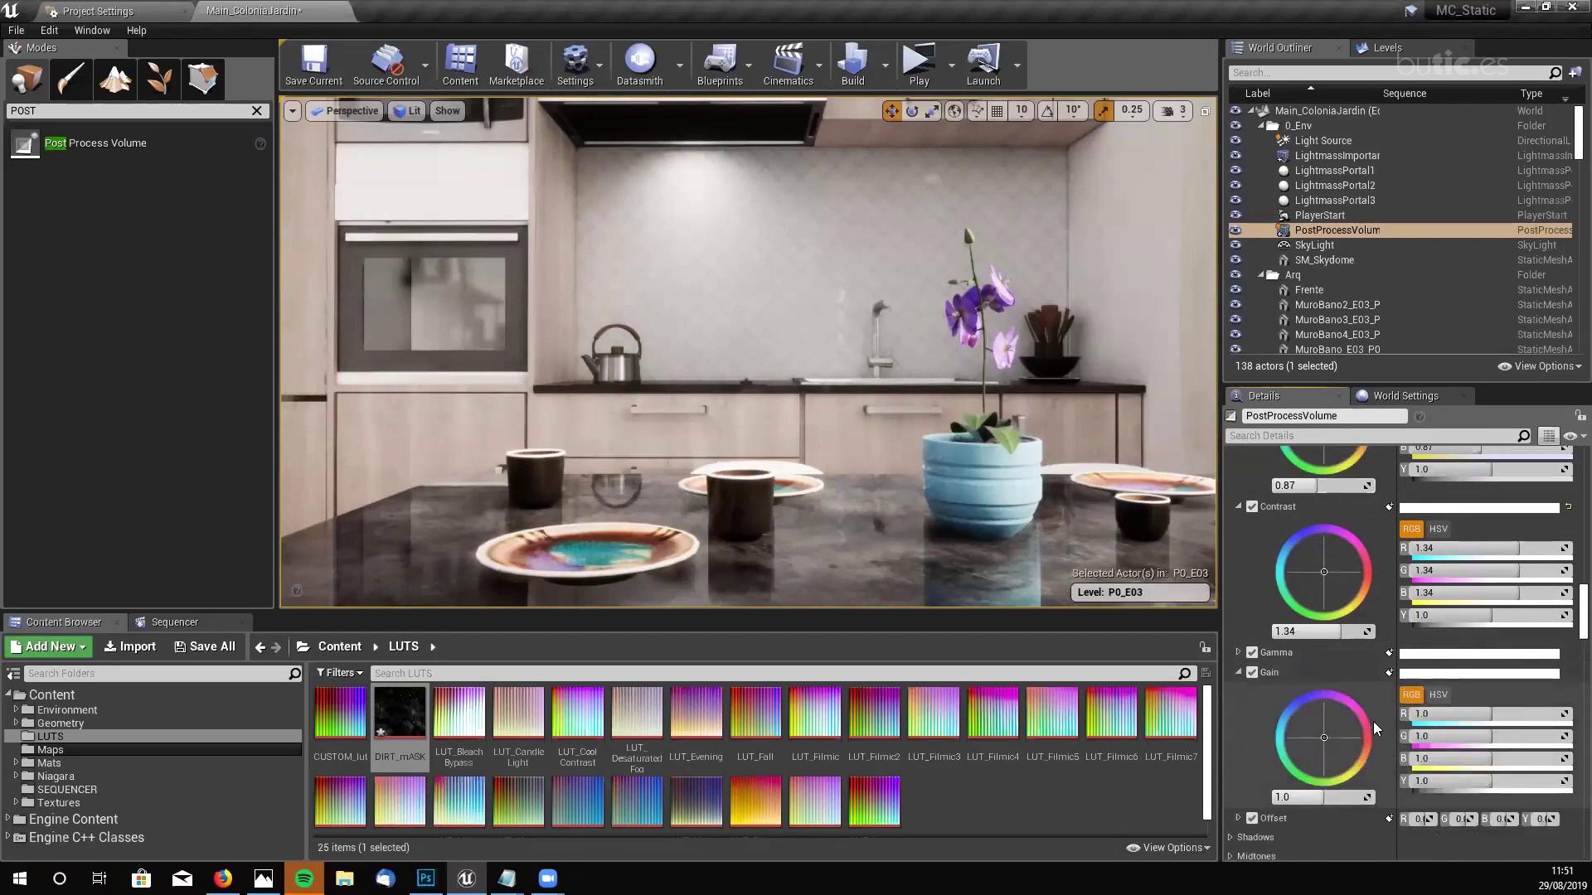
{"action": "scroll", "coordinate": [1374, 728], "scroll_direction": "down", "scroll_amount": 1}
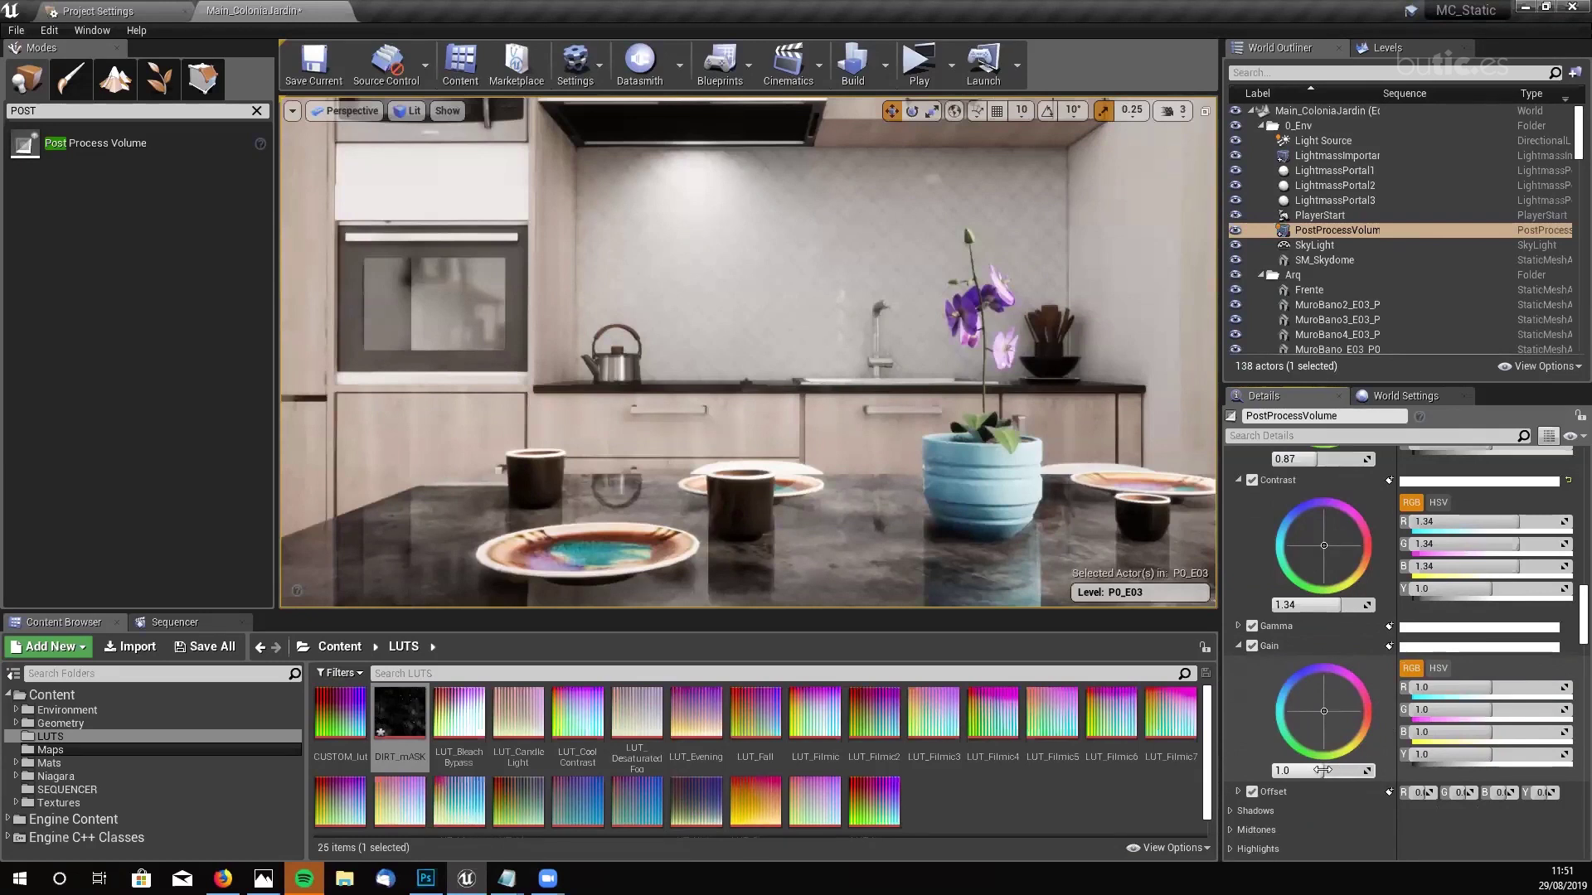
{"action": "mouse_move", "coordinate": [1322, 770]}
{"action": "left_mouse_down"}
{"action": "mouse_move", "coordinate": [1372, 770]}
{"action": "mouse_move", "coordinate": [1284, 770]}
{"action": "mouse_move", "coordinate": [1372, 770]}
{"action": "mouse_move", "coordinate": [1328, 770]}
{"action": "left_mouse_up"}
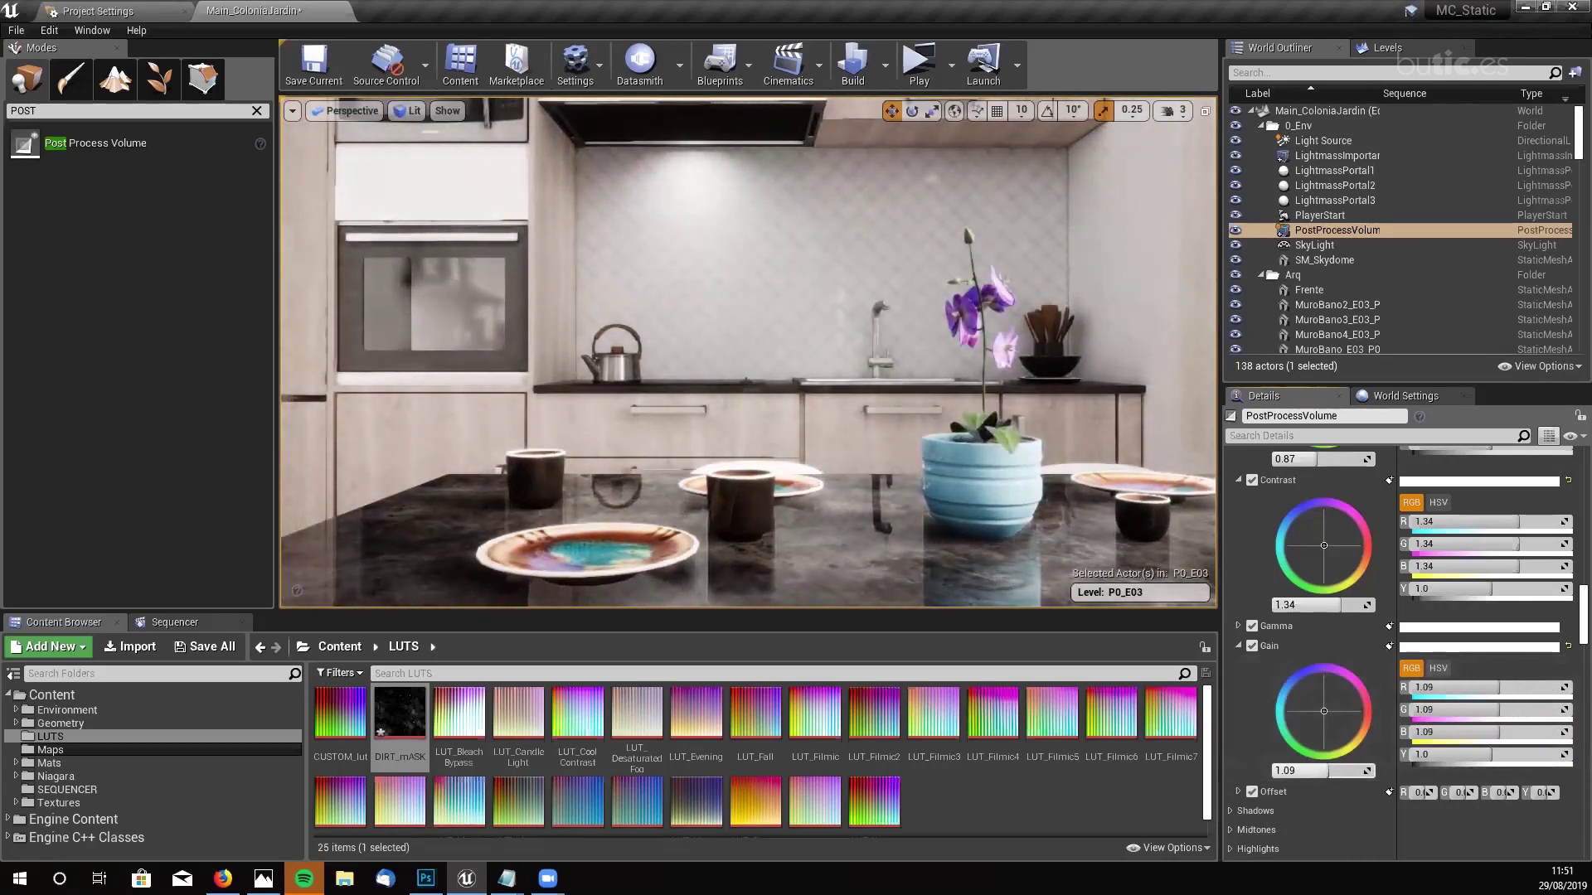
{"action": "scroll", "coordinate": [1359, 635], "scroll_direction": "up", "scroll_amount": 2}
{"action": "scroll", "coordinate": [1325, 615], "scroll_direction": "up", "scroll_amount": 1}
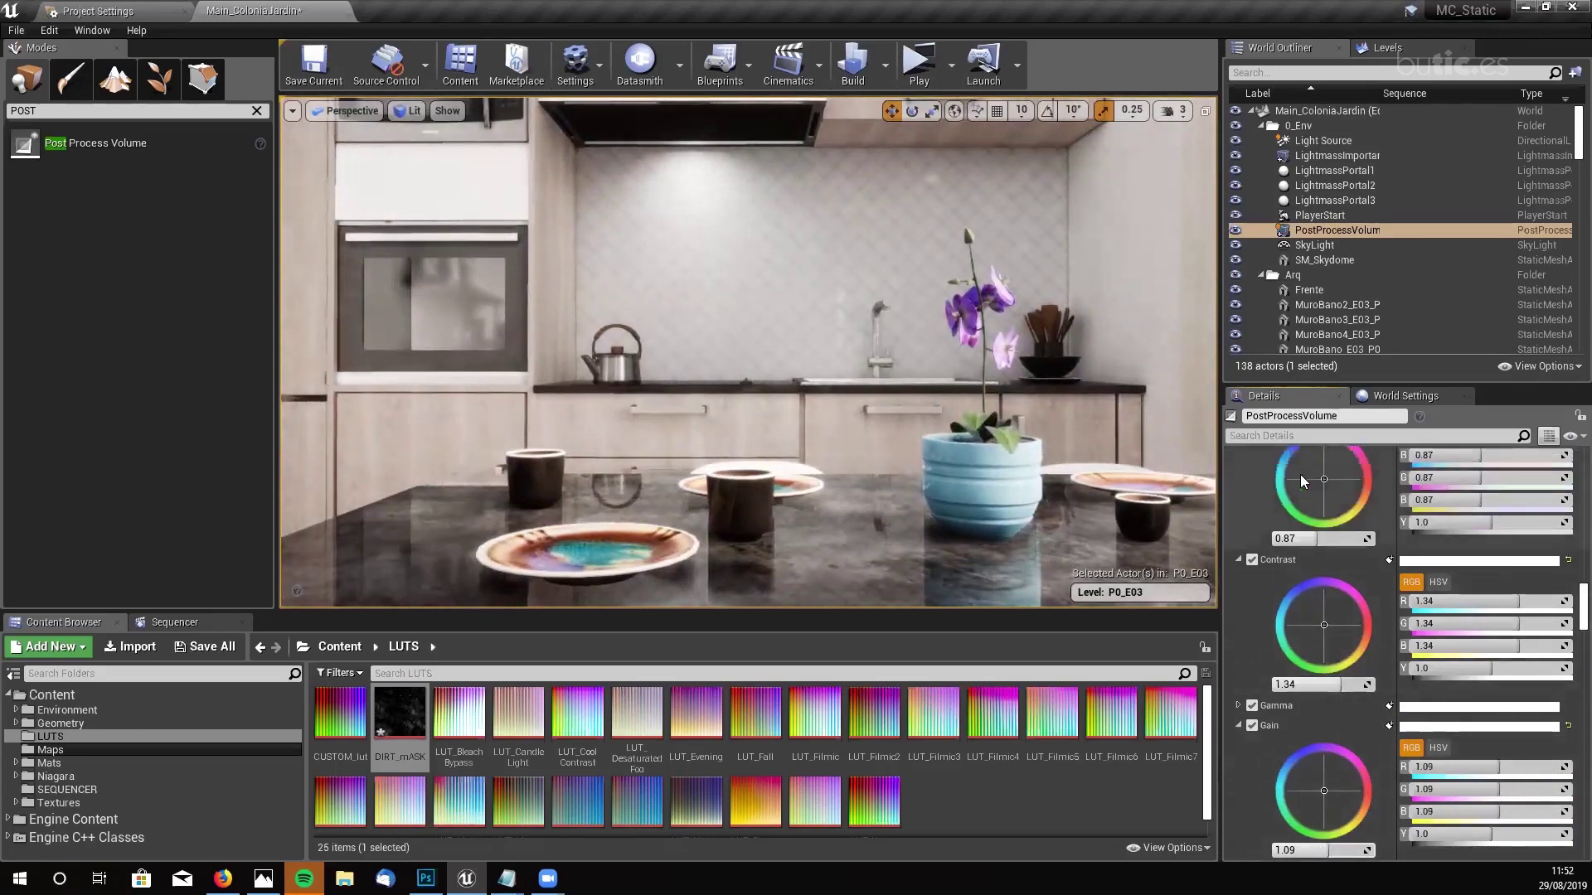
{"action": "scroll", "coordinate": [1329, 666], "scroll_direction": "down", "scroll_amount": 2}
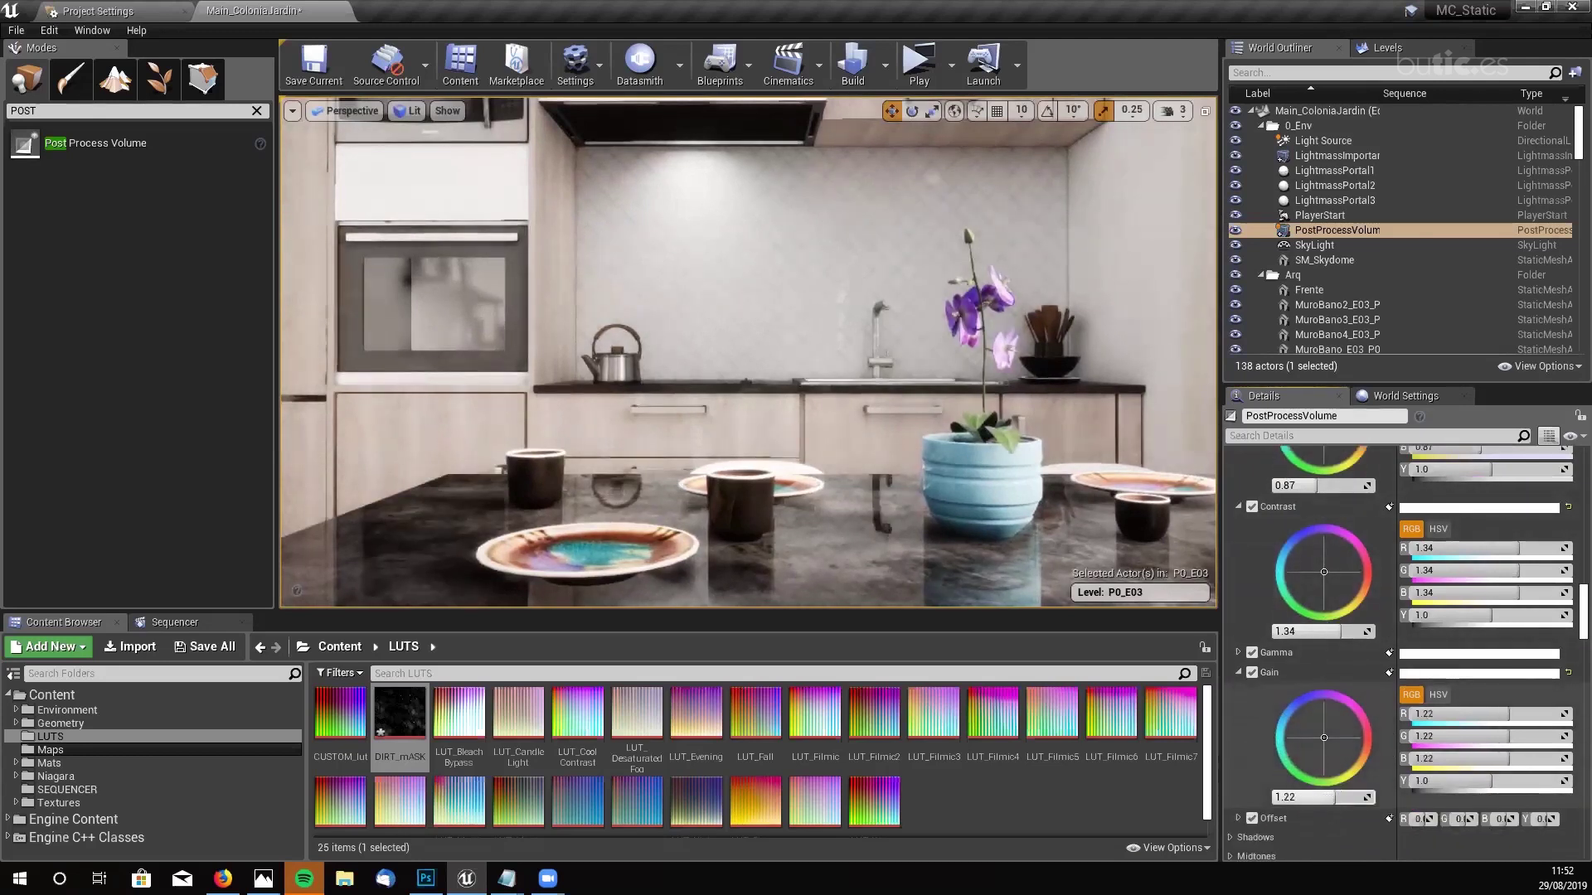
{"action": "left_click_drag", "start_coordinate": [1327, 797], "coordinate": [1332, 797]}
{"action": "scroll", "coordinate": [1338, 653], "scroll_direction": "down", "scroll_amount": 2}
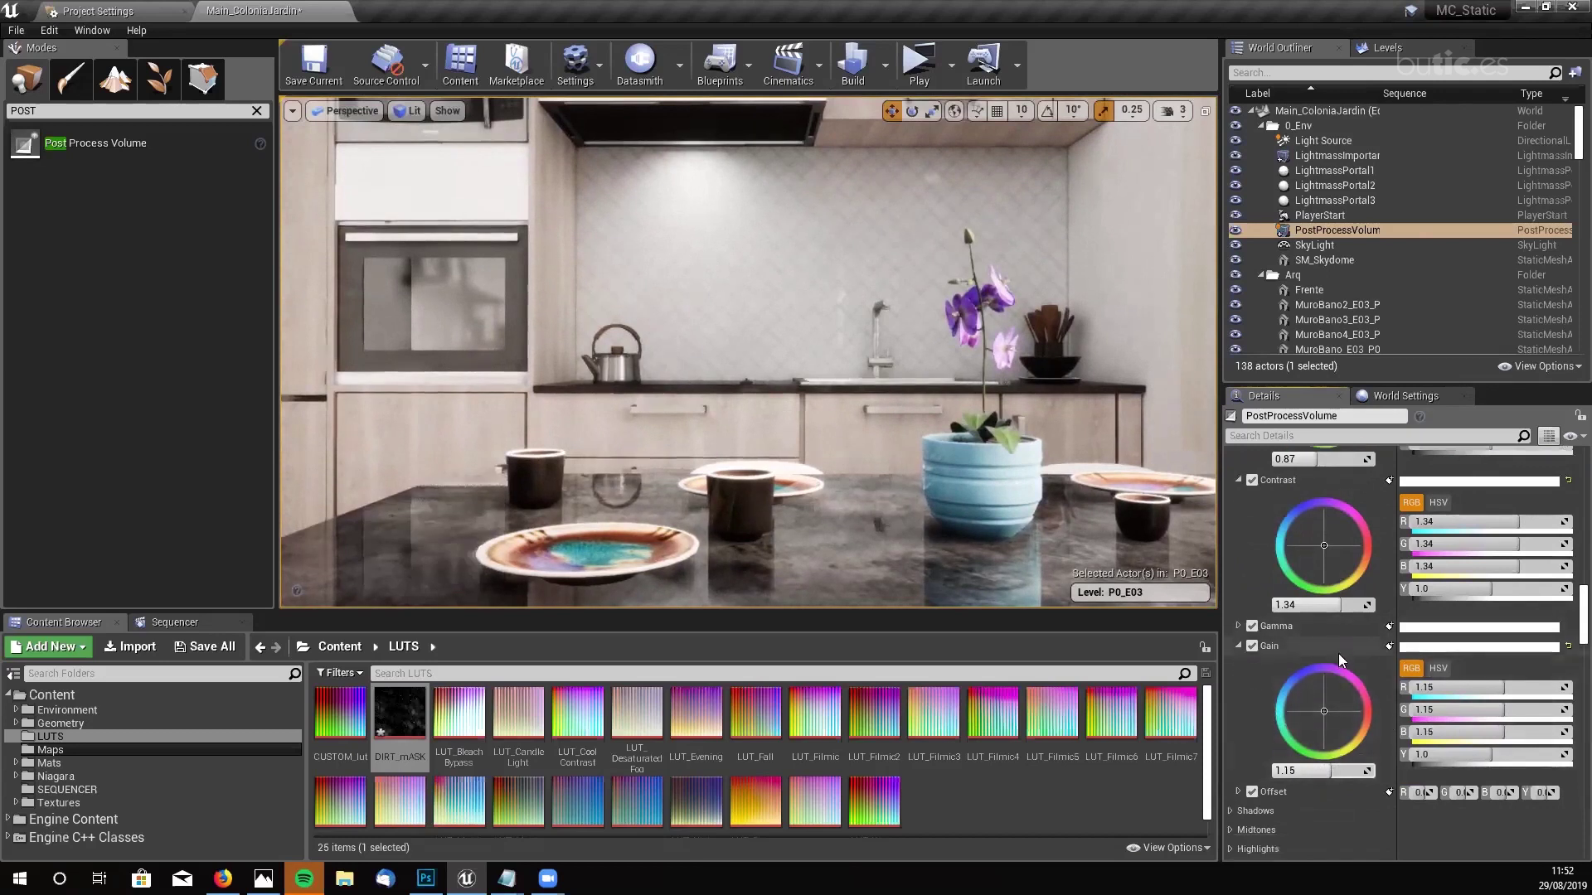
{"action": "scroll", "coordinate": [1341, 645], "scroll_direction": "up", "scroll_amount": 6}
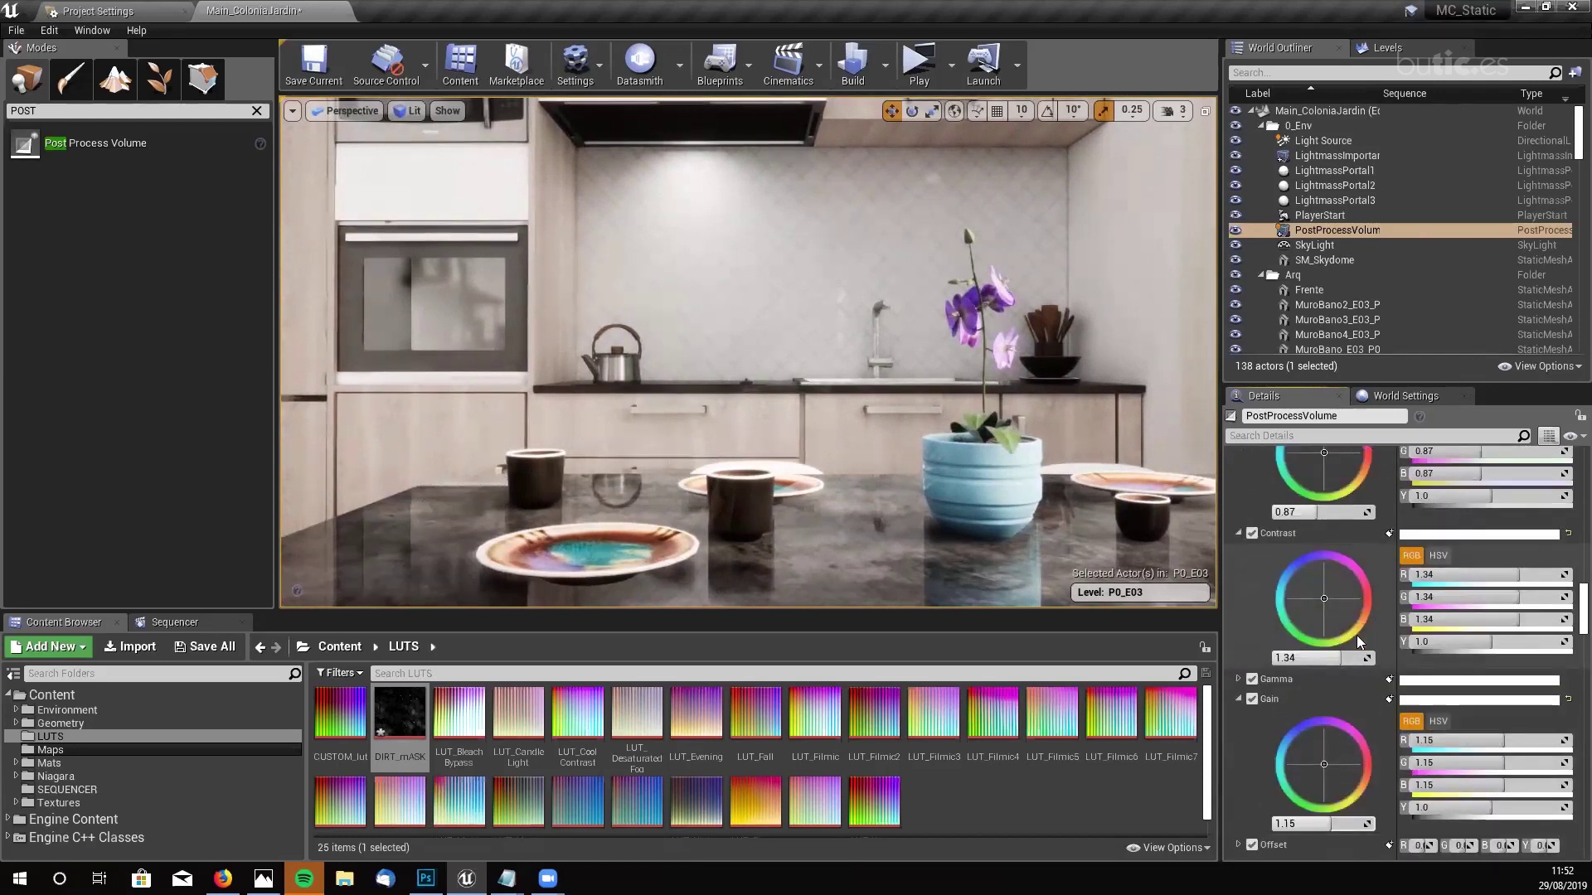
{"action": "scroll", "coordinate": [1356, 635], "scroll_direction": "up", "scroll_amount": 6}
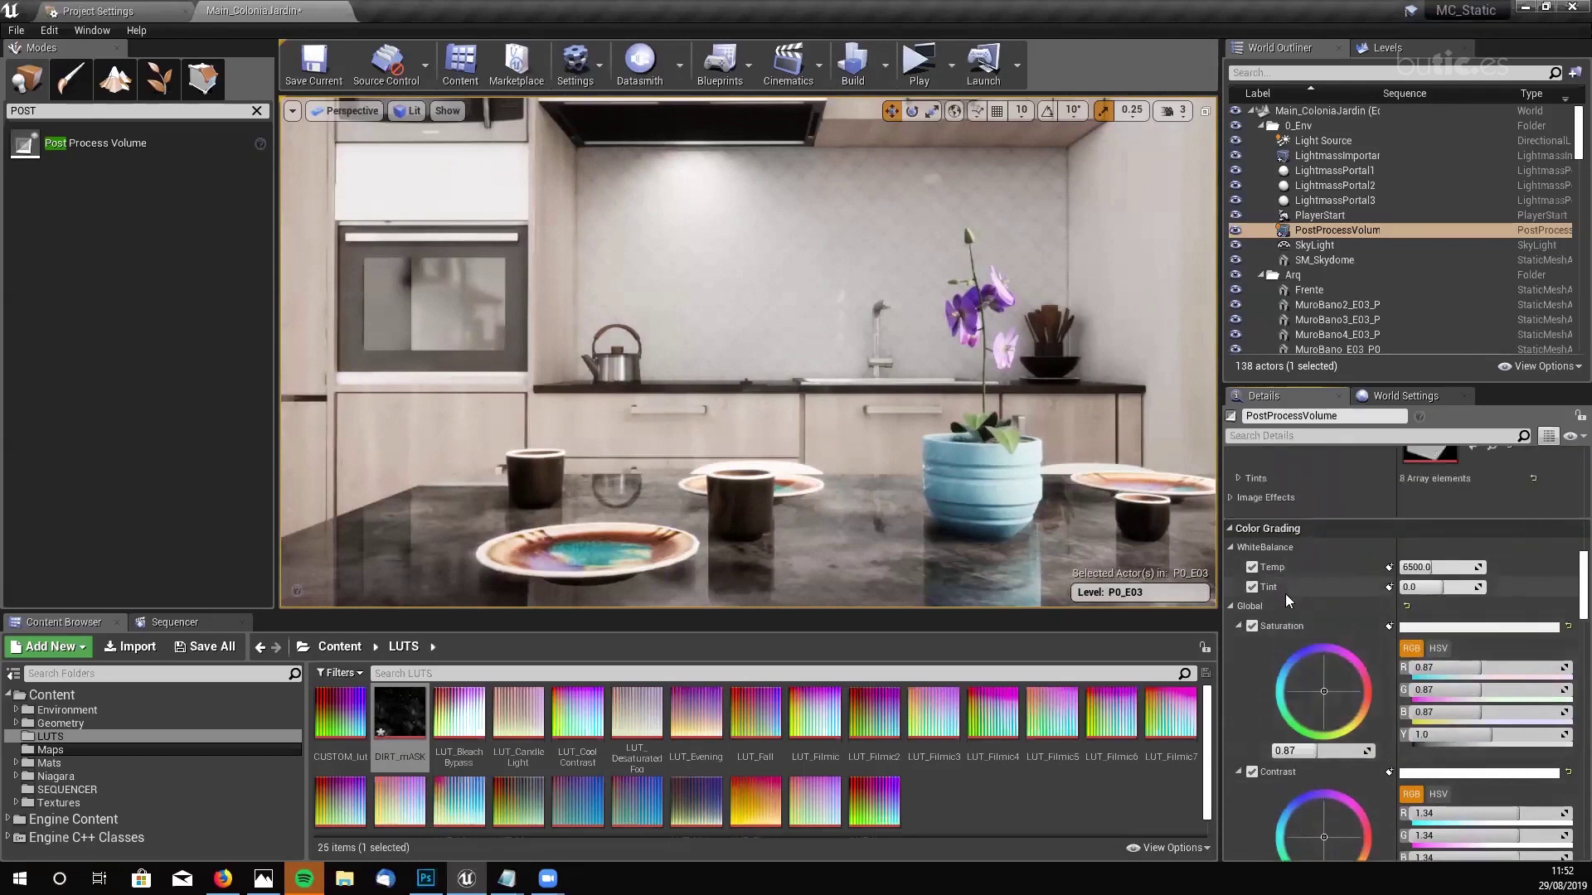
- Collapse the global Saturation, Contrast and Gain groups
{"action": "left_click", "coordinate": [1240, 627]}
{"action": "left_click", "coordinate": [1241, 646]}
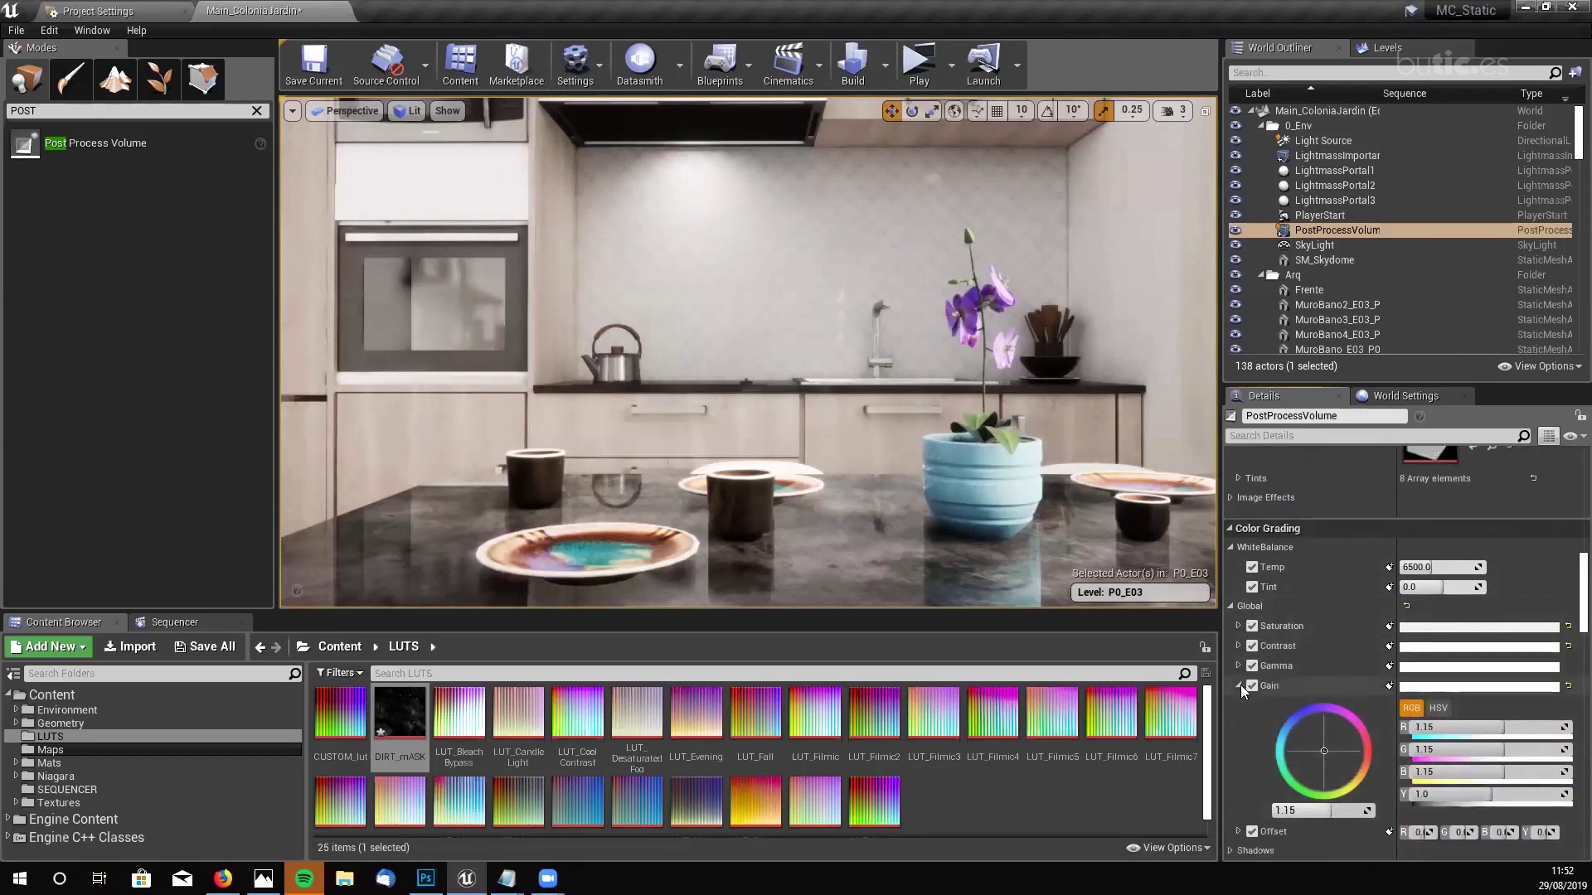
{"action": "left_click", "coordinate": [1241, 685]}
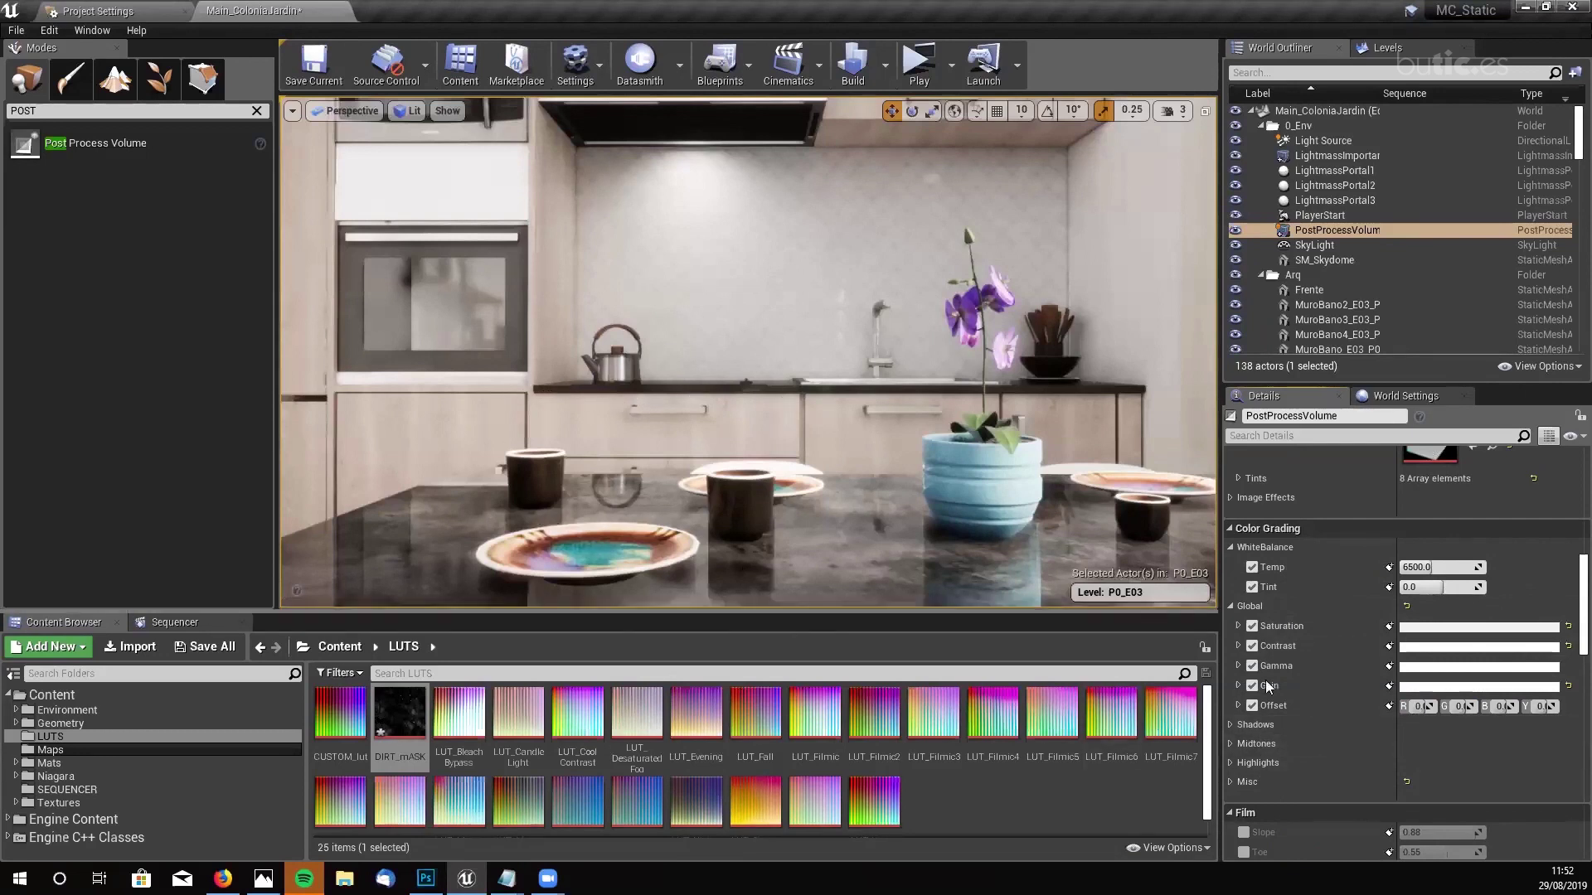
- Enable the Shadows Gain override and set the shadows gain value to 1.0
{"action": "left_click", "coordinate": [1230, 724]}
{"action": "scroll", "coordinate": [1266, 735], "scroll_direction": "down", "scroll_amount": 2}
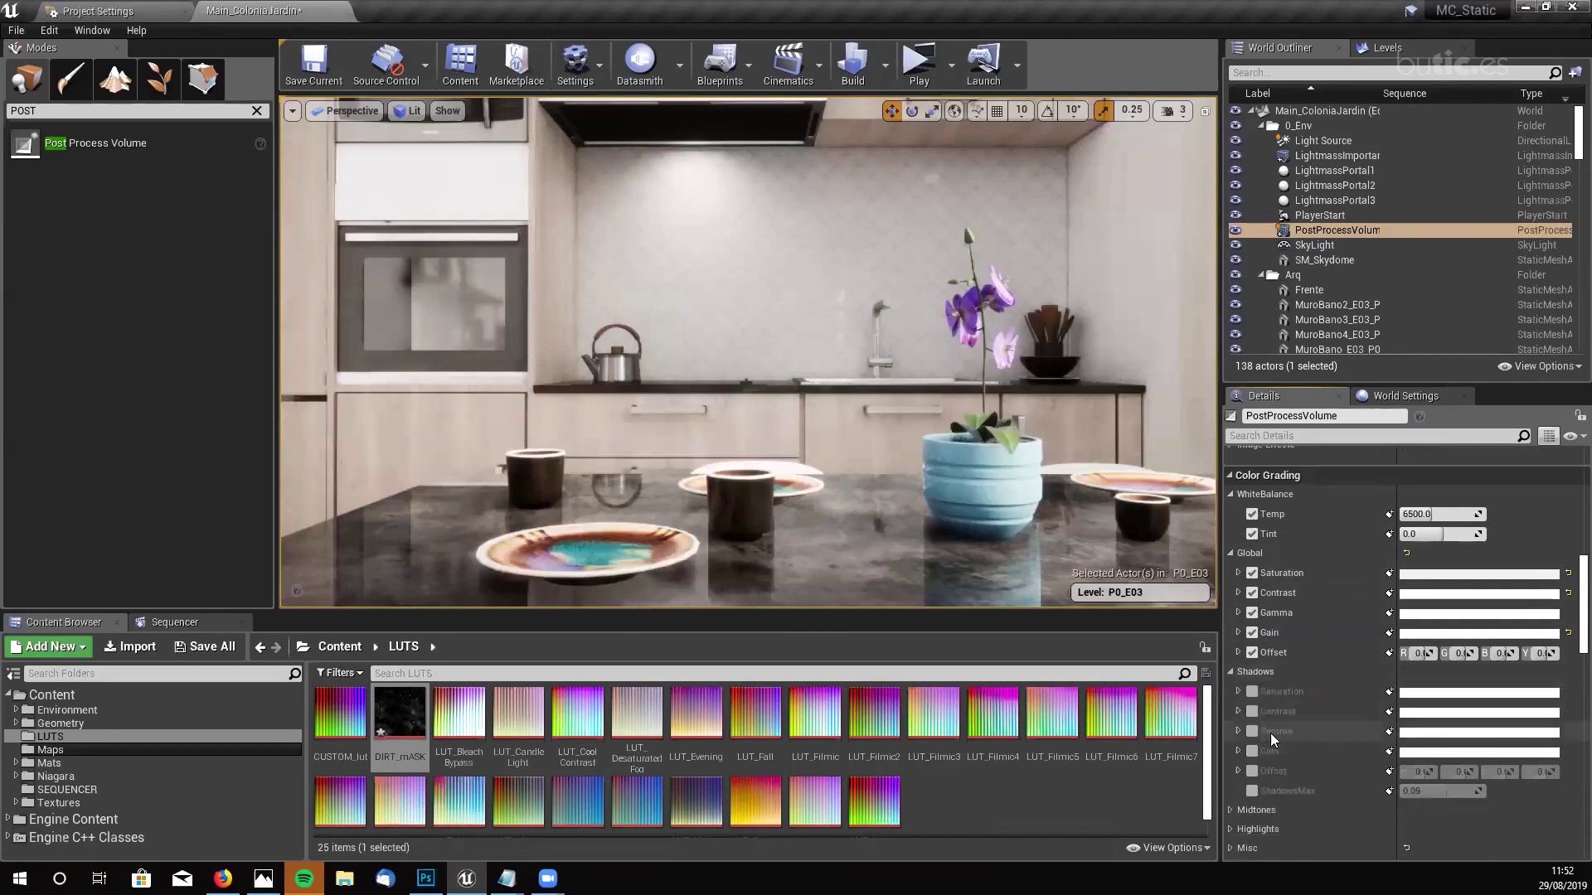
{"action": "left_click", "coordinate": [1238, 751]}
{"action": "scroll", "coordinate": [1328, 737], "scroll_direction": "down", "scroll_amount": 3}
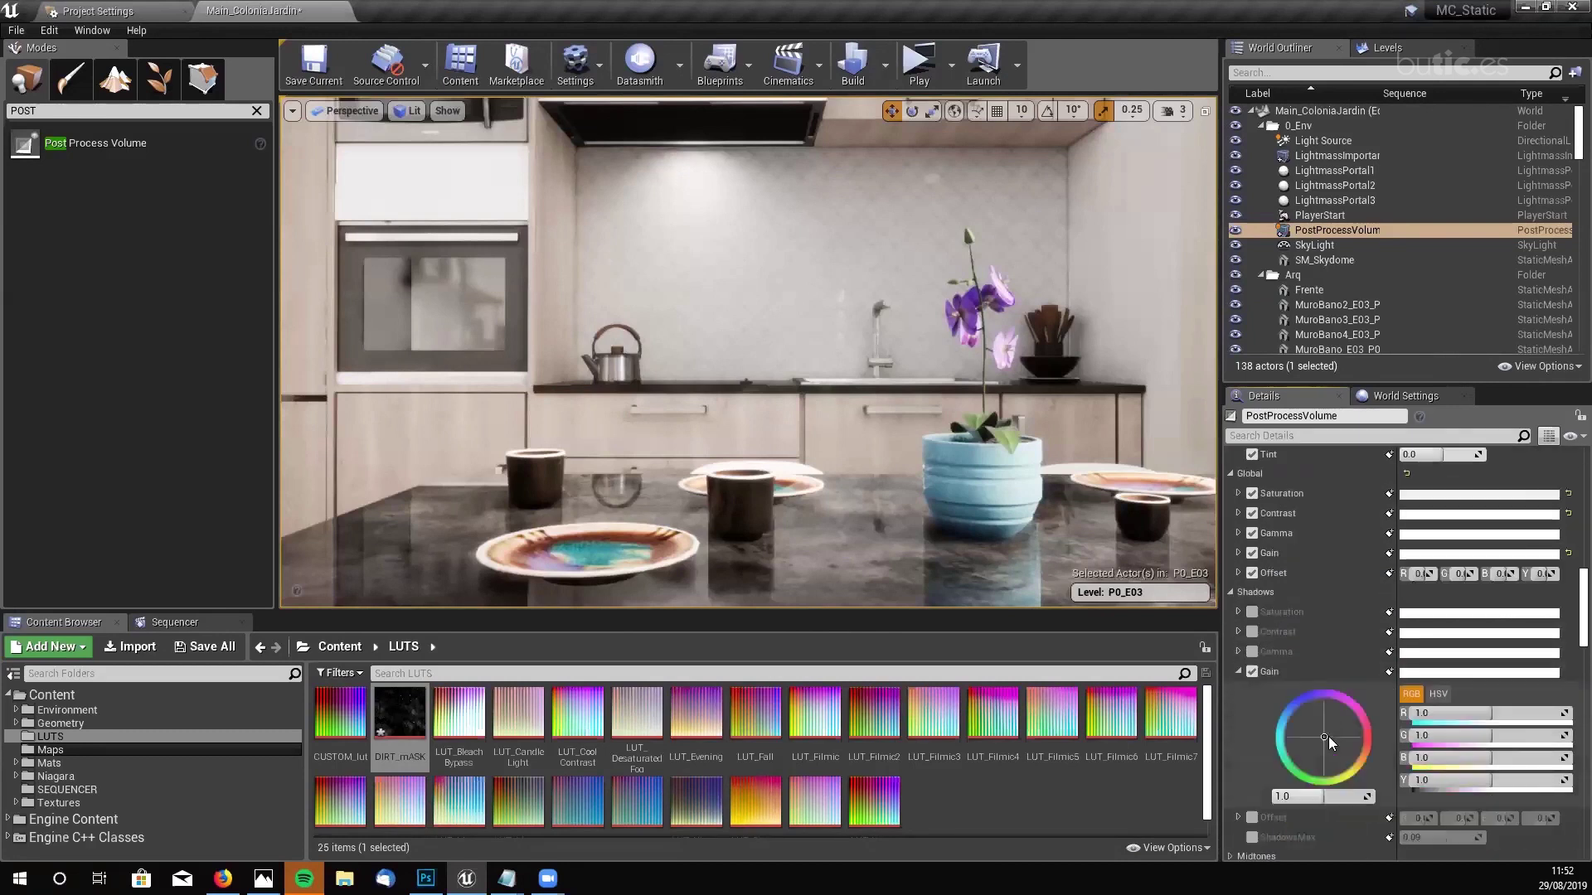
{"action": "mouse_move", "coordinate": [1324, 796]}
{"action": "left_mouse_down"}
{"action": "mouse_move", "coordinate": [1378, 796]}
{"action": "mouse_move", "coordinate": [1326, 796]}
{"action": "left_mouse_up"}
{"action": "left_click", "coordinate": [1280, 797]}
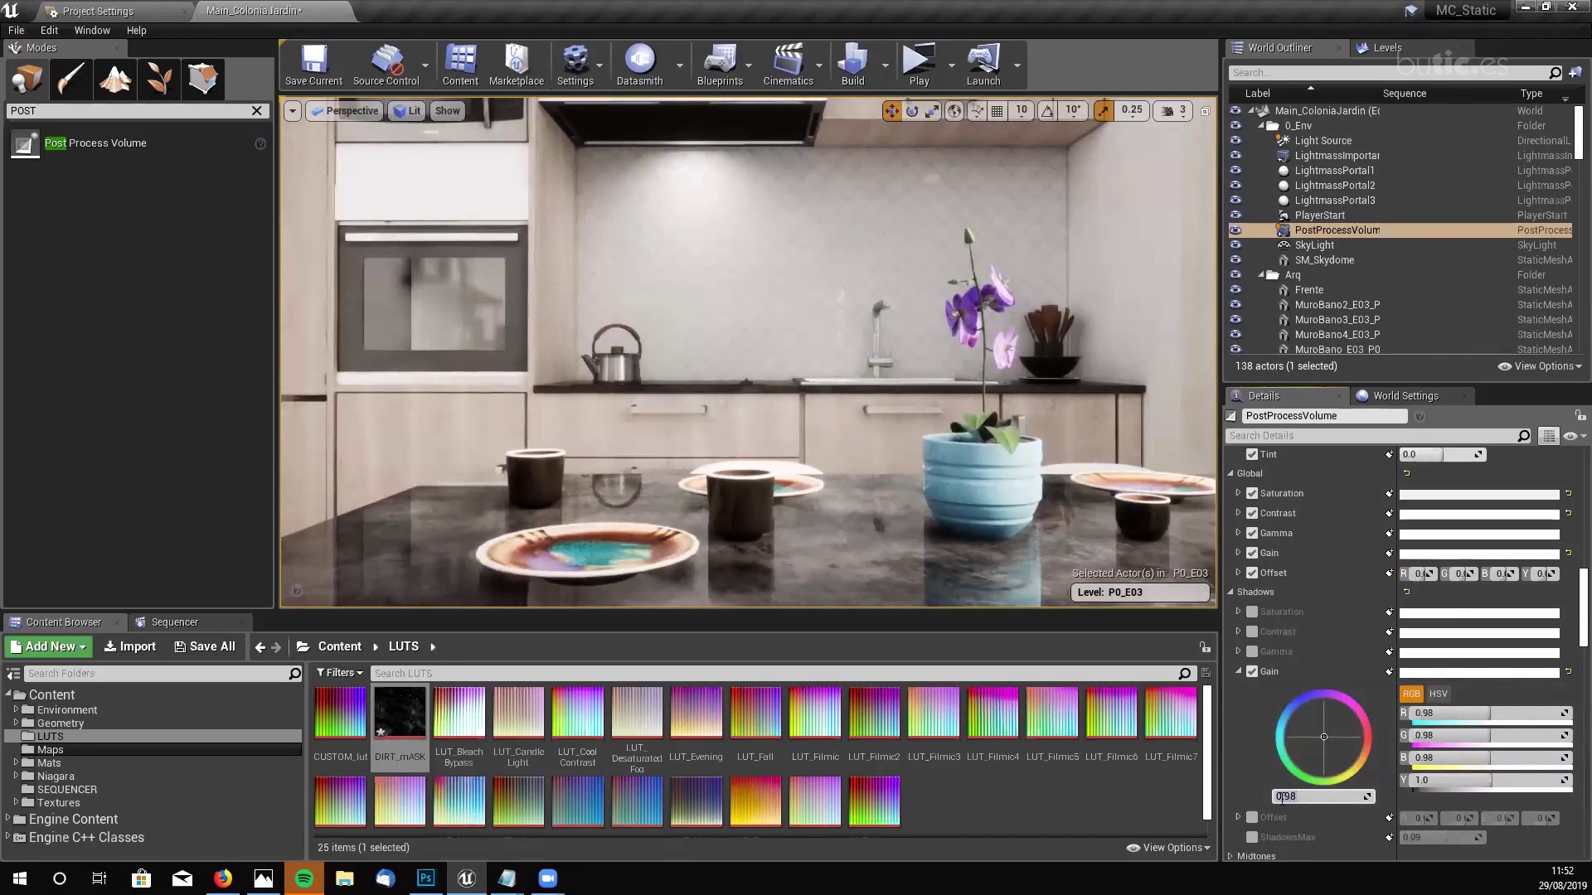
{"action": "type", "text": "1.0"}
{"action": "key", "text": "Return"}
- Turn the Shadows Gain override back off and collapse the Shadows group
{"action": "left_click", "coordinate": [1252, 671]}
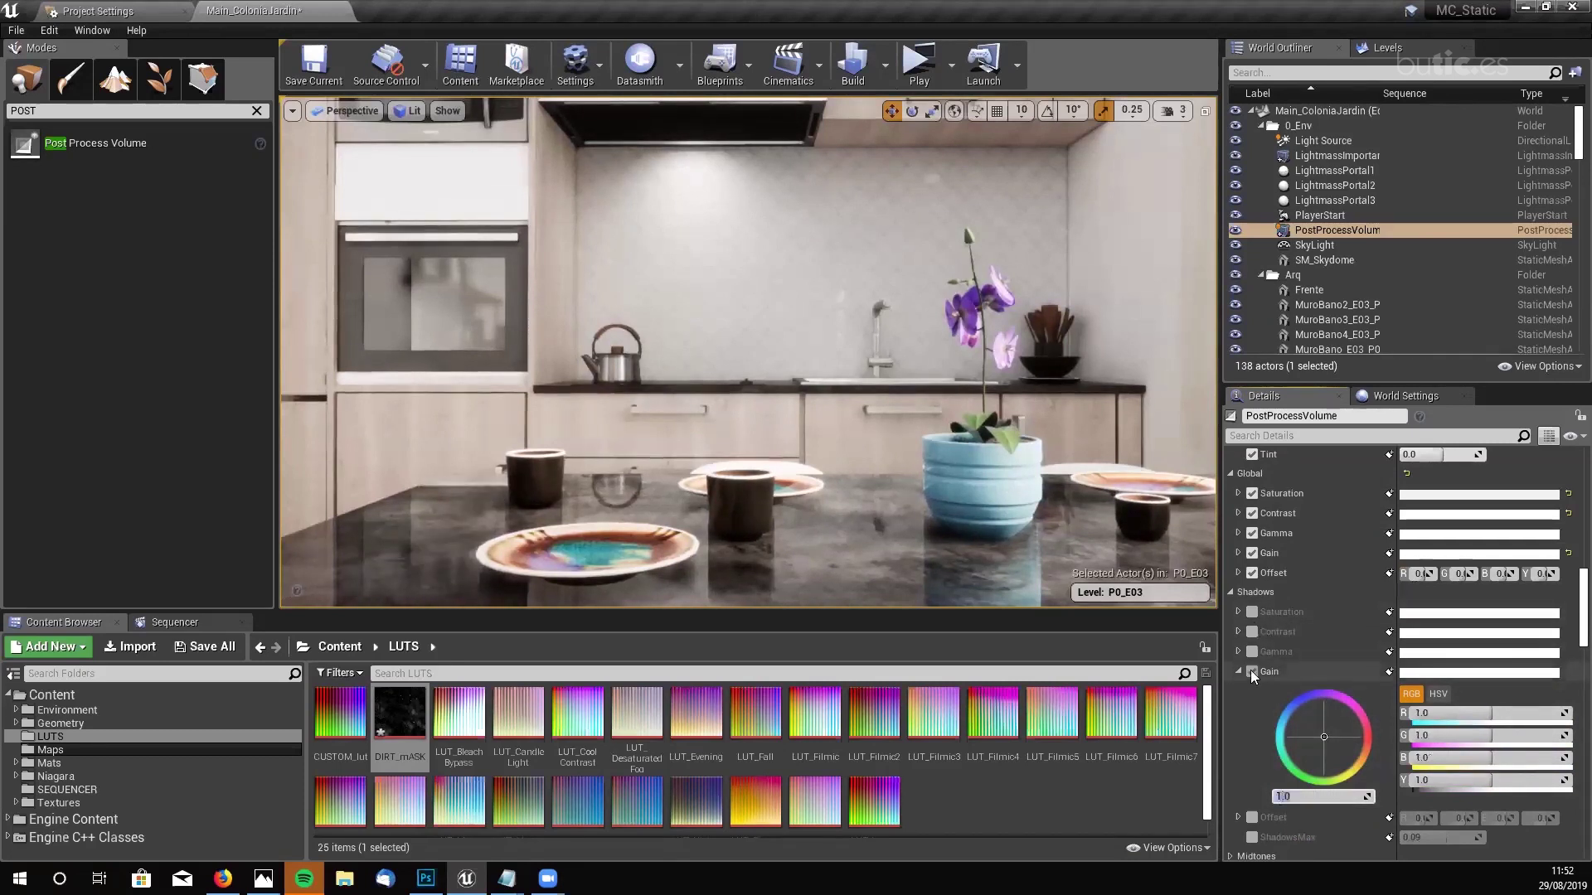
{"action": "left_click", "coordinate": [1231, 592]}
{"action": "scroll", "coordinate": [1262, 542], "scroll_direction": "up", "scroll_amount": 2}
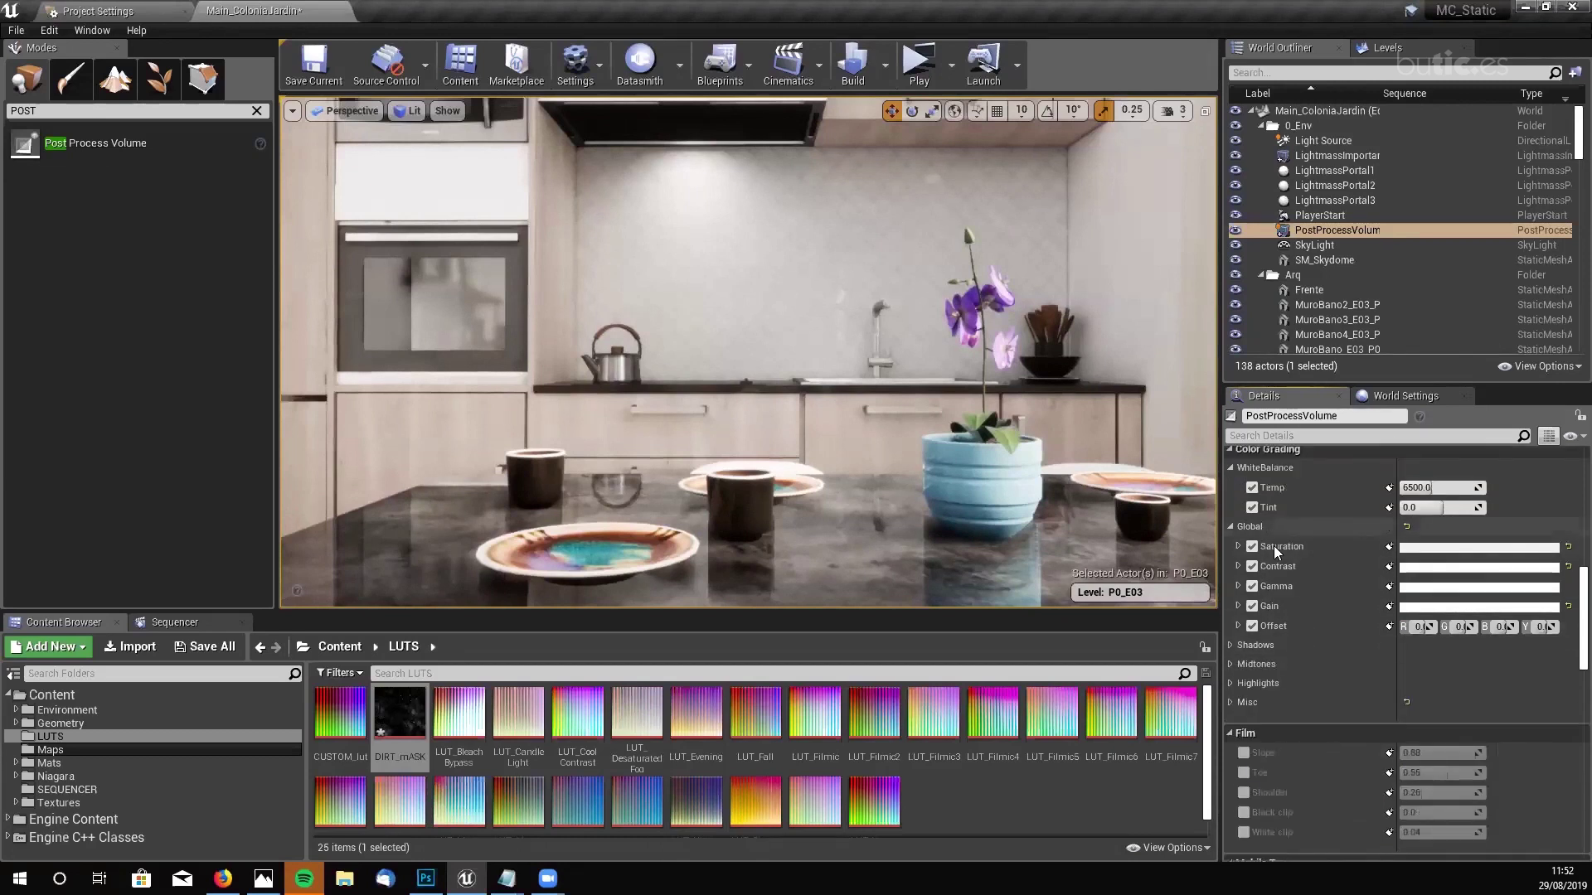
{"action": "scroll", "coordinate": [1319, 557], "scroll_direction": "up", "scroll_amount": 1}
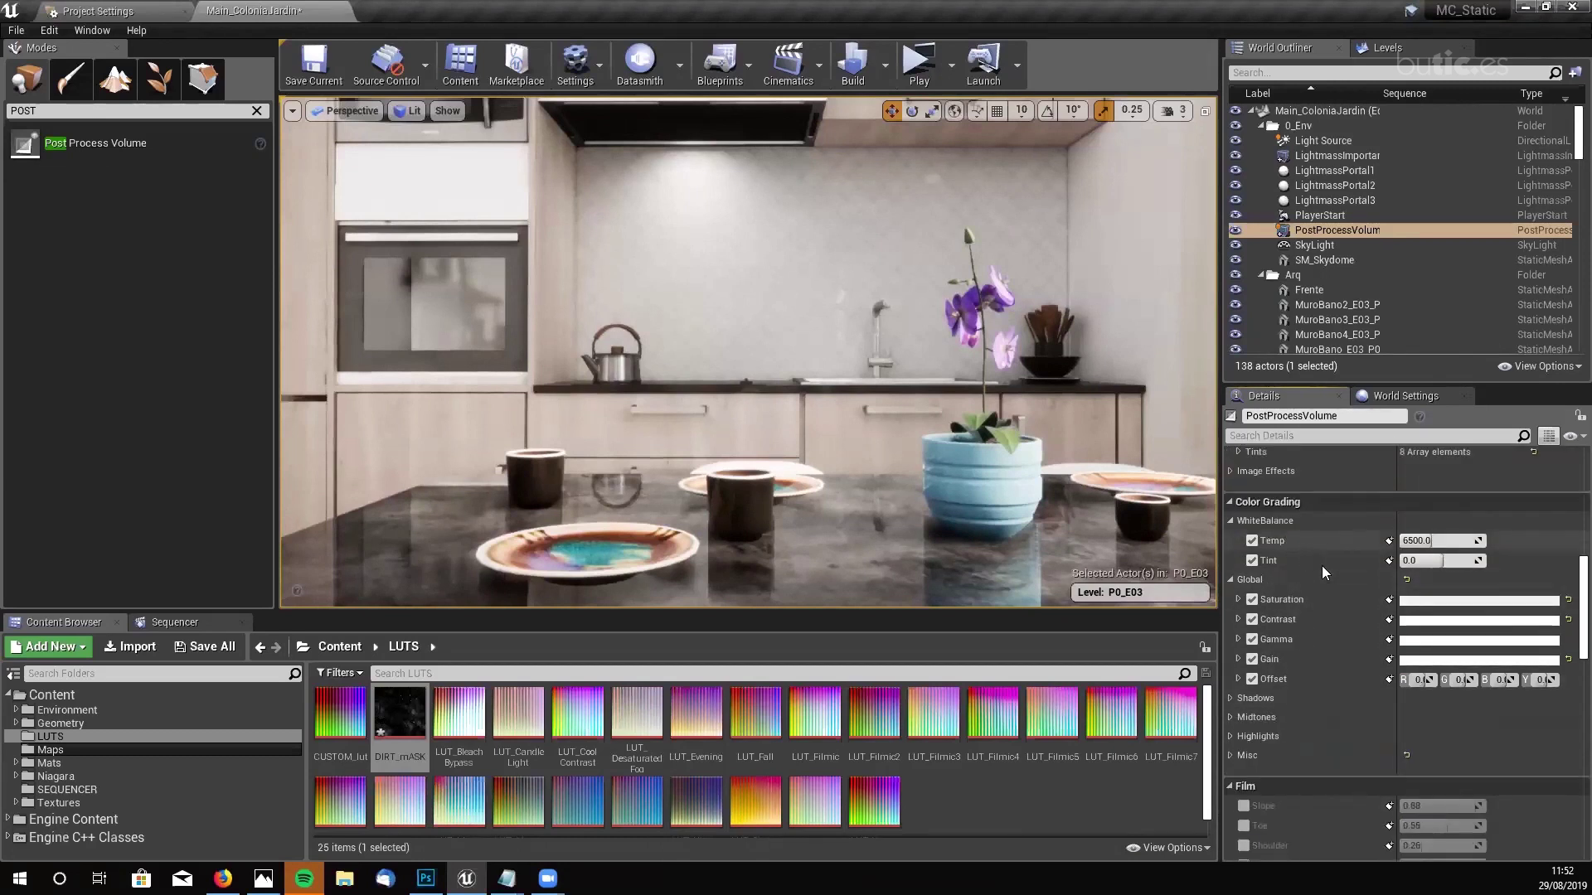
- Reset and undo the Global colour grading, then set Global Saturation to 0.86
{"action": "left_click", "coordinate": [1407, 581]}
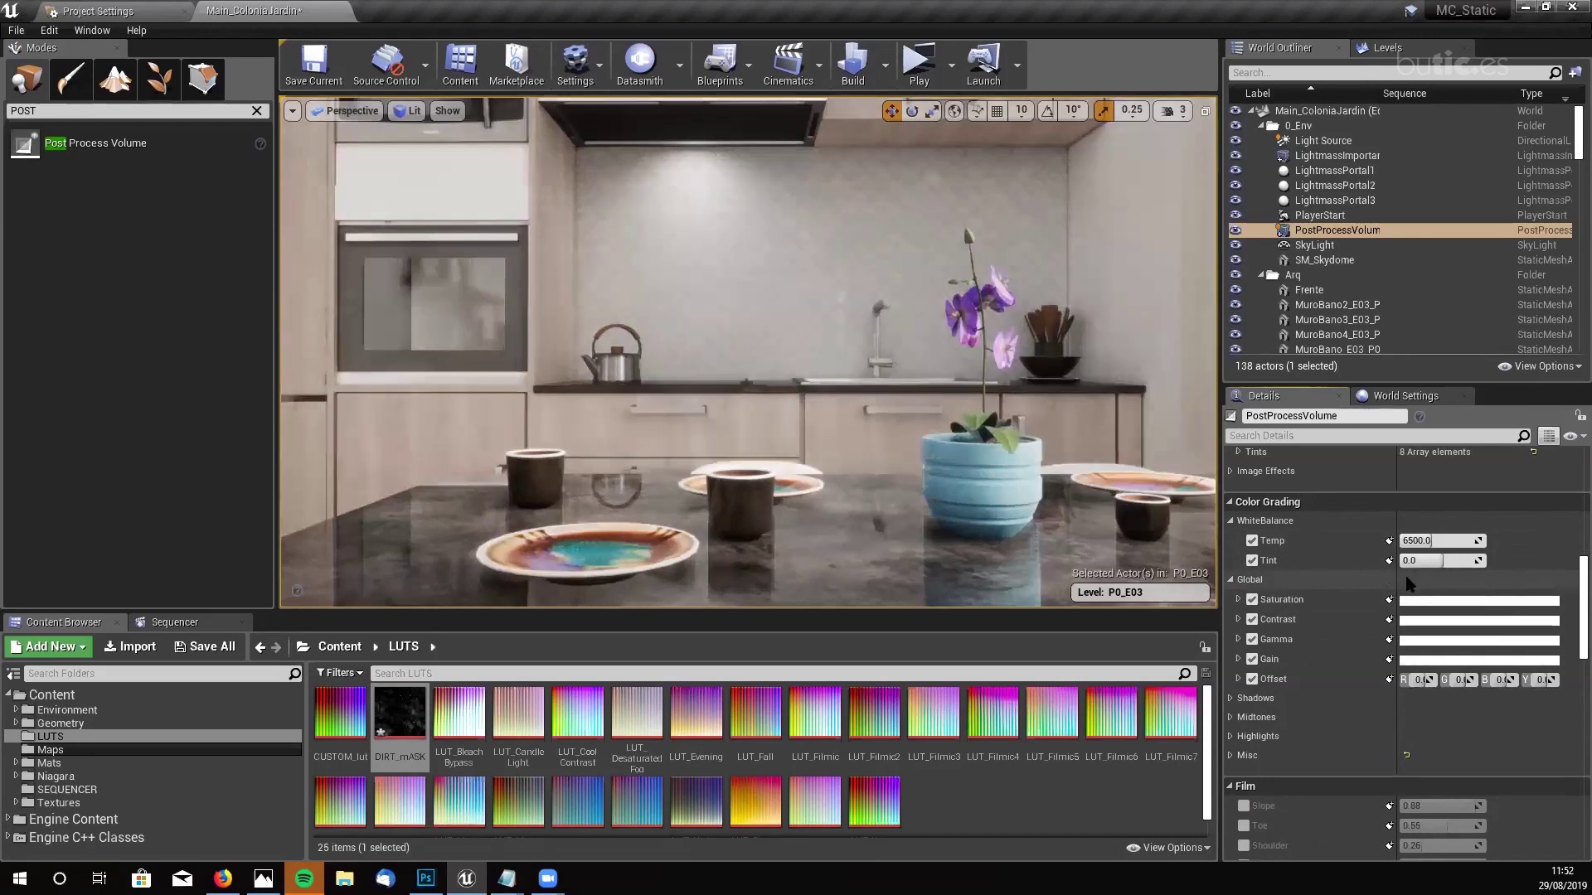
{"action": "key", "text": "ctrl+z"}
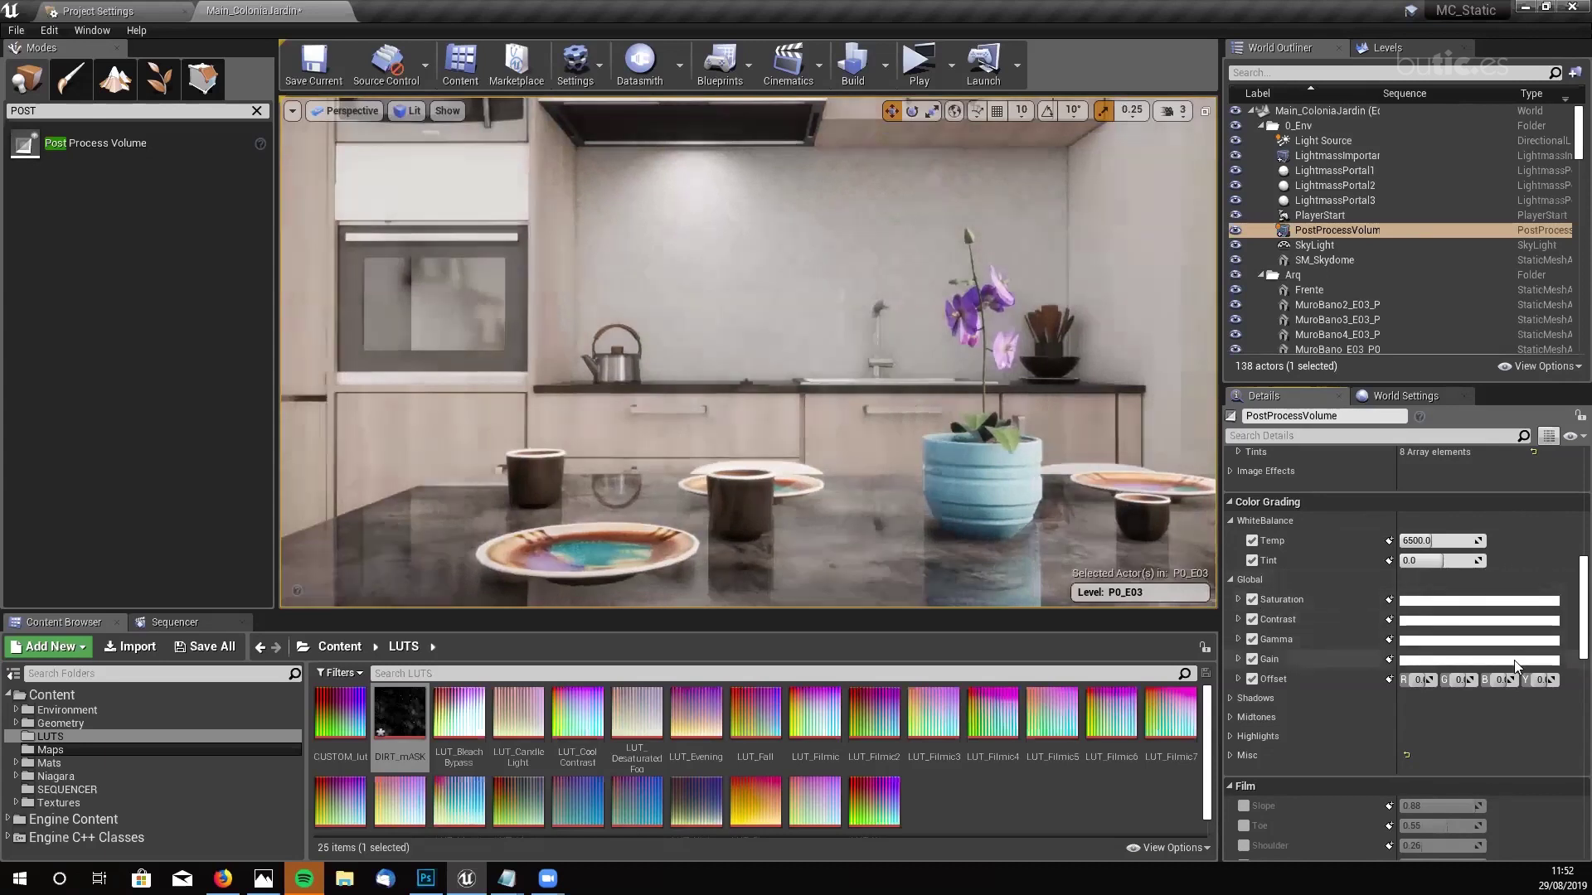
{"action": "left_click", "coordinate": [1238, 598]}
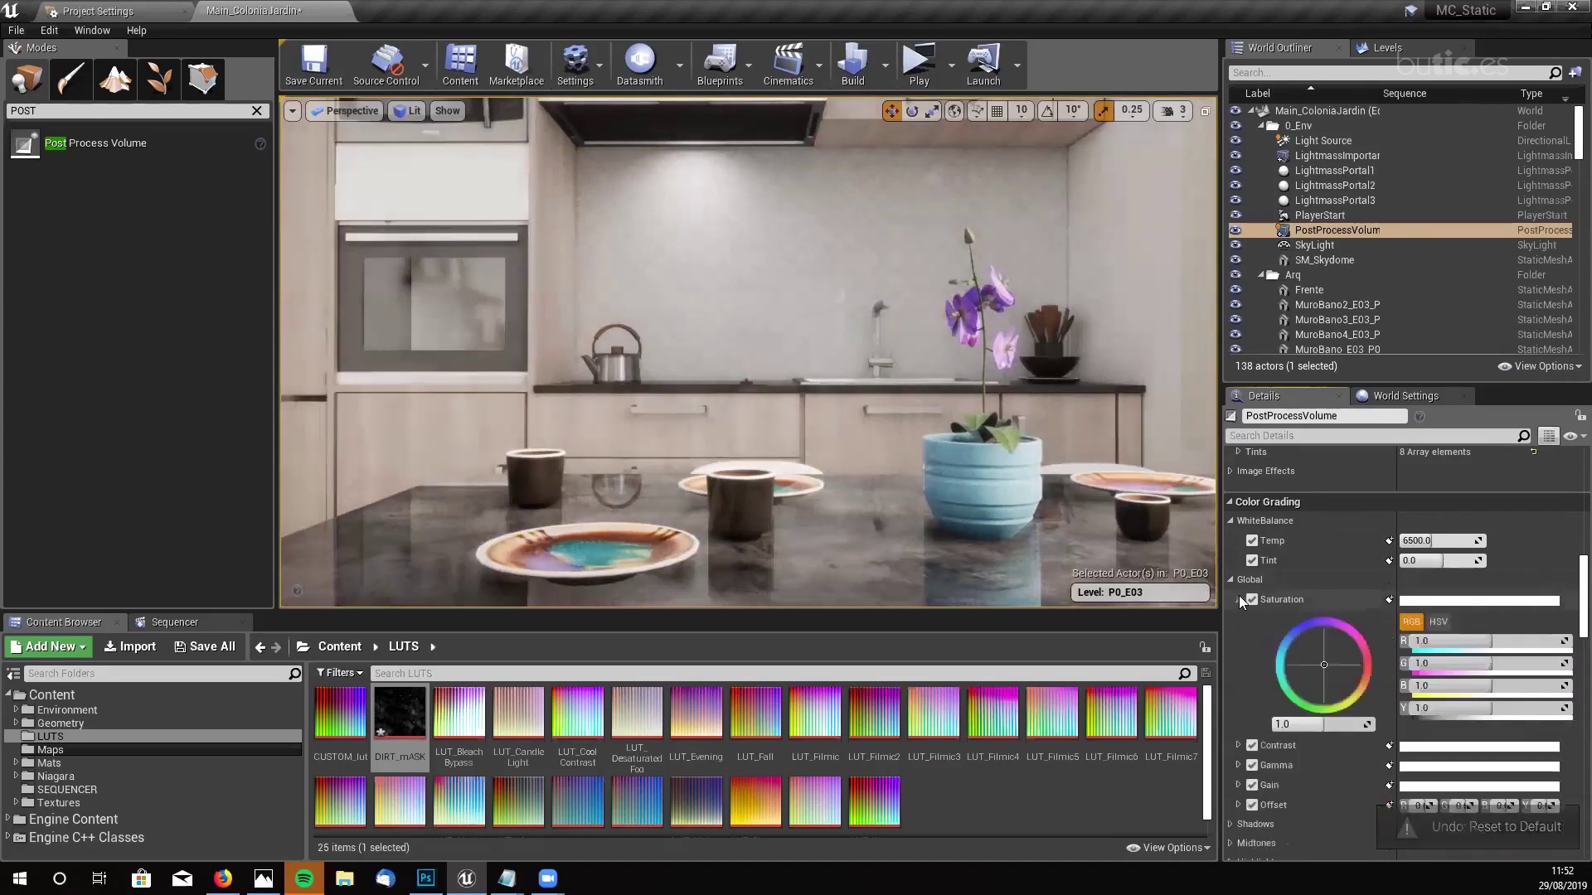
{"action": "mouse_move", "coordinate": [1301, 723]}
{"action": "left_mouse_down"}
{"action": "mouse_move", "coordinate": [1323, 723]}
{"action": "mouse_move", "coordinate": [1293, 724]}
{"action": "left_mouse_up"}
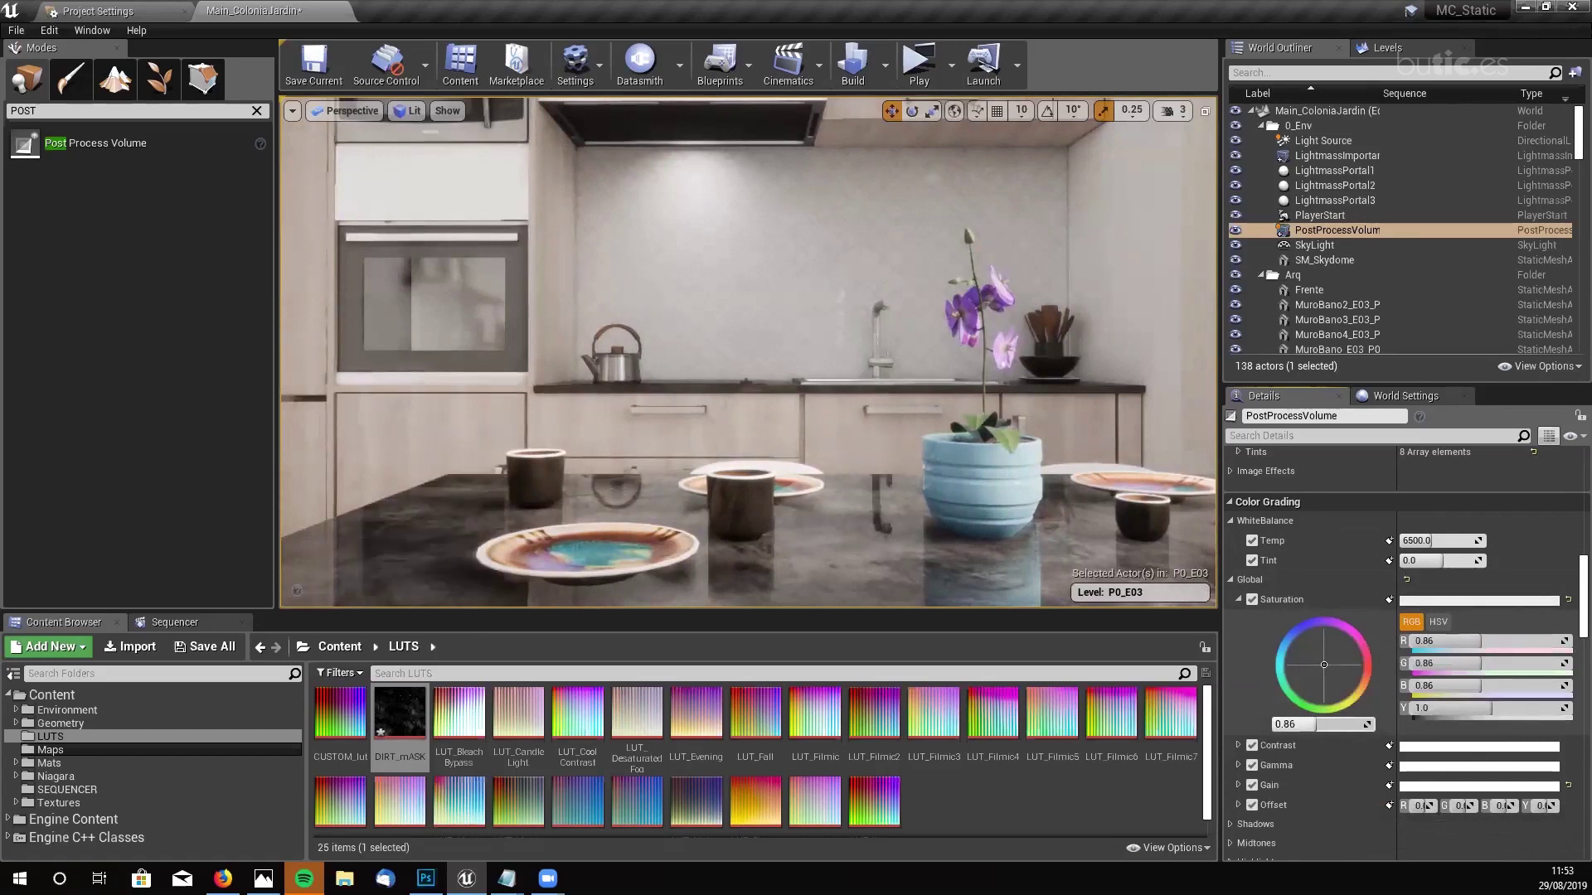
- Raise Global Contrast to 1.24 and expand Global Gain at 1.15
{"action": "left_click", "coordinate": [1239, 745]}
{"action": "scroll", "coordinate": [1237, 745], "scroll_direction": "down", "scroll_amount": 2}
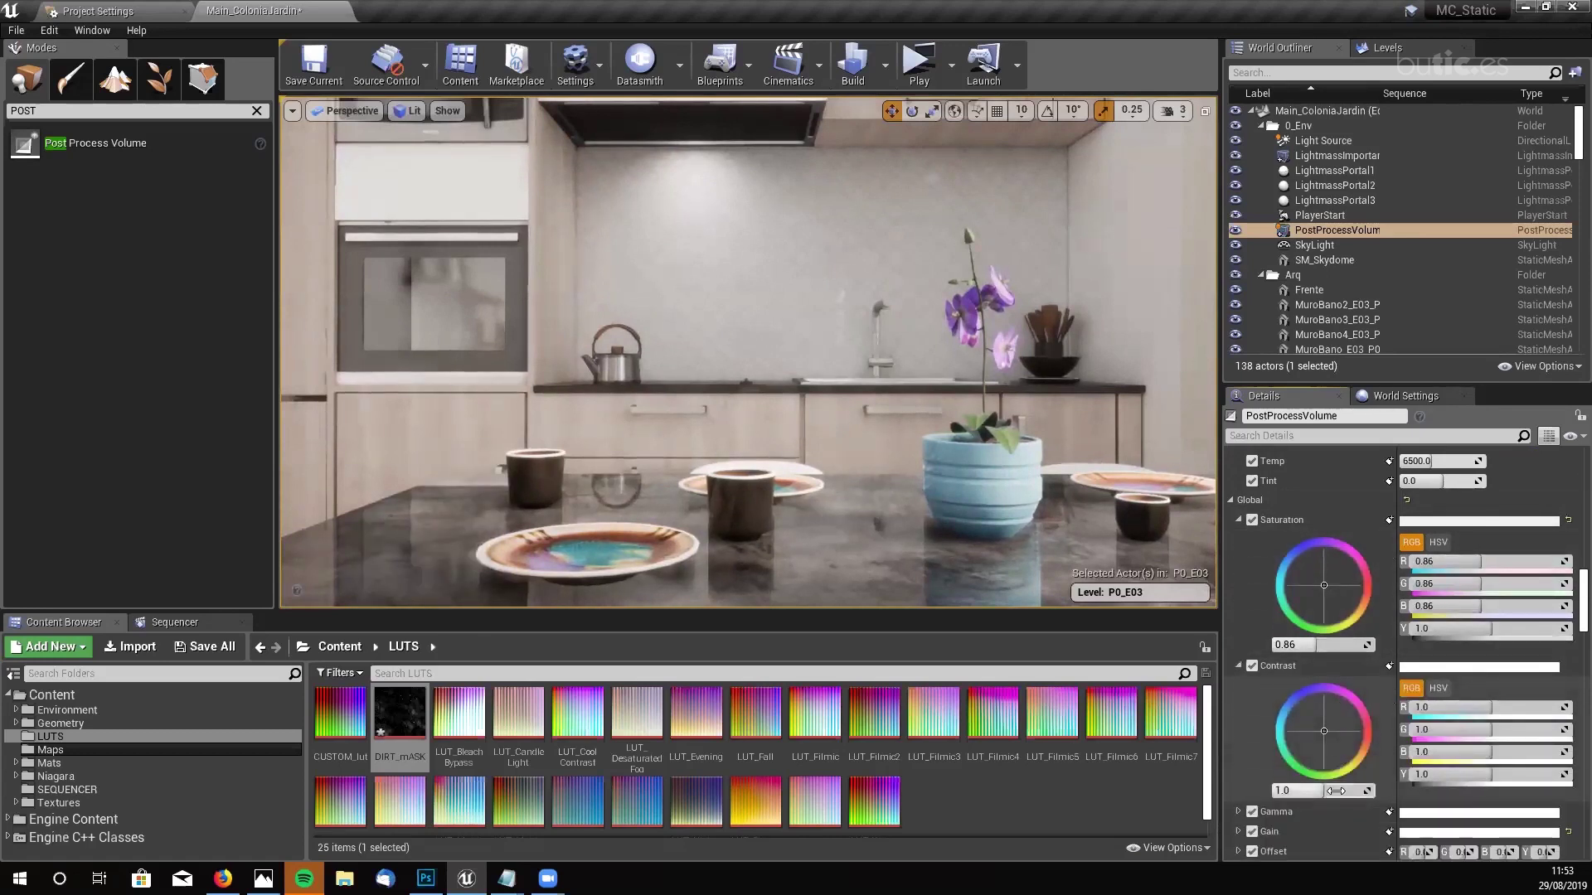
{"action": "left_click_drag", "start_coordinate": [1301, 790], "coordinate": [1349, 790]}
{"action": "scroll", "coordinate": [1295, 696], "scroll_direction": "down", "scroll_amount": 2}
{"action": "scroll", "coordinate": [1295, 696], "scroll_direction": "down", "scroll_amount": 3}
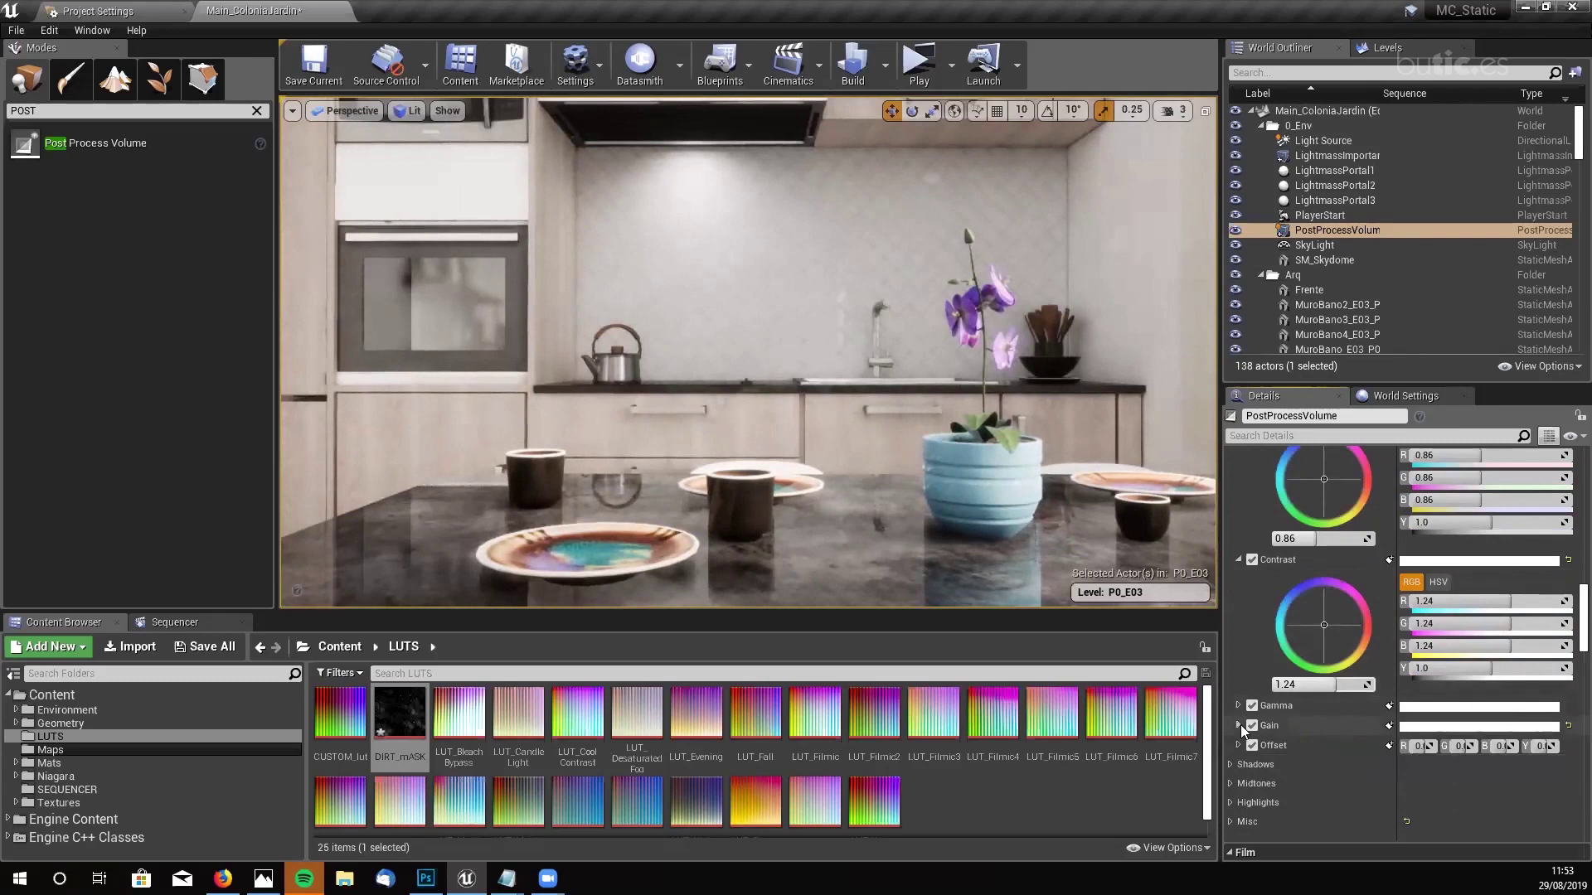
{"action": "left_click", "coordinate": [1239, 672]}
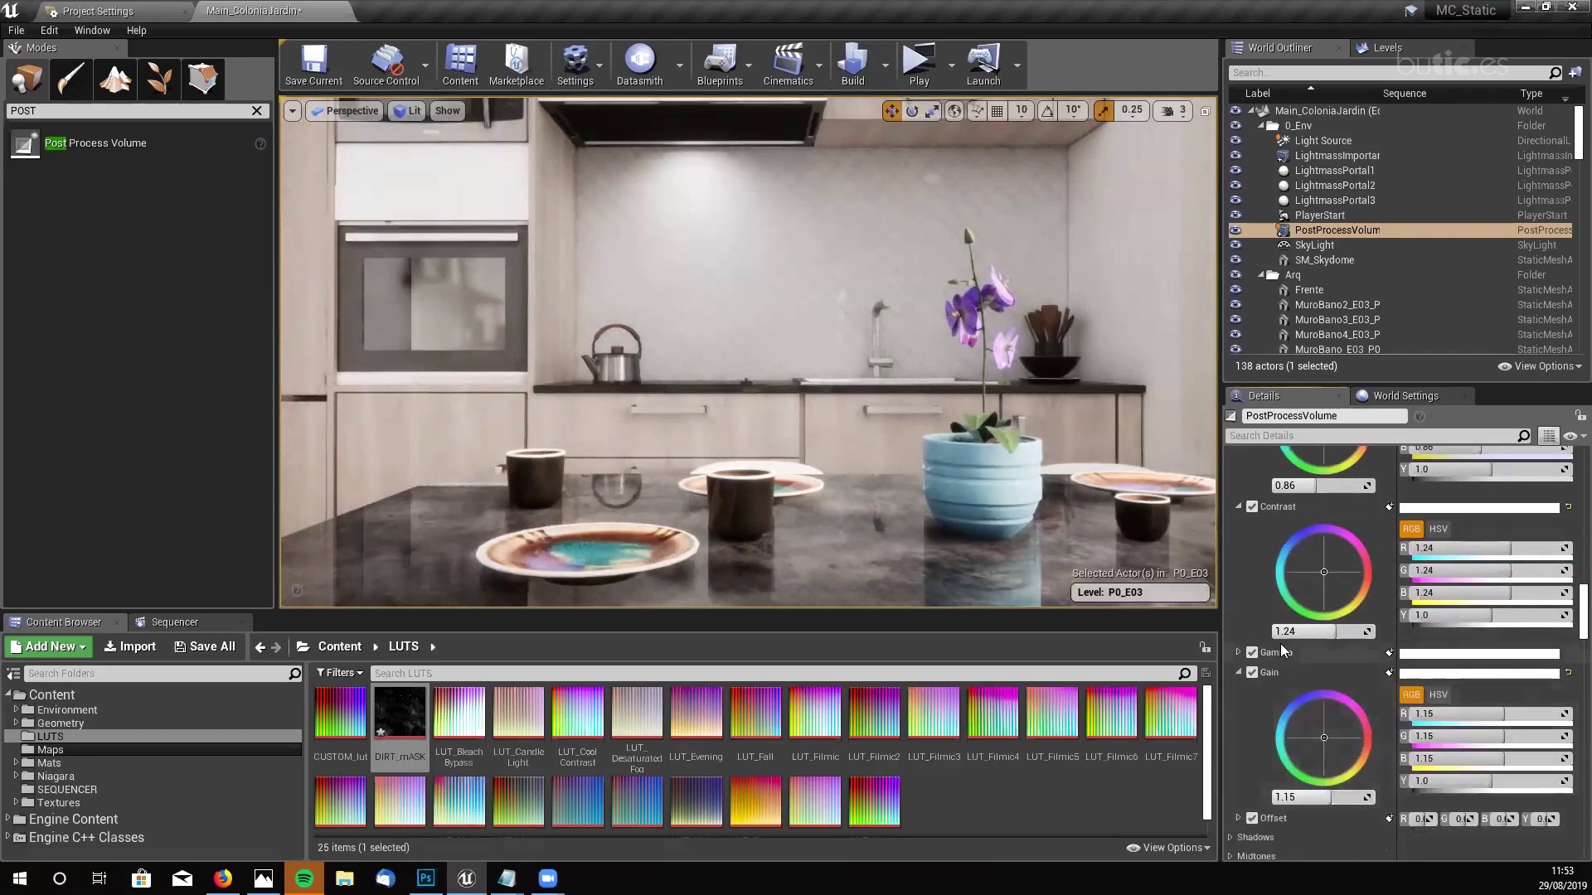
{"action": "scroll", "coordinate": [1280, 643], "scroll_direction": "down", "scroll_amount": 2}
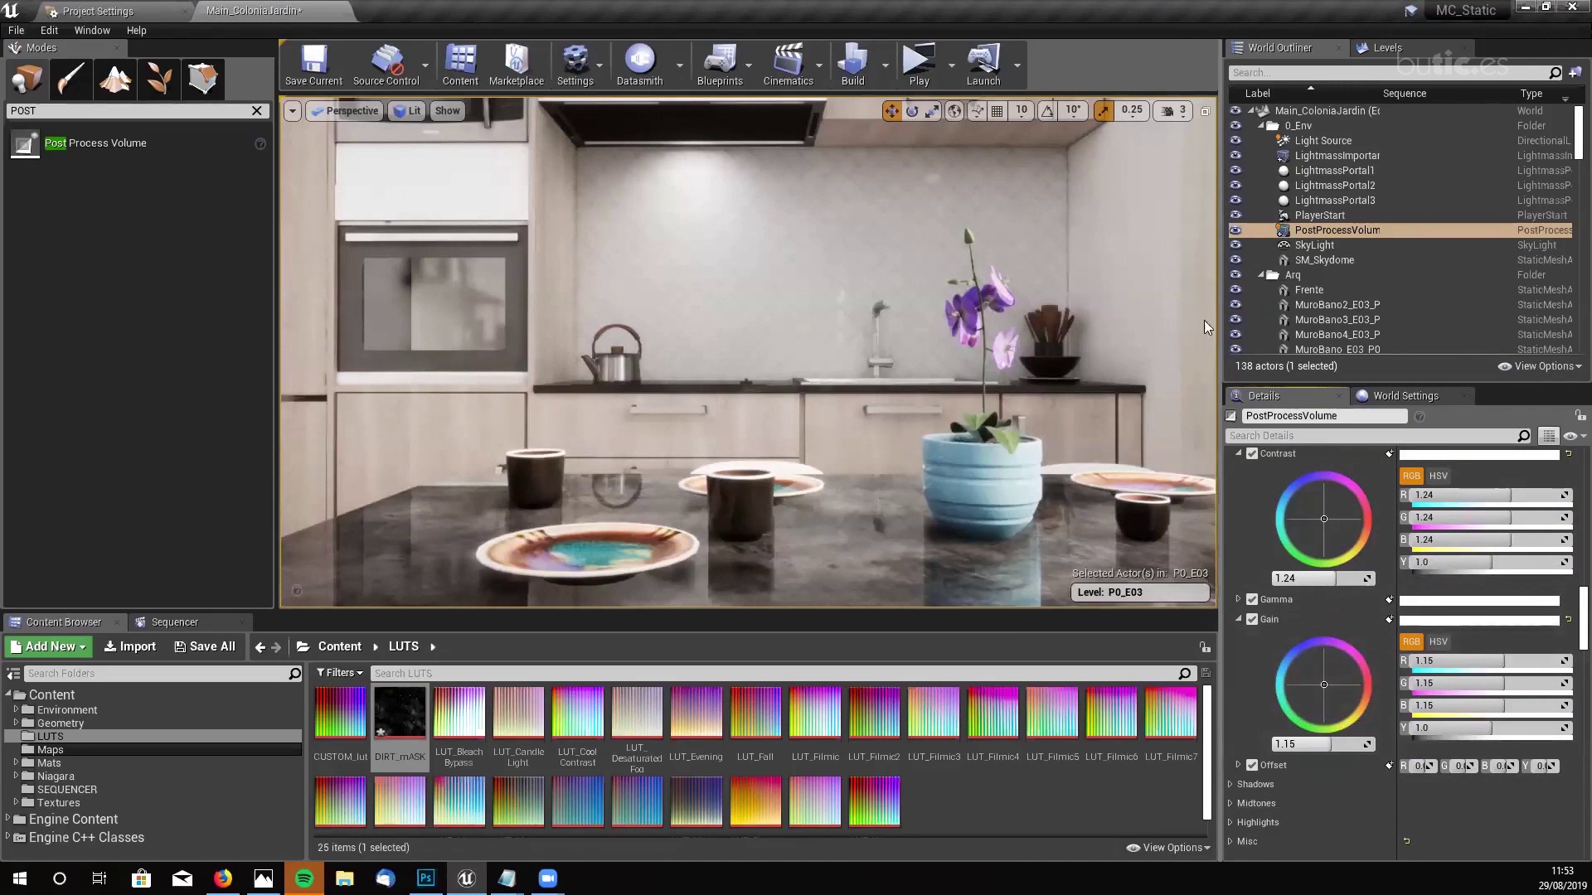
- Lower Global Gain from 1.15 to 0.85, reselect the PostProcessVolume, and open Windows search
{"action": "left_click_drag", "start_coordinate": [1567, 606], "coordinate": [1567, 543]}
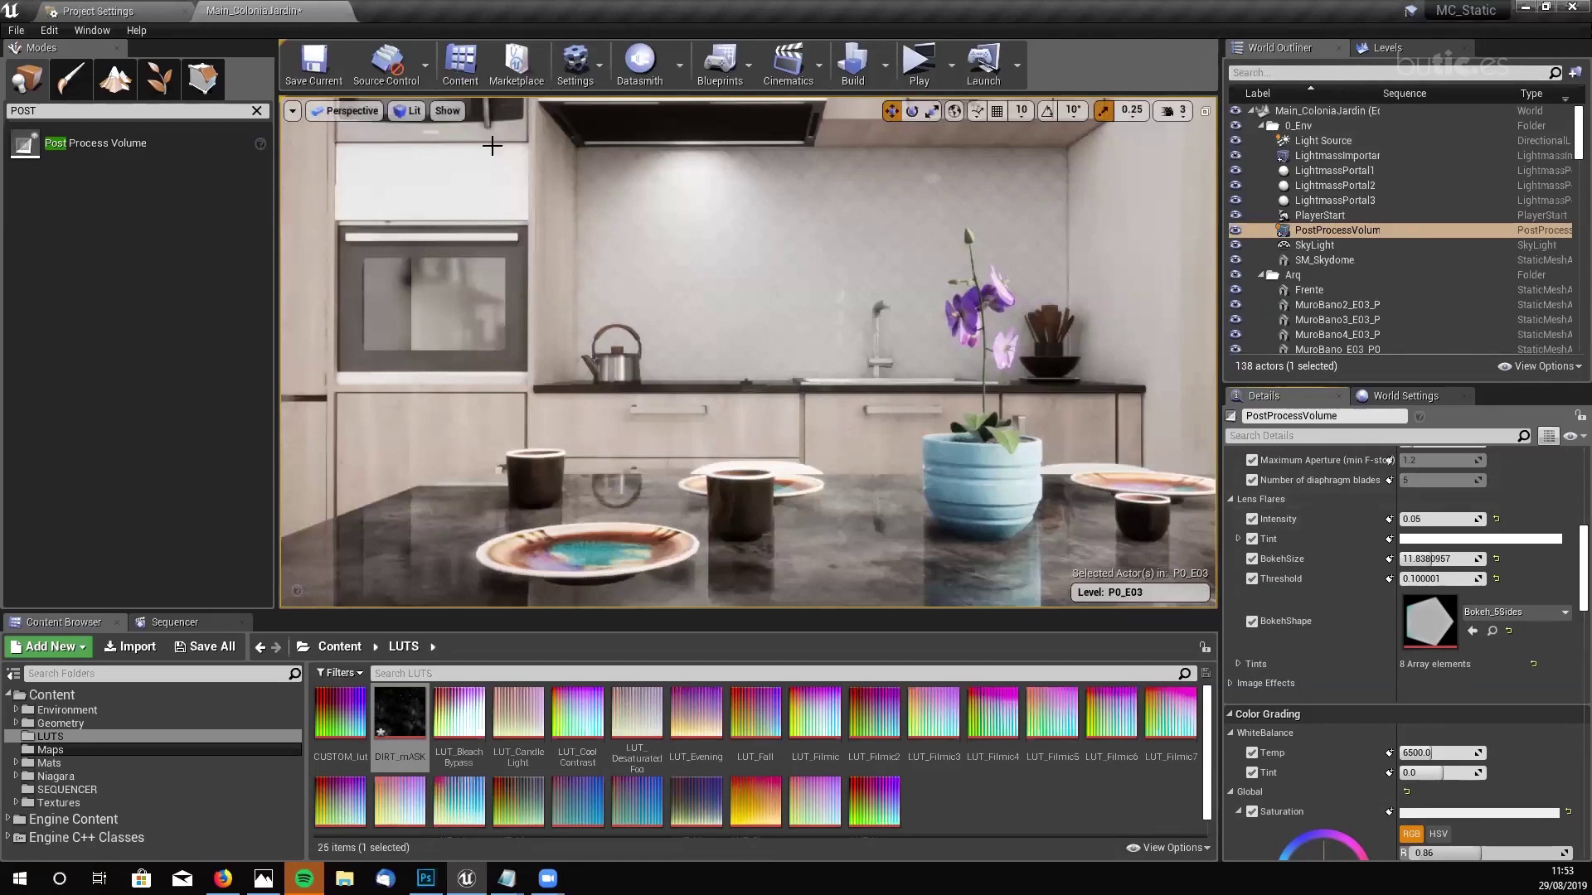
{"action": "scroll", "coordinate": [1449, 686], "scroll_direction": "down", "scroll_amount": 6}
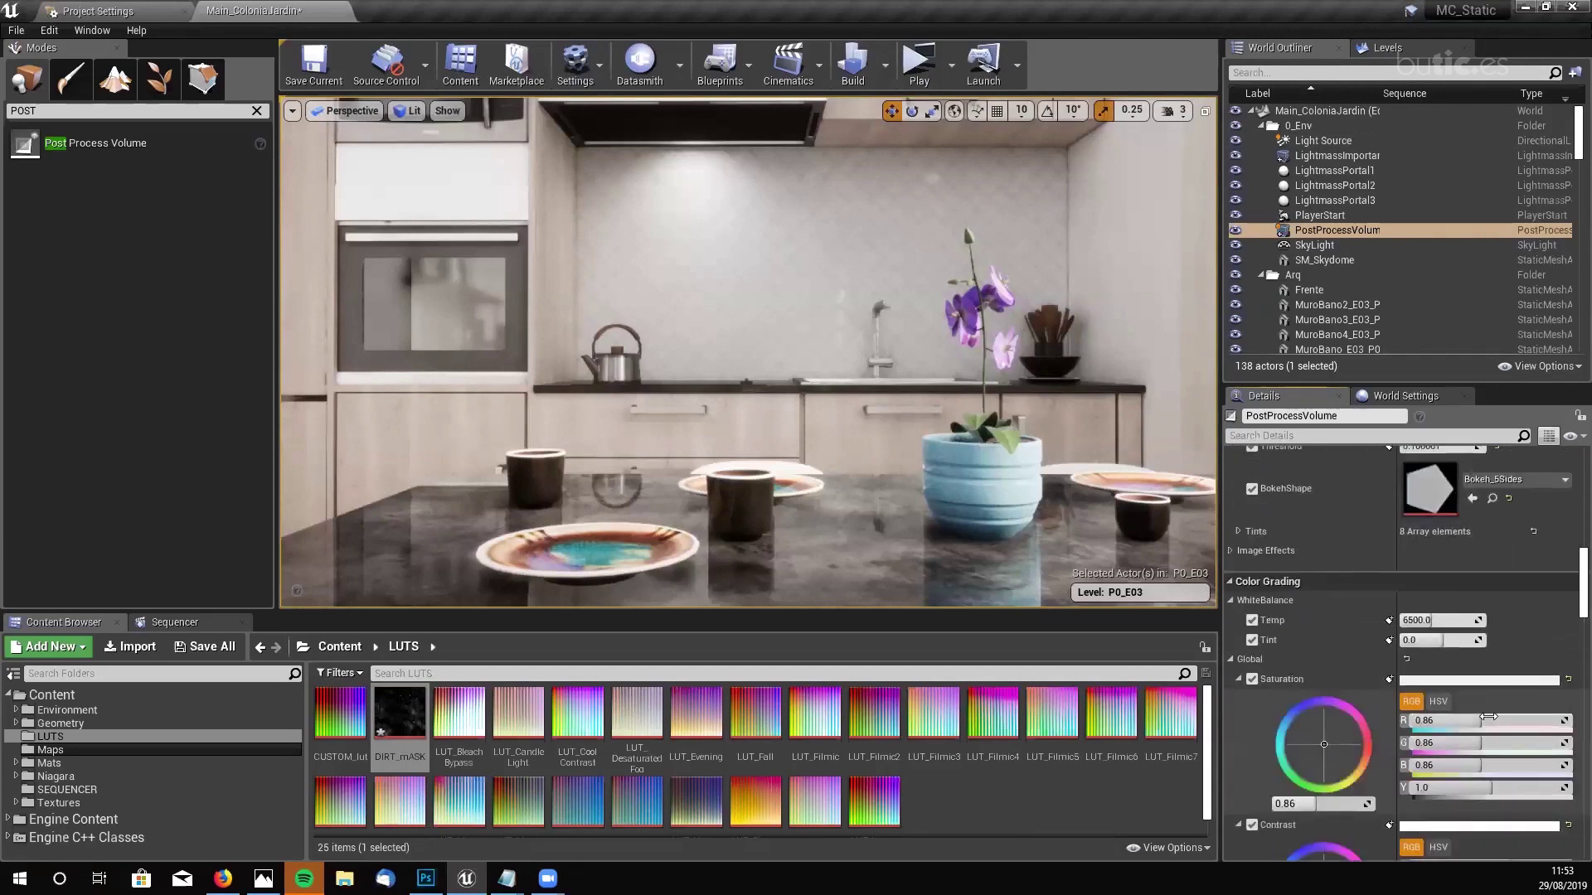
{"action": "scroll", "coordinate": [1513, 778], "scroll_direction": "up", "scroll_amount": 4}
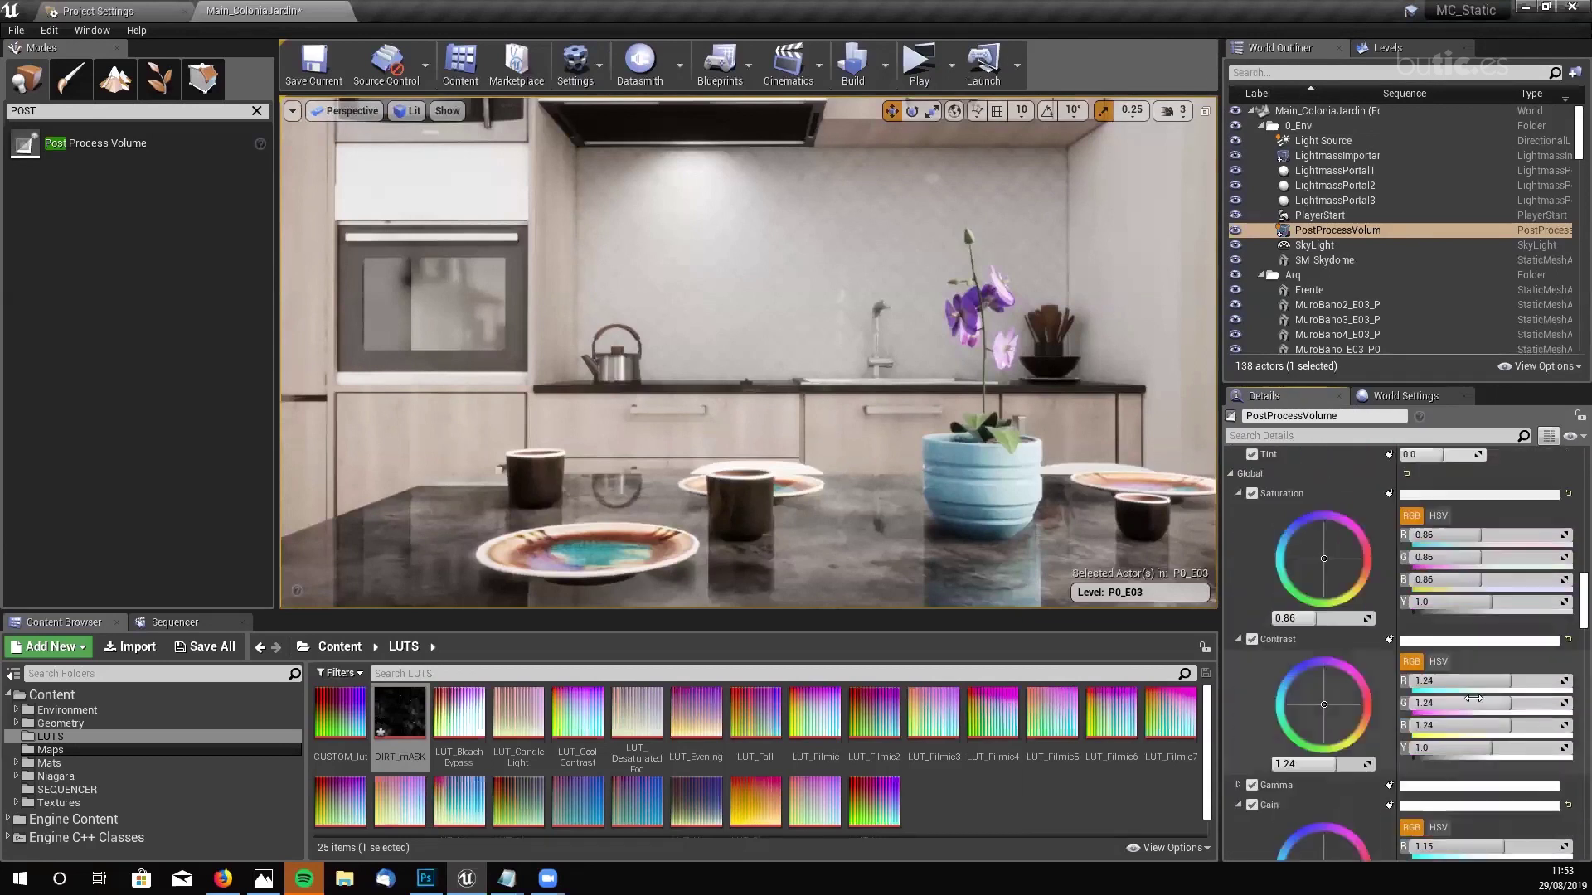
{"action": "scroll", "coordinate": [1472, 684], "scroll_direction": "up", "scroll_amount": 1}
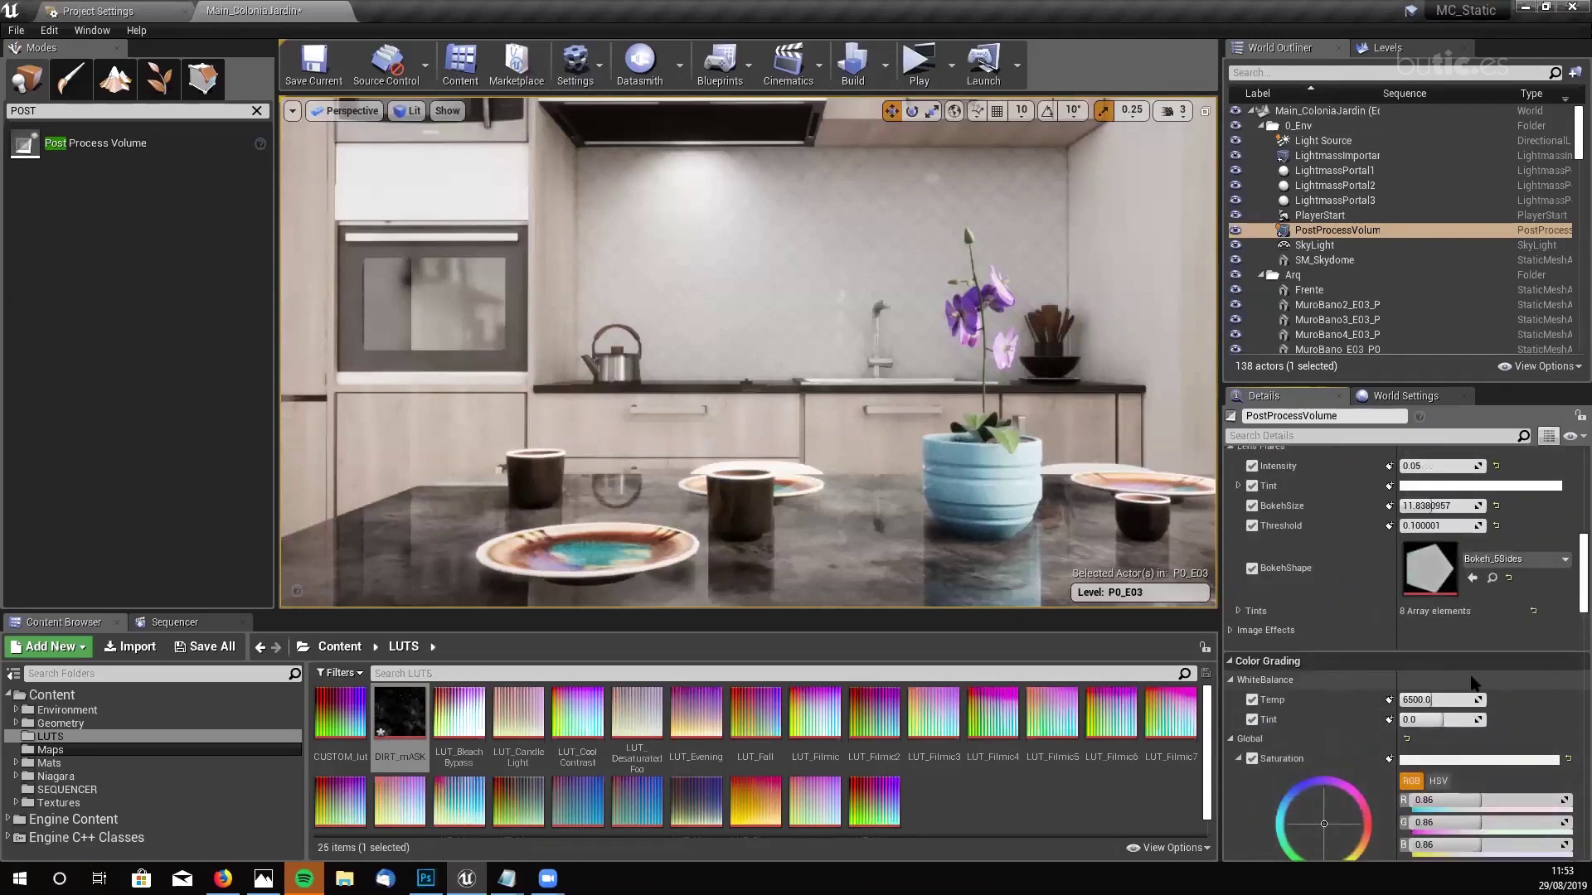
{"action": "scroll", "coordinate": [1473, 683], "scroll_direction": "down", "scroll_amount": 1}
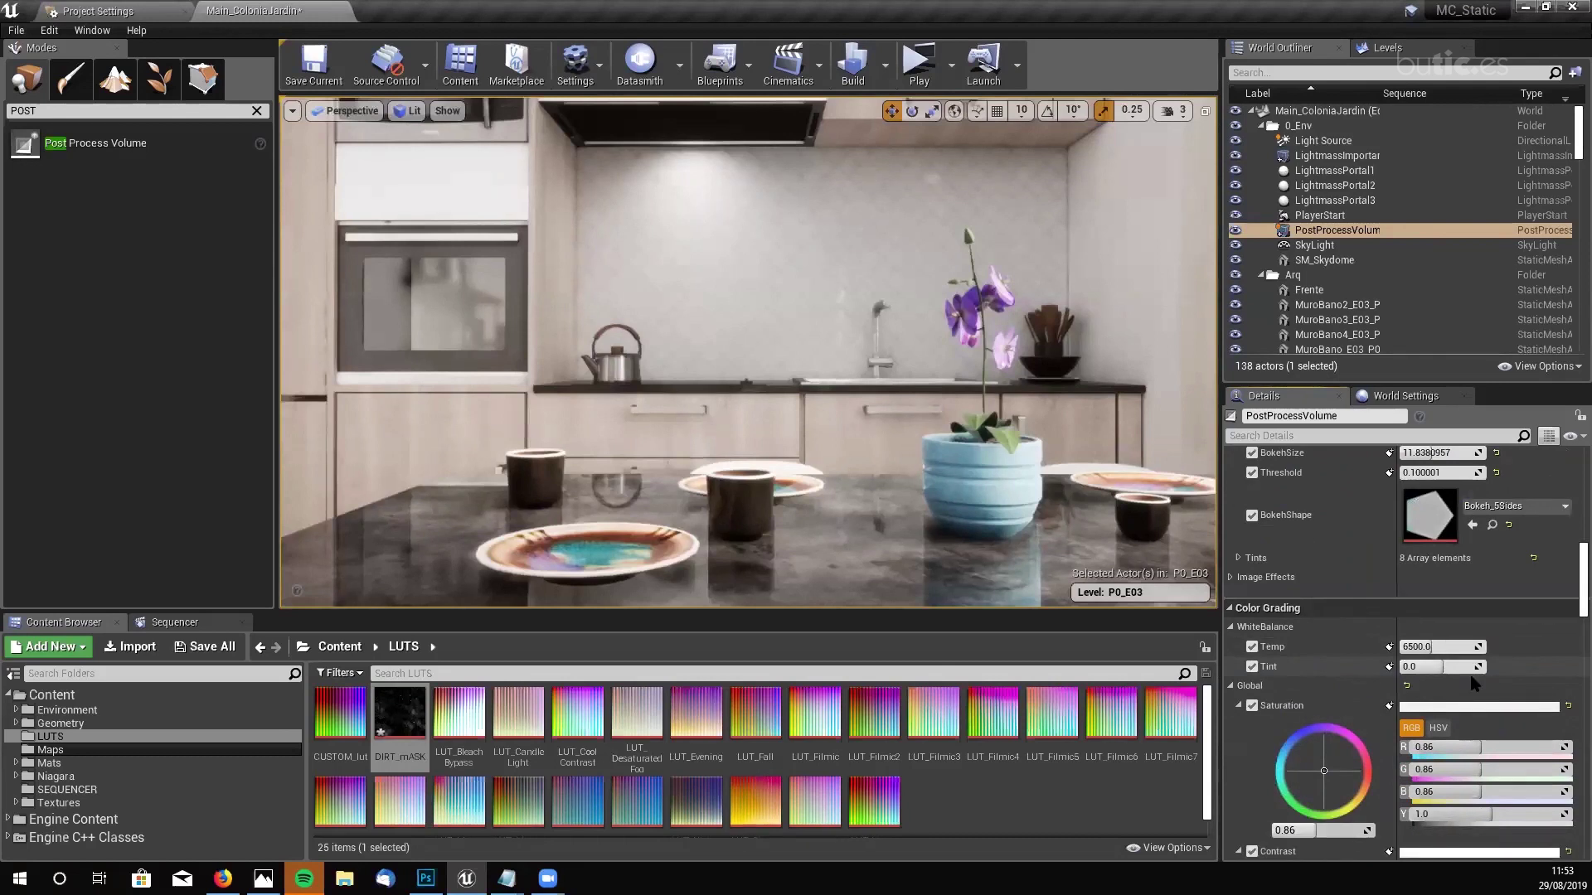
{"action": "scroll", "coordinate": [1539, 567], "scroll_direction": "up", "scroll_amount": 3}
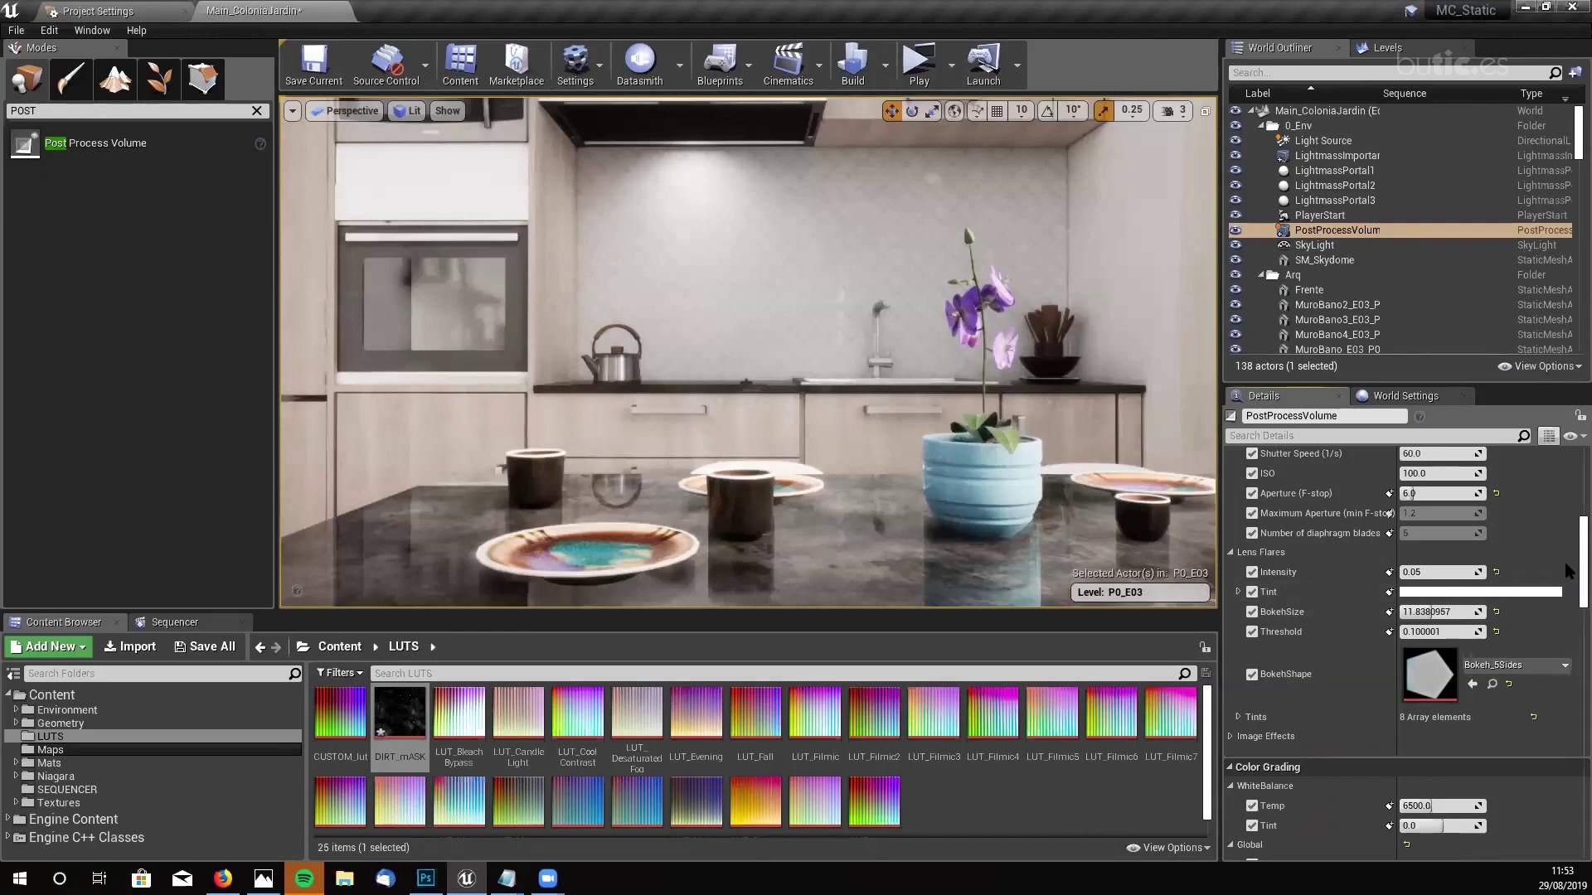
{"action": "scroll", "coordinate": [1555, 547], "scroll_direction": "down", "scroll_amount": 5}
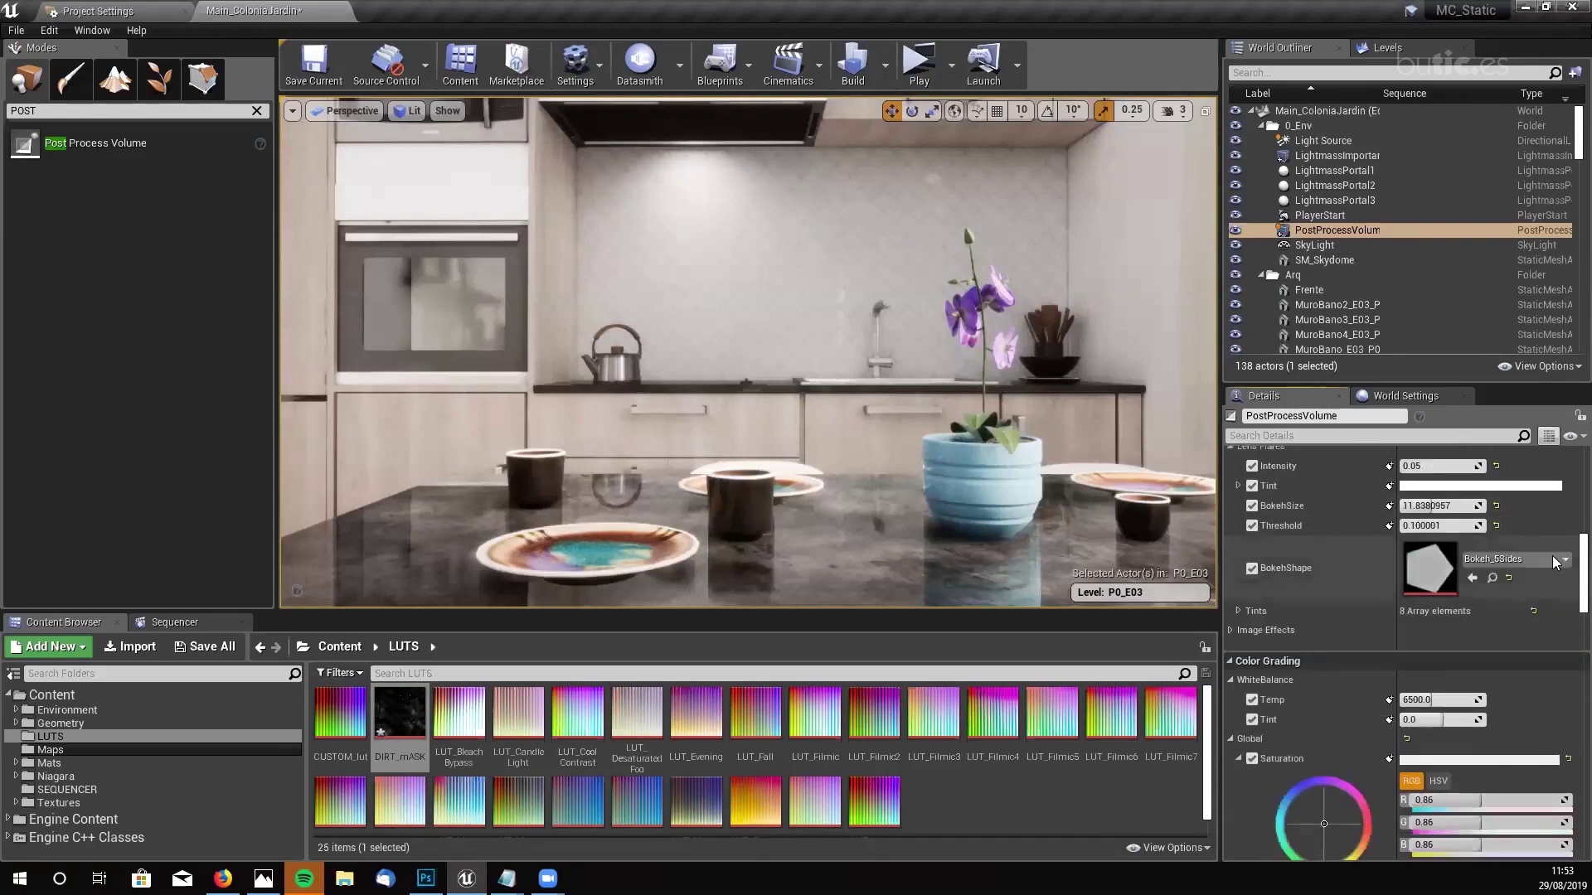
{"action": "scroll", "coordinate": [1556, 564], "scroll_direction": "down", "scroll_amount": 4}
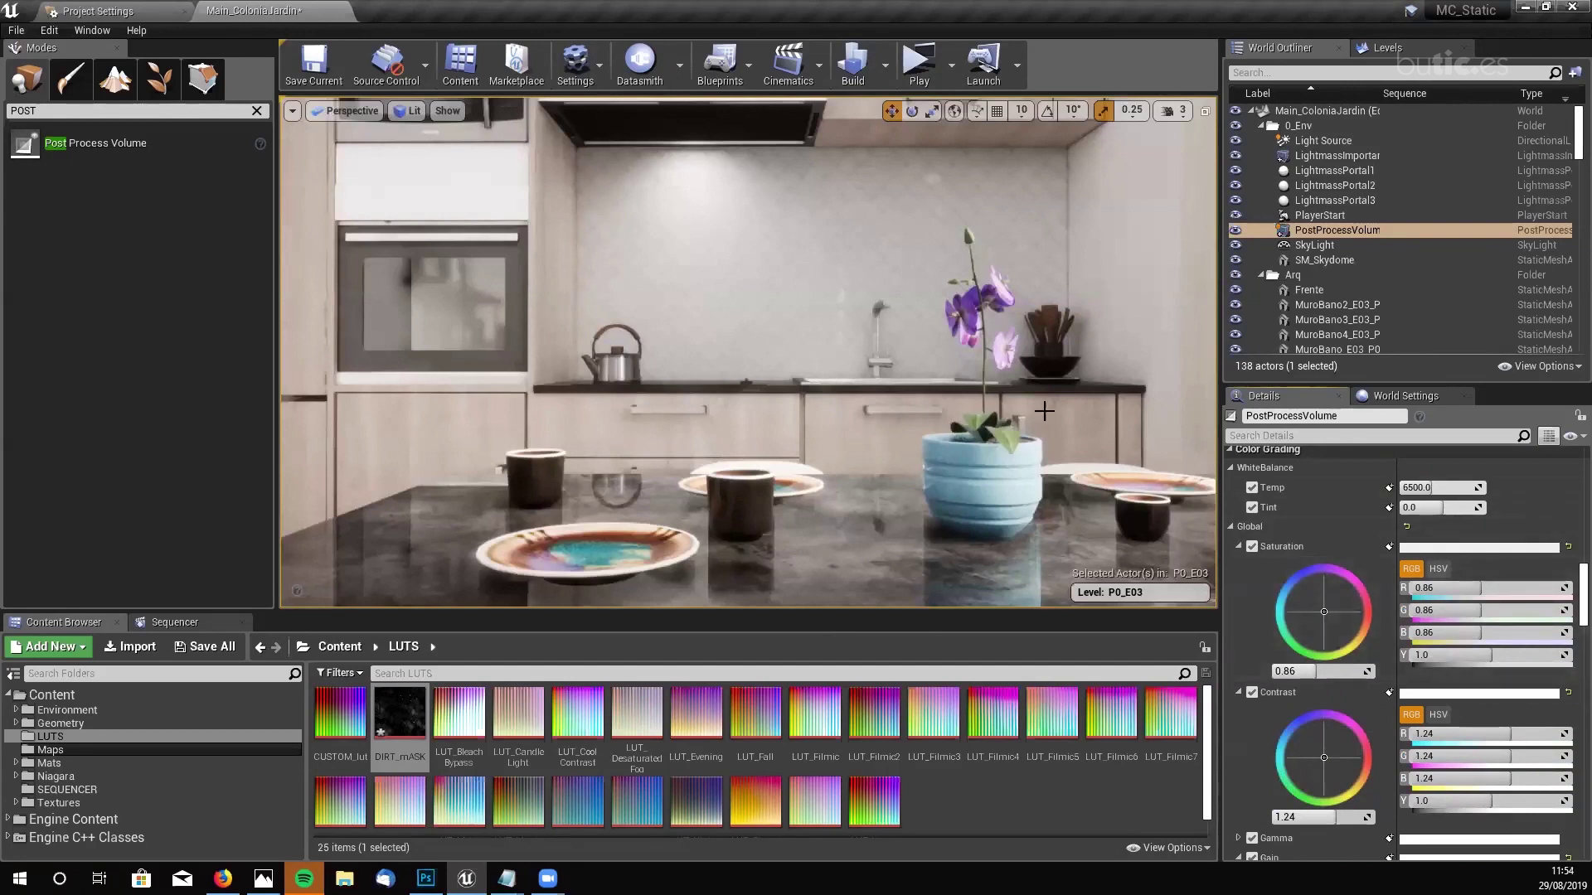
{"action": "scroll", "coordinate": [1358, 672], "scroll_direction": "down", "scroll_amount": 5}
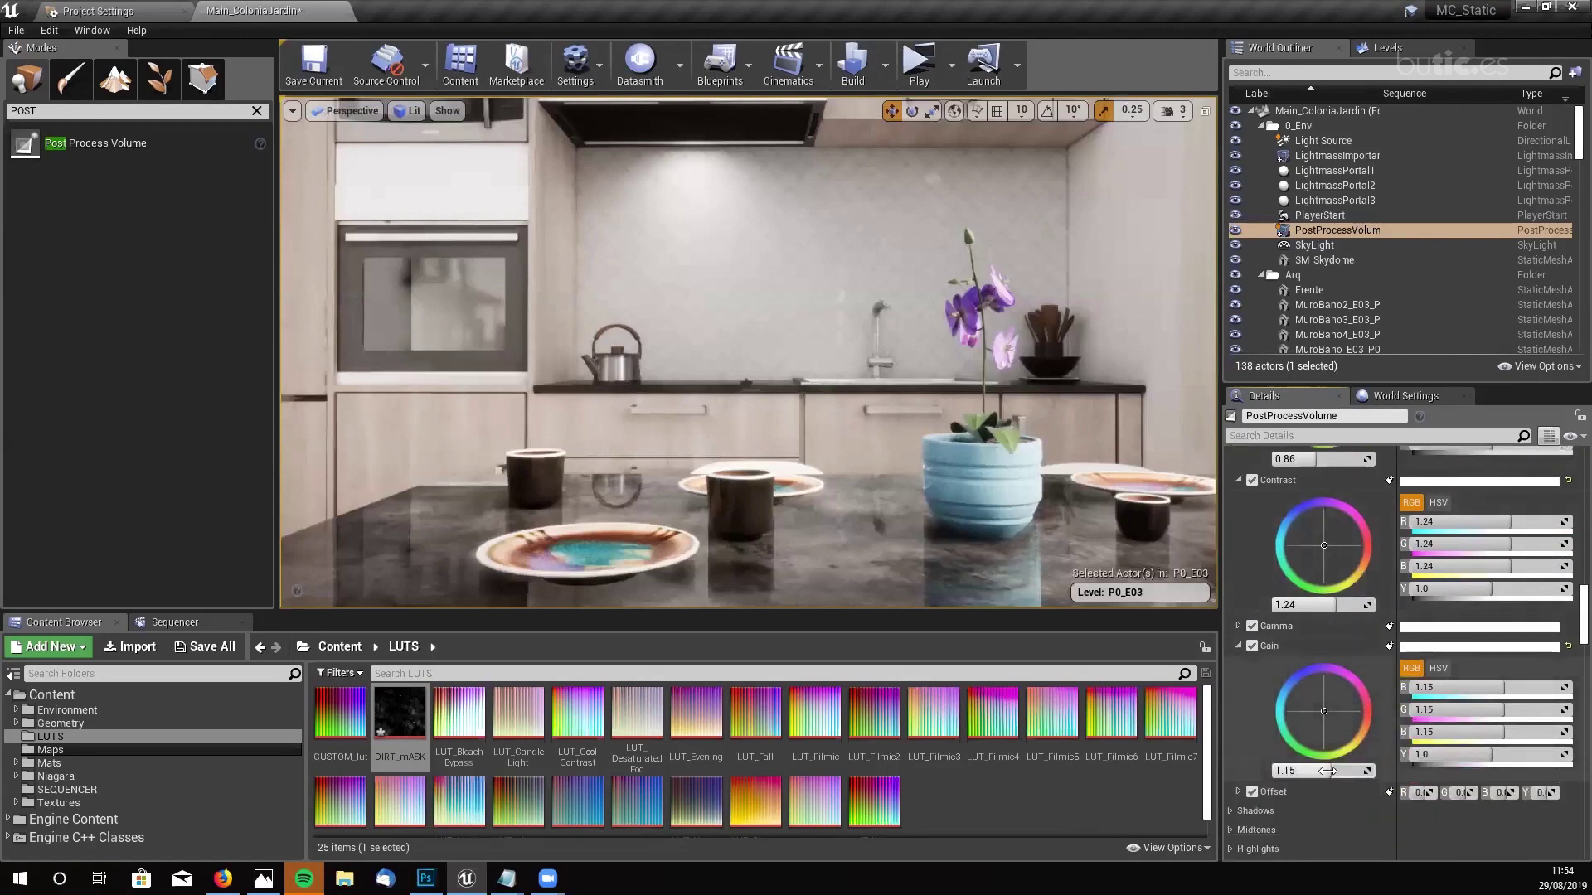
{"action": "left_click_drag", "start_coordinate": [1327, 771], "coordinate": [1283, 771]}
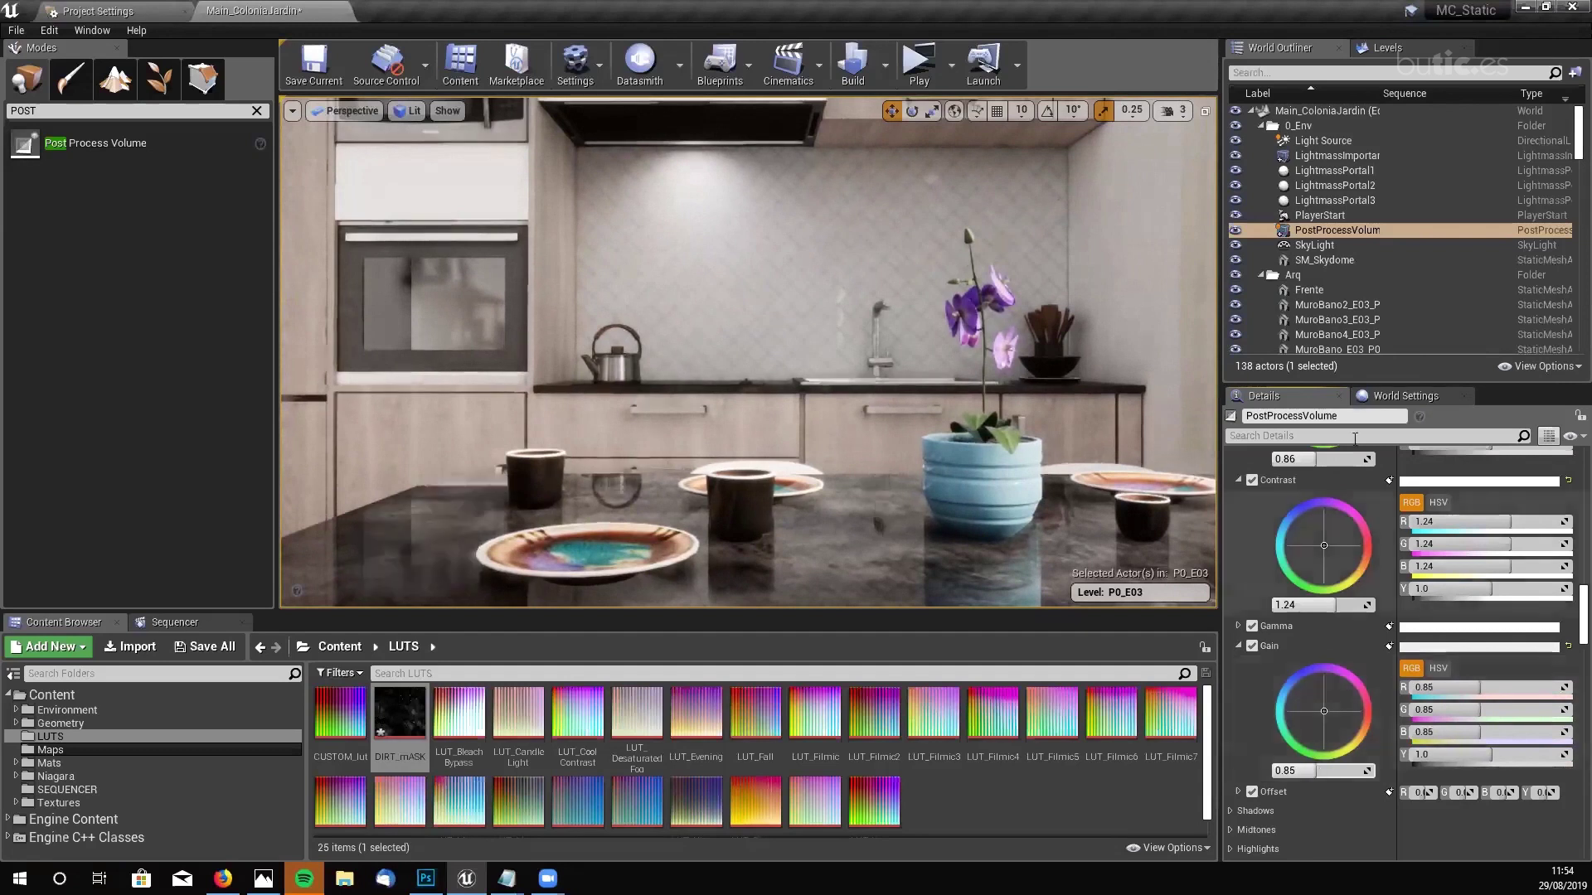
{"action": "left_click", "coordinate": [1353, 231]}
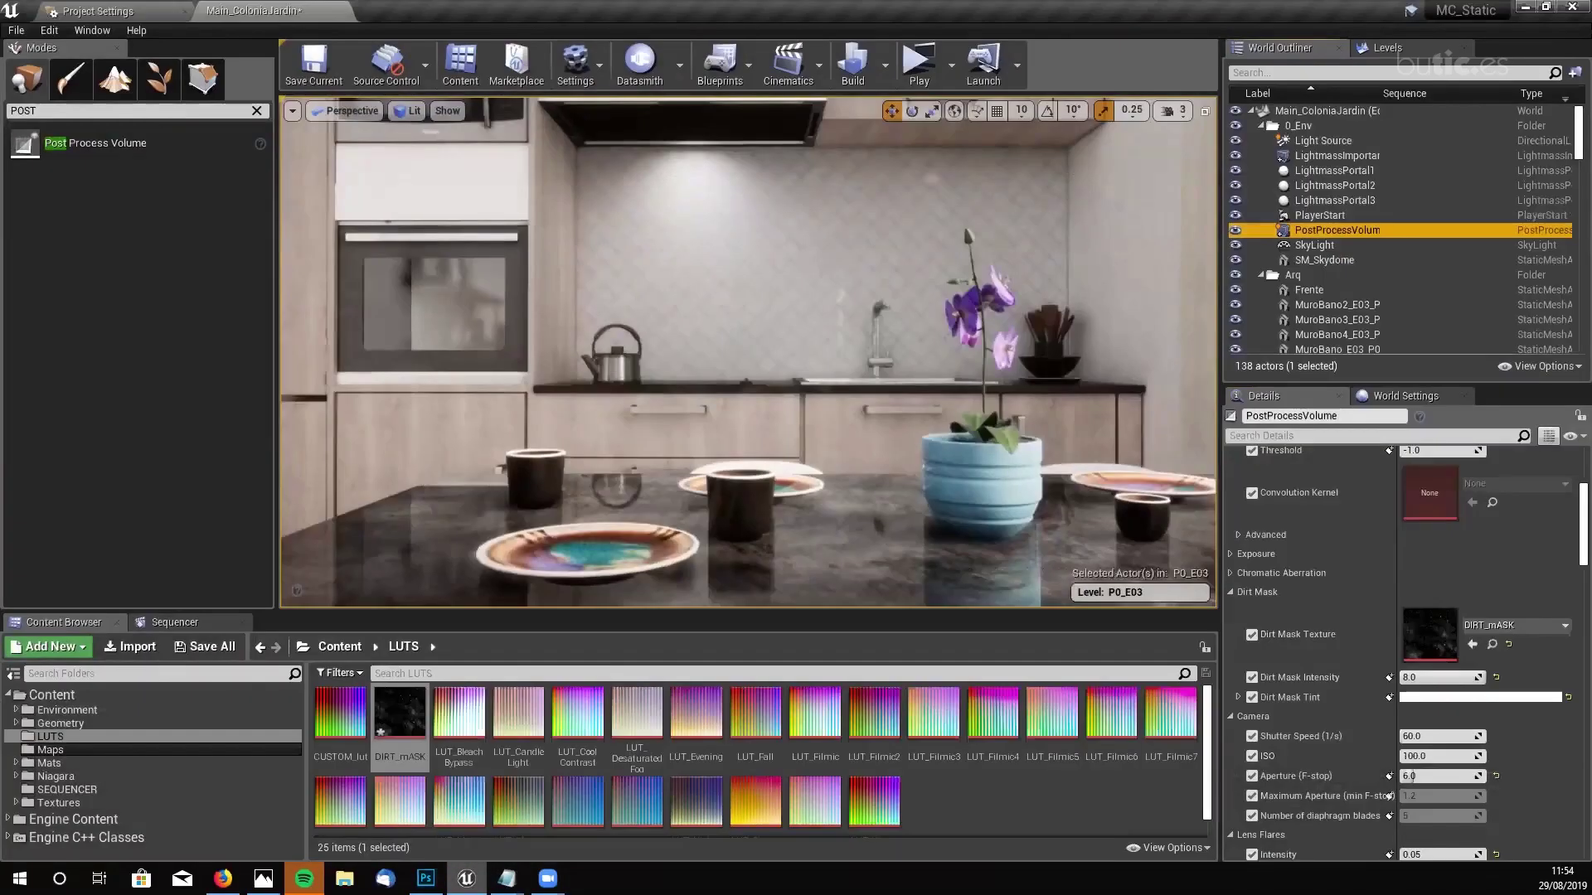
{"action": "left_click", "coordinate": [58, 878]}
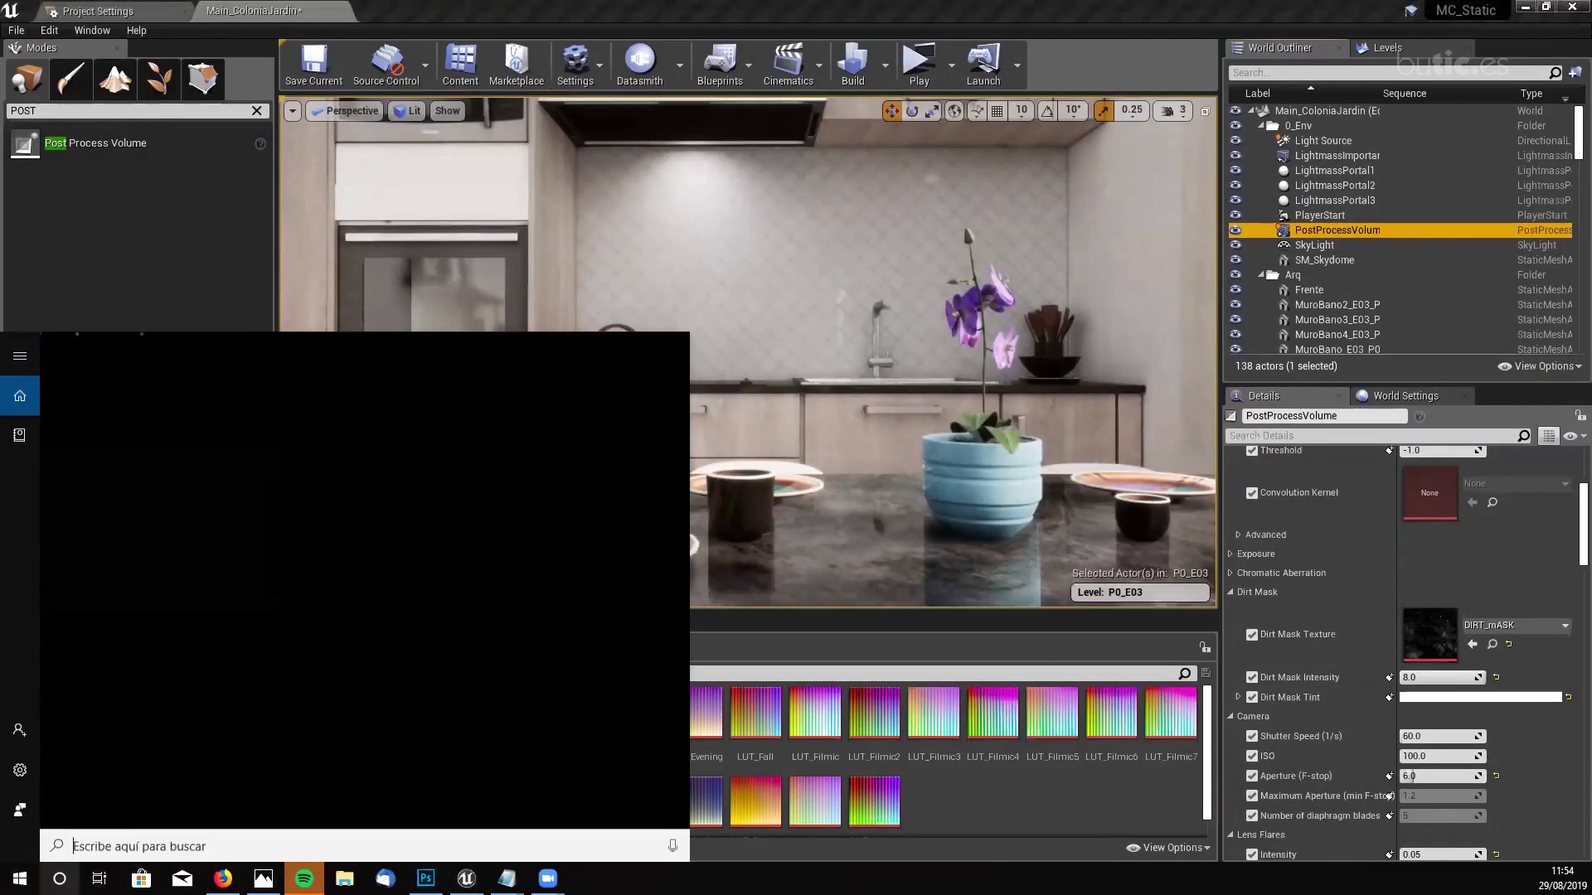
- Launch Unreal Engine 4.22.3 from the Epic Games Launcher and show the New Project templates
{"action": "key", "text": "Escape"}
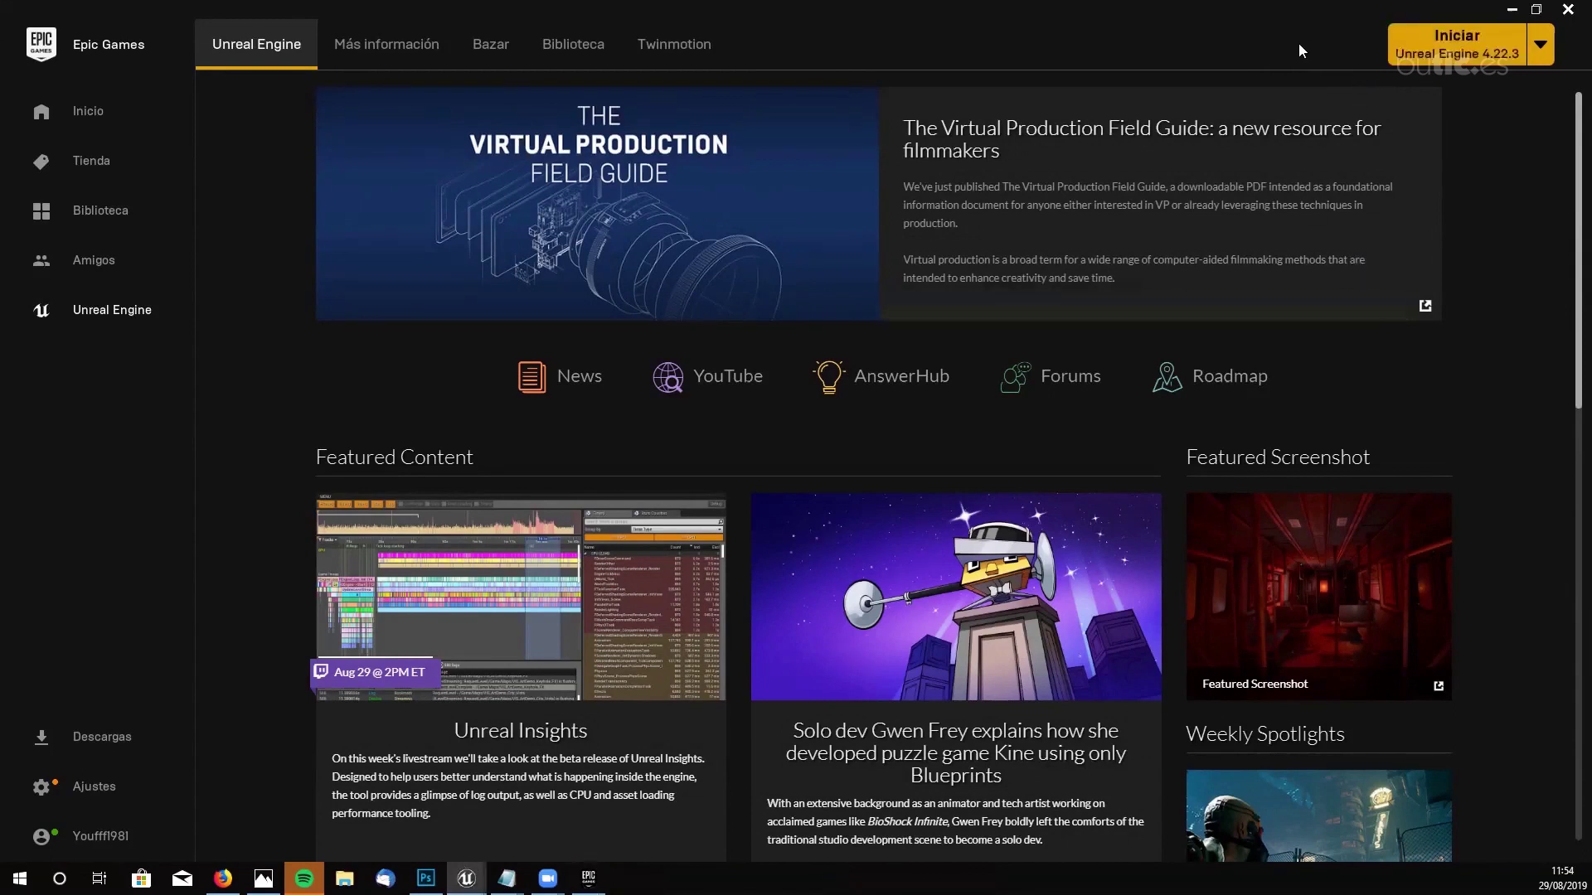
{"action": "mouse_move", "coordinate": [588, 877]}
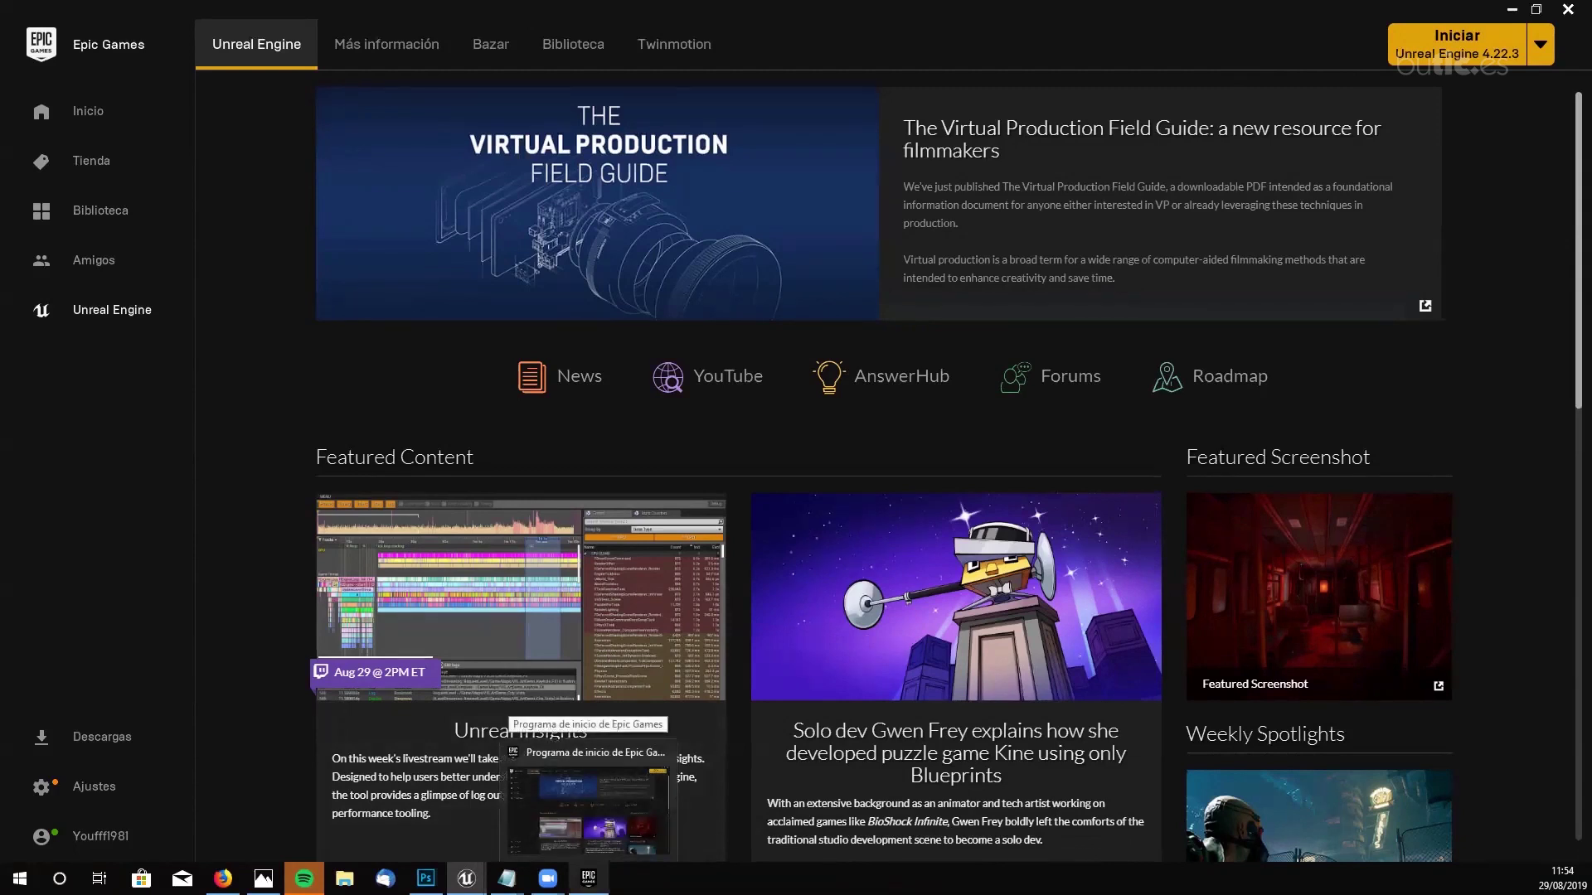
{"action": "left_click", "coordinate": [612, 793]}
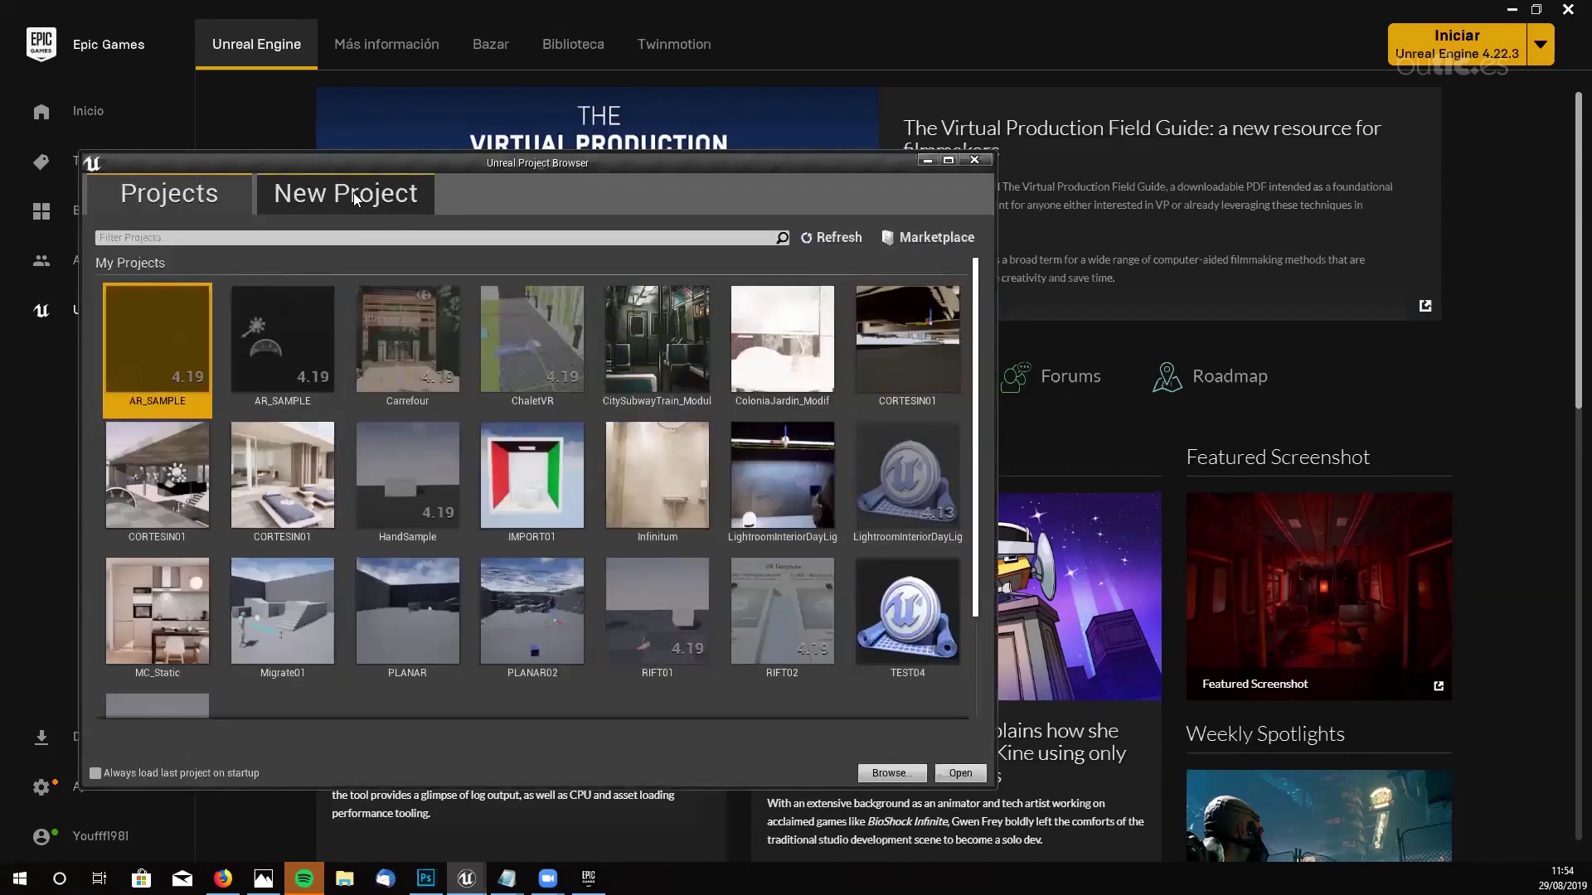
{"action": "left_click", "coordinate": [349, 198]}
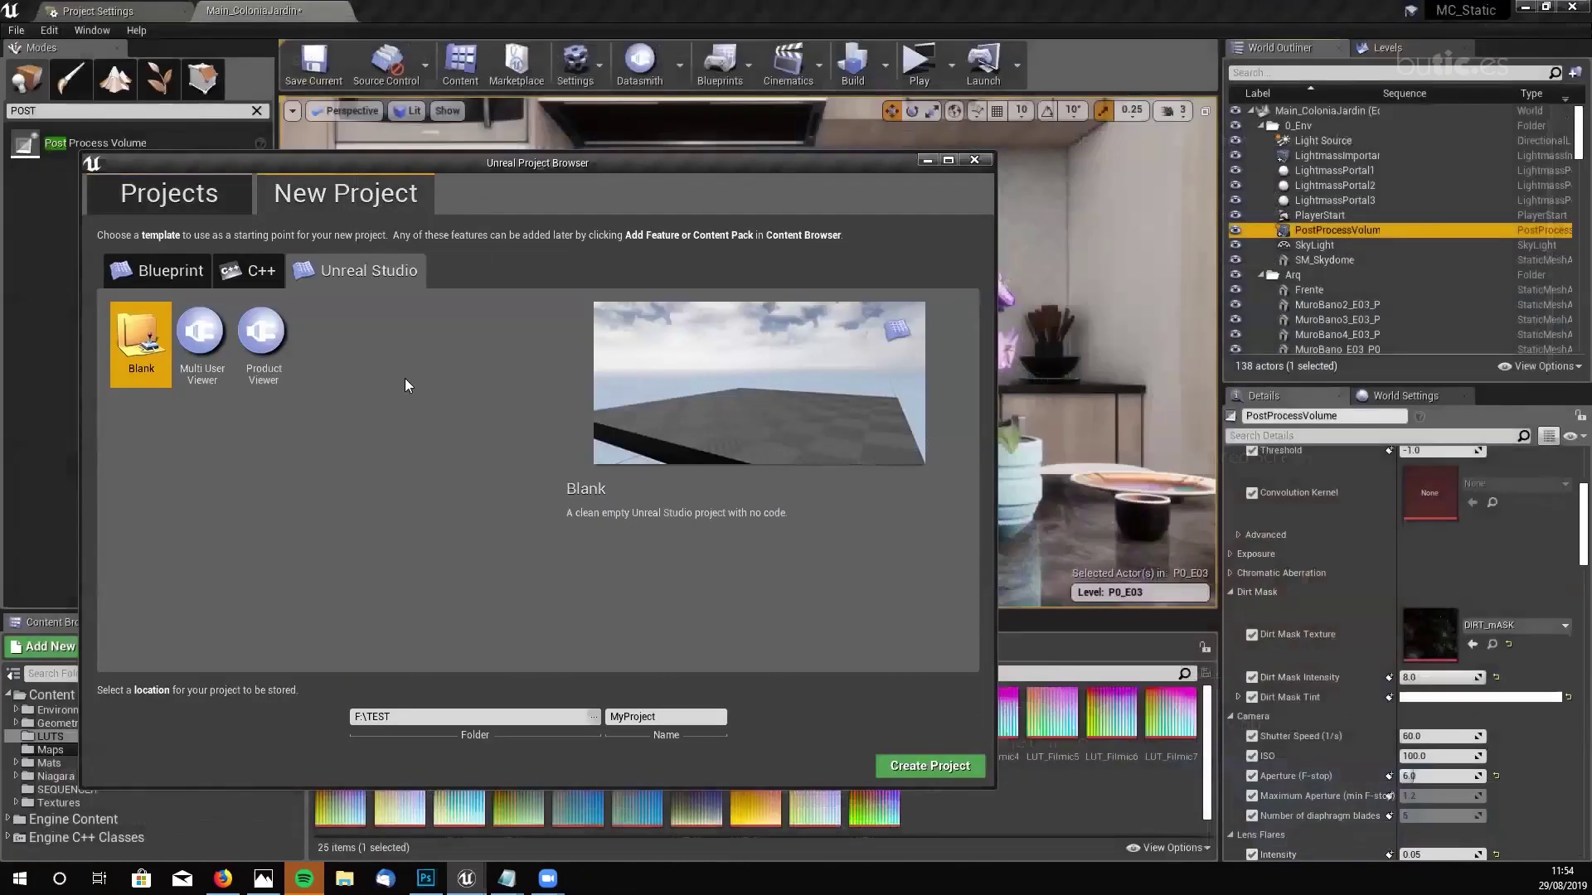
- Create a Blank Blueprint project named PRUEBA in F:\TEST
{"action": "left_click", "coordinate": [149, 269]}
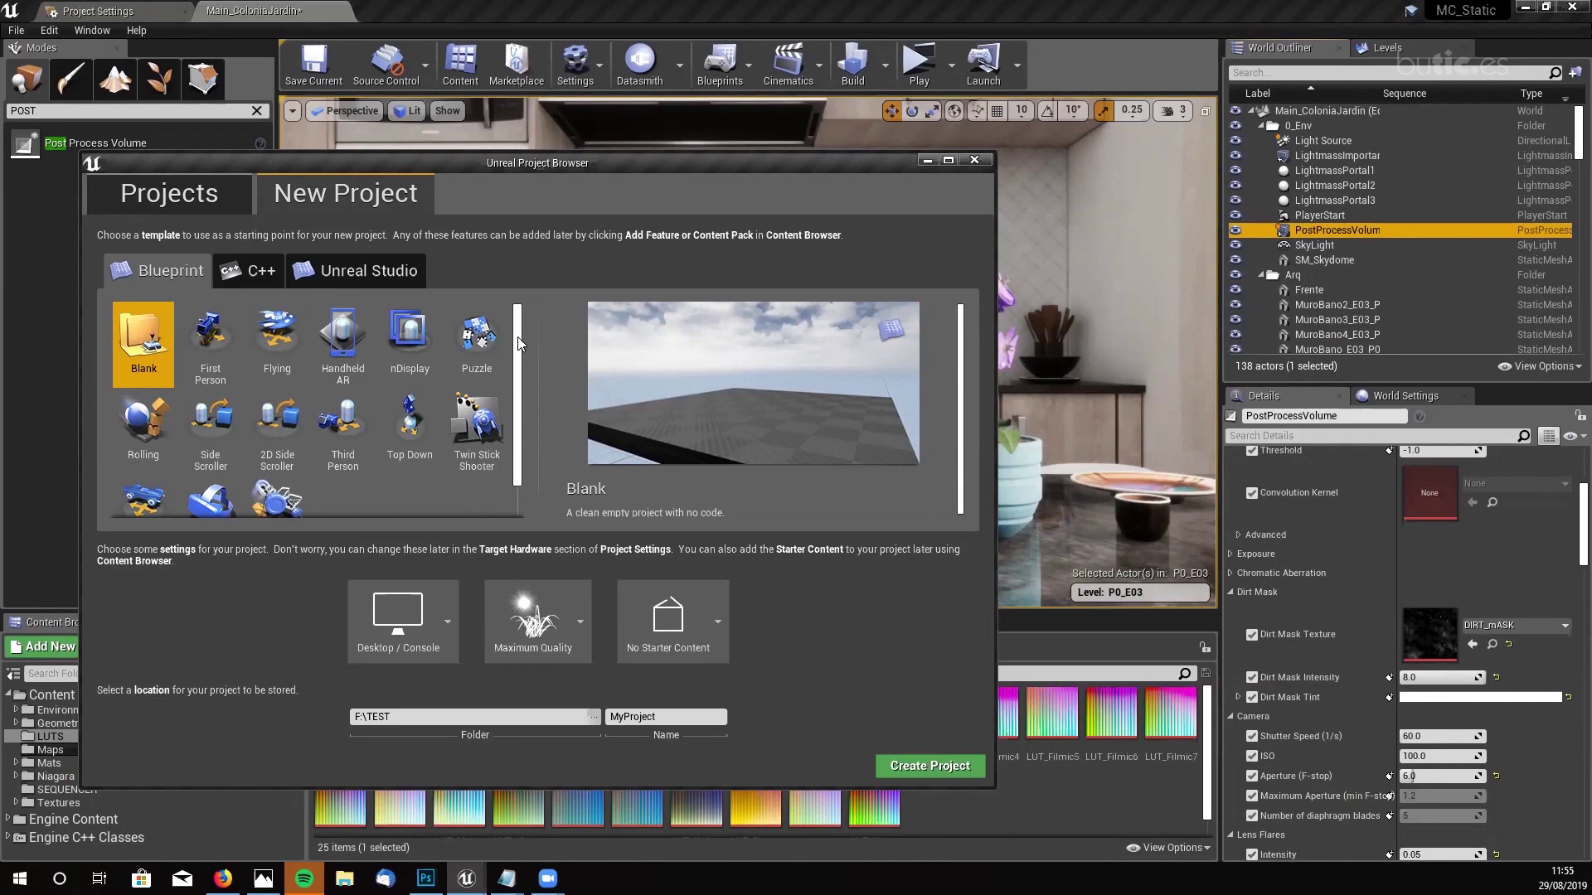
{"action": "left_click_drag", "start_coordinate": [517, 337], "coordinate": [524, 377]}
{"action": "double_click", "coordinate": [663, 717]}
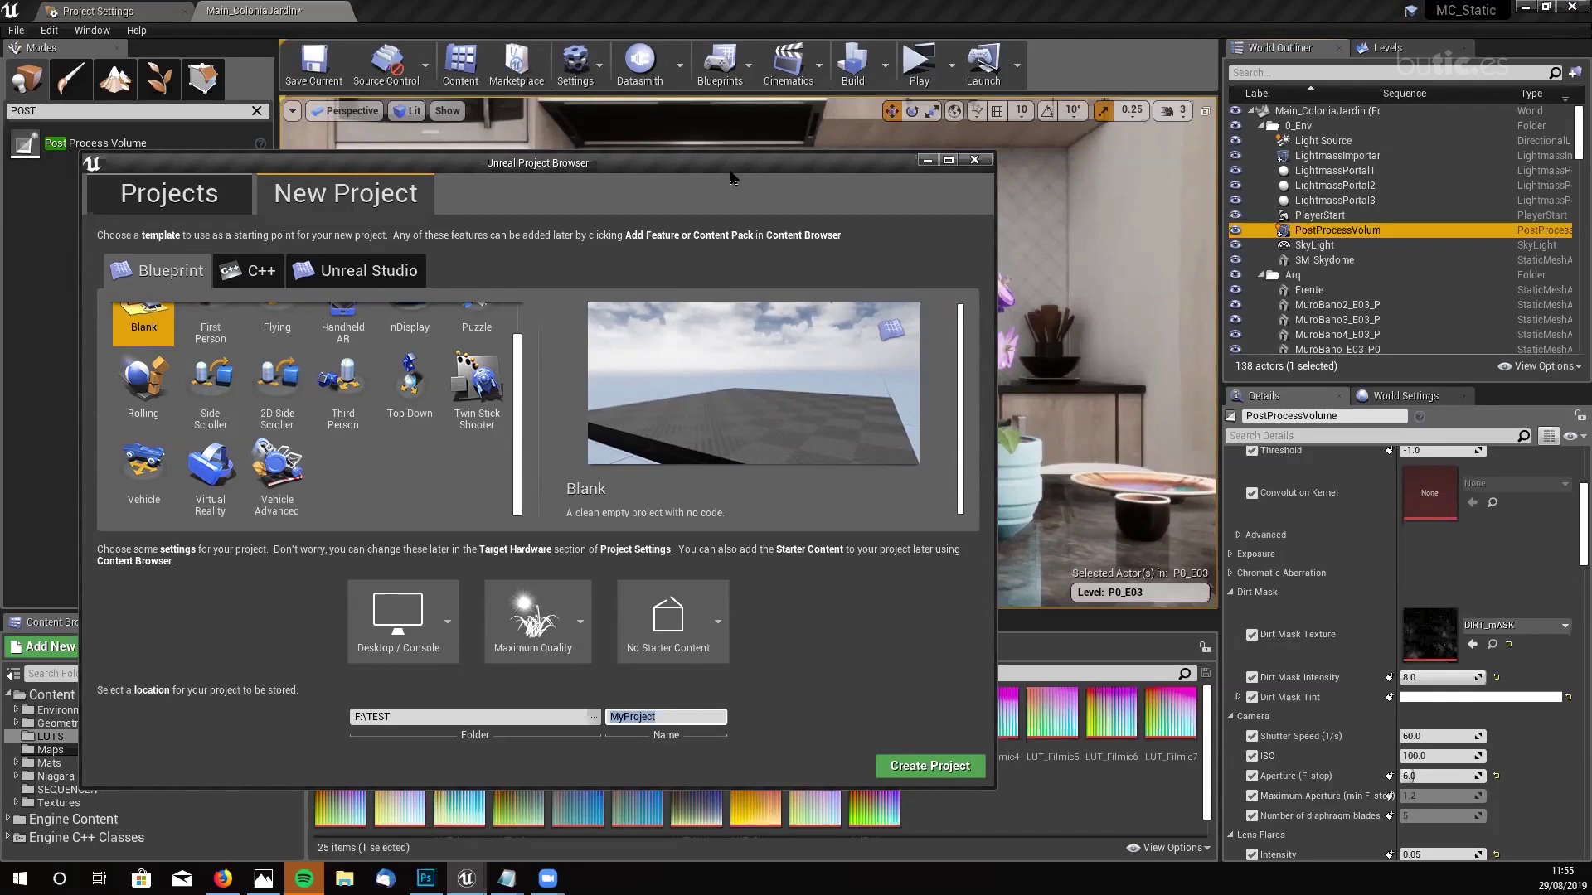
{"action": "key", "text": "Escape"}
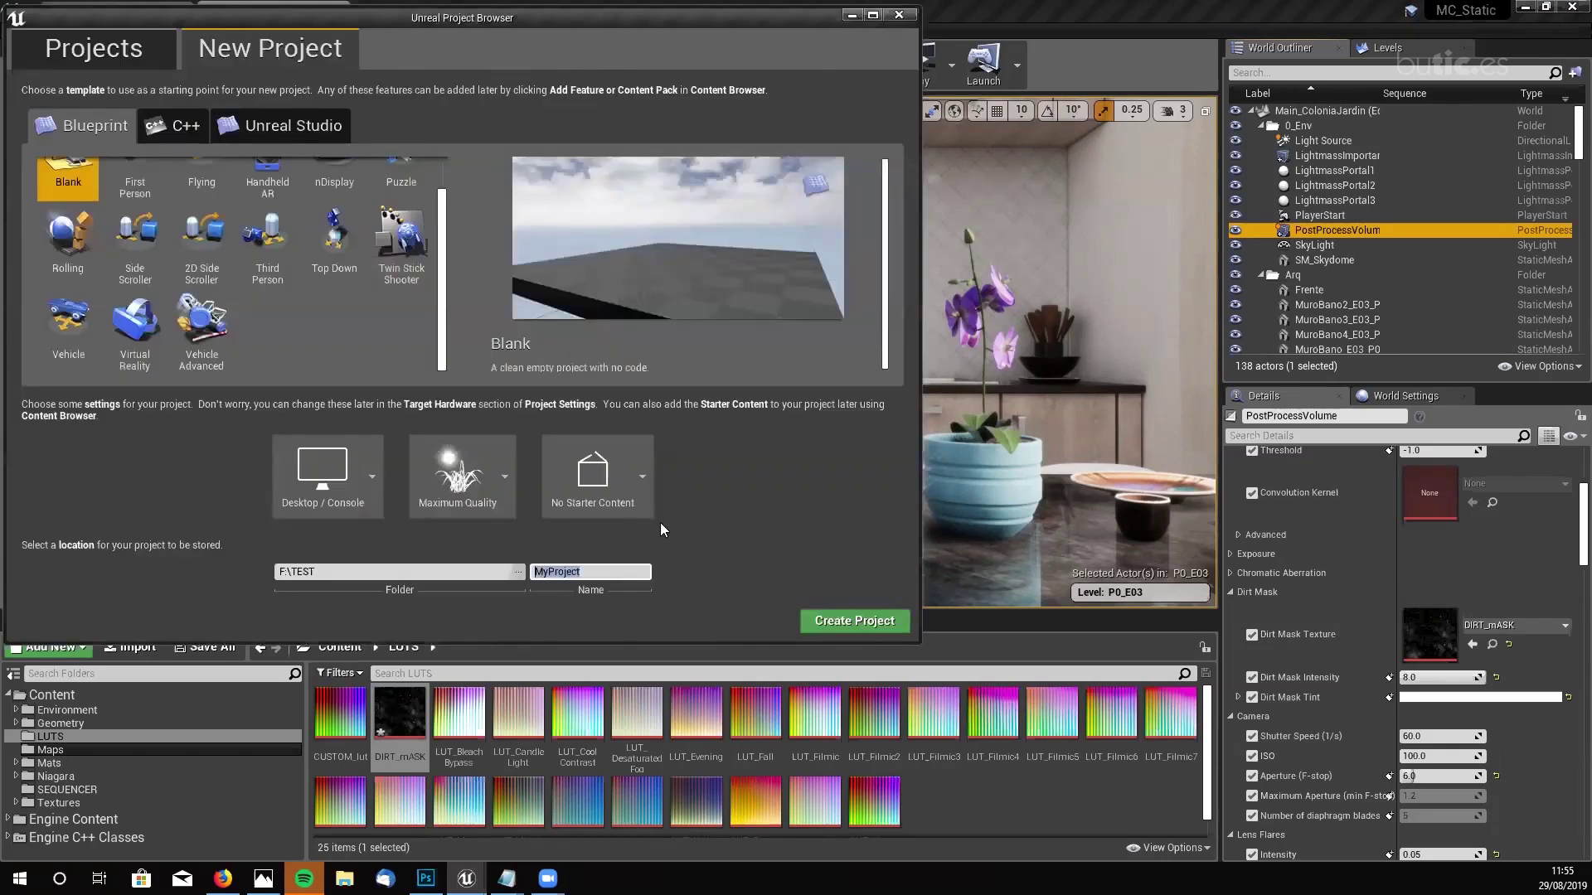
{"action": "type", "text": "PRUEBA"}
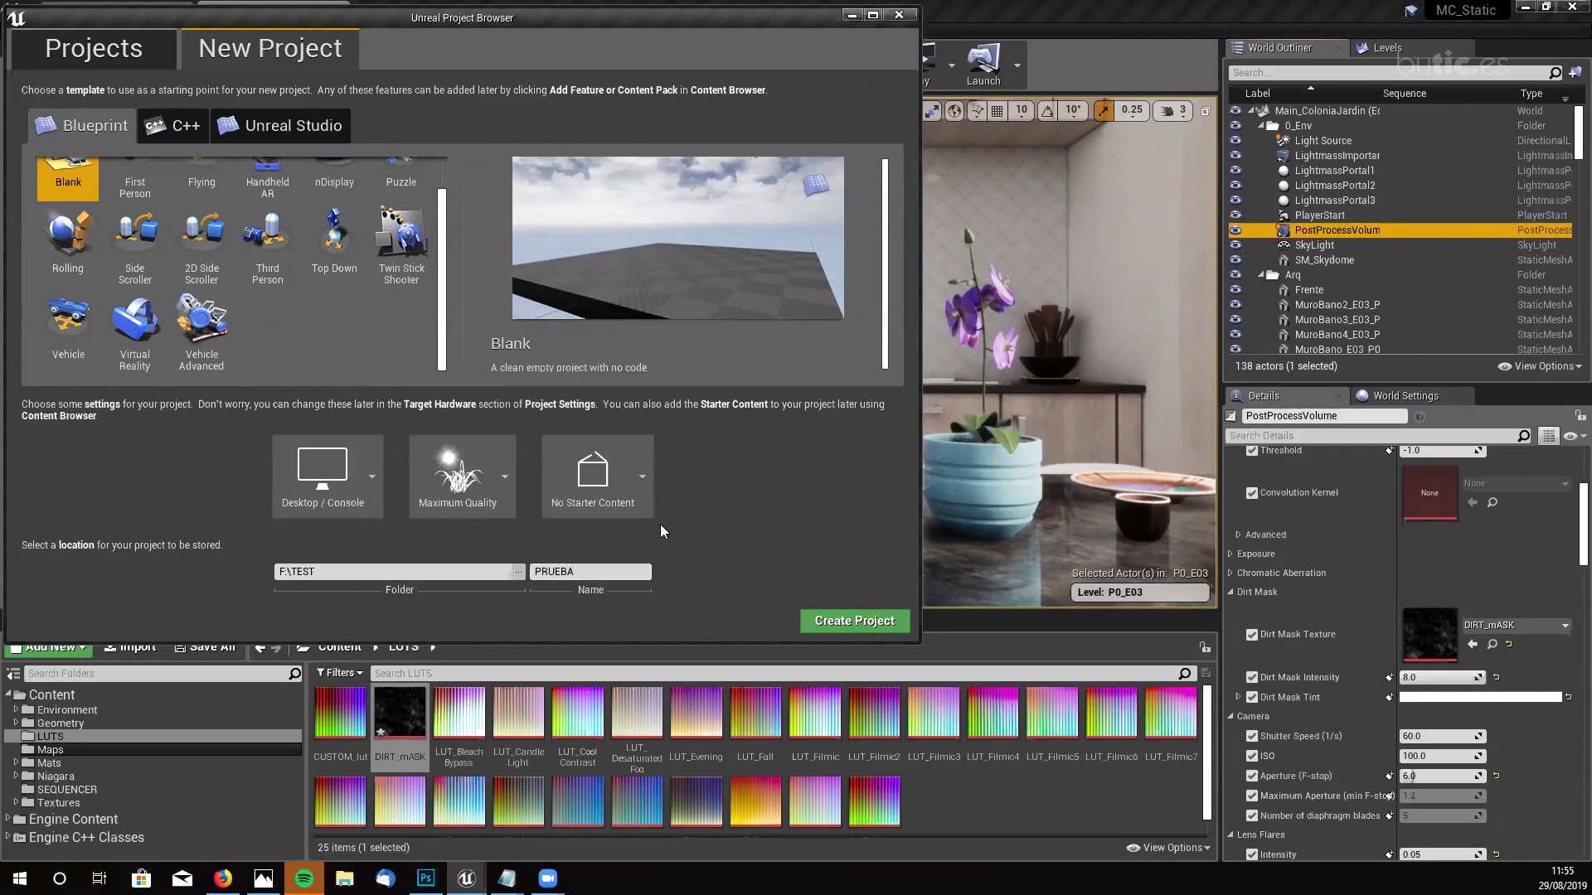
{"action": "left_click", "coordinate": [854, 621]}
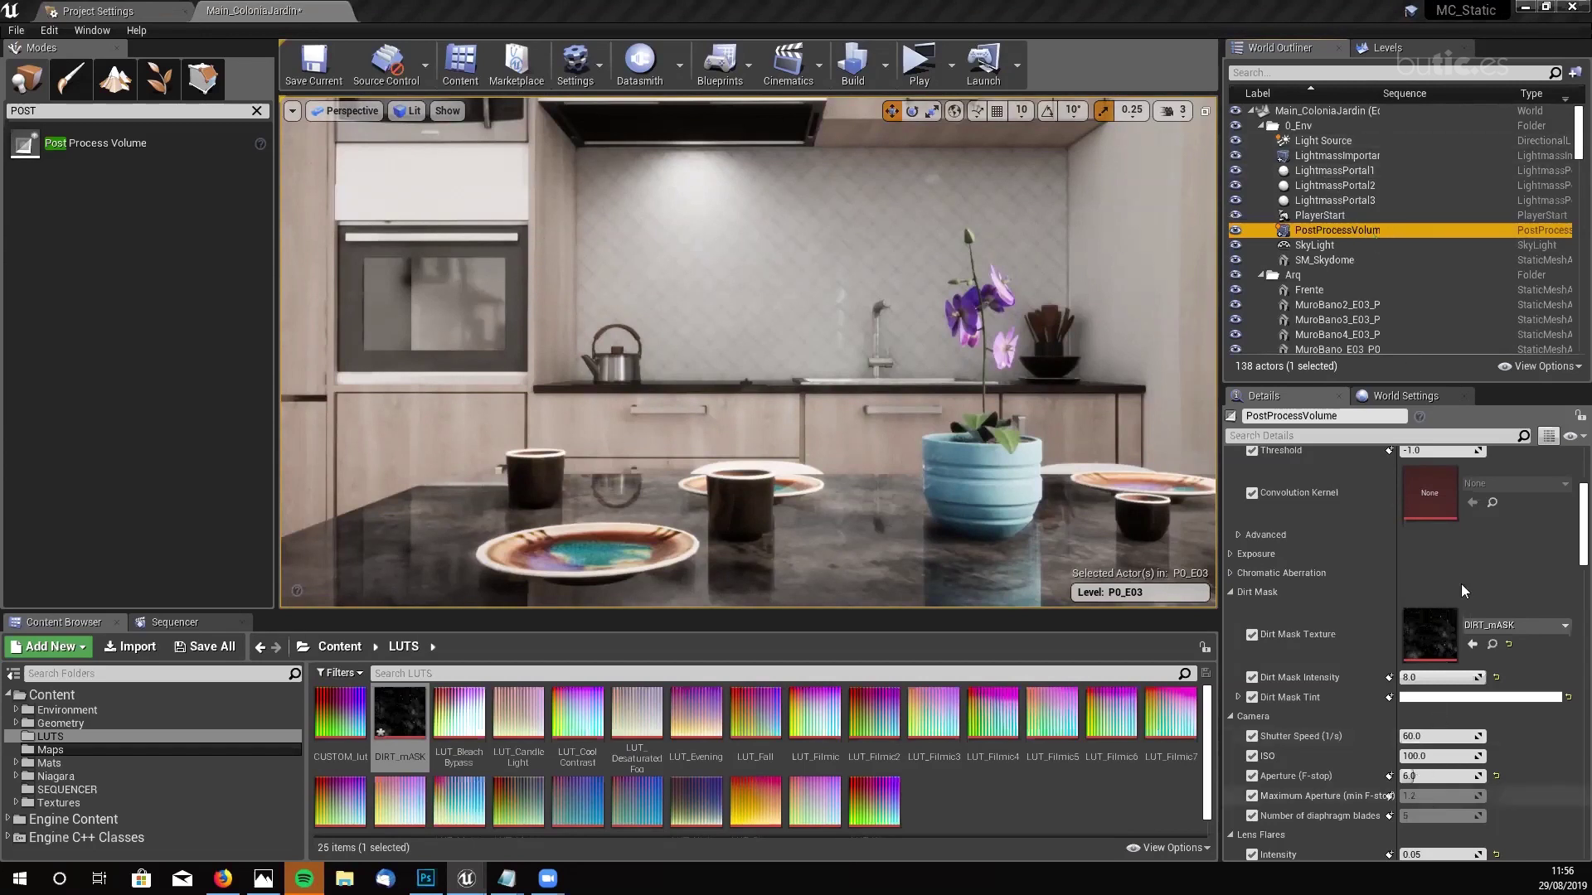
- Copy the kitchen PostProcessVolume and paste it into the new PRUEBA level, maximizing that window
{"action": "scroll", "coordinate": [1484, 564], "scroll_direction": "down", "scroll_amount": 1}
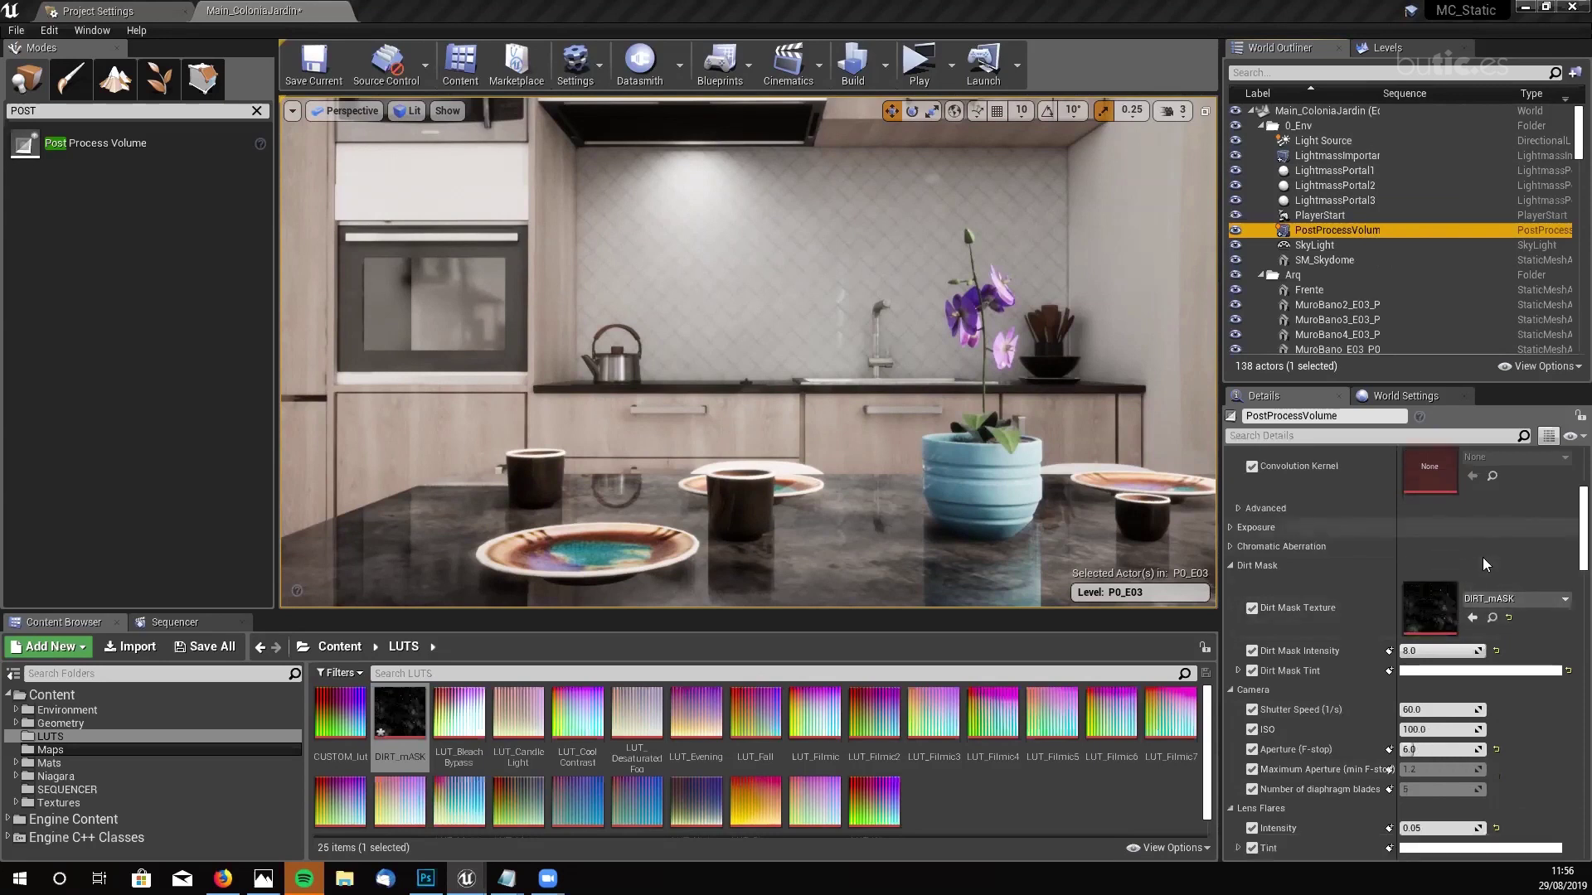
{"action": "scroll", "coordinate": [1482, 557], "scroll_direction": "down", "scroll_amount": 3}
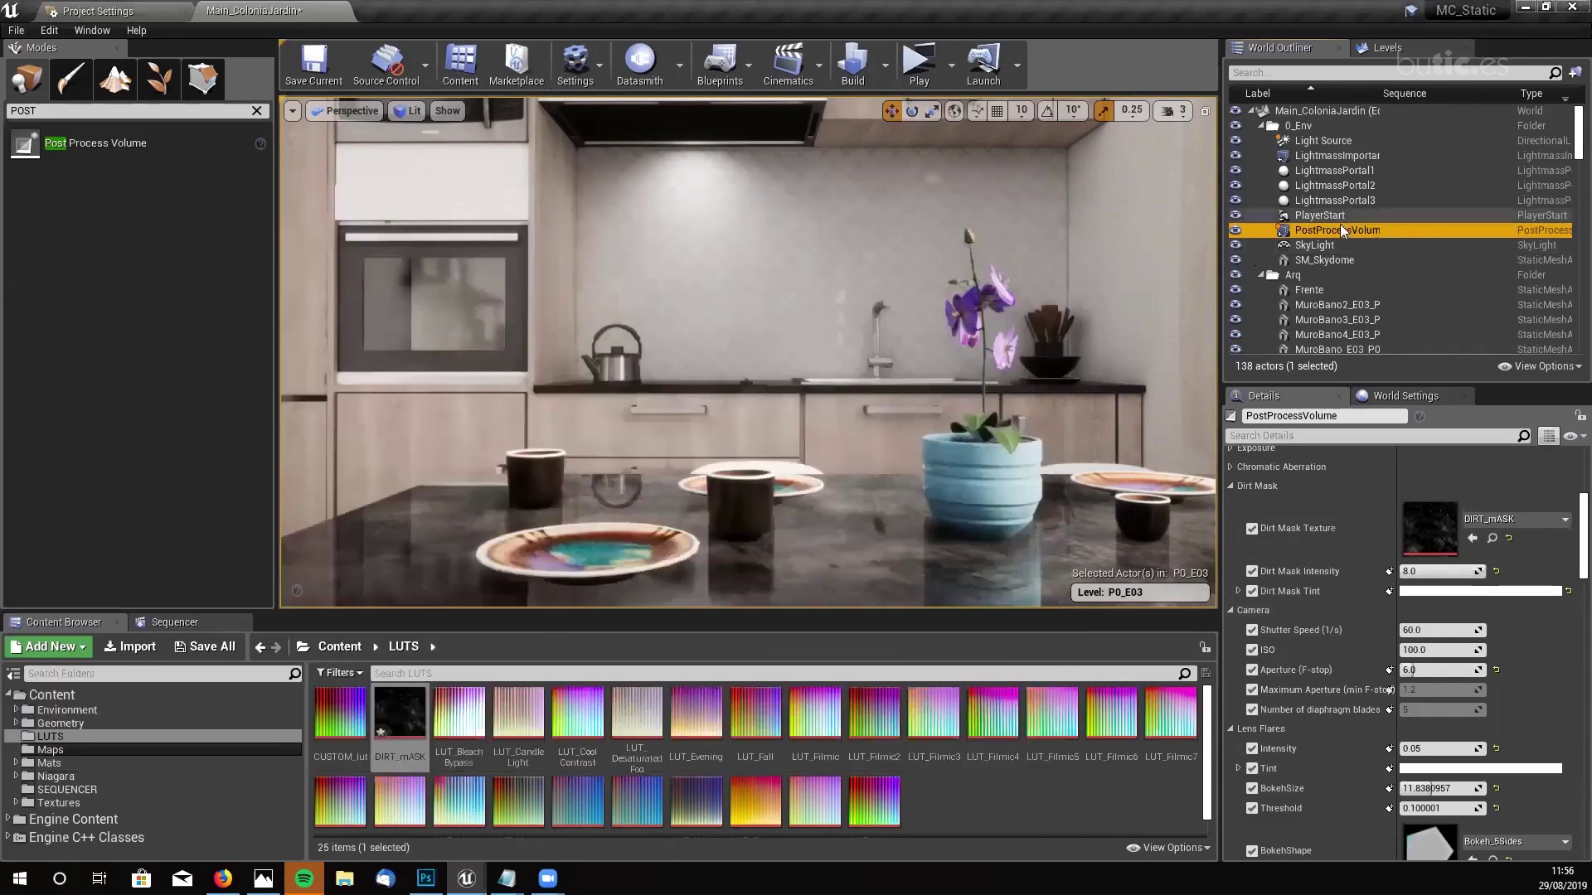
{"action": "left_click", "coordinate": [1343, 230]}
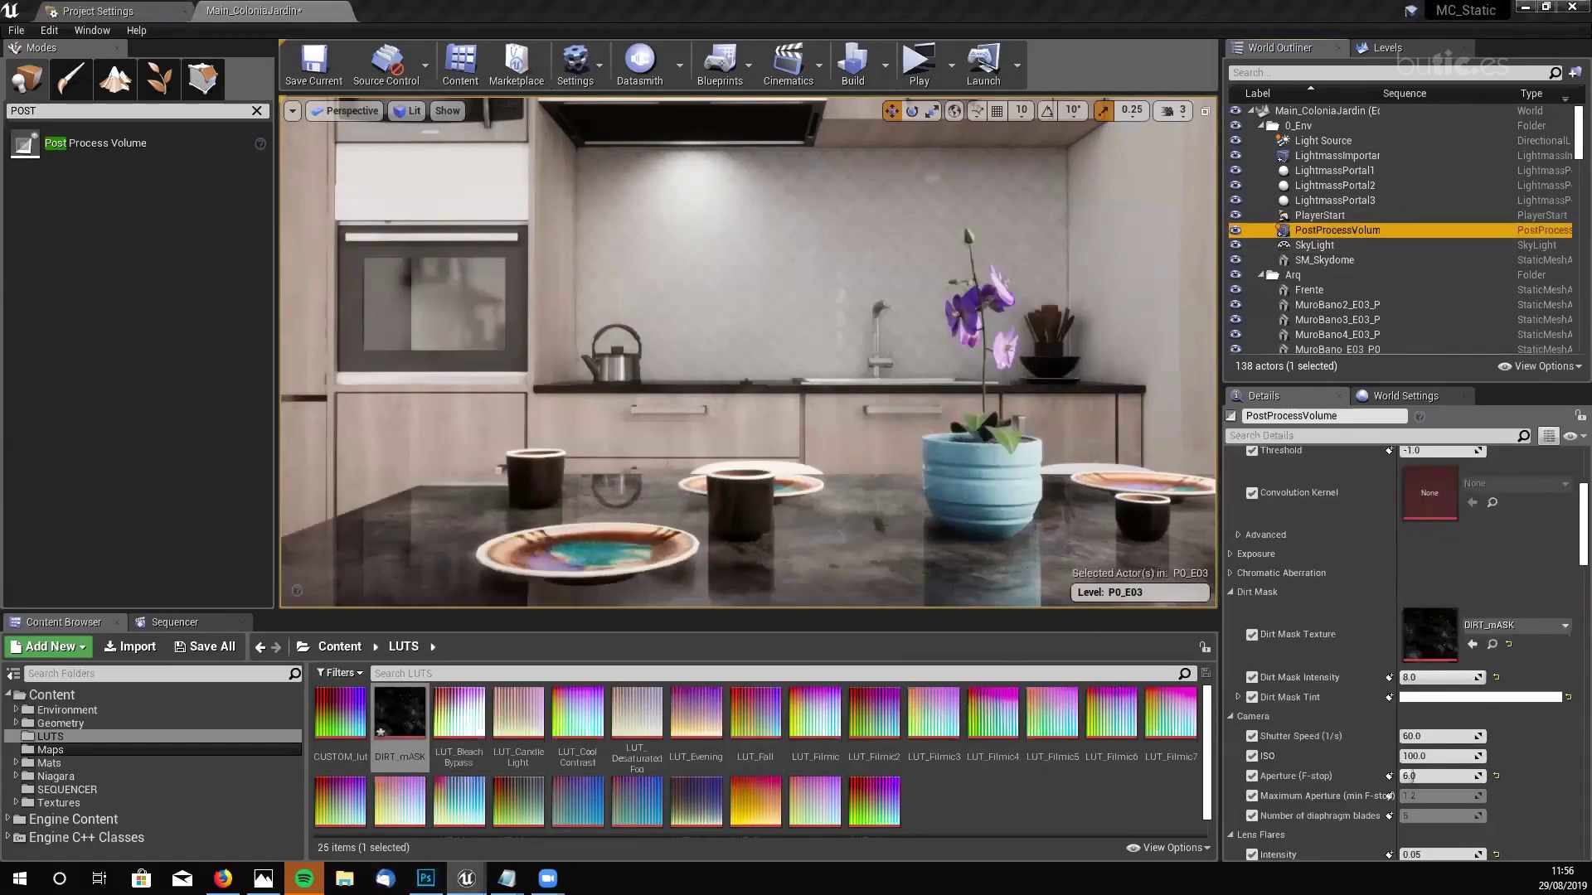
{"action": "mouse_move", "coordinate": [466, 879]}
{"action": "left_click", "coordinate": [544, 832]}
{"action": "left_click", "coordinate": [522, 495]}
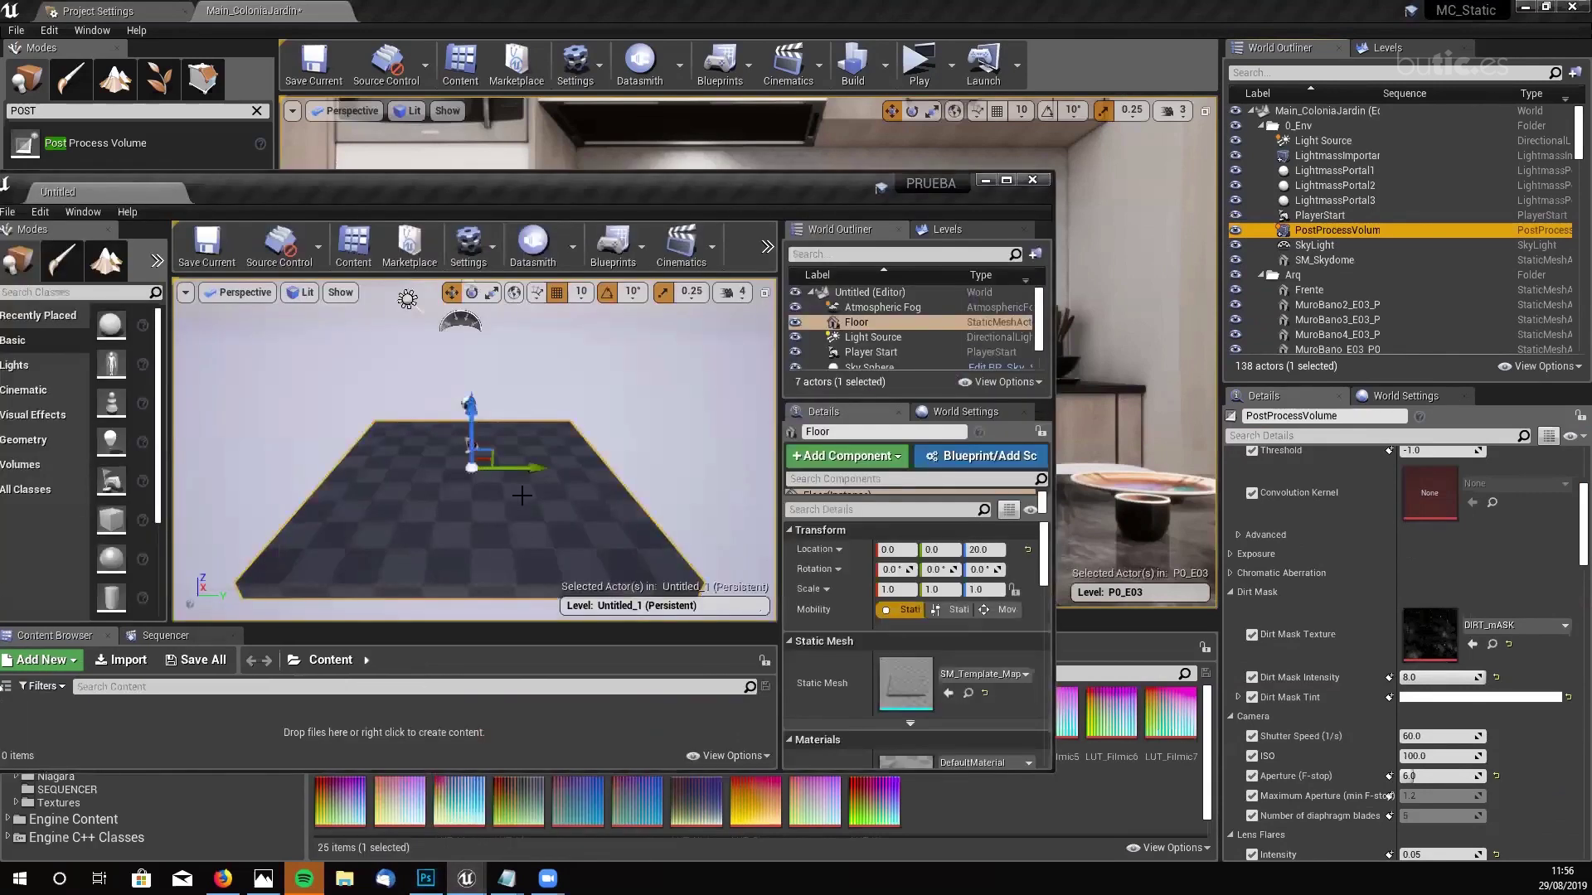
{"action": "key", "text": "ctrl+v"}
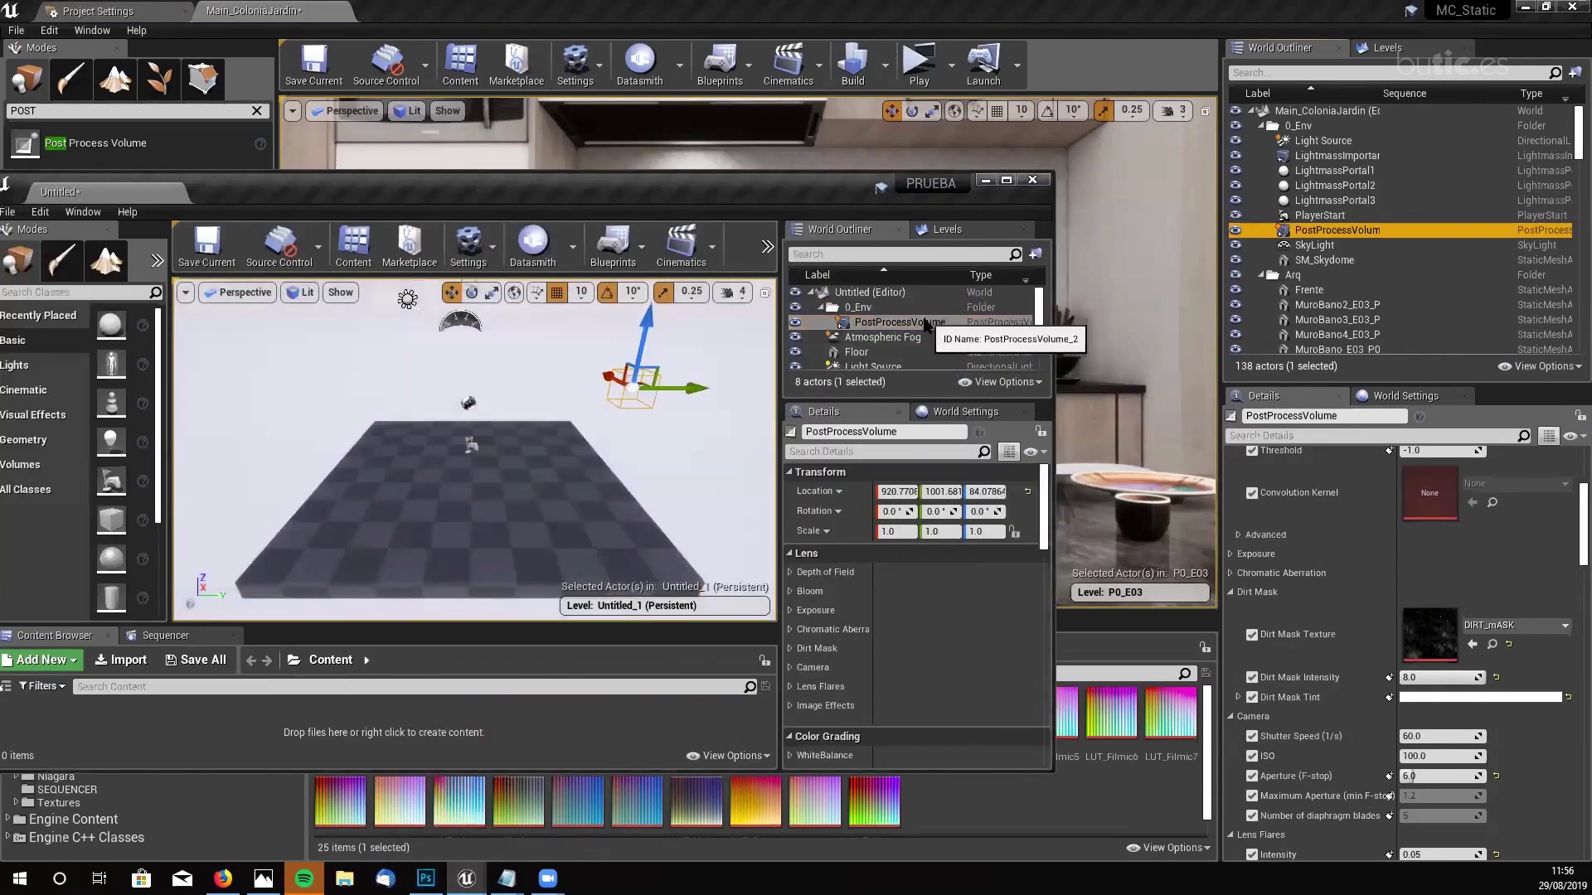
{"action": "left_click", "coordinate": [1005, 180]}
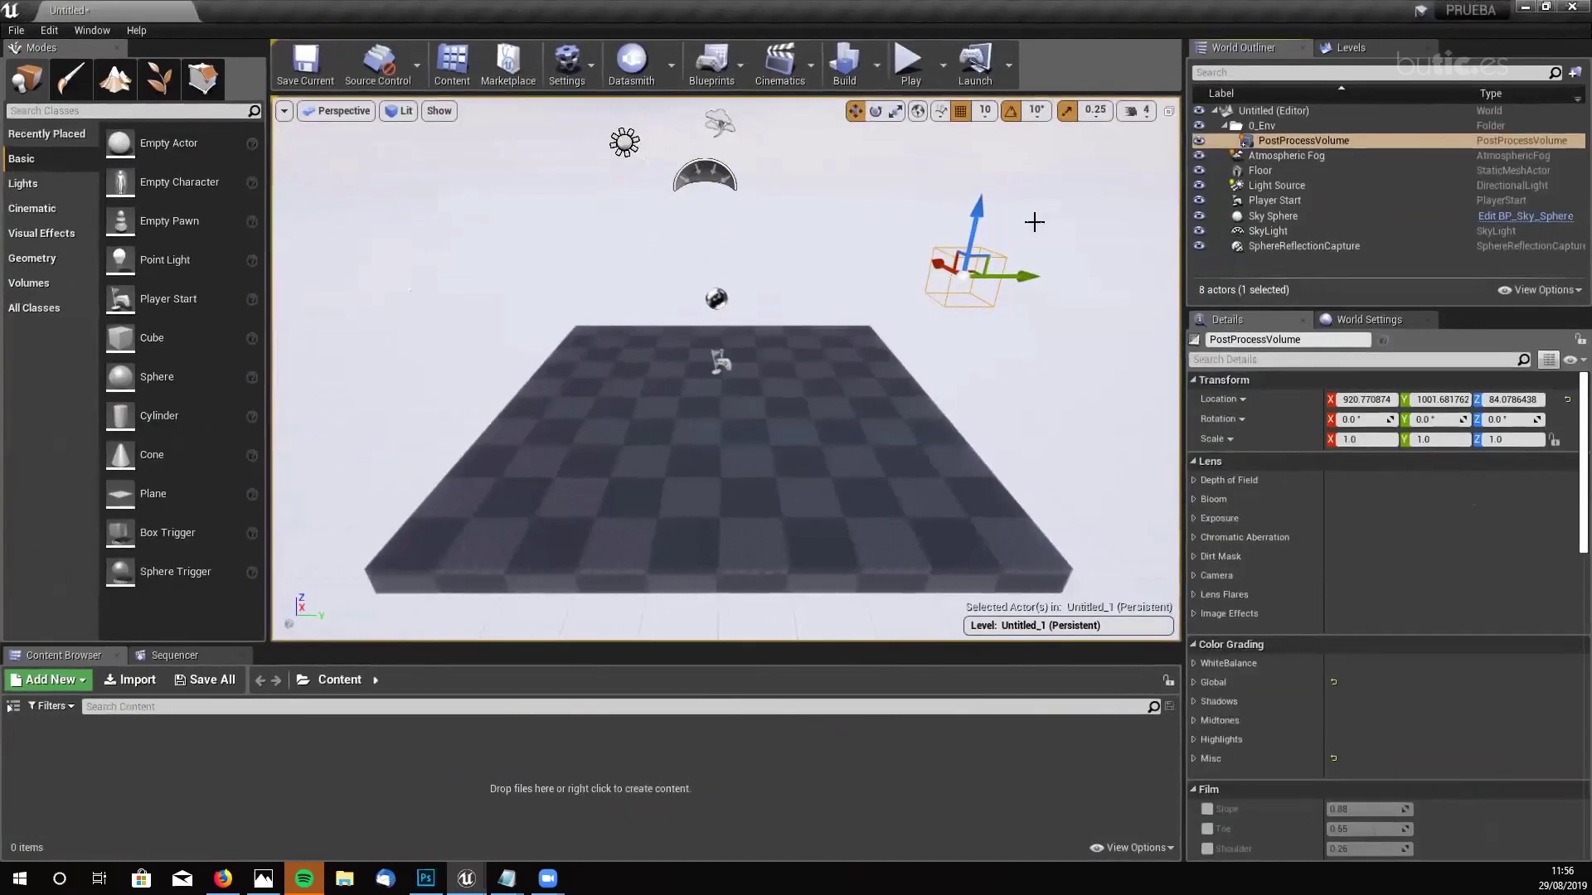
- Select the pasted PostProcessVolume and expand its Depth of Field and Exposure settings
{"action": "left_click", "coordinate": [1198, 141]}
{"action": "left_click", "coordinate": [1198, 140]}
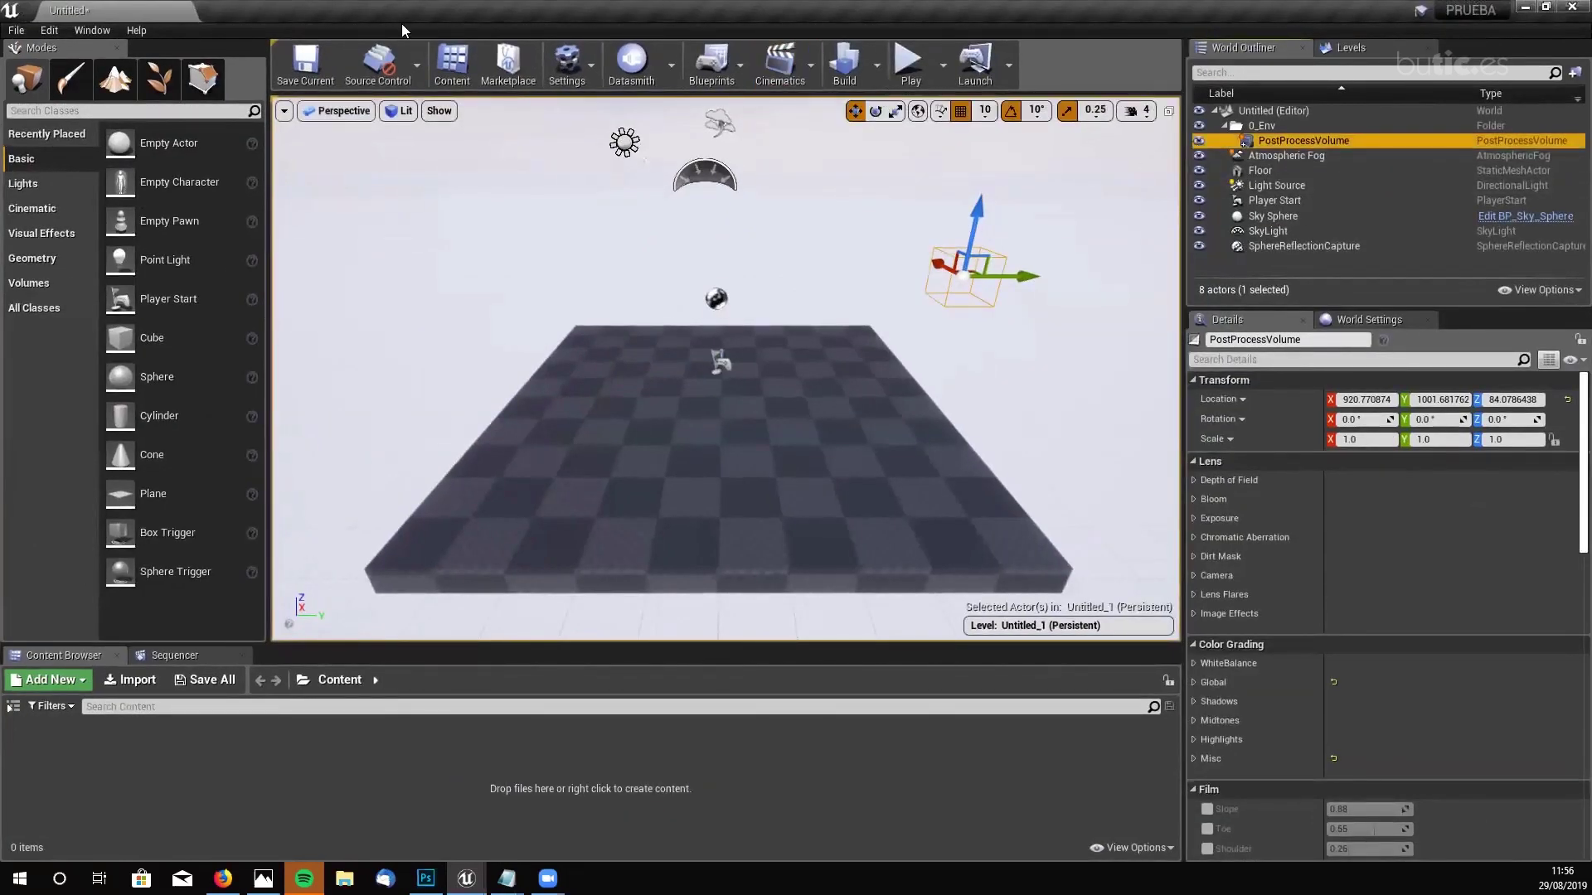
{"action": "left_click", "coordinate": [1270, 140]}
{"action": "left_click", "coordinate": [1194, 480]}
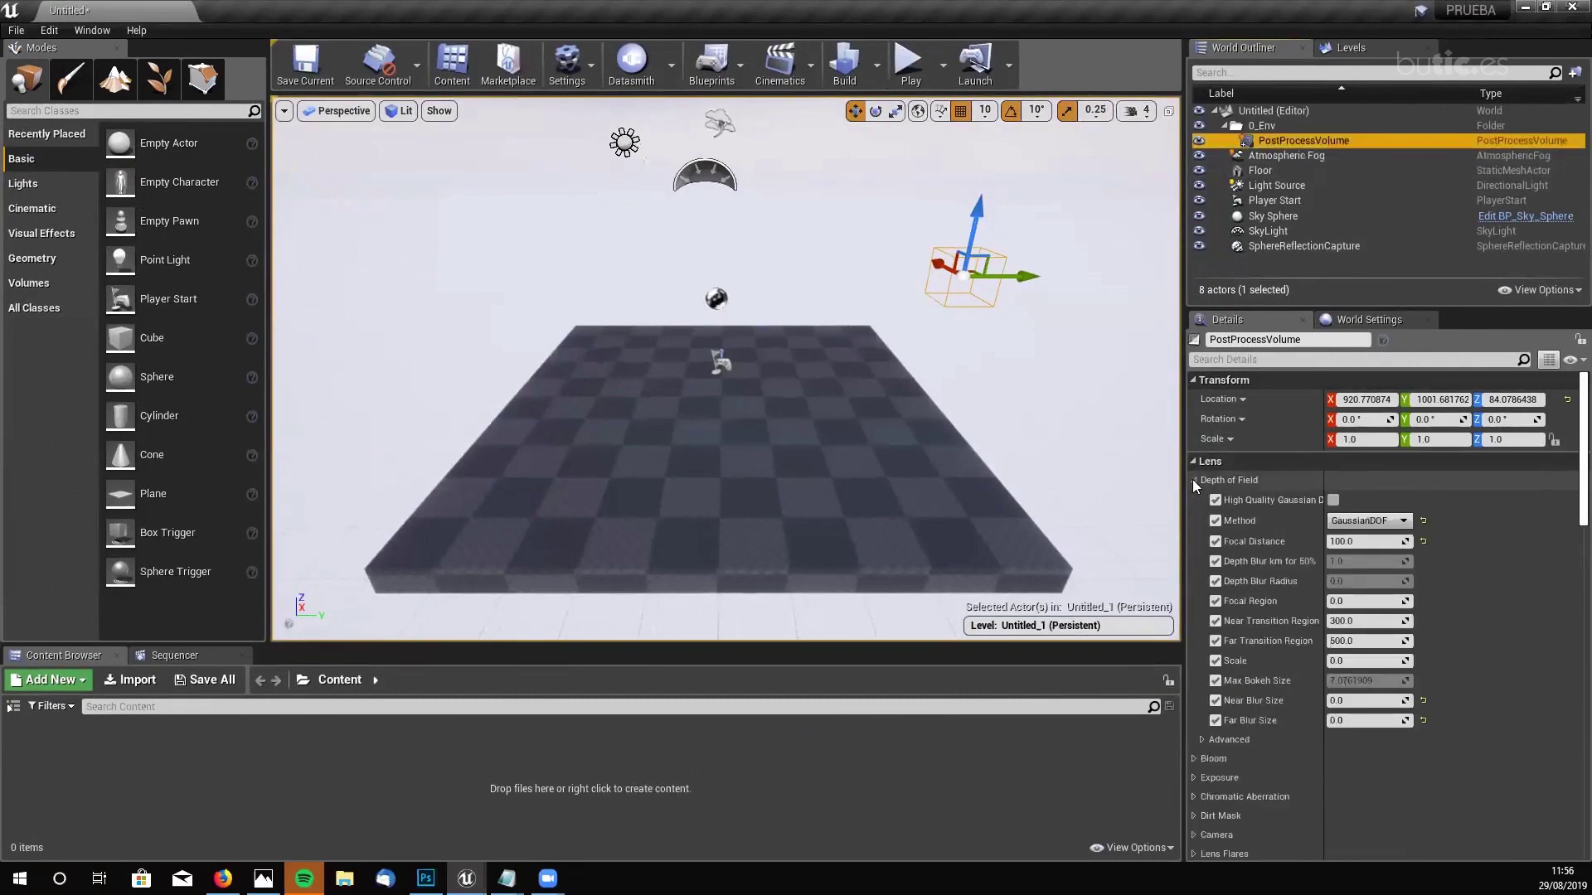
{"action": "scroll", "coordinate": [1244, 597], "scroll_direction": "down", "scroll_amount": 2}
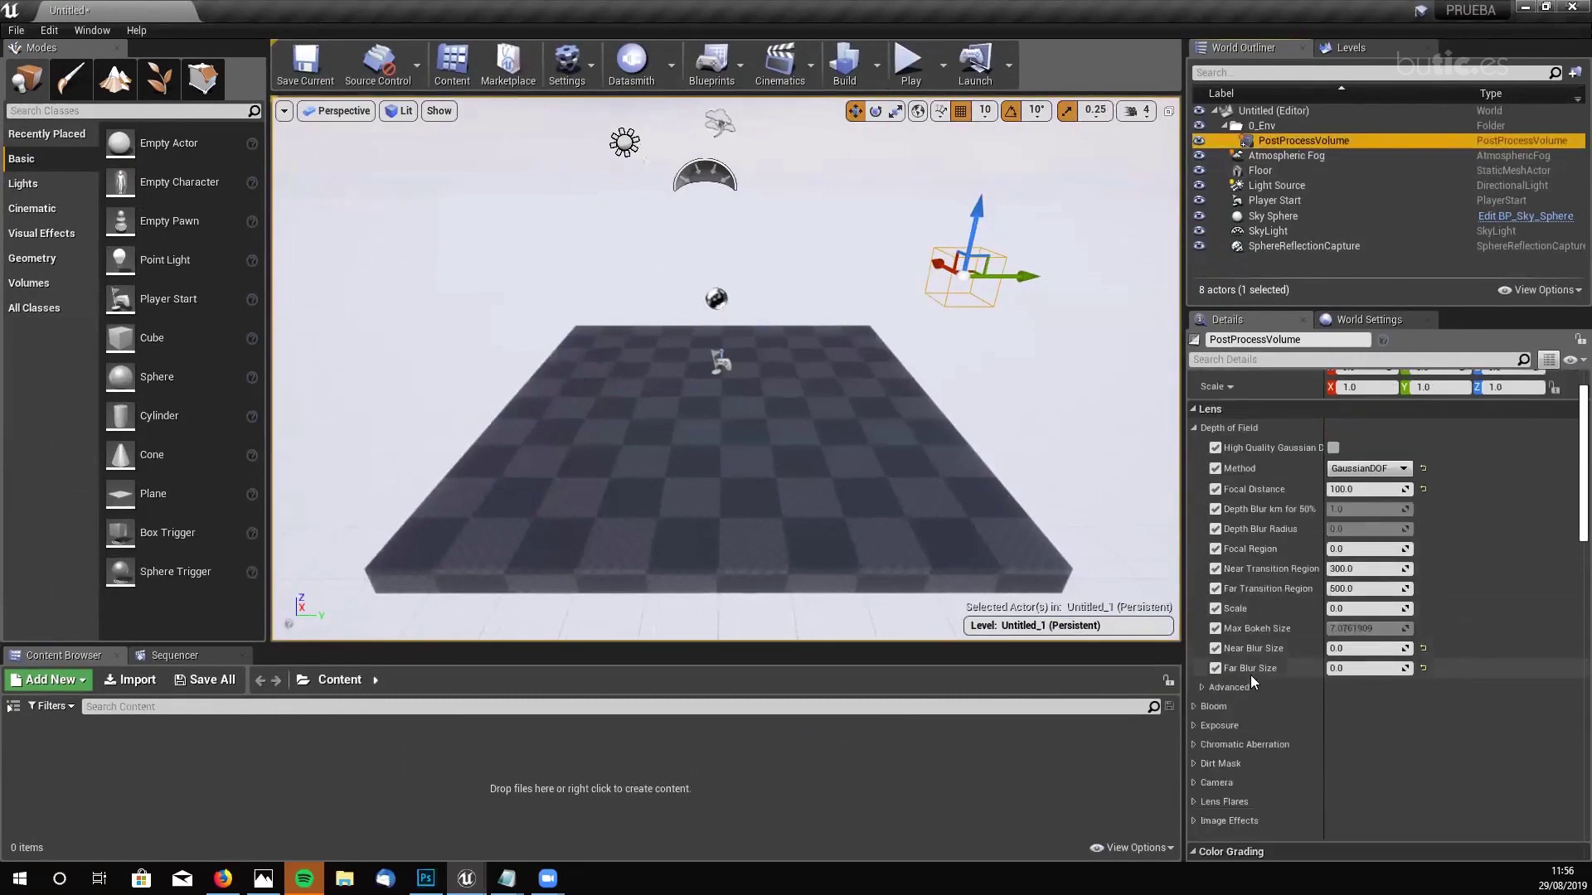
{"action": "left_click", "coordinate": [1197, 727]}
{"action": "scroll", "coordinate": [1293, 713], "scroll_direction": "down", "scroll_amount": 2}
{"action": "scroll", "coordinate": [1332, 688], "scroll_direction": "down", "scroll_amount": 1}
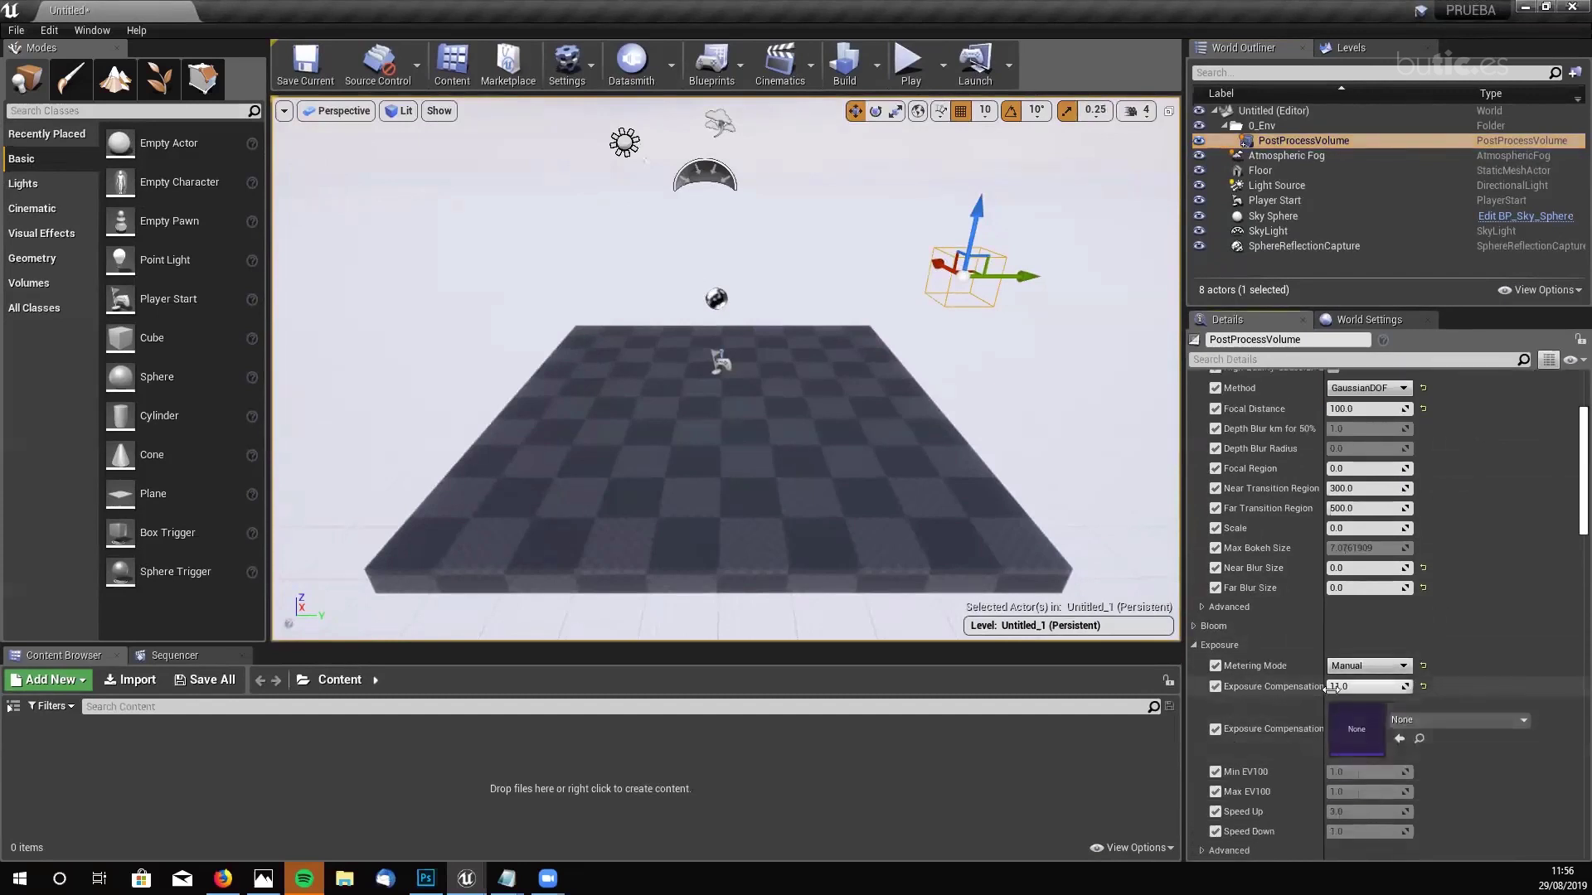
{"action": "scroll", "coordinate": [1367, 684], "scroll_direction": "down", "scroll_amount": 2}
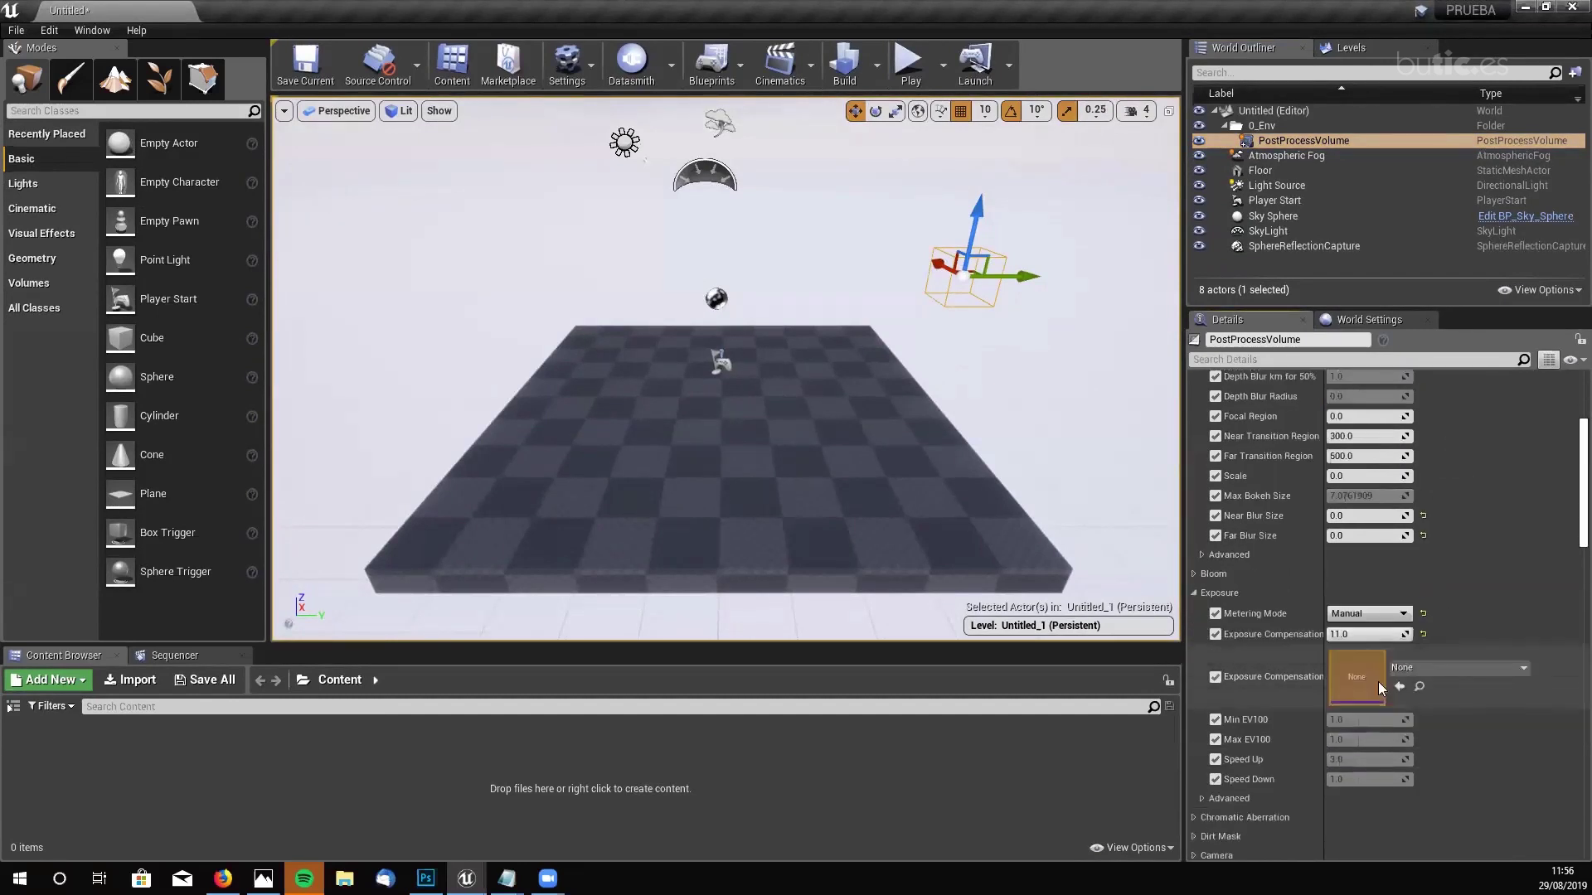
{"action": "scroll", "coordinate": [1378, 682], "scroll_direction": "down", "scroll_amount": 1}
{"action": "scroll", "coordinate": [1411, 679], "scroll_direction": "down", "scroll_amount": 5}
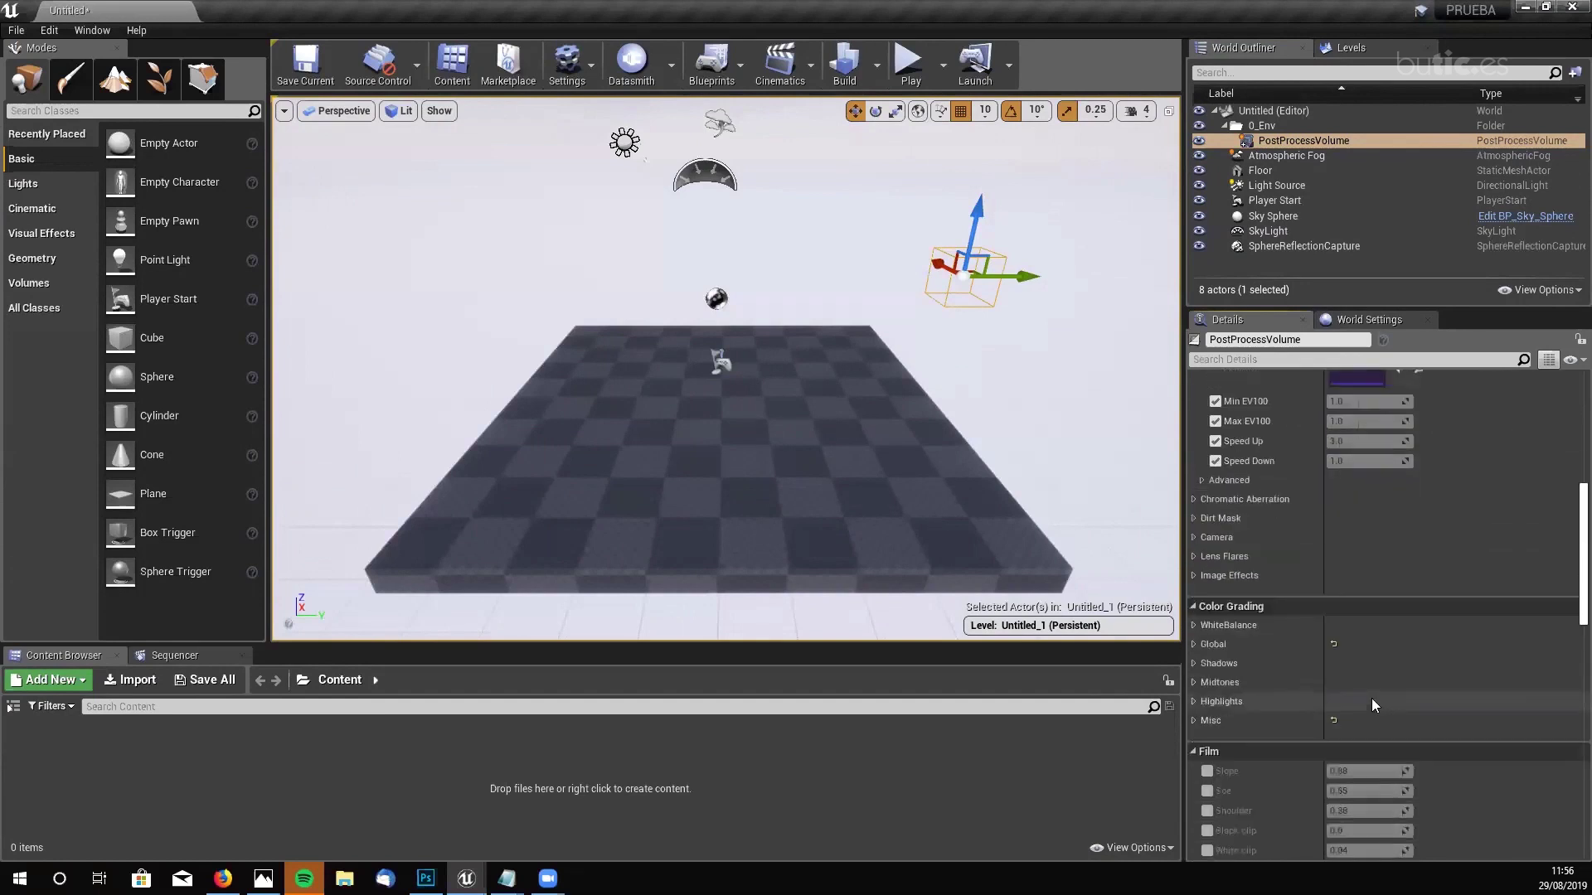
{"action": "scroll", "coordinate": [1372, 703], "scroll_direction": "down", "scroll_amount": 1}
- Expand Global color grading and Dirt Mask, then close the editor with the untitled level
{"action": "left_click", "coordinate": [1212, 617]}
{"action": "scroll", "coordinate": [1244, 672], "scroll_direction": "down", "scroll_amount": 2}
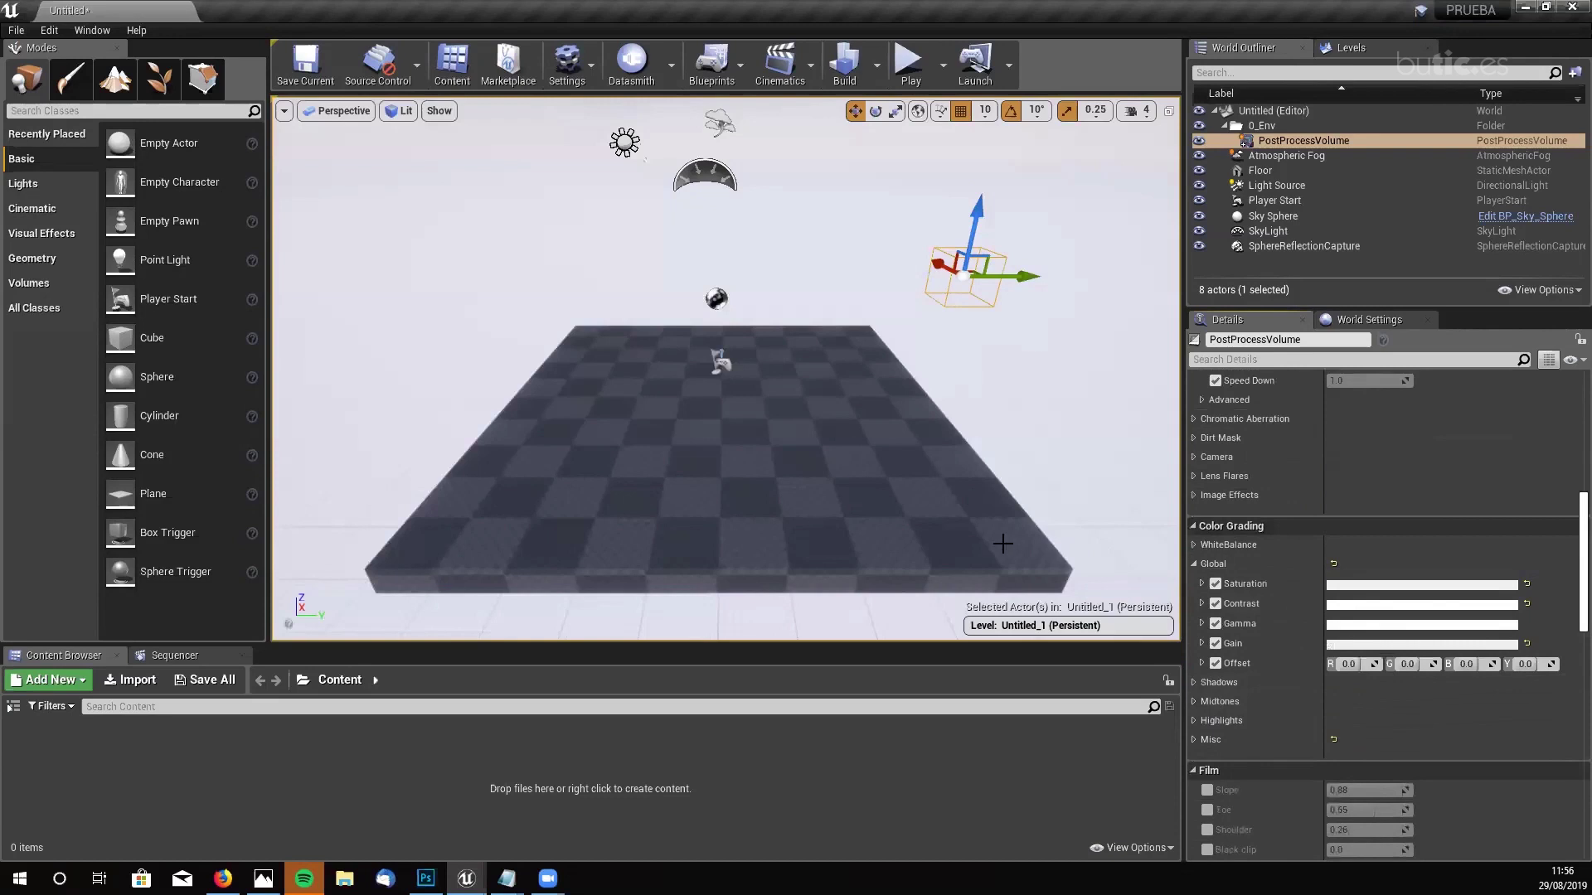
{"action": "scroll", "coordinate": [1230, 540], "scroll_direction": "up", "scroll_amount": 2}
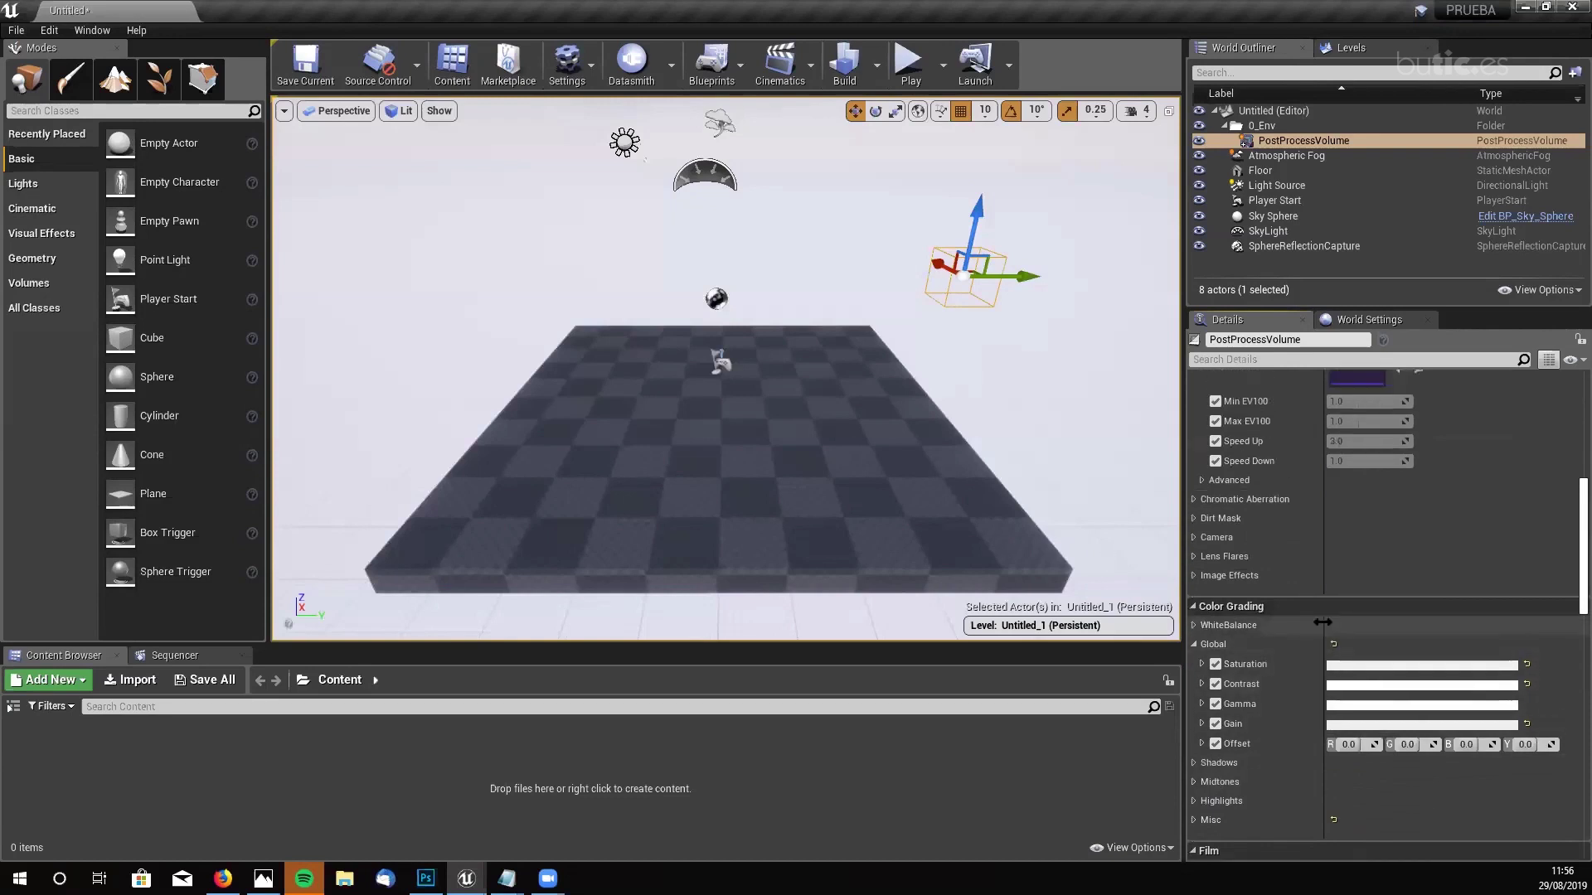
{"action": "left_click", "coordinate": [1197, 517]}
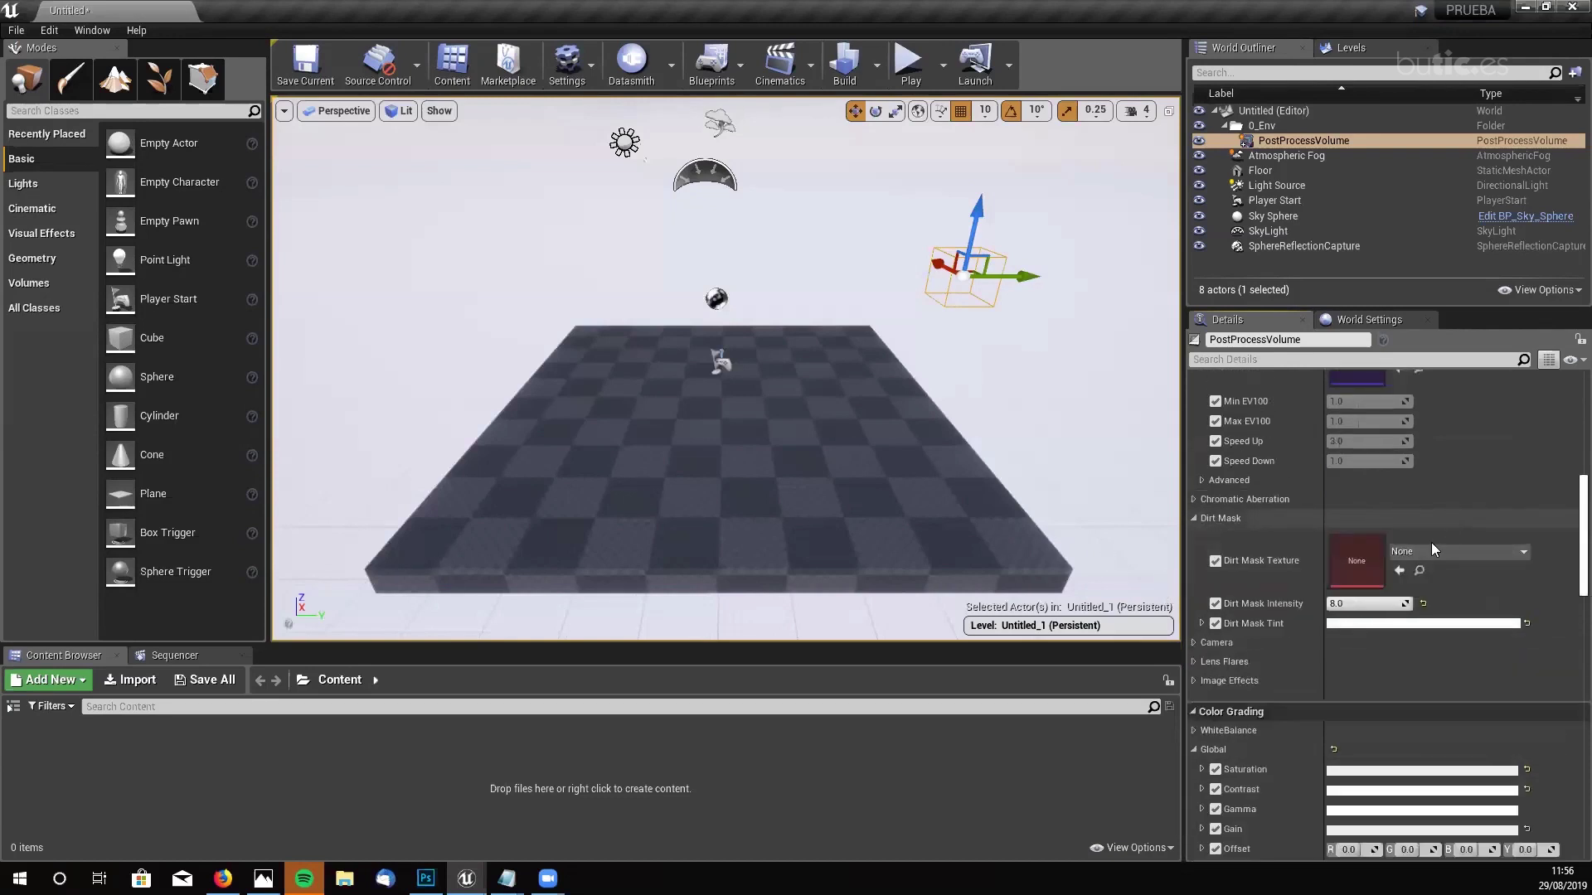
{"action": "scroll", "coordinate": [1434, 547], "scroll_direction": "up", "scroll_amount": 1}
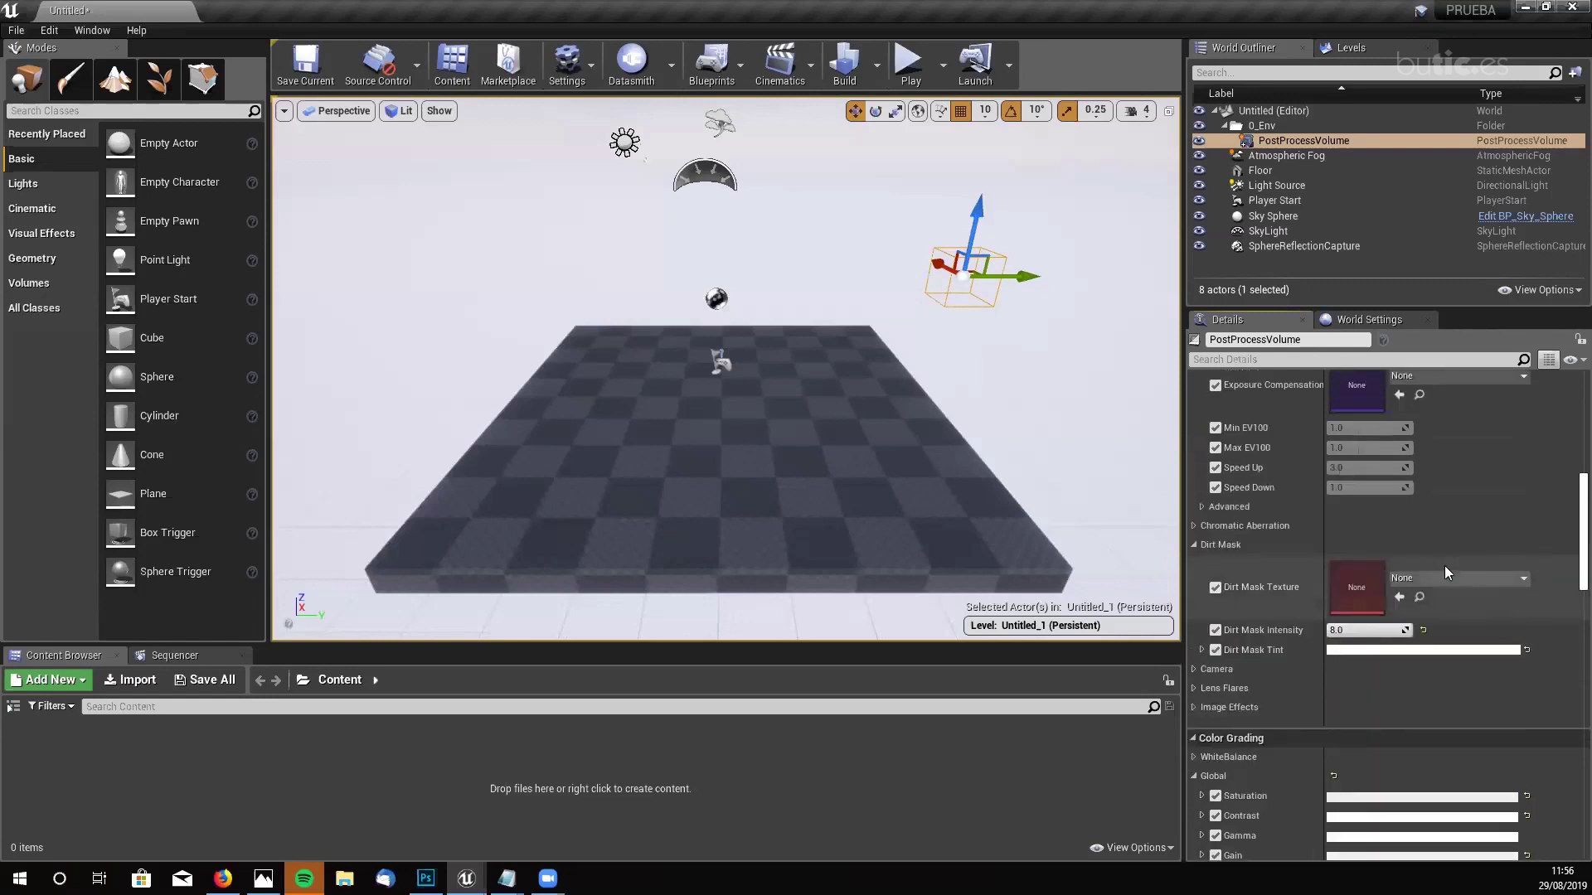
{"action": "scroll", "coordinate": [1444, 566], "scroll_direction": "down", "scroll_amount": 12}
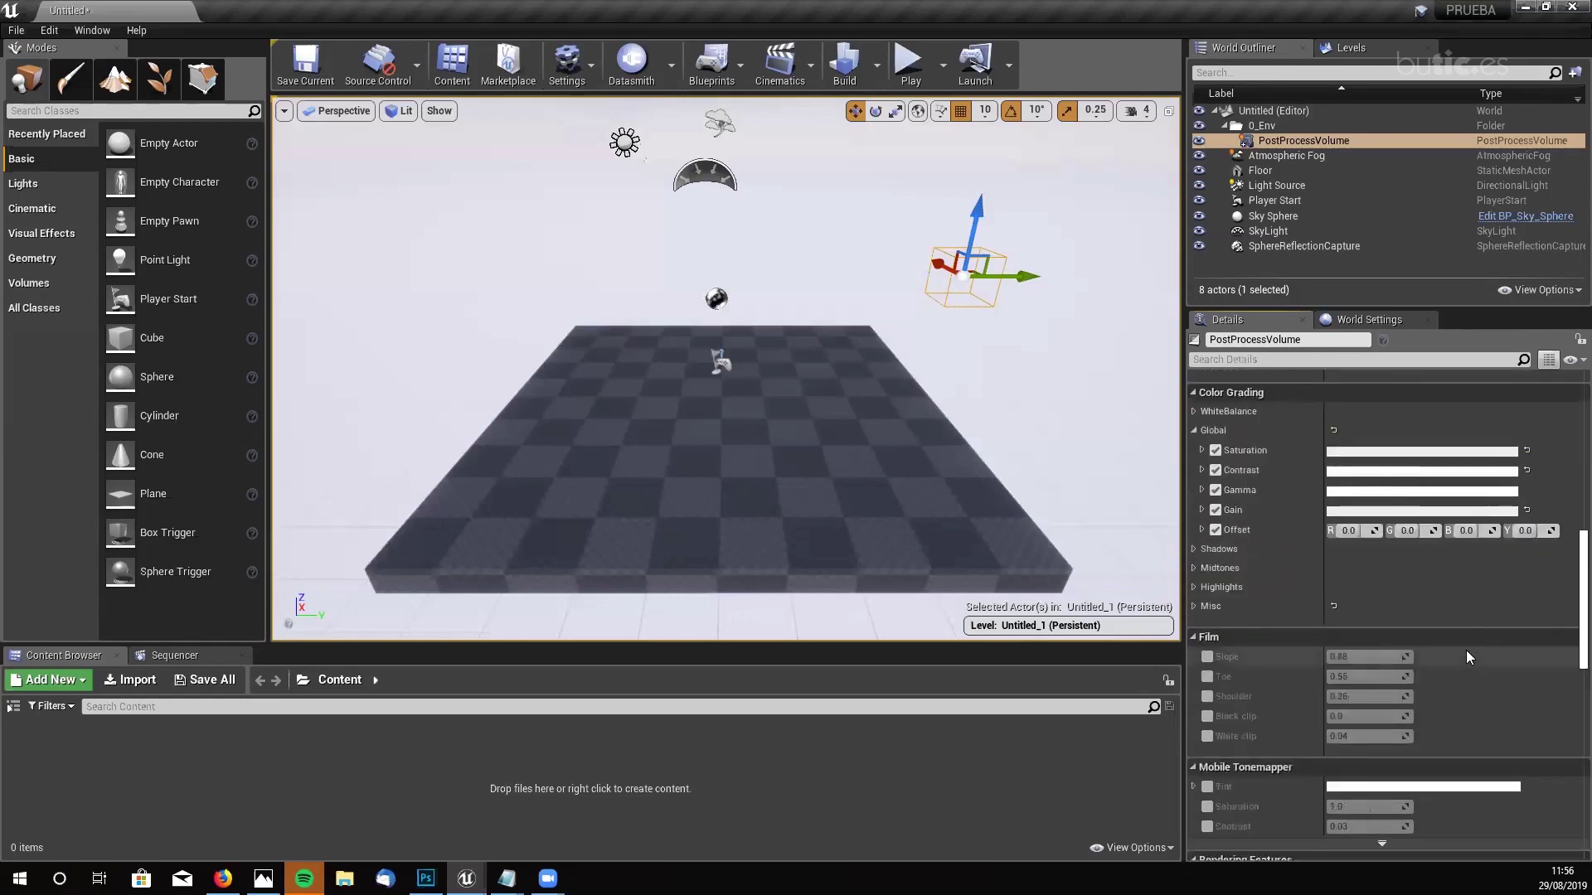
{"action": "scroll", "coordinate": [1466, 650], "scroll_direction": "up", "scroll_amount": 8}
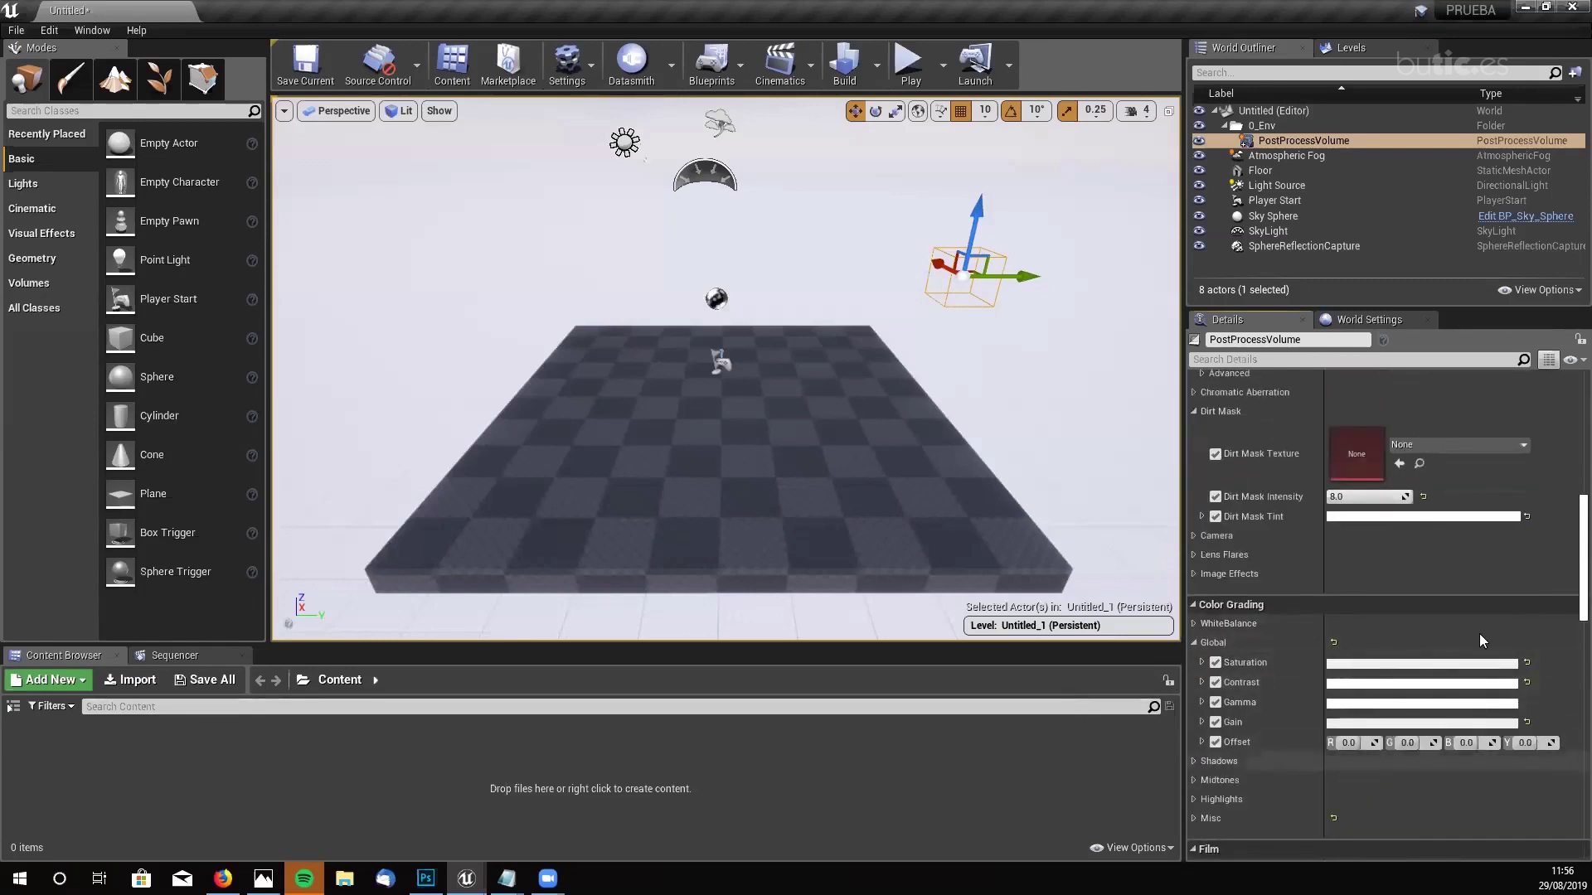
{"action": "scroll", "coordinate": [1479, 633], "scroll_direction": "up", "scroll_amount": 2}
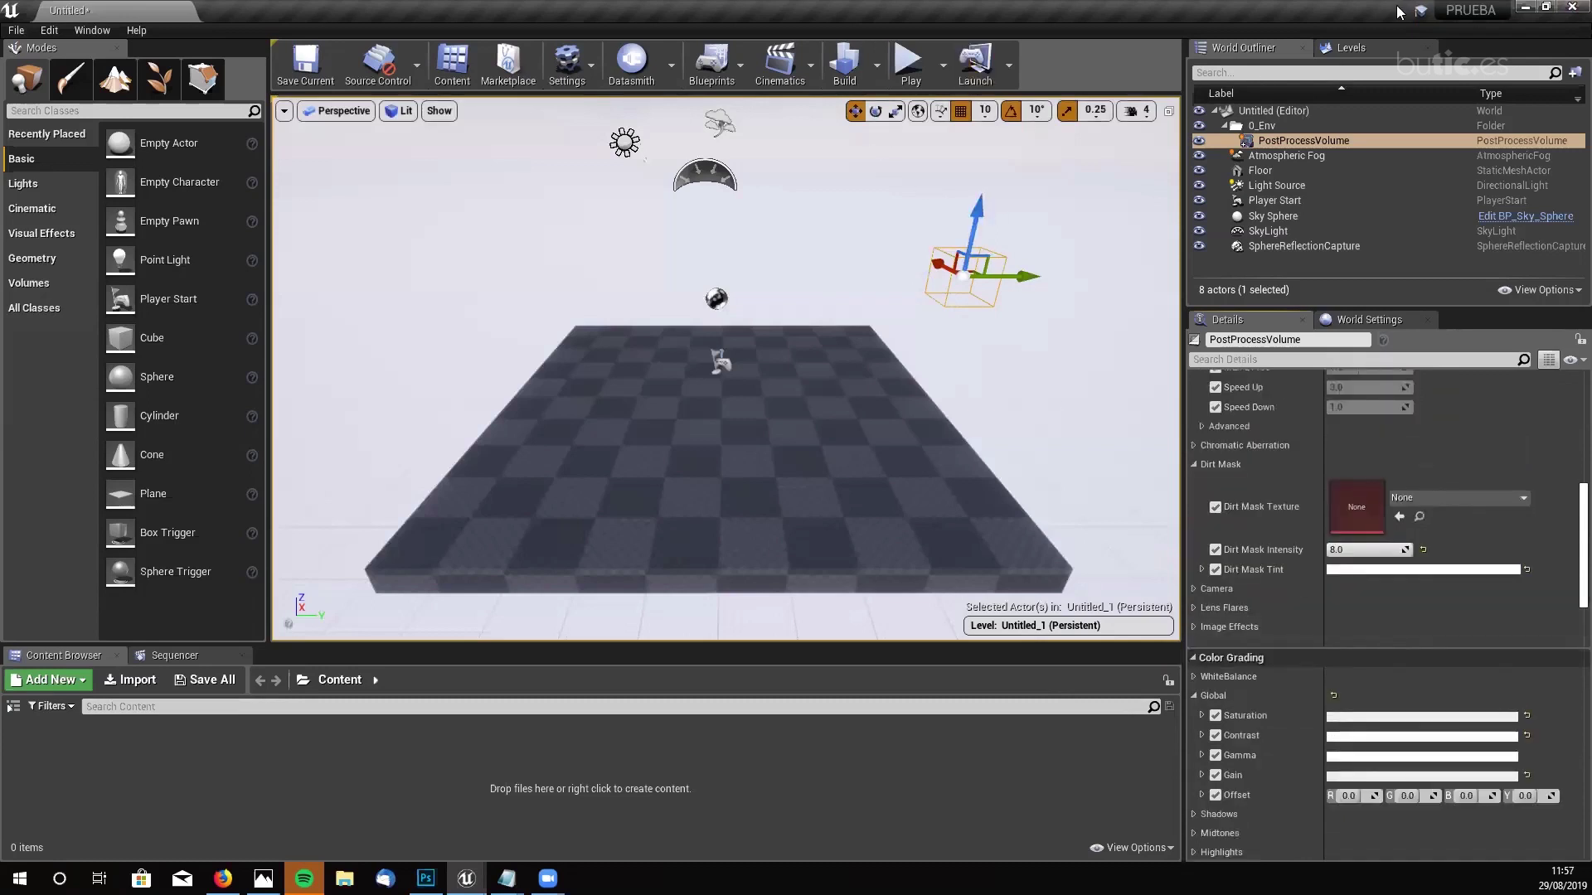
{"action": "left_click", "coordinate": [1570, 10]}
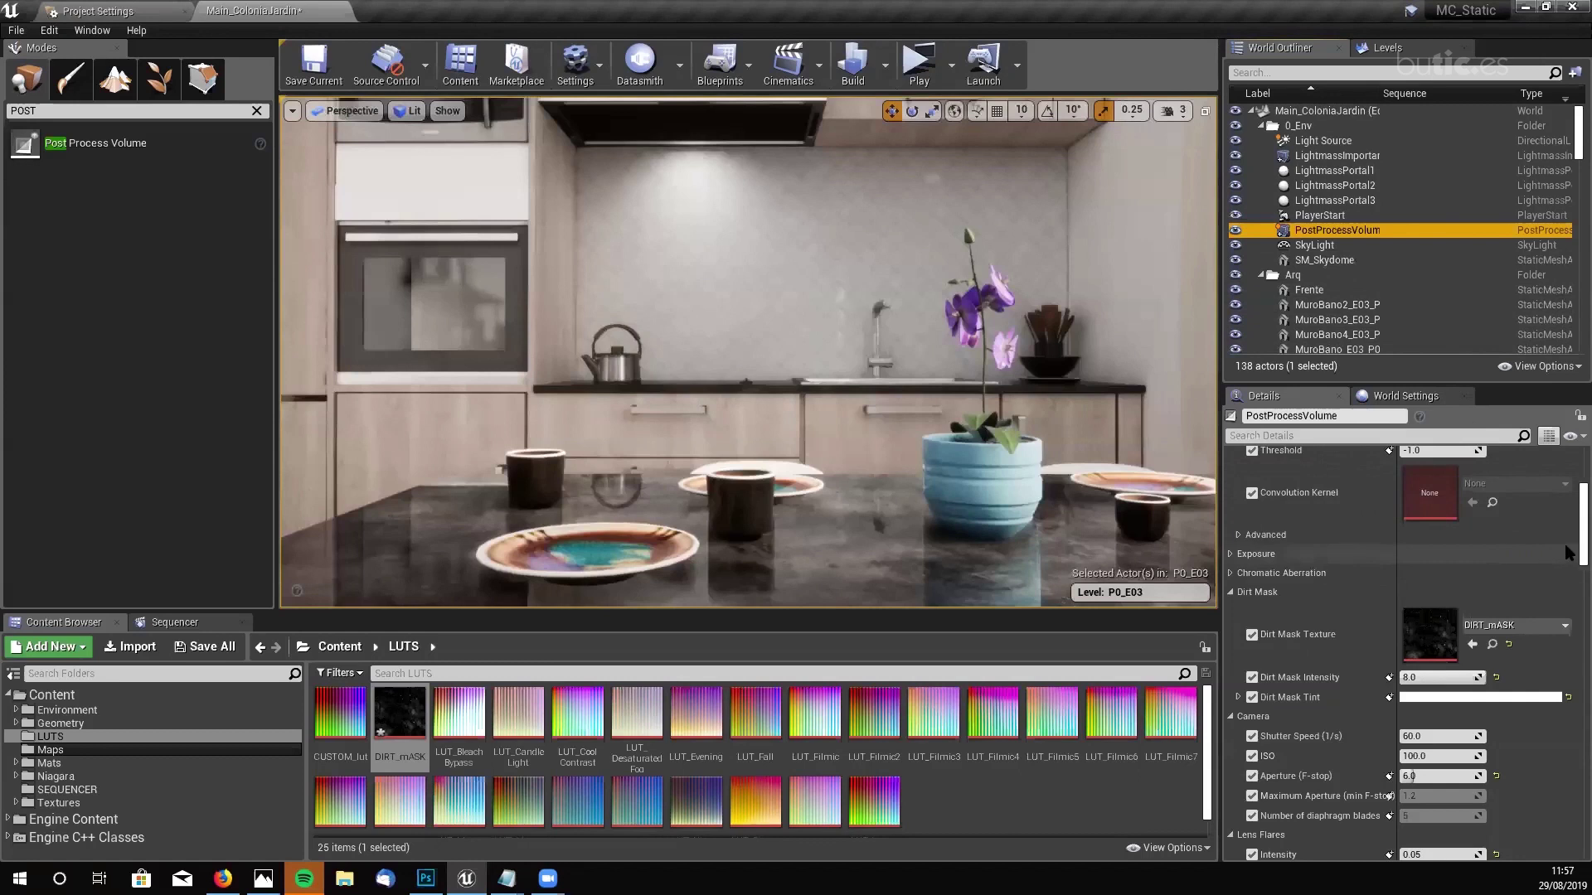
- Scroll the PostProcessVolume Details through Color Grading, then turn the camera toward the white shelved wall
{"action": "scroll", "coordinate": [1491, 572], "scroll_direction": "down", "scroll_amount": 10}
{"action": "scroll", "coordinate": [1567, 614], "scroll_direction": "down", "scroll_amount": 5}
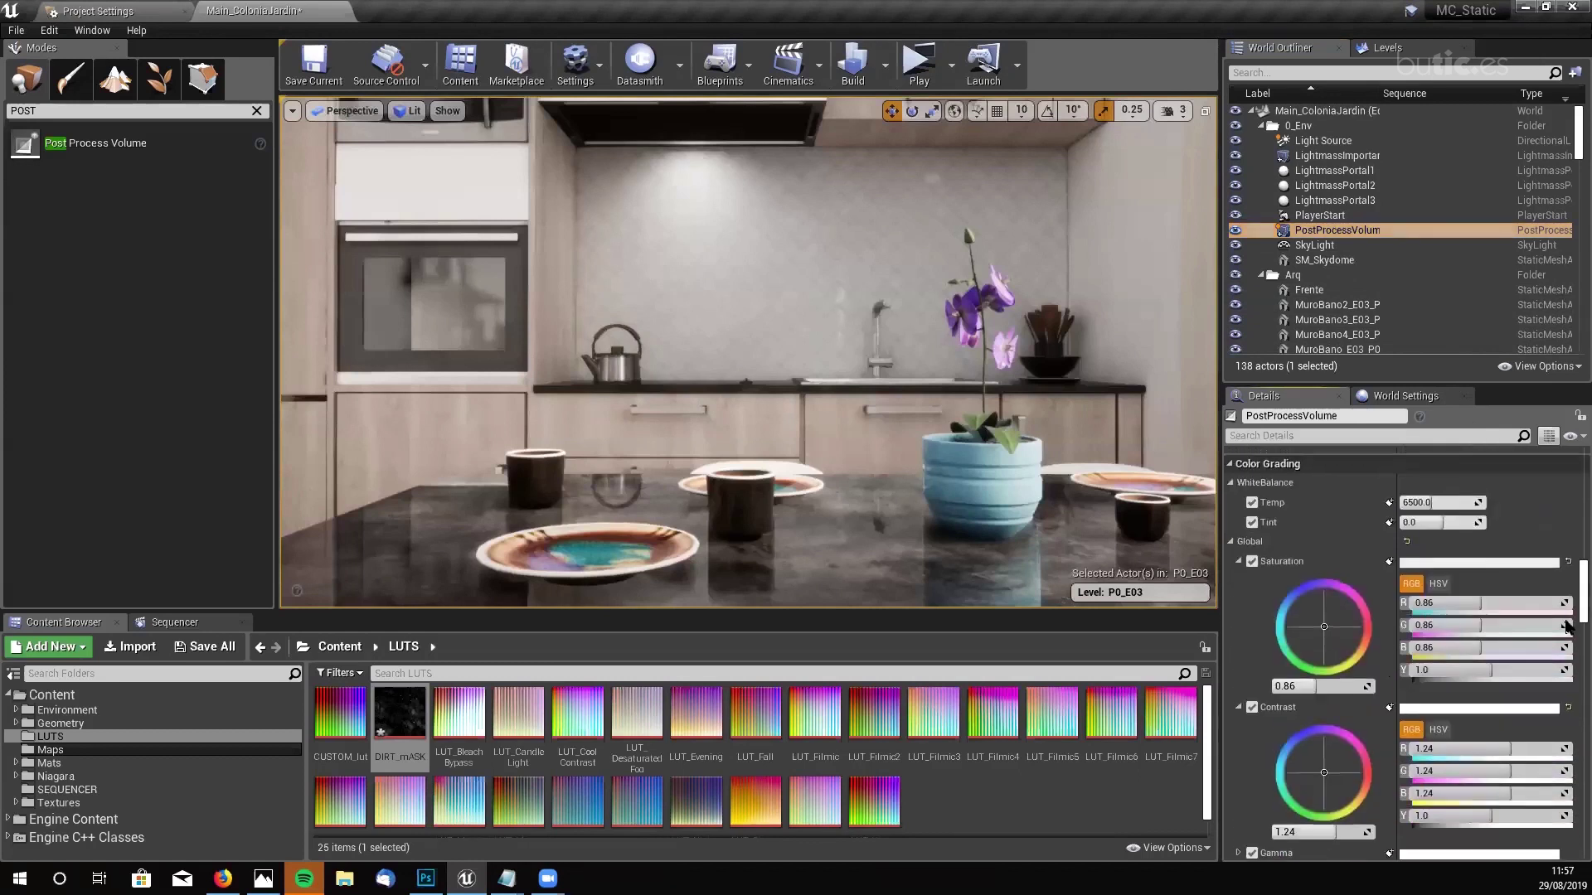
{"action": "scroll", "coordinate": [1567, 627], "scroll_direction": "down", "scroll_amount": 3}
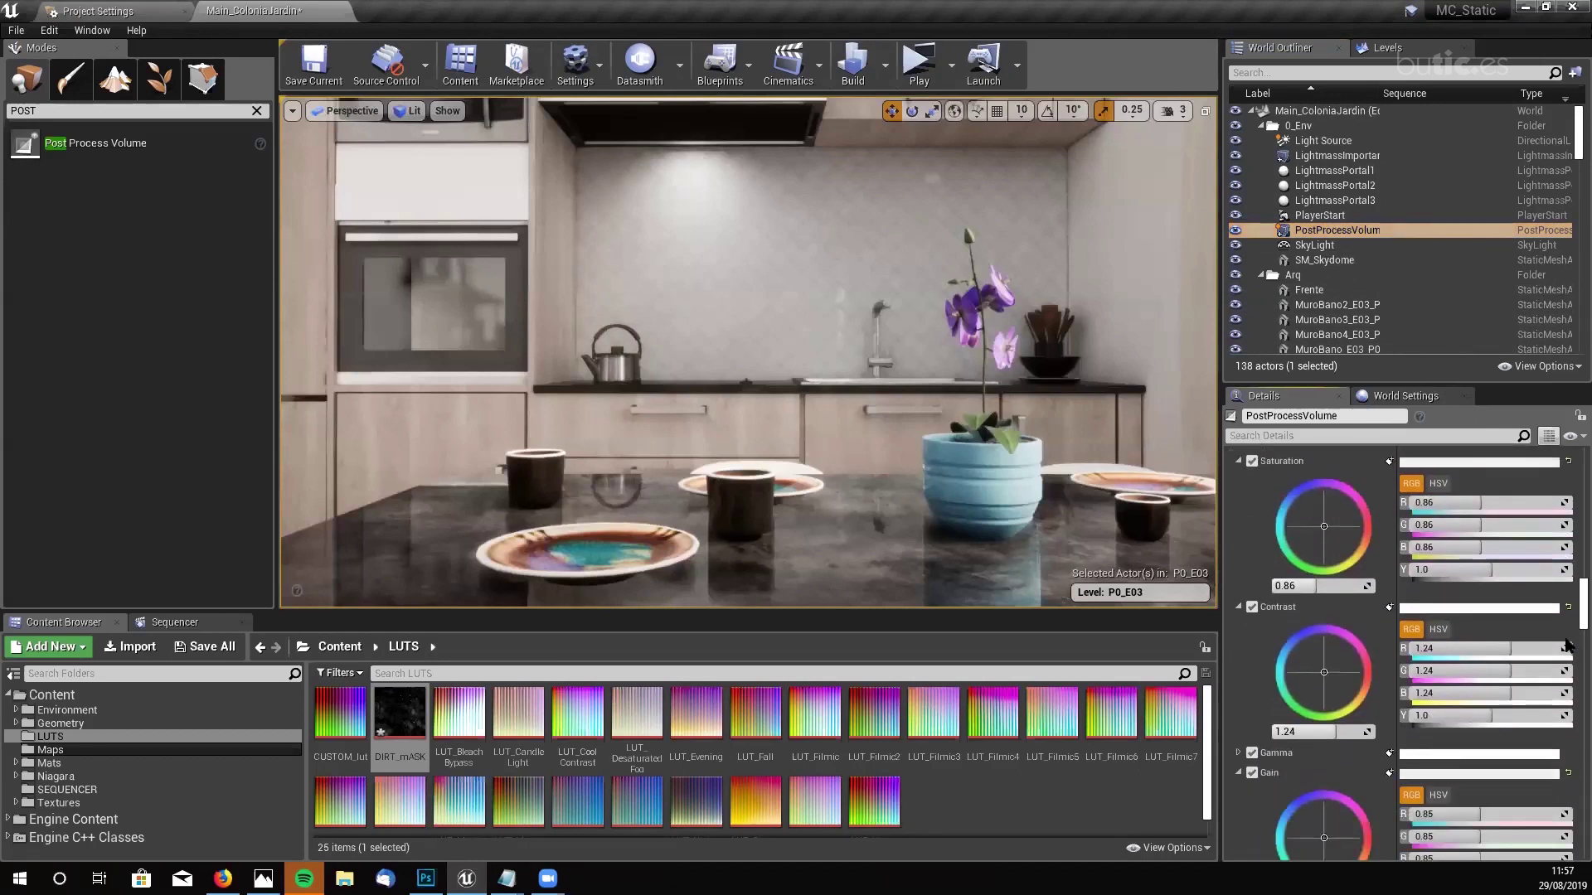
{"action": "scroll", "coordinate": [1334, 613], "scroll_direction": "down", "scroll_amount": 4}
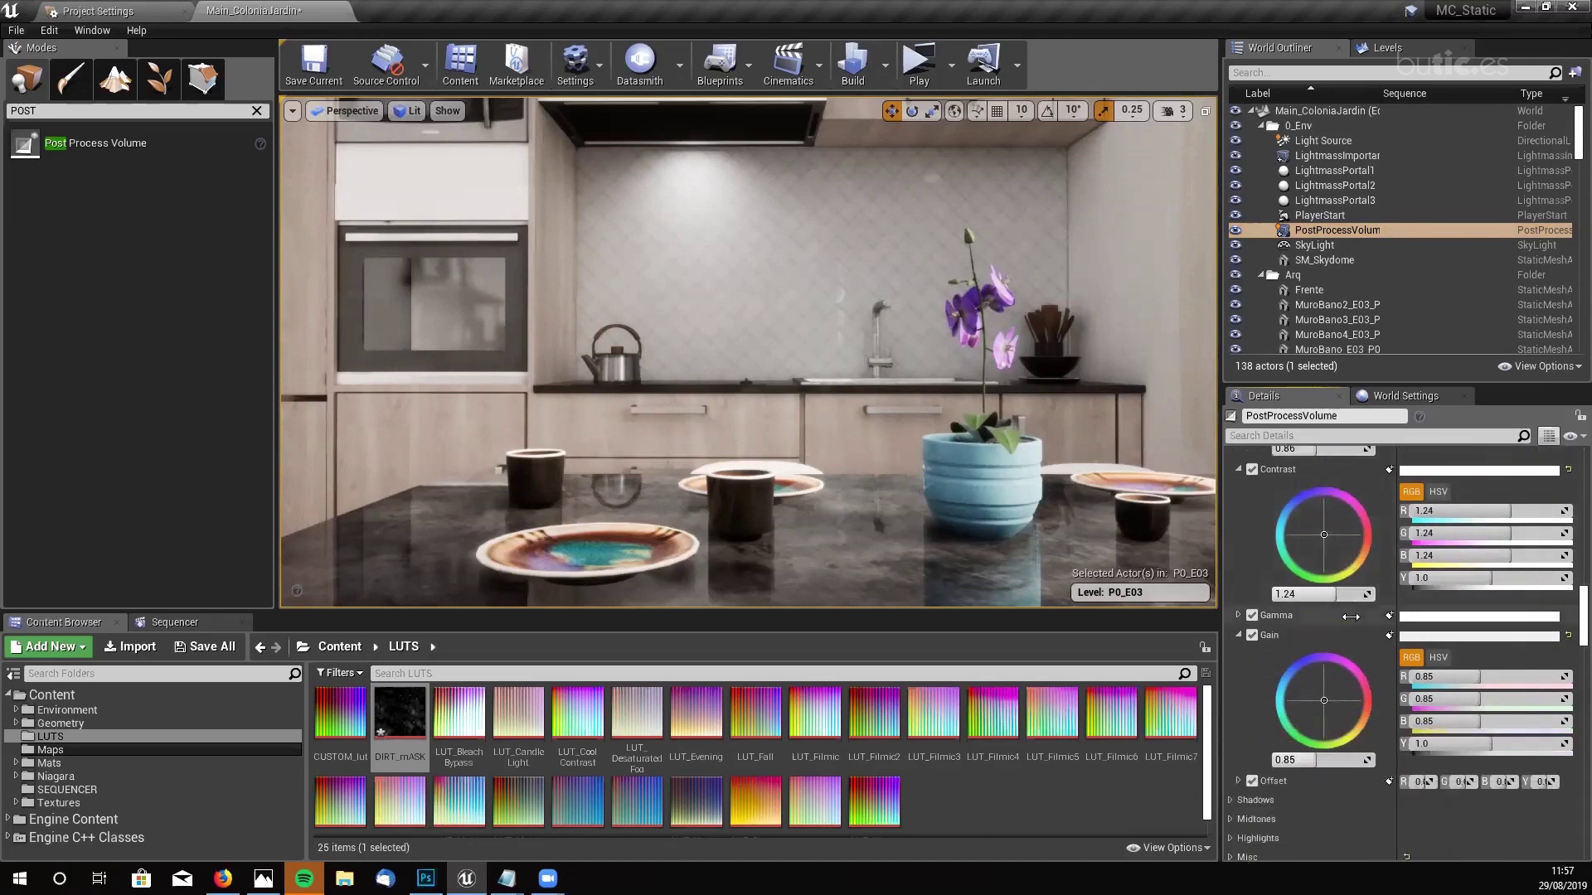
{"action": "scroll", "coordinate": [1326, 643], "scroll_direction": "down", "scroll_amount": 2}
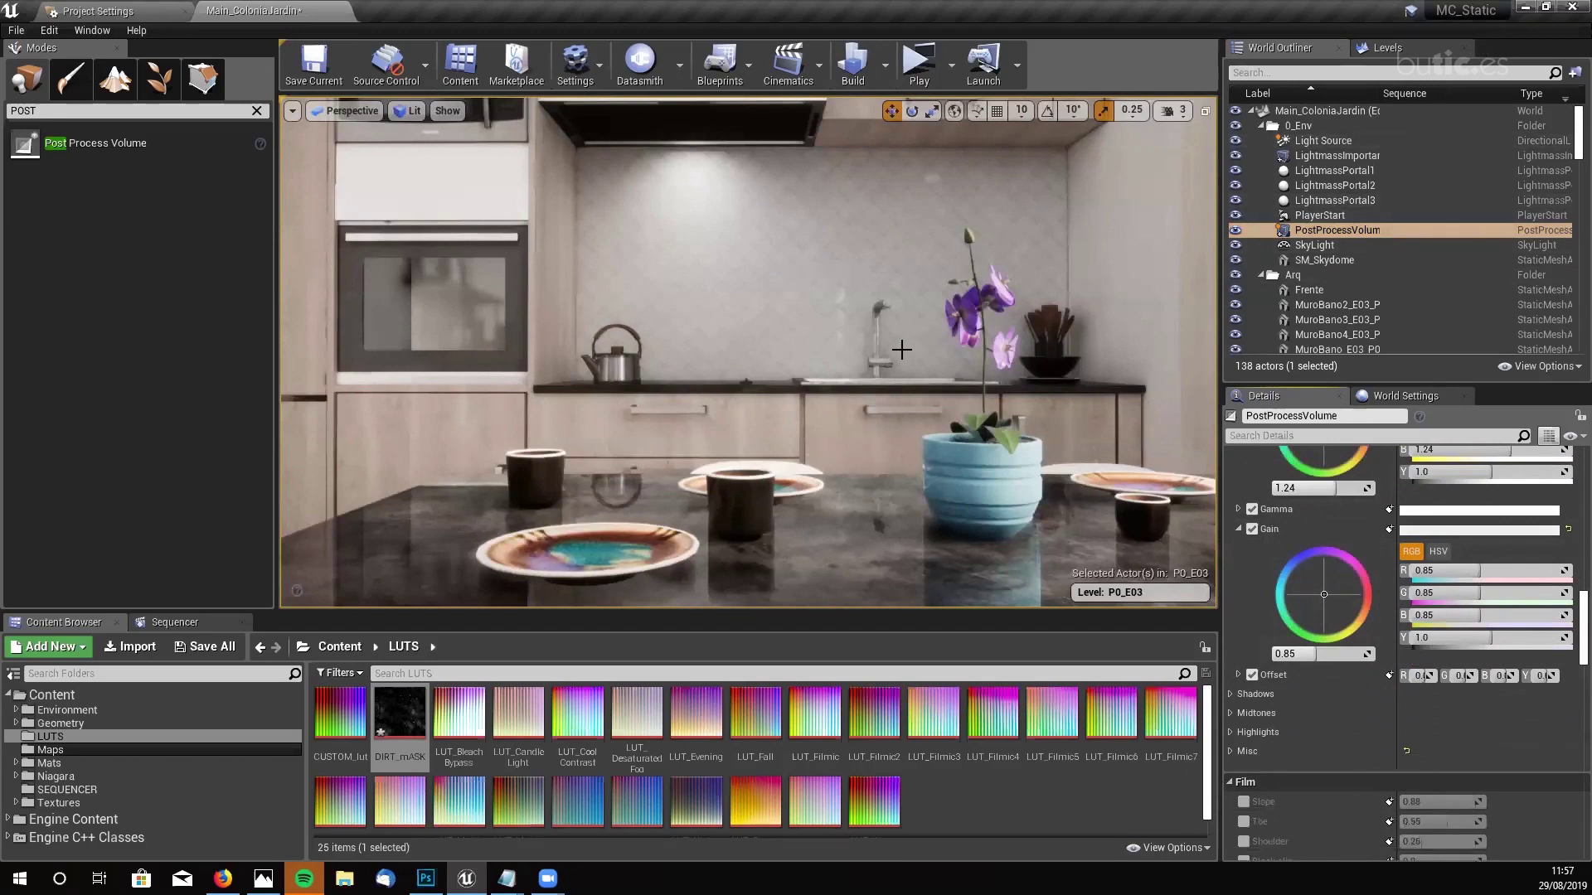
{"action": "right_click_drag", "start_coordinate": [746, 348], "coordinate": [829, 352]}
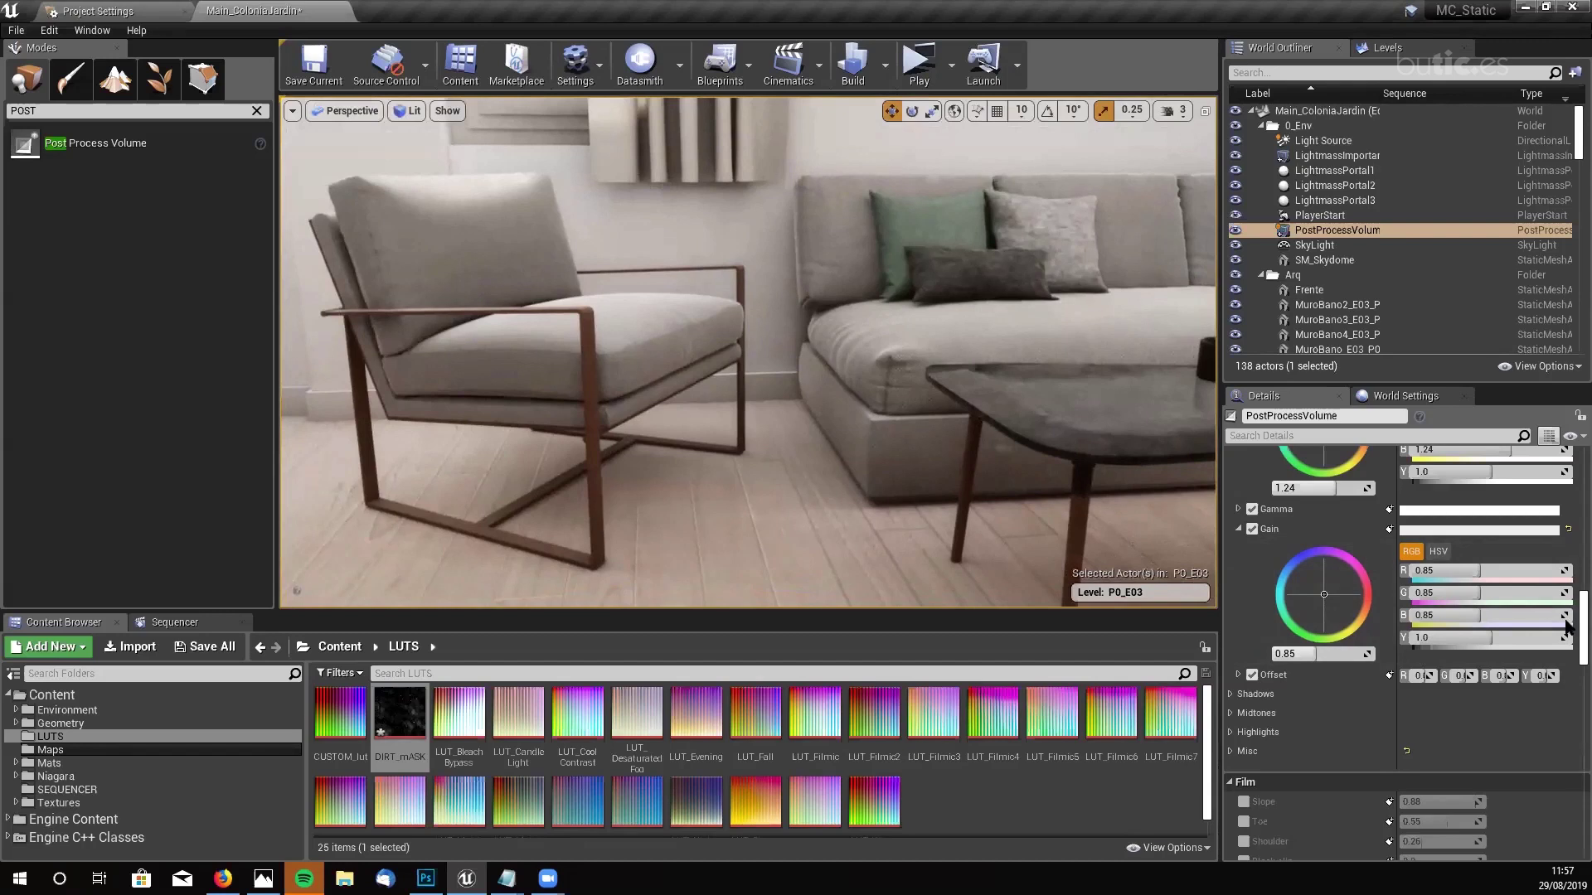
- Enable the Global Illumination Indirect Lighting Color and Intensity overrides
{"action": "scroll", "coordinate": [1567, 627], "scroll_direction": "down", "scroll_amount": 10}
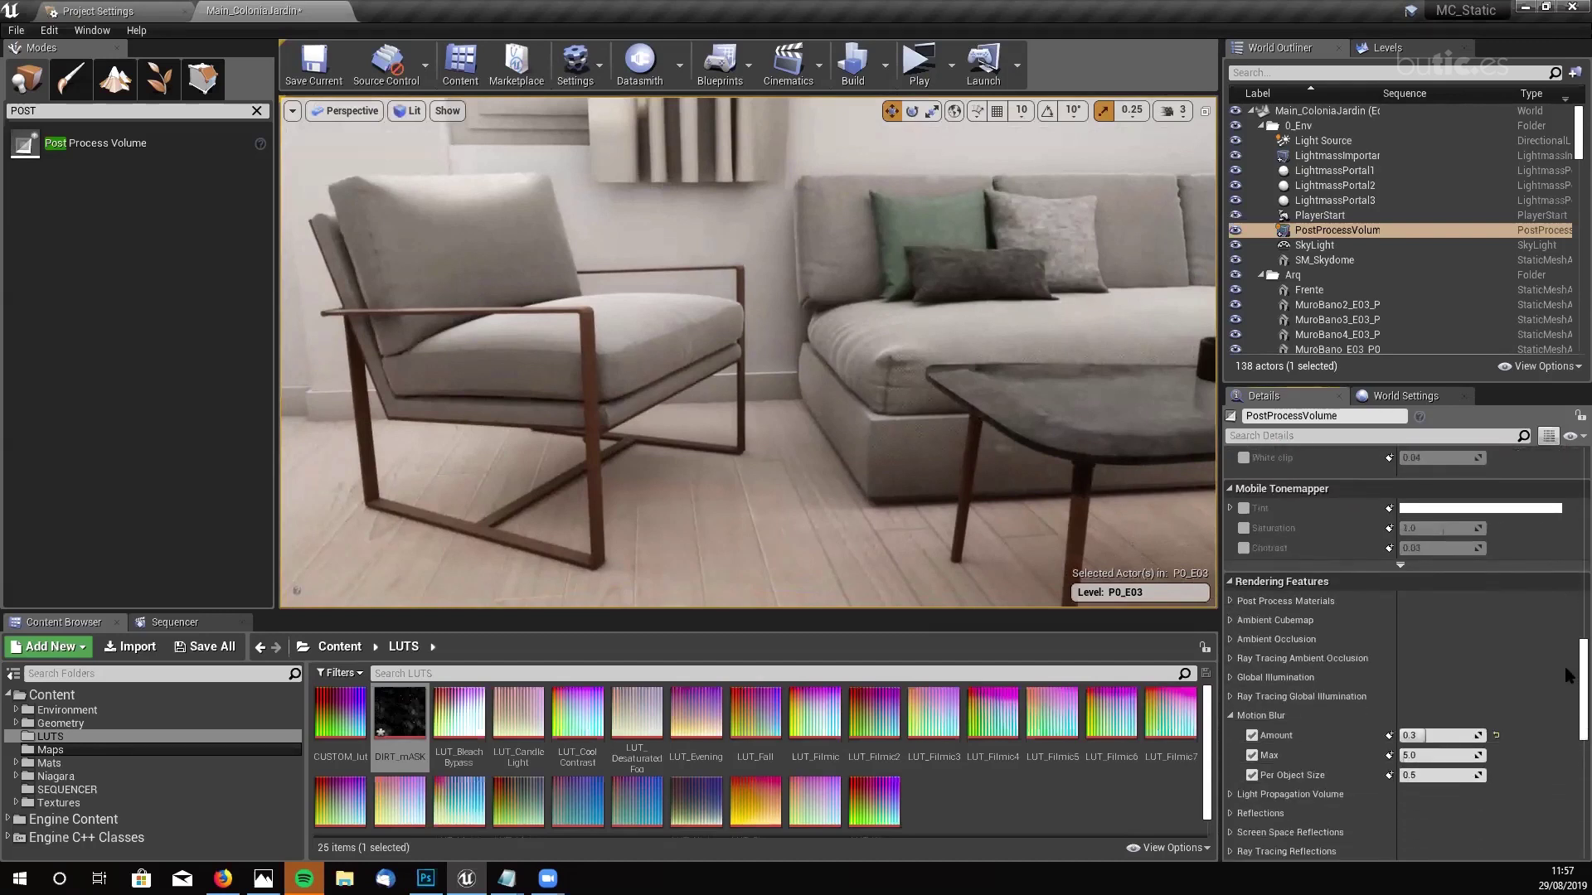
{"action": "left_click", "coordinate": [1263, 678]}
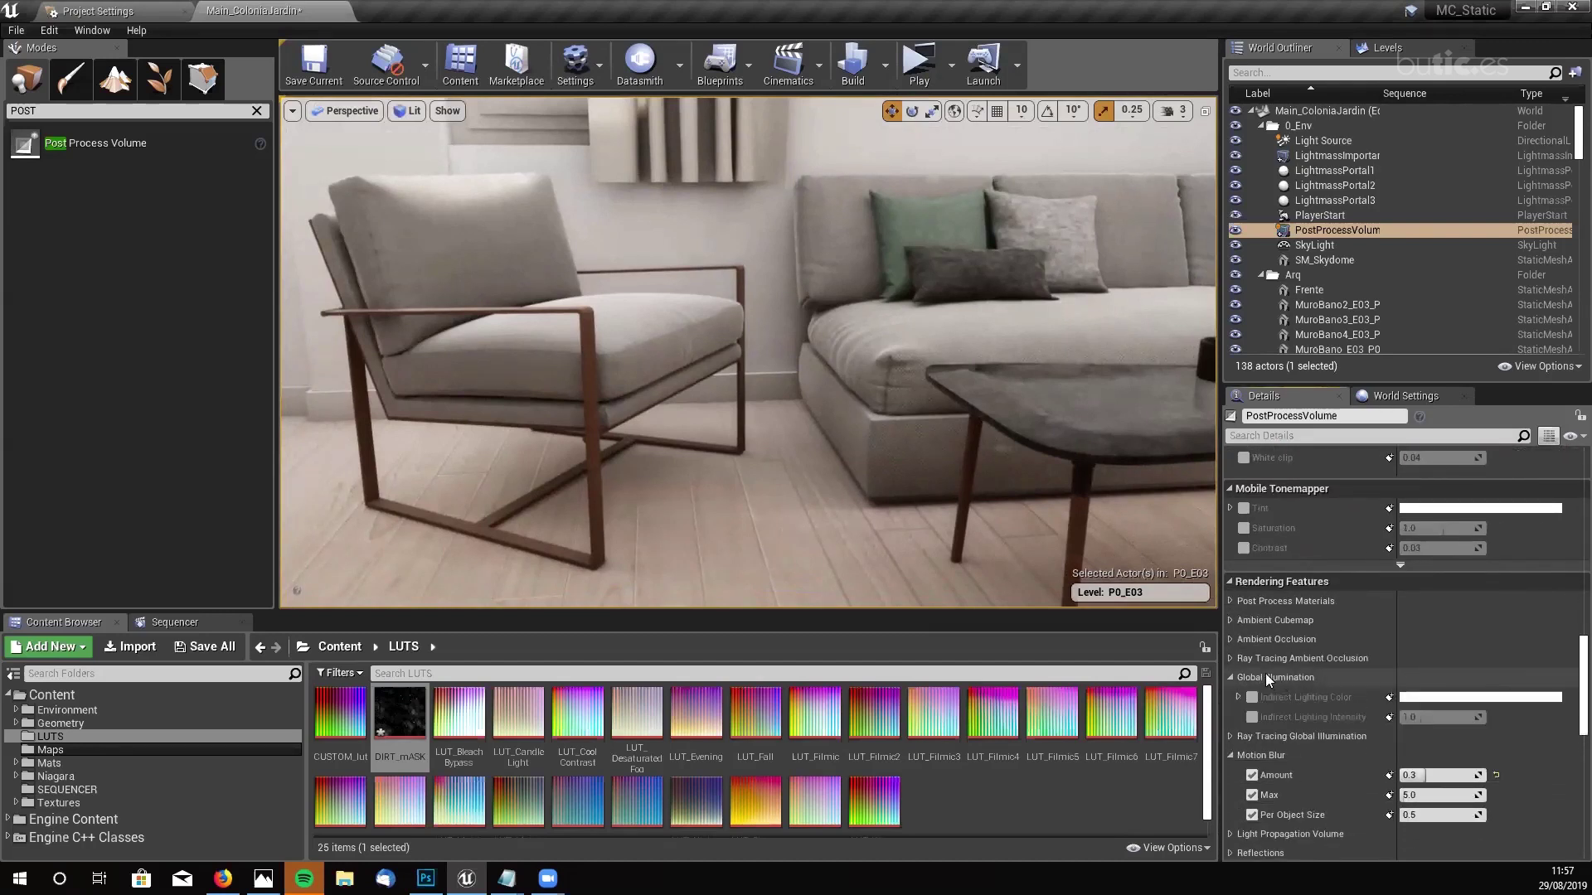
{"action": "left_click", "coordinate": [1252, 697]}
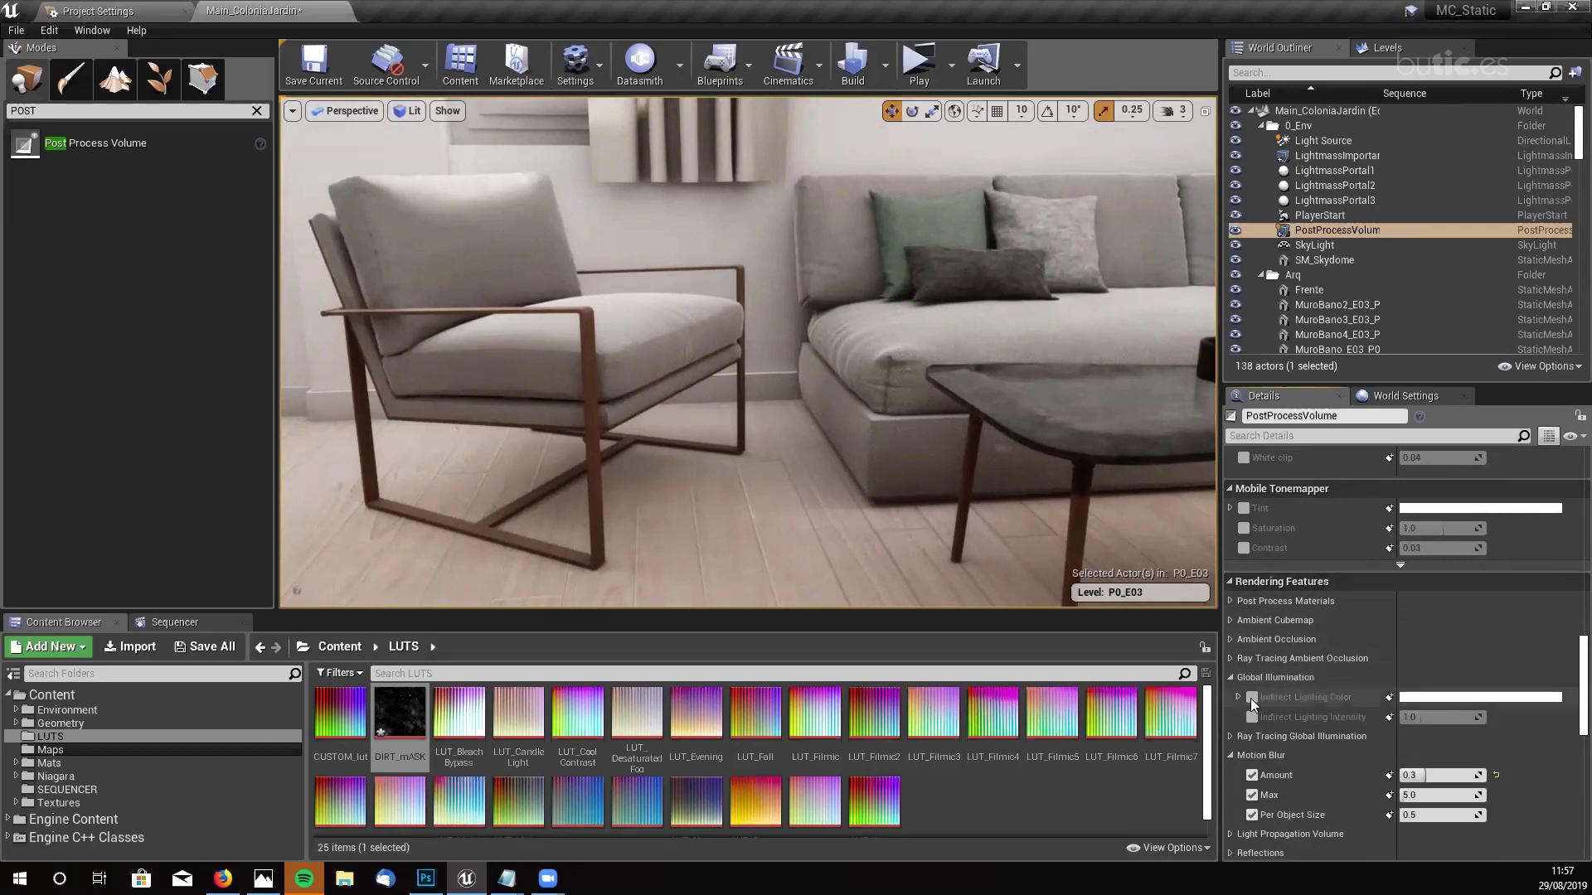
{"action": "left_click", "coordinate": [1253, 717]}
{"action": "left_click", "coordinate": [1253, 717]}
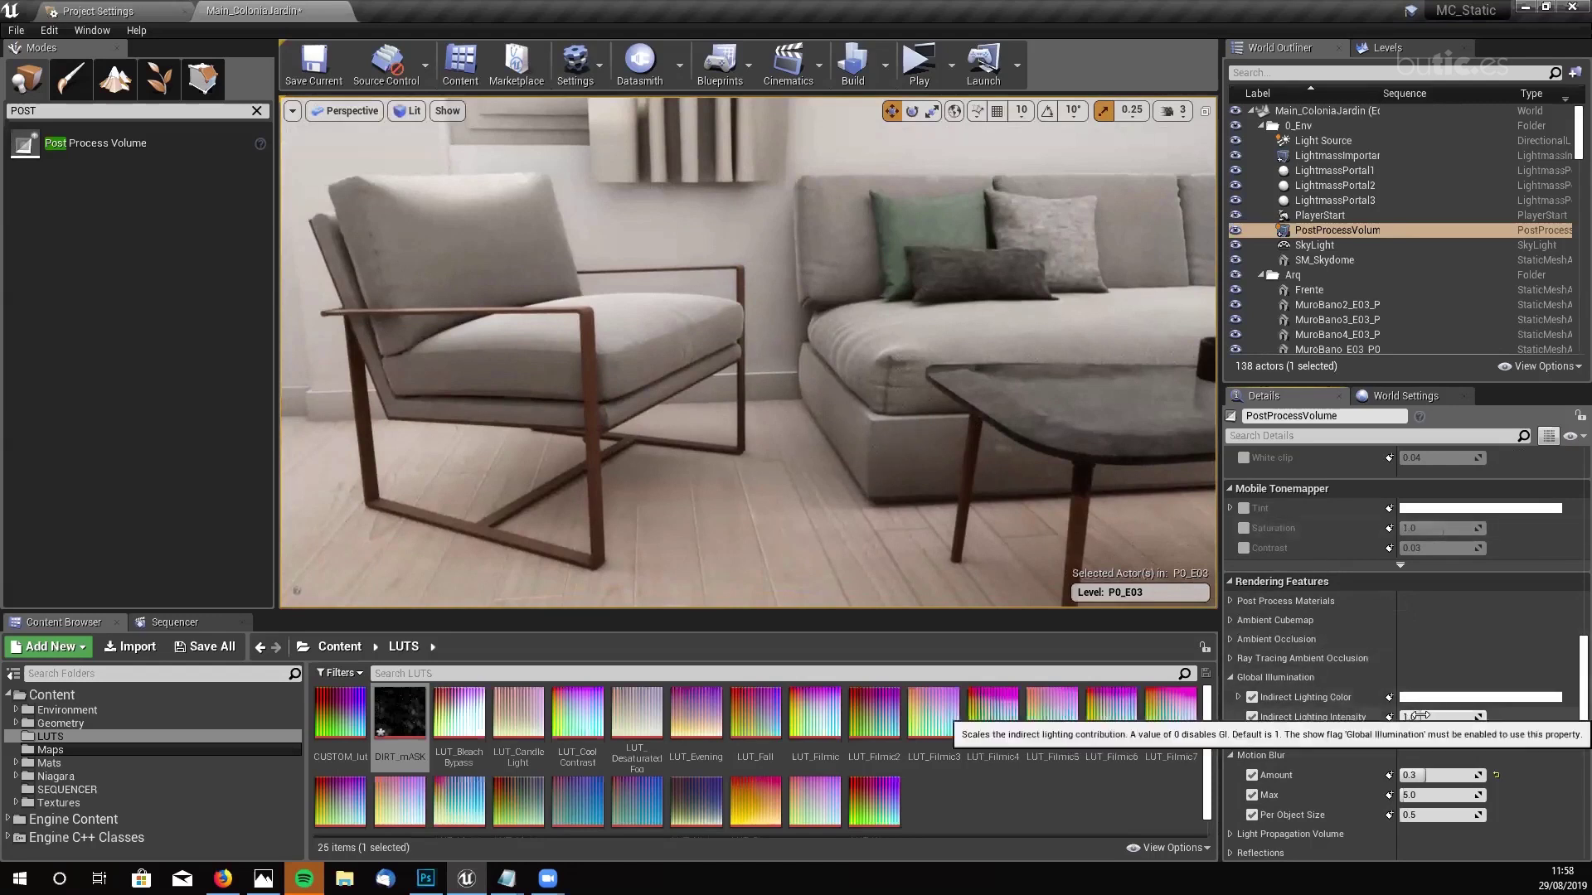
- Try Indirect Lighting Intensity at about 1.5 and 1.84, then reset it to 1.0
{"action": "left_click_drag", "start_coordinate": [1419, 717], "coordinate": [1432, 719]}
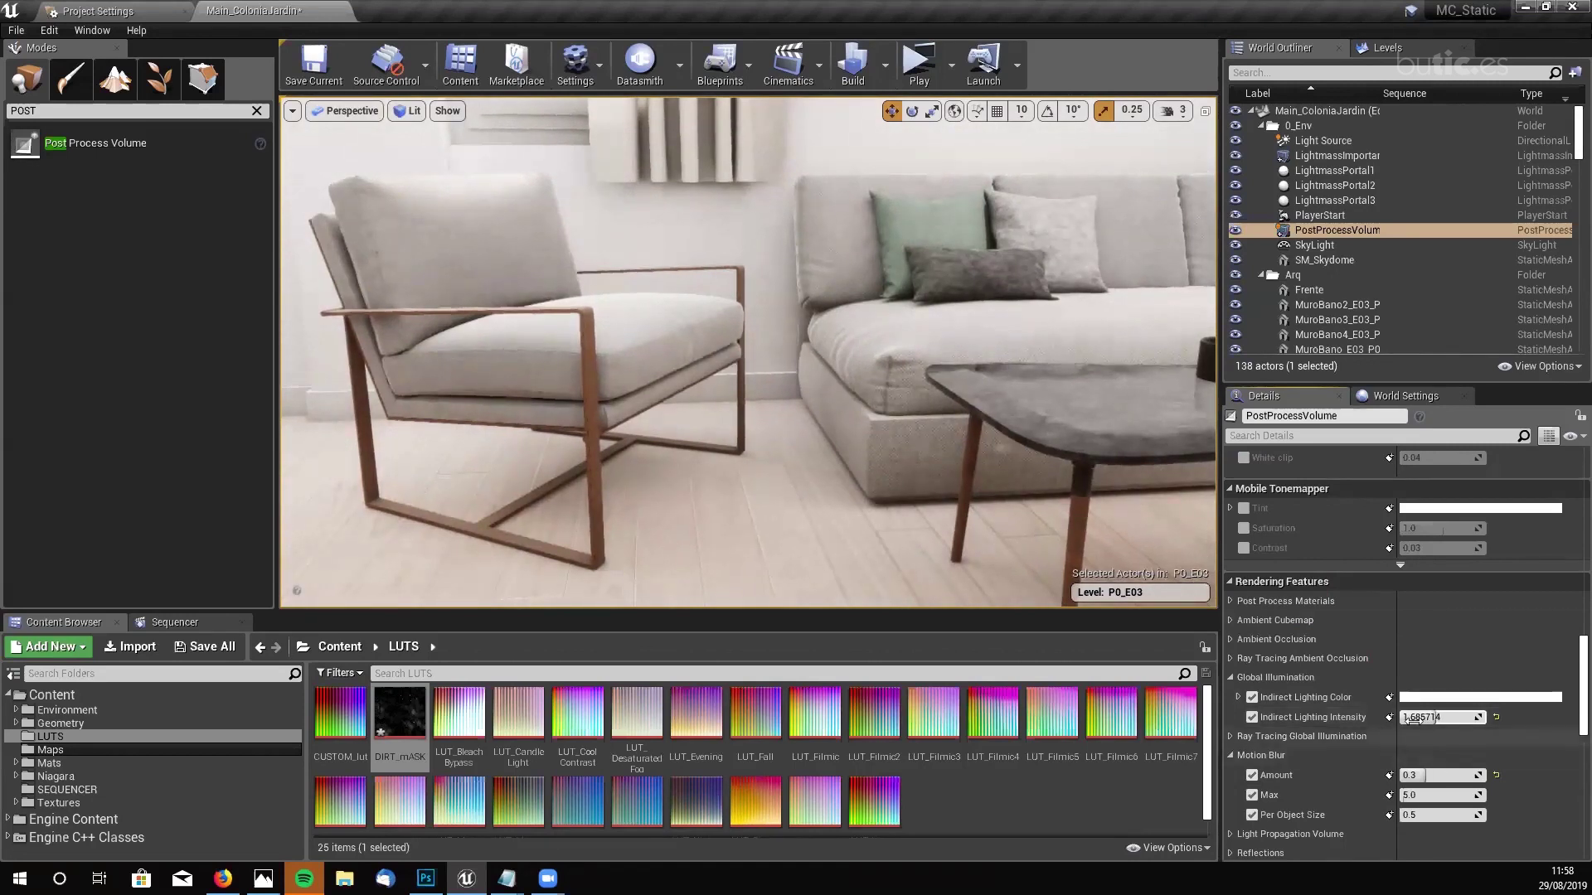
{"action": "mouse_move", "coordinate": [746, 353]}
{"action": "right_mouse_down"}
{"action": "mouse_move", "coordinate": [904, 352]}
{"action": "mouse_move", "coordinate": [498, 352]}
{"action": "right_mouse_up"}
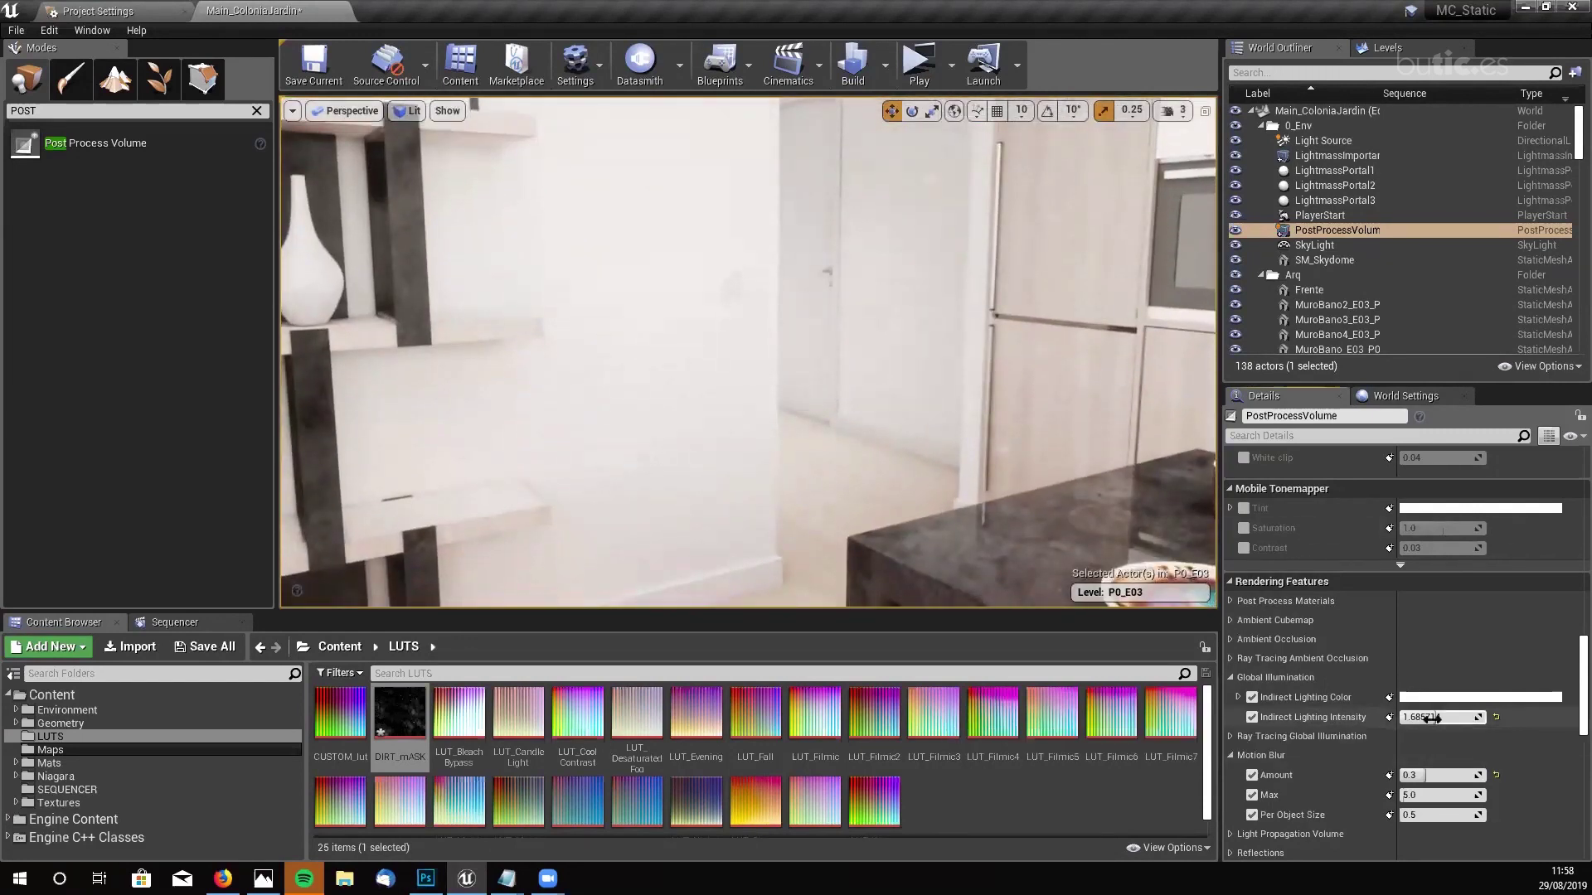
{"action": "left_click_drag", "start_coordinate": [1432, 718], "coordinate": [1438, 718]}
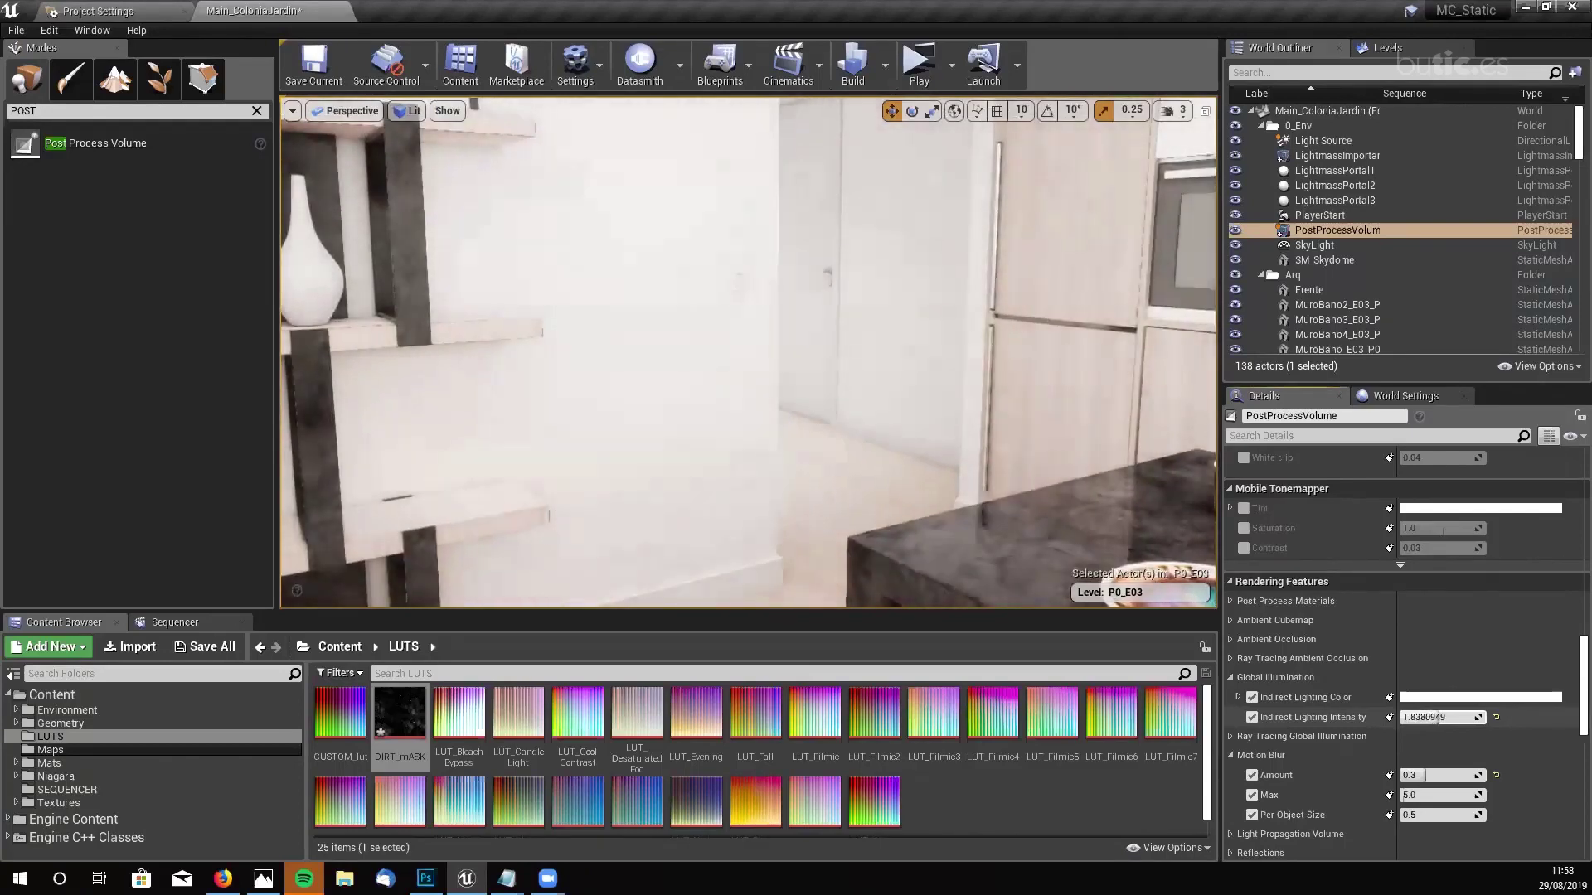
{"action": "right_click_drag", "start_coordinate": [856, 508], "coordinate": [761, 451]}
{"action": "right_click_drag", "start_coordinate": [699, 162], "coordinate": [854, 165]}
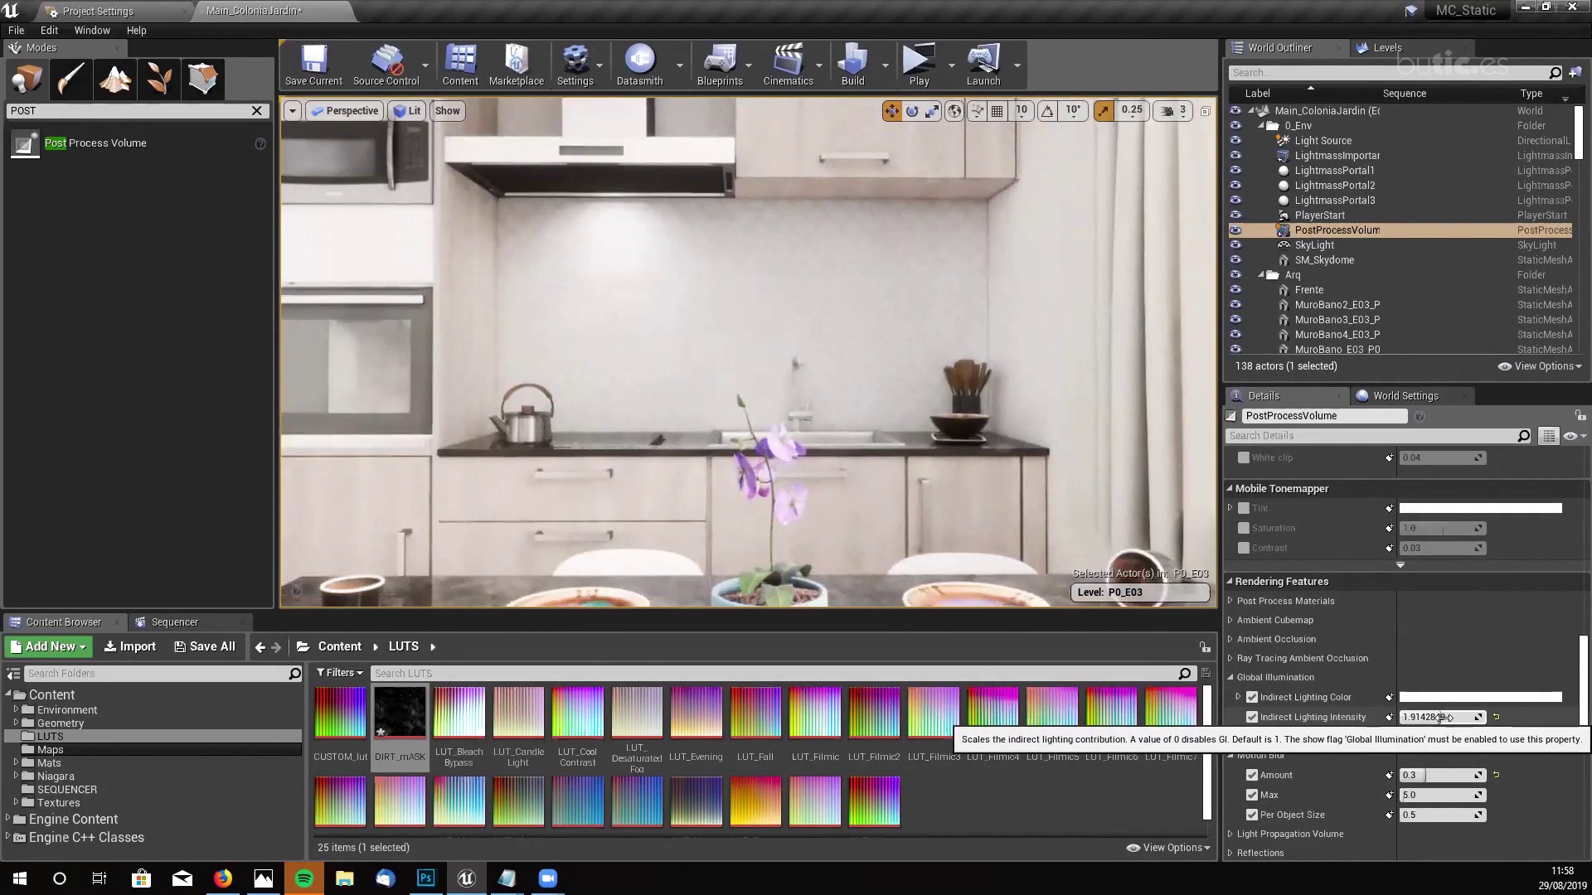
{"action": "left_click", "coordinate": [1496, 718]}
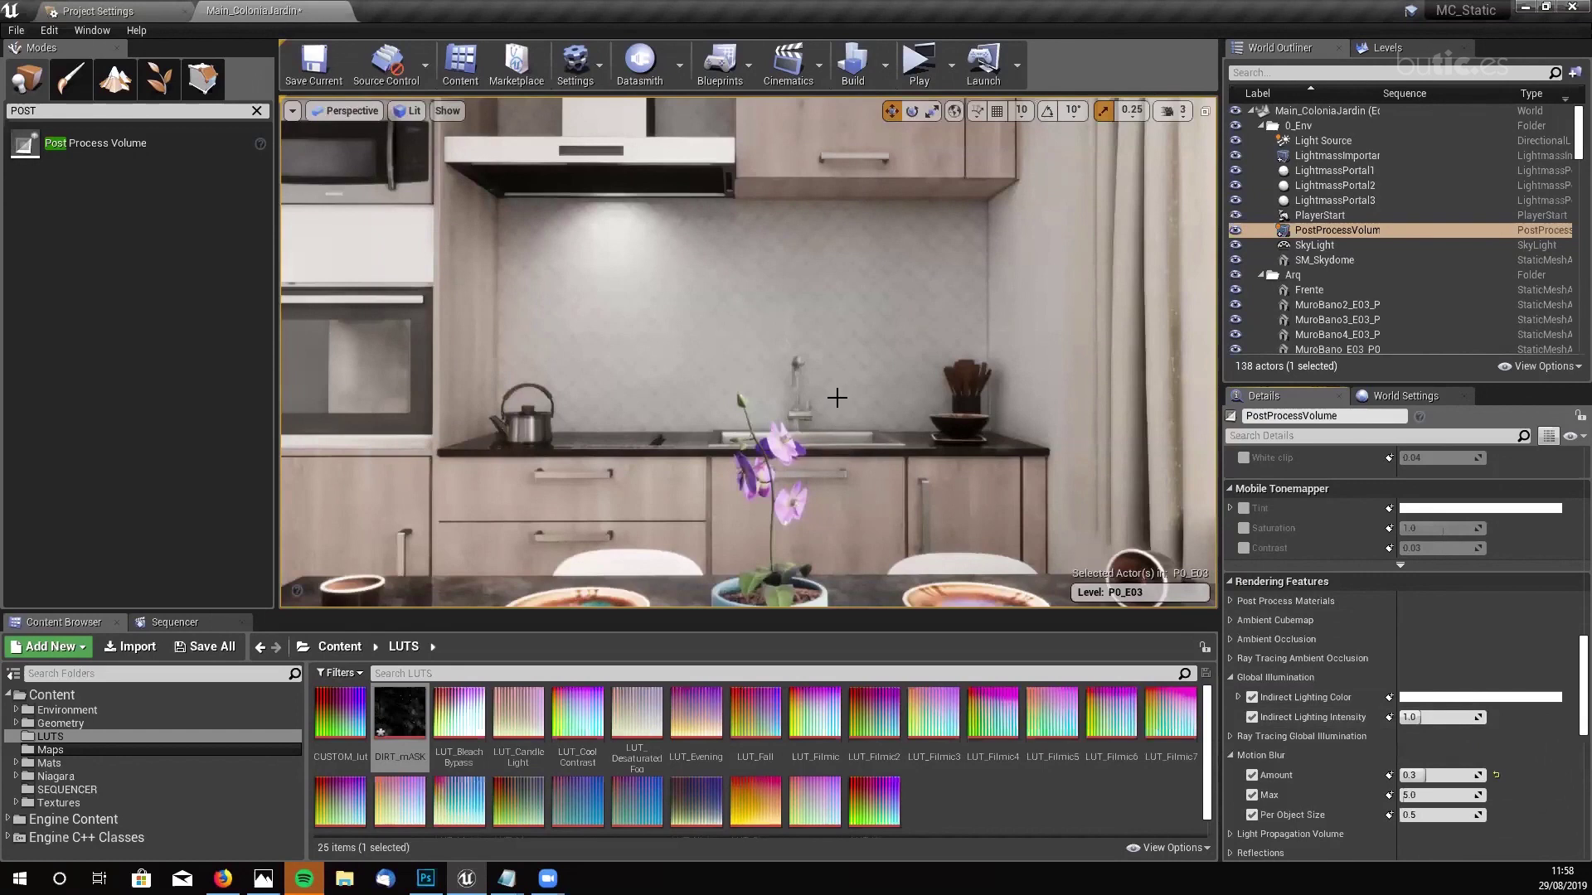
{"action": "middle_click_drag", "start_coordinate": [836, 397], "coordinate": [836, 464]}
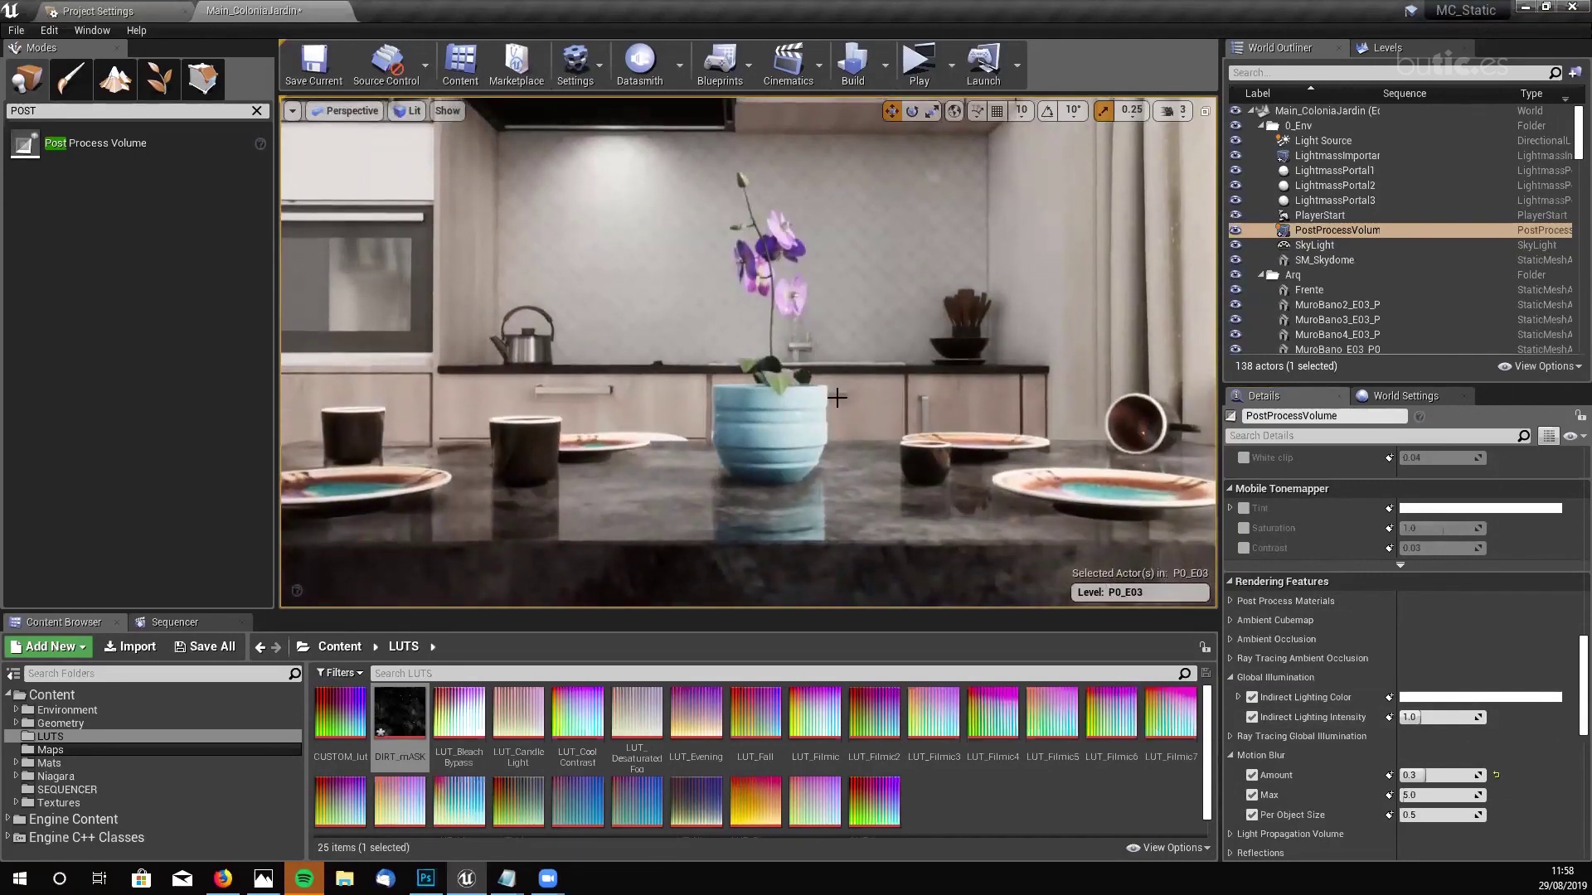
- Enable the Film Slope, Toe, Shoulder, Black clip and White clip overrides
{"action": "scroll", "coordinate": [1509, 659], "scroll_direction": "up", "scroll_amount": 5}
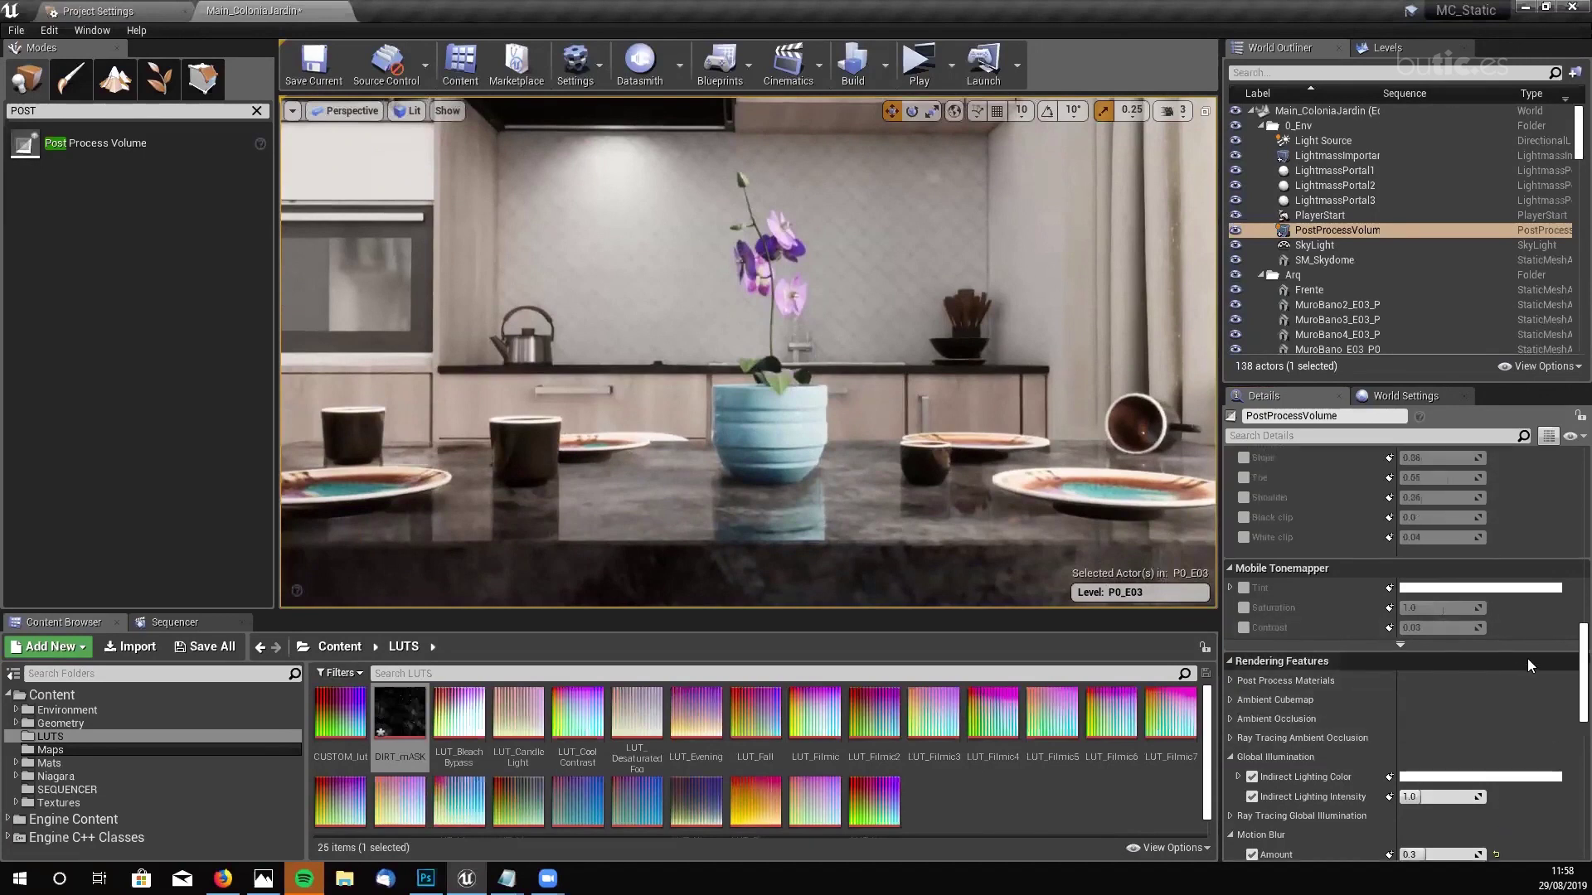
{"action": "scroll", "coordinate": [1538, 622], "scroll_direction": "up", "scroll_amount": 2}
{"action": "scroll", "coordinate": [1539, 635], "scroll_direction": "down", "scroll_amount": 3}
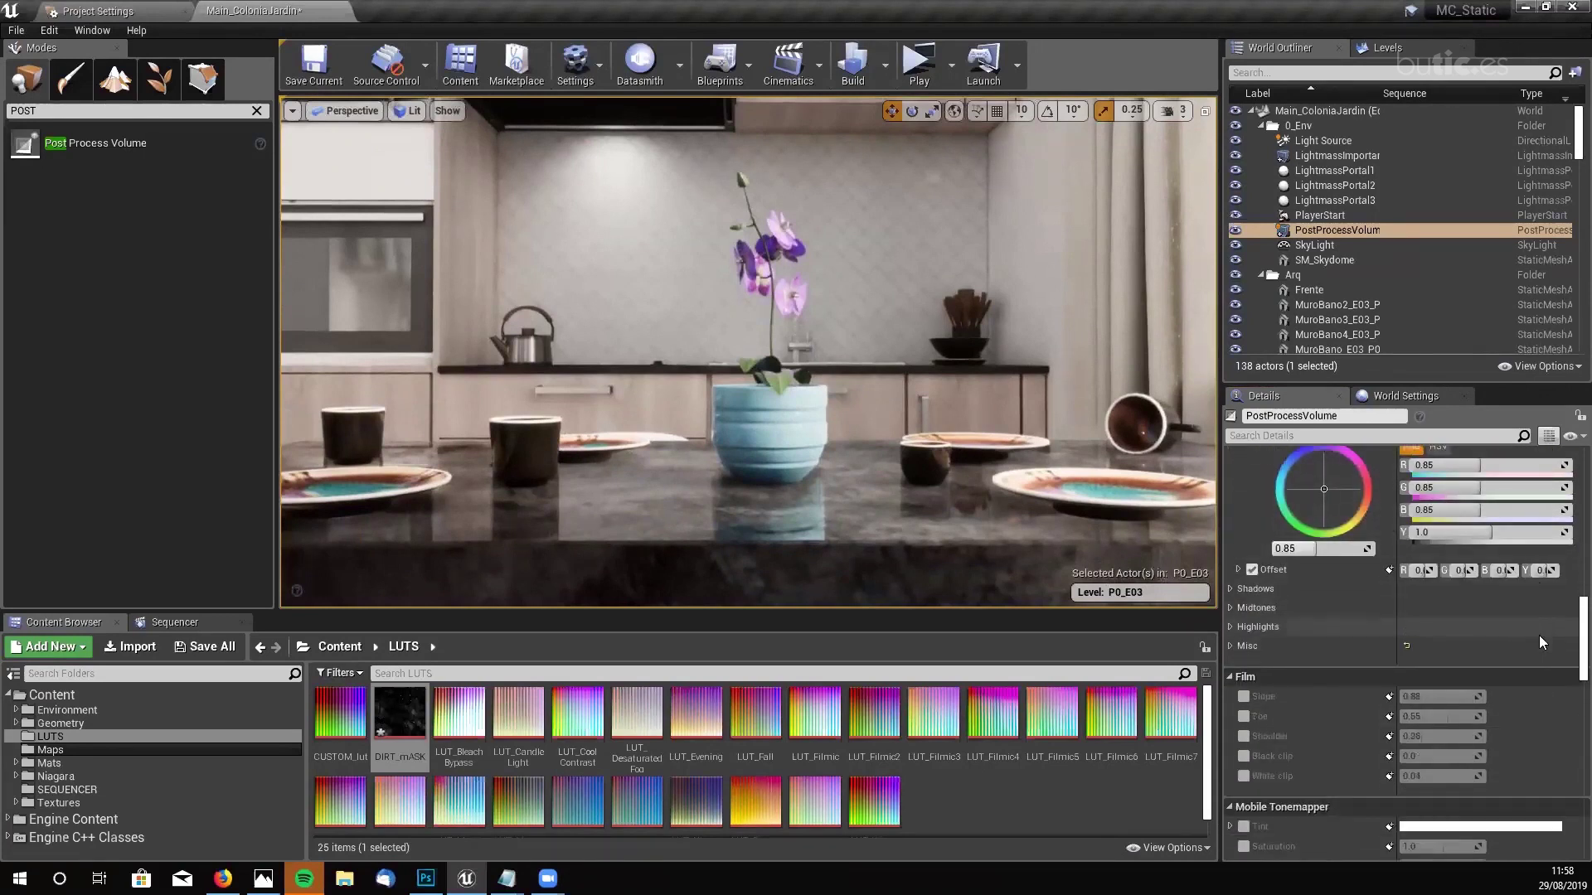
{"action": "scroll", "coordinate": [1538, 635], "scroll_direction": "down", "scroll_amount": 1}
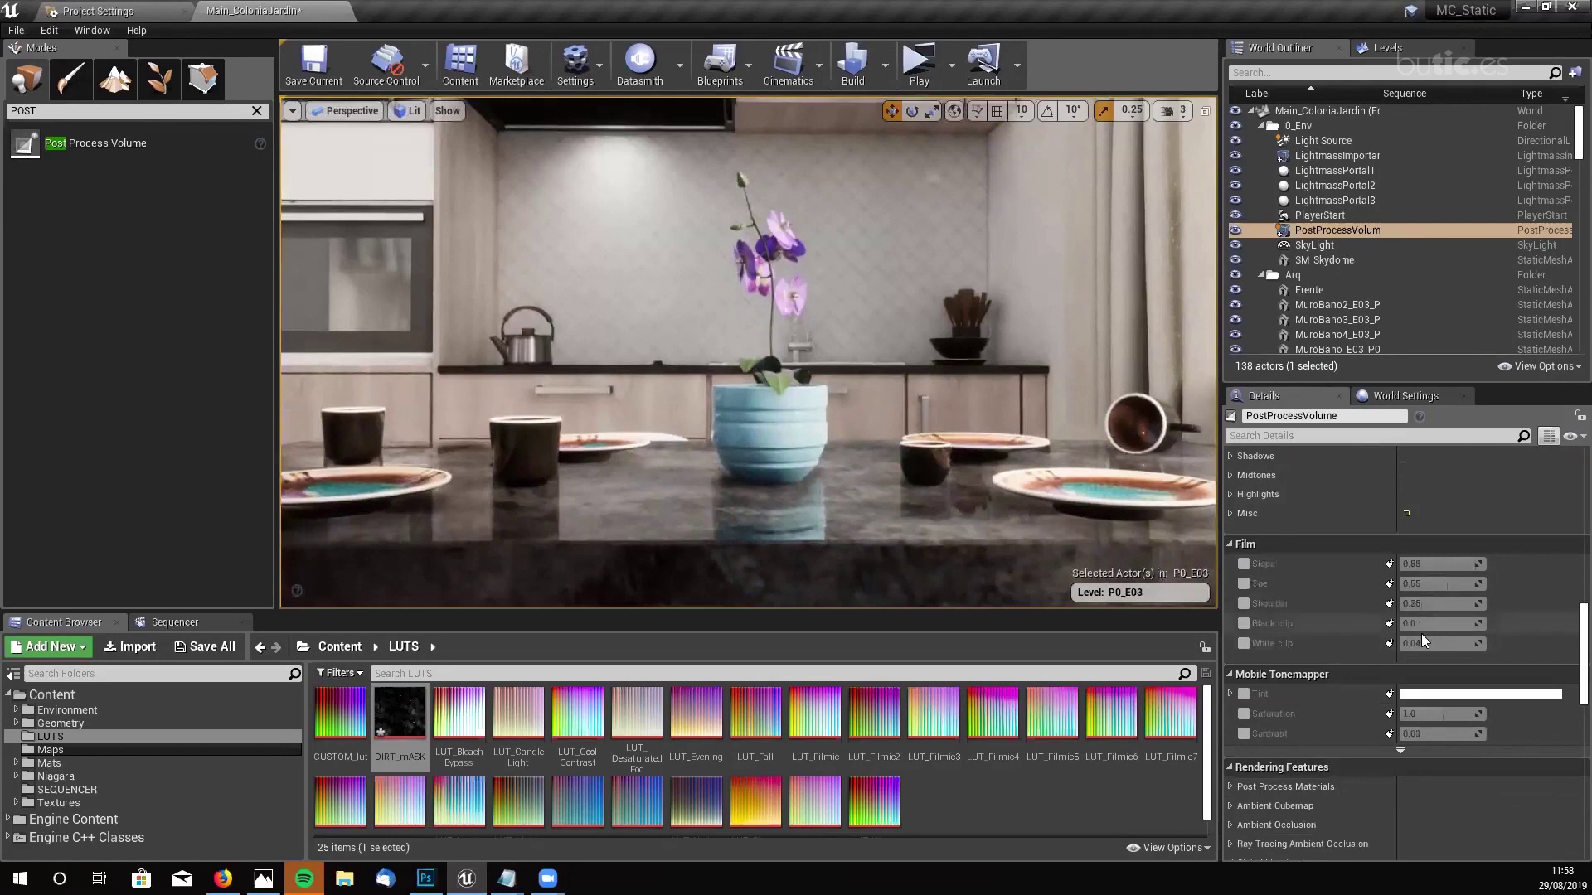
{"action": "scroll", "coordinate": [1277, 648], "scroll_direction": "down", "scroll_amount": 1}
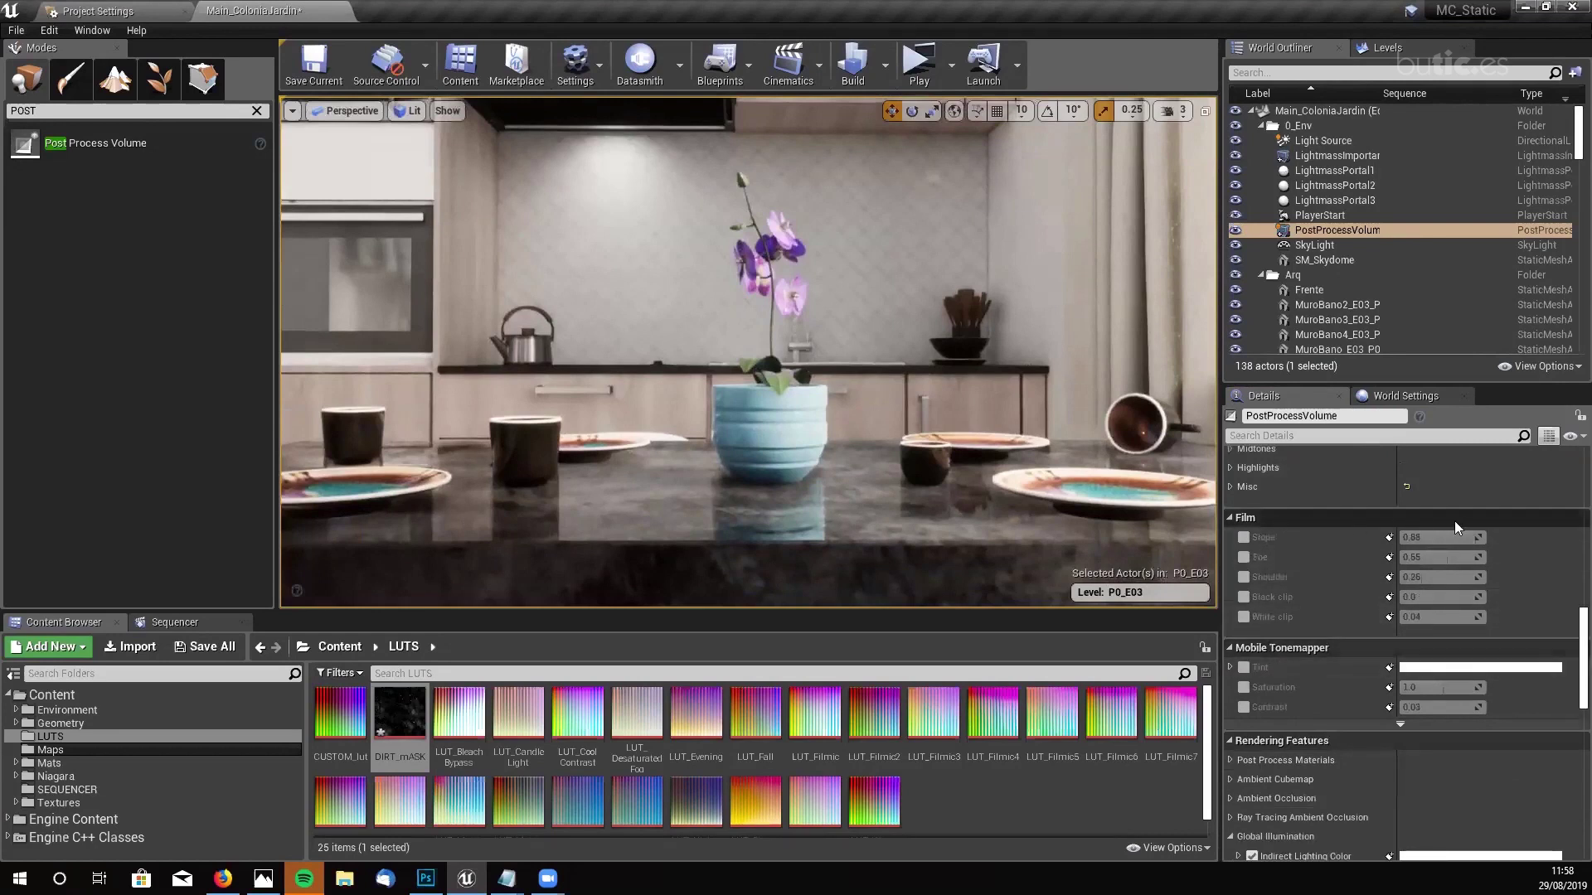
{"action": "left_click", "coordinate": [1245, 537]}
{"action": "left_click", "coordinate": [1245, 557]}
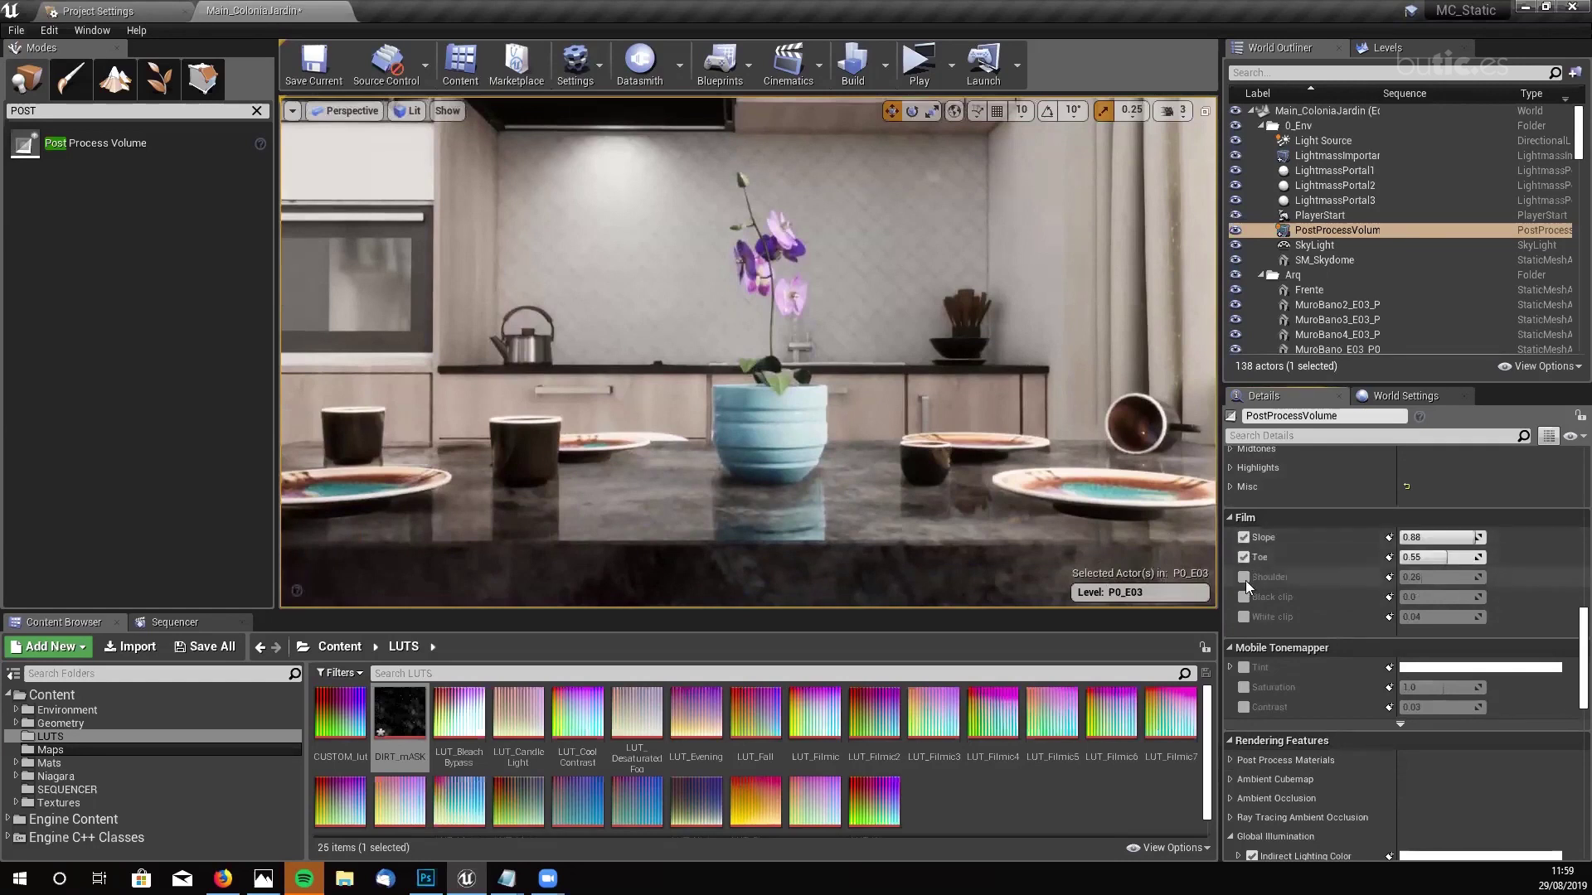
{"action": "left_click", "coordinate": [1245, 578]}
{"action": "left_click", "coordinate": [1247, 597]}
{"action": "left_click", "coordinate": [1245, 617]}
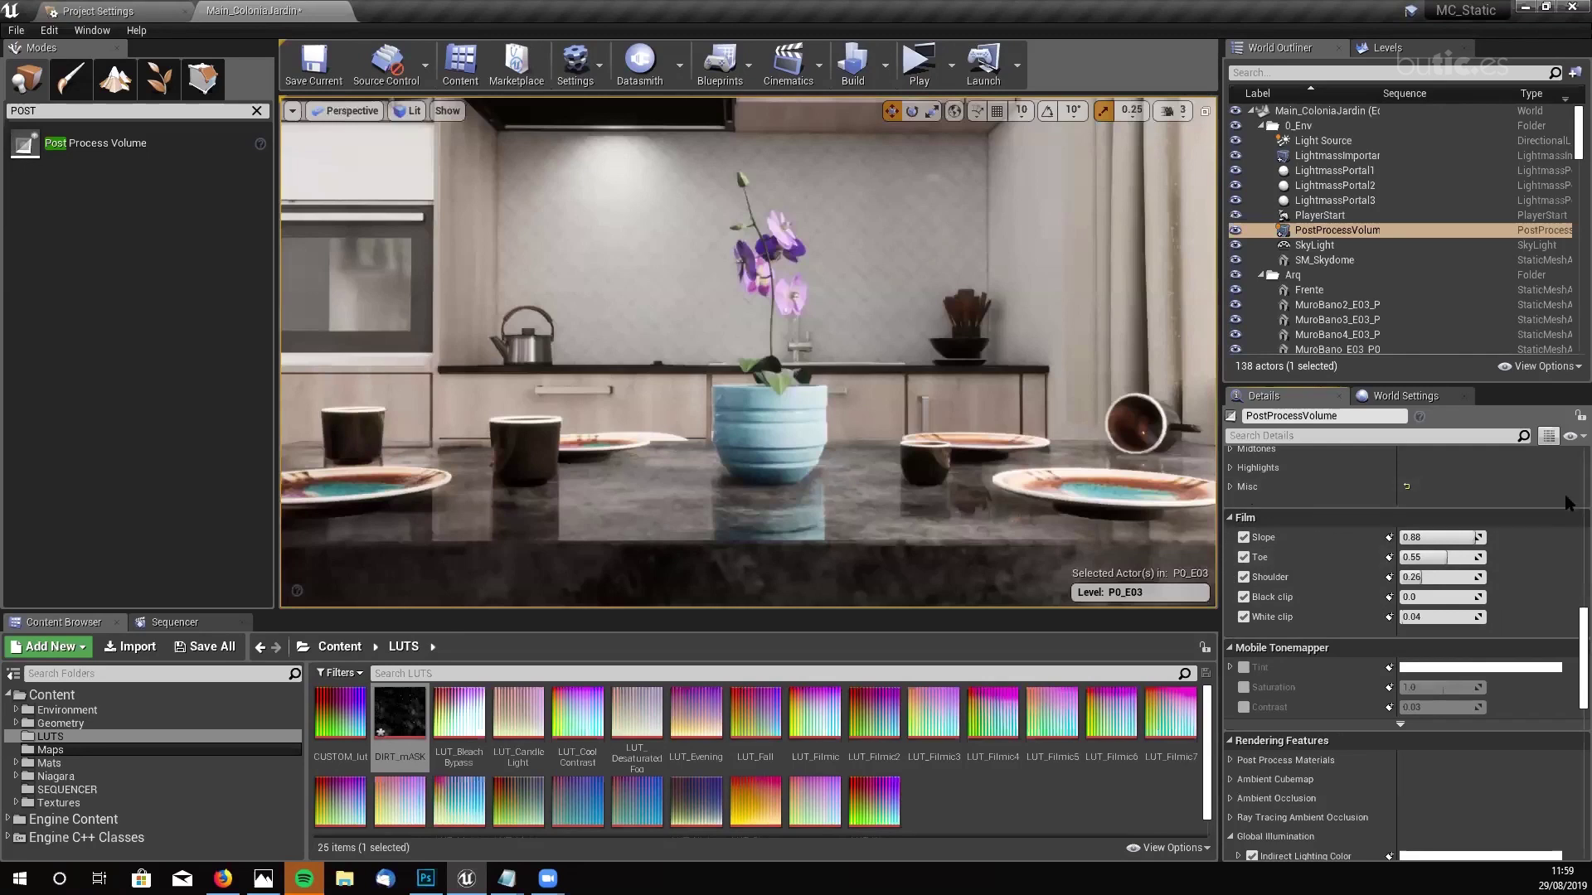
- Switch the Film Slope, Toe, Shoulder, Black clip and White clip overrides back off
{"action": "left_click", "coordinate": [1244, 537]}
{"action": "left_click", "coordinate": [1243, 557]}
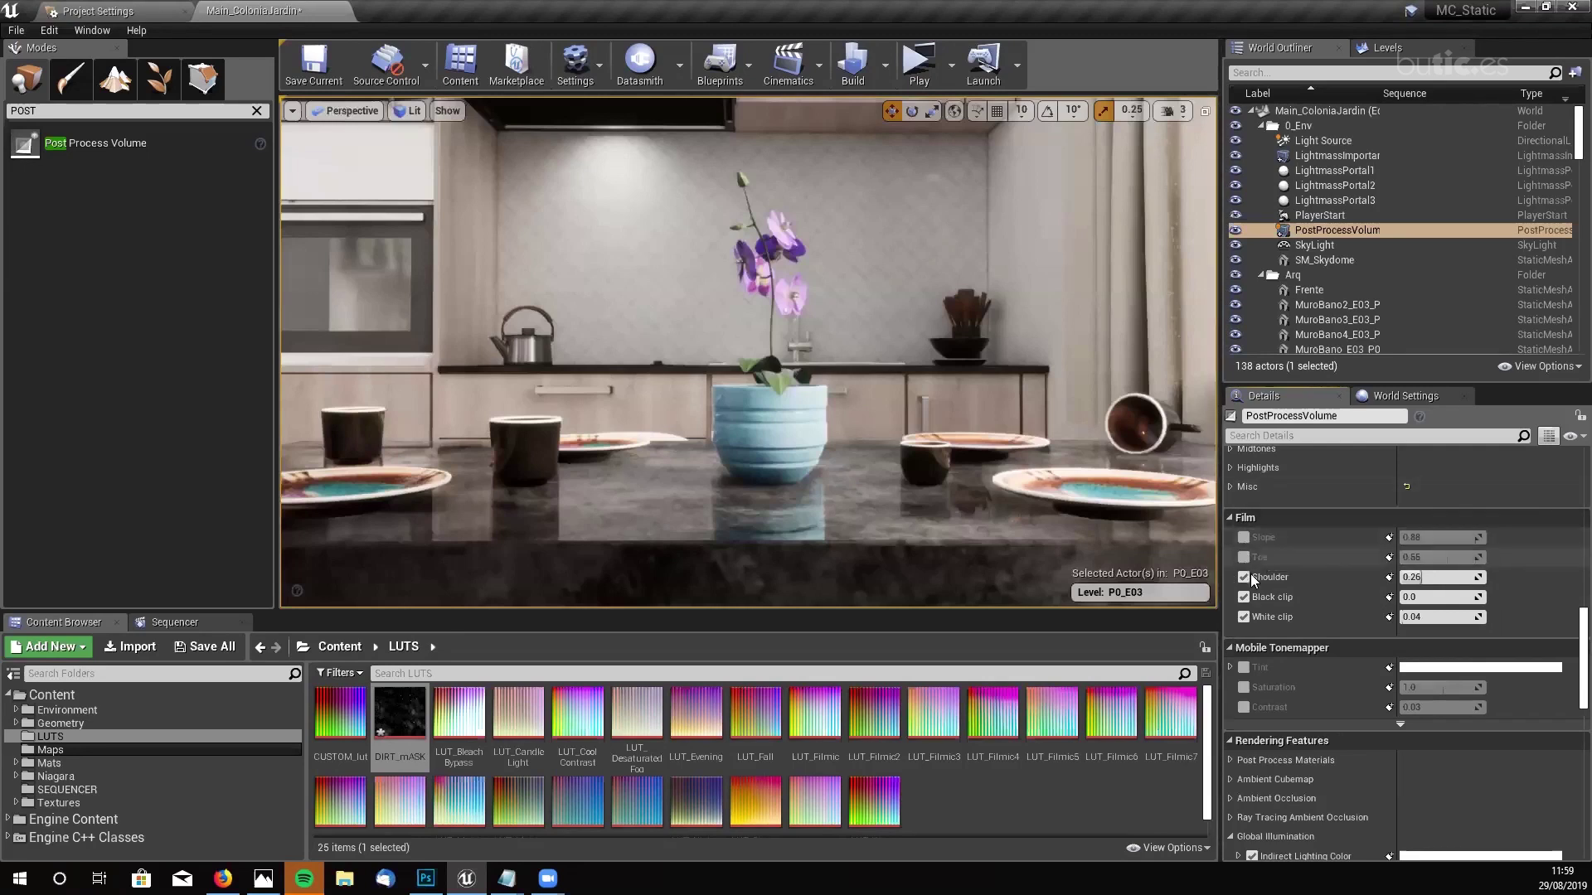
{"action": "left_click", "coordinate": [1243, 577]}
{"action": "left_click", "coordinate": [1244, 597]}
{"action": "left_click", "coordinate": [1244, 617]}
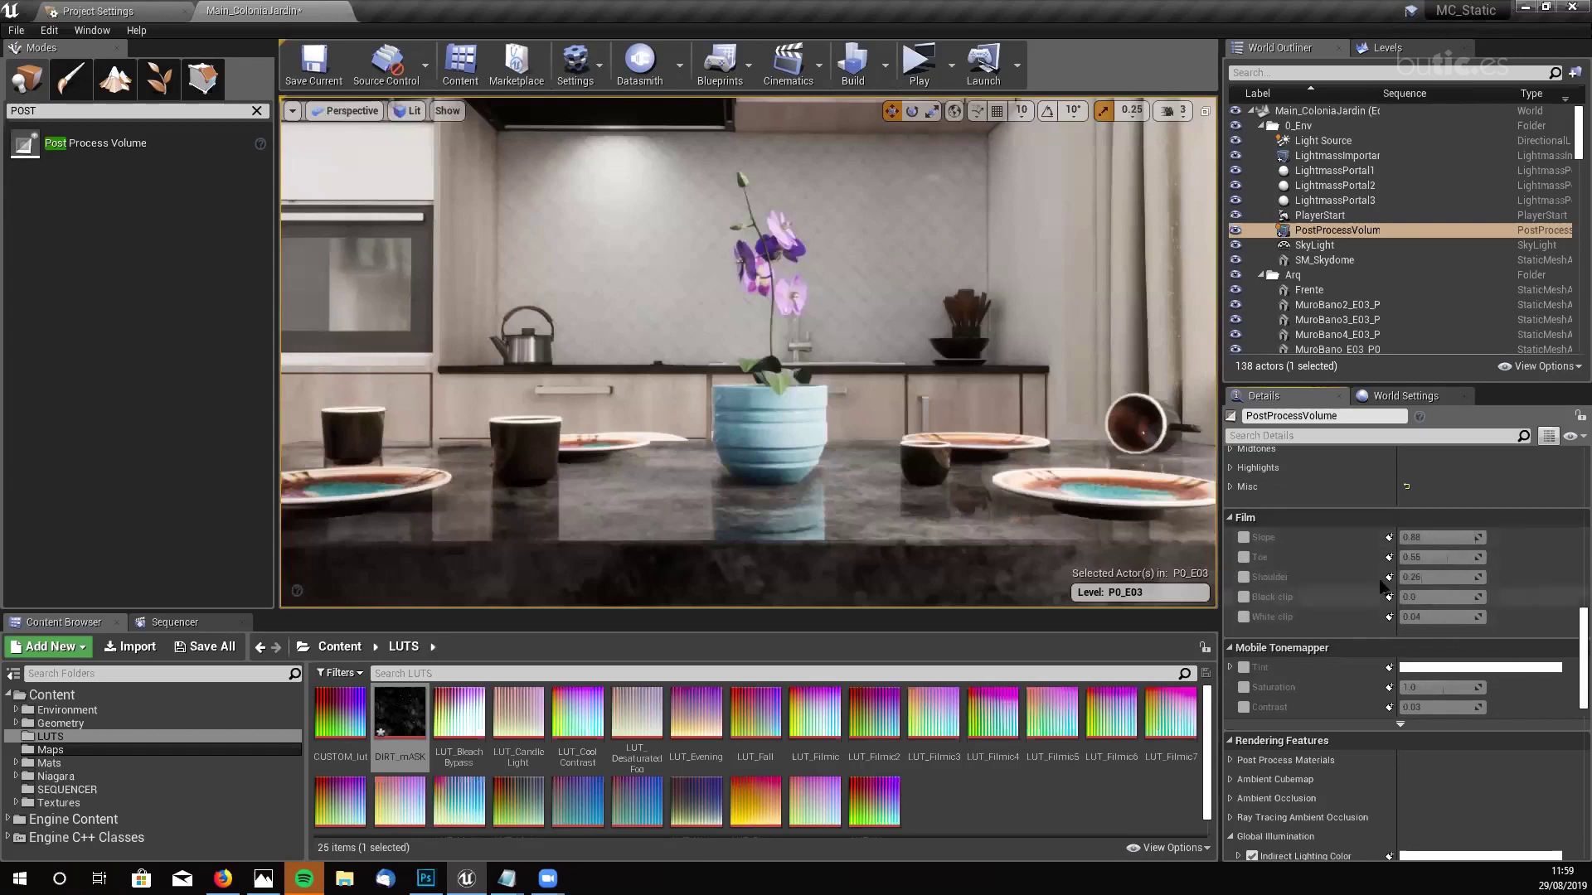
- Expand the Ambient Cubemap settings, look them over, then fold them away
{"action": "scroll", "coordinate": [1310, 559], "scroll_direction": "down", "scroll_amount": 3}
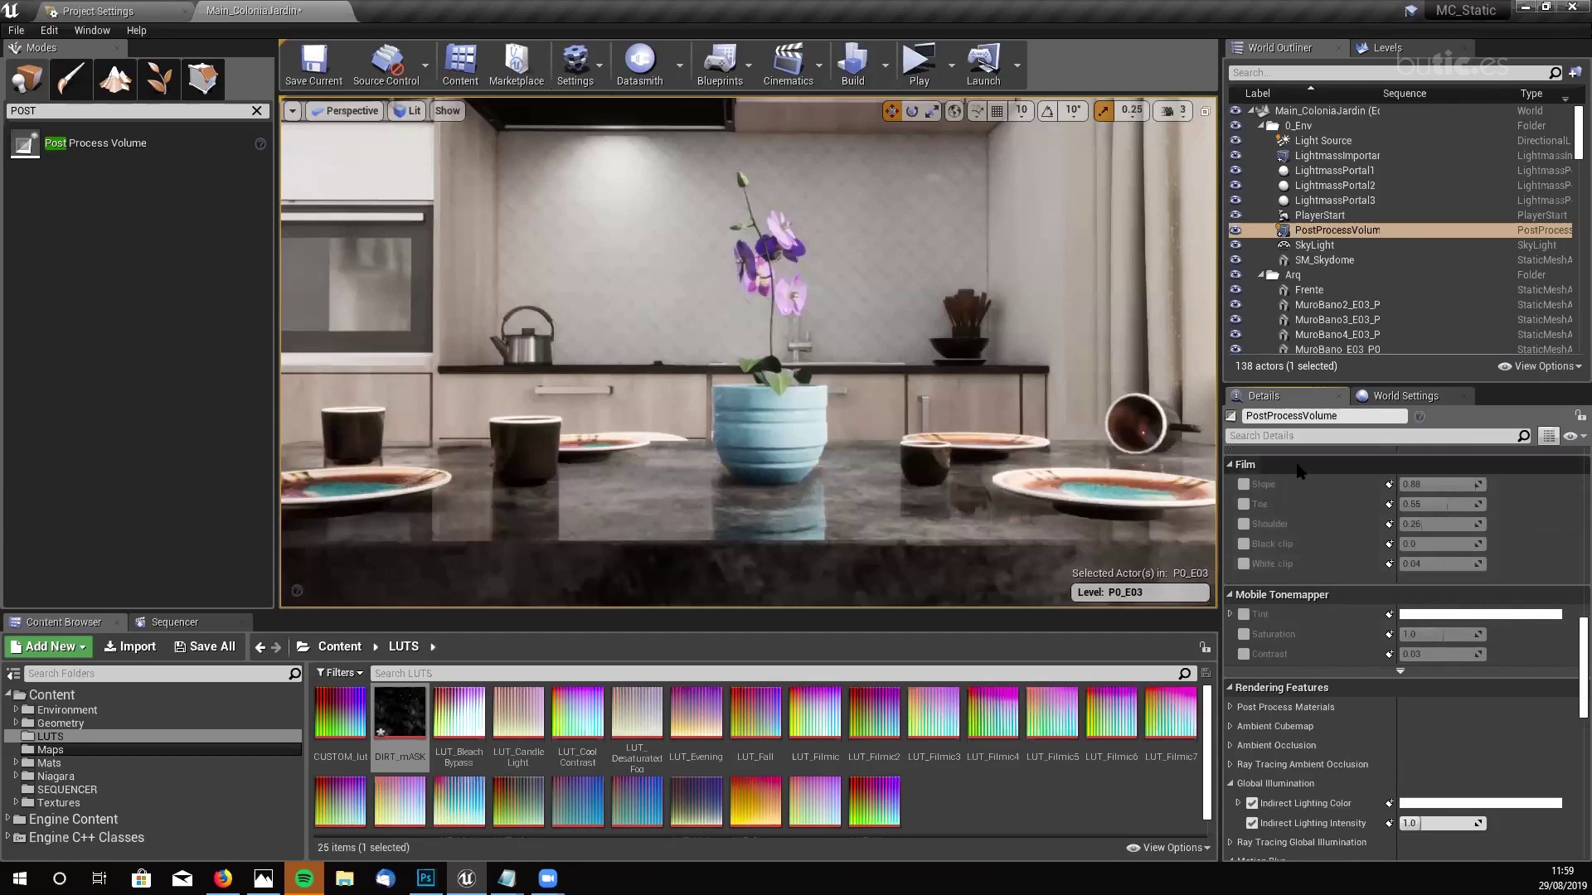
{"action": "scroll", "coordinate": [1294, 489], "scroll_direction": "up", "scroll_amount": 1}
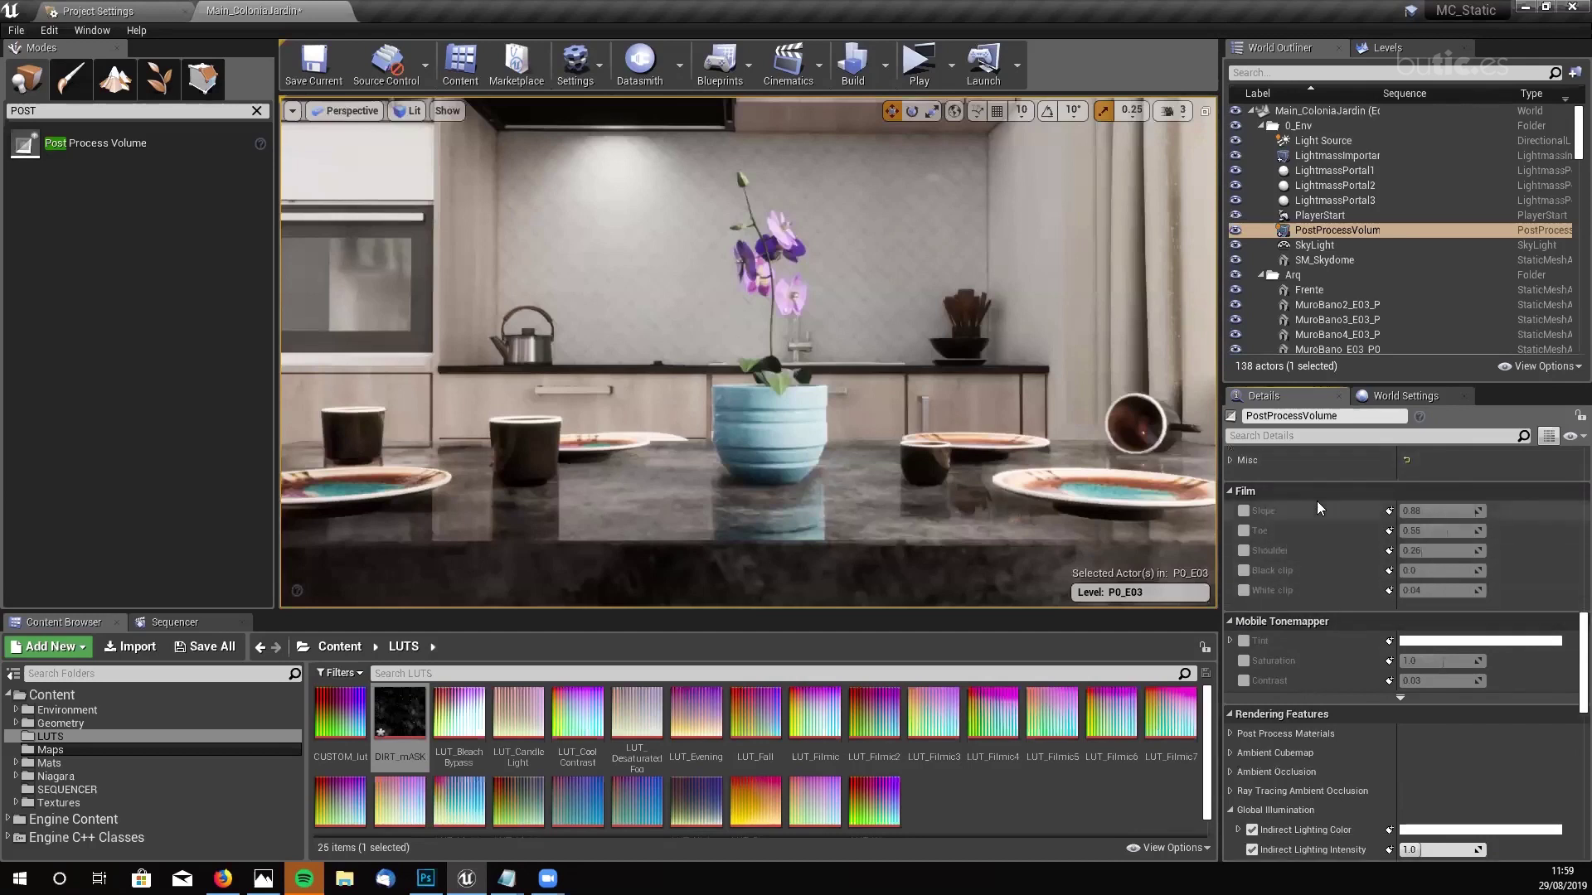
{"action": "scroll", "coordinate": [1341, 512], "scroll_direction": "down", "scroll_amount": 3}
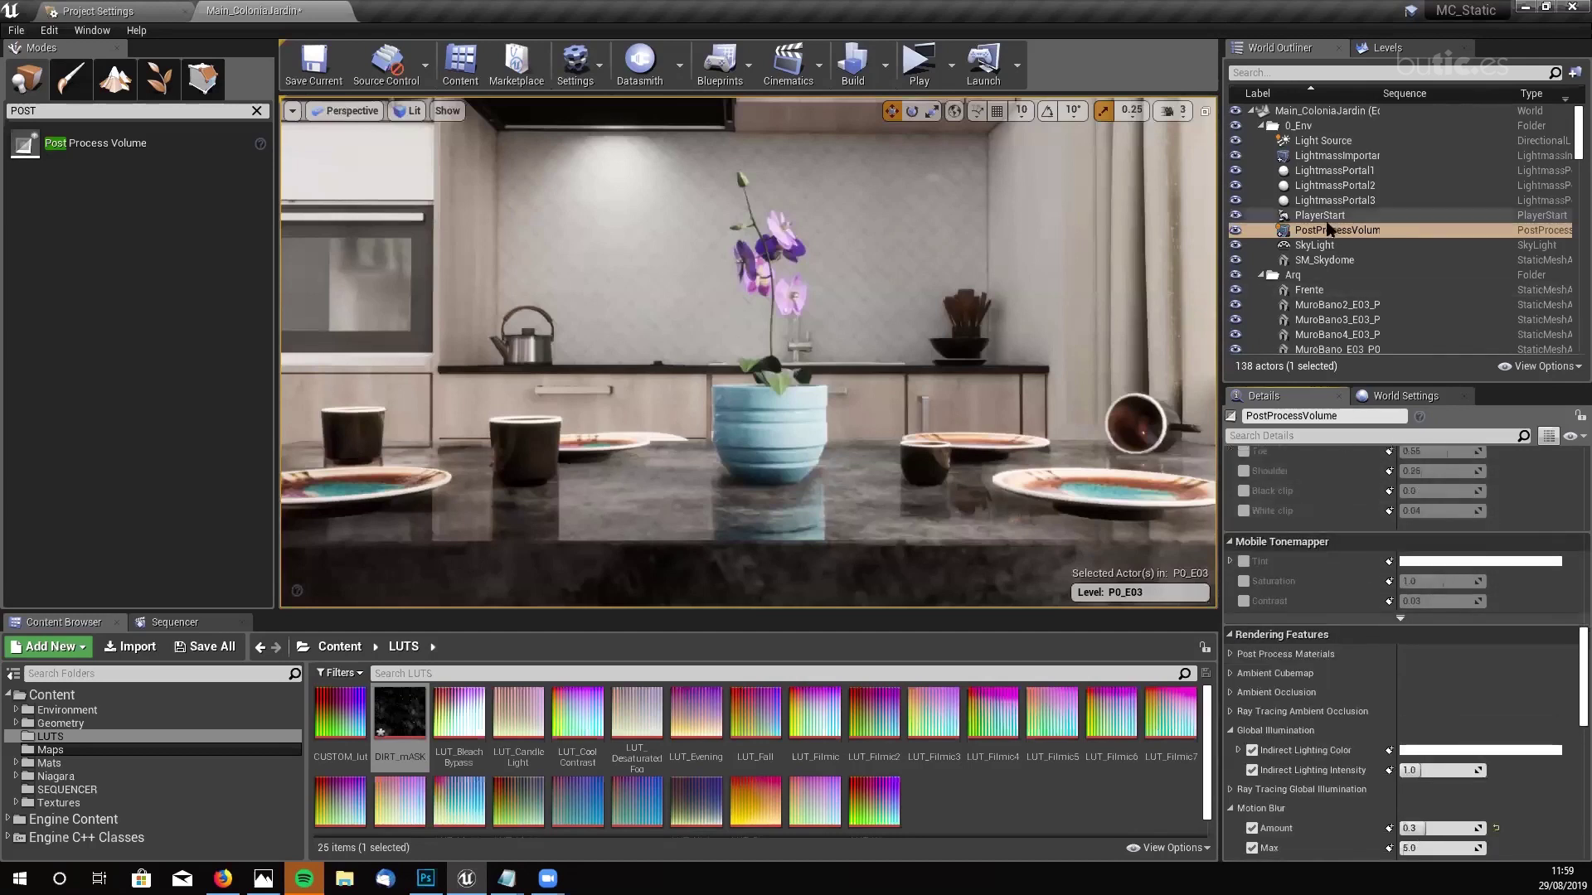
{"action": "scroll", "coordinate": [1347, 528], "scroll_direction": "down", "scroll_amount": 1}
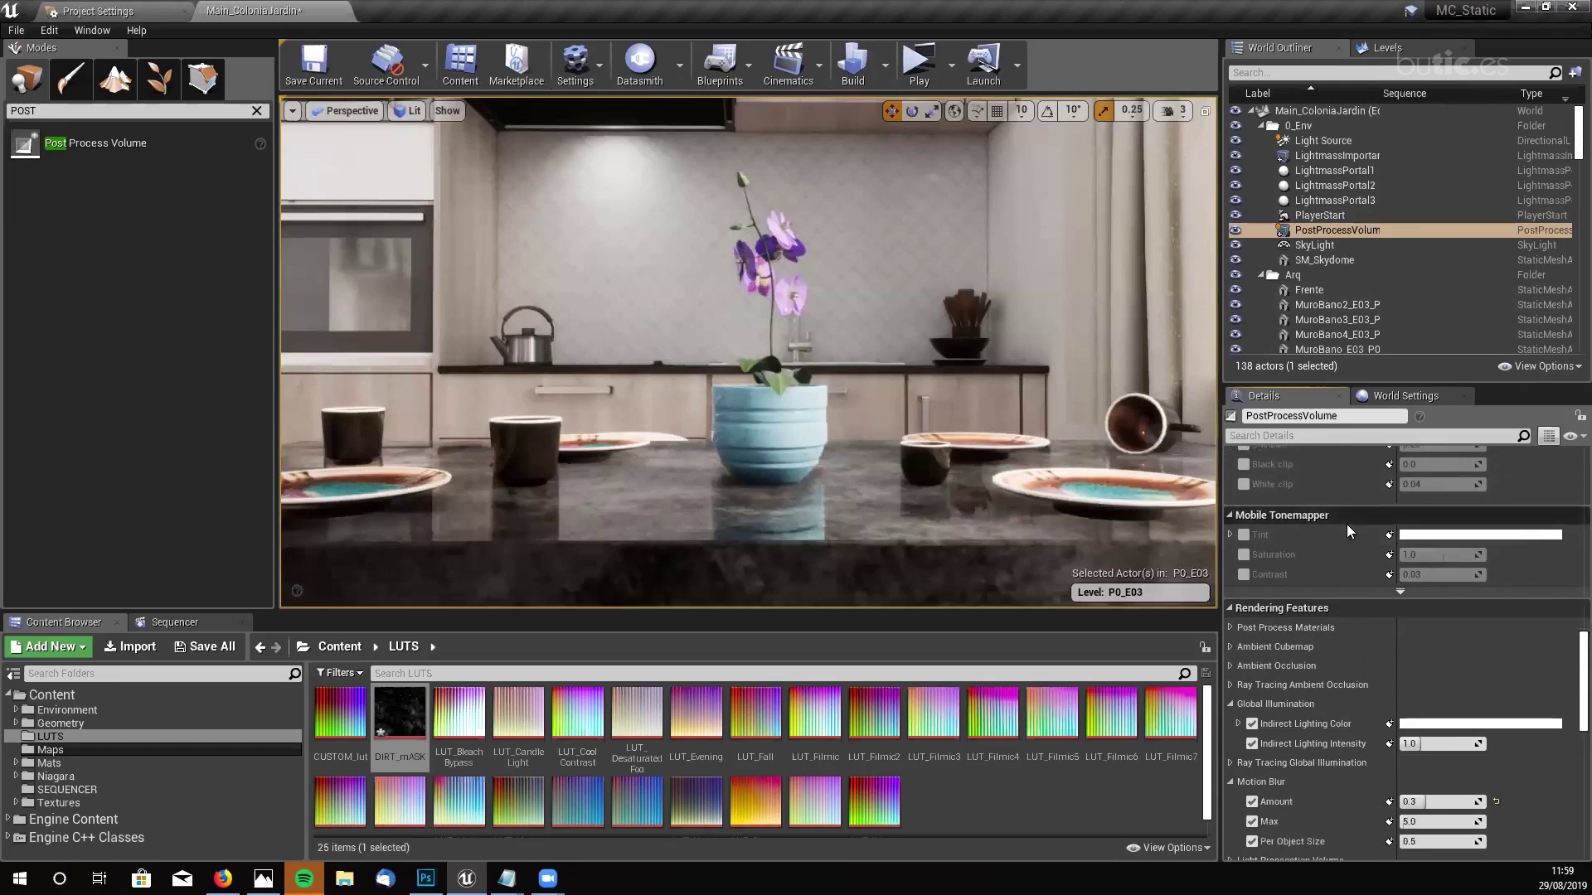
{"action": "left_click", "coordinate": [1230, 647]}
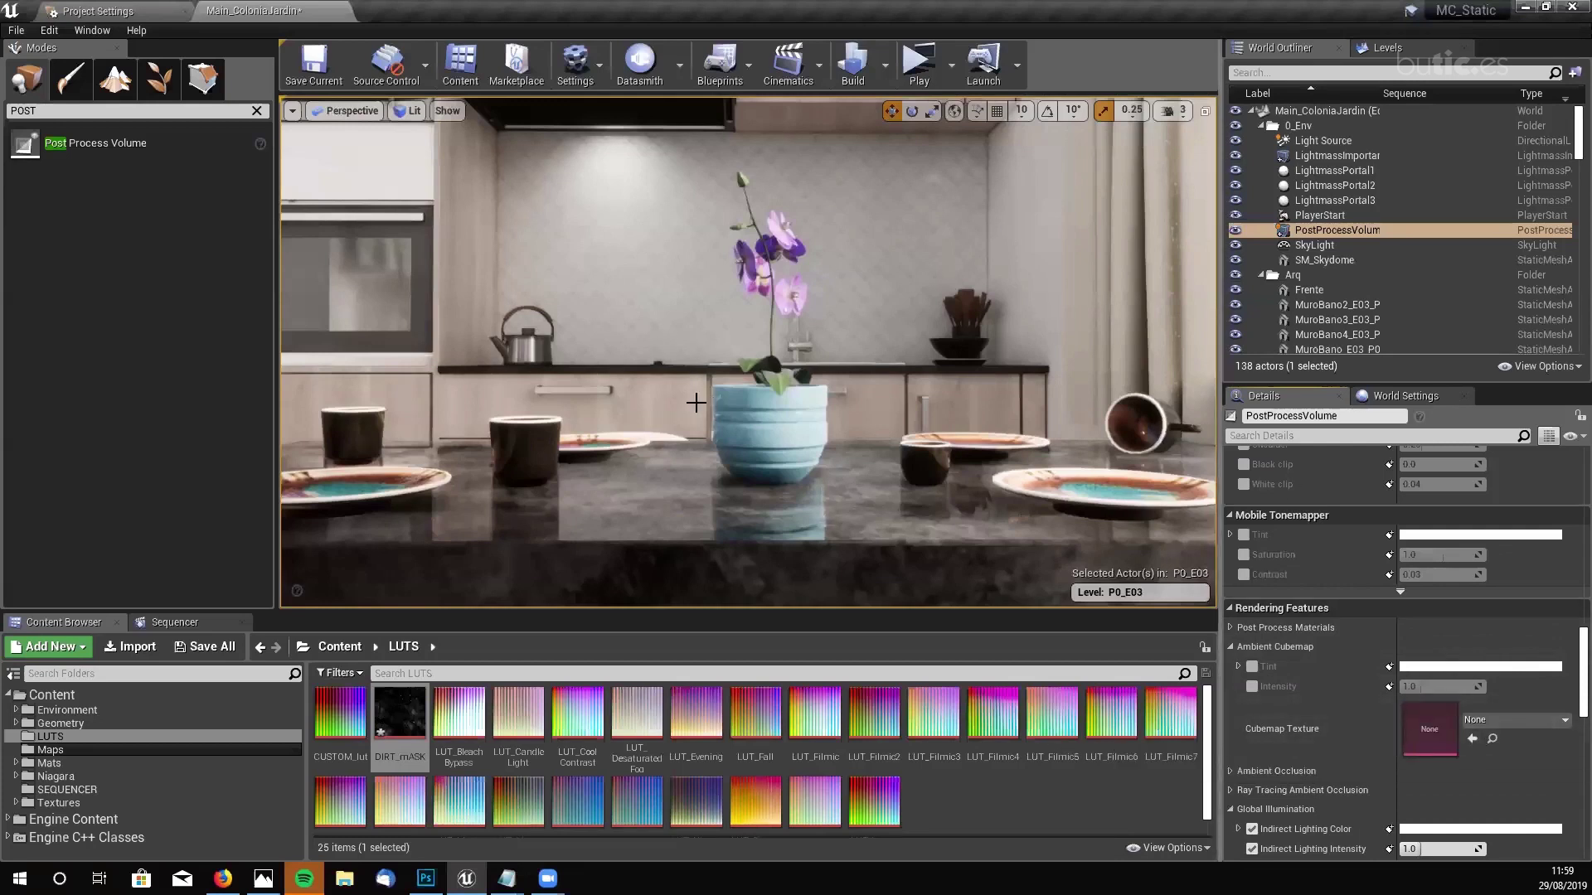
{"action": "right_click_drag", "start_coordinate": [662, 391], "coordinate": [668, 359]}
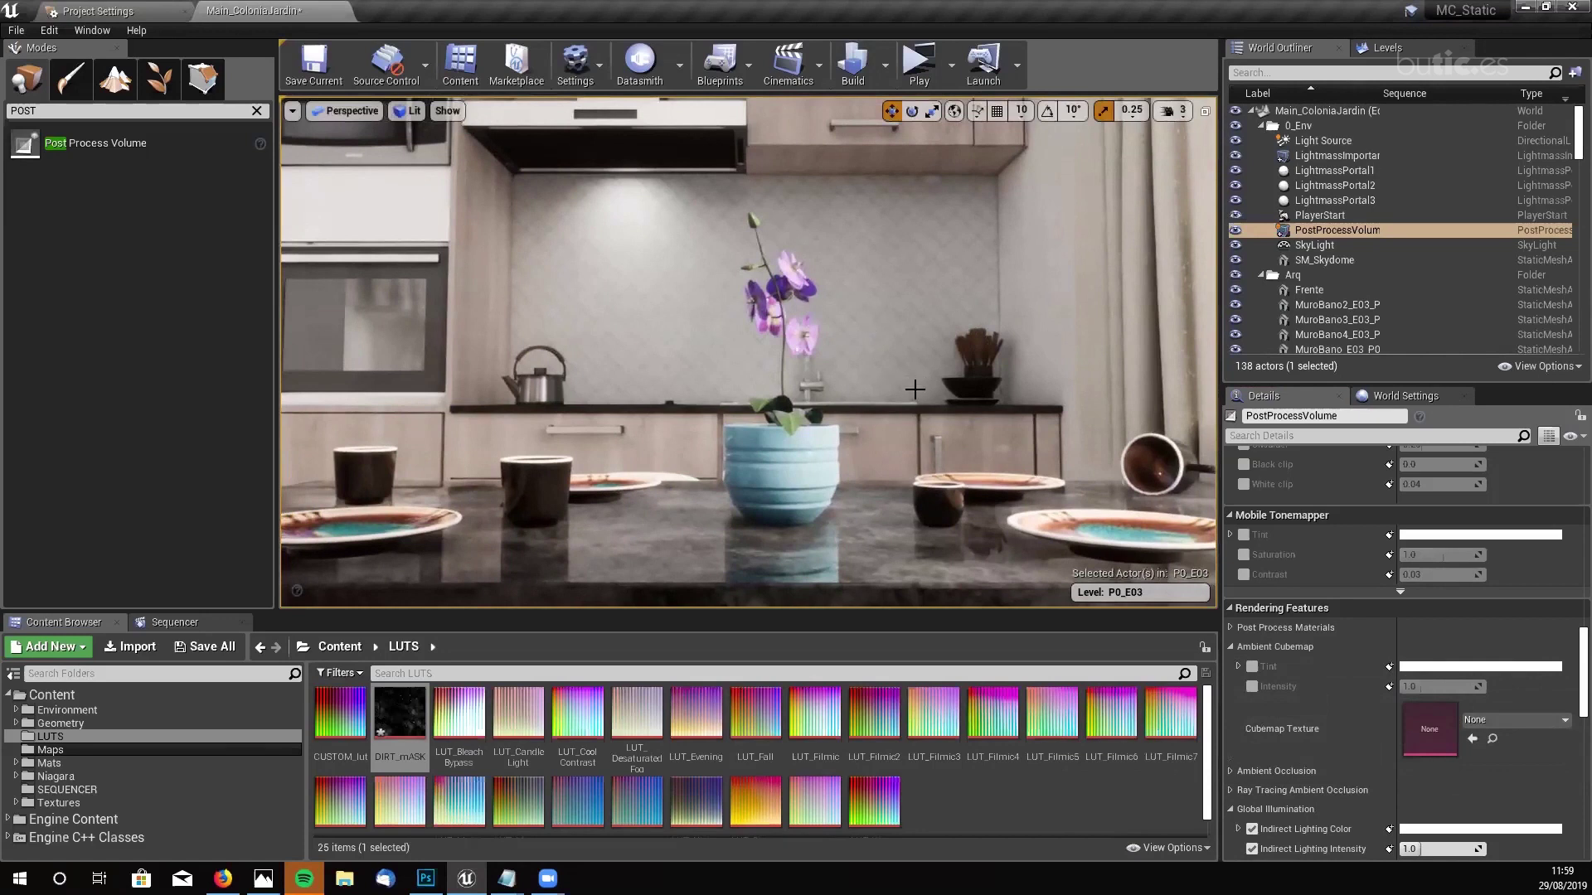
{"action": "left_click", "coordinate": [1230, 647]}
- Toggle Ambient Occlusion open and closed, then collapse Global Illumination and Motion Blur
{"action": "left_click", "coordinate": [1232, 665]}
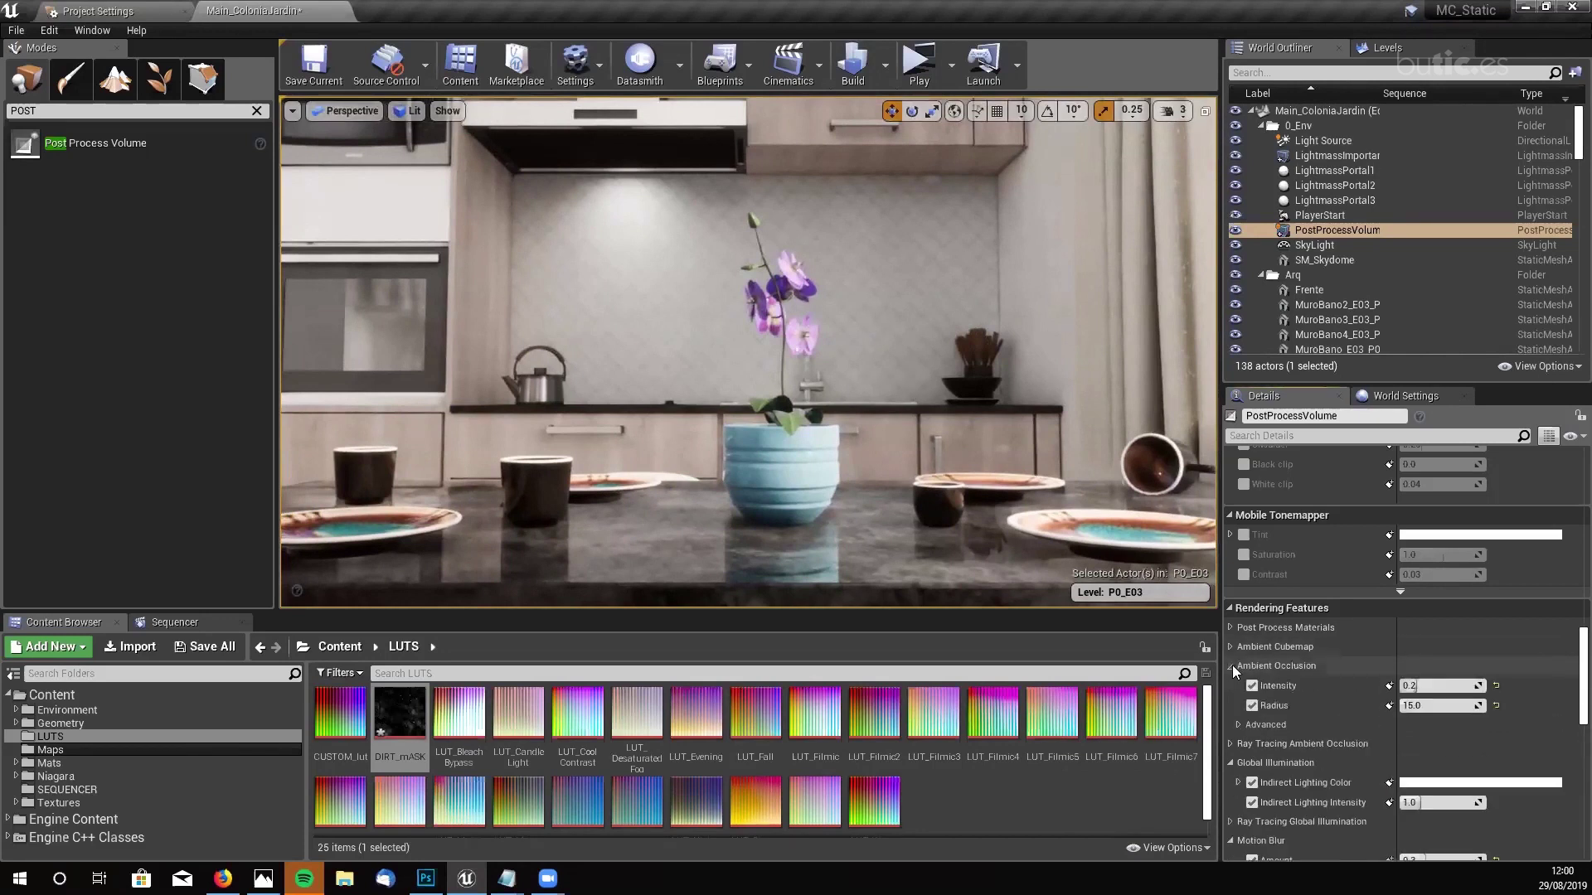
{"action": "left_click", "coordinate": [1232, 666]}
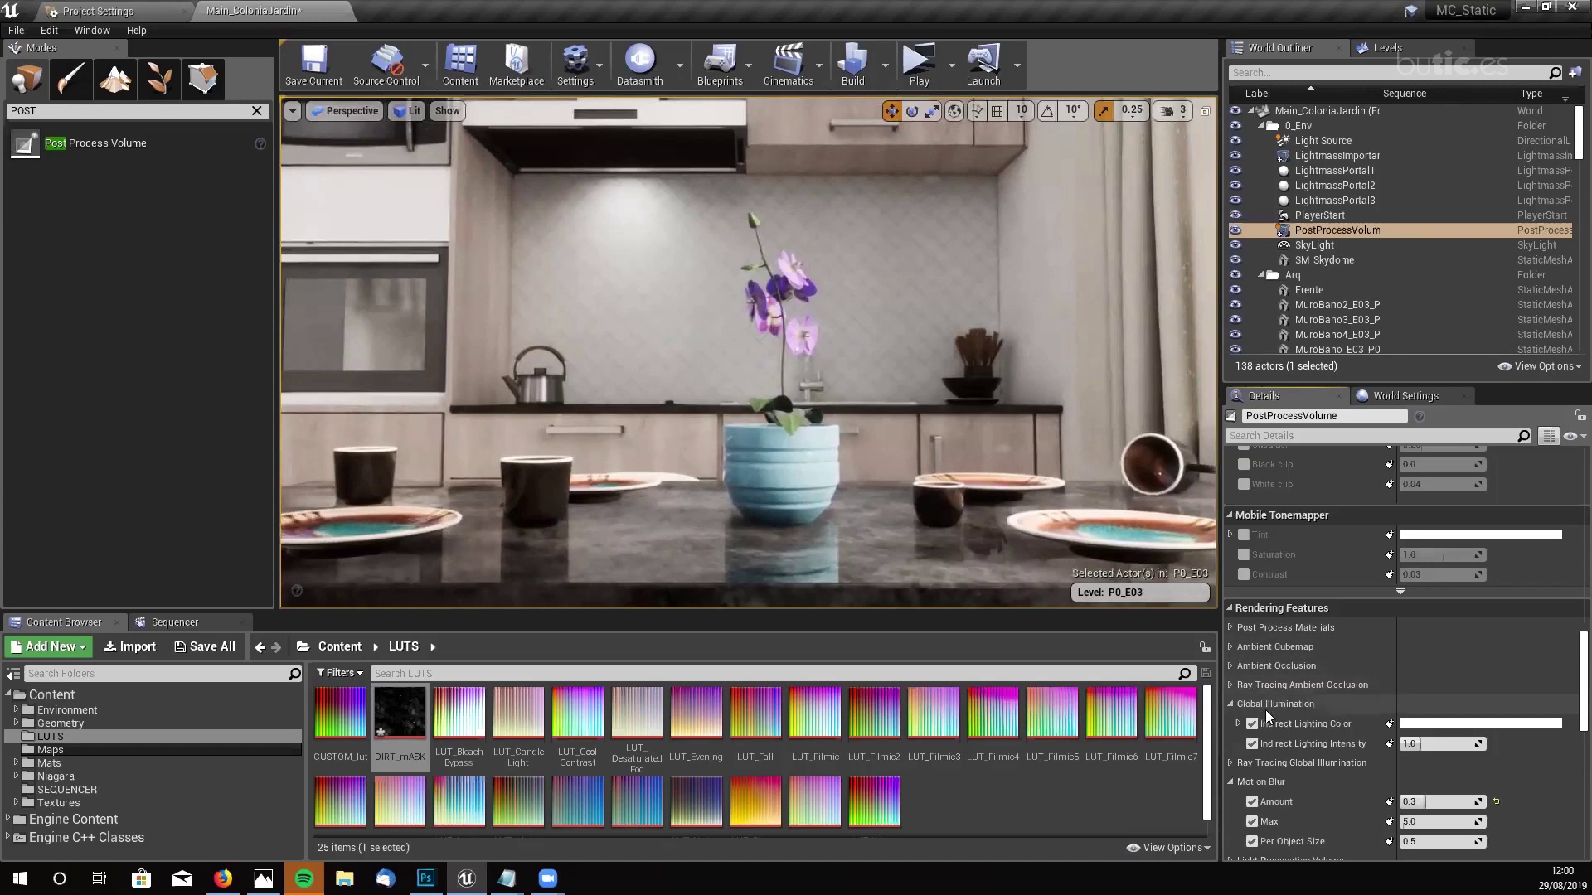
{"action": "left_click", "coordinate": [1230, 704]}
{"action": "left_click", "coordinate": [1232, 741]}
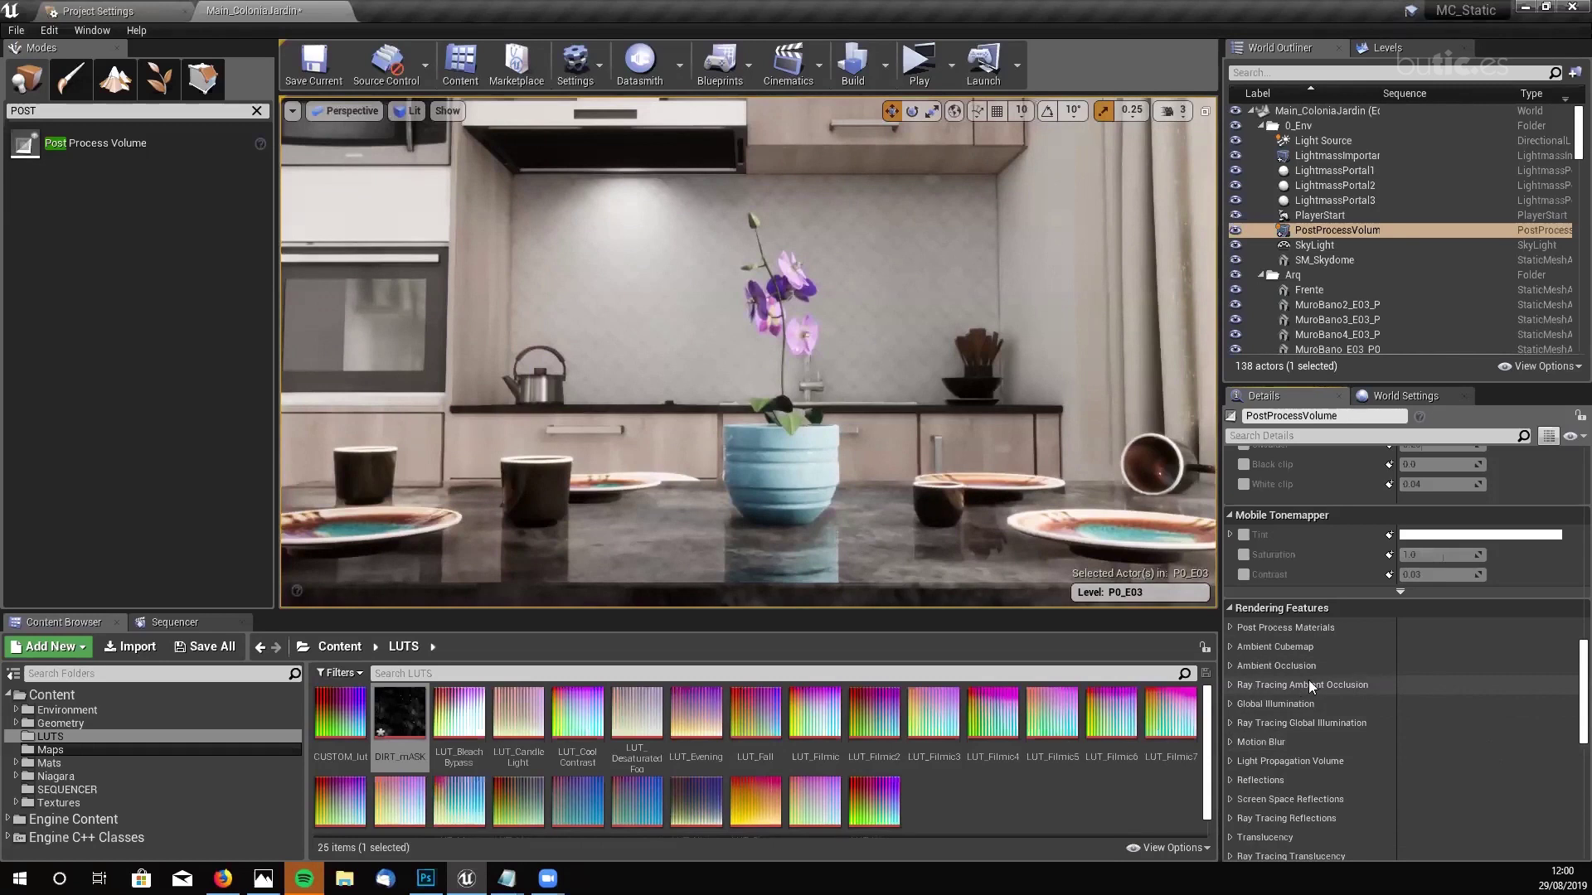
{"action": "scroll", "coordinate": [1260, 756], "scroll_direction": "down", "scroll_amount": 1}
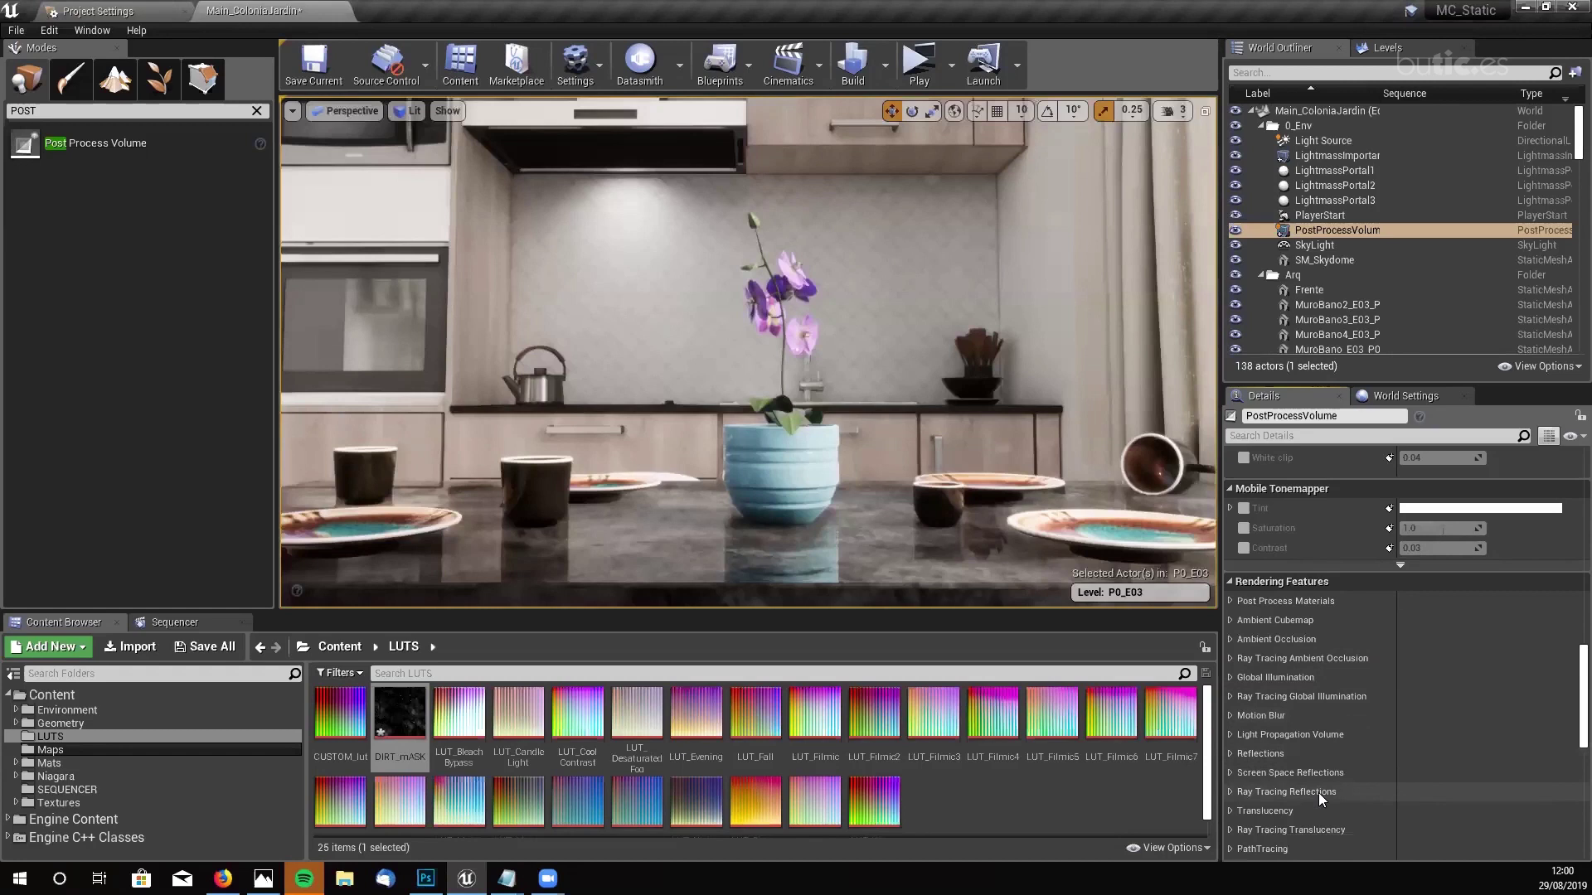
{"action": "scroll", "coordinate": [1265, 803], "scroll_direction": "down", "scroll_amount": 1}
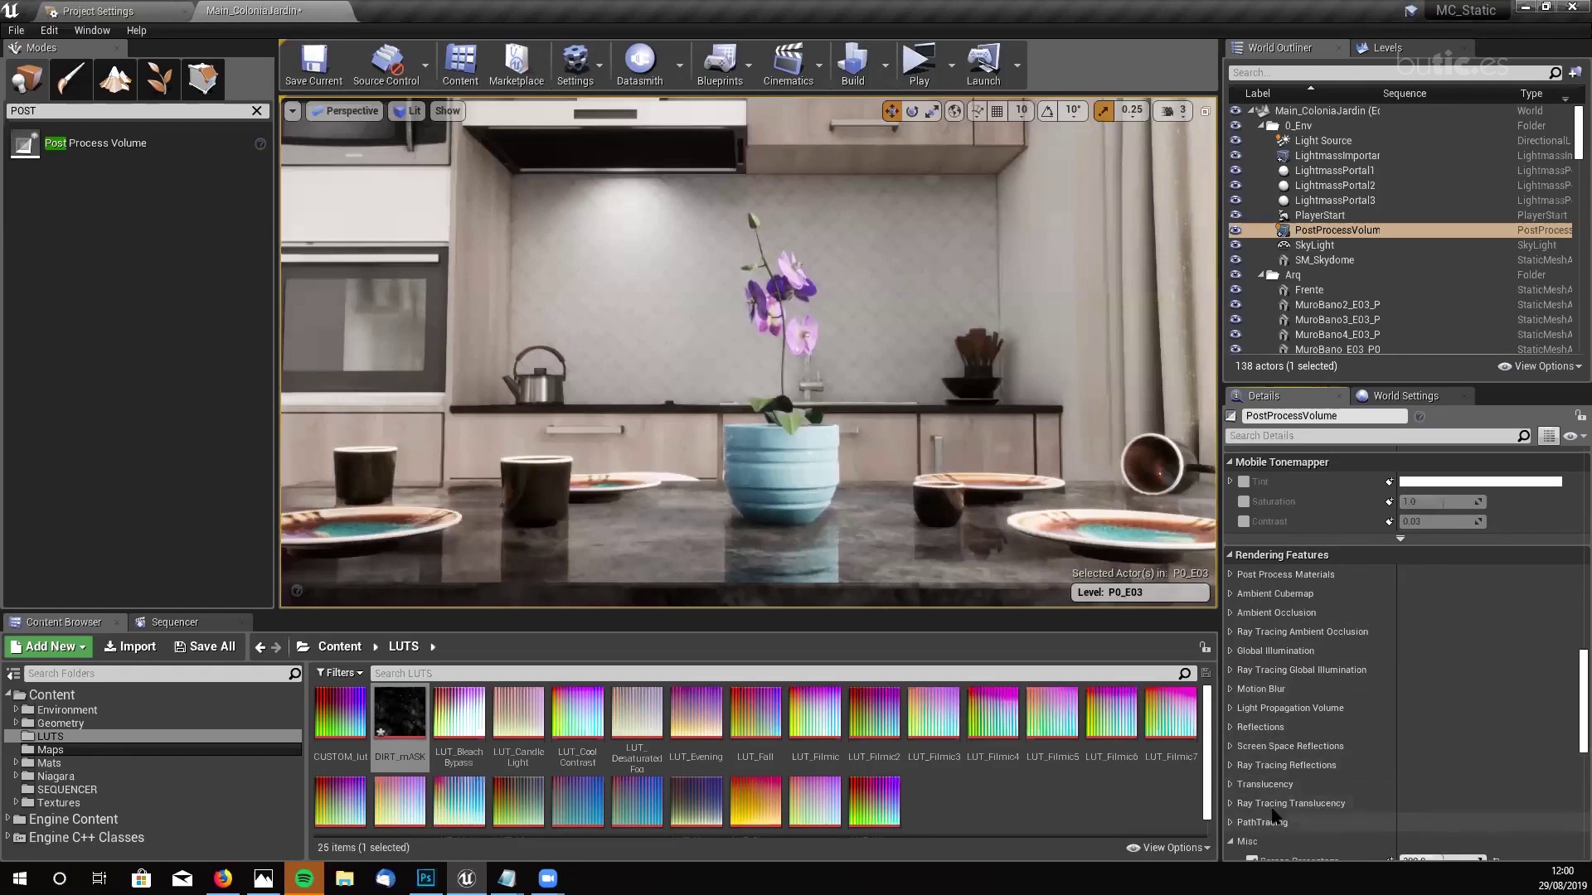
{"action": "scroll", "coordinate": [1274, 761], "scroll_direction": "up", "scroll_amount": 1}
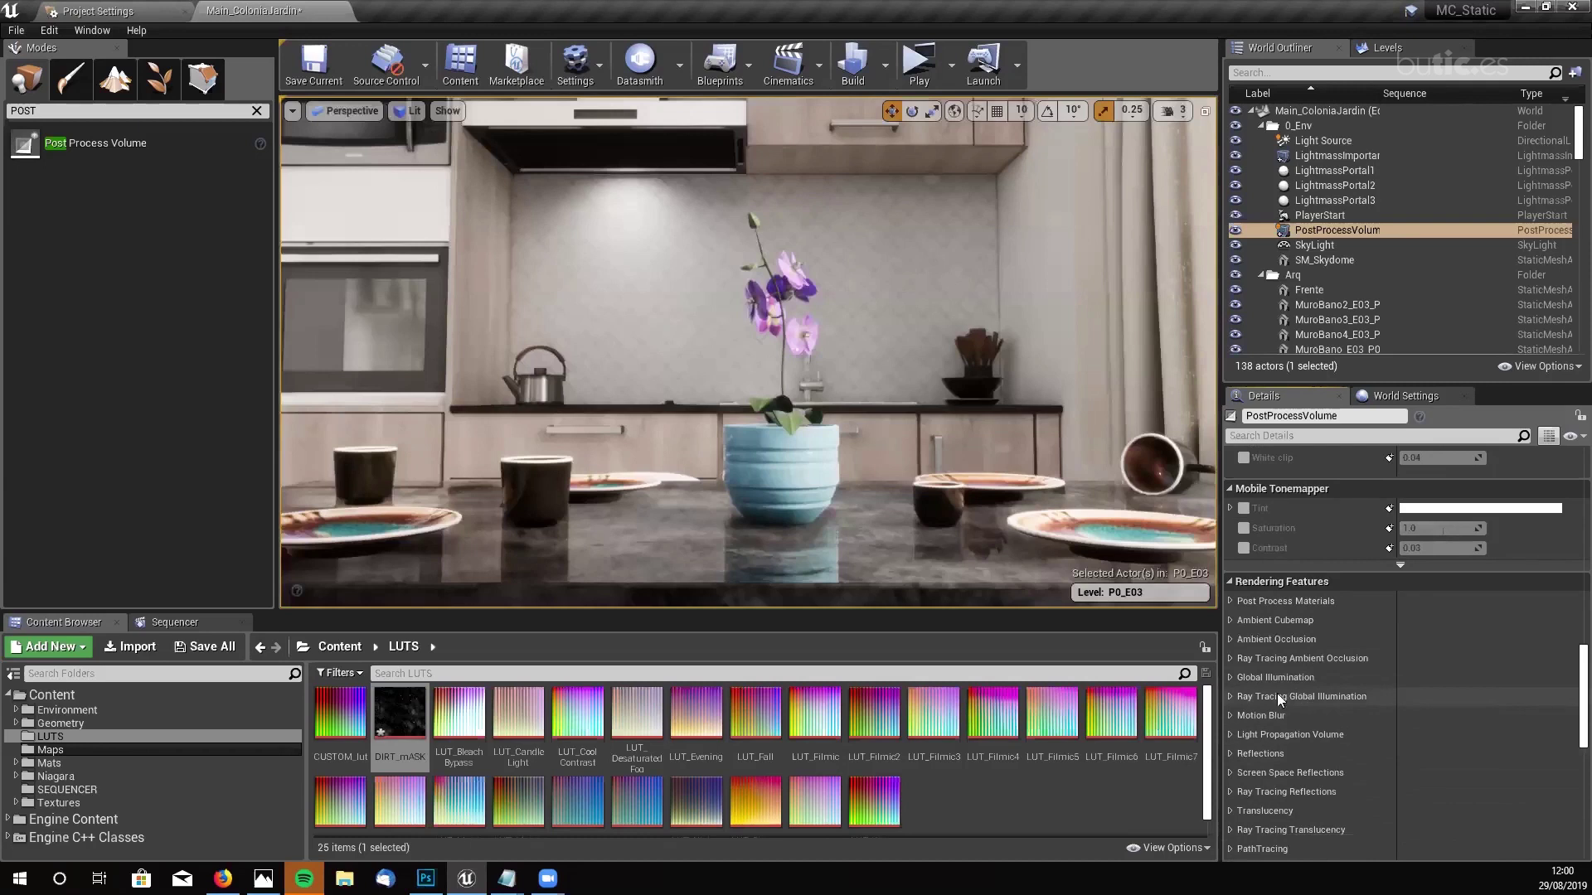
- Briefly view the Light Propagation Volume settings, then expand Reflections to see its Ray Tracing type
{"action": "left_click", "coordinate": [1228, 732]}
{"action": "scroll", "coordinate": [1363, 688], "scroll_direction": "down", "scroll_amount": 2}
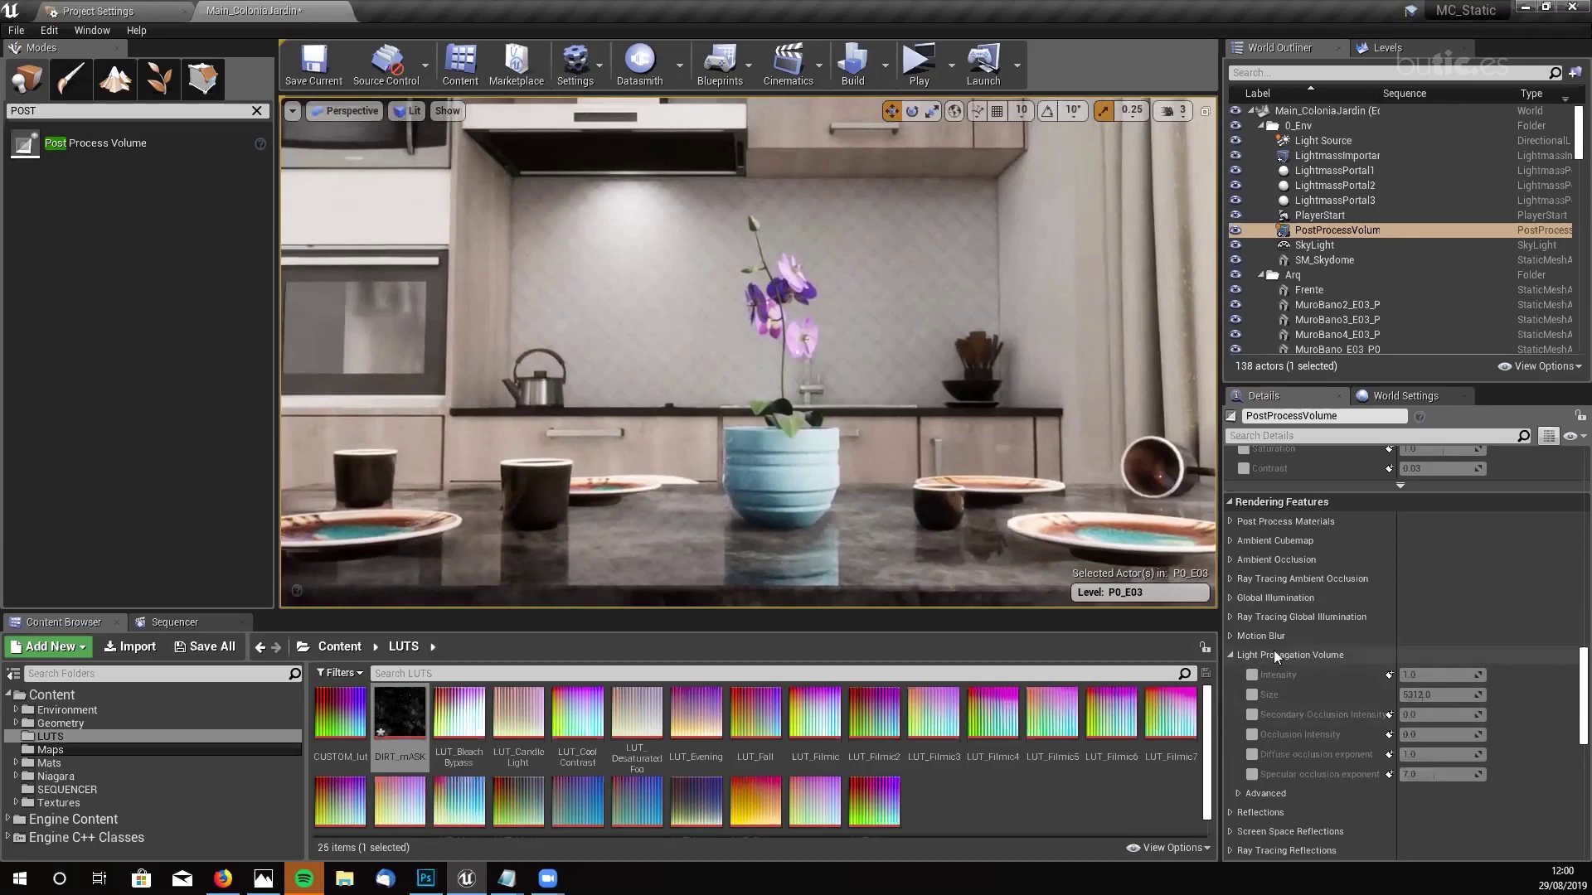
{"action": "left_click", "coordinate": [1230, 655]}
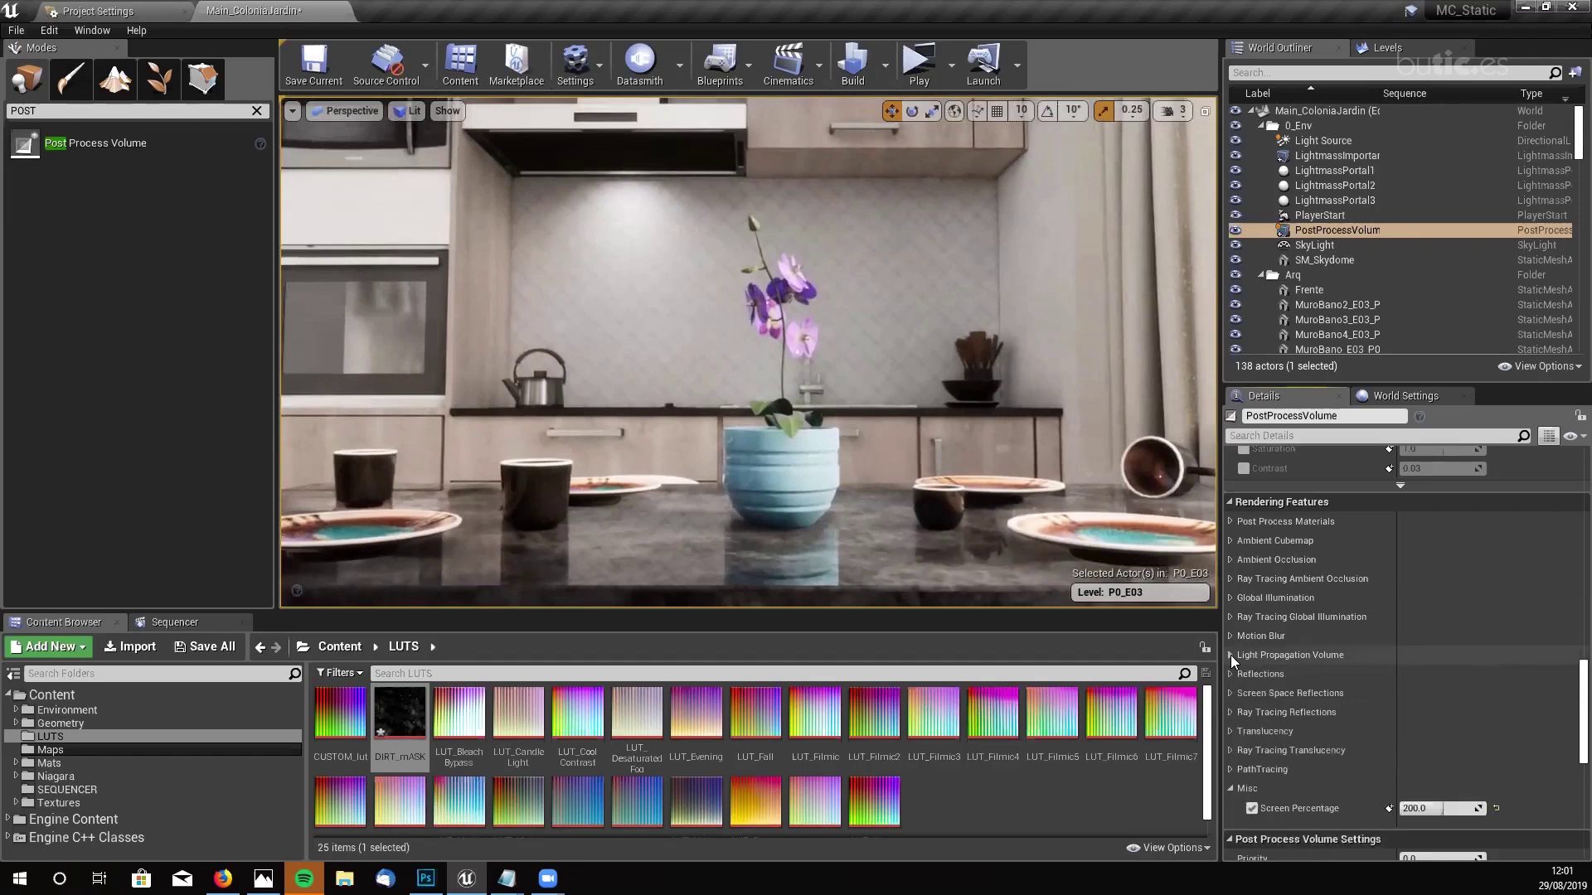
{"action": "left_click", "coordinate": [1230, 674]}
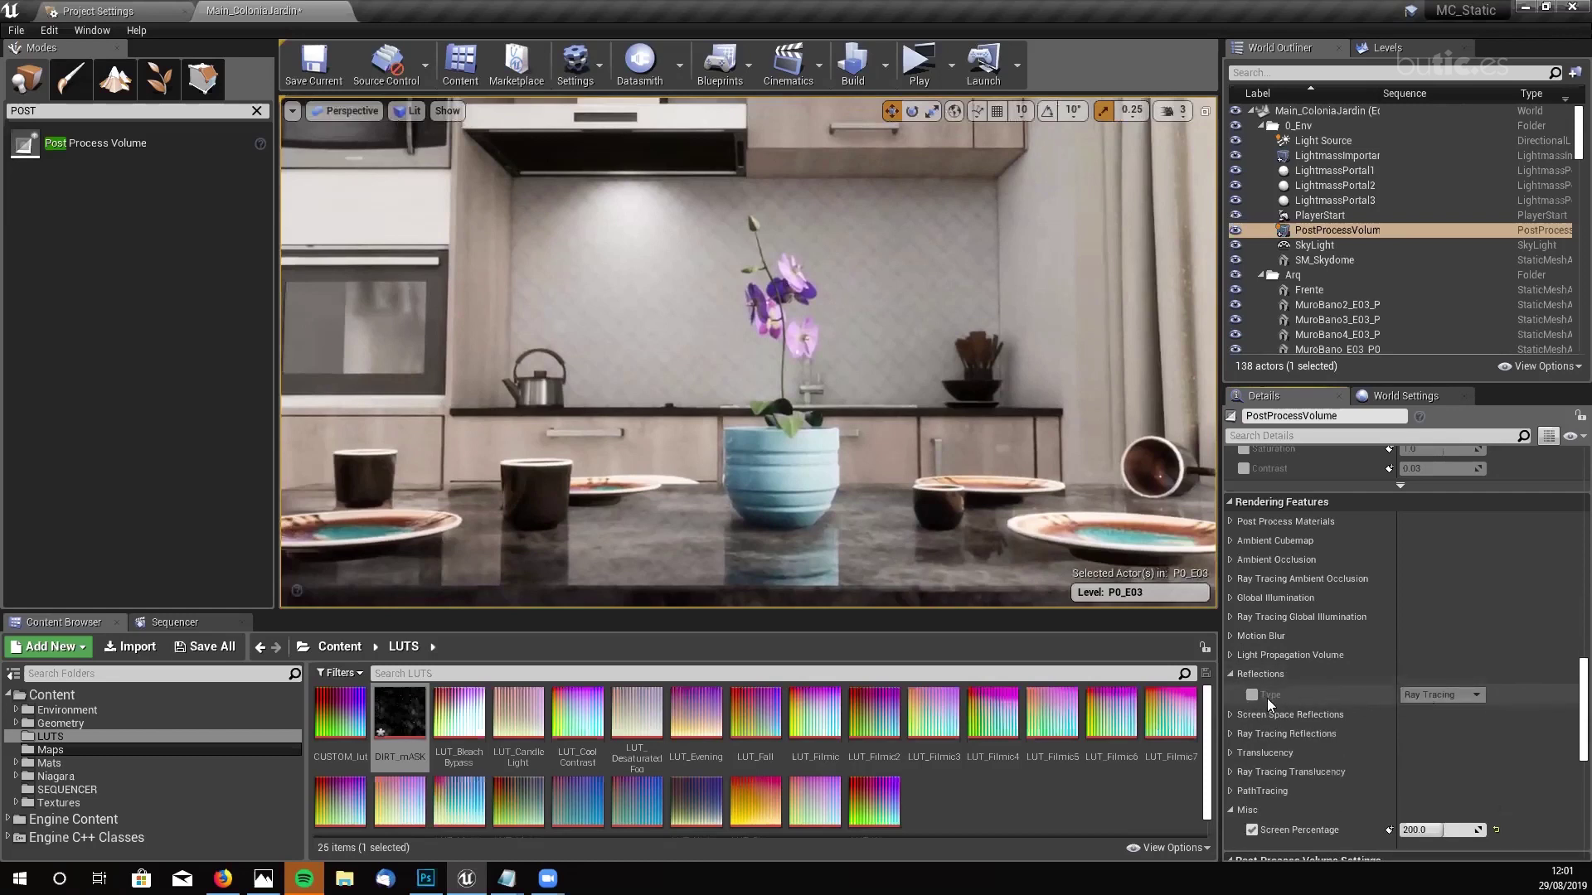
- Enable the Screen Space Reflections Intensity, Quality and Max Roughness overrides
{"action": "left_click", "coordinate": [1227, 675]}
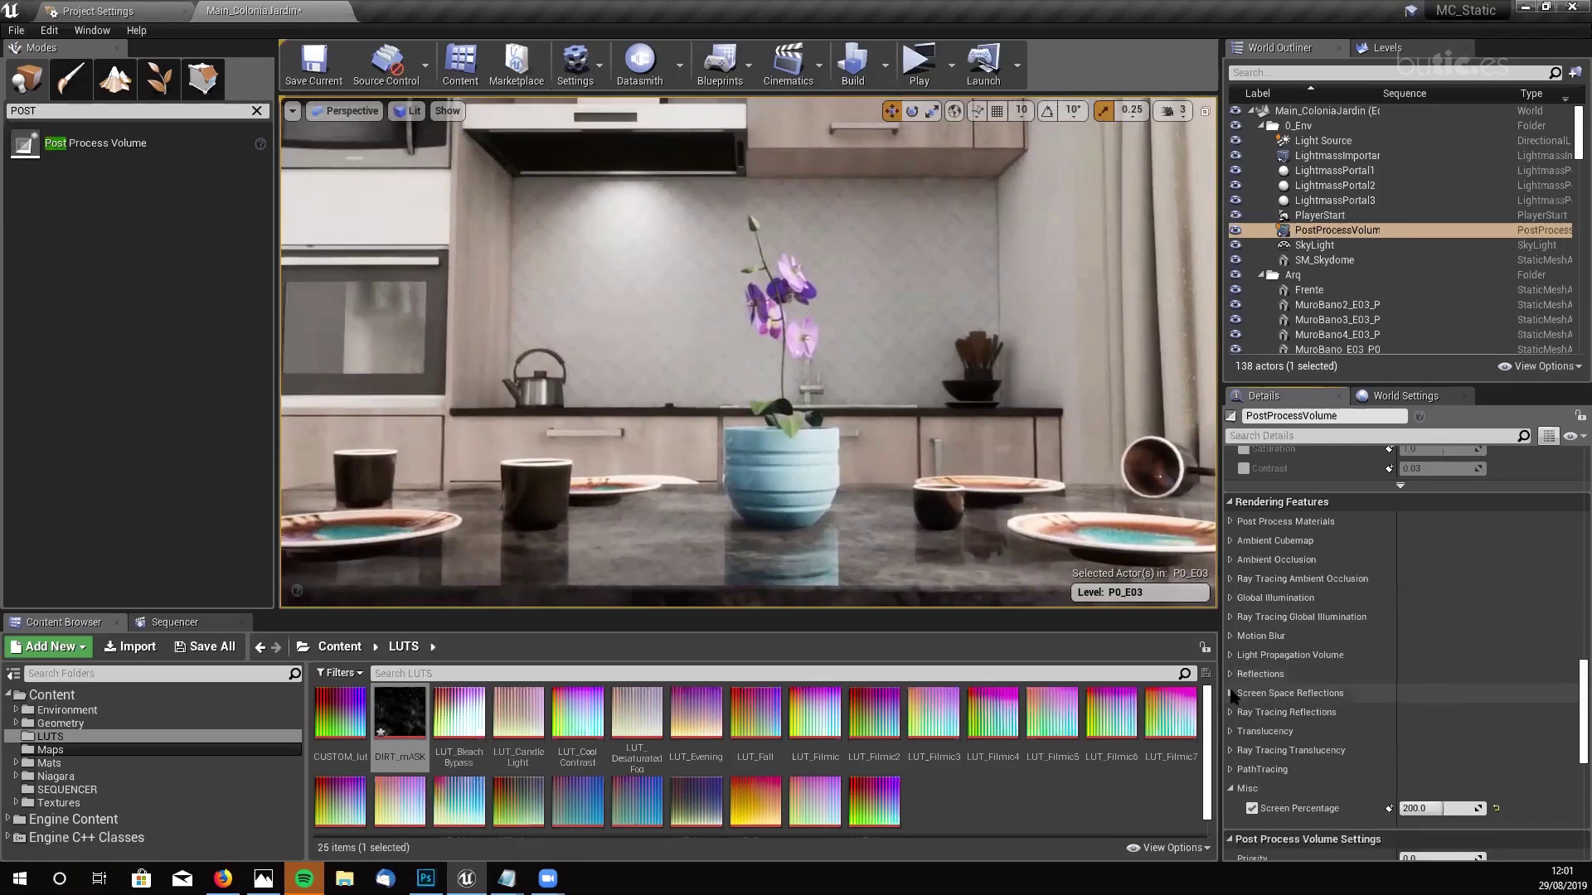
{"action": "left_click", "coordinate": [1230, 692]}
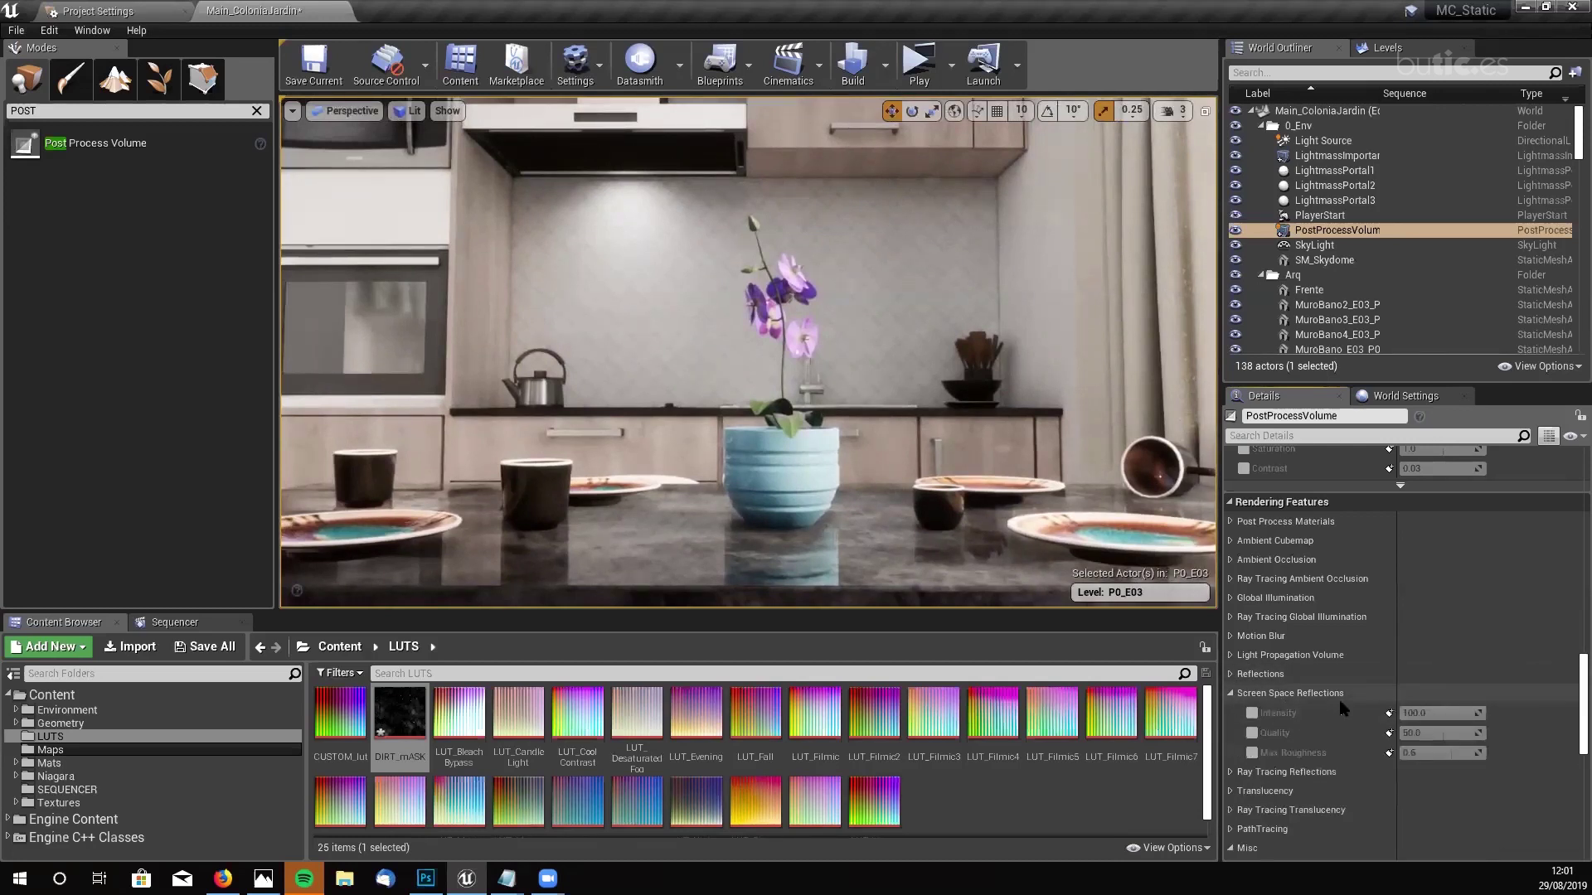
{"action": "left_click", "coordinate": [1252, 713]}
{"action": "left_click", "coordinate": [1252, 733]}
{"action": "left_click", "coordinate": [1252, 752]}
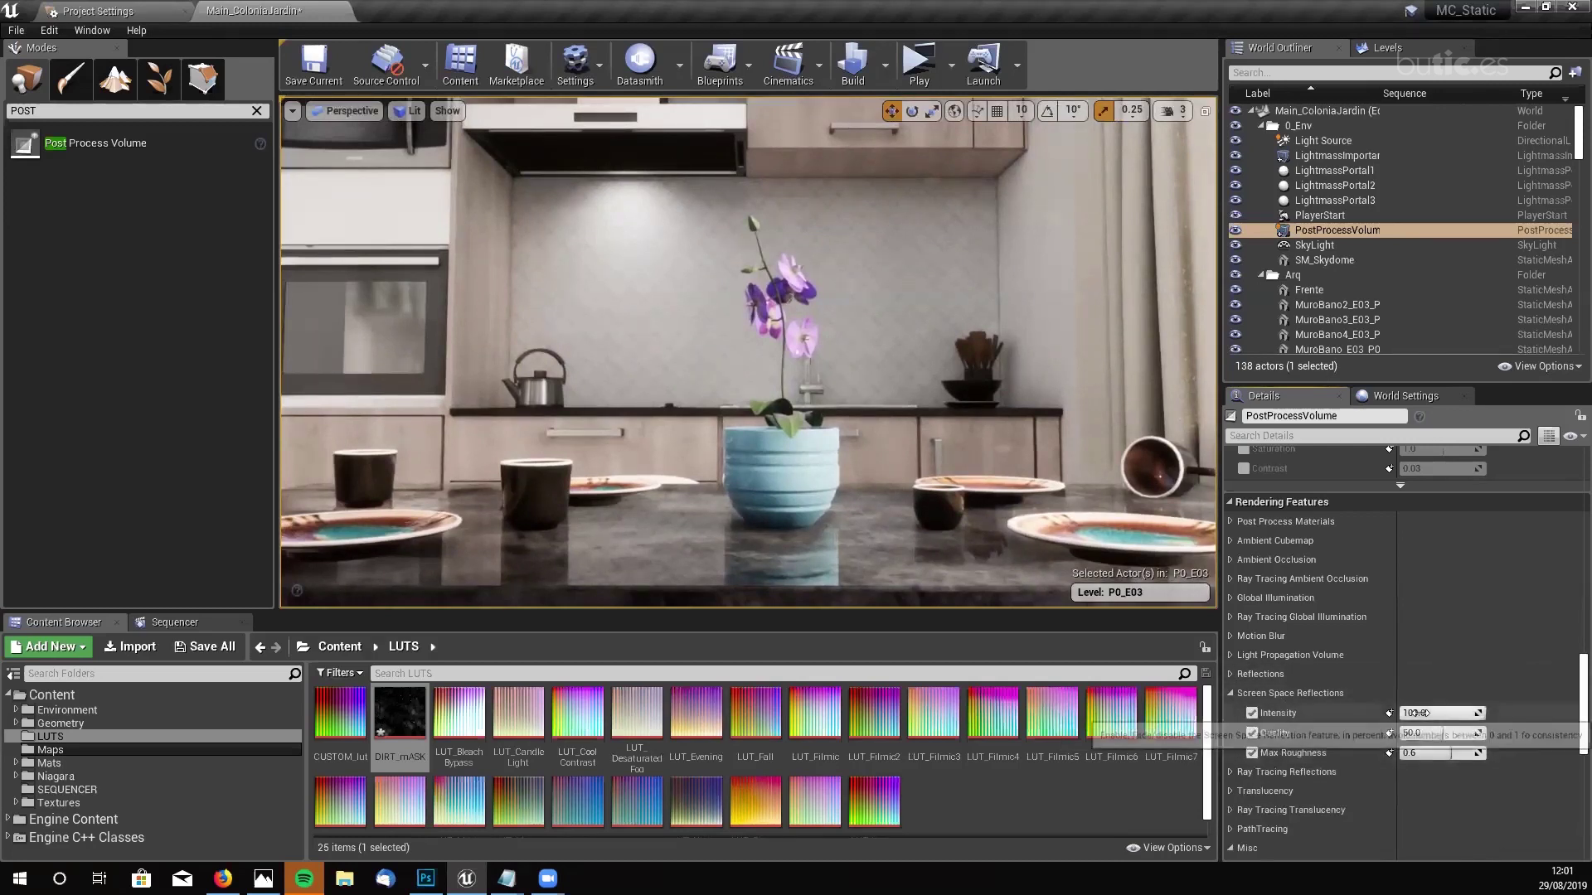
- Compare reflection Intensity at 0 against 100, keeping 100, then collapse Screen Space Reflections
{"action": "left_click", "coordinate": [1422, 713]}
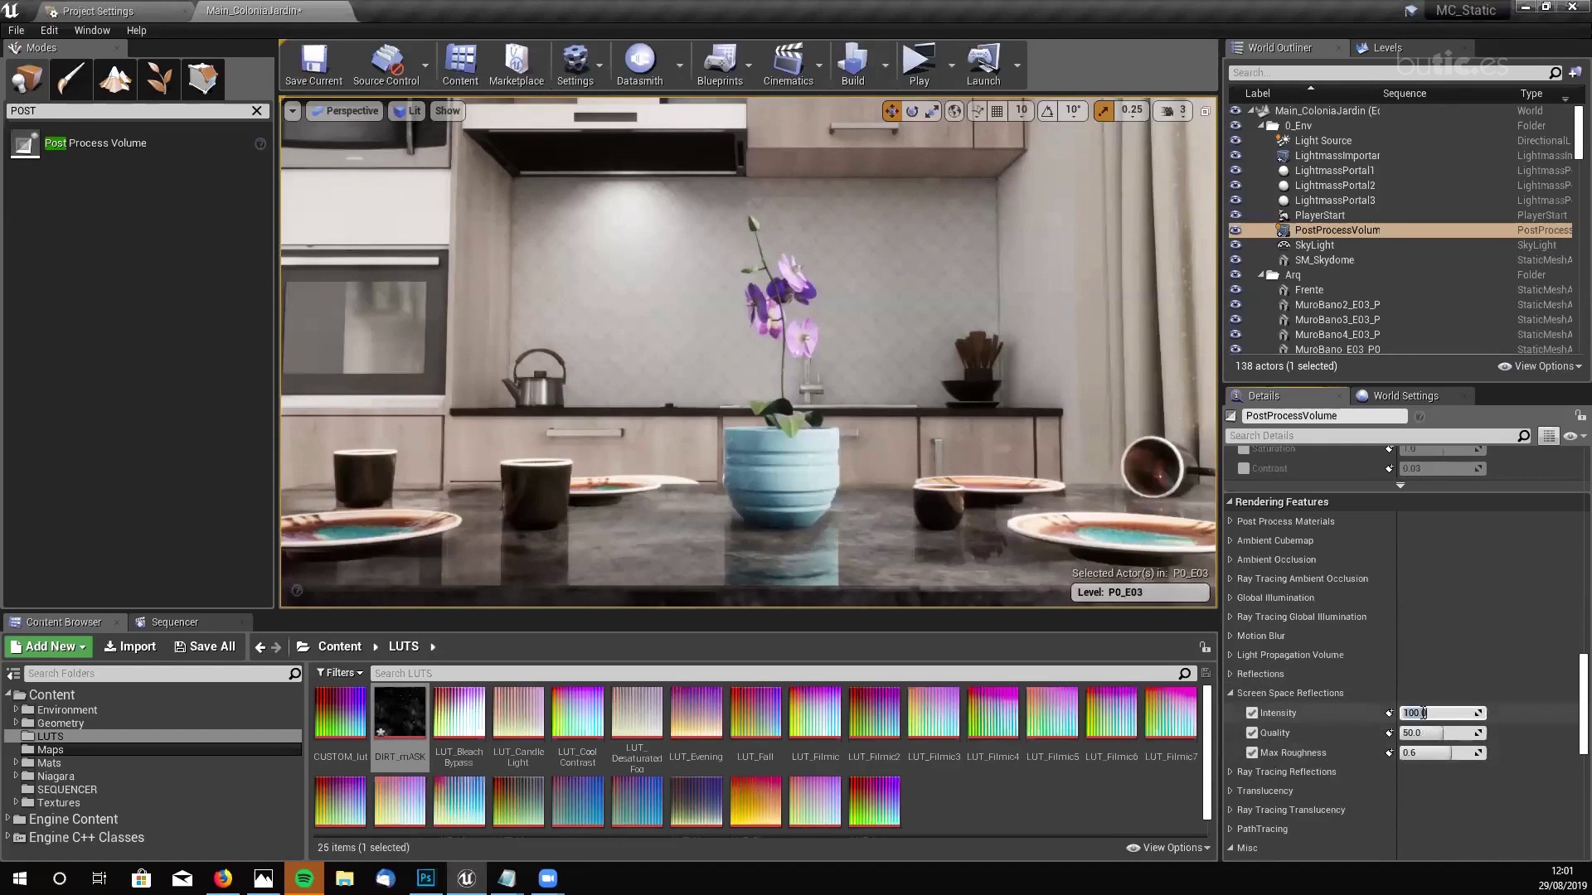
{"action": "type", "text": "0"}
{"action": "key", "text": "Return"}
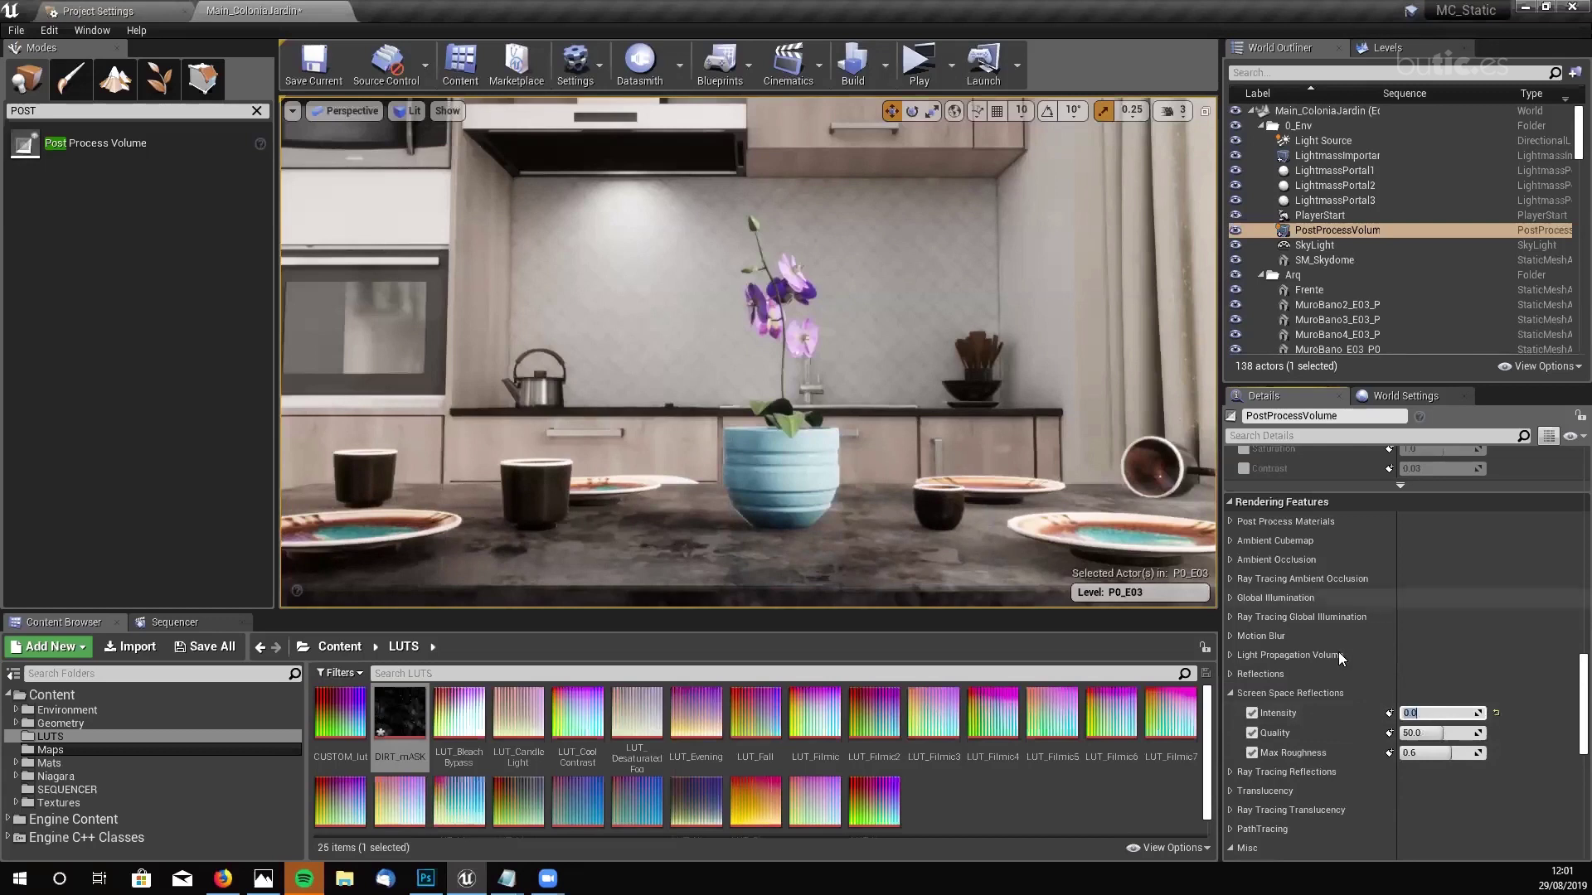
{"action": "type", "text": "100"}
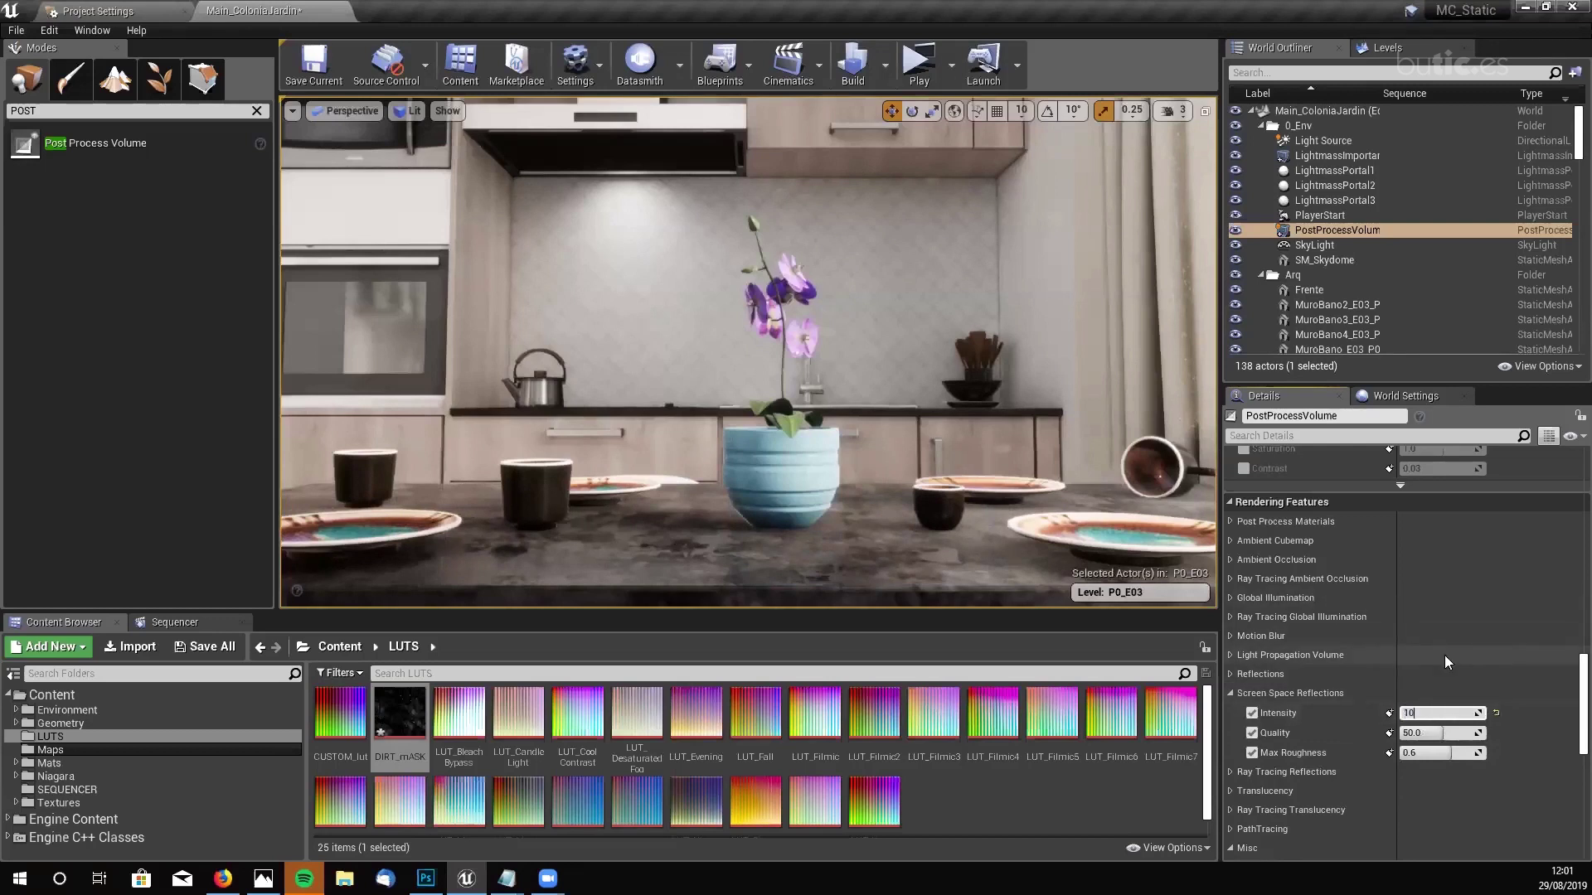
{"action": "key", "text": "Return"}
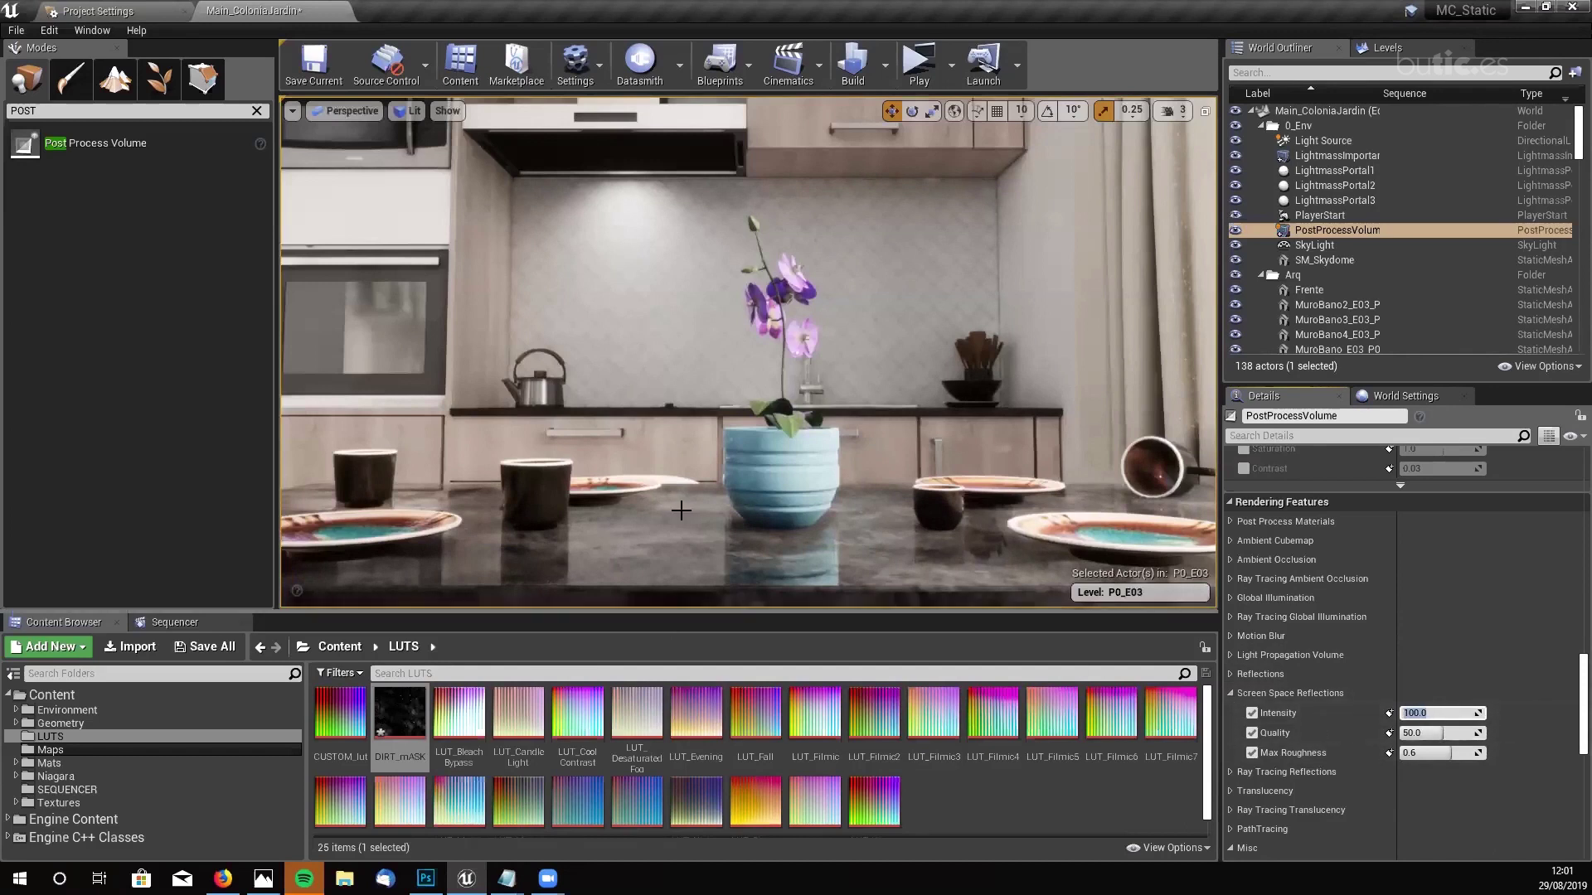
{"action": "mouse_move", "coordinate": [746, 349]}
{"action": "middle_mouse_down"}
{"action": "mouse_move", "coordinate": [746, 464]}
{"action": "mouse_move", "coordinate": [747, 373]}
{"action": "middle_mouse_up"}
{"action": "middle_click_drag", "start_coordinate": [709, 509], "coordinate": [710, 508]}
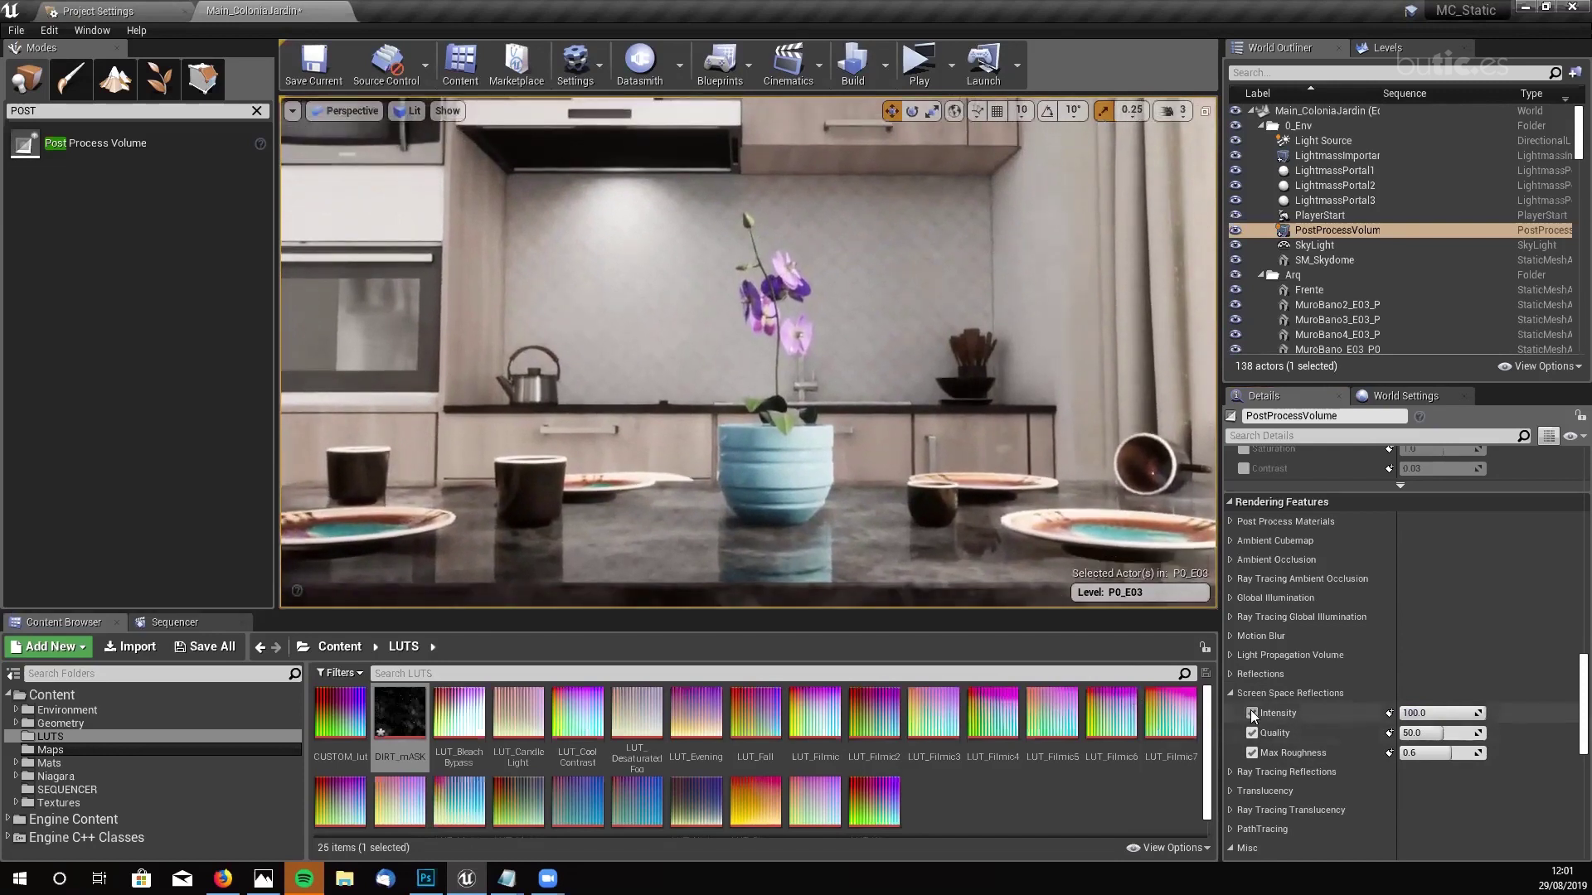
{"action": "left_click", "coordinate": [1231, 693]}
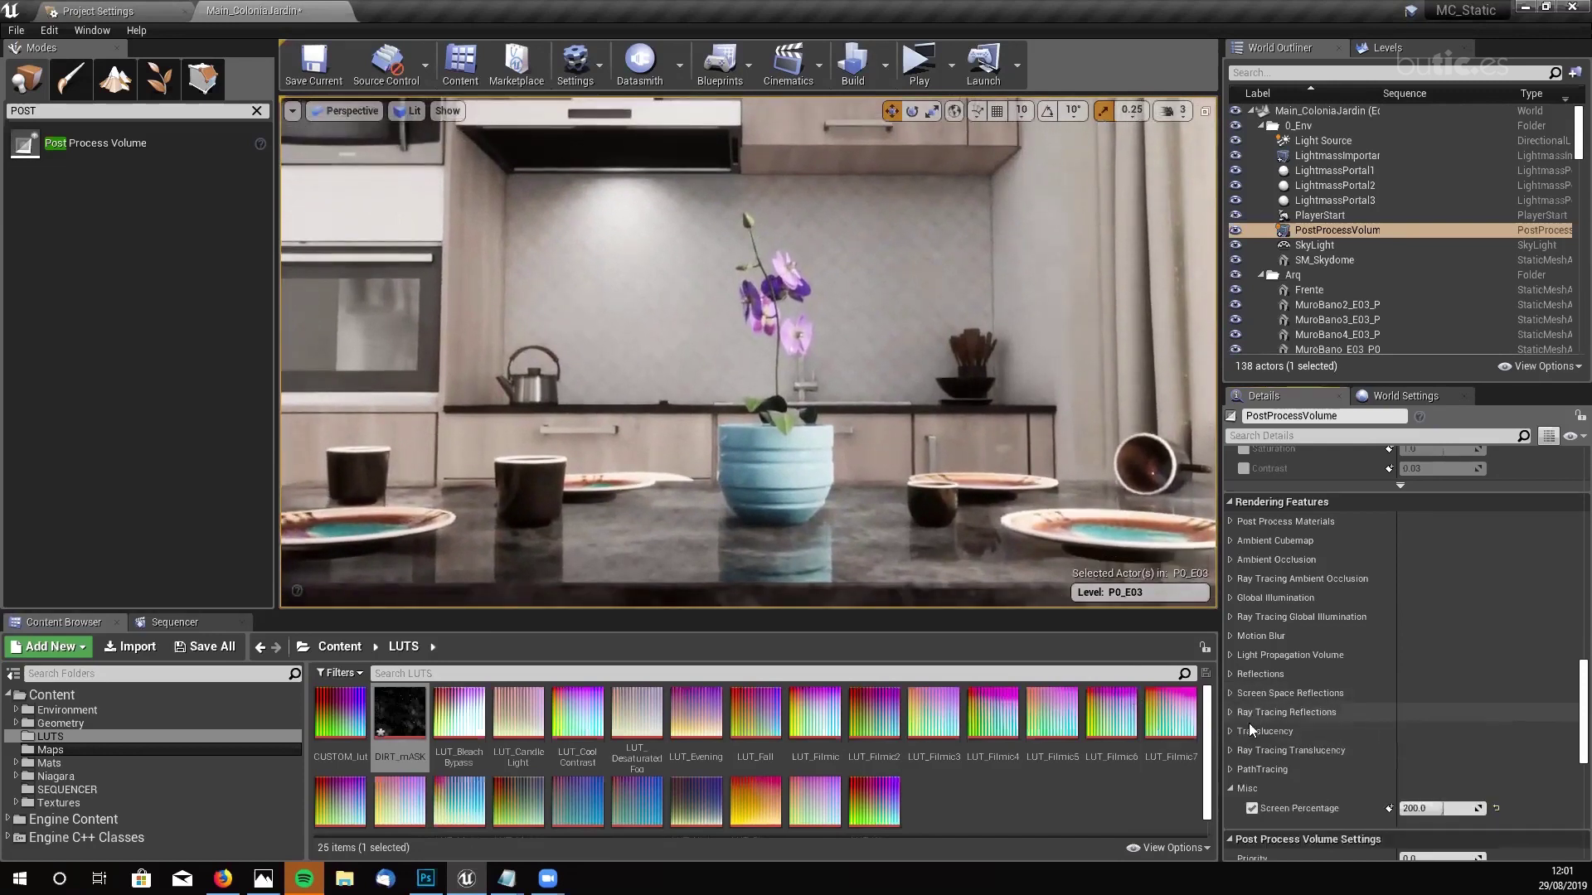
- Expand and collapse Translucency, then scroll through the post process volume settings
{"action": "left_click", "coordinate": [1230, 731]}
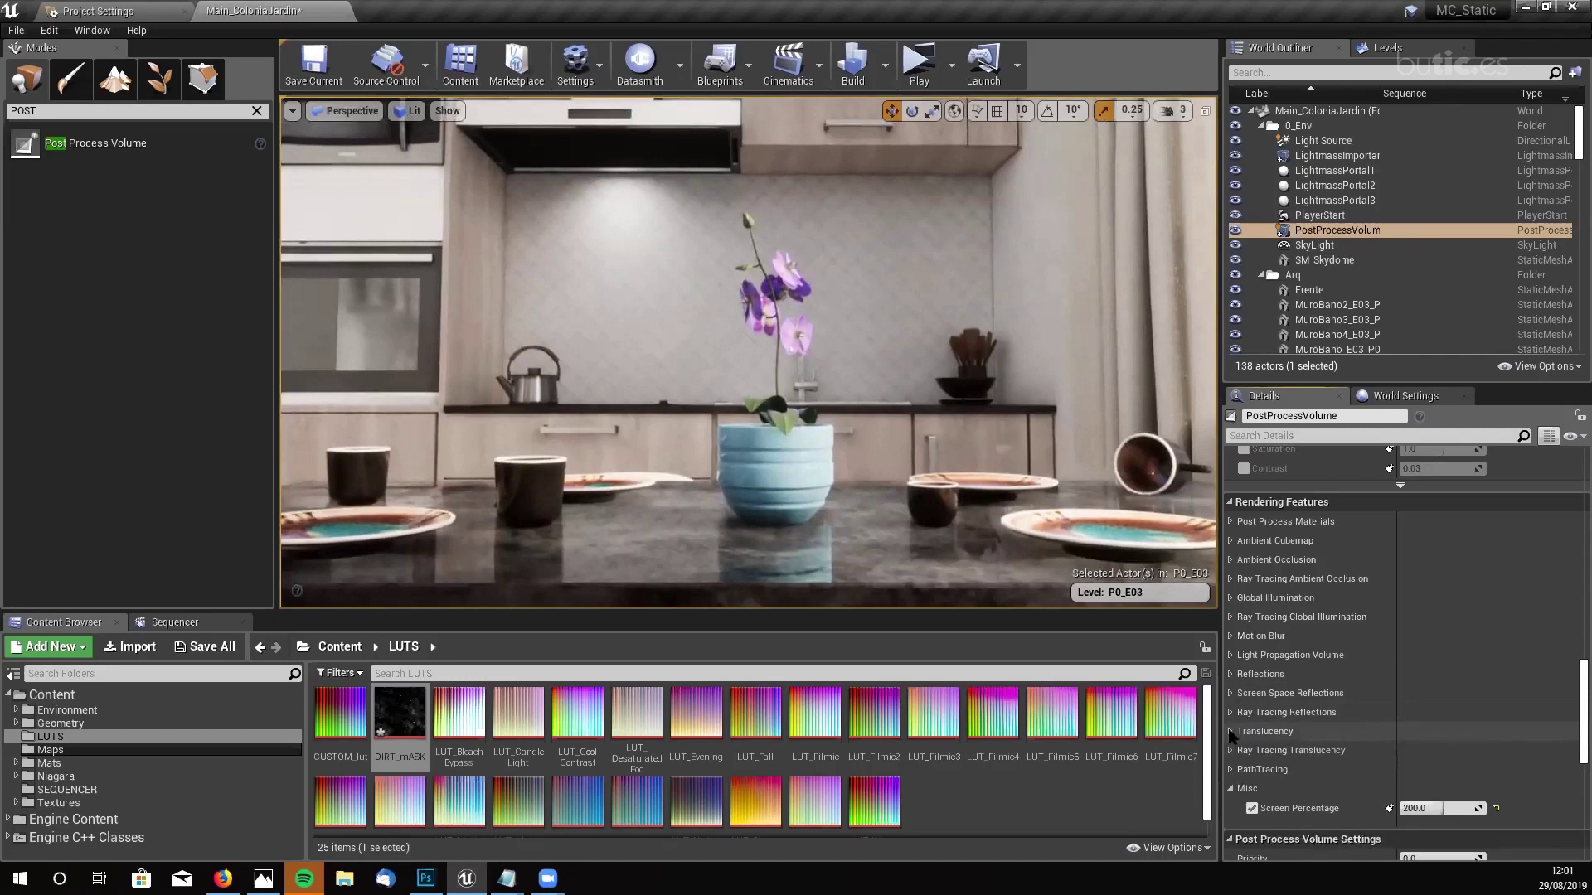
{"action": "left_click", "coordinate": [1256, 732]}
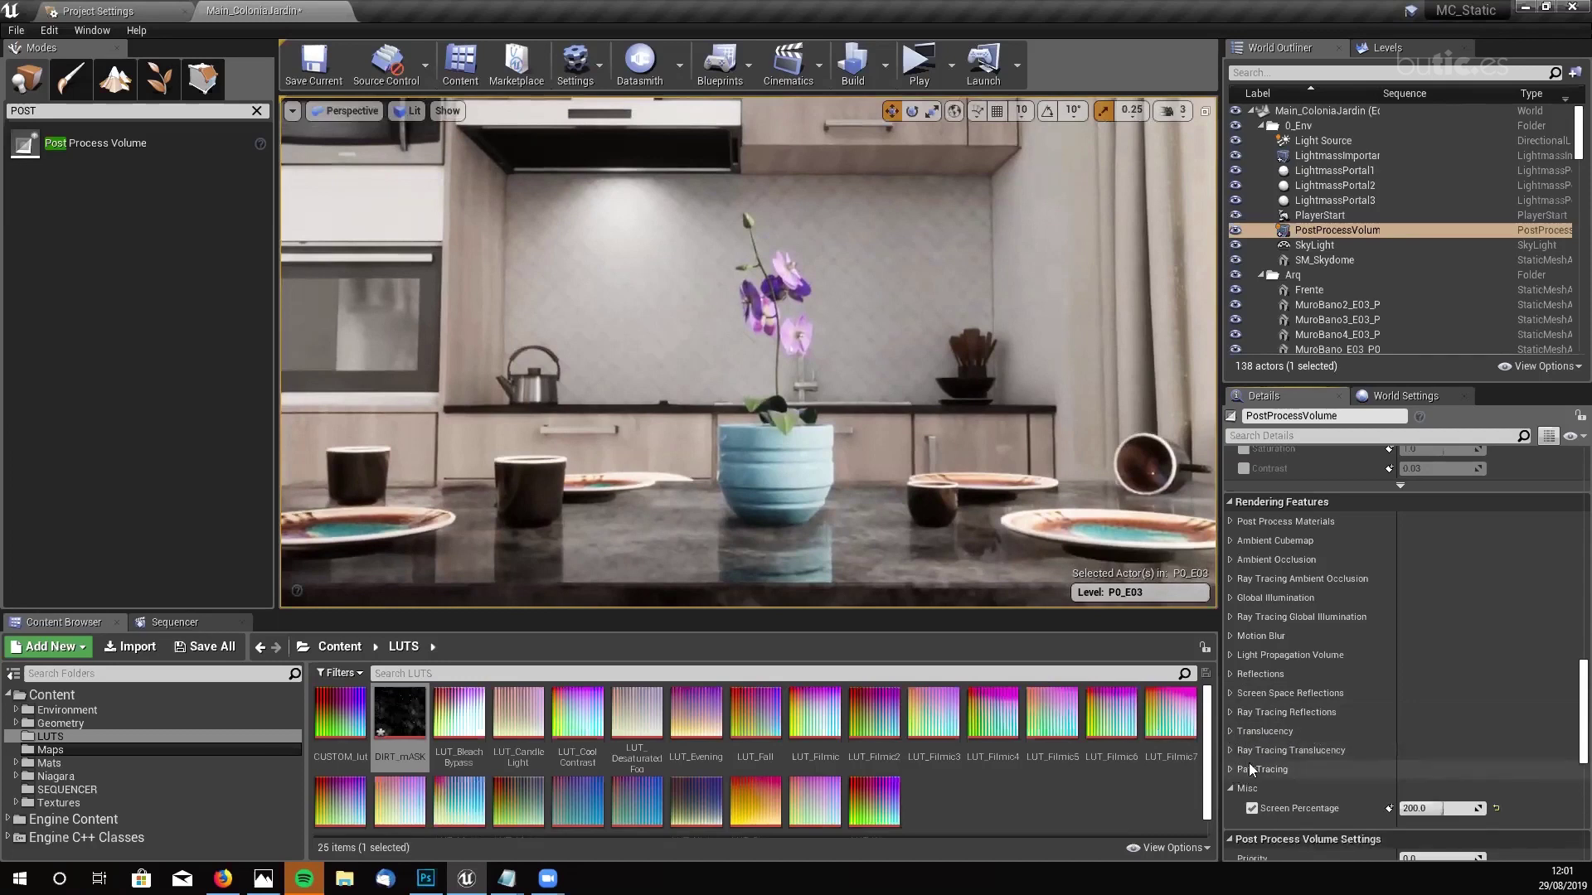
{"action": "scroll", "coordinate": [1277, 760], "scroll_direction": "down", "scroll_amount": 2}
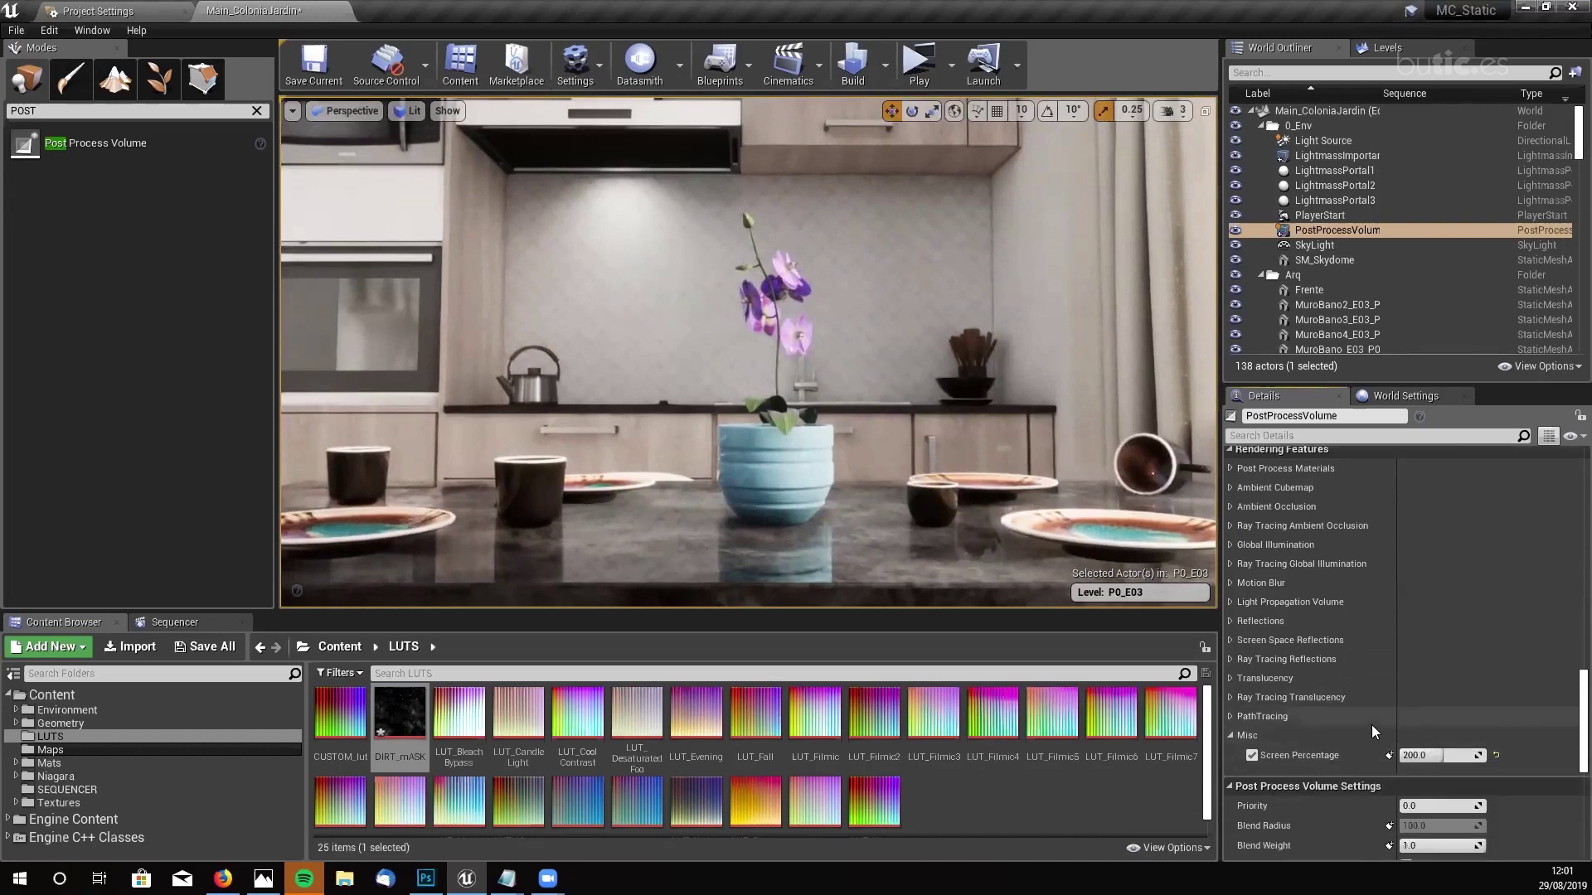
{"action": "scroll", "coordinate": [1371, 725], "scroll_direction": "down", "scroll_amount": 5}
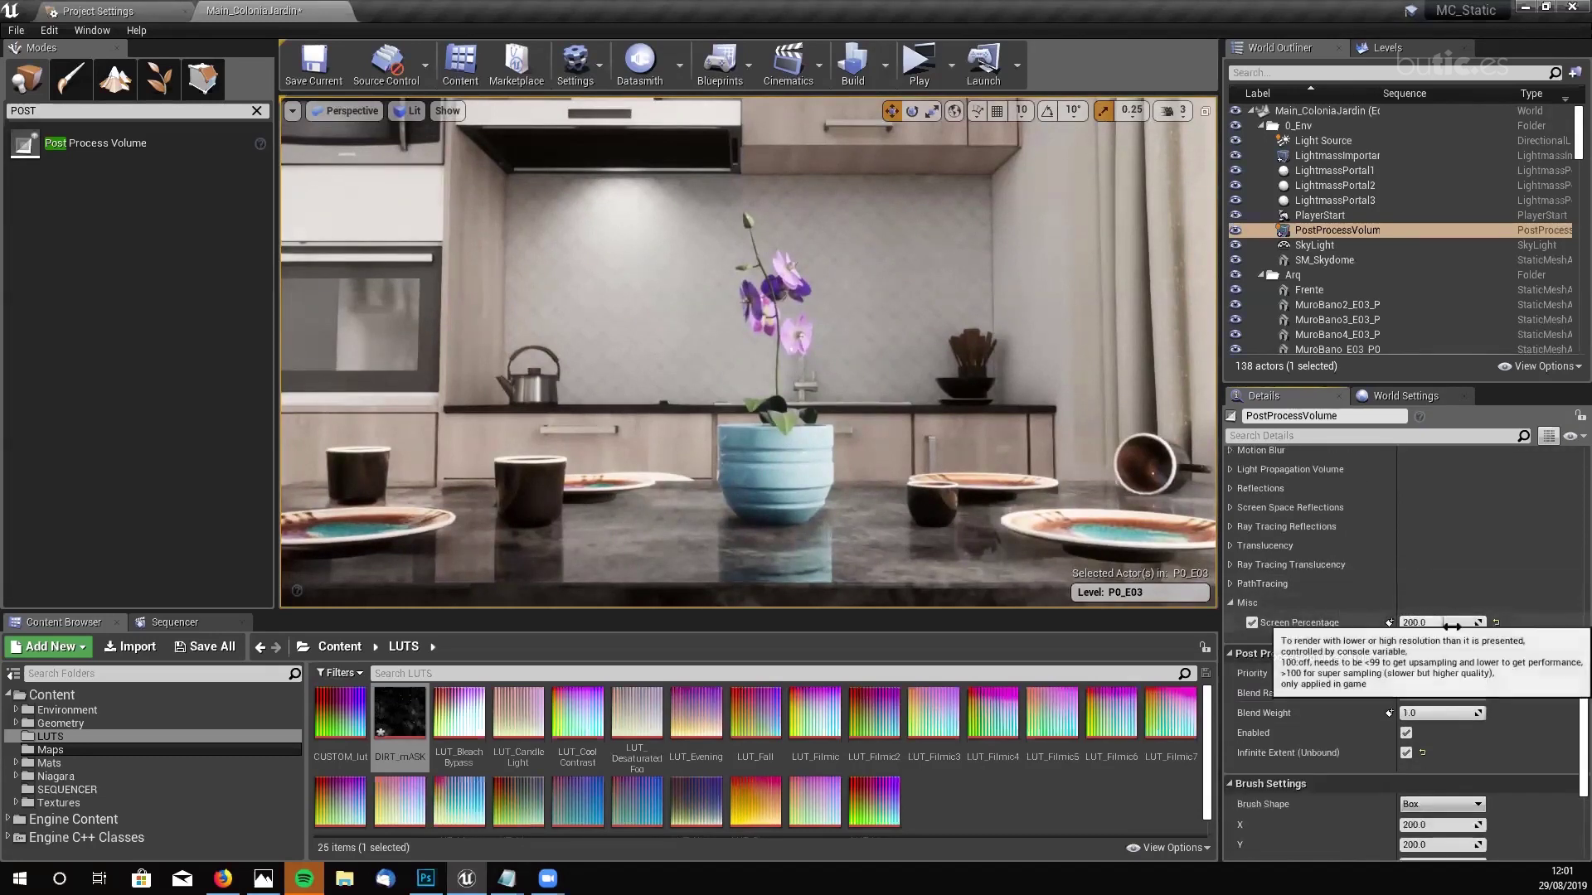
{"action": "scroll", "coordinate": [1371, 612], "scroll_direction": "down", "scroll_amount": 3}
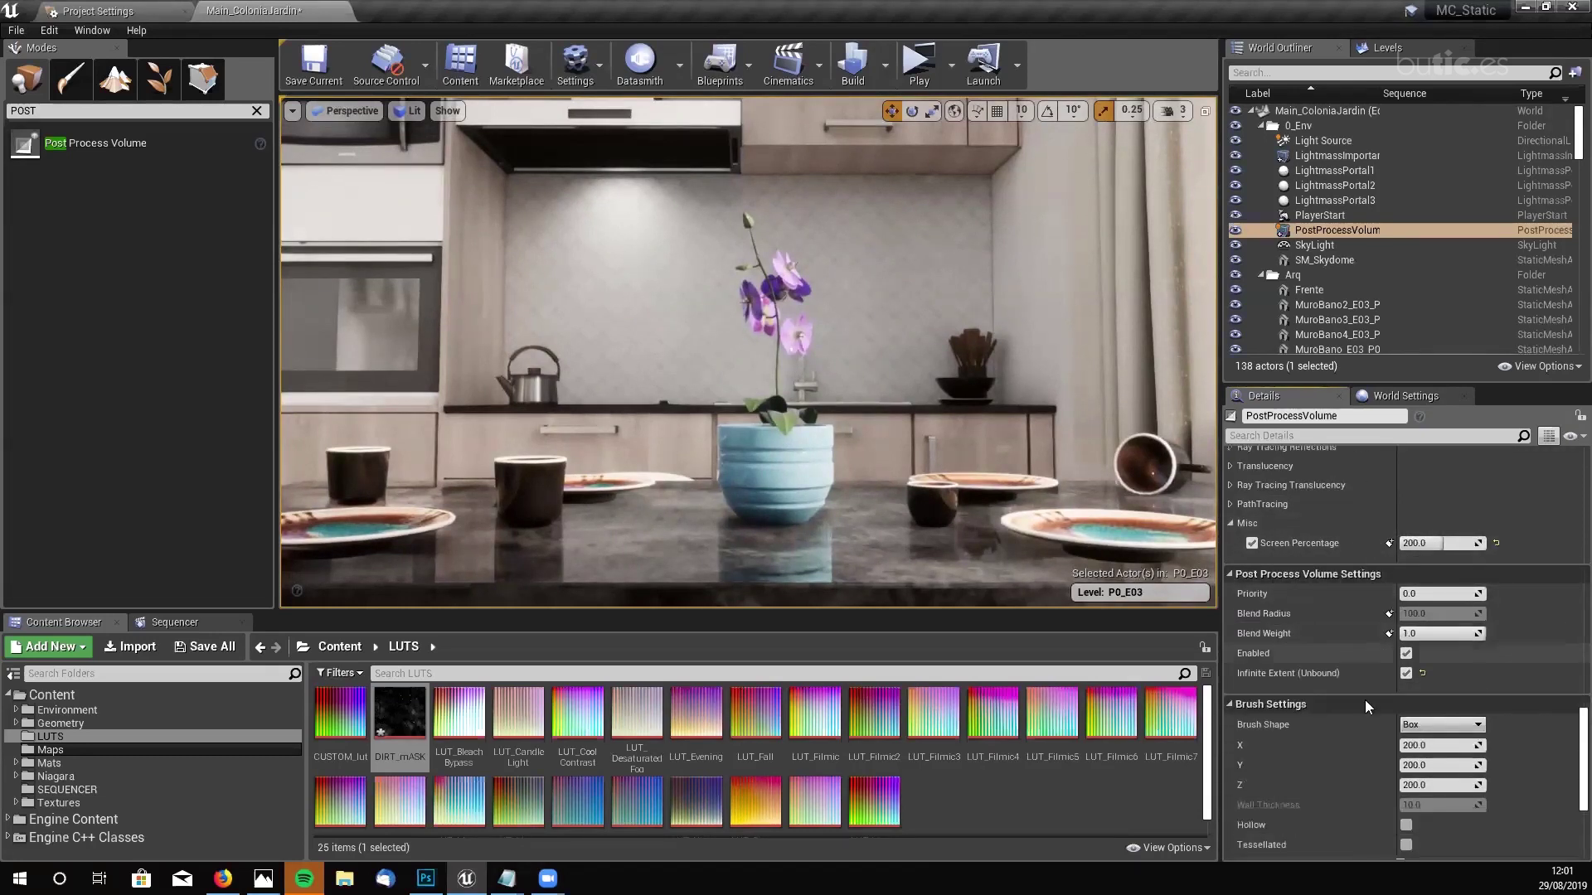
{"action": "scroll", "coordinate": [1365, 700], "scroll_direction": "down", "scroll_amount": 9}
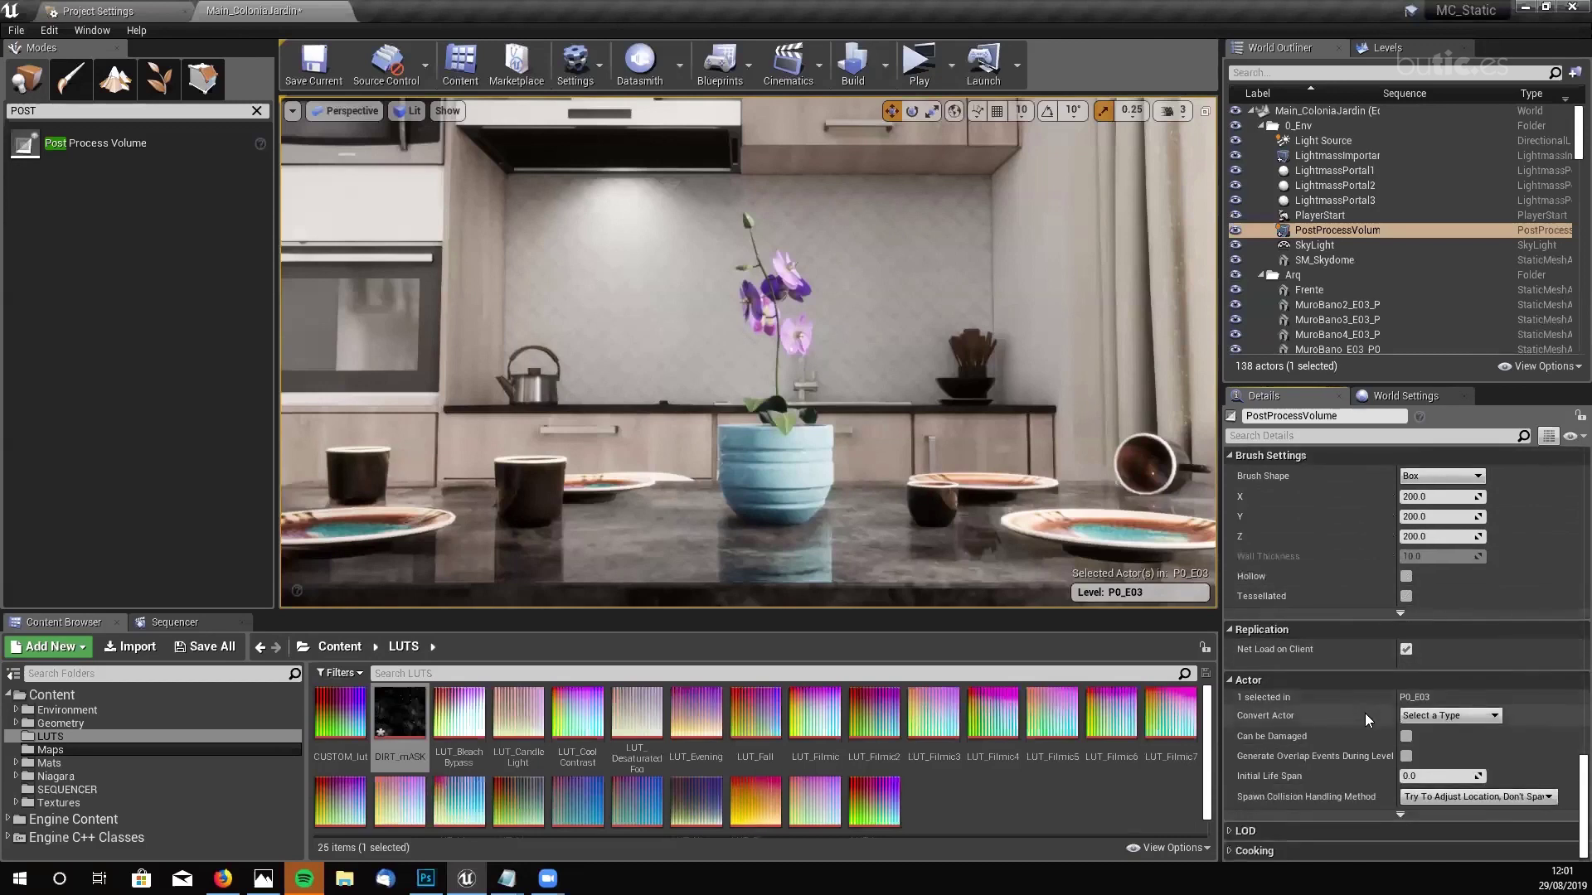
{"action": "scroll", "coordinate": [1364, 713], "scroll_direction": "up", "scroll_amount": 15}
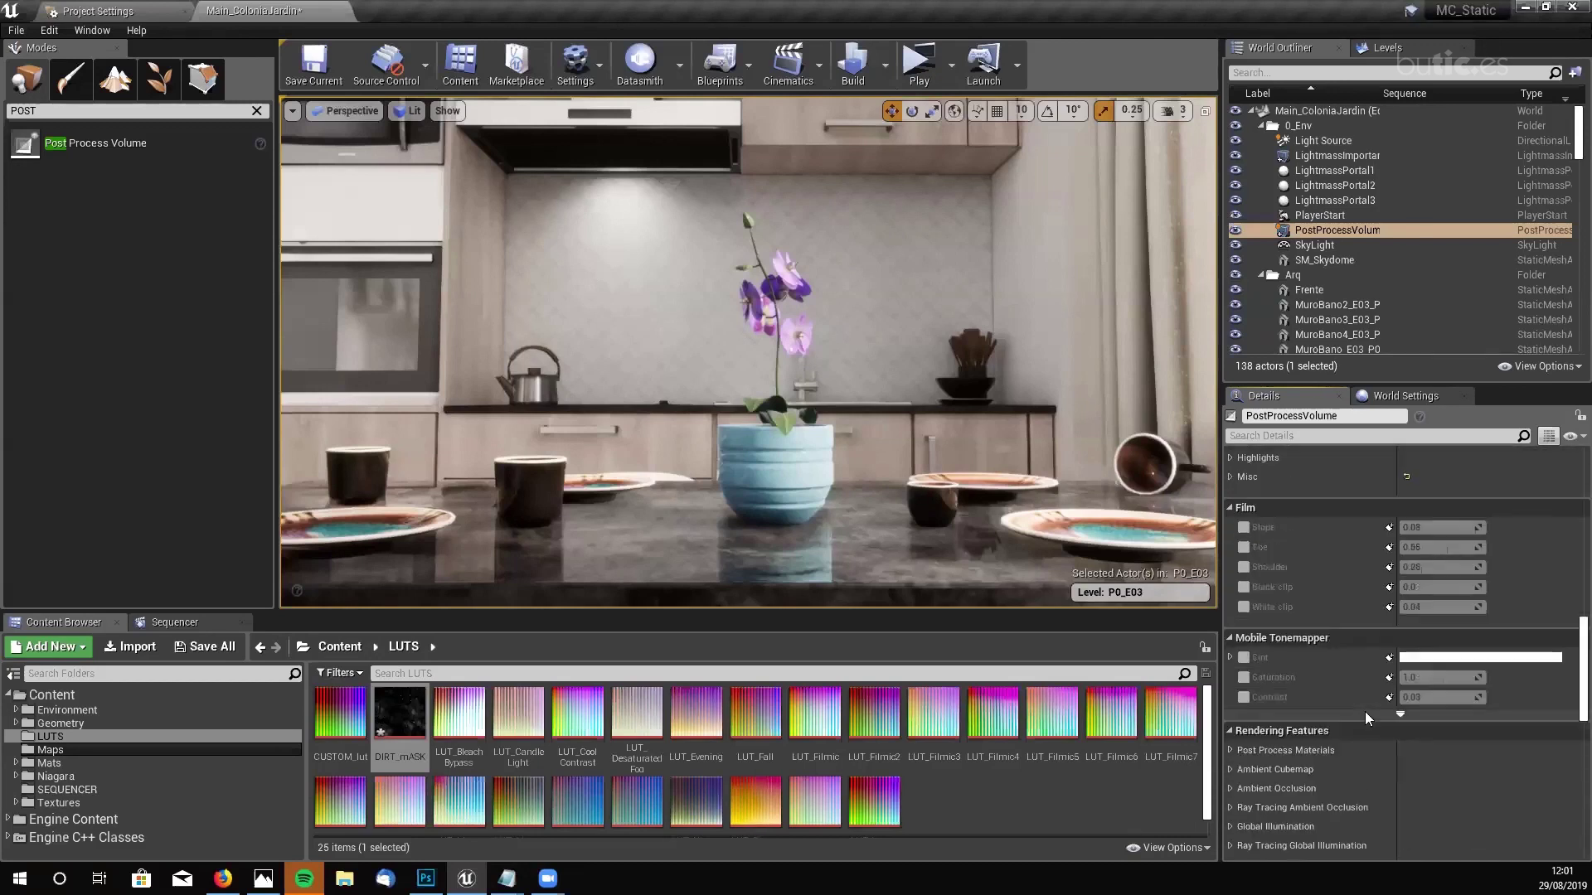
{"action": "scroll", "coordinate": [1365, 712], "scroll_direction": "up", "scroll_amount": 10}
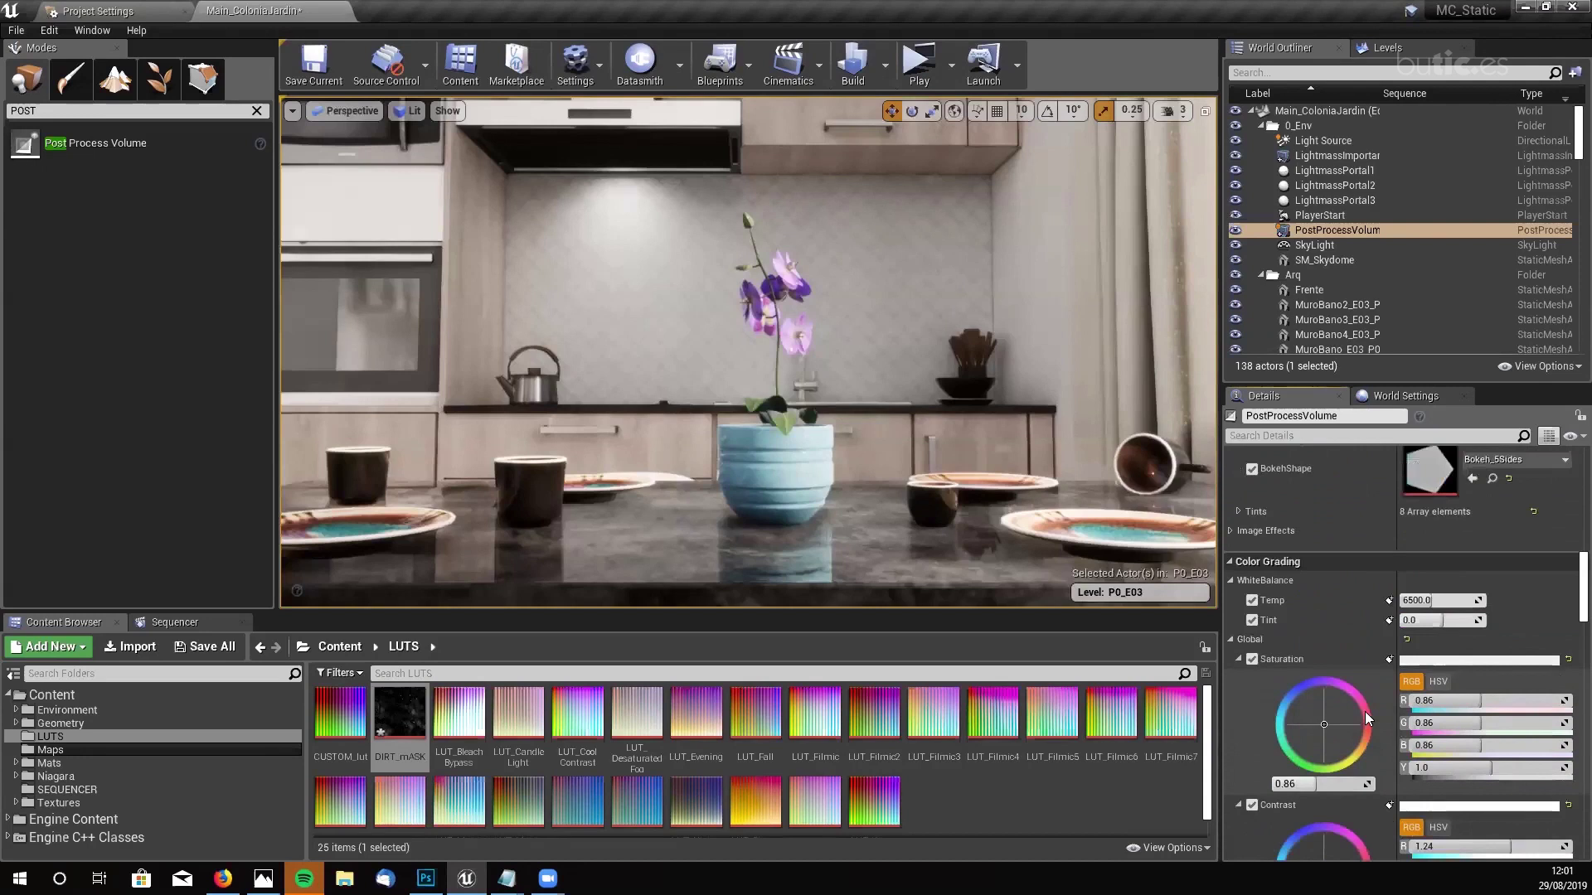
{"action": "scroll", "coordinate": [1364, 711], "scroll_direction": "up", "scroll_amount": 10}
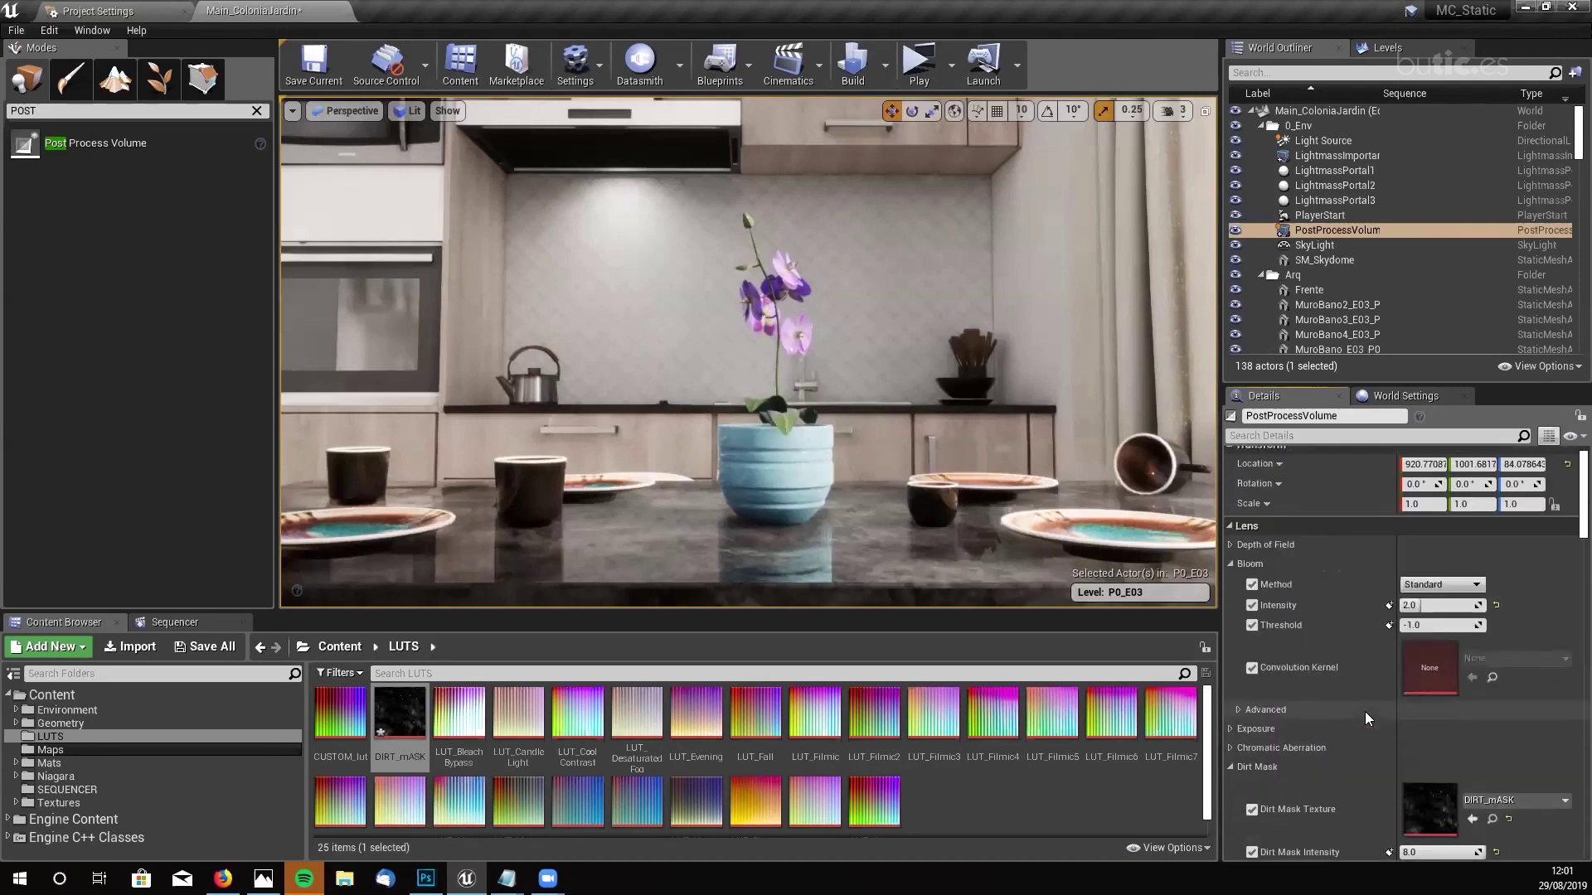
{"action": "scroll", "coordinate": [1364, 711], "scroll_direction": "up", "scroll_amount": 1}
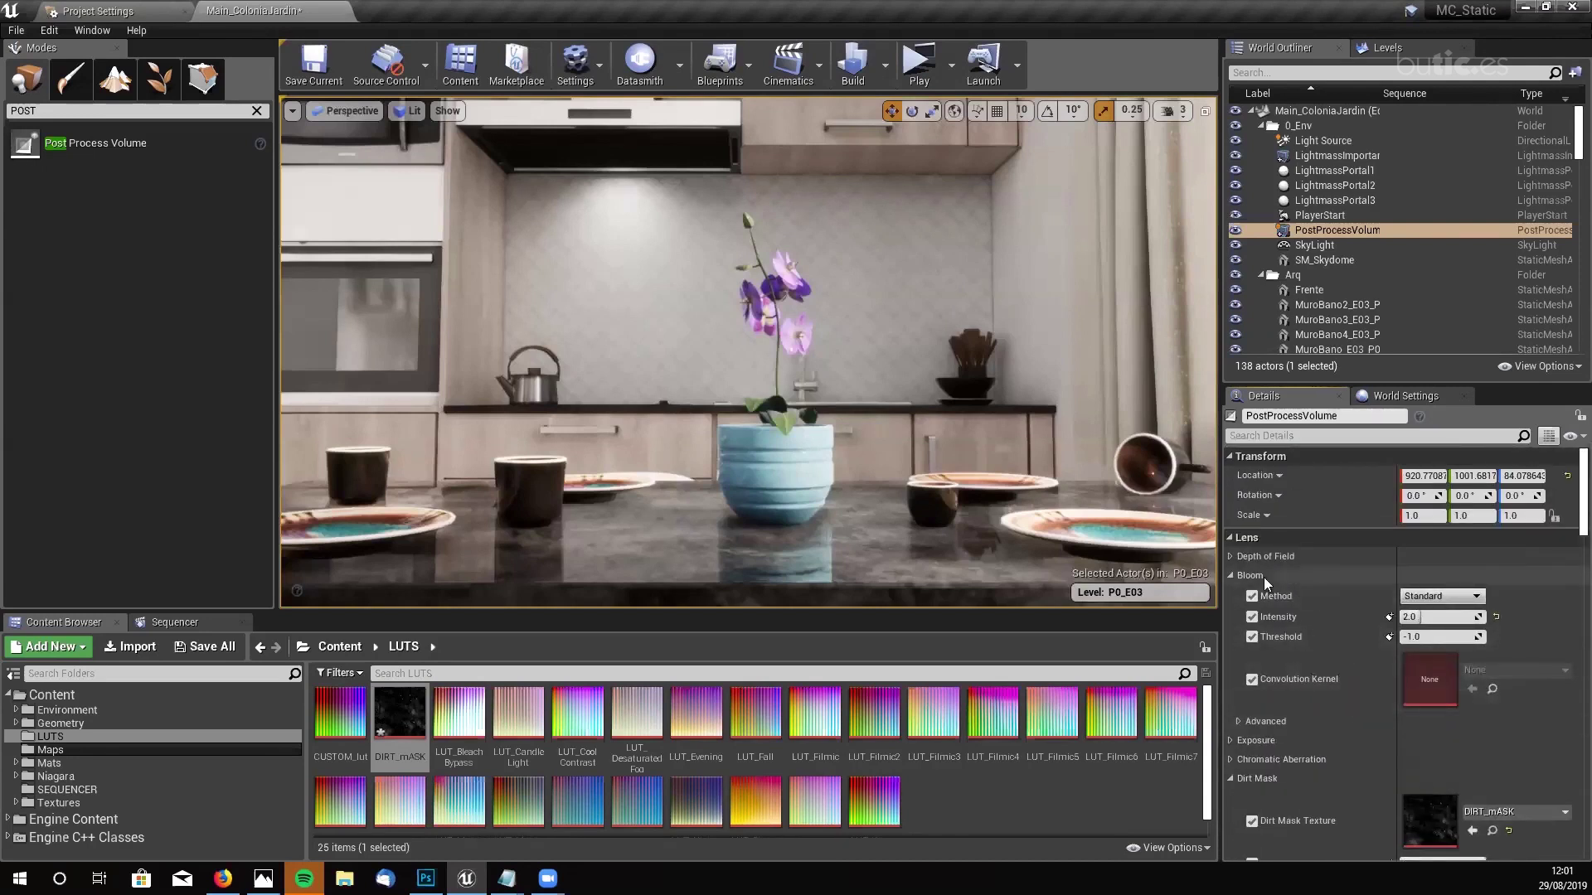
- Collapse the Bloom, Dirt Mask, Camera, Lens Flares, WhiteBalance and Global subsections
{"action": "left_click", "coordinate": [1230, 573]}
{"action": "left_click", "coordinate": [1231, 633]}
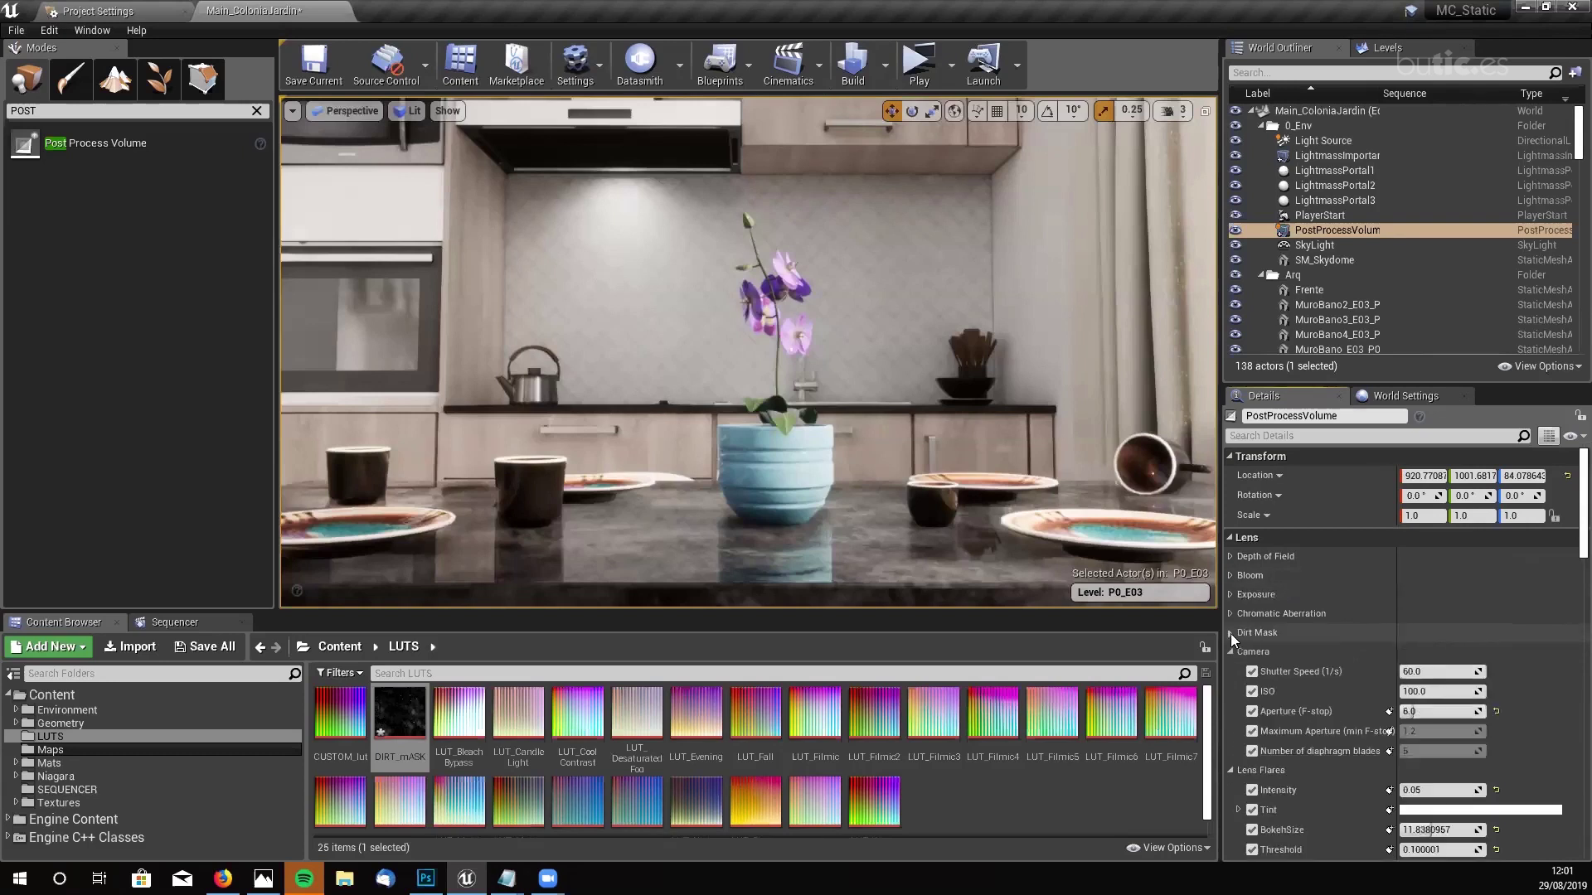
{"action": "left_click", "coordinate": [1231, 671]}
{"action": "left_click", "coordinate": [1231, 670]}
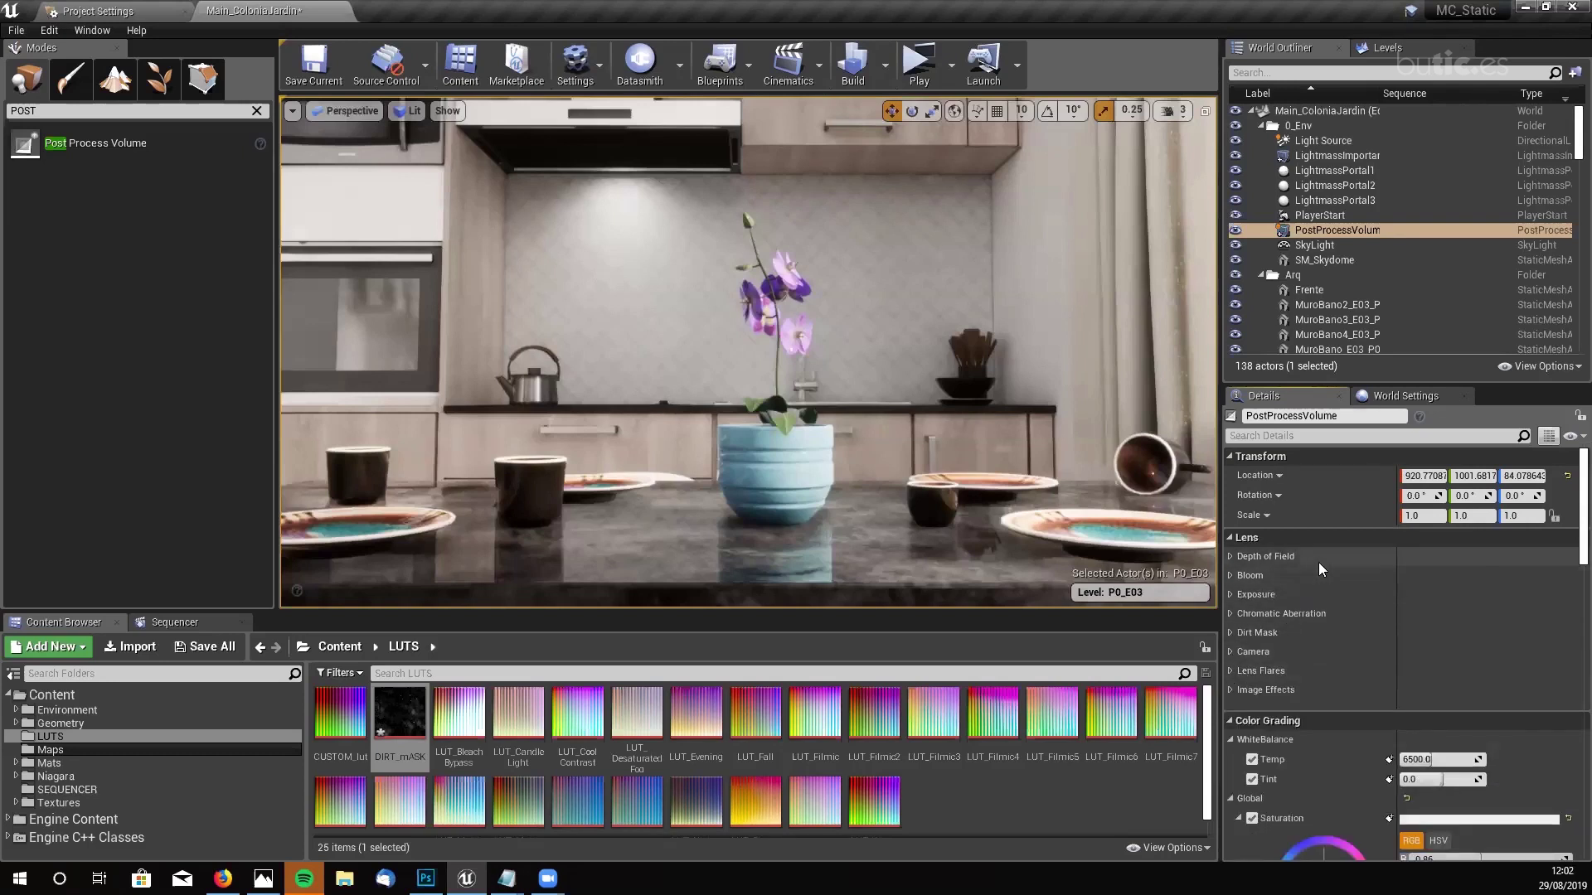
{"action": "scroll", "coordinate": [1319, 563], "scroll_direction": "down", "scroll_amount": 3}
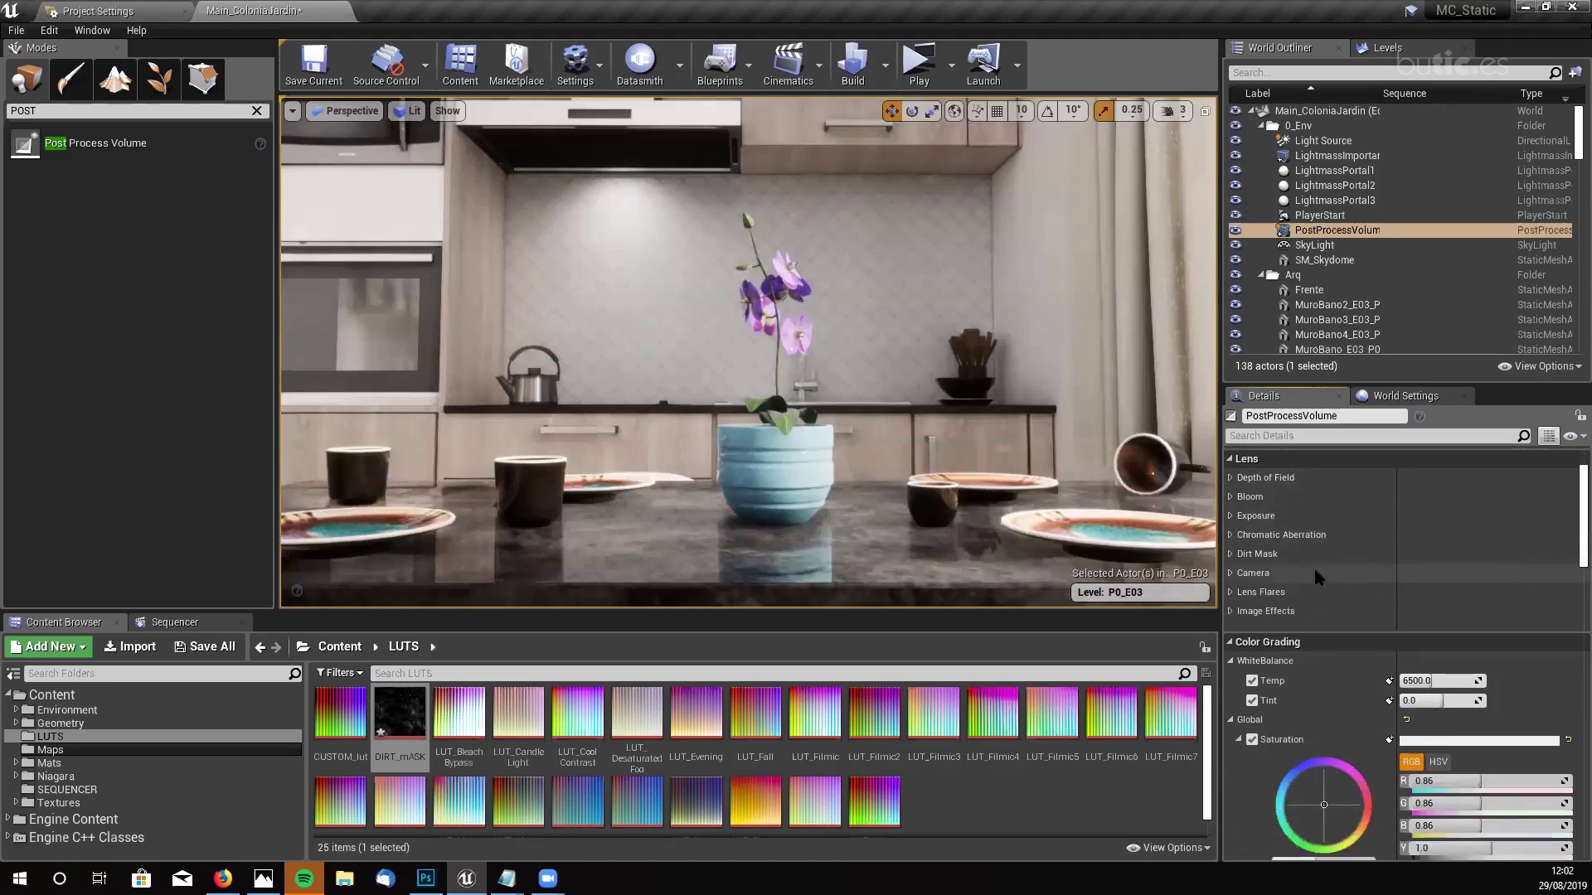
{"action": "left_click", "coordinate": [1230, 660]}
{"action": "left_click", "coordinate": [1232, 678]}
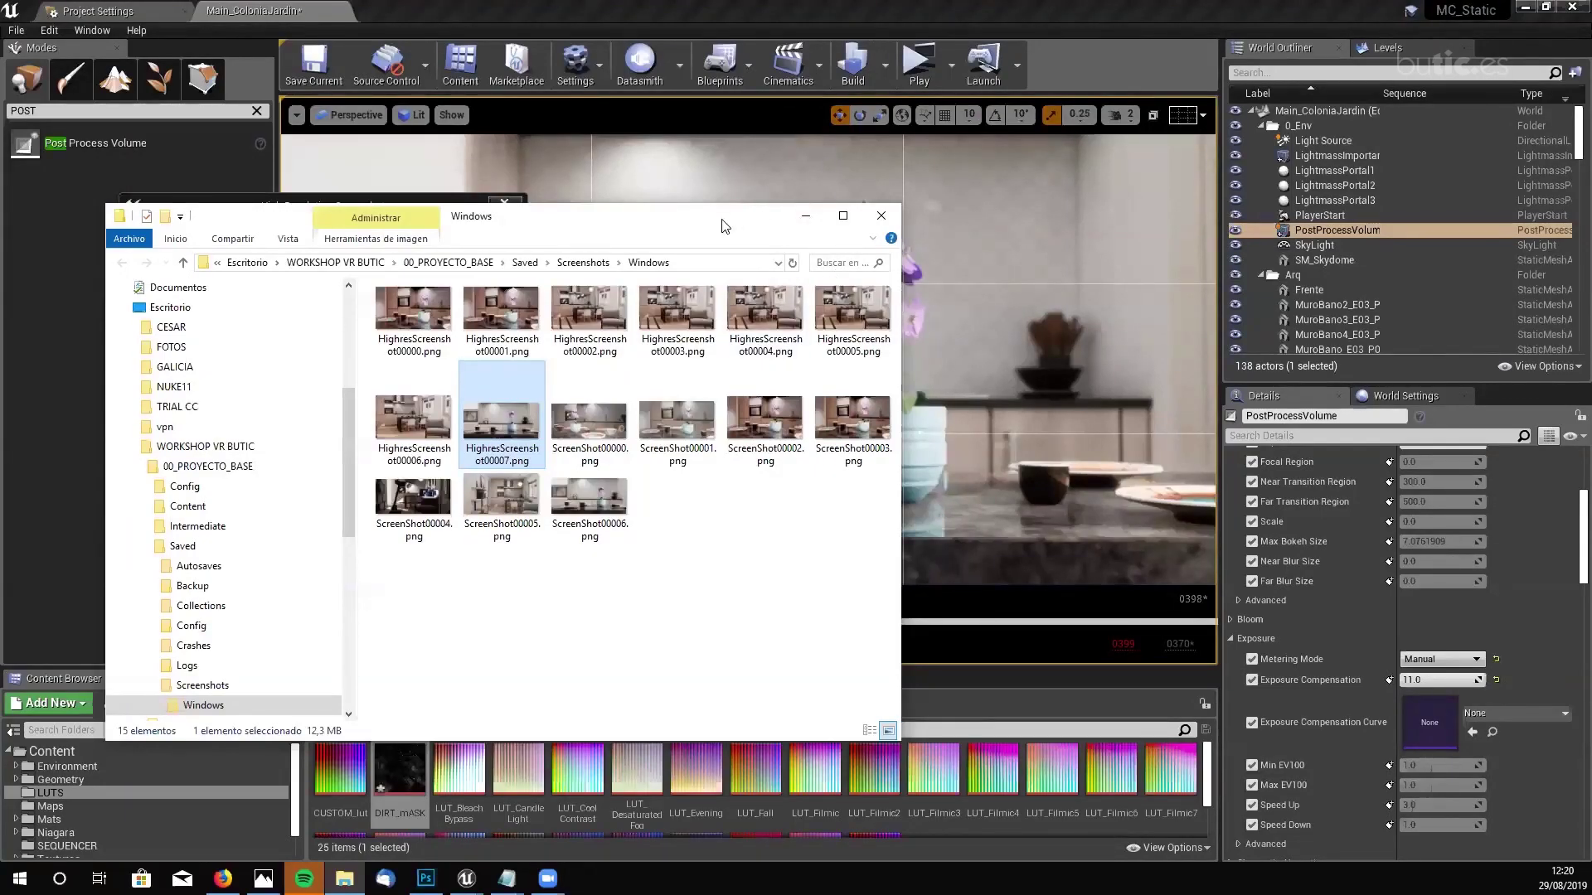
- Close the Screenshots\Windows File Explorer window
{"action": "left_click", "coordinate": [805, 216]}
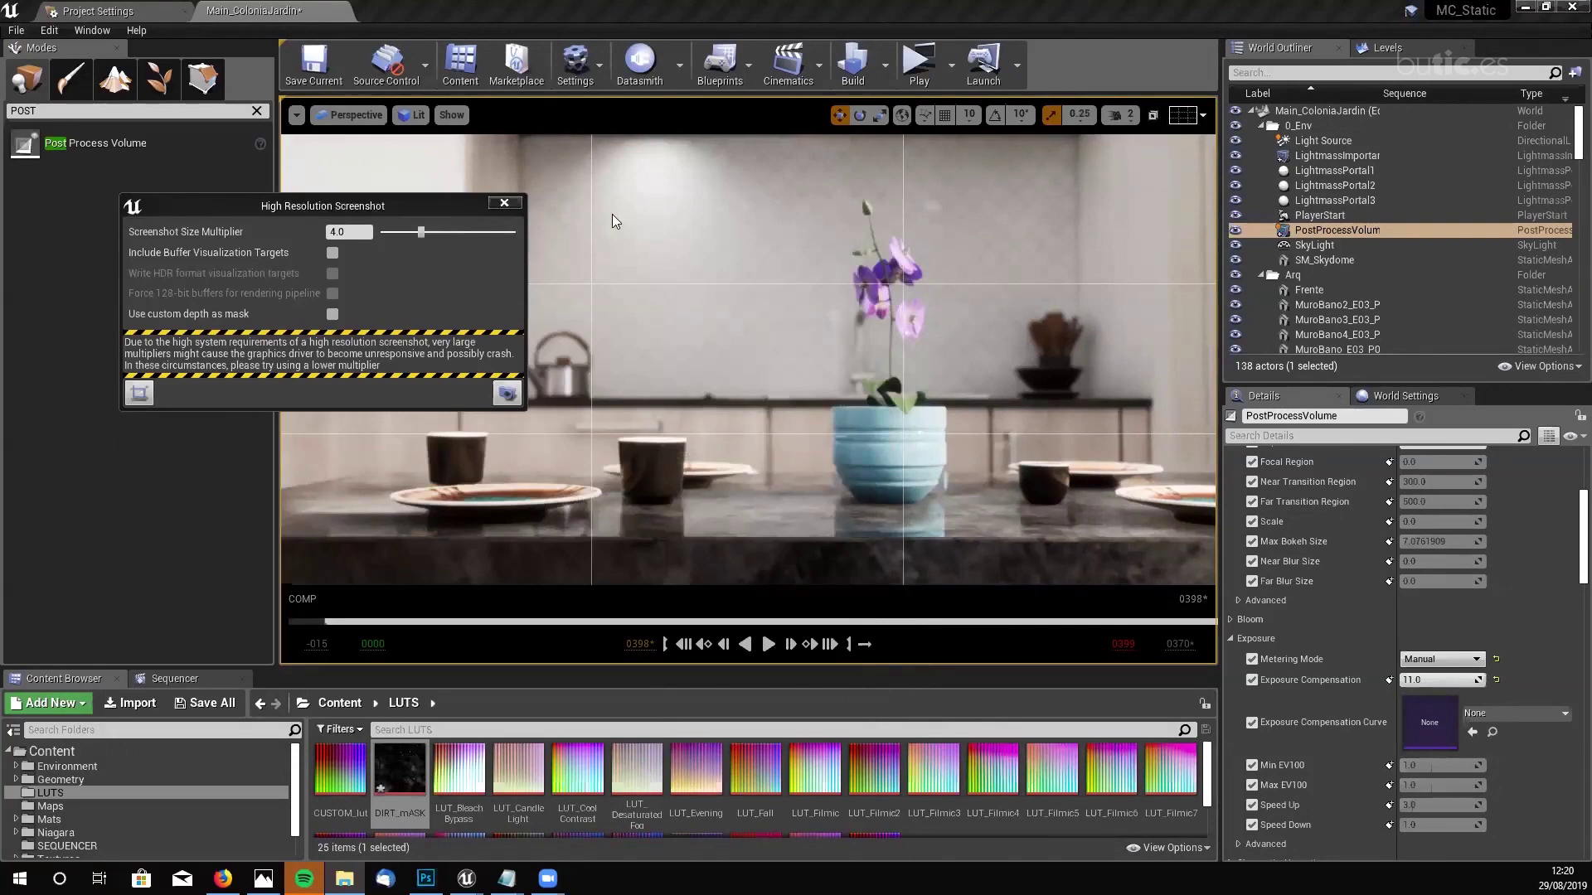
- Close the High Resolution Screenshot dialog and capture a standard F9 viewport screenshot
{"action": "left_click_drag", "start_coordinate": [490, 207], "coordinate": [552, 300]}
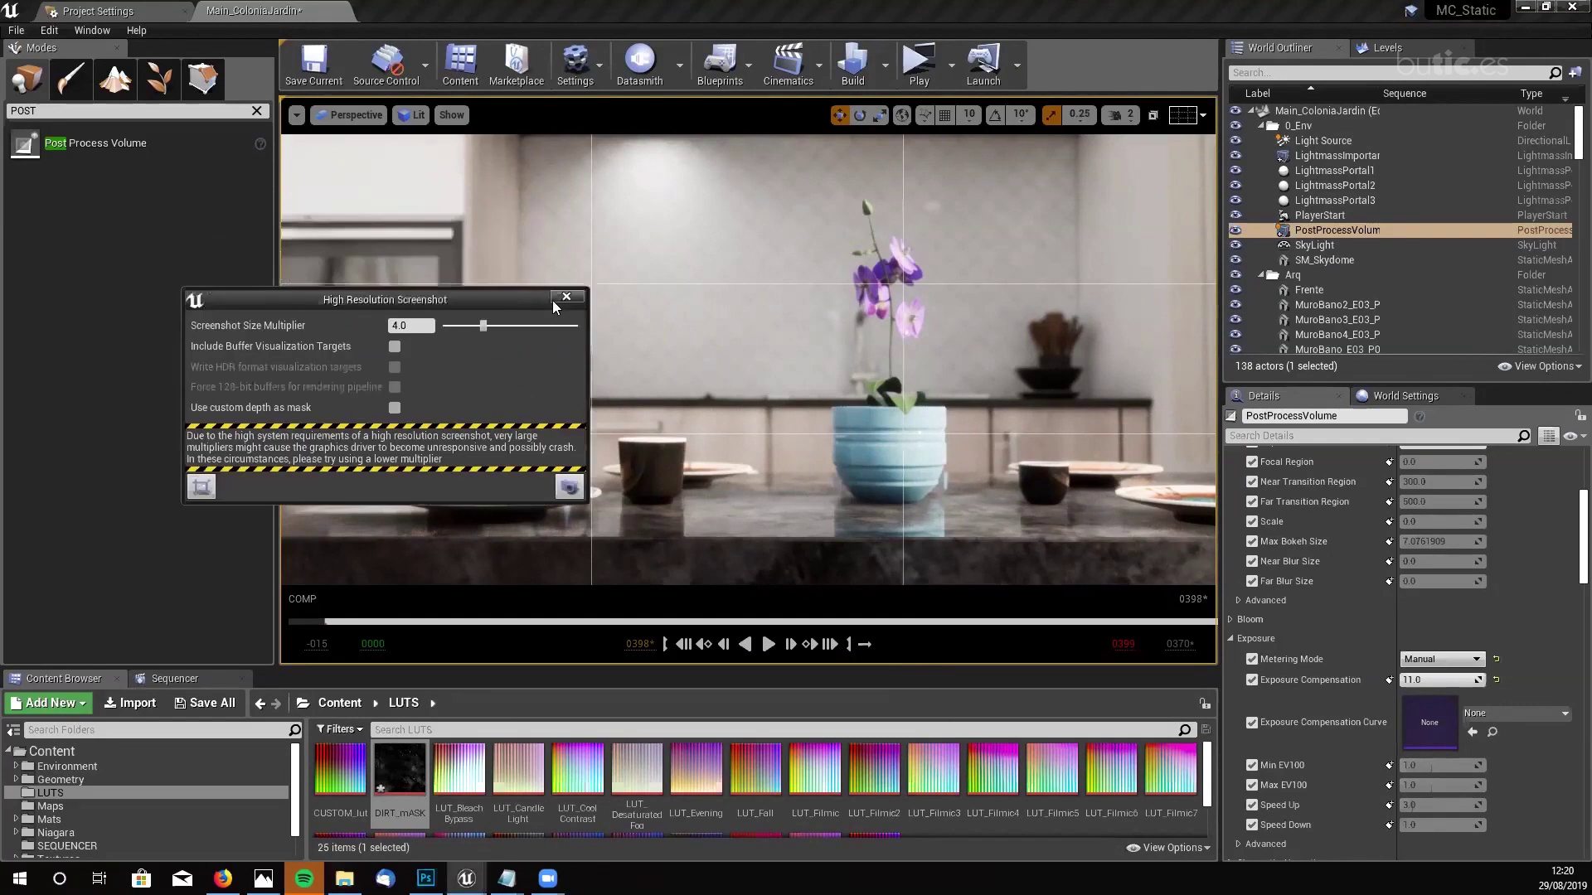
{"action": "left_click", "coordinate": [567, 298]}
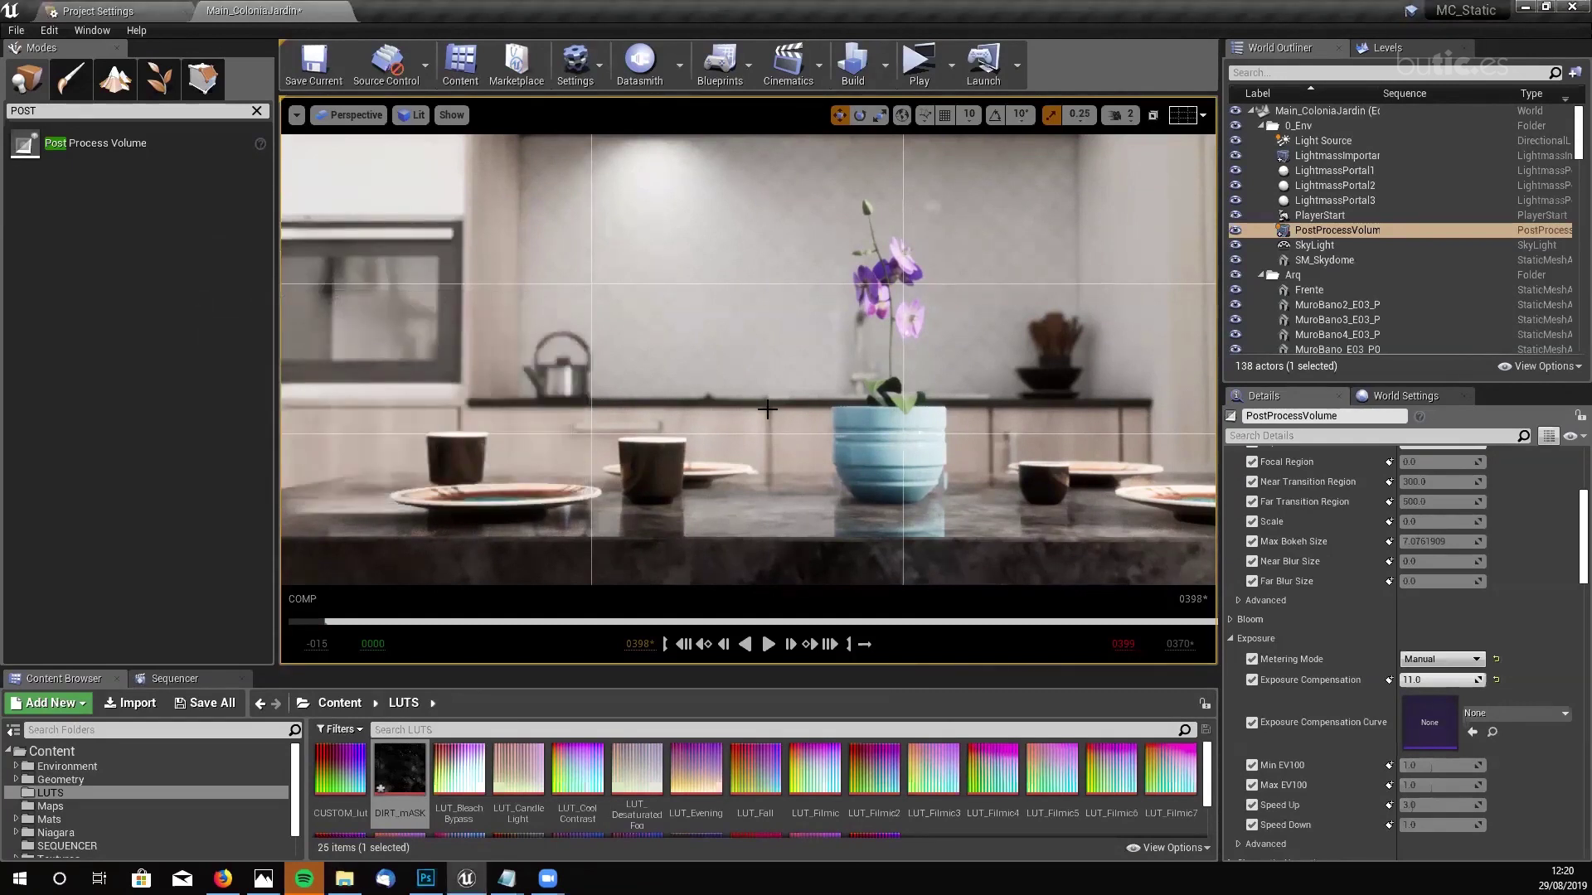
{"action": "key", "text": "F9"}
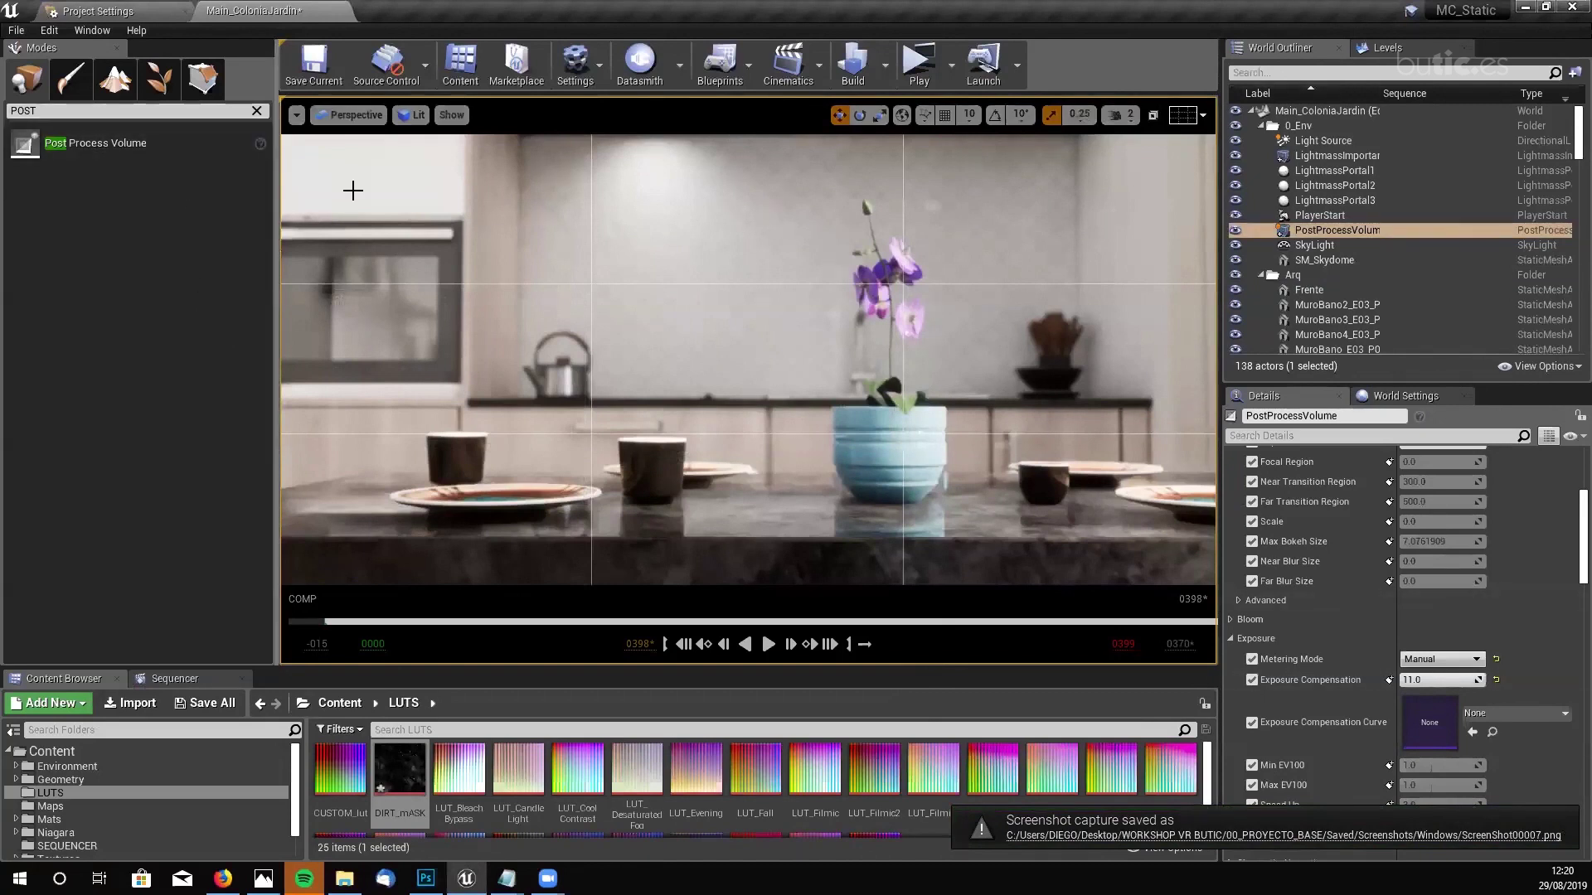
- Reopen High Resolution Screenshot from Viewport Options, move it left, and open ScreenShot00007.png
{"action": "left_click", "coordinate": [296, 116]}
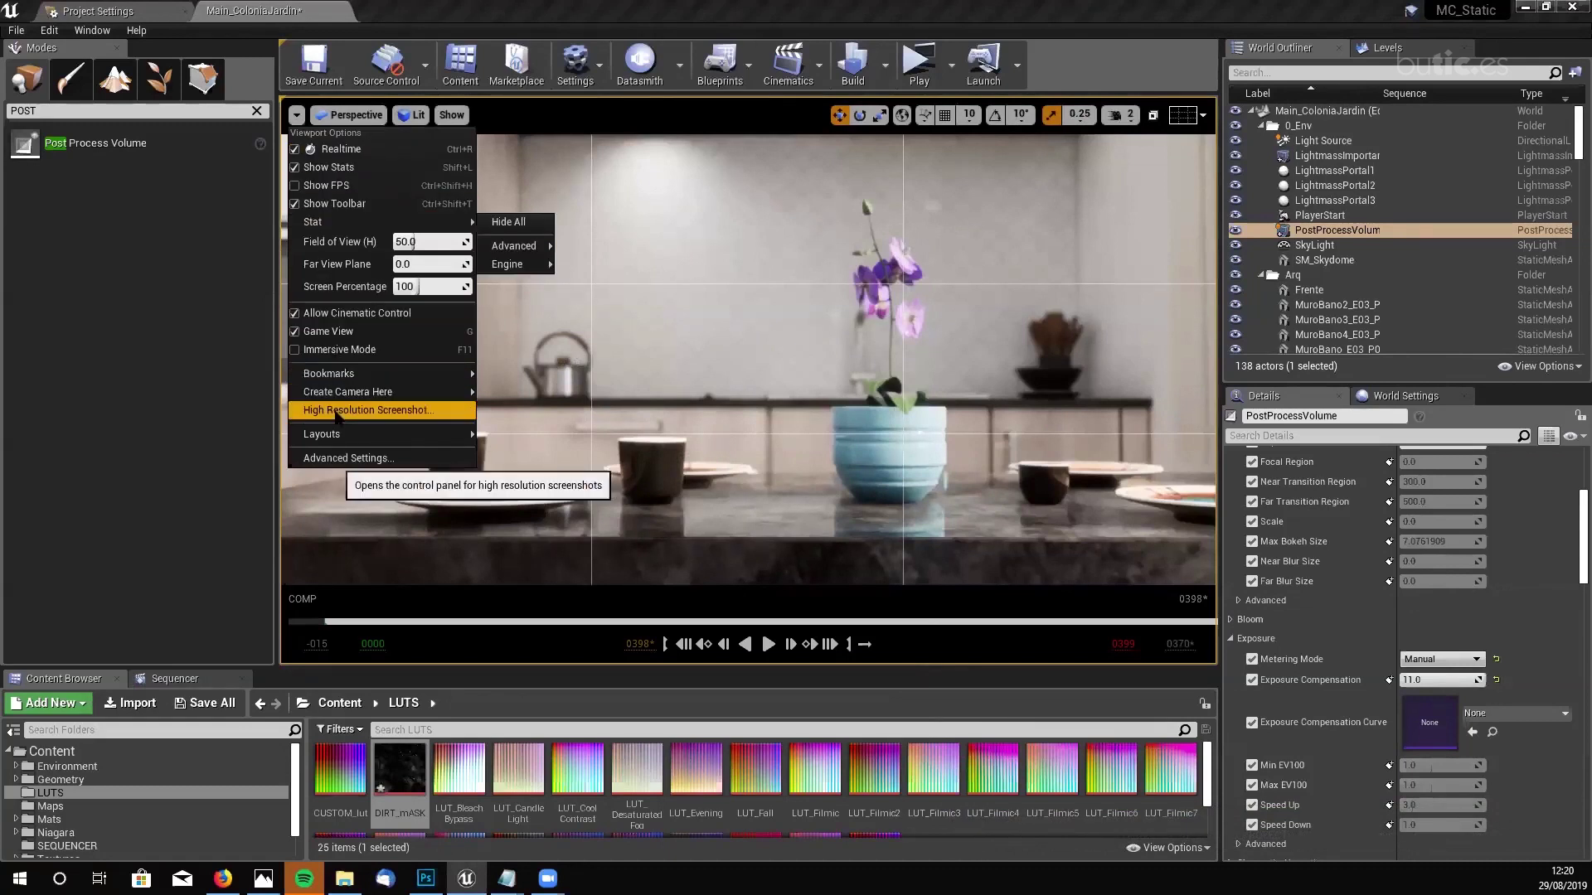
{"action": "left_click", "coordinate": [369, 410]}
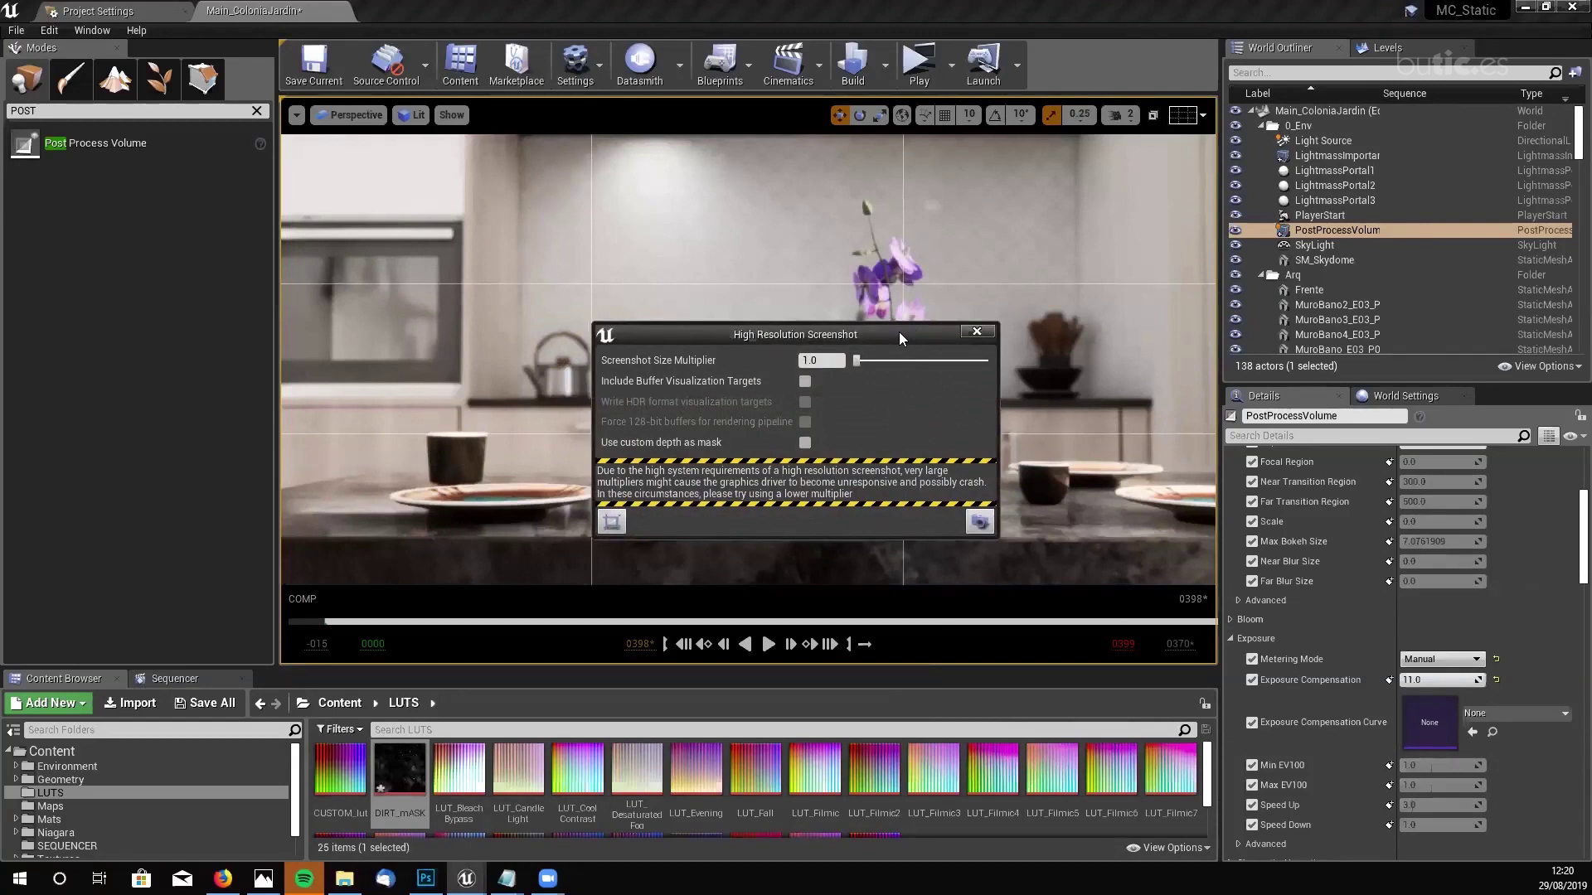
{"action": "left_click_drag", "start_coordinate": [899, 332], "coordinate": [431, 300]}
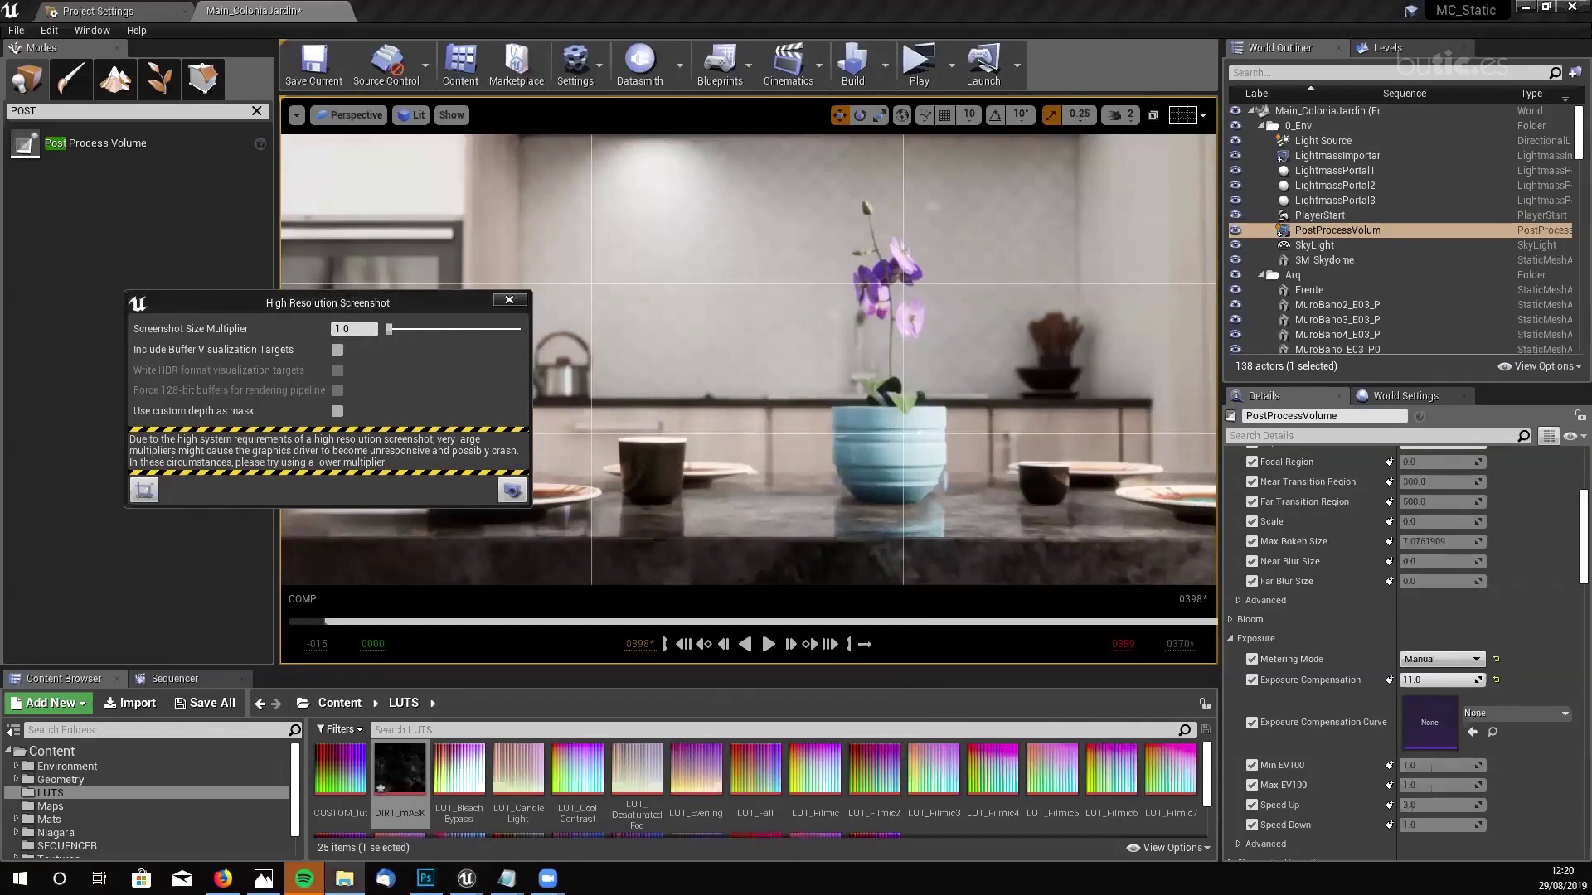
{"action": "double_click", "coordinate": [493, 427]}
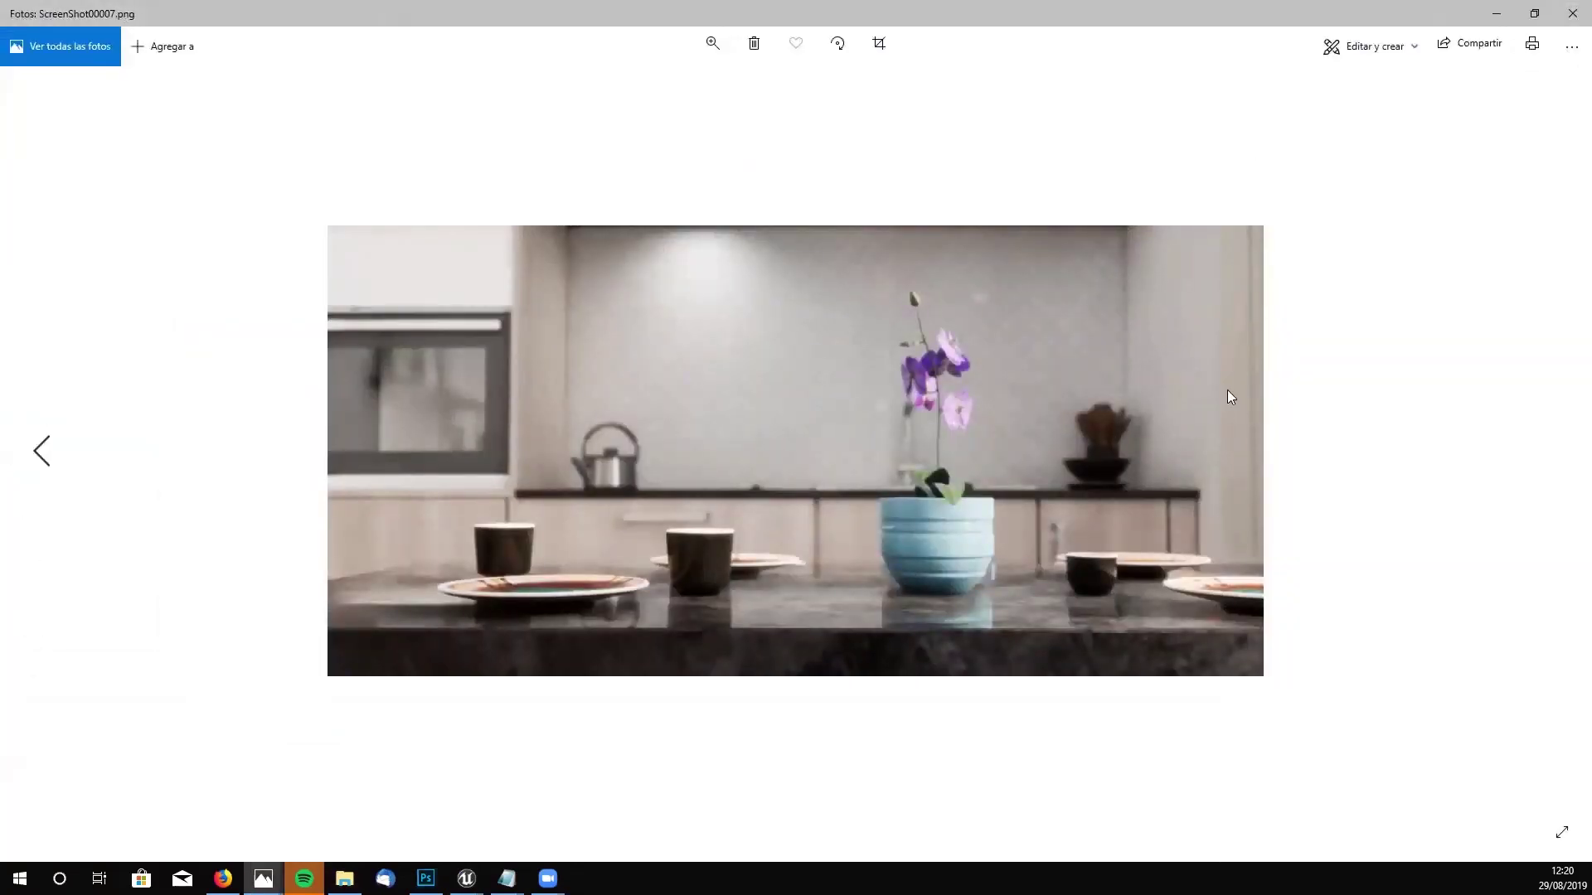
- Check ScreenShot00007.png's file info in Photos (1129 × 544, 915.8 KB), then close Photos
{"action": "left_click", "coordinate": [1571, 48]}
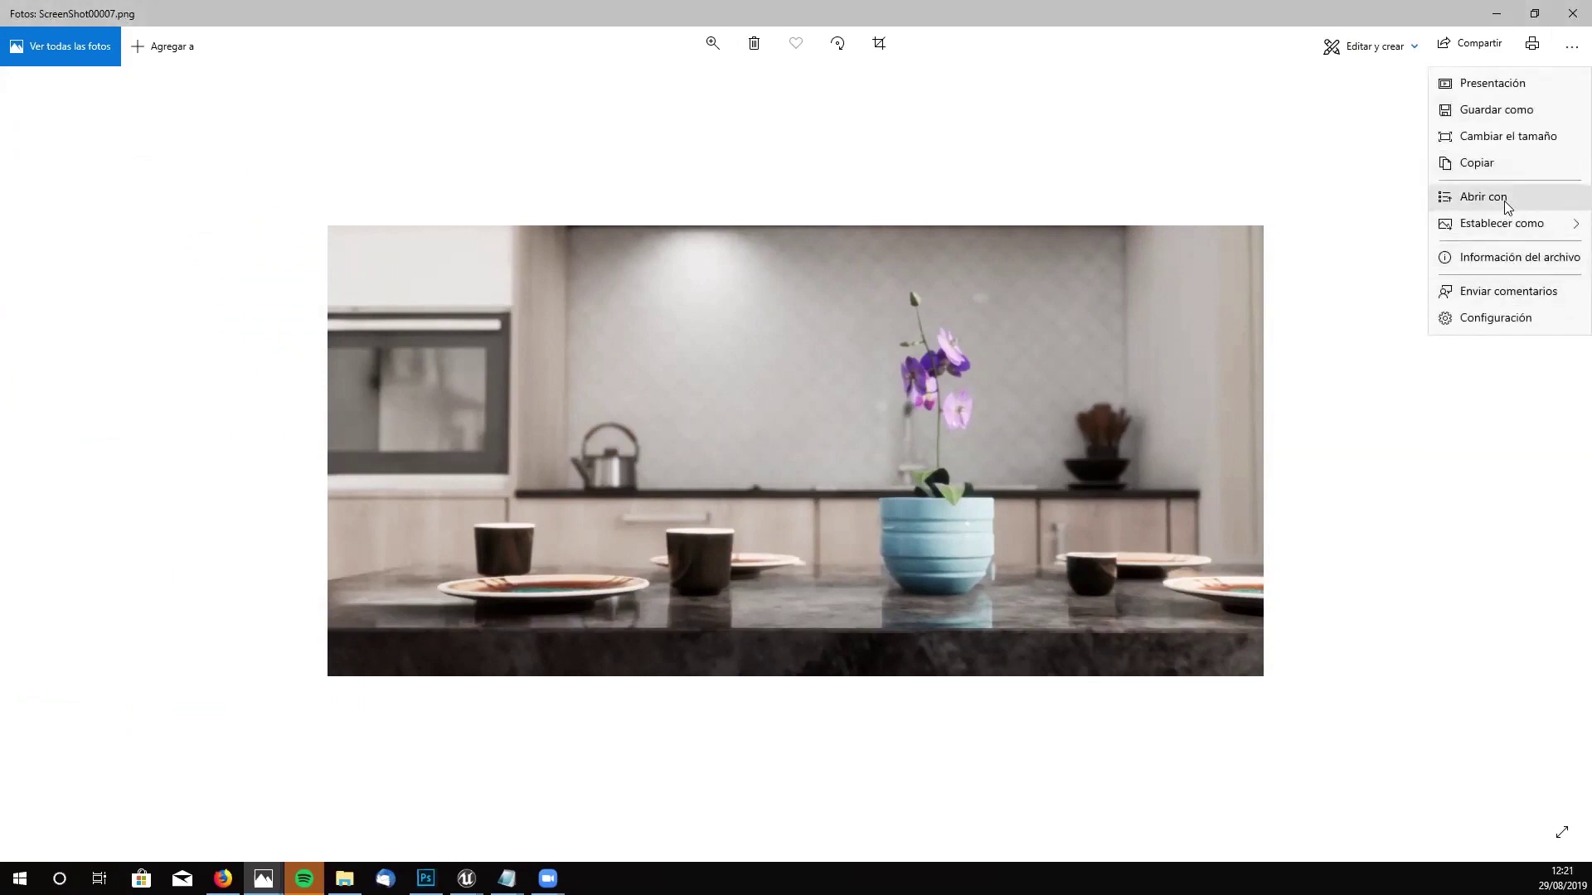
{"action": "left_click", "coordinate": [1522, 258]}
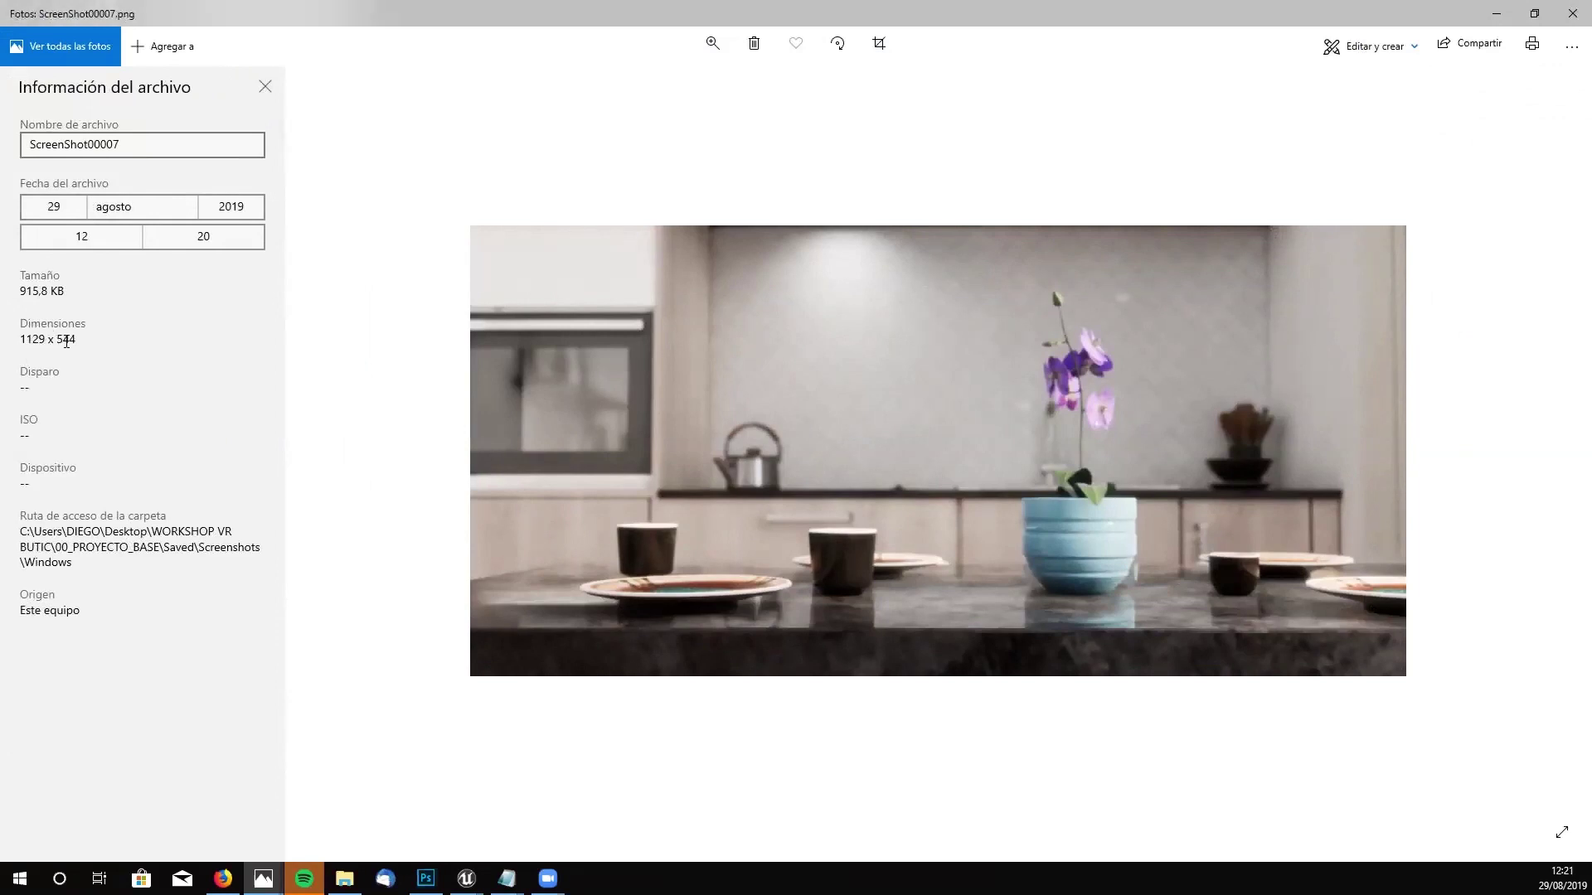
{"action": "left_click", "coordinate": [1570, 14]}
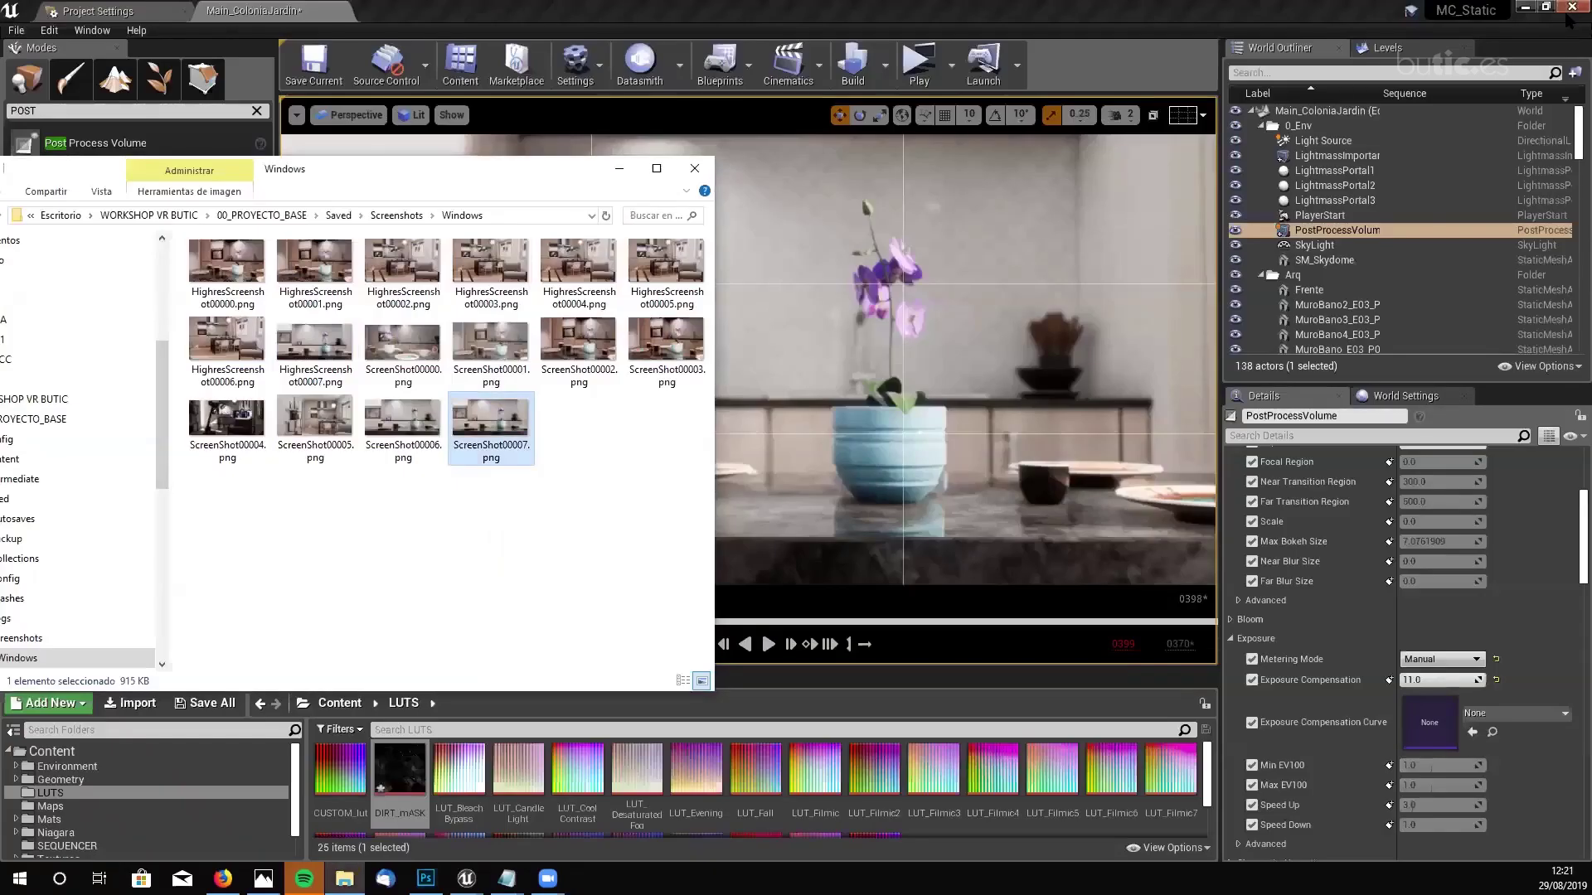
- Set Screenshot Size Multiplier to 4.0, take a high resolution screenshot, and open its folder
{"action": "key", "text": "alt+Tab"}
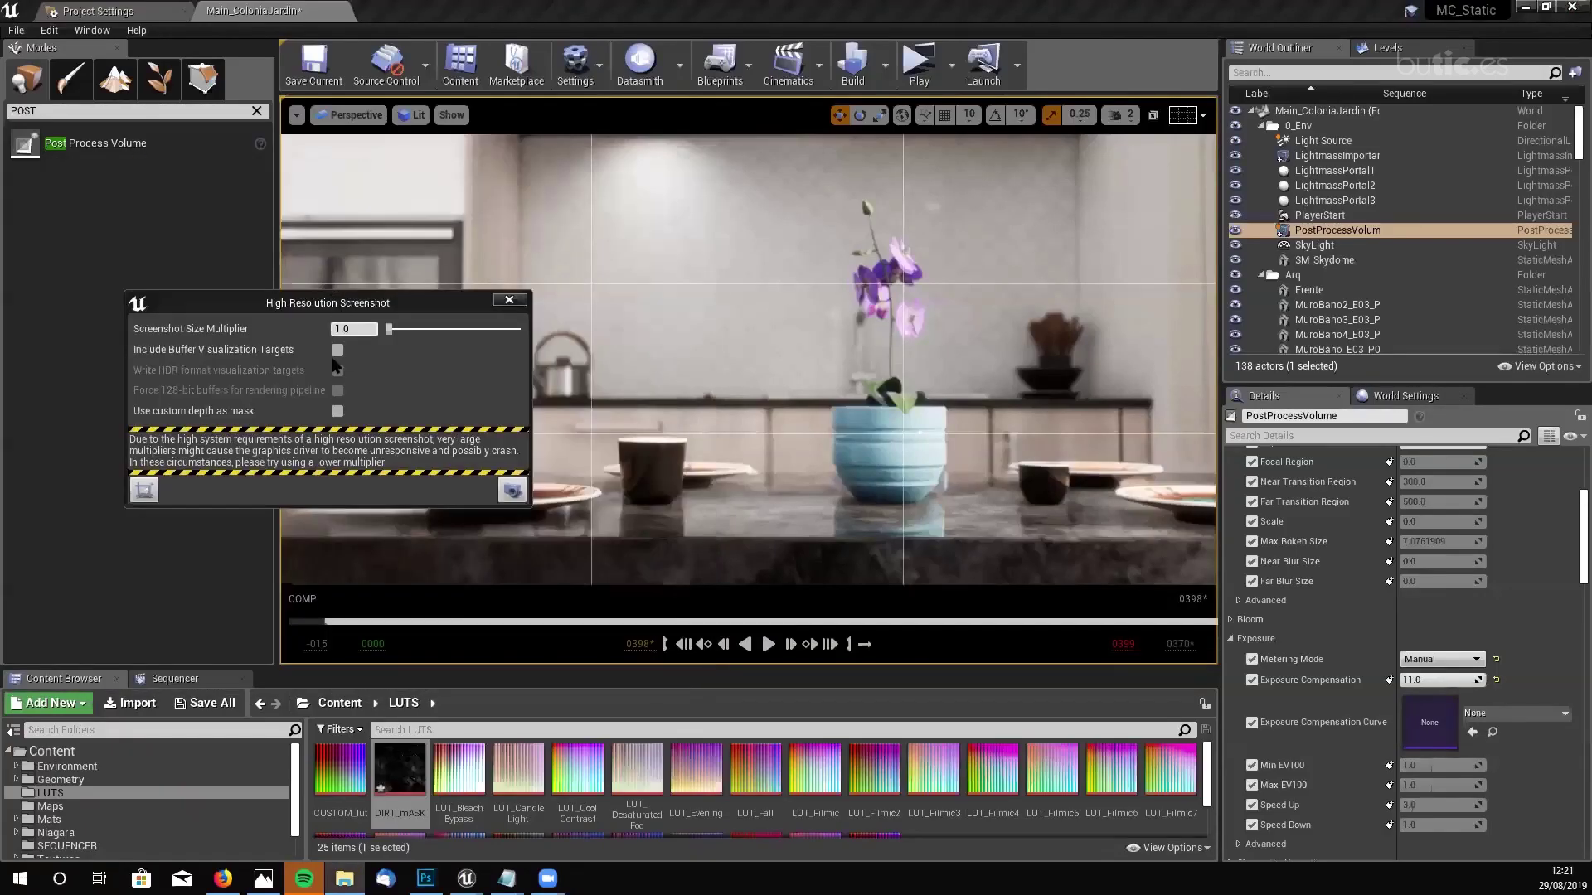
{"action": "left_click", "coordinate": [348, 329]}
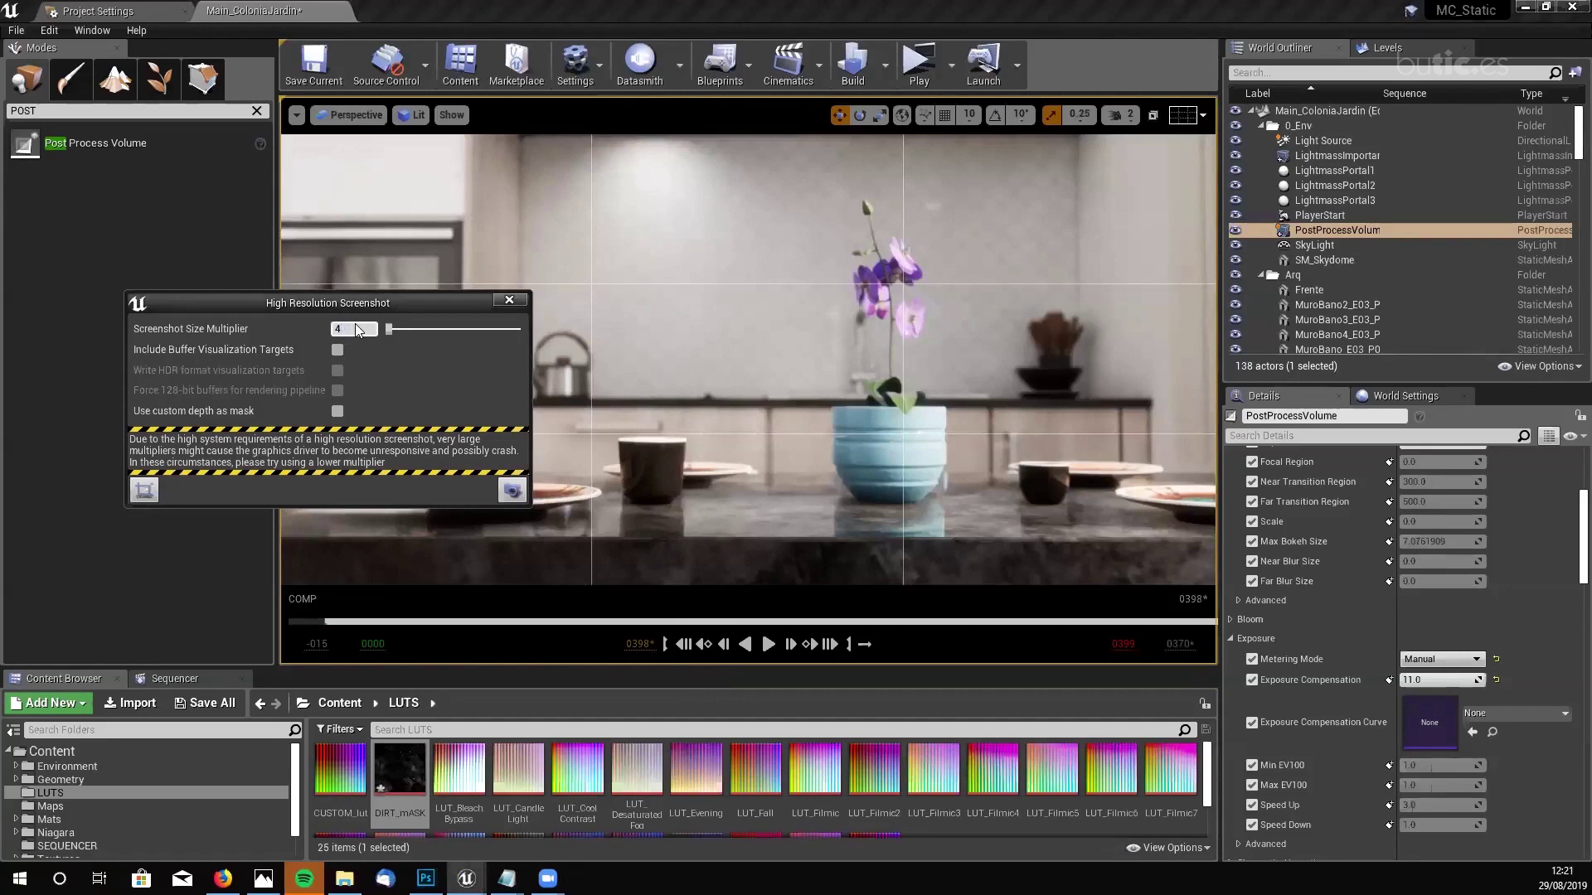
{"action": "type", "text": "4"}
{"action": "key", "text": "Return"}
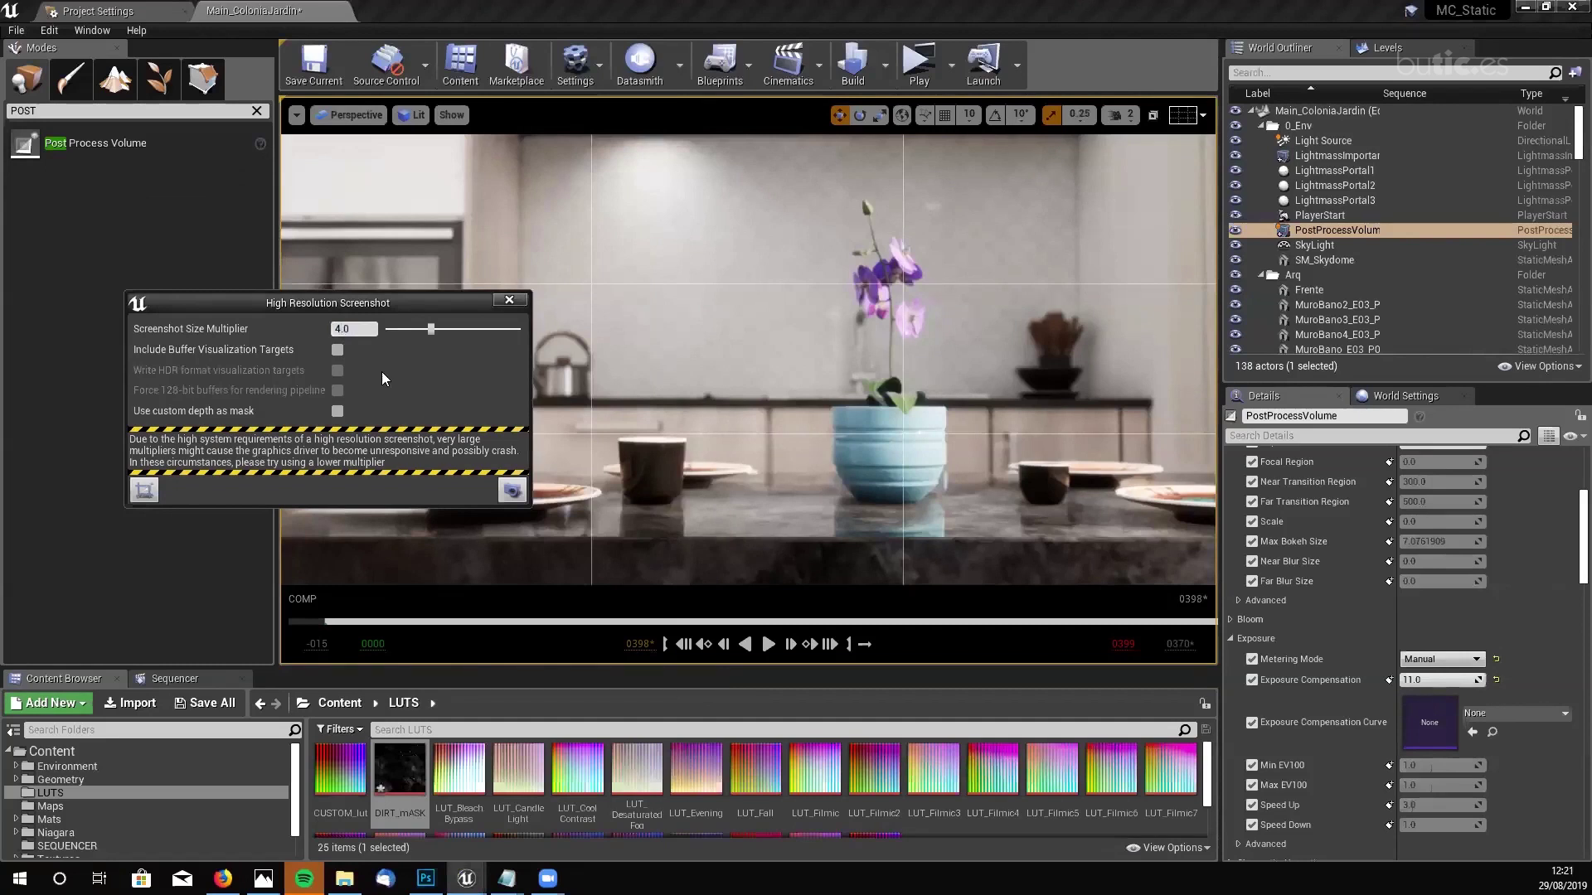
{"action": "left_click", "coordinate": [512, 492]}
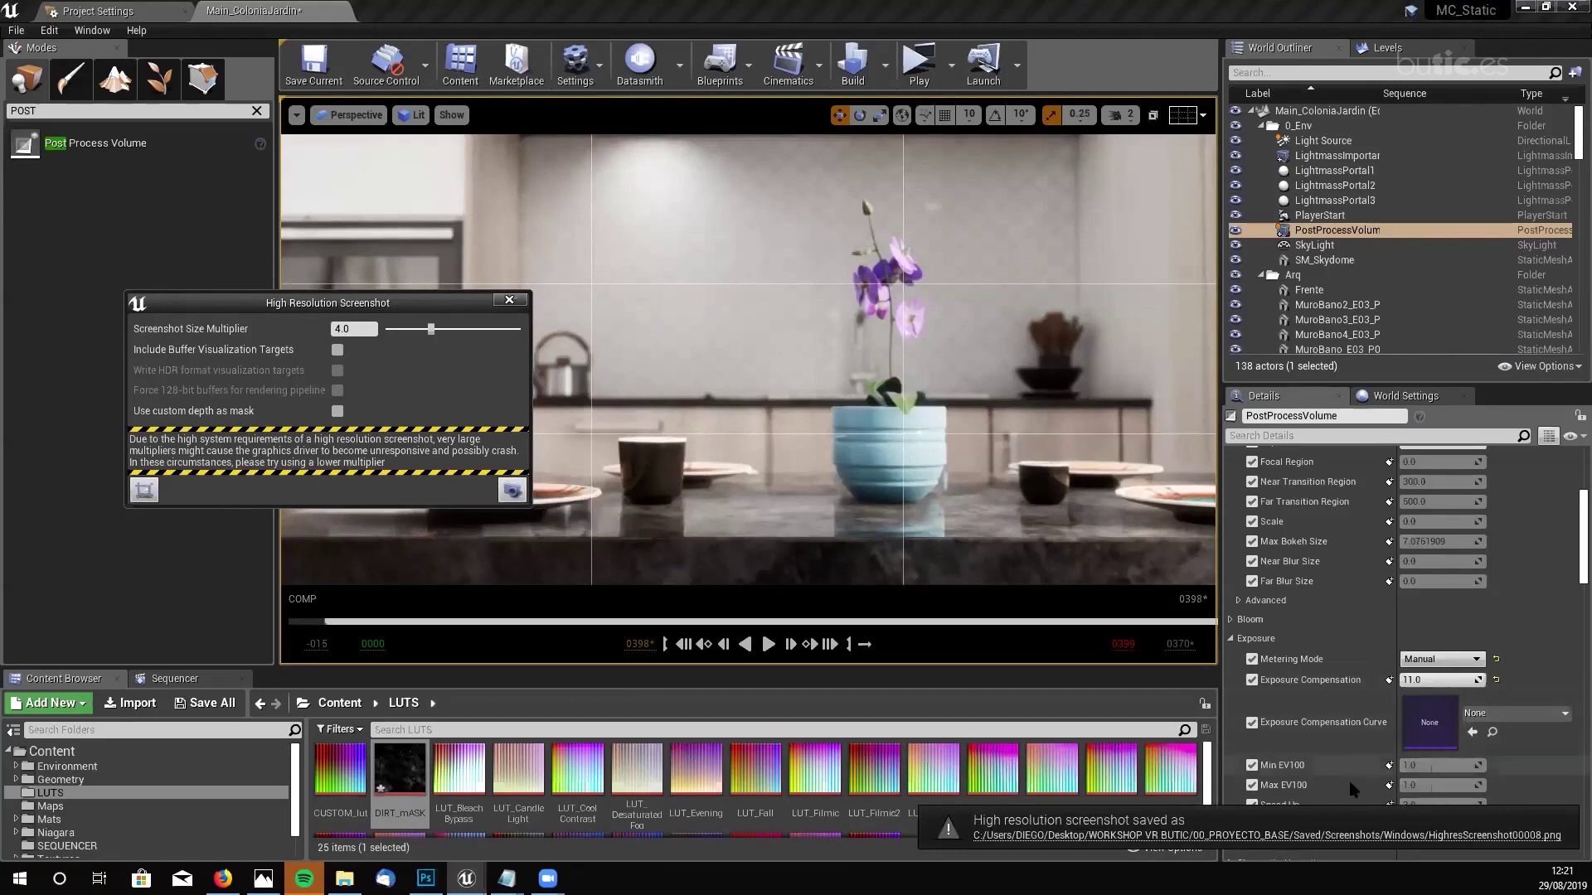
{"action": "left_click", "coordinate": [1373, 836]}
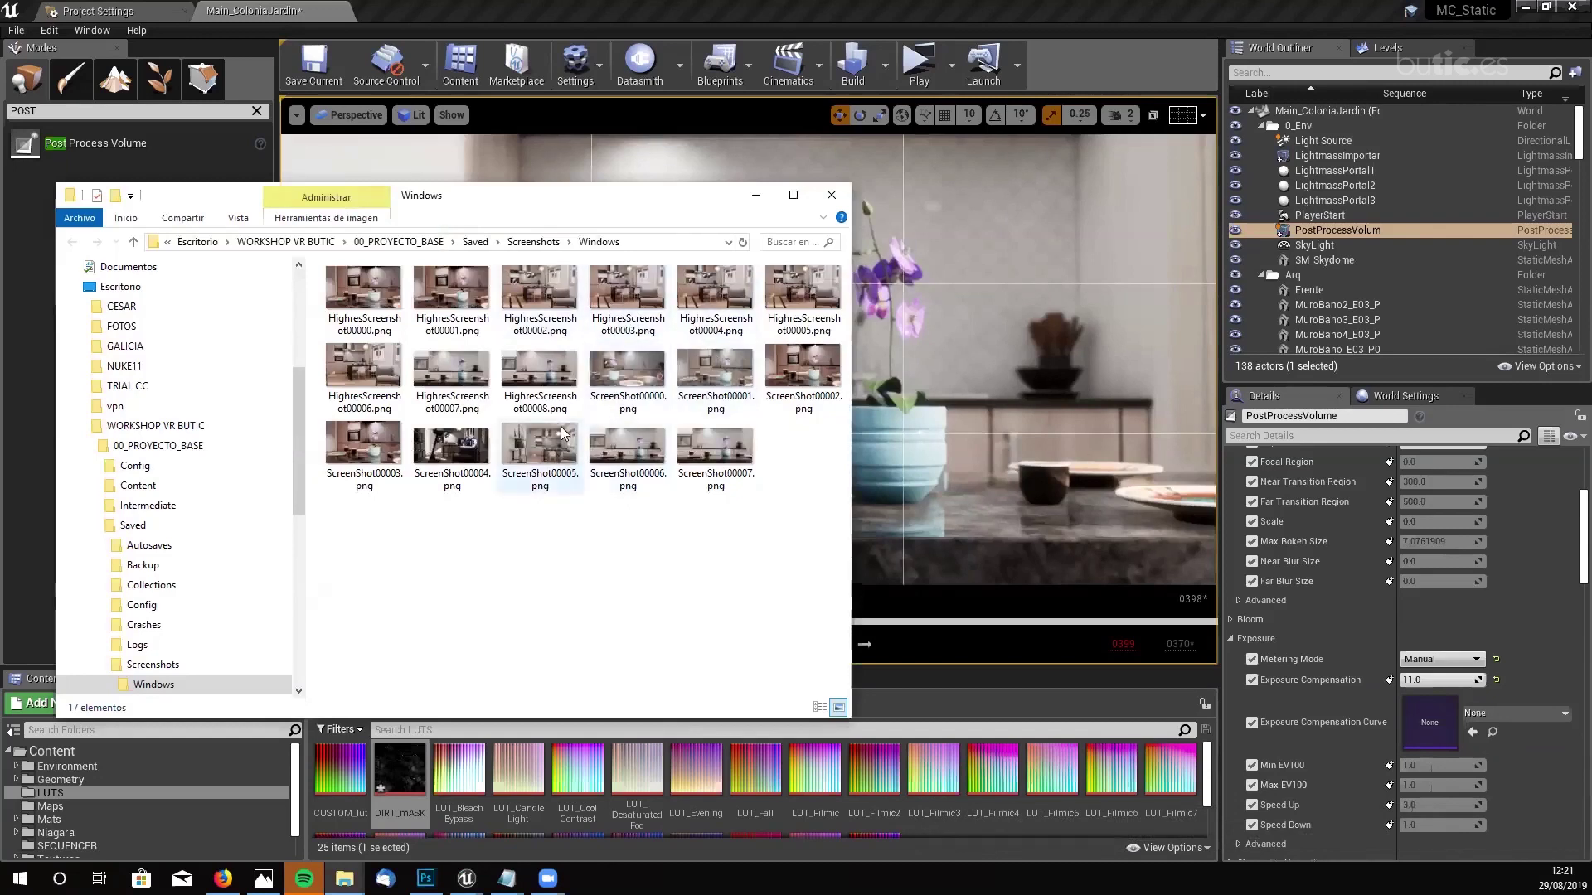
- Open HighresScreenshot00008.png, check its file info (4516 × 2176, 12.4 MB), then close Photos
{"action": "left_click", "coordinate": [535, 384]}
{"action": "double_click", "coordinate": [534, 383]}
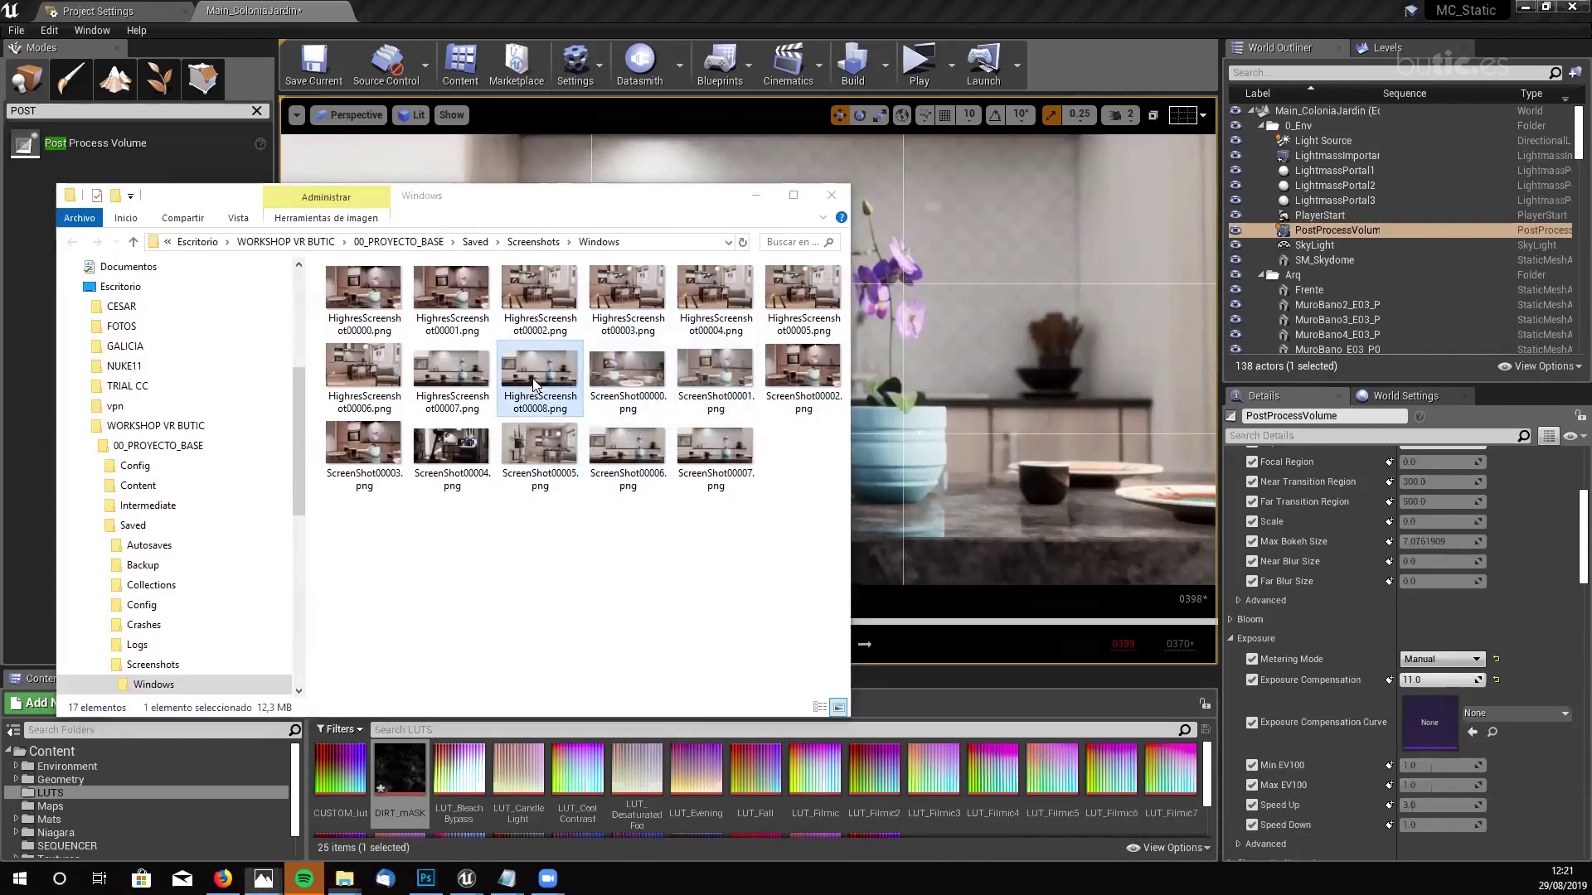
{"action": "left_click", "coordinate": [1569, 44]}
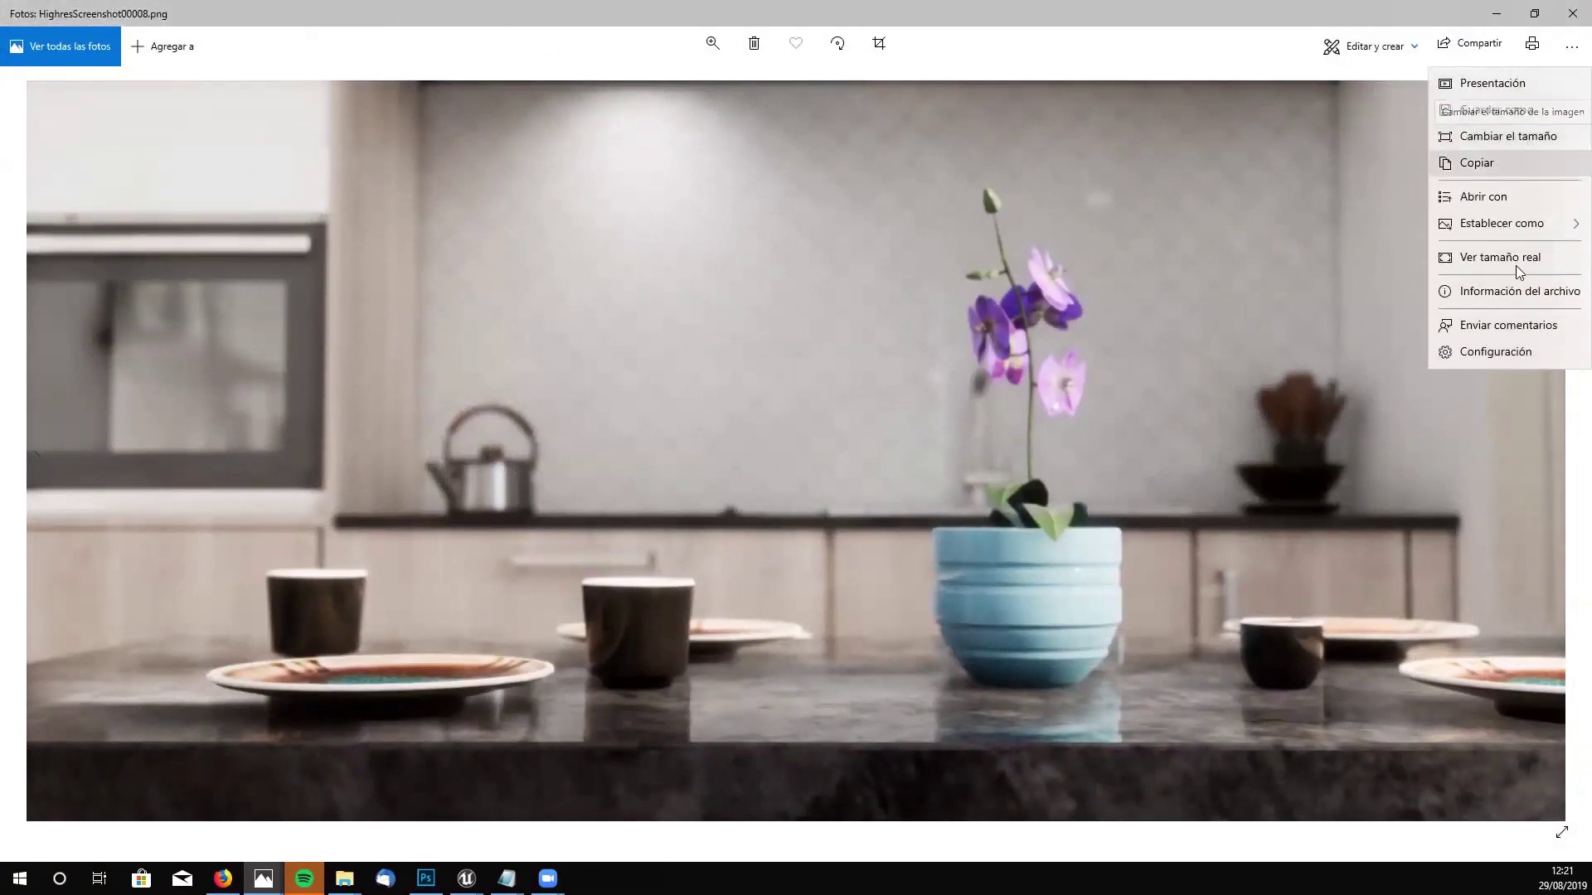
{"action": "left_click", "coordinate": [1513, 291]}
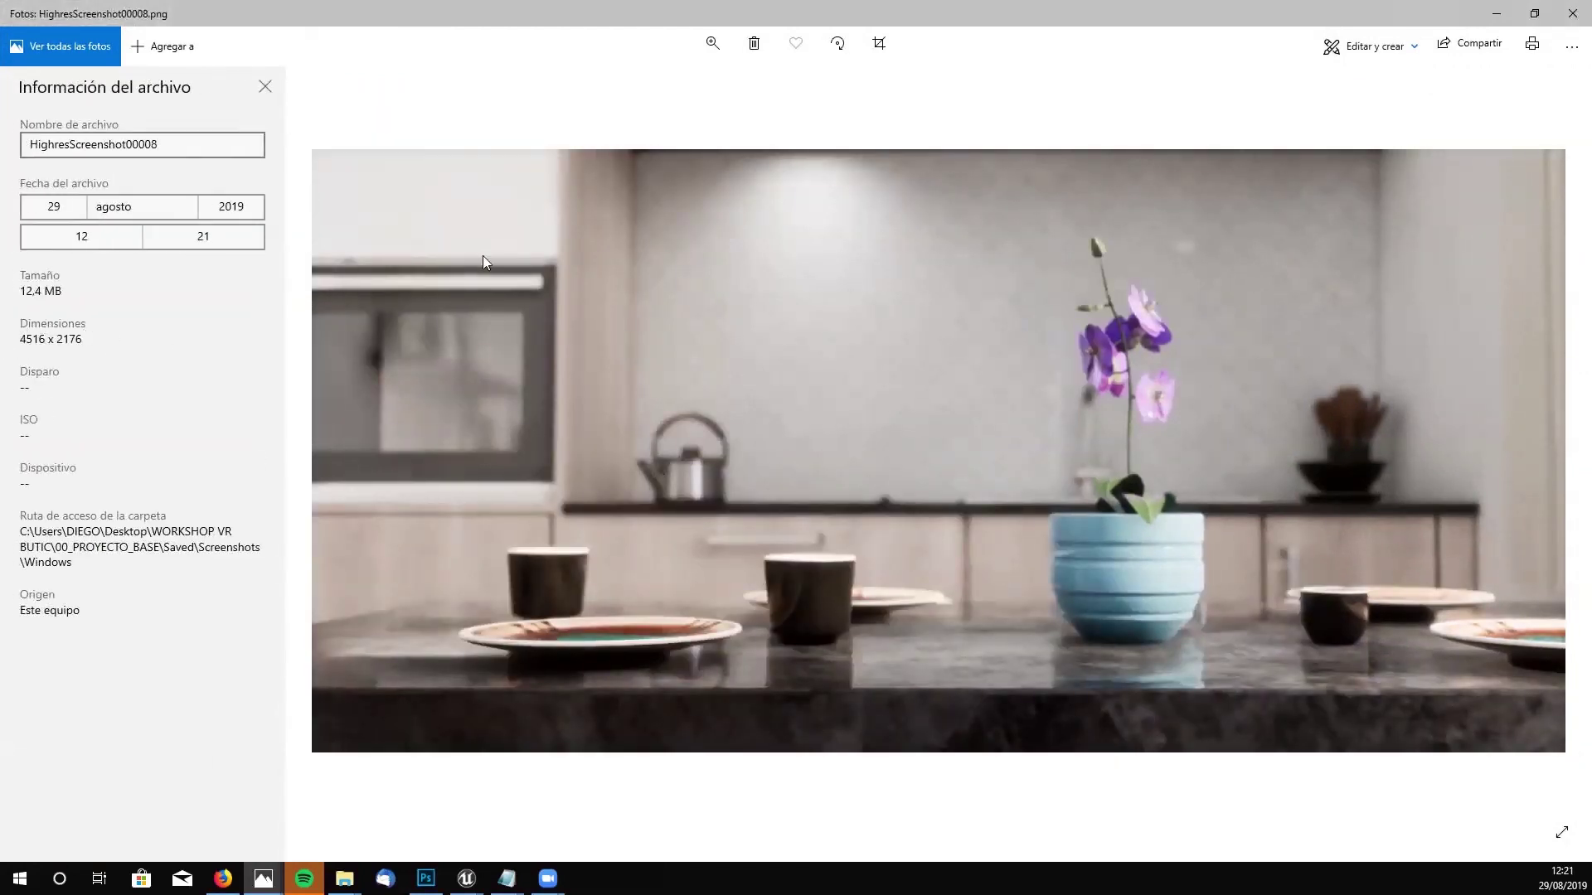
{"action": "left_click", "coordinate": [1572, 13]}
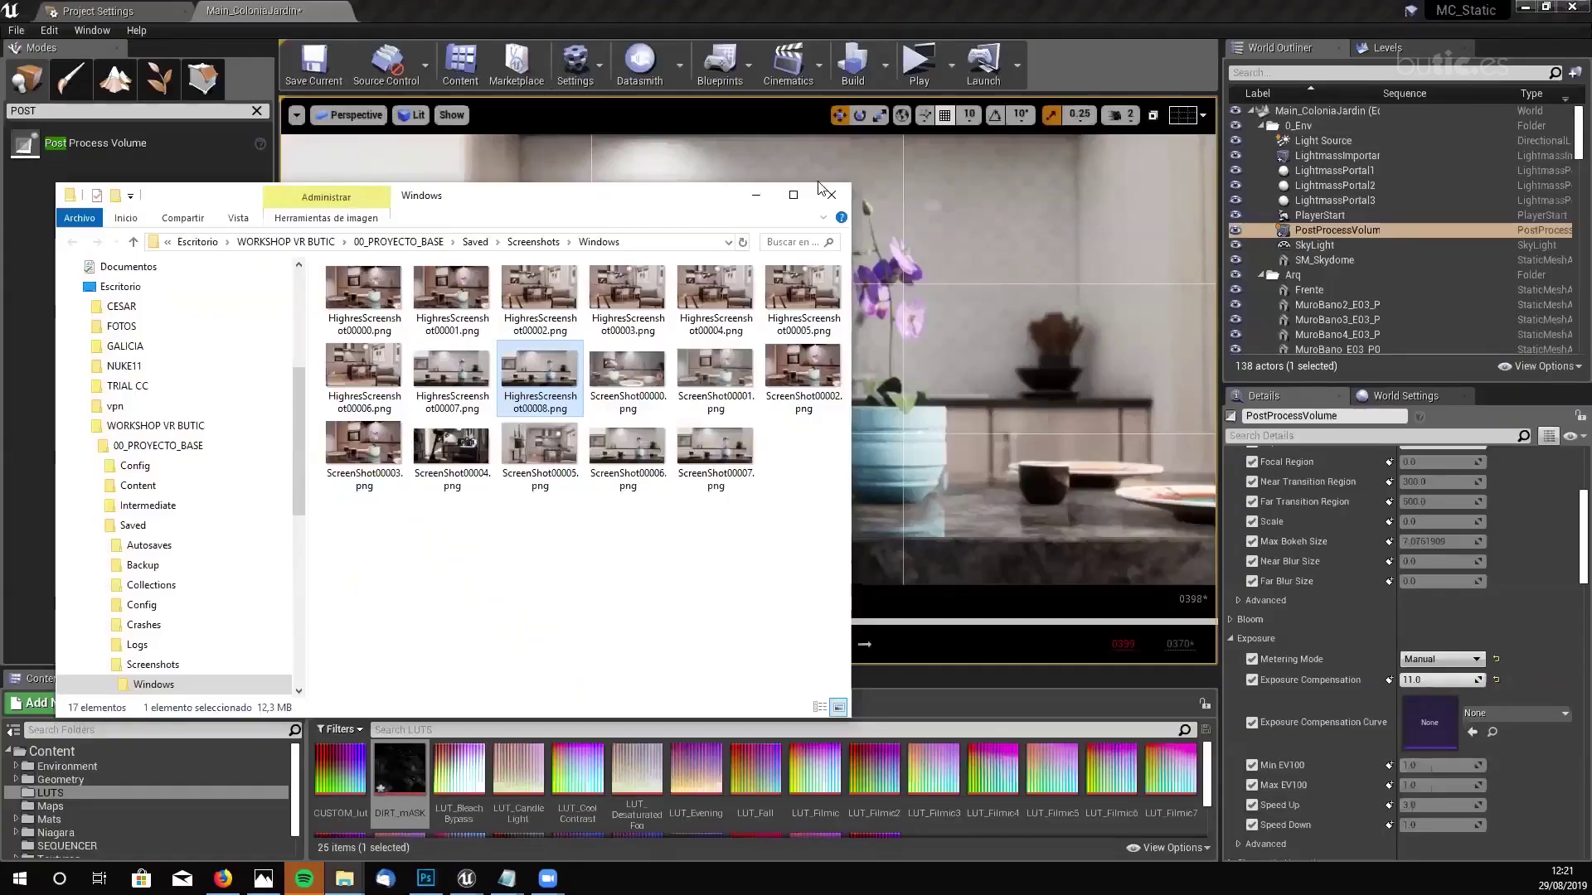
- Close Explorer, mark a capture region over most of the kitchen, and take a 4.0× screenshot
{"action": "key", "text": "alt+F4"}
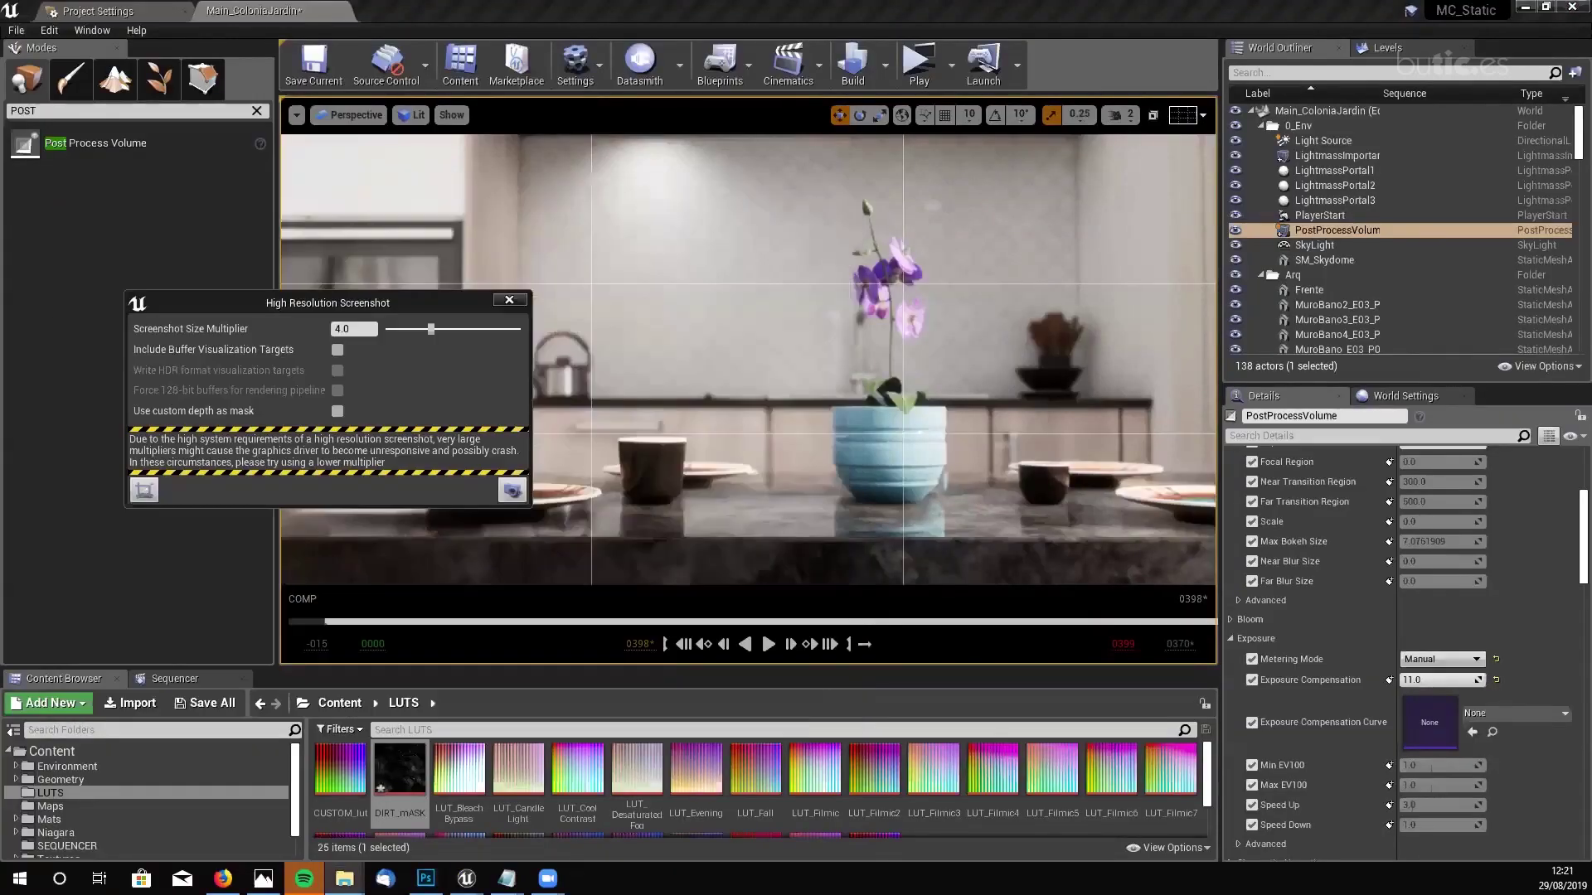
{"action": "left_click", "coordinate": [143, 490]}
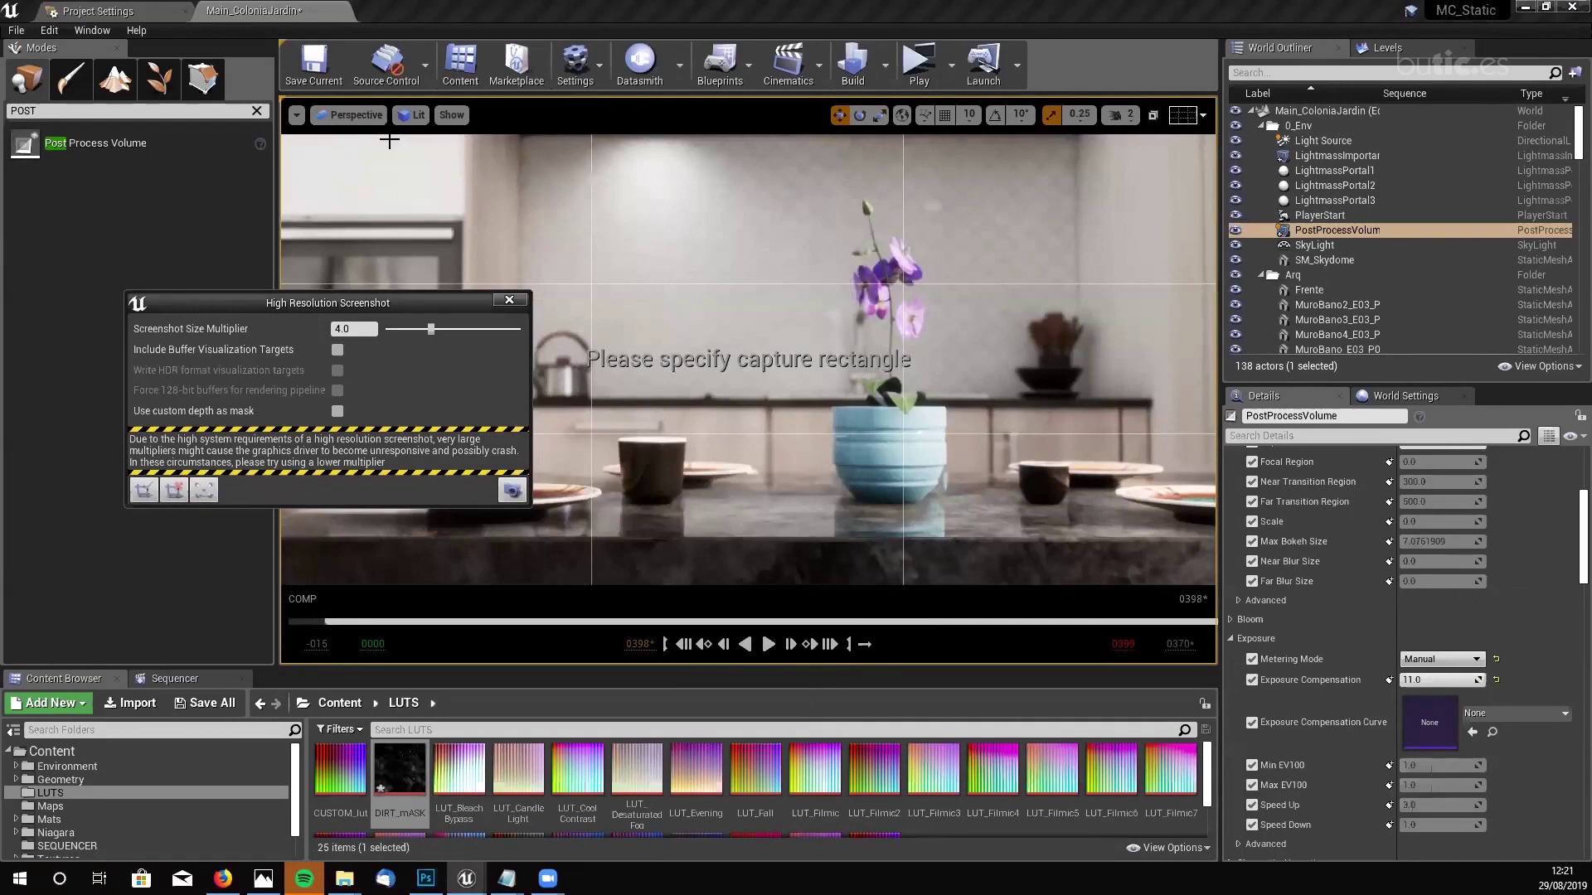
{"action": "mouse_move", "coordinate": [379, 137]}
{"action": "left_mouse_down"}
{"action": "mouse_move", "coordinate": [556, 356]}
{"action": "mouse_move", "coordinate": [1073, 584]}
{"action": "mouse_move", "coordinate": [1164, 584]}
{"action": "left_mouse_up"}
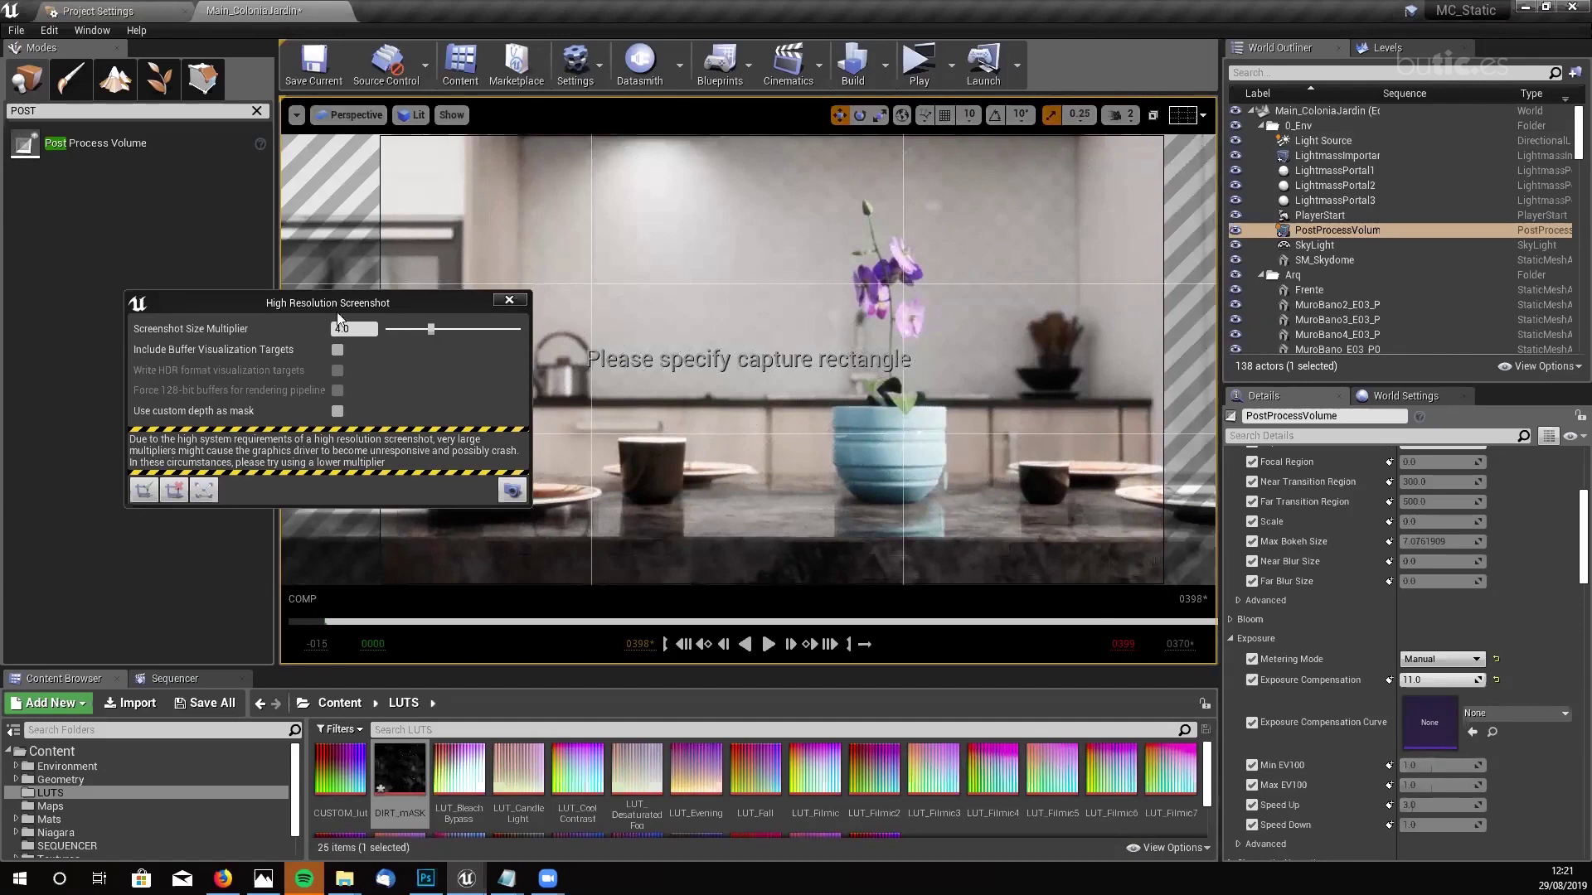
{"action": "left_click", "coordinate": [514, 491]}
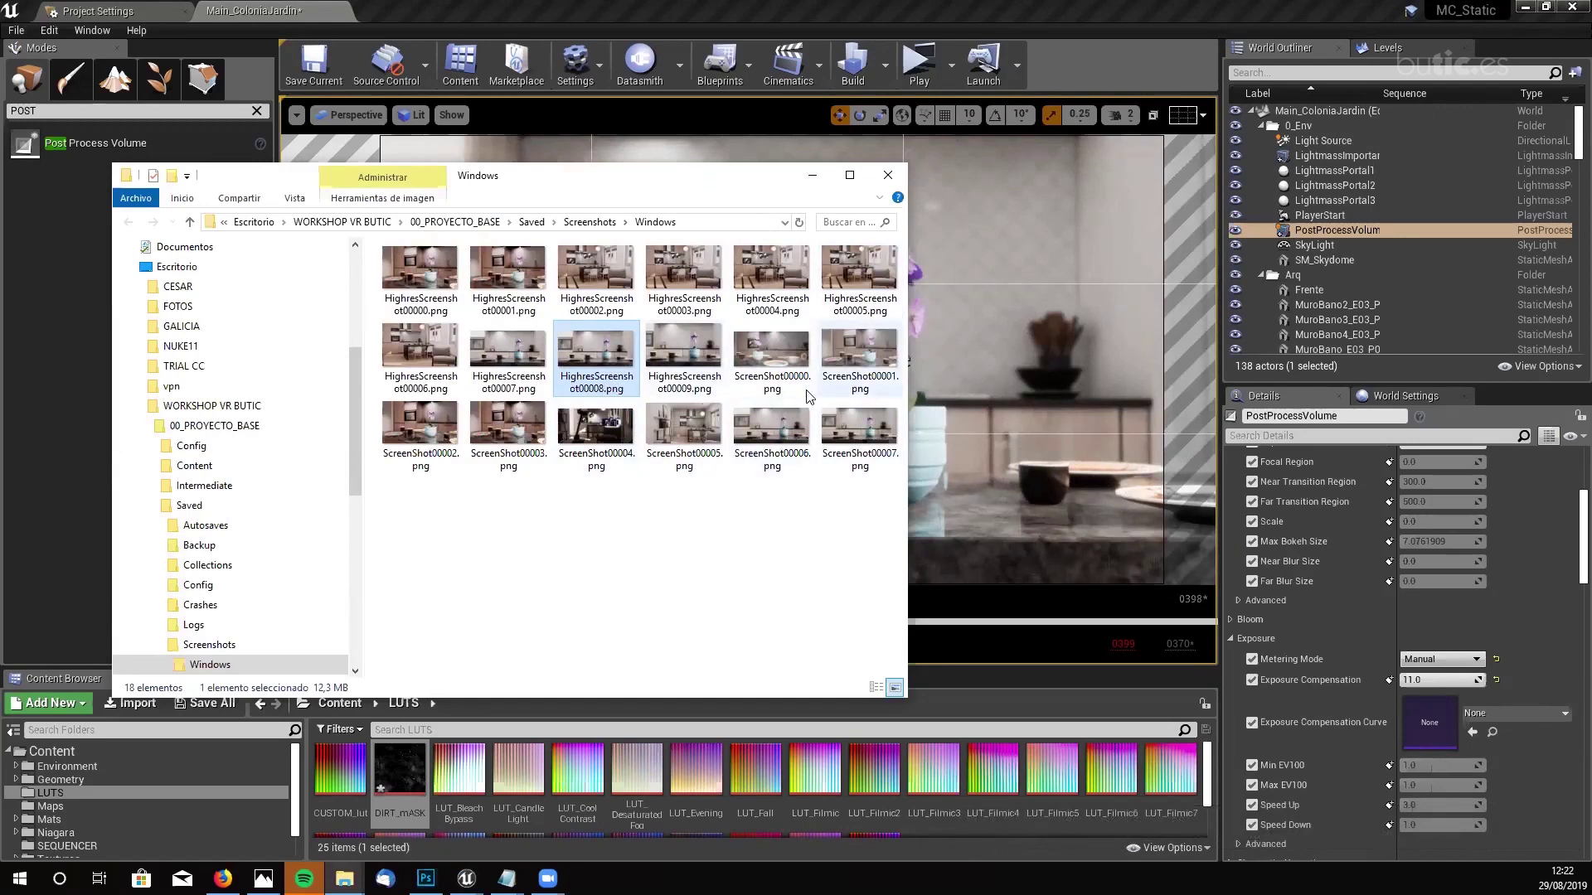
{"action": "double_click", "coordinate": [686, 353]}
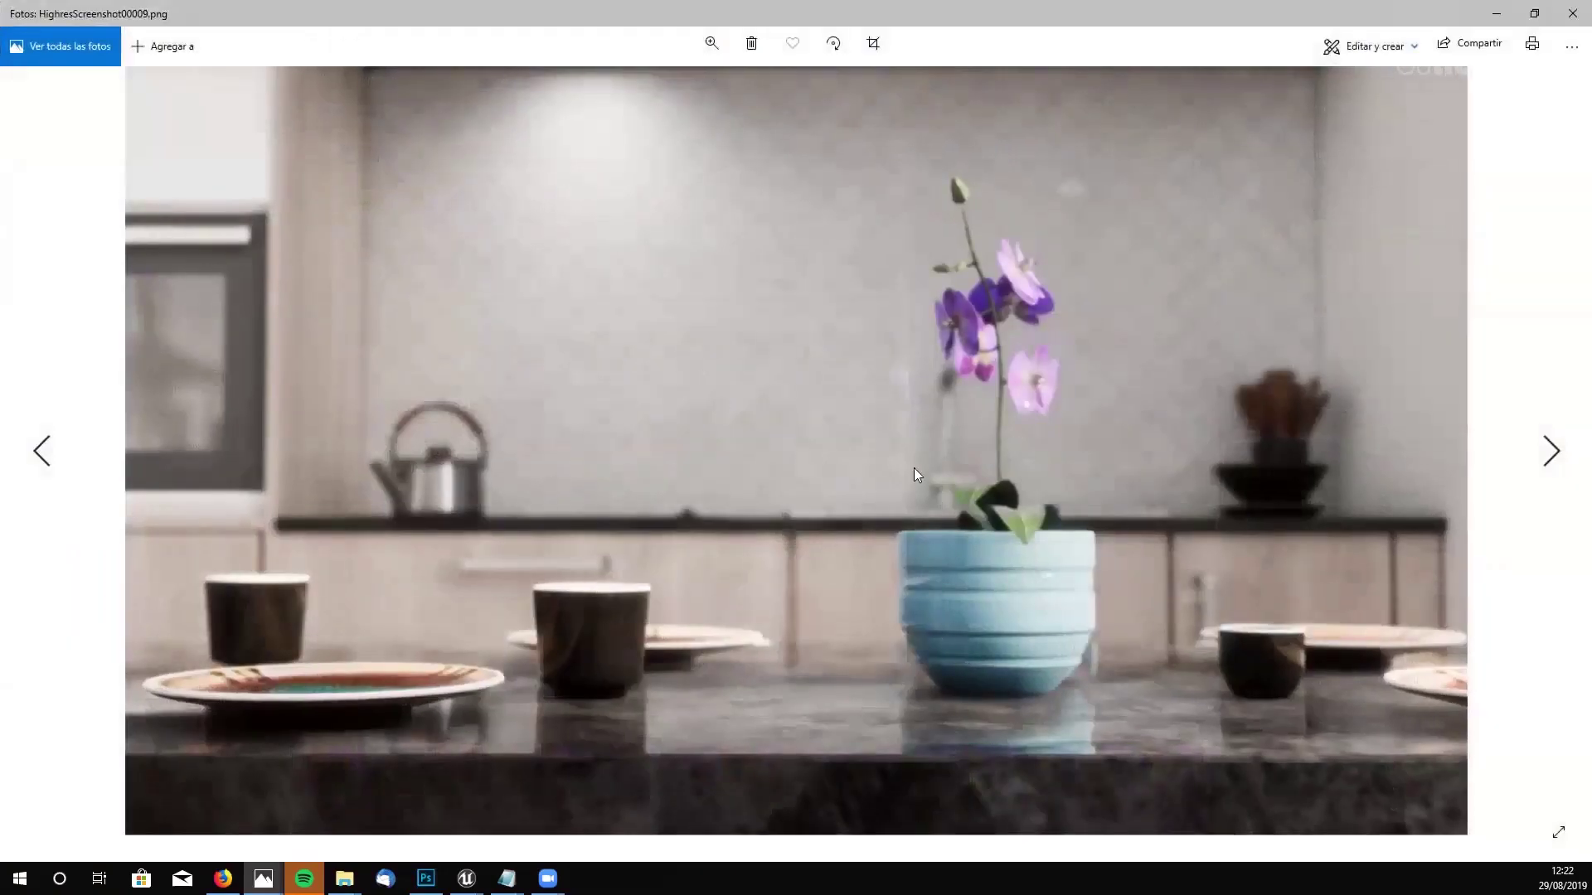
{"action": "left_click", "coordinate": [1570, 51]}
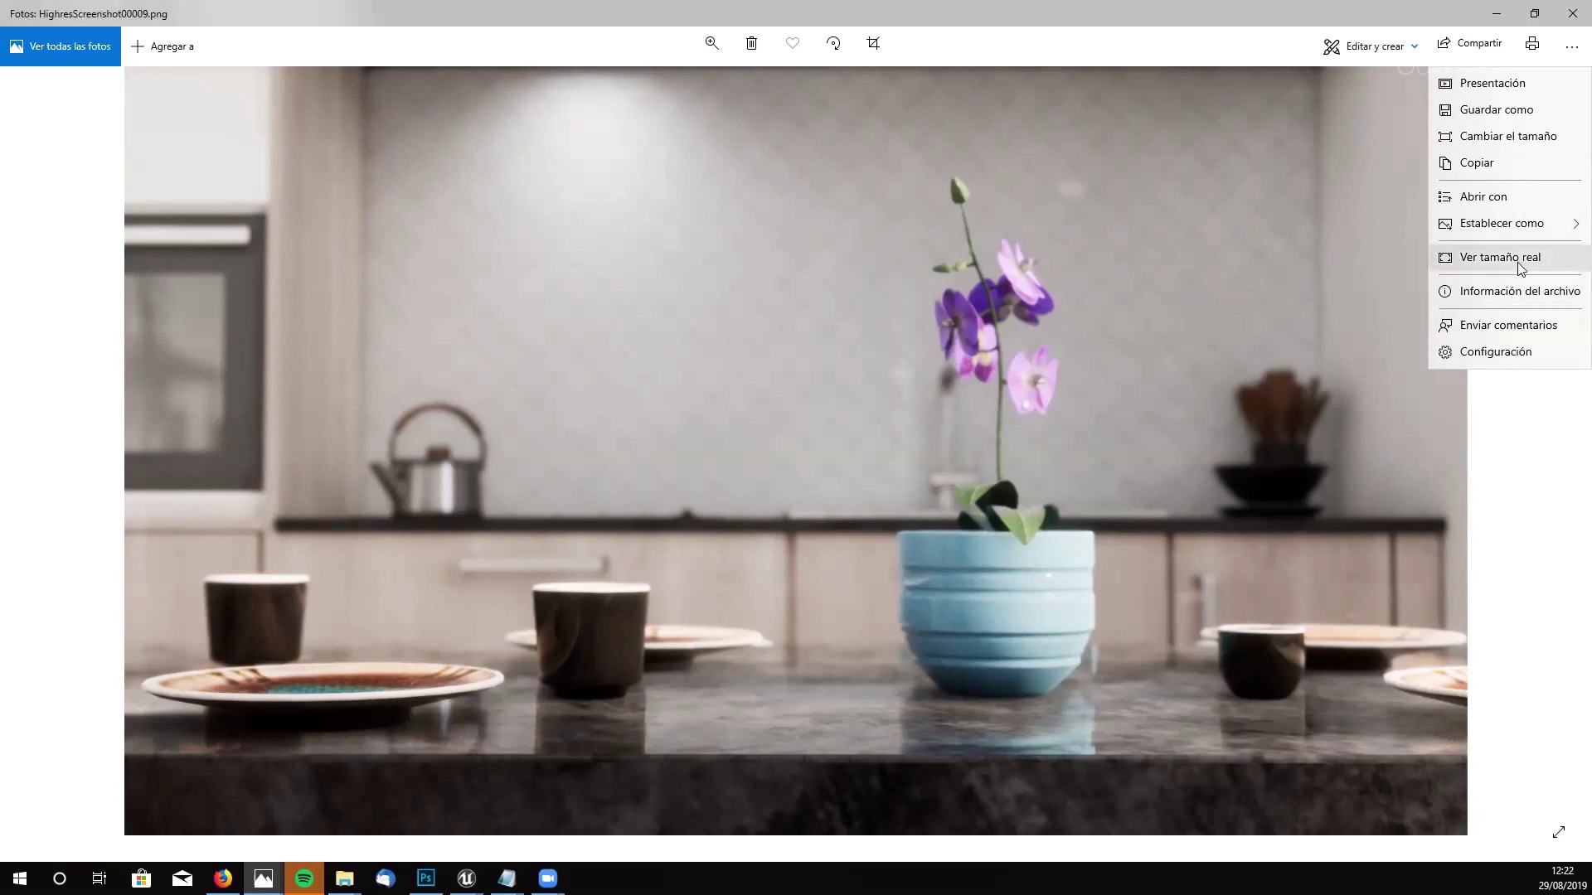
{"action": "left_click", "coordinate": [1492, 291]}
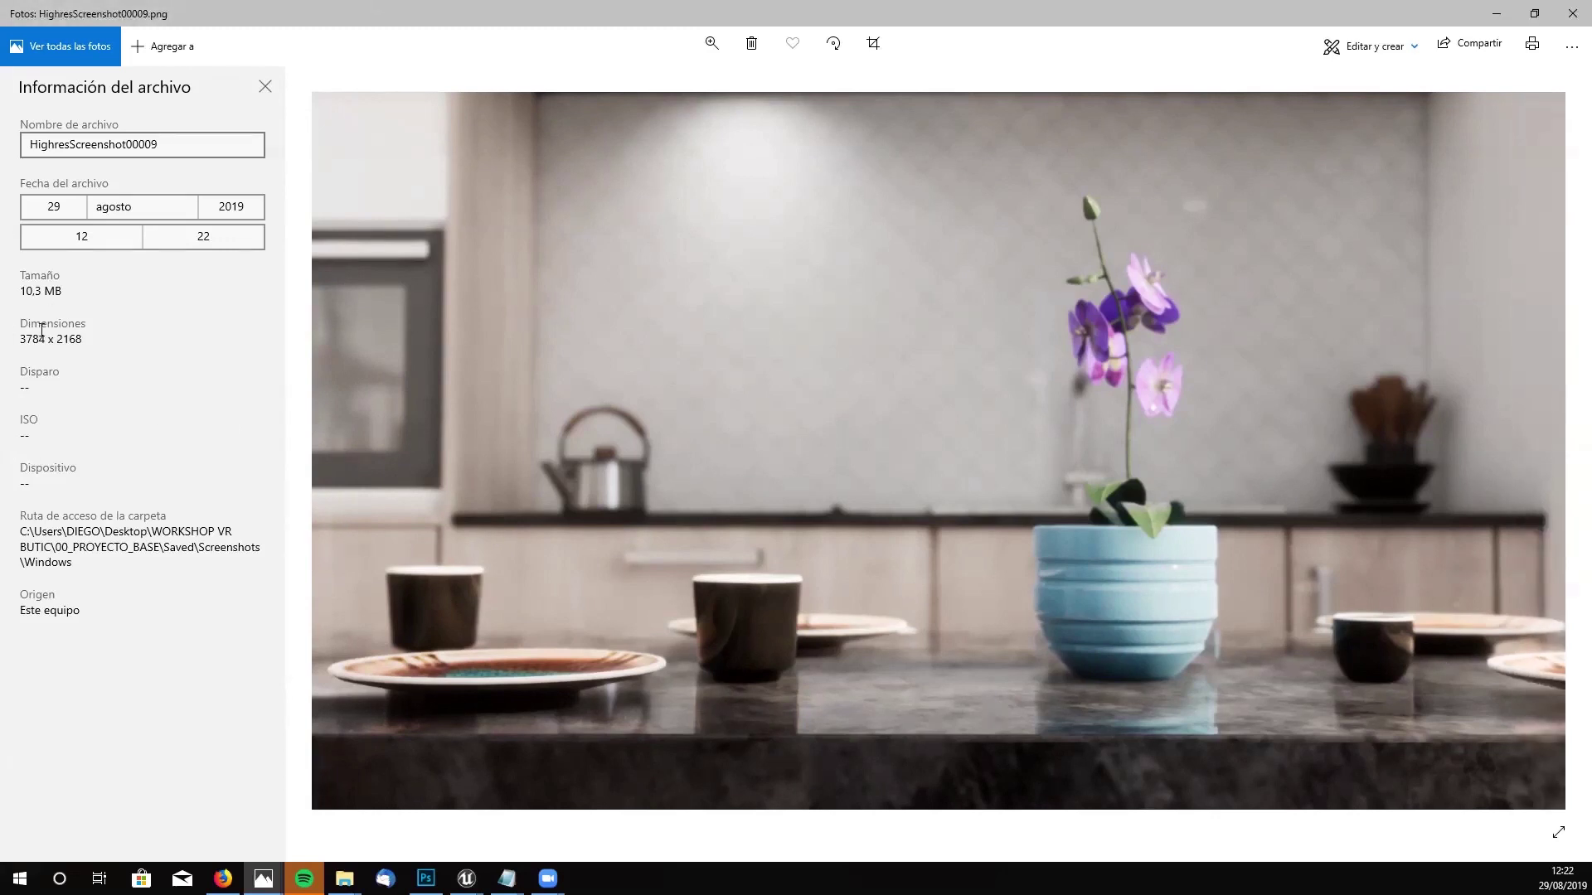
{"action": "left_click", "coordinate": [1569, 10]}
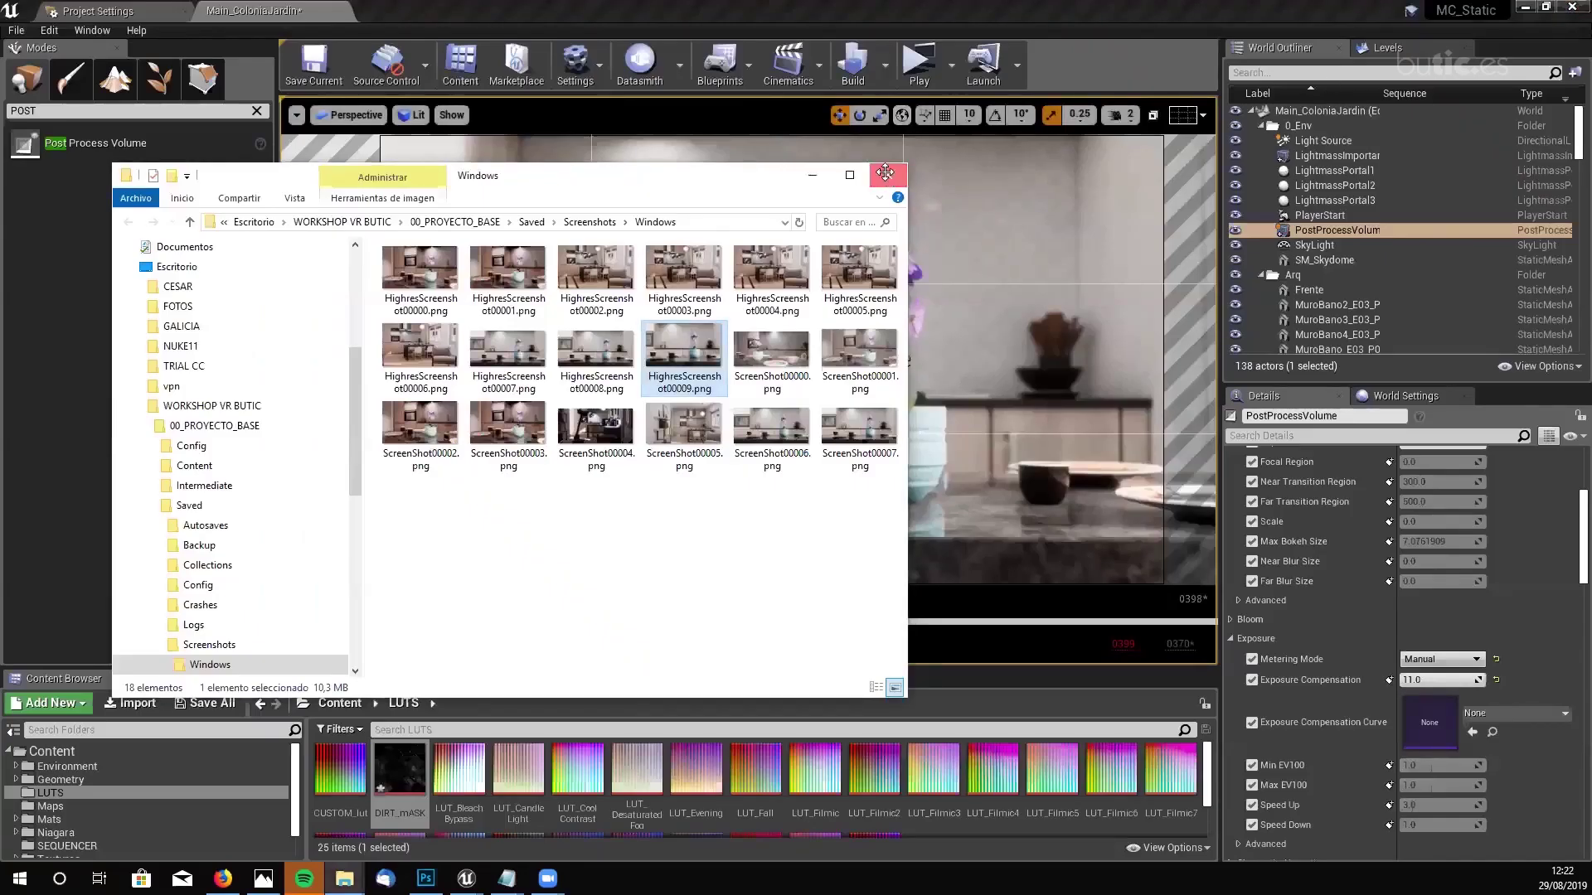
- Close the screenshots folder, cancel region selection, and toggle buffer visualization targets on and off
{"action": "left_click", "coordinate": [883, 178]}
{"action": "left_click", "coordinate": [176, 491]}
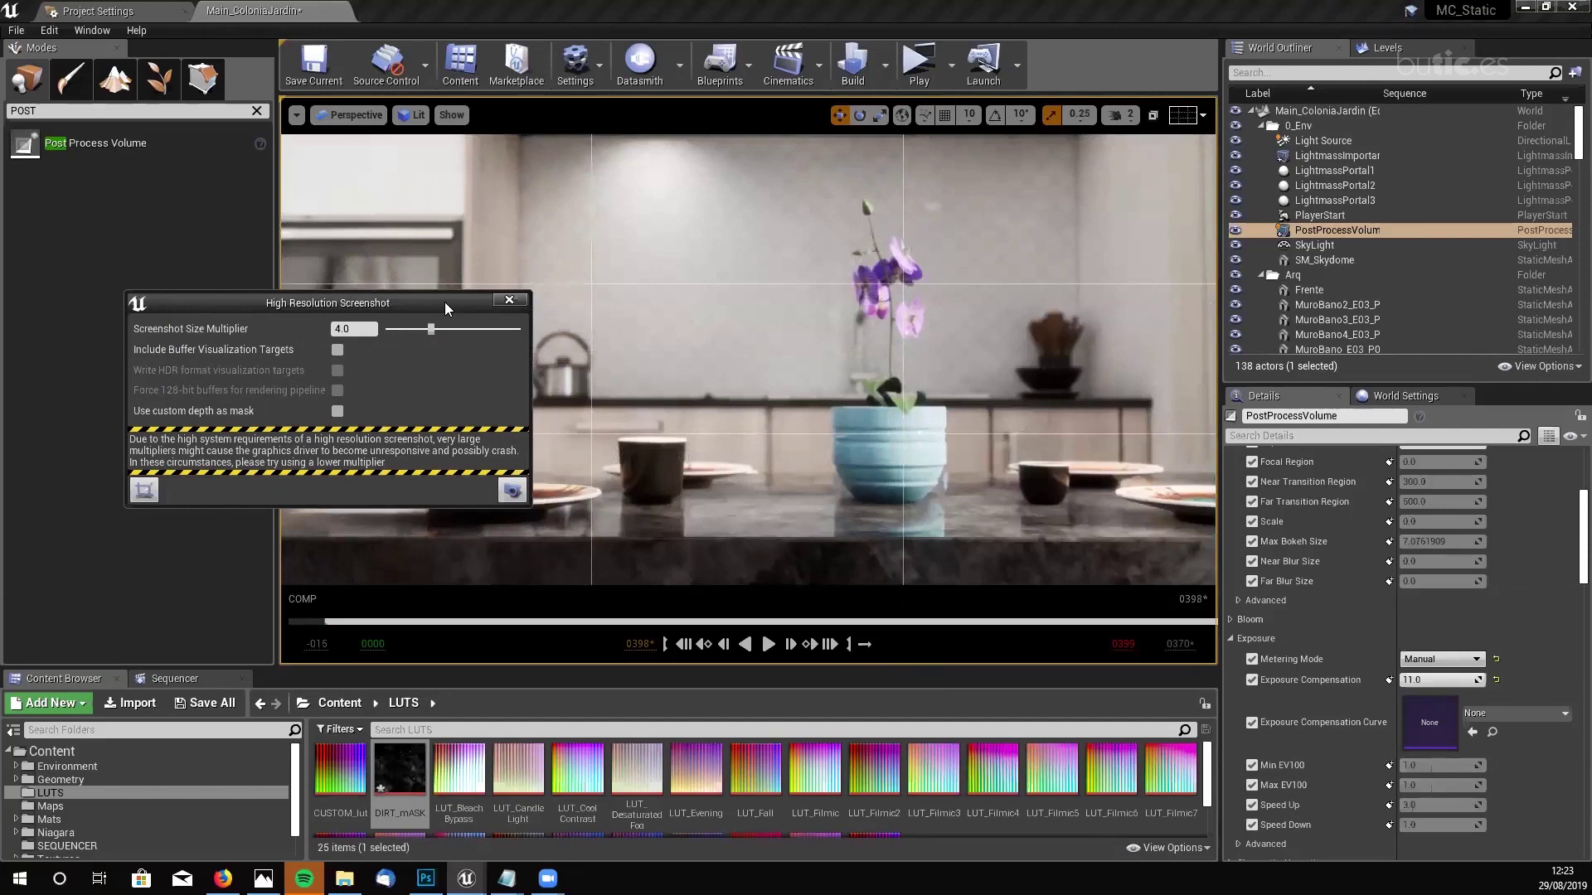
{"action": "left_click_drag", "start_coordinate": [444, 301], "coordinate": [330, 151]}
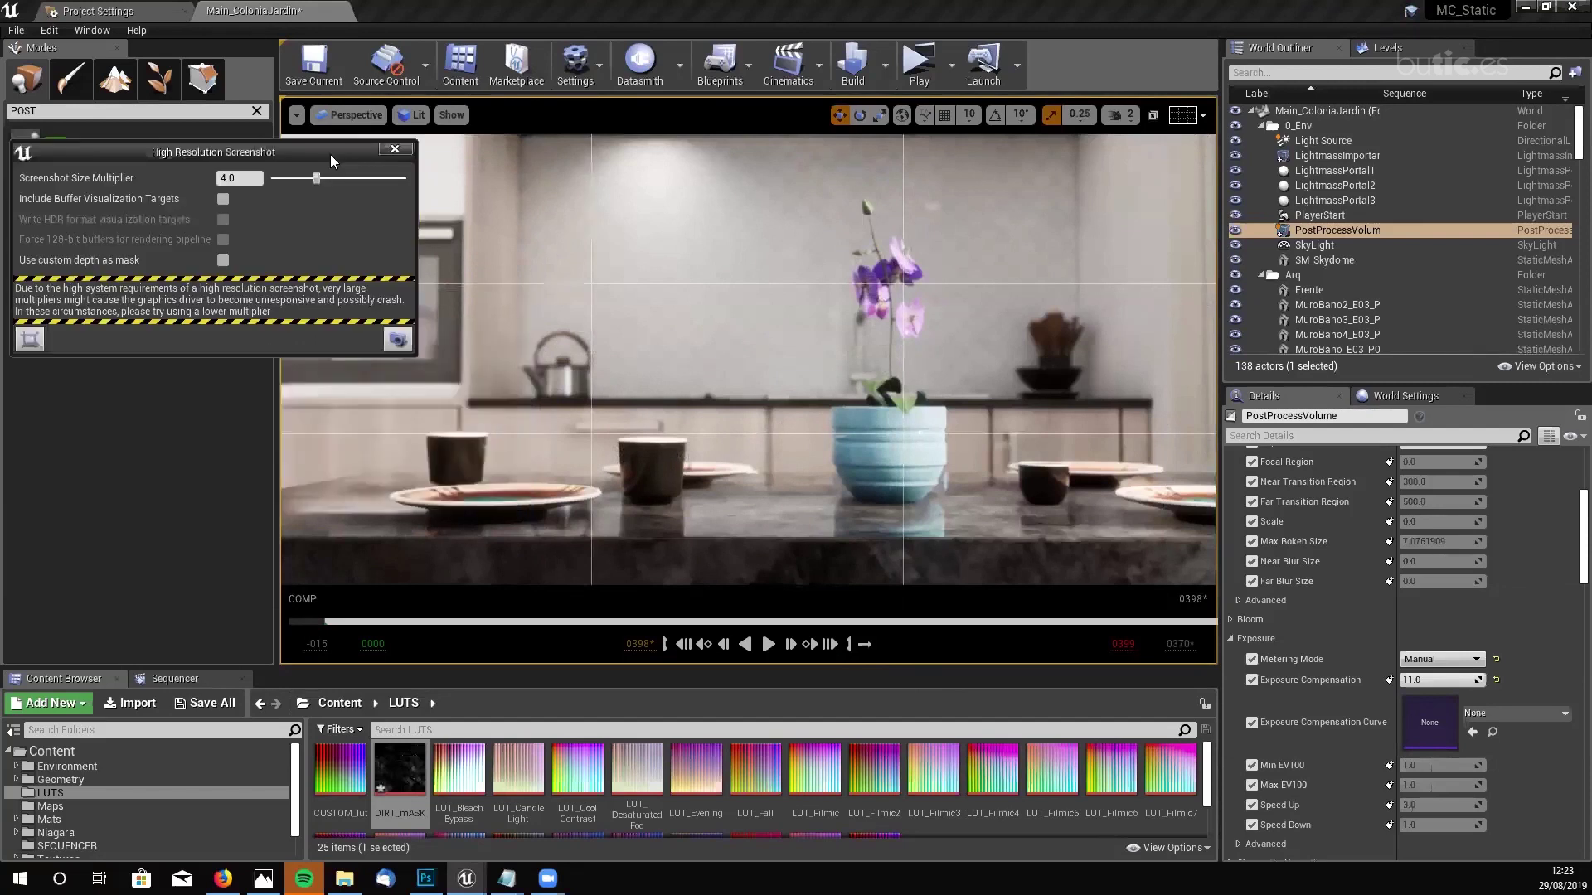
{"action": "left_click", "coordinate": [223, 199]}
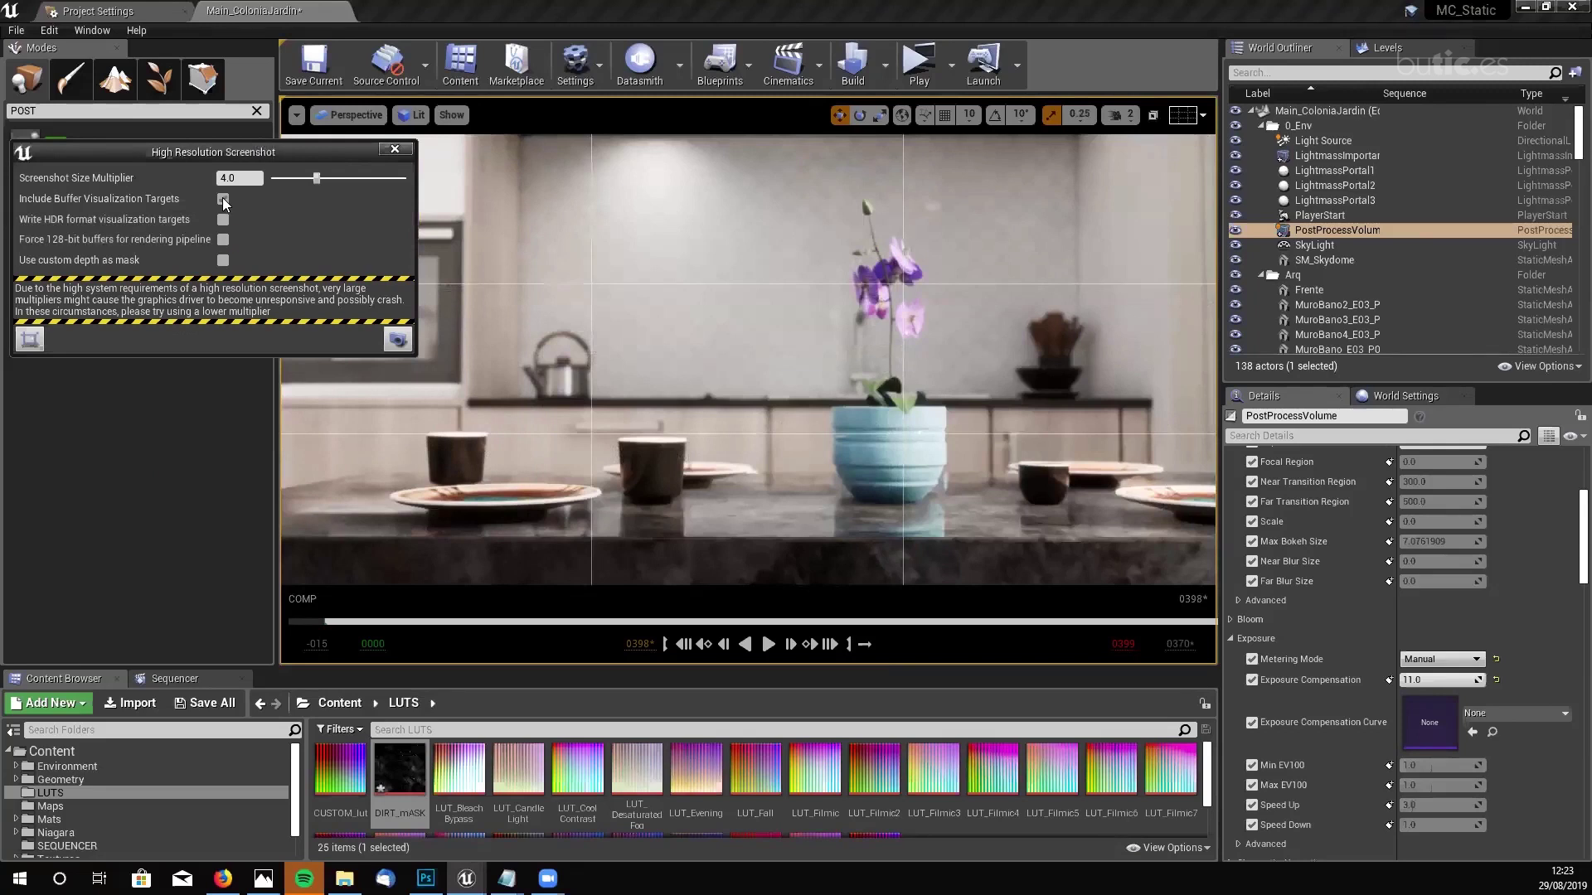
{"action": "left_click", "coordinate": [223, 200]}
- Preview the Buffer Visualization Overview, close the screenshot dialog, and return the viewport to Lit
{"action": "left_click", "coordinate": [419, 116]}
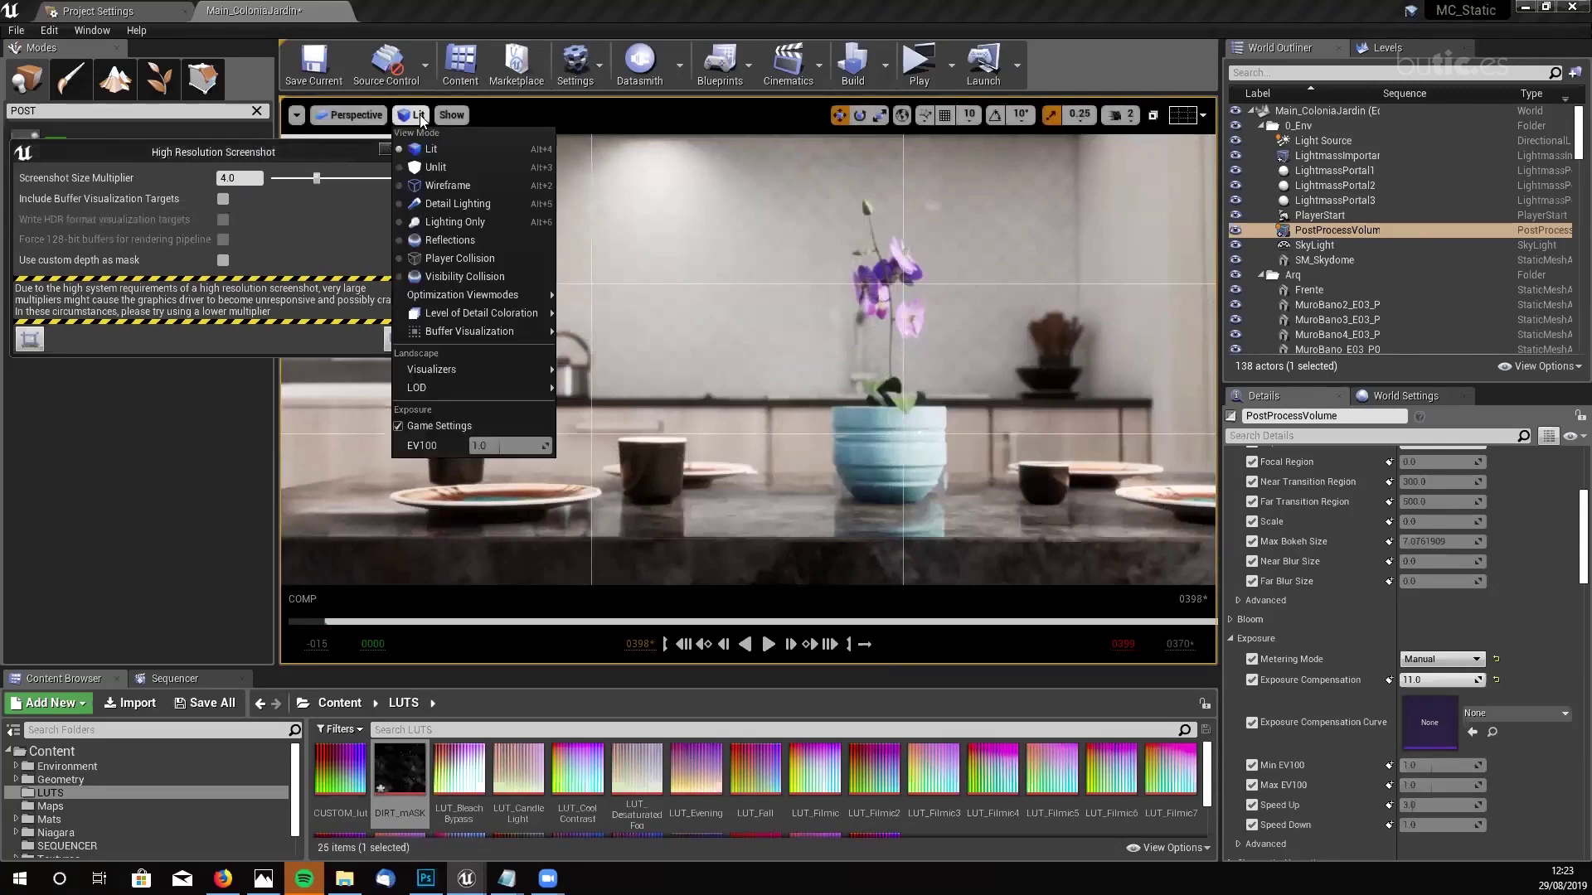
{"action": "mouse_move", "coordinate": [458, 370]}
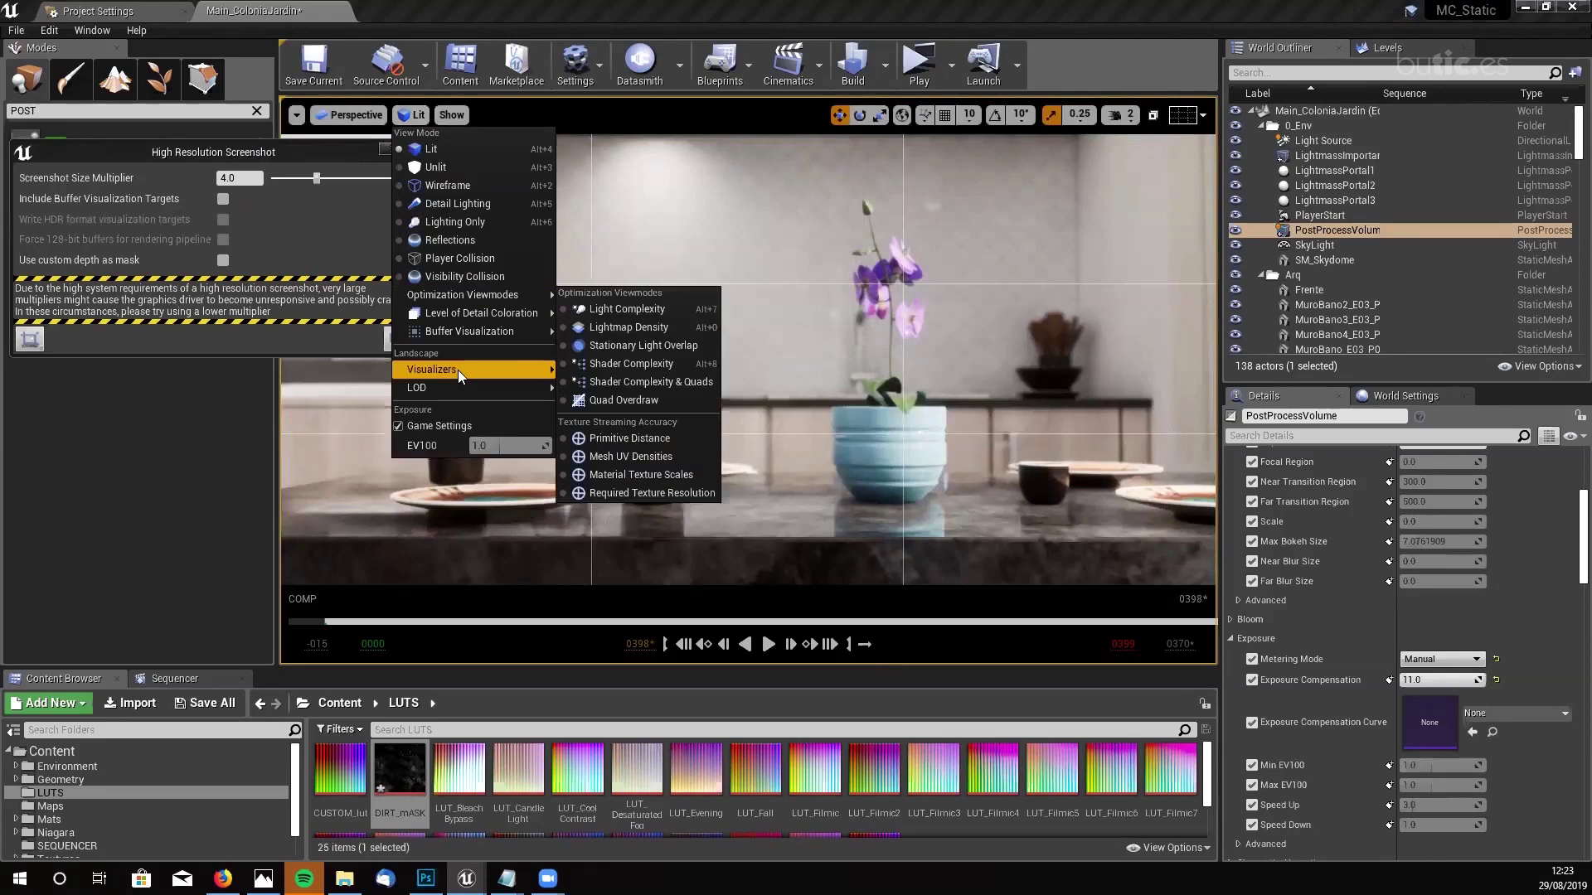
{"action": "mouse_move", "coordinate": [487, 305]}
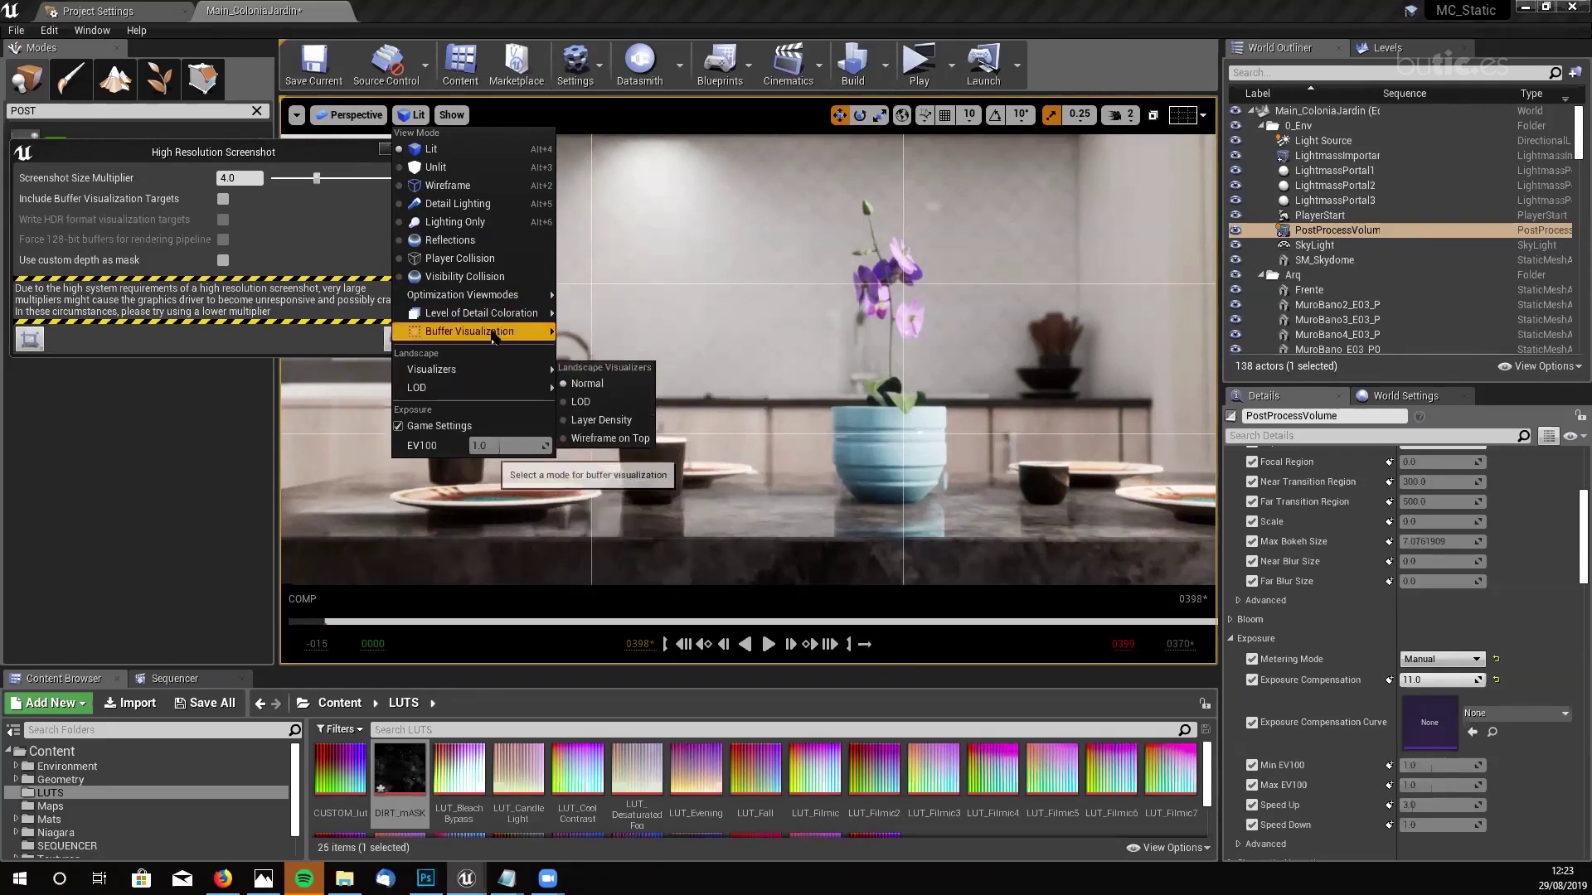
{"action": "mouse_move", "coordinate": [491, 334]}
{"action": "left_click", "coordinate": [591, 346]}
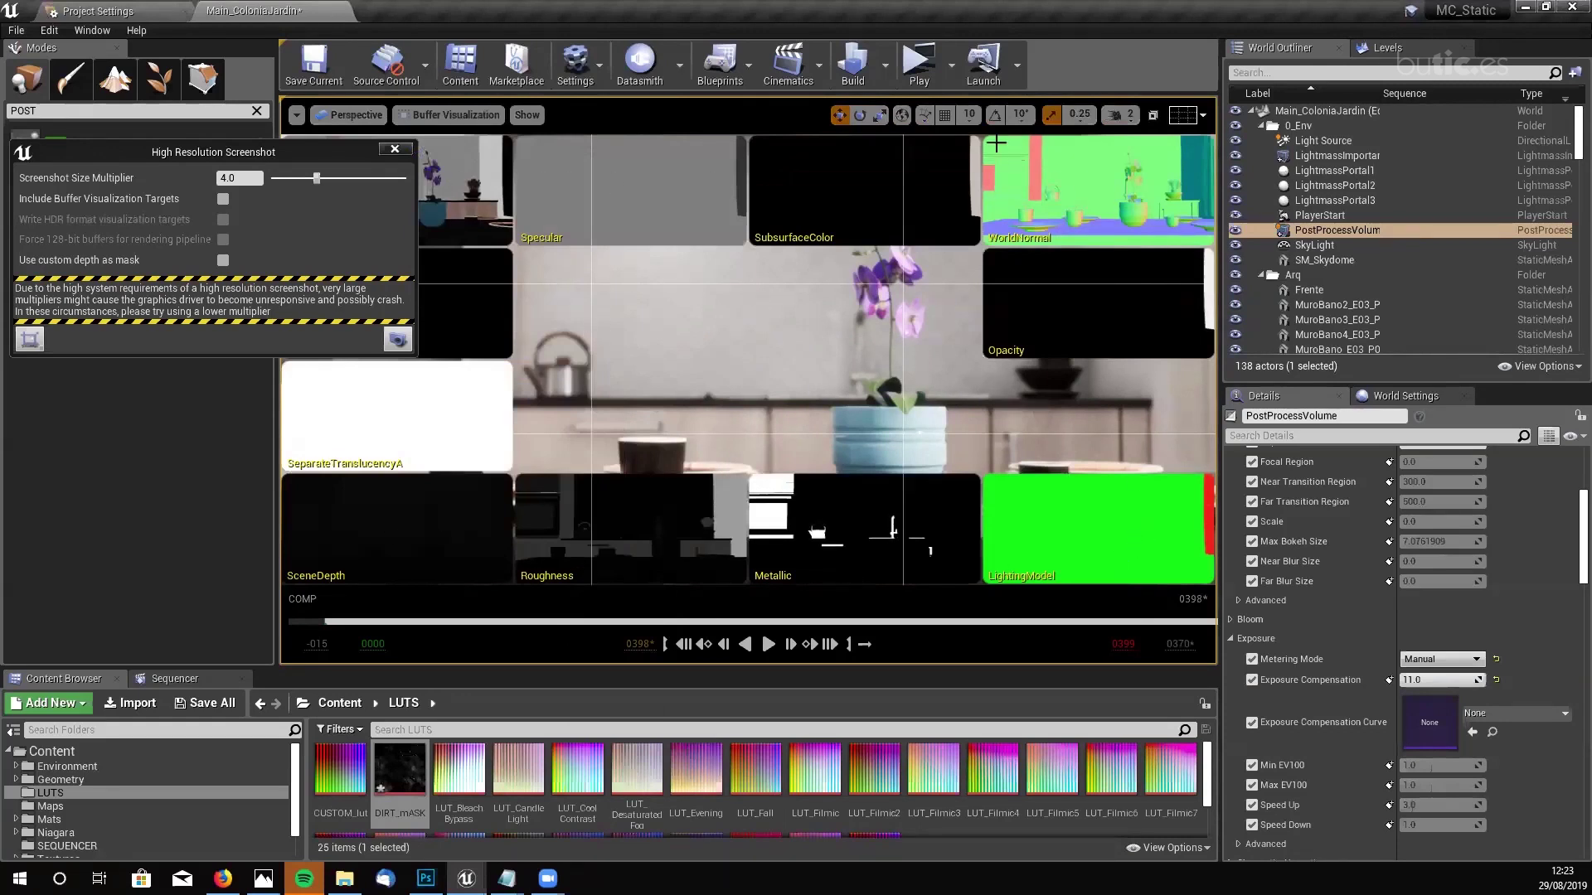
{"action": "left_click", "coordinate": [395, 148]}
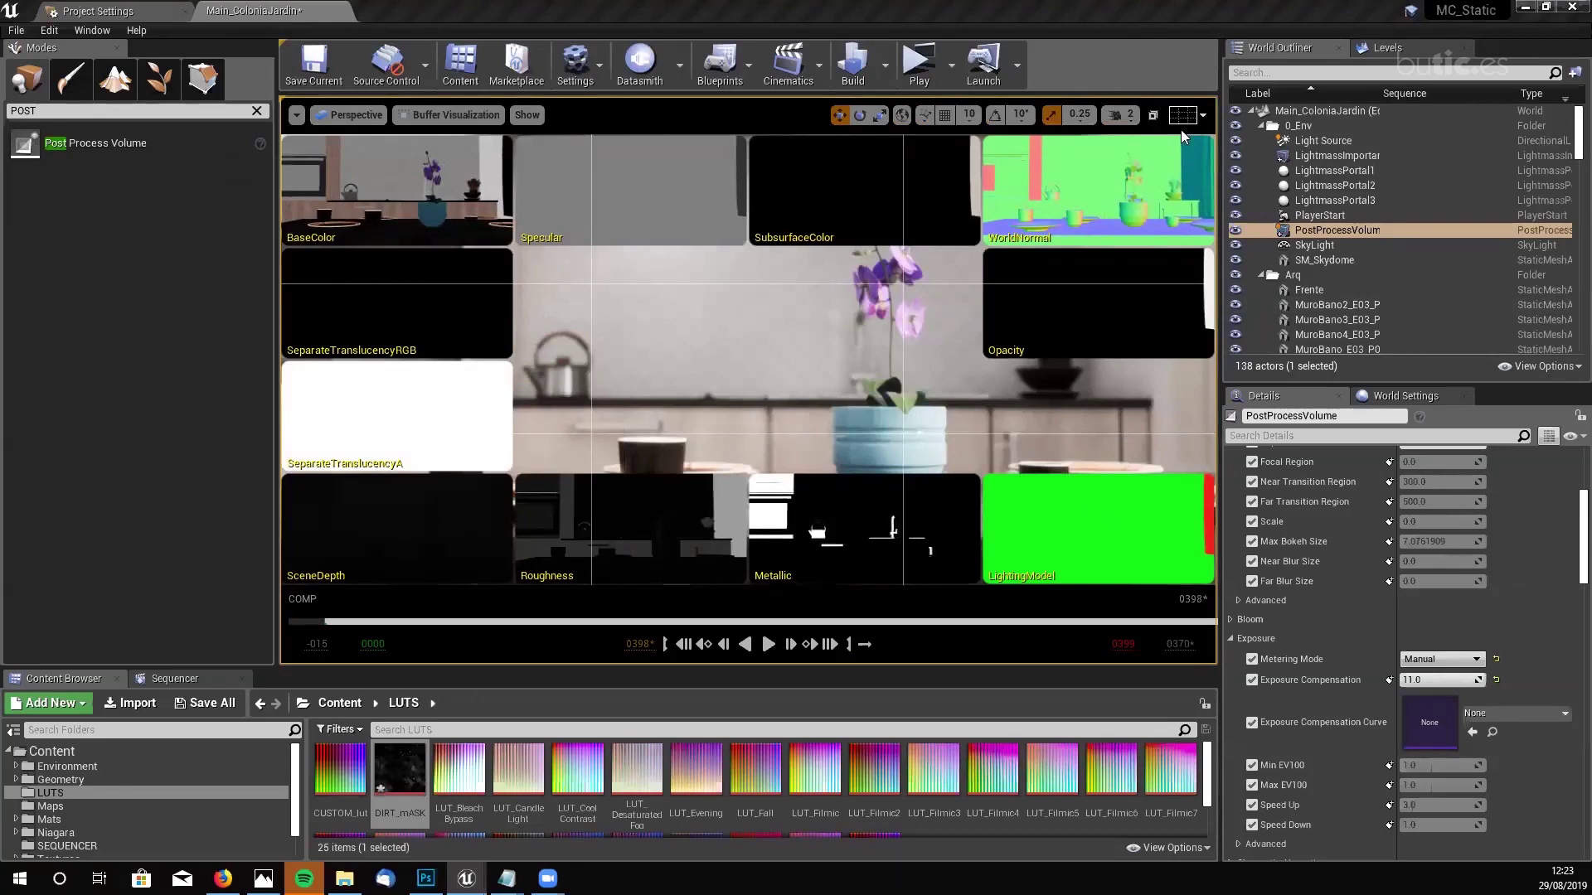
{"action": "left_click", "coordinate": [461, 115]}
{"action": "left_click", "coordinate": [419, 148]}
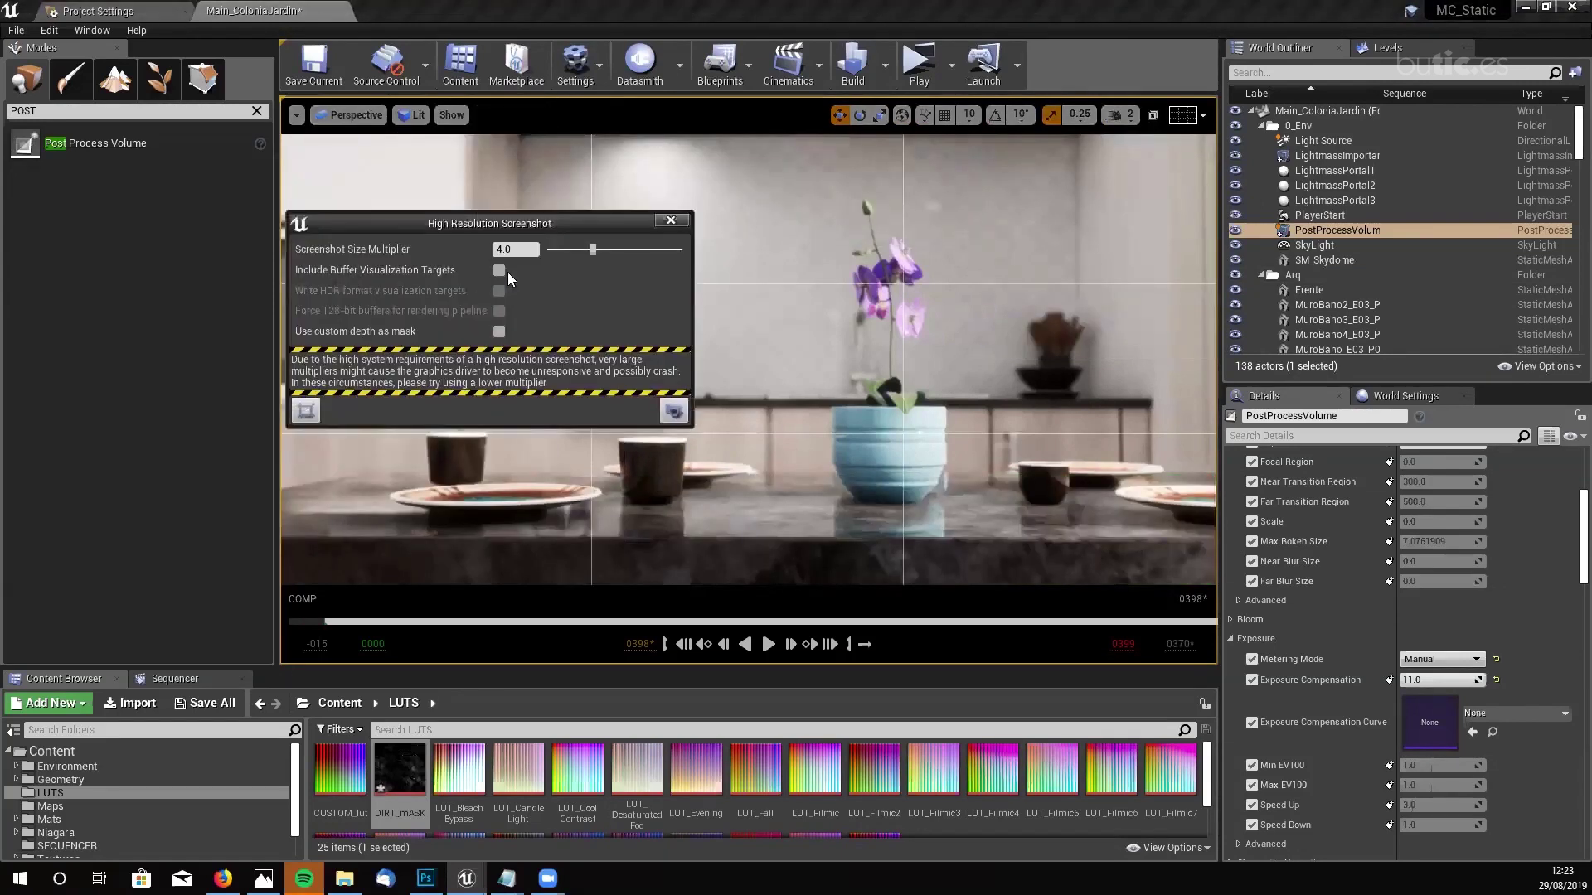
- Enable Include Buffer Visualization Targets and Write HDR format output, then shift the screenshot dialog left
{"action": "left_click", "coordinate": [499, 270]}
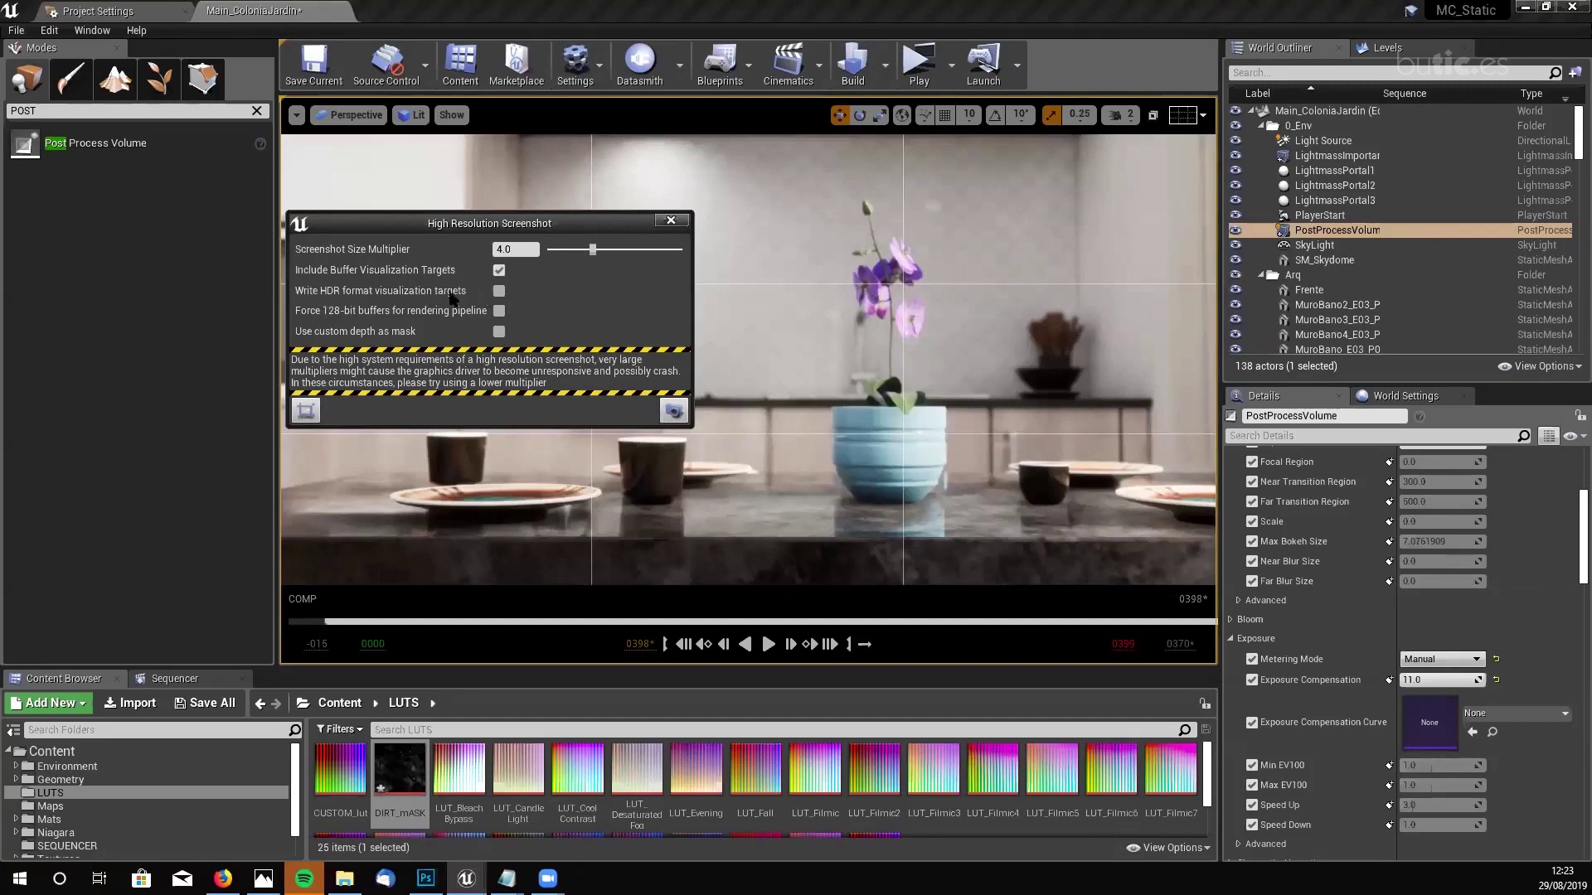
{"action": "left_click", "coordinate": [499, 269]}
{"action": "left_click", "coordinate": [500, 270]}
{"action": "left_click_drag", "start_coordinate": [587, 221], "coordinate": [323, 216]}
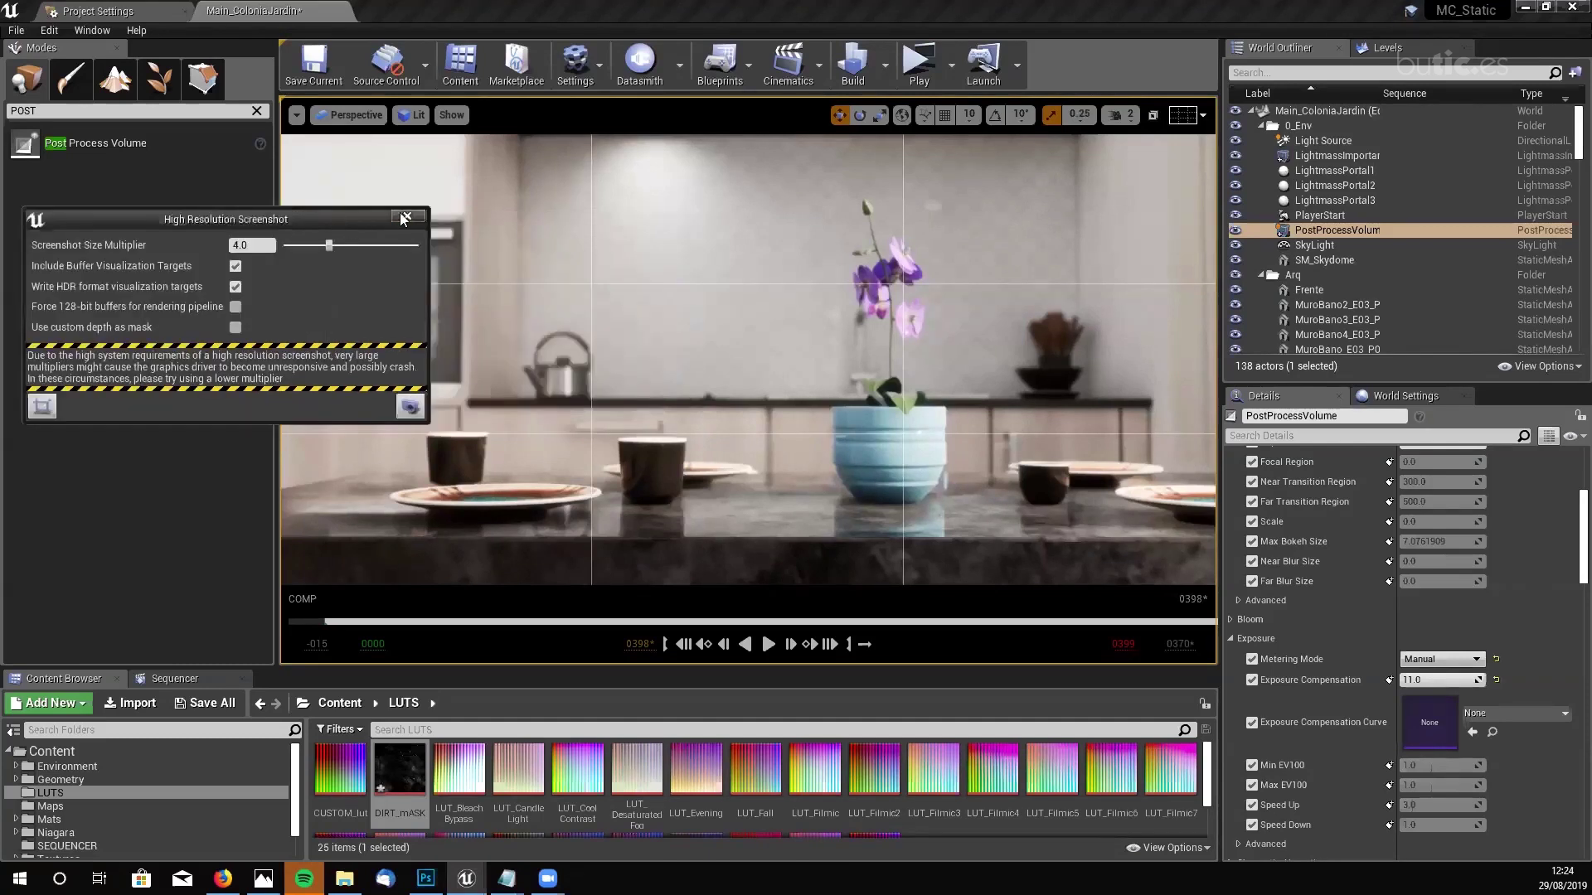
- Select the flower vase, filter Details by CUSTOM, and test its custom-depth and mask settings
{"action": "left_click", "coordinate": [884, 454]}
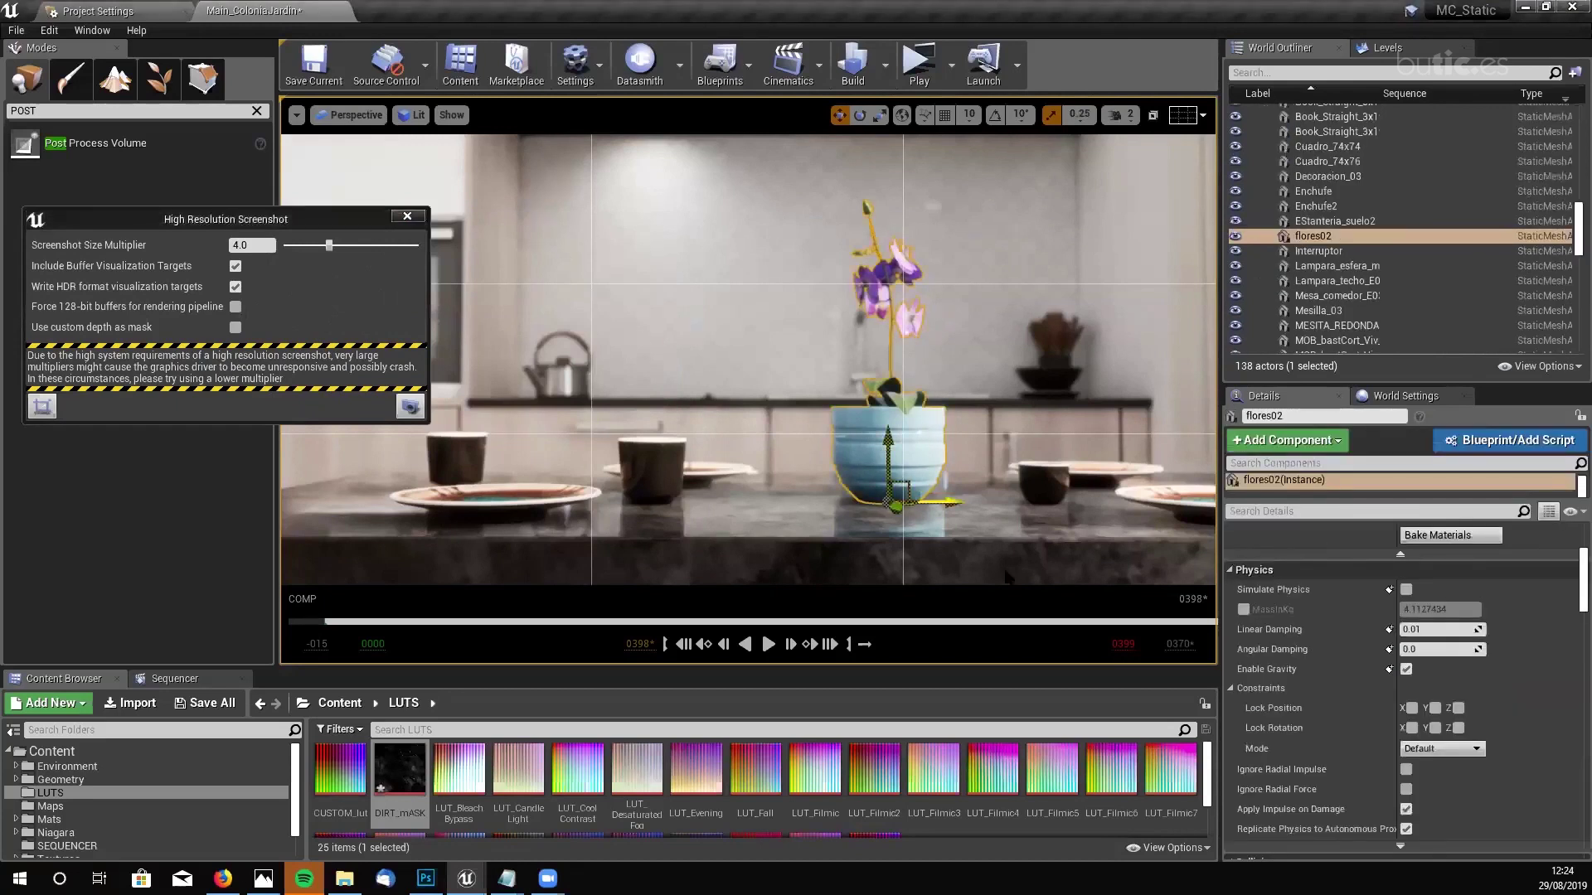
{"action": "scroll", "coordinate": [1570, 585], "scroll_direction": "up", "scroll_amount": 5}
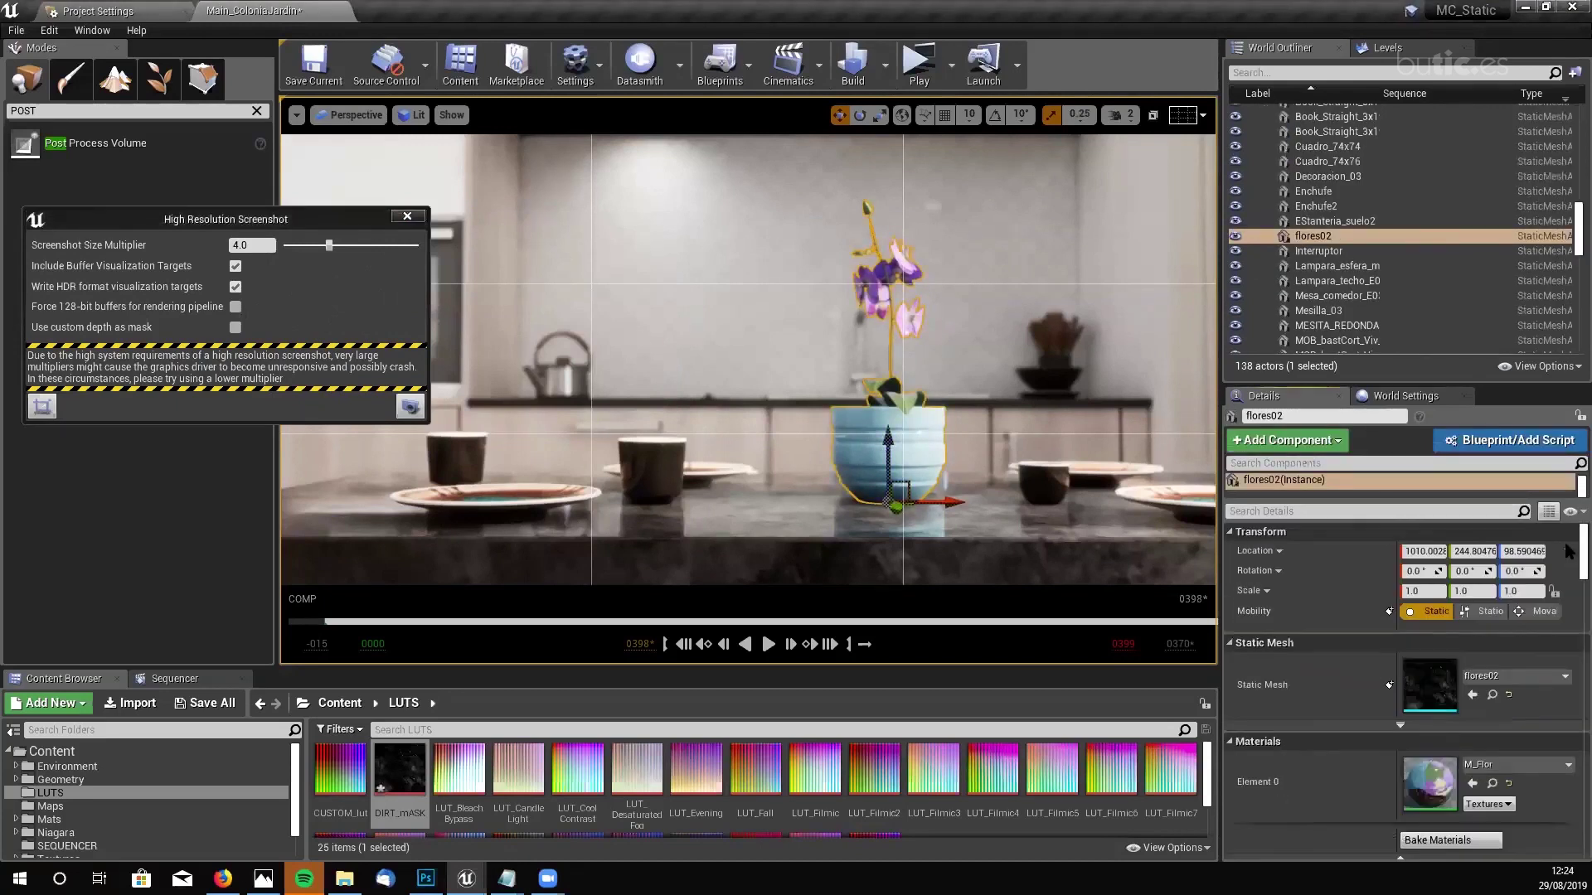
{"action": "left_click", "coordinate": [1391, 511]}
{"action": "type", "text": "CUSTOM"}
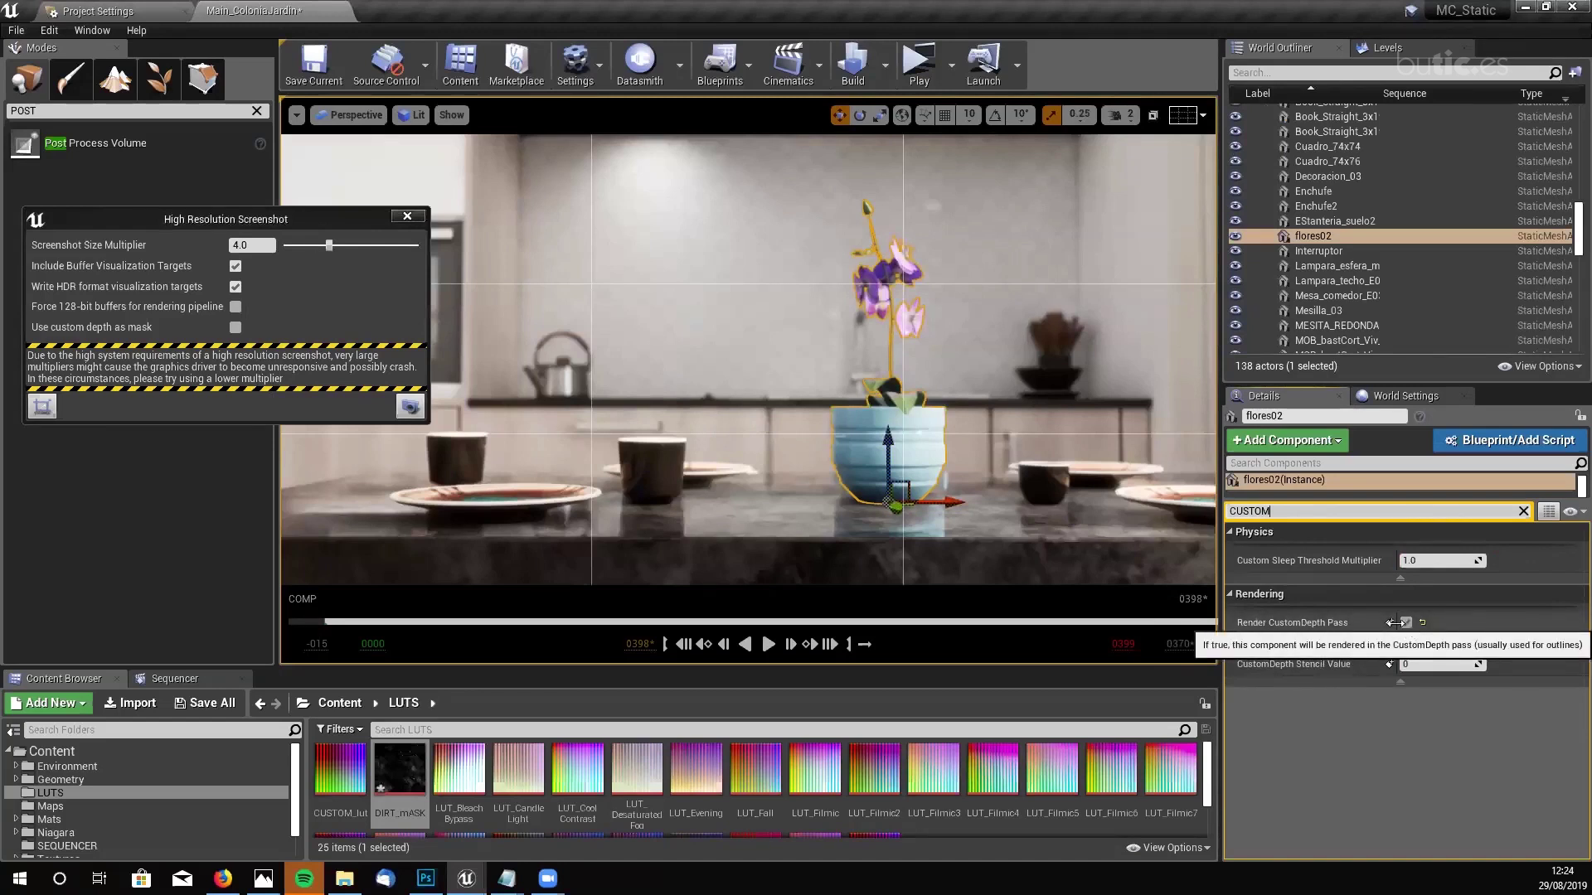
{"action": "left_click", "coordinate": [1407, 623]}
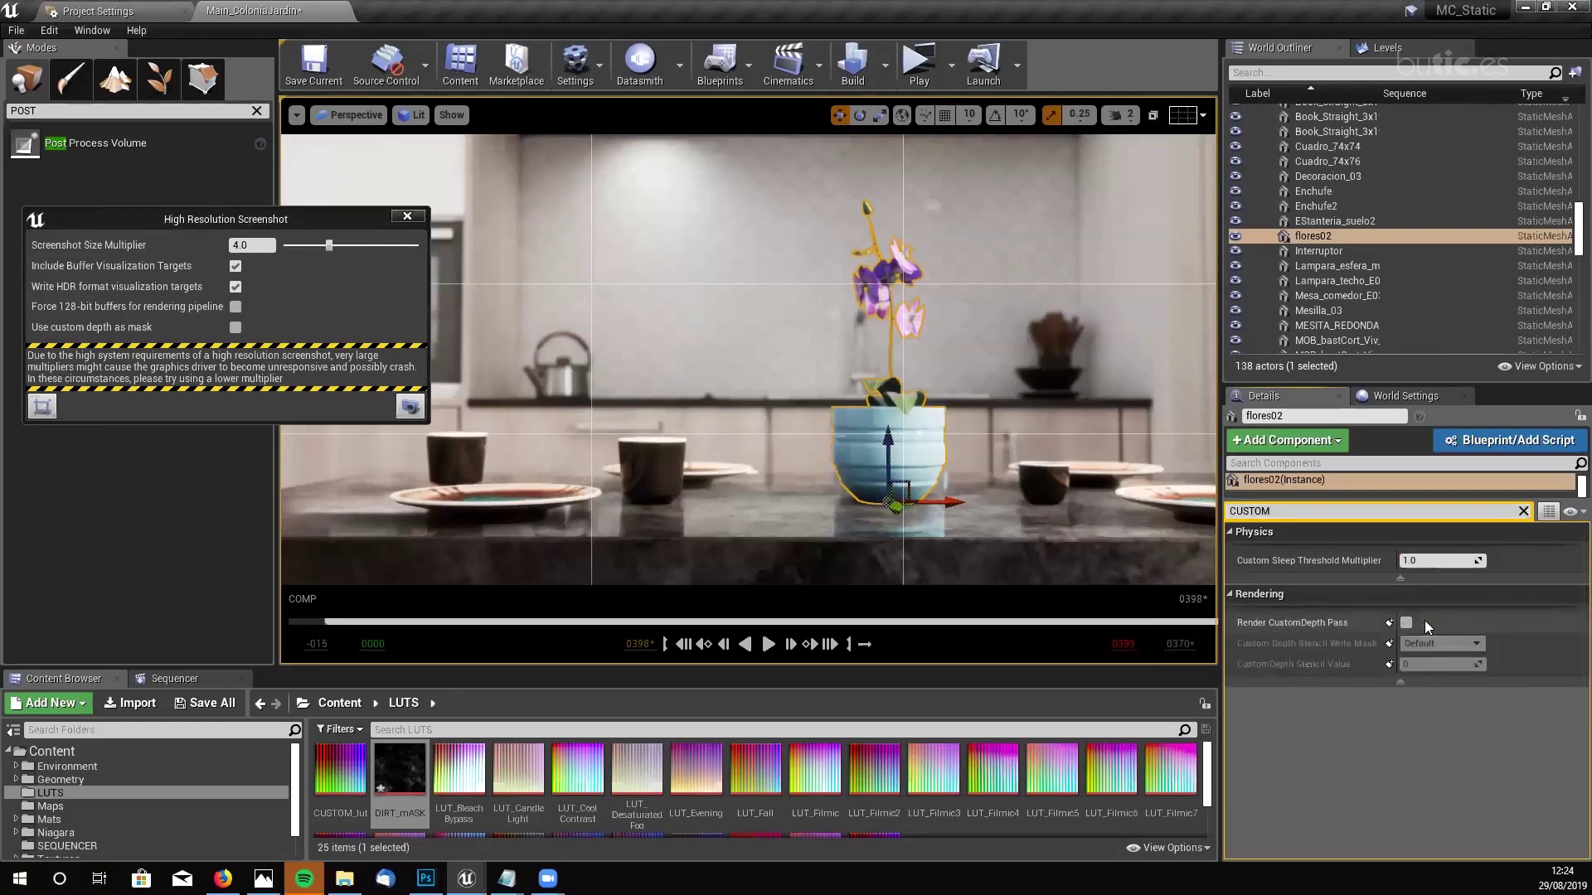
{"action": "left_click", "coordinate": [237, 329]}
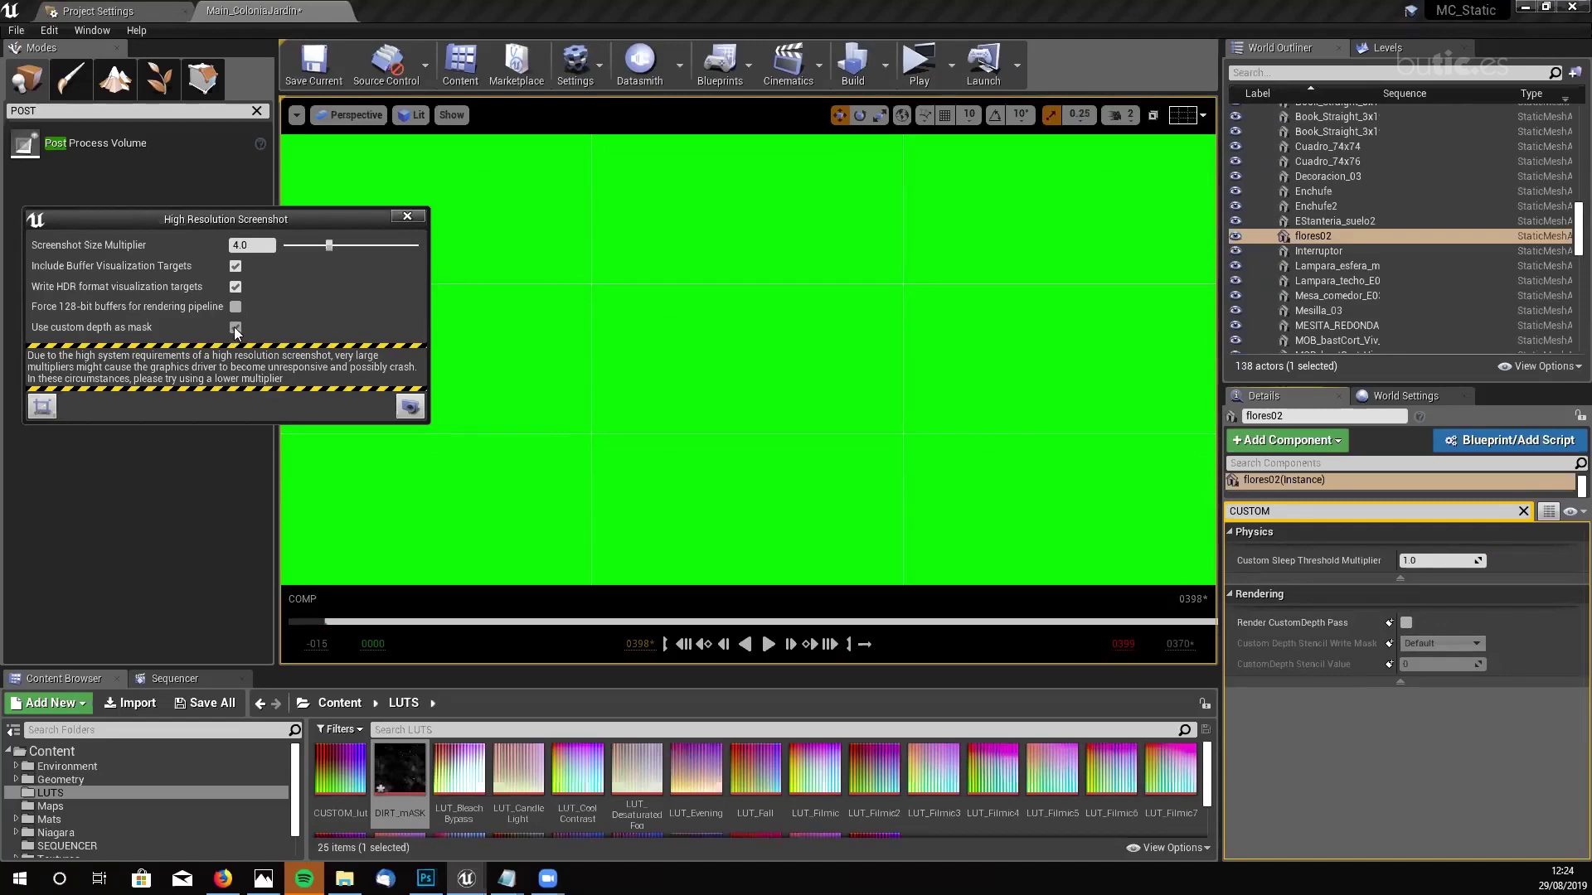
{"action": "left_click", "coordinate": [235, 328]}
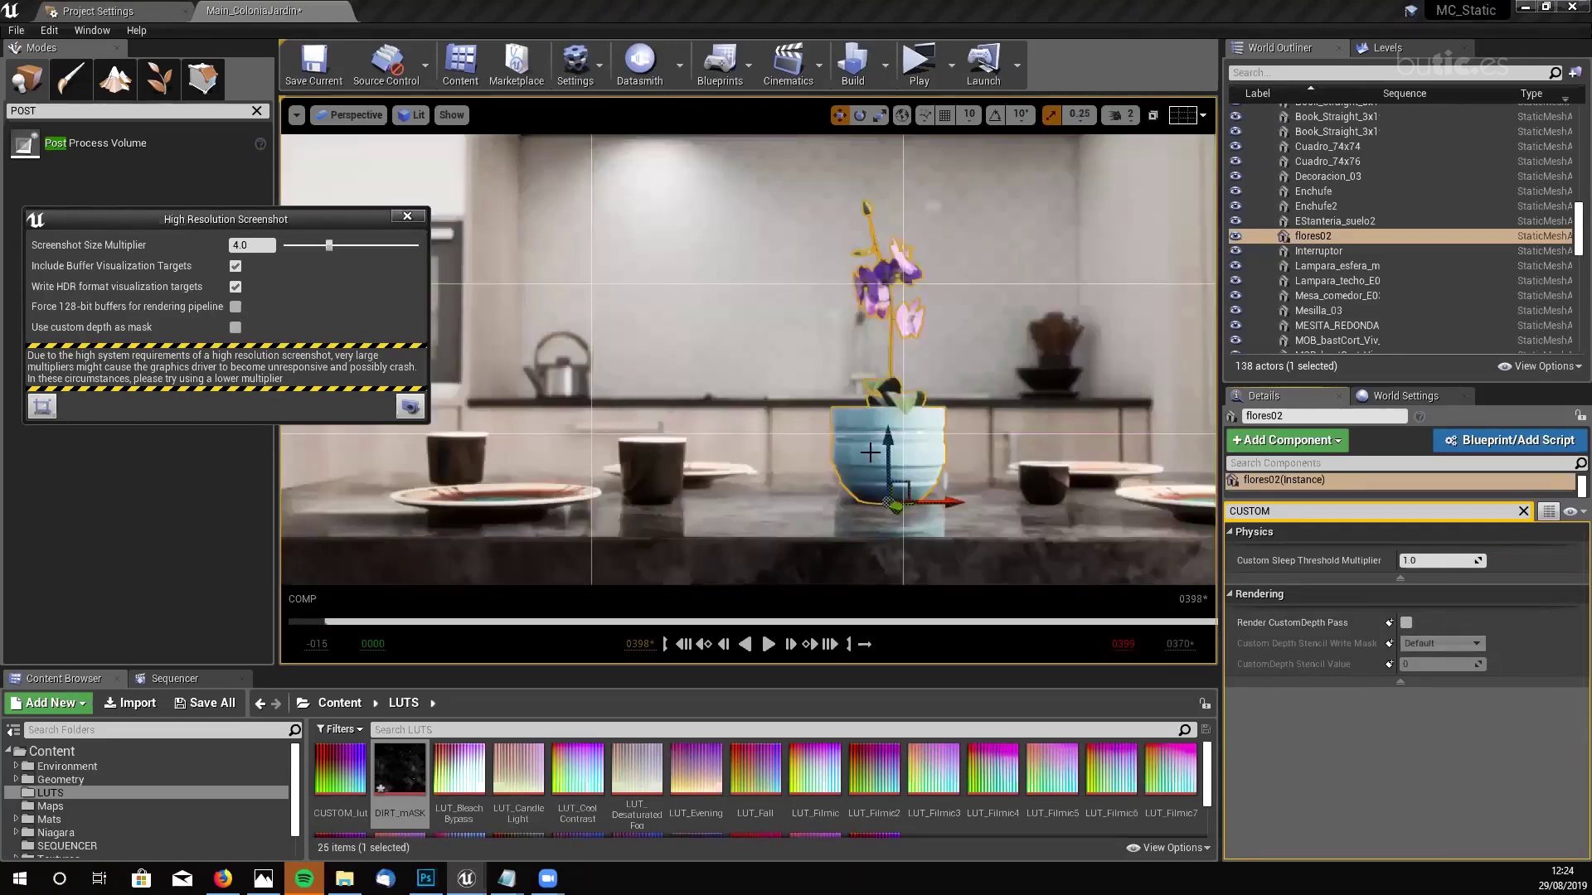
- Add the black cup, render both into CustomDepth, and enable Use custom depth as mask
{"action": "left_click", "coordinate": [666, 469], "text": "ctrl"}
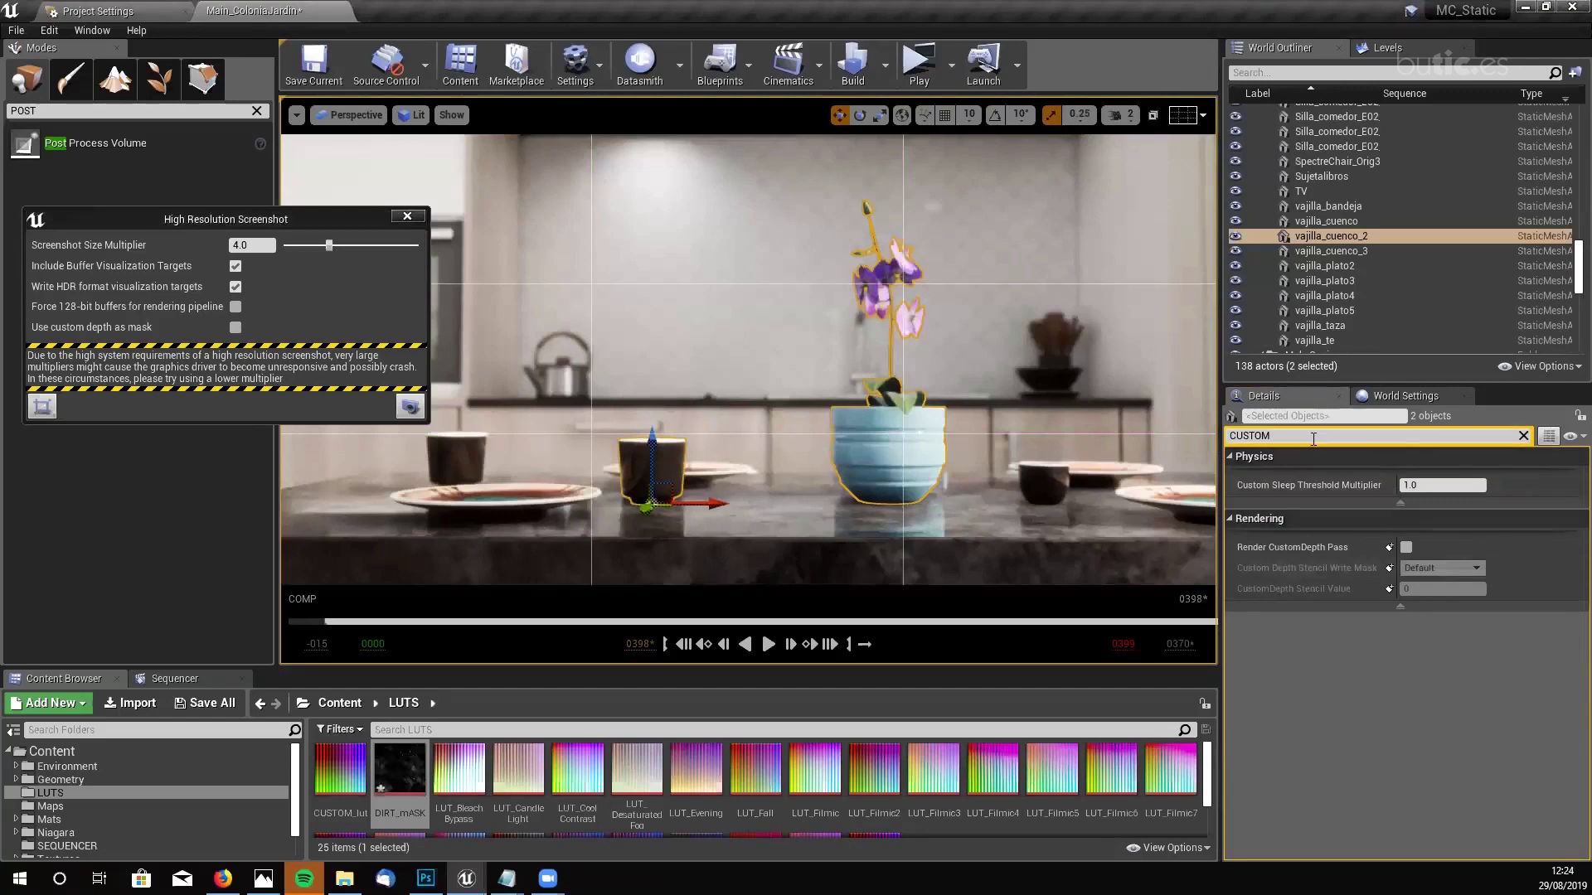
{"action": "left_click", "coordinate": [1406, 548]}
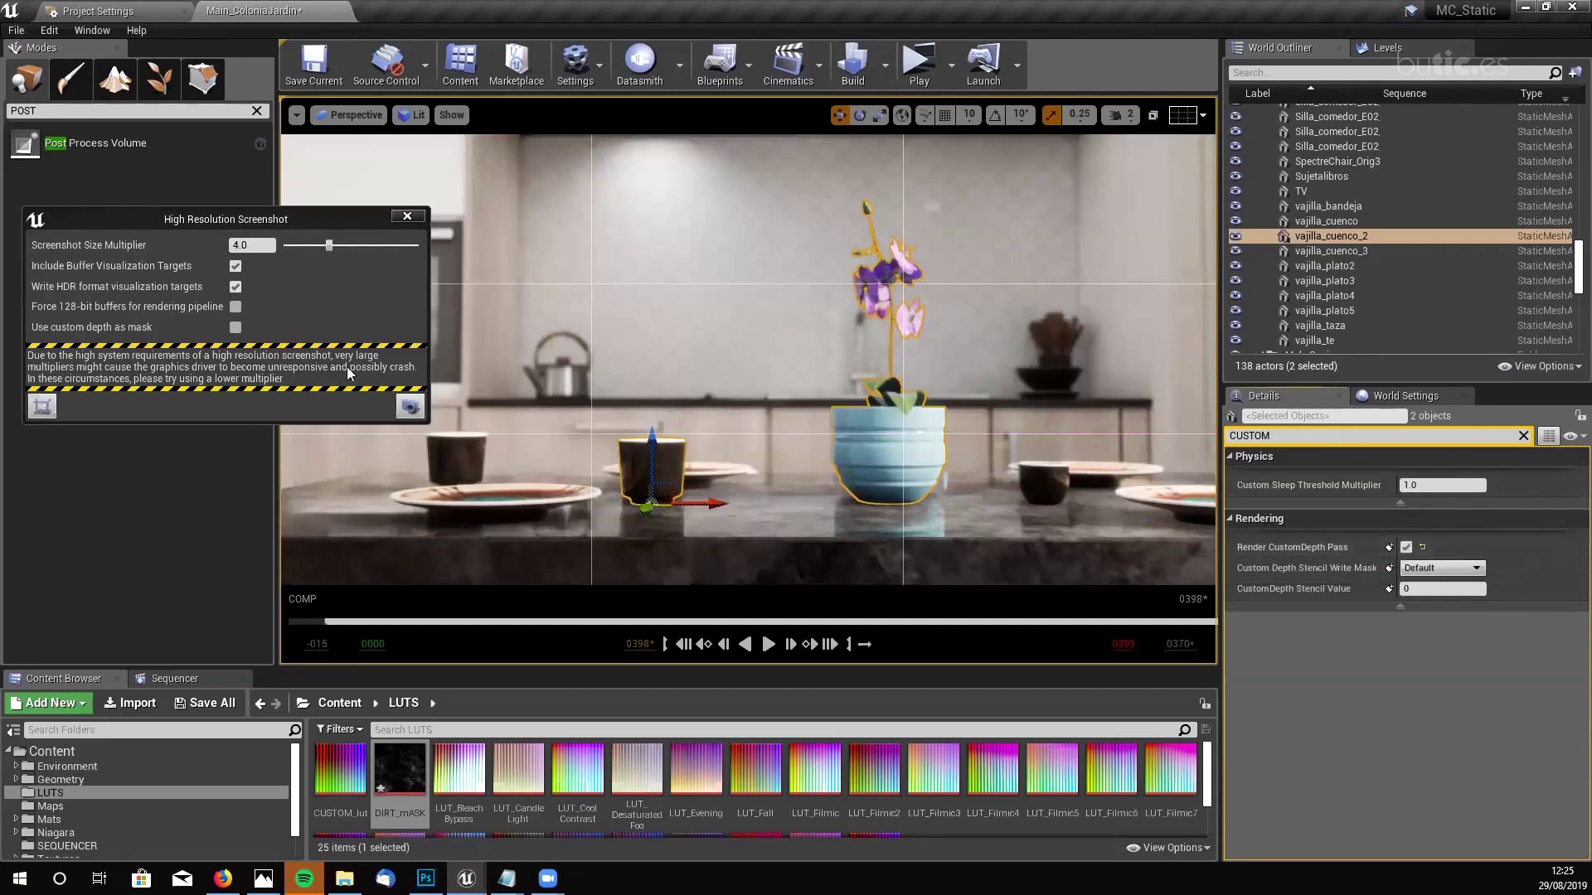
{"action": "left_click", "coordinate": [235, 328]}
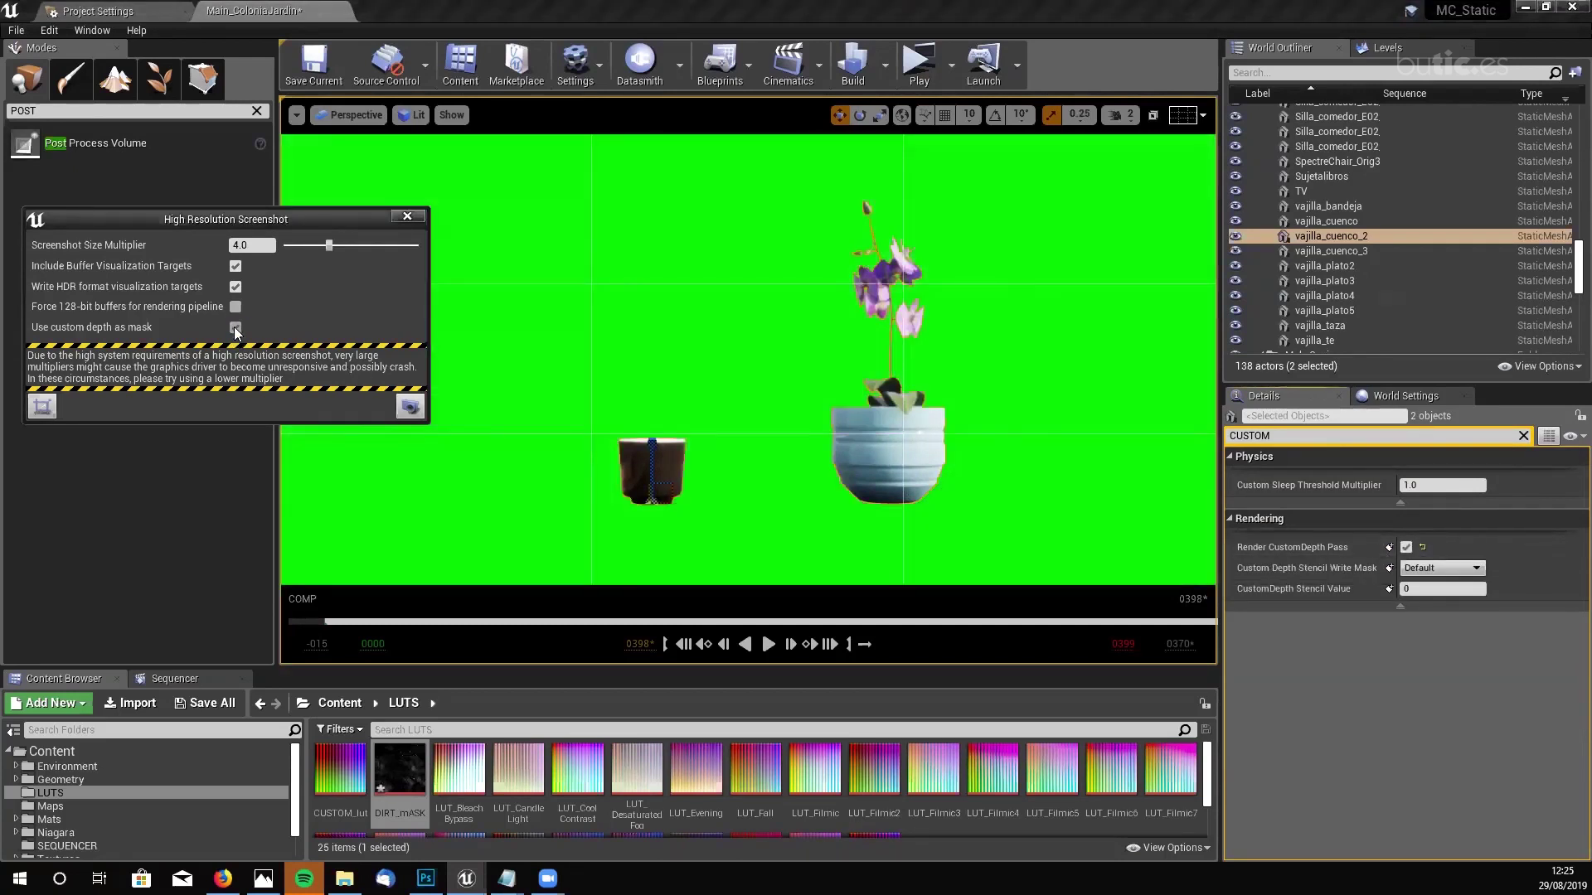
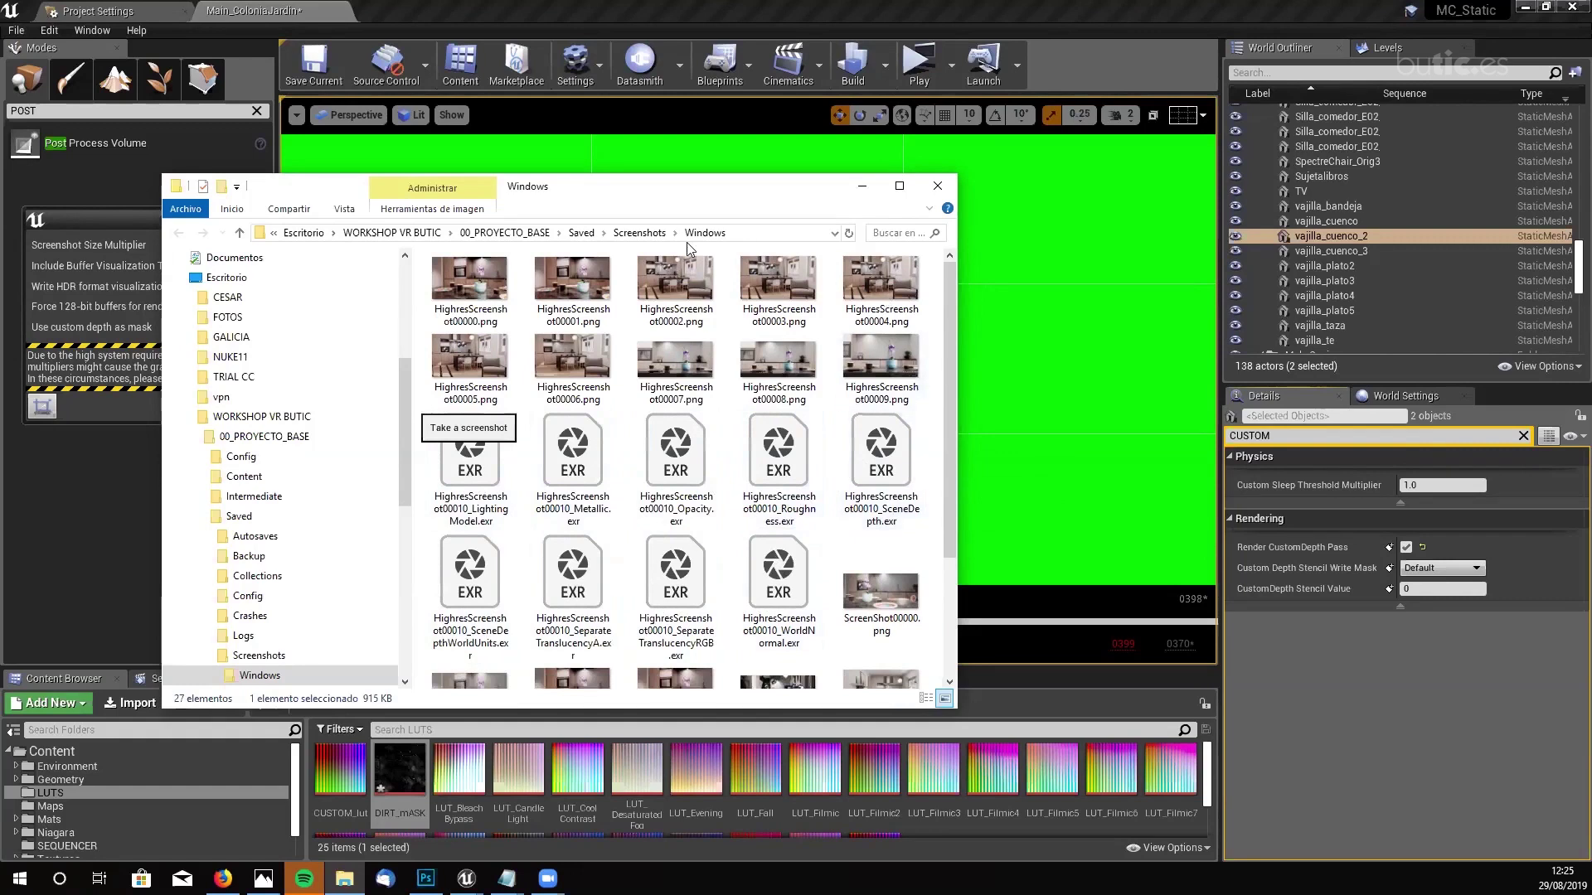
- Bring the Screenshots\Windows folder to the front and scroll through its EXR files
{"action": "left_click", "coordinate": [862, 185]}
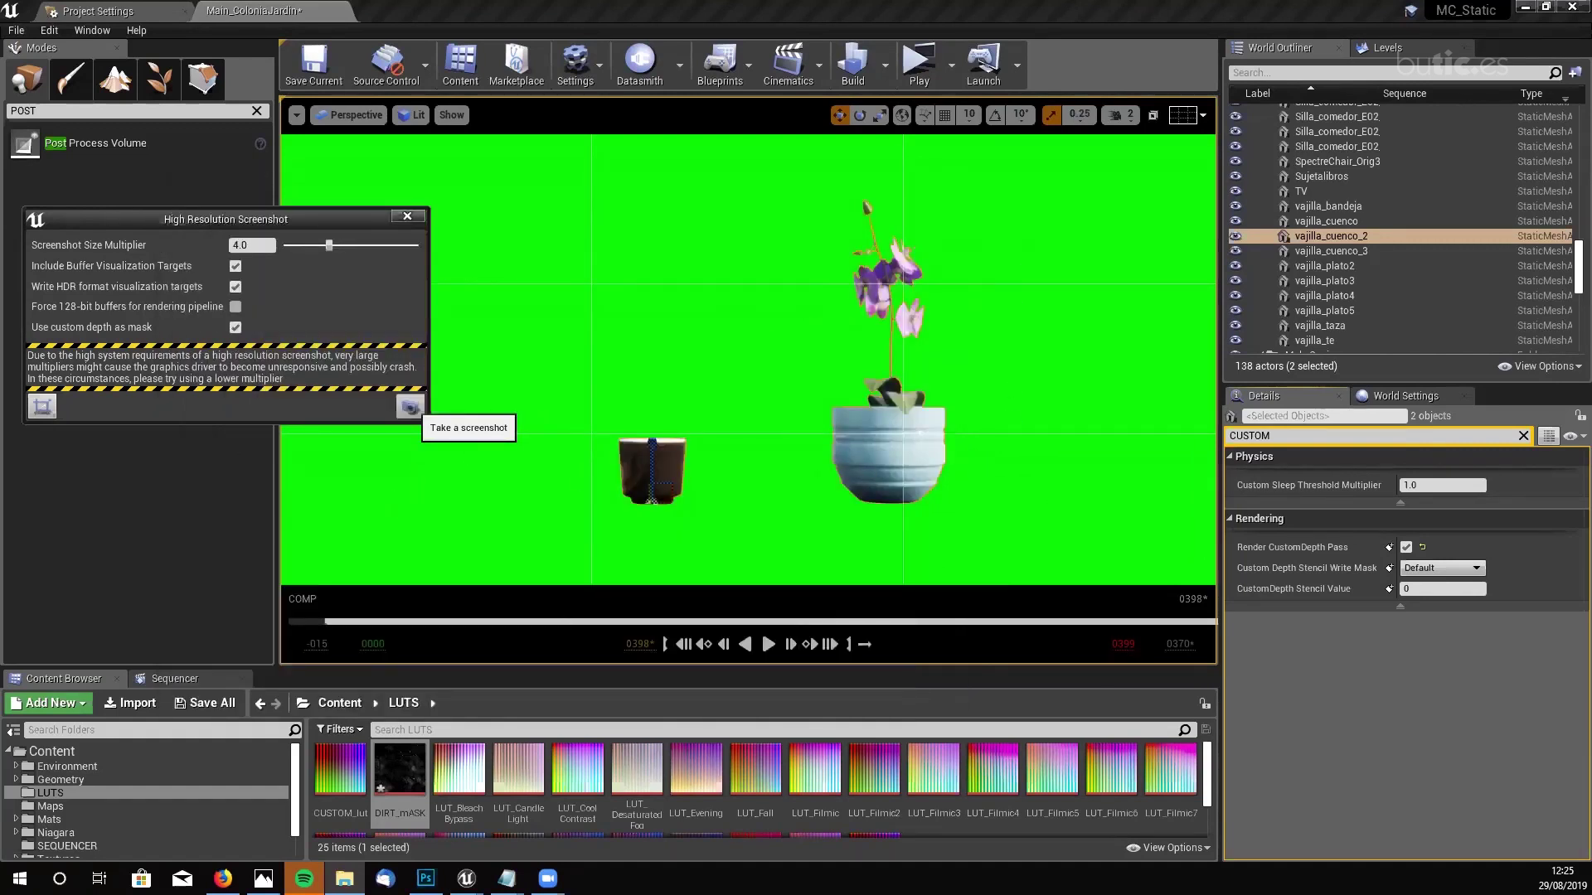
{"action": "key", "text": "alt+Tab"}
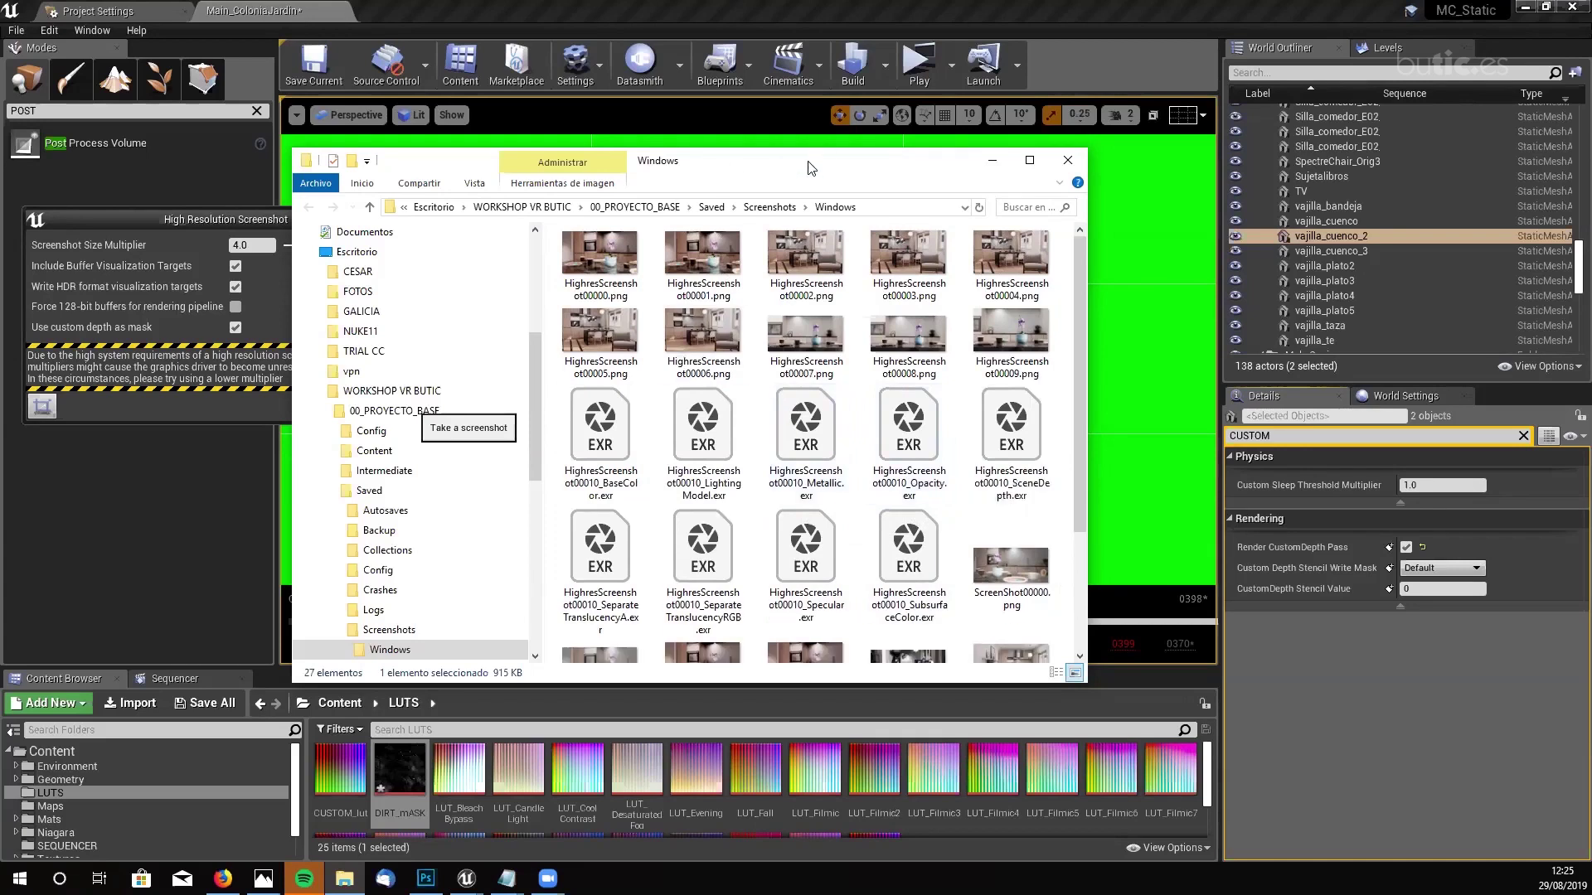
{"action": "left_click_drag", "start_coordinate": [810, 160], "coordinate": [802, 75]}
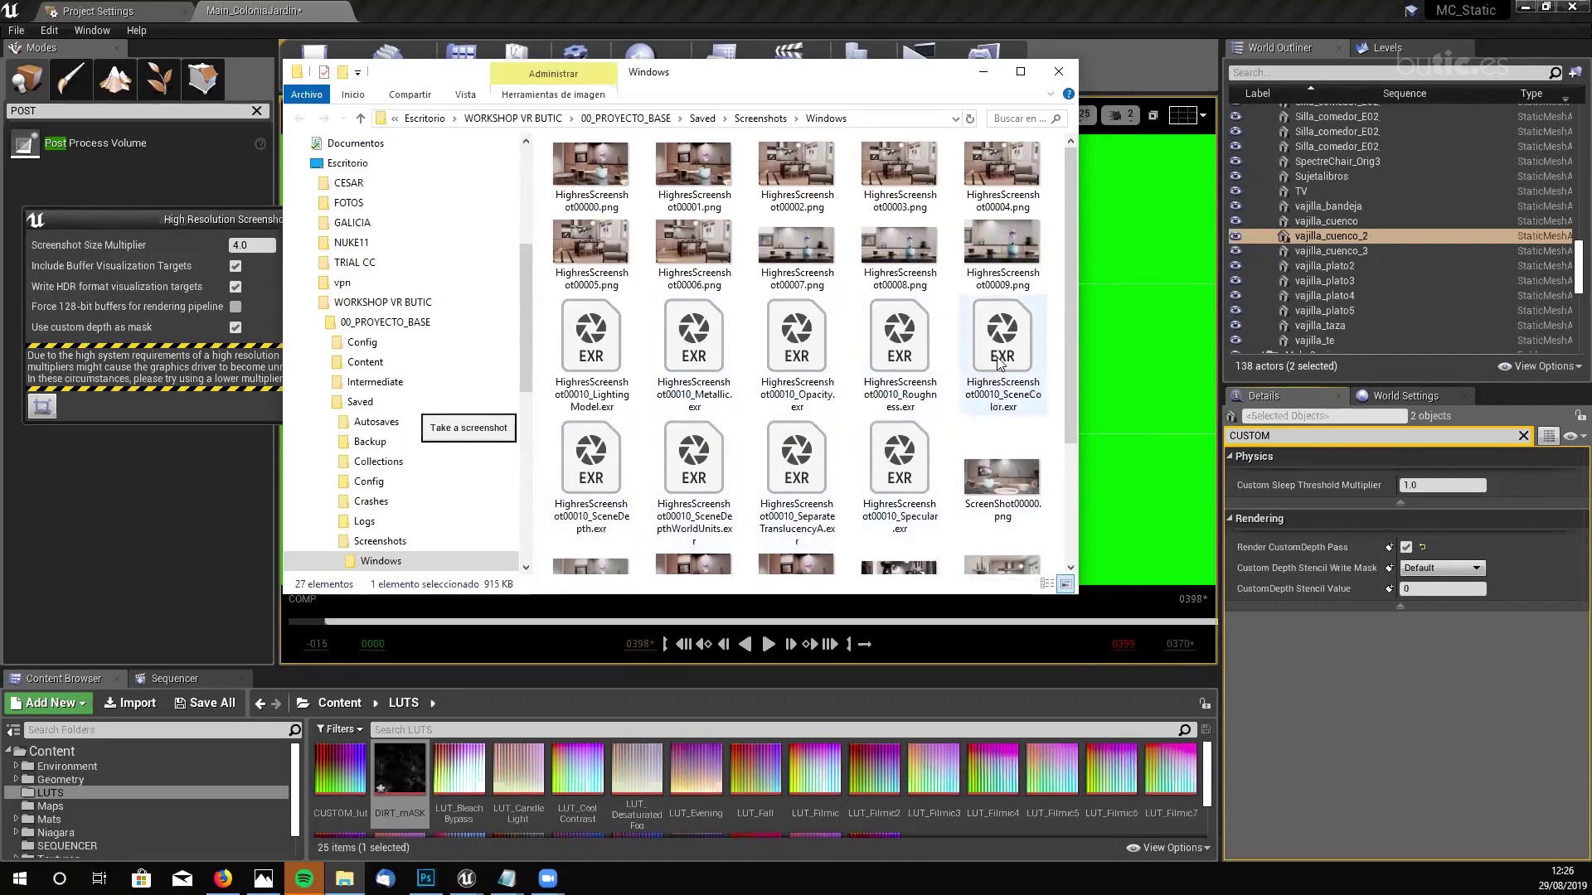
{"action": "scroll", "coordinate": [933, 362], "scroll_direction": "down", "scroll_amount": 1}
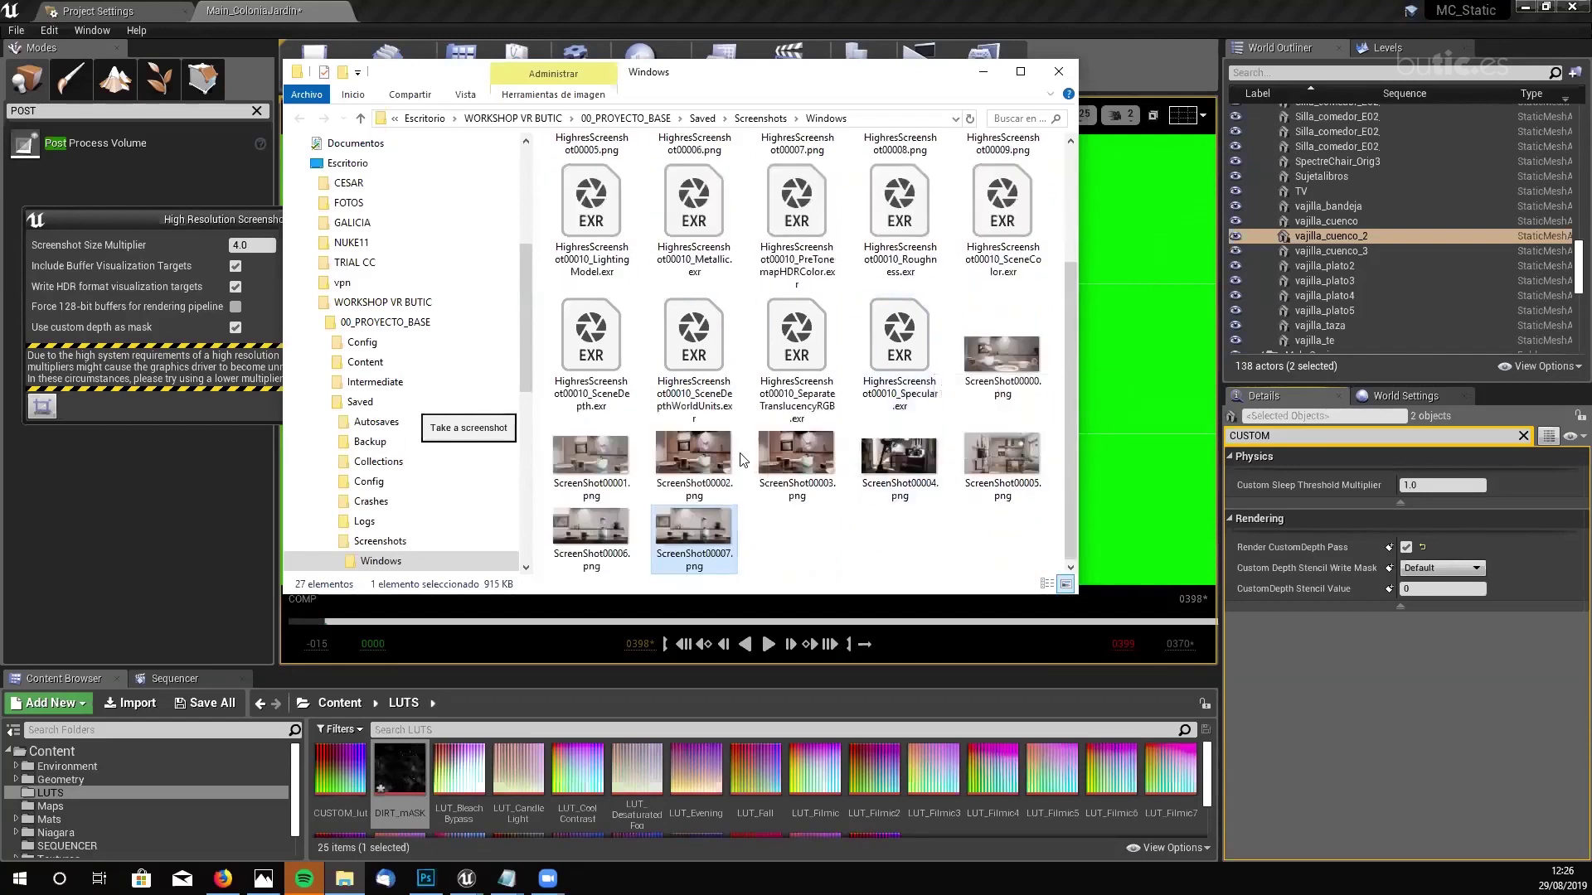
{"action": "scroll", "coordinate": [918, 498], "scroll_direction": "up", "scroll_amount": 1}
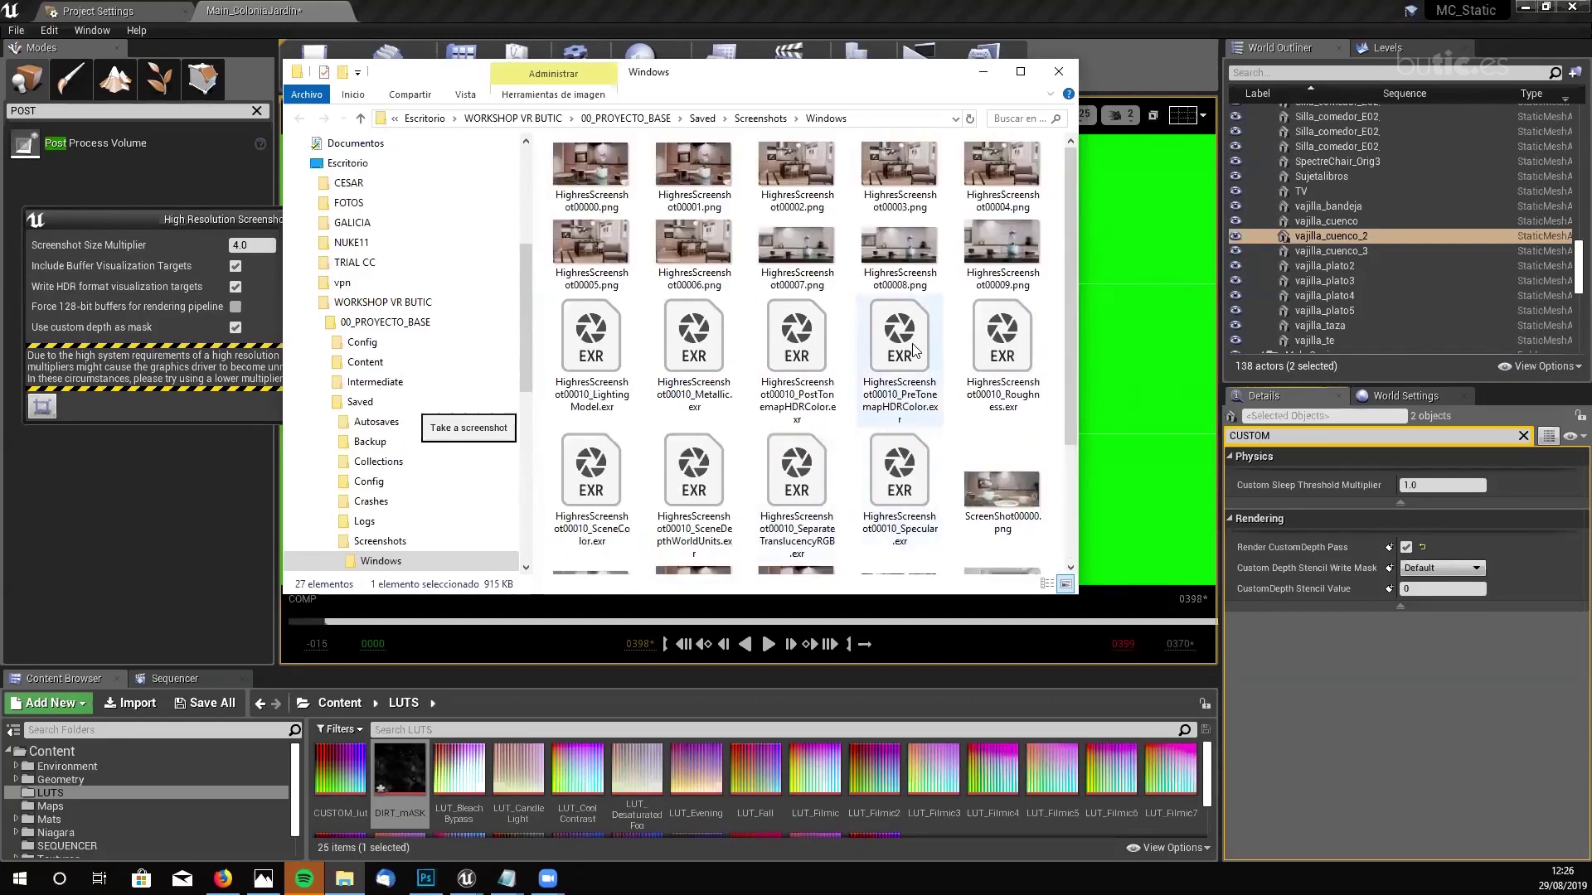
- Select the SceneColor and PreTonemapHDRColor EXR passes, then hide the folder behind Unreal
{"action": "left_click", "coordinate": [916, 353]}
{"action": "left_click", "coordinate": [804, 358]}
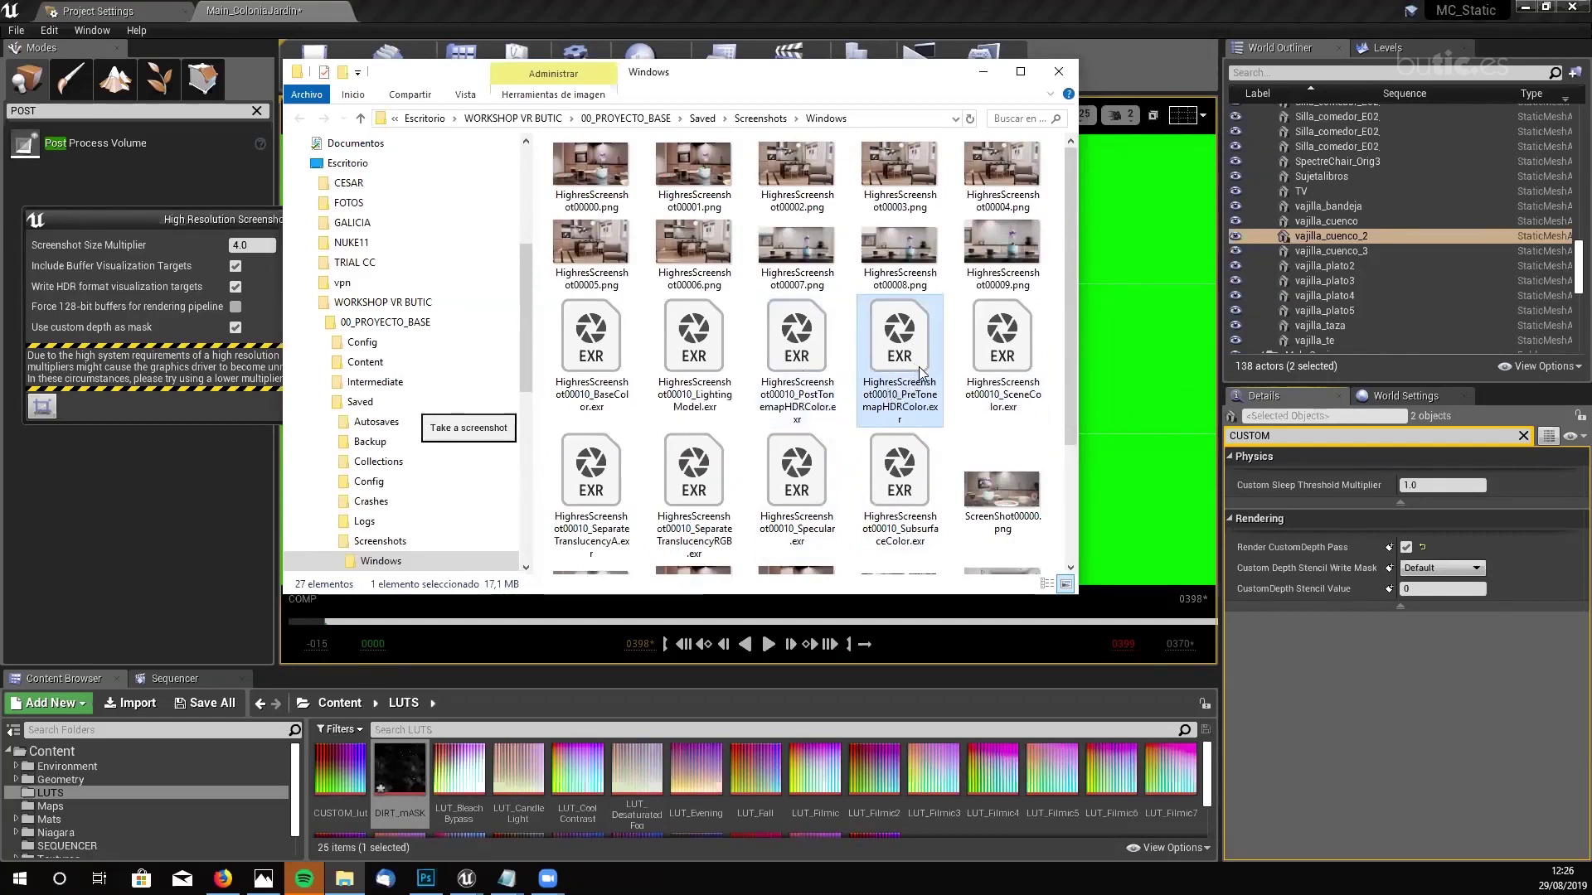
{"action": "left_click_drag", "start_coordinate": [843, 80], "coordinate": [640, 161]}
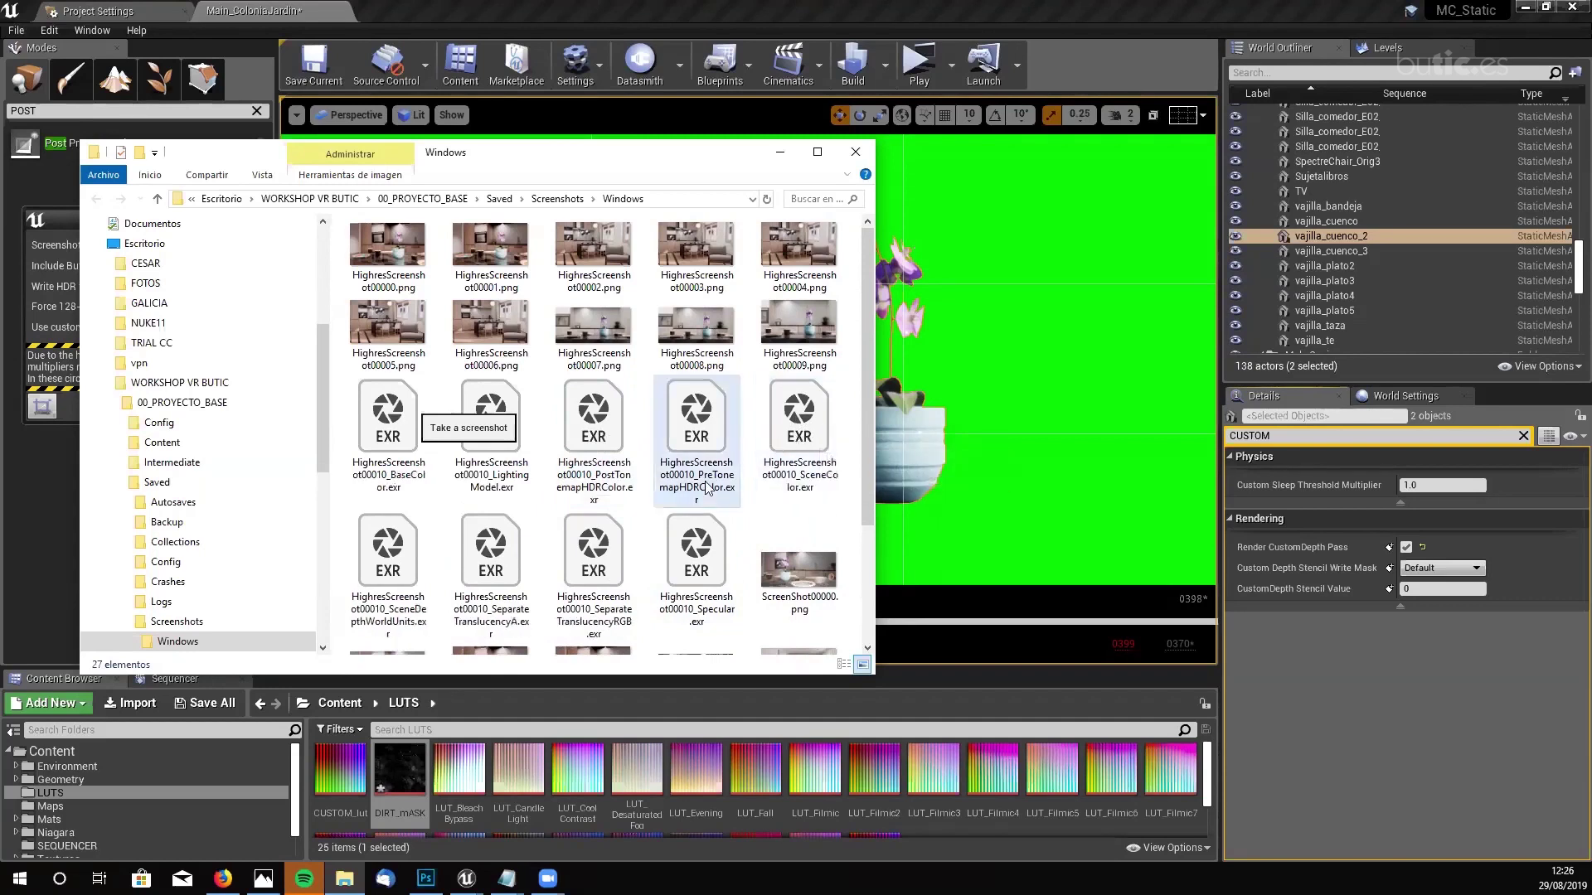
{"action": "scroll", "coordinate": [707, 487], "scroll_direction": "down", "scroll_amount": 1}
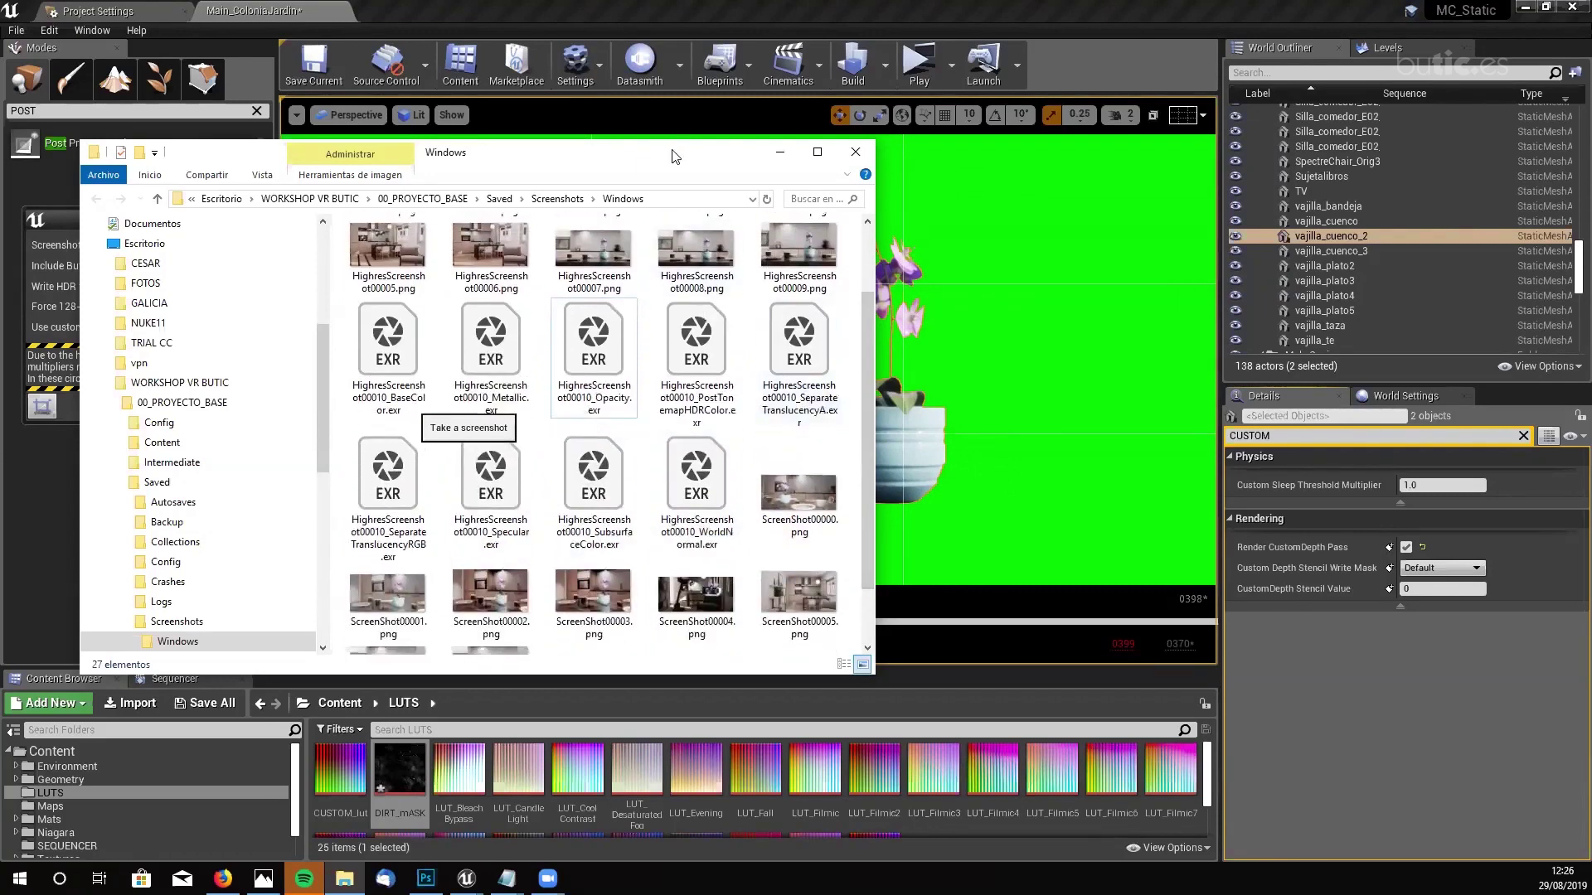
{"action": "key", "text": "alt+Tab"}
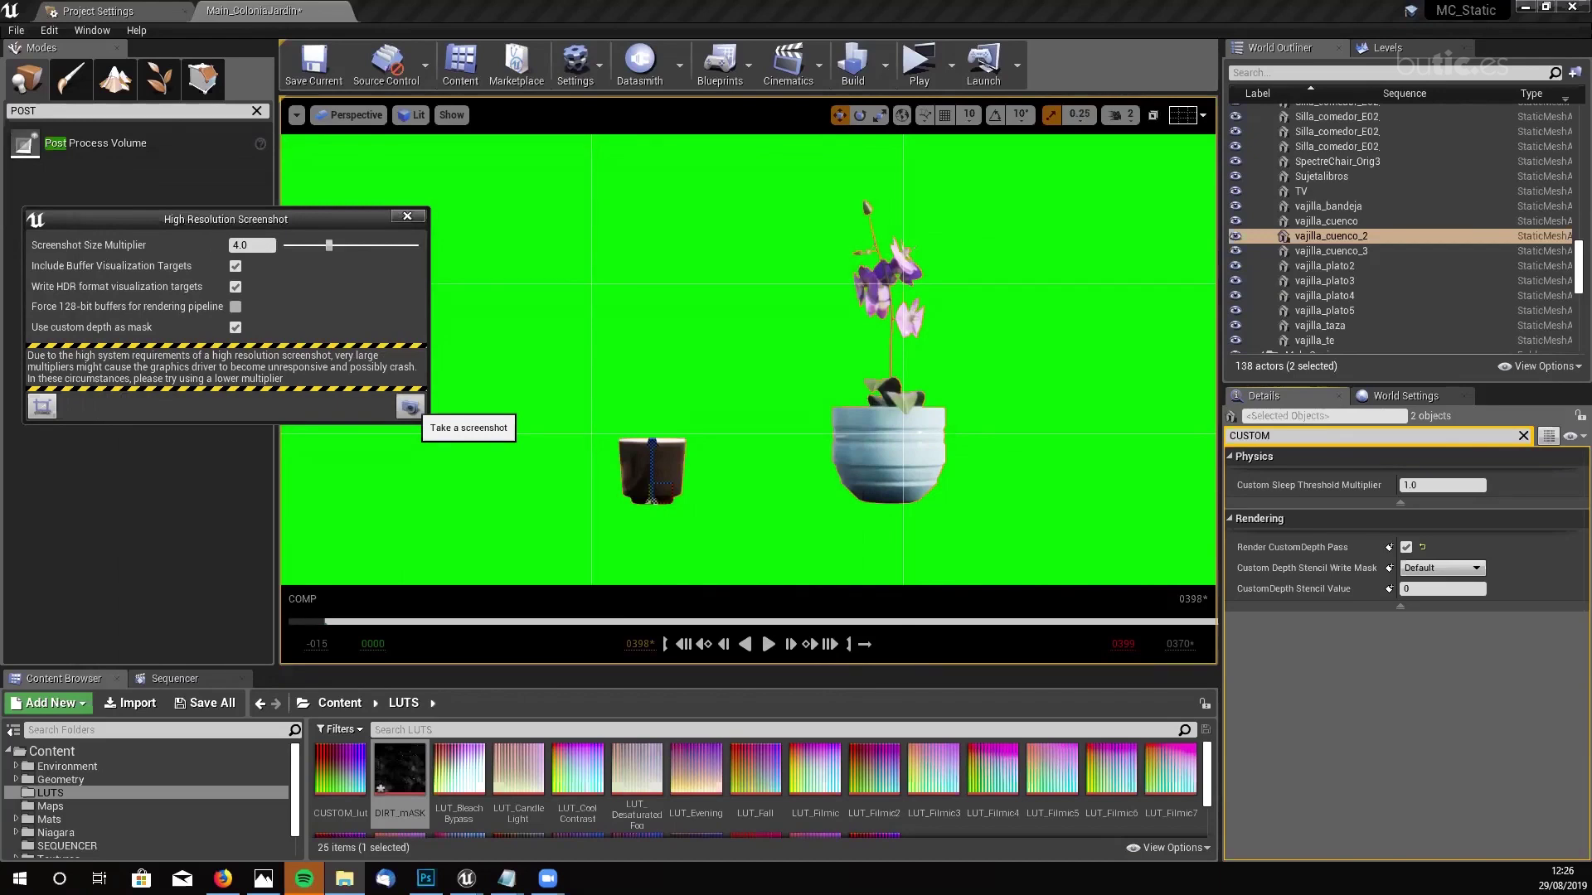
- Return to the 34-file folder and step from the WorldNormal to the SeparateTranslucencyRGB EXR pass
{"action": "key", "text": "alt+Tab"}
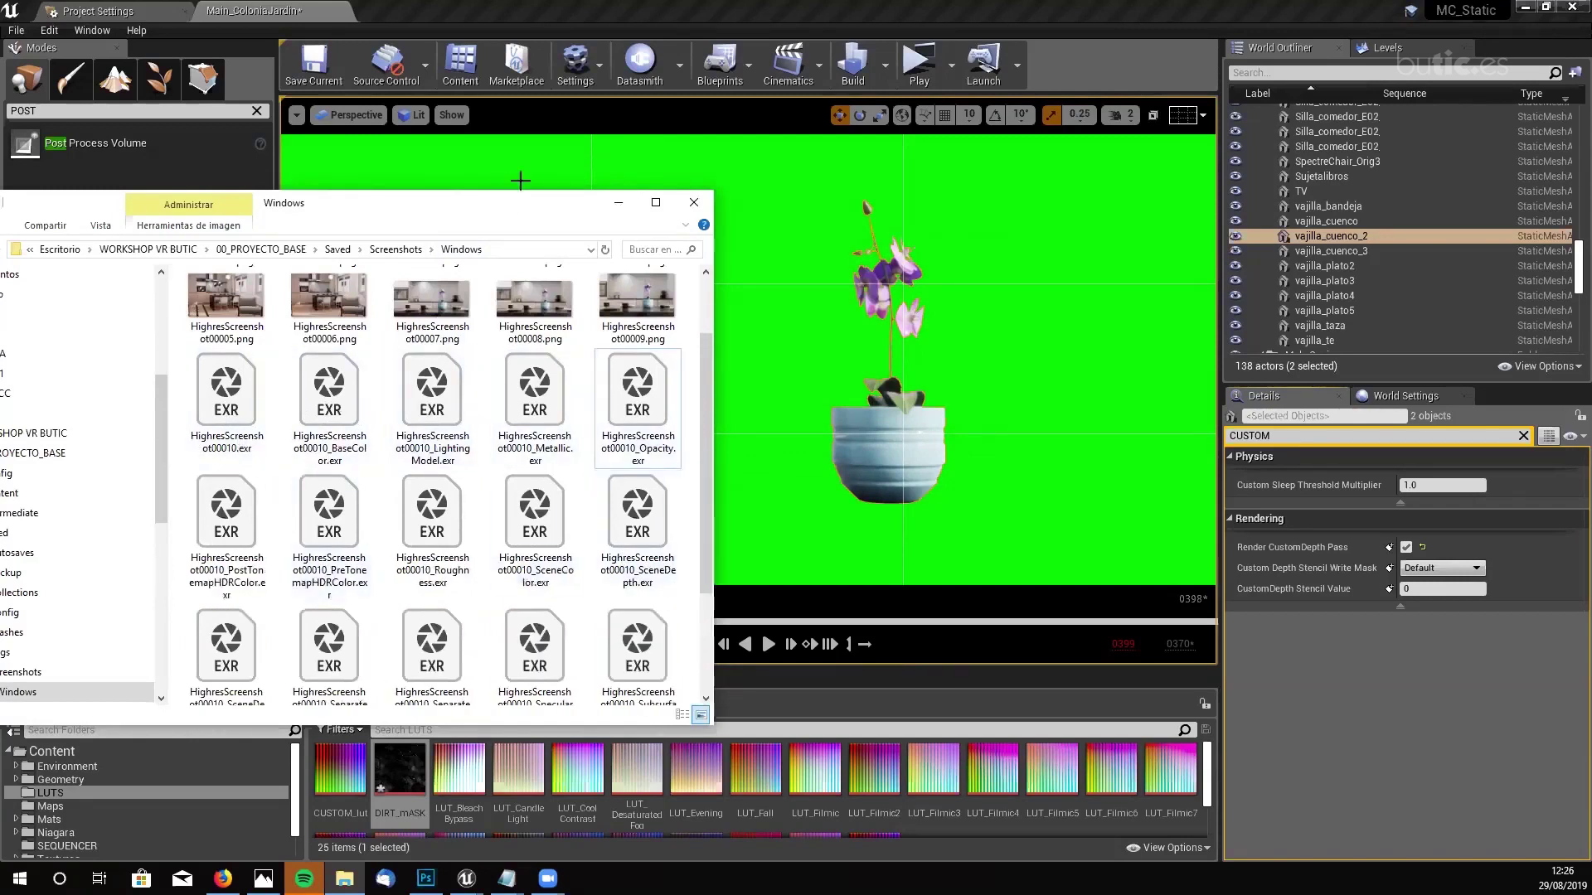
{"action": "key", "text": "alt+Tab"}
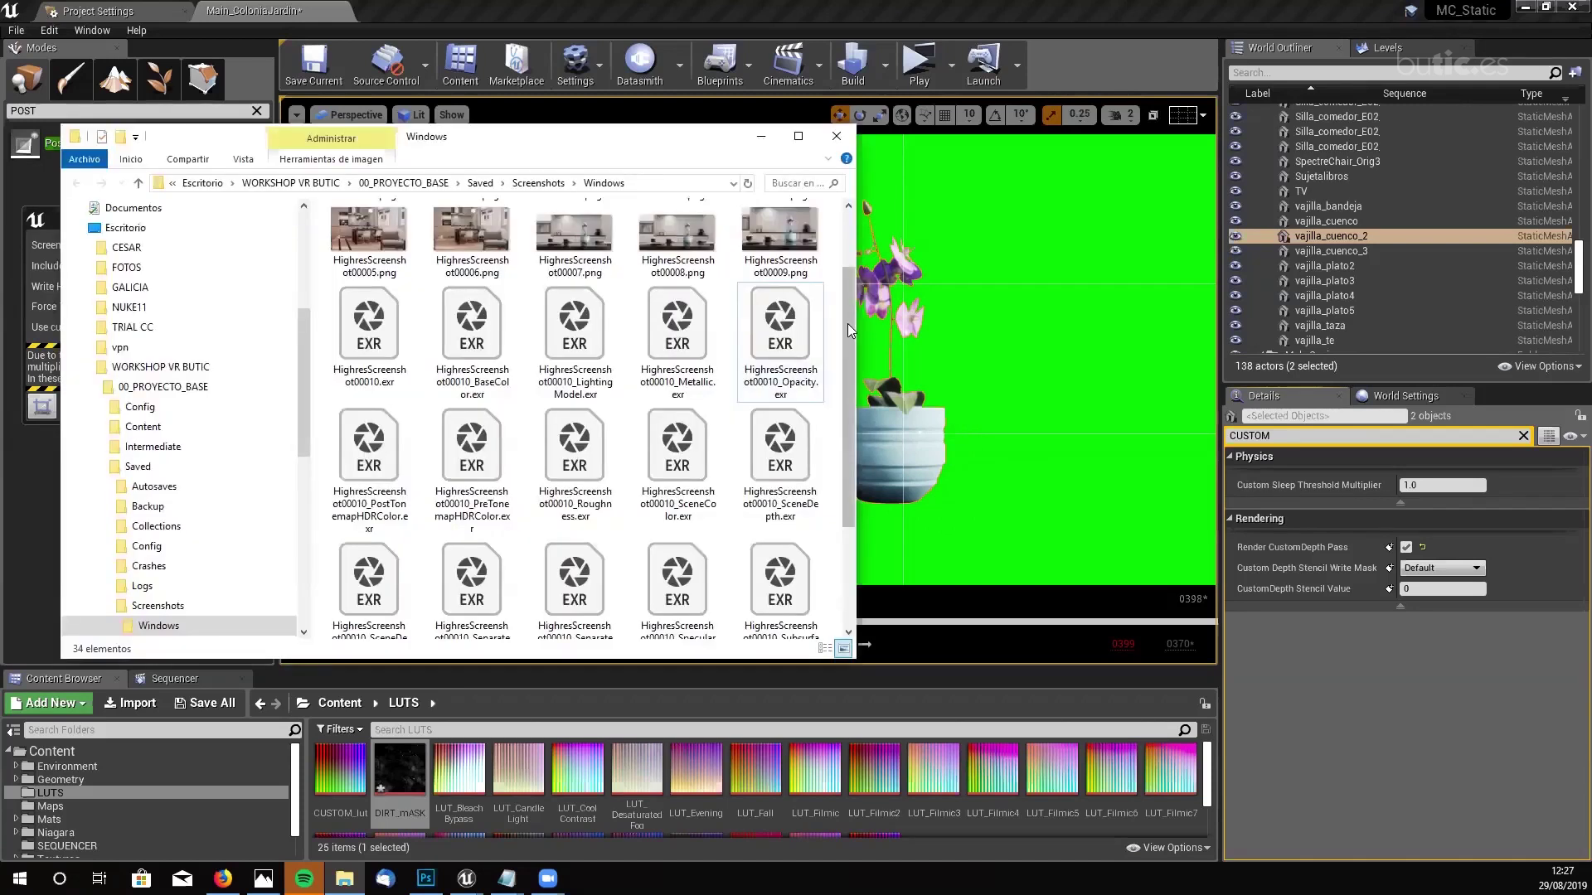
{"action": "left_click_drag", "start_coordinate": [847, 323], "coordinate": [823, 480]}
{"action": "left_click", "coordinate": [369, 497]}
{"action": "key", "text": "Left"}
{"action": "key", "text": "Left"}
{"action": "key", "text": "Left"}
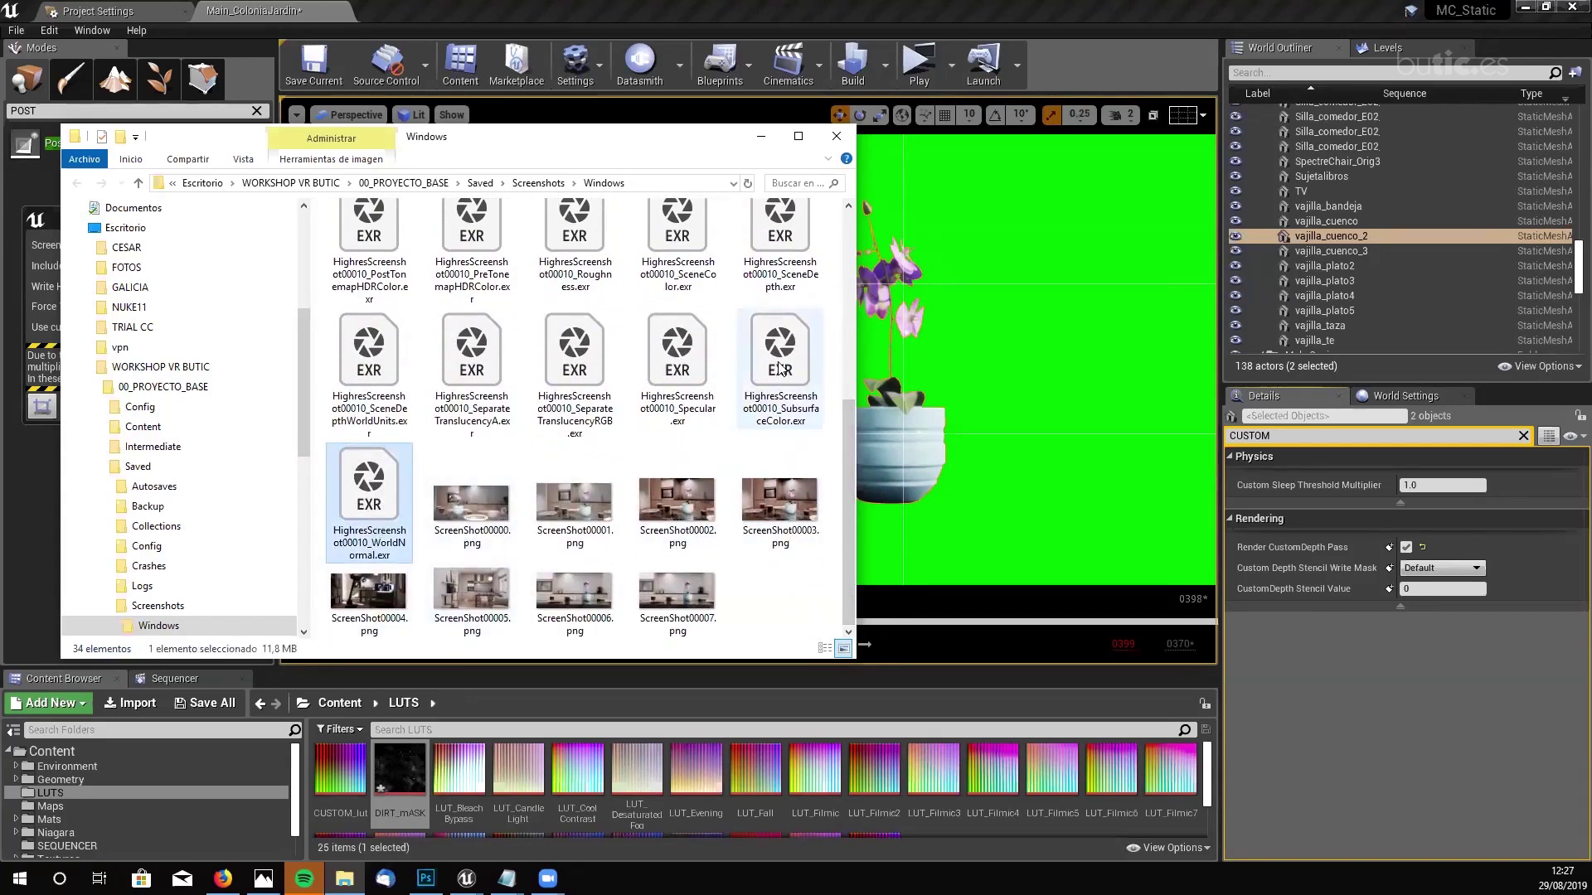
{"action": "left_click_drag", "start_coordinate": [644, 127], "coordinate": [643, 135]}
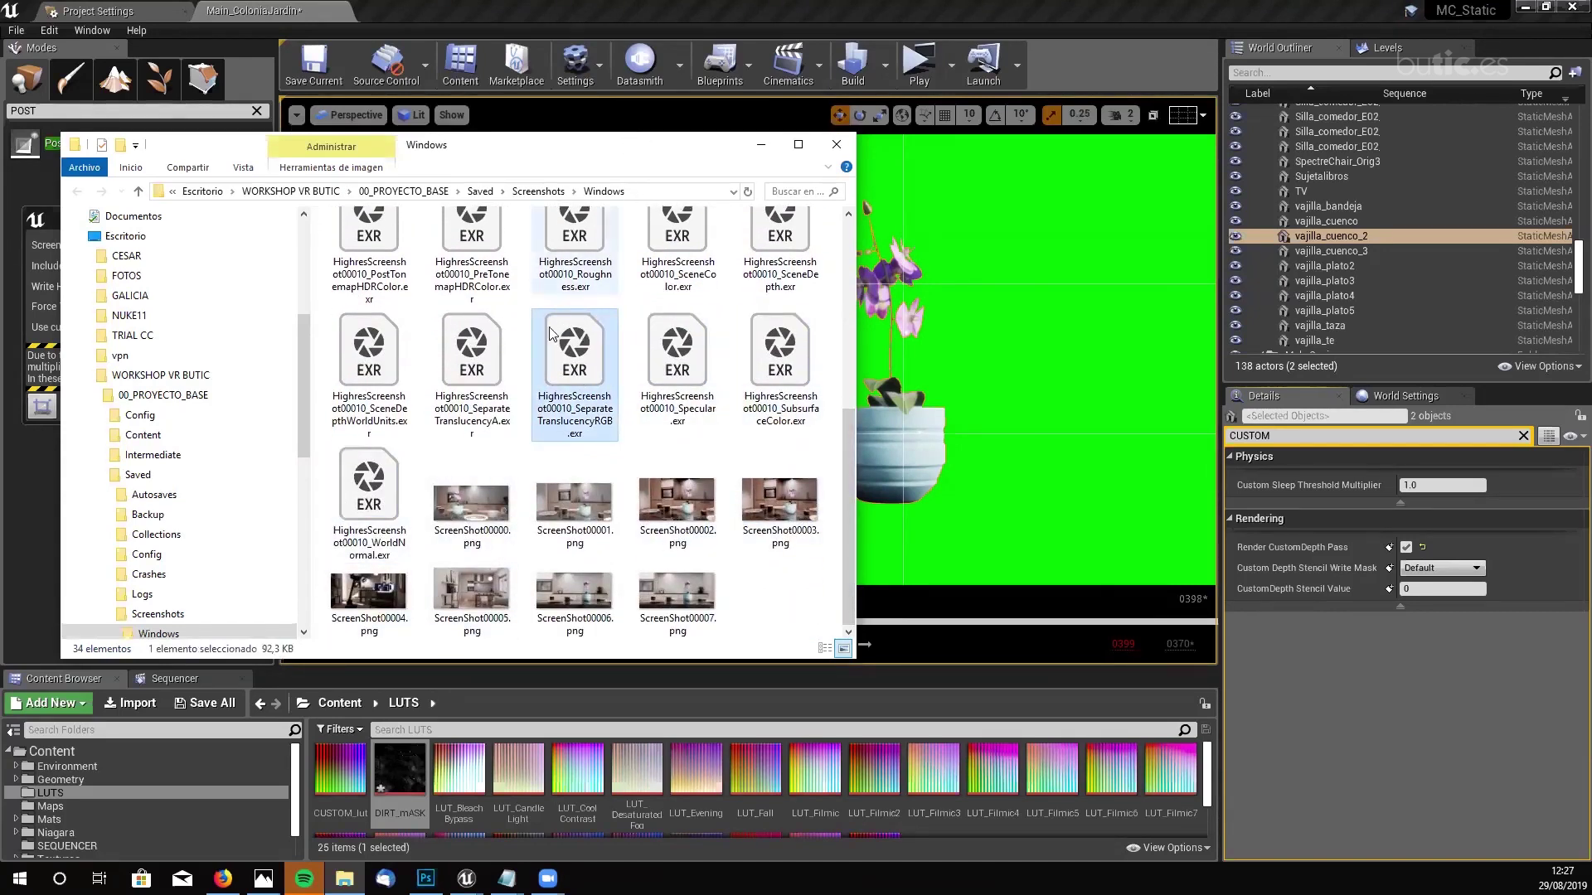
- Switch the folder to Detalles view, widening the Nombre column and the window
{"action": "left_click", "coordinate": [258, 170]}
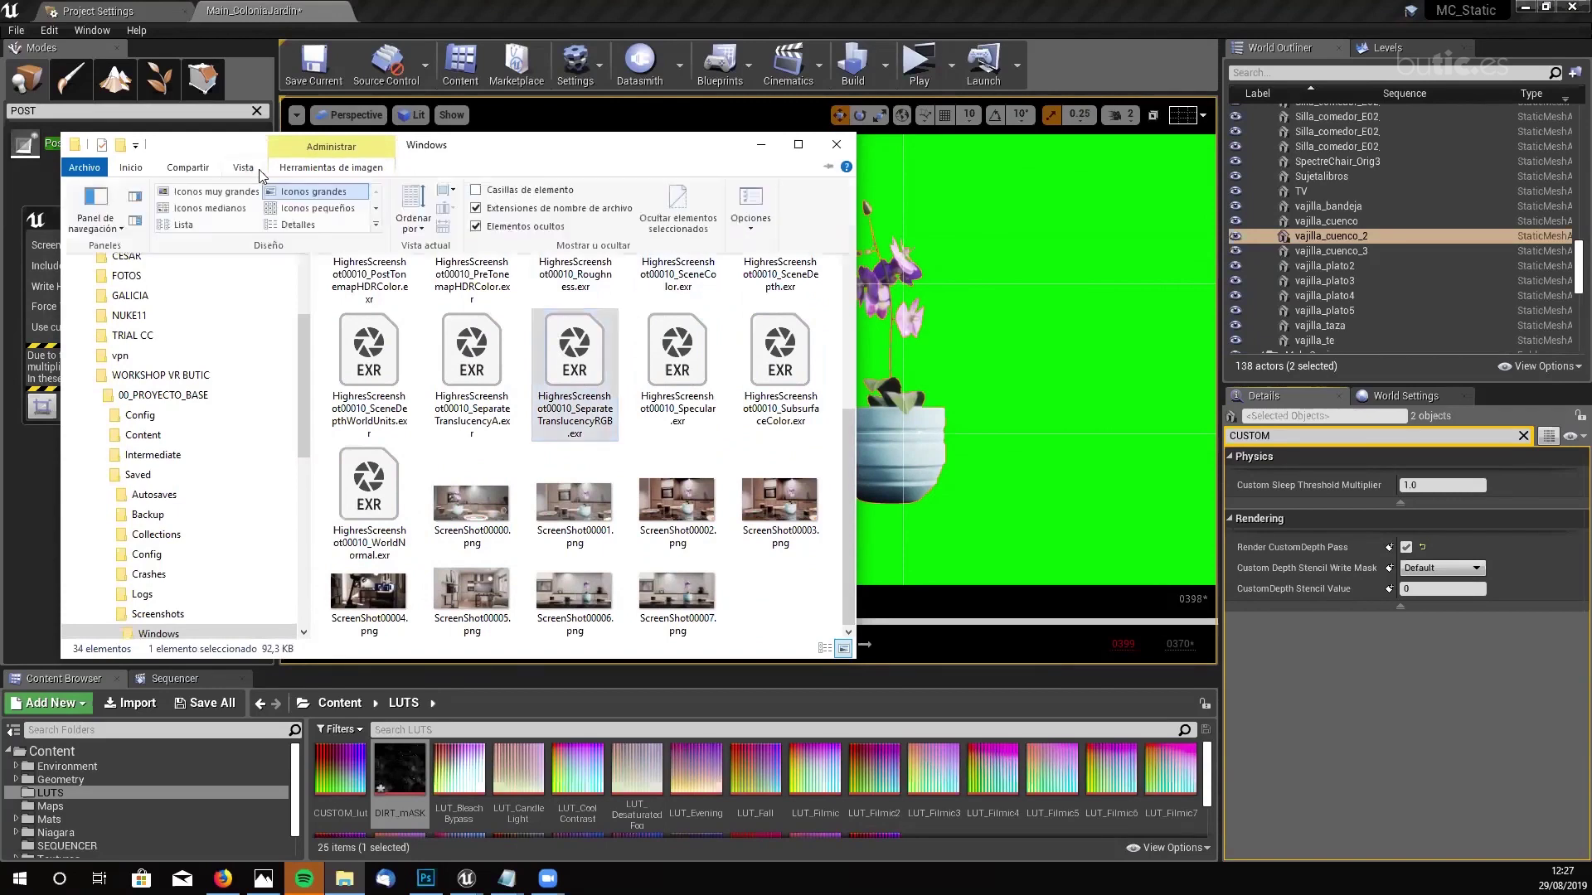
{"action": "left_click", "coordinate": [300, 224]}
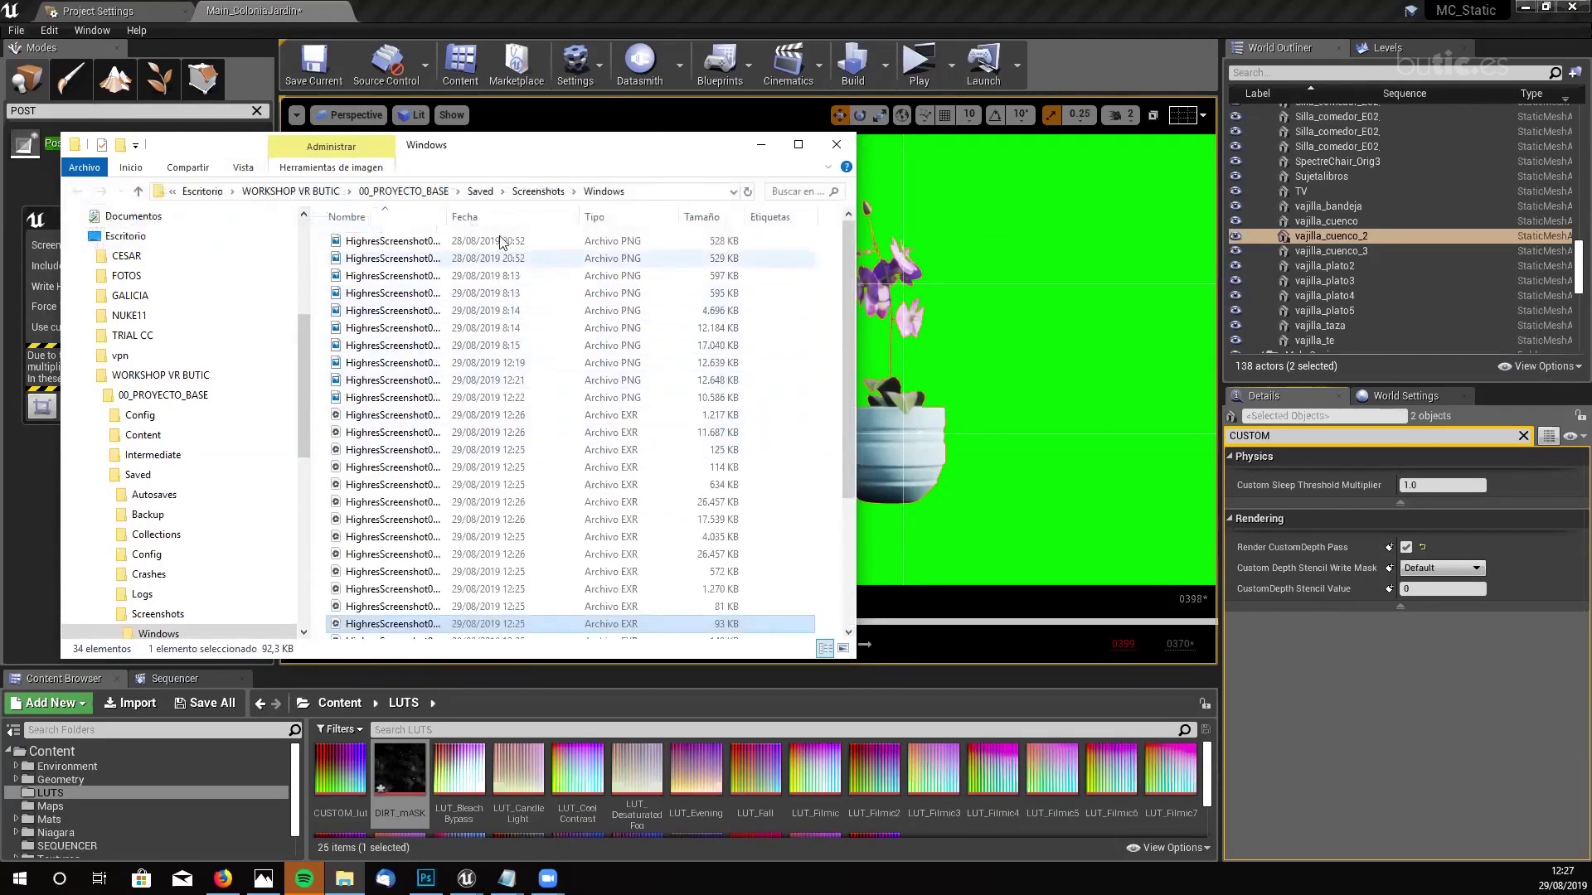
{"action": "left_click_drag", "start_coordinate": [530, 216], "coordinate": [574, 217]}
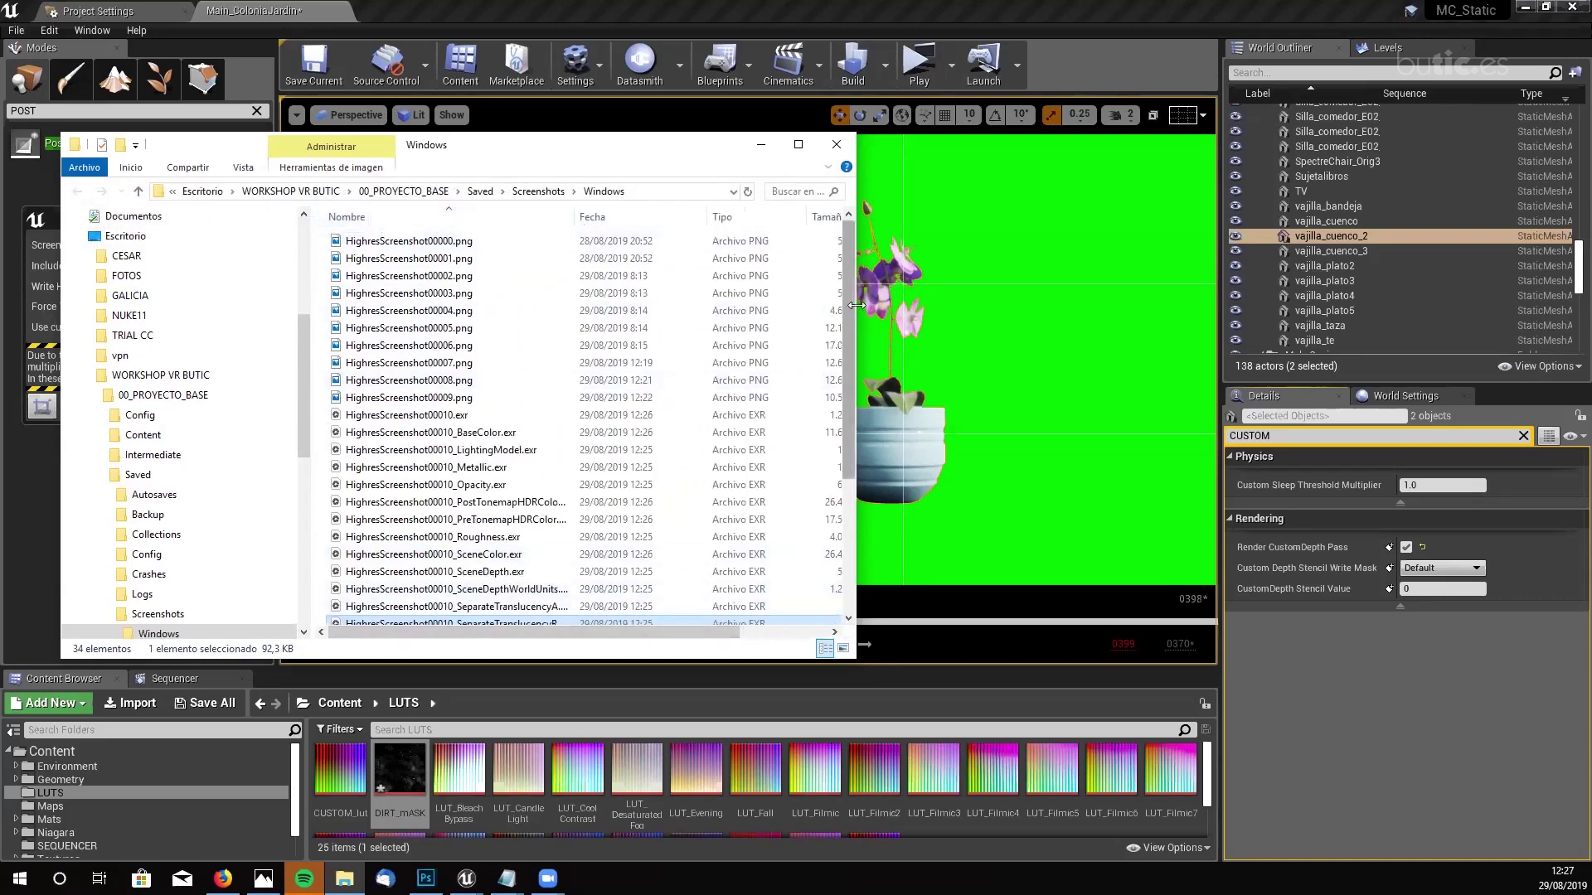
{"action": "left_click_drag", "start_coordinate": [855, 304], "coordinate": [1158, 303]}
{"action": "scroll", "coordinate": [889, 448], "scroll_direction": "down", "scroll_amount": 2}
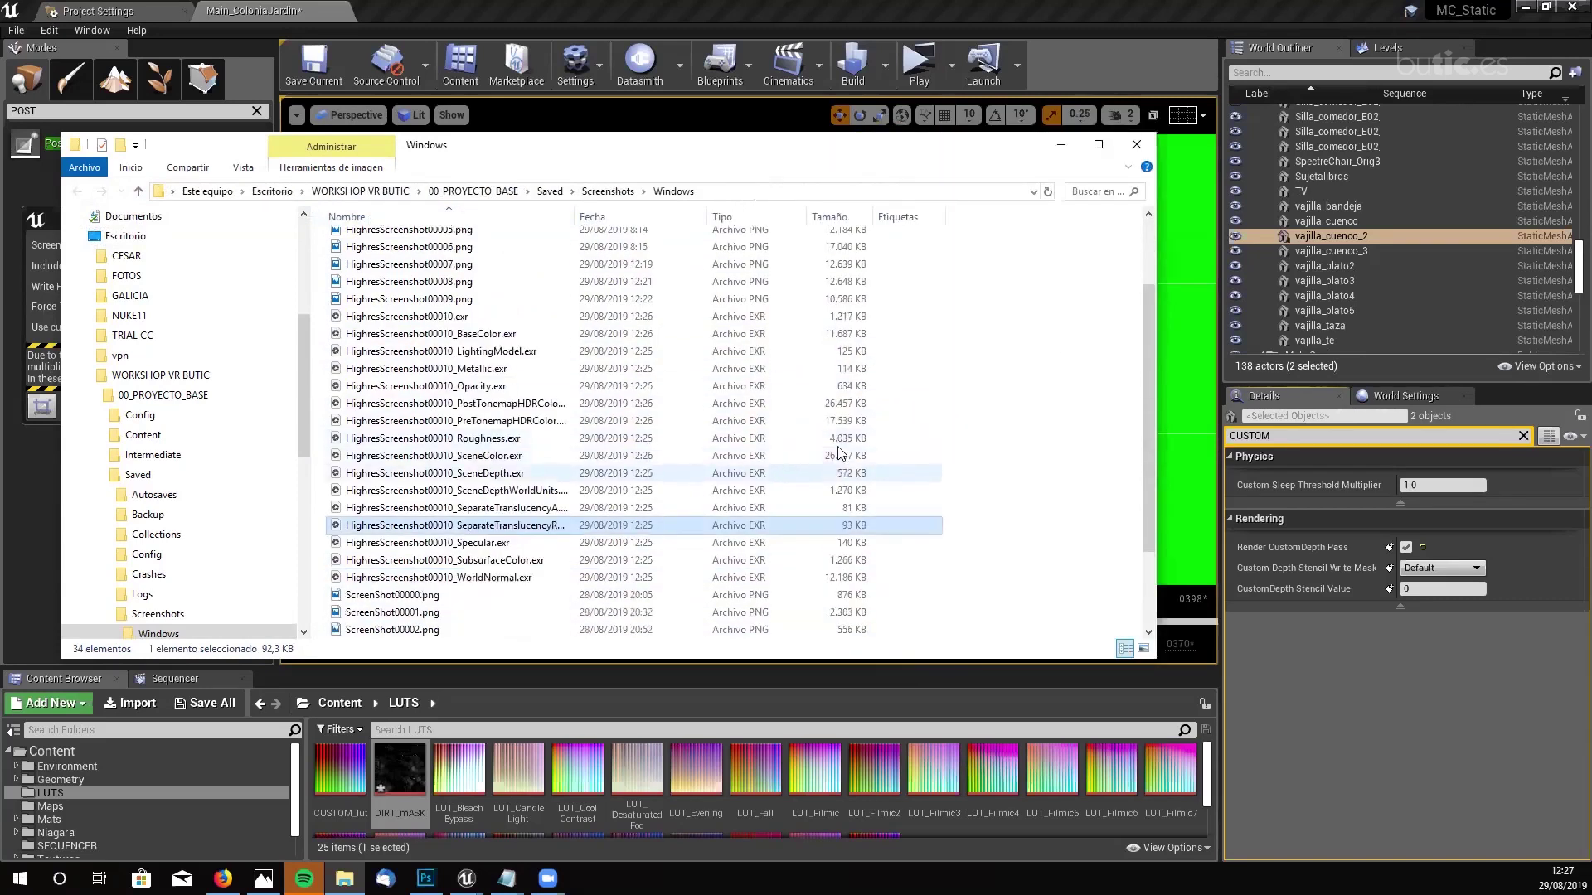
- Compare the PostTonemap and PreTonemap EXRs, then open HighresScreenshot00010_PreTonemapHDRColor.exr in Photoshop
{"action": "left_click", "coordinate": [843, 451]}
{"action": "left_click", "coordinate": [847, 423]}
{"action": "left_click", "coordinate": [847, 435]}
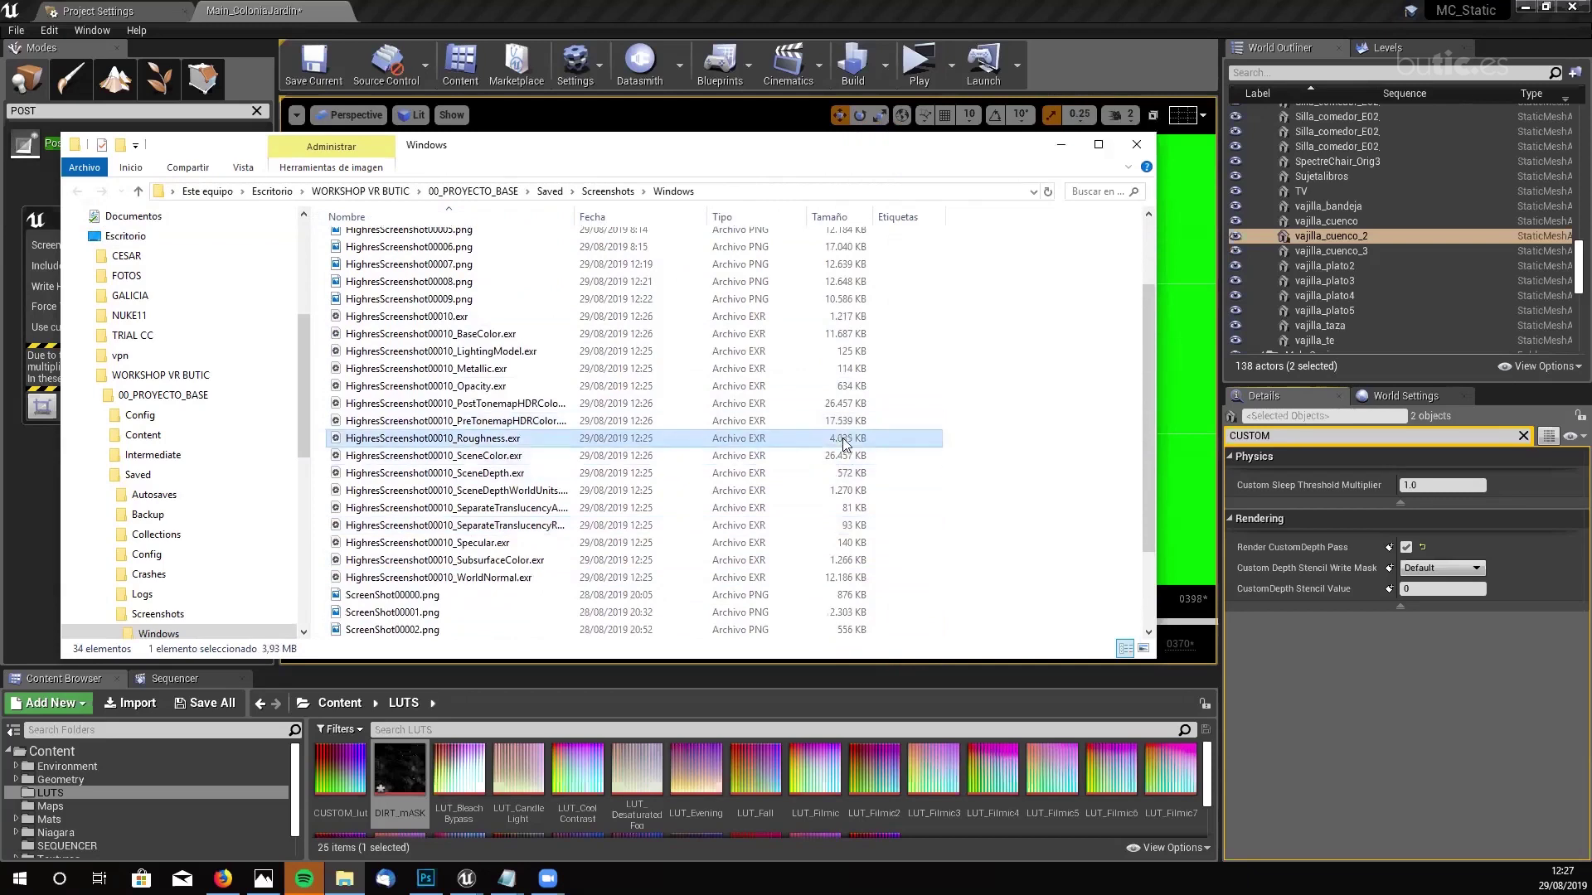
{"action": "left_click", "coordinate": [489, 408]}
{"action": "left_click", "coordinate": [484, 423]}
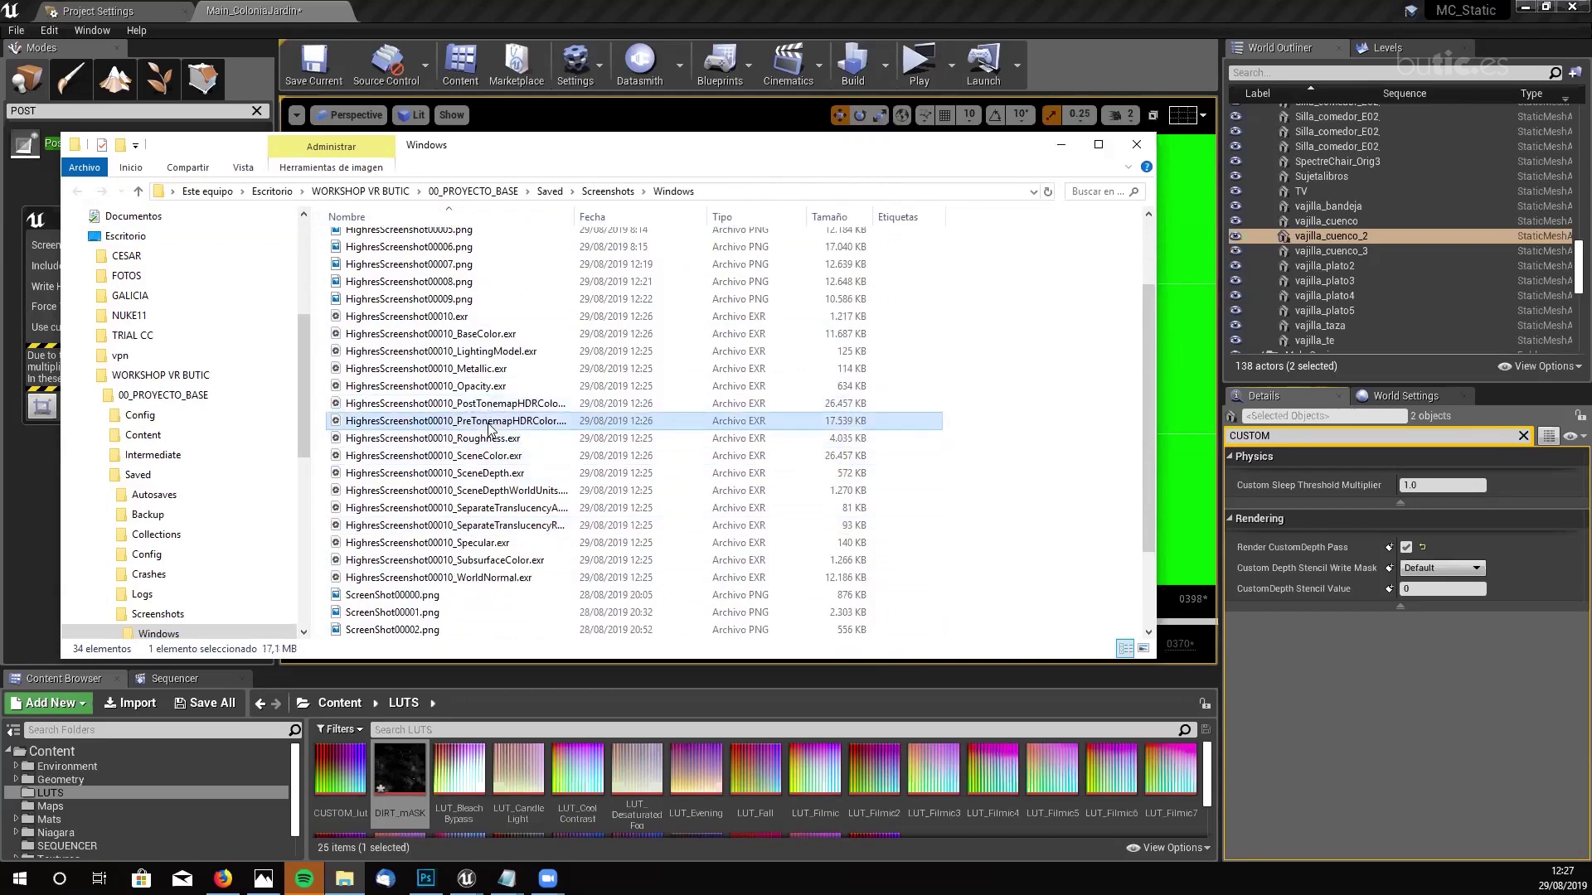
{"action": "left_click", "coordinate": [496, 406]}
{"action": "left_click", "coordinate": [499, 423]}
{"action": "left_click", "coordinate": [498, 405]}
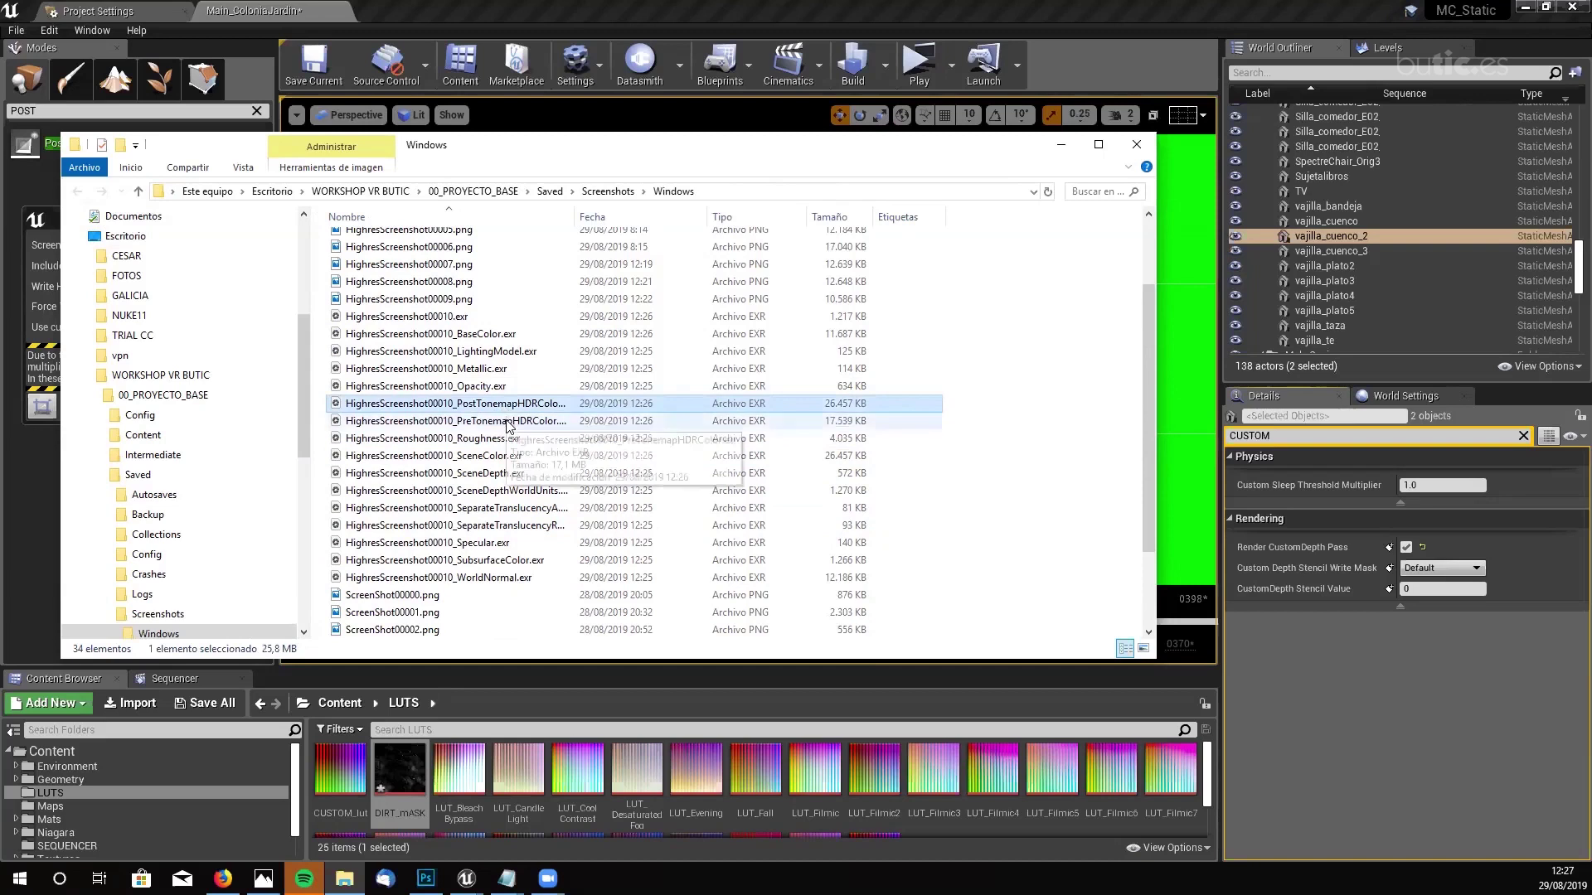
{"action": "left_click", "coordinate": [507, 422]}
{"action": "left_click", "coordinate": [514, 406]}
{"action": "left_click", "coordinate": [510, 422]}
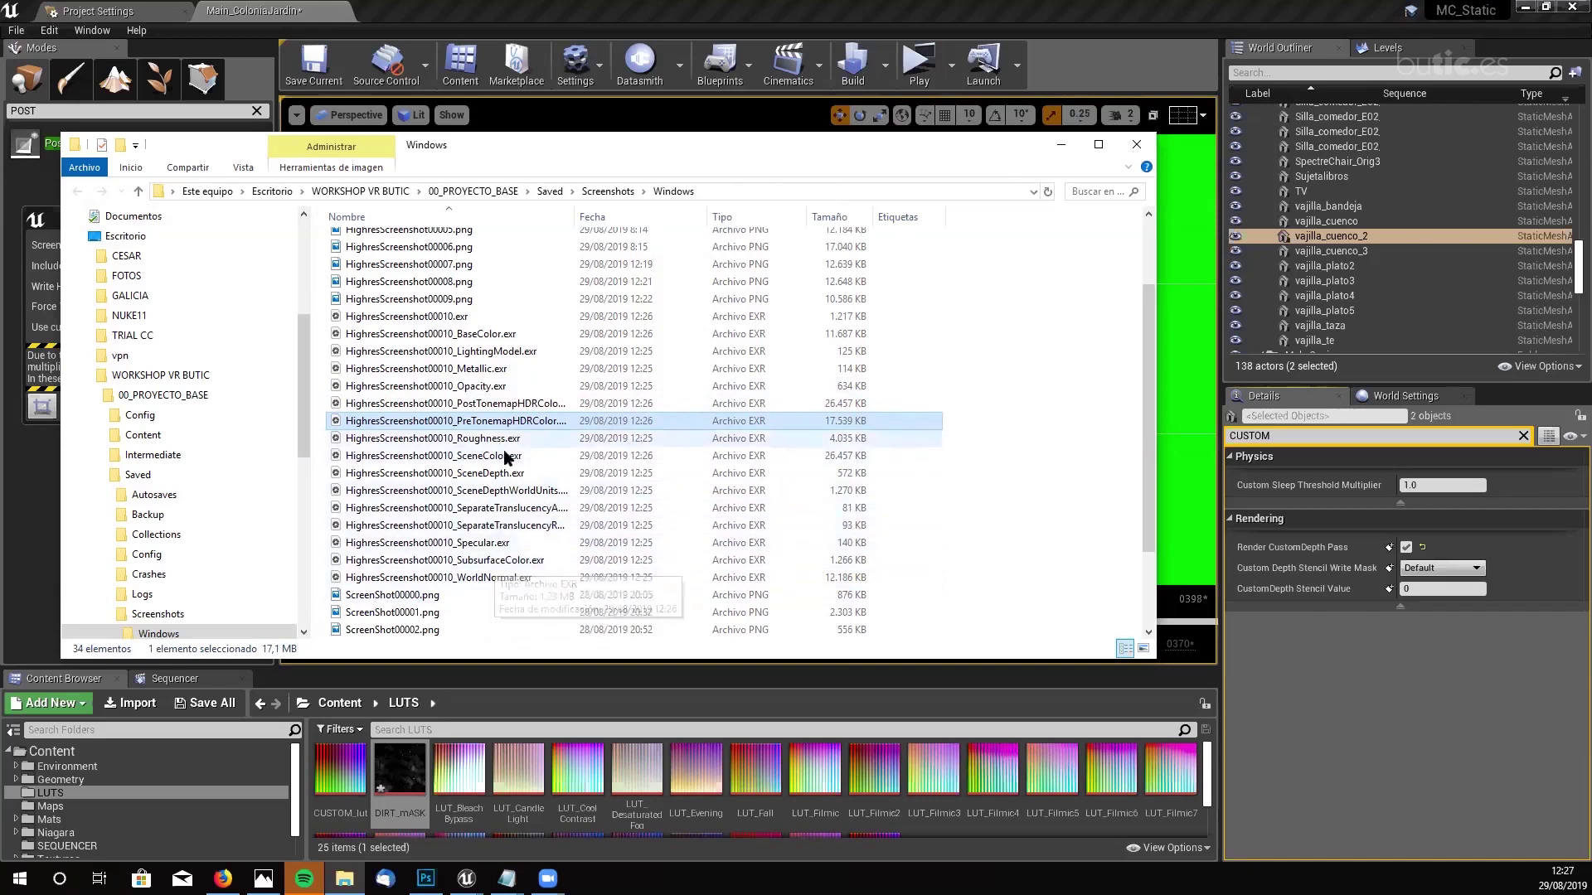
{"action": "left_click", "coordinate": [519, 405]}
{"action": "left_click", "coordinate": [523, 421]}
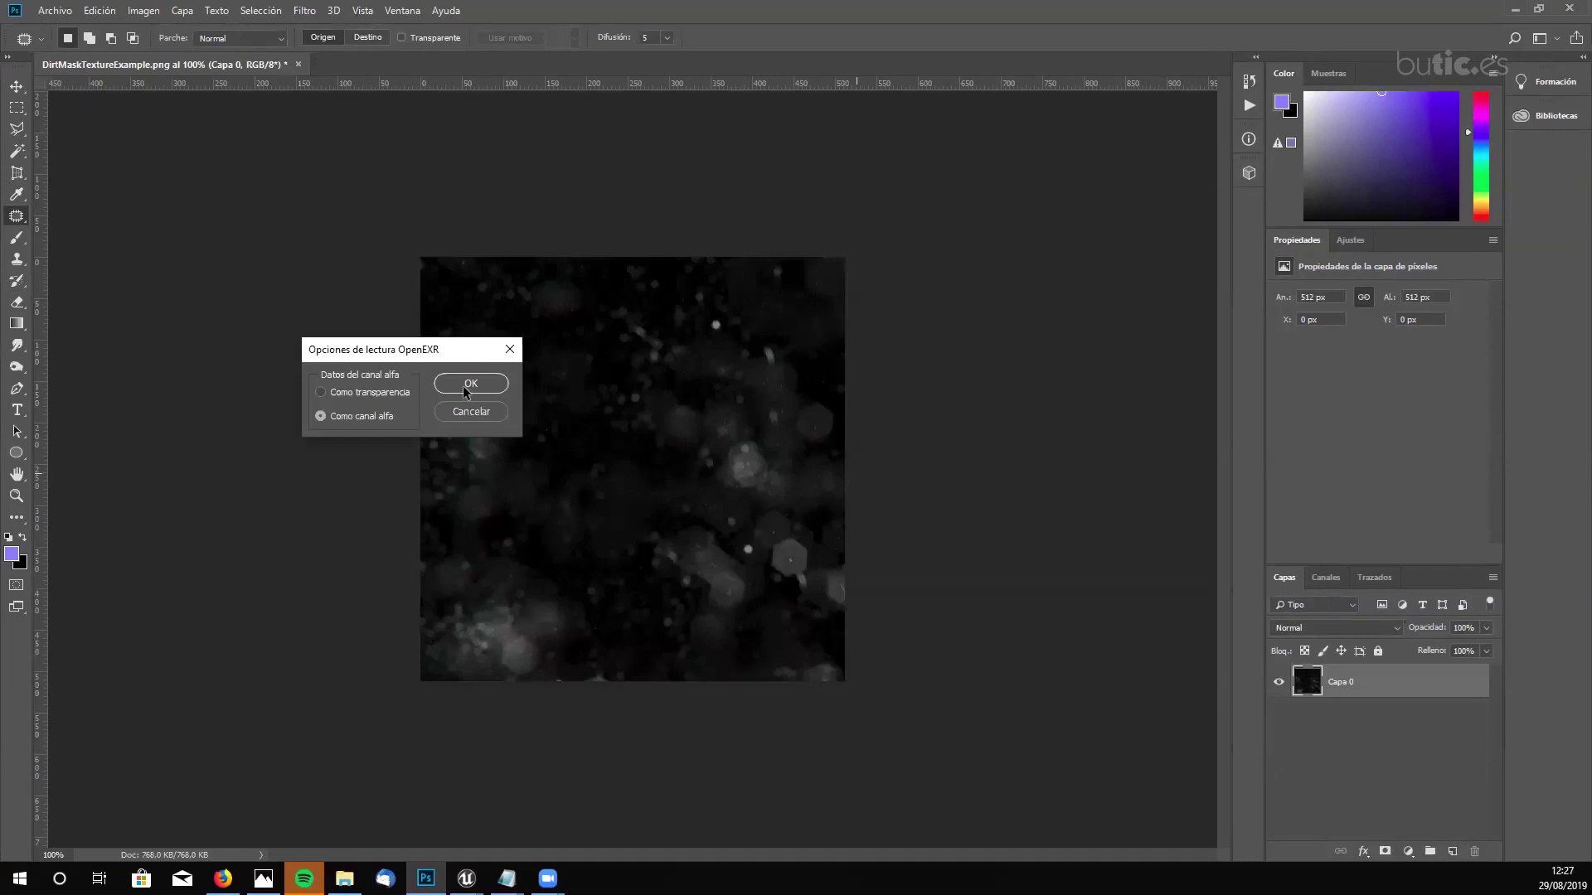
- Accept the OpenEXR read options and assign the sRGB IEC61966-2.1 profile
{"action": "left_click", "coordinate": [321, 393]}
{"action": "left_click", "coordinate": [471, 383]}
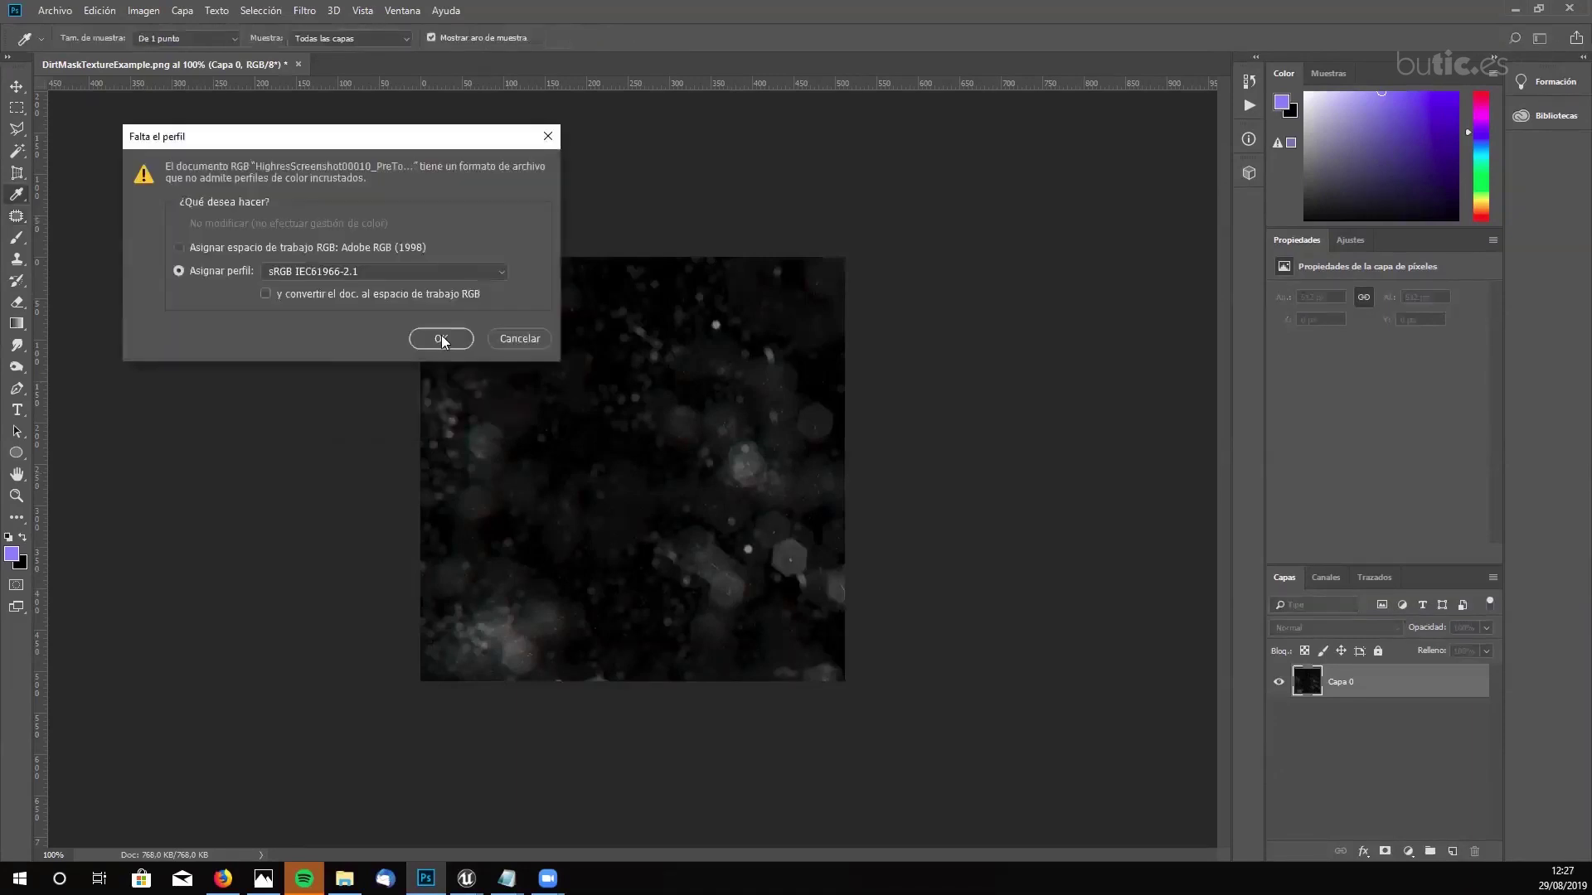
{"action": "left_click", "coordinate": [445, 340]}
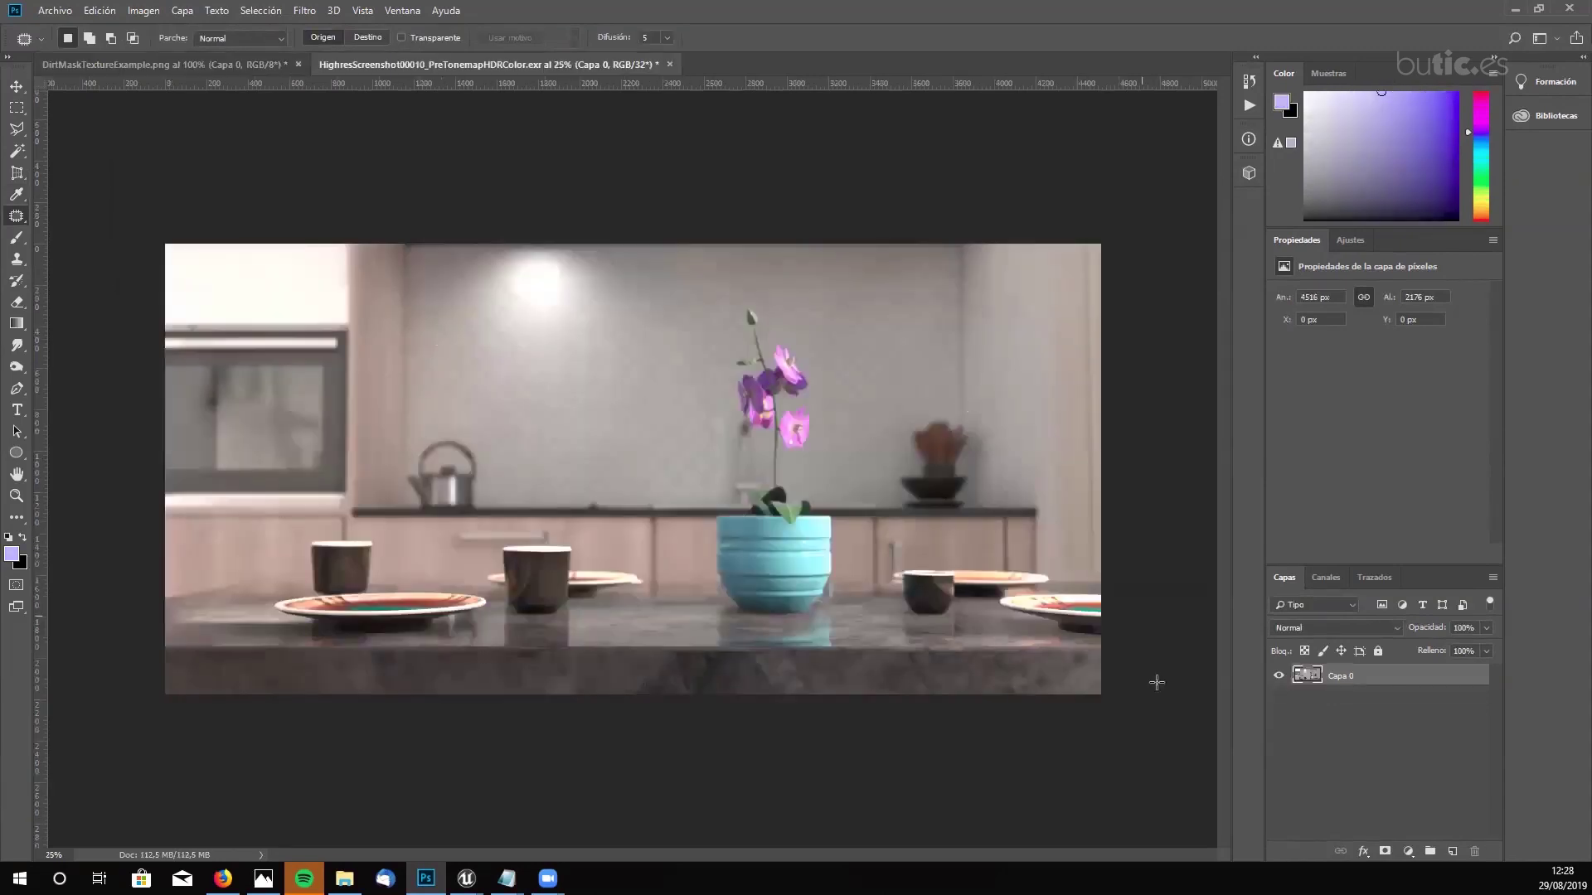
- Check the Canales and Trazados panels, then return to the Capas list showing Capa 0
{"action": "left_click", "coordinate": [1330, 579]}
{"action": "left_click", "coordinate": [1372, 578]}
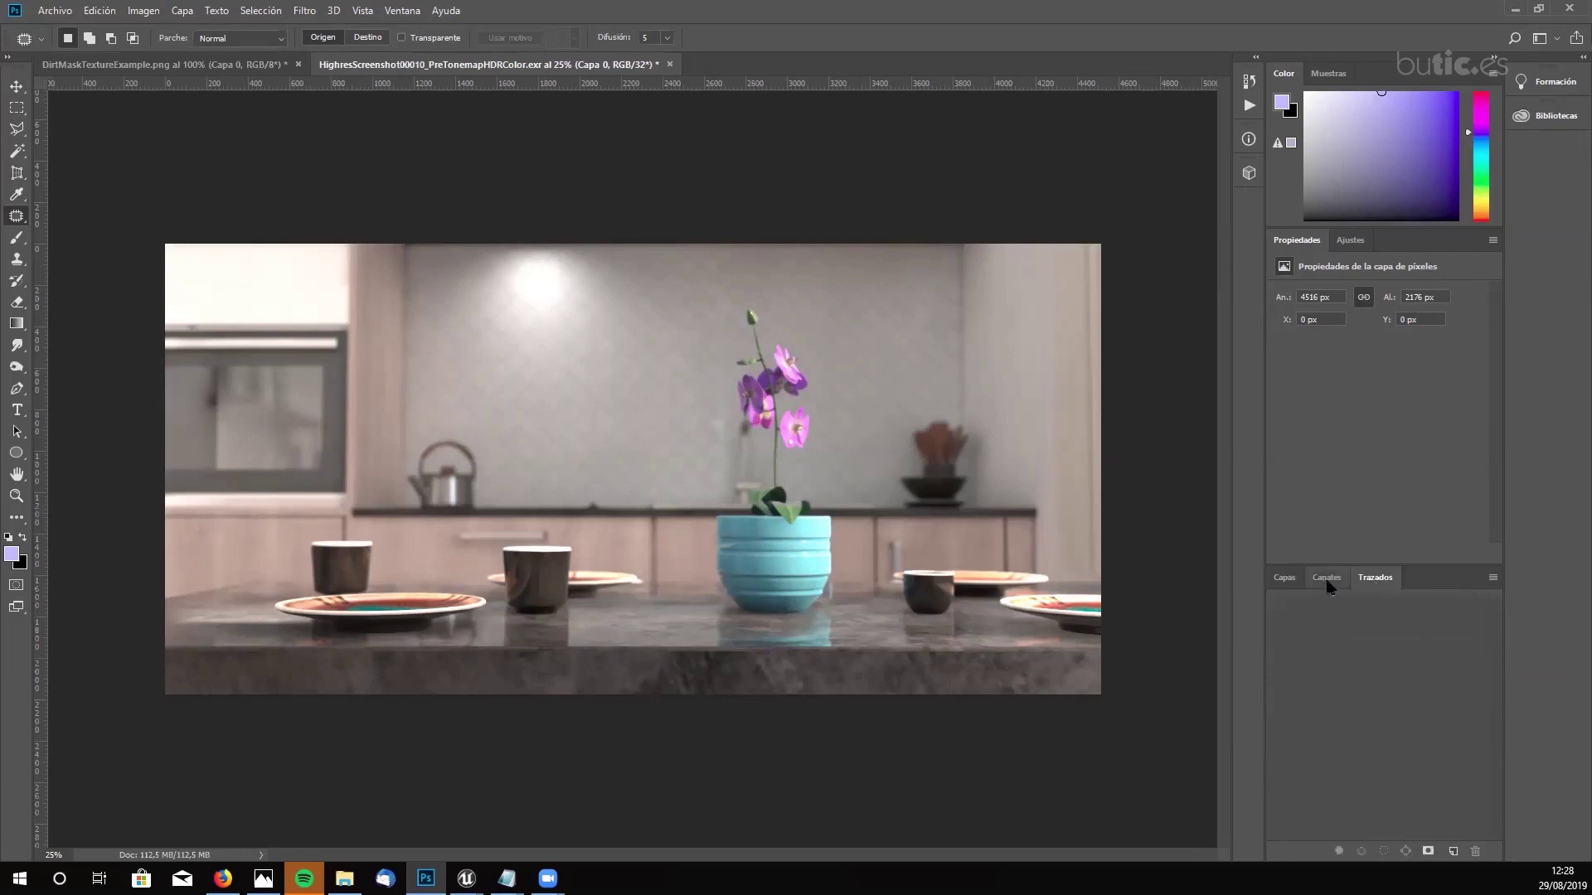
{"action": "left_click", "coordinate": [1326, 578]}
{"action": "left_click", "coordinate": [1287, 579]}
{"action": "left_click", "coordinate": [1330, 577]}
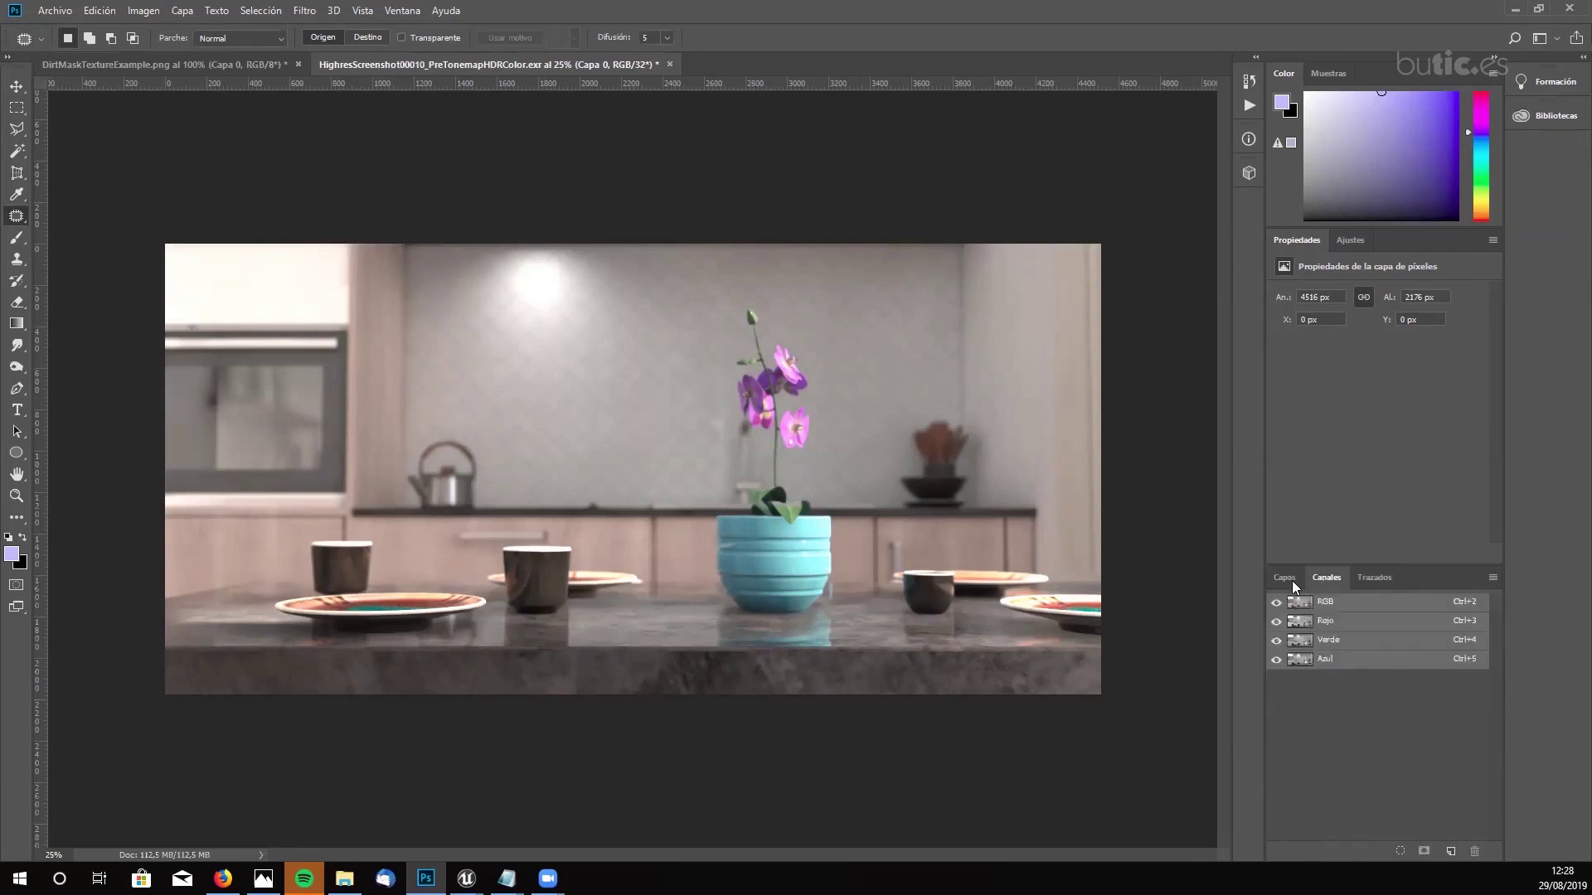
{"action": "left_click", "coordinate": [1278, 583]}
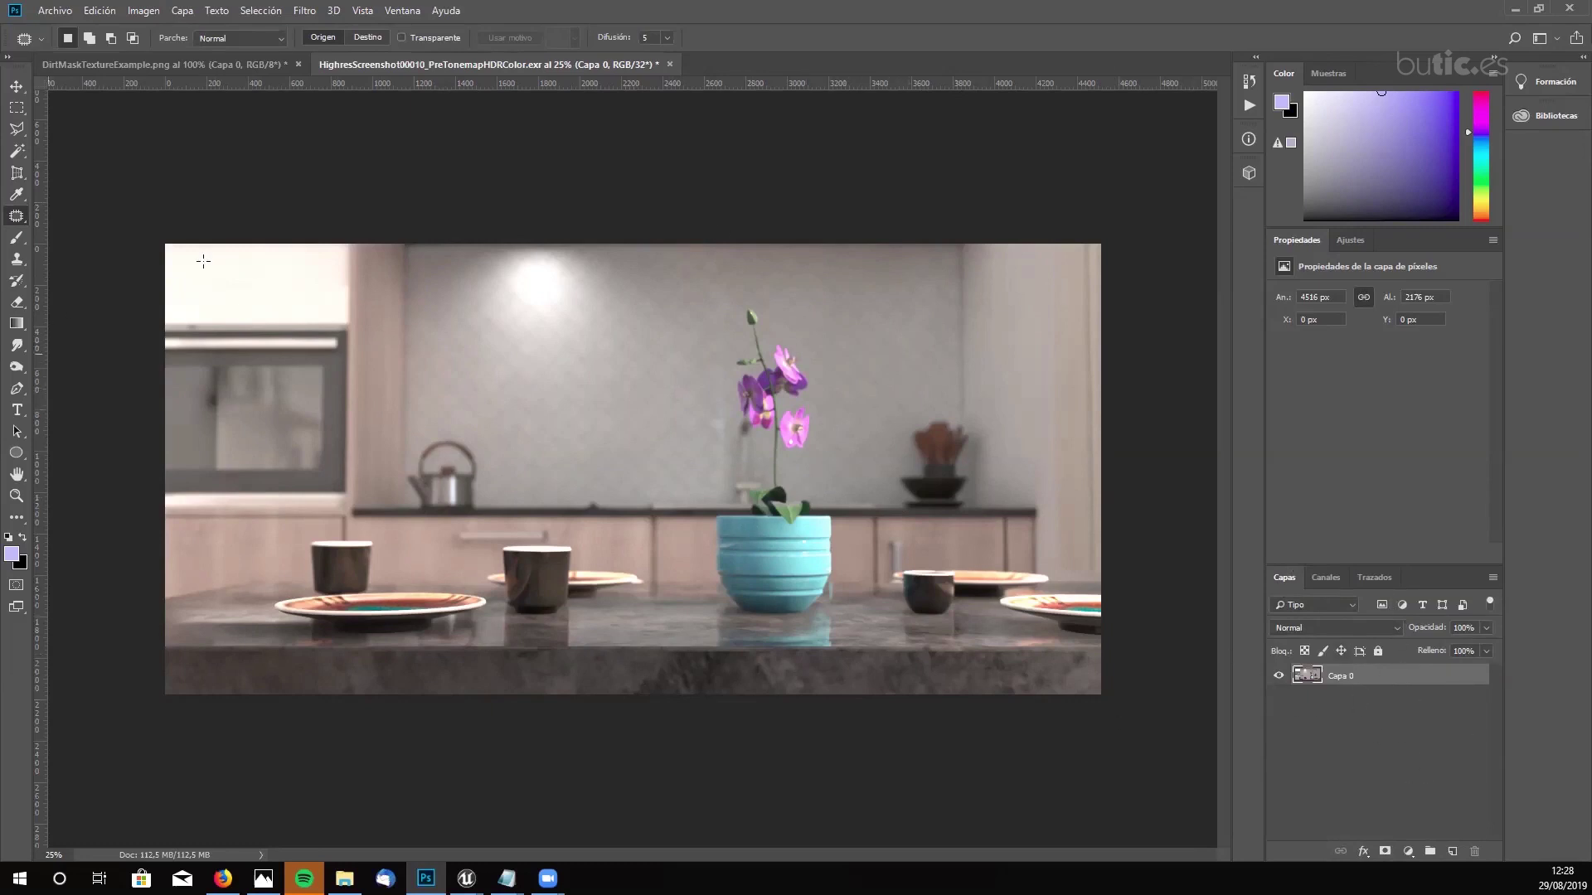
- Add an Exposición adjustment layer set to about +0.97, then switch back to the screenshots folder
{"action": "left_click", "coordinate": [1406, 851]}
{"action": "left_click", "coordinate": [1455, 659]}
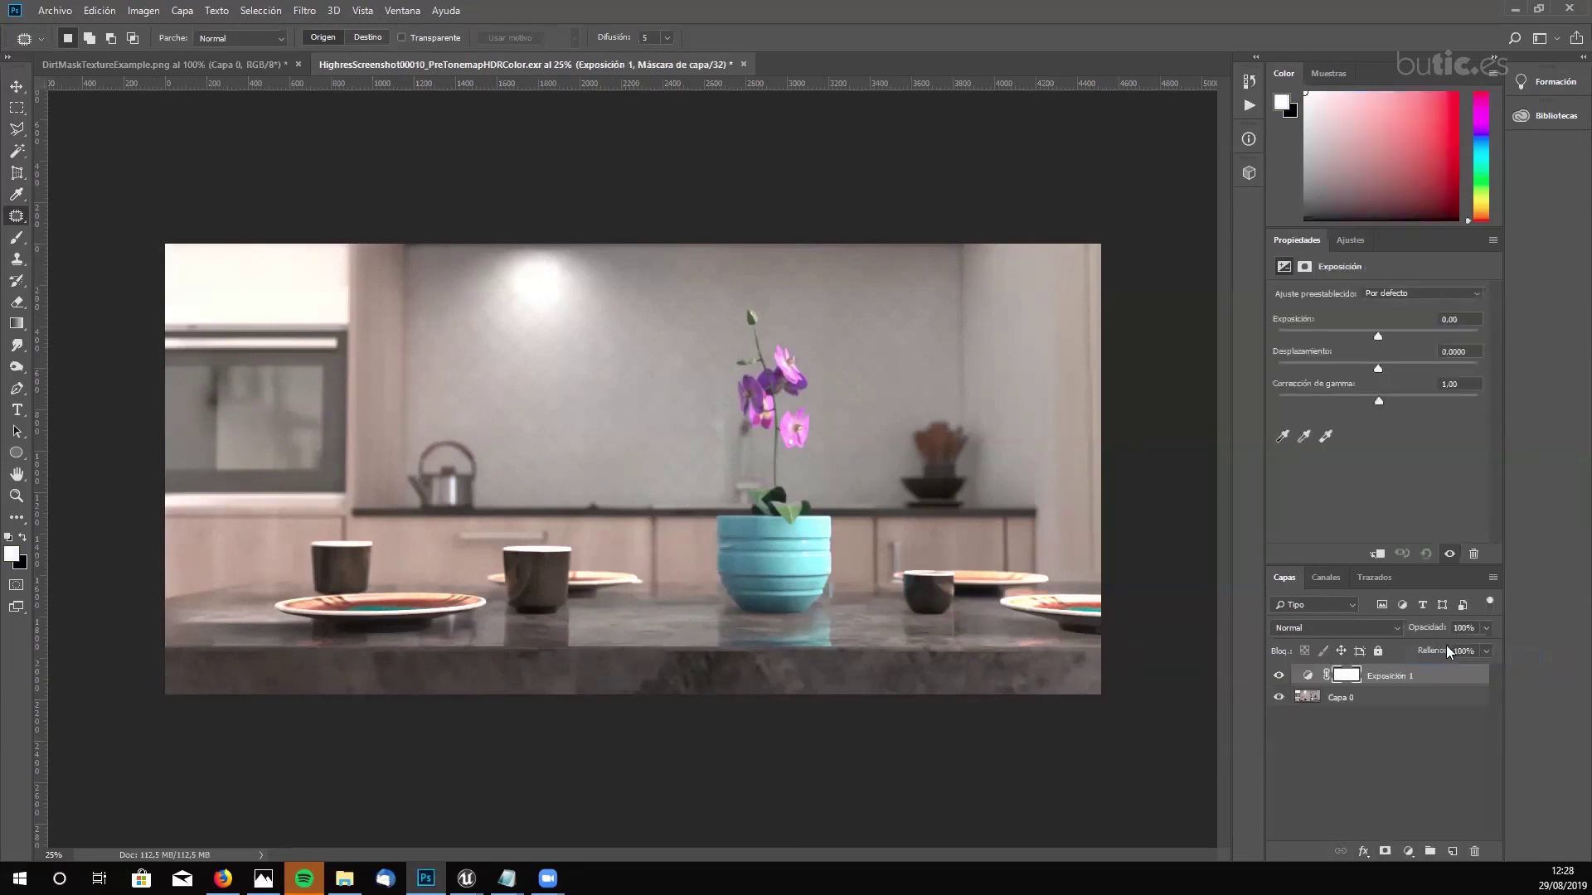
{"action": "mouse_move", "coordinate": [1377, 340]}
{"action": "left_mouse_down"}
{"action": "mouse_move", "coordinate": [1422, 334]}
{"action": "mouse_move", "coordinate": [1320, 338]}
{"action": "mouse_move", "coordinate": [1444, 343]}
{"action": "mouse_move", "coordinate": [1308, 361]}
{"action": "mouse_move", "coordinate": [1436, 365]}
{"action": "mouse_move", "coordinate": [1353, 367]}
{"action": "mouse_move", "coordinate": [1387, 369]}
{"action": "left_mouse_up"}
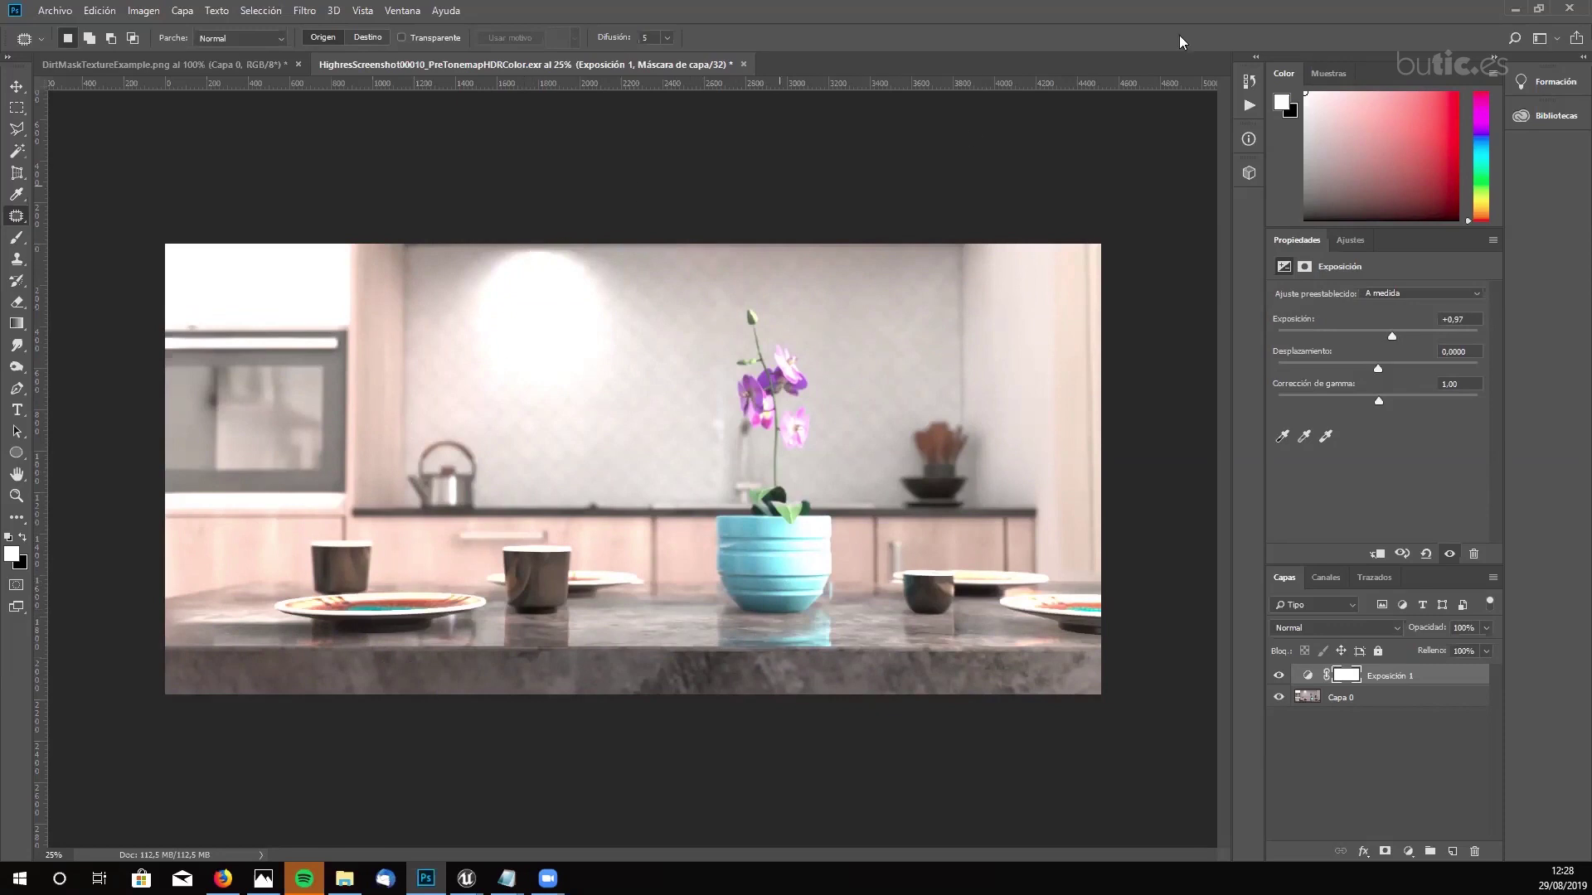
{"action": "left_click", "coordinate": [1514, 8]}
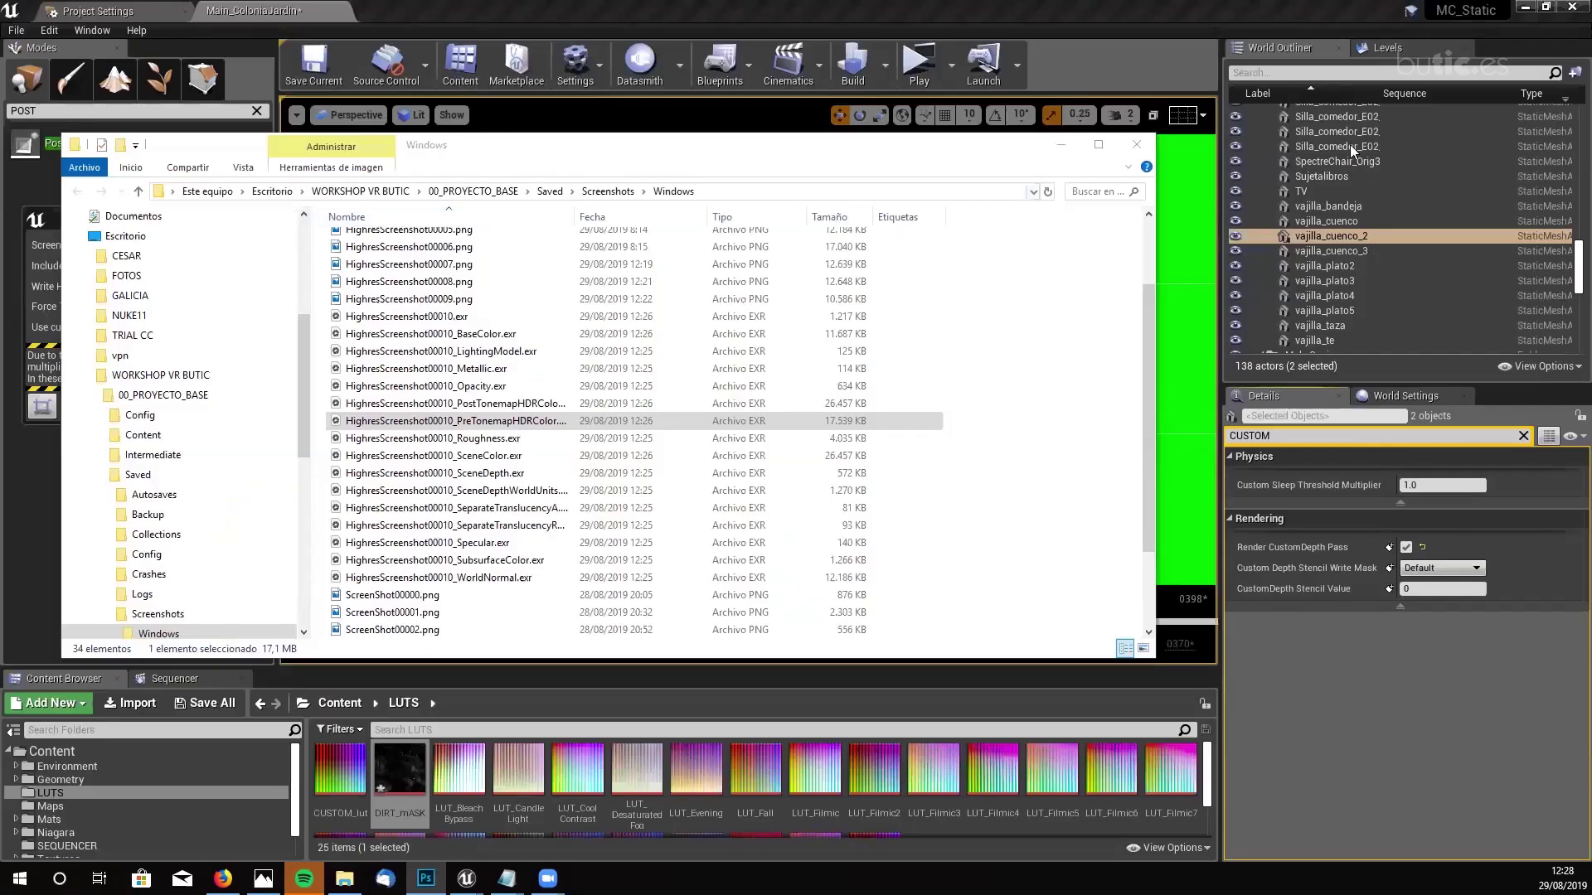
- Place SceneColor.exr as a smart object layer above Exposición 1 and view its channels
{"action": "left_click", "coordinate": [516, 457]}
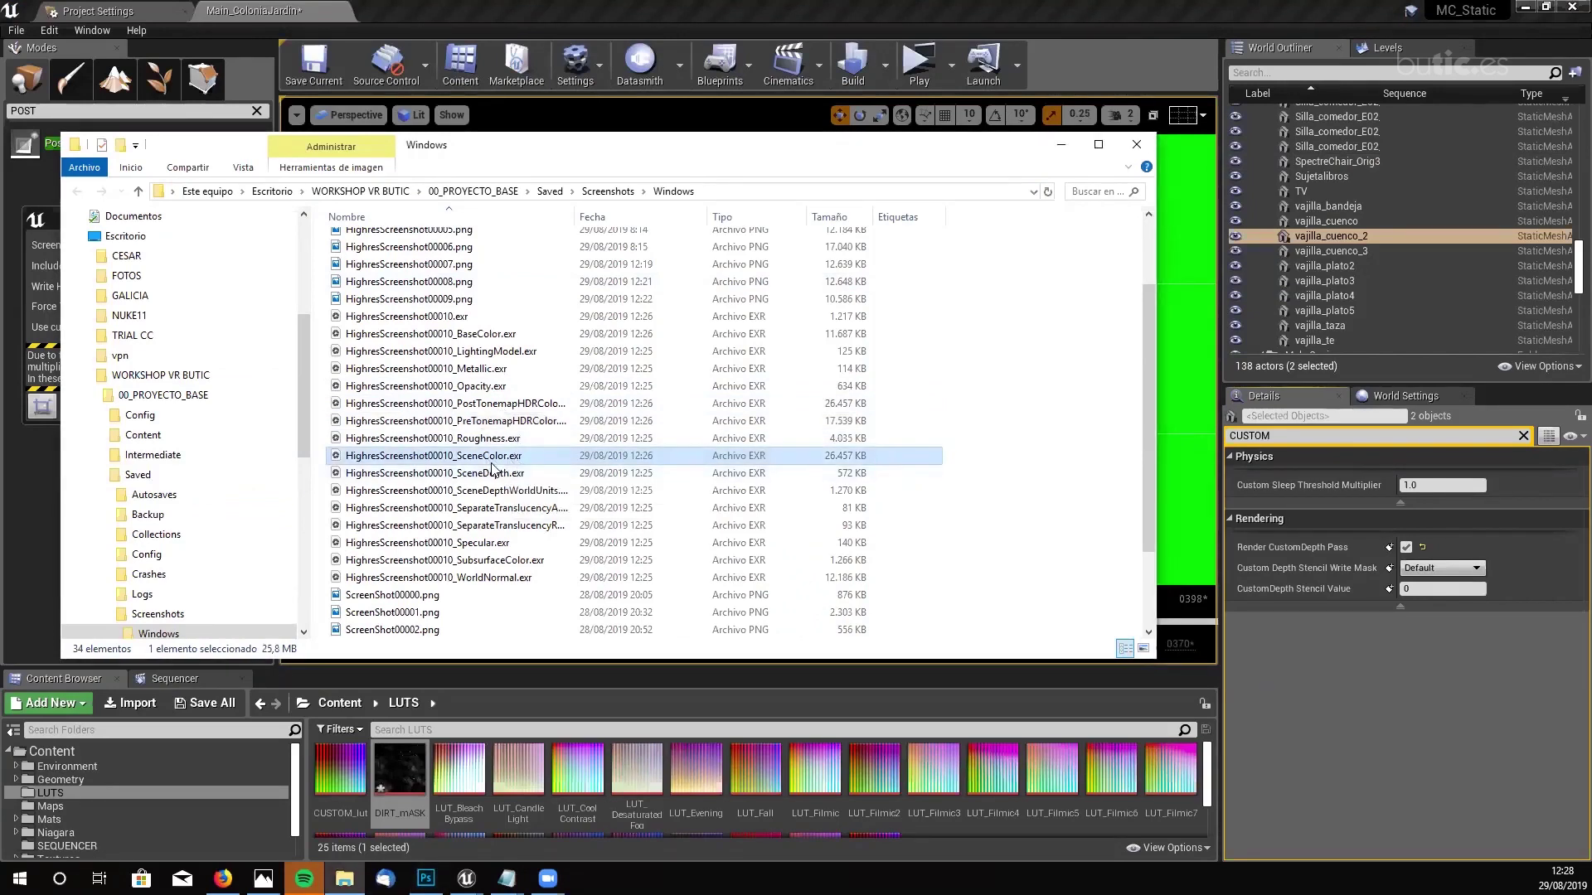
{"action": "key", "text": "Return"}
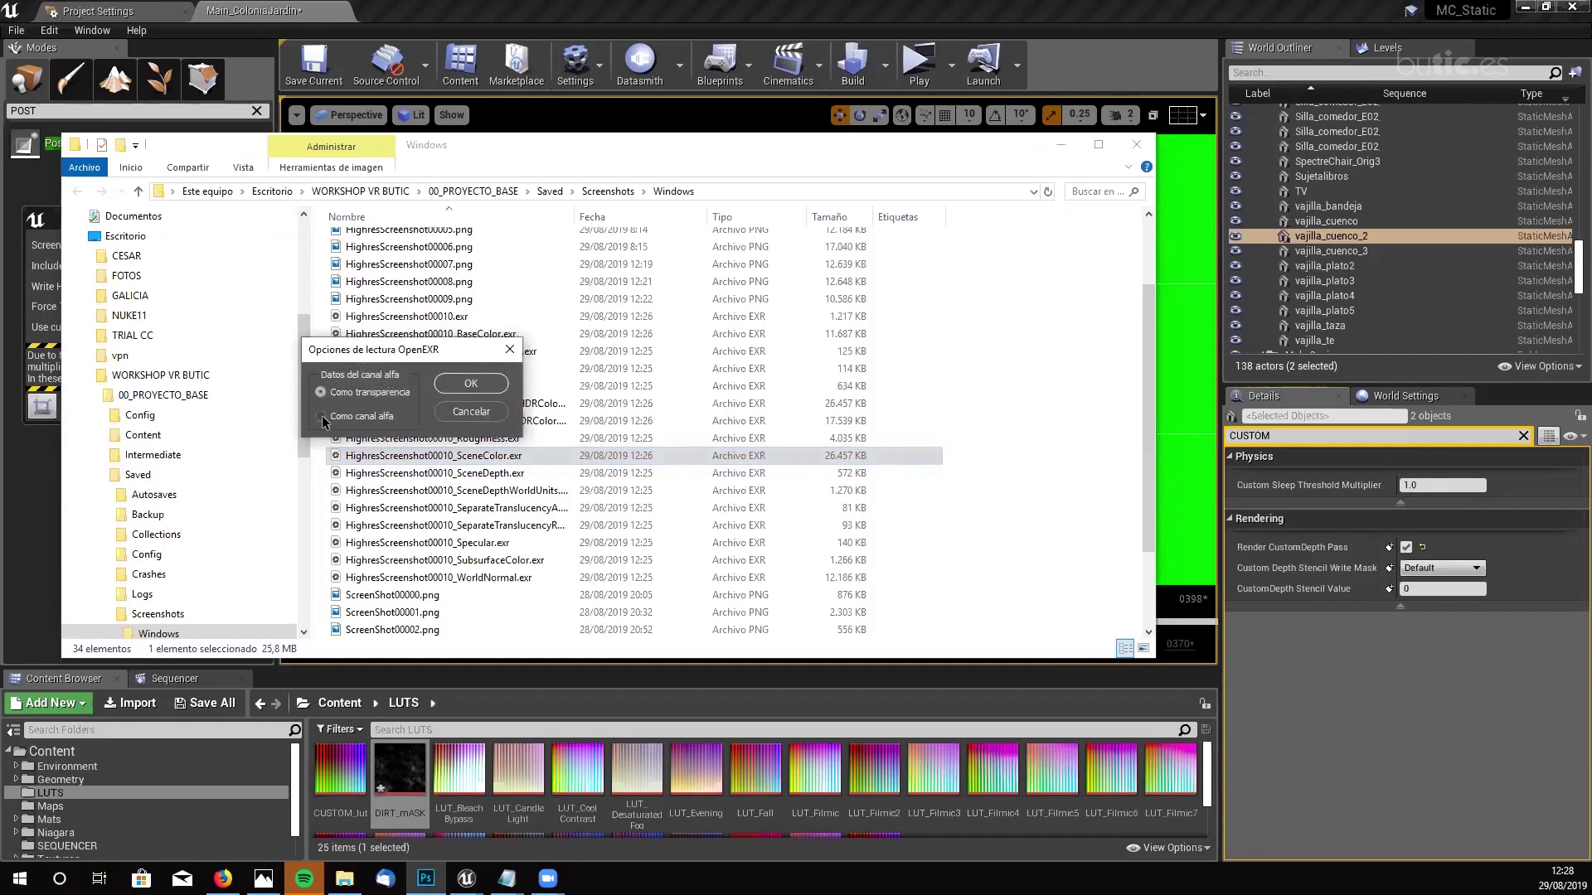
{"action": "left_click", "coordinate": [321, 415]}
{"action": "left_click", "coordinate": [469, 384]}
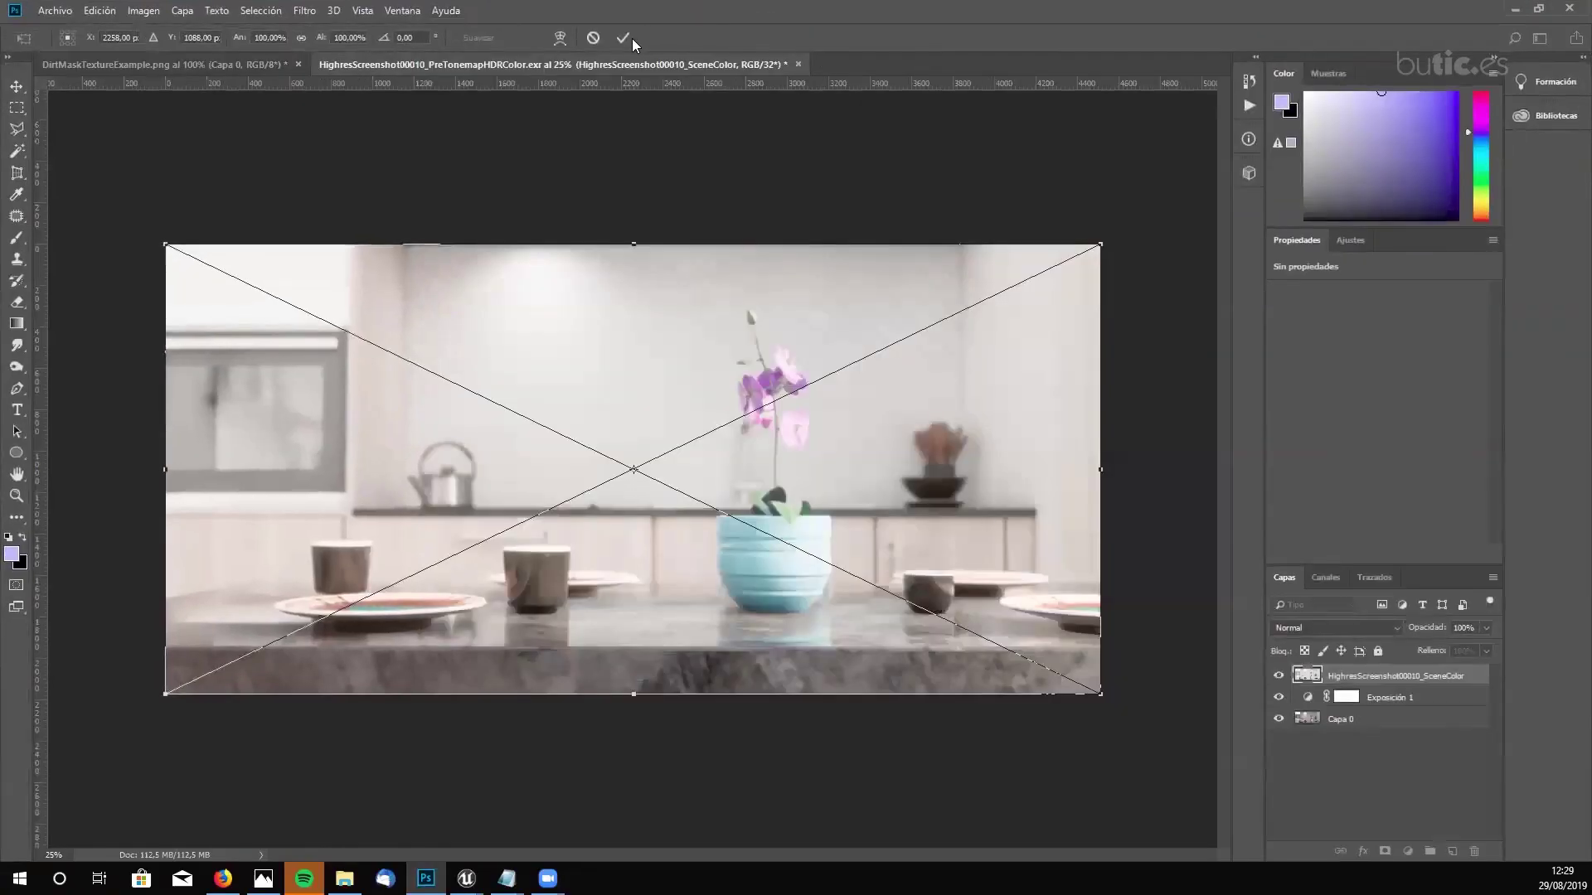
{"action": "left_click", "coordinate": [624, 38]}
{"action": "left_click", "coordinate": [1323, 578]}
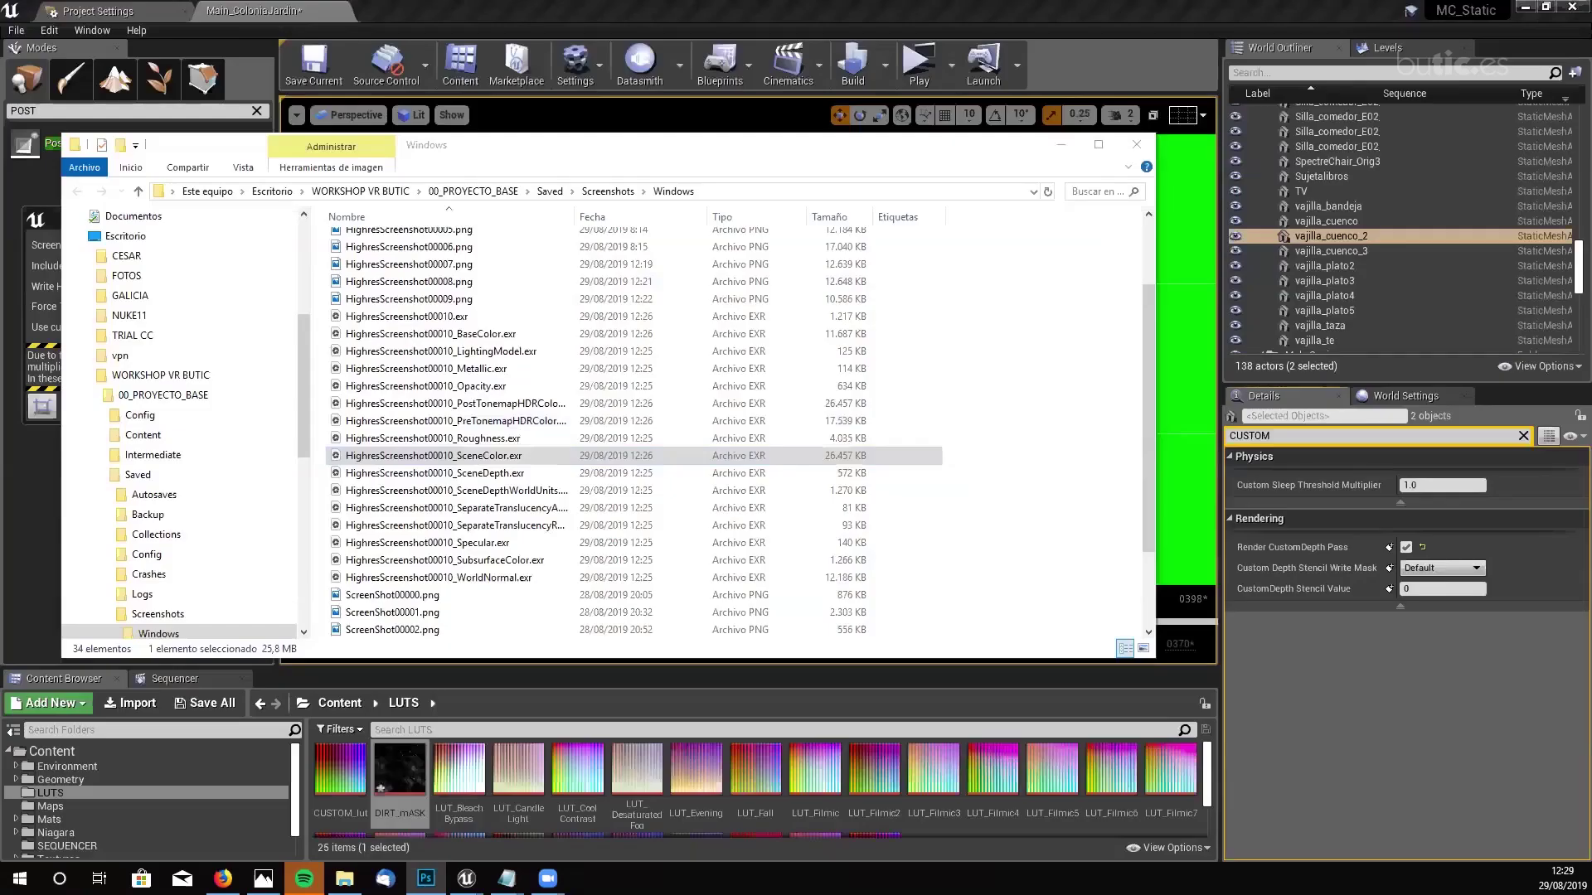
- Take a masked high-resolution screenshot with Include Buffer Visualization Targets unchecked
{"action": "left_click", "coordinate": [1136, 144]}
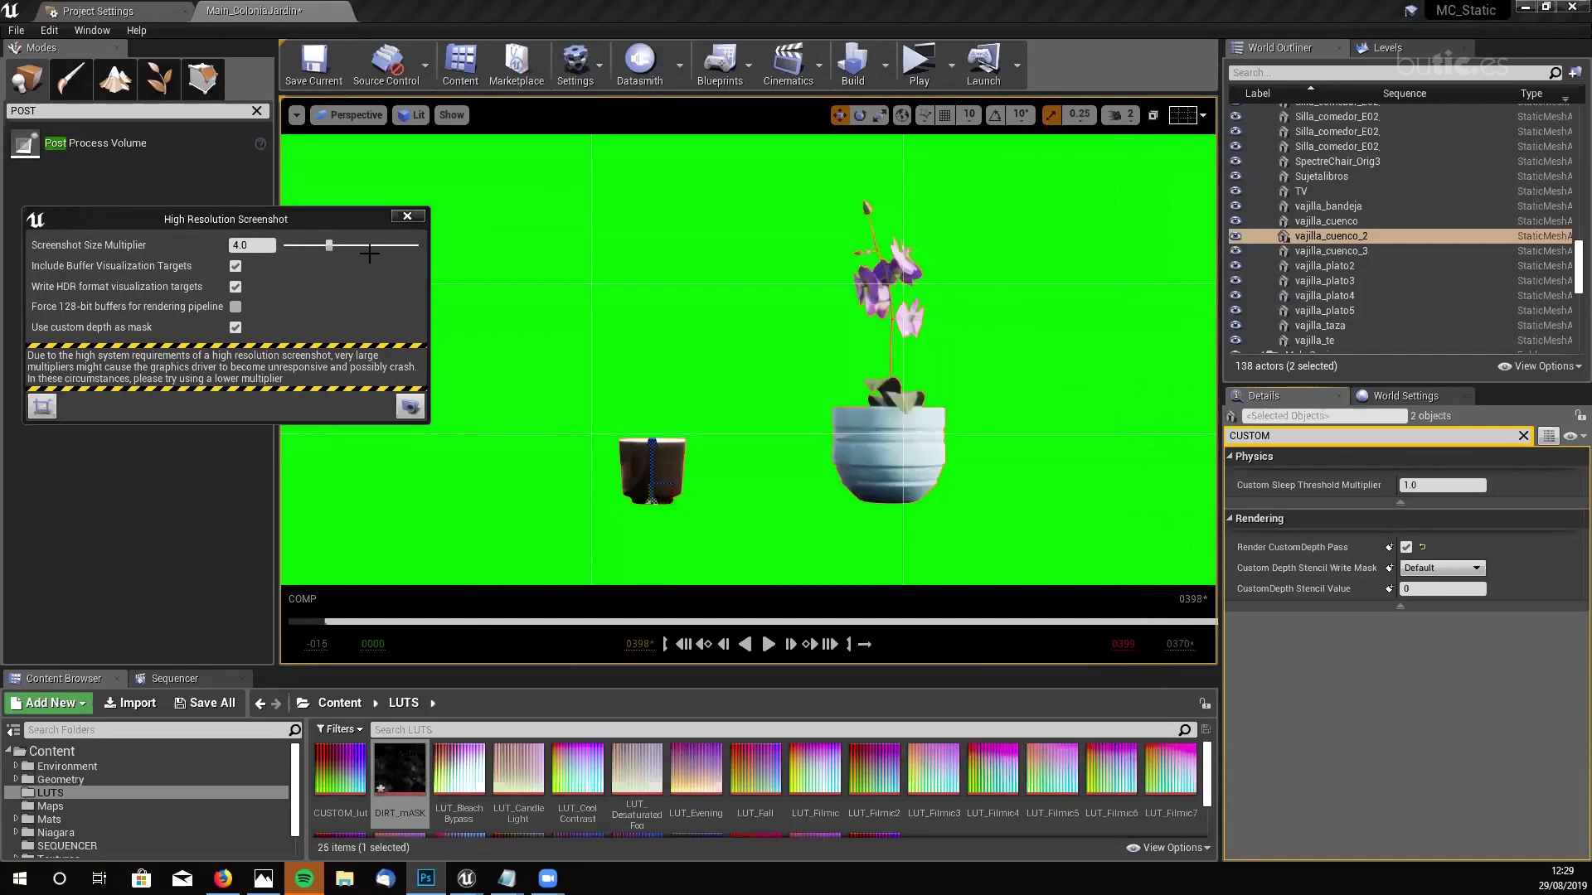
{"action": "left_click_drag", "start_coordinate": [299, 216], "coordinate": [483, 227]}
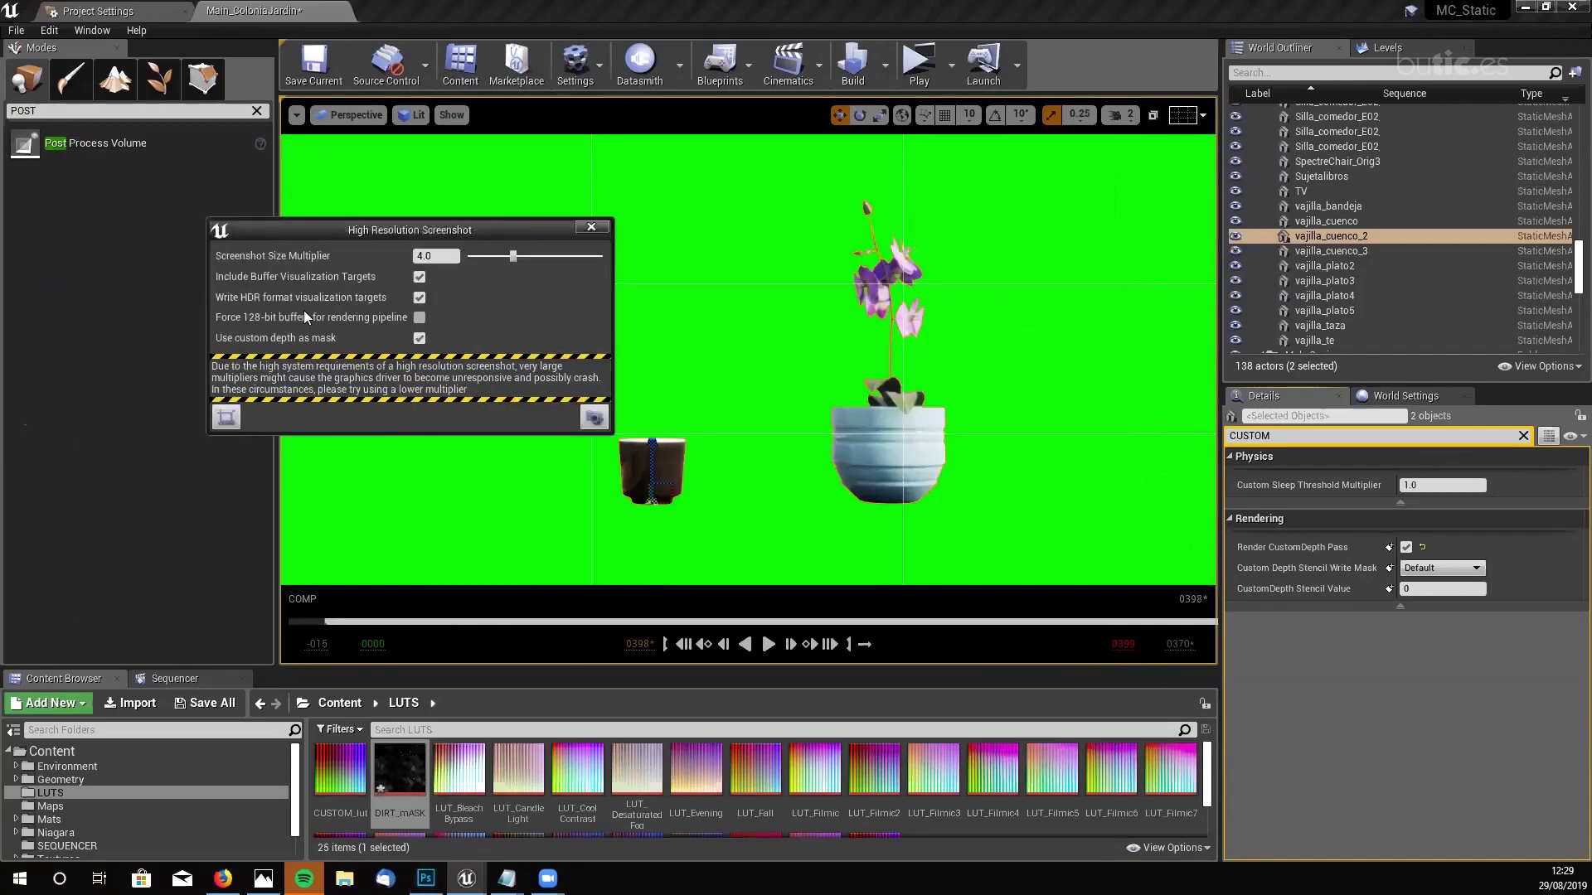
{"action": "left_click", "coordinate": [419, 278]}
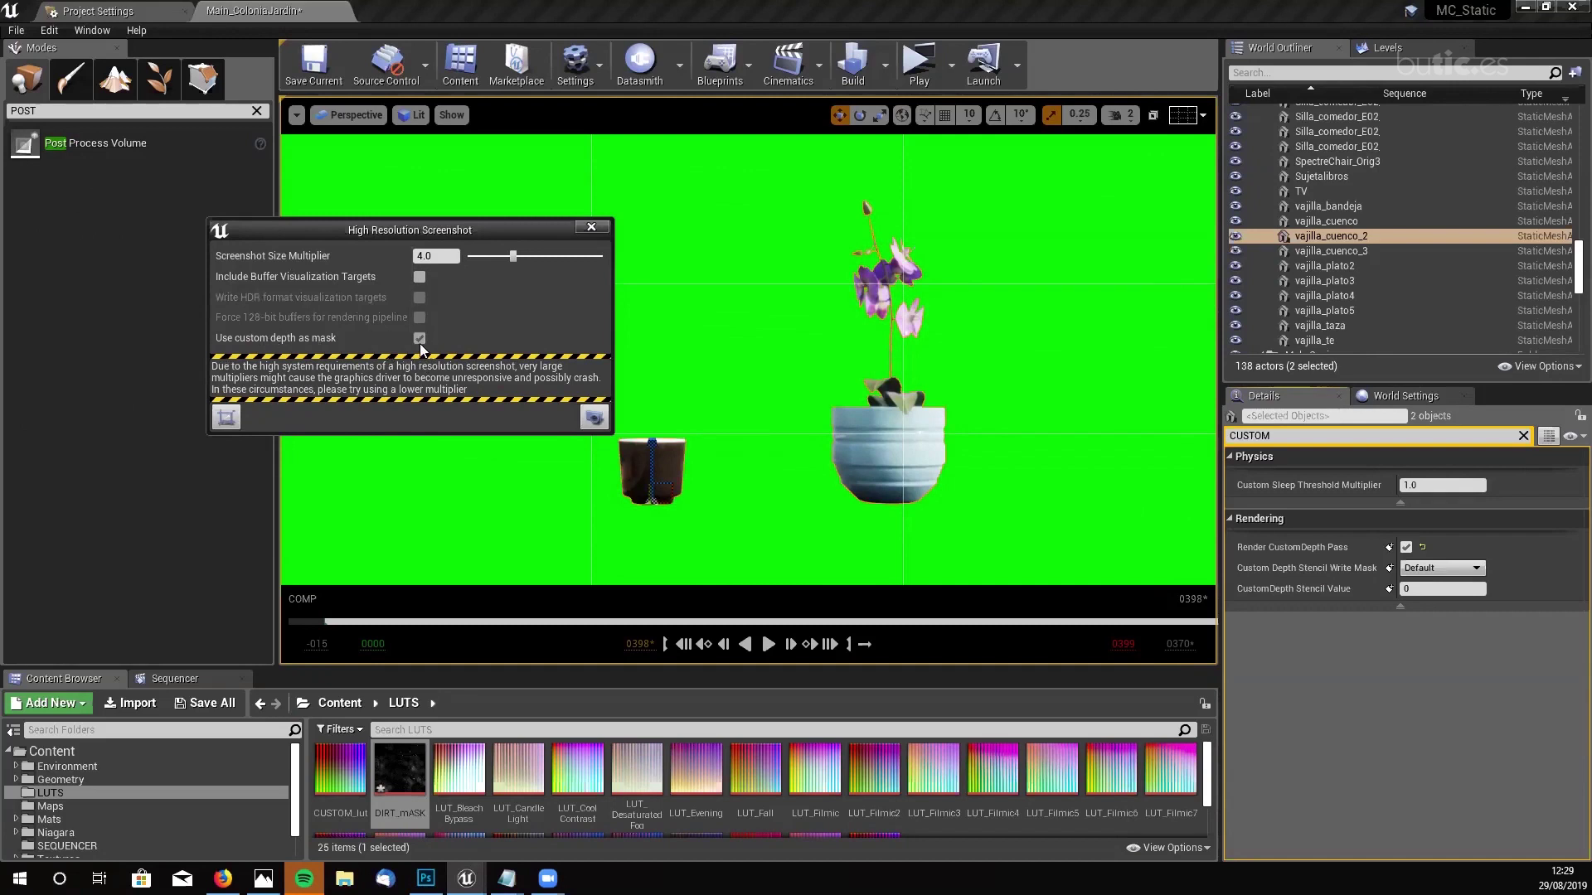
{"action": "left_click", "coordinate": [594, 419]}
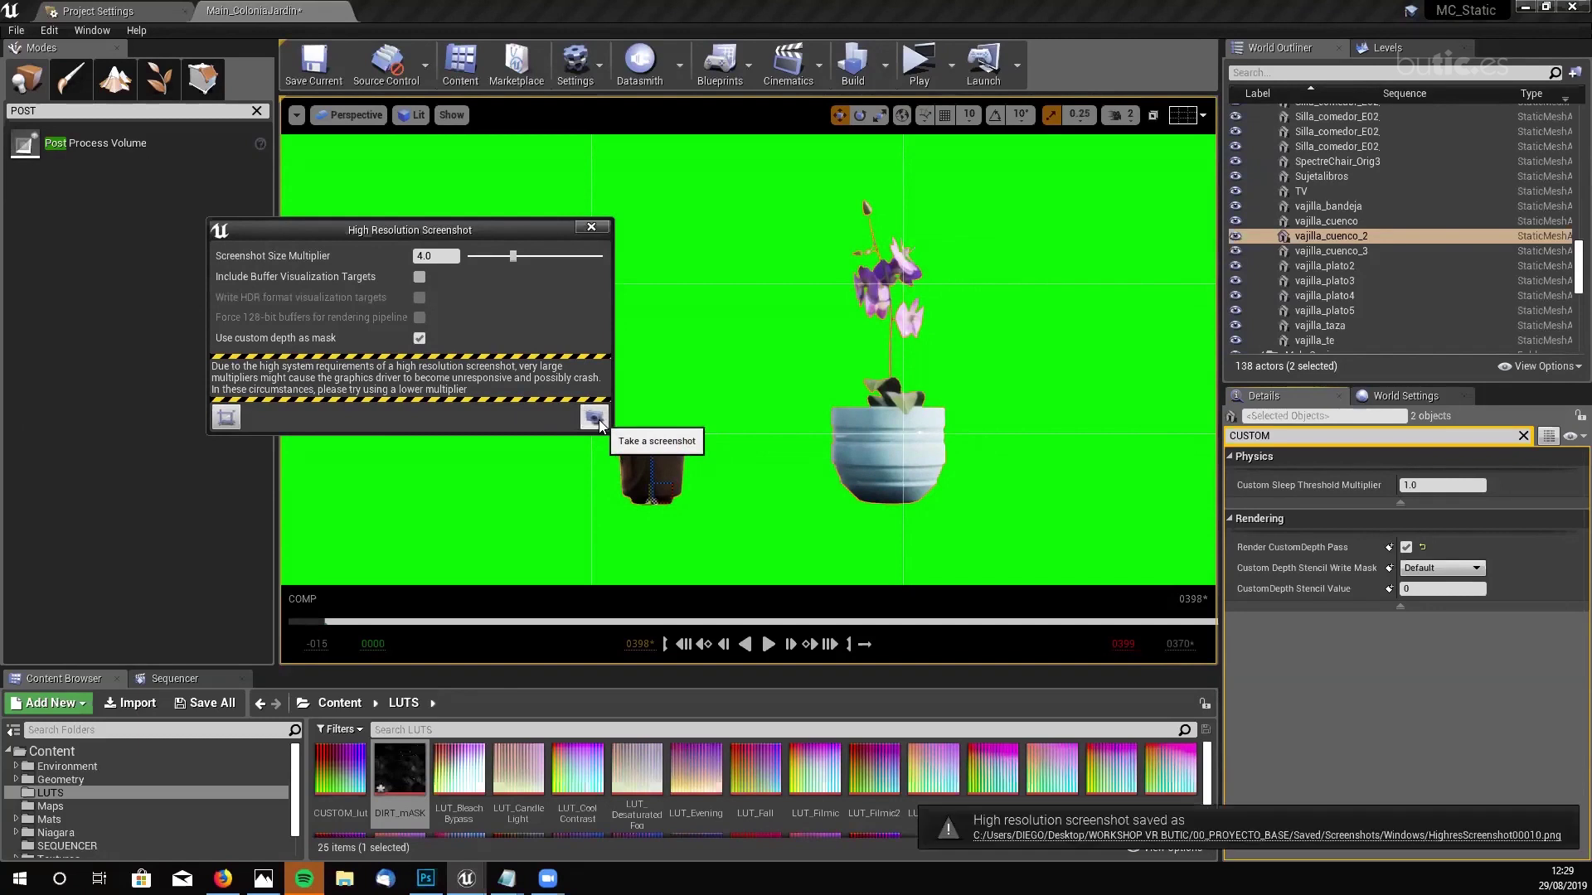
- Open the folder holding HighresScreenshot00010.png and maximize it
{"action": "left_click", "coordinate": [1084, 838]}
{"action": "scroll", "coordinate": [746, 464], "scroll_direction": "down", "scroll_amount": 4}
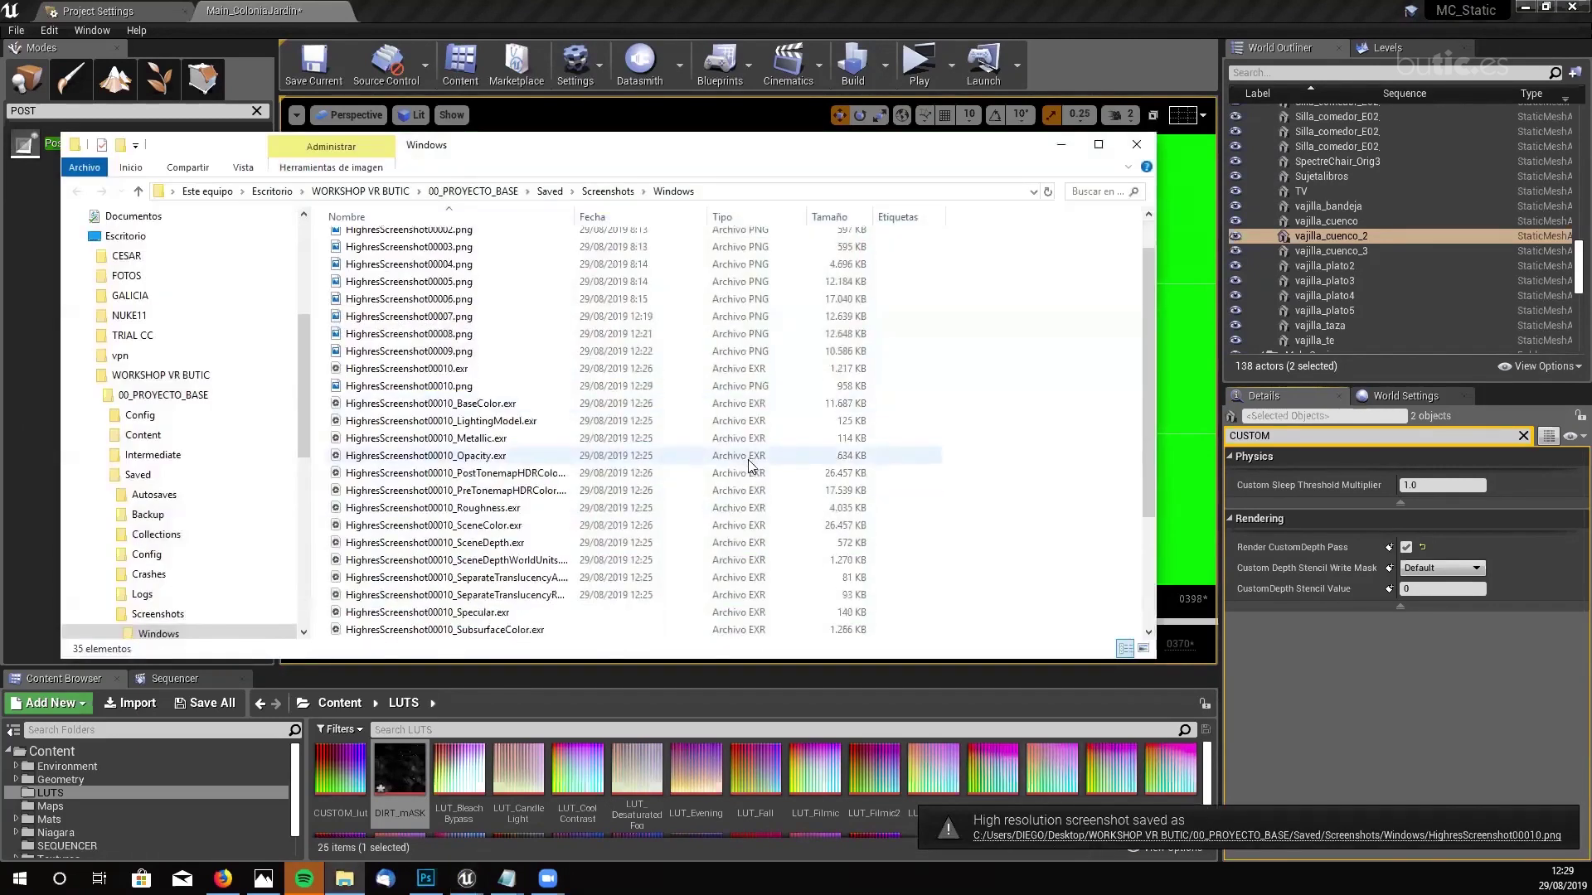
{"action": "left_click", "coordinate": [1098, 145]}
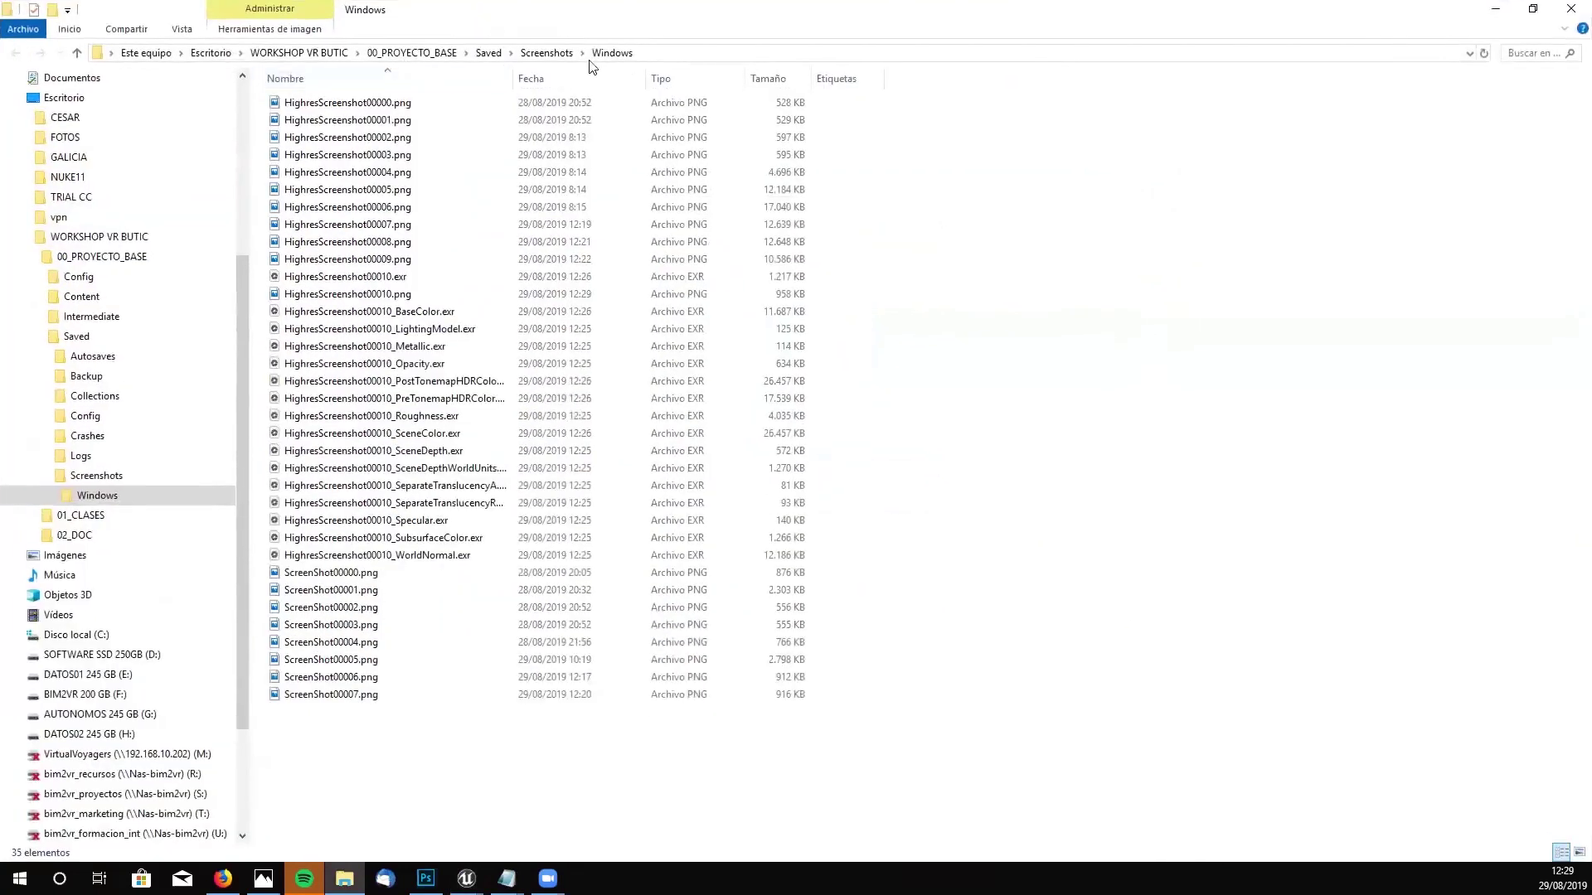
{"action": "left_click", "coordinate": [182, 30]}
- Show the files as large thumbnails and open HighresScreenshot00010.png in Photos
{"action": "left_click", "coordinate": [336, 49]}
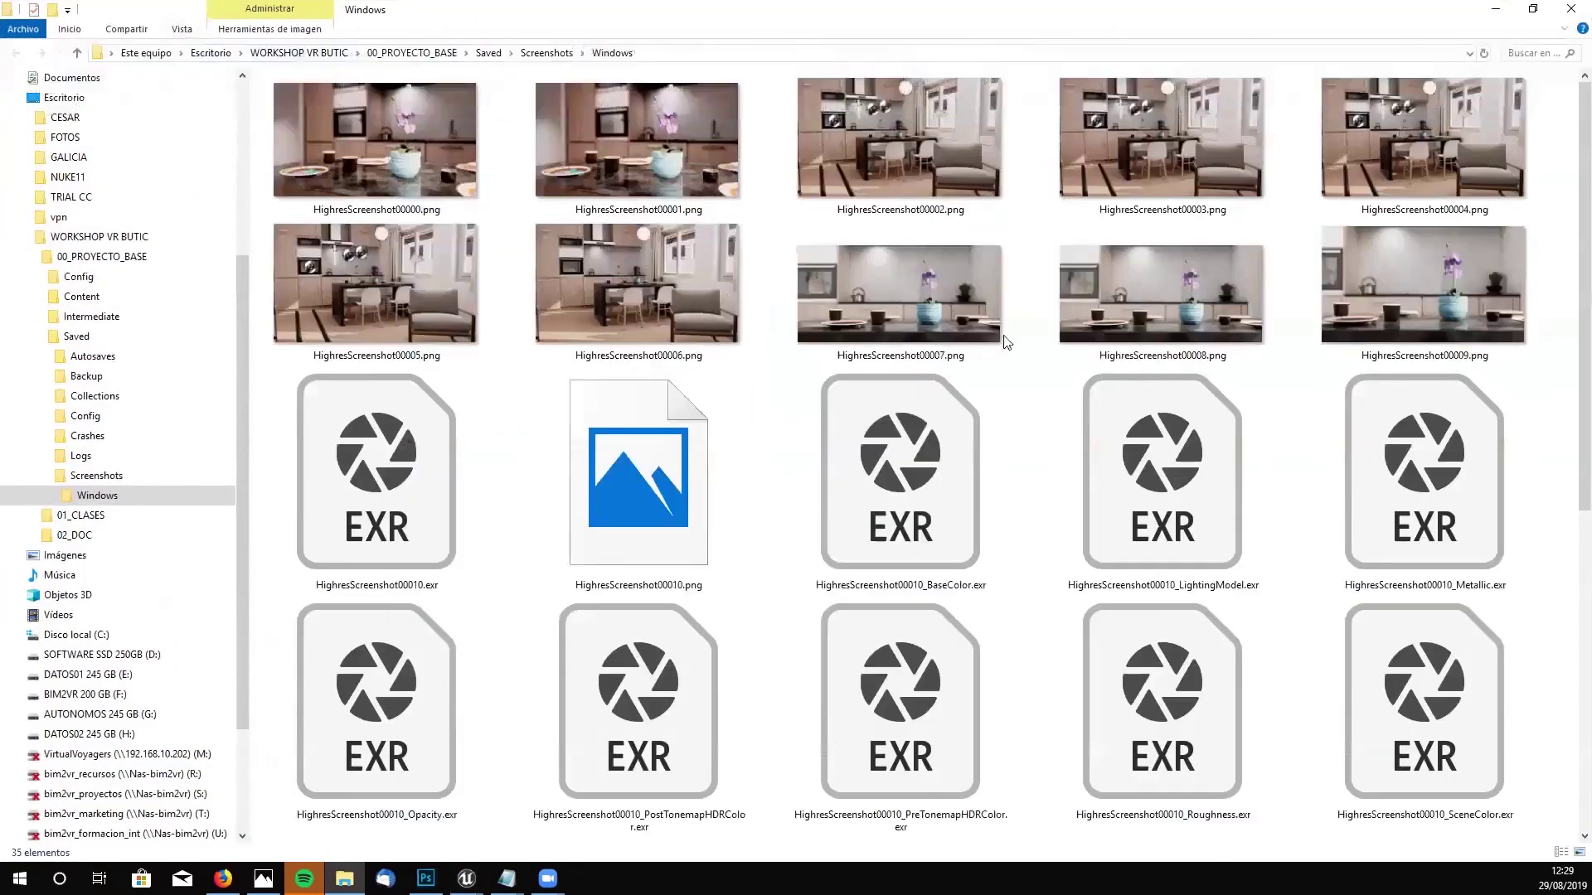
{"action": "left_click", "coordinate": [702, 527]}
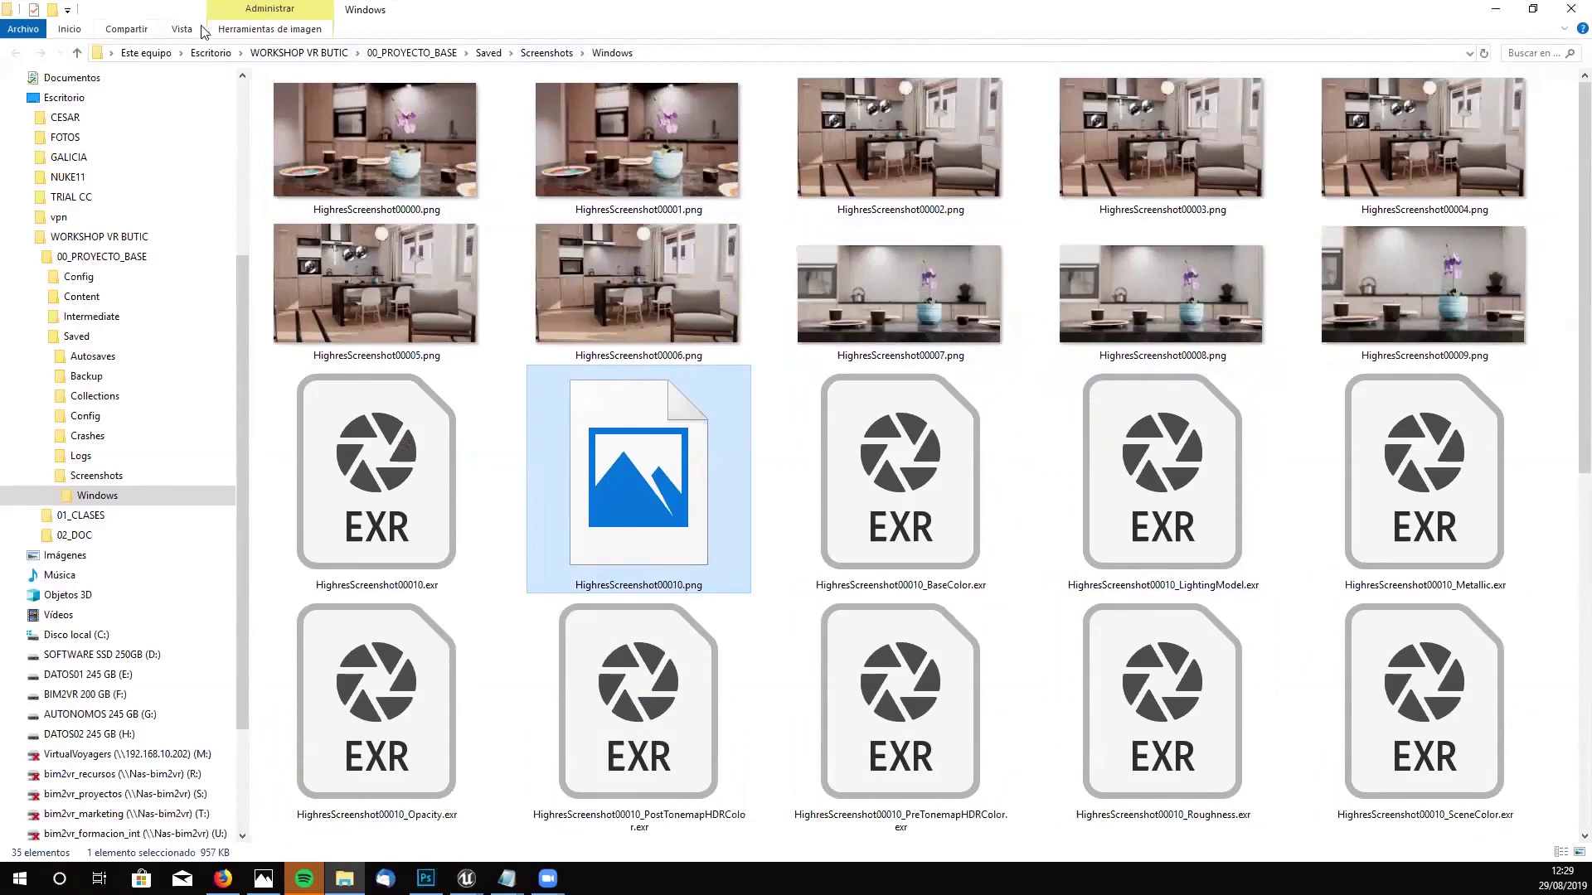
{"action": "left_click", "coordinate": [202, 32]}
{"action": "left_click", "coordinate": [336, 50]}
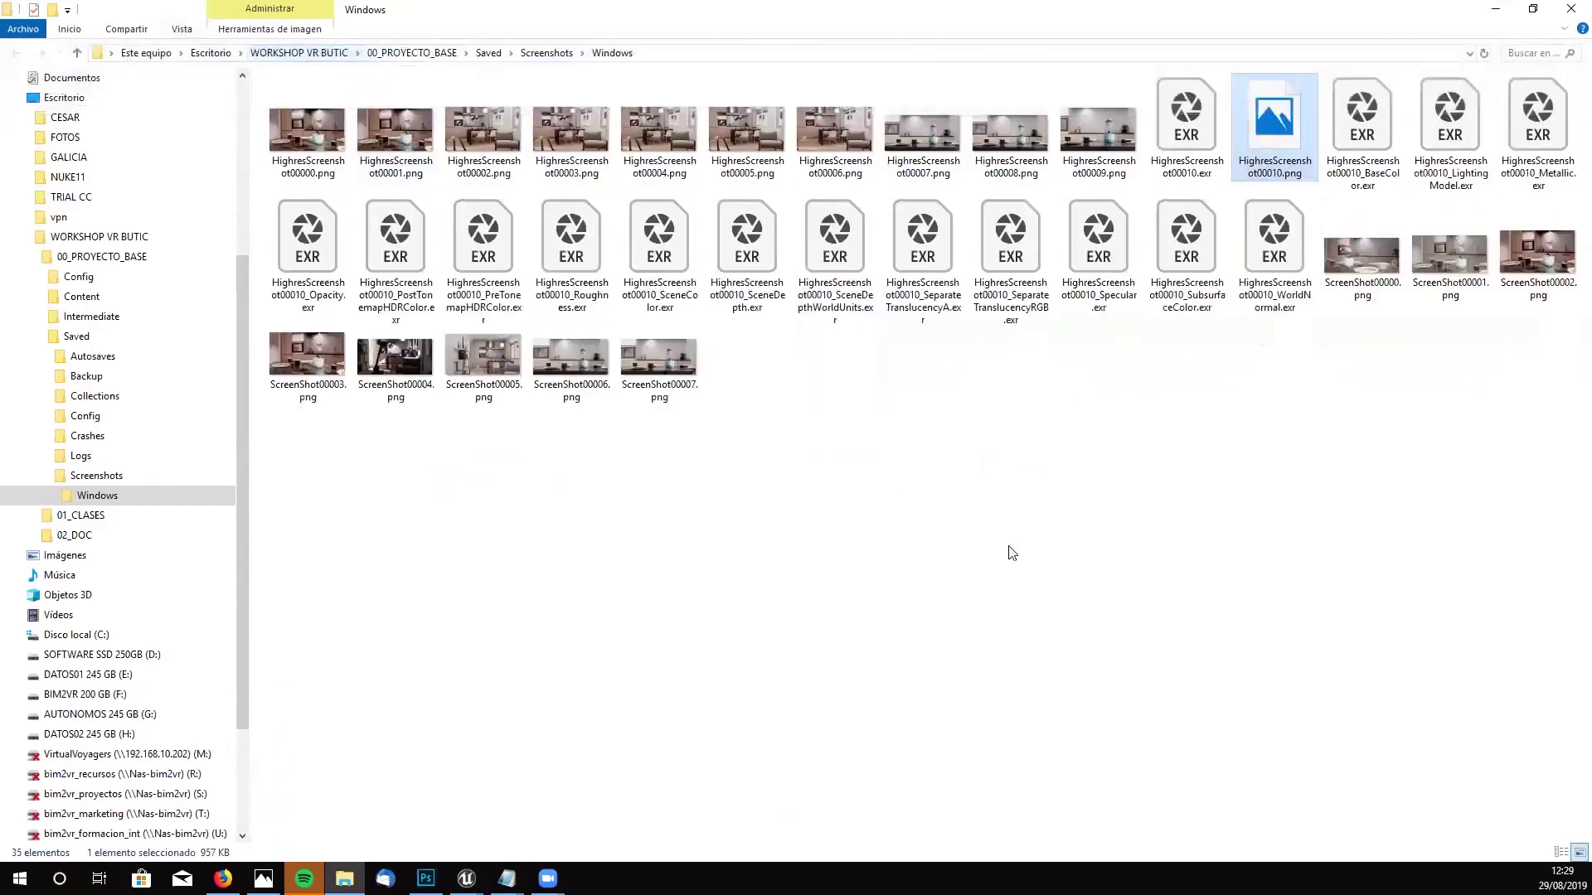
{"action": "double_click", "coordinate": [1280, 145]}
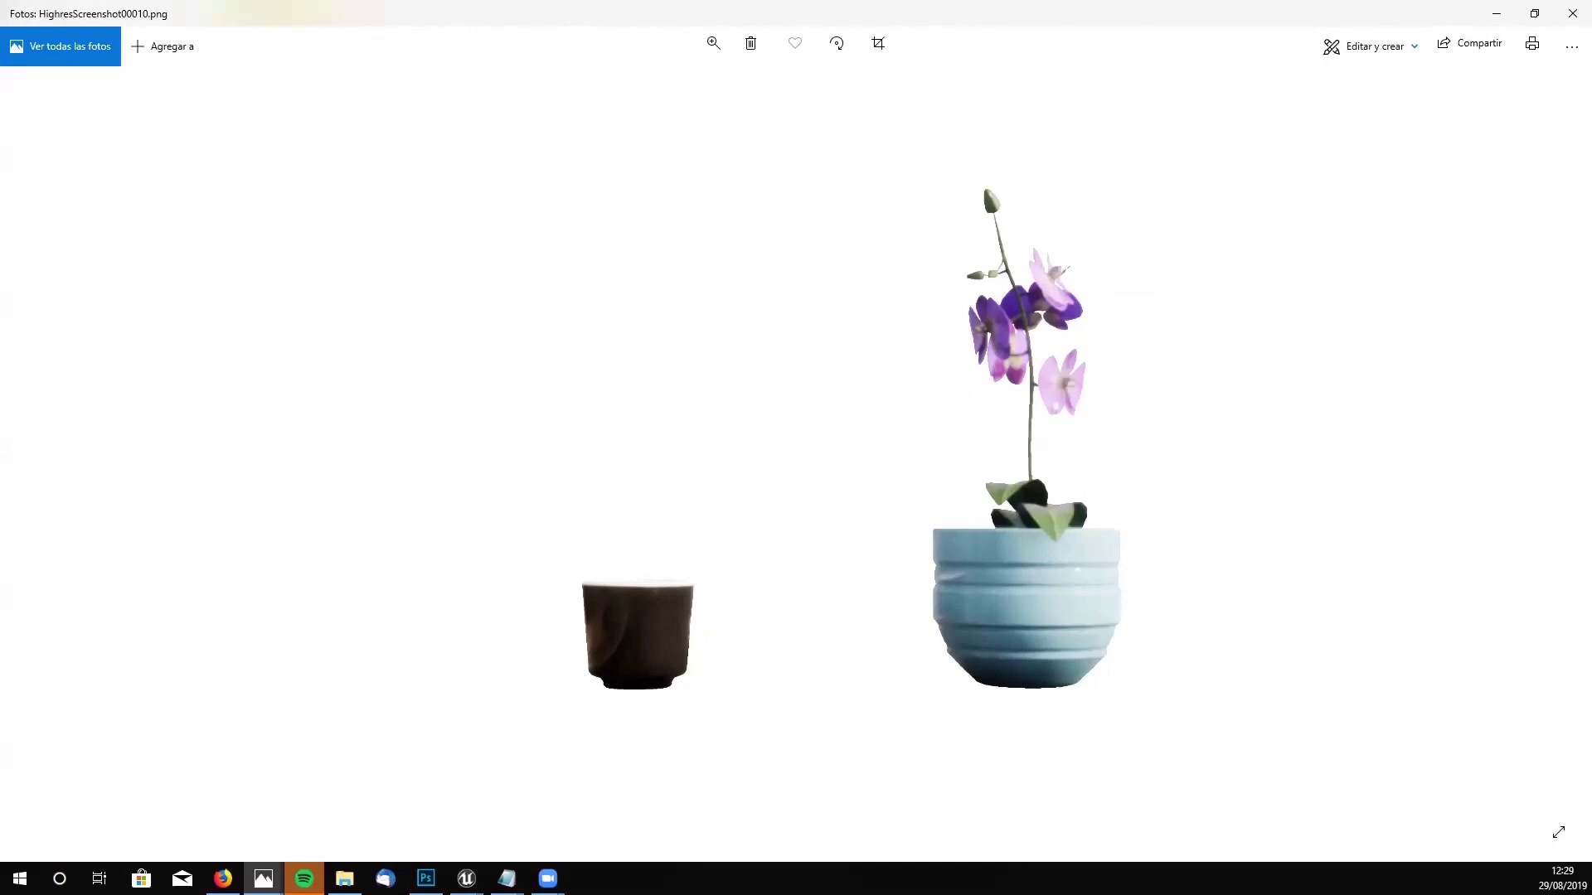
- Close the Photos preview and minimize the File Explorer window
{"action": "left_click", "coordinate": [1569, 12]}
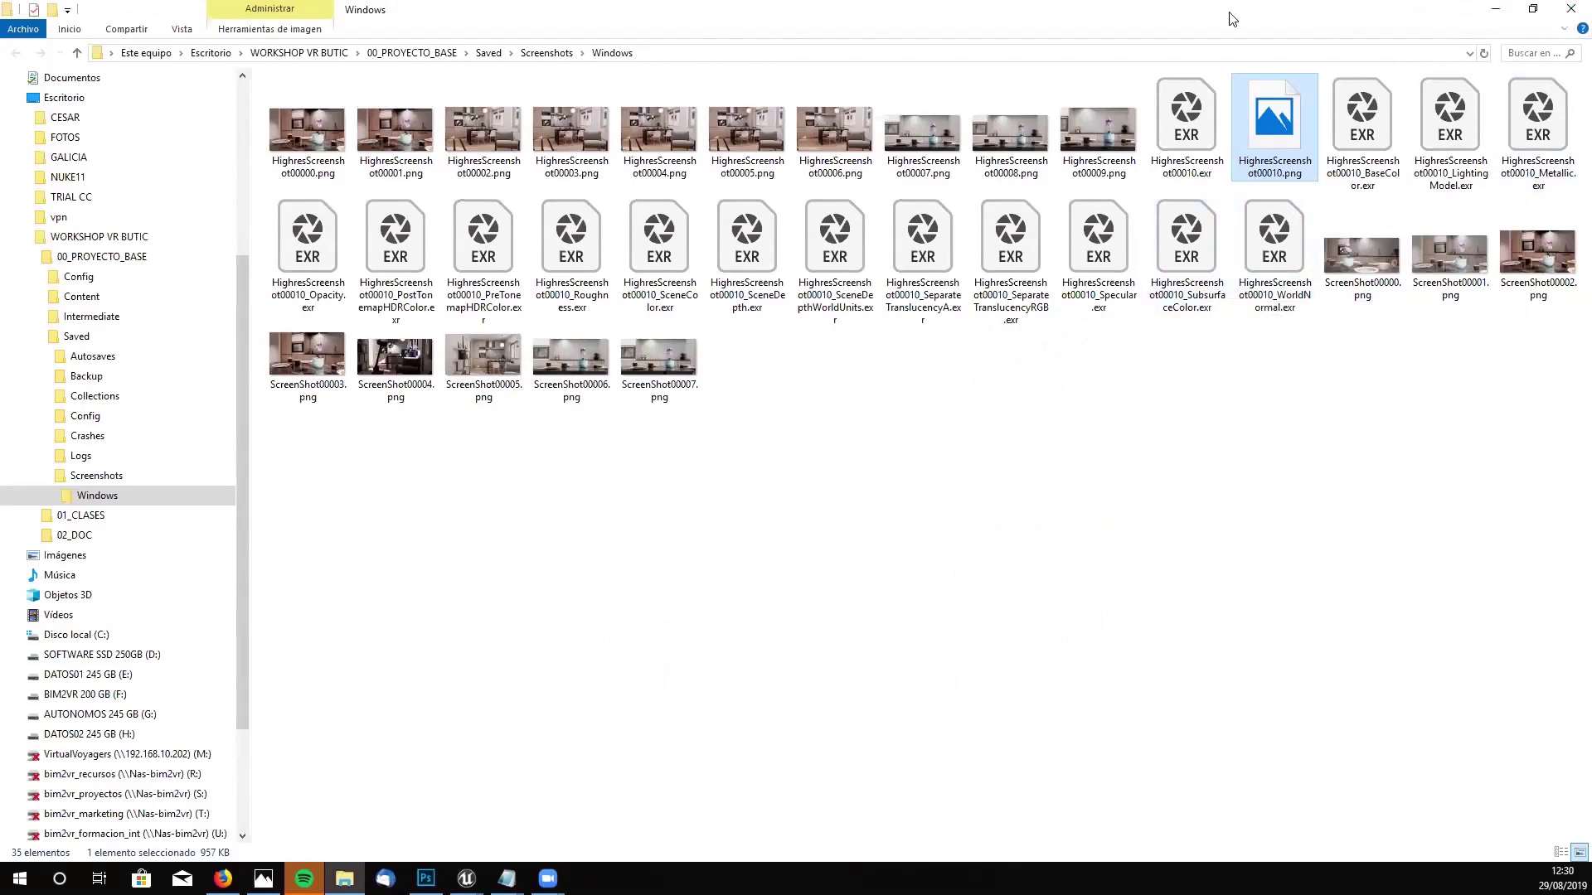
{"action": "left_click", "coordinate": [1497, 11]}
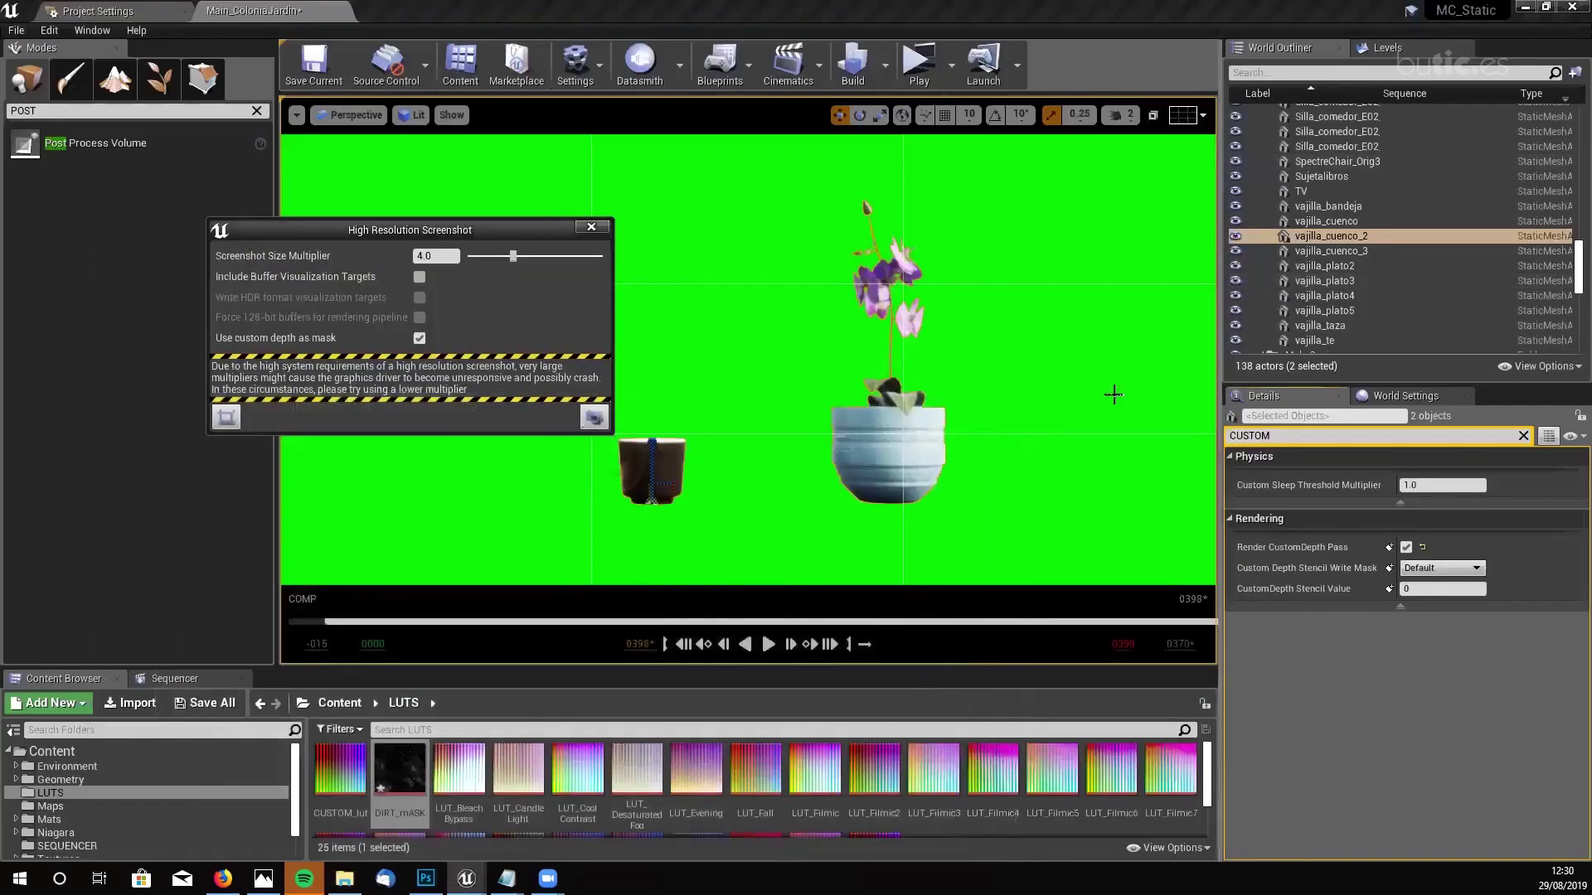
- Uncheck Use custom depth as mask, isolate the cup and pot, then show all actors
{"action": "left_click", "coordinate": [419, 340]}
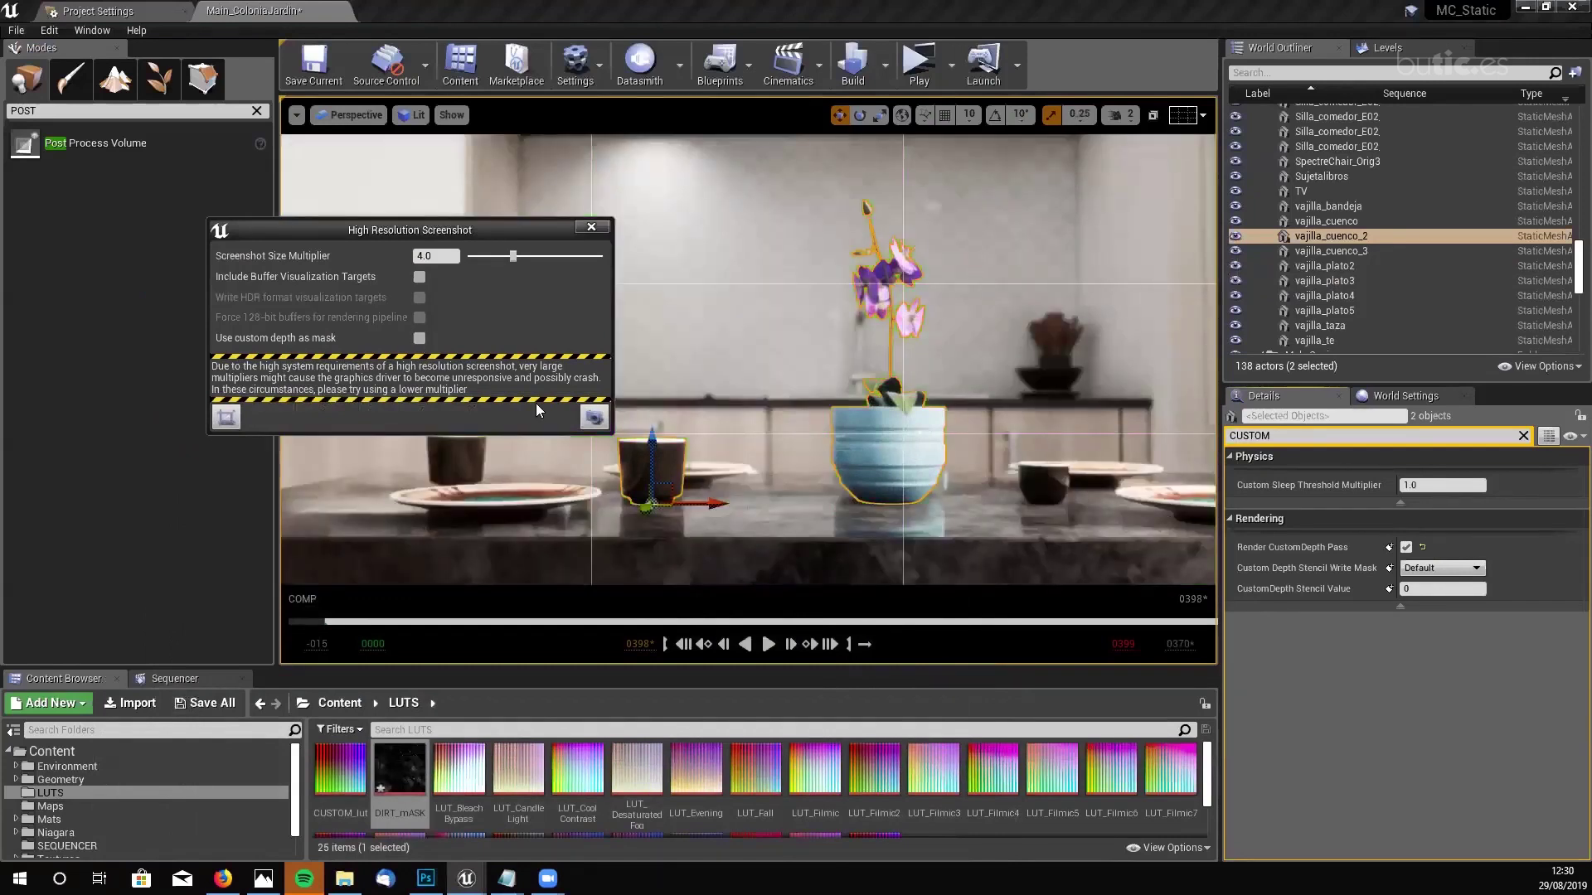
{"action": "right_click", "coordinate": [863, 463]}
{"action": "mouse_move", "coordinate": [939, 659]}
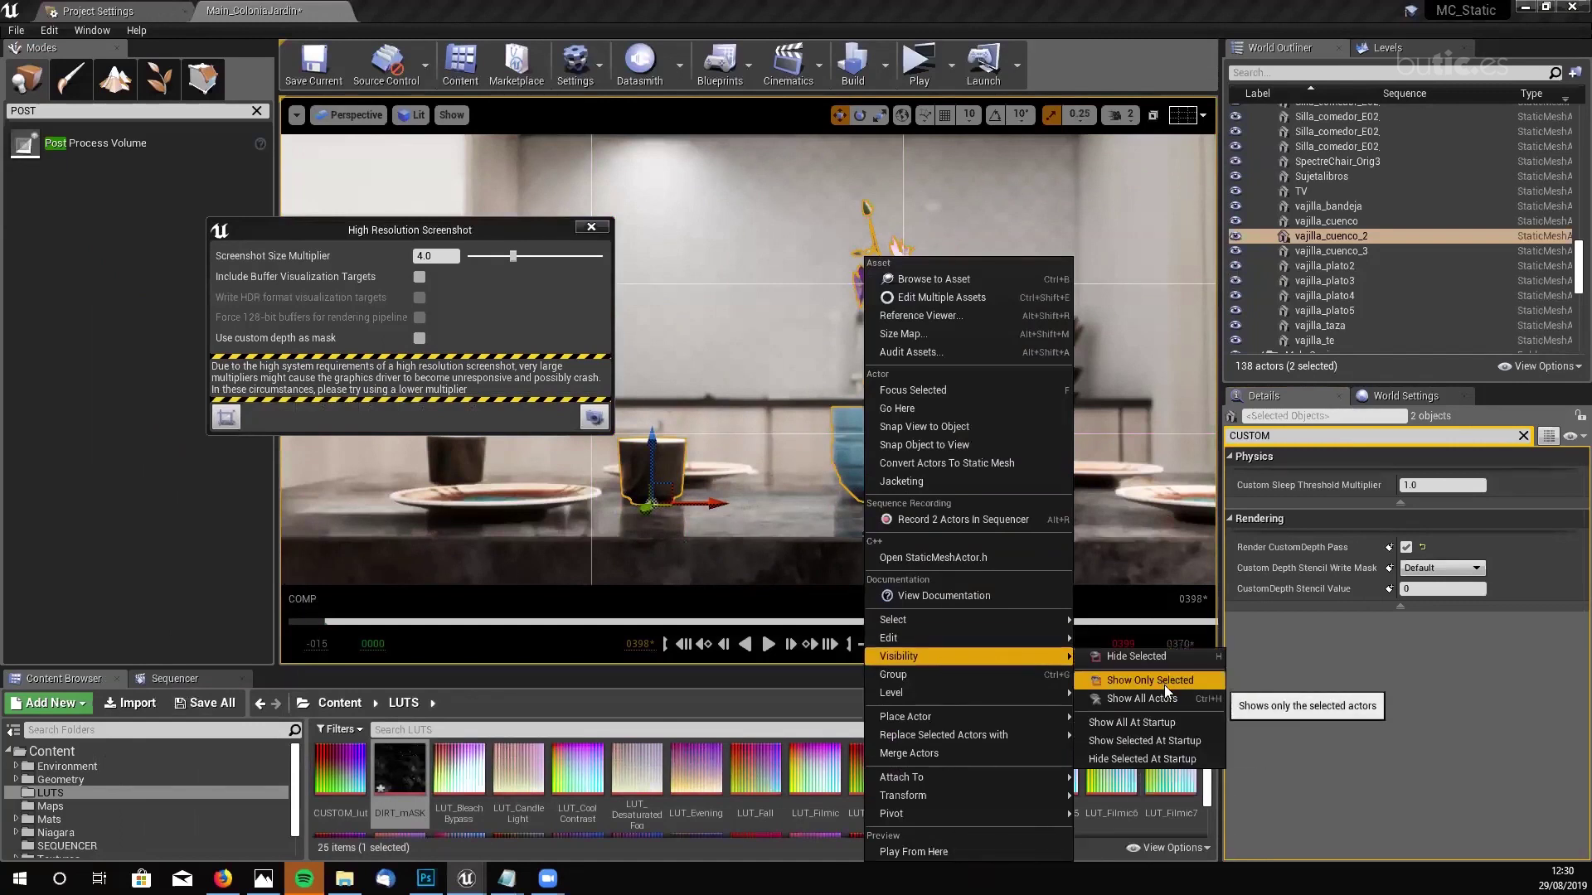
{"action": "left_click", "coordinate": [1167, 685]}
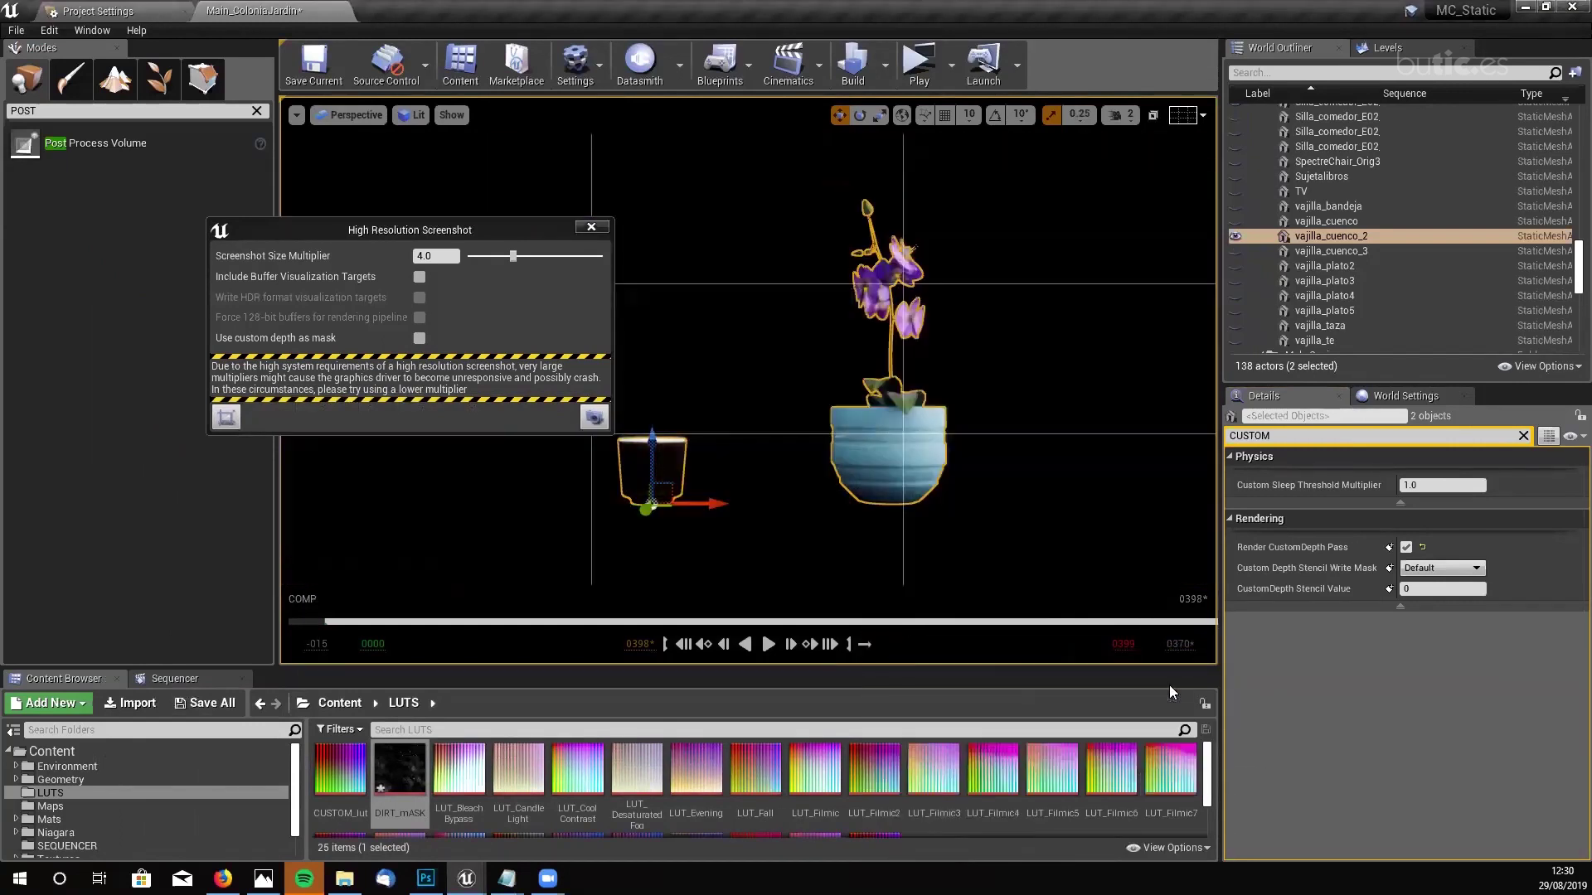
{"action": "right_click", "coordinate": [989, 449]}
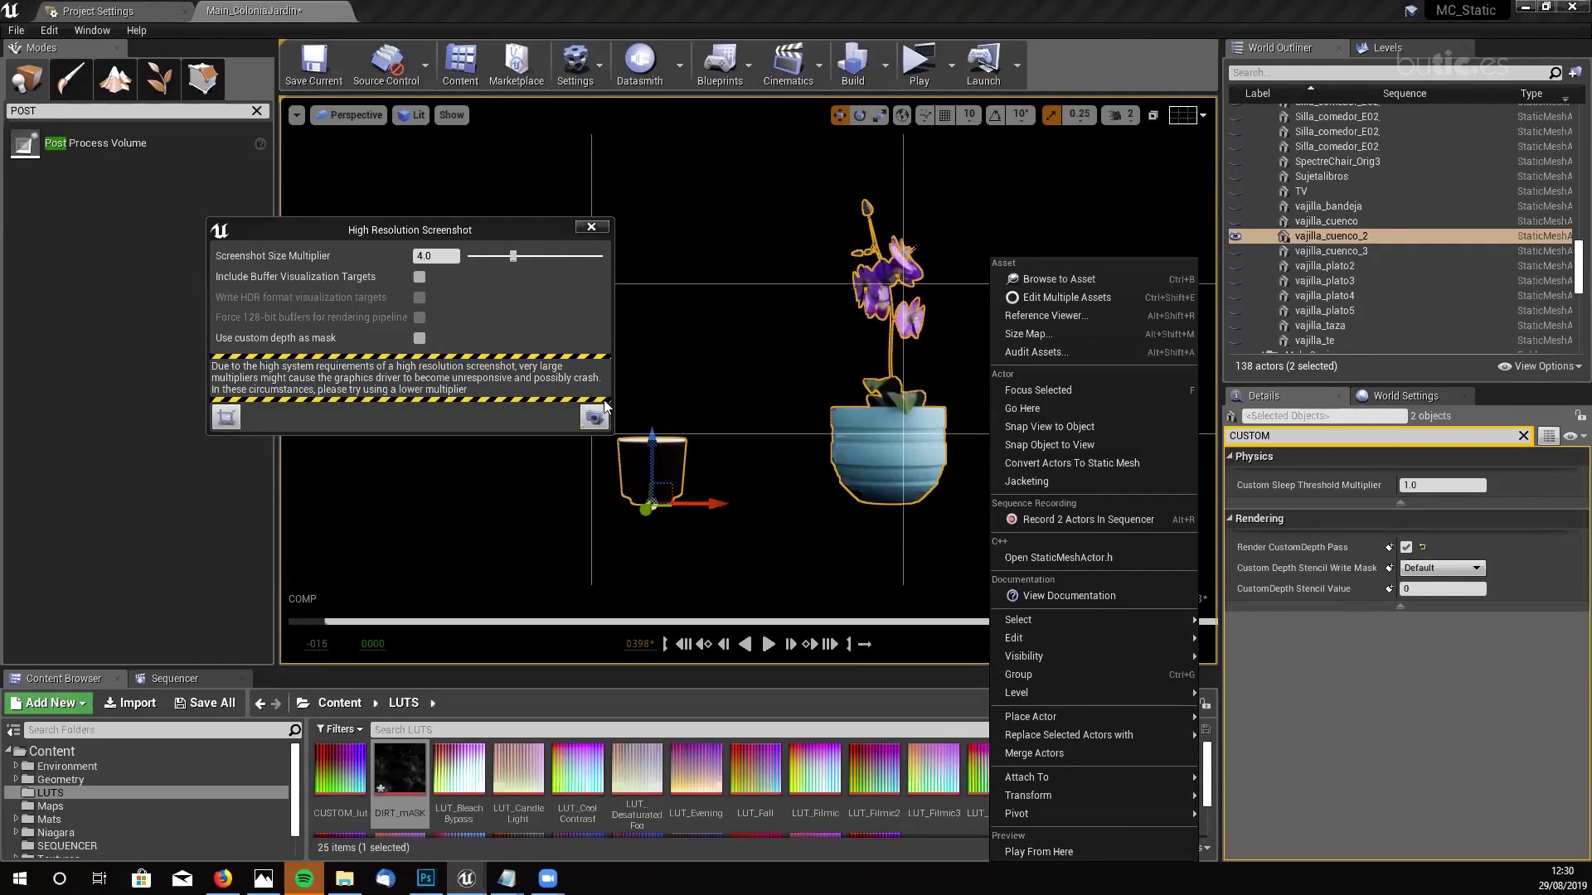
{"action": "mouse_move", "coordinate": [1139, 661]}
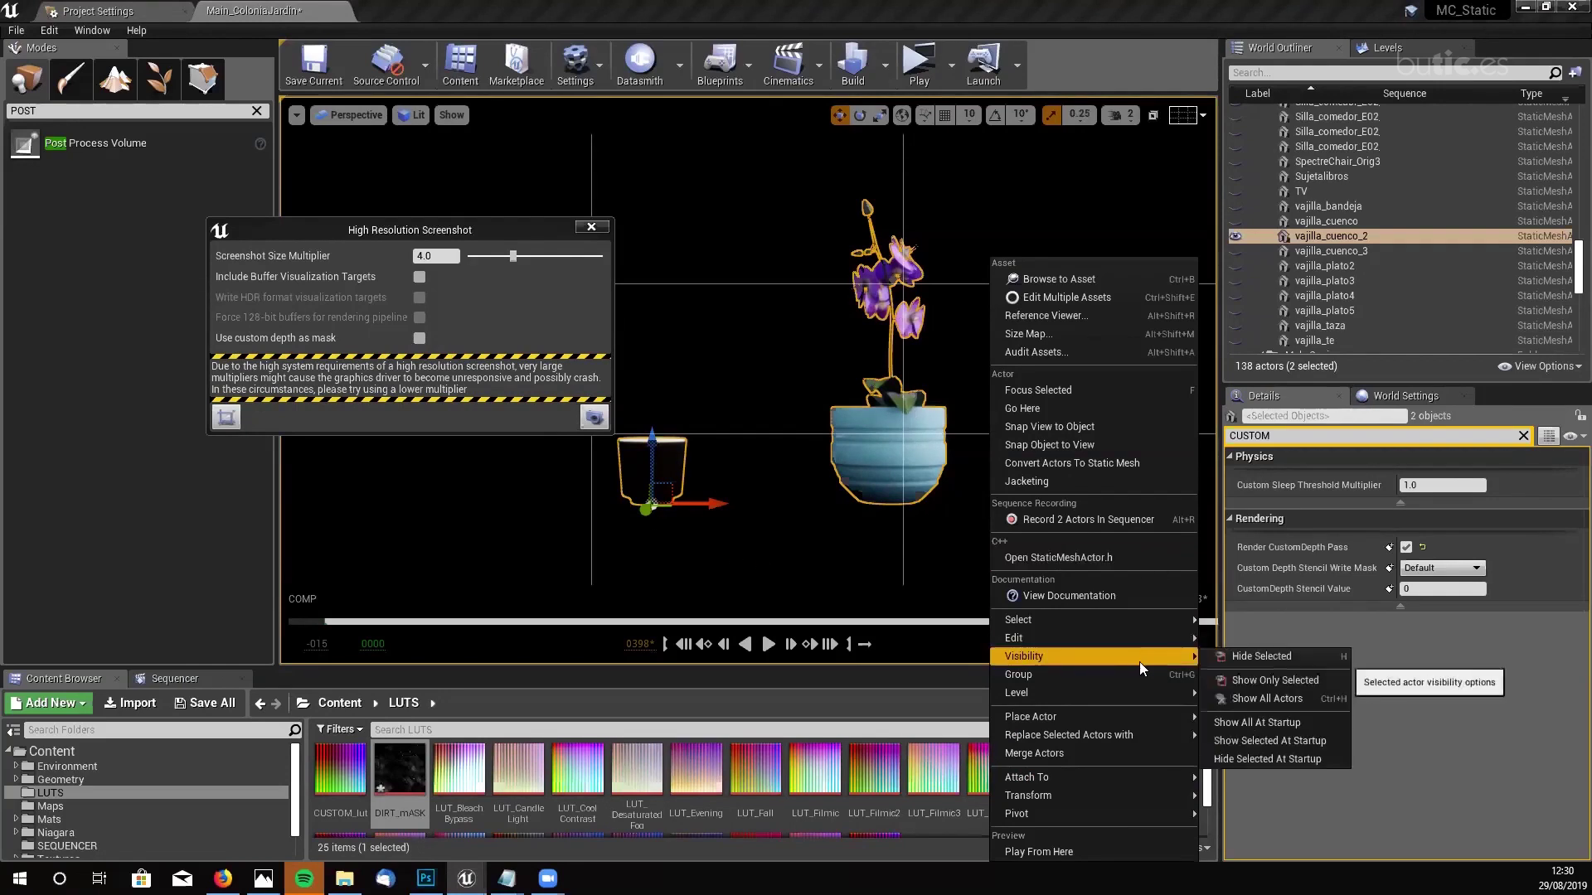
{"action": "left_click", "coordinate": [1285, 698]}
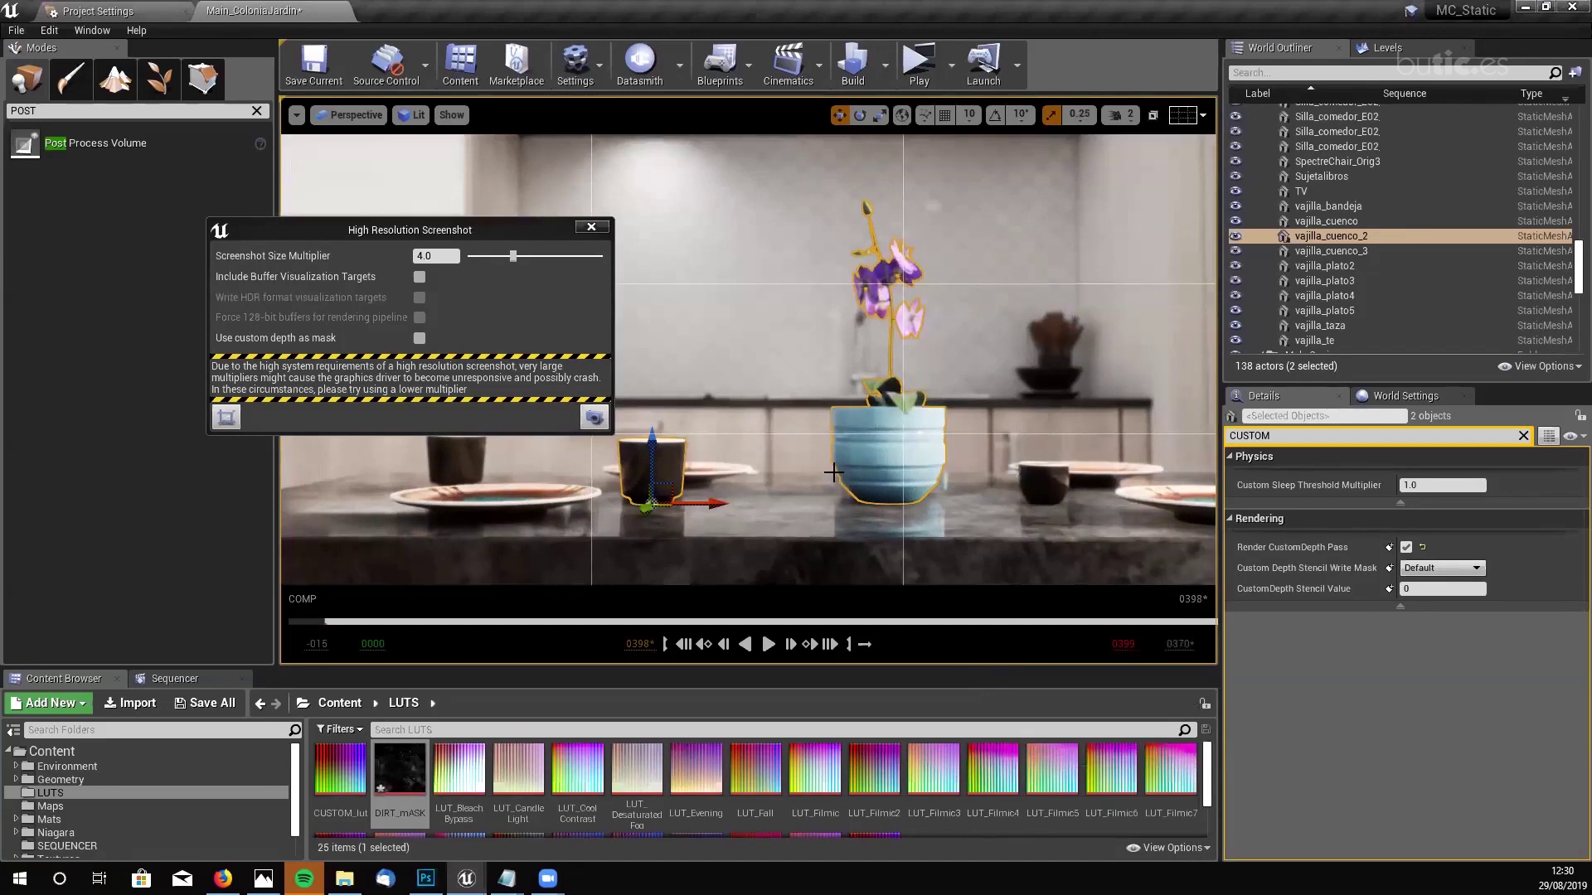
- Repeat Show Only Selected on the cup and flower pot, then unhide all actors again
{"action": "right_click", "coordinate": [876, 456]}
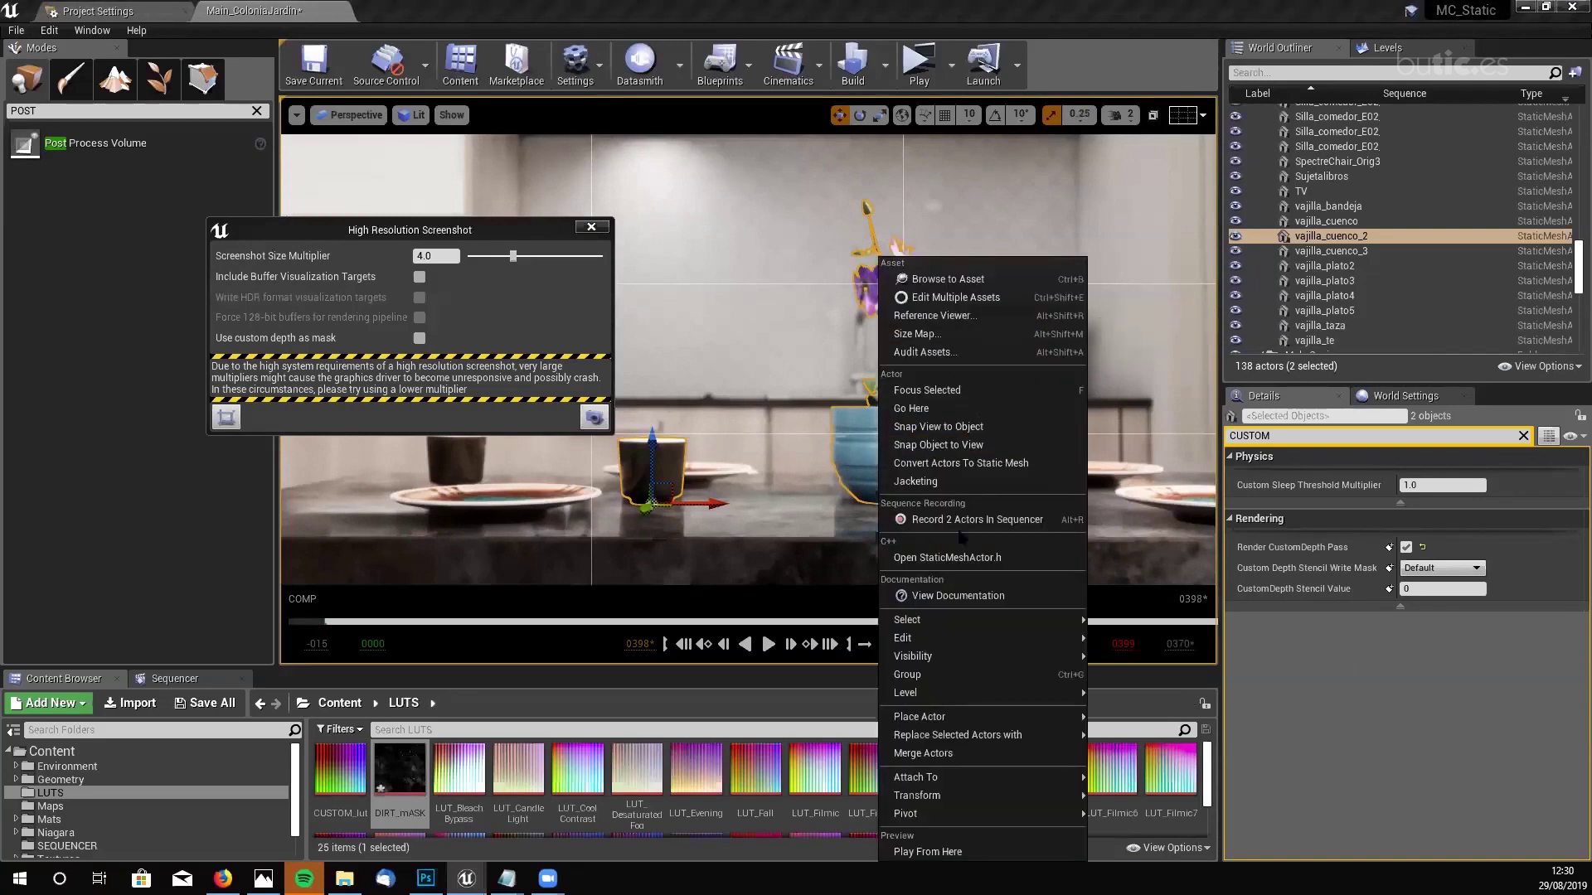
{"action": "left_click", "coordinate": [1002, 335]}
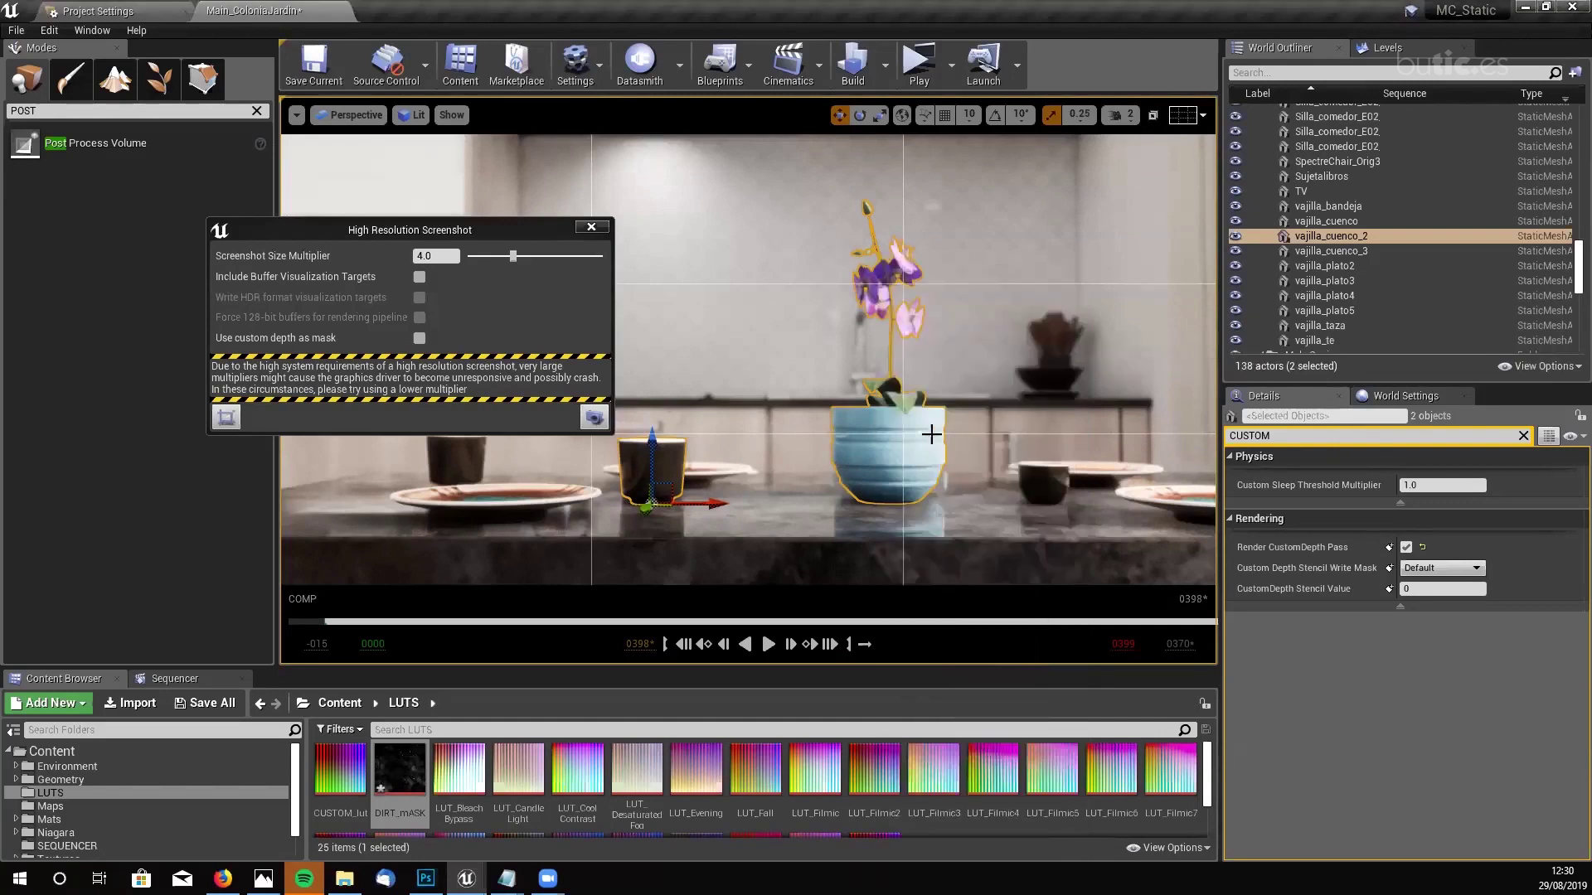
{"action": "right_click", "coordinate": [887, 445]}
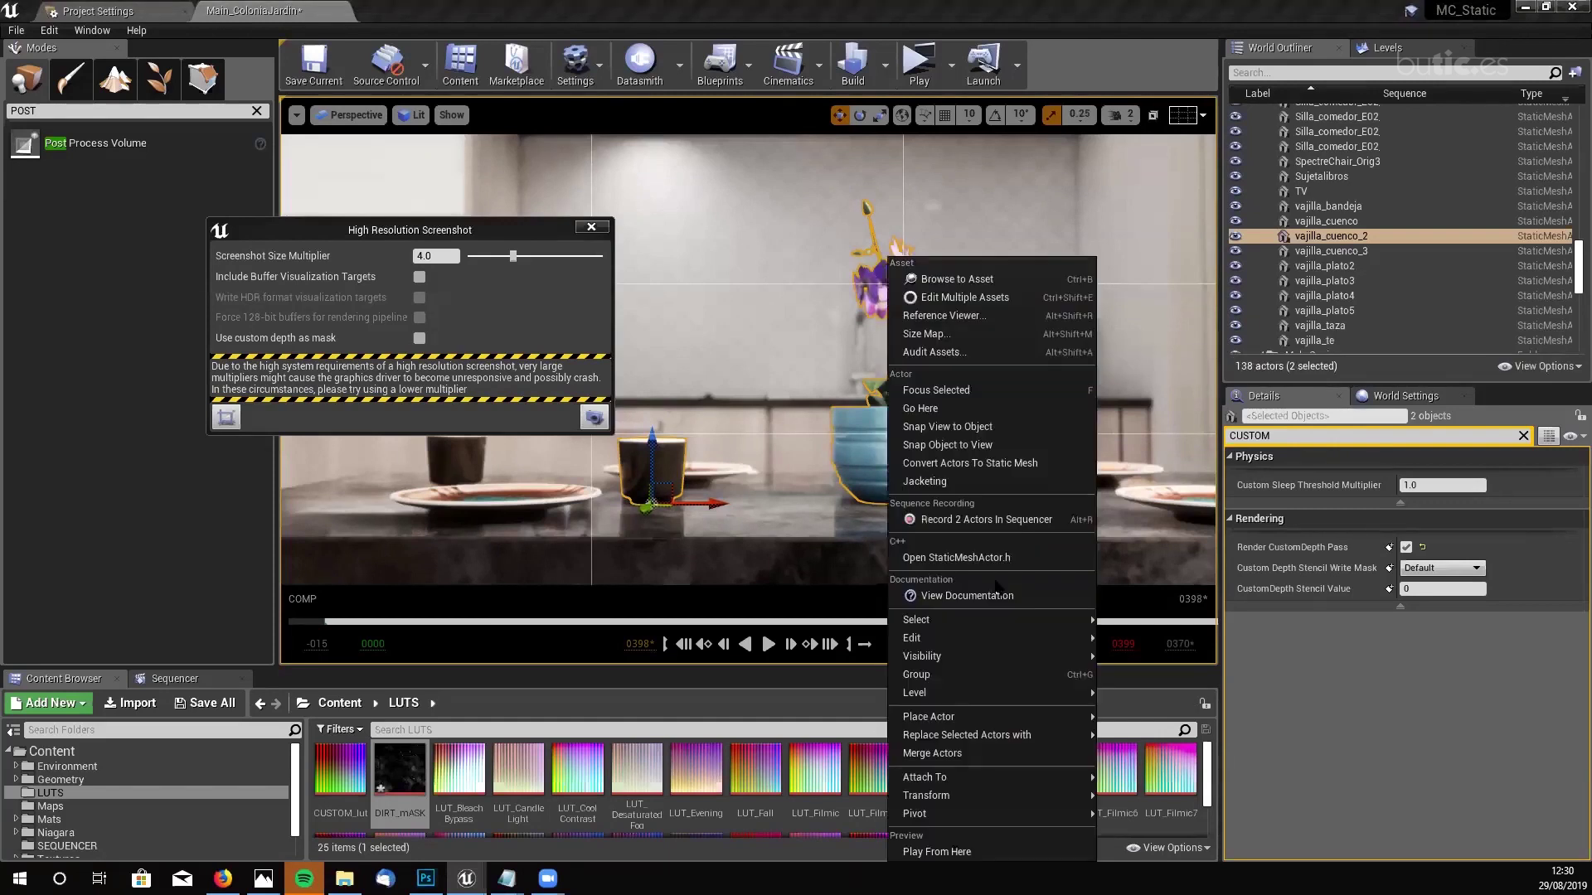
{"action": "mouse_move", "coordinate": [998, 652]}
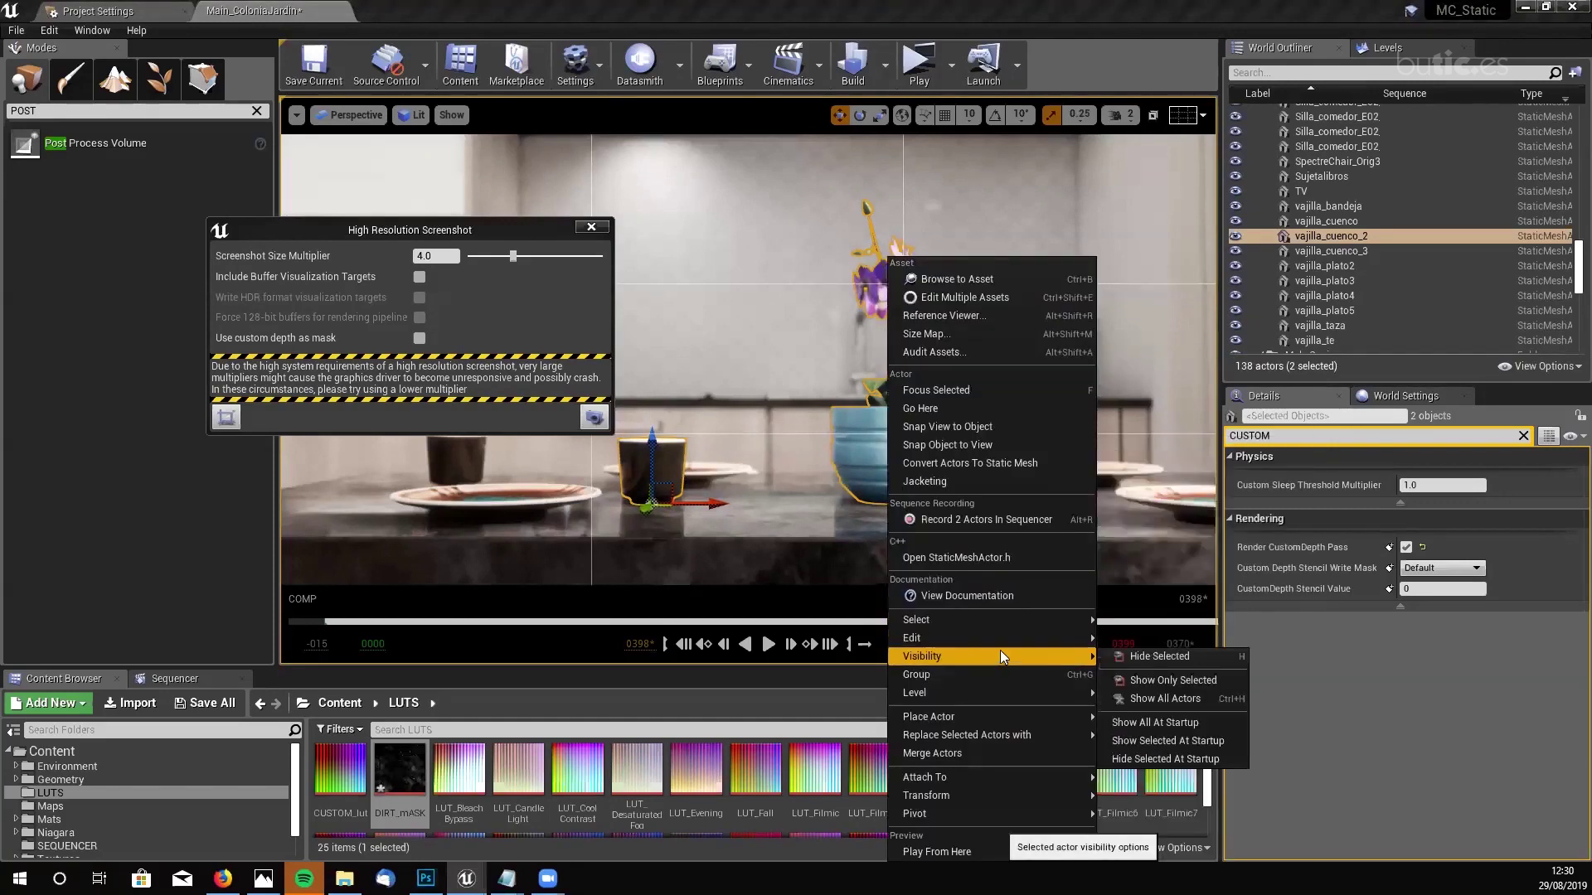
{"action": "left_click", "coordinate": [1183, 683]}
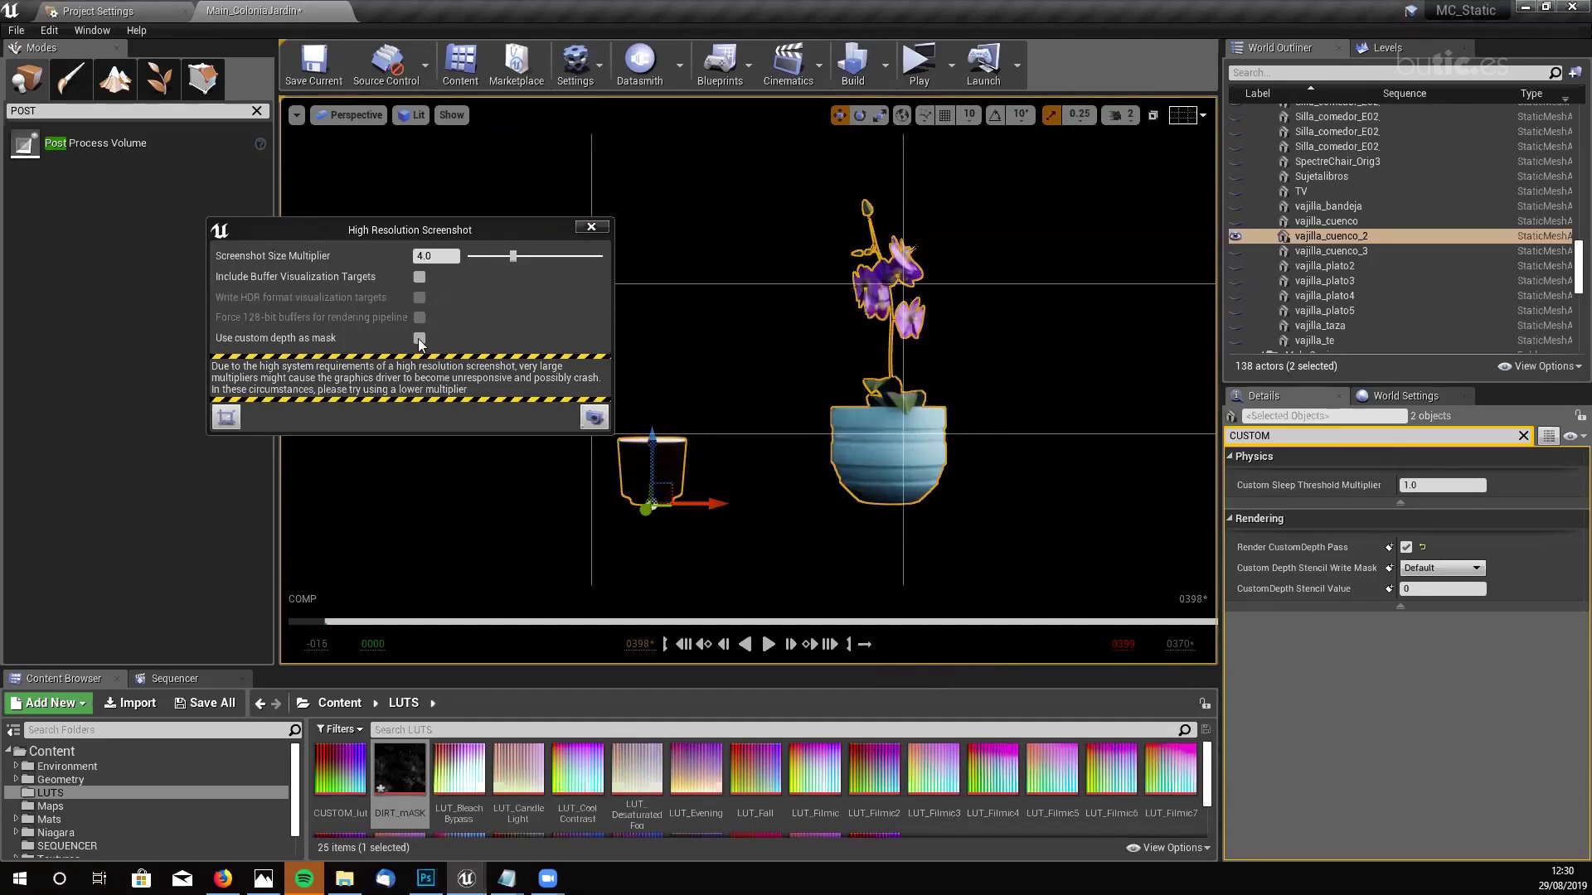
{"action": "right_click", "coordinate": [920, 464]}
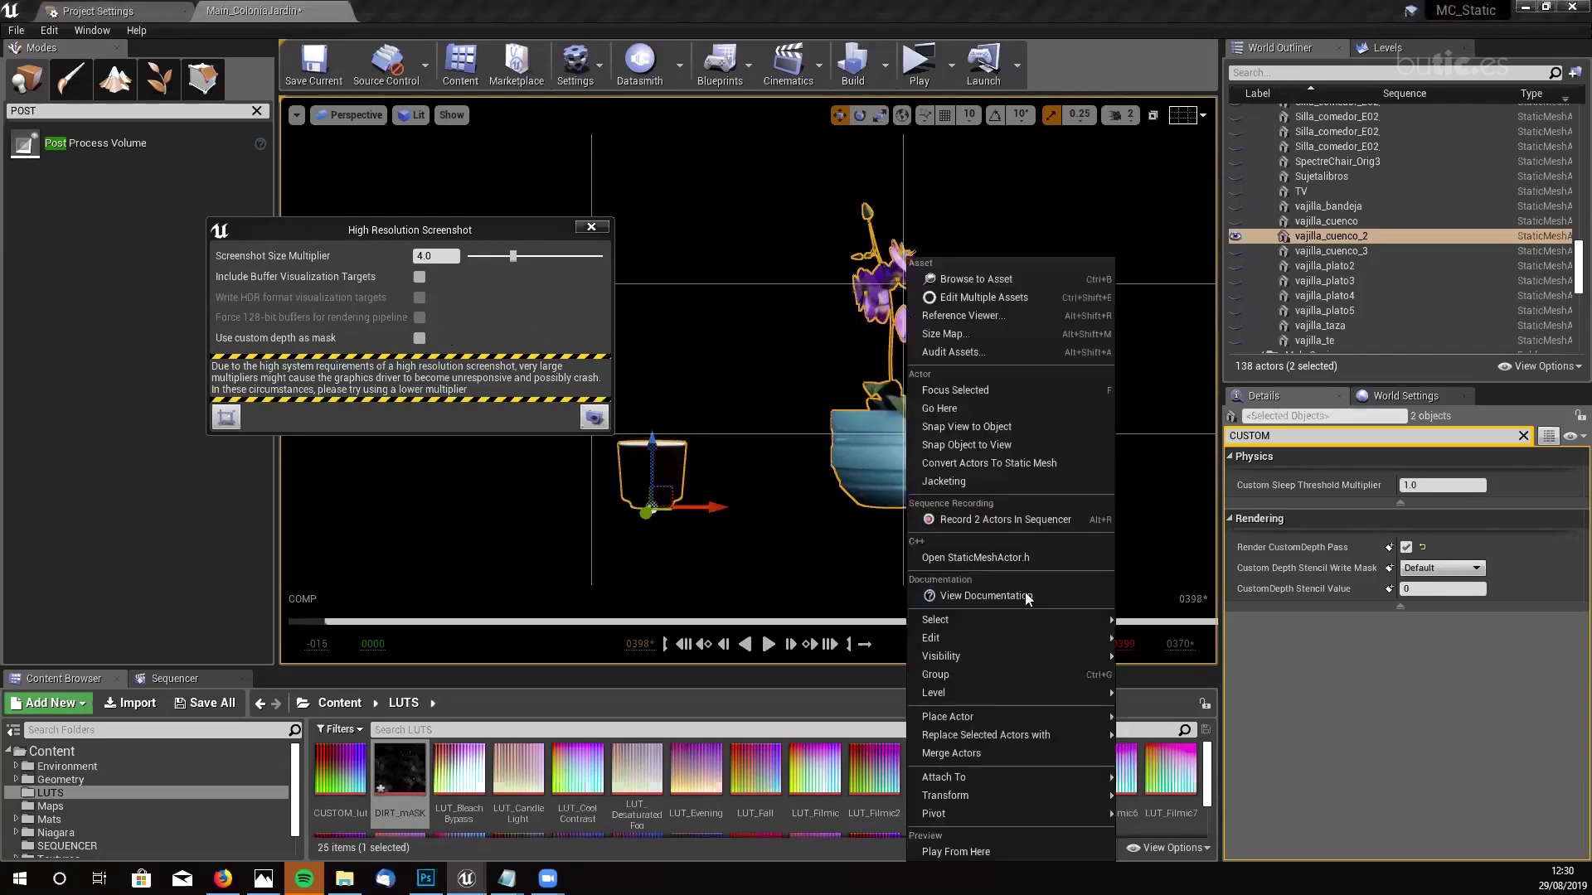
{"action": "mouse_move", "coordinate": [1020, 652]}
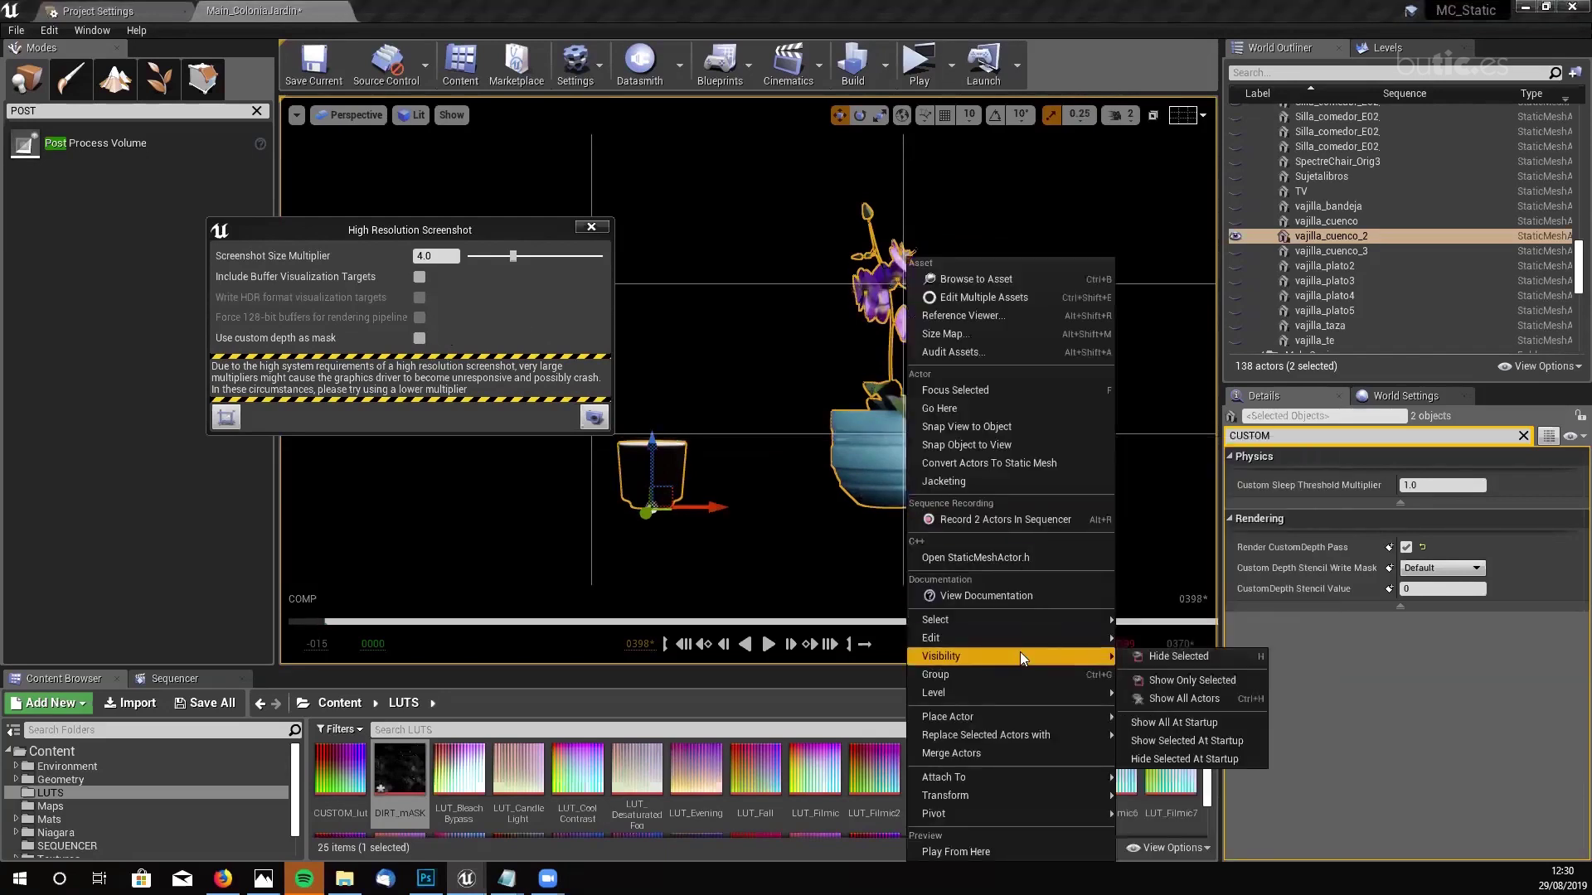
{"action": "left_click", "coordinate": [1204, 699]}
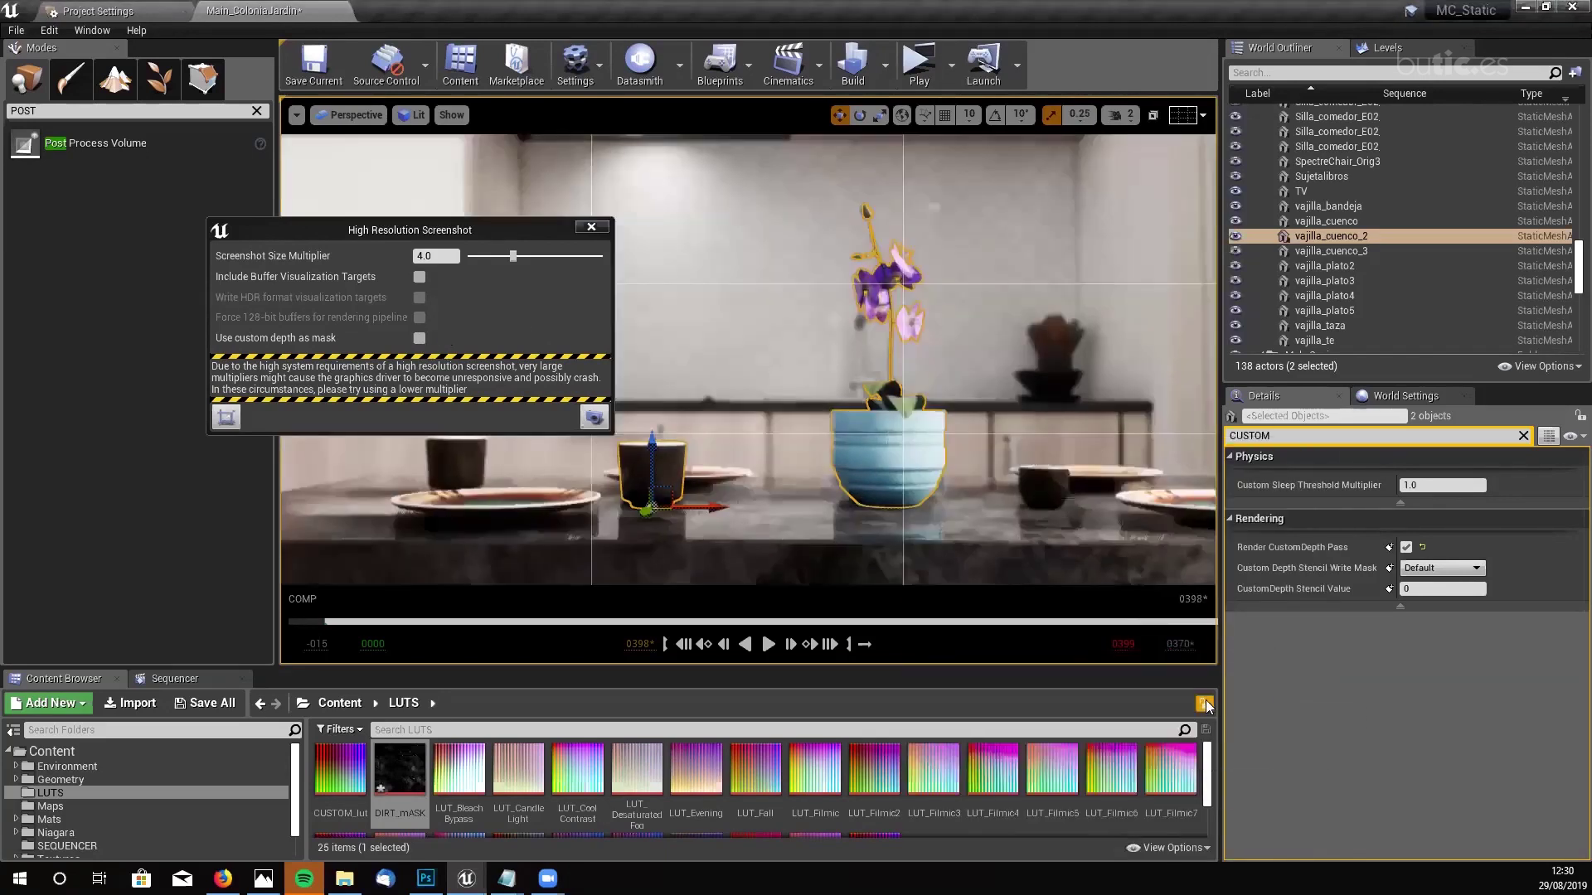
- Select MuebleCocina_03, turn off 'Use custom depth as mask', and close the High Resolution Screenshot dialog
{"action": "left_click", "coordinate": [419, 337]}
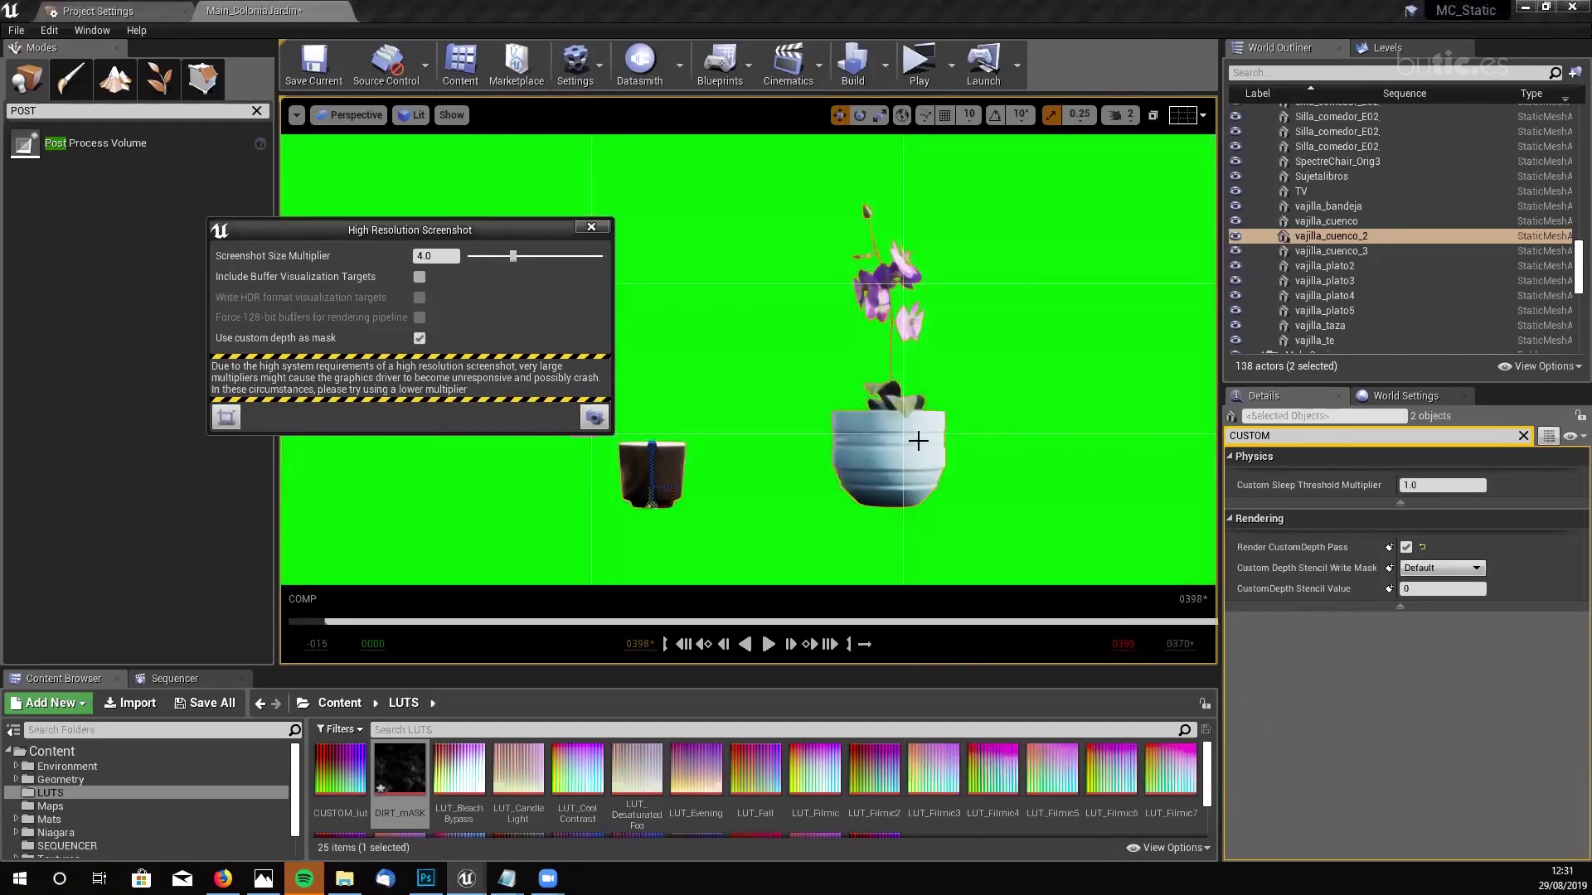
{"action": "left_click", "coordinate": [776, 470]}
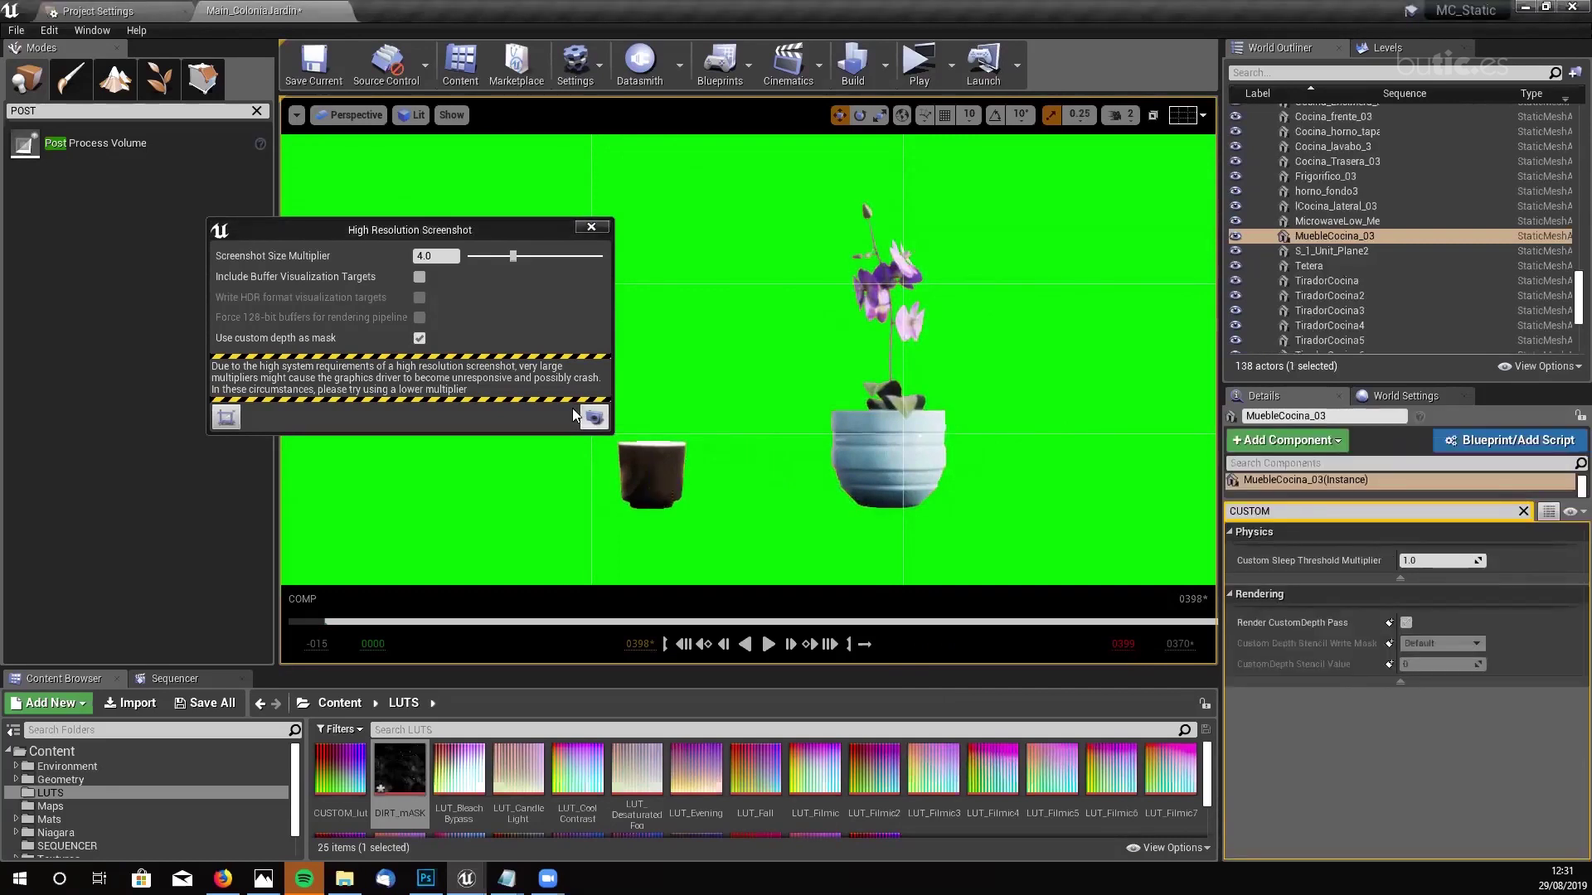
{"action": "left_click", "coordinate": [419, 337]}
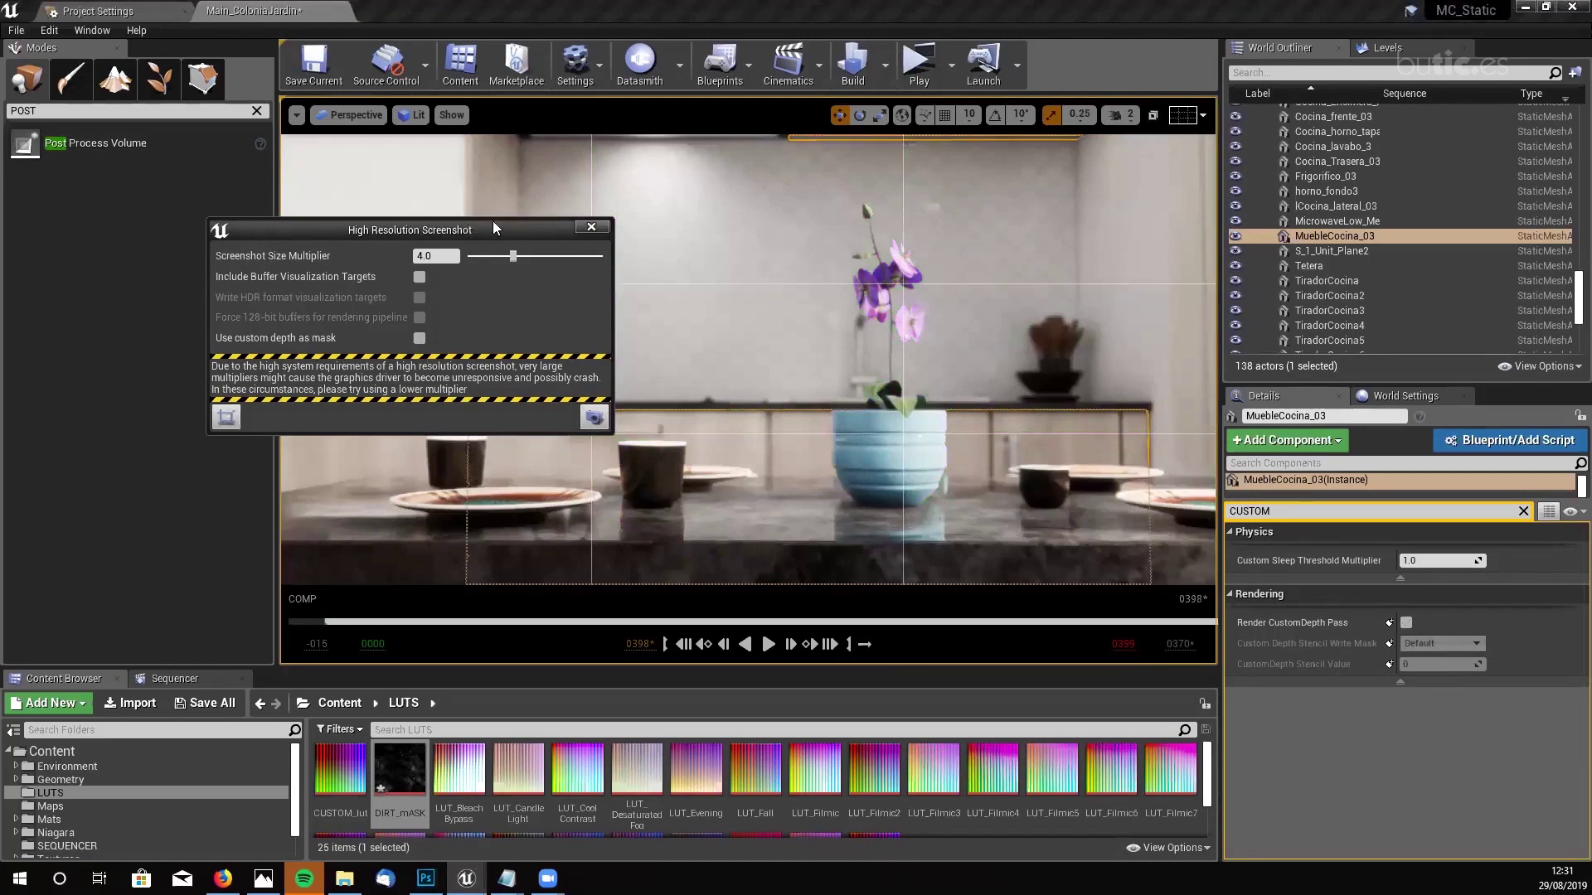
{"action": "left_click", "coordinate": [590, 227]}
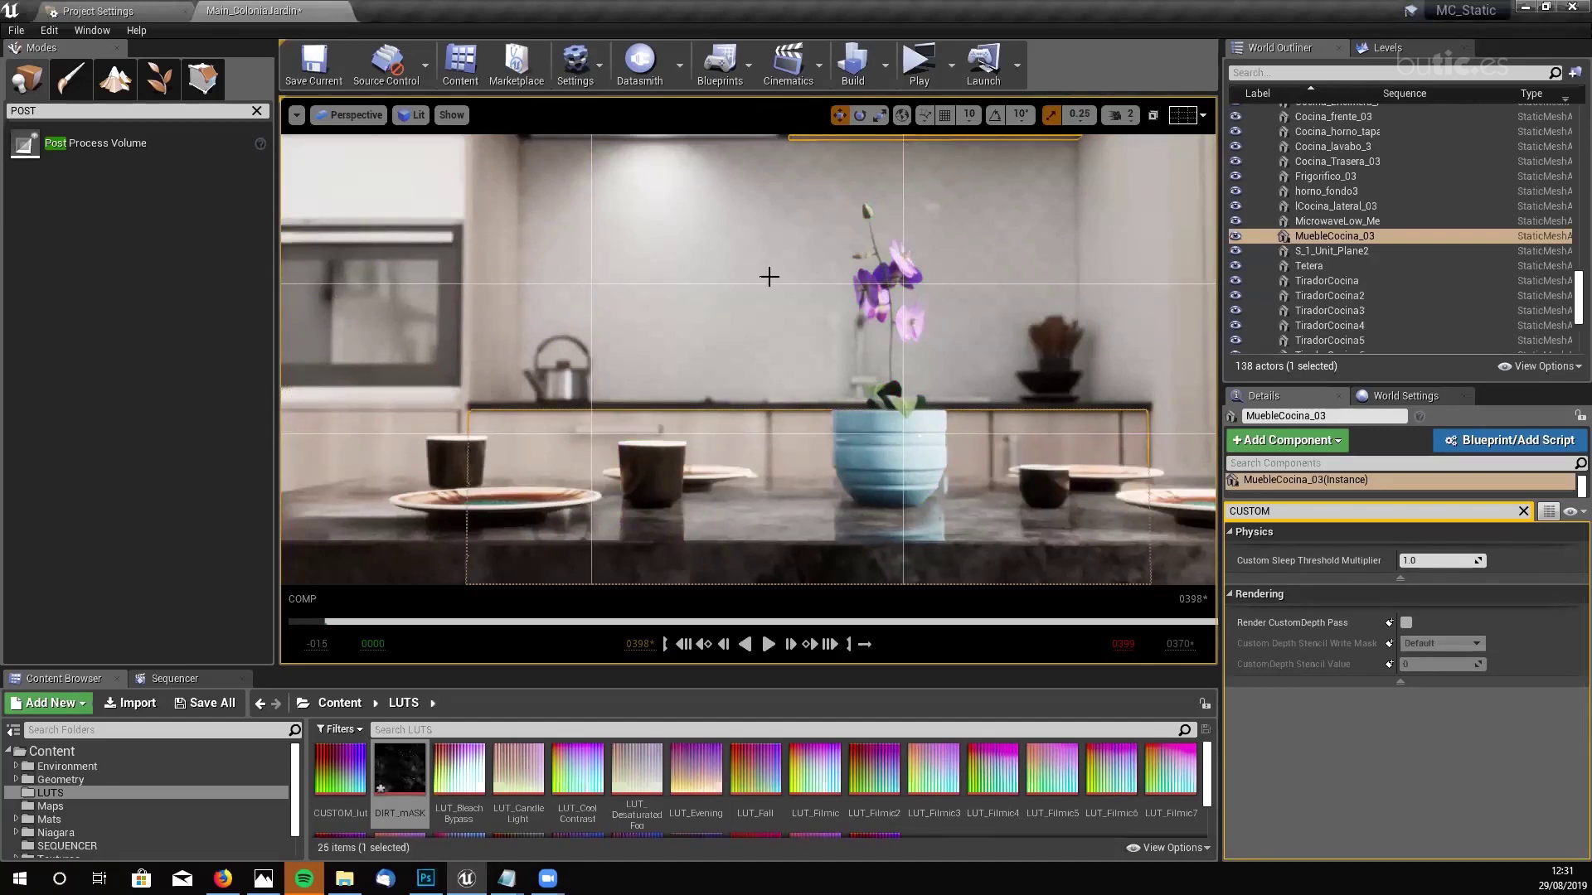
- Deselect MuebleCocina_03 and bring the Saved/Screenshots/Windows folder window to the front
{"action": "key", "text": "Escape"}
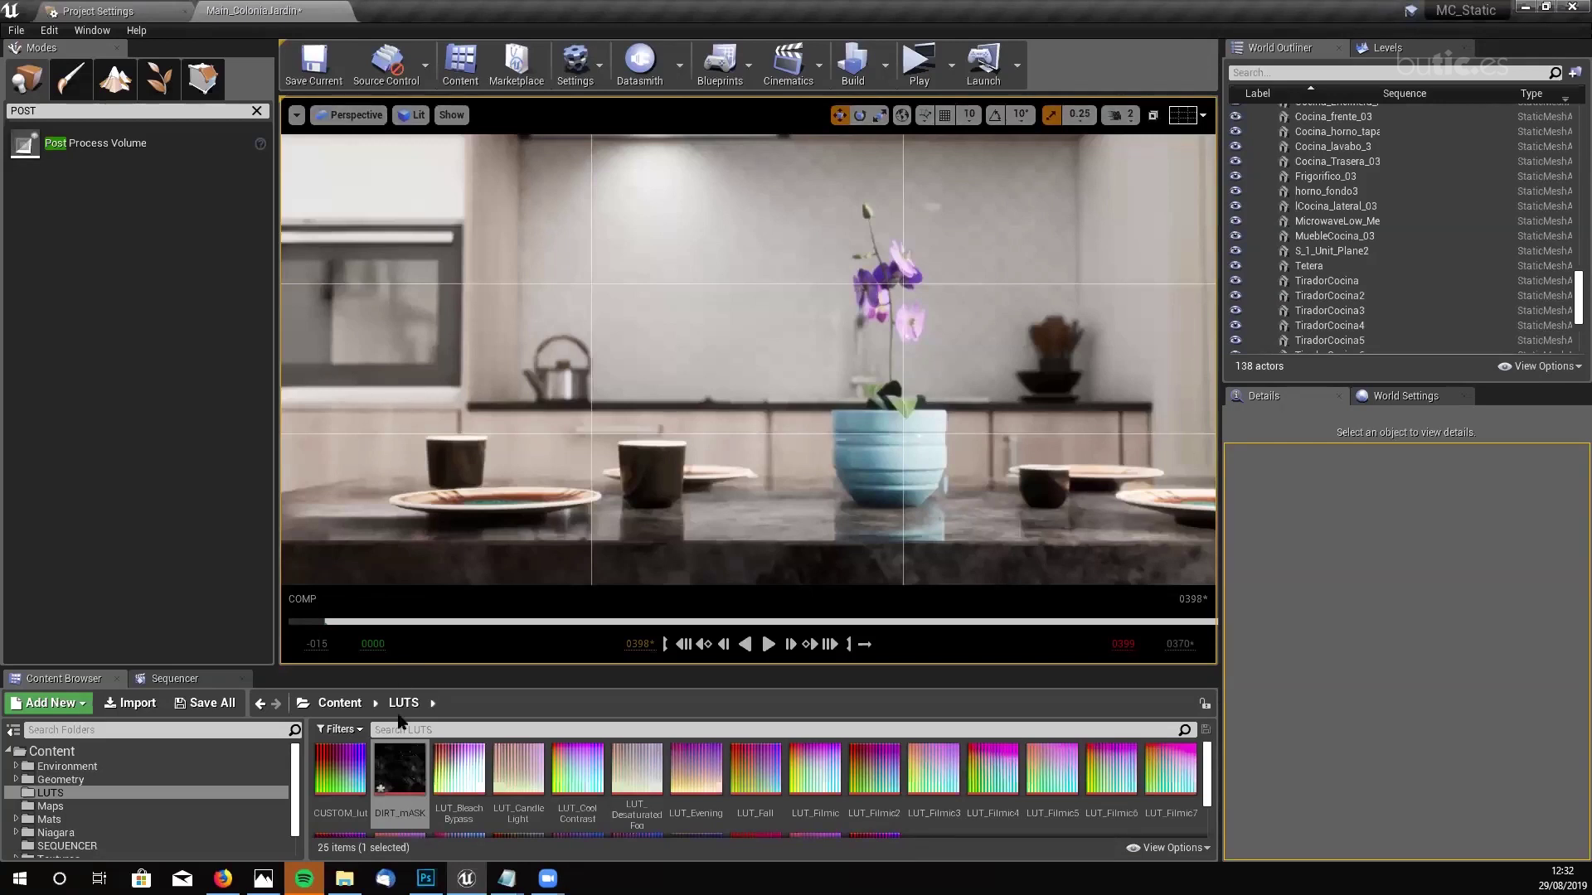
{"action": "left_click", "coordinate": [344, 878]}
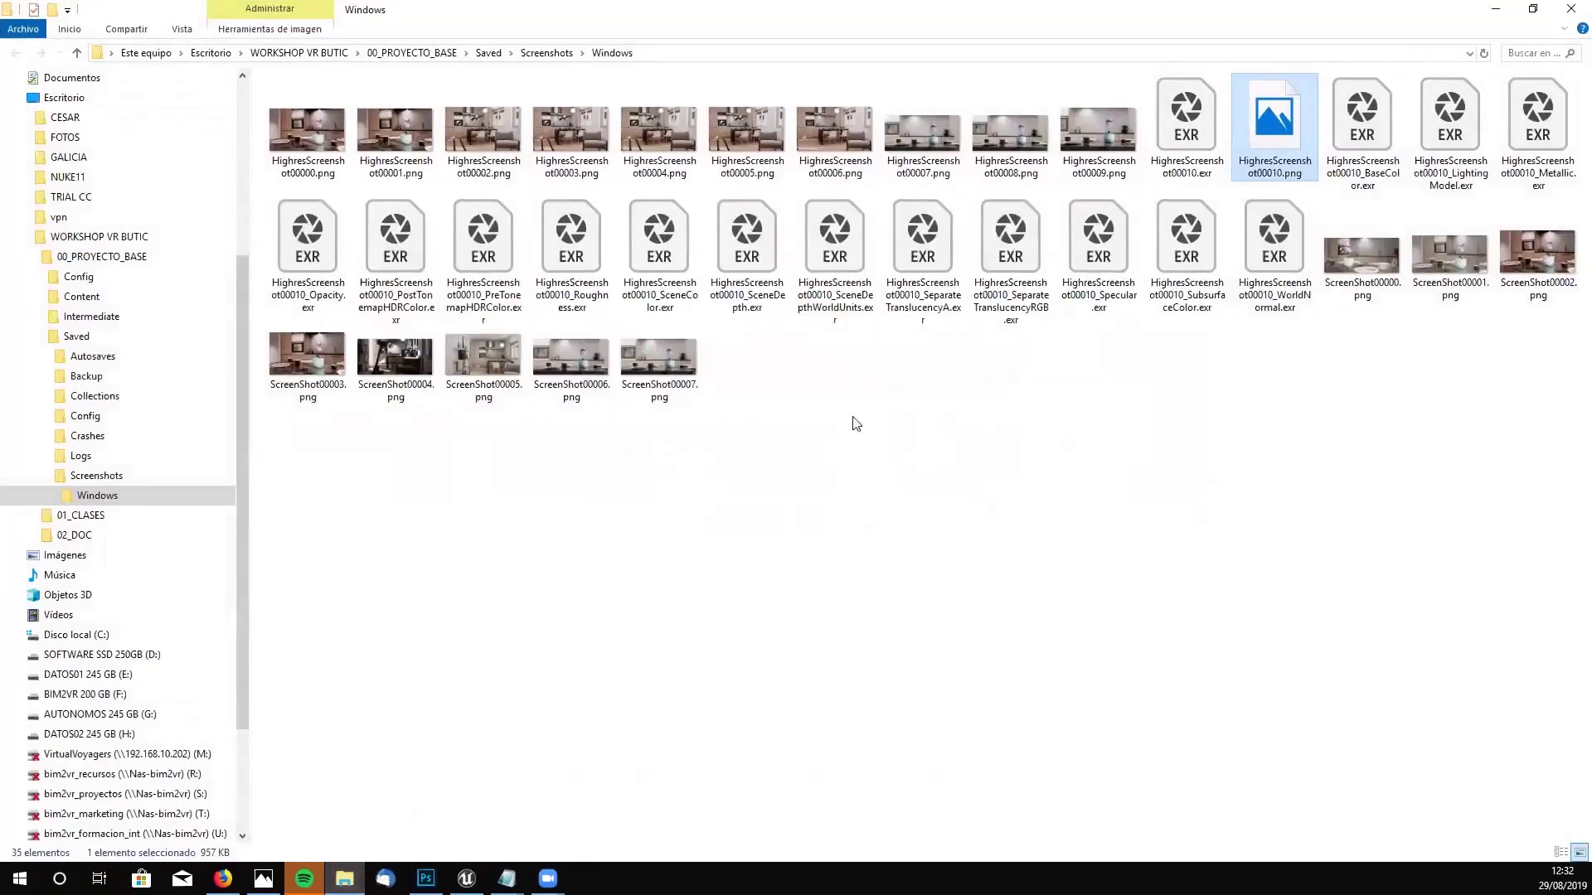
- Go up from the Screenshots folder through the breadcrumbs to the Escritorio desktop folder
{"action": "left_click", "coordinate": [527, 54]}
{"action": "left_click", "coordinate": [489, 52]}
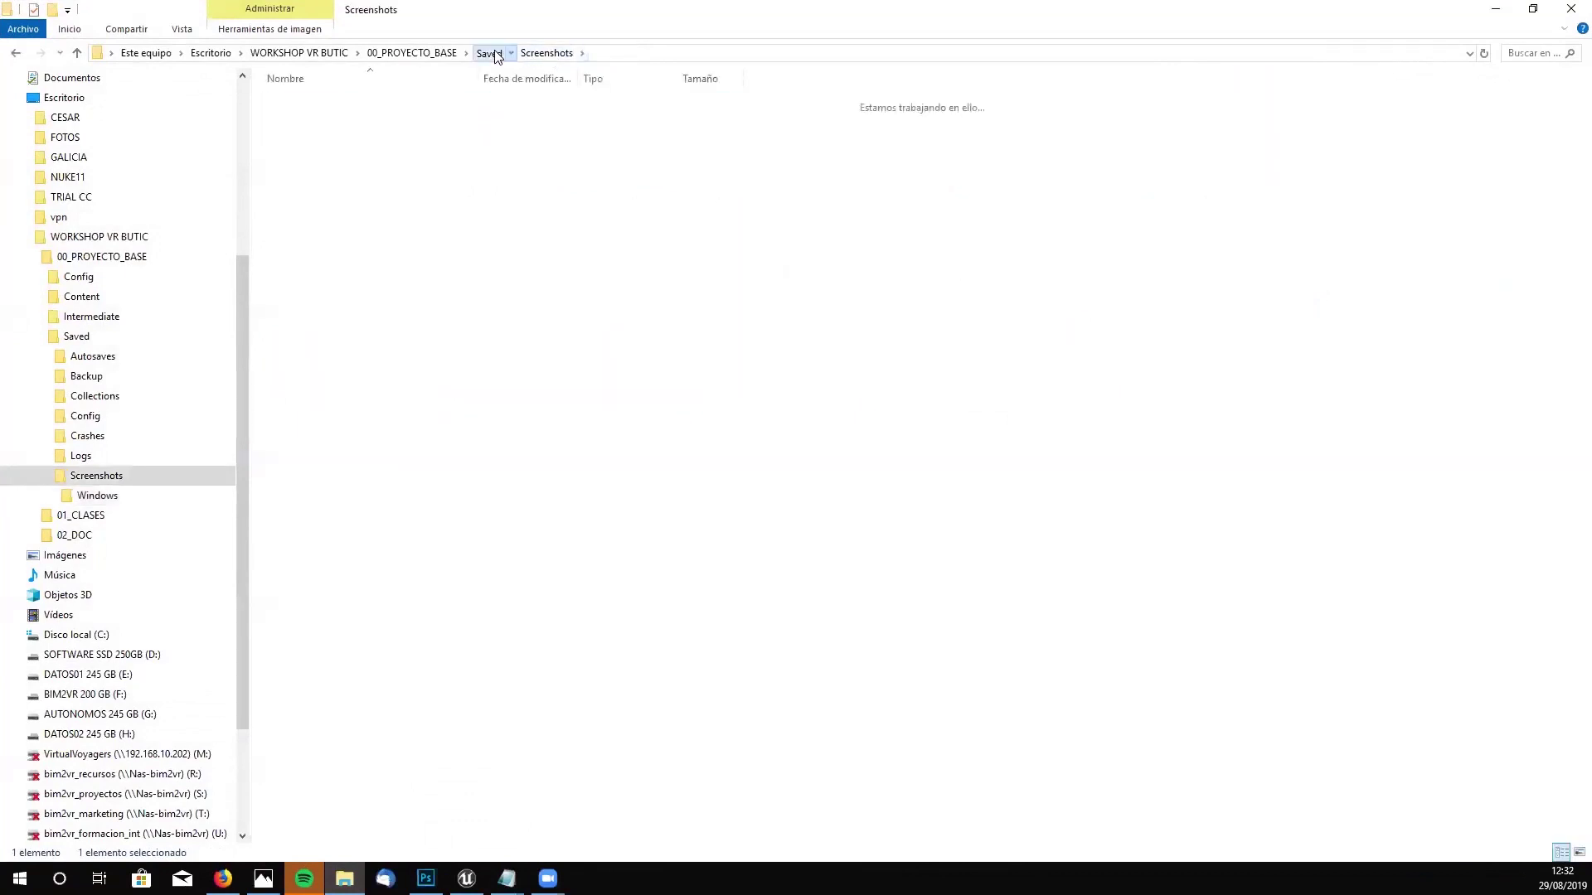
{"action": "left_click", "coordinate": [412, 52]}
{"action": "left_click", "coordinate": [328, 53]}
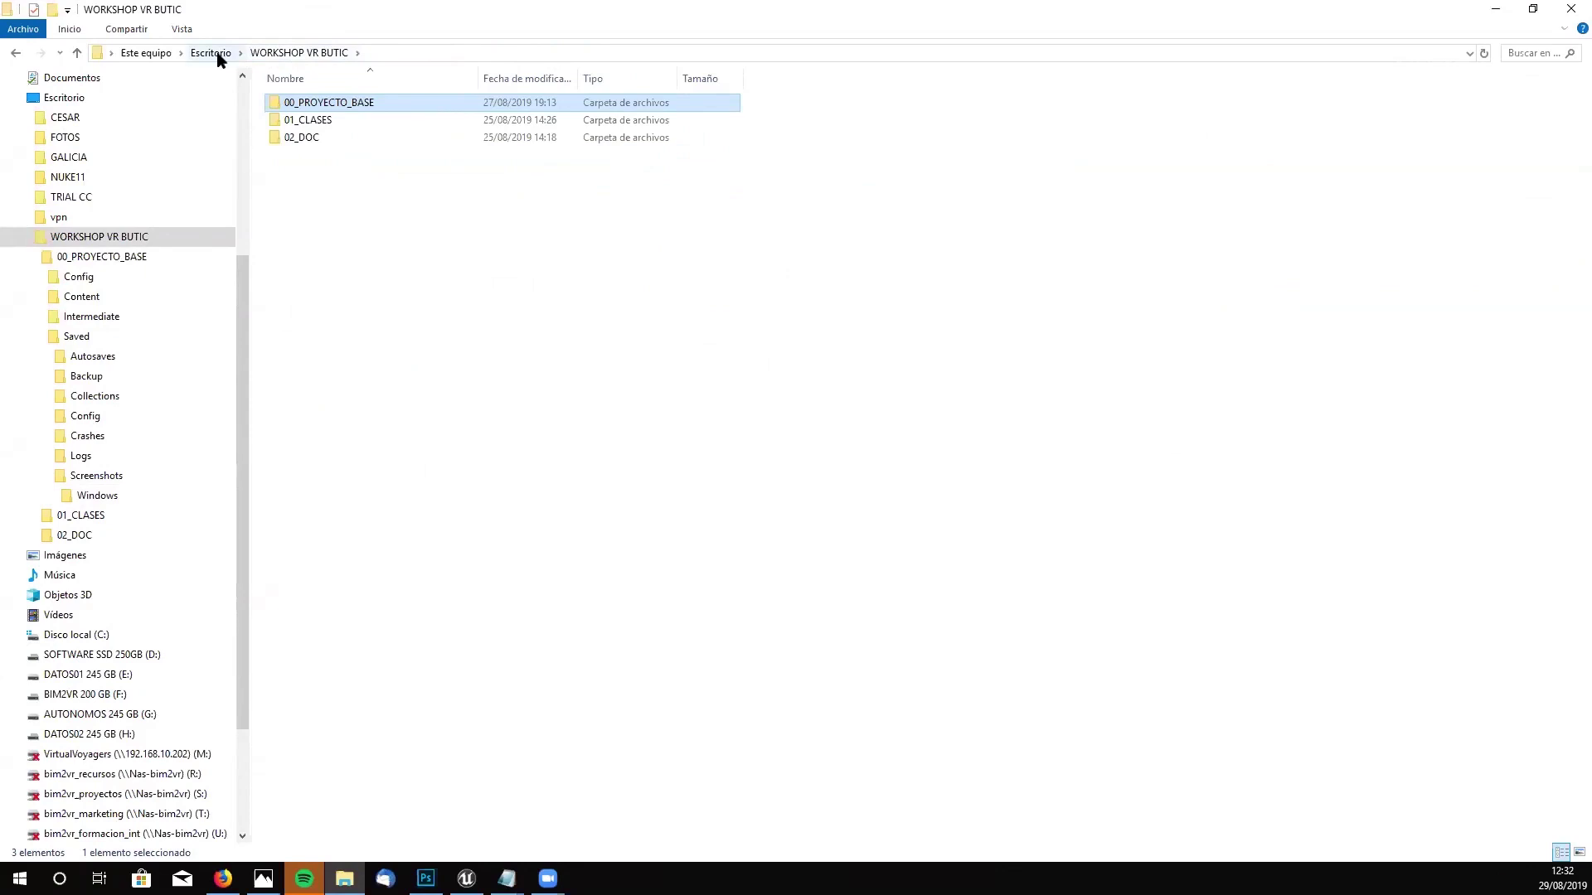
{"action": "left_click", "coordinate": [211, 53]}
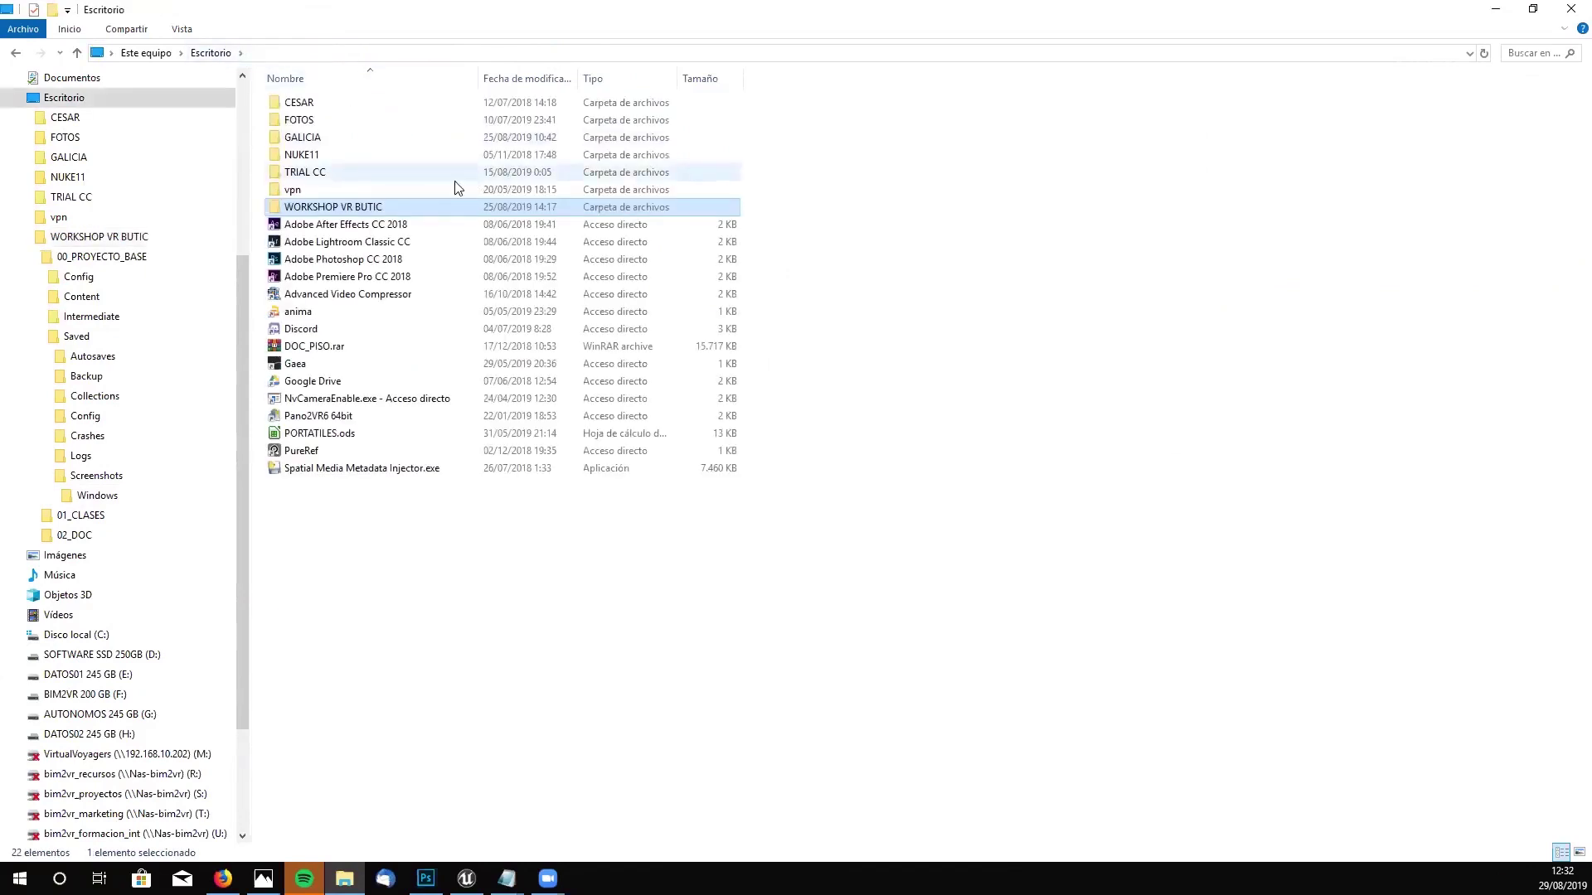
- Open WORKSHOP VR BUTIC > 01_CLASES > 03_CLASE04, then bring up Firefox's LENS DIRT MASK search
{"action": "mouse_move", "coordinate": [396, 204]}
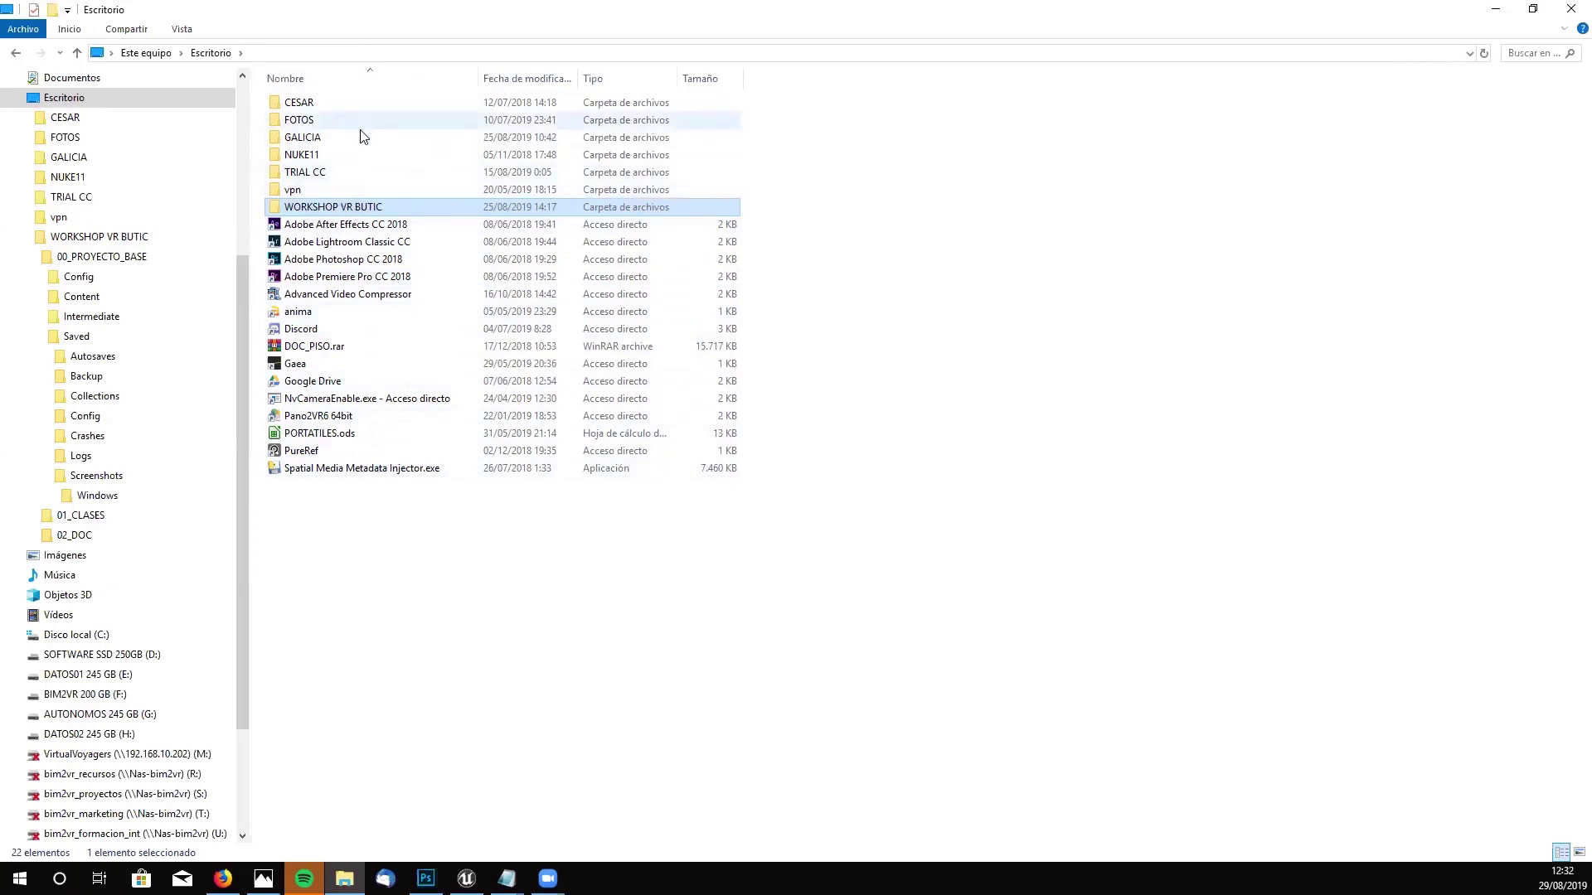
{"action": "double_click", "coordinate": [351, 207]}
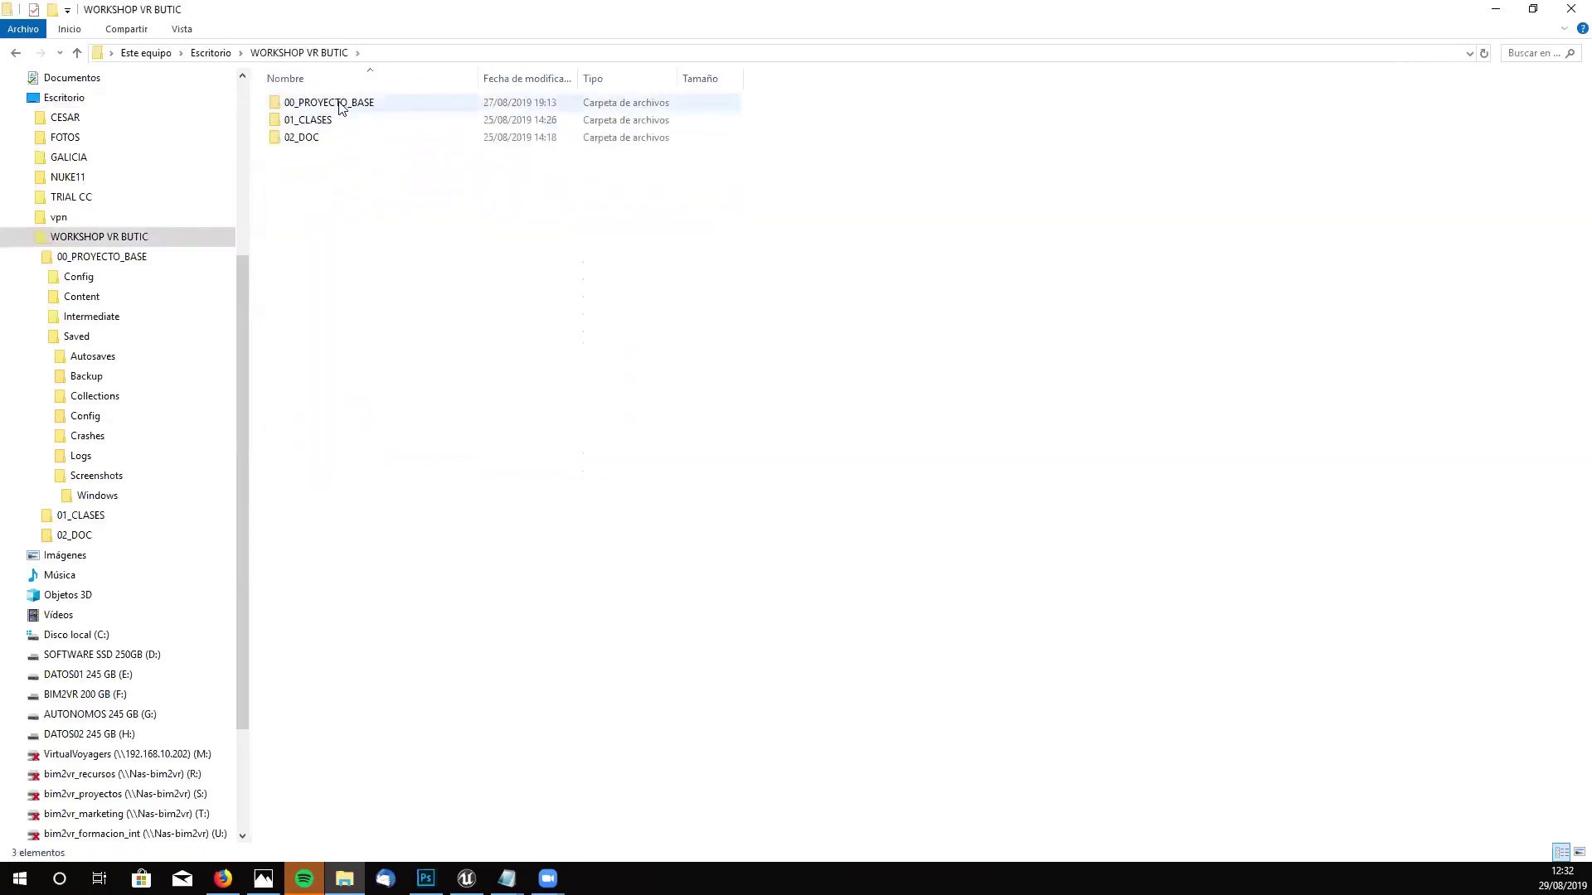
{"action": "double_click", "coordinate": [340, 122]}
{"action": "double_click", "coordinate": [469, 153]}
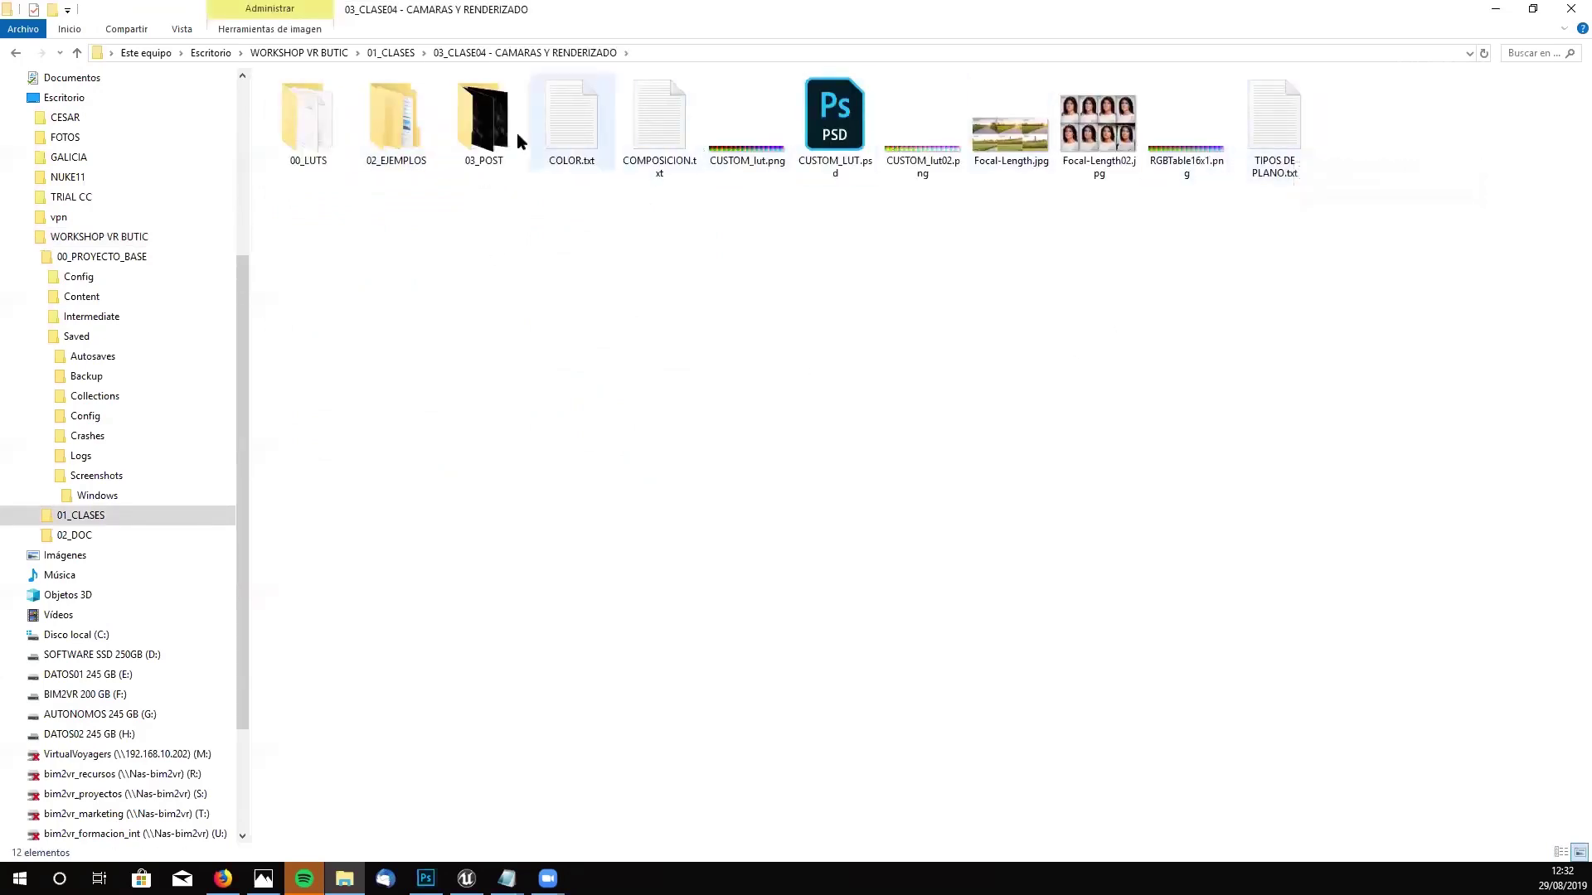
{"action": "left_click", "coordinate": [223, 878]}
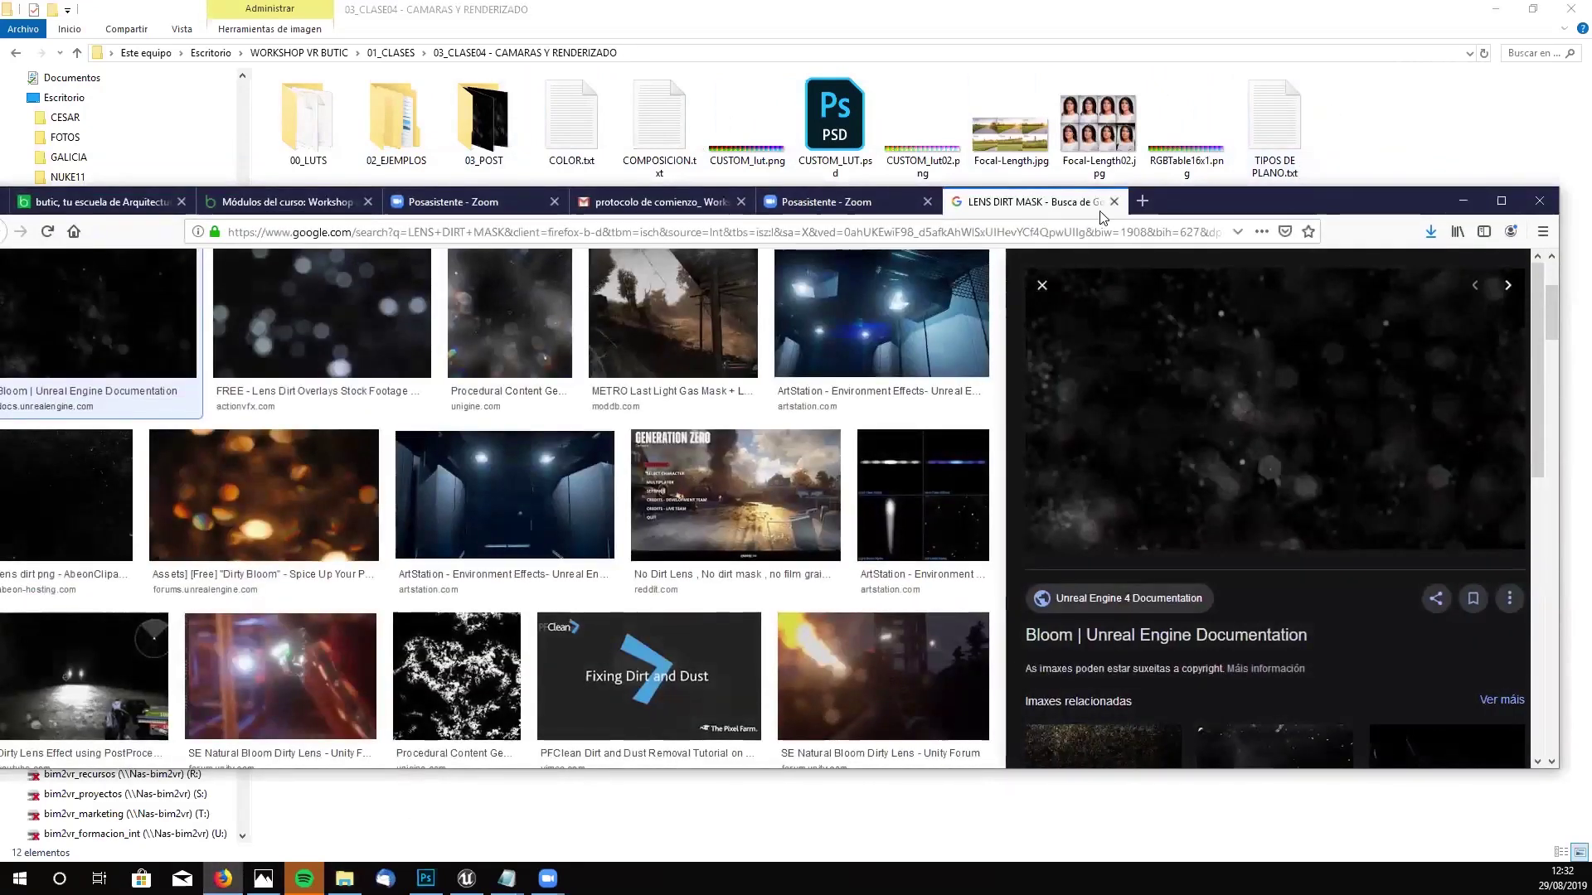
- In a new maximized tab, search the cinematographer's name plus 'youtube' and open his channel
{"action": "left_click", "coordinate": [1143, 201]}
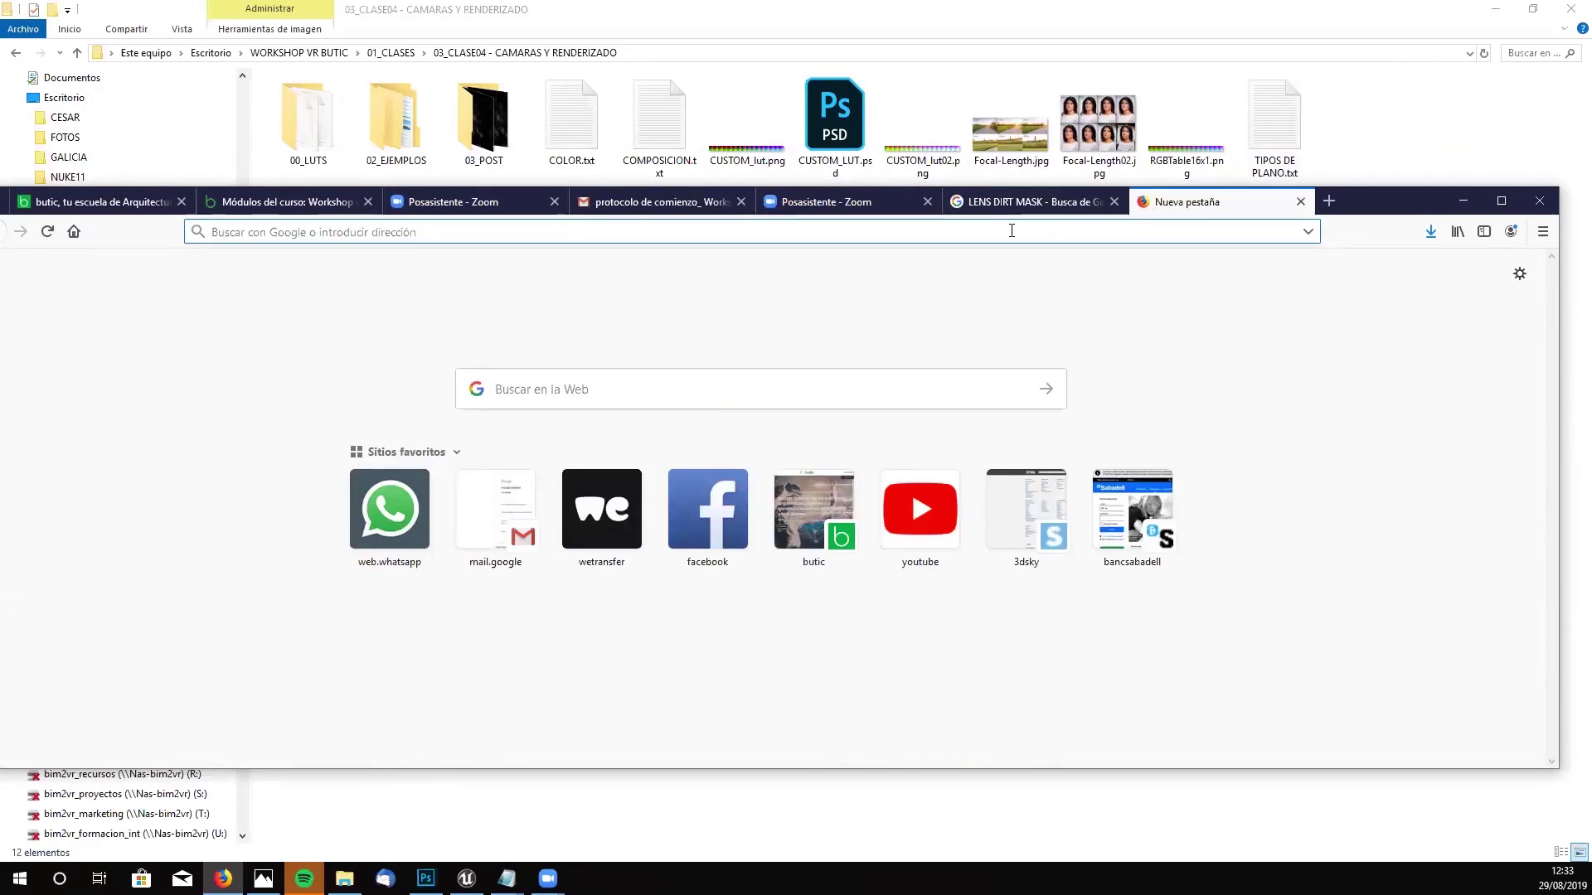
{"action": "type", "text": "MATT W"}
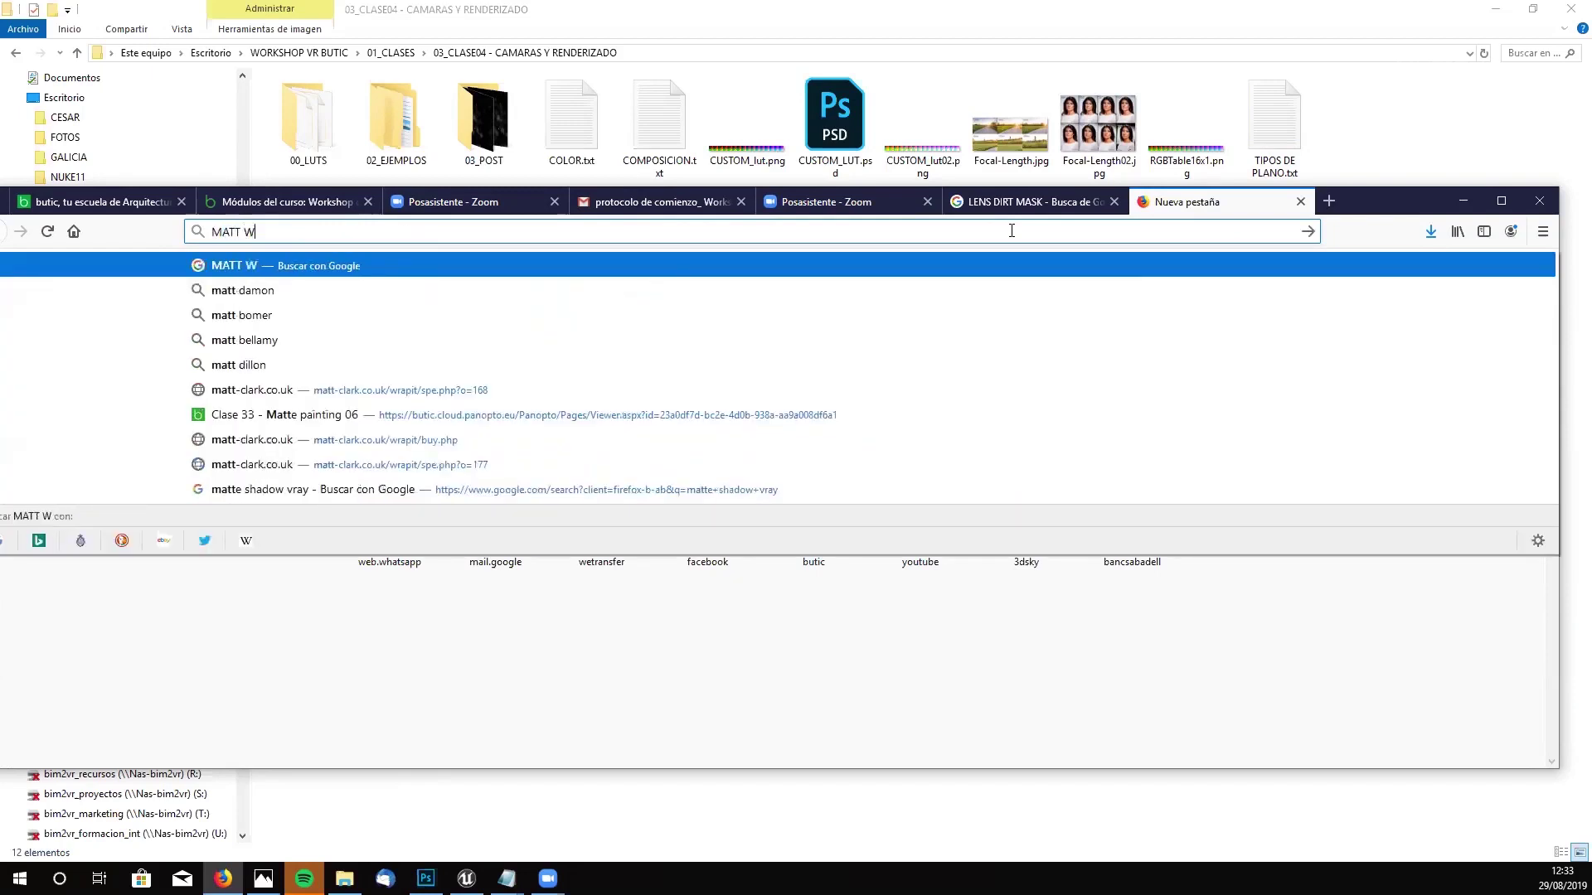
{"action": "type", "text": "ORKMAN"}
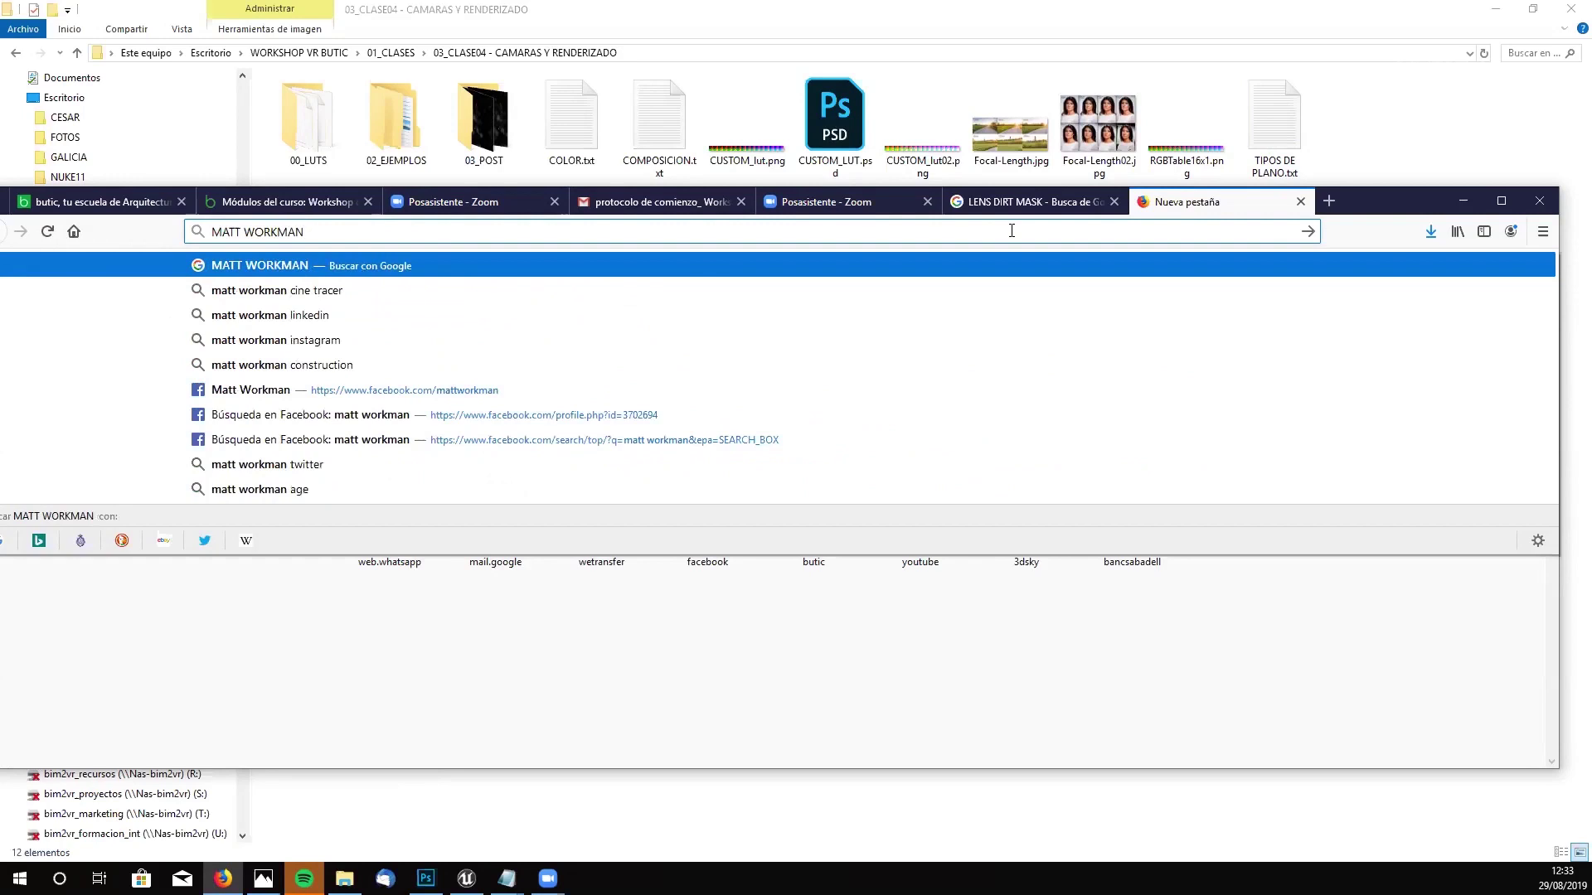
{"action": "type", "text": " YOU"}
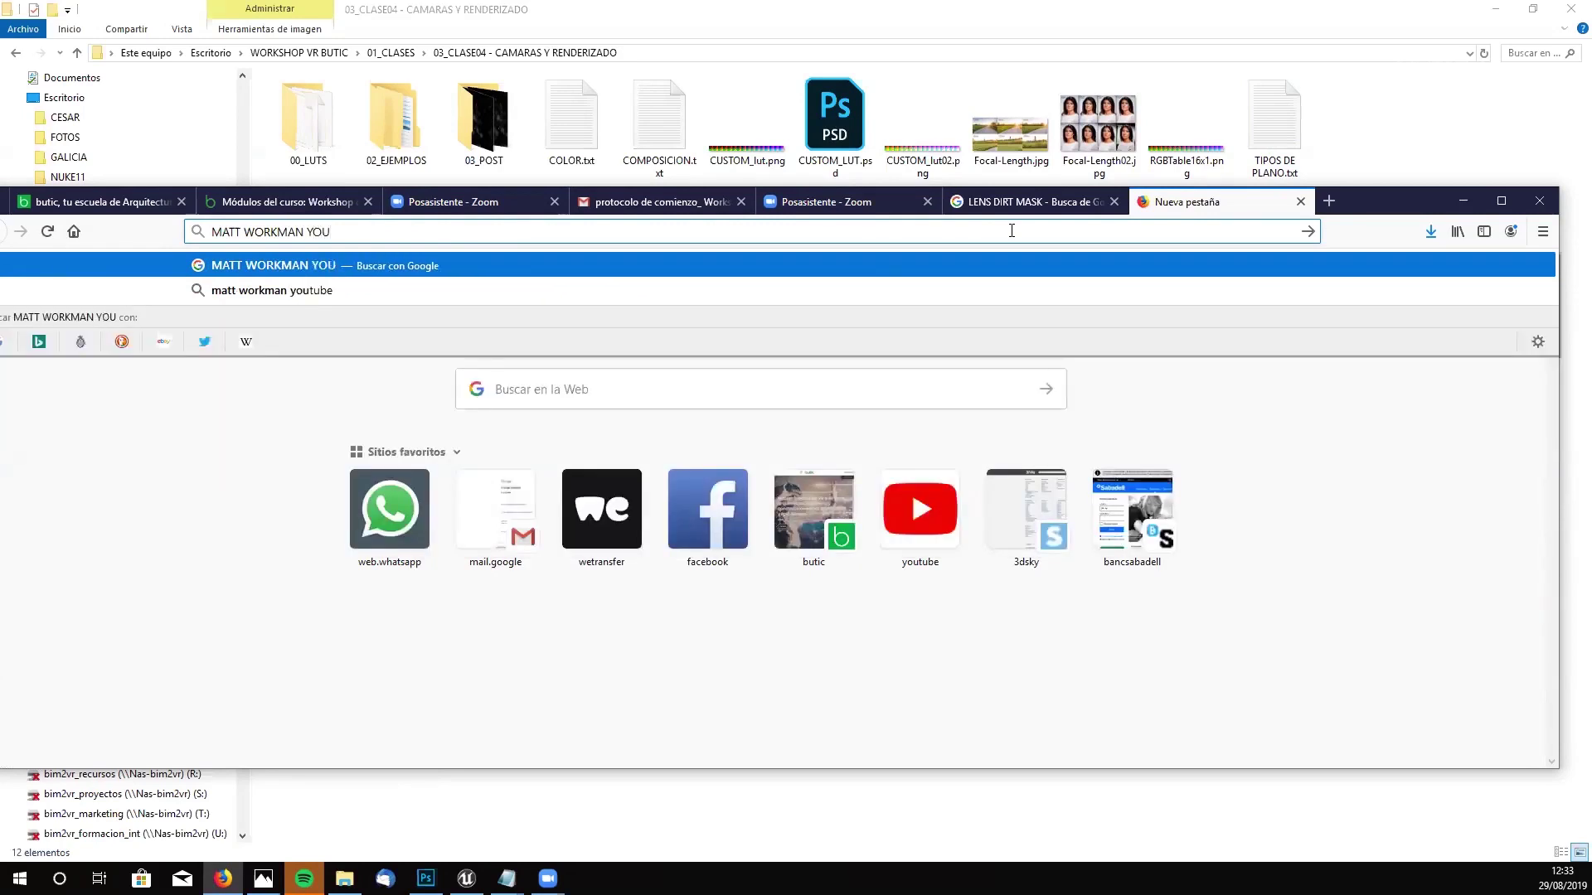
{"action": "left_click", "coordinate": [332, 290]}
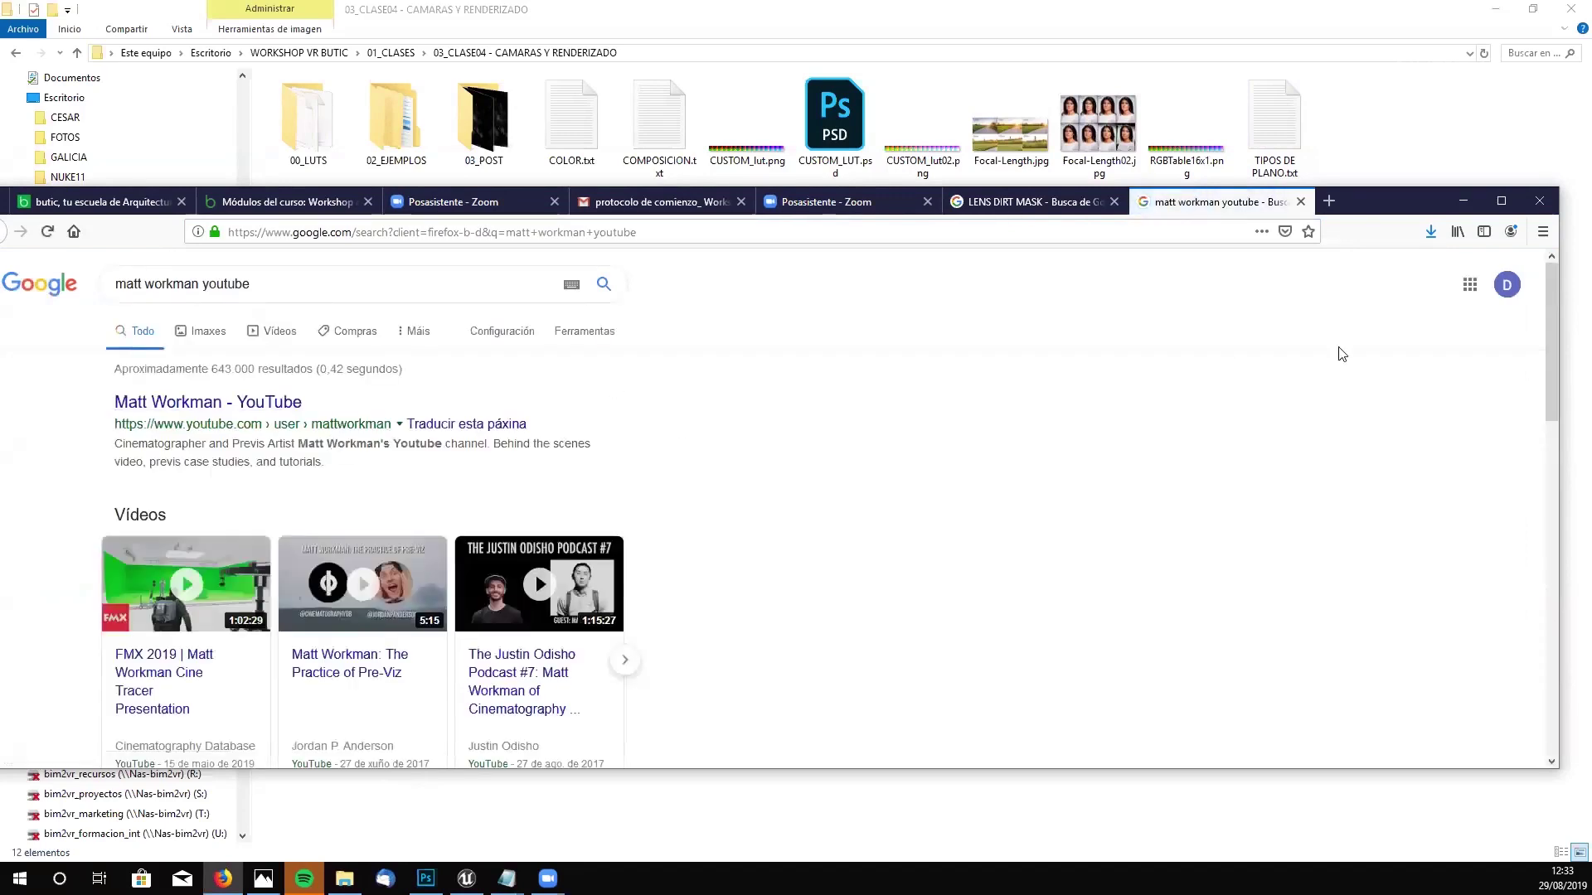
{"action": "left_click", "coordinate": [1501, 201]}
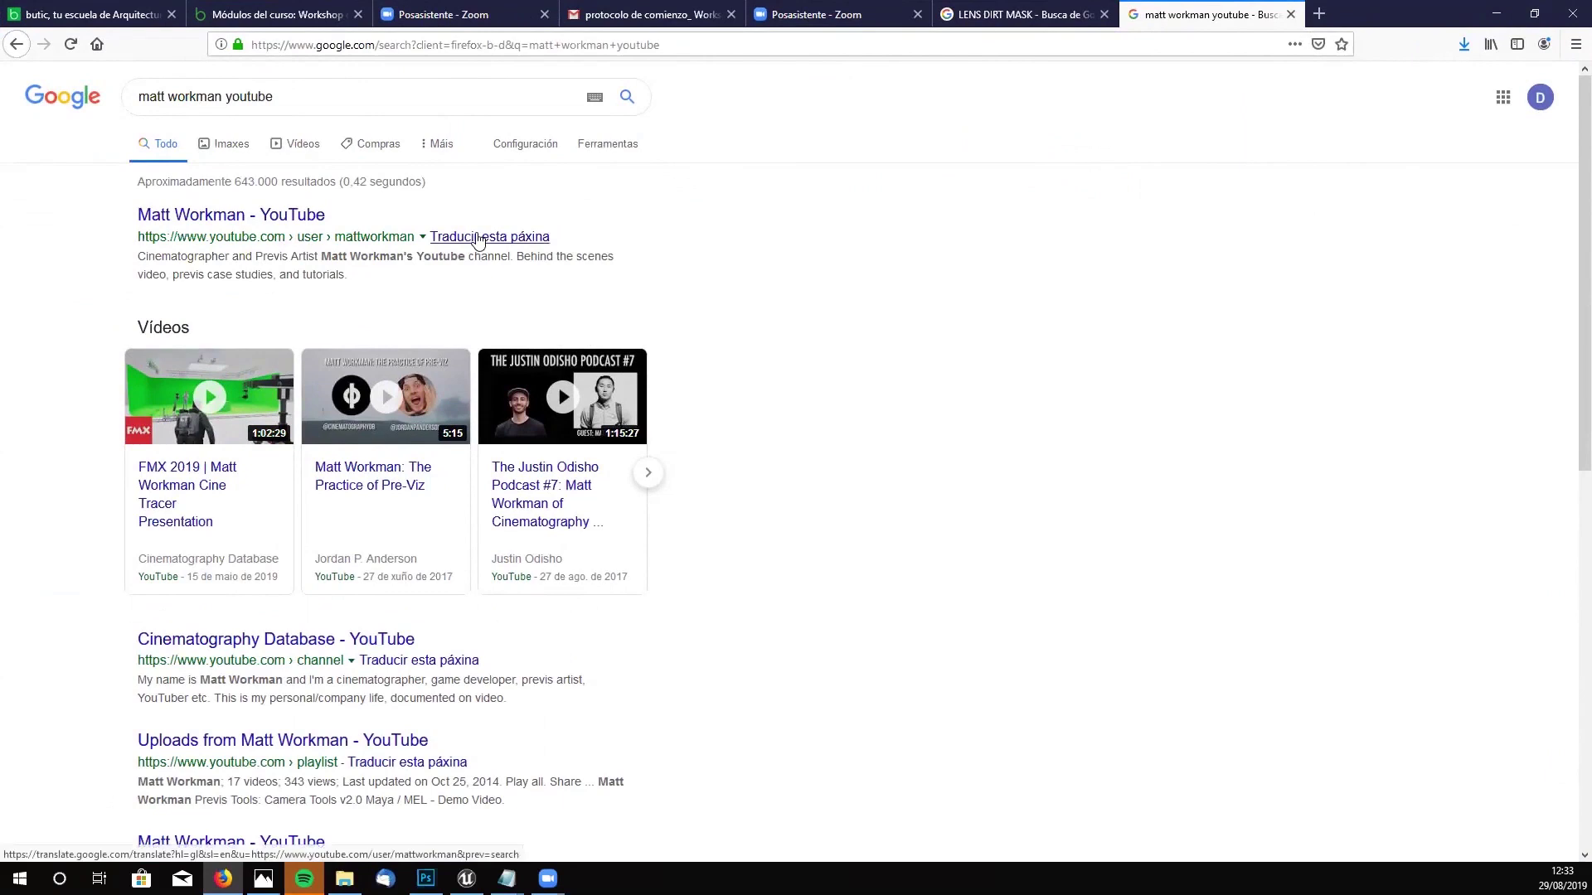
{"action": "left_click", "coordinate": [284, 216]}
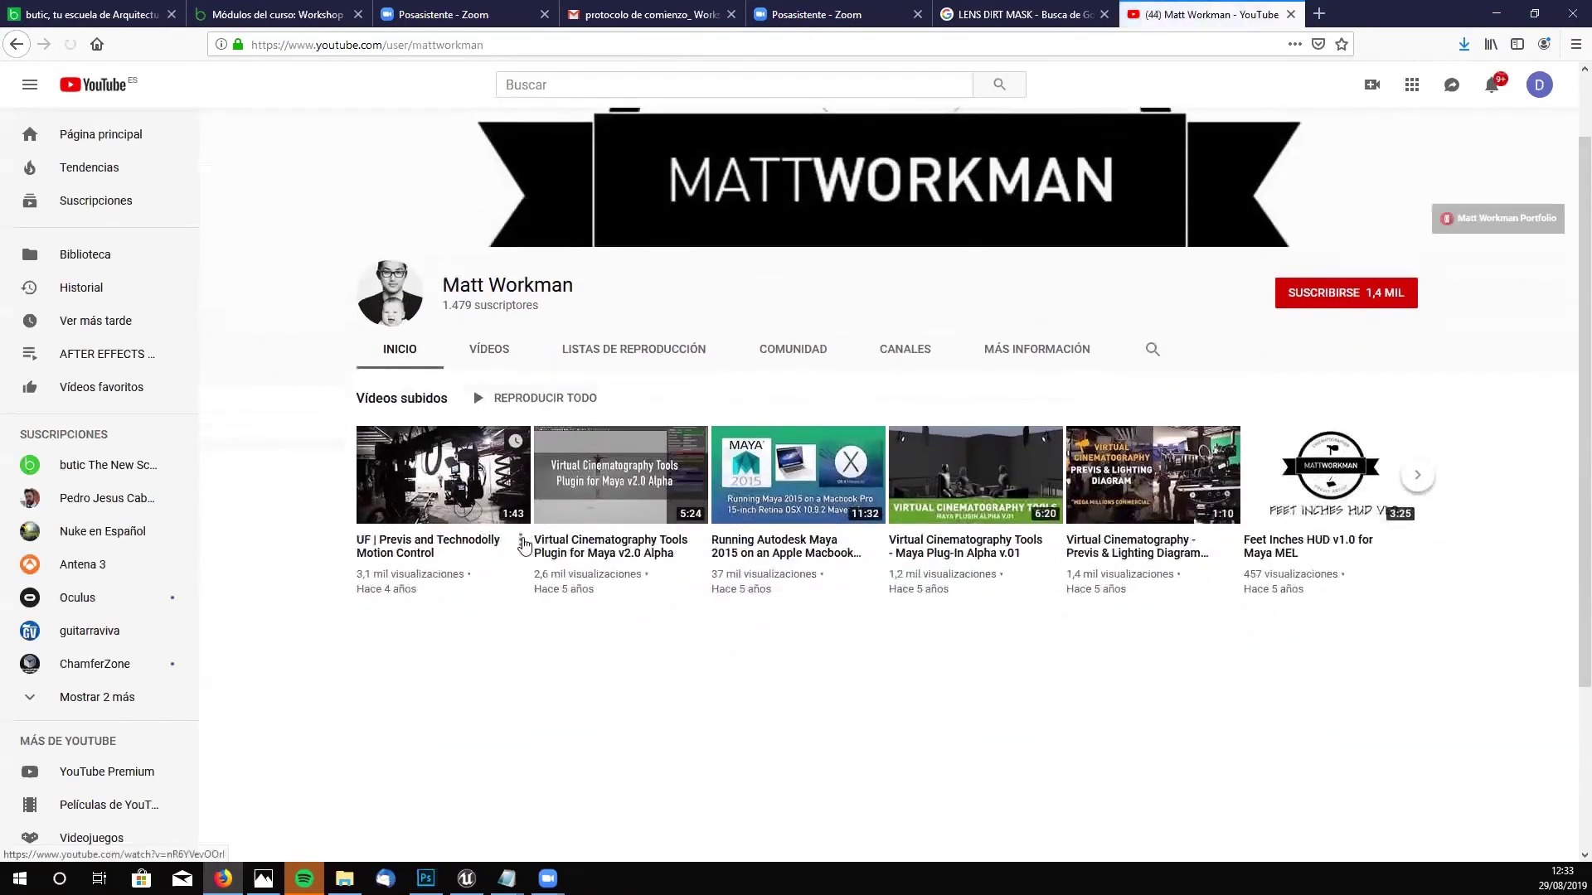
- Browse the channel's videos, then start its CG Cinematics playlist from Playlists
{"action": "left_click", "coordinate": [491, 438]}
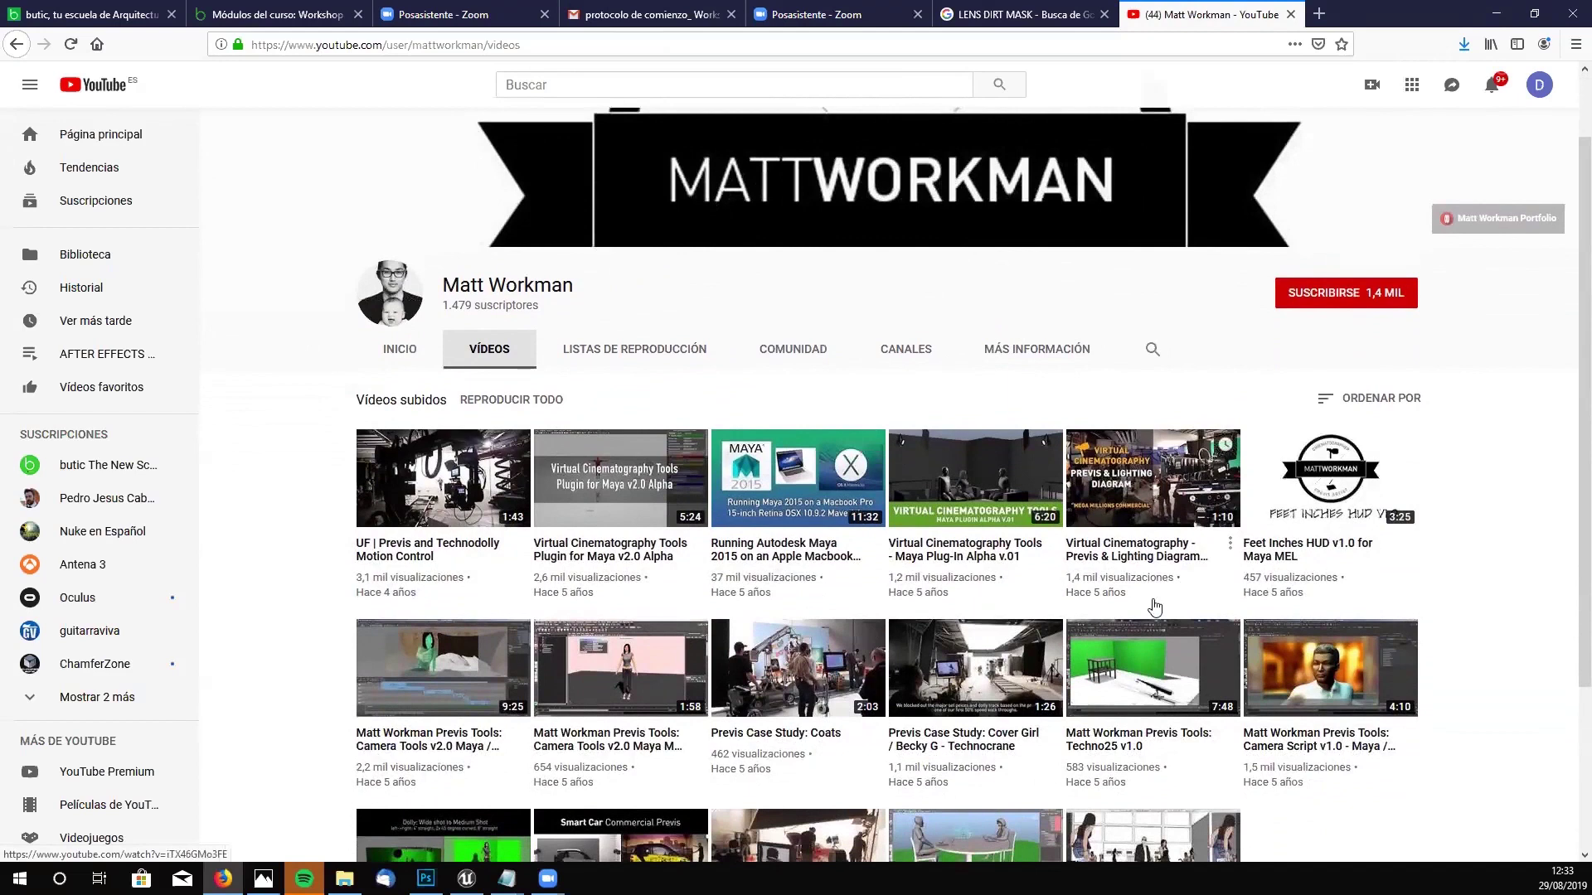
{"action": "scroll", "coordinate": [1155, 607], "scroll_direction": "down", "scroll_amount": 3}
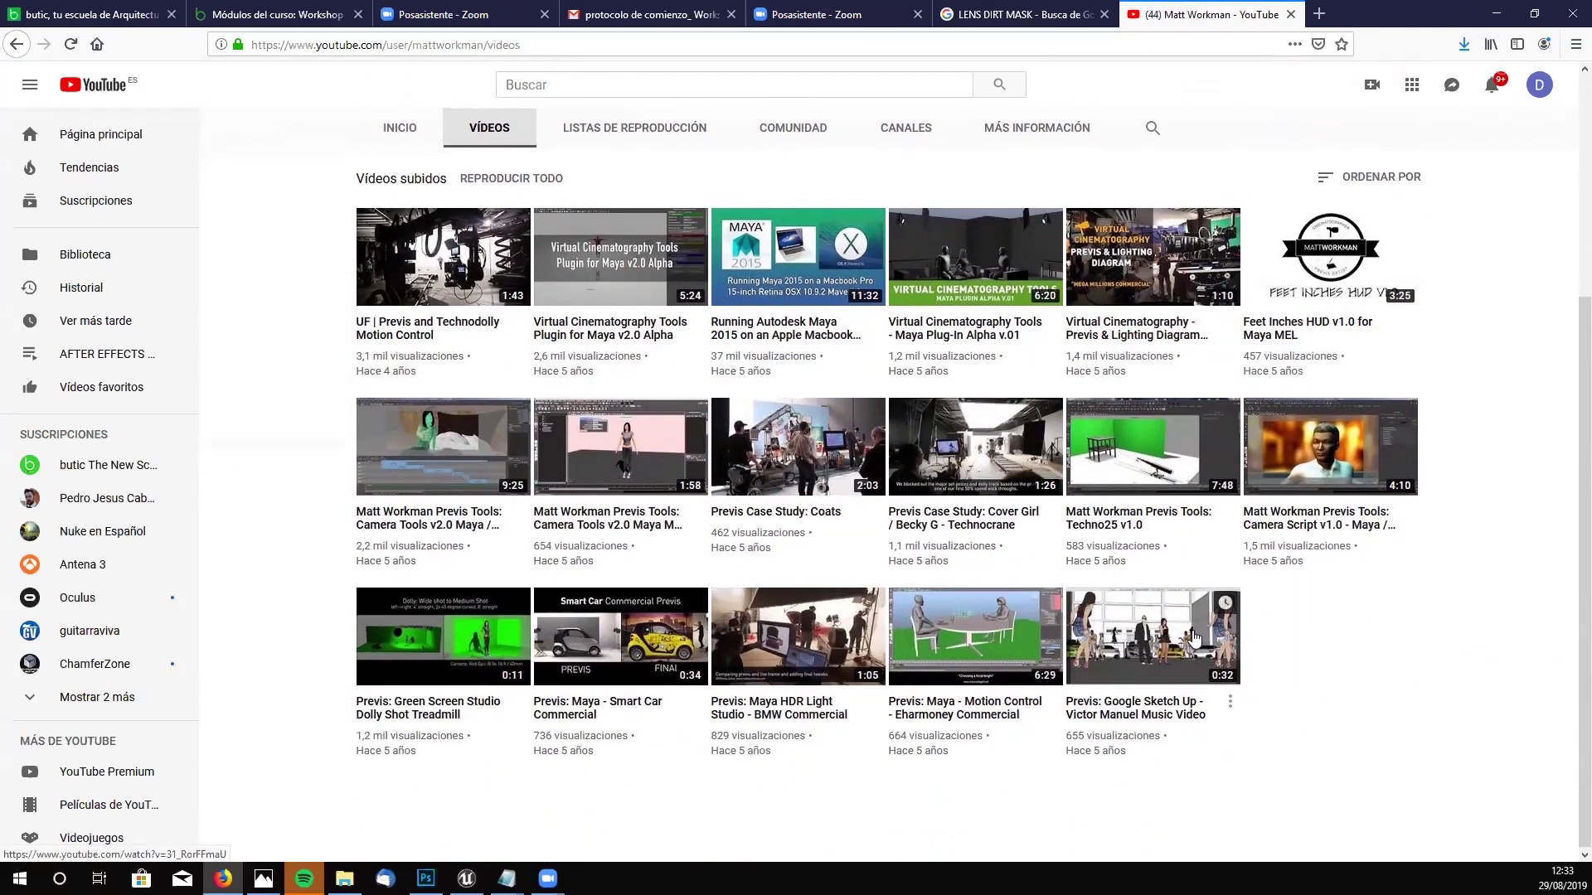
{"action": "scroll", "coordinate": [1192, 639], "scroll_direction": "up", "scroll_amount": 2}
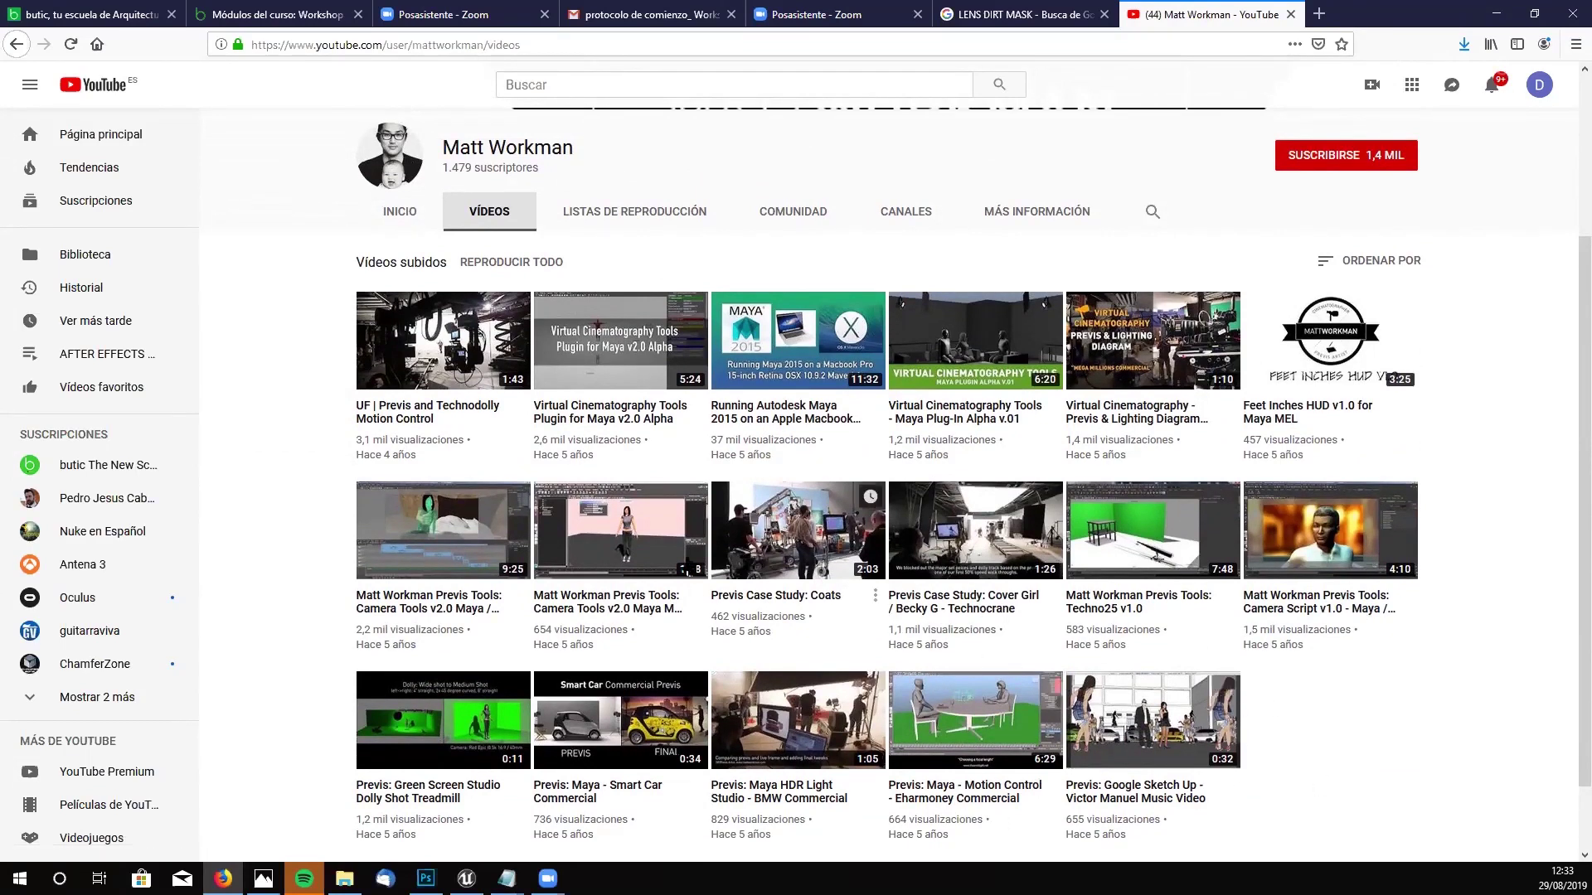
{"action": "scroll", "coordinate": [871, 498], "scroll_direction": "up", "scroll_amount": 2}
{"action": "left_click", "coordinate": [627, 311]}
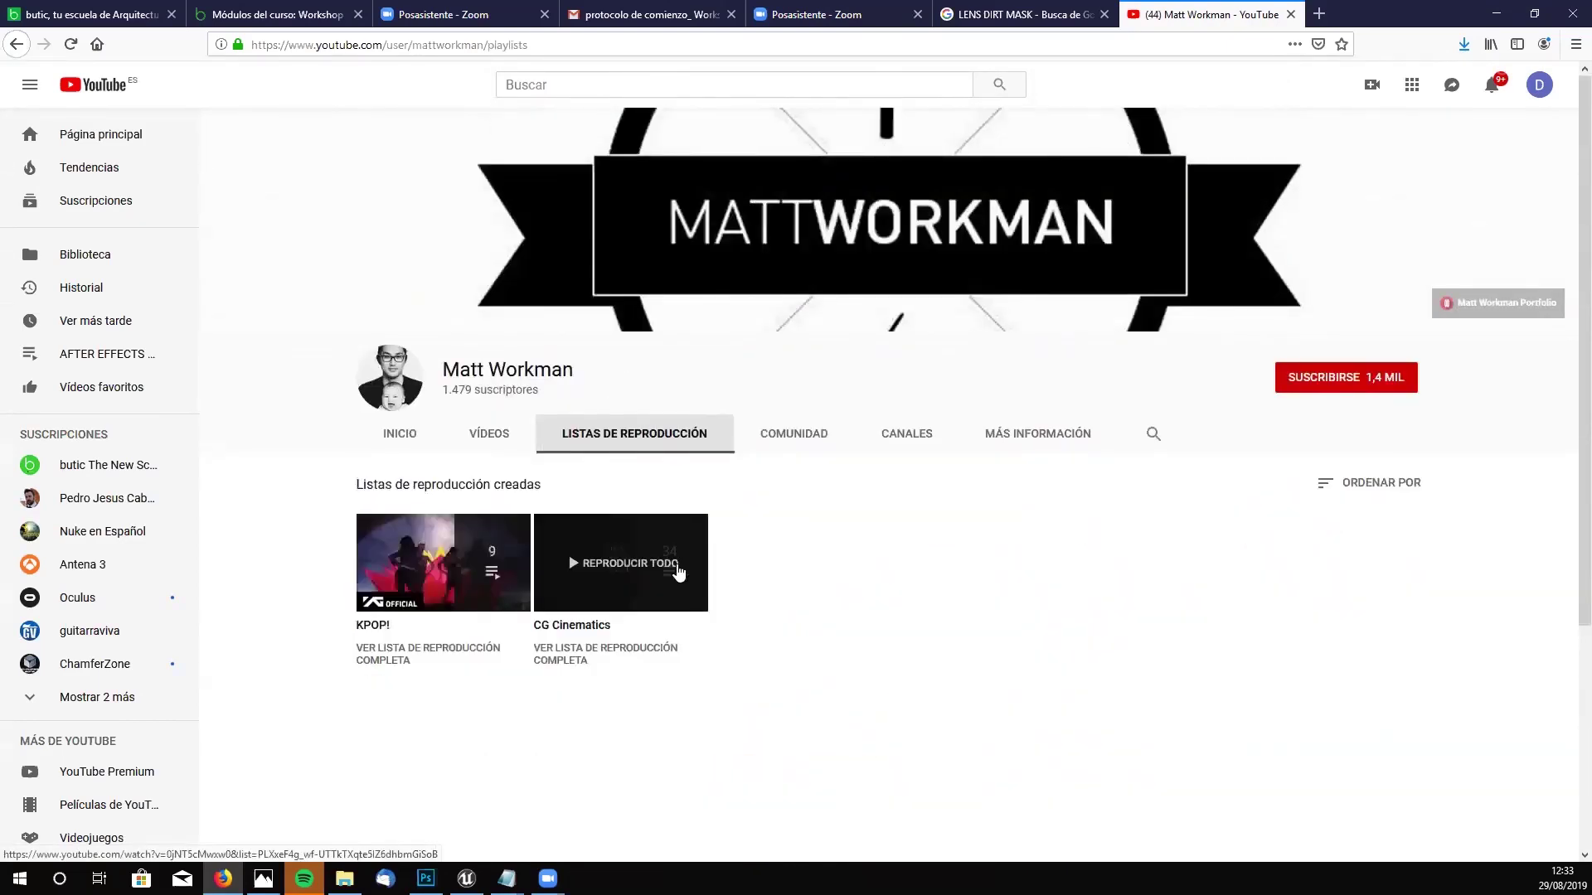
{"action": "left_click", "coordinate": [624, 589]}
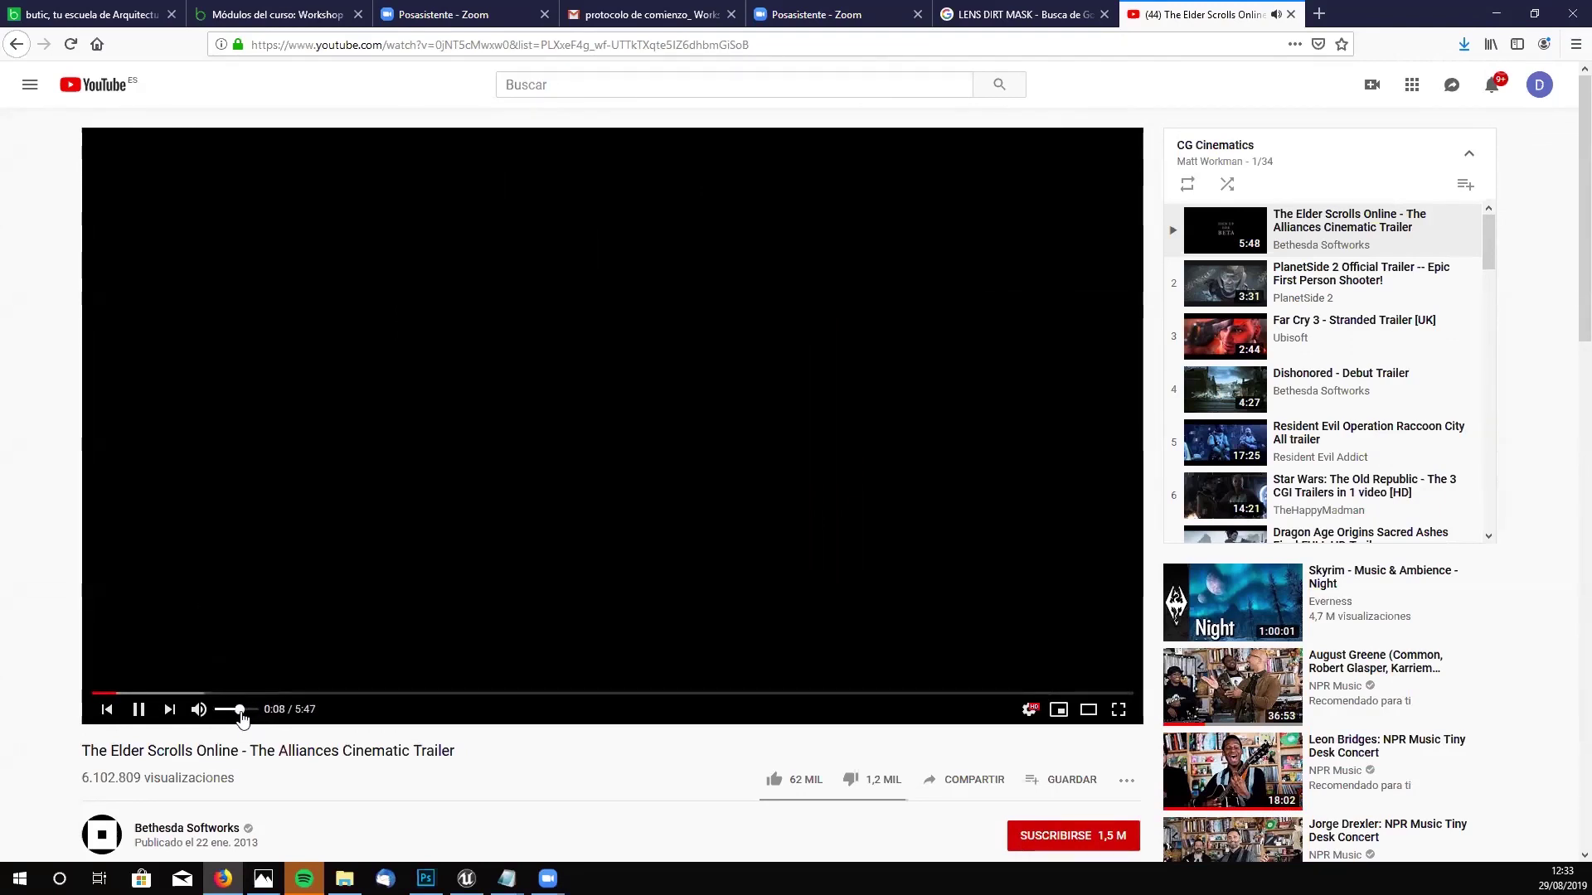
- Skim the Elder Scrolls Online trailer full screen at lower volume, leaving it paused at 1:38
{"action": "left_click", "coordinate": [183, 694]}
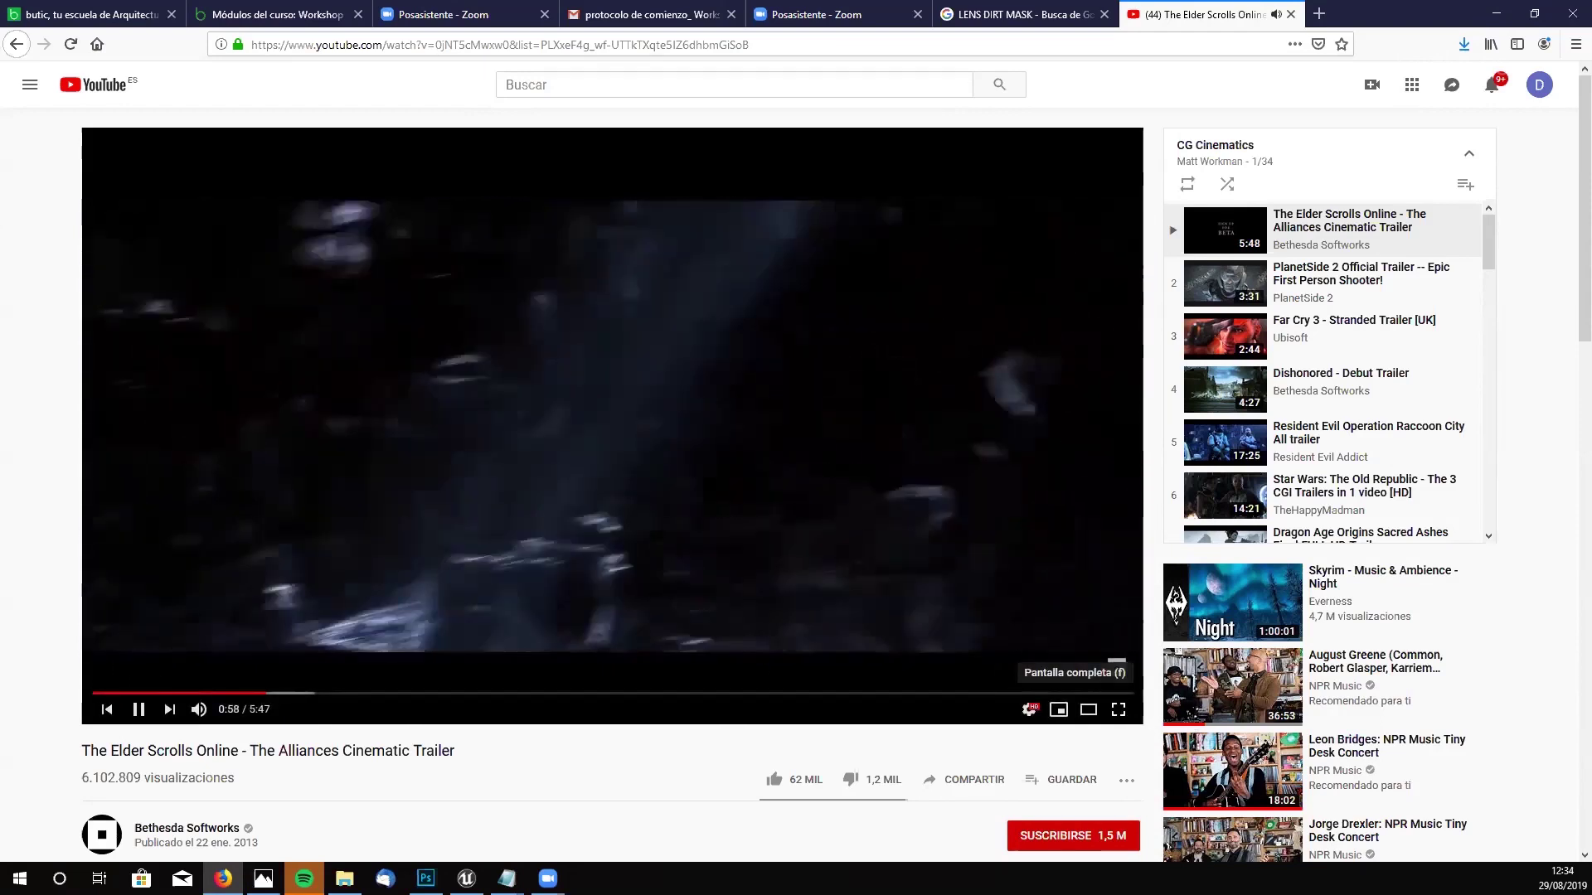
{"action": "left_click", "coordinate": [1118, 709]}
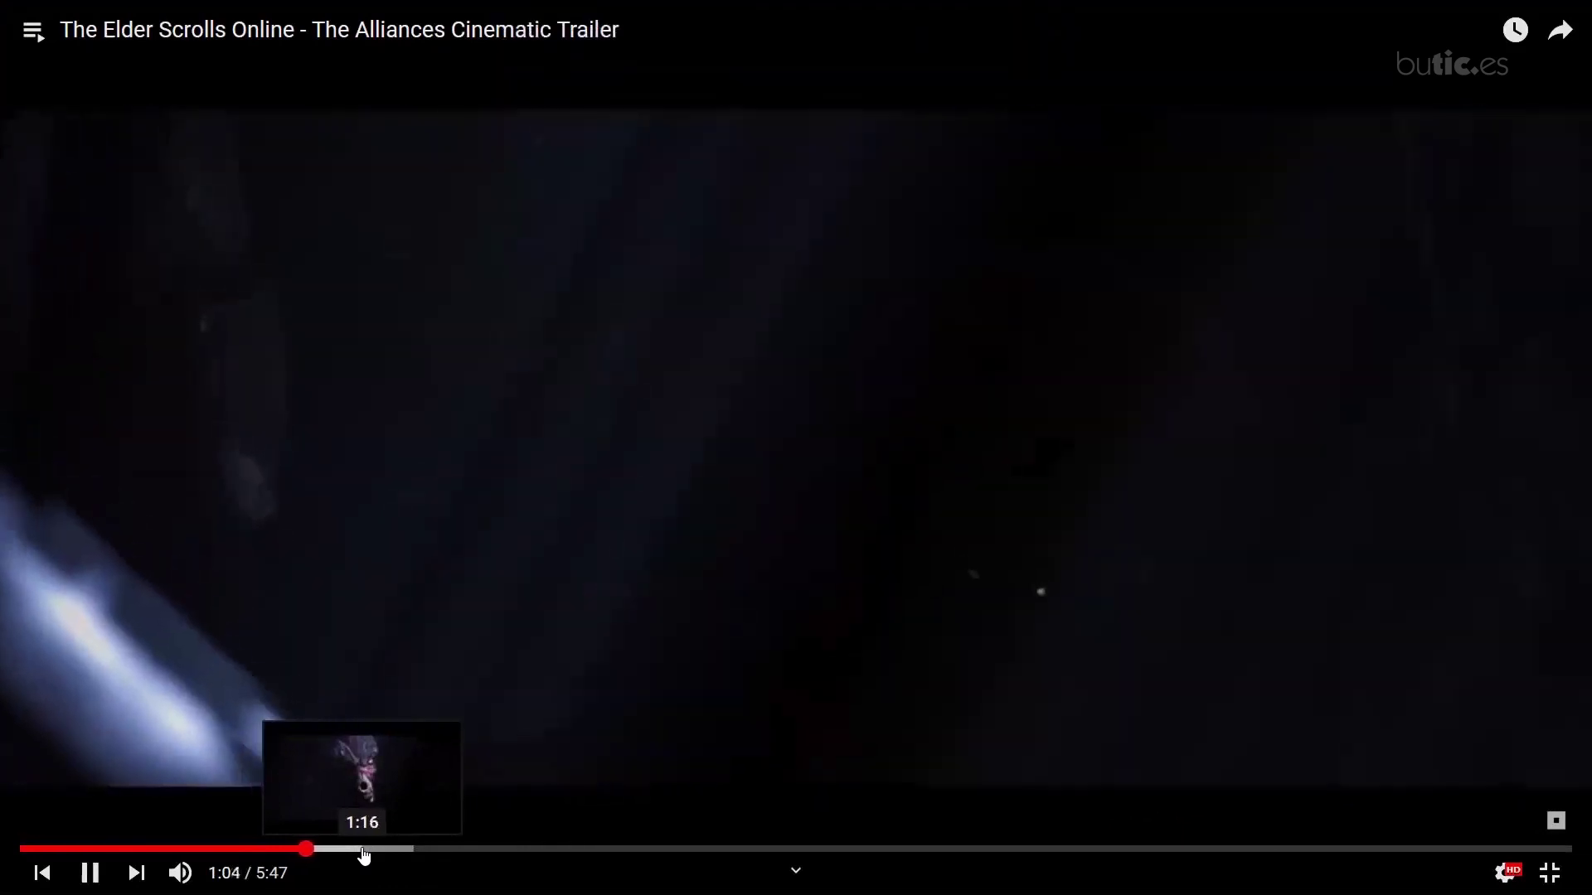
{"action": "left_click", "coordinate": [358, 856]}
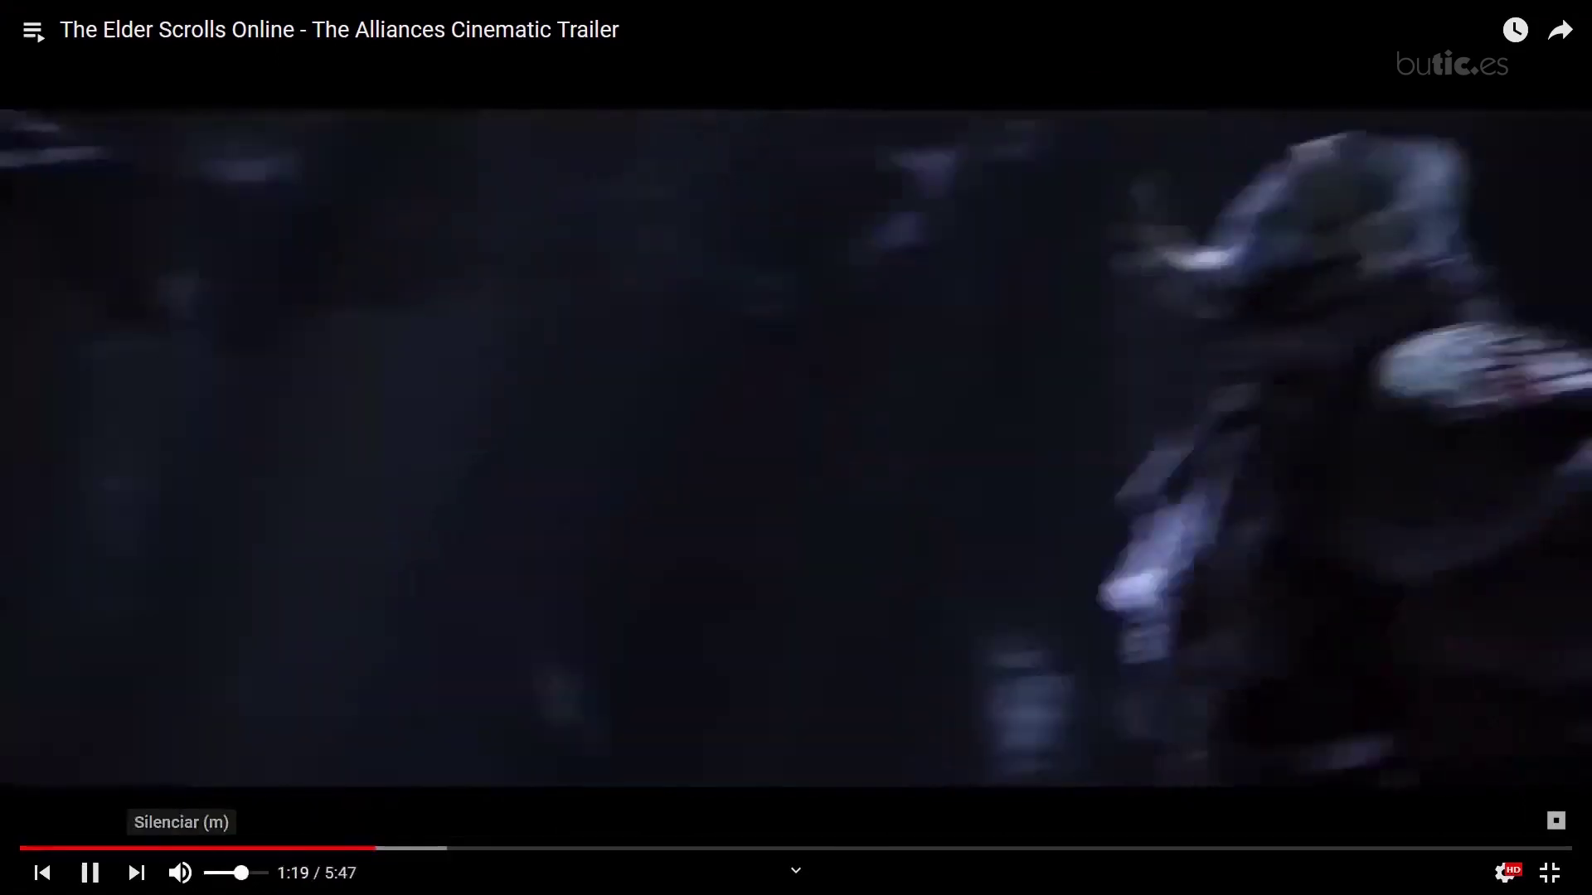
{"action": "left_click_drag", "start_coordinate": [241, 873], "coordinate": [221, 873]}
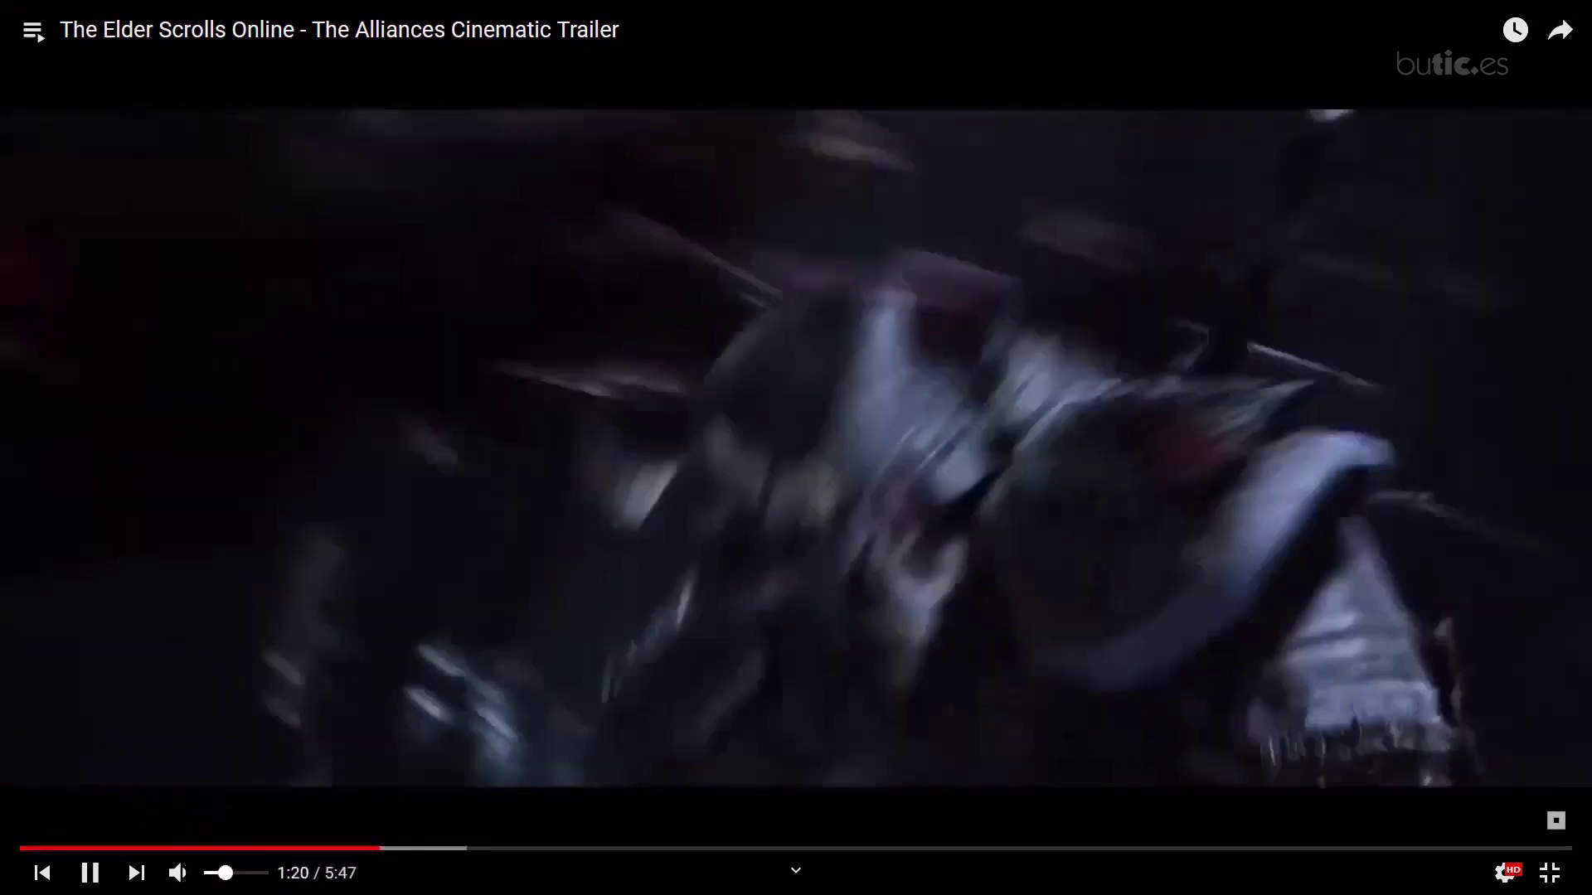
{"action": "left_click", "coordinate": [442, 847]}
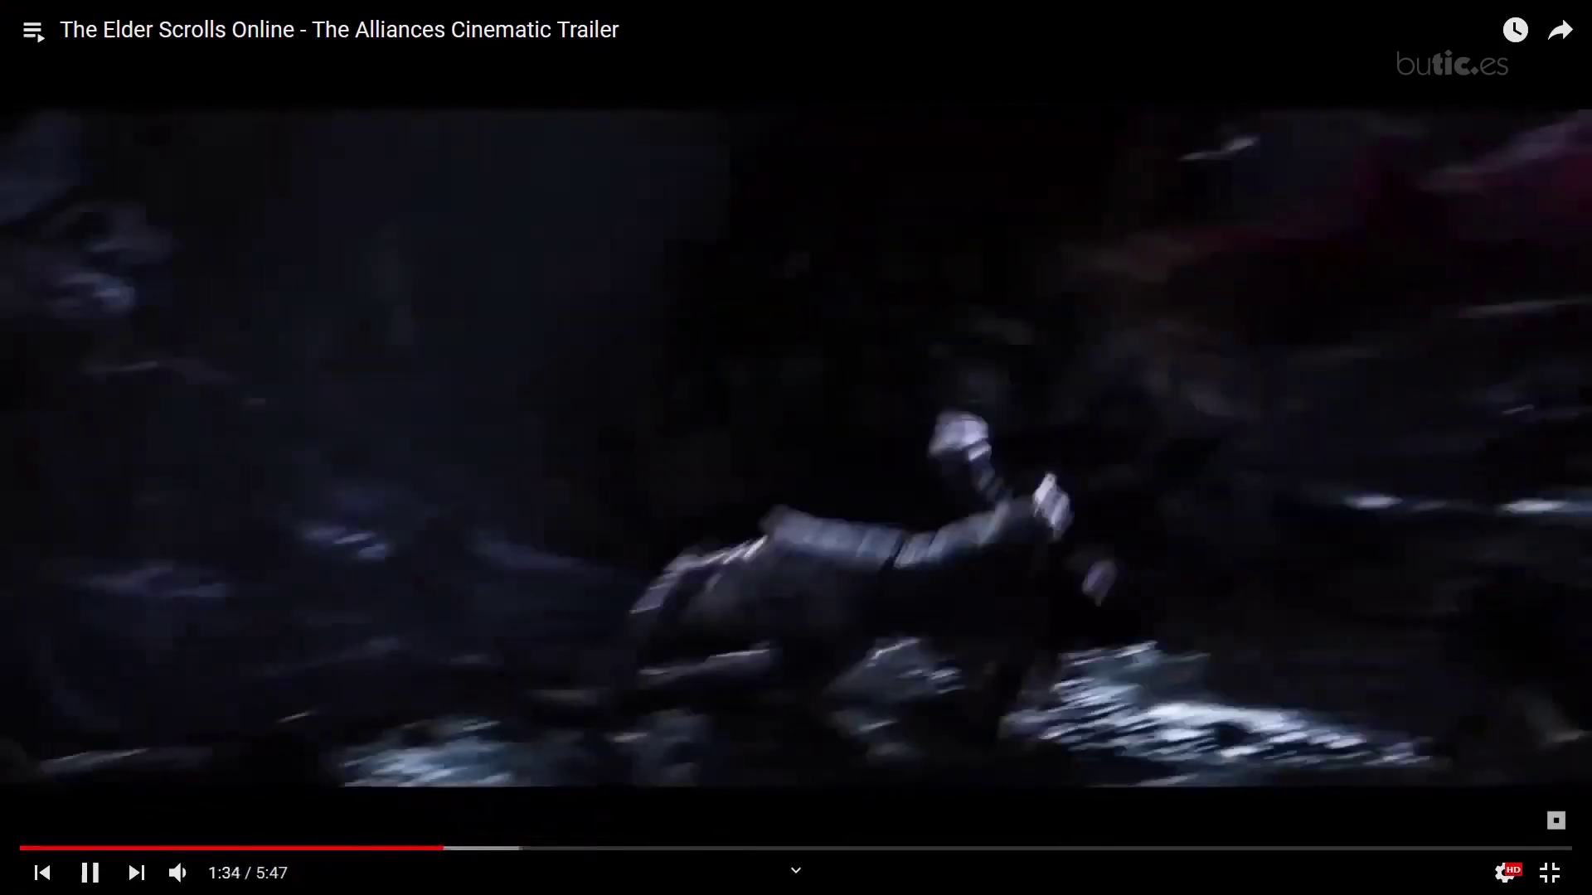
{"action": "key", "text": "Escape"}
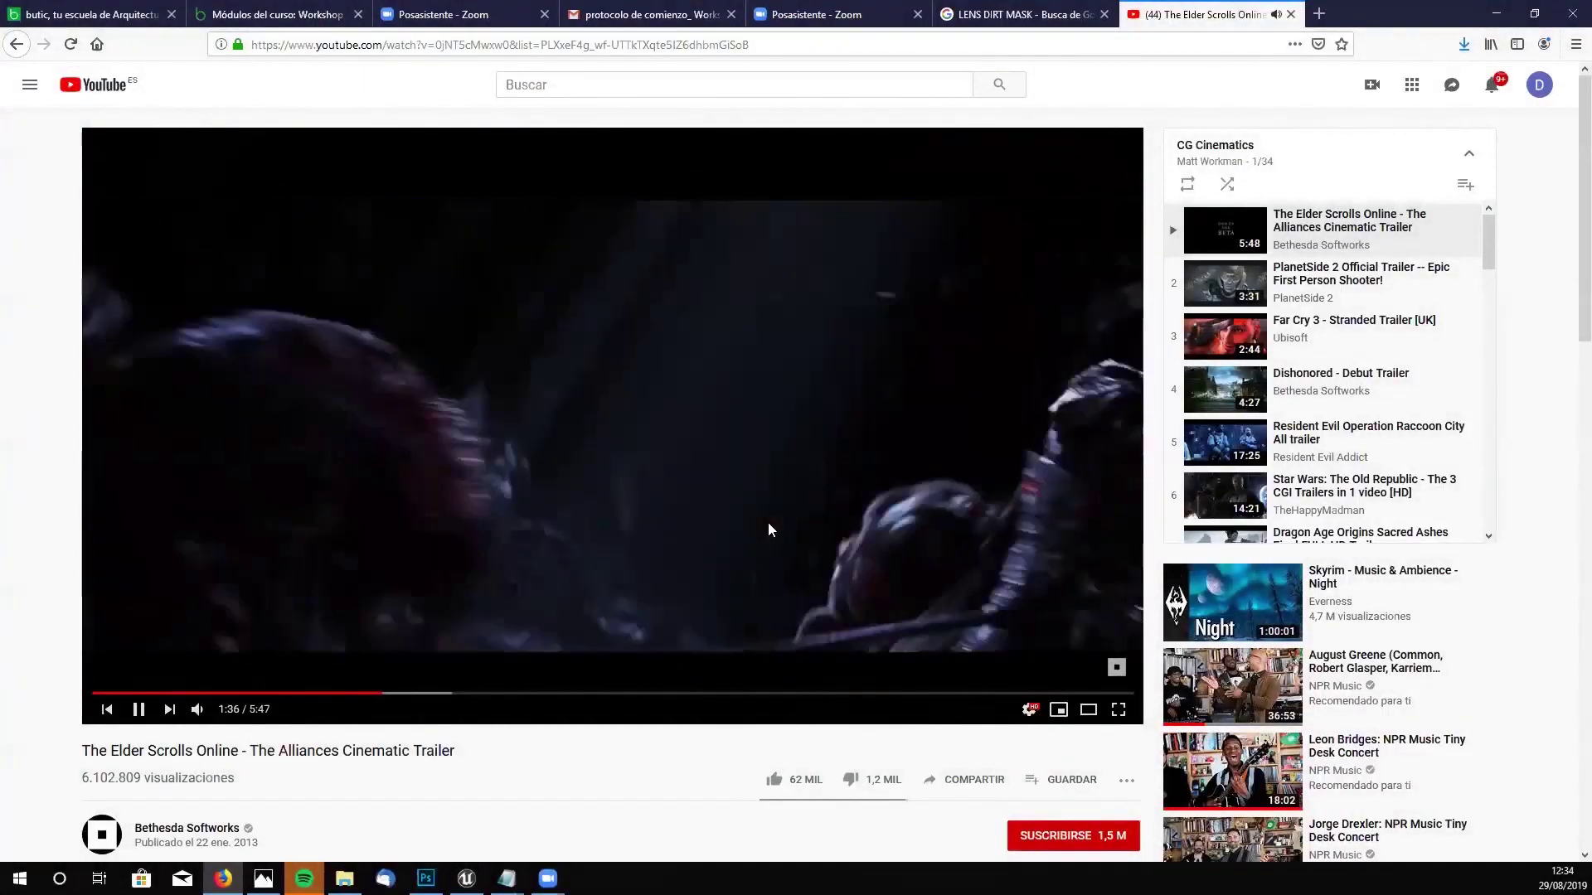
{"action": "left_click", "coordinate": [135, 714]}
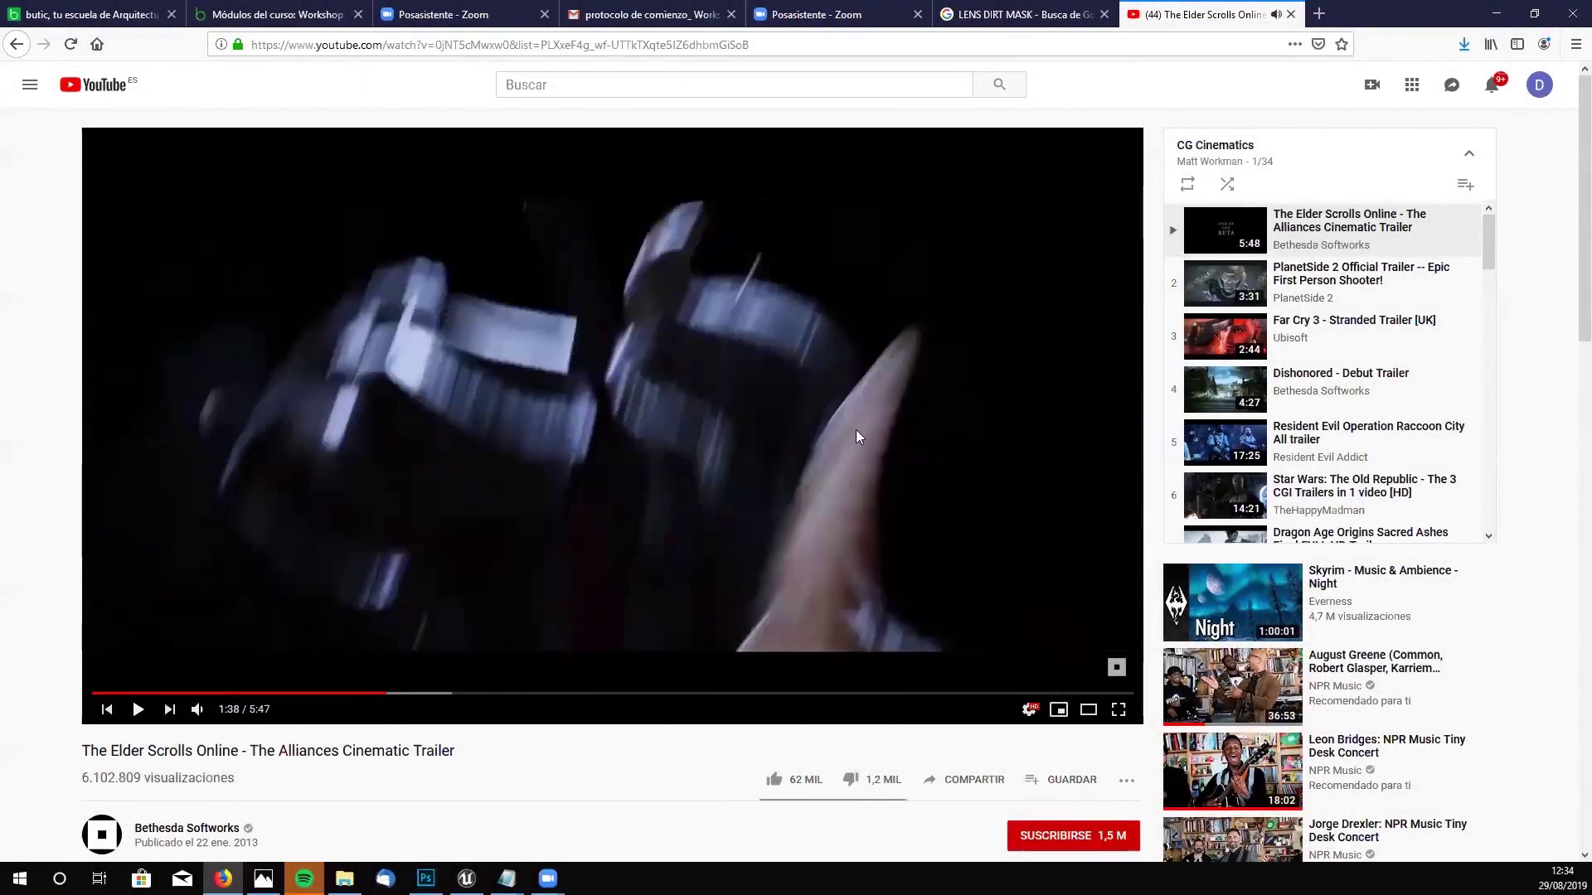
{"action": "left_click", "coordinate": [630, 80]}
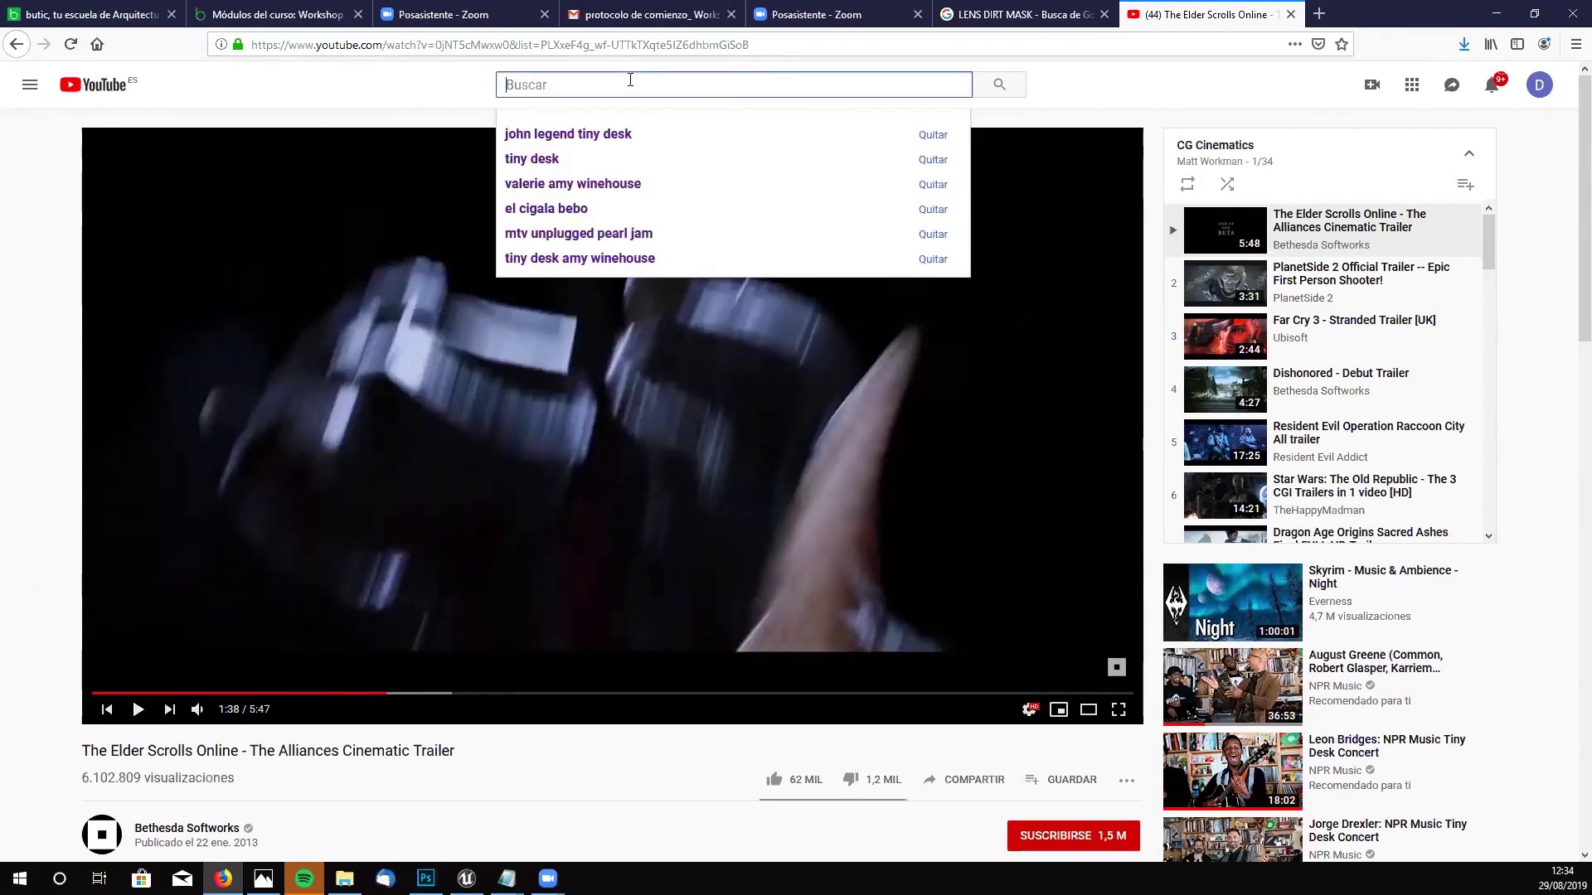
- Search 'cine tracer rtx' and play Cine Tracer v0.33 | RTX Ray Tracing Guide muted
{"action": "type", "text": "CINE"}
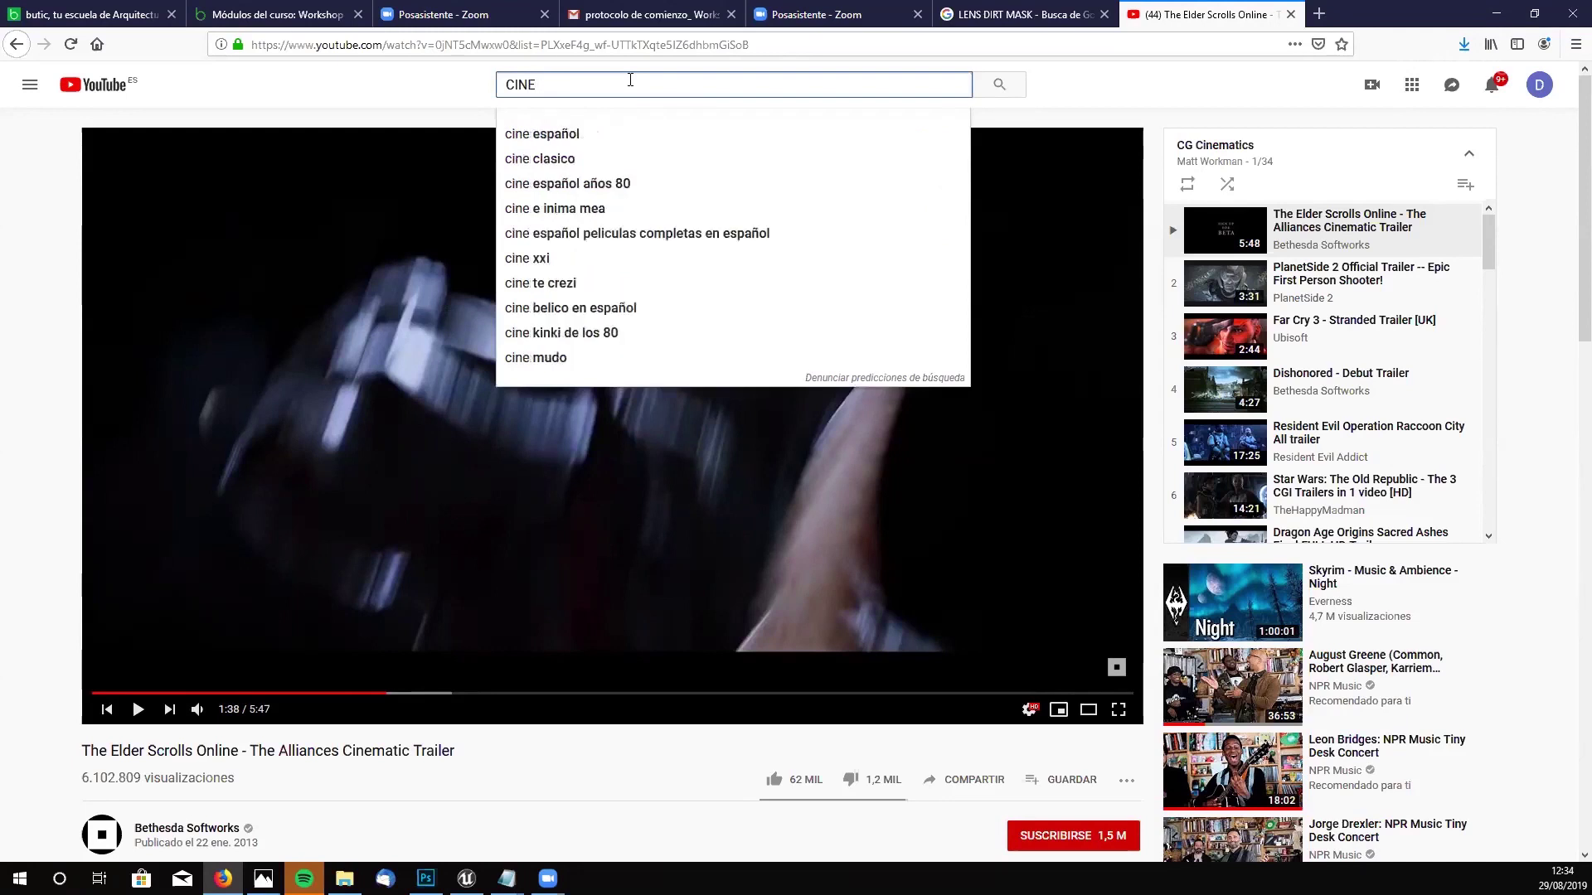
{"action": "type", "text": " TRACE"}
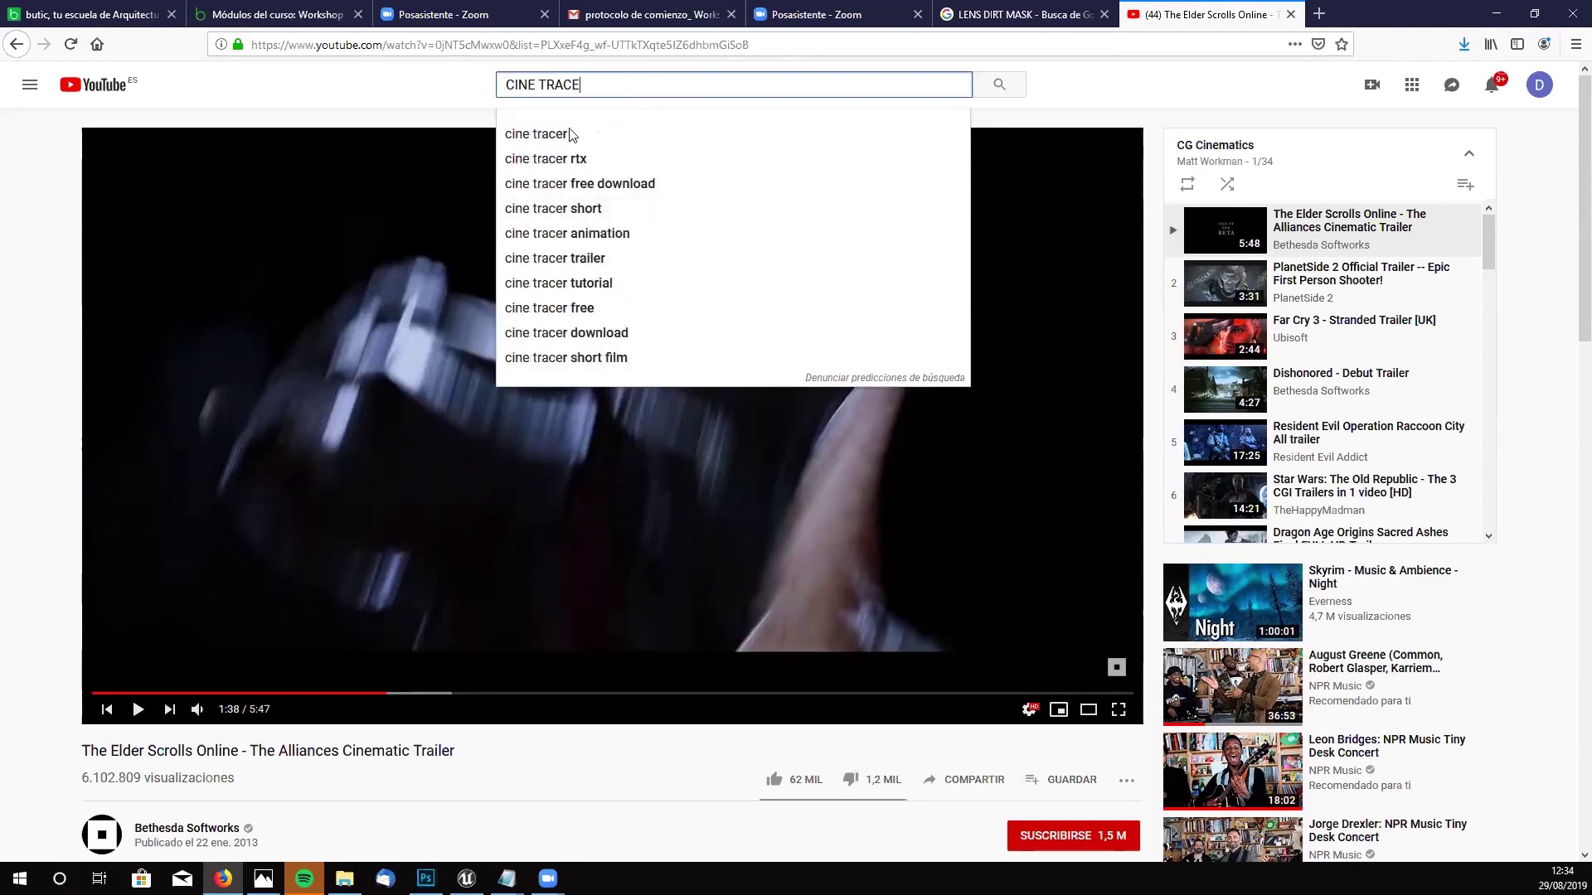
{"action": "left_click", "coordinate": [585, 158]}
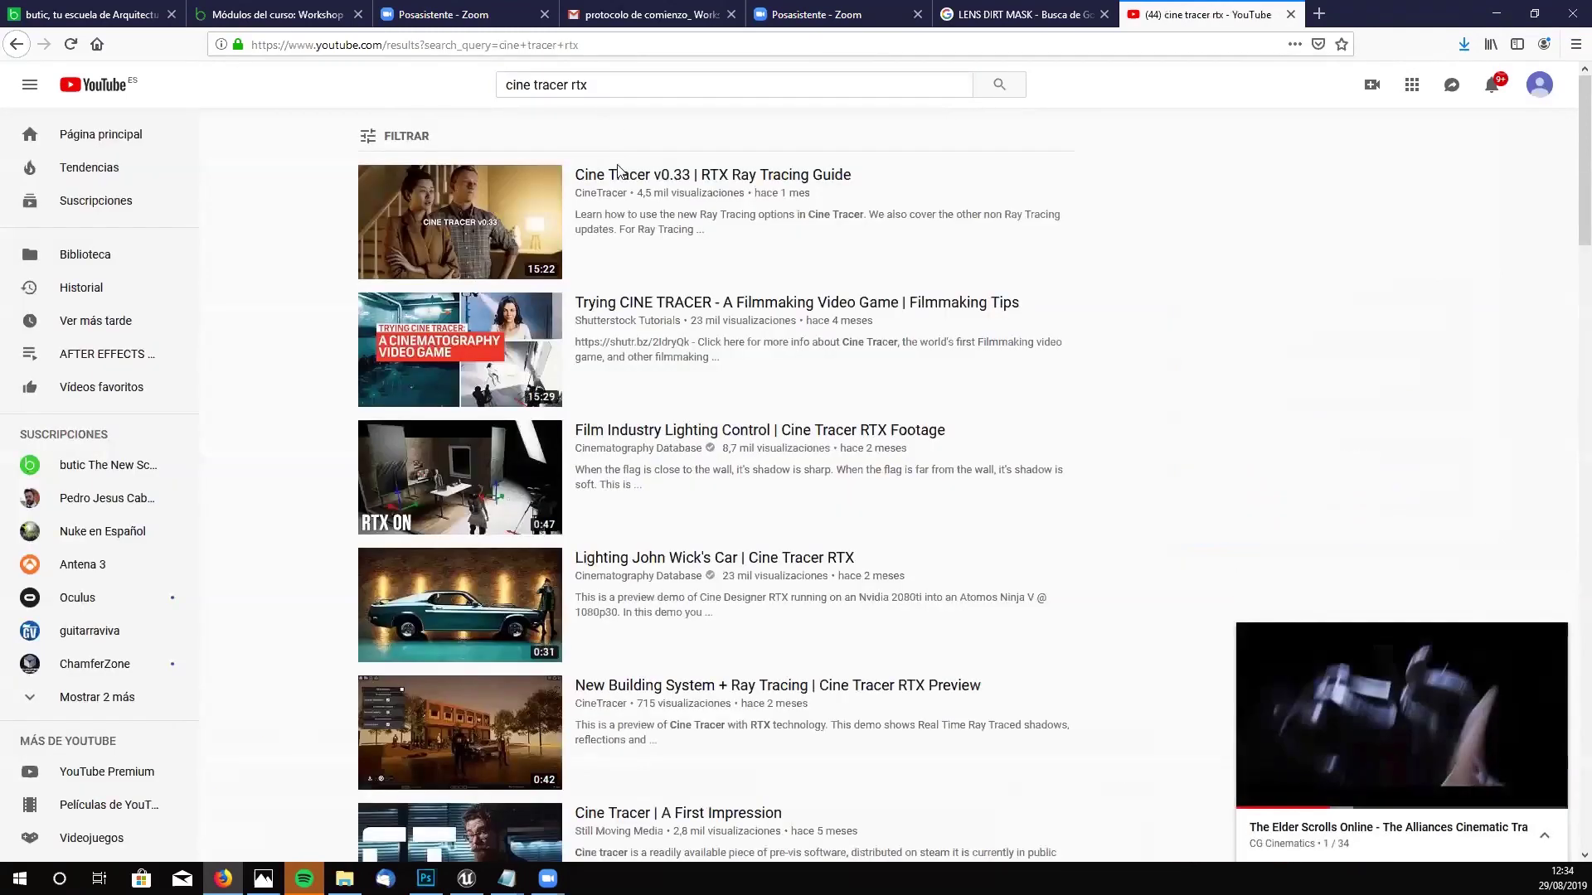
{"action": "left_click", "coordinate": [508, 230]}
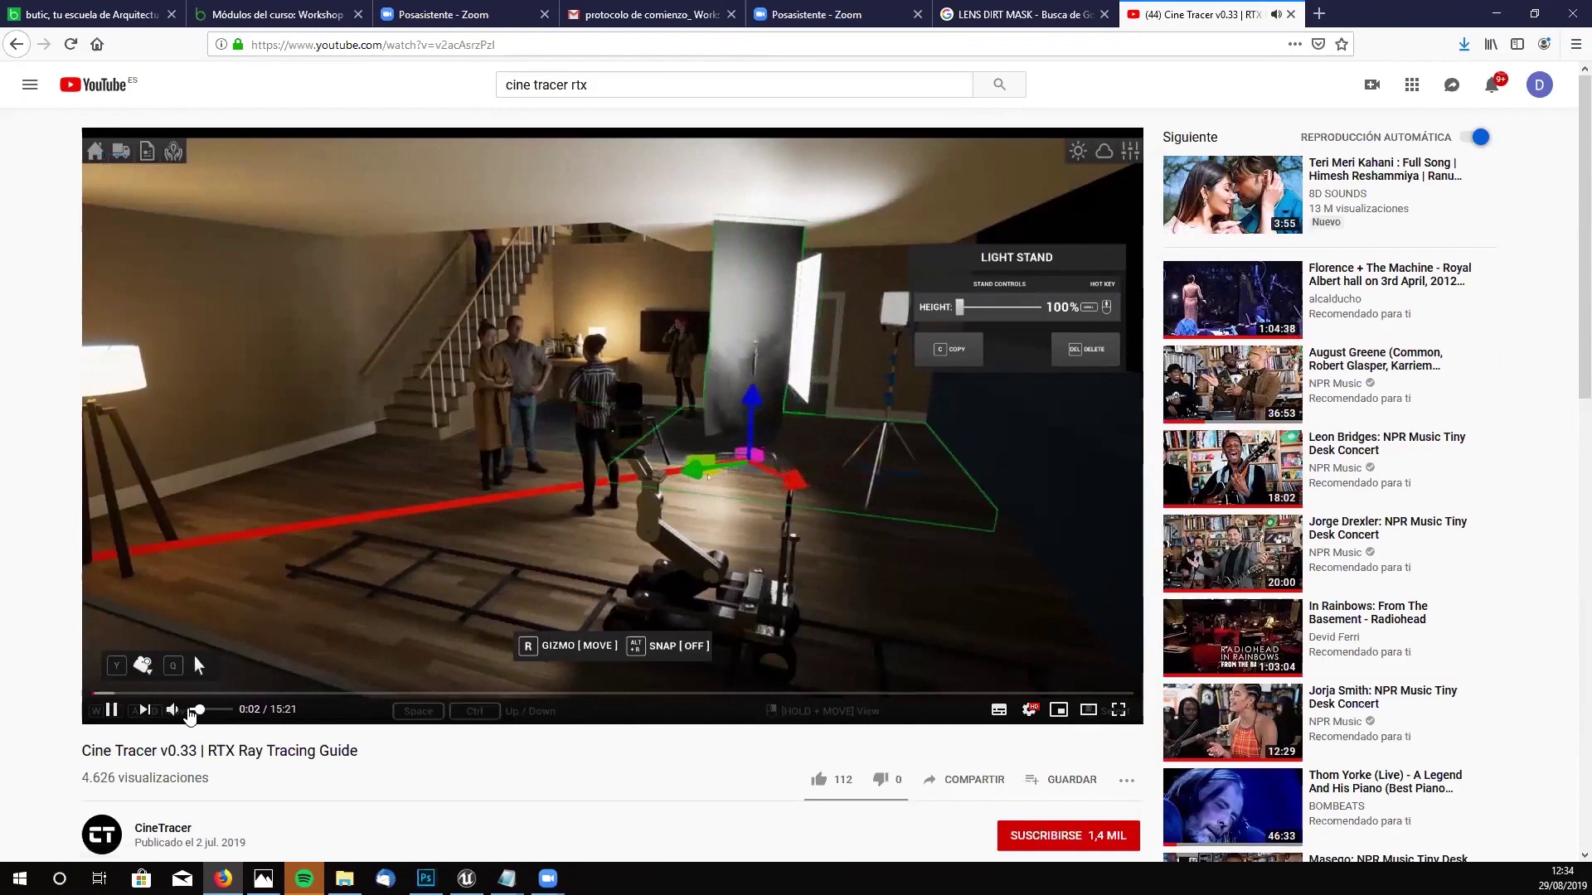
{"action": "left_click", "coordinate": [190, 714]}
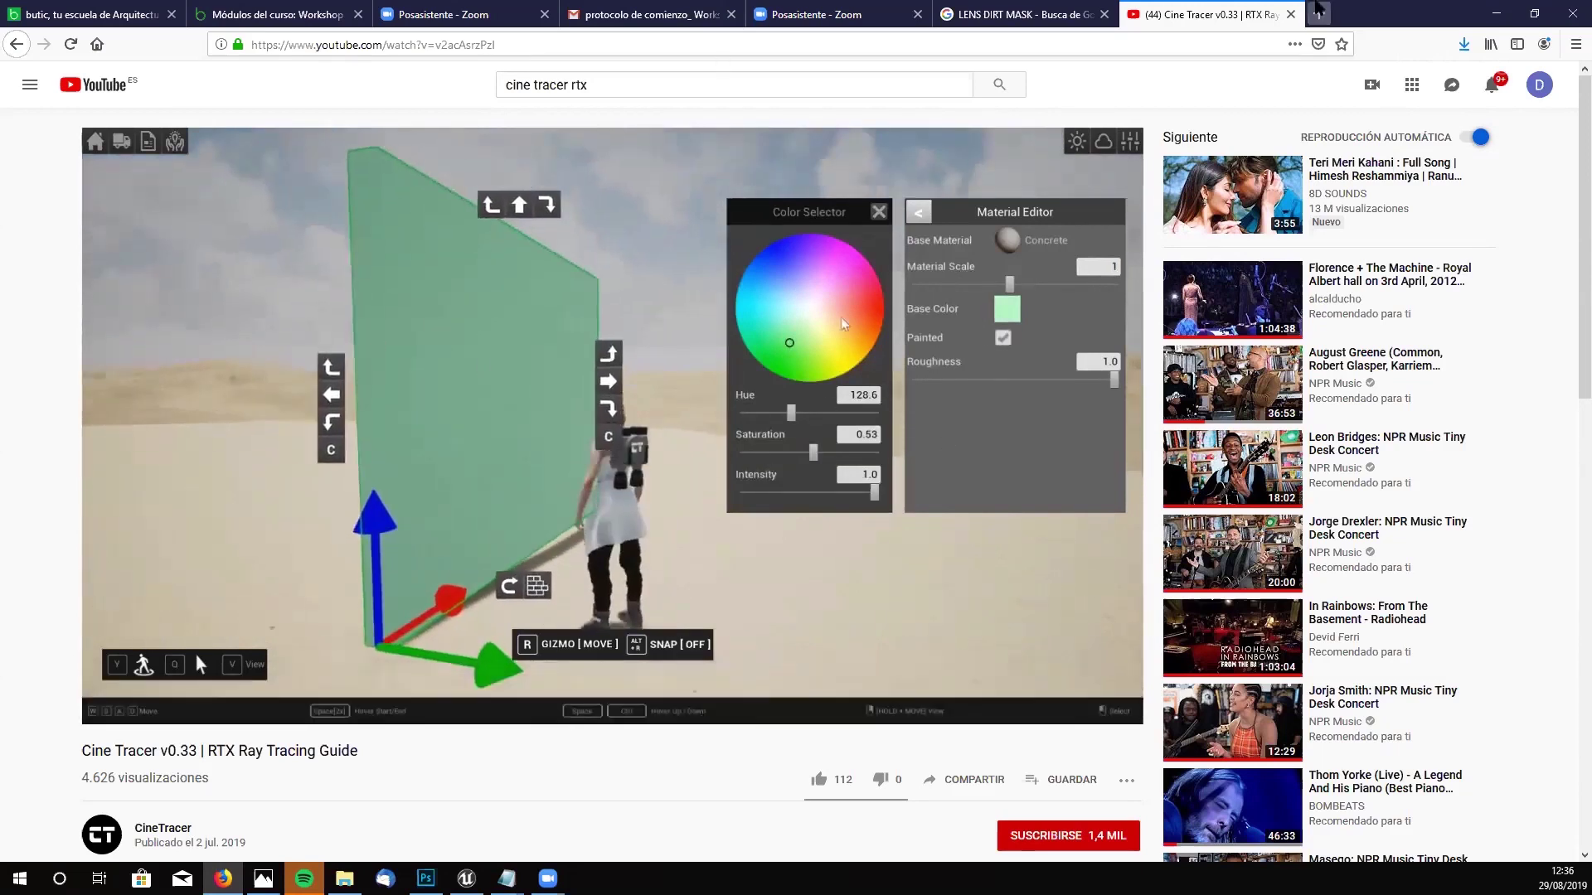
- Close the YouTube and LENS DIRT MASK tabs and switch to the 03_CLASE04 folder window
{"action": "left_click", "coordinate": [1290, 14]}
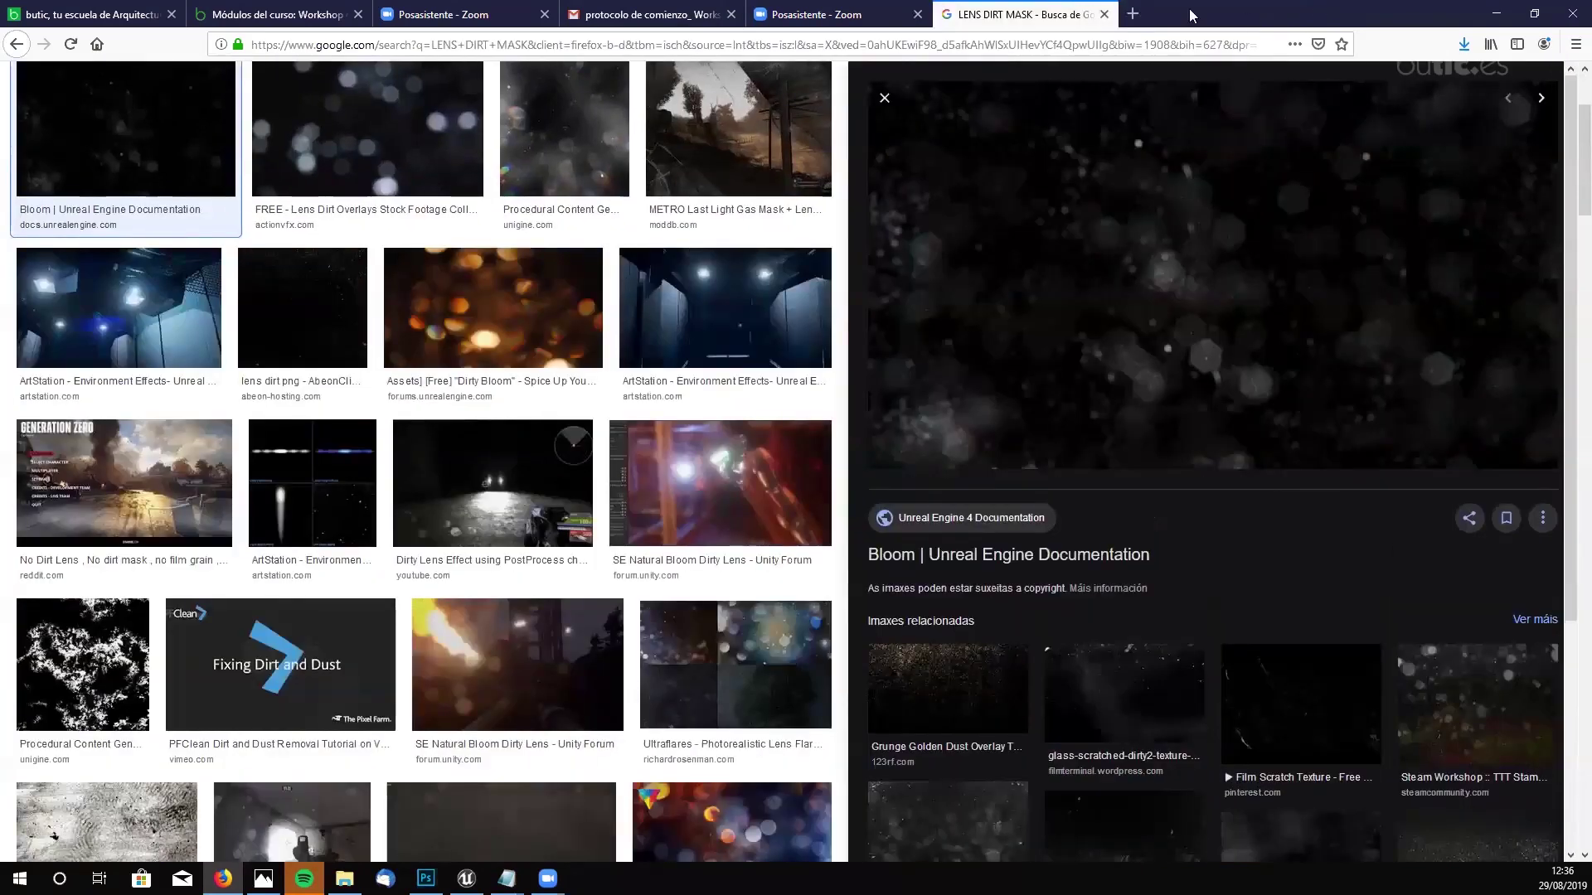
{"action": "key", "text": "ctrl+w"}
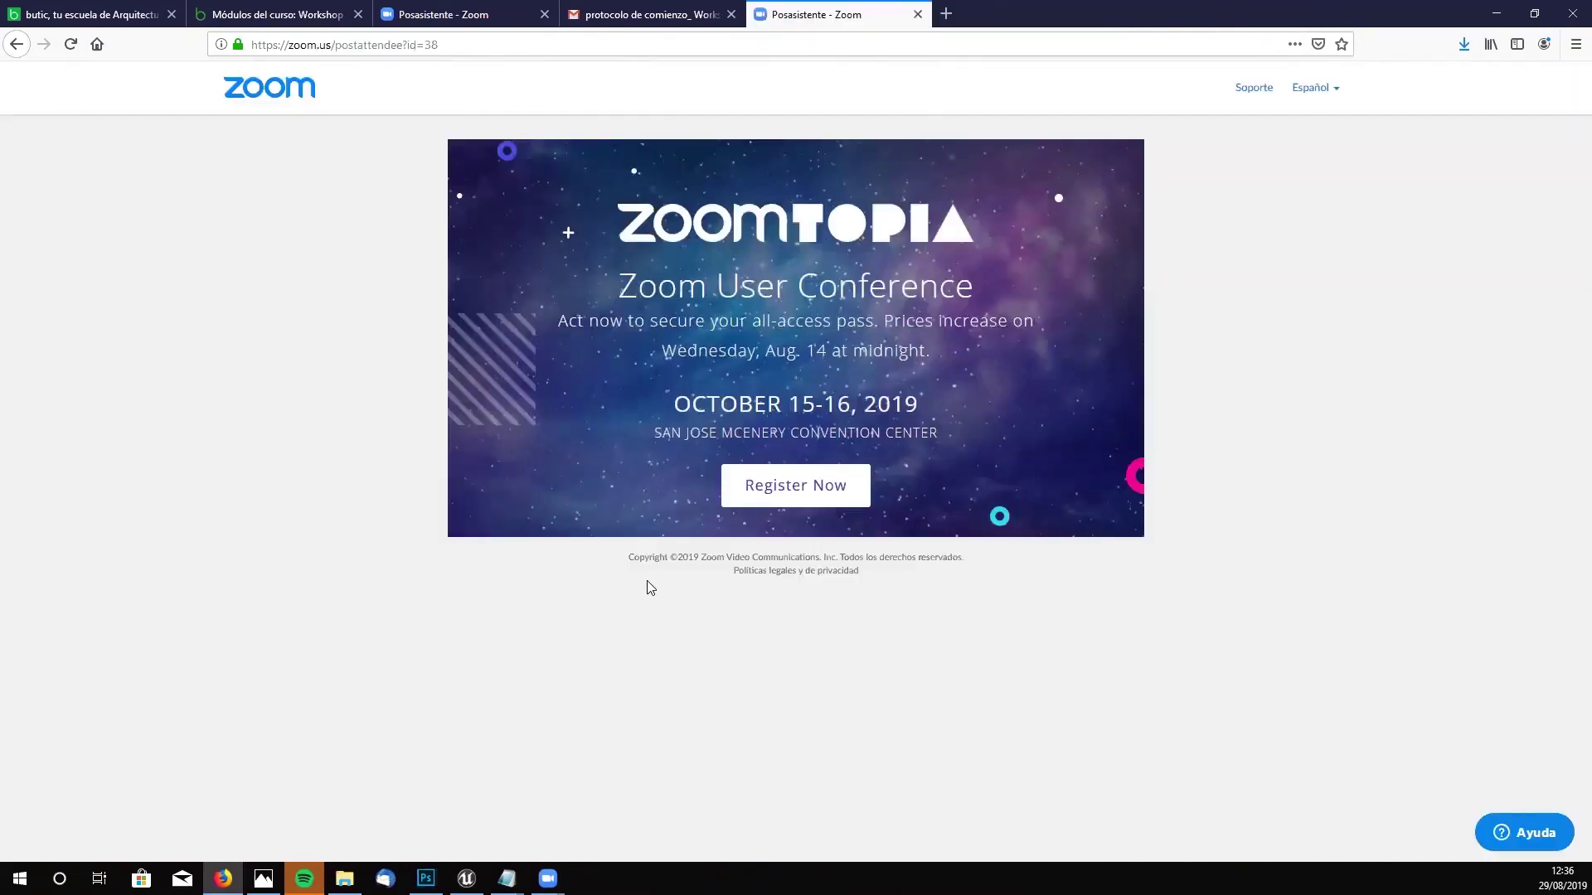
{"action": "key", "text": "alt+Tab"}
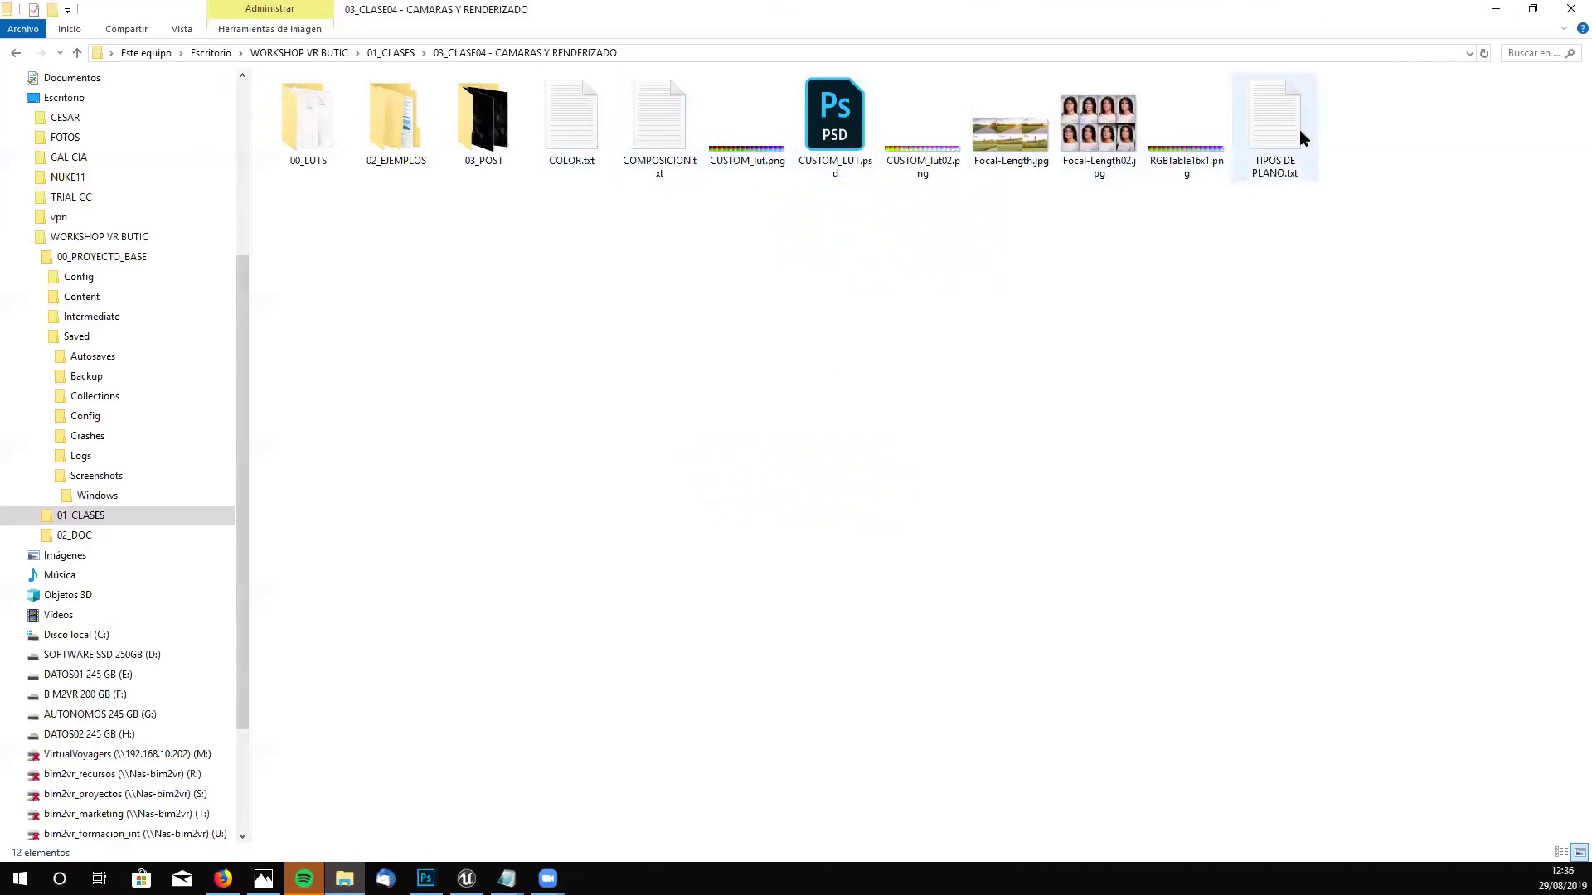
- Copy the 365enfoques tipos-de-planos-cine link from TIPOS DE PLANO.txt into a new Firefox tab
{"action": "double_click", "coordinate": [1262, 138]}
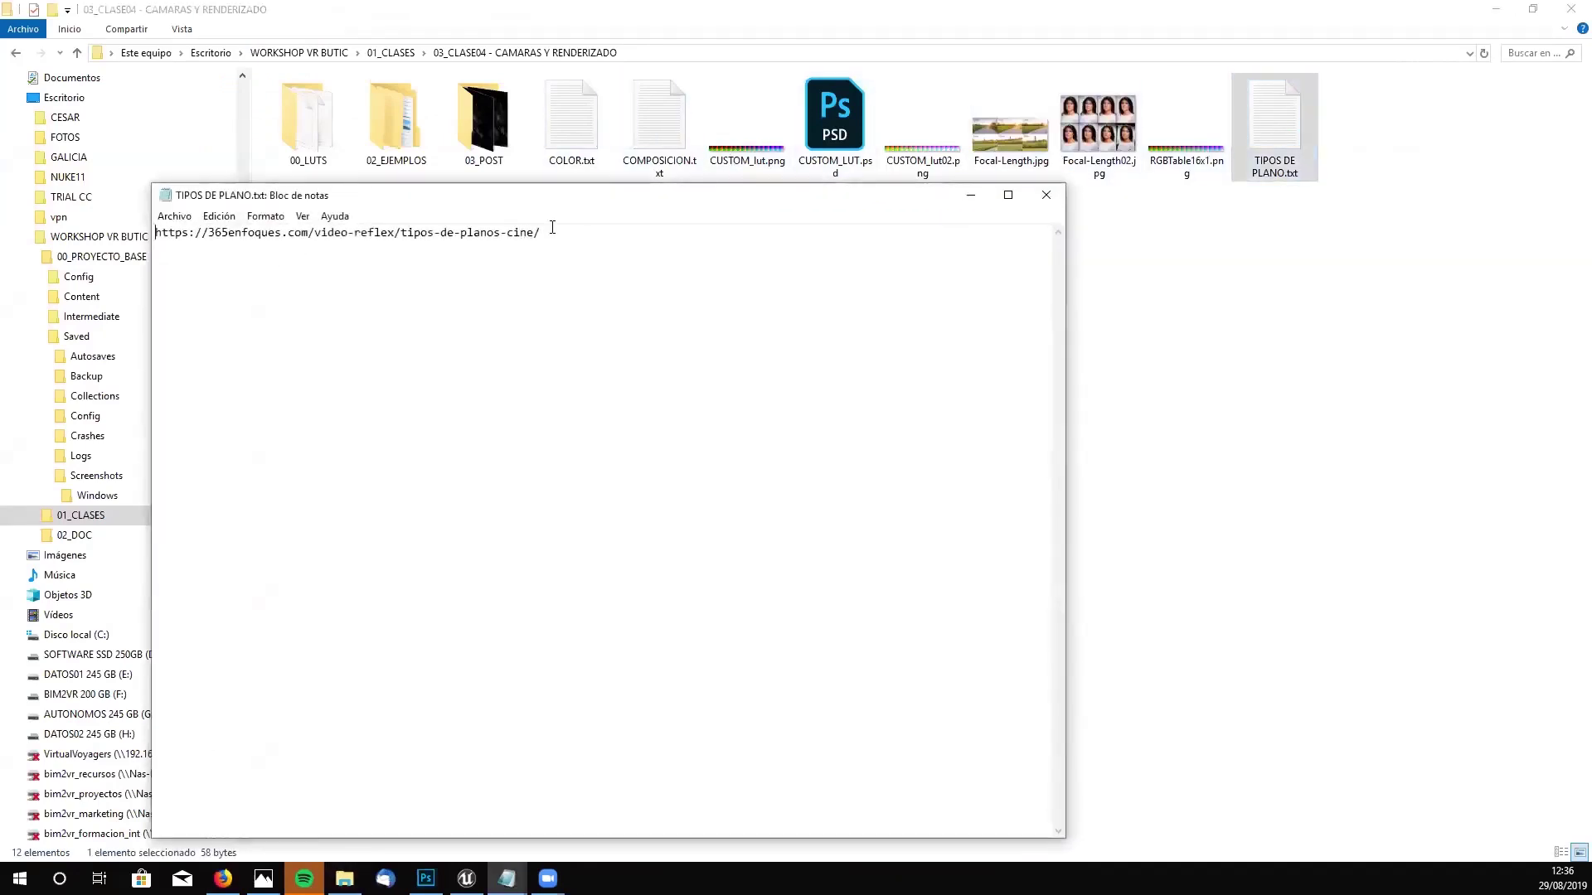
{"action": "left_click_drag", "start_coordinate": [345, 231], "coordinate": [151, 224]}
{"action": "key", "text": "ctrl+c"}
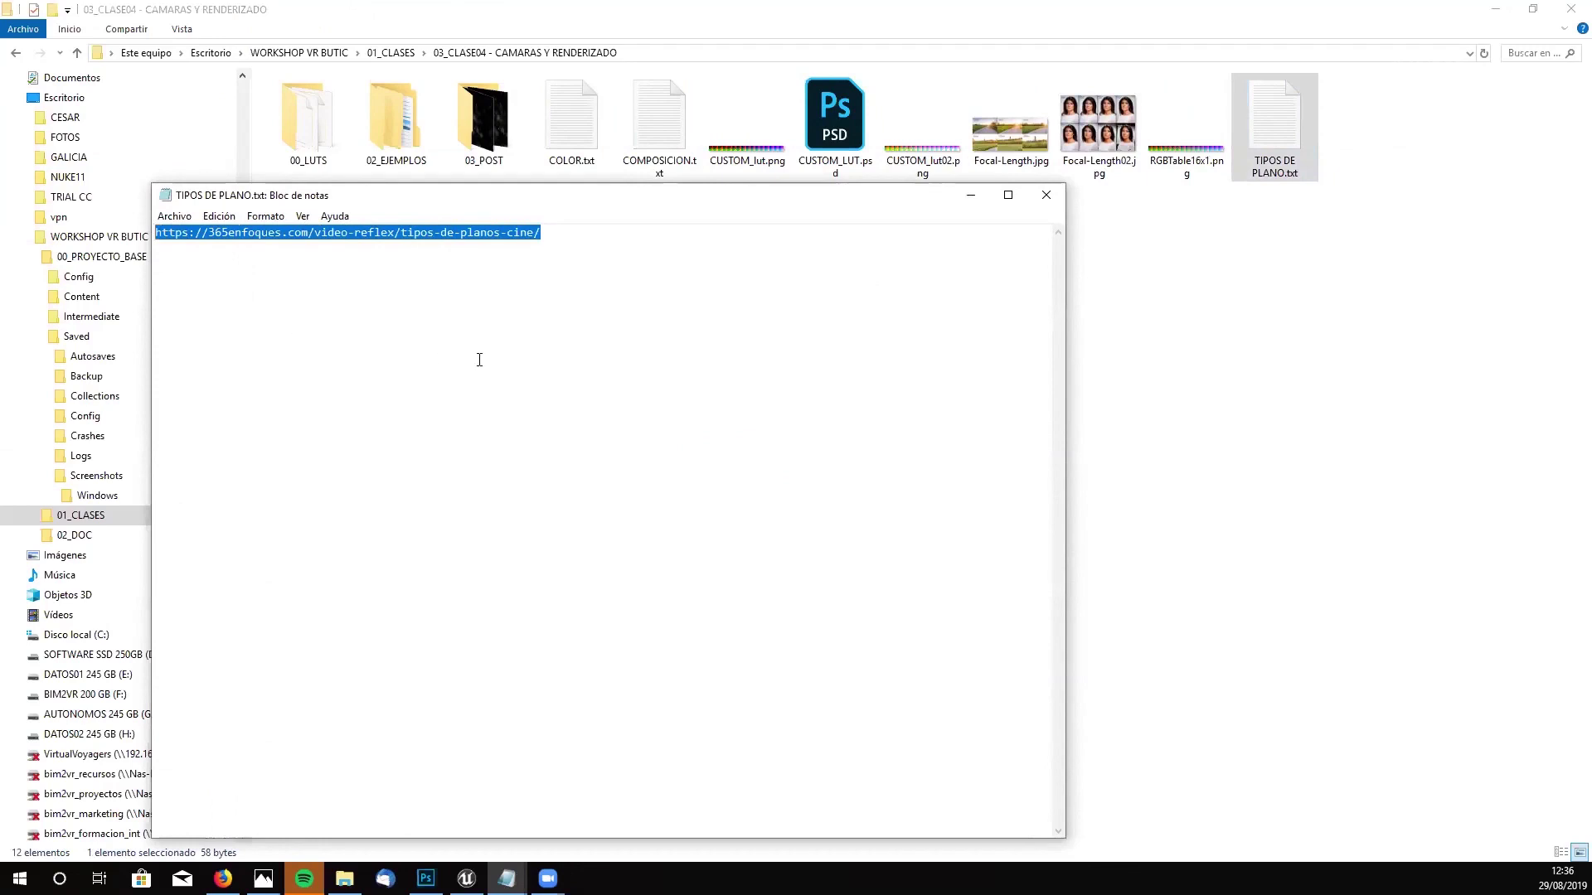
{"action": "key", "text": "alt+Tab"}
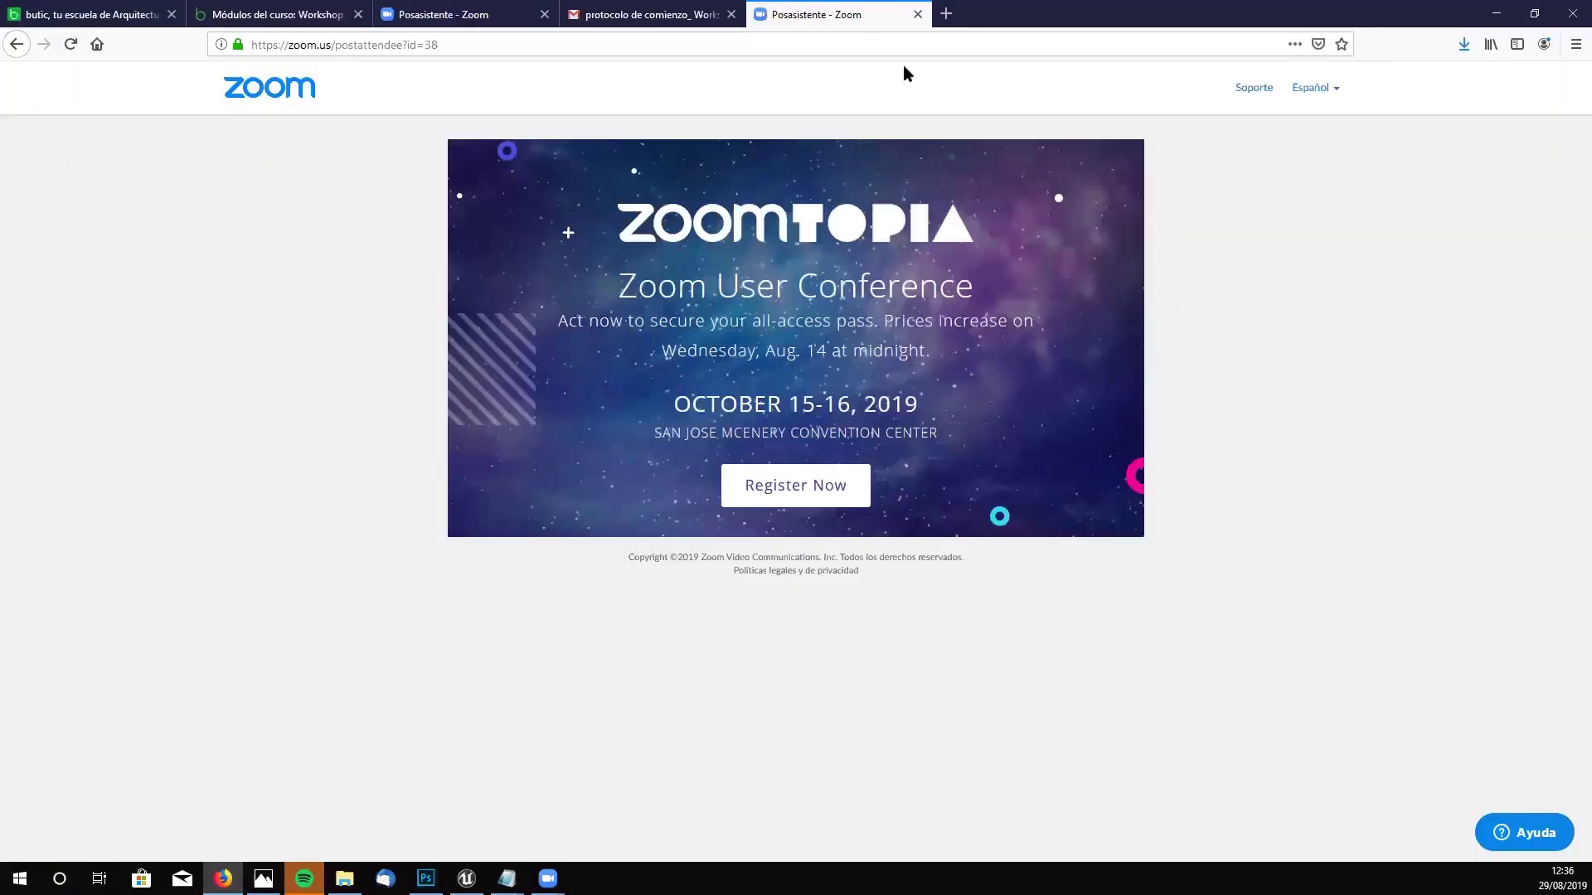
{"action": "left_click", "coordinate": [946, 14]}
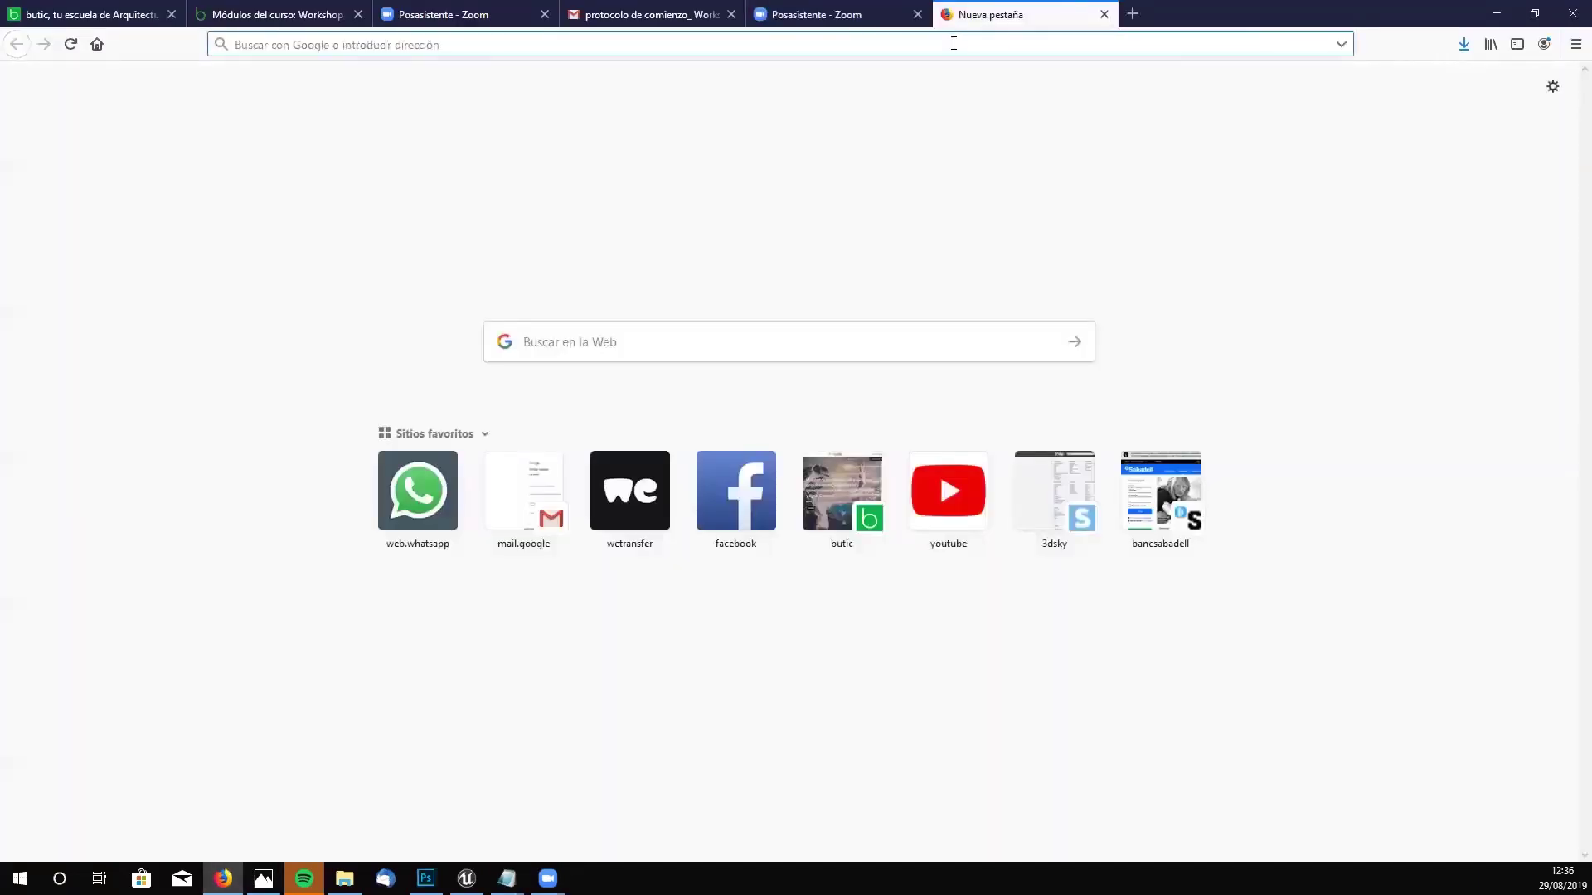
- Load the pasted 365enfoques shot-types article, accept its cookies, and scroll to Plano General
{"action": "key", "text": "ctrl+v"}
{"action": "key", "text": "Return"}
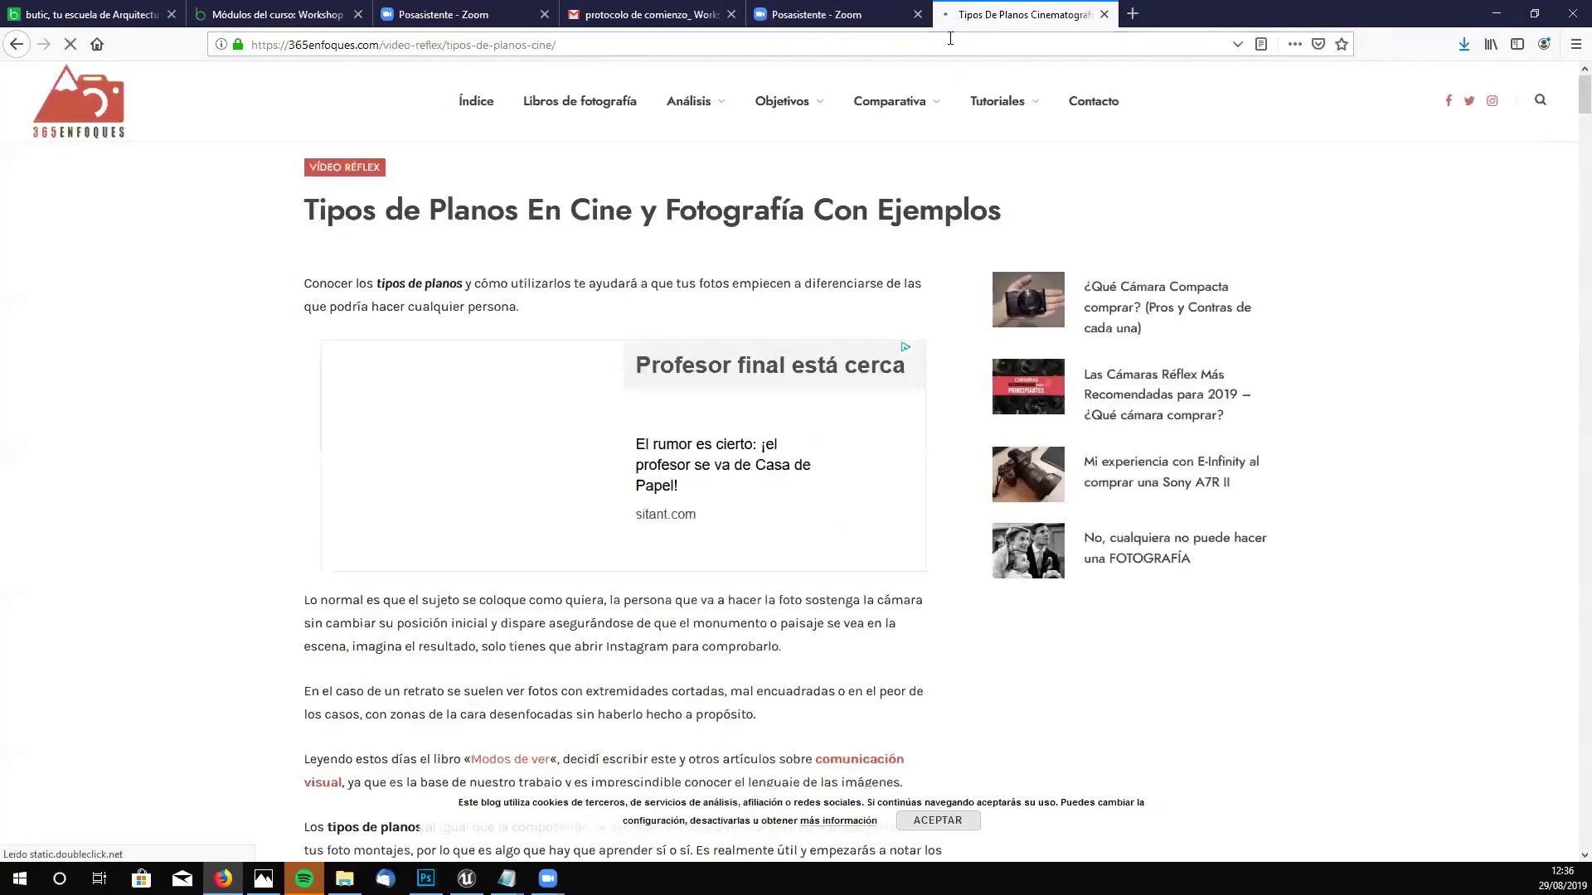
{"action": "scroll", "coordinate": [479, 316], "scroll_direction": "down", "scroll_amount": 2}
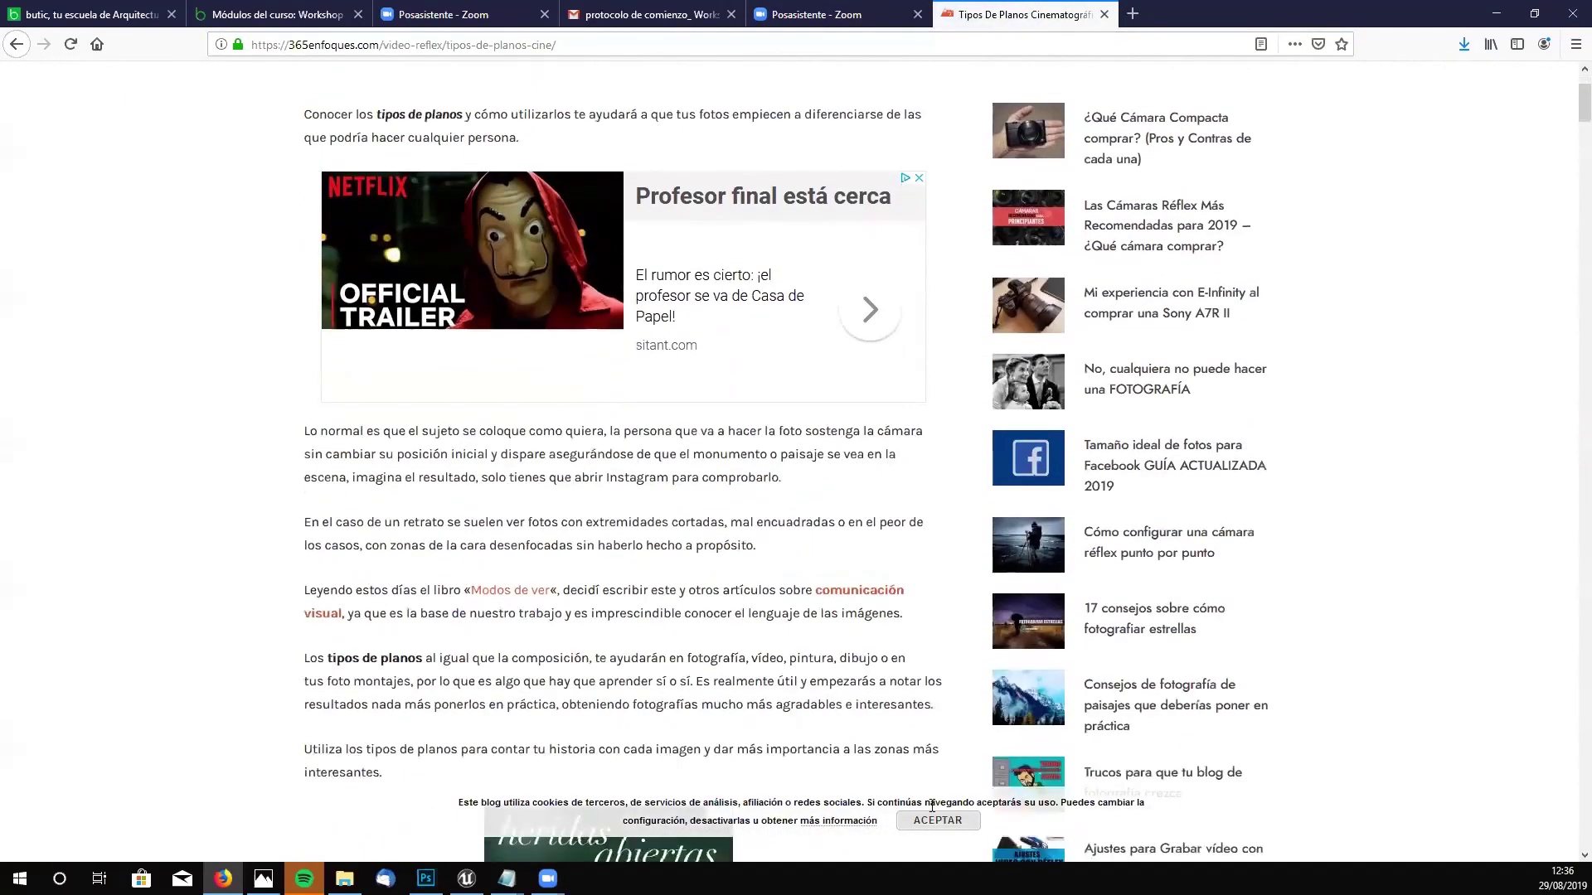
{"action": "left_click", "coordinate": [942, 822]}
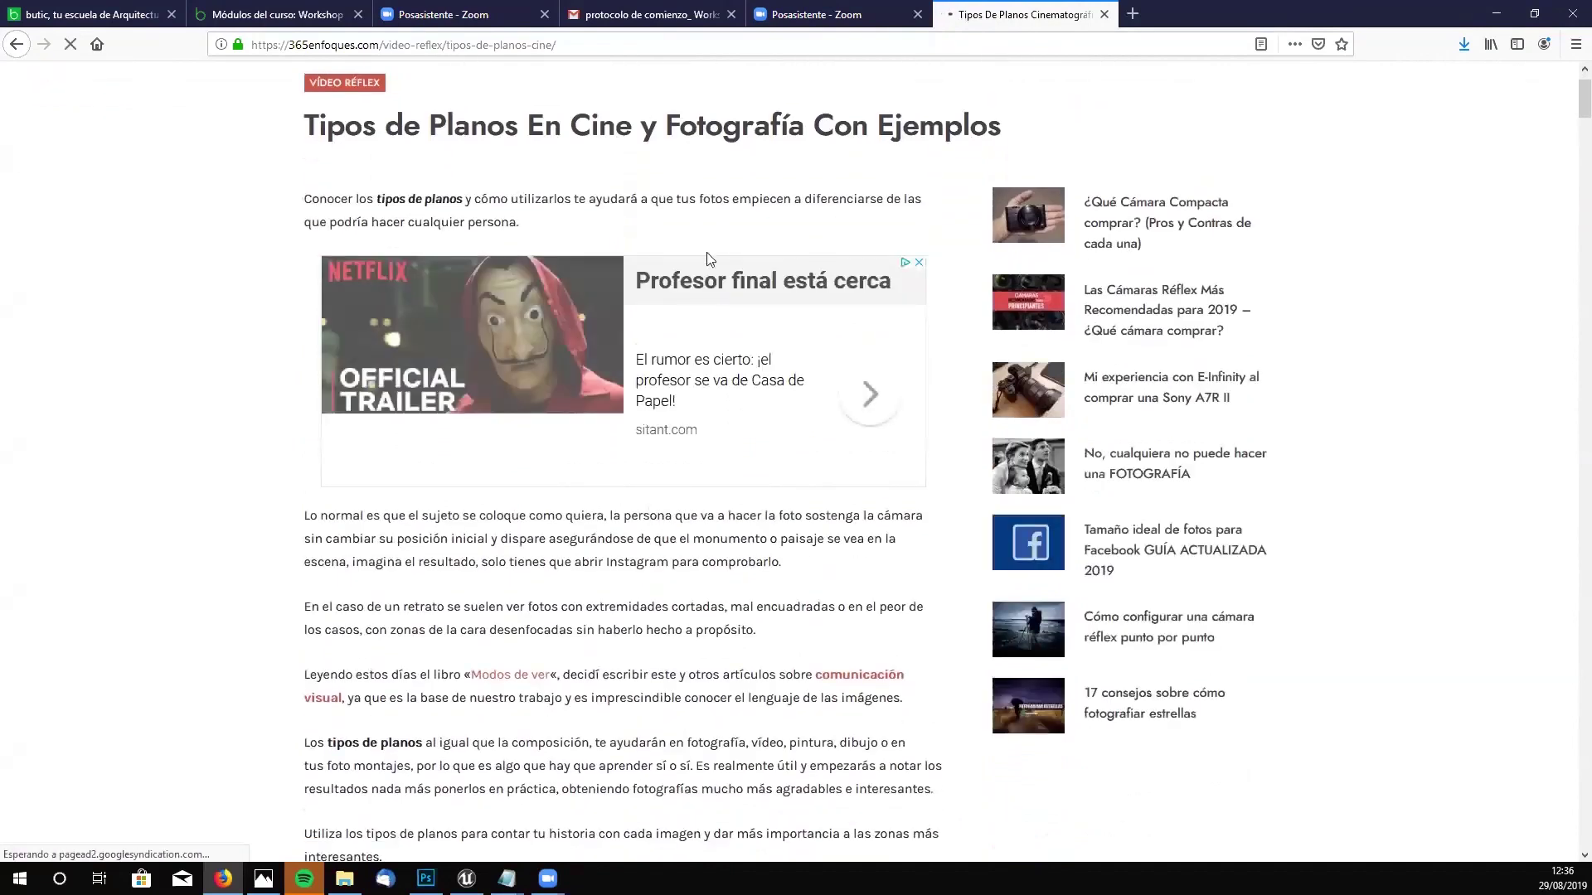
{"action": "scroll", "coordinate": [795, 254], "scroll_direction": "down", "scroll_amount": 8}
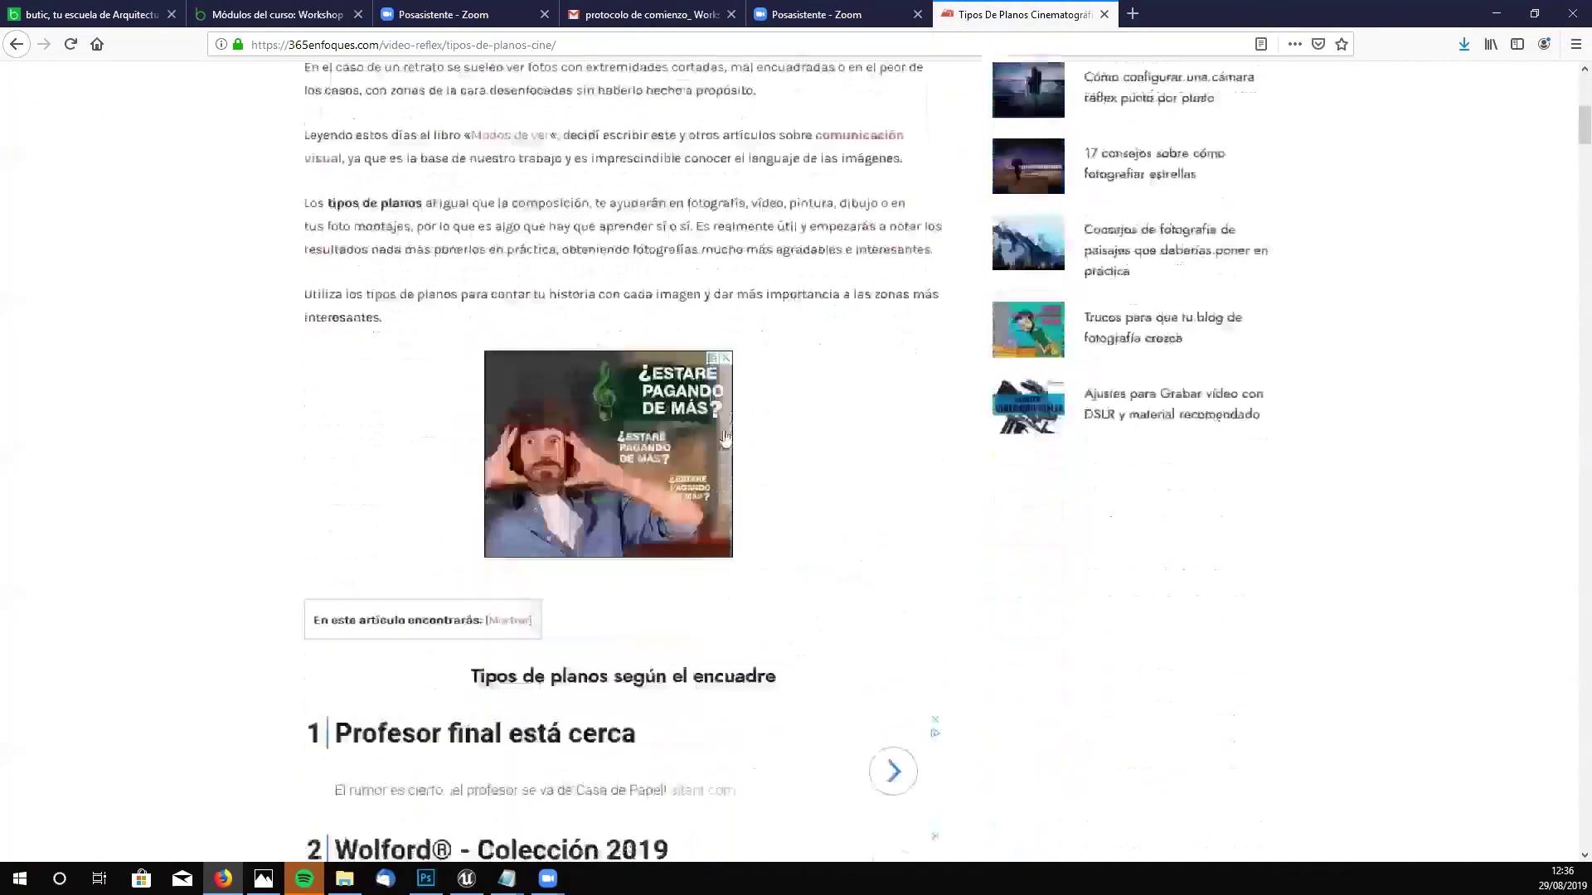
{"action": "scroll", "coordinate": [726, 437], "scroll_direction": "down", "scroll_amount": 7}
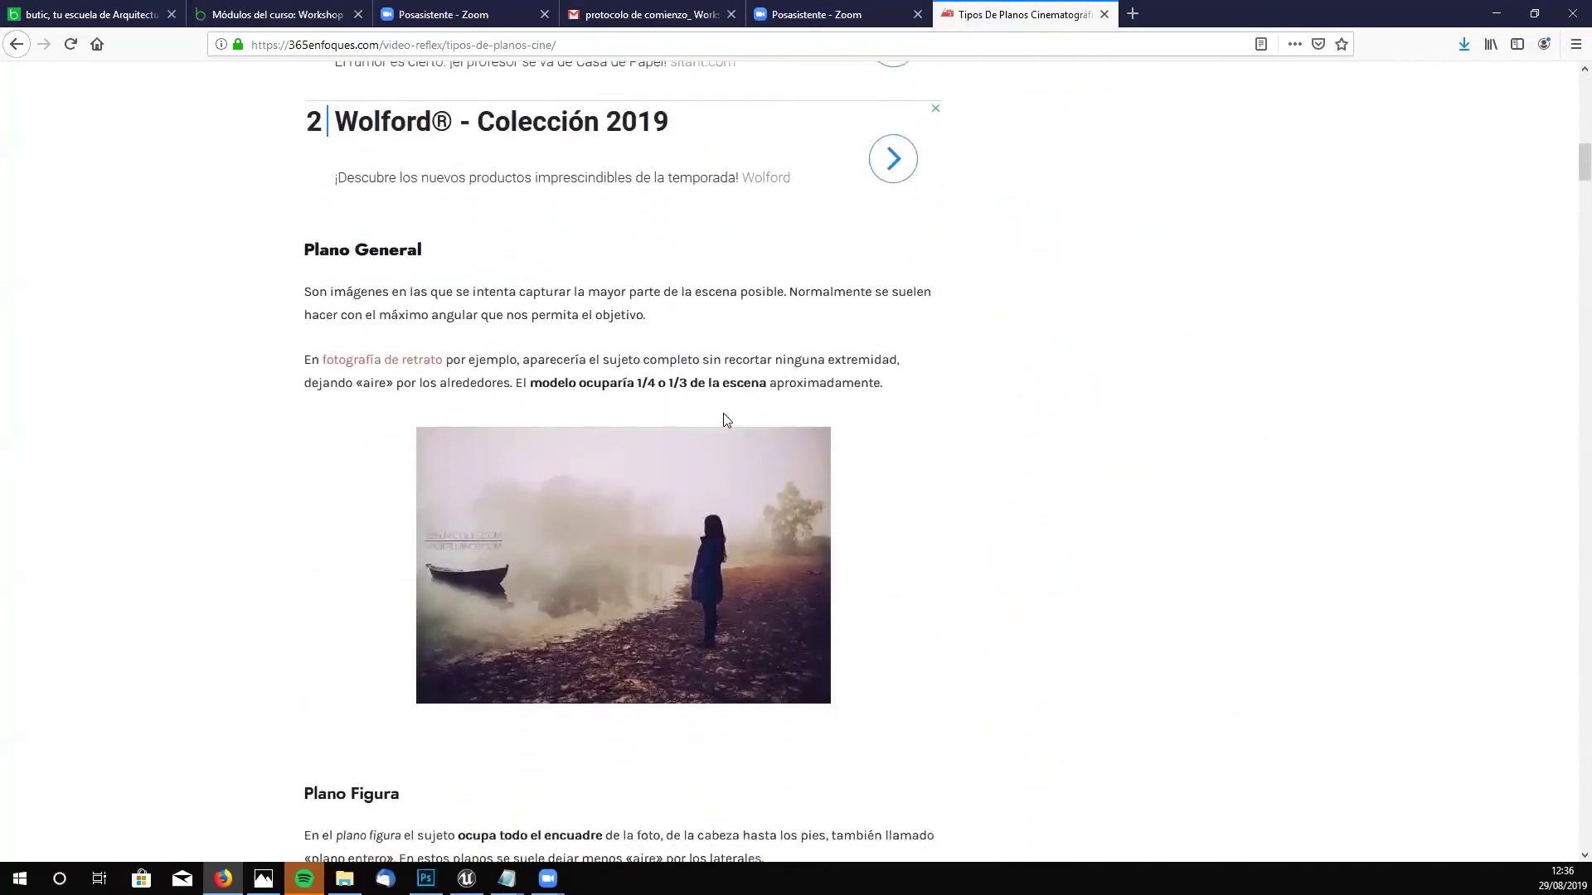
{"action": "scroll", "coordinate": [723, 419], "scroll_direction": "down", "scroll_amount": 1}
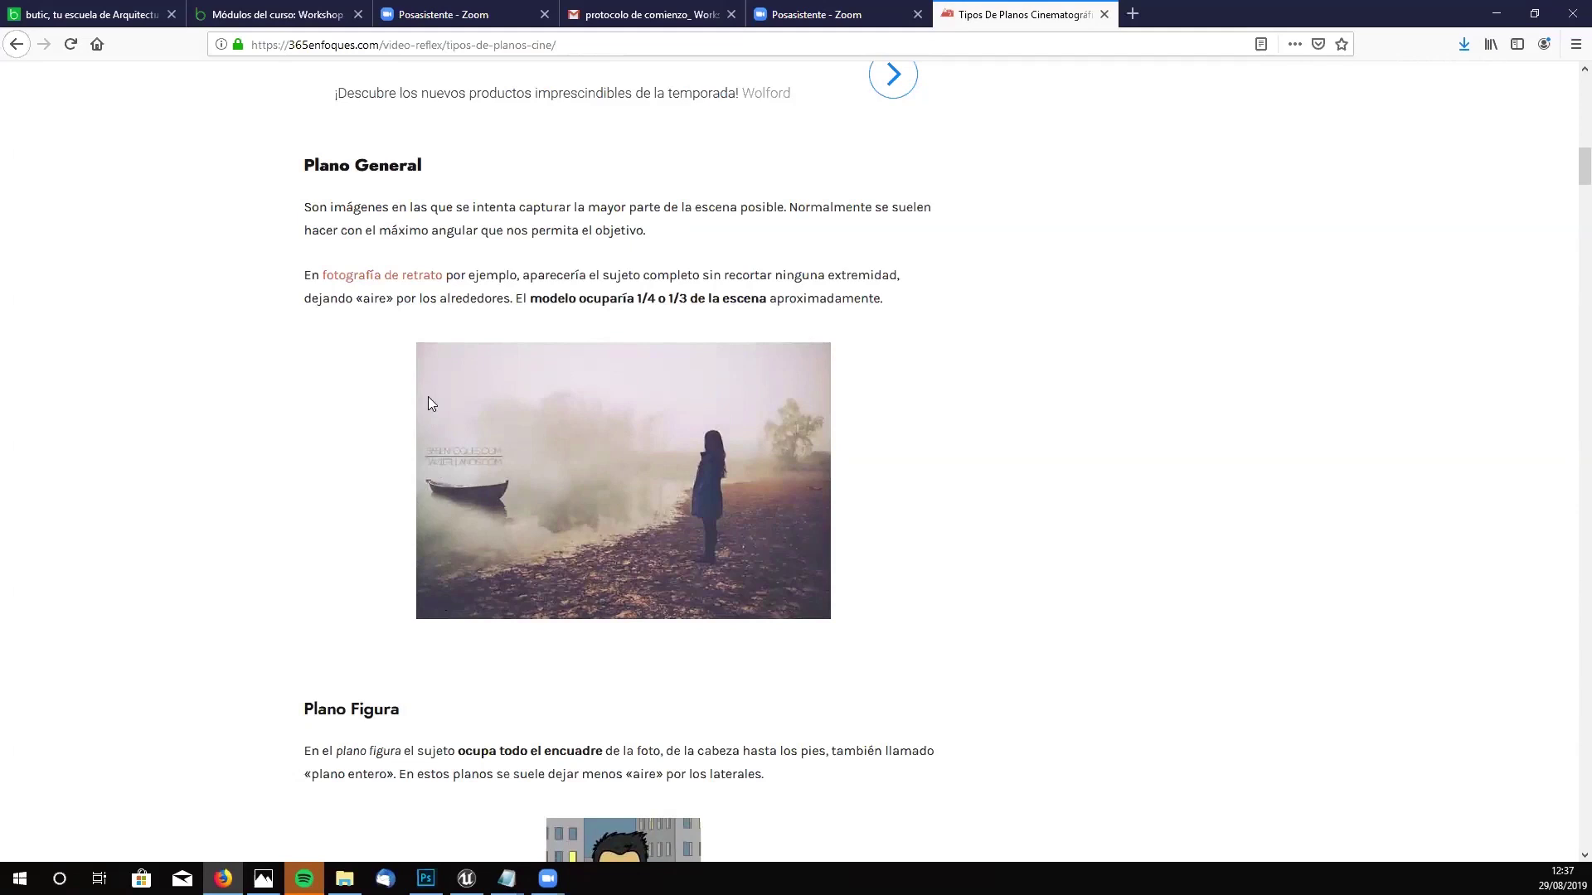
- Read past Primer Plano and Plano detalle down to the Picado/Cenital/Normal/Contrapicado angle diagram
{"action": "scroll", "coordinate": [736, 458], "scroll_direction": "down", "scroll_amount": 1}
{"action": "scroll", "coordinate": [728, 458], "scroll_direction": "up", "scroll_amount": 1}
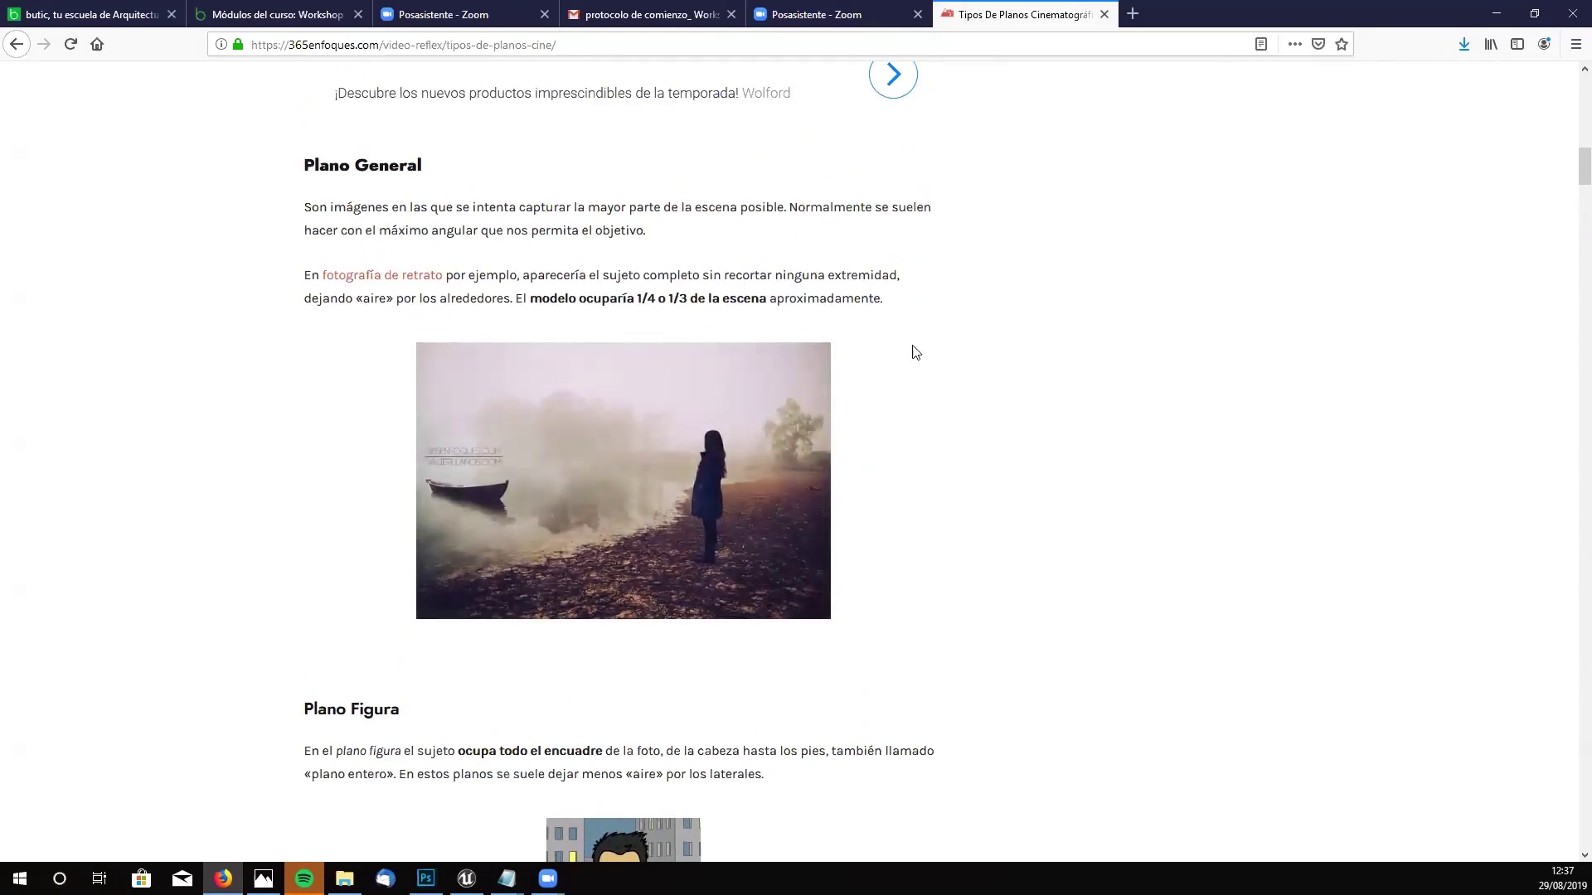
{"action": "scroll", "coordinate": [912, 345], "scroll_direction": "down", "scroll_amount": 1}
{"action": "scroll", "coordinate": [912, 351], "scroll_direction": "up", "scroll_amount": 2}
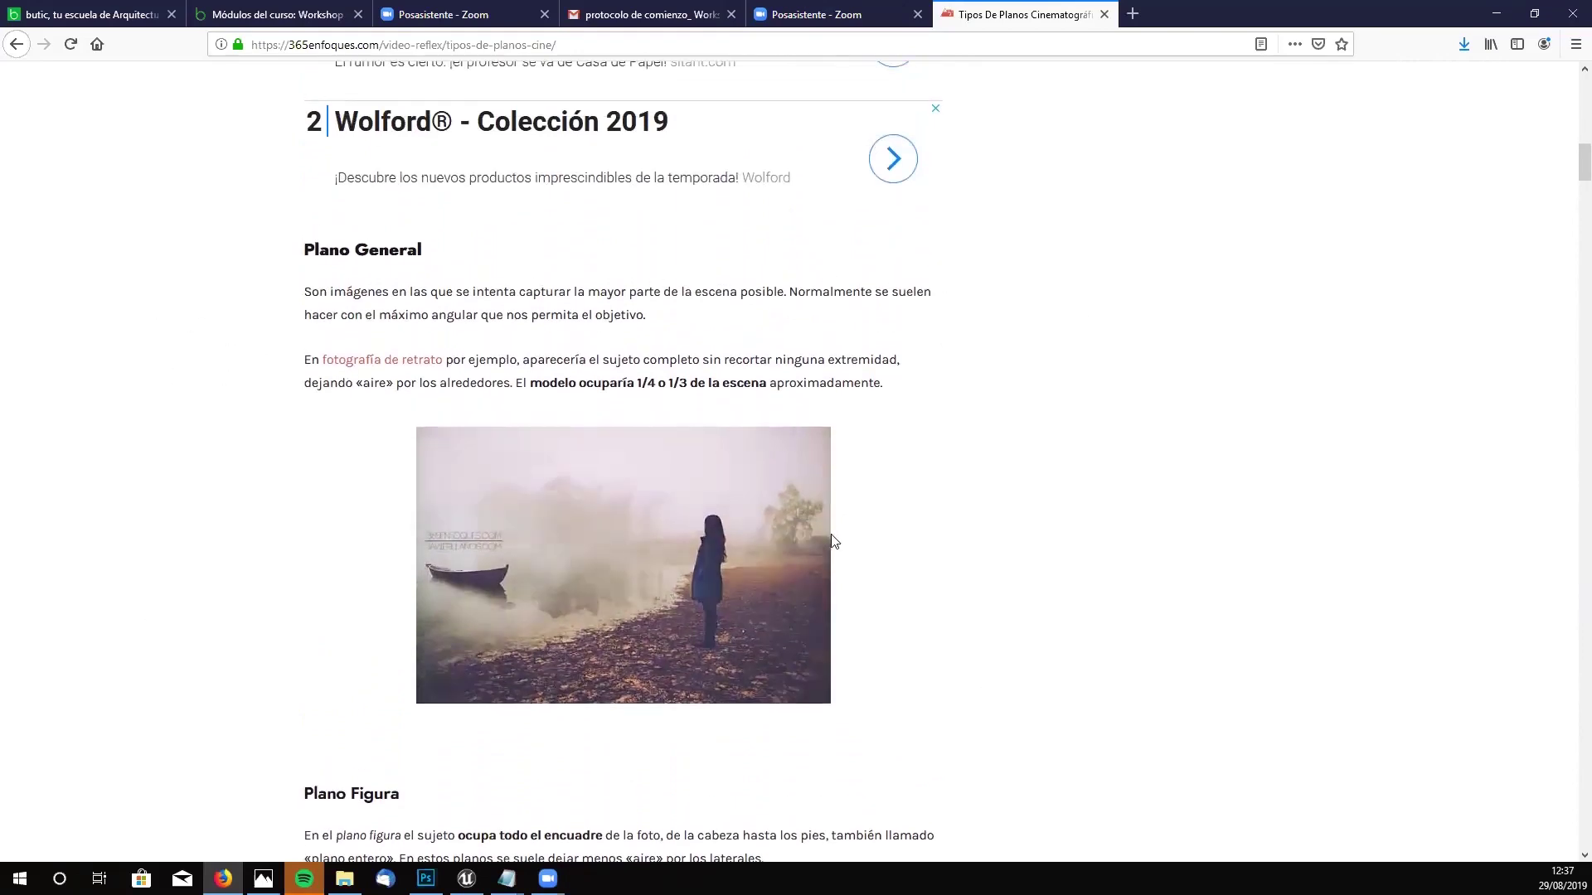
{"action": "scroll", "coordinate": [794, 520], "scroll_direction": "down", "scroll_amount": 2}
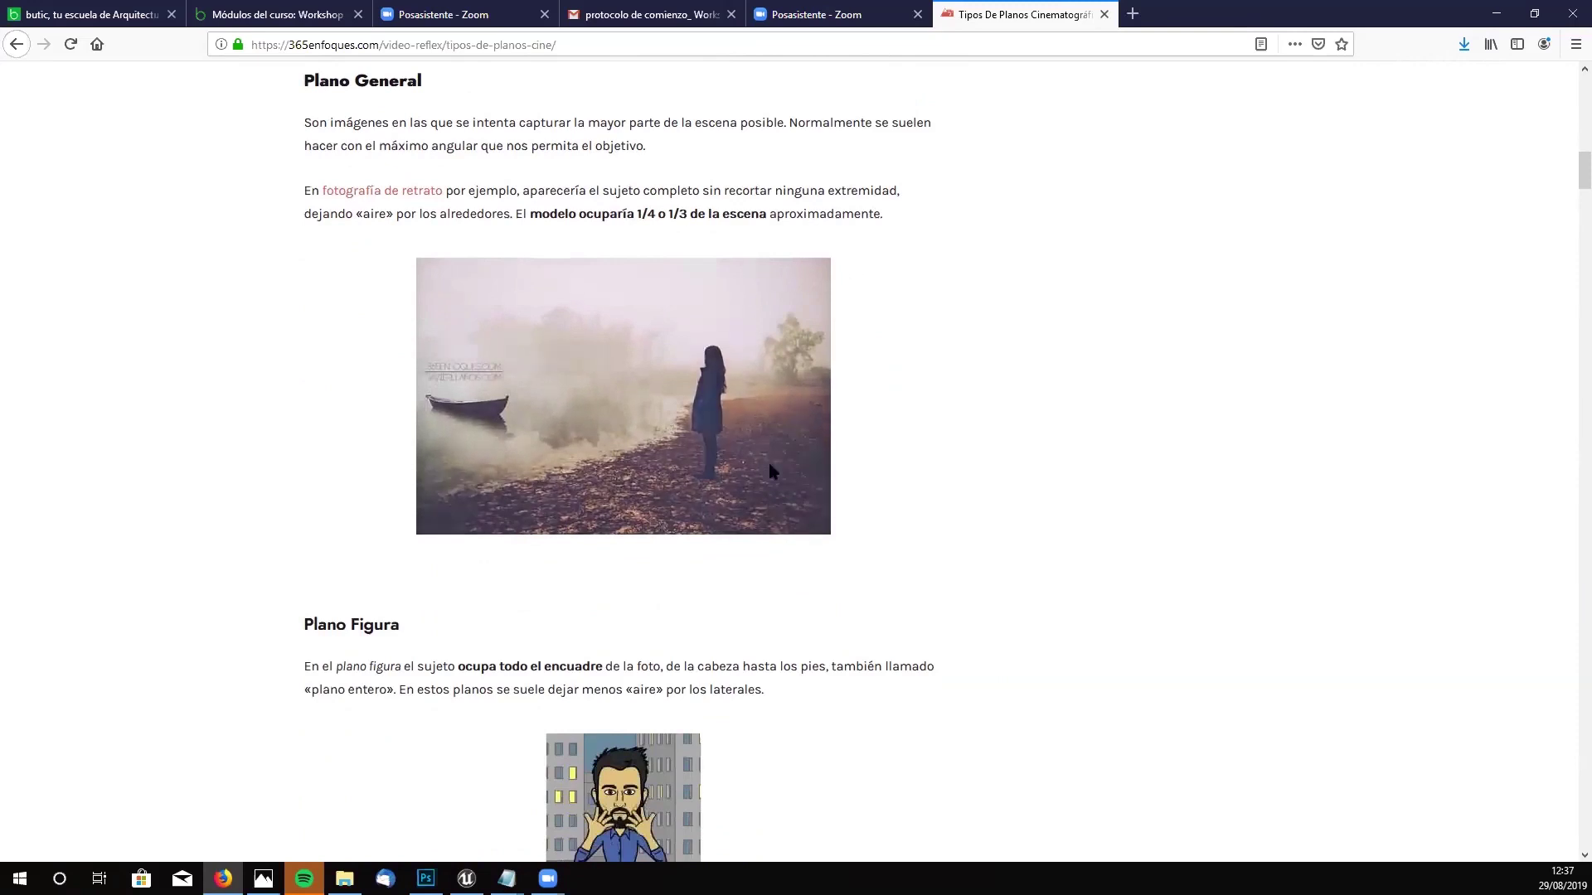
{"action": "scroll", "coordinate": [880, 417], "scroll_direction": "up", "scroll_amount": 2}
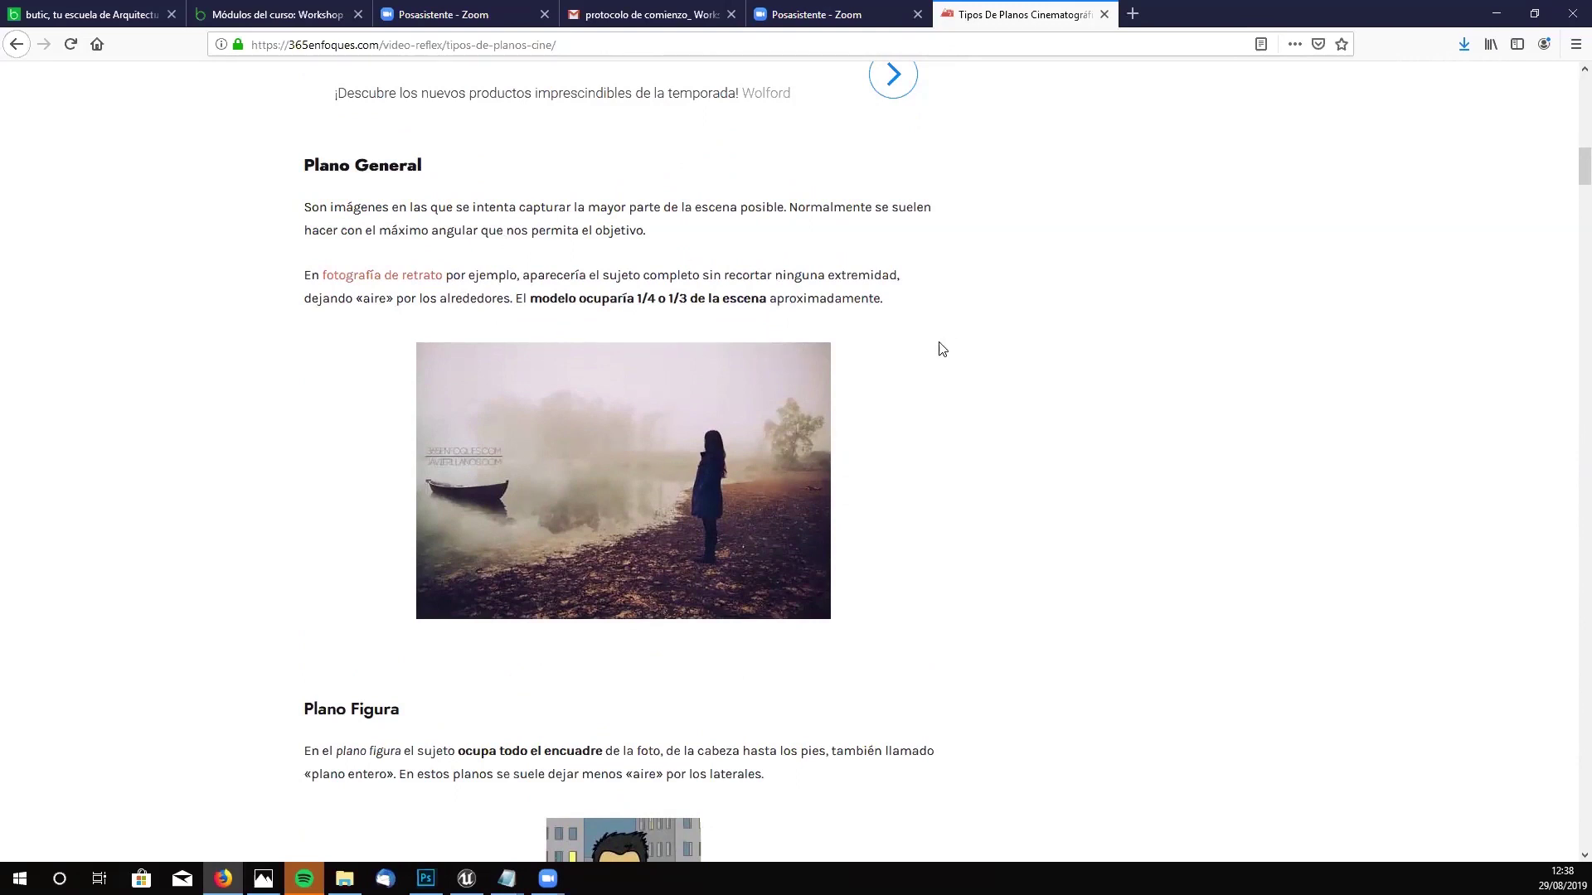
{"action": "scroll", "coordinate": [942, 349], "scroll_direction": "down", "scroll_amount": 1}
{"action": "scroll", "coordinate": [942, 349], "scroll_direction": "up", "scroll_amount": 2}
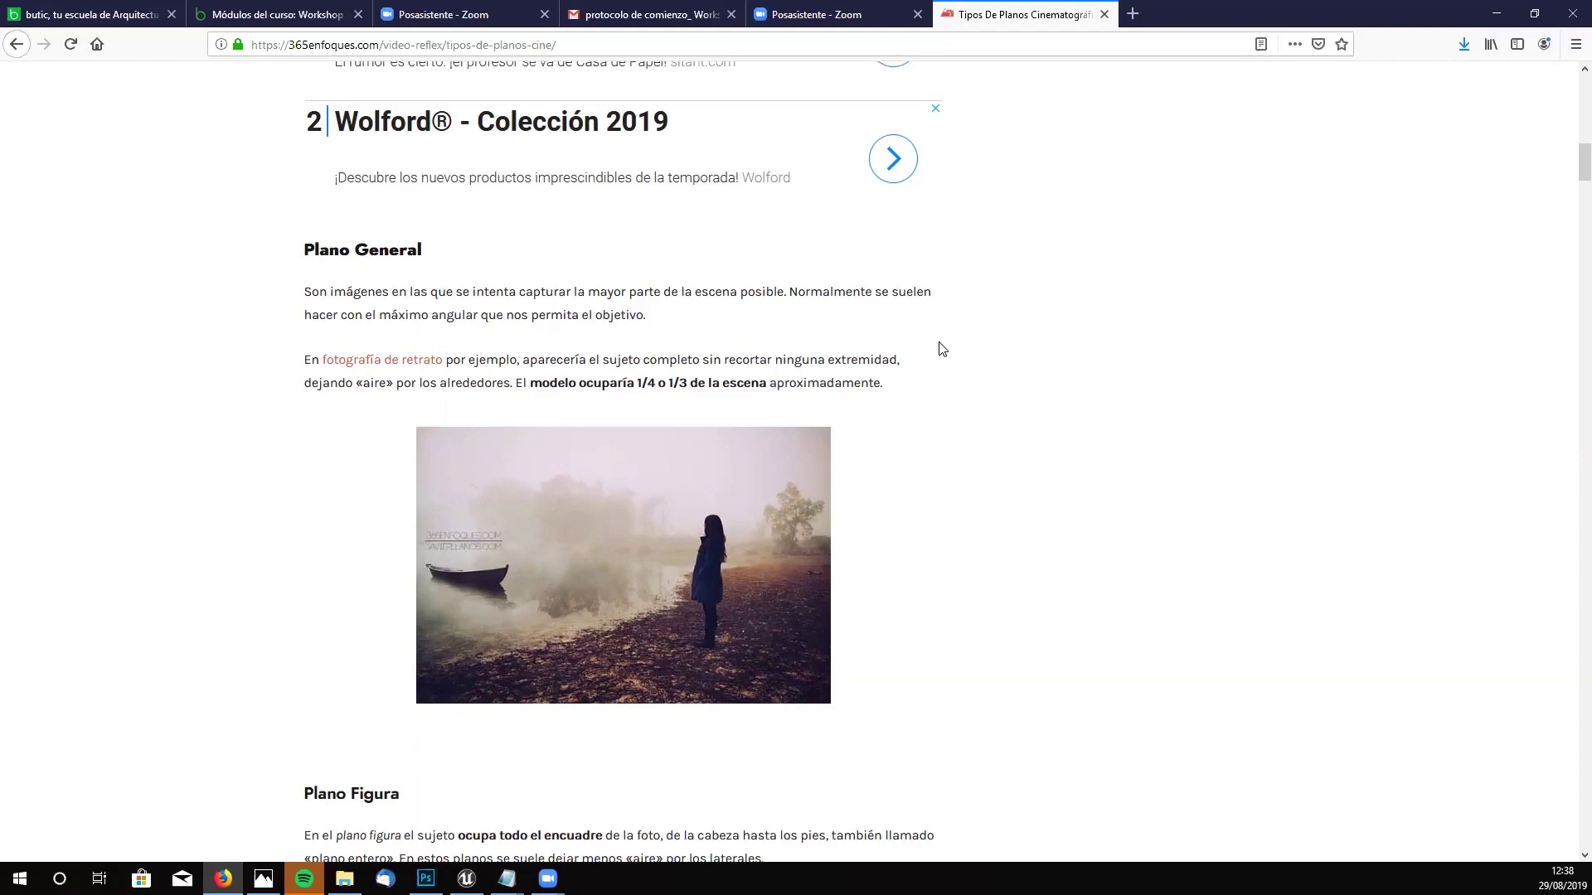
{"action": "scroll", "coordinate": [914, 319], "scroll_direction": "down", "scroll_amount": 5}
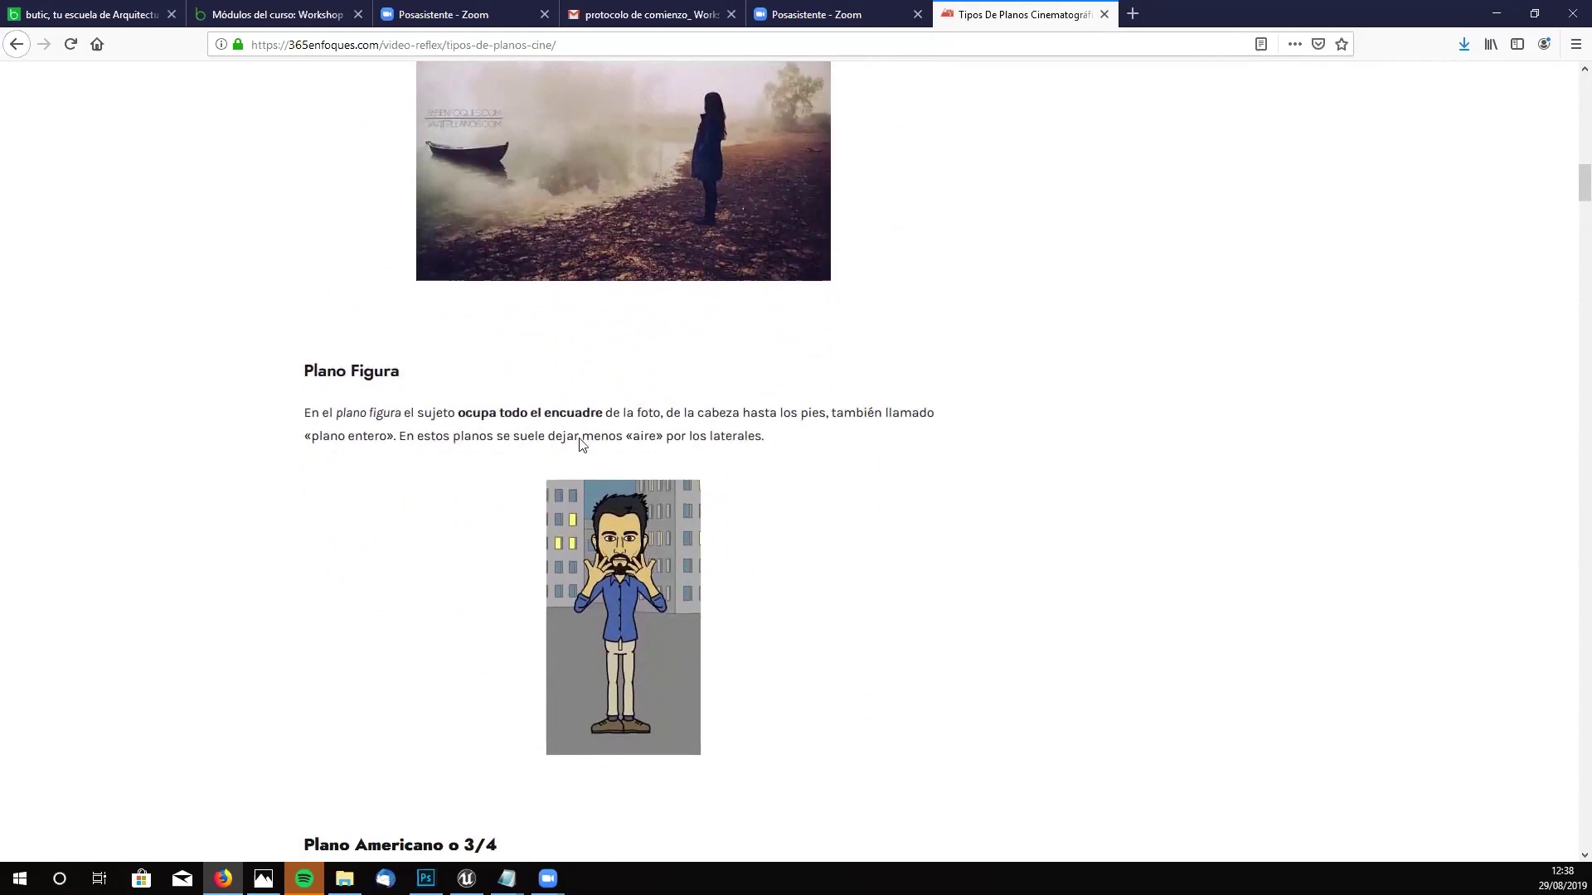
{"action": "scroll", "coordinate": [578, 448], "scroll_direction": "down", "scroll_amount": 1}
{"action": "scroll", "coordinate": [327, 315], "scroll_direction": "down", "scroll_amount": 1}
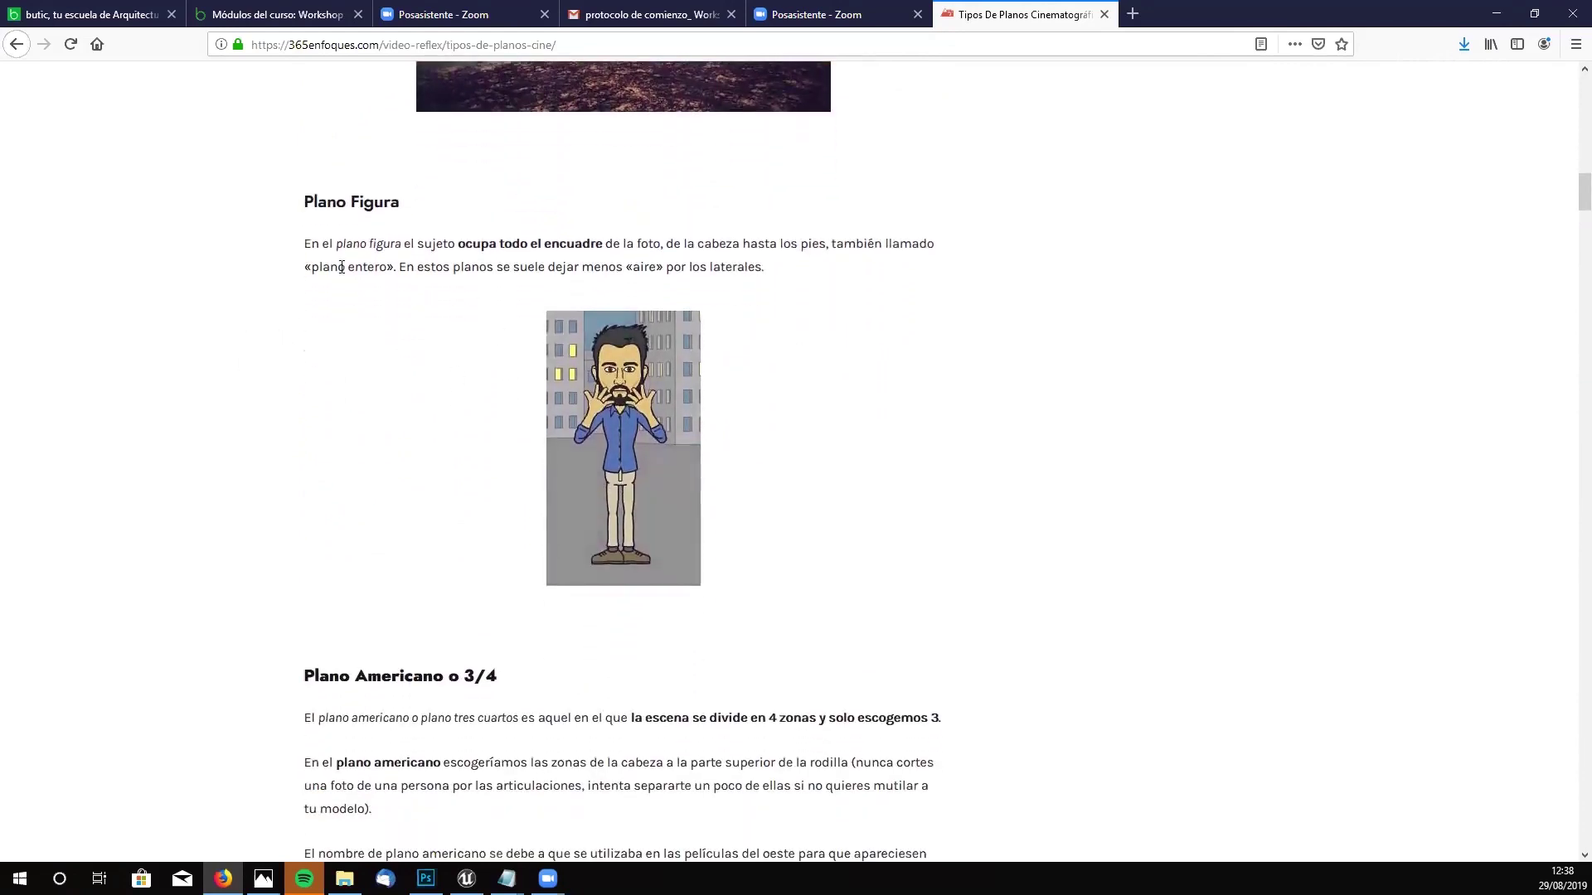
{"action": "scroll", "coordinate": [214, 153], "scroll_direction": "down", "scroll_amount": 2}
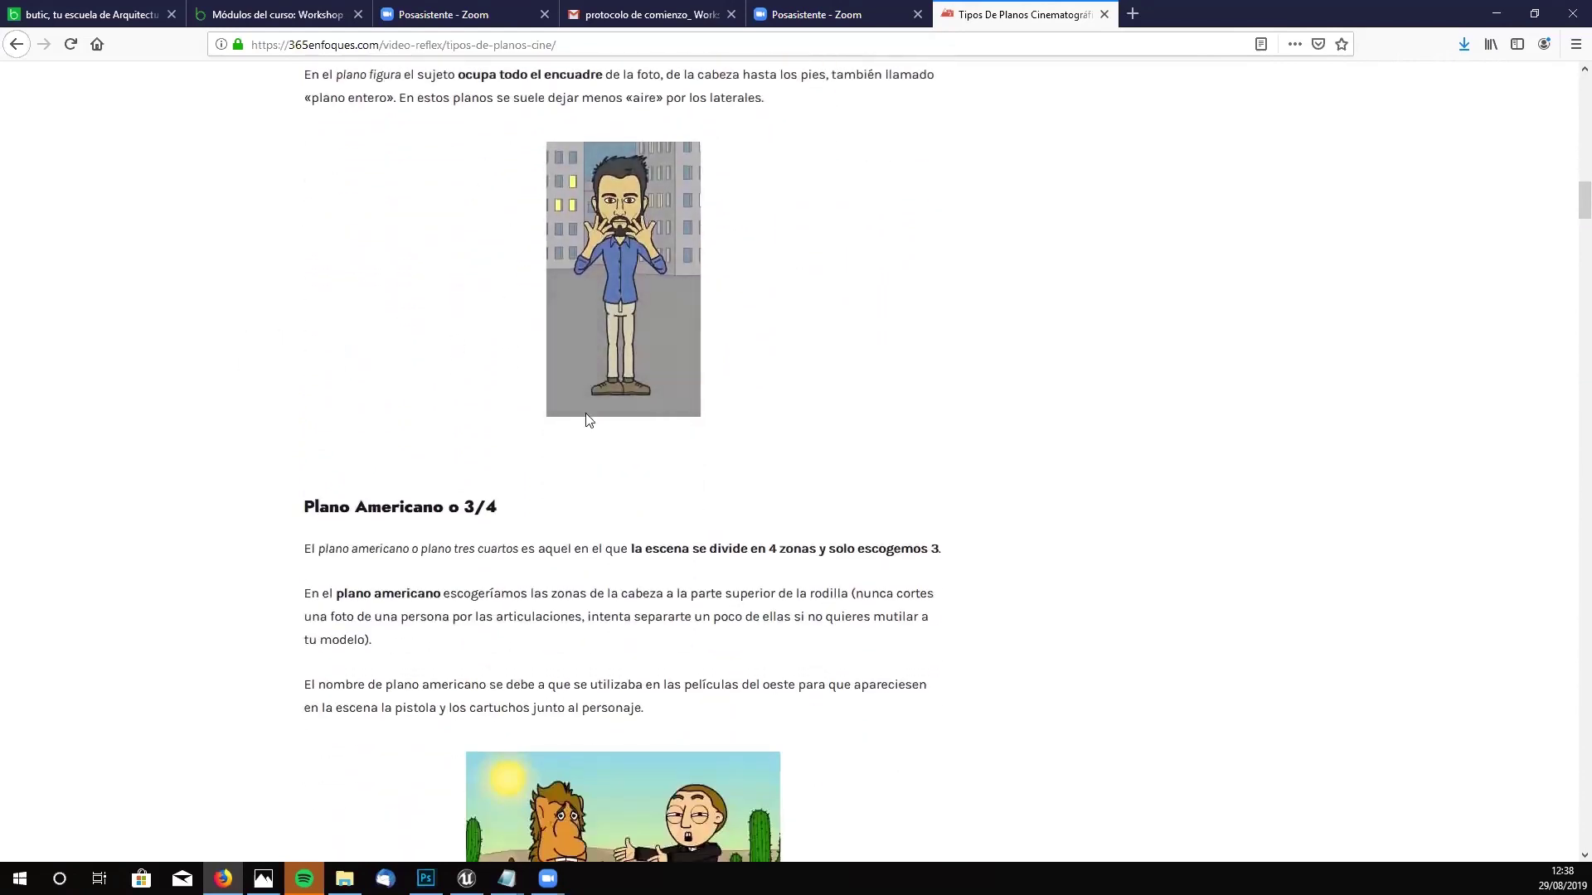
{"action": "scroll", "coordinate": [515, 273], "scroll_direction": "down", "scroll_amount": 4}
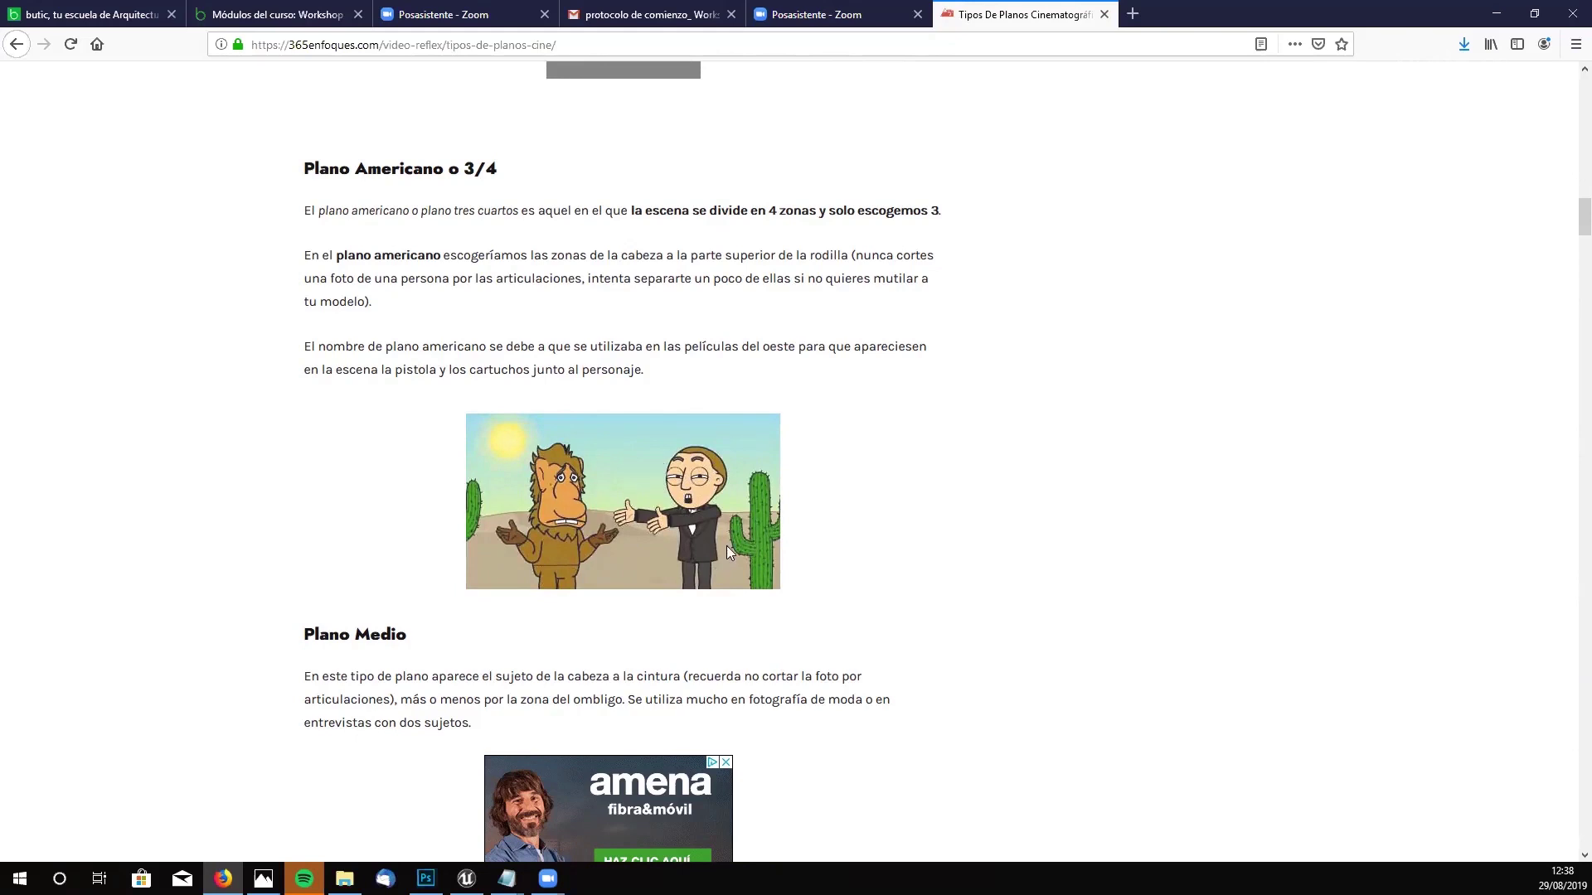
{"action": "scroll", "coordinate": [946, 558], "scroll_direction": "down", "scroll_amount": 2}
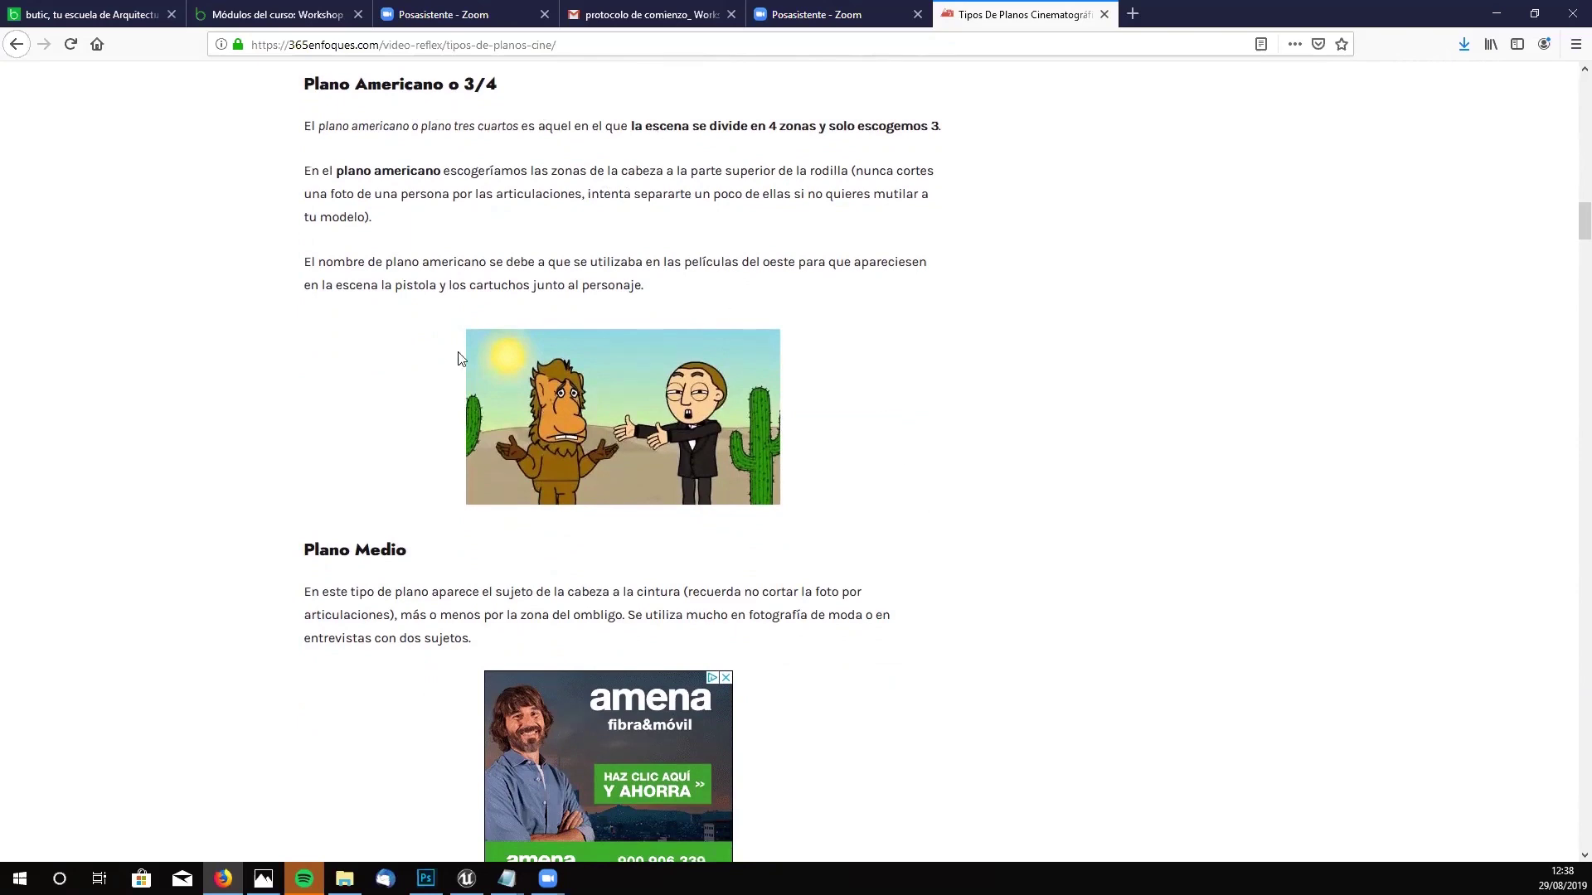
{"action": "scroll", "coordinate": [866, 419], "scroll_direction": "down", "scroll_amount": 1}
{"action": "scroll", "coordinate": [863, 429], "scroll_direction": "down", "scroll_amount": 5}
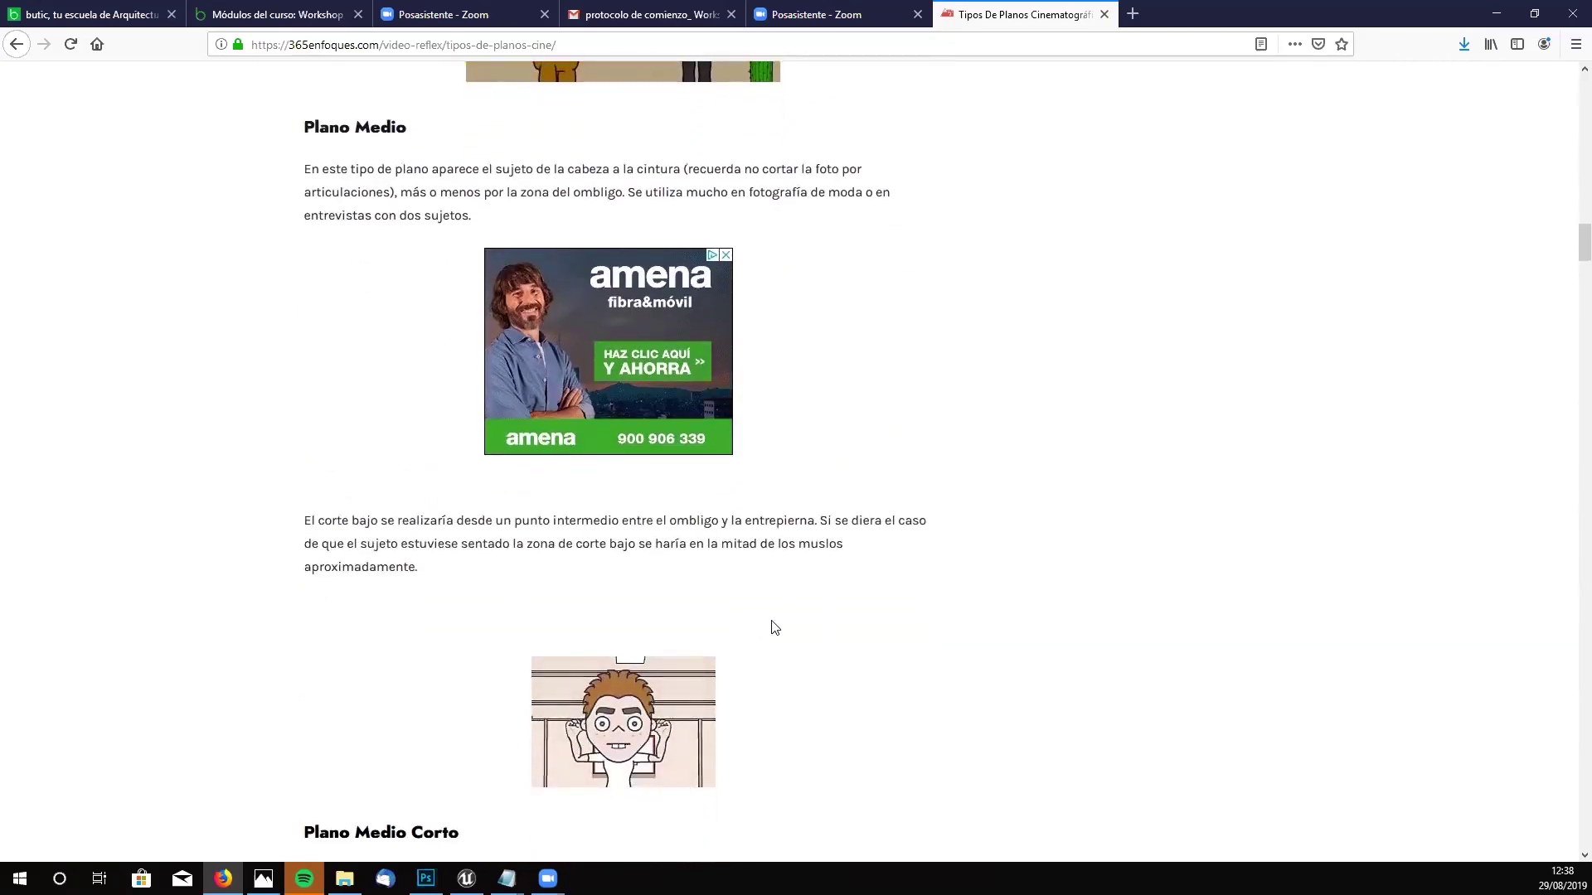
{"action": "scroll", "coordinate": [775, 635], "scroll_direction": "down", "scroll_amount": 1}
{"action": "scroll", "coordinate": [780, 643], "scroll_direction": "up", "scroll_amount": 2}
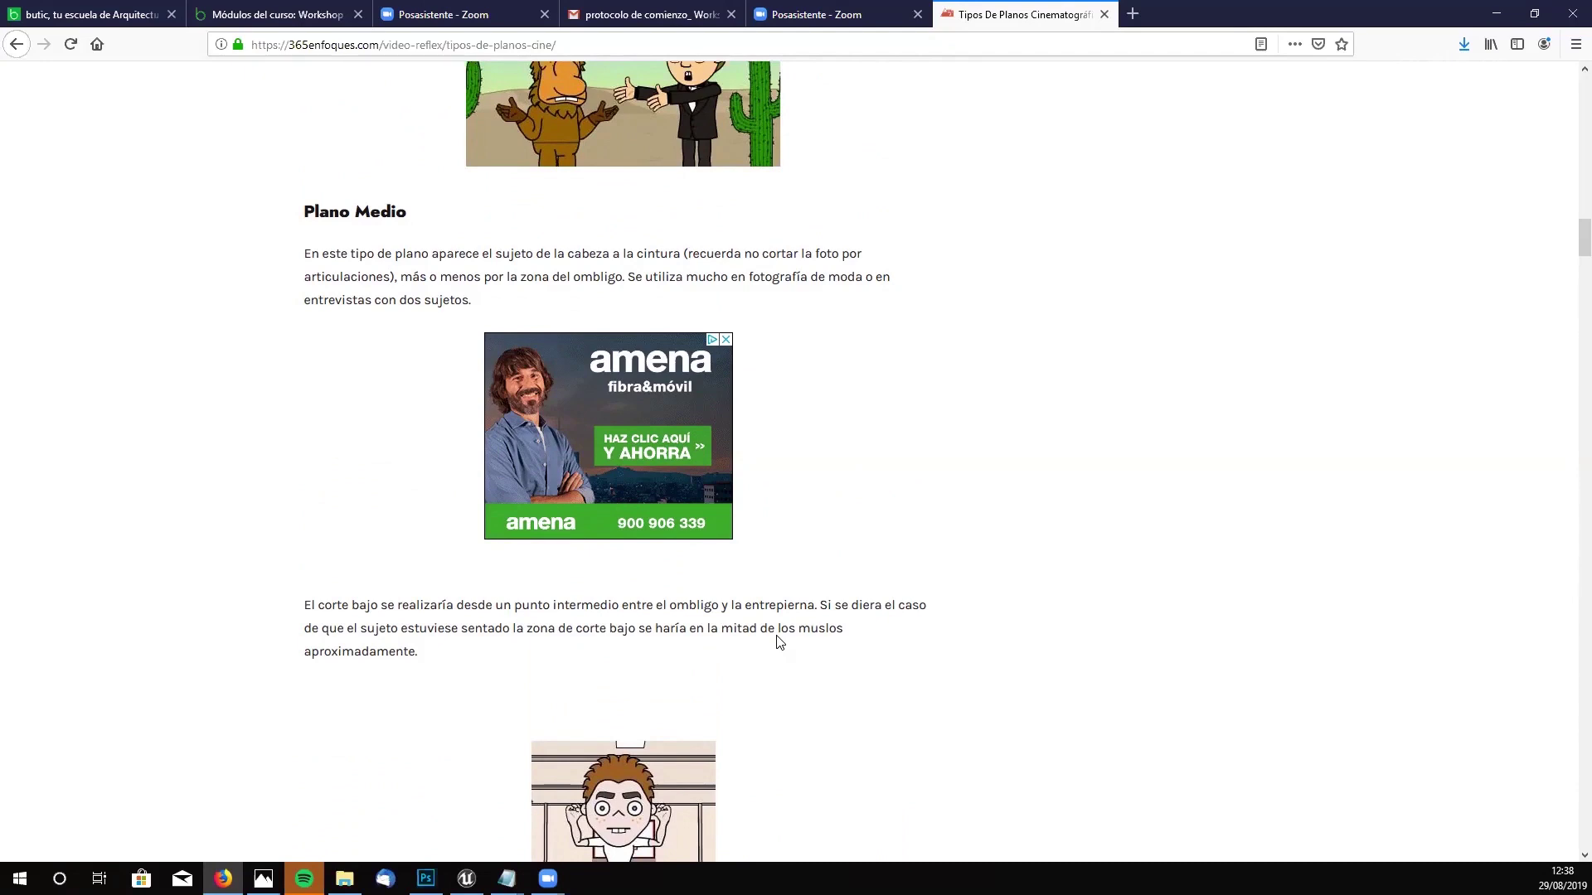
{"action": "scroll", "coordinate": [912, 487], "scroll_direction": "down", "scroll_amount": 4}
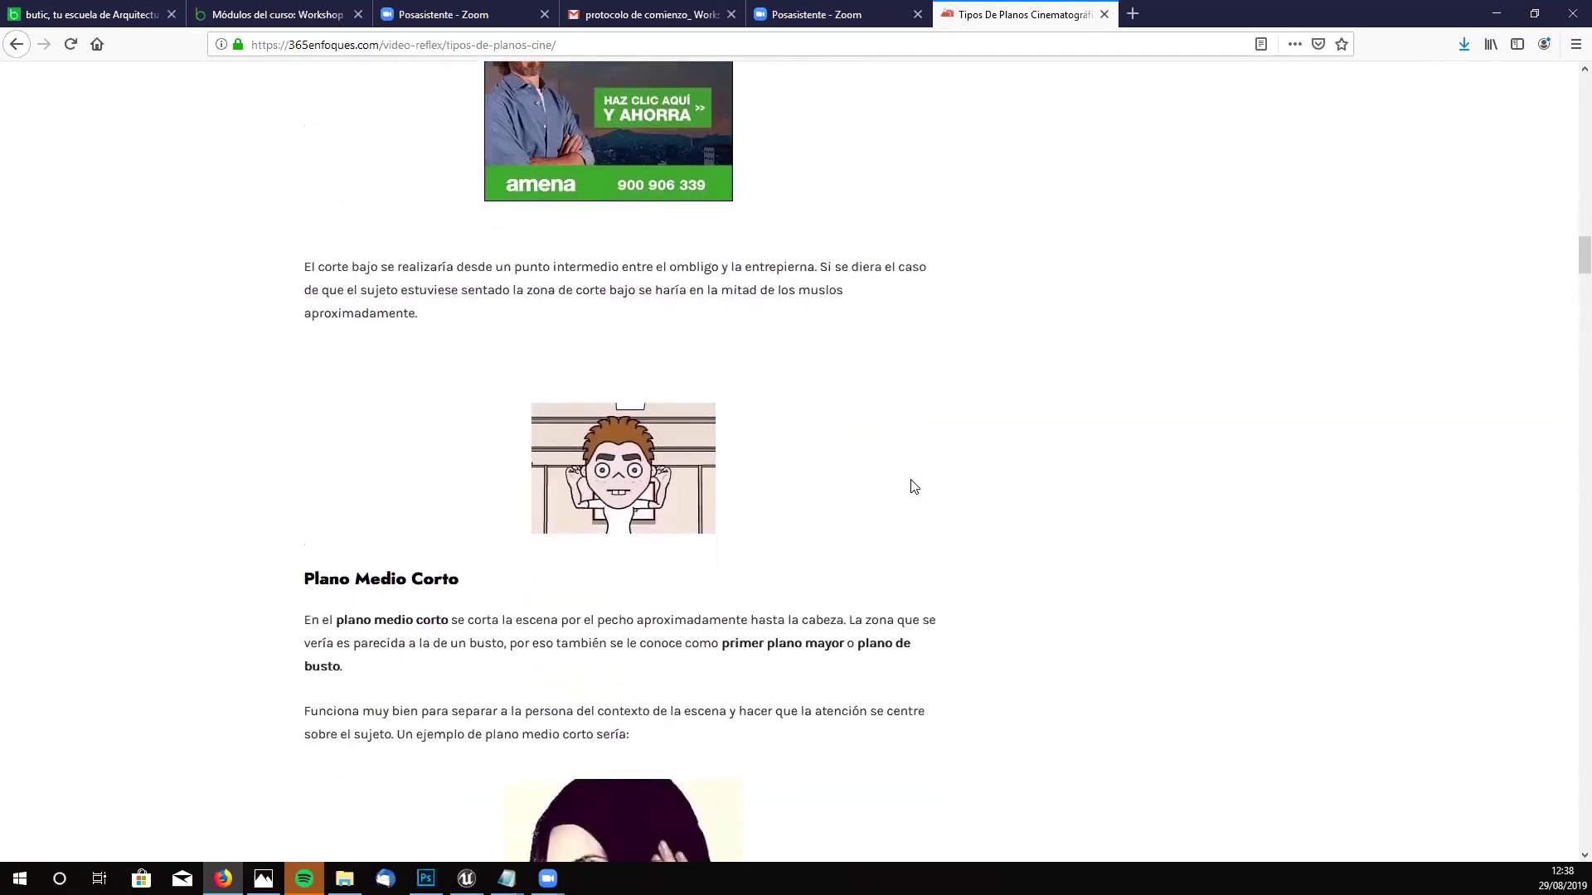
{"action": "scroll", "coordinate": [915, 487], "scroll_direction": "down", "scroll_amount": 2}
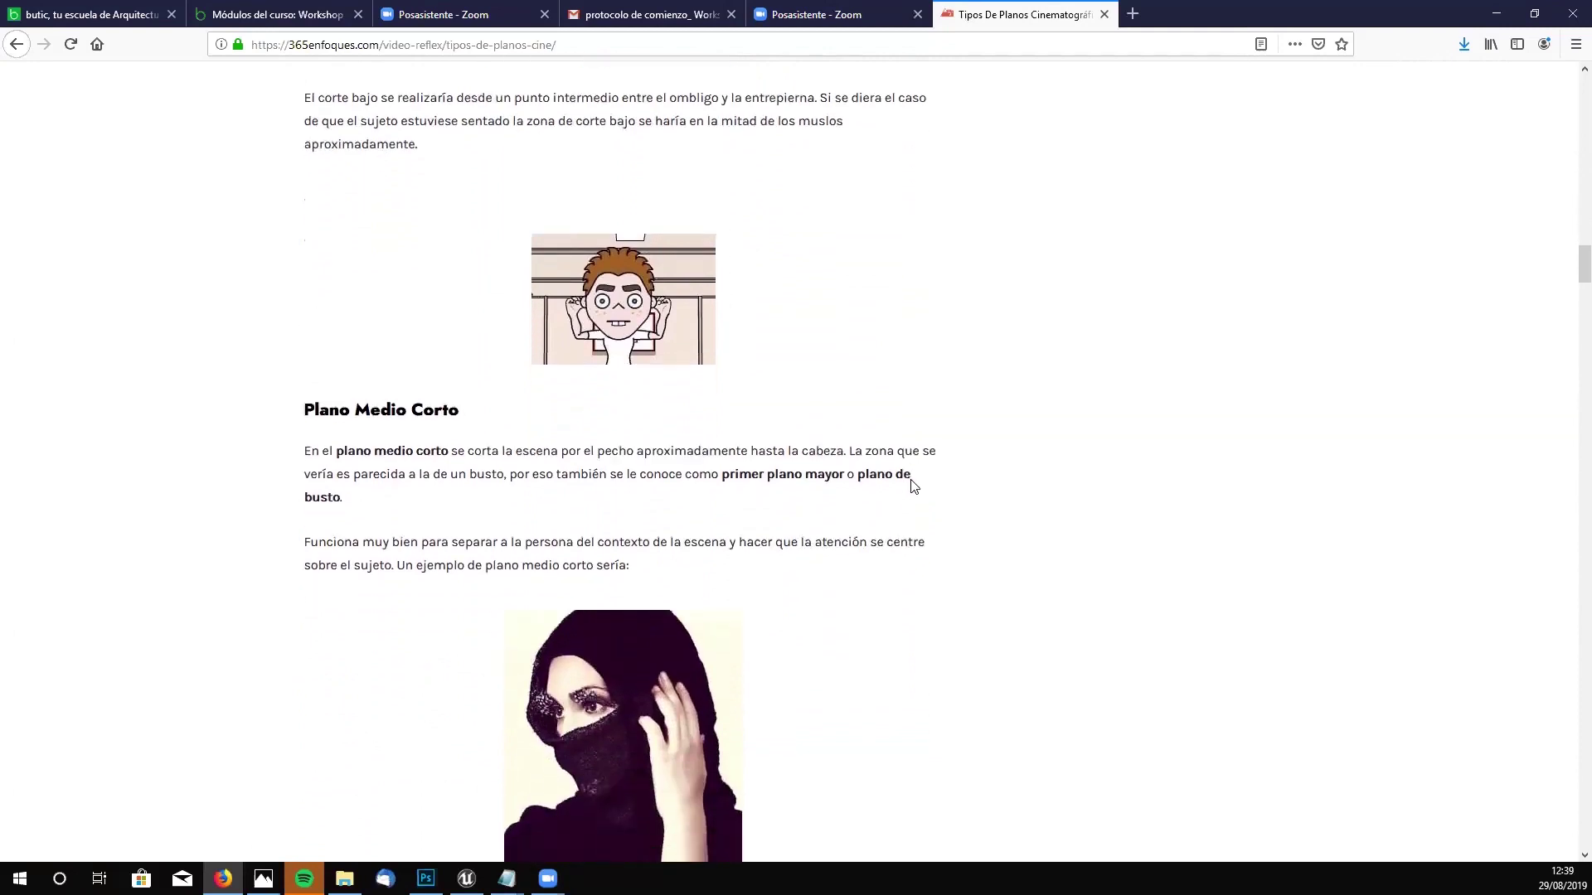
{"action": "scroll", "coordinate": [912, 487], "scroll_direction": "down", "scroll_amount": 7}
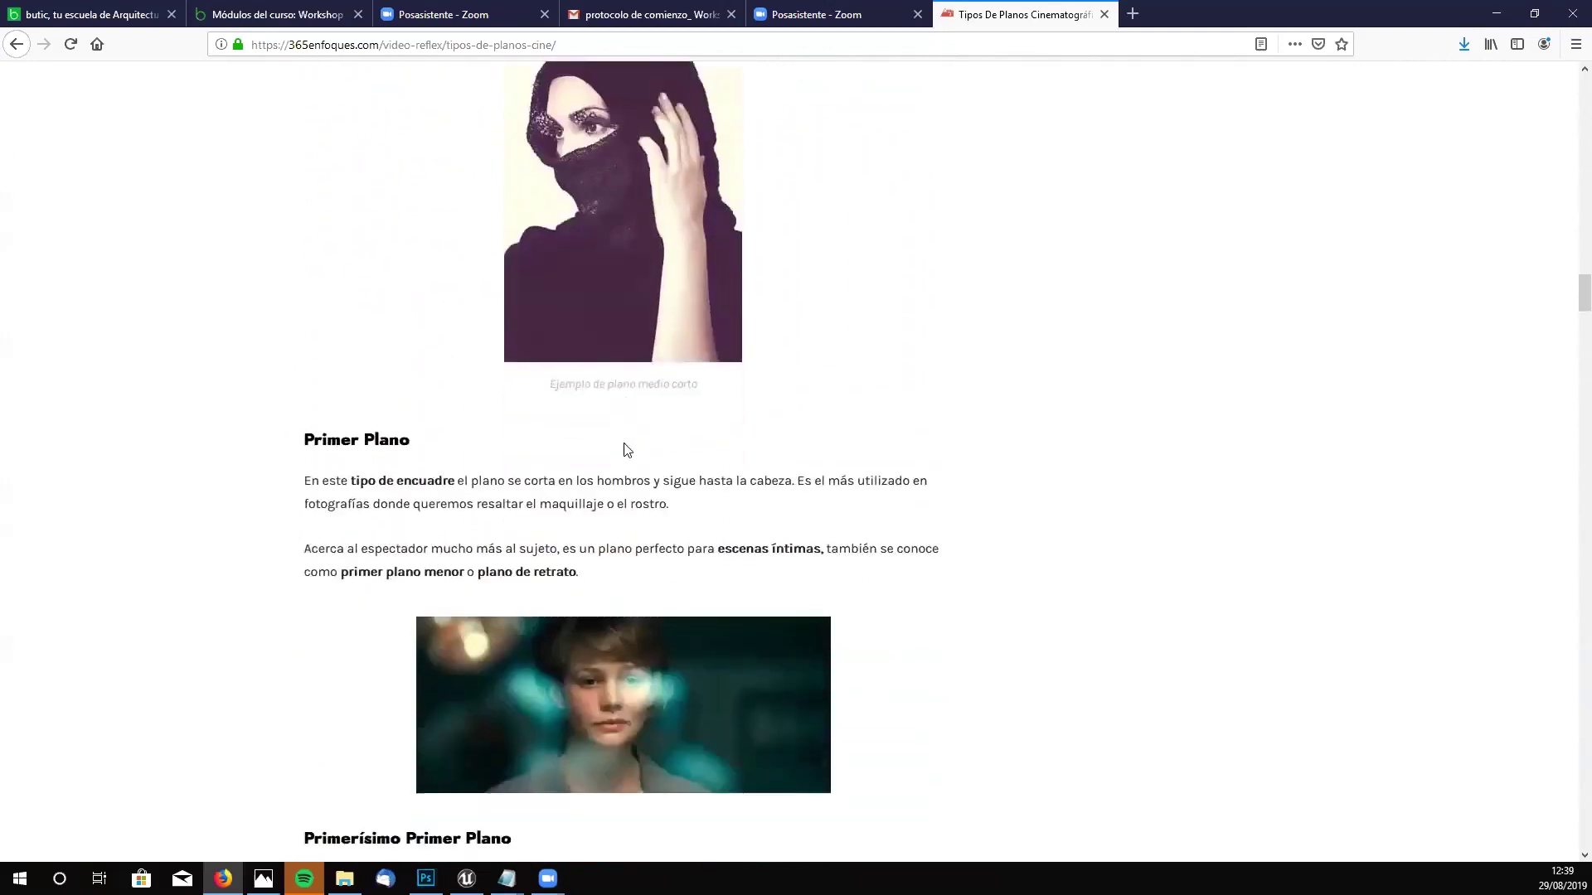
{"action": "scroll", "coordinate": [626, 449], "scroll_direction": "down", "scroll_amount": 1}
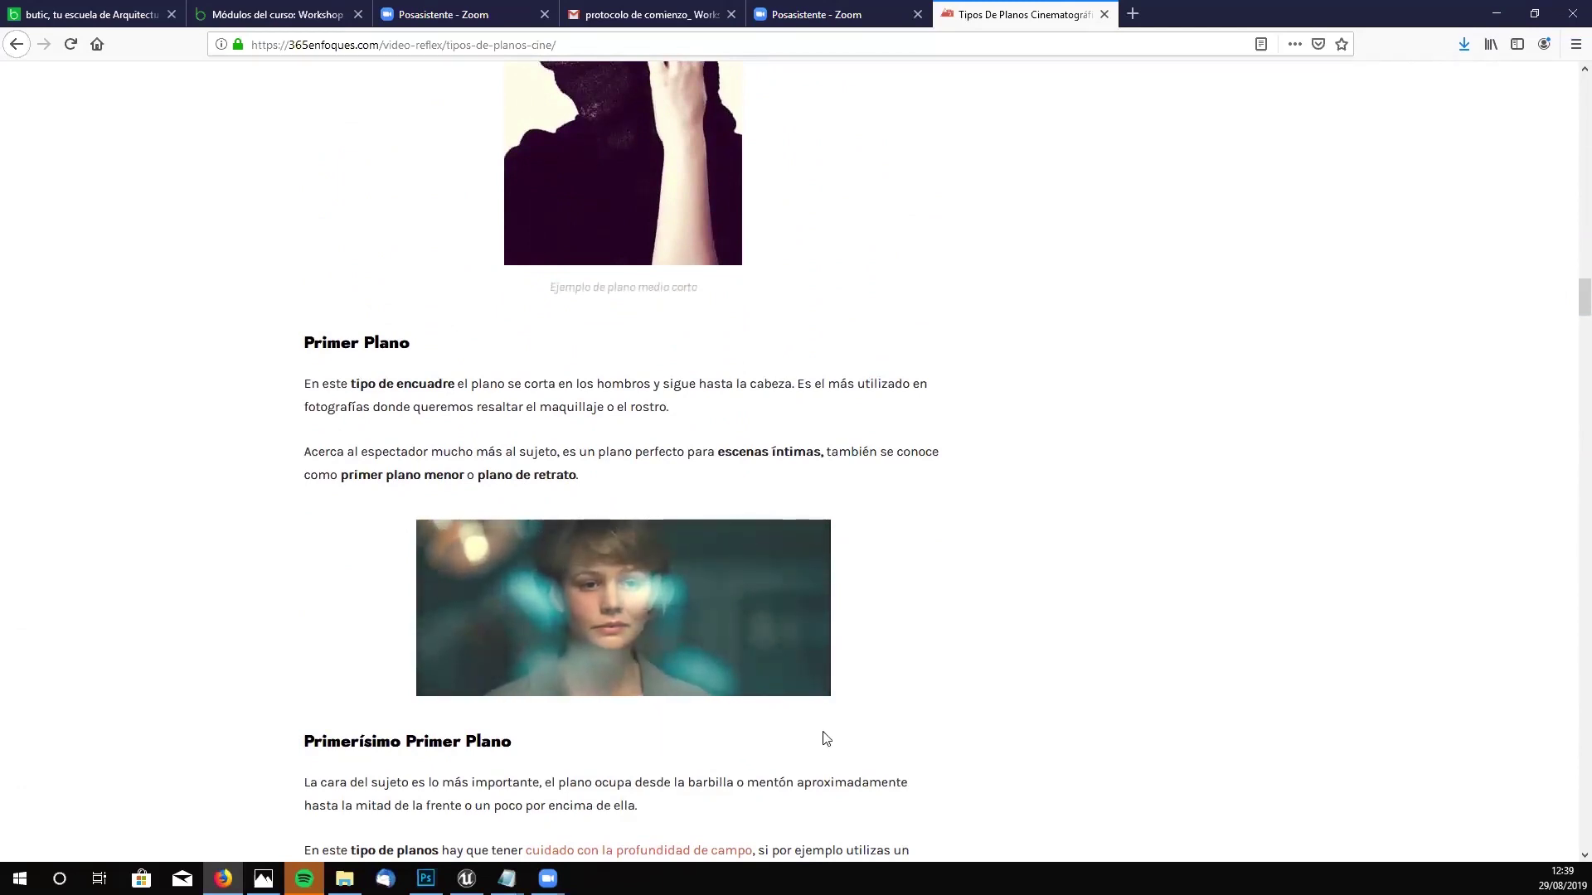
{"action": "scroll", "coordinate": [696, 550], "scroll_direction": "down", "scroll_amount": 2}
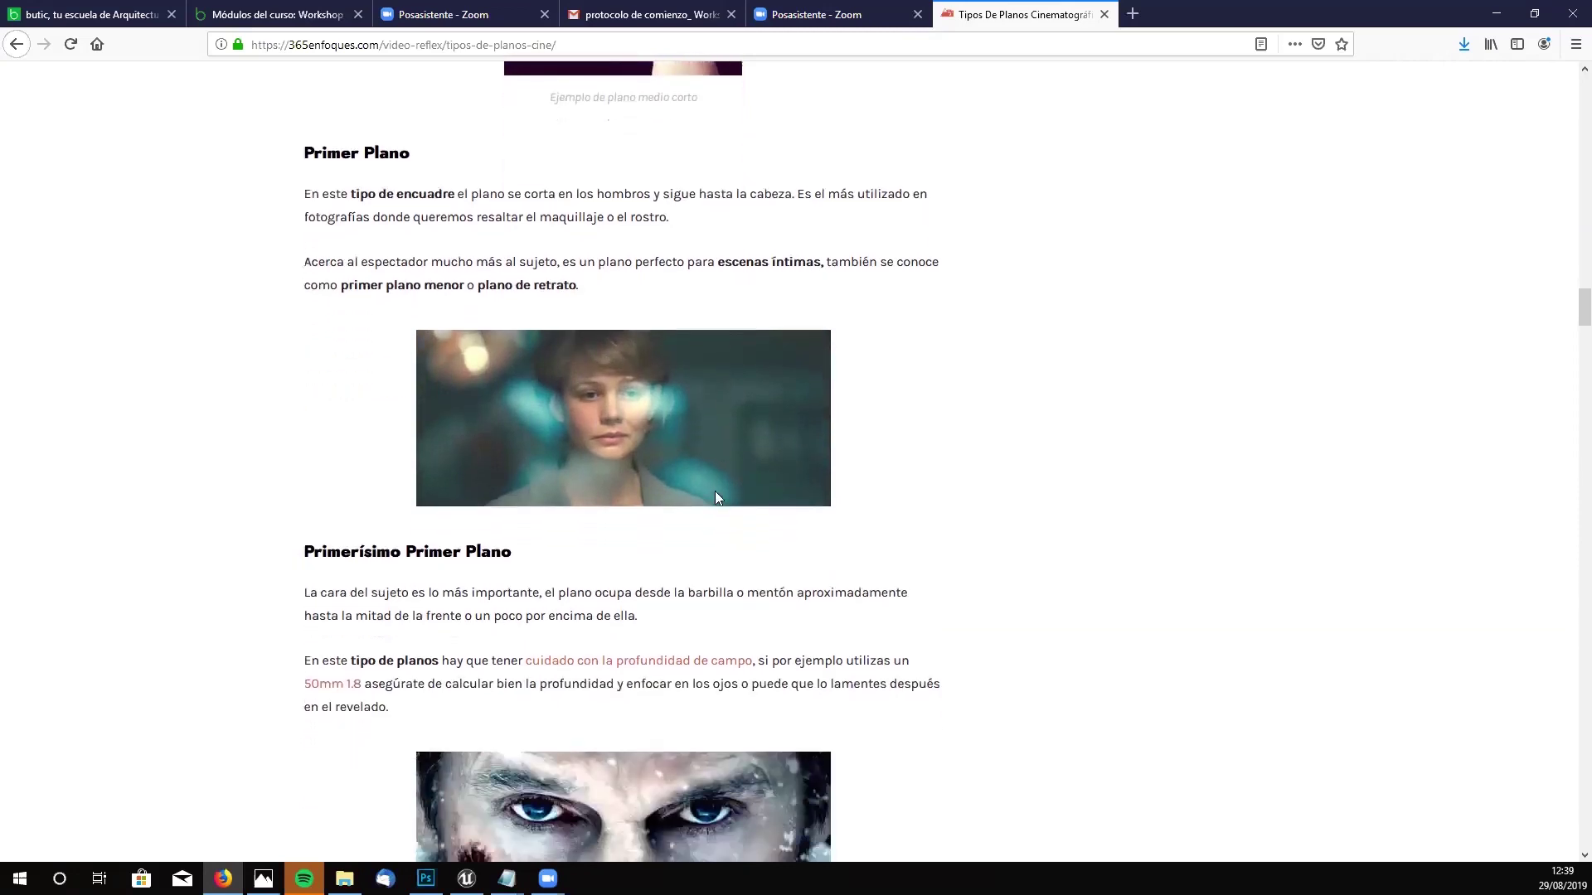
{"action": "scroll", "coordinate": [716, 492], "scroll_direction": "down", "scroll_amount": 2}
{"action": "scroll", "coordinate": [771, 473], "scroll_direction": "down", "scroll_amount": 2}
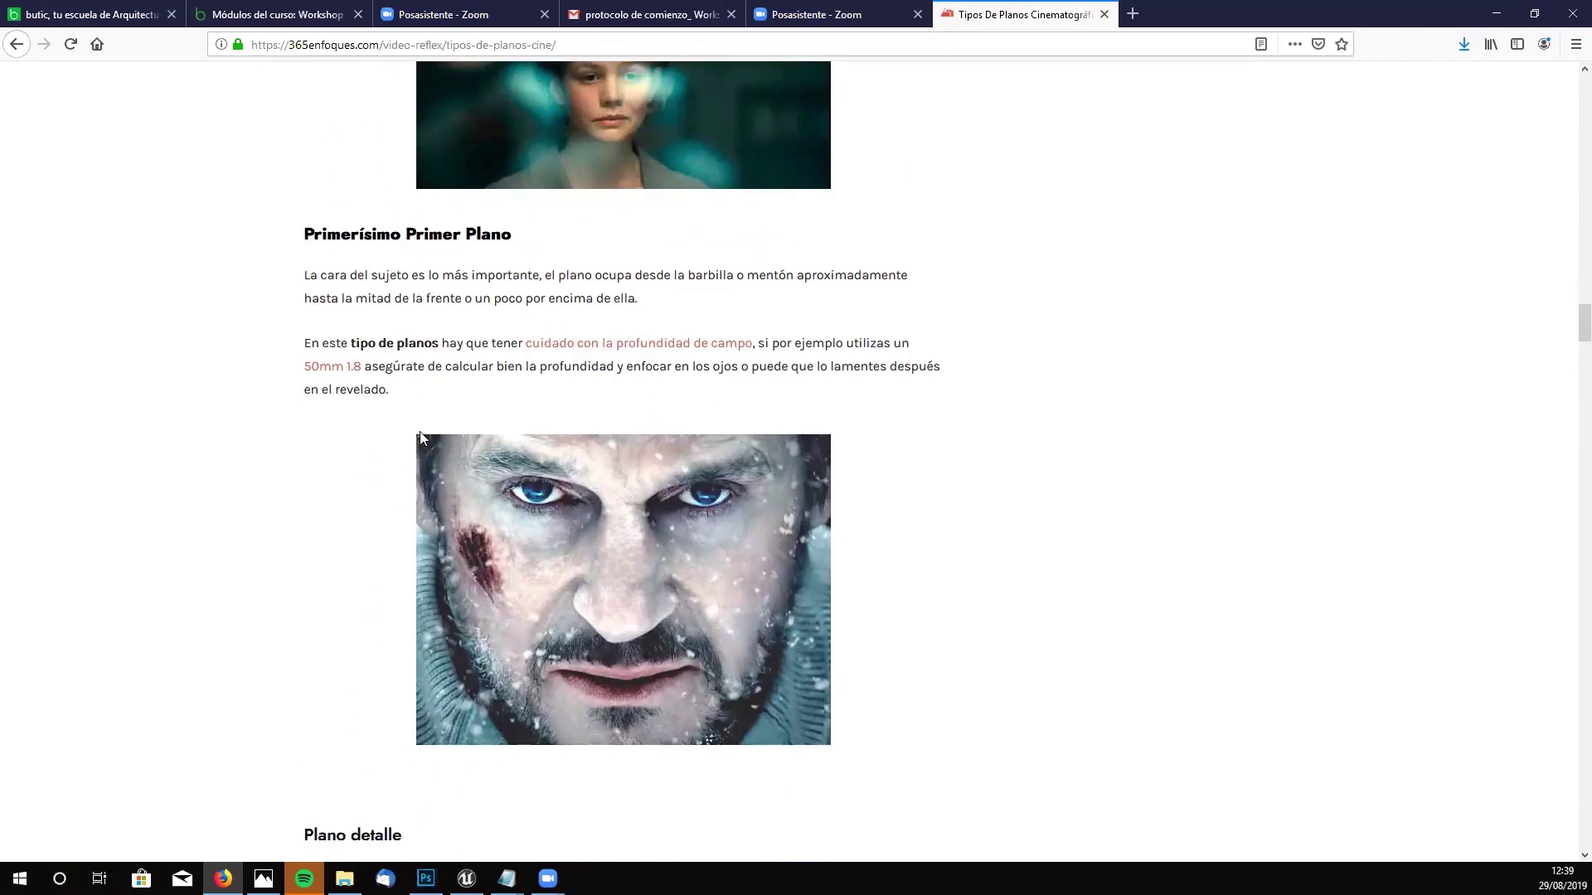
{"action": "scroll", "coordinate": [804, 661], "scroll_direction": "down", "scroll_amount": 2}
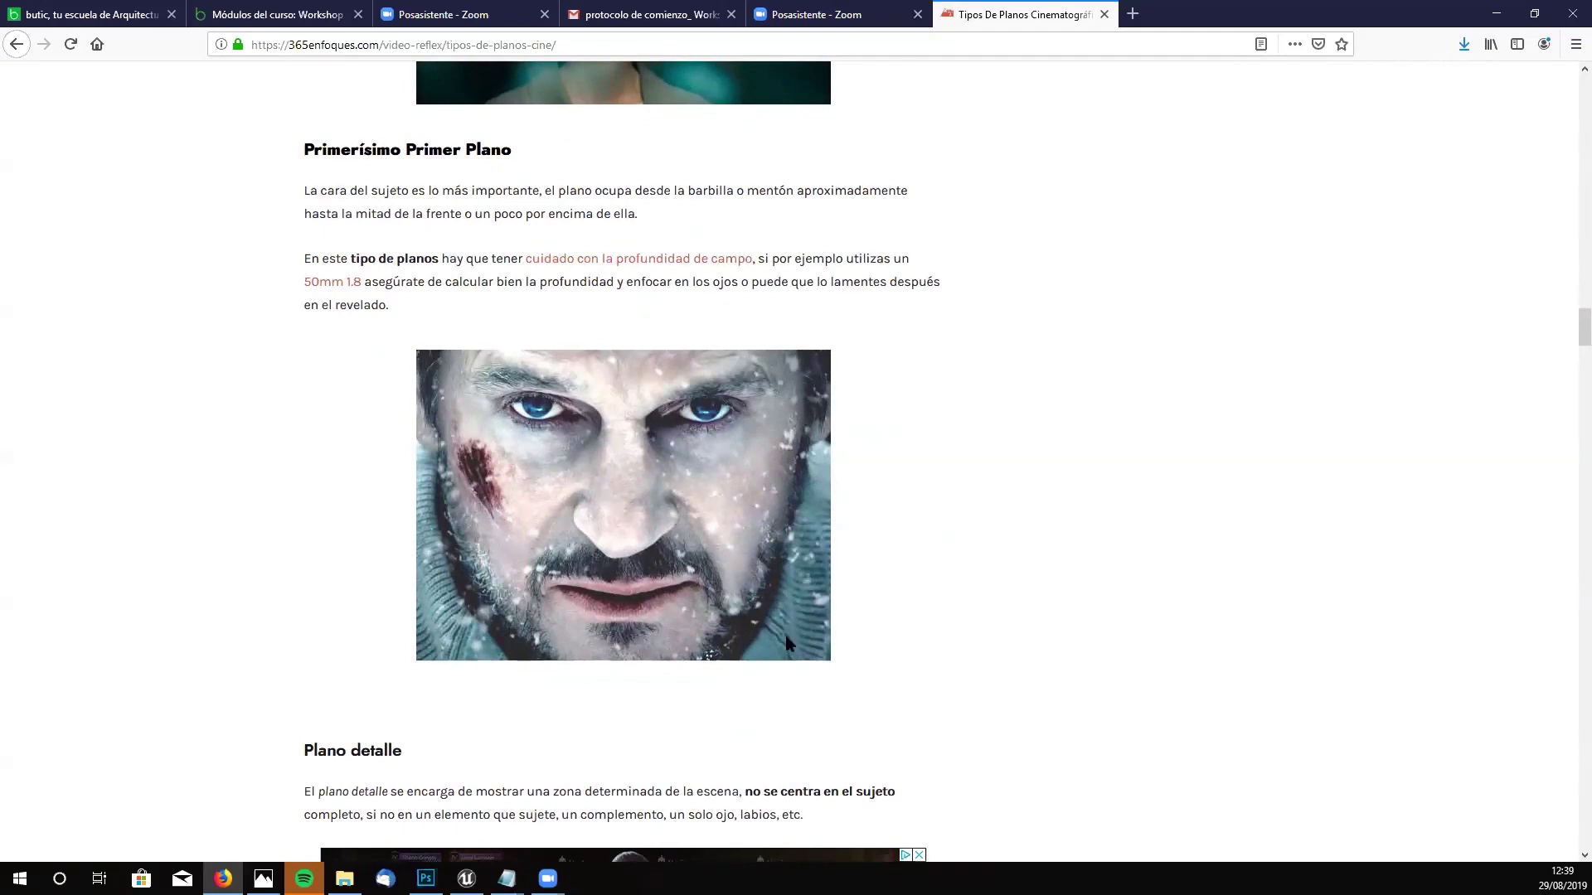
{"action": "scroll", "coordinate": [870, 365], "scroll_direction": "down", "scroll_amount": 7}
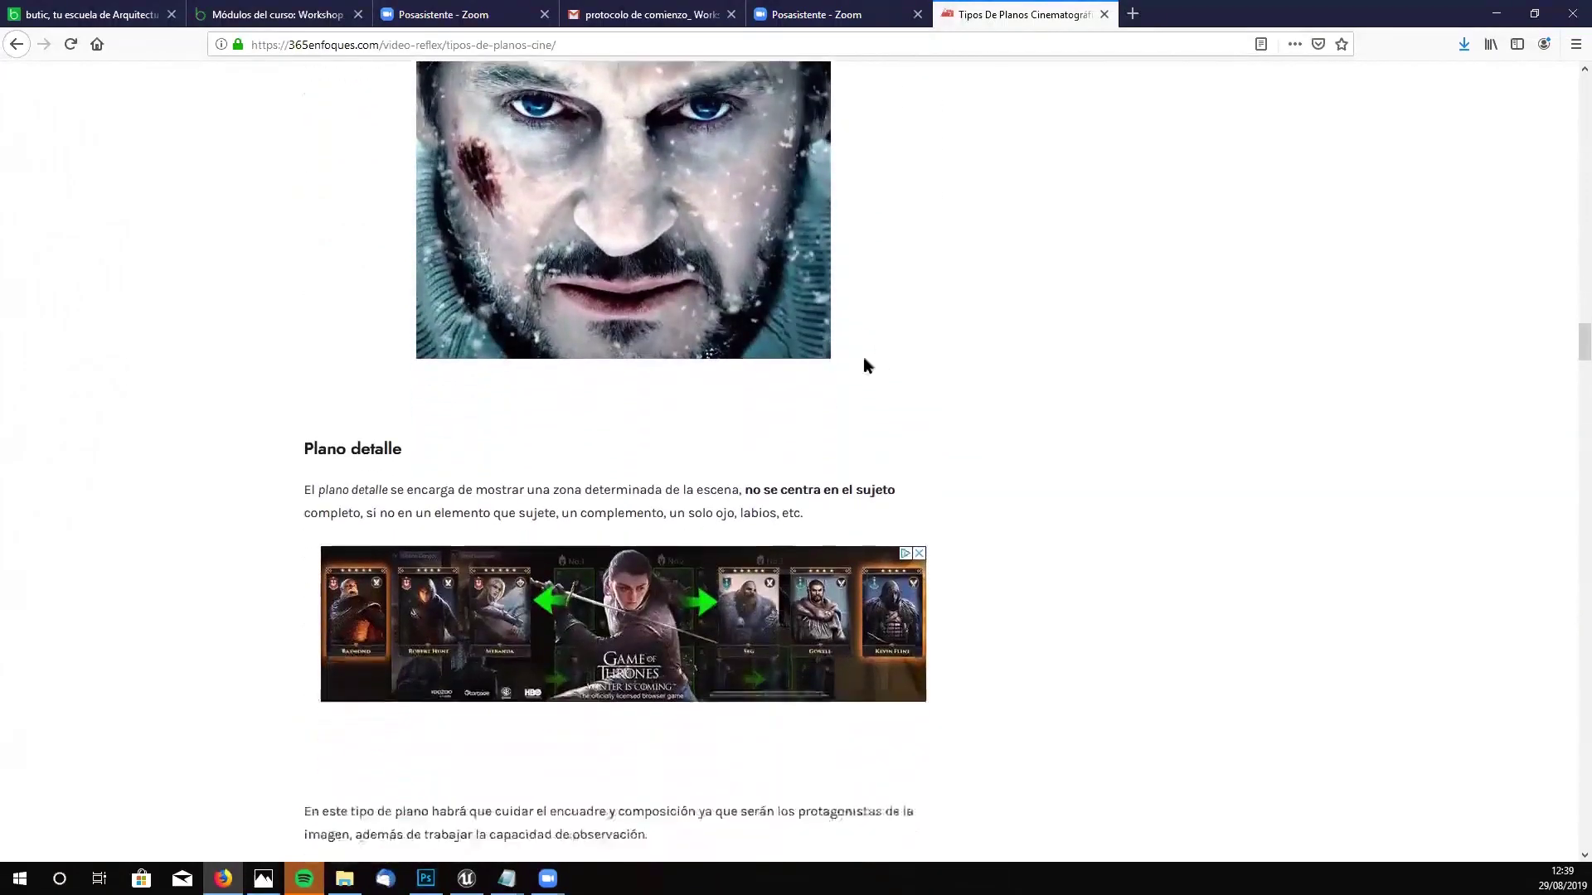
{"action": "scroll", "coordinate": [867, 366], "scroll_direction": "down", "scroll_amount": 9}
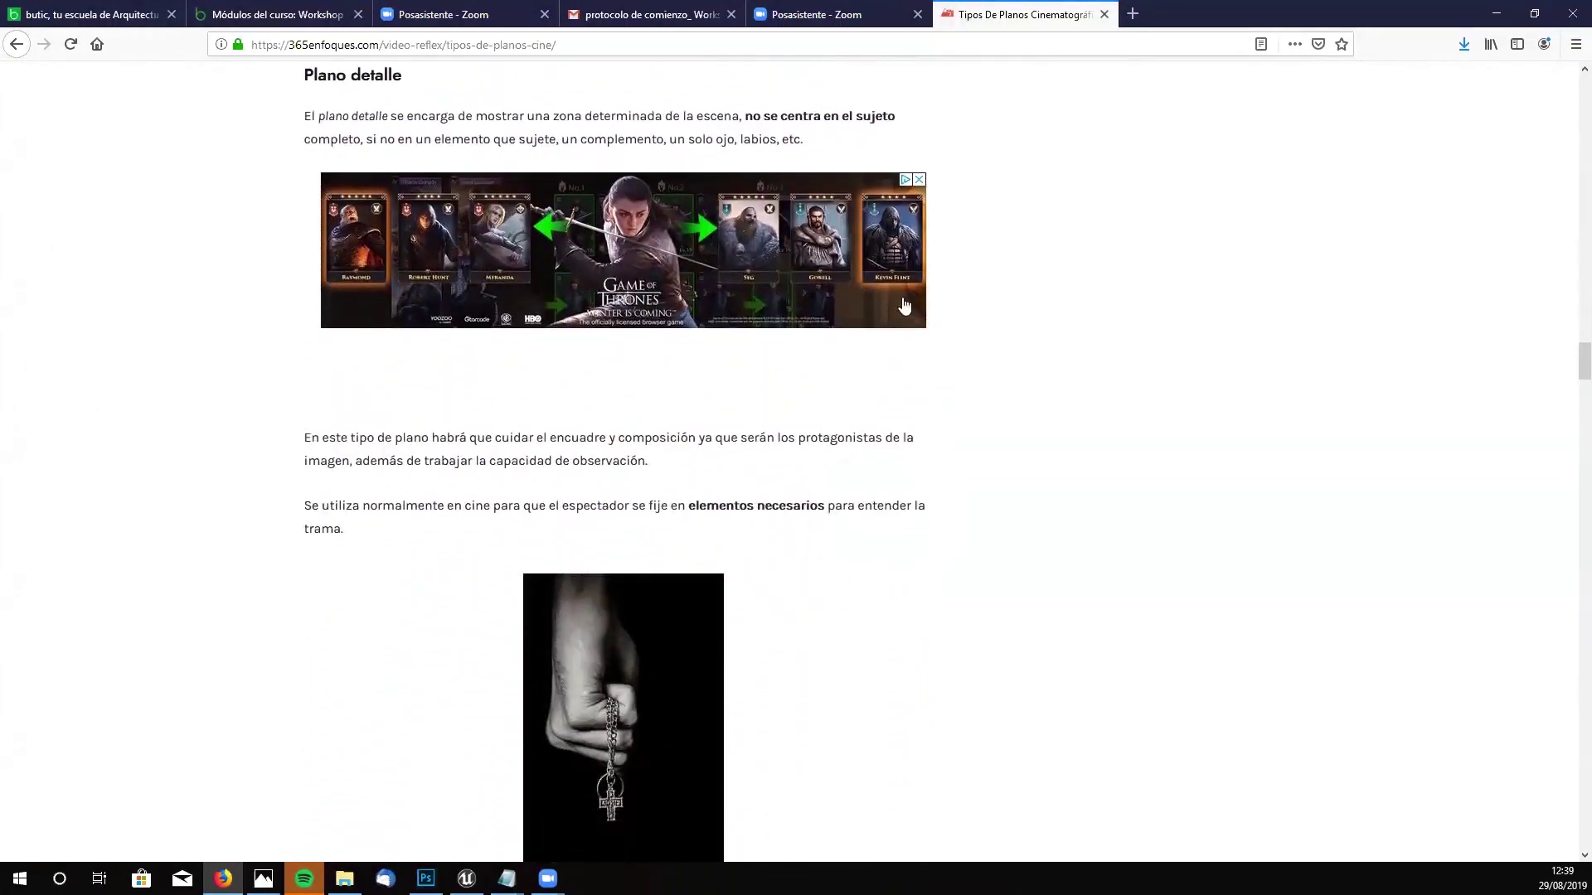
{"action": "scroll", "coordinate": [531, 187], "scroll_direction": "up", "scroll_amount": 2}
{"action": "scroll", "coordinate": [541, 193], "scroll_direction": "down", "scroll_amount": 4}
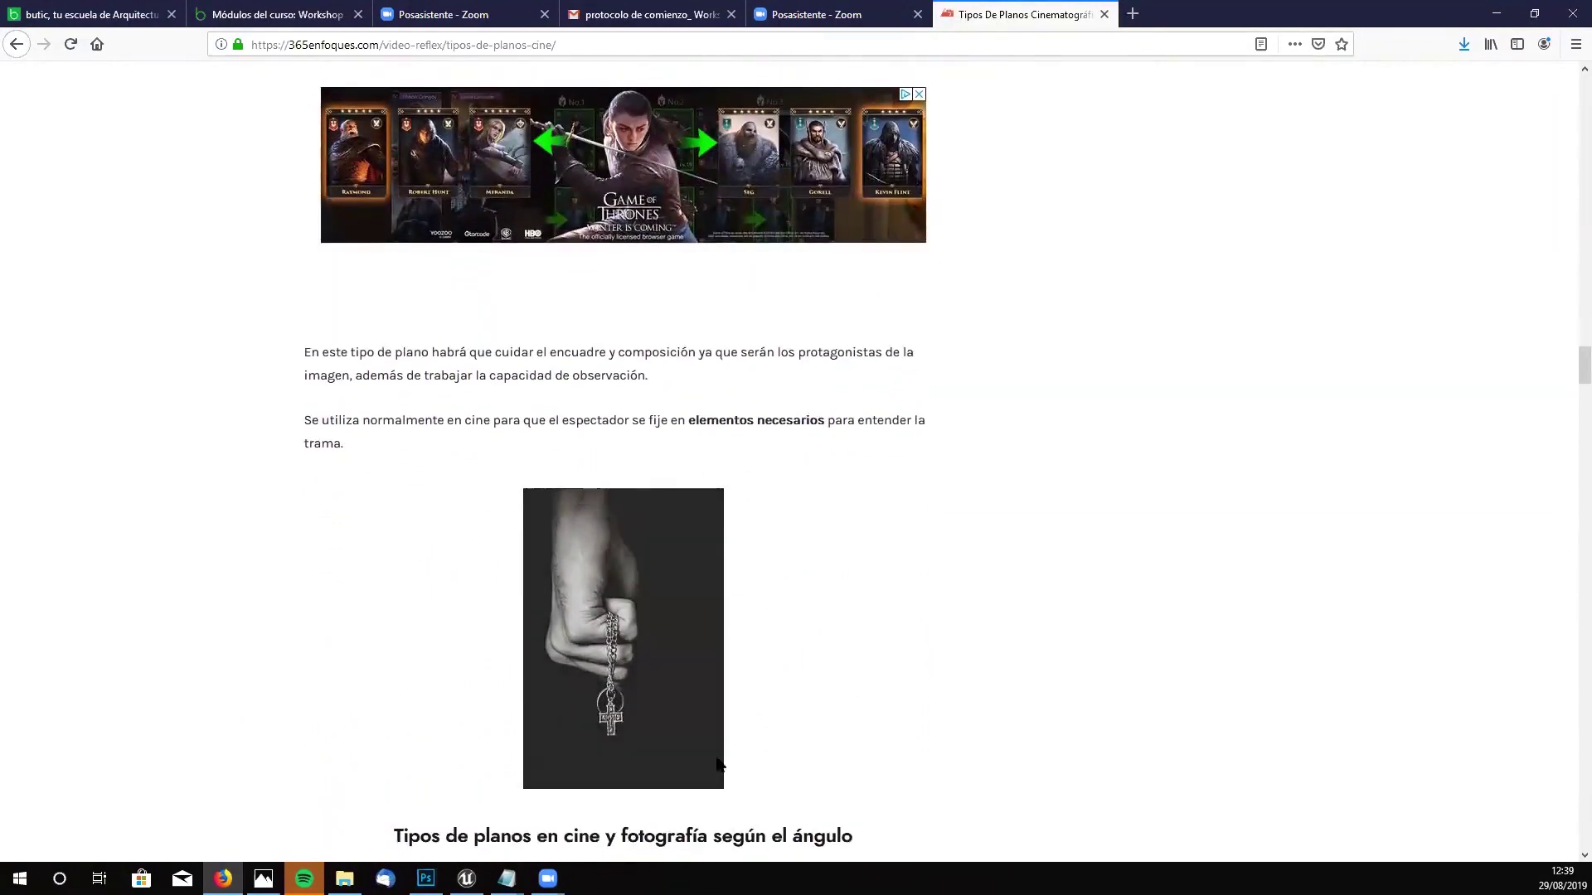
{"action": "scroll", "coordinate": [695, 694], "scroll_direction": "up", "scroll_amount": 12}
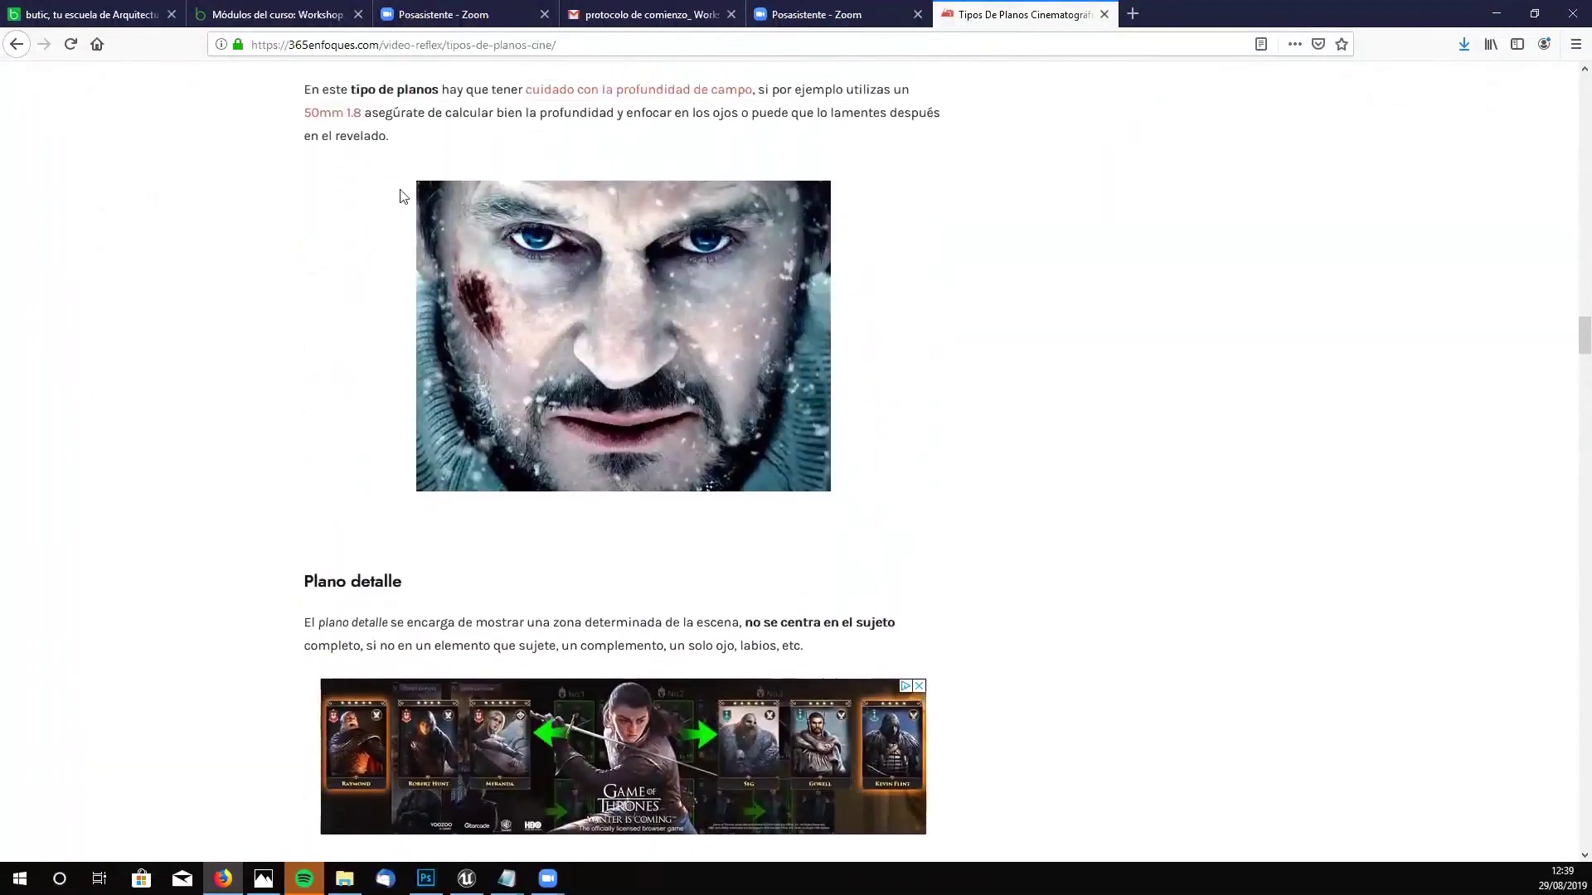
{"action": "scroll", "coordinate": [553, 393], "scroll_direction": "down", "scroll_amount": 10}
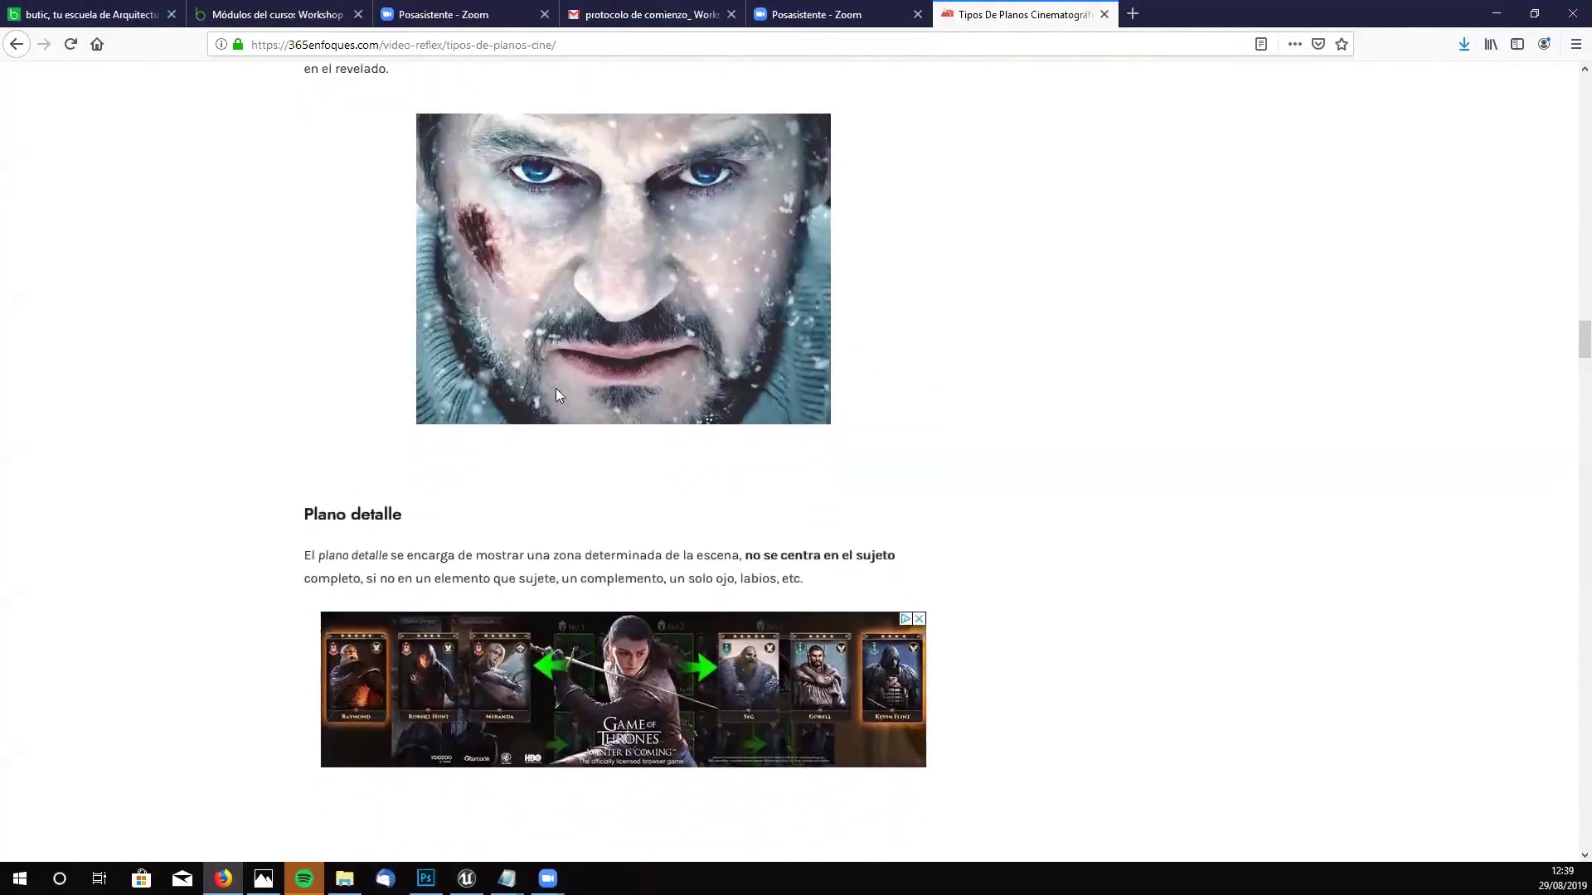
{"action": "scroll", "coordinate": [904, 402], "scroll_direction": "down", "scroll_amount": 6}
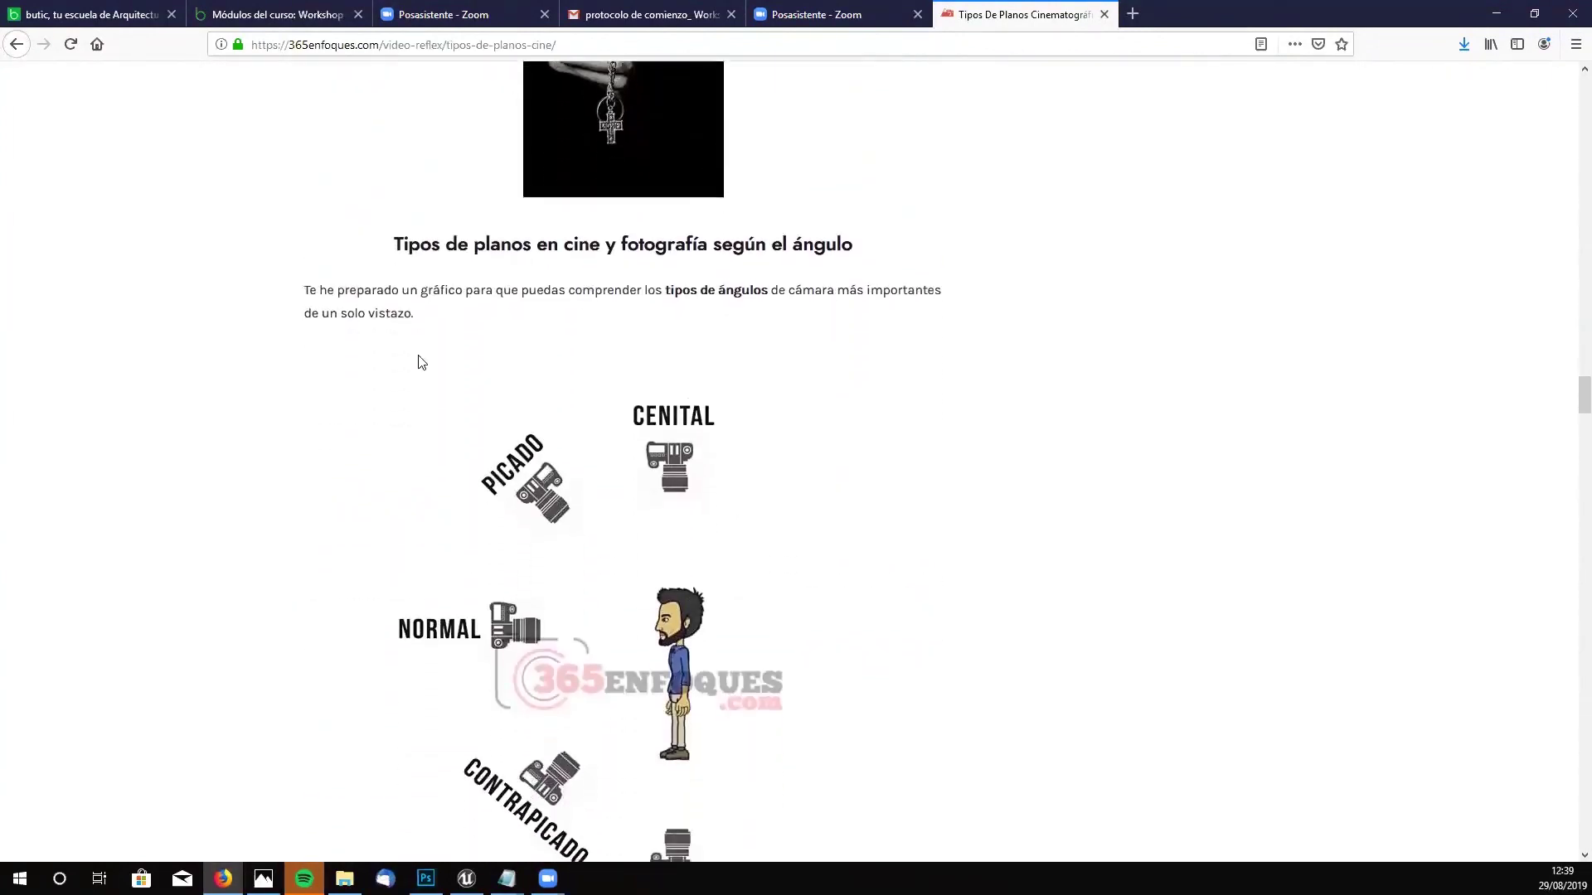
- Scroll the 365enfoques article past the angles infographic to 'Plano Cenital o Zenital' and its piano photo
{"action": "scroll", "coordinate": [663, 332], "scroll_direction": "down", "scroll_amount": 1}
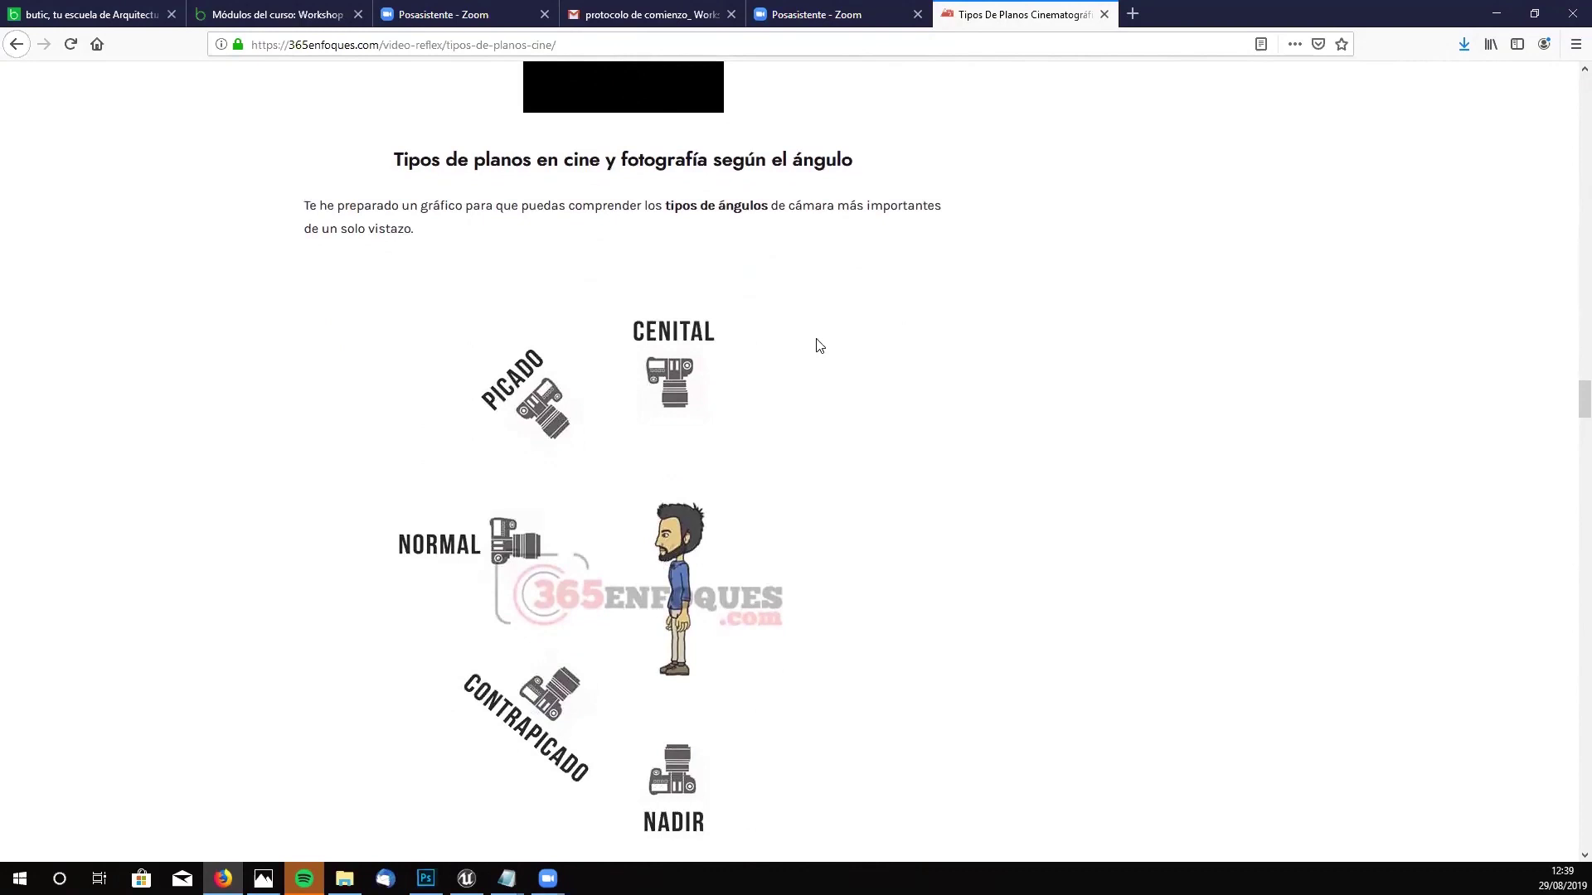
{"action": "scroll", "coordinate": [746, 324], "scroll_direction": "up", "scroll_amount": 1}
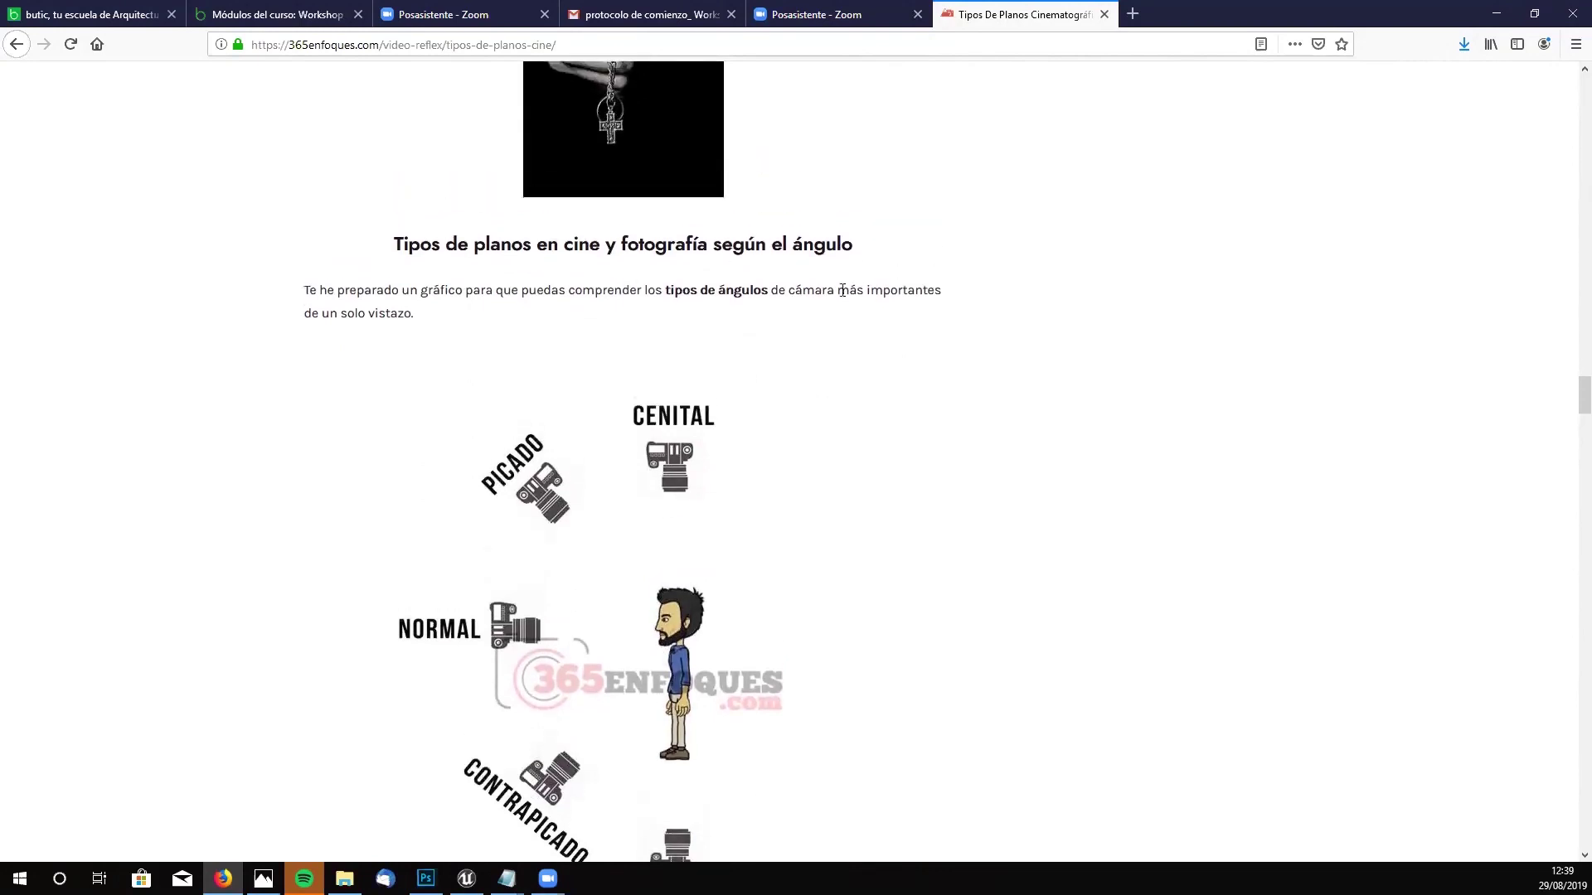
{"action": "scroll", "coordinate": [721, 370], "scroll_direction": "down", "scroll_amount": 1}
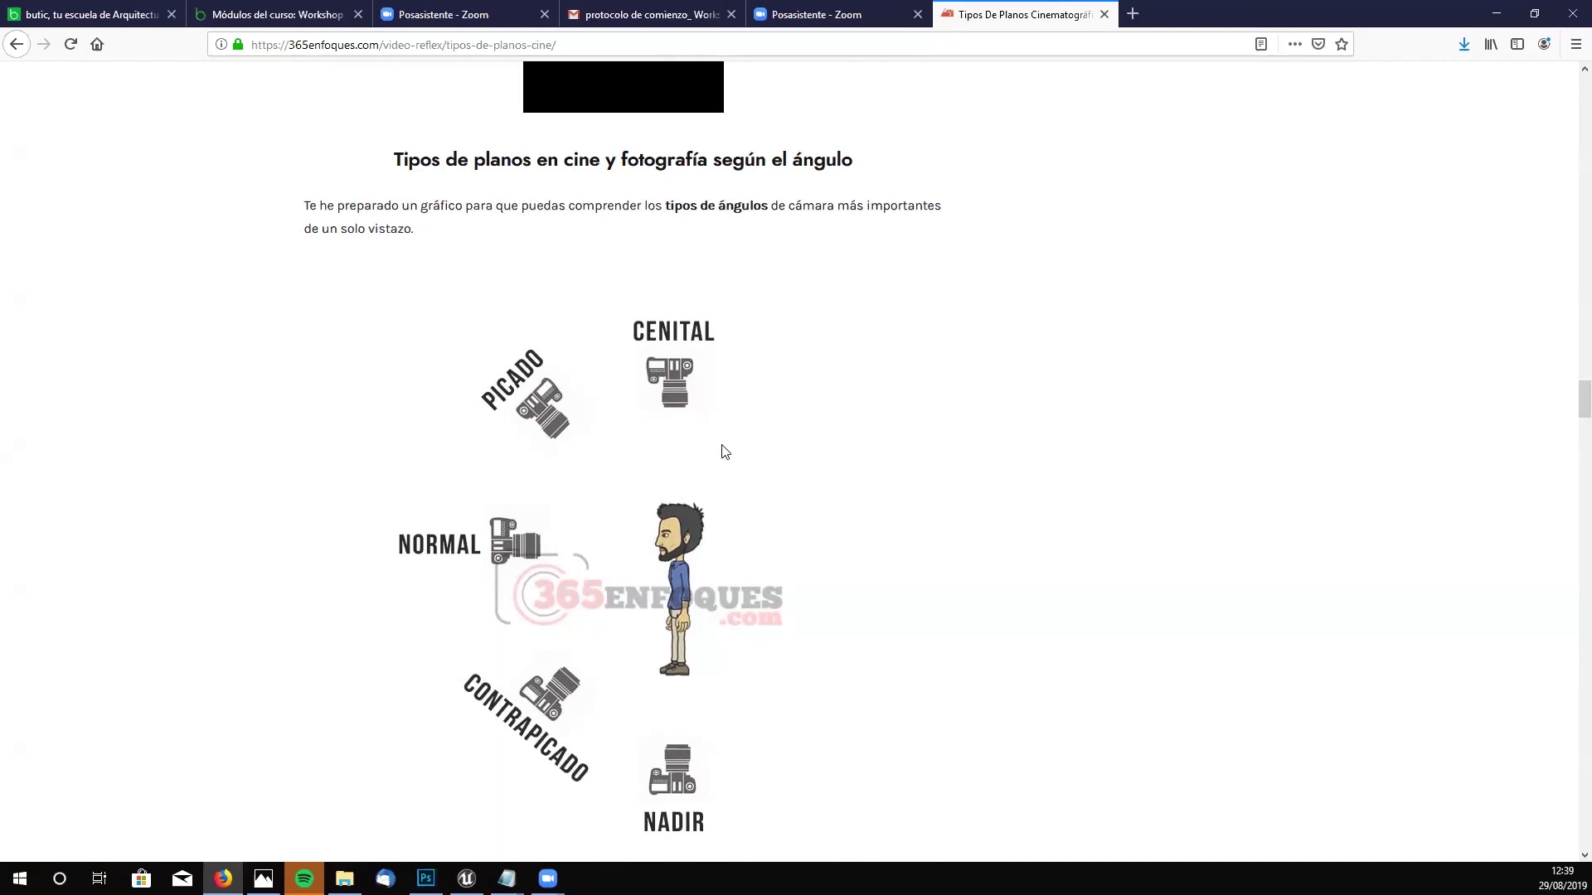
{"action": "scroll", "coordinate": [673, 476], "scroll_direction": "down", "scroll_amount": 1}
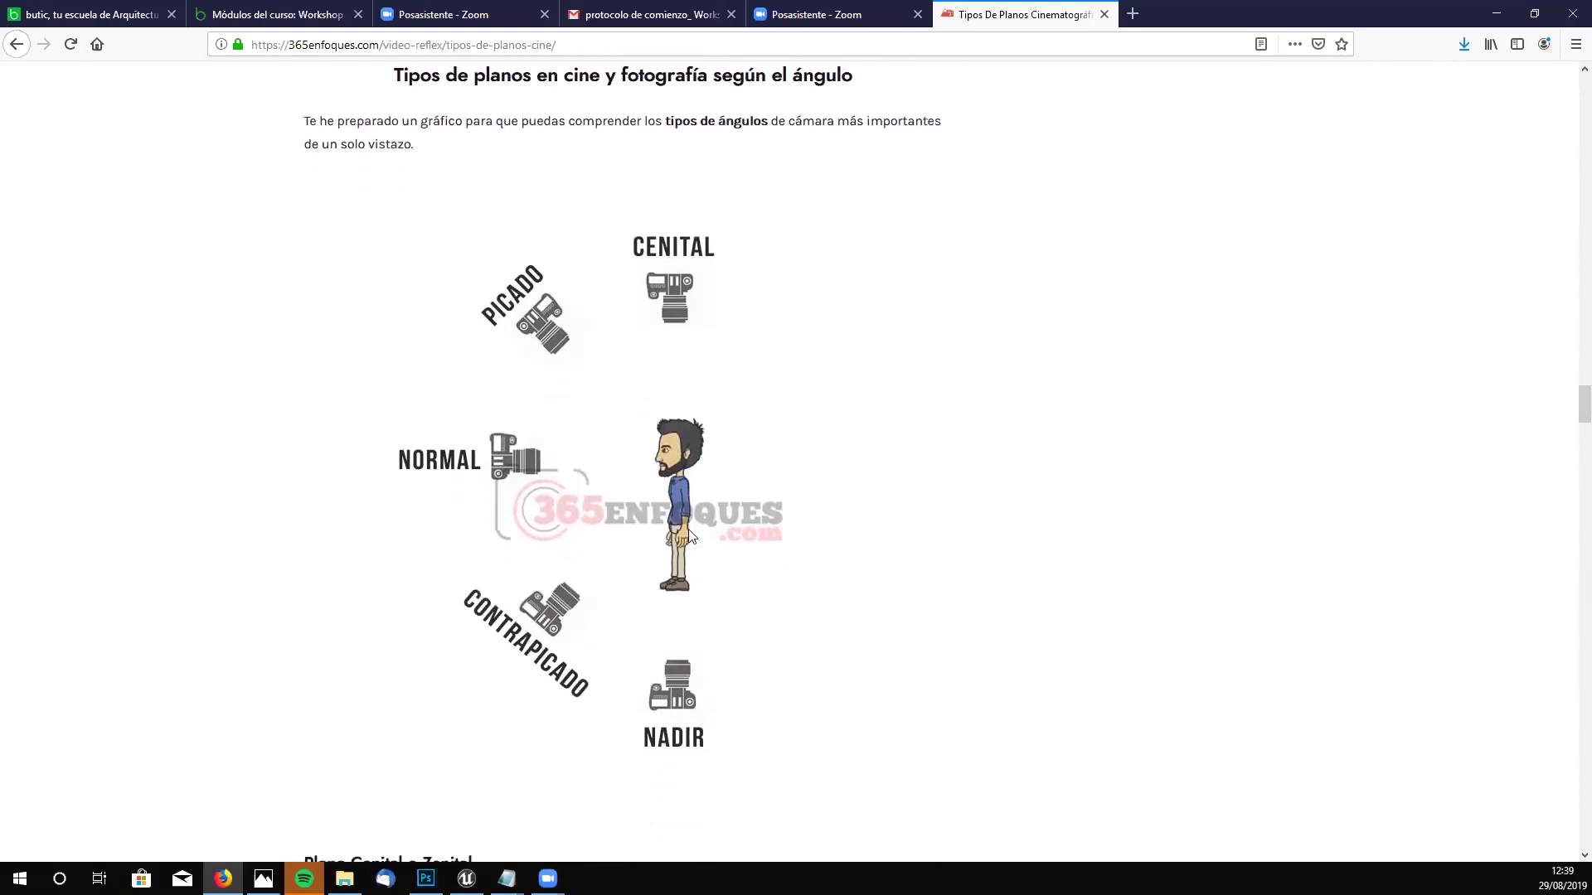
{"action": "scroll", "coordinate": [696, 376], "scroll_direction": "down", "scroll_amount": 1}
{"action": "scroll", "coordinate": [696, 376], "scroll_direction": "up", "scroll_amount": 1}
{"action": "scroll", "coordinate": [743, 259], "scroll_direction": "down", "scroll_amount": 2}
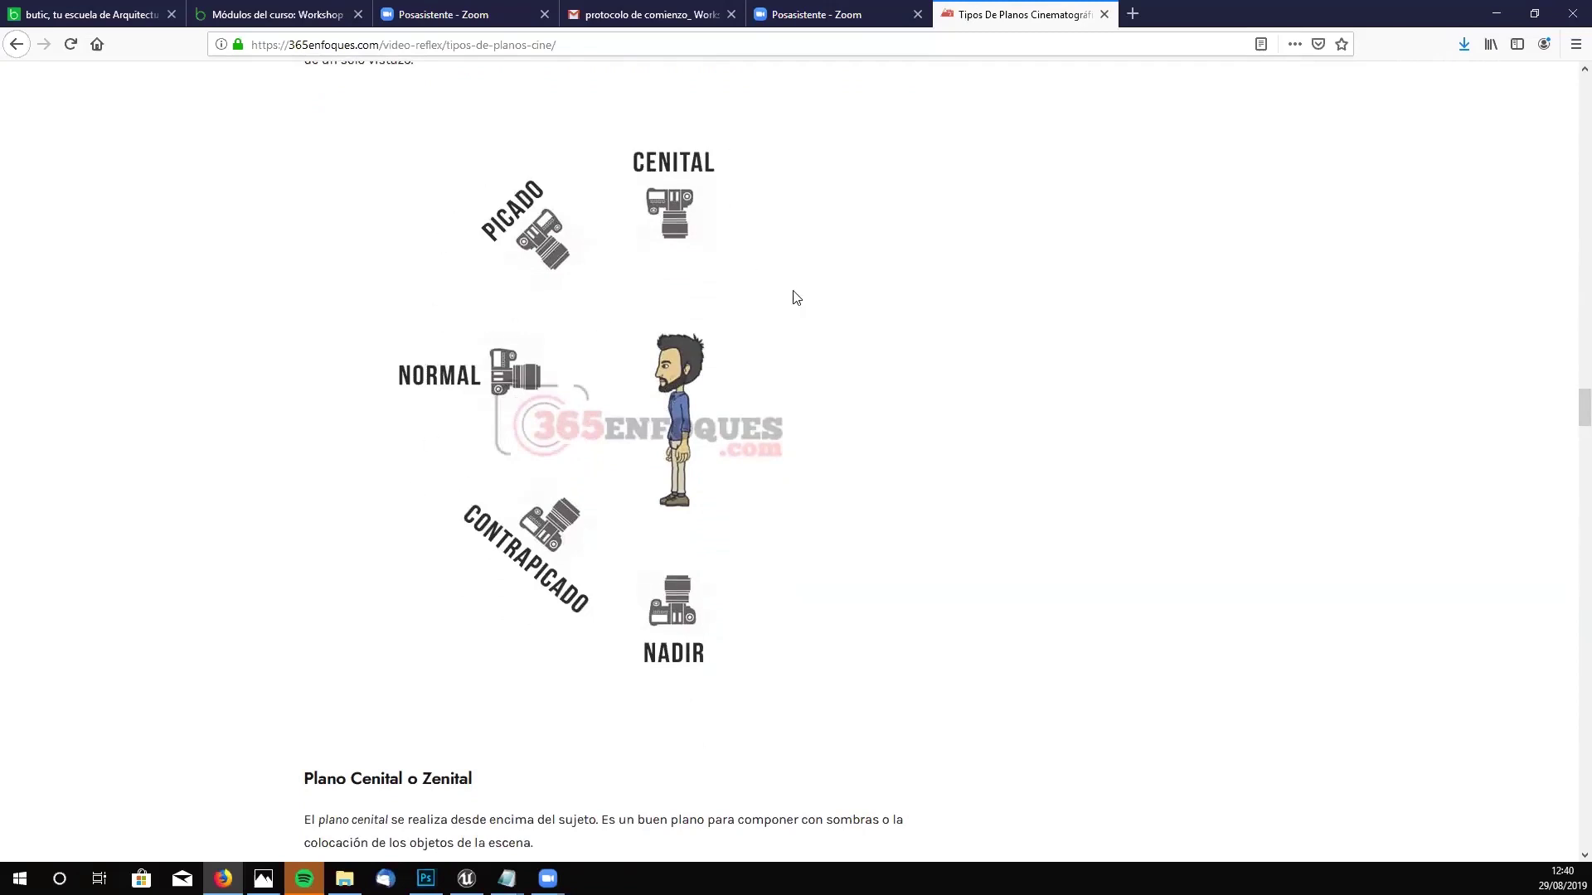
{"action": "scroll", "coordinate": [794, 296], "scroll_direction": "down", "scroll_amount": 8}
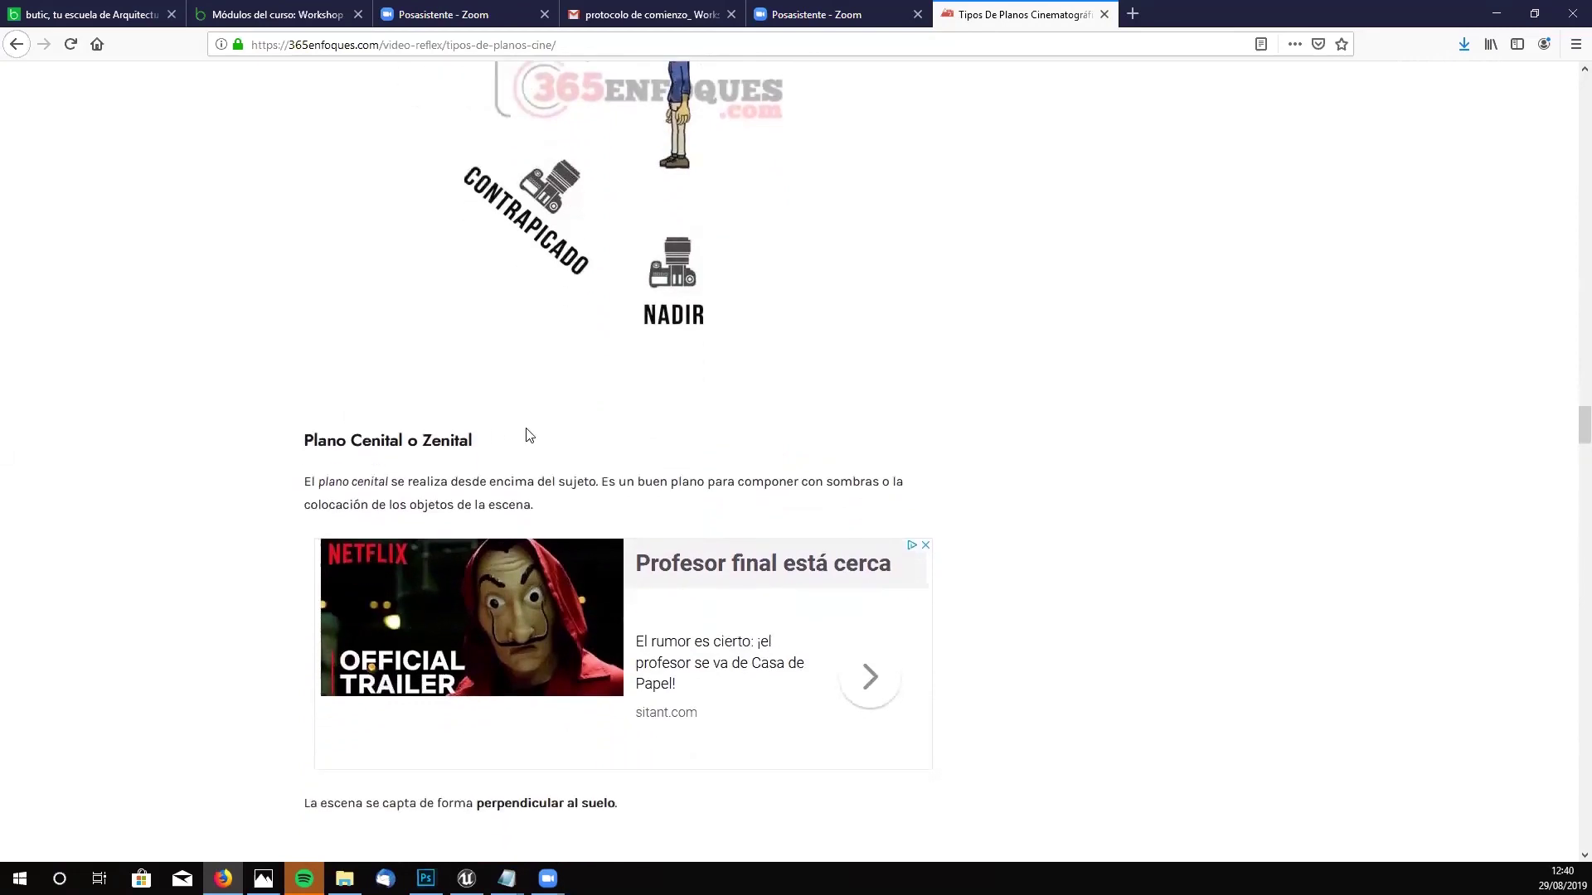
{"action": "scroll", "coordinate": [528, 434], "scroll_direction": "up", "scroll_amount": 6}
{"action": "scroll", "coordinate": [702, 409], "scroll_direction": "down", "scroll_amount": 9}
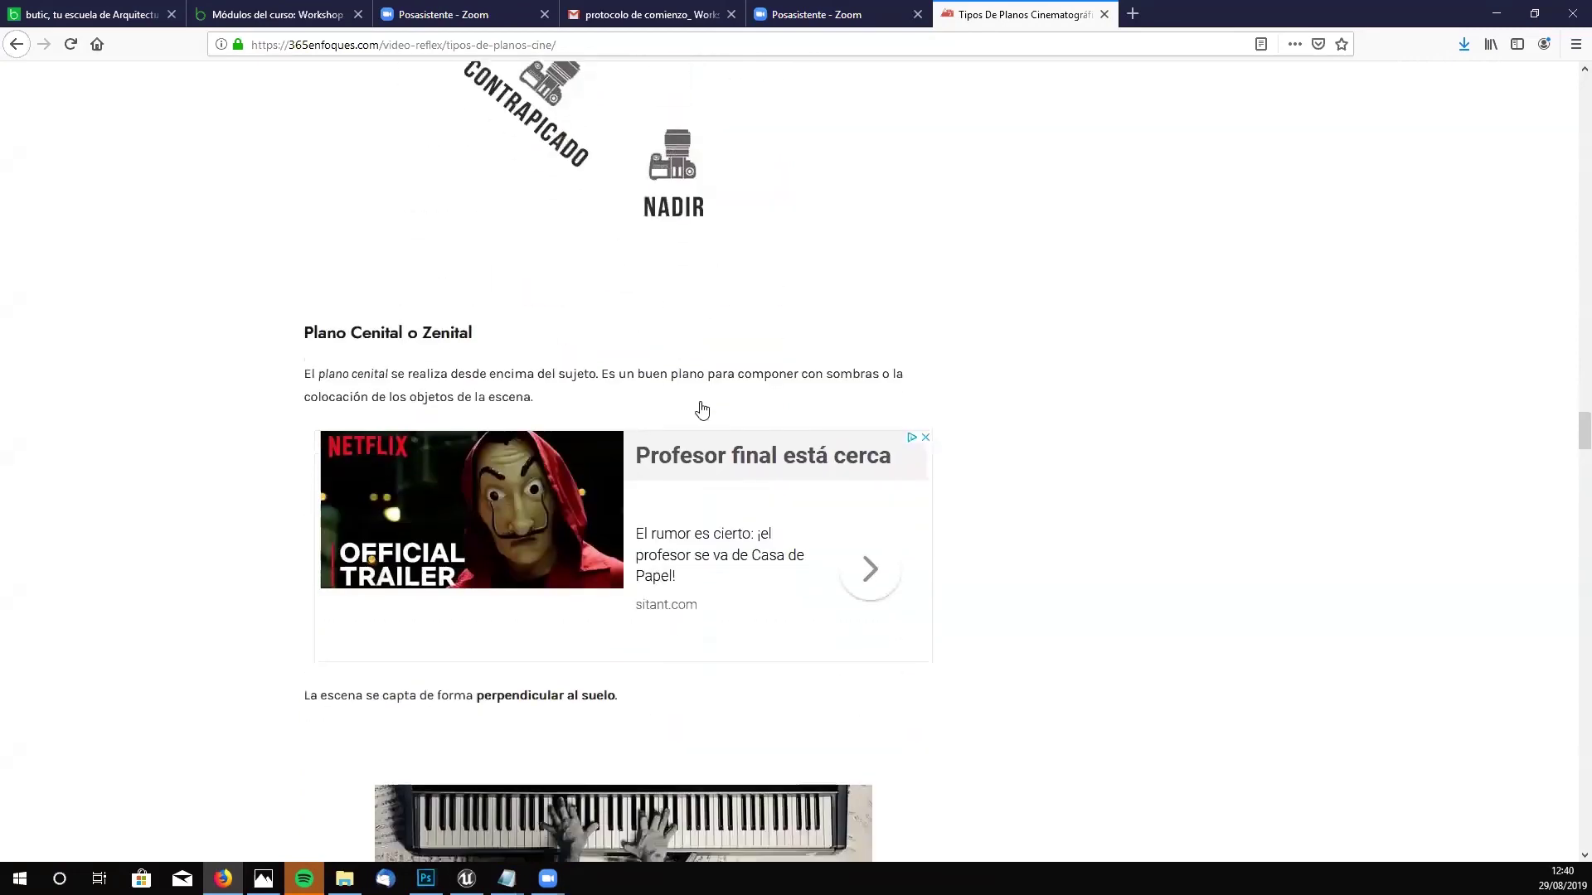
{"action": "scroll", "coordinate": [703, 409], "scroll_direction": "down", "scroll_amount": 8}
{"action": "scroll", "coordinate": [764, 430], "scroll_direction": "down", "scroll_amount": 2}
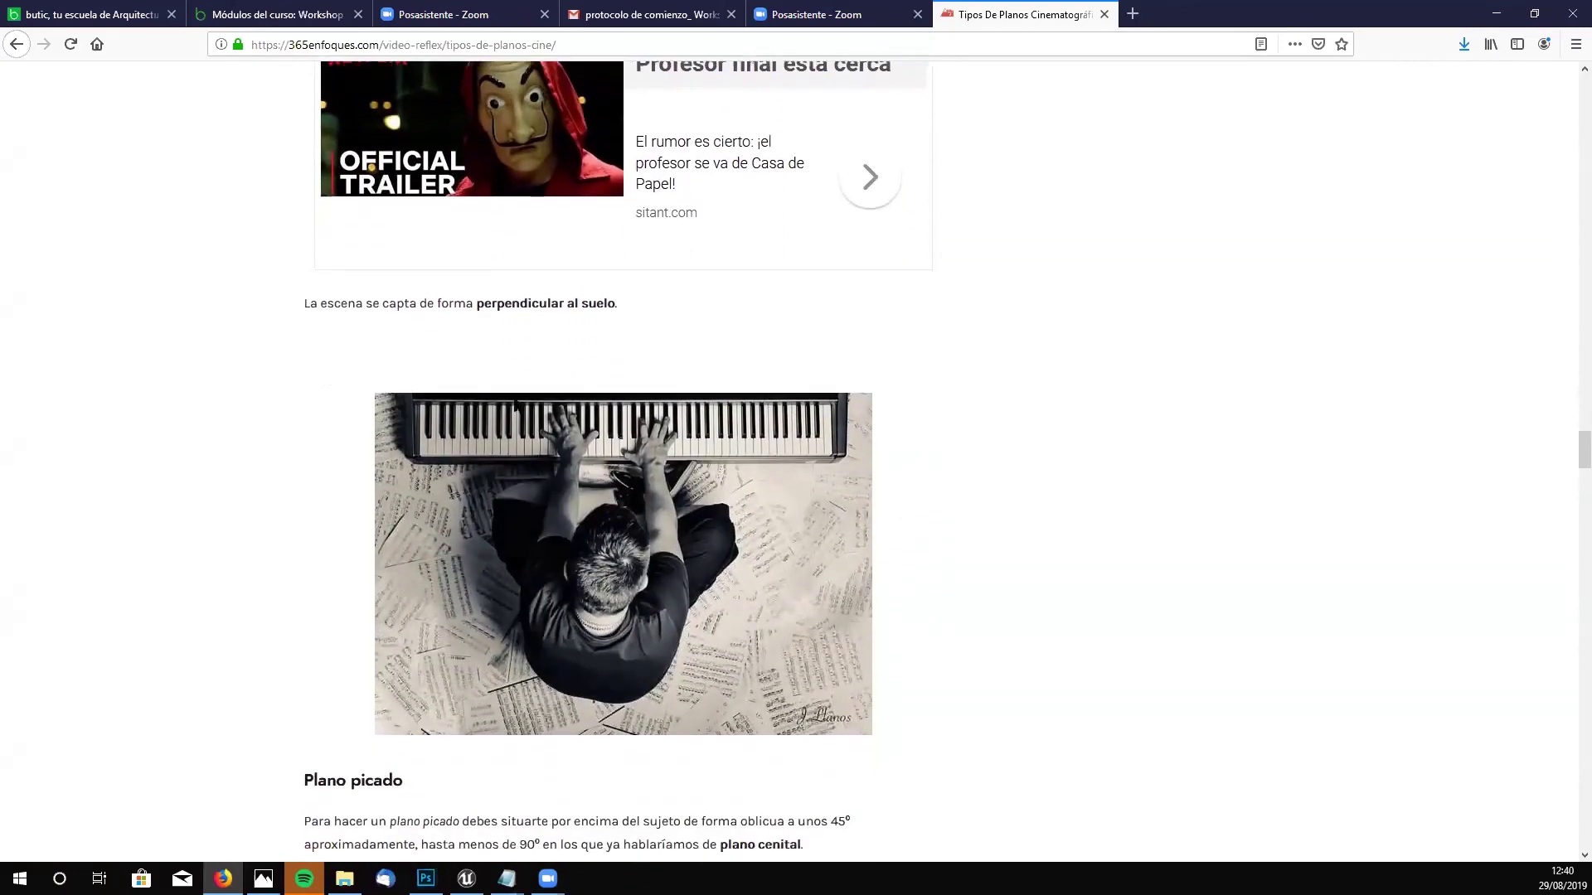
{"action": "scroll", "coordinate": [850, 344], "scroll_direction": "down", "scroll_amount": 2}
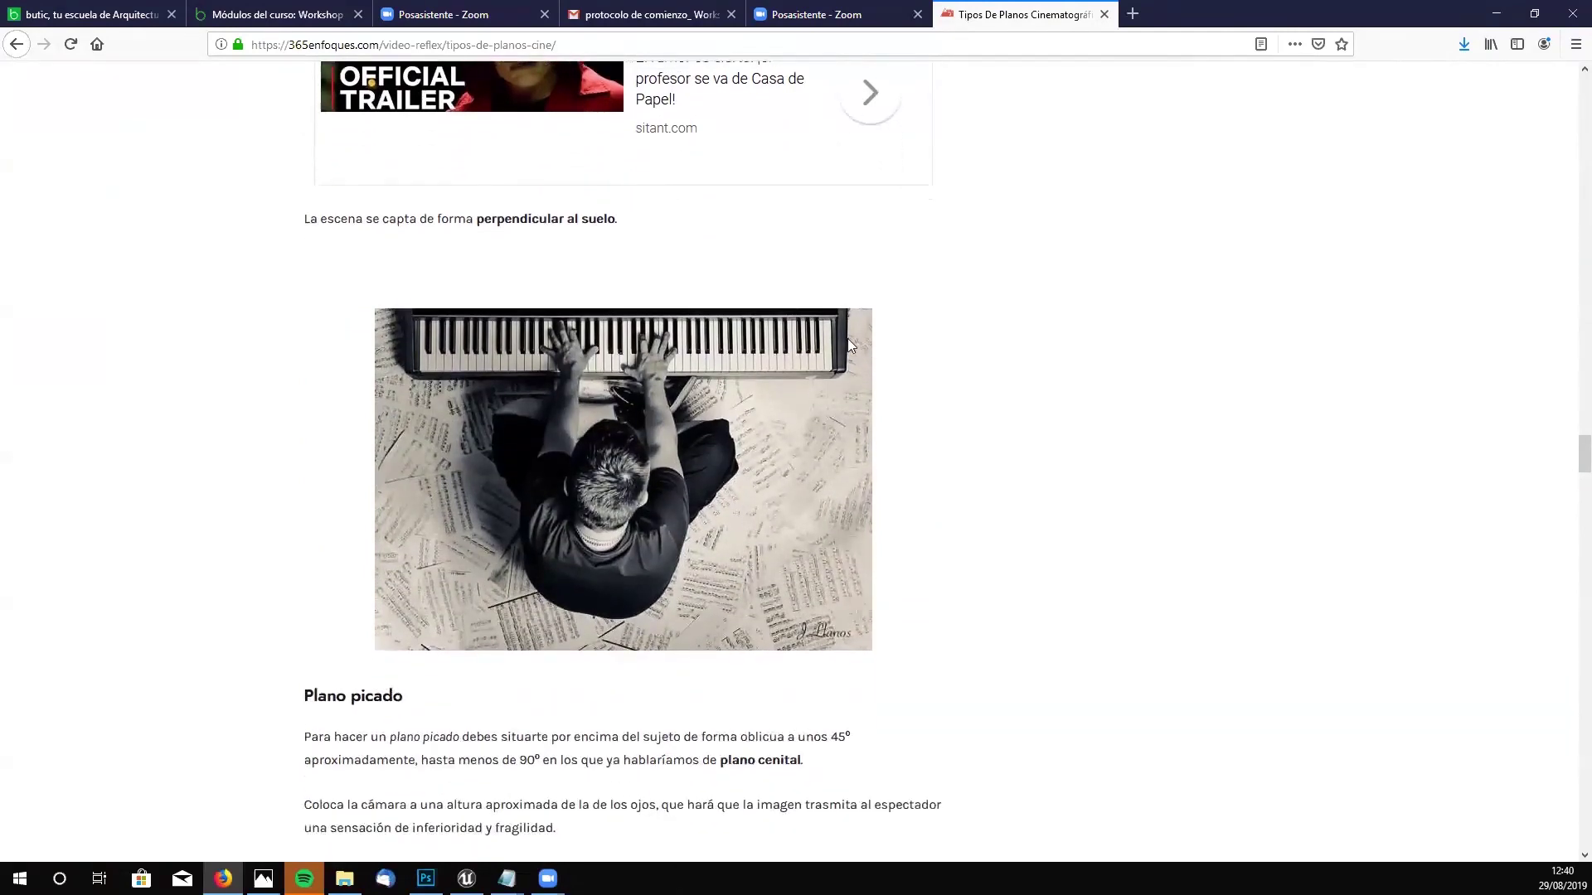
{"action": "scroll", "coordinate": [899, 597], "scroll_direction": "down", "scroll_amount": 2}
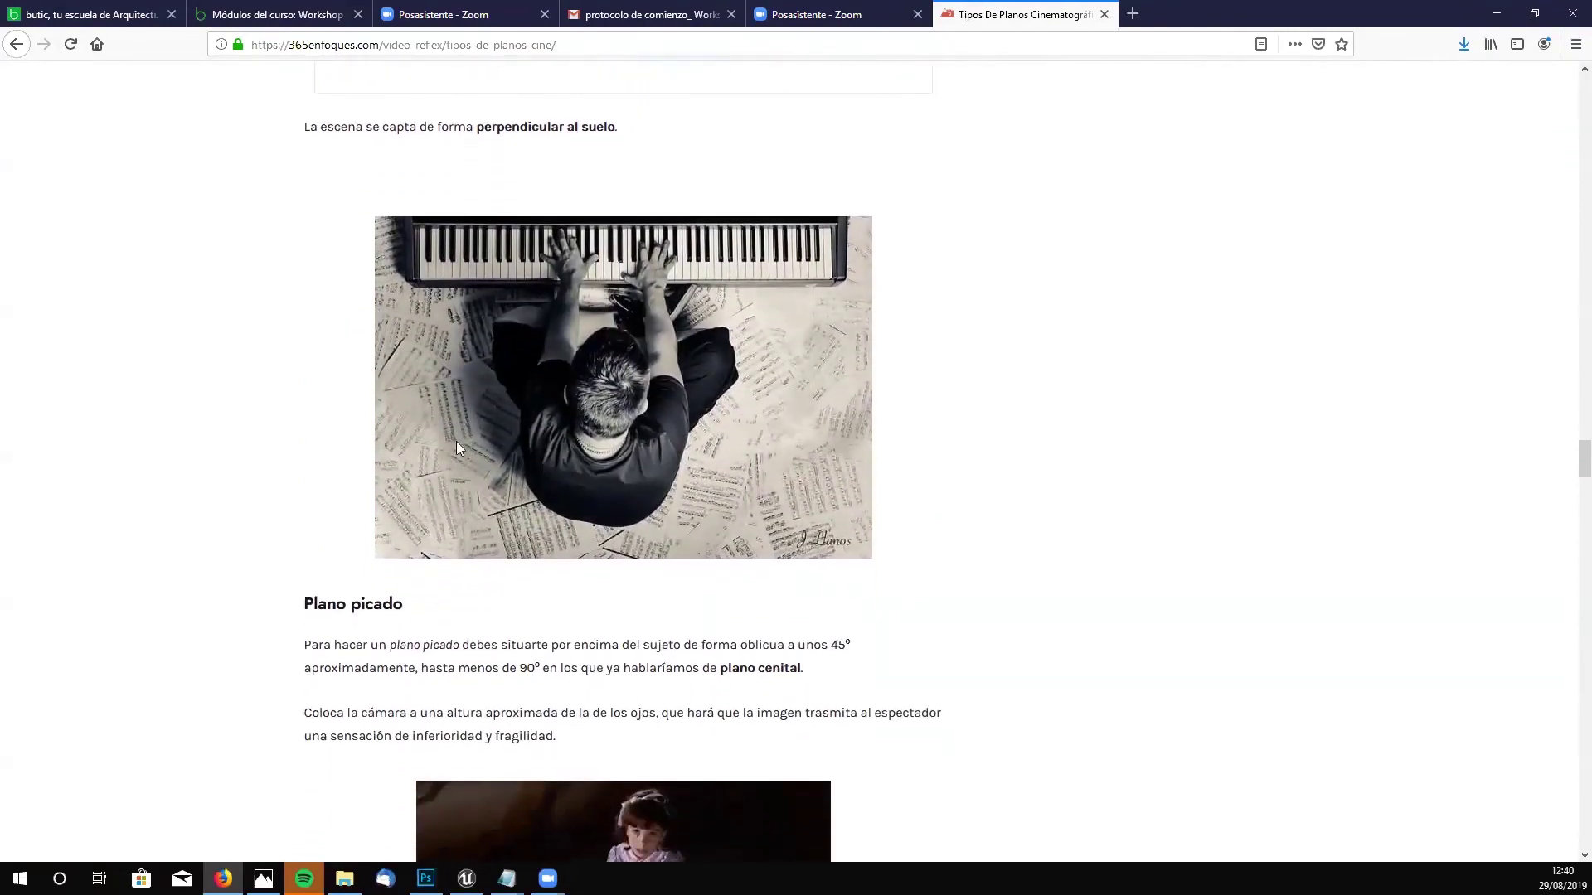
{"action": "scroll", "coordinate": [420, 487], "scroll_direction": "up", "scroll_amount": 4}
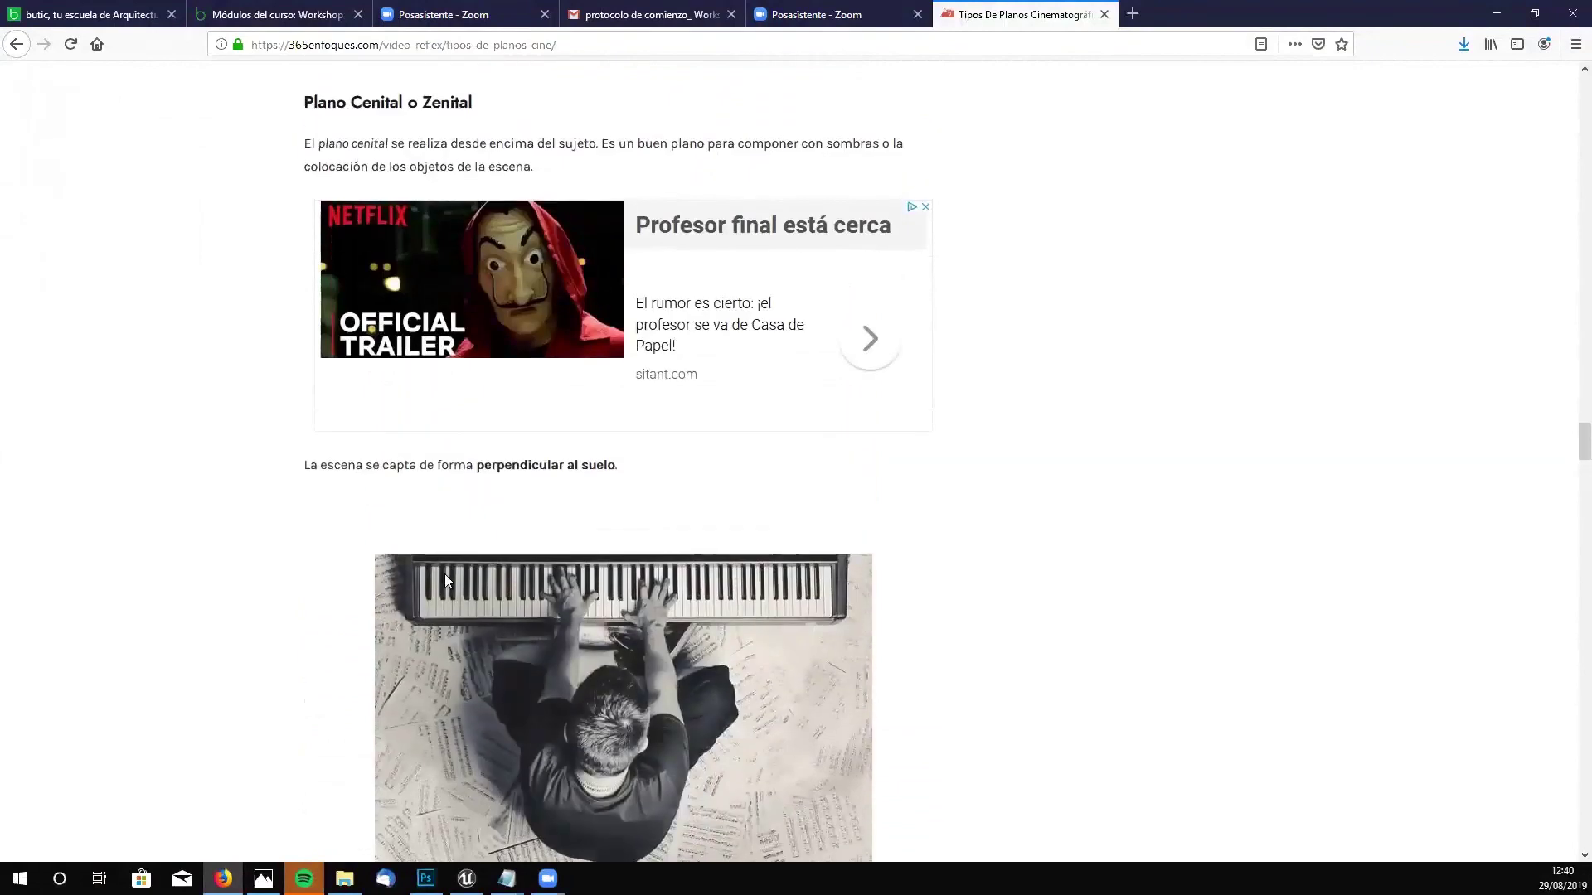
{"action": "scroll", "coordinate": [716, 587], "scroll_direction": "down", "scroll_amount": 2}
{"action": "scroll", "coordinate": [716, 587], "scroll_direction": "up", "scroll_amount": 2}
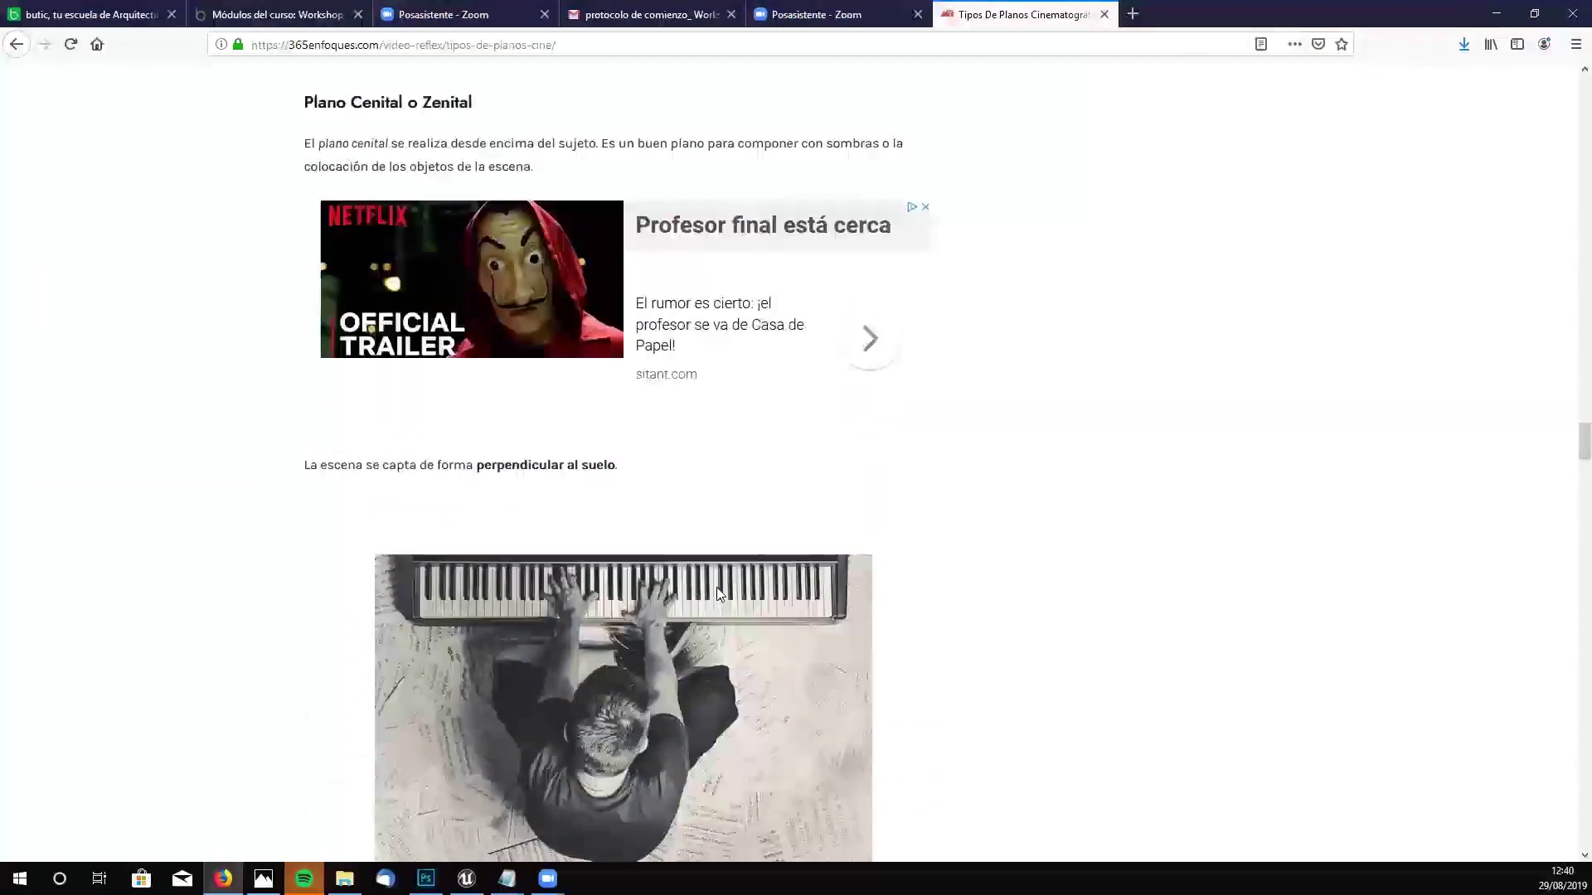
{"action": "scroll", "coordinate": [716, 587], "scroll_direction": "down", "scroll_amount": 2}
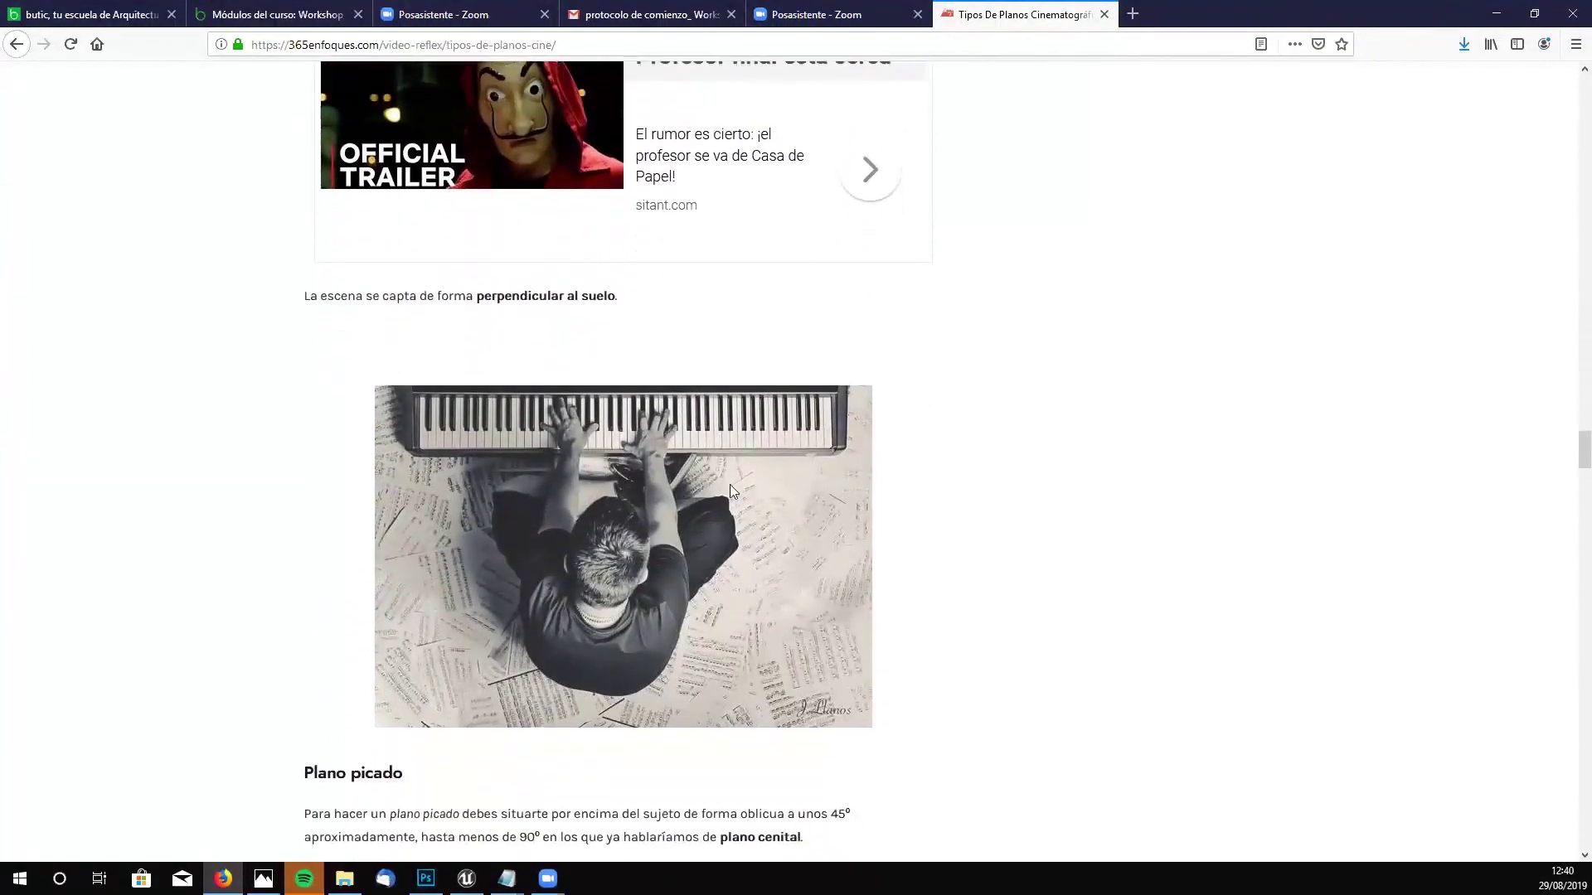
{"action": "scroll", "coordinate": [730, 484], "scroll_direction": "up", "scroll_amount": 1}
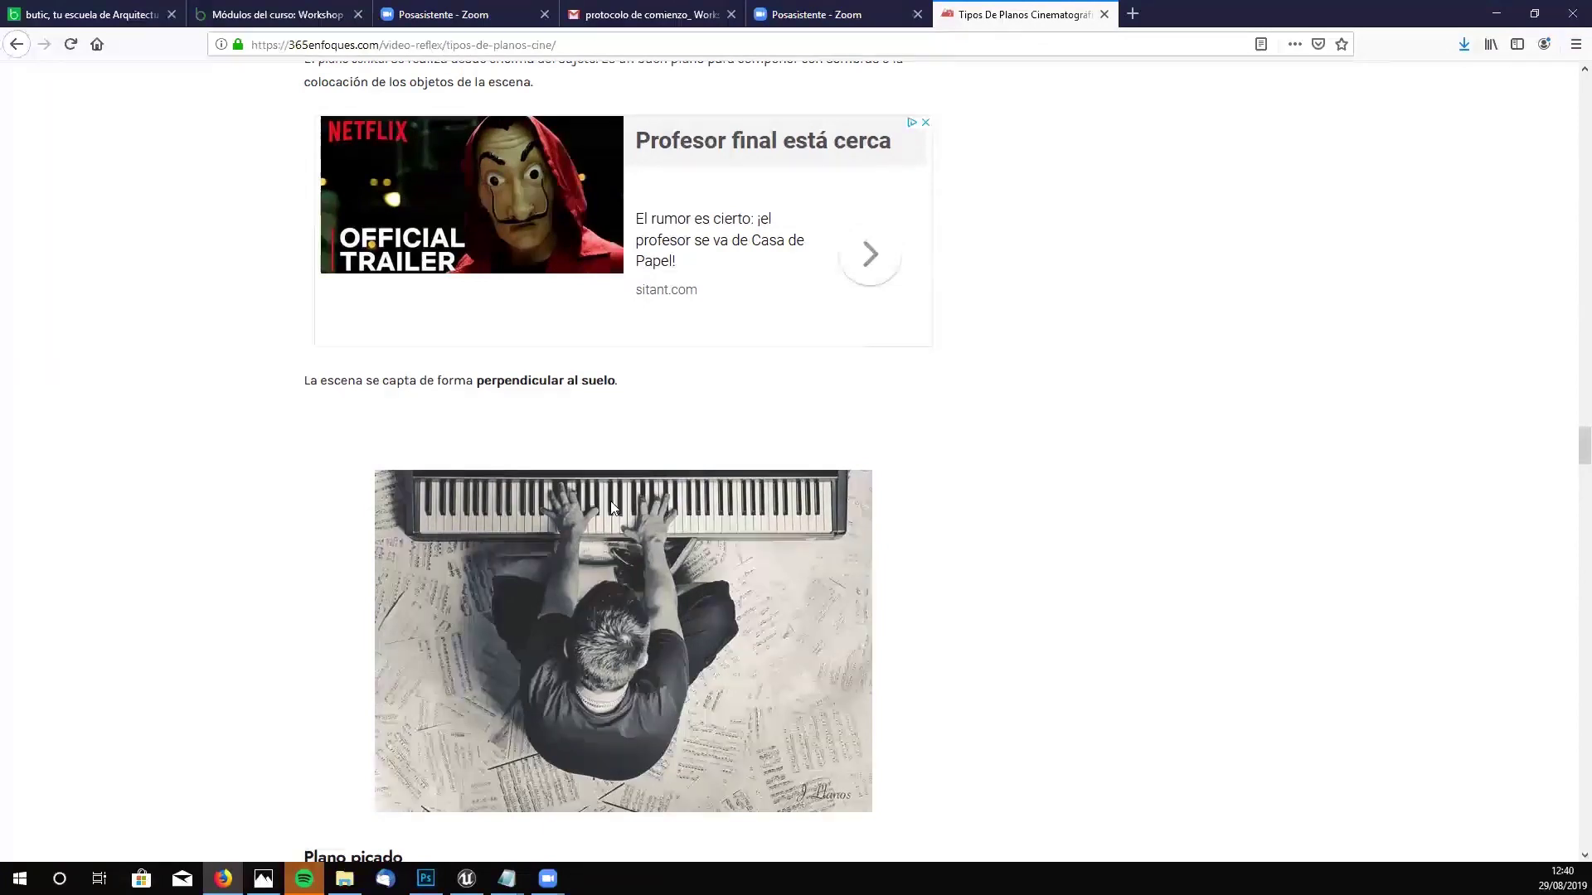
{"action": "scroll", "coordinate": [715, 549], "scroll_direction": "up", "scroll_amount": 1}
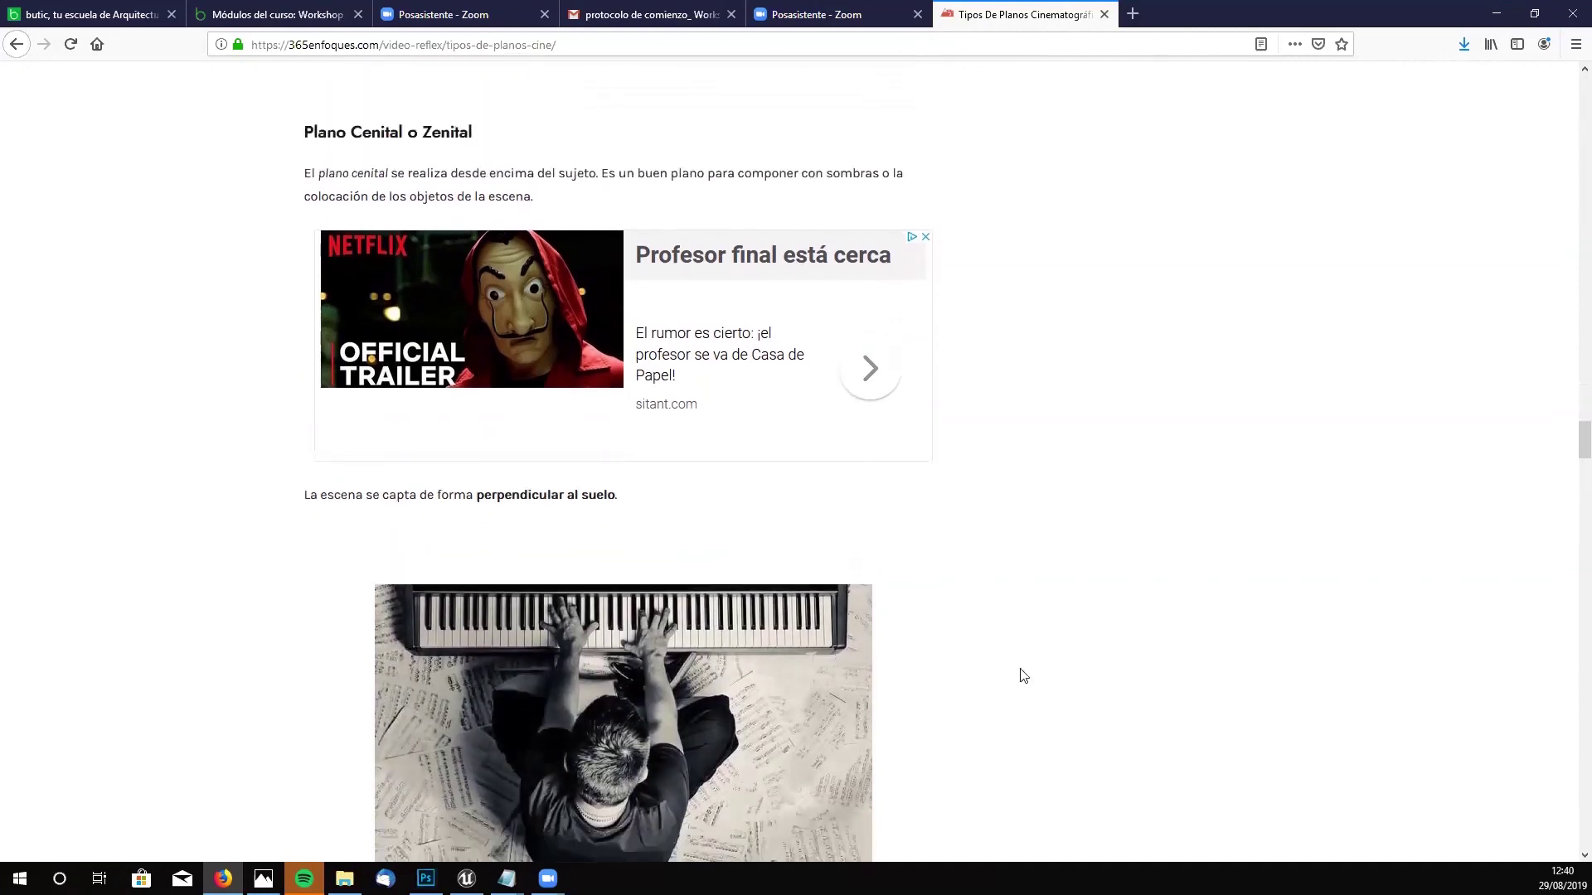
- Read down the article through Plano picado, contrapicado and Nadir to Plano dorsal and Escorzo
{"action": "scroll", "coordinate": [776, 511], "scroll_direction": "down", "scroll_amount": 3}
{"action": "scroll", "coordinate": [778, 509], "scroll_direction": "down", "scroll_amount": 3}
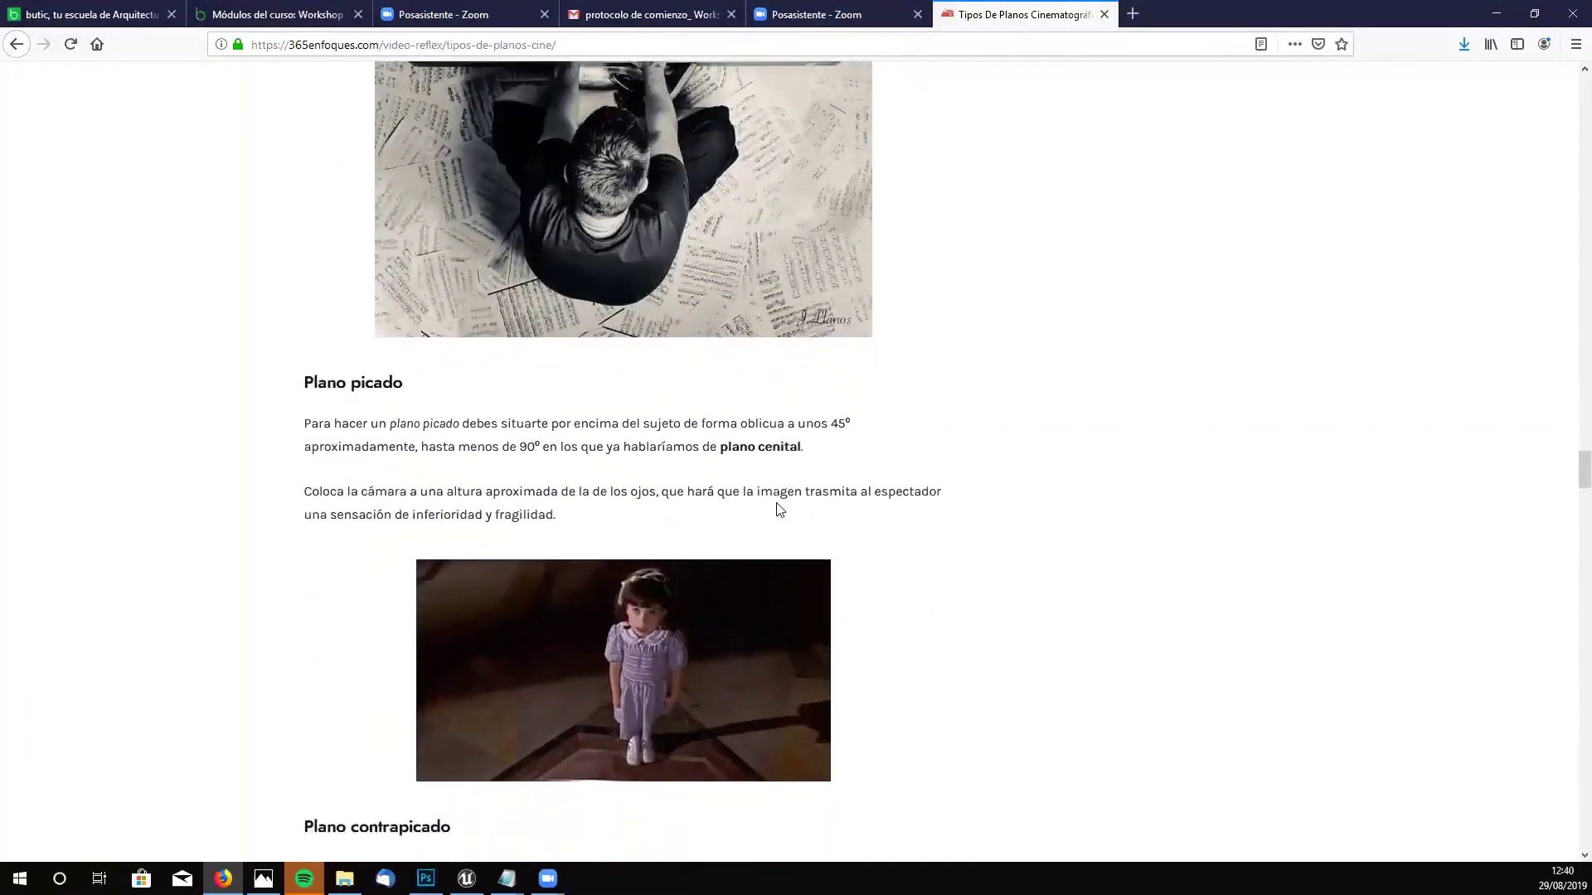
{"action": "scroll", "coordinate": [776, 497], "scroll_direction": "up", "scroll_amount": 5}
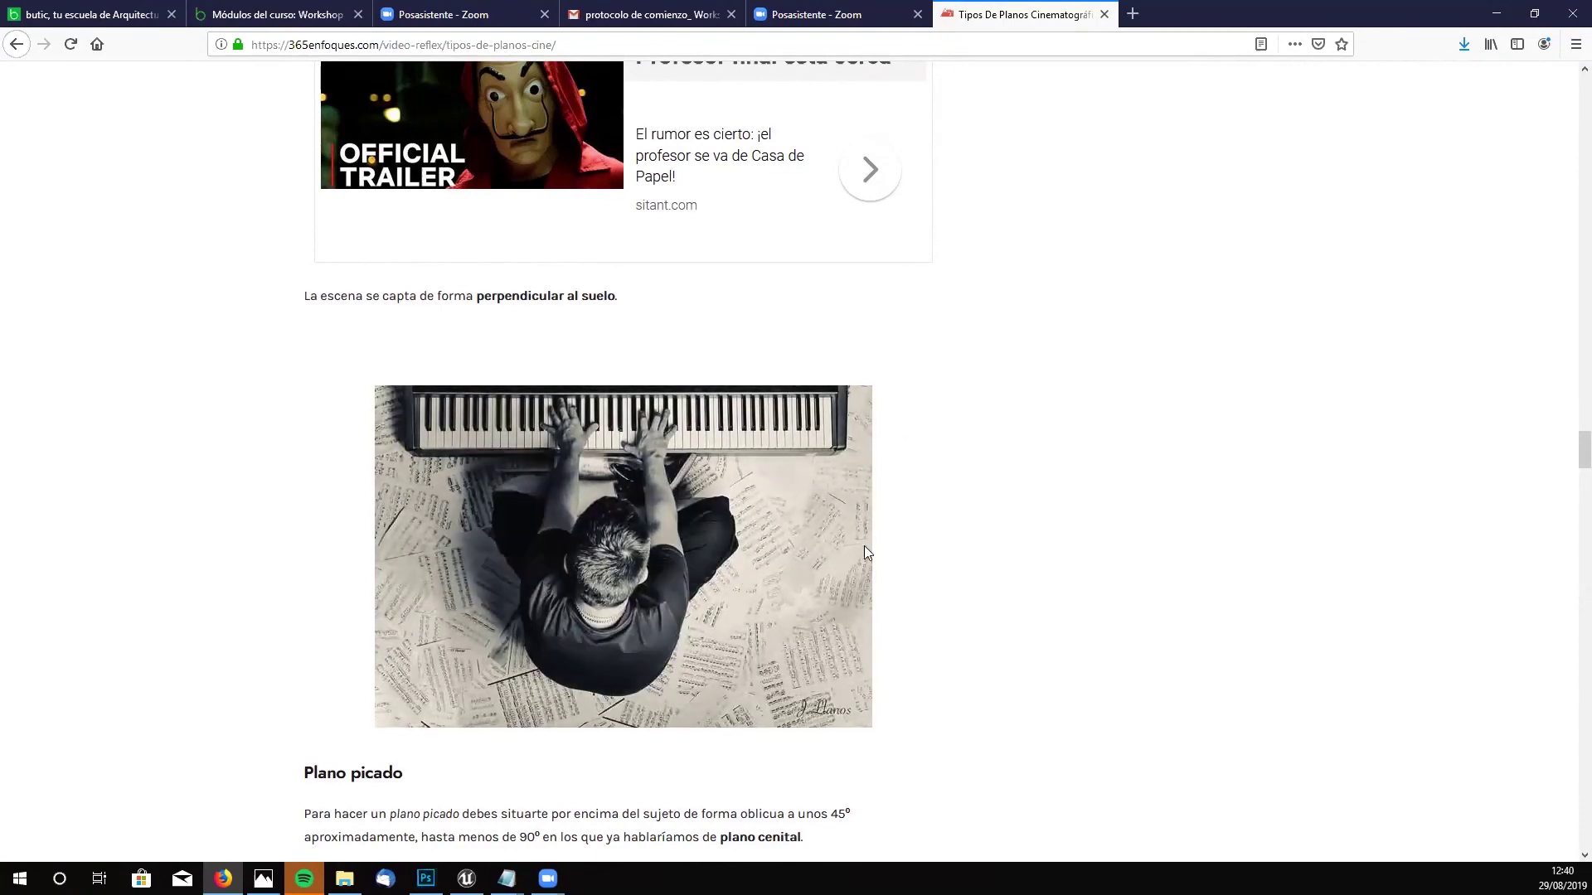
{"action": "scroll", "coordinate": [745, 441], "scroll_direction": "down", "scroll_amount": 5}
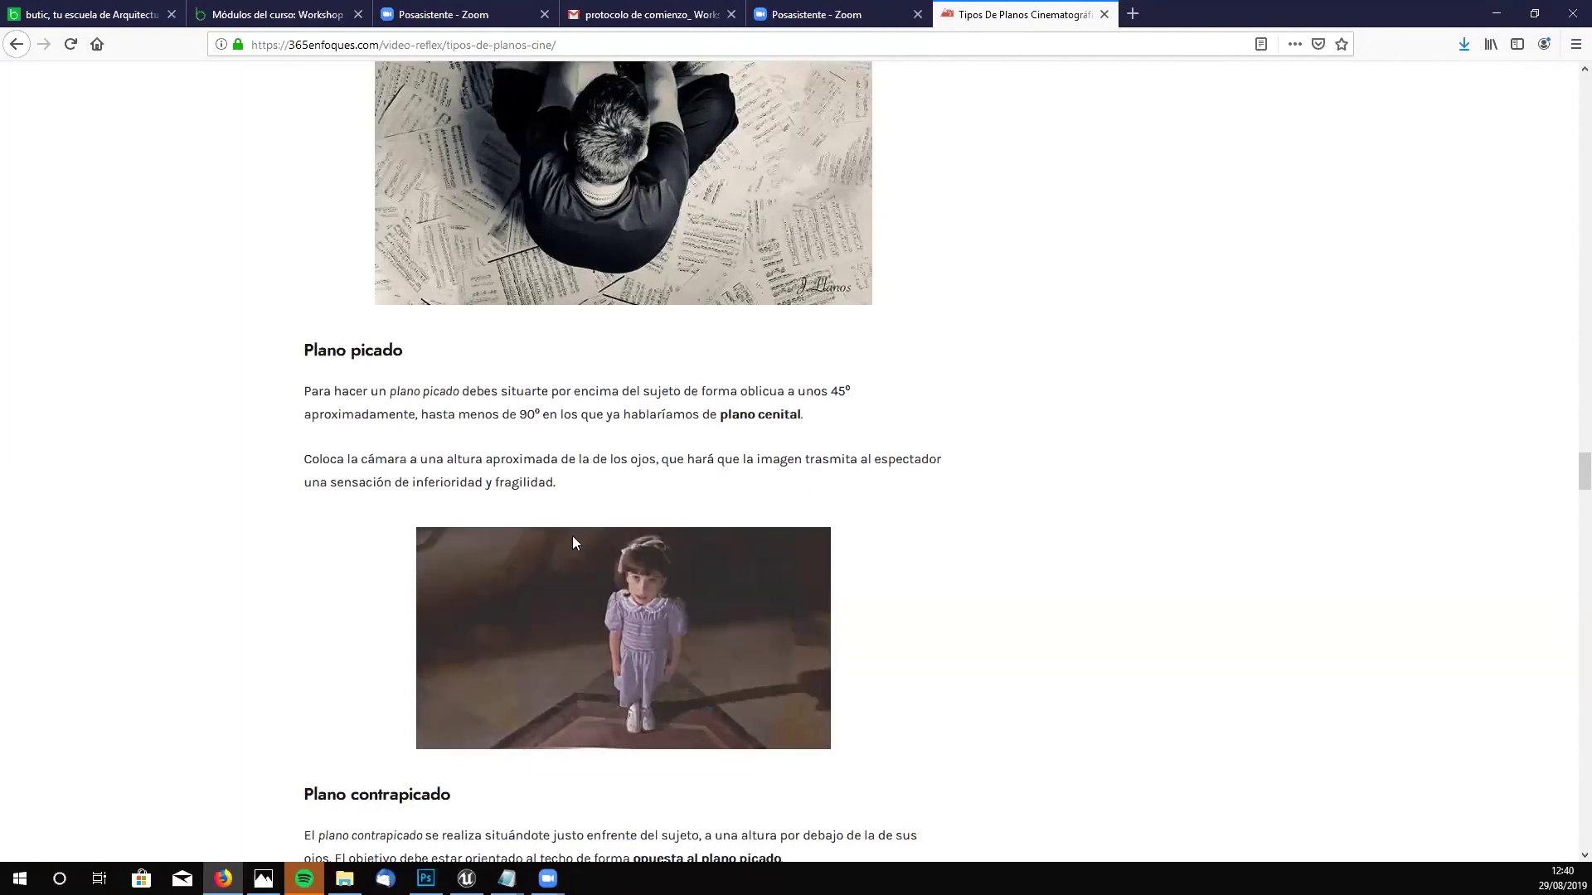
{"action": "scroll", "coordinate": [705, 668], "scroll_direction": "down", "scroll_amount": 1}
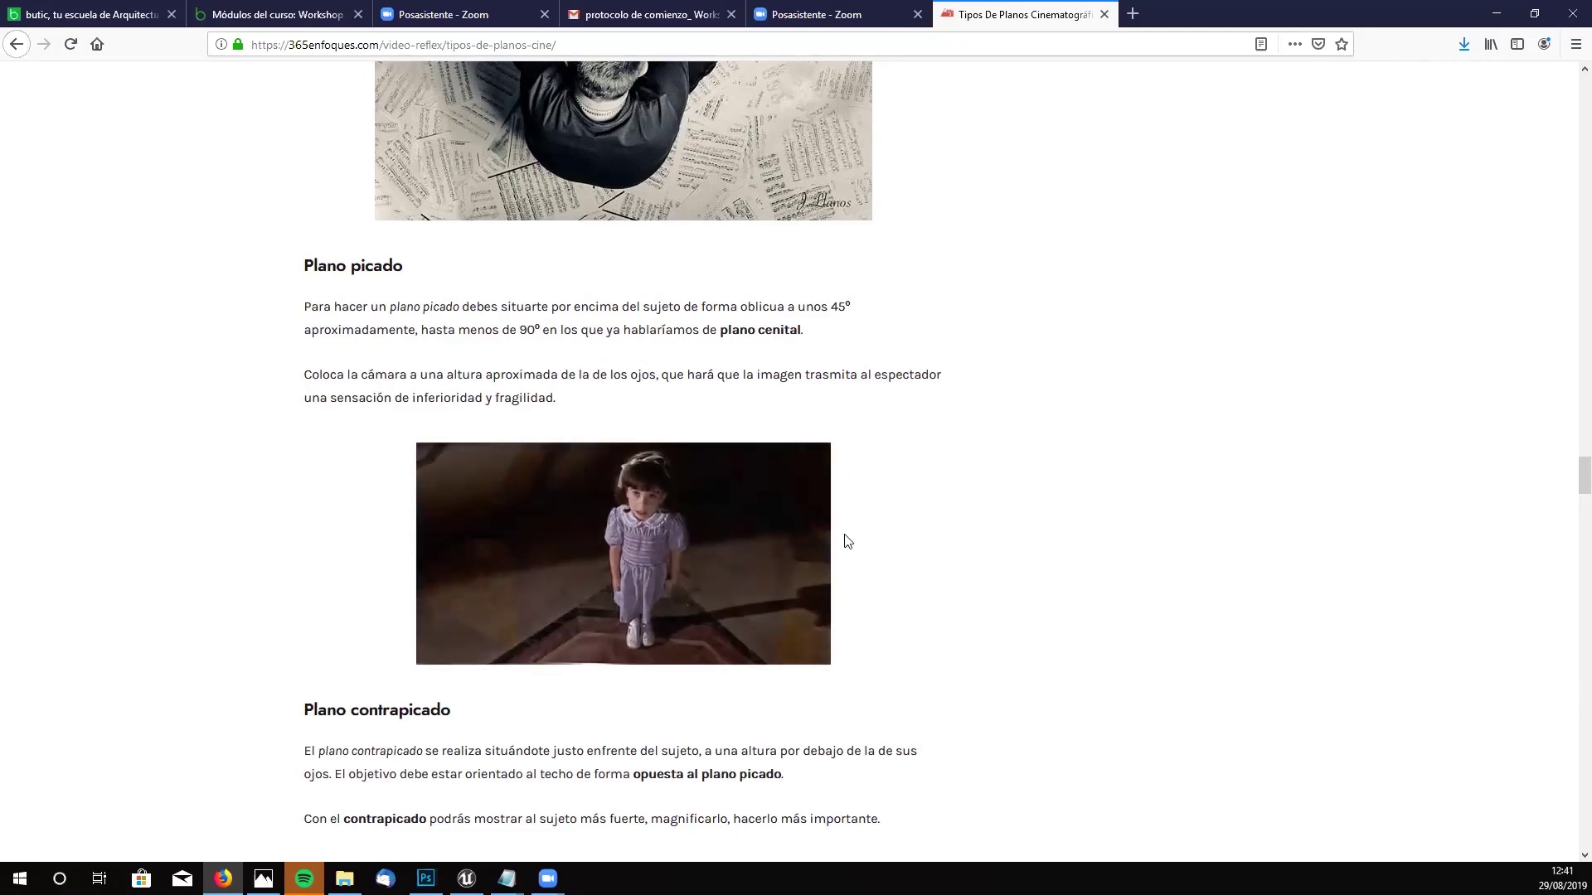
{"action": "scroll", "coordinate": [714, 452], "scroll_direction": "down", "scroll_amount": 2}
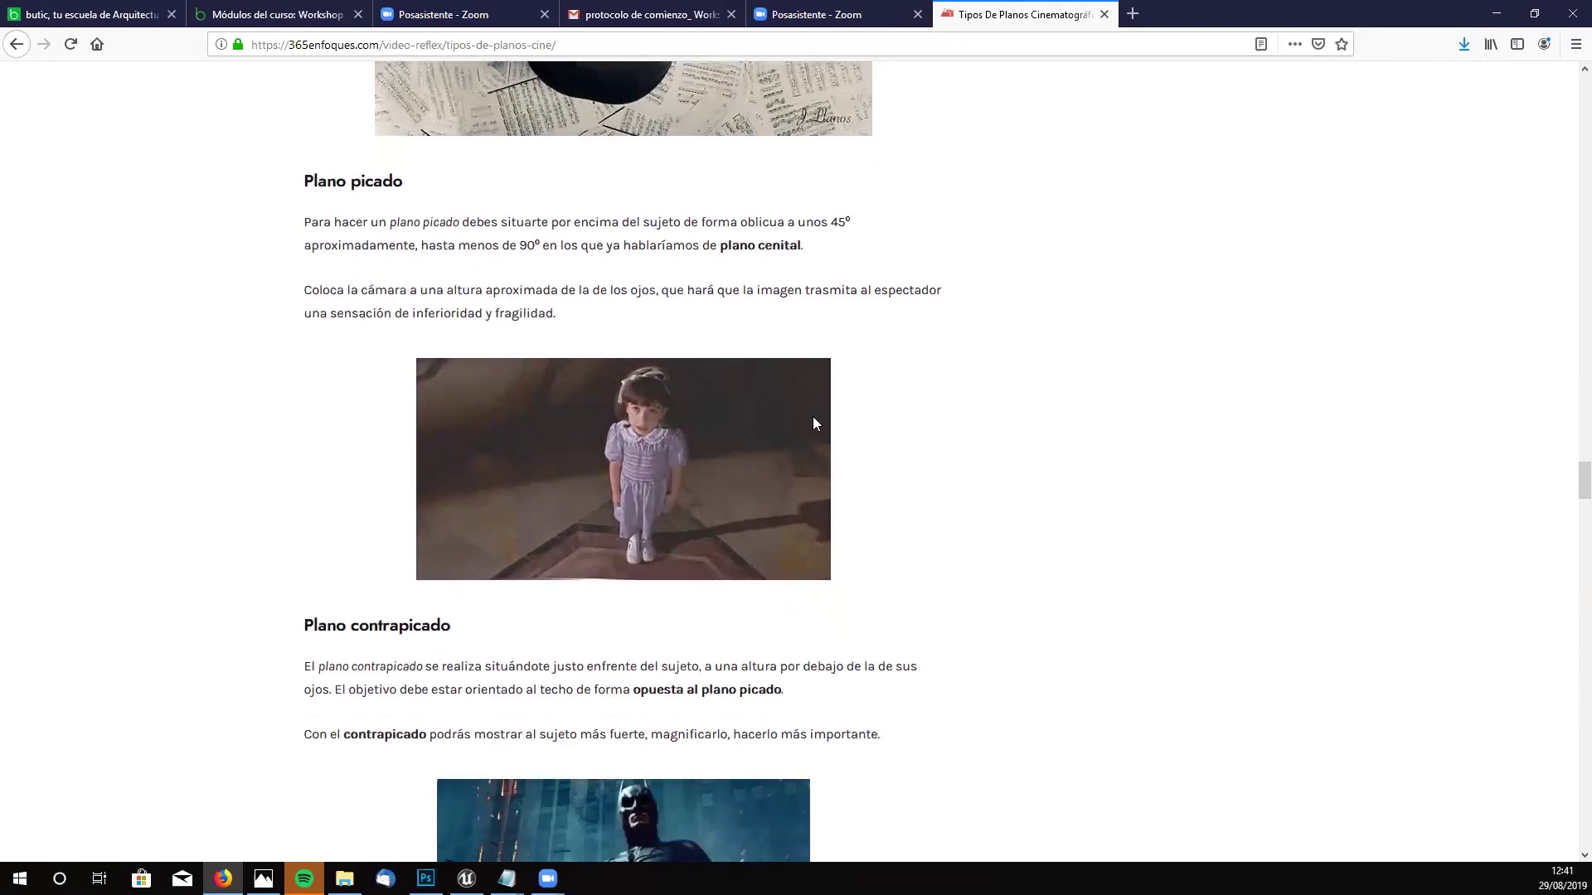
{"action": "scroll", "coordinate": [812, 424], "scroll_direction": "down", "scroll_amount": 2}
{"action": "scroll", "coordinate": [791, 453], "scroll_direction": "up", "scroll_amount": 2}
{"action": "scroll", "coordinate": [791, 452], "scroll_direction": "down", "scroll_amount": 4}
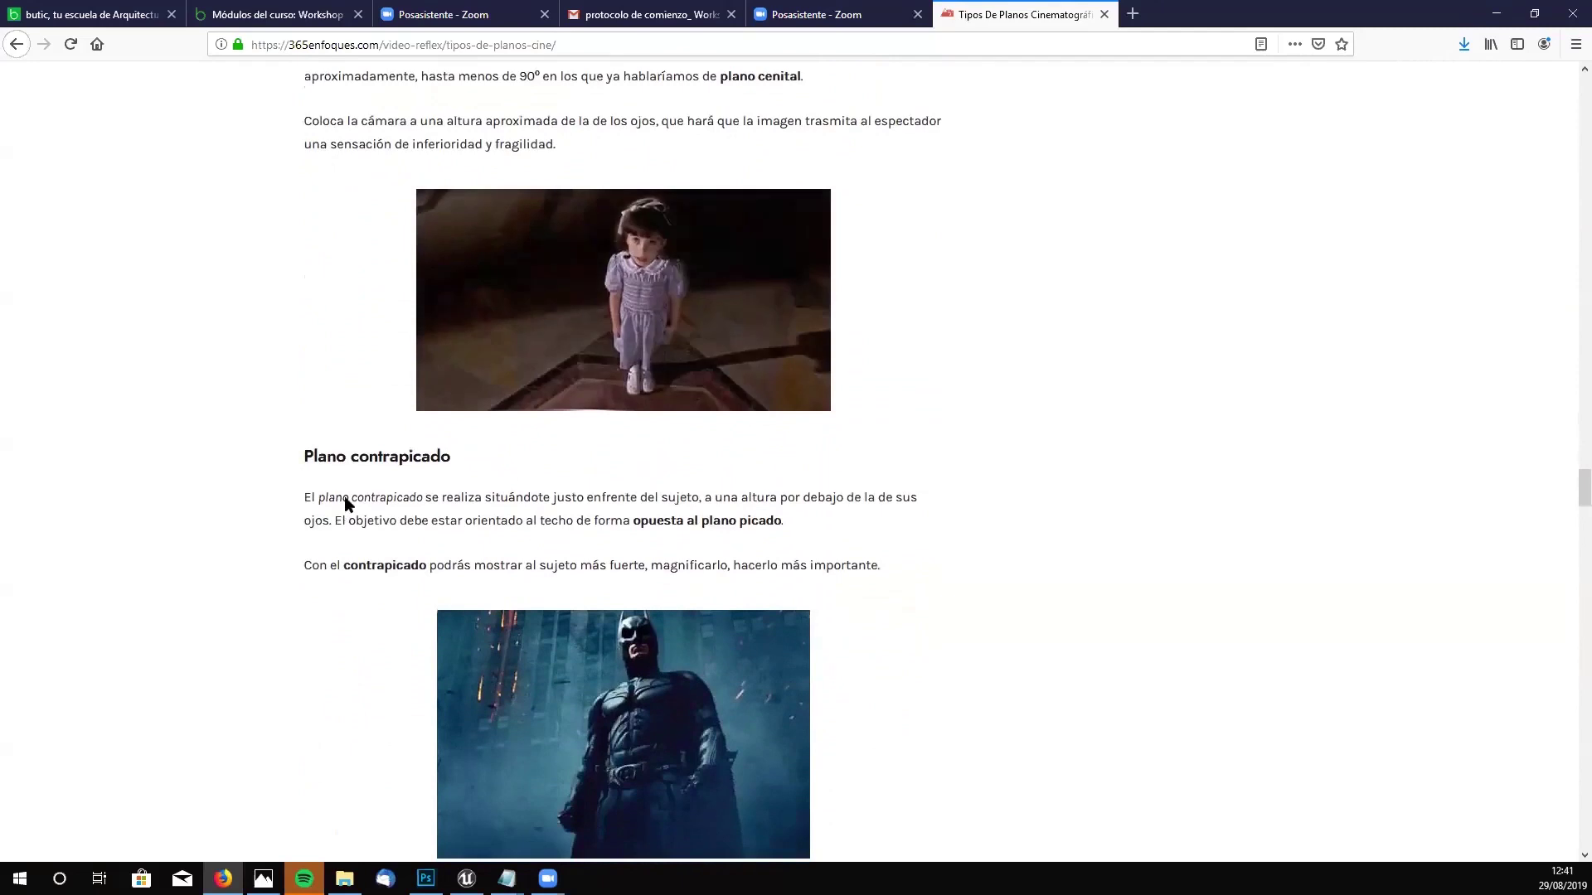
{"action": "scroll", "coordinate": [277, 423], "scroll_direction": "down", "scroll_amount": 2}
{"action": "scroll", "coordinate": [602, 500], "scroll_direction": "down", "scroll_amount": 2}
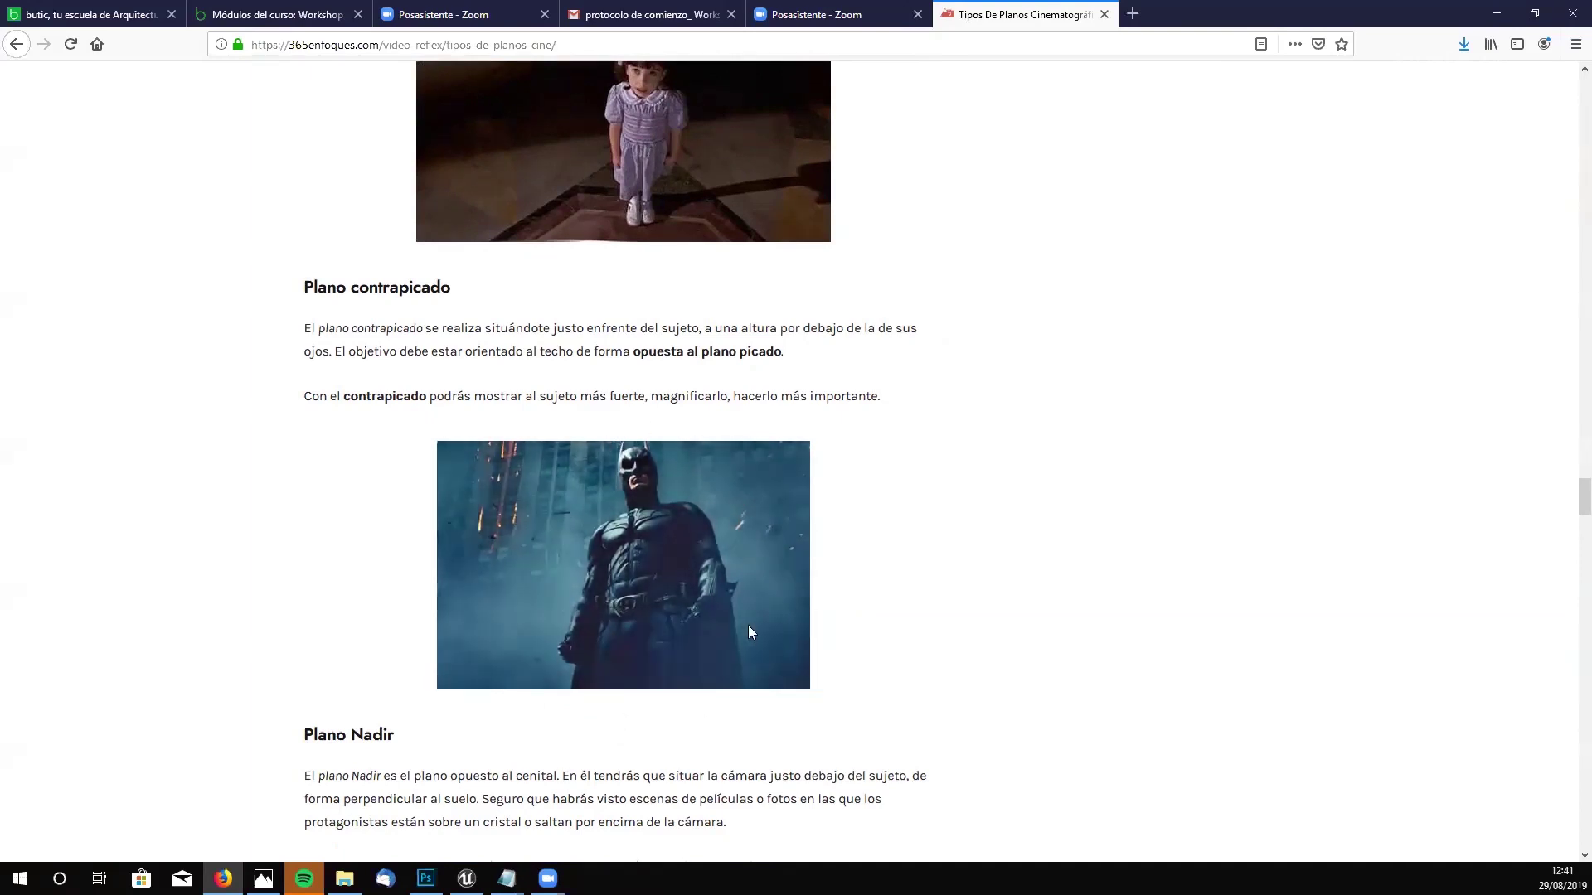
{"action": "scroll", "coordinate": [703, 402], "scroll_direction": "down", "scroll_amount": 3}
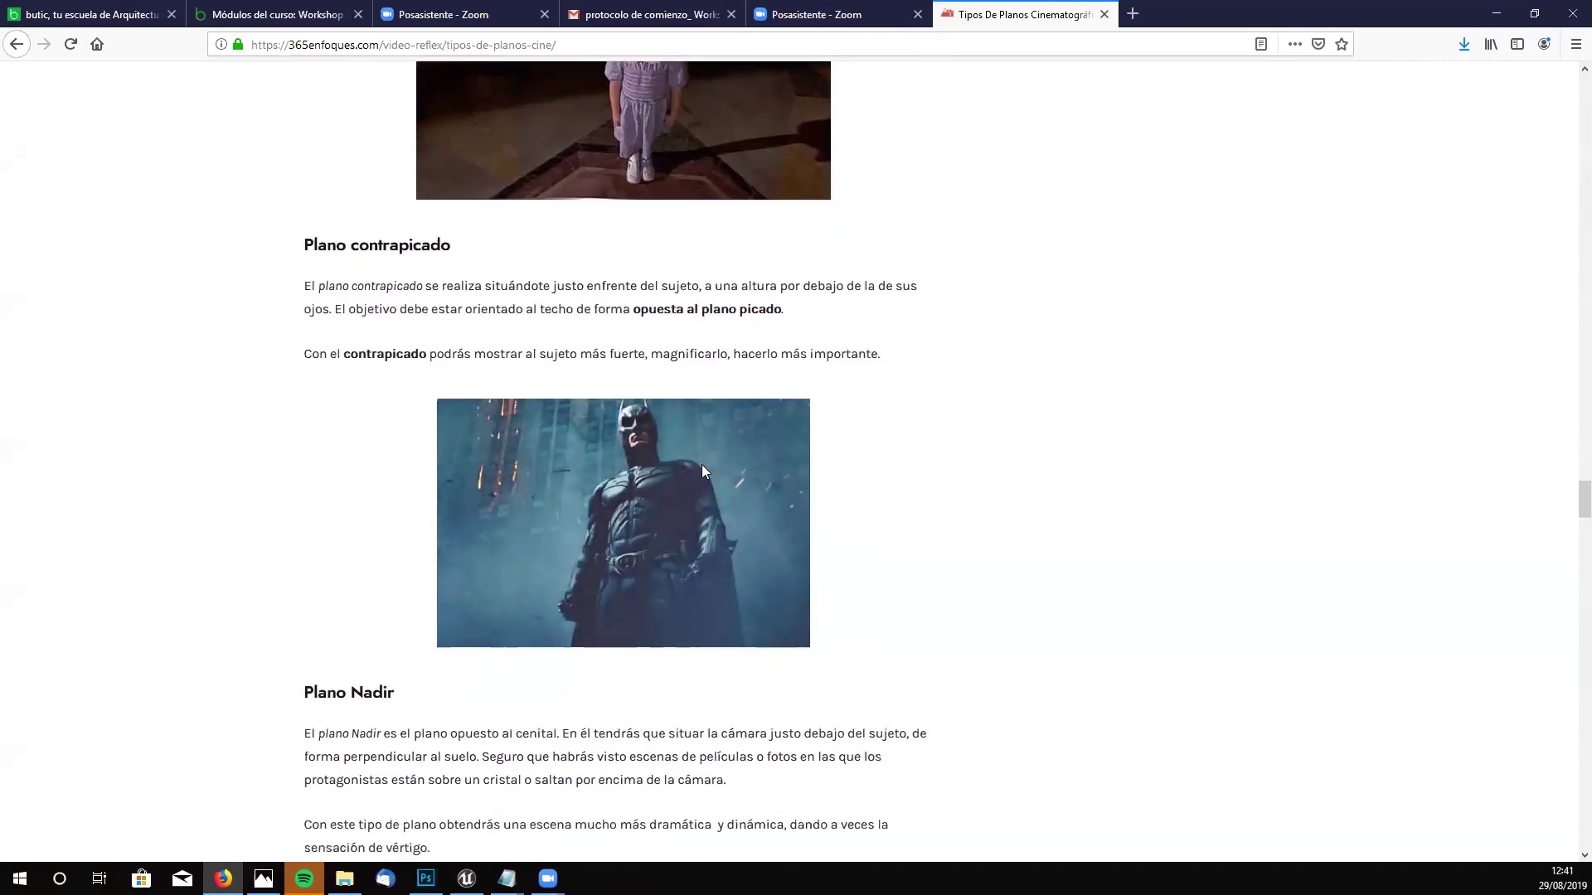
{"action": "scroll", "coordinate": [703, 402], "scroll_direction": "down", "scroll_amount": 3}
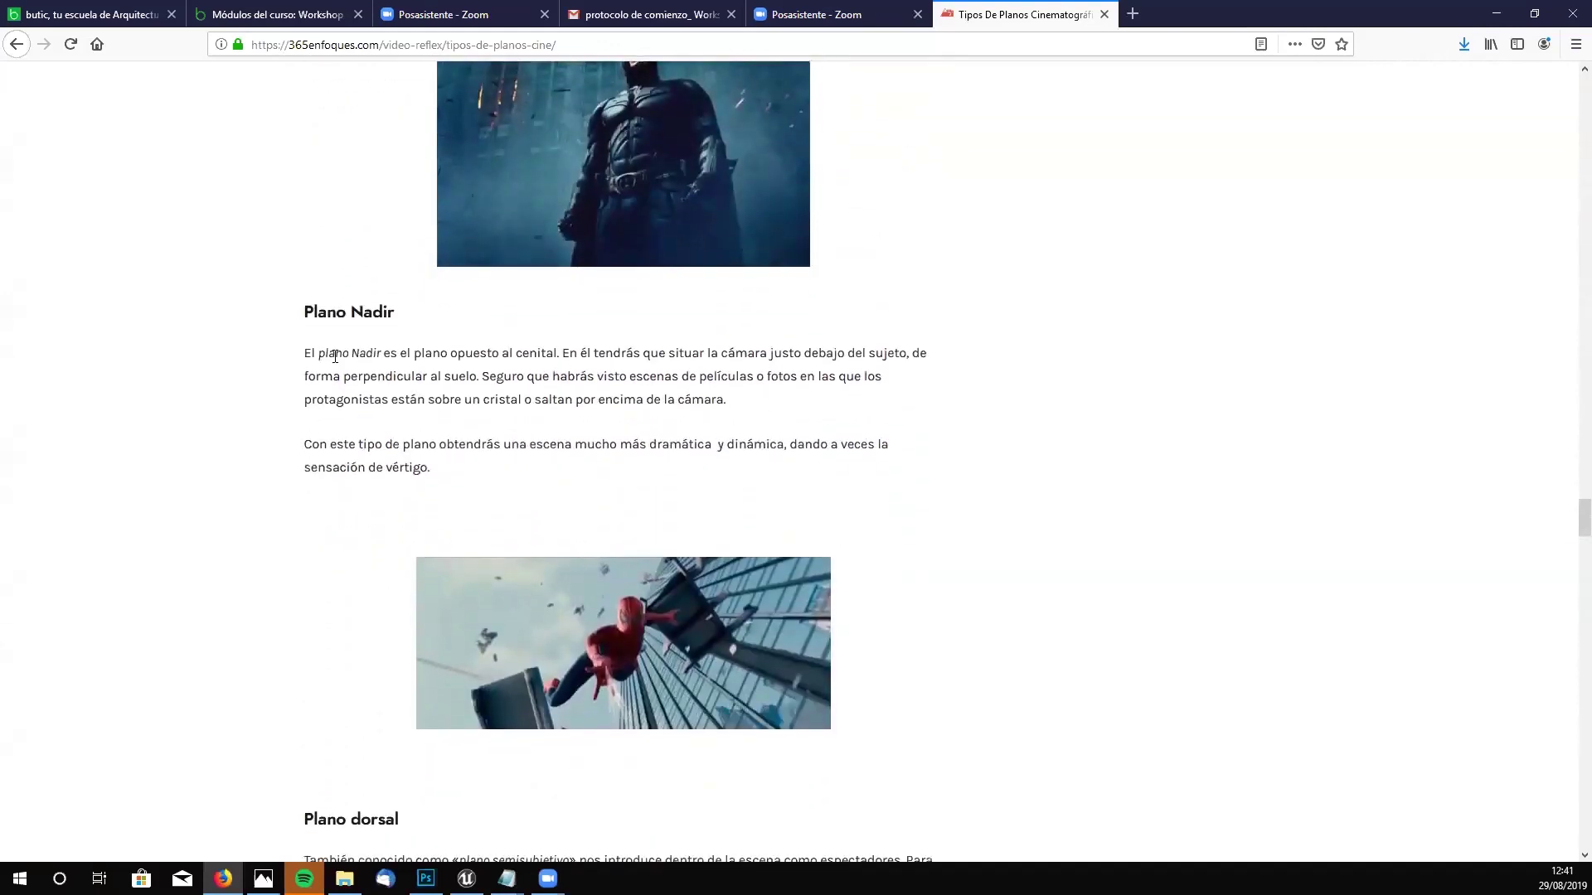
{"action": "scroll", "coordinate": [564, 359], "scroll_direction": "down", "scroll_amount": 1}
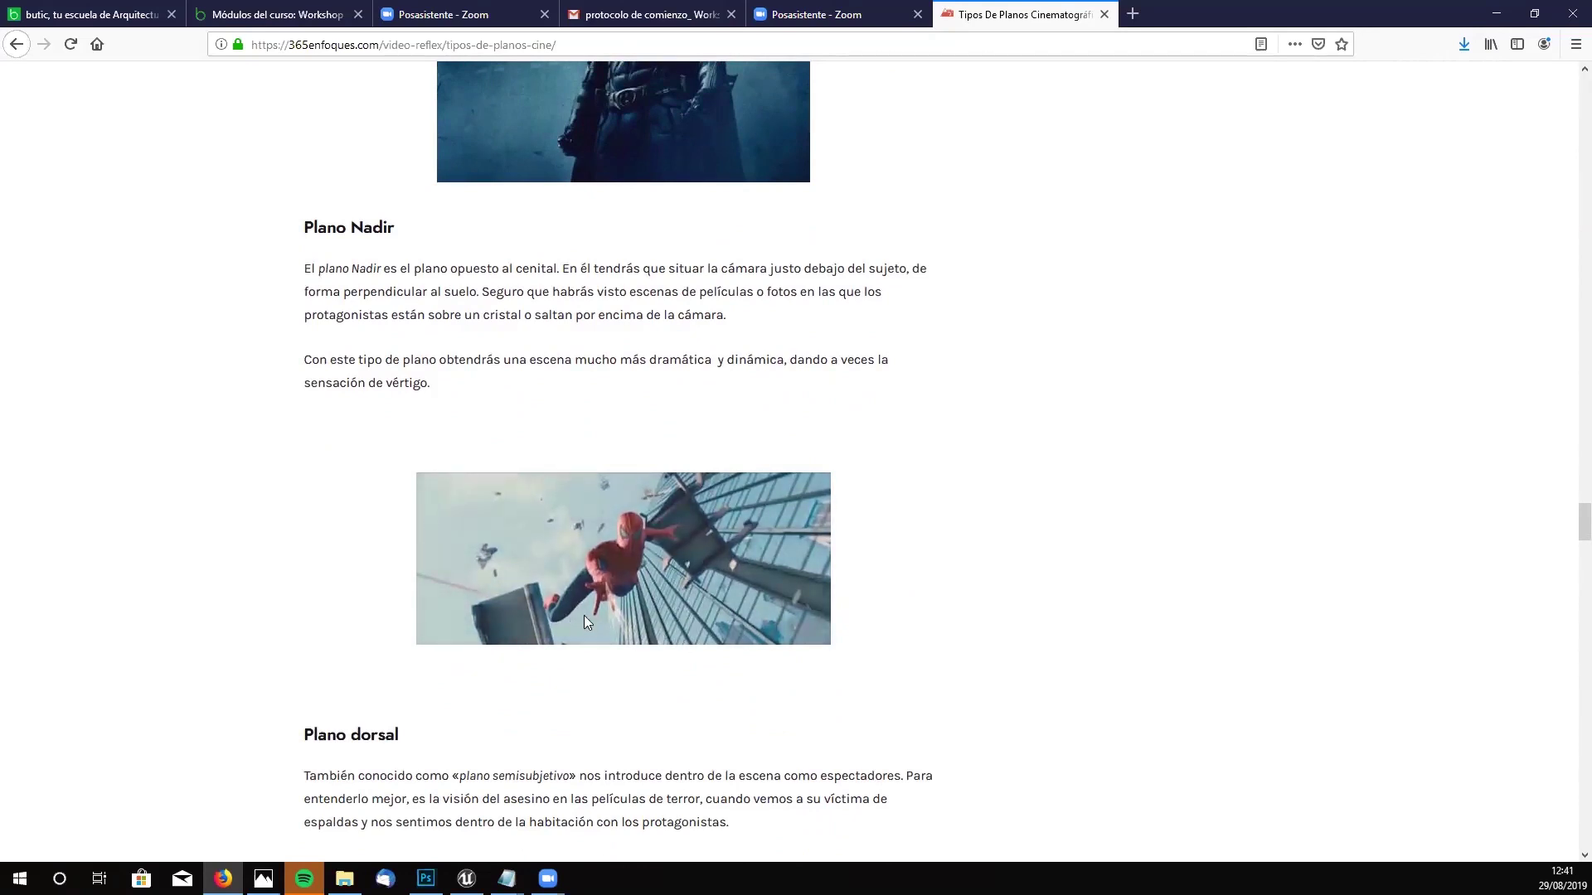
{"action": "scroll", "coordinate": [604, 625], "scroll_direction": "up", "scroll_amount": 1}
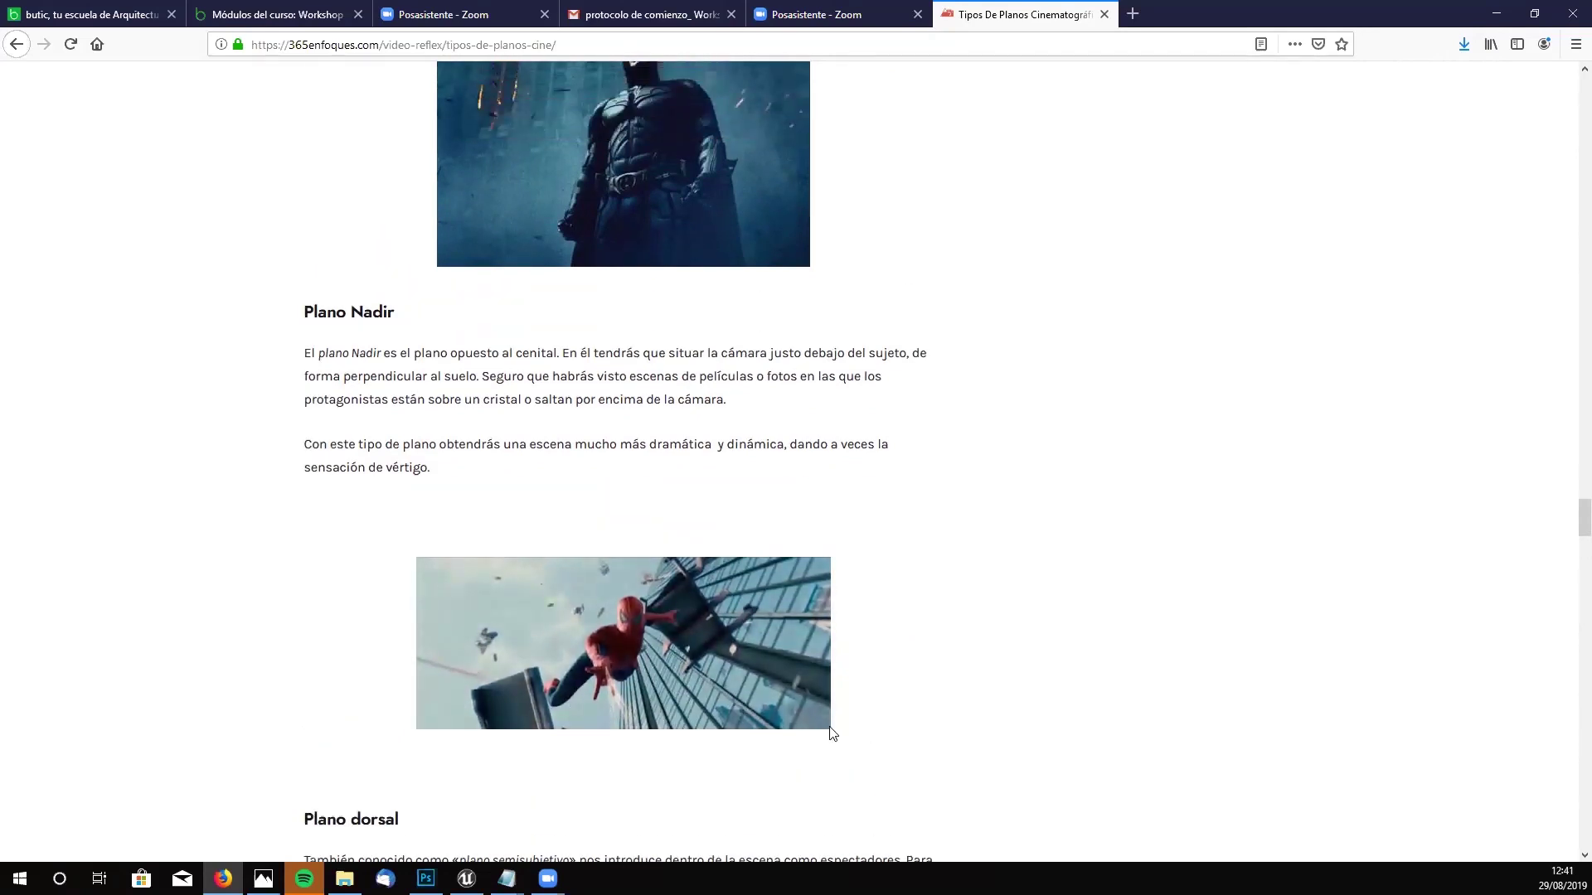
{"action": "scroll", "coordinate": [838, 487], "scroll_direction": "down", "scroll_amount": 5}
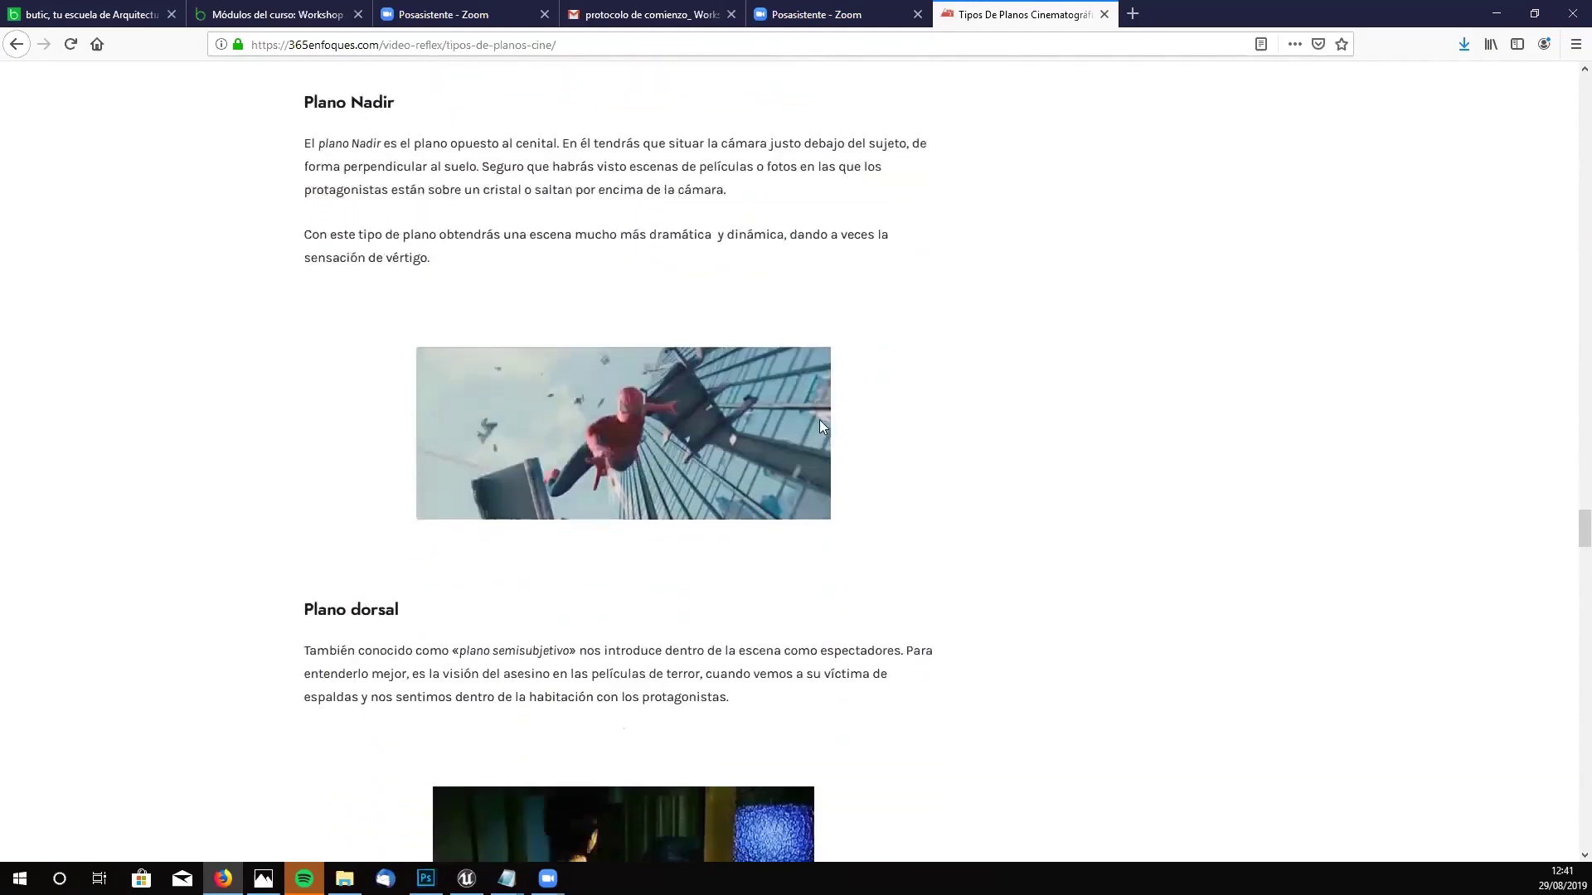
{"action": "scroll", "coordinate": [803, 381], "scroll_direction": "down", "scroll_amount": 2}
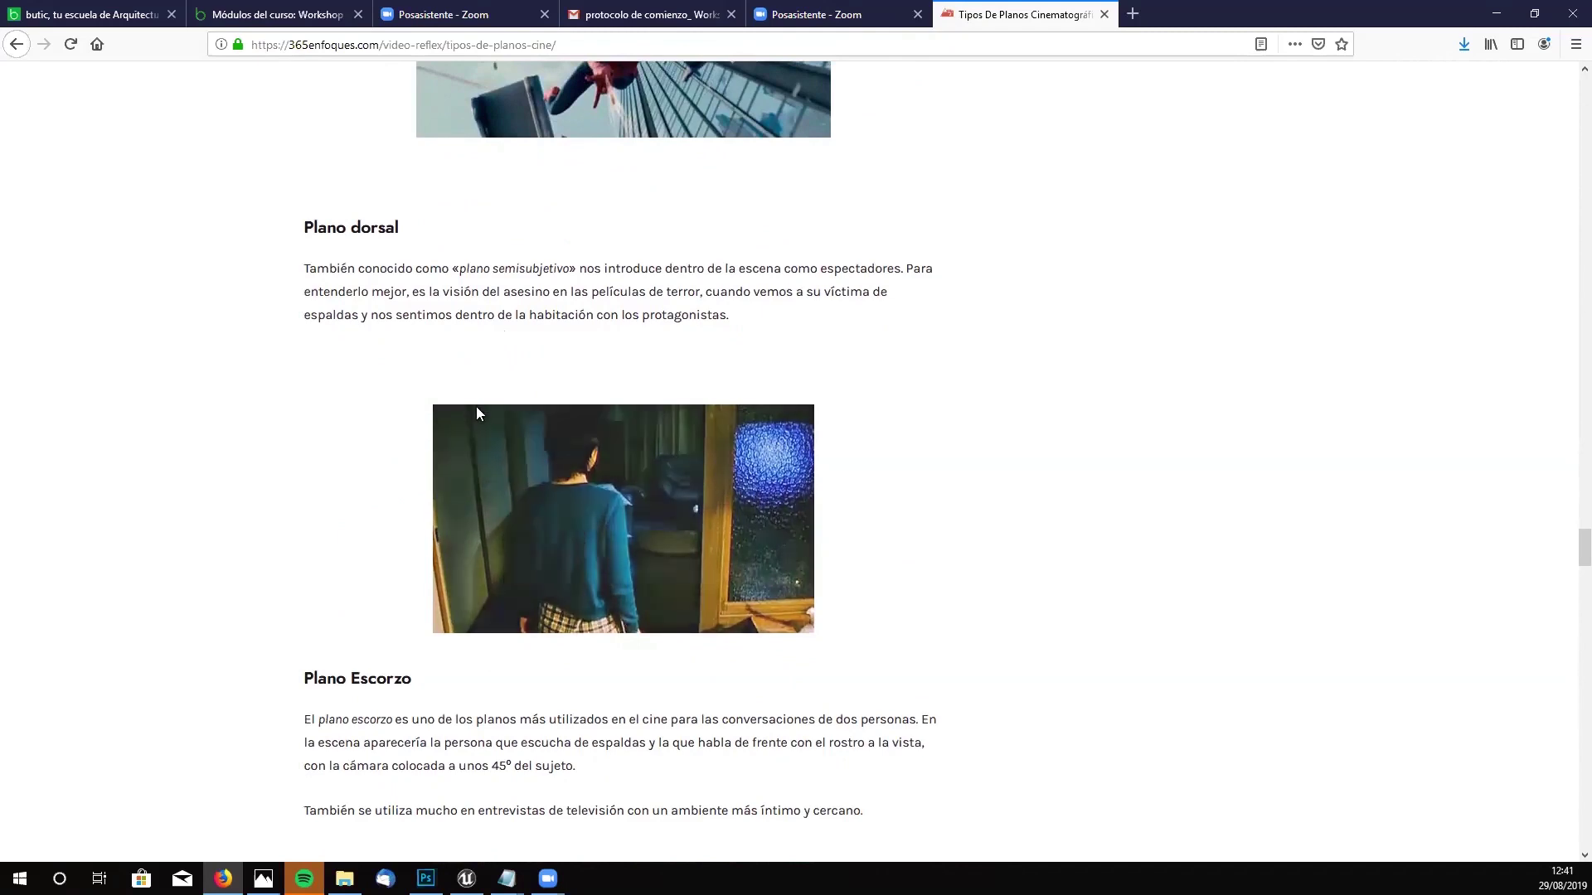
{"action": "scroll", "coordinate": [681, 365], "scroll_direction": "down", "scroll_amount": 3}
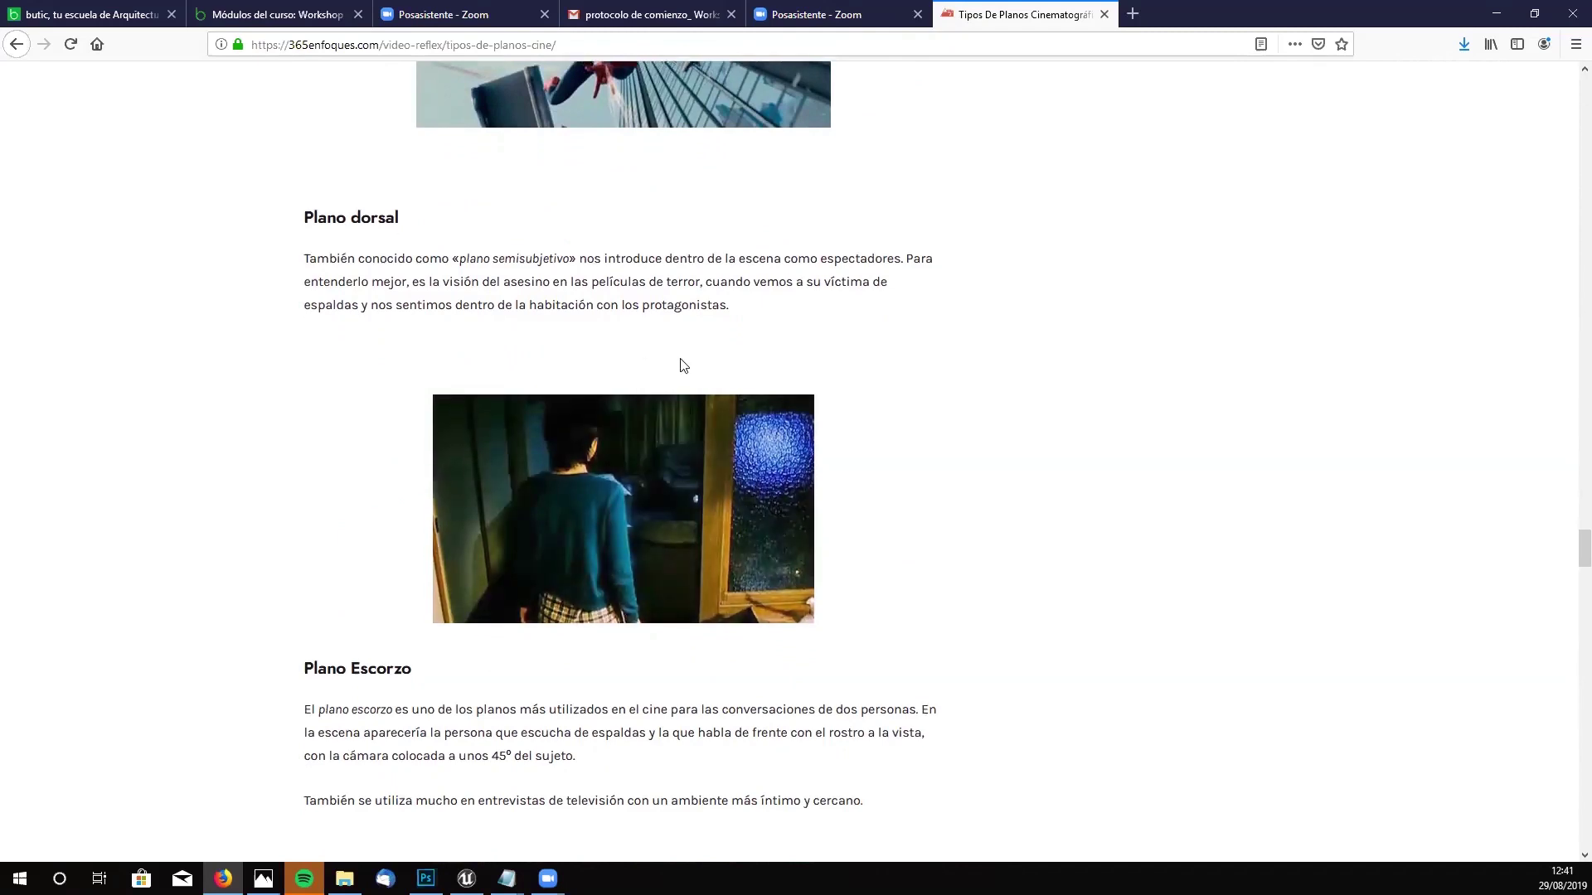
{"action": "scroll", "coordinate": [678, 365], "scroll_direction": "up", "scroll_amount": 3}
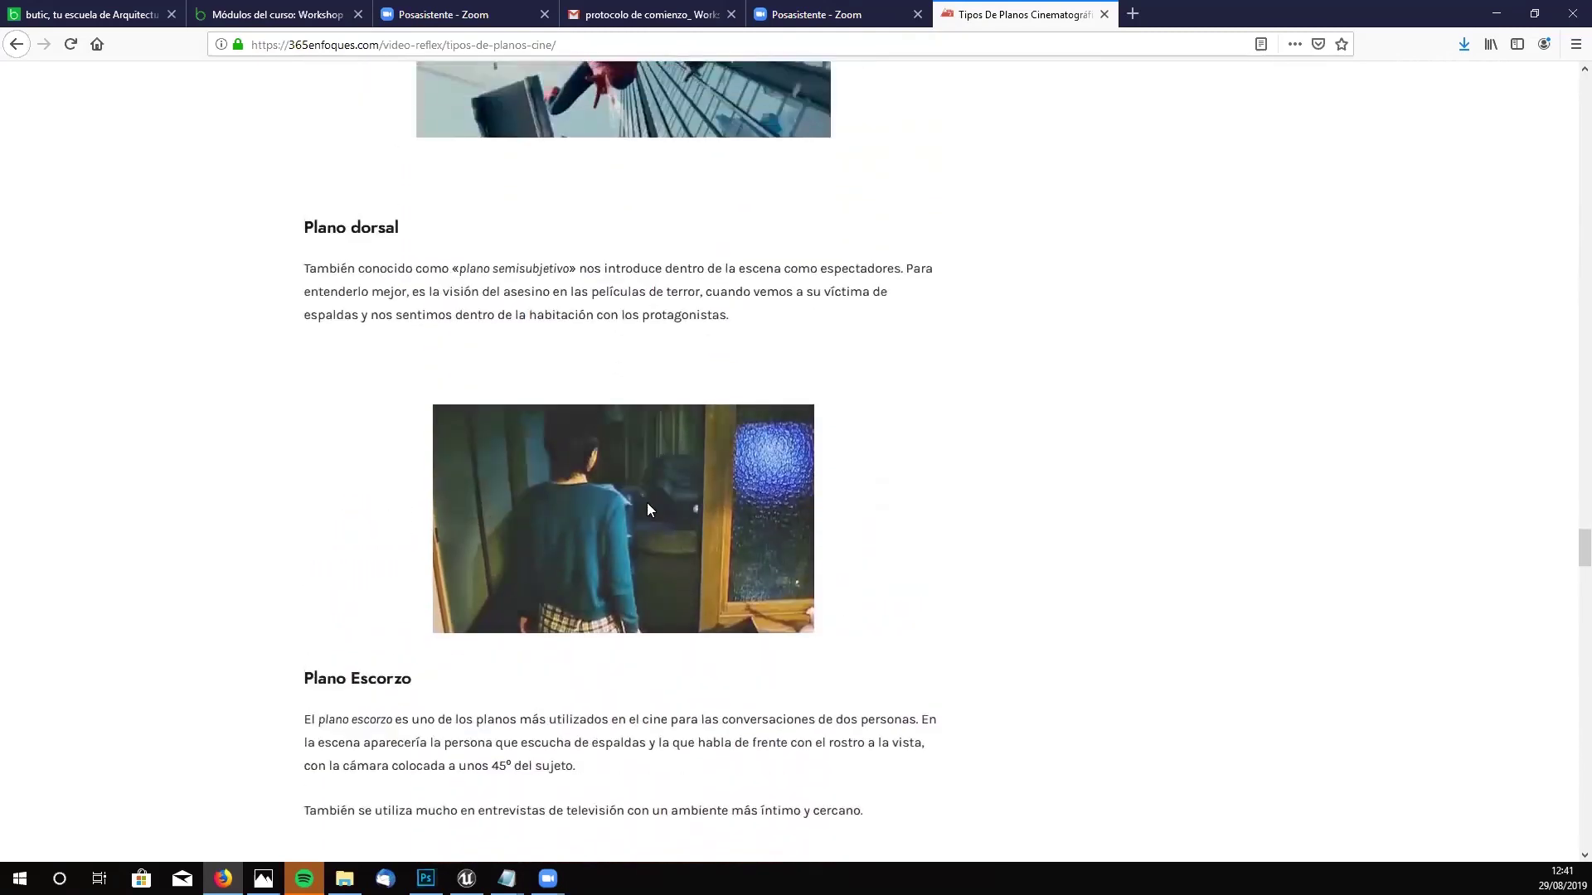
{"action": "scroll", "coordinate": [651, 535], "scroll_direction": "down", "scroll_amount": 3}
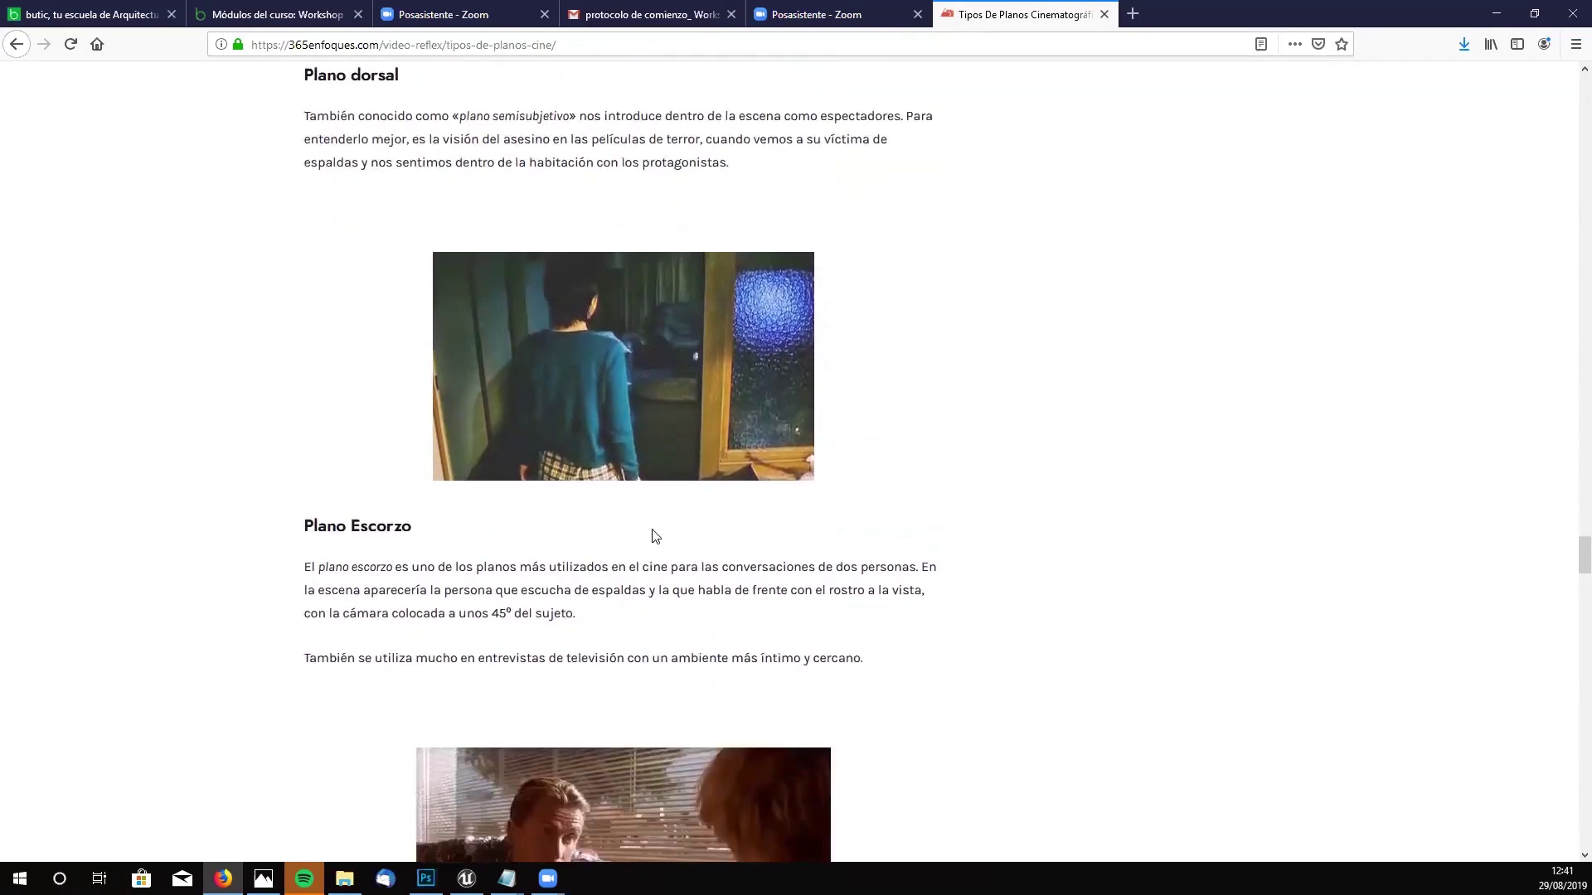
{"action": "scroll", "coordinate": [580, 480], "scroll_direction": "up", "scroll_amount": 2}
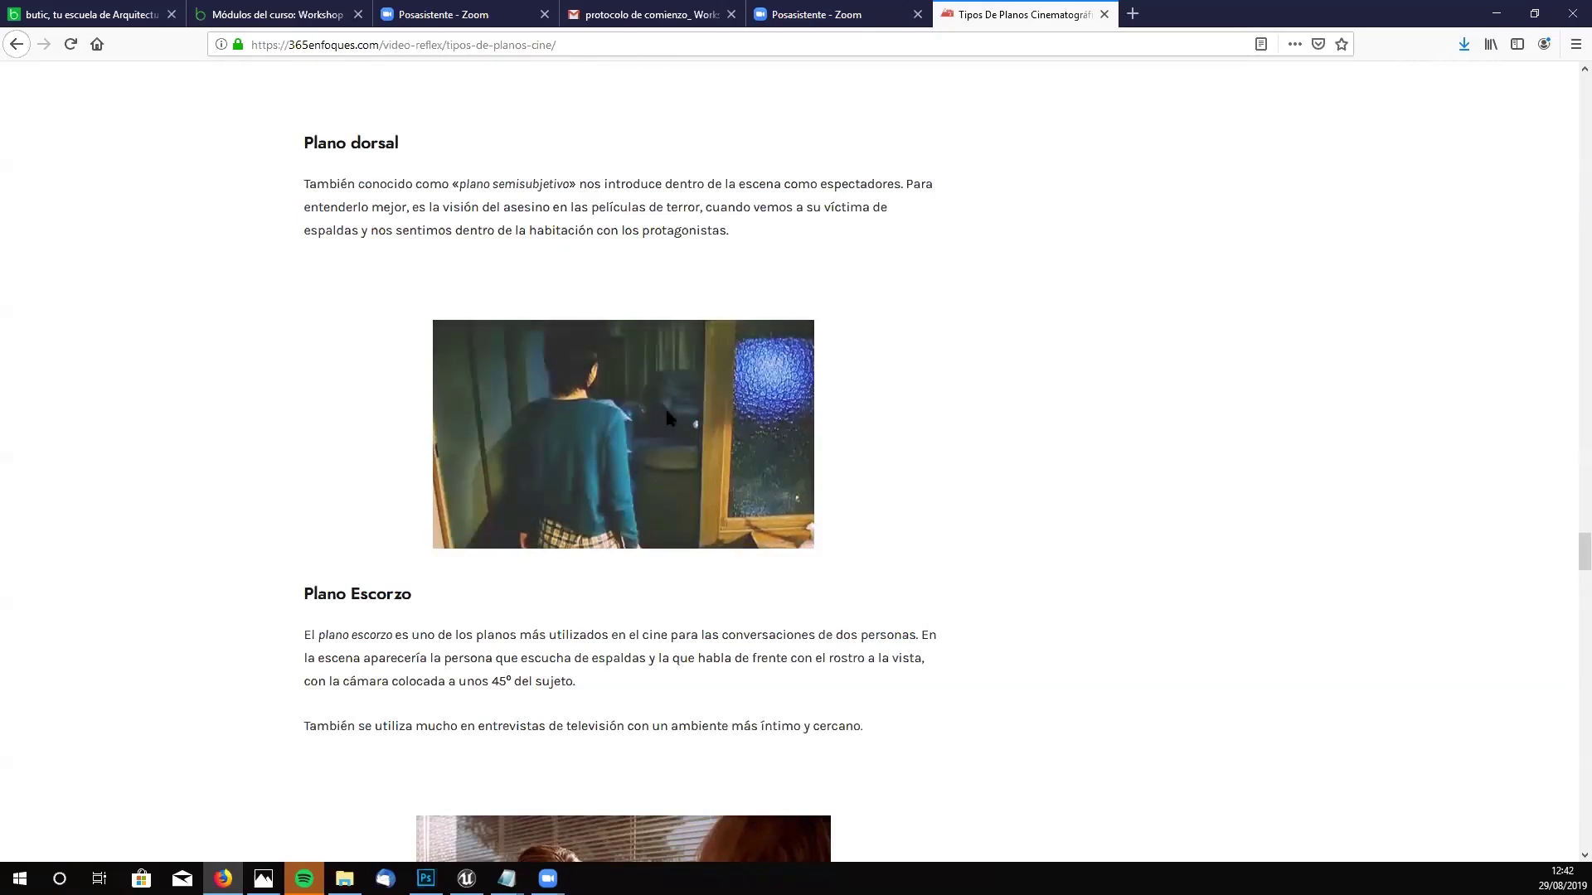
{"action": "scroll", "coordinate": [647, 421], "scroll_direction": "down", "scroll_amount": 2}
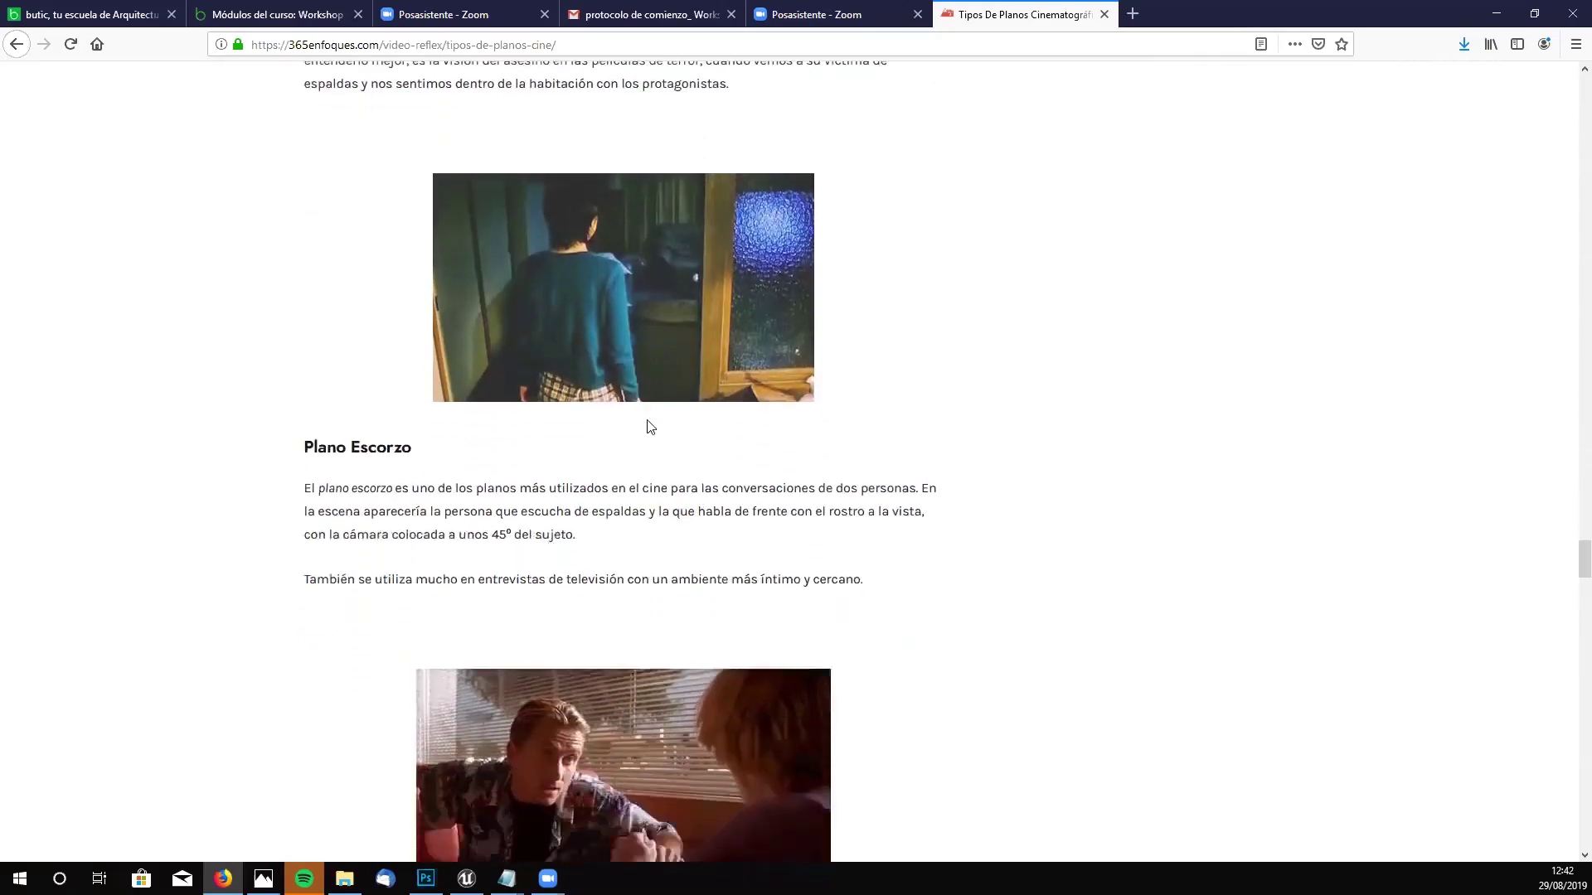
{"action": "scroll", "coordinate": [647, 421], "scroll_direction": "up", "scroll_amount": 2}
{"action": "scroll", "coordinate": [648, 425], "scroll_direction": "down", "scroll_amount": 3}
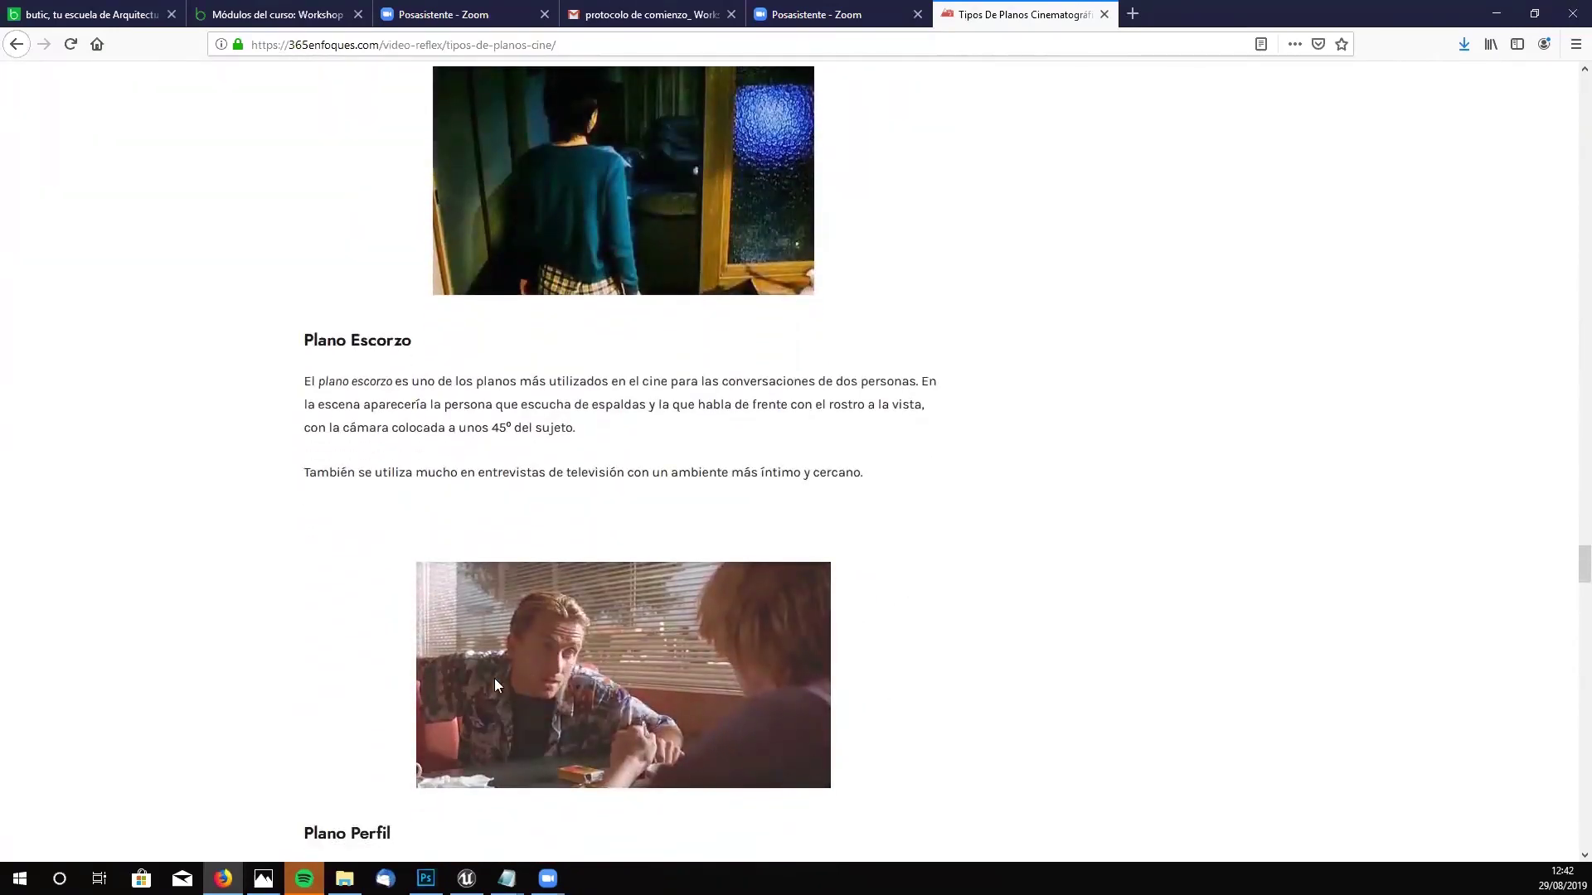
{"action": "scroll", "coordinate": [690, 348], "scroll_direction": "up", "scroll_amount": 4}
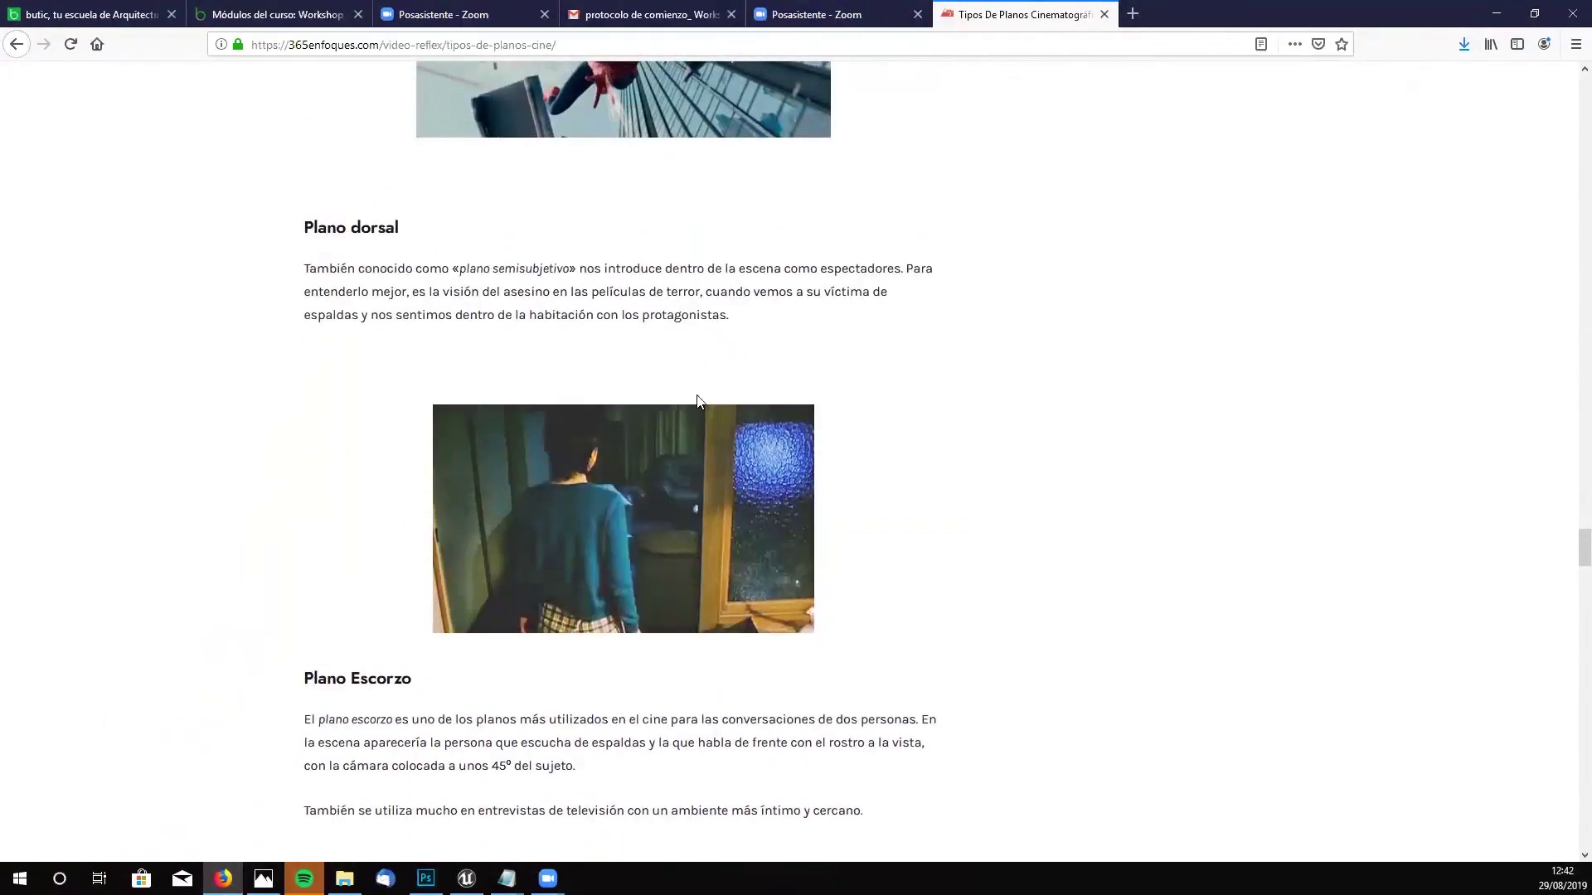
- Scroll through Plano Perfil and Frontal to the conclusion, then back up to Plano holandés
{"action": "scroll", "coordinate": [706, 421], "scroll_direction": "down", "scroll_amount": 5}
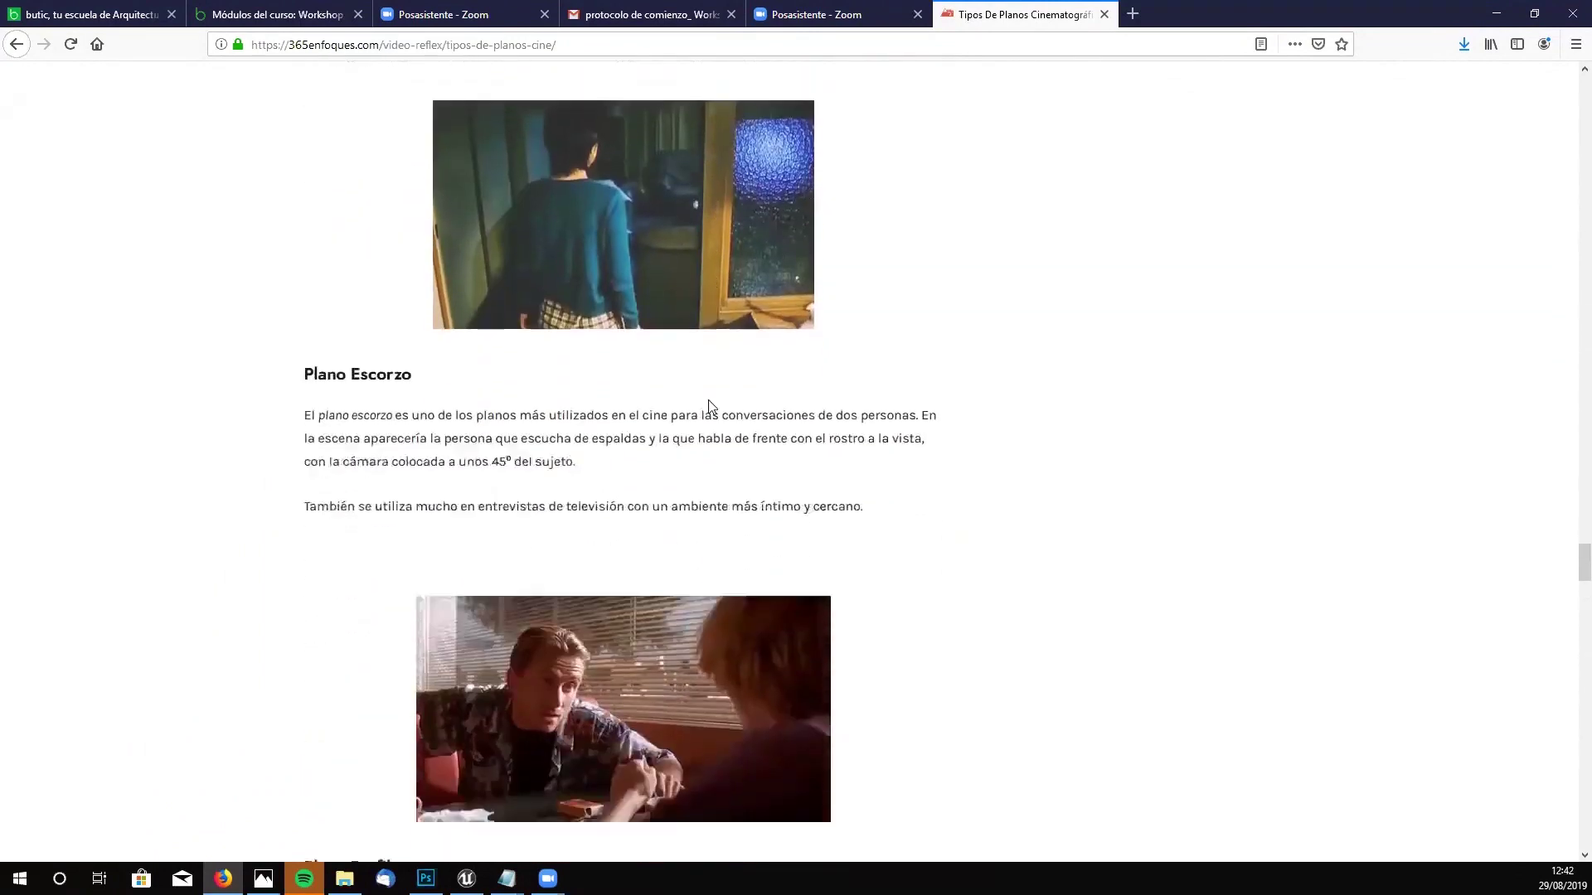
{"action": "scroll", "coordinate": [369, 311], "scroll_direction": "down", "scroll_amount": 2}
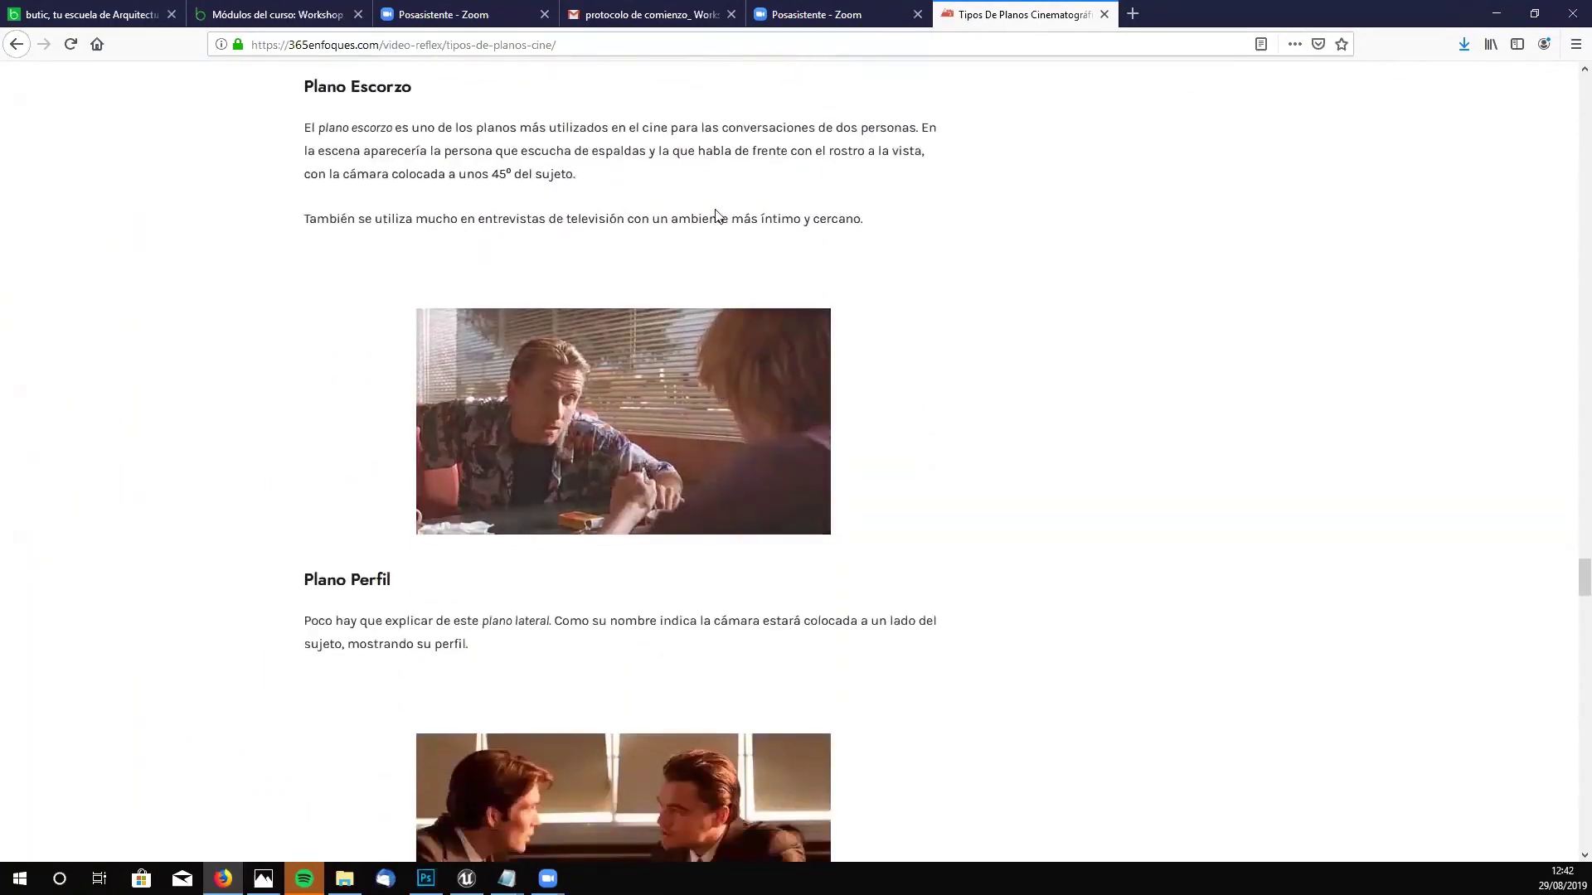
{"action": "scroll", "coordinate": [595, 390], "scroll_direction": "down", "scroll_amount": 2}
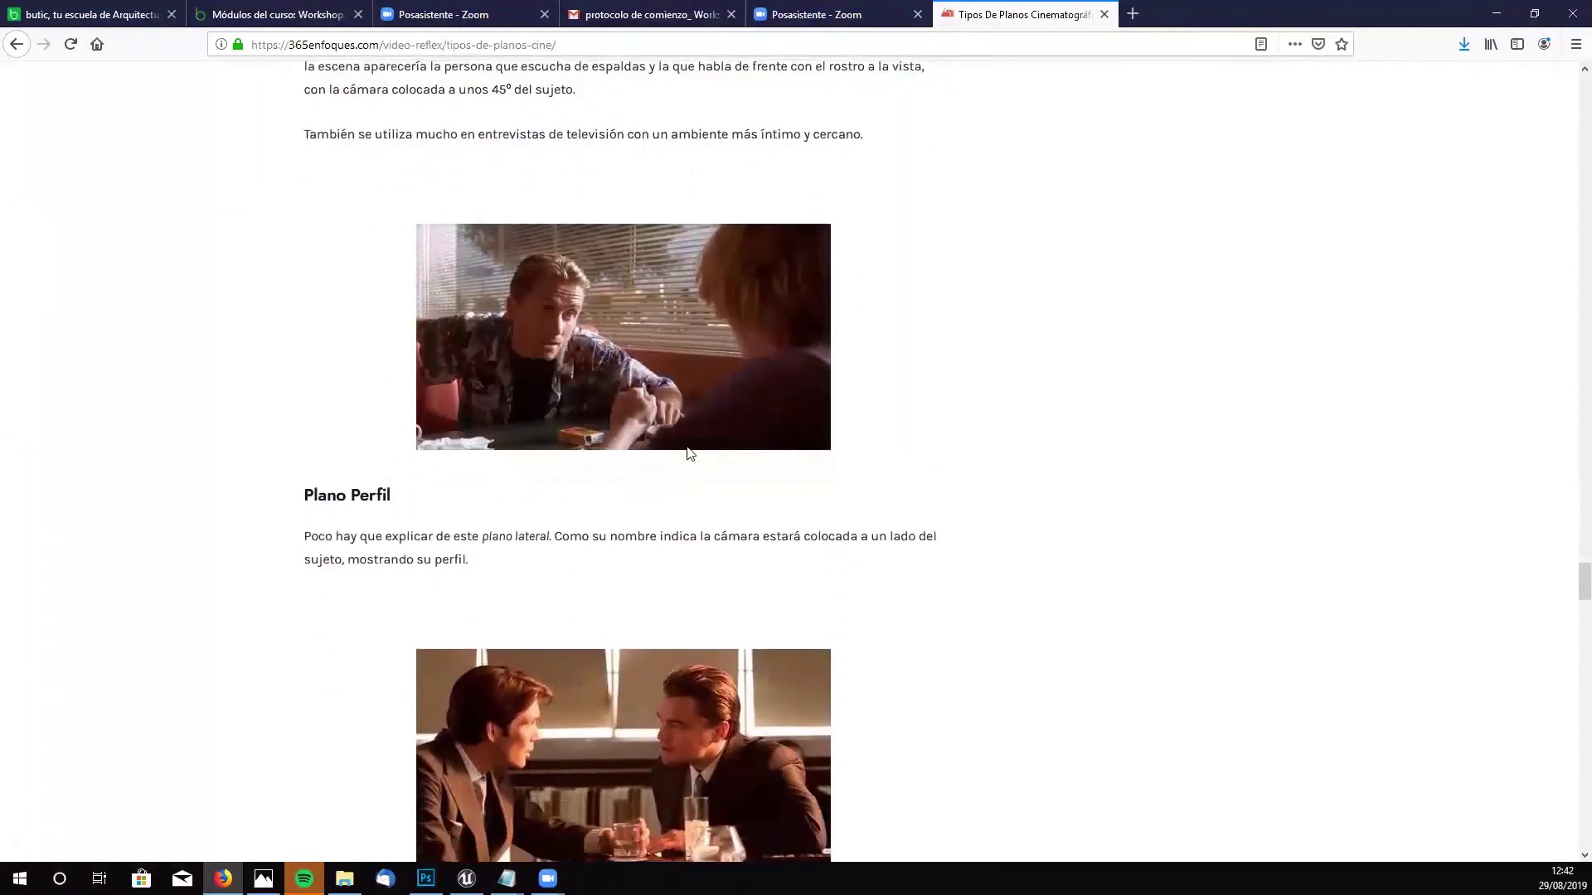
{"action": "scroll", "coordinate": [622, 435], "scroll_direction": "up", "scroll_amount": 1}
{"action": "scroll", "coordinate": [625, 427], "scroll_direction": "up", "scroll_amount": 2}
{"action": "scroll", "coordinate": [625, 425], "scroll_direction": "down", "scroll_amount": 5}
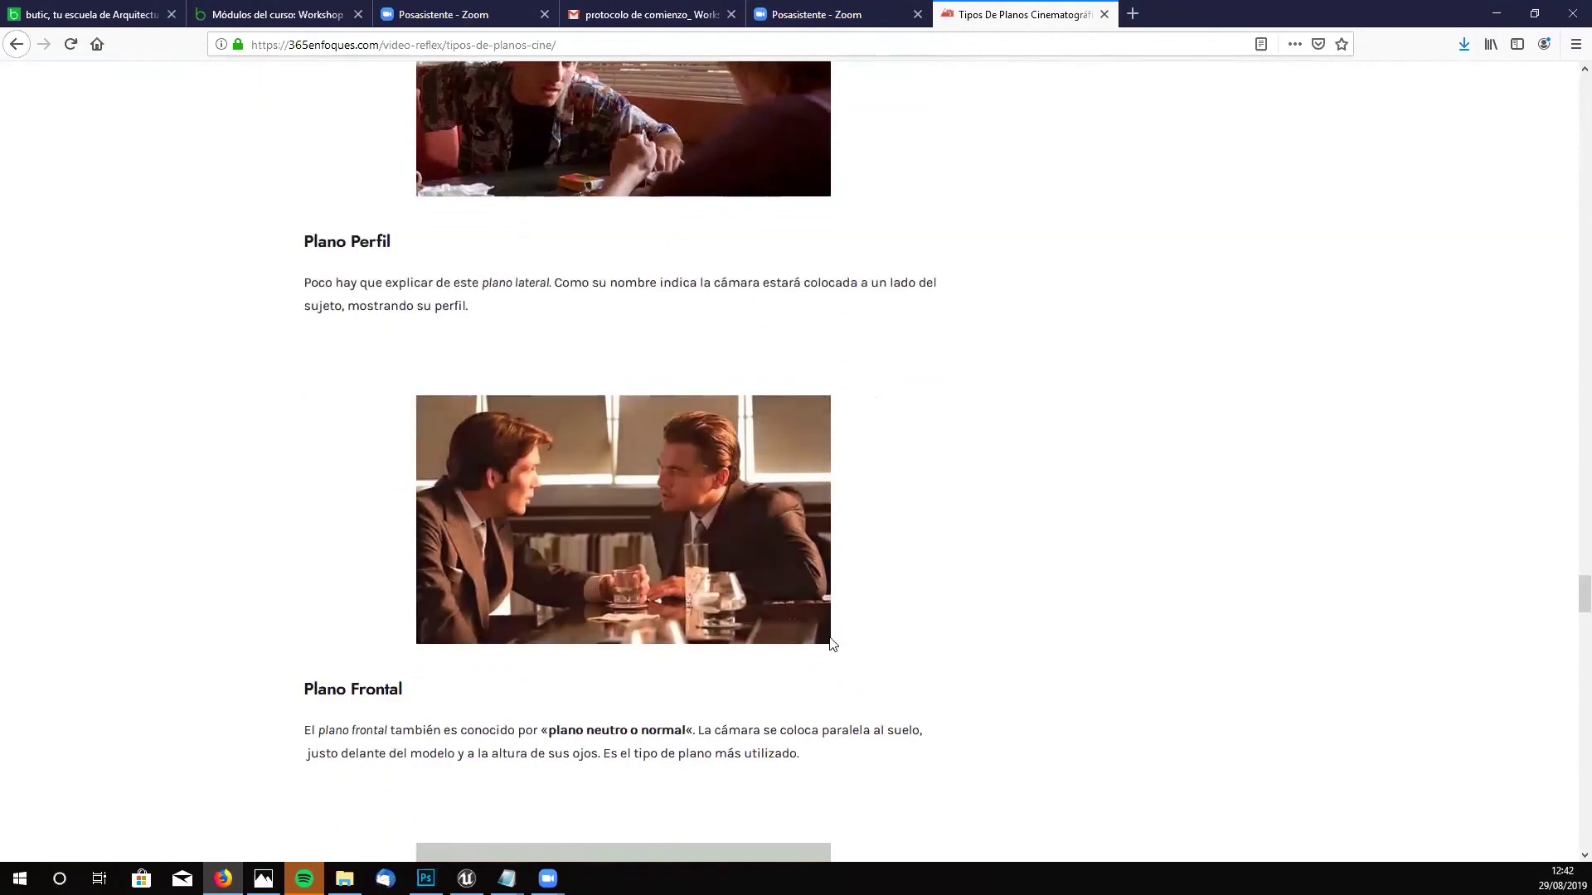
{"action": "scroll", "coordinate": [853, 473], "scroll_direction": "down", "scroll_amount": 2}
{"action": "scroll", "coordinate": [838, 407], "scroll_direction": "down", "scroll_amount": 1}
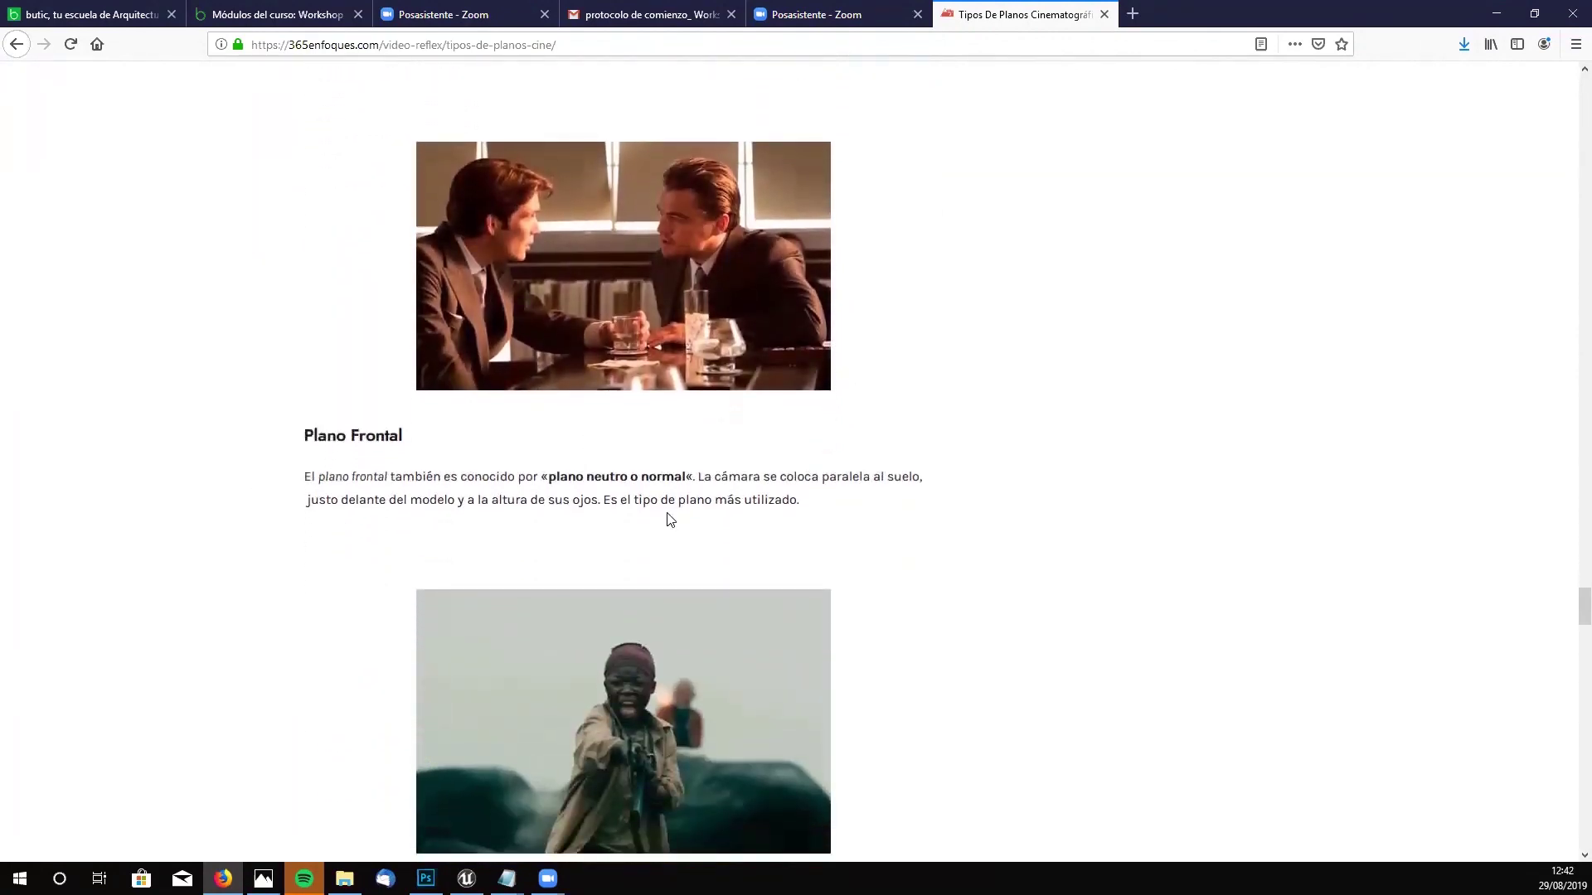
{"action": "scroll", "coordinate": [668, 519], "scroll_direction": "down", "scroll_amount": 2}
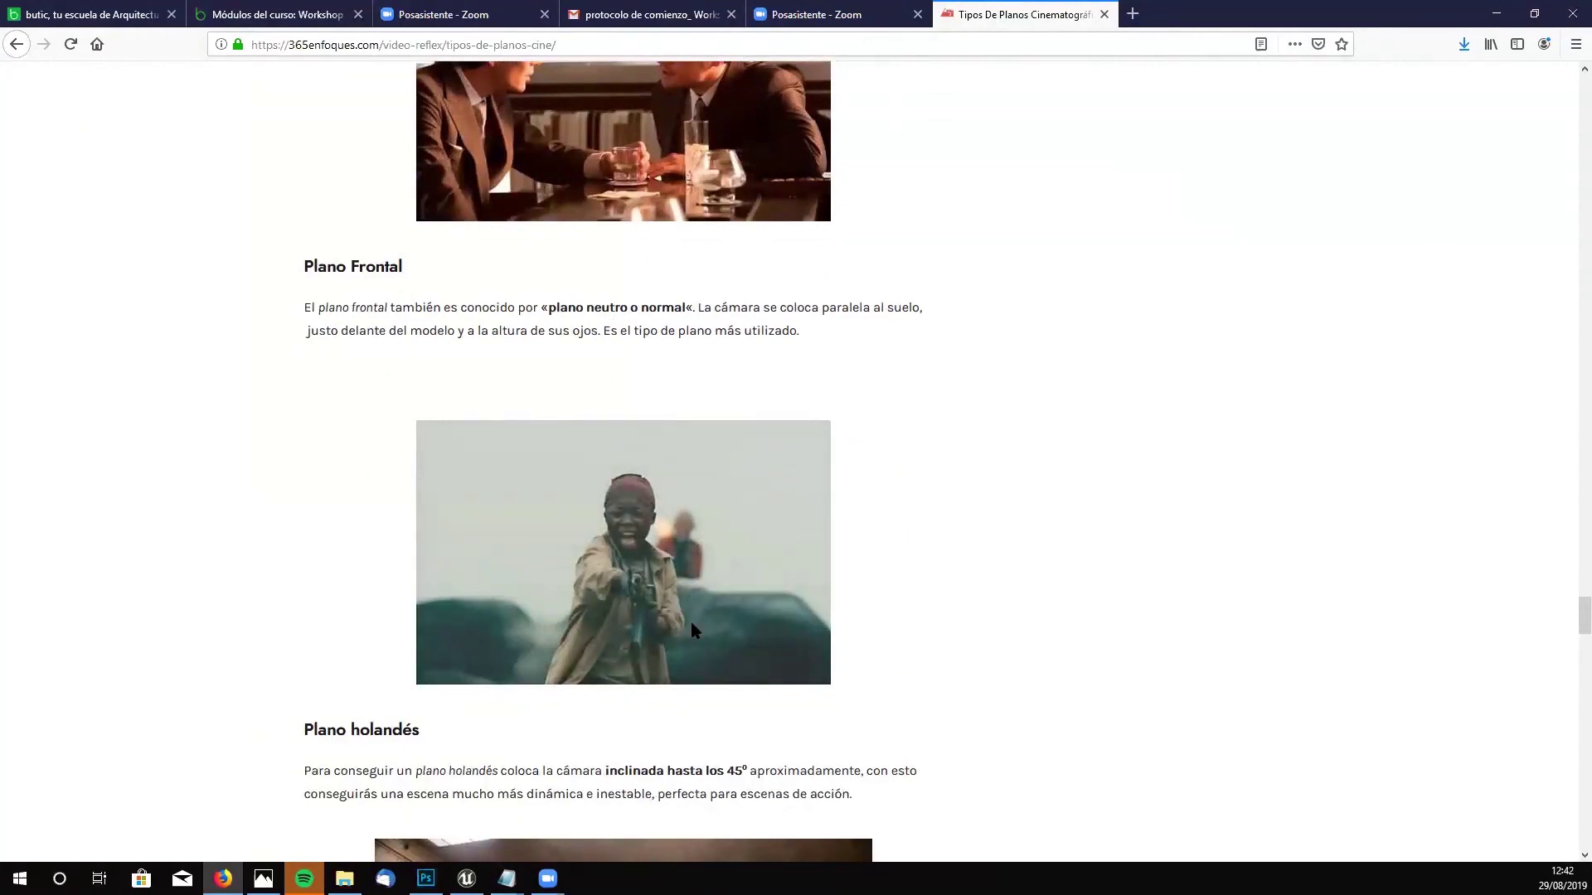
{"action": "scroll", "coordinate": [696, 622], "scroll_direction": "down", "scroll_amount": 1}
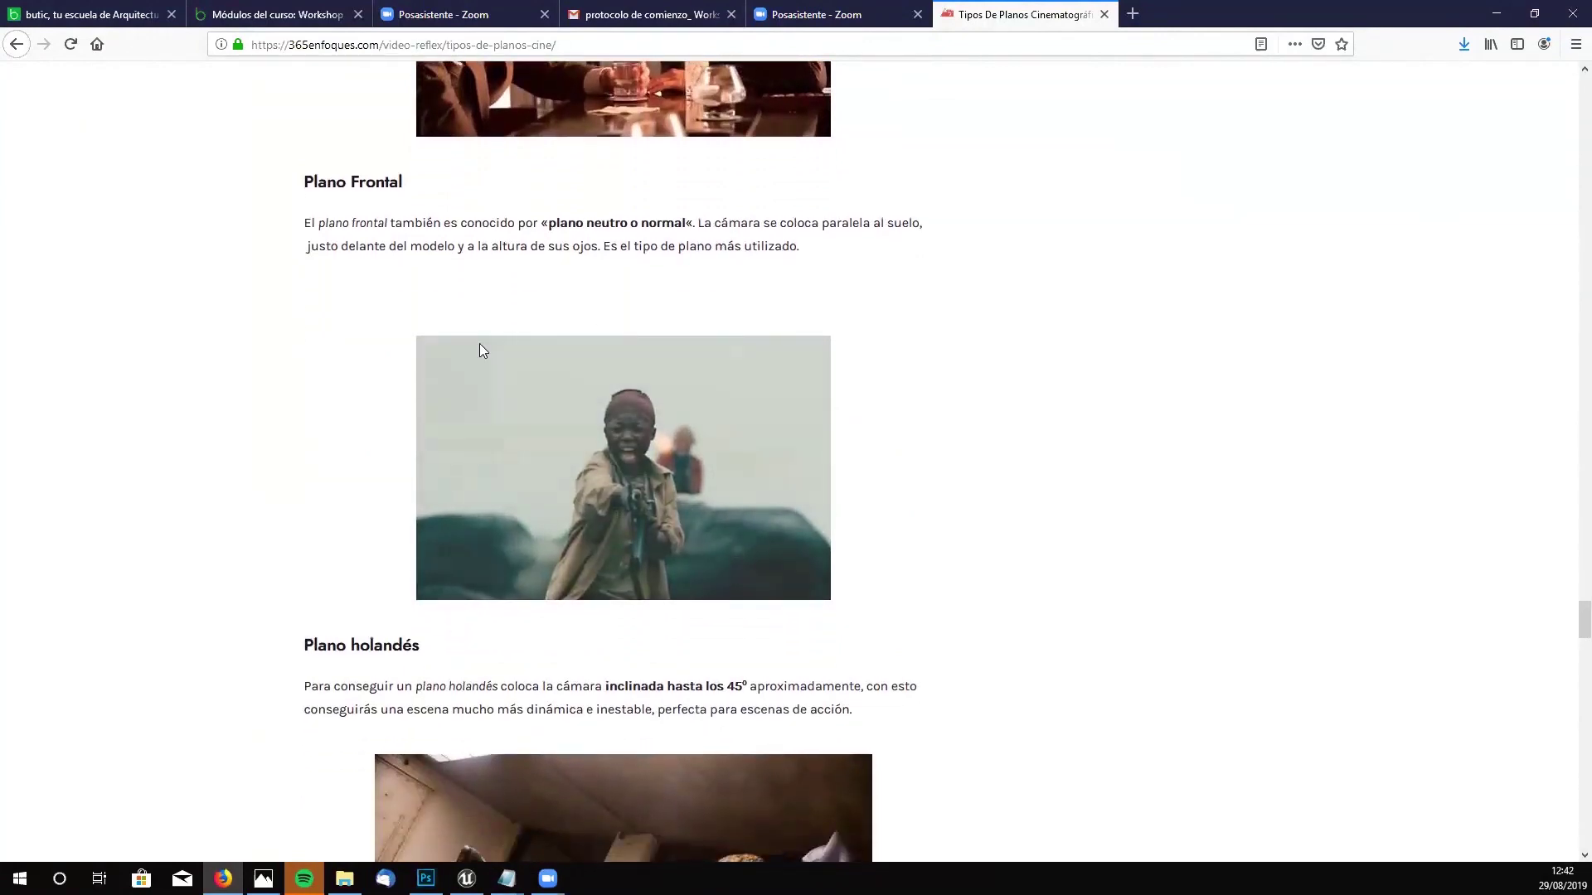
{"action": "scroll", "coordinate": [710, 463], "scroll_direction": "down", "scroll_amount": 2}
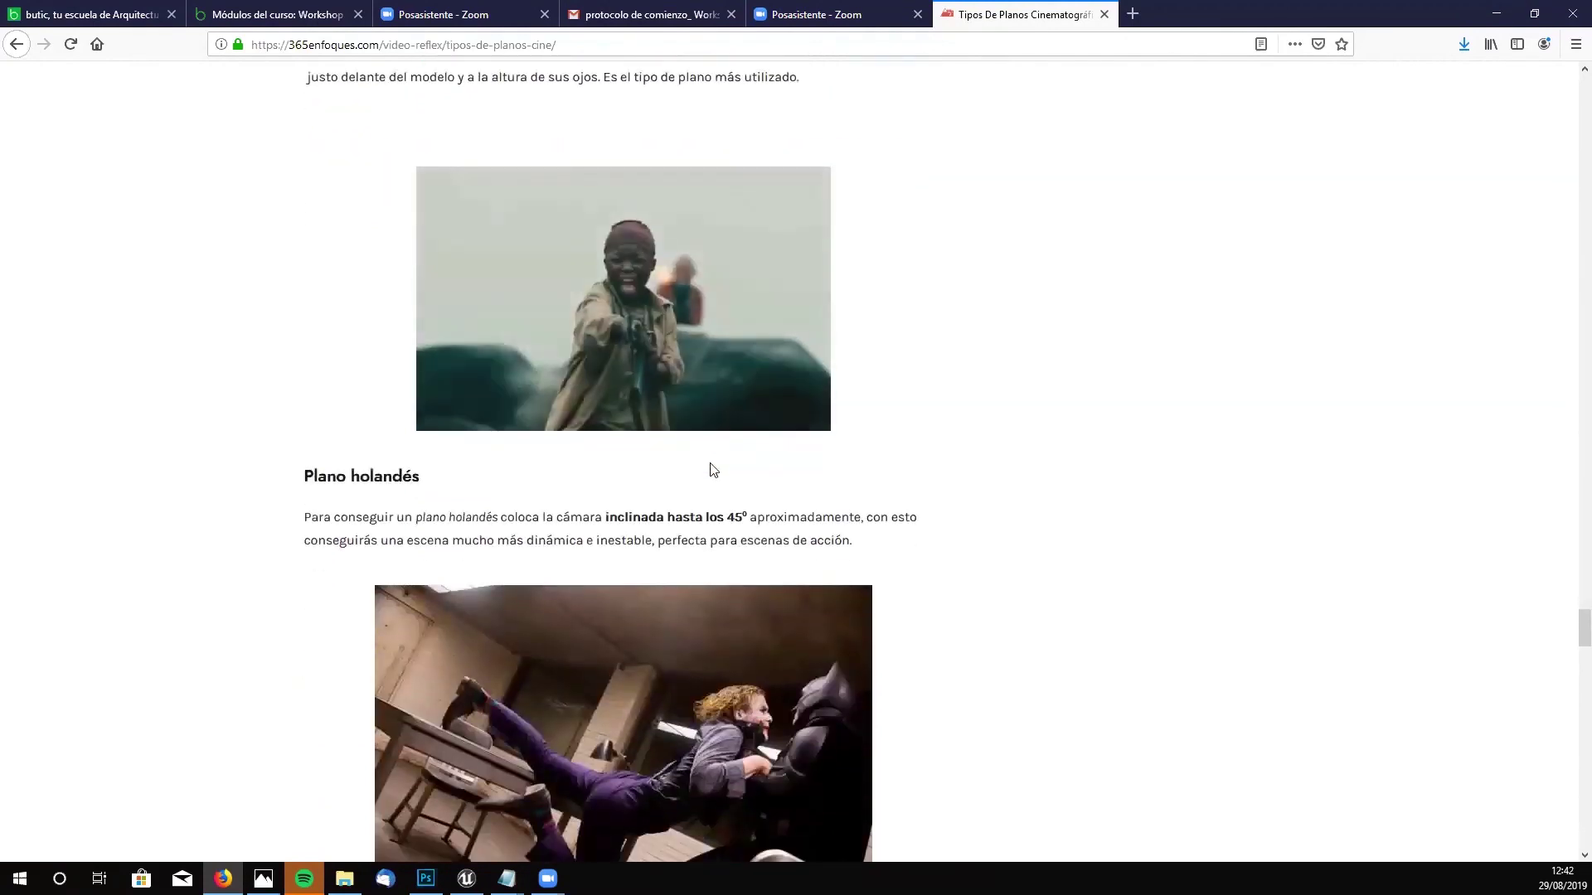
{"action": "scroll", "coordinate": [675, 415], "scroll_direction": "down", "scroll_amount": 1}
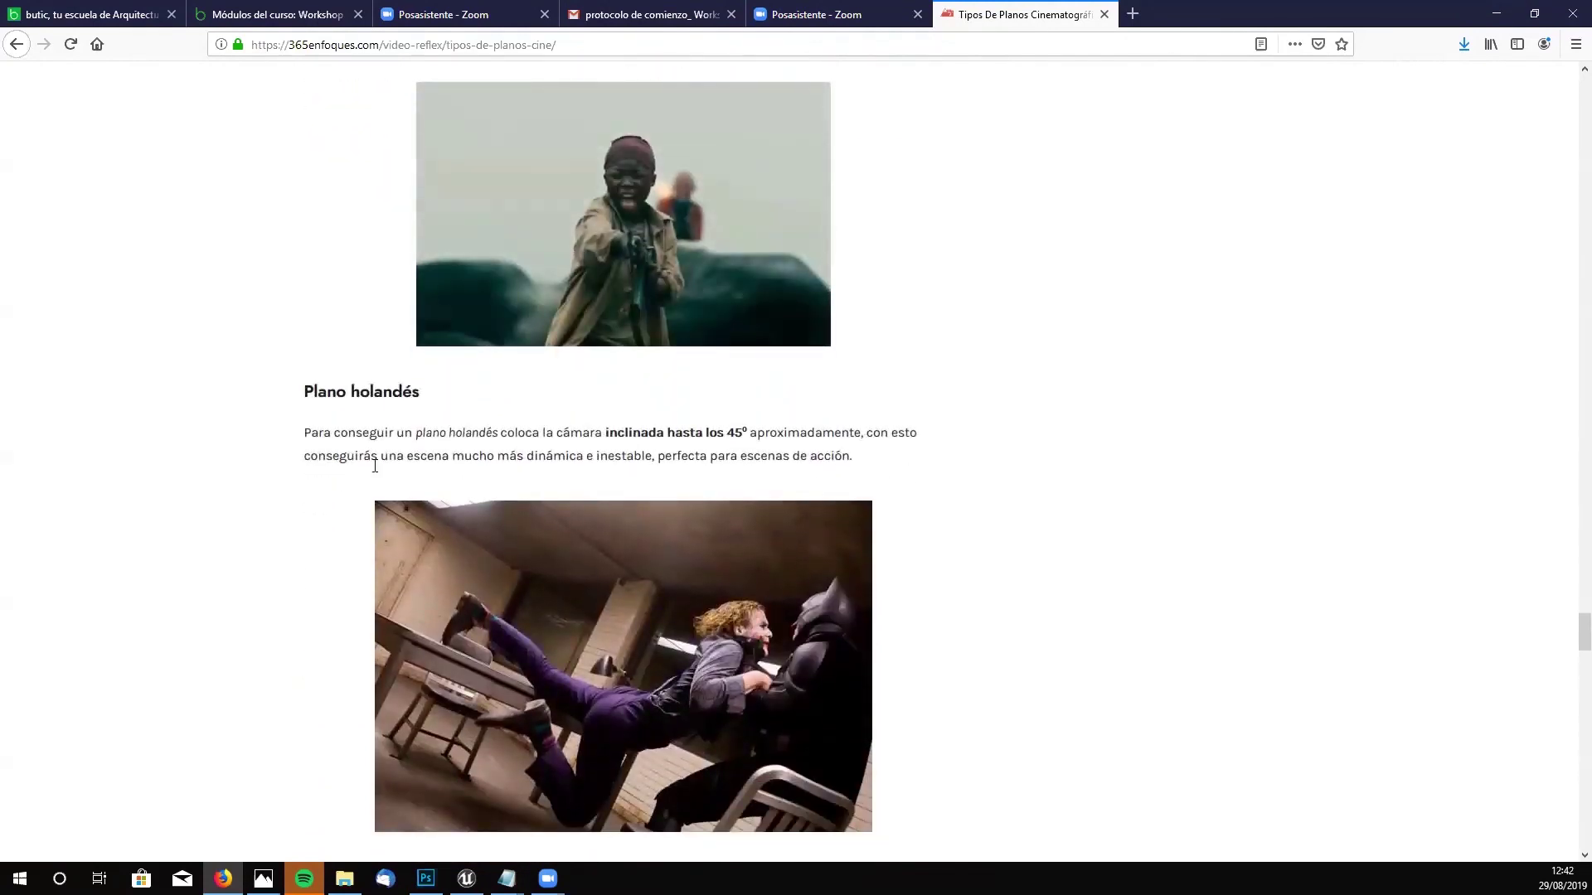
{"action": "scroll", "coordinate": [870, 419], "scroll_direction": "down", "scroll_amount": 3}
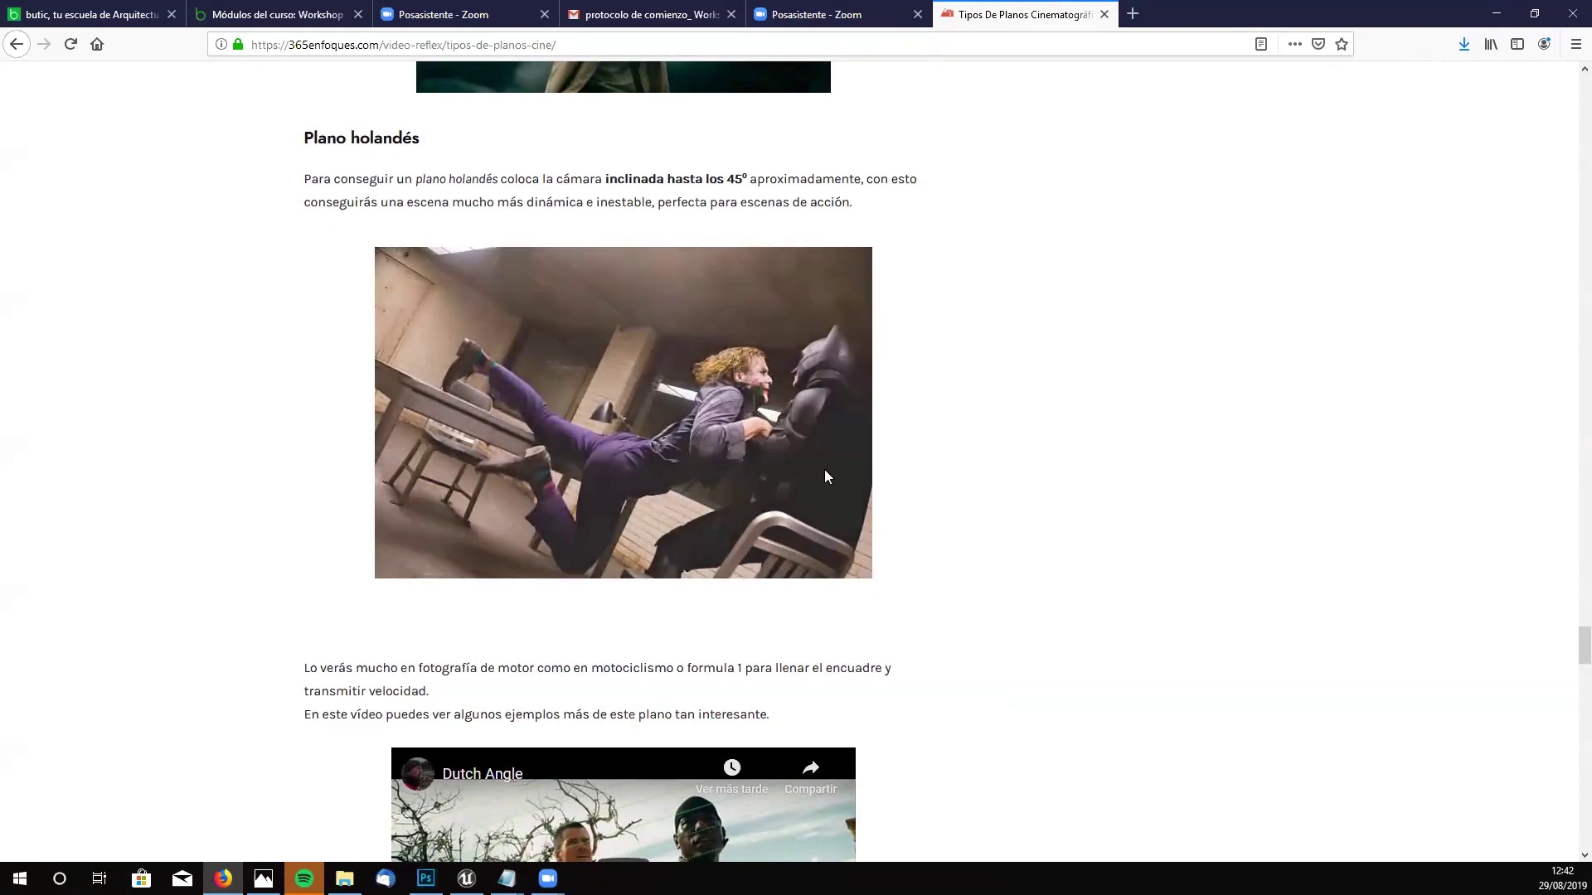
{"action": "scroll", "coordinate": [648, 341], "scroll_direction": "down", "scroll_amount": 5}
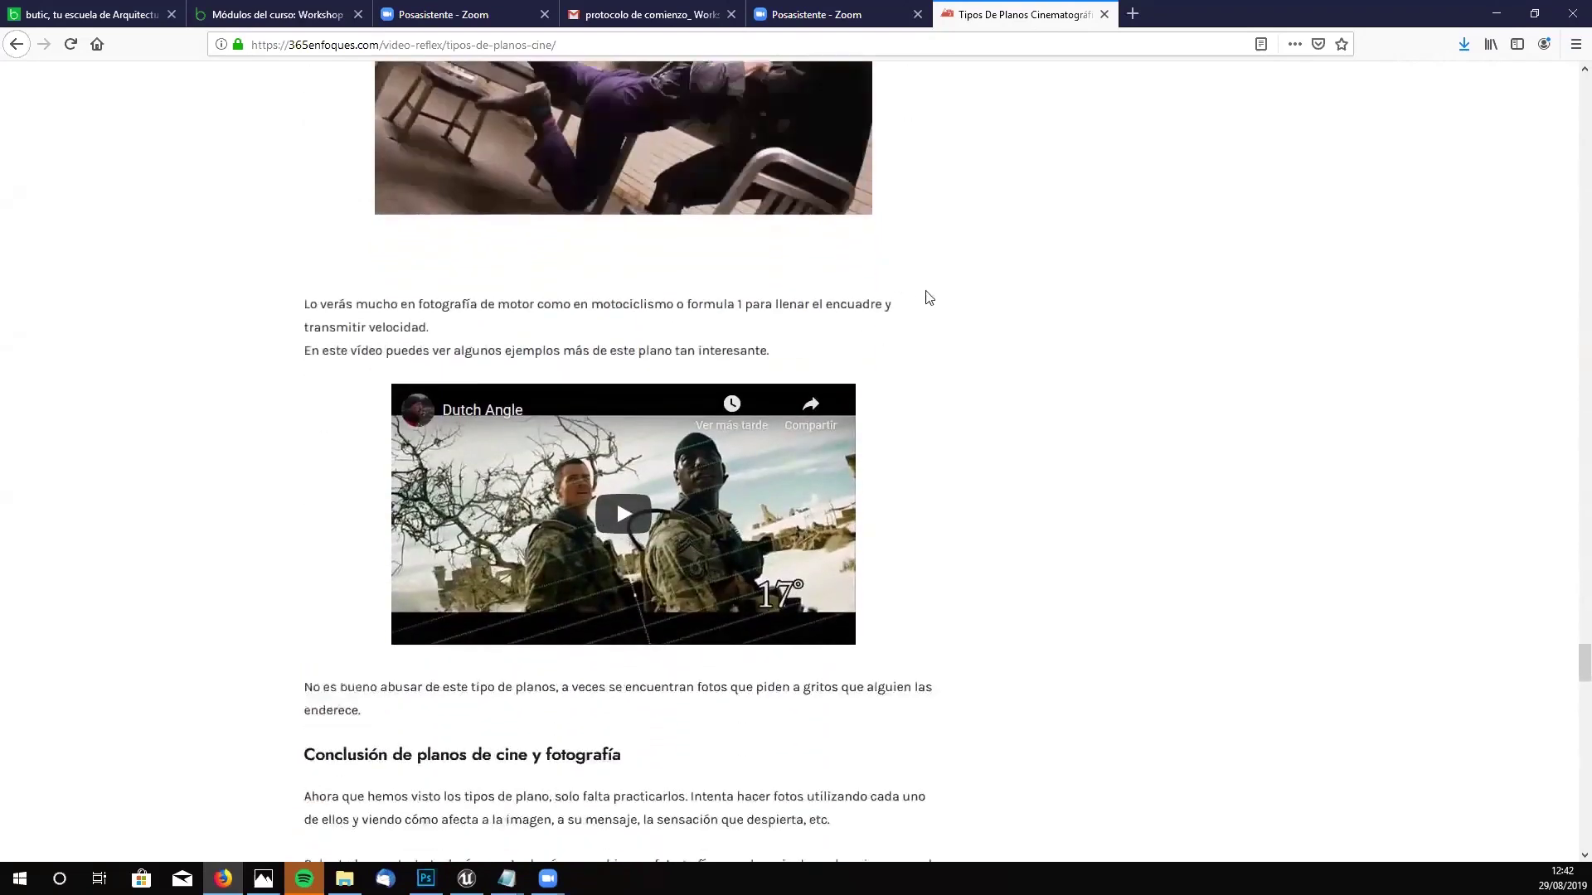
{"action": "scroll", "coordinate": [995, 331], "scroll_direction": "down", "scroll_amount": 4}
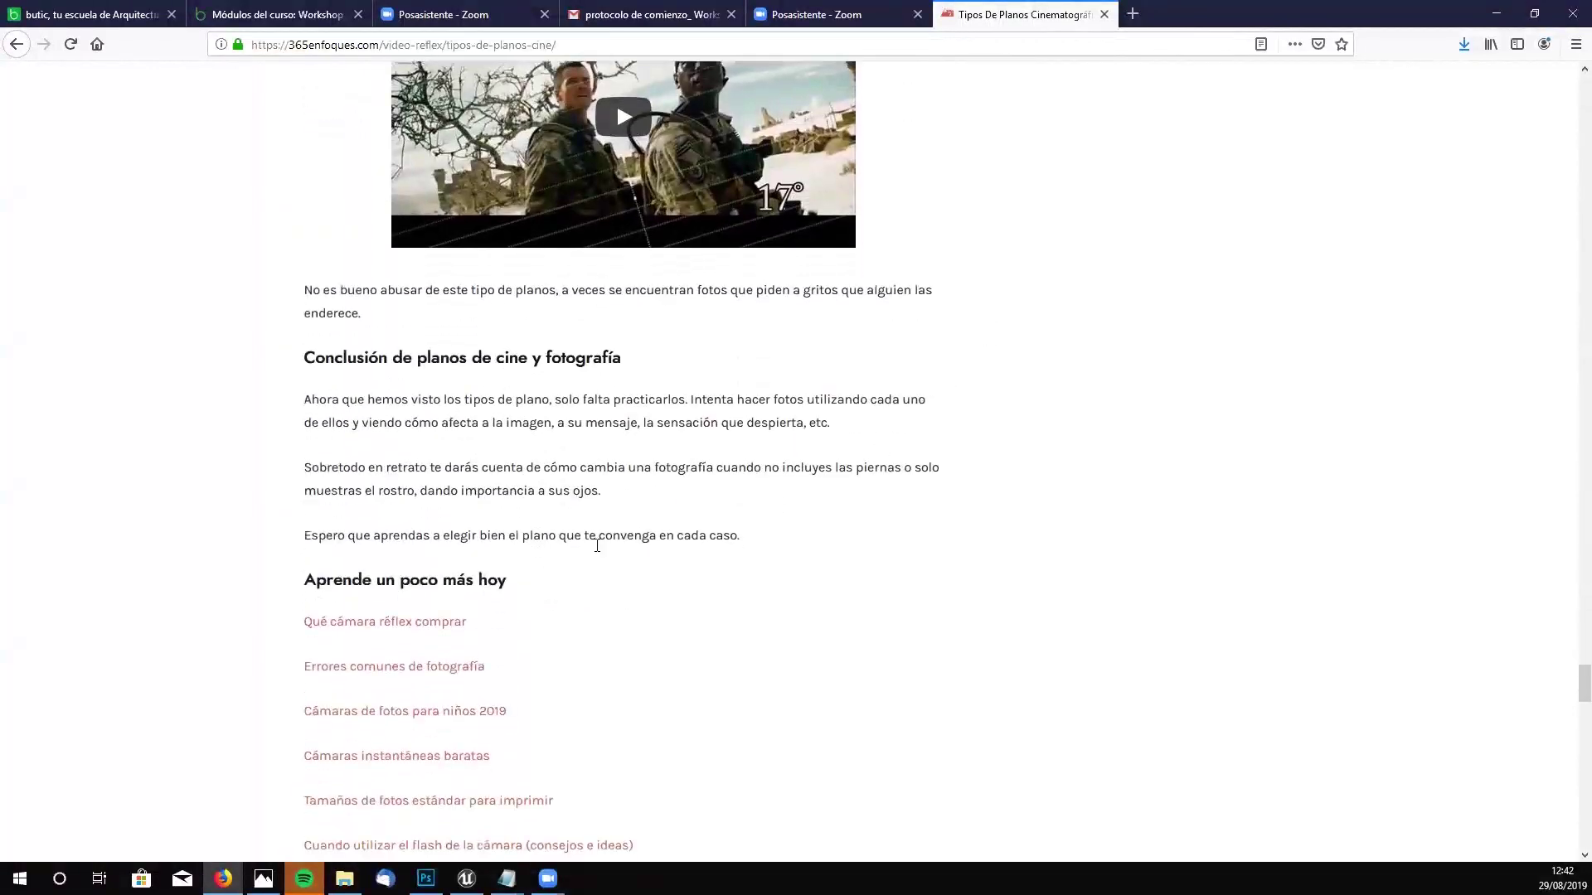
{"action": "scroll", "coordinate": [676, 579], "scroll_direction": "up", "scroll_amount": 1}
{"action": "scroll", "coordinate": [912, 581], "scroll_direction": "up", "scroll_amount": 11}
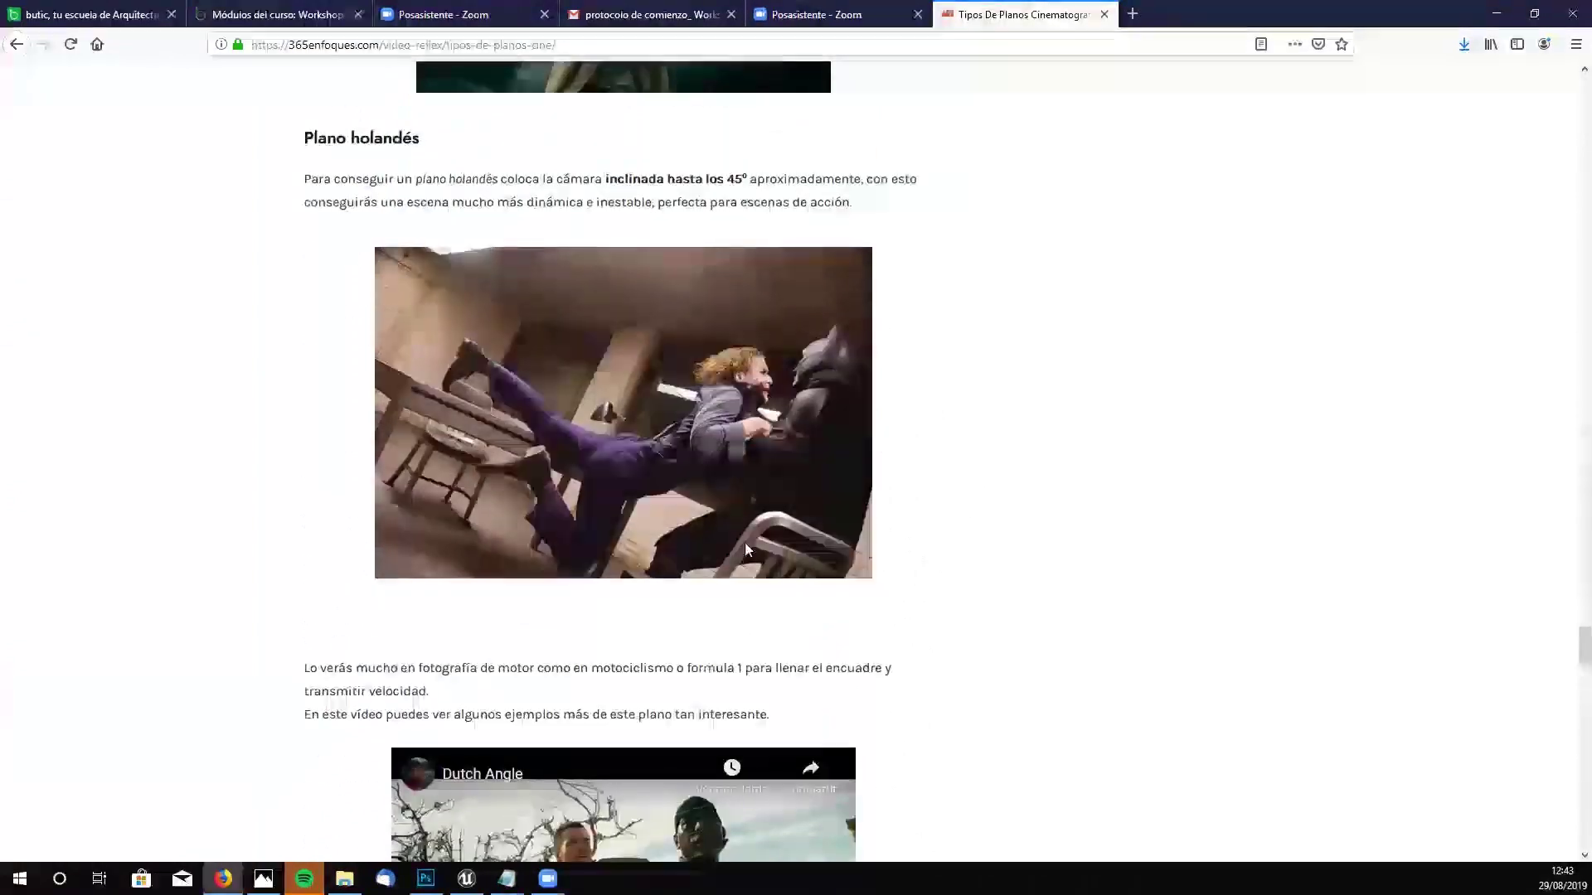
- Scroll up from Plano Nadir to the 'Tipos de Planos En Cine y Fotografía' title and introduction
{"action": "scroll", "coordinate": [901, 477], "scroll_direction": "up", "scroll_amount": 17}
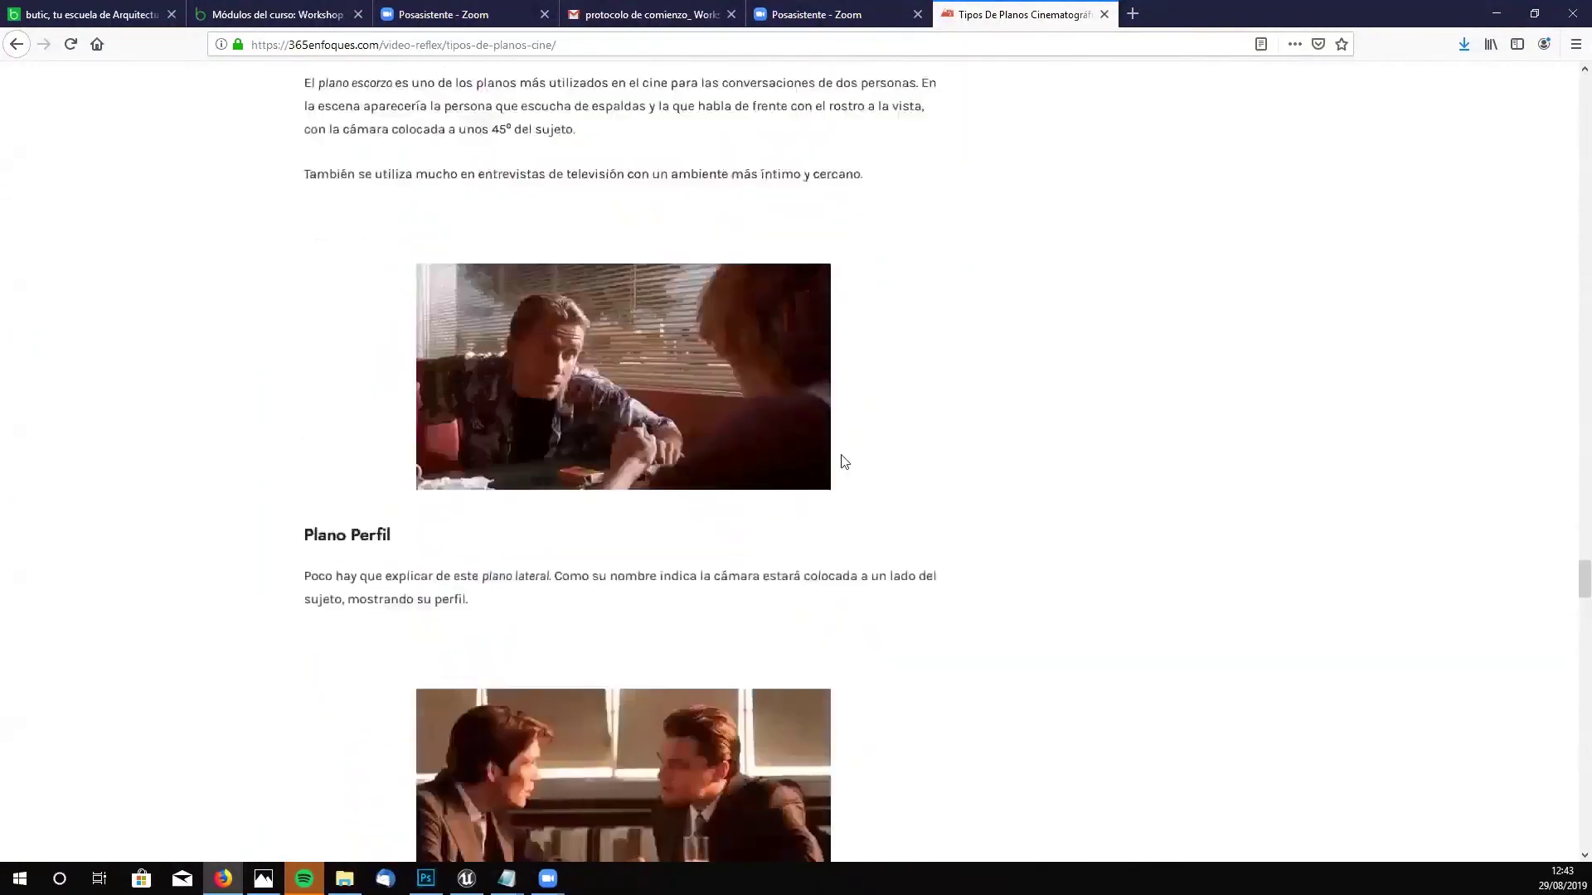
{"action": "scroll", "coordinate": [816, 477], "scroll_direction": "up", "scroll_amount": 10}
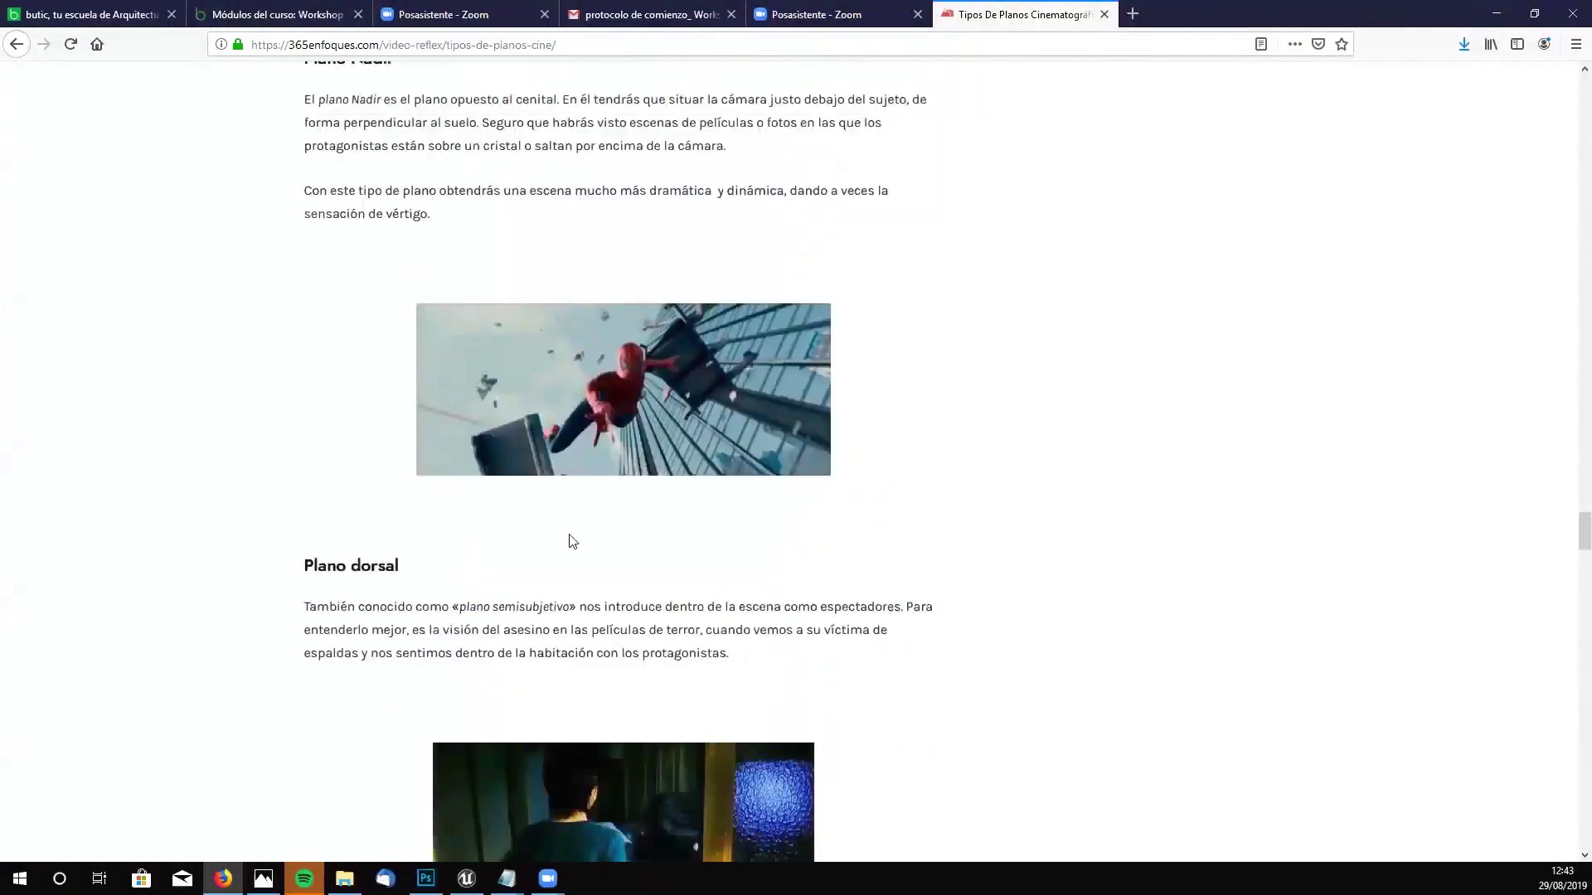
{"action": "scroll", "coordinate": [569, 542], "scroll_direction": "up", "scroll_amount": 8}
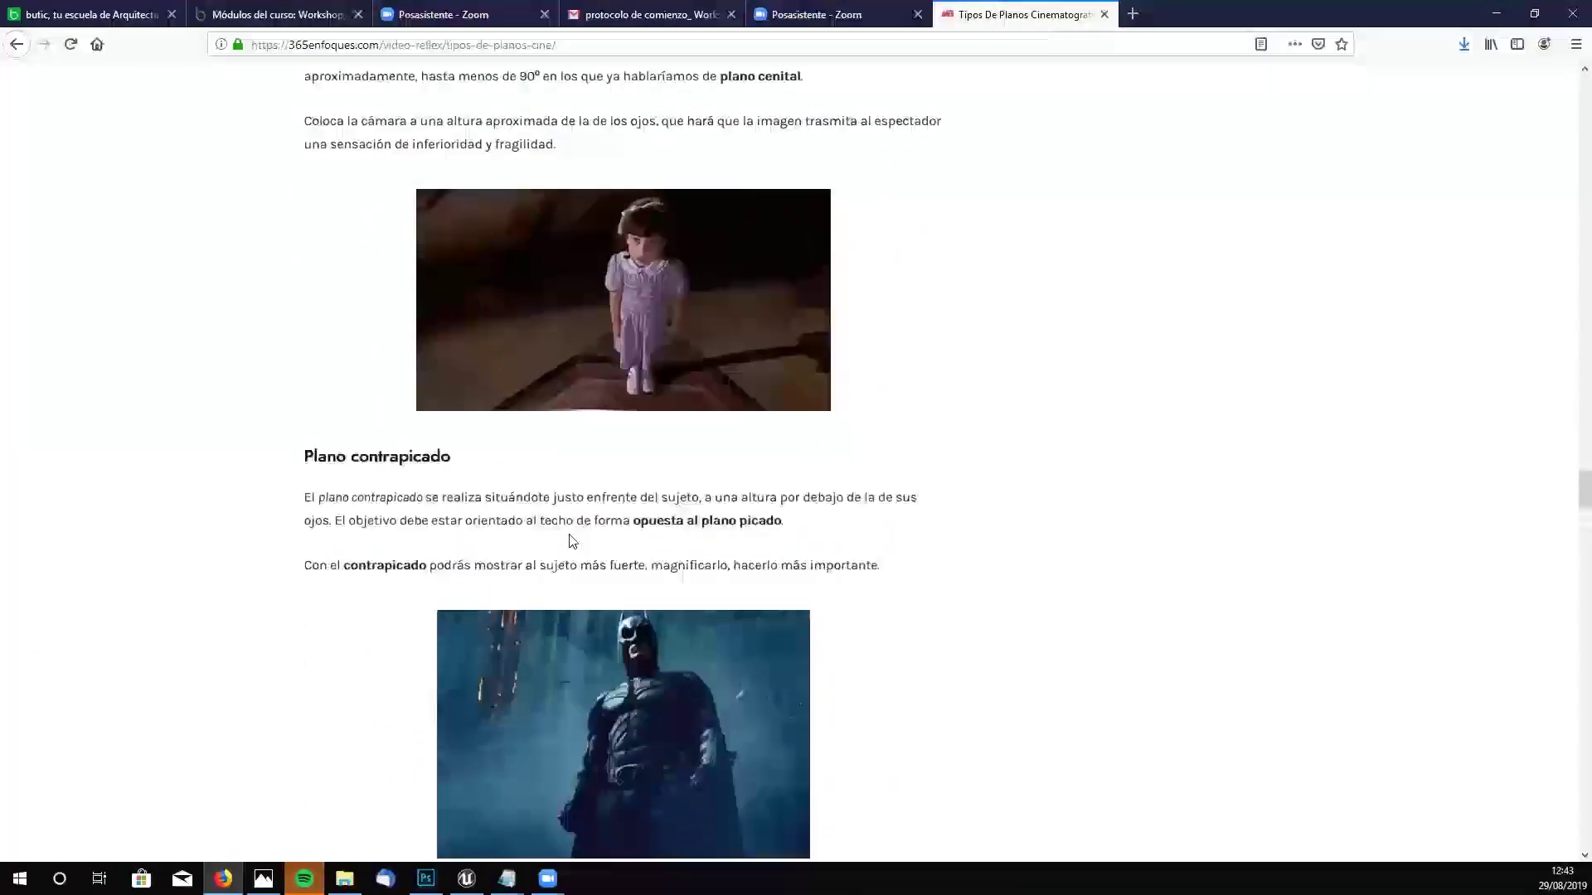
{"action": "scroll", "coordinate": [569, 543], "scroll_direction": "up", "scroll_amount": 16}
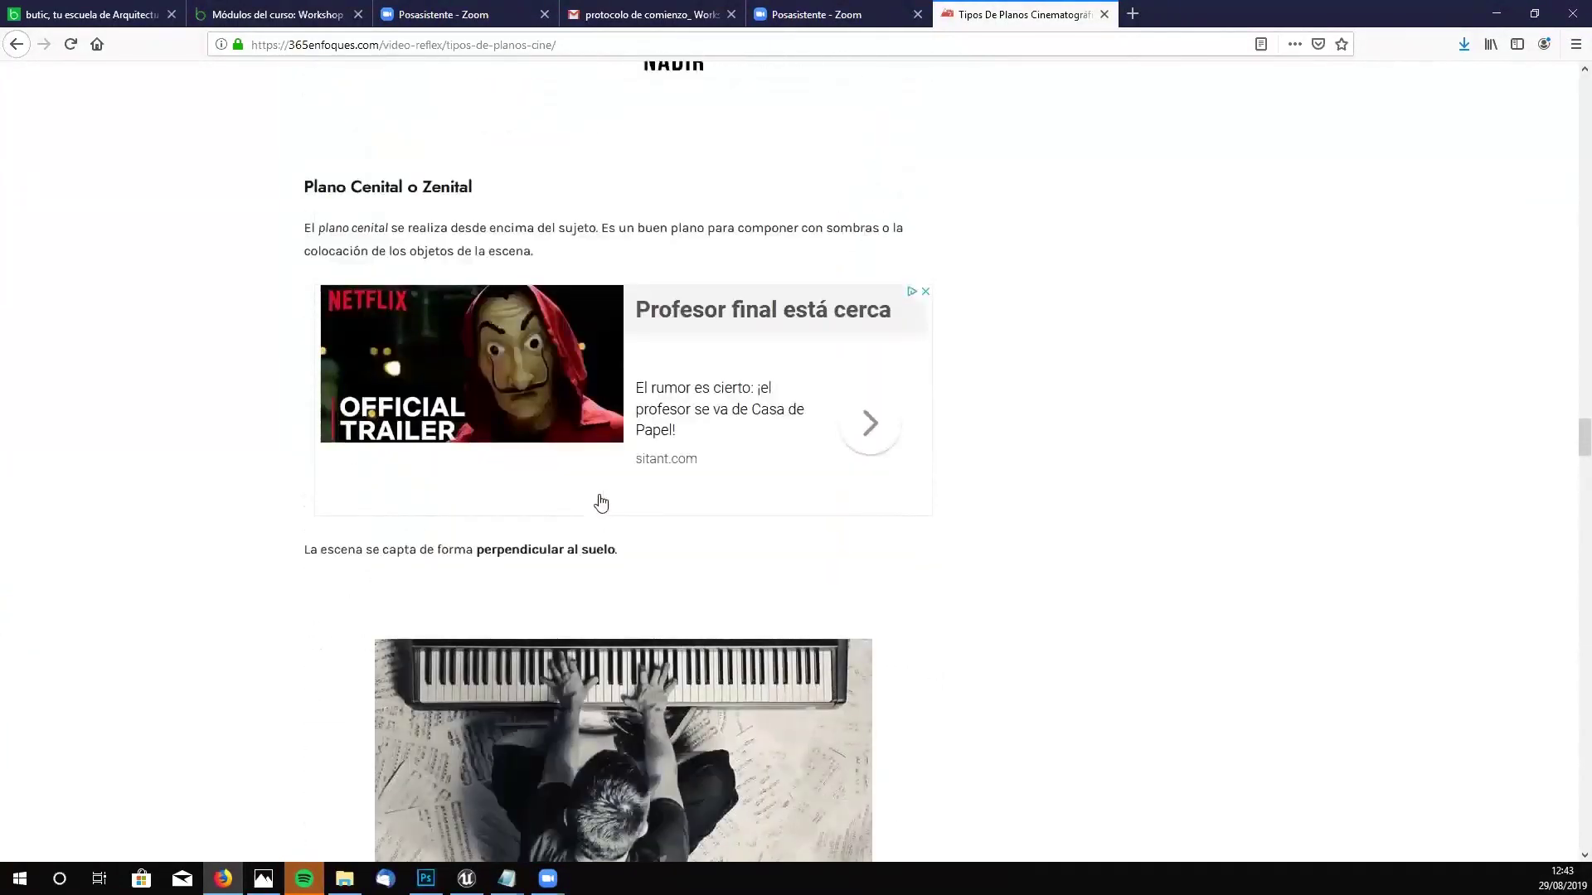
{"action": "scroll", "coordinate": [632, 430], "scroll_direction": "up", "scroll_amount": 10}
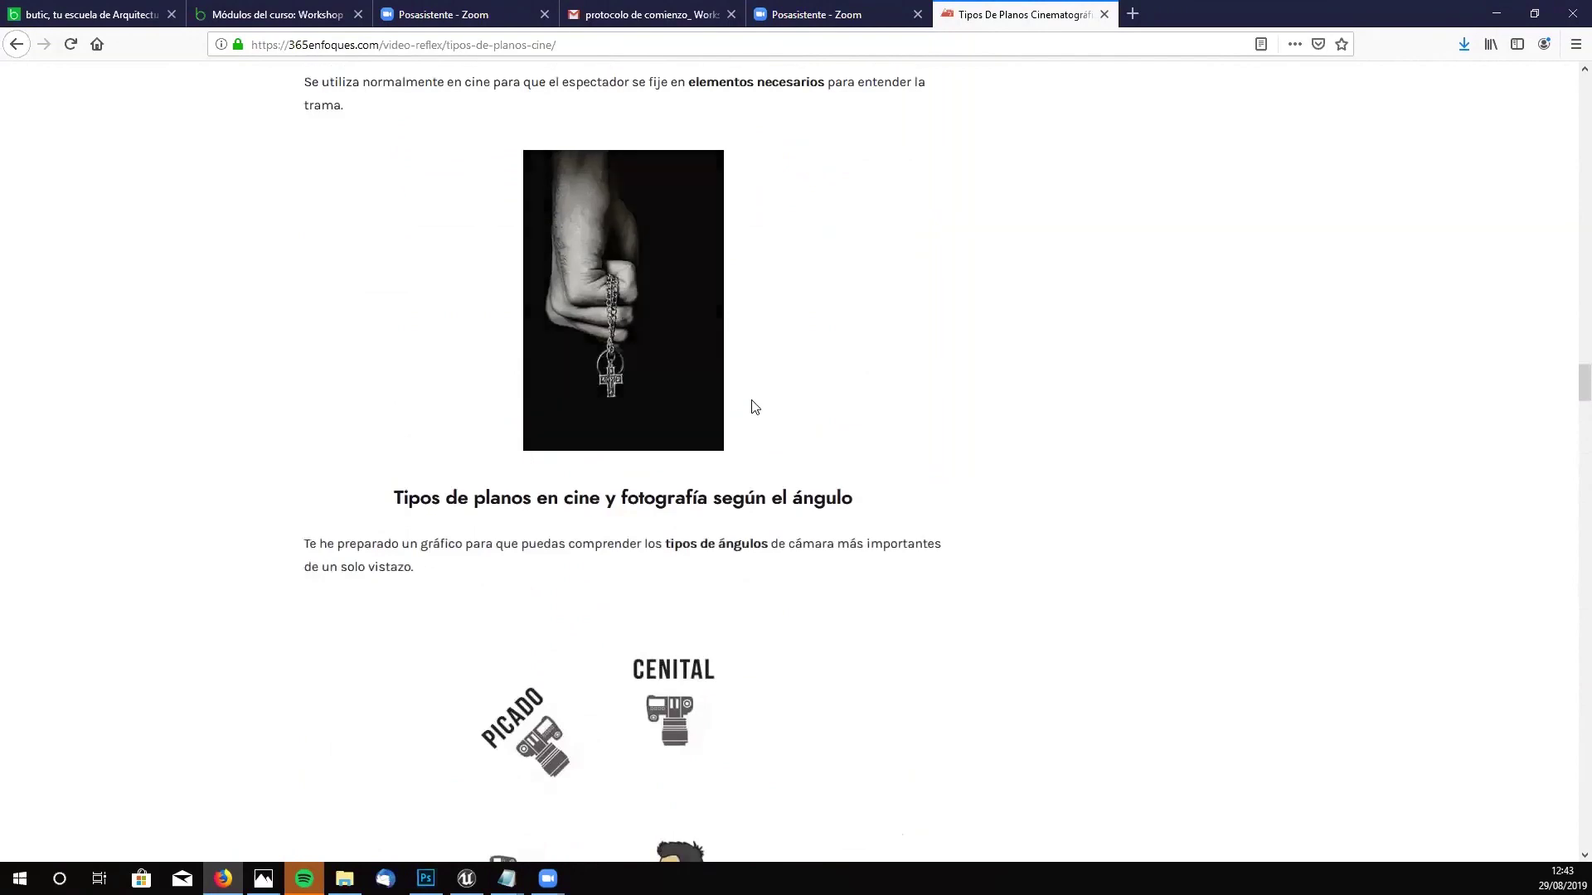
{"action": "scroll", "coordinate": [699, 422], "scroll_direction": "up", "scroll_amount": 12}
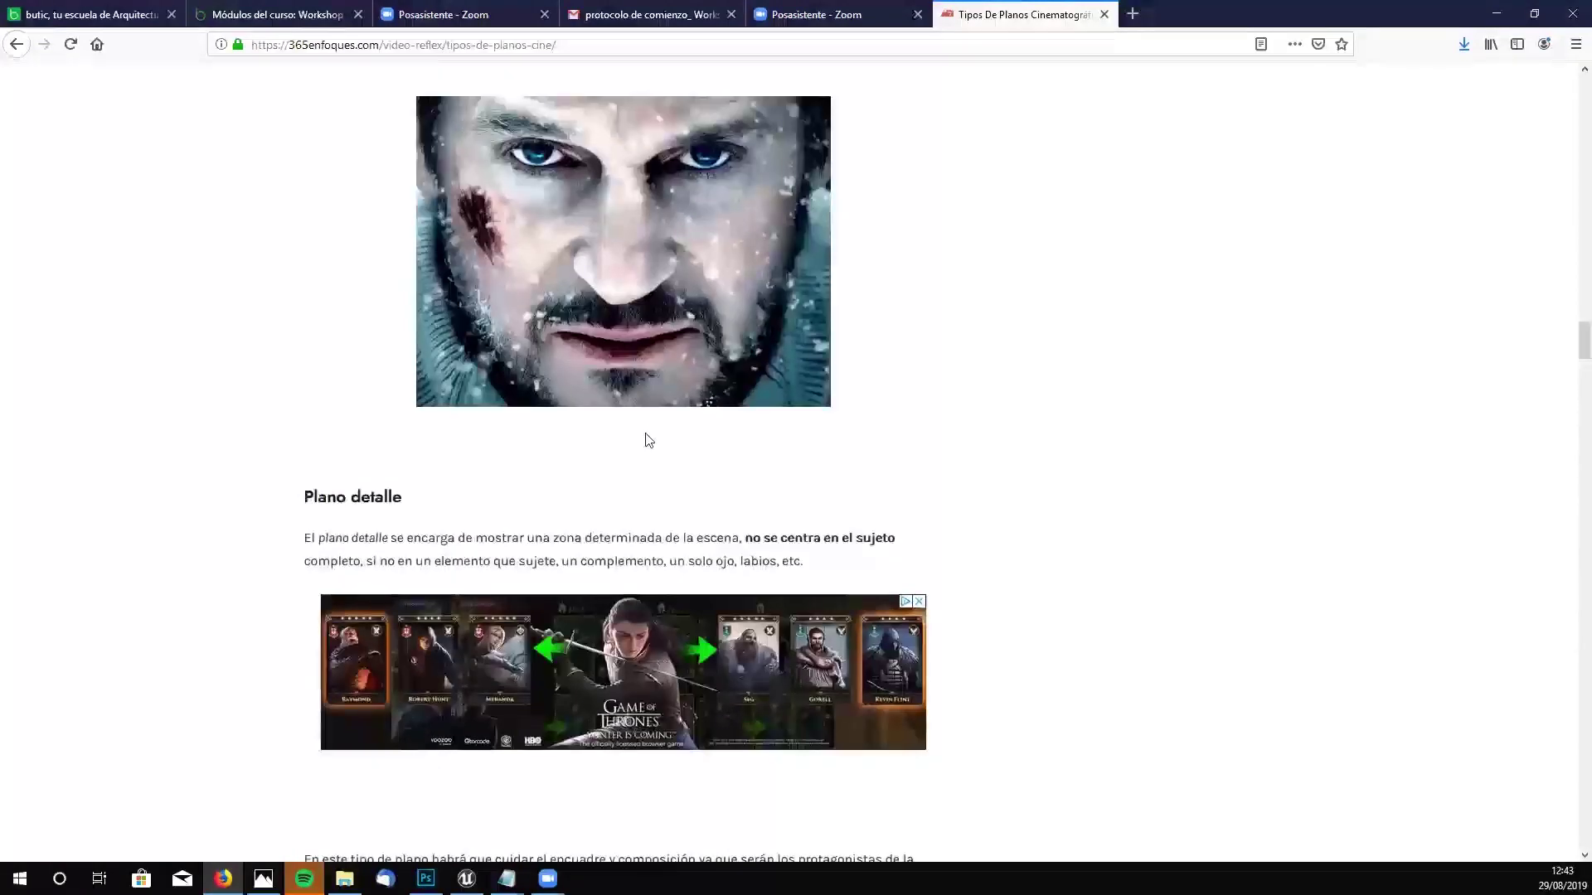
{"action": "scroll", "coordinate": [648, 439], "scroll_direction": "up", "scroll_amount": 9}
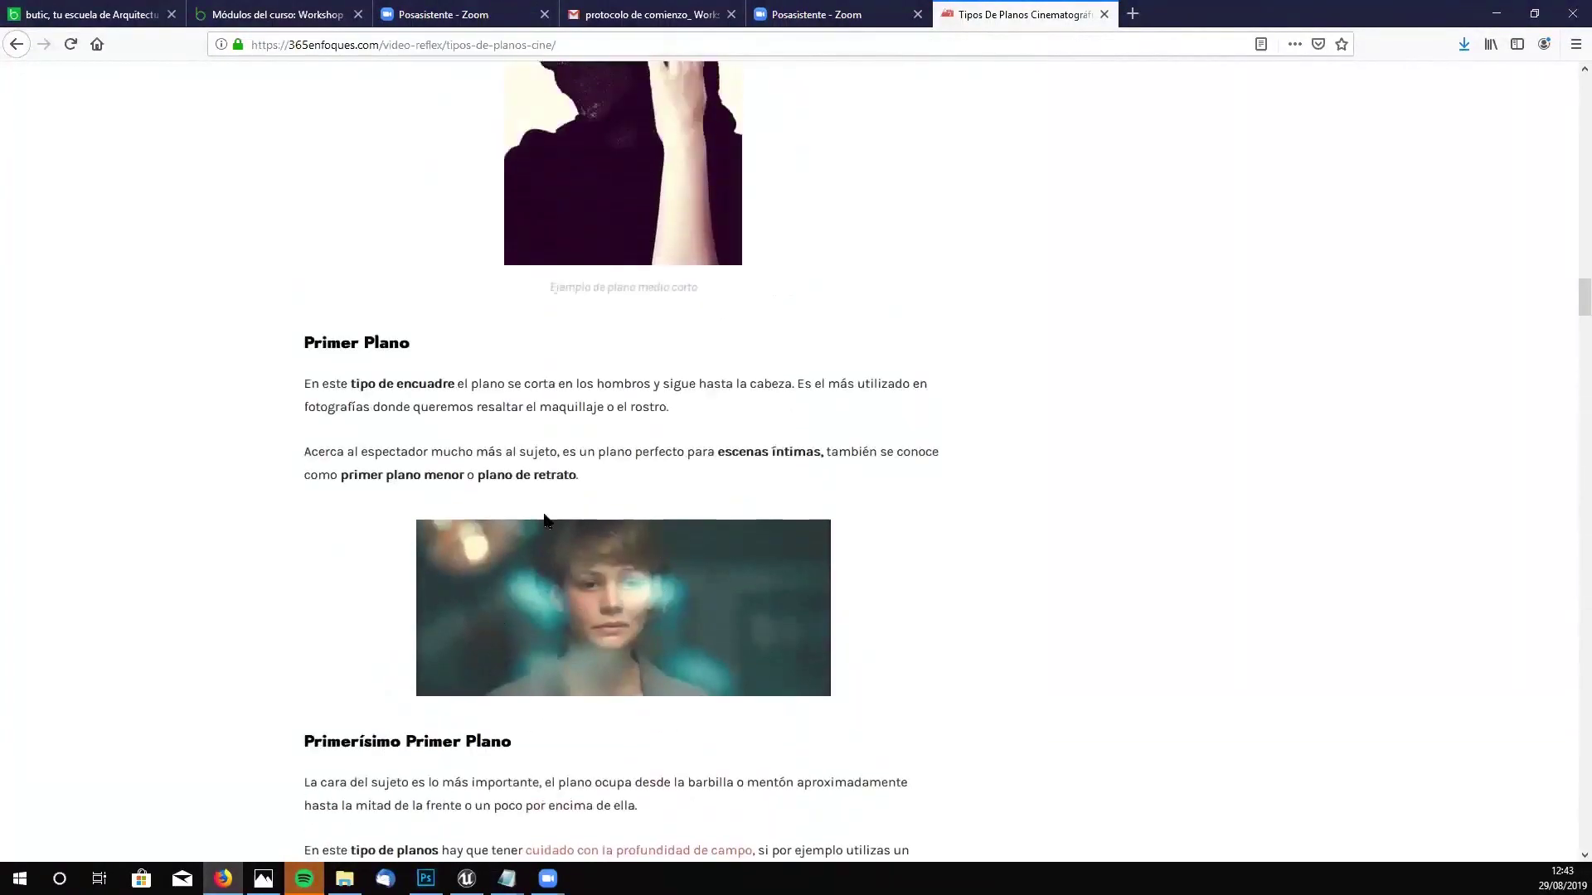
{"action": "scroll", "coordinate": [732, 539], "scroll_direction": "up", "scroll_amount": 6}
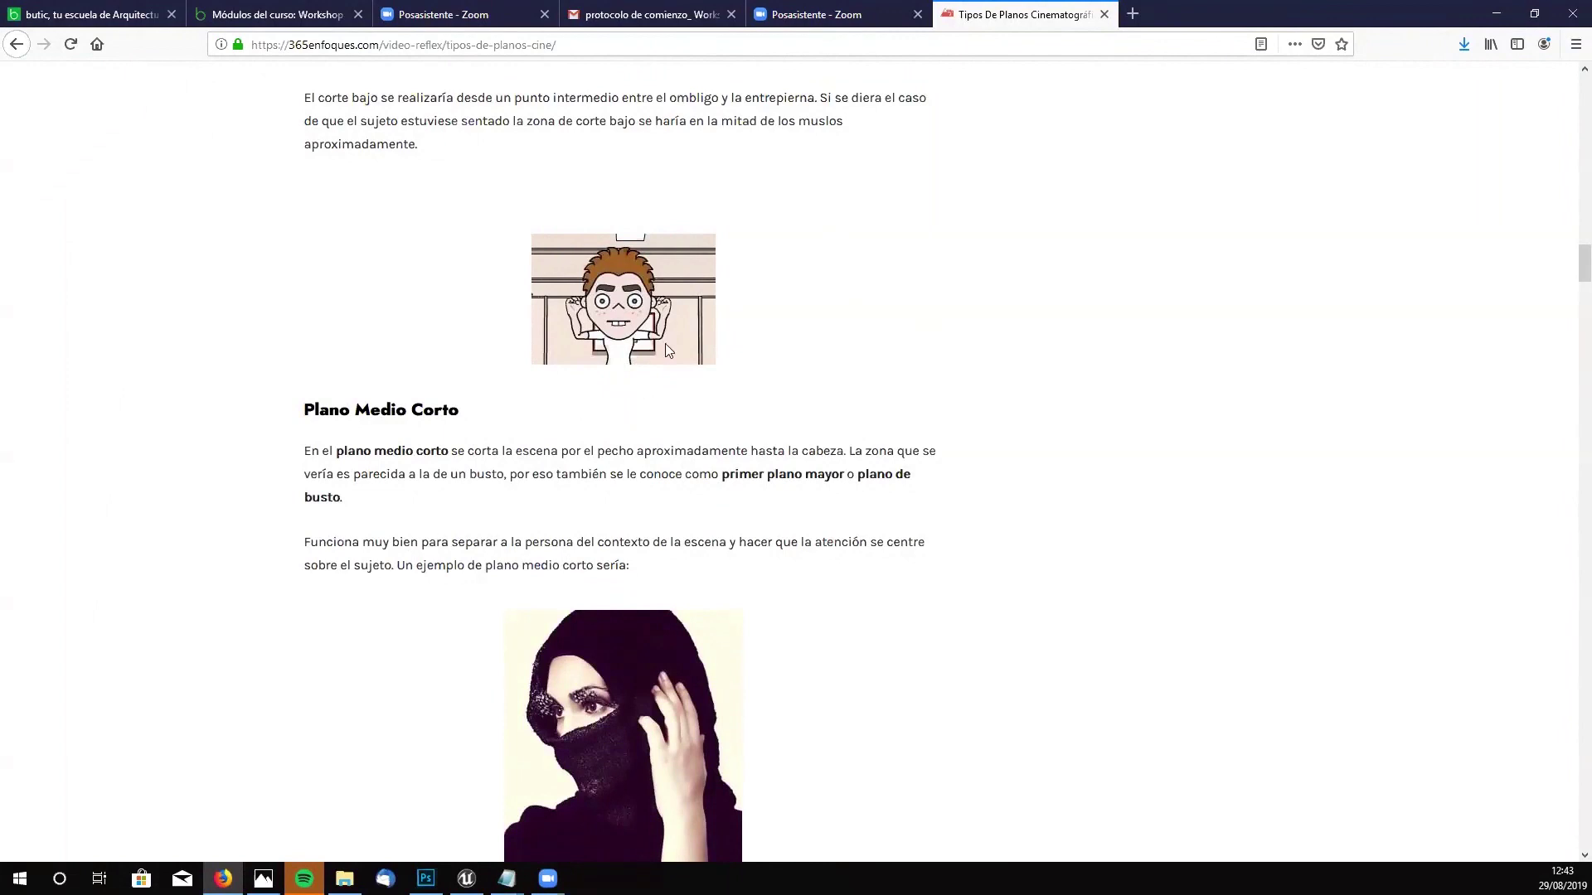
{"action": "scroll", "coordinate": [639, 359], "scroll_direction": "up", "scroll_amount": 6}
{"action": "scroll", "coordinate": [723, 368], "scroll_direction": "up", "scroll_amount": 6}
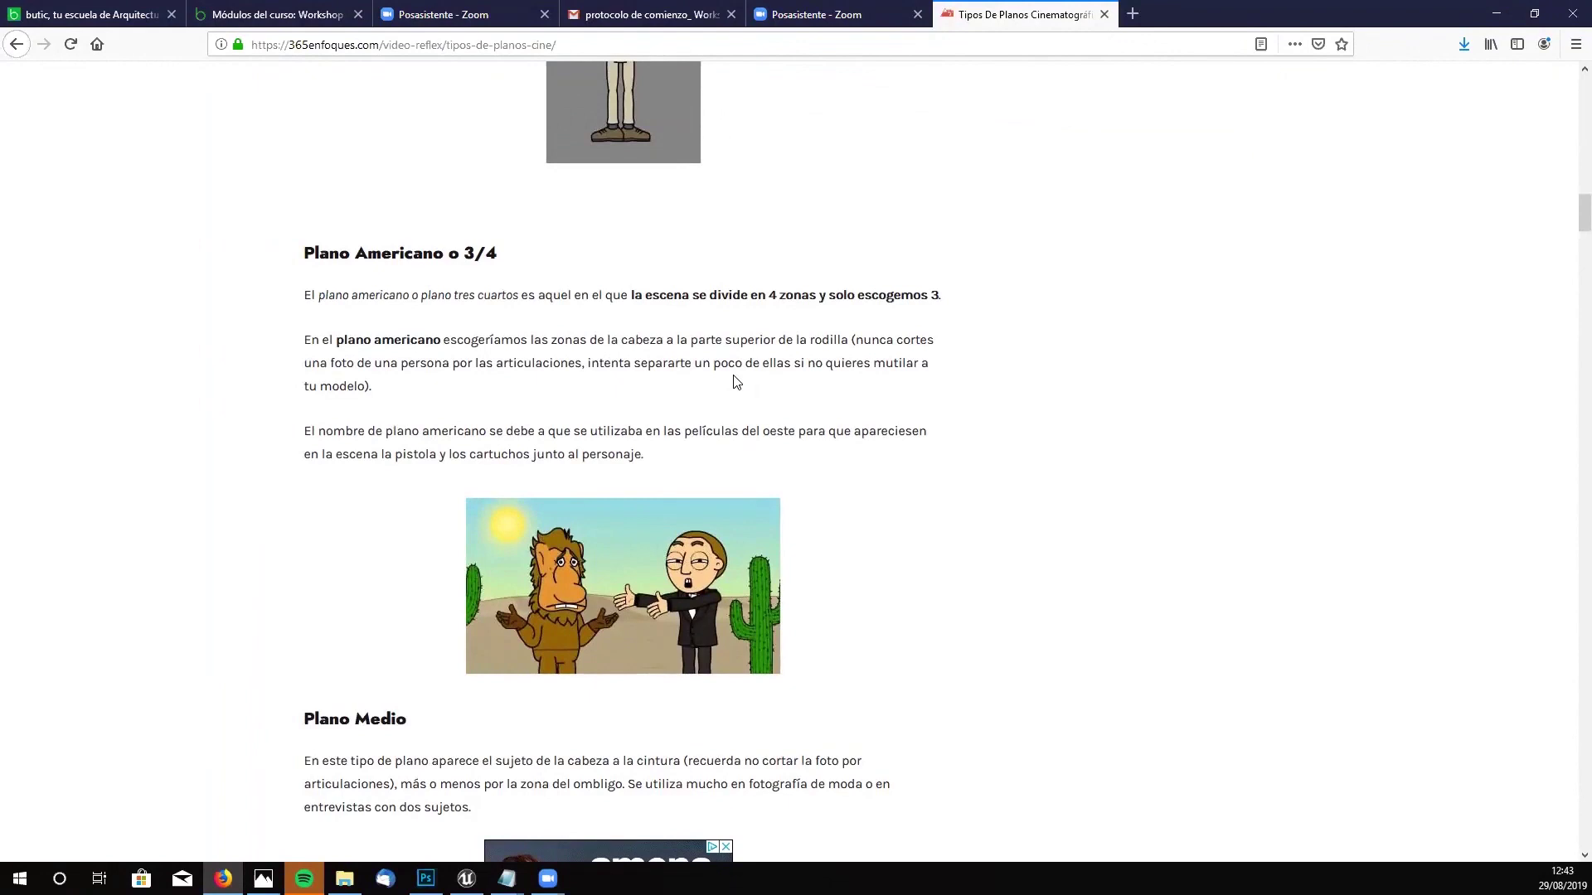
{"action": "scroll", "coordinate": [733, 374], "scroll_direction": "up", "scroll_amount": 12}
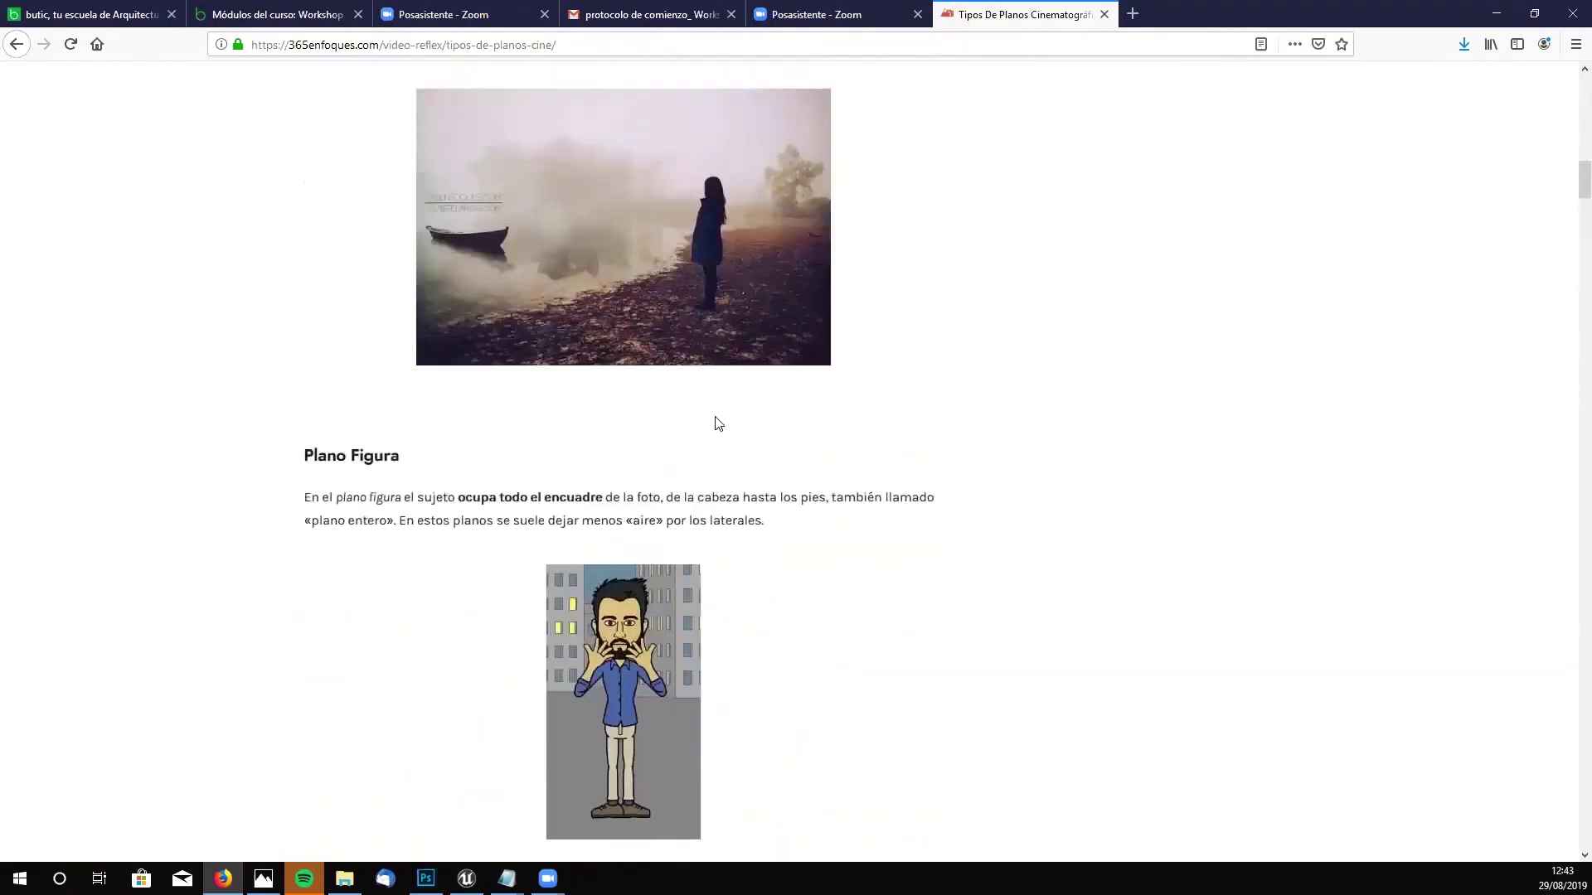
{"action": "scroll", "coordinate": [718, 423], "scroll_direction": "up", "scroll_amount": 9}
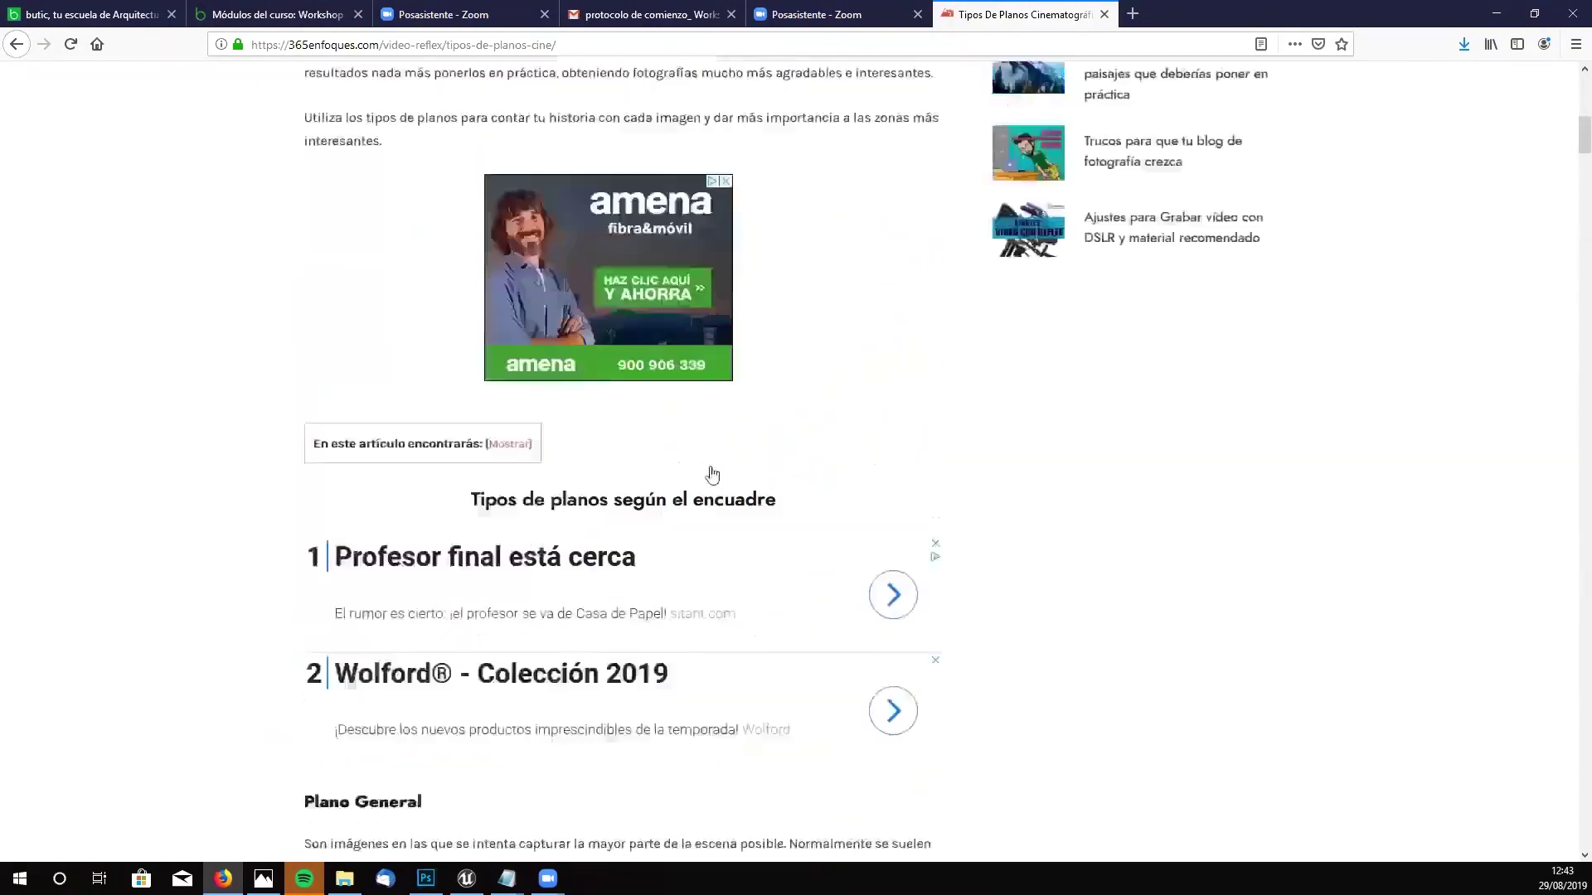
{"action": "scroll", "coordinate": [767, 444], "scroll_direction": "up", "scroll_amount": 6}
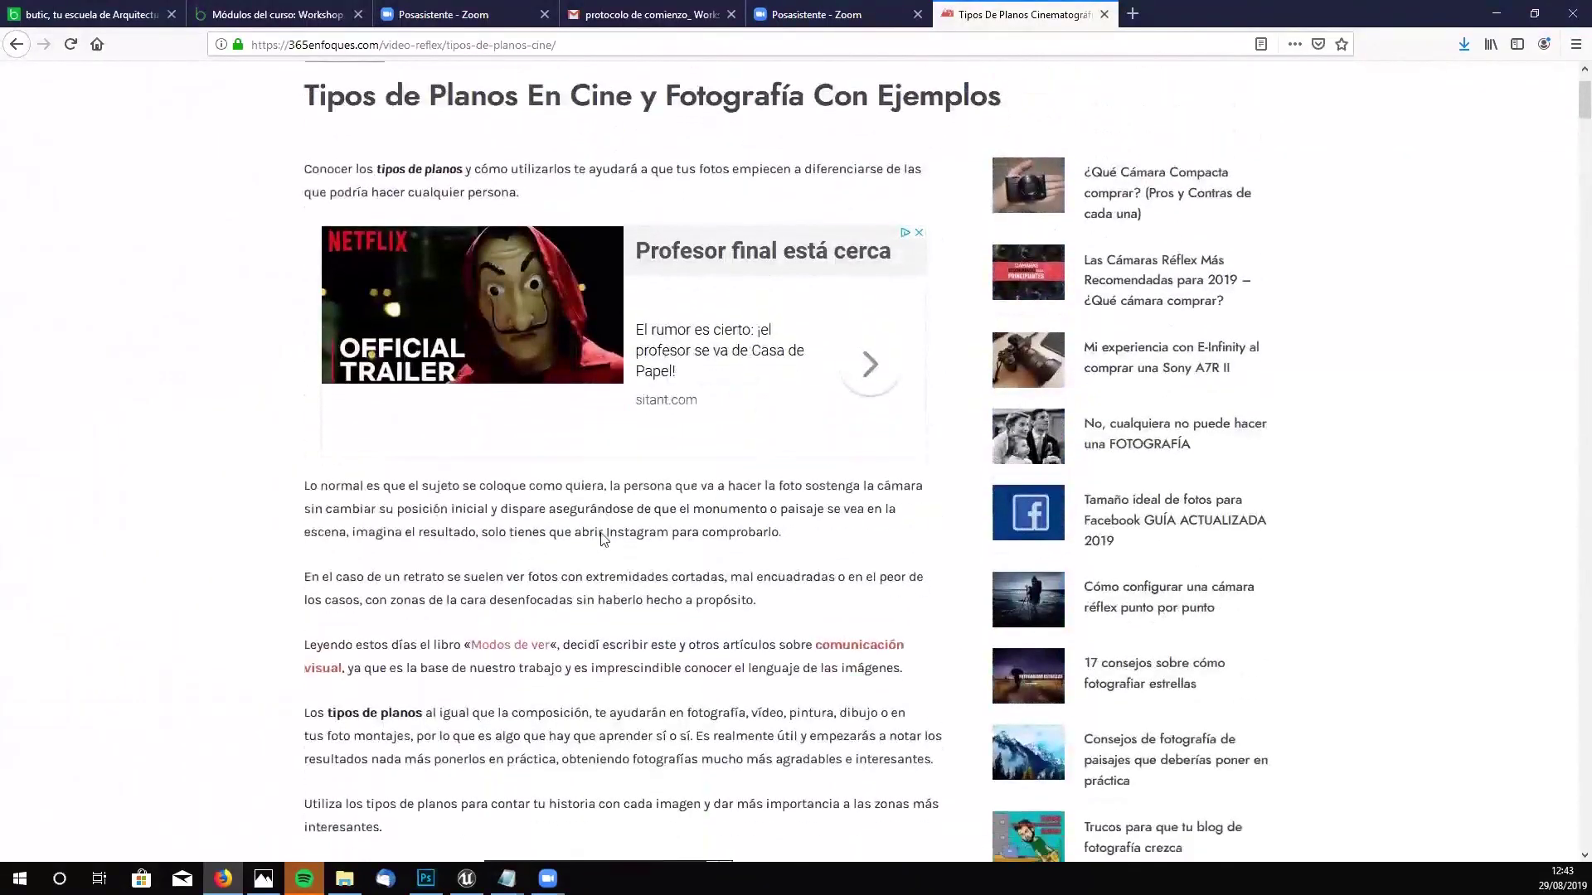
- Read through Plano General and Plano Figura, then close the 365enfoques article tab
{"action": "scroll", "coordinate": [469, 543], "scroll_direction": "down", "scroll_amount": 2}
{"action": "scroll", "coordinate": [470, 543], "scroll_direction": "down", "scroll_amount": 8}
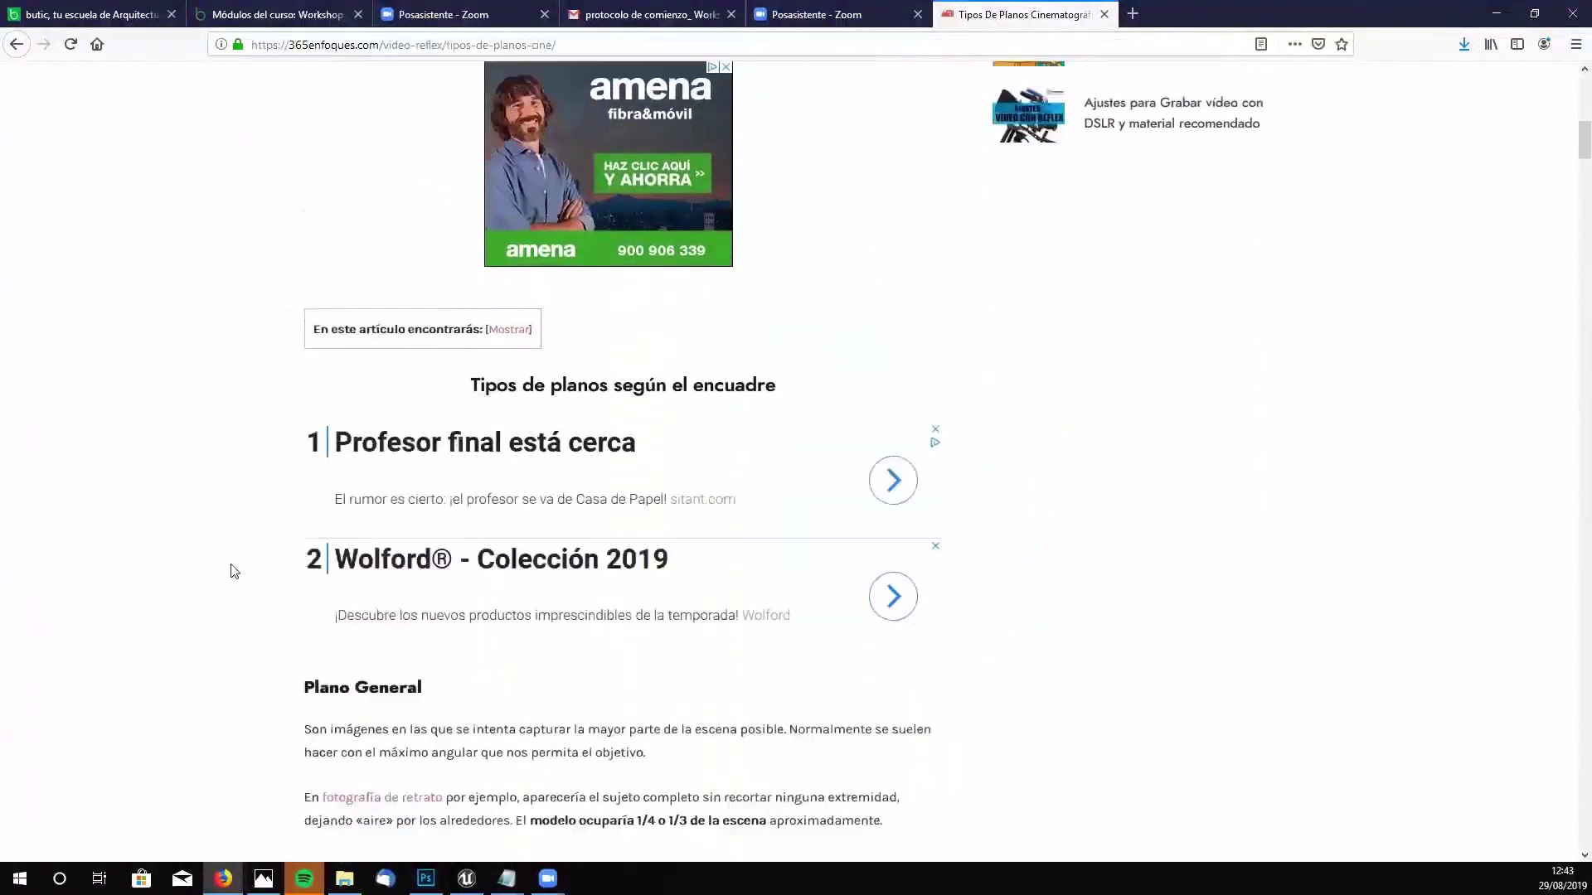
{"action": "scroll", "coordinate": [234, 570], "scroll_direction": "down", "scroll_amount": 1}
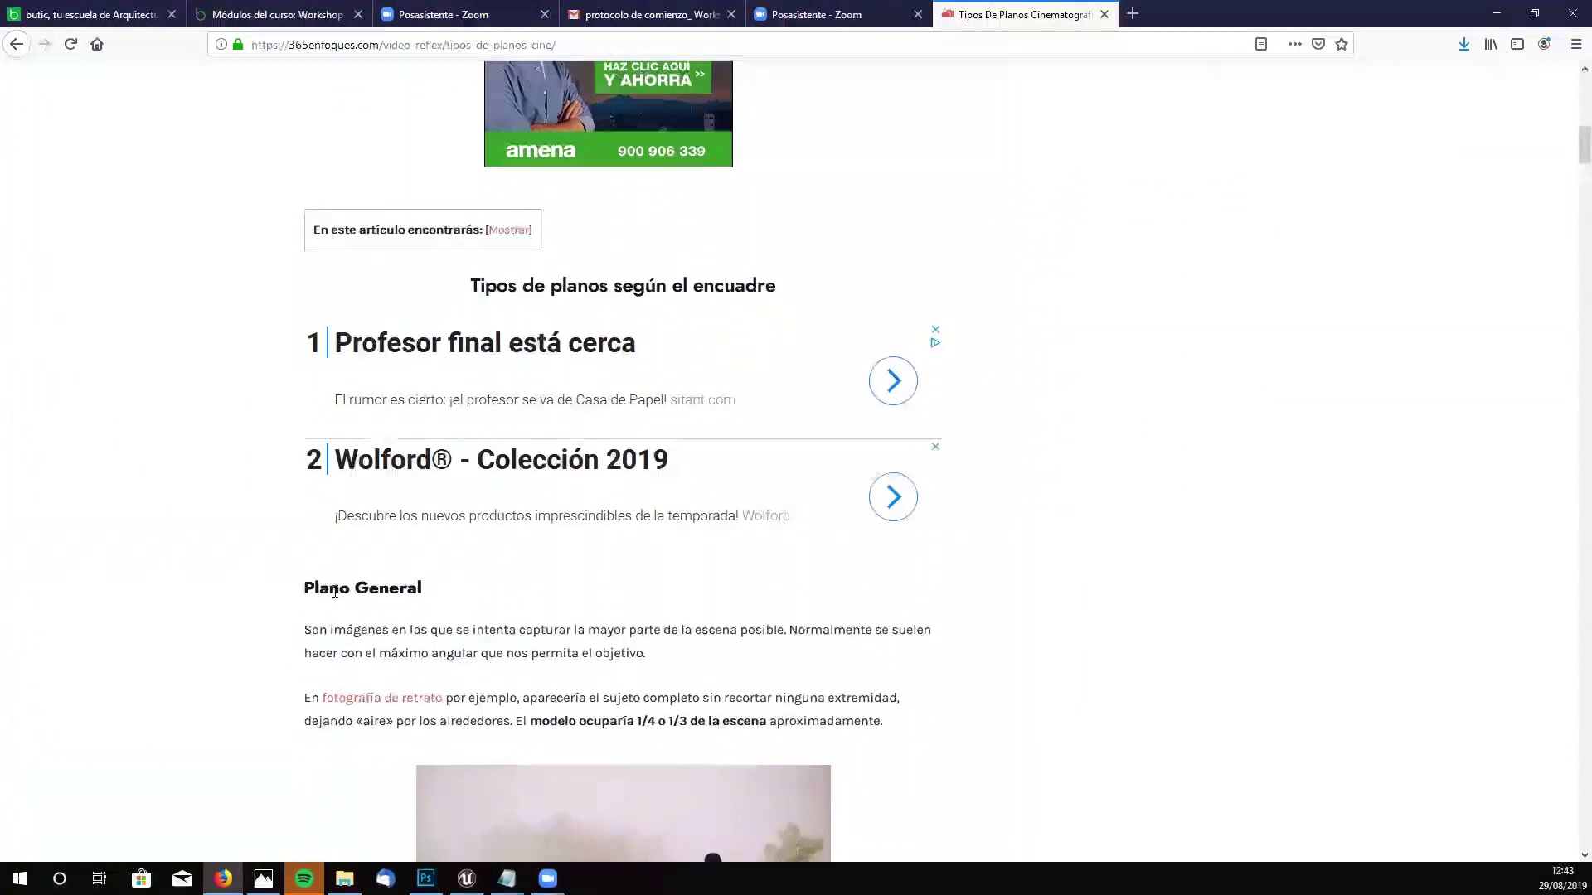
{"action": "scroll", "coordinate": [300, 592], "scroll_direction": "down", "scroll_amount": 1}
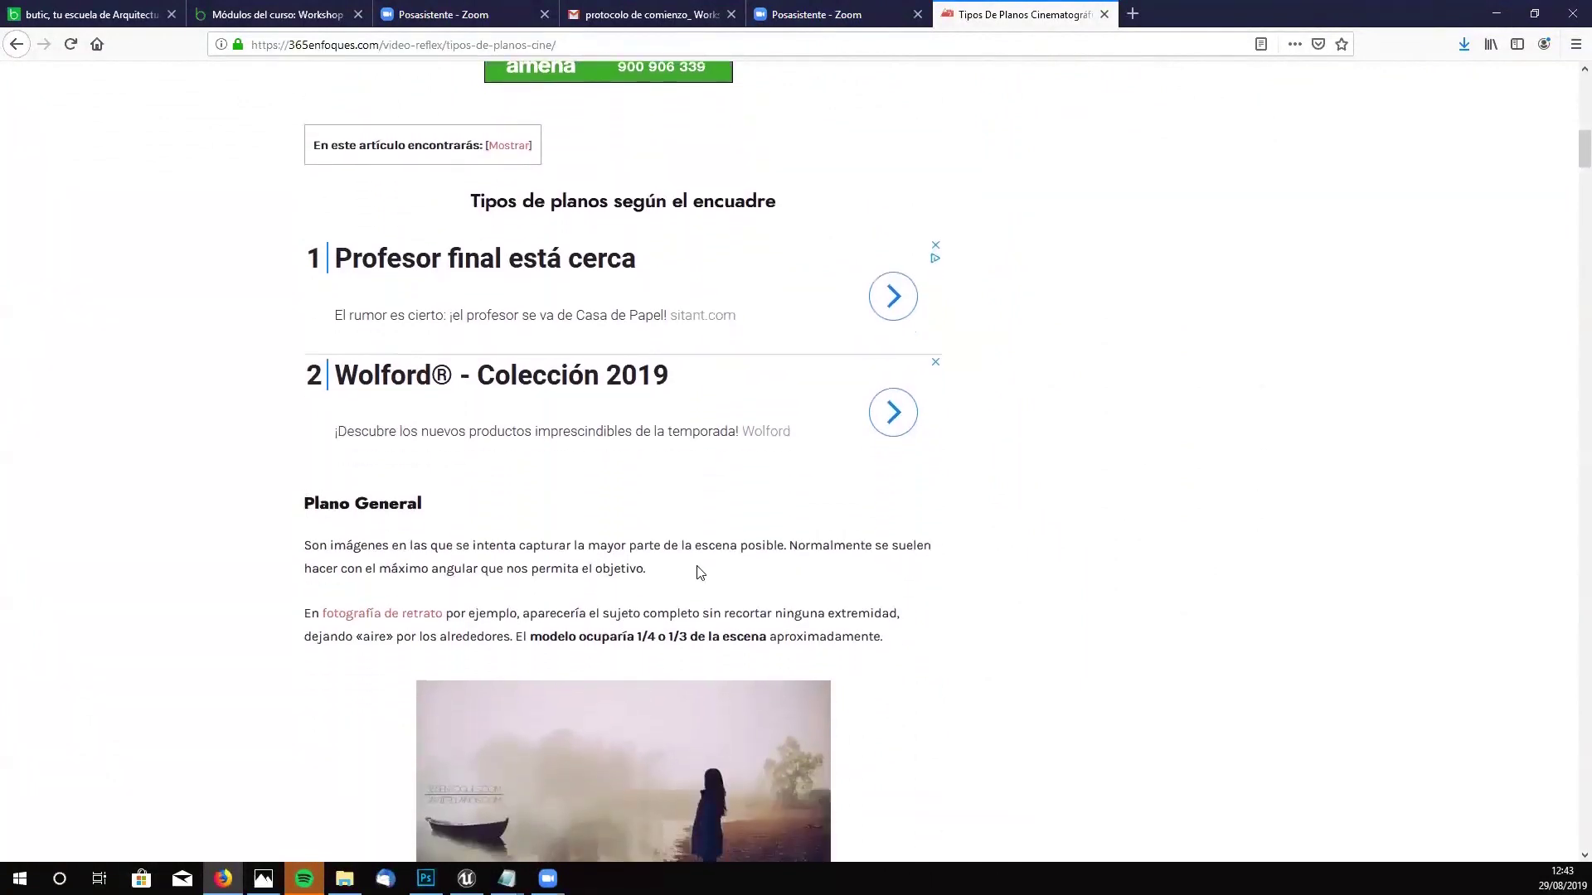
{"action": "scroll", "coordinate": [976, 555], "scroll_direction": "down", "scroll_amount": 4}
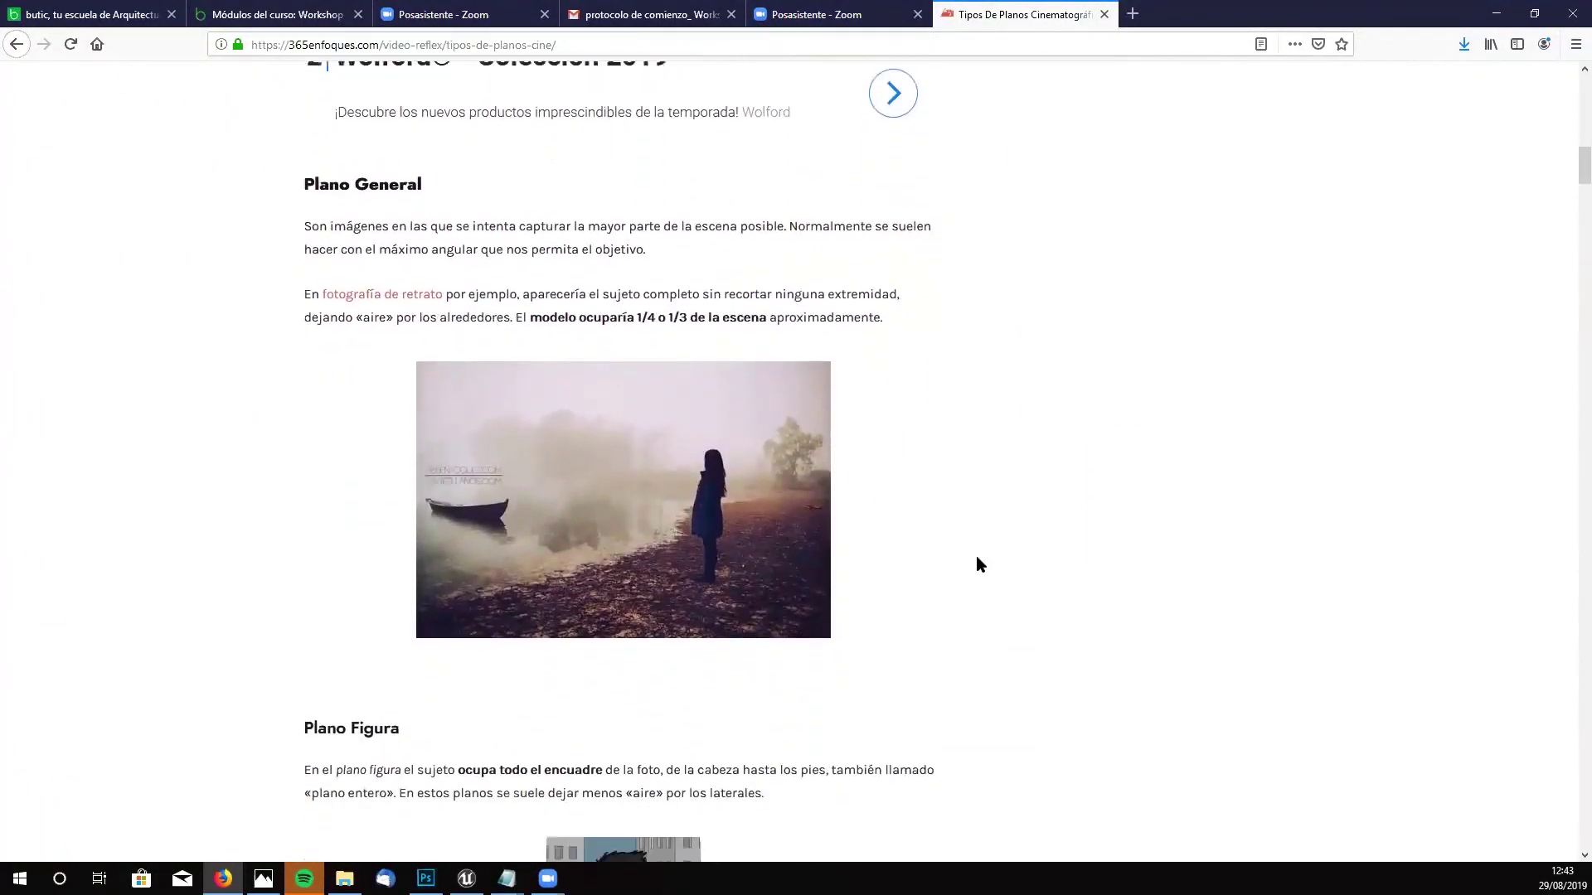
{"action": "scroll", "coordinate": [997, 588], "scroll_direction": "down", "scroll_amount": 2}
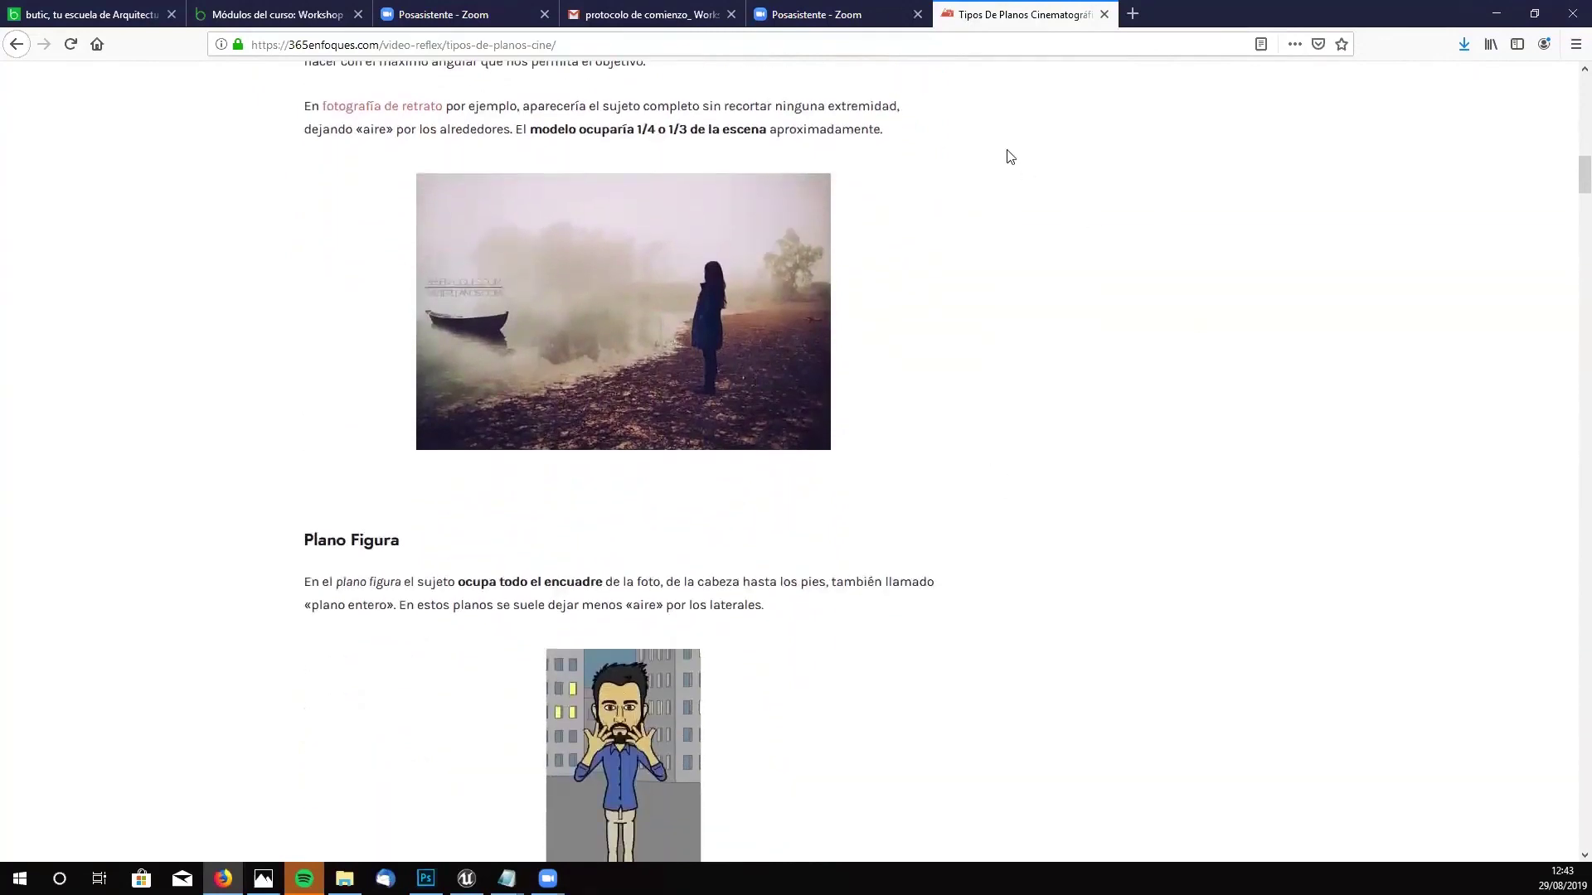
{"action": "scroll", "coordinate": [955, 442], "scroll_direction": "down", "scroll_amount": 2}
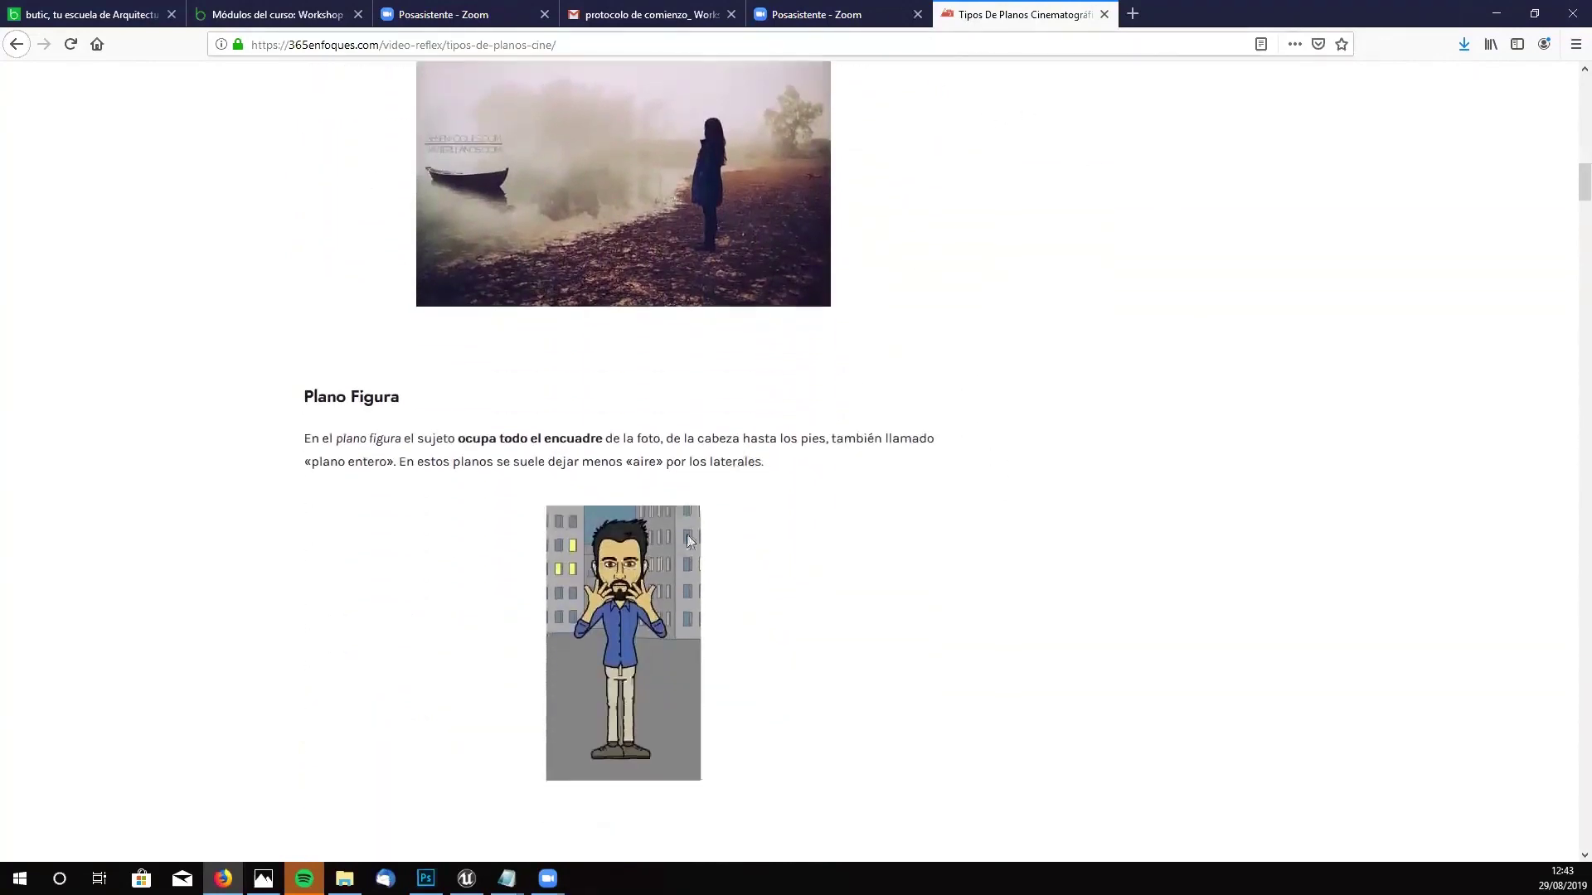
{"action": "scroll", "coordinate": [757, 547], "scroll_direction": "down", "scroll_amount": 3}
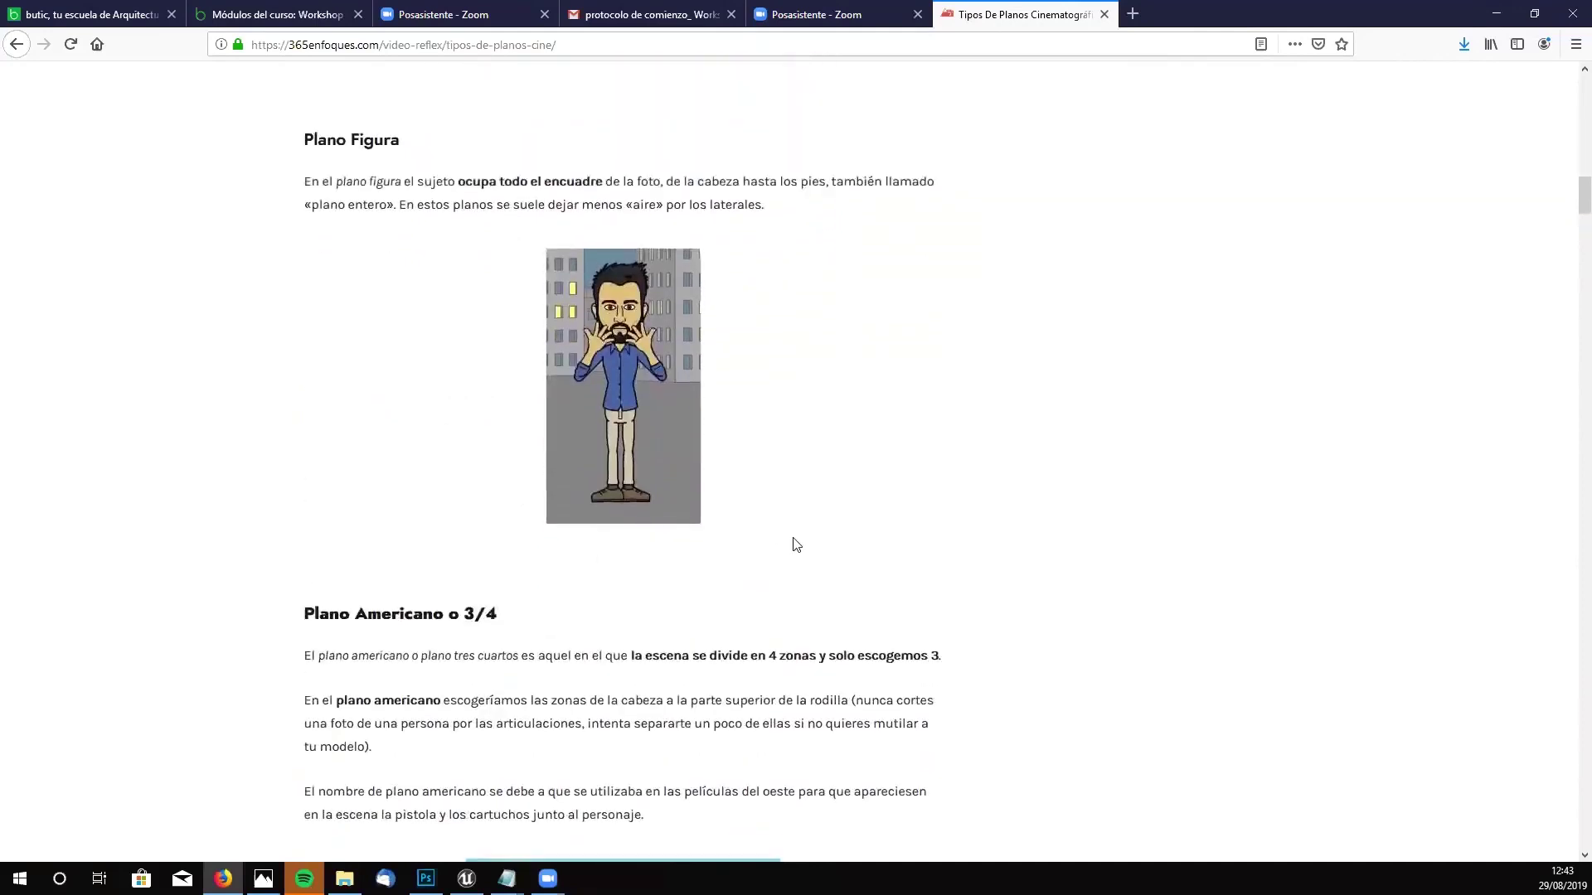
{"action": "scroll", "coordinate": [796, 544], "scroll_direction": "up", "scroll_amount": 15}
{"action": "scroll", "coordinate": [1051, 470], "scroll_direction": "up", "scroll_amount": 4}
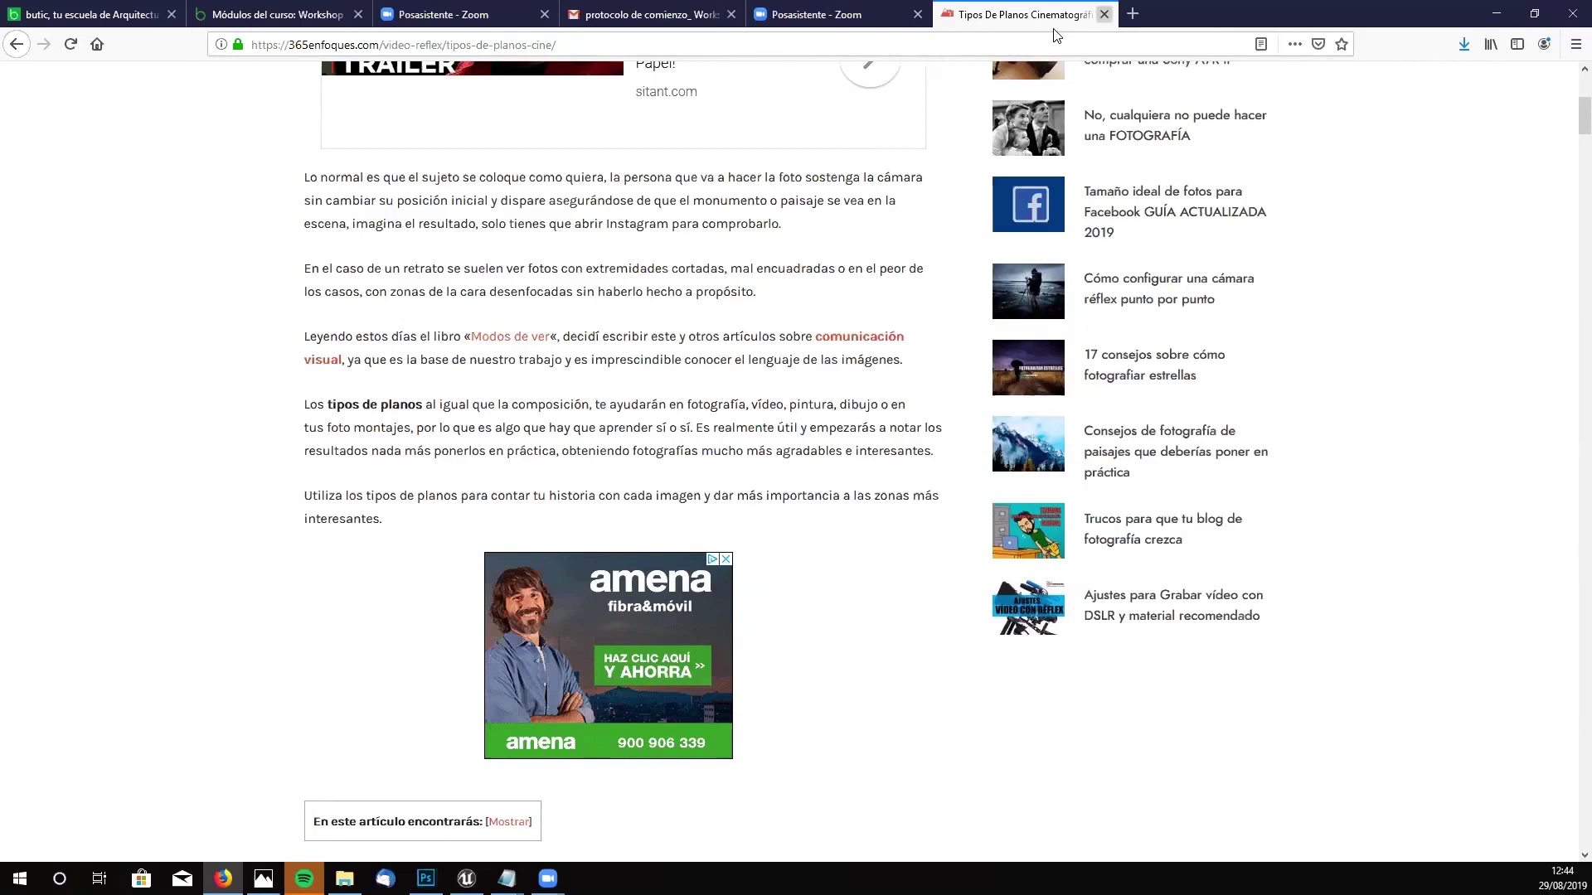
{"action": "key", "text": "ctrl+w"}
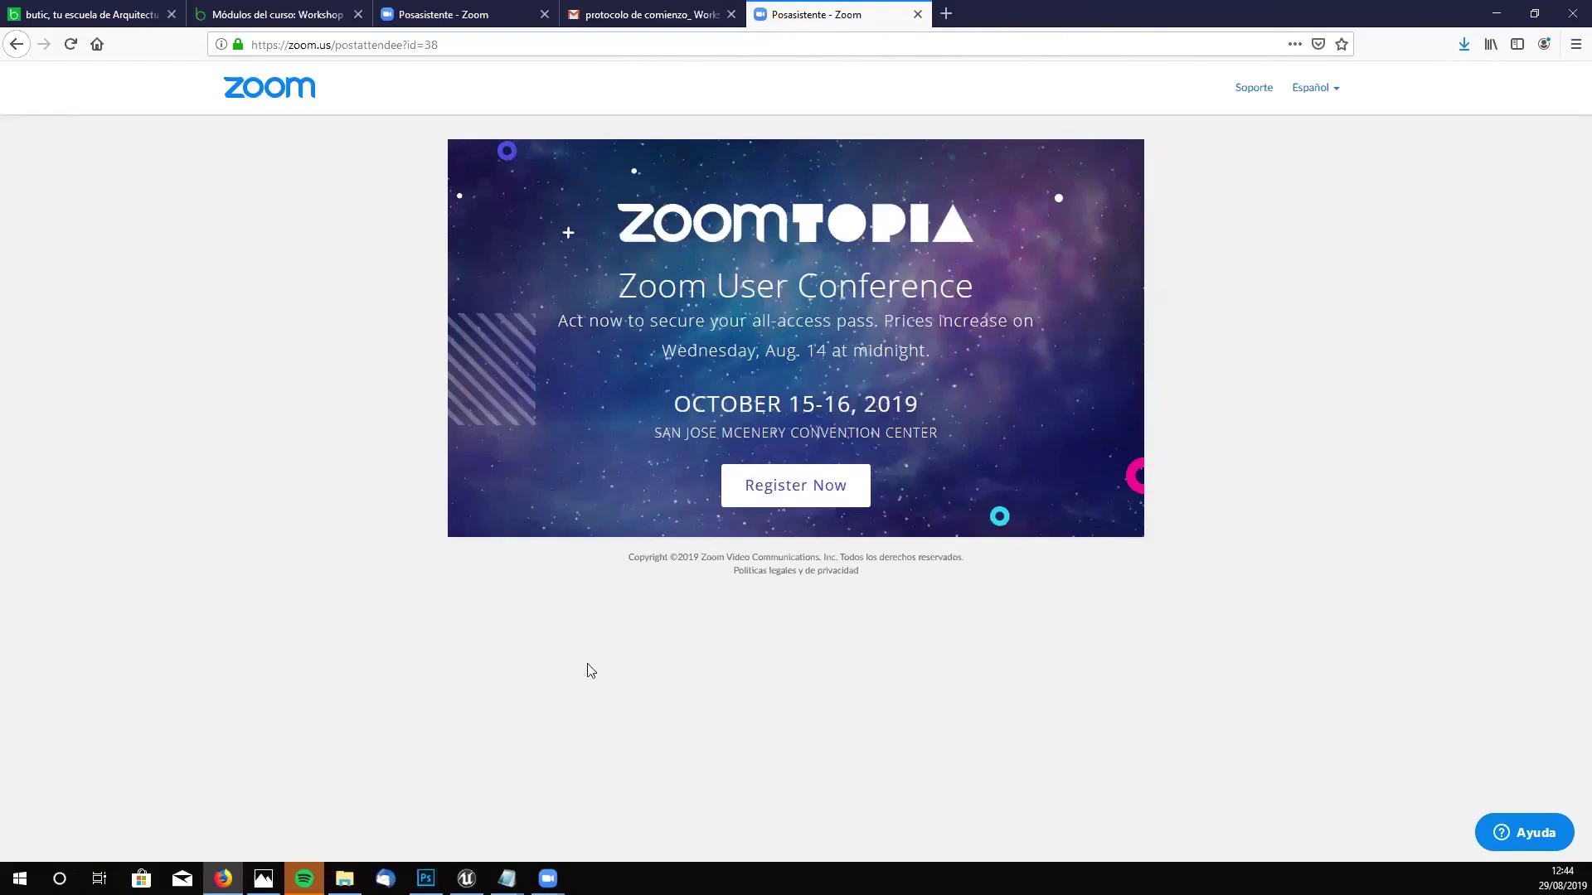
- Switch from the Firefox Zoom page back to the Unreal Engine 4 editor with Alt+Tab
{"action": "key", "text": "alt+Tab"}
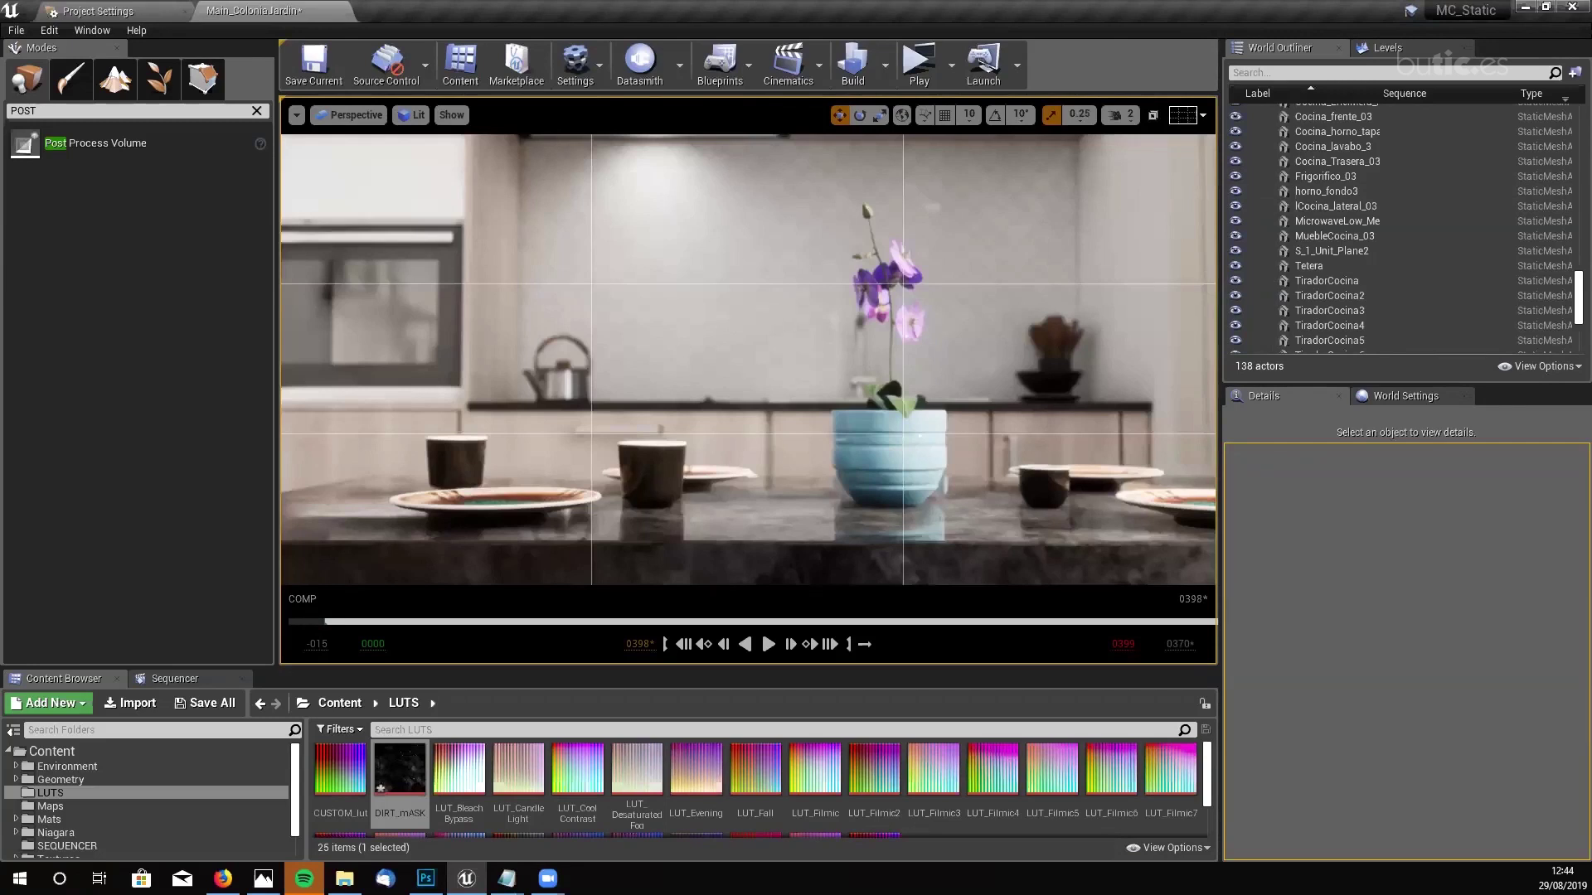
- Set the PostProcessVolume's Lens Depth of Field method to GaussianDOF and collapse those sections
{"action": "middle_click_drag", "start_coordinate": [796, 301], "coordinate": [862, 348]}
{"action": "left_click_drag", "start_coordinate": [862, 348], "coordinate": [836, 303]}
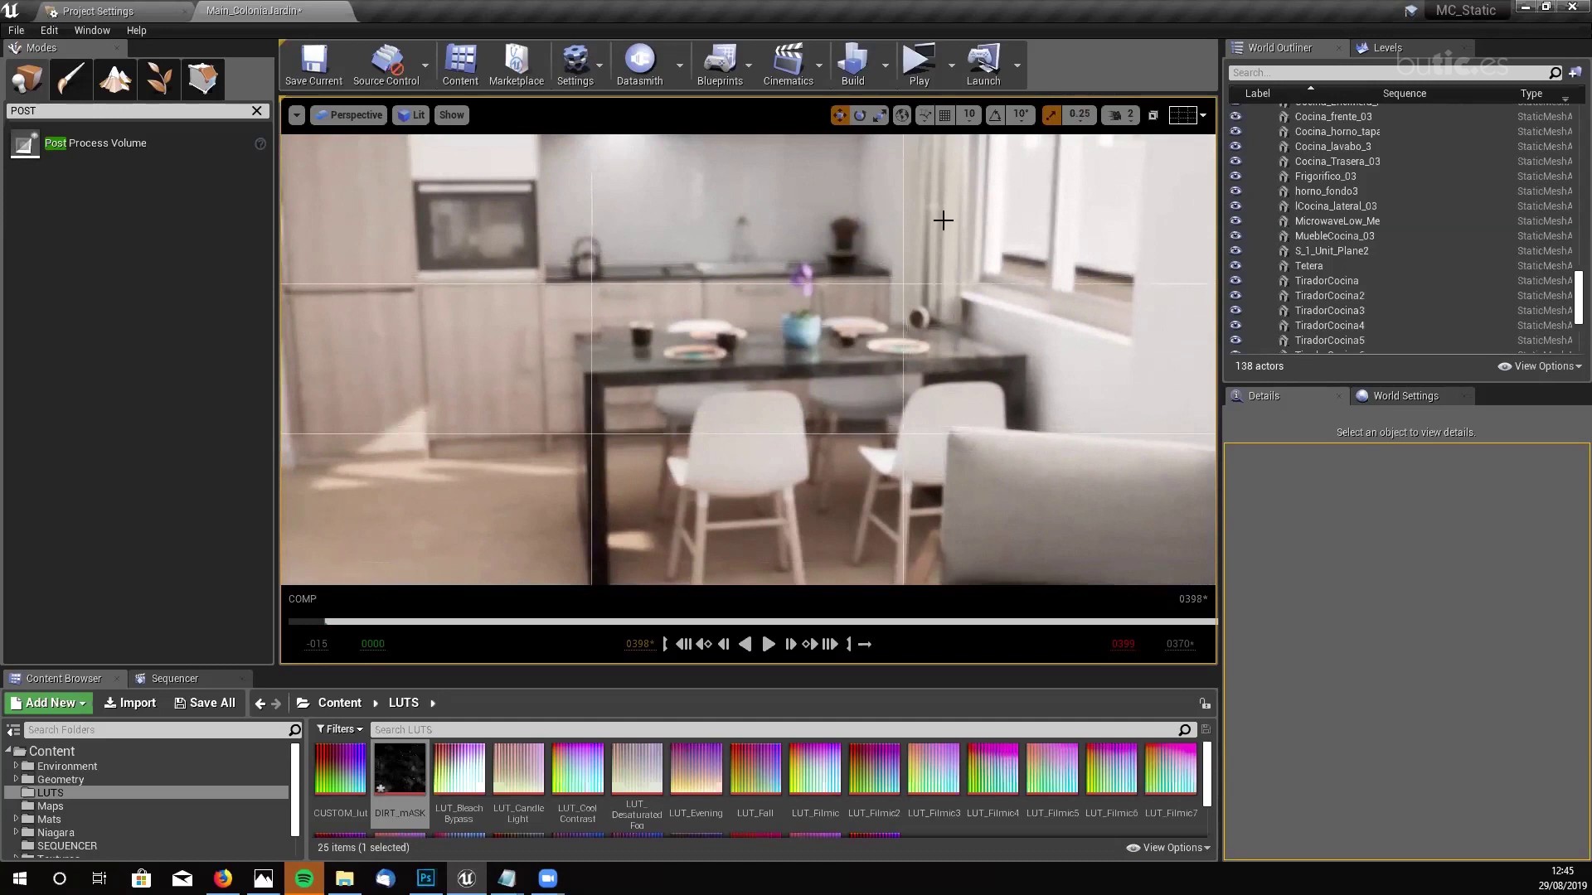
{"action": "left_click_drag", "start_coordinate": [1567, 306], "coordinate": [1567, 116]}
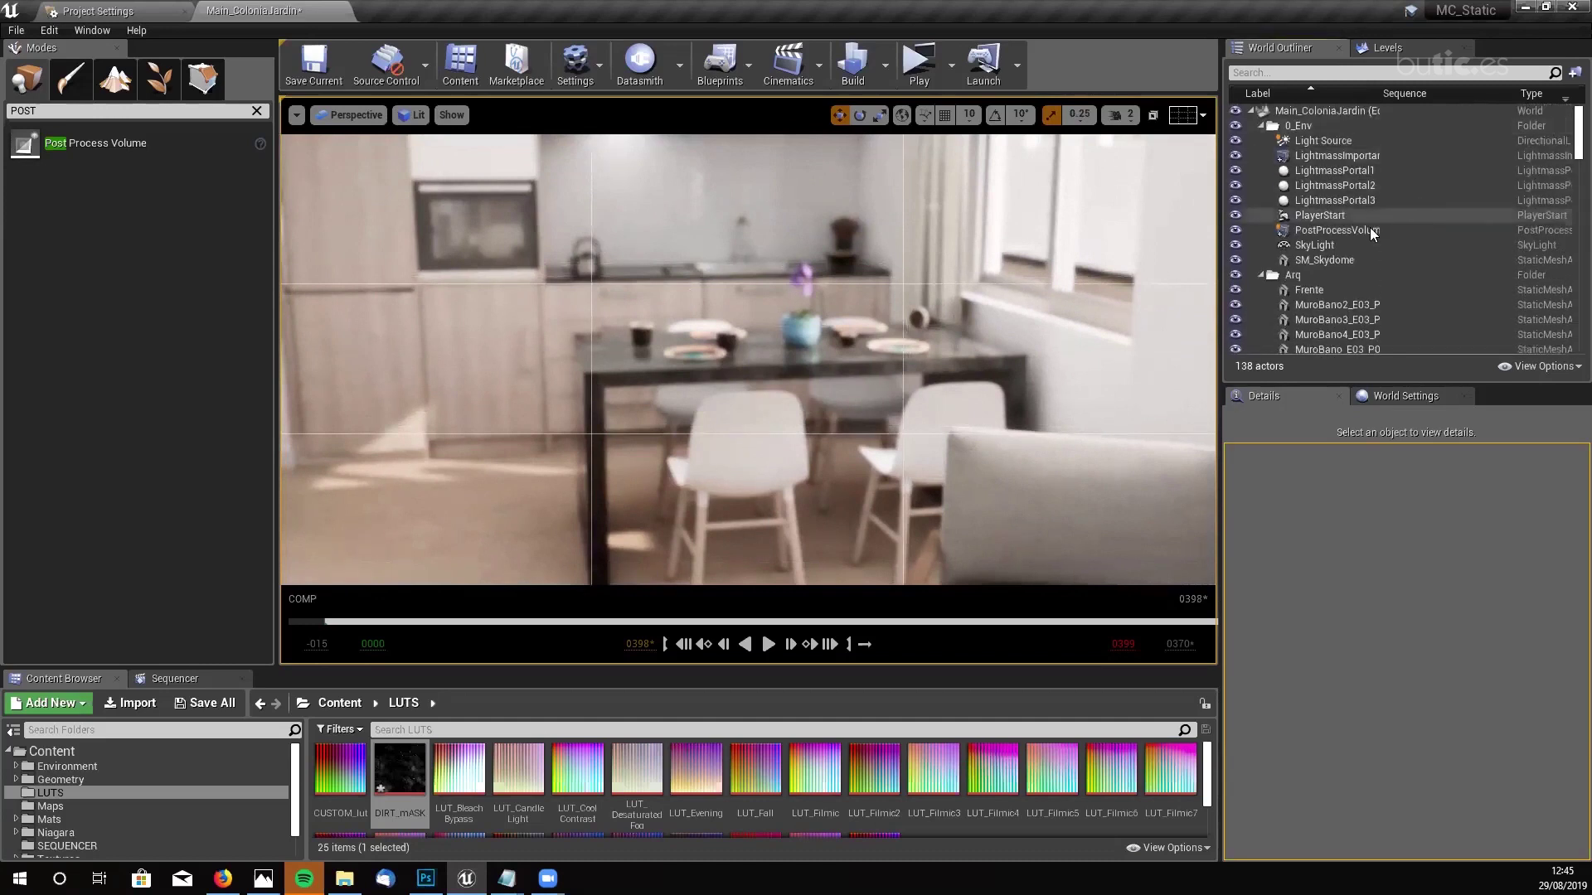
{"action": "left_click", "coordinate": [1364, 230]}
{"action": "left_click", "coordinate": [1523, 435]}
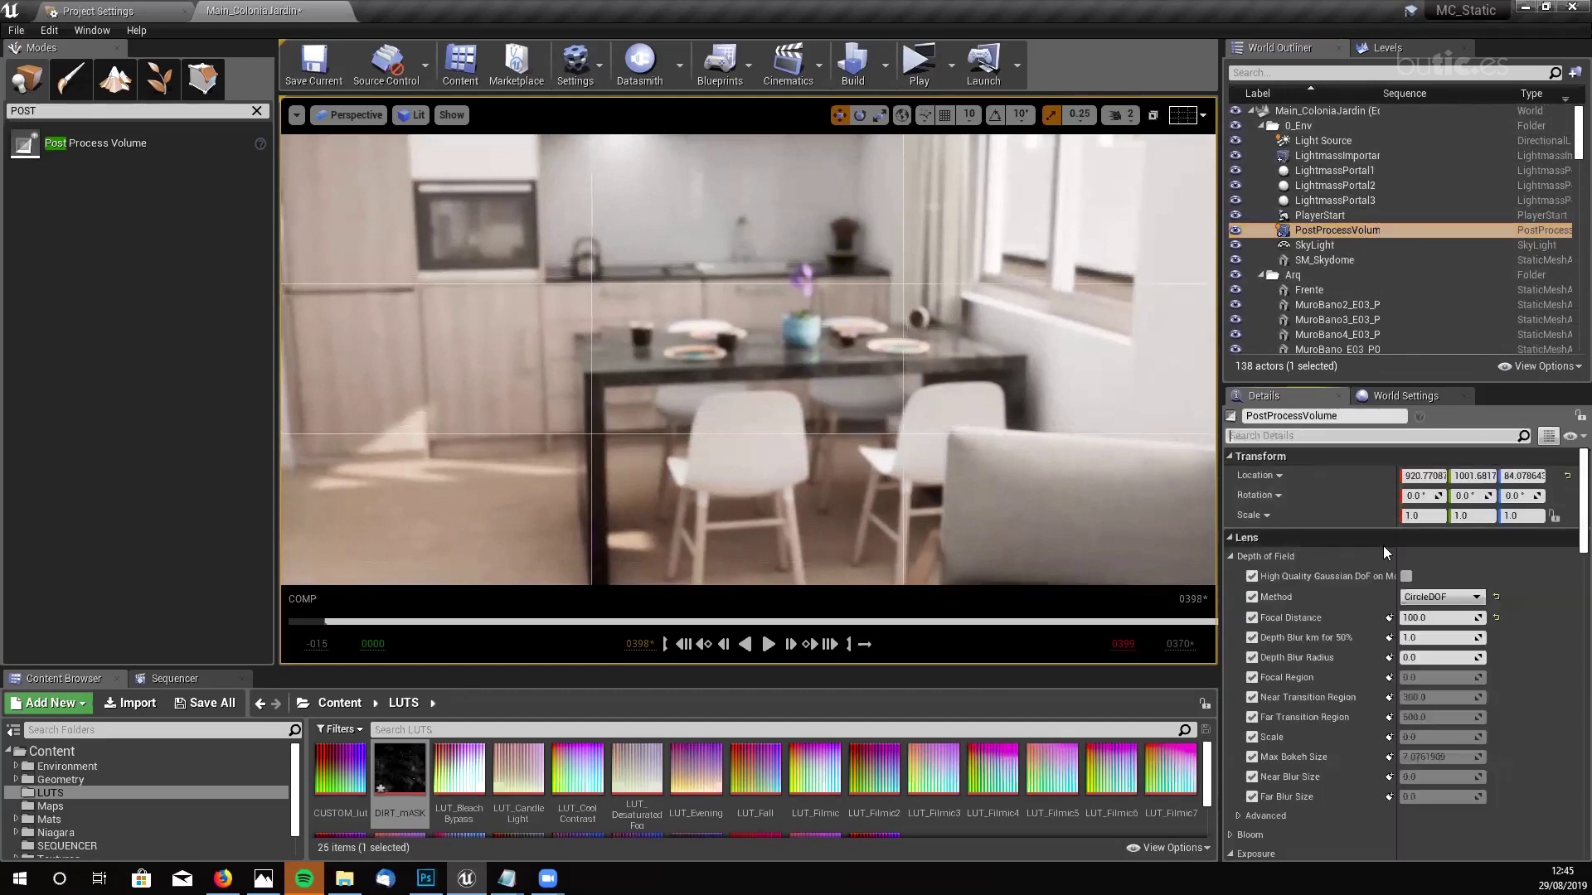
{"action": "left_click", "coordinate": [1443, 597]}
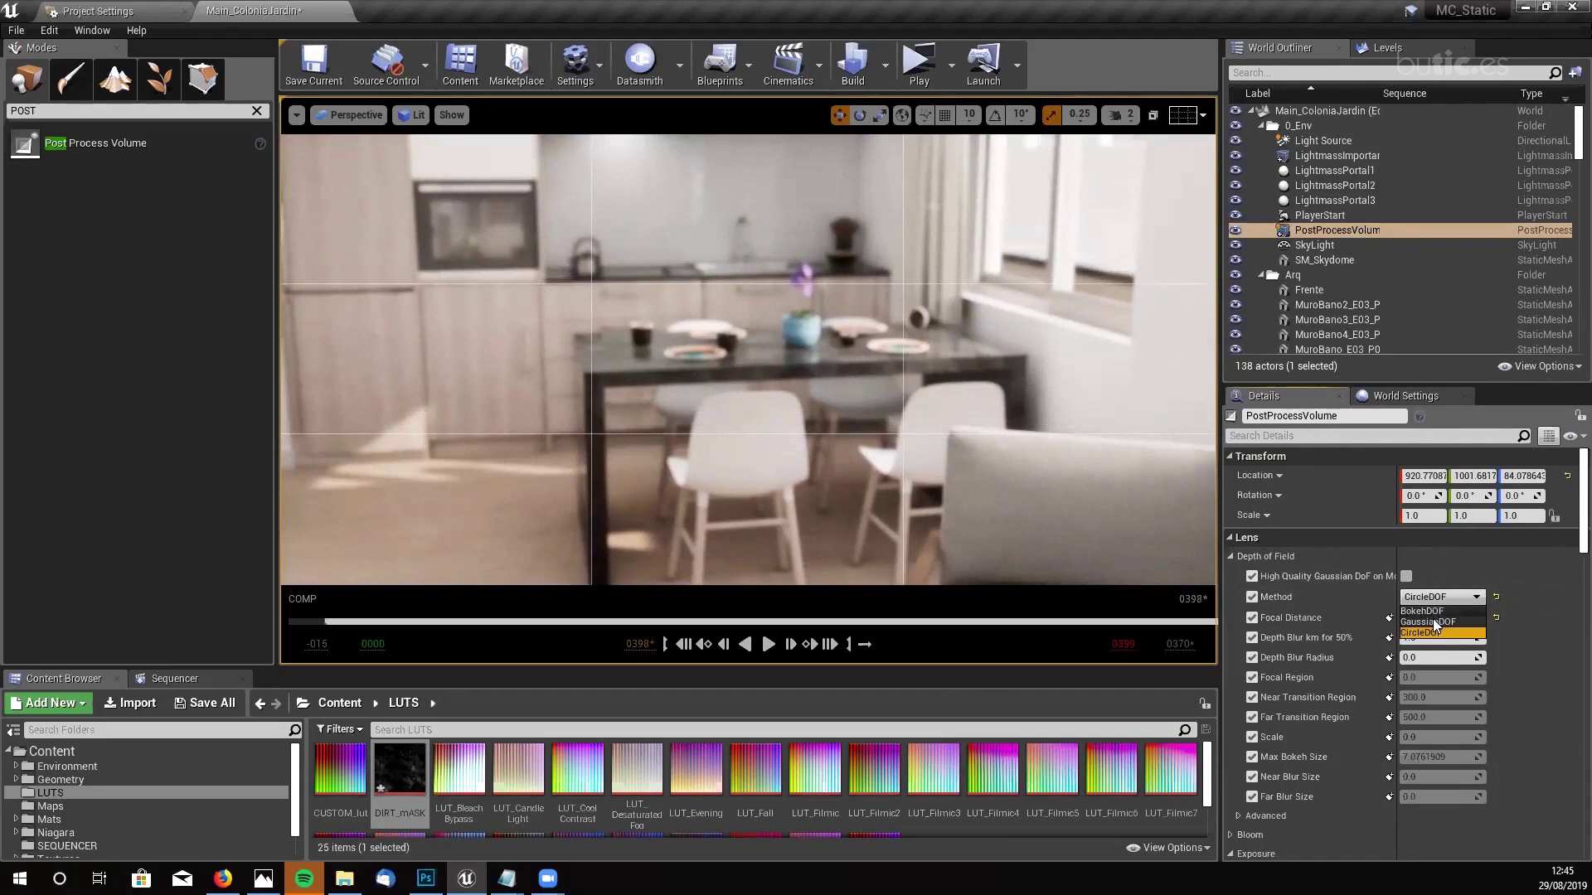
{"action": "left_click", "coordinate": [1427, 621]}
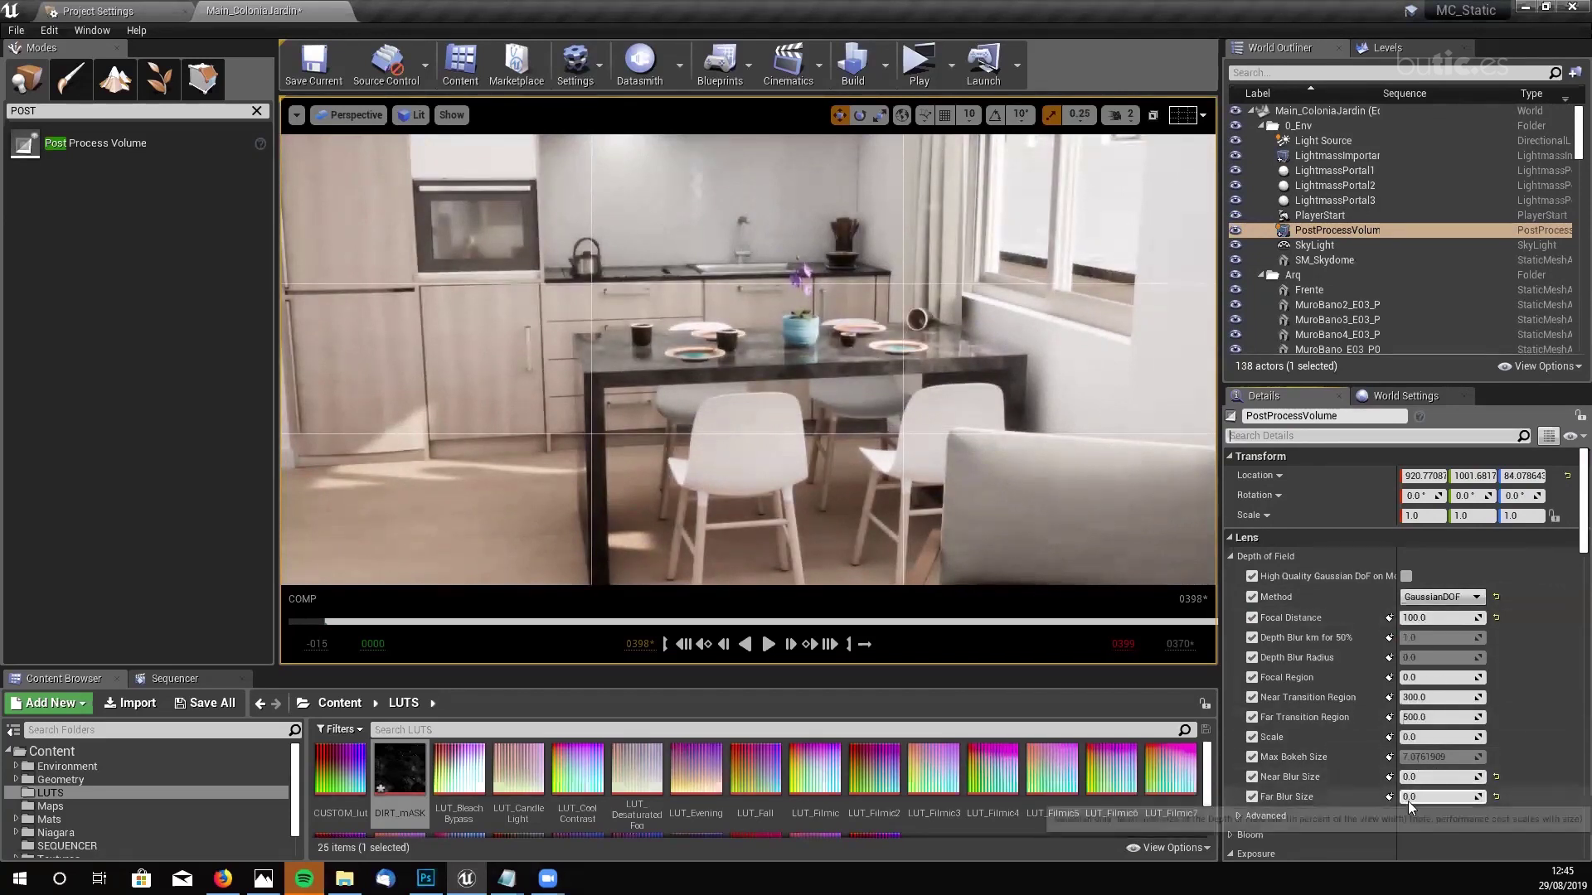
{"action": "left_click", "coordinate": [1230, 557]}
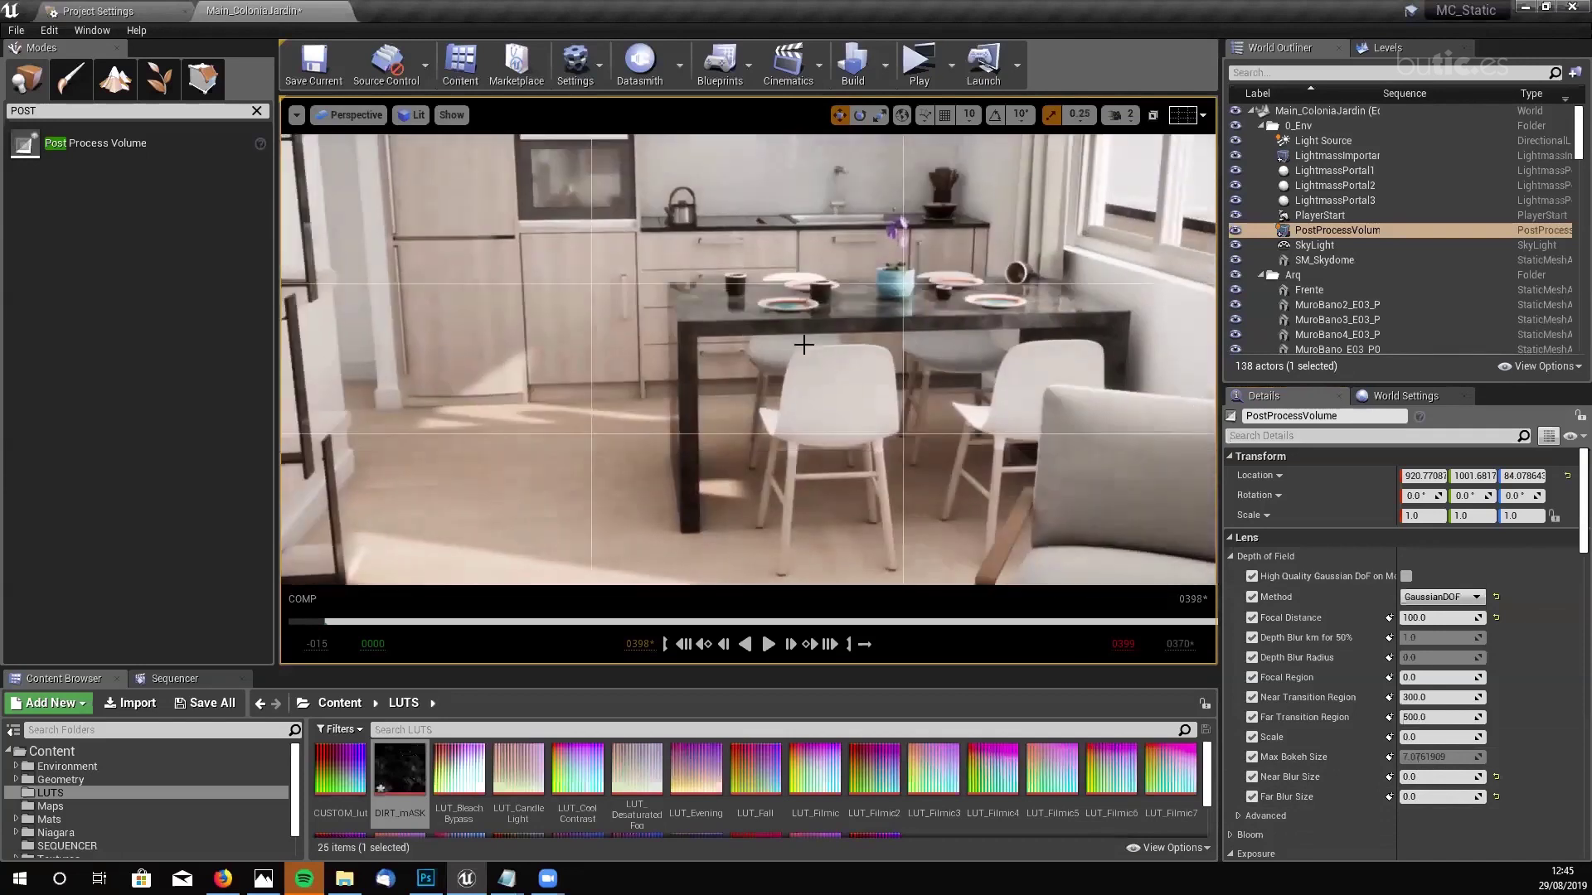
{"action": "left_click", "coordinate": [1230, 594]}
{"action": "left_click", "coordinate": [1231, 595]}
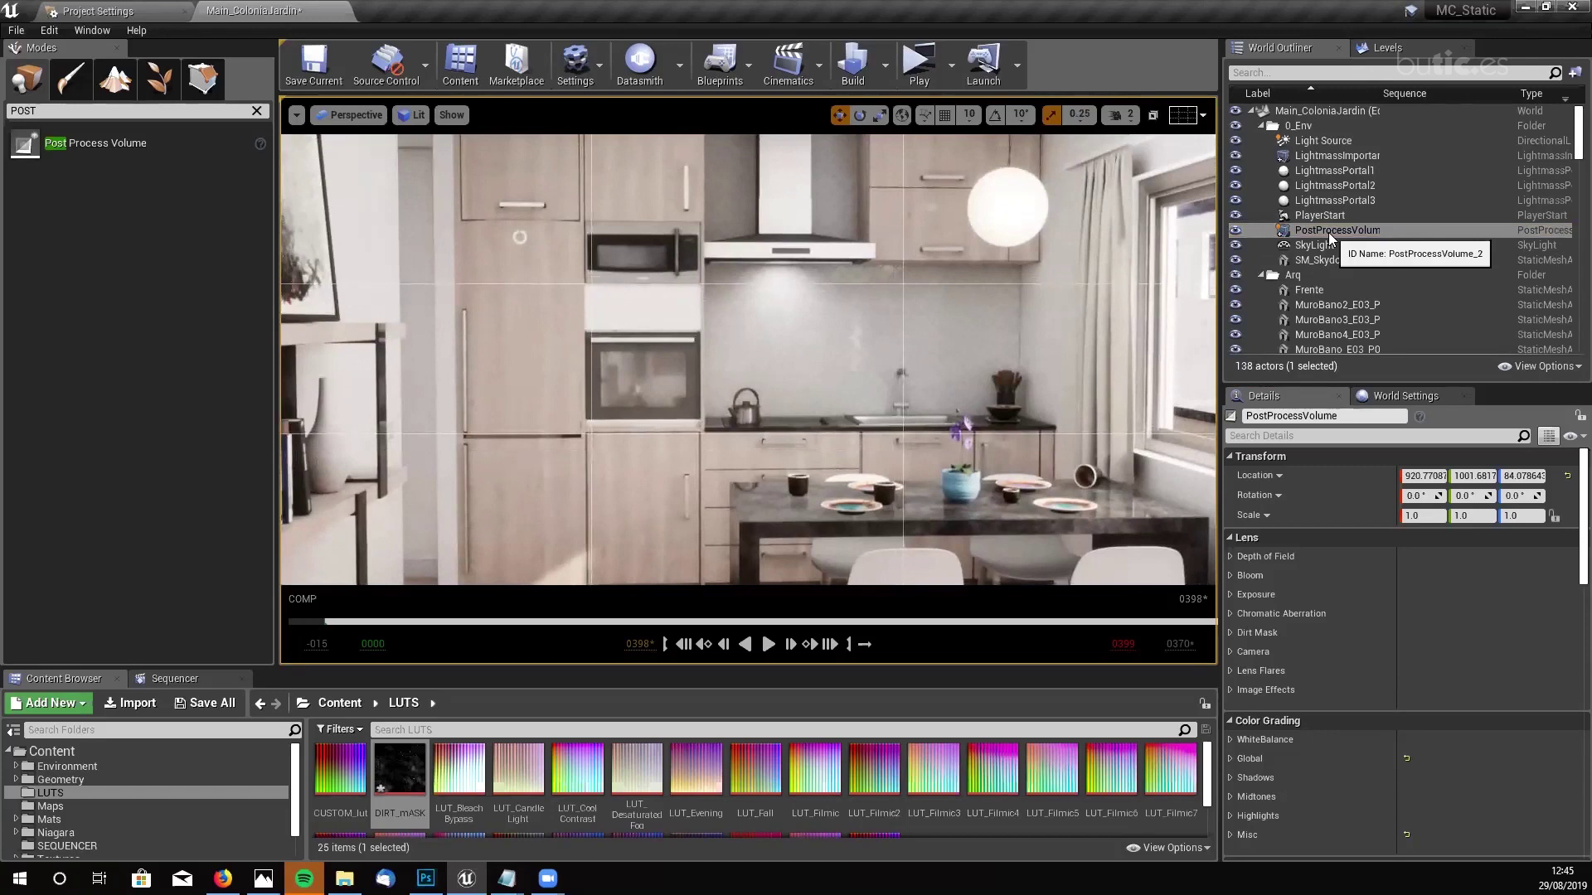
- Reselect the PostProcessVolume, reframe toward the armchair and dining table, and clear the class search
{"action": "left_click", "coordinate": [1330, 232]}
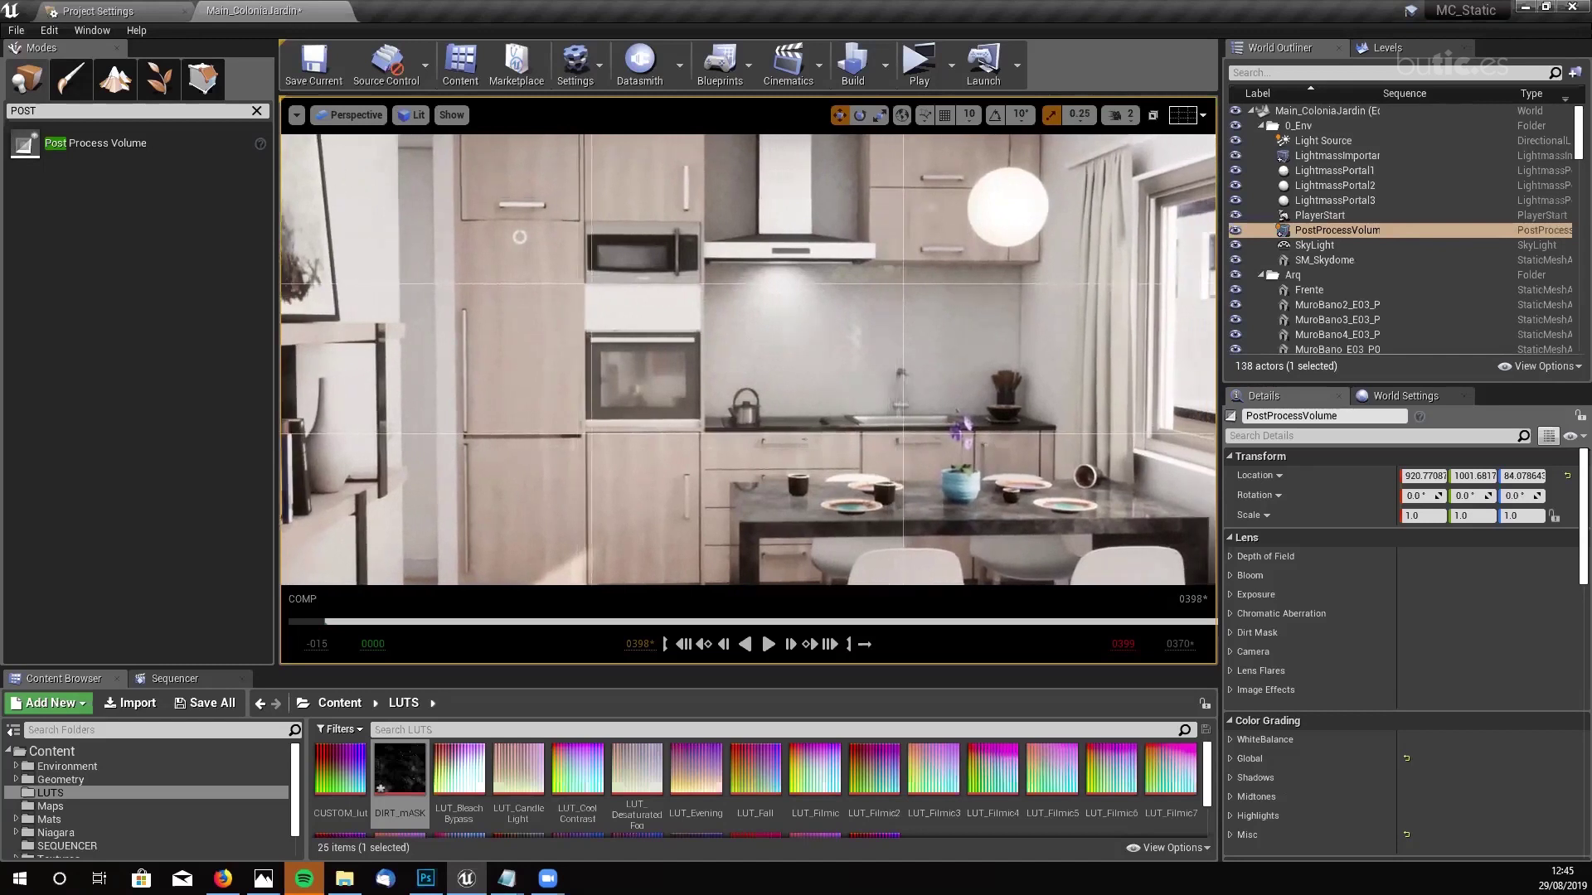
{"action": "left_click", "coordinate": [1333, 232]}
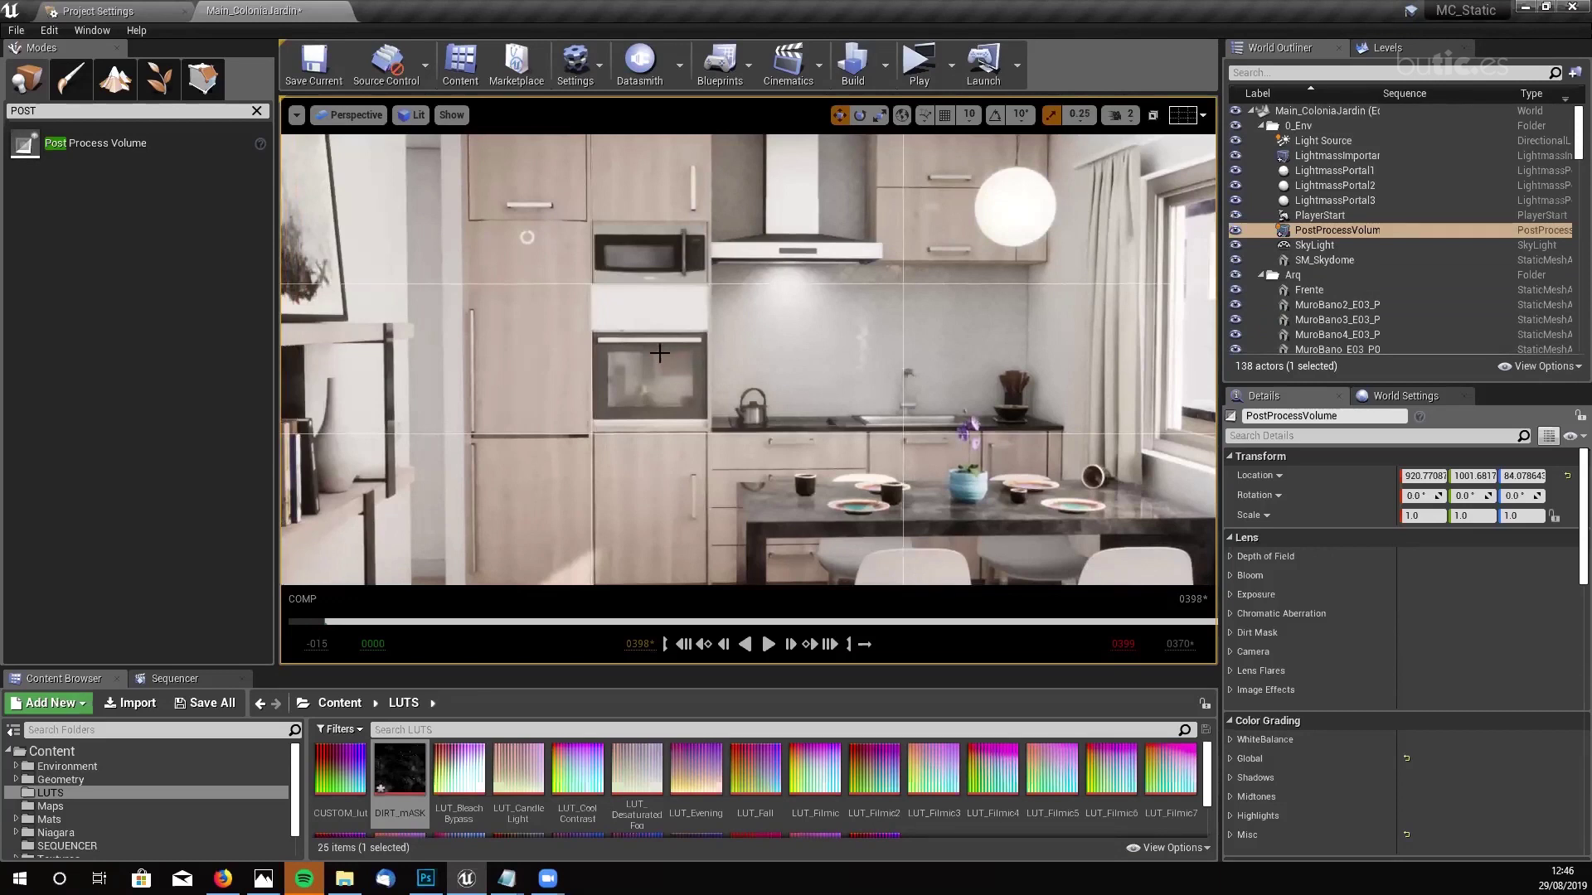
{"action": "left_click_drag", "start_coordinate": [659, 353], "coordinate": [601, 451]}
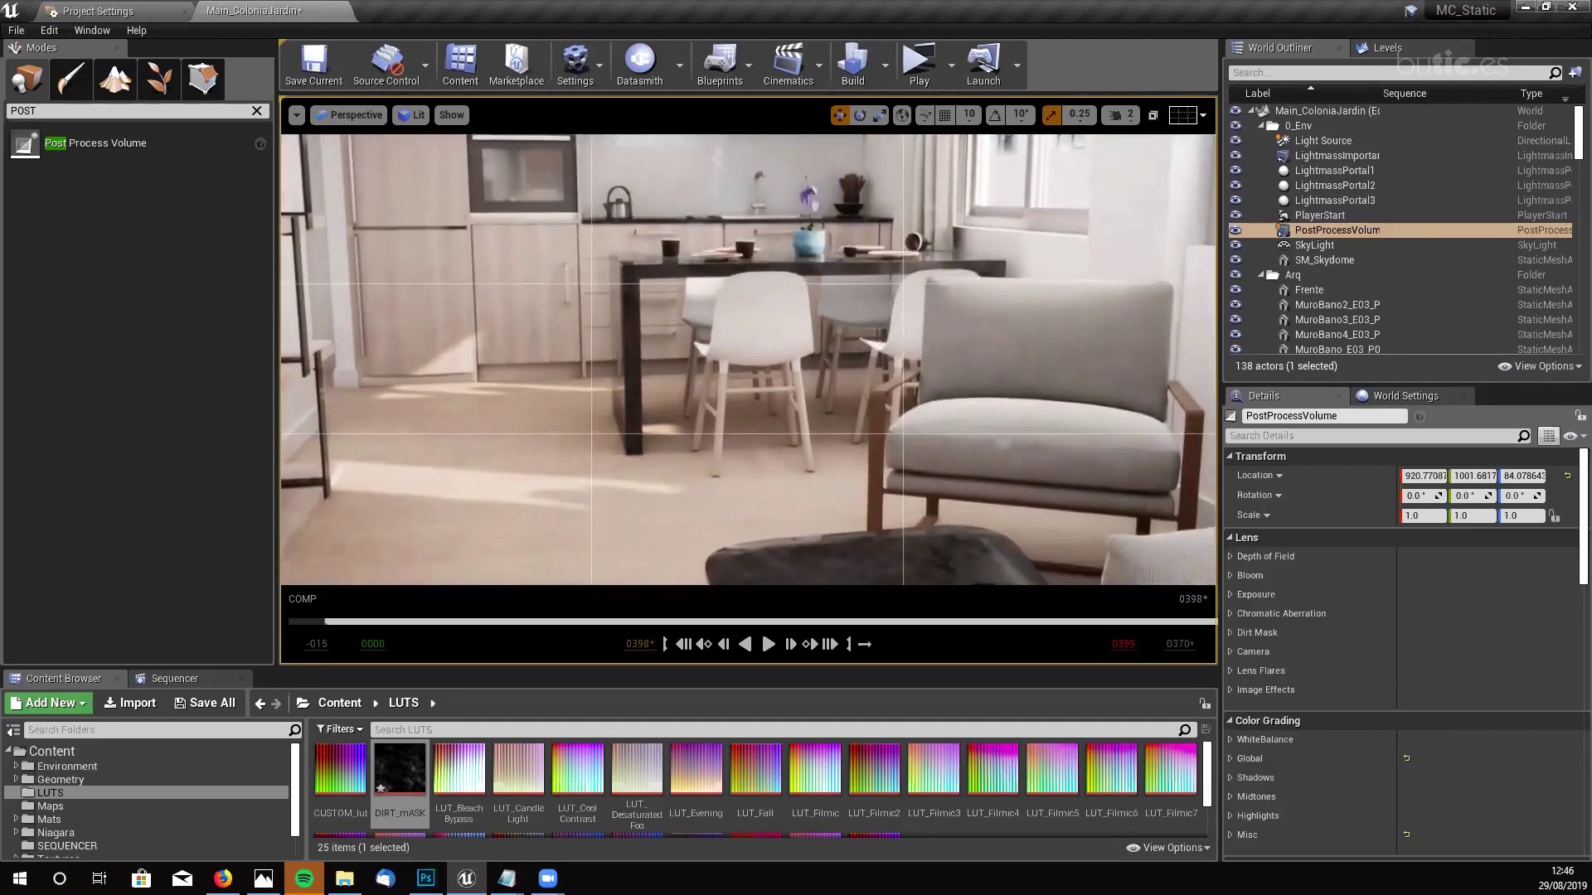
{"action": "left_click", "coordinate": [257, 111]}
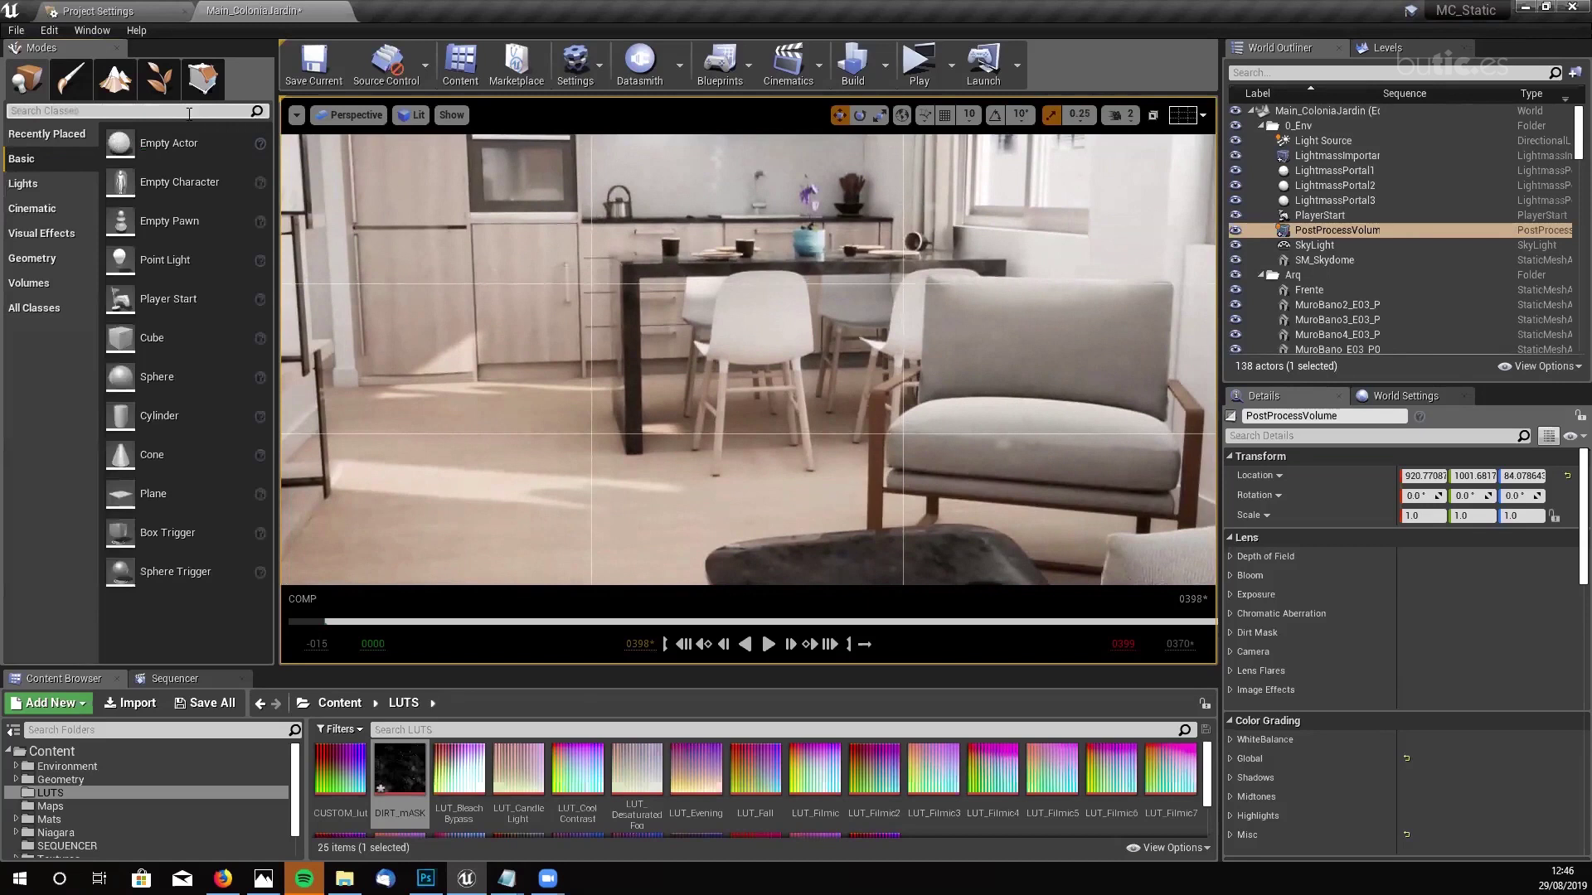
- Filter placeable classes by 'CAMERA', then drop a test Camera into the kitchen and delete it
{"action": "type", "text": "CAMERA"}
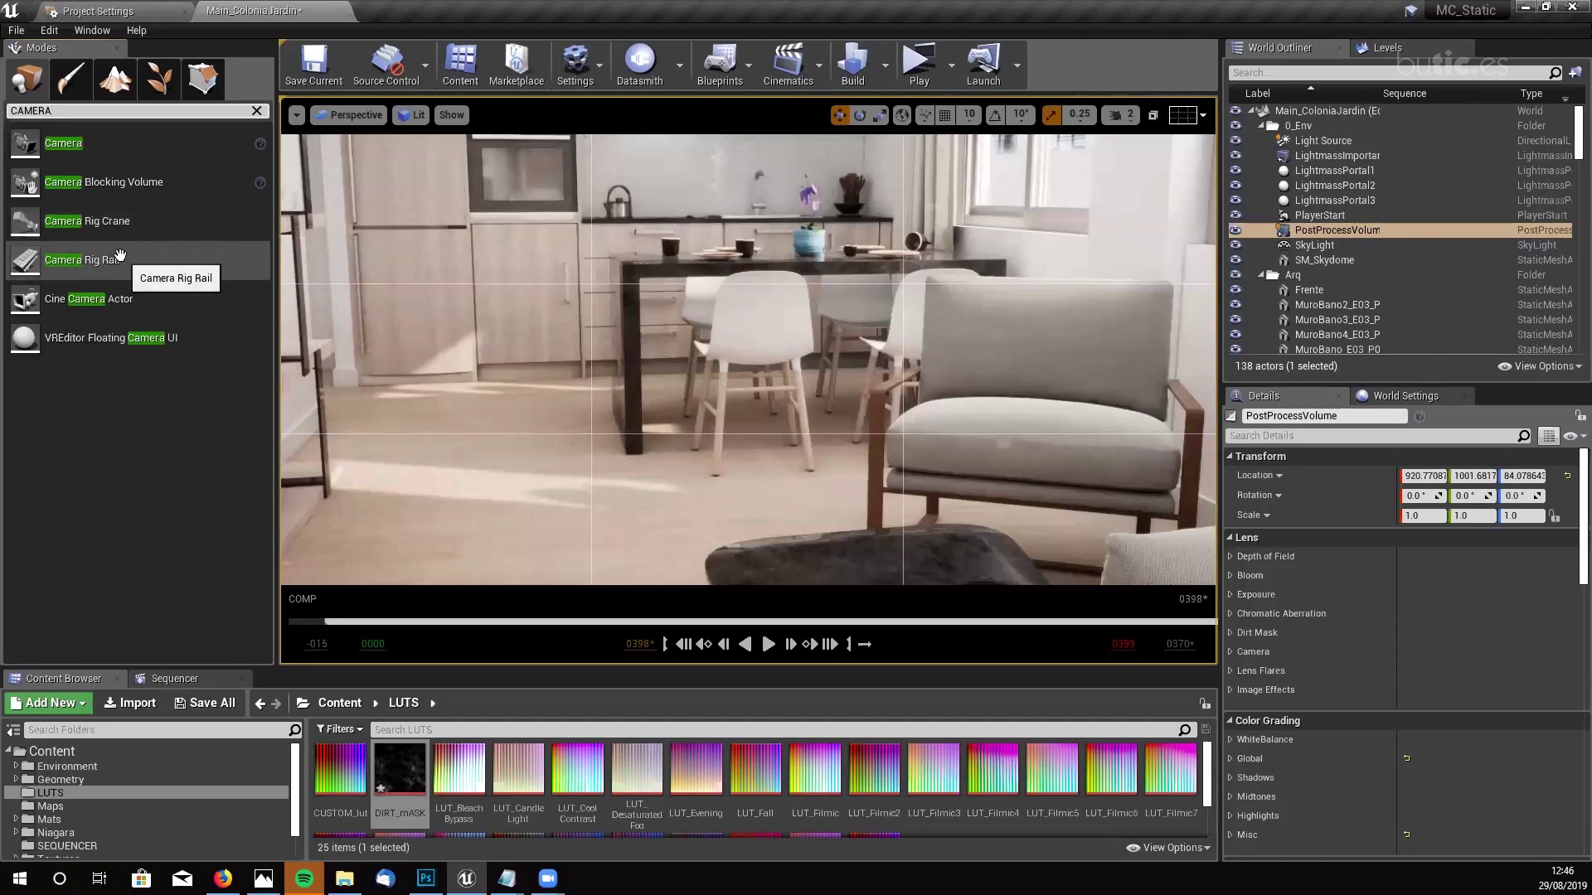
{"action": "left_click_drag", "start_coordinate": [71, 147], "coordinate": [711, 223]}
{"action": "key", "text": "Delete"}
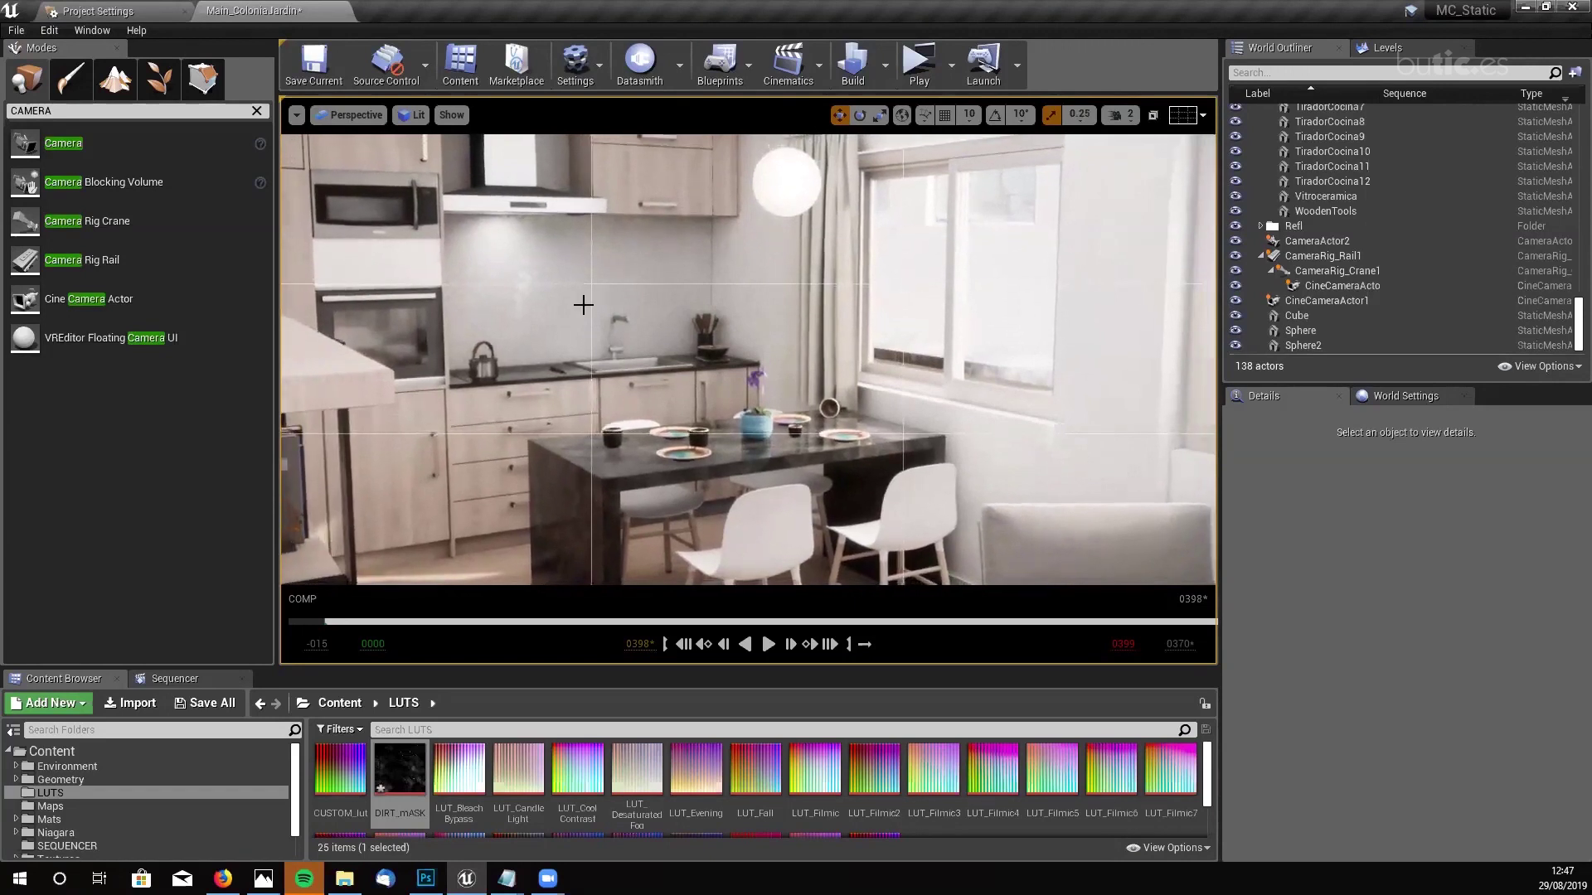
- Create a CameraActor at the current viewpoint via Create Camera Here and select CameraActor5
{"action": "left_click", "coordinate": [296, 115]}
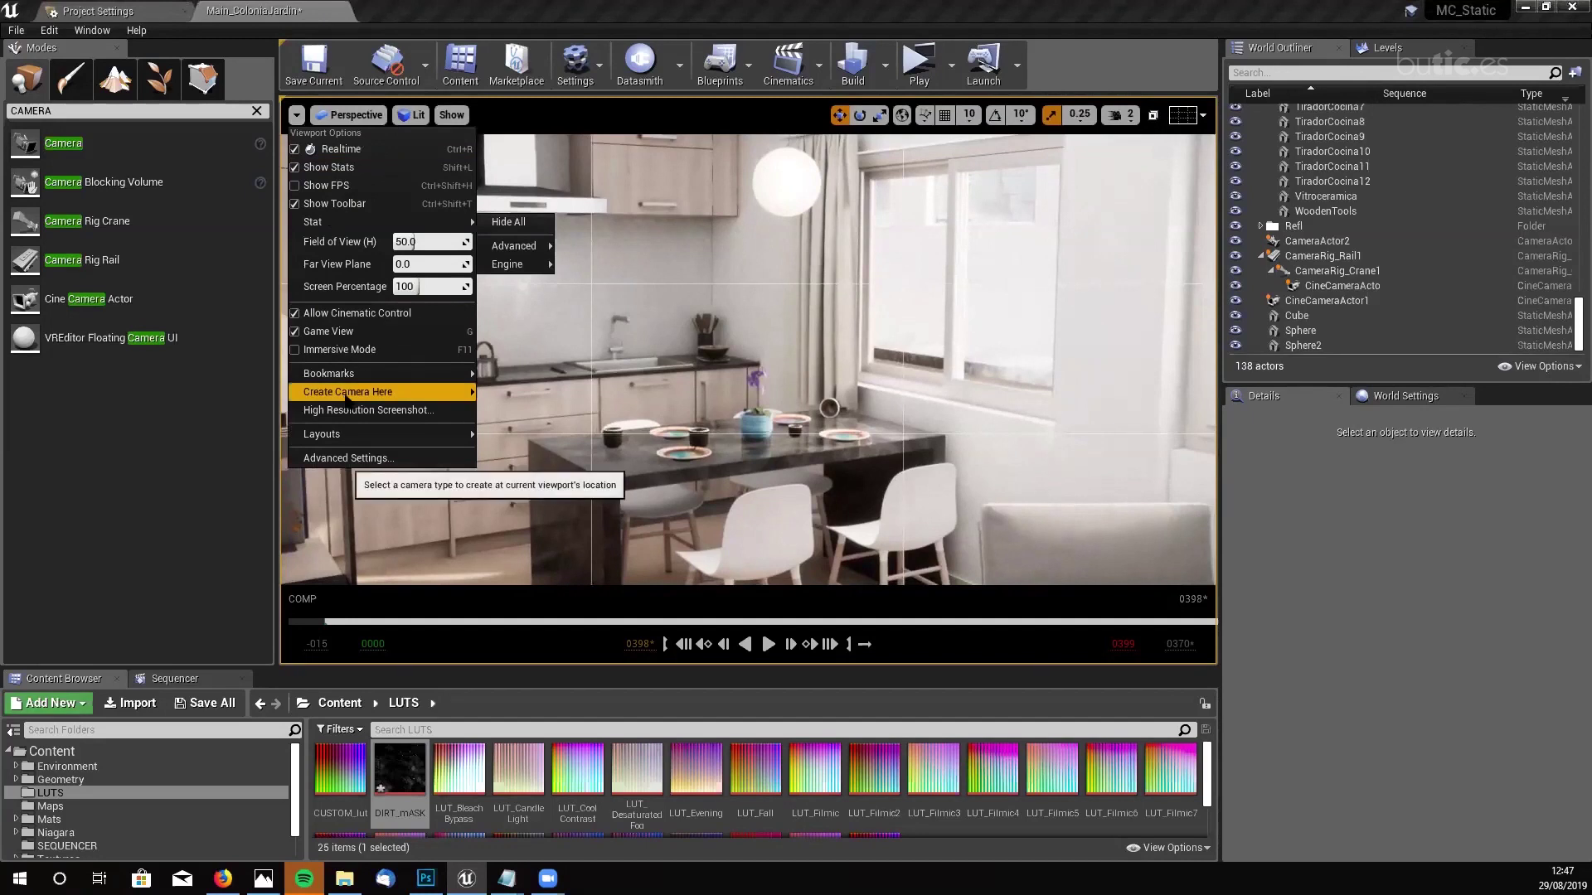
{"action": "mouse_move", "coordinate": [347, 396]}
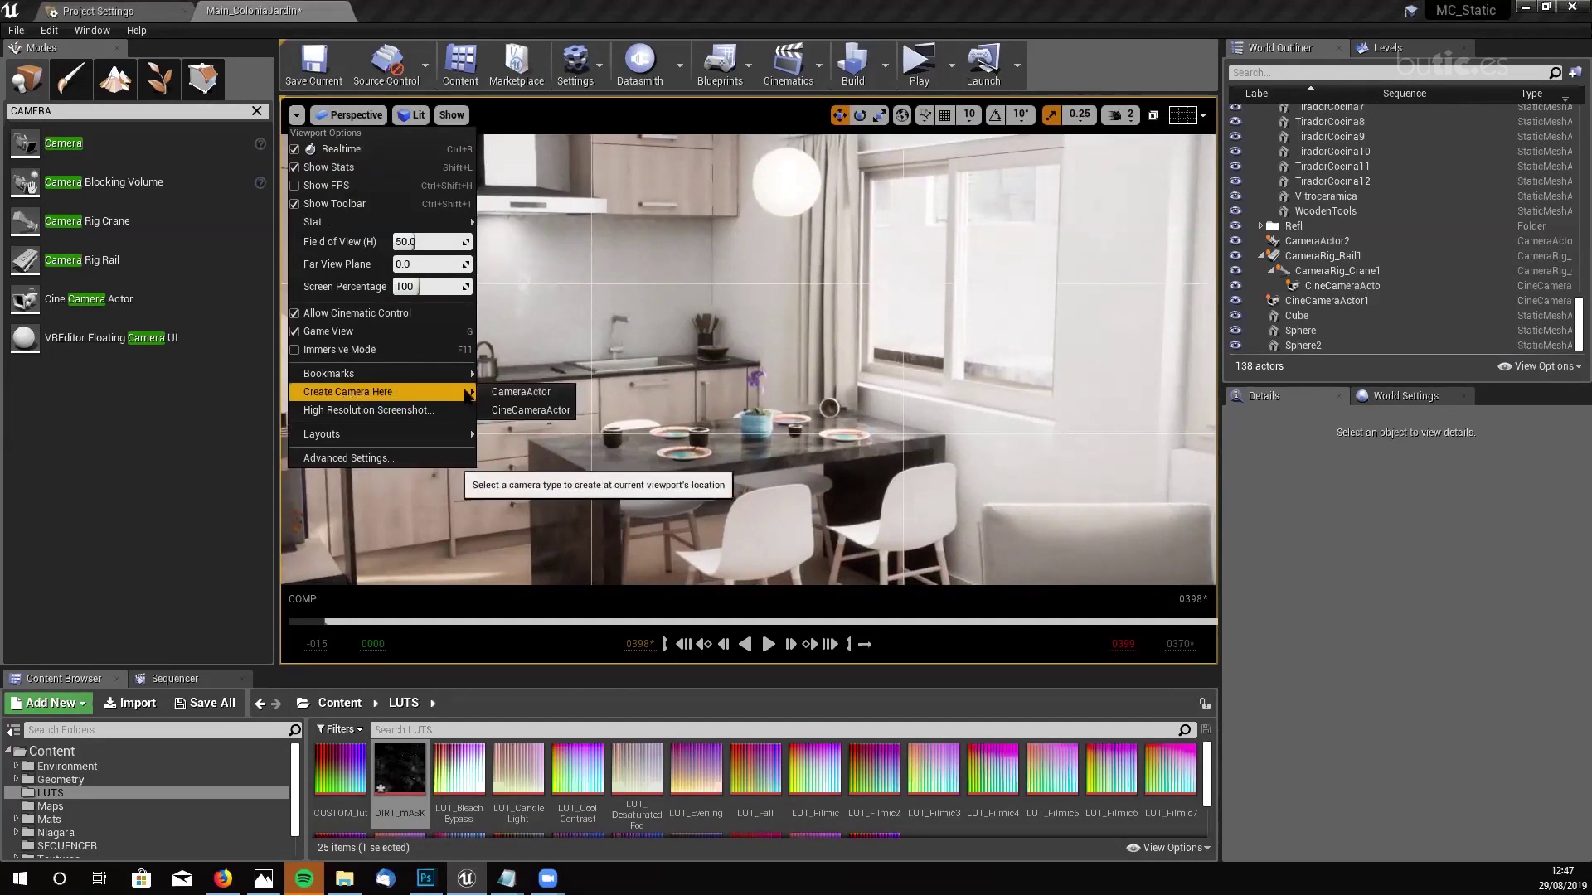
{"action": "left_click", "coordinate": [542, 397]}
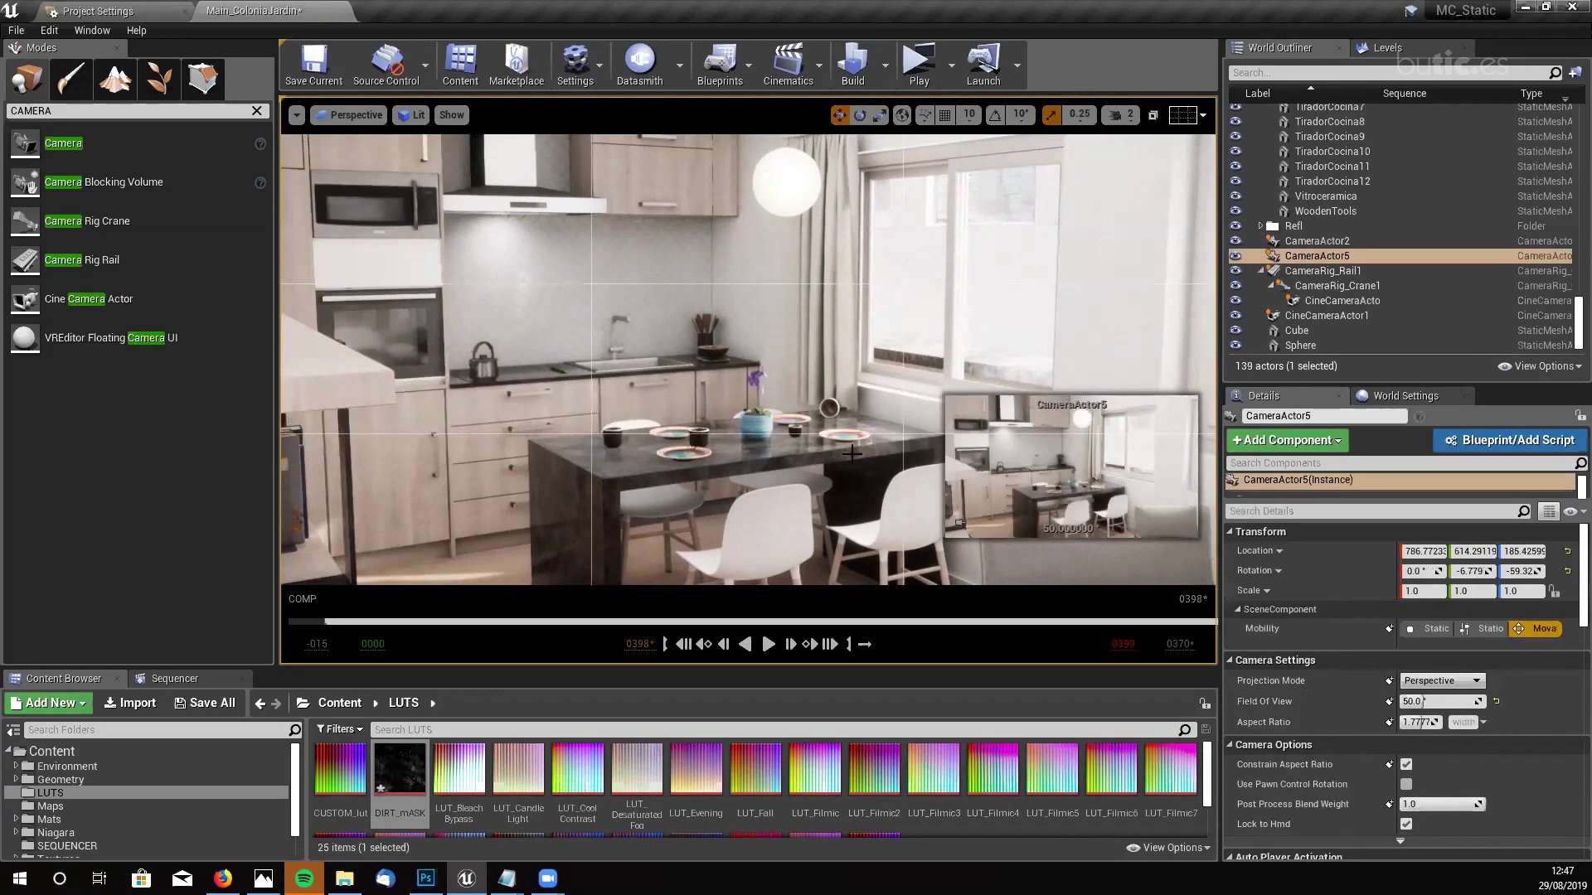
{"action": "left_click", "coordinate": [1323, 259]}
{"action": "left_click", "coordinate": [1306, 257]}
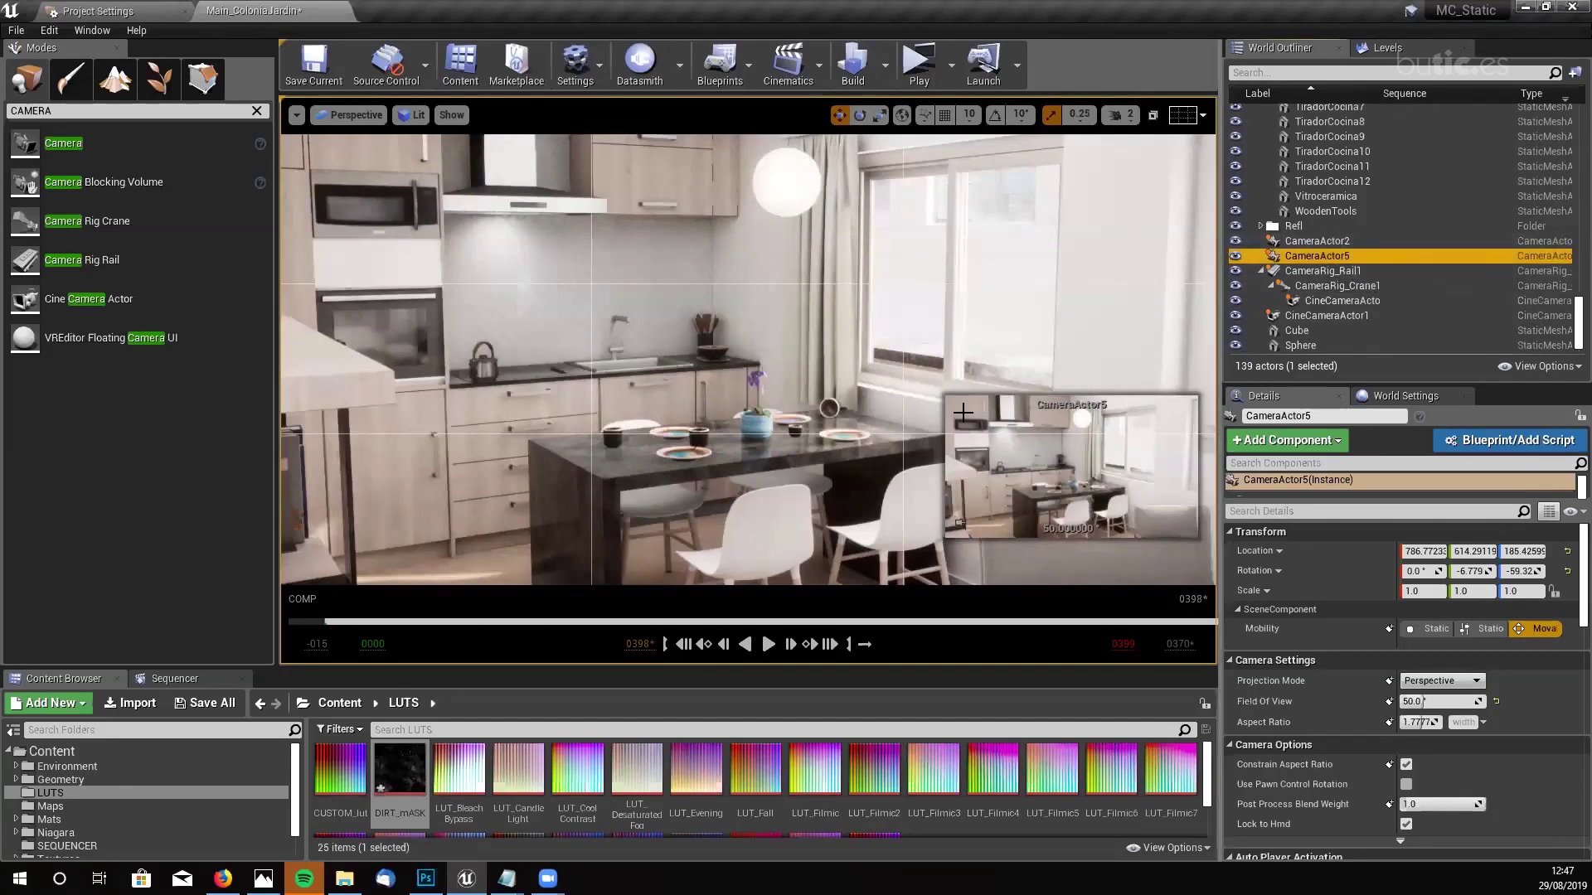
- Pilot CameraActor5, nudge its kitchen view, and select the MuebleCocina_03 cabinet
{"action": "right_click", "coordinate": [1316, 260]}
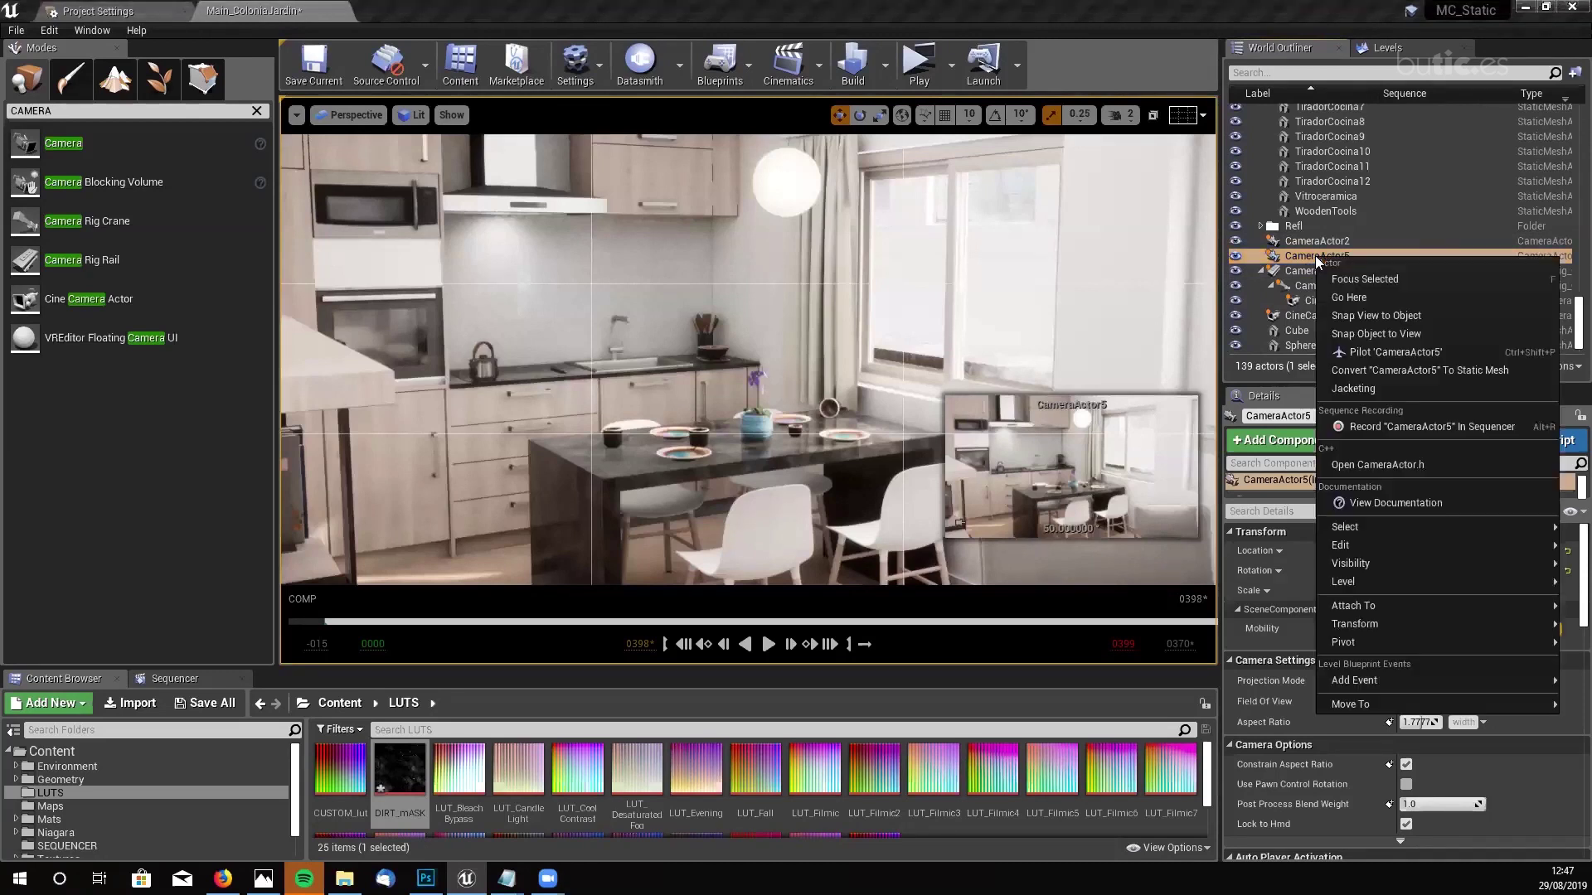
{"action": "left_click", "coordinate": [1370, 351]}
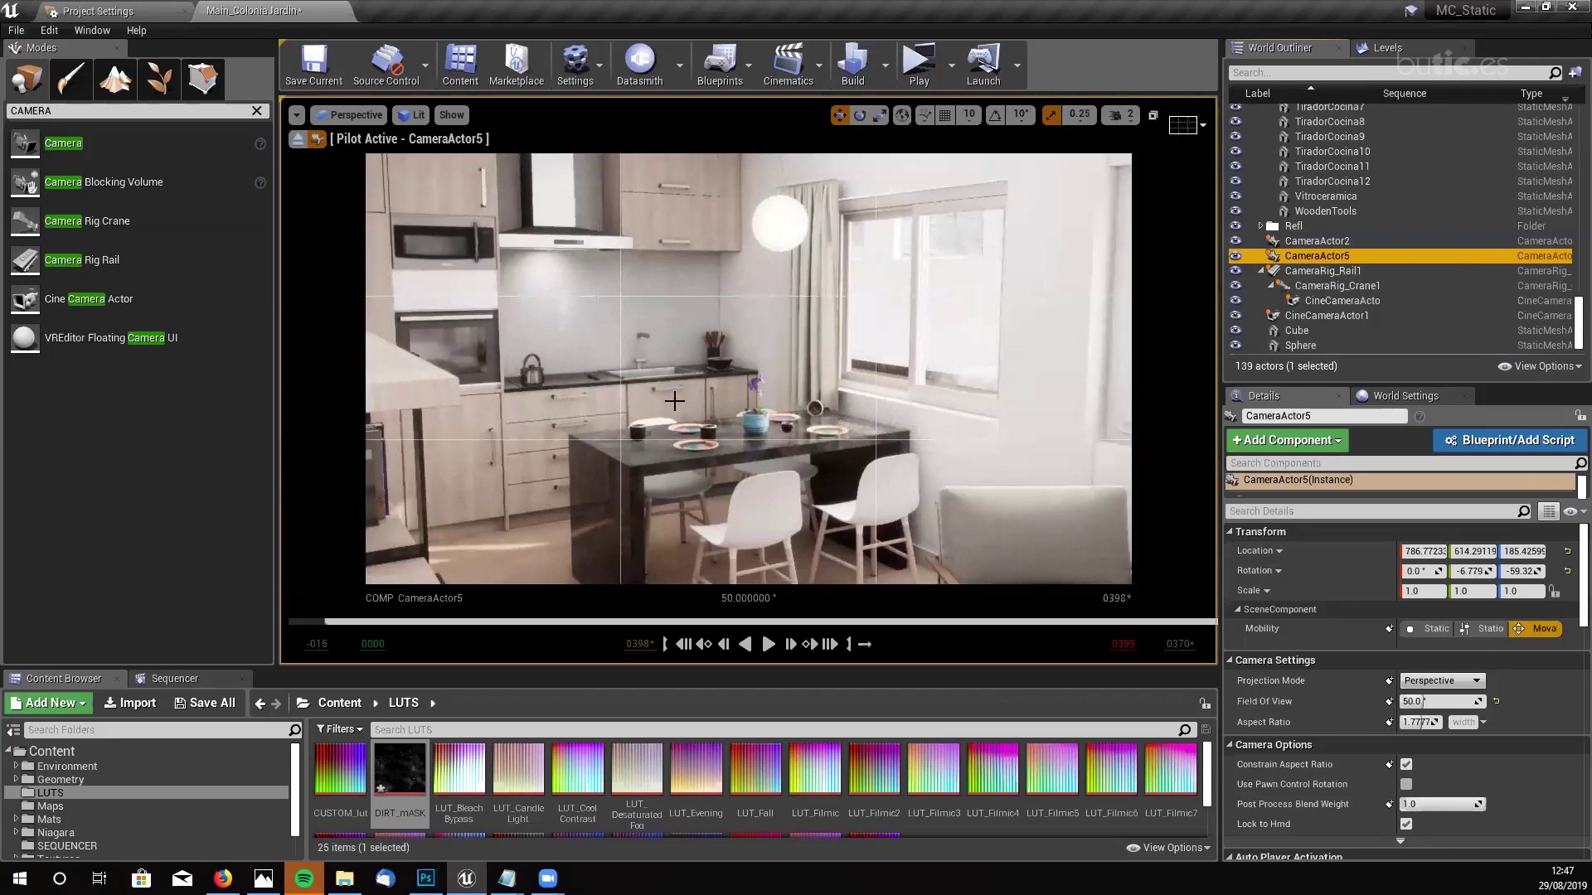
{"action": "right_click_drag", "start_coordinate": [703, 415], "coordinate": [698, 409]}
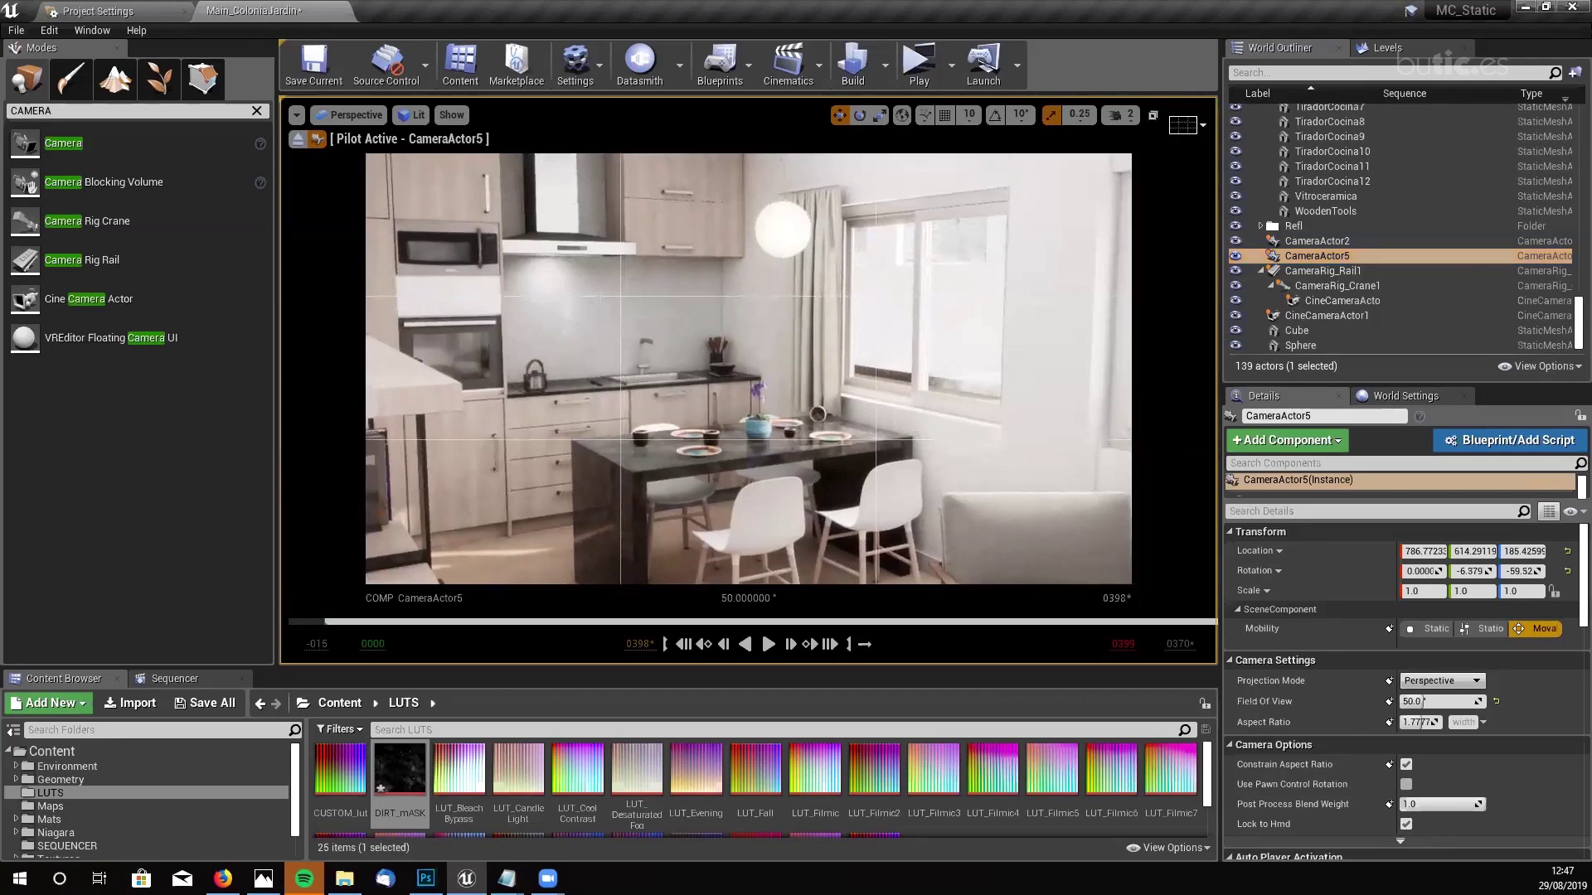
{"action": "right_click", "coordinate": [701, 170]}
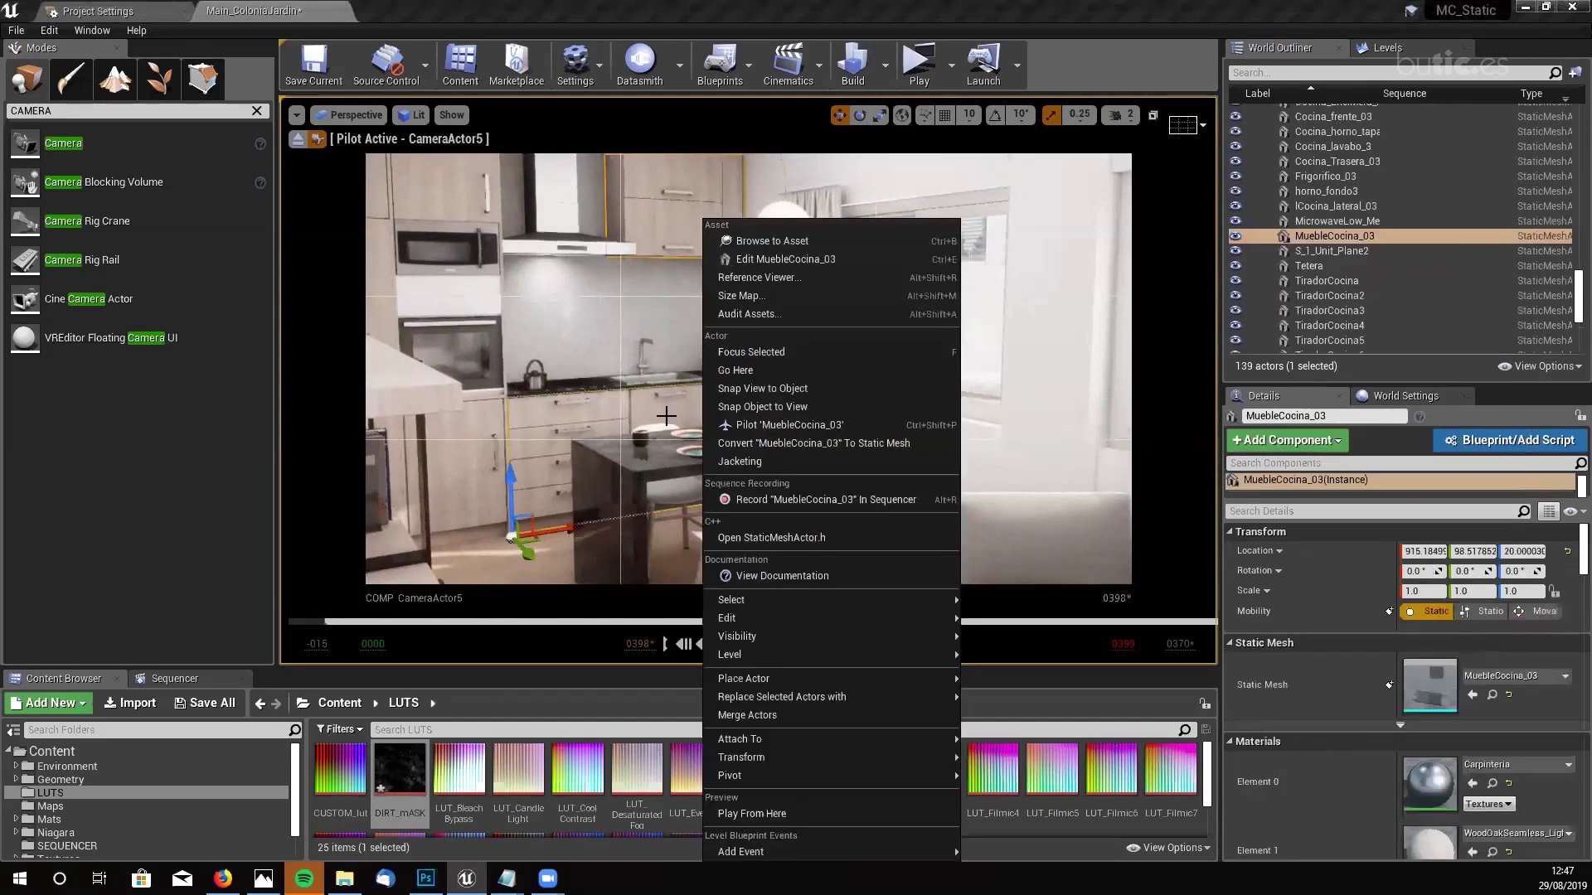
{"action": "key", "text": "Escape"}
{"action": "left_click", "coordinate": [1328, 237]}
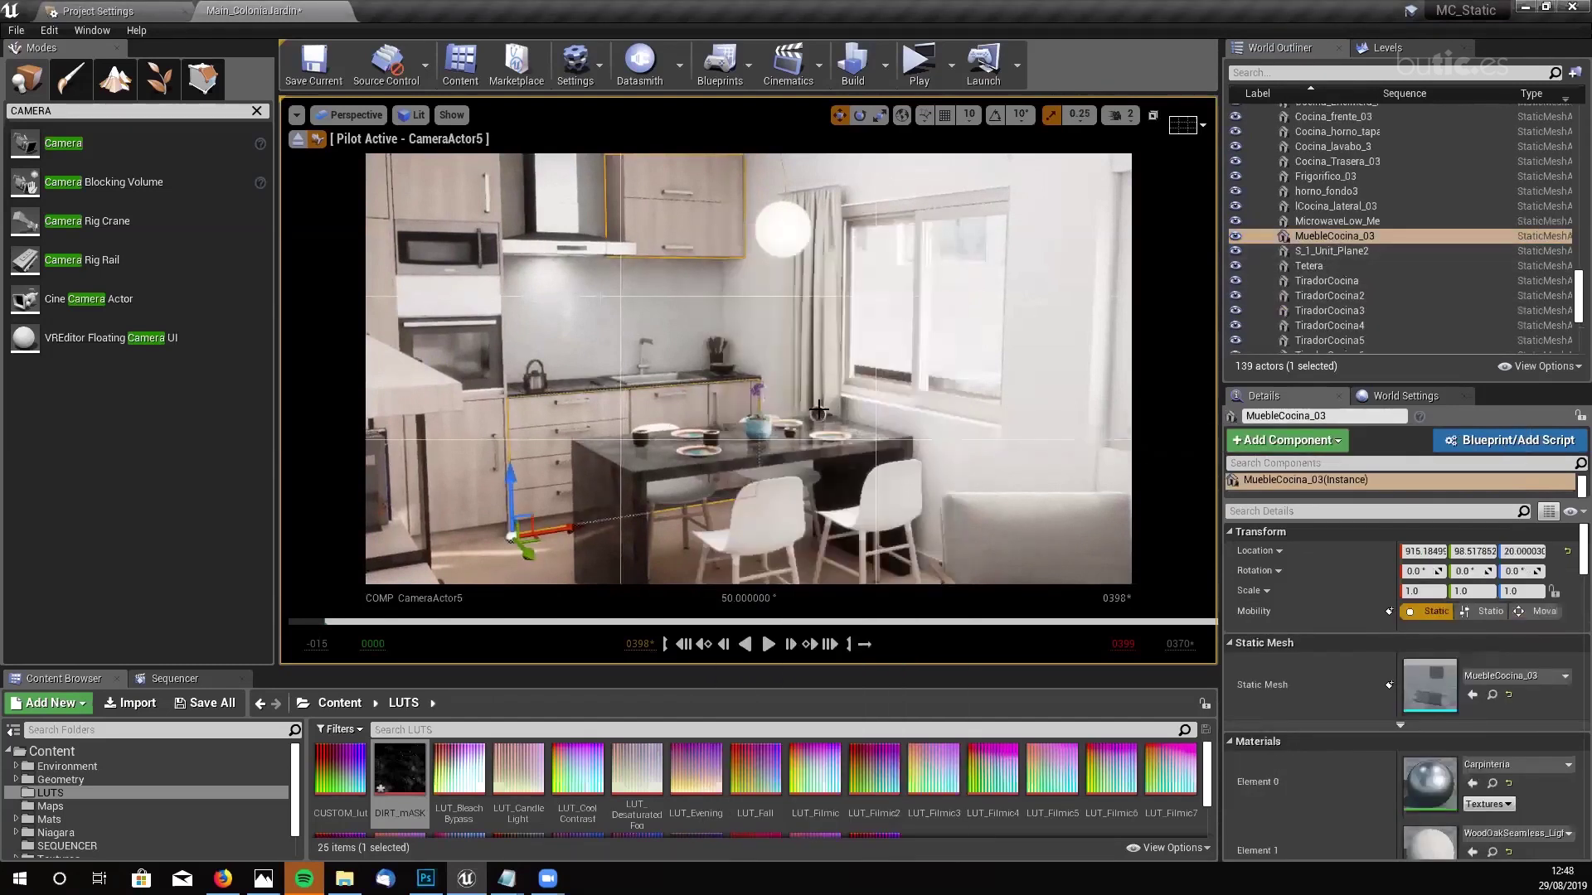
- Reselect CameraActor5, stop piloting it, then pilot it again
{"action": "scroll", "coordinate": [1567, 292], "scroll_direction": "down", "scroll_amount": 6}
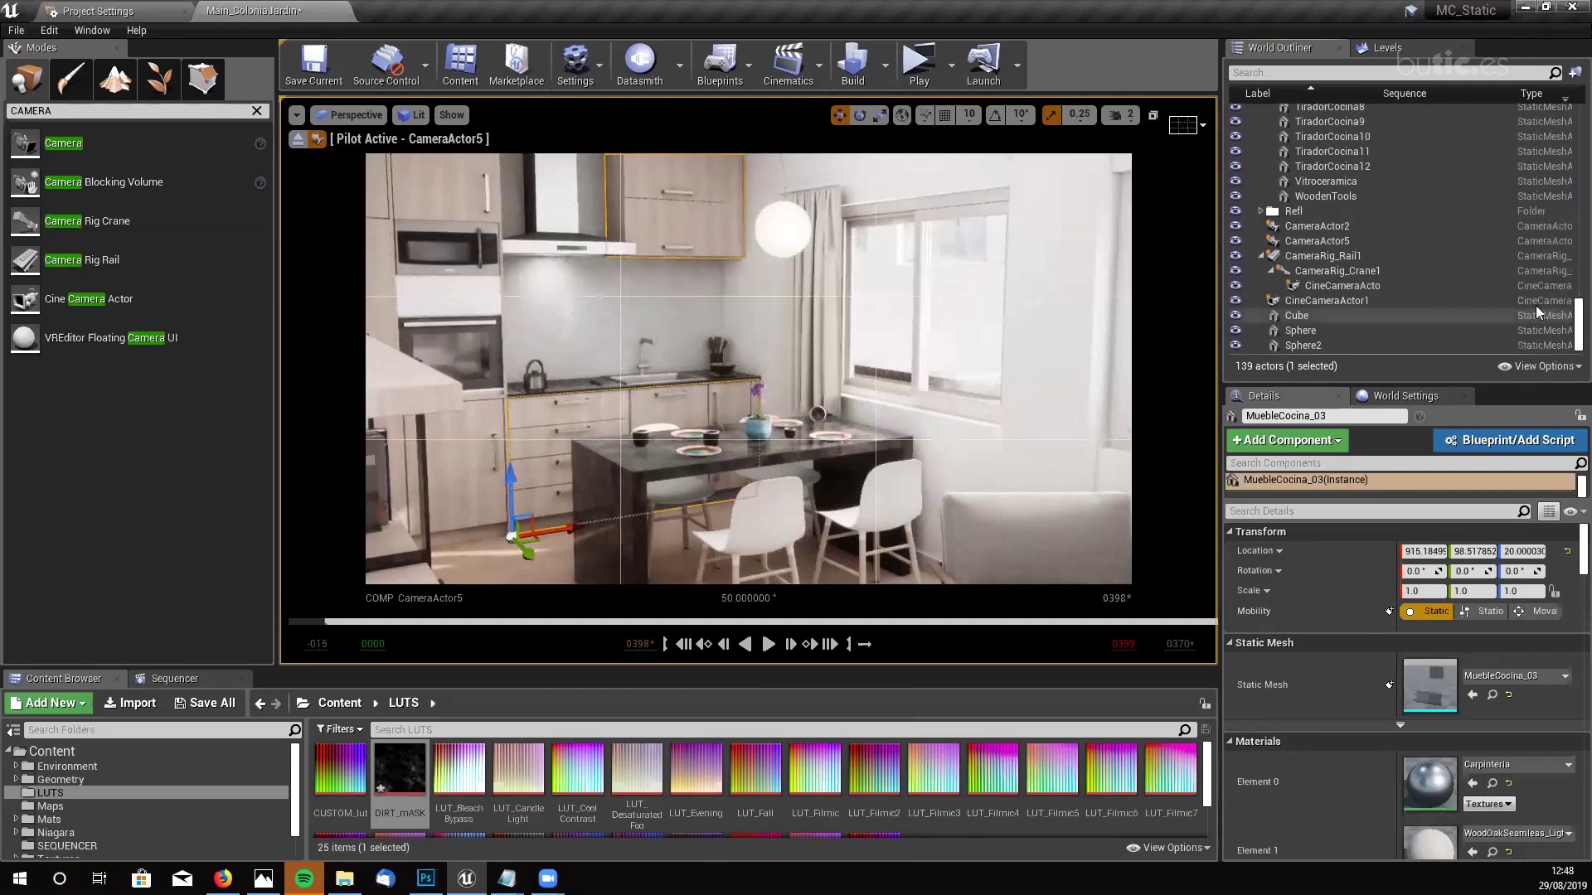
{"action": "left_click", "coordinate": [1326, 241]}
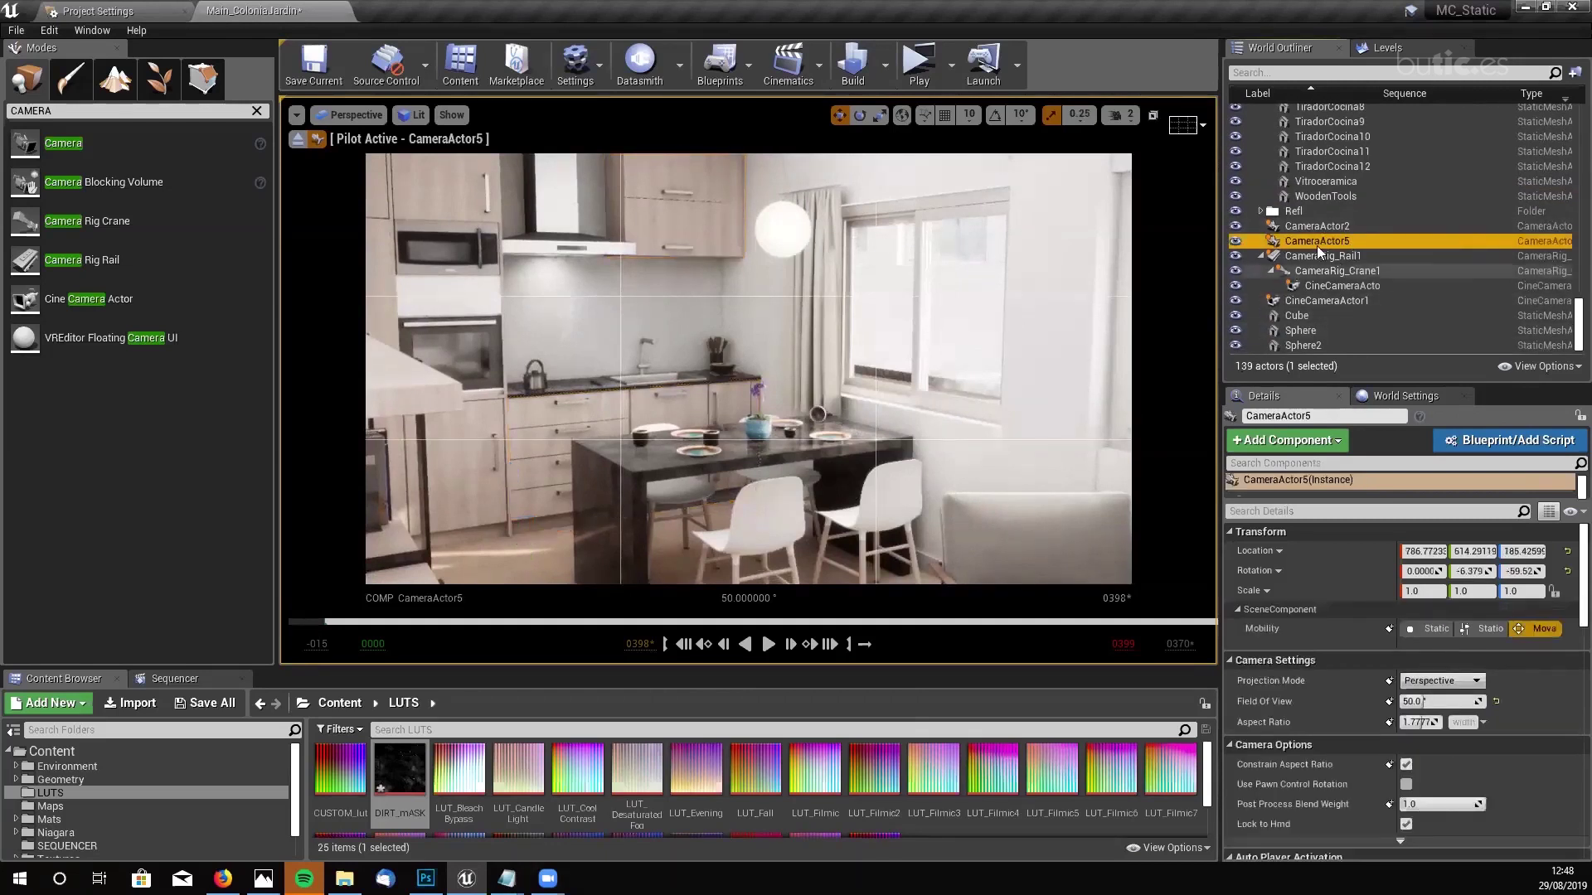
{"action": "right_click", "coordinate": [1327, 243]}
{"action": "left_click", "coordinate": [1388, 340]}
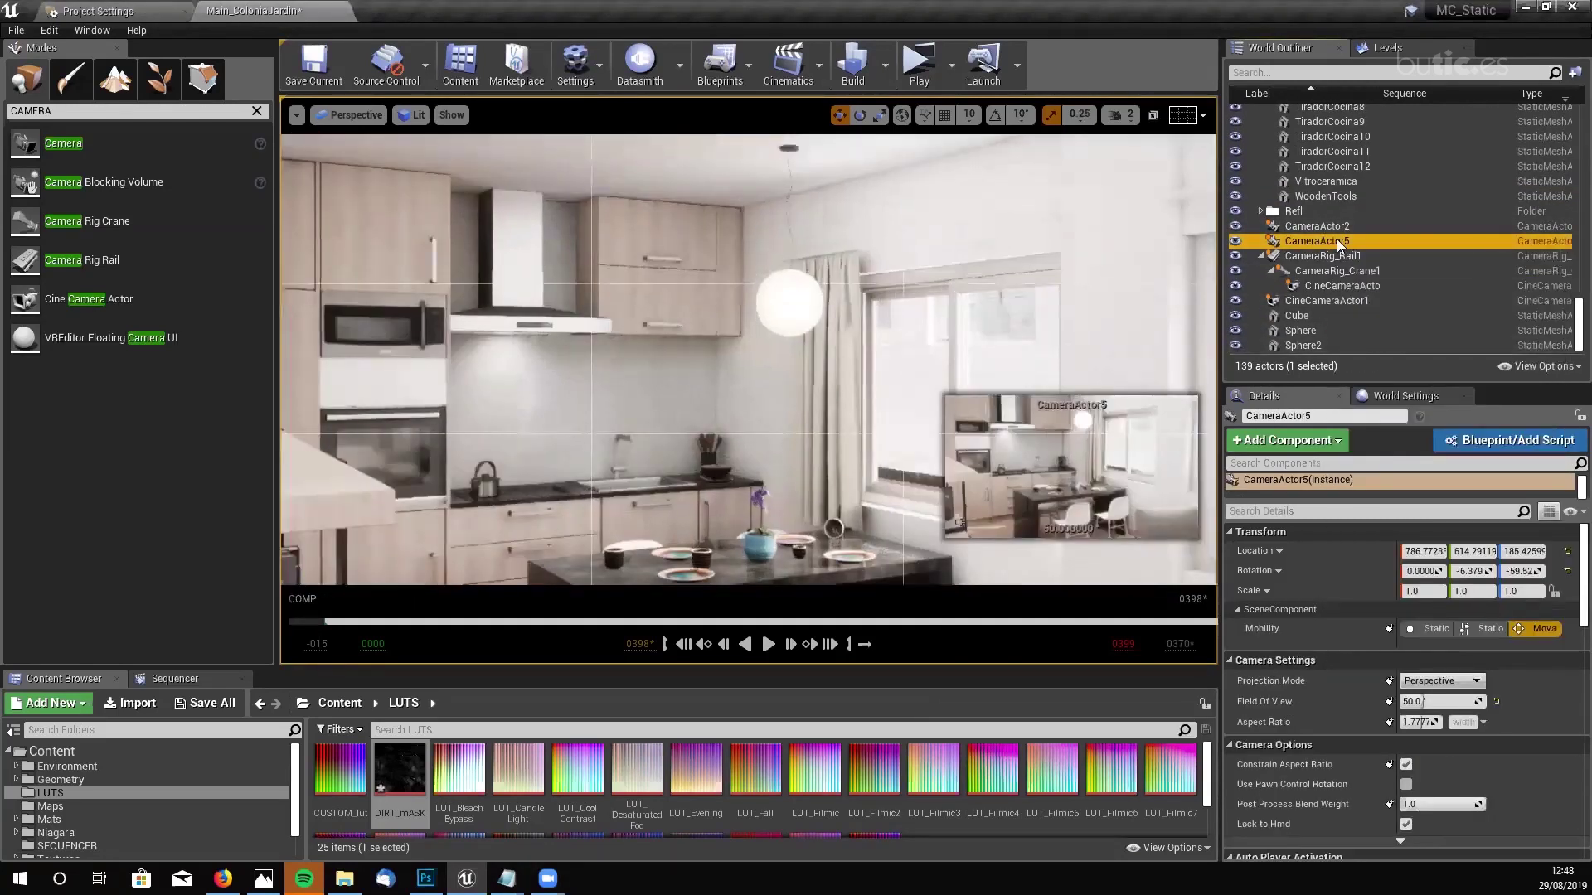
{"action": "right_click", "coordinate": [1329, 241]}
{"action": "left_click", "coordinate": [1385, 338]}
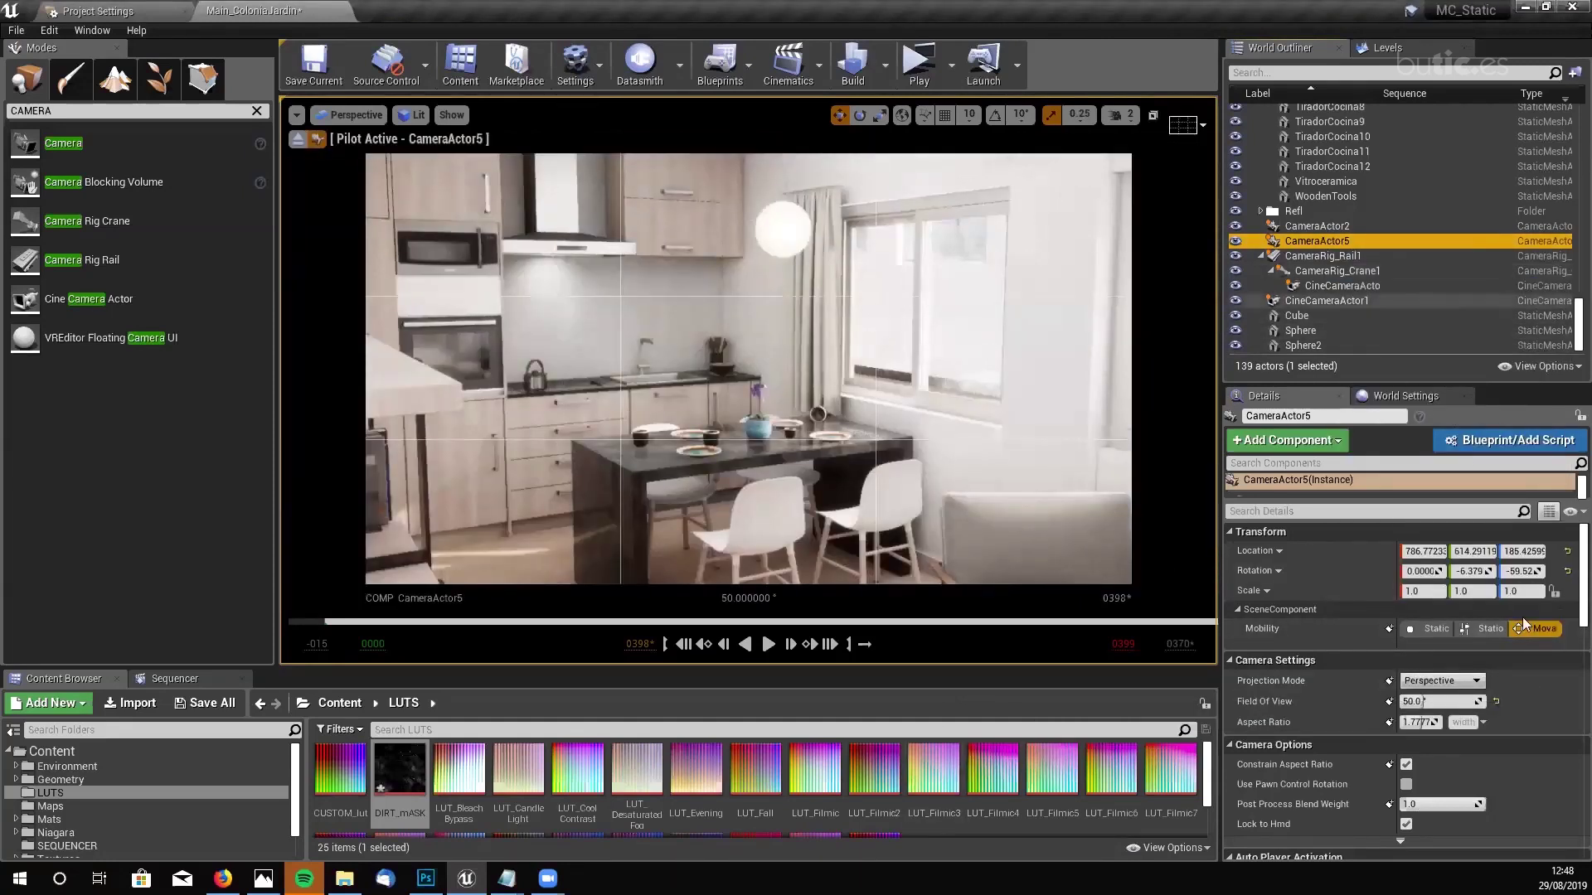
- Enlarge the camera's properties, check viewport options and show flags, and bring up the Sequencer
{"action": "left_click_drag", "start_coordinate": [1419, 386], "coordinate": [1417, 307]}
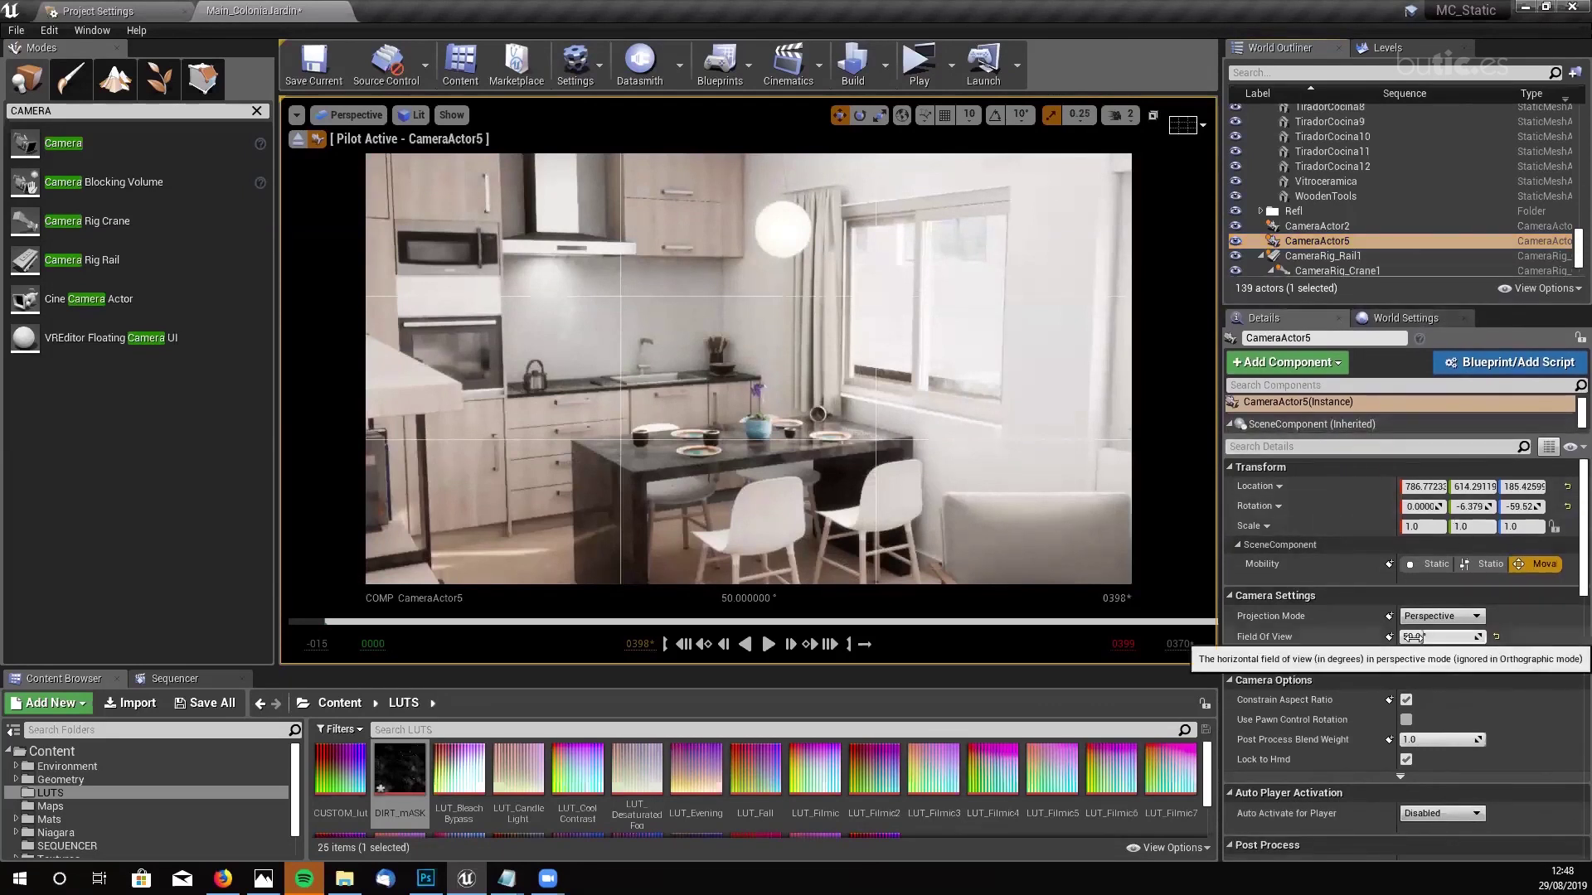
{"action": "left_click", "coordinate": [296, 116]}
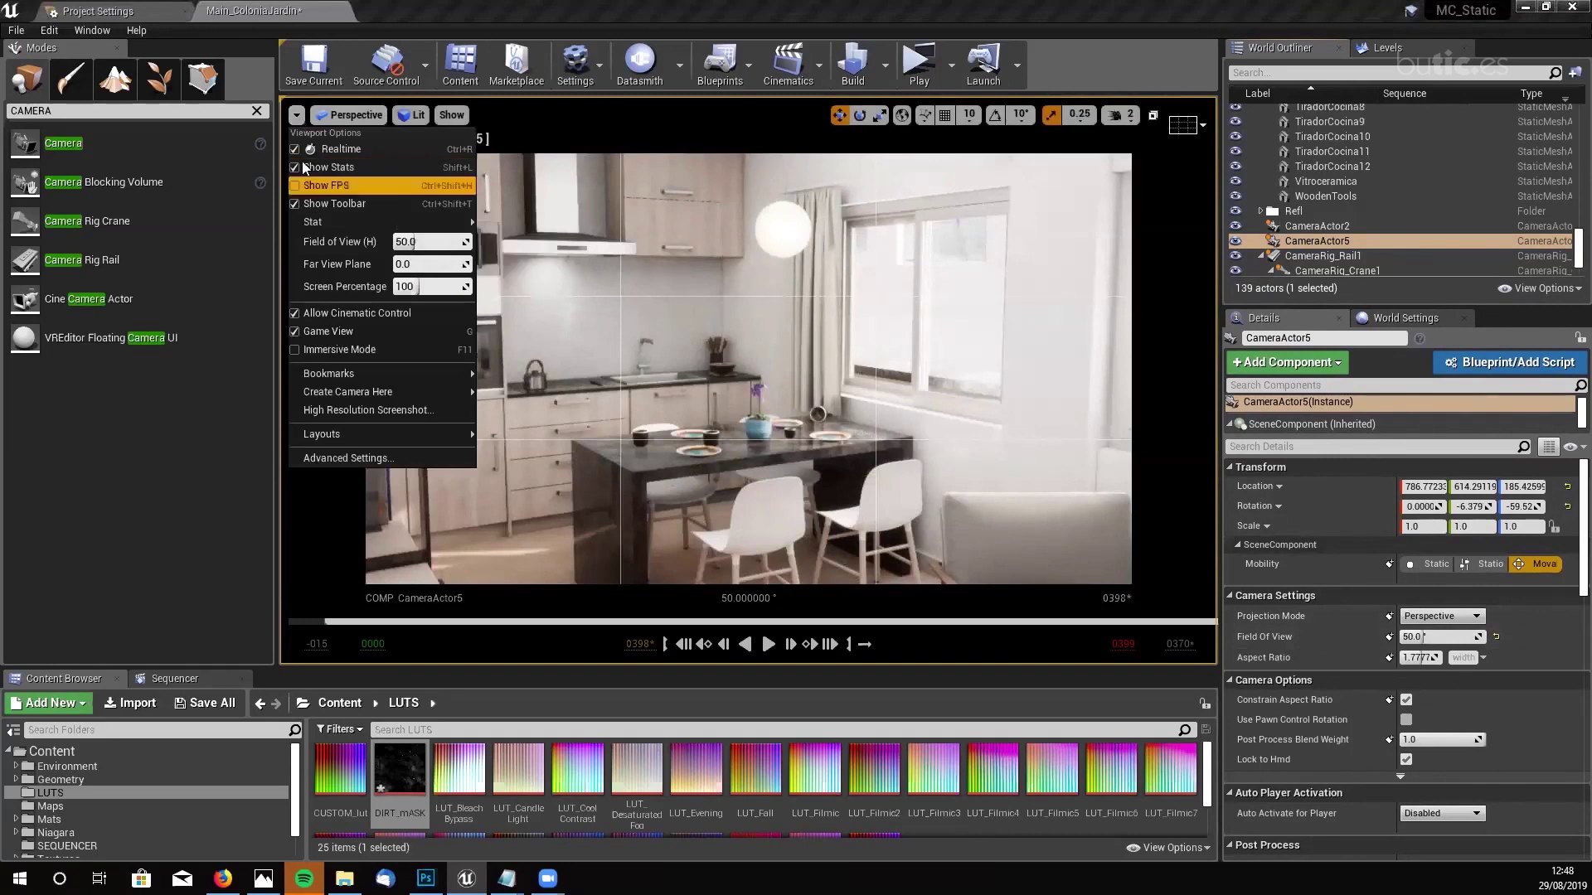
{"action": "left_click", "coordinate": [451, 115]}
{"action": "left_click", "coordinate": [585, 116]}
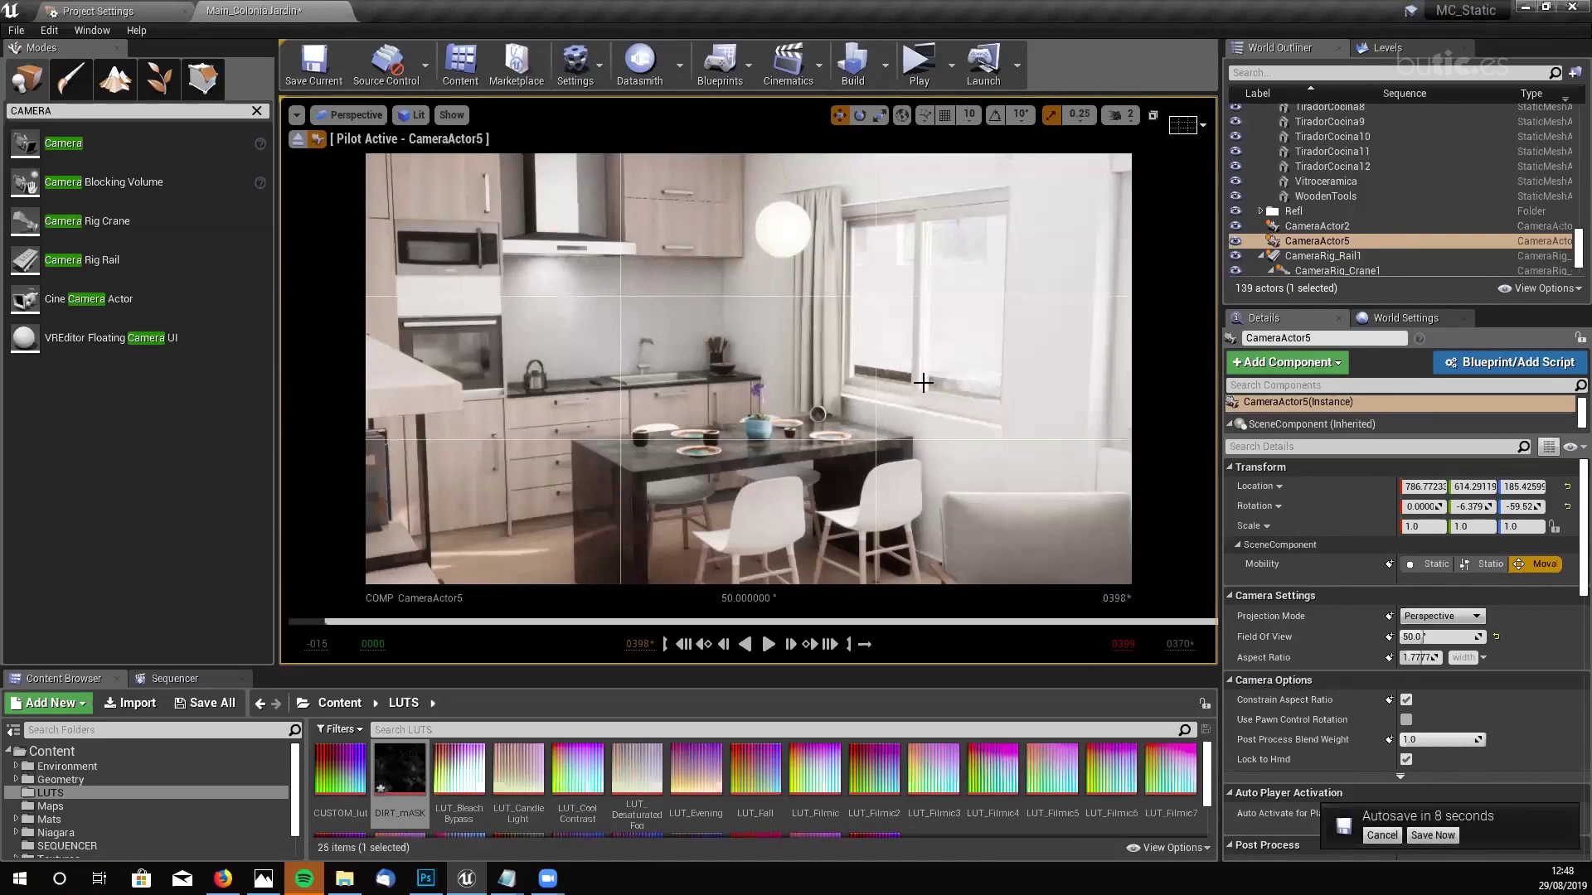
{"action": "left_click", "coordinate": [207, 682]}
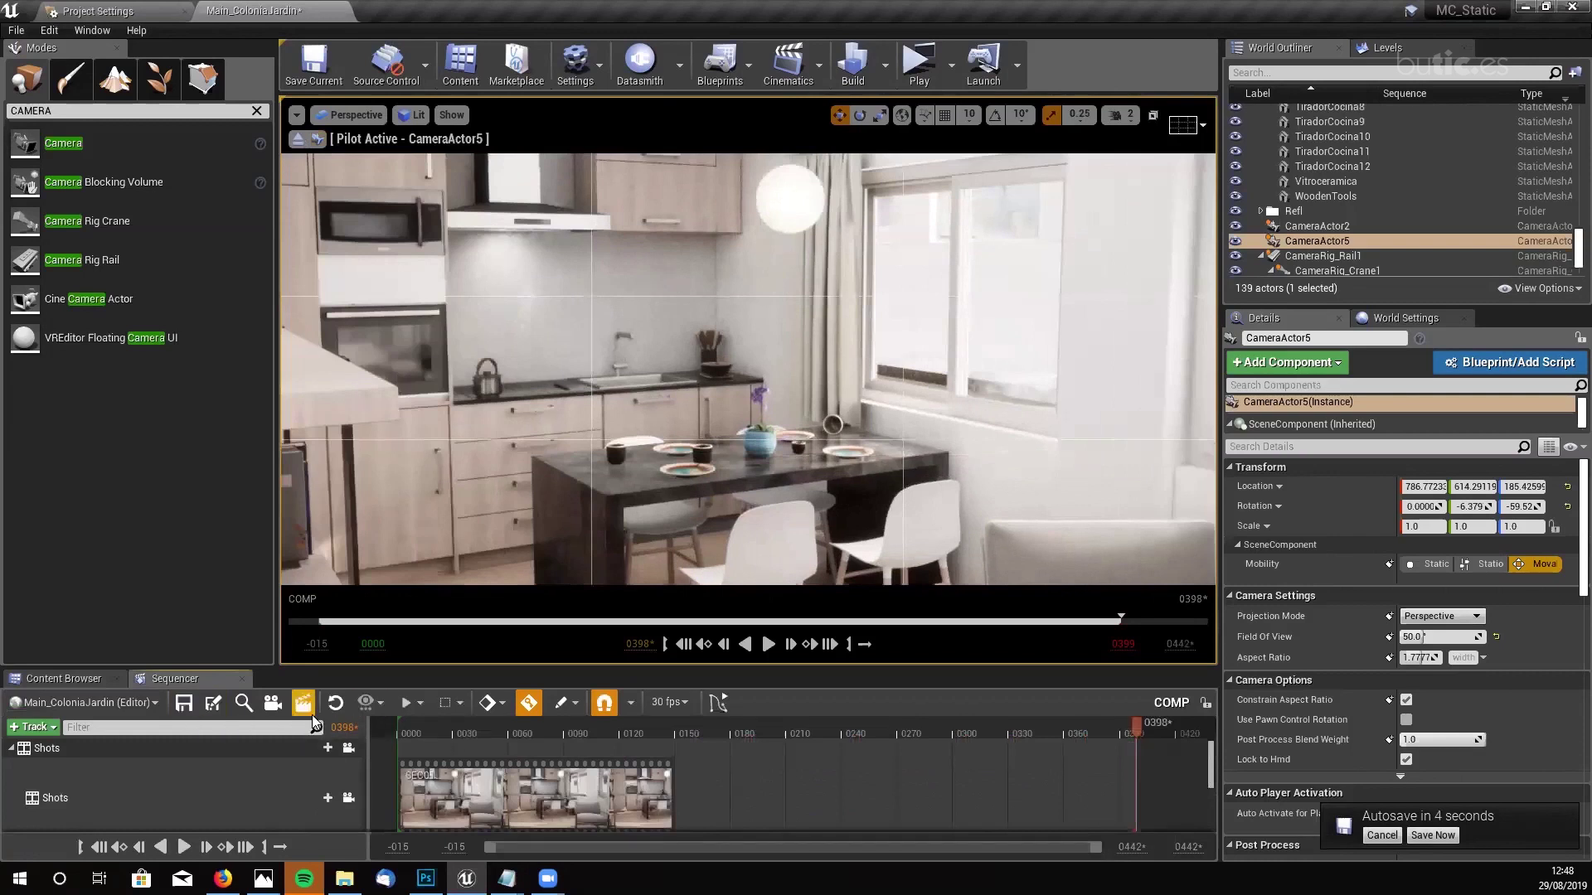
- Open Render Movie Settings for COMP (AVI, 30 fps, 1920x1080), enlarge it, and expand Cinematic, Sequence and General advanced options
{"action": "left_click", "coordinate": [303, 704]}
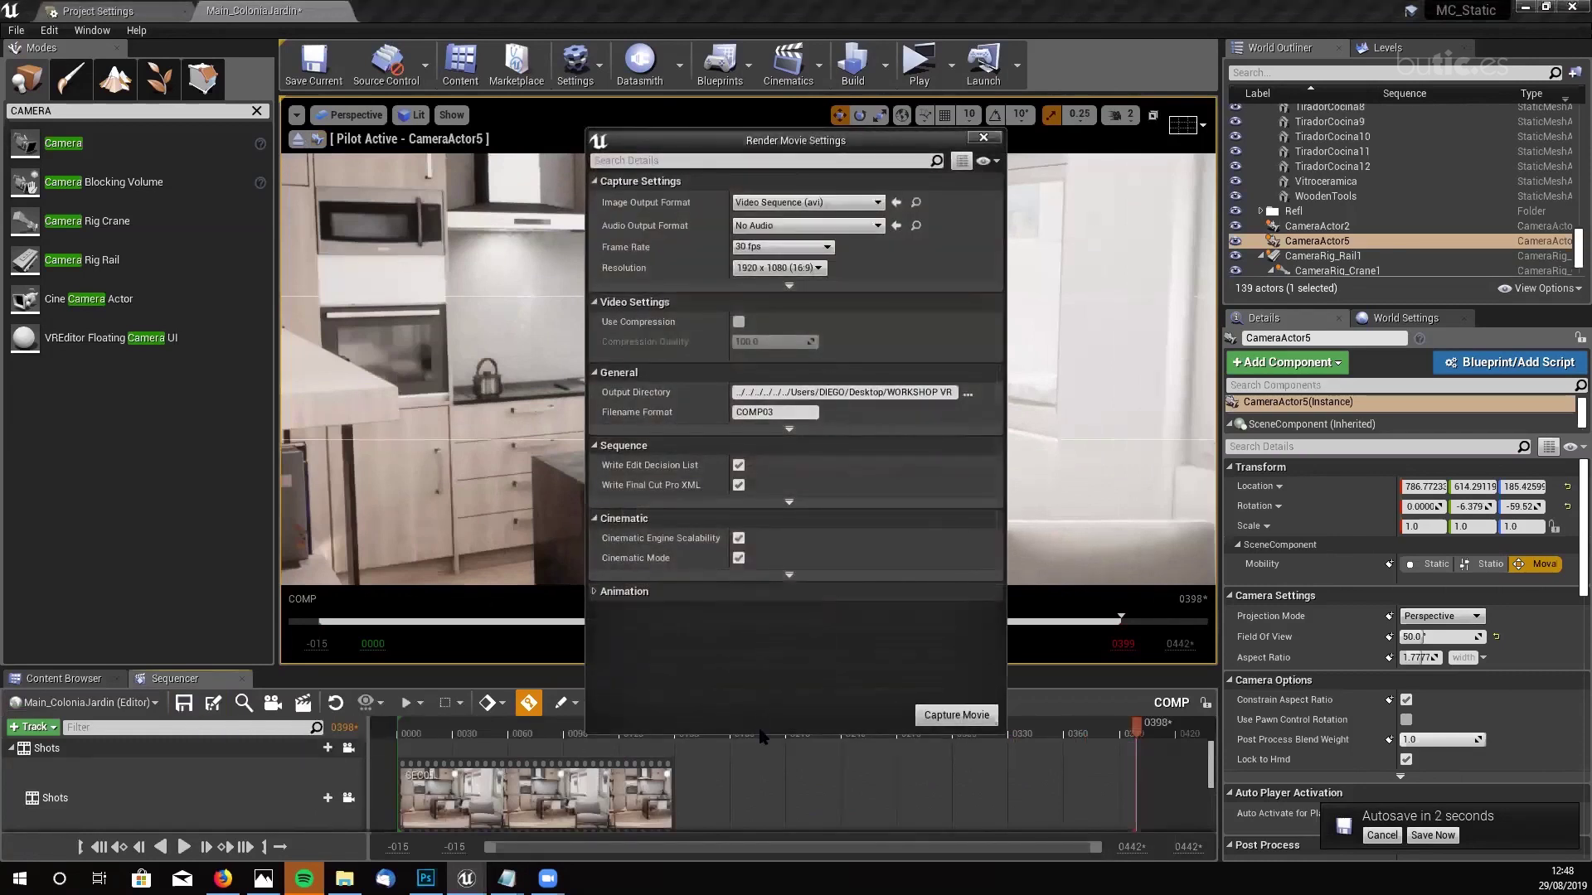
{"action": "left_click_drag", "start_coordinate": [758, 732], "coordinate": [758, 775]}
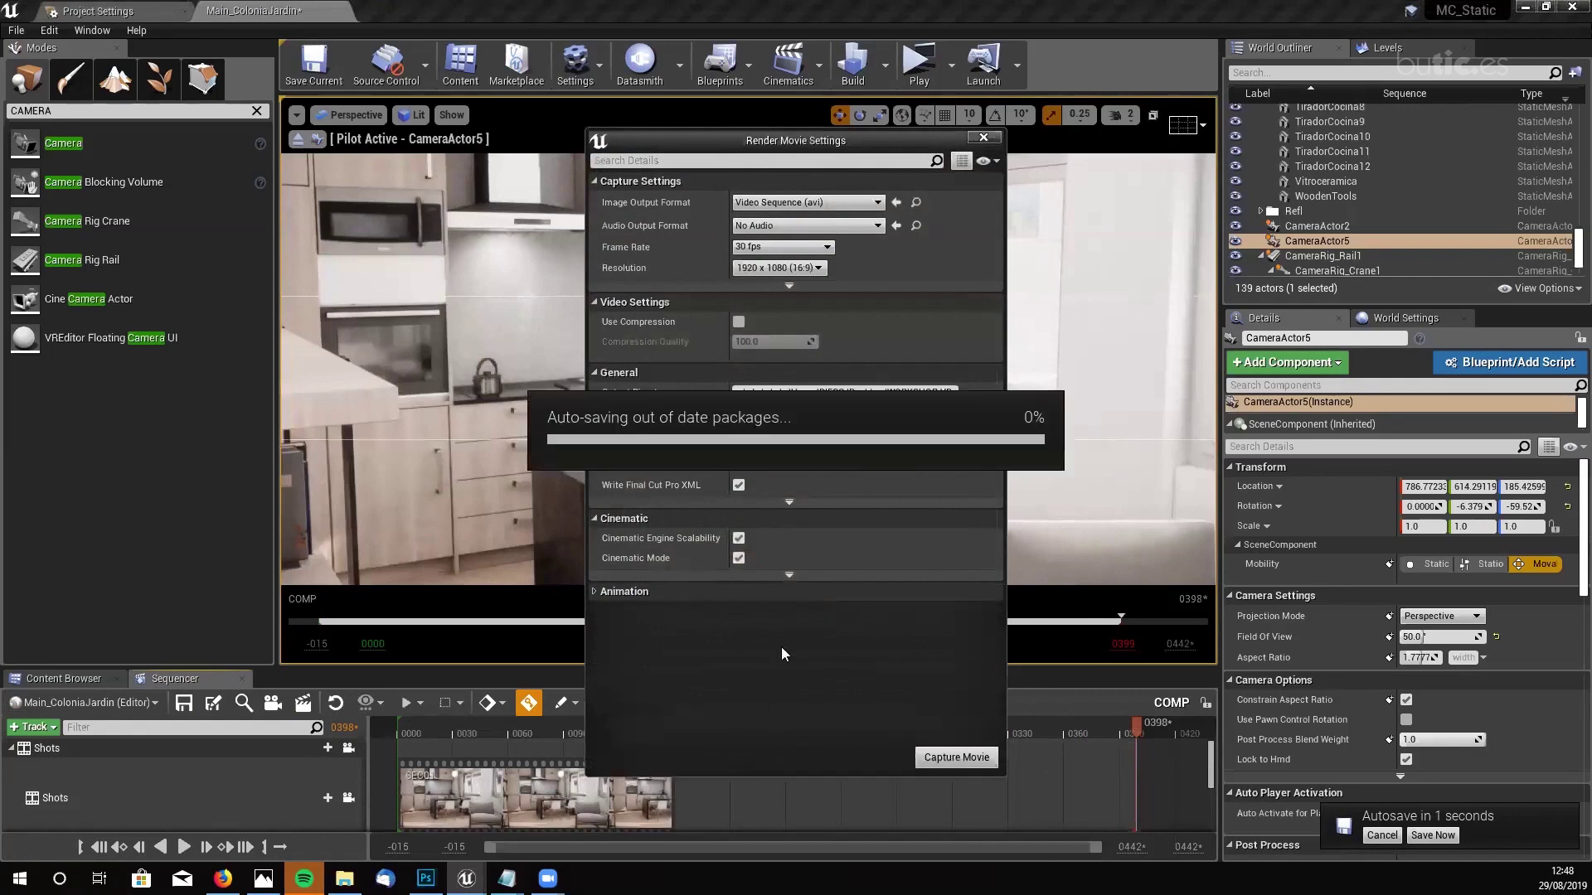
{"action": "left_click", "coordinate": [790, 575]}
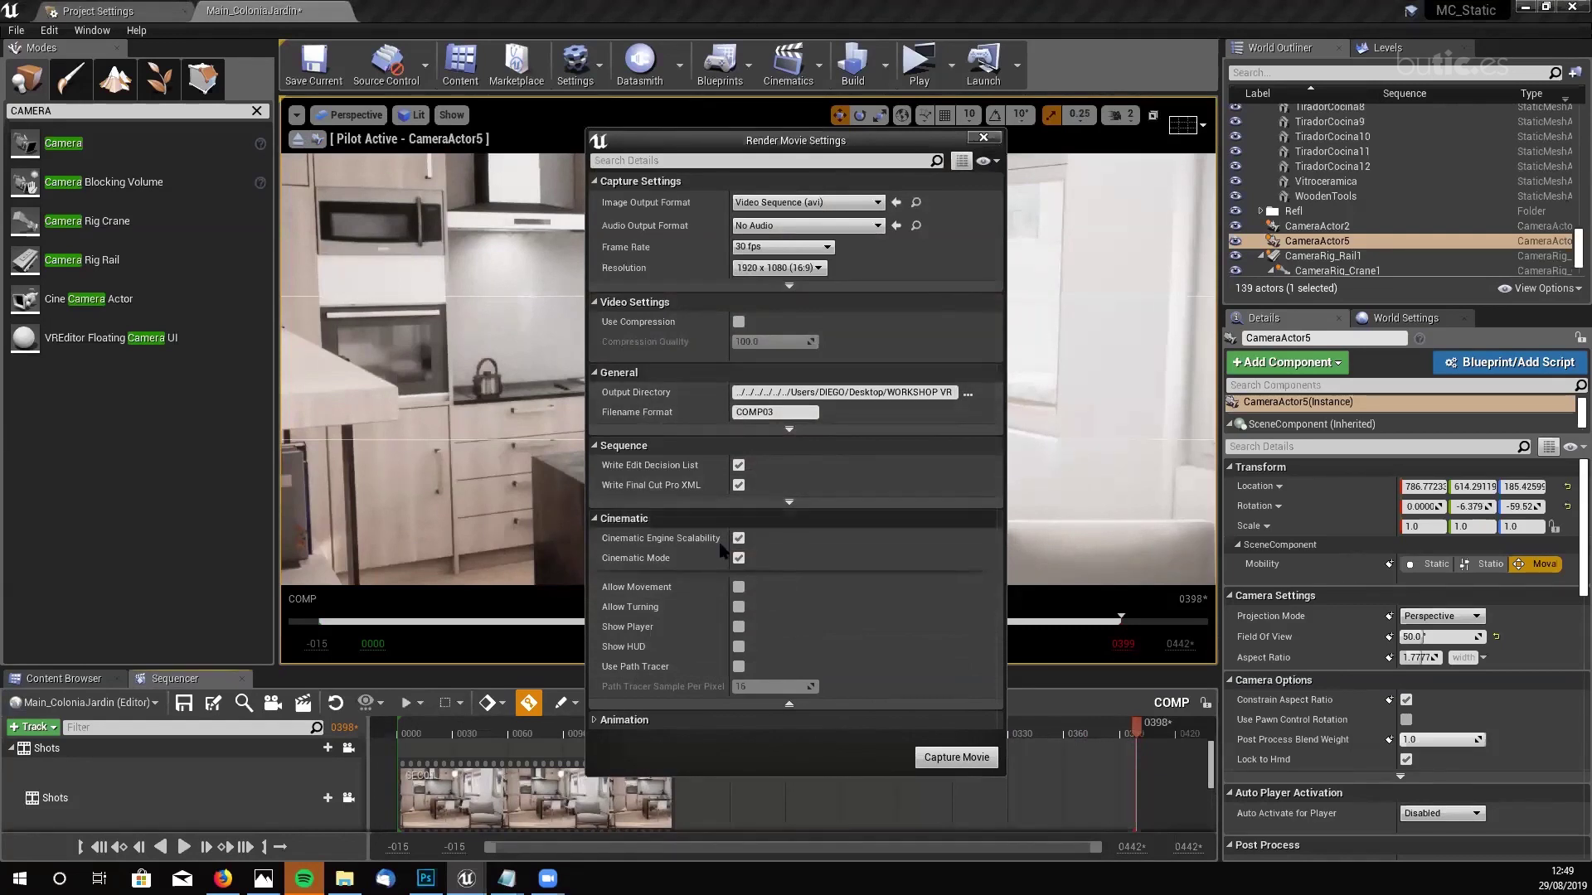
{"action": "left_click", "coordinate": [787, 504]}
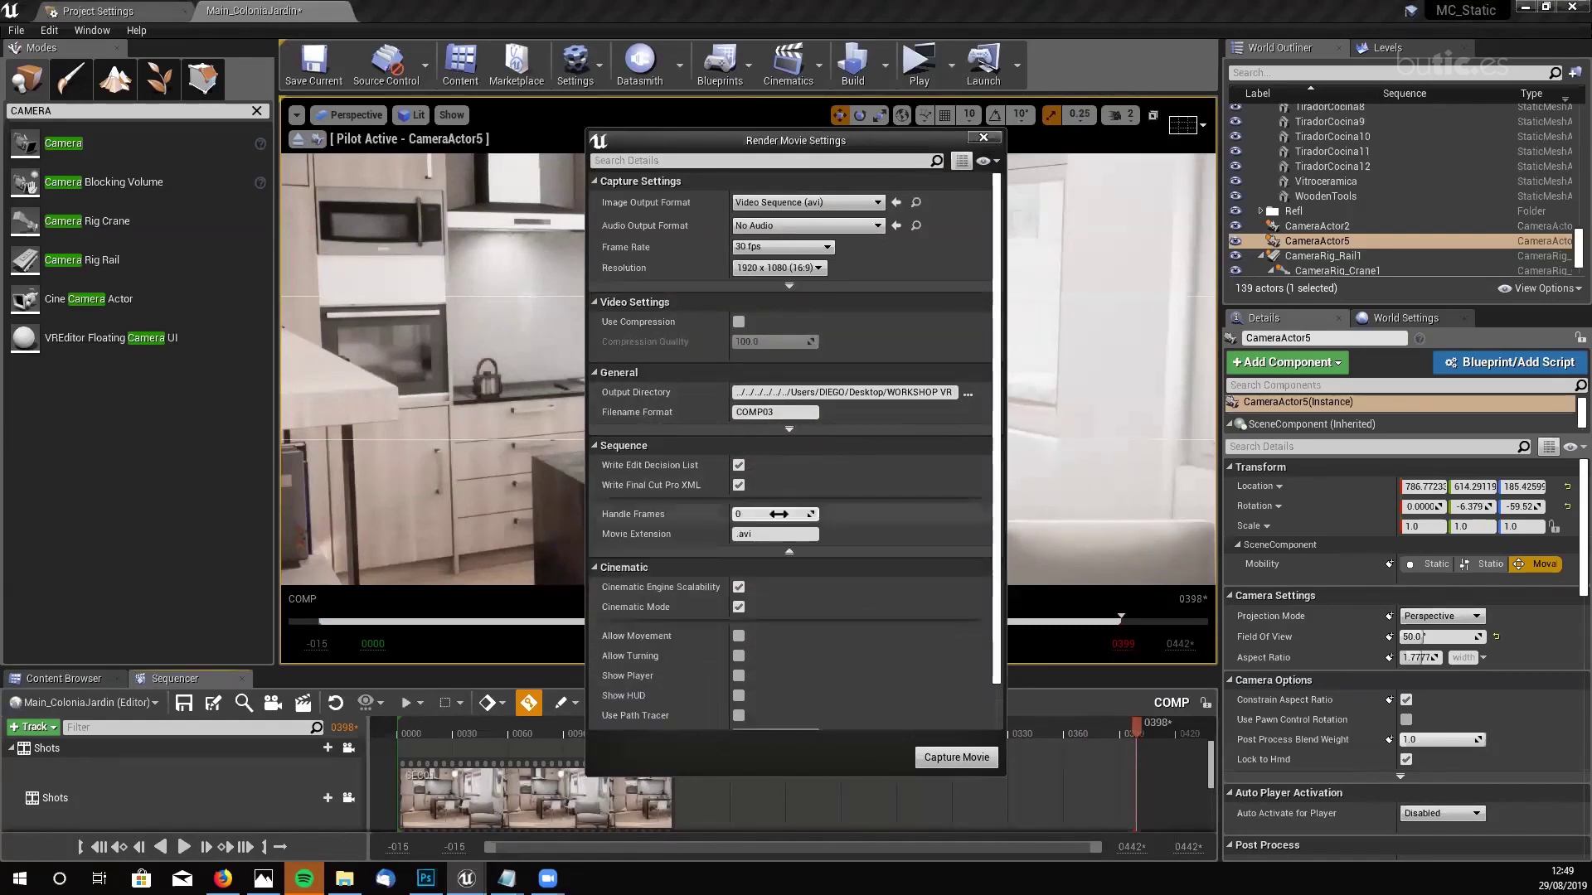
{"action": "left_click", "coordinate": [788, 431]}
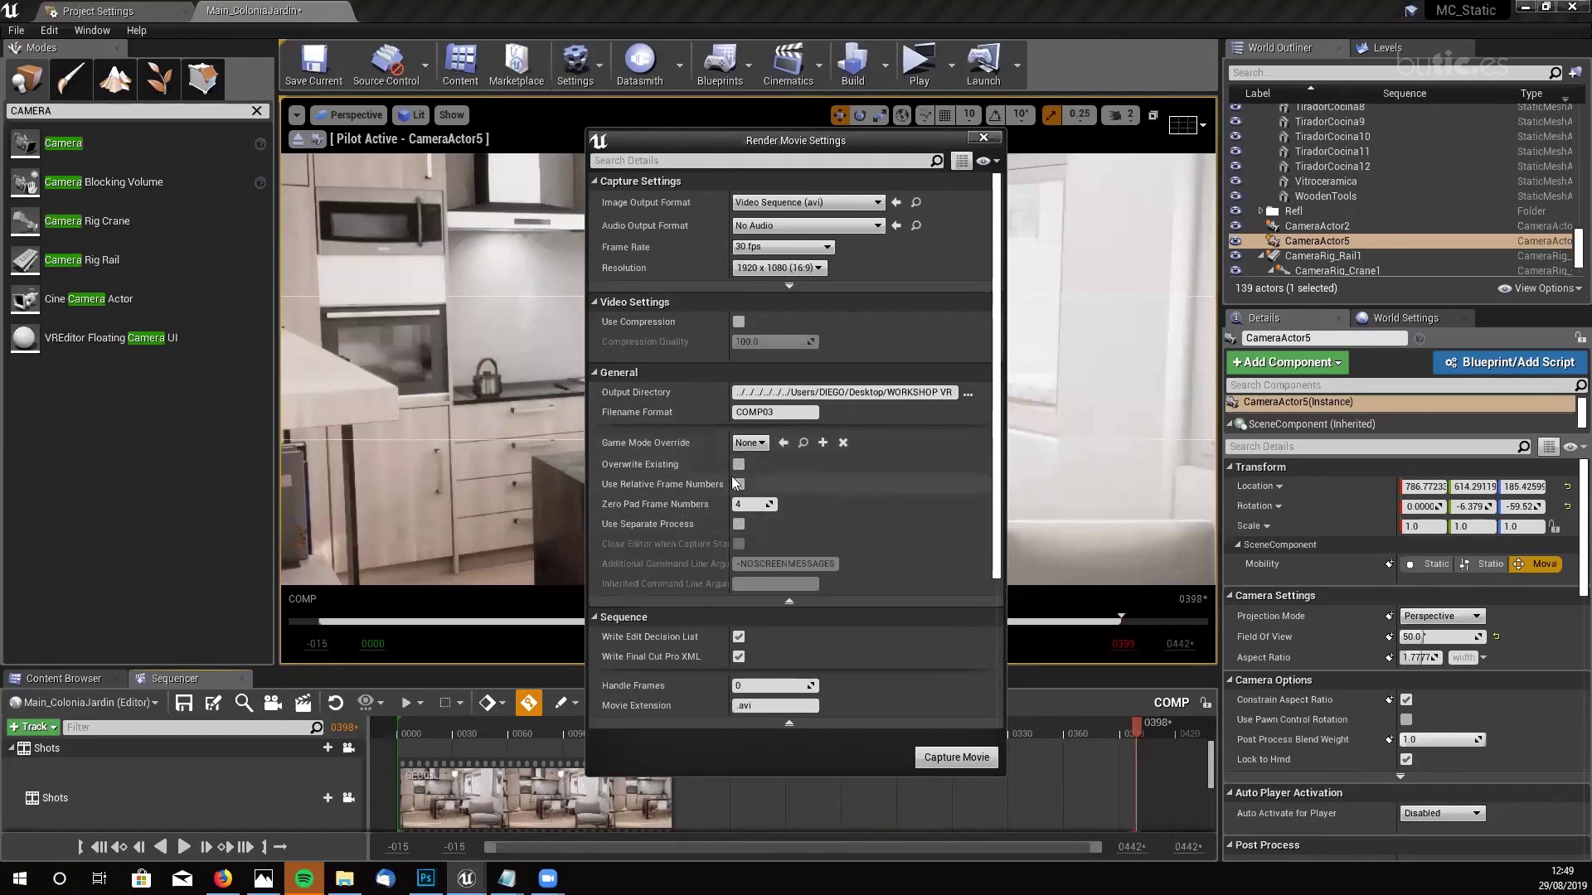
{"action": "scroll", "coordinate": [879, 481], "scroll_direction": "down", "scroll_amount": 5}
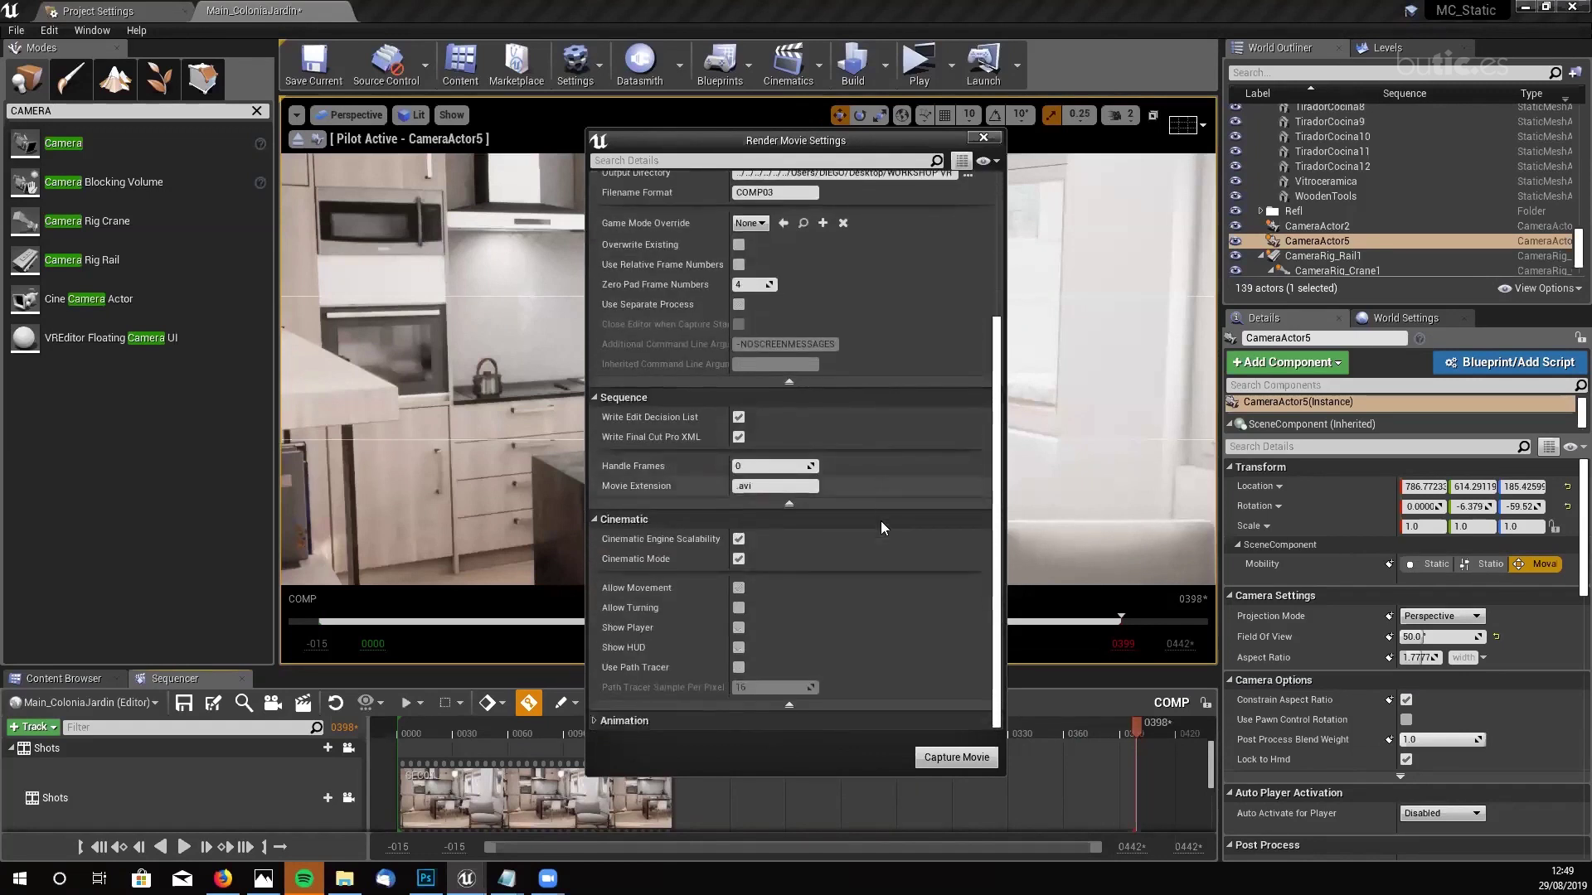
{"action": "scroll", "coordinate": [812, 641], "scroll_direction": "up", "scroll_amount": 3}
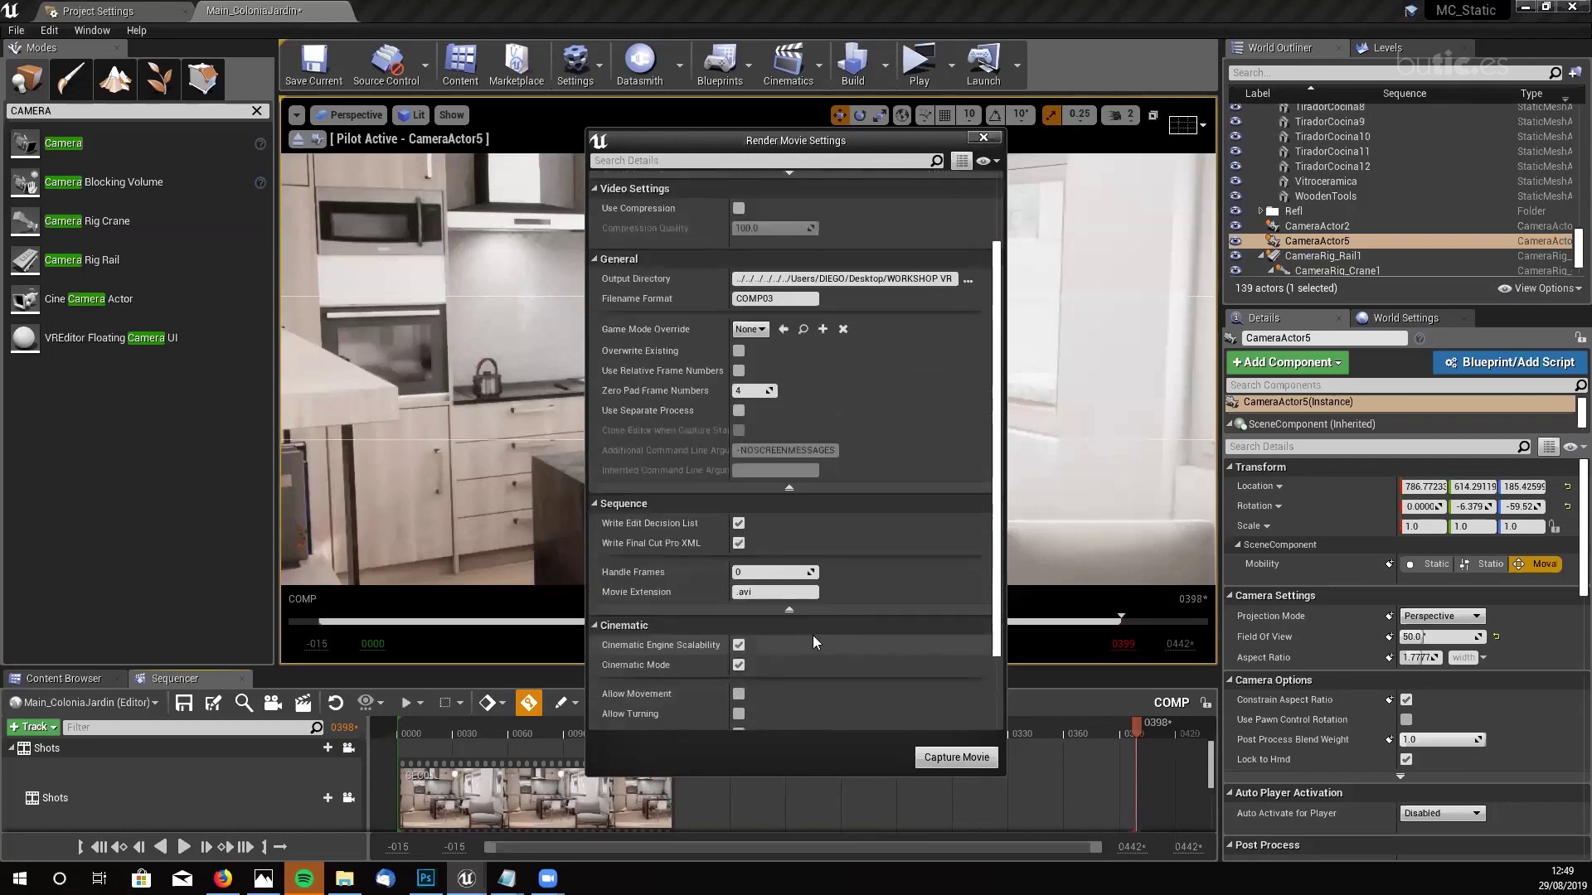
{"action": "scroll", "coordinate": [812, 635], "scroll_direction": "up", "scroll_amount": 3}
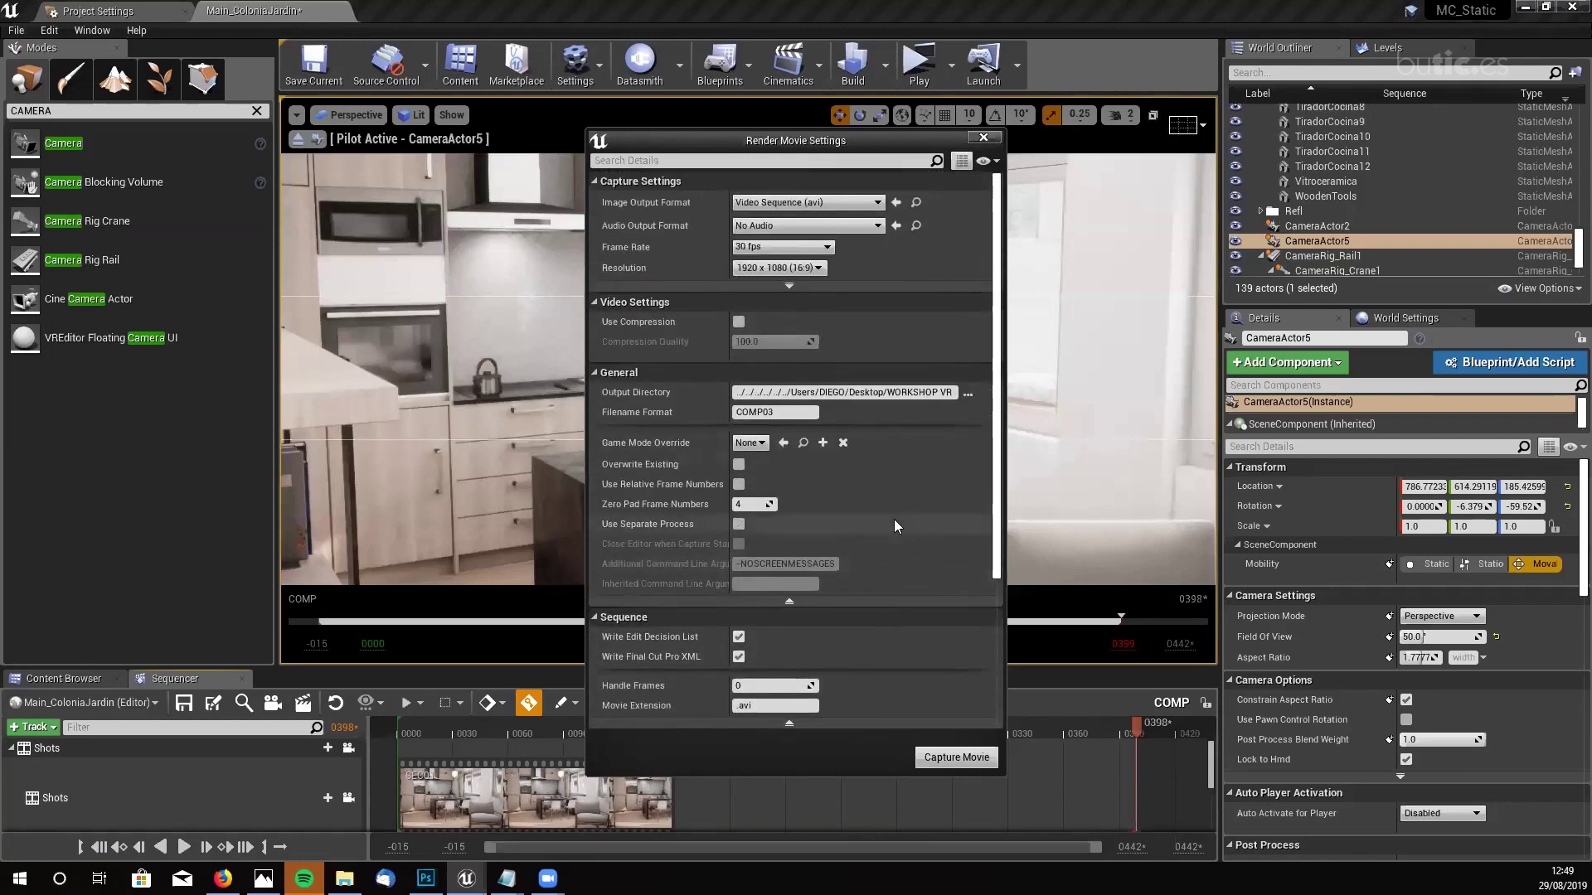
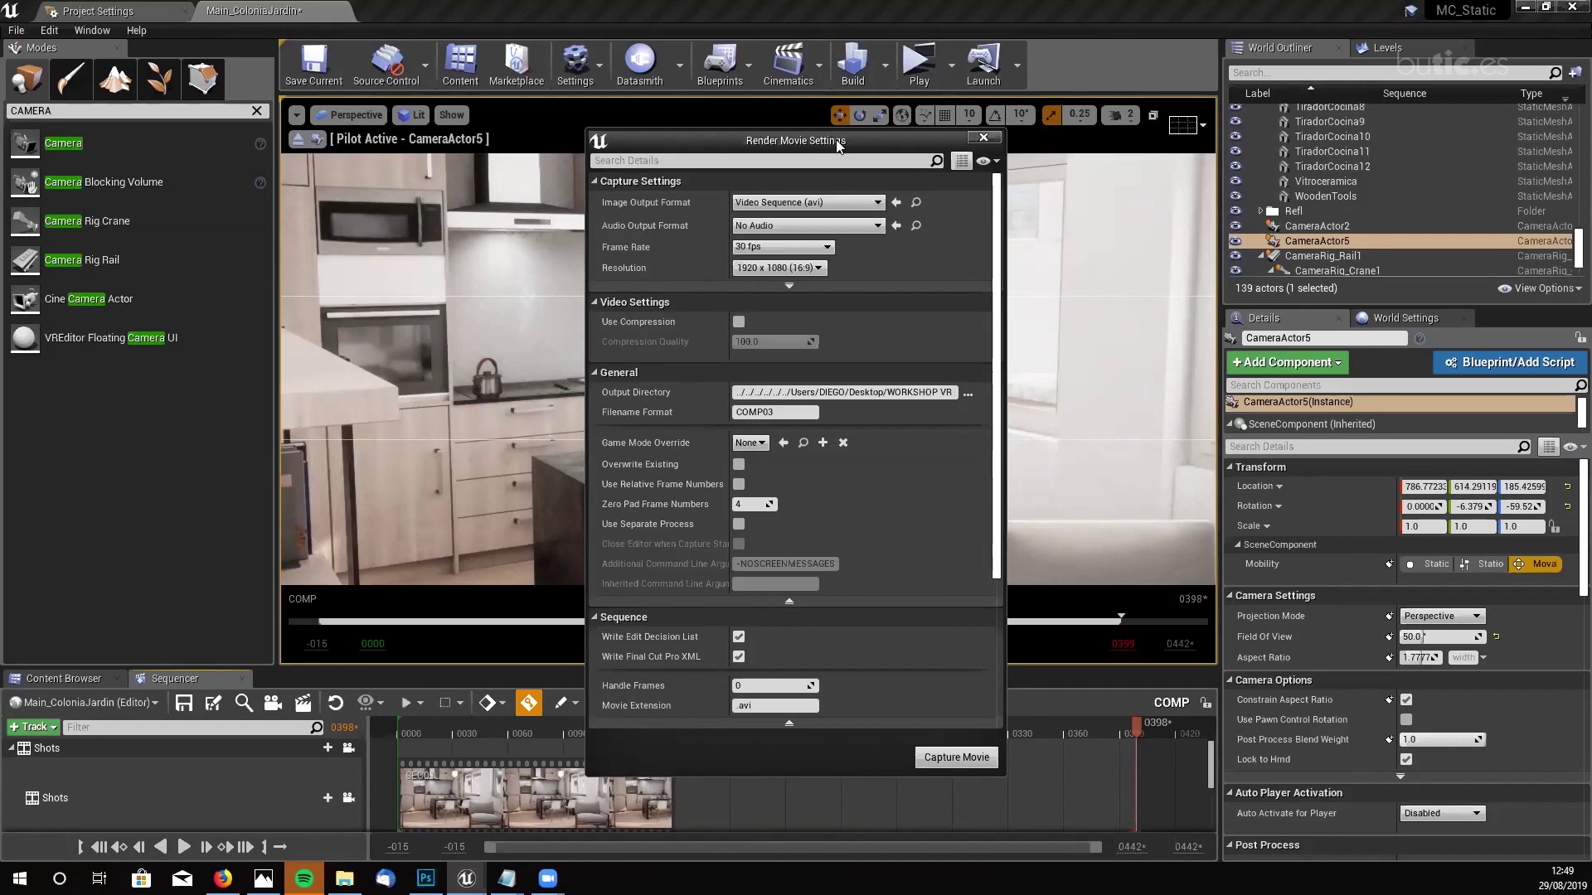
- Move the Render Movie Settings window aside and back, then close it
{"action": "left_click_drag", "start_coordinate": [838, 146], "coordinate": [535, 117]}
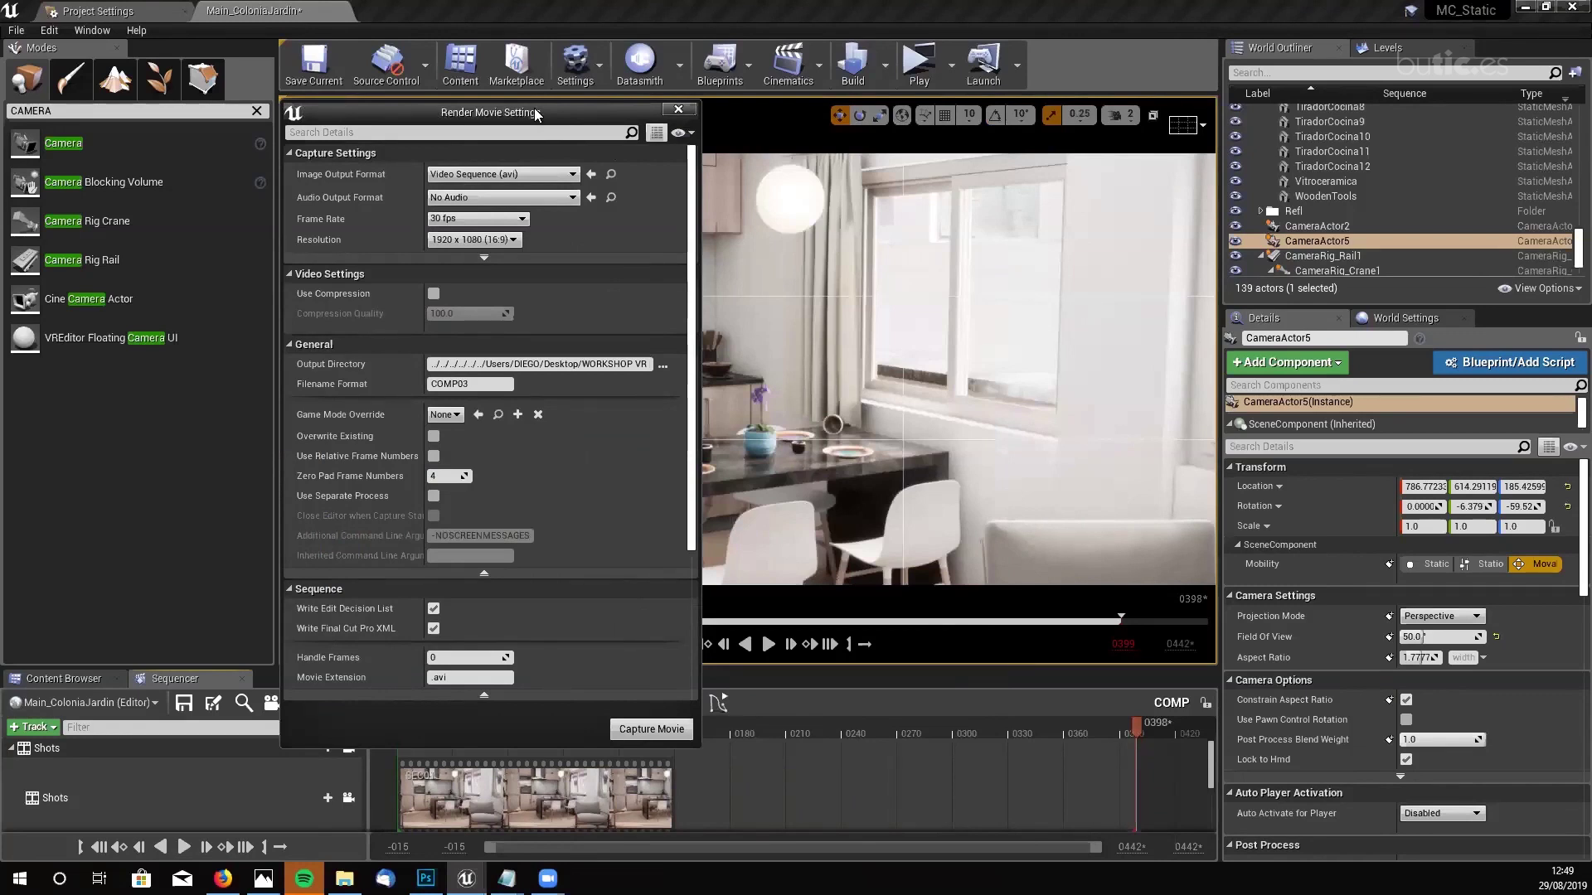
{"action": "left_click_drag", "start_coordinate": [535, 113], "coordinate": [615, 153]}
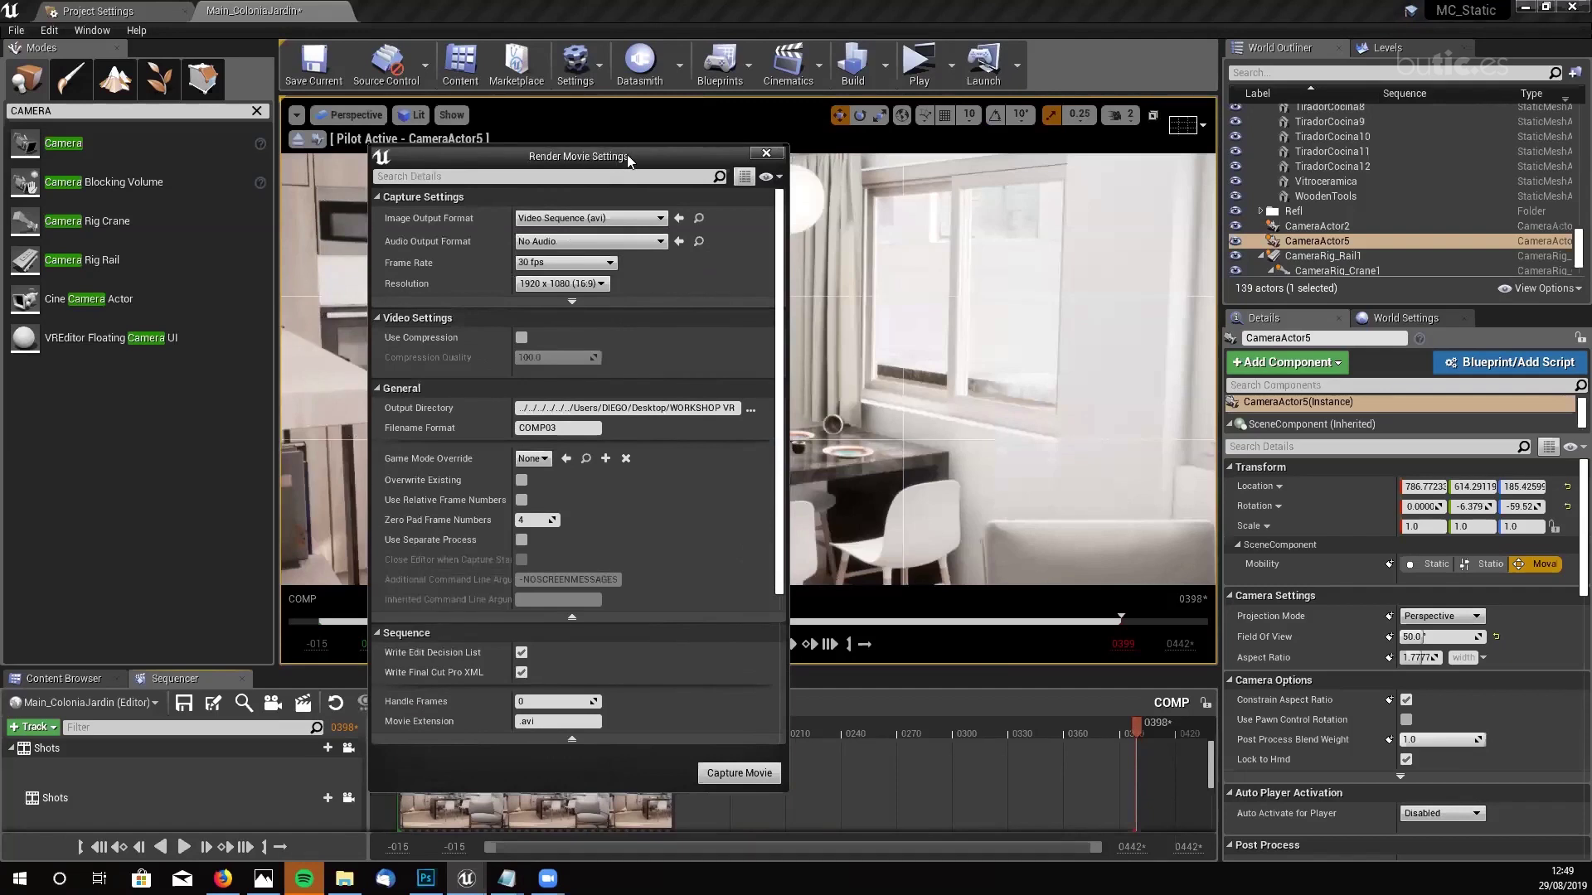
{"action": "left_click", "coordinate": [764, 155]}
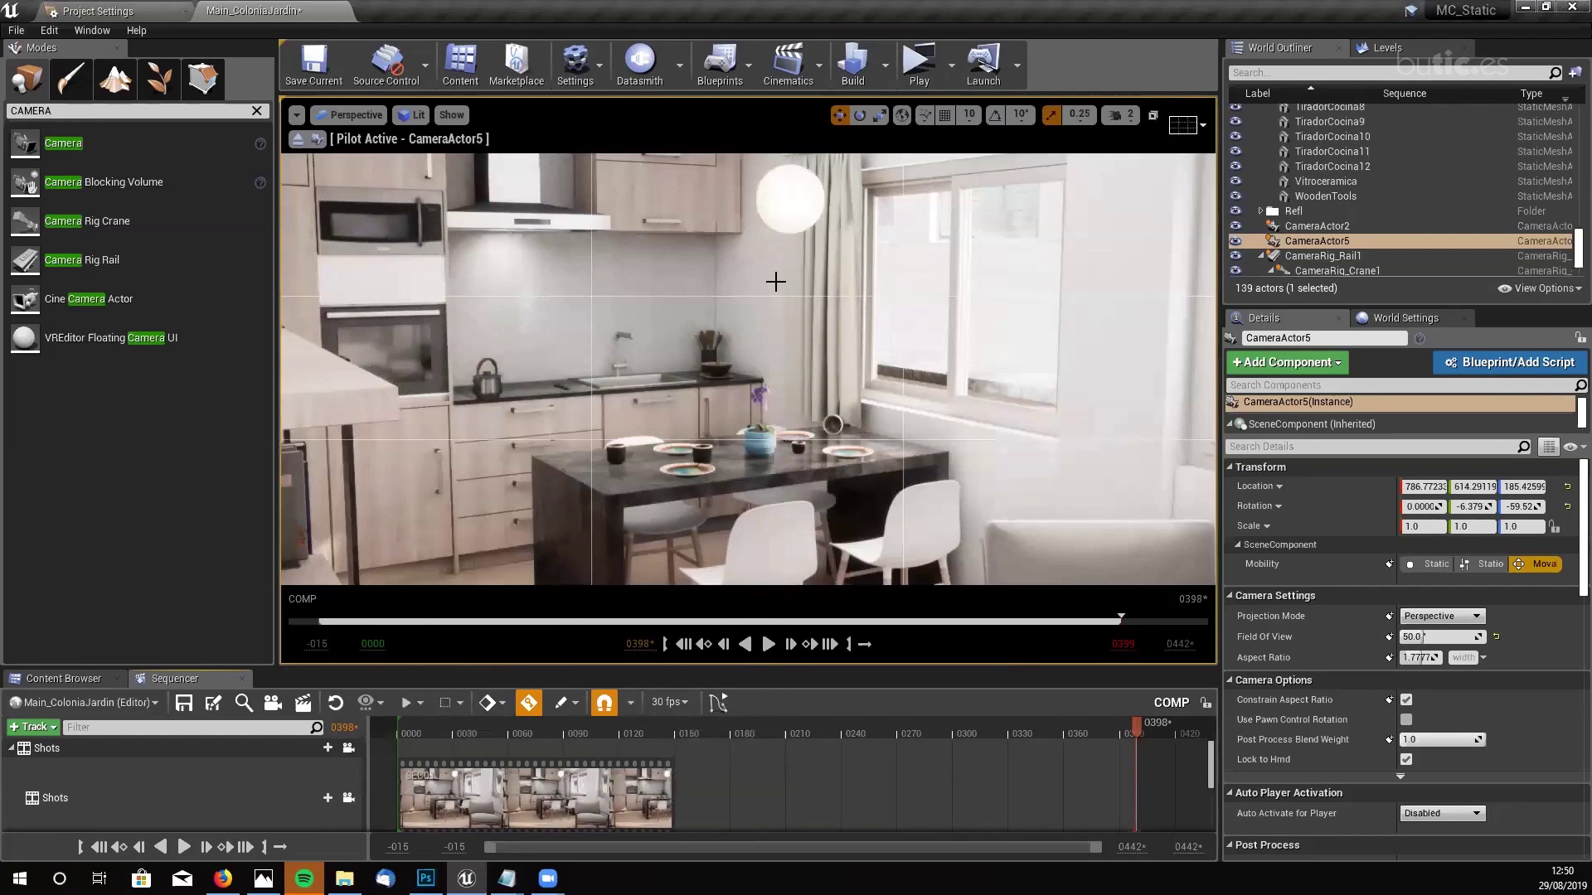
{"action": "left_click", "coordinate": [1326, 242]}
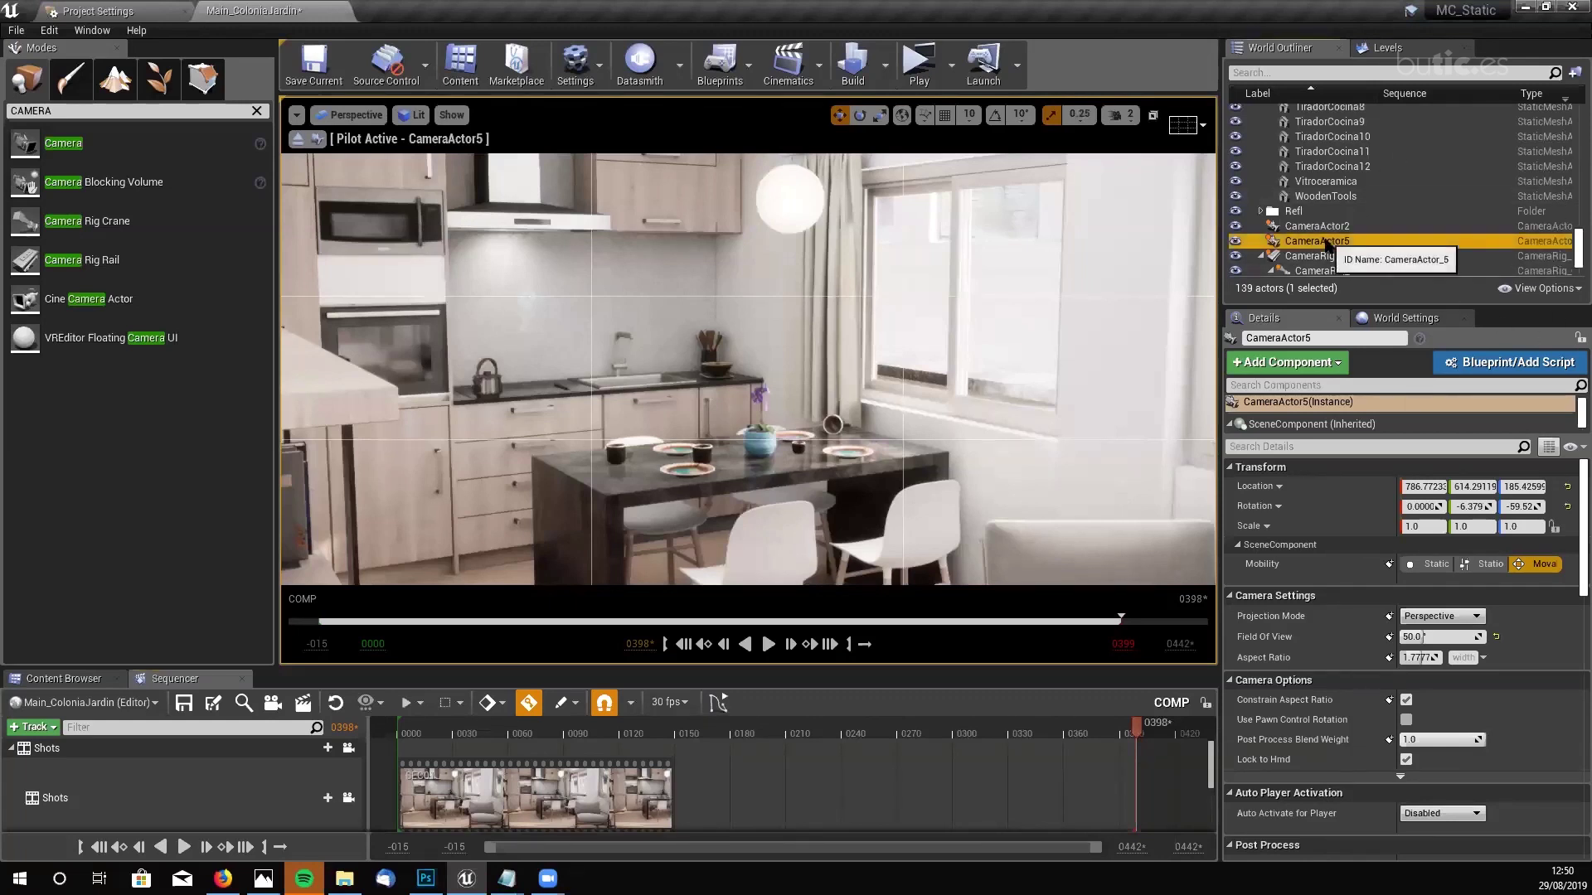
{"action": "left_click", "coordinate": [297, 138]}
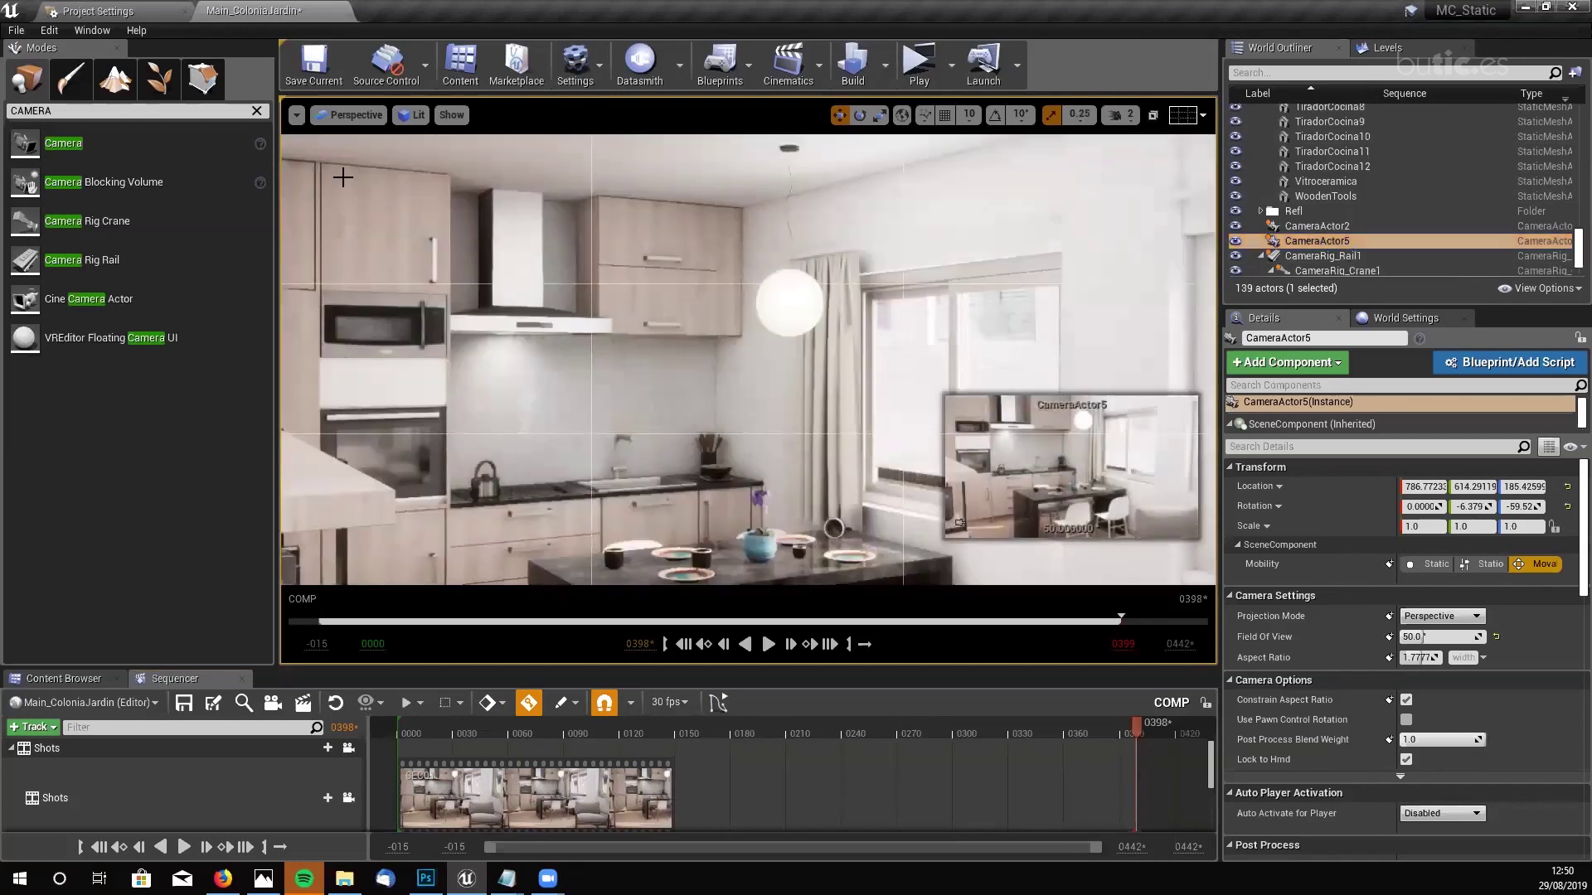
{"action": "left_click", "coordinate": [1006, 428]}
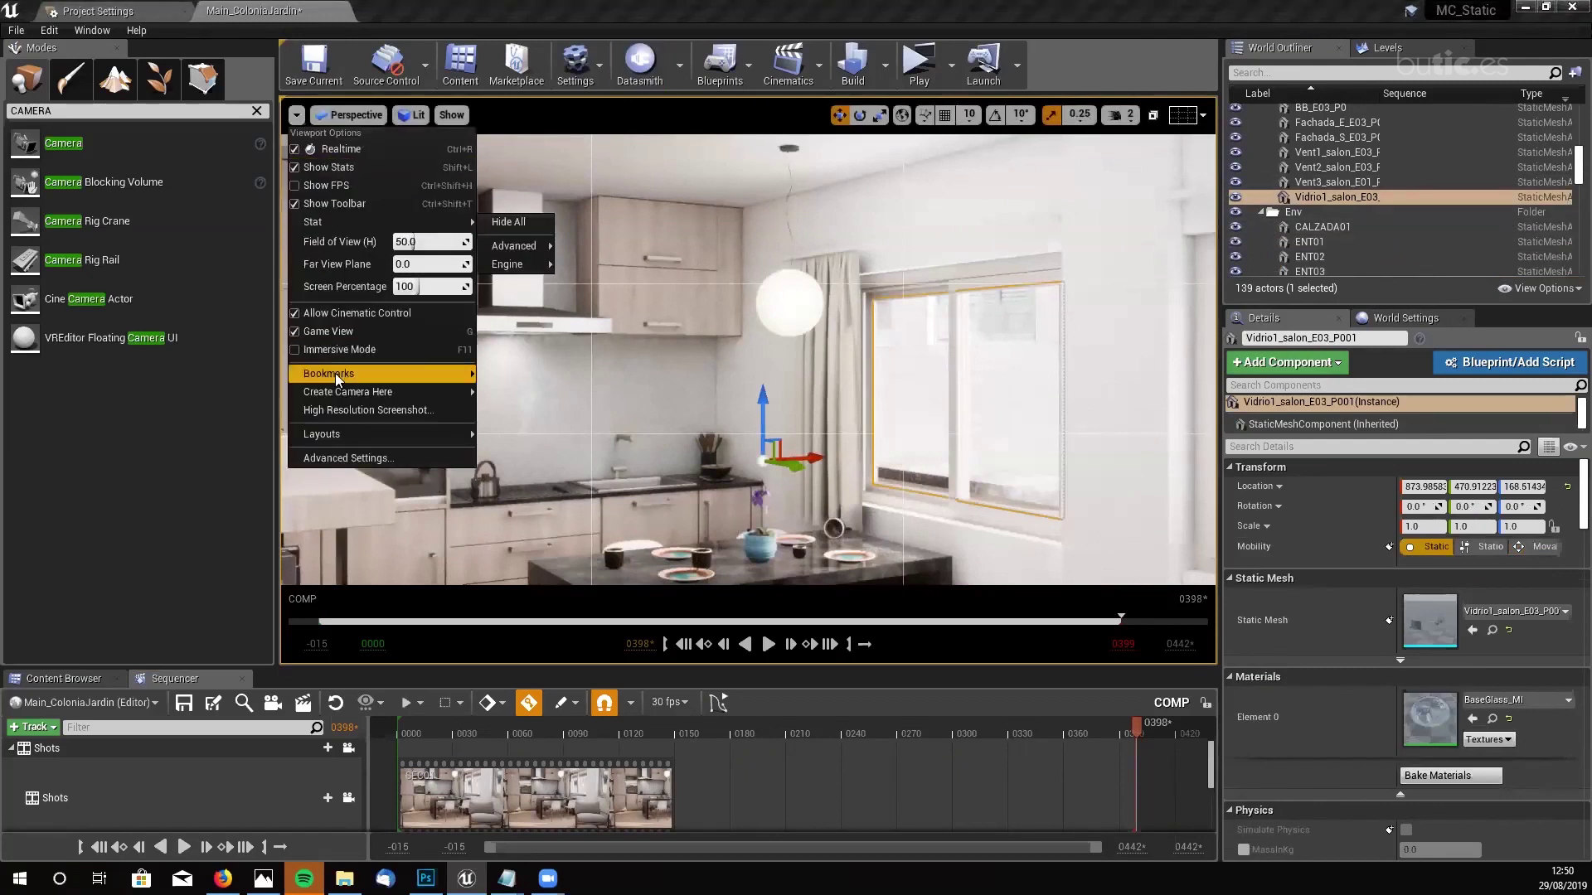
{"action": "mouse_move", "coordinate": [361, 437]}
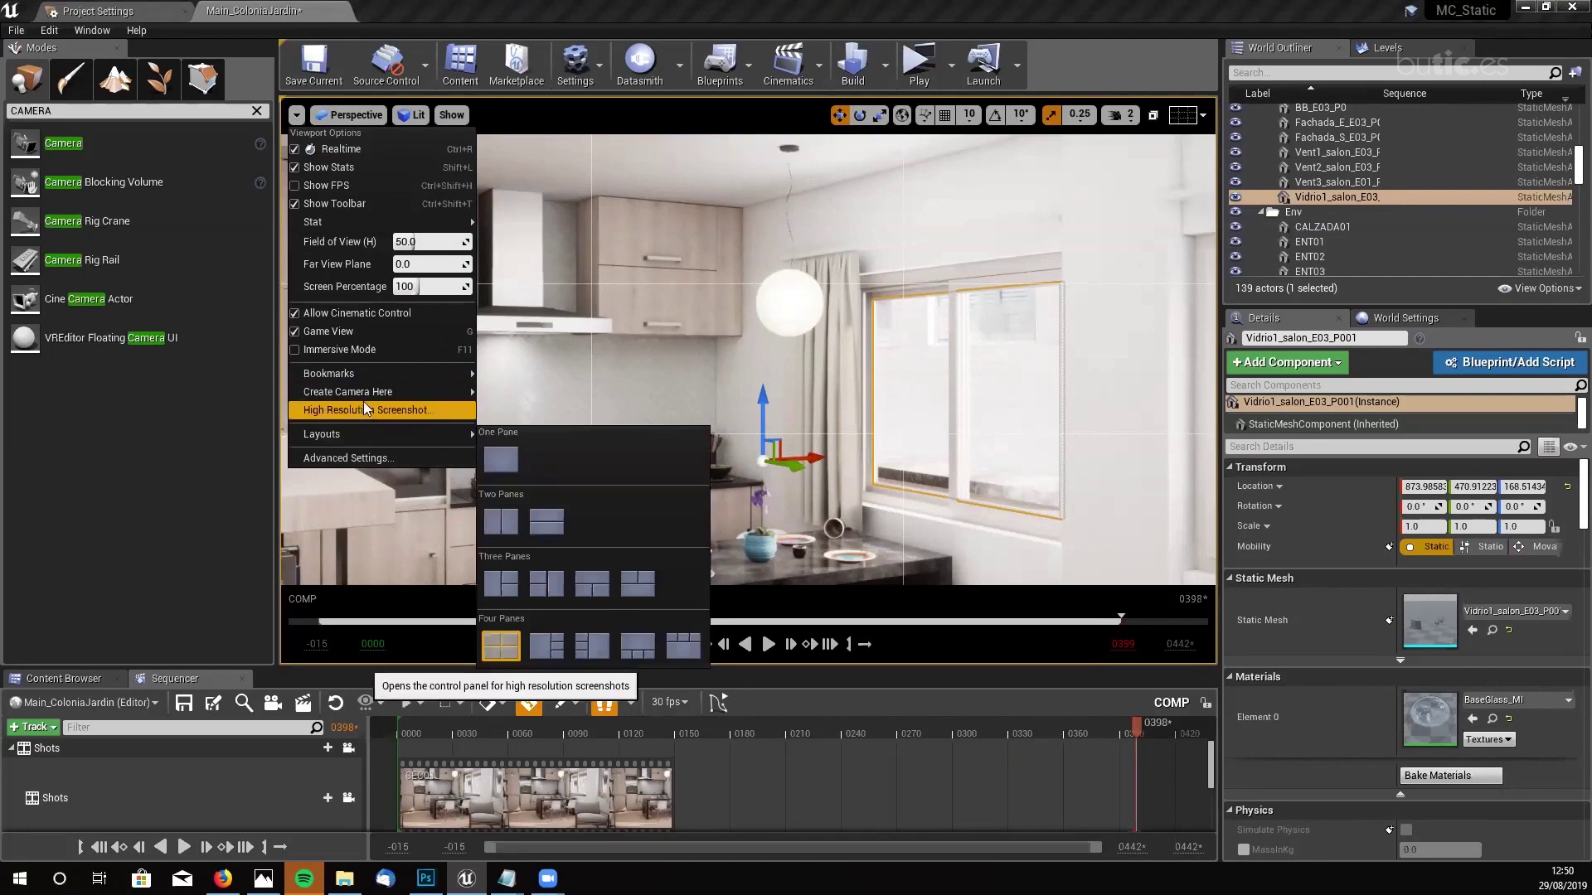
{"action": "mouse_move", "coordinate": [370, 394]}
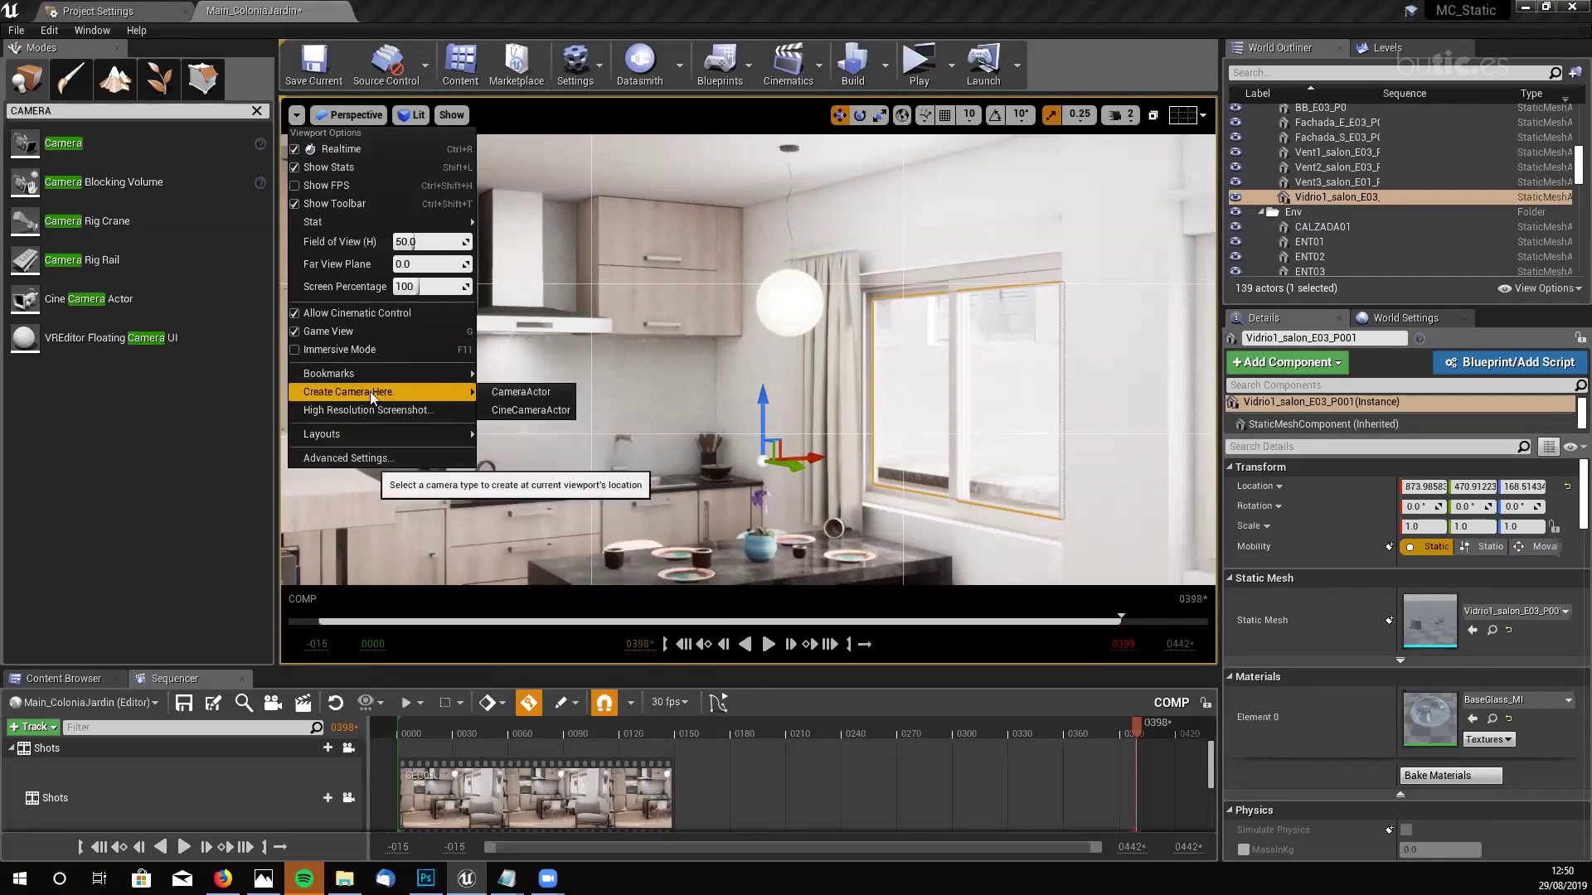
{"action": "left_click", "coordinate": [333, 114]}
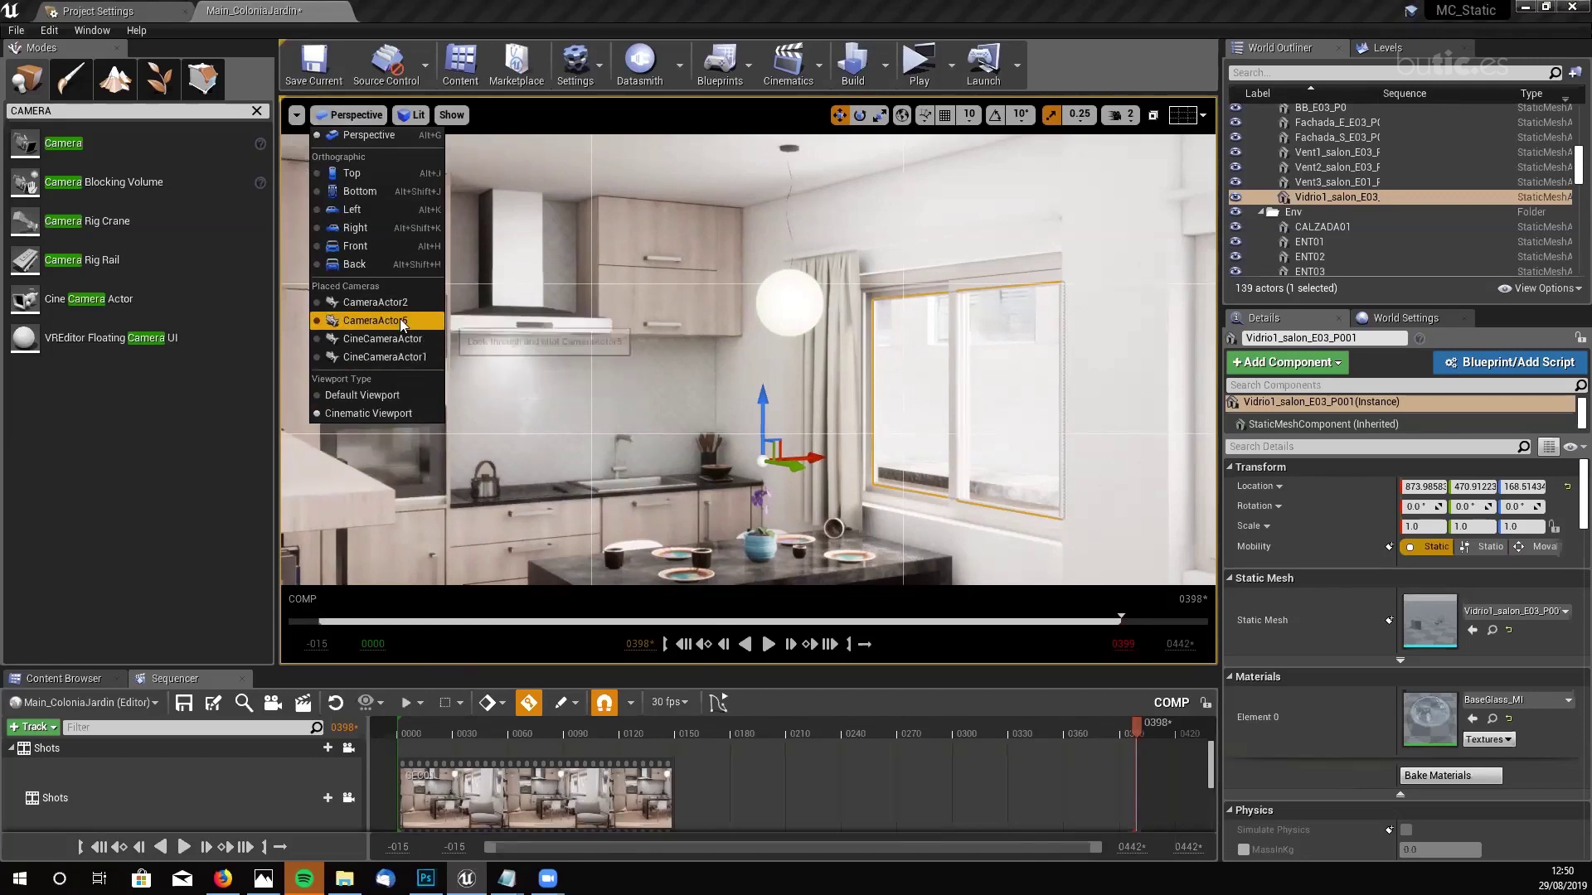
{"action": "left_click", "coordinate": [375, 321]}
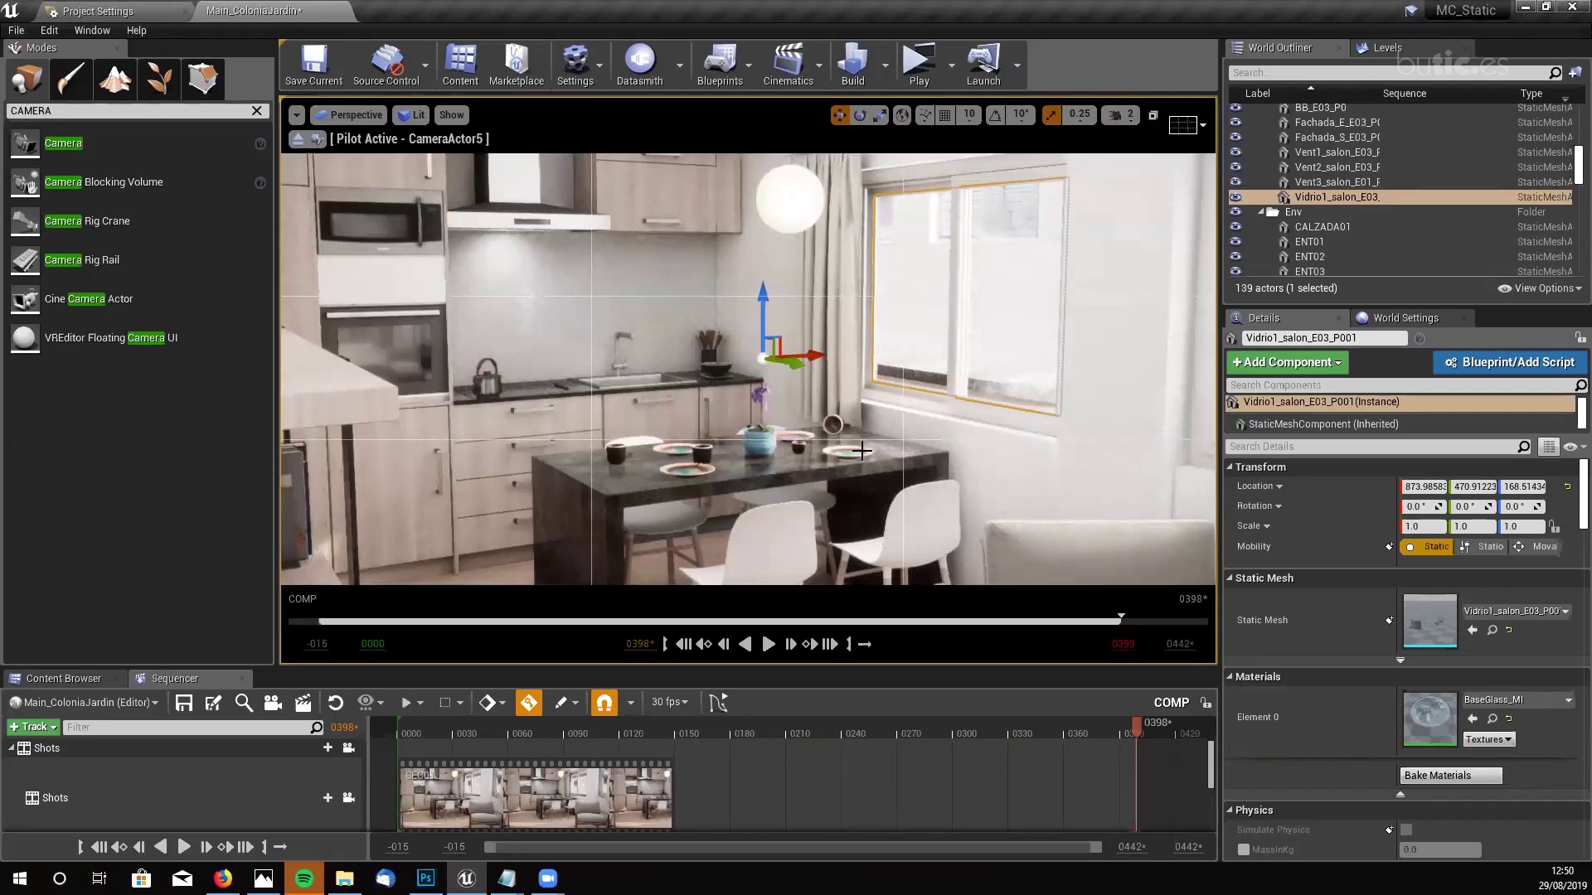
- Stop piloting, select CameraActor5 in the Outliner, and pin its camera preview
{"action": "left_click", "coordinate": [297, 139]}
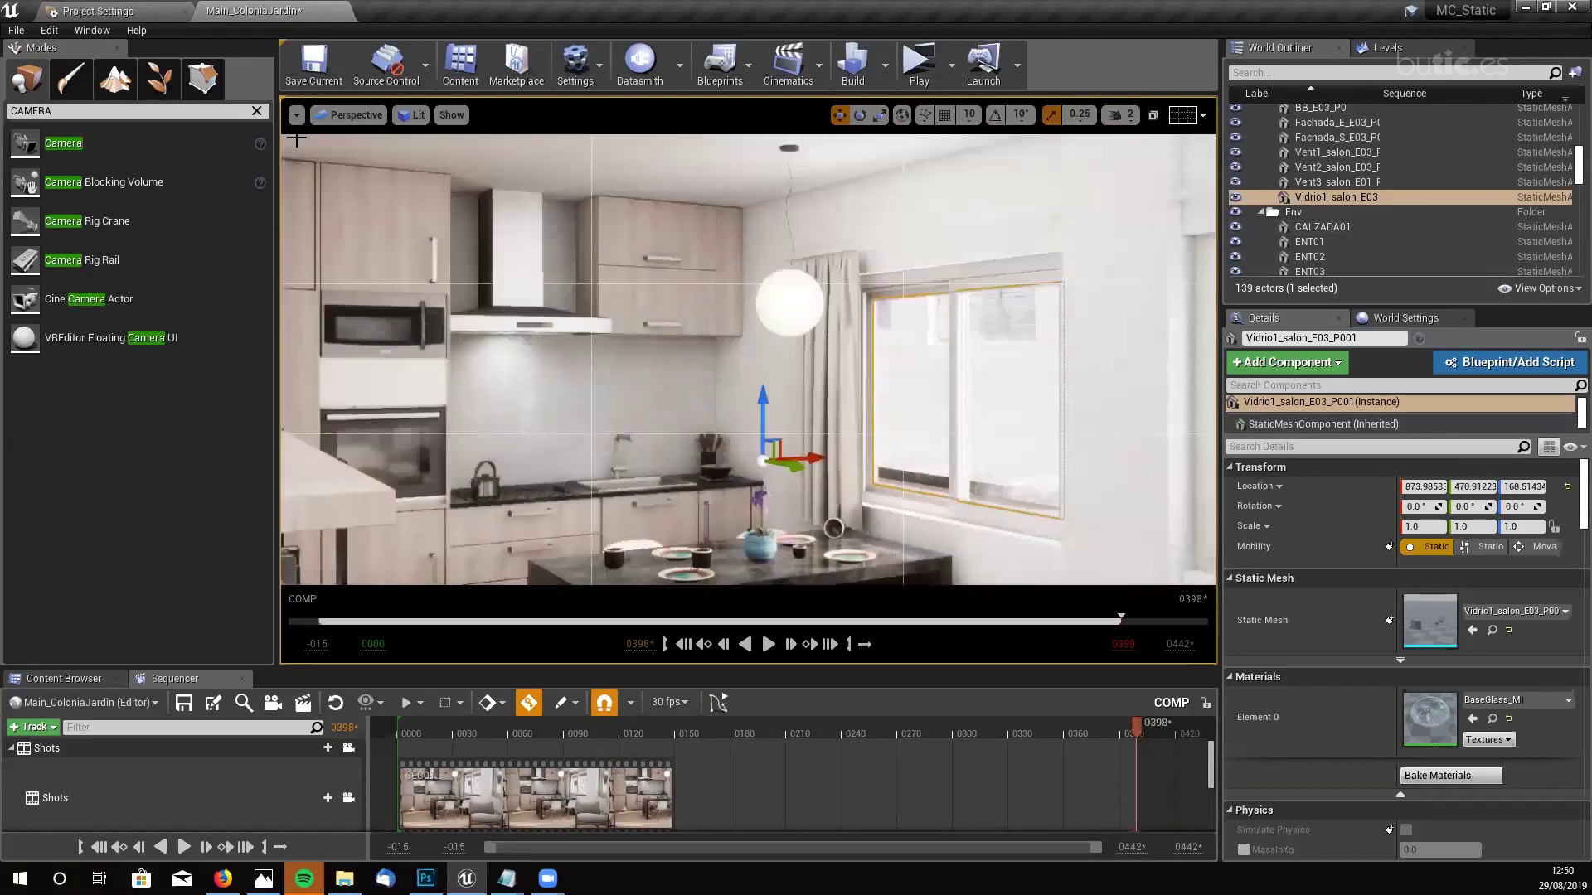
{"action": "scroll", "coordinate": [1567, 199], "scroll_direction": "down", "scroll_amount": 5}
{"action": "scroll", "coordinate": [1567, 199], "scroll_direction": "up", "scroll_amount": 5}
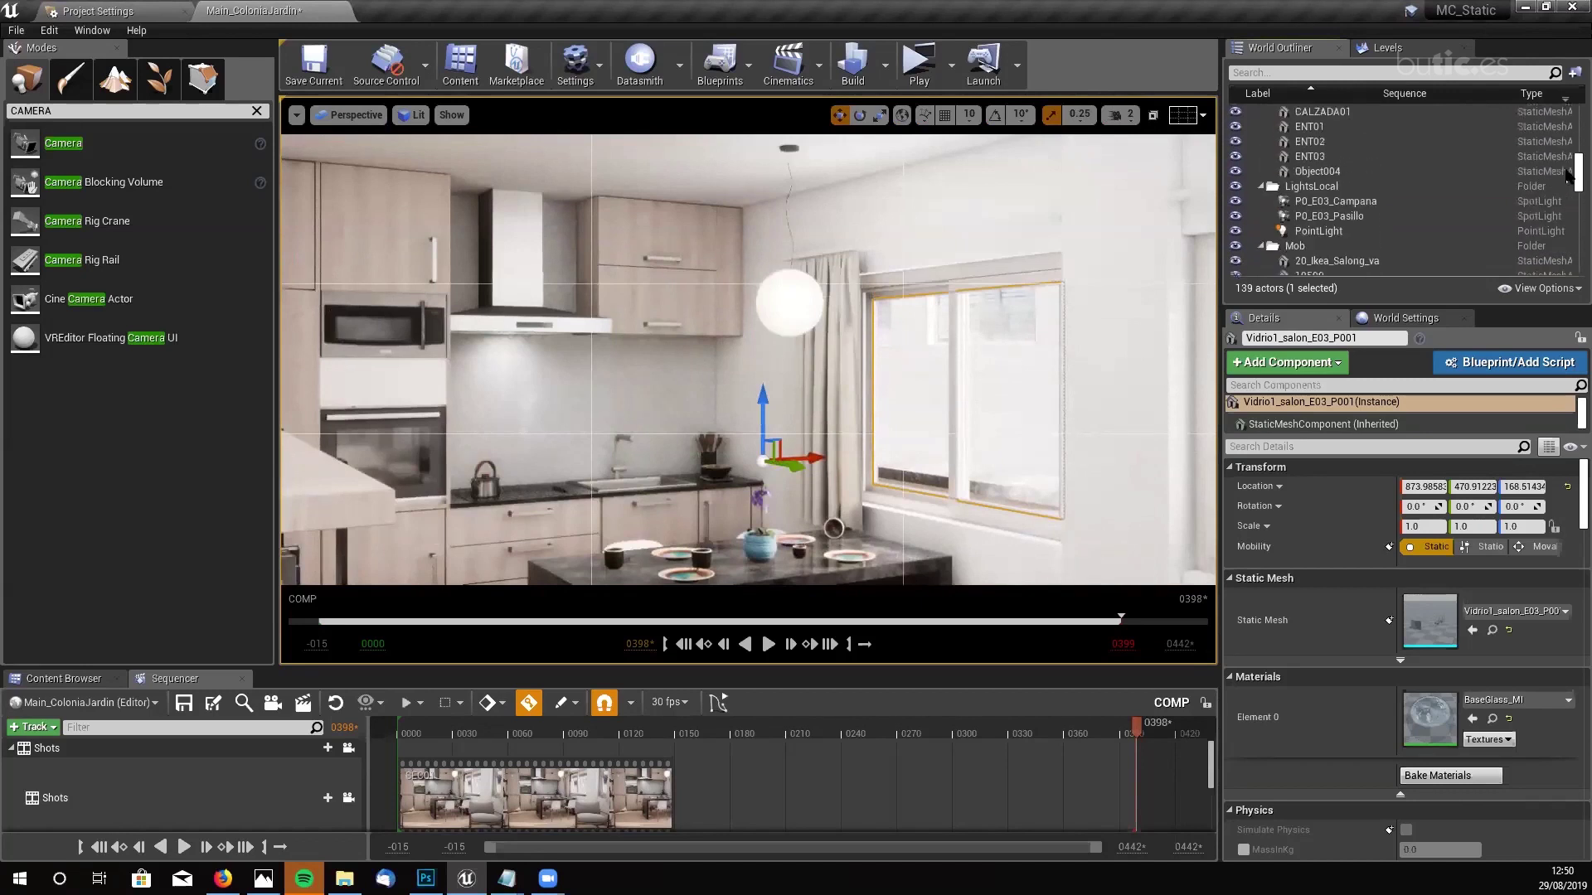
{"action": "scroll", "coordinate": [1409, 166], "scroll_direction": "down", "scroll_amount": 10}
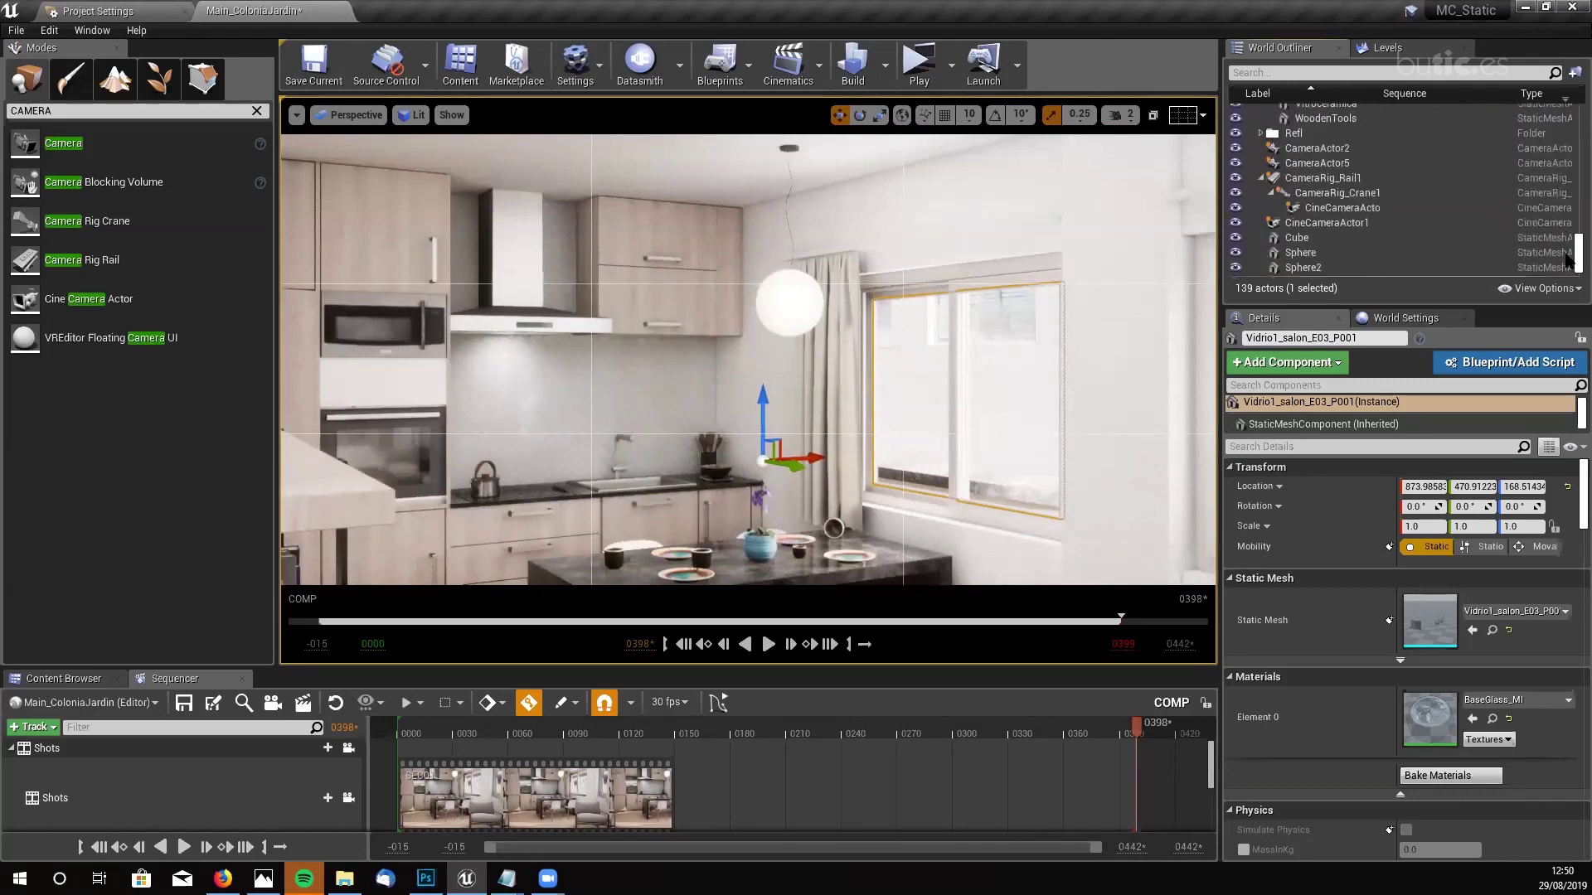
{"action": "left_click", "coordinate": [1344, 164]}
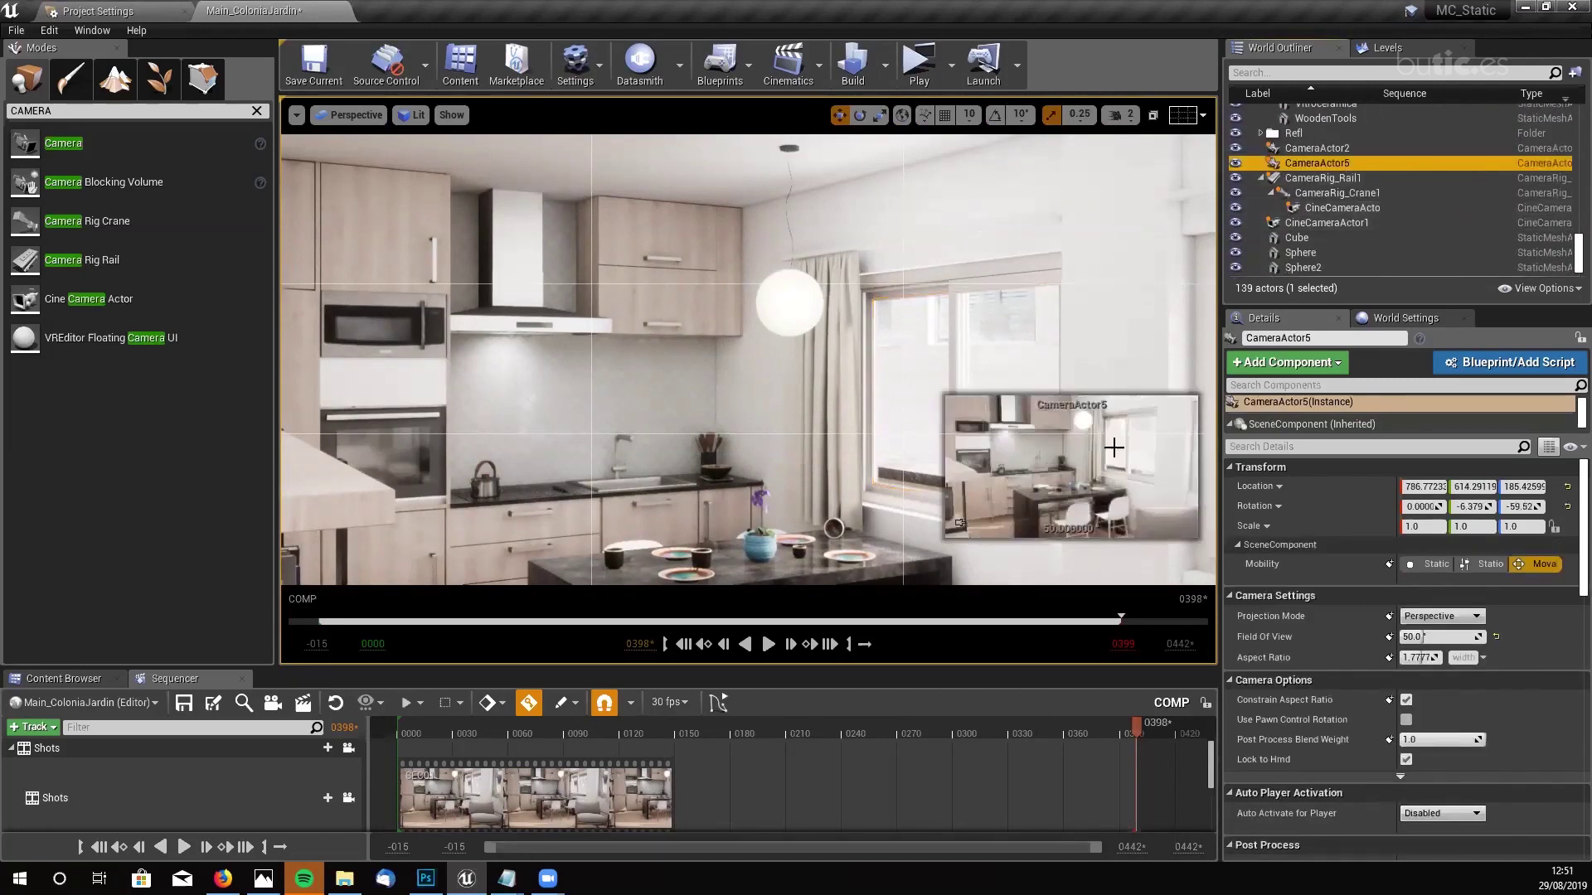
{"action": "left_click", "coordinate": [960, 522]}
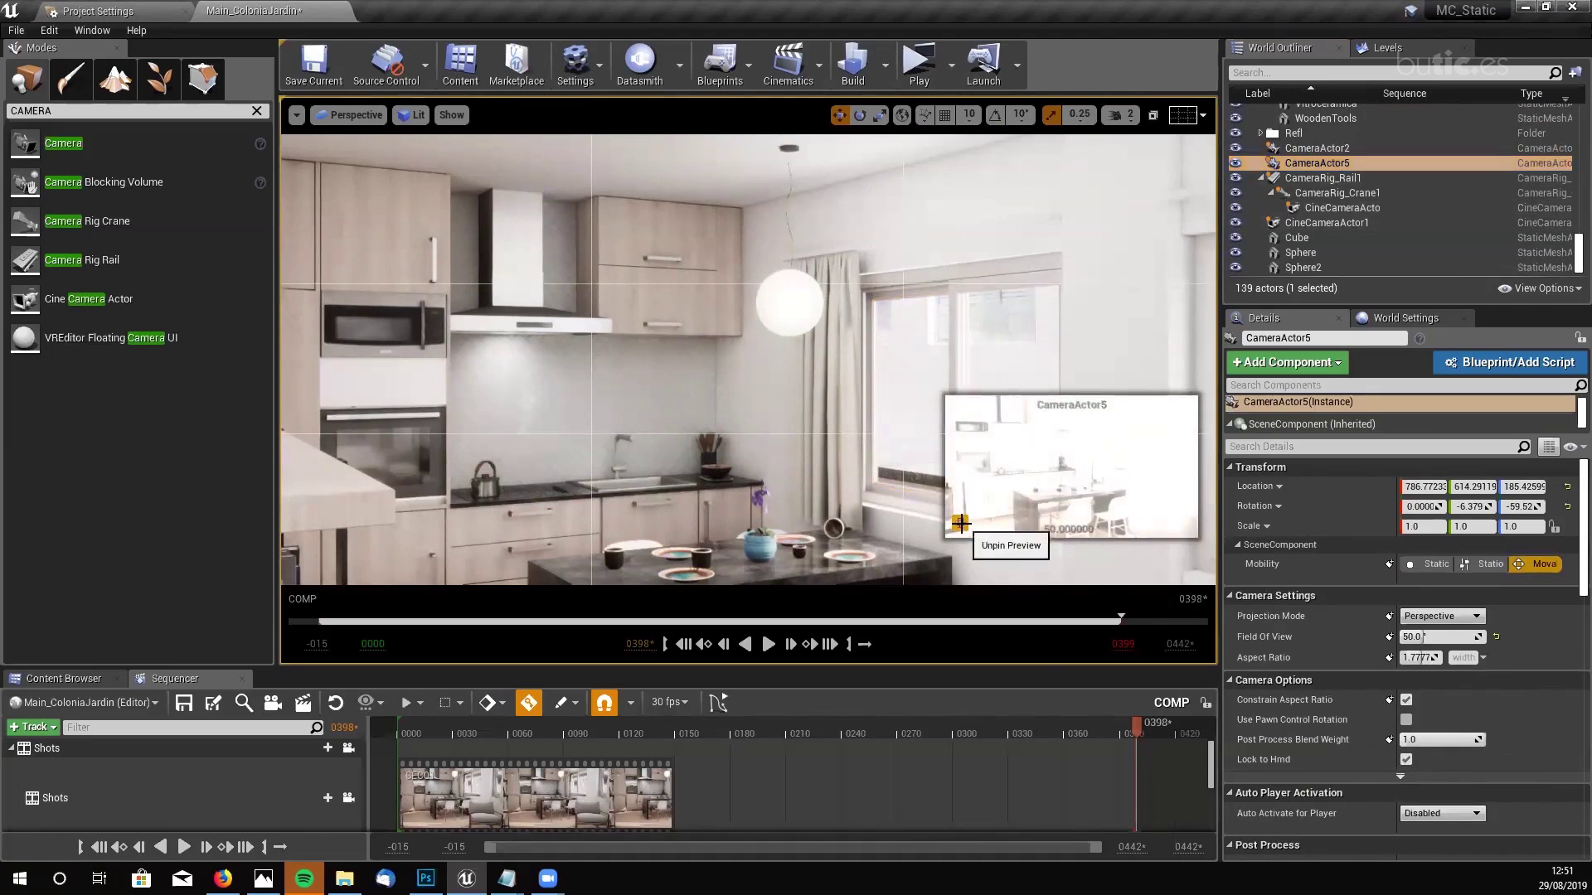
- Move CameraActor5 along Y and Z to about Y 508.7 and Z 179.8
{"action": "left_click", "coordinate": [1312, 268]}
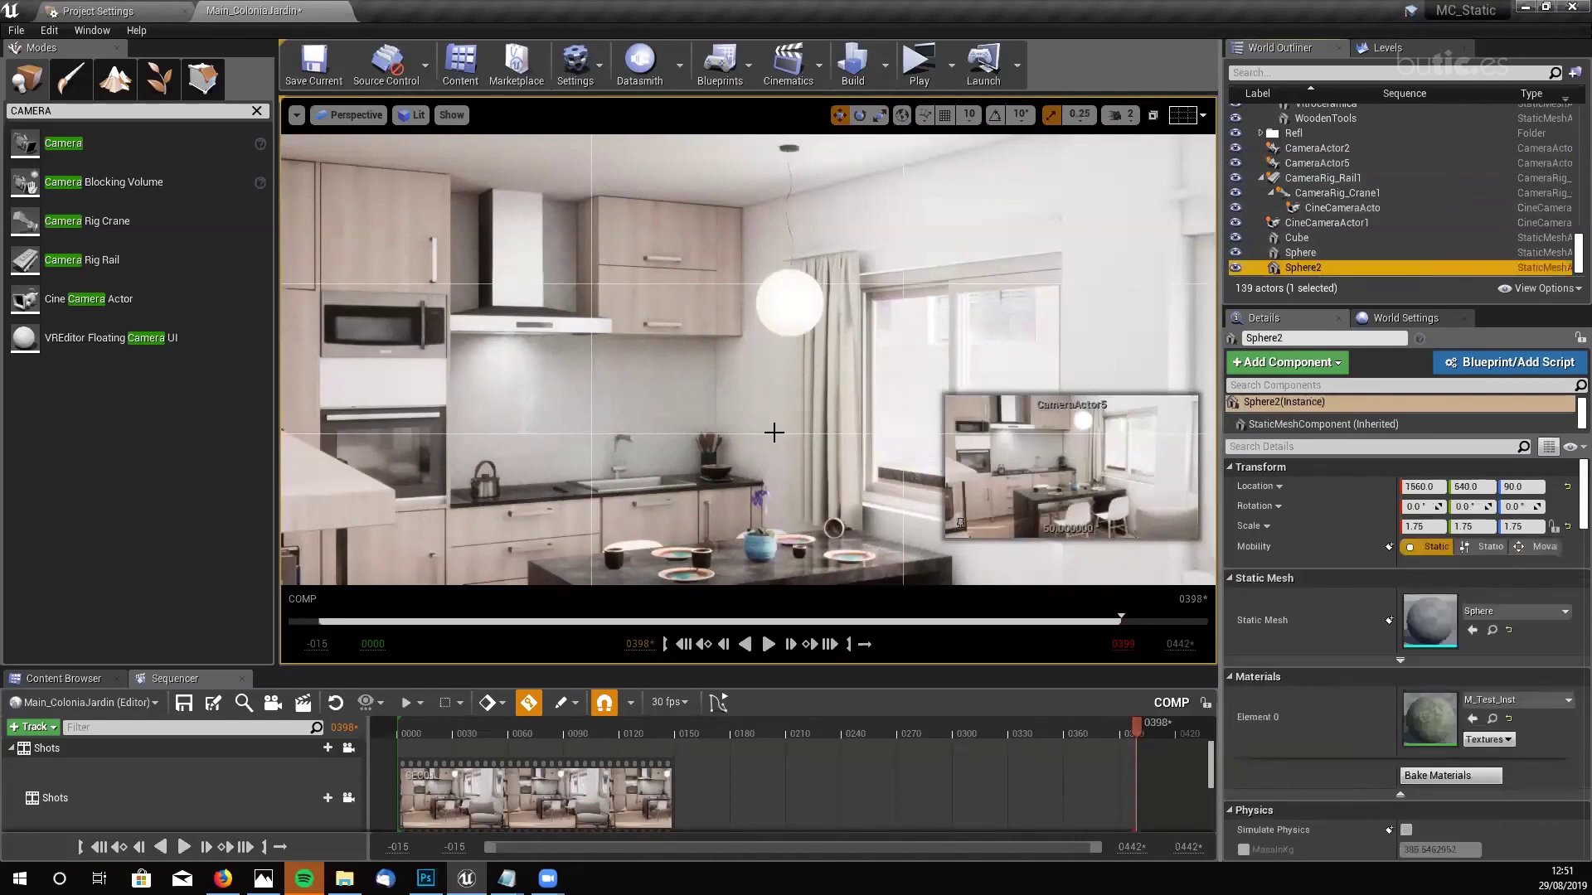
{"action": "right_click_drag", "start_coordinate": [774, 432], "coordinate": [523, 429]}
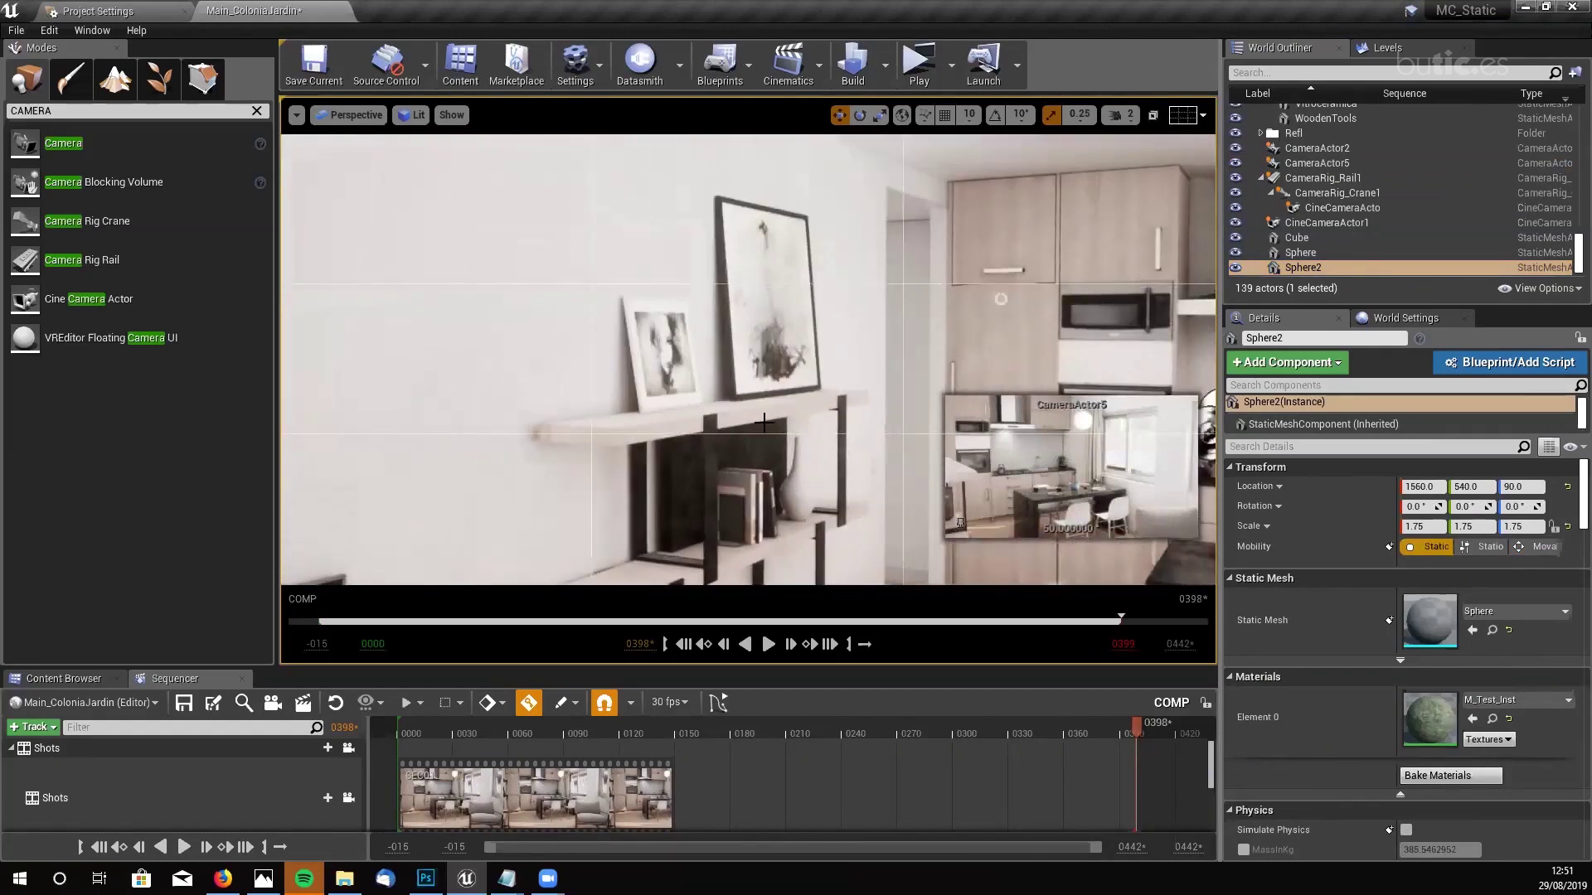
{"action": "left_click", "coordinate": [523, 429]}
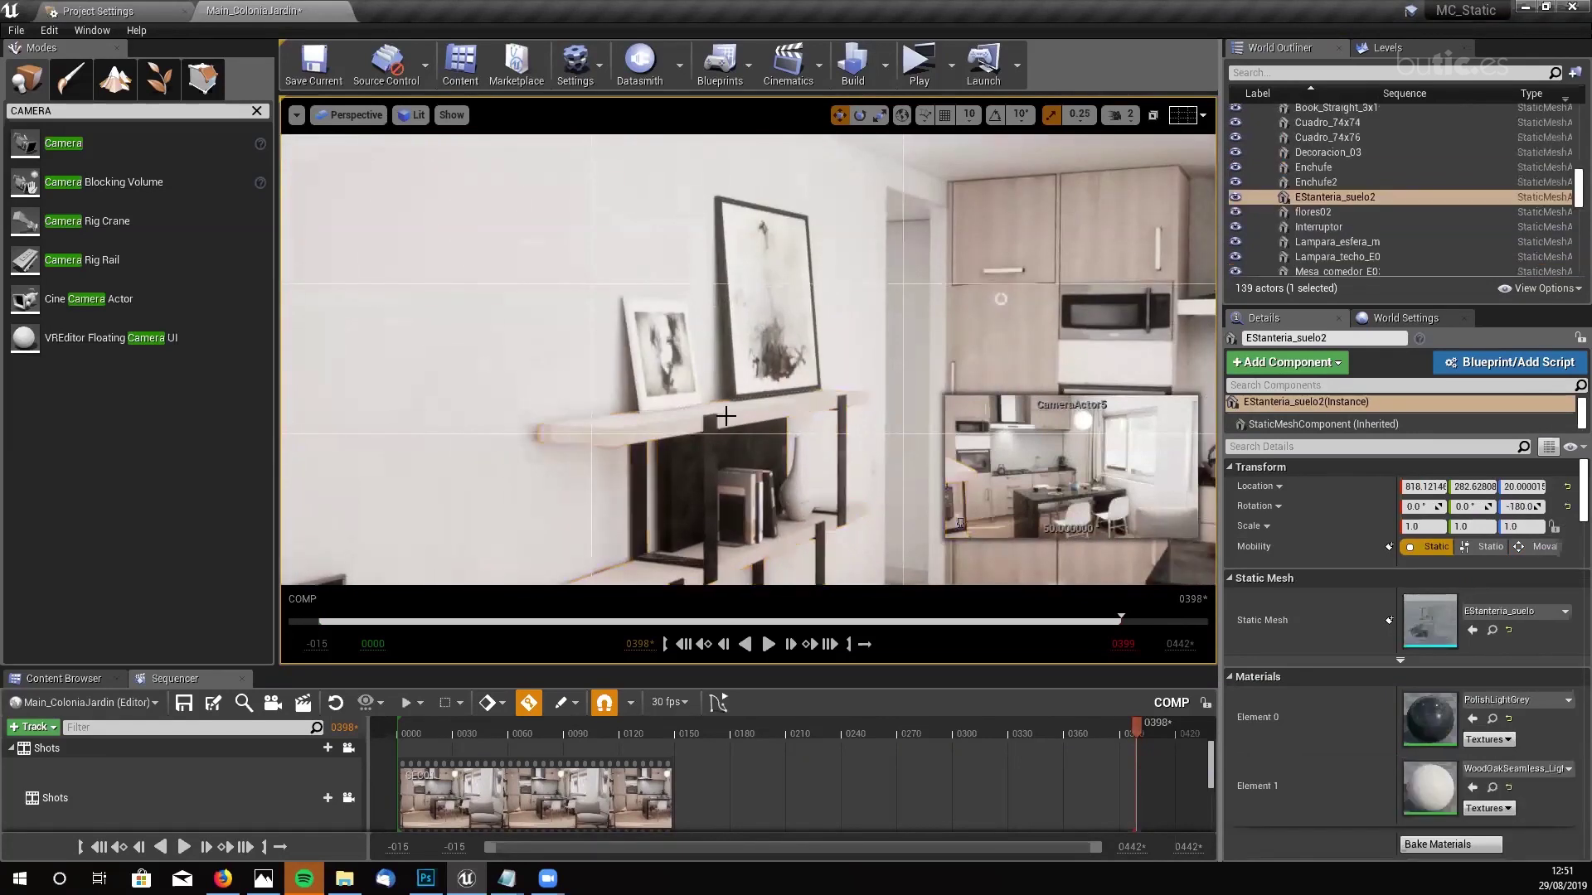
{"action": "right_click_drag", "start_coordinate": [522, 429], "coordinate": [674, 305]}
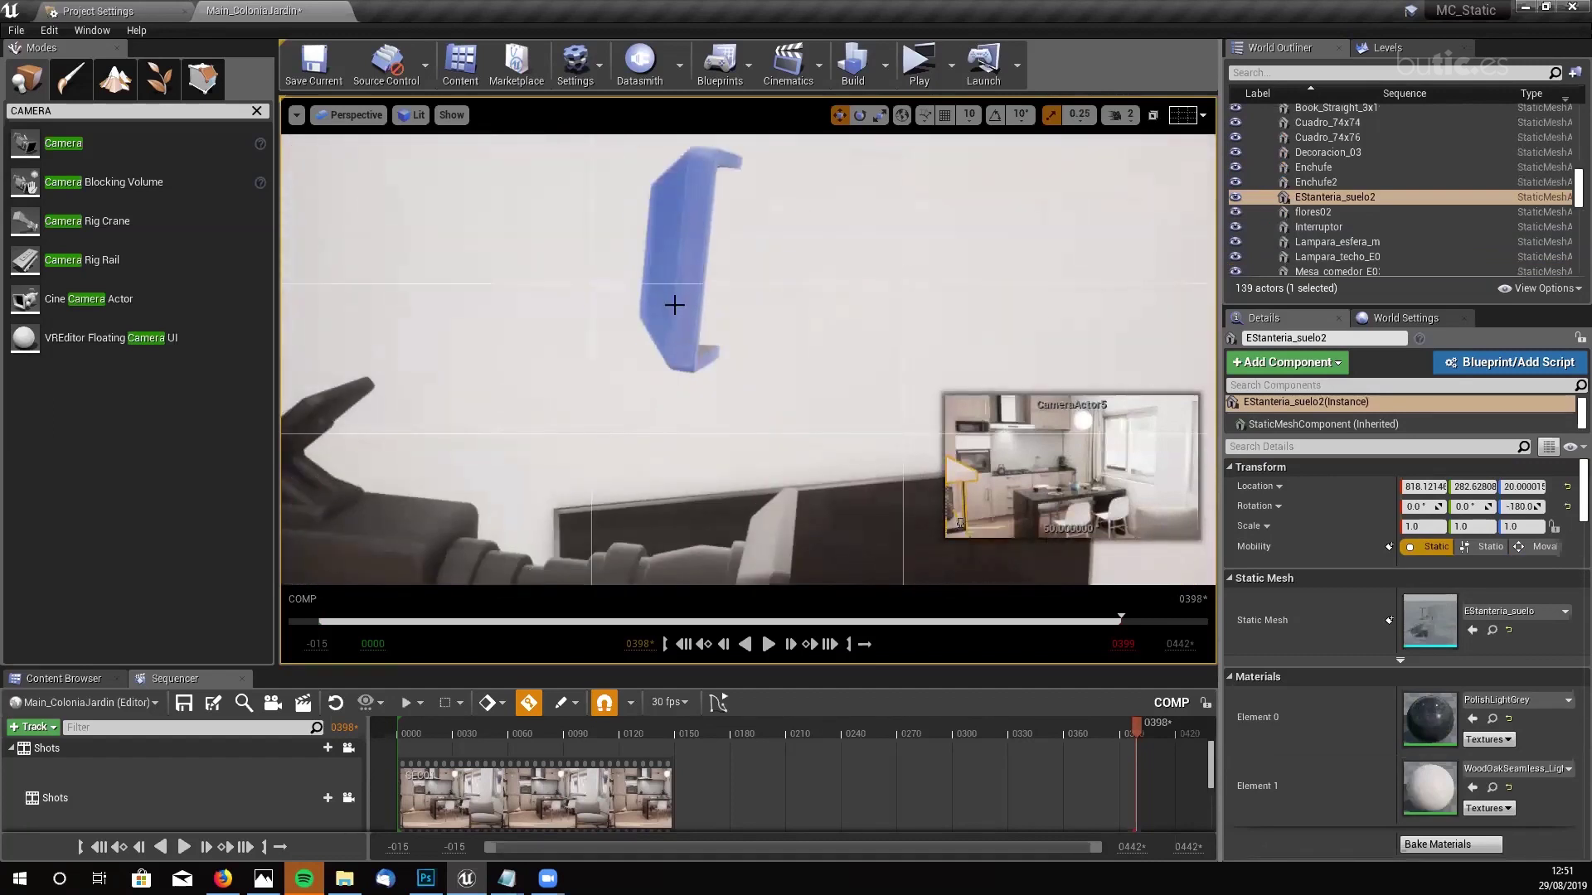
{"action": "left_click", "coordinate": [675, 293]}
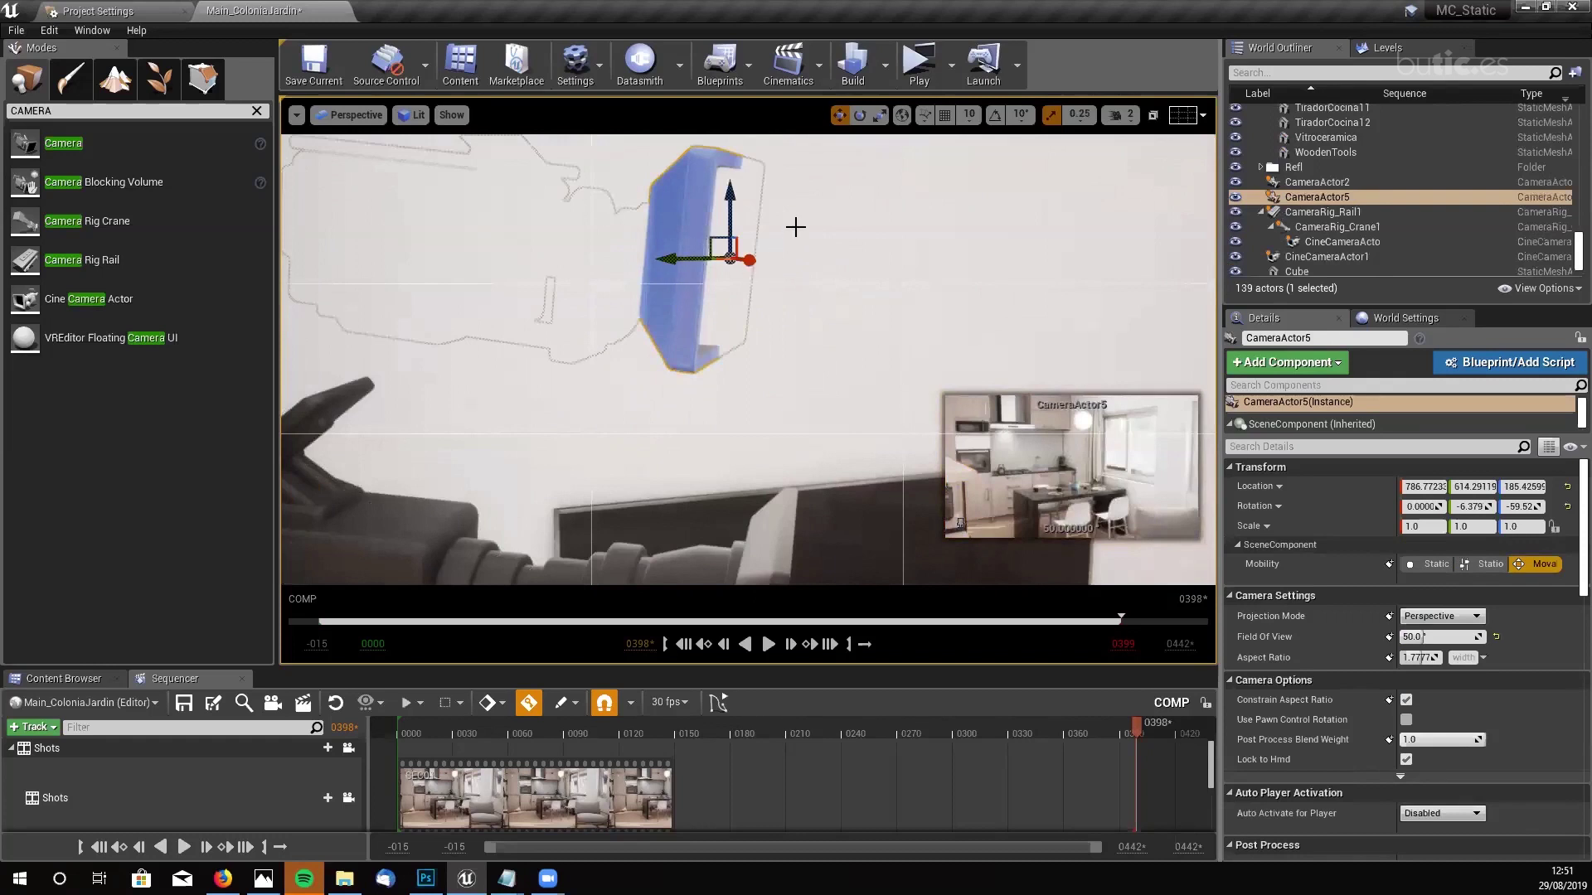
{"action": "right_click_drag", "start_coordinate": [795, 226], "coordinate": [556, 359]}
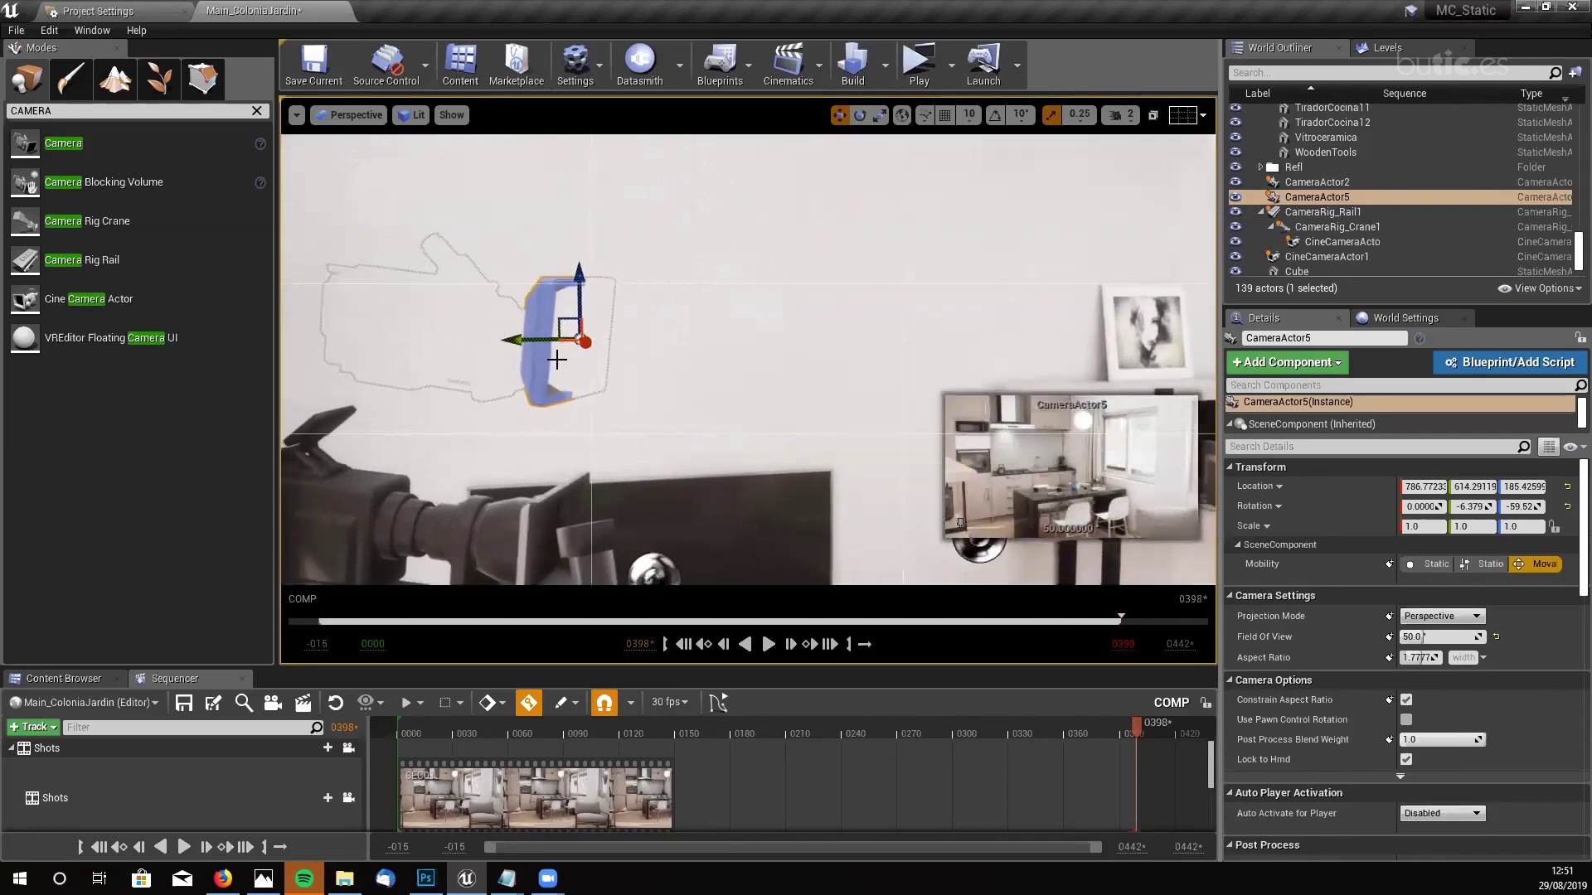
{"action": "left_click_drag", "start_coordinate": [532, 340], "coordinate": [841, 334]}
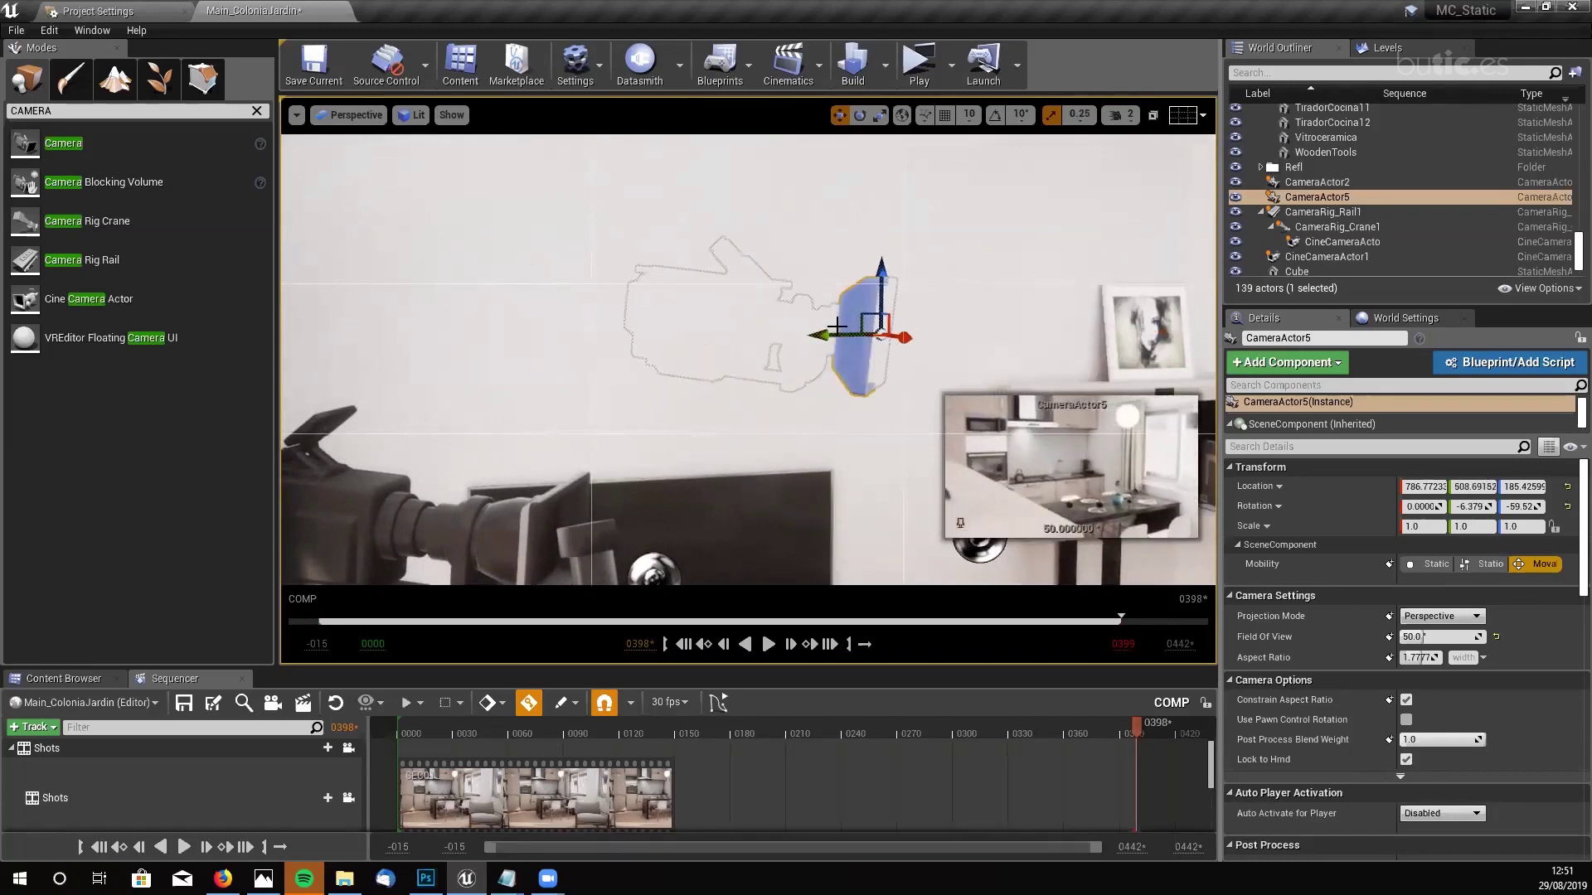
{"action": "middle_click_drag", "start_coordinate": [888, 284], "coordinate": [839, 279]}
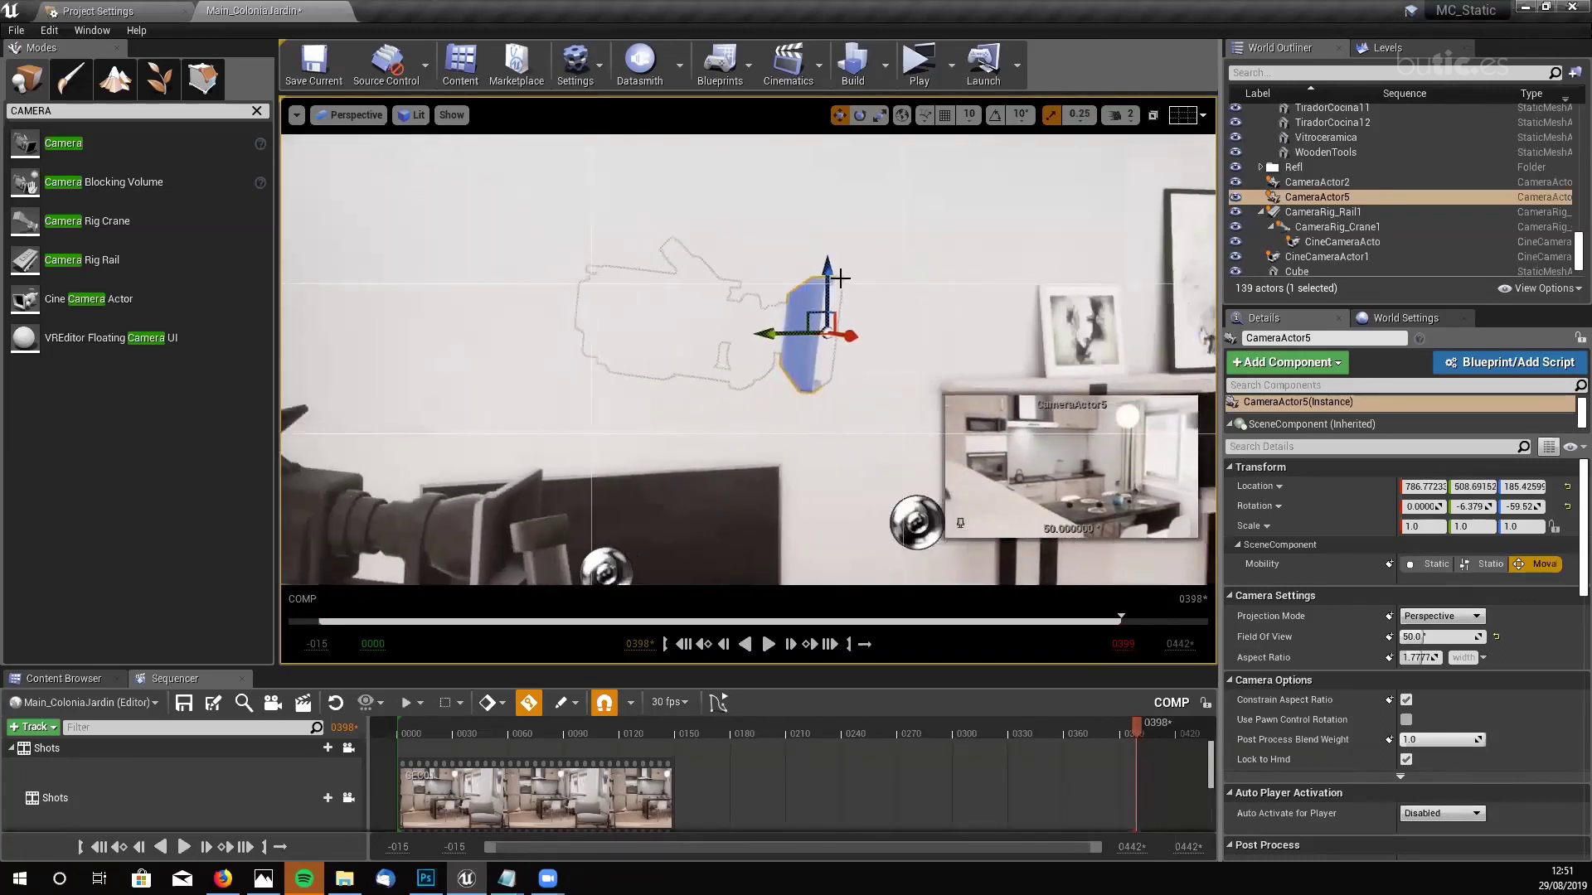
{"action": "mouse_move", "coordinate": [823, 286]}
{"action": "left_mouse_down"}
{"action": "mouse_move", "coordinate": [816, 414]}
{"action": "mouse_move", "coordinate": [808, 222]}
{"action": "mouse_move", "coordinate": [804, 320]}
{"action": "mouse_move", "coordinate": [794, 247]}
{"action": "mouse_move", "coordinate": [803, 303]}
{"action": "left_mouse_up"}
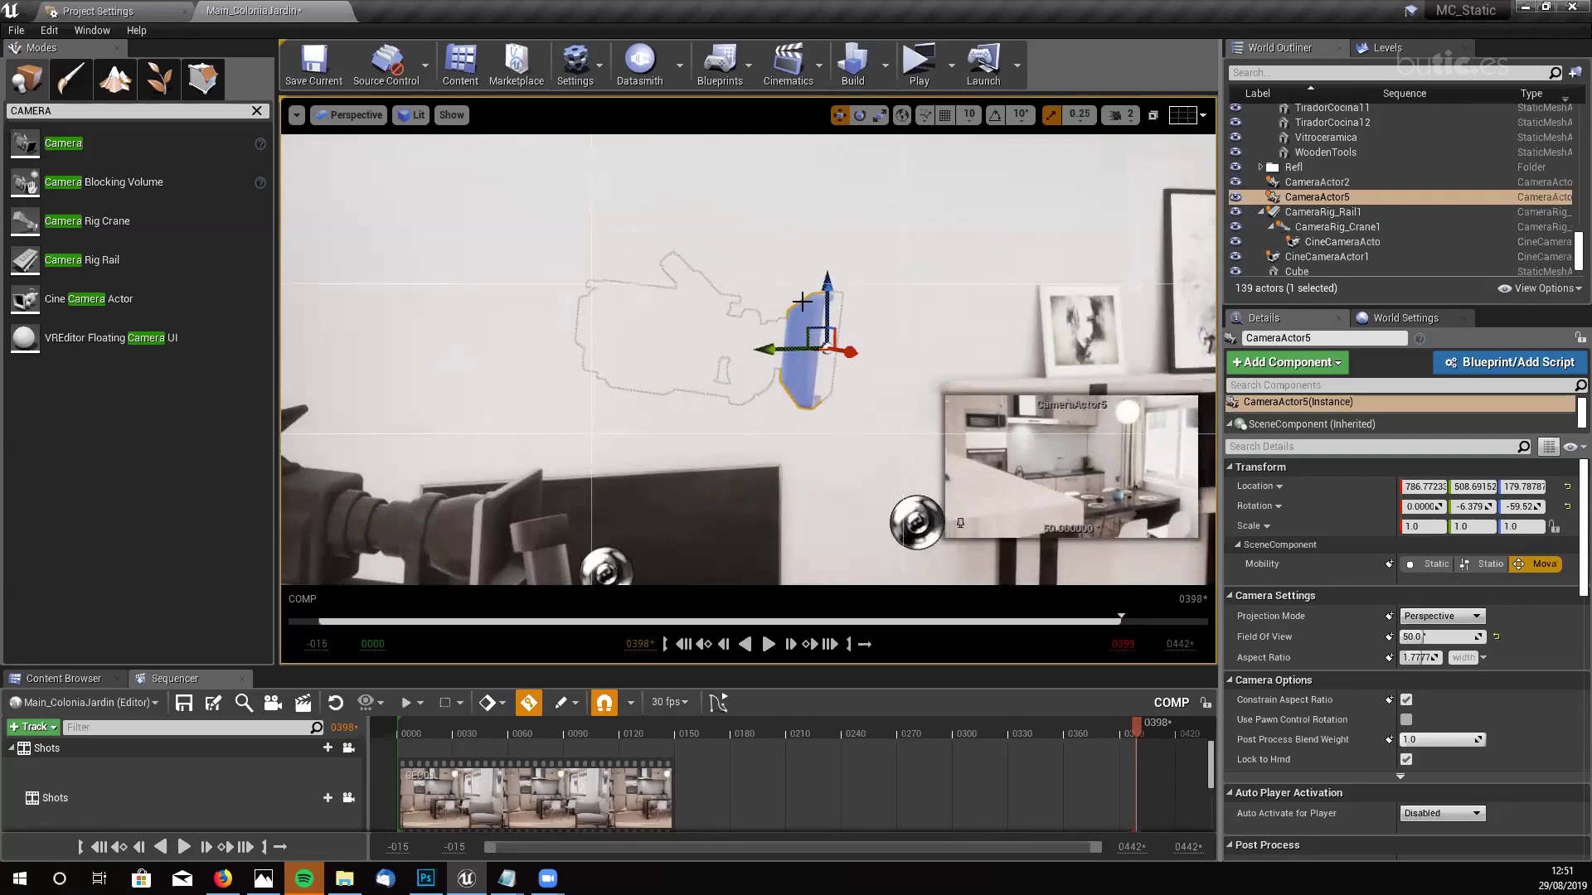
- Cycle the viewport through CameraActor2, CameraActor5 and CineCameraActor1
{"action": "left_click", "coordinate": [352, 115]}
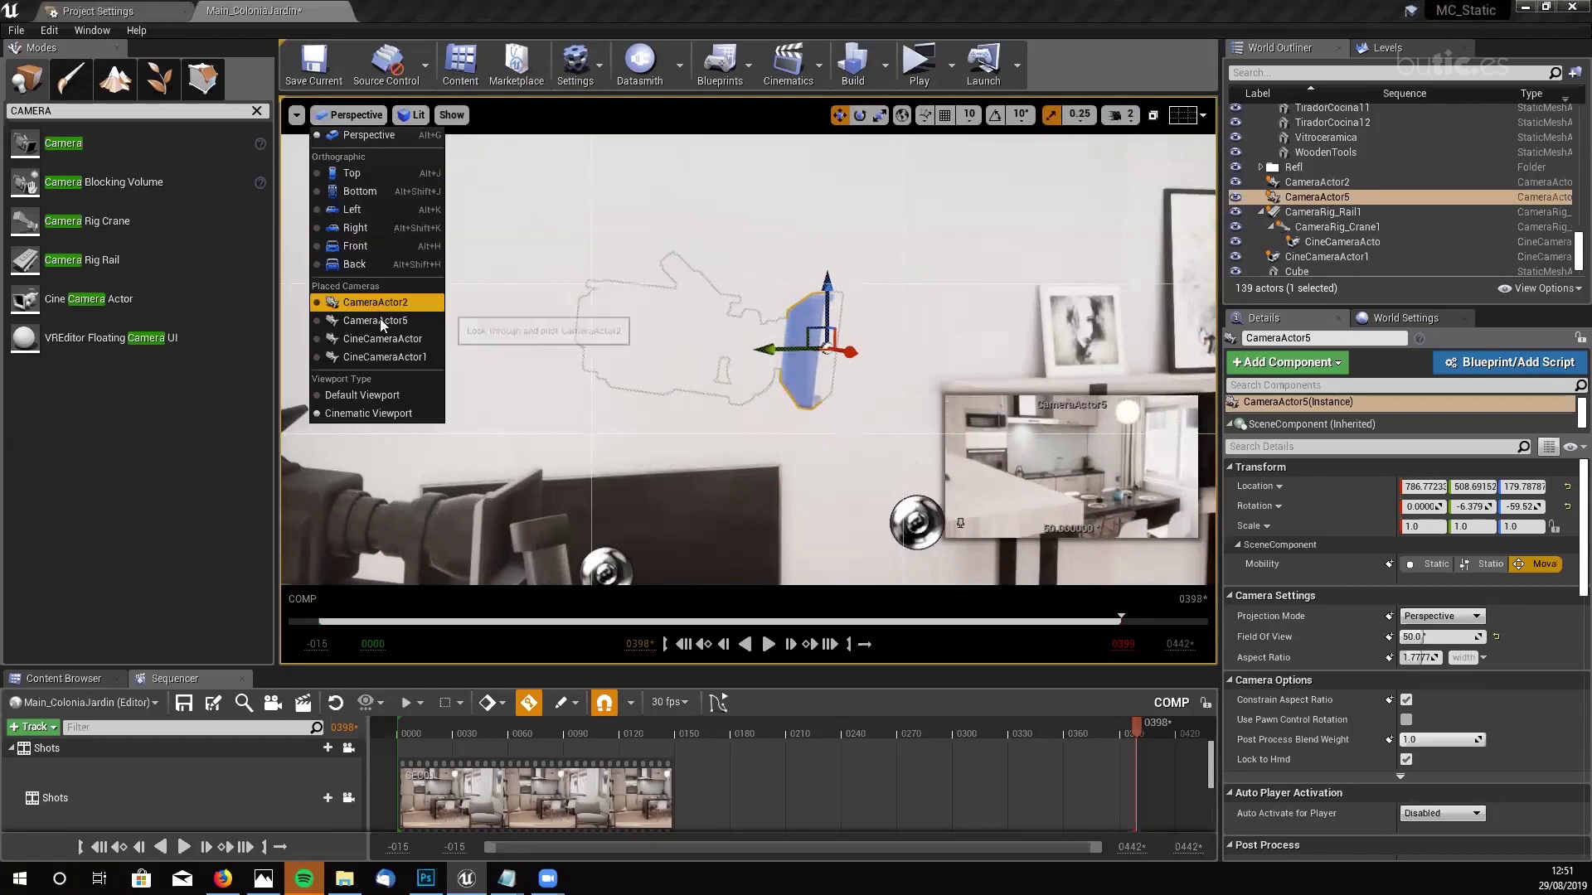
{"action": "left_click", "coordinate": [381, 304]}
{"action": "left_click", "coordinate": [352, 114]}
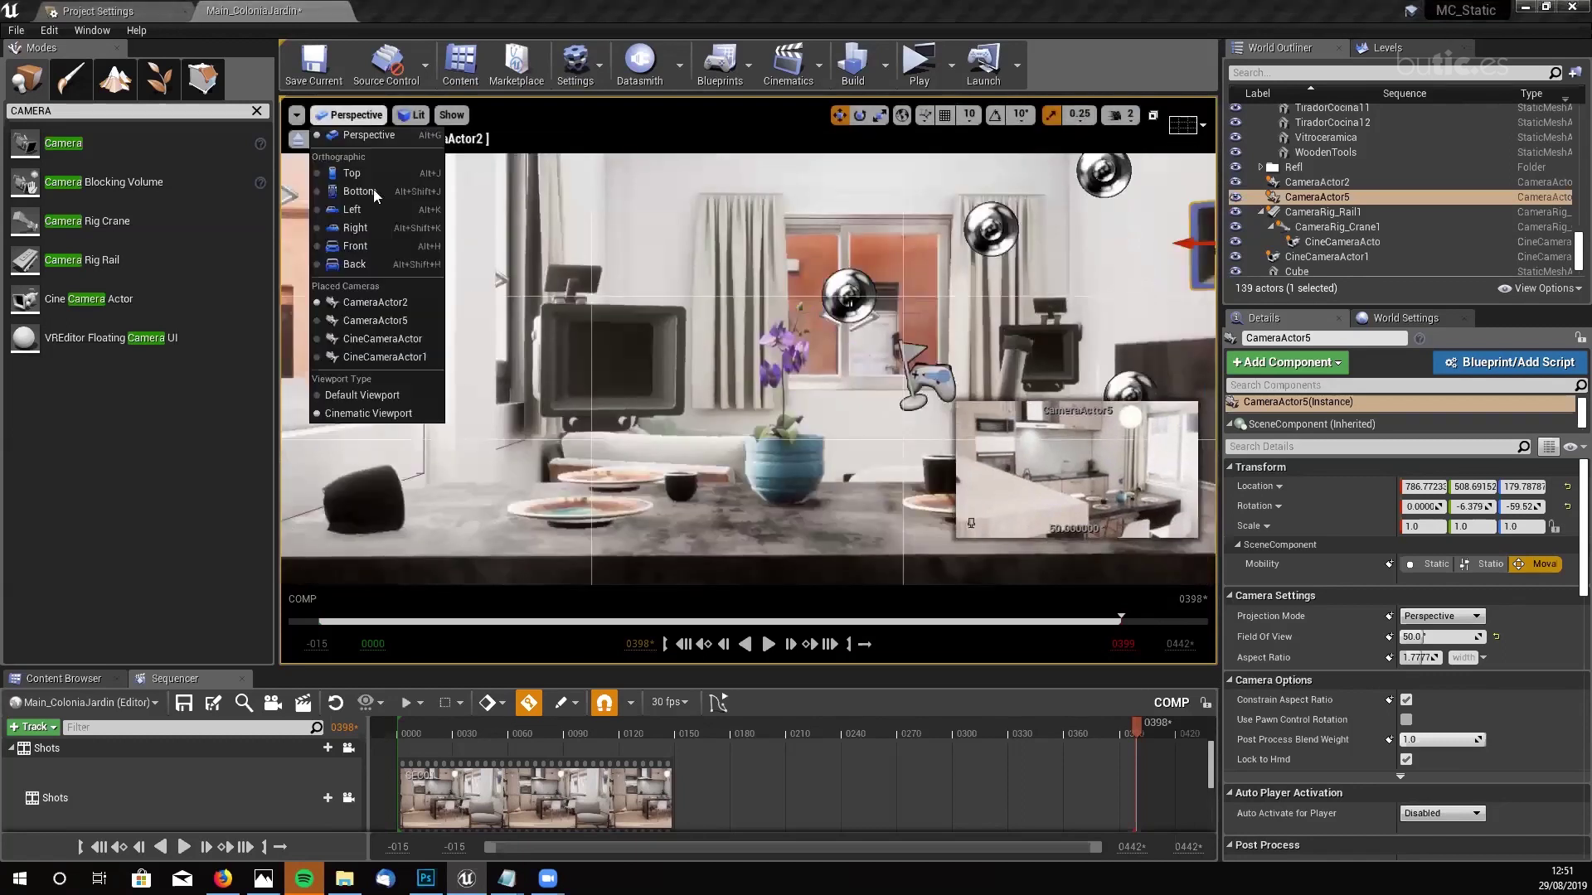
{"action": "left_click", "coordinate": [370, 322]}
{"action": "left_click", "coordinate": [352, 114]}
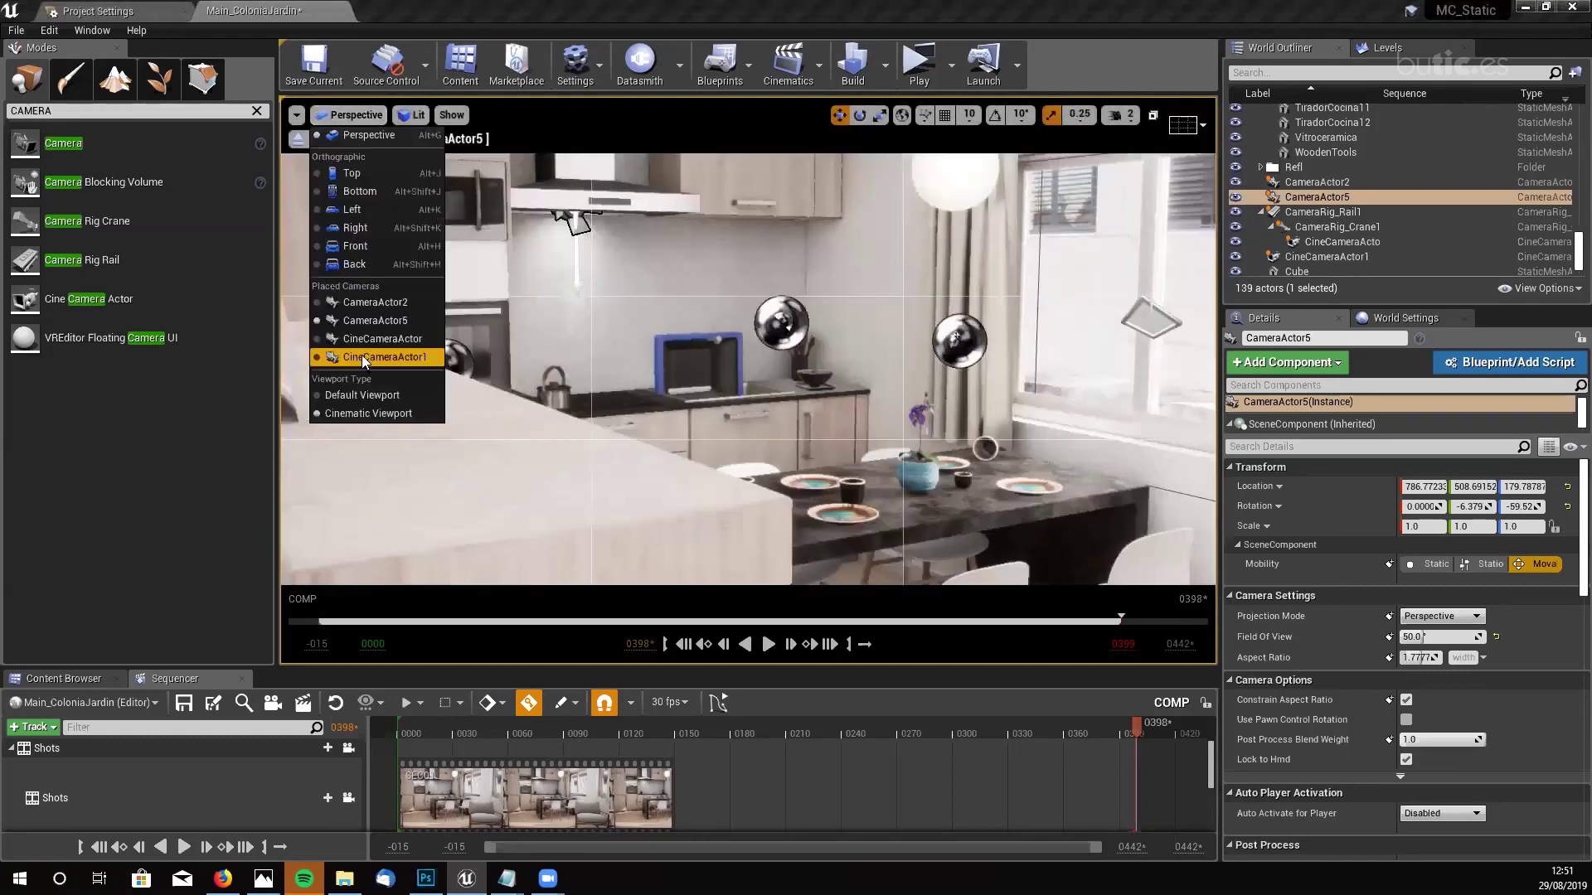
{"action": "left_click", "coordinate": [353, 114]}
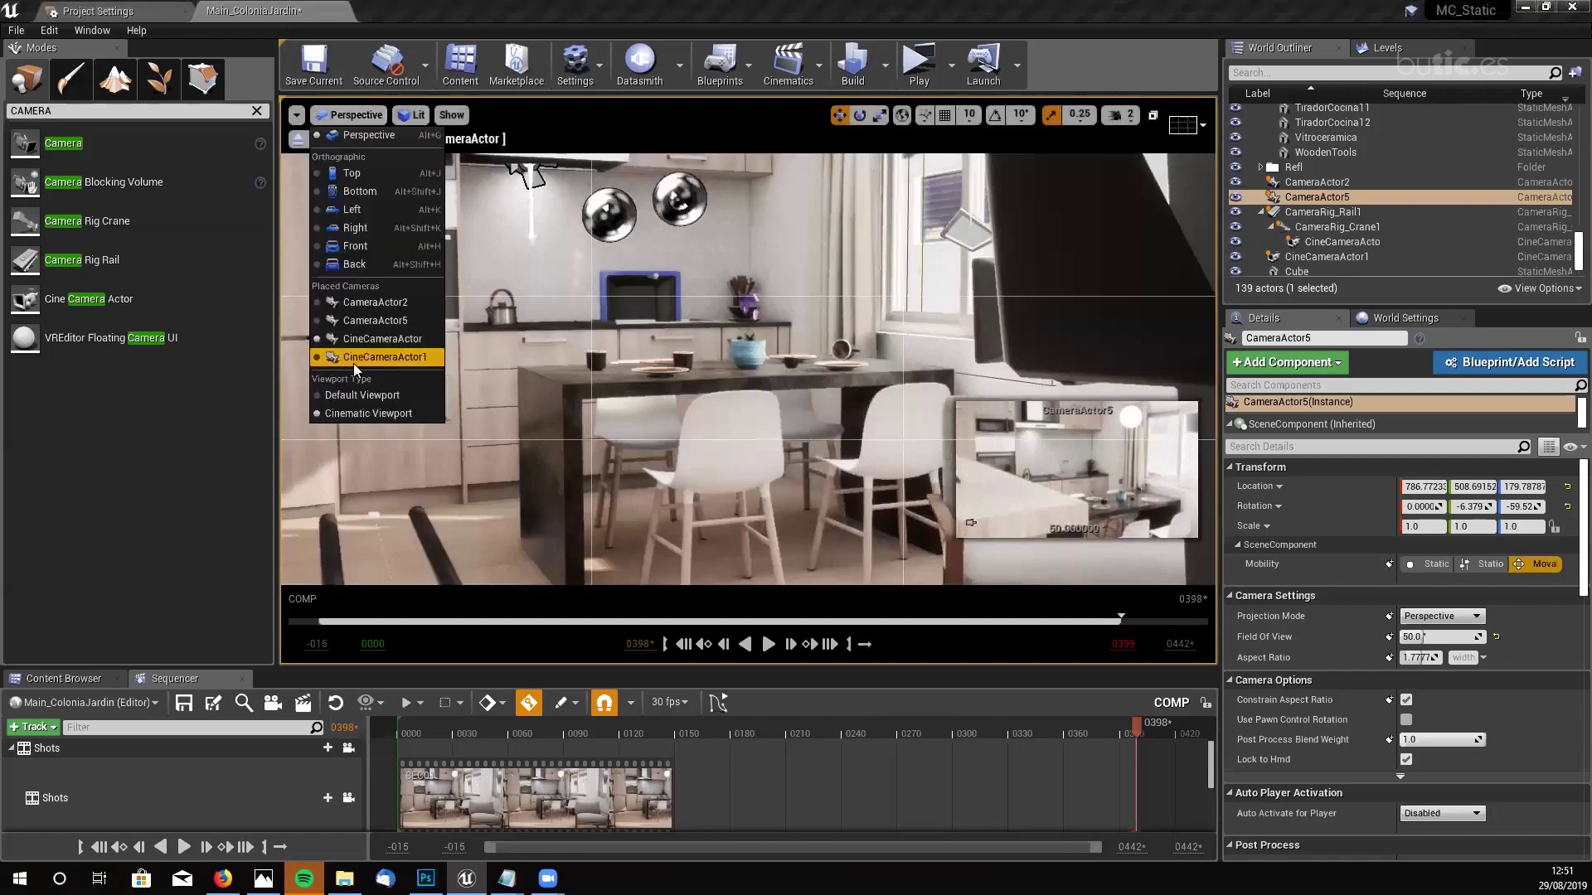
{"action": "left_click", "coordinate": [352, 362]}
{"action": "left_click", "coordinate": [355, 116]}
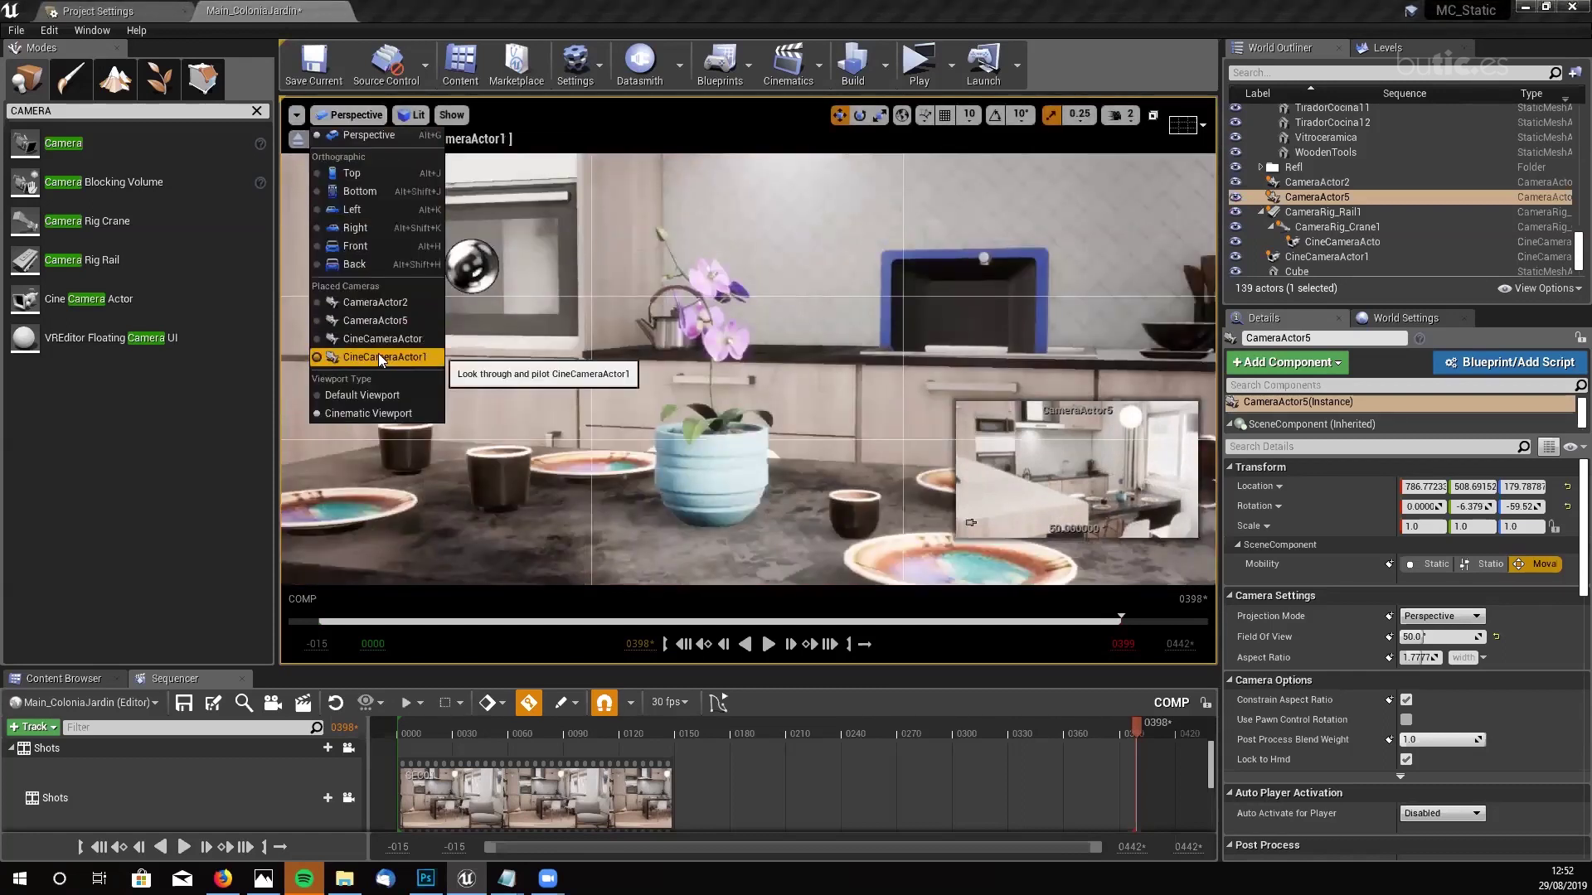
{"action": "left_click", "coordinate": [876, 324]}
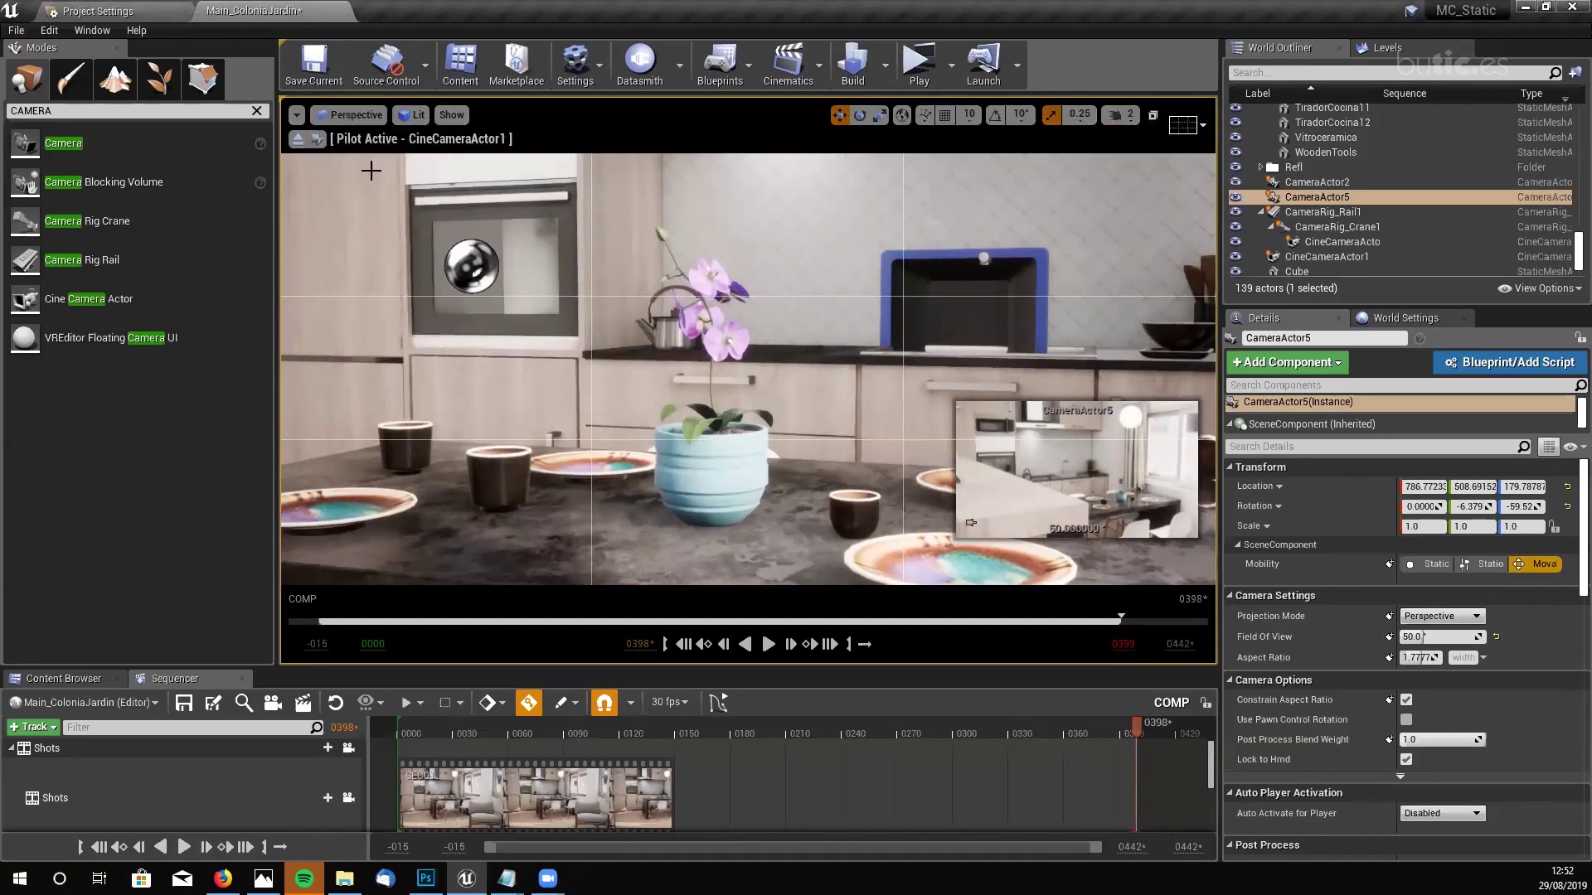
- Check the viewport display options, then look through CameraActor5 from Placed Cameras
{"action": "left_click", "coordinate": [298, 118]}
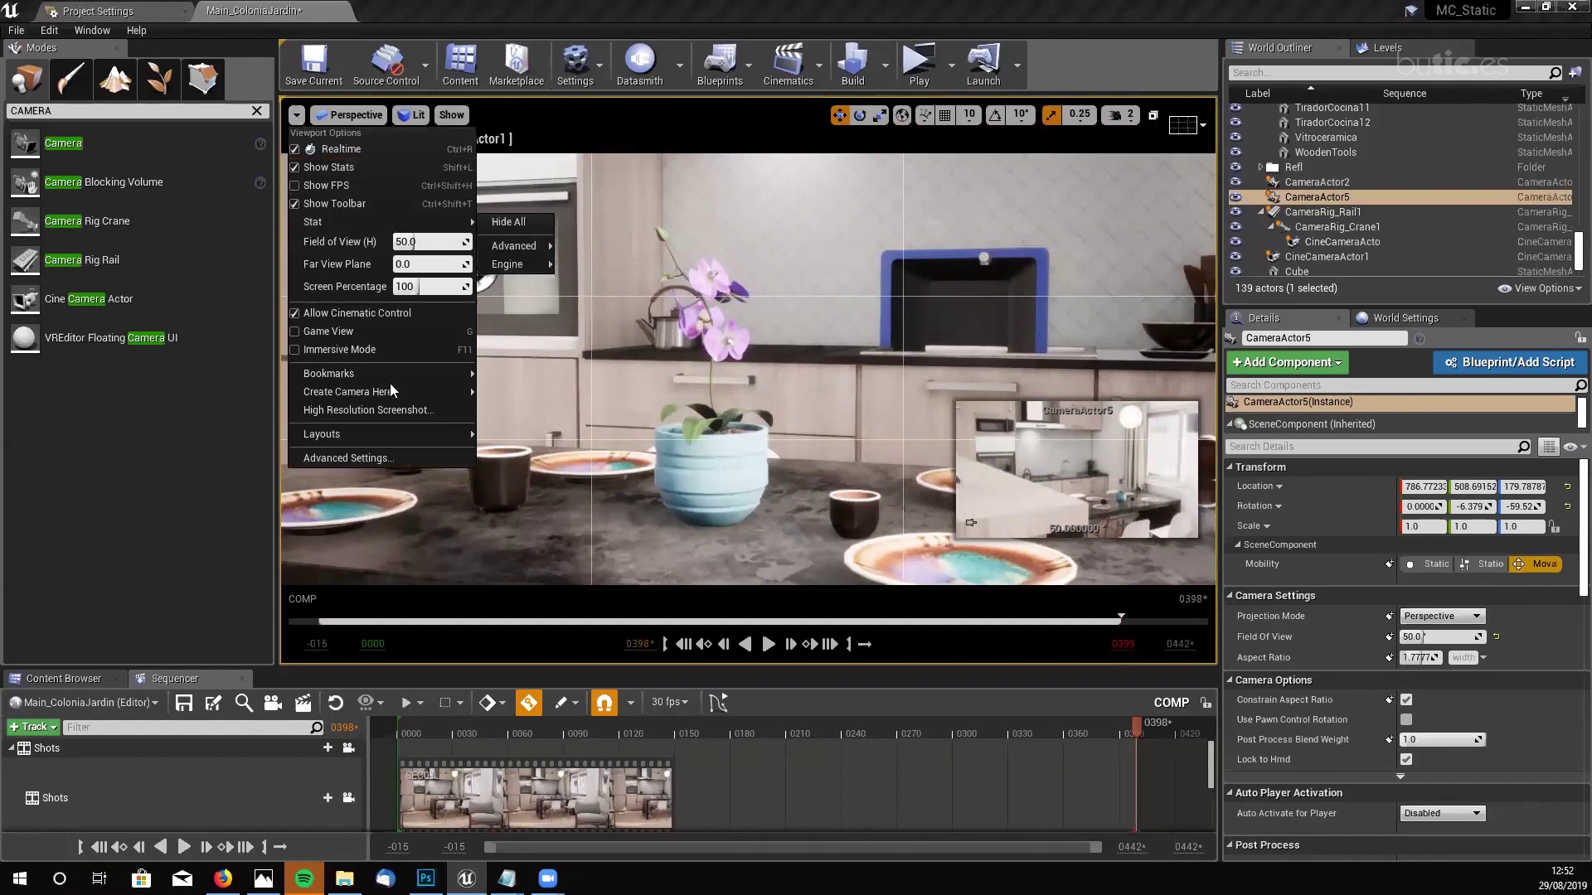
{"action": "mouse_move", "coordinate": [393, 375]}
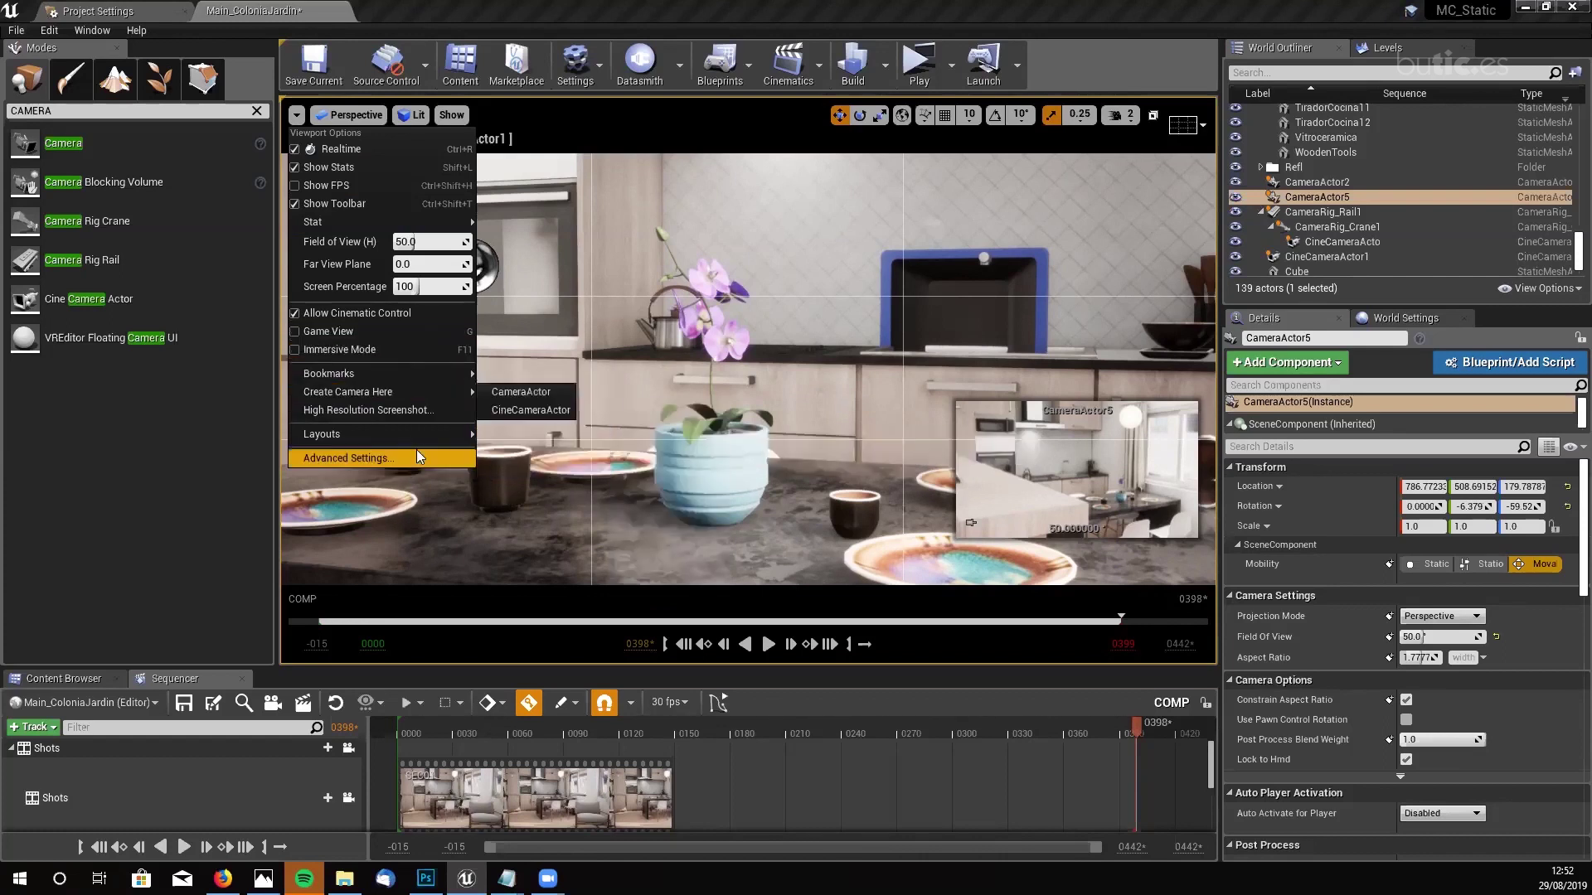
{"action": "mouse_move", "coordinate": [373, 434]}
{"action": "left_click", "coordinate": [641, 331]}
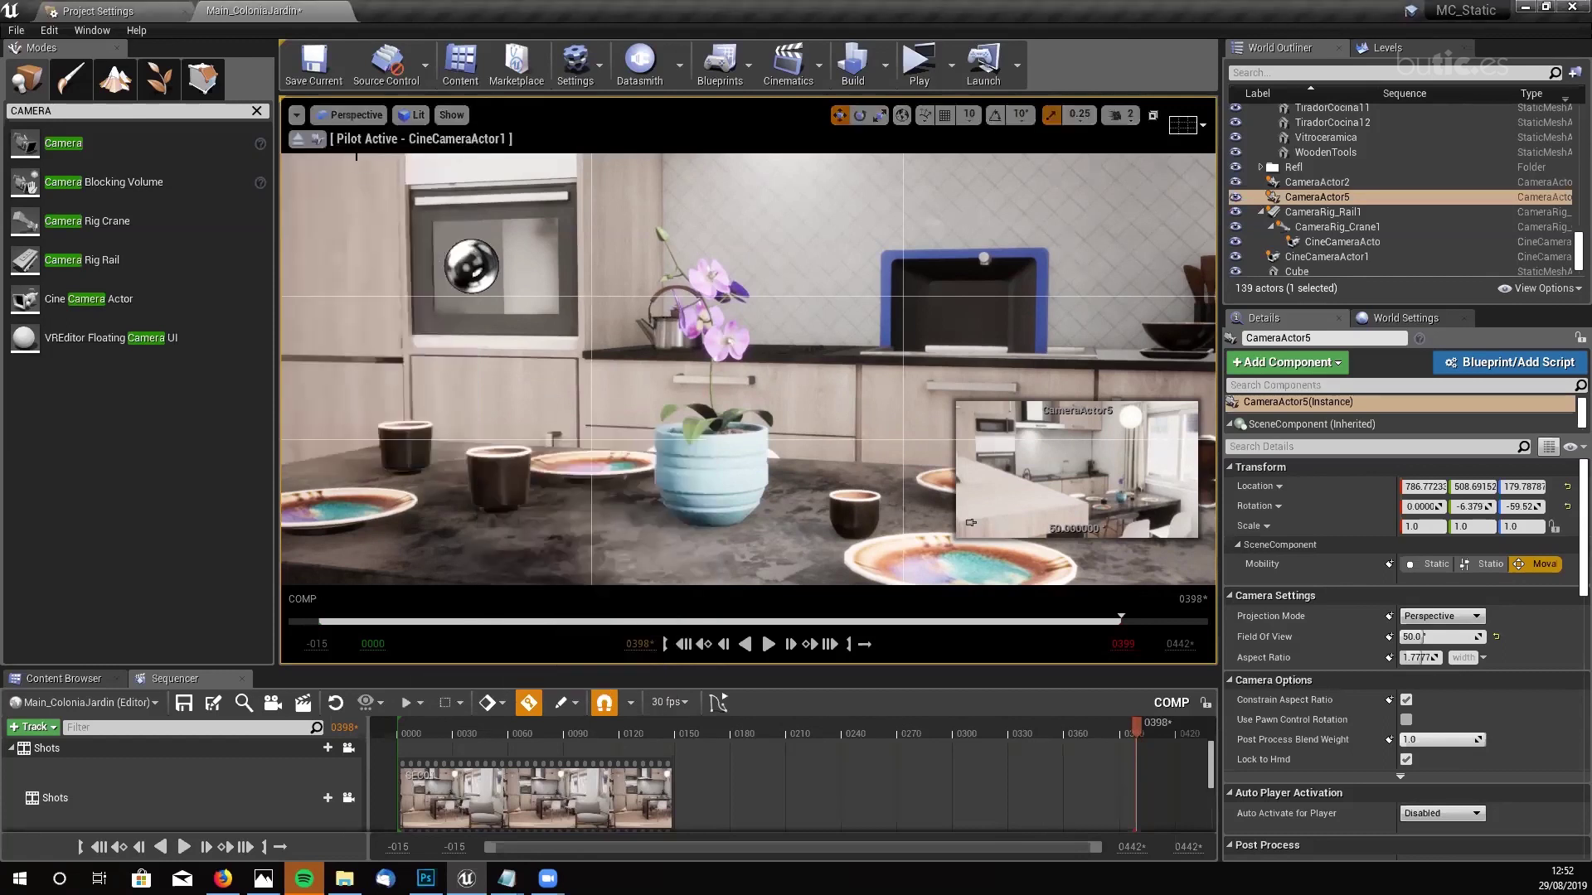
{"action": "left_click", "coordinate": [358, 116]}
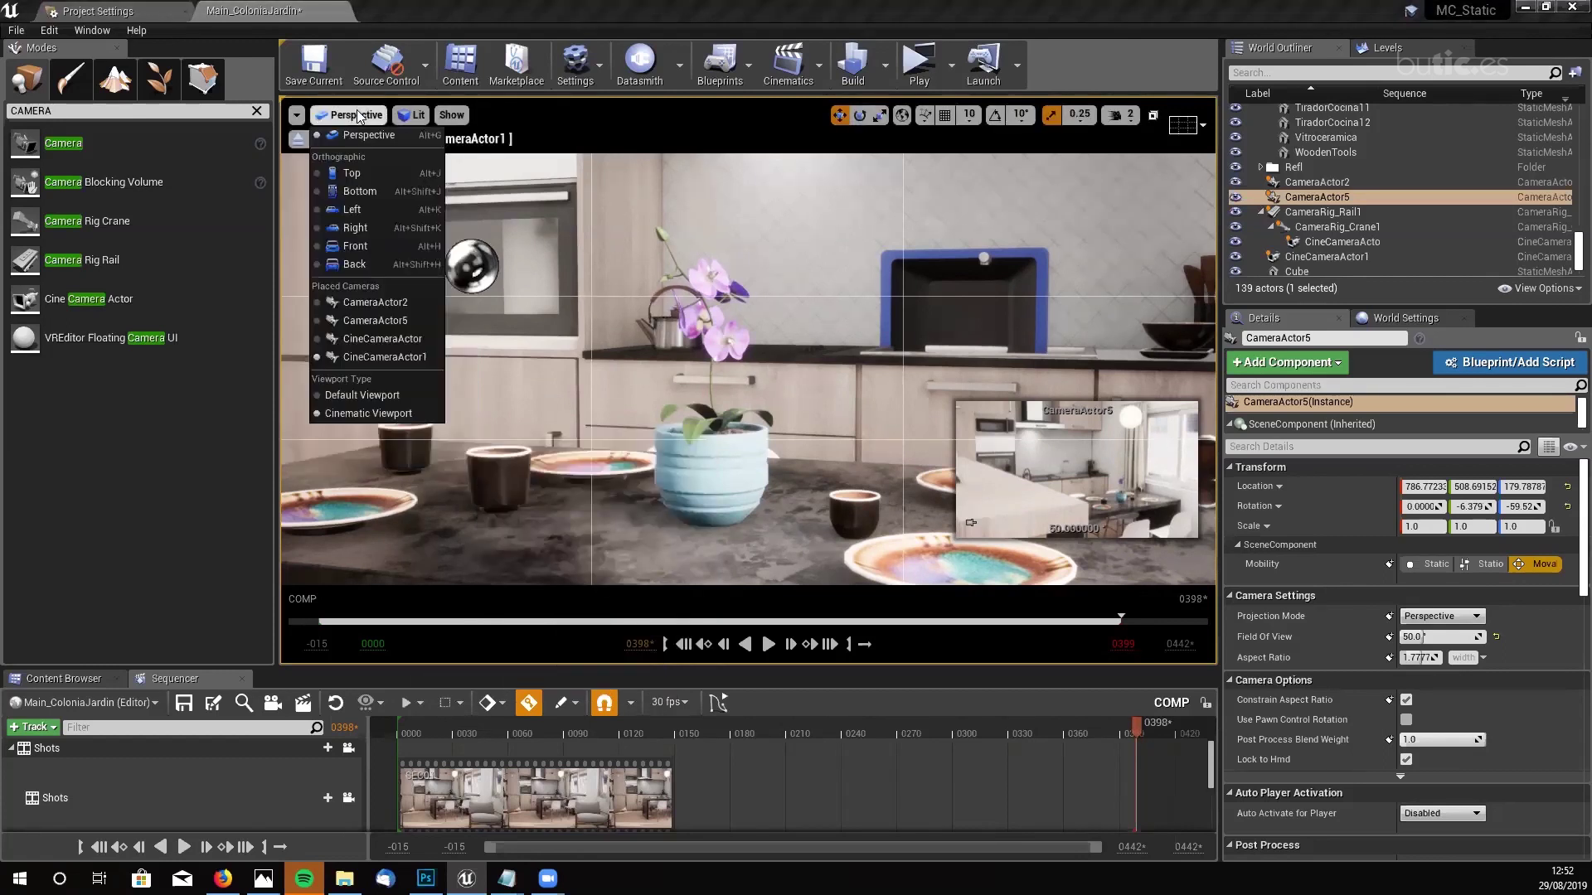
{"action": "left_click", "coordinate": [394, 322]}
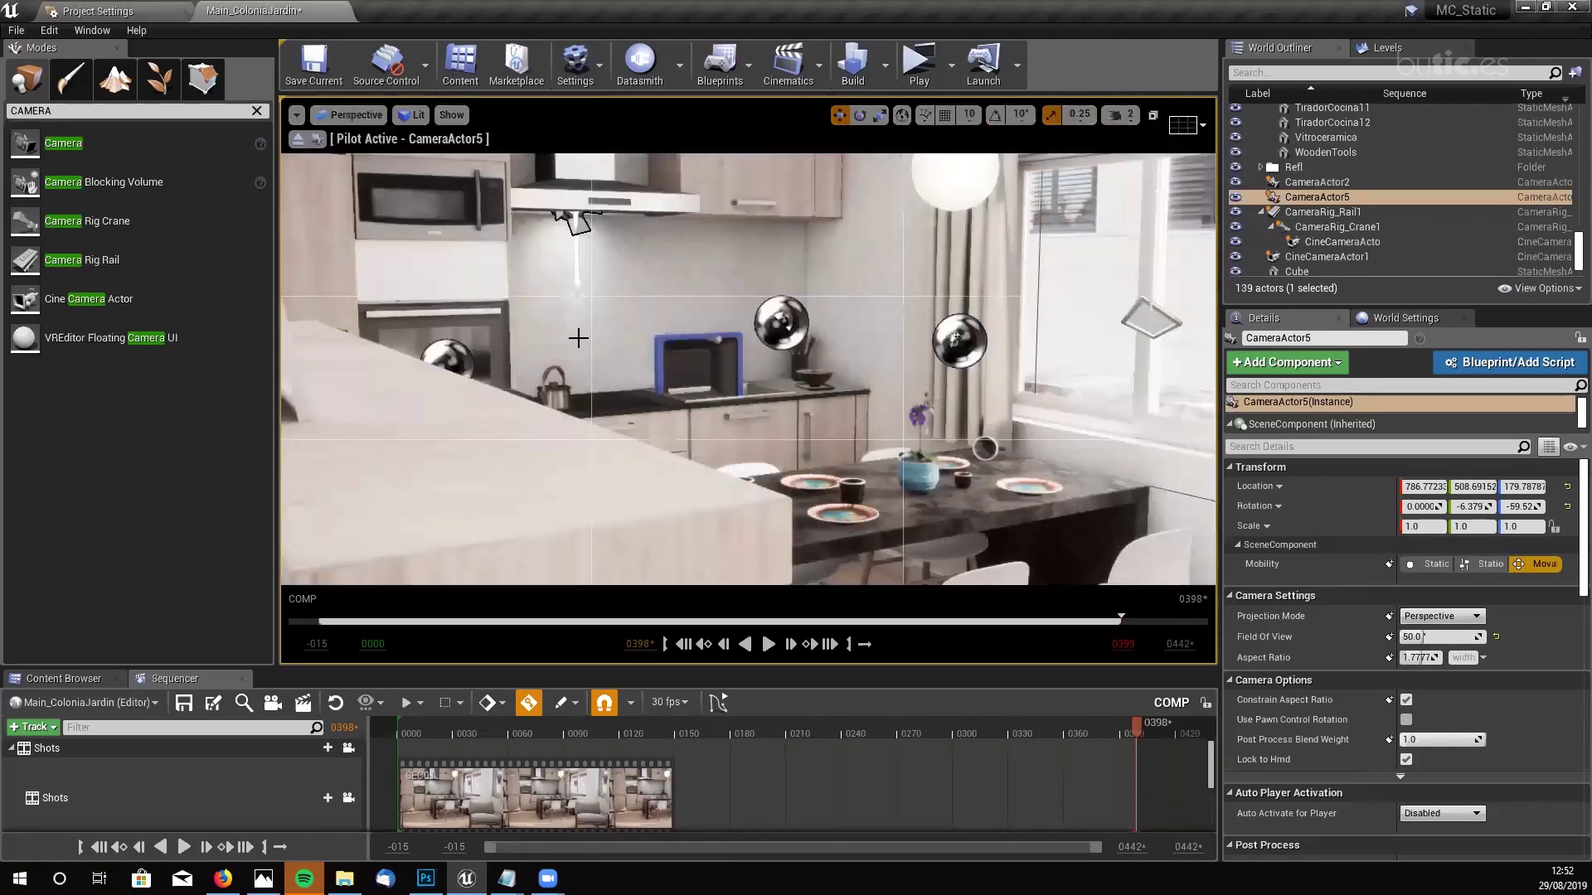
- Fly CameraActor5 to face the dining table, lock the viewport to shots, and enlarge Sequencer
{"action": "key", "text": "w"}
{"action": "right_click_drag", "start_coordinate": [607, 371], "coordinate": [574, 371]}
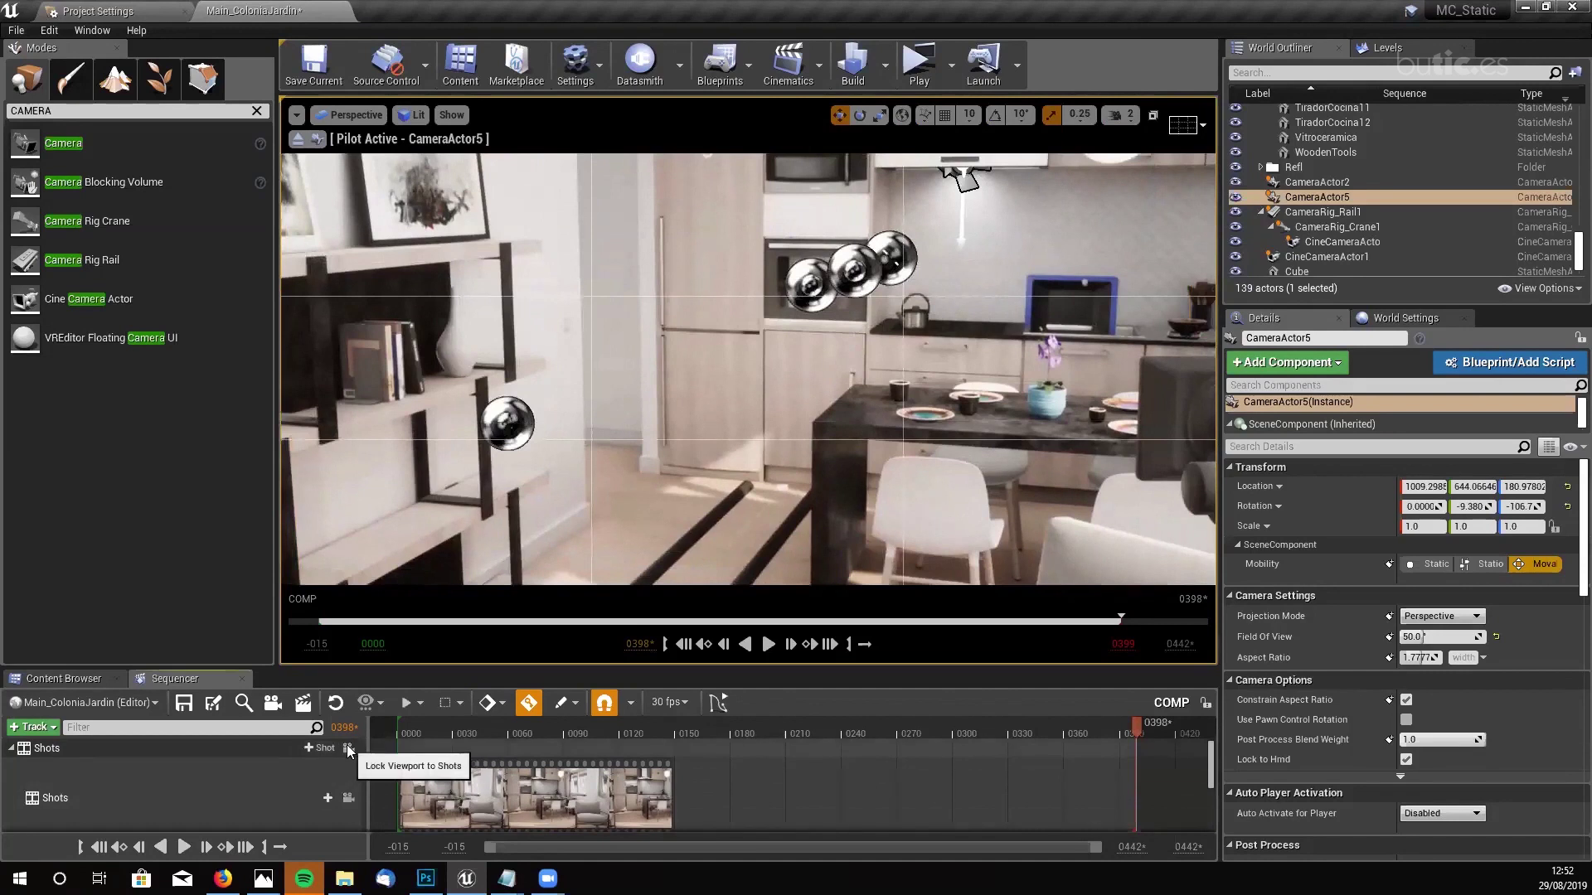
{"action": "left_click", "coordinate": [349, 748]}
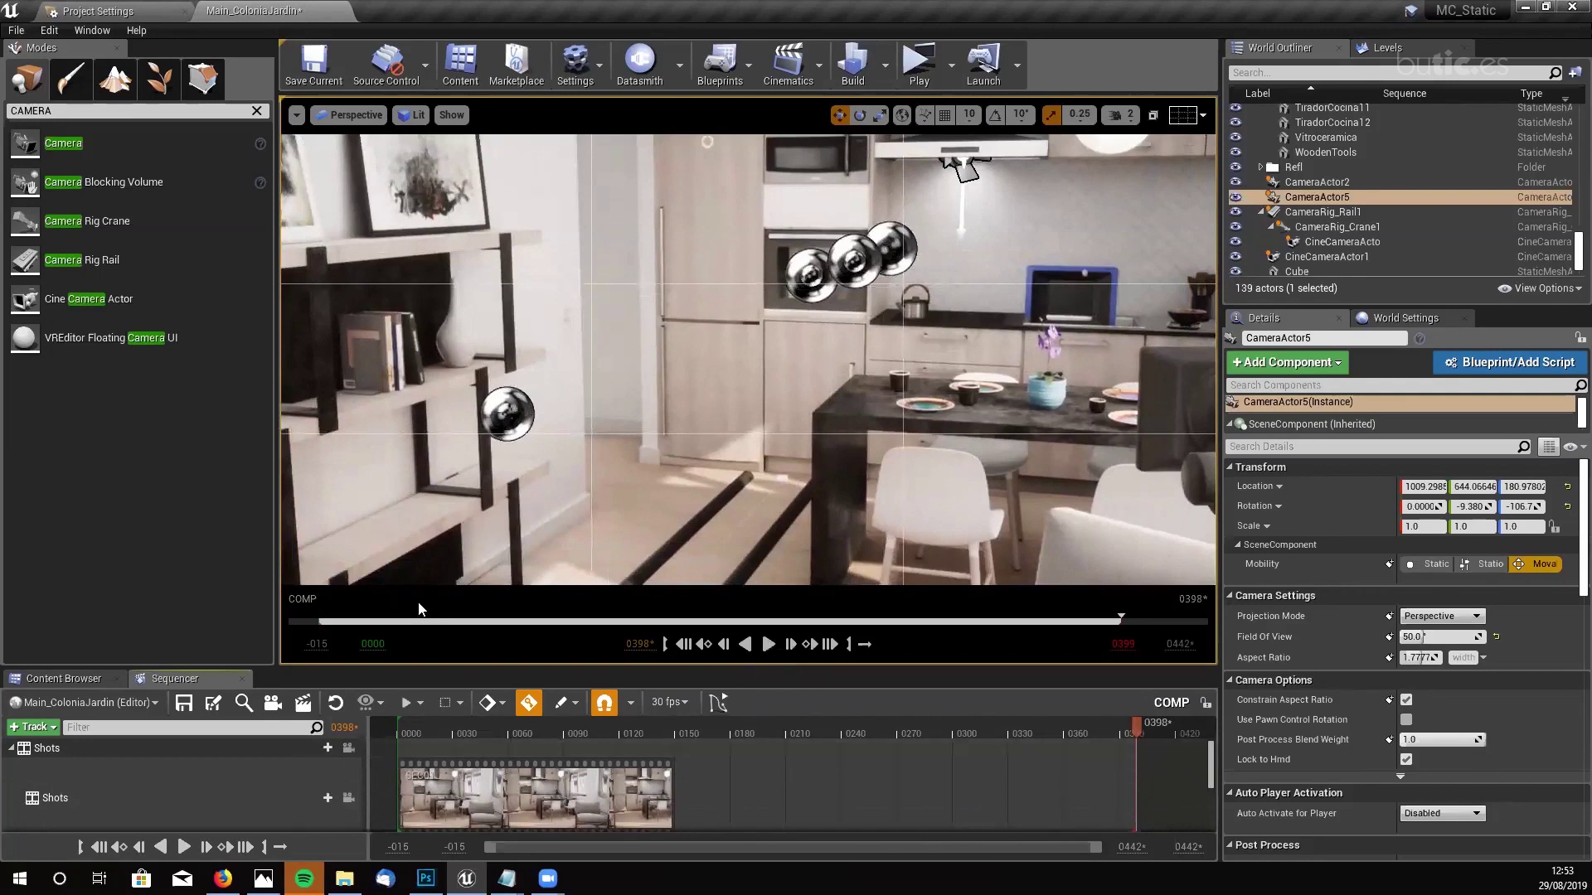
{"action": "right_click_drag", "start_coordinate": [480, 553], "coordinate": [480, 553]}
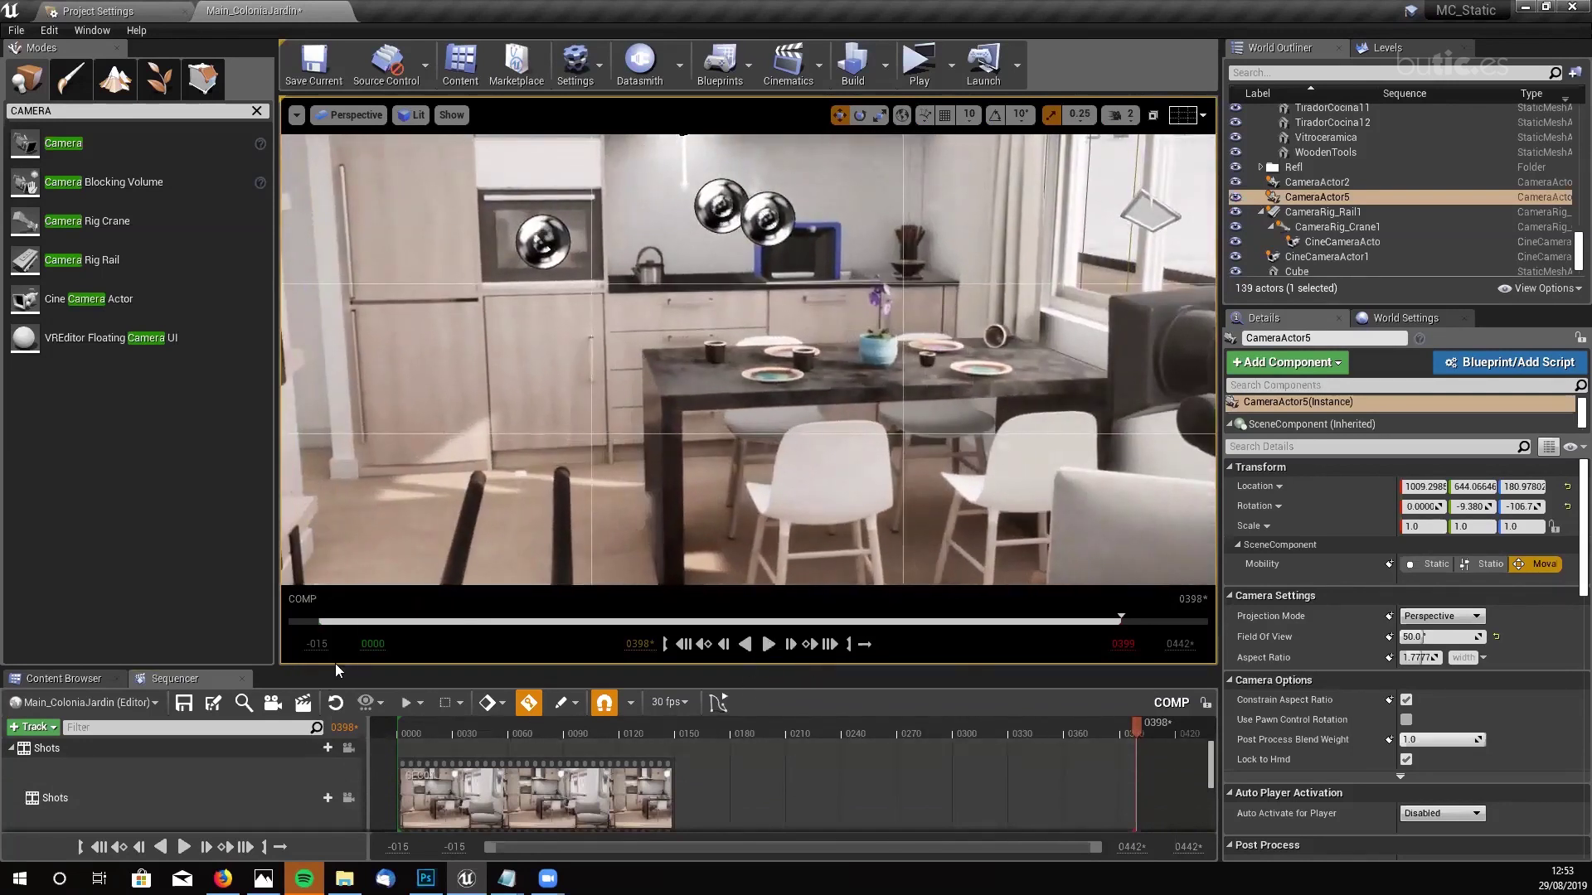
{"action": "left_click_drag", "start_coordinate": [345, 671], "coordinate": [345, 493]}
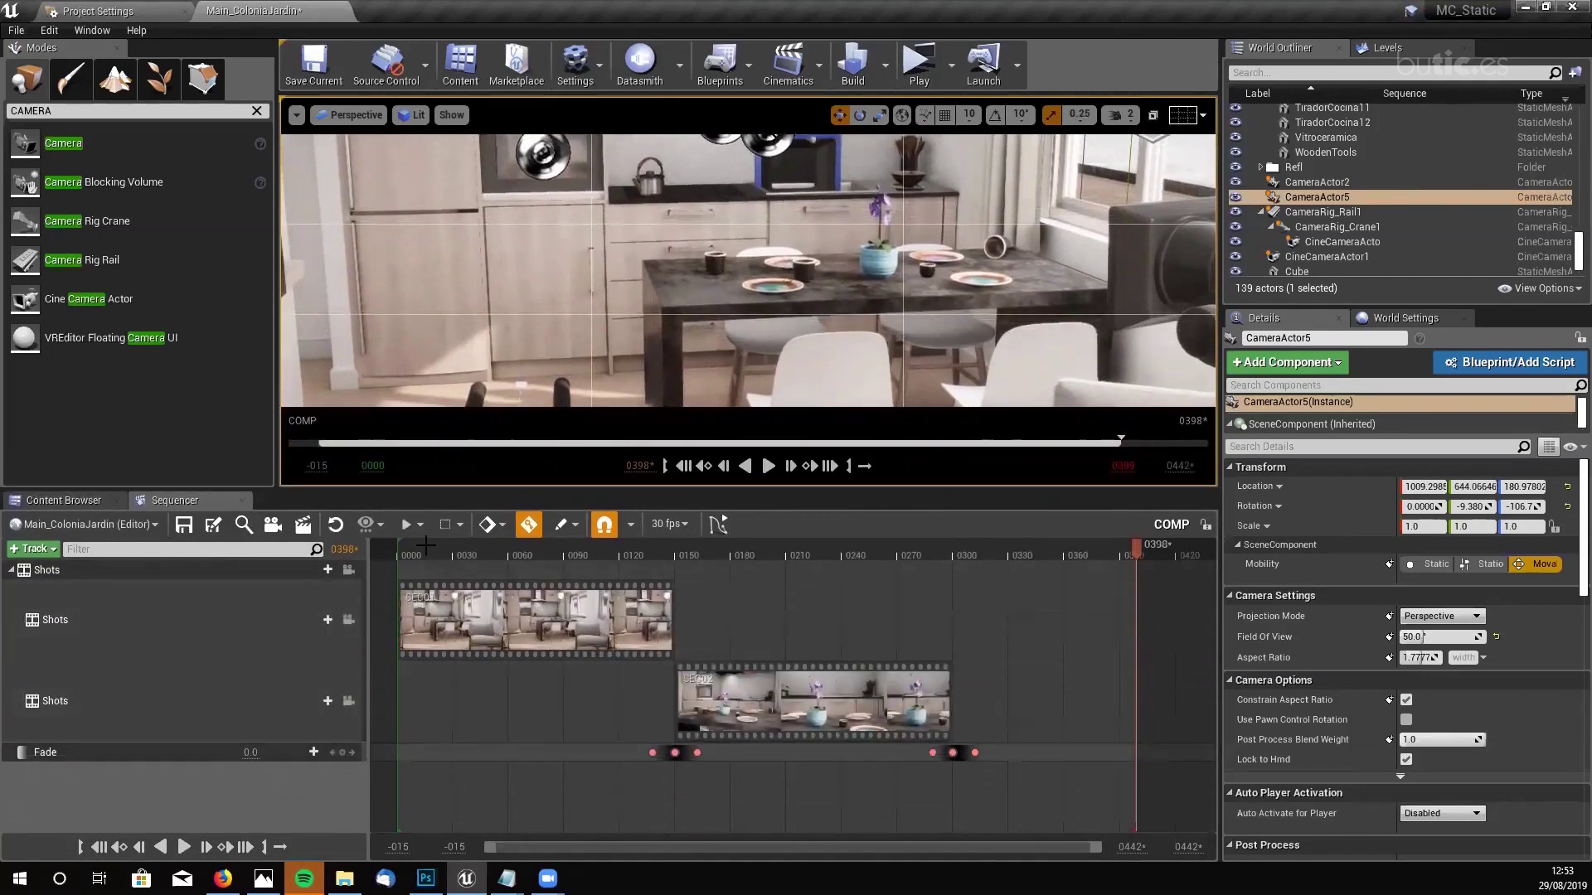
- Rewind to frame 0000 through SEC01's cine camera in game view, then switch to File Explorer
{"action": "left_click_drag", "start_coordinate": [1138, 547], "coordinate": [506, 595]}
{"action": "left_click", "coordinate": [680, 467]}
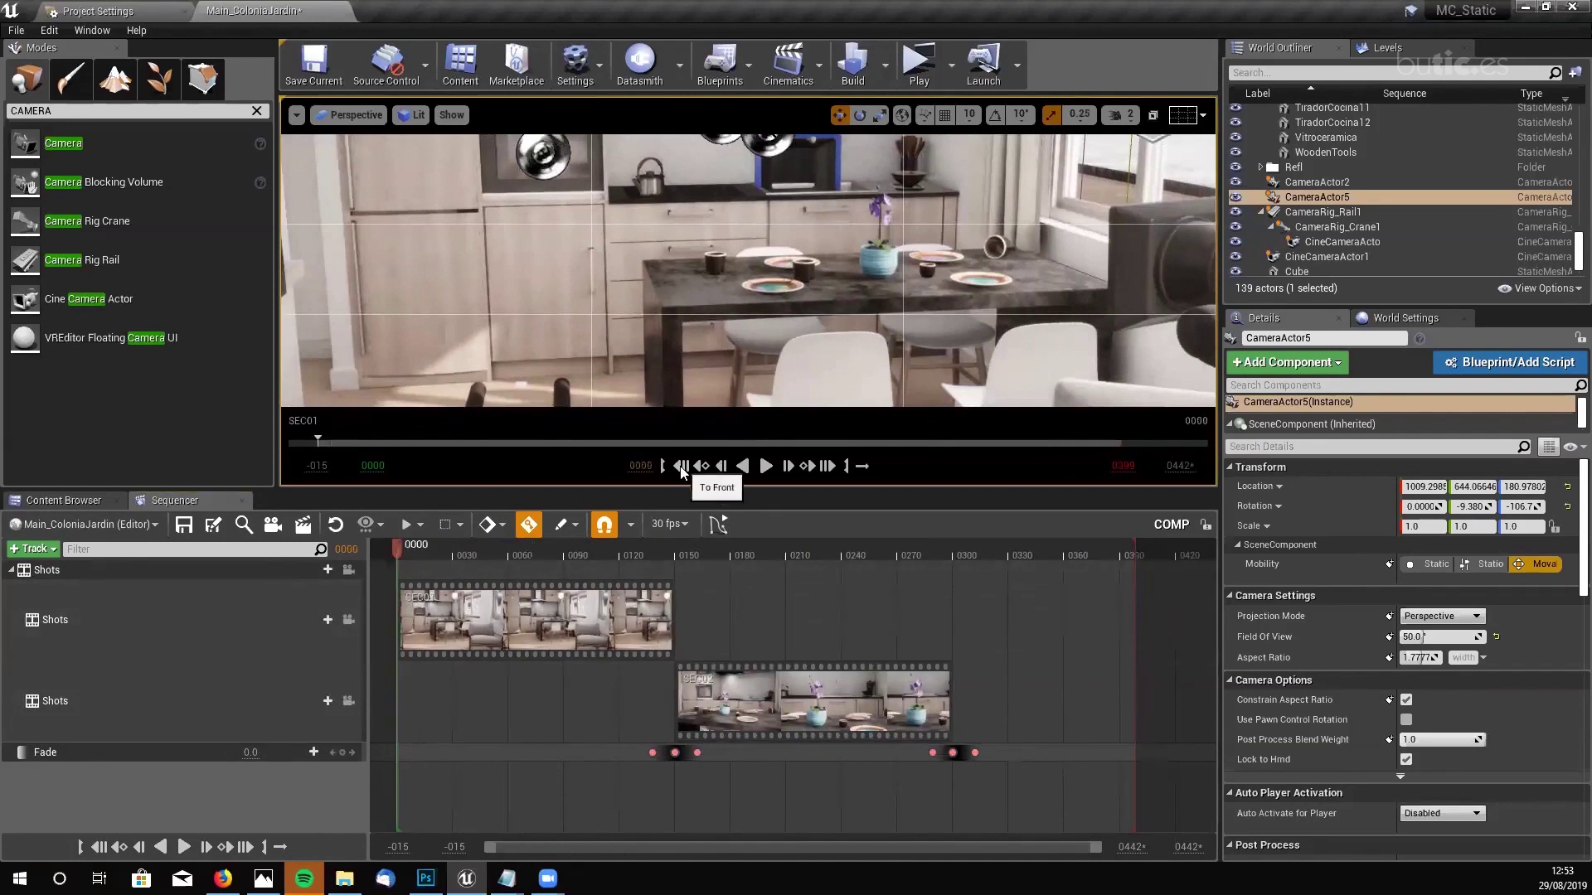
{"action": "left_click", "coordinate": [145, 580]}
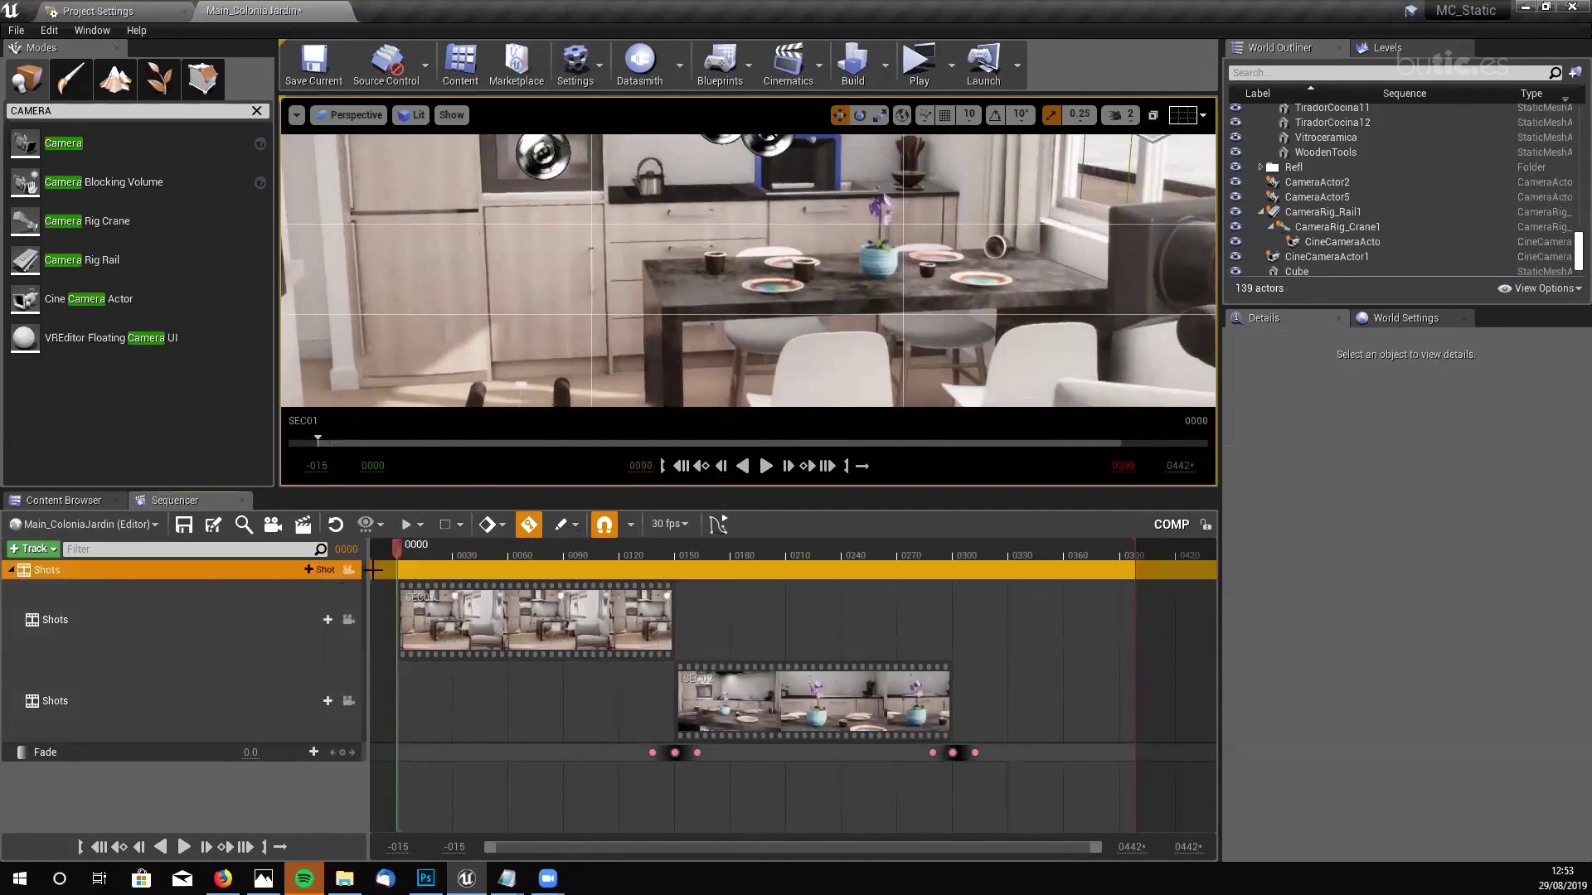
{"action": "left_click", "coordinate": [348, 570]}
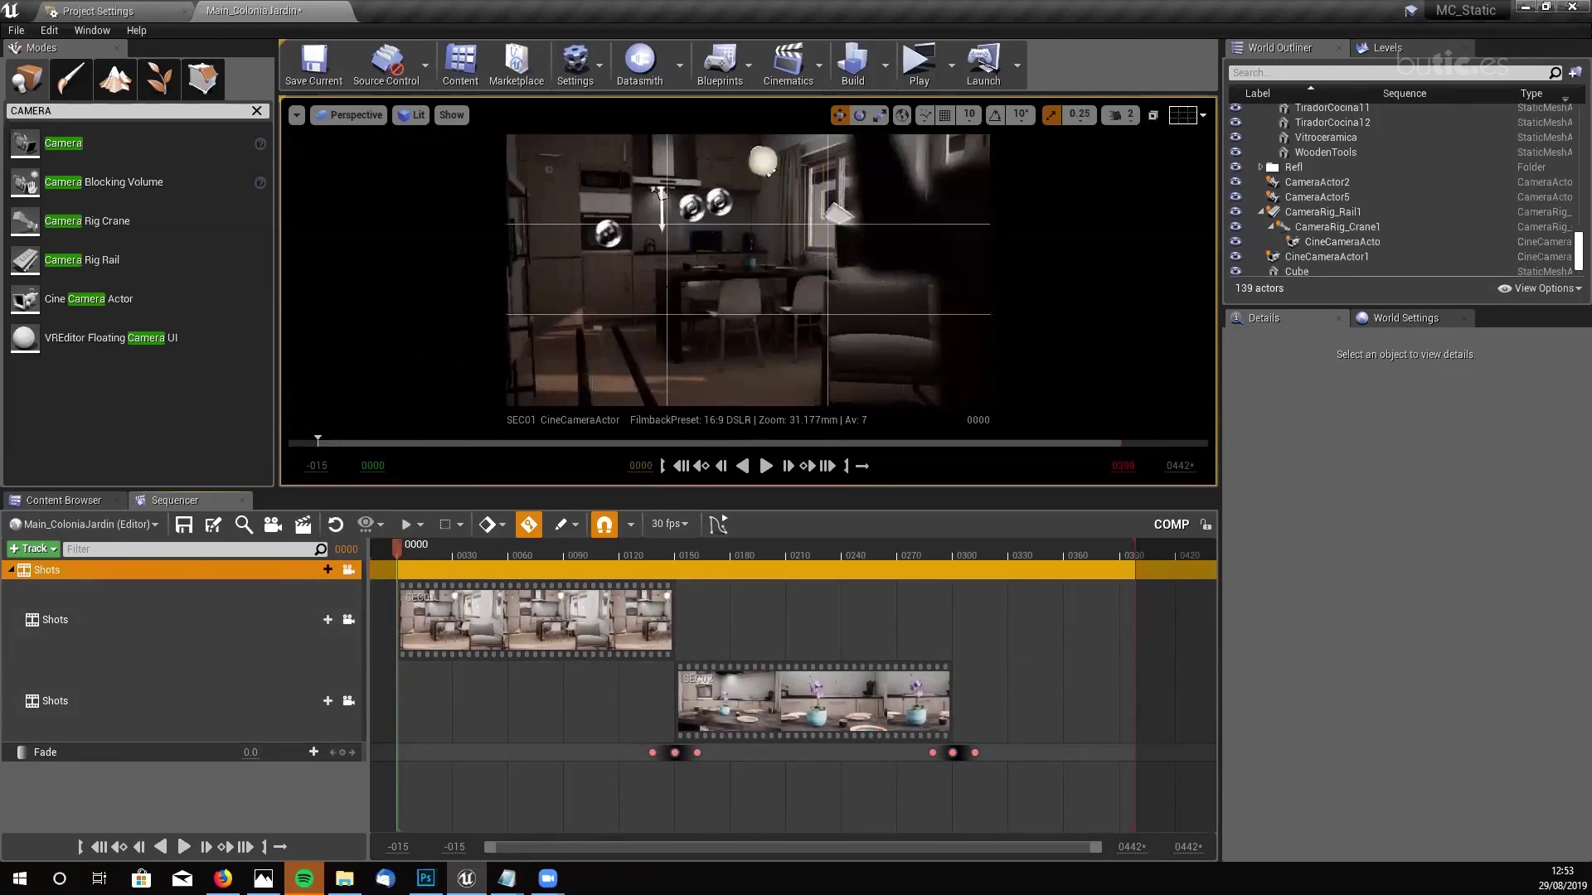
{"action": "left_click", "coordinate": [732, 286]}
{"action": "key", "text": "g"}
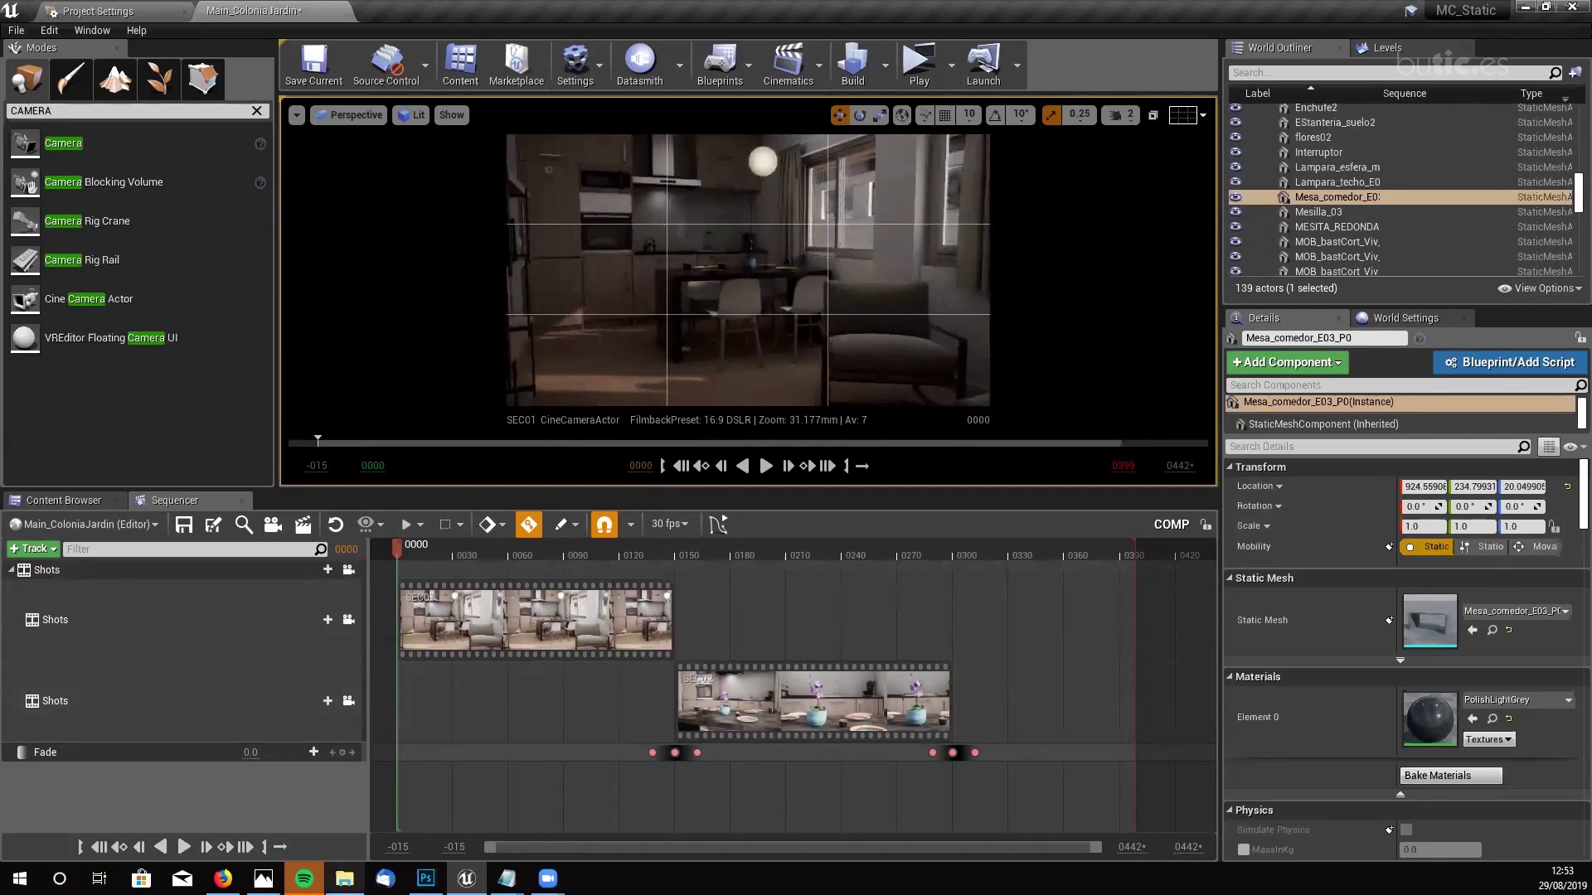
{"action": "left_click", "coordinate": [344, 879]}
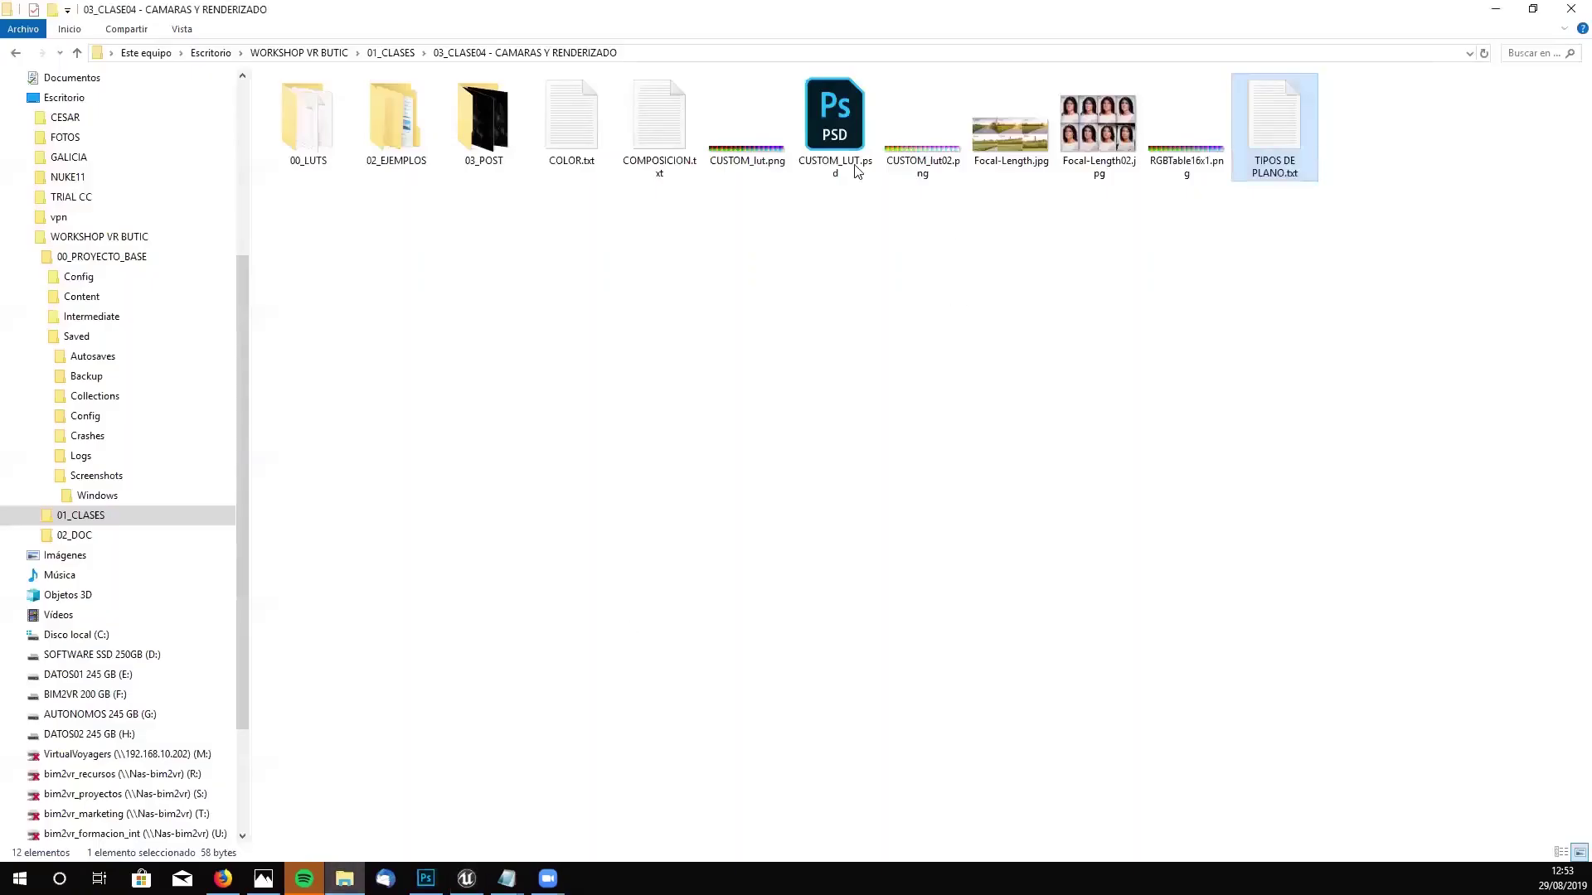
- Play the COMP cinematic in immersive F11 view, pausing at frame 0374, then exit immersive mode
{"action": "left_click", "coordinate": [1499, 10]}
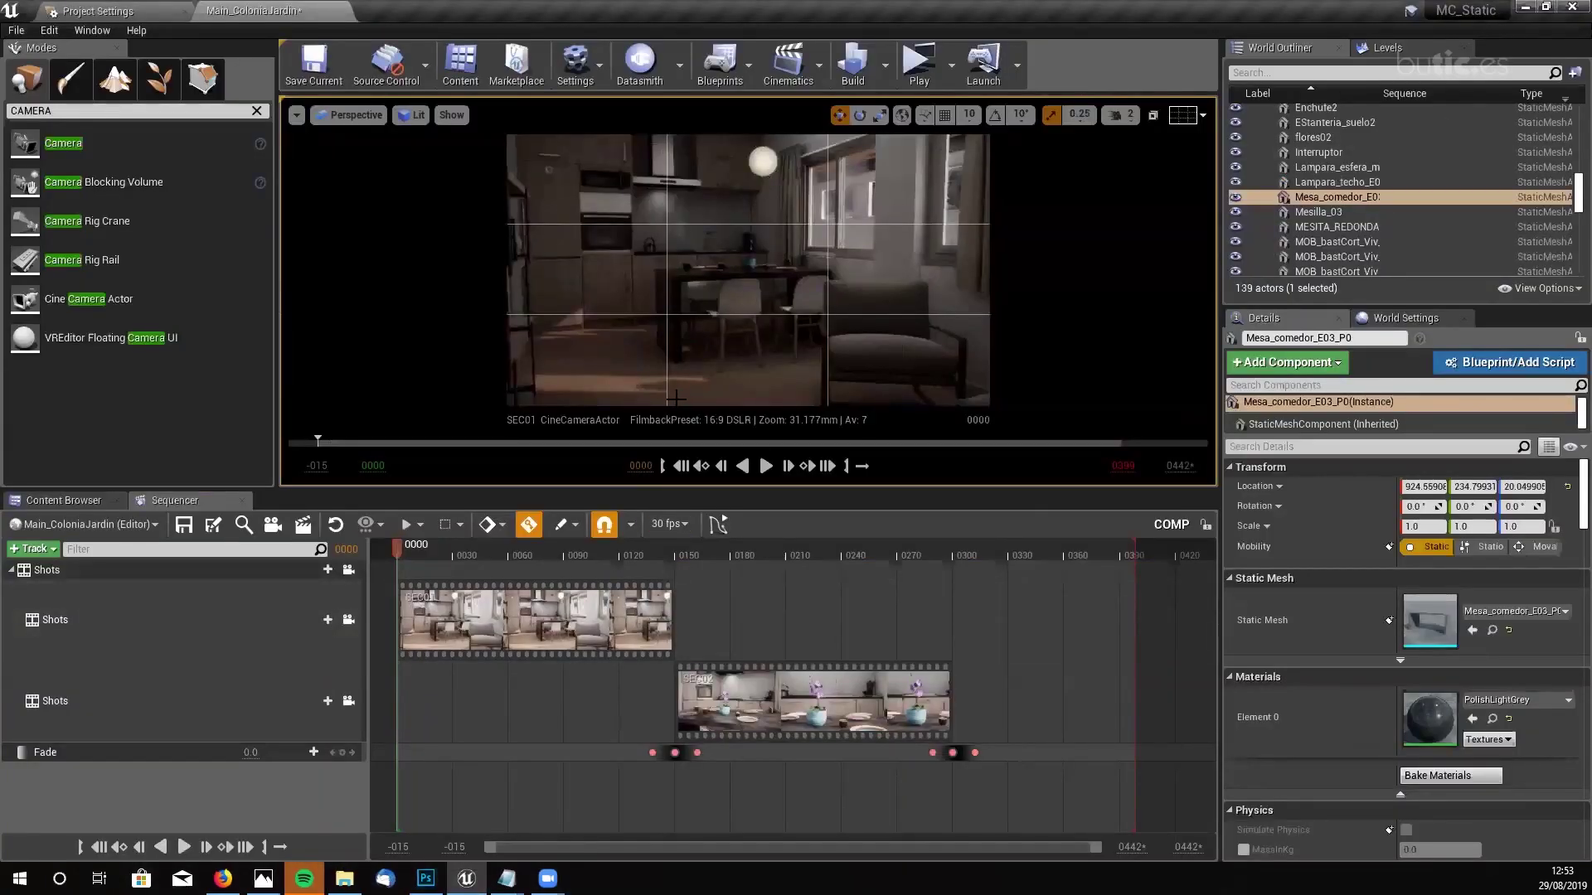
{"action": "key", "text": "F11"}
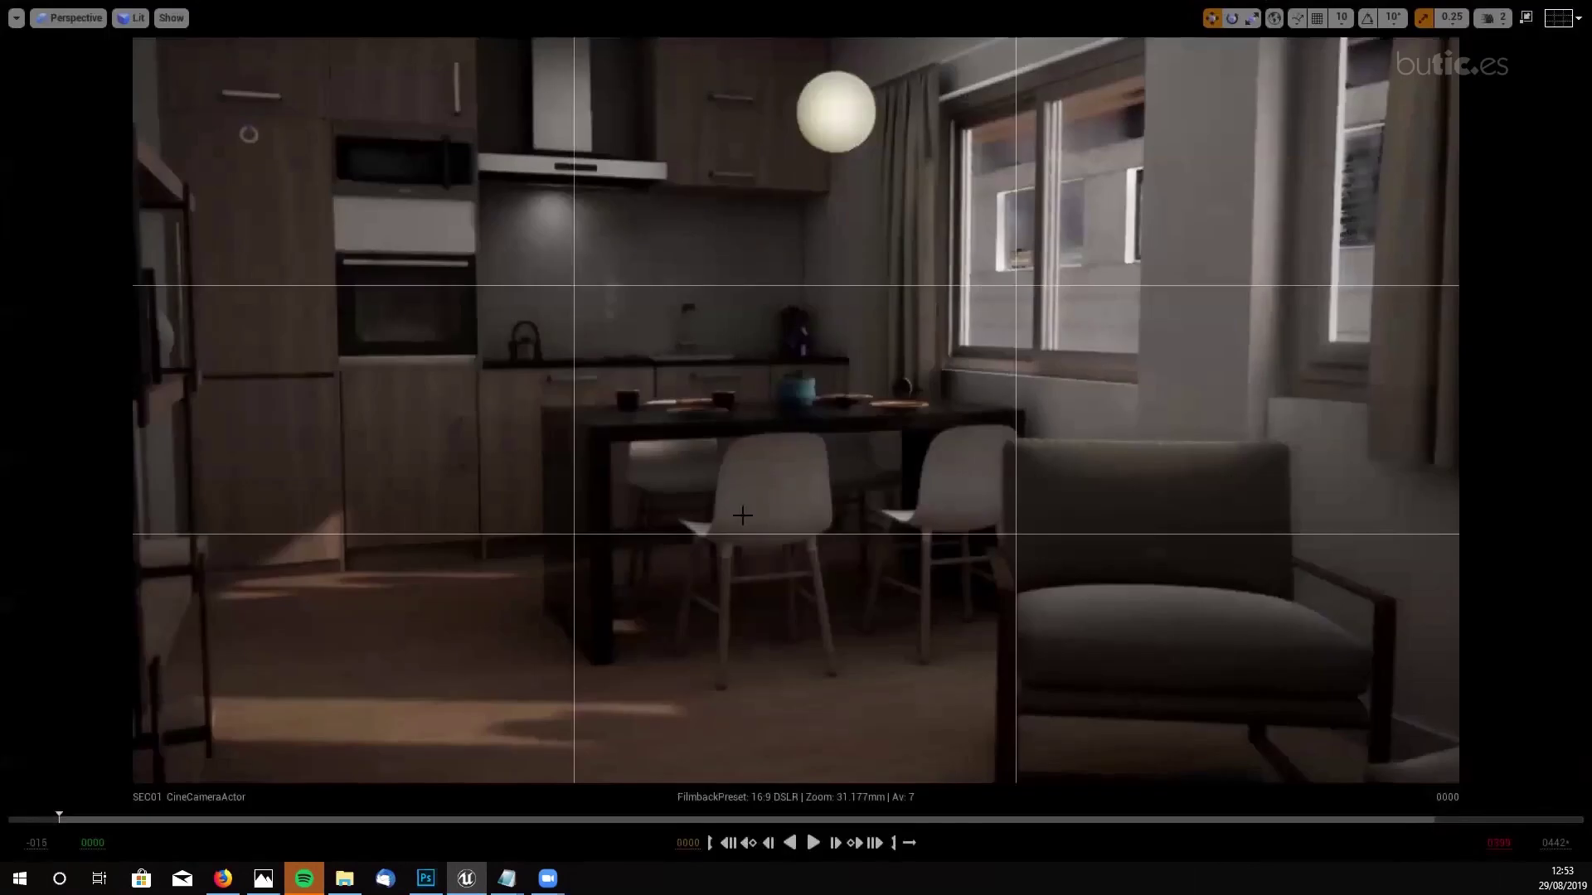
{"action": "left_click", "coordinate": [813, 843]}
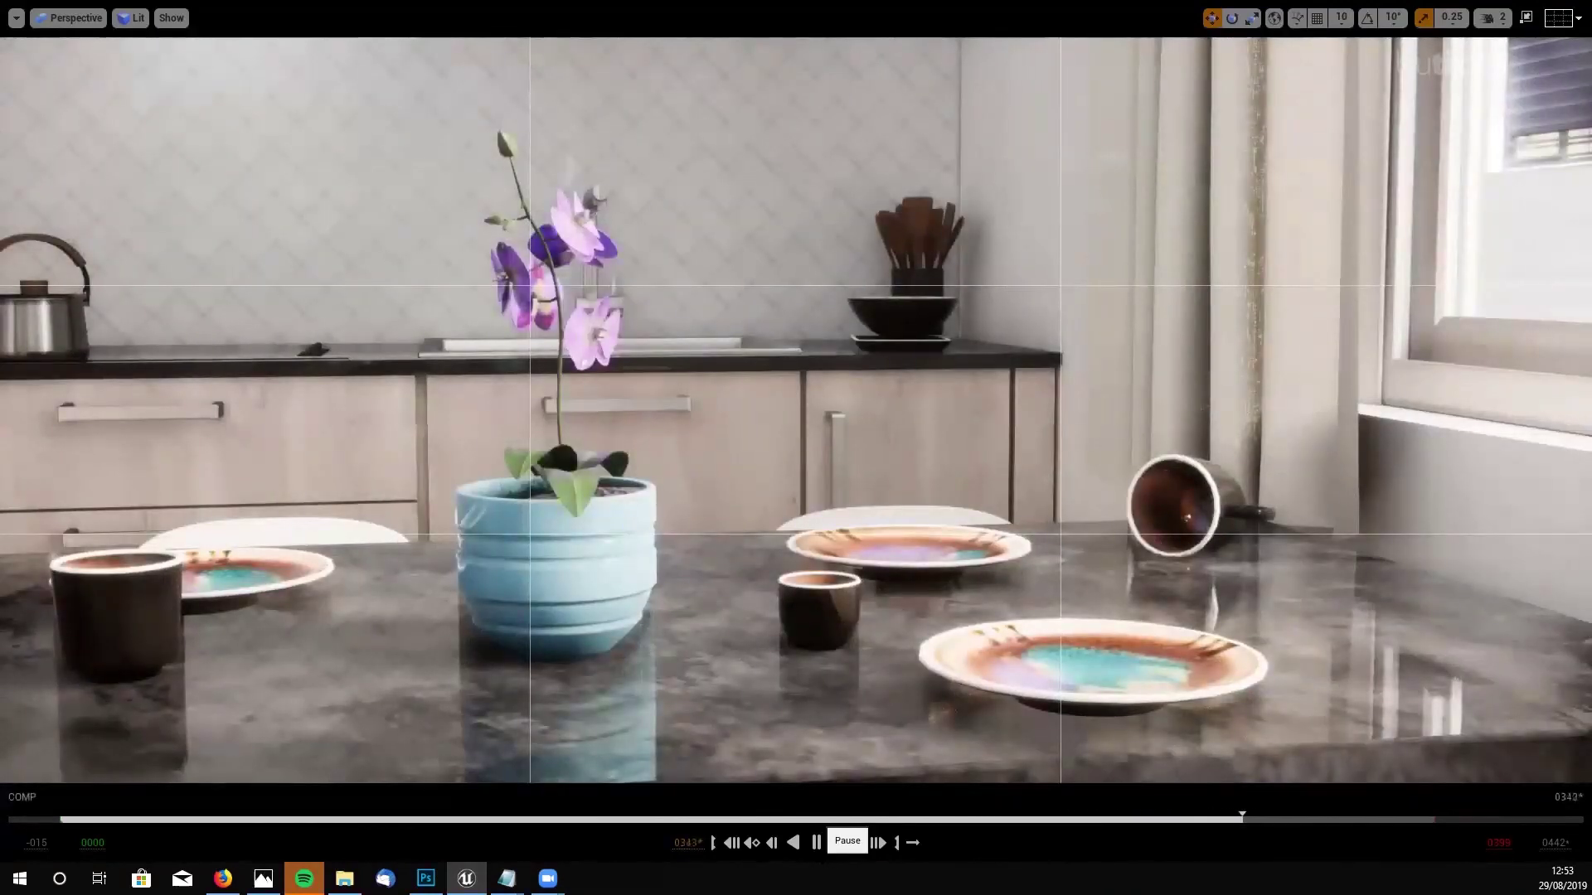
{"action": "left_click", "coordinate": [816, 843]}
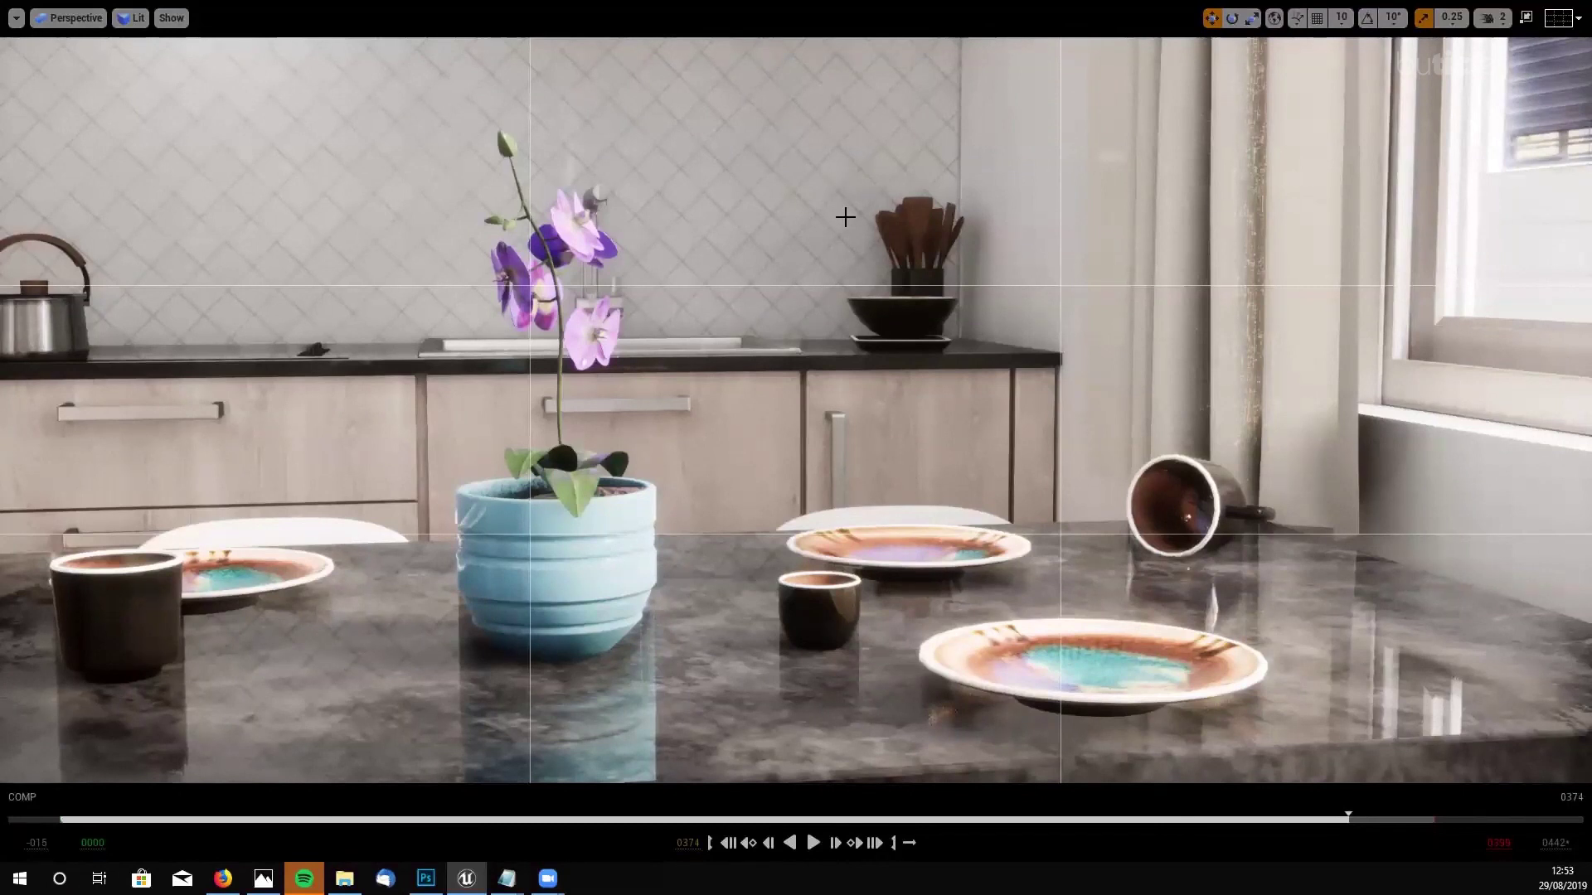
{"action": "left_click", "coordinate": [631, 253]}
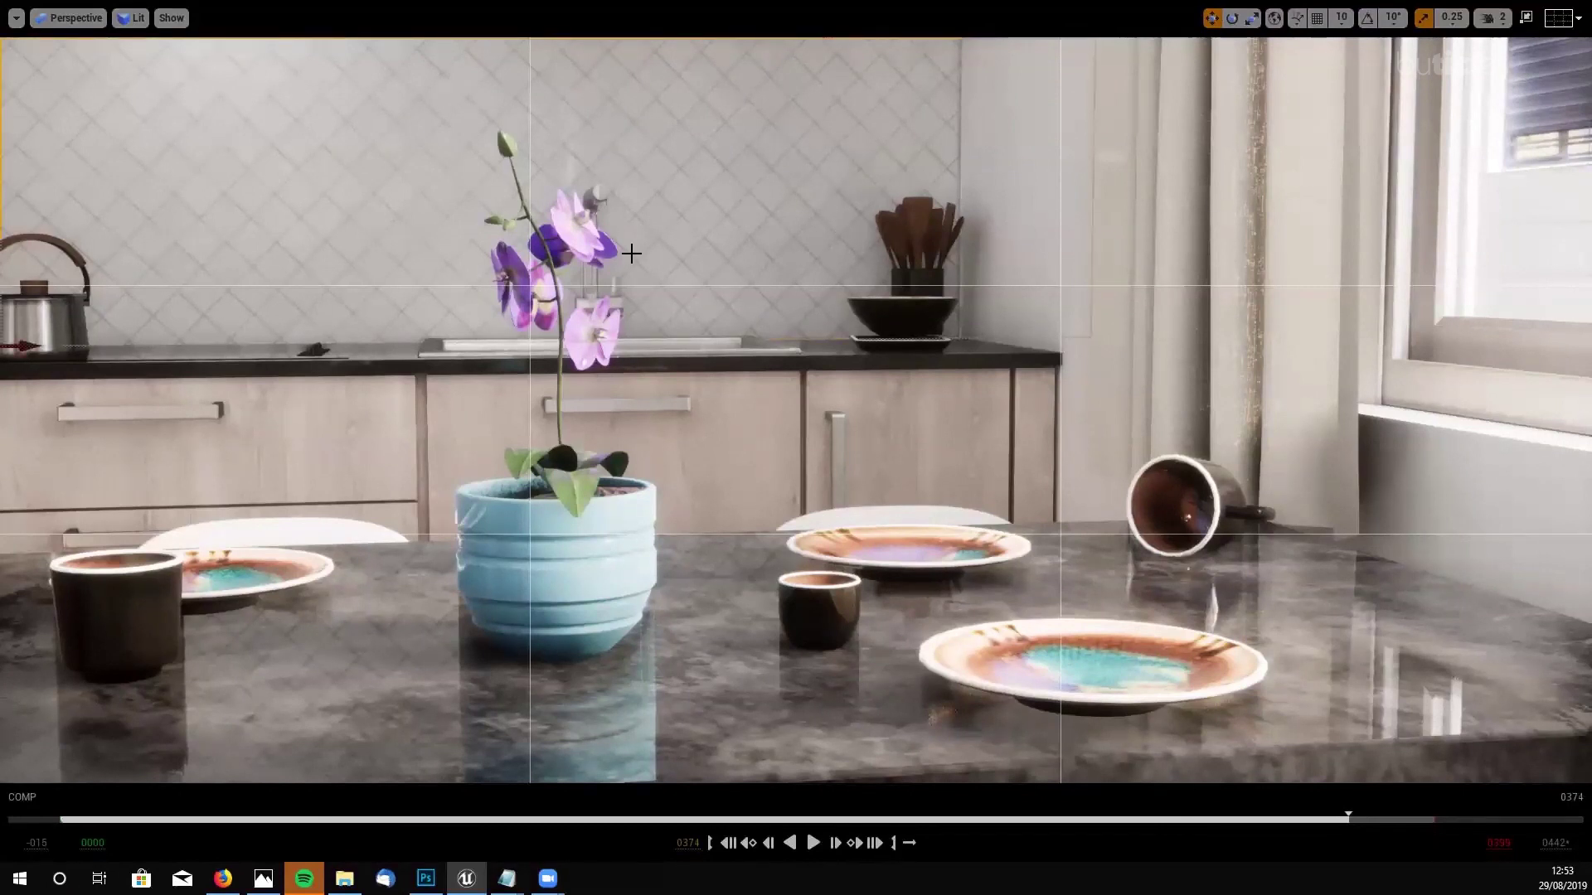
{"action": "key", "text": "F11"}
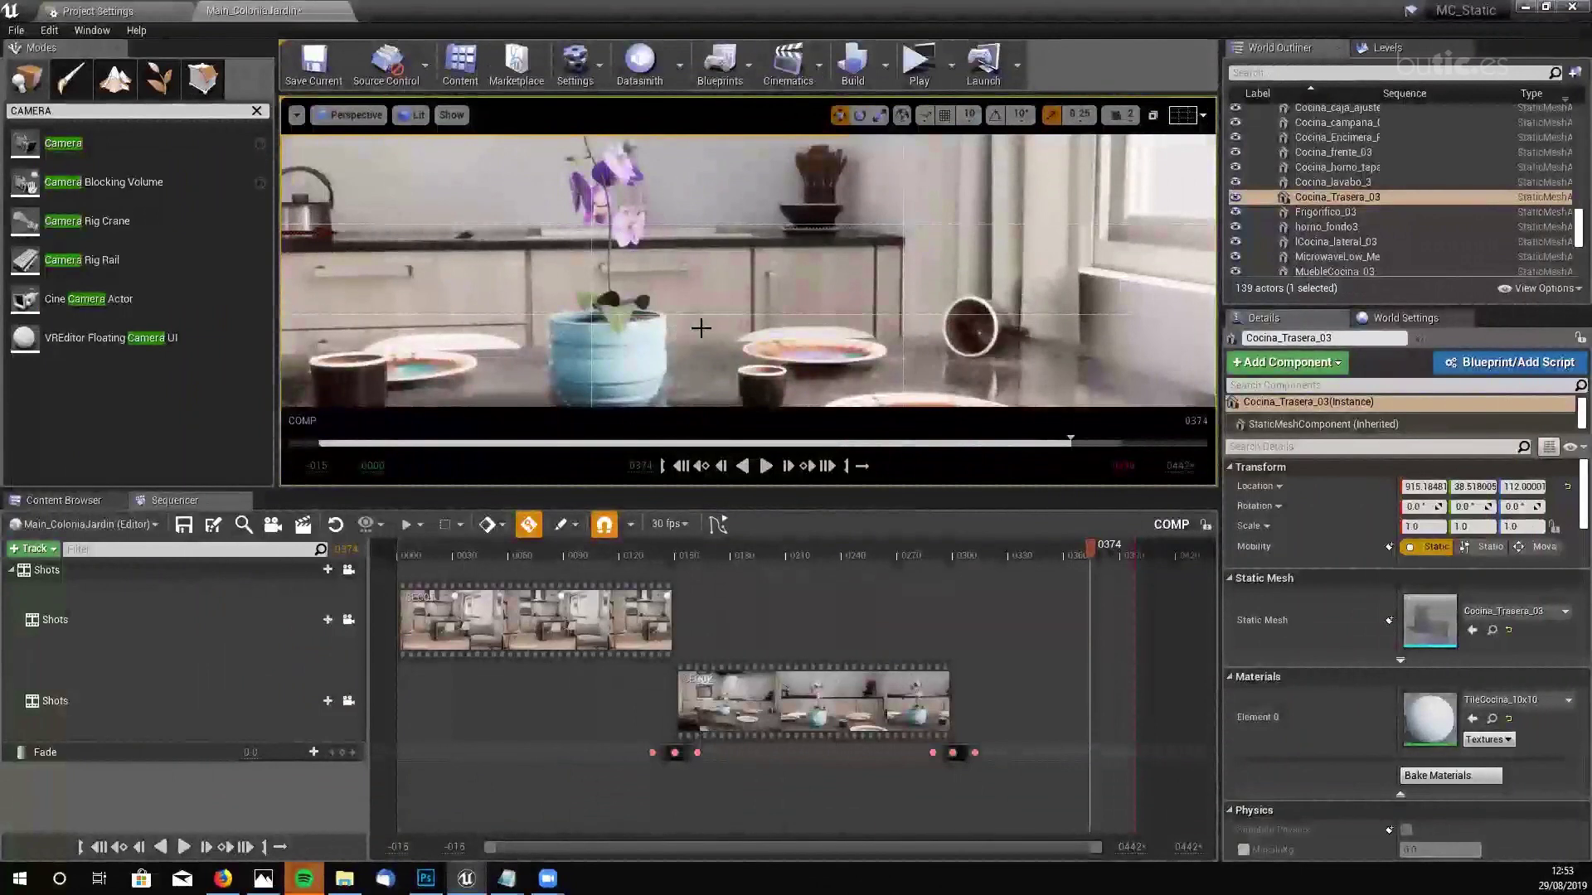
{"action": "left_click", "coordinate": [64, 501]}
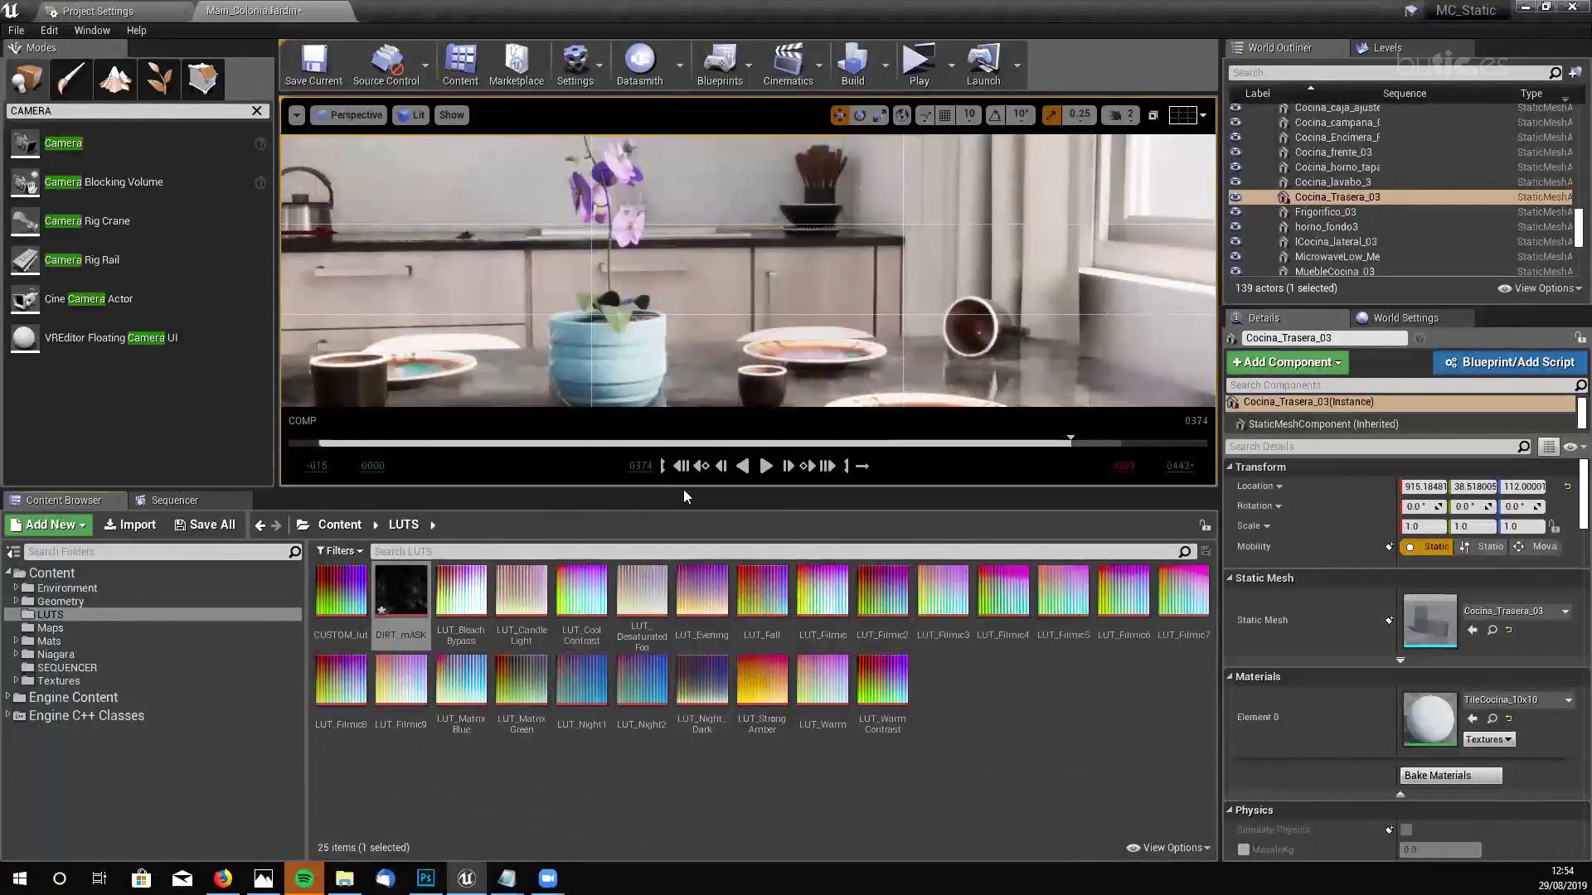
{"action": "left_click_drag", "start_coordinate": [685, 496], "coordinate": [687, 561]}
{"action": "left_click", "coordinate": [174, 575]}
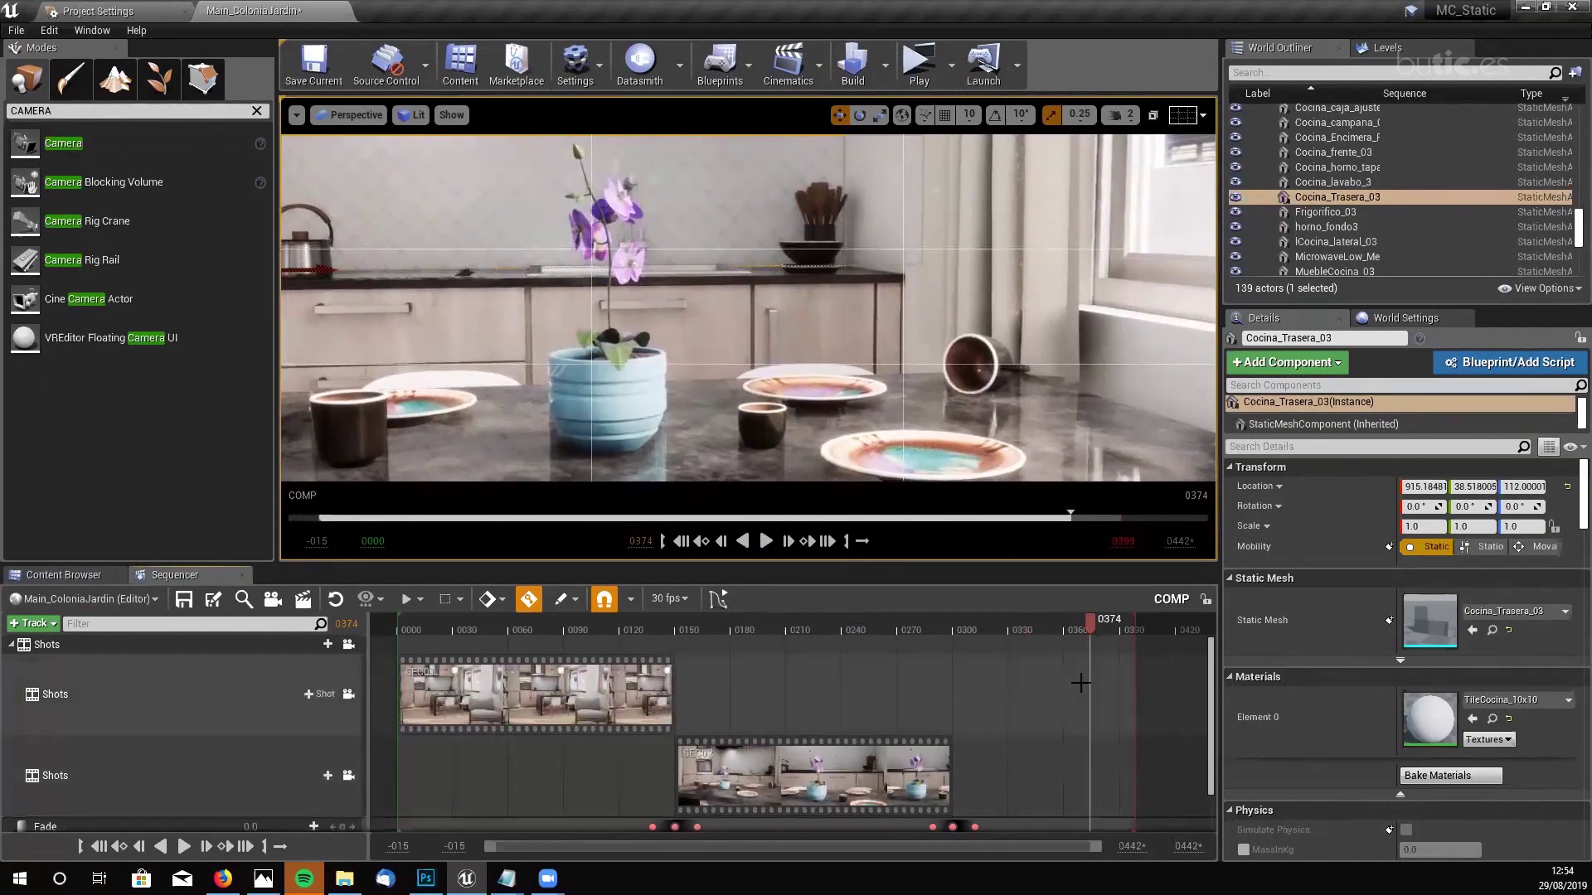
{"action": "scroll", "coordinate": [1204, 691], "scroll_direction": "down", "scroll_amount": 2}
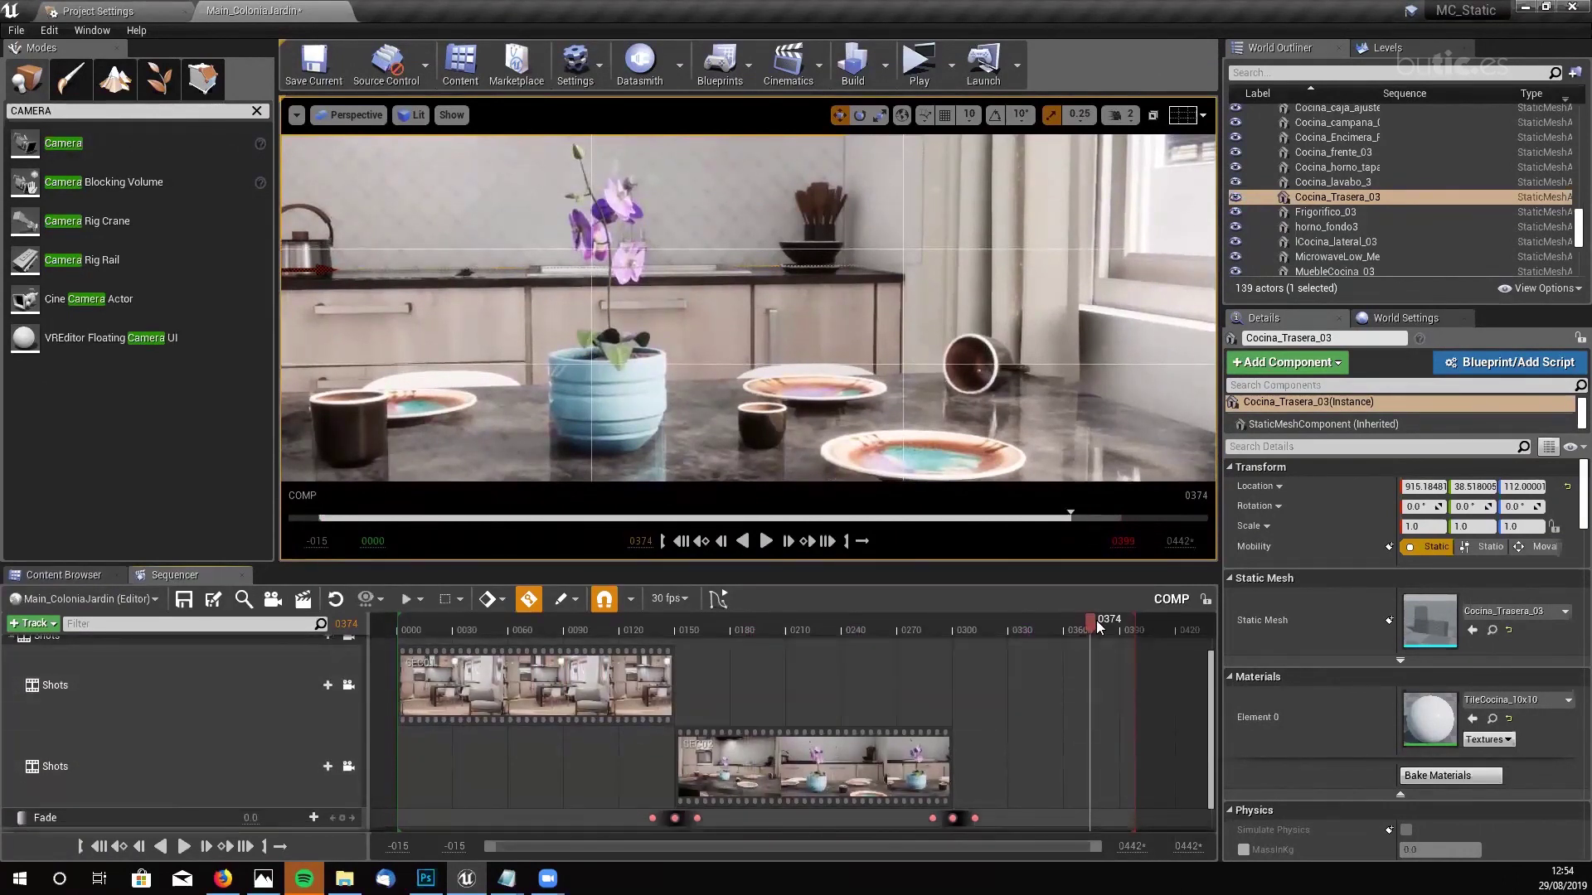
{"action": "scroll", "coordinate": [69, 806], "scroll_direction": "down", "scroll_amount": 2}
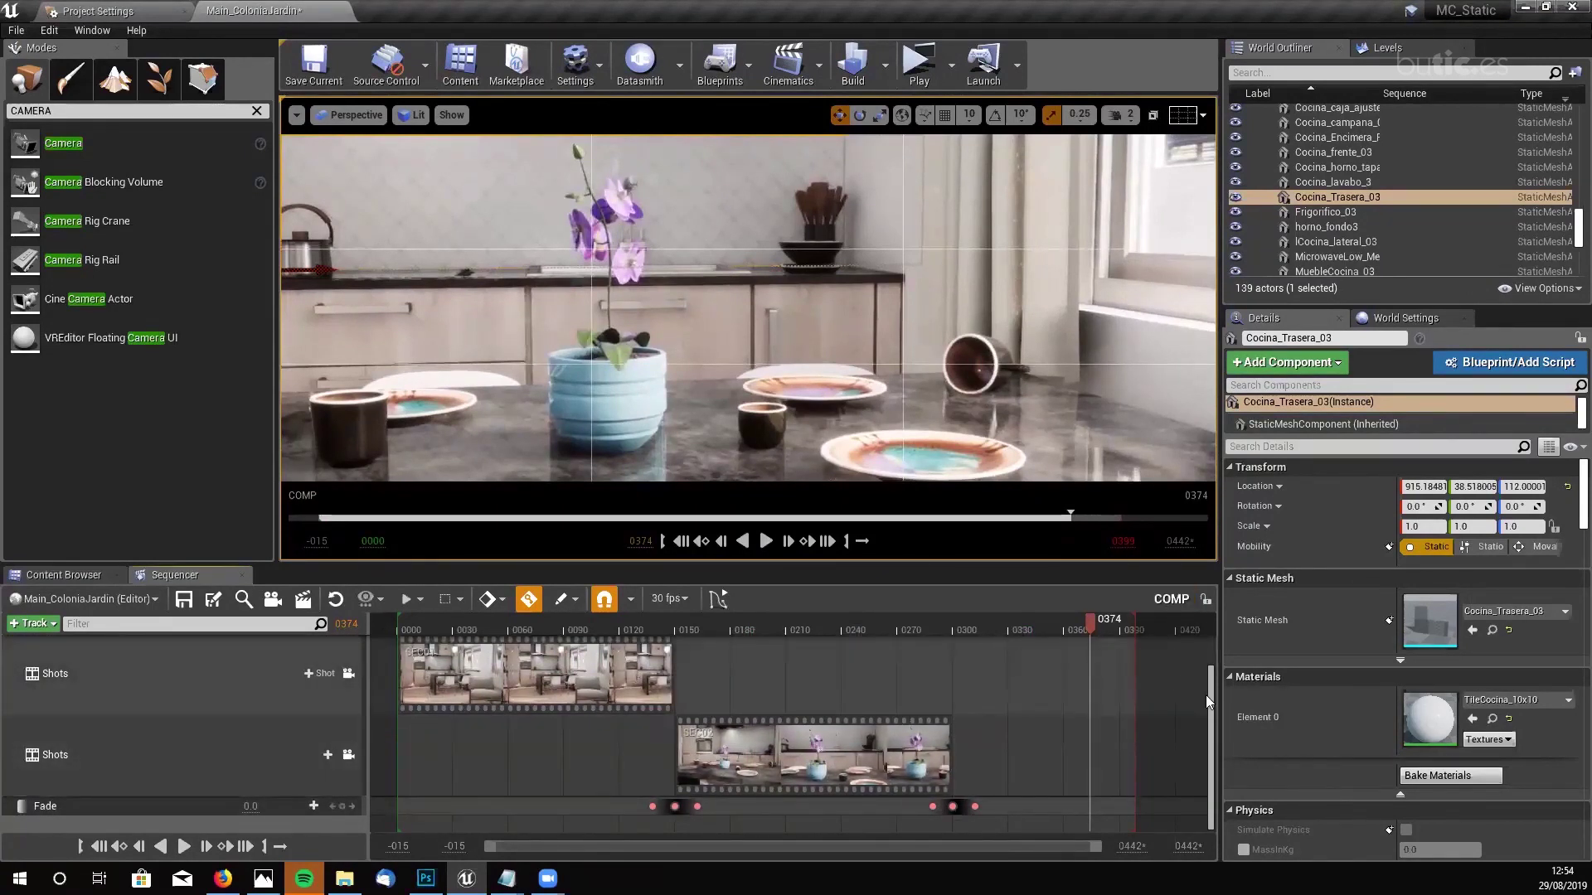
{"action": "left_click_drag", "start_coordinate": [1207, 694], "coordinate": [1211, 647]}
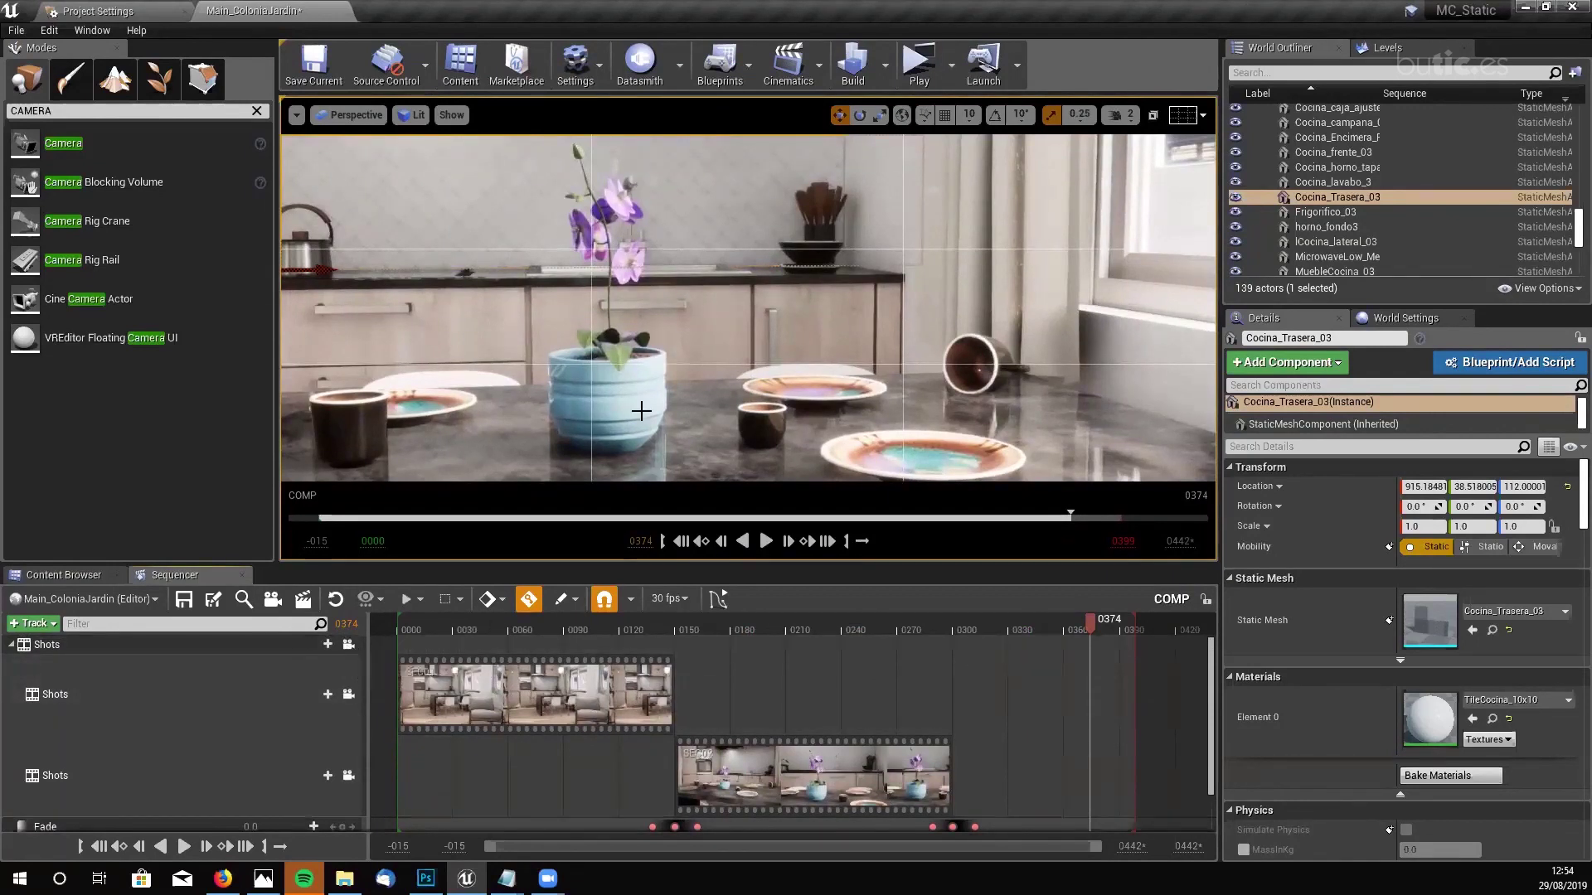
{"action": "left_click", "coordinate": [635, 405]}
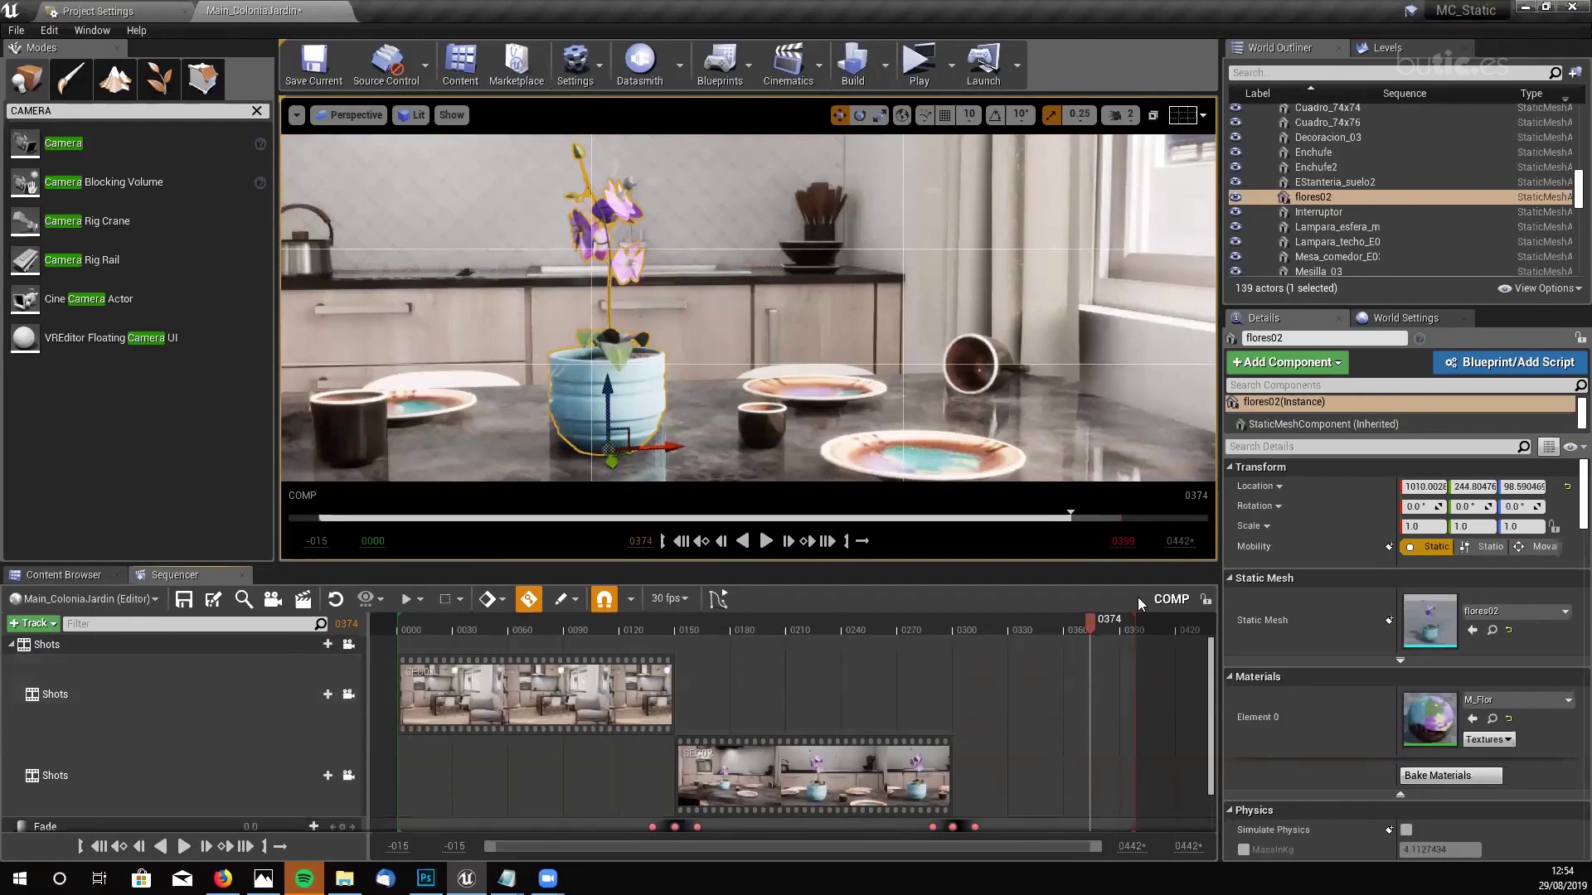
{"action": "left_click_drag", "start_coordinate": [1079, 621], "coordinate": [756, 690]}
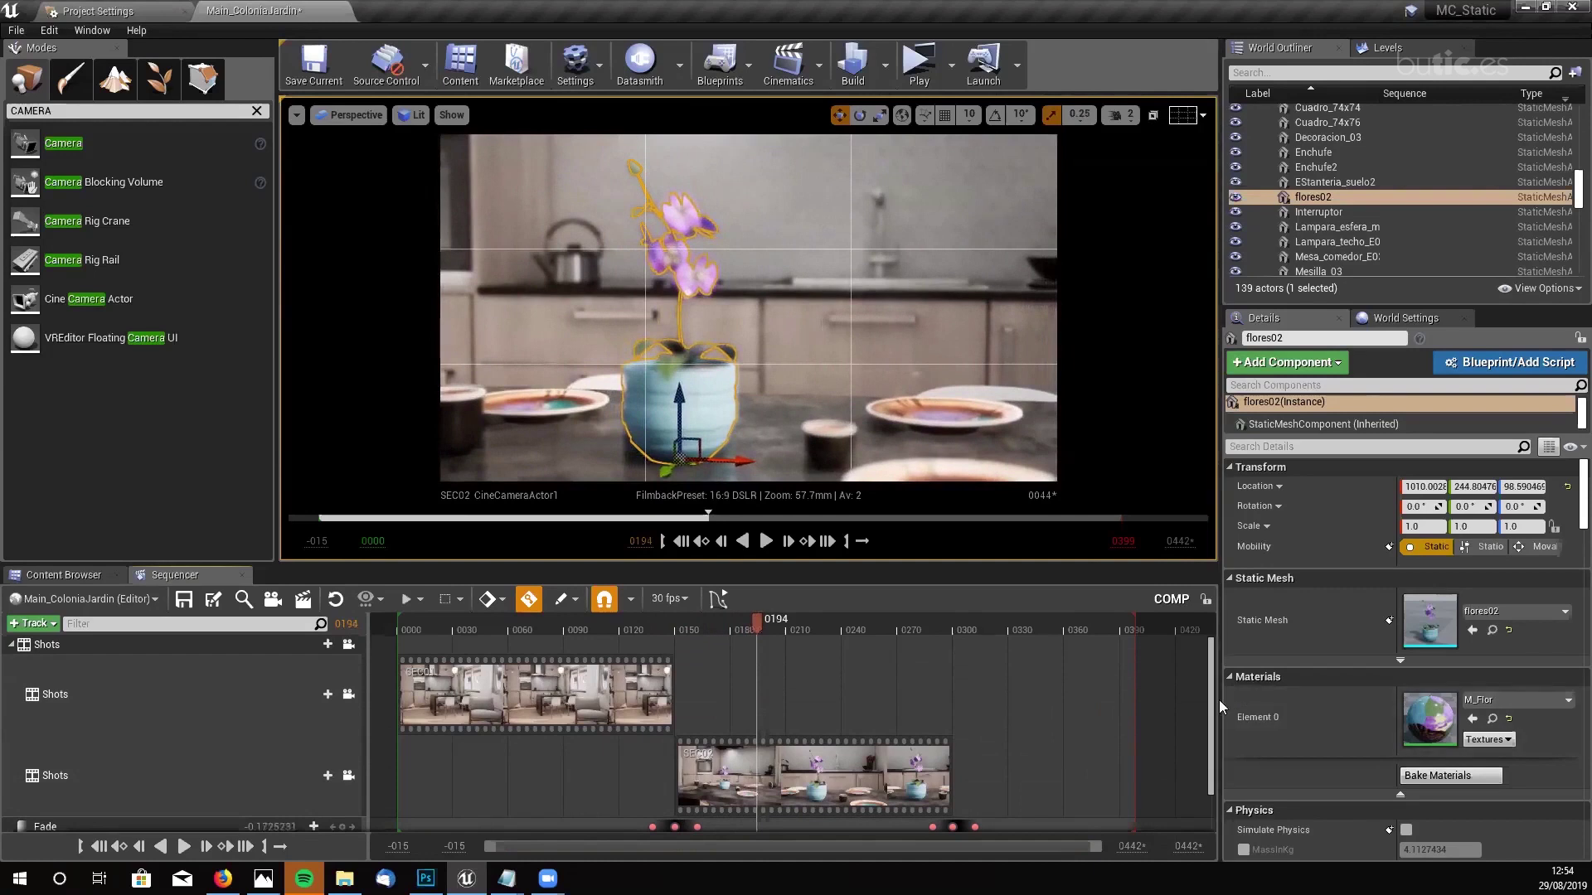
{"action": "left_click_drag", "start_coordinate": [1211, 710], "coordinate": [1215, 743]}
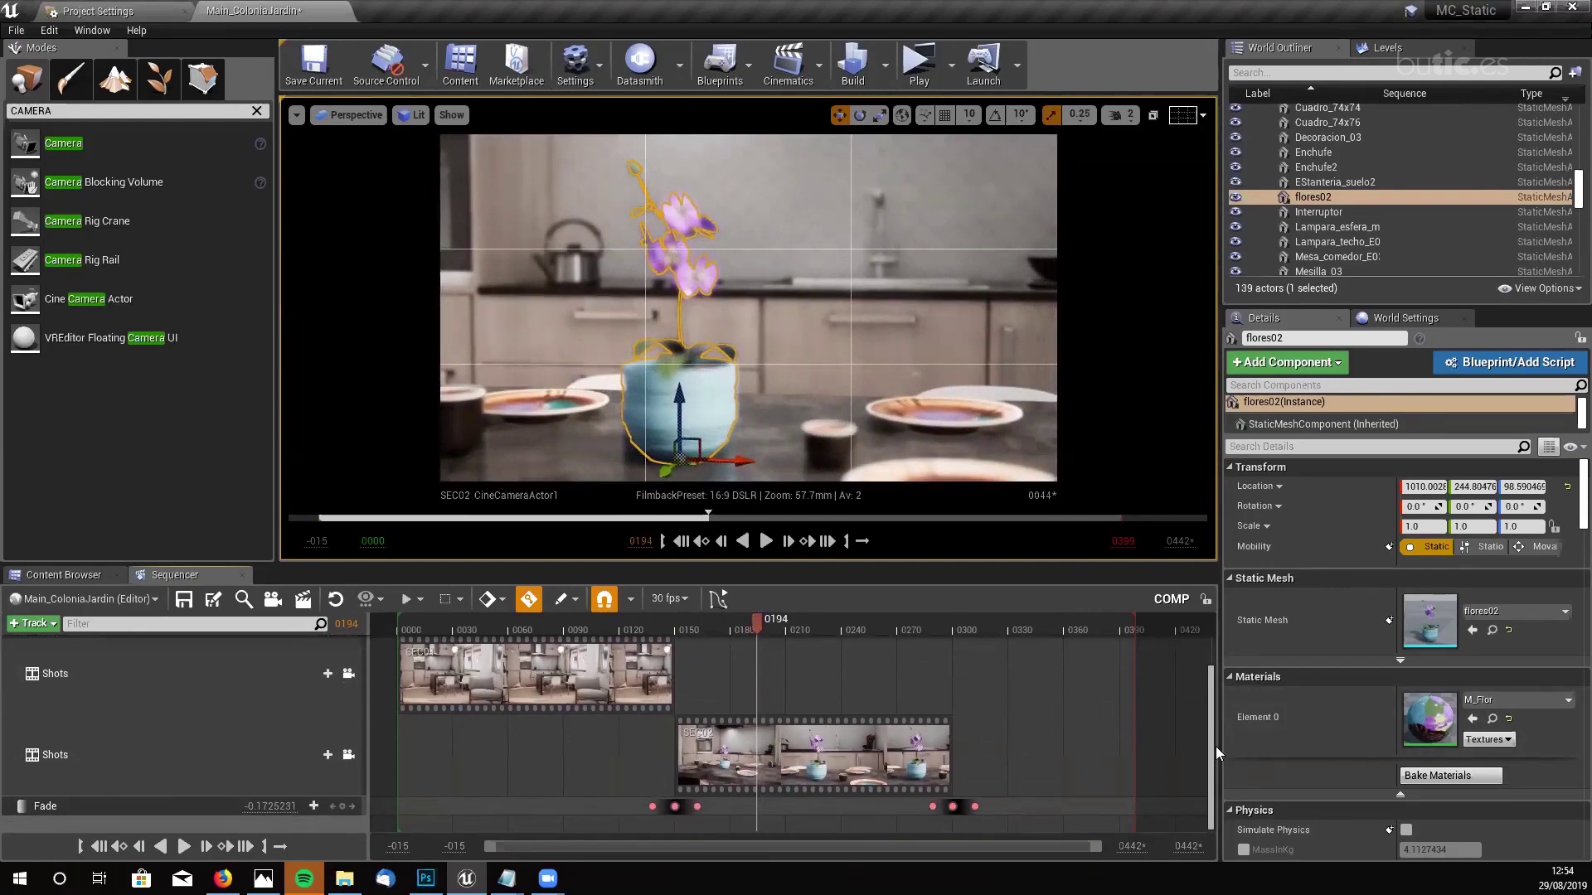
{"action": "mouse_move", "coordinate": [1215, 746]}
{"action": "left_mouse_down"}
{"action": "mouse_move", "coordinate": [1215, 726]}
{"action": "mouse_move", "coordinate": [1217, 754]}
{"action": "left_mouse_up"}
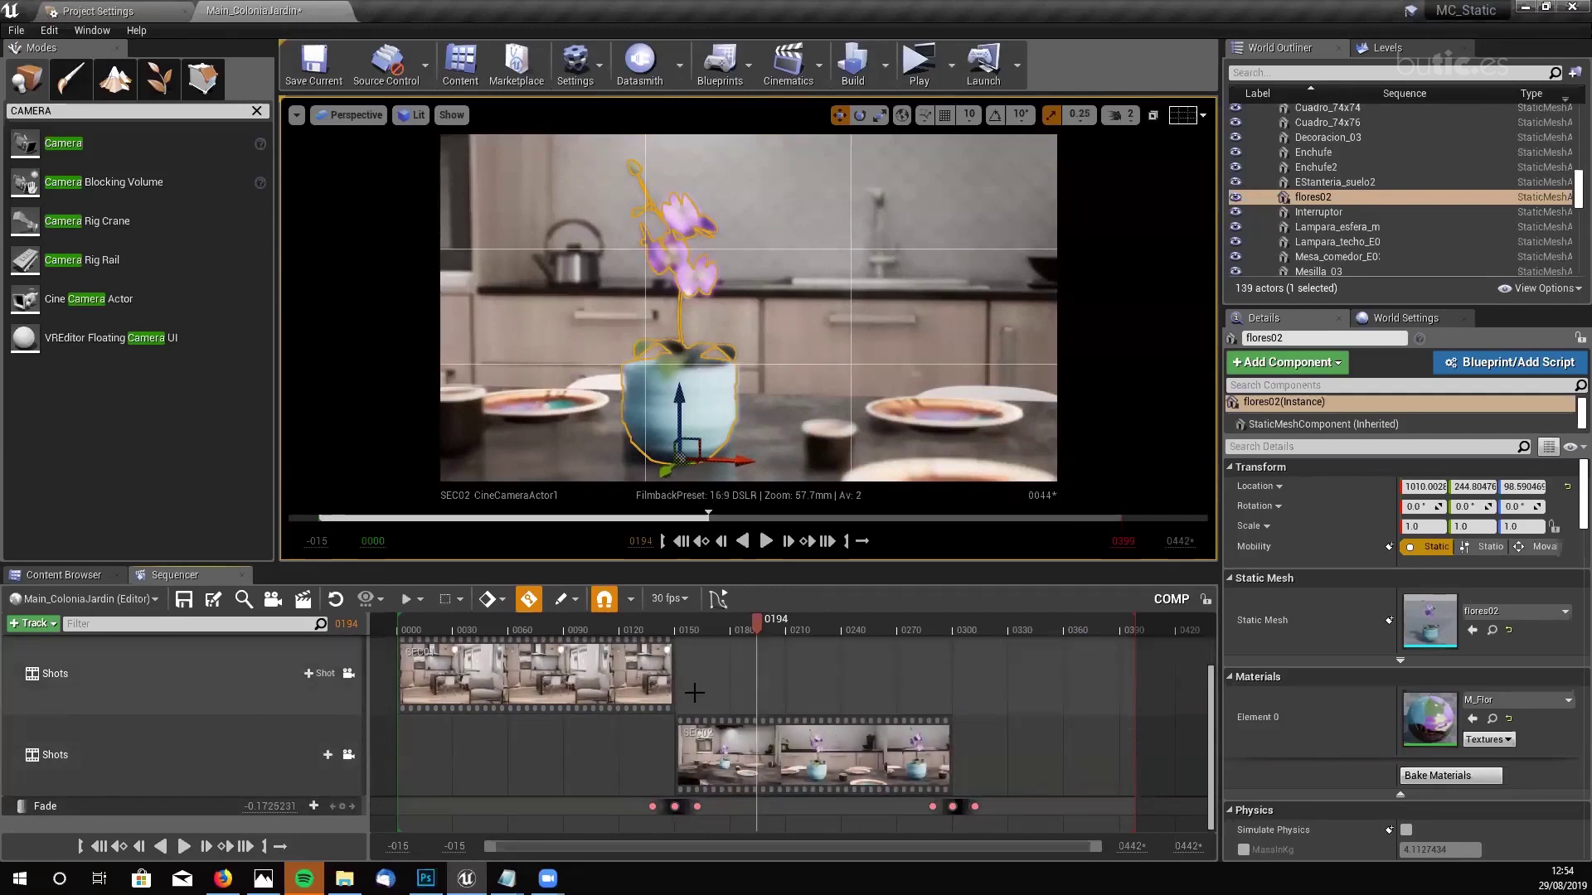
{"action": "left_click_drag", "start_coordinate": [804, 631], "coordinate": [669, 632]}
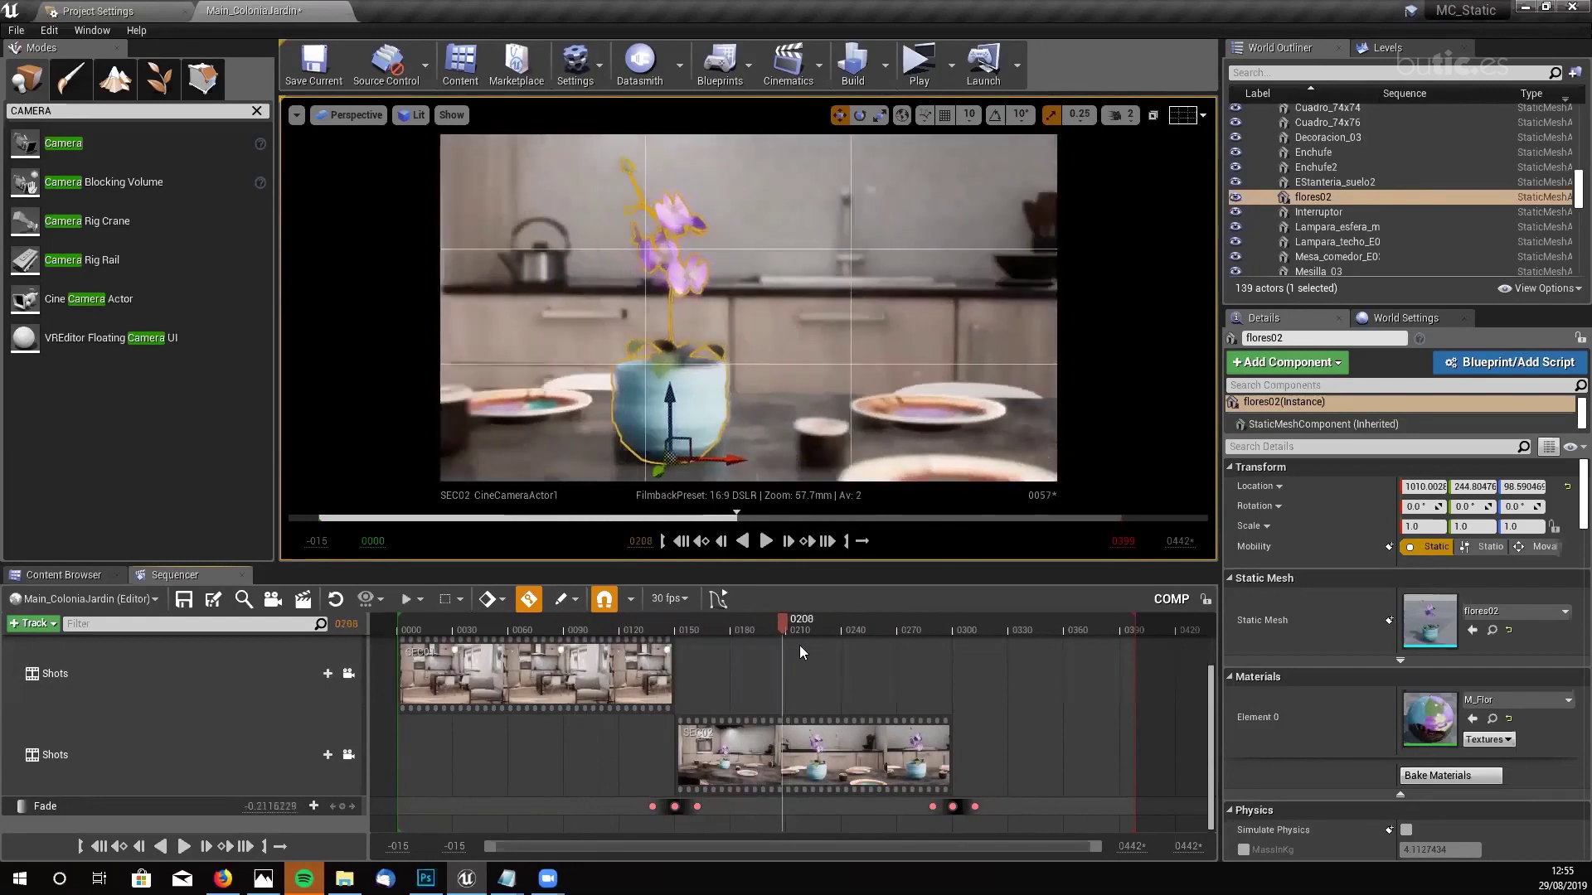
{"action": "left_click_drag", "start_coordinate": [895, 655], "coordinate": [668, 633]}
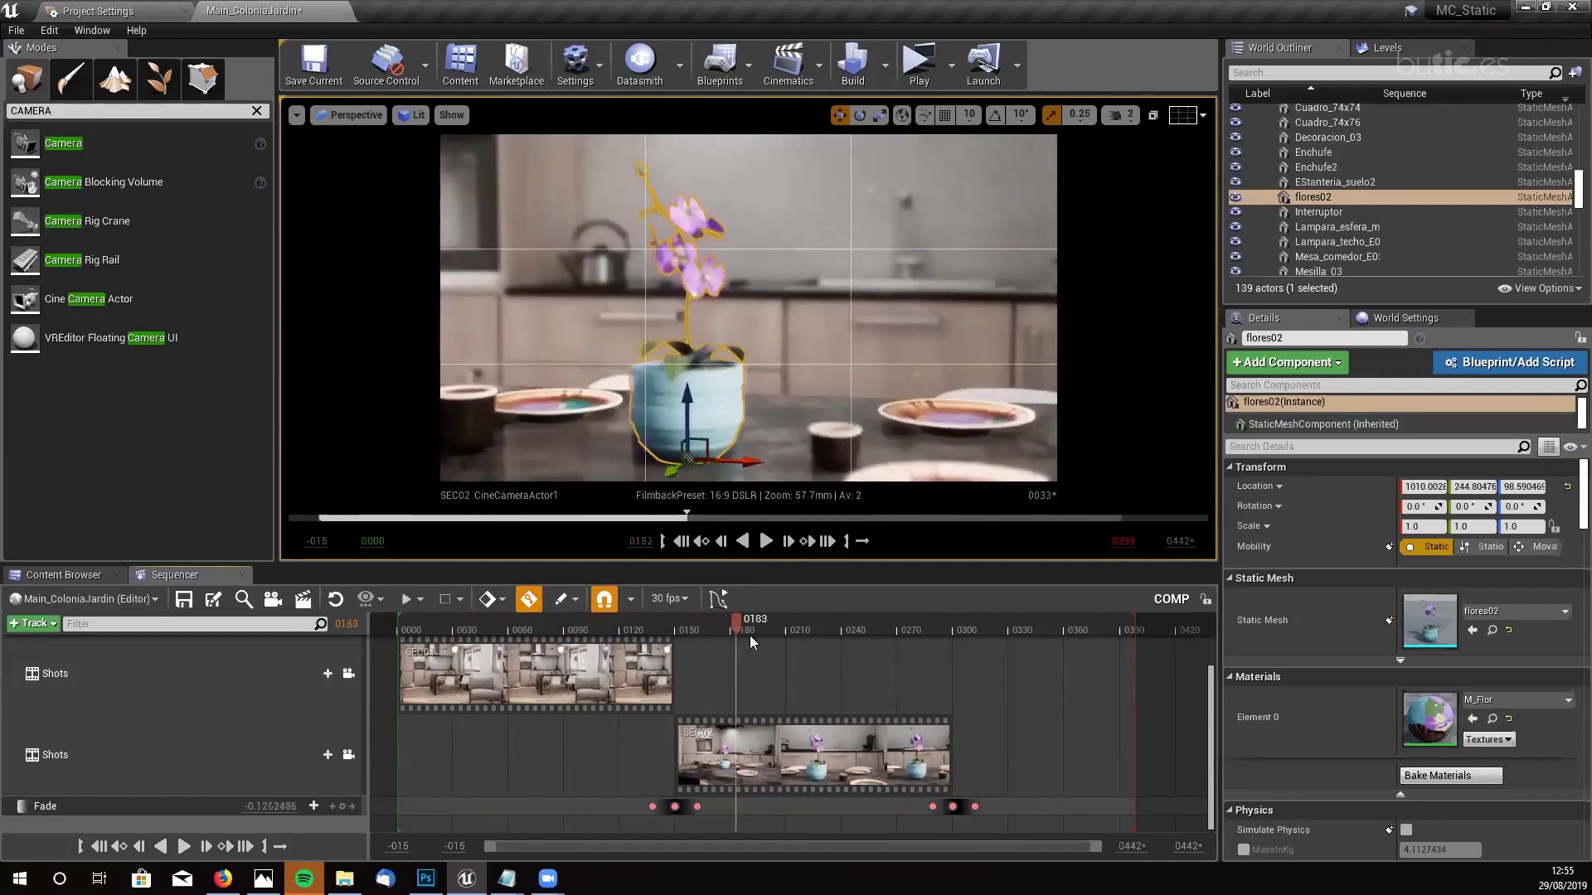
{"action": "left_click", "coordinate": [815, 653]}
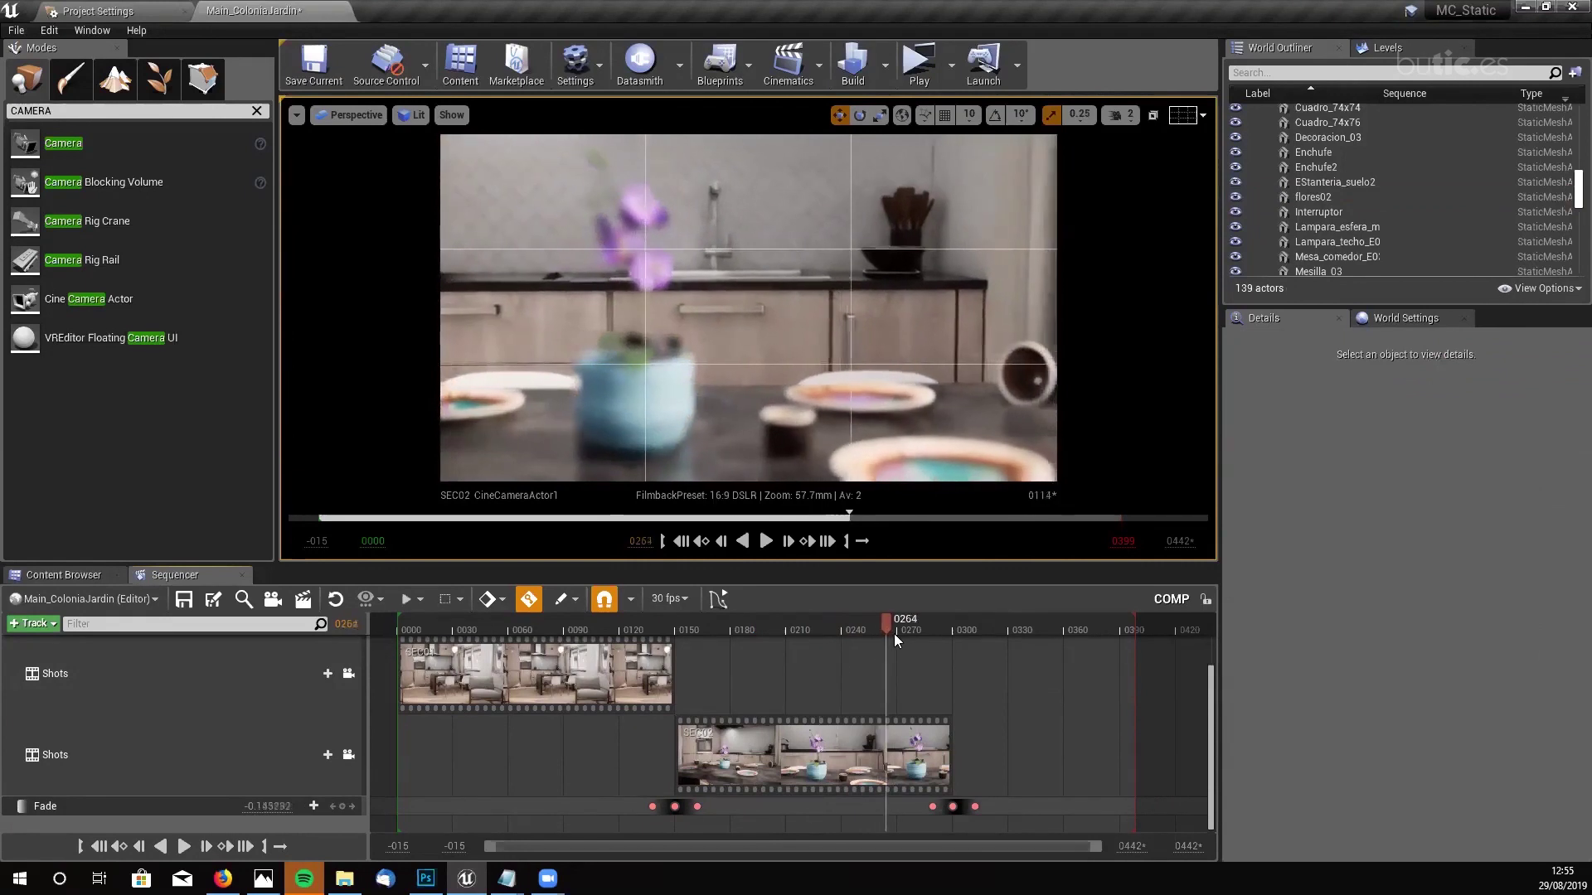
{"action": "left_click_drag", "start_coordinate": [894, 633], "coordinate": [784, 676]}
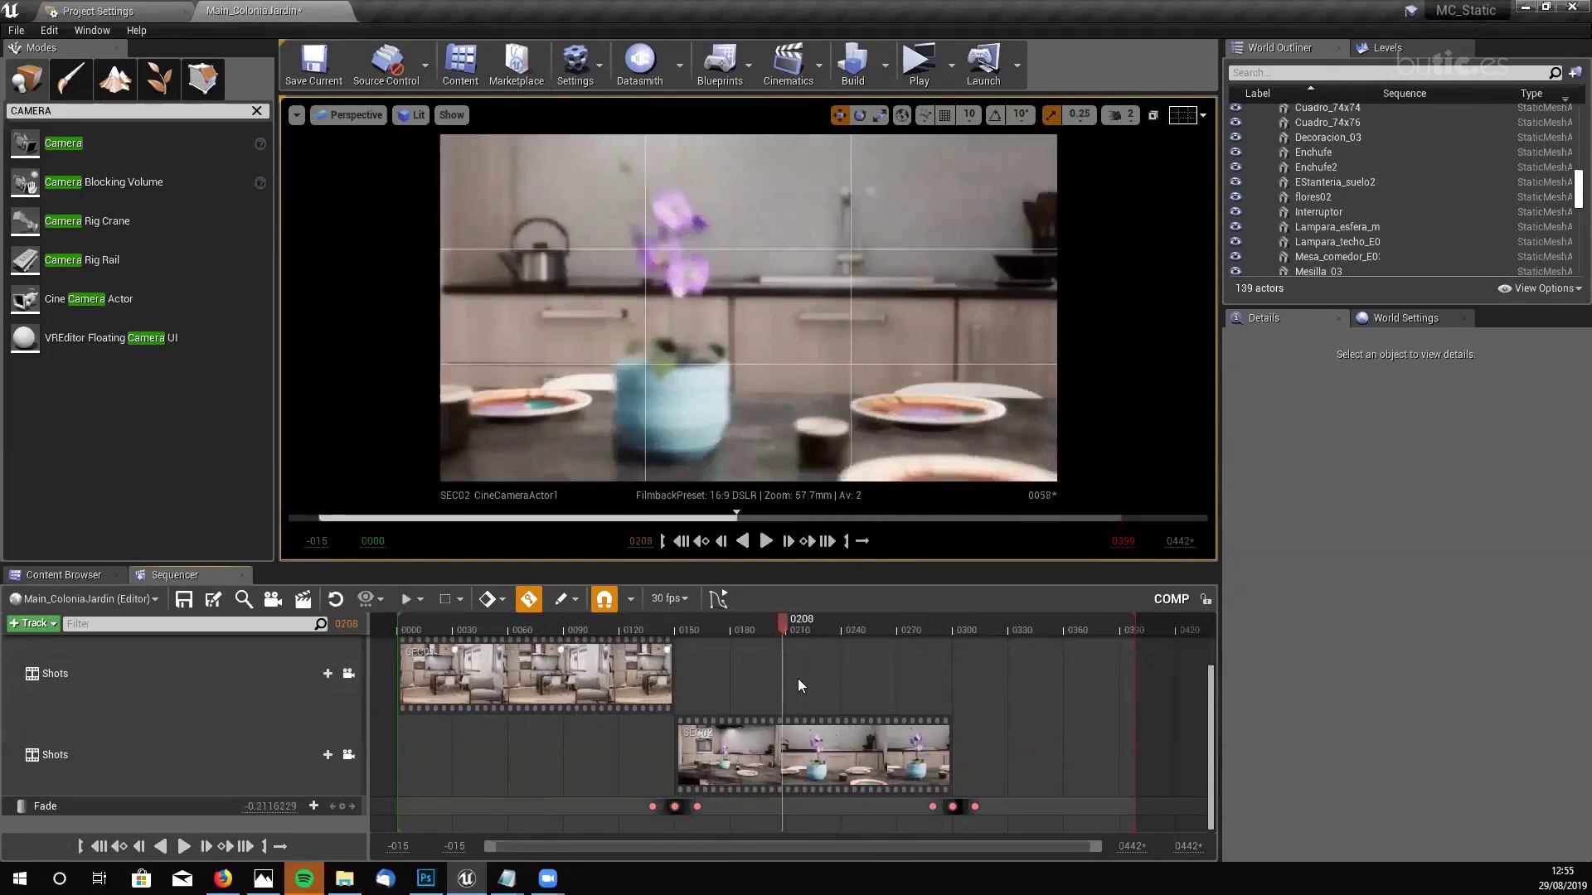
{"action": "key", "text": "space"}
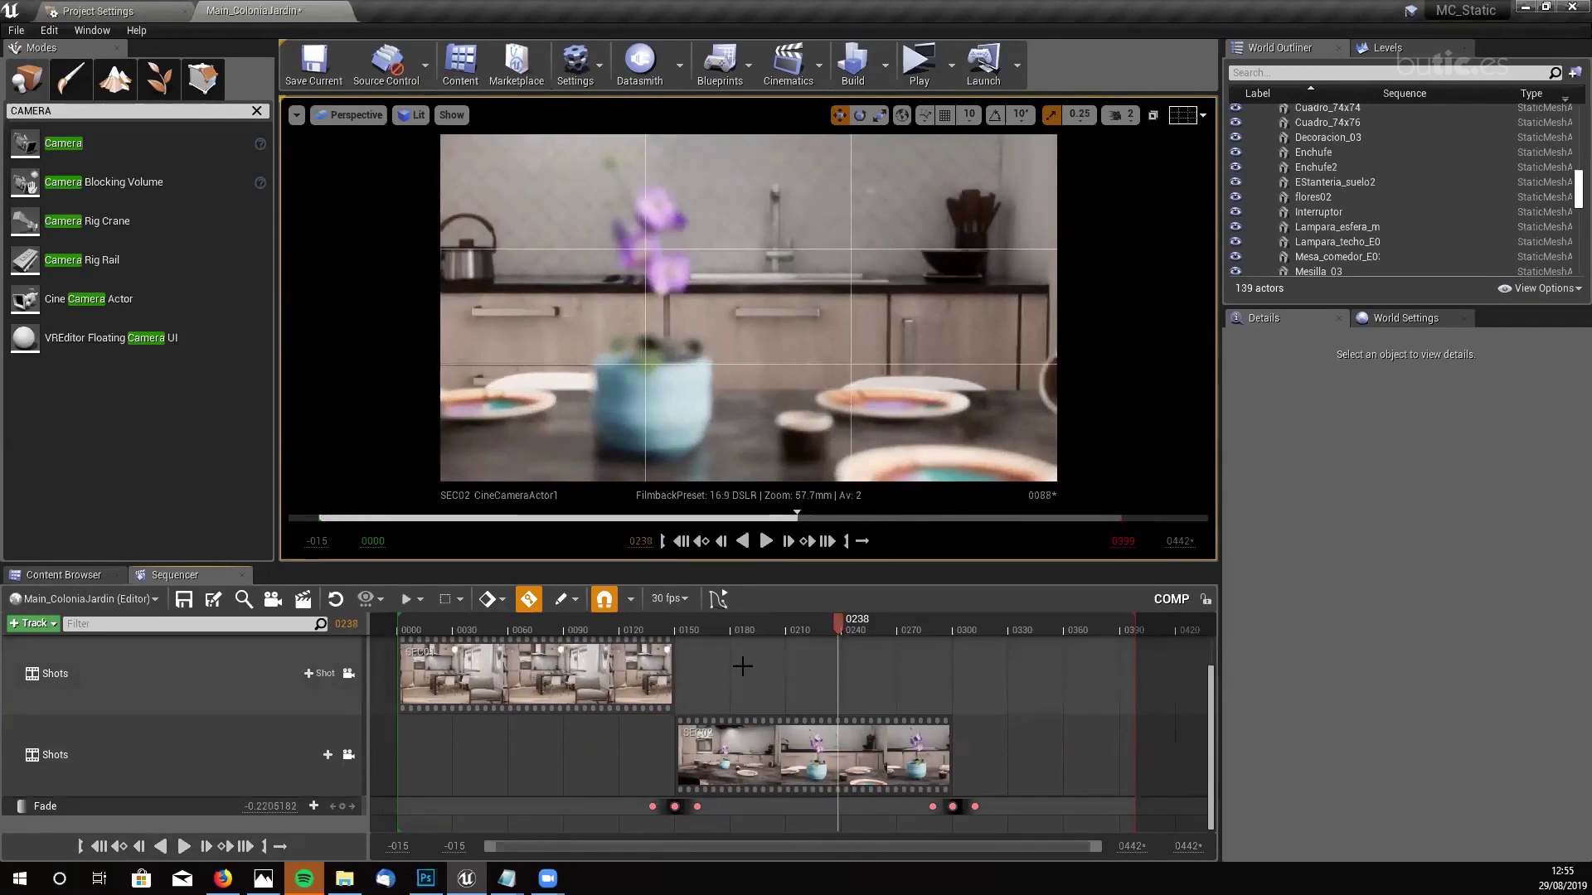
- Browse to the top-level Content folder, switching between the Content Browser and Sequencer tabs
{"action": "left_click", "coordinate": [63, 574]}
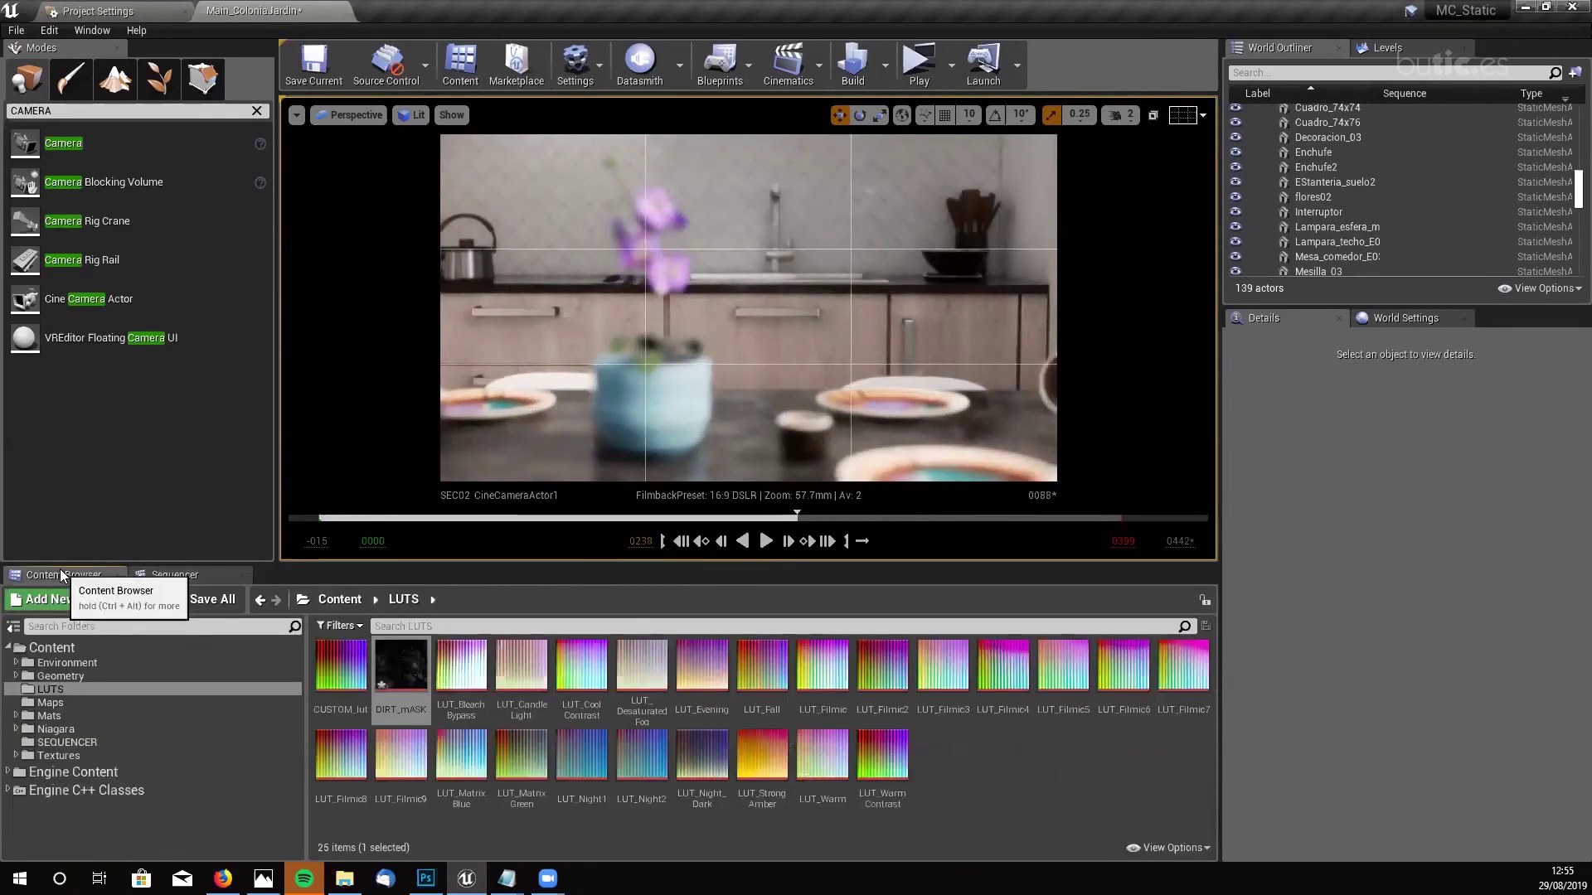
{"action": "left_click", "coordinate": [51, 648]}
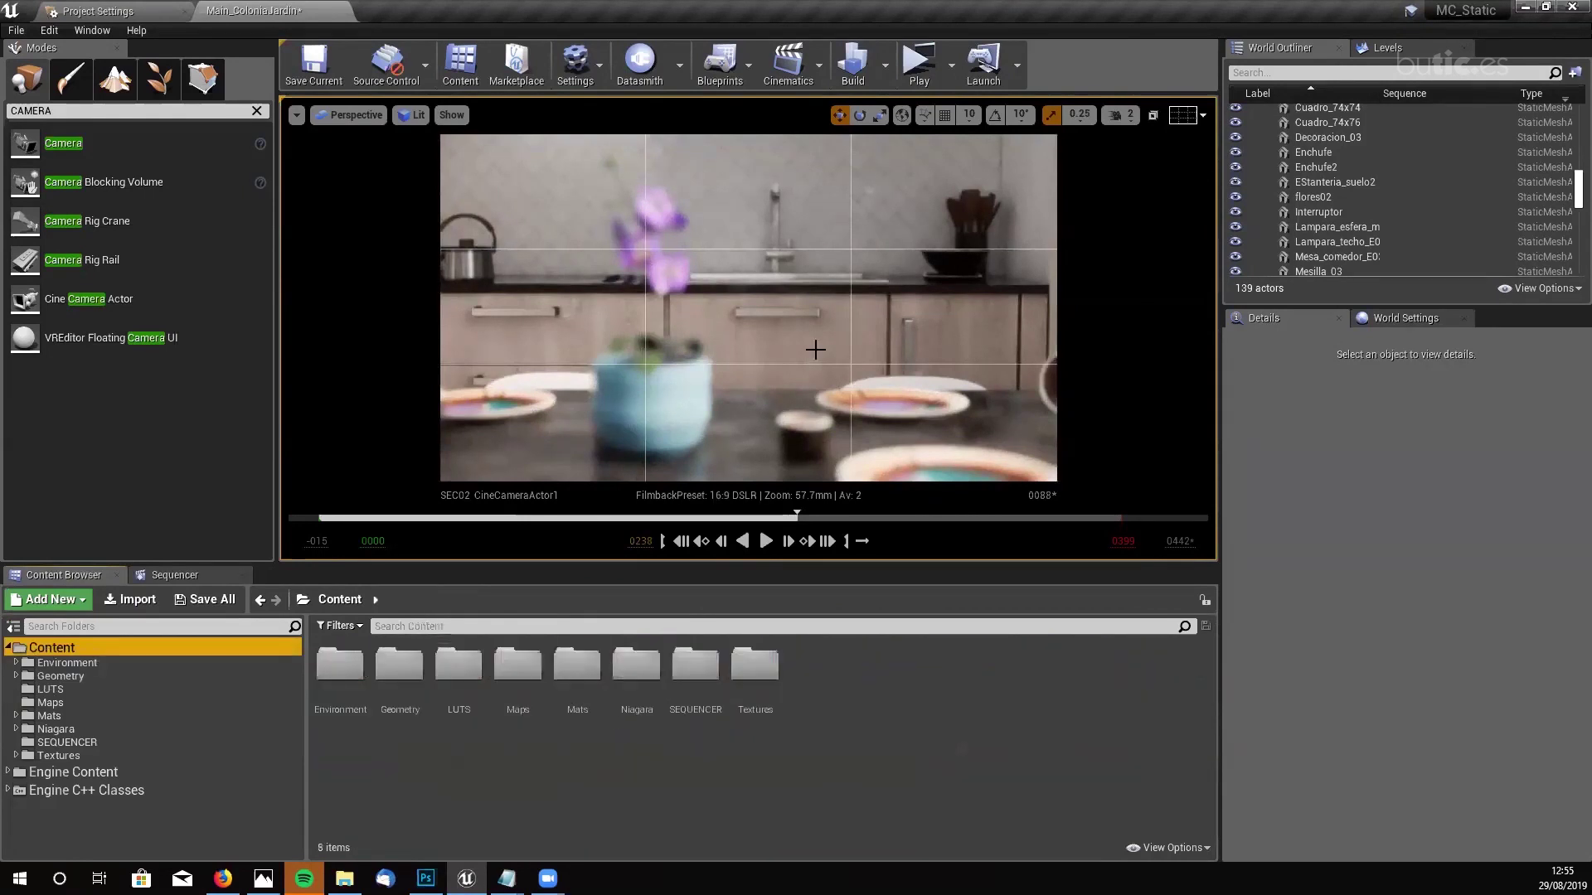
{"action": "left_click", "coordinate": [780, 314]}
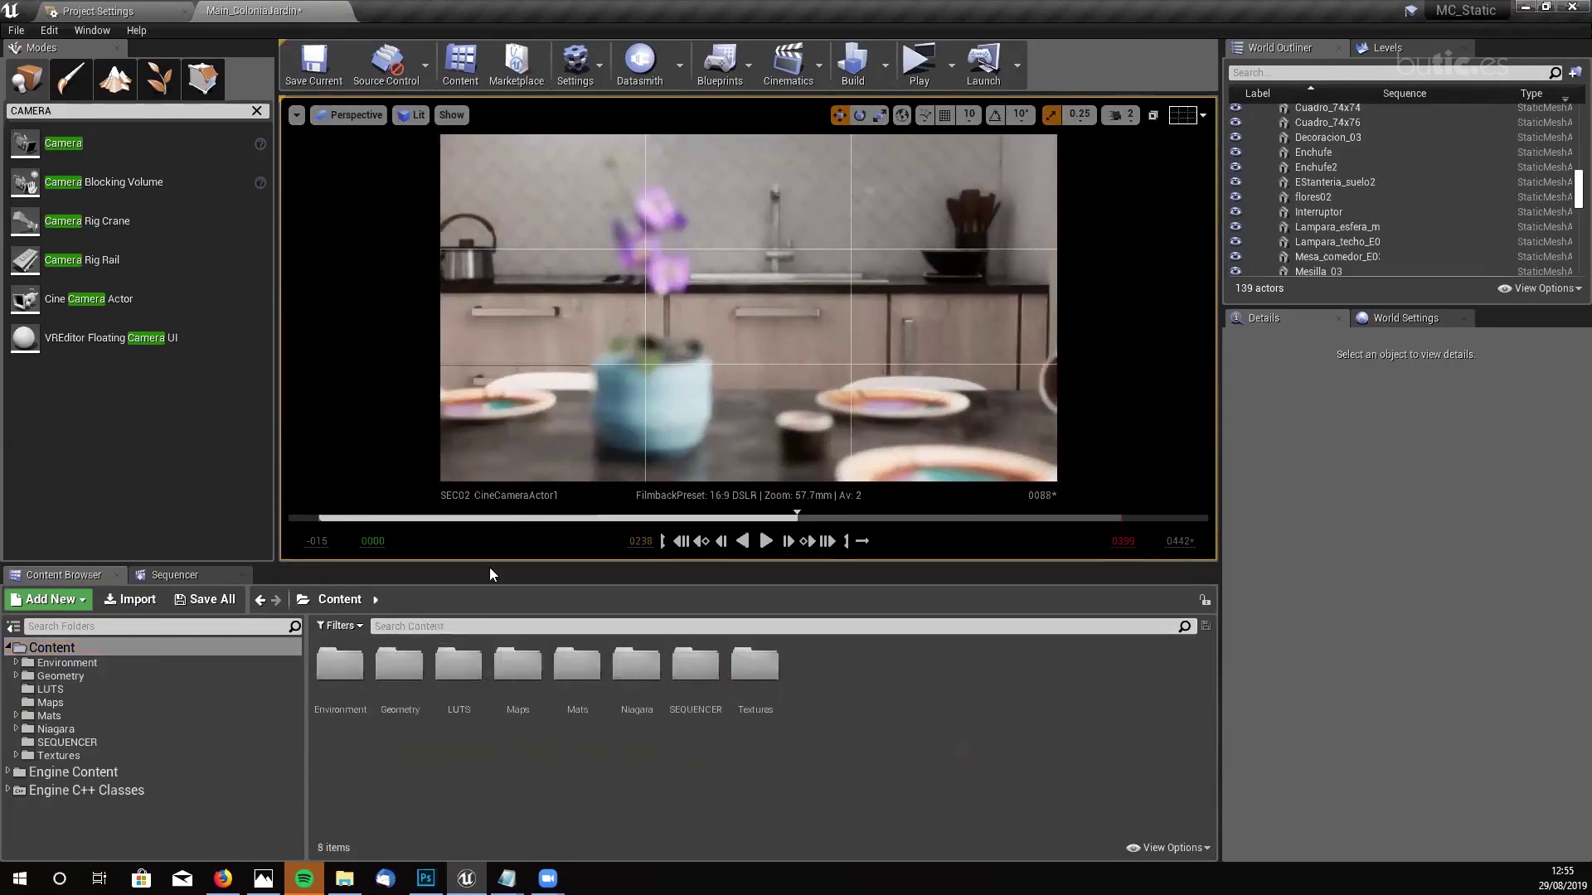
{"action": "left_click", "coordinate": [352, 114]}
{"action": "left_click", "coordinate": [381, 338]}
{"action": "left_click", "coordinate": [342, 116]}
{"action": "left_click", "coordinate": [342, 116]}
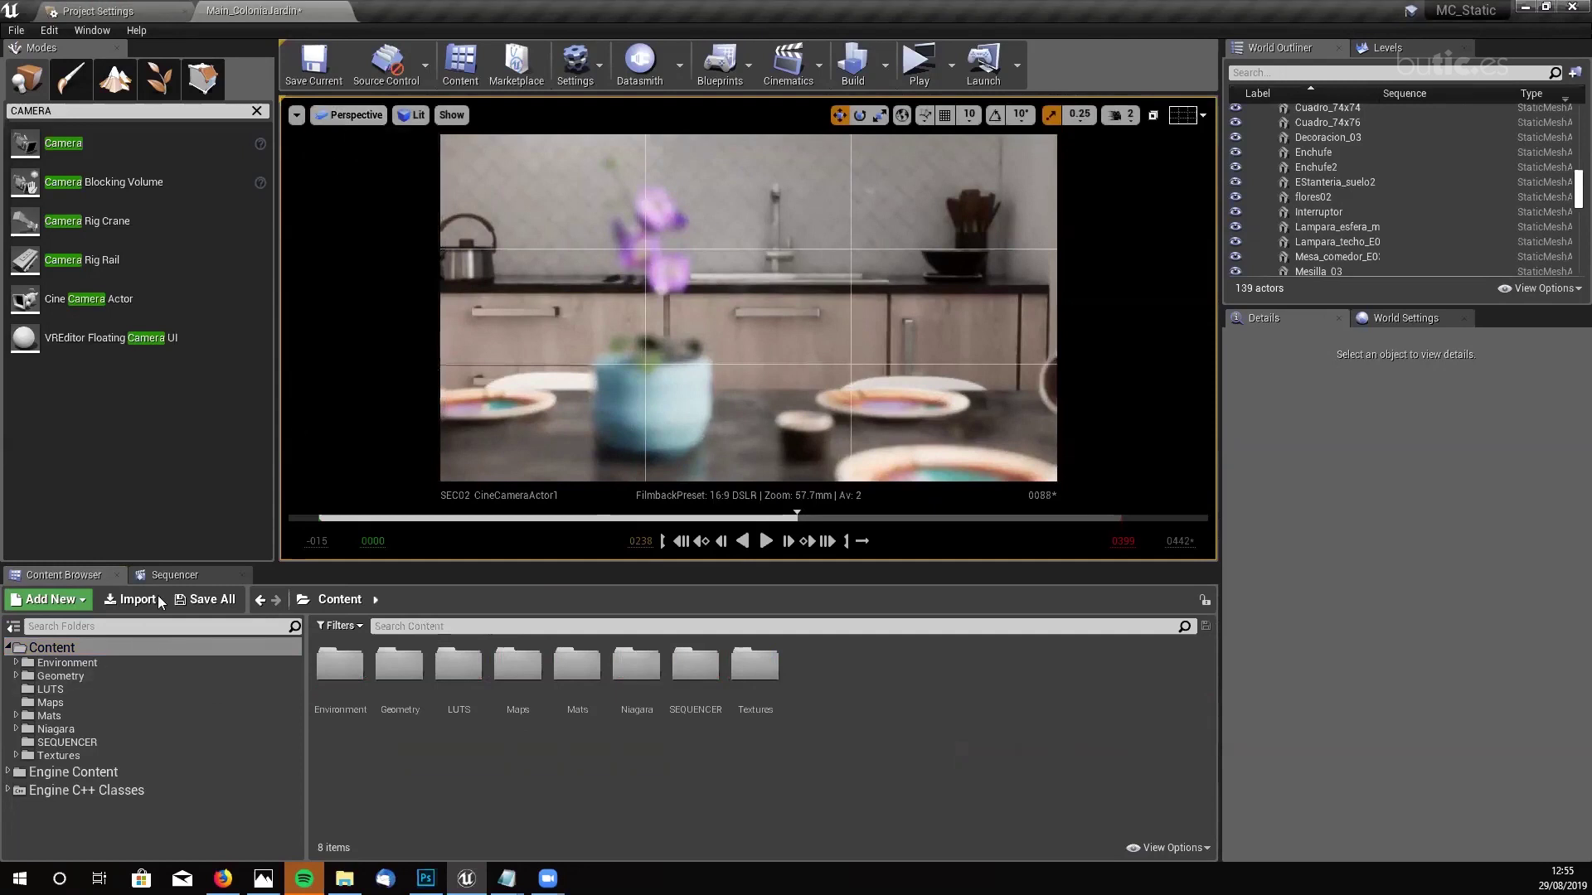
{"action": "left_click", "coordinate": [174, 575]}
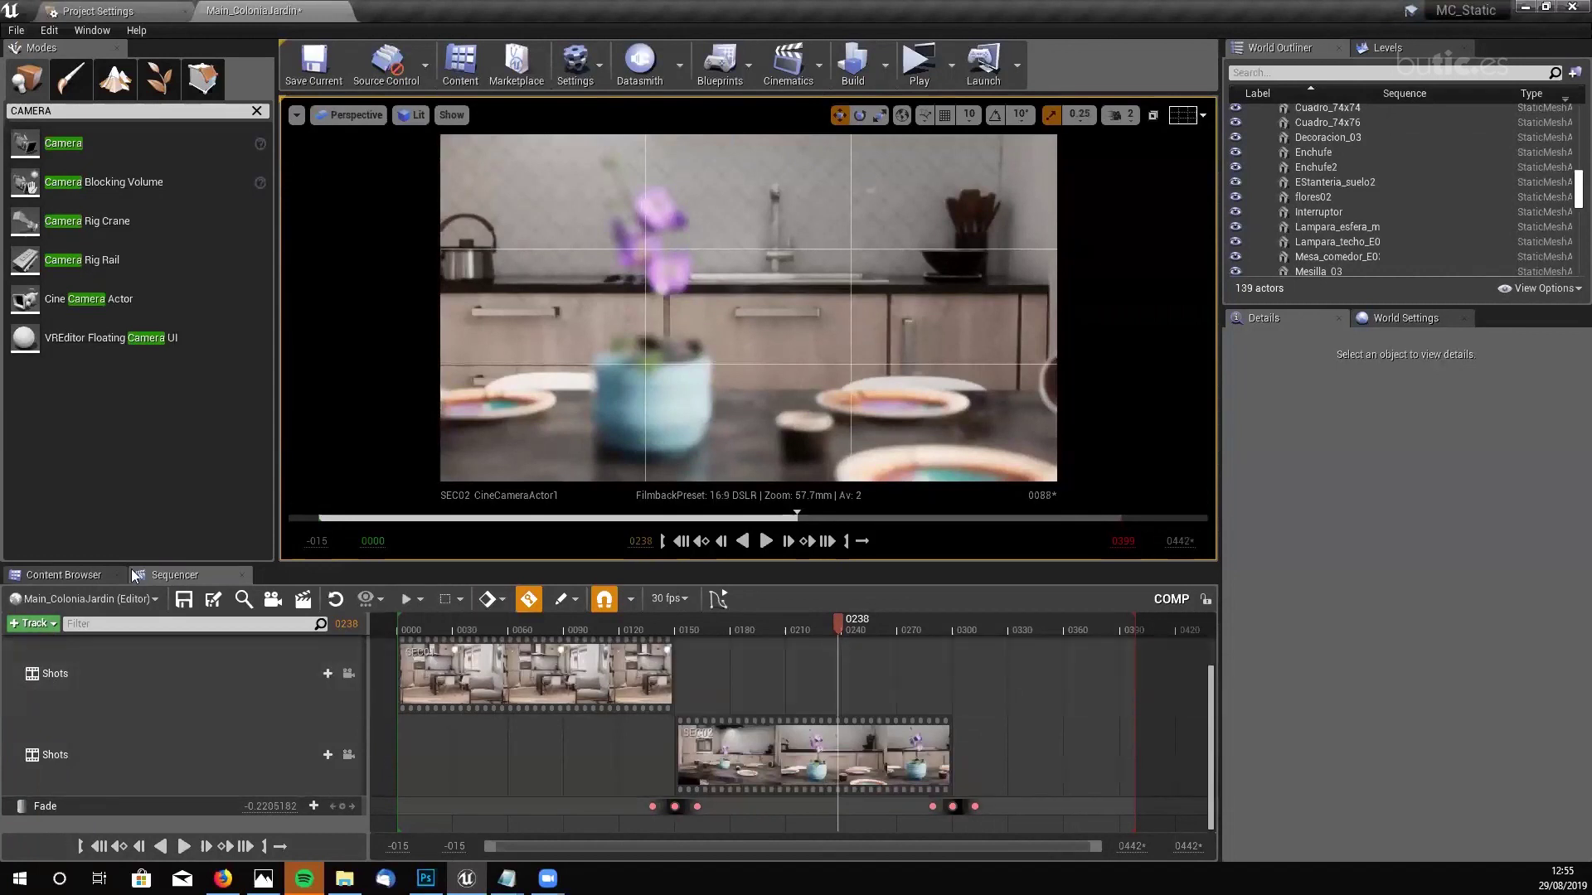
{"action": "left_click", "coordinate": [63, 574]}
{"action": "left_click_drag", "start_coordinate": [1568, 203], "coordinate": [1567, 274]}
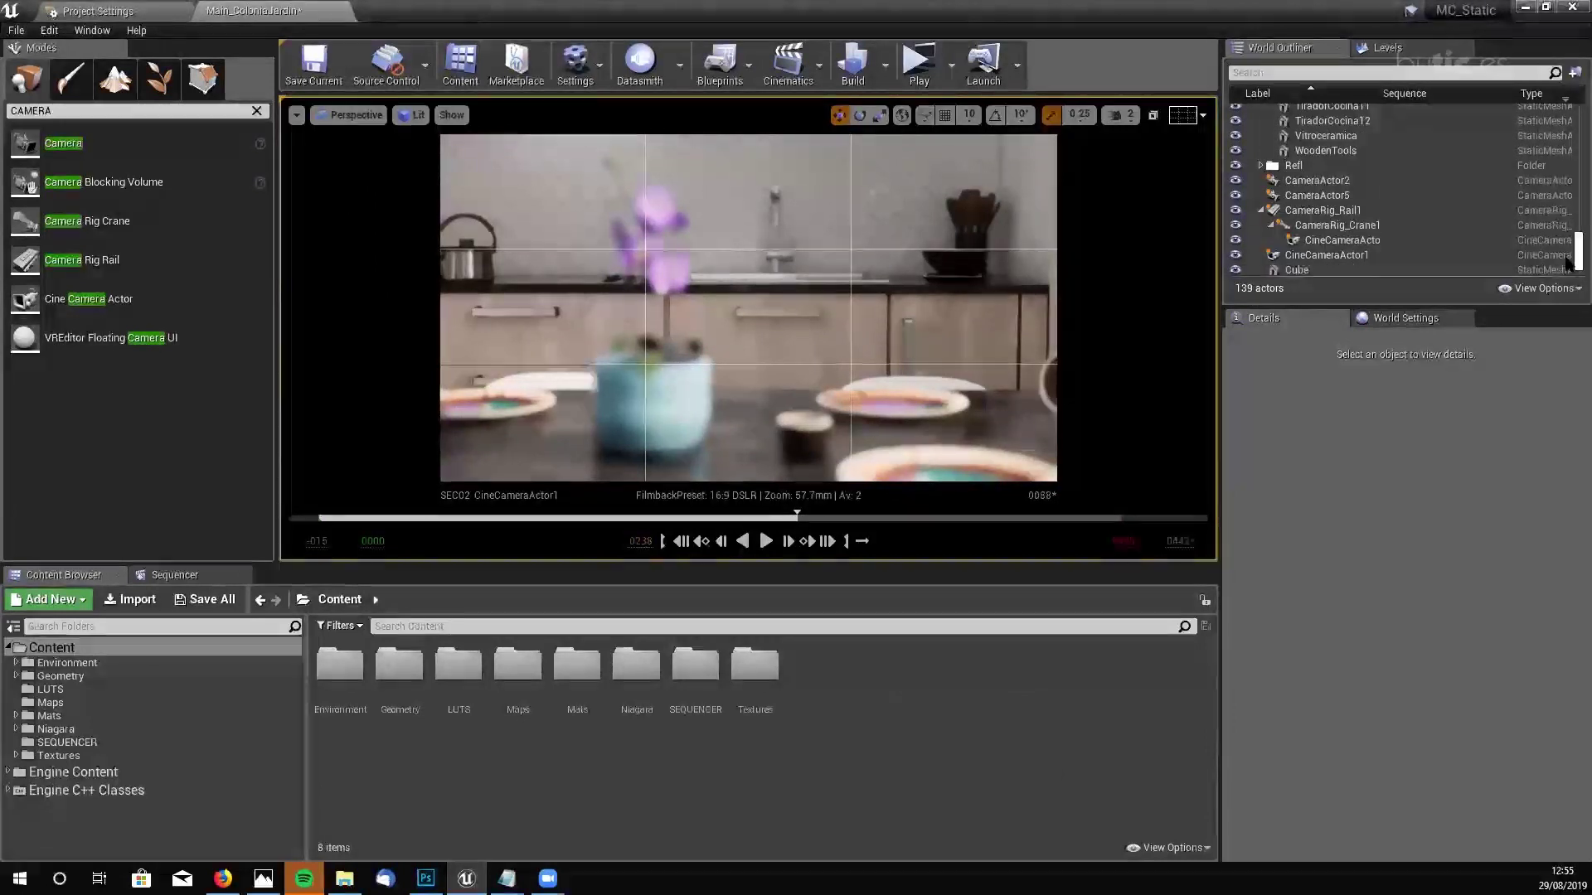
- Record CameraActor5 with Record In Sequencer, pause the recording, and return to Sequencer
{"action": "left_click", "coordinate": [1316, 195]}
{"action": "right_click", "coordinate": [1316, 196]}
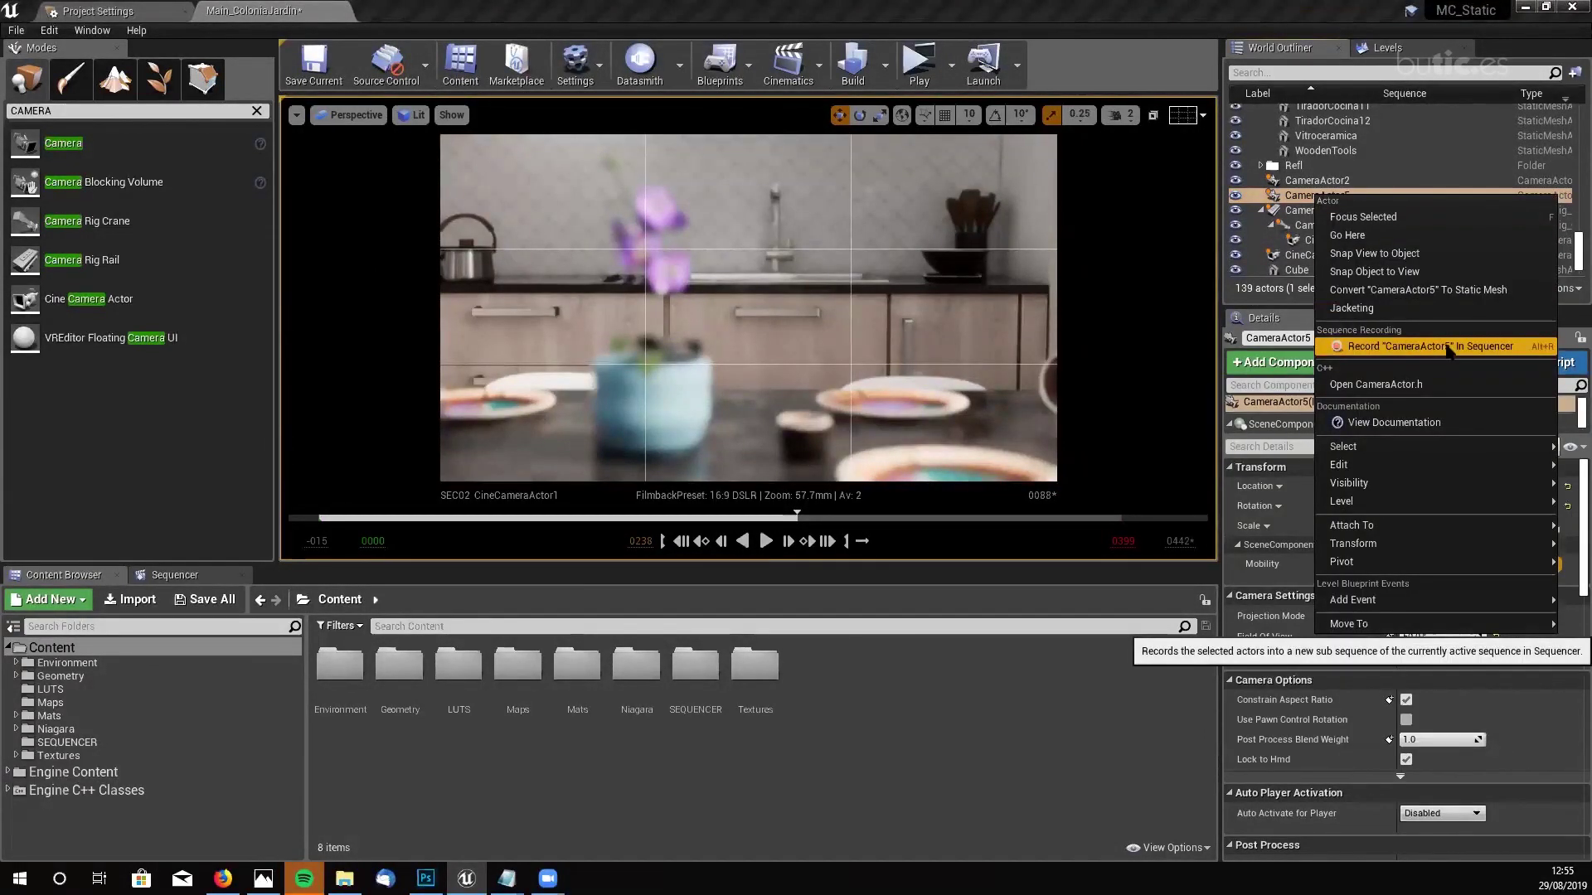
{"action": "left_click", "coordinate": [1474, 347]}
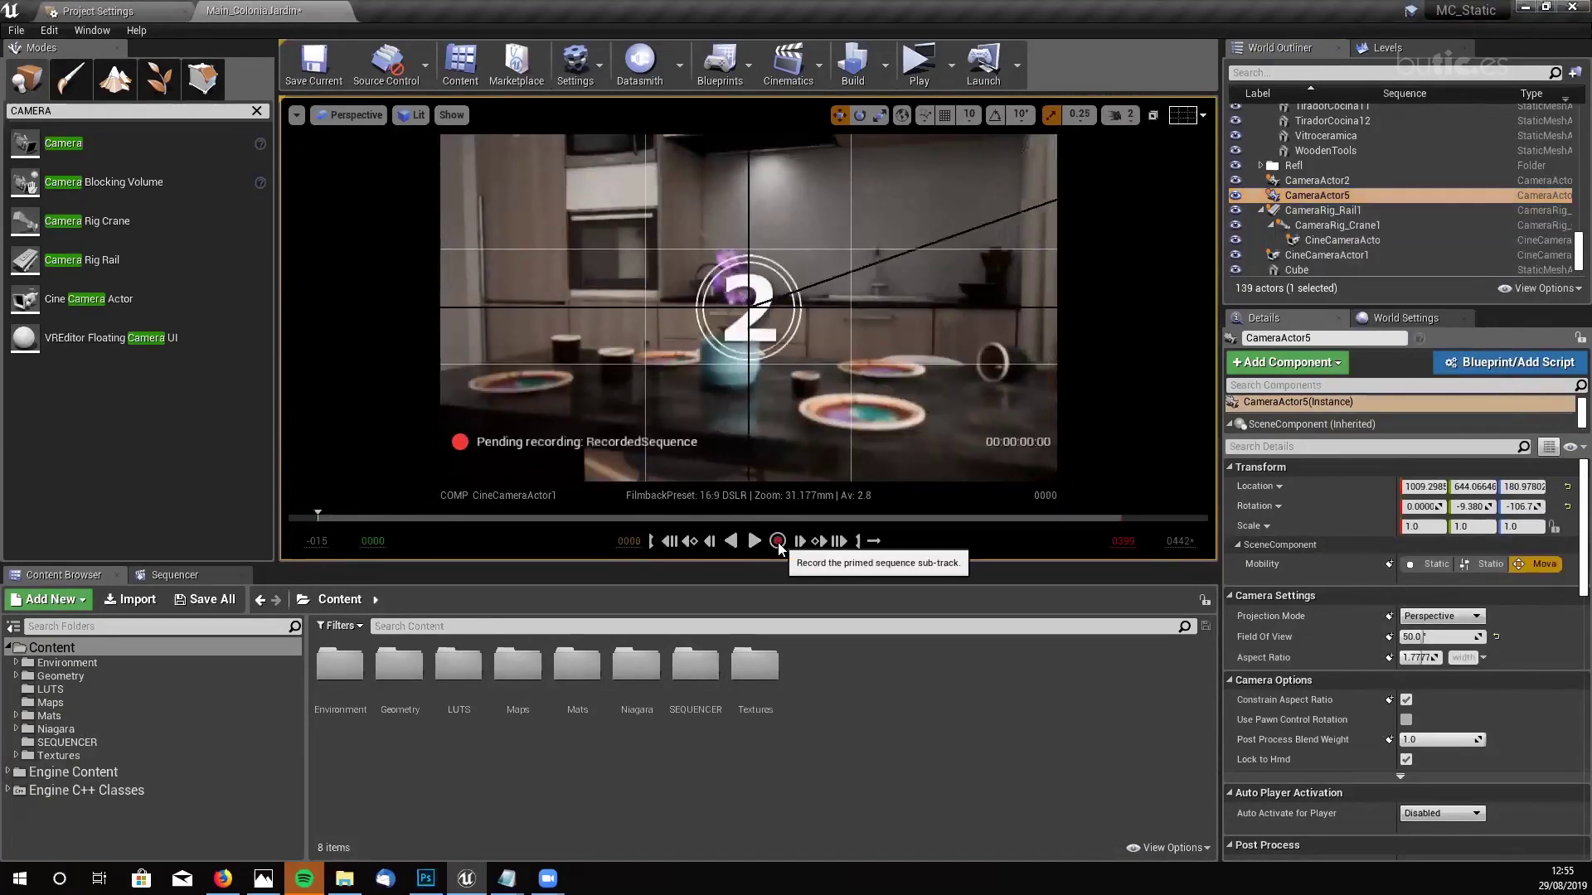
{"action": "left_click", "coordinate": [778, 540]}
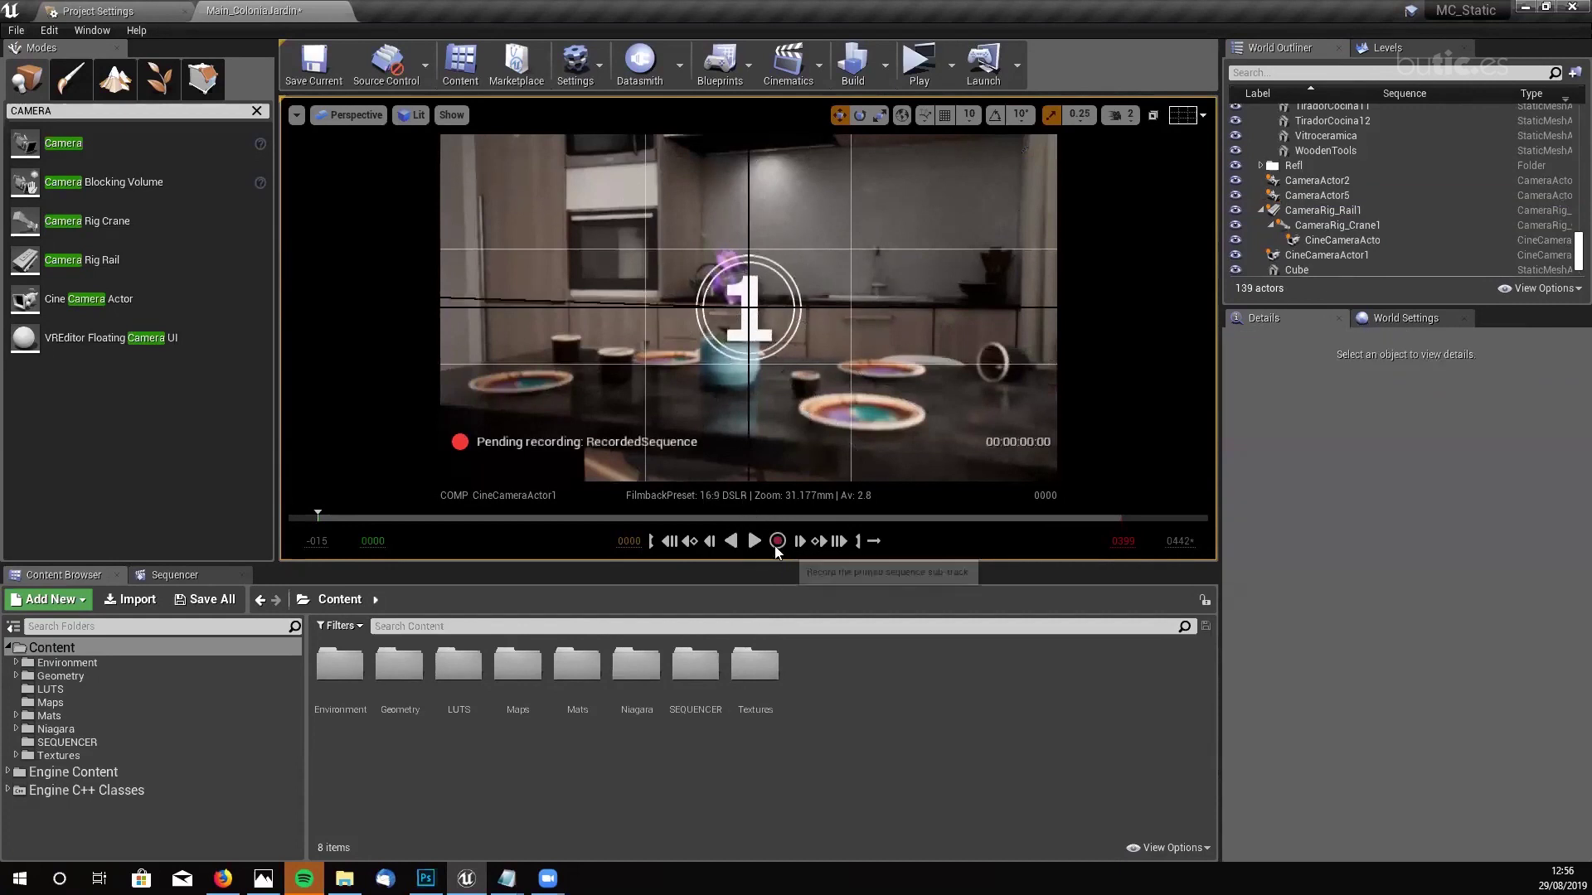
{"action": "left_click", "coordinate": [756, 543]}
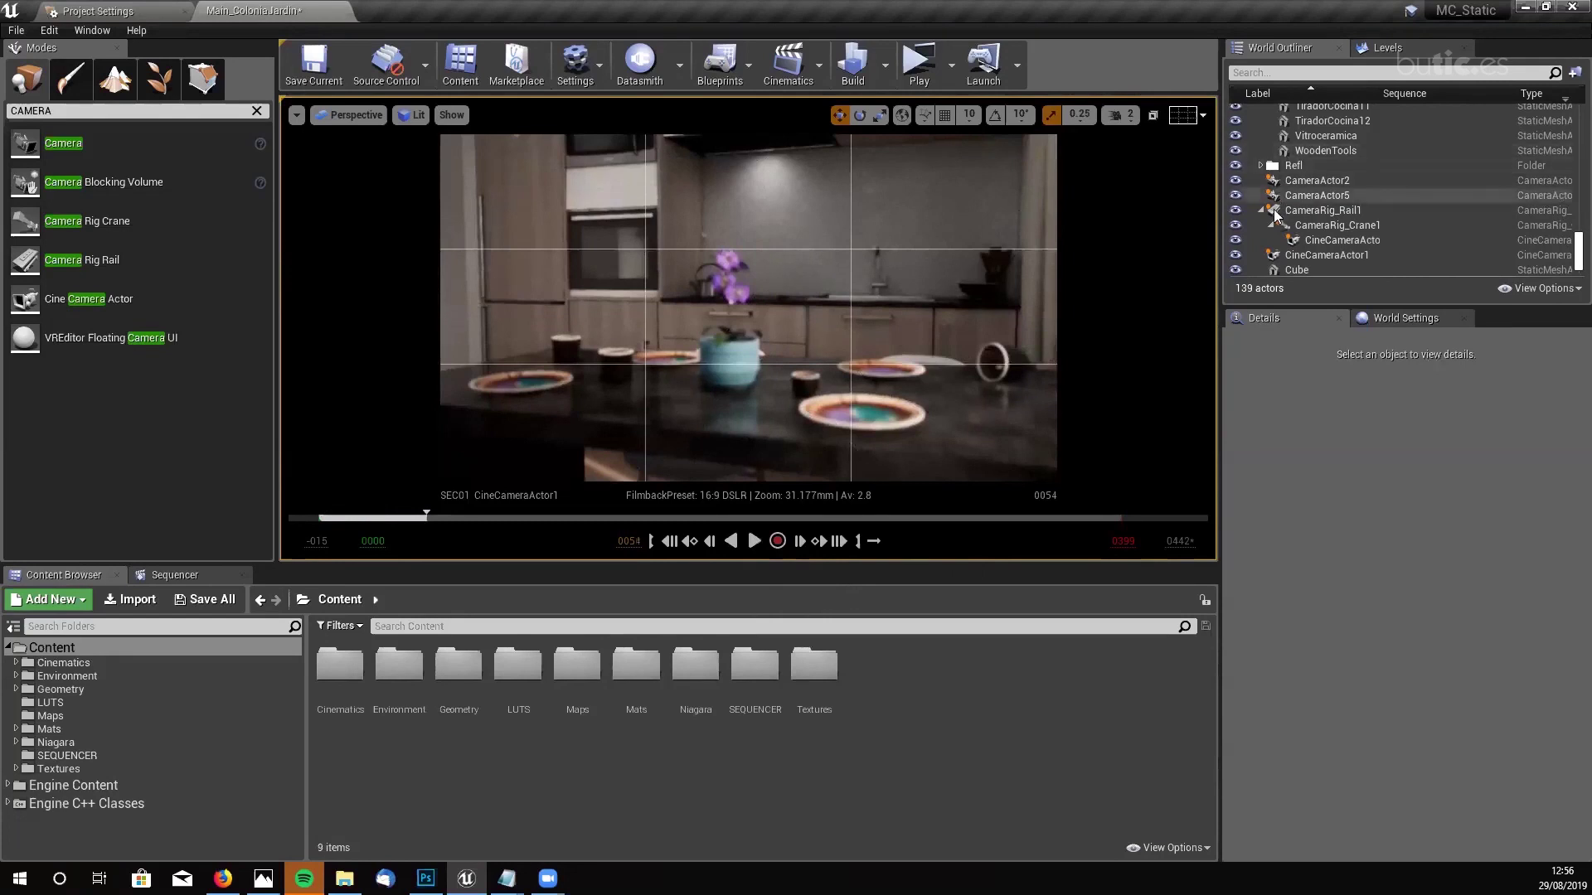
{"action": "left_click", "coordinate": [1335, 186]}
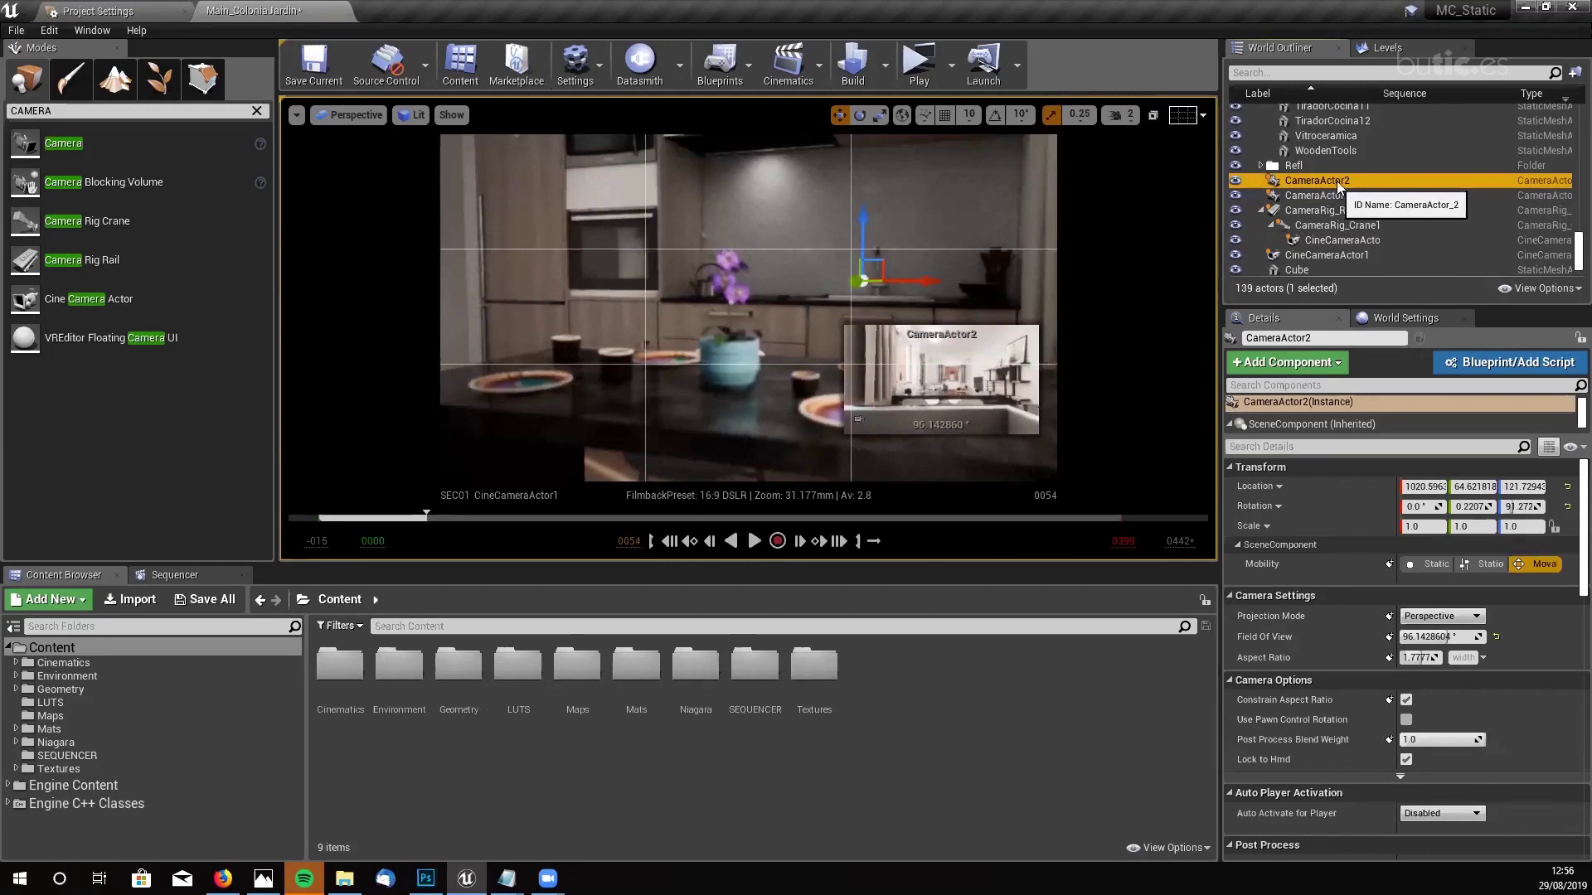
{"action": "right_click", "coordinate": [1337, 180]}
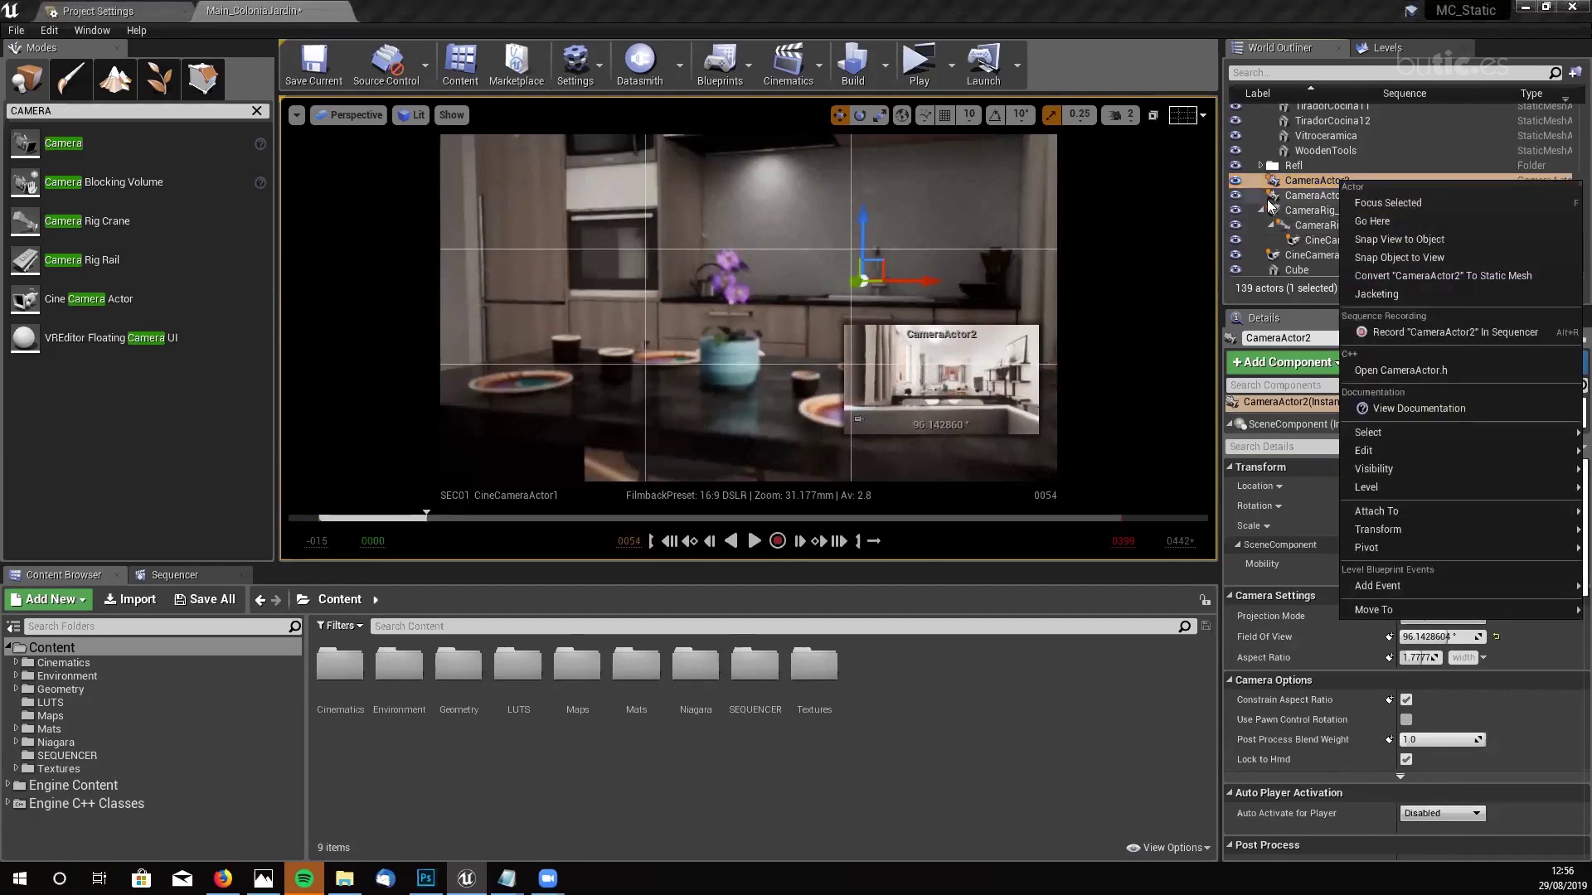
{"action": "left_click", "coordinate": [655, 561]}
{"action": "left_click", "coordinate": [176, 575]}
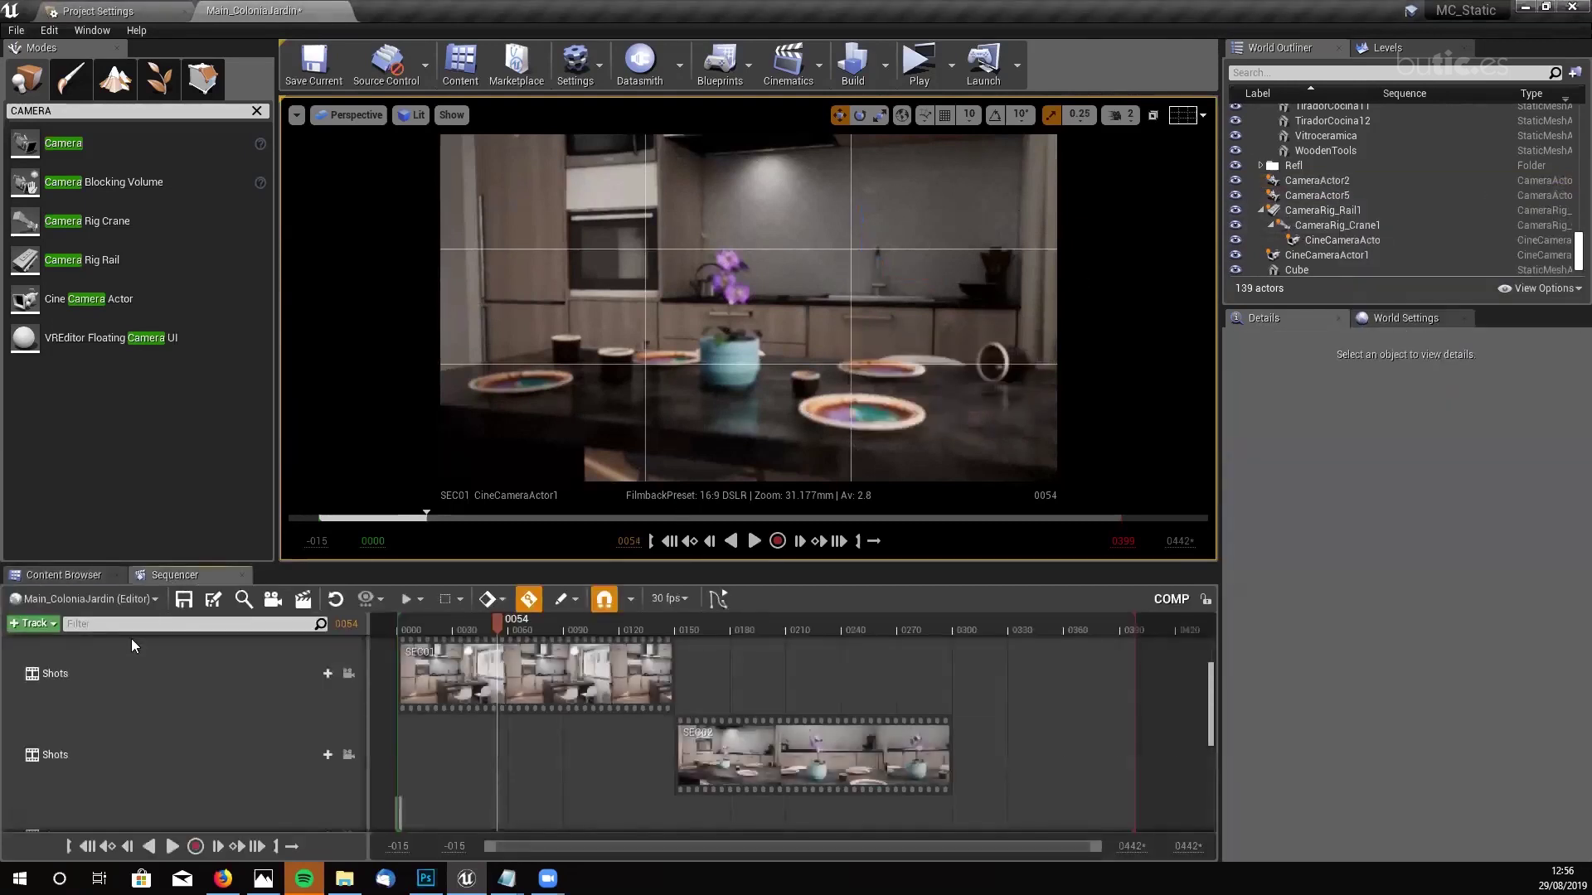
- Open the SEC01 sequence from the SEQUENCER folder and look through its cine camera
{"action": "left_click", "coordinate": [69, 577]}
{"action": "left_click", "coordinate": [60, 756]}
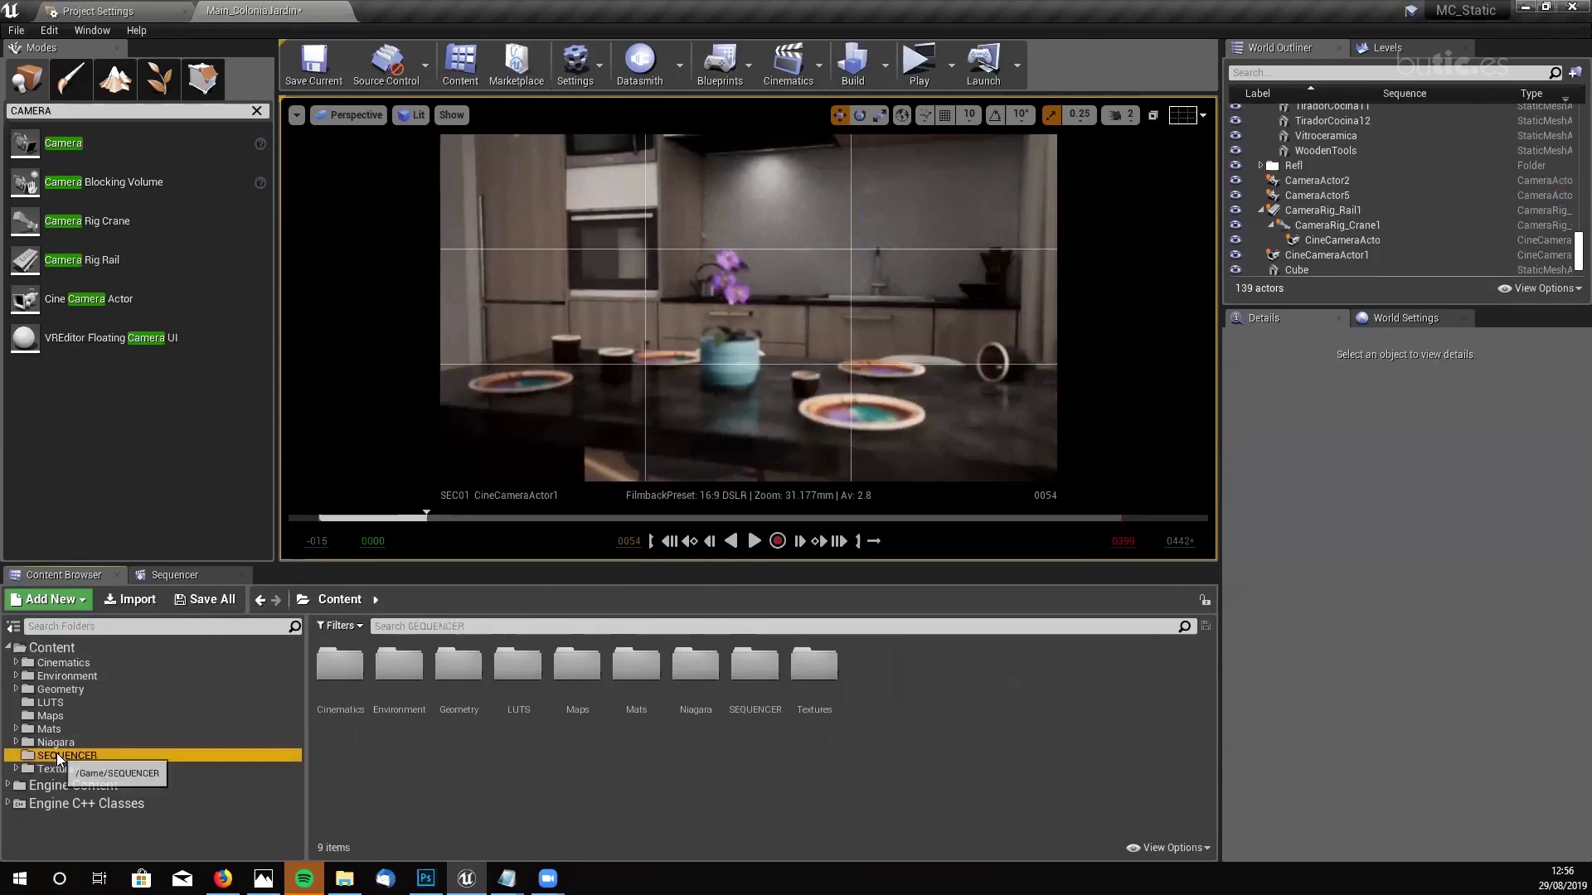
{"action": "double_click", "coordinate": [398, 668]}
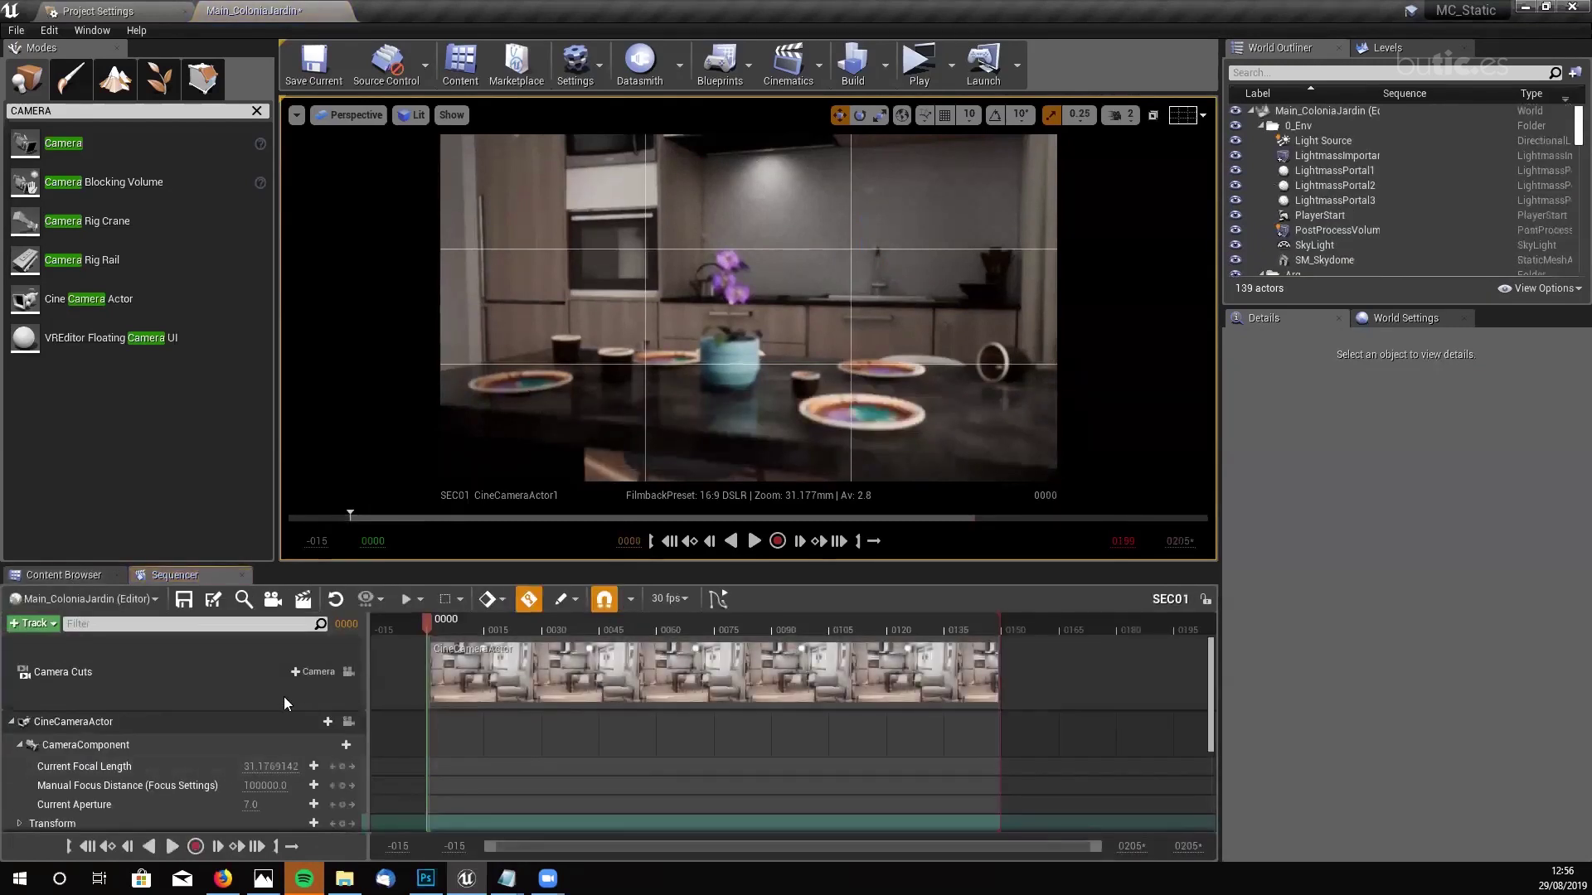
{"action": "left_click", "coordinate": [348, 721]}
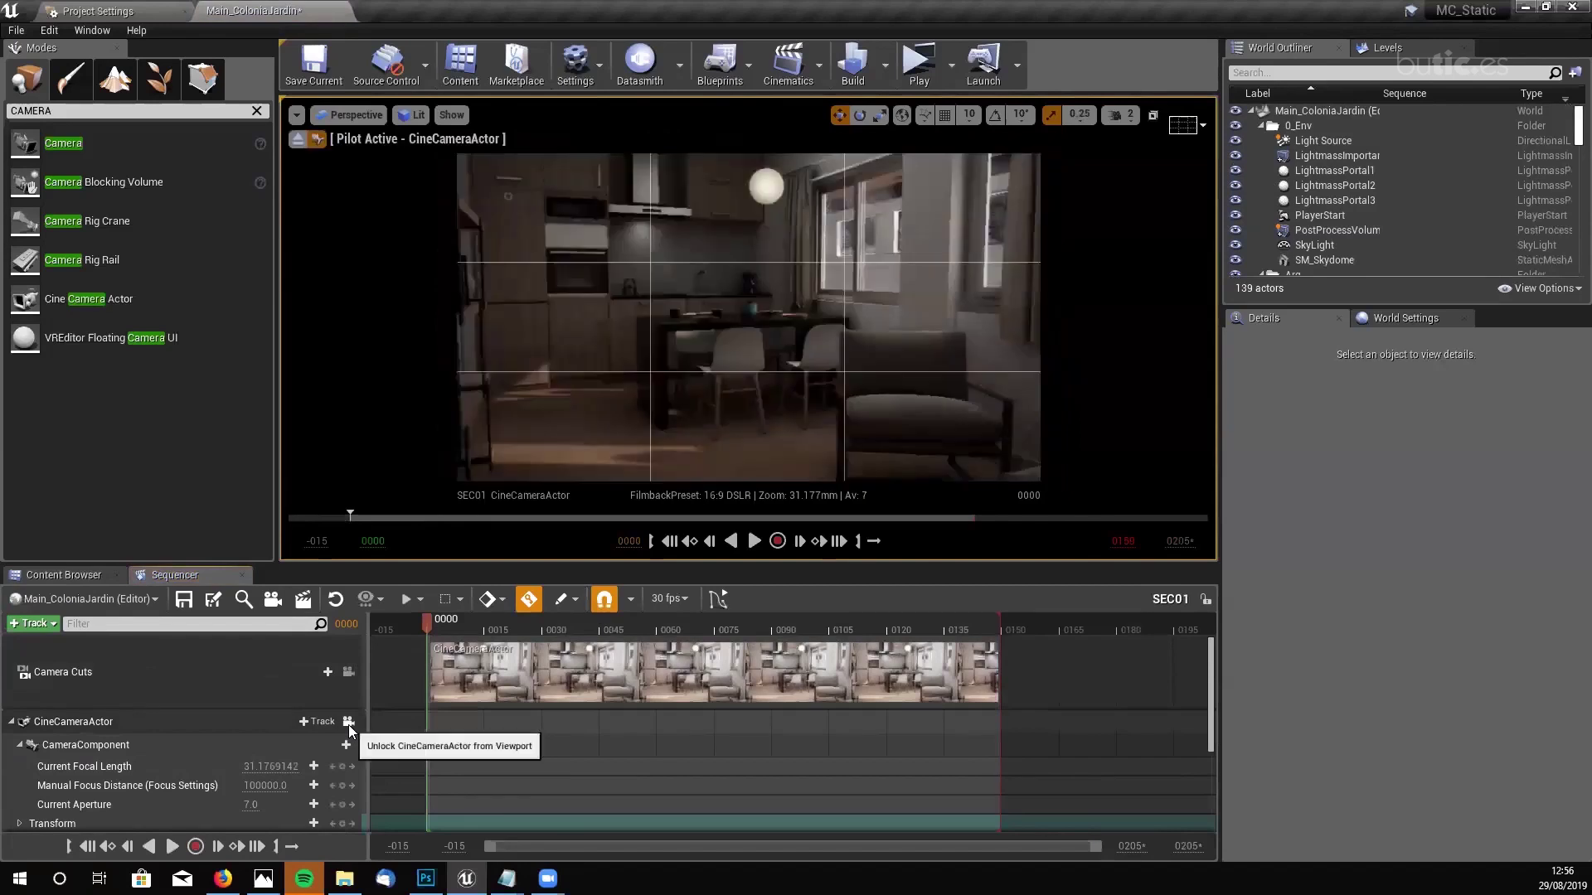
{"action": "left_click", "coordinate": [64, 575]}
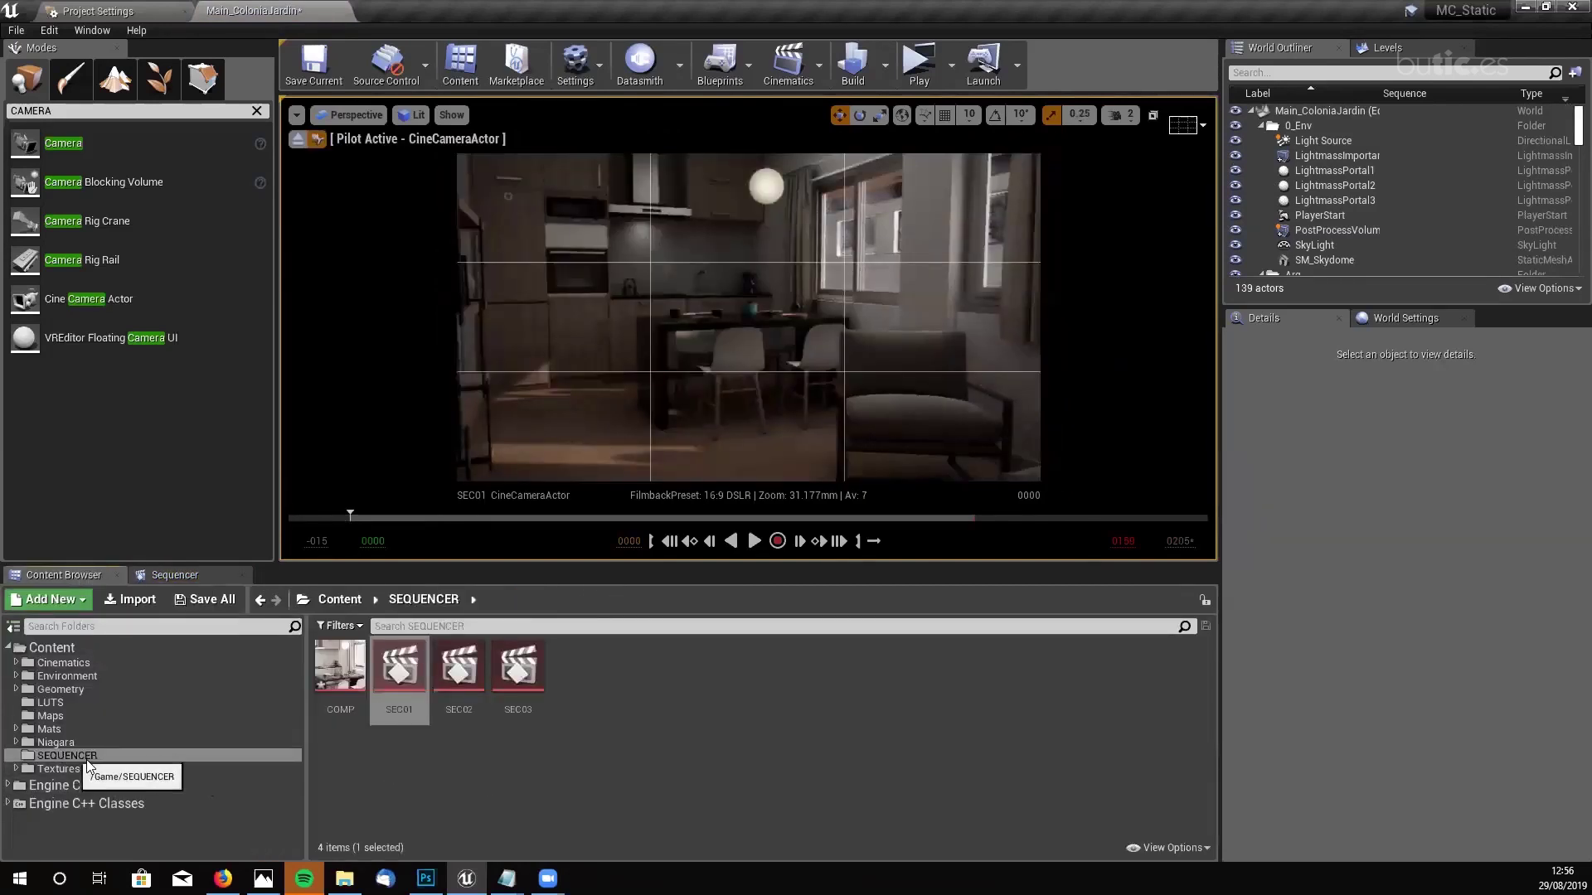
{"action": "left_click", "coordinate": [580, 761]}
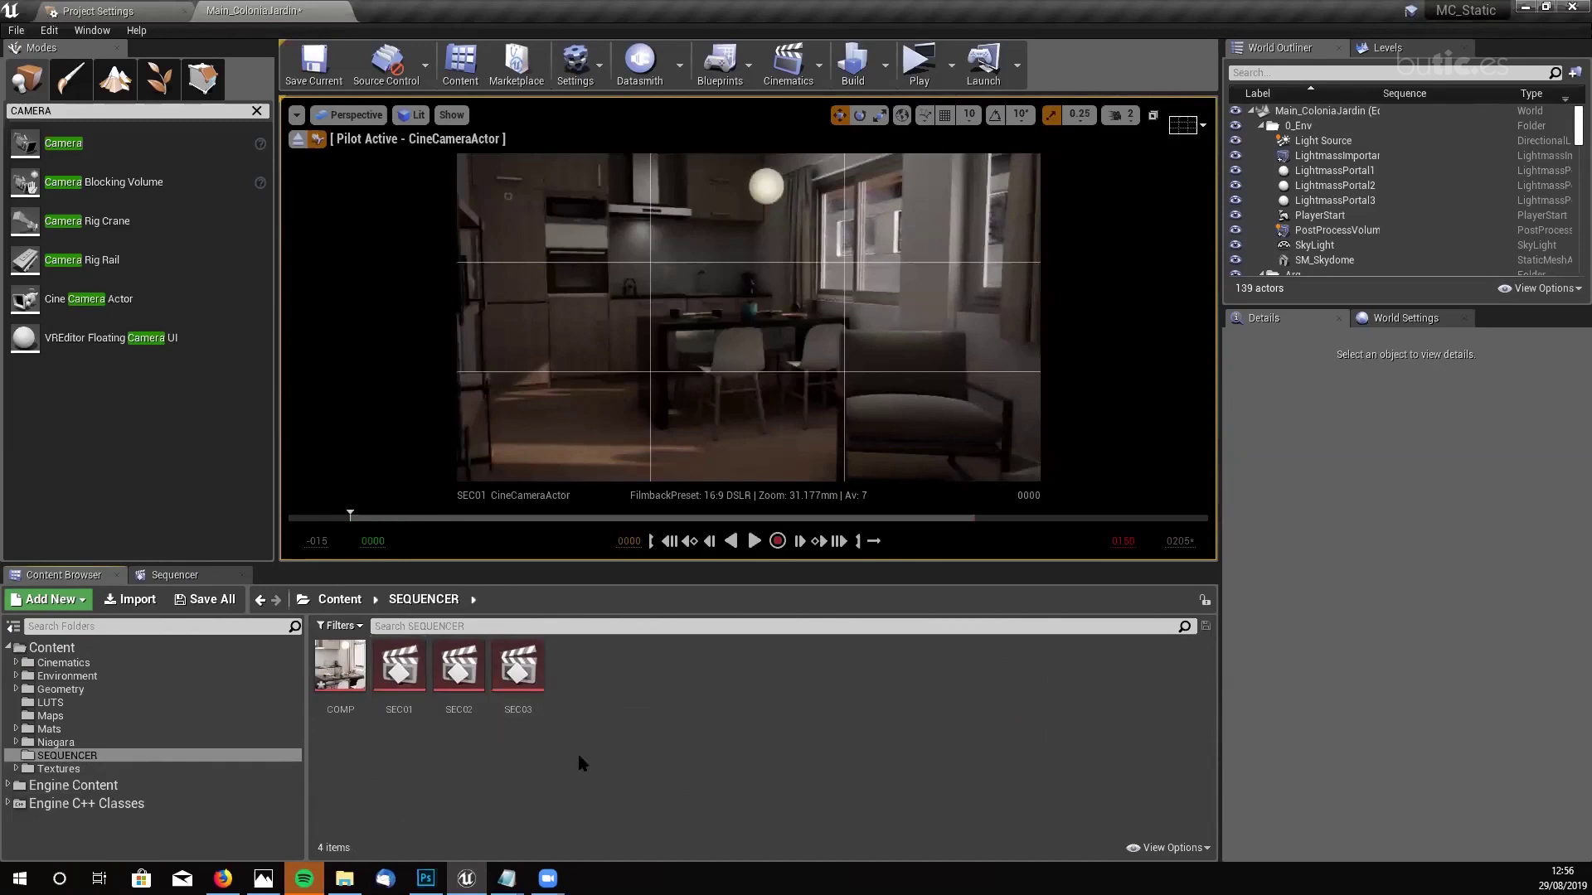
- Browse the new-asset menu and the Build and Cinematics toolbar options
{"action": "right_click", "coordinate": [680, 685]}
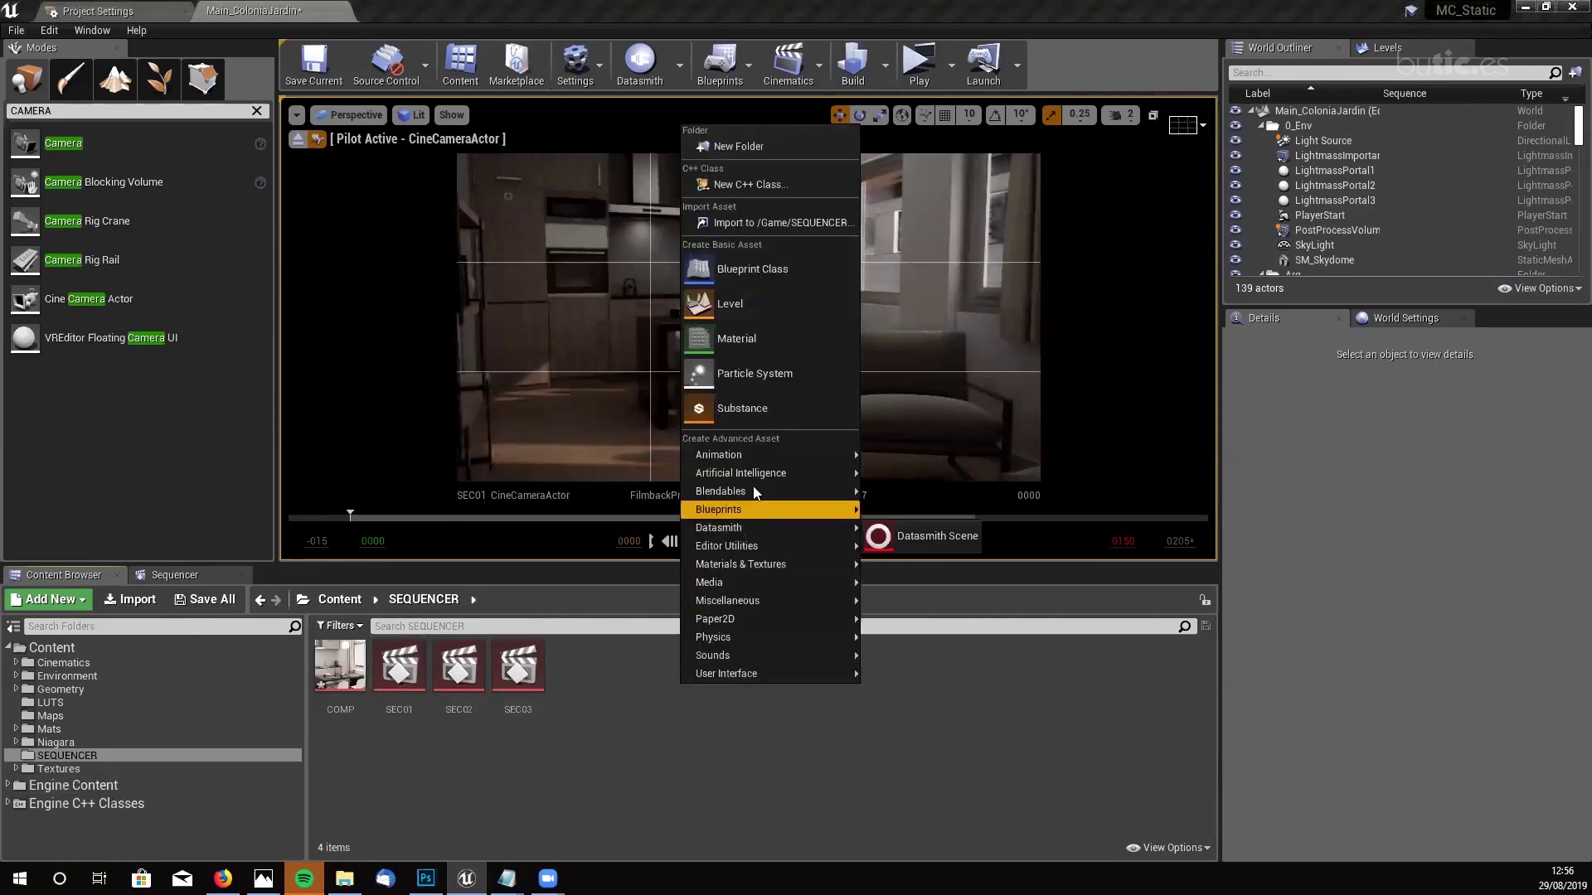
{"action": "mouse_move", "coordinate": [748, 459]}
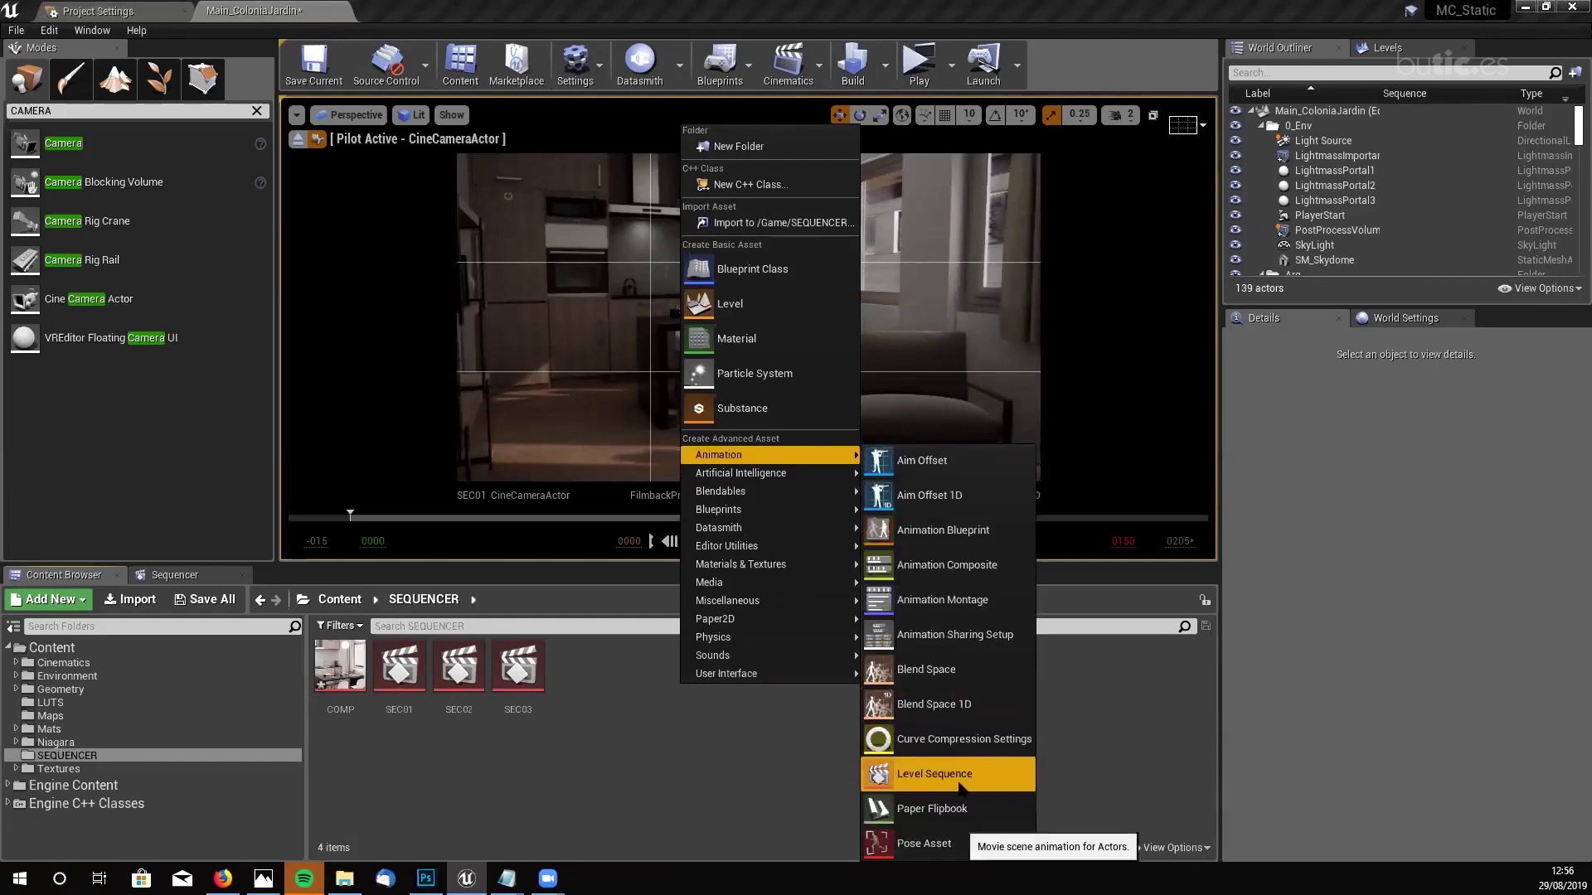
{"action": "left_click", "coordinate": [1068, 761]}
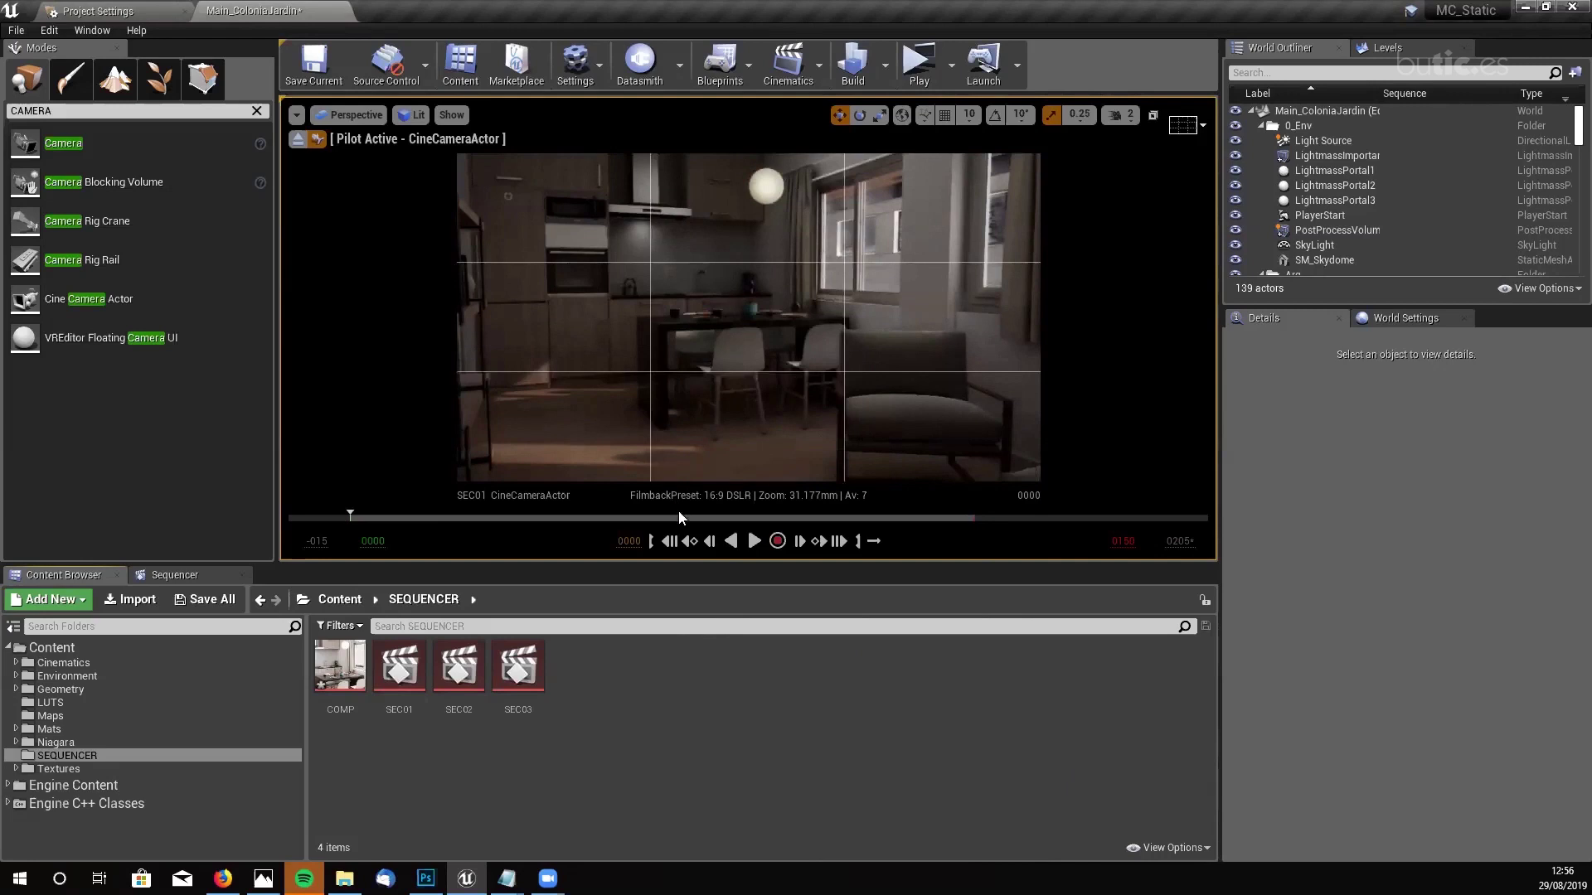
{"action": "left_click", "coordinate": [890, 64]}
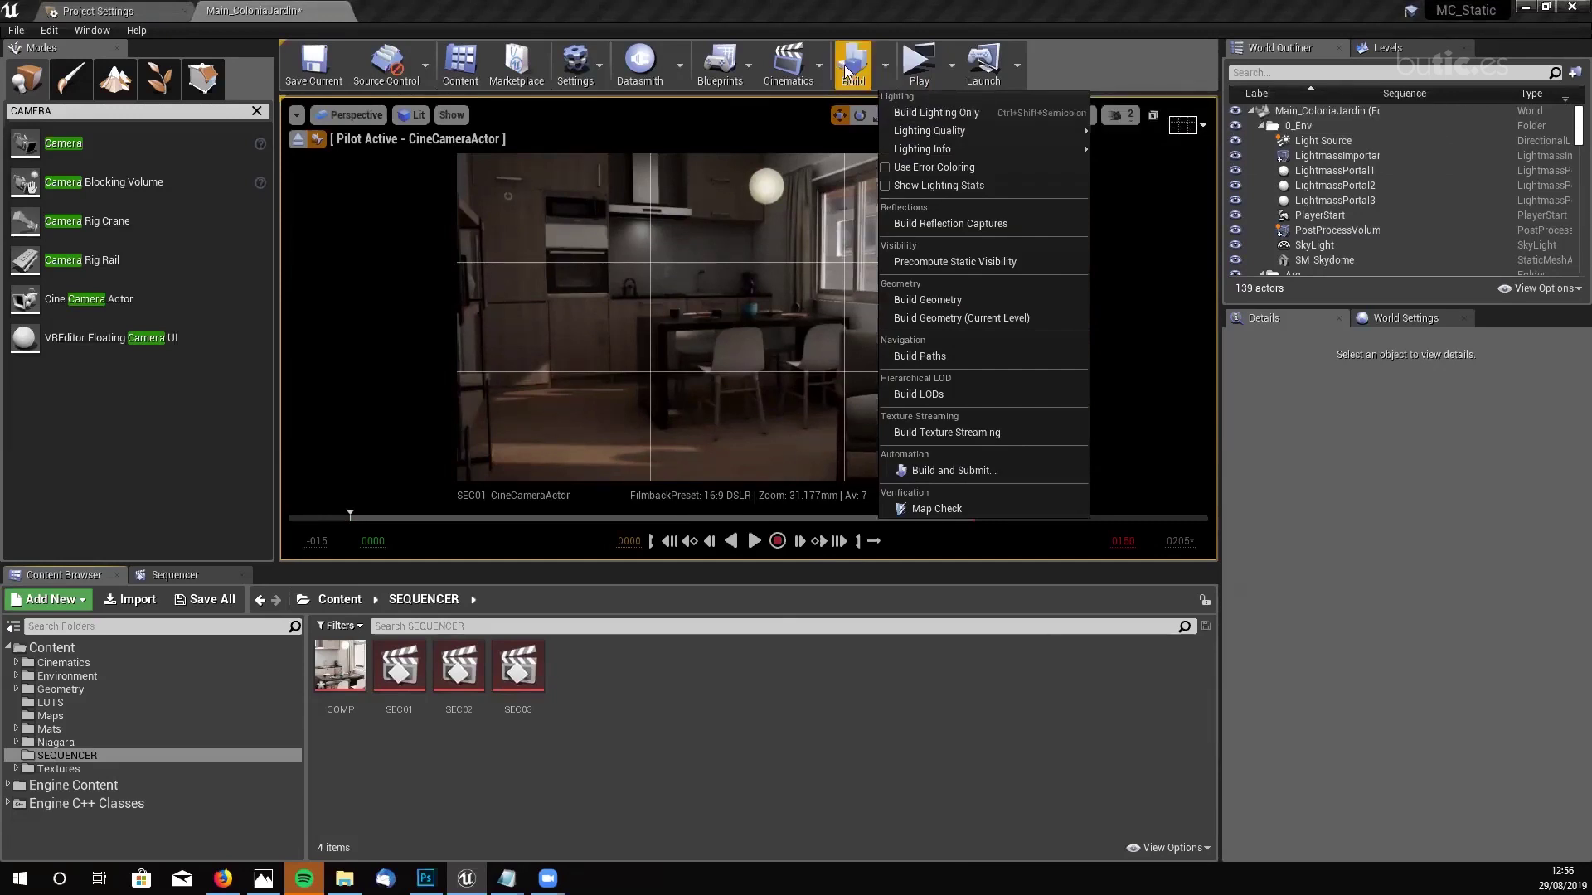
{"action": "left_click", "coordinate": [791, 66]}
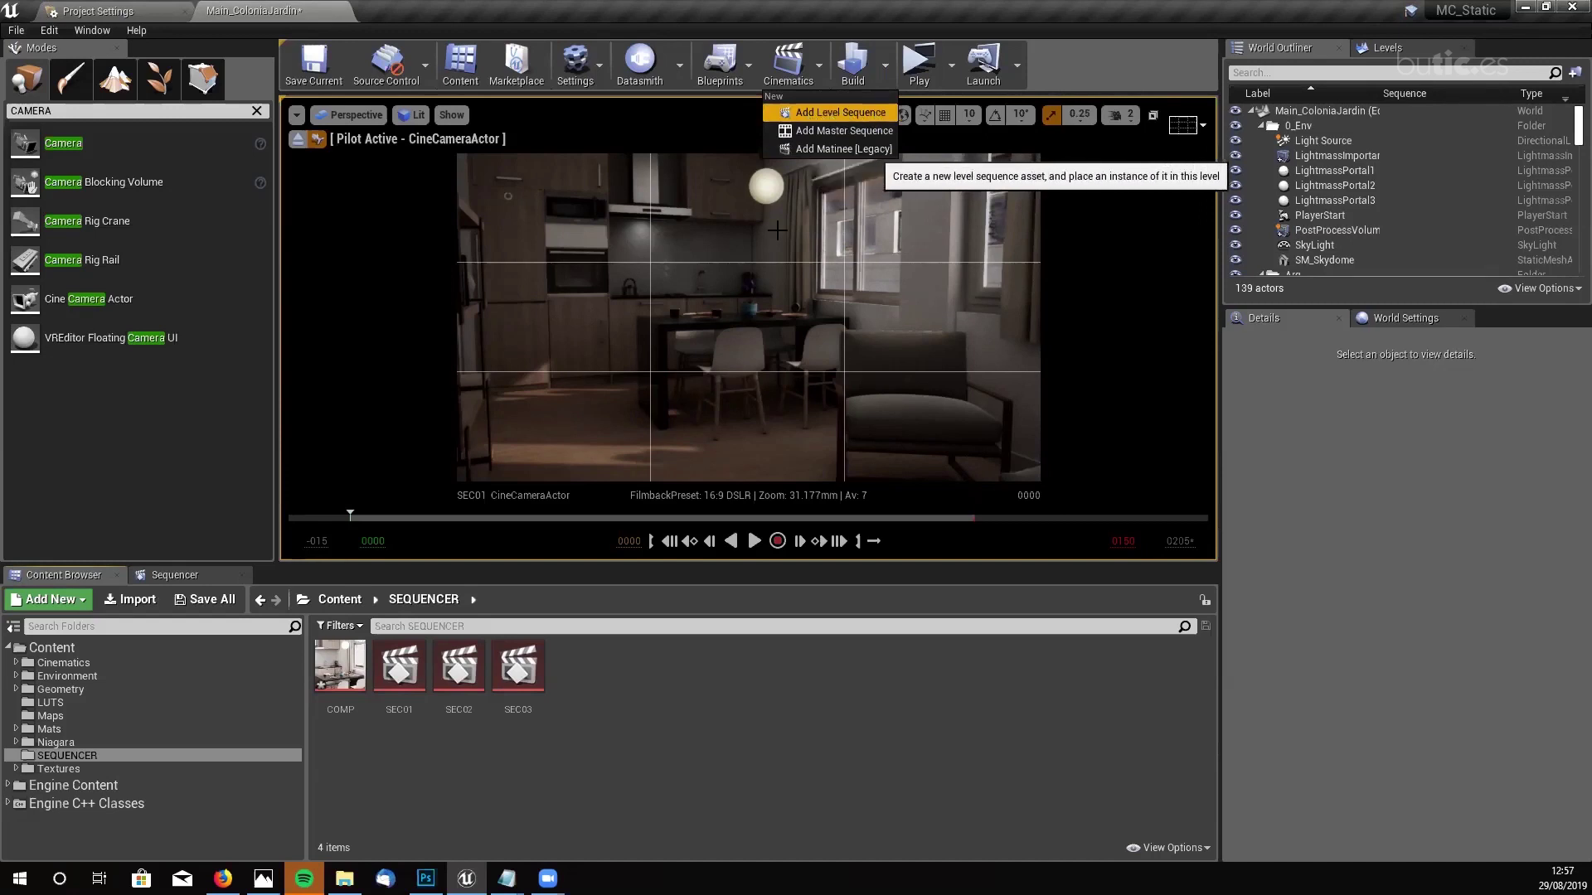
{"action": "left_click", "coordinate": [637, 698]}
- Create a Level Sequence named SEC04 in the SEQUENCER folder and open it in Sequencer
{"action": "right_click", "coordinate": [635, 695]}
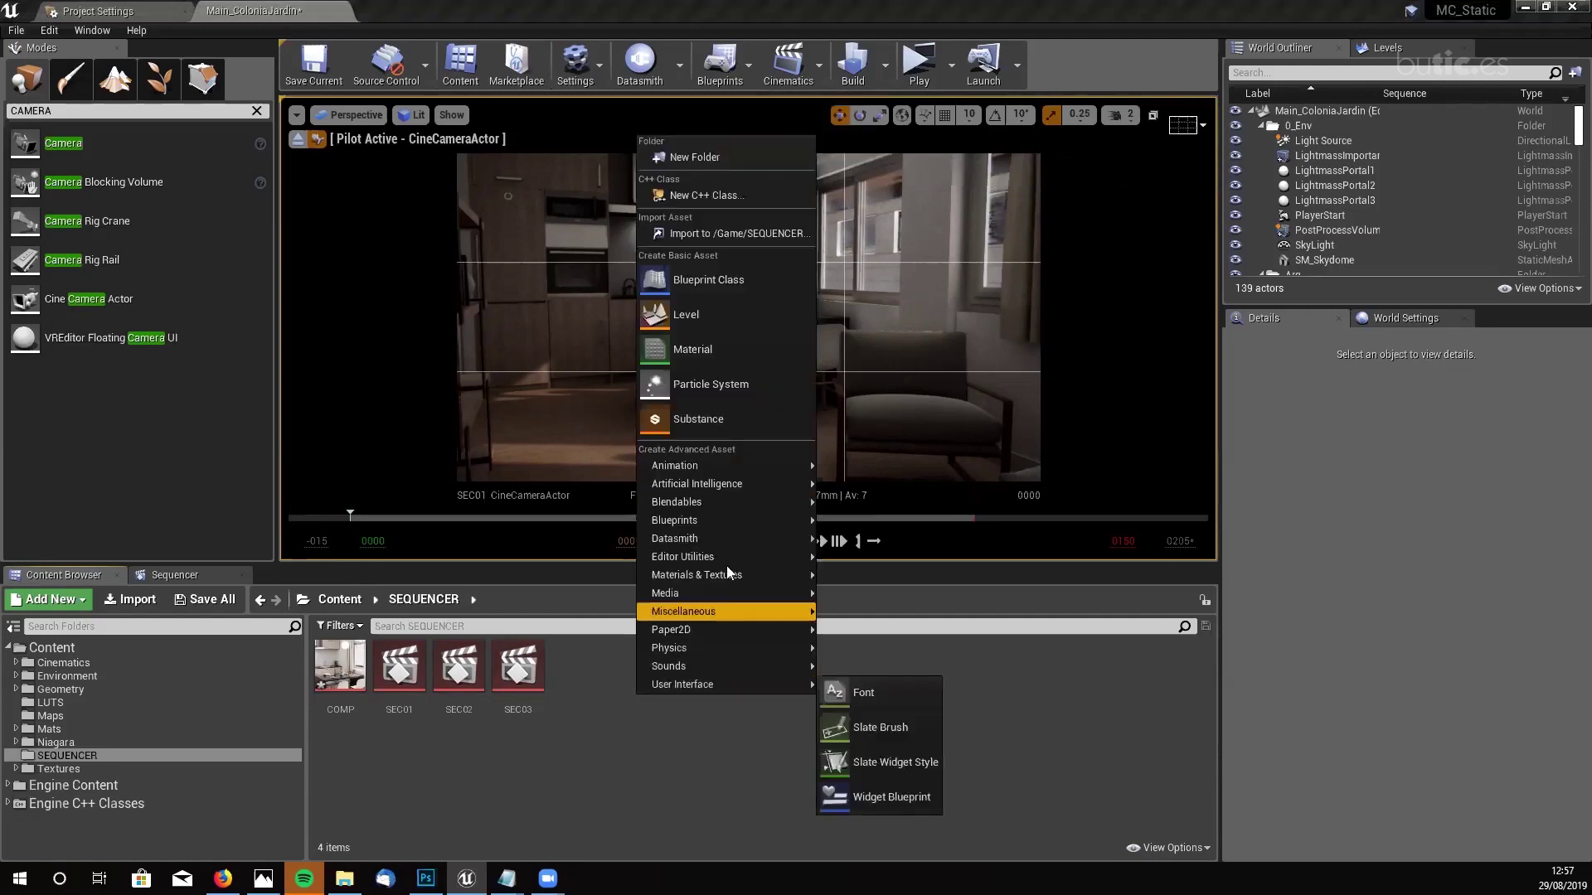
{"action": "mouse_move", "coordinate": [705, 469]}
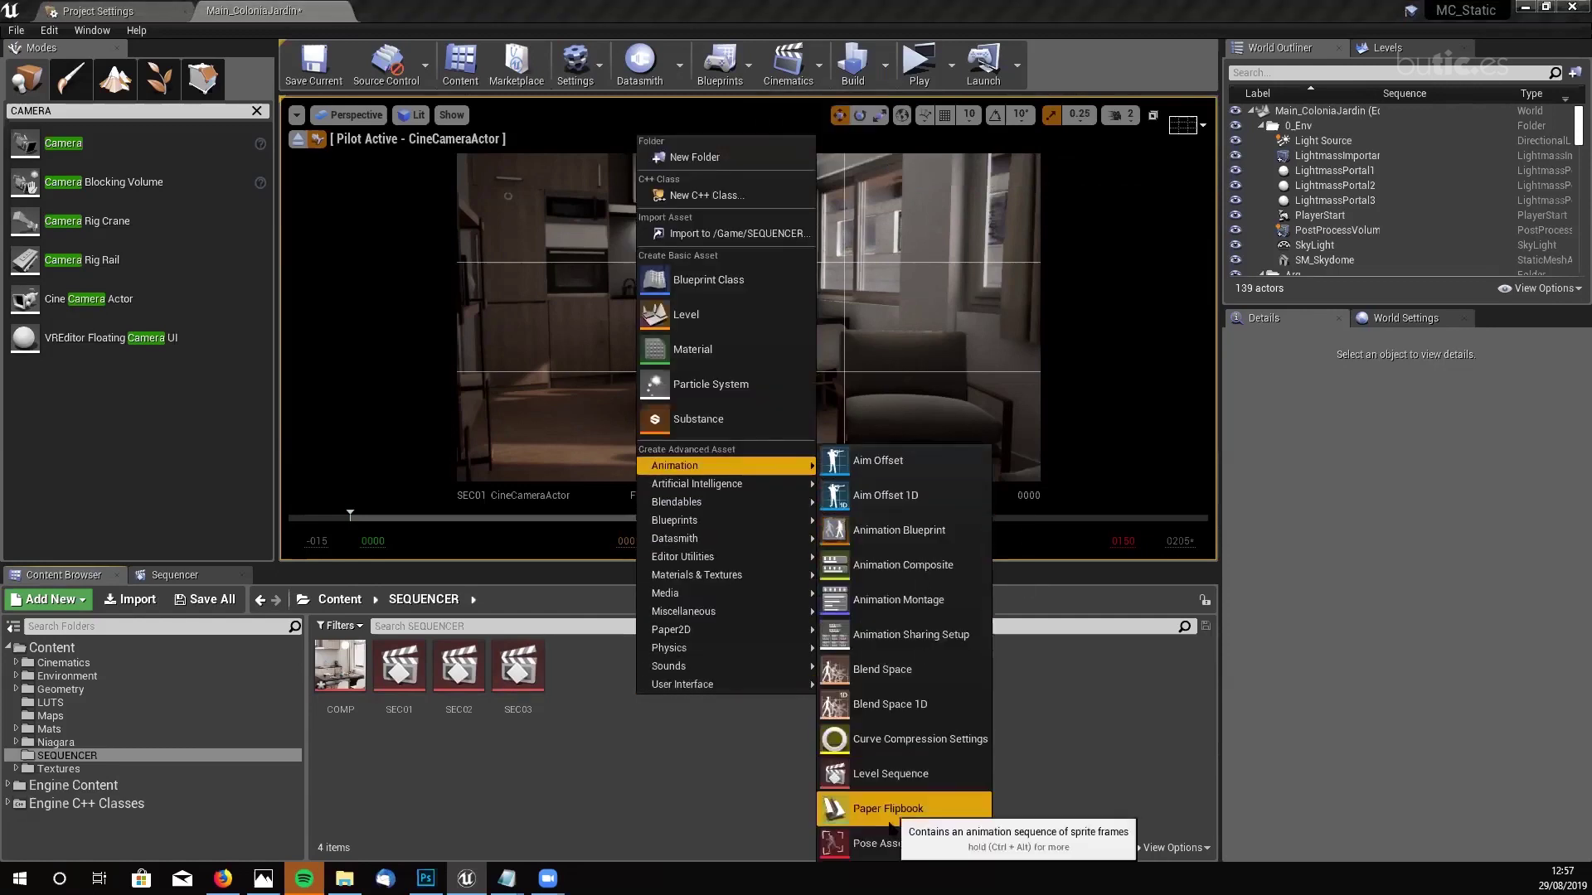
{"action": "left_click", "coordinate": [911, 780]}
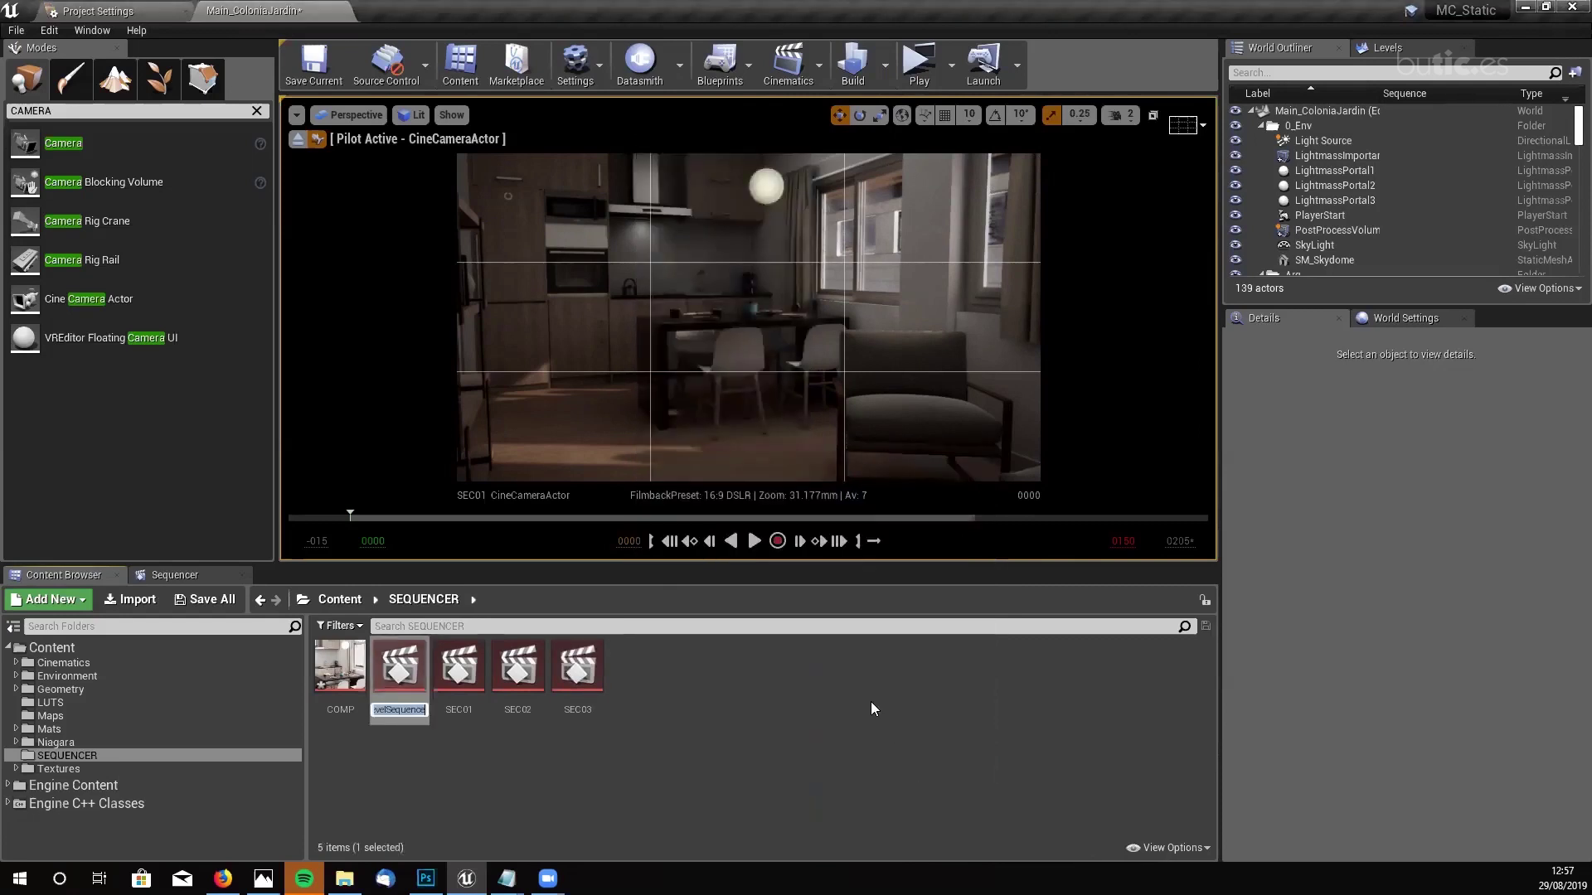
{"action": "type", "text": "SEC04"}
{"action": "key", "text": "Return"}
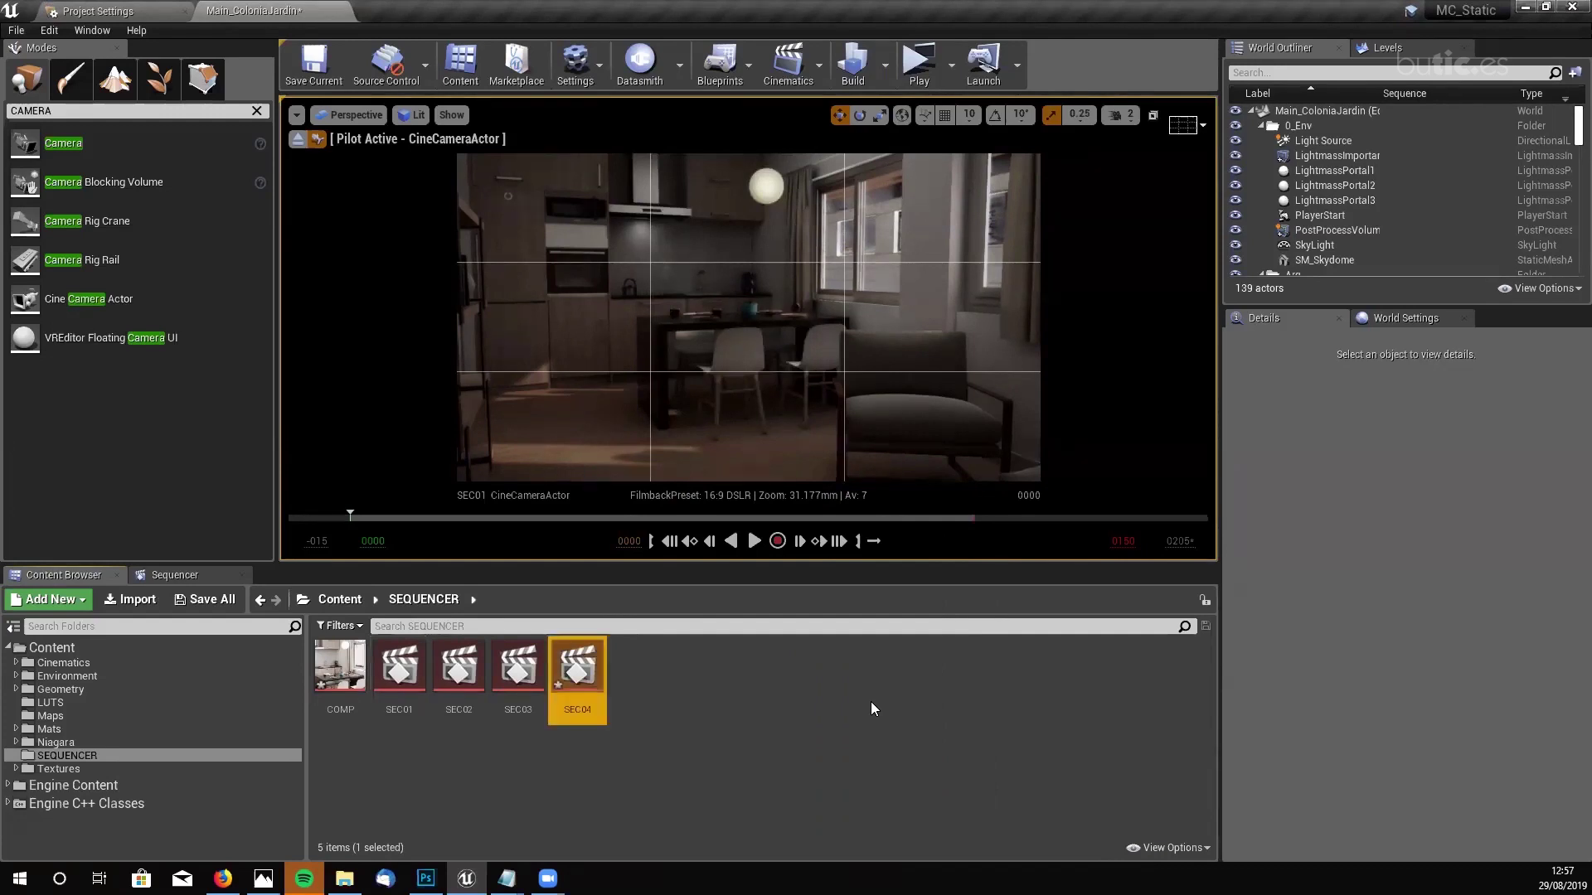
{"action": "double_click", "coordinate": [585, 676]}
{"action": "left_click_drag", "start_coordinate": [184, 581], "coordinate": [622, 252]}
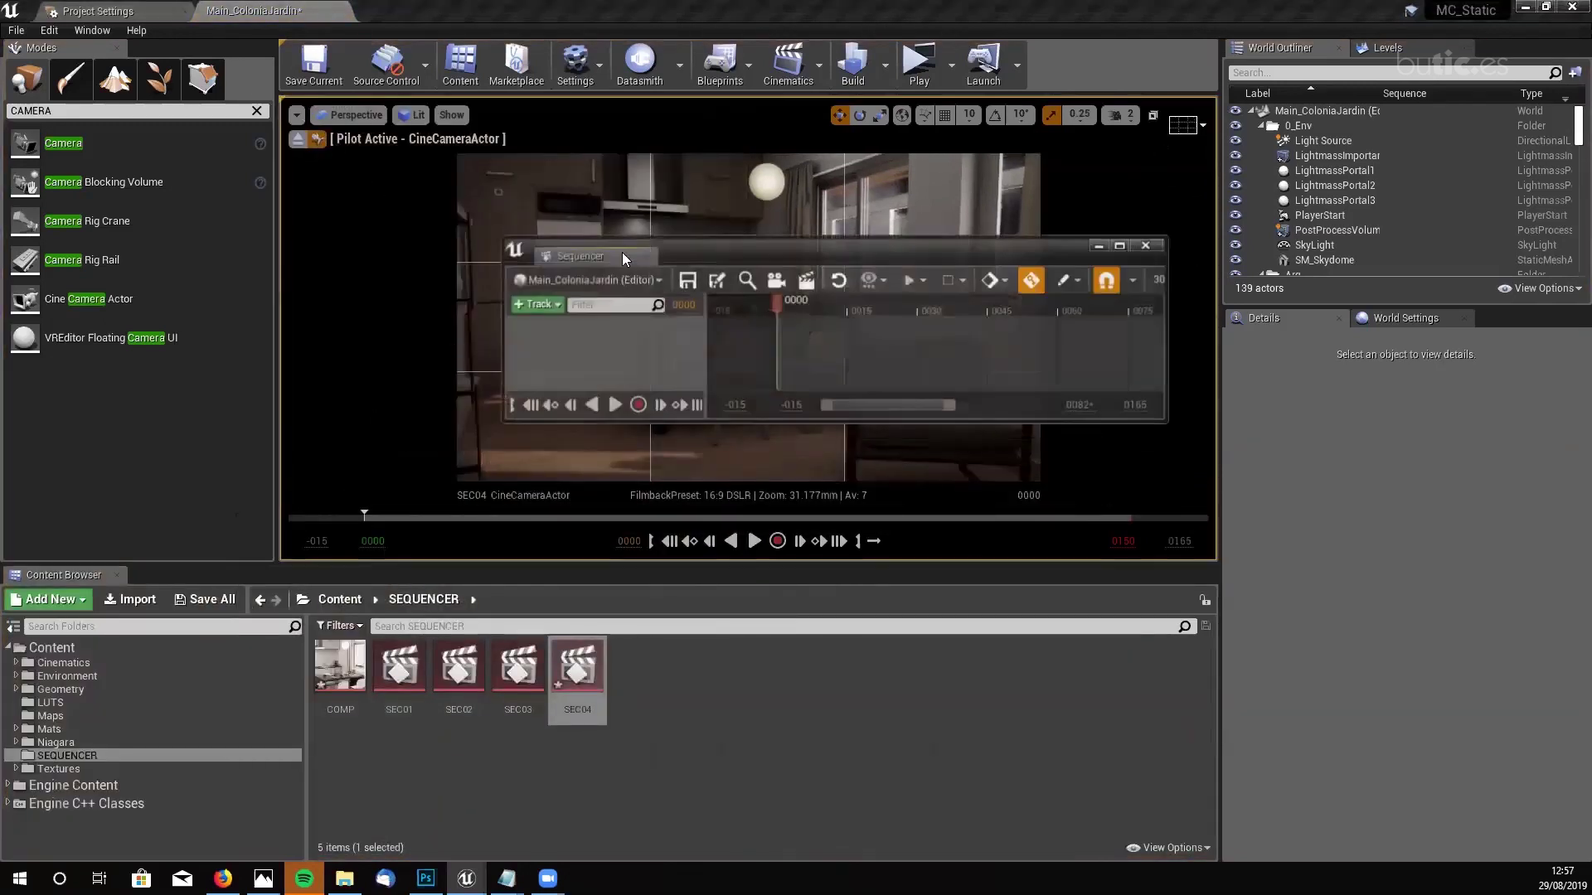
- Maximize, restore, and dock the floating SEC04 Sequencer window into the bottom panel
{"action": "left_click", "coordinate": [1120, 245]}
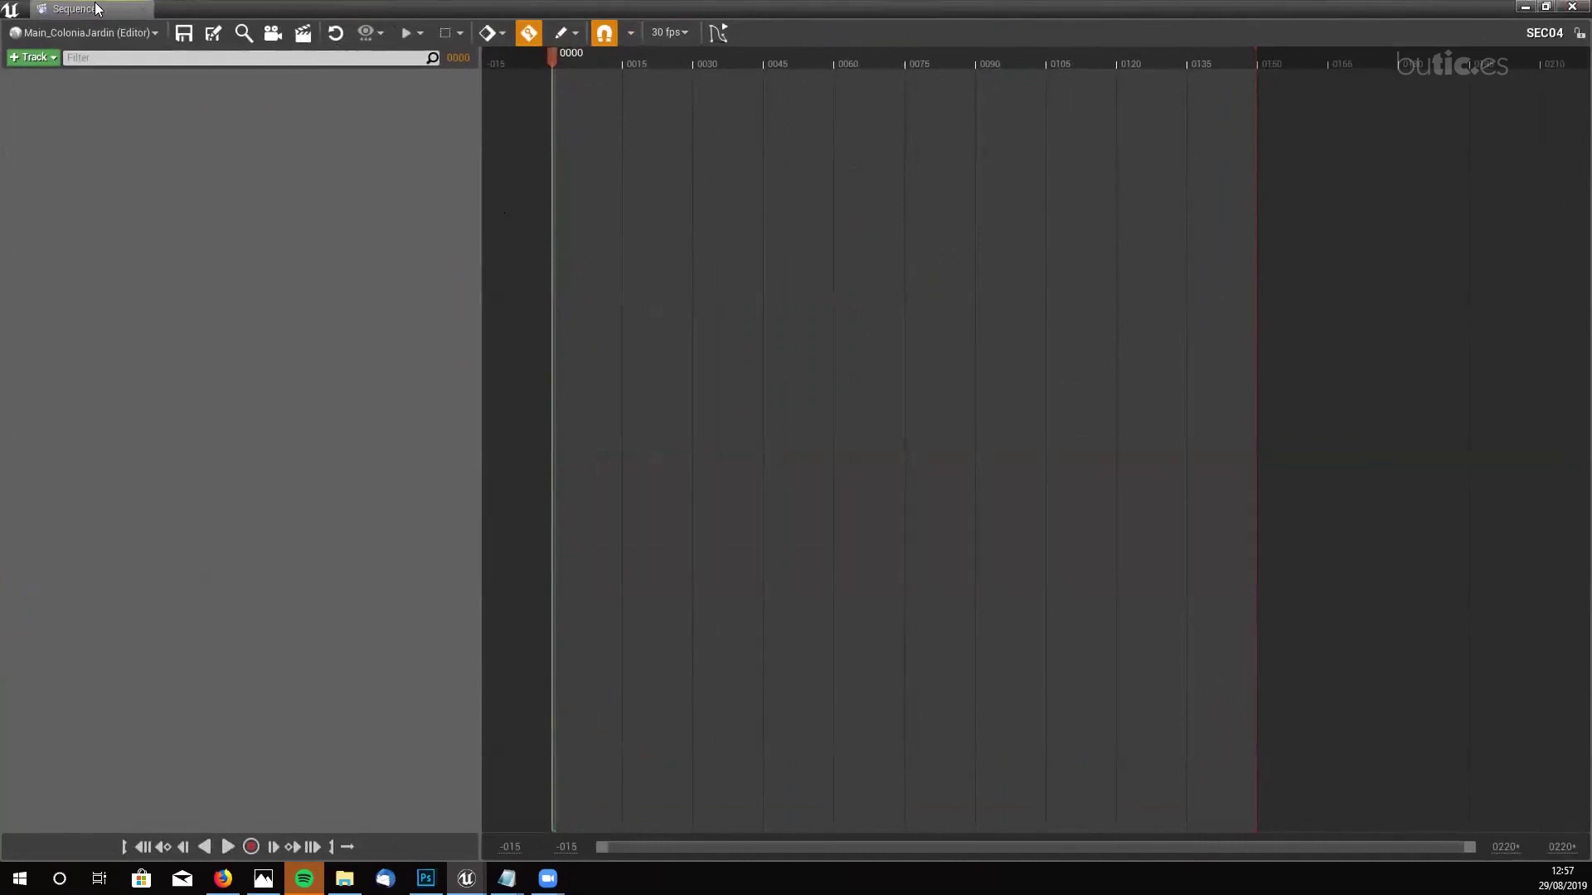
{"action": "left_click_drag", "start_coordinate": [112, 10], "coordinate": [168, 572]}
{"action": "left_click", "coordinate": [168, 572]}
{"action": "left_click", "coordinate": [76, 575]}
{"action": "left_click", "coordinate": [158, 577]}
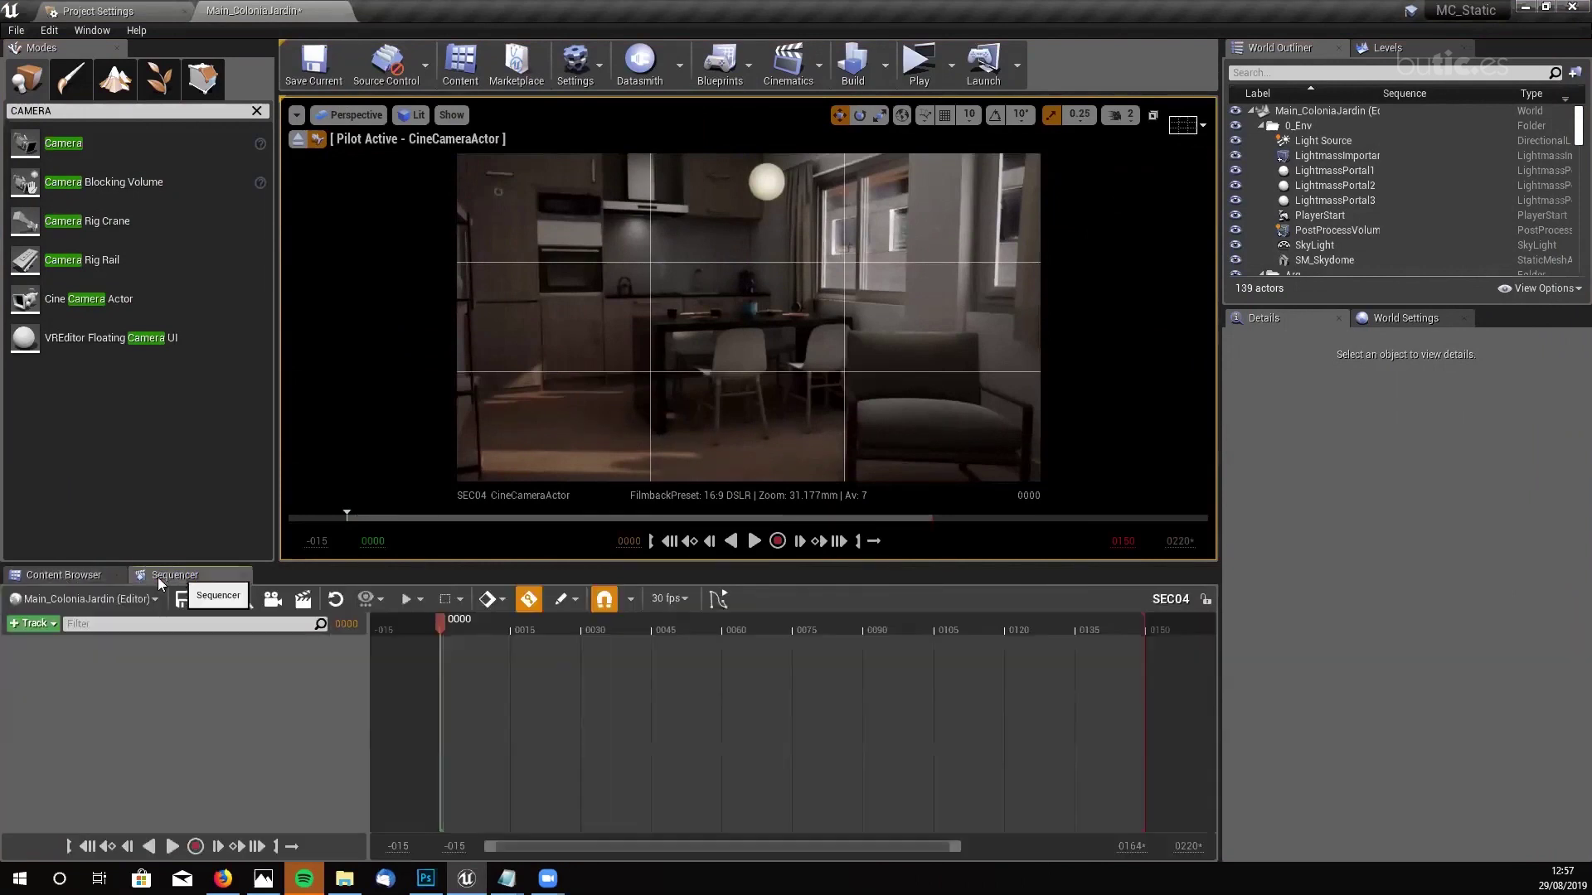
{"action": "left_click", "coordinate": [75, 575]}
{"action": "left_click", "coordinate": [188, 577]}
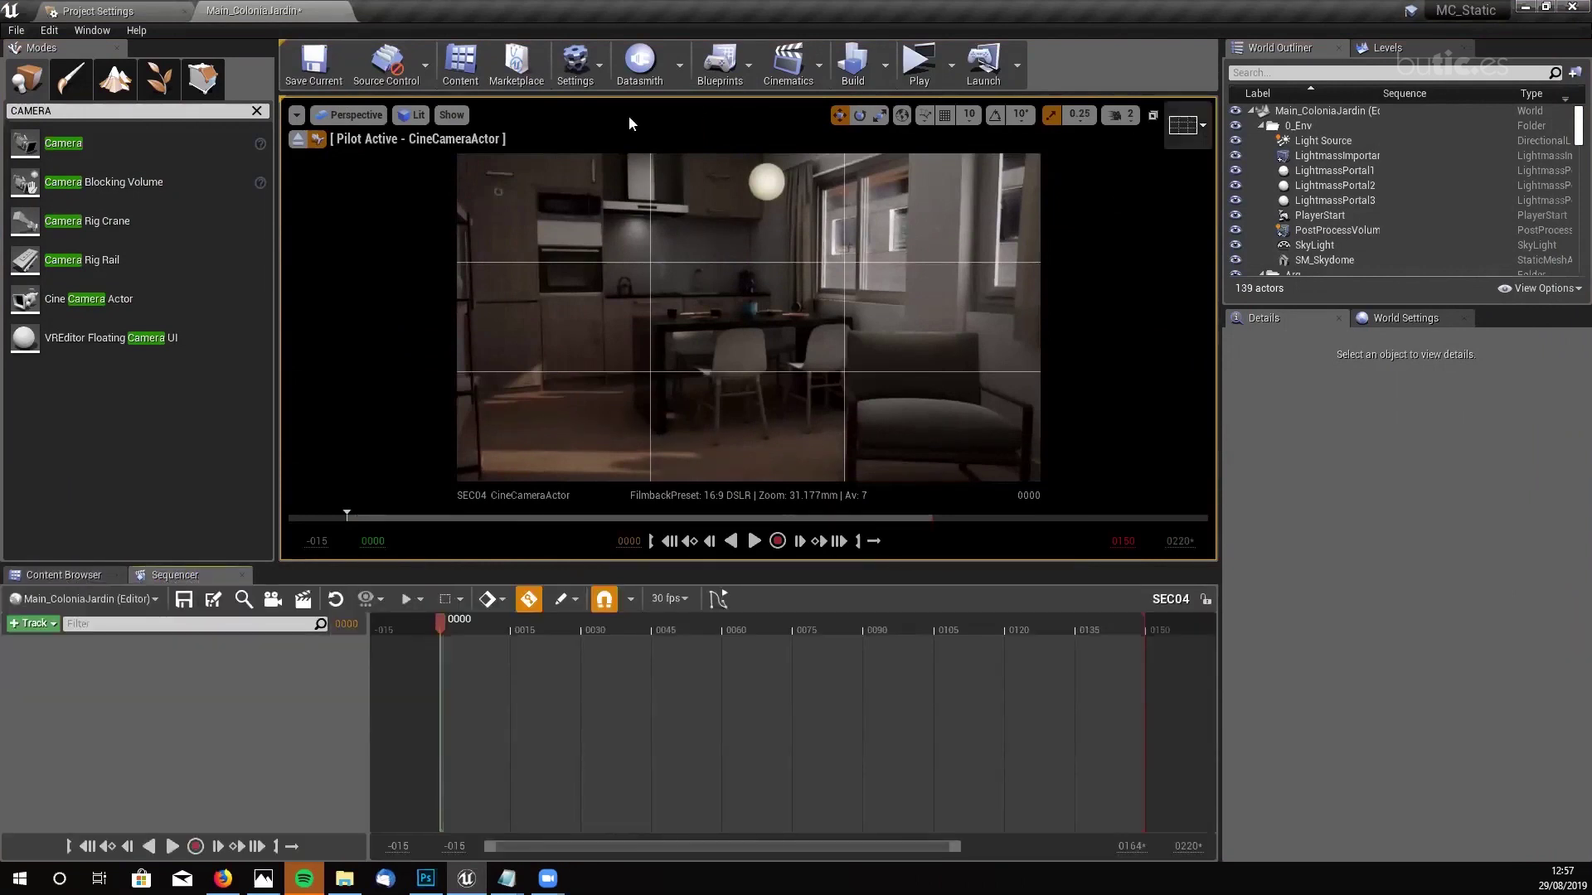
- Clear the CAMERA search from the placeable actors list in the Modes panel
{"action": "left_click", "coordinate": [356, 116]}
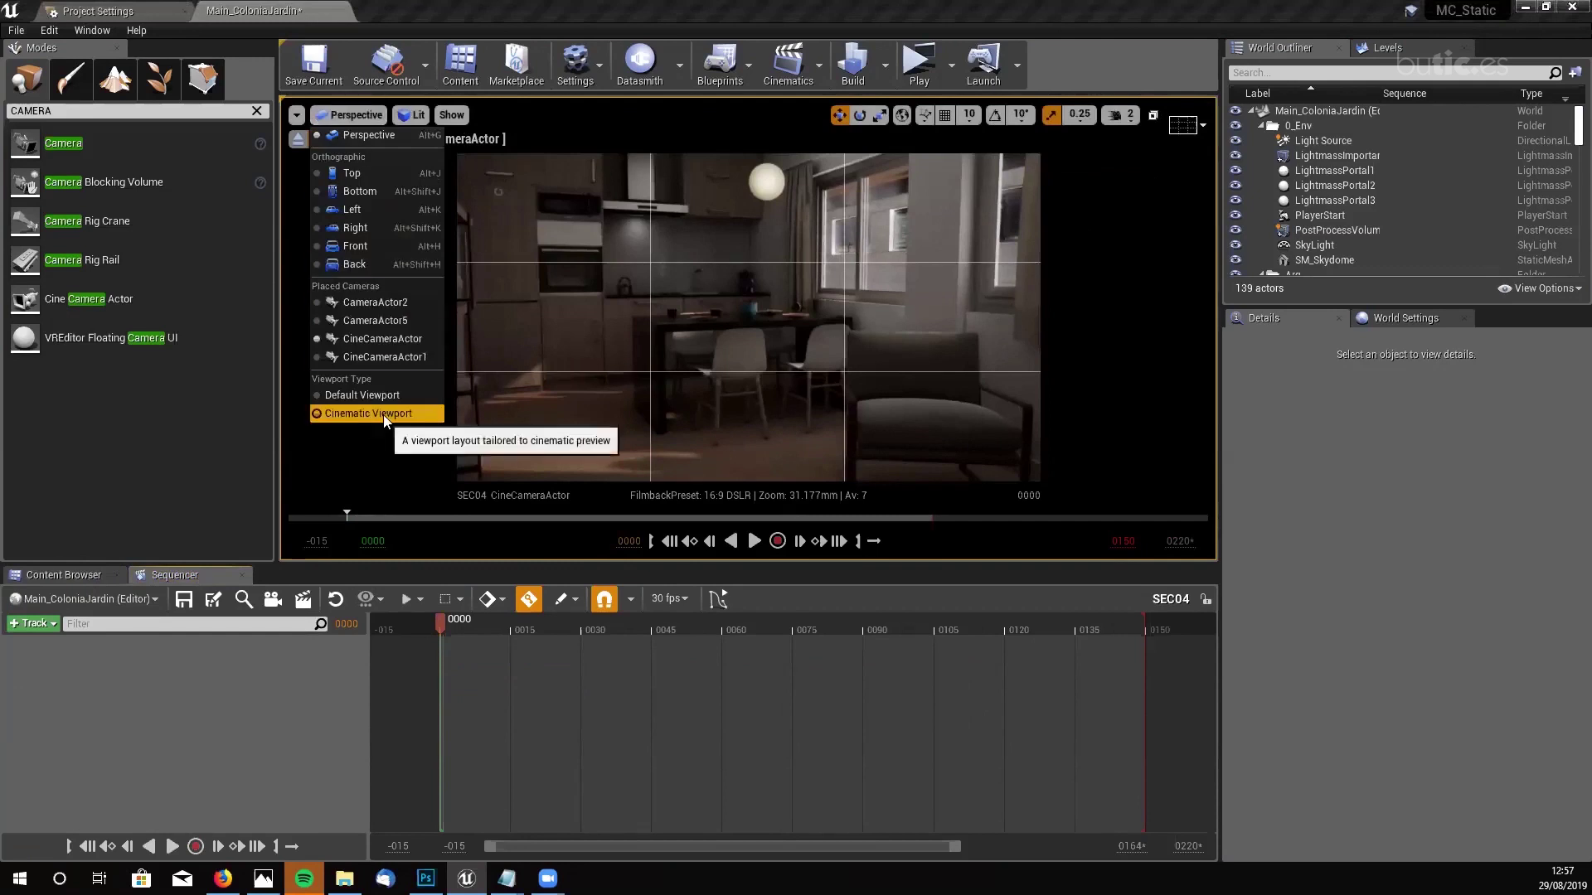
{"action": "left_click", "coordinate": [972, 551]}
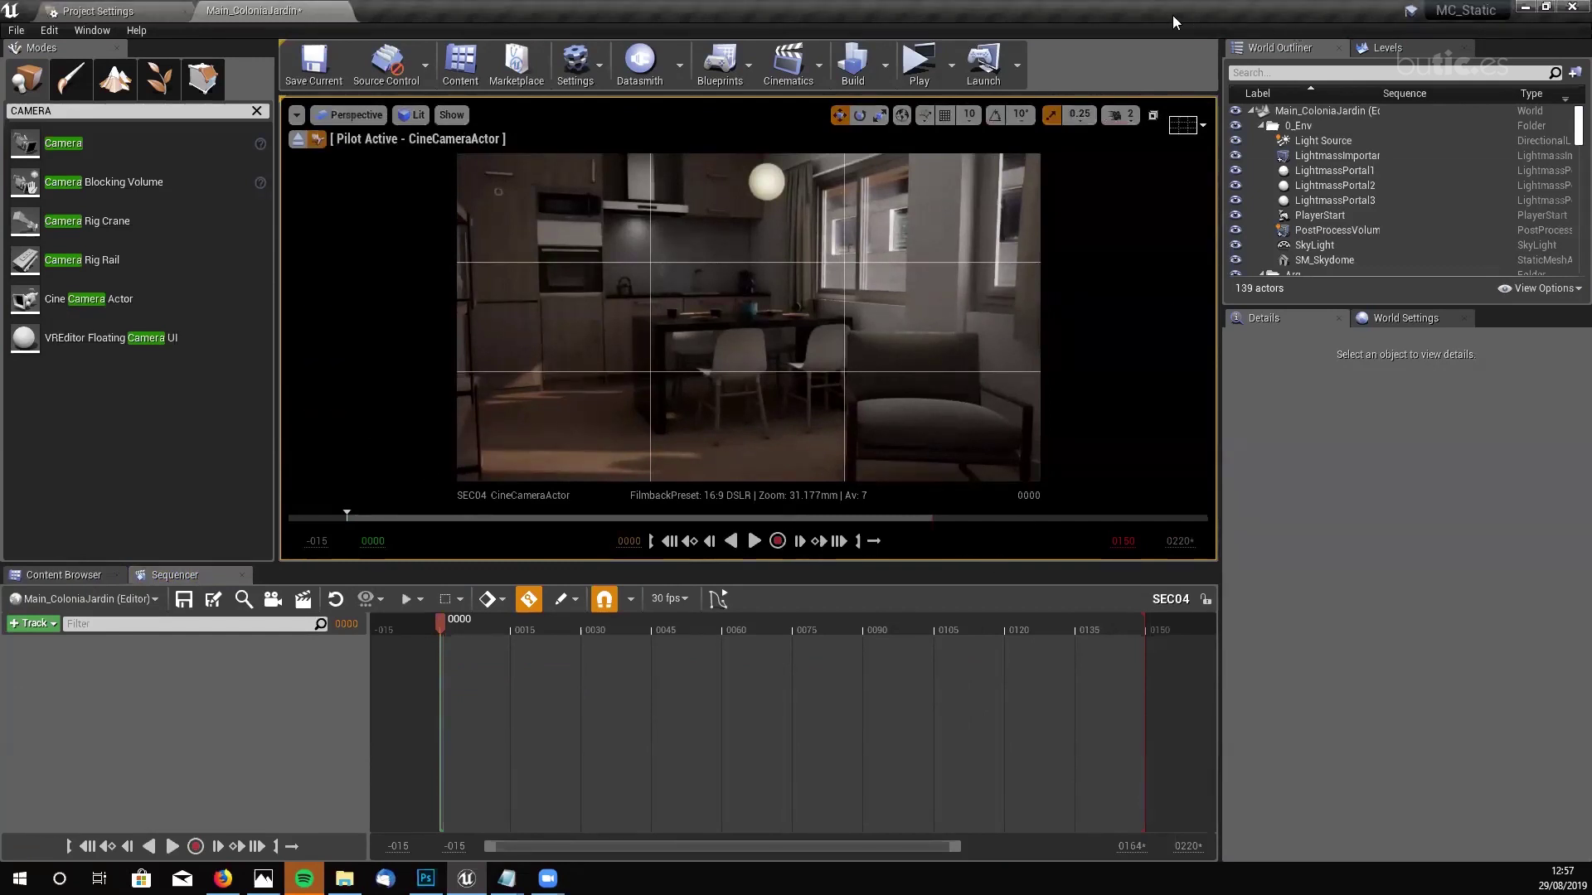
{"action": "left_click", "coordinate": [257, 113]}
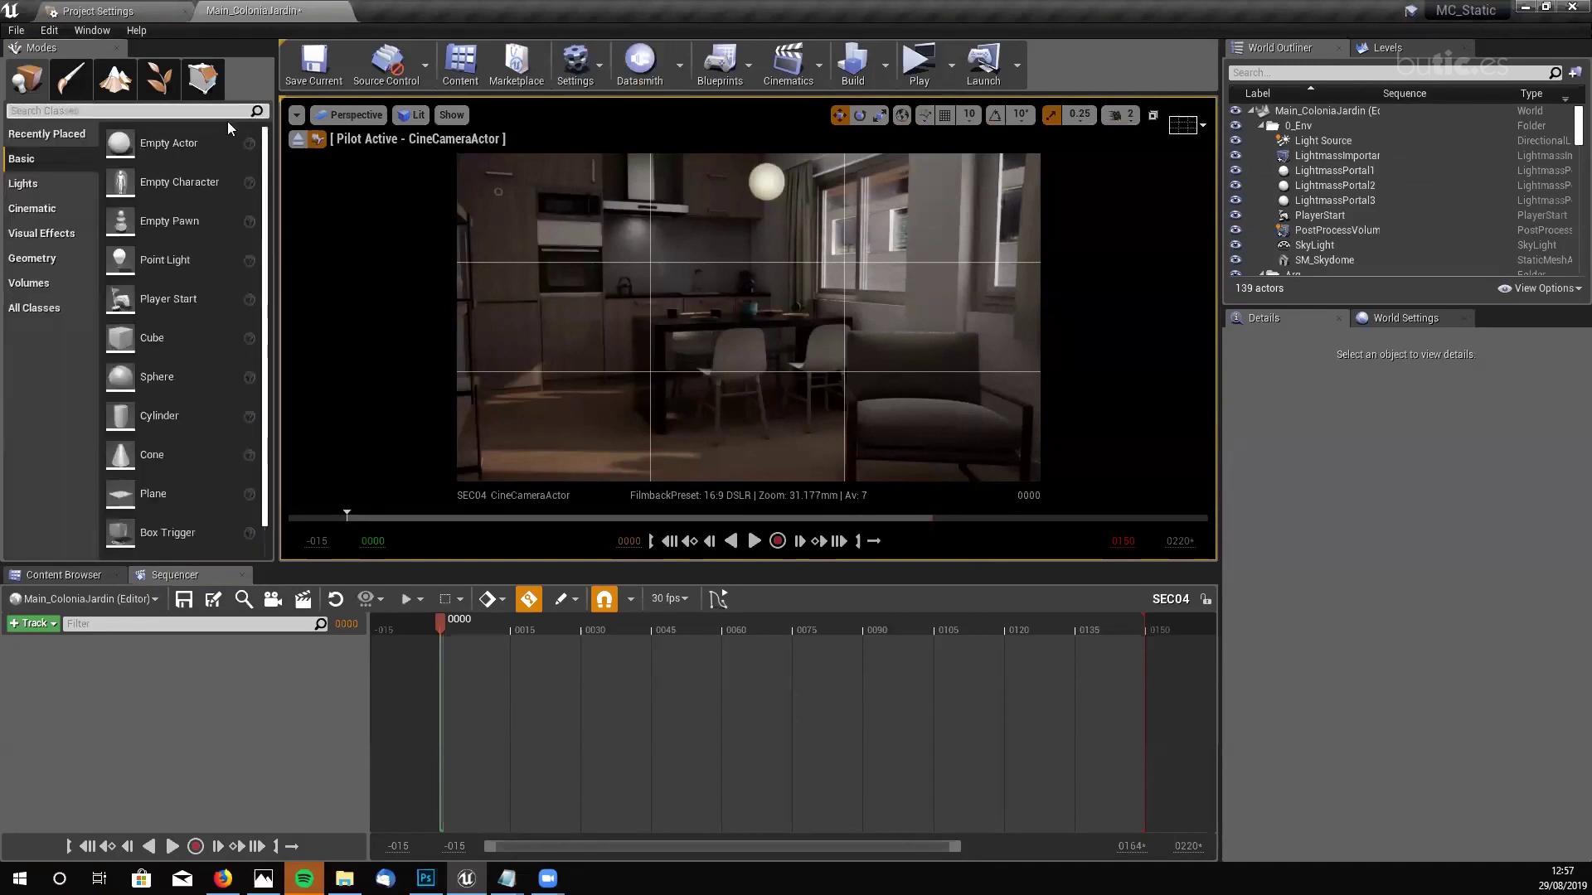
- Stop piloting the cine camera, fly toward the kitchen table, and resize panels to enlarge the viewport
{"action": "left_click", "coordinate": [299, 141]}
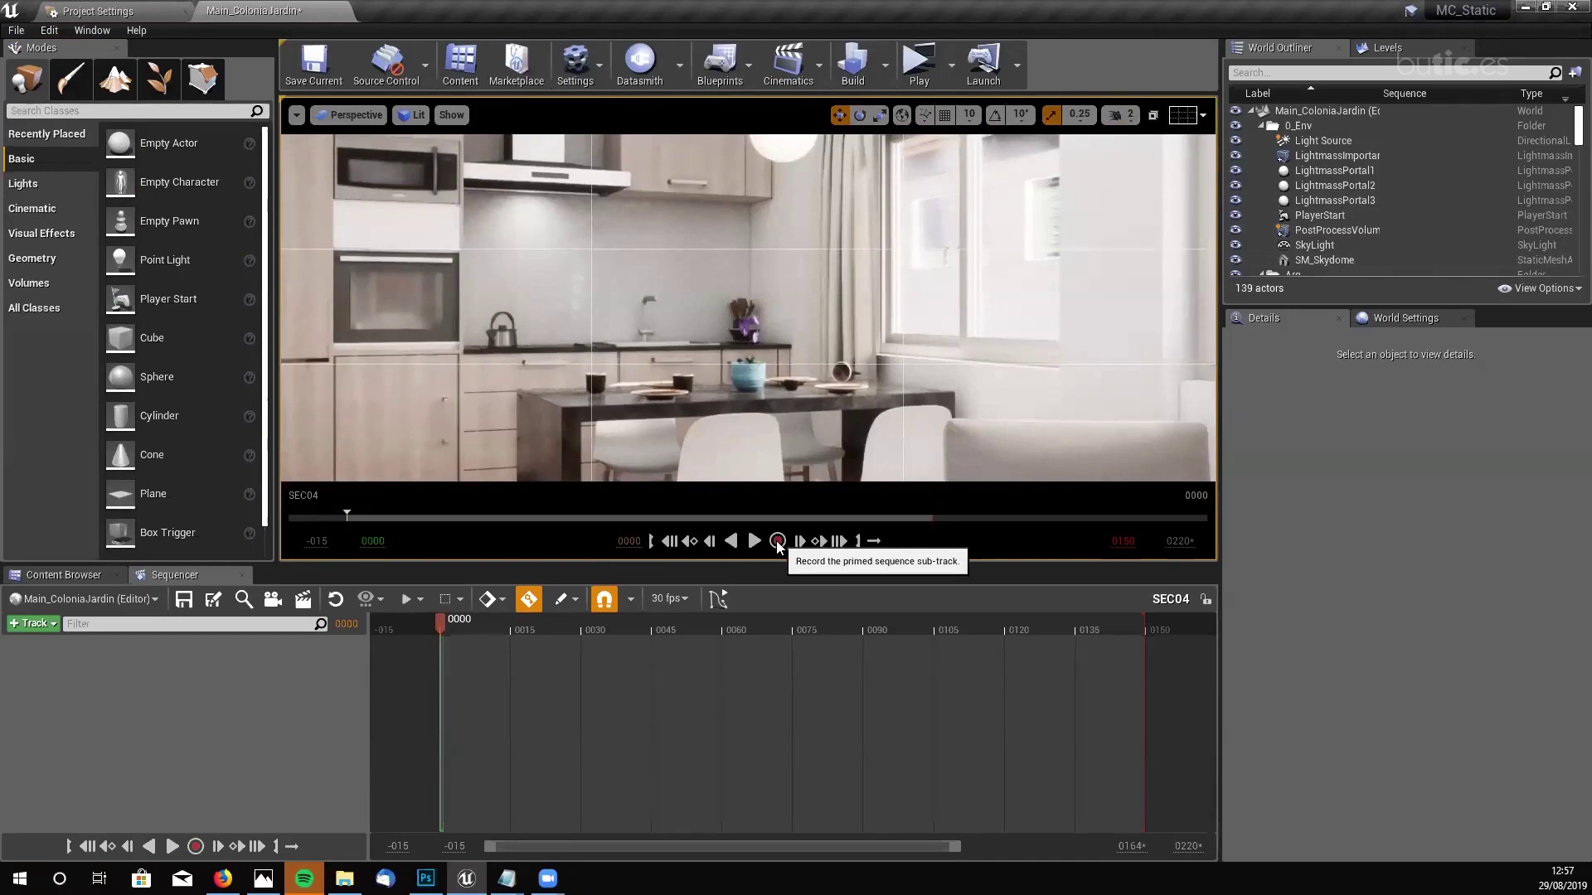
{"action": "right_click_drag", "start_coordinate": [871, 553], "coordinate": [829, 549]}
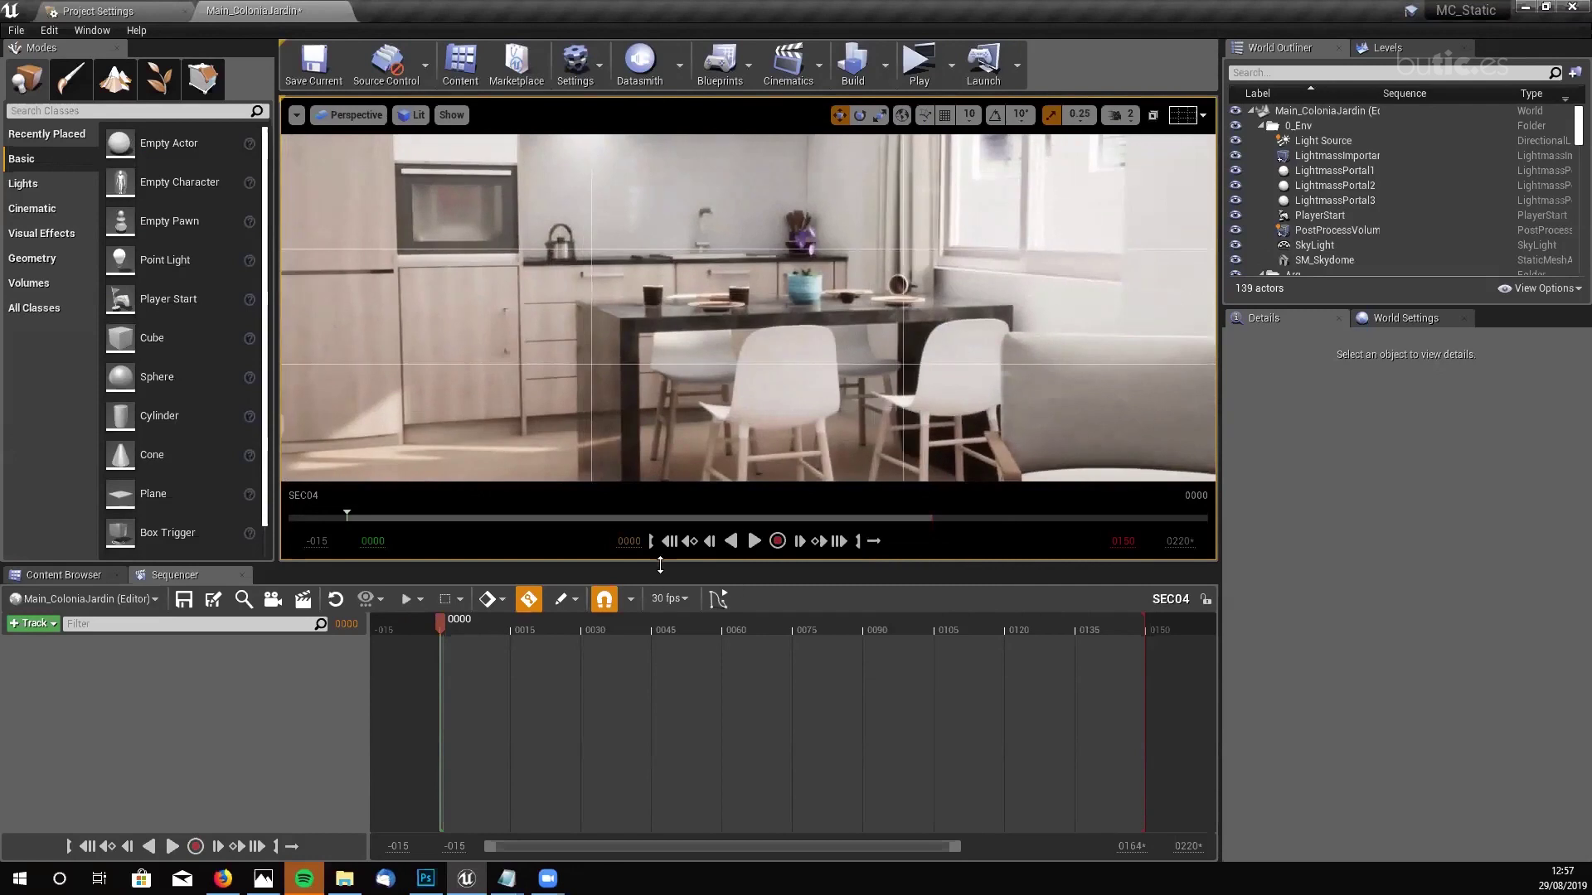
{"action": "left_click_drag", "start_coordinate": [659, 565], "coordinate": [607, 659]}
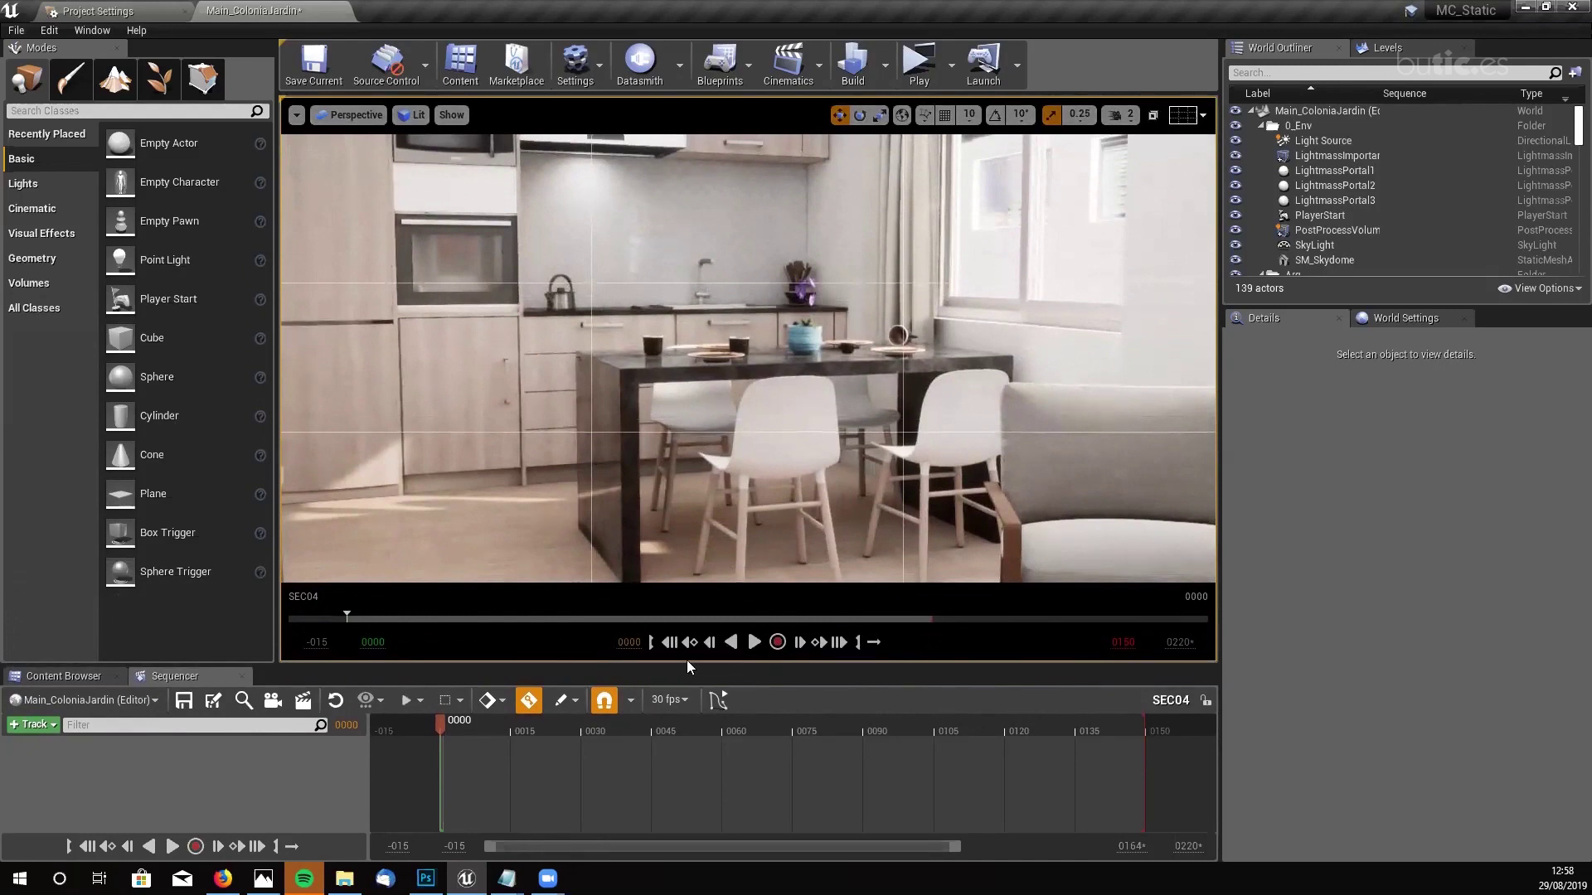
{"action": "left_click_drag", "start_coordinate": [689, 646], "coordinate": [689, 549]}
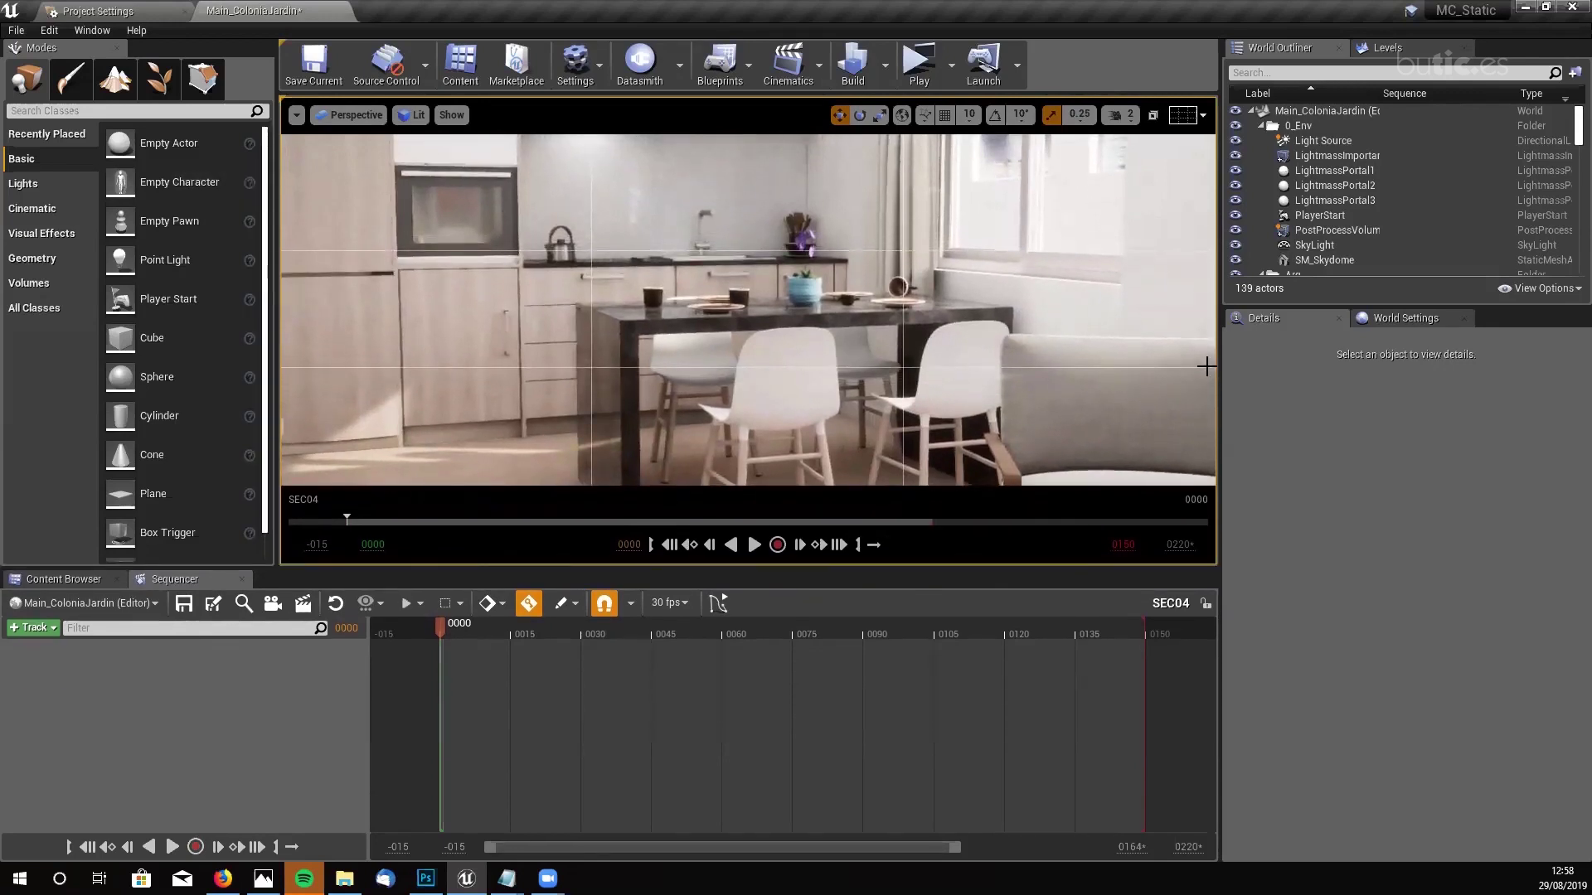
{"action": "left_click_drag", "start_coordinate": [1219, 373], "coordinate": [1361, 374]}
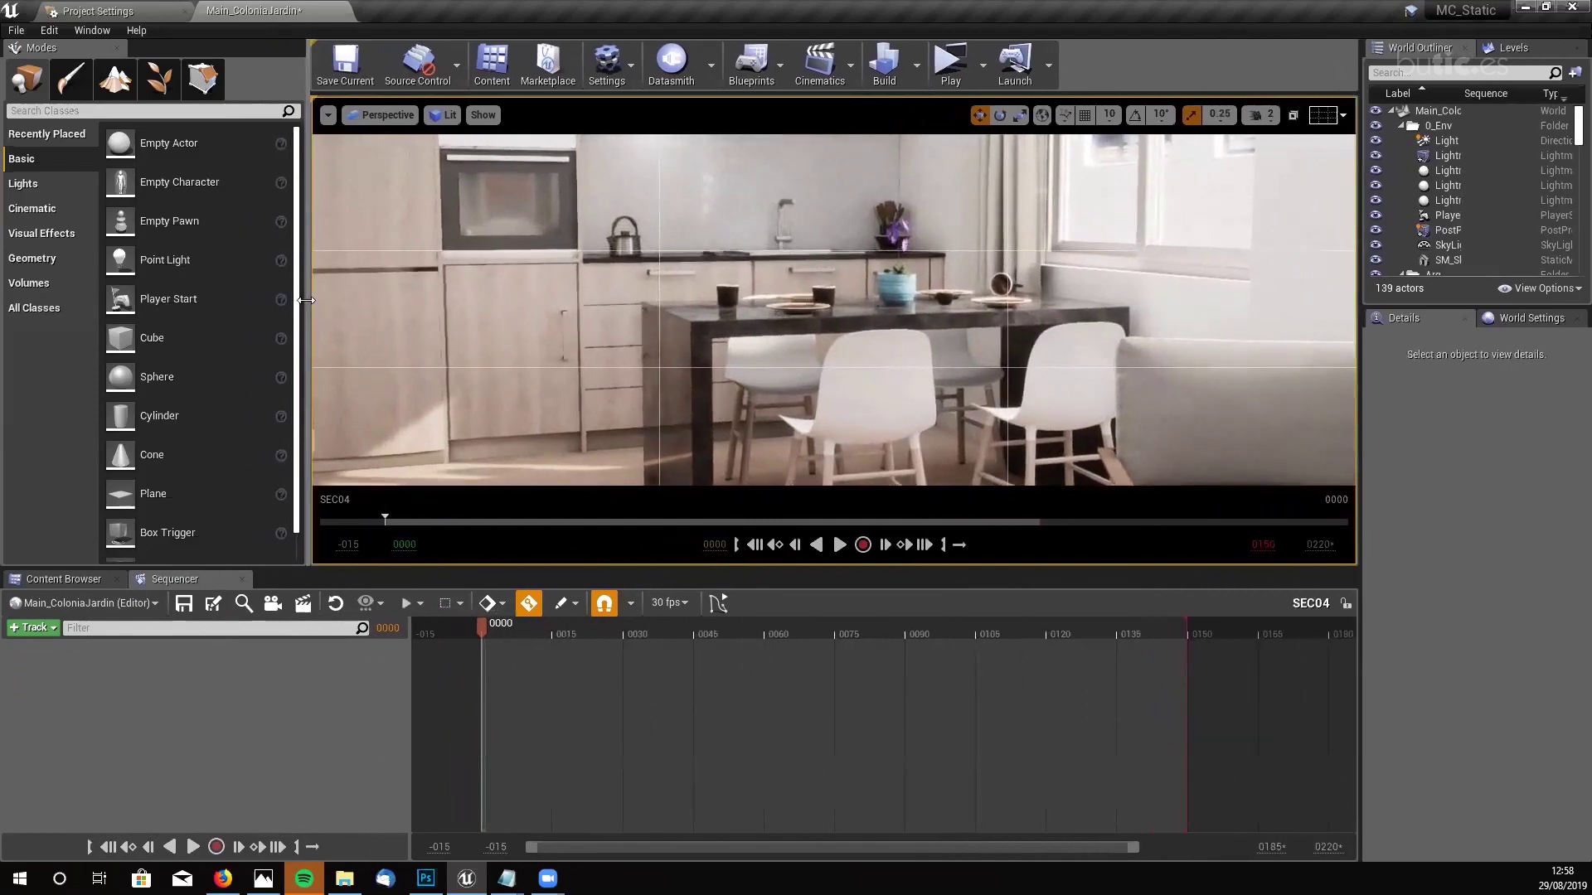
{"action": "left_click_drag", "start_coordinate": [311, 300], "coordinate": [254, 300]}
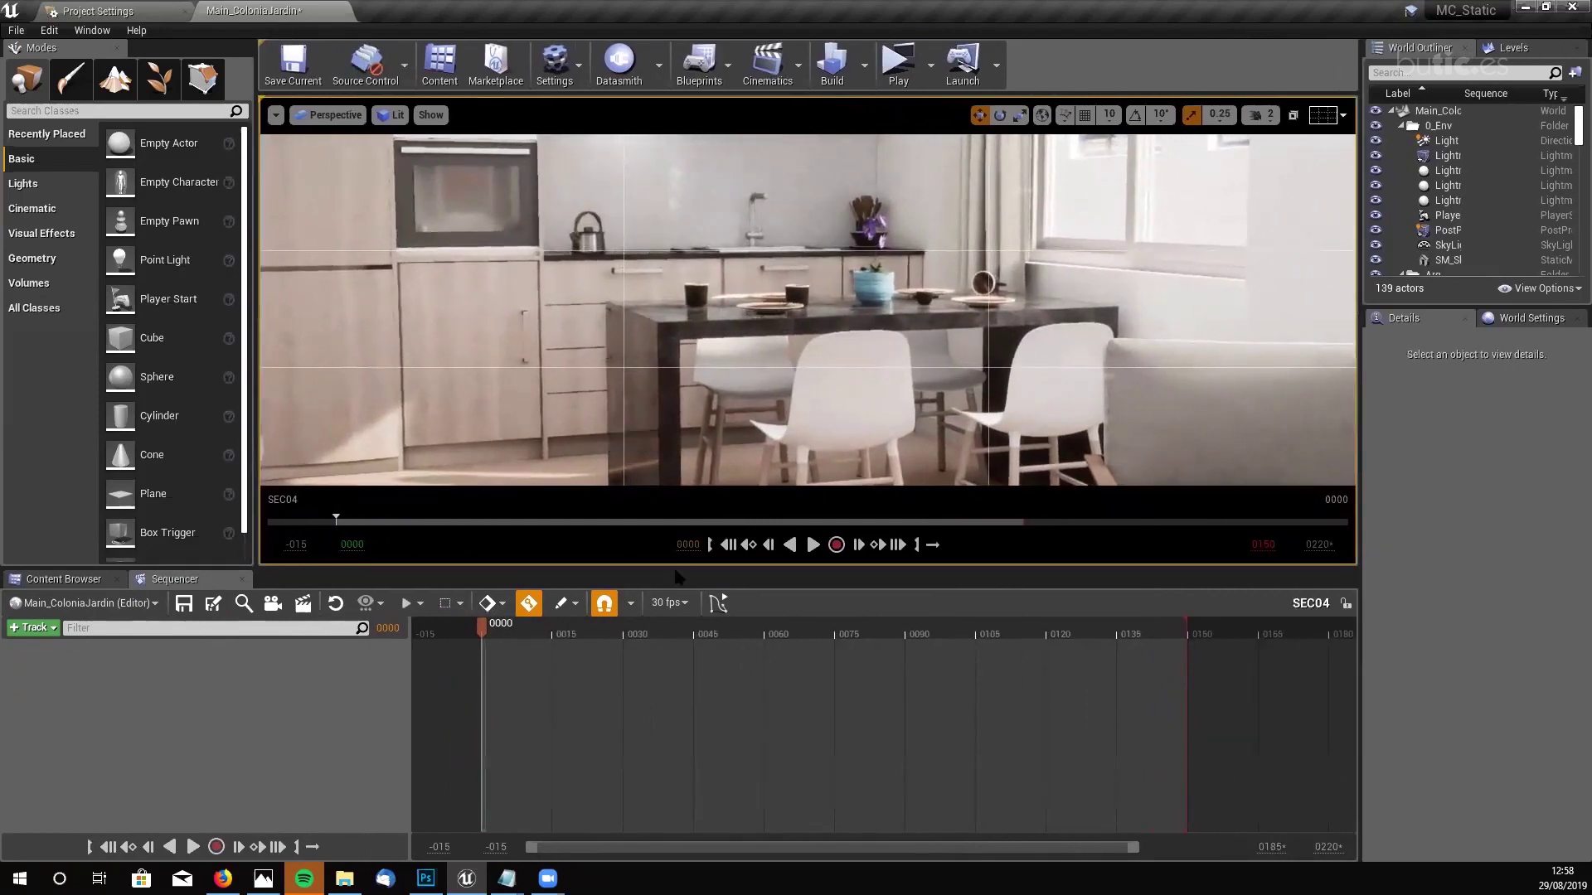
{"action": "left_click_drag", "start_coordinate": [678, 576], "coordinate": [676, 615]}
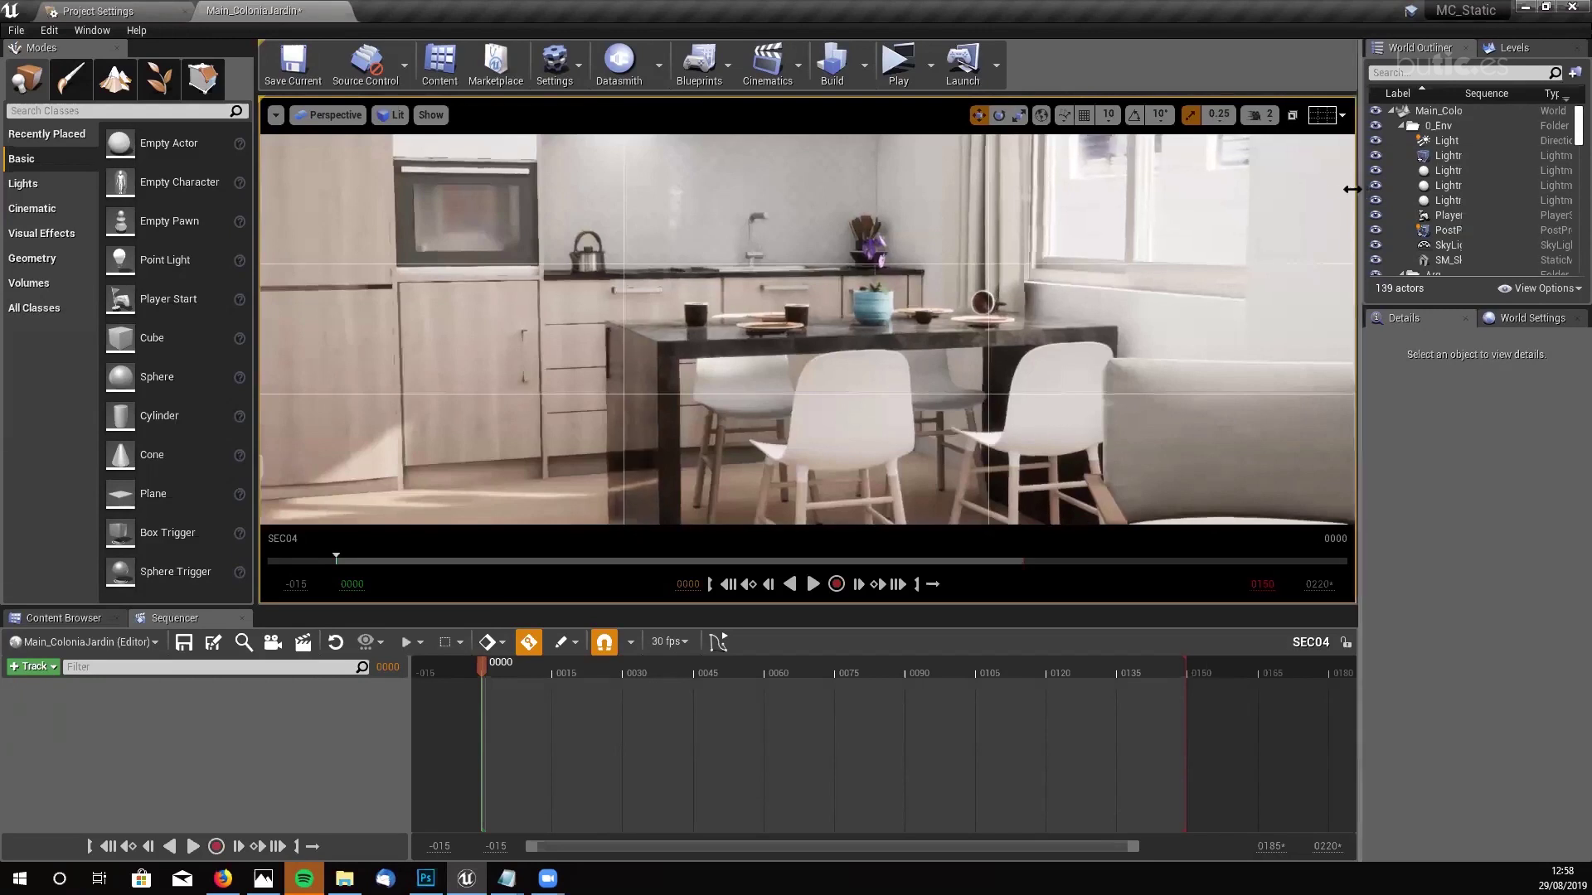
- Resize the Outliner and scroll to CameraActor5's Perspective projection with 50.0 field of view
{"action": "left_click_drag", "start_coordinate": [1351, 189], "coordinate": [1252, 189]}
{"action": "scroll", "coordinate": [1569, 163], "scroll_direction": "down", "scroll_amount": 5}
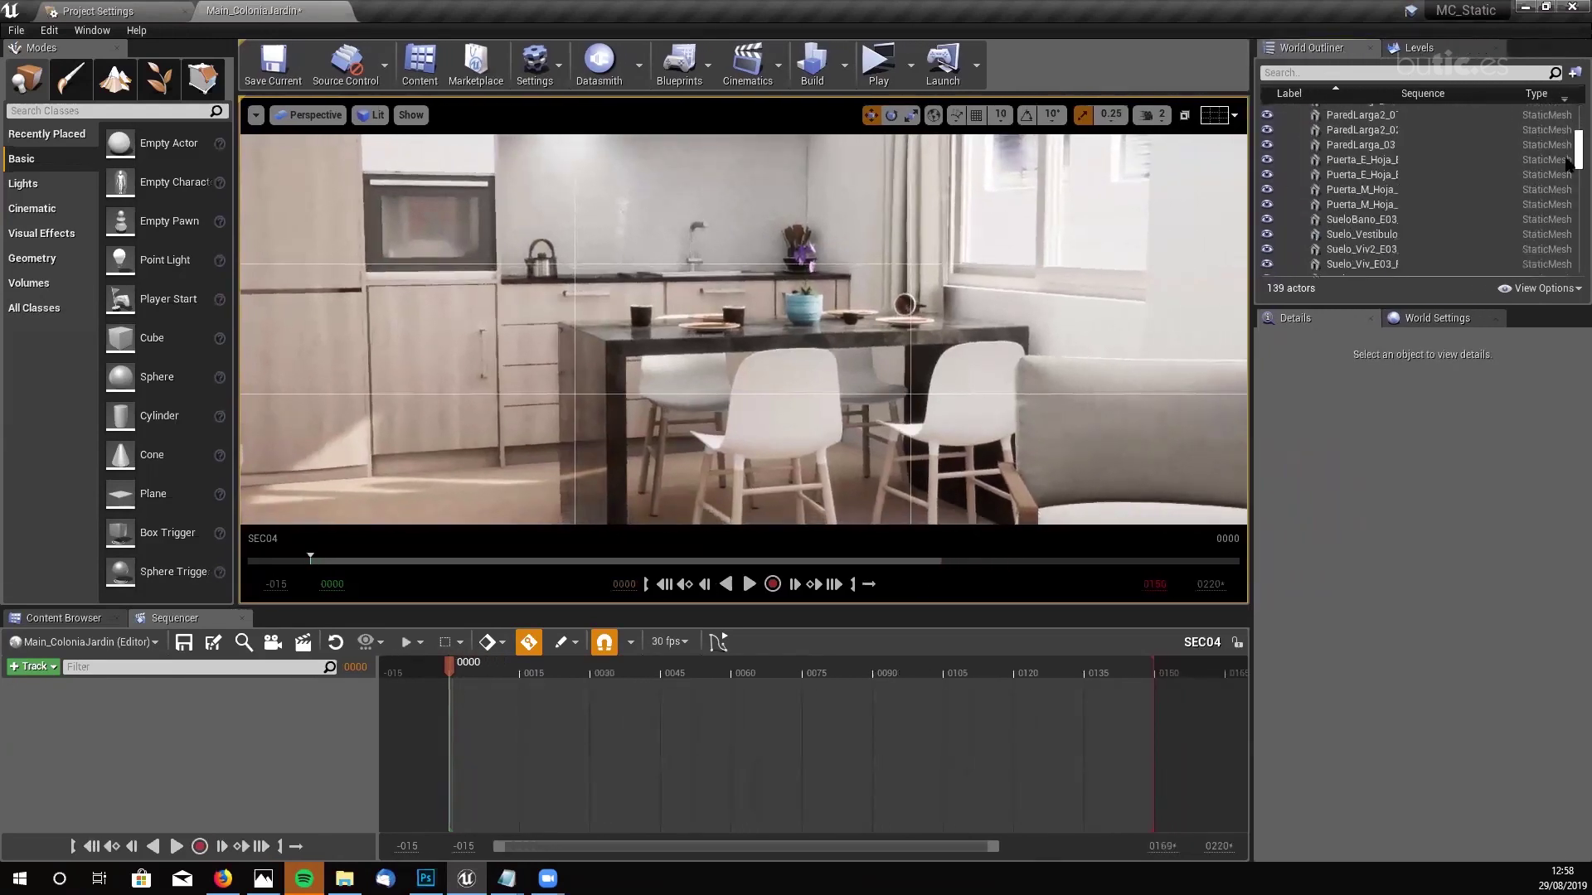
{"action": "scroll", "coordinate": [1569, 163], "scroll_direction": "down", "scroll_amount": 3}
{"action": "left_click_drag", "start_coordinate": [1569, 178], "coordinate": [1571, 267]}
- Pilot CameraActor5 and move it to about X 795.8, Y 464.6, Z 192.8, looking down at the table
{"action": "left_click", "coordinate": [1351, 163]}
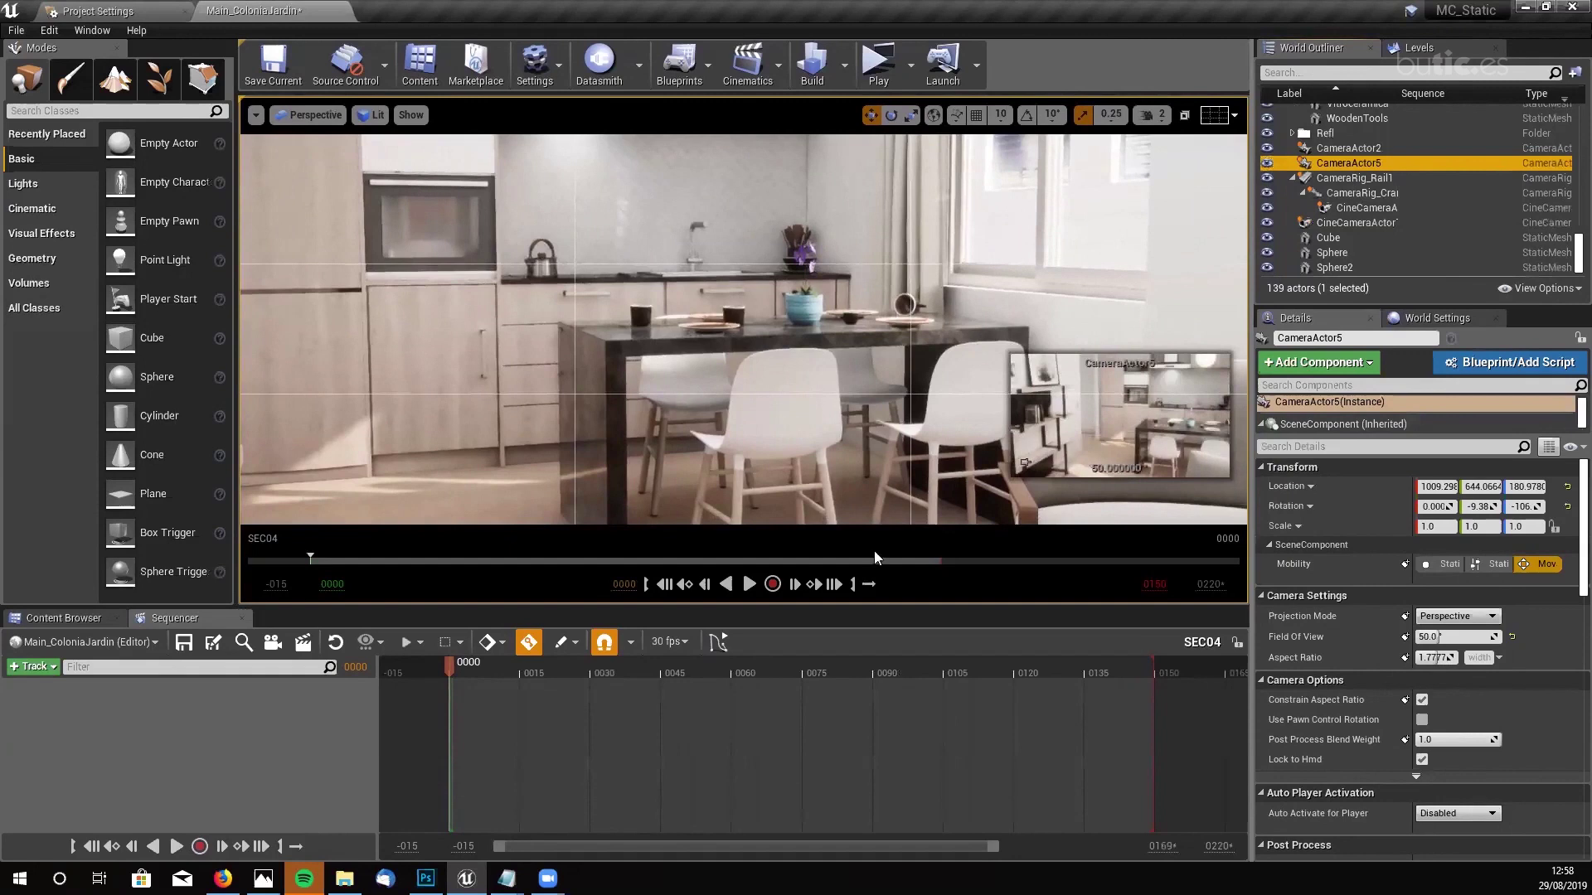
{"action": "right_click", "coordinate": [1360, 163]}
{"action": "left_click", "coordinate": [1401, 262]}
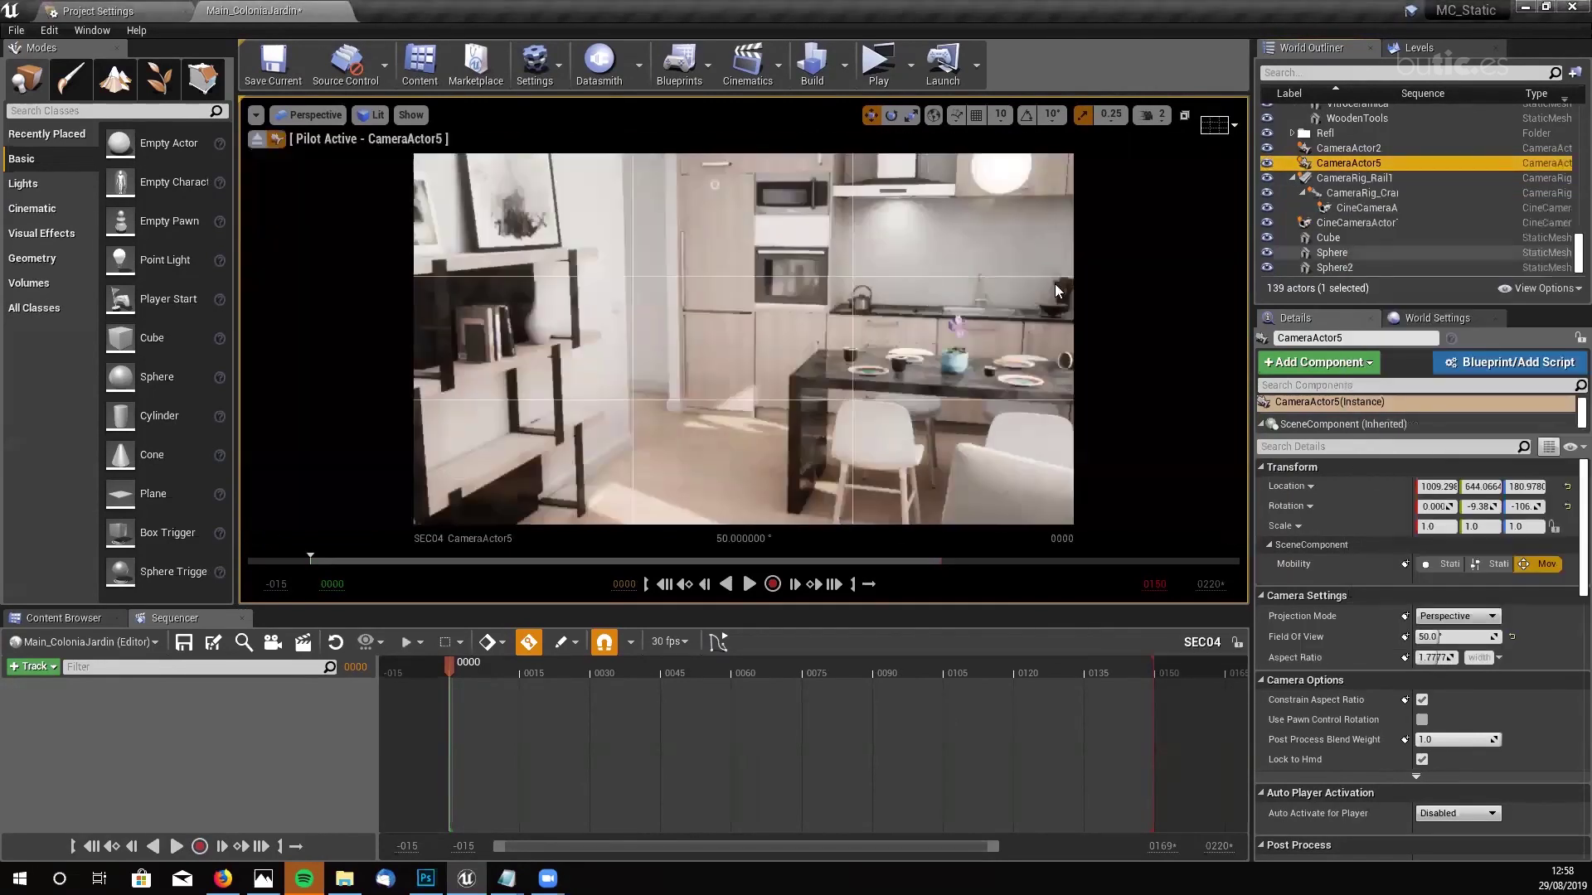
{"action": "right_click_drag", "start_coordinate": [1055, 290], "coordinate": [1314, 311]}
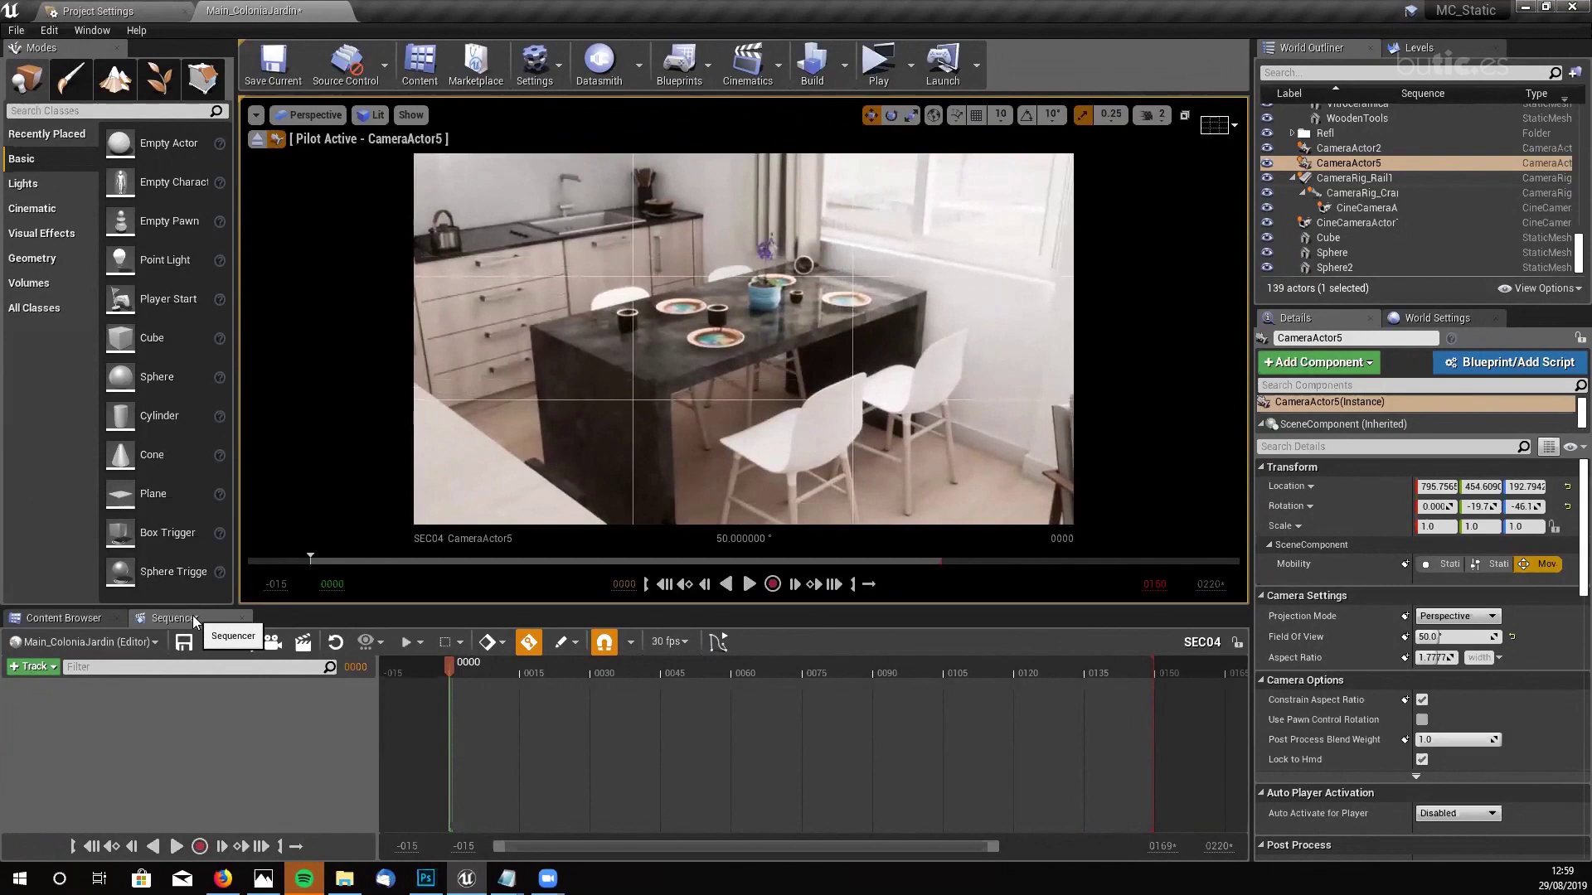
- Add CameraActor5 to the SEC04 sequence through Actor To Sequencer
{"action": "left_click", "coordinate": [48, 668]}
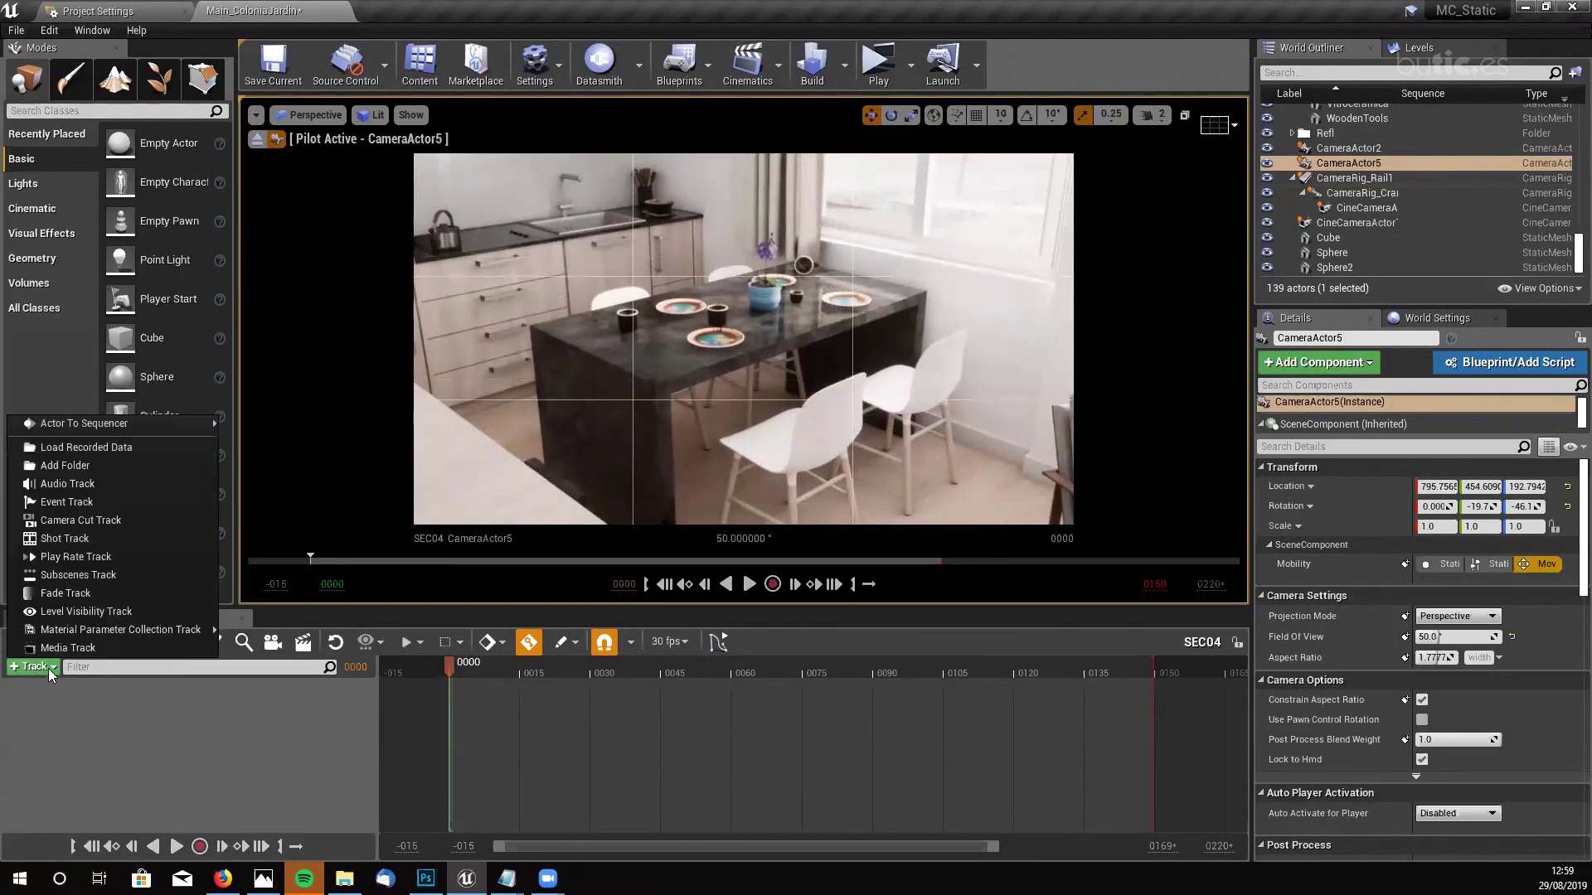
{"action": "mouse_move", "coordinate": [133, 425]}
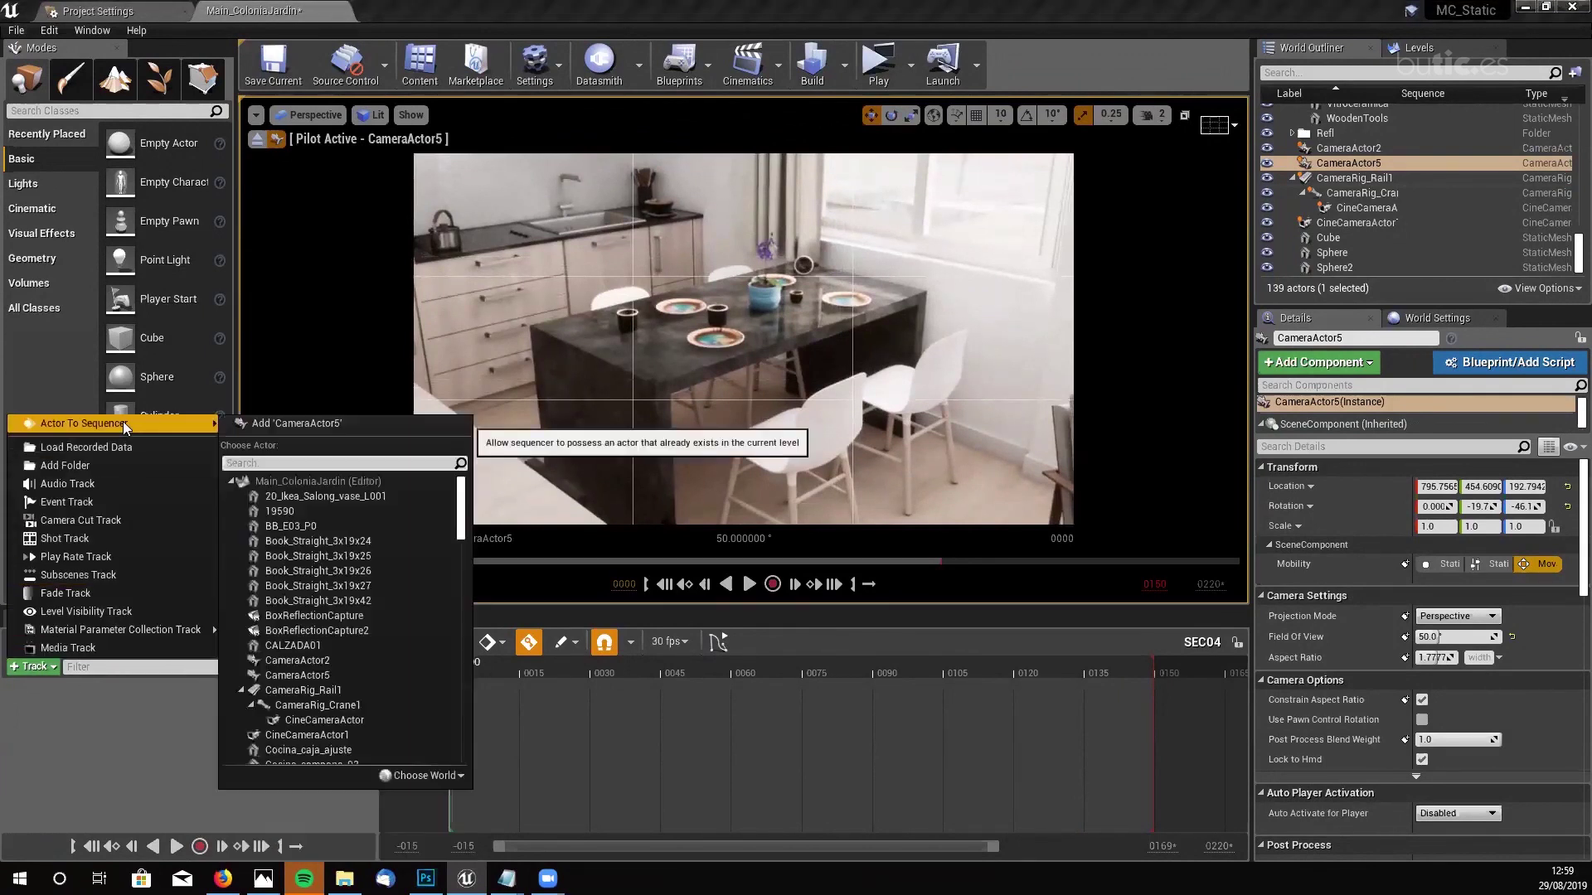
{"action": "left_click", "coordinate": [324, 424]}
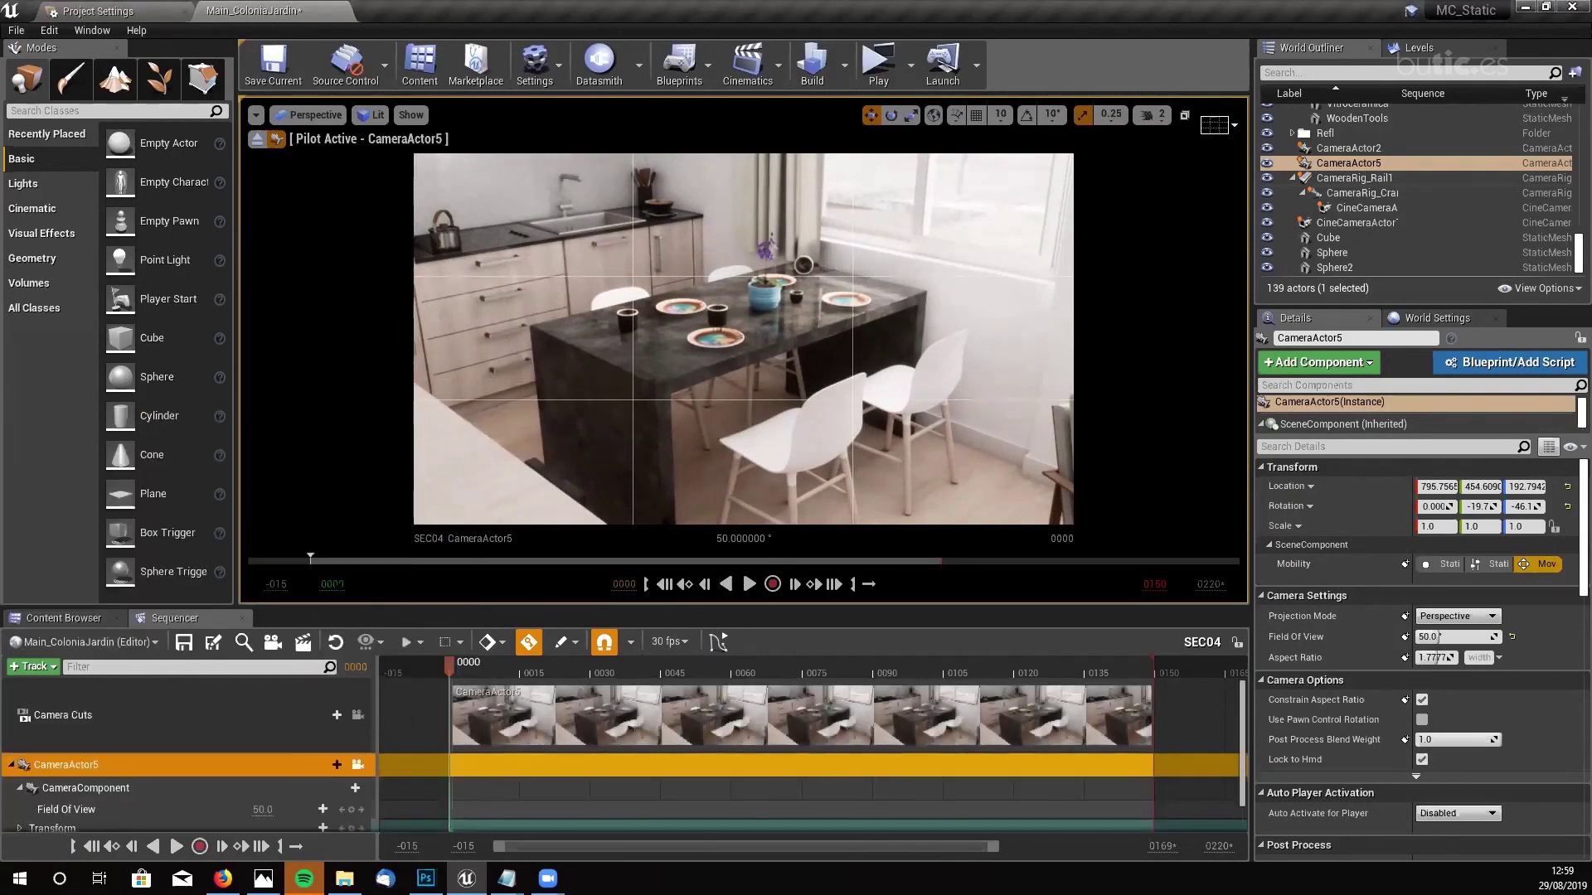
{"action": "left_click_drag", "start_coordinate": [349, 603], "coordinate": [315, 369]}
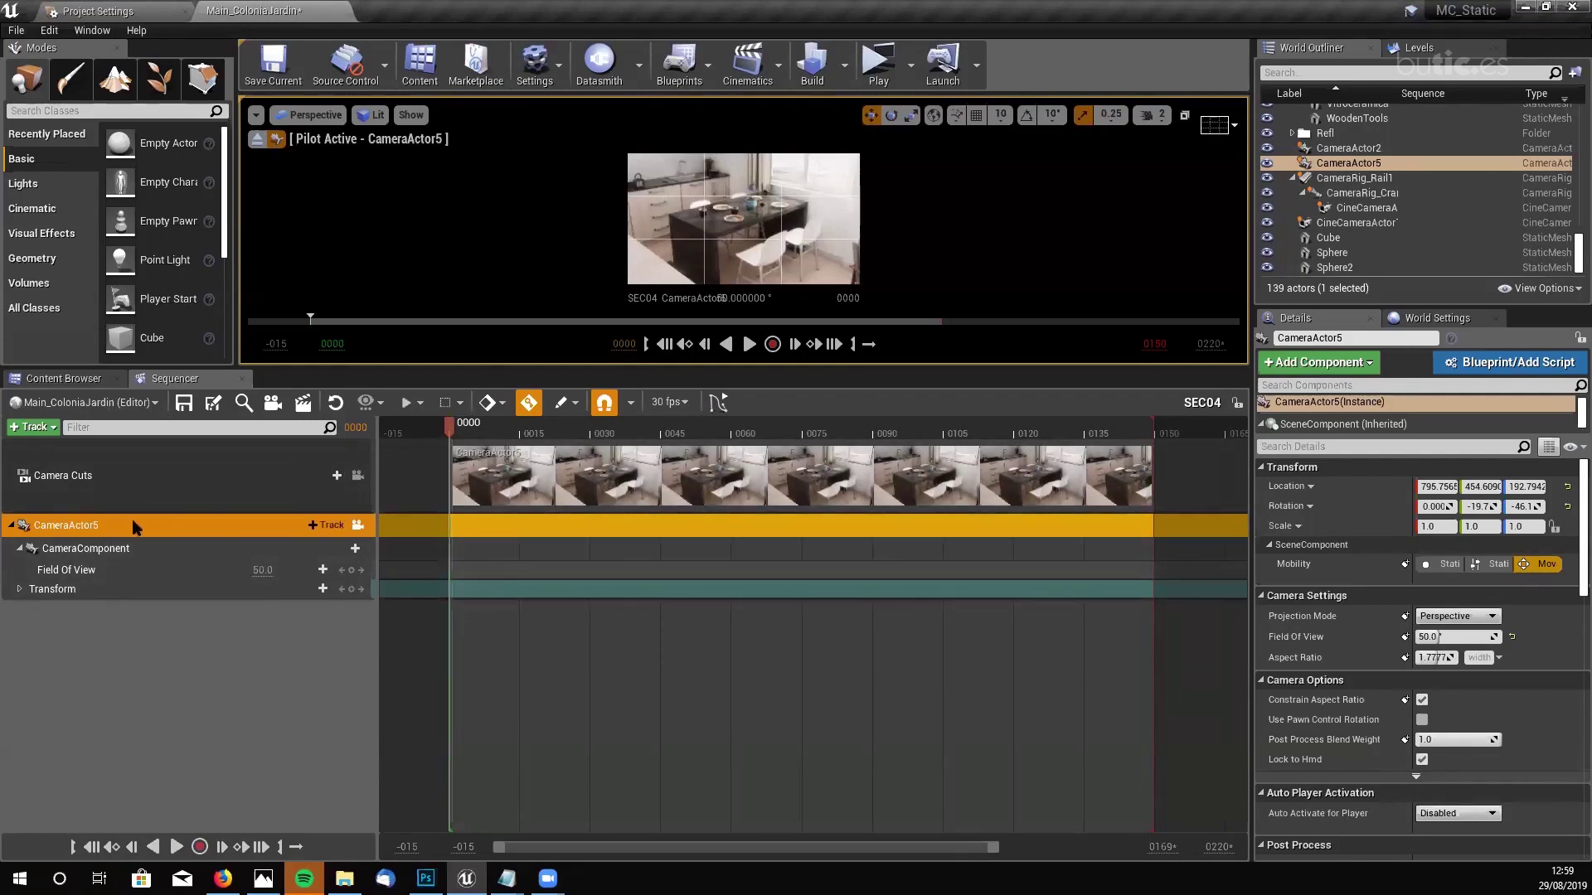
- Leave the Camera Cuts binding unchanged and expand CameraActor5's Transform track
{"action": "left_click", "coordinate": [335, 477]}
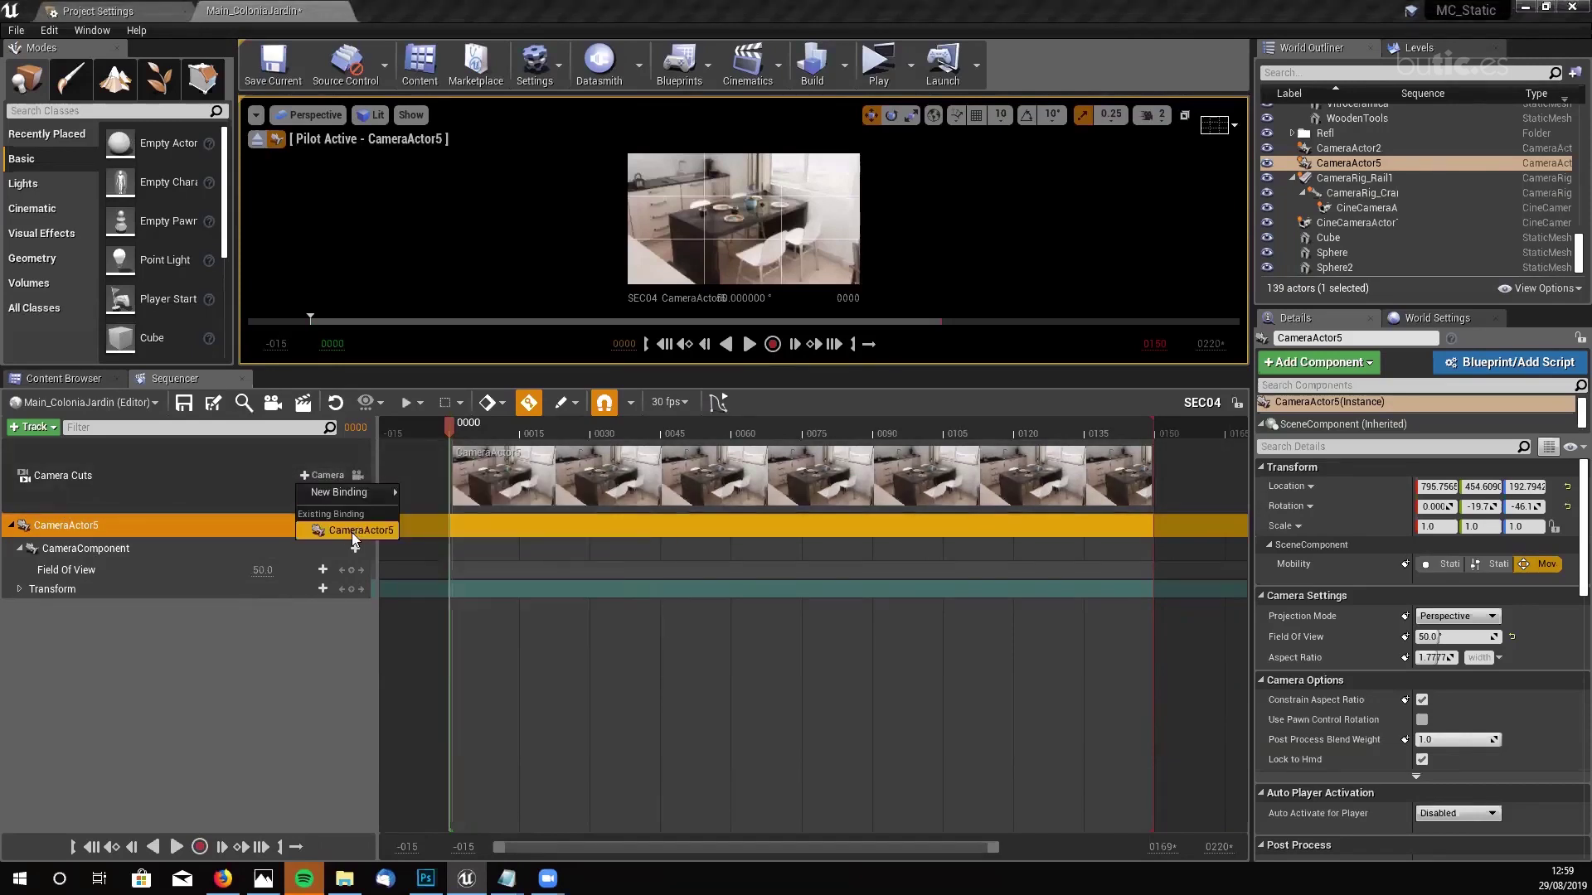
{"action": "left_click", "coordinate": [292, 624]}
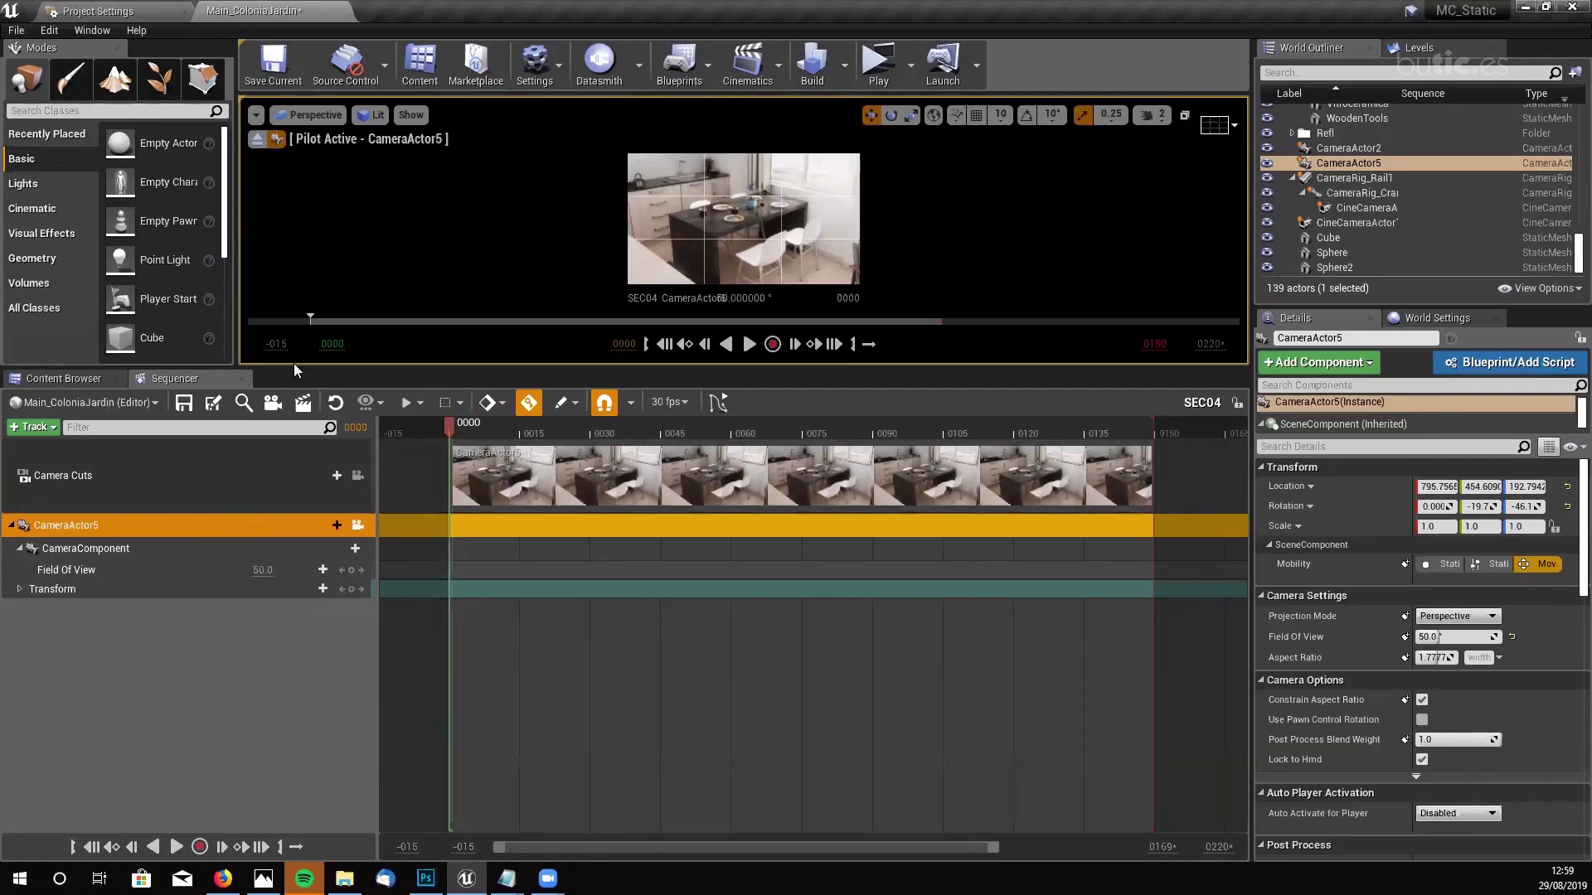
{"action": "left_click_drag", "start_coordinate": [396, 365], "coordinate": [408, 502]}
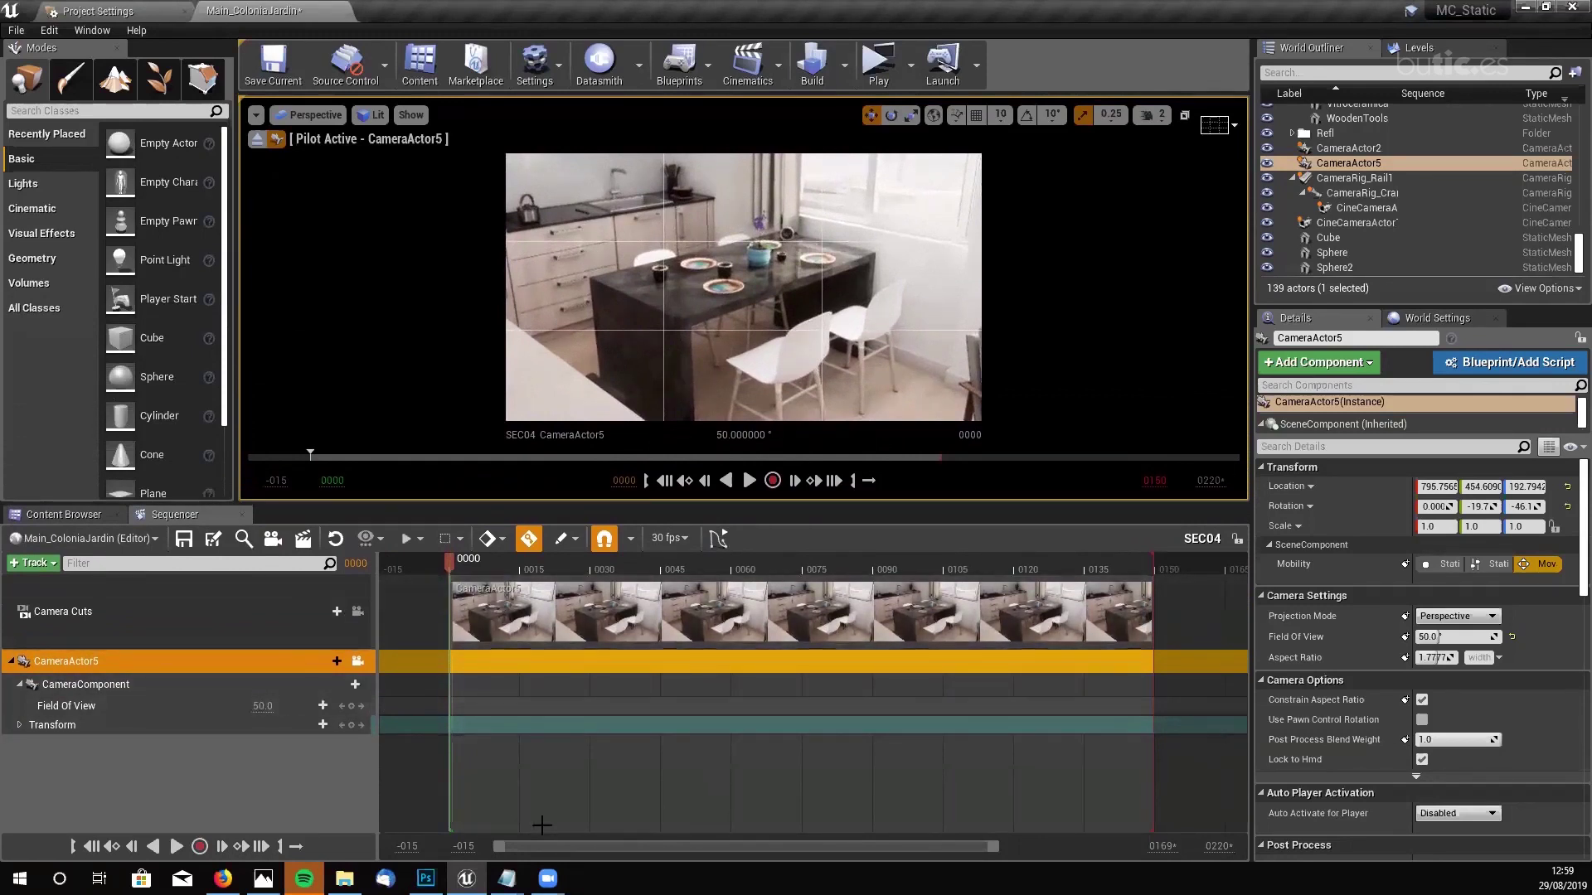
{"action": "left_click", "coordinate": [20, 726]}
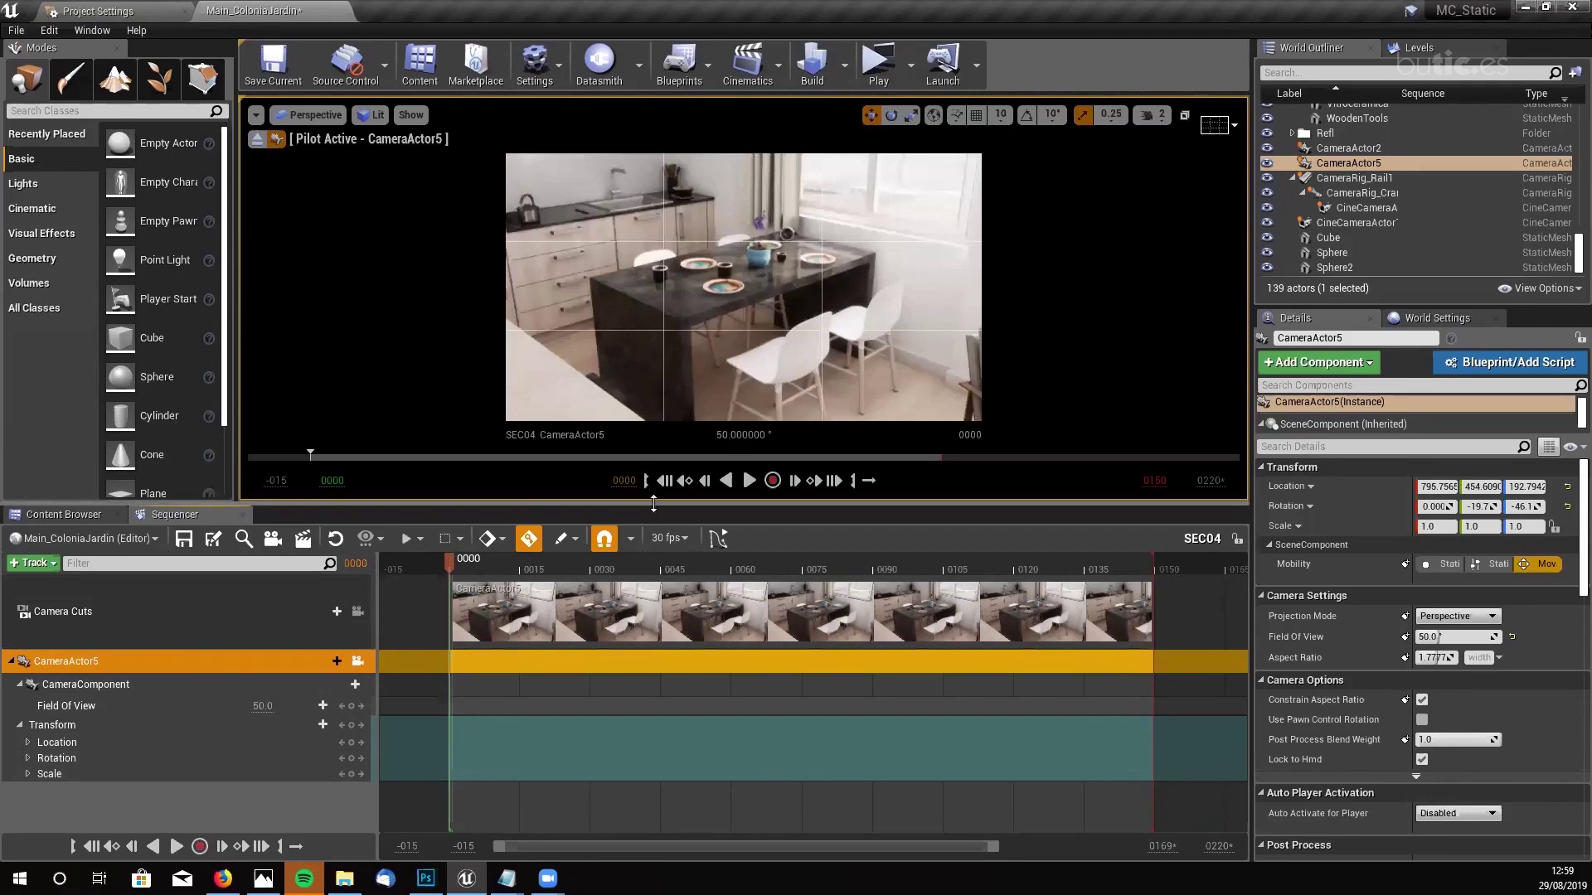
{"action": "left_click_drag", "start_coordinate": [657, 511], "coordinate": [665, 600]}
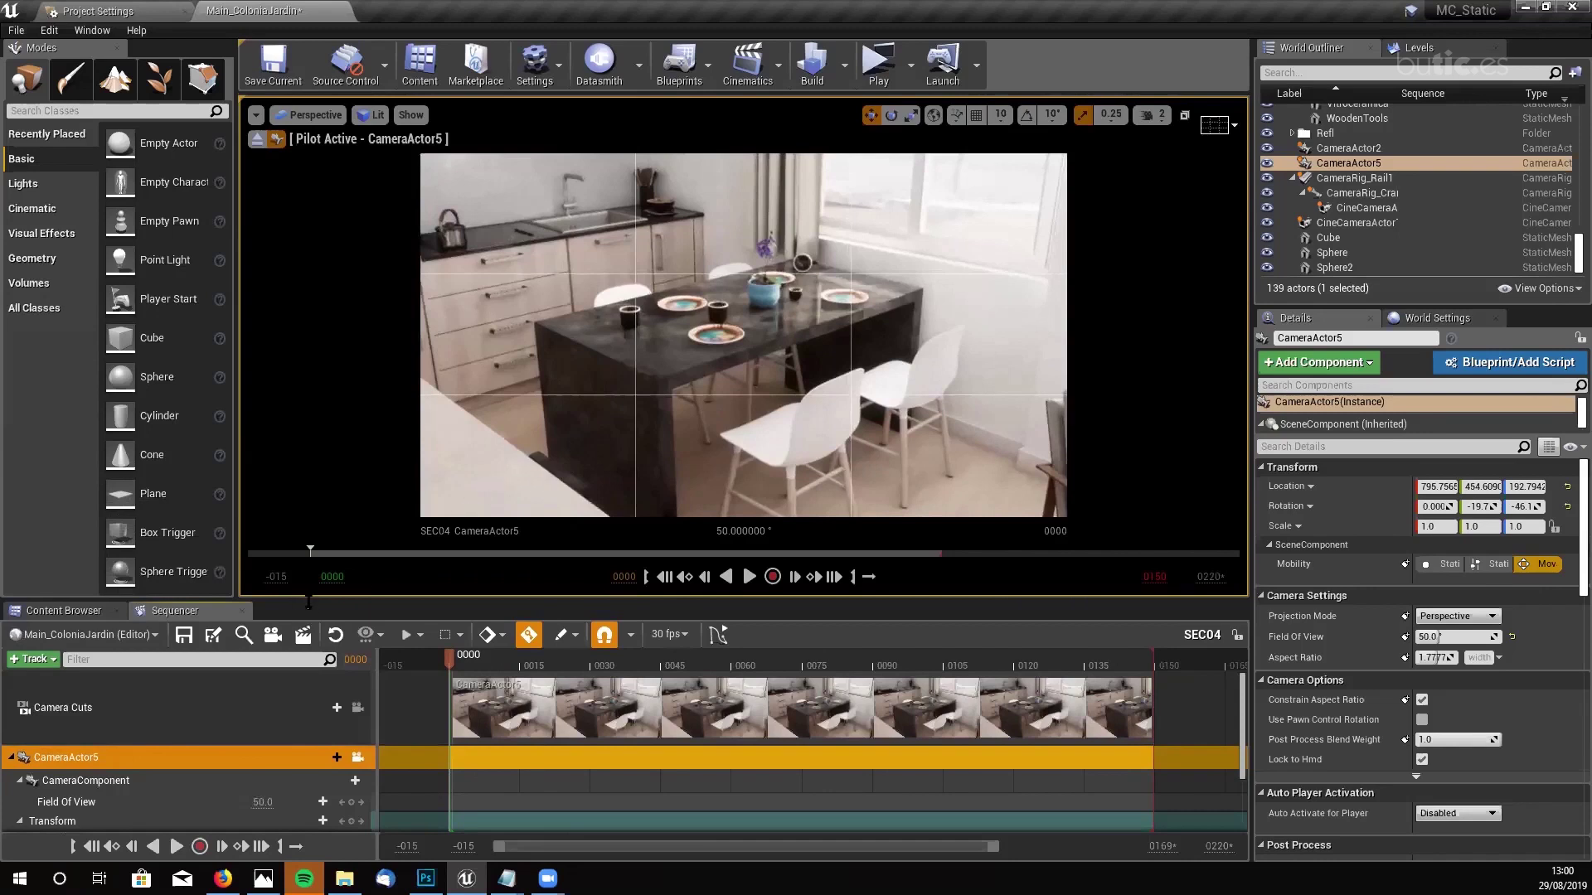
{"action": "left_click_drag", "start_coordinate": [328, 597], "coordinate": [335, 568]}
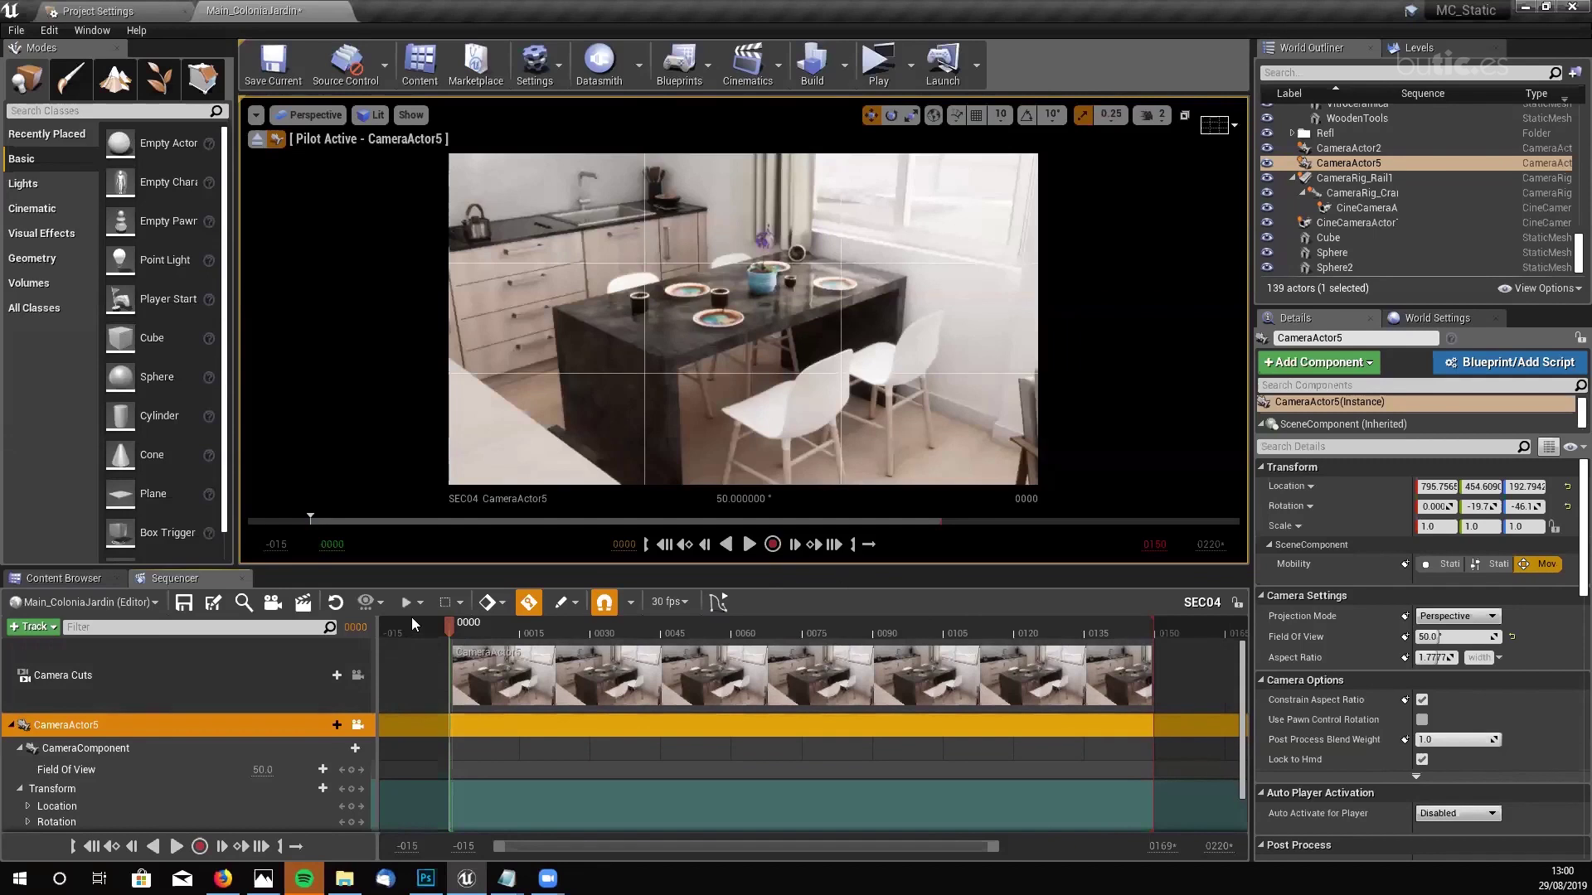
{"action": "left_click", "coordinate": [683, 603]}
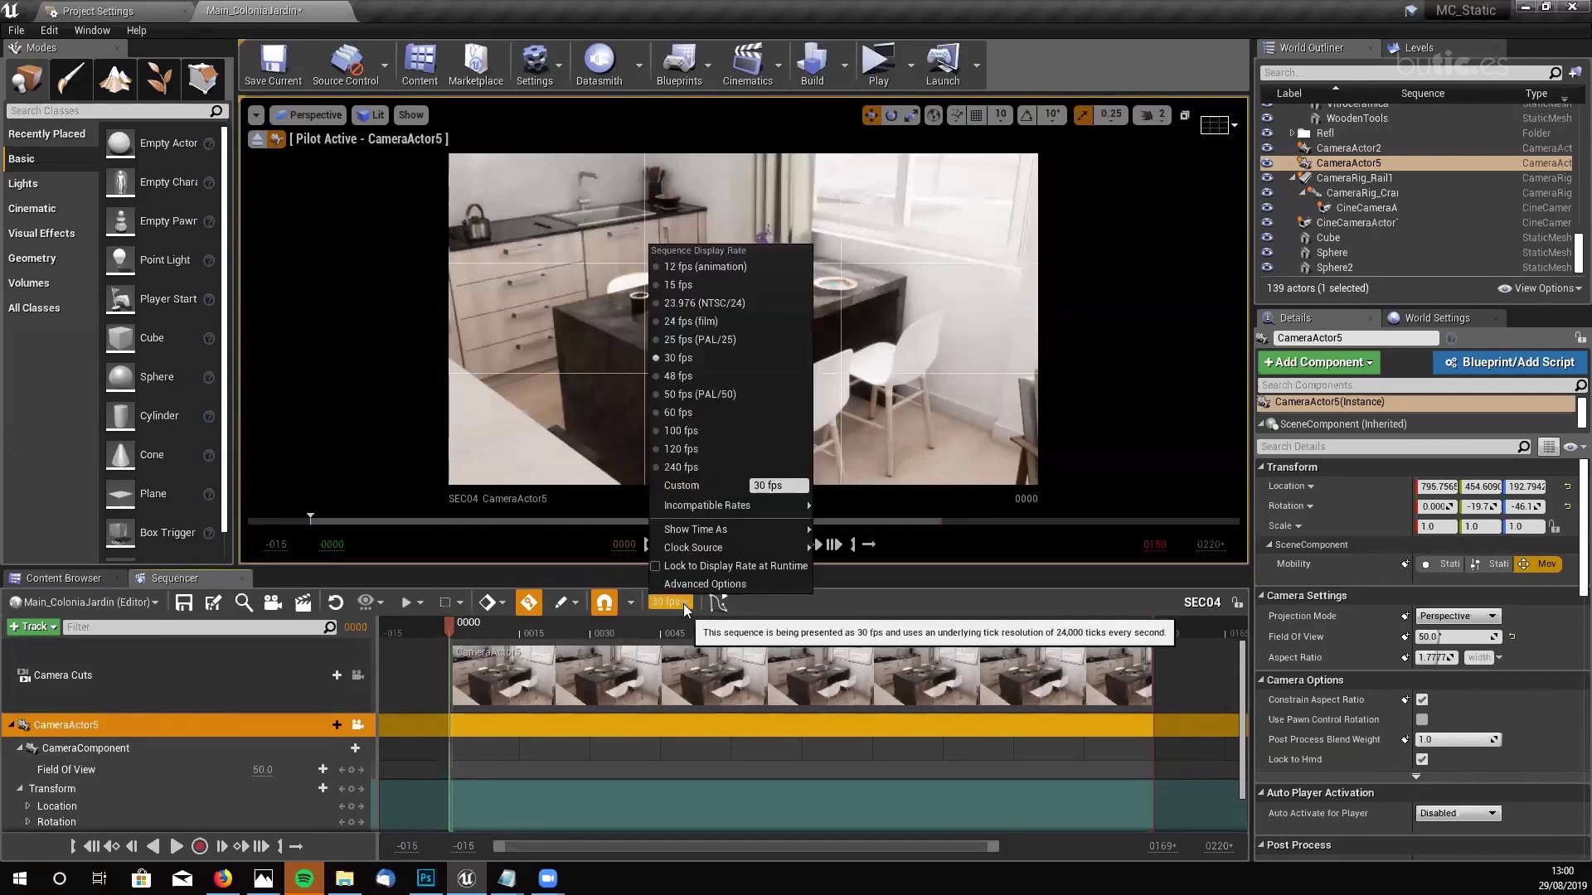
{"action": "left_click", "coordinate": [945, 590]}
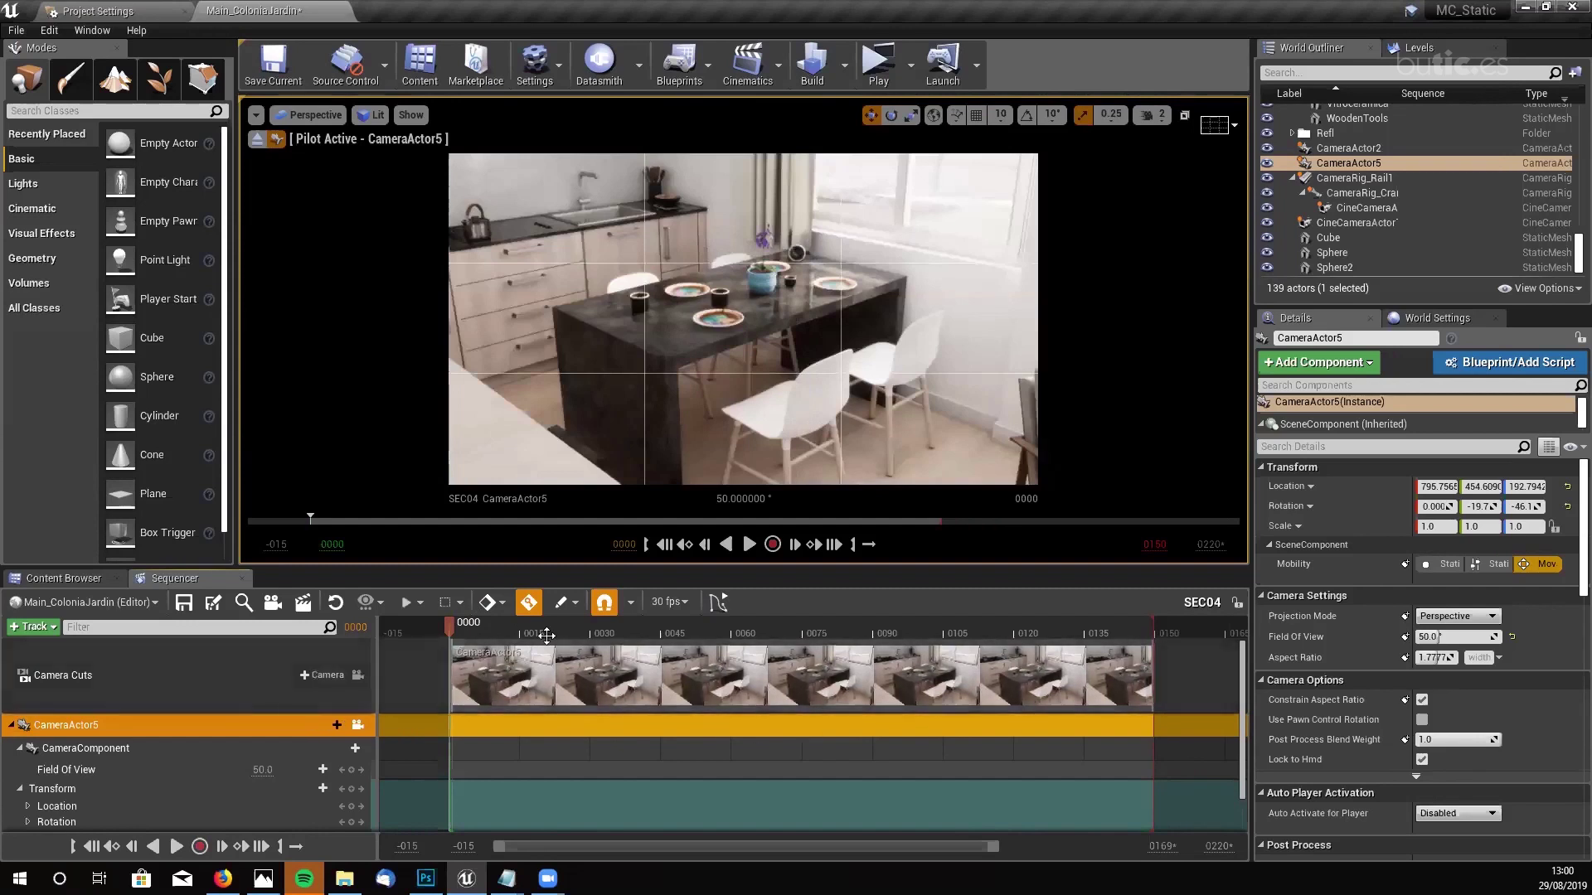
{"action": "left_click", "coordinate": [748, 544]}
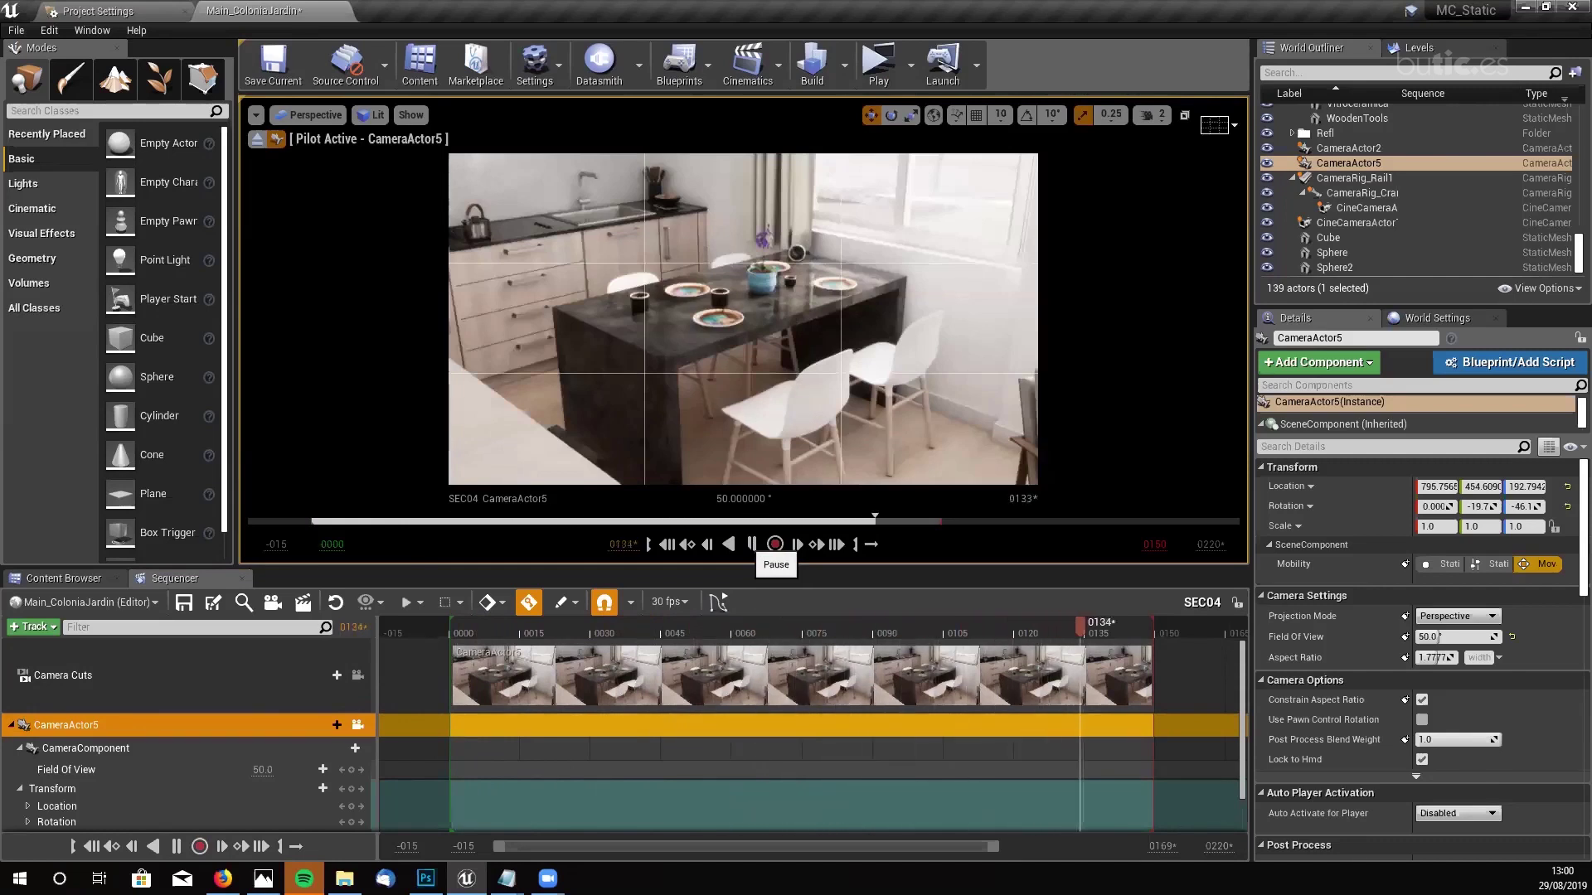
{"action": "left_click", "coordinate": [667, 544]}
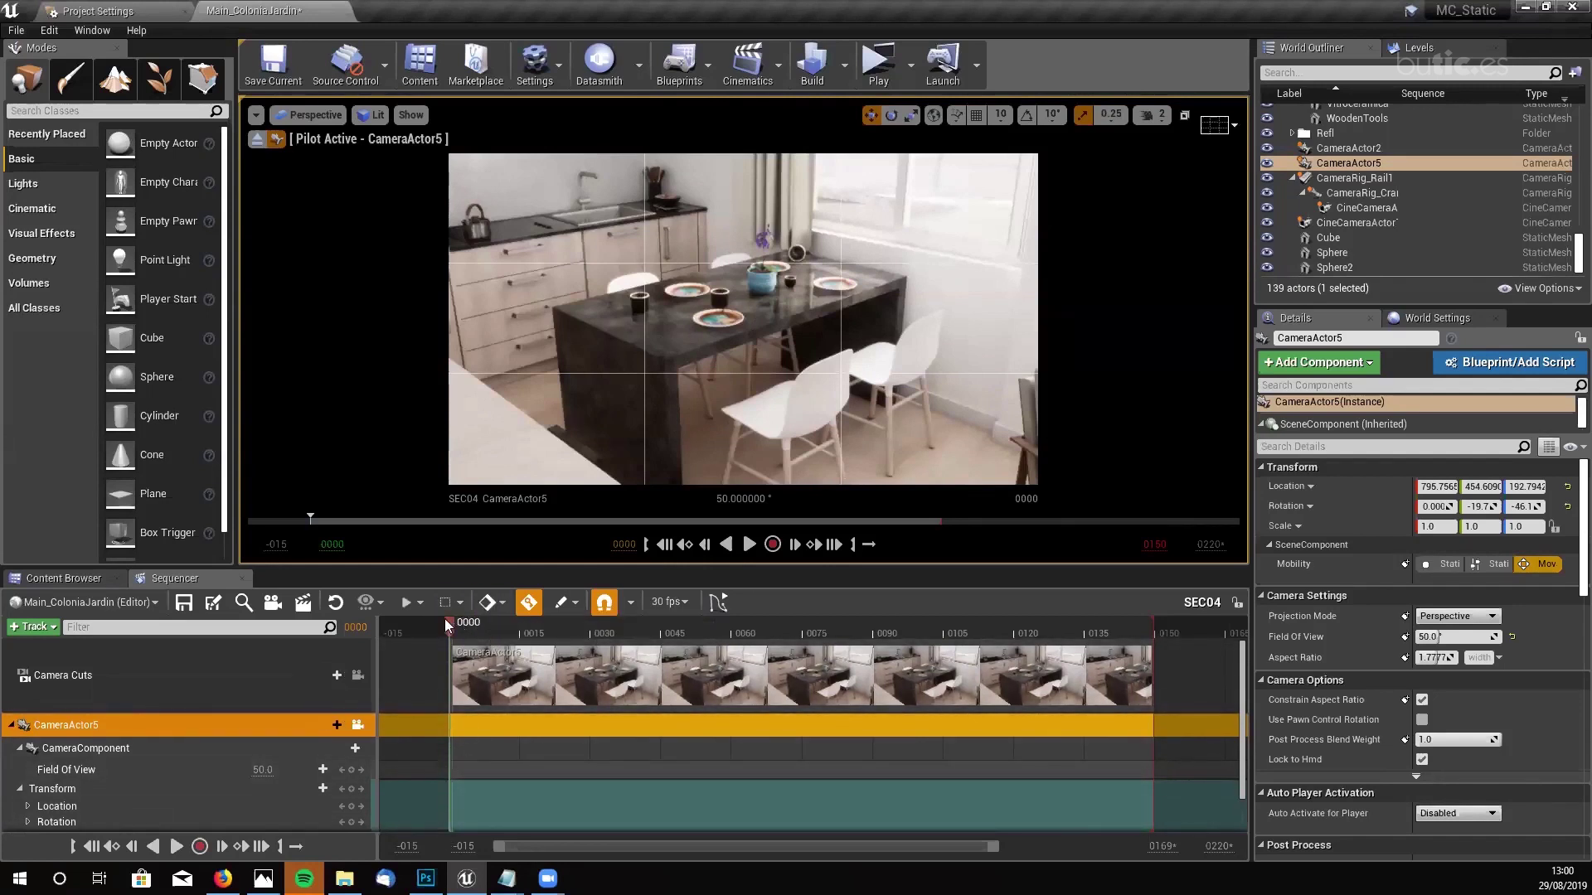
{"action": "left_click_drag", "start_coordinate": [448, 628], "coordinate": [859, 628]}
{"action": "left_click_drag", "start_coordinate": [747, 641], "coordinate": [686, 624]}
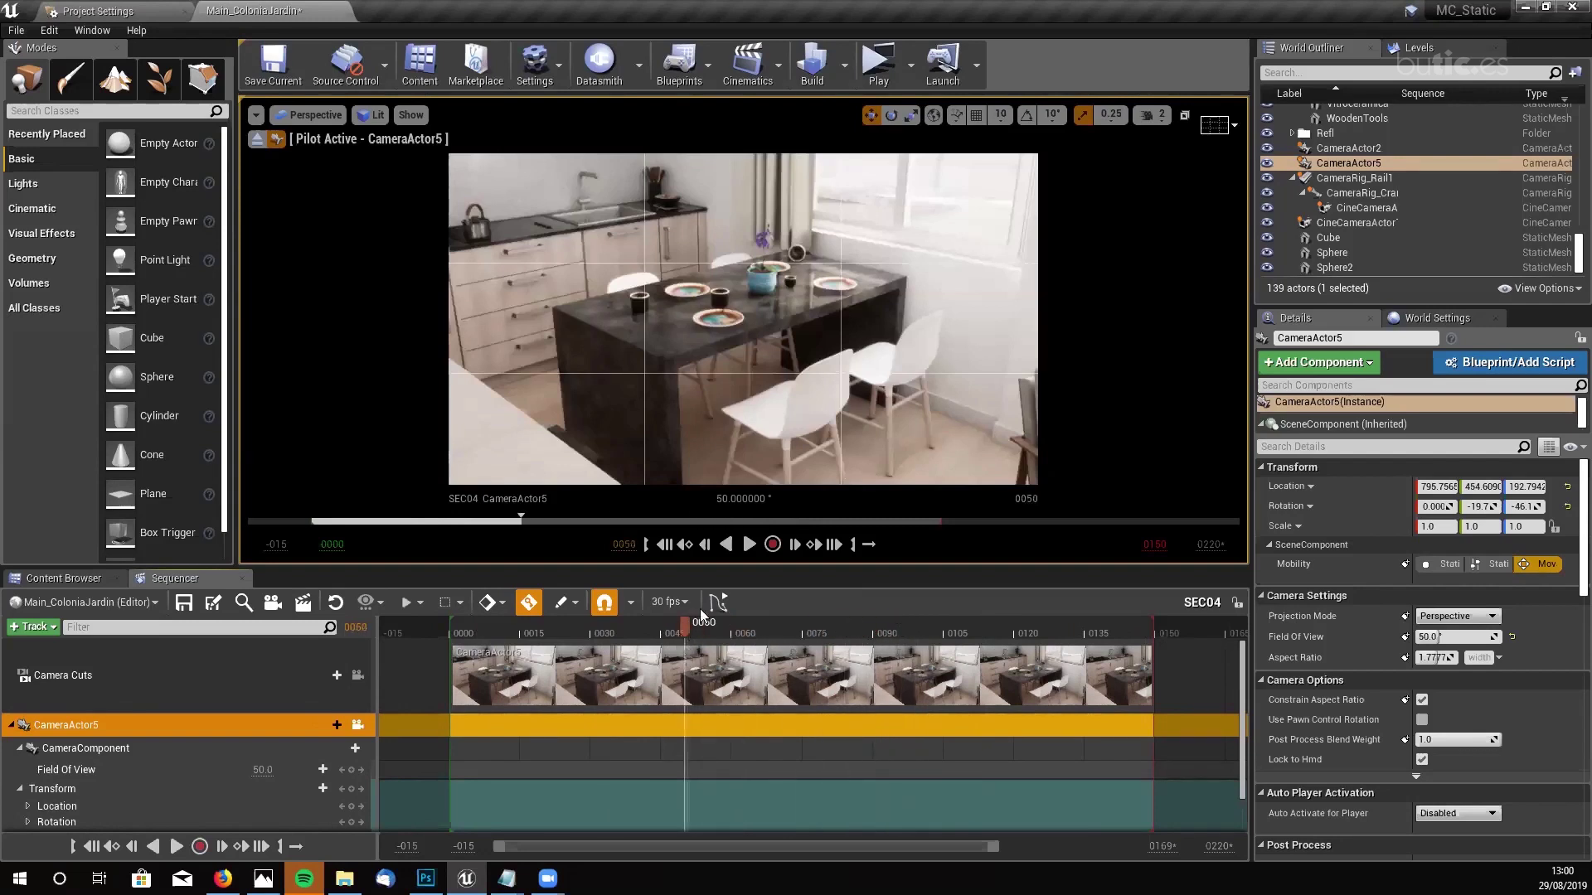
- At frame 0000, expand CameraActor5's Location track into its X, Y, Z channels
{"action": "left_click", "coordinate": [668, 545]}
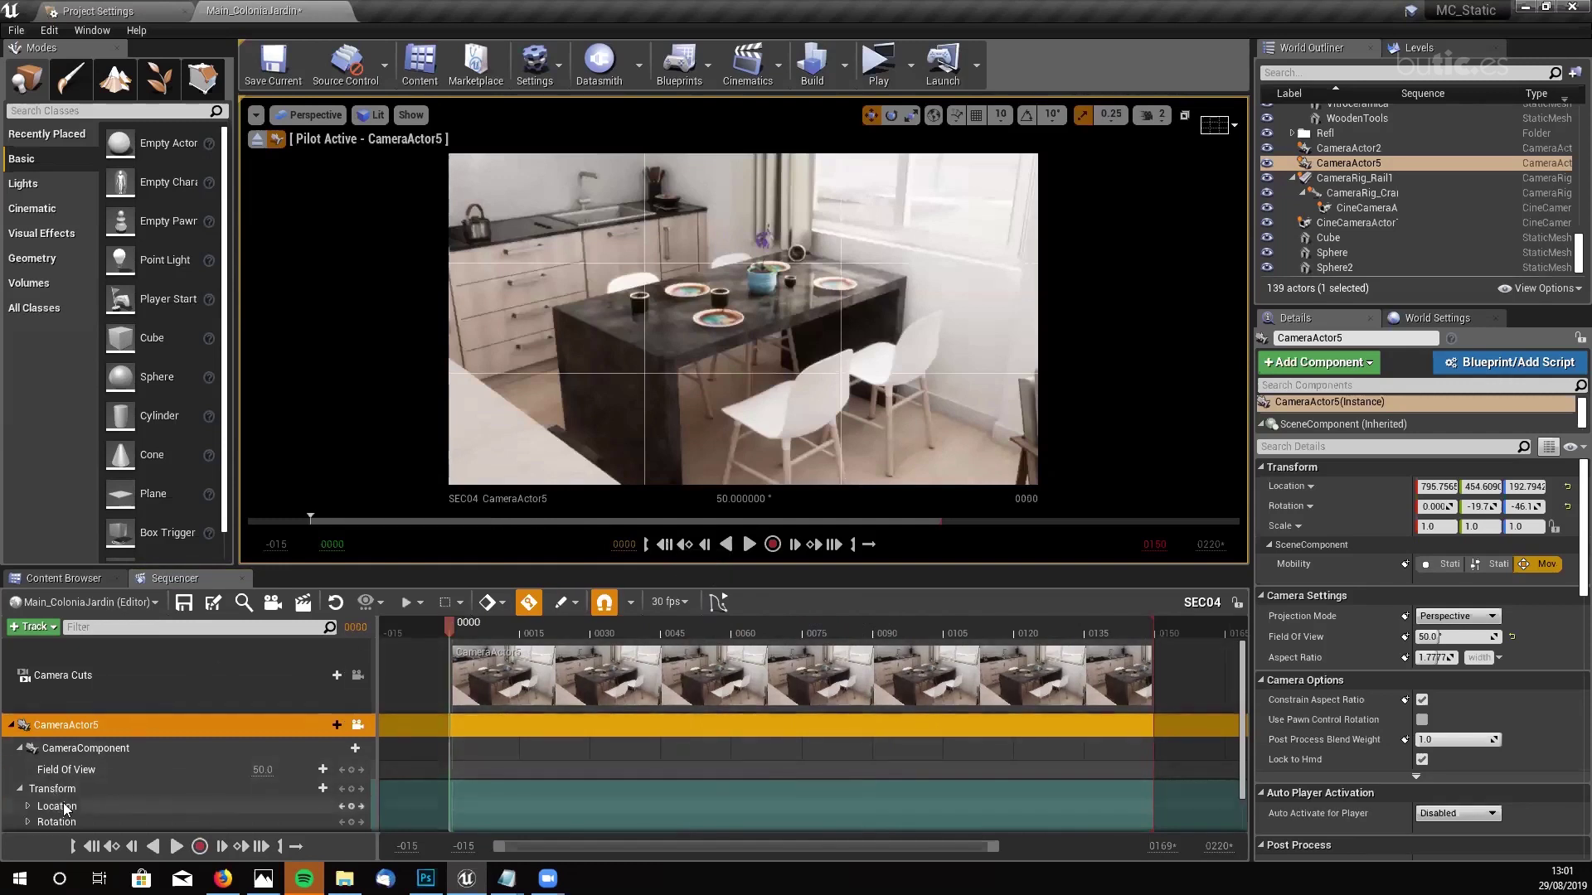
{"action": "left_click", "coordinate": [33, 805]}
{"action": "scroll", "coordinate": [23, 789], "scroll_direction": "down", "scroll_amount": 1}
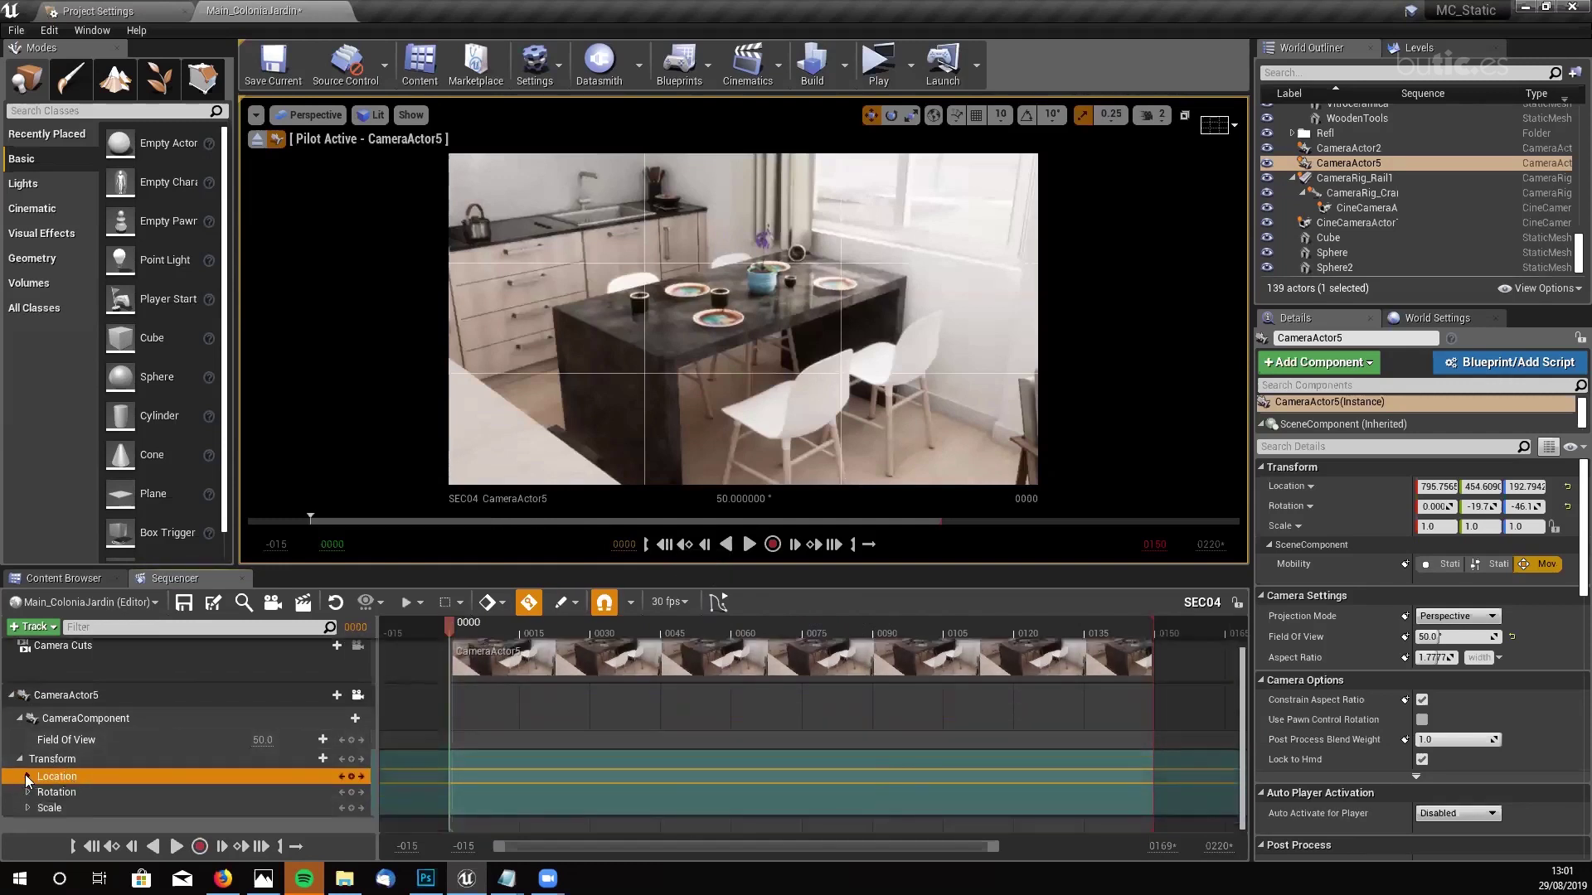
{"action": "left_click", "coordinate": [27, 776]}
{"action": "scroll", "coordinate": [33, 776], "scroll_direction": "down", "scroll_amount": 1}
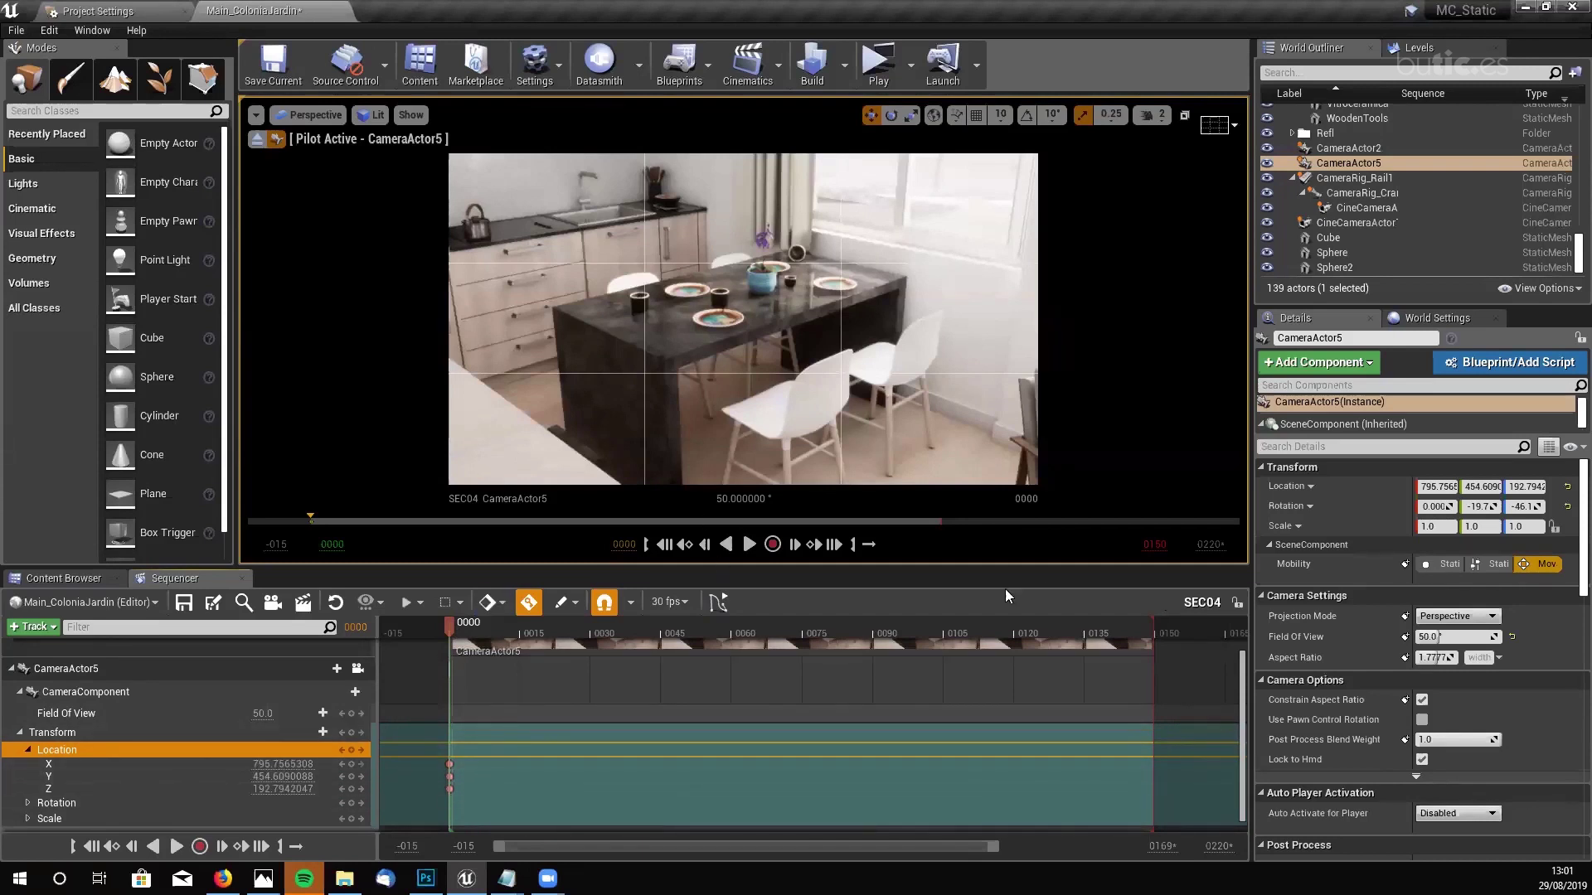
- At frame 0149, push the camera forward to about X 846.9, Y 401.4, Z 166.3
{"action": "left_click", "coordinate": [834, 546]}
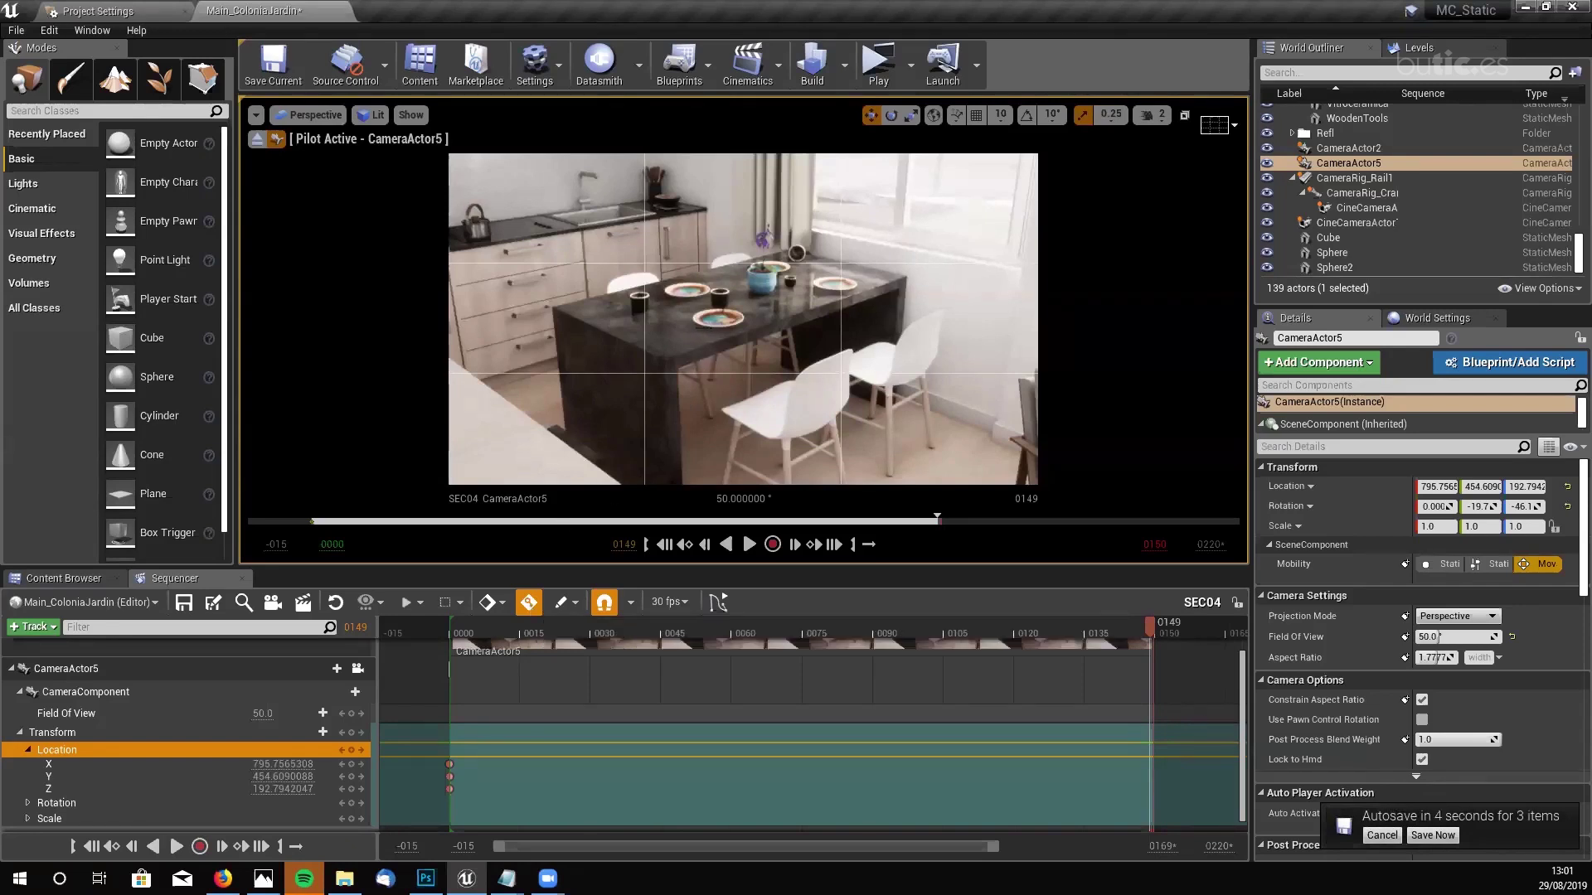
{"action": "key", "text": "Up"}
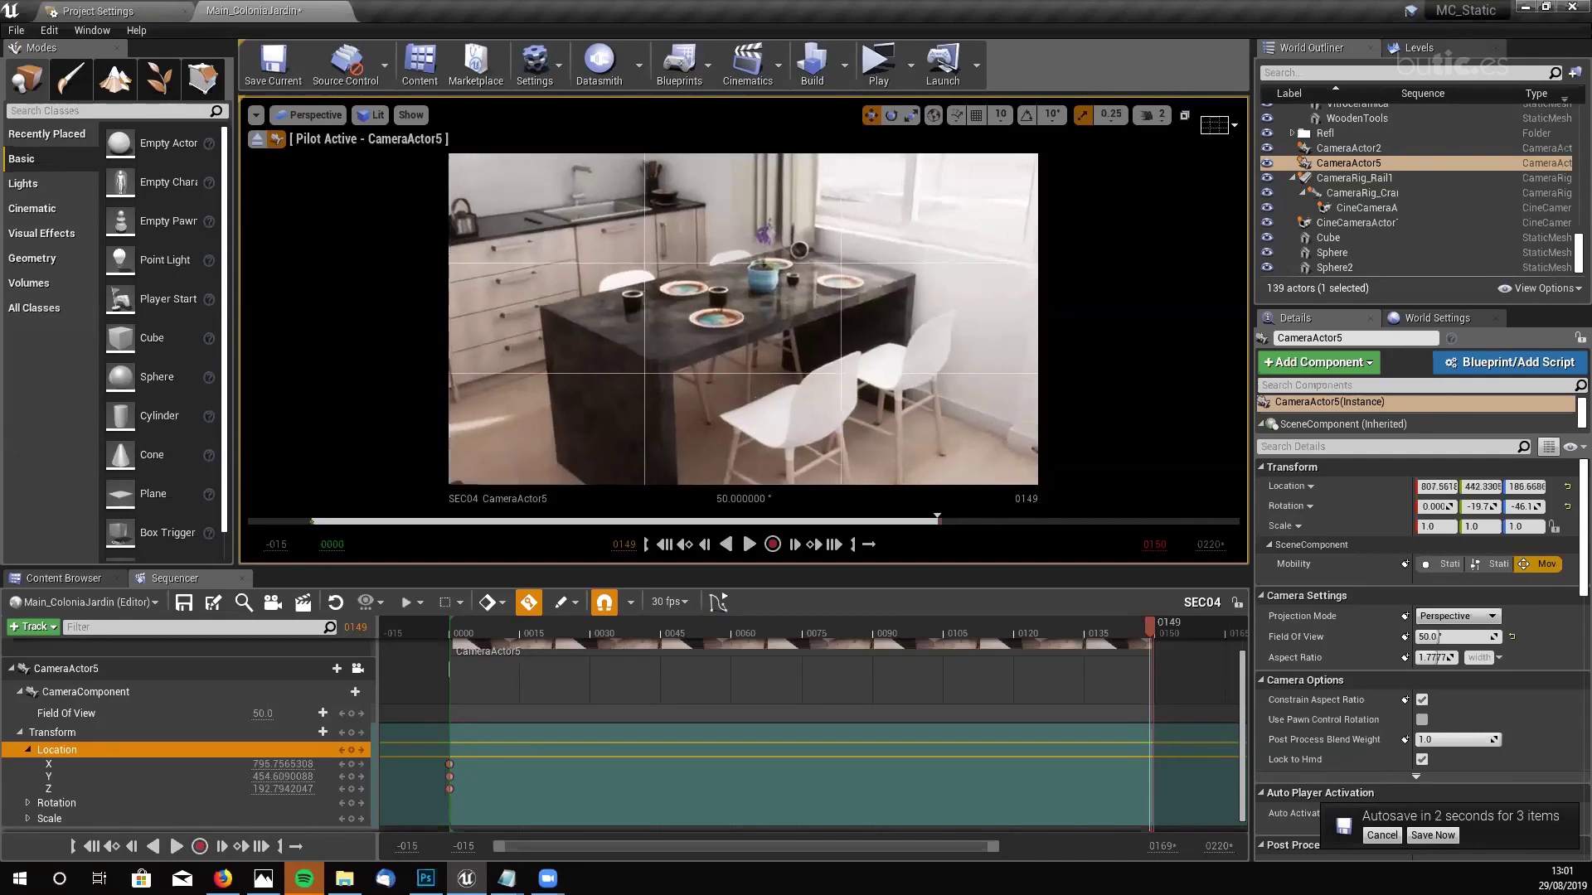
{"action": "key", "text": "Up"}
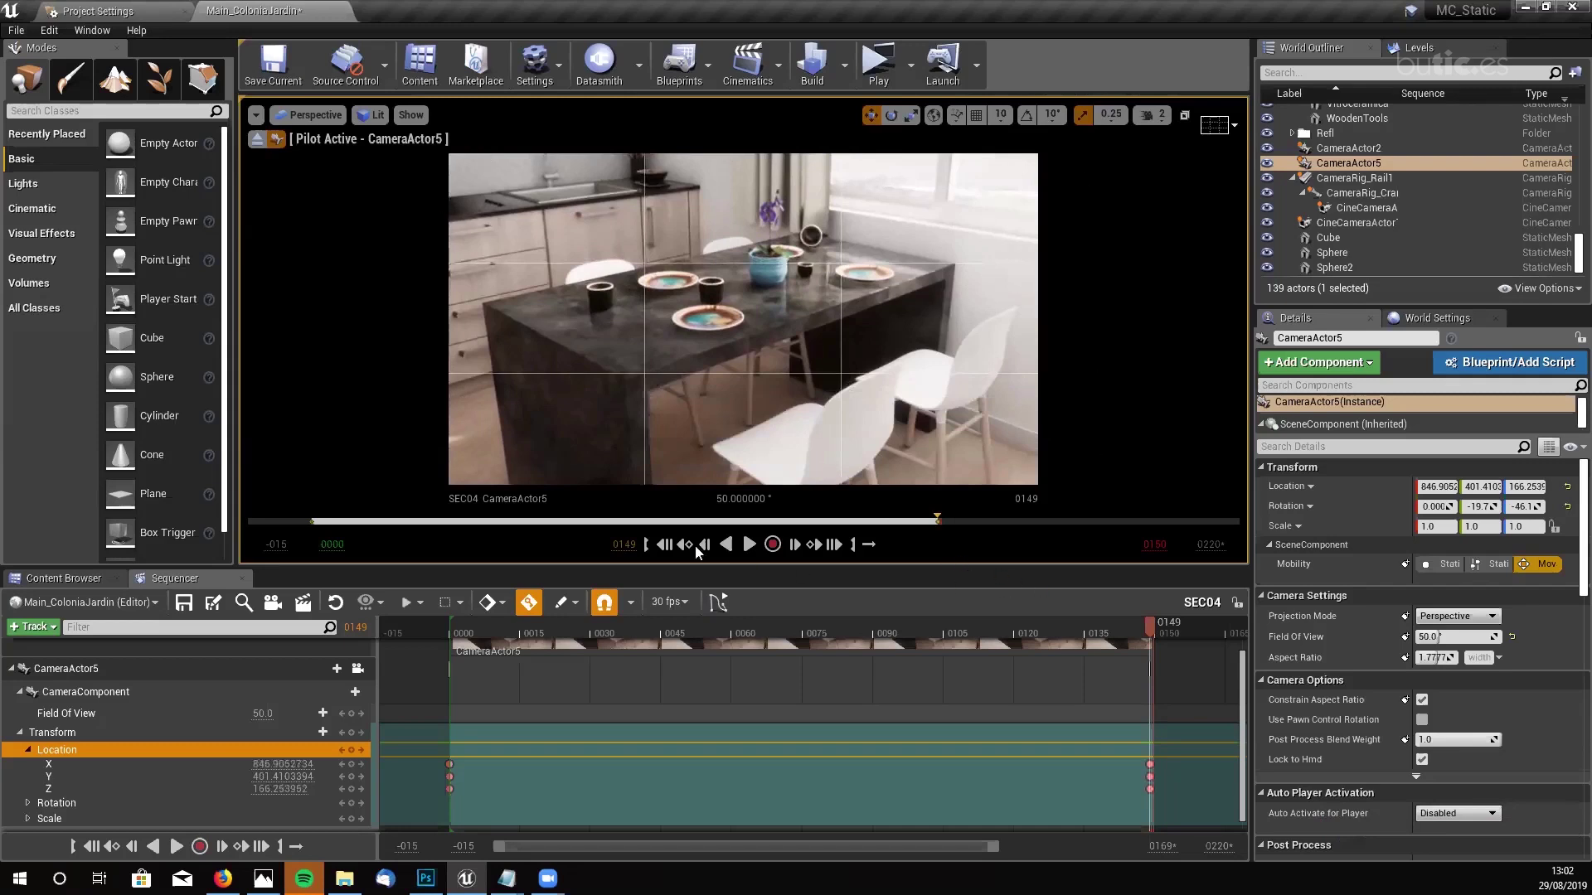
{"action": "left_click", "coordinate": [669, 550]}
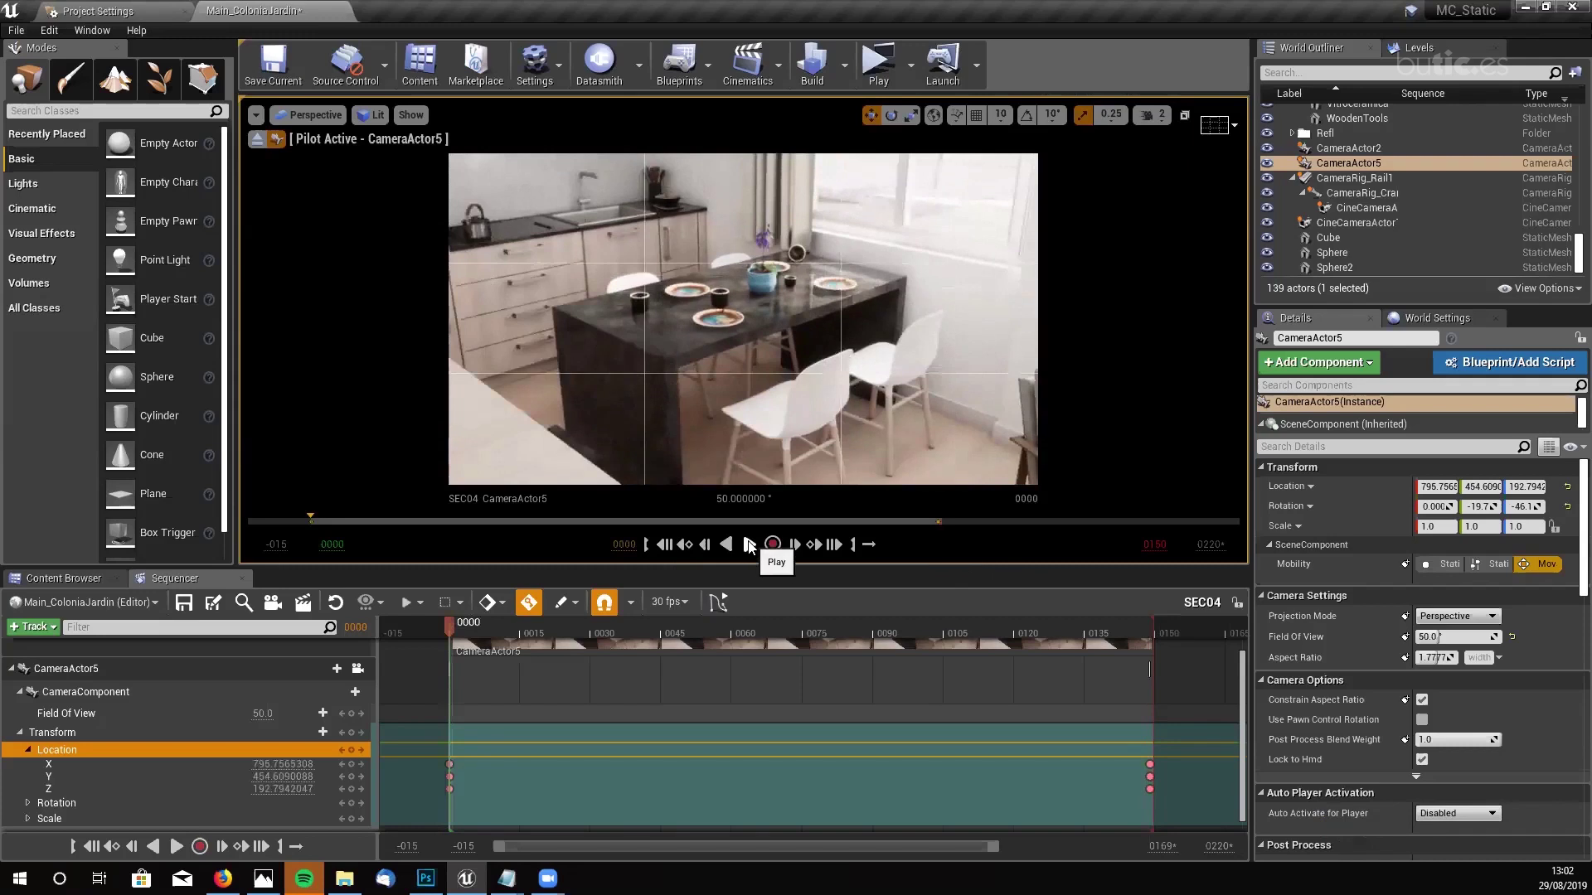
{"action": "left_click", "coordinate": [749, 545]}
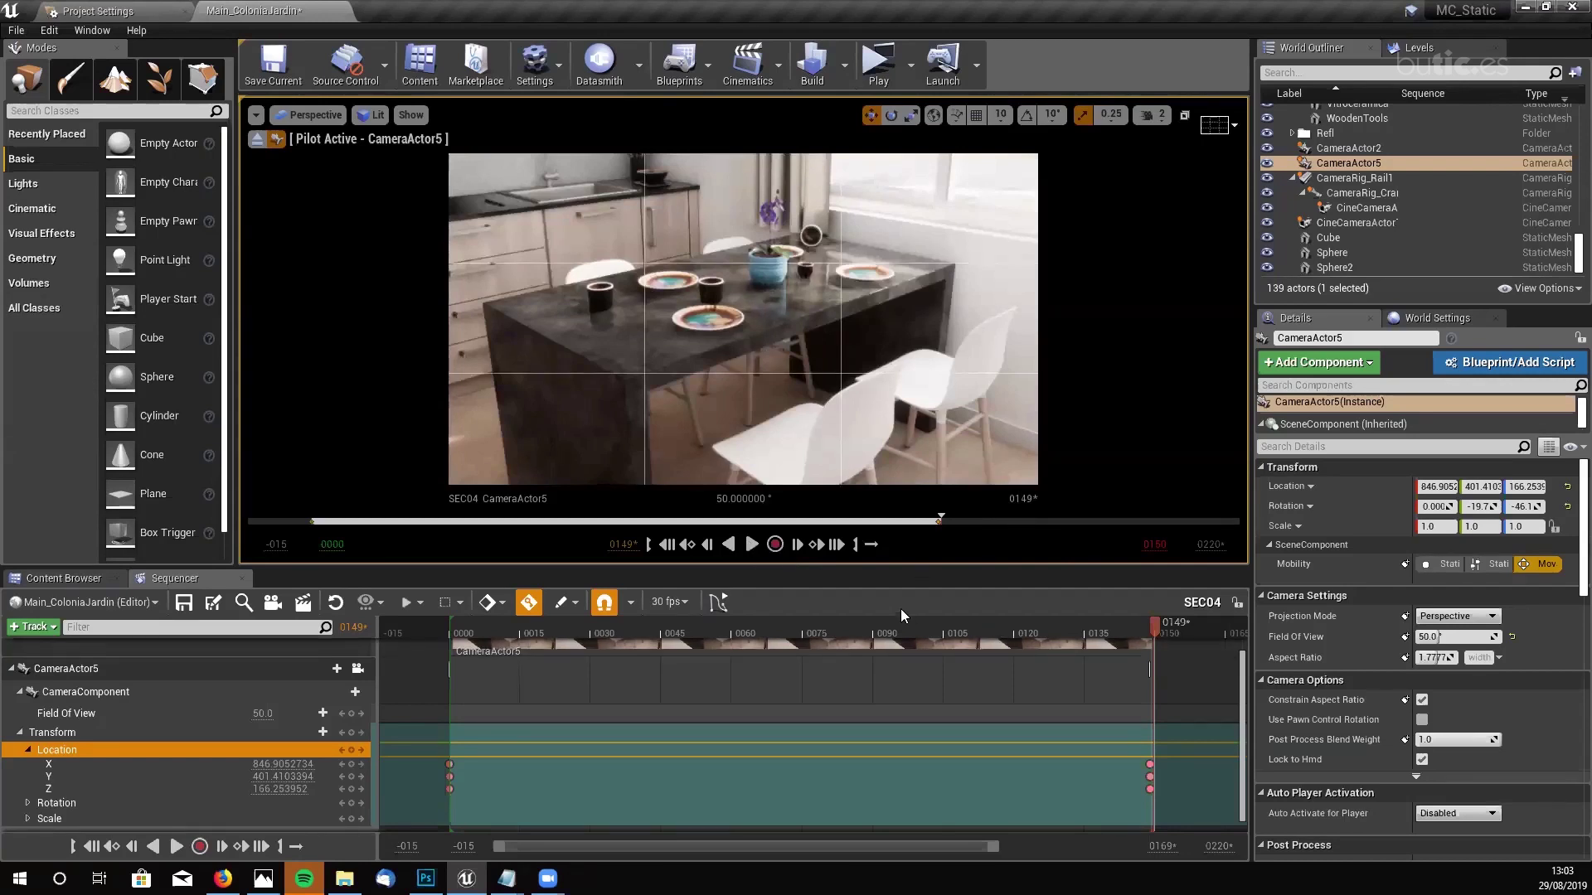
- Key CameraActor5's Rotation at frame 0149 with the camera tilted up to pitch -12.5
{"action": "left_click", "coordinate": [648, 544]}
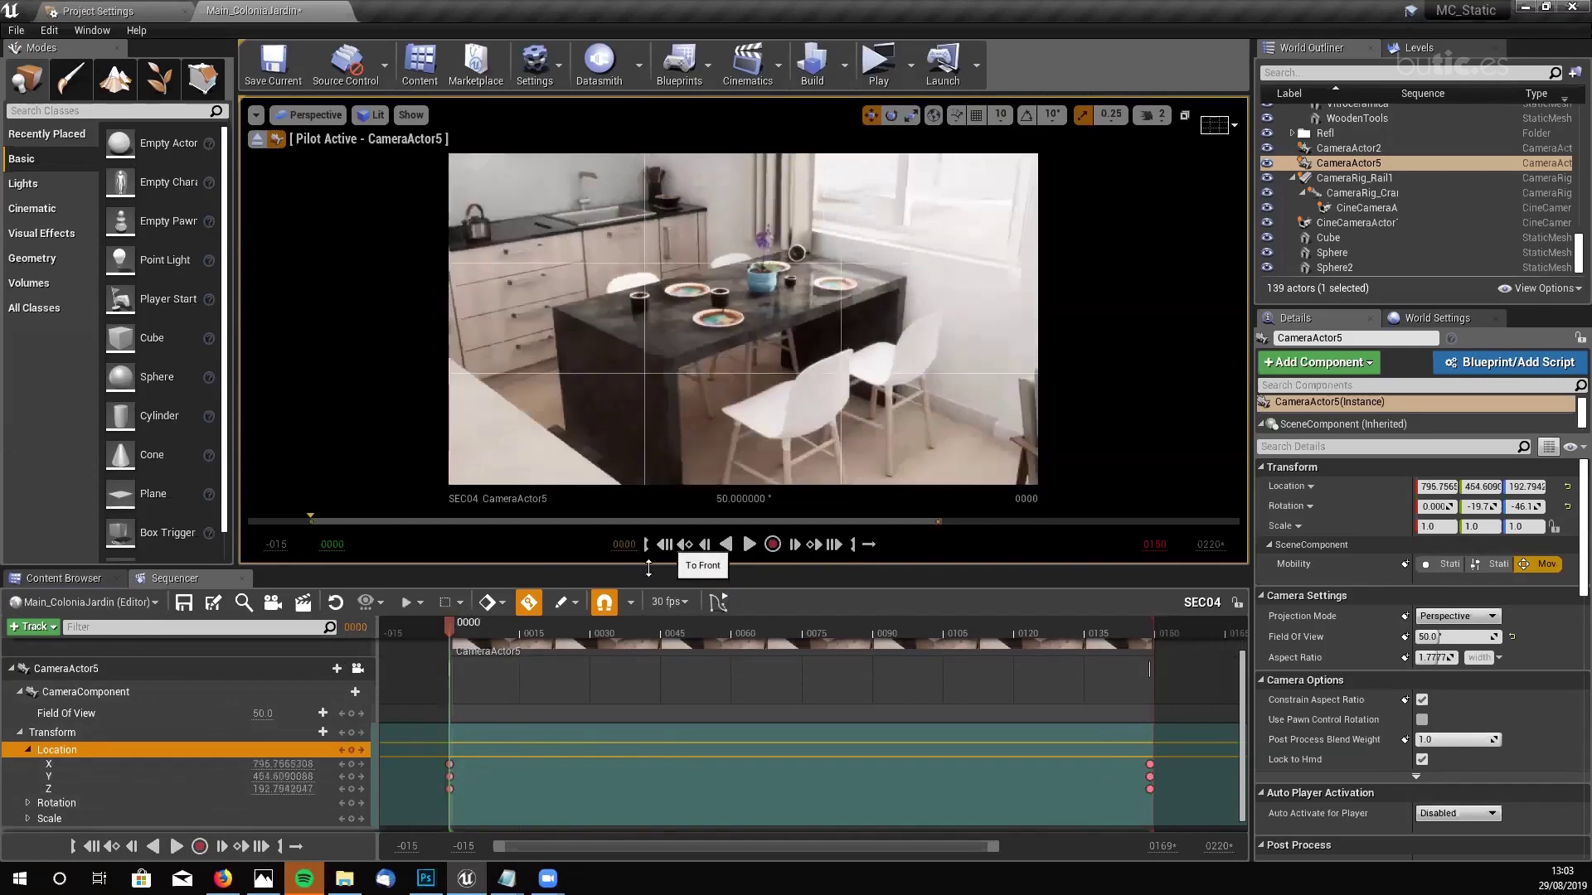
{"action": "left_click", "coordinate": [66, 802]}
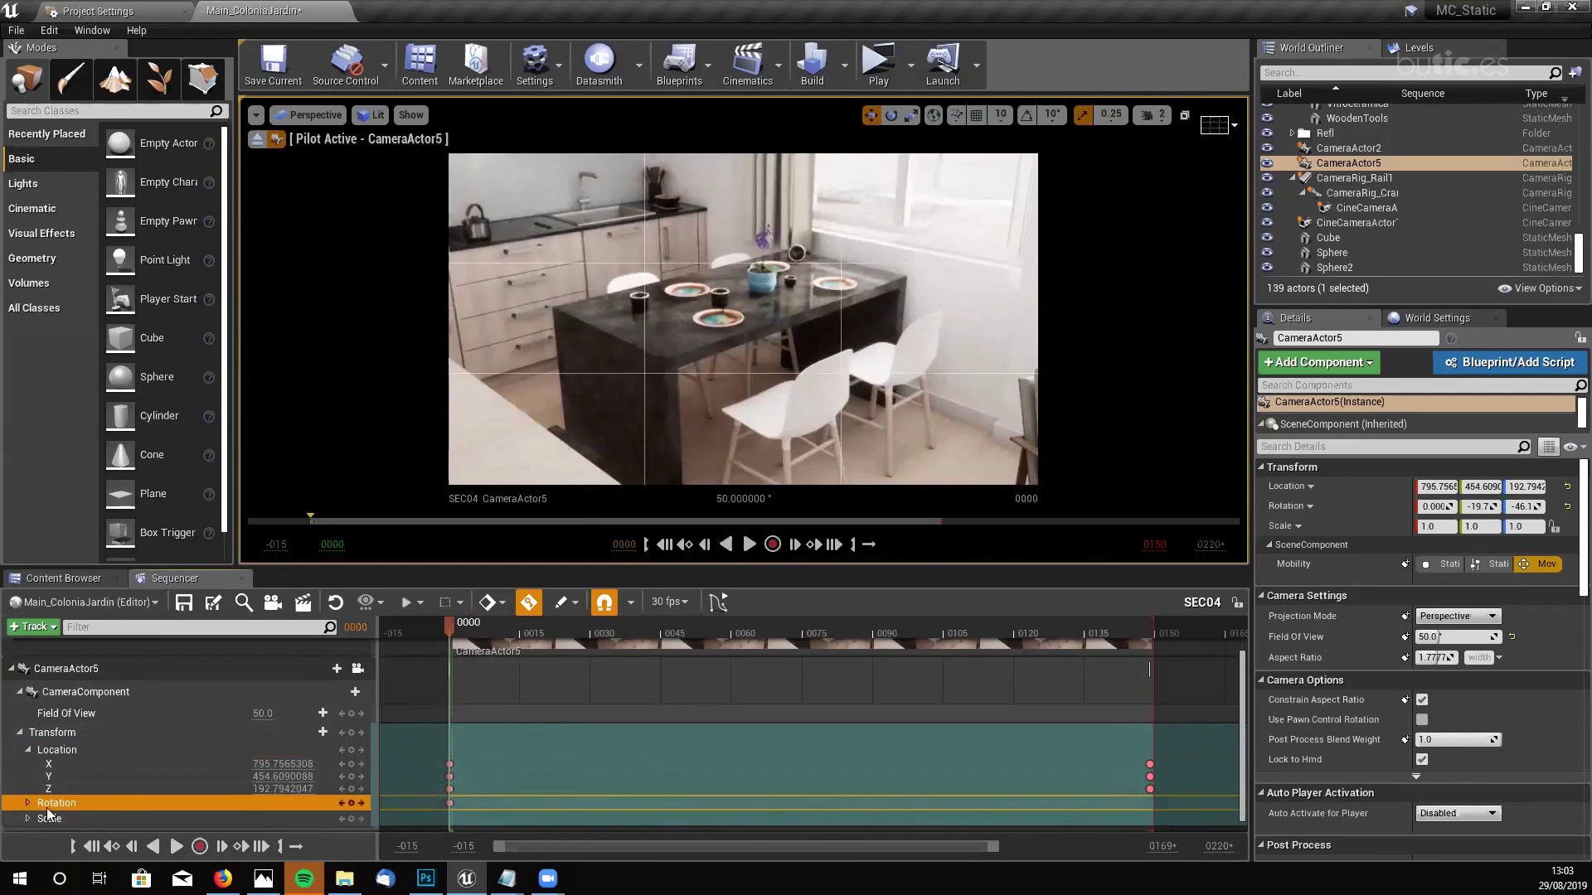
{"action": "left_click", "coordinate": [834, 544]}
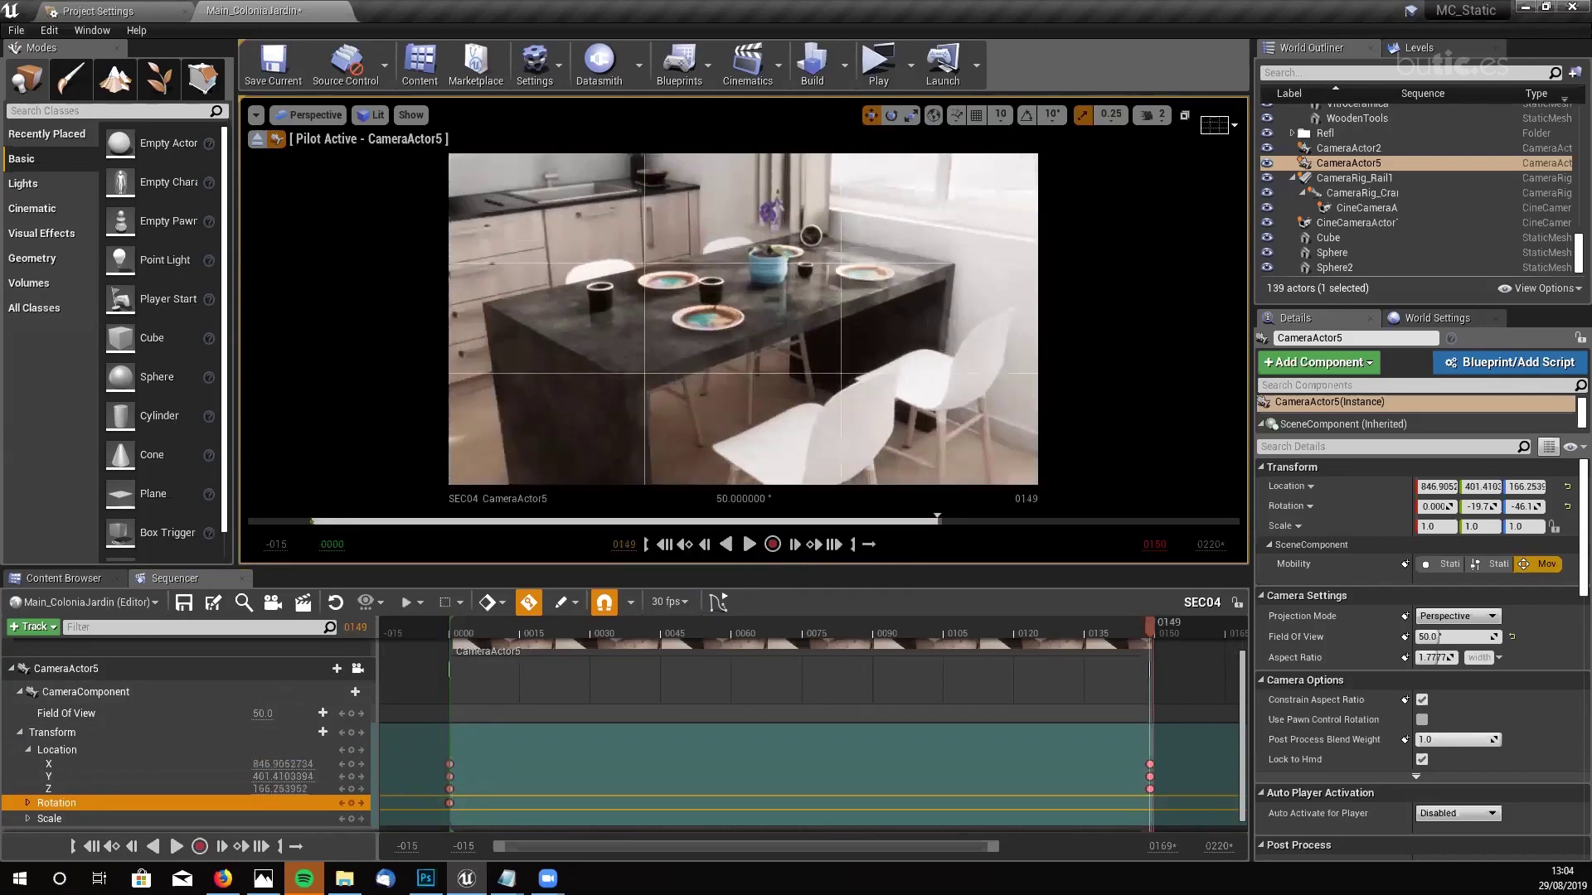
{"action": "right_click_drag", "start_coordinate": [834, 536], "coordinate": [834, 536]}
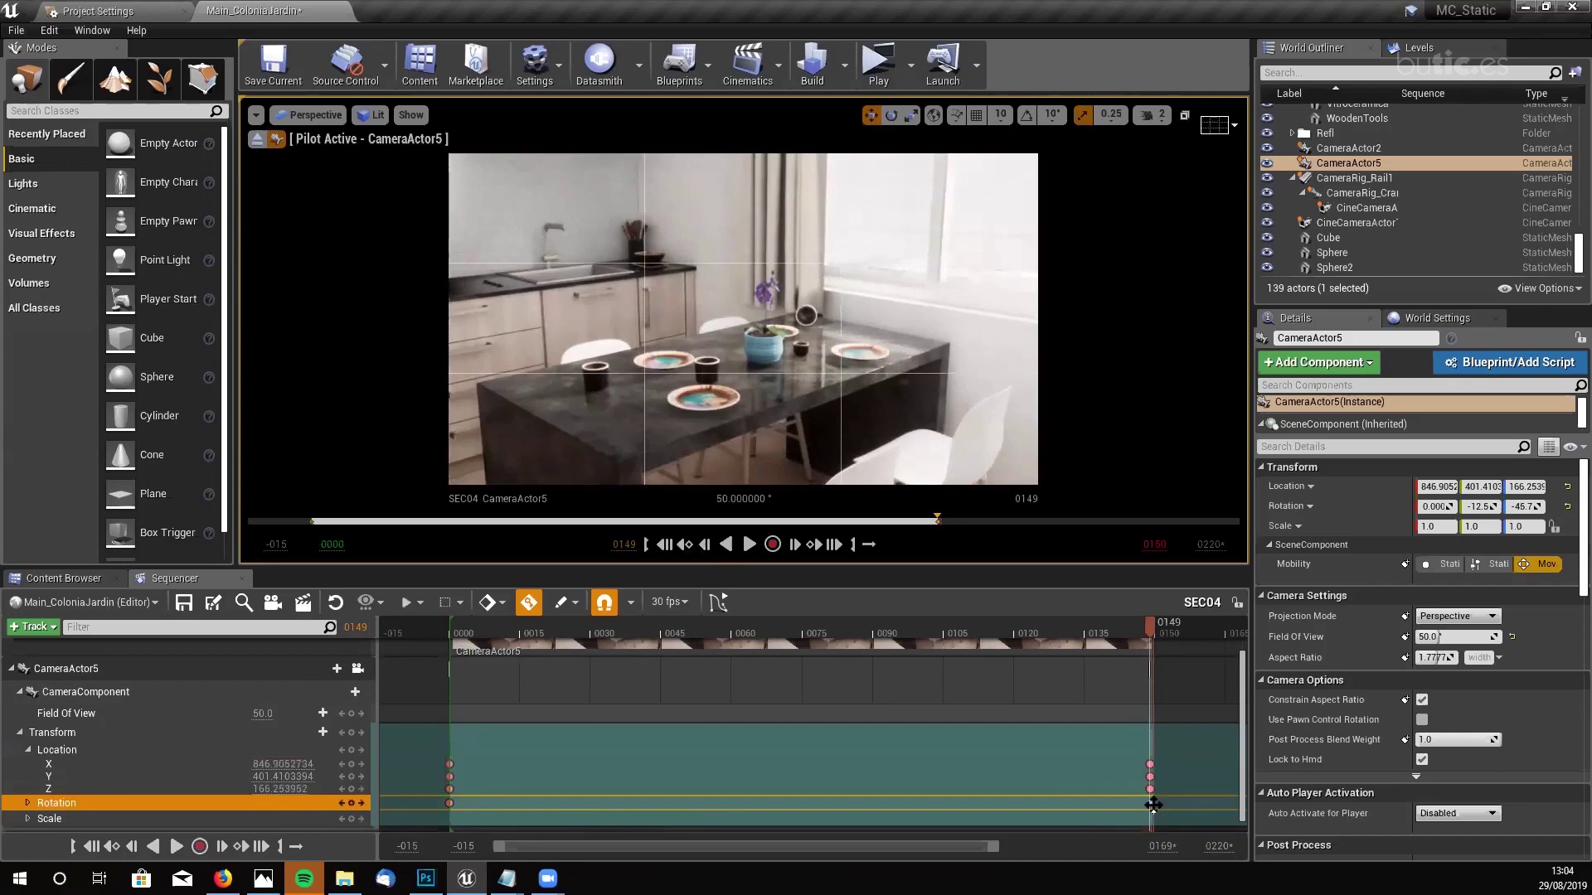
- Scrub and play the shot forward and in reverse to check the tilt
{"action": "left_click_drag", "start_coordinate": [1149, 628], "coordinate": [738, 647]}
{"action": "left_click", "coordinate": [665, 543]}
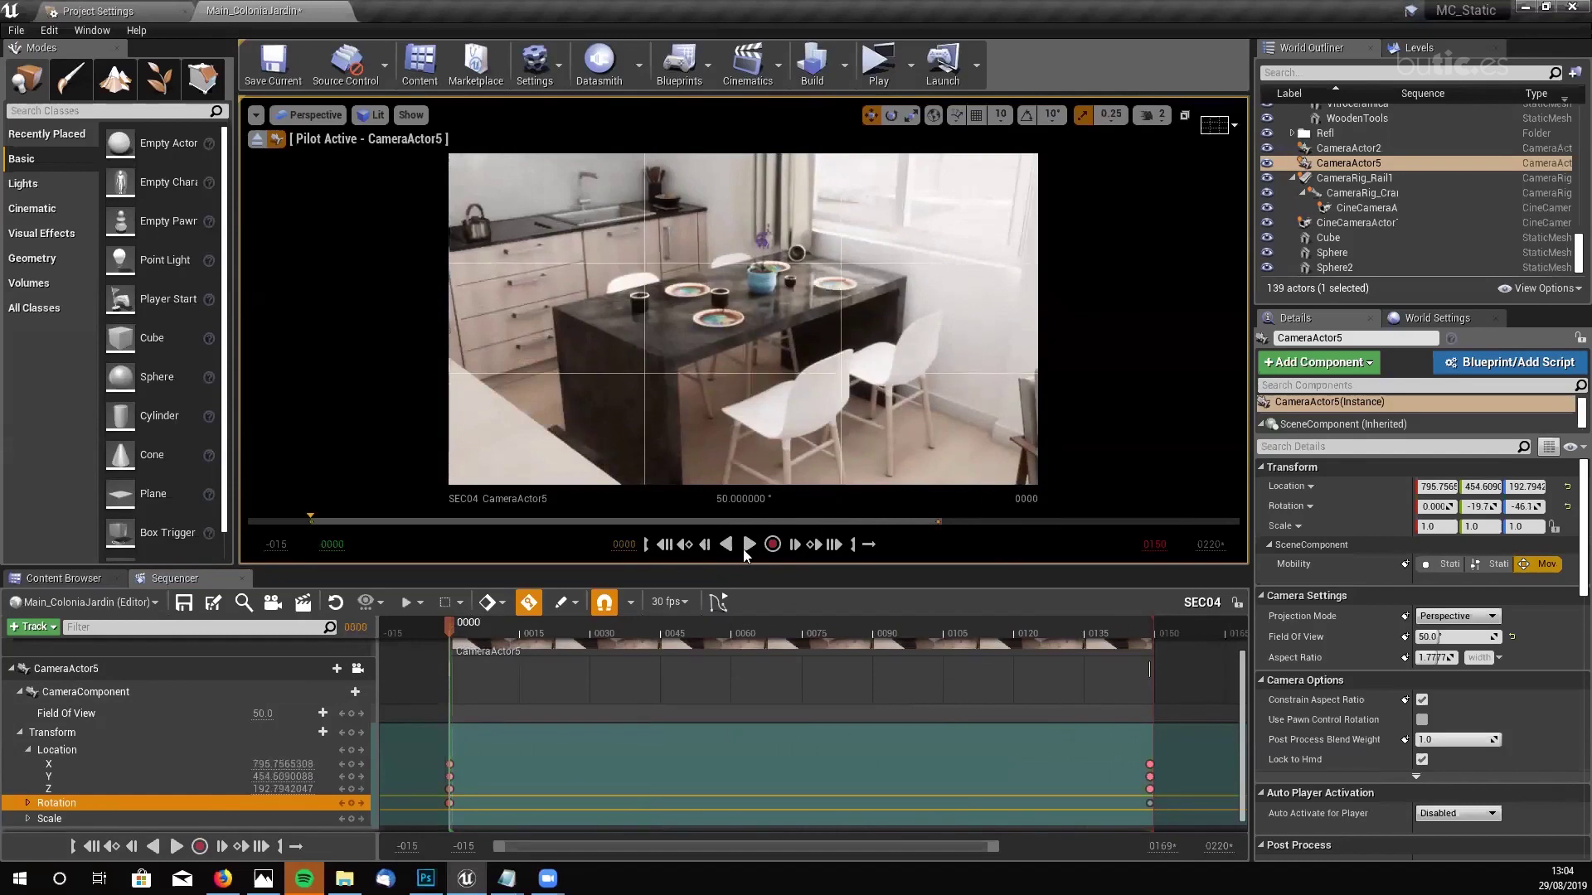
{"action": "left_click", "coordinate": [751, 544]}
{"action": "left_click", "coordinate": [751, 545]}
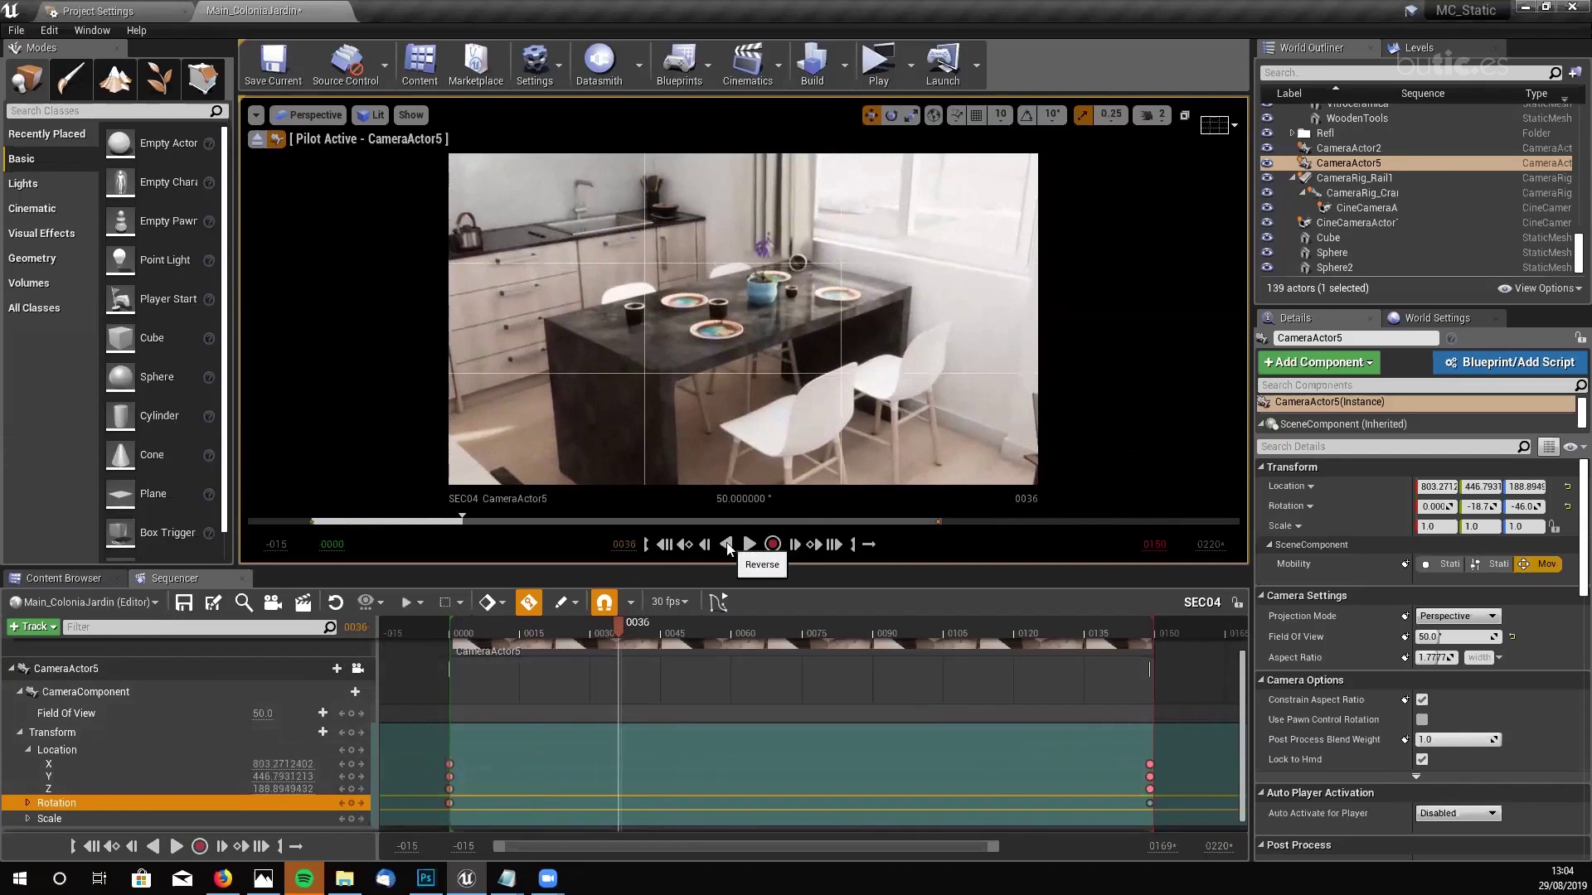
{"action": "left_click", "coordinate": [727, 544]}
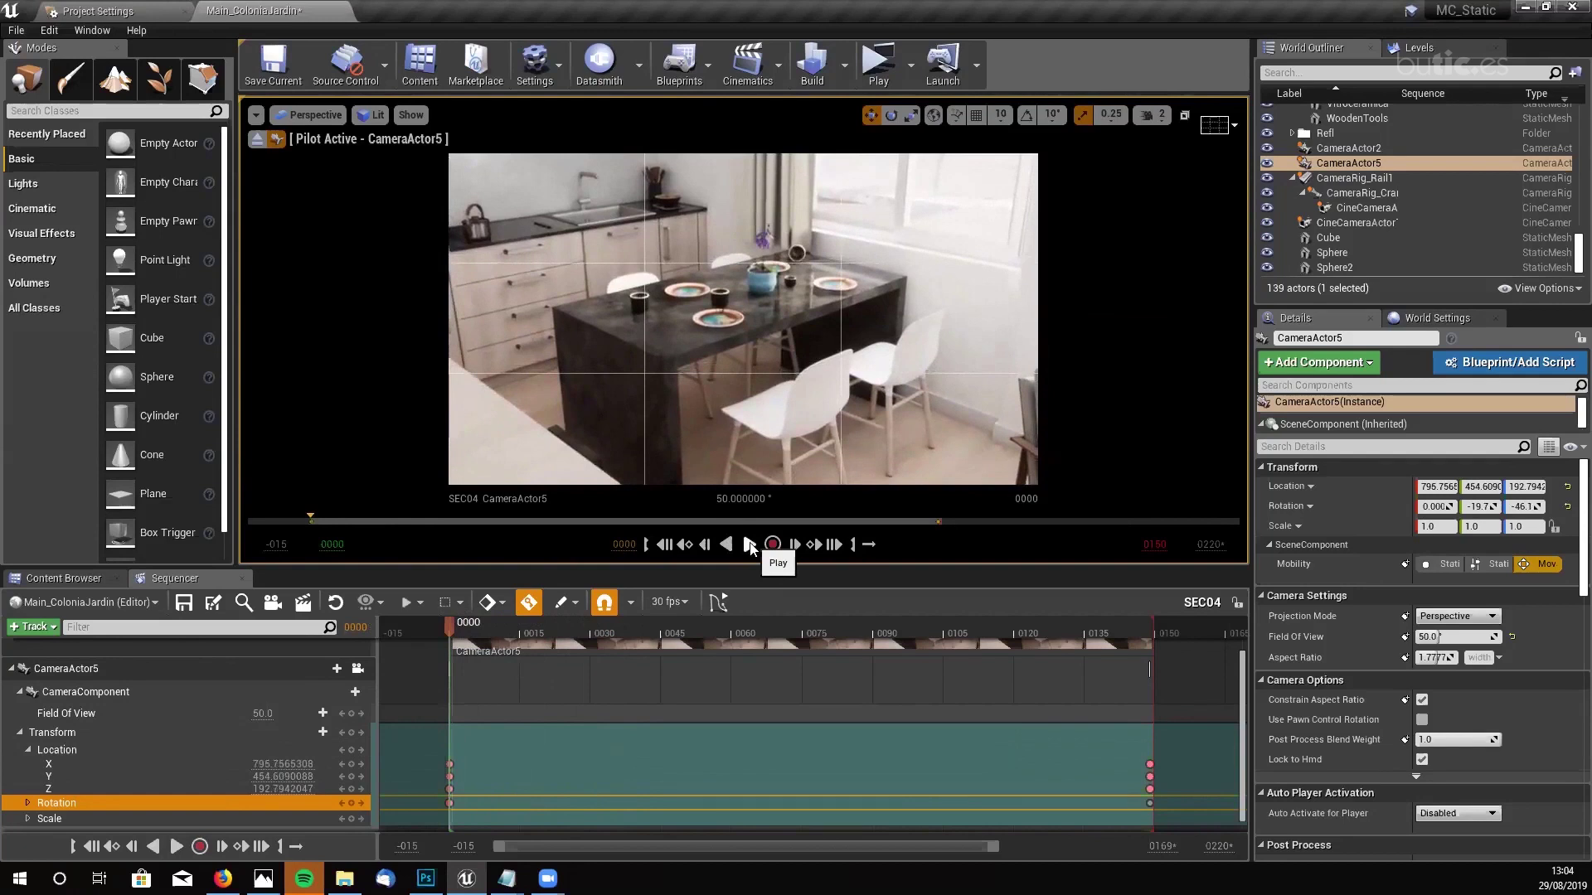
{"action": "left_click", "coordinate": [751, 545]}
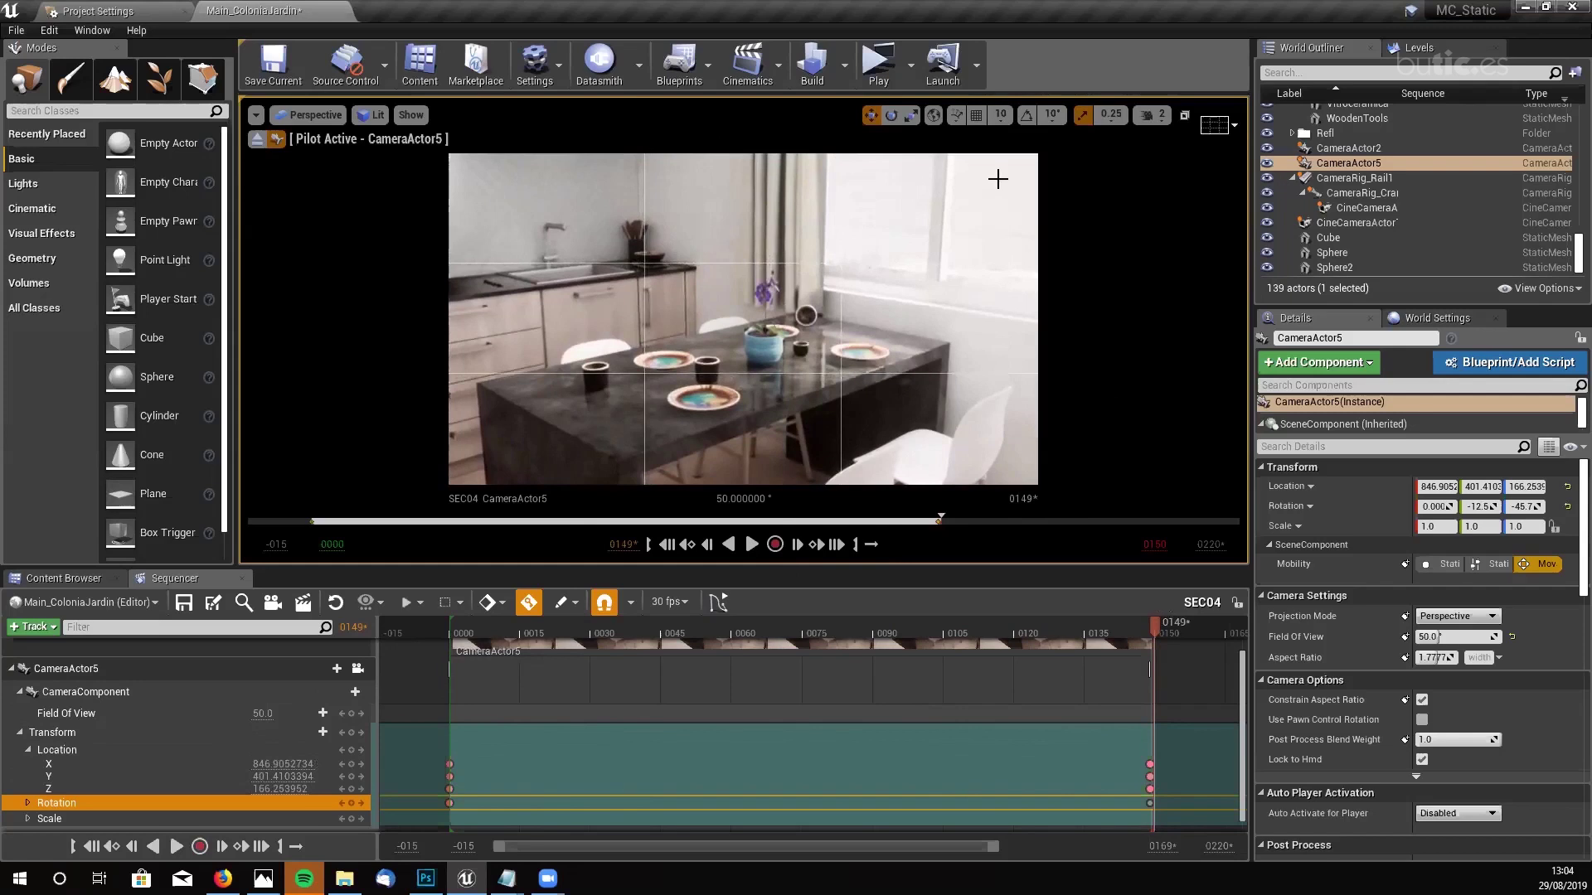
- Set the end keys on CameraActor5's X, Y, Z channels to linear interpolation
{"action": "mouse_move", "coordinate": [1122, 748]}
{"action": "left_mouse_down"}
{"action": "mouse_move", "coordinate": [1189, 837]}
{"action": "mouse_move", "coordinate": [1140, 764]}
{"action": "left_mouse_up"}
{"action": "right_click", "coordinate": [1143, 757]}
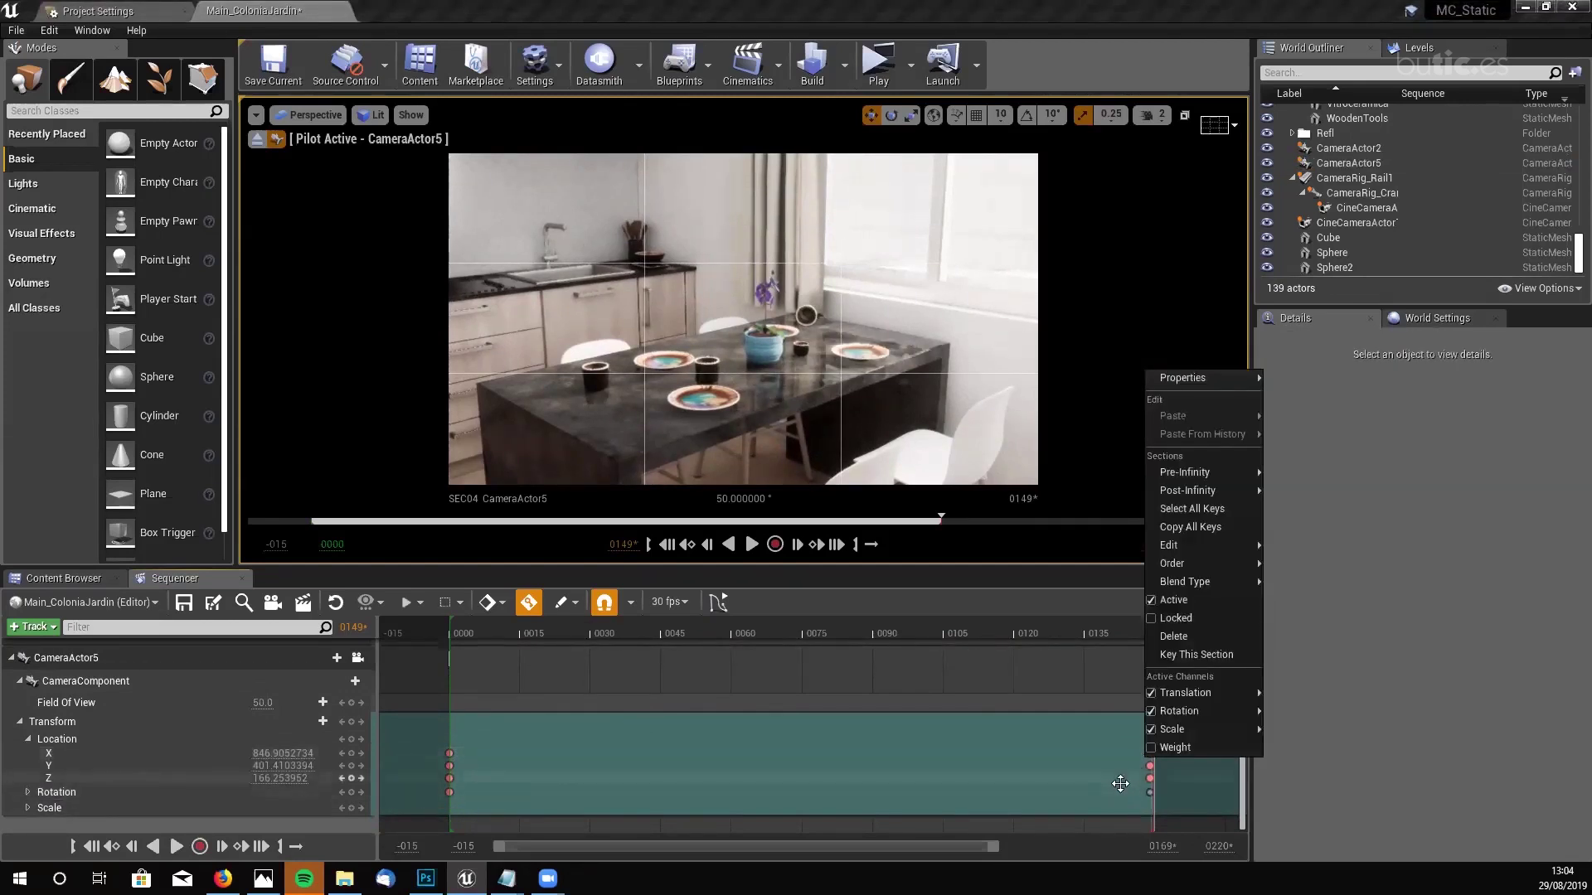
{"action": "left_click", "coordinate": [1120, 783]}
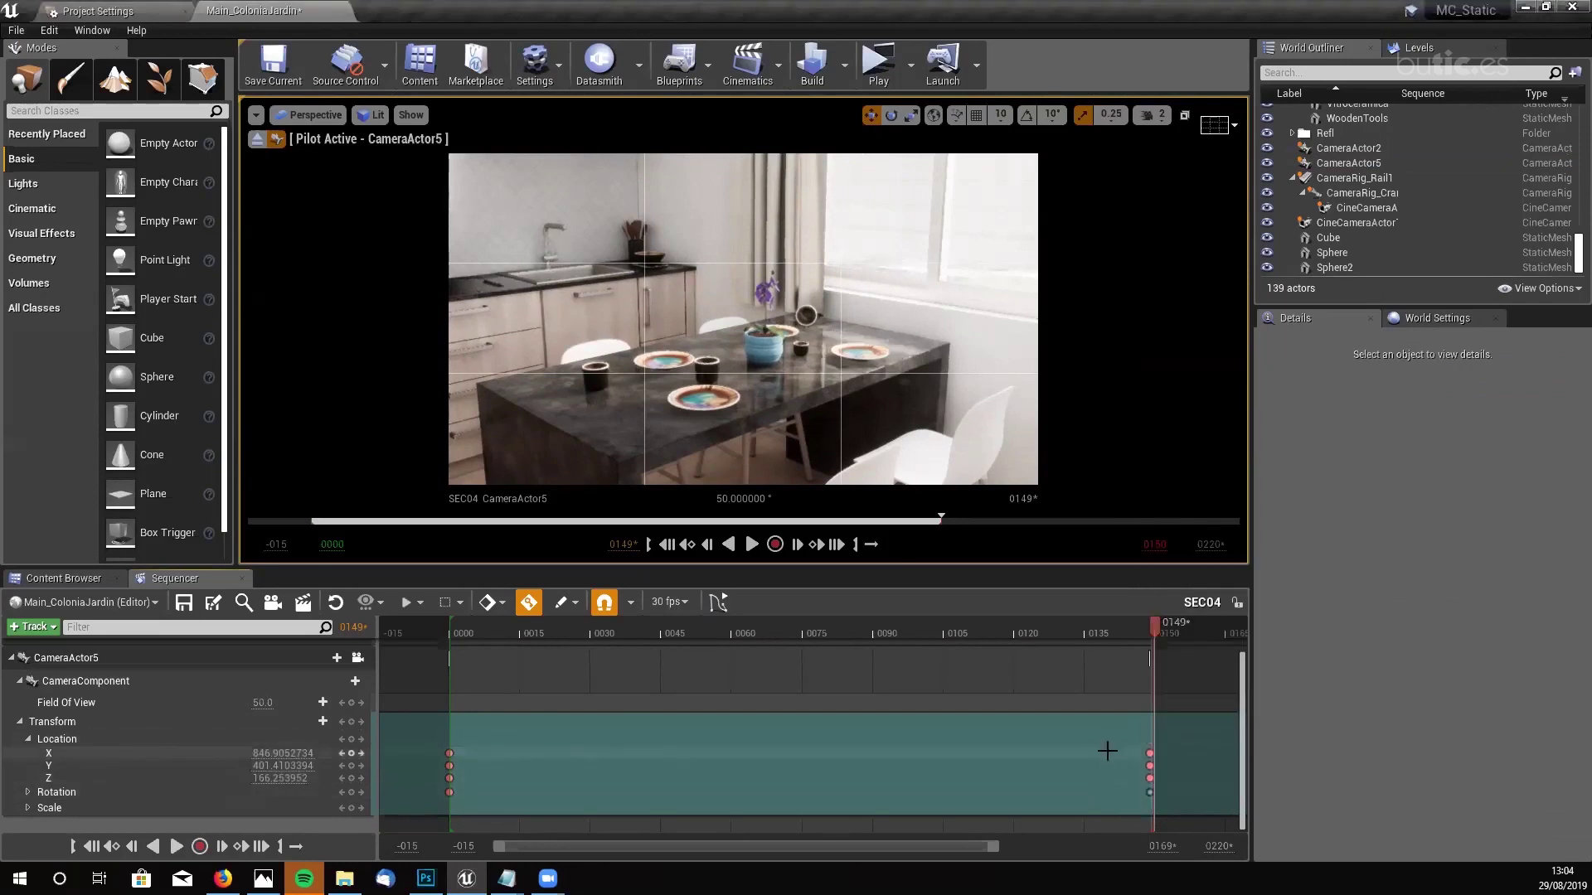
{"action": "left_click_drag", "start_coordinate": [1152, 771], "coordinate": [1143, 750]}
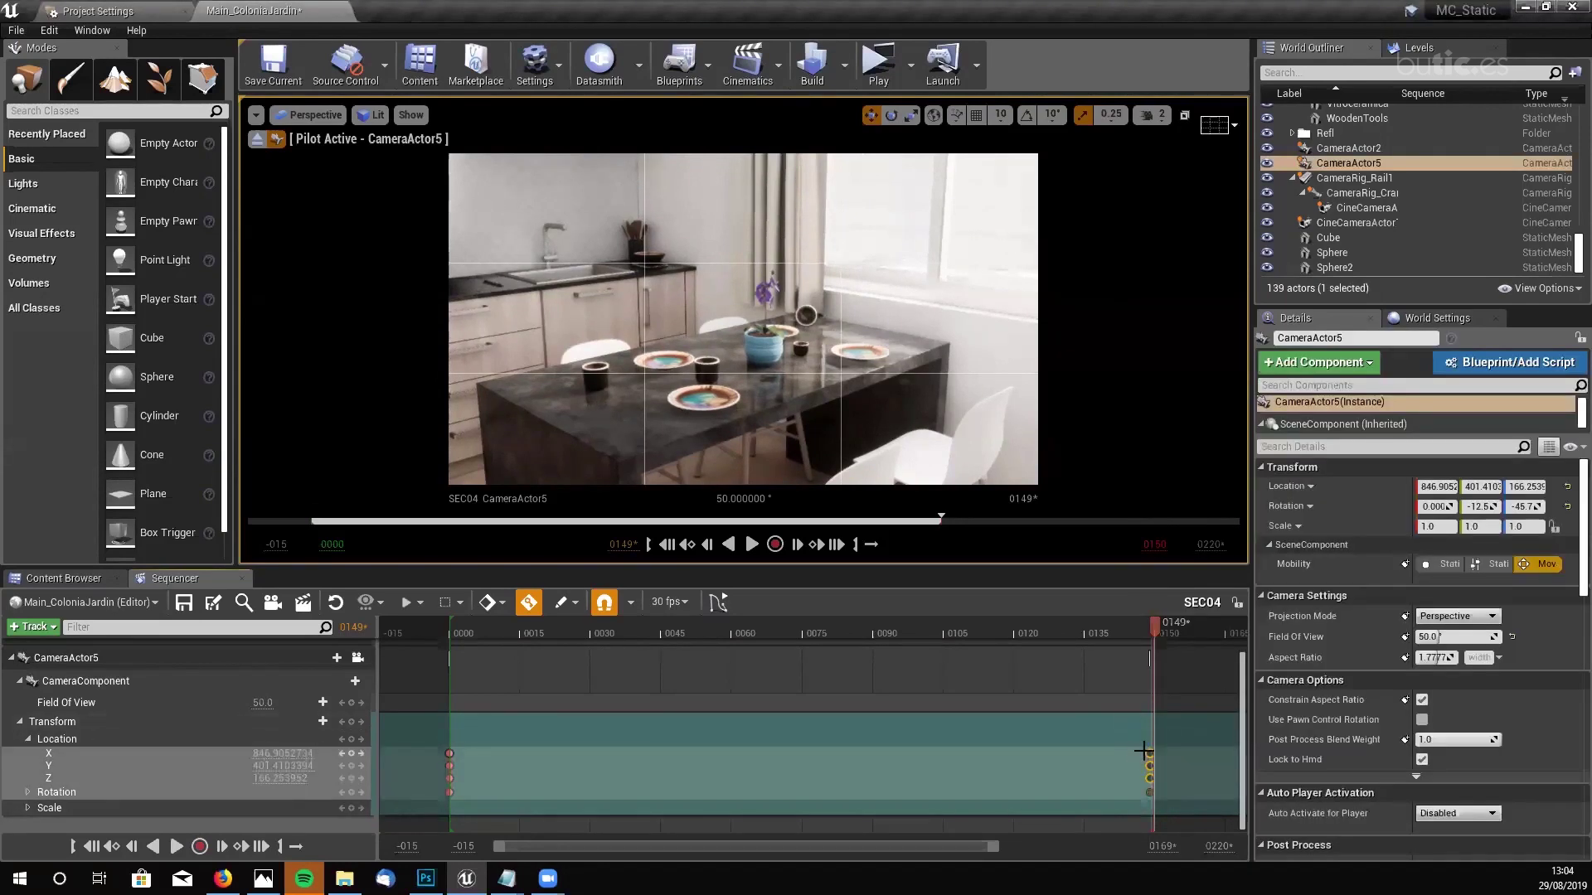
{"action": "right_click", "coordinate": [1150, 752]}
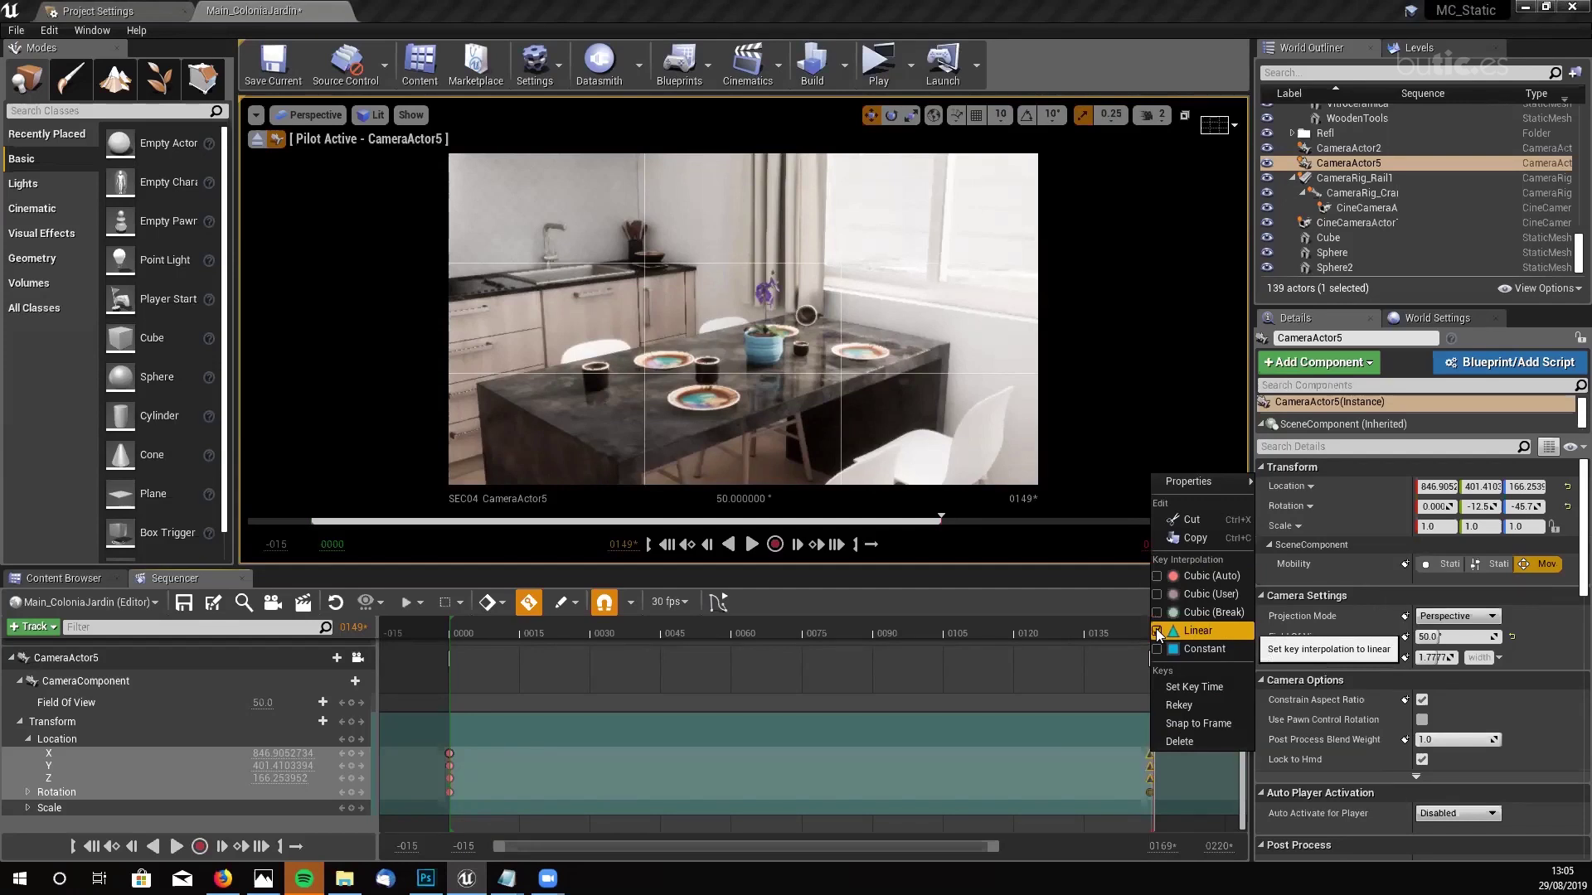
{"action": "left_click", "coordinate": [1158, 632]}
{"action": "left_click", "coordinate": [909, 800]}
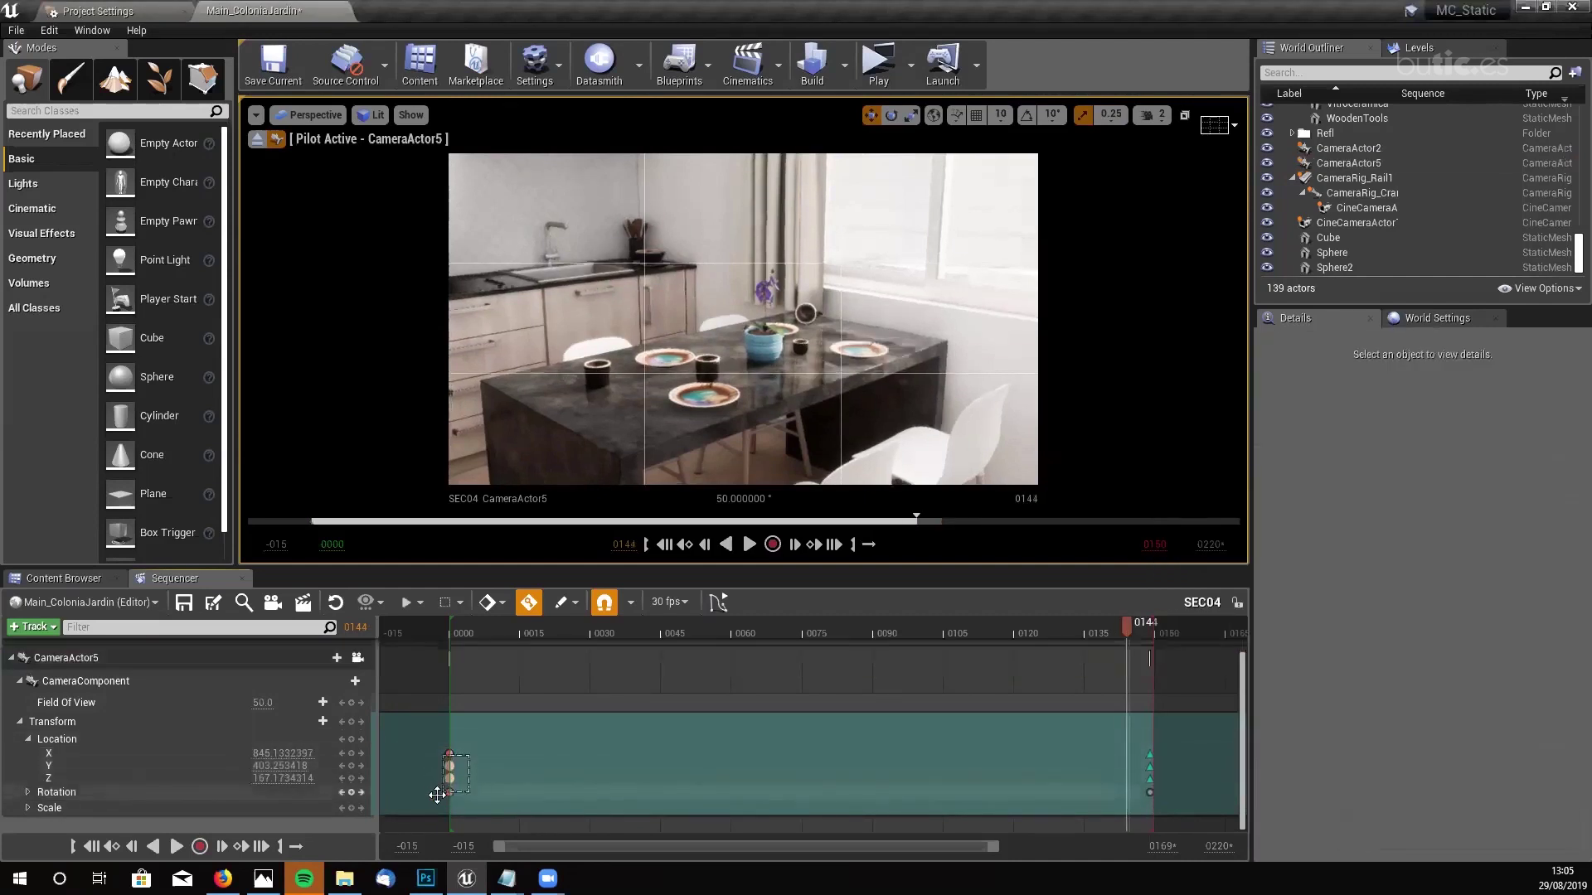
- Select the frame 0000 keys, then reselect and inspect the end key at frame 0149
{"action": "mouse_move", "coordinate": [429, 811]}
{"action": "left_mouse_down"}
{"action": "mouse_move", "coordinate": [464, 757]}
{"action": "mouse_move", "coordinate": [454, 808]}
{"action": "left_mouse_up"}
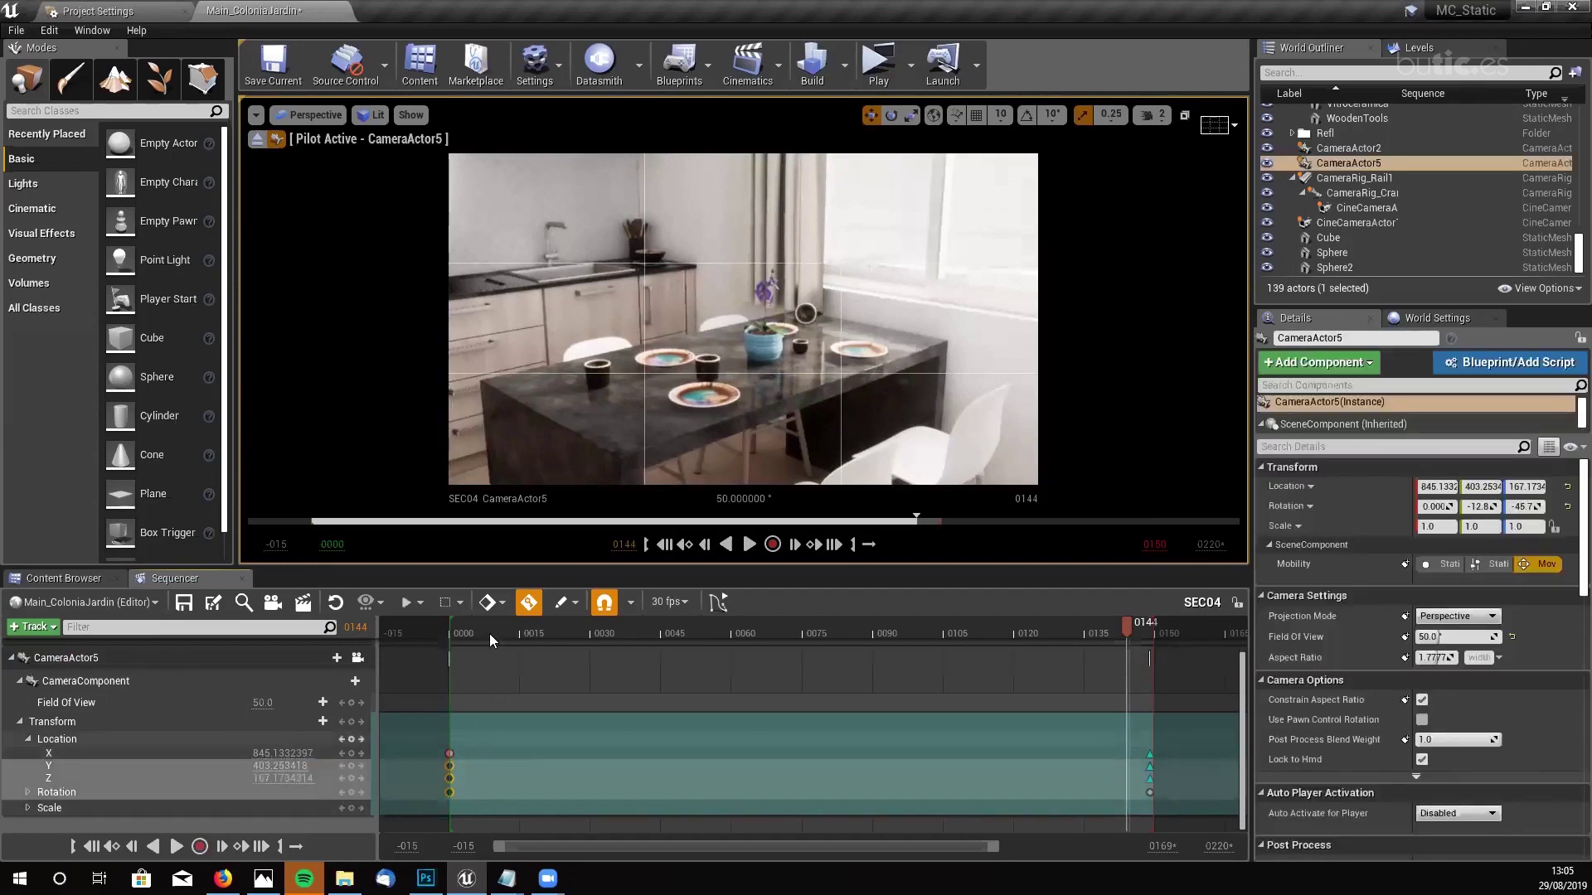
{"action": "left_click", "coordinate": [615, 735]}
{"action": "left_click", "coordinate": [667, 757]}
{"action": "left_click", "coordinate": [1062, 792]}
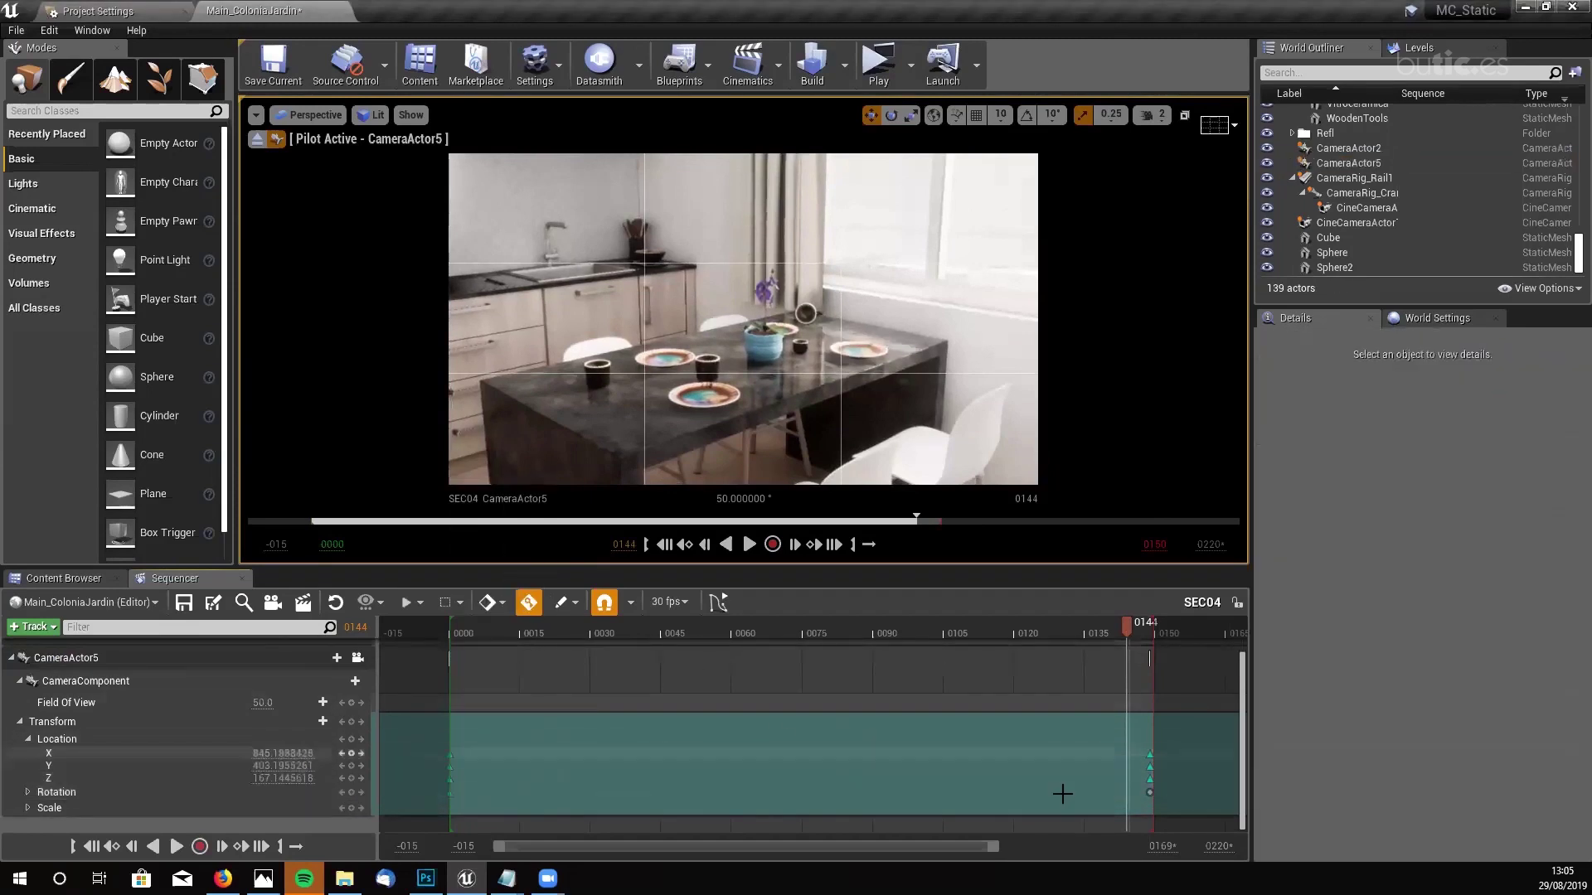
{"action": "left_click", "coordinate": [1150, 794]}
{"action": "right_click", "coordinate": [1151, 794]}
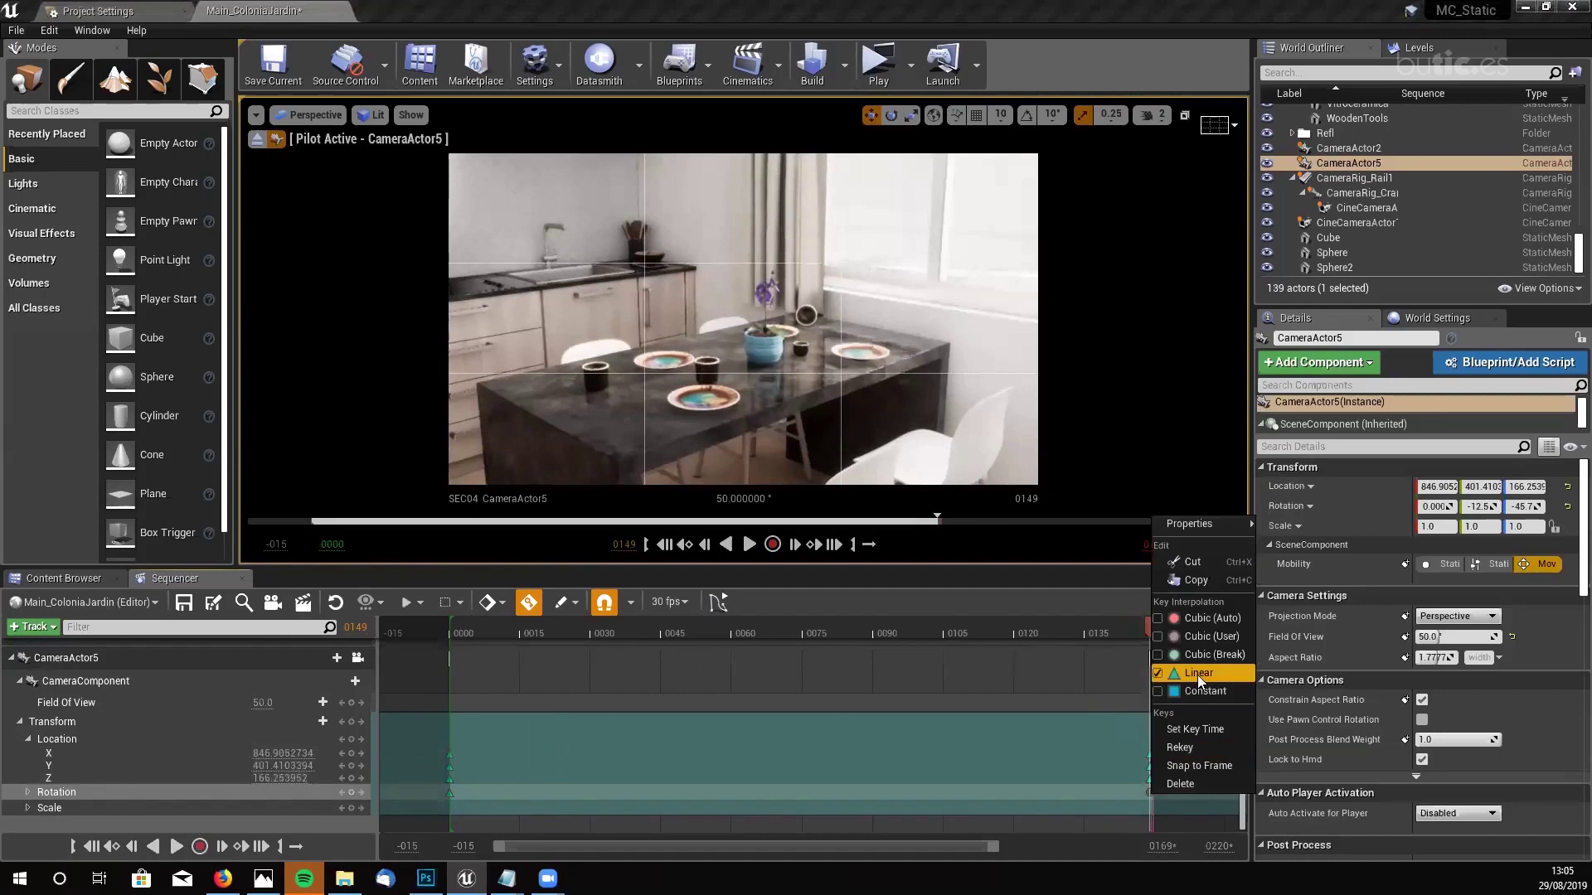
{"action": "left_click", "coordinate": [1139, 752]}
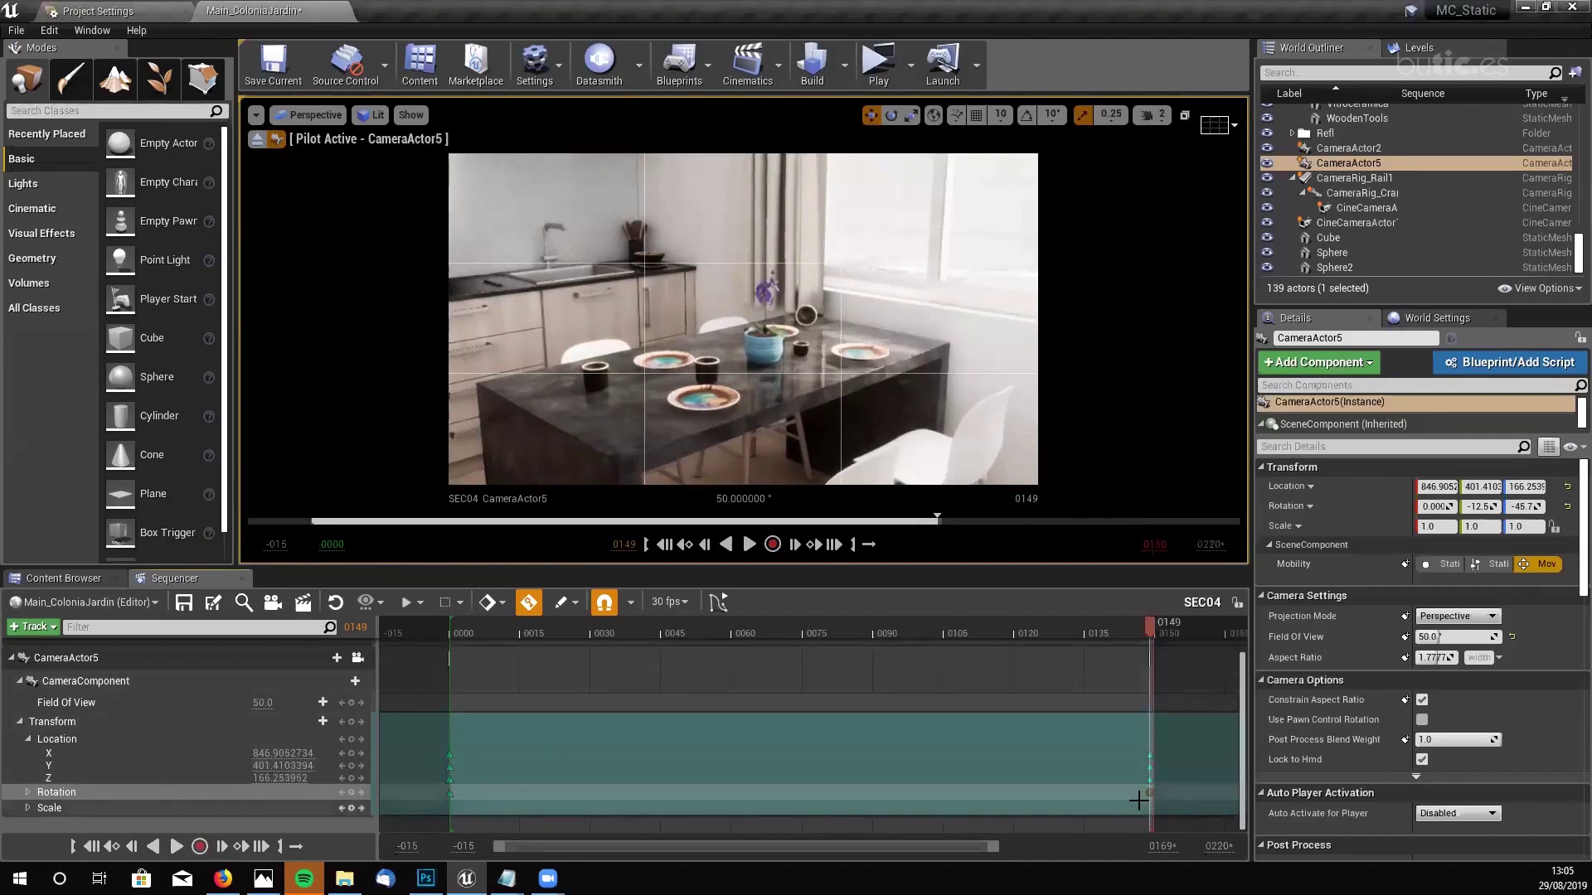
- Scrub back through frames 0094 and 0055, rewind to 0000 and play the SEC04 shot
{"action": "left_click", "coordinate": [892, 632]}
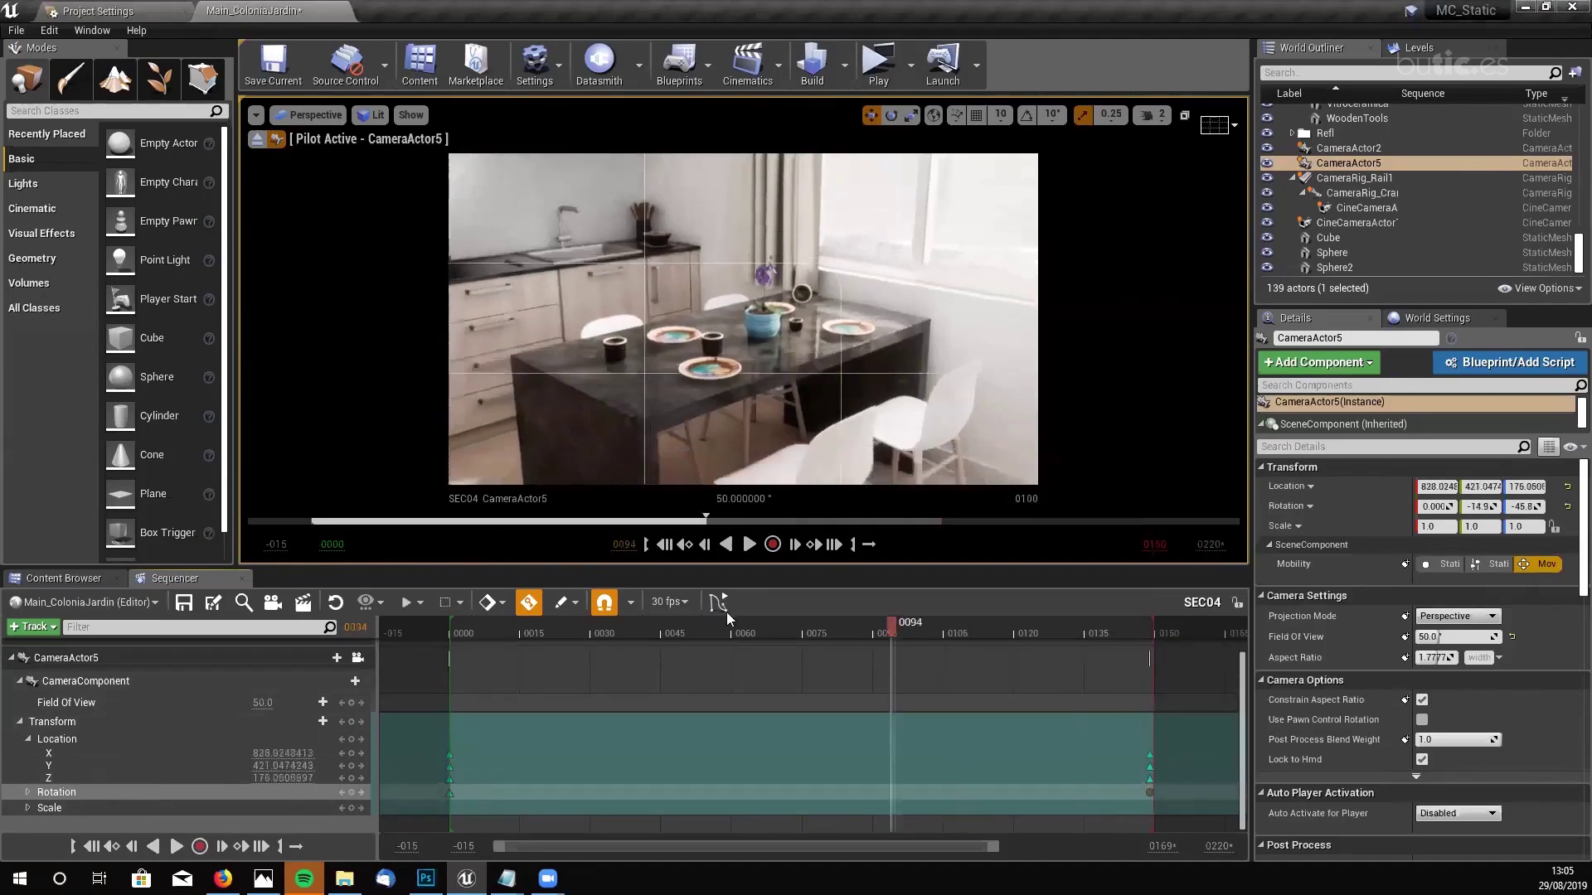
{"action": "left_click", "coordinate": [707, 628]}
{"action": "left_click", "coordinate": [685, 544]}
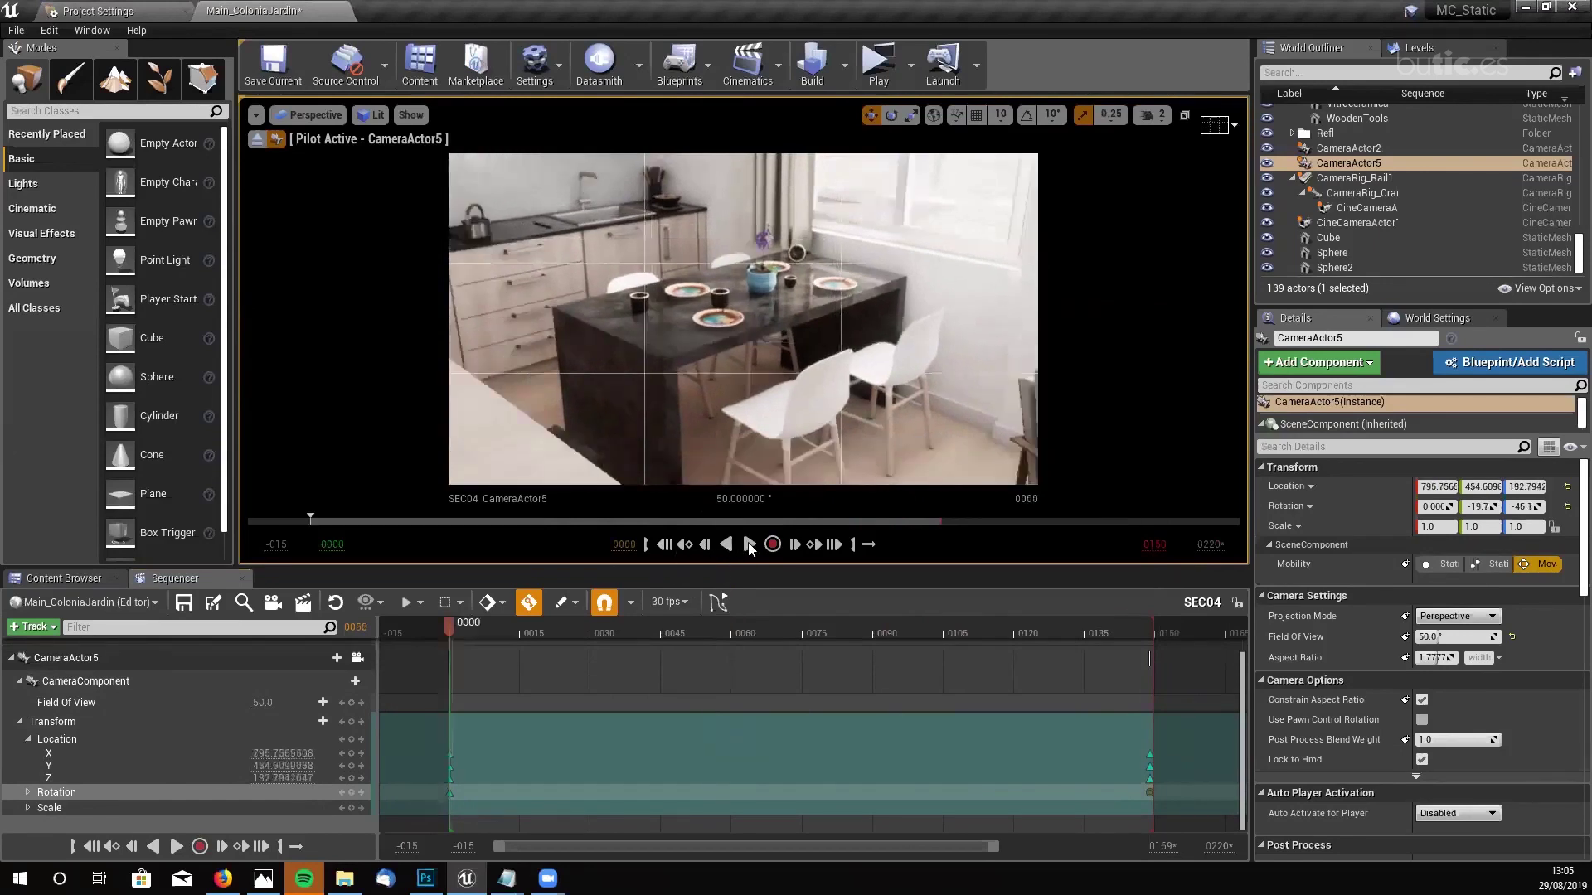
{"action": "left_click", "coordinate": [749, 545]}
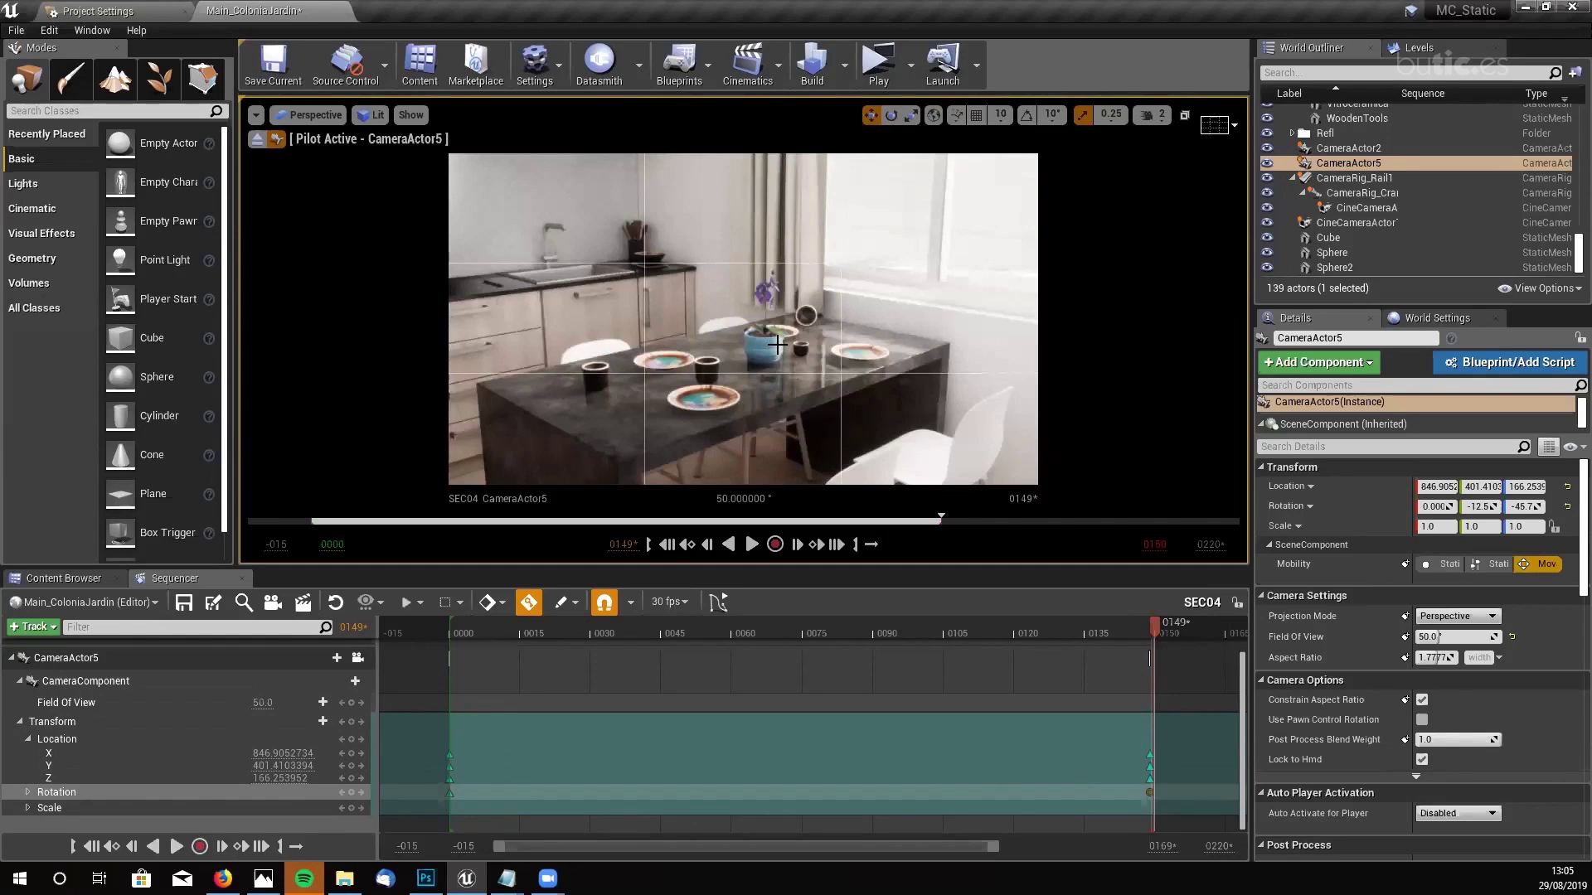
- Eject from CameraActor5 and move the editor view close to the table and flower vase
{"action": "left_click", "coordinate": [260, 141]}
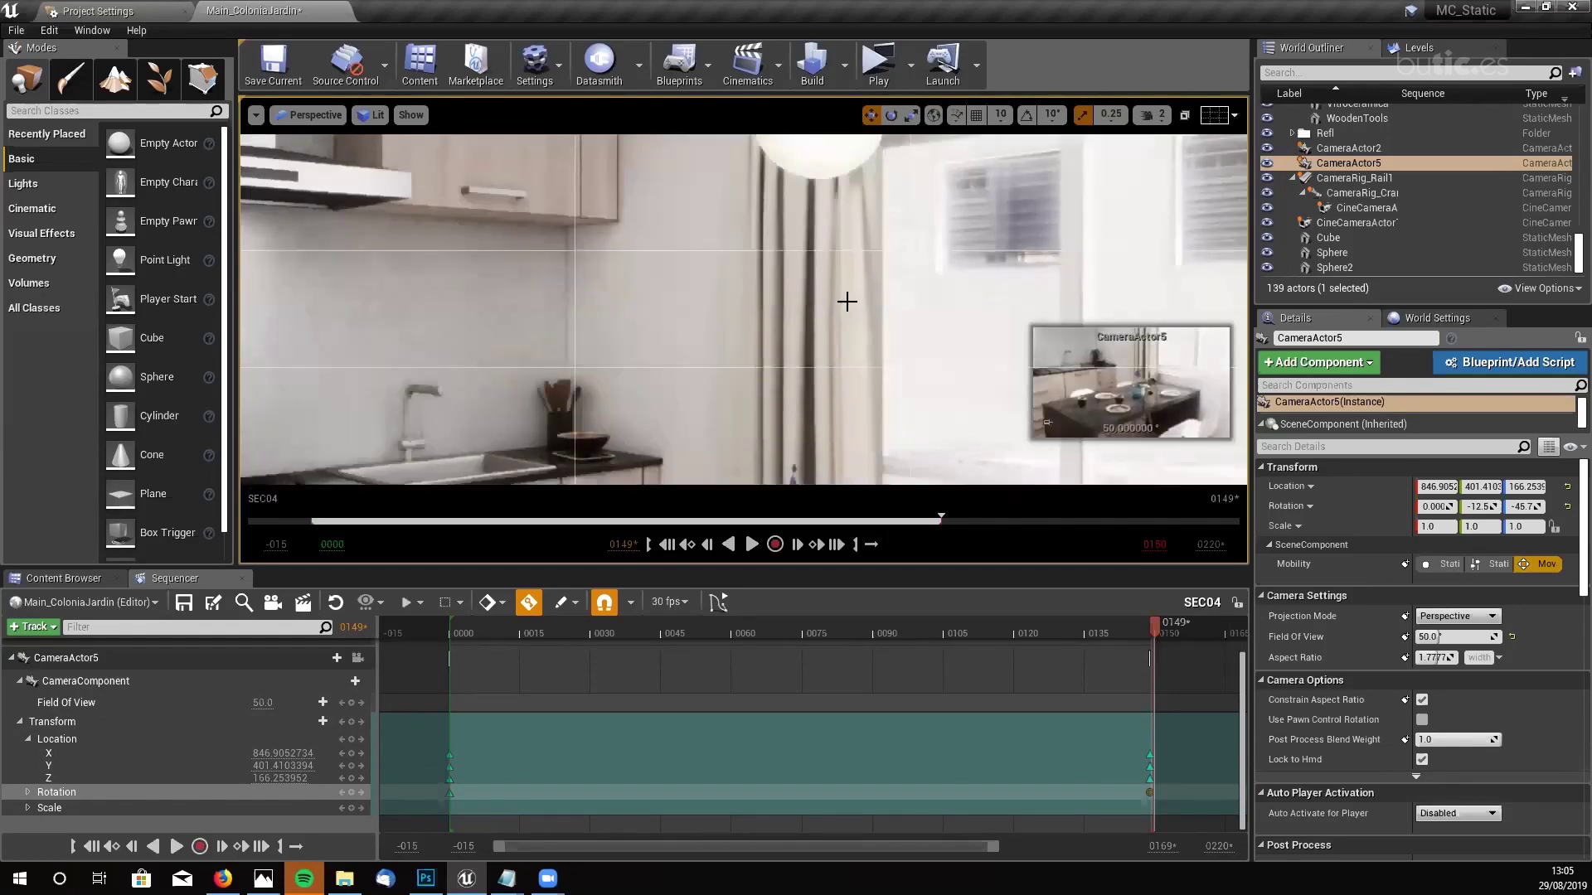
{"action": "right_click_drag", "start_coordinate": [743, 310], "coordinate": [734, 312]}
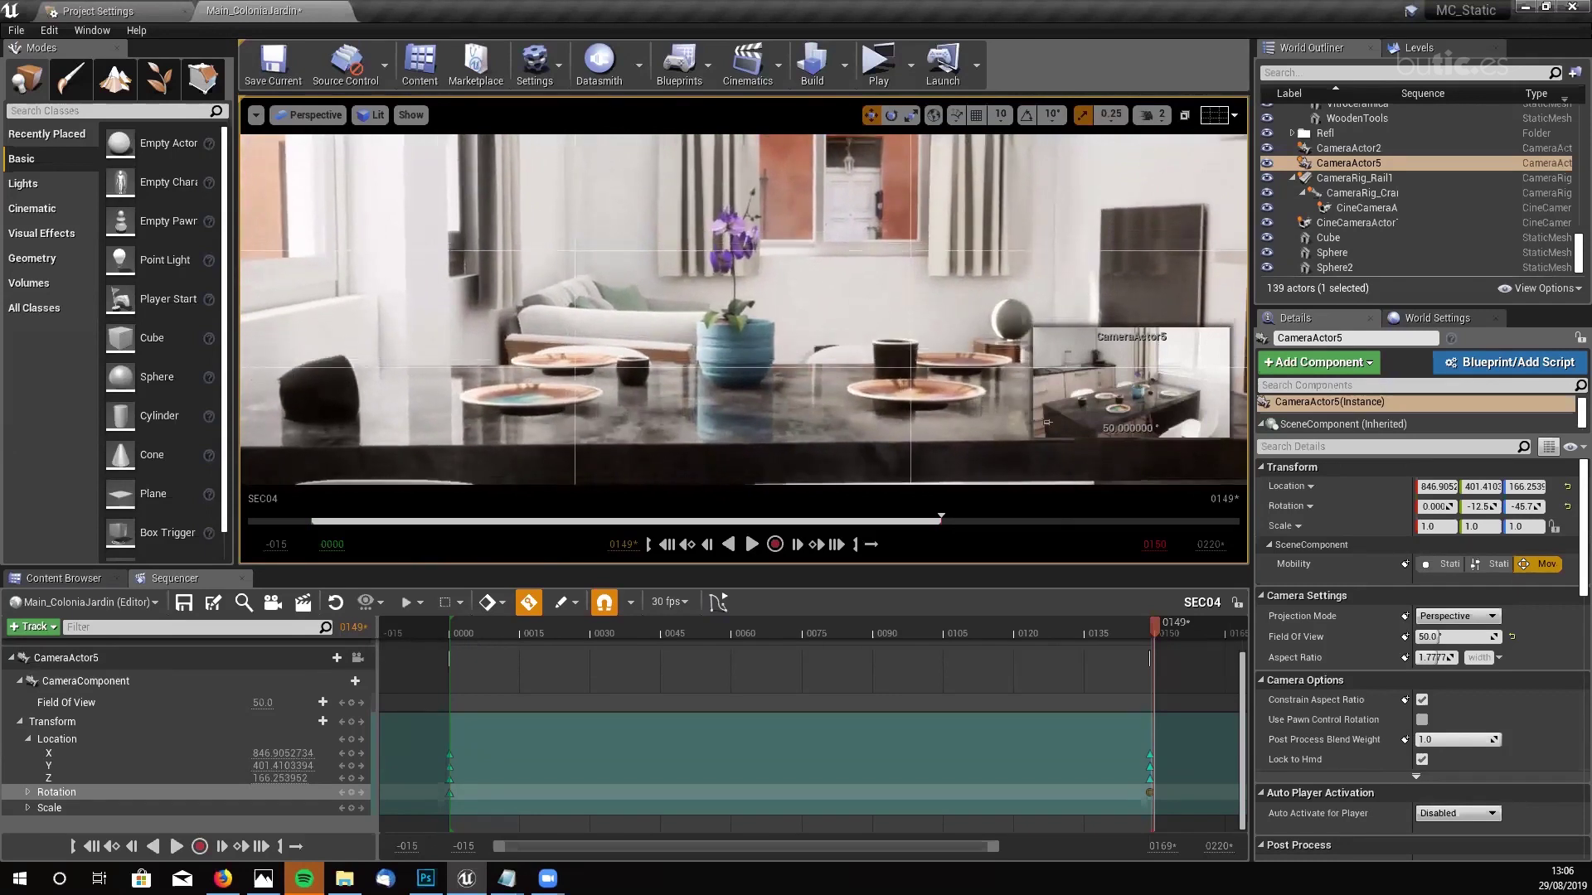
- Create CameraActor6 at the current view with Create Camera Here and select it
{"action": "left_click", "coordinate": [255, 115]}
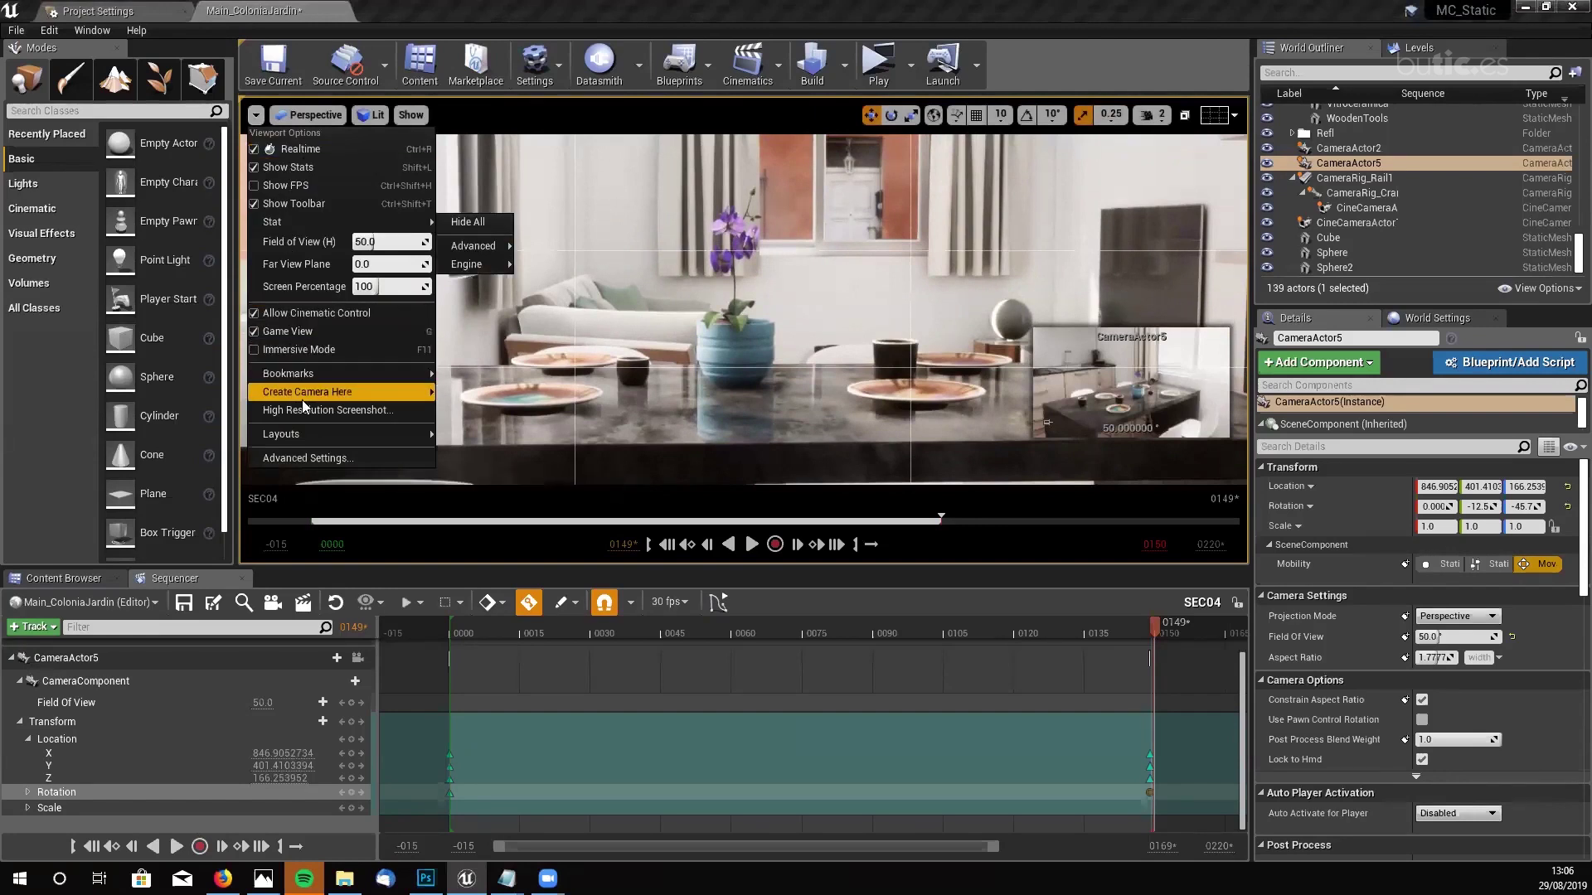
{"action": "mouse_move", "coordinate": [302, 400]}
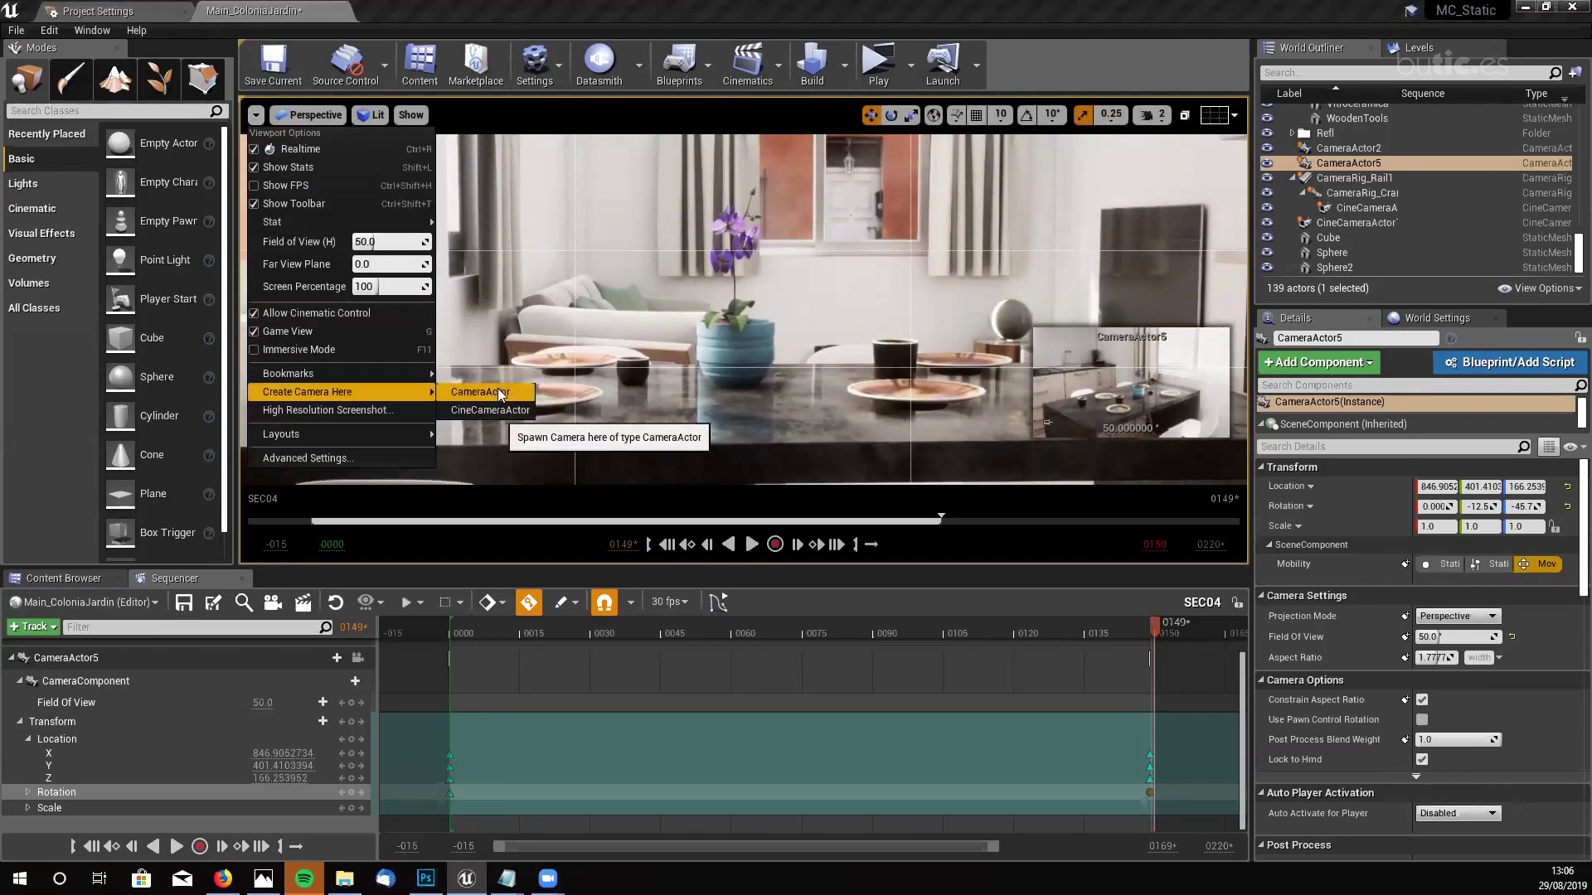
{"action": "left_click", "coordinate": [495, 390]}
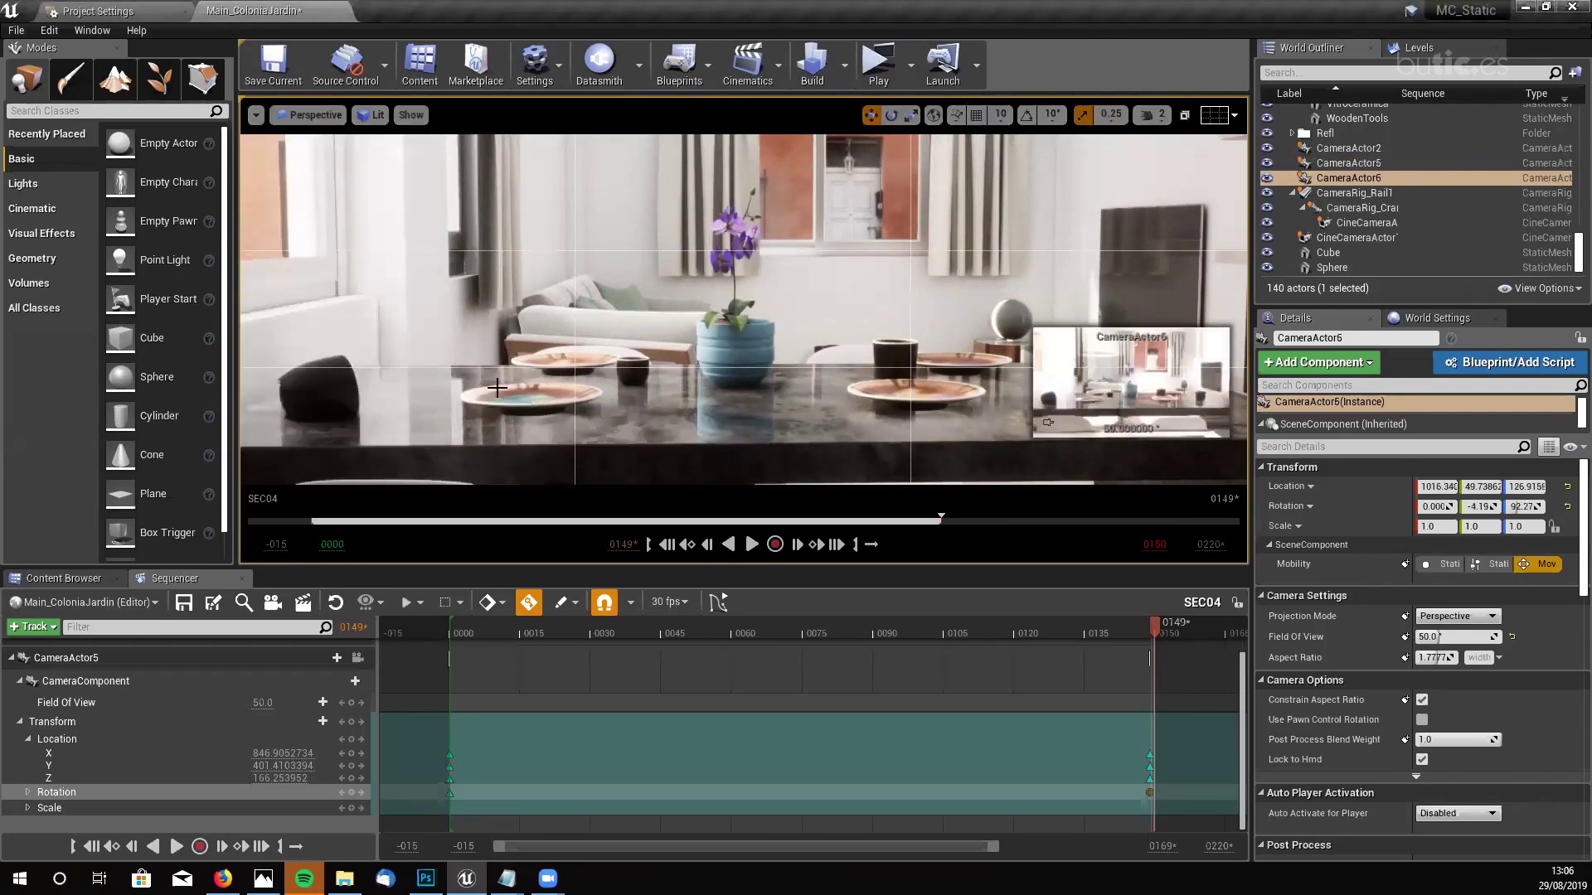
{"action": "left_click", "coordinate": [1374, 181]}
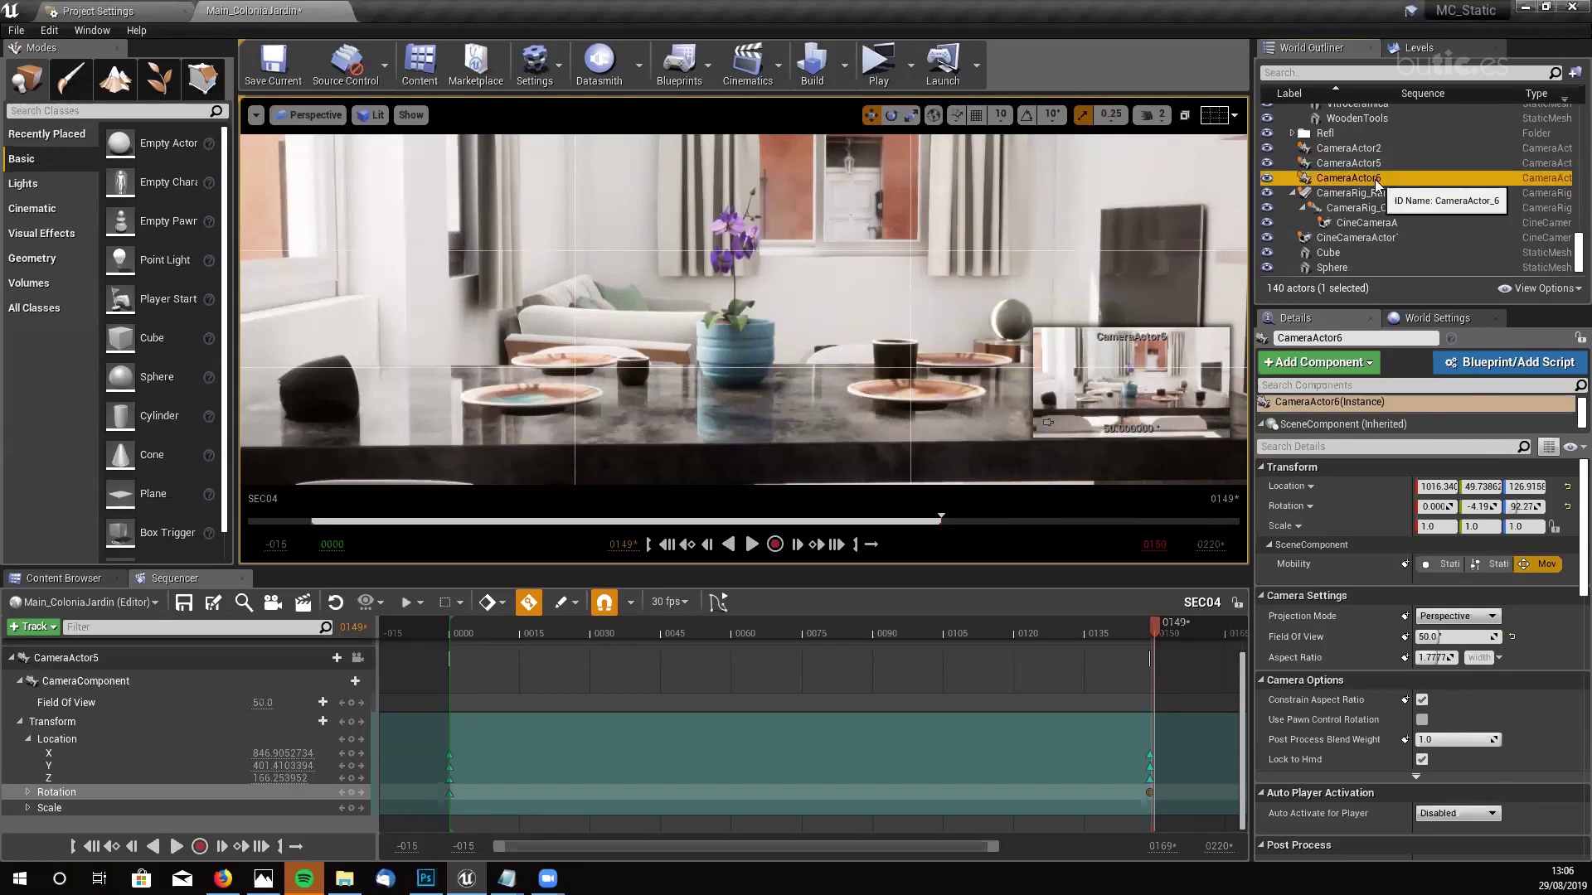
- Save all modified assets from the SEQUENCER folder
{"action": "left_click", "coordinate": [90, 578]}
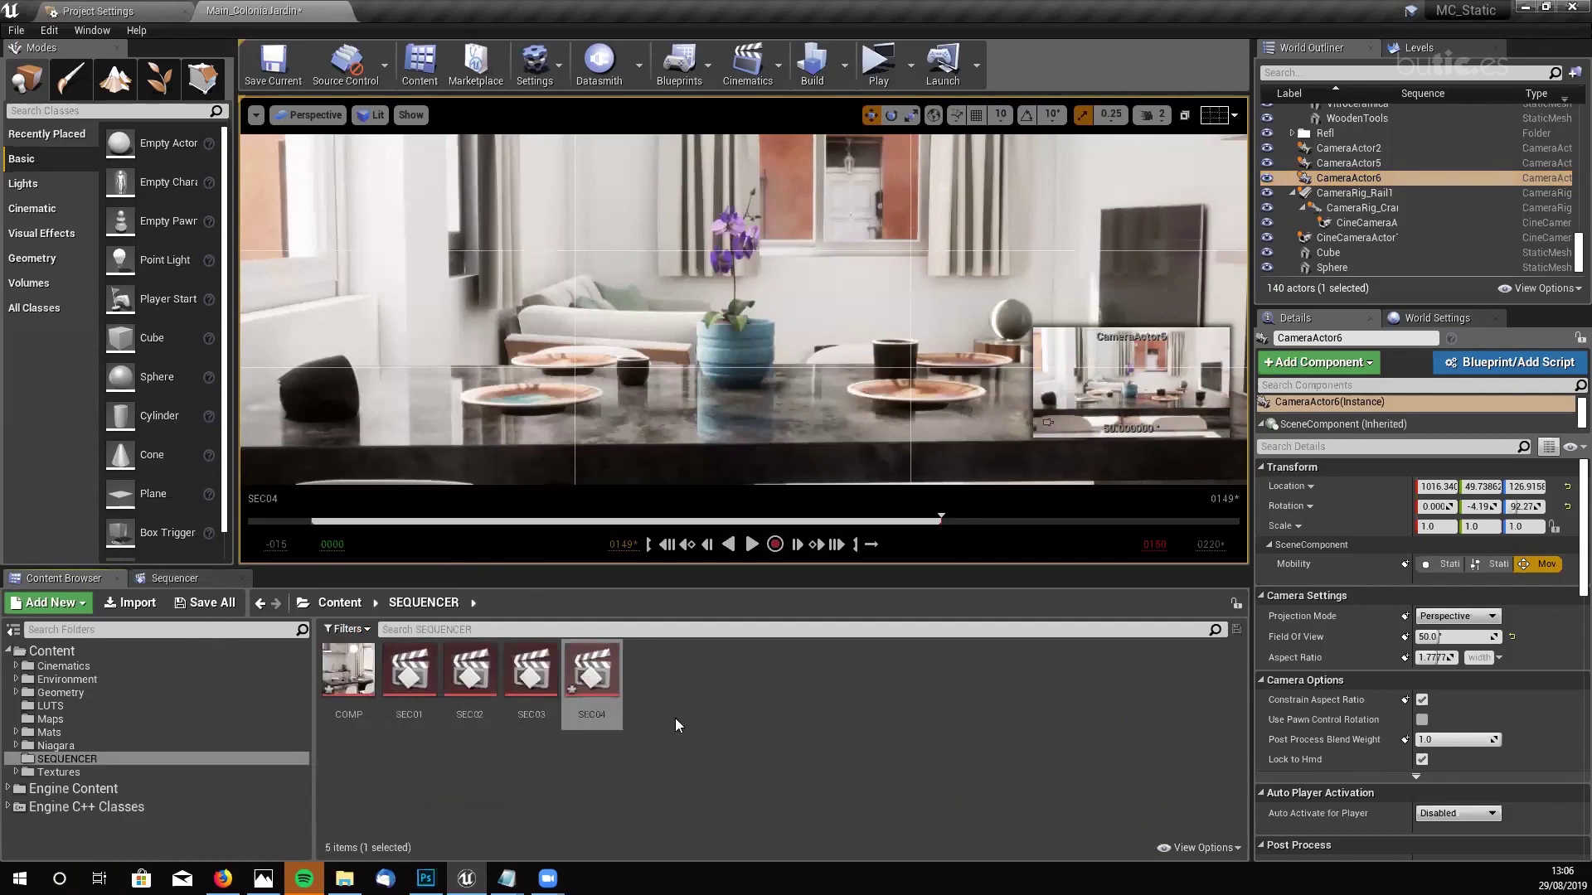
{"action": "left_click", "coordinate": [209, 602]}
{"action": "left_click", "coordinate": [945, 595]}
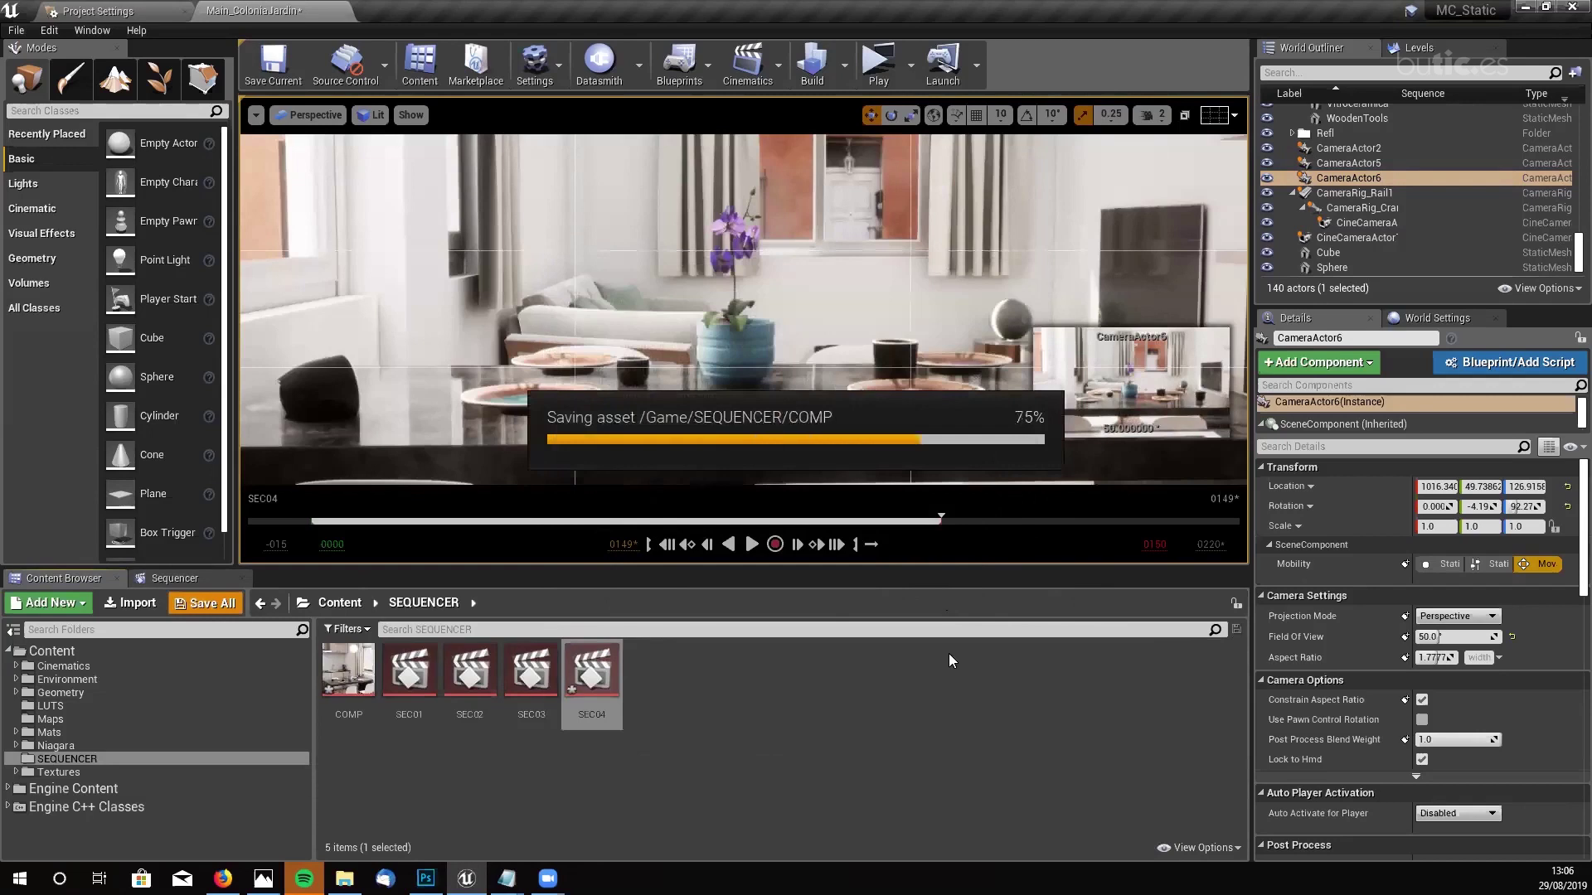
- Create a Level Sequence named SEC05, open it, and reselect CameraActor6
{"action": "right_click", "coordinate": [698, 686]}
{"action": "mouse_move", "coordinate": [794, 457]}
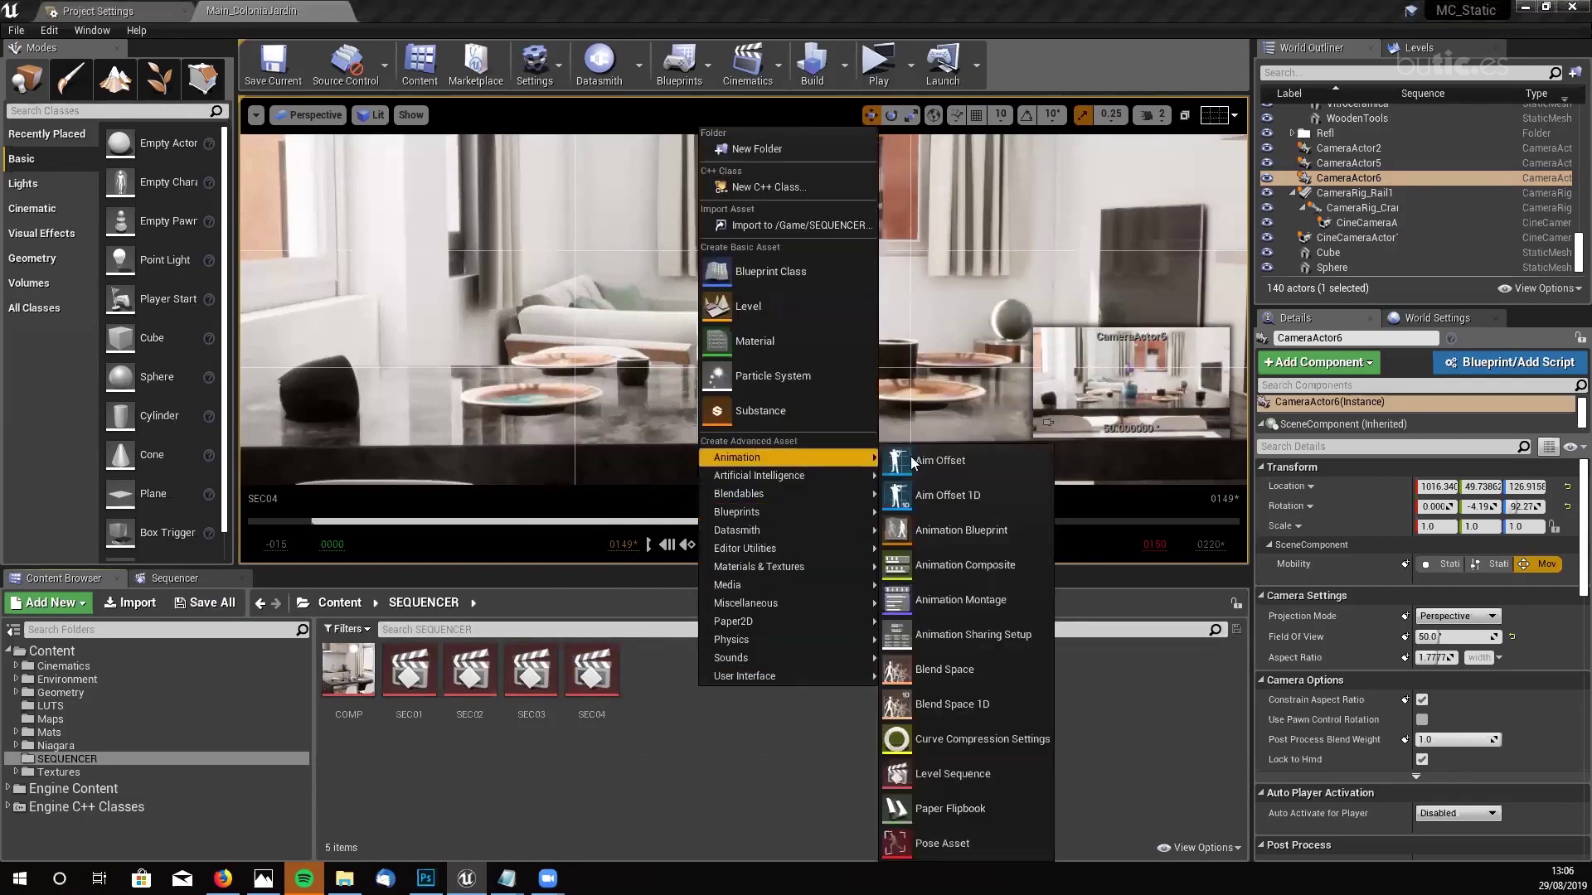
{"action": "left_click", "coordinate": [953, 775]}
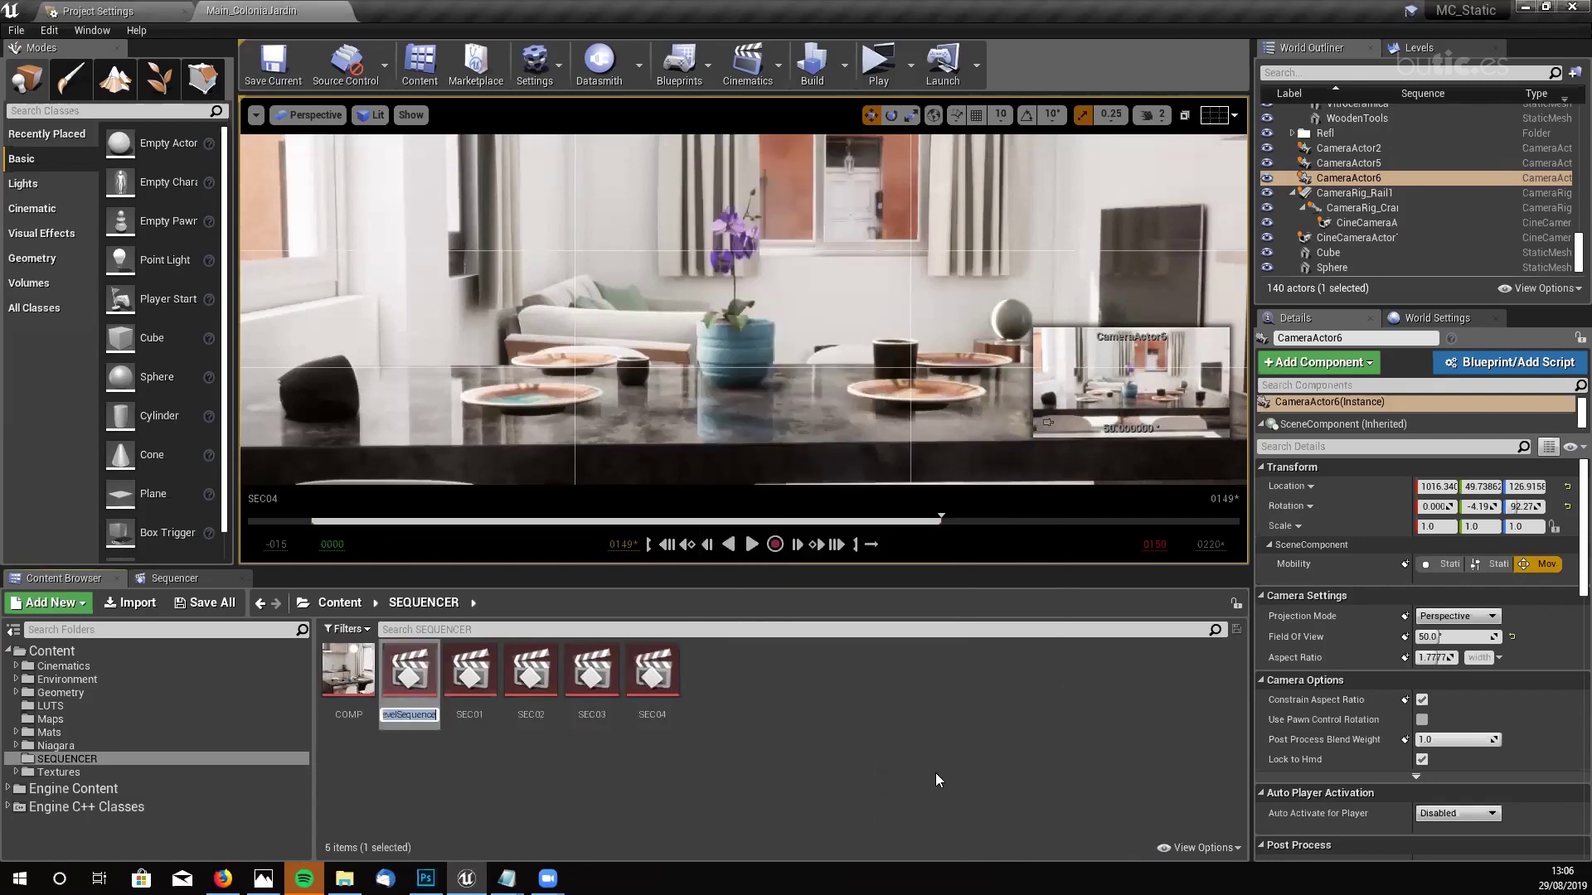
{"action": "type", "text": "SEC05"}
{"action": "key", "text": "Return"}
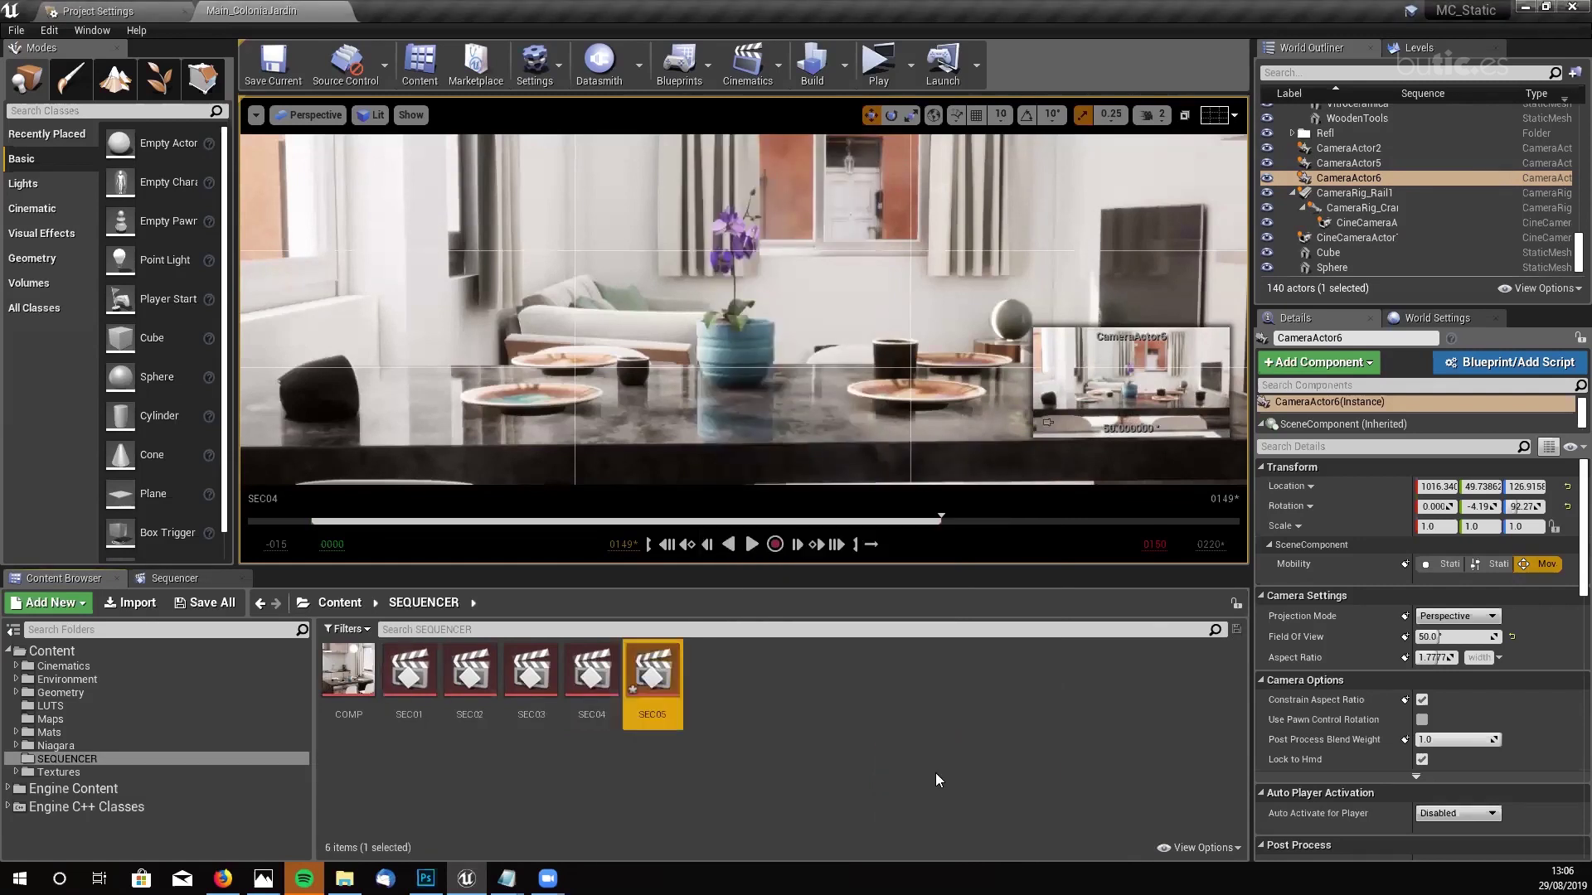
{"action": "double_click", "coordinate": [655, 673]}
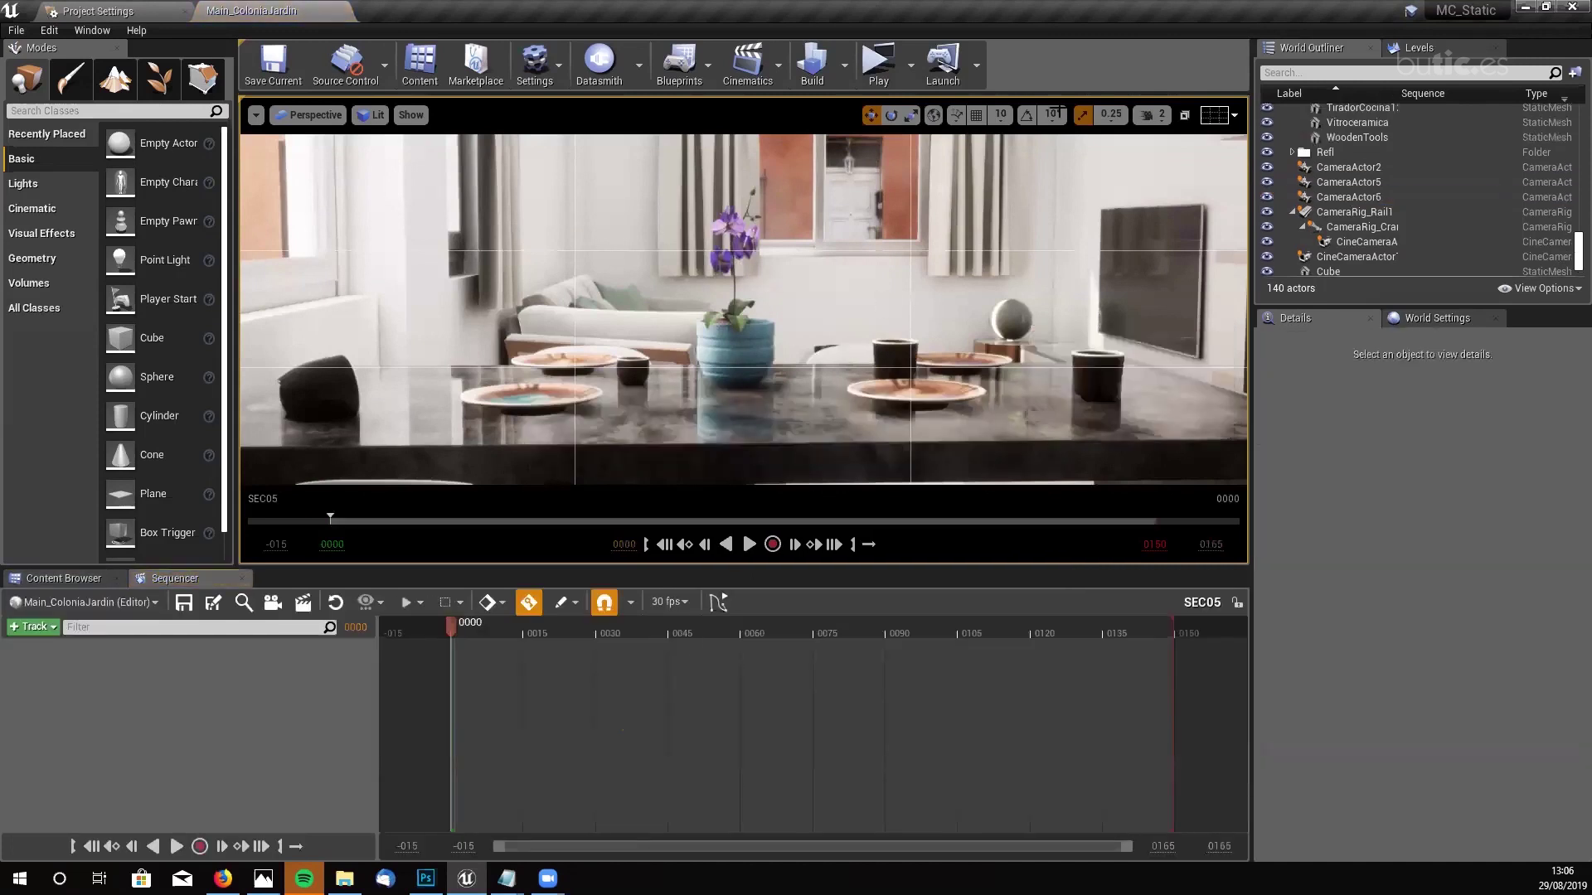
{"action": "left_click", "coordinate": [1366, 197]}
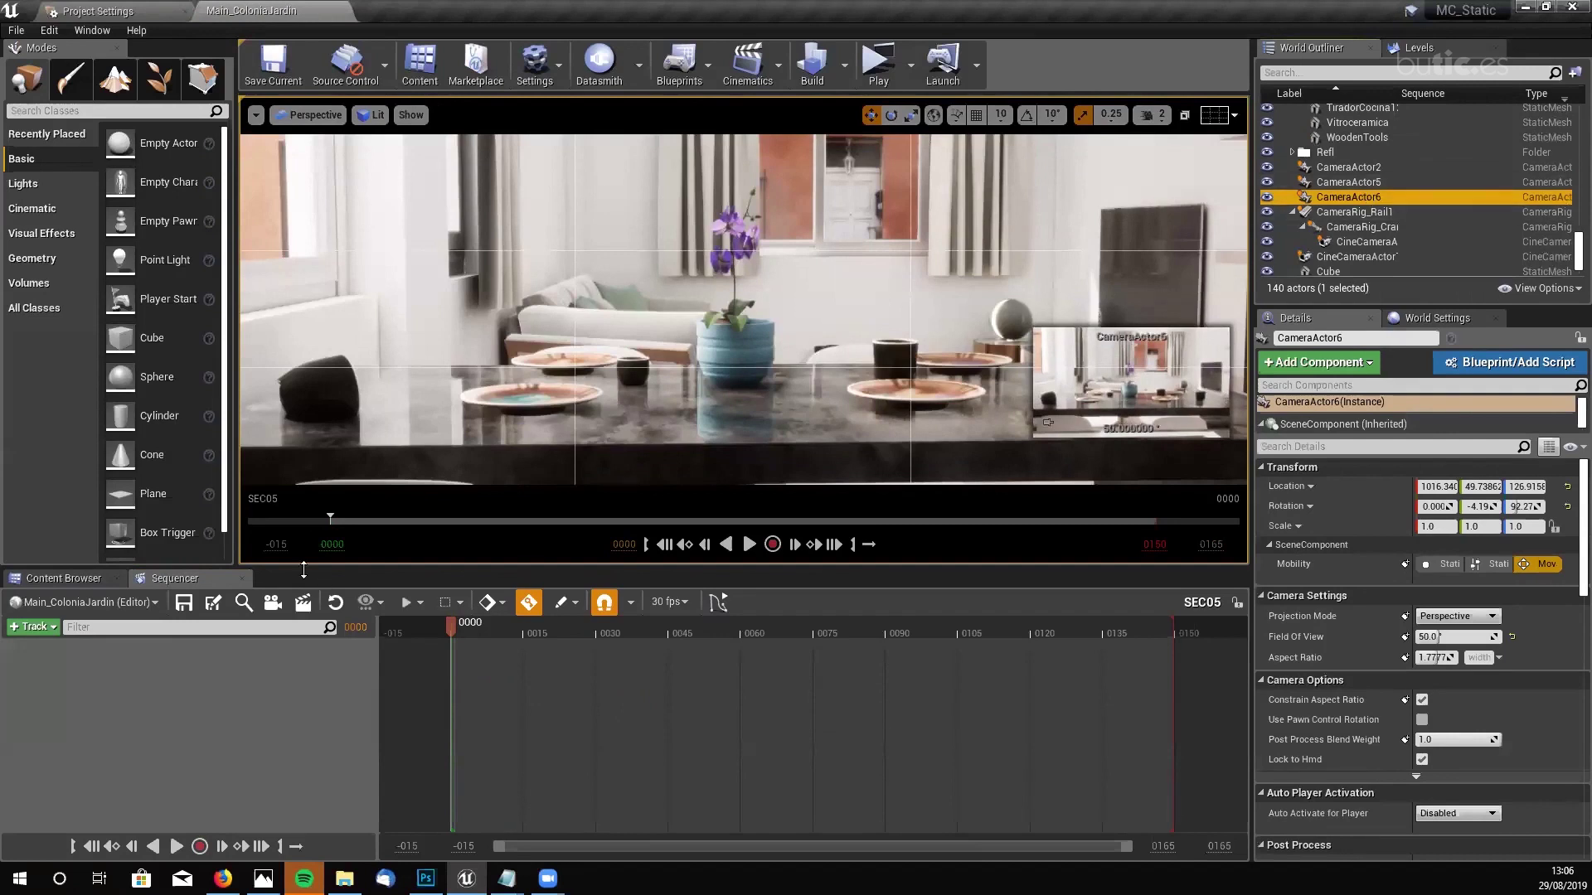
- Add CameraActor6 to SEC05 through Actor To Sequencer and lock the viewport to it
{"action": "left_click", "coordinate": [34, 627]}
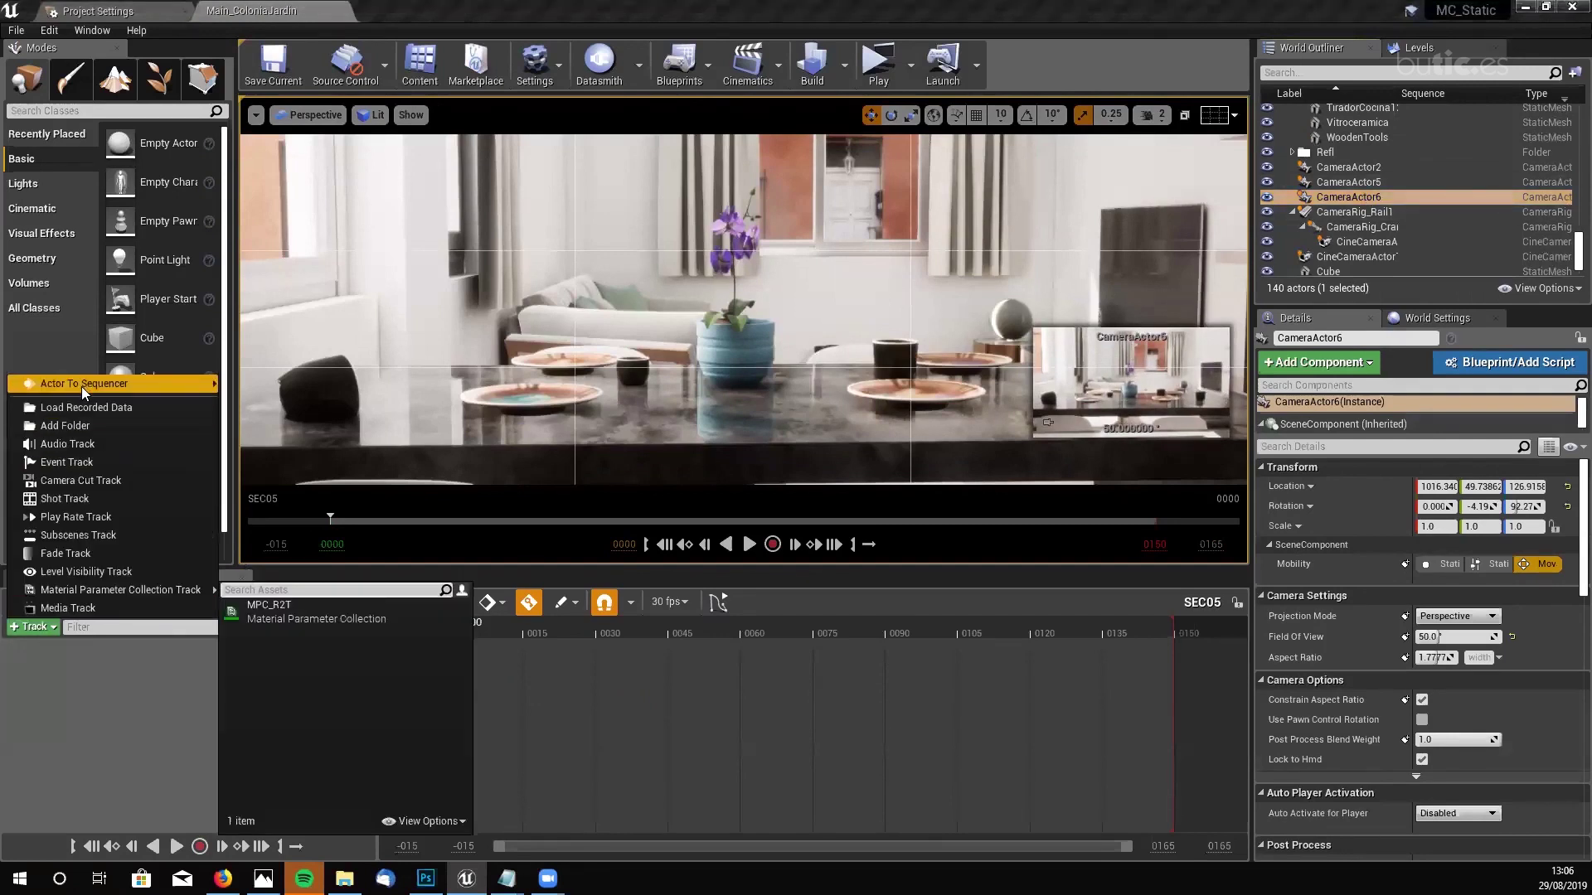
{"action": "mouse_move", "coordinate": [83, 384]}
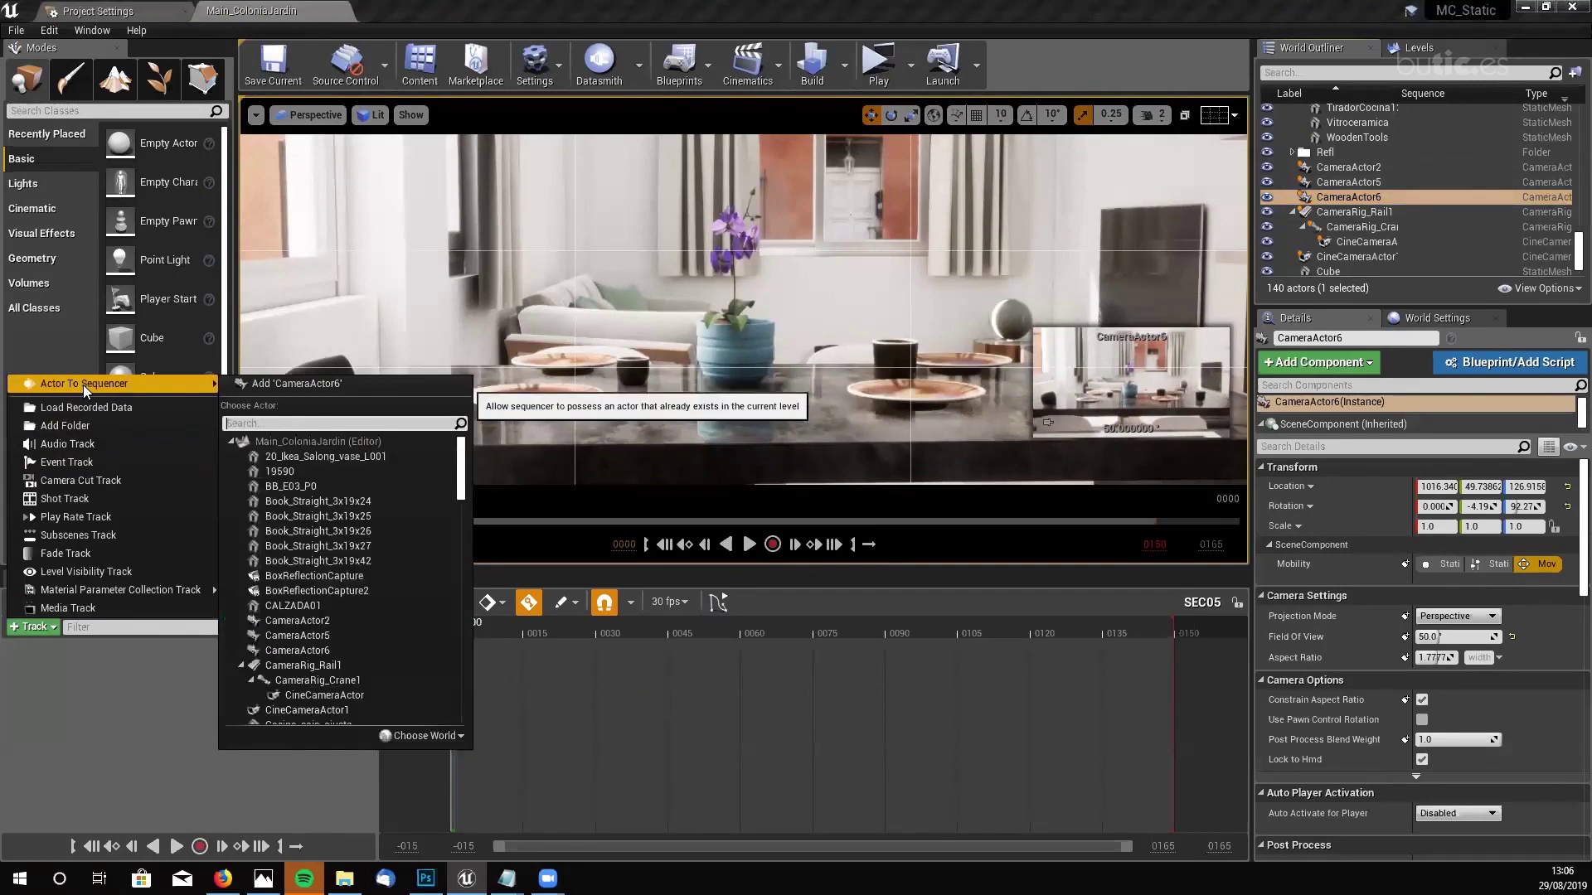
{"action": "left_click", "coordinate": [288, 383]}
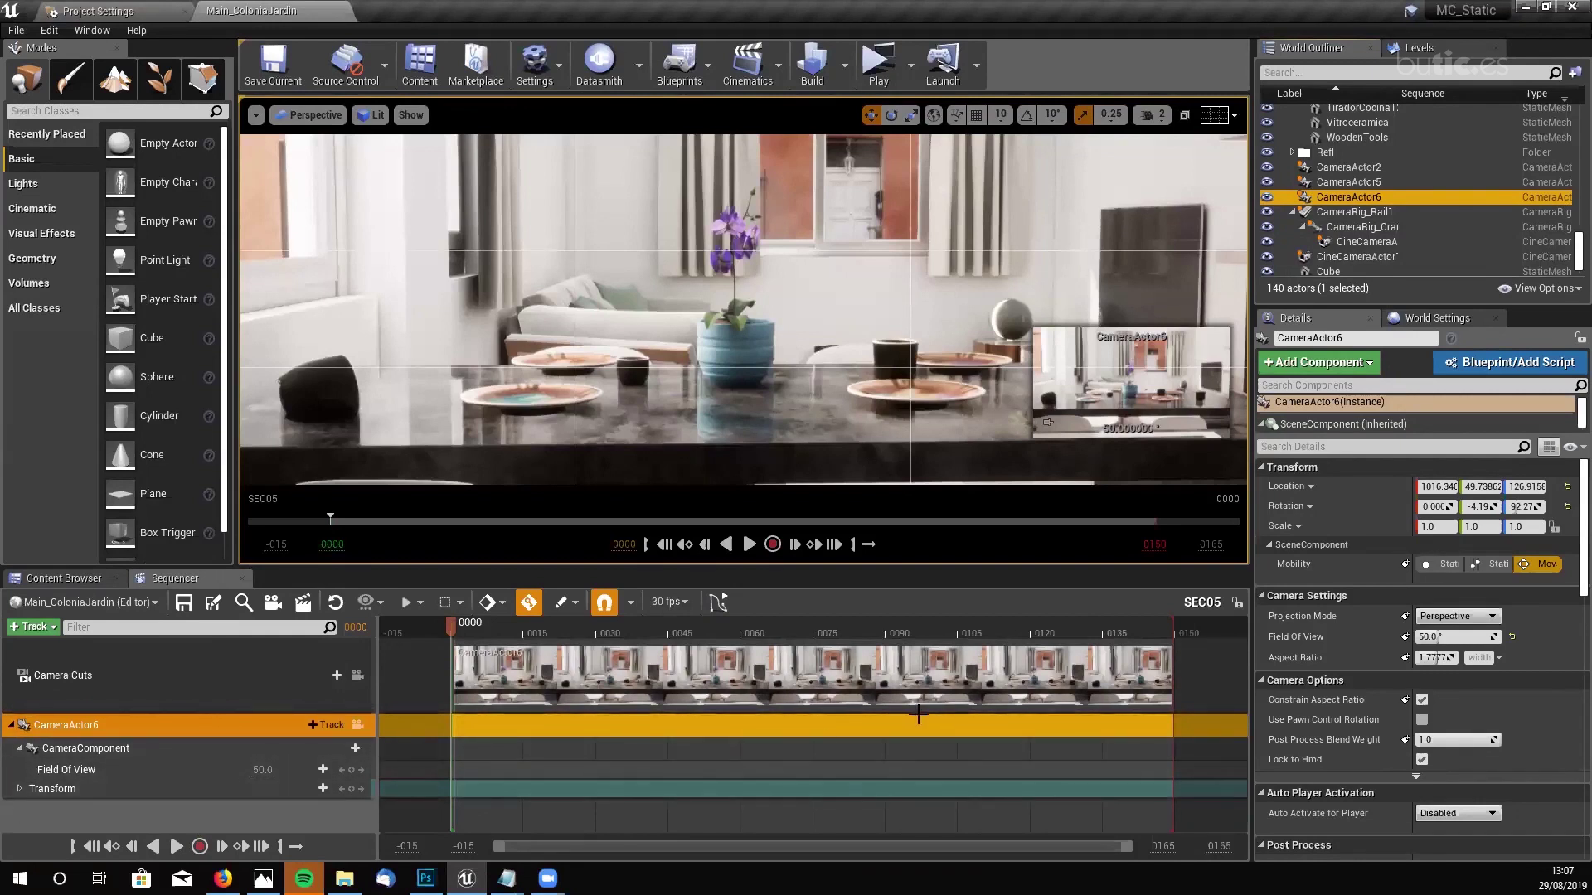
{"action": "left_click", "coordinate": [358, 726]}
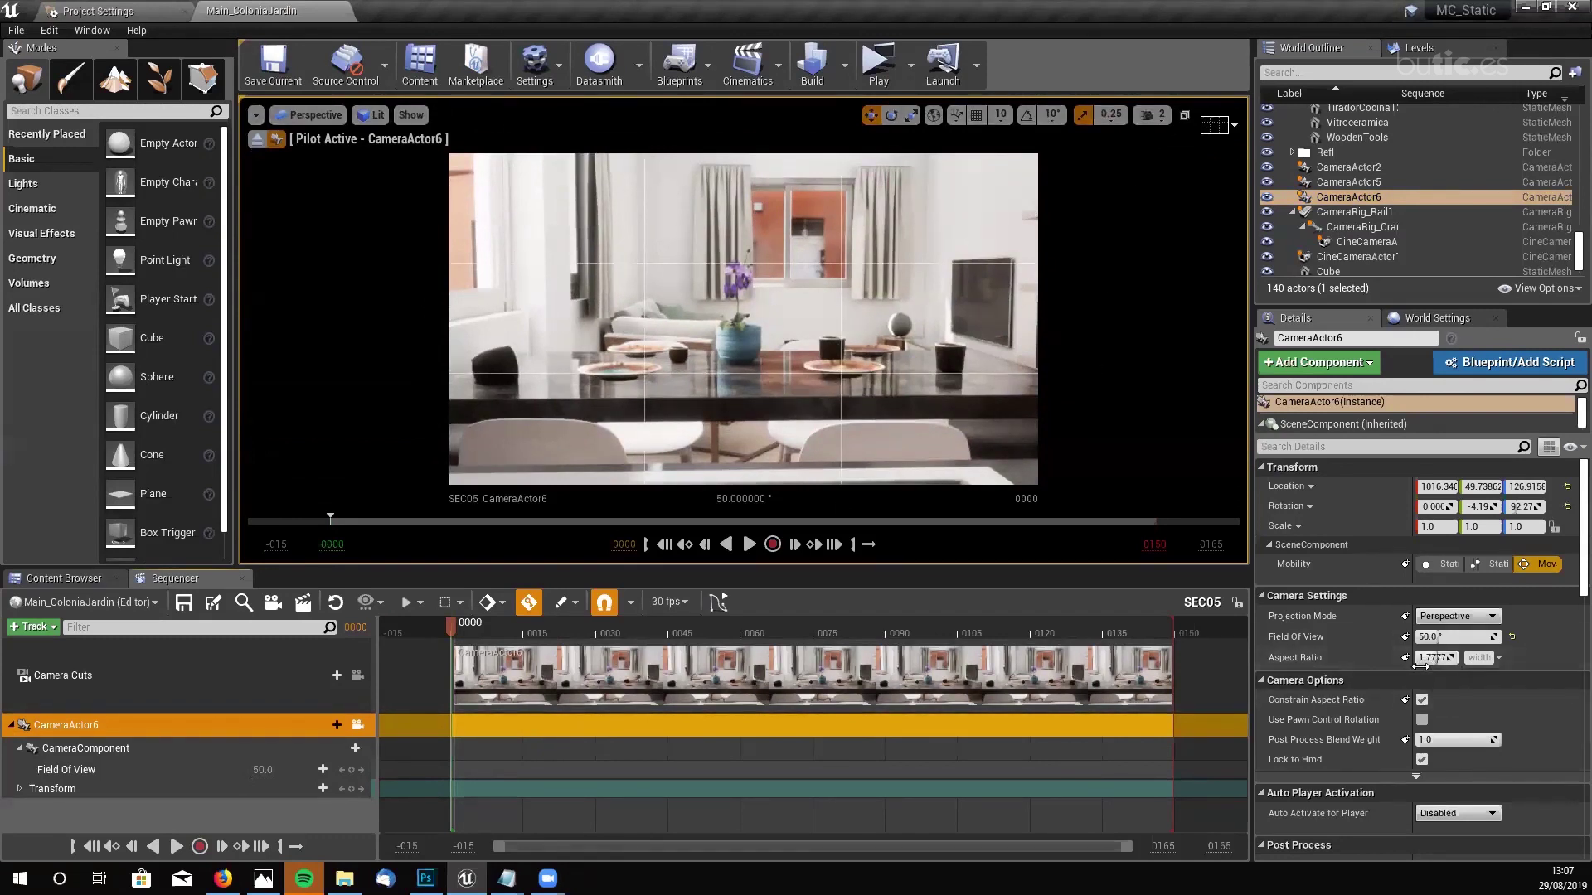
{"action": "left_click", "coordinate": [1497, 656]}
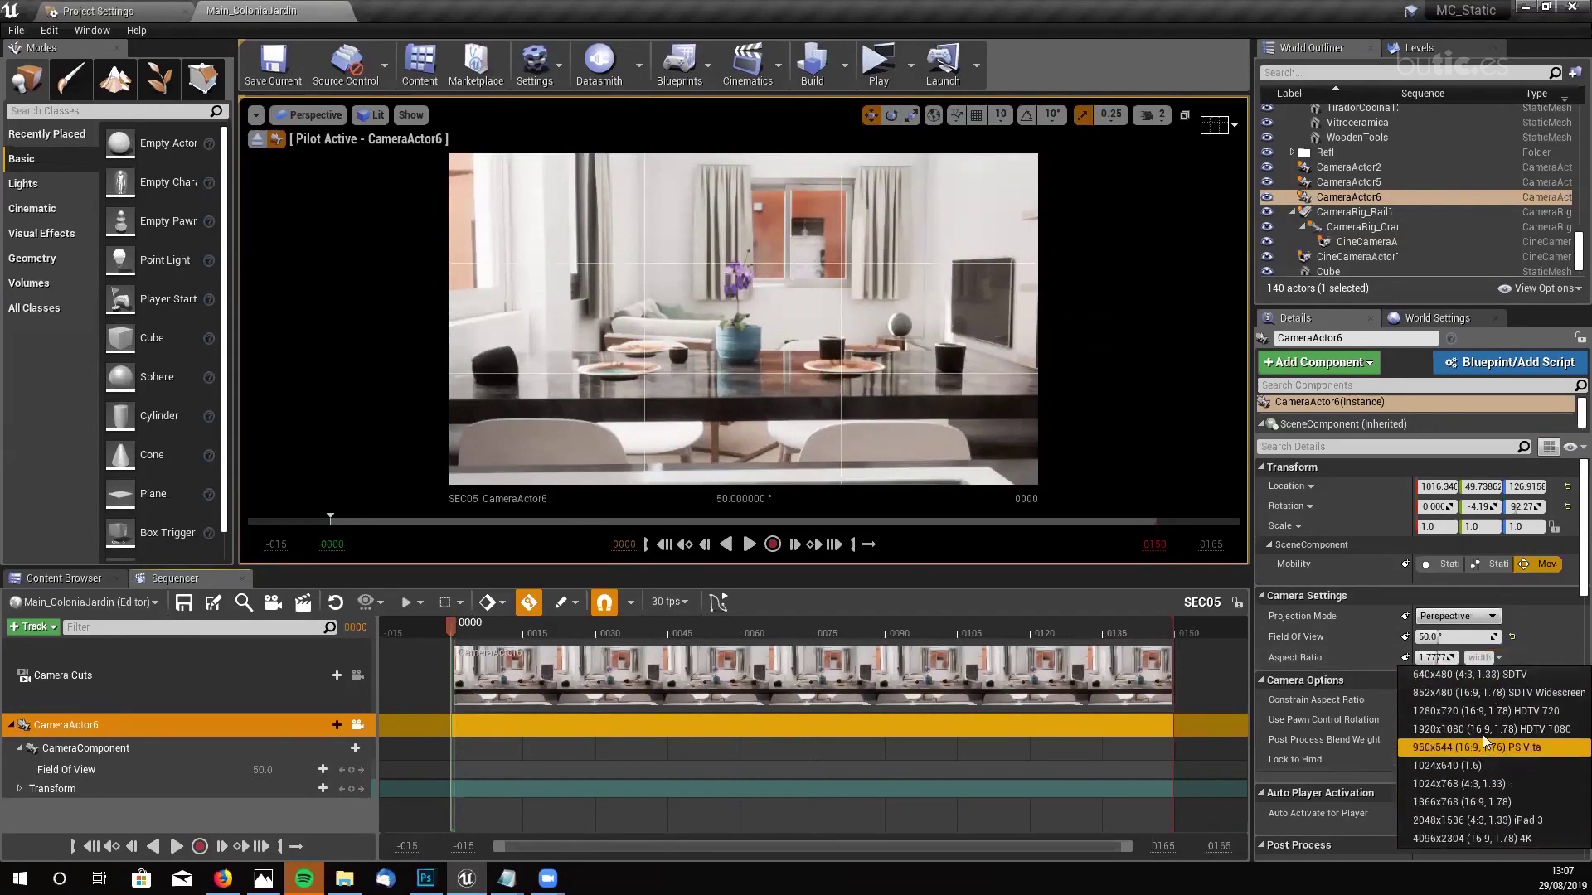
- Set CameraActor6 to the 1920x1080 HDTV aspect and frame the opening view across the table
{"action": "left_click", "coordinate": [1424, 730]}
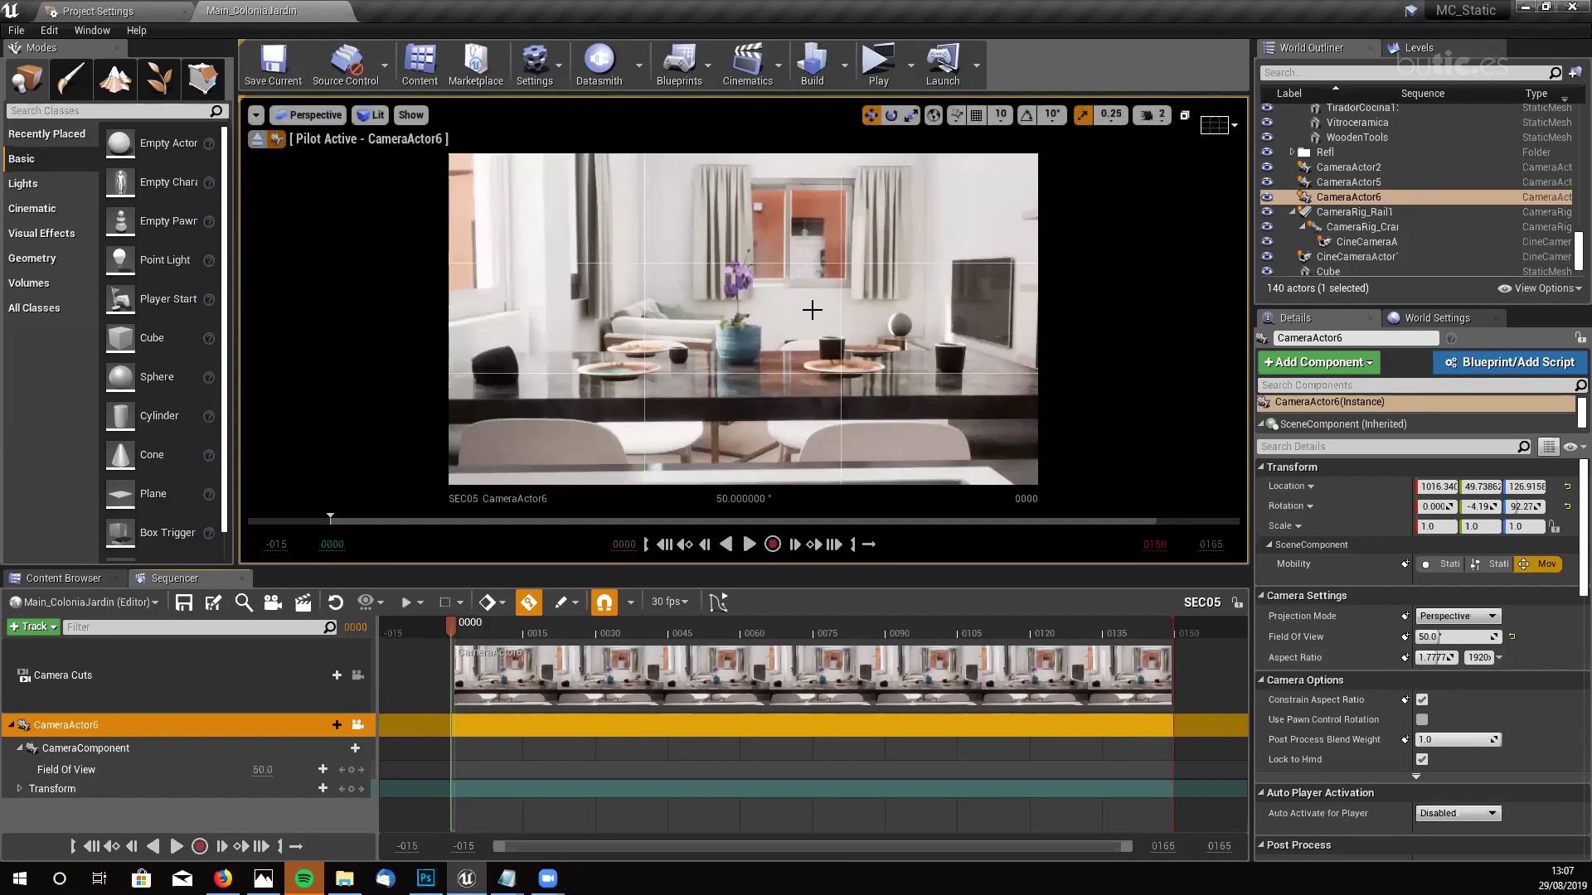
{"action": "right_click_drag", "start_coordinate": [812, 310], "coordinate": [788, 304]}
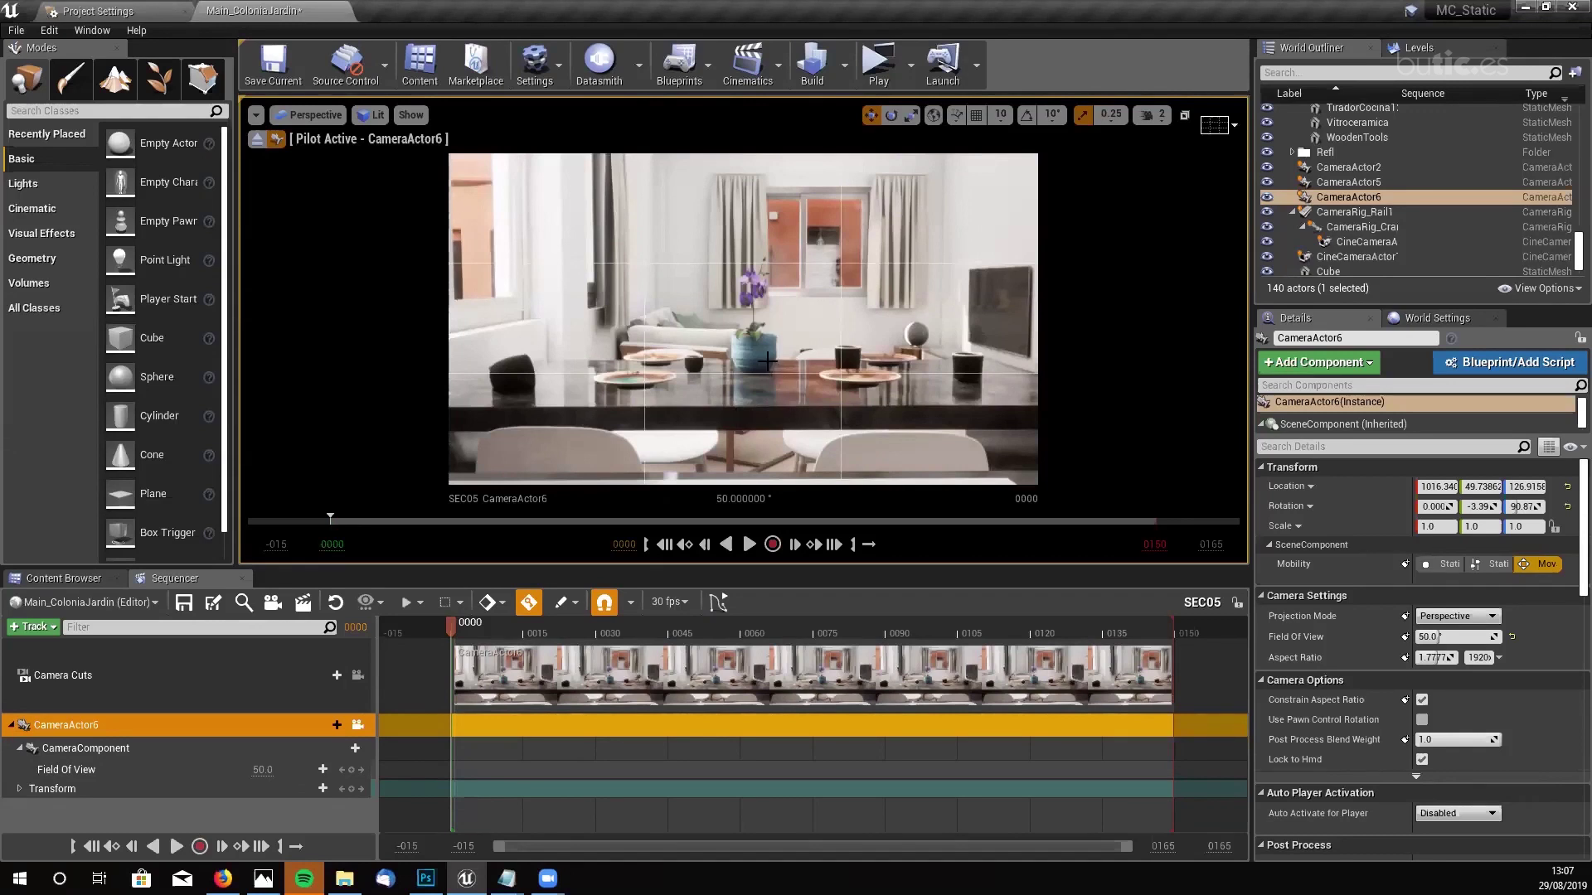
{"action": "middle_click_drag", "start_coordinate": [762, 350], "coordinate": [767, 350]}
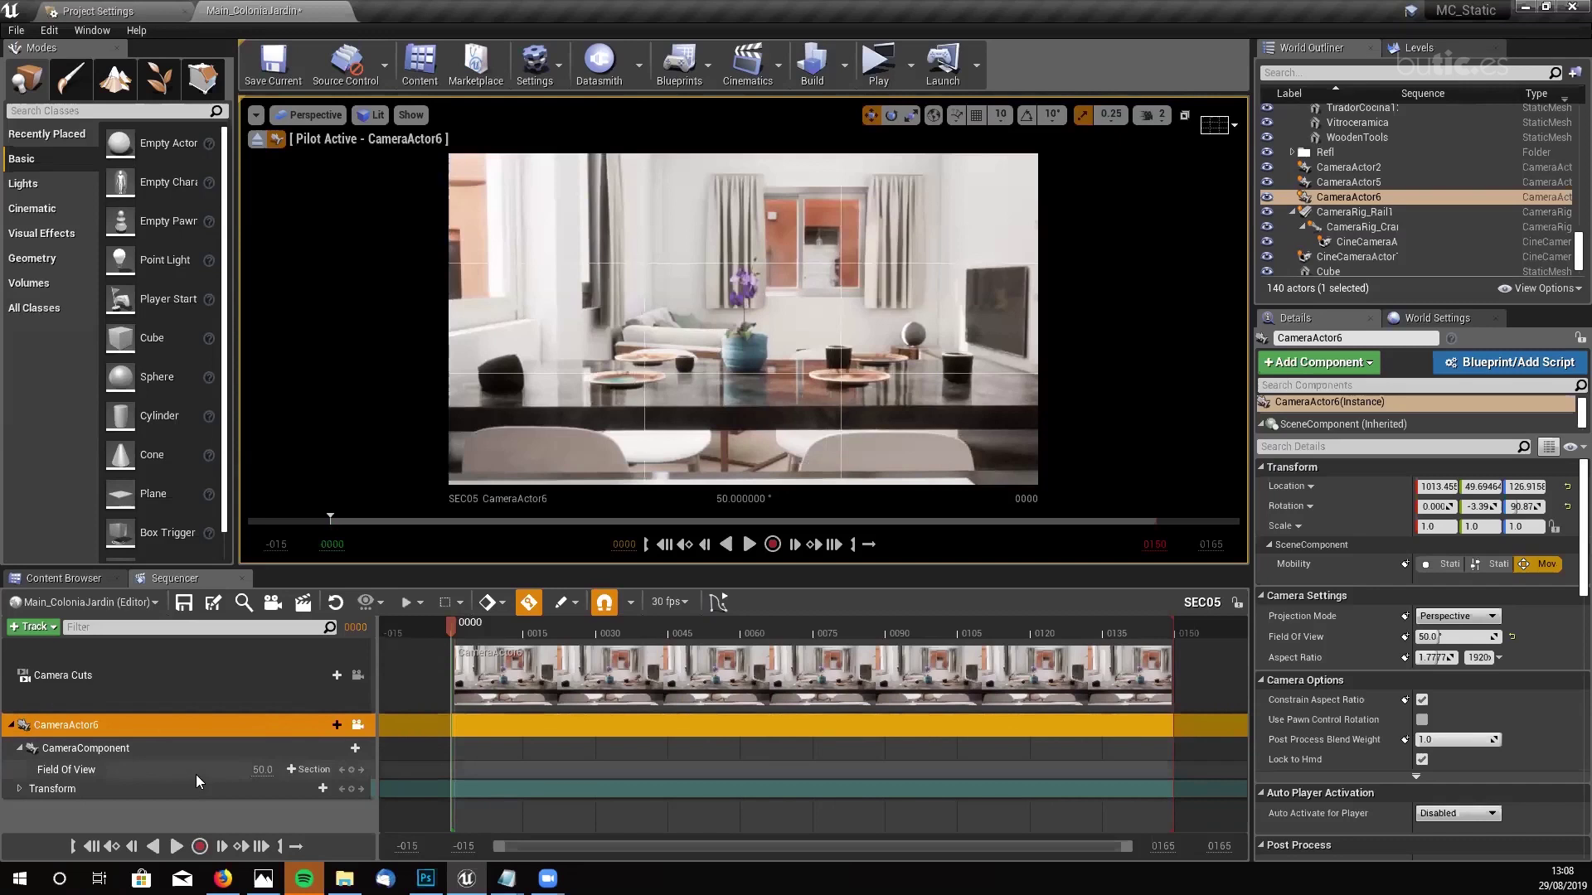
- Expand CameraActor6's Transform track and key its Location at frame 0000
{"action": "mouse_move", "coordinate": [190, 788]}
{"action": "left_click", "coordinate": [79, 791]}
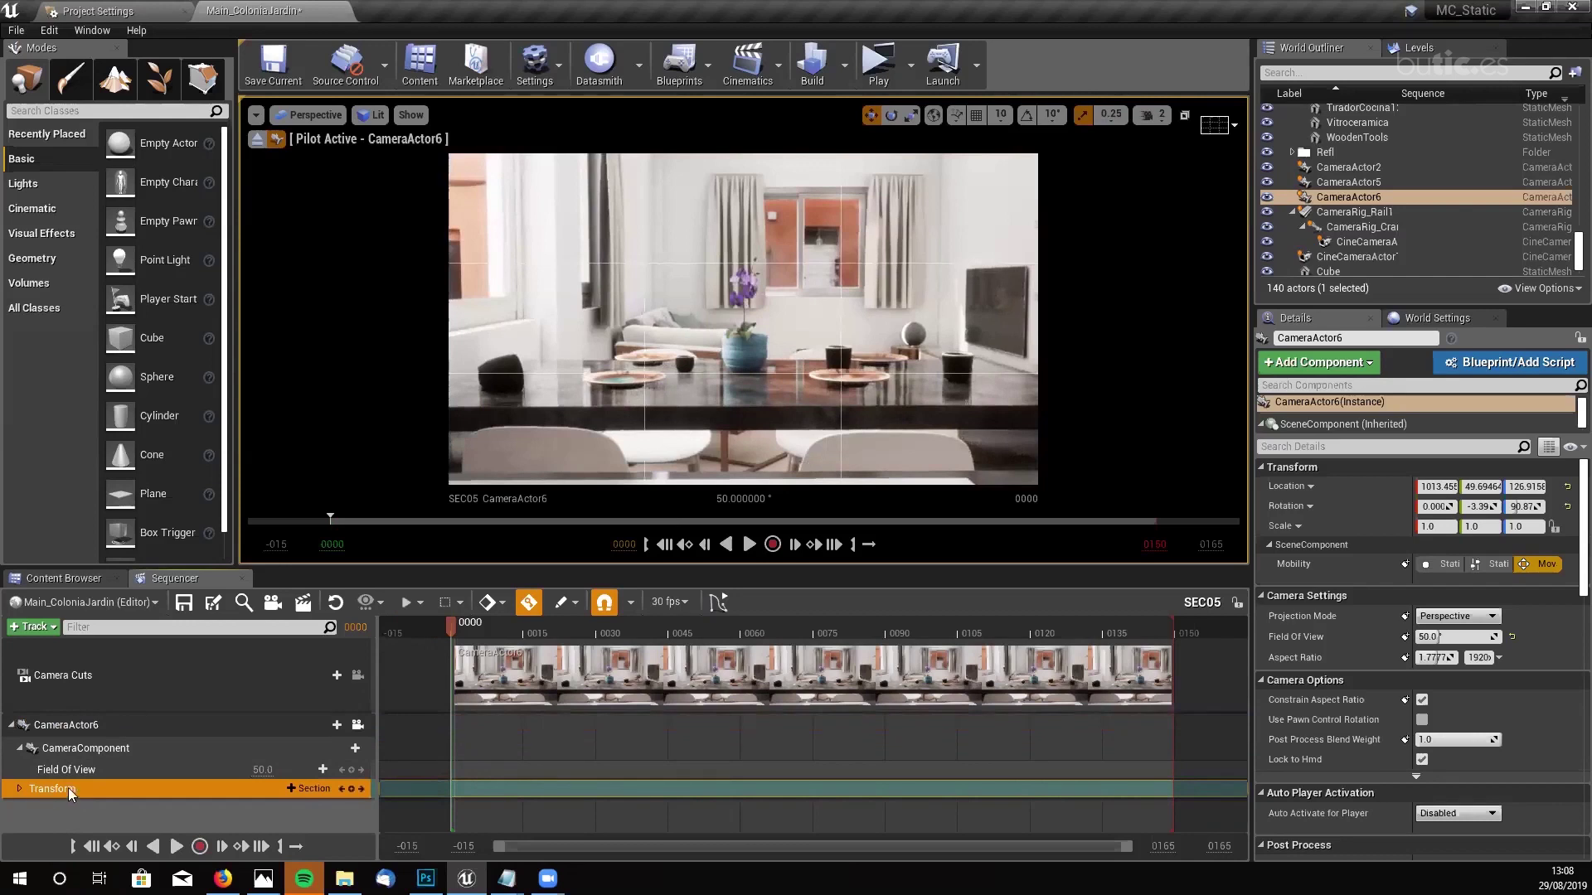
{"action": "left_click", "coordinate": [18, 788]}
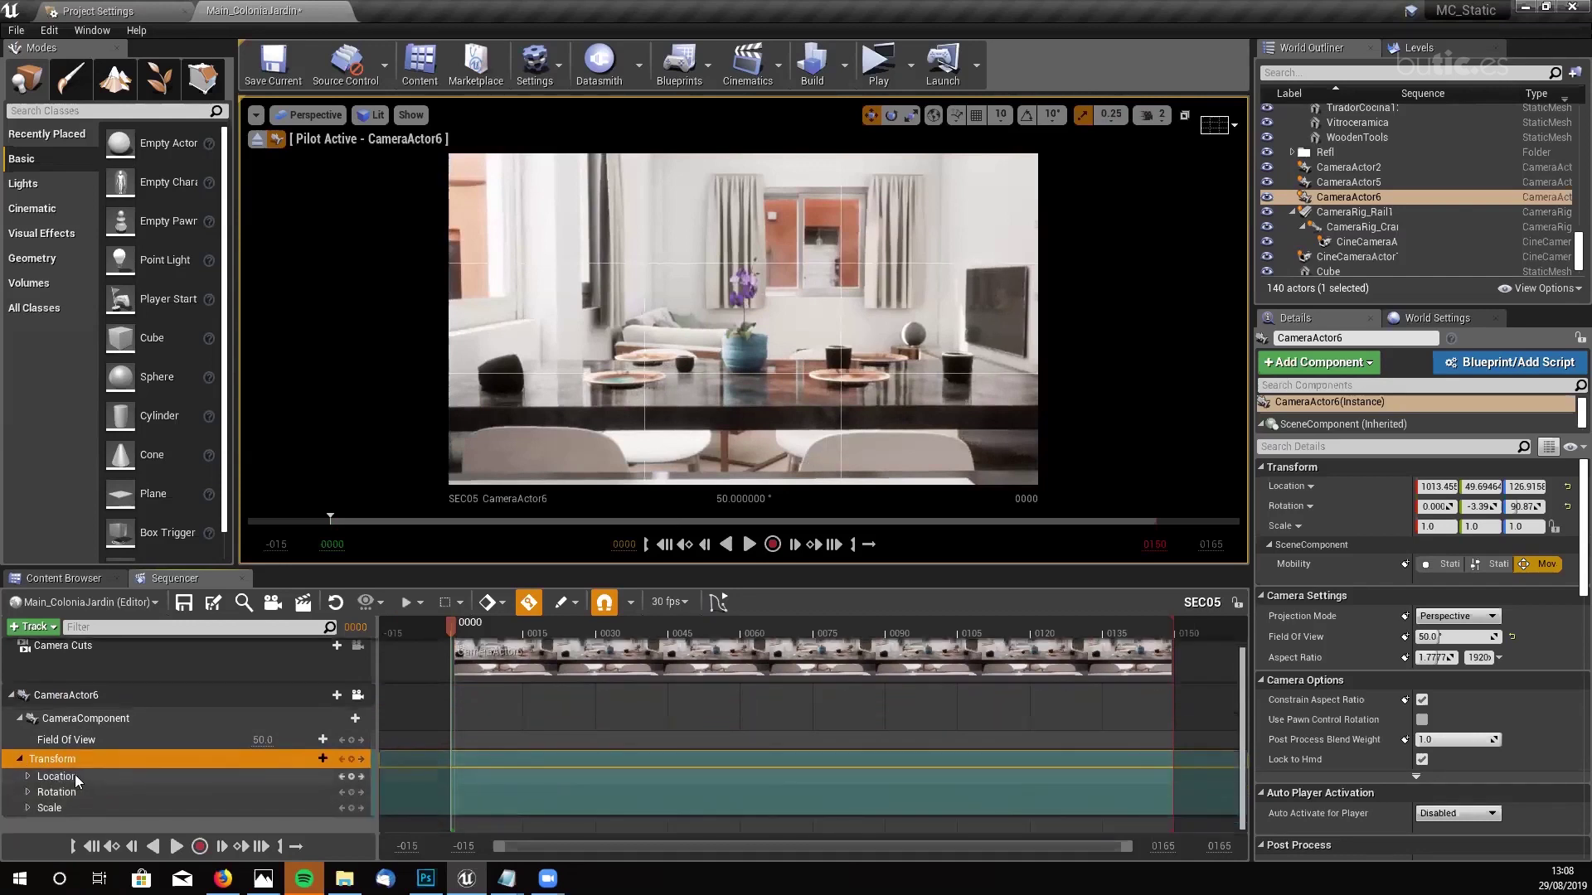
{"action": "left_click", "coordinate": [74, 774]}
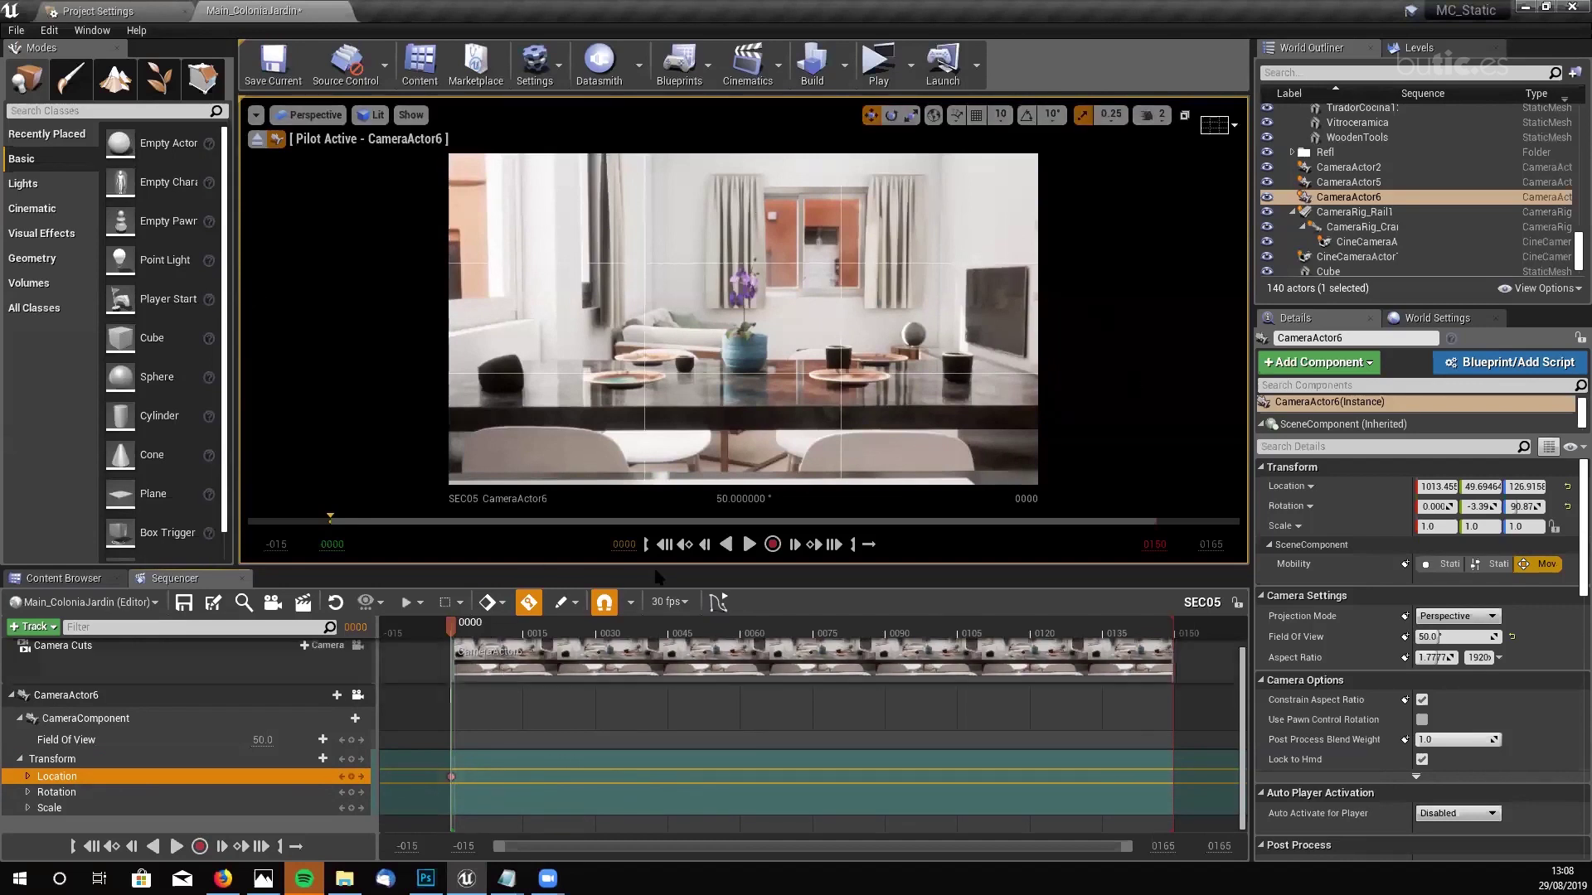
- Key CameraActor6's Location at frame 0149 near X 1011.6, Y 169.6, Z 119.8
{"action": "left_click", "coordinate": [832, 547]}
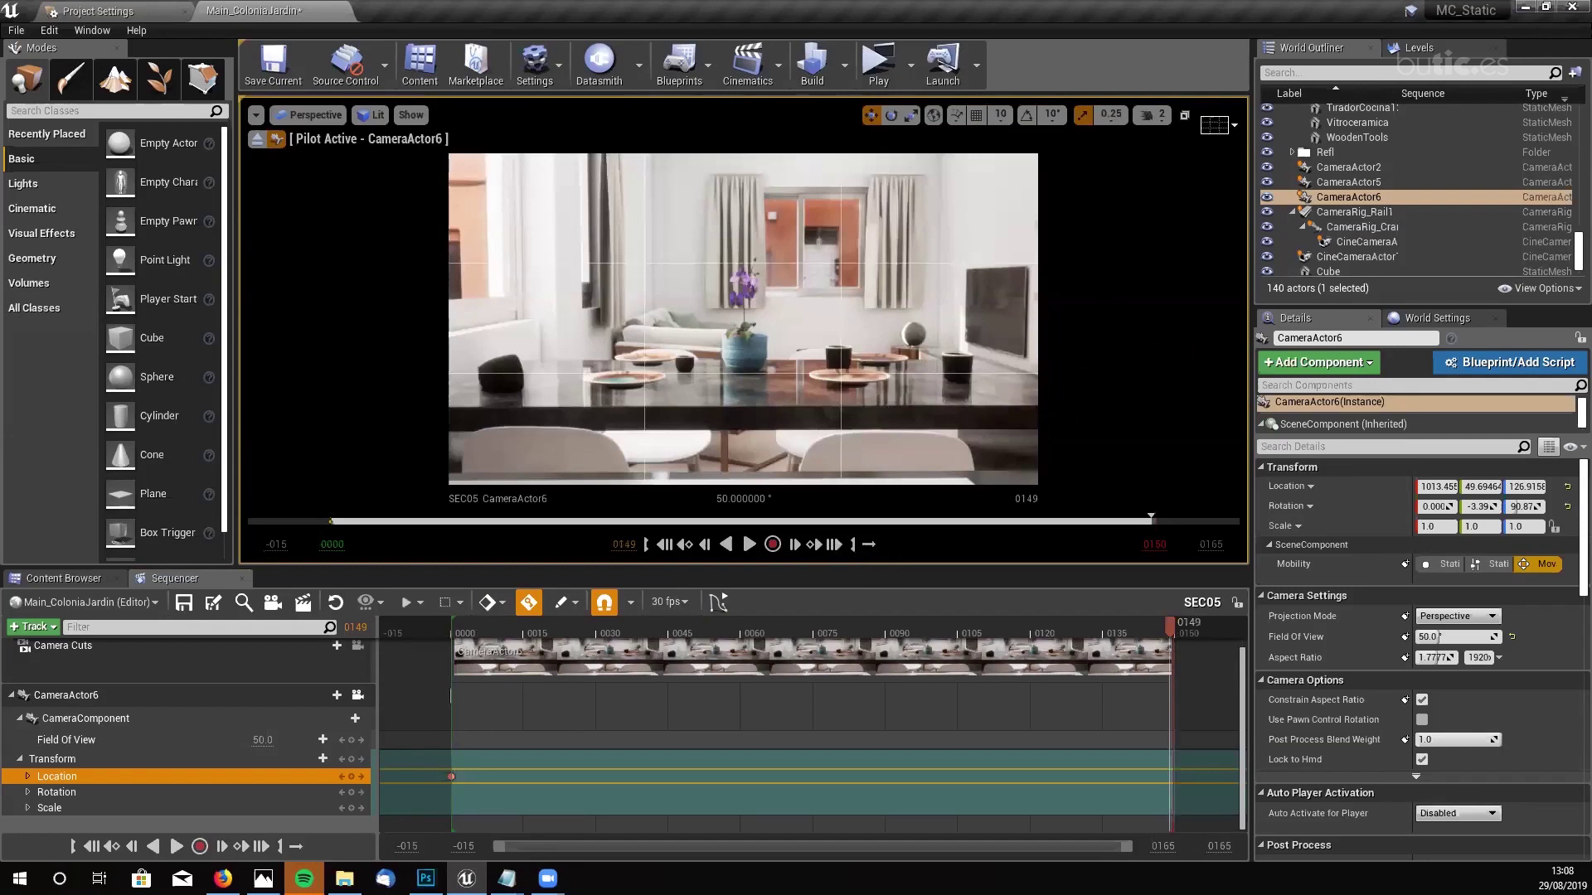
{"action": "key", "text": "w"}
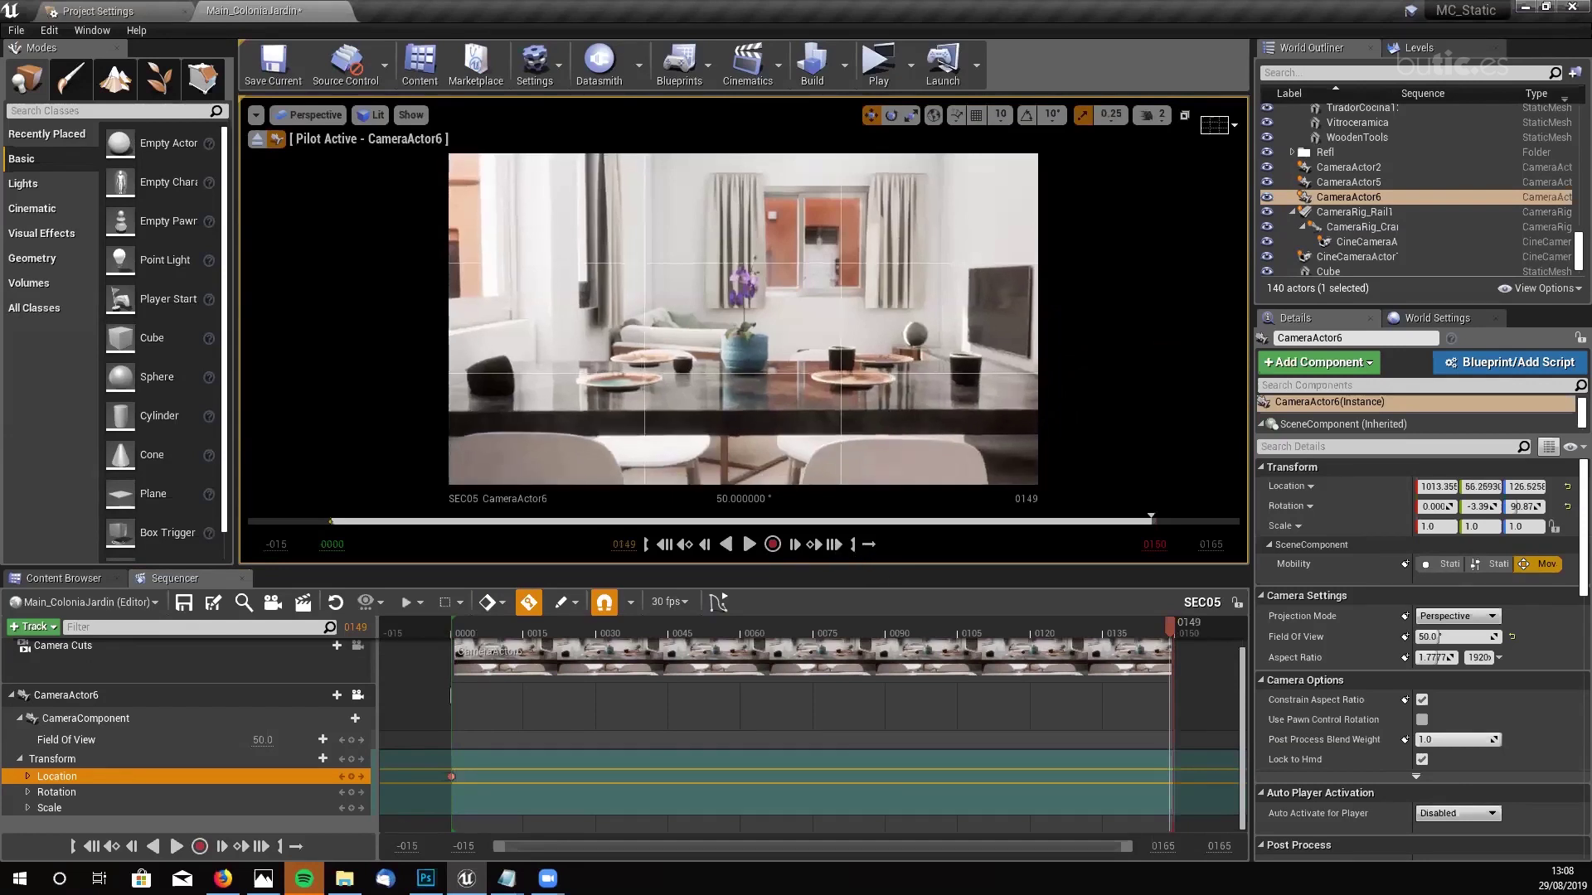
{"action": "key", "text": "w"}
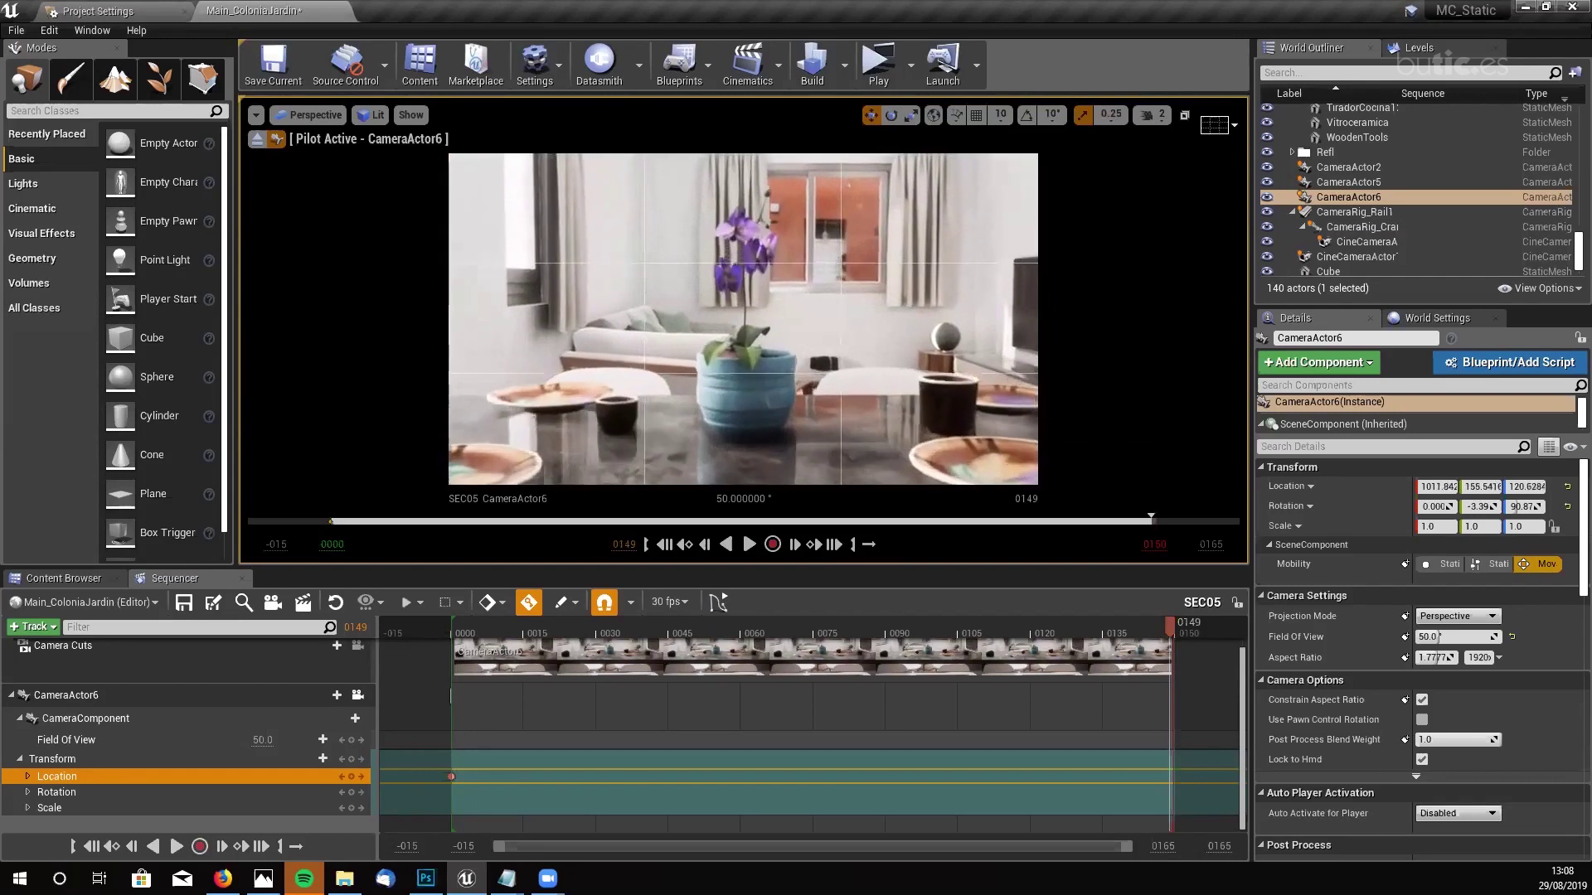
{"action": "key", "text": "s"}
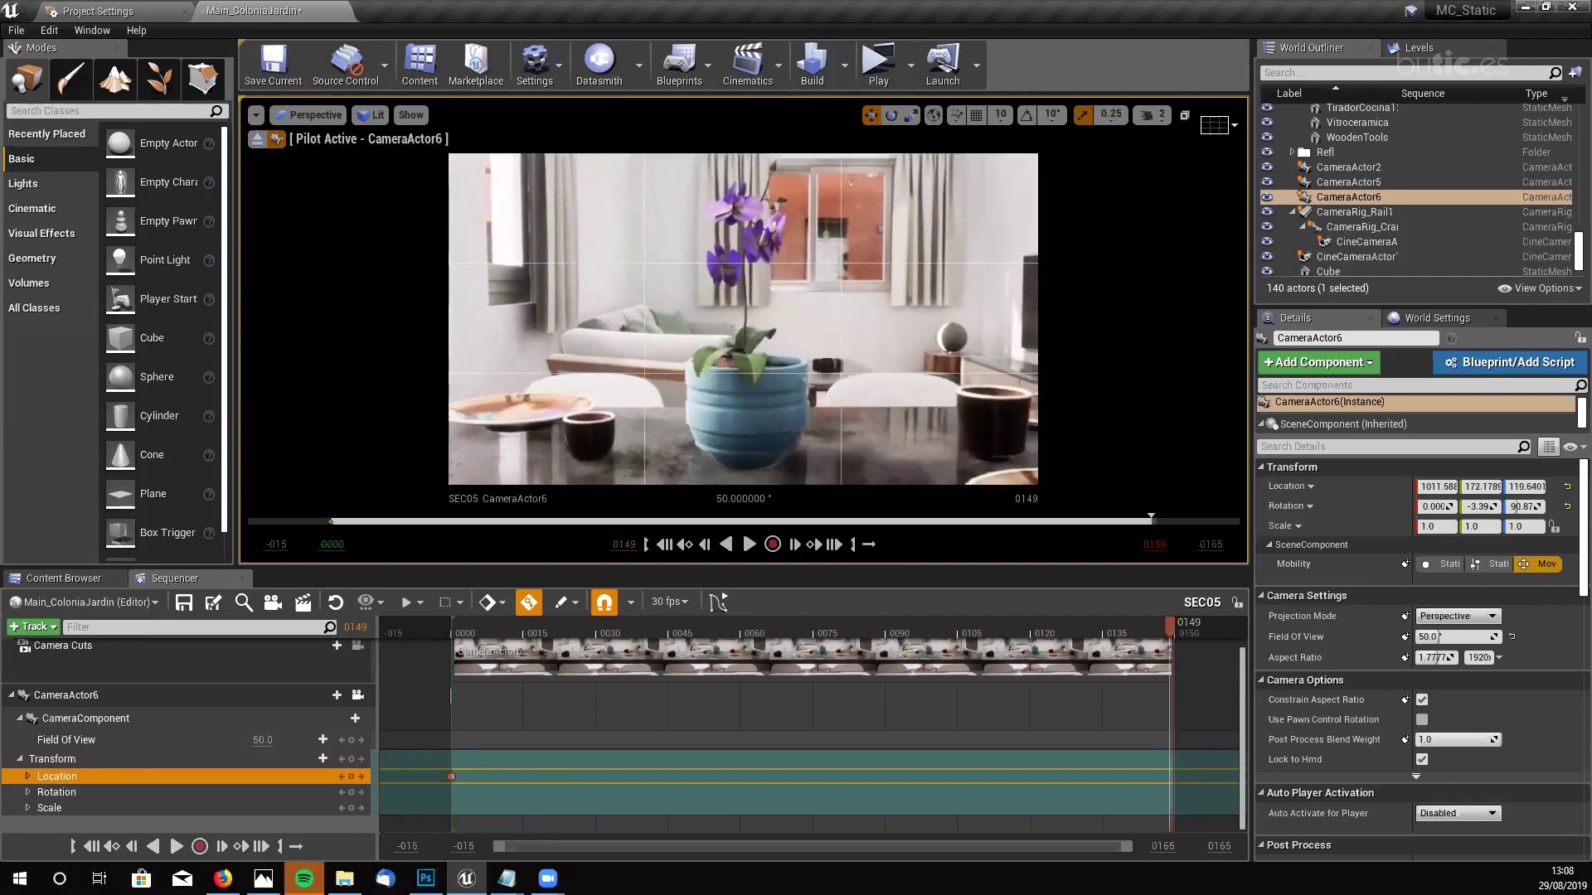
{"action": "key", "text": "s"}
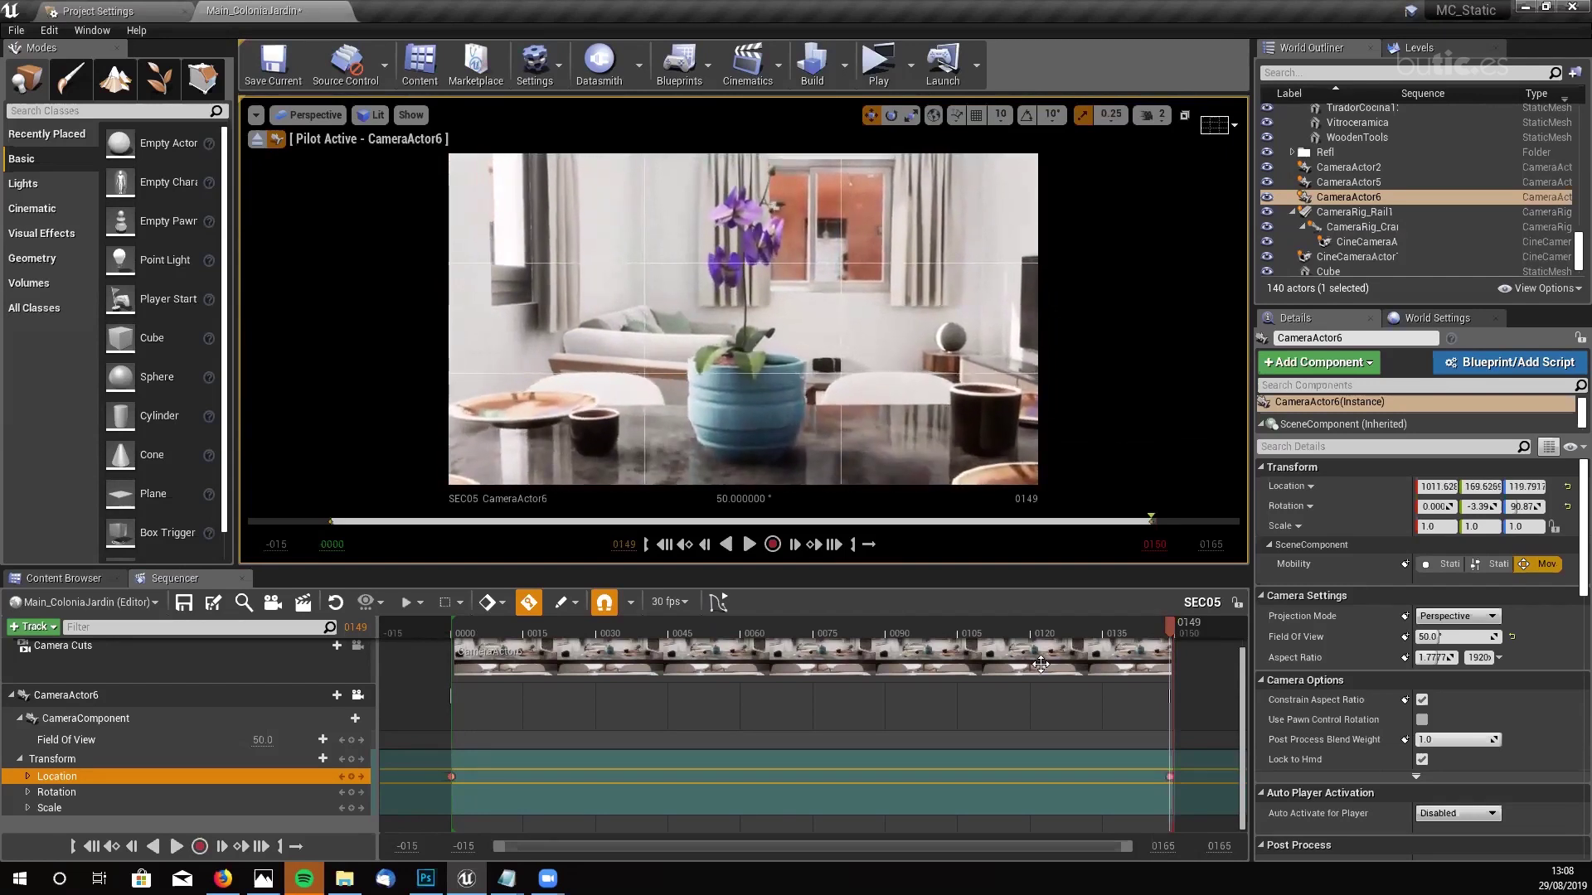
- Play the SEC05 shot from frame 0000 and select the Location keys
{"action": "left_click", "coordinate": [665, 545]}
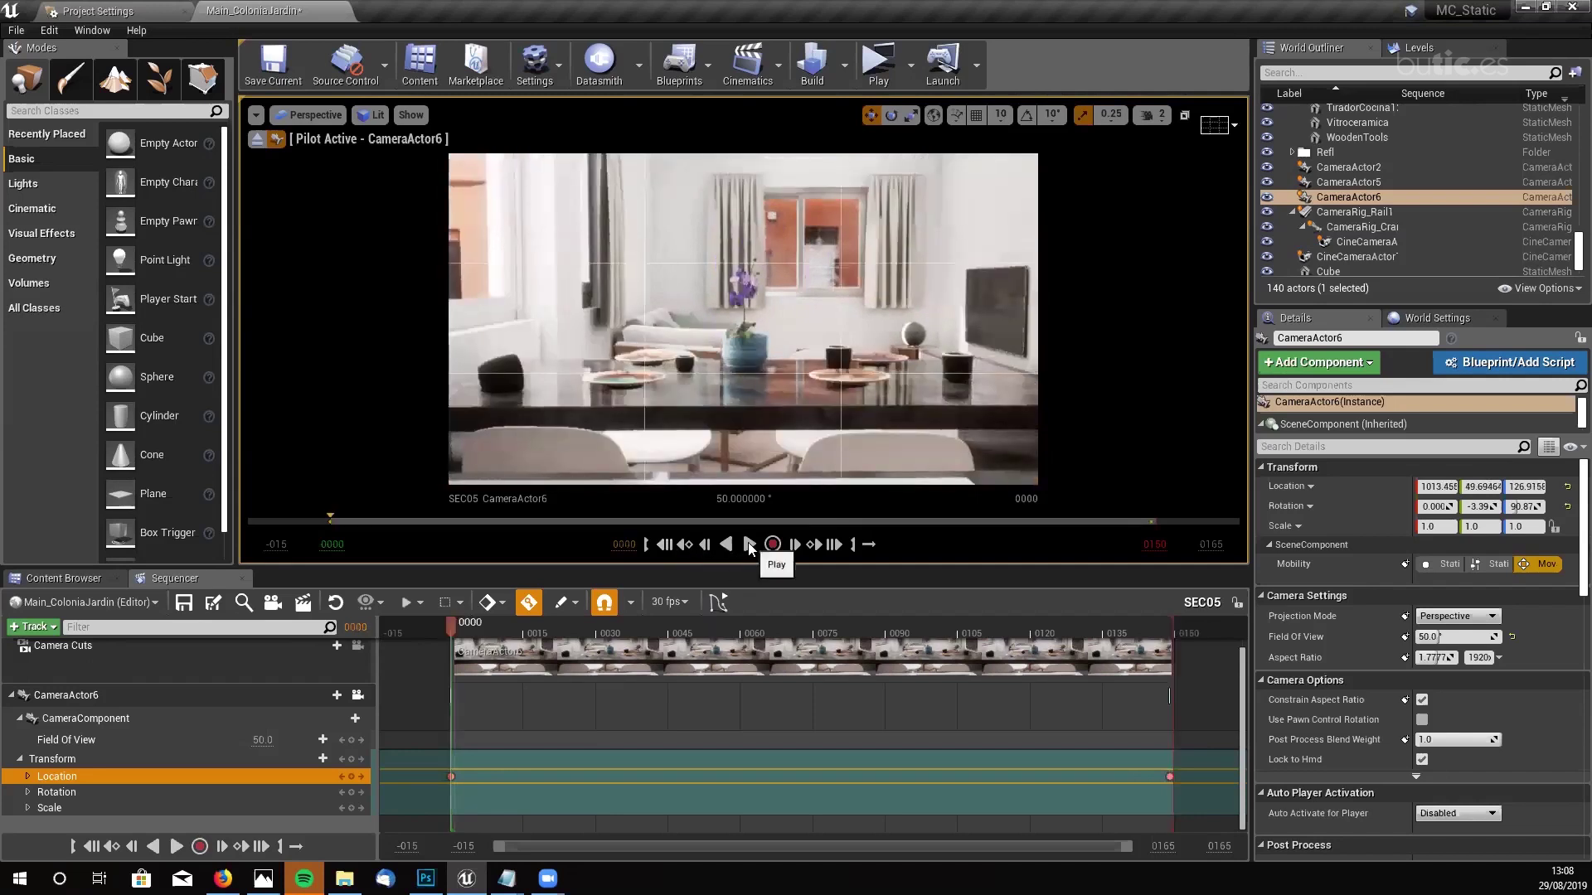
{"action": "left_click", "coordinate": [749, 545]}
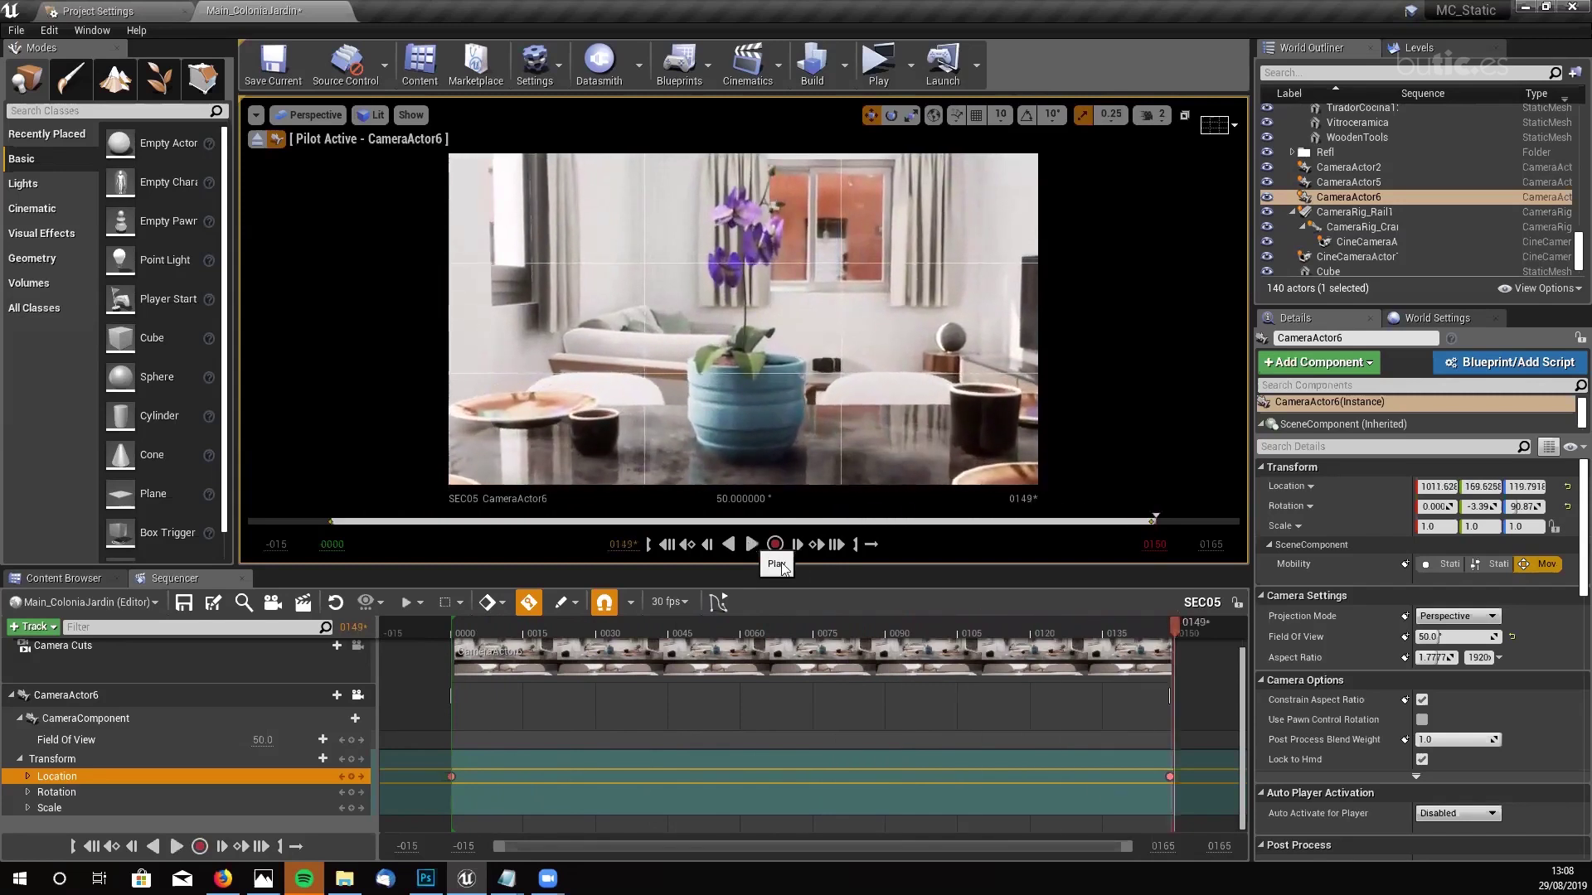
{"action": "left_click_drag", "start_coordinate": [1192, 782], "coordinate": [417, 755]}
- Set the end Location key of the camera to Linear interpolation
{"action": "right_click", "coordinate": [446, 776]}
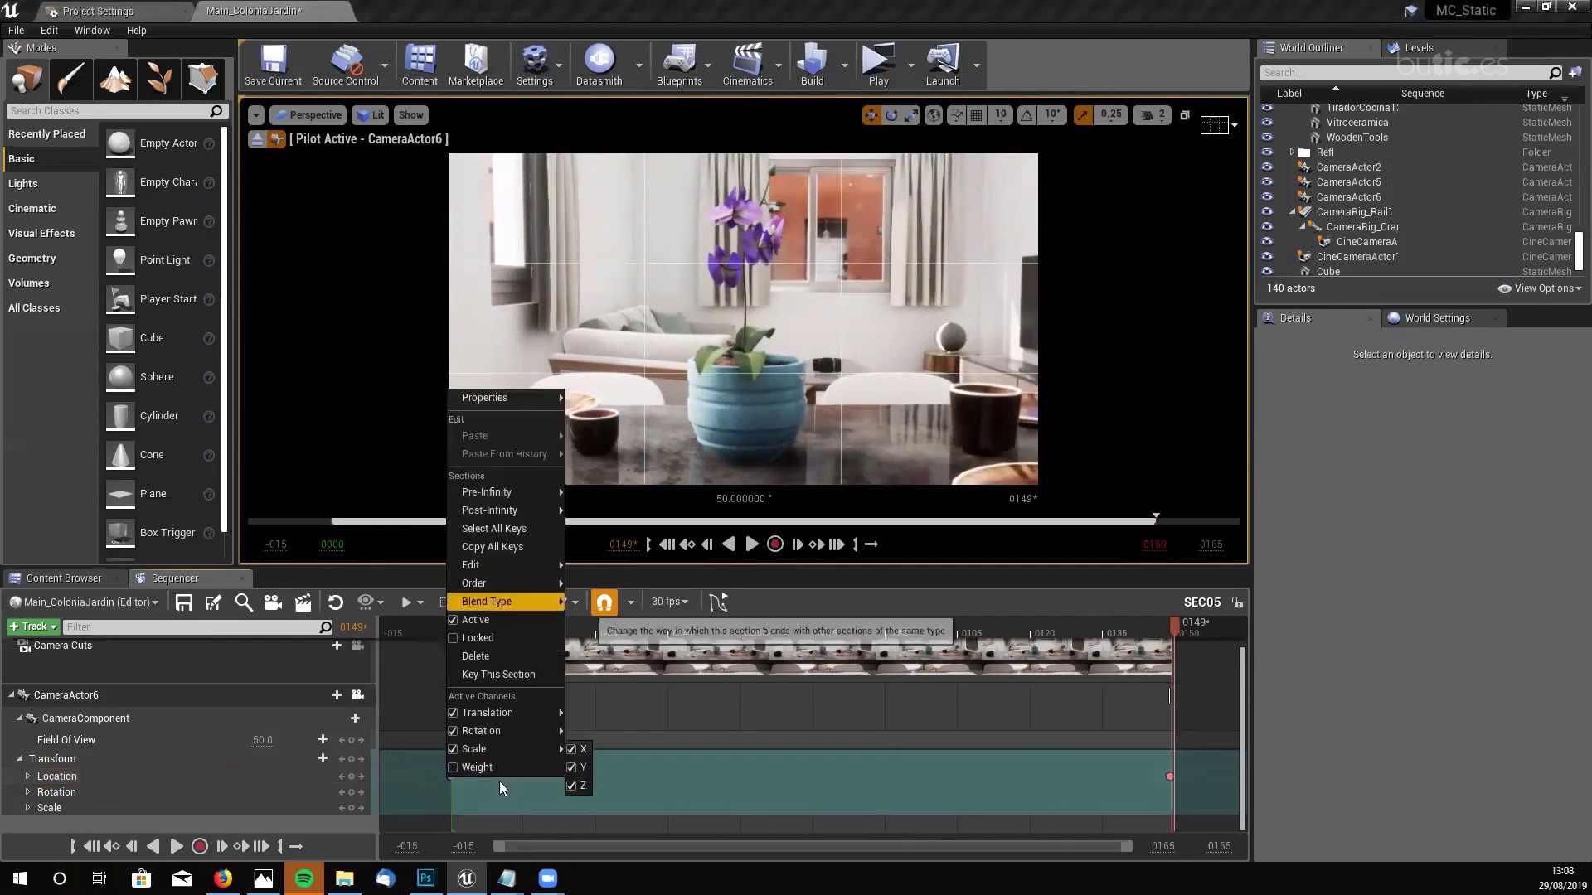
{"action": "mouse_move", "coordinate": [505, 748]}
{"action": "left_click", "coordinate": [1178, 794]}
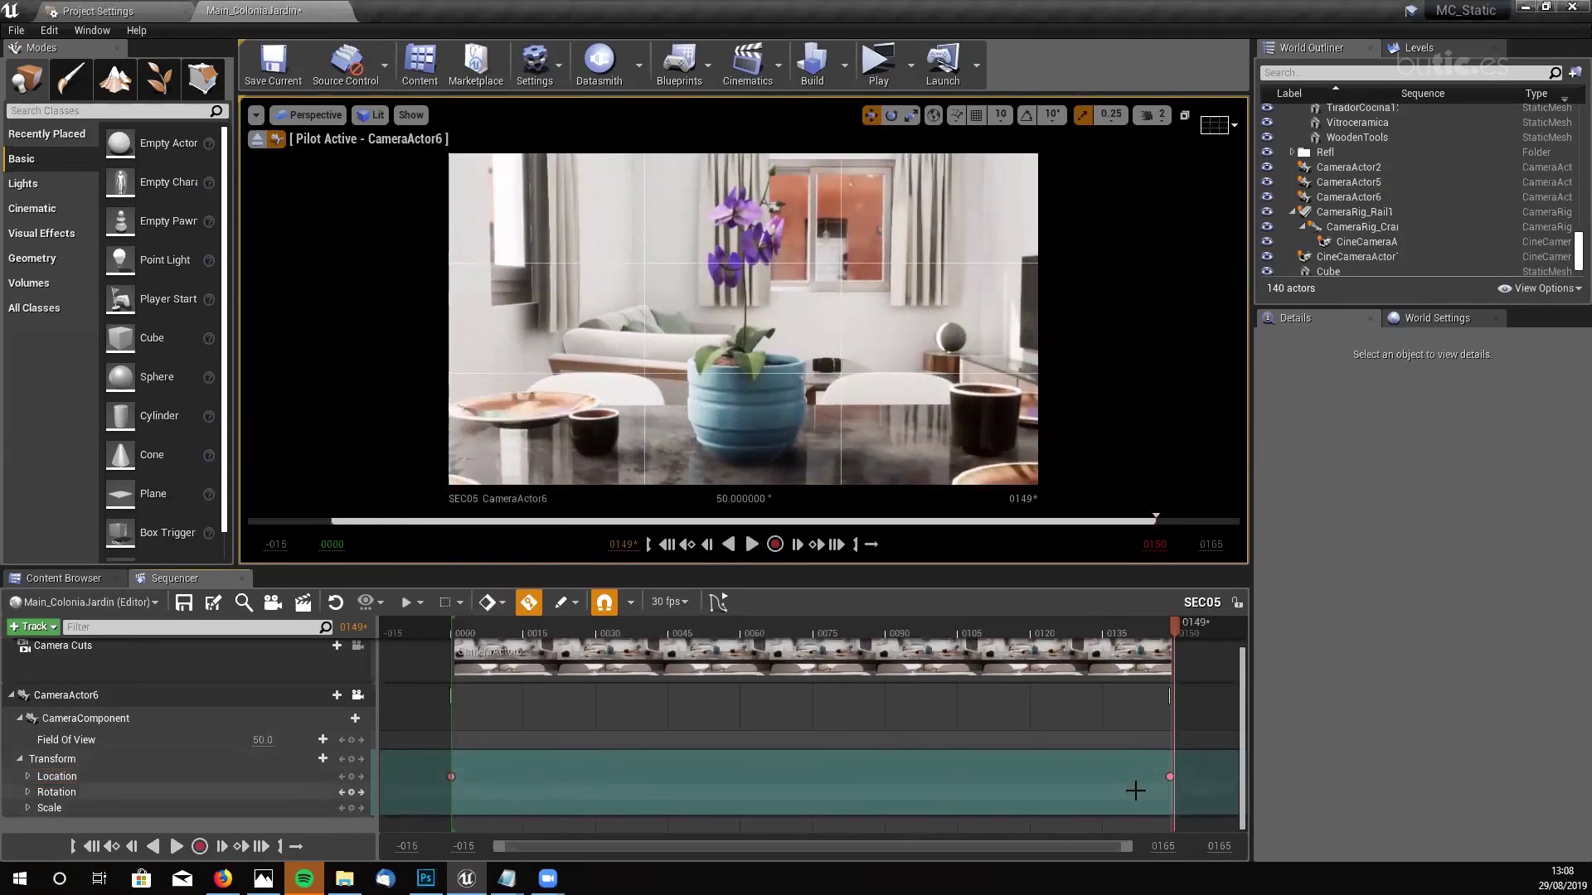
{"action": "right_click", "coordinate": [1169, 777]}
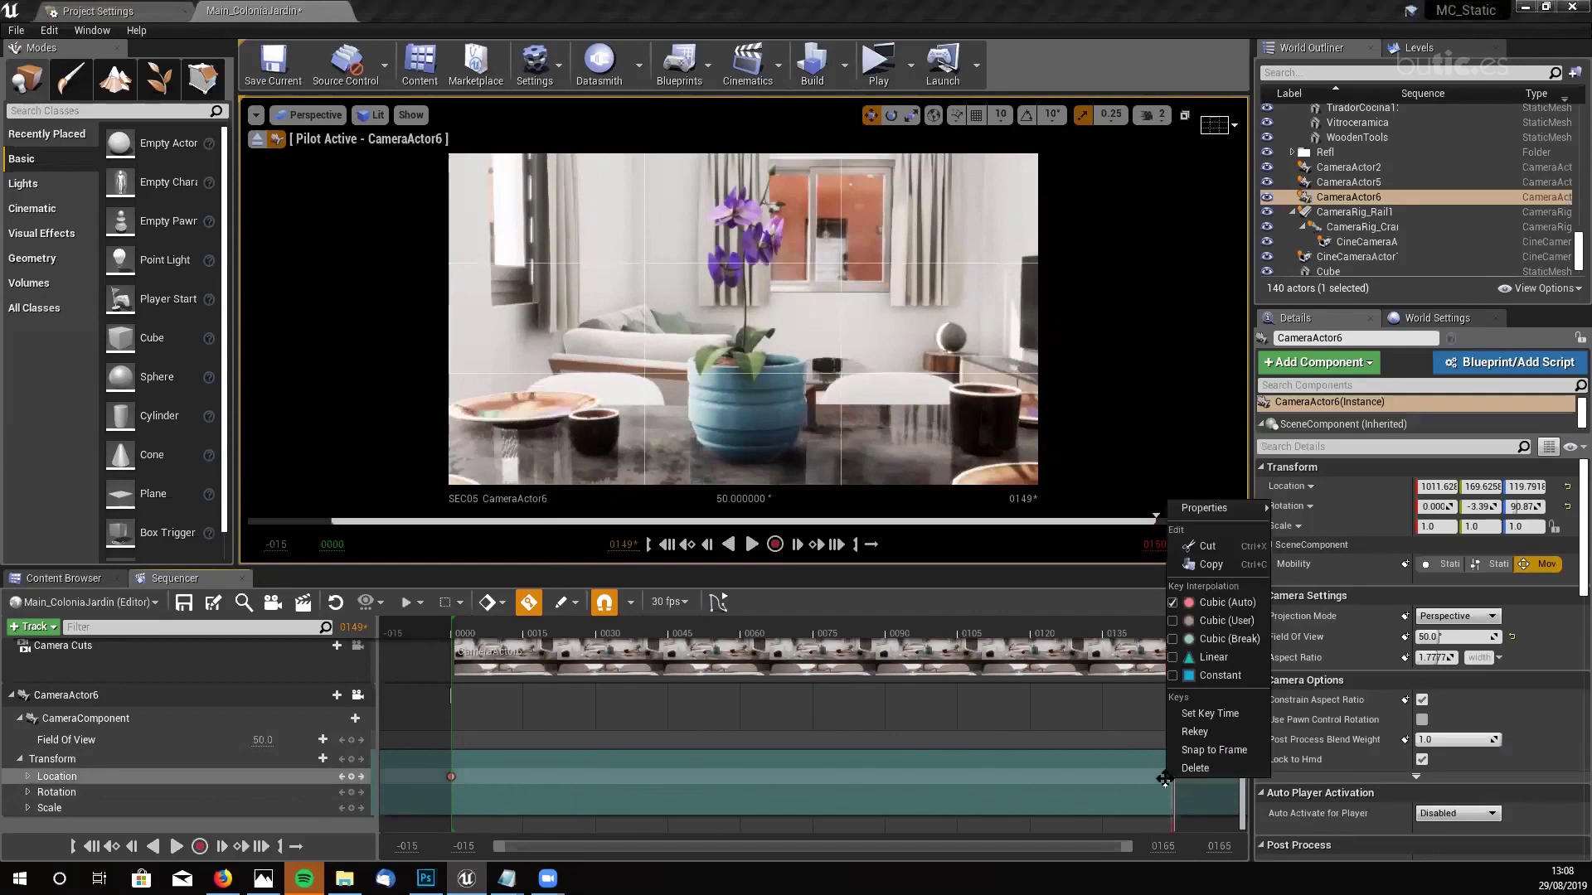
{"action": "left_click", "coordinate": [1212, 656]}
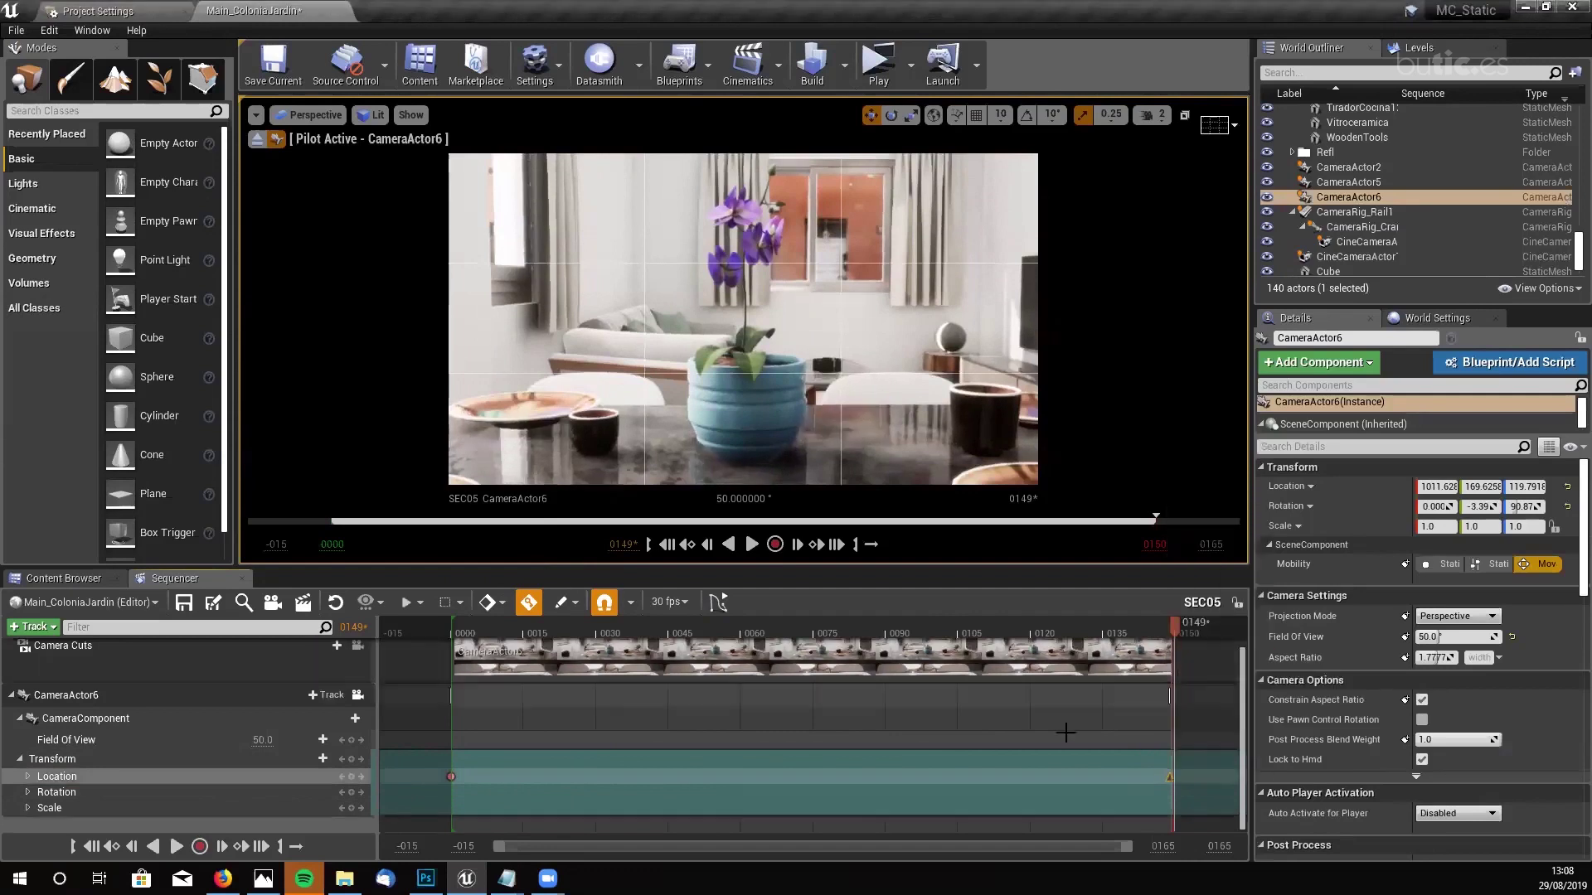
- Set the first Location key at frame 0000 to Constant interpolation
{"action": "left_click", "coordinate": [470, 787]}
{"action": "left_click", "coordinate": [450, 777]}
{"action": "right_click", "coordinate": [450, 777]}
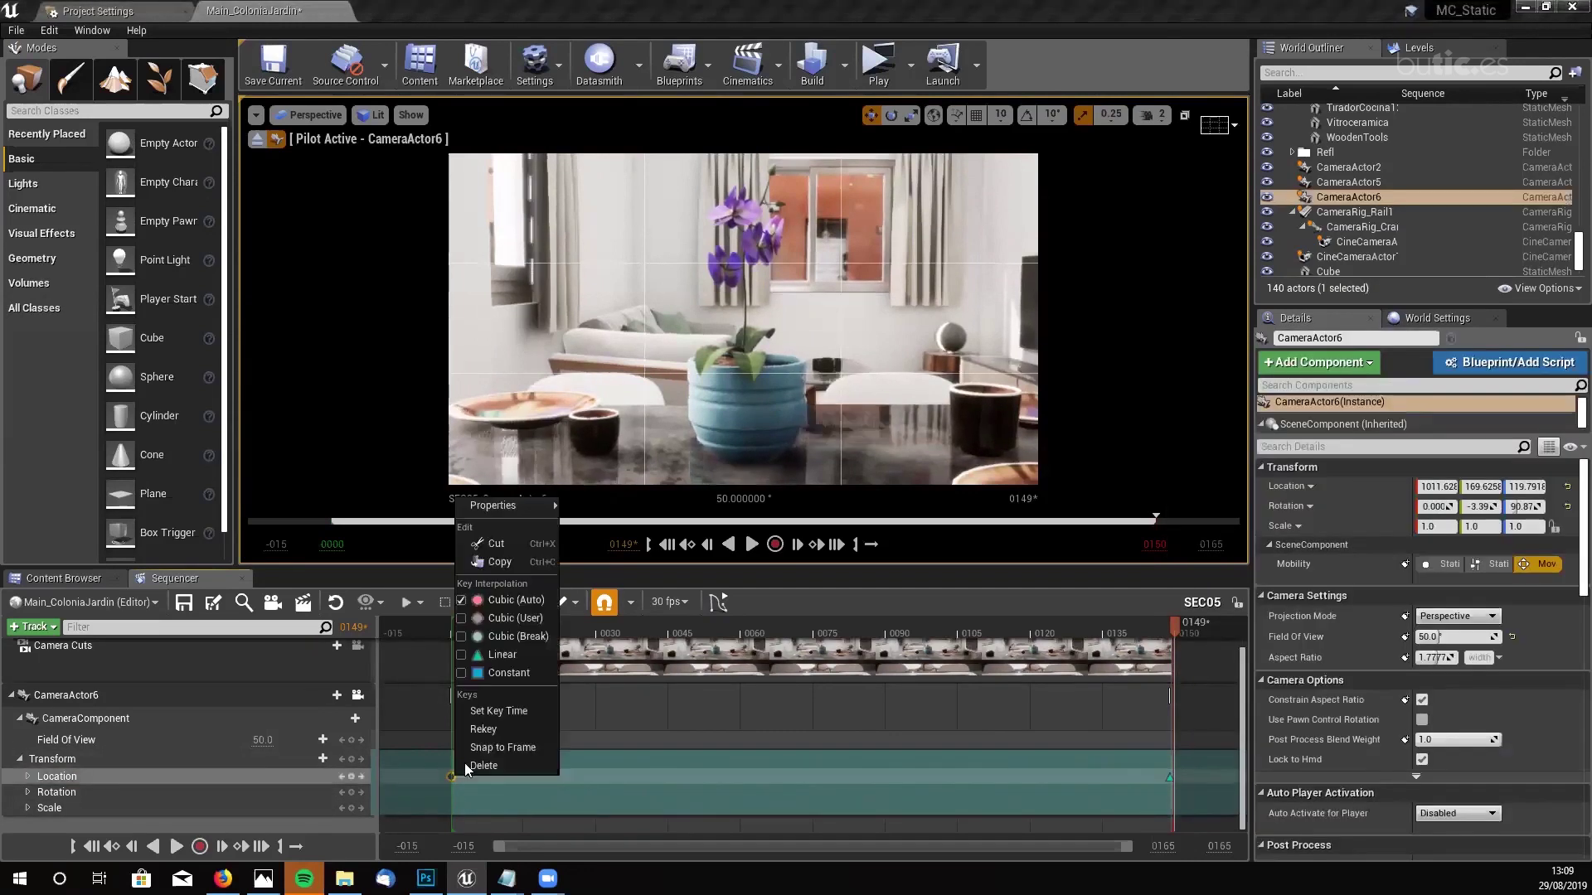
{"action": "left_click", "coordinate": [498, 673]}
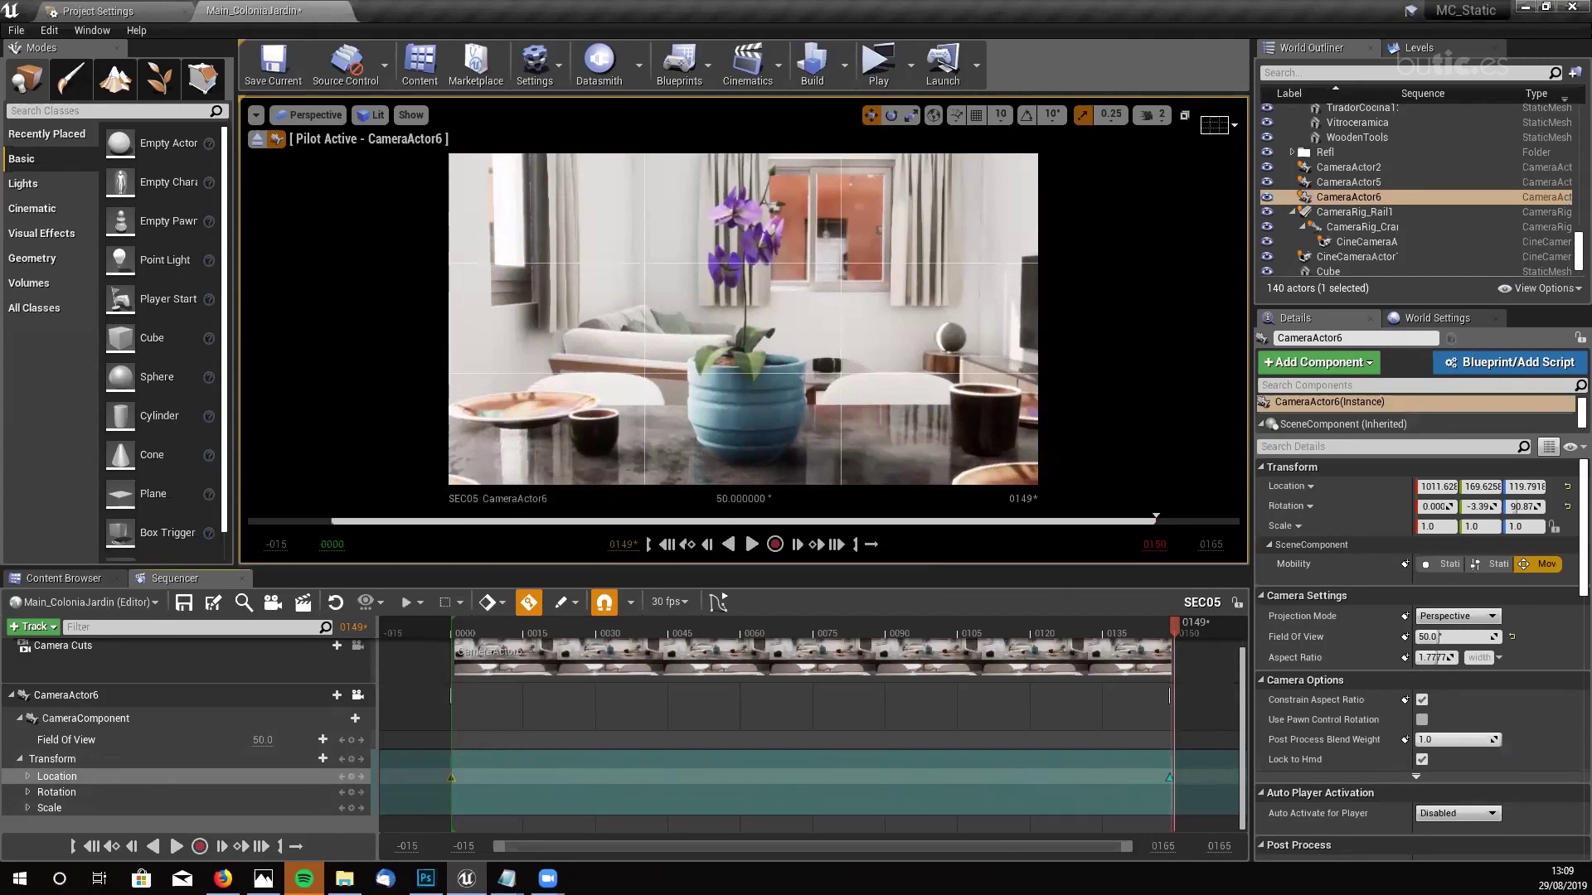
- Play the shot from the start to preview the new interpolation, then scrub back
{"action": "left_click", "coordinate": [668, 544]}
{"action": "left_click", "coordinate": [752, 545]}
{"action": "left_click_drag", "start_coordinate": [1178, 629], "coordinate": [450, 700]}
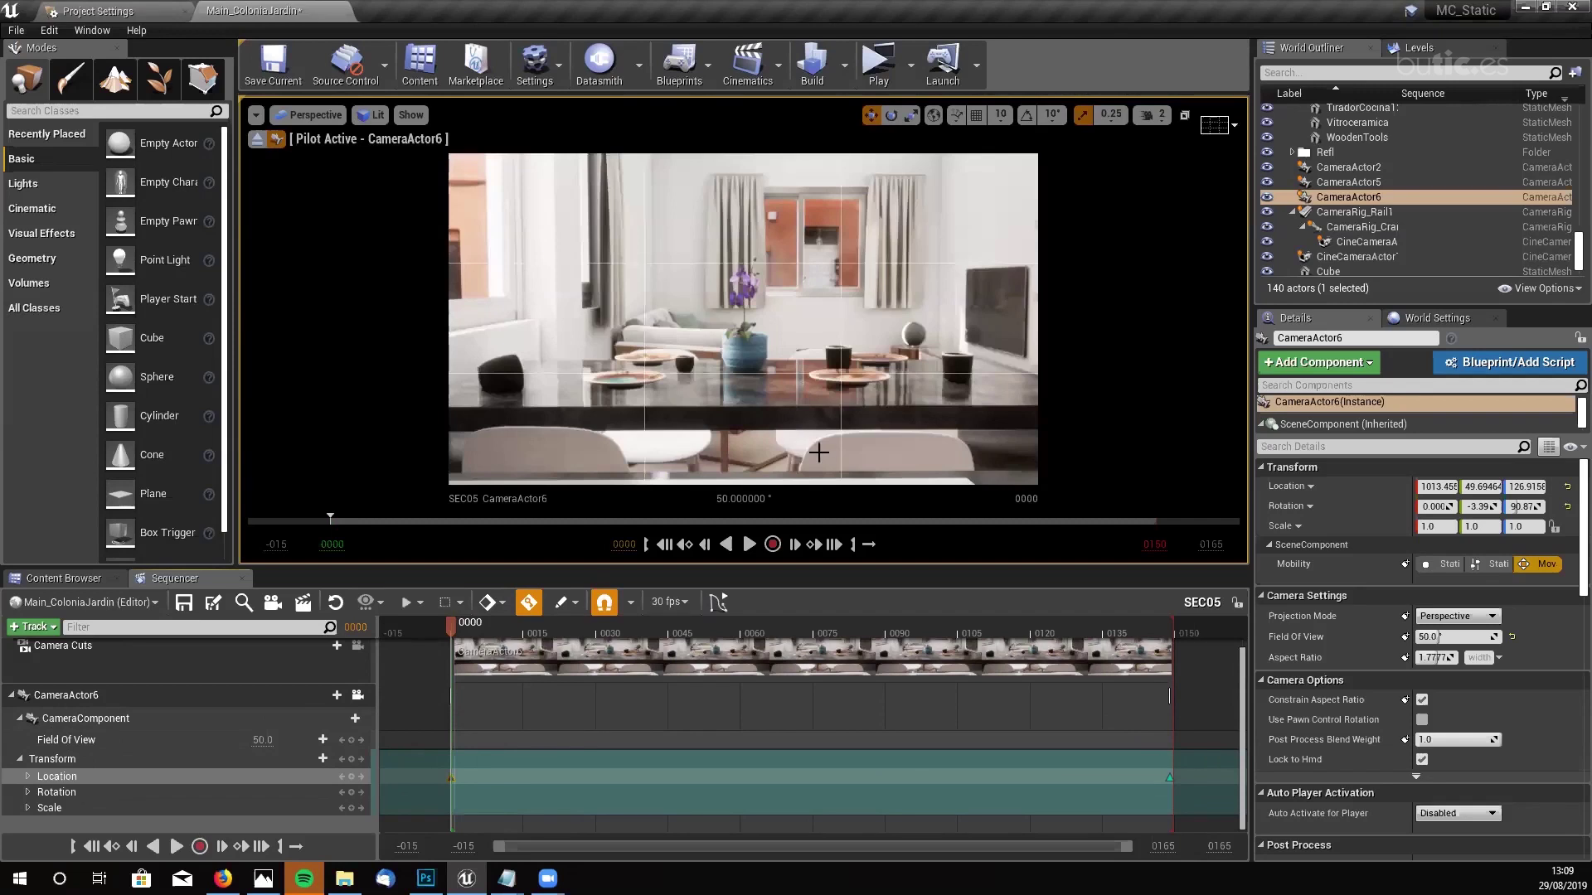
- Add a Linear Location key at frame 0058 from the camera's current position
{"action": "key", "text": "space"}
{"action": "key", "text": "space"}
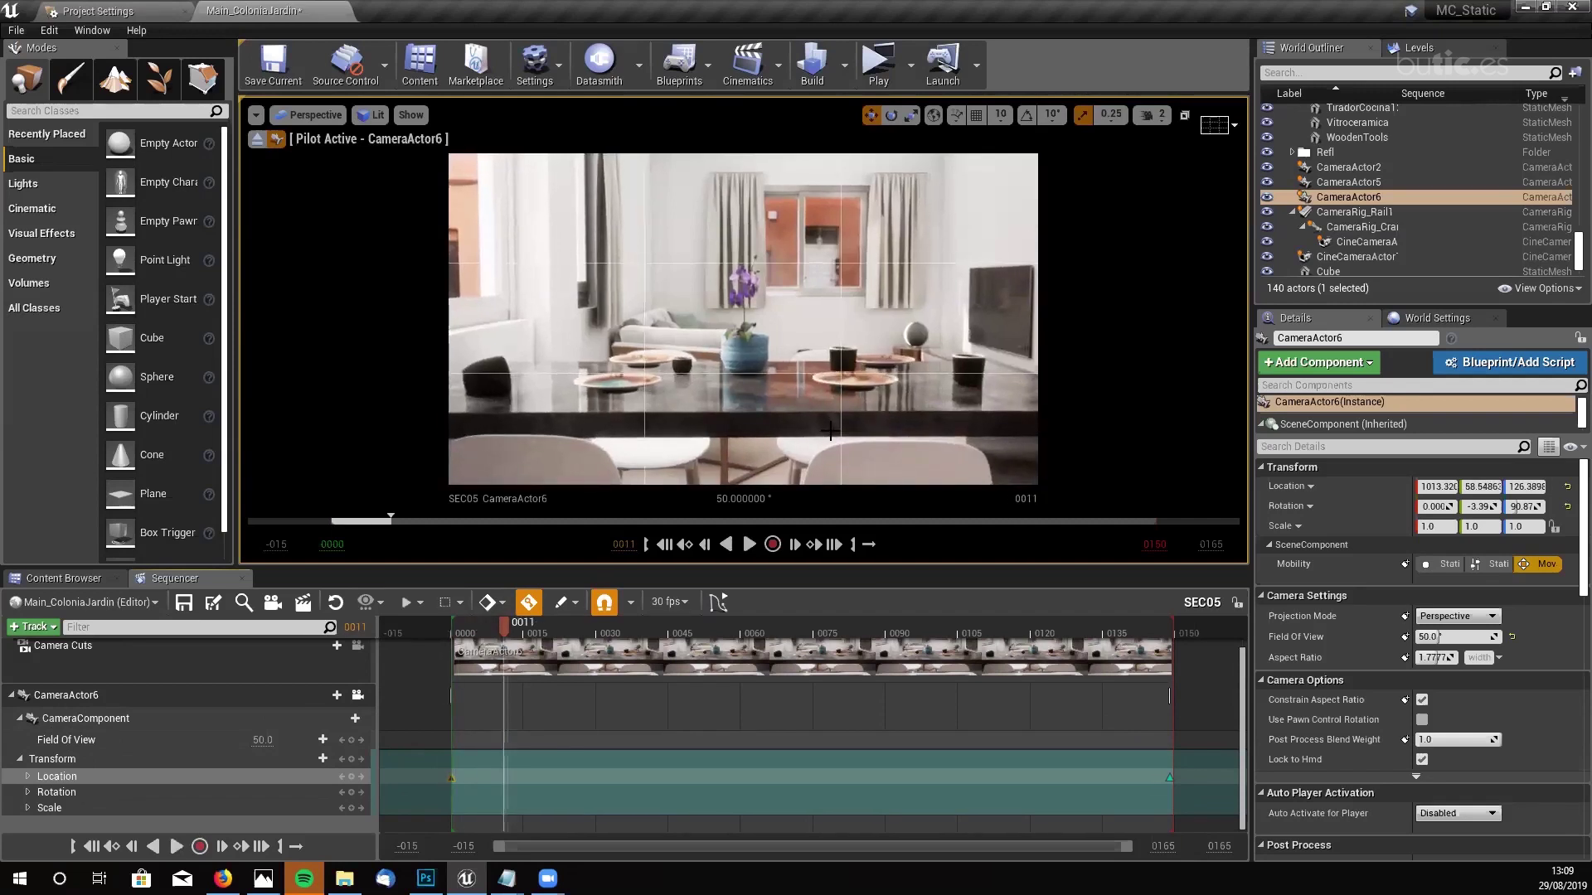
{"action": "key", "text": "space"}
{"action": "key", "text": "space"}
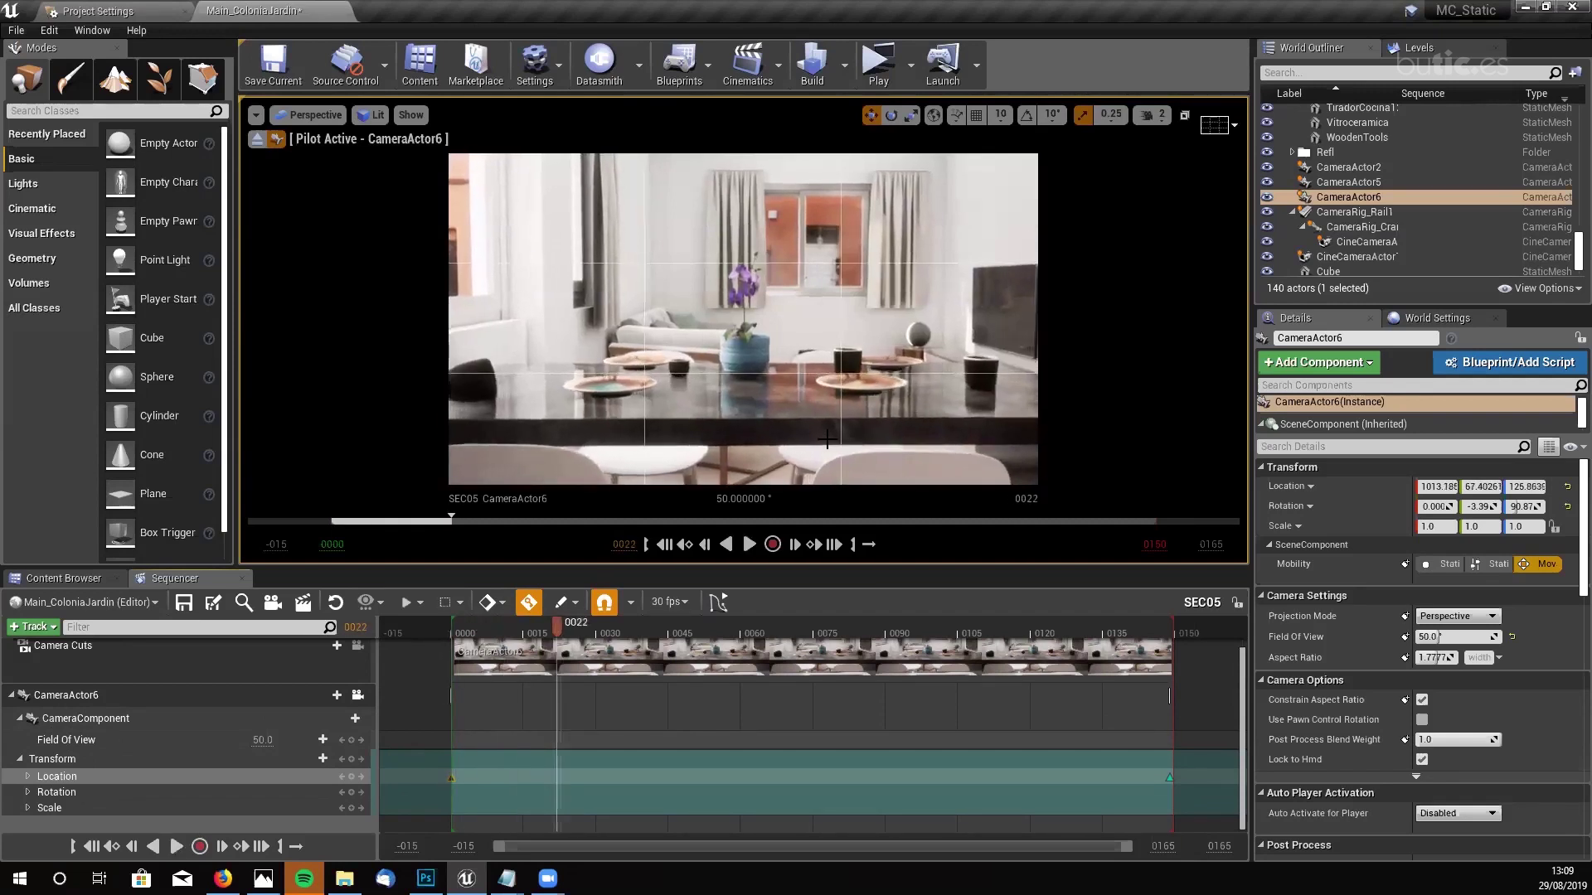
{"action": "key", "text": "space"}
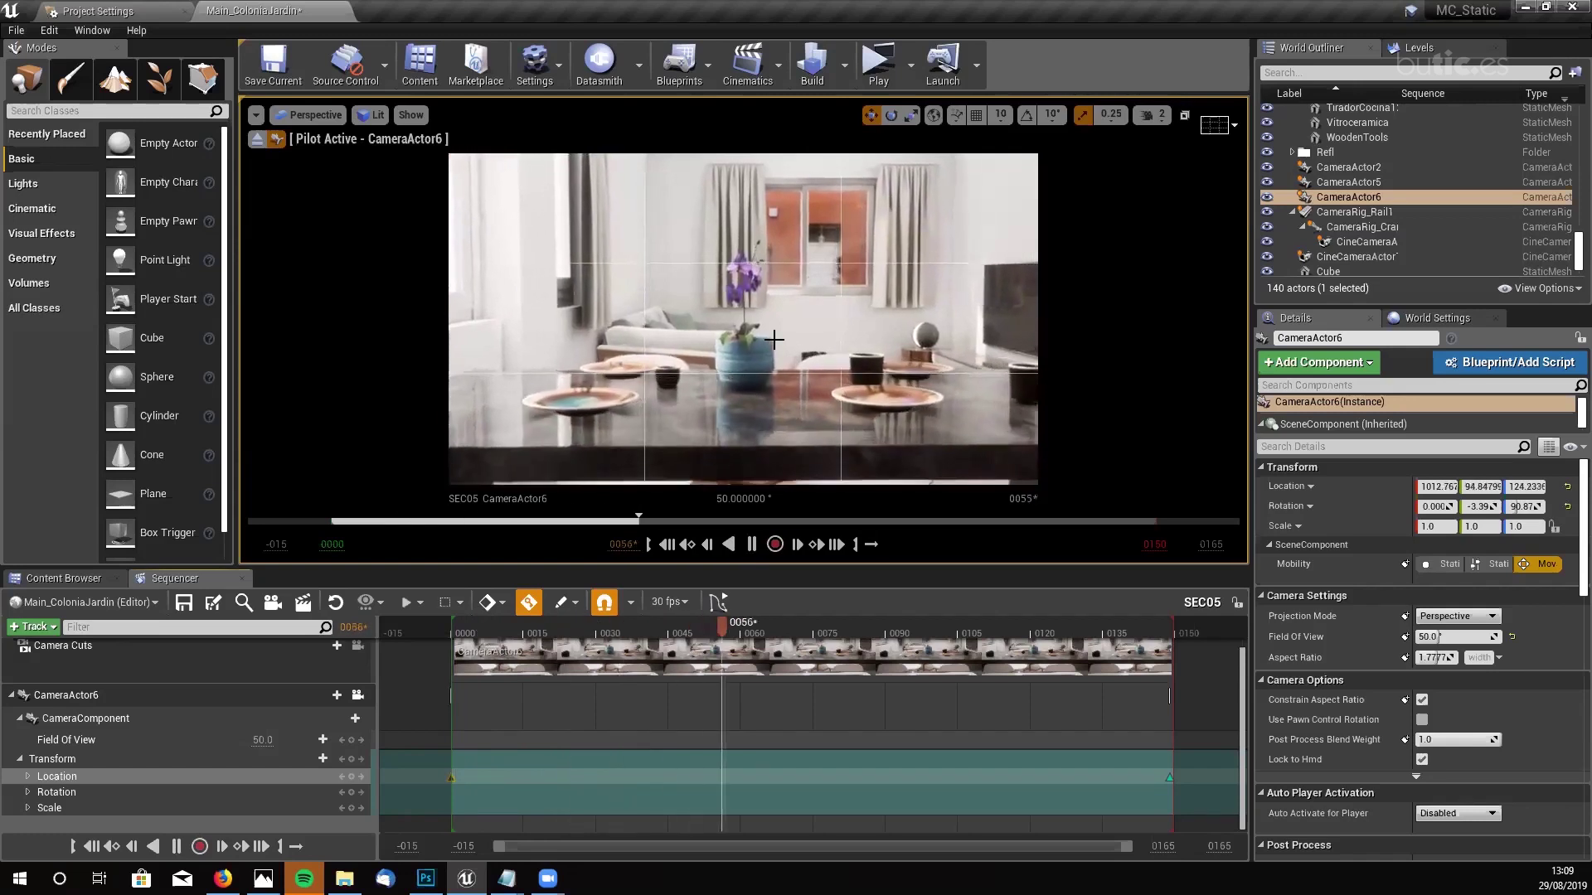
{"action": "key", "text": "space"}
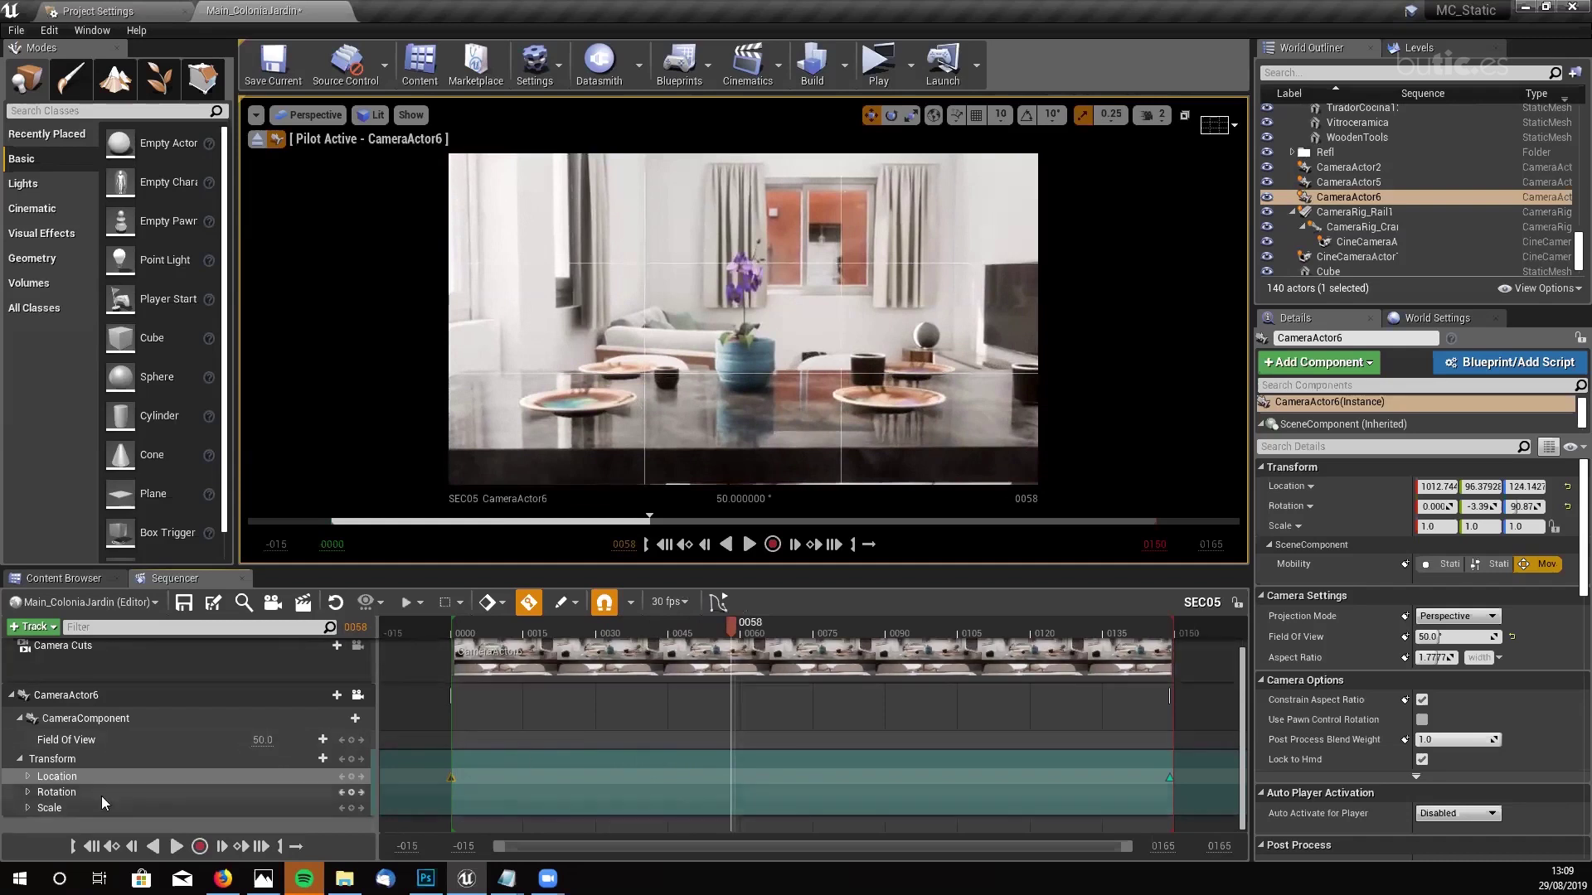
{"action": "left_click", "coordinate": [351, 776]}
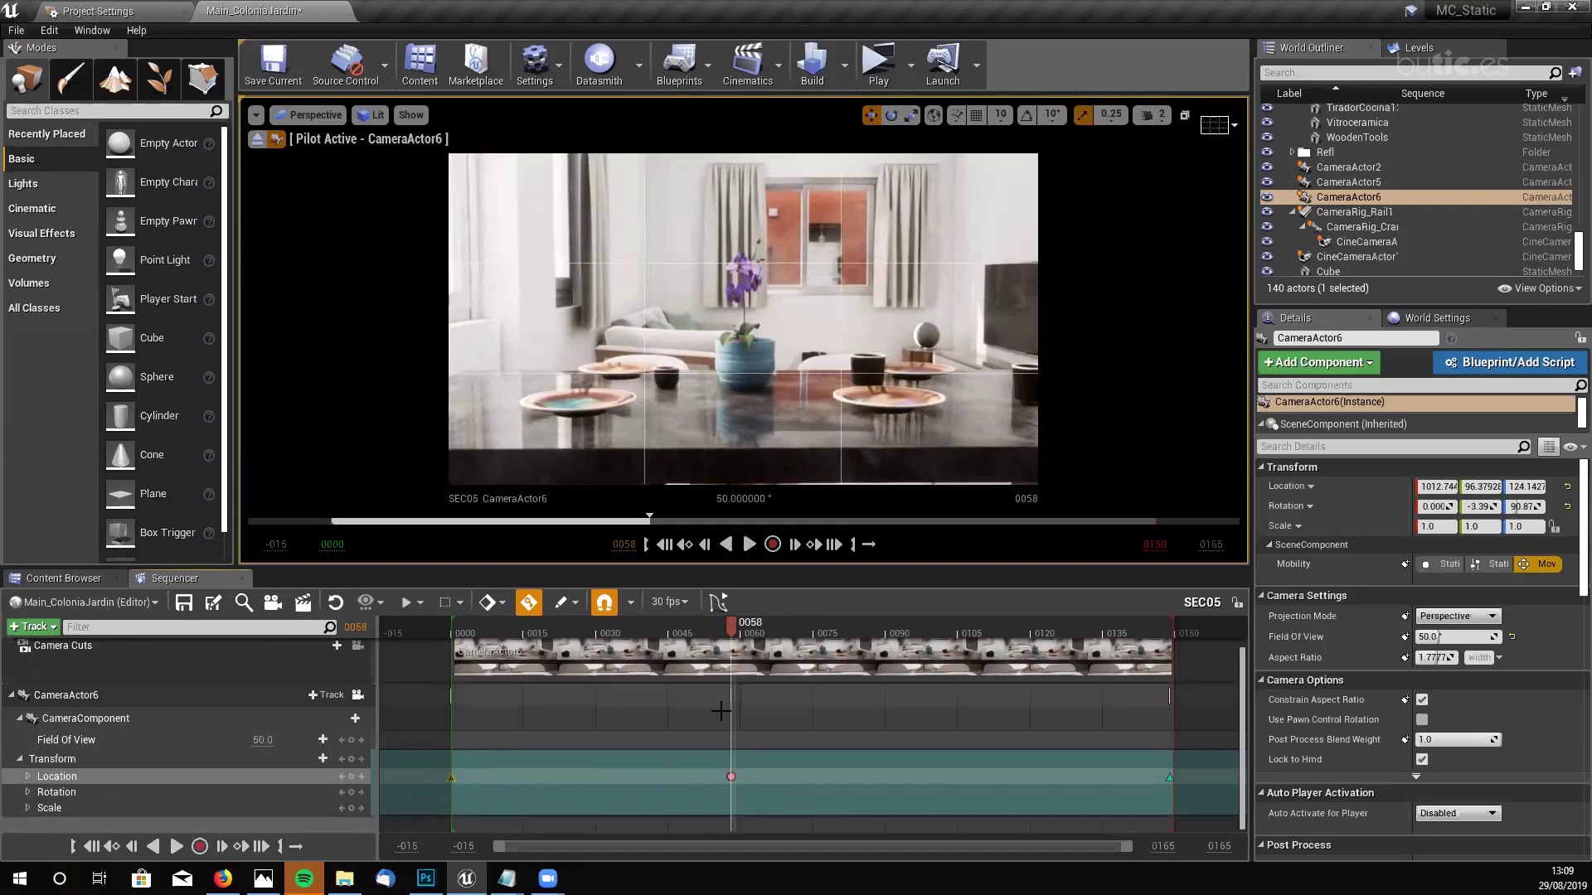
{"action": "right_click", "coordinate": [730, 776]}
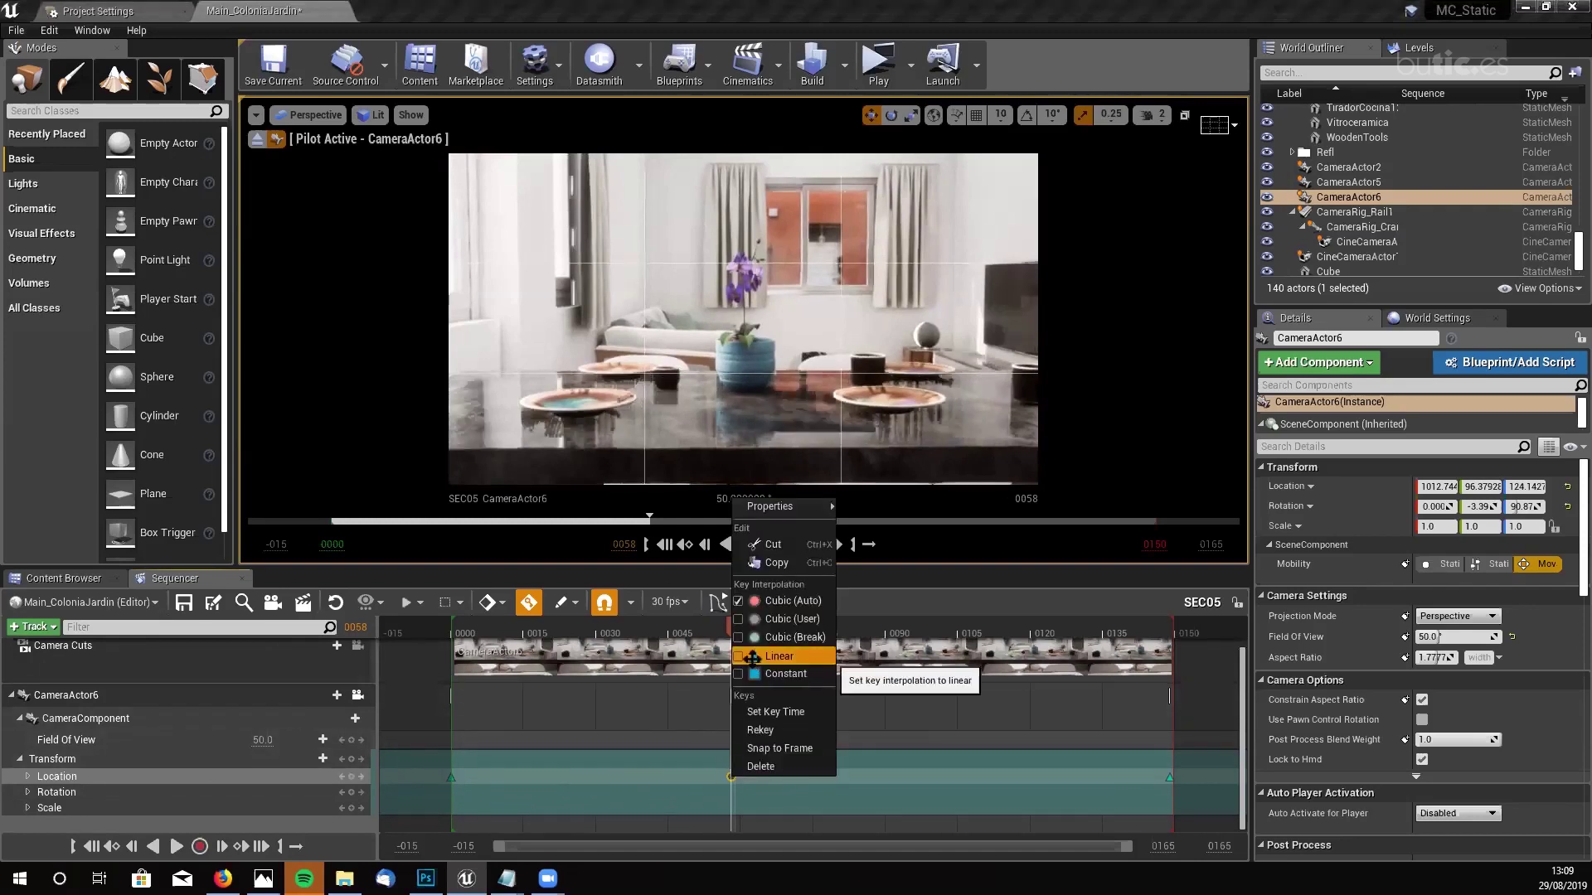
{"action": "left_click", "coordinate": [775, 659]}
- Drag the 0058 Location key back to the shot's start and preview the new timing
{"action": "left_click", "coordinate": [451, 777]}
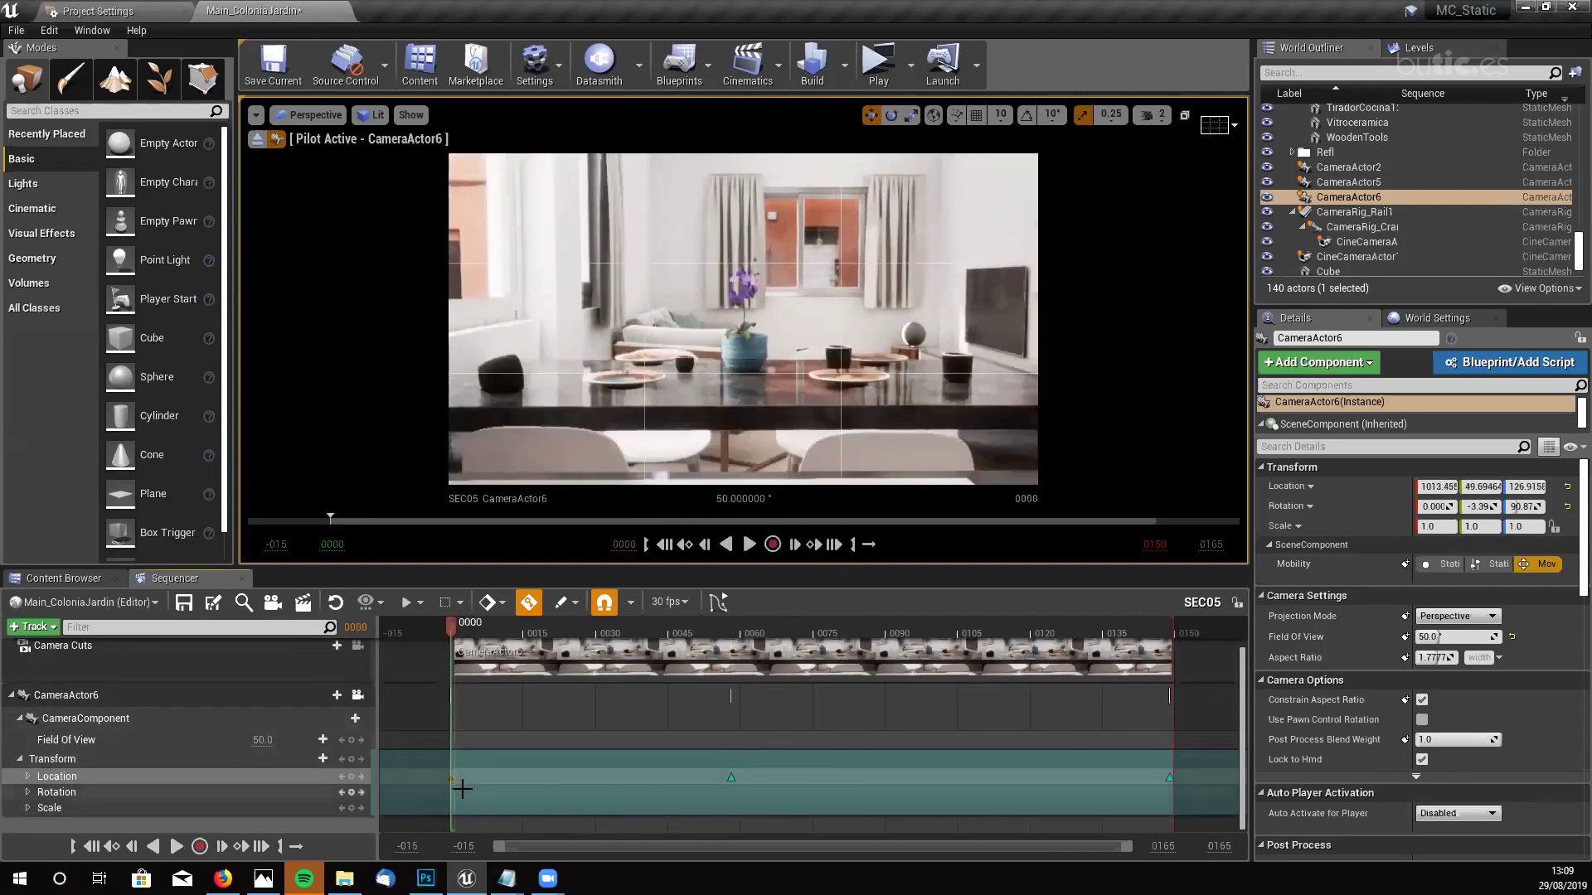
{"action": "left_click_drag", "start_coordinate": [731, 777], "coordinate": [451, 777]}
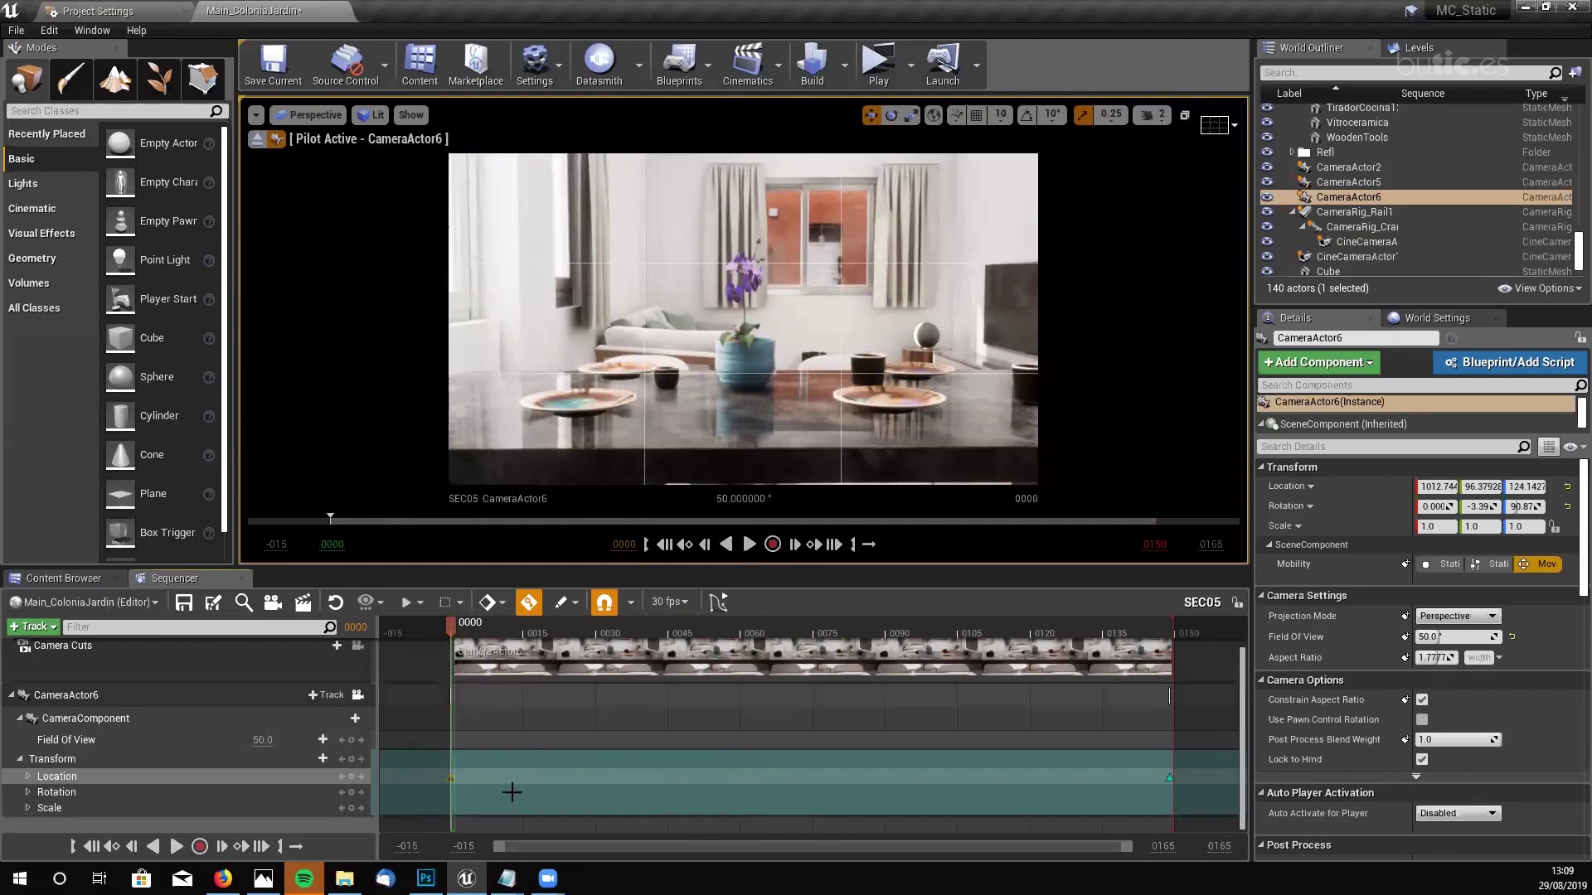
{"action": "left_click", "coordinate": [749, 545]}
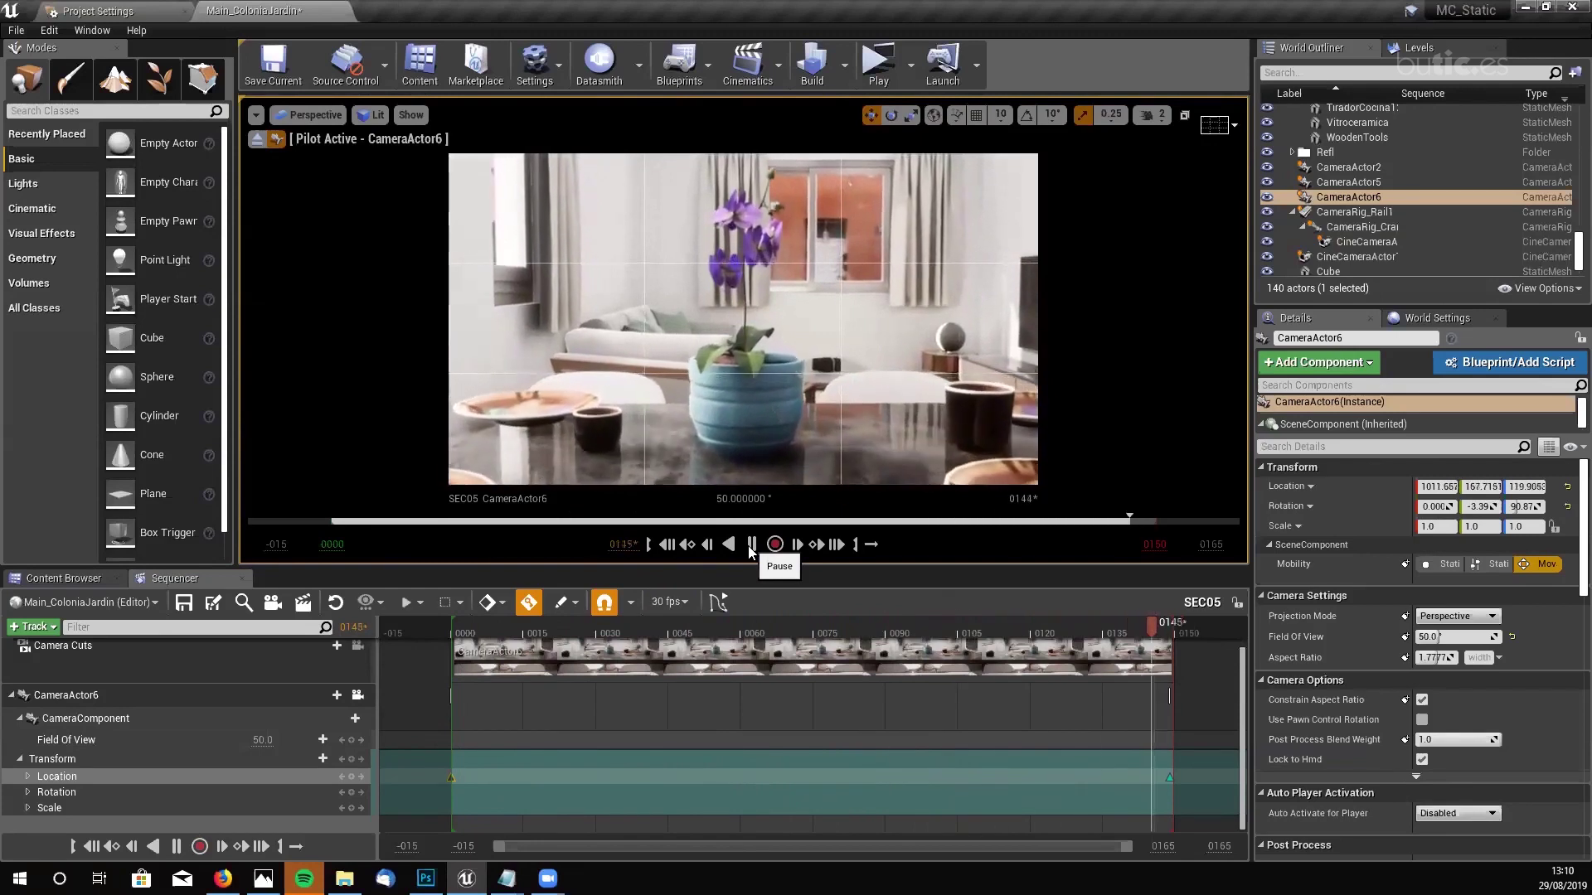
{"action": "left_click", "coordinate": [670, 545]}
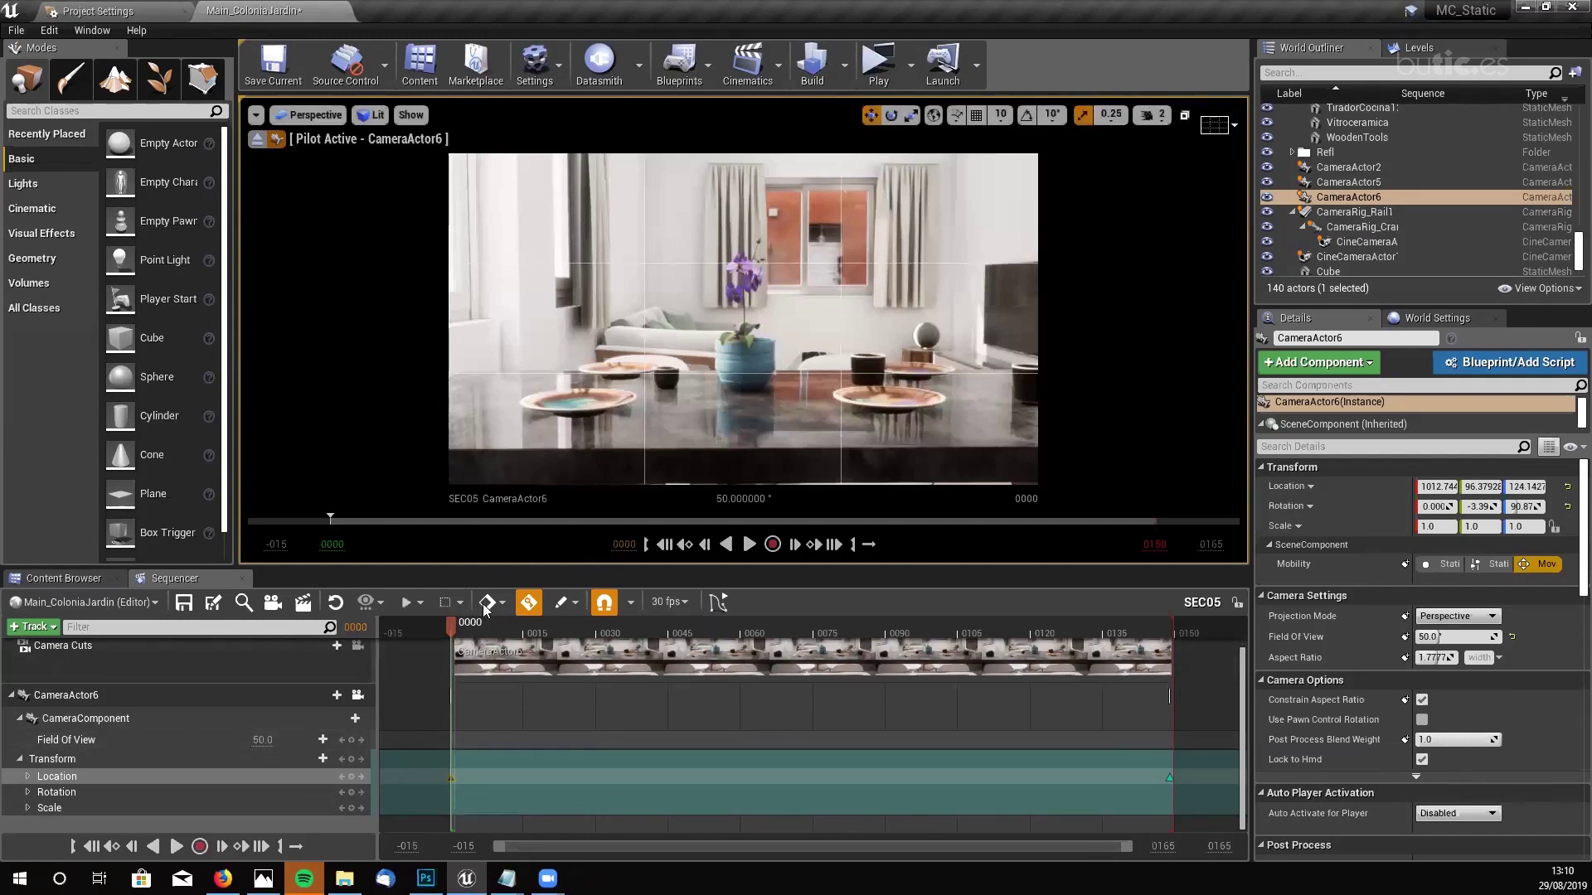
- Set the camera's Field Of View to 50
{"action": "left_click_drag", "start_coordinate": [448, 627], "coordinate": [1174, 662]}
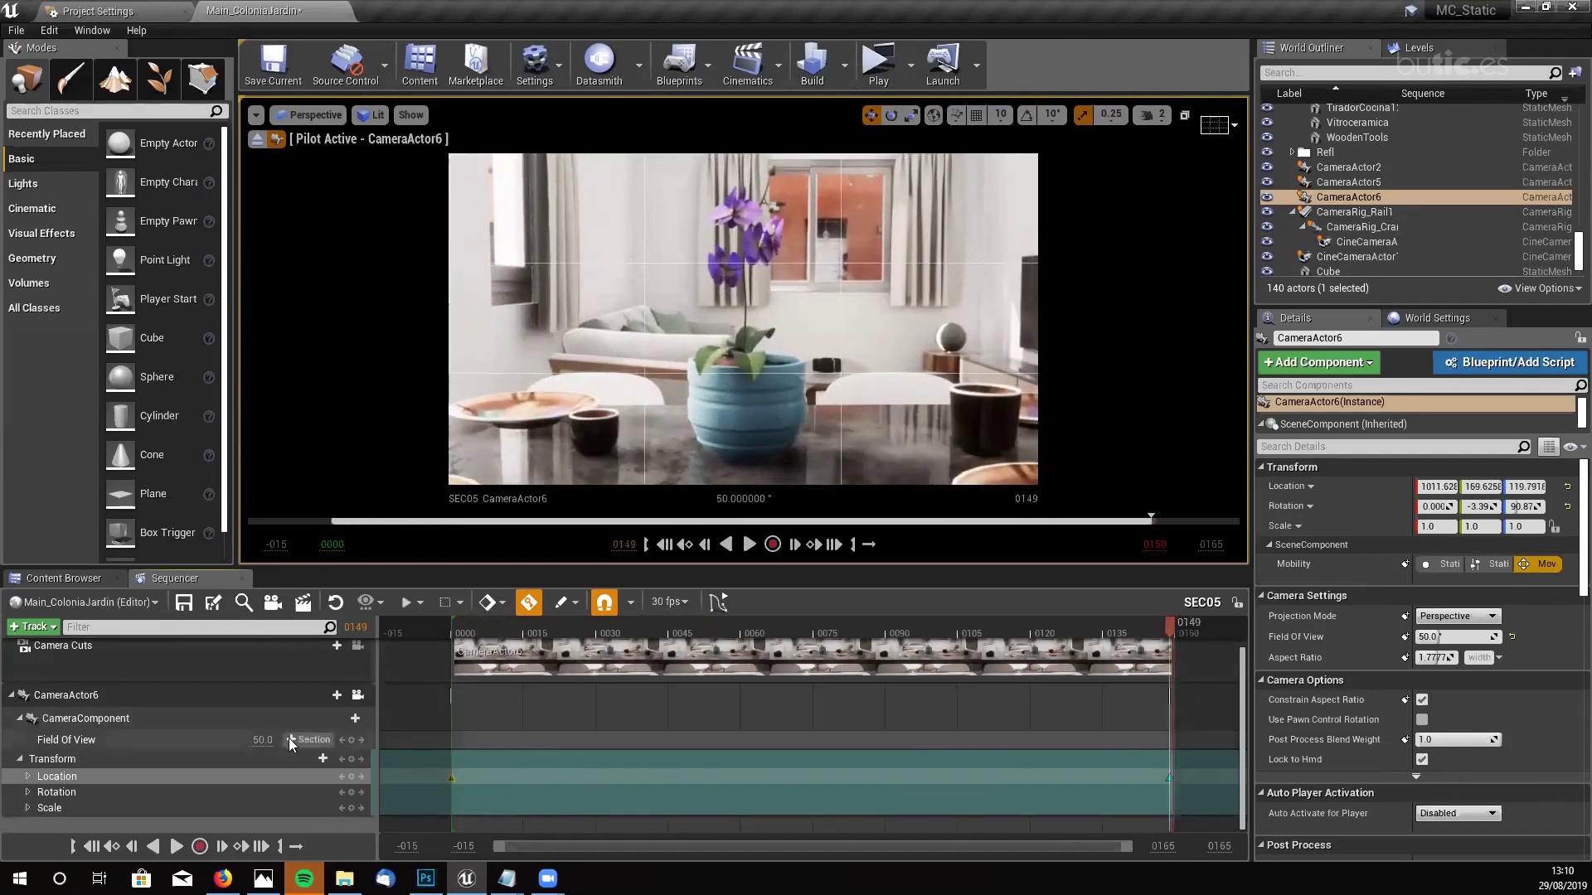
{"action": "mouse_move", "coordinate": [290, 742]}
{"action": "left_mouse_down"}
{"action": "mouse_move", "coordinate": [332, 742]}
{"action": "mouse_move", "coordinate": [262, 740]}
{"action": "left_mouse_up"}
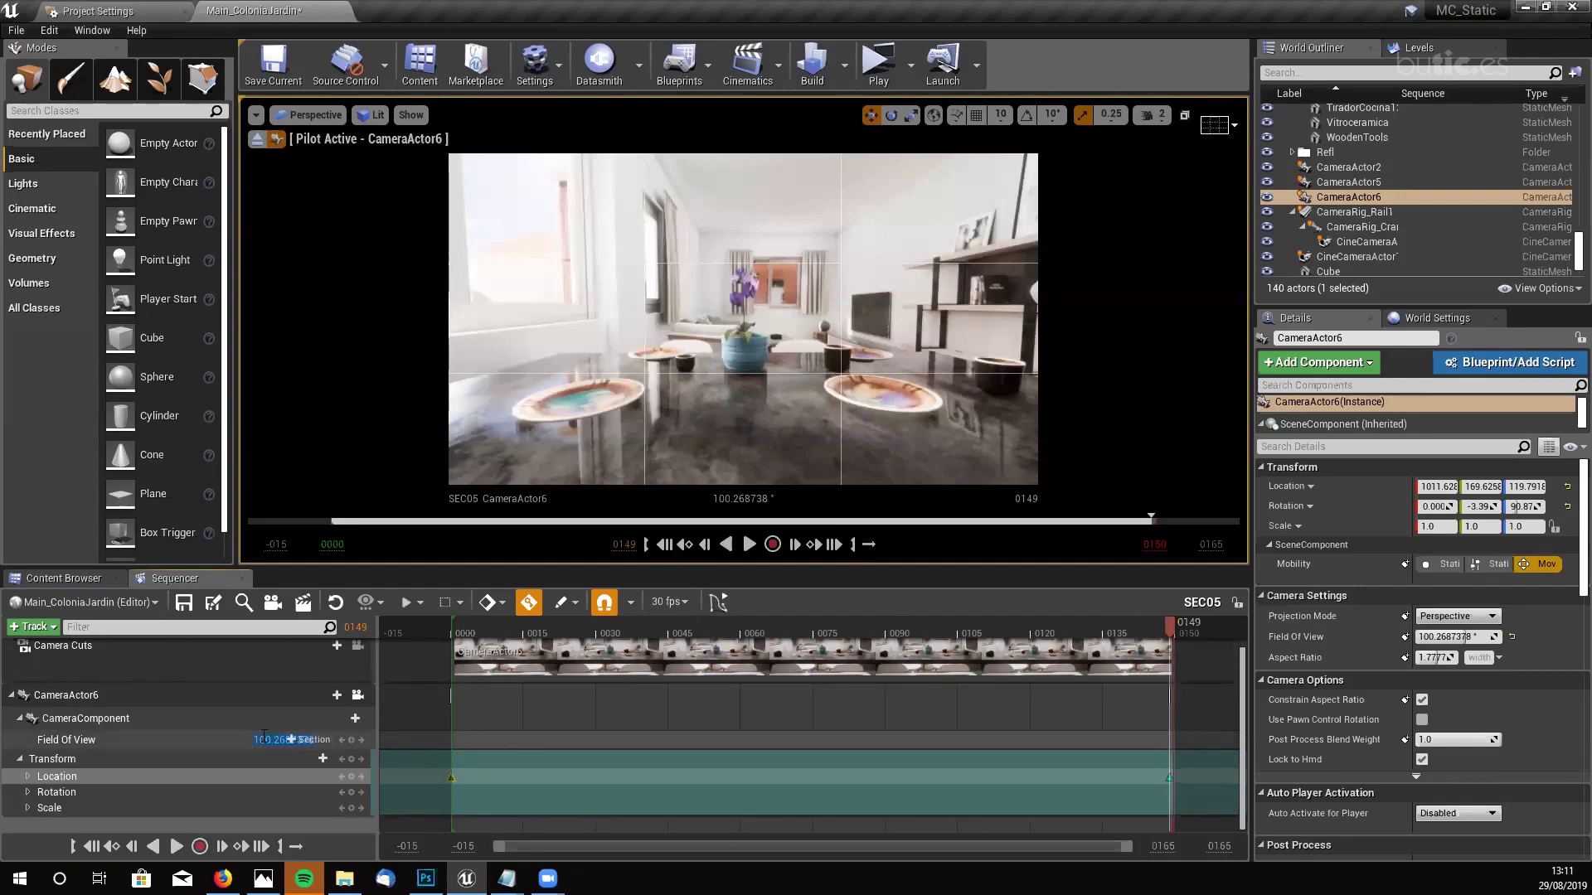
{"action": "type", "text": "50"}
{"action": "key", "text": "Return"}
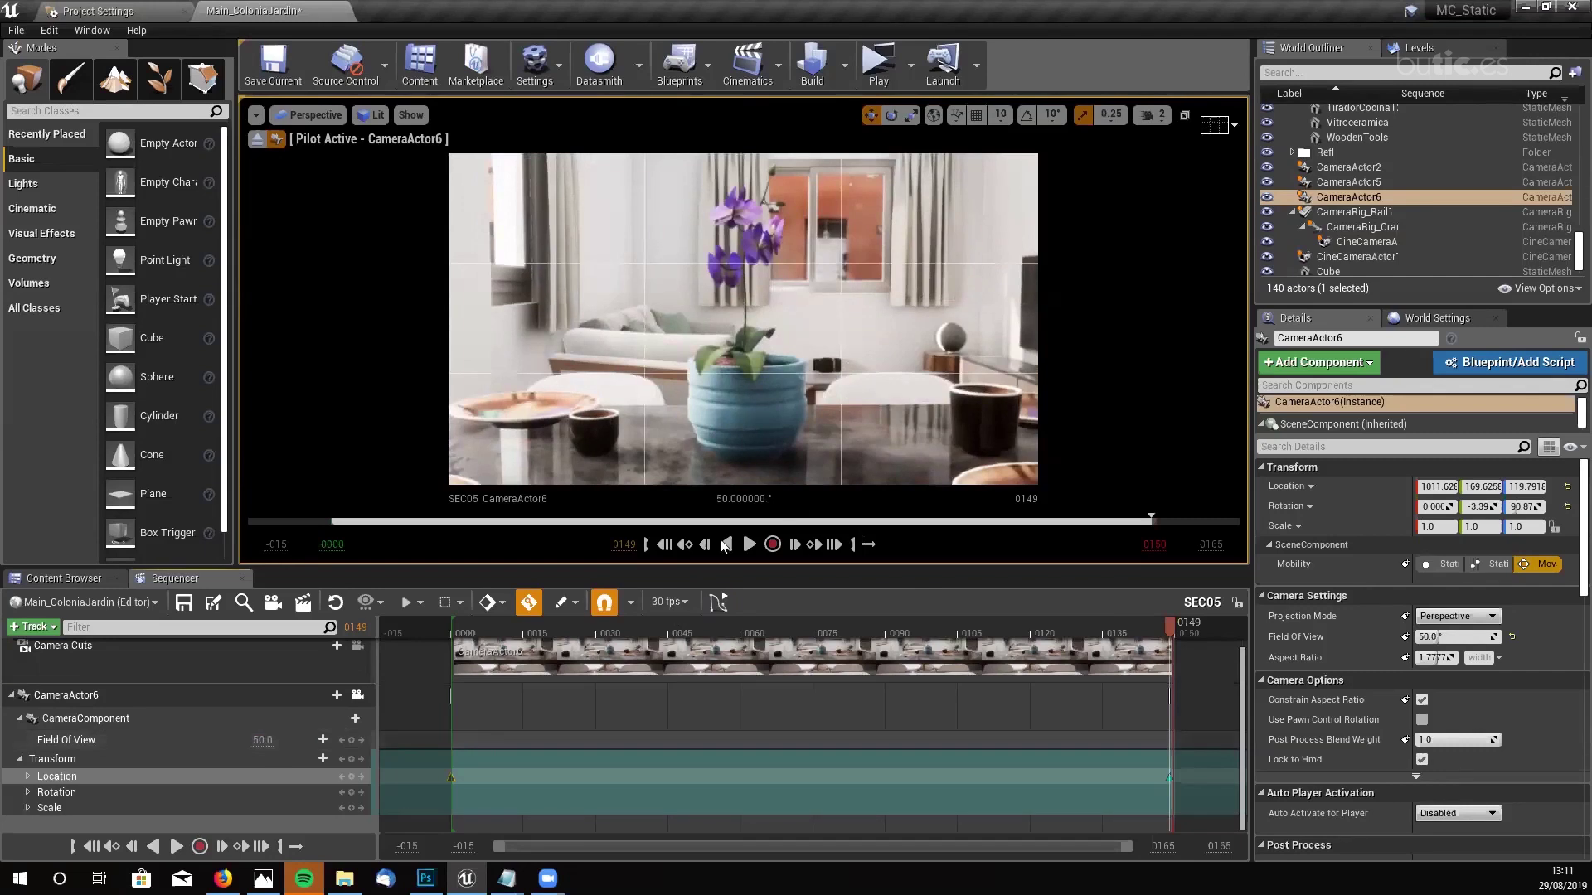
- Key a Field Of View of 100 at the end frame 0149
{"action": "left_click", "coordinate": [664, 544]}
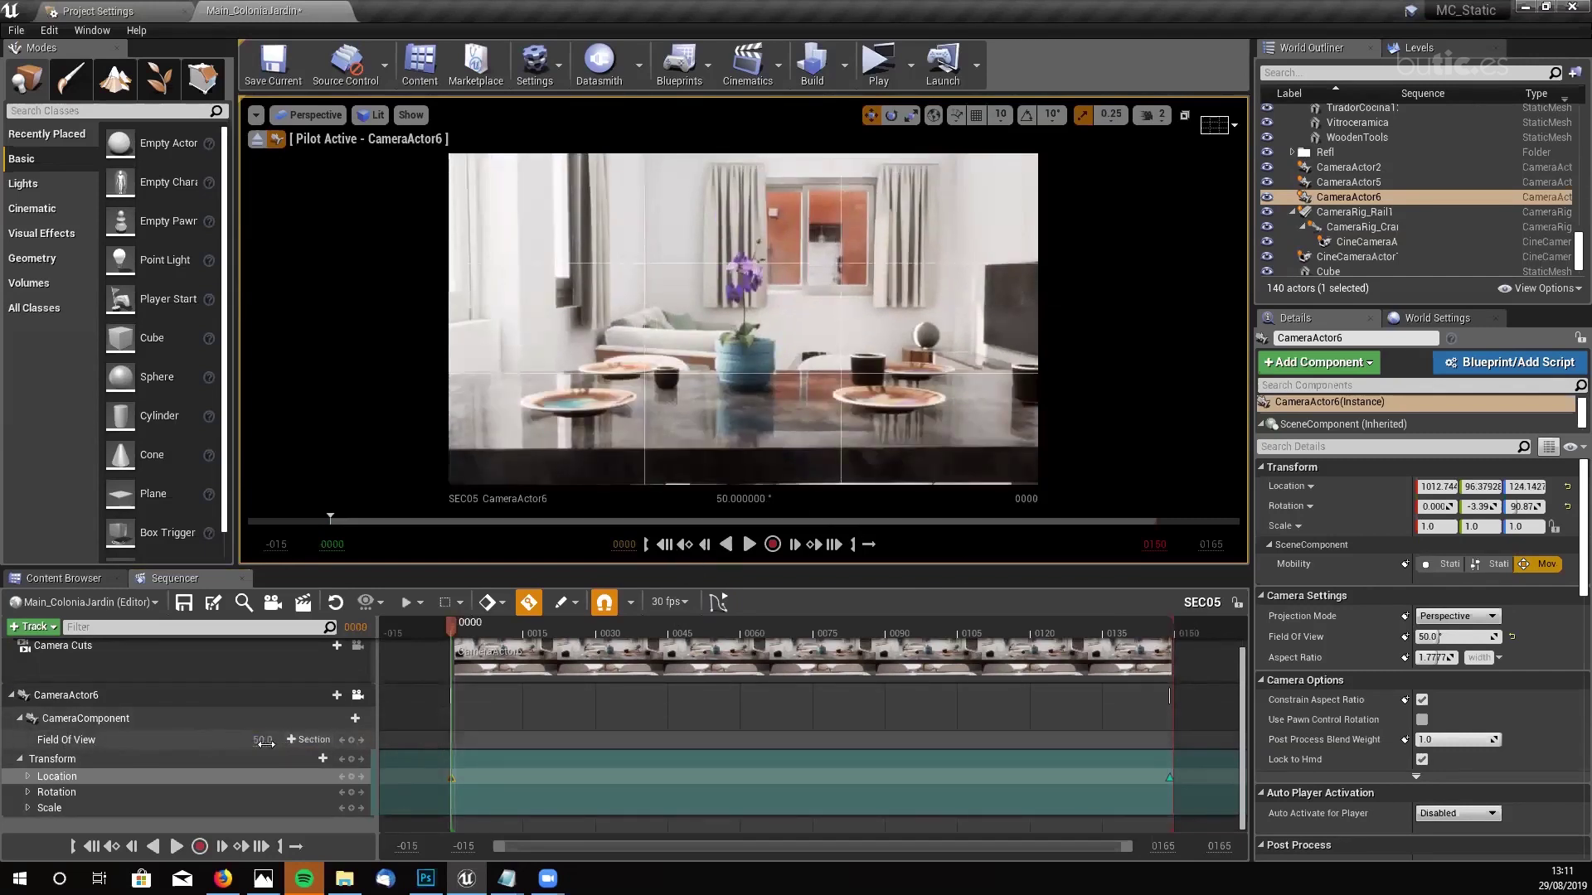
{"action": "left_click", "coordinate": [114, 742]}
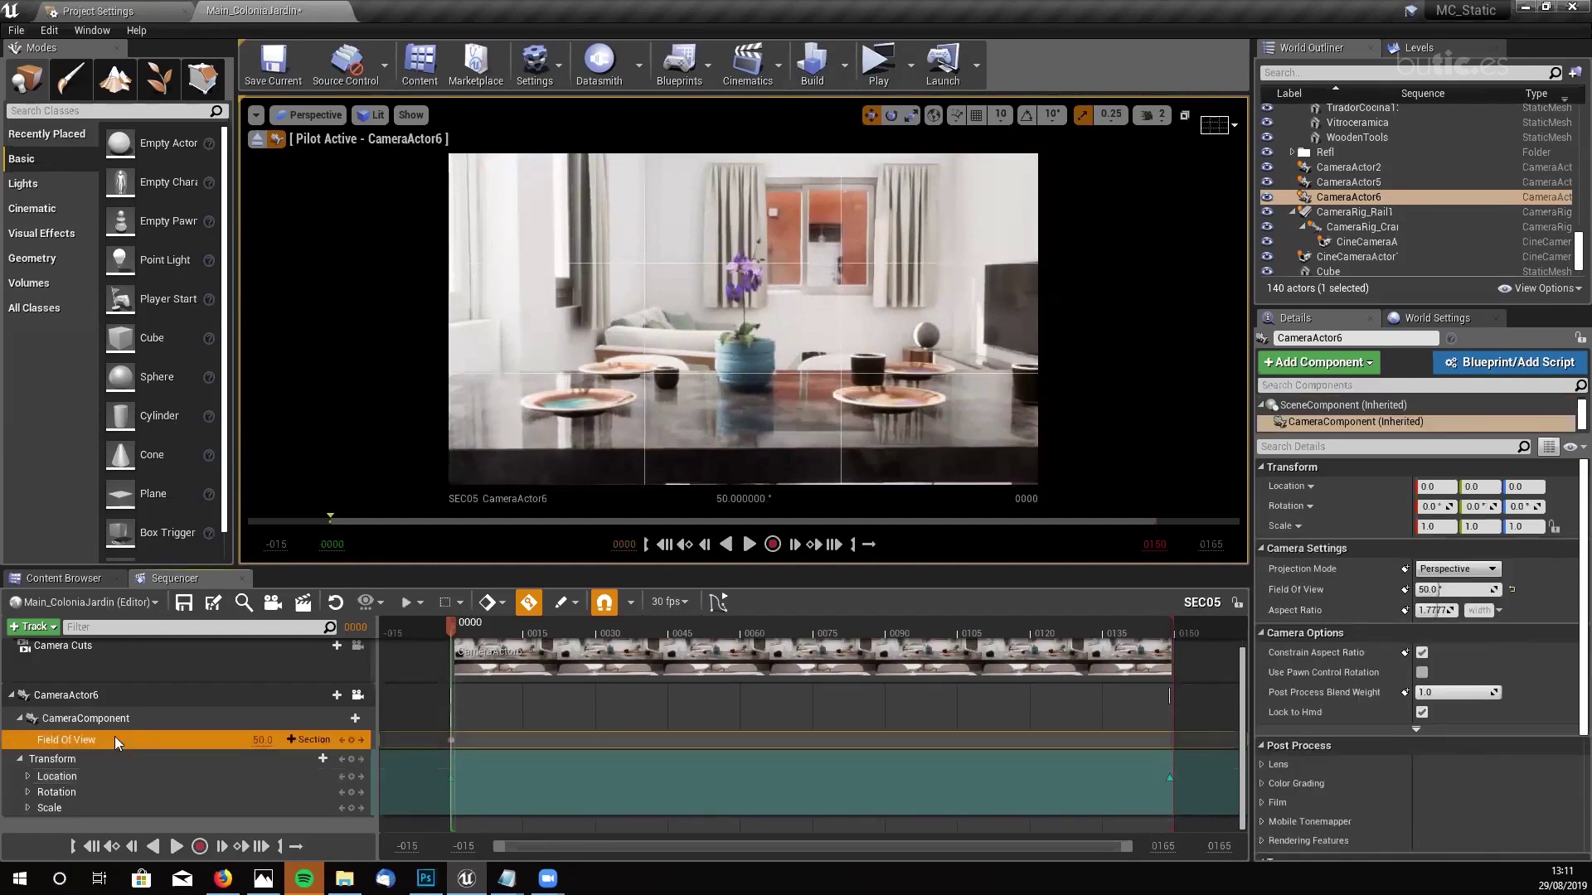
{"action": "left_click", "coordinate": [835, 546]}
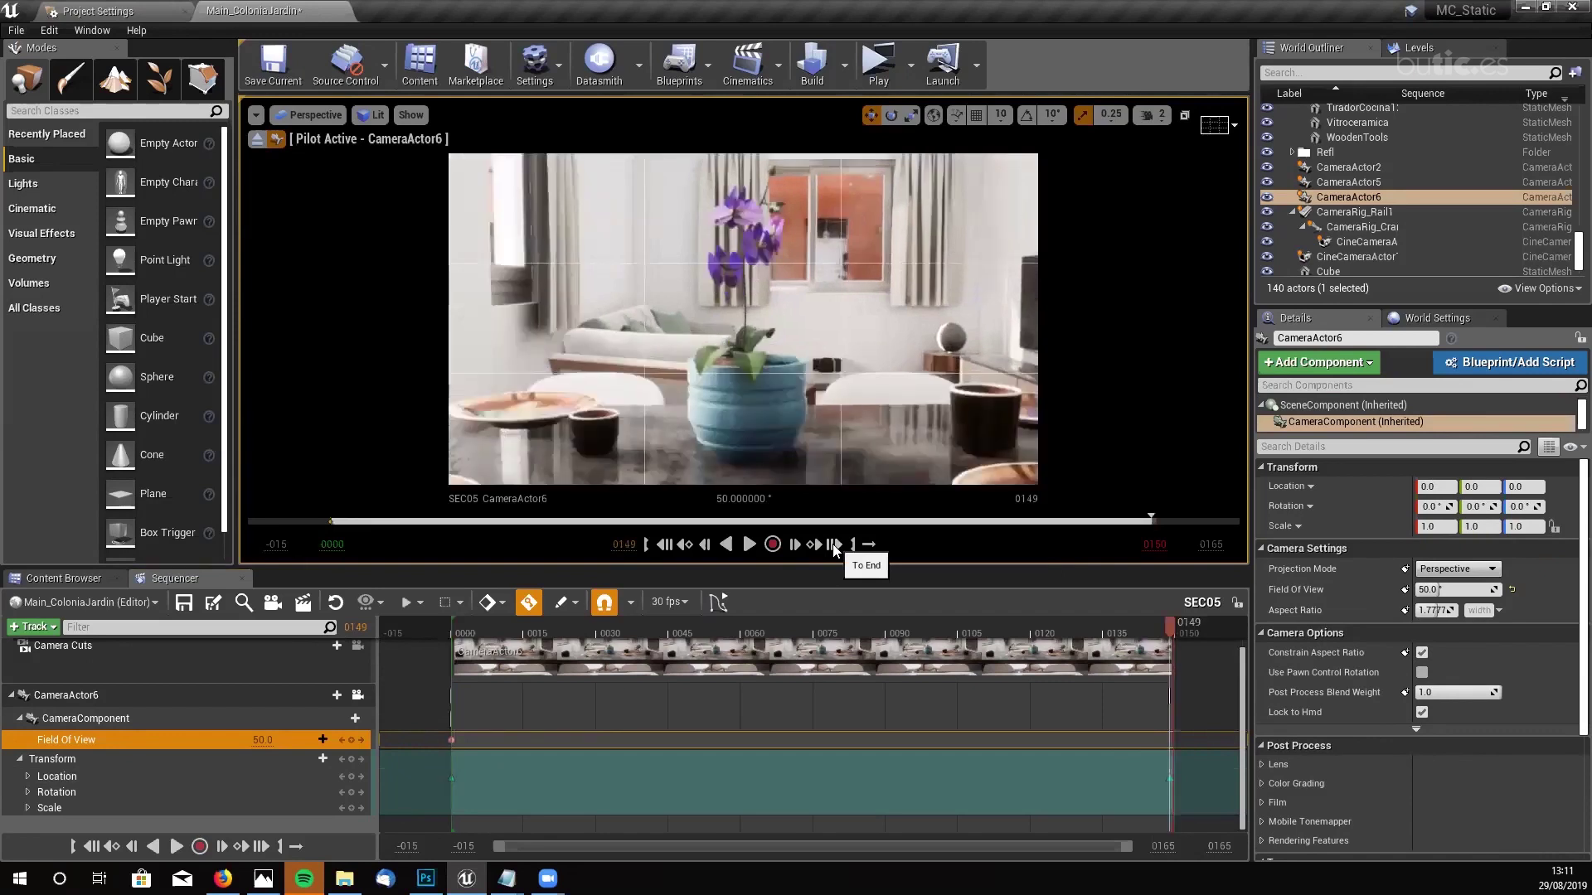
{"action": "left_click", "coordinate": [267, 738]}
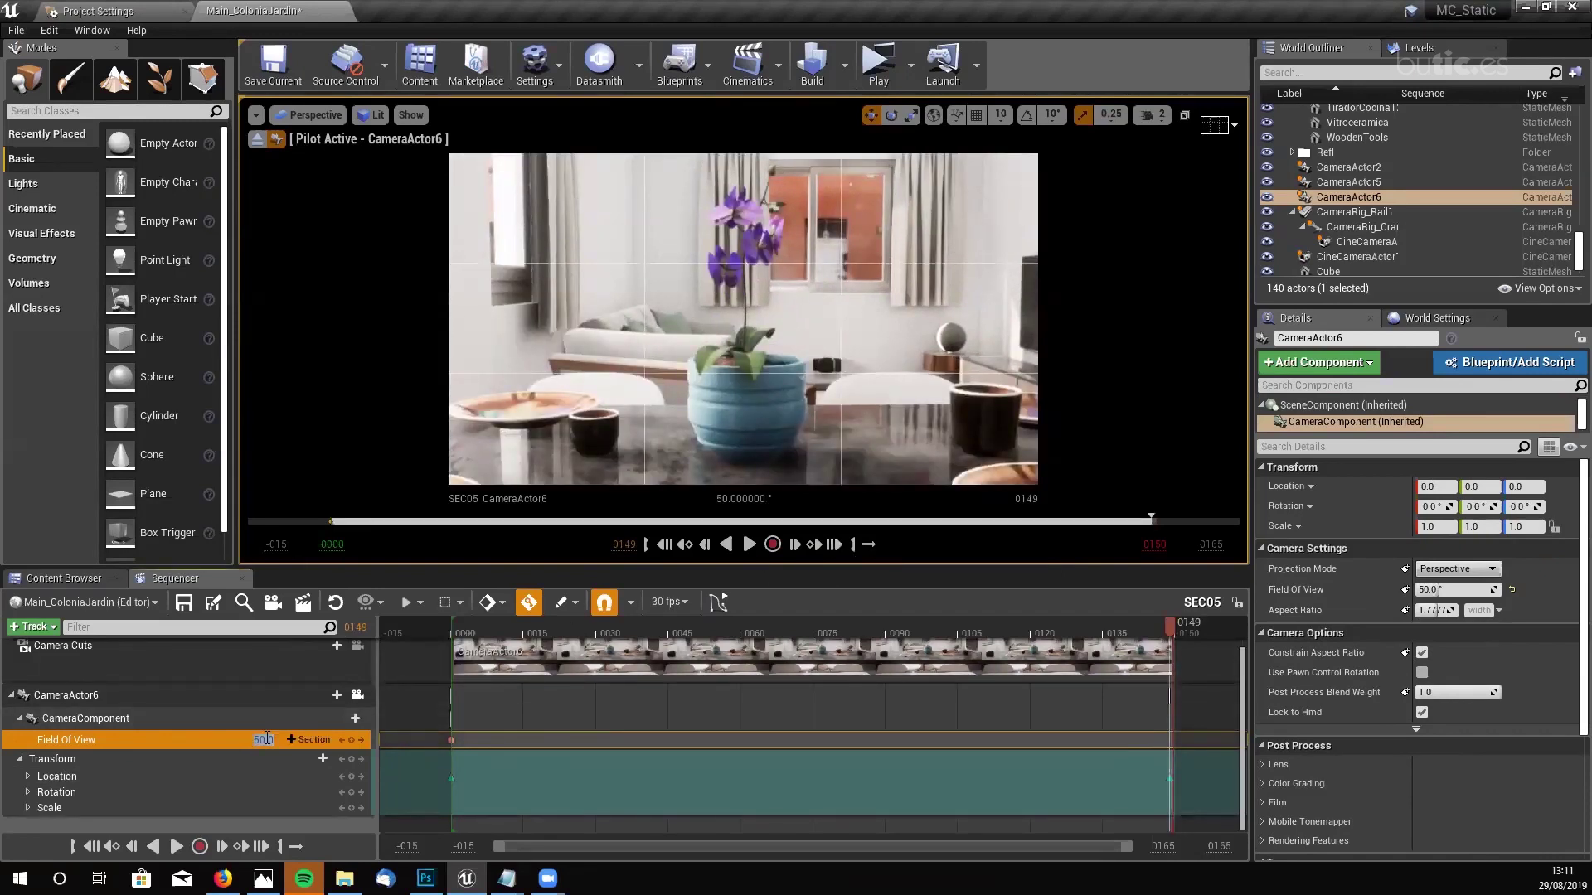
{"action": "type", "text": "100"}
{"action": "key", "text": "Return"}
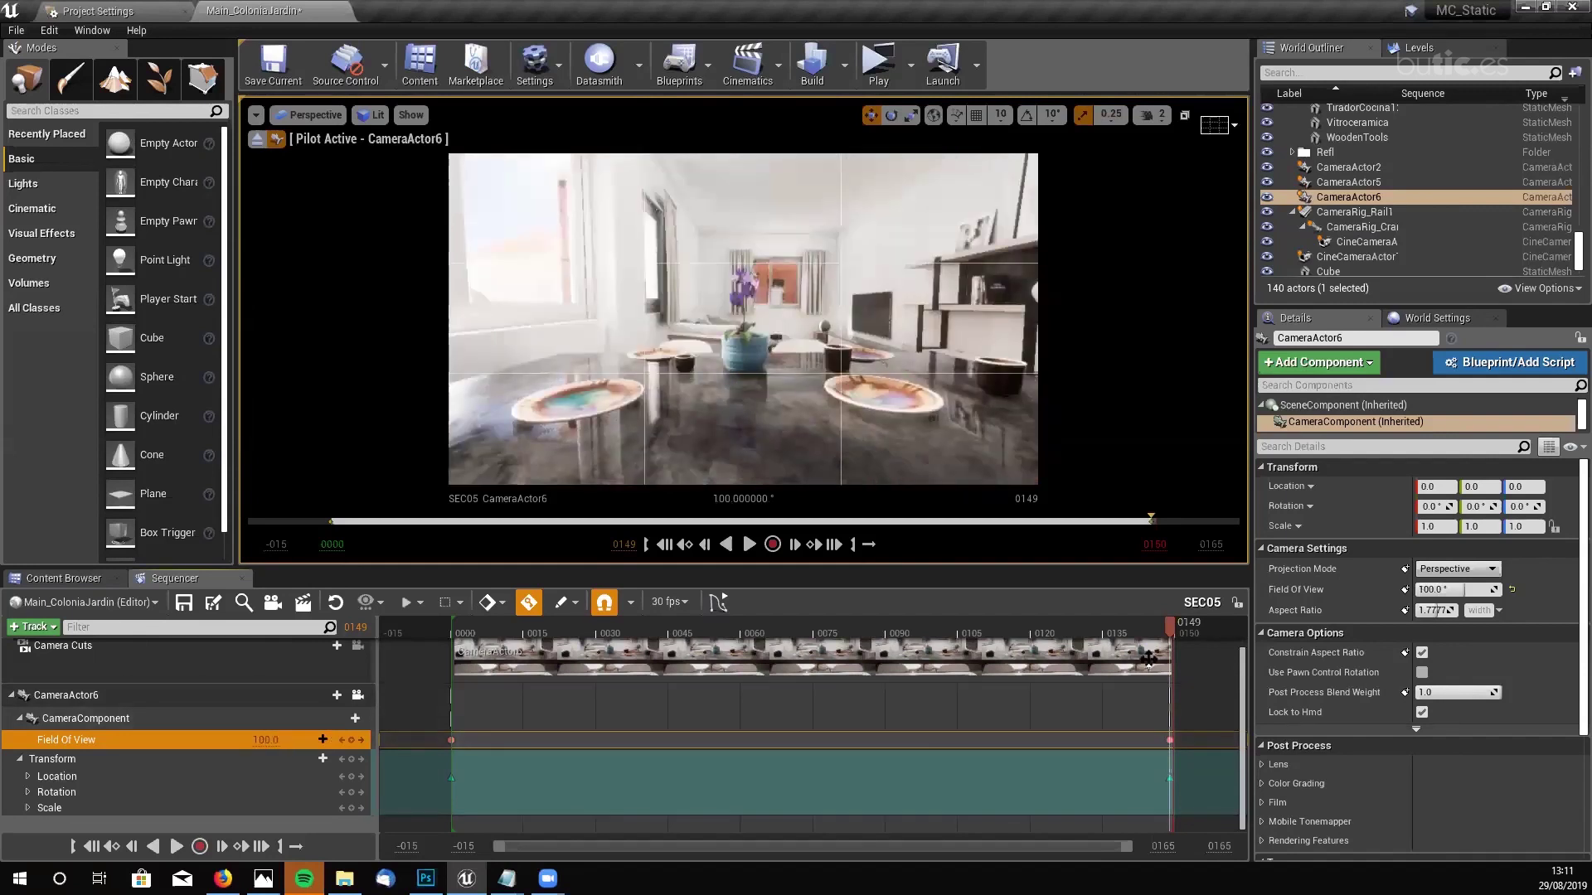
- Preview the zoom, make the first Field Of View key Linear, and replay it
{"action": "left_click_drag", "start_coordinate": [1171, 629], "coordinate": [456, 668]}
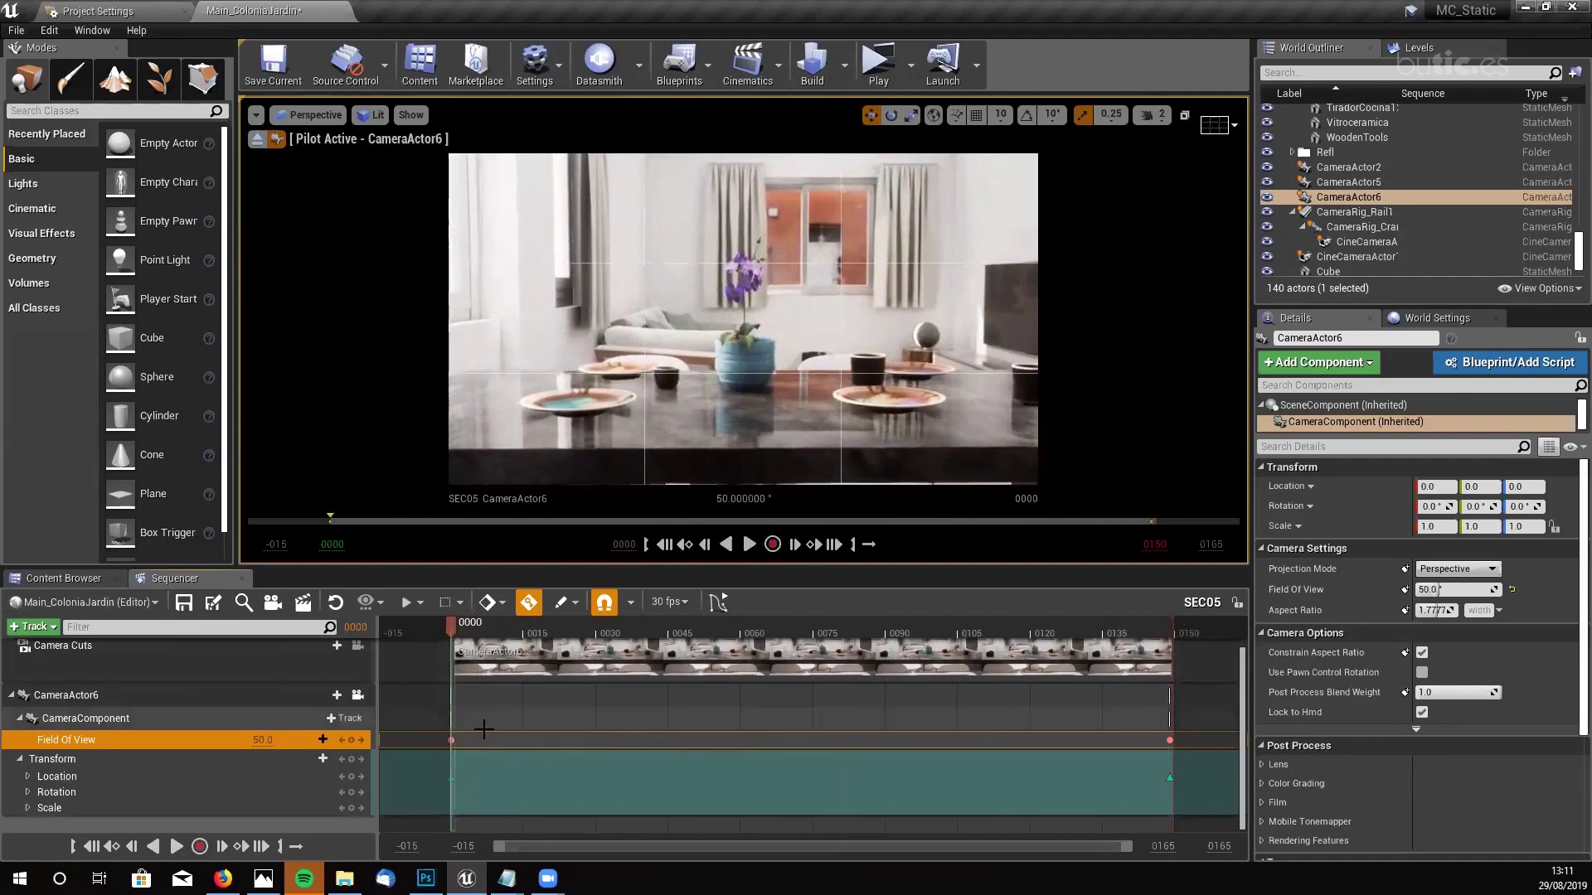
{"action": "left_click", "coordinate": [748, 544]}
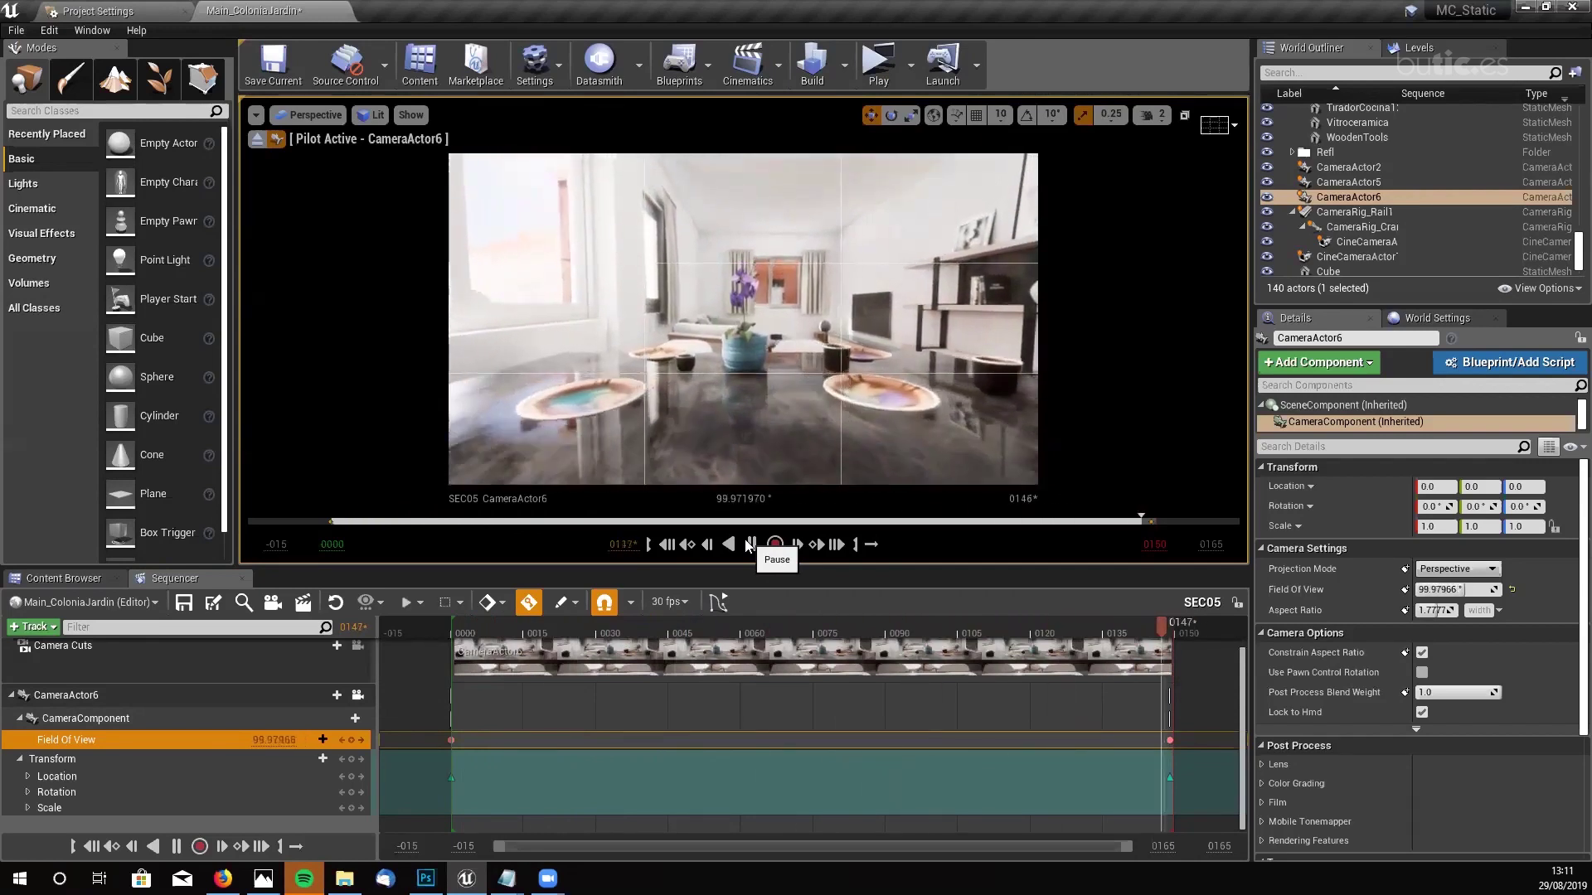
{"action": "right_click", "coordinate": [1169, 741]}
{"action": "left_click", "coordinate": [1193, 623]}
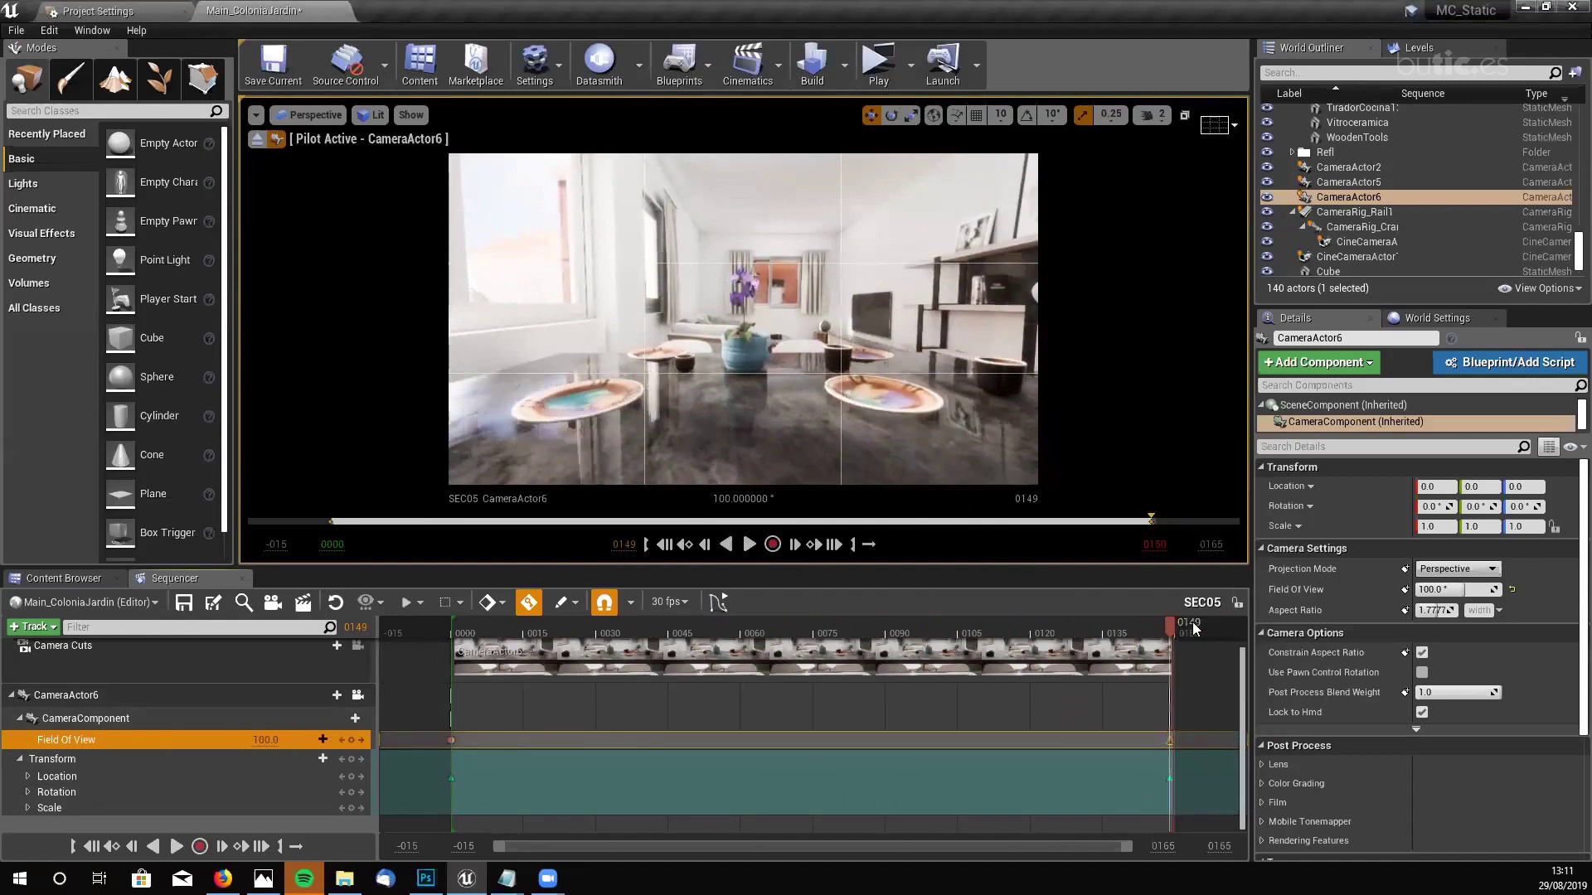
{"action": "left_click", "coordinate": [452, 740]}
{"action": "right_click", "coordinate": [452, 740]}
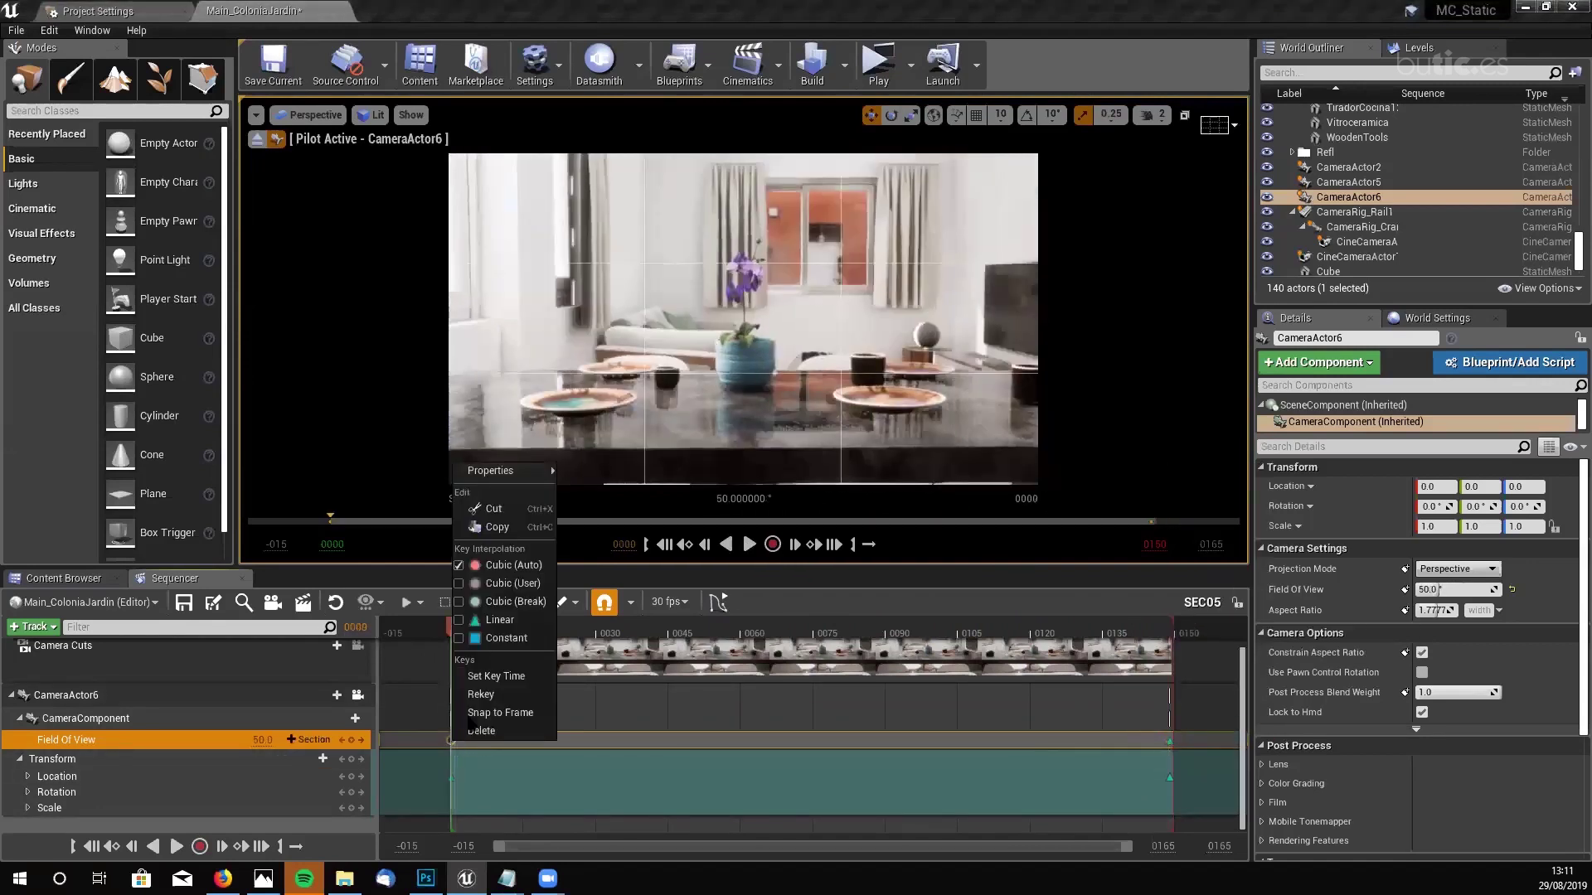
{"action": "left_click", "coordinate": [499, 619]}
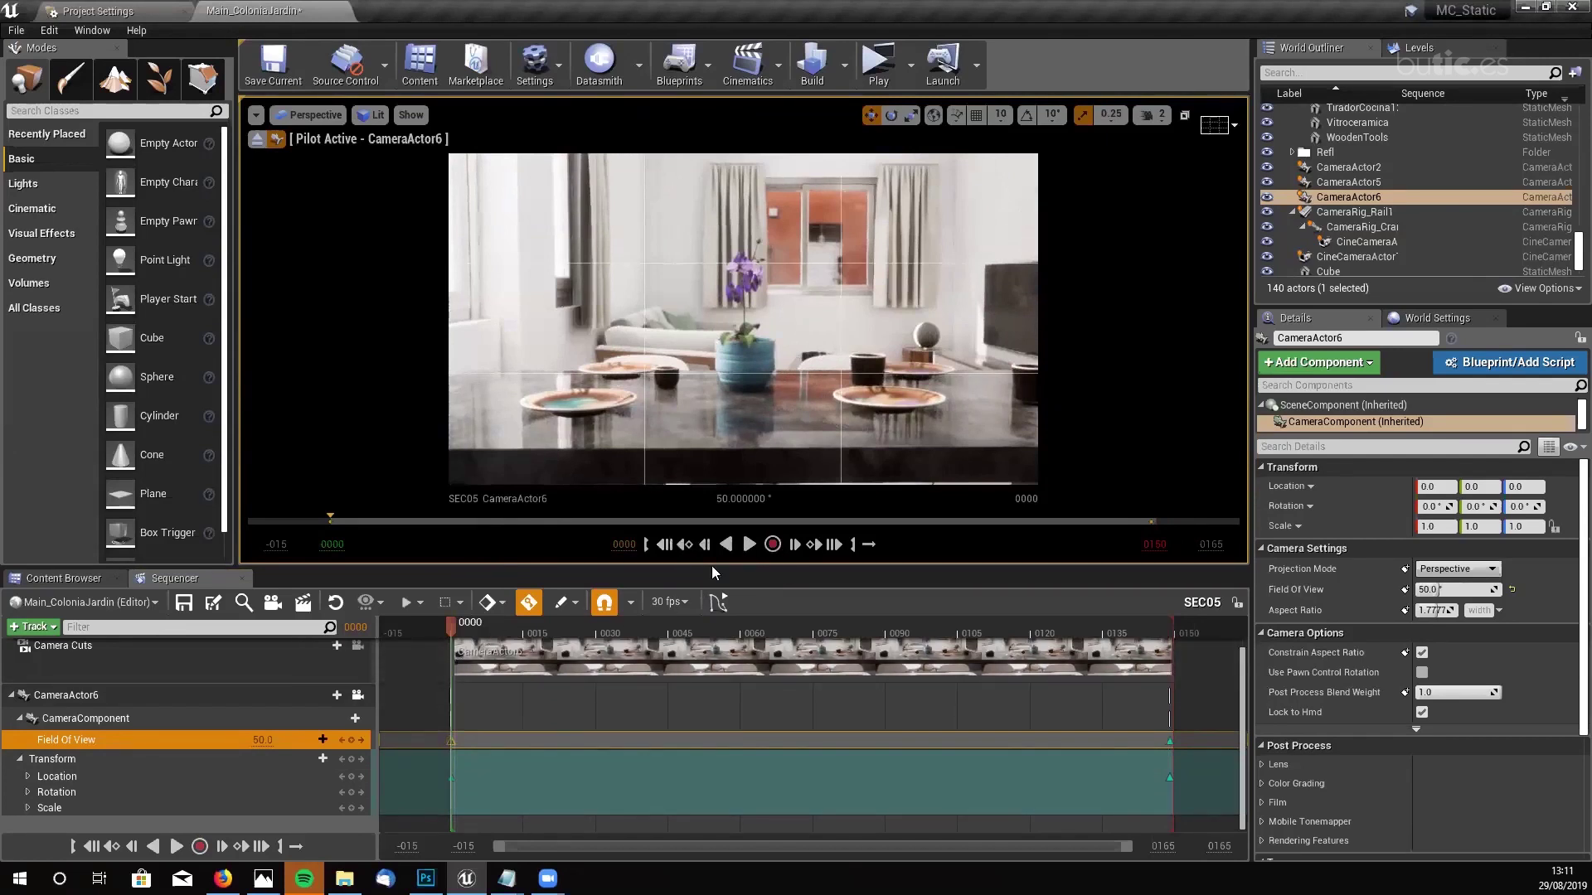
{"action": "left_click", "coordinate": [749, 544]}
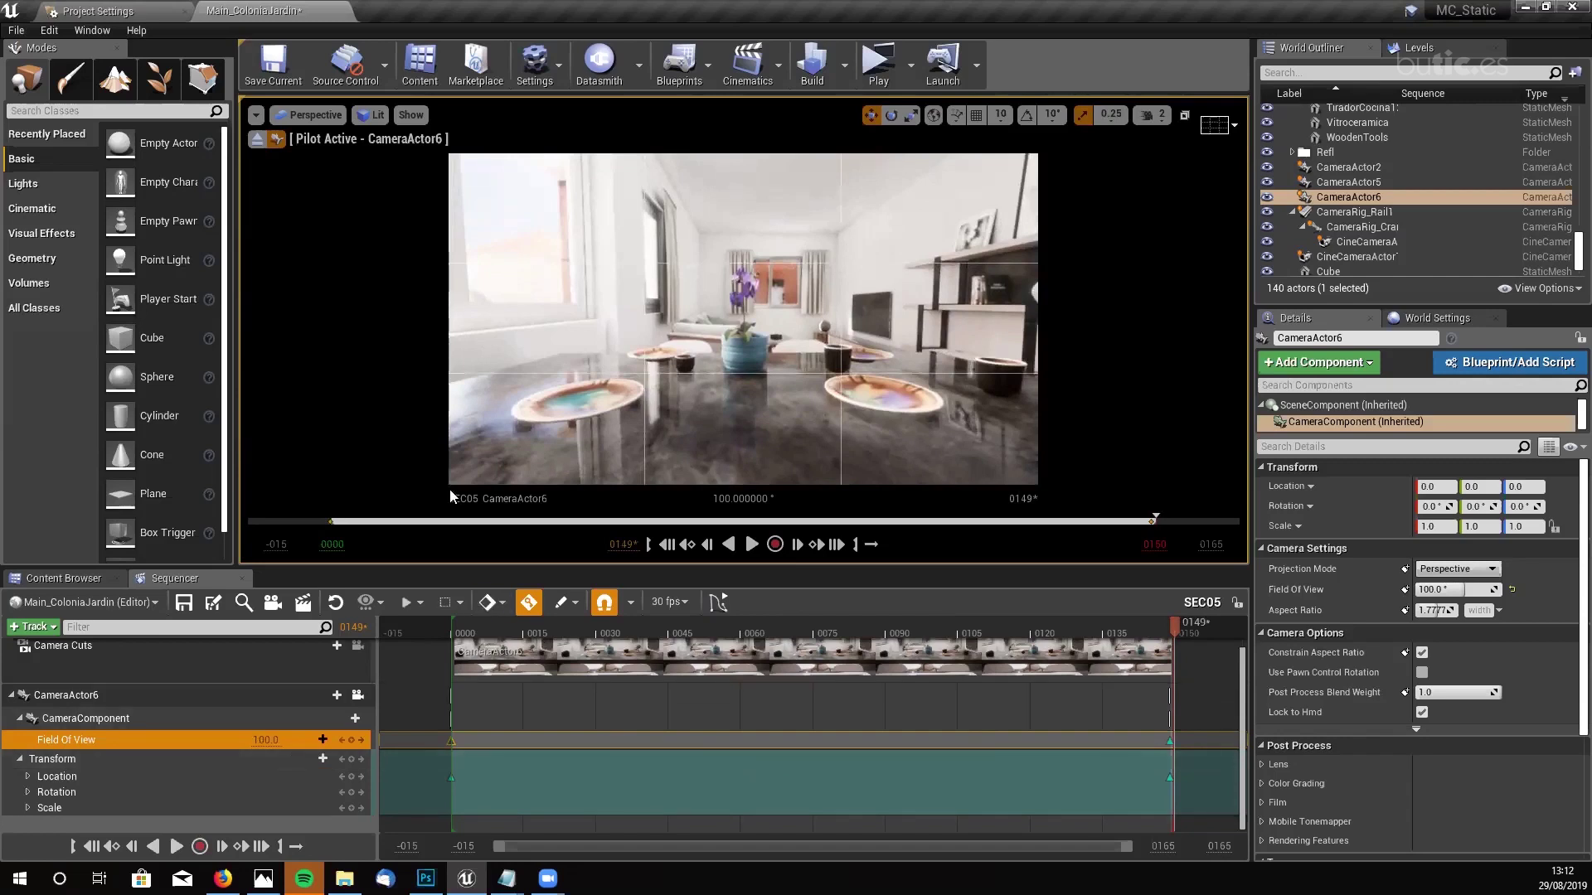
- Open SEC04, view the shot through CameraActor5, and scroll through its Details settings
{"action": "left_click", "coordinate": [64, 578]}
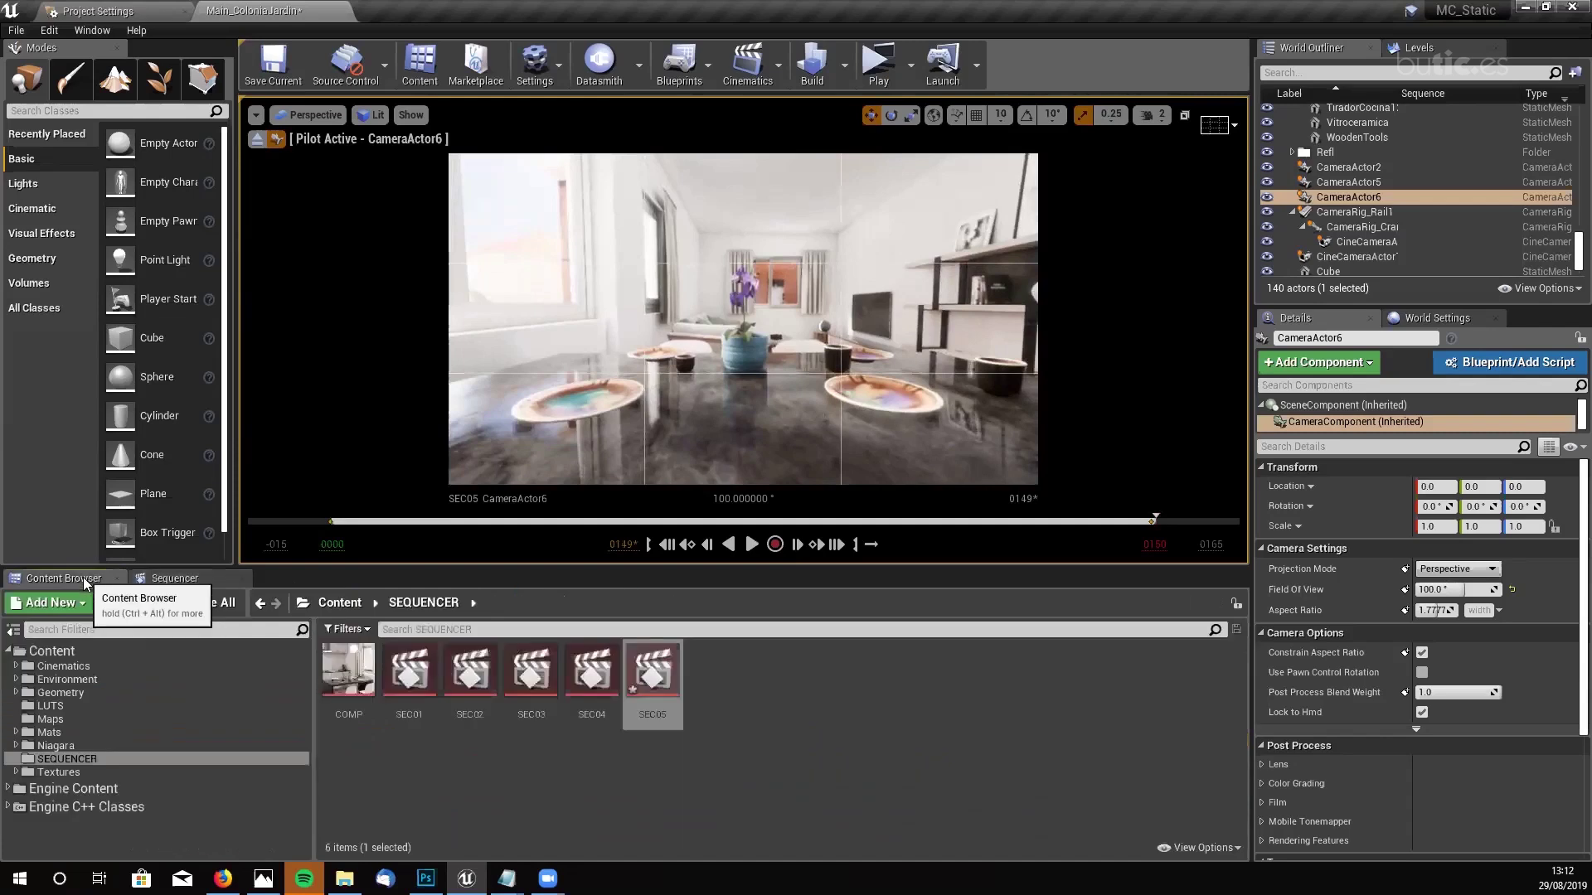
{"action": "double_click", "coordinate": [589, 673]}
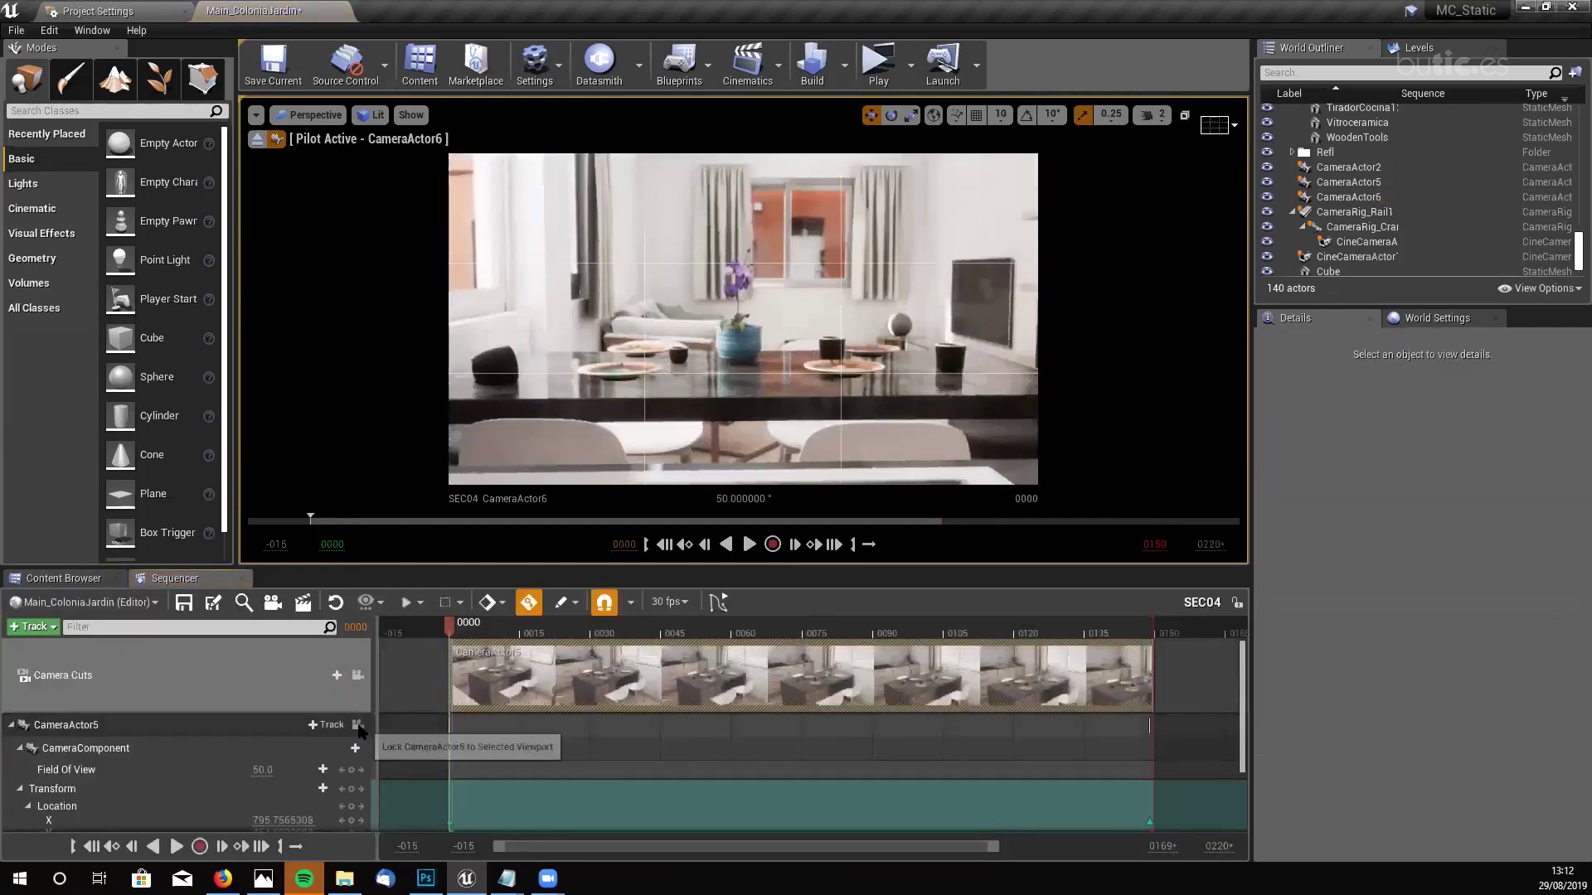
{"action": "left_click", "coordinate": [475, 695]}
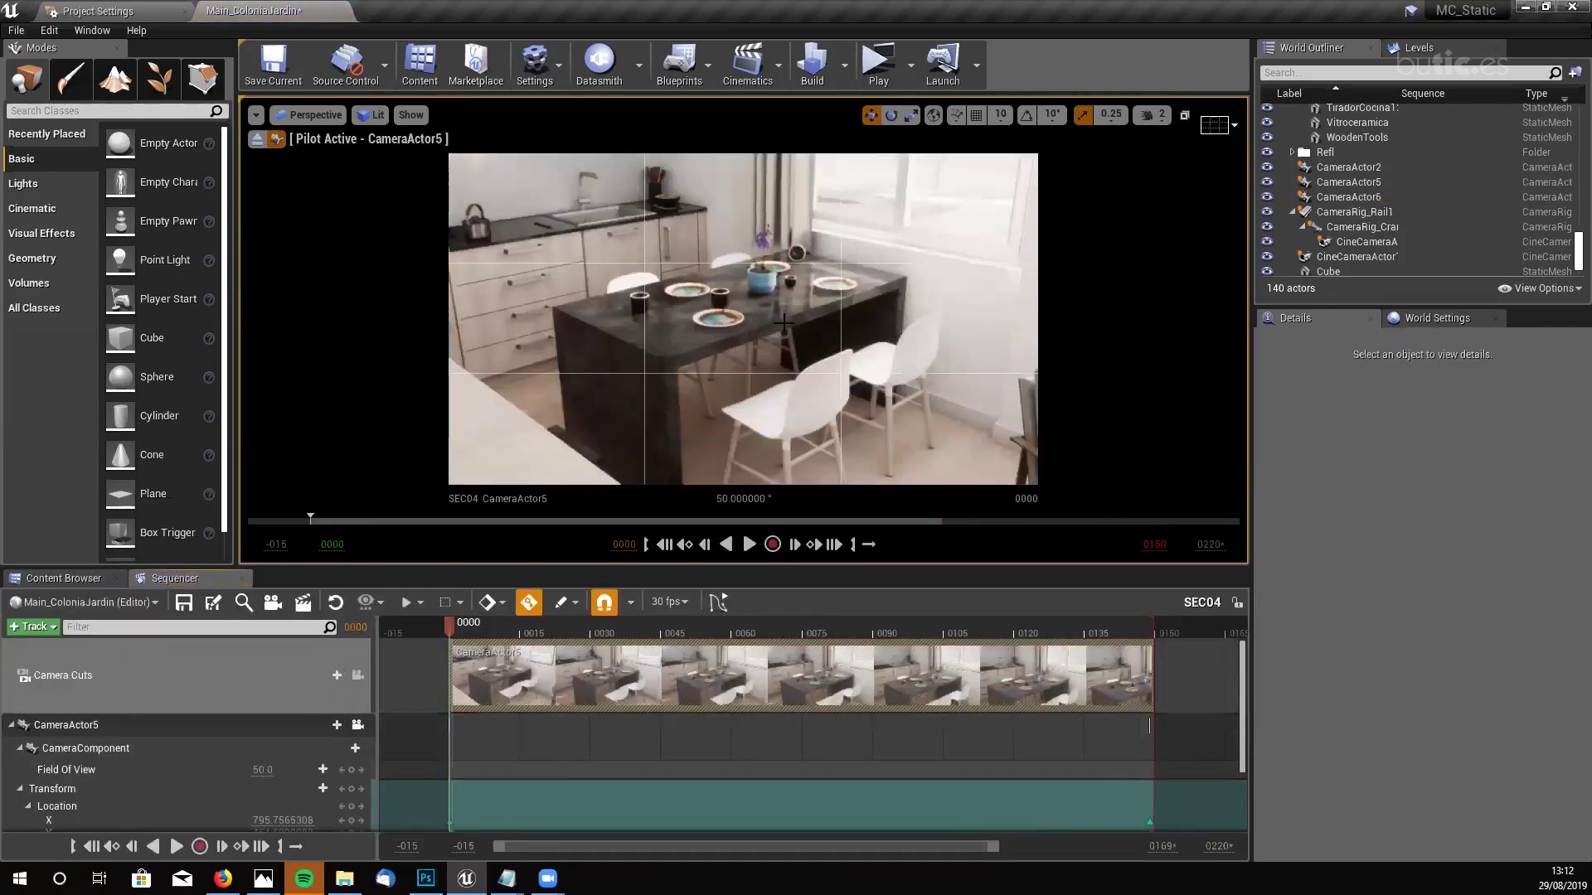
{"action": "left_click", "coordinate": [93, 729]}
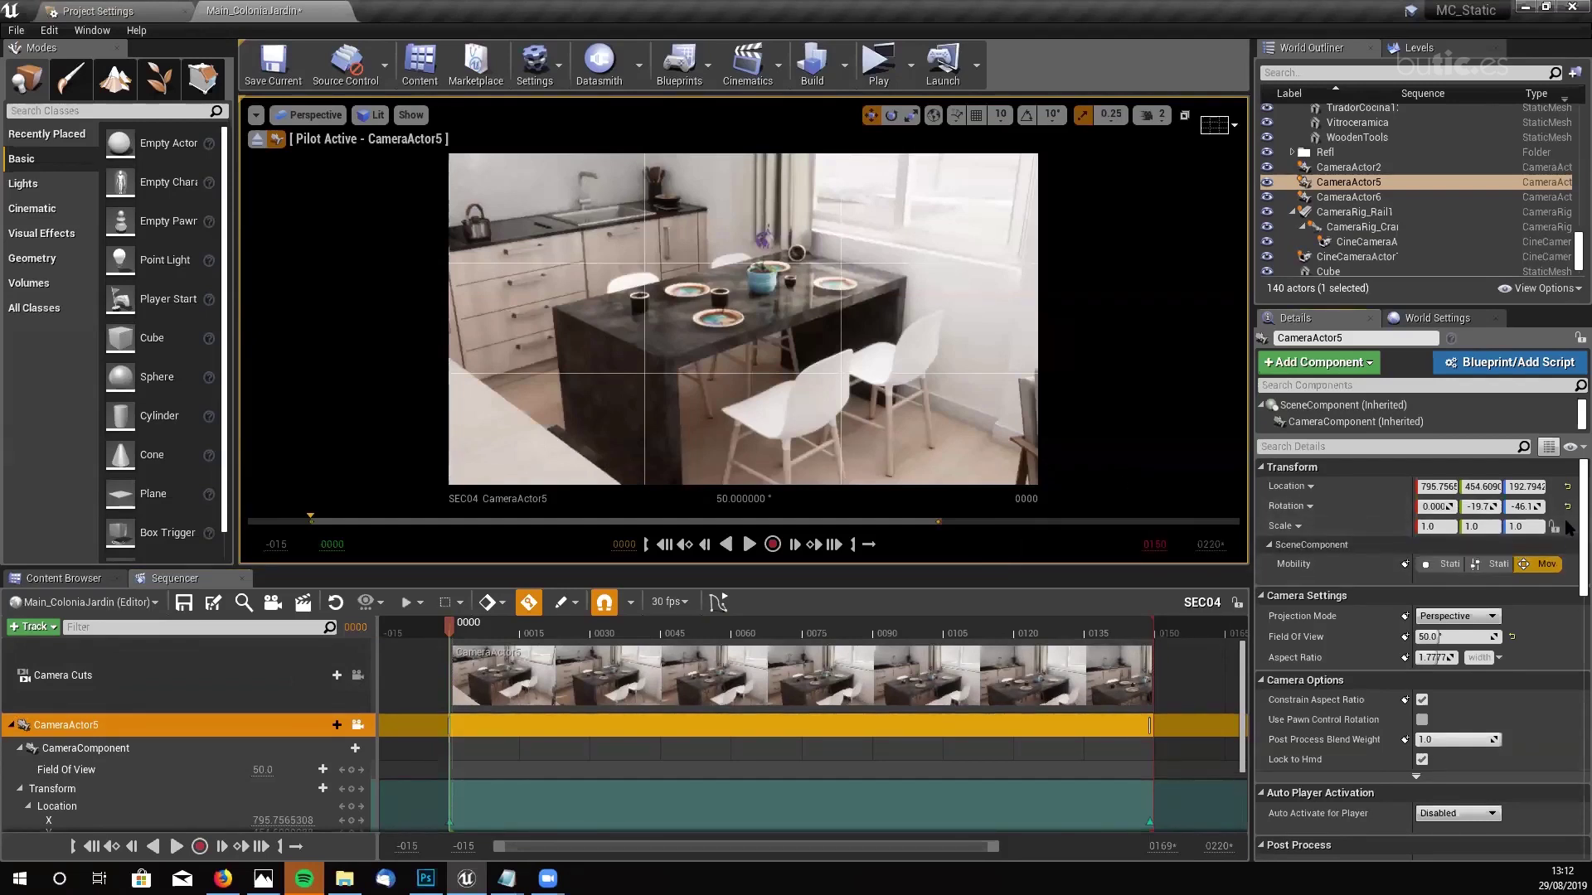
{"action": "scroll", "coordinate": [1567, 526], "scroll_direction": "down", "scroll_amount": 1}
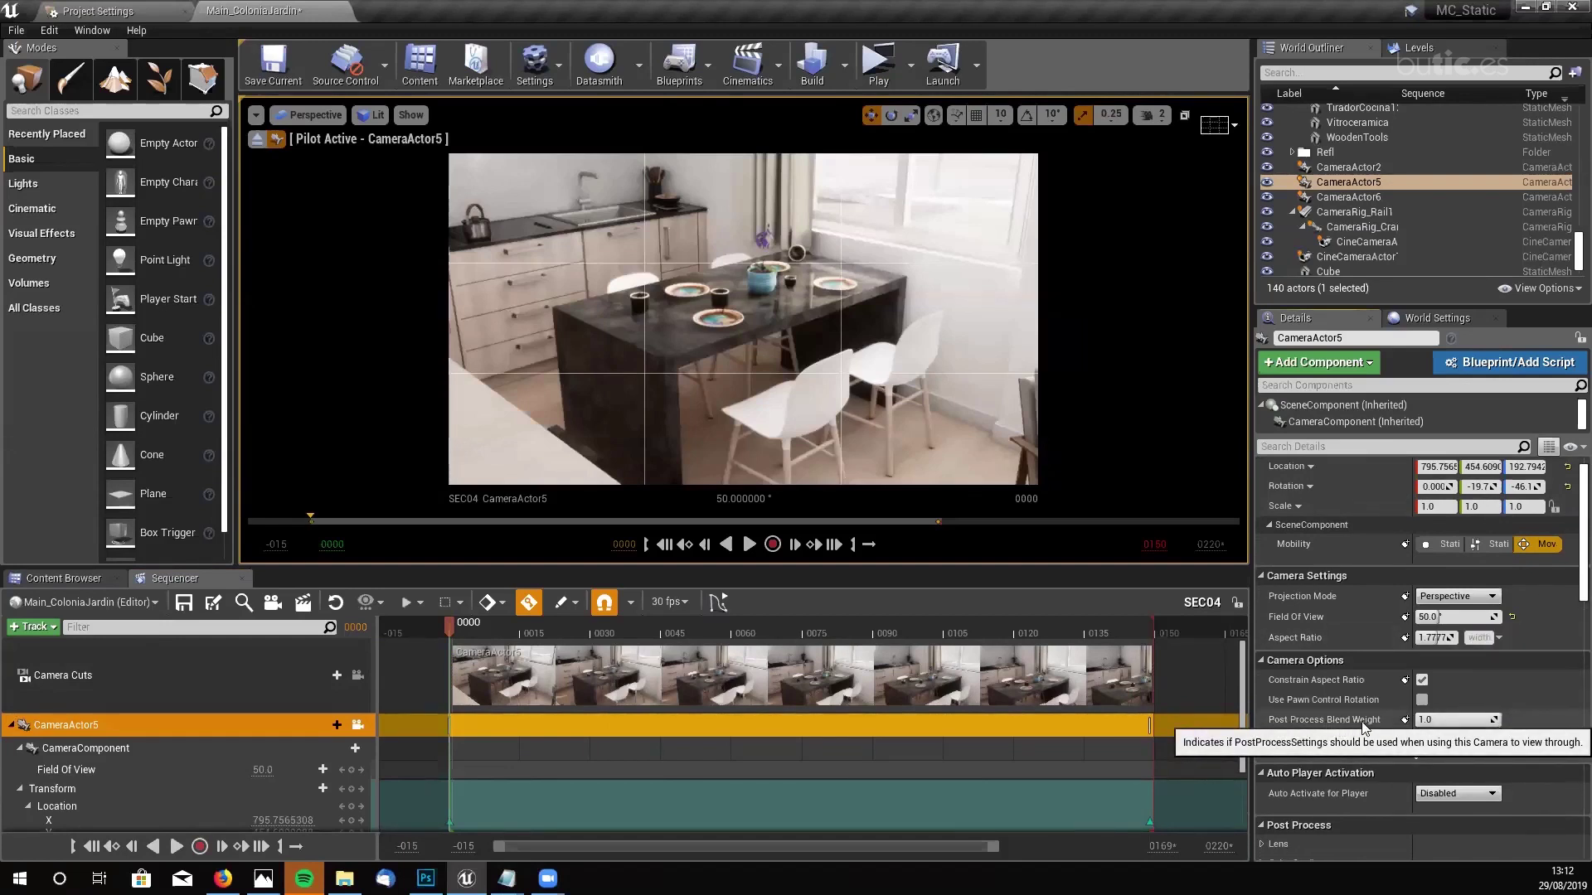
{"action": "scroll", "coordinate": [1567, 566], "scroll_direction": "down", "scroll_amount": 5}
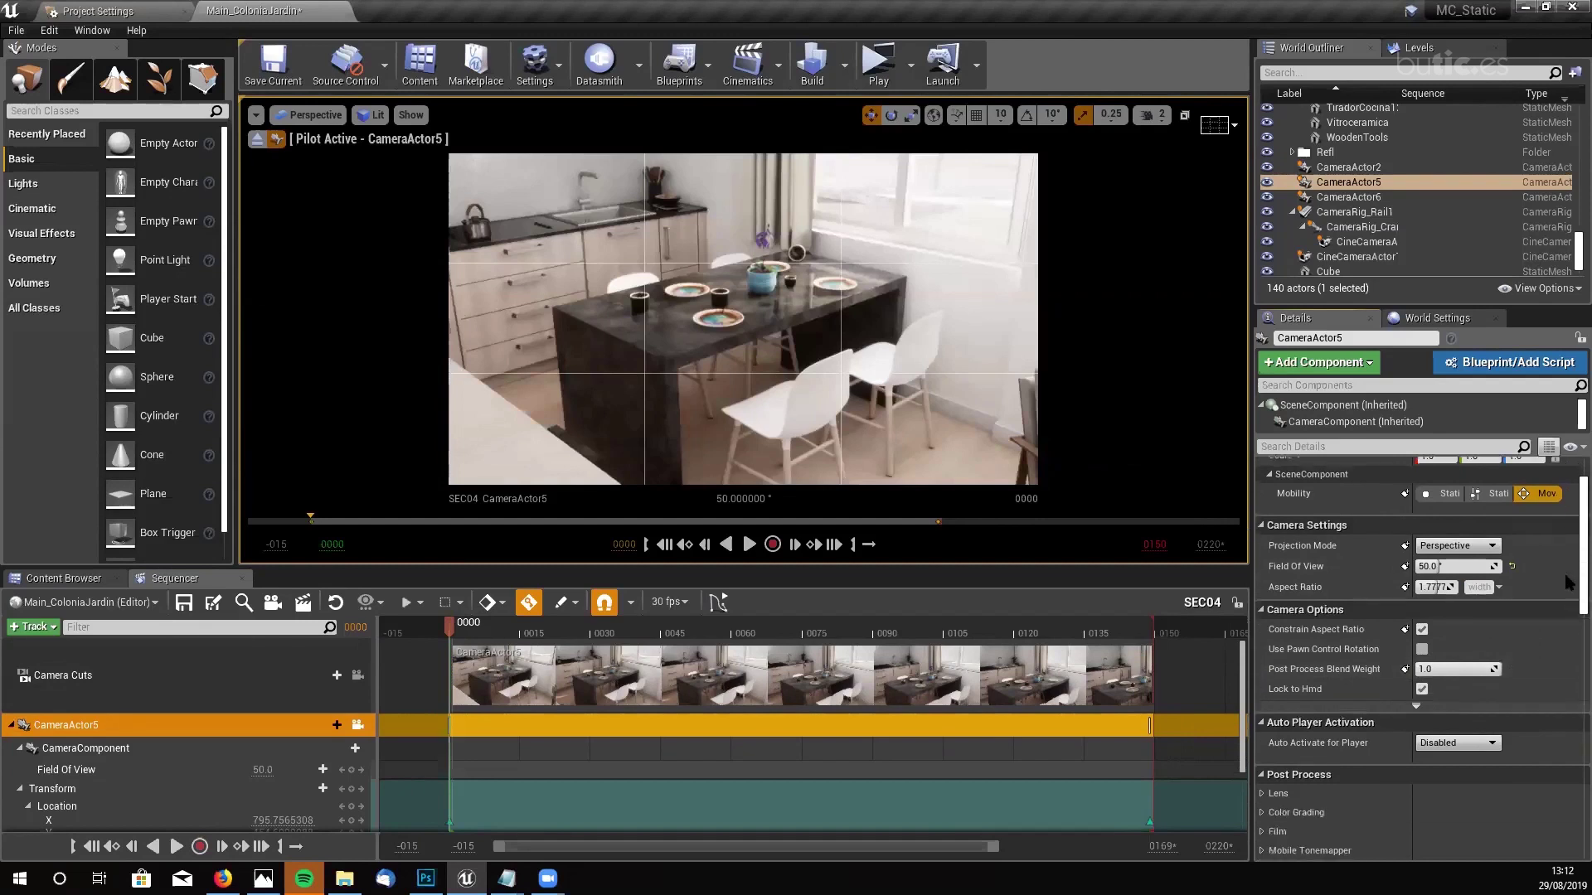
{"action": "scroll", "coordinate": [1566, 601], "scroll_direction": "down", "scroll_amount": 4}
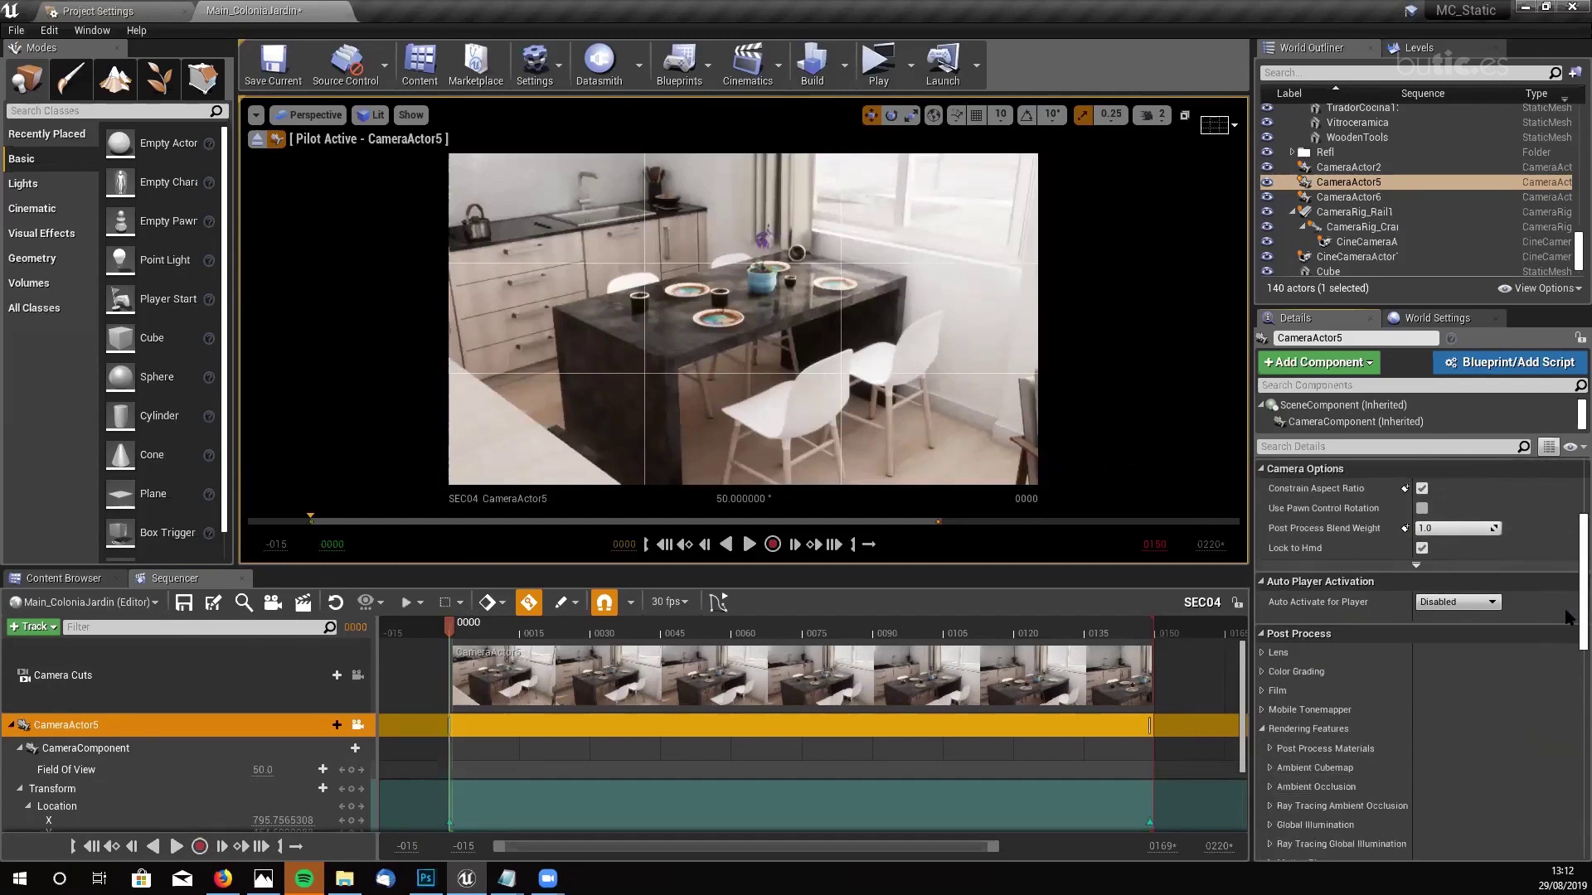
- Expand Color Grading > Misc on CameraActor5 and enable the Color Grading LUT setting
{"action": "scroll", "coordinate": [1567, 616], "scroll_direction": "down", "scroll_amount": 1}
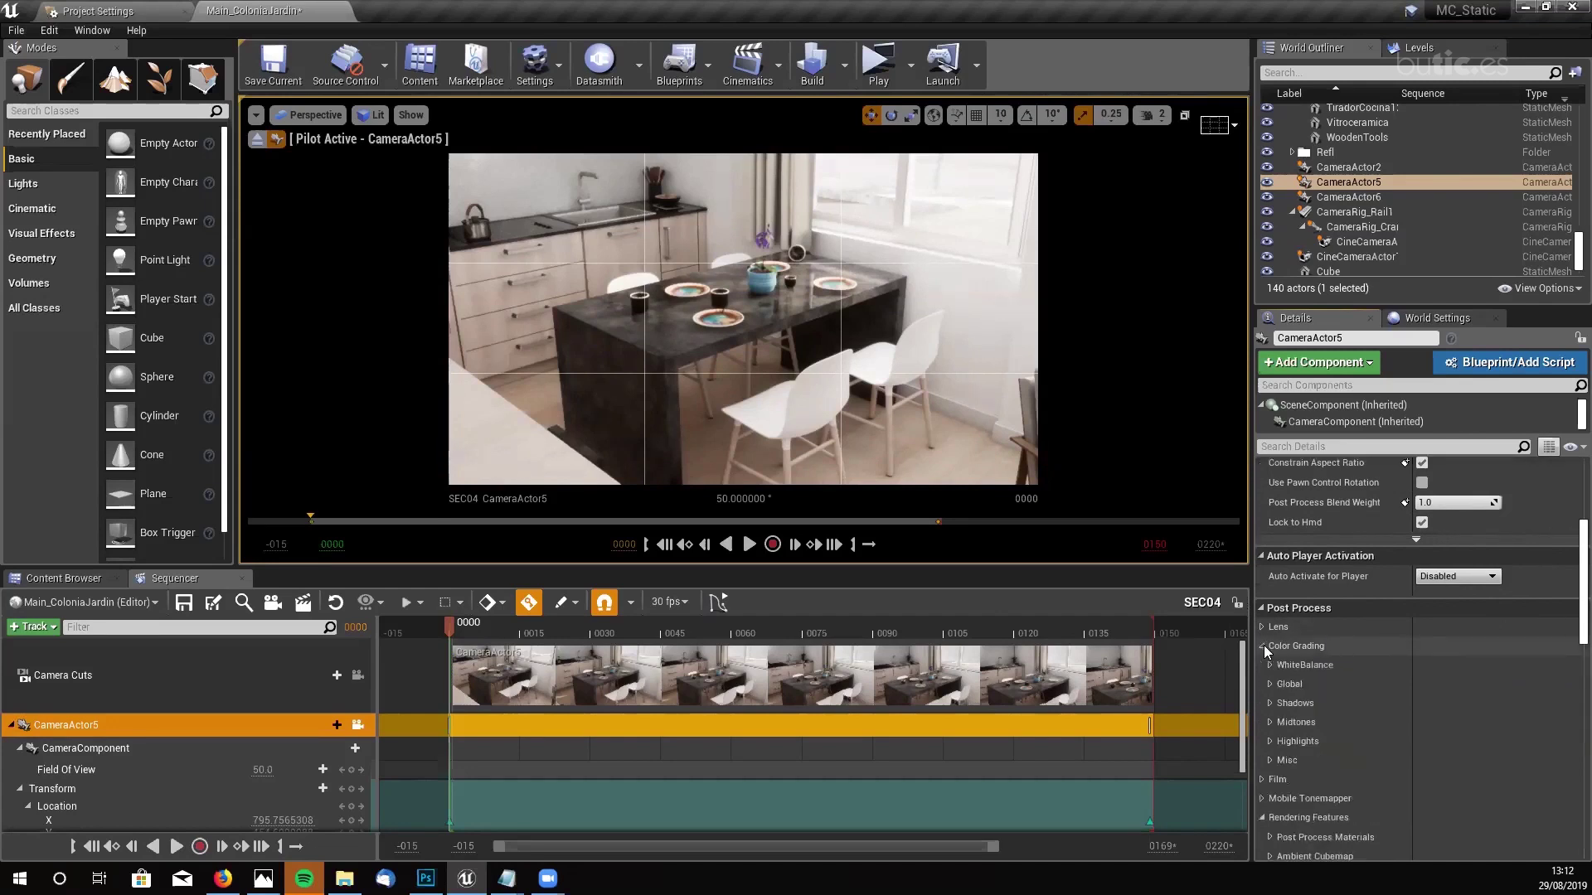
{"action": "left_click", "coordinate": [1262, 646]}
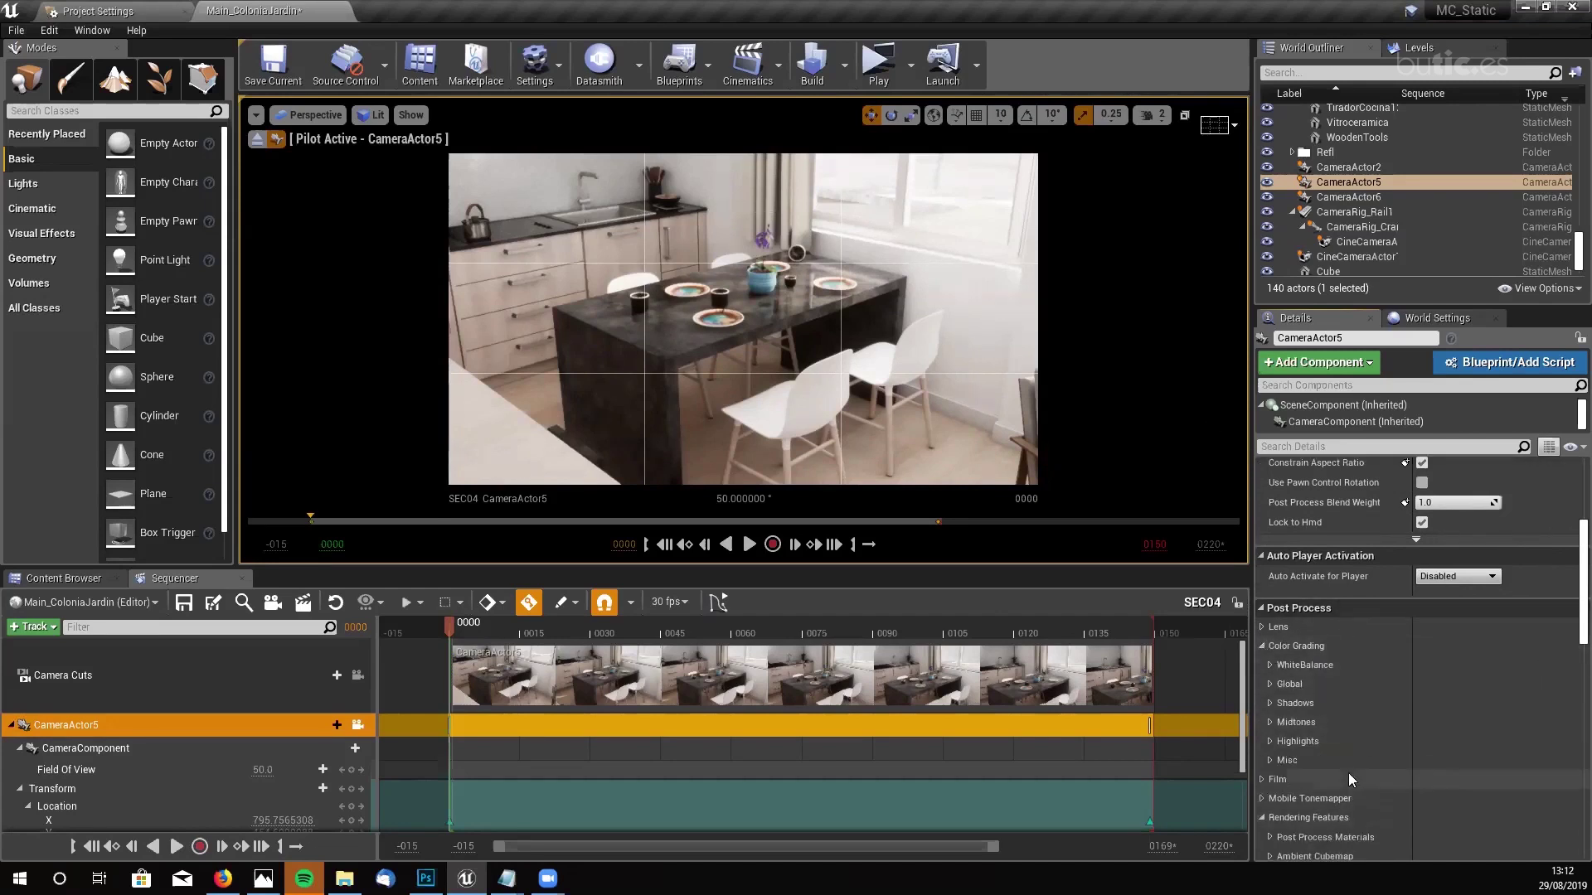
{"action": "left_click", "coordinate": [1272, 759]}
{"action": "scroll", "coordinate": [1484, 701], "scroll_direction": "down", "scroll_amount": 3}
{"action": "scroll", "coordinate": [1507, 699], "scroll_direction": "down", "scroll_amount": 3}
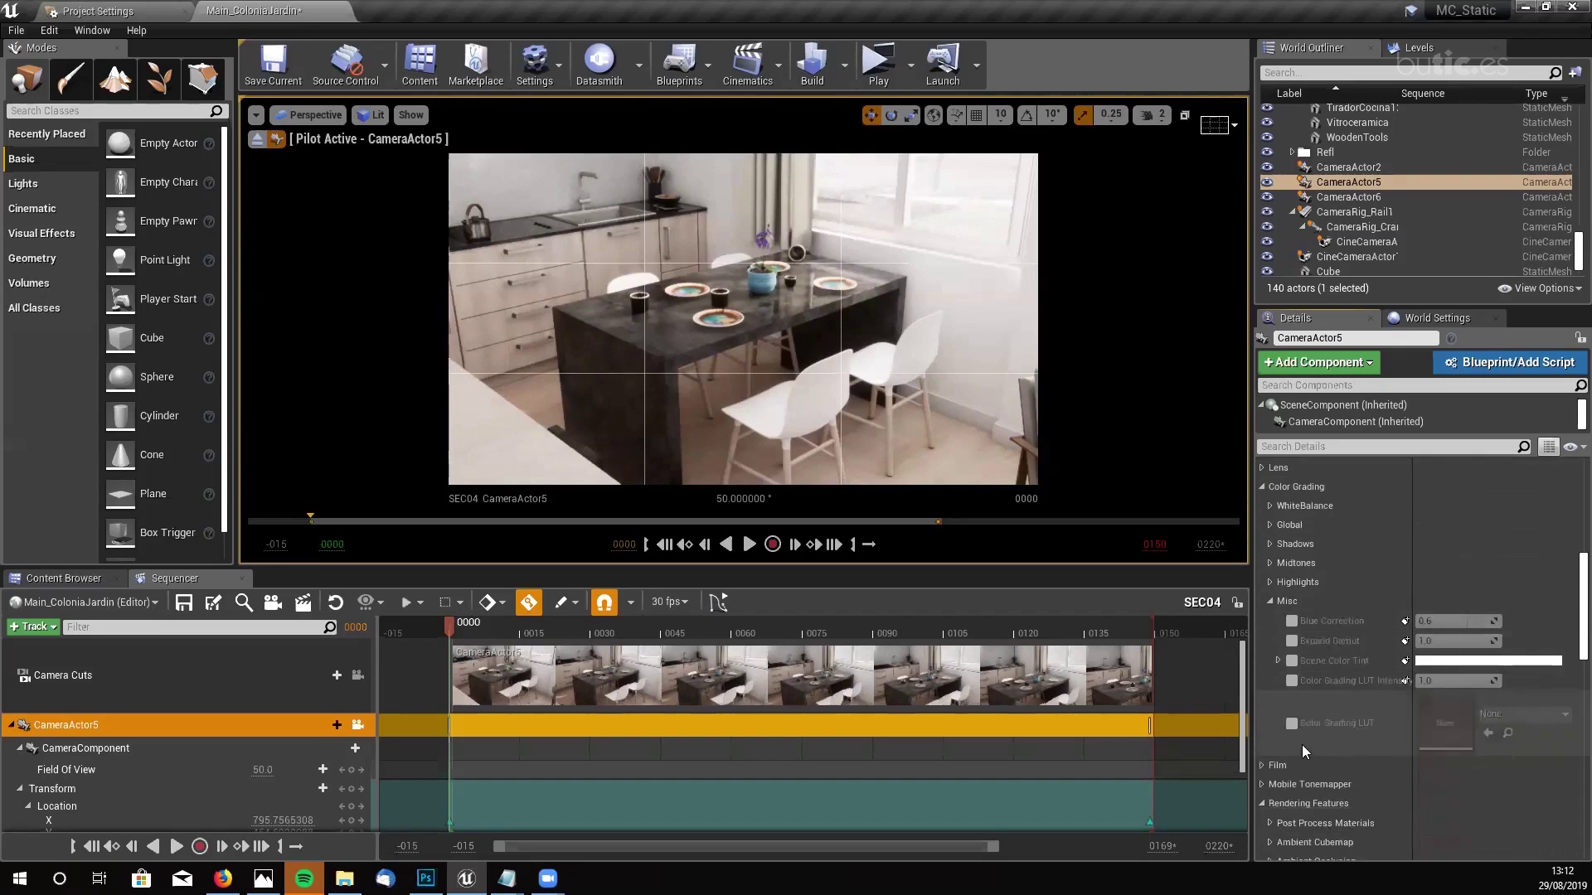
{"action": "left_click", "coordinate": [1291, 725]}
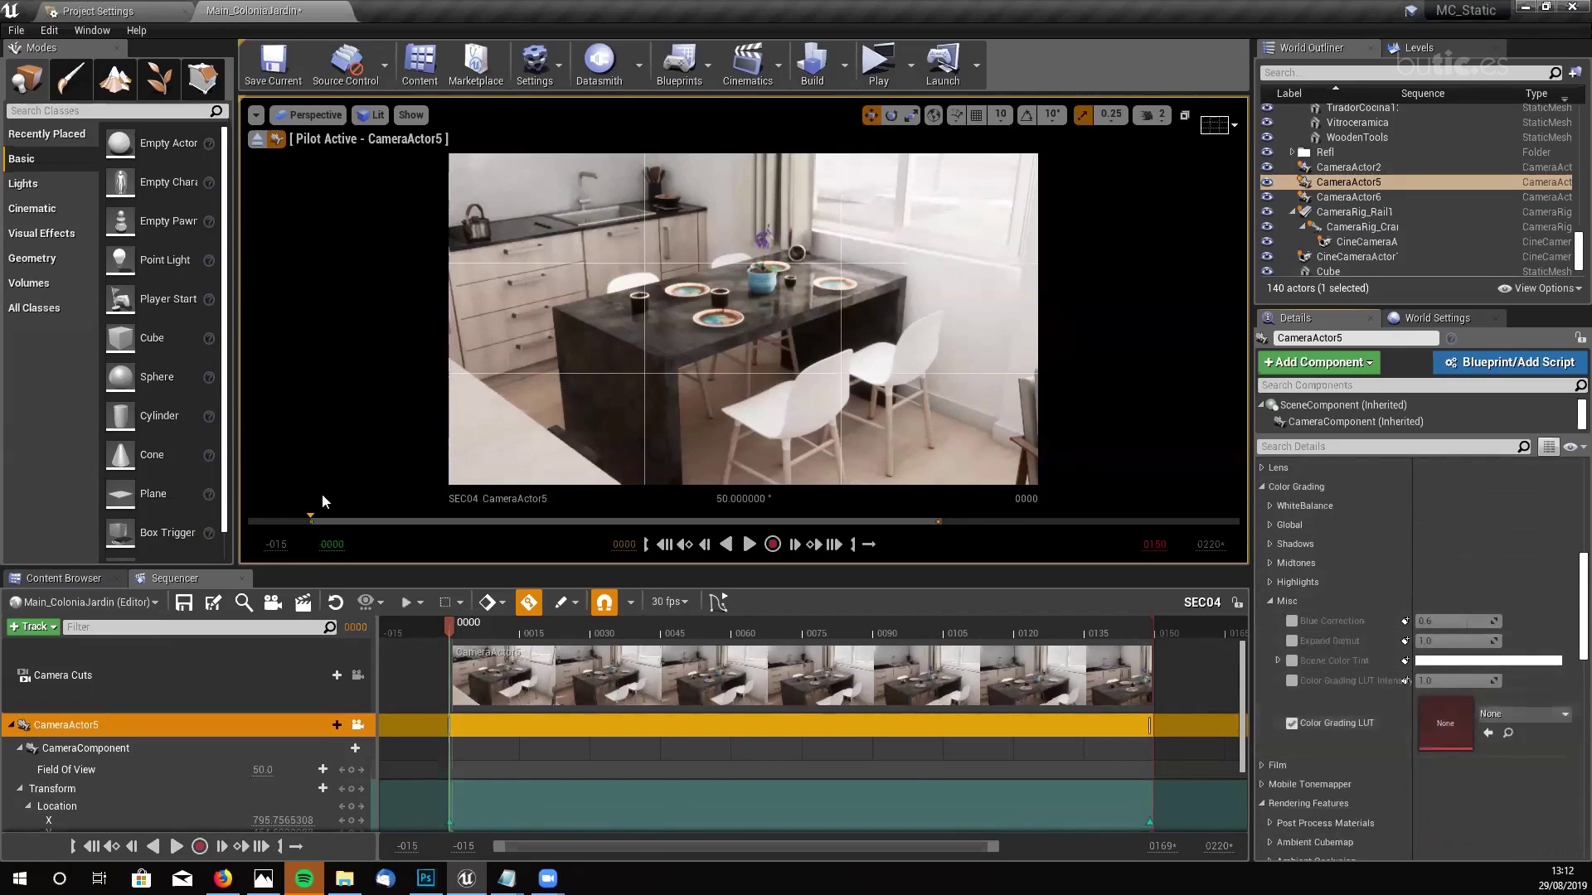
- Assign LUT_WarmContrast from the LUTS folder as the camera's LUT with intensity 0.5
{"action": "left_click", "coordinate": [44, 577]}
{"action": "left_click", "coordinate": [73, 708]}
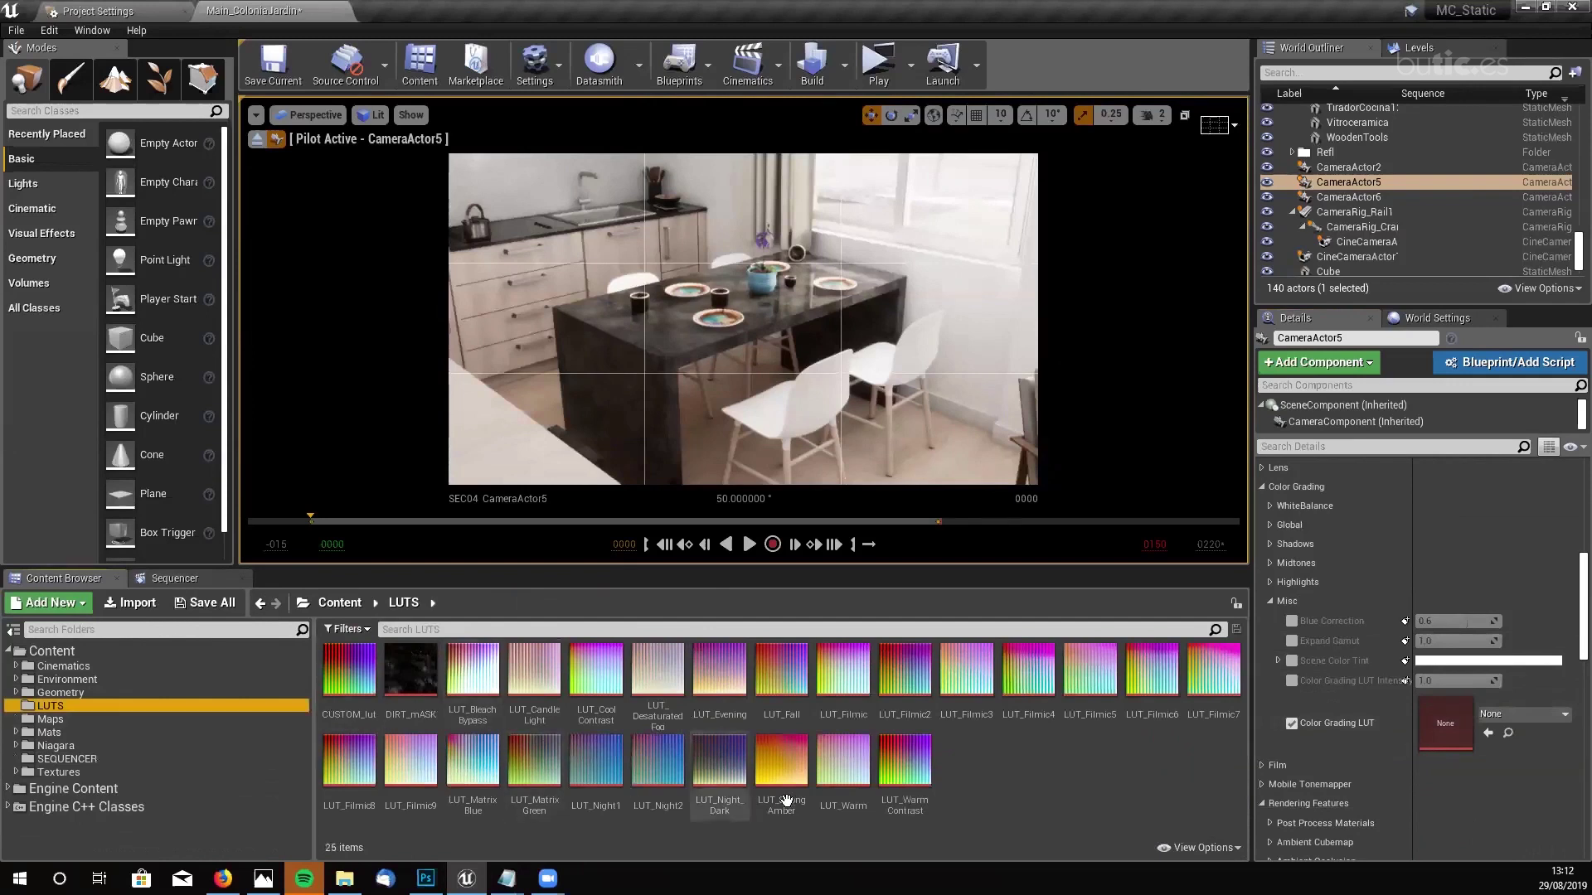
{"action": "left_click_drag", "start_coordinate": [349, 670], "coordinate": [1436, 729]}
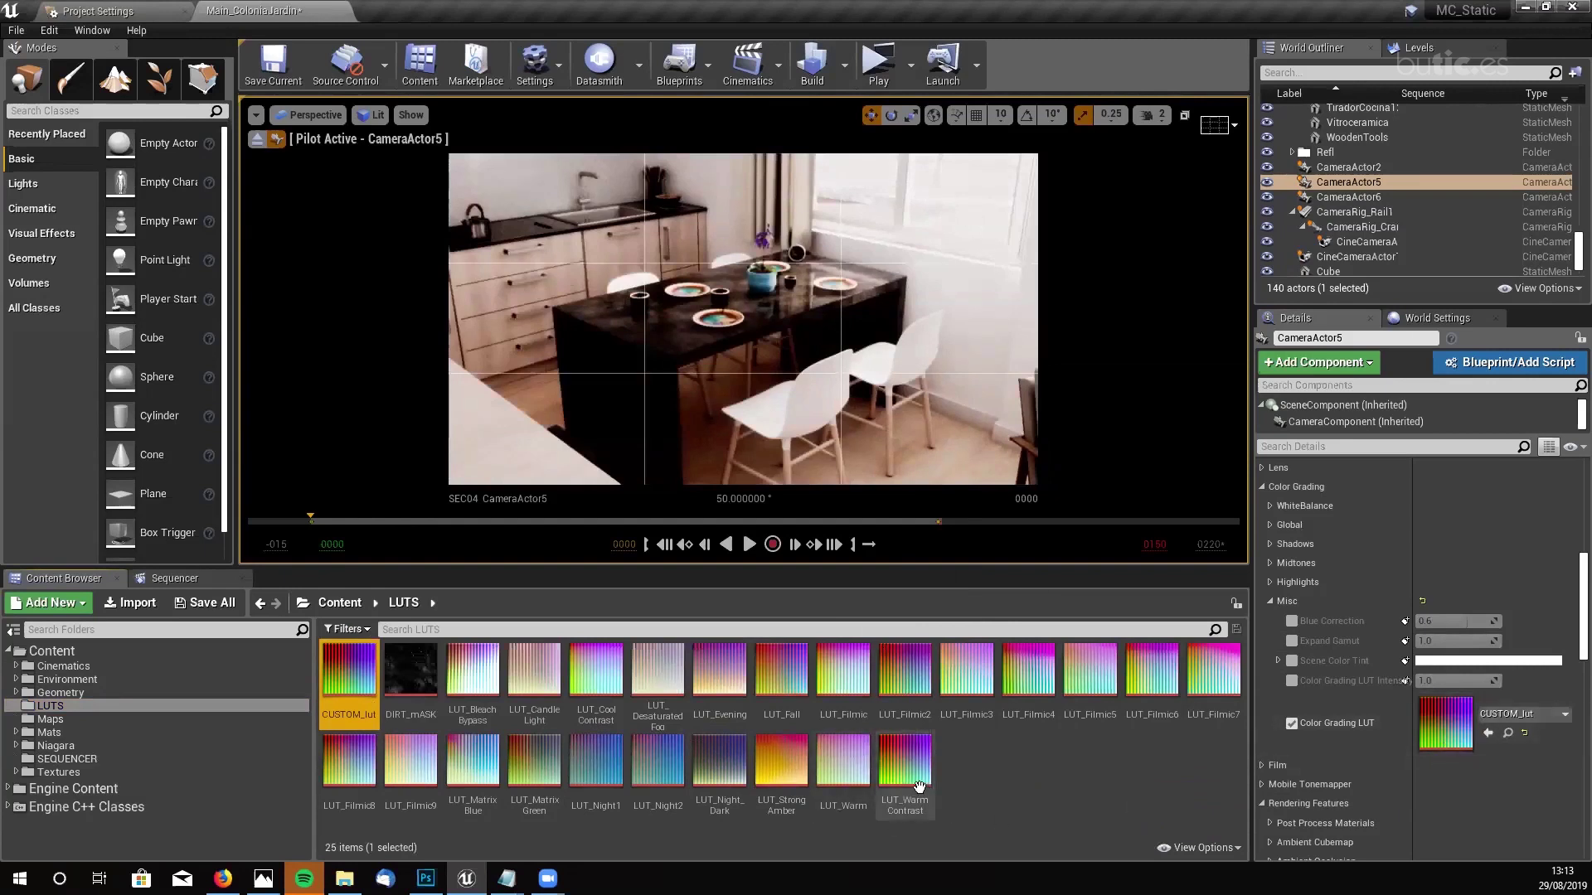
{"action": "left_click_drag", "start_coordinate": [911, 780], "coordinate": [1435, 728]}
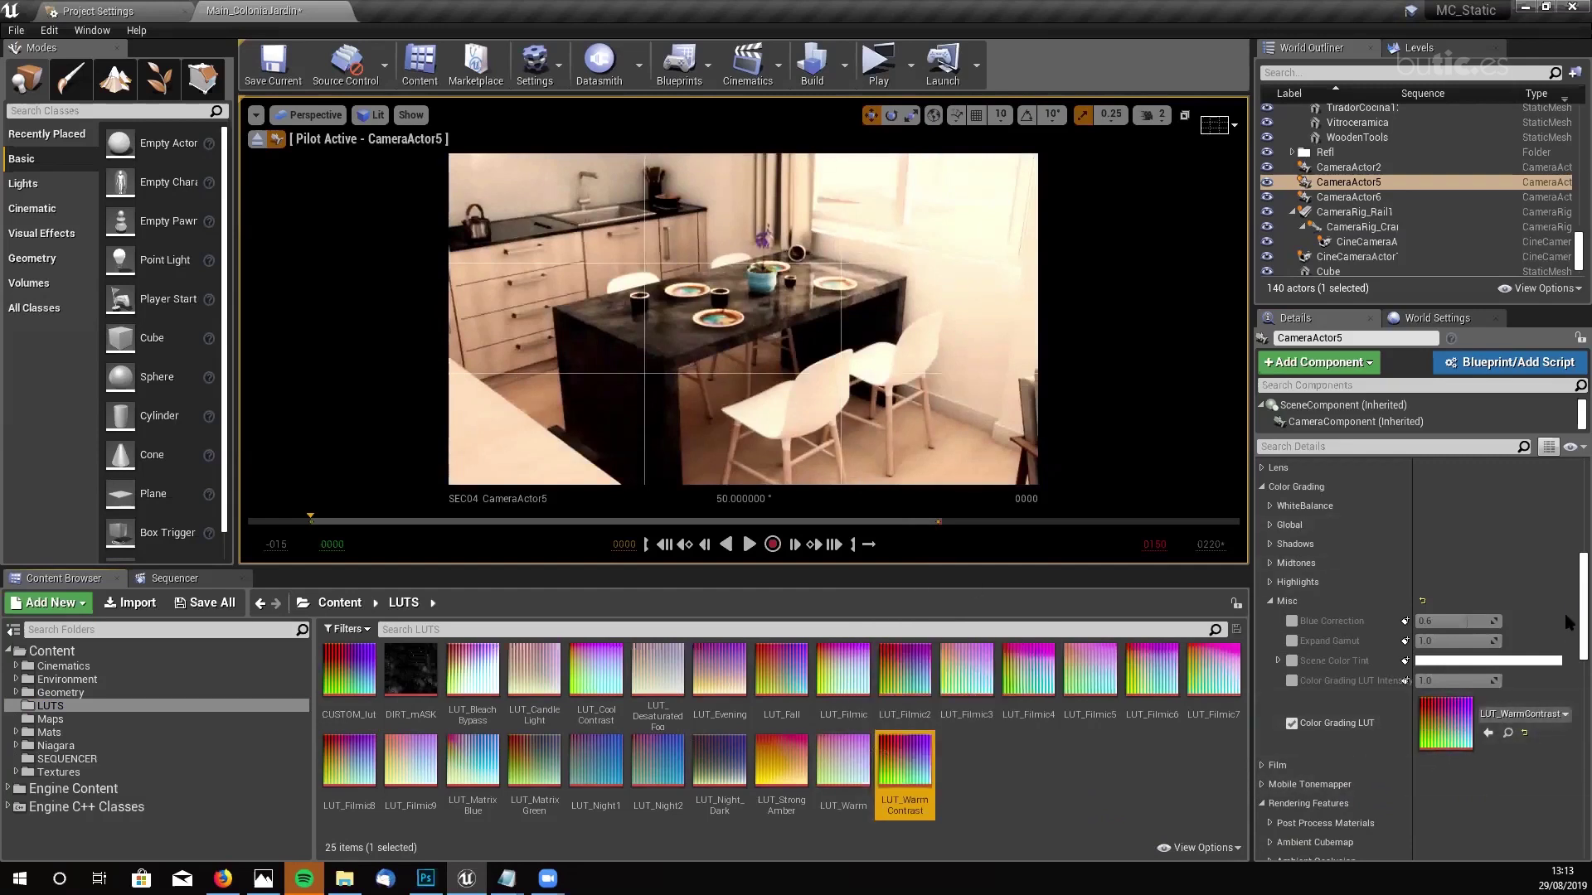
{"action": "left_click", "coordinate": [1291, 681]}
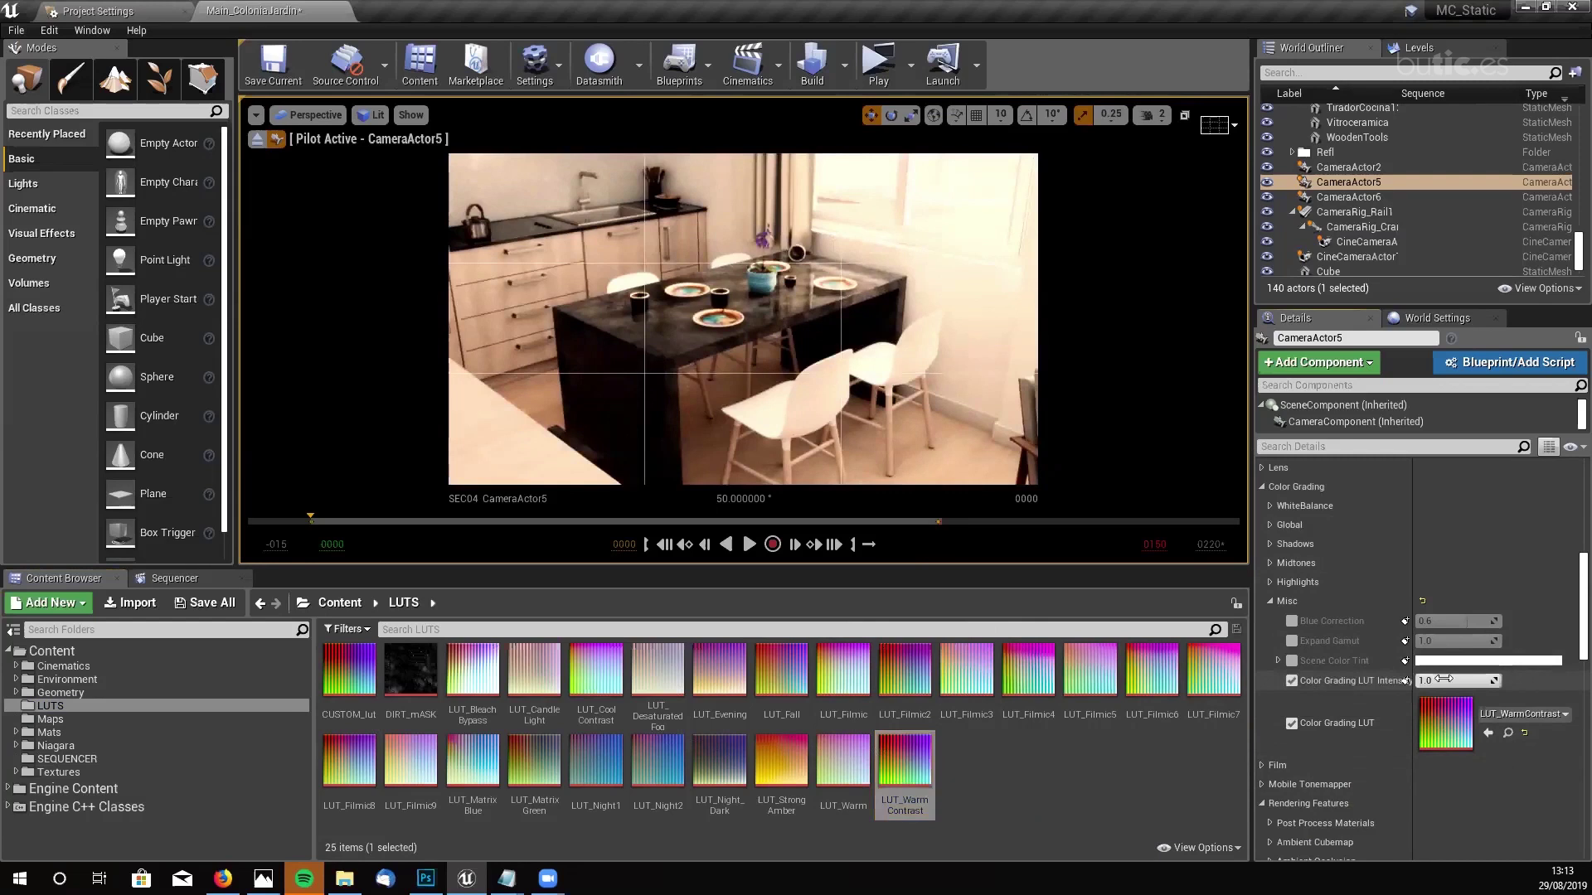
{"action": "left_click", "coordinate": [1444, 680]}
{"action": "type", "text": "0.5"}
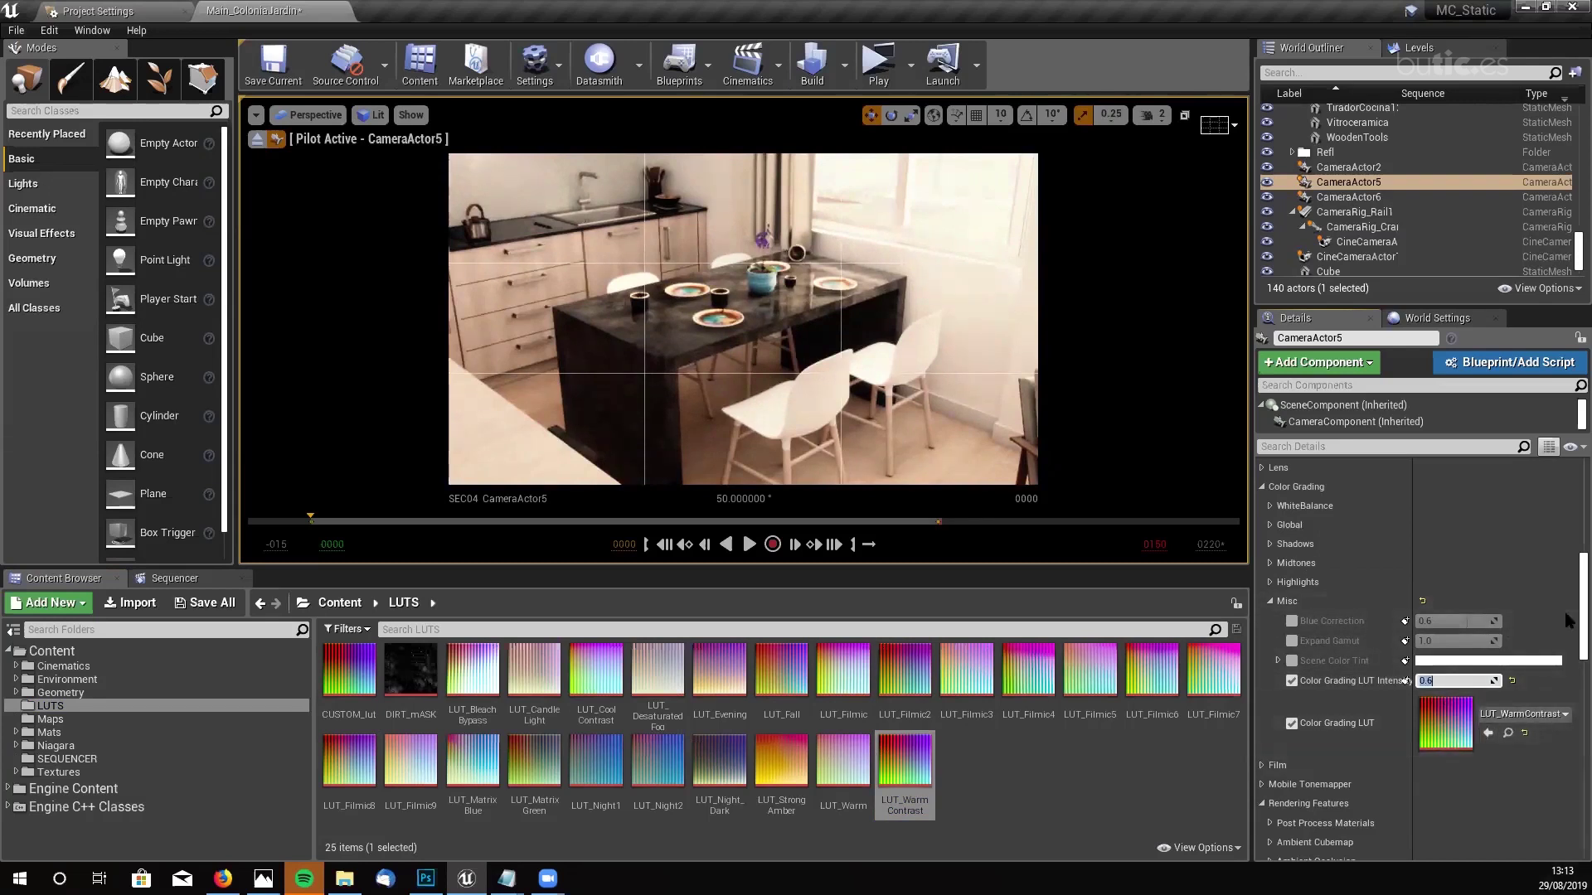
{"action": "scroll", "coordinate": [1567, 621], "scroll_direction": "down", "scroll_amount": 2}
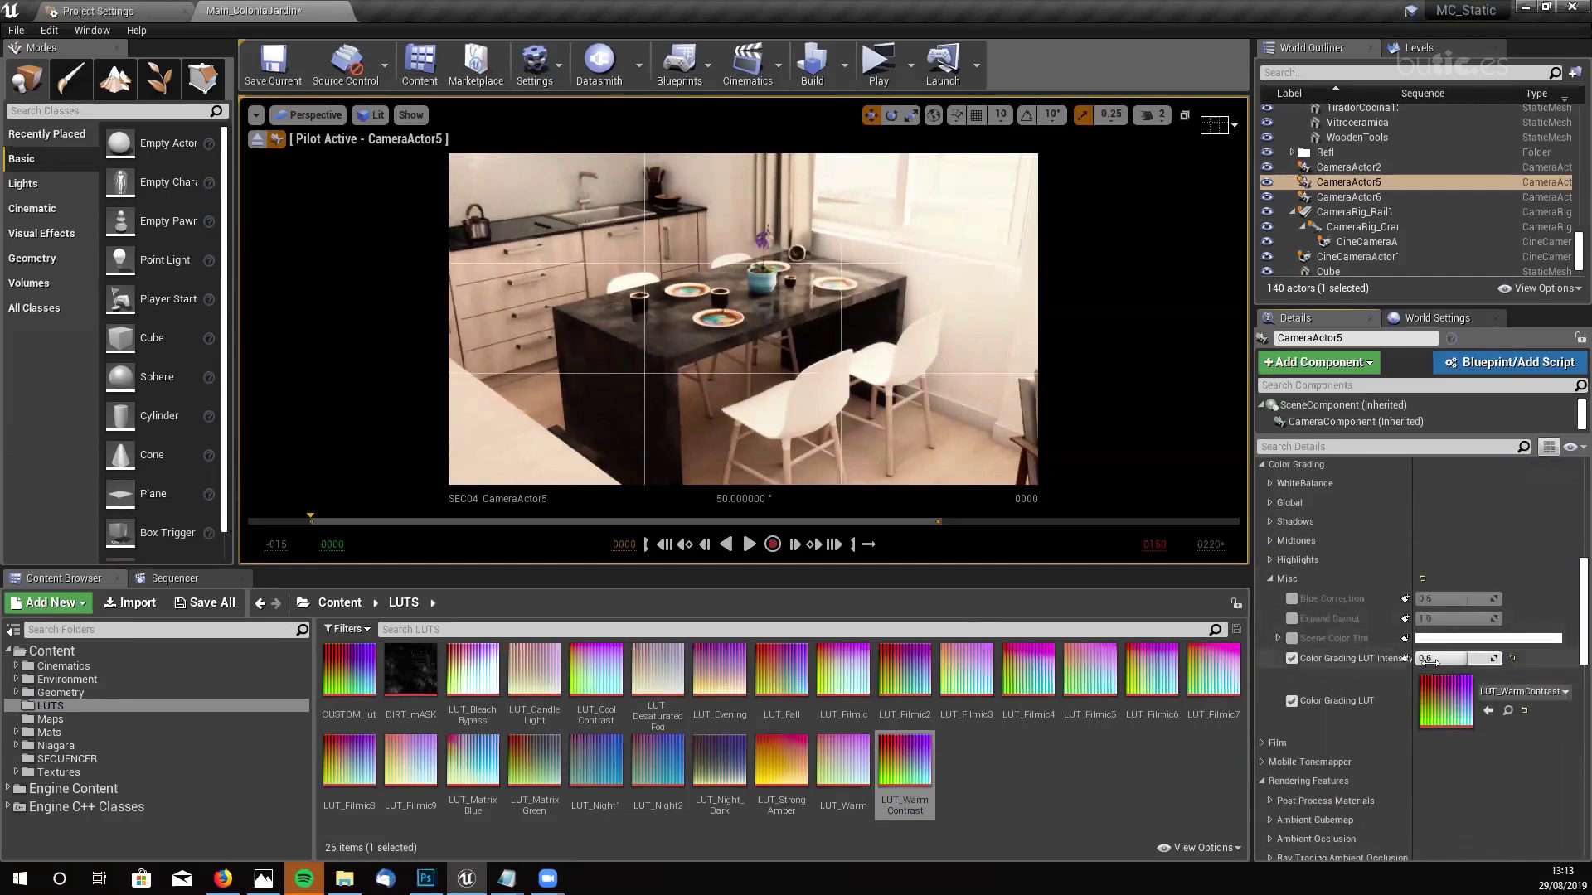
- Set the Color Grading LUT Intensity to 1.0
{"action": "left_click", "coordinate": [1432, 661]}
{"action": "type", "text": "1"}
{"action": "key", "text": "Return"}
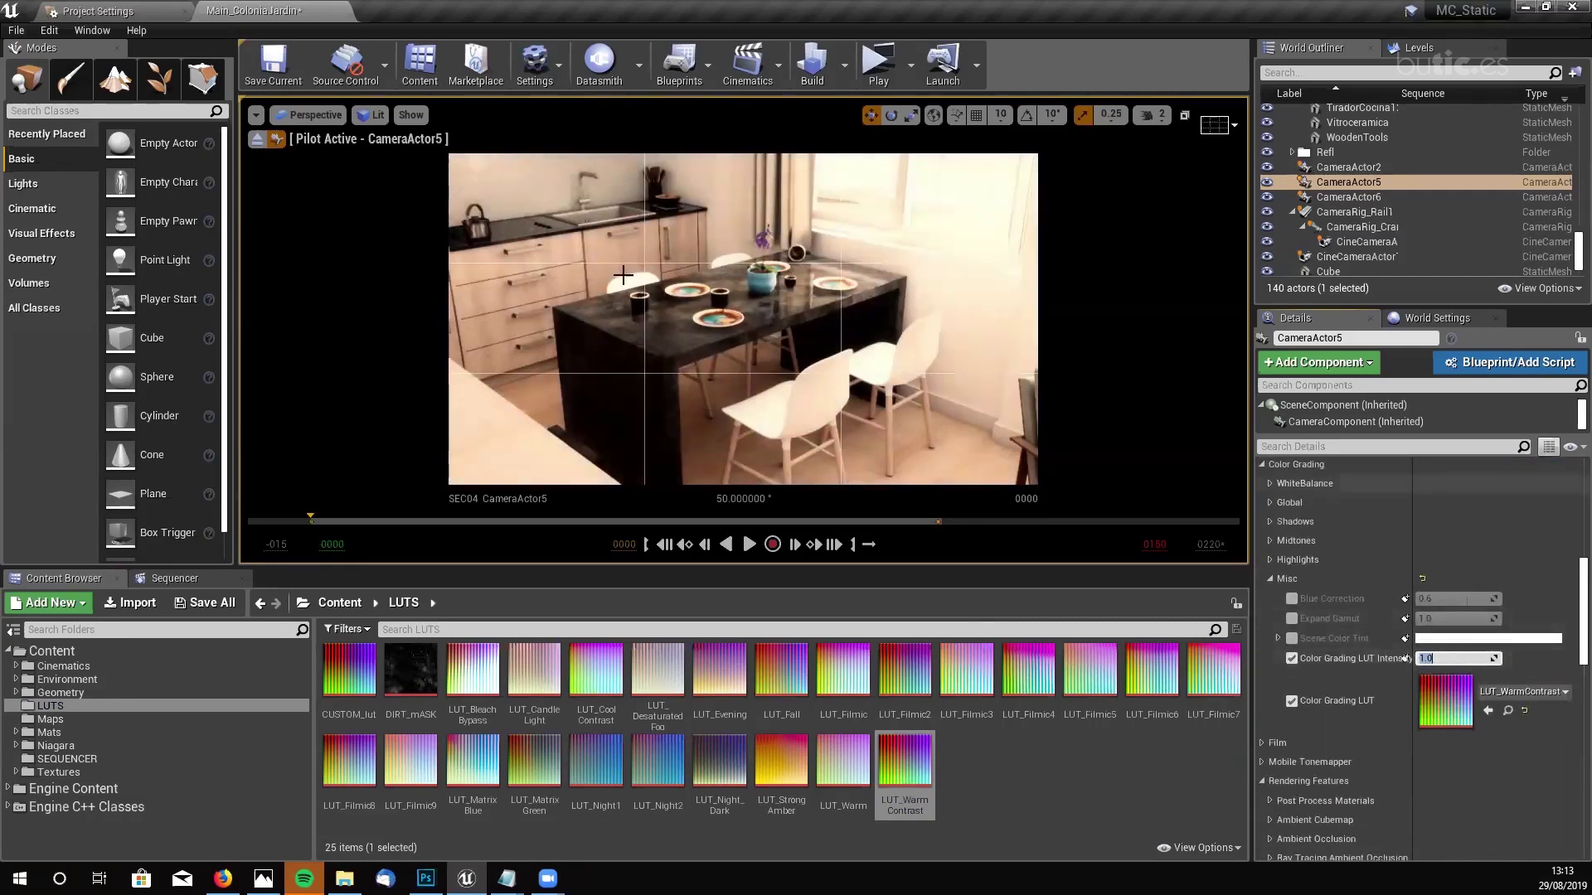
- Test lower Post Process Blend Weight values by dragging, keeping it at 1.0
{"action": "scroll", "coordinate": [1567, 580], "scroll_direction": "up", "scroll_amount": 15}
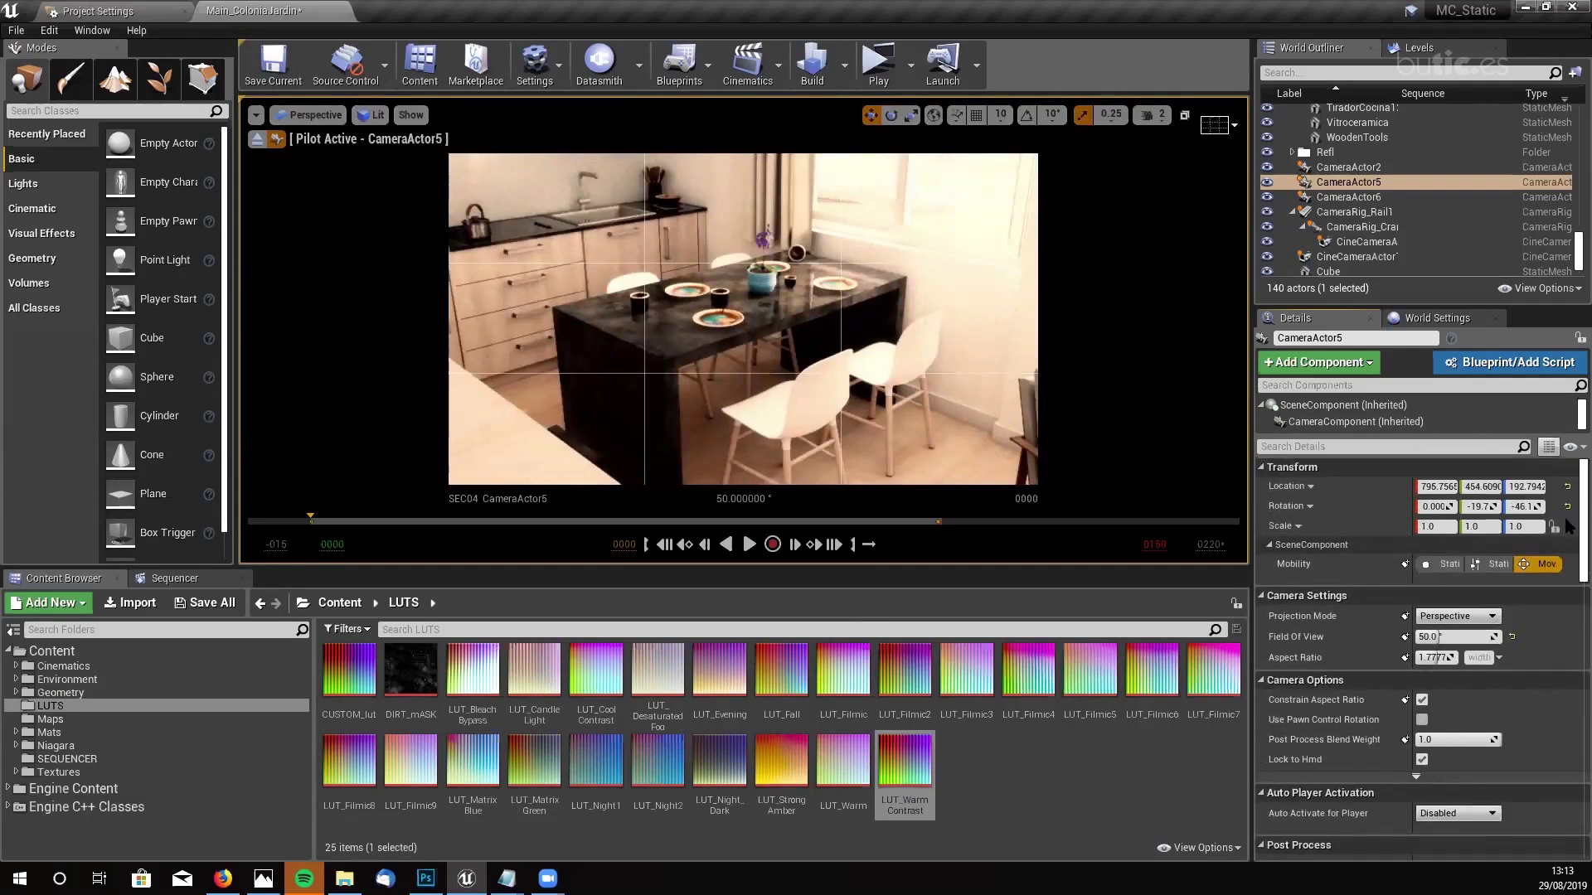
{"action": "scroll", "coordinate": [1569, 525], "scroll_direction": "down", "scroll_amount": 3}
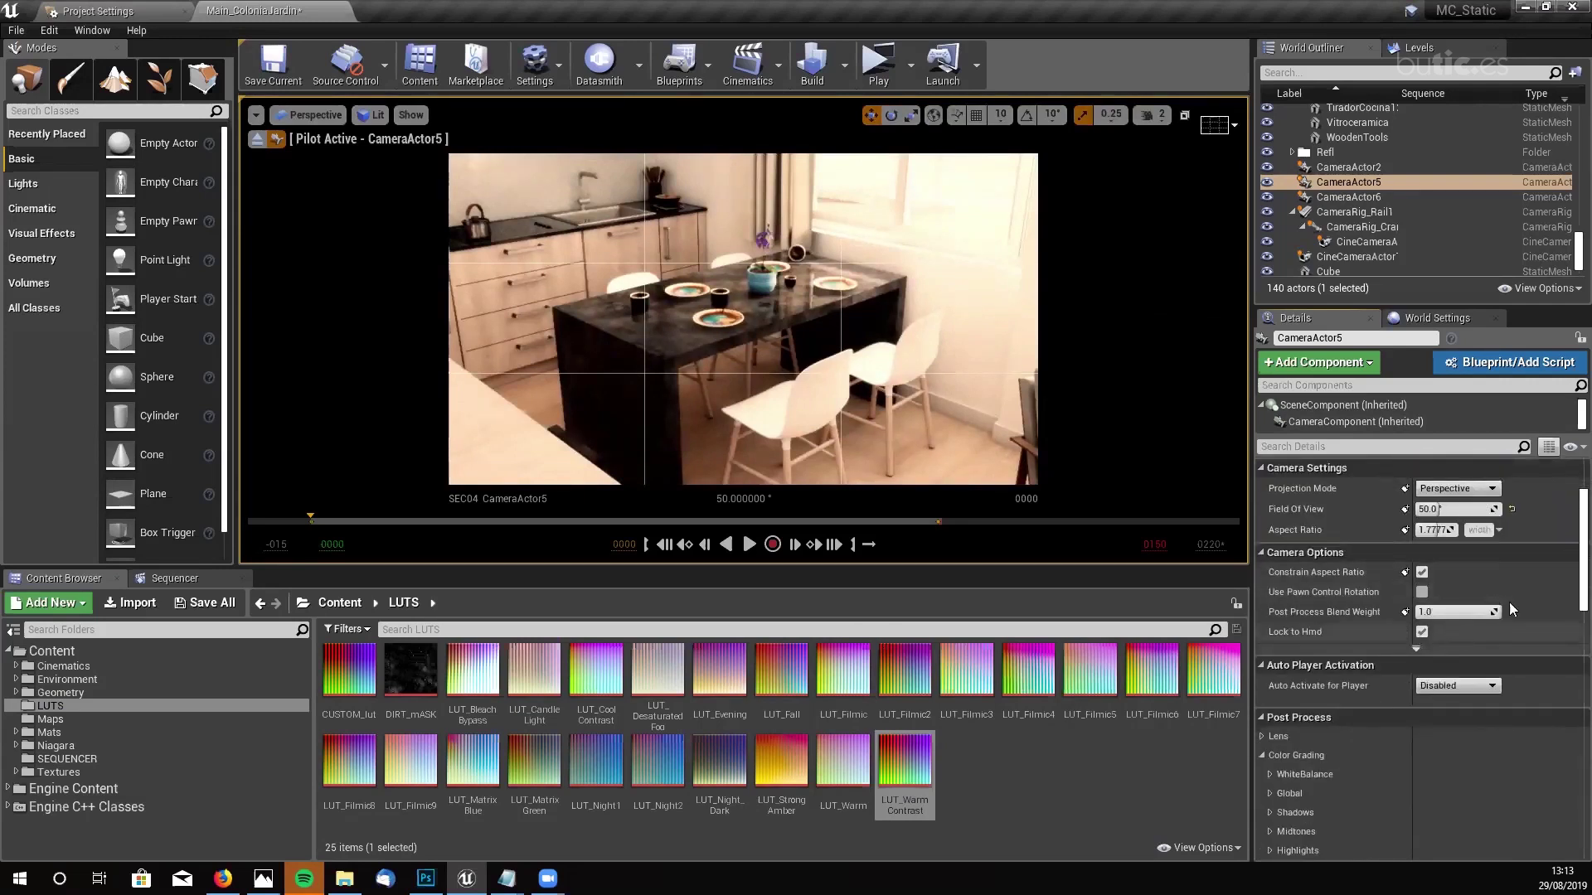
{"action": "left_click_drag", "start_coordinate": [1492, 612], "coordinate": [1483, 611]}
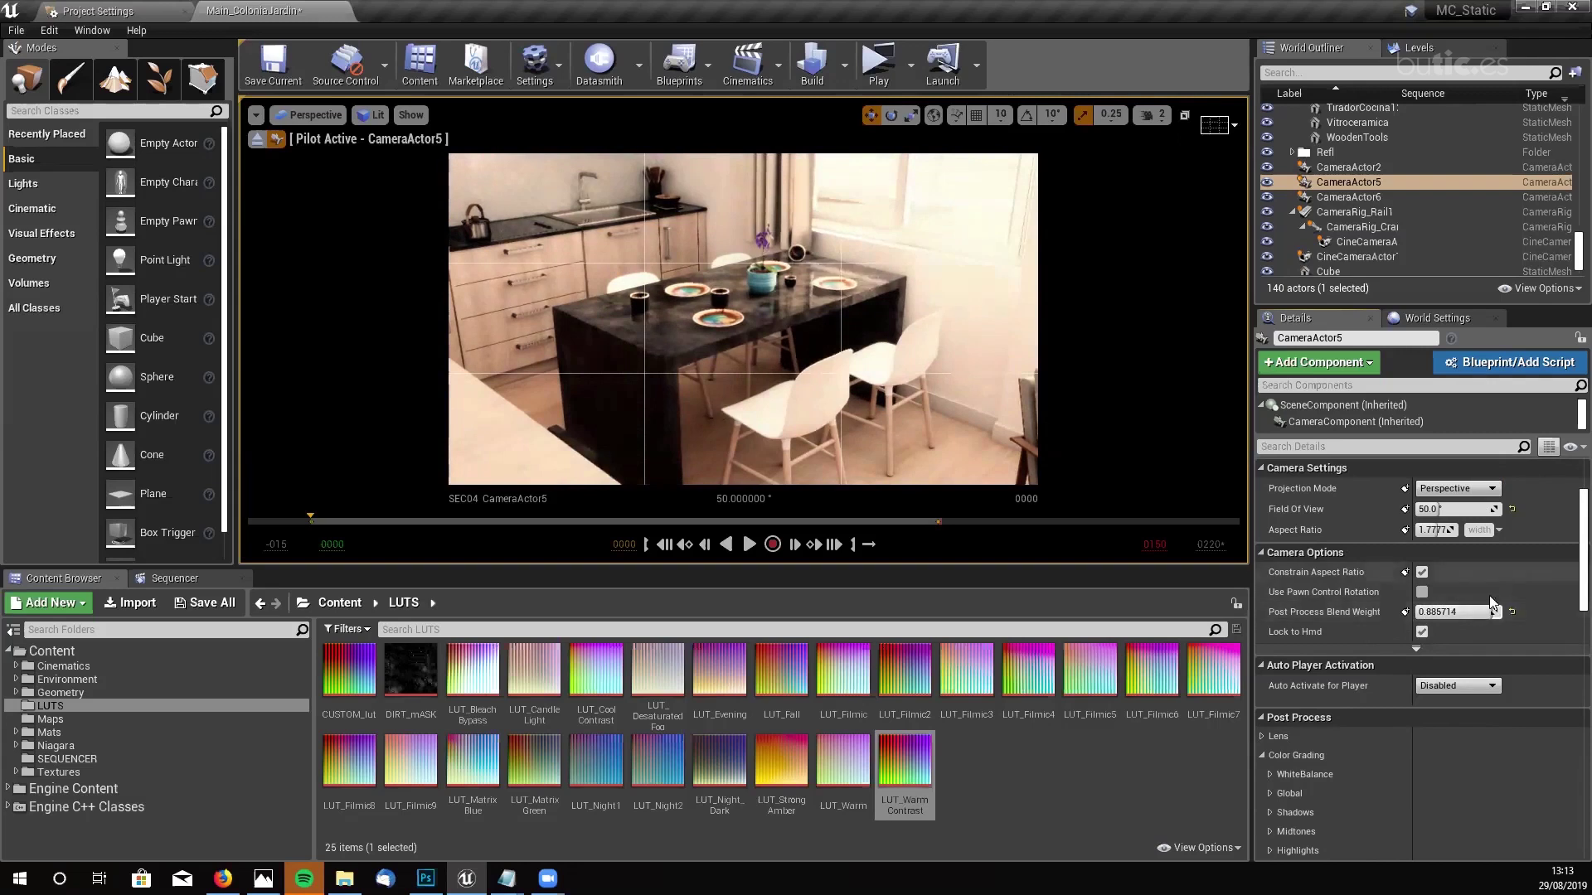
{"action": "left_click_drag", "start_coordinate": [1488, 612], "coordinate": [1471, 612]}
{"action": "mouse_move", "coordinate": [1459, 612]}
{"action": "left_mouse_down"}
{"action": "mouse_move", "coordinate": [1444, 612]}
{"action": "mouse_move", "coordinate": [1484, 612]}
{"action": "left_mouse_up"}
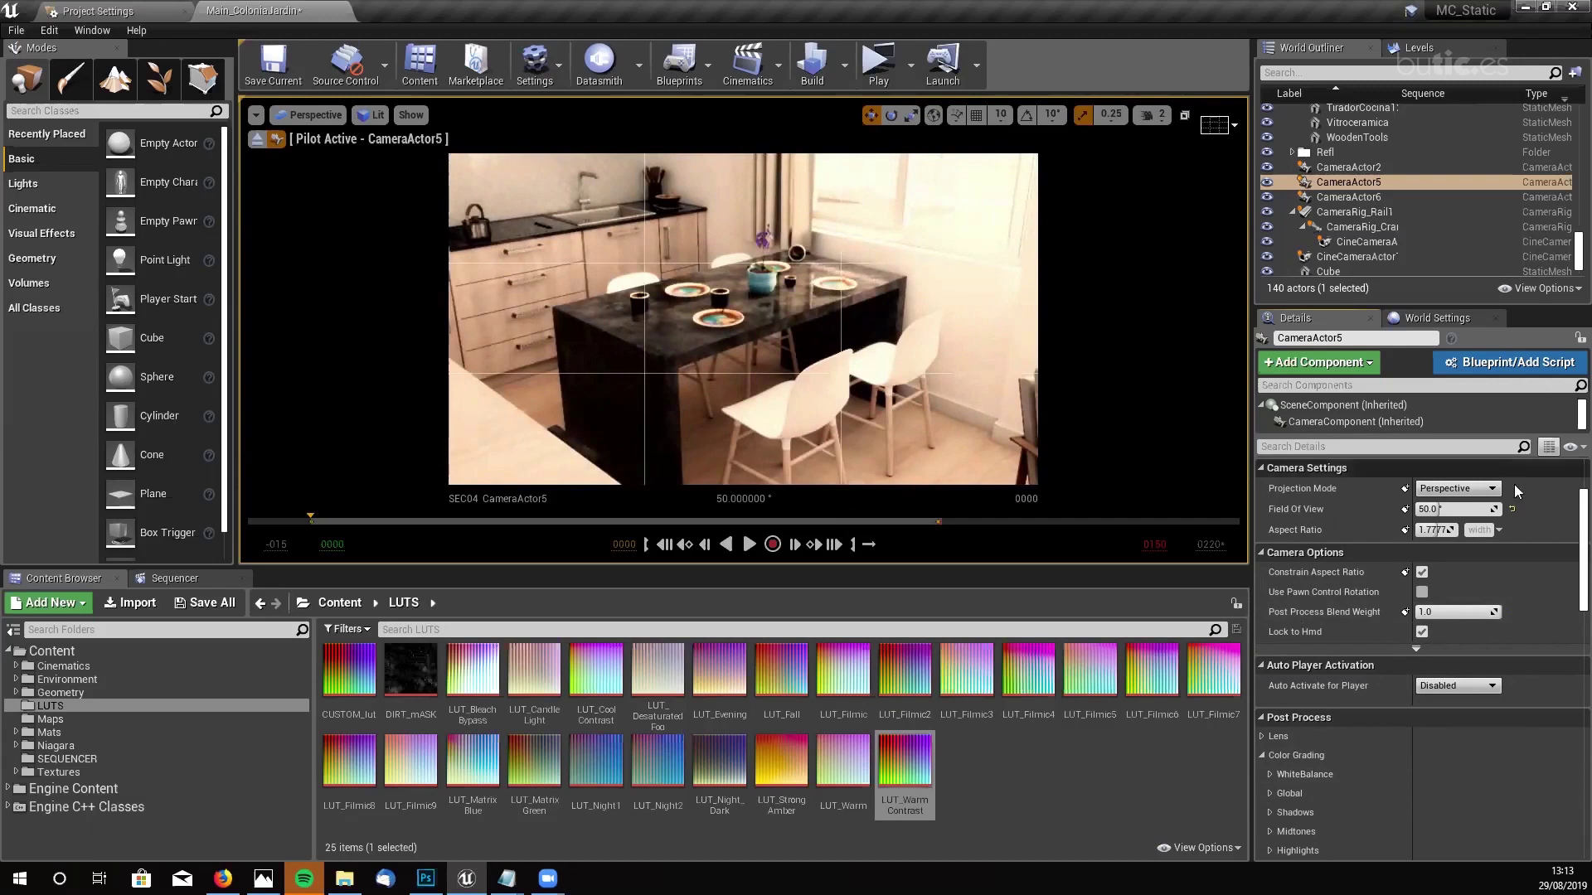
{"action": "scroll", "coordinate": [1566, 555], "scroll_direction": "down", "scroll_amount": 1}
{"action": "scroll", "coordinate": [1567, 555], "scroll_direction": "down", "scroll_amount": 4}
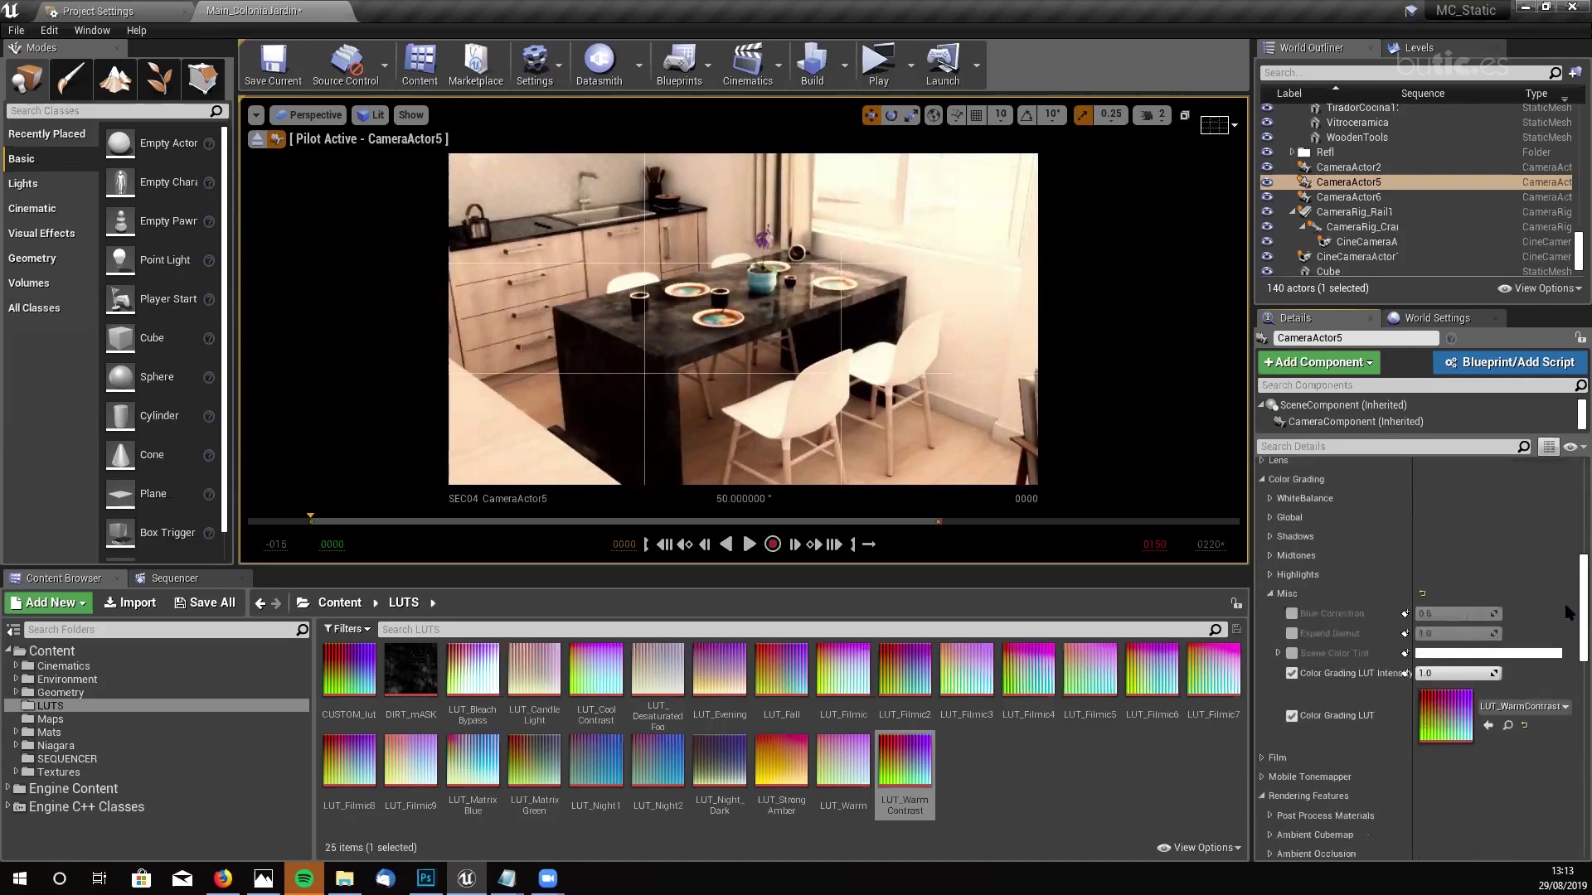
{"action": "scroll", "coordinate": [1565, 612], "scroll_direction": "up", "scroll_amount": 5}
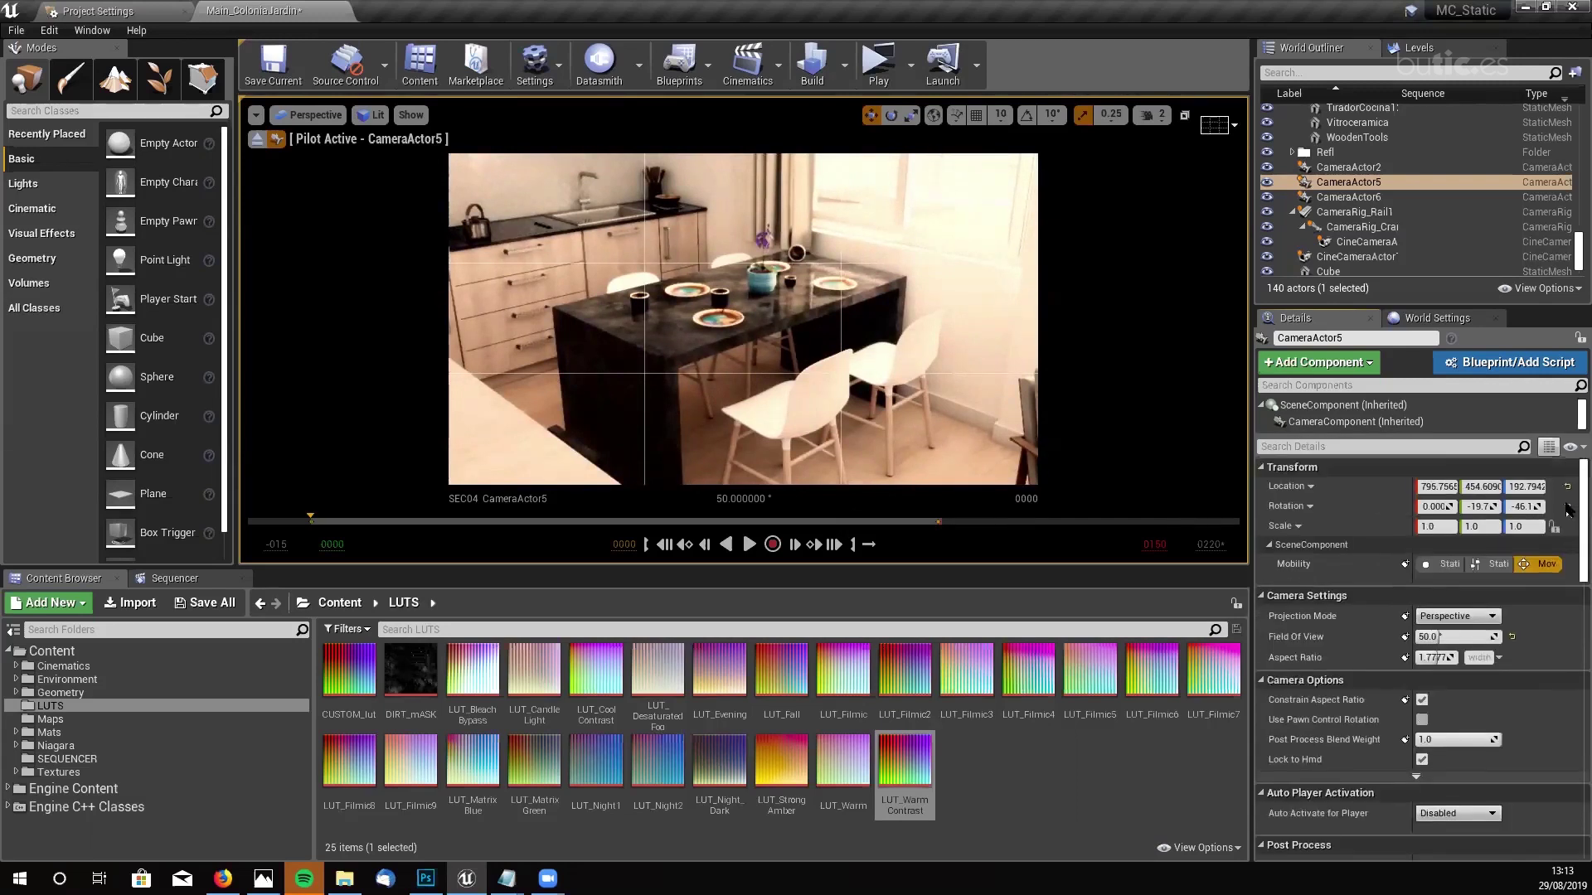
{"action": "scroll", "coordinate": [1567, 524], "scroll_direction": "down", "scroll_amount": 4}
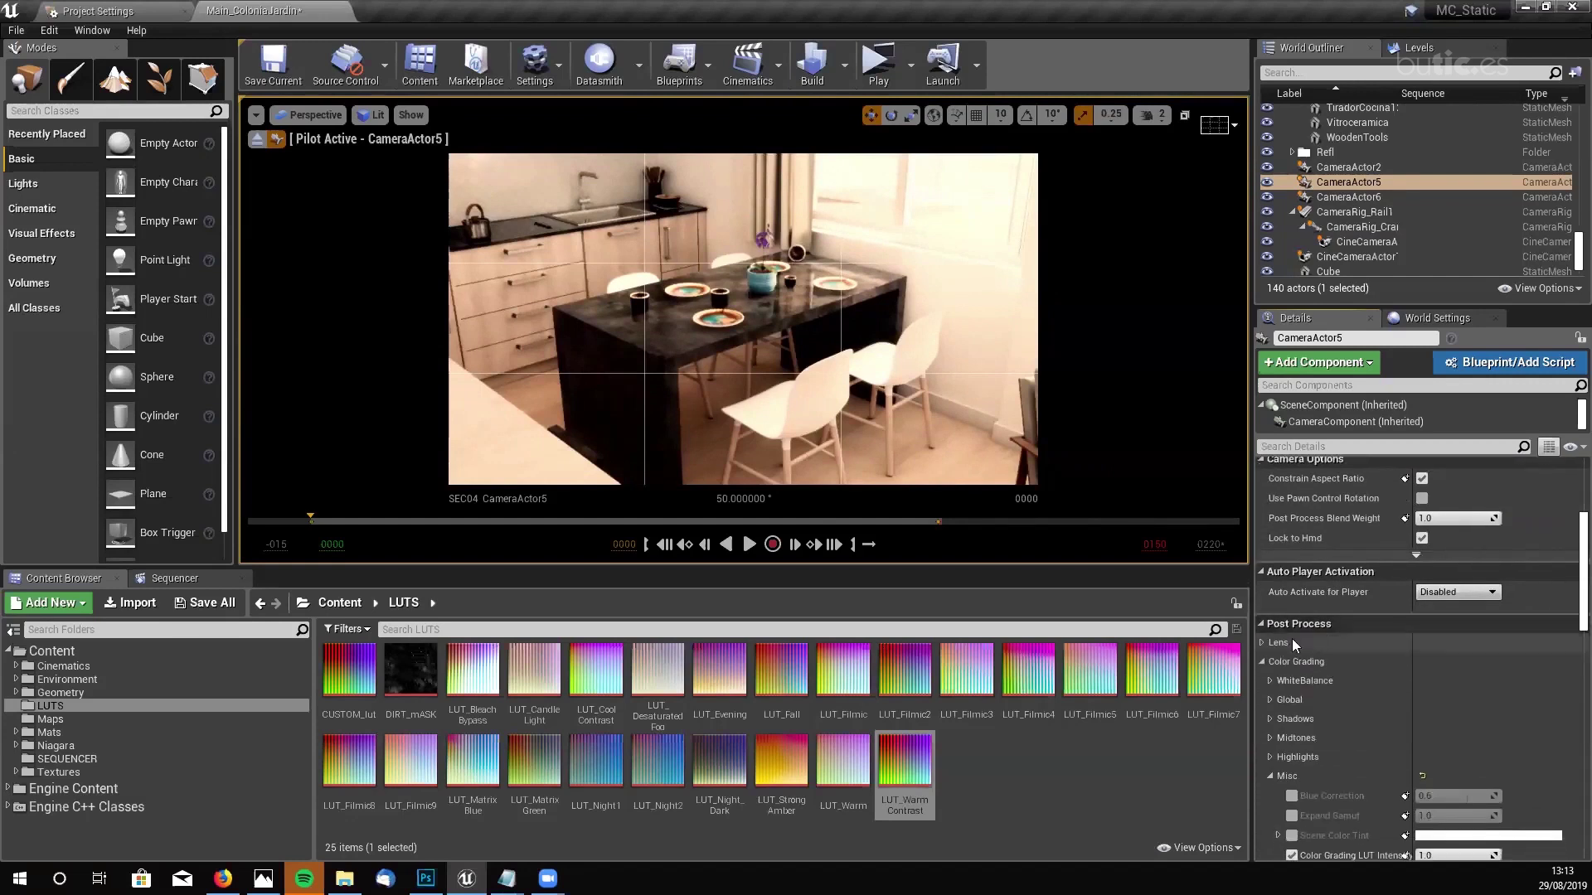
{"action": "left_click", "coordinate": [1264, 642]}
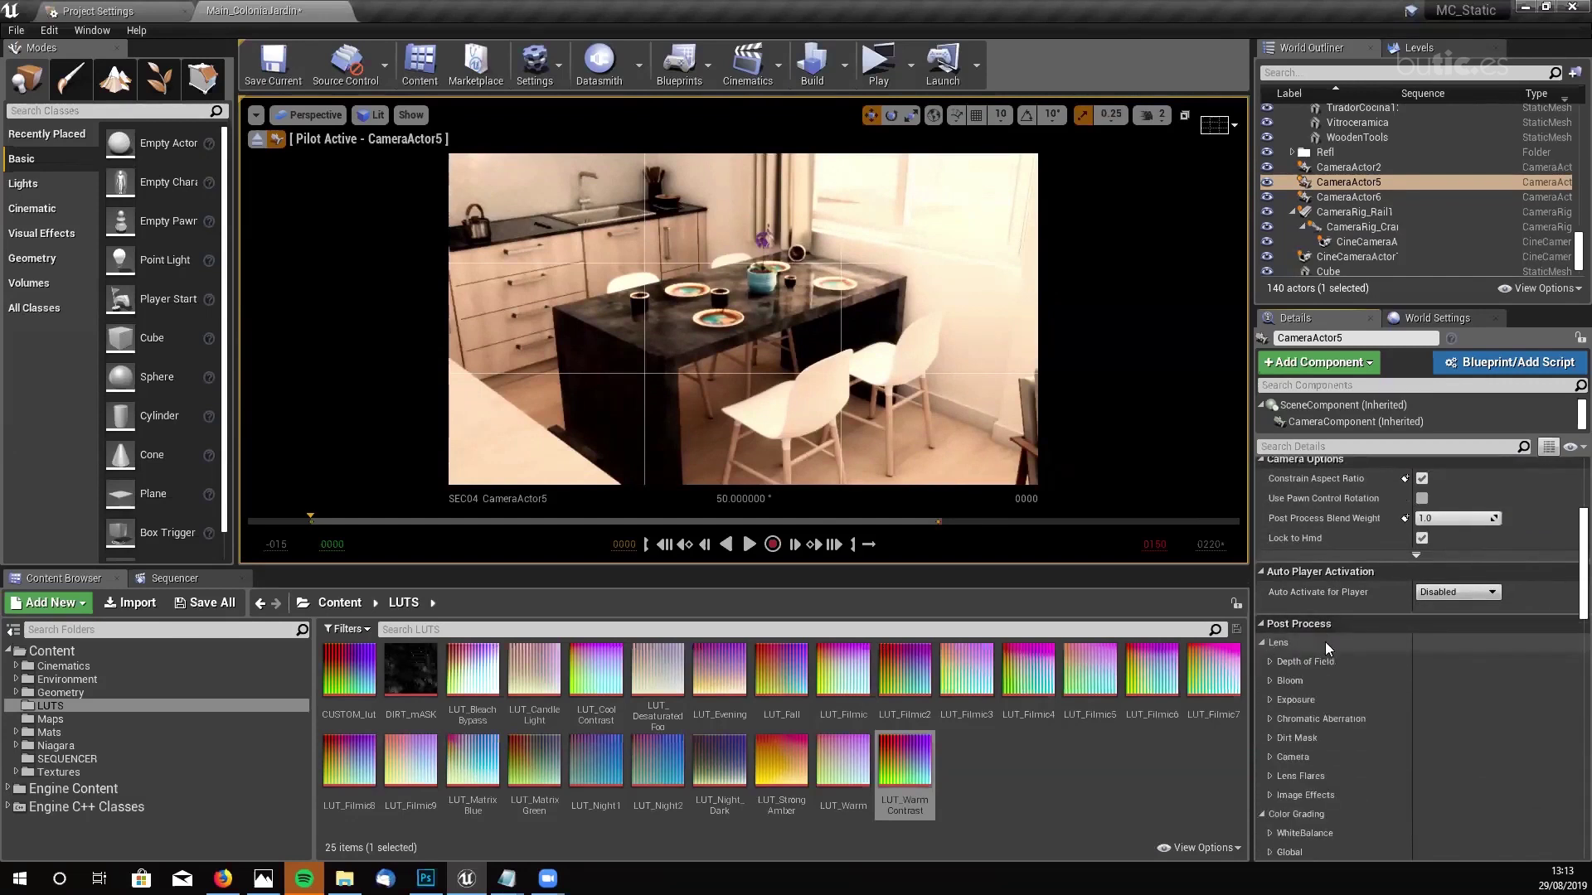
{"action": "scroll", "coordinate": [1311, 660], "scroll_direction": "down", "scroll_amount": 1}
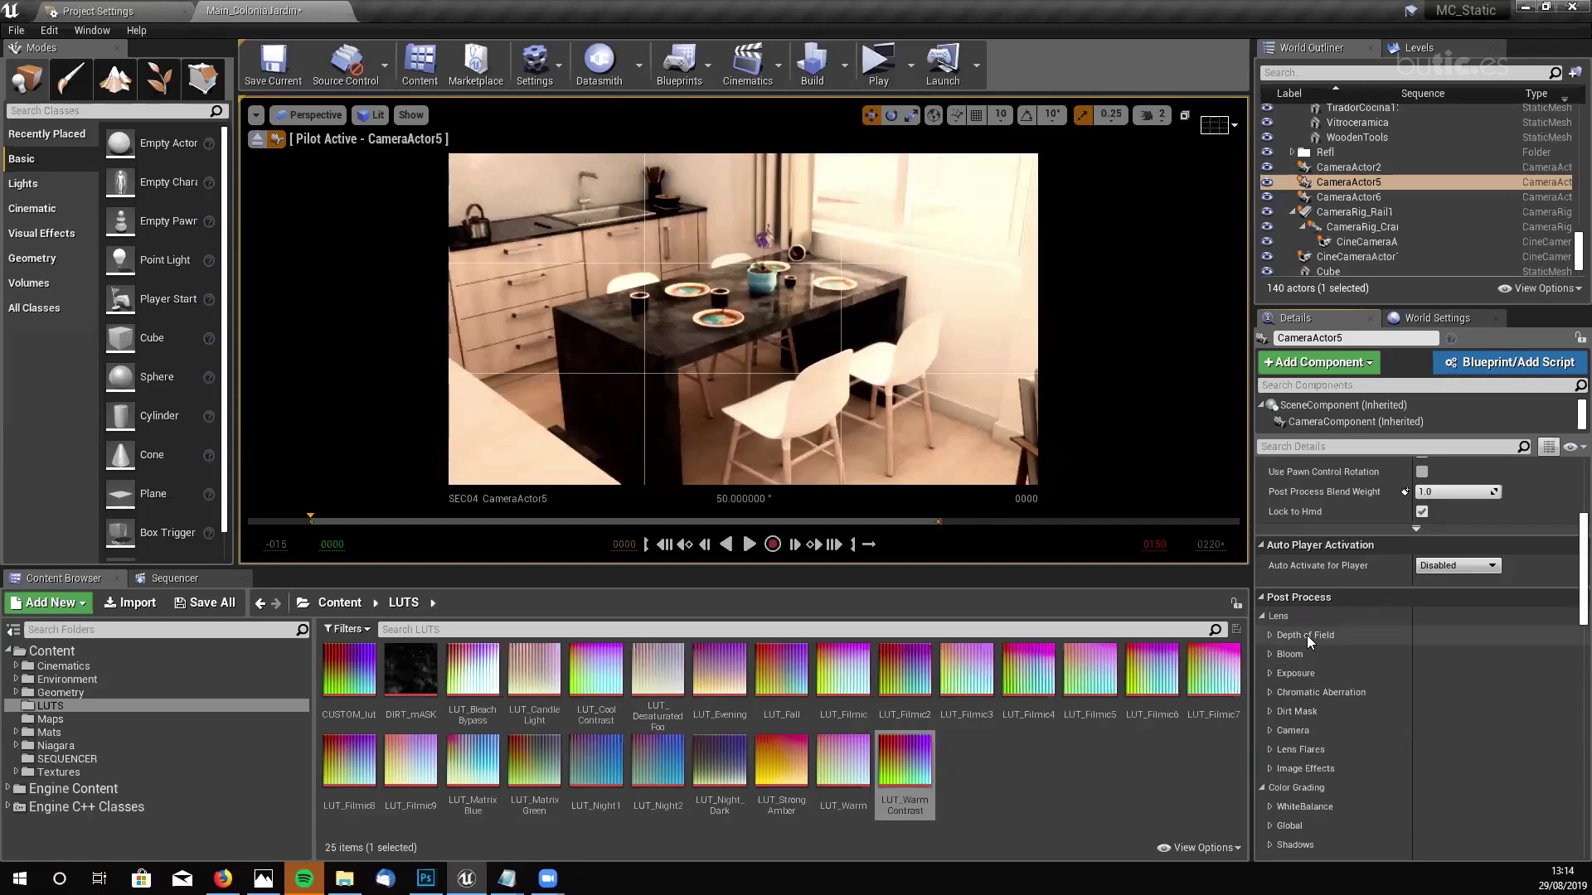
{"action": "scroll", "coordinate": [1302, 655], "scroll_direction": "down", "scroll_amount": 1}
{"action": "left_click", "coordinate": [1269, 647]}
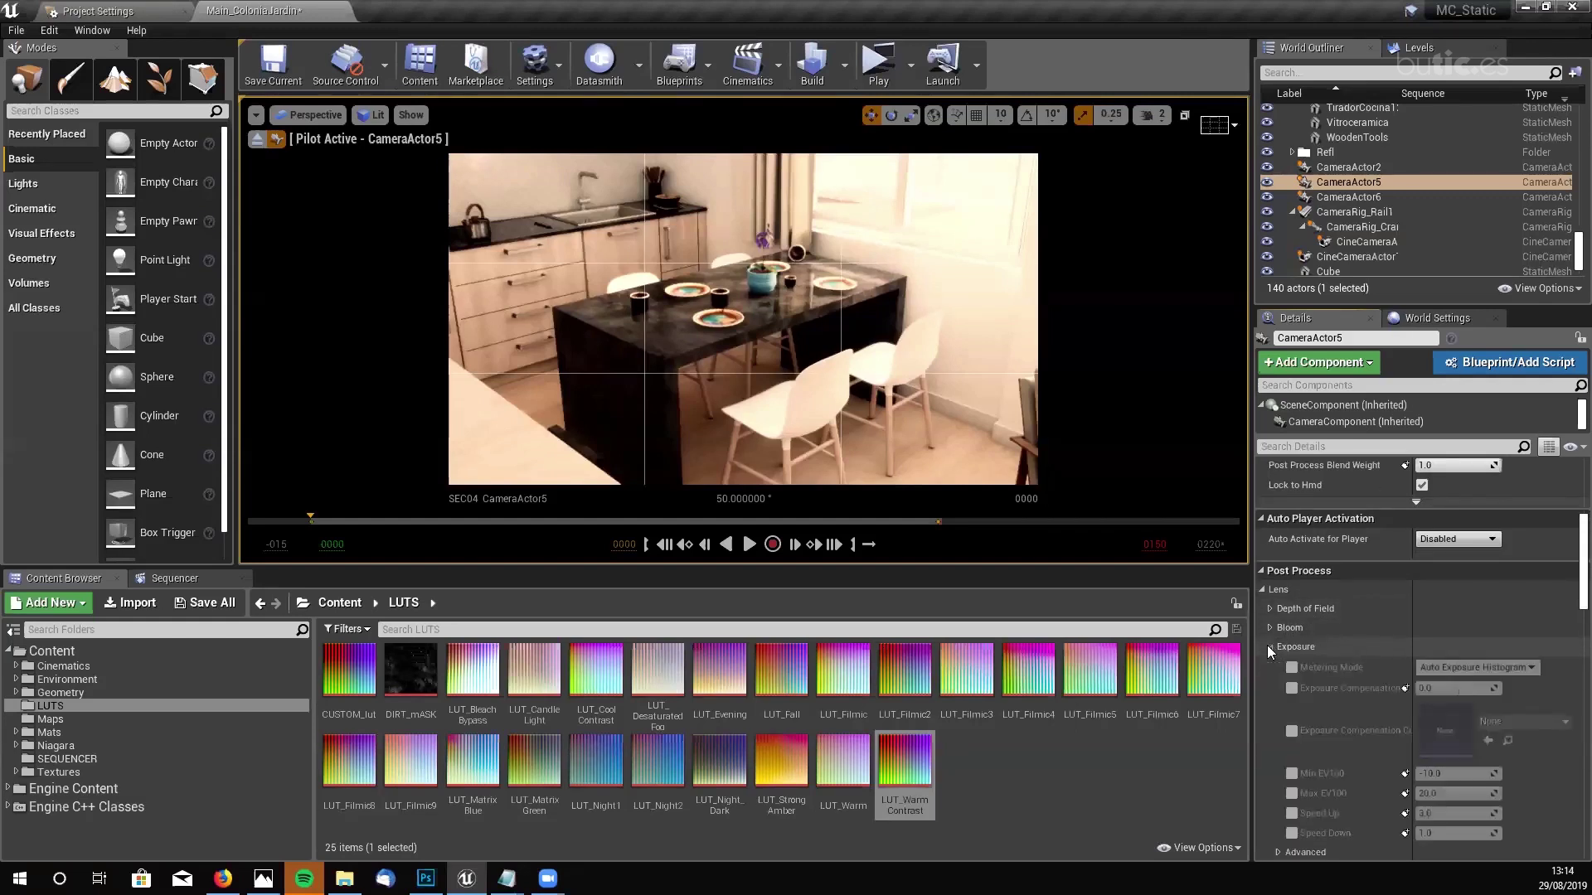
{"action": "left_click", "coordinate": [1268, 646]}
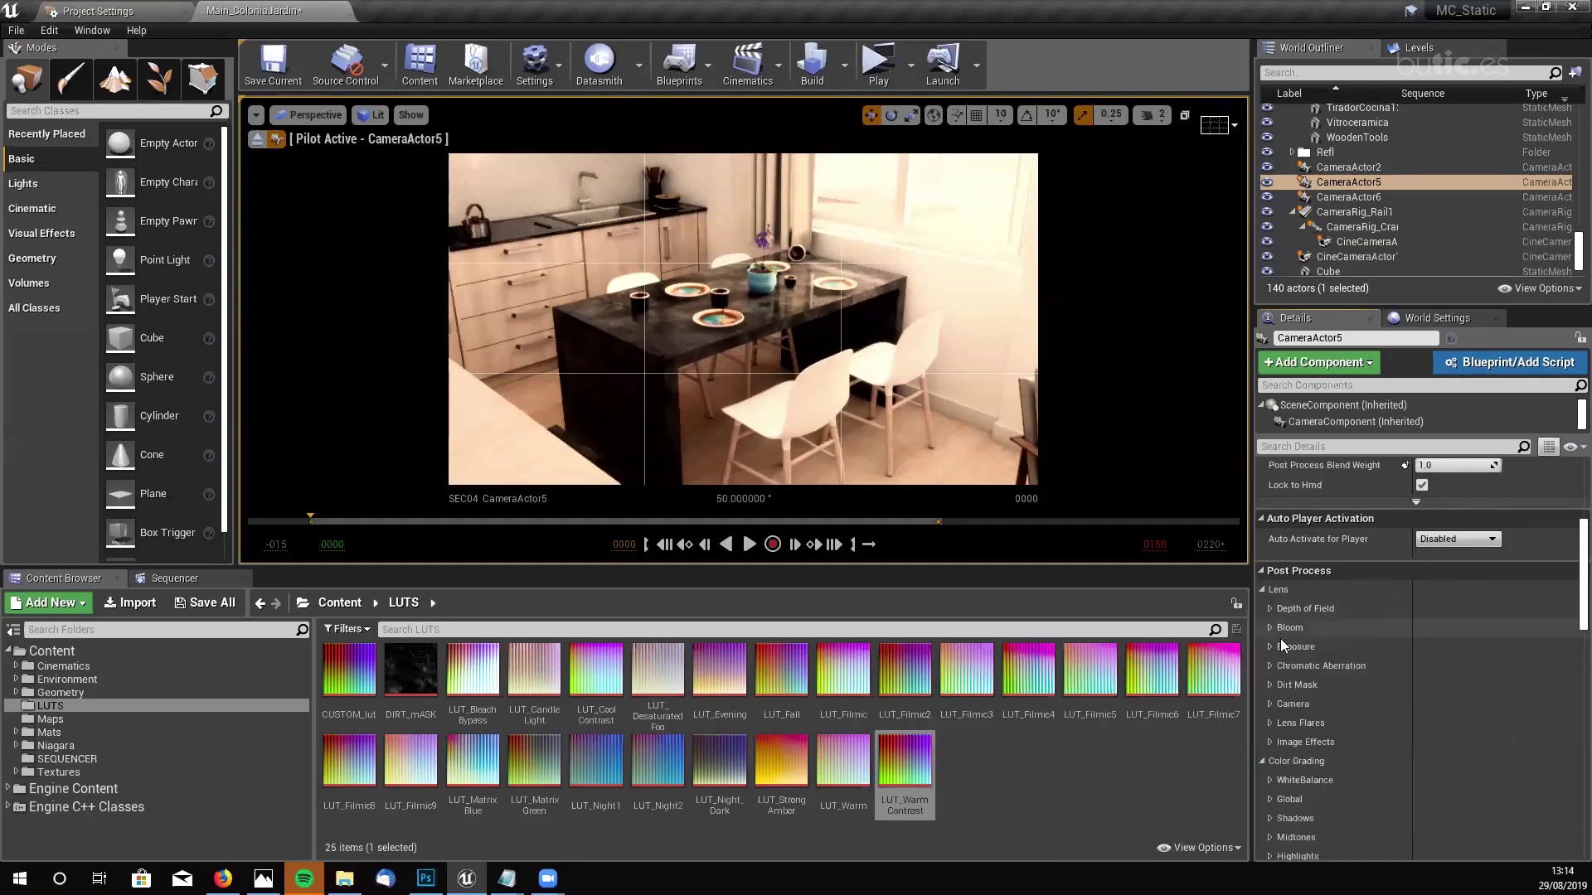
{"action": "scroll", "coordinate": [1468, 666], "scroll_direction": "up", "scroll_amount": 3}
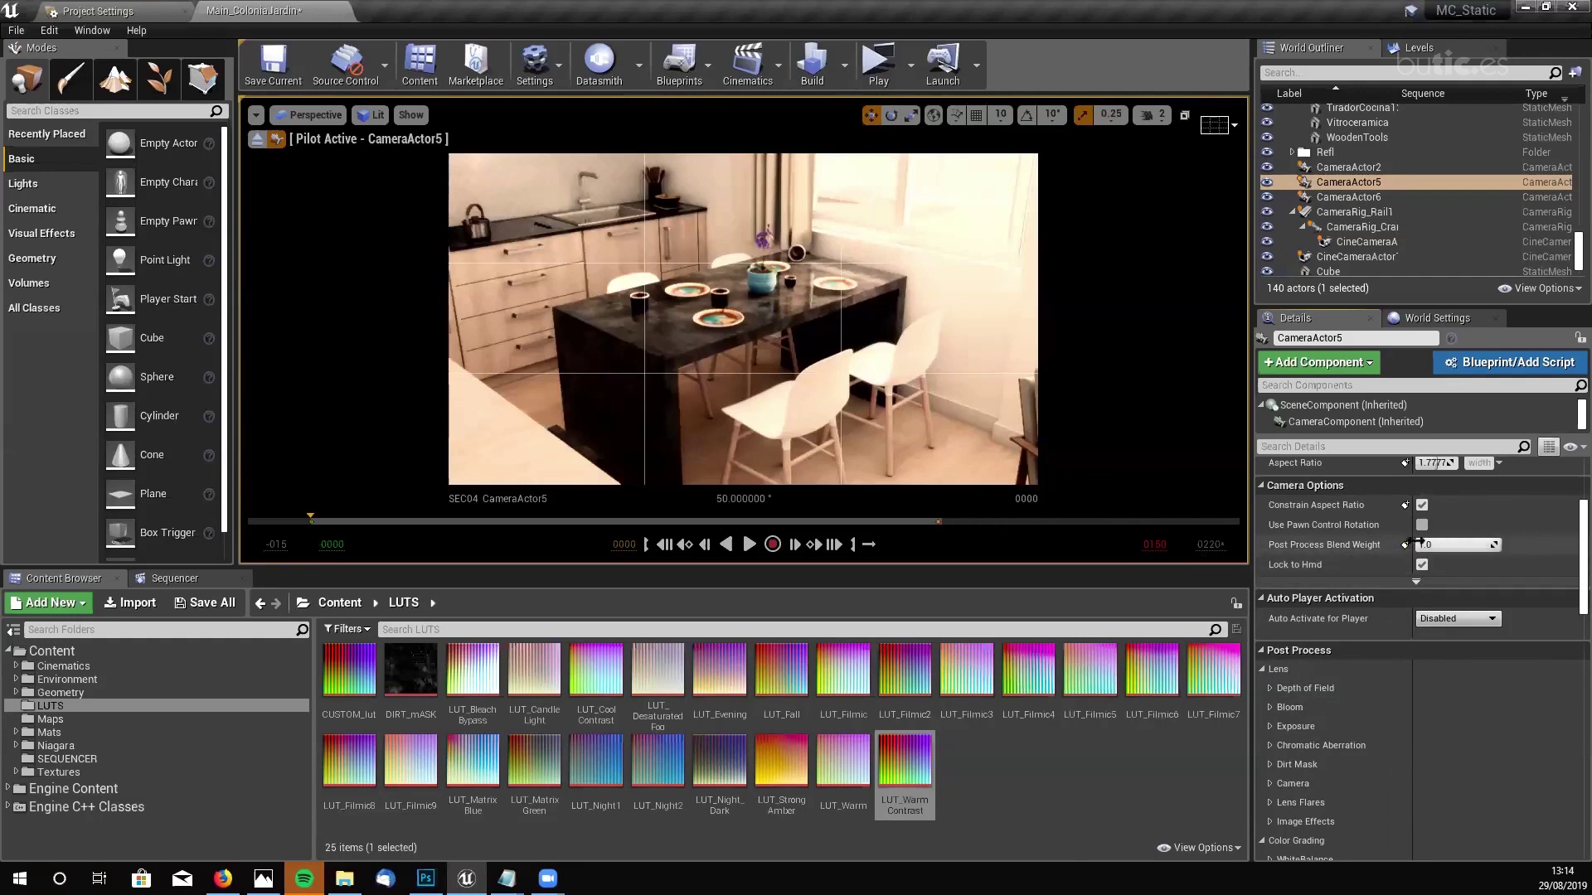
{"action": "scroll", "coordinate": [1345, 673], "scroll_direction": "down", "scroll_amount": 2}
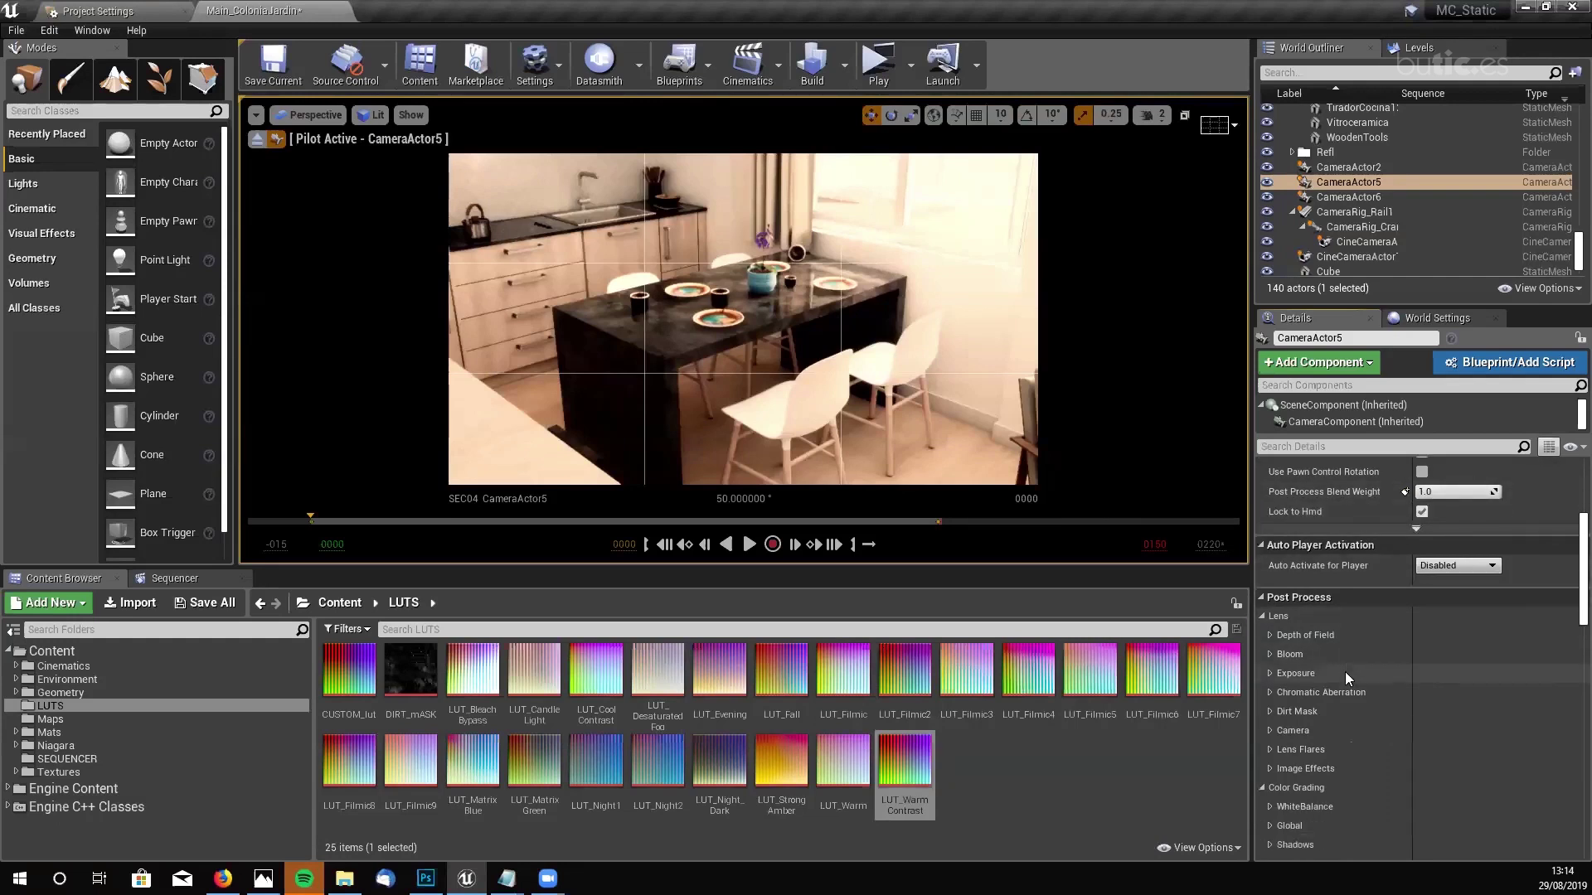
{"action": "scroll", "coordinate": [1344, 672], "scroll_direction": "down", "scroll_amount": 4}
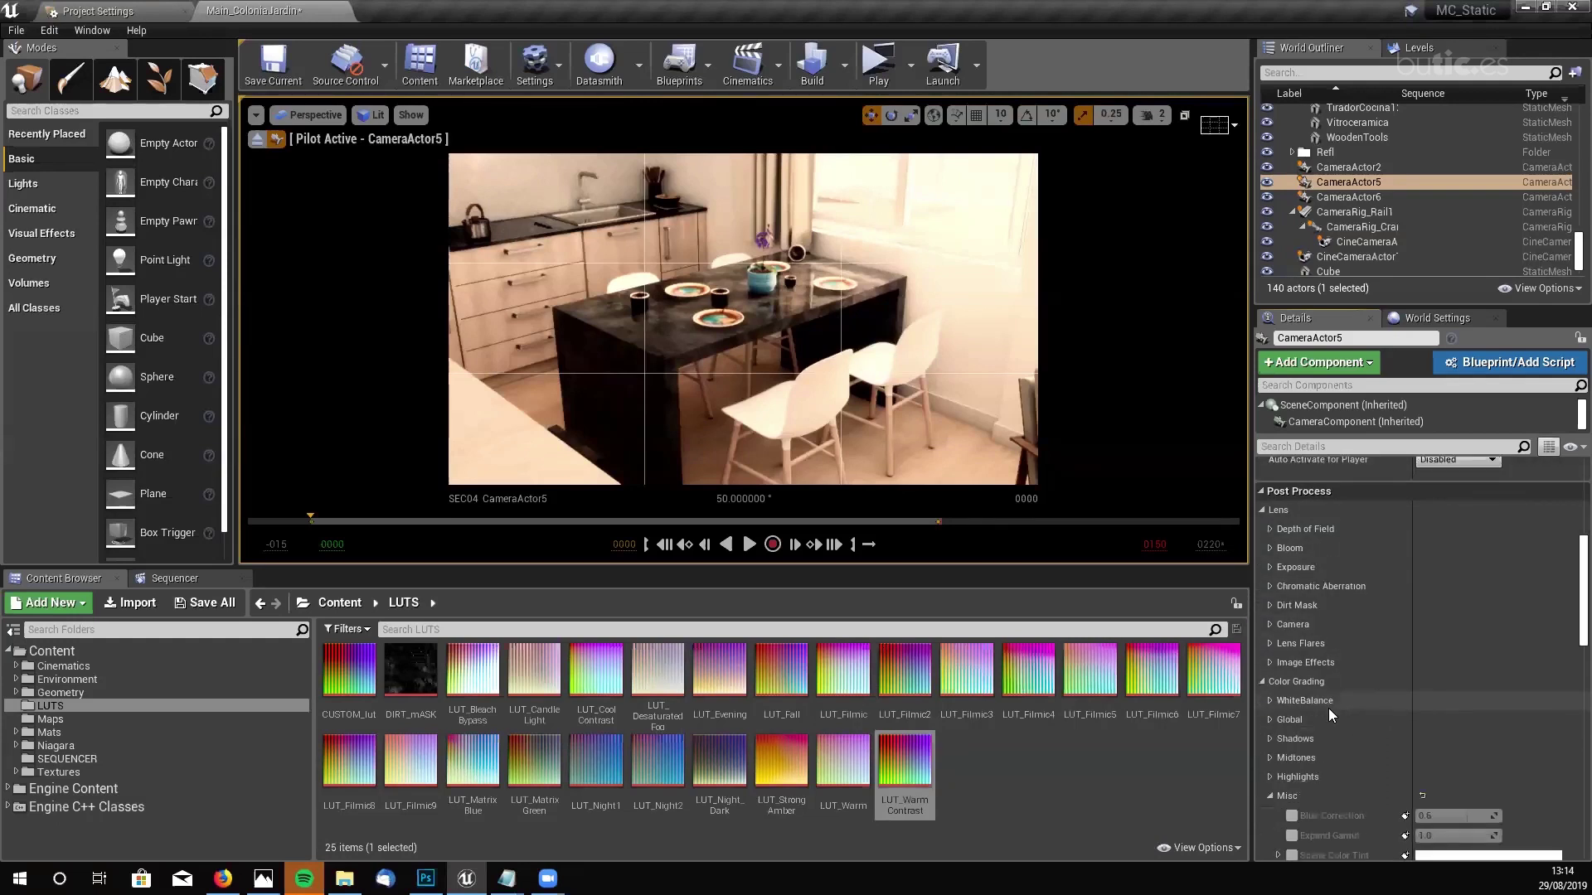
{"action": "scroll", "coordinate": [1329, 708], "scroll_direction": "down", "scroll_amount": 2}
{"action": "left_click", "coordinate": [1270, 742]}
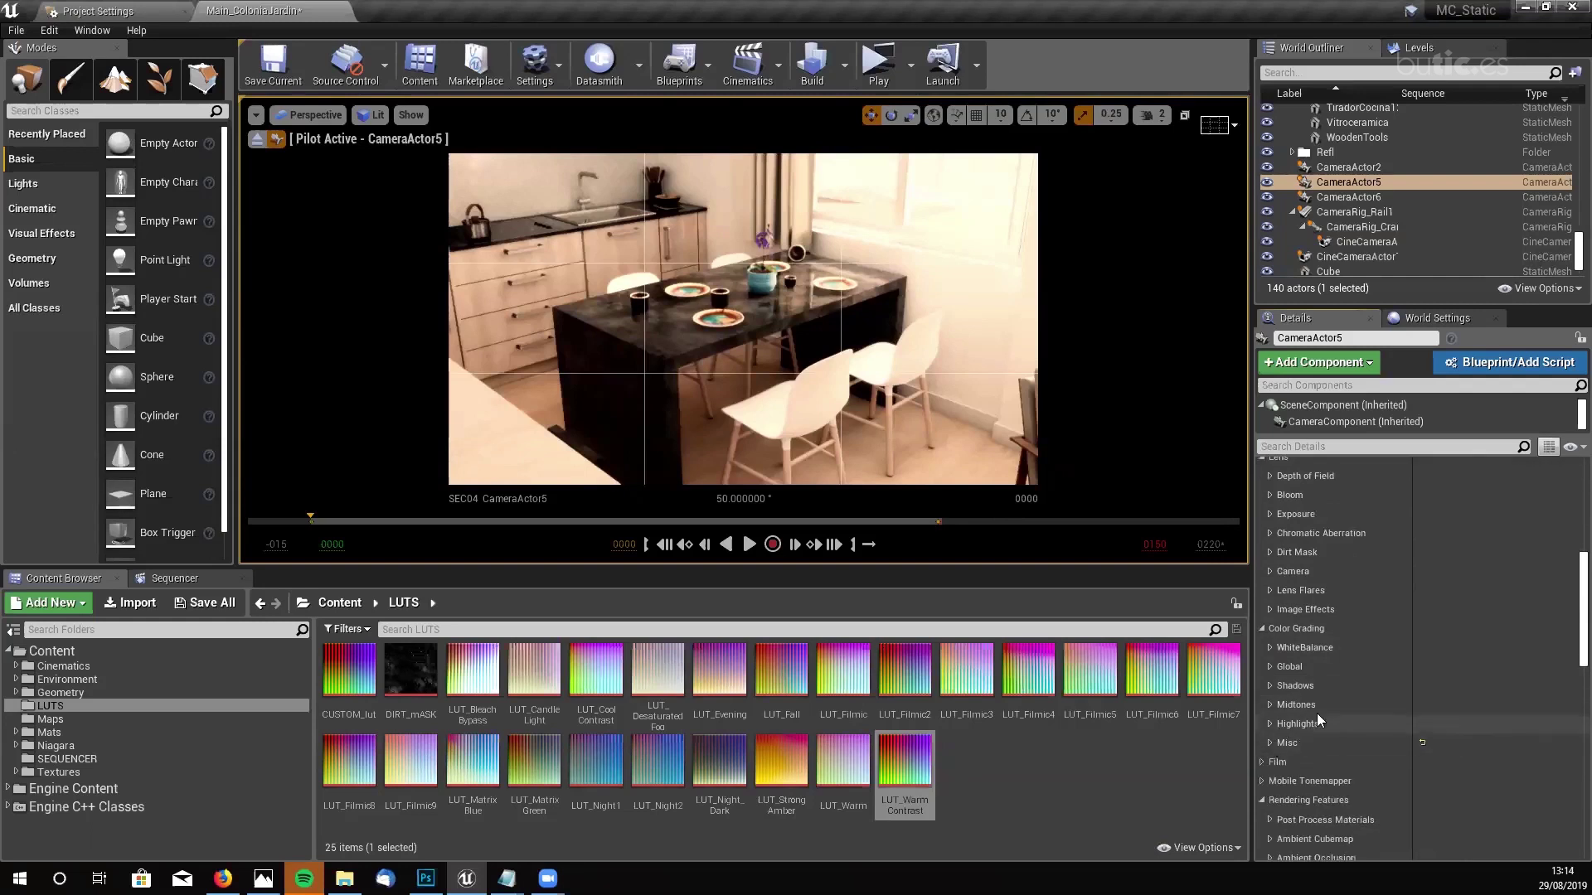
{"action": "scroll", "coordinate": [1341, 705], "scroll_direction": "down", "scroll_amount": 6}
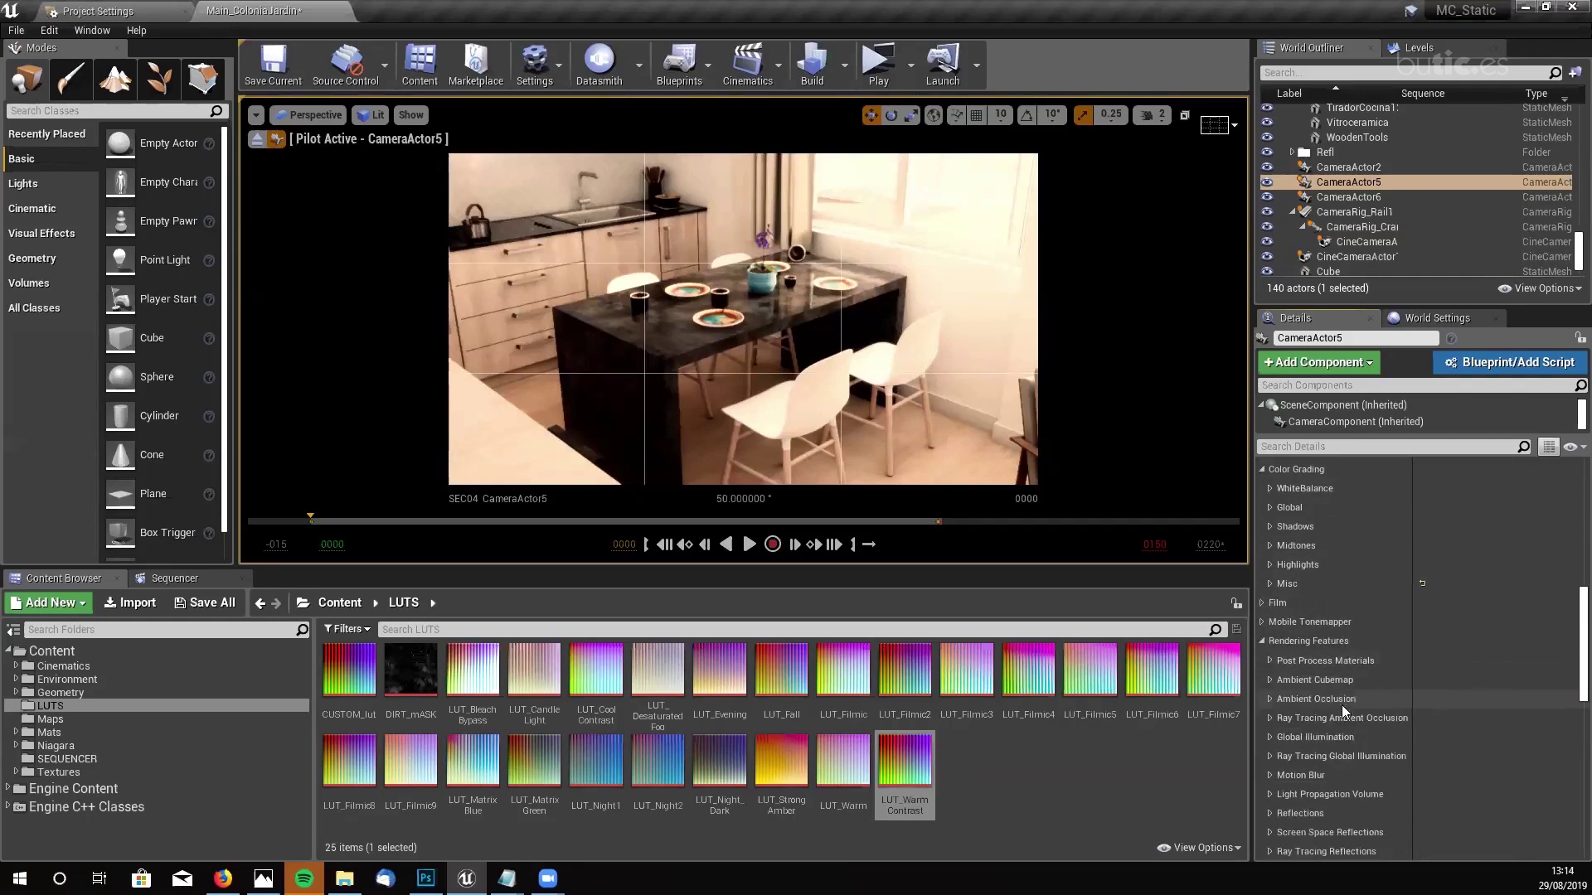
{"action": "scroll", "coordinate": [1336, 581], "scroll_direction": "down", "scroll_amount": 4}
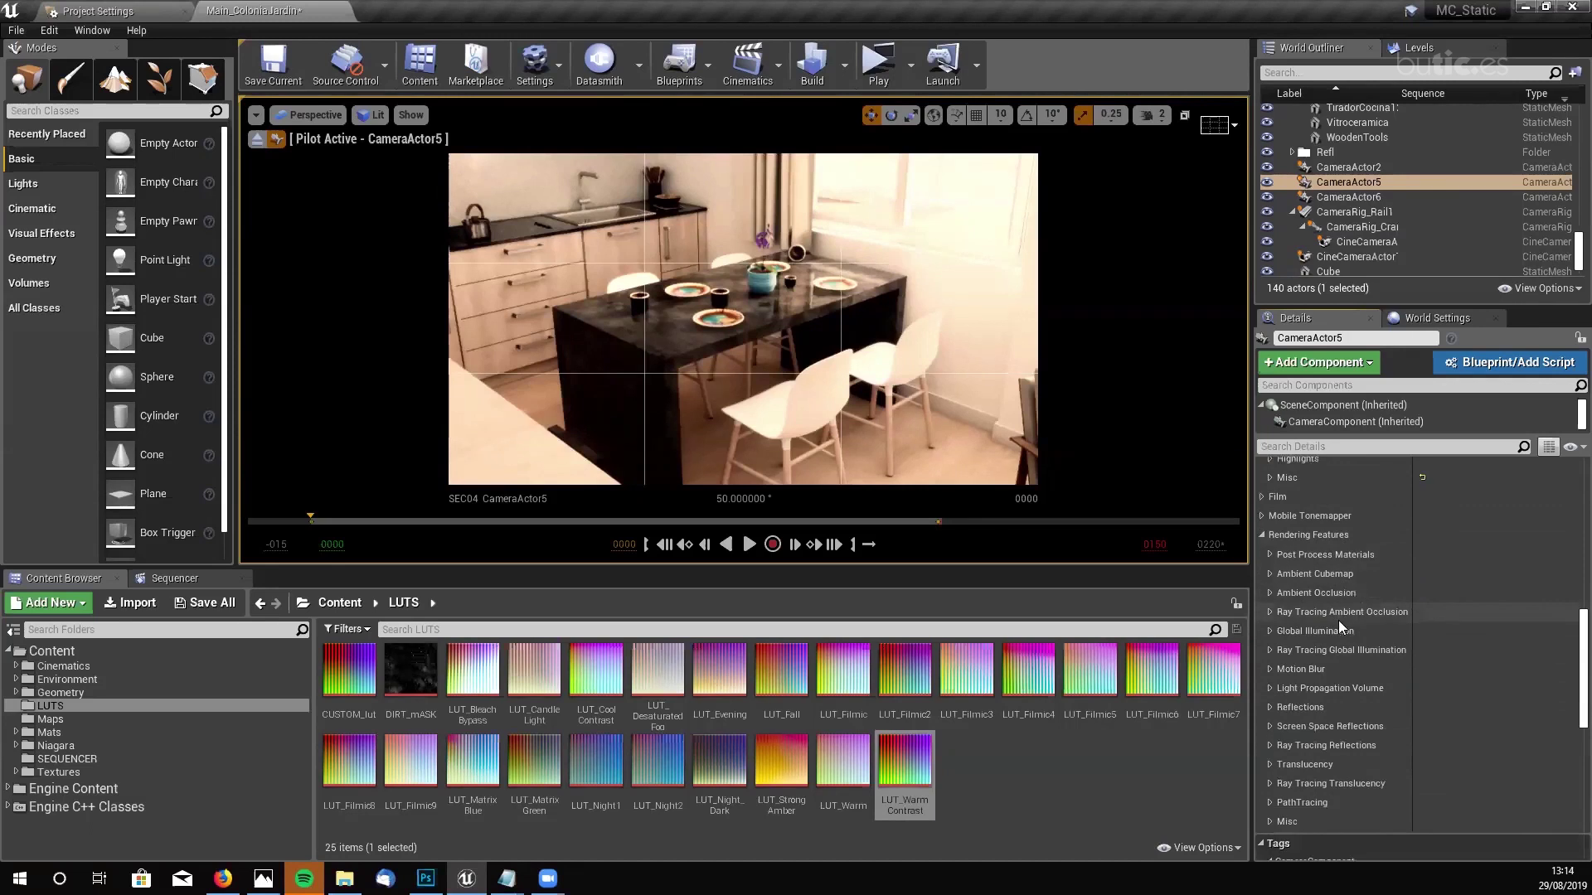
{"action": "scroll", "coordinate": [1339, 624], "scroll_direction": "down", "scroll_amount": 3}
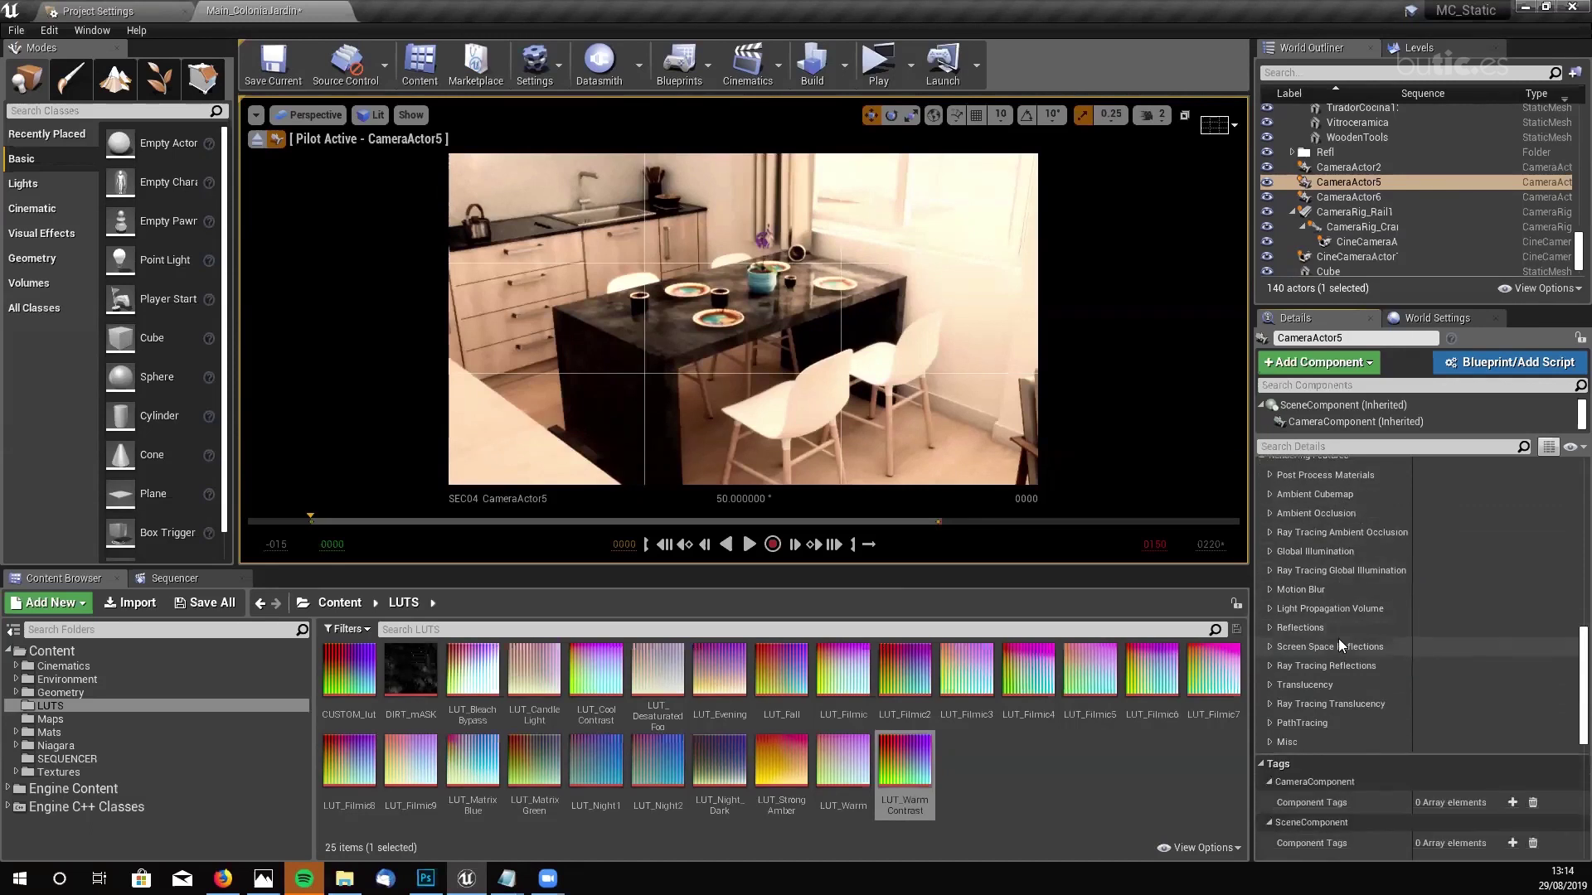
{"action": "scroll", "coordinate": [1338, 638], "scroll_direction": "up", "scroll_amount": 2}
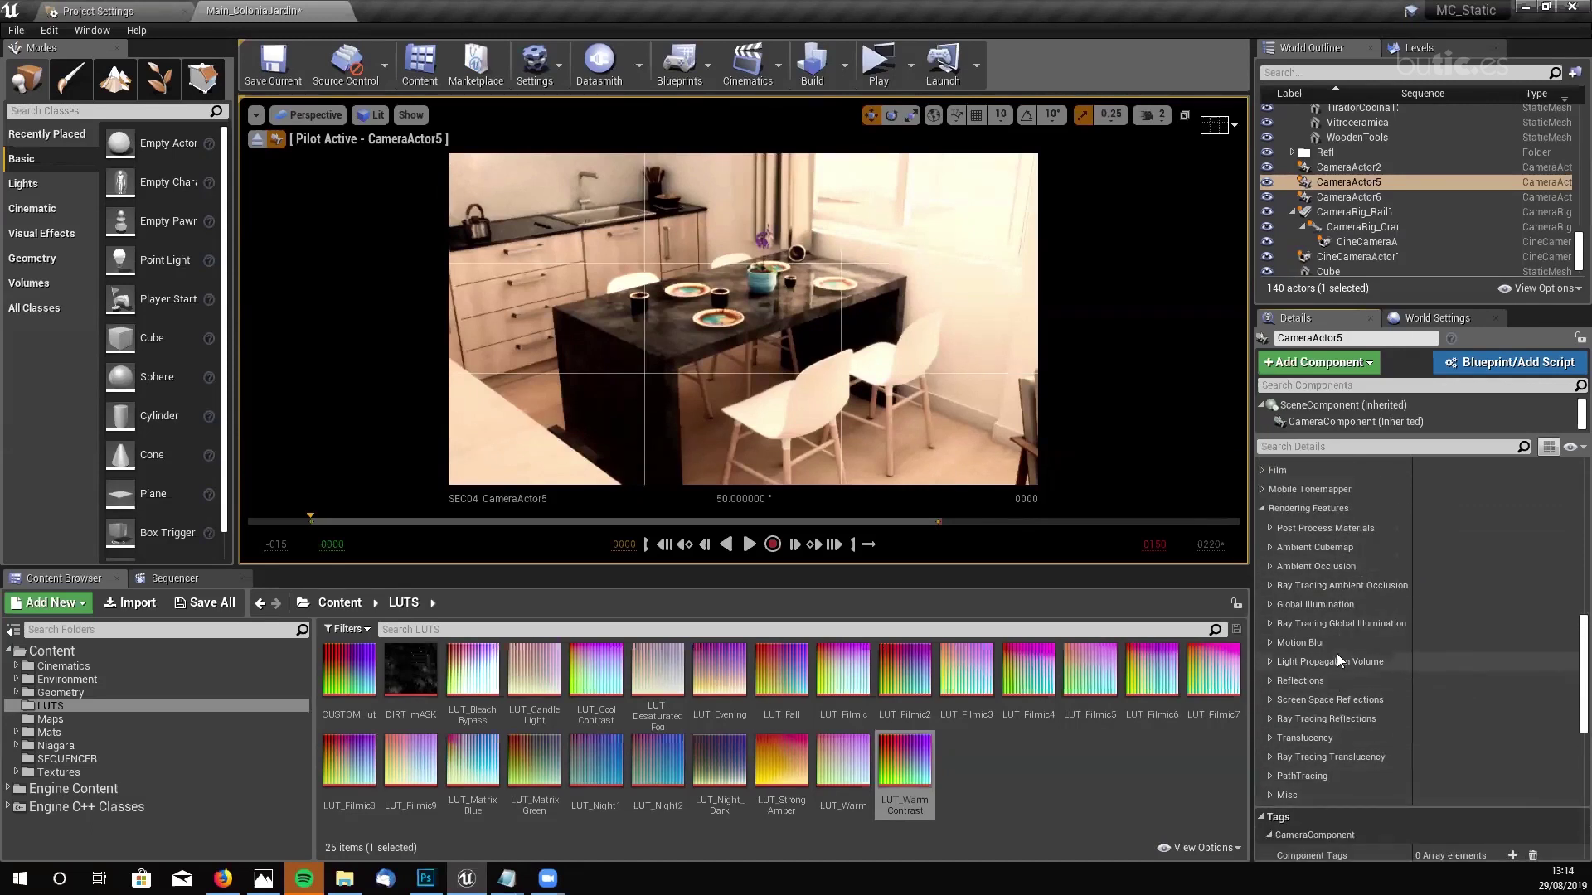
{"action": "scroll", "coordinate": [1337, 654], "scroll_direction": "down", "scroll_amount": 3}
{"action": "left_click", "coordinate": [1270, 715]}
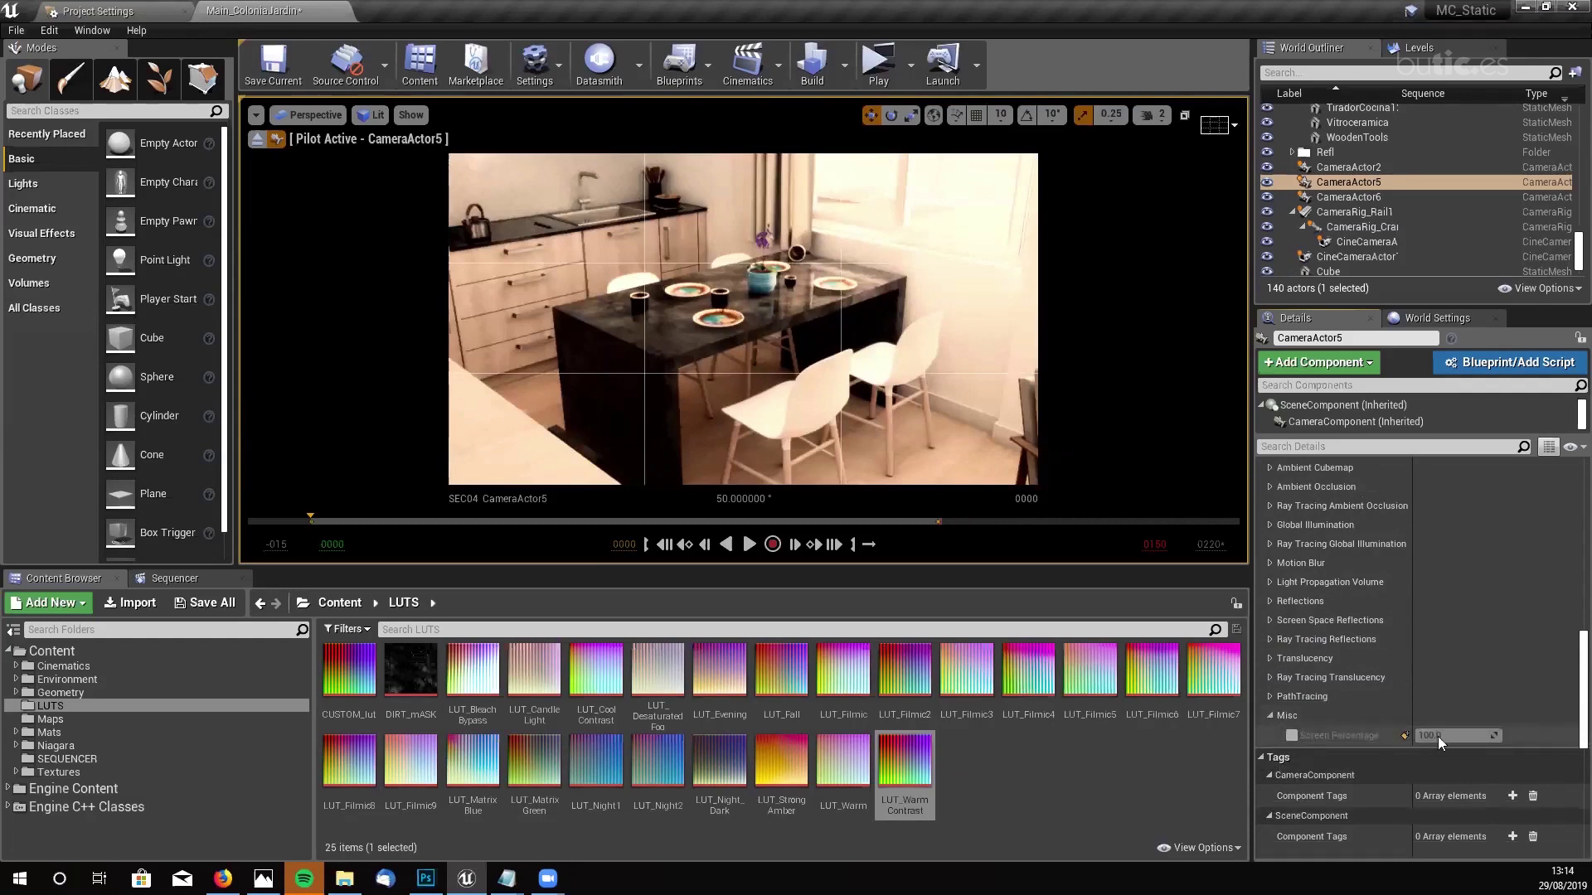
{"action": "left_click", "coordinate": [1290, 735]}
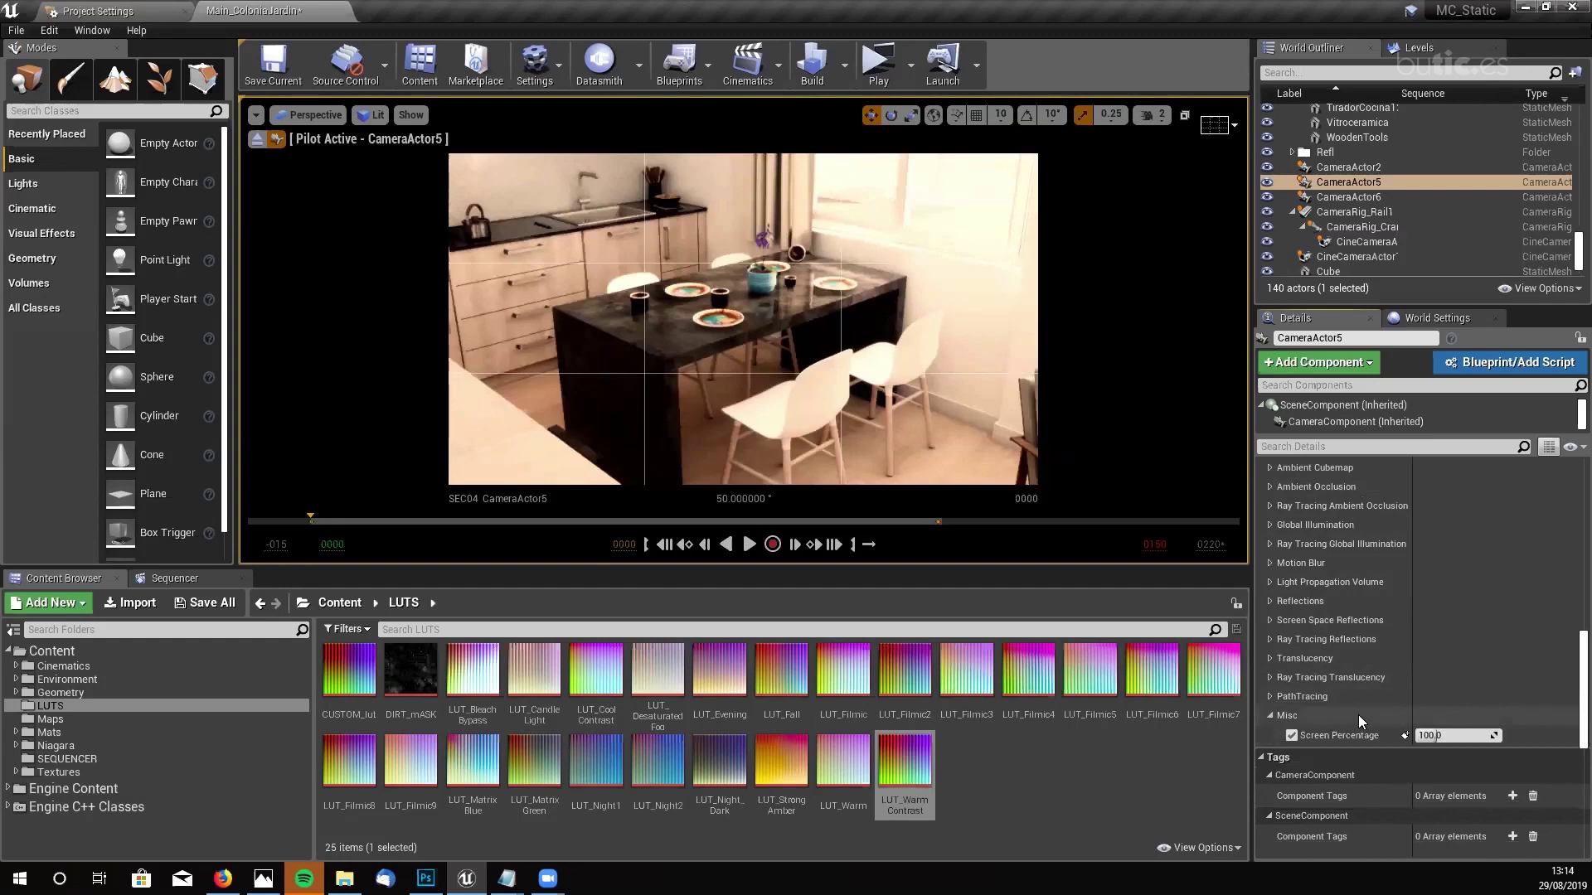
{"action": "left_click", "coordinate": [1292, 735]}
- Collapse the Misc group and play the SEC04 shot through to frame 0149
{"action": "left_click", "coordinate": [1270, 715]}
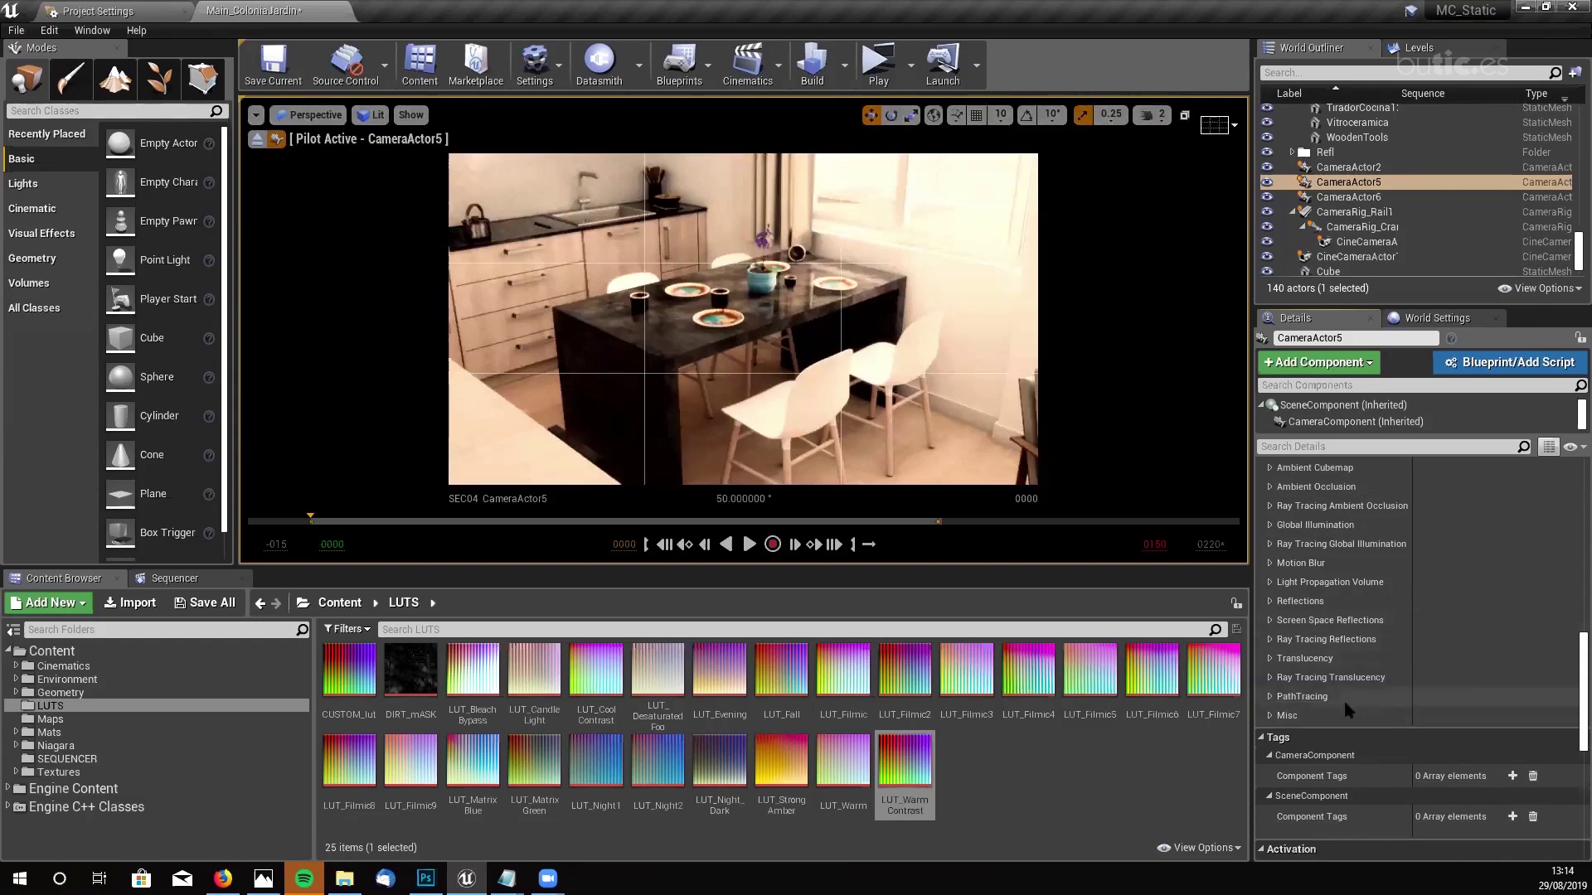
{"action": "left_click", "coordinate": [749, 547]}
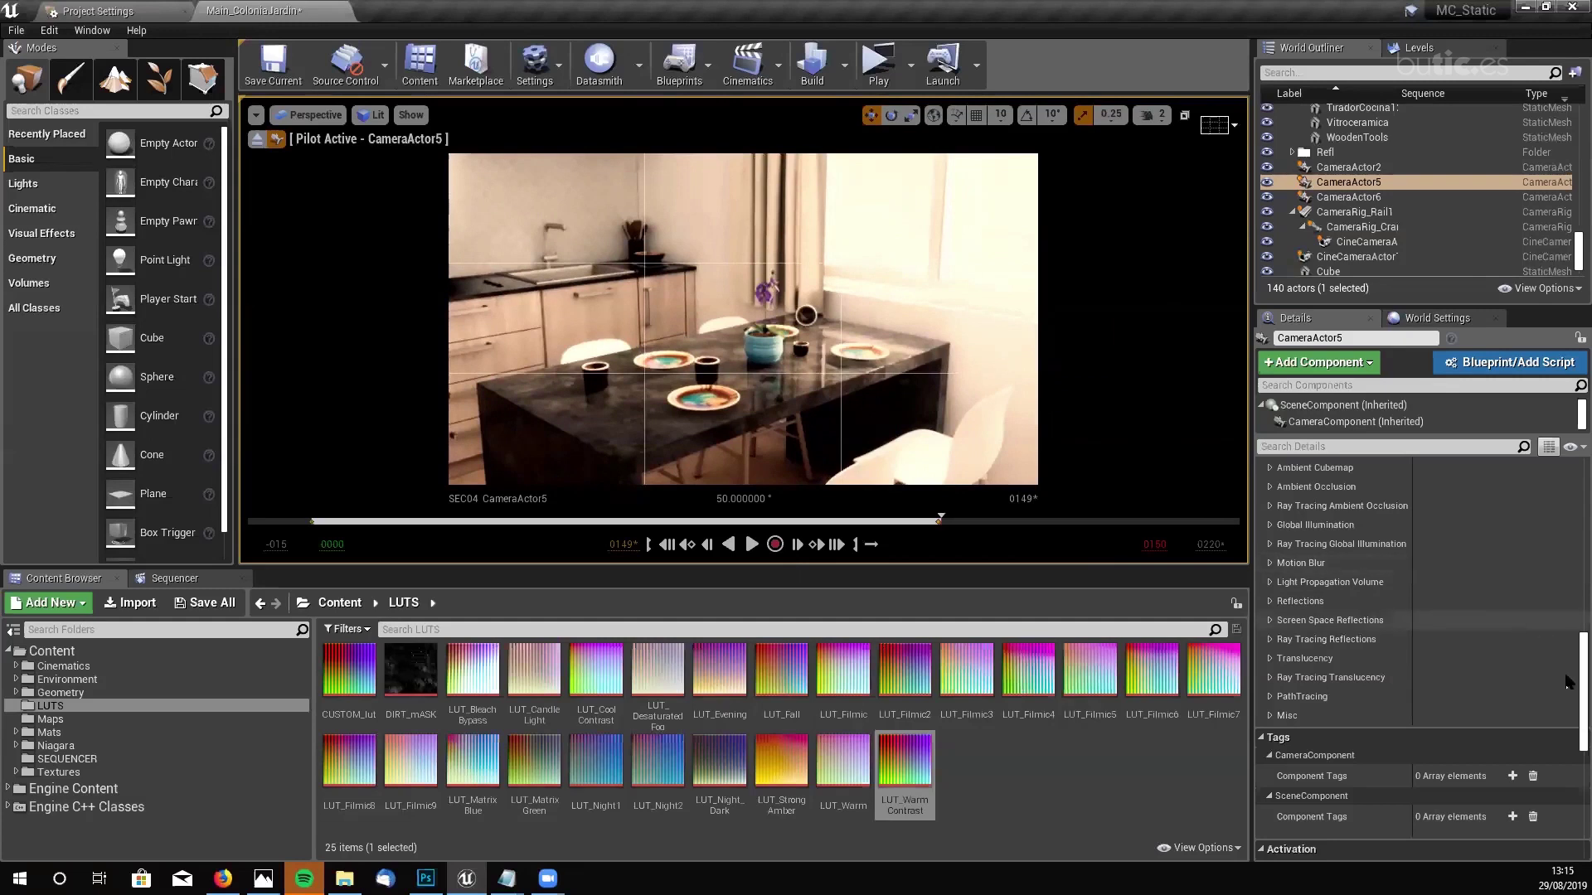
{"action": "left_click_drag", "start_coordinate": [1567, 675], "coordinate": [1566, 513]}
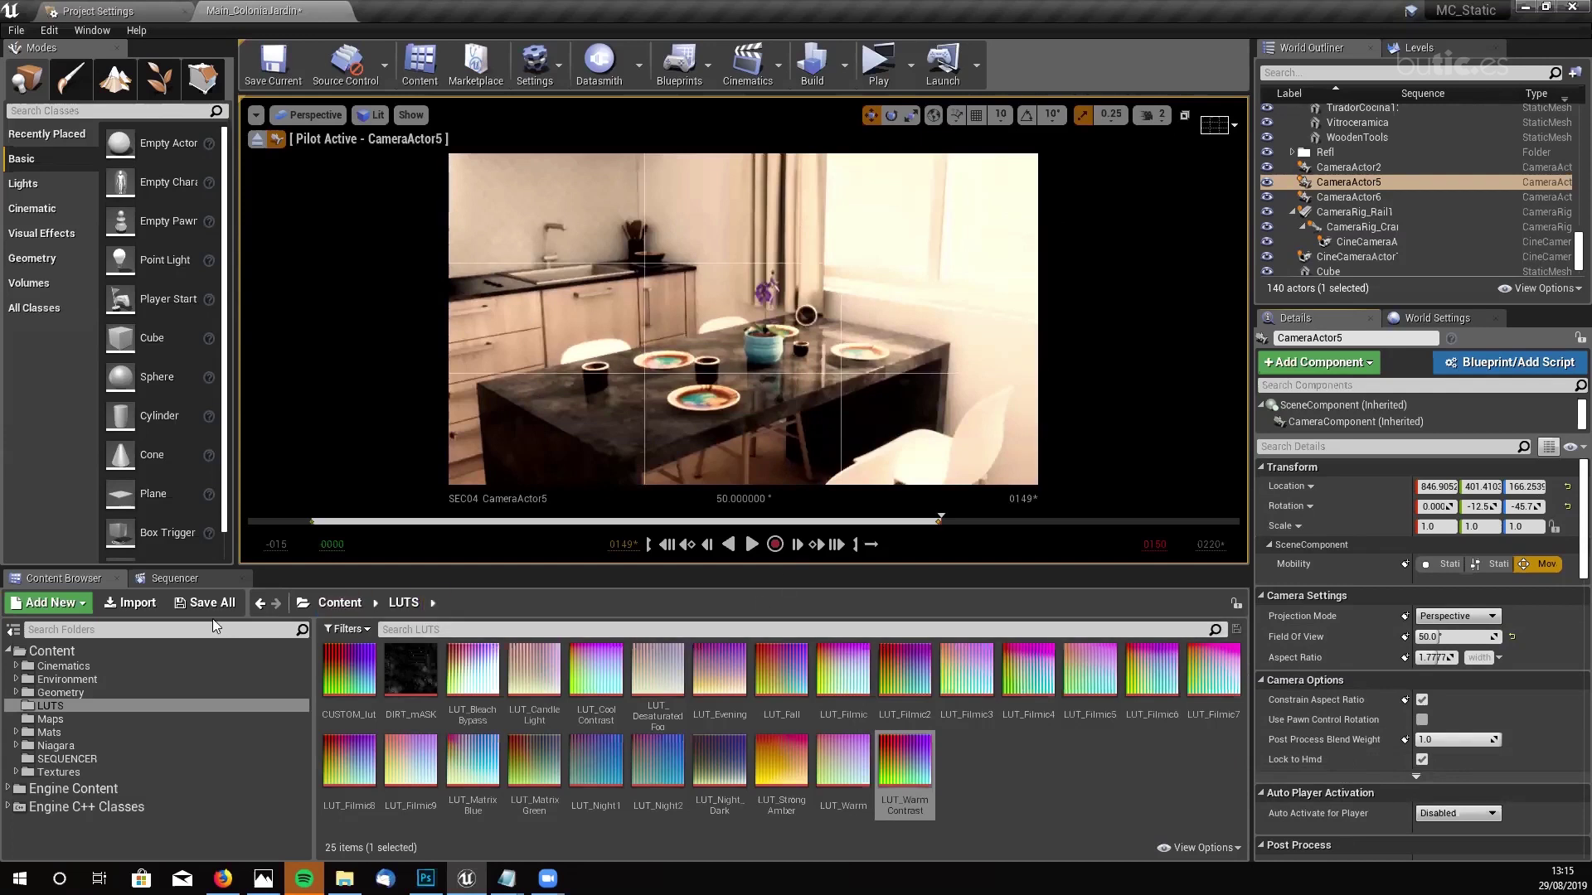
- Show the SEC04 Sequencer timeline and briefly expand the advanced Camera Options
{"action": "left_click", "coordinate": [184, 579]}
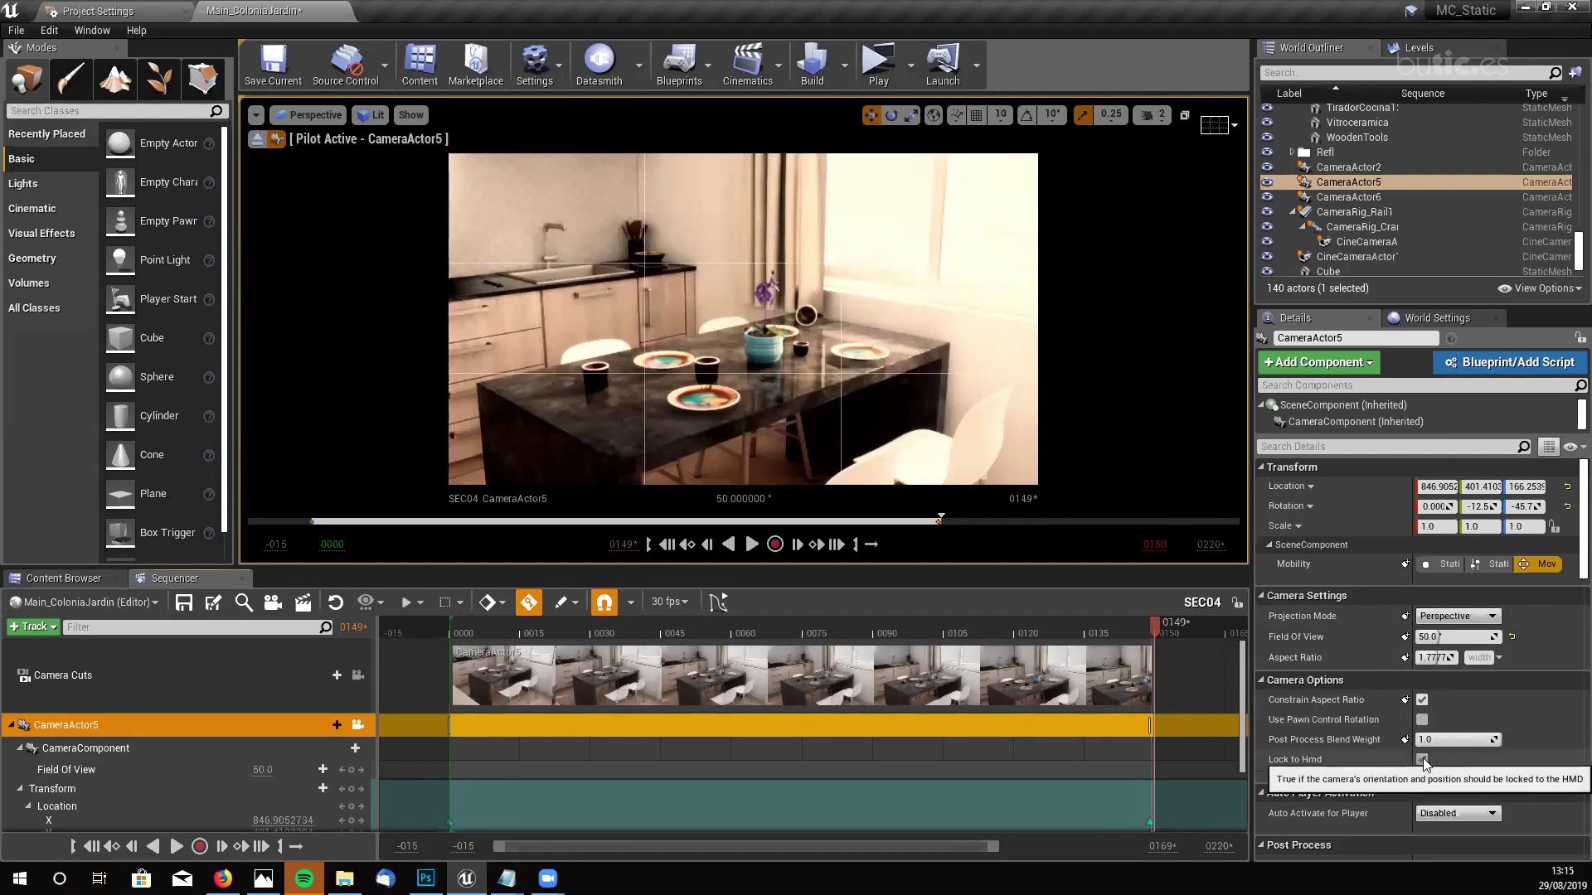
{"action": "scroll", "coordinate": [1538, 698], "scroll_direction": "down", "scroll_amount": 2}
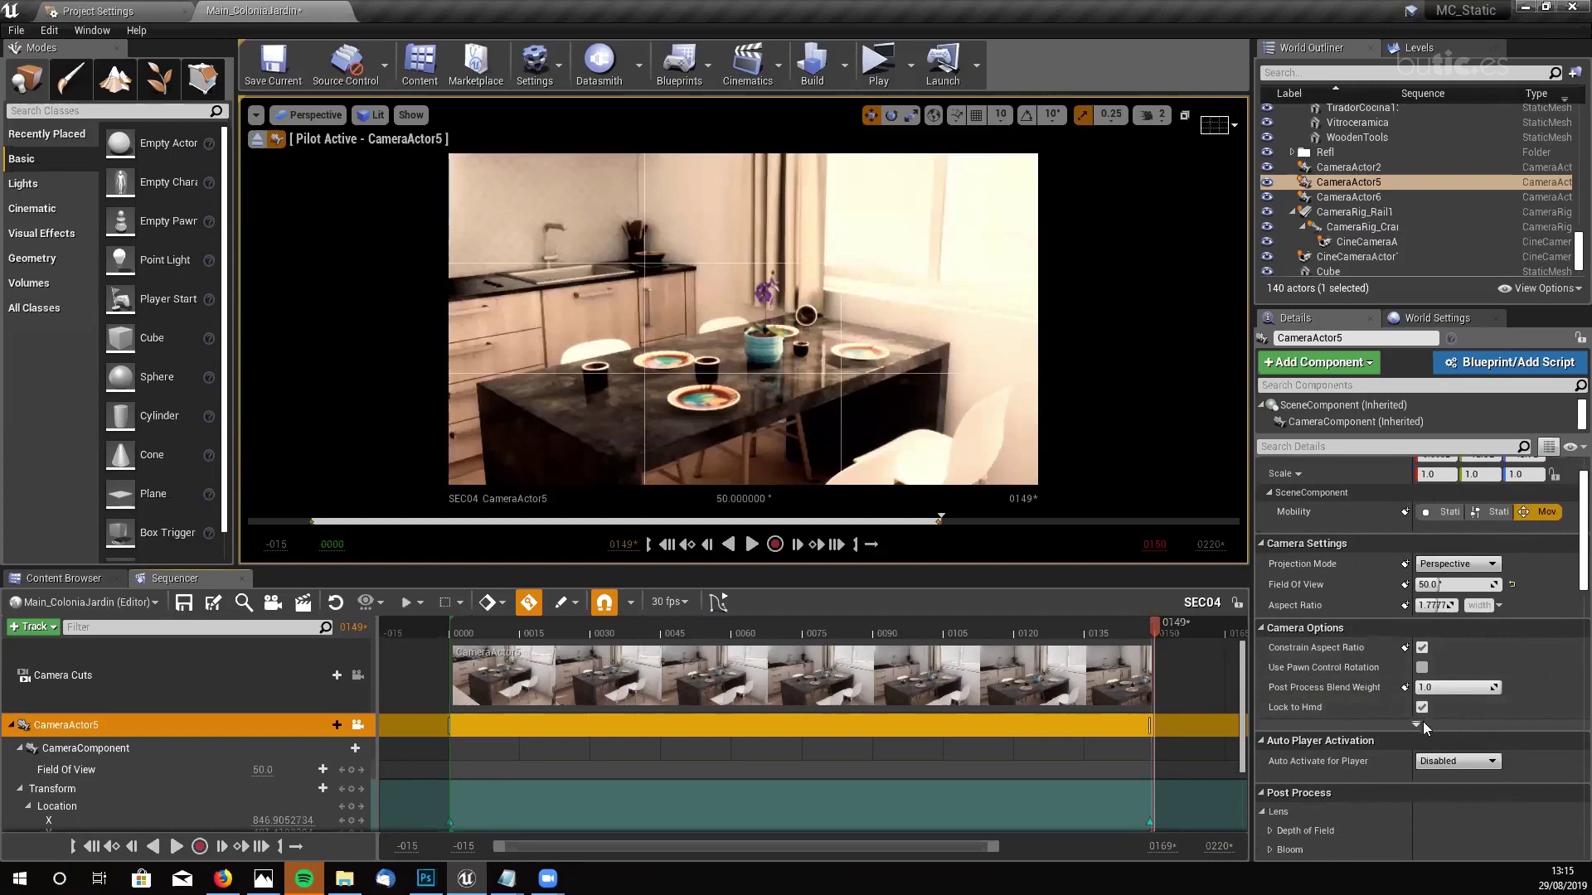
{"action": "left_click", "coordinate": [1422, 721]}
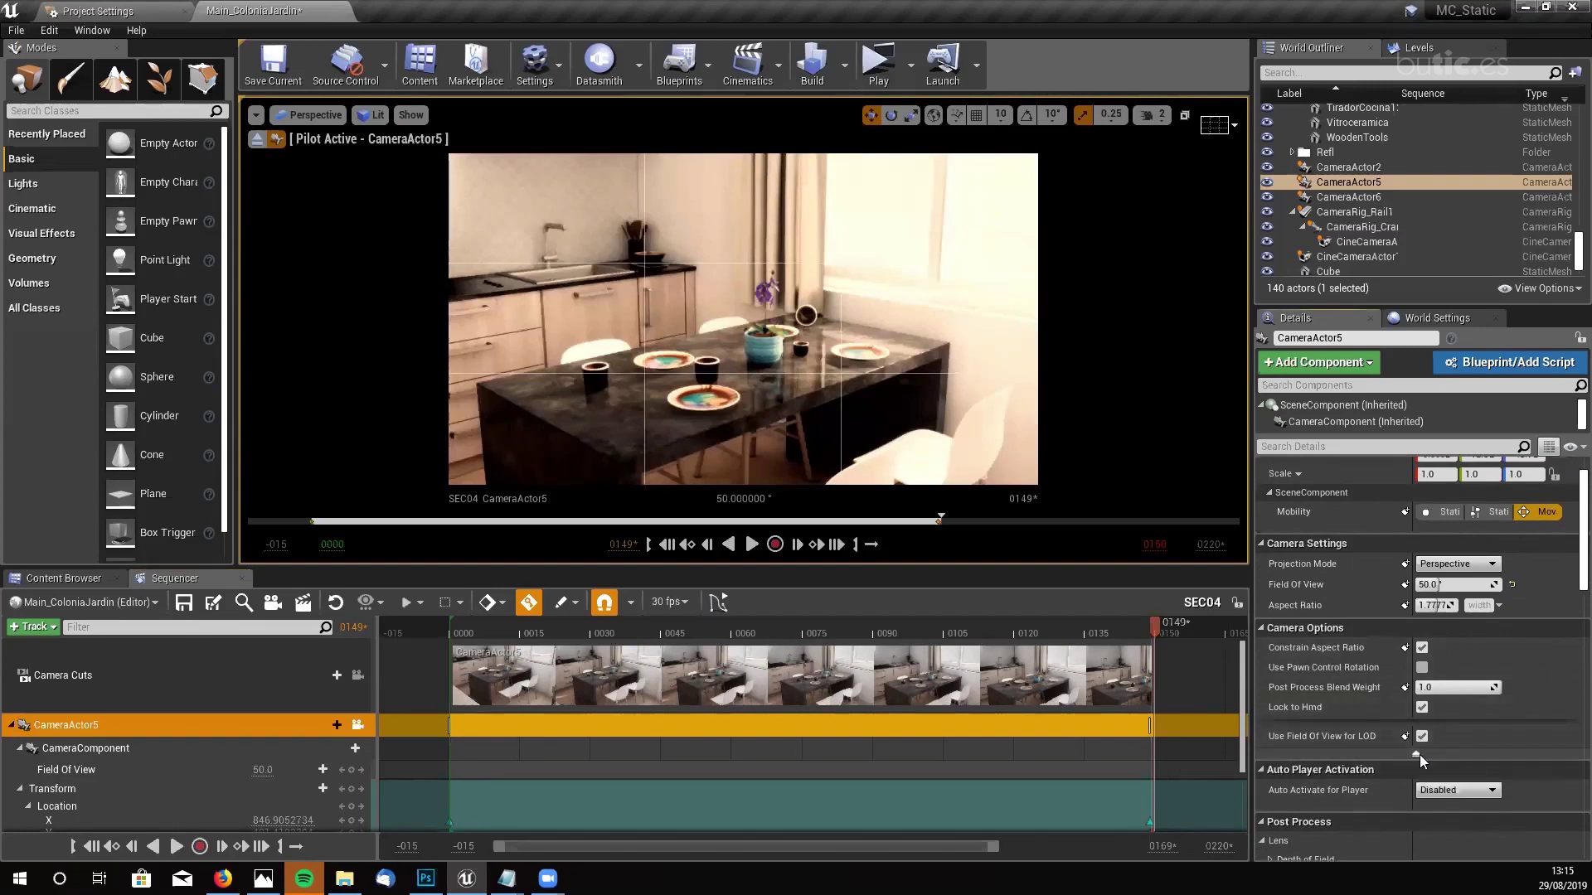
{"action": "left_click", "coordinate": [1417, 753]}
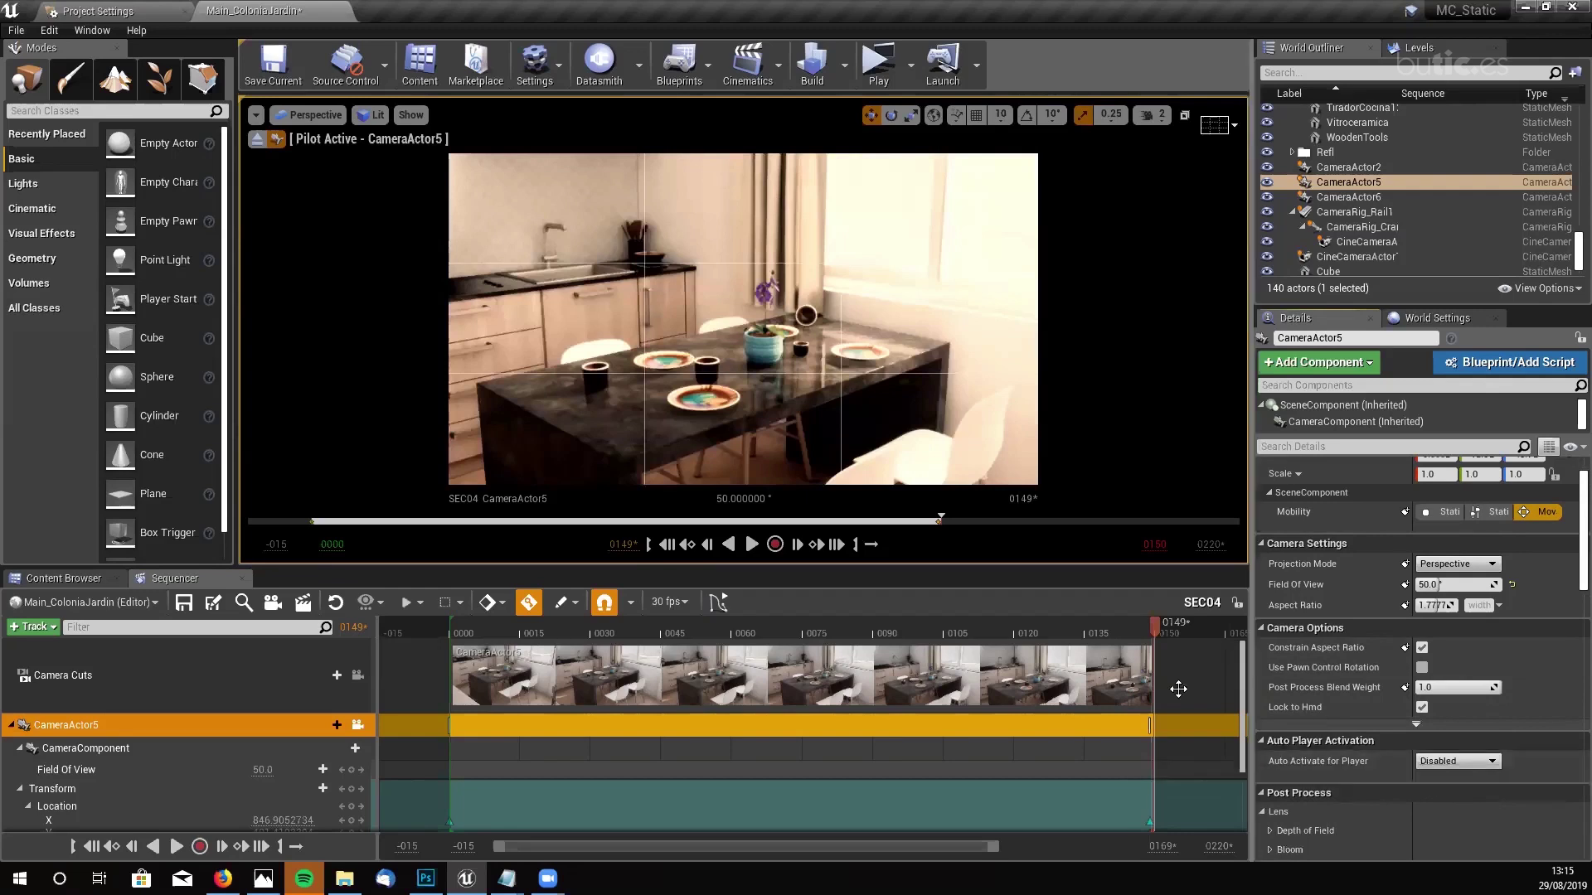
- Check the Render Movie settings (1920x1080, 30 fps, AVI), then search placeable classes for 'CAMER'
{"action": "left_click", "coordinate": [297, 607]}
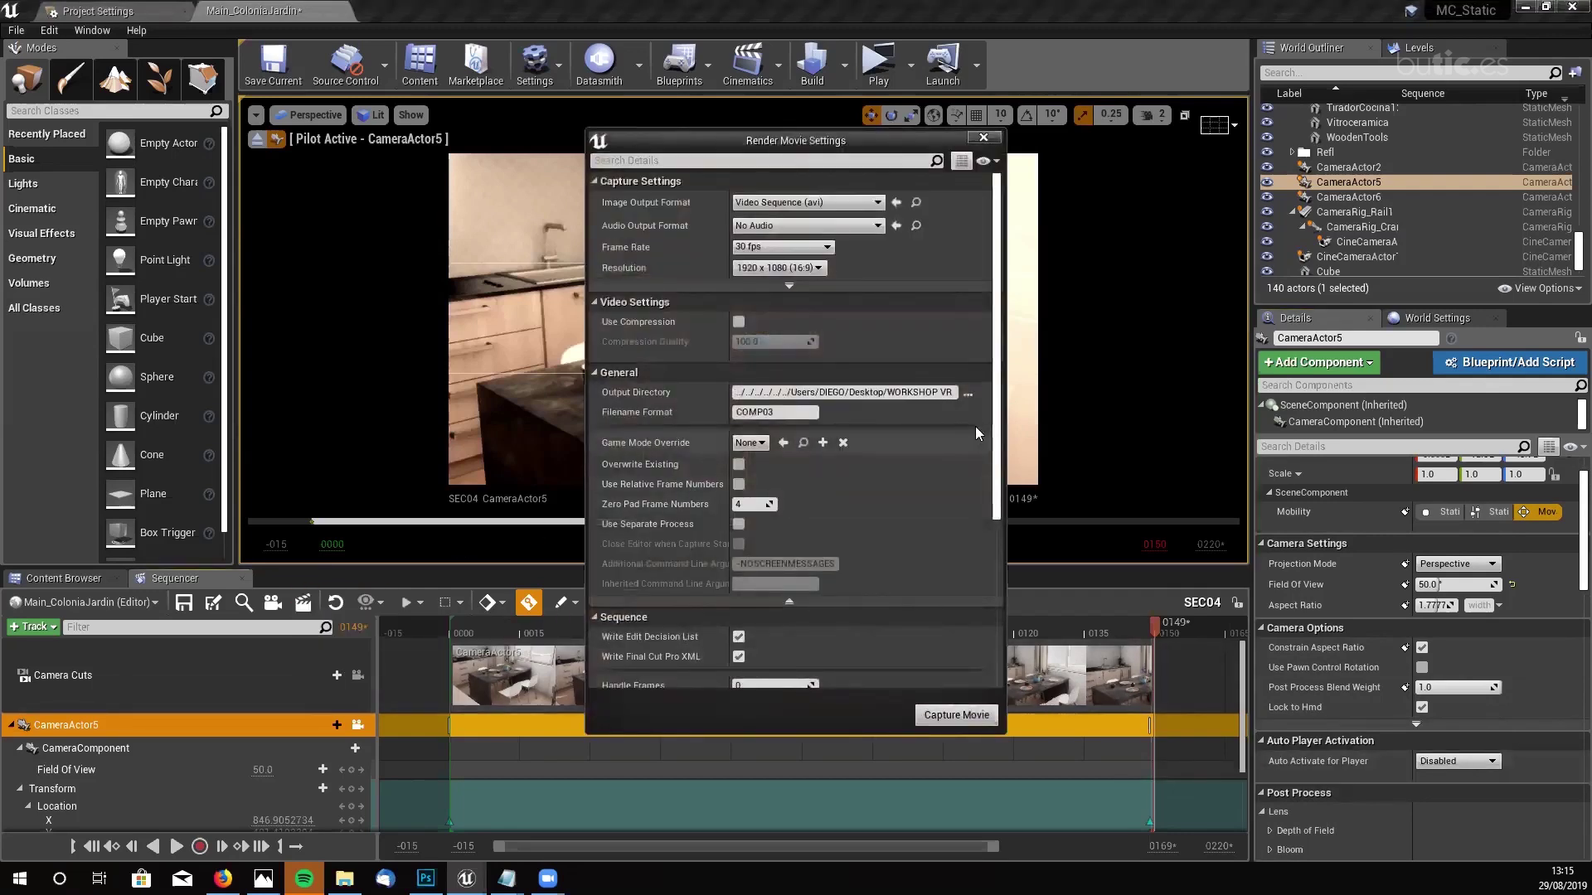
{"action": "scroll", "coordinate": [789, 543], "scroll_direction": "down", "scroll_amount": 3}
{"action": "scroll", "coordinate": [789, 539], "scroll_direction": "down", "scroll_amount": 5}
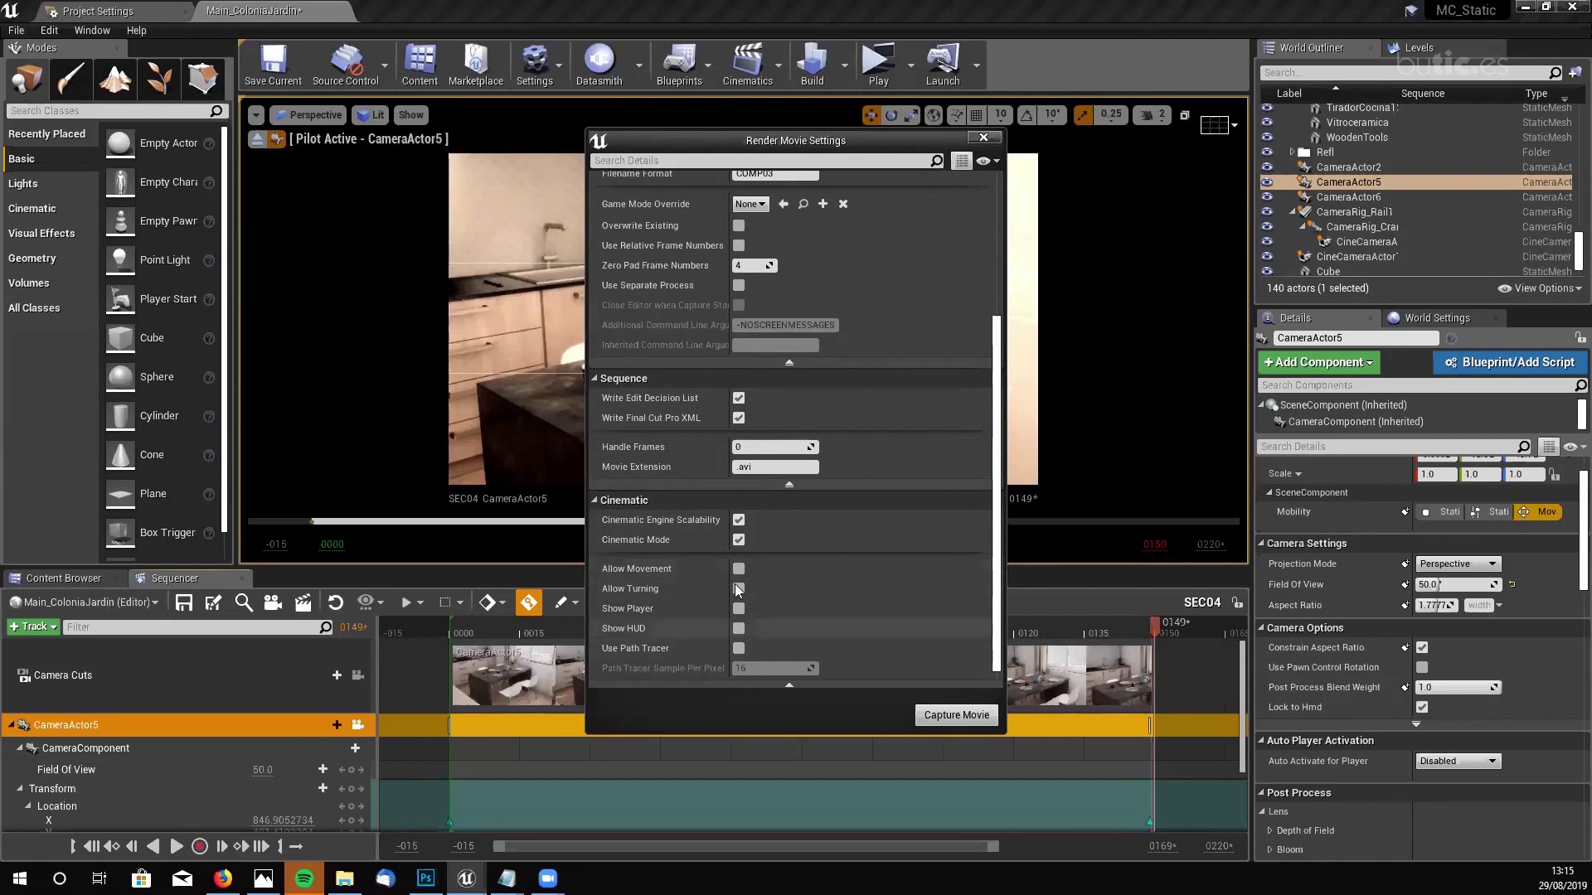
{"action": "left_click", "coordinate": [984, 138]}
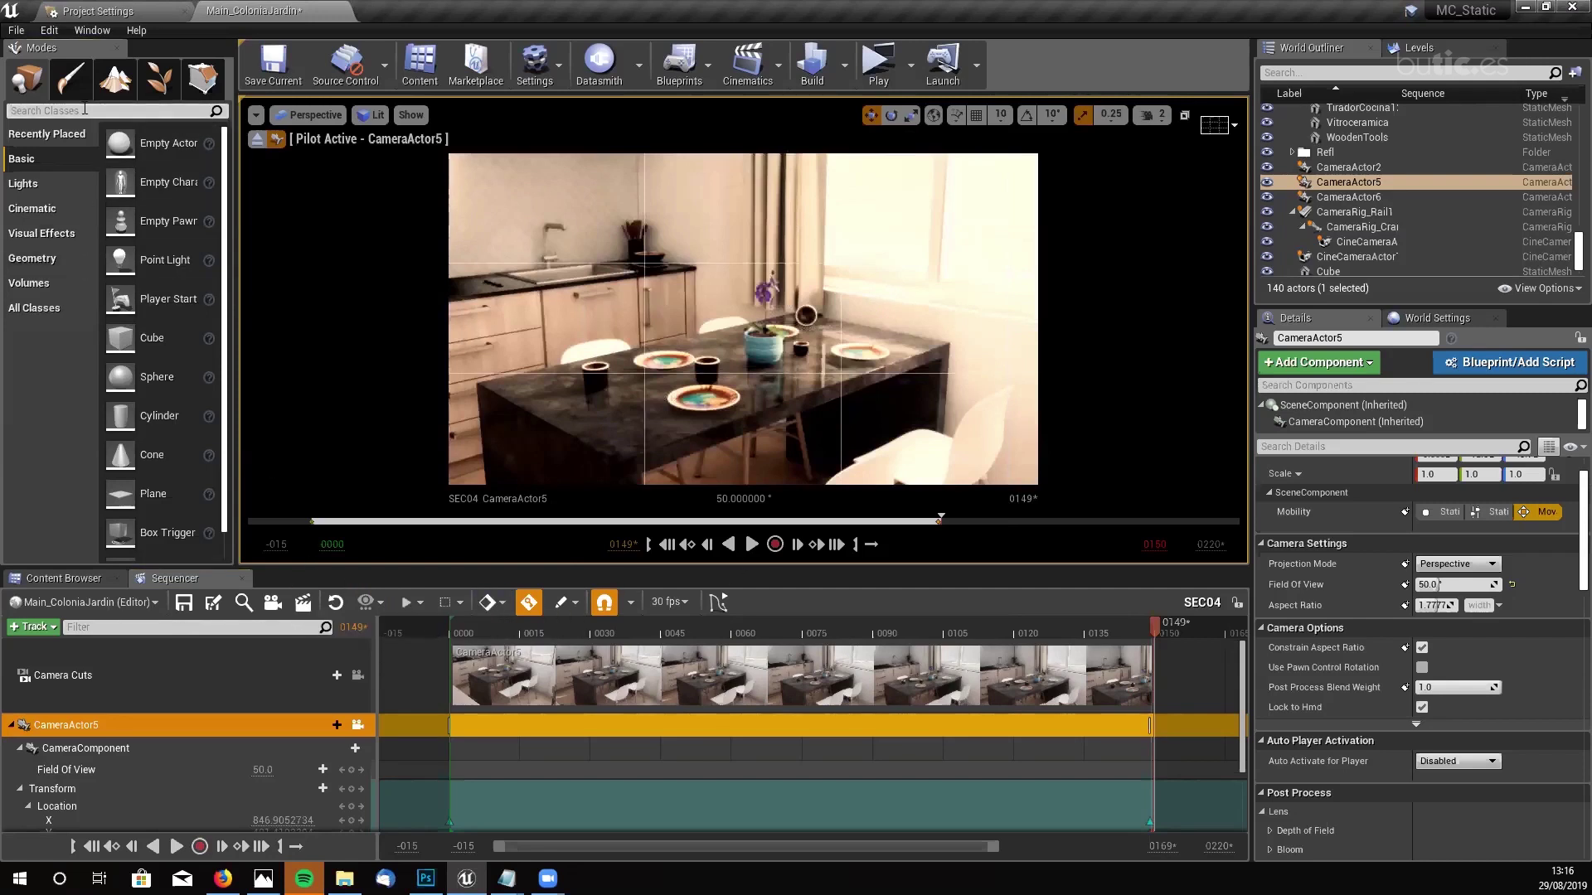
{"action": "type", "text": "CAMER"}
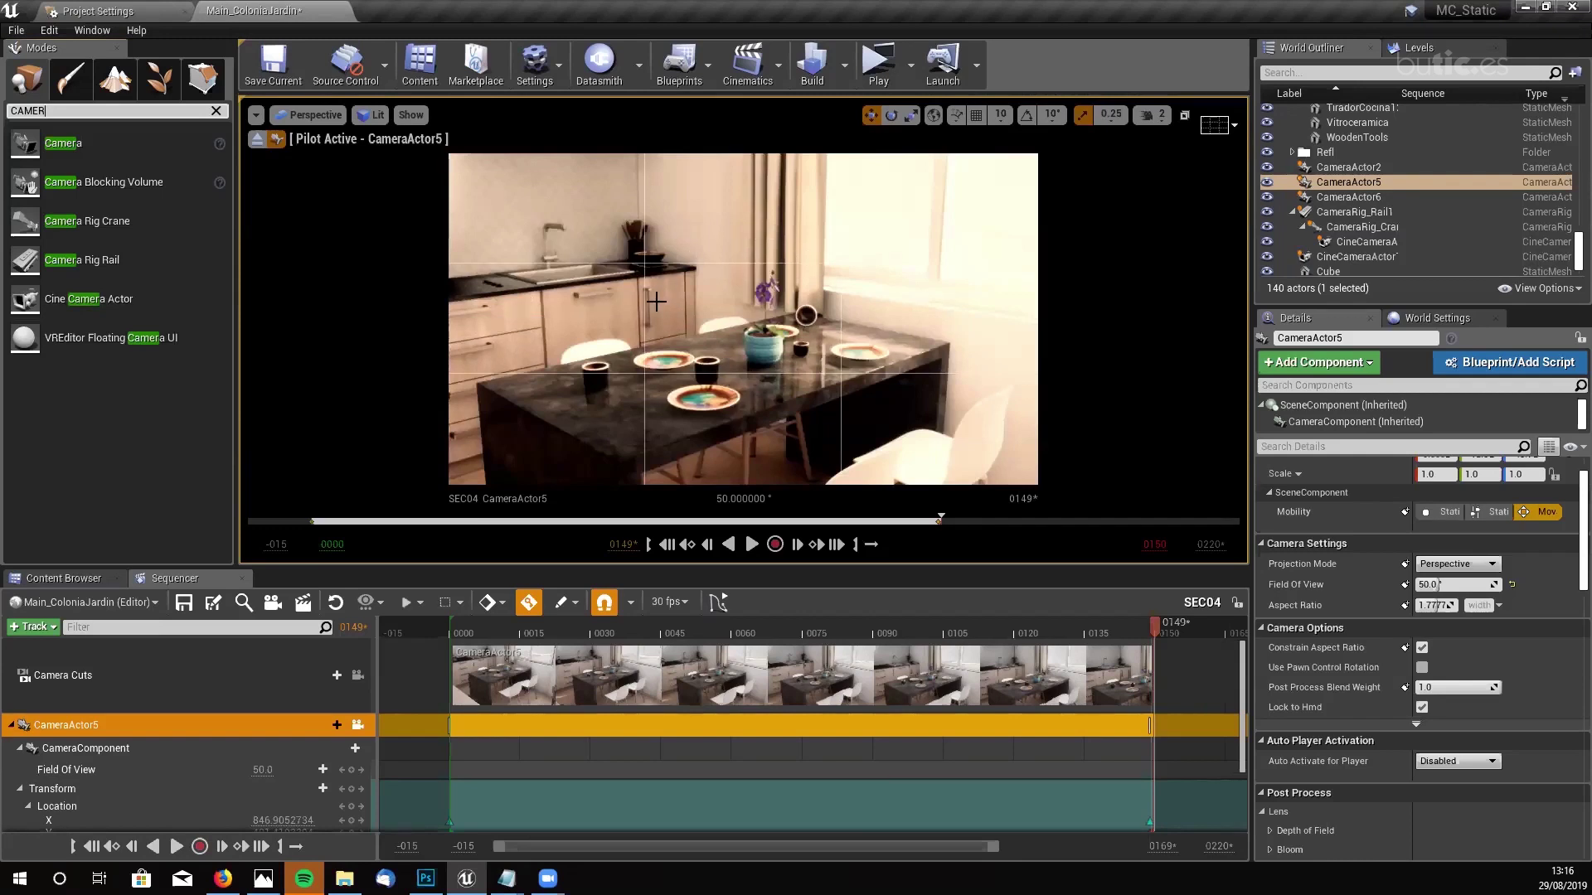
- Stop piloting CameraActor5 and swing the viewport toward the table for a close-up of the flower vase
{"action": "left_click", "coordinate": [257, 138]}
{"action": "right_click_drag", "start_coordinate": [574, 421], "coordinate": [315, 433]}
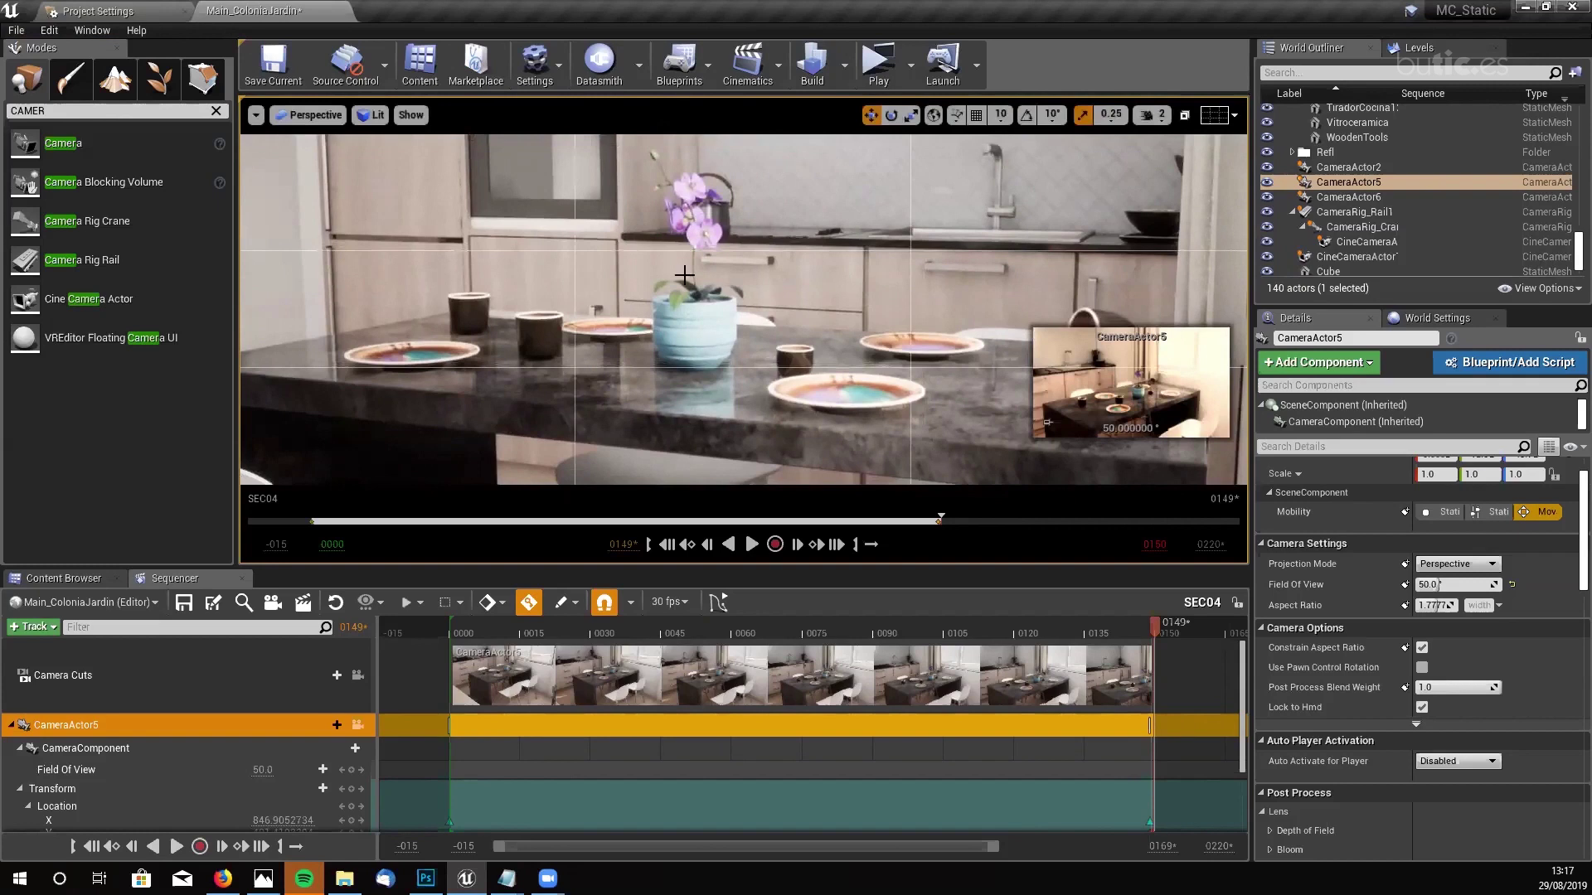
{"action": "mouse_move", "coordinate": [754, 347]}
{"action": "right_mouse_down"}
{"action": "mouse_move", "coordinate": [760, 307]}
{"action": "mouse_move", "coordinate": [762, 335]}
{"action": "right_mouse_up"}
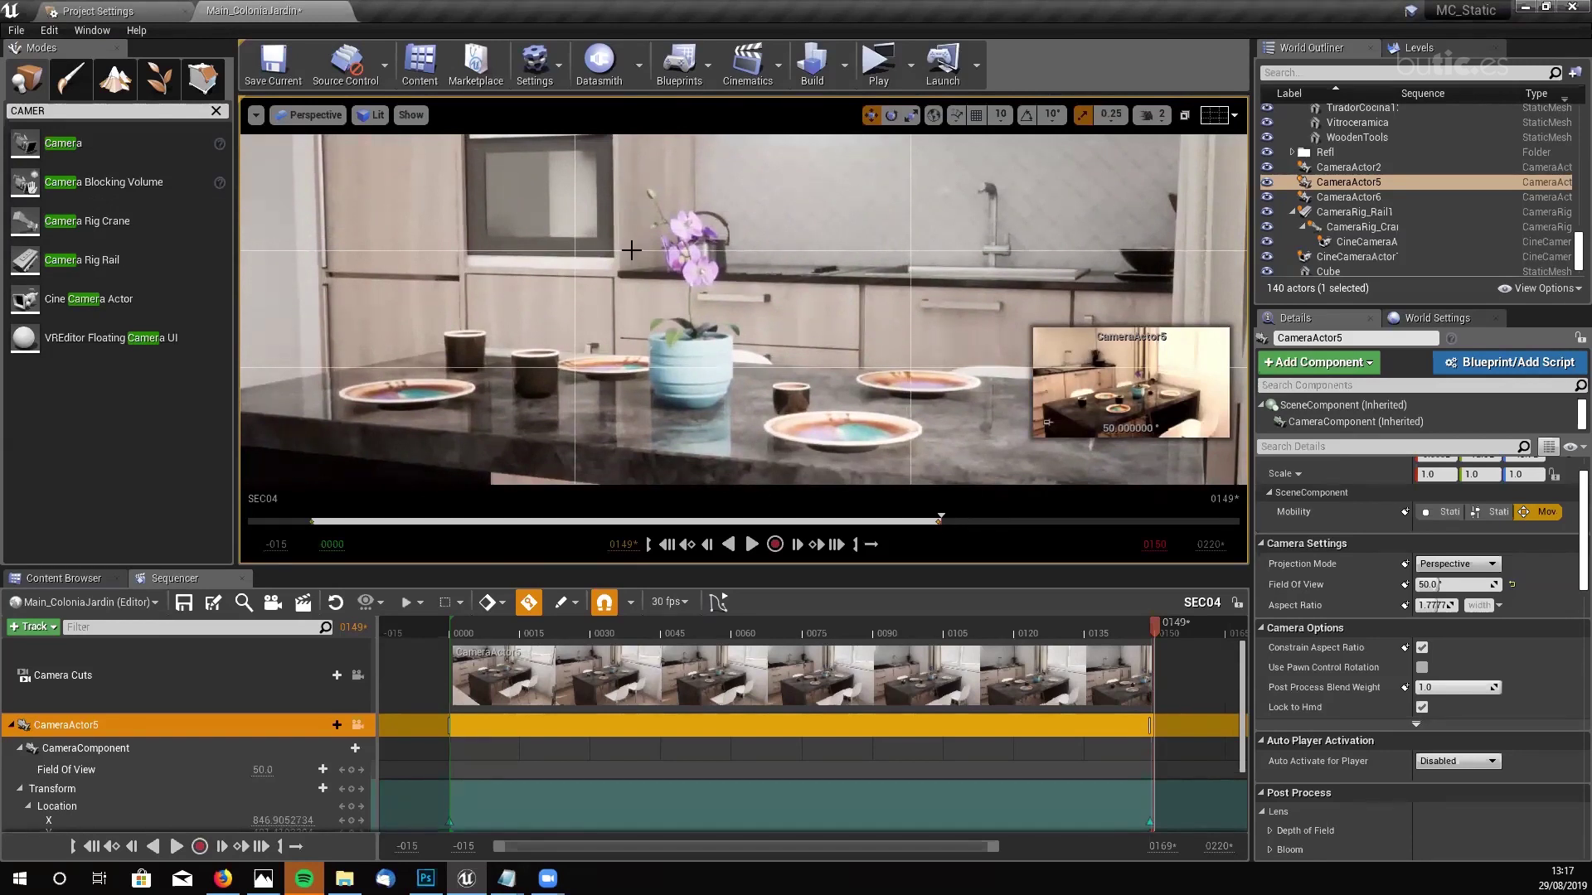
- Spawn a CineCameraActor at the current vase view with Create Camera Here, then widen the World Outliner labels
{"action": "left_click", "coordinate": [255, 116]}
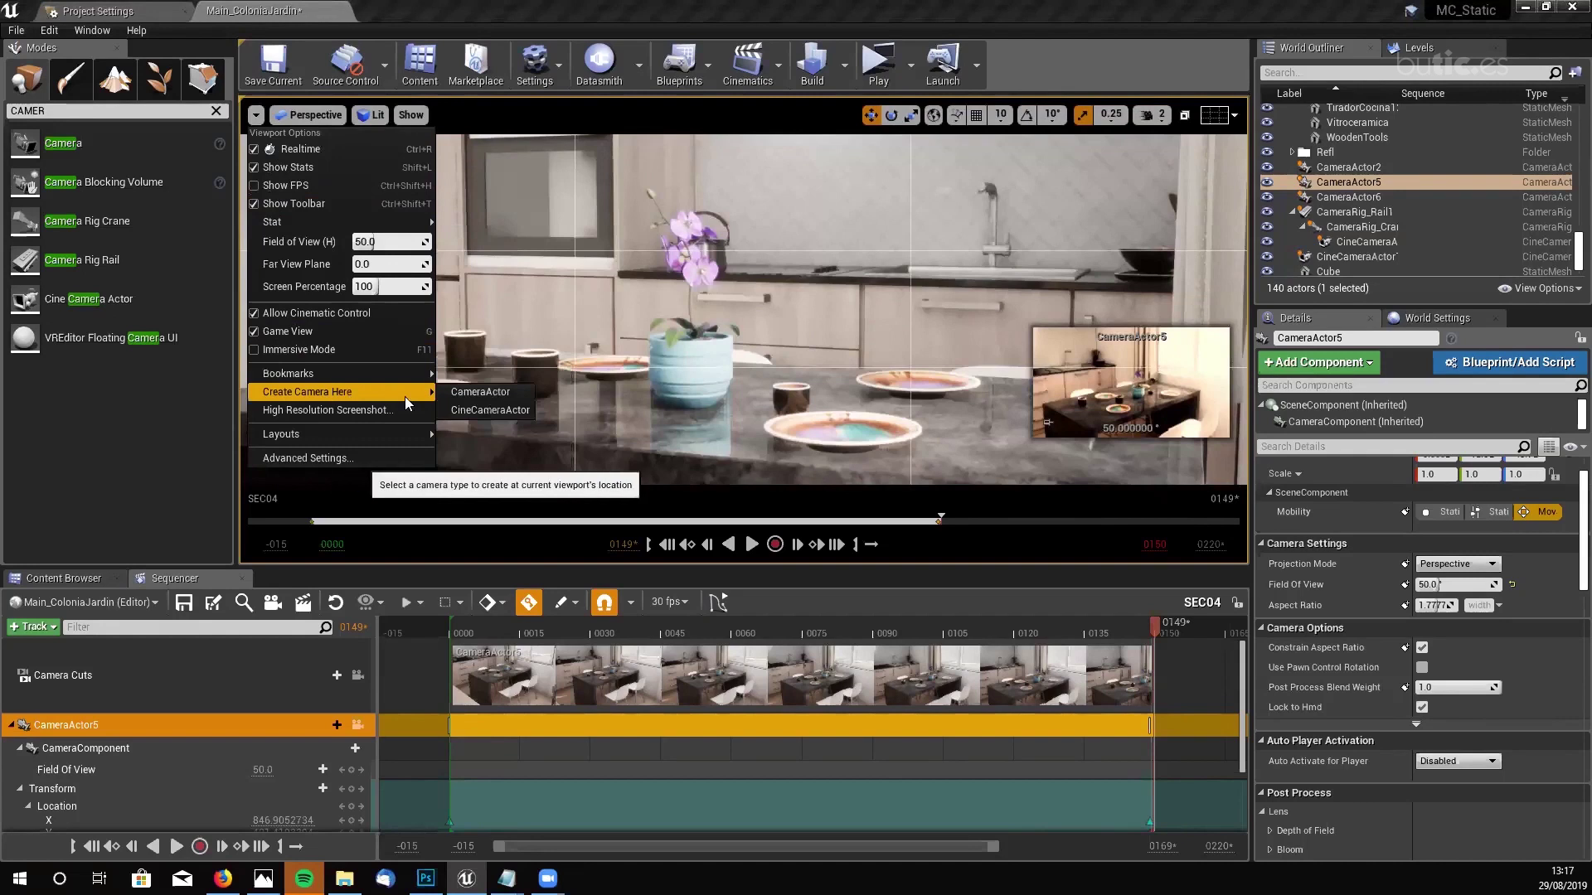
{"action": "mouse_move", "coordinate": [330, 395]}
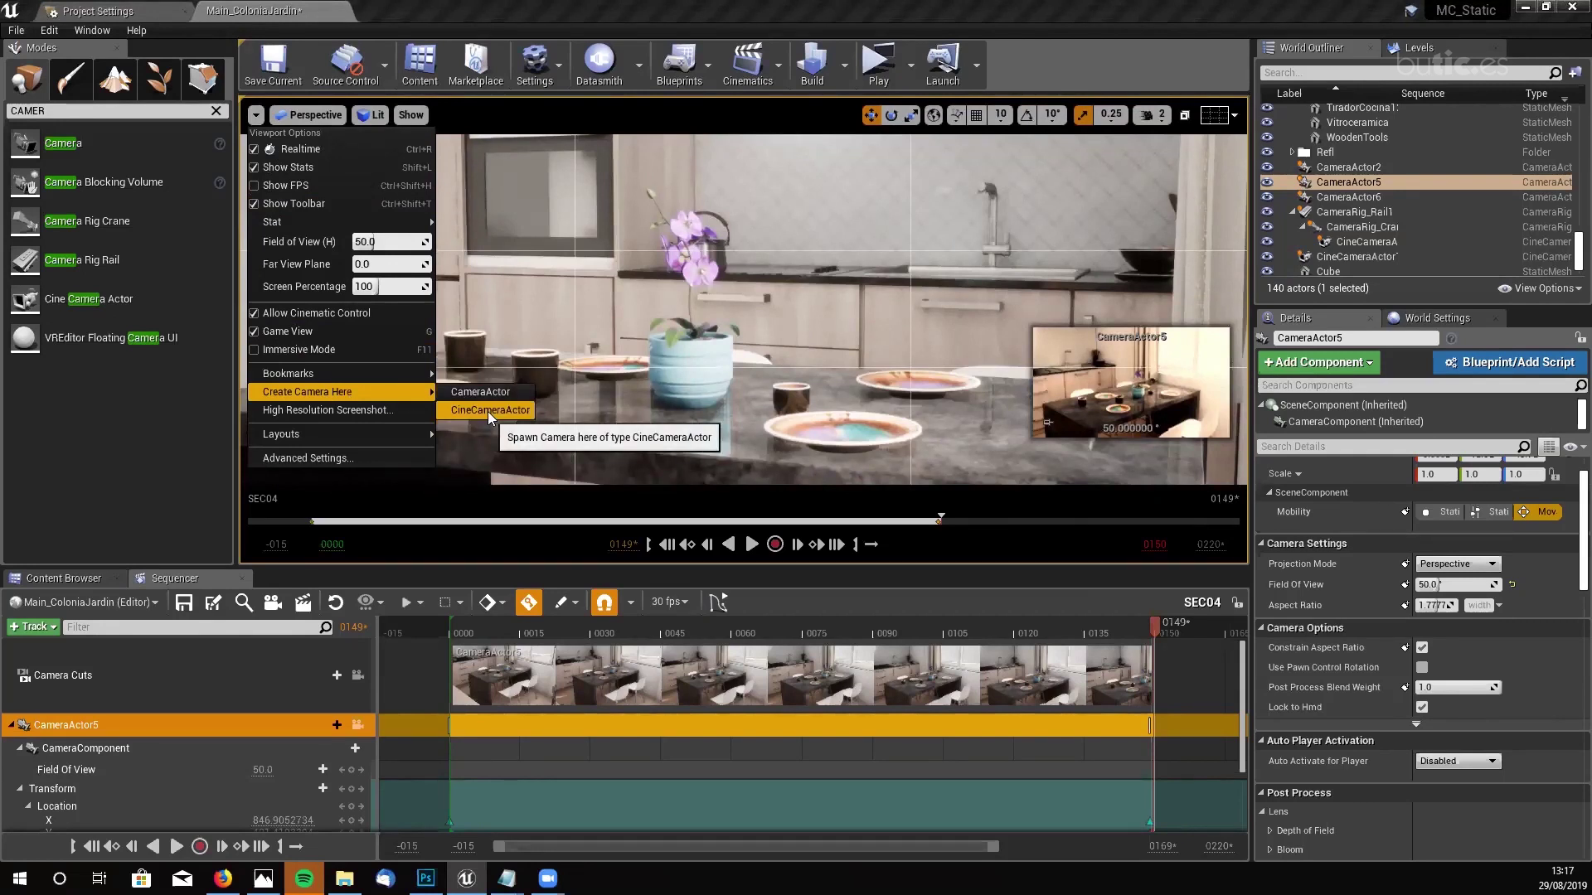
{"action": "left_click", "coordinate": [490, 411]}
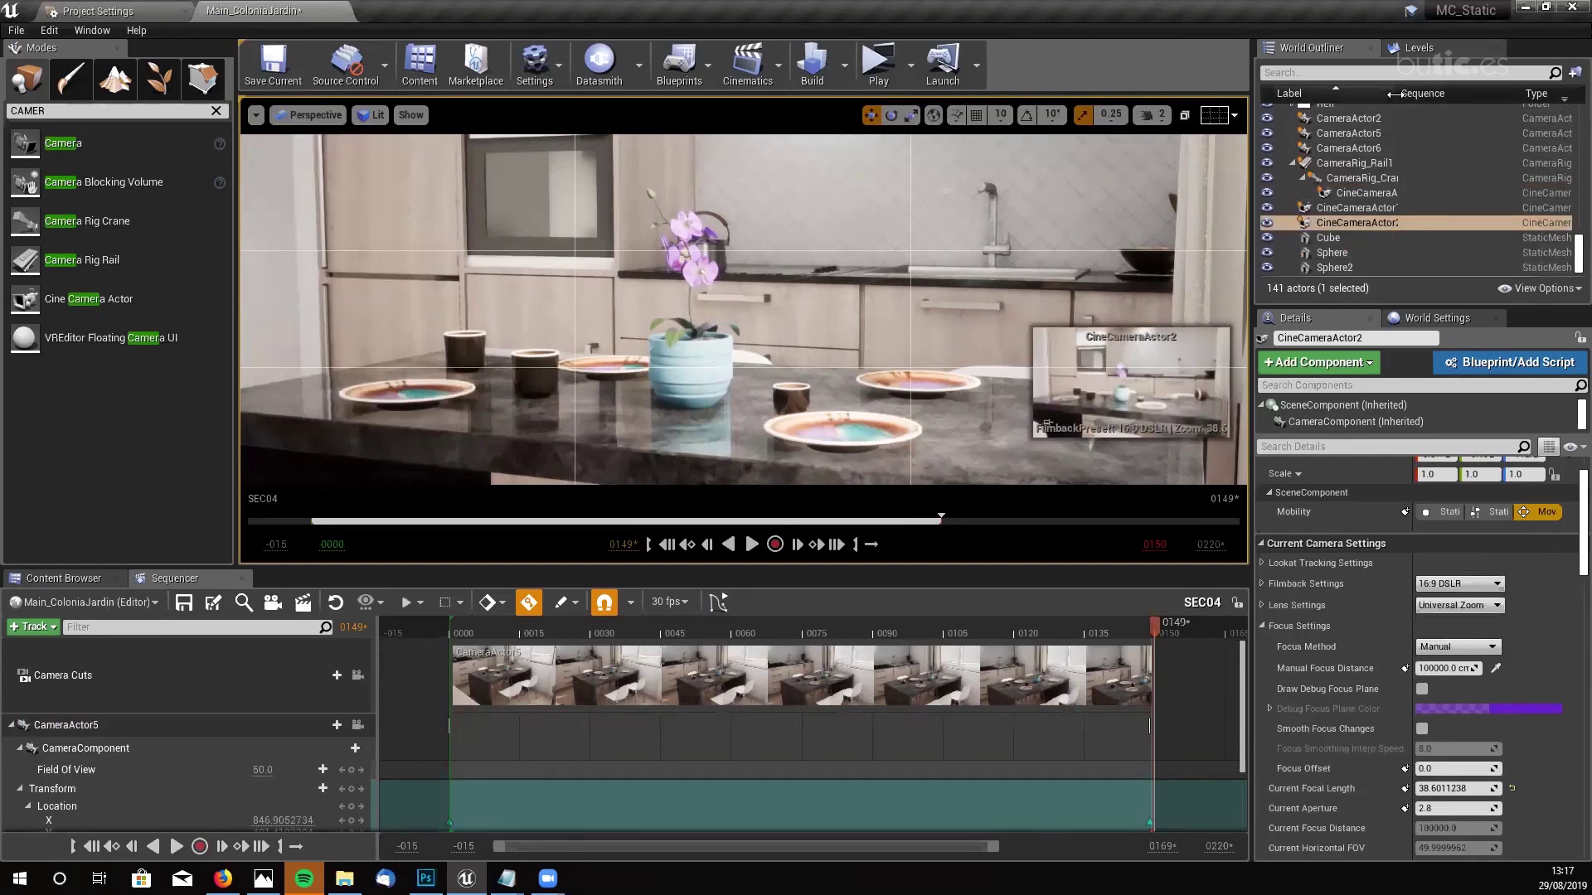
{"action": "left_click_drag", "start_coordinate": [1393, 93], "coordinate": [1419, 93]}
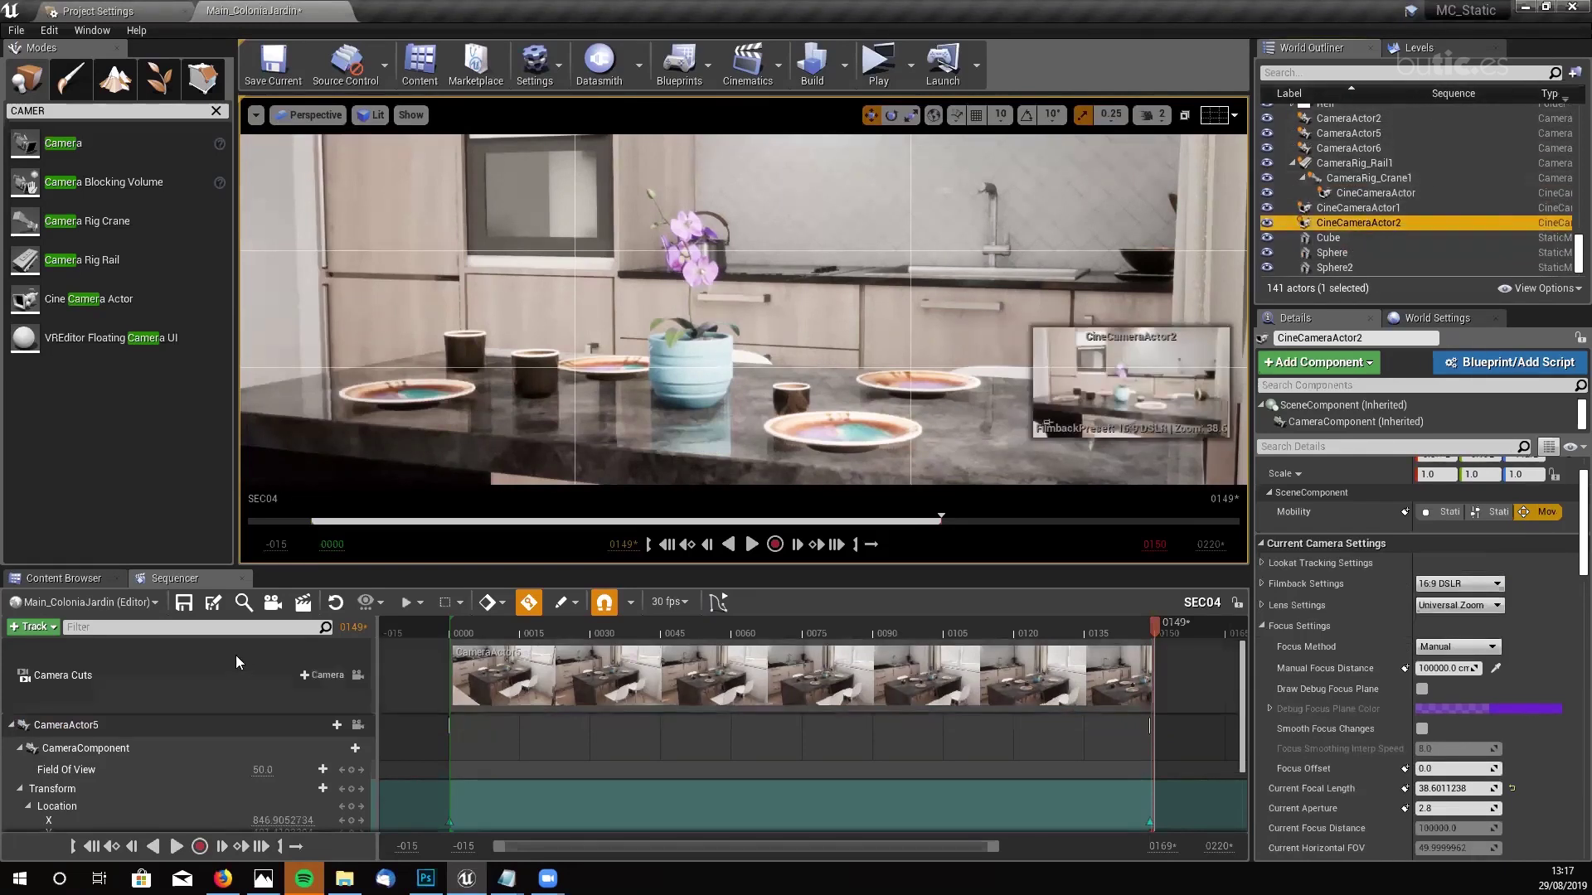
- Open the SEQUENCER folder in the Content Browser
{"action": "left_click", "coordinate": [96, 579]}
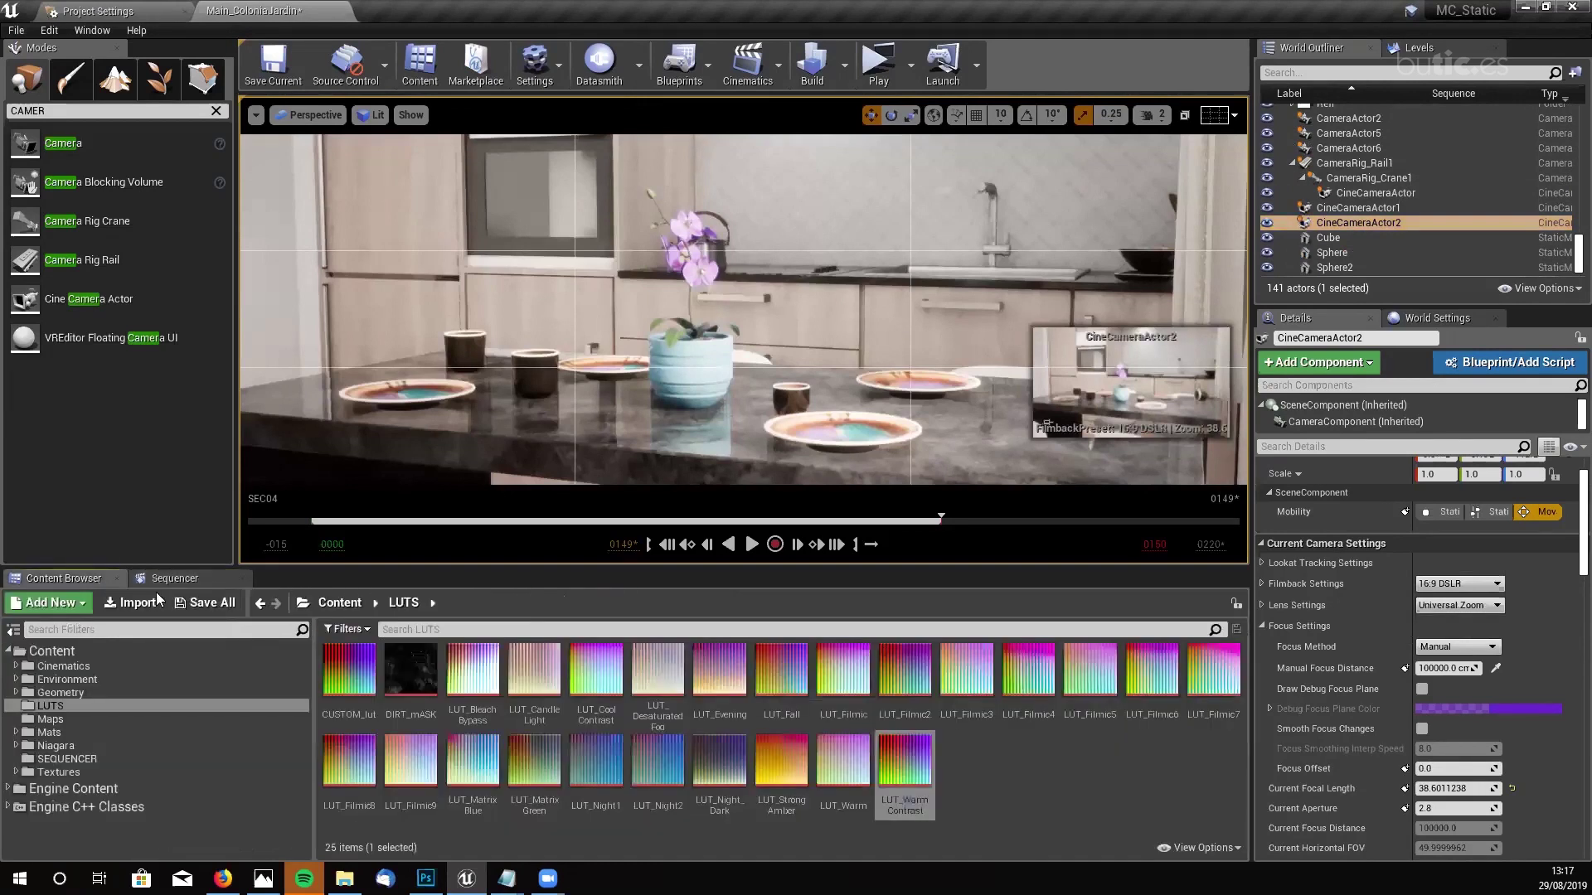
{"action": "left_click", "coordinate": [174, 577]}
{"action": "left_click", "coordinate": [66, 578]}
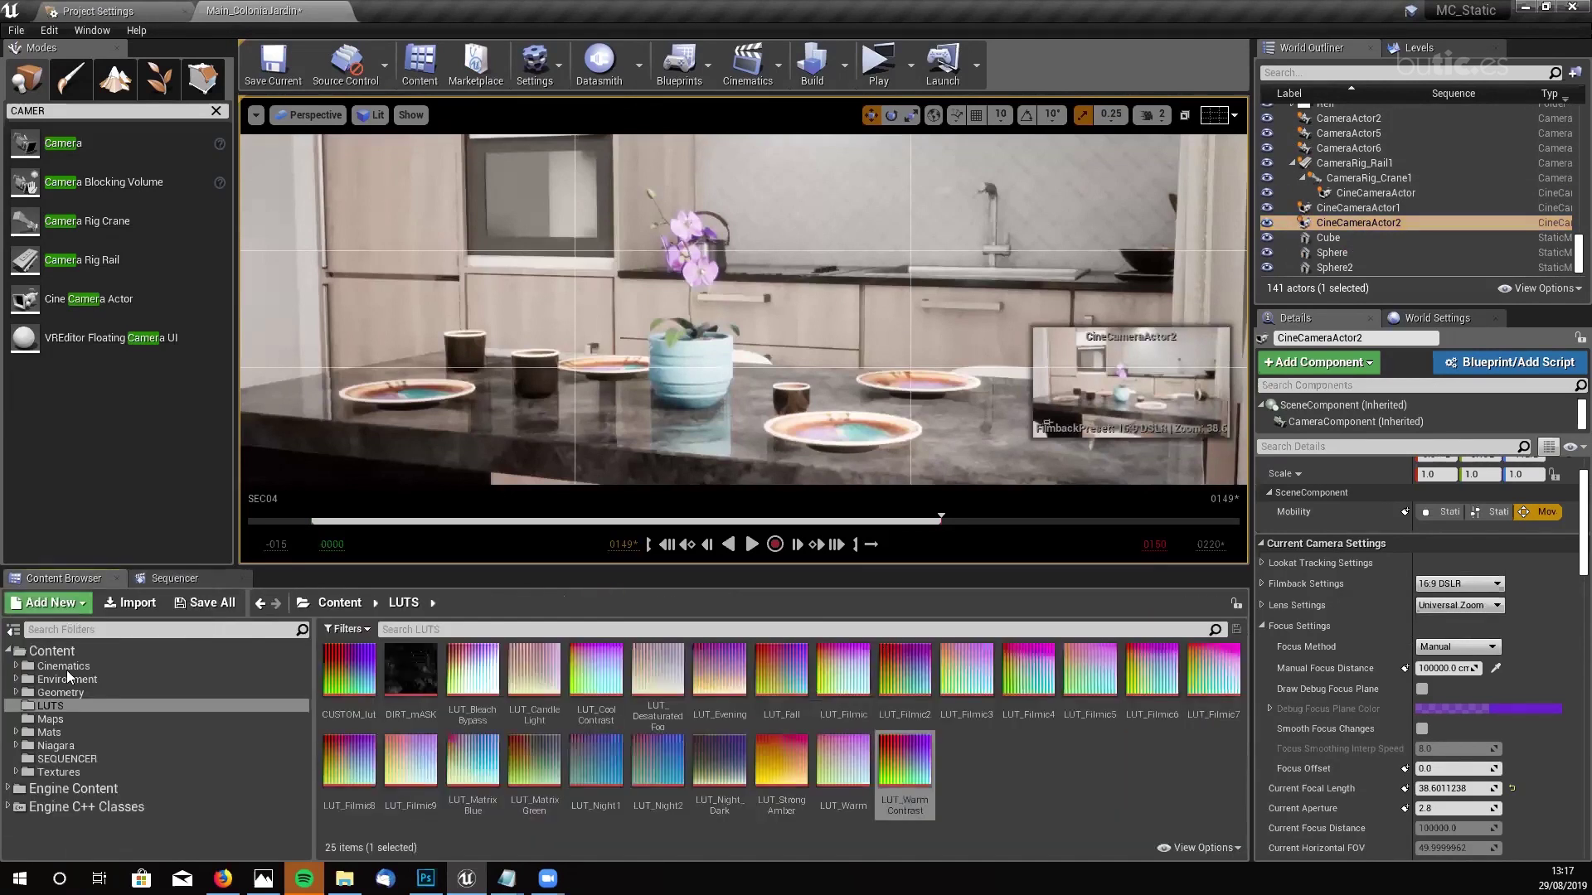
{"action": "left_click", "coordinate": [64, 759]}
- Create a Level Sequence named SEC06 and open it in Sequencer
{"action": "right_click", "coordinate": [721, 724]}
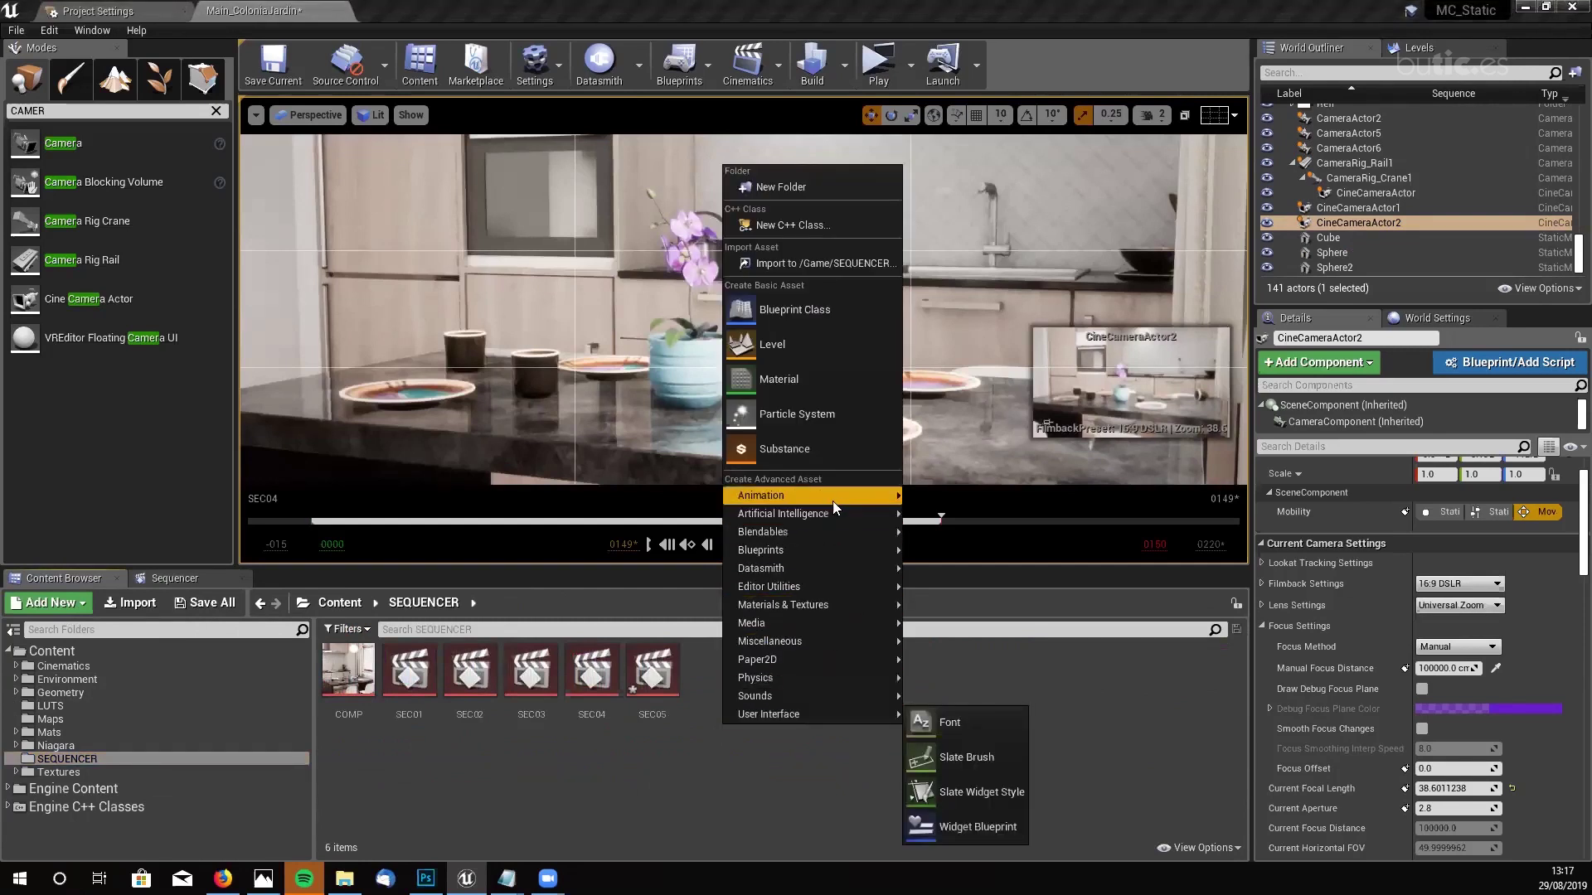
{"action": "mouse_move", "coordinate": [834, 499]}
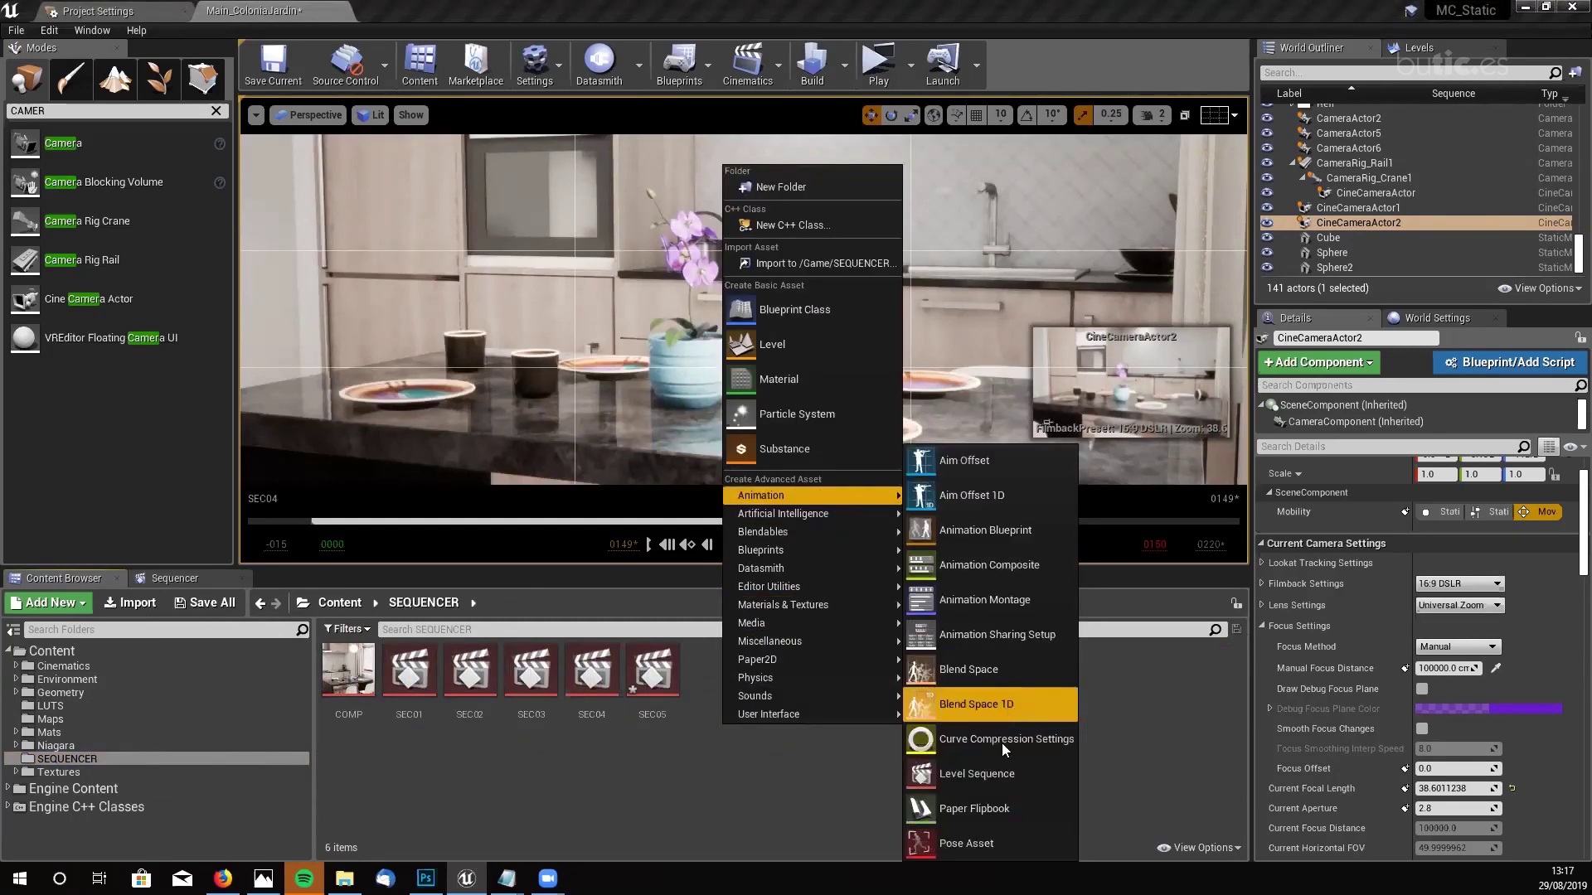
{"action": "left_click", "coordinate": [1001, 779]}
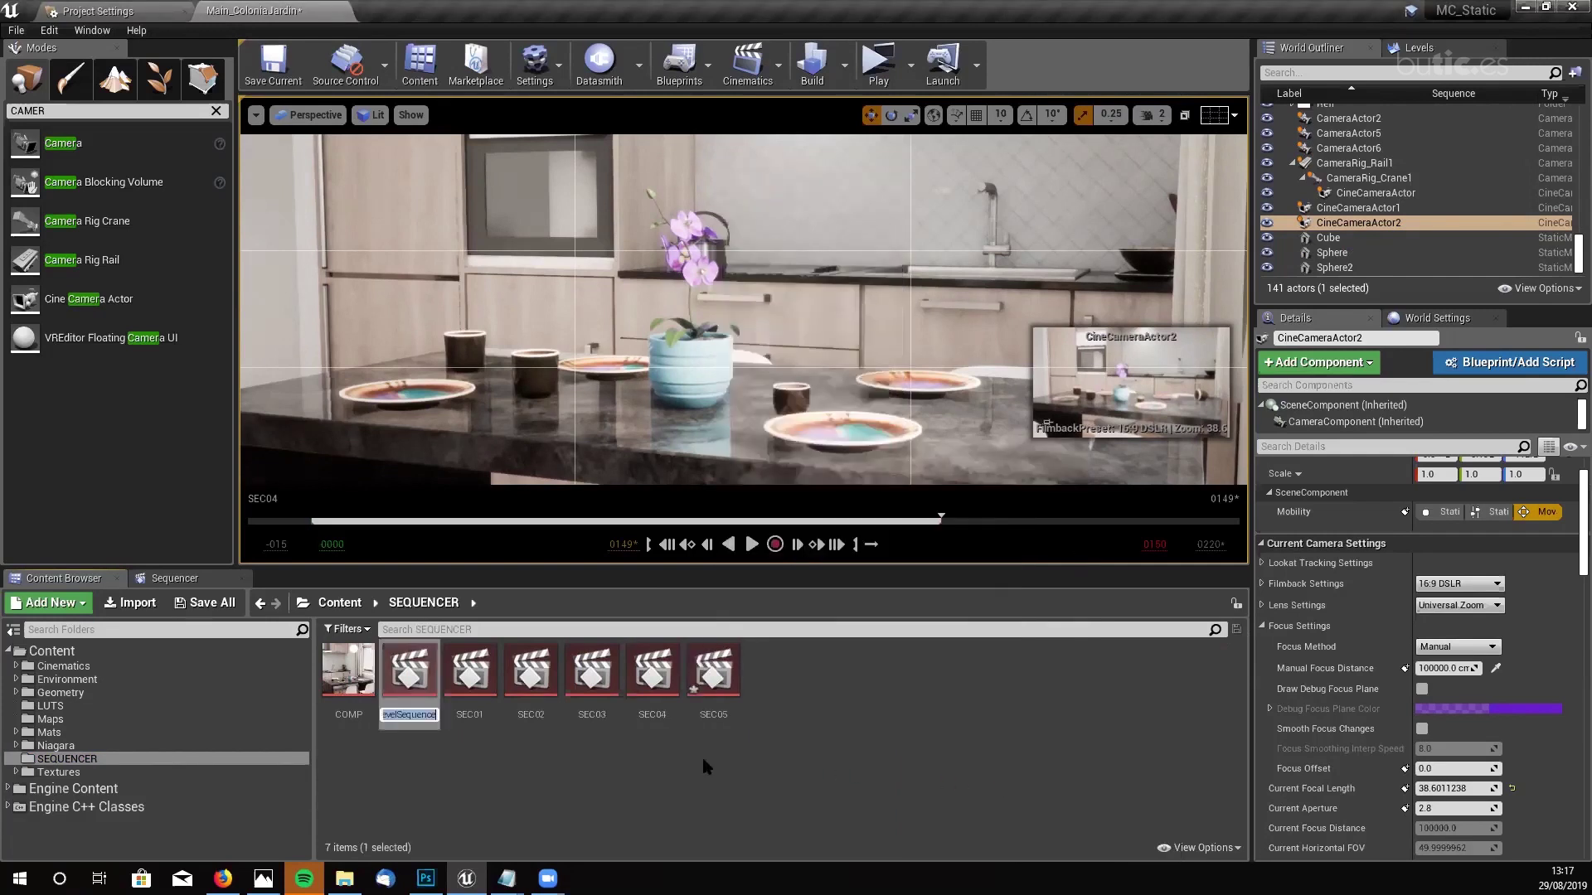
{"action": "type", "text": "SEC06"}
{"action": "key", "text": "Return"}
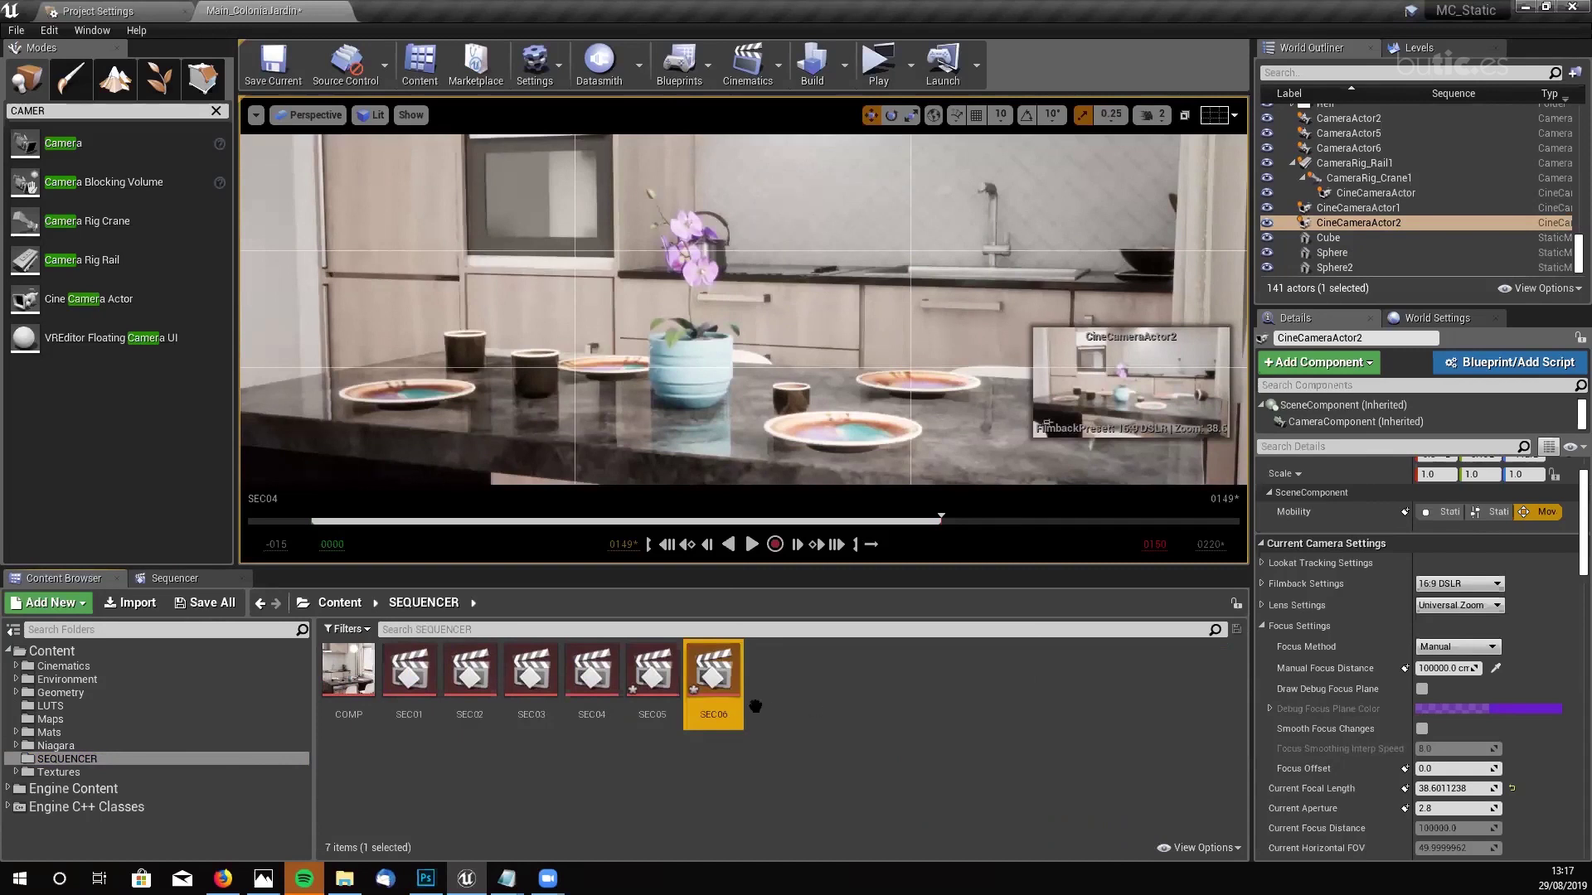
{"action": "double_click", "coordinate": [721, 690]}
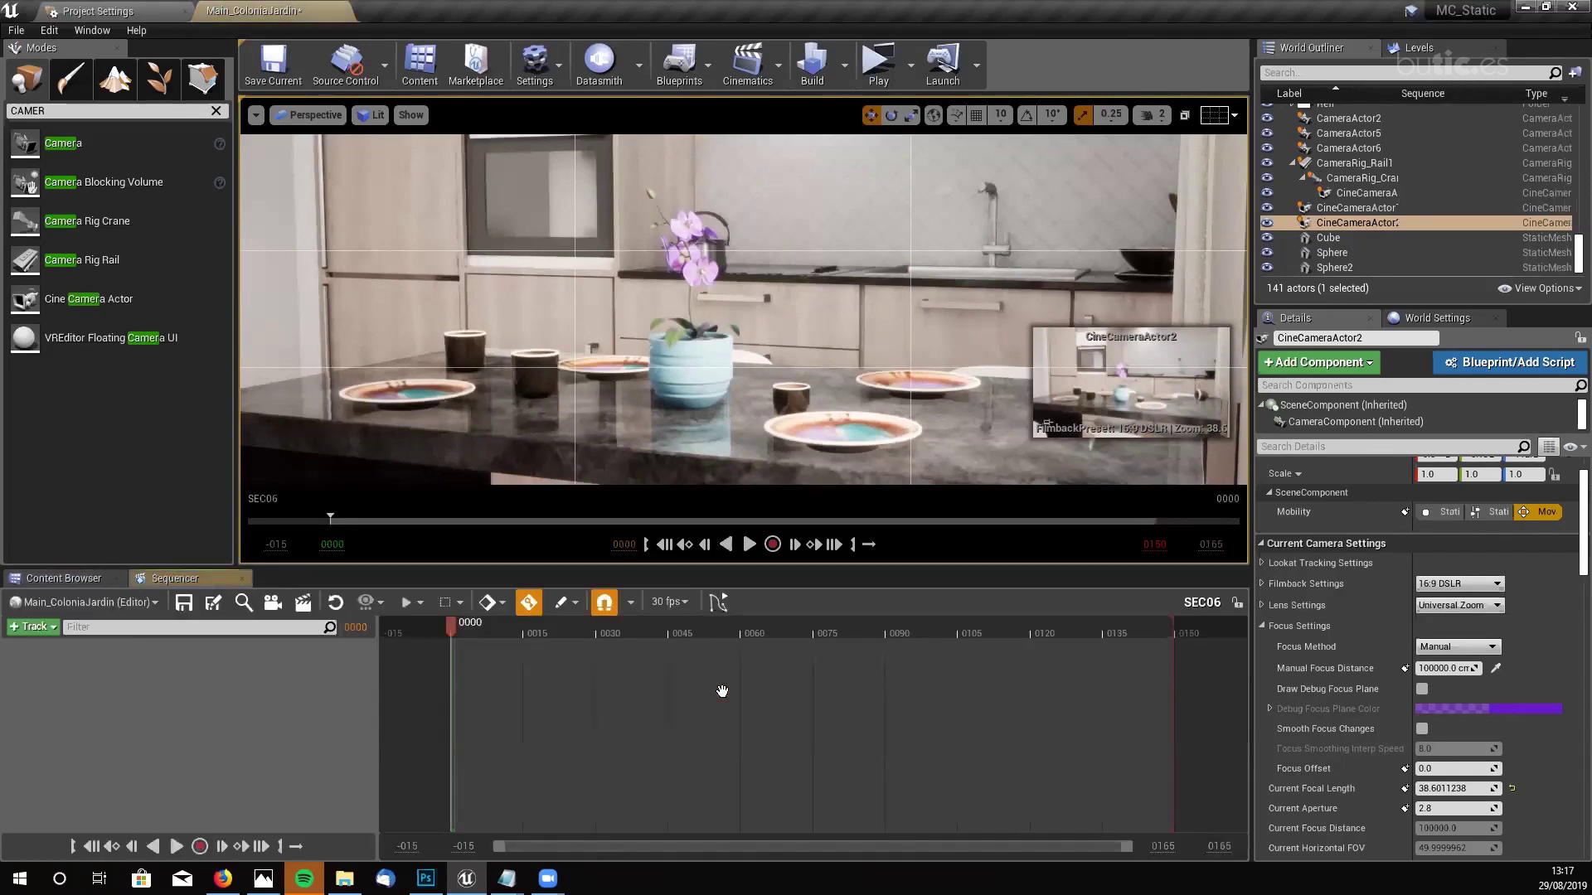
- Select CineCameraActor2 and add it to SEC06 via +Track > Actor To Sequencer
{"action": "left_click", "coordinate": [1364, 223]}
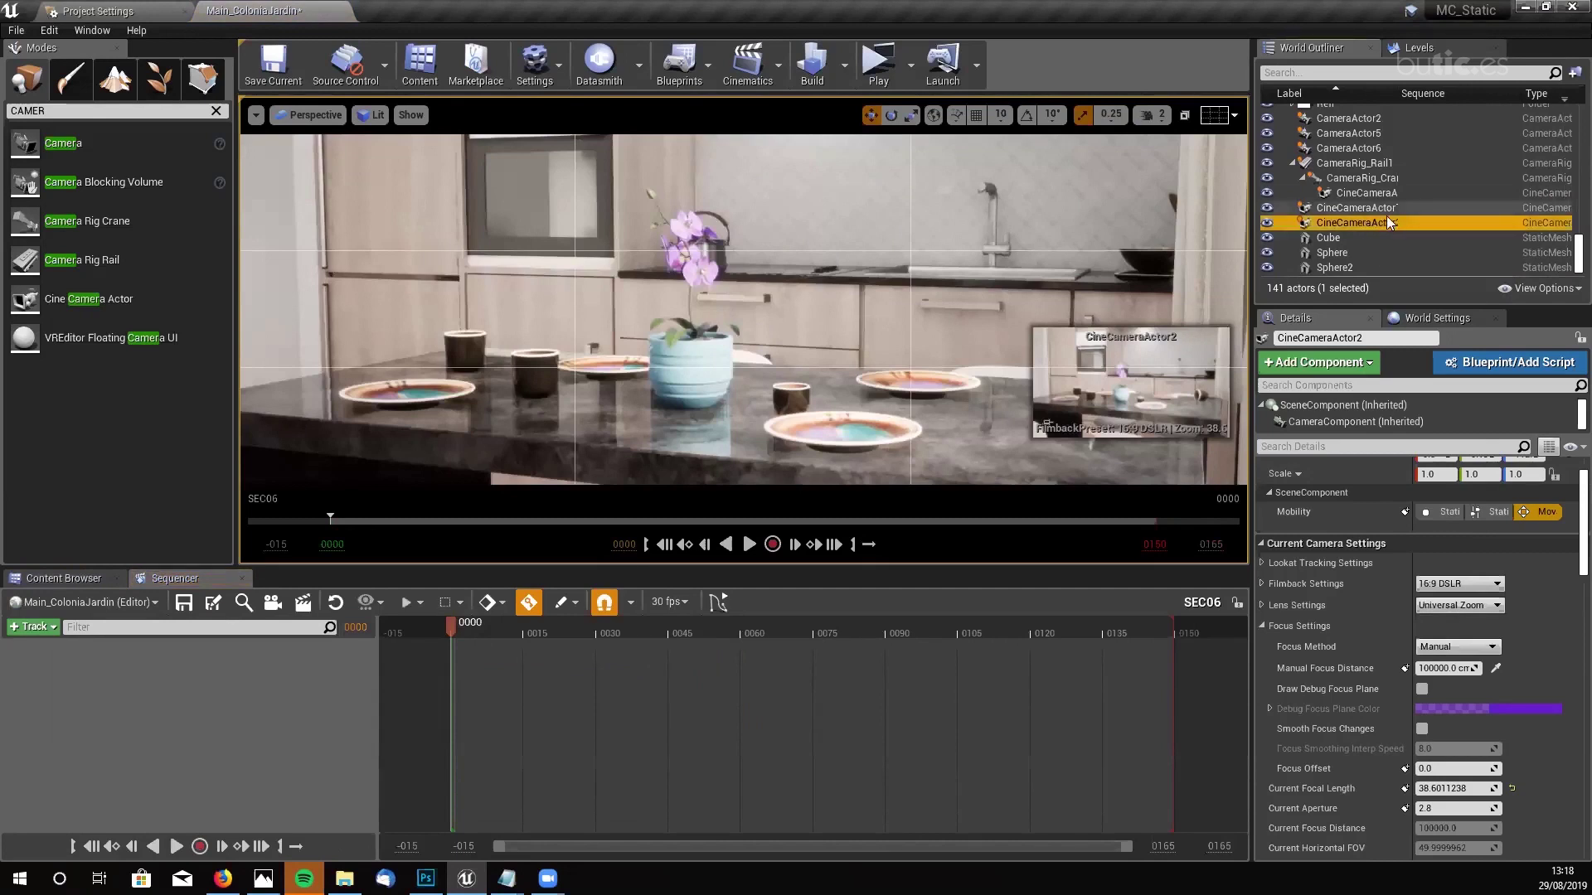
{"action": "left_click", "coordinate": [43, 628]}
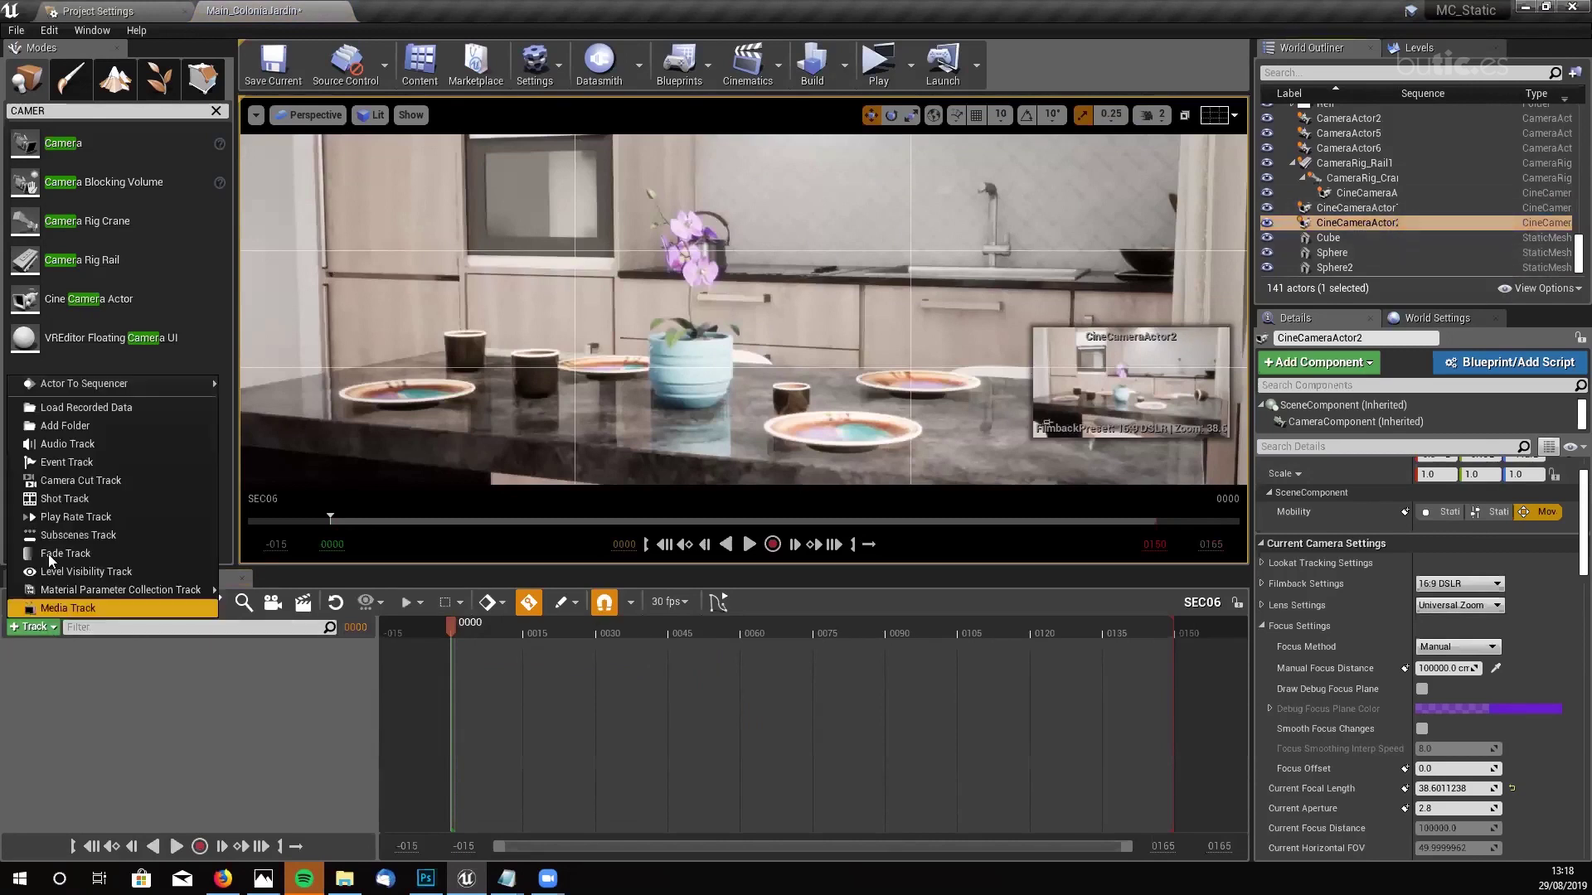
{"action": "mouse_move", "coordinate": [95, 383]}
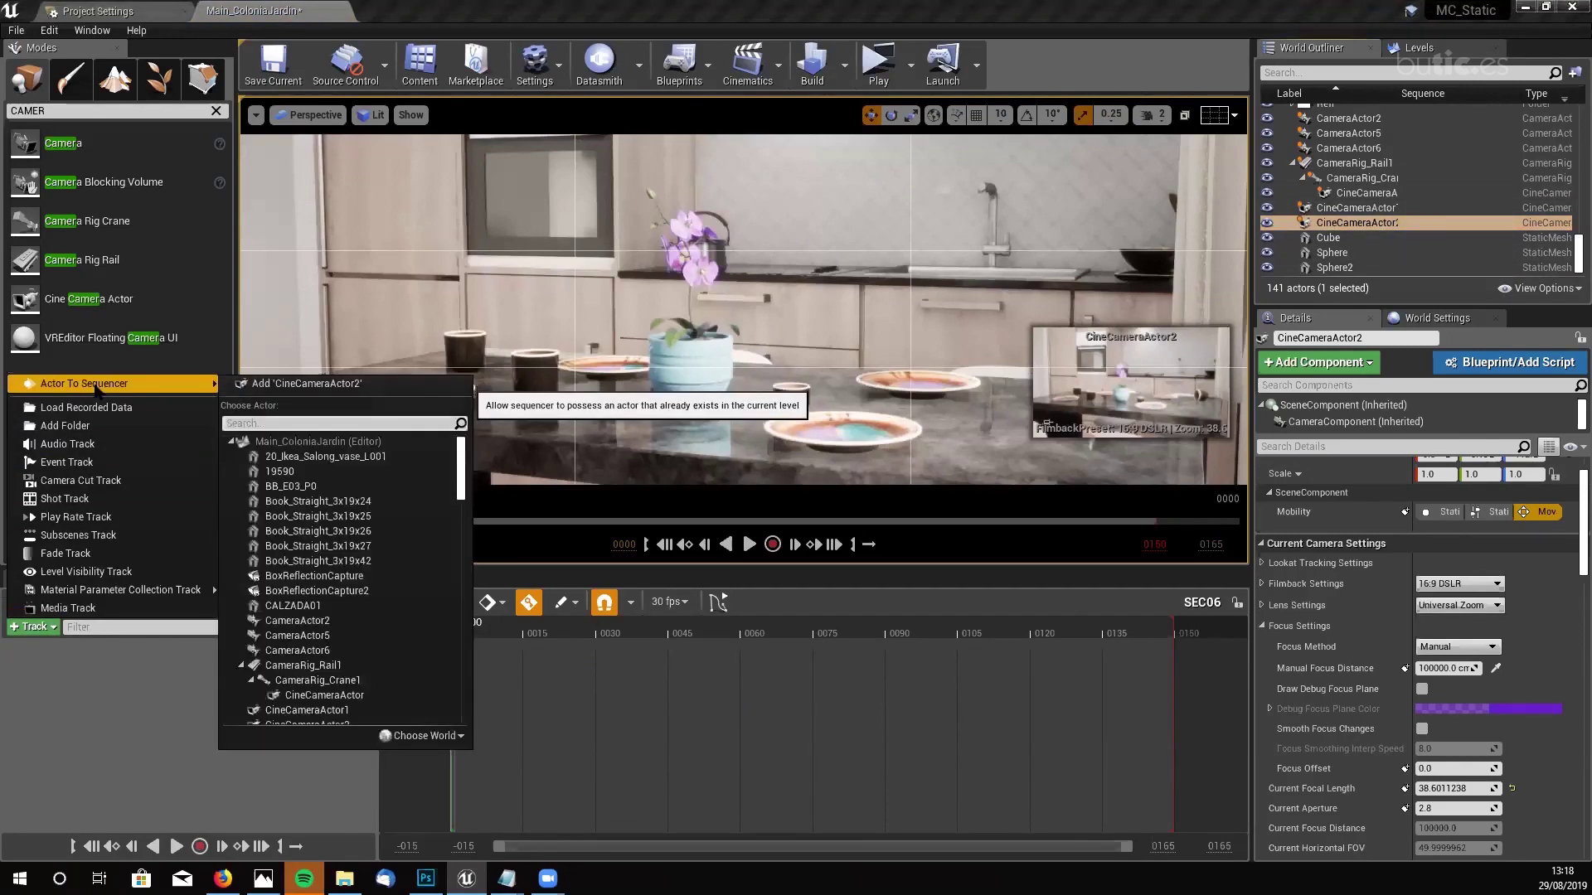
{"action": "left_click", "coordinate": [340, 382]}
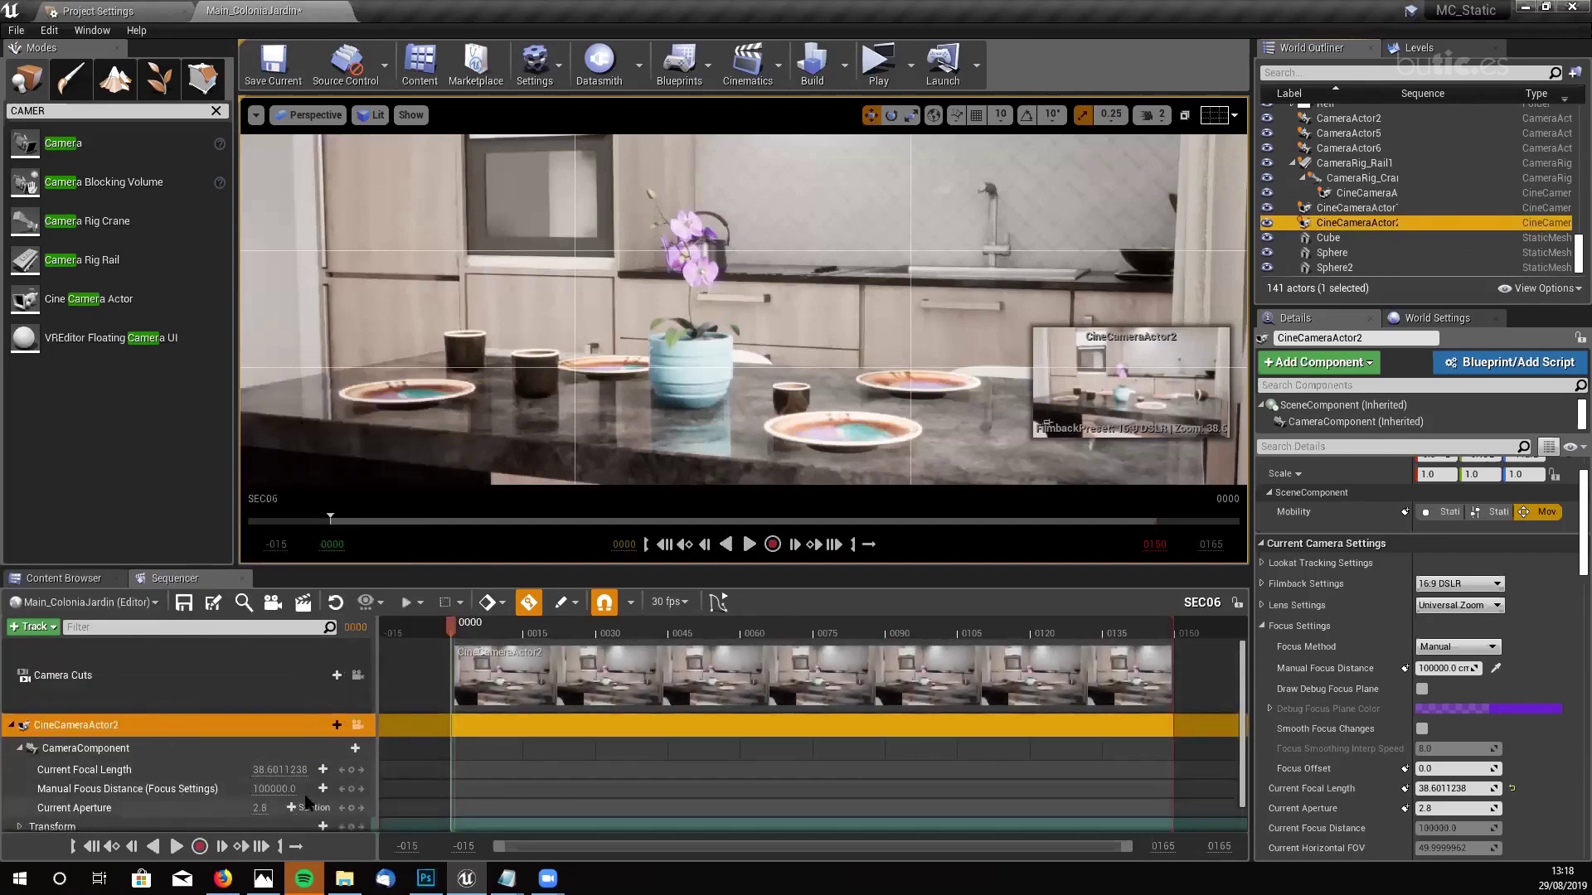
{"action": "scroll", "coordinate": [121, 738], "scroll_direction": "down", "scroll_amount": 1}
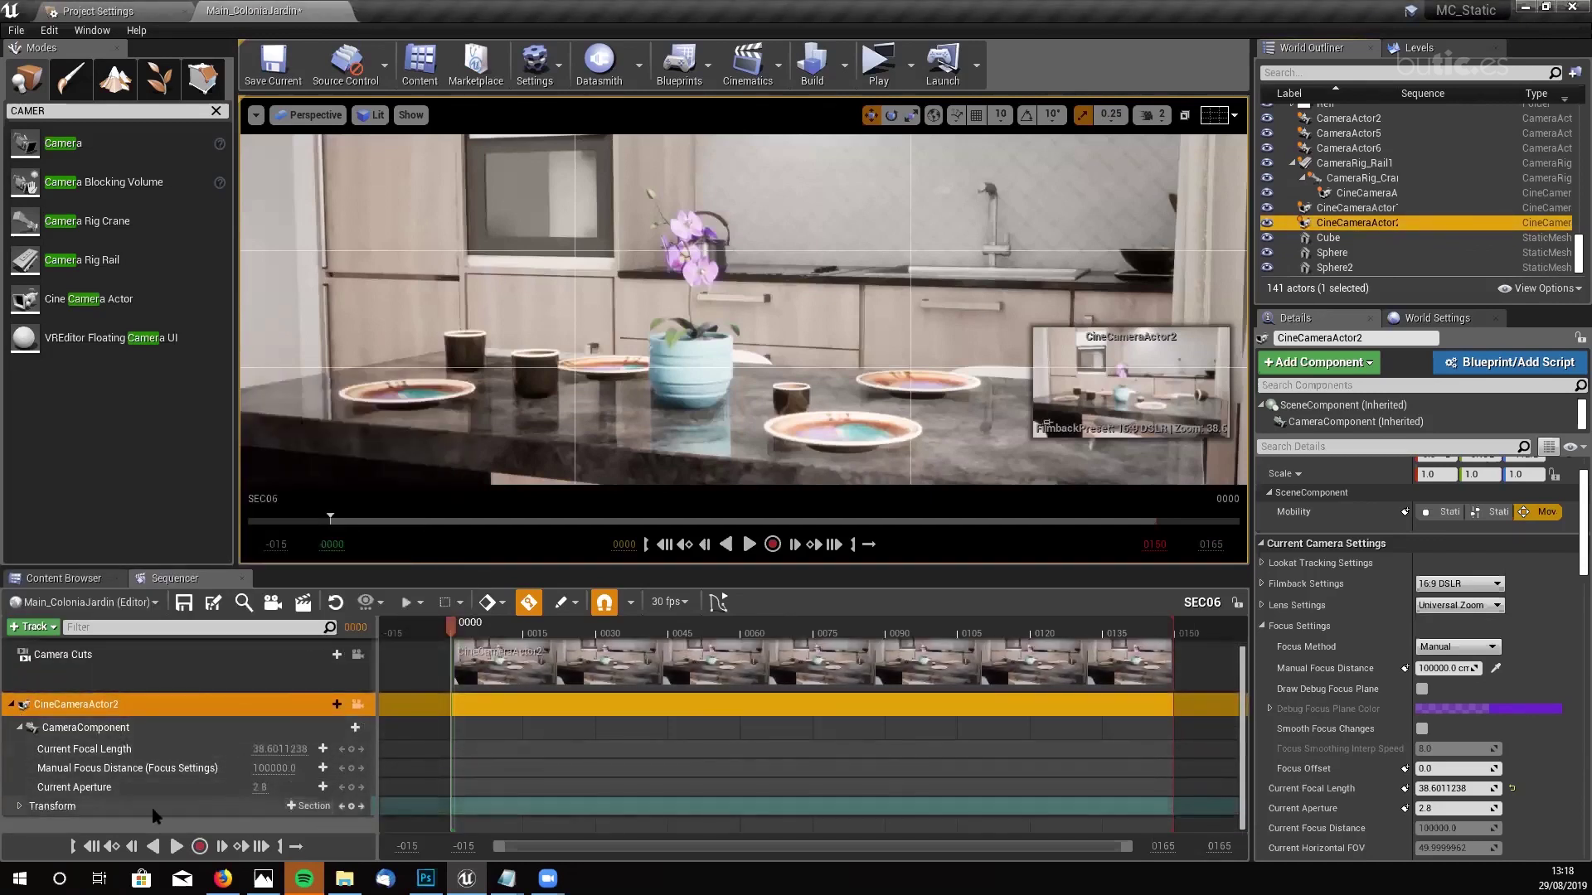
{"action": "scroll", "coordinate": [55, 680], "scroll_direction": "up", "scroll_amount": 1}
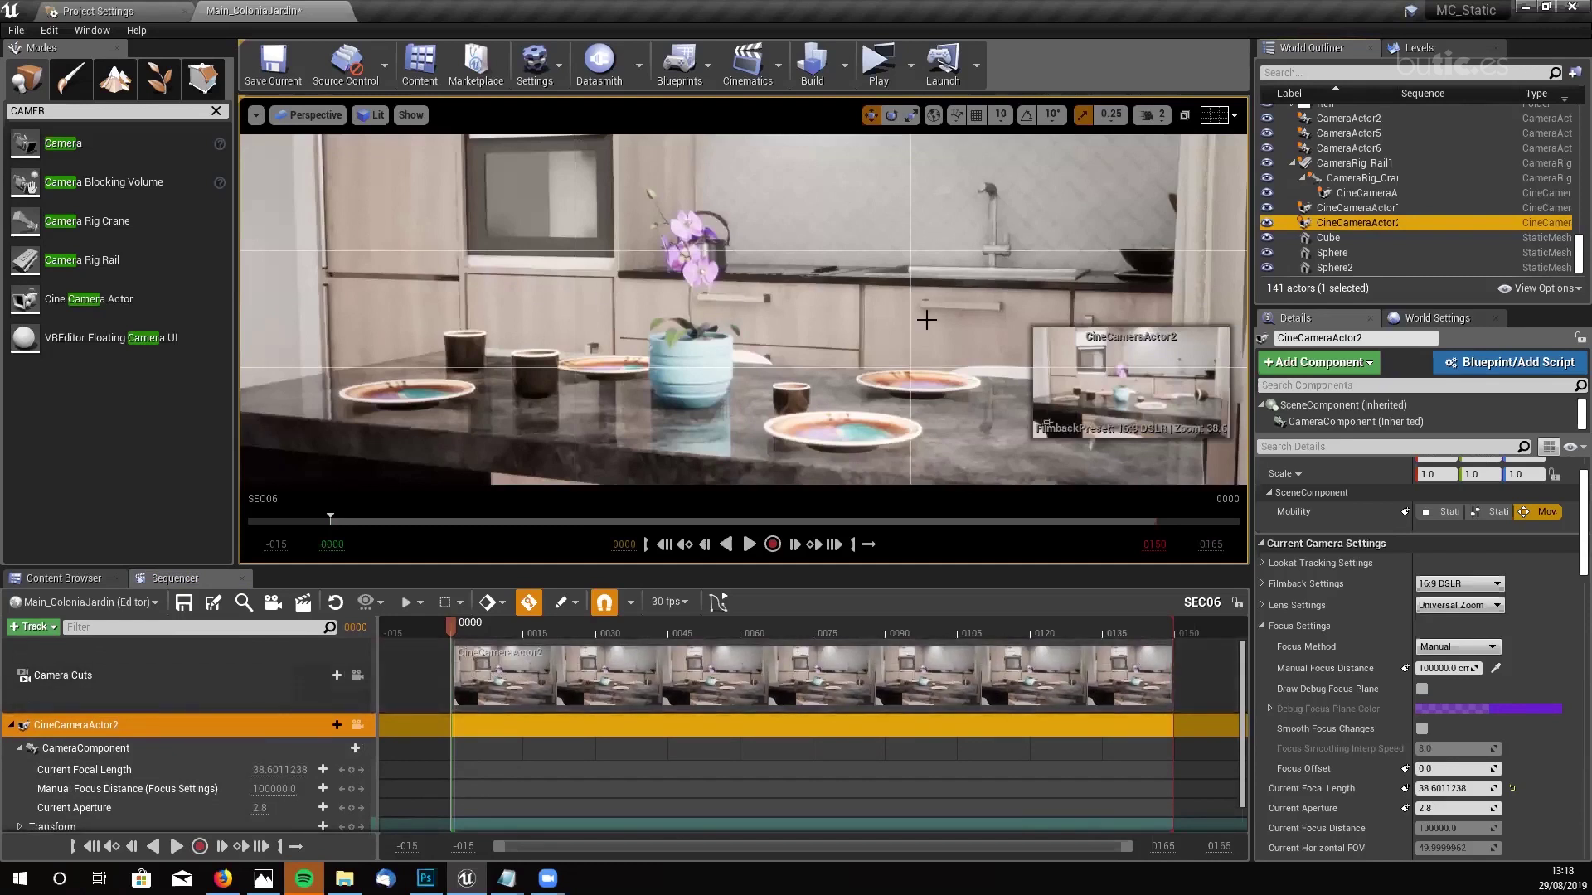
- Collapse Focus Settings and the Lens > Camera subsection in CineCameraActor2's Details panel
{"action": "left_click", "coordinate": [1264, 627]}
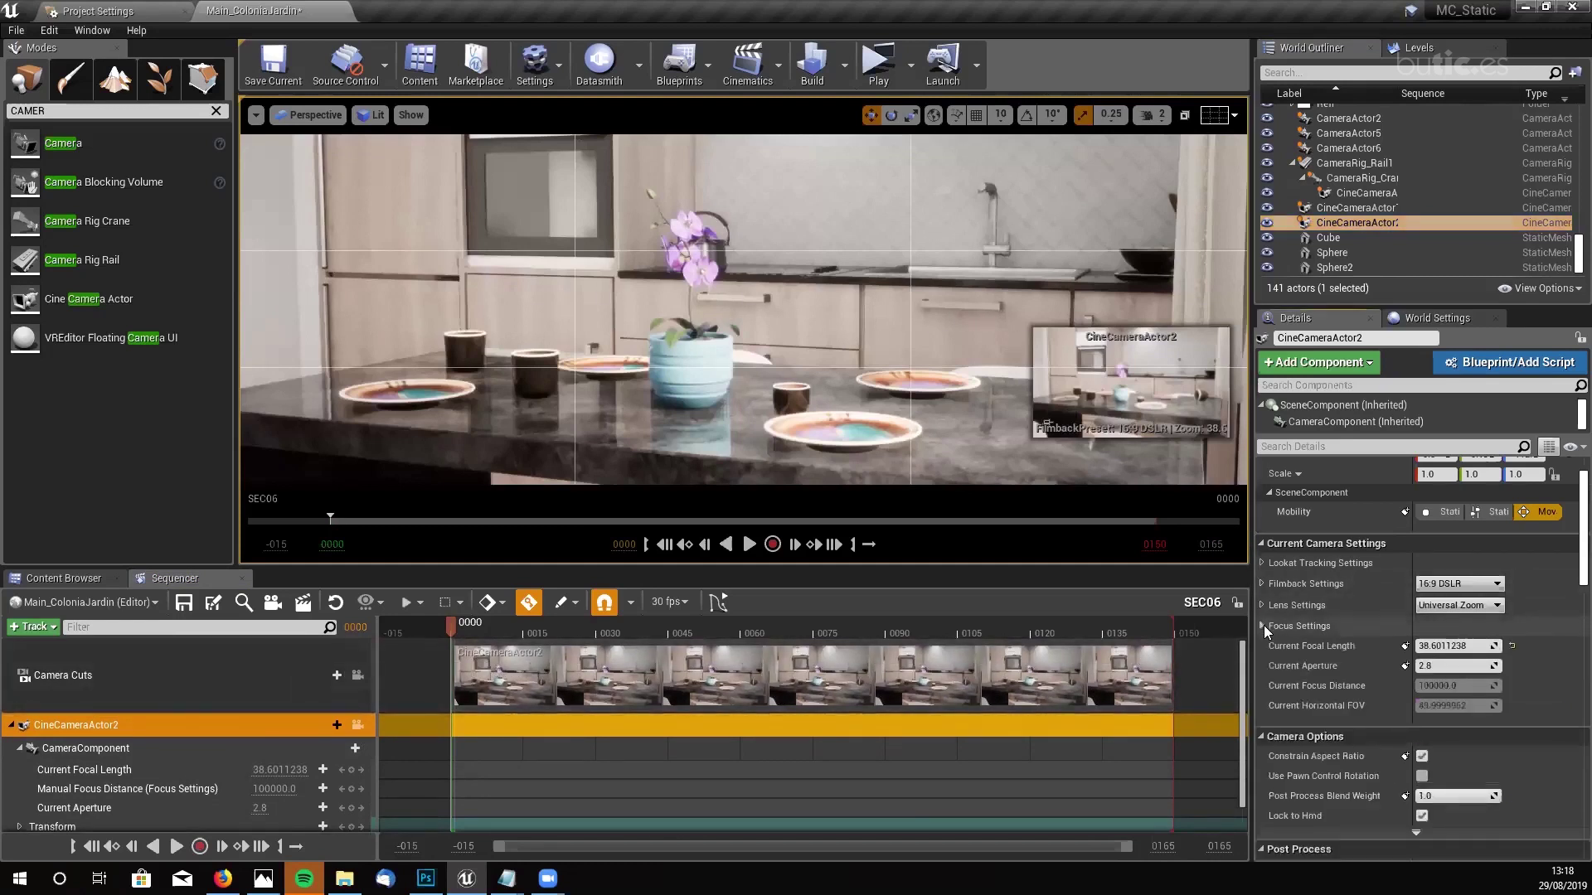
{"action": "scroll", "coordinate": [1392, 713], "scroll_direction": "down", "scroll_amount": 5}
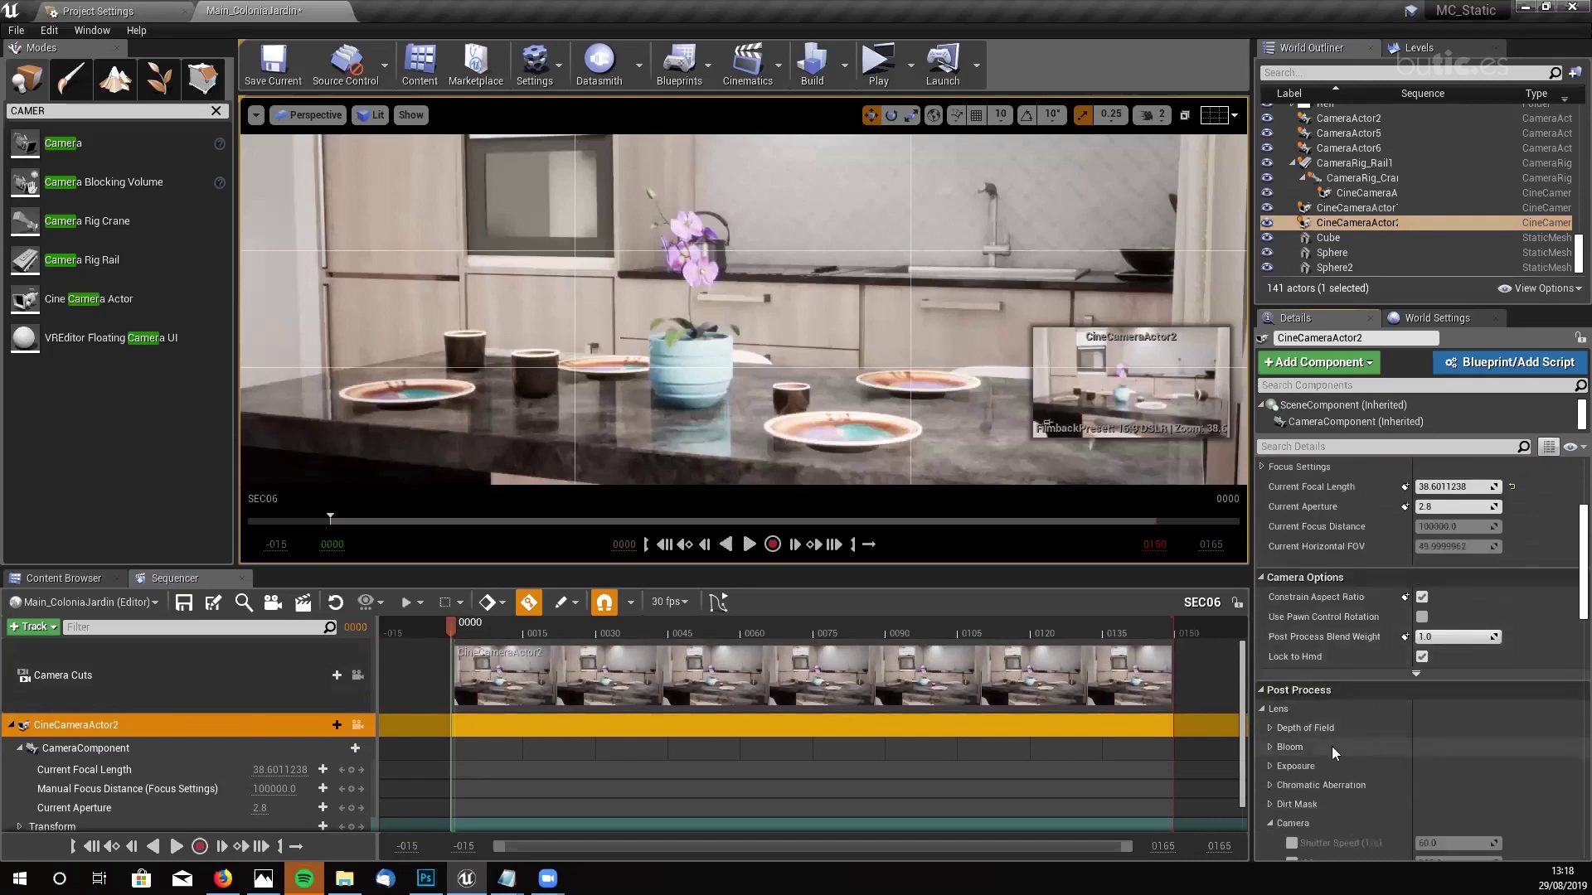
{"action": "left_click", "coordinate": [1270, 797]}
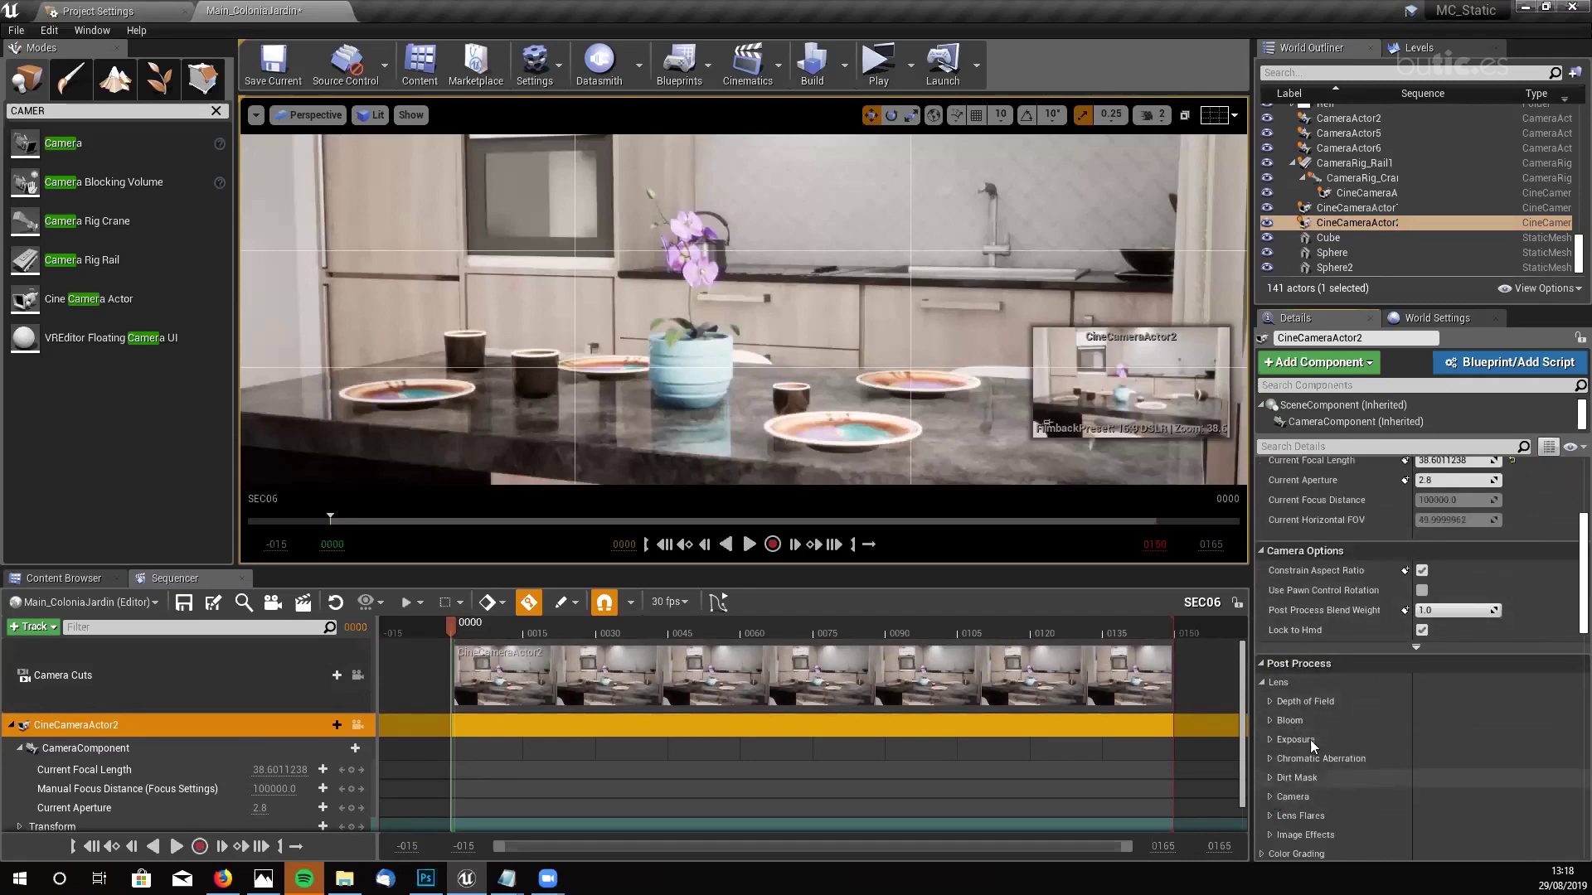
{"action": "scroll", "coordinate": [1281, 779], "scroll_direction": "down", "scroll_amount": 1}
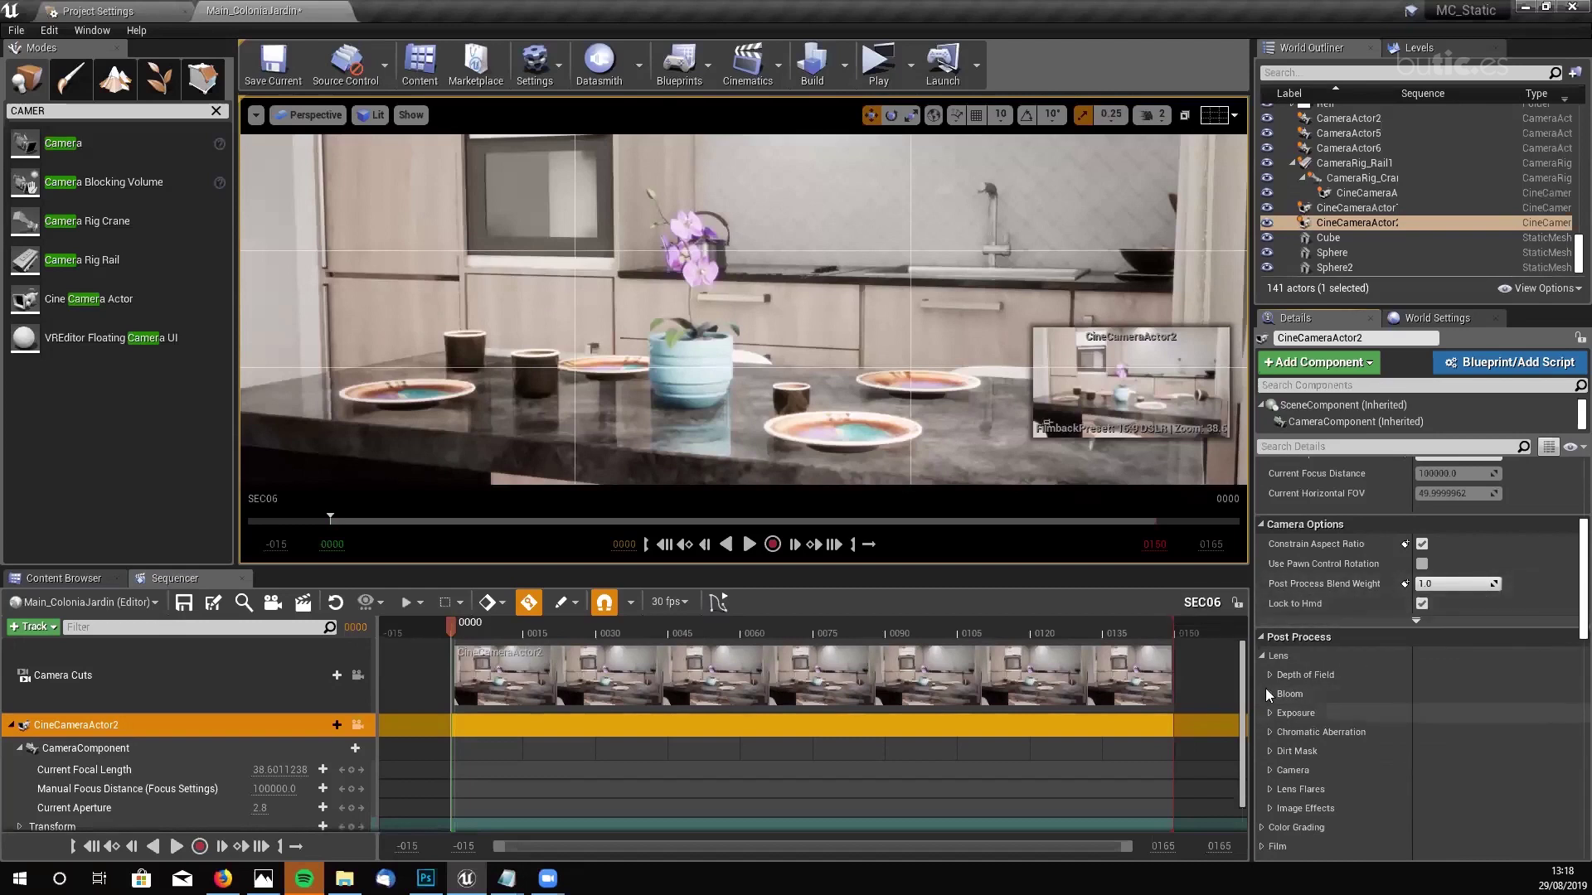
{"action": "scroll", "coordinate": [1368, 654], "scroll_direction": "down", "scroll_amount": 2}
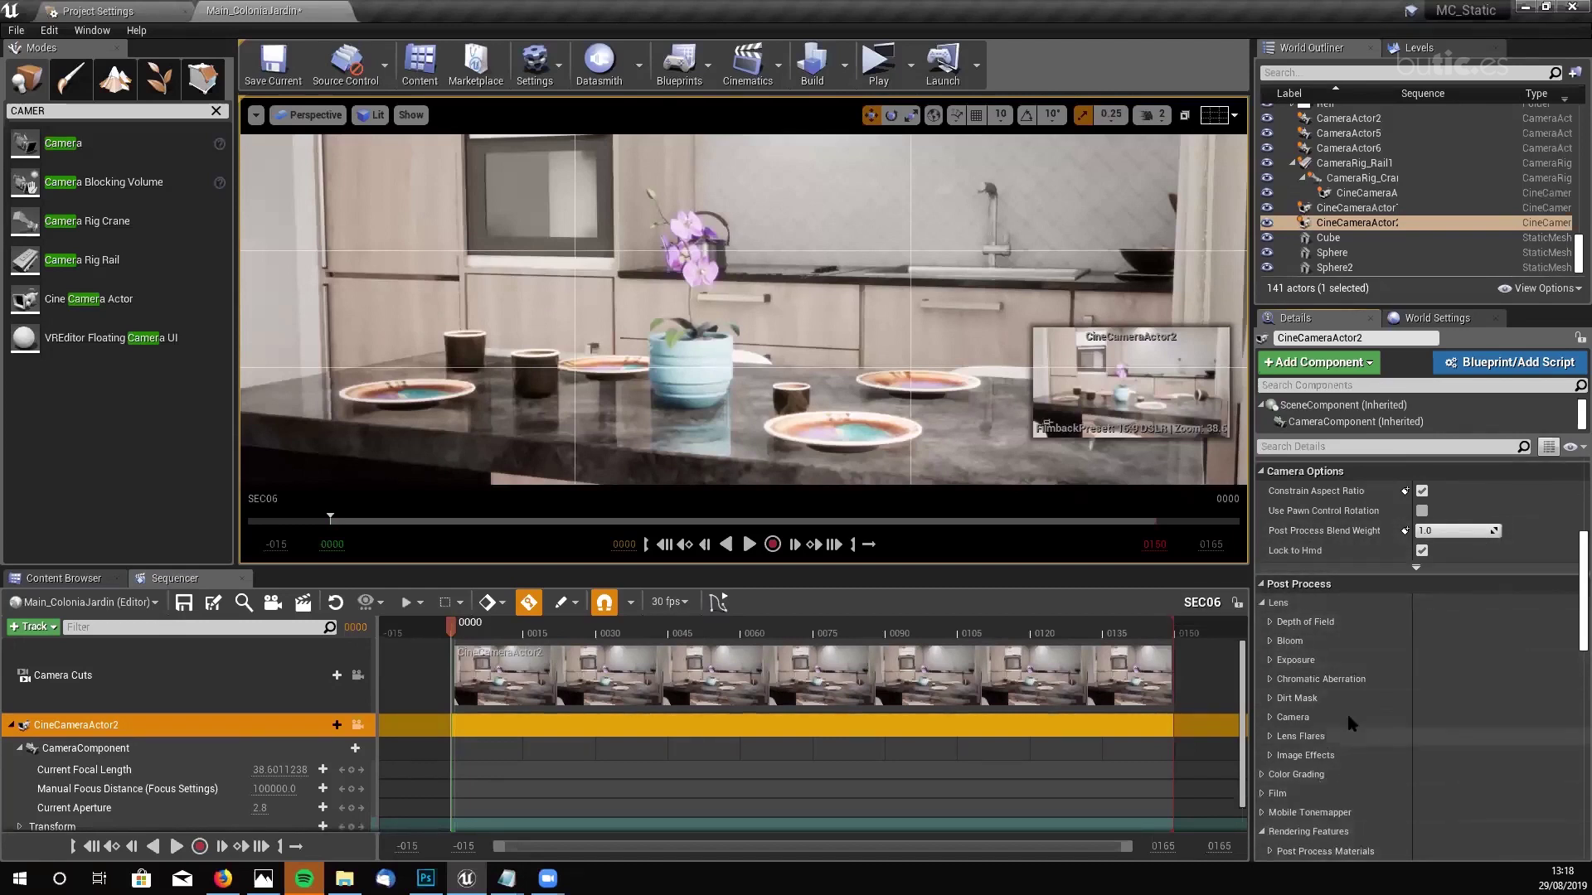
{"action": "scroll", "coordinate": [1355, 660], "scroll_direction": "up", "scroll_amount": 6}
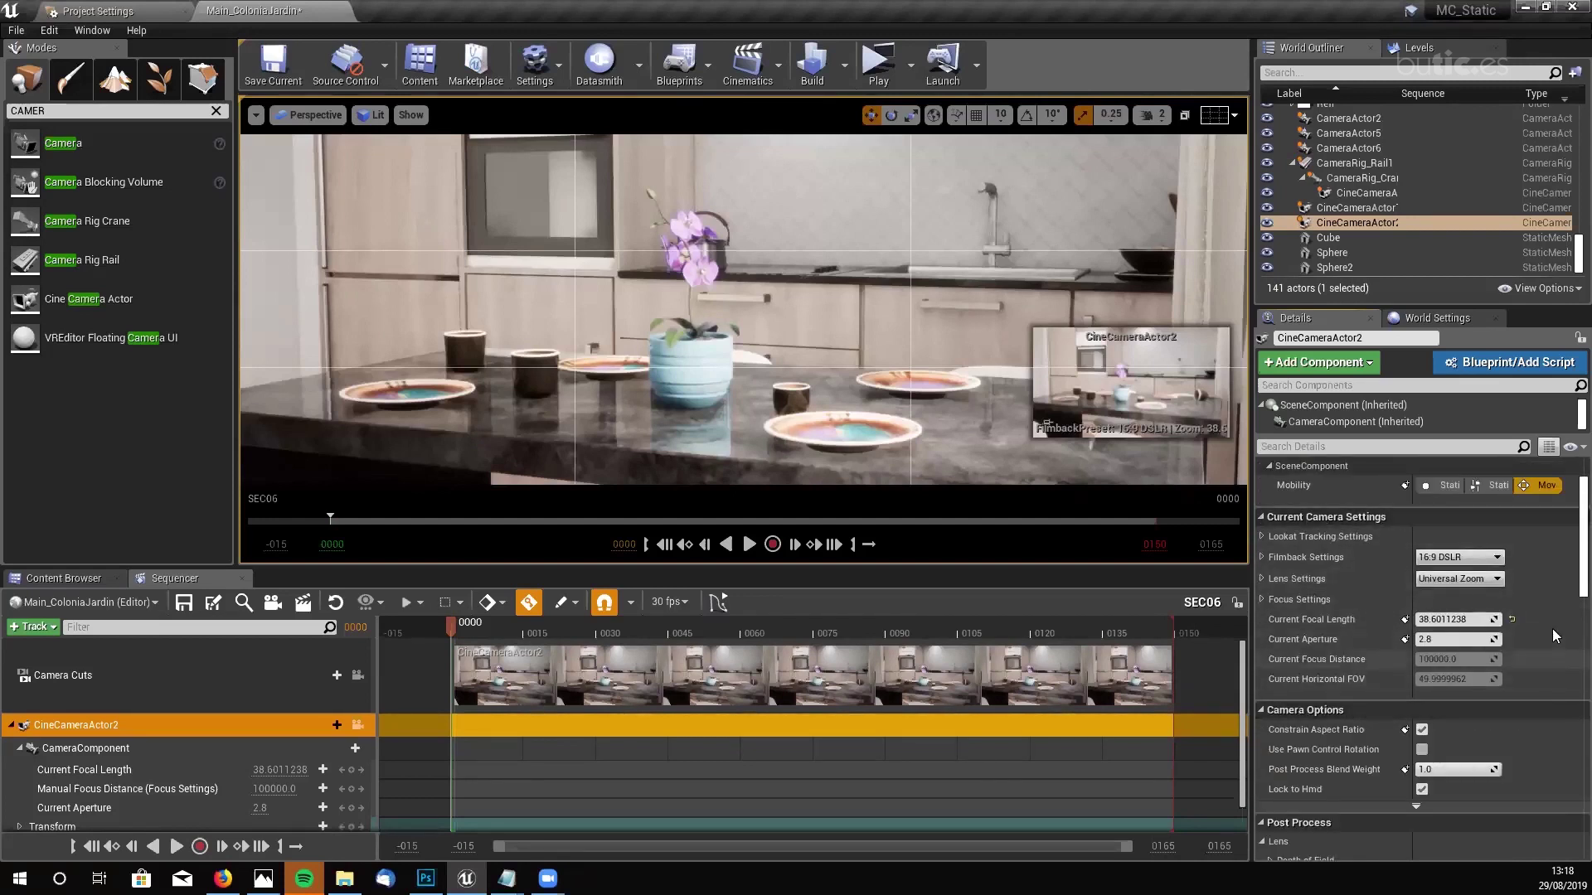
{"action": "scroll", "coordinate": [1527, 562], "scroll_direction": "up", "scroll_amount": 2}
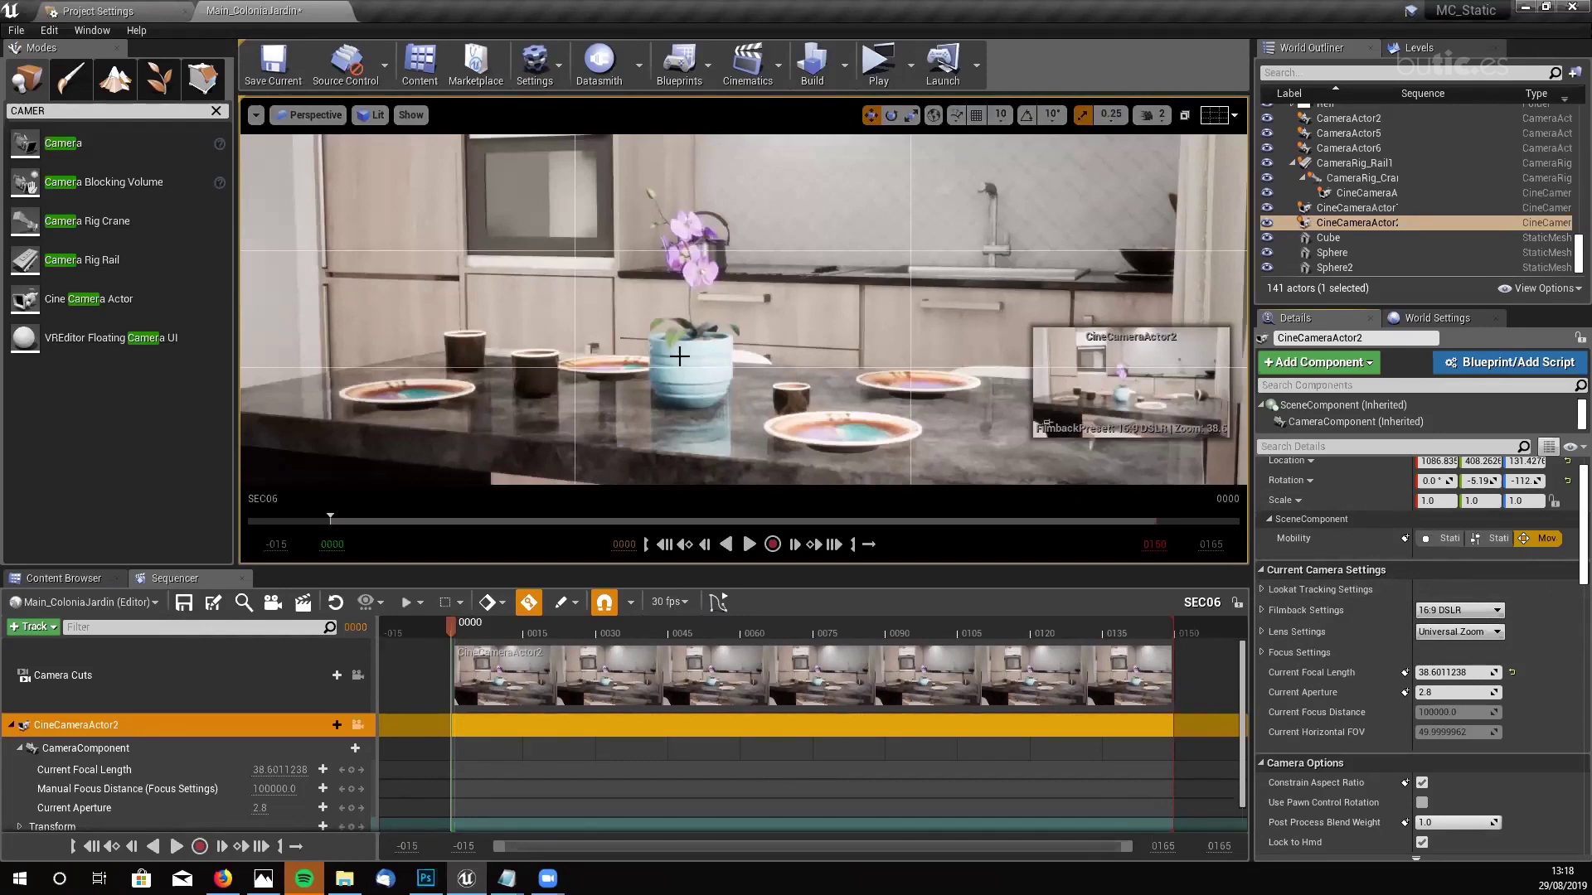
- Expand Lookat Tracking Settings and eyedrop the flower vase as the Actor to Track
{"action": "left_click", "coordinate": [1262, 590]}
{"action": "mouse_move", "coordinate": [726, 281]}
{"action": "right_mouse_down"}
{"action": "mouse_move", "coordinate": [700, 278]}
{"action": "mouse_move", "coordinate": [717, 279]}
{"action": "right_mouse_up"}
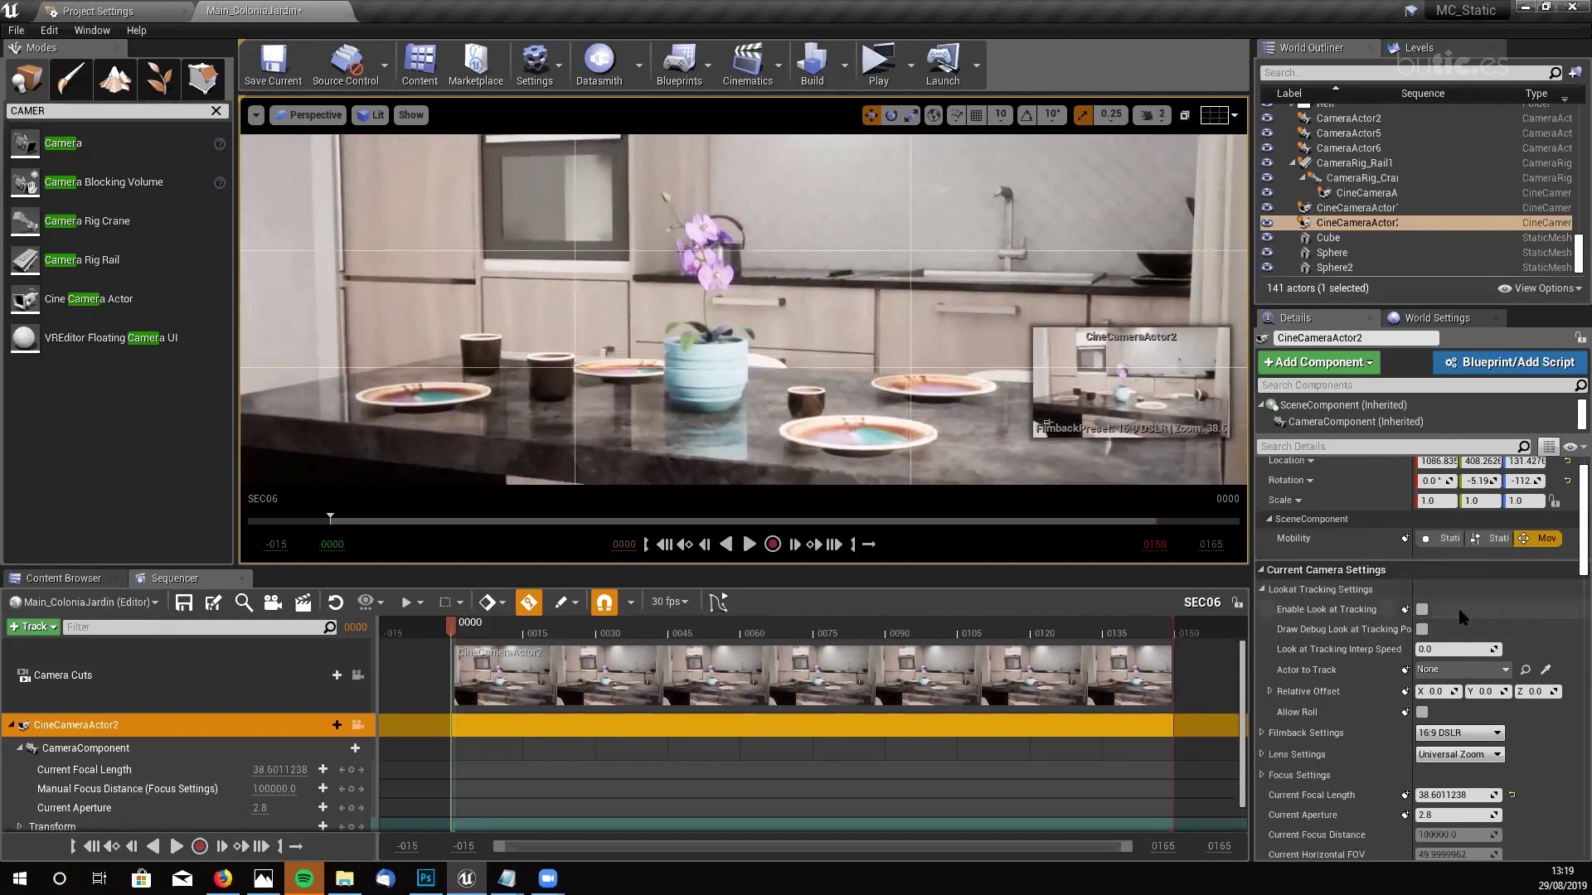
{"action": "left_click", "coordinate": [1262, 588]}
{"action": "left_click", "coordinate": [1262, 589]}
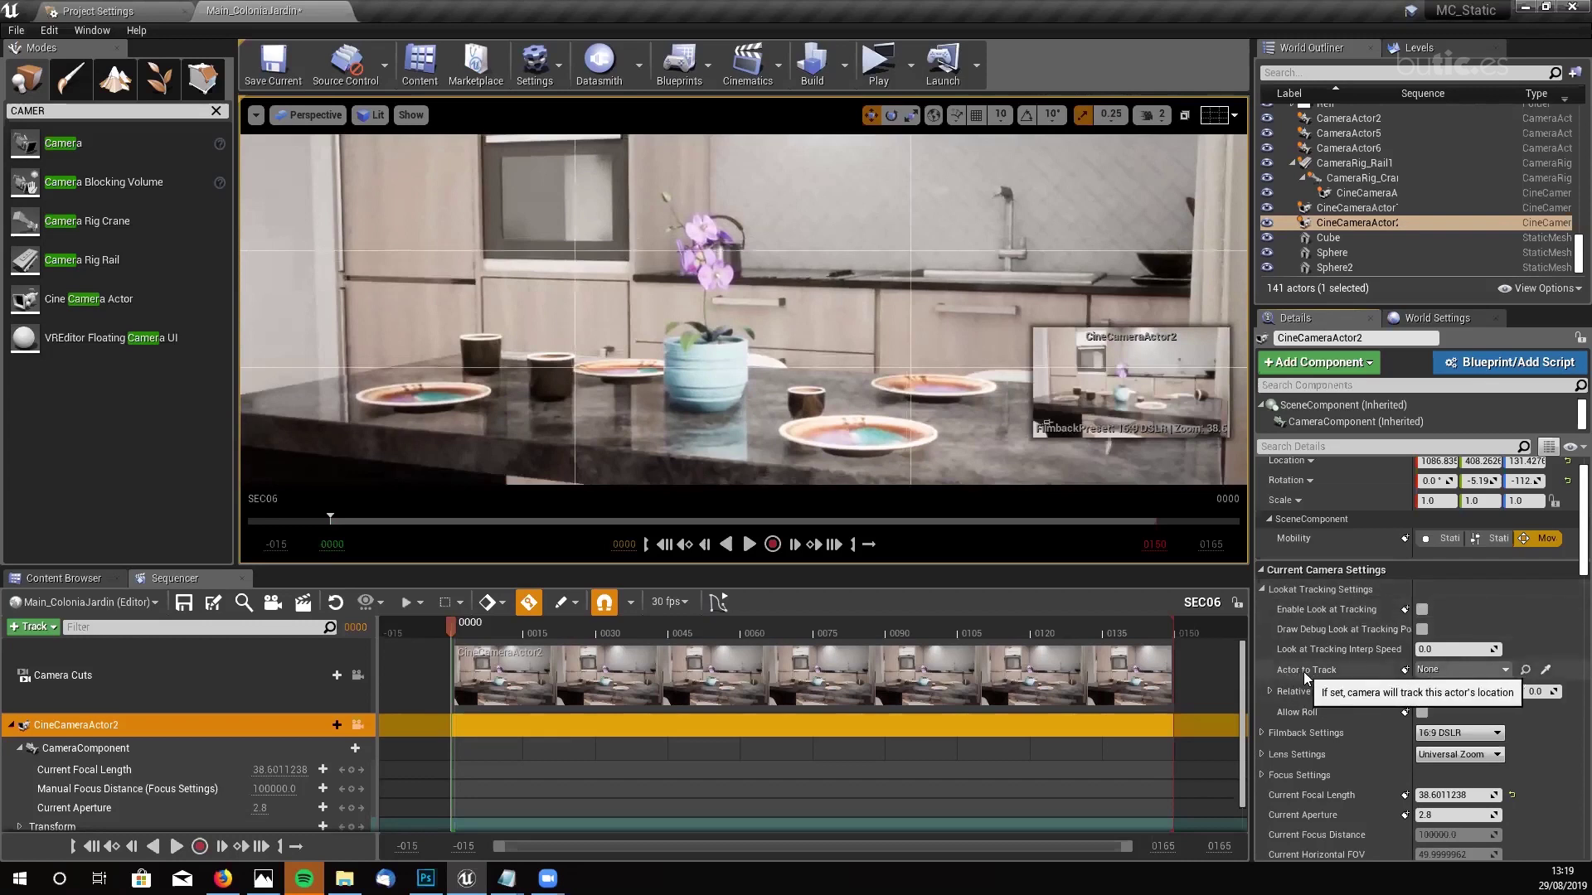
{"action": "left_click", "coordinate": [1544, 672]}
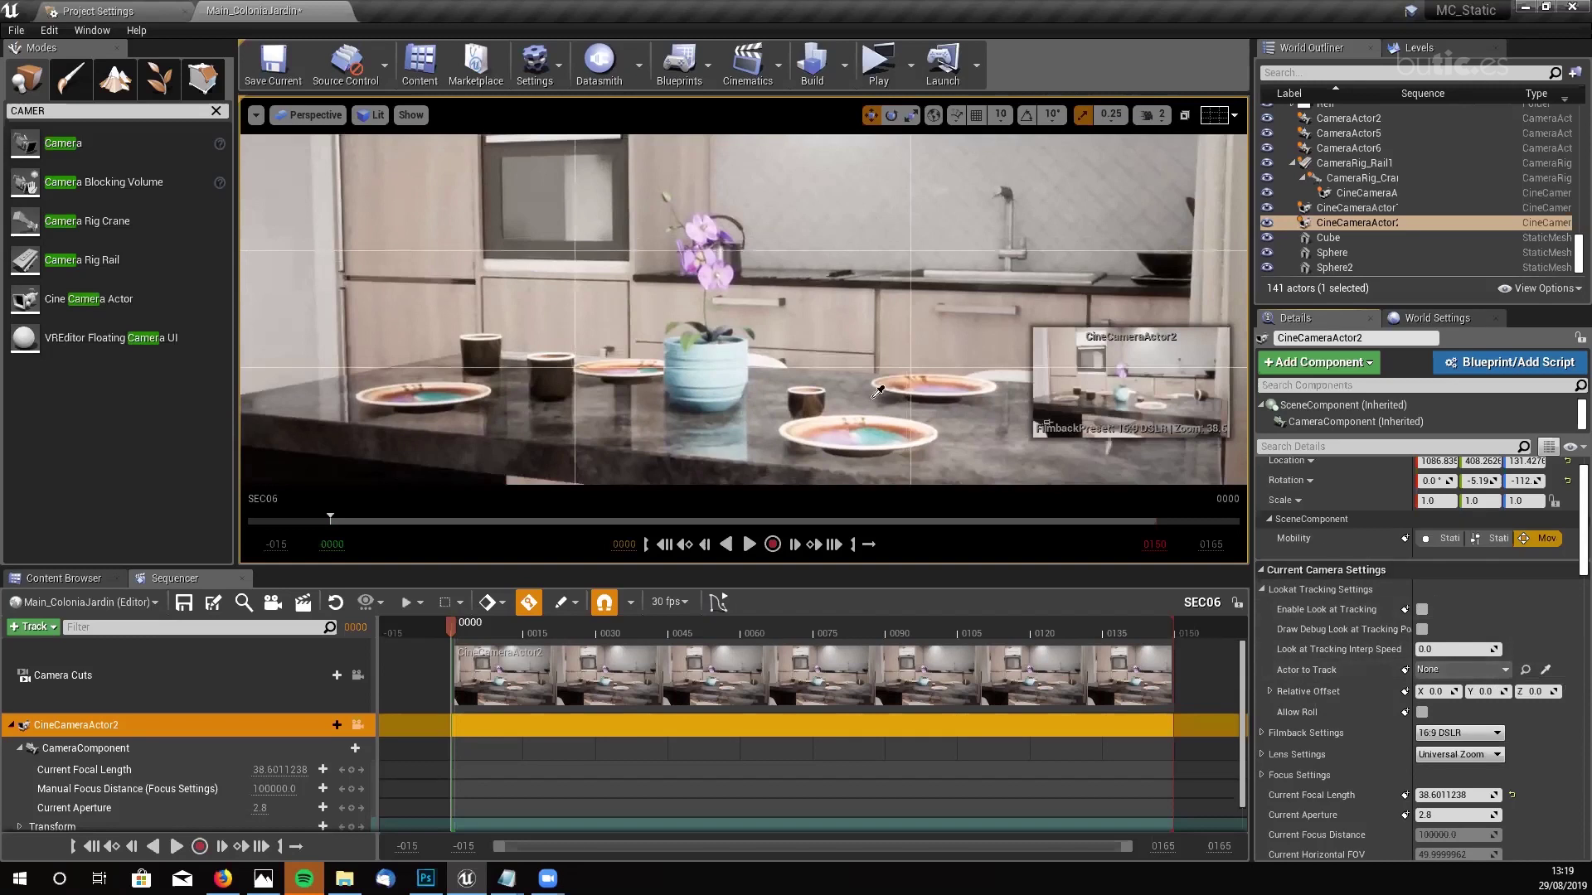
{"action": "left_click", "coordinate": [718, 348]}
{"action": "middle_click_drag", "start_coordinate": [873, 362], "coordinate": [1054, 324]}
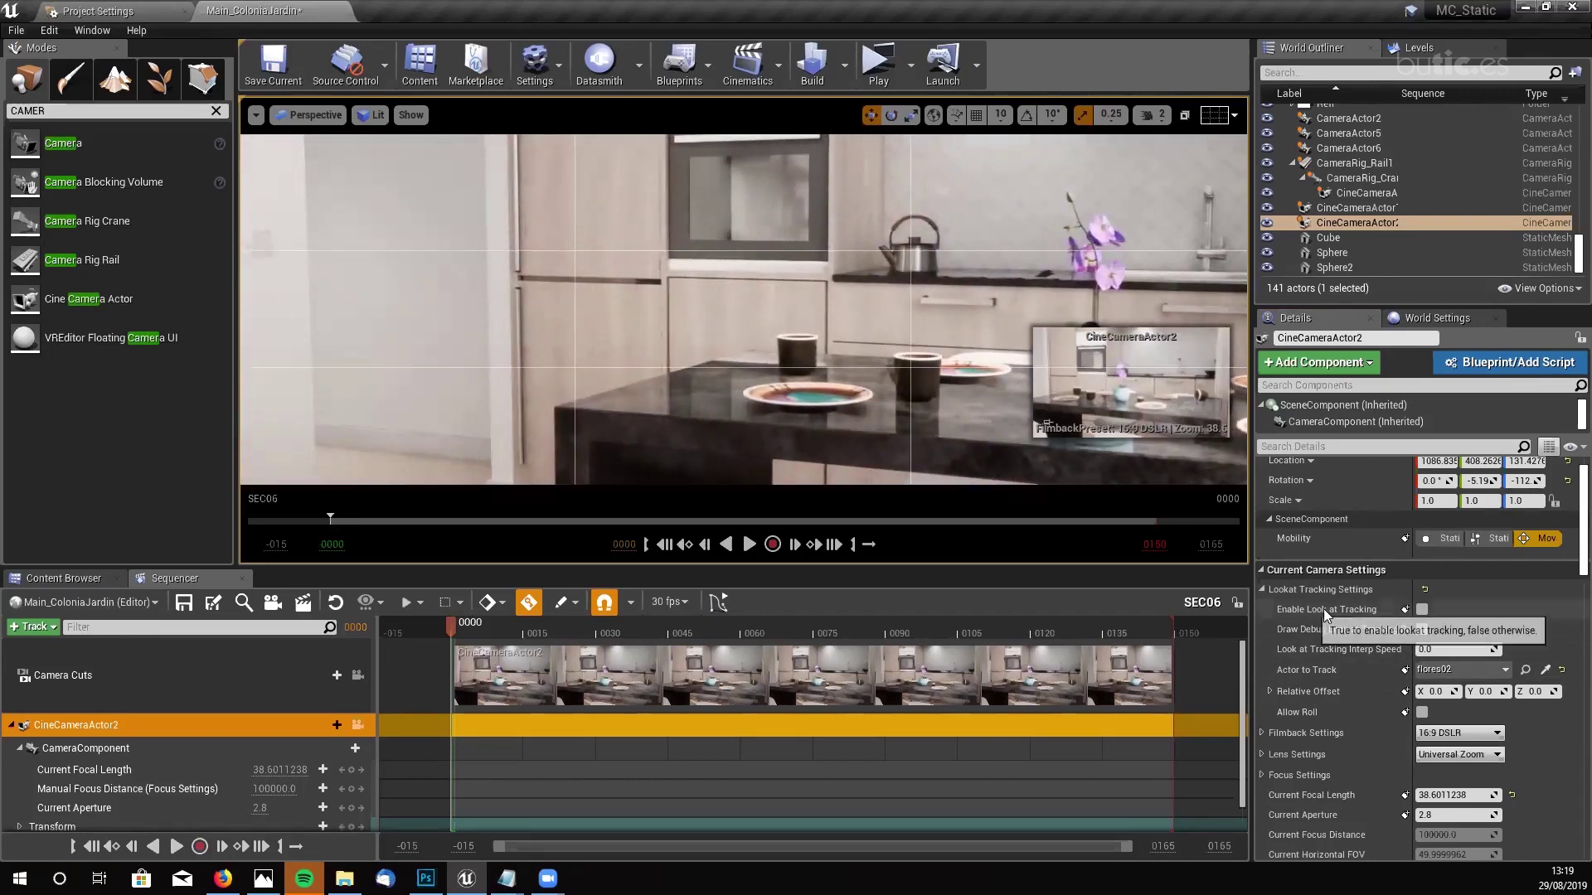
- Enable Look at Tracking, keeping the interpolation speed at 0.0
{"action": "left_click", "coordinate": [1422, 610]}
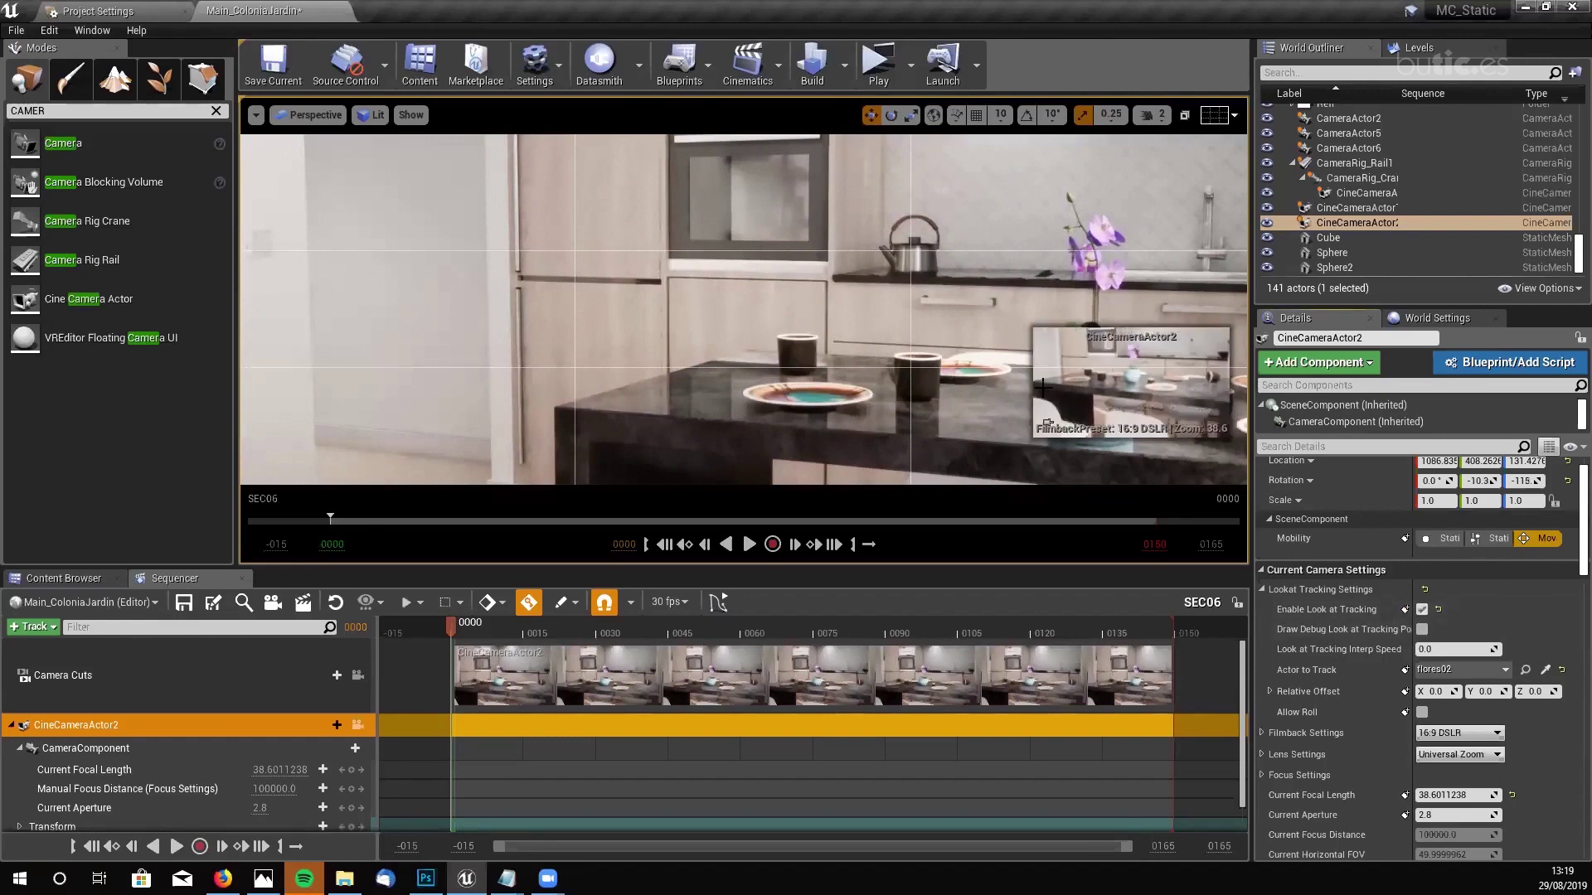
{"action": "middle_click_drag", "start_coordinate": [1043, 388], "coordinate": [1219, 396]}
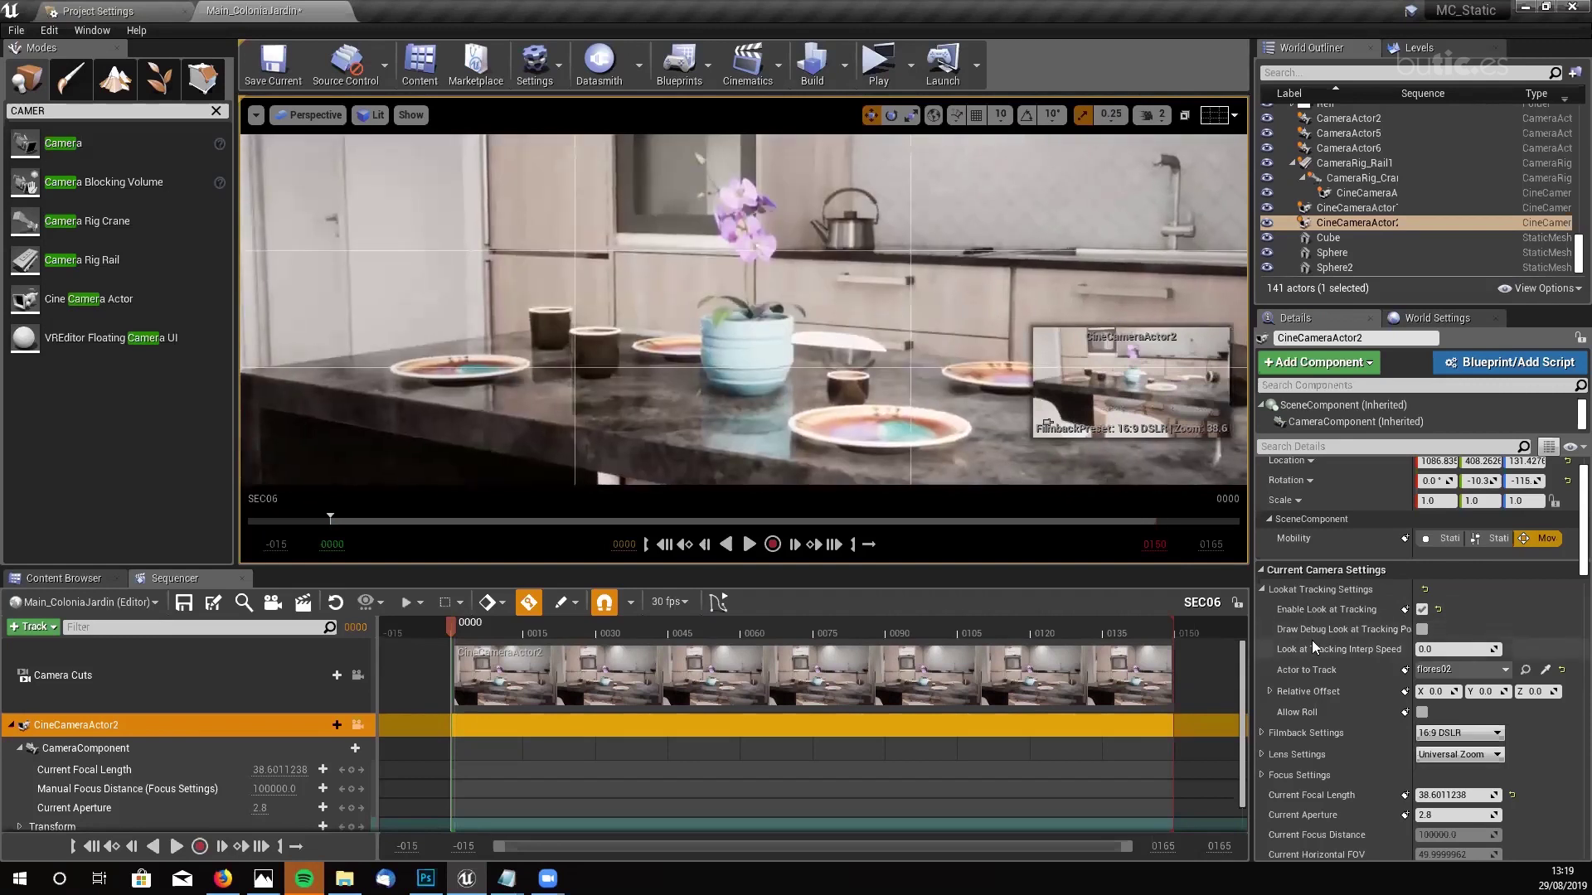
{"action": "left_click_drag", "start_coordinate": [1459, 649], "coordinate": [1449, 649]}
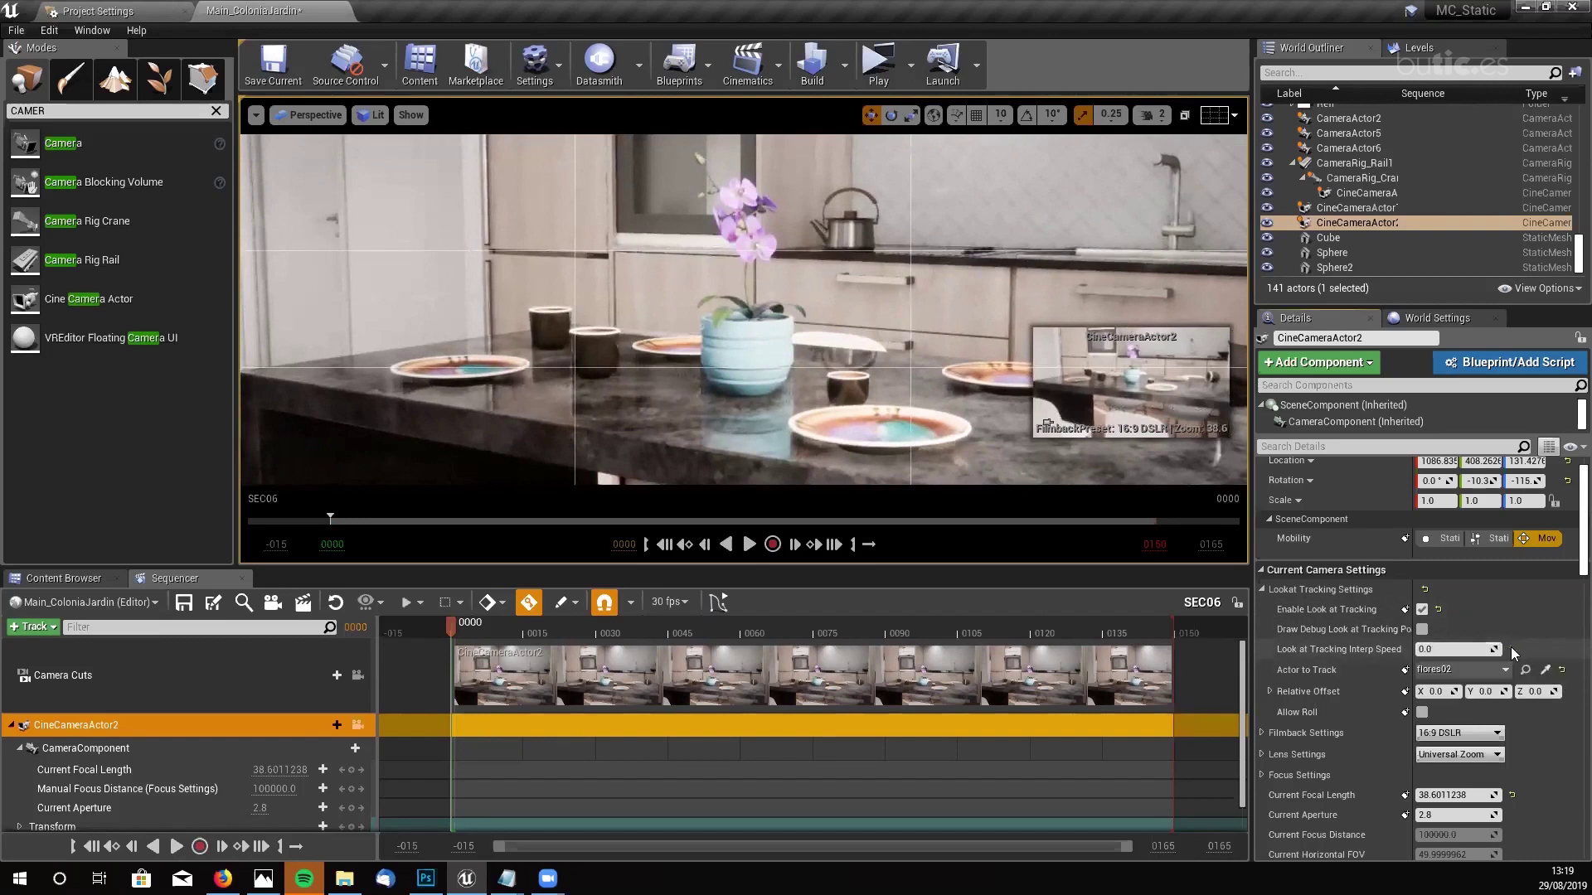
{"action": "left_click", "coordinate": [1512, 650]}
- Re-pick flores02 as the tracked actor and pilot CineCameraActor2 in the viewport
{"action": "left_click", "coordinate": [1545, 670]}
{"action": "left_click", "coordinate": [877, 422]}
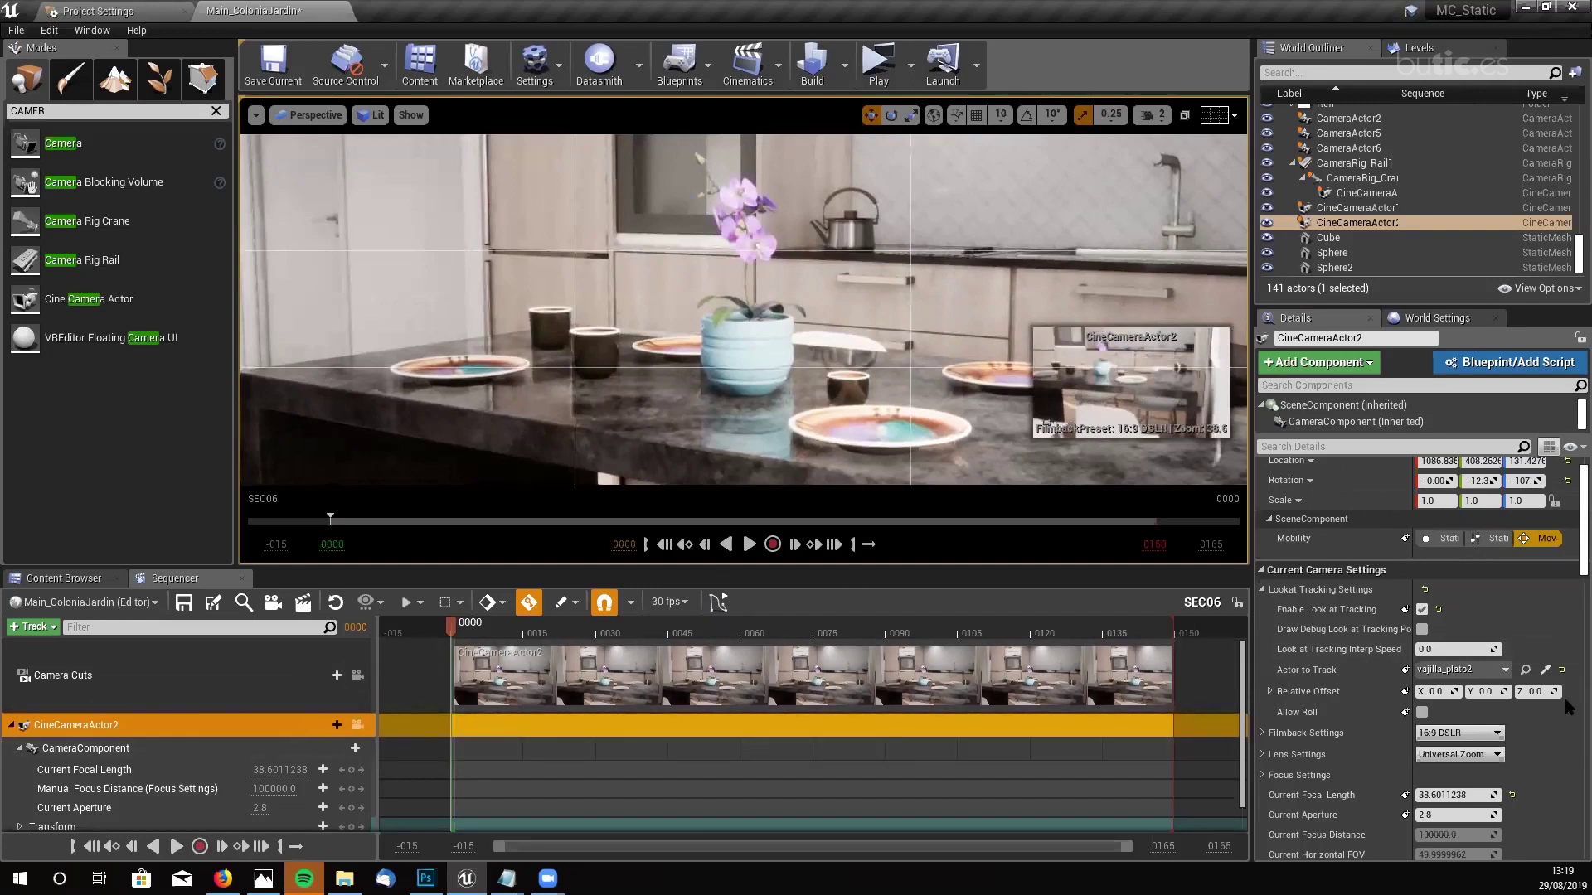
{"action": "left_click", "coordinate": [1545, 670]}
{"action": "left_click", "coordinate": [749, 341]}
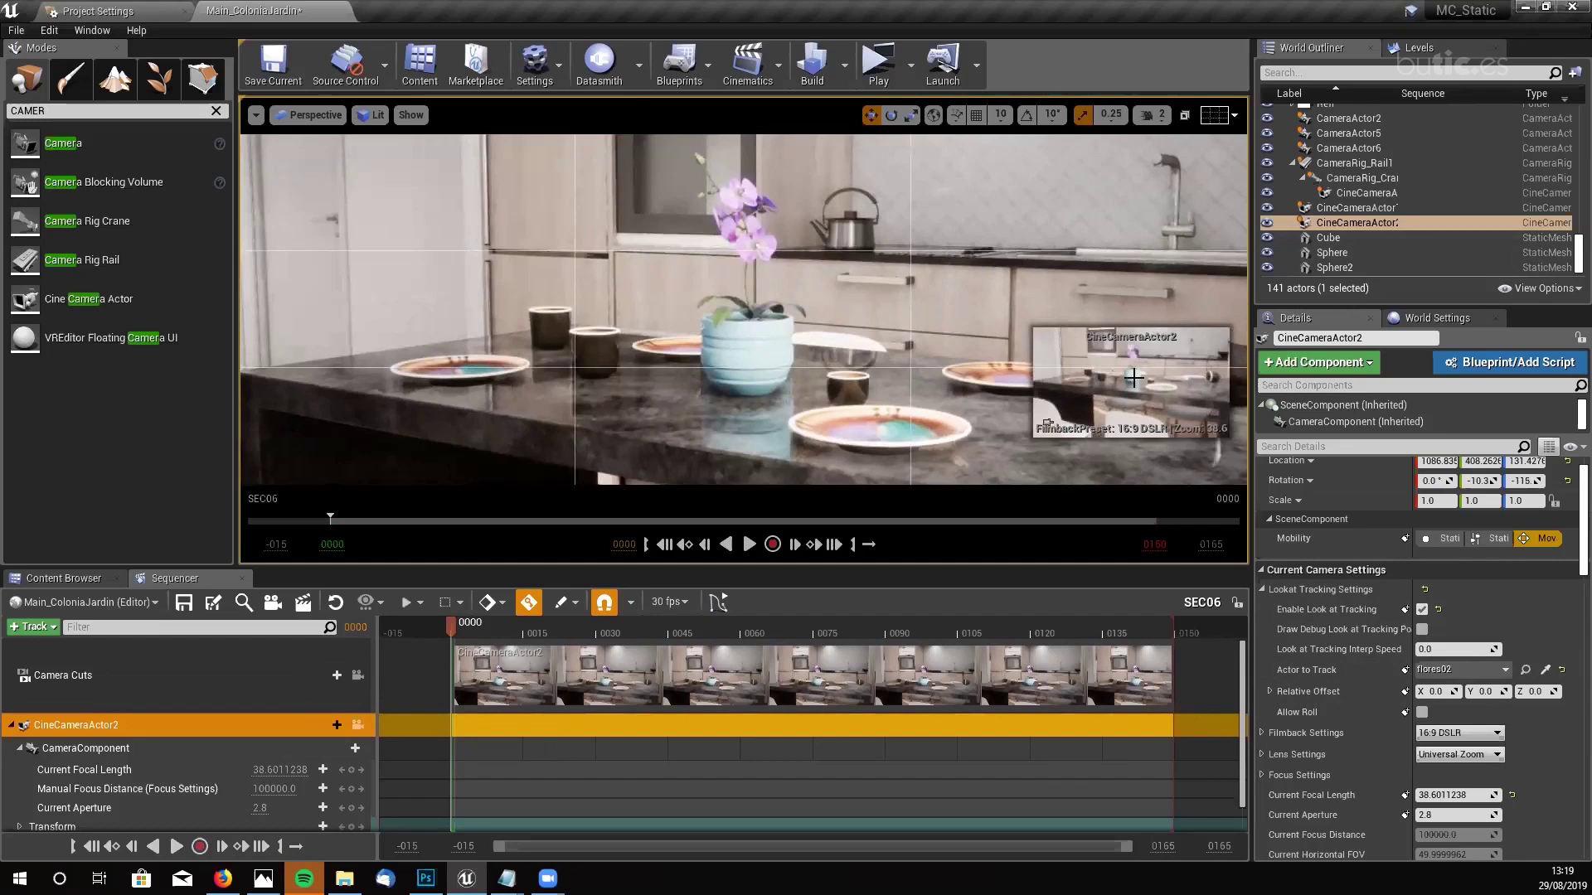
{"action": "left_click", "coordinate": [357, 727]}
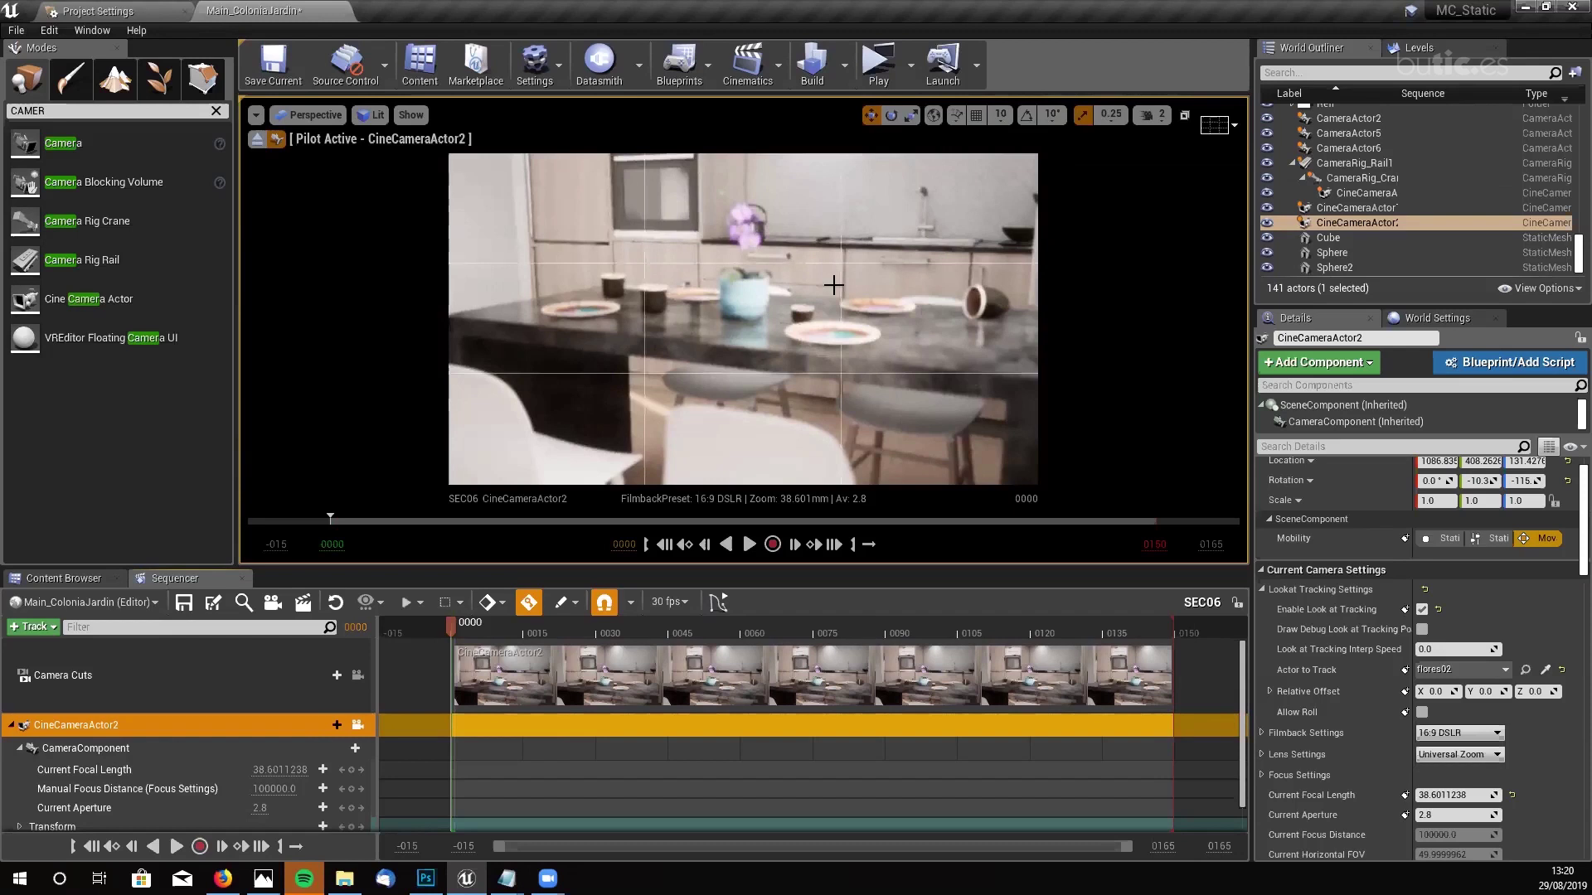
- Slide the piloted camera sideways to frame the vase behind the white chairs, zeroing the Relative Offset
{"action": "right_click_drag", "start_coordinate": [834, 285], "coordinate": [833, 284]}
{"action": "key", "text": "a"}
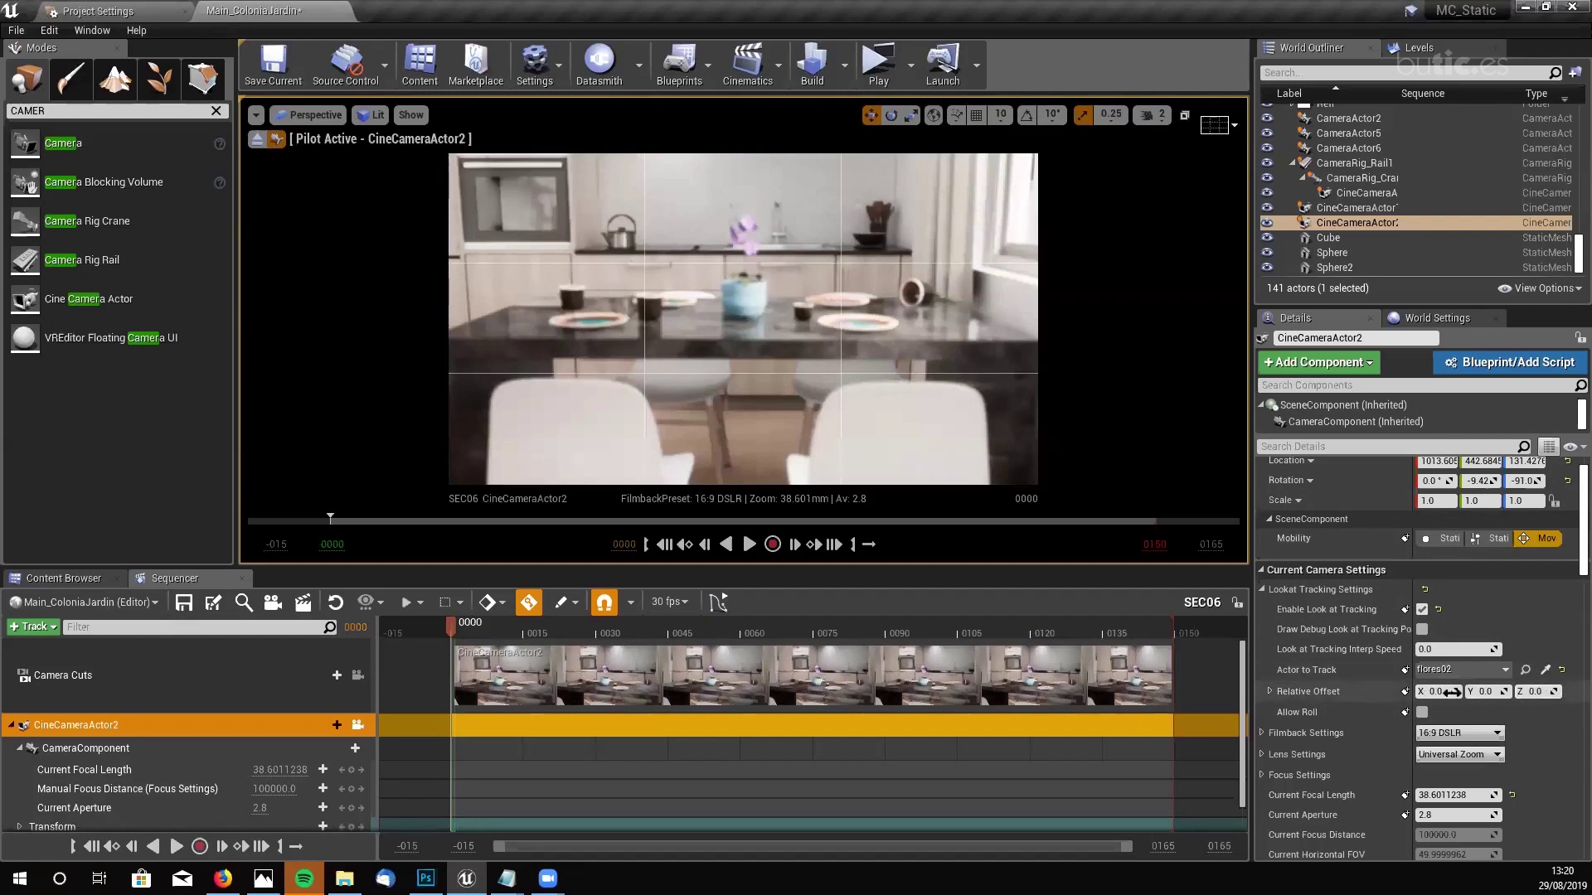
{"action": "left_click_drag", "start_coordinate": [1548, 693], "coordinate": [1539, 694]}
{"action": "left_click", "coordinate": [1566, 692]}
{"action": "mouse_move", "coordinate": [1500, 691]}
{"action": "left_mouse_down"}
{"action": "mouse_move", "coordinate": [1431, 686]}
{"action": "mouse_move", "coordinate": [1505, 692]}
{"action": "mouse_move", "coordinate": [1489, 692]}
{"action": "left_mouse_up"}
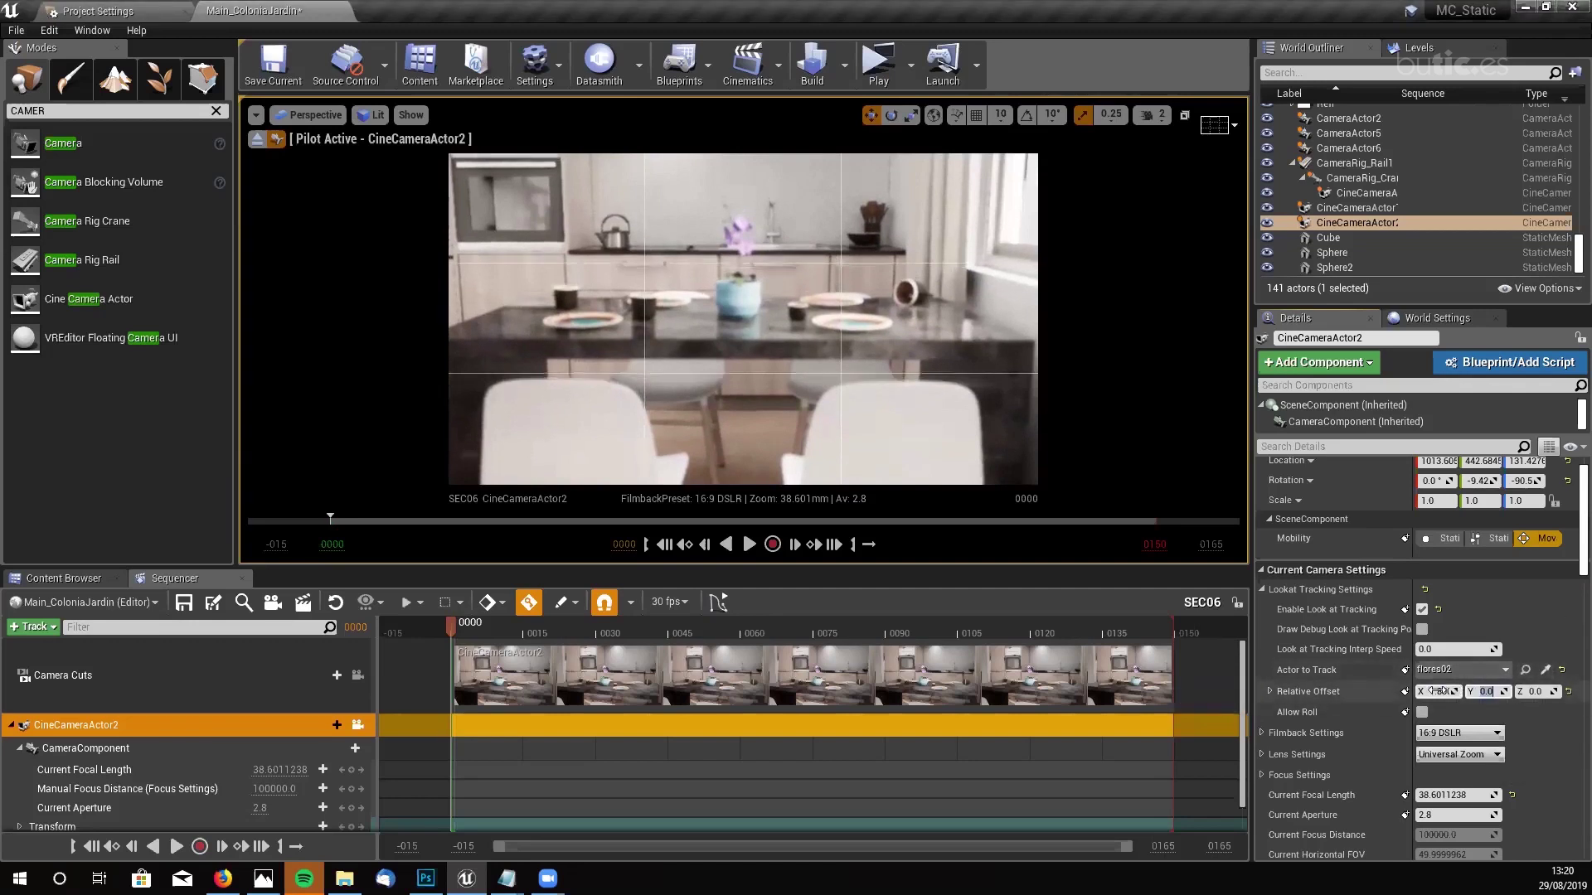
- Set the look-at Relative Offset Z to 20, after trying 50 and 10
{"action": "left_click", "coordinate": [1563, 692]}
{"action": "left_click", "coordinate": [1438, 691]}
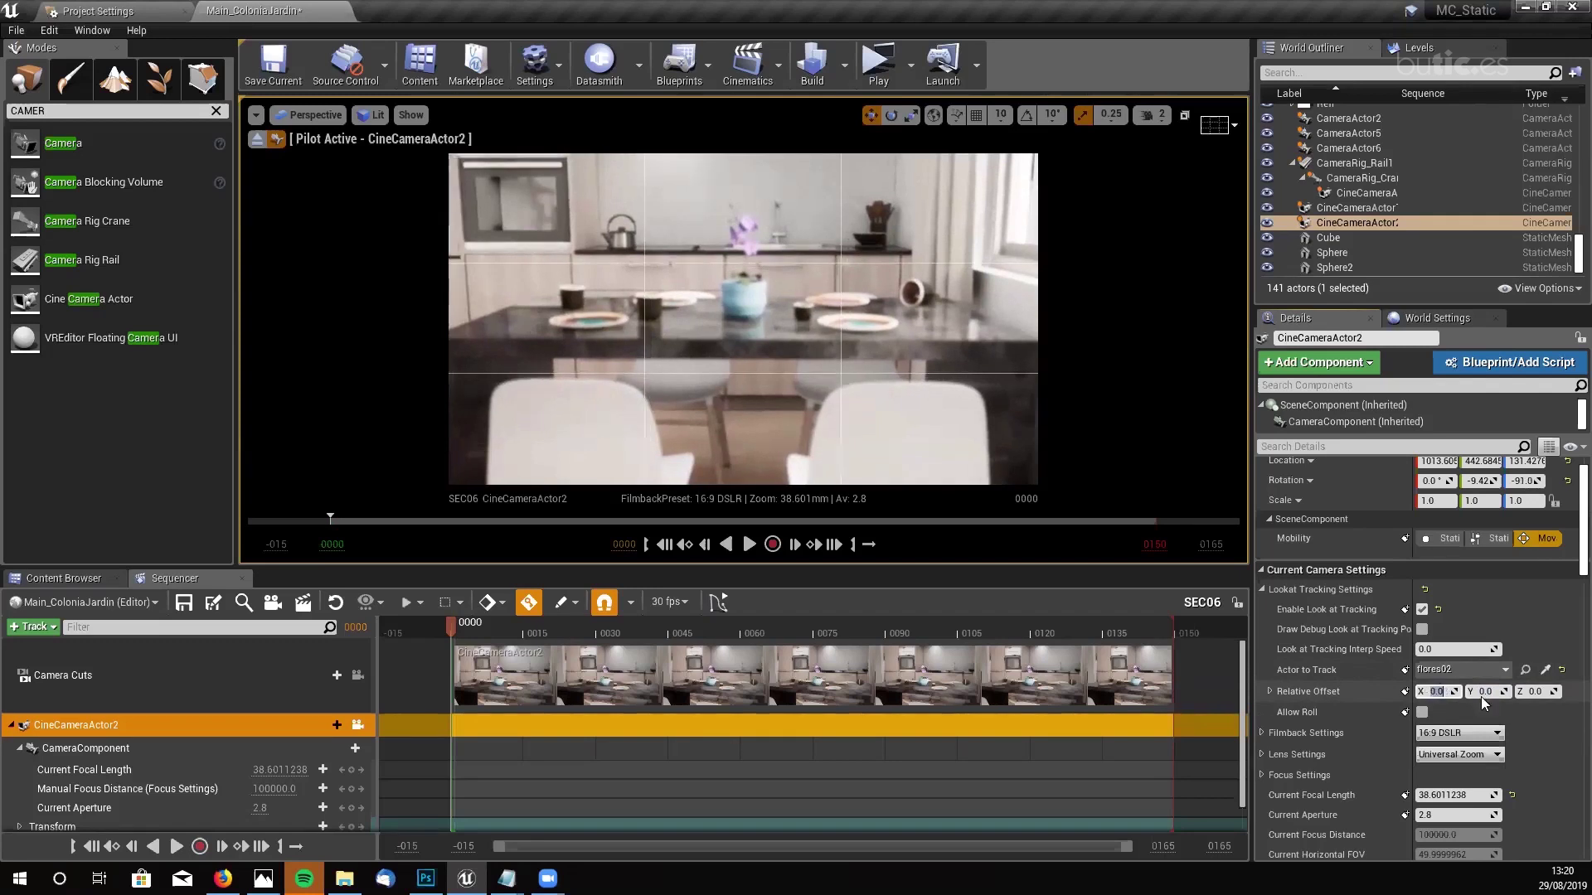
{"action": "left_click", "coordinate": [1534, 691]}
{"action": "type", "text": "5"}
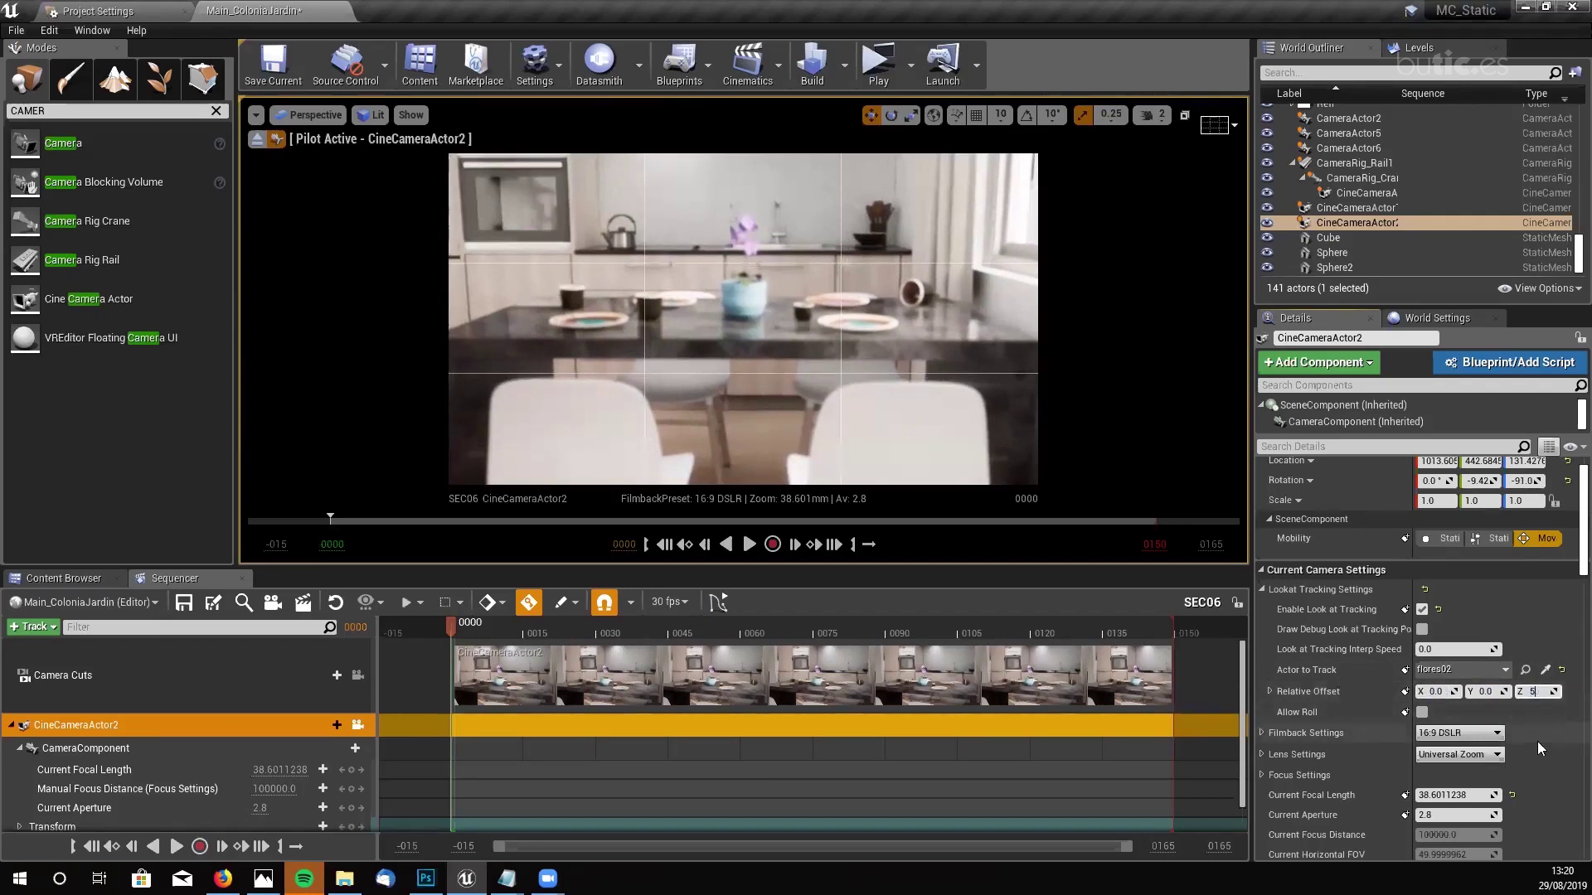
{"action": "type", "text": "0"}
{"action": "key", "text": "Return"}
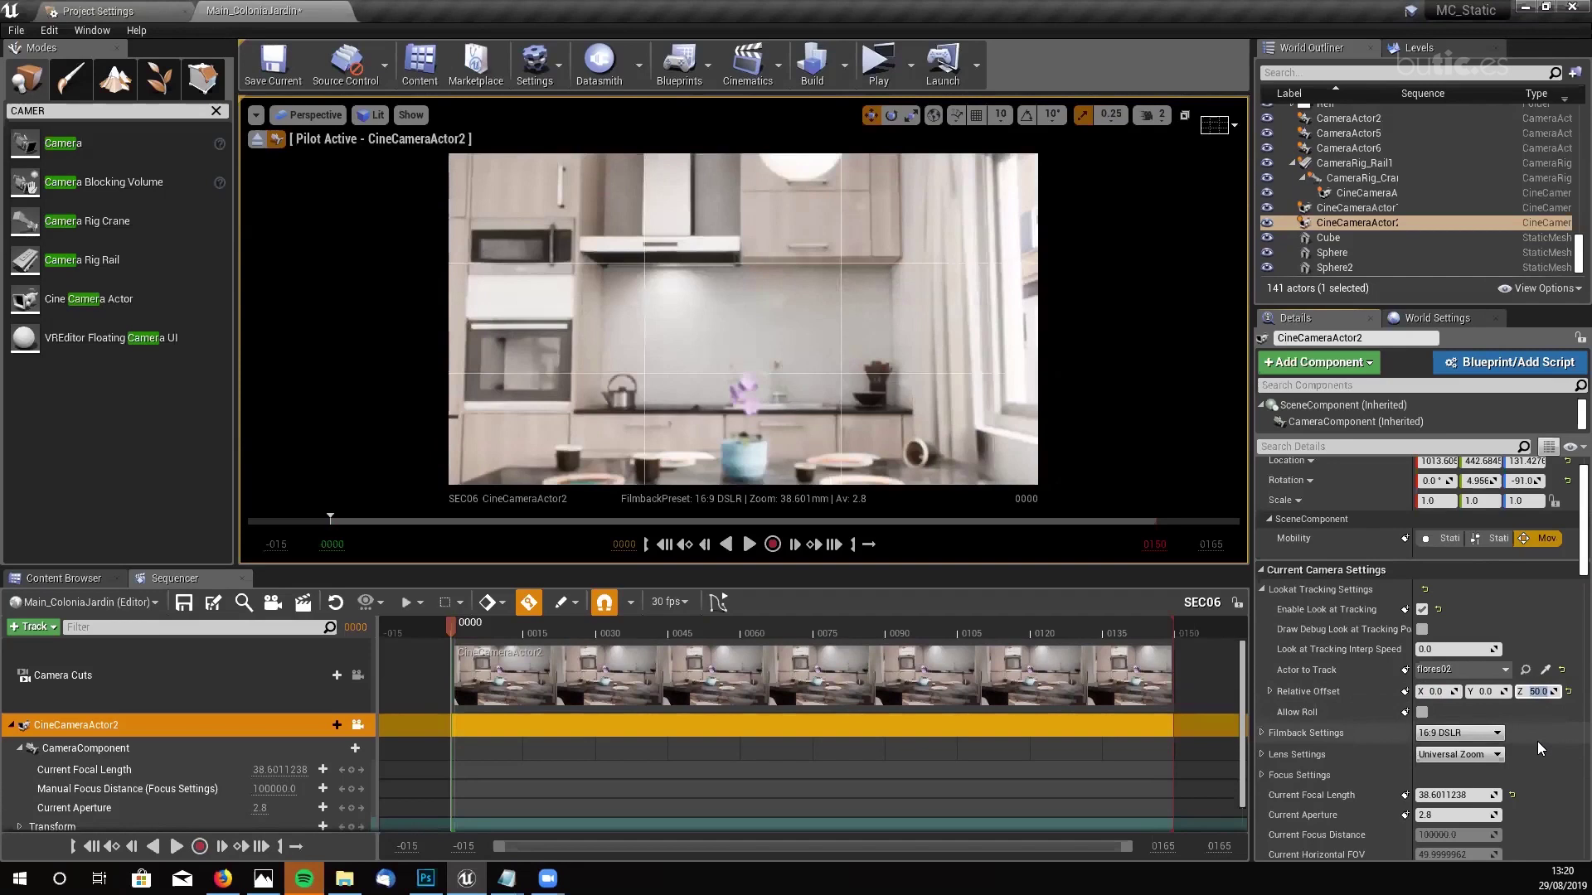
{"action": "type", "text": "10"}
{"action": "key", "text": "Return"}
{"action": "type", "text": "20"}
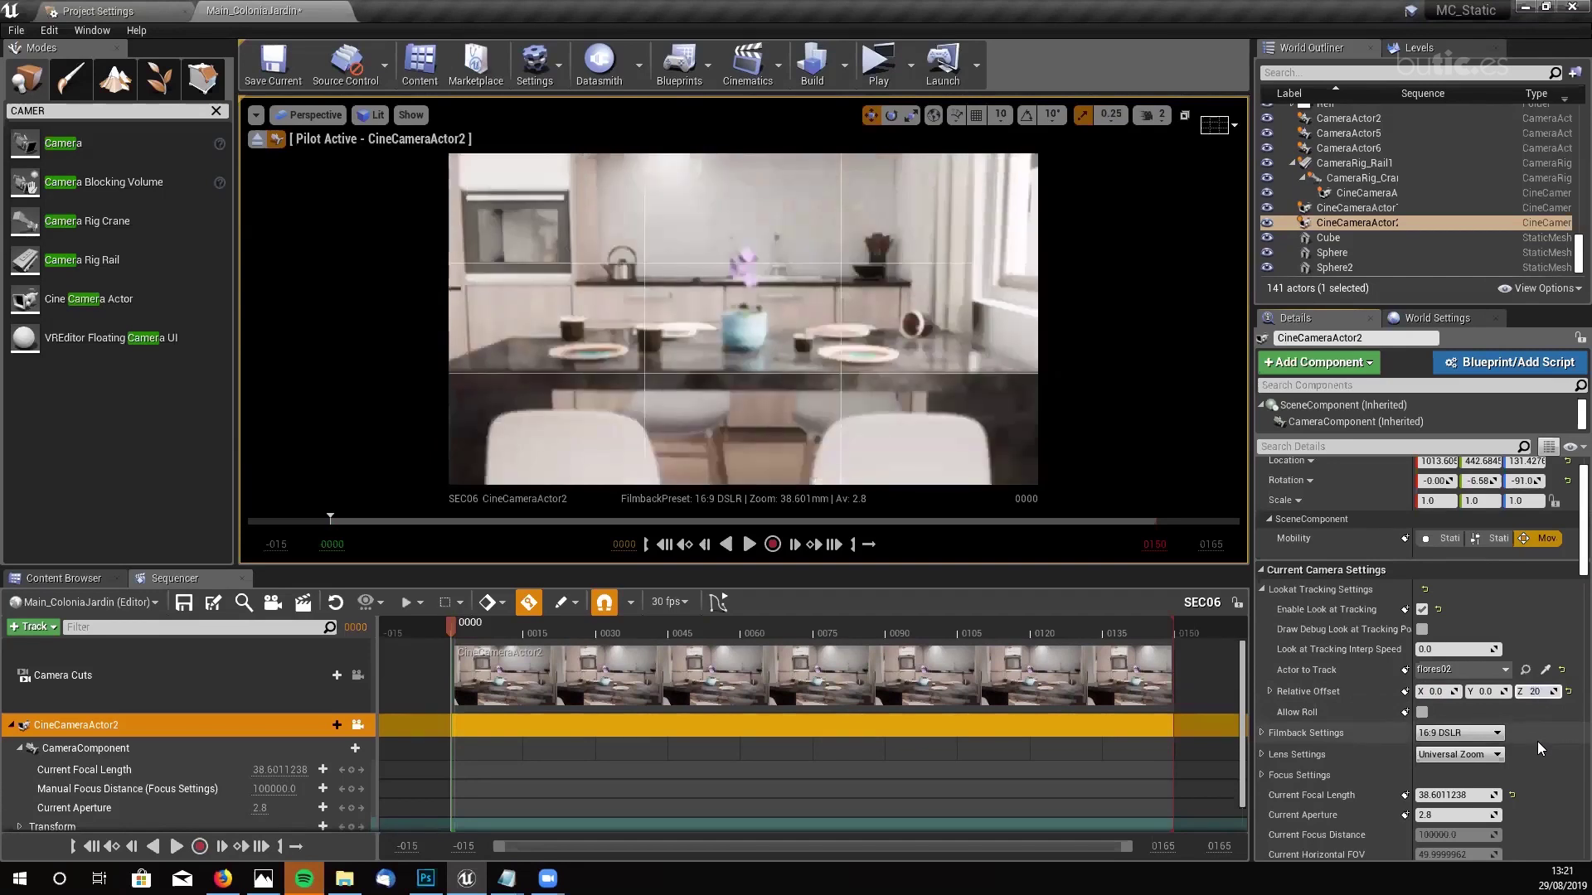
{"action": "key", "text": "Return"}
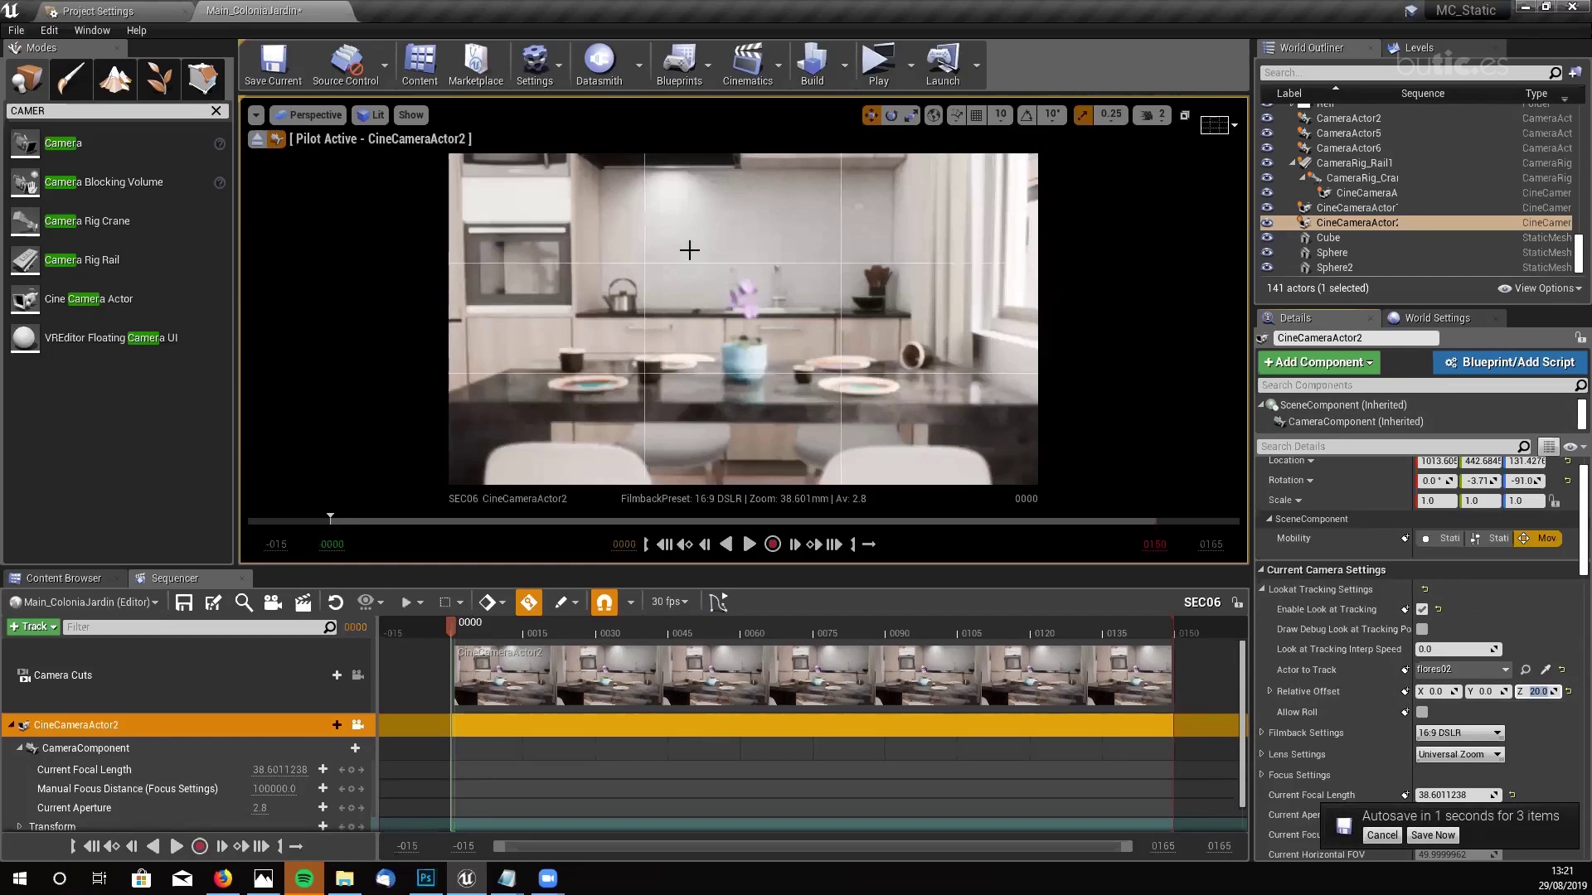
{"action": "scroll", "coordinate": [1566, 514], "scroll_direction": "up", "scroll_amount": 2}
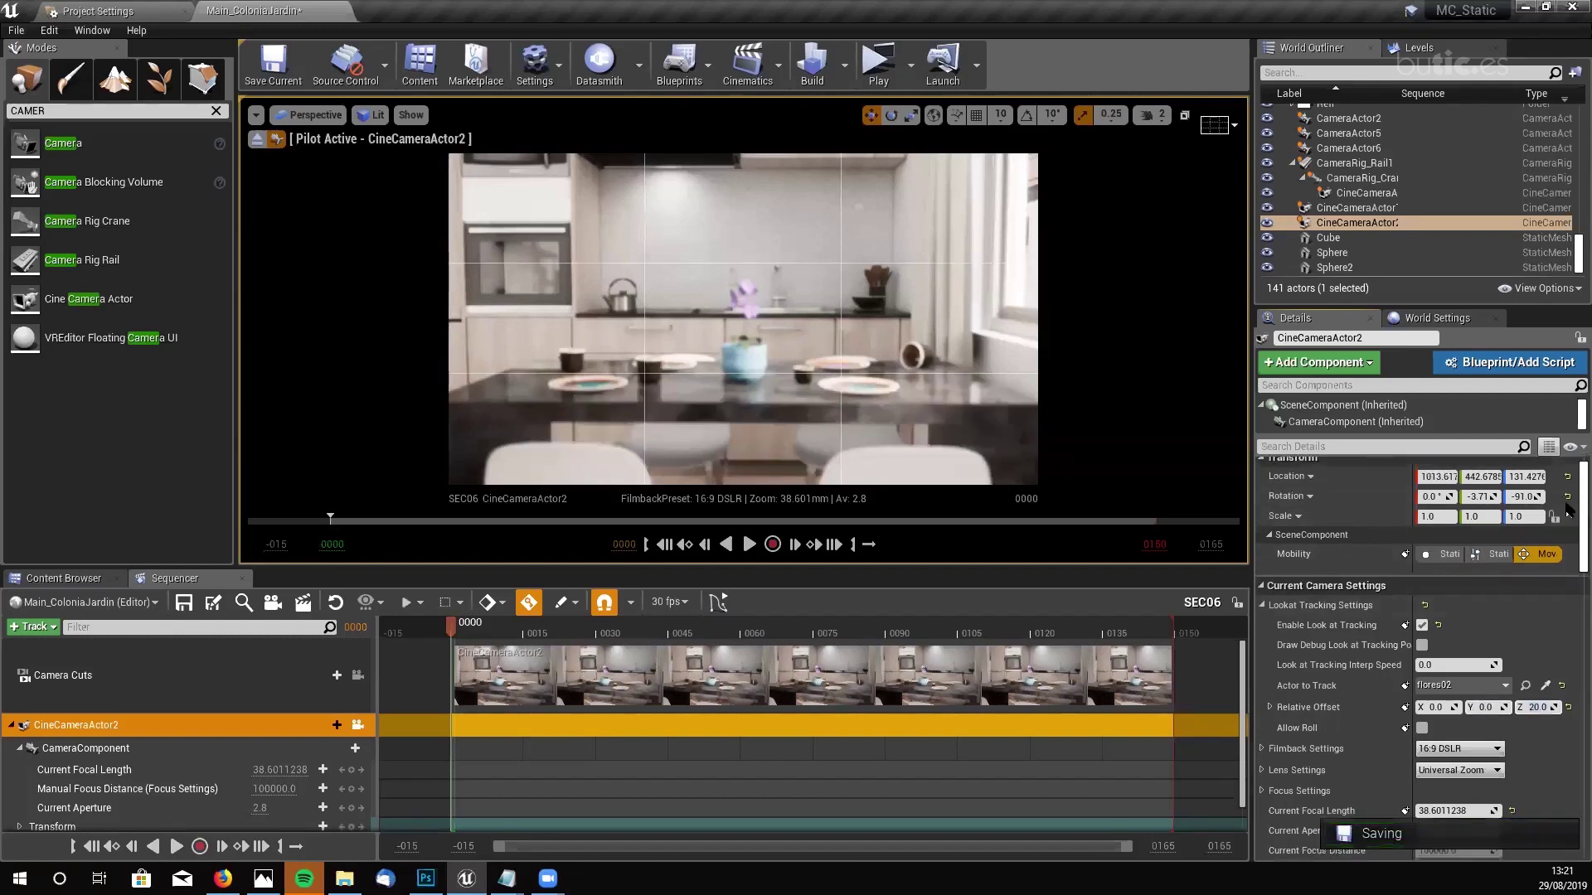
{"action": "scroll", "coordinate": [1566, 514], "scroll_direction": "down", "scroll_amount": 3}
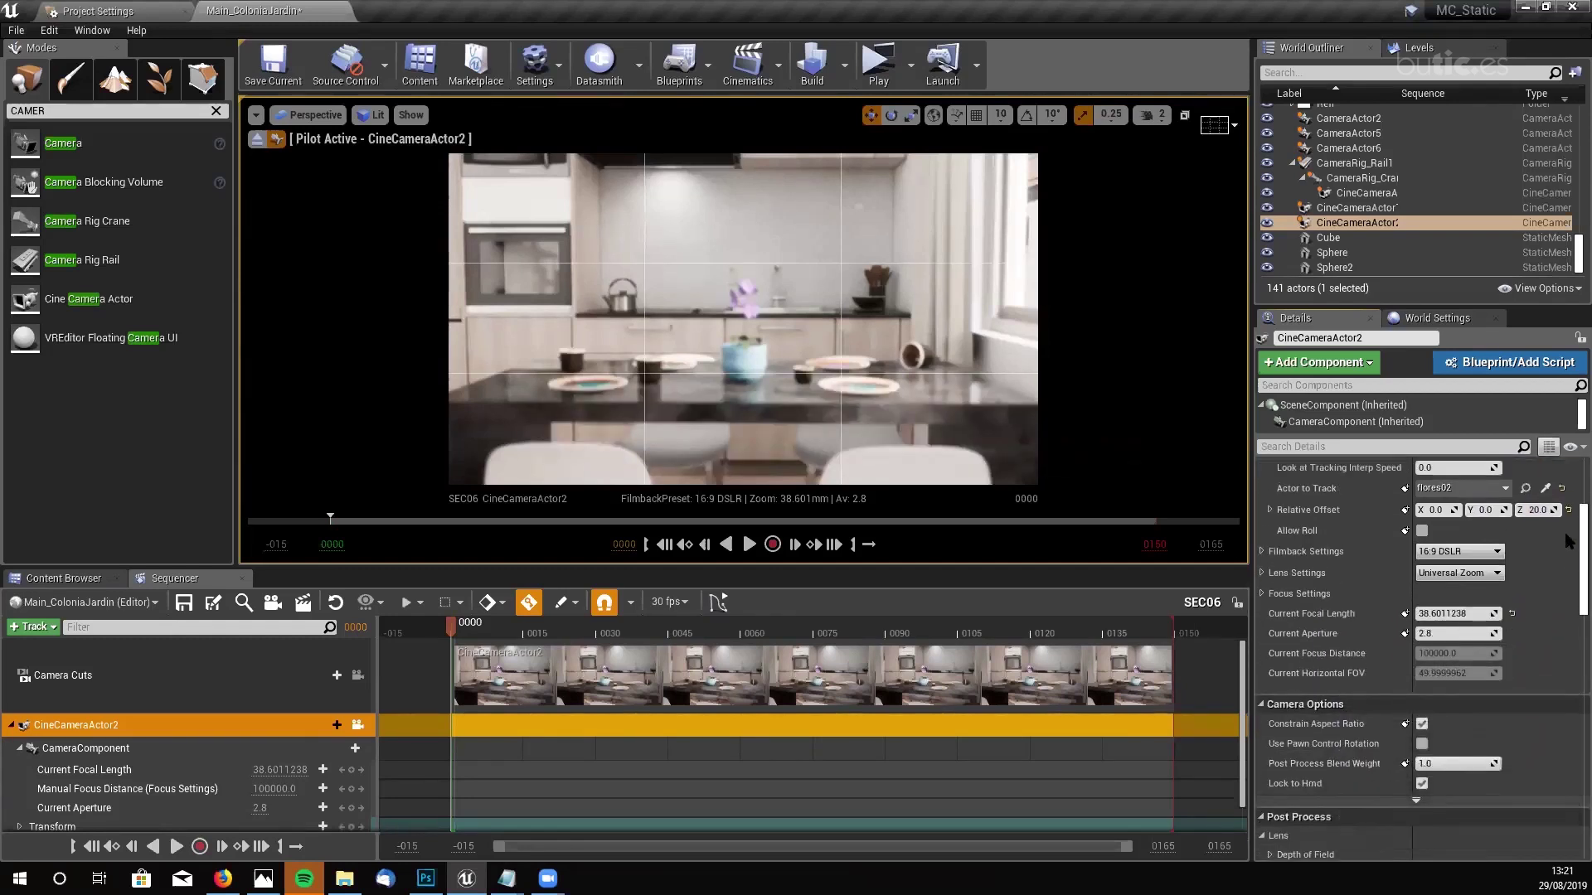
{"action": "scroll", "coordinate": [1568, 493], "scroll_direction": "up", "scroll_amount": 3}
{"action": "scroll", "coordinate": [1565, 498], "scroll_direction": "down", "scroll_amount": 3}
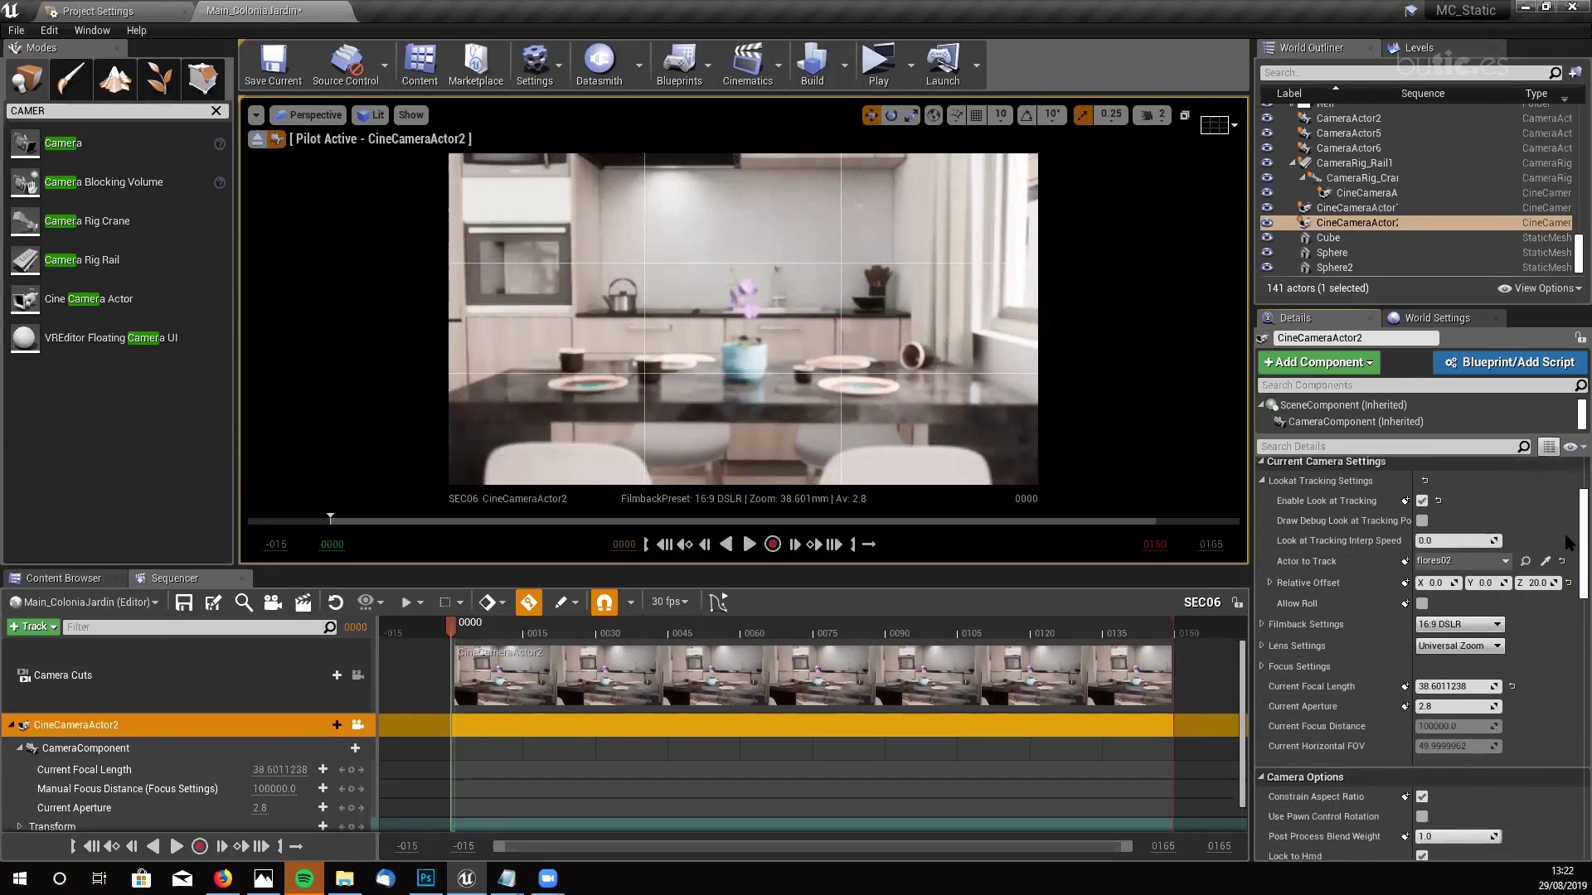
{"action": "scroll", "coordinate": [1567, 545], "scroll_direction": "down", "scroll_amount": 5}
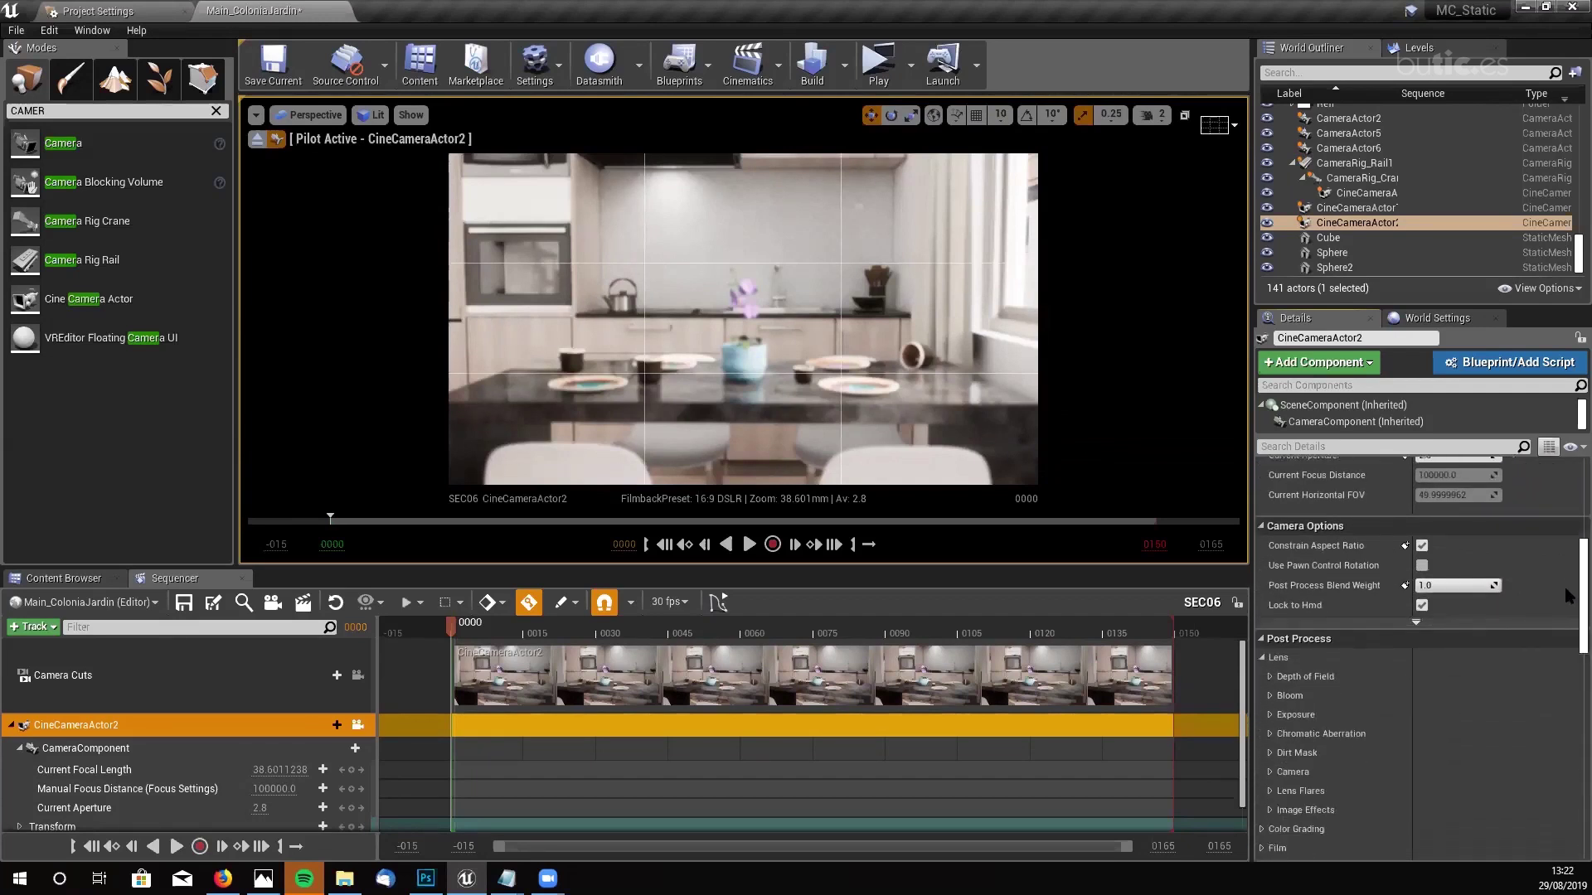
- Enable Depth of Field overrides: Method, Focal Distance, Depth Blur km, Blur Radius, Focal Region, High Quality Gaussian DoF
{"action": "left_click", "coordinate": [1270, 659]}
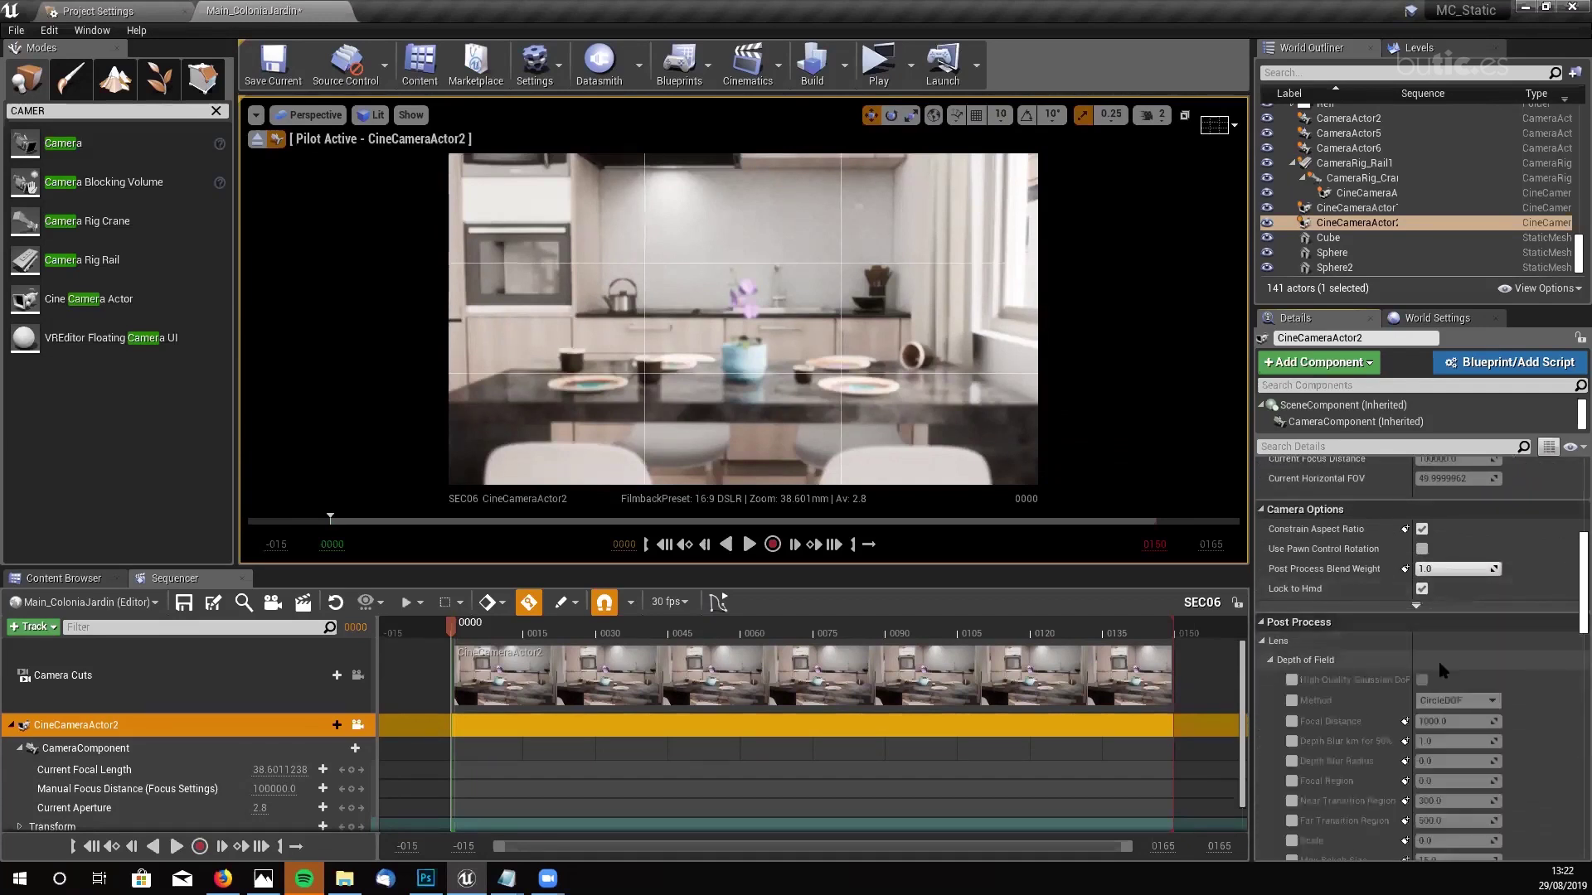
{"action": "scroll", "coordinate": [1459, 658], "scroll_direction": "down", "scroll_amount": 1}
{"action": "left_click", "coordinate": [1291, 674]}
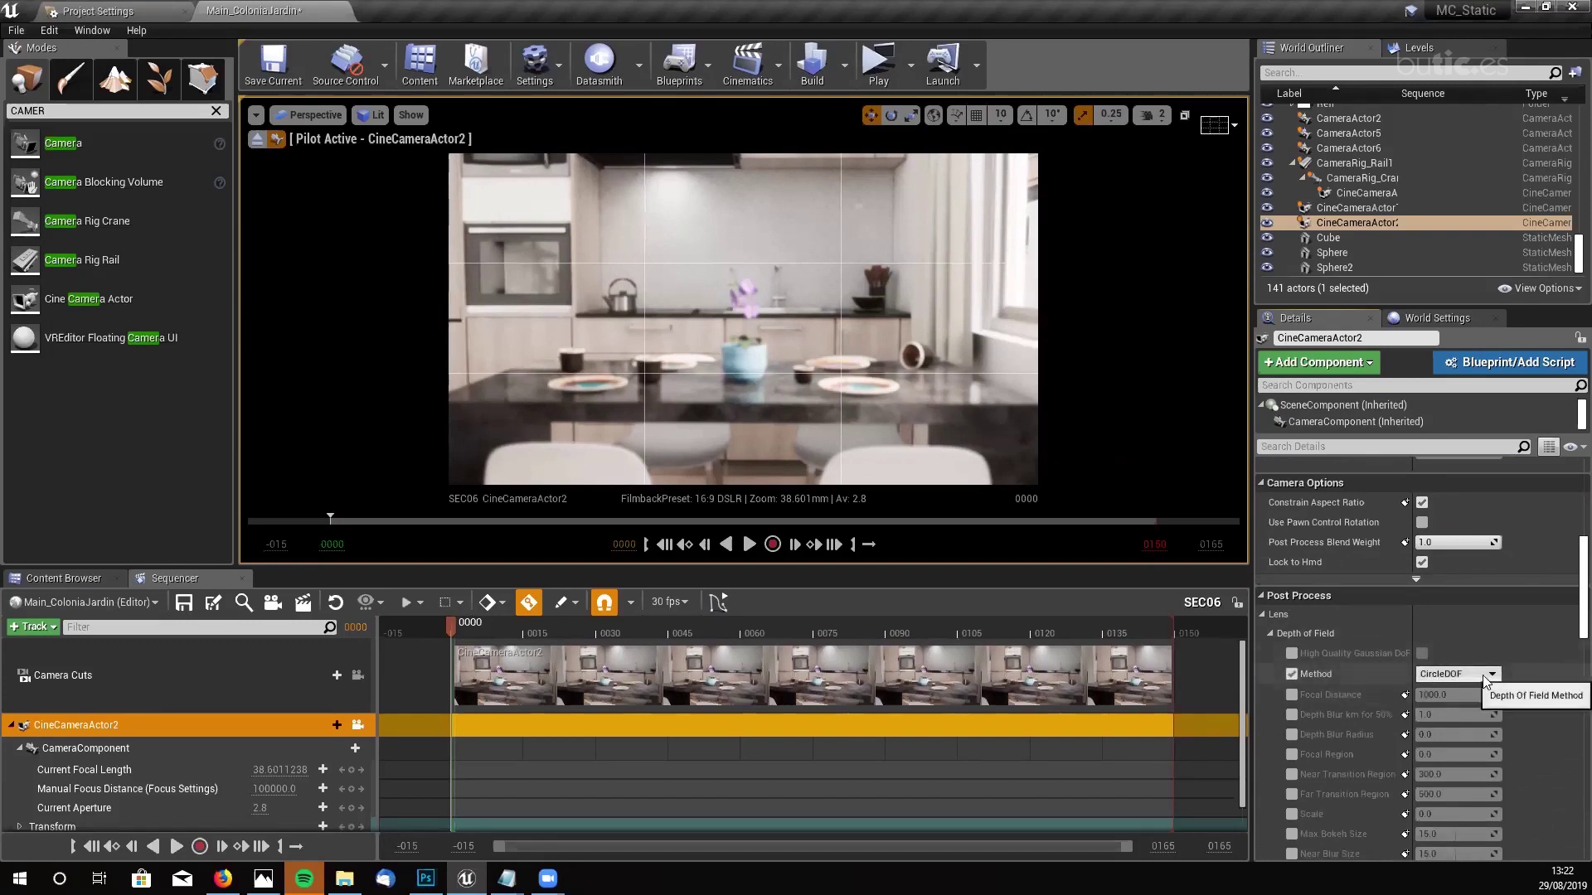
{"action": "left_click", "coordinate": [1292, 695]}
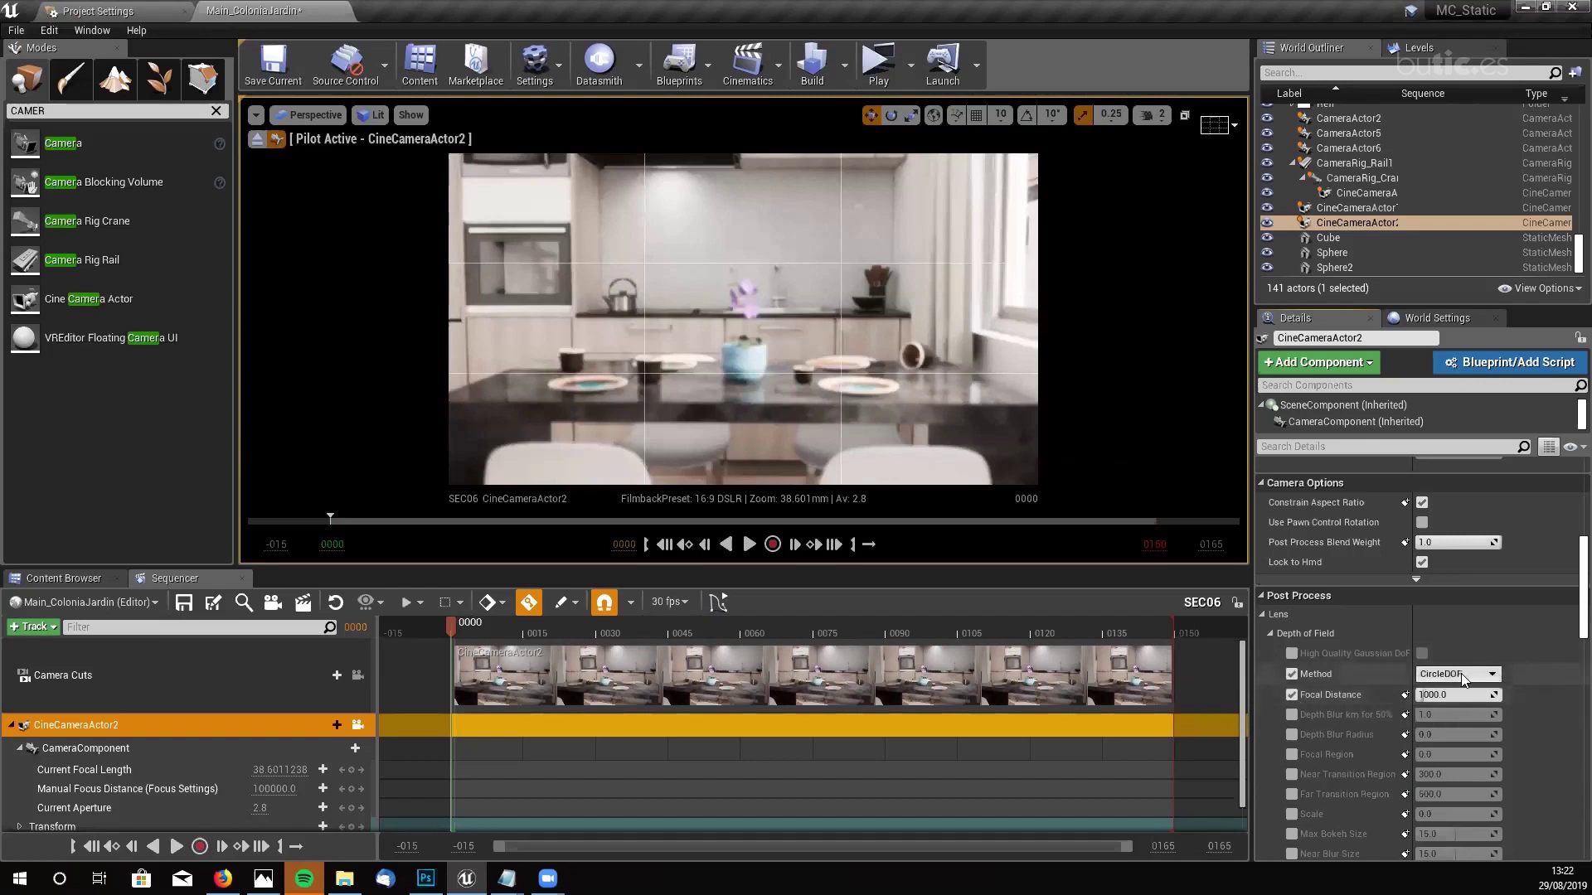
{"action": "left_click", "coordinate": [1291, 713]}
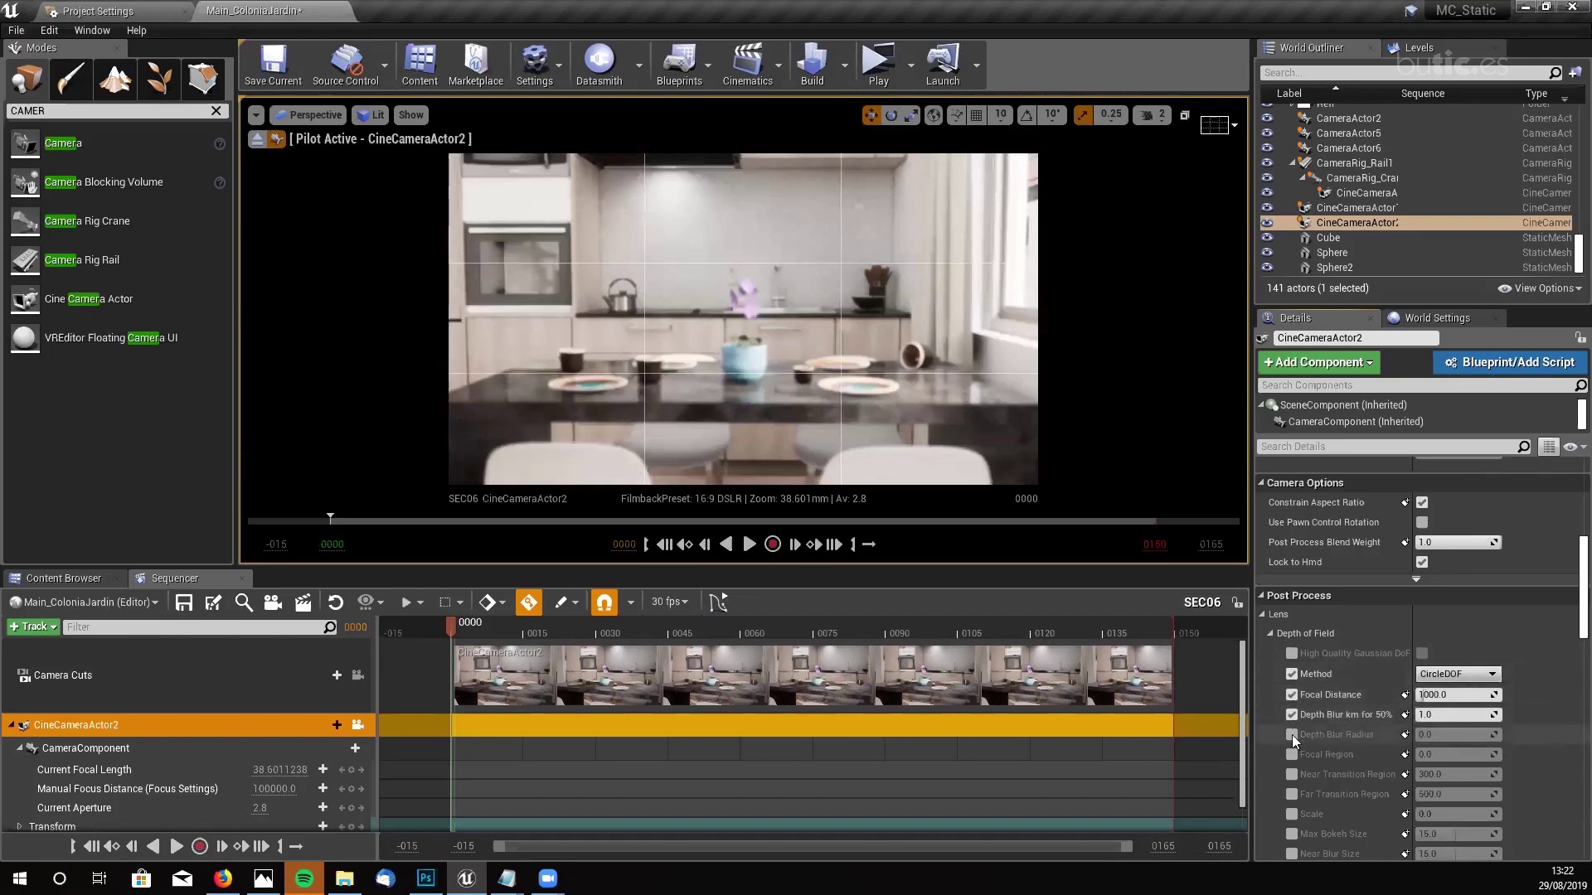
{"action": "left_click", "coordinate": [1292, 734]}
{"action": "left_click", "coordinate": [1291, 754]}
{"action": "scroll", "coordinate": [1475, 713], "scroll_direction": "down", "scroll_amount": 1}
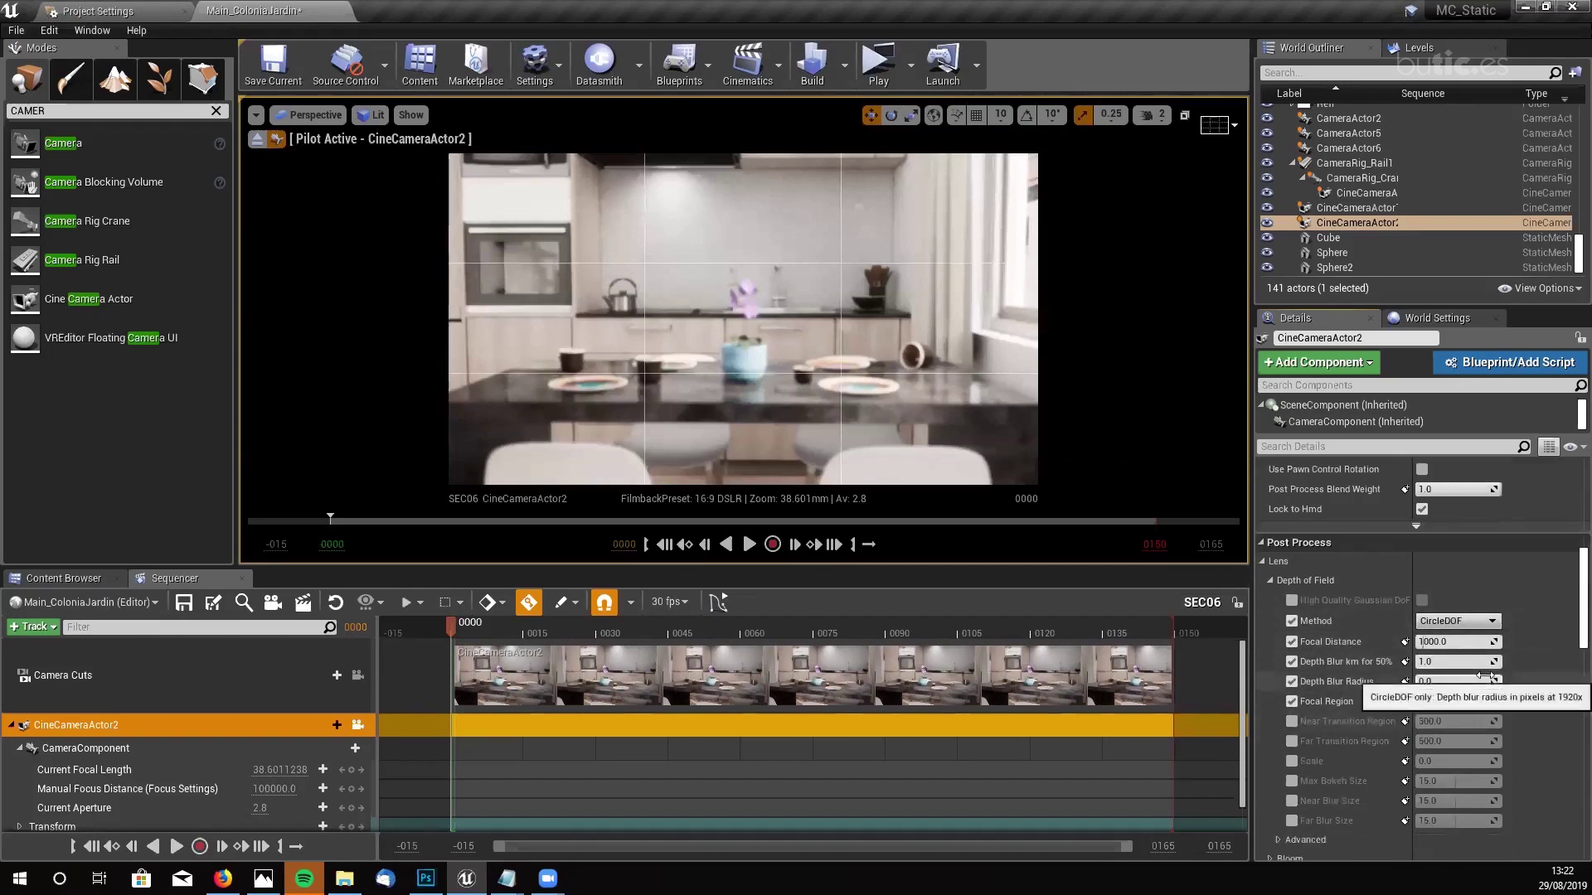
{"action": "left_click", "coordinate": [1292, 600]}
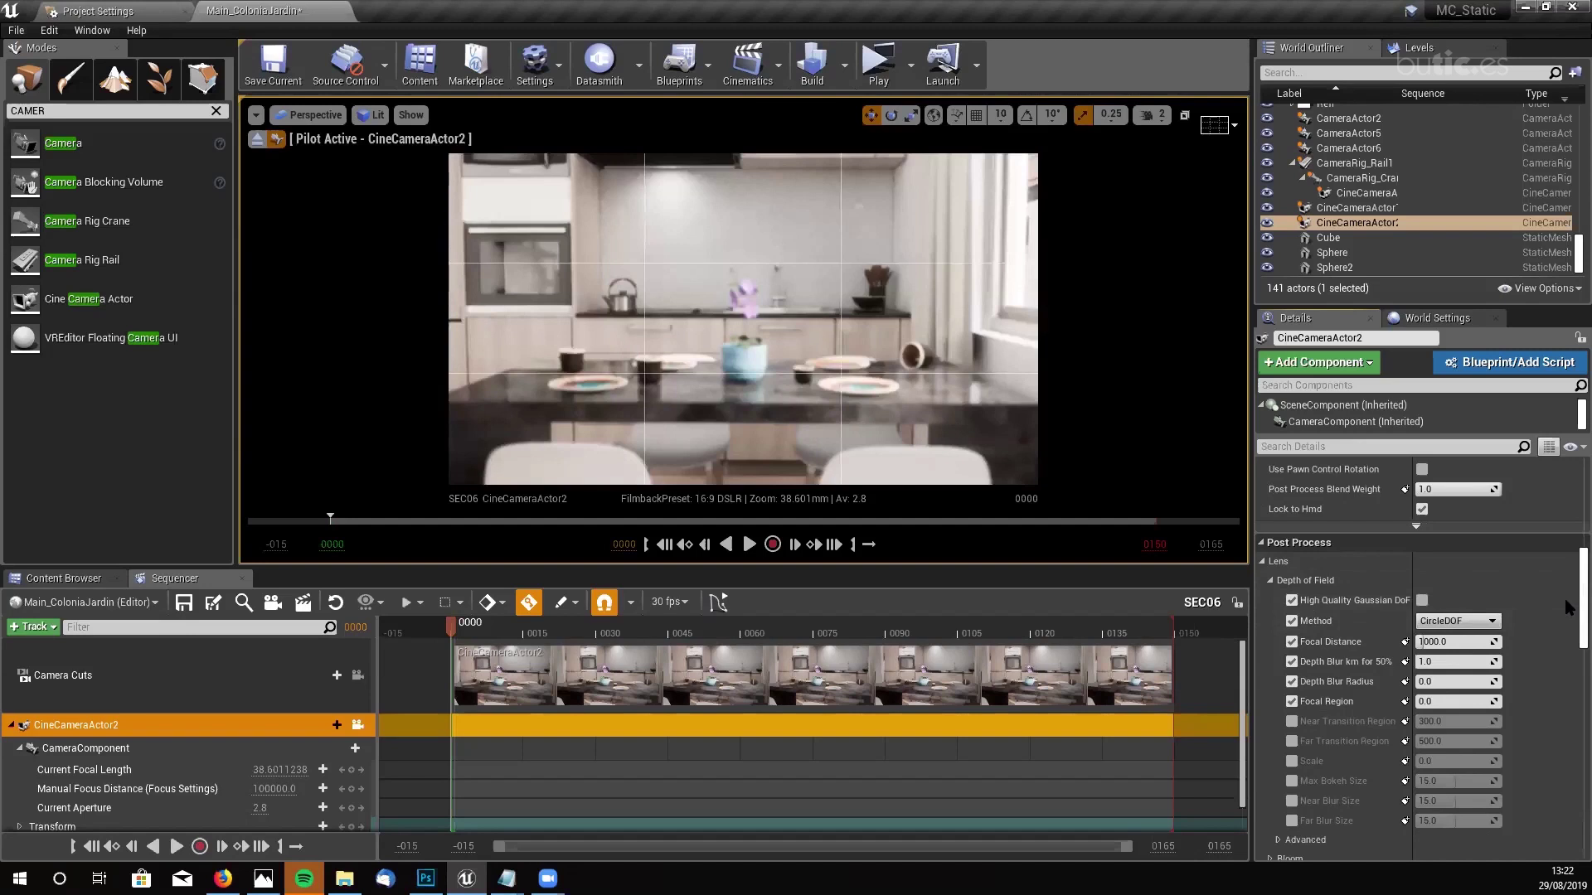
{"action": "scroll", "coordinate": [1566, 608], "scroll_direction": "down", "scroll_amount": 5}
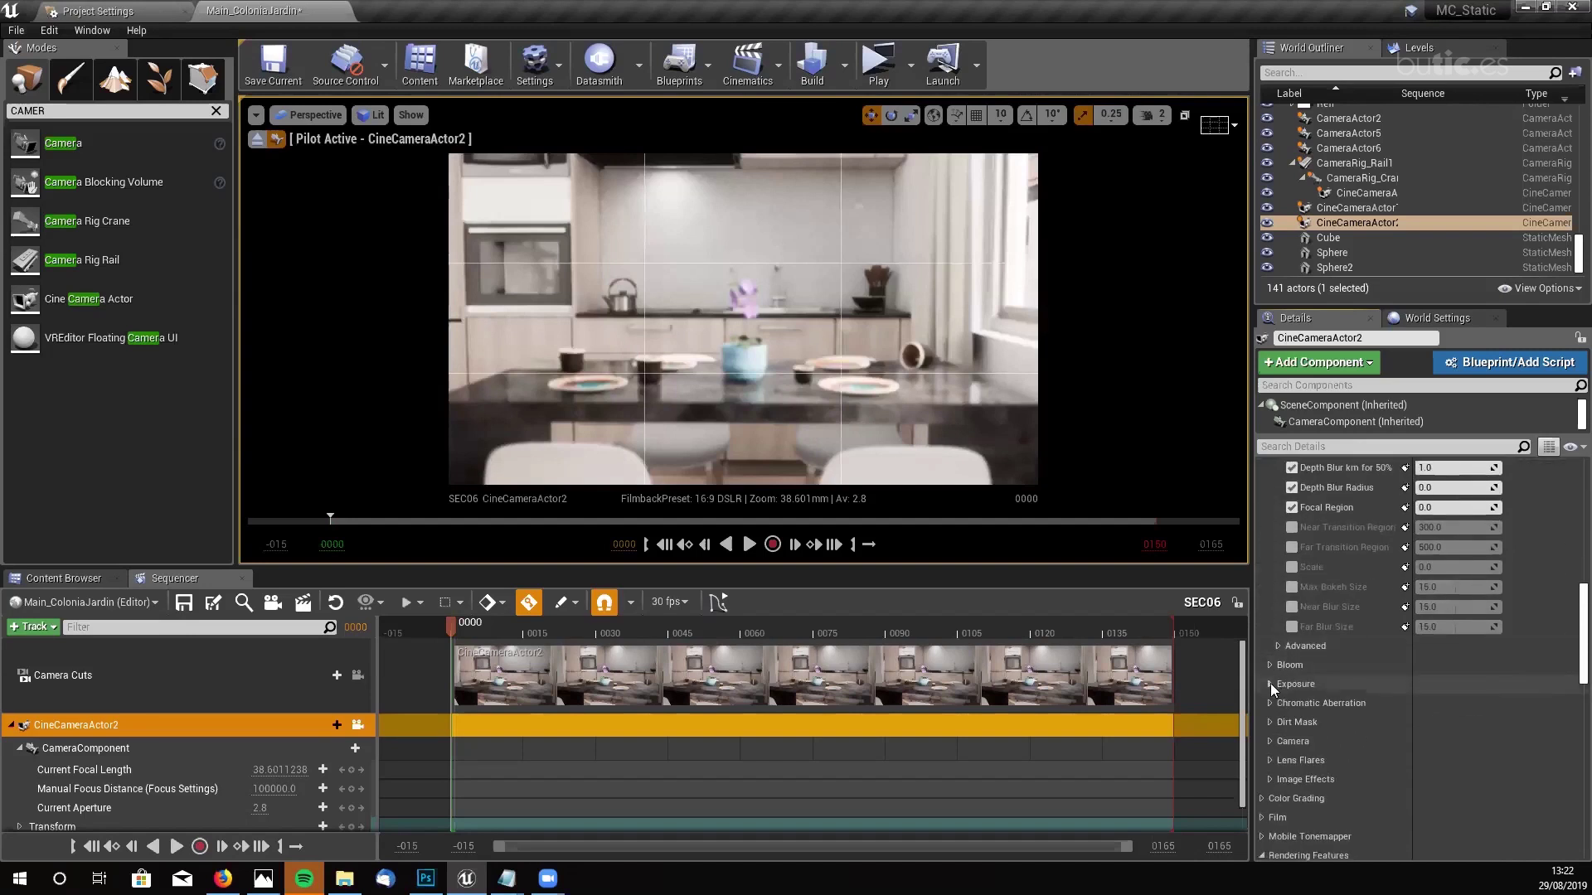
- Override Exposure with Metering Mode Manual and Exposure Compensation 11.0 on CineCameraActor2
{"action": "left_click", "coordinate": [1270, 683]}
{"action": "left_click", "coordinate": [1291, 704]}
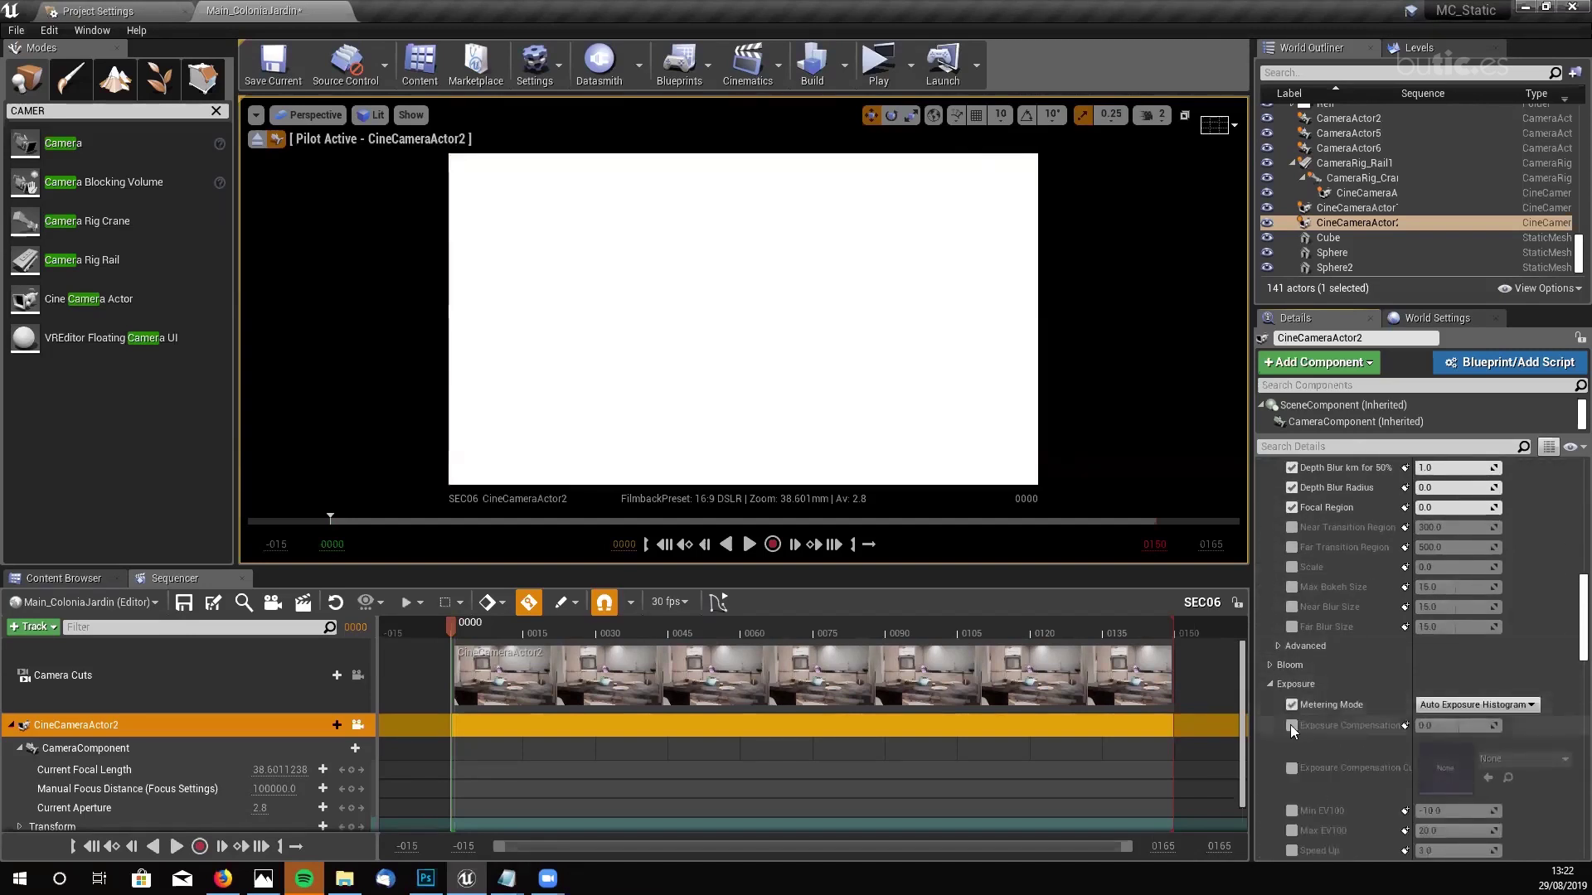
{"action": "left_click", "coordinate": [1291, 725]}
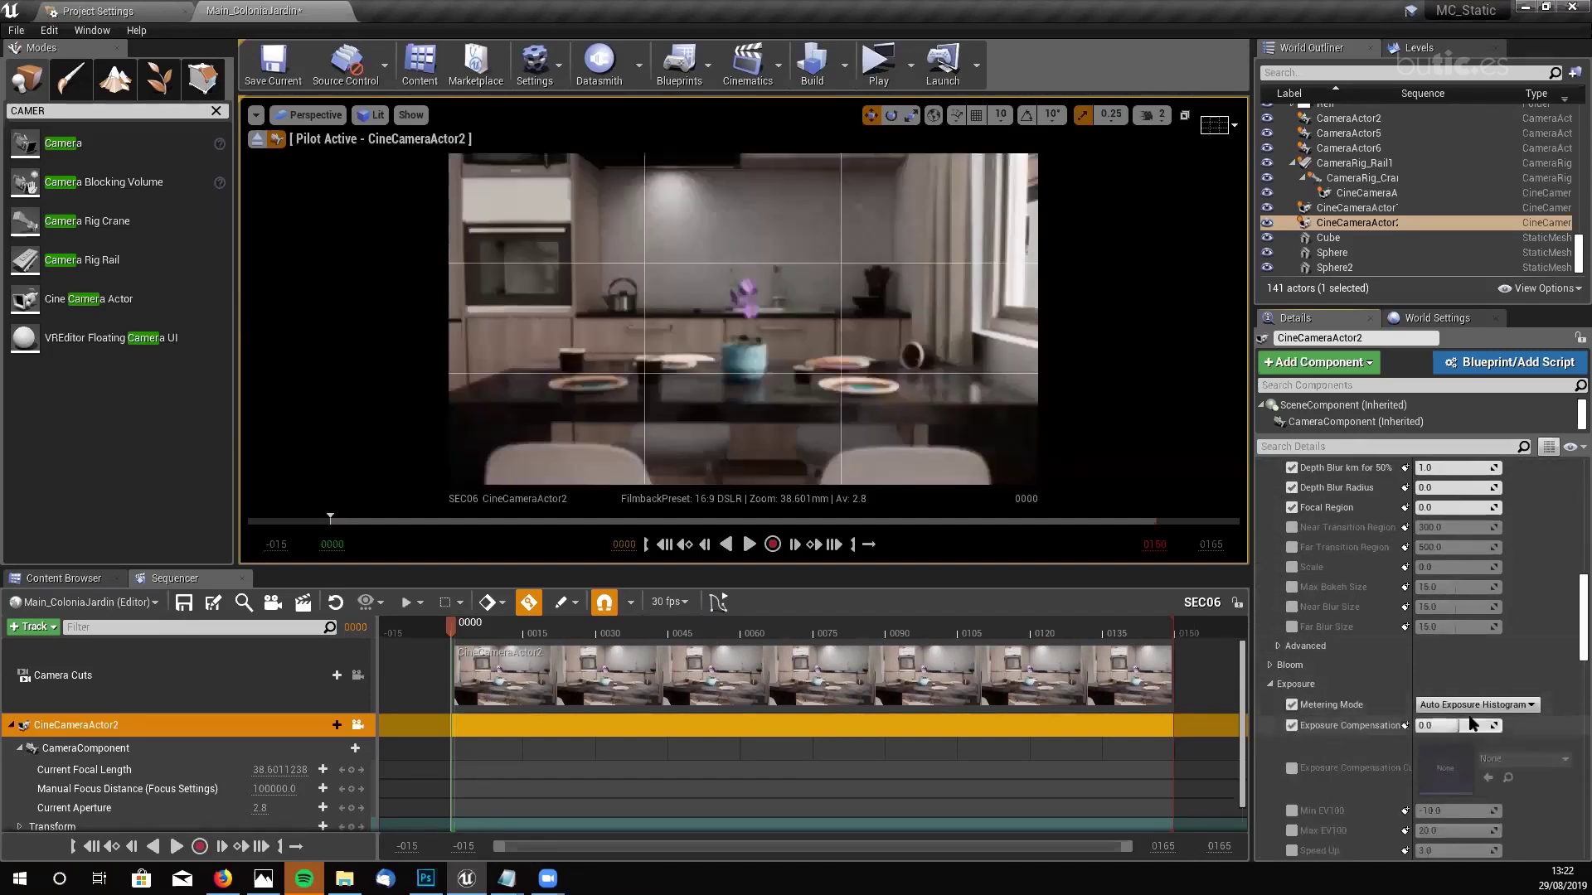
{"action": "left_click", "coordinate": [1522, 705]}
{"action": "left_click", "coordinate": [1444, 738]}
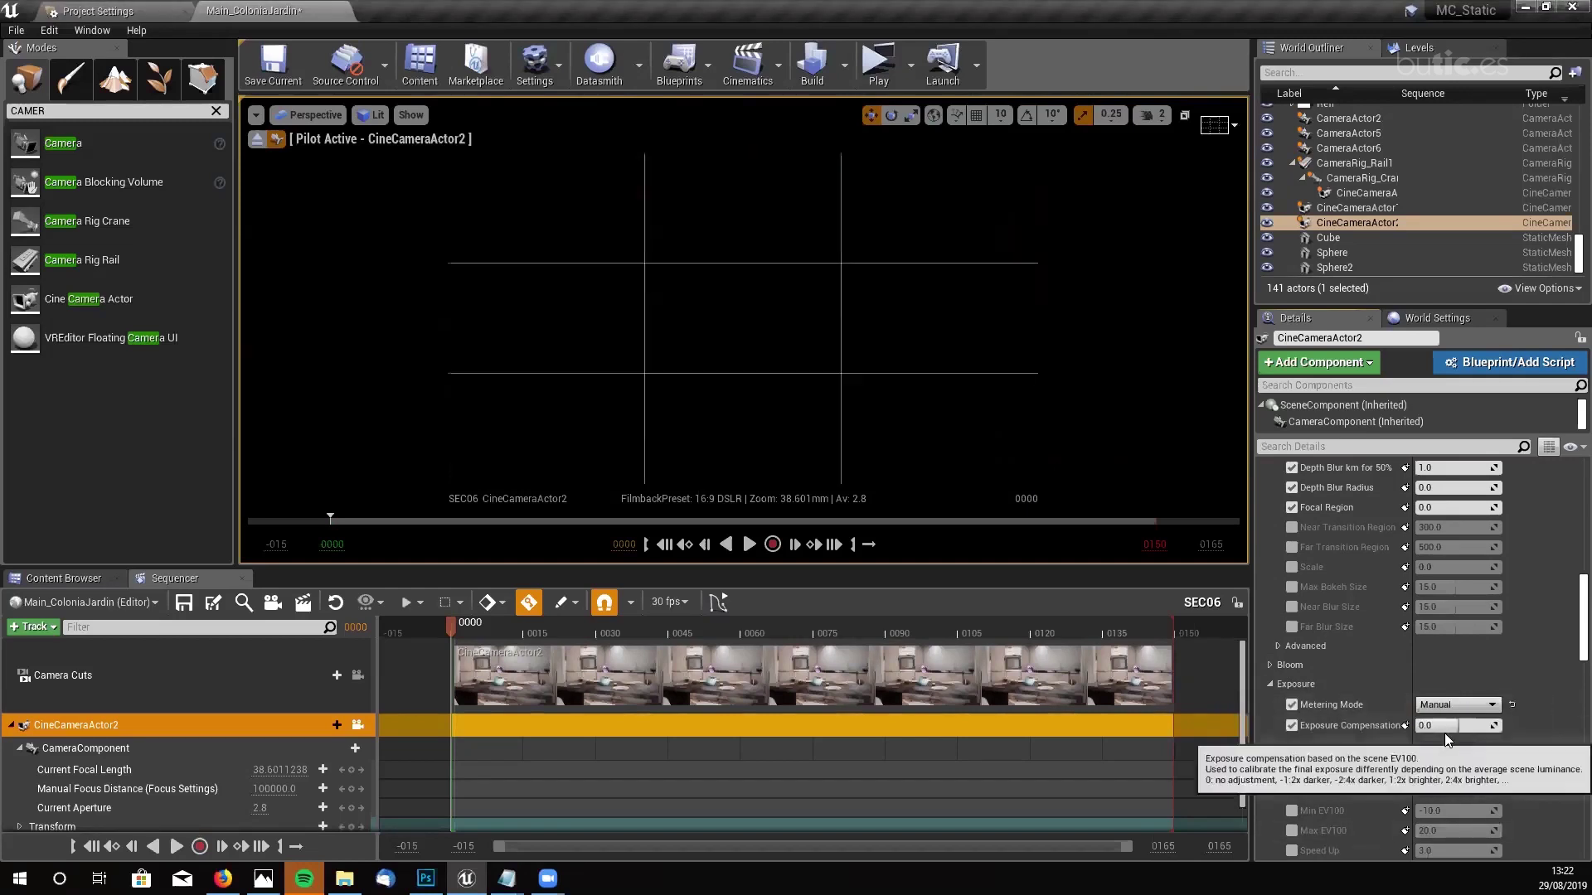
{"action": "left_click", "coordinate": [1442, 725]}
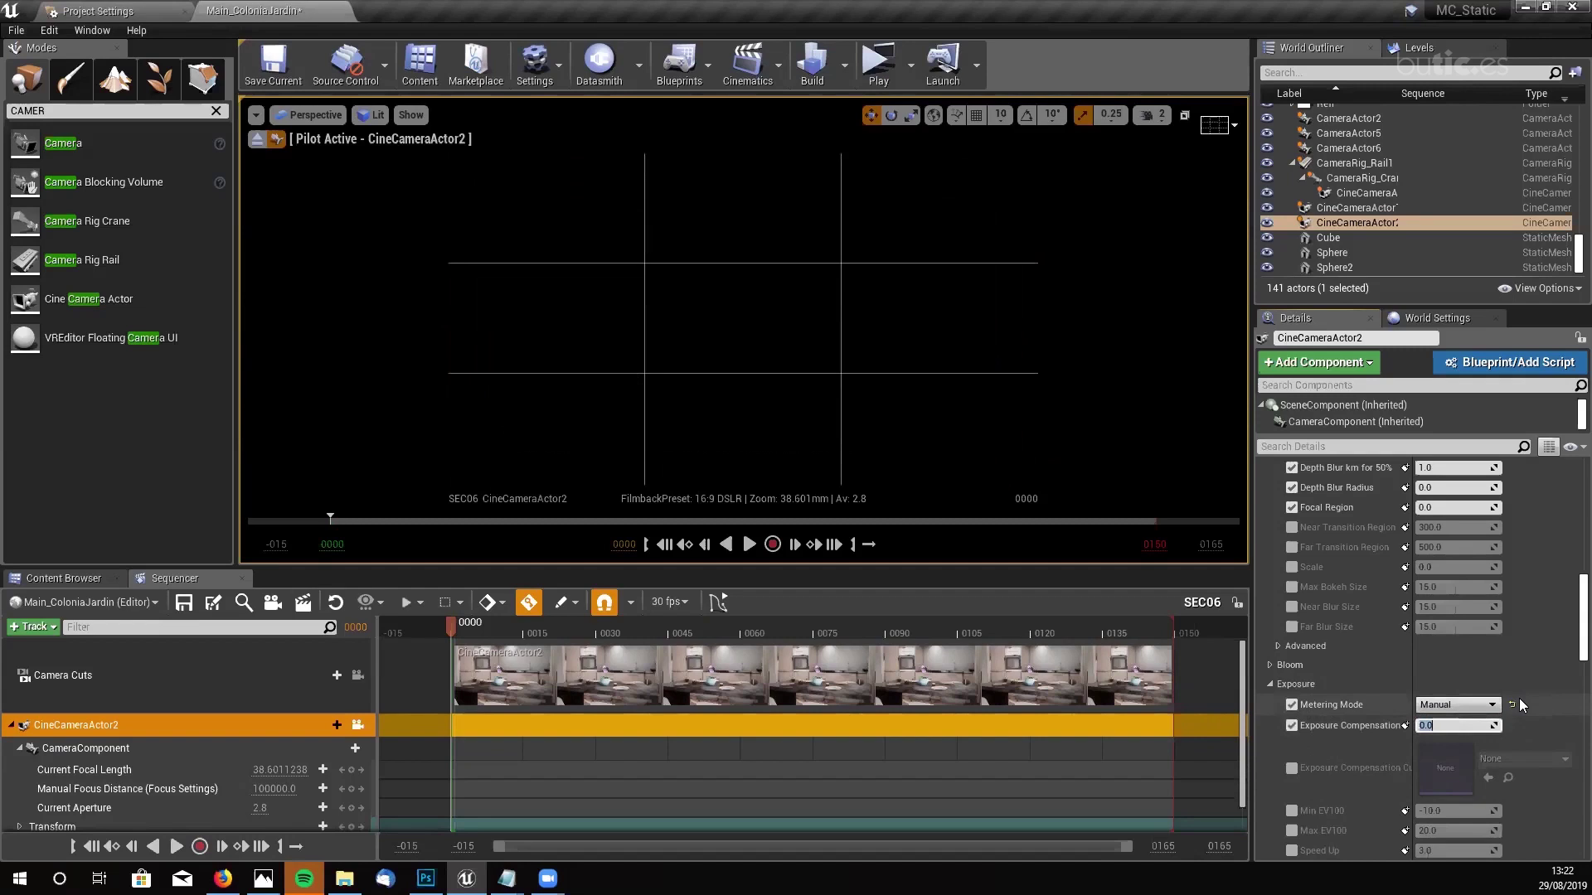
{"action": "type", "text": "11"}
{"action": "key", "text": "Return"}
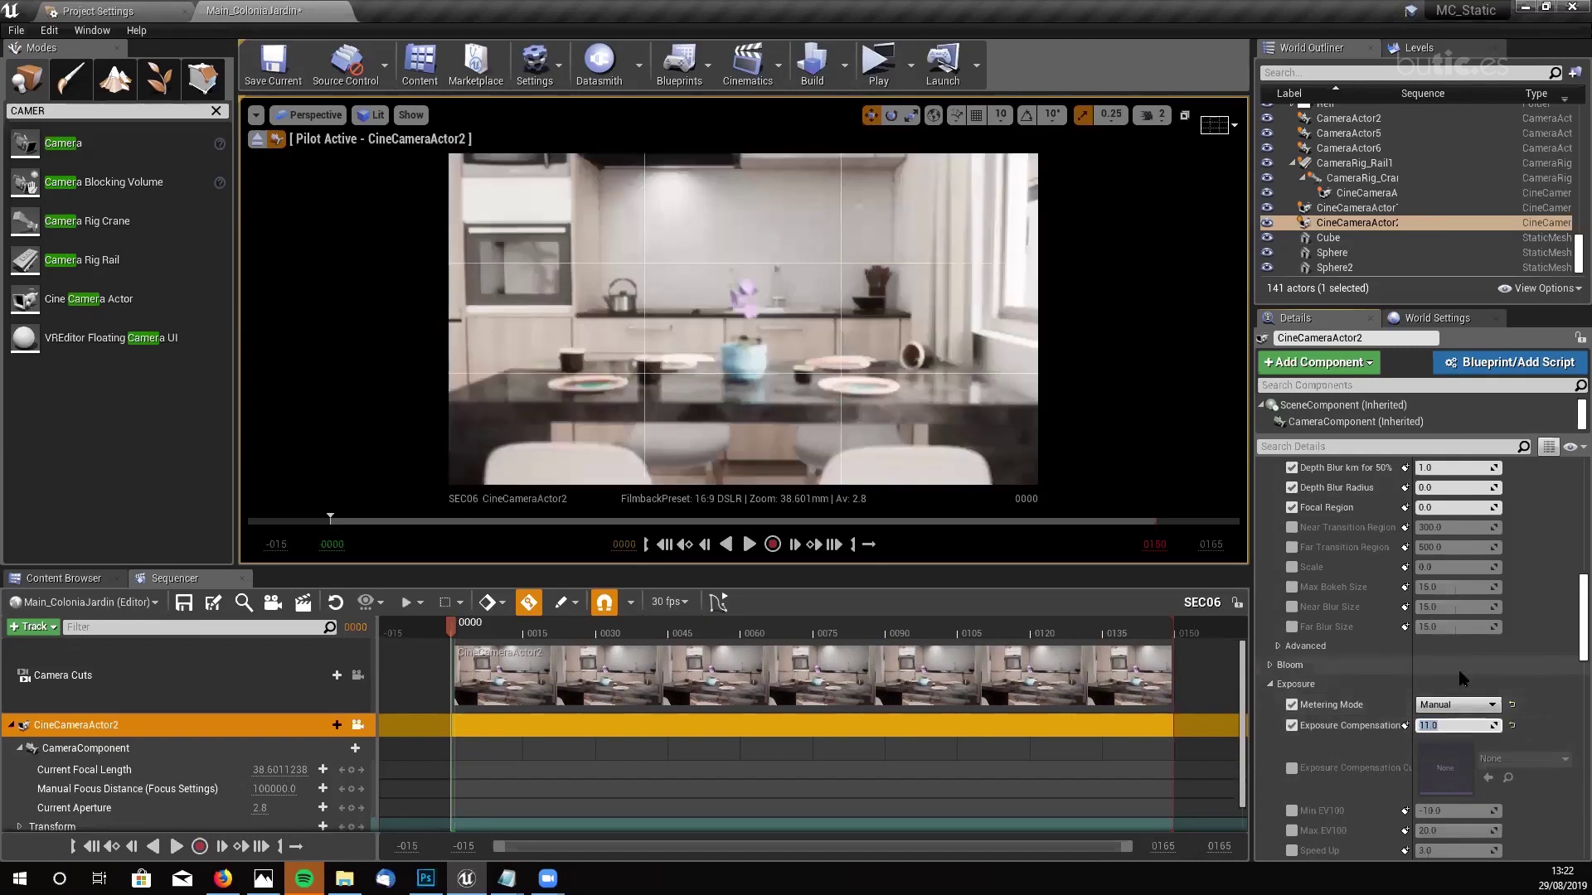
{"action": "scroll", "coordinate": [1544, 685], "scroll_direction": "down", "scroll_amount": 3}
{"action": "scroll", "coordinate": [1533, 783], "scroll_direction": "down", "scroll_amount": 1}
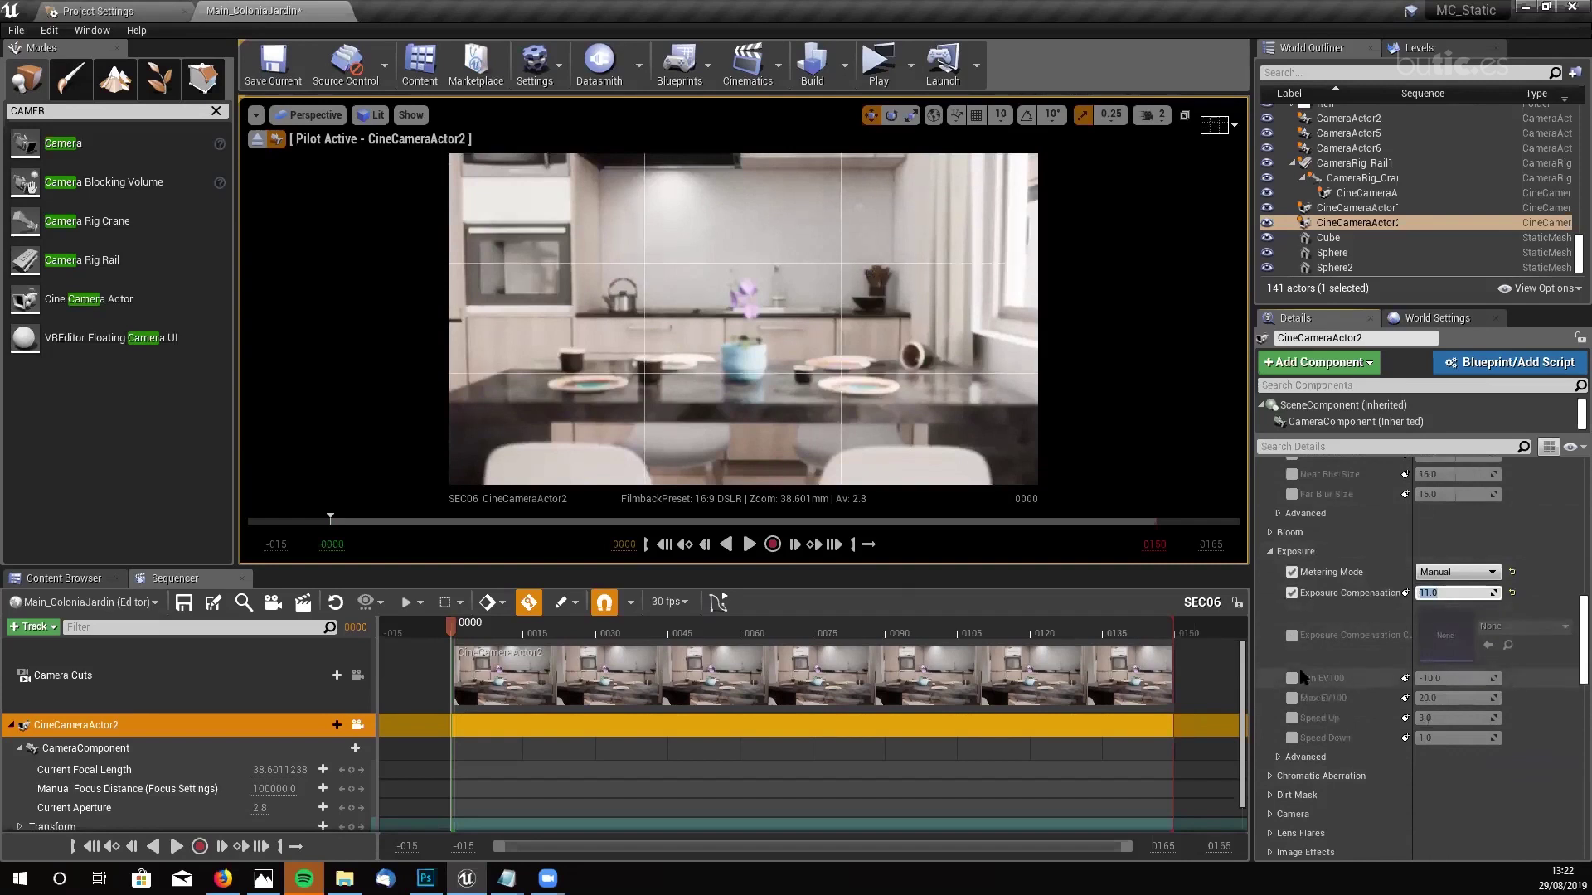
{"action": "scroll", "coordinate": [1469, 718], "scroll_direction": "up", "scroll_amount": 5}
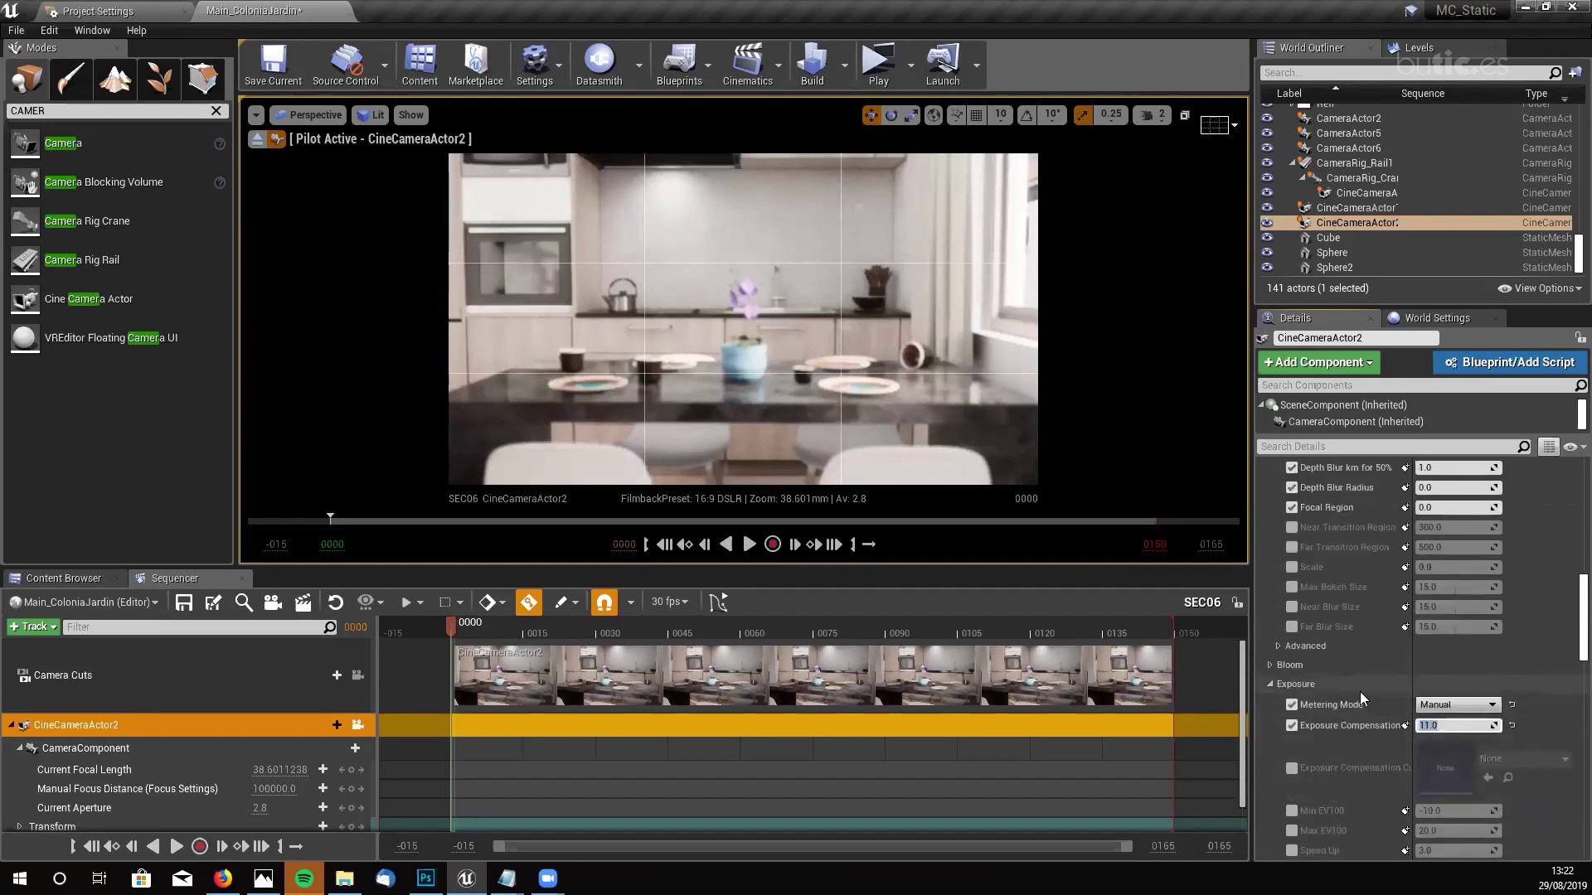
{"action": "scroll", "coordinate": [1383, 655], "scroll_direction": "down", "scroll_amount": 6}
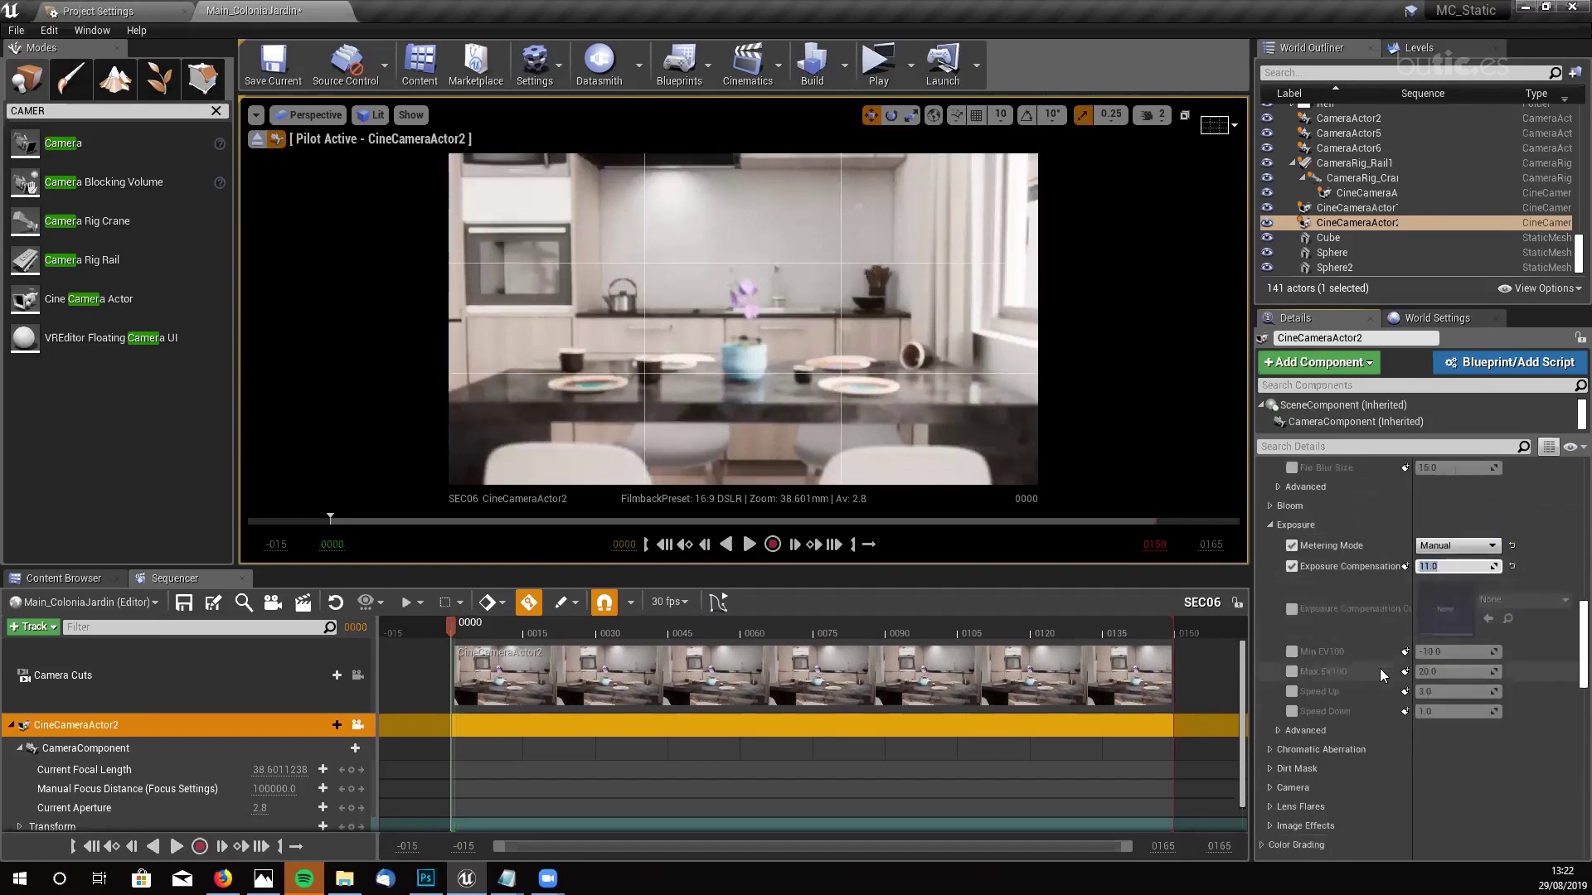
{"action": "scroll", "coordinate": [1380, 669], "scroll_direction": "down", "scroll_amount": 1}
- Expand the camera settings and enable the Shutter Speed, ISO and Aperture overrides
{"action": "left_click", "coordinate": [1268, 761]}
{"action": "scroll", "coordinate": [1394, 723], "scroll_direction": "down", "scroll_amount": 3}
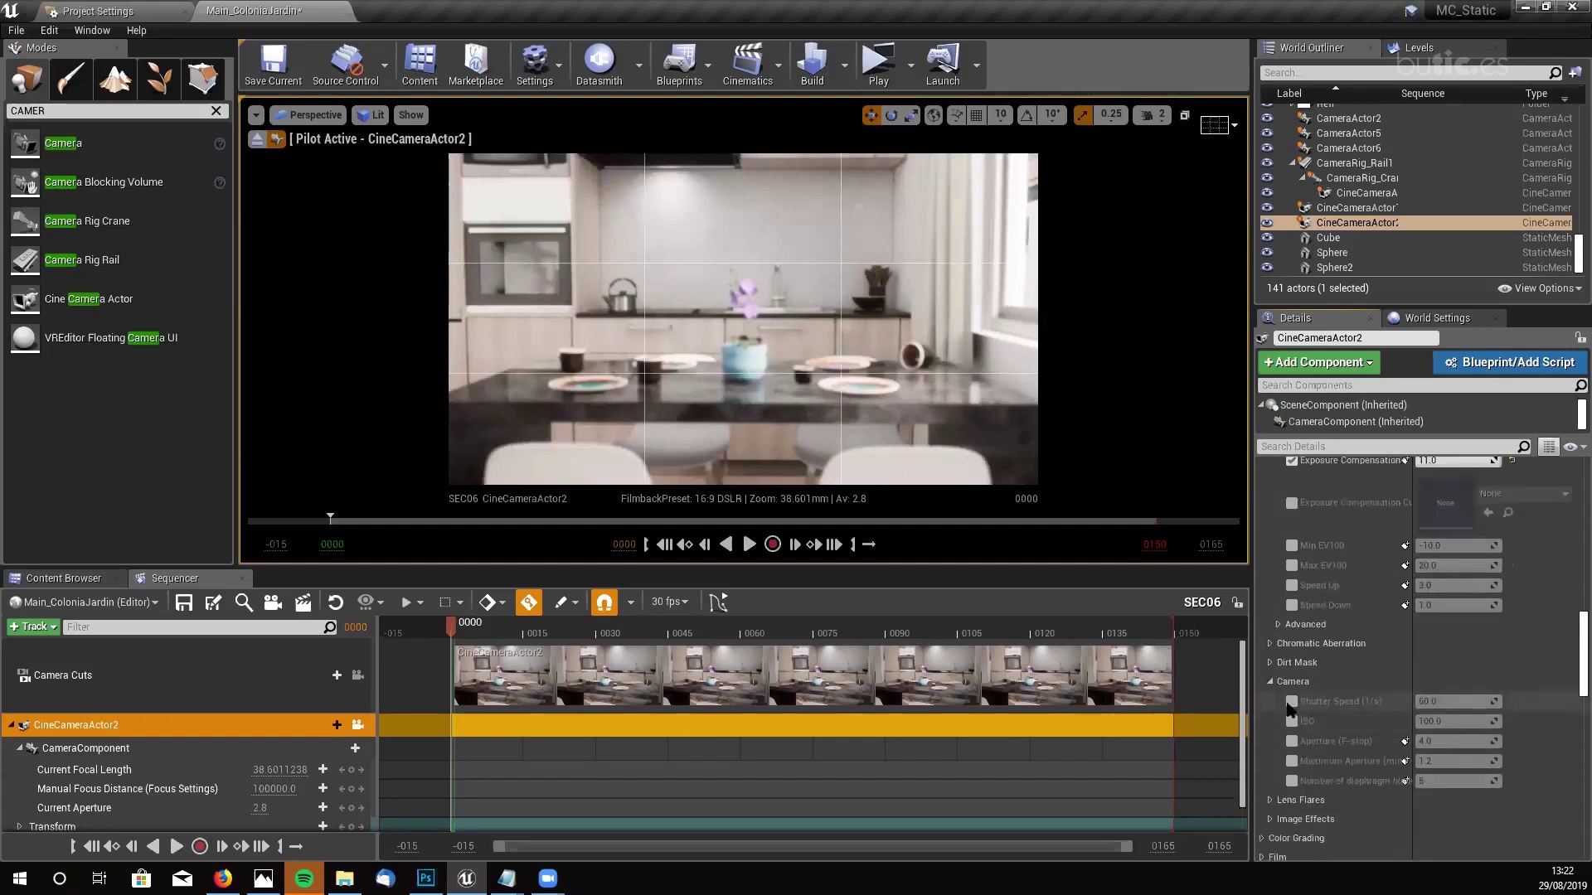
{"action": "left_click", "coordinate": [1293, 723]}
{"action": "left_click", "coordinate": [1291, 739]}
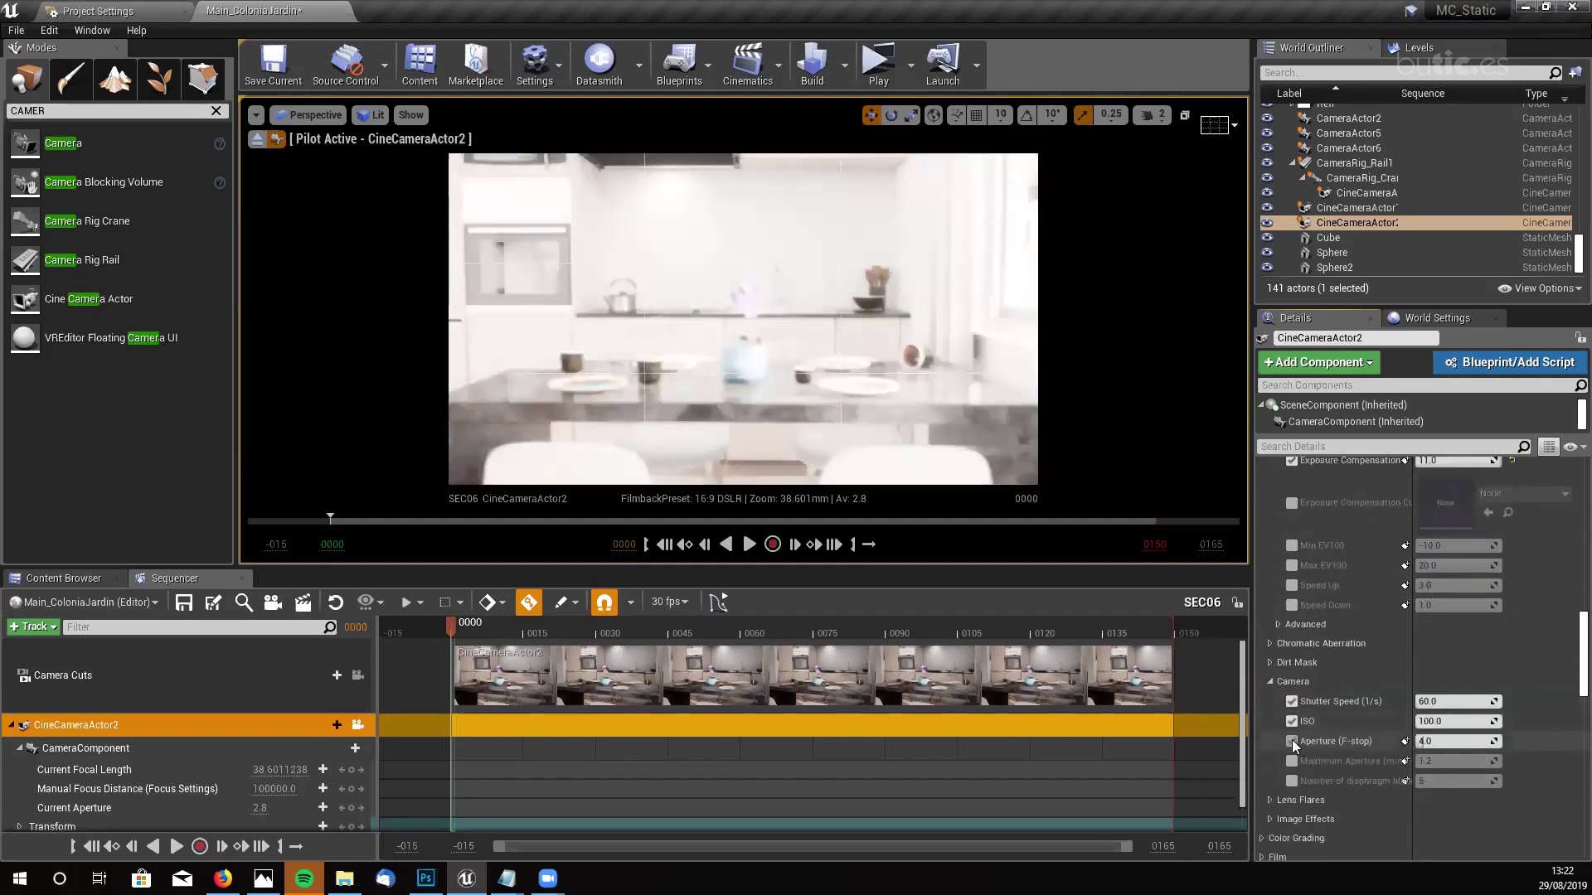
{"action": "left_click", "coordinate": [1497, 741]}
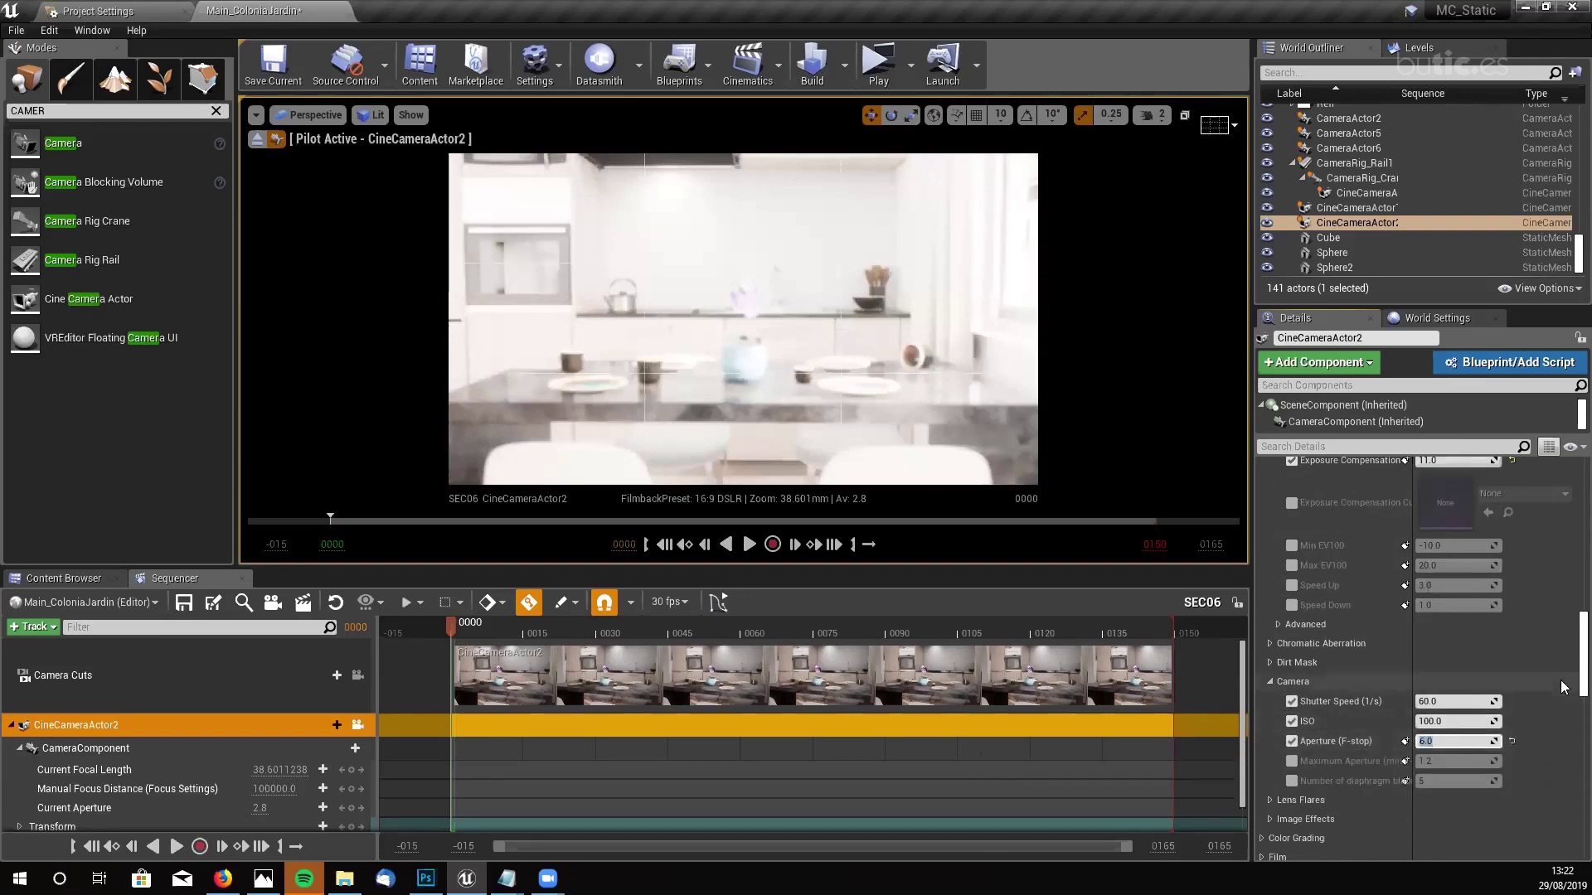
{"action": "scroll", "coordinate": [1562, 686], "scroll_direction": "up", "scroll_amount": 4}
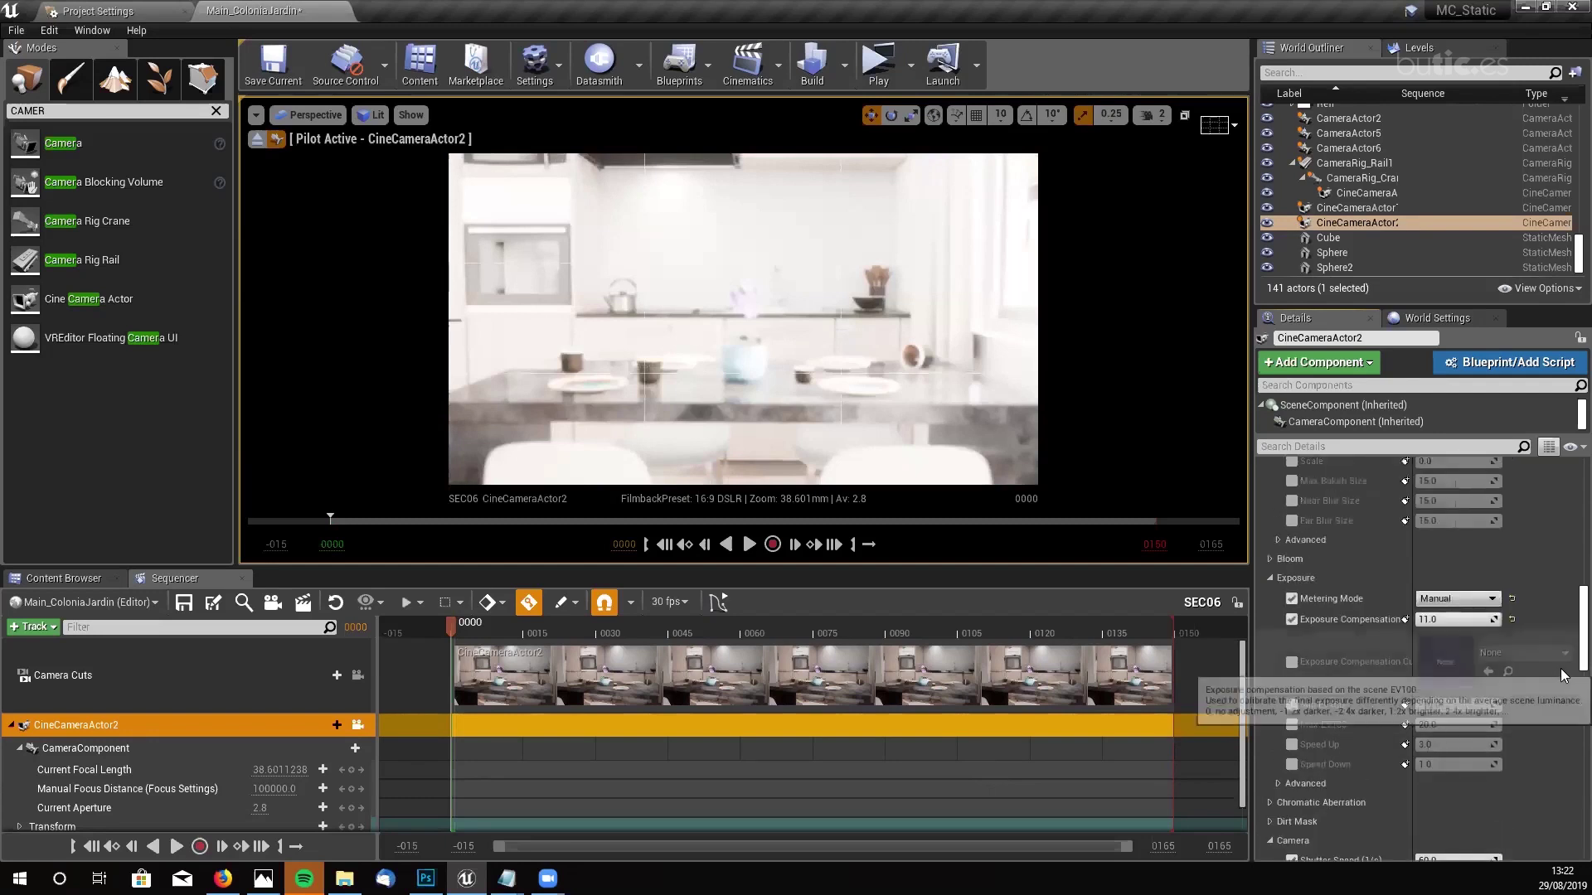
- Enable the Exposure Compensation Curve, Min/Max EV100 and Speed Up/Down overrides
{"action": "left_click", "coordinate": [1291, 661]}
{"action": "left_click", "coordinate": [1291, 705]}
{"action": "left_click", "coordinate": [1291, 725]}
{"action": "left_click", "coordinate": [1292, 745]}
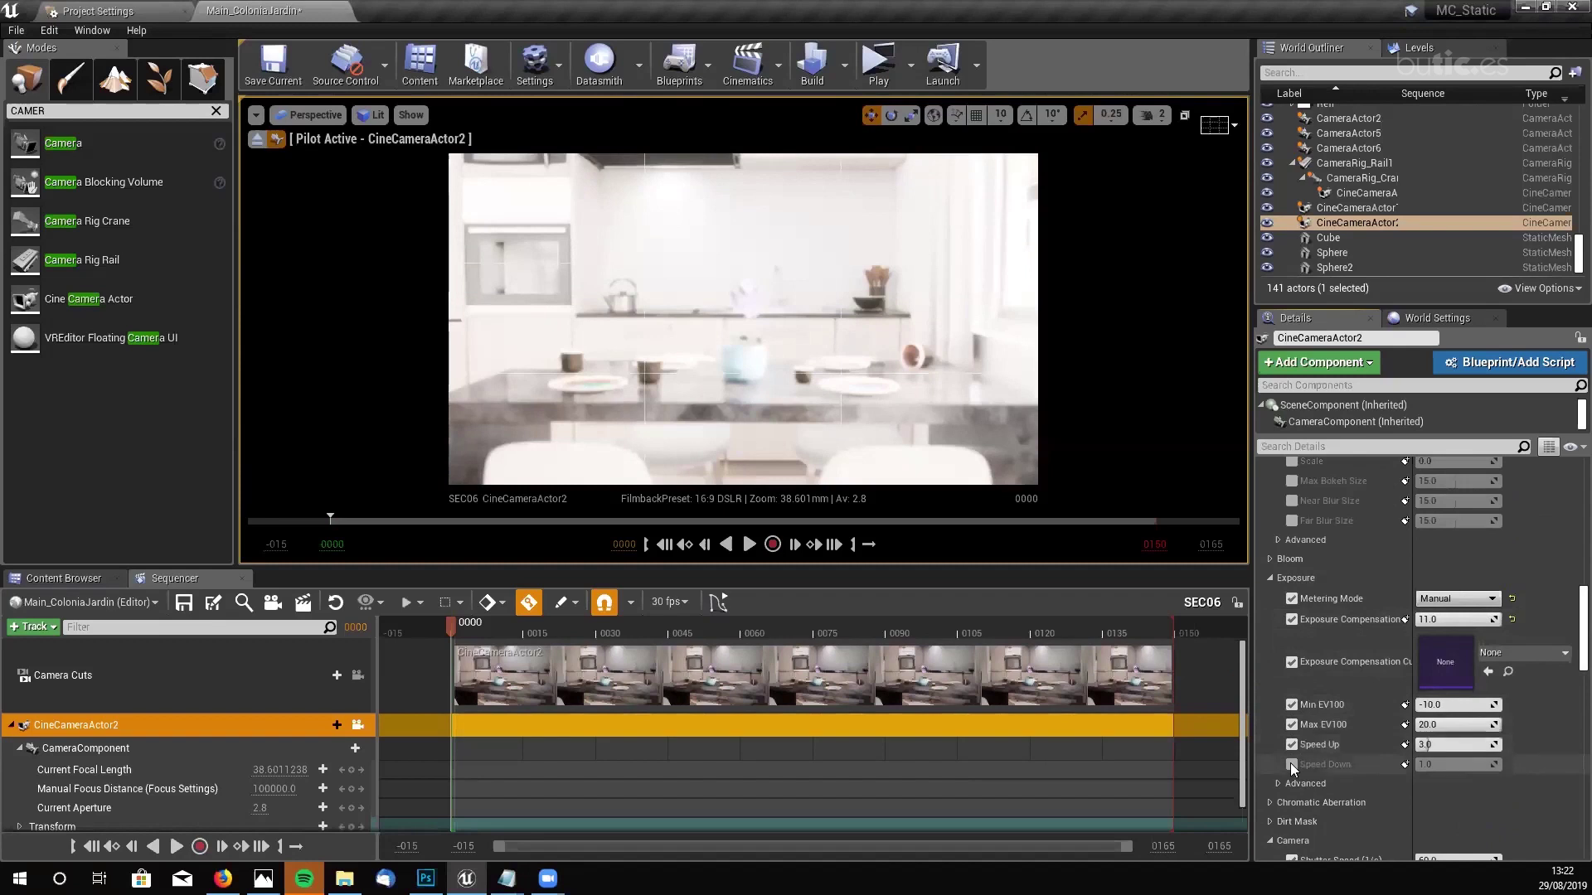
{"action": "left_click", "coordinate": [1290, 763]}
{"action": "scroll", "coordinate": [1463, 730], "scroll_direction": "down", "scroll_amount": 4}
- Try an ISO of 300, then set it back to 100
{"action": "left_click", "coordinate": [1457, 721]}
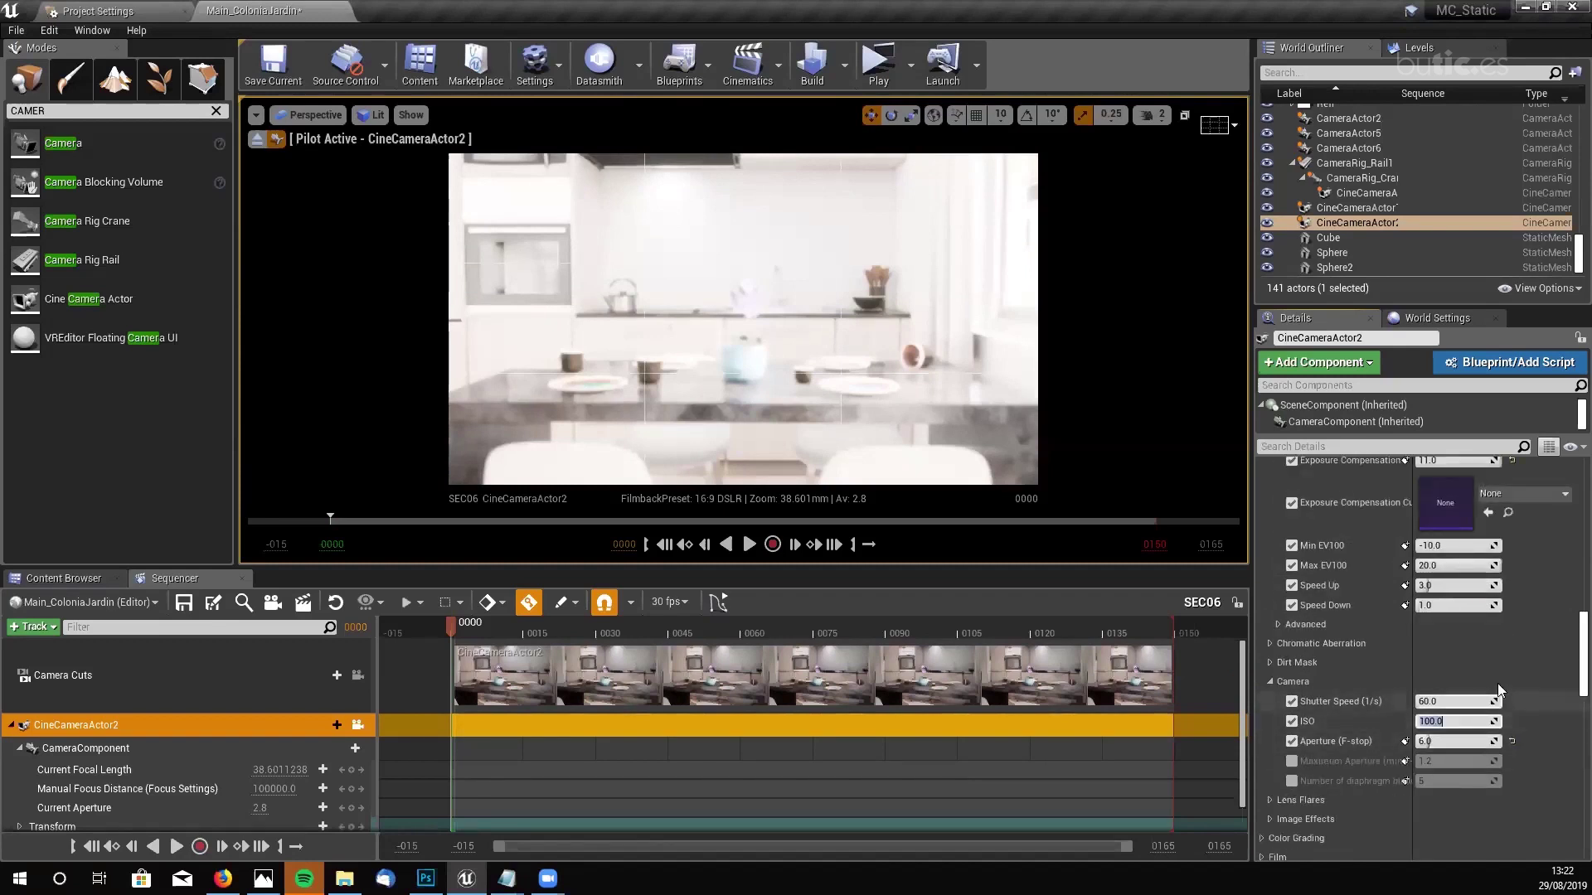
{"action": "type", "text": "300"}
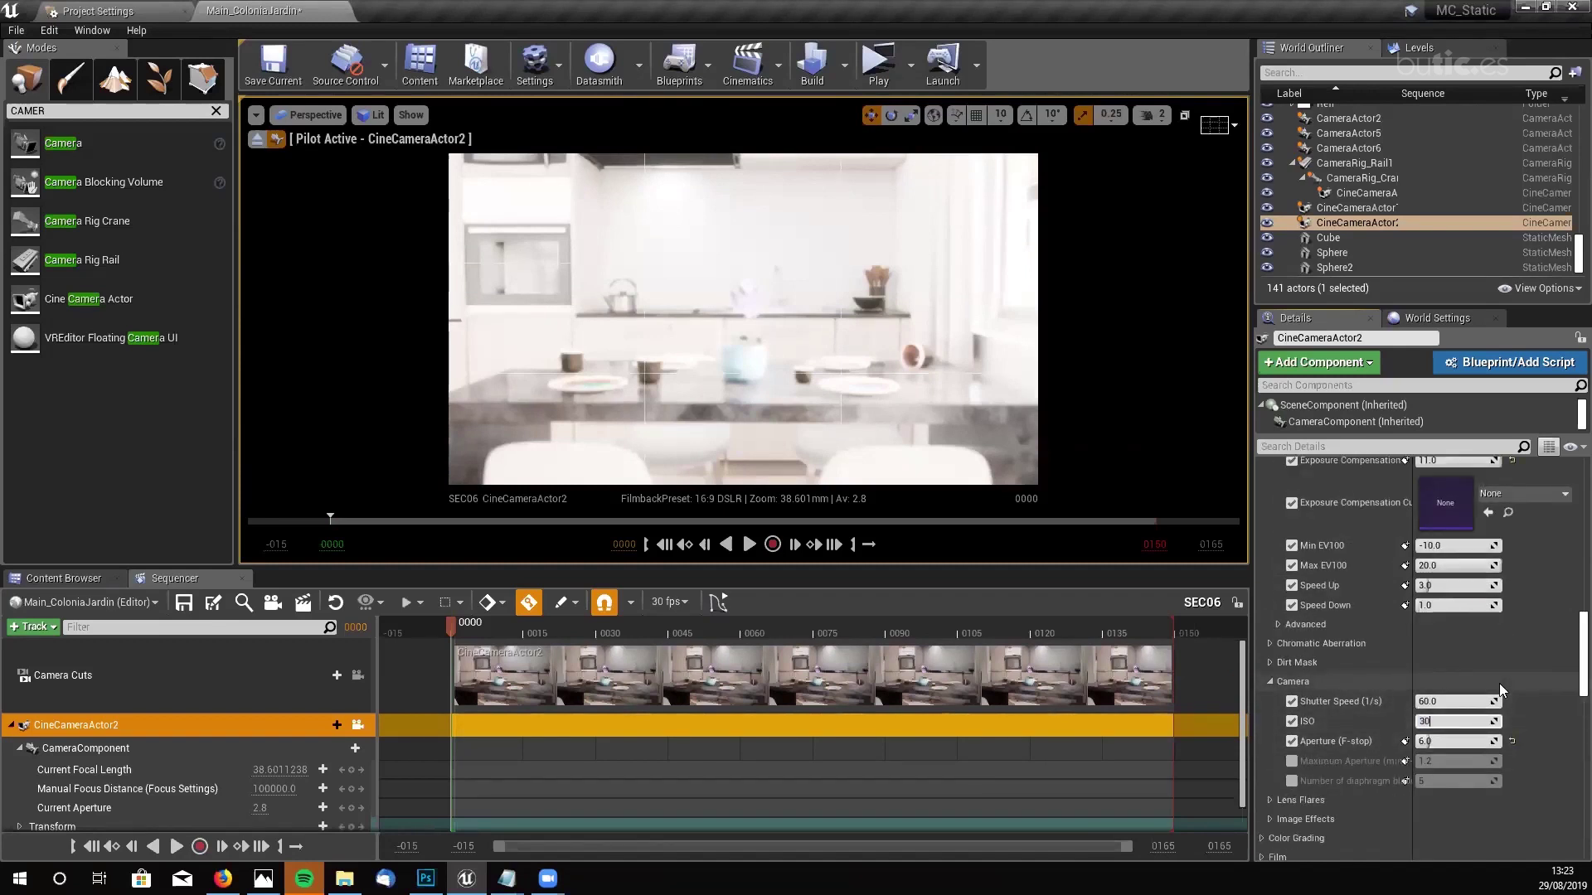
{"action": "key", "text": "Return"}
{"action": "type", "text": "100"}
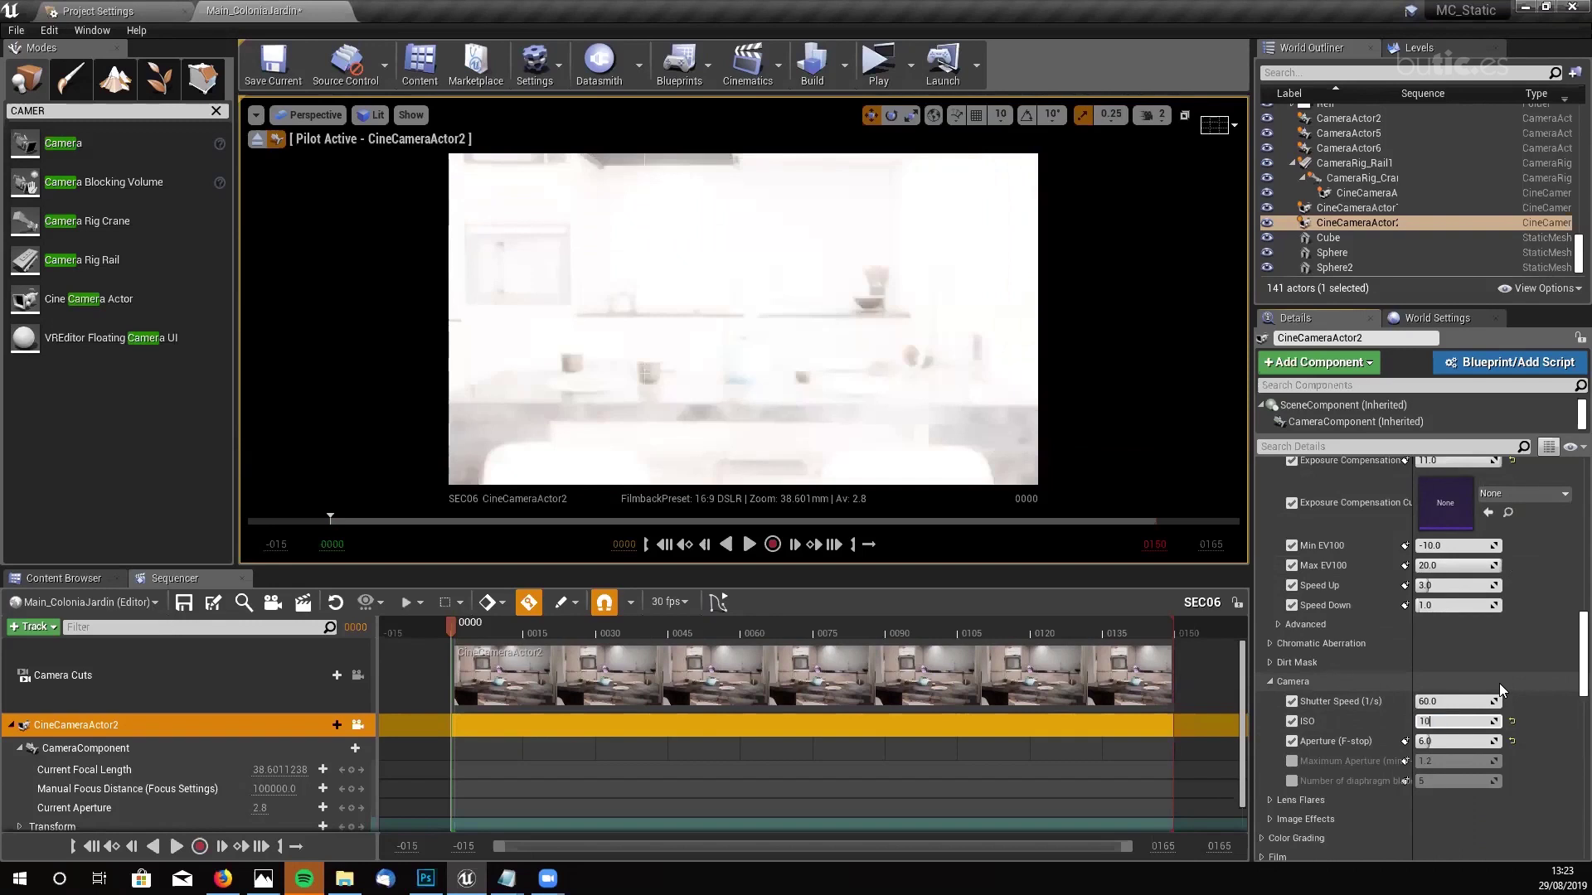
{"action": "key", "text": "Return"}
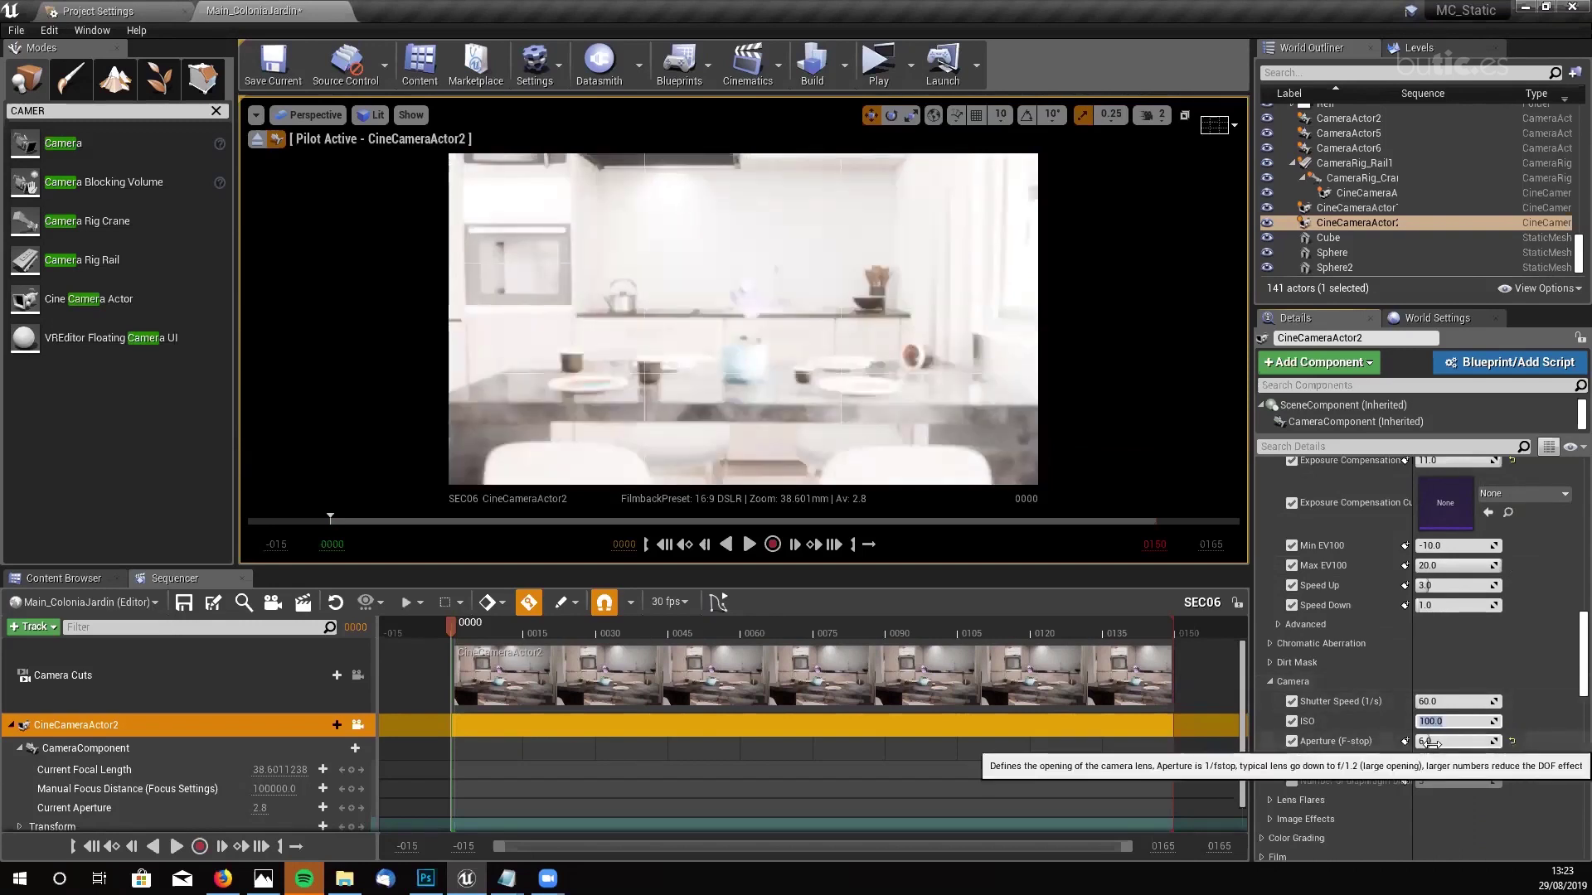
- Raise the shutter speed to about 231 to darken the shot, resetting Aperture to 4.0
{"action": "left_click_drag", "start_coordinate": [1446, 702], "coordinate": [1466, 744]}
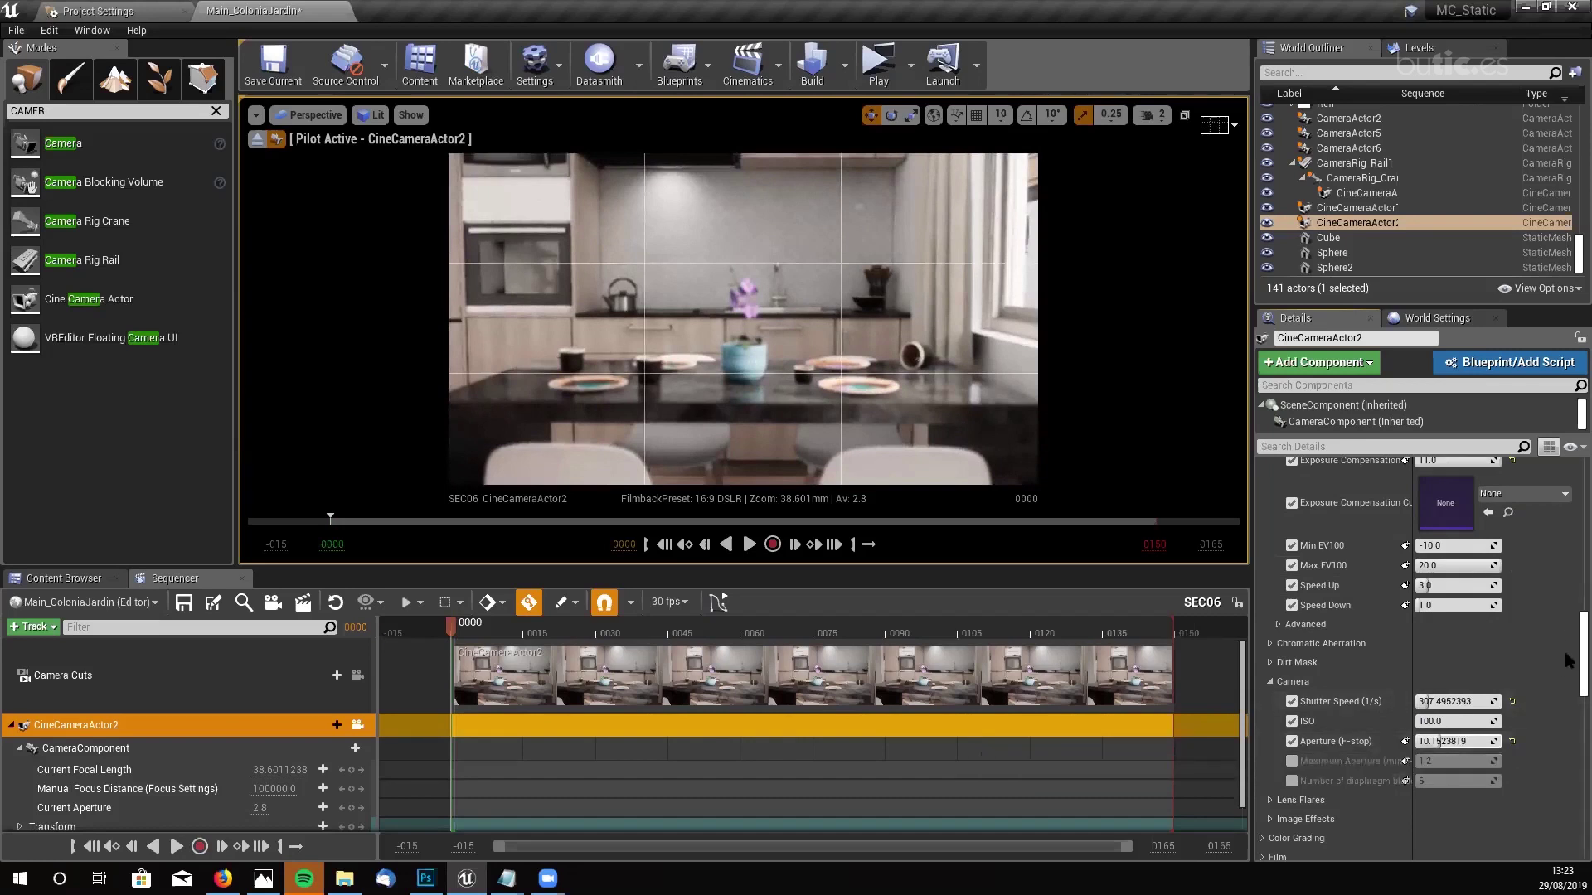
{"action": "left_click", "coordinate": [1512, 741]}
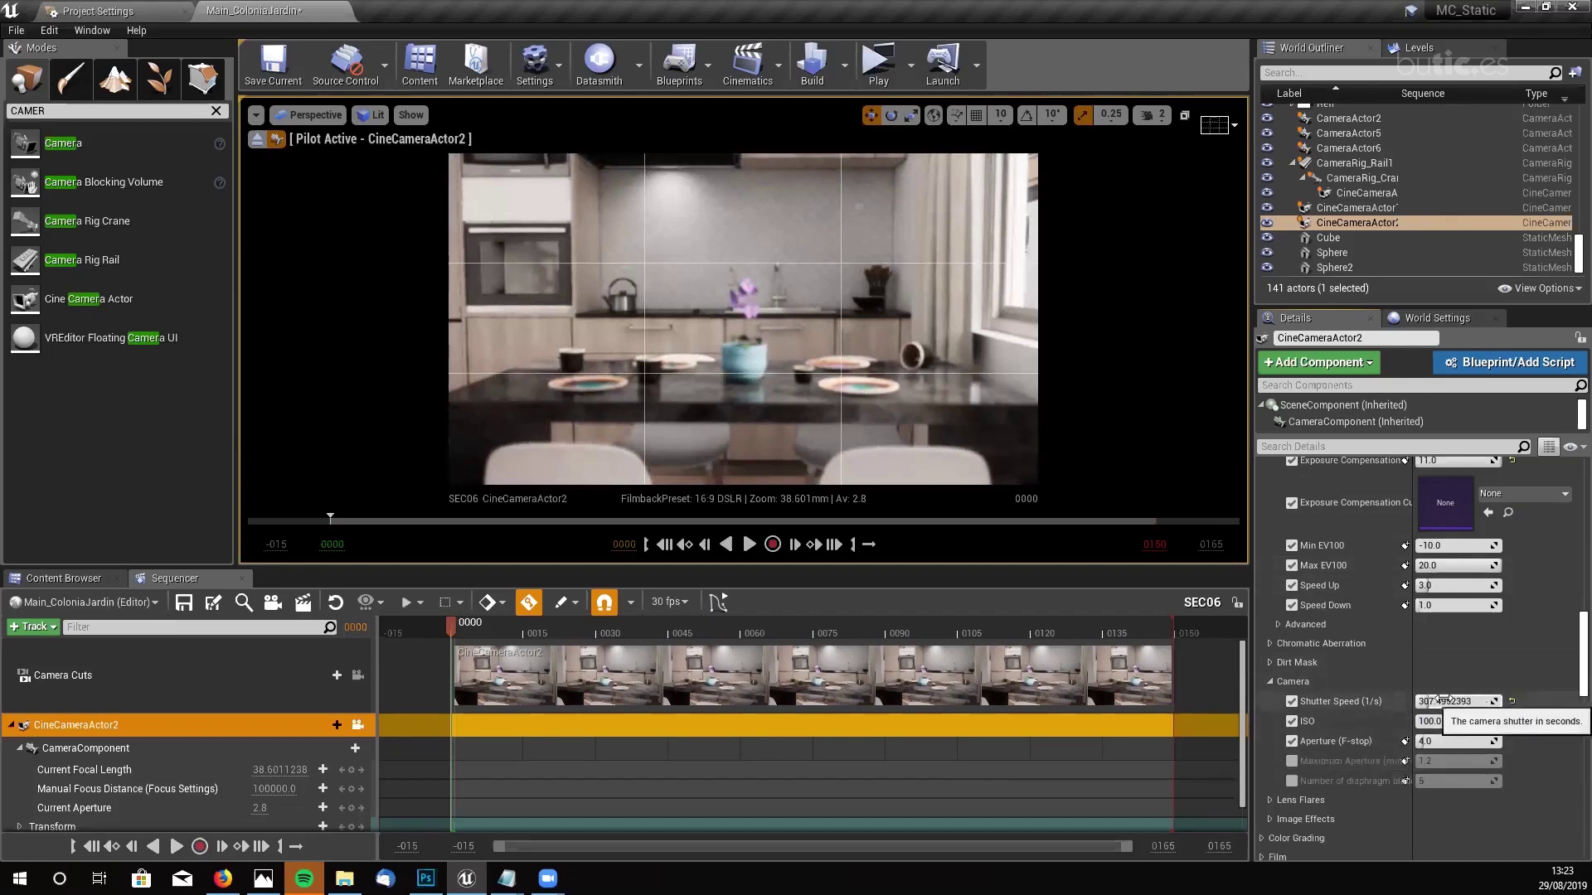
{"action": "left_click_drag", "start_coordinate": [1479, 703], "coordinate": [1492, 703]}
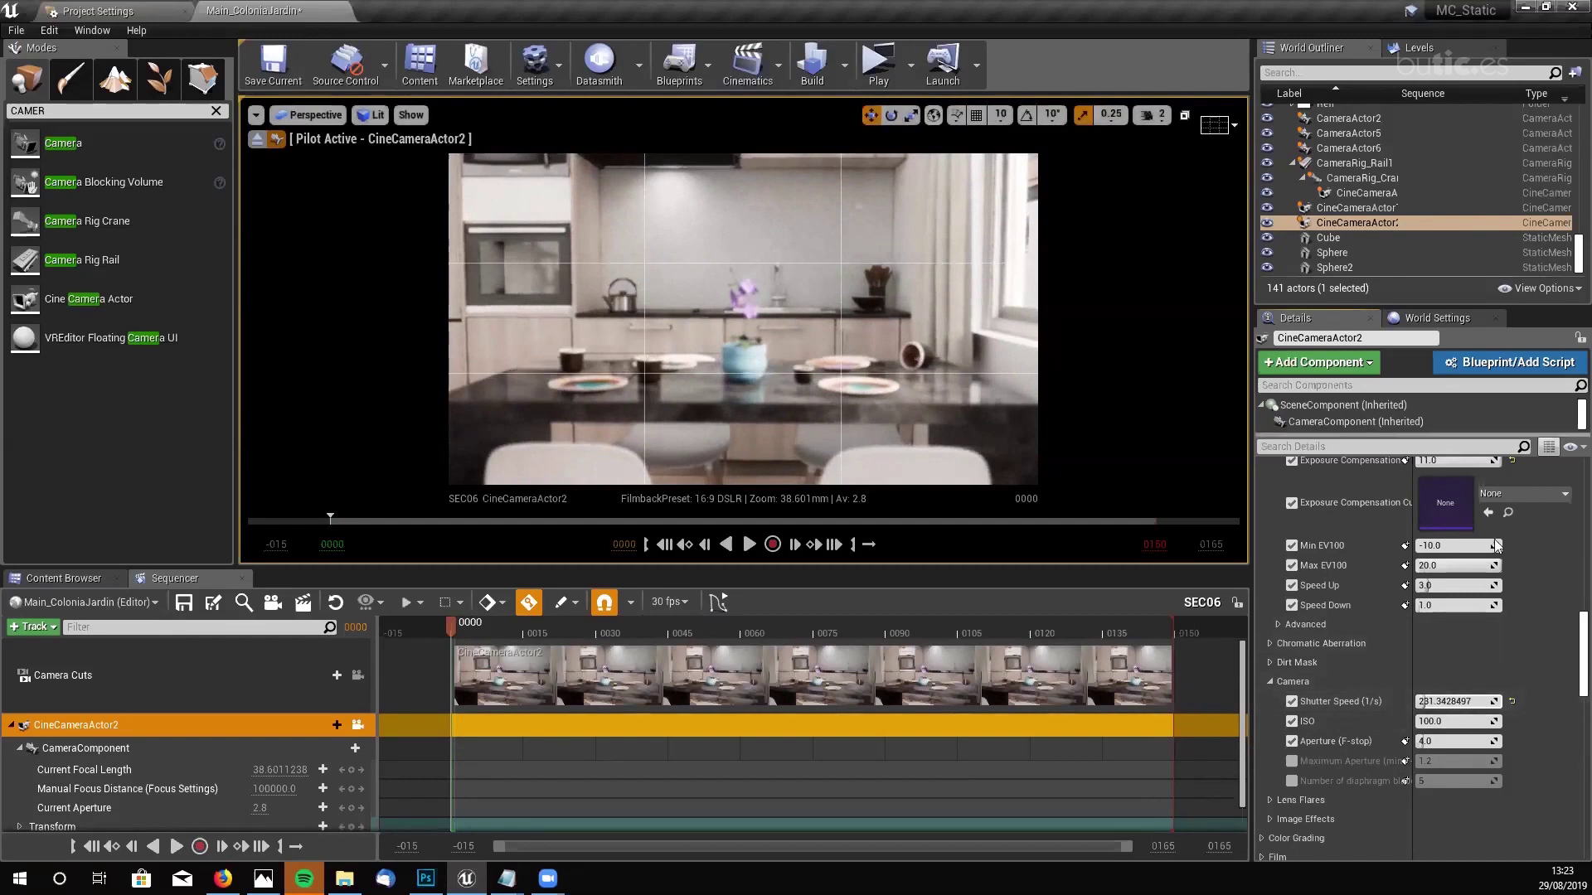
{"action": "scroll", "coordinate": [1559, 489], "scroll_direction": "up", "scroll_amount": 10}
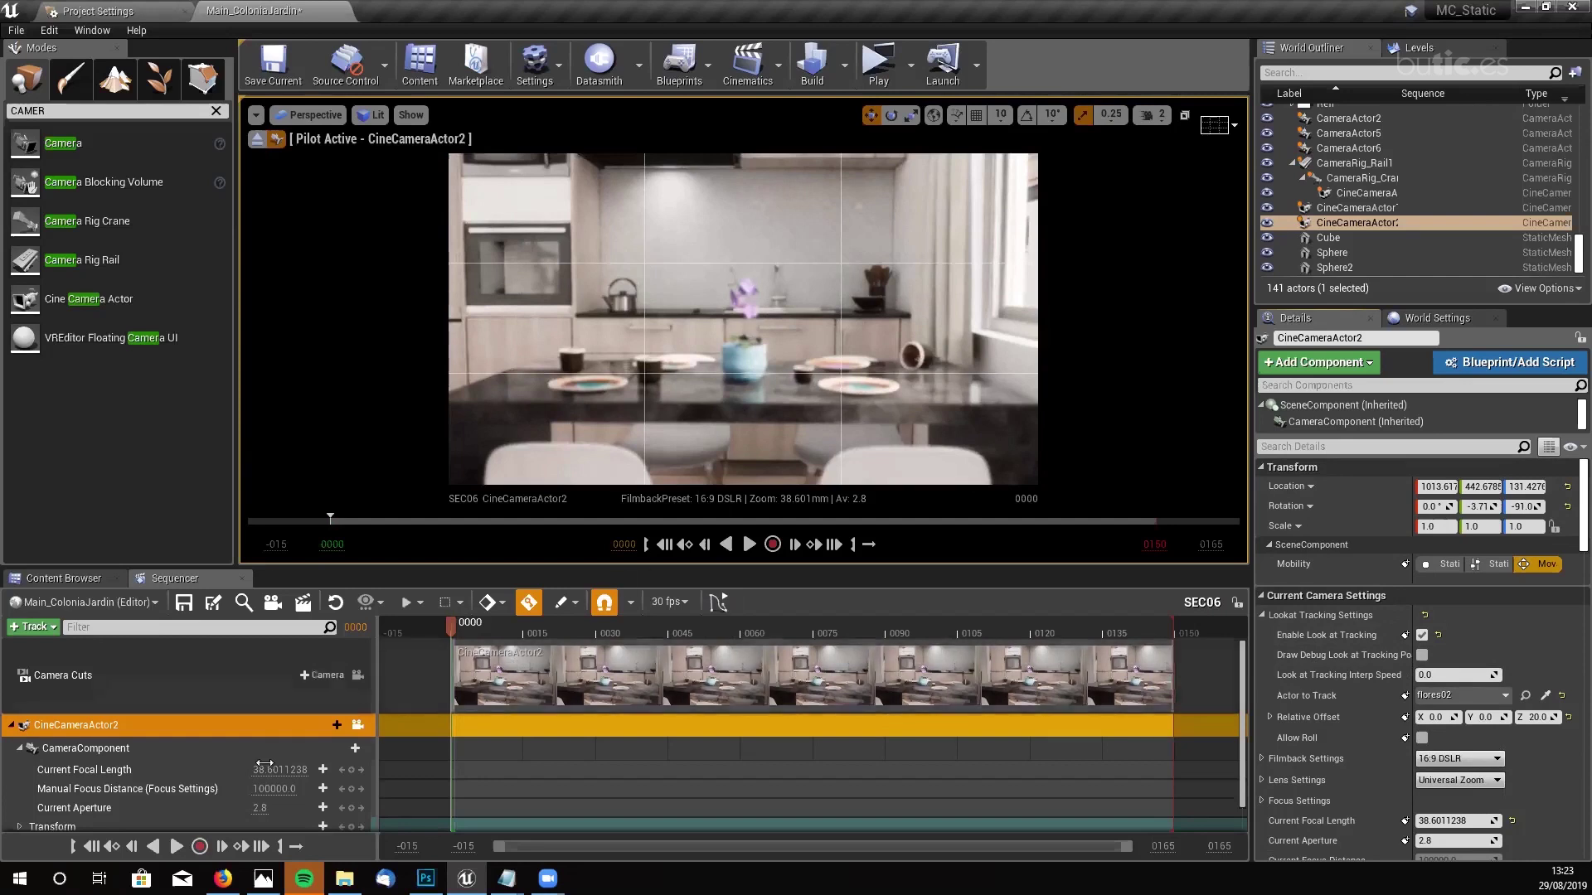
- Select the camera's Transform Location and Rotation, jump to the last frame, and orbit around the vase
{"action": "scroll", "coordinate": [107, 726], "scroll_direction": "down", "scroll_amount": 1}
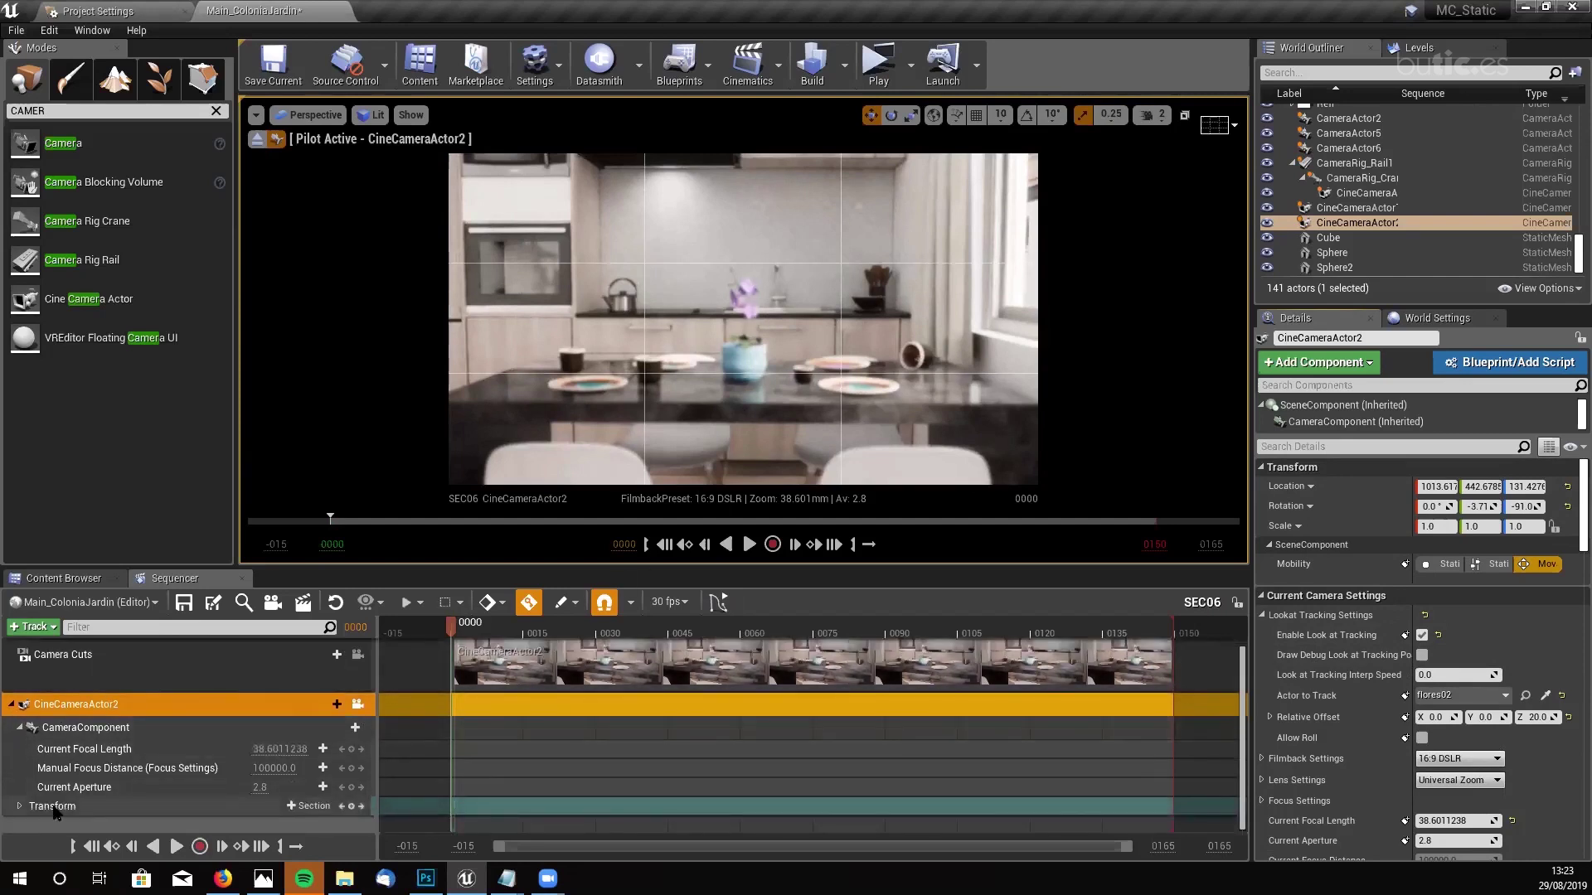
{"action": "left_click", "coordinate": [22, 806]}
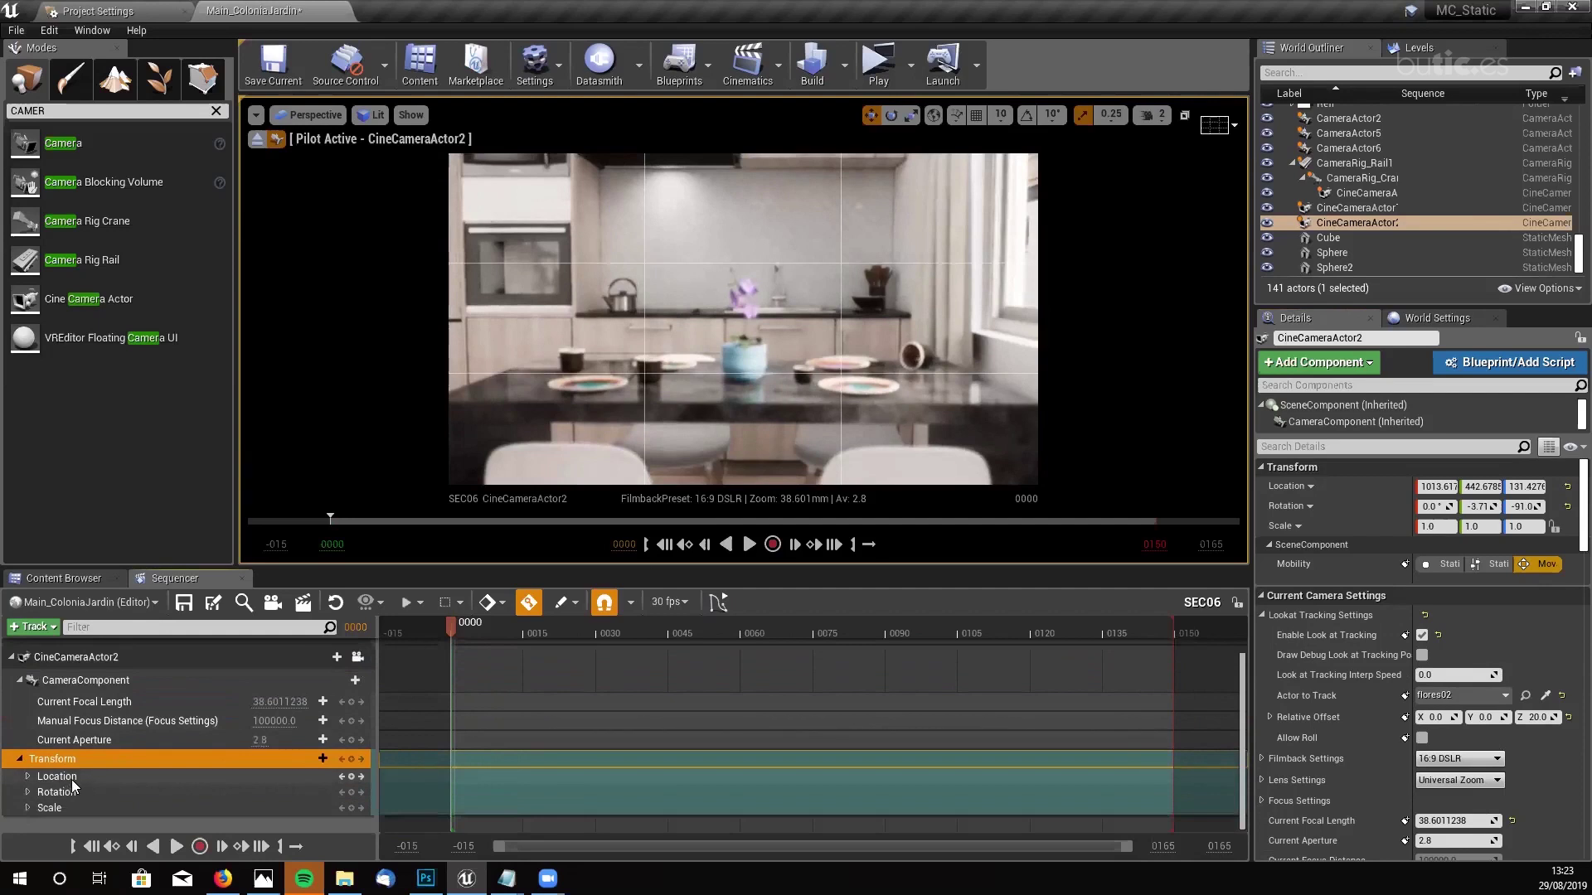
{"action": "left_click", "coordinate": [72, 779]}
{"action": "left_click", "coordinate": [85, 792], "text": "shift"}
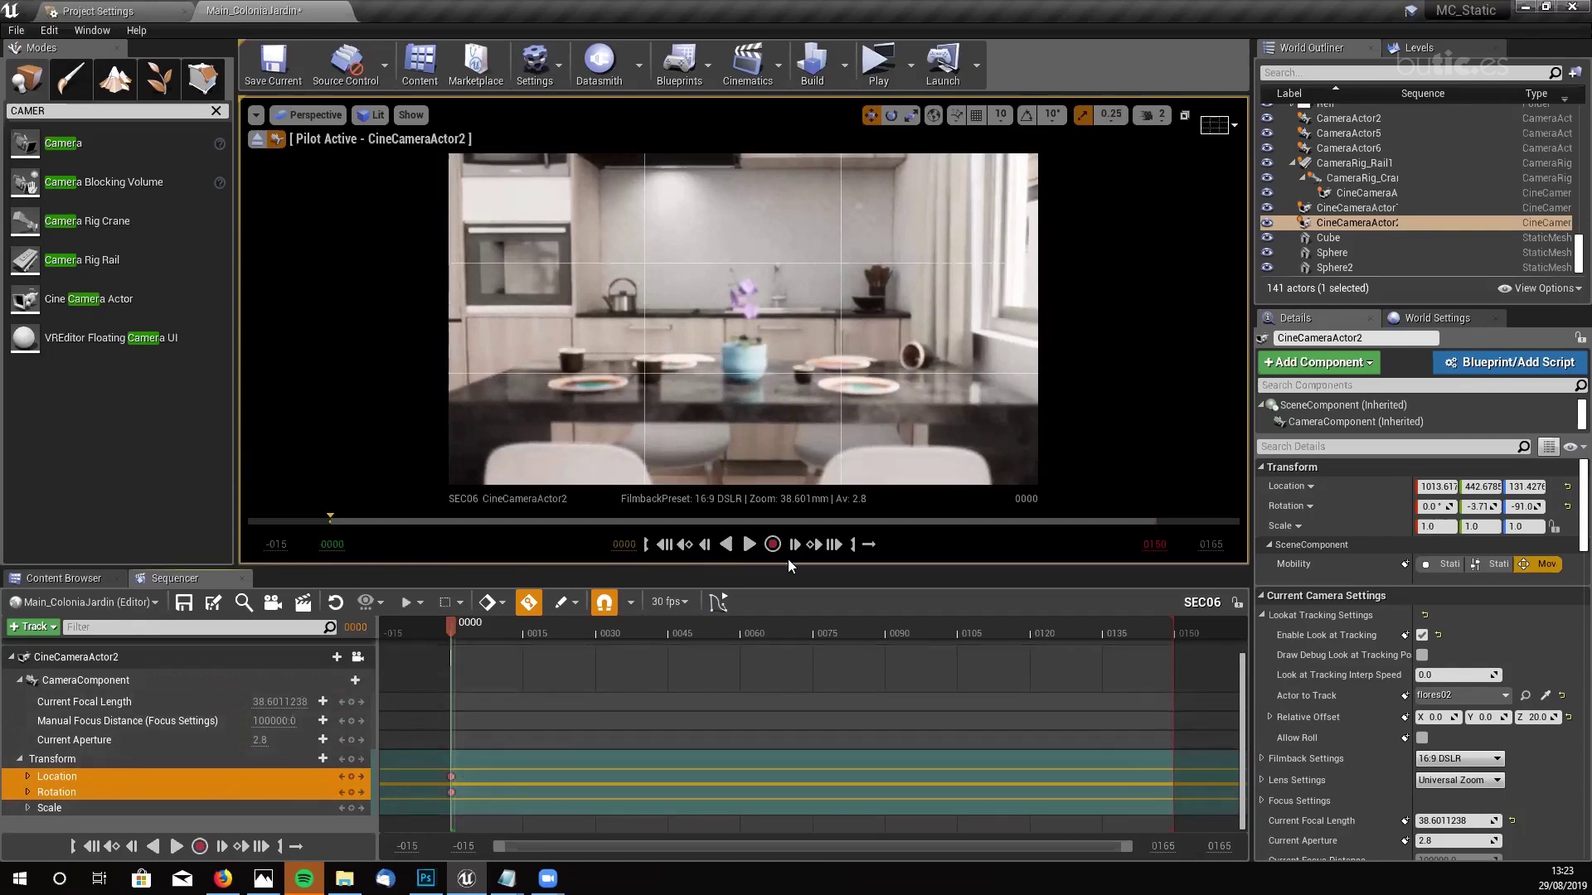
{"action": "left_click", "coordinate": [868, 544]}
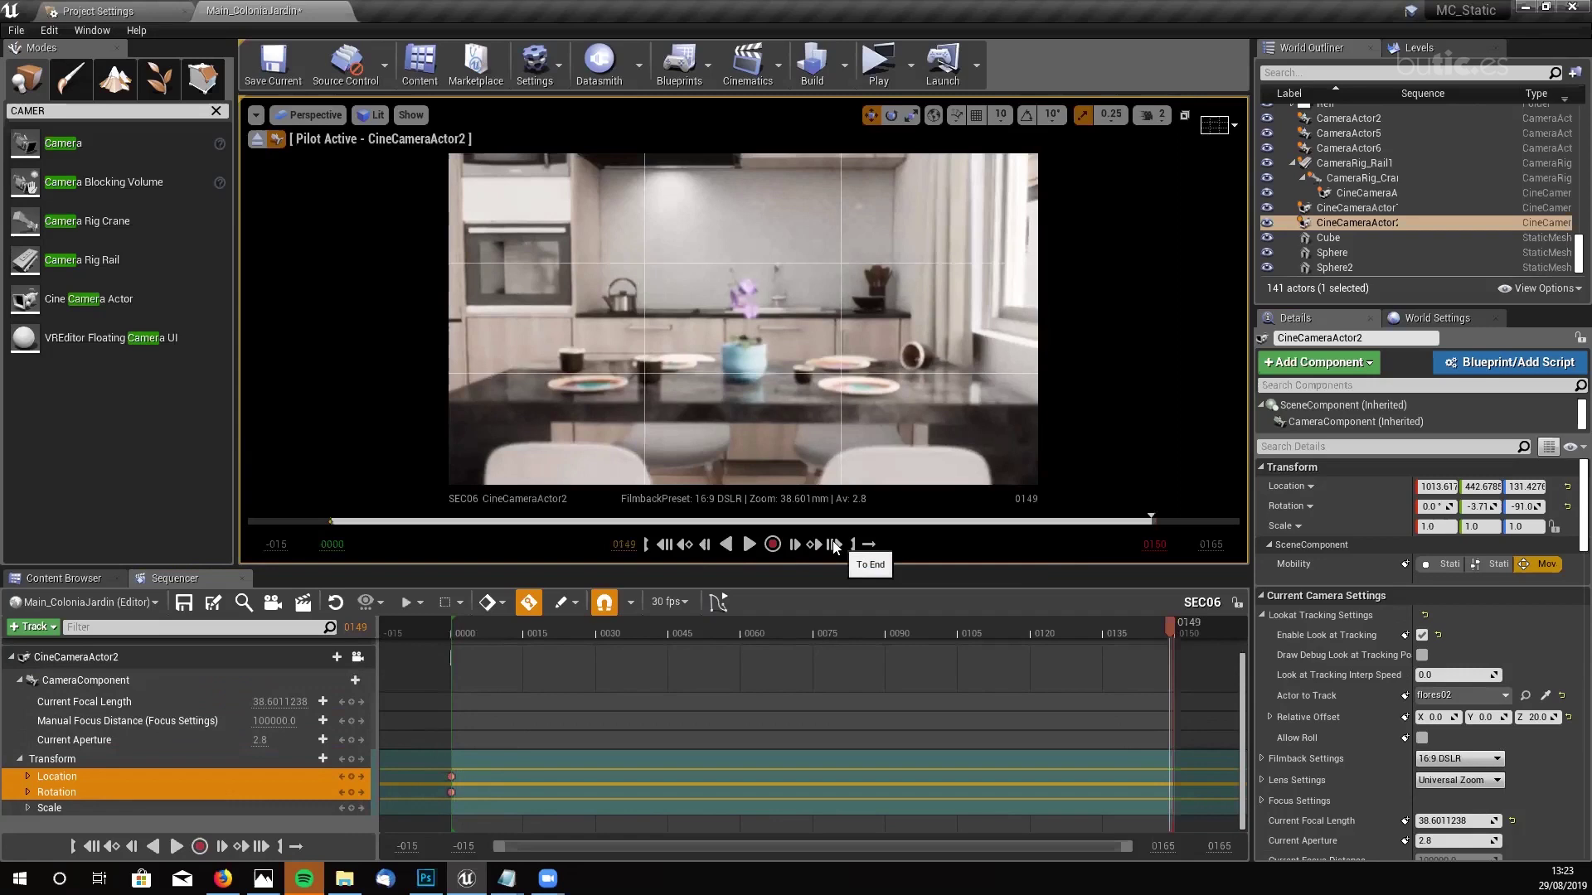
{"action": "mouse_move", "coordinate": [780, 313]}
{"action": "right_mouse_down"}
{"action": "mouse_move", "coordinate": [887, 320]}
{"action": "mouse_move", "coordinate": [779, 325]}
{"action": "right_mouse_up"}
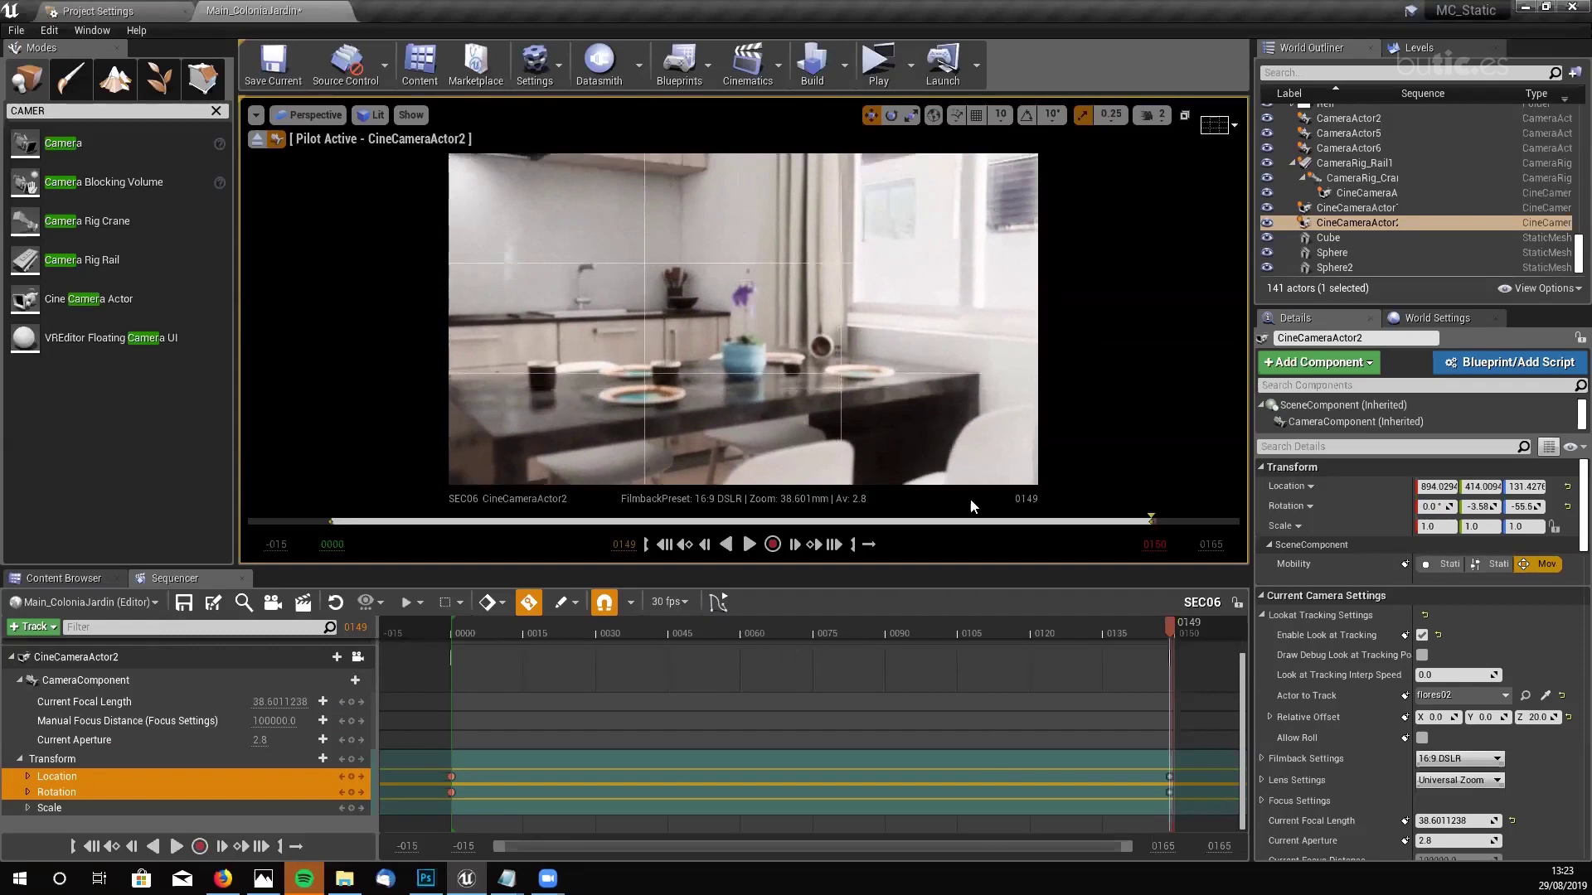
- Set the end and start Location/Rotation keys to Linear interpolation
{"action": "left_click", "coordinate": [1188, 777]}
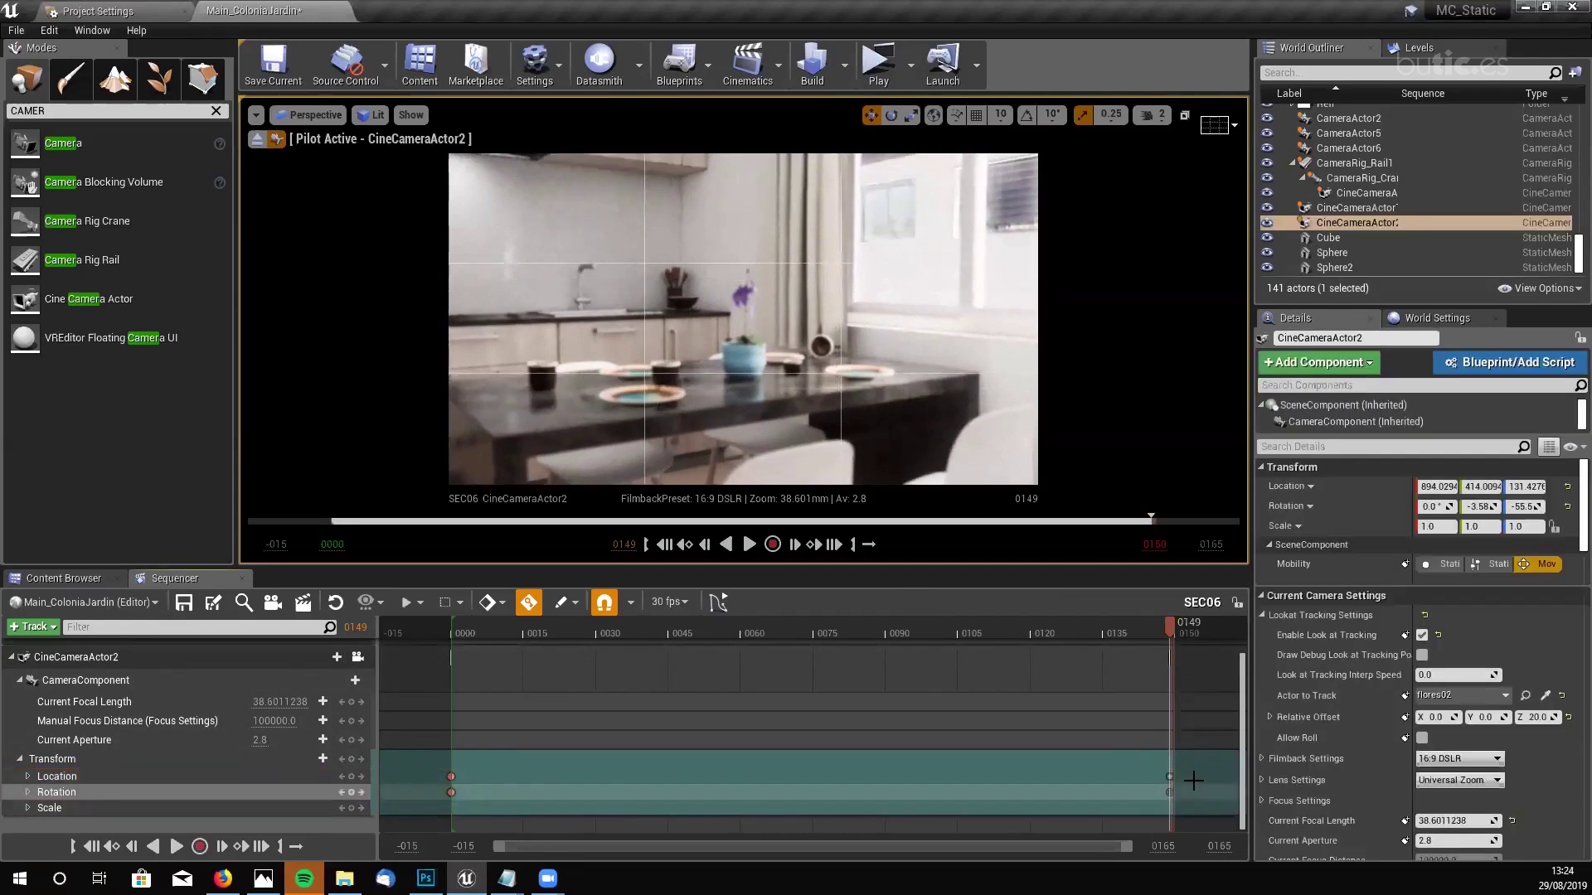
{"action": "right_click", "coordinate": [1170, 777]}
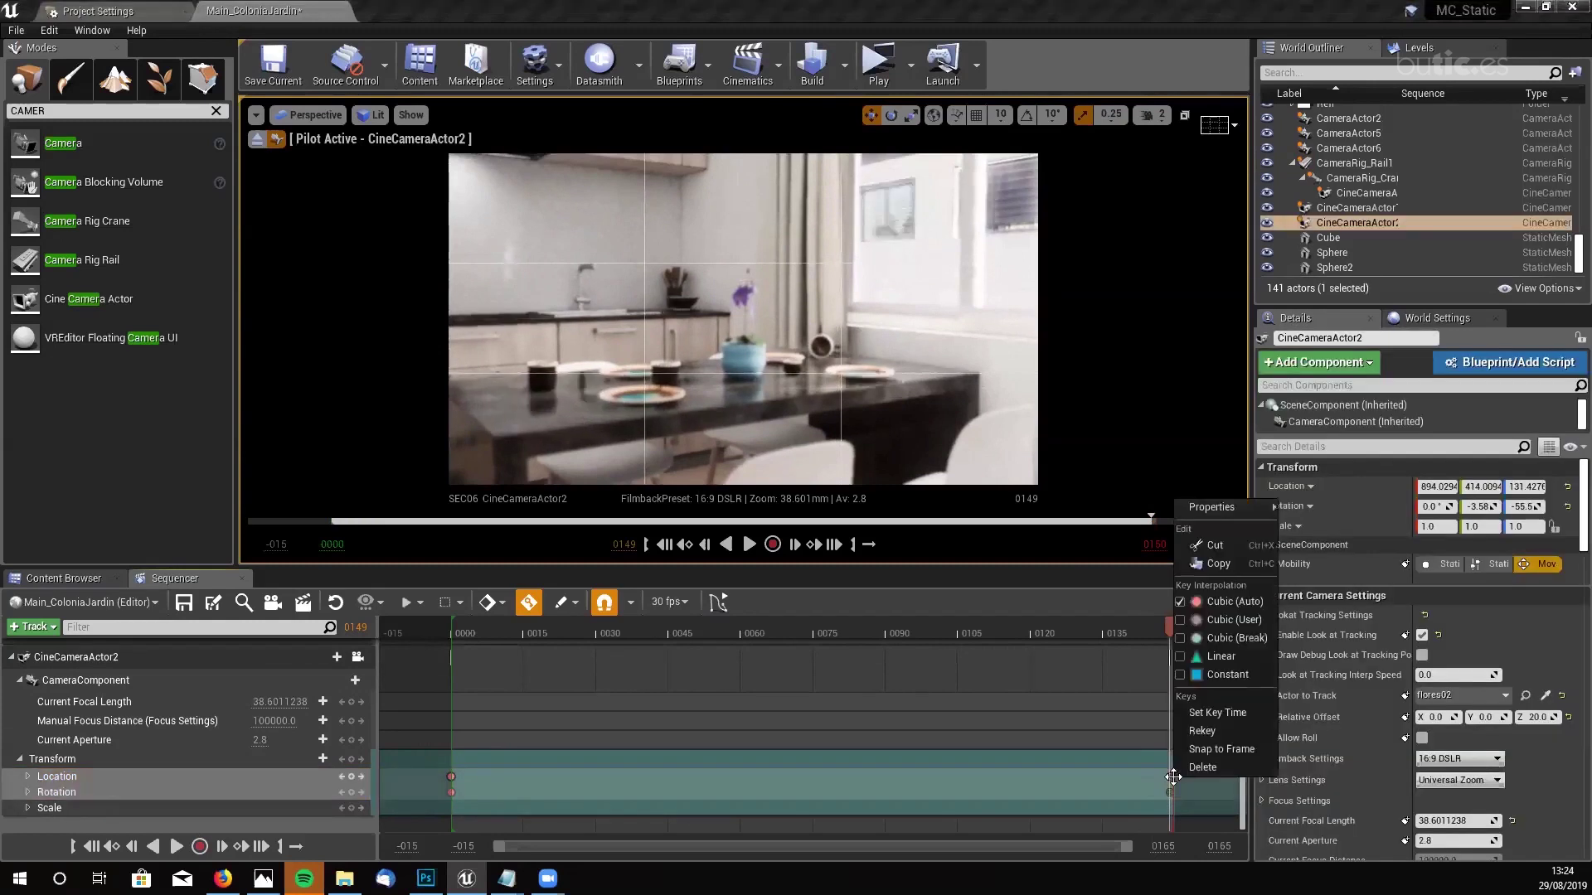
{"action": "left_click", "coordinate": [1197, 661]}
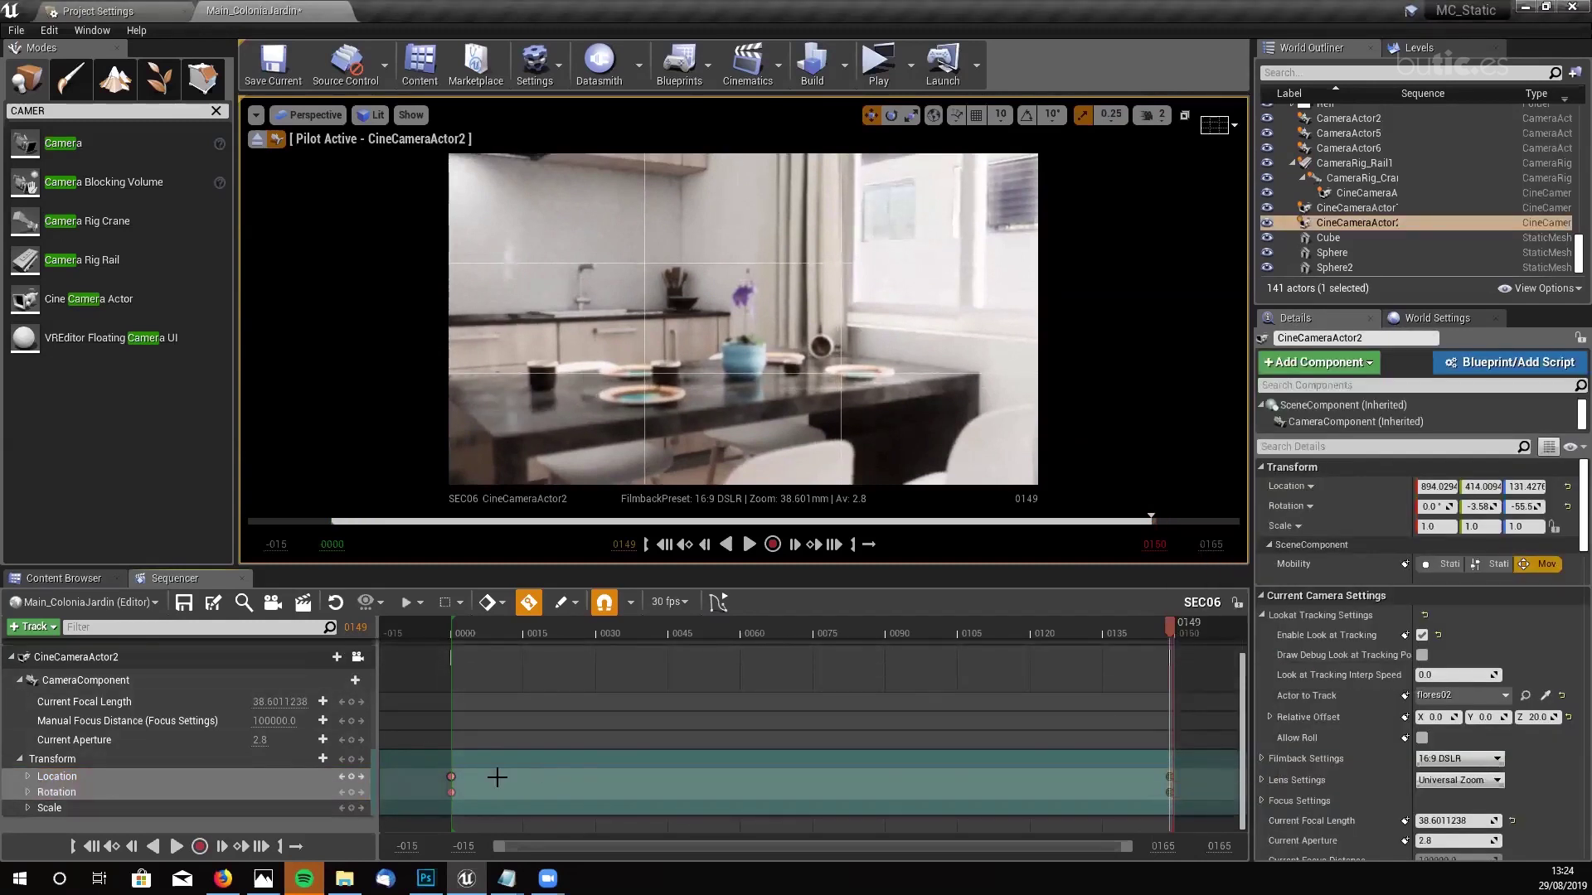
{"action": "left_click", "coordinate": [465, 777]}
{"action": "left_click", "coordinate": [451, 779]}
{"action": "right_click", "coordinate": [451, 779]}
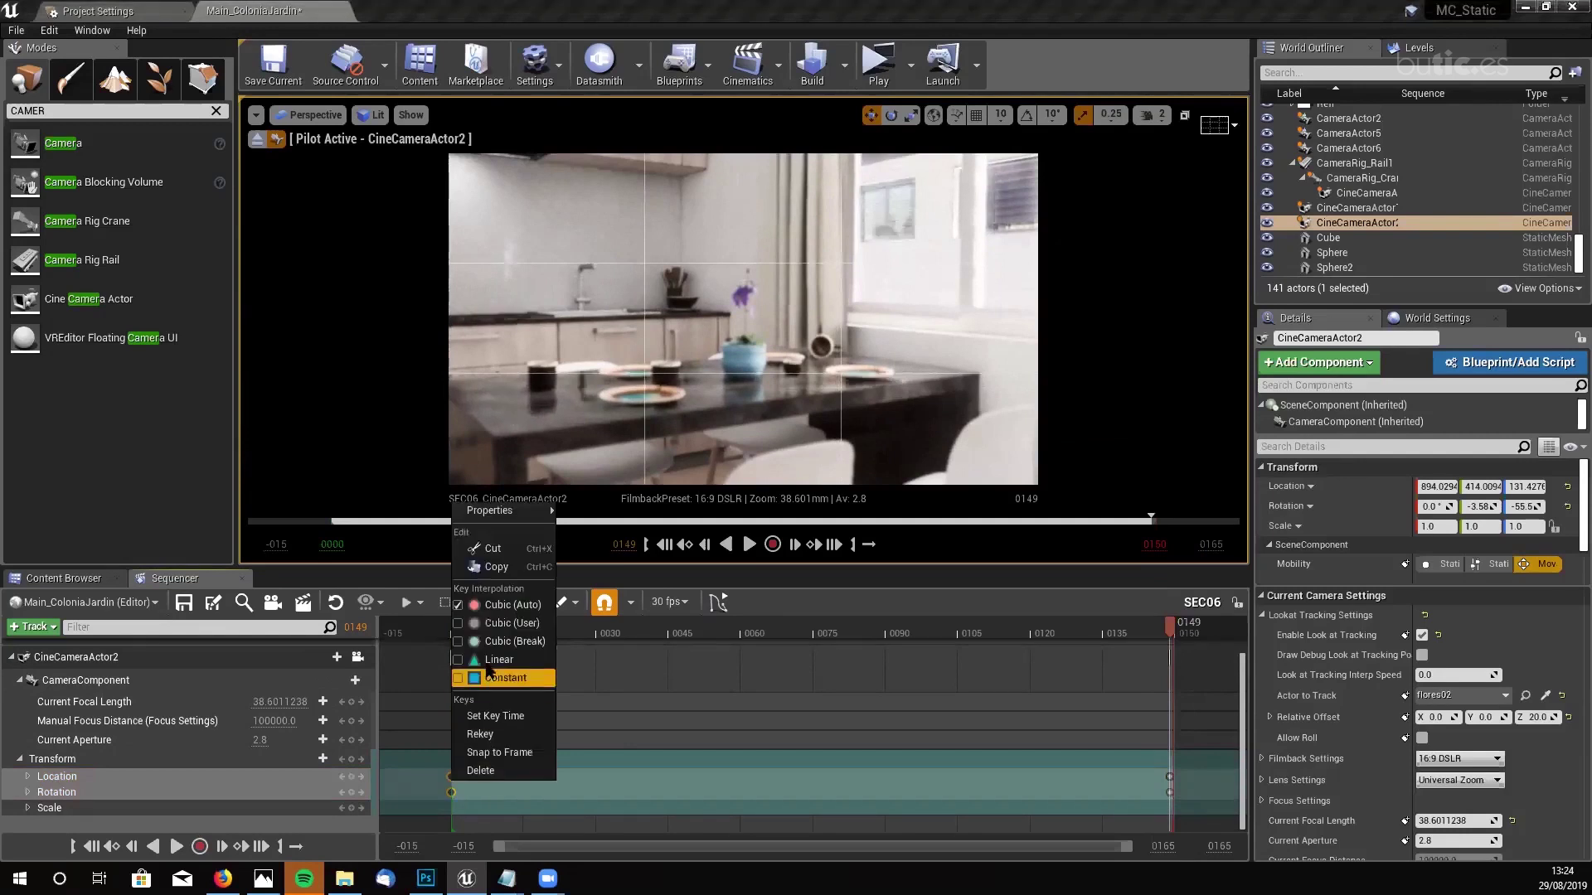
{"action": "left_click", "coordinate": [497, 675]}
- Rewind the sequence to its start and play back the camera move
{"action": "left_click", "coordinate": [1170, 777]}
{"action": "right_click", "coordinate": [1169, 777]}
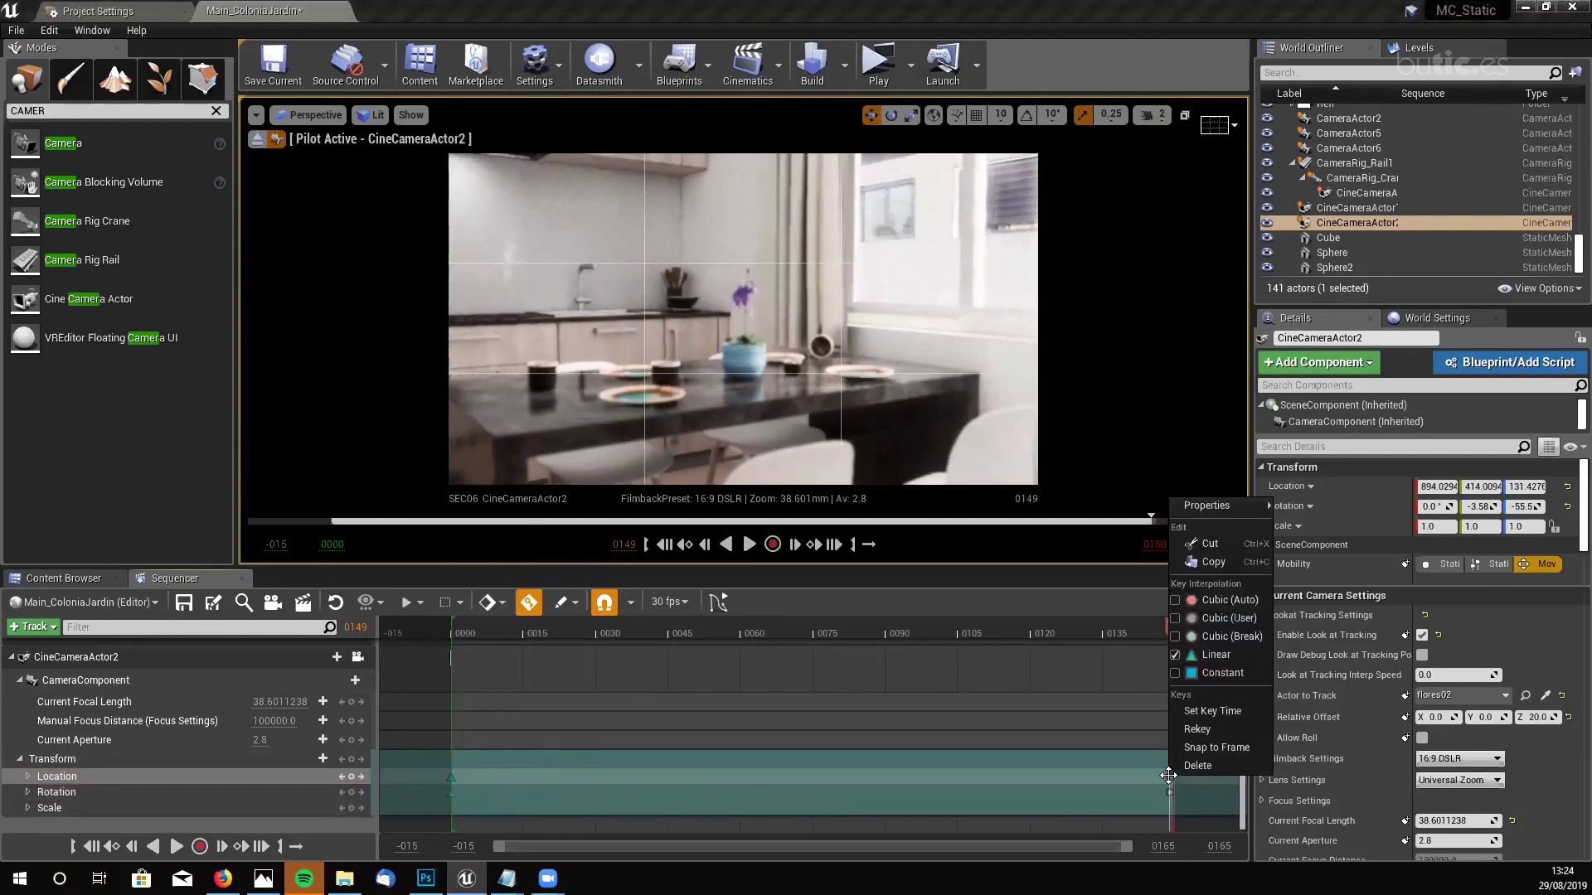
{"action": "left_click", "coordinate": [1200, 660]}
{"action": "left_click", "coordinate": [1058, 782]}
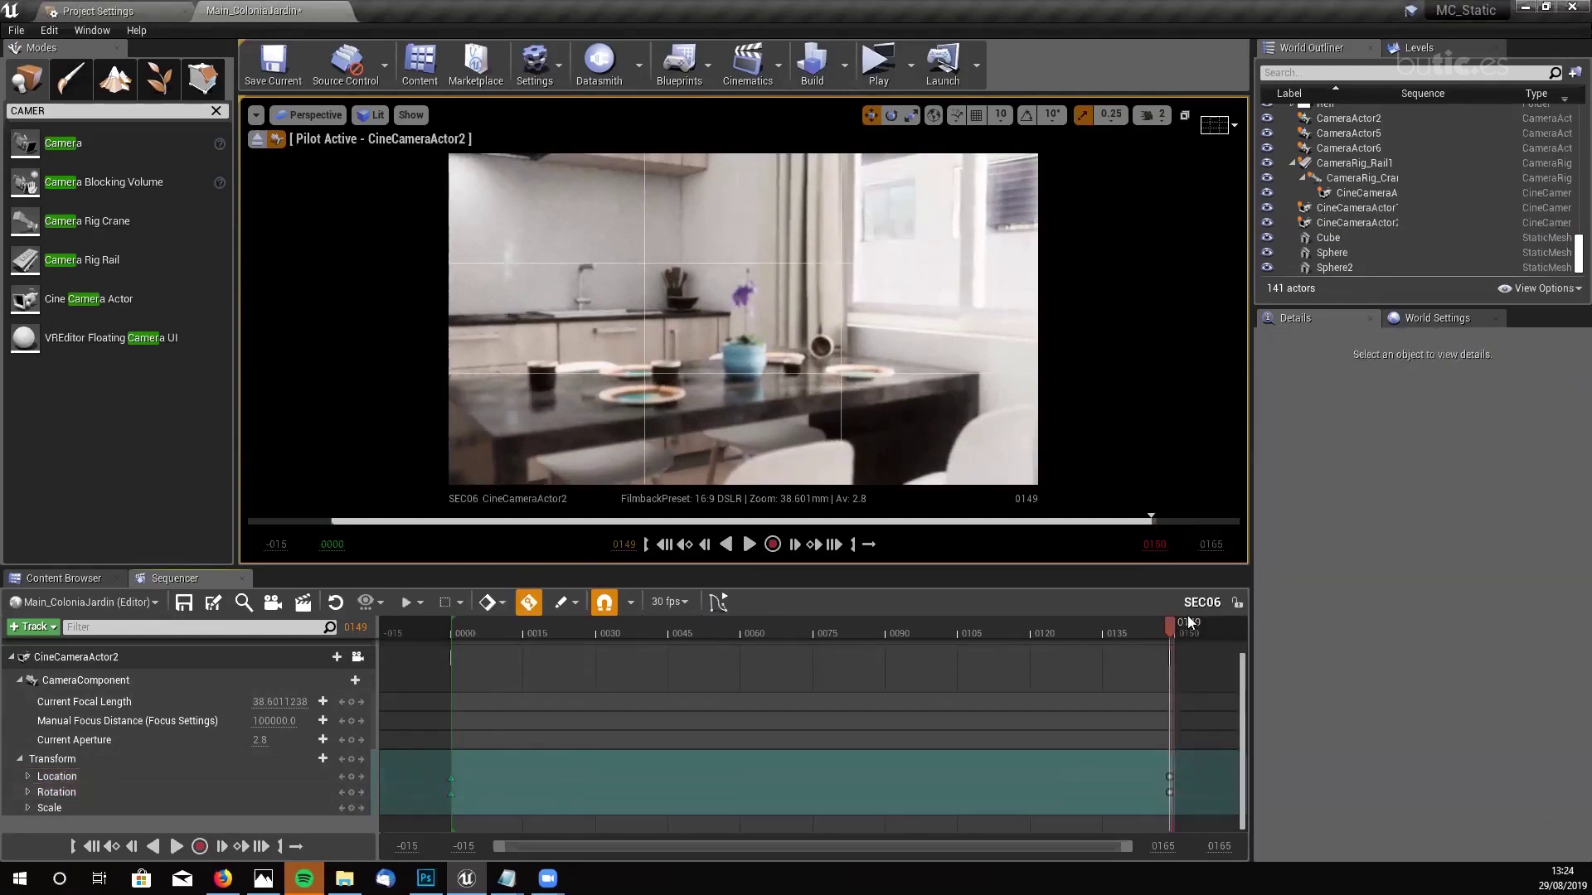
{"action": "left_click_drag", "start_coordinate": [1171, 630], "coordinate": [460, 660]}
{"action": "left_click", "coordinate": [748, 544]}
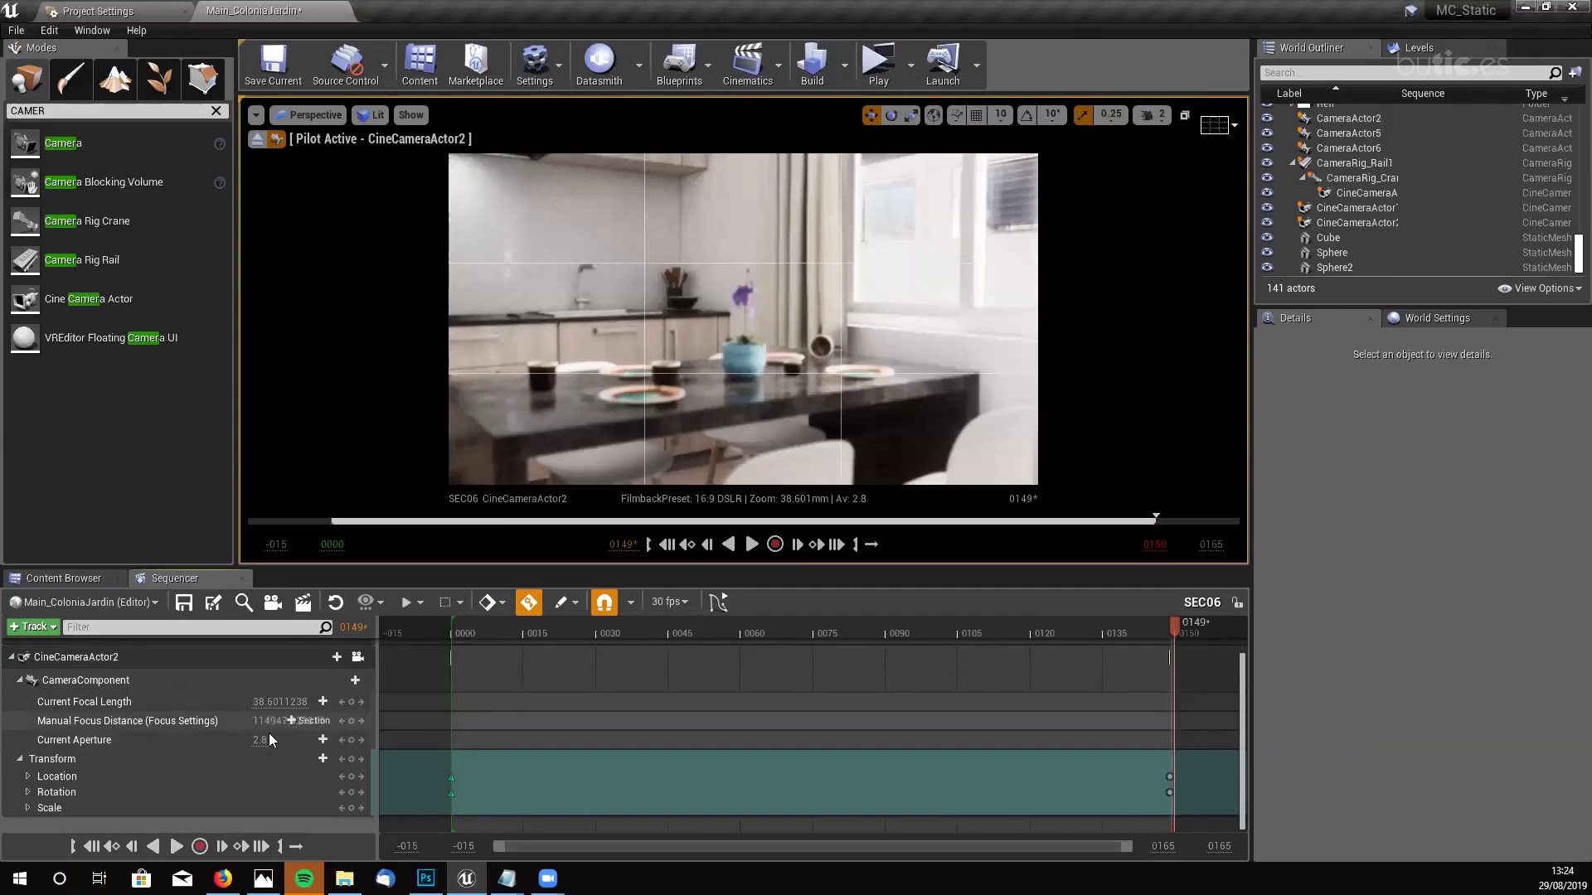
- Undo the accidental focus change, return to frame 0 and zoom in to about 81.4 mm
{"action": "key", "text": "ctrl+z"}
{"action": "left_click", "coordinate": [260, 738]}
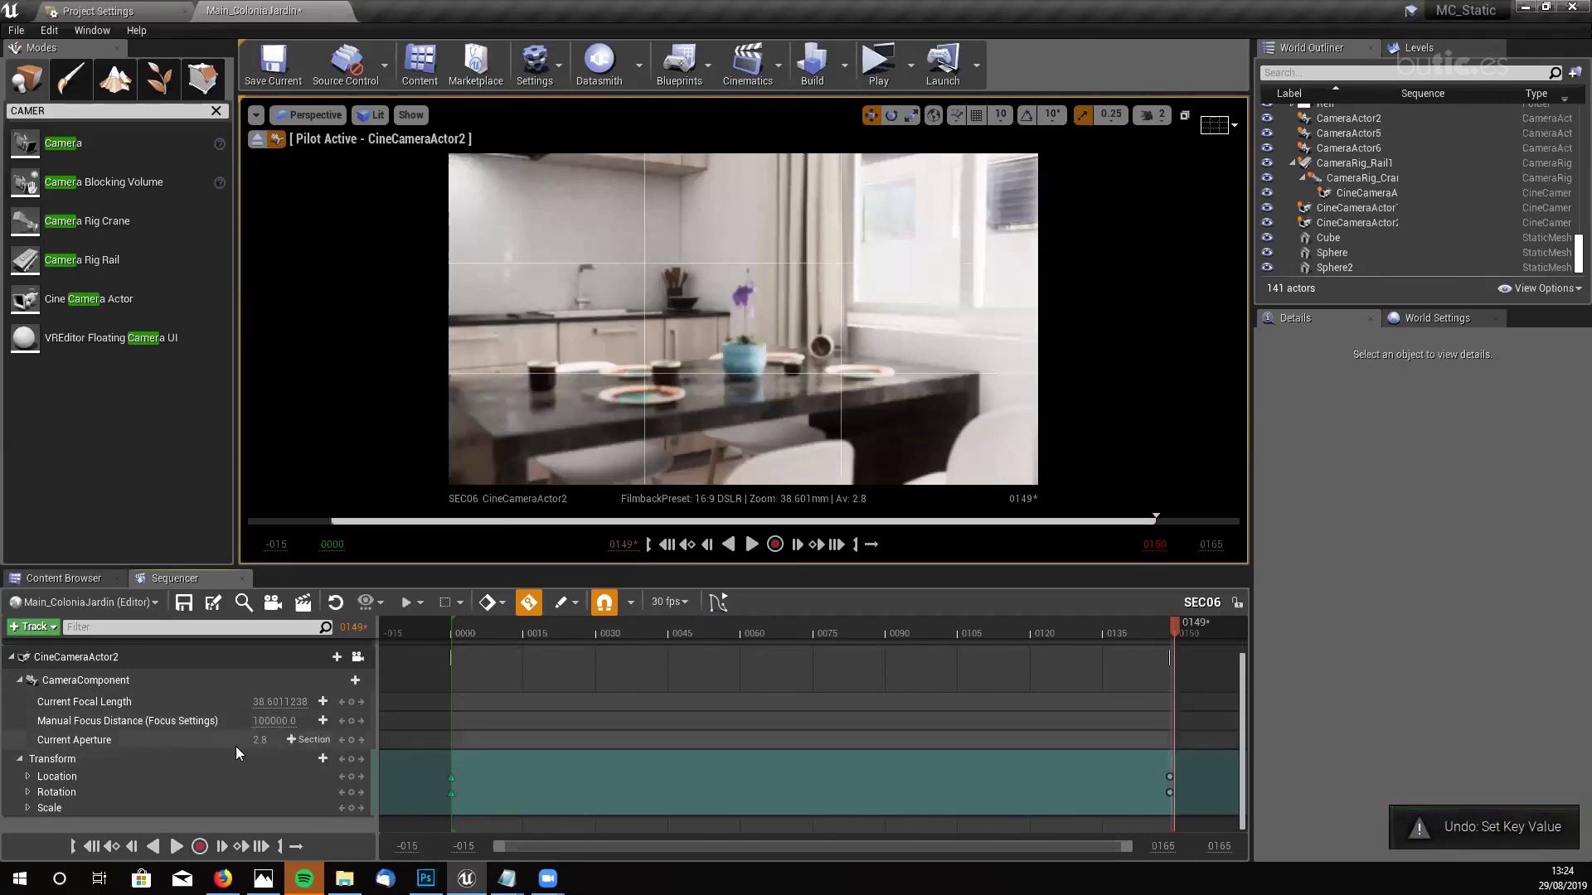
{"action": "key", "text": "Return"}
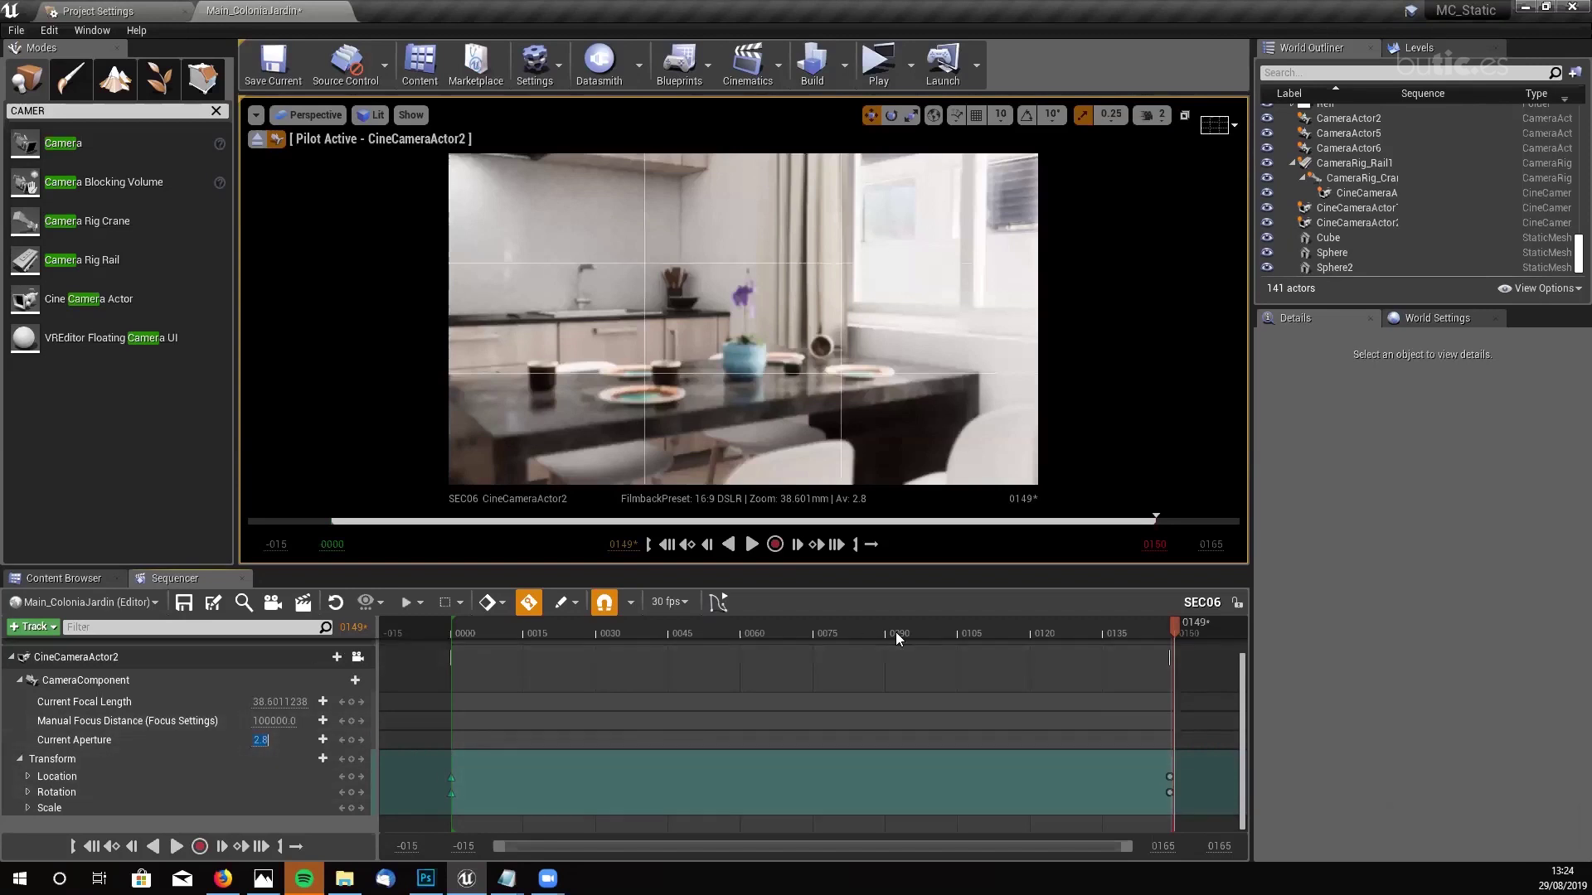
{"action": "left_click", "coordinate": [666, 544]}
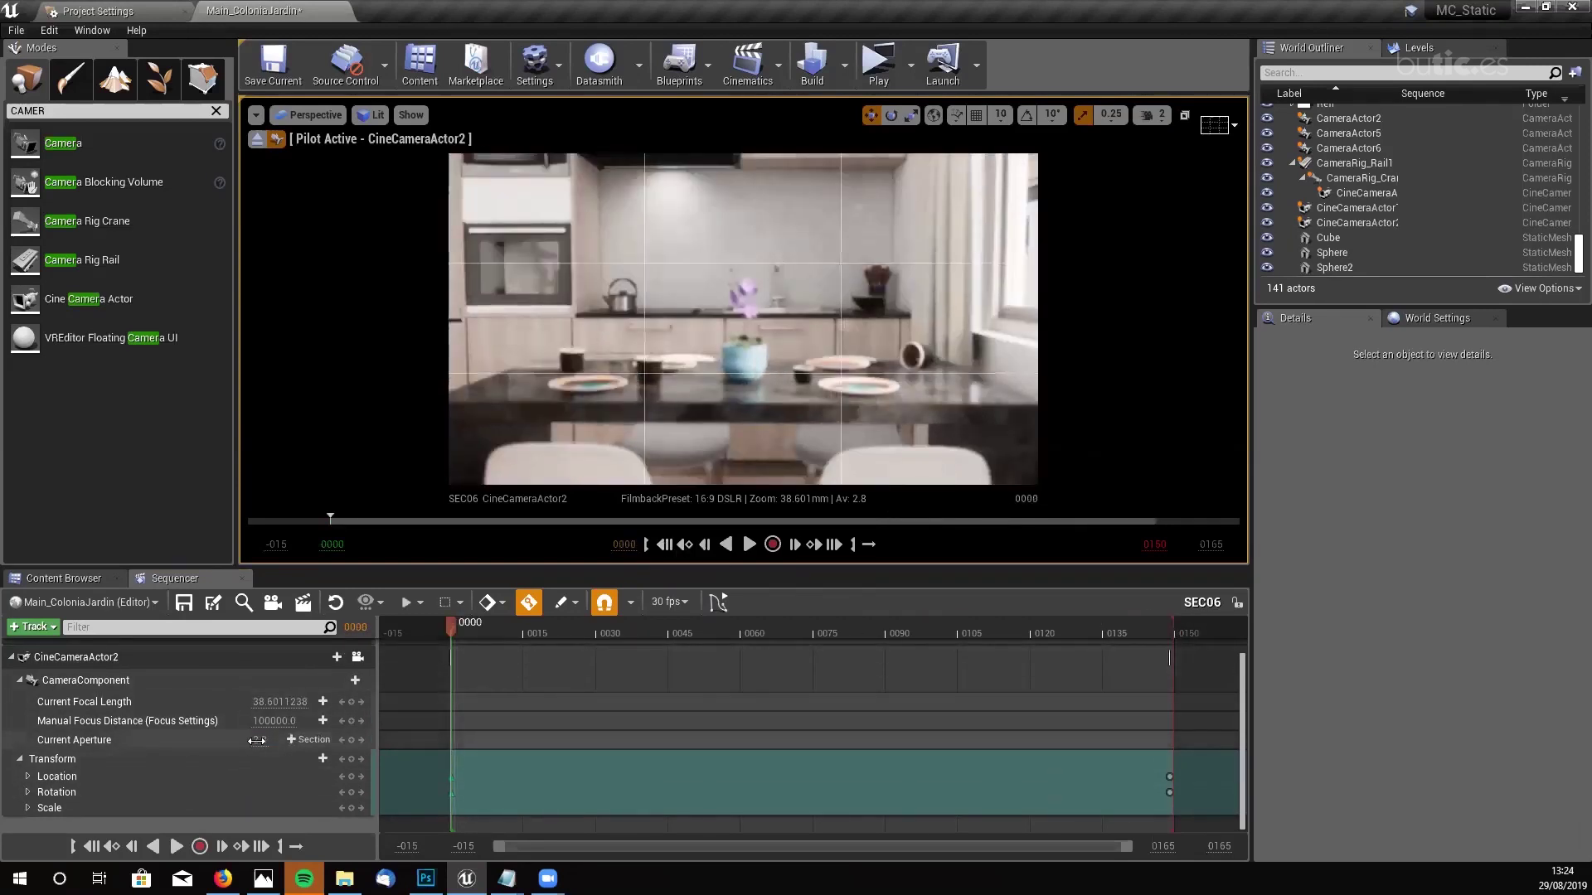
{"action": "mouse_move", "coordinate": [259, 740]}
{"action": "left_mouse_down"}
{"action": "mouse_move", "coordinate": [290, 739]}
{"action": "mouse_move", "coordinate": [262, 741]}
{"action": "left_mouse_up"}
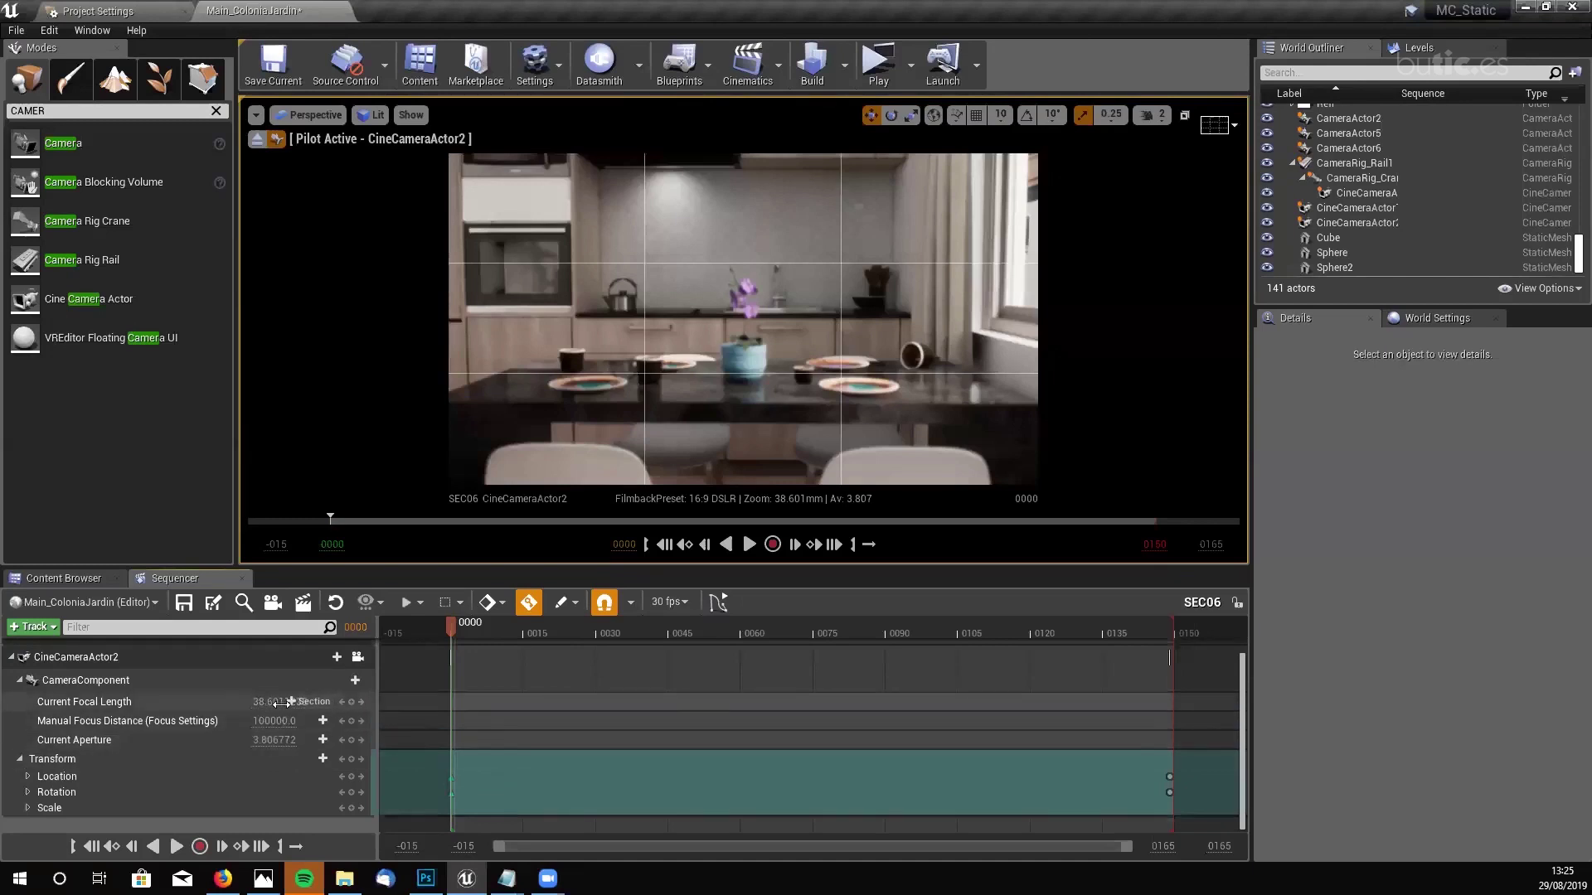
{"action": "left_click_drag", "start_coordinate": [275, 703], "coordinate": [385, 703]}
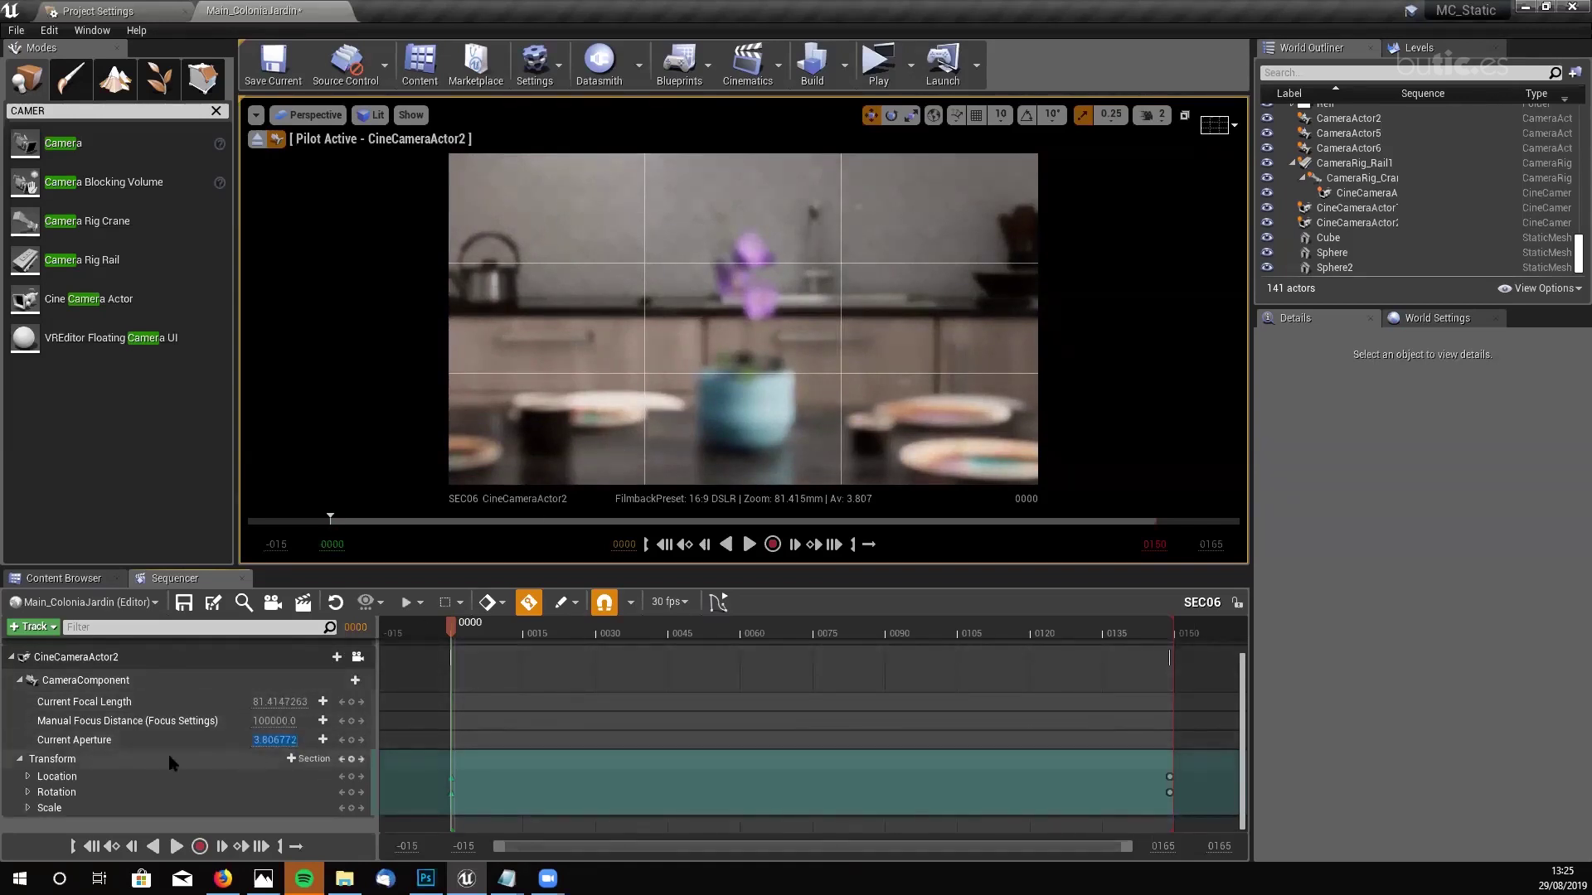
- Try Current Aperture values of 4 and 8, settling on 6
{"action": "type", "text": "4"}
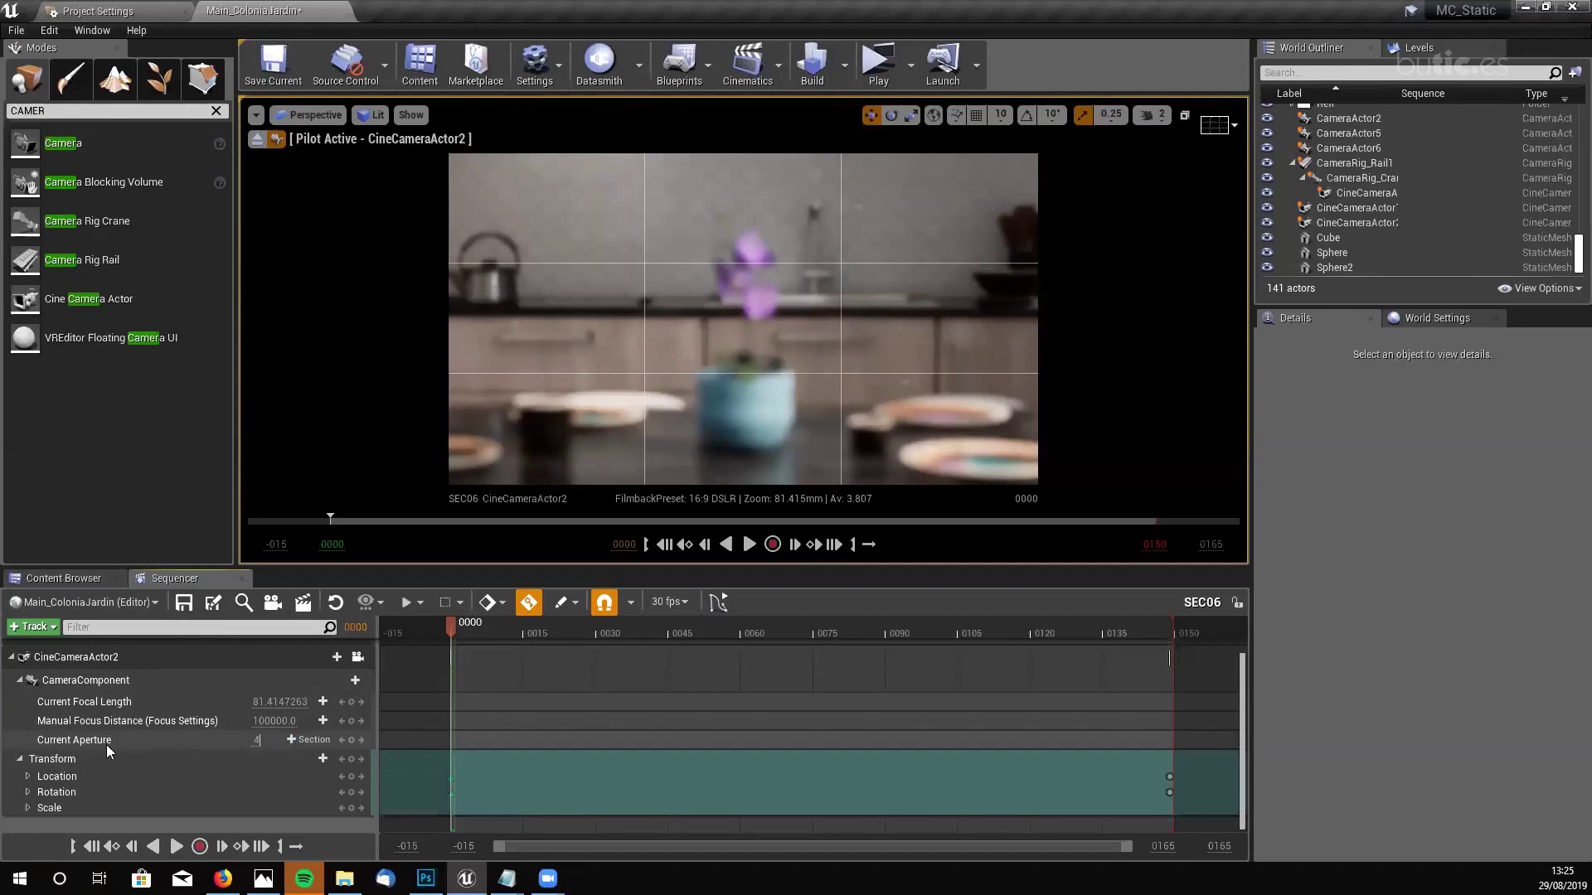
{"action": "key", "text": "Return"}
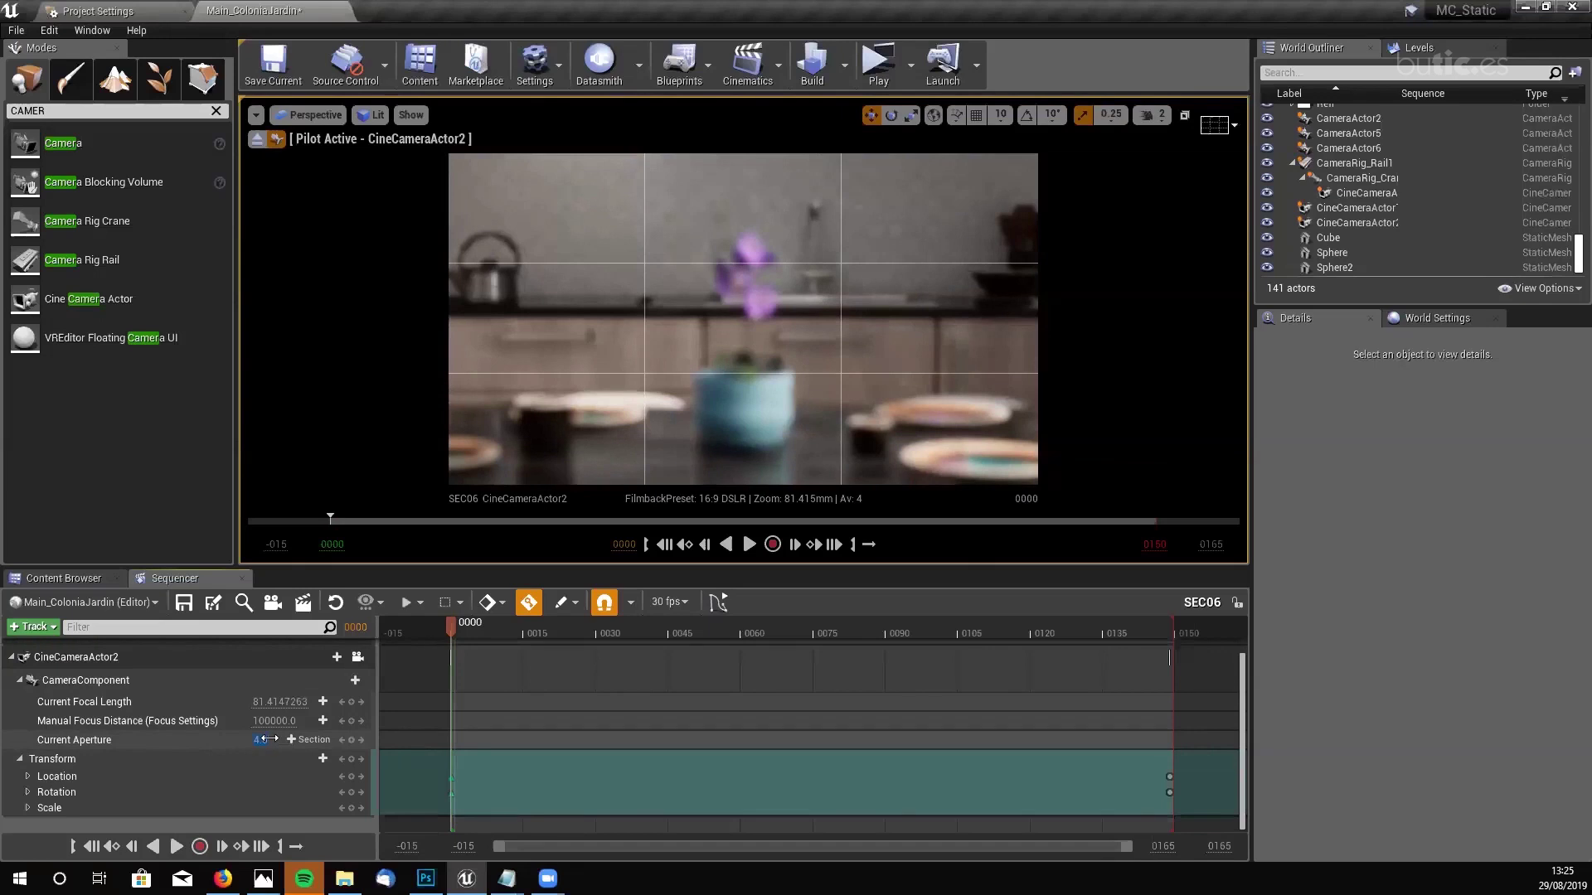
{"action": "type", "text": "8"}
{"action": "key", "text": "Return"}
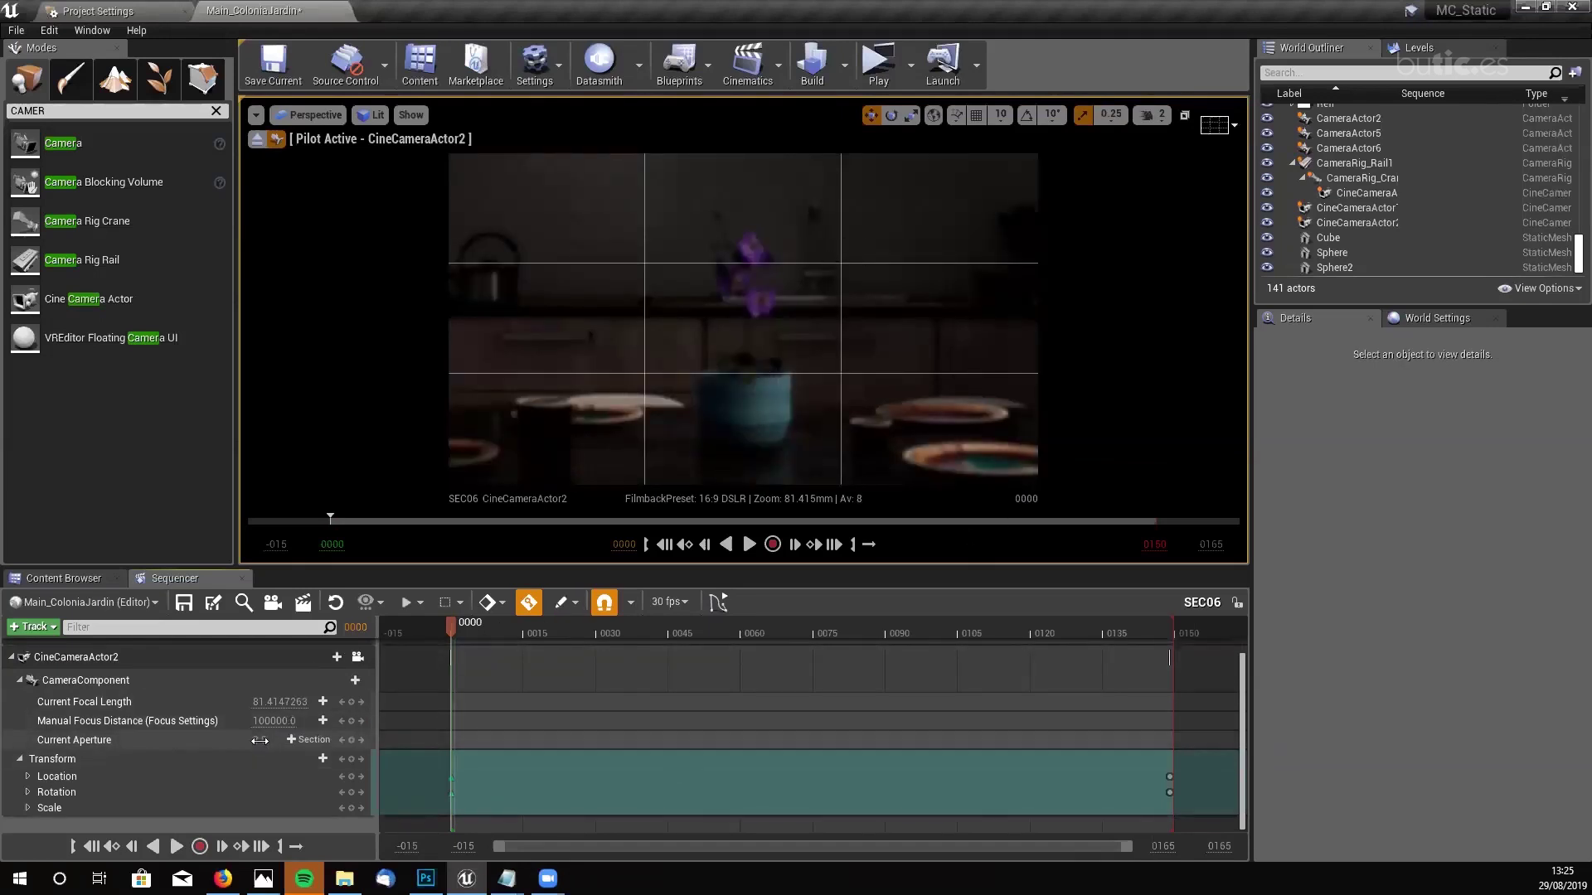
{"action": "type", "text": "6"}
{"action": "key", "text": "Return"}
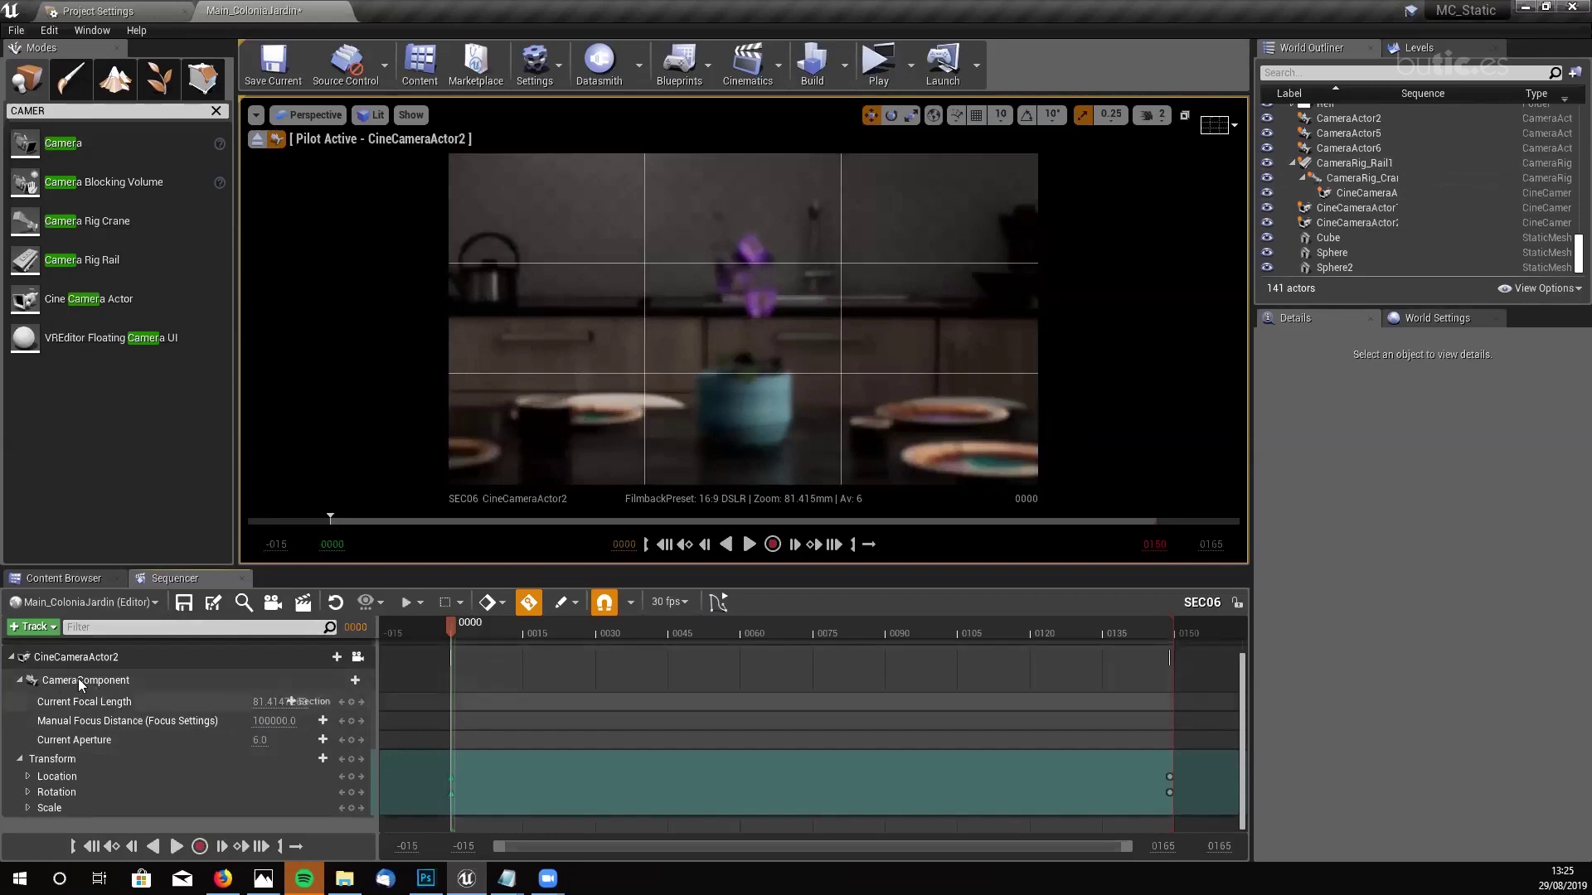
- Drag CineCameraActor2's Shutter Speed down to about 79, then collapse Lookat Tracking Settings
{"action": "left_click", "coordinate": [86, 651]}
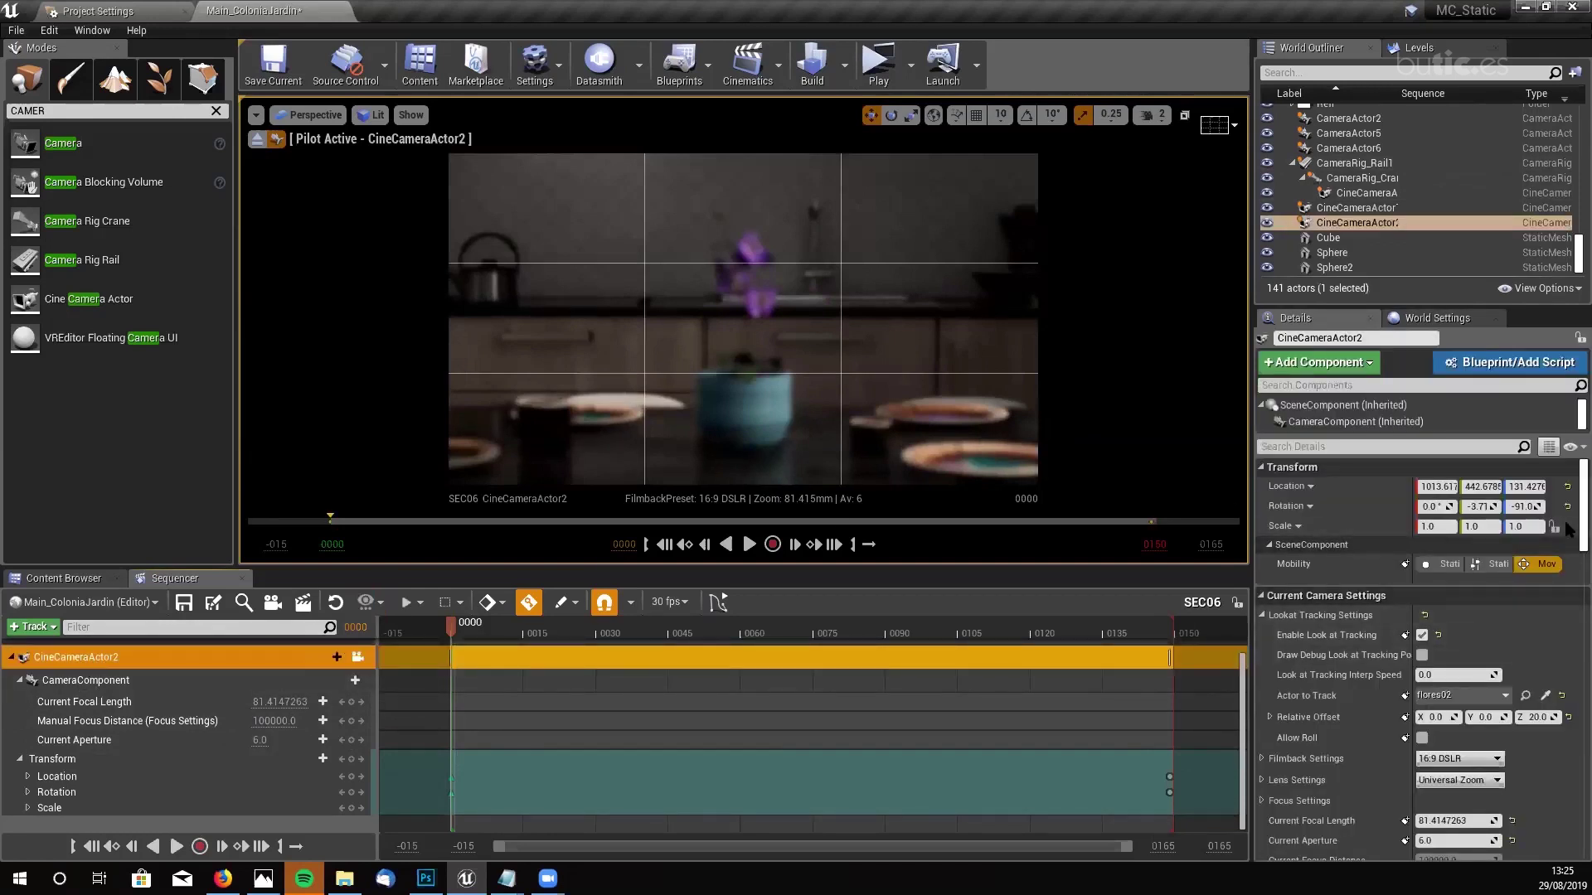
{"action": "scroll", "coordinate": [1565, 522], "scroll_direction": "down", "scroll_amount": 10}
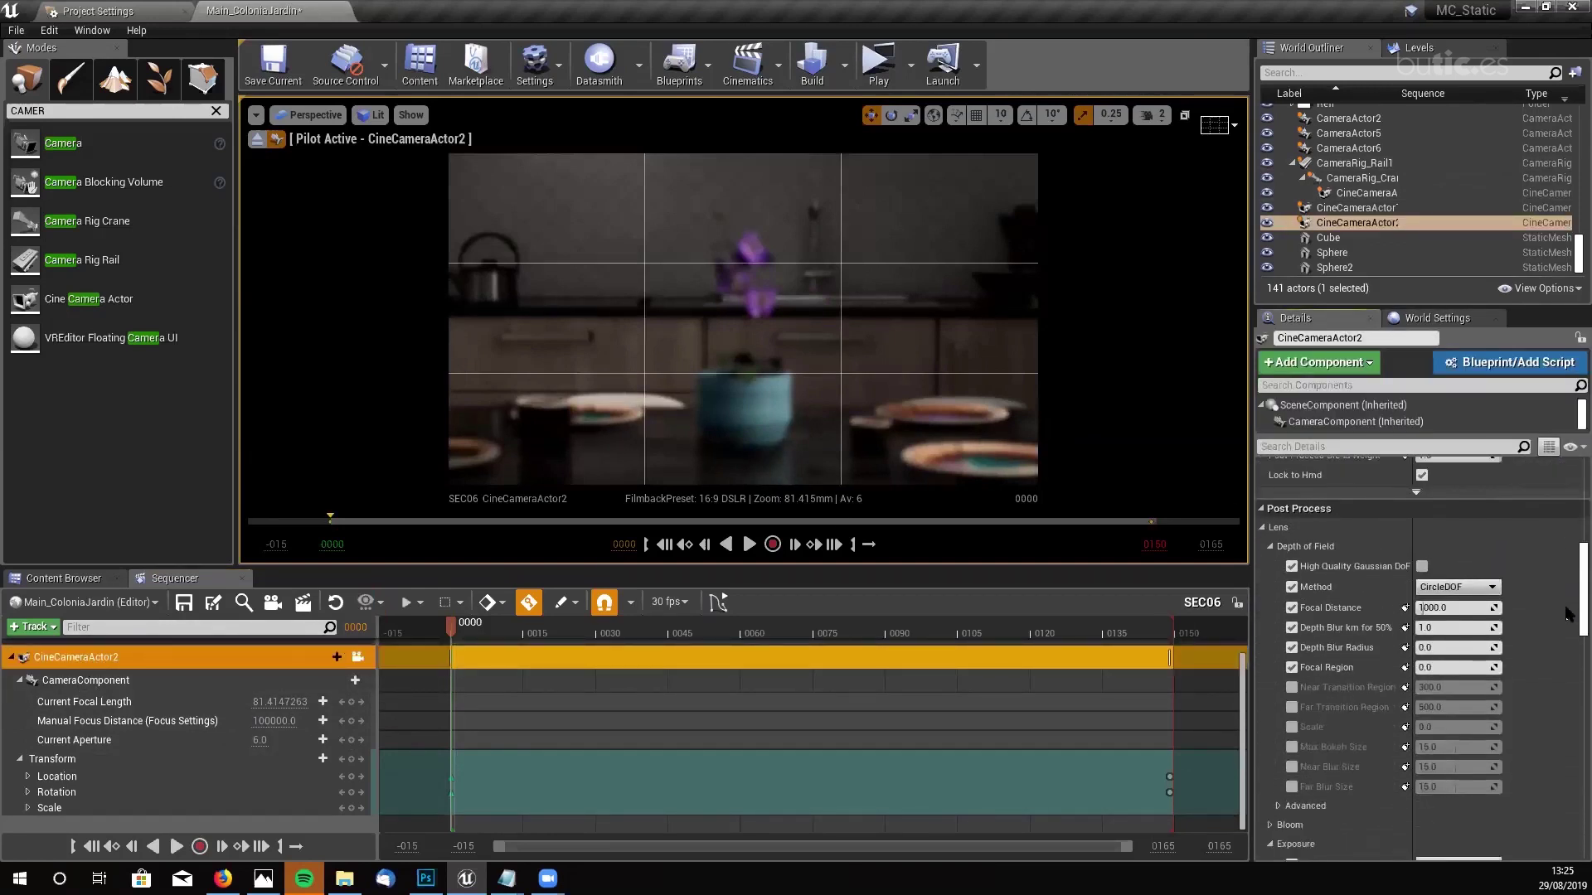
{"action": "scroll", "coordinate": [1565, 613], "scroll_direction": "down", "scroll_amount": 8}
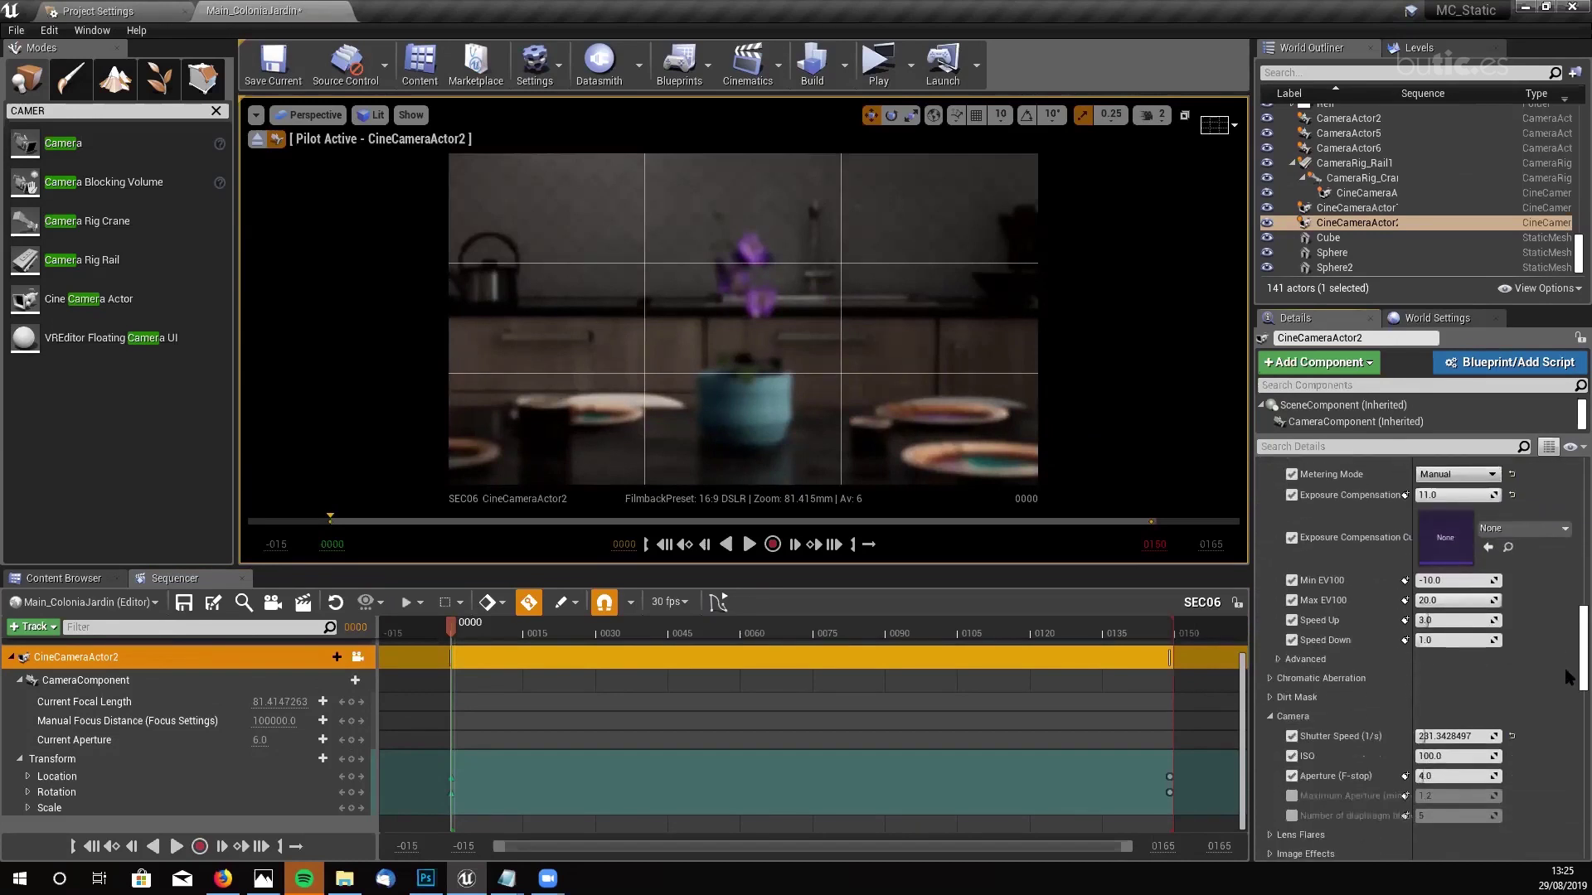
{"action": "scroll", "coordinate": [1567, 680], "scroll_direction": "down", "scroll_amount": 3}
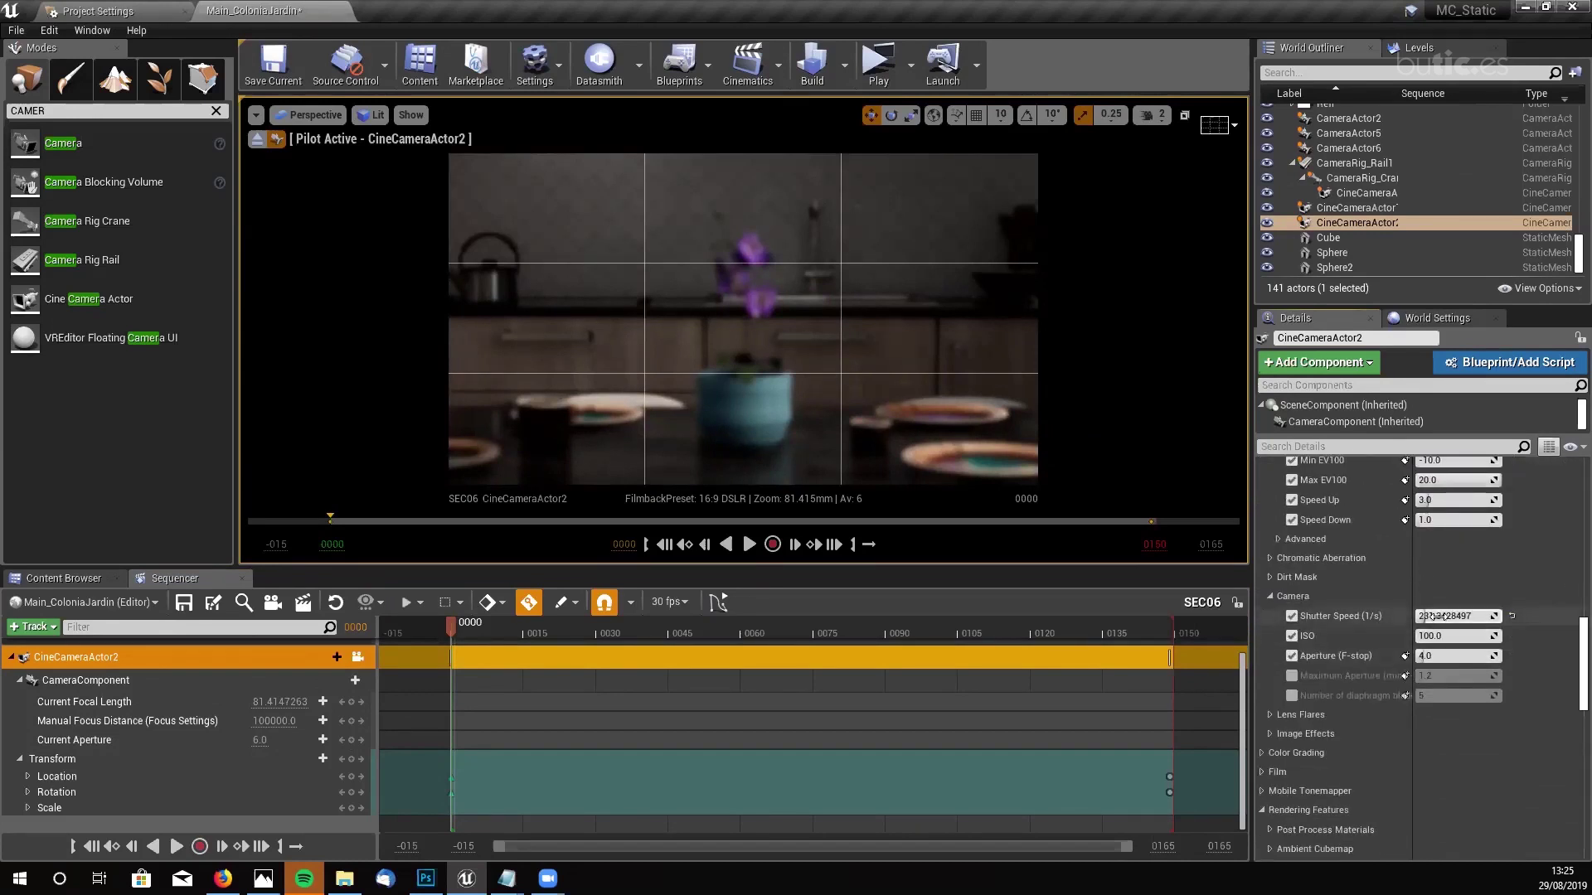
{"action": "mouse_move", "coordinate": [1443, 616]}
{"action": "left_mouse_down"}
{"action": "mouse_move", "coordinate": [1381, 616]}
{"action": "mouse_move", "coordinate": [1413, 617]}
{"action": "left_mouse_up"}
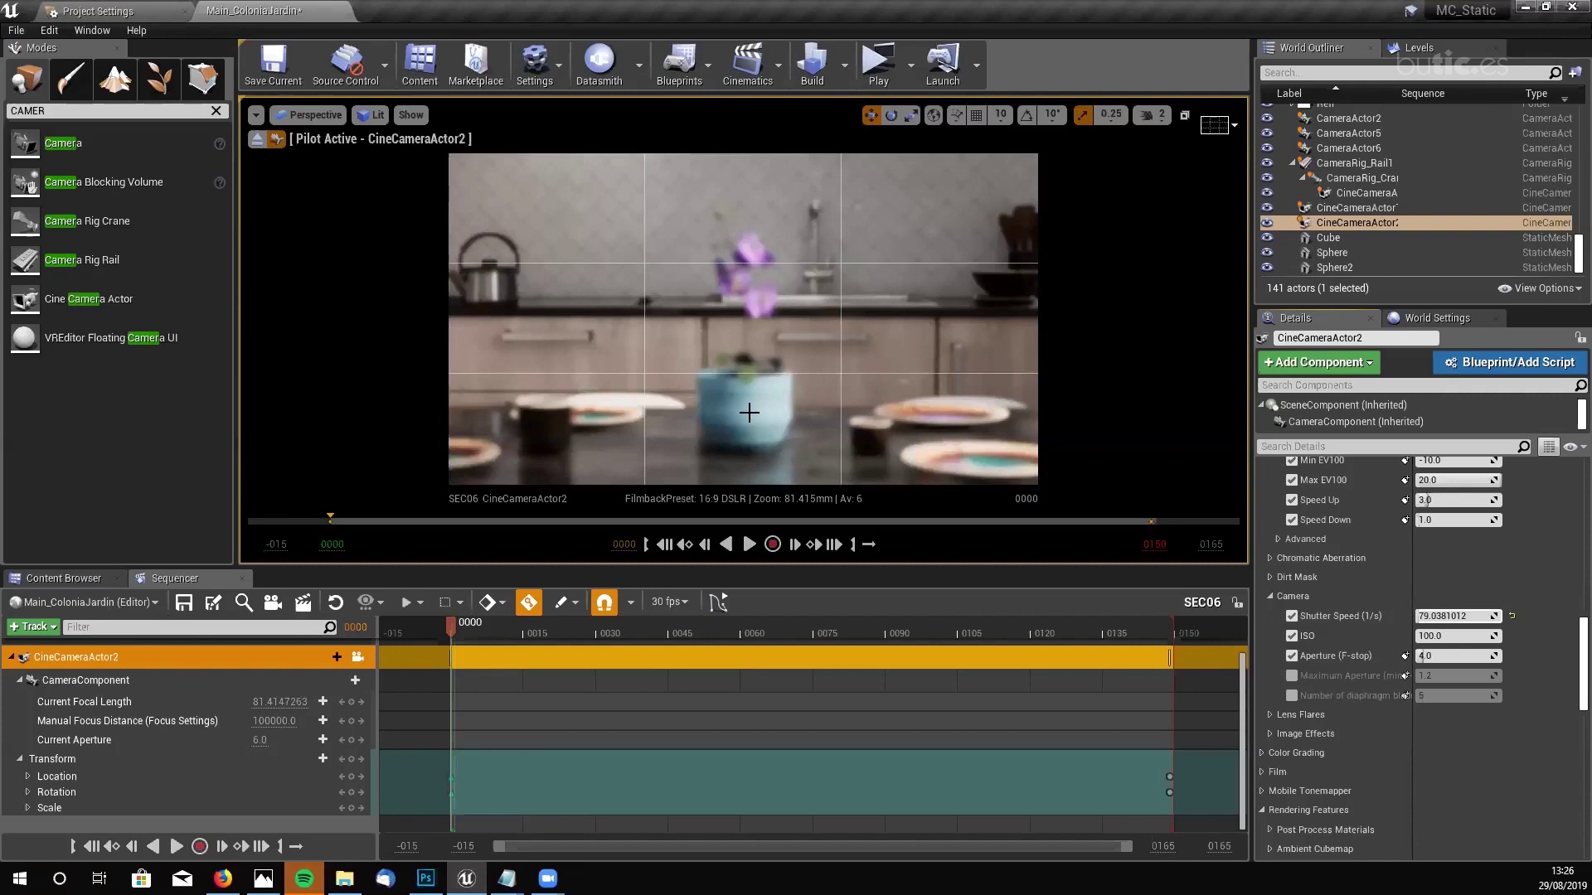
{"action": "left_click", "coordinate": [1360, 222]}
{"action": "left_click_drag", "start_coordinate": [1573, 644], "coordinate": [1566, 458]}
{"action": "left_click", "coordinate": [1262, 615]}
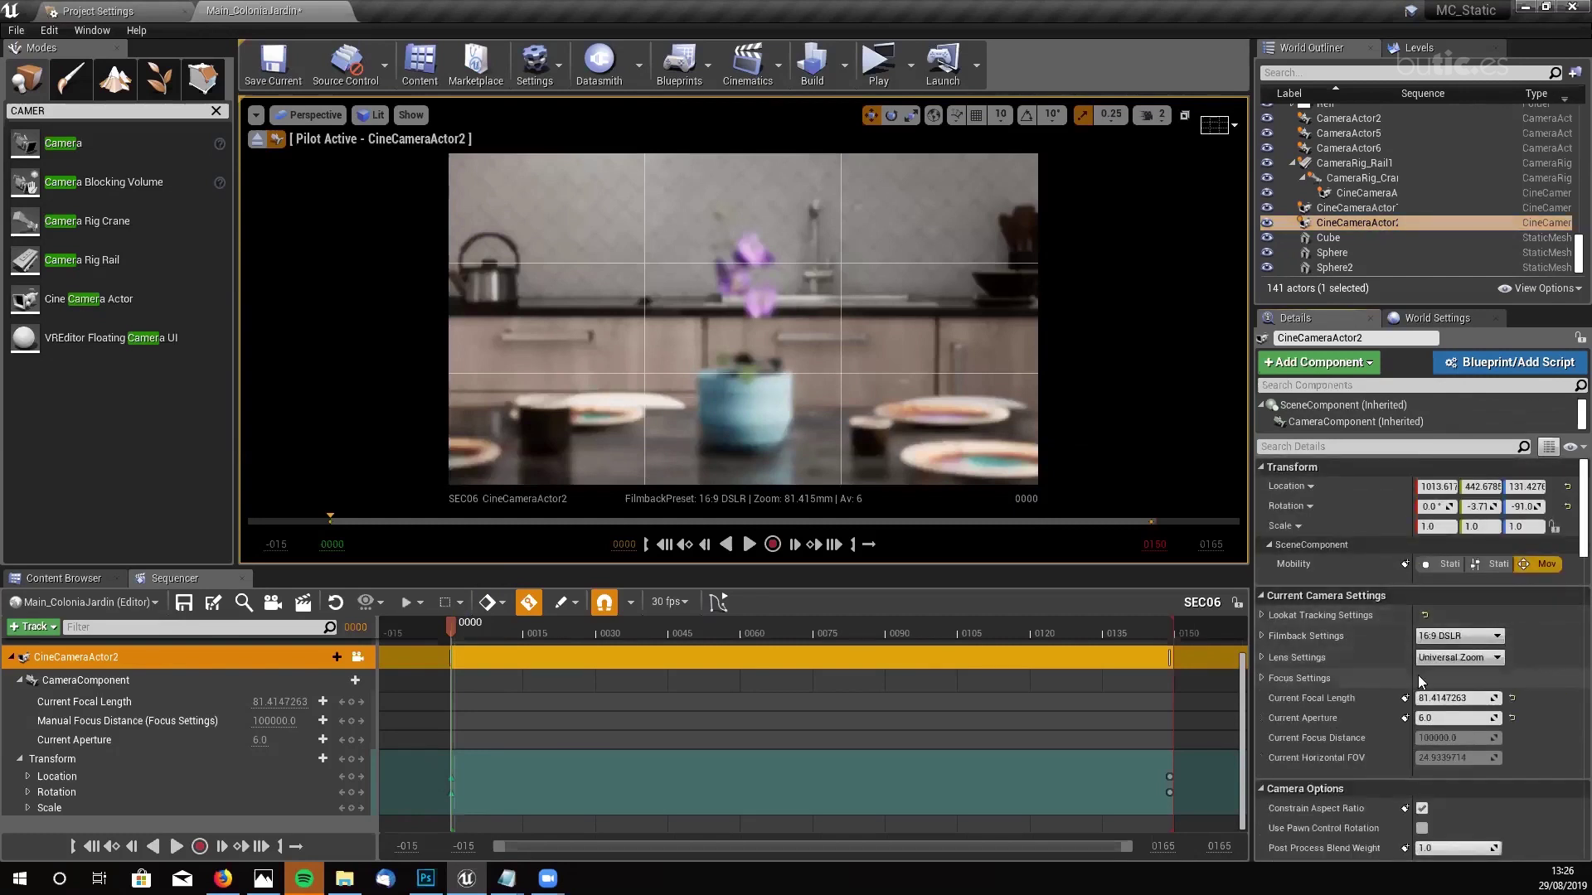
- Pick the vase with the focus eyedropper, using the debug focus plane, for 199.6 cm focus
{"action": "left_click", "coordinate": [1261, 680]}
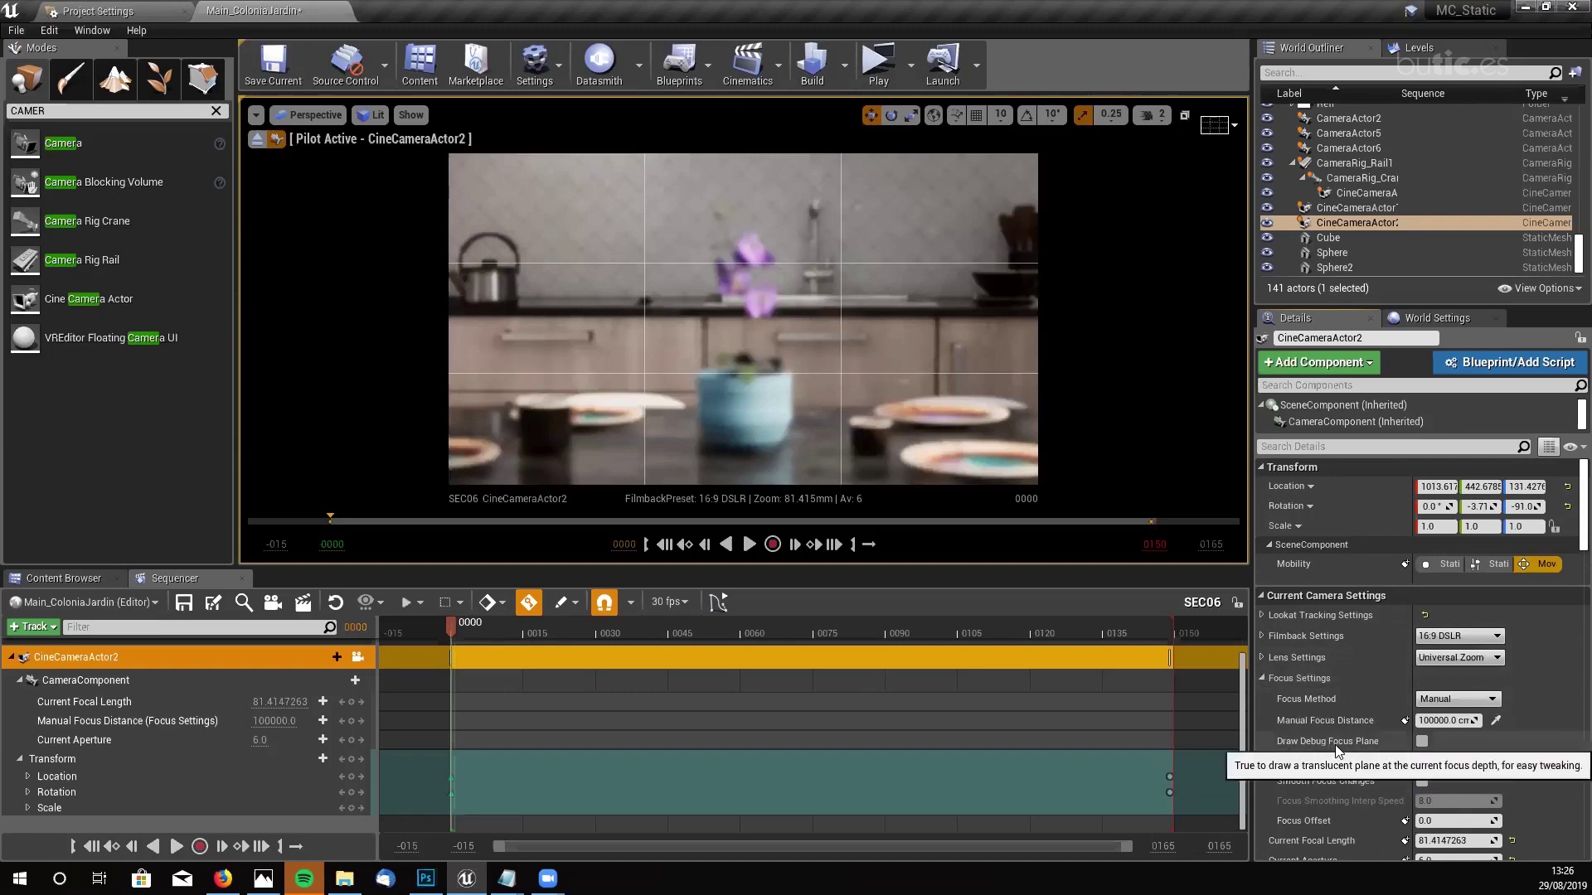
{"action": "left_click", "coordinate": [1422, 739]}
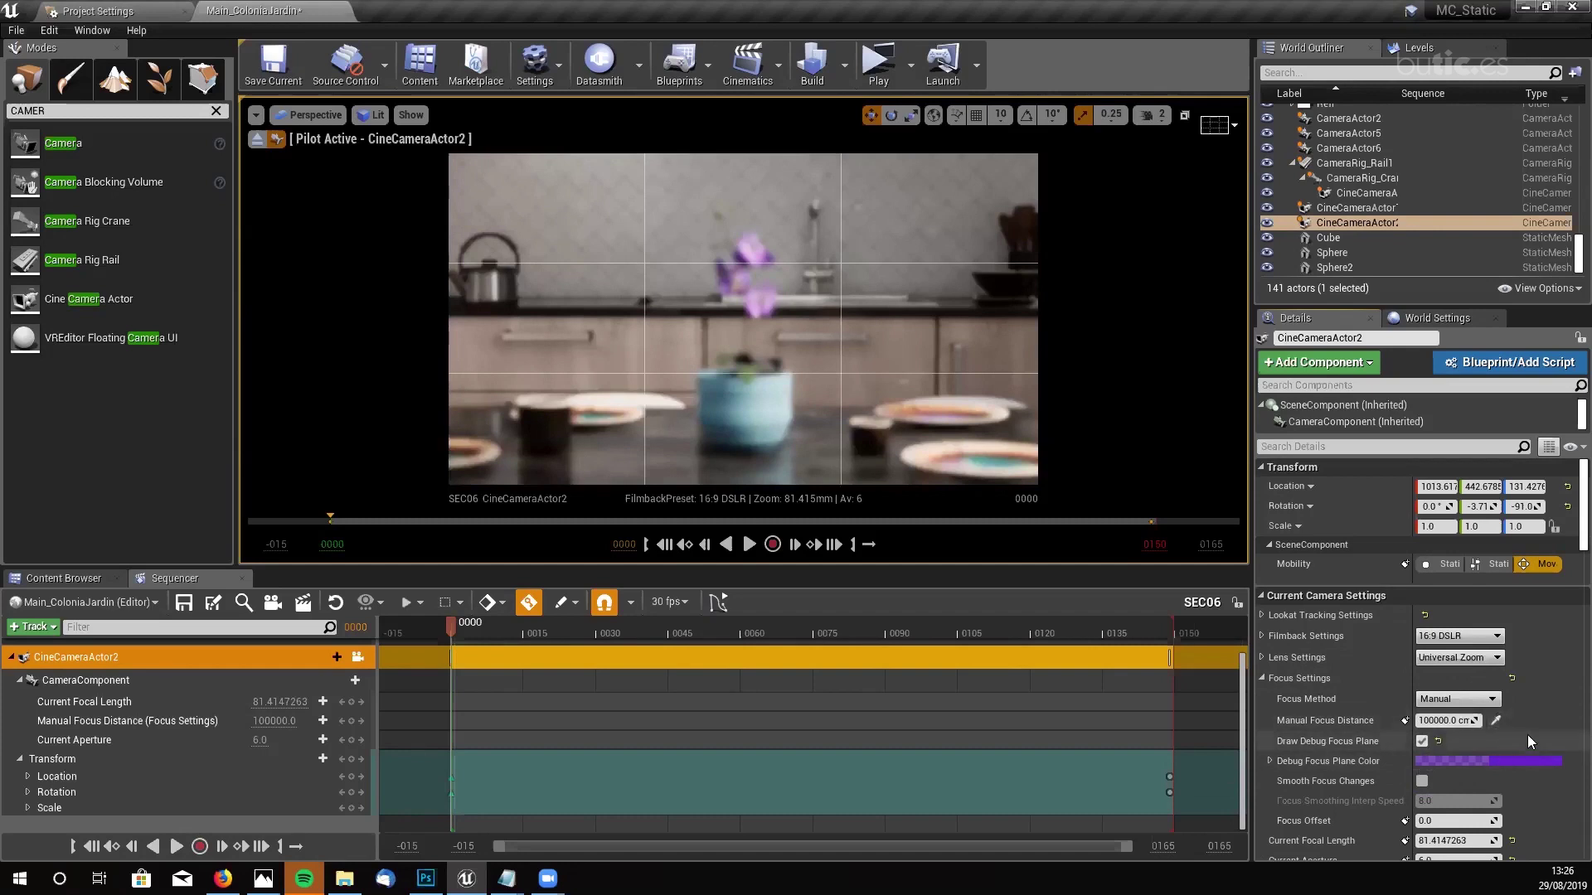
{"action": "scroll", "coordinate": [1536, 729], "scroll_direction": "down", "scroll_amount": 1}
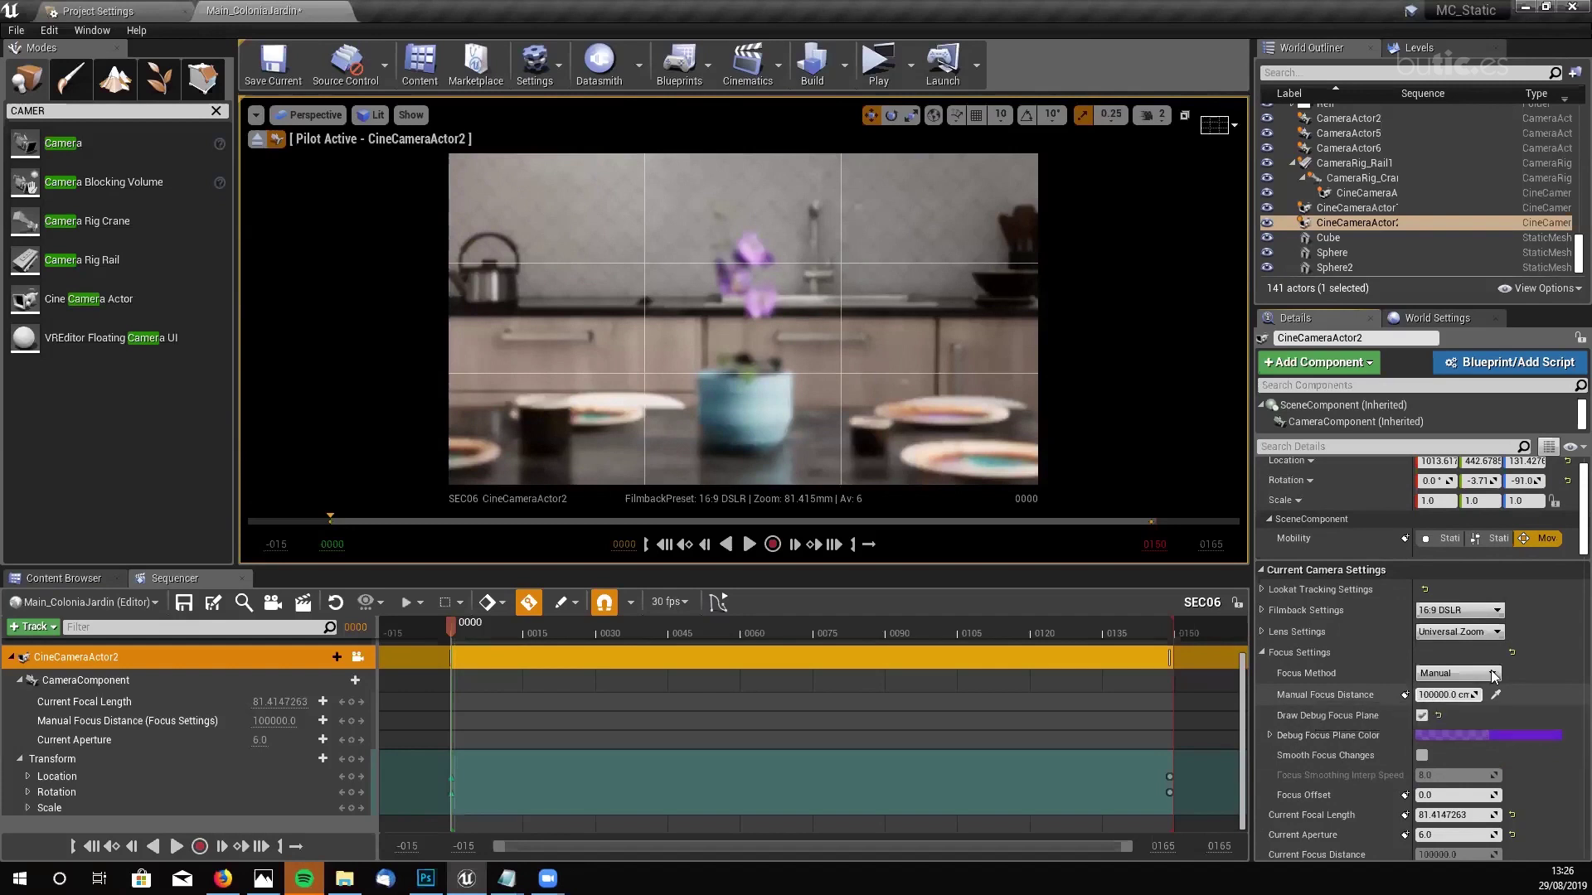
{"action": "left_click", "coordinate": [1495, 695]}
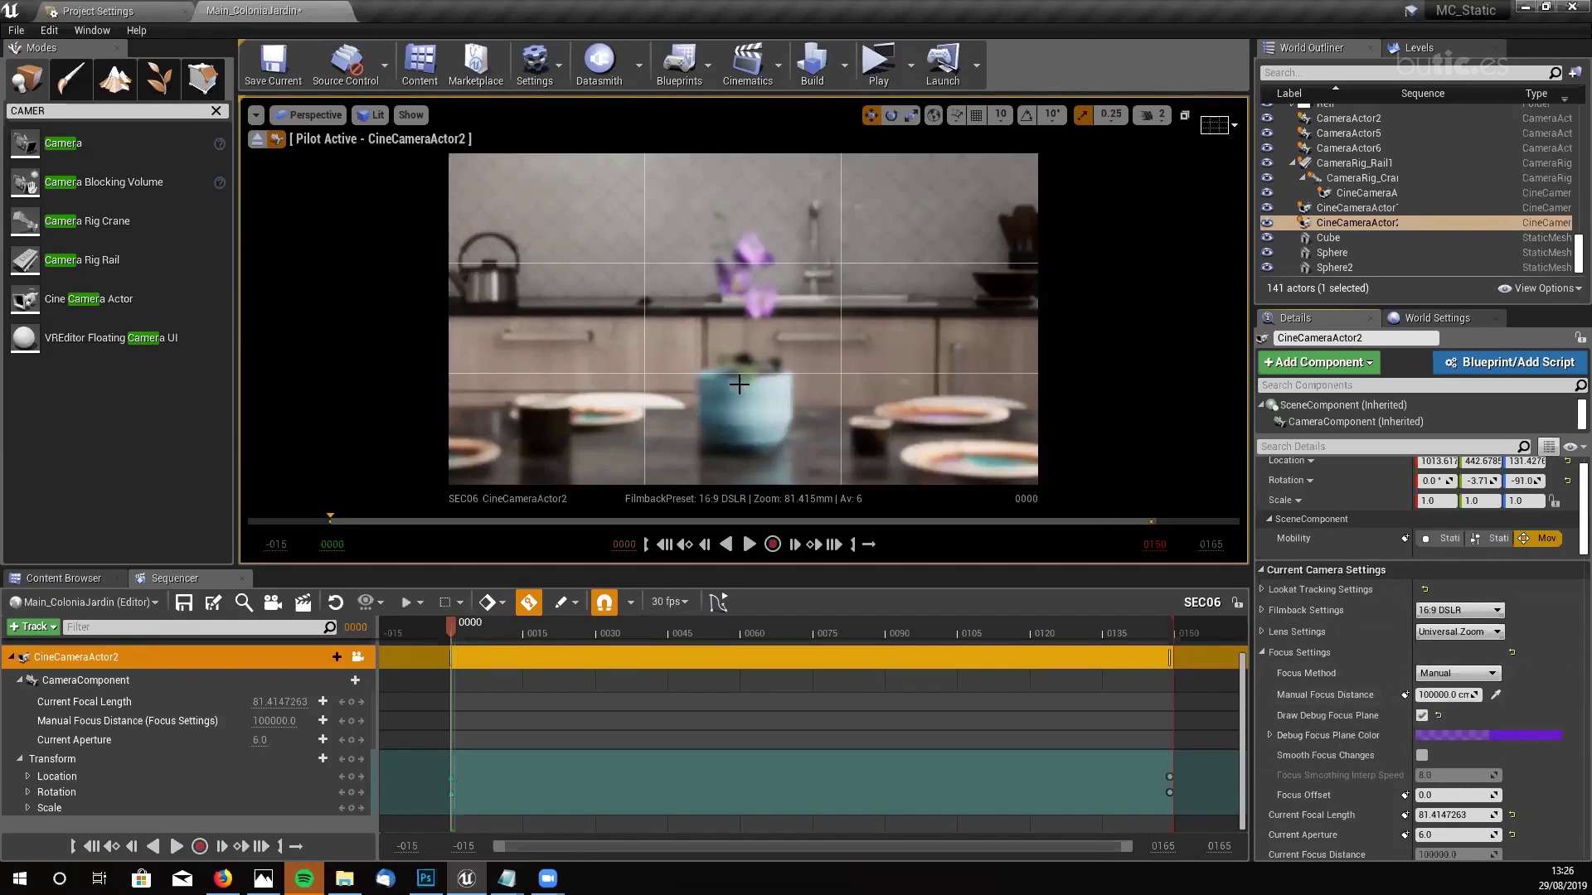
{"action": "left_click", "coordinate": [1495, 693]}
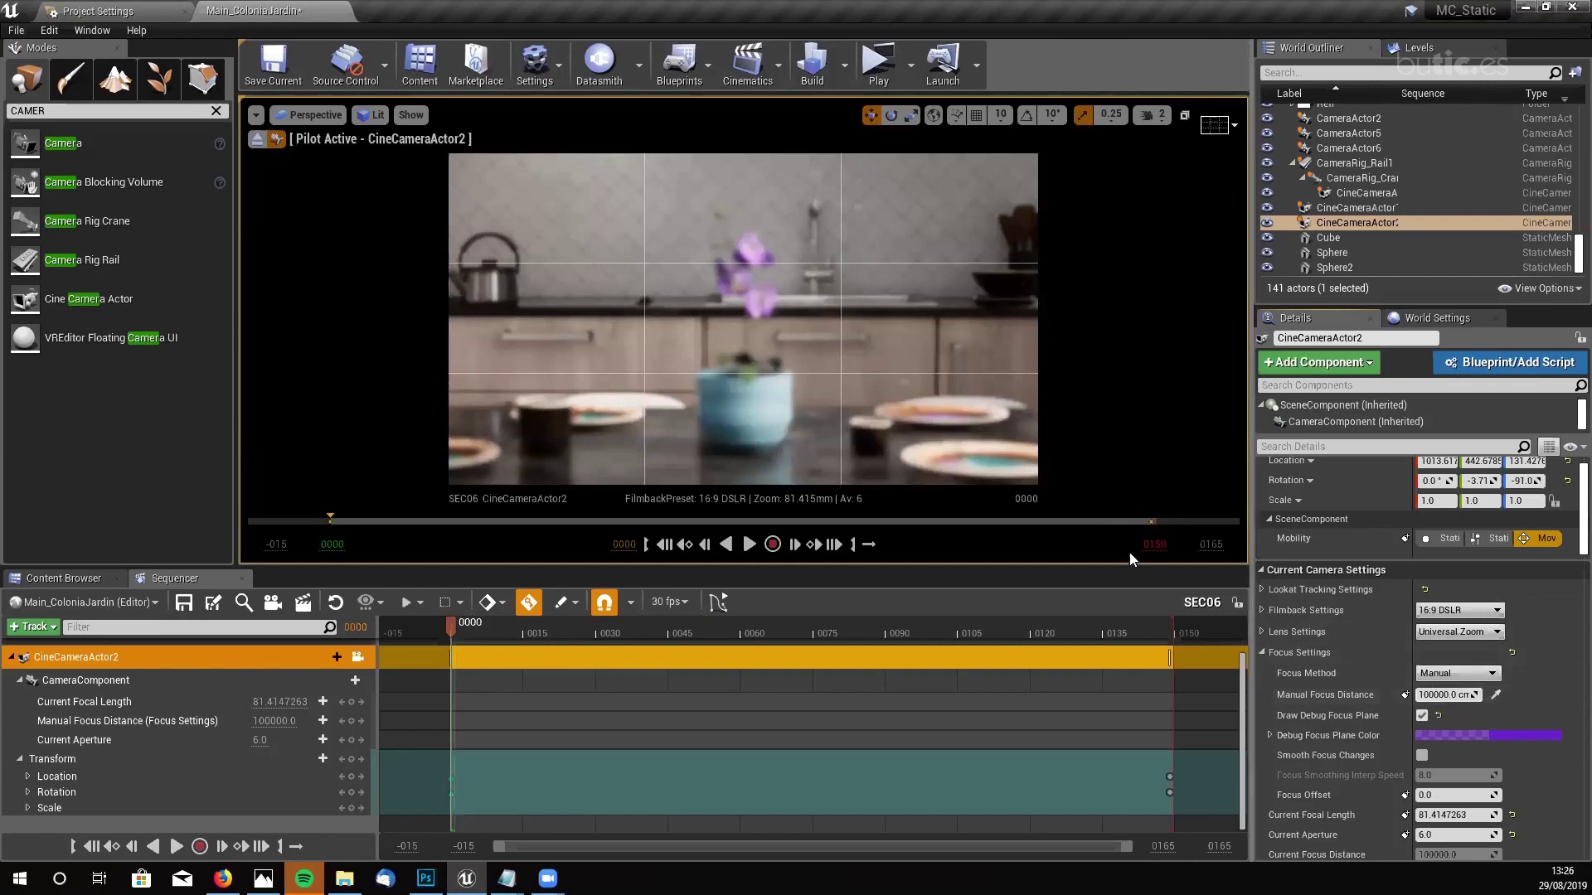
{"action": "left_click", "coordinate": [746, 386]}
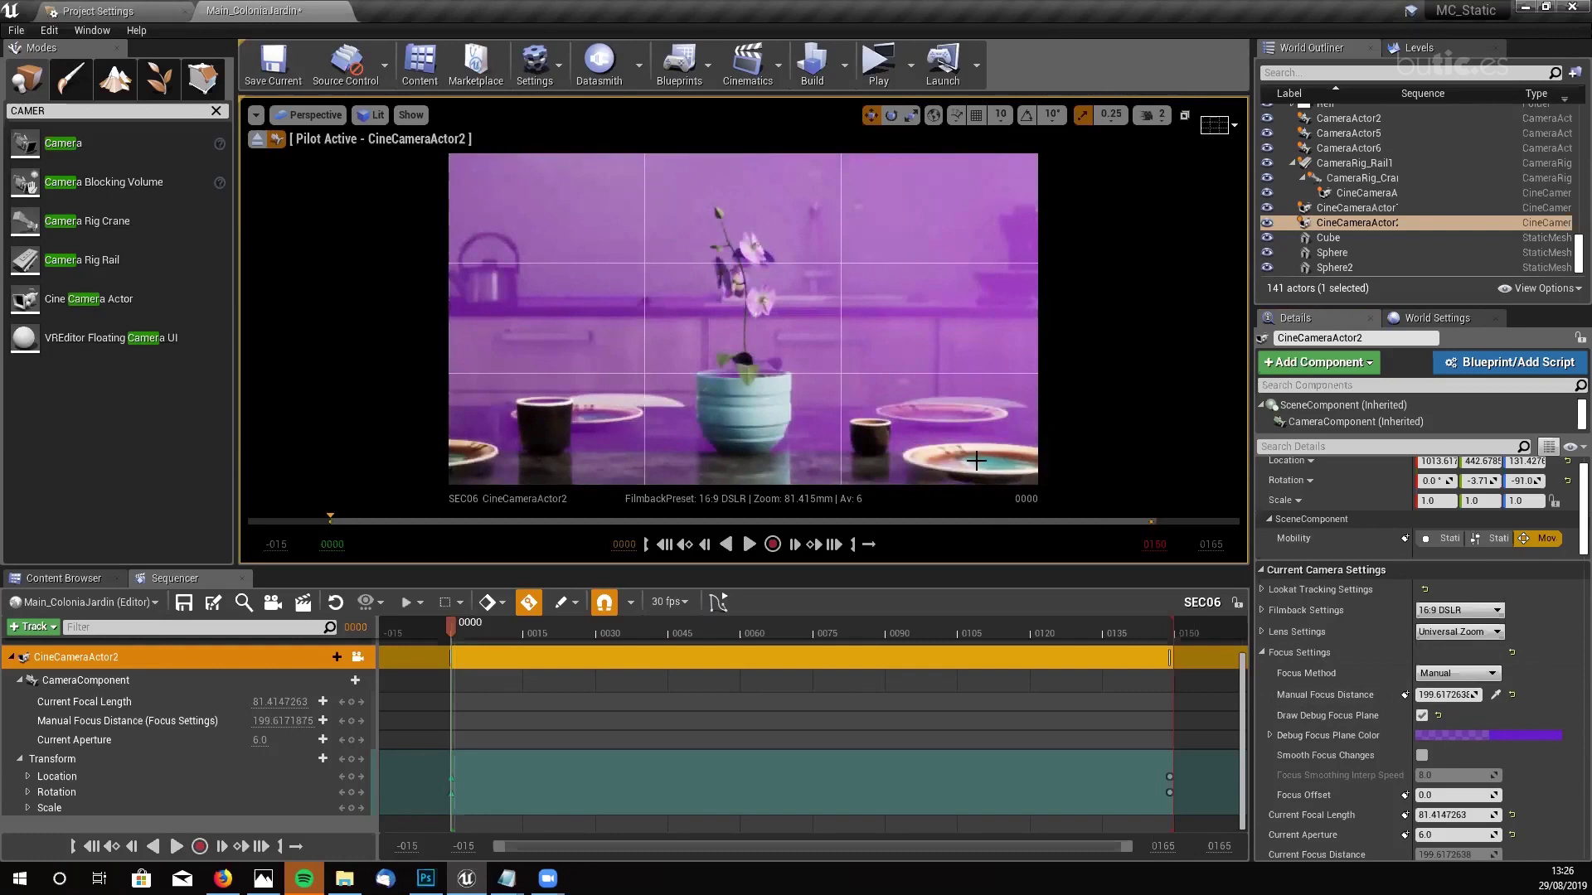
{"action": "left_click", "coordinate": [1422, 715]}
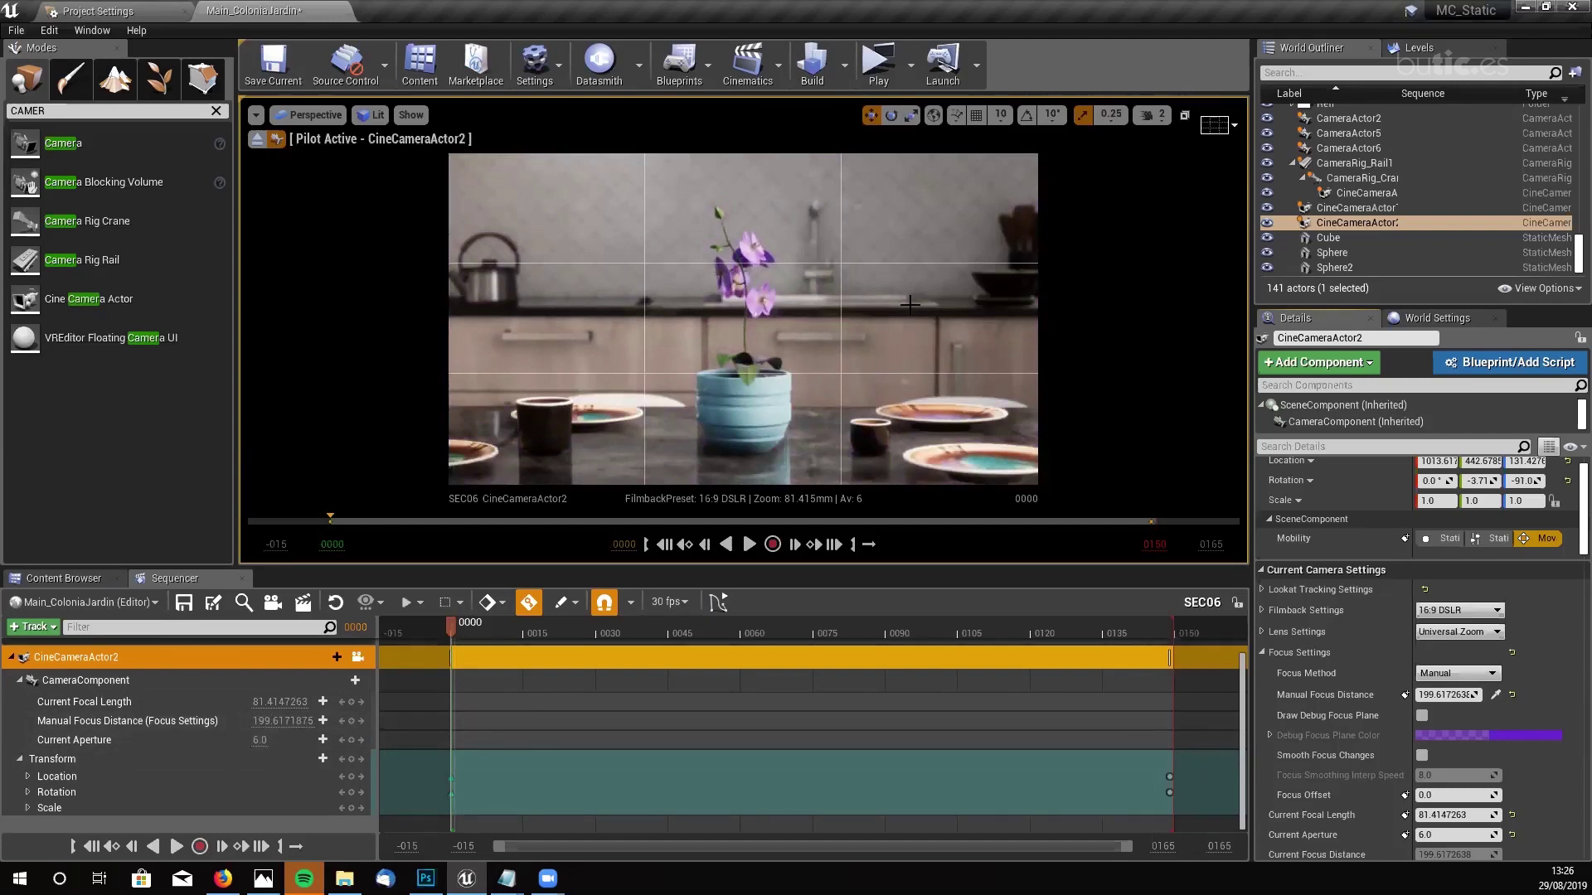
- Set the camera's Current Aperture to 4
{"action": "left_click", "coordinate": [259, 740]}
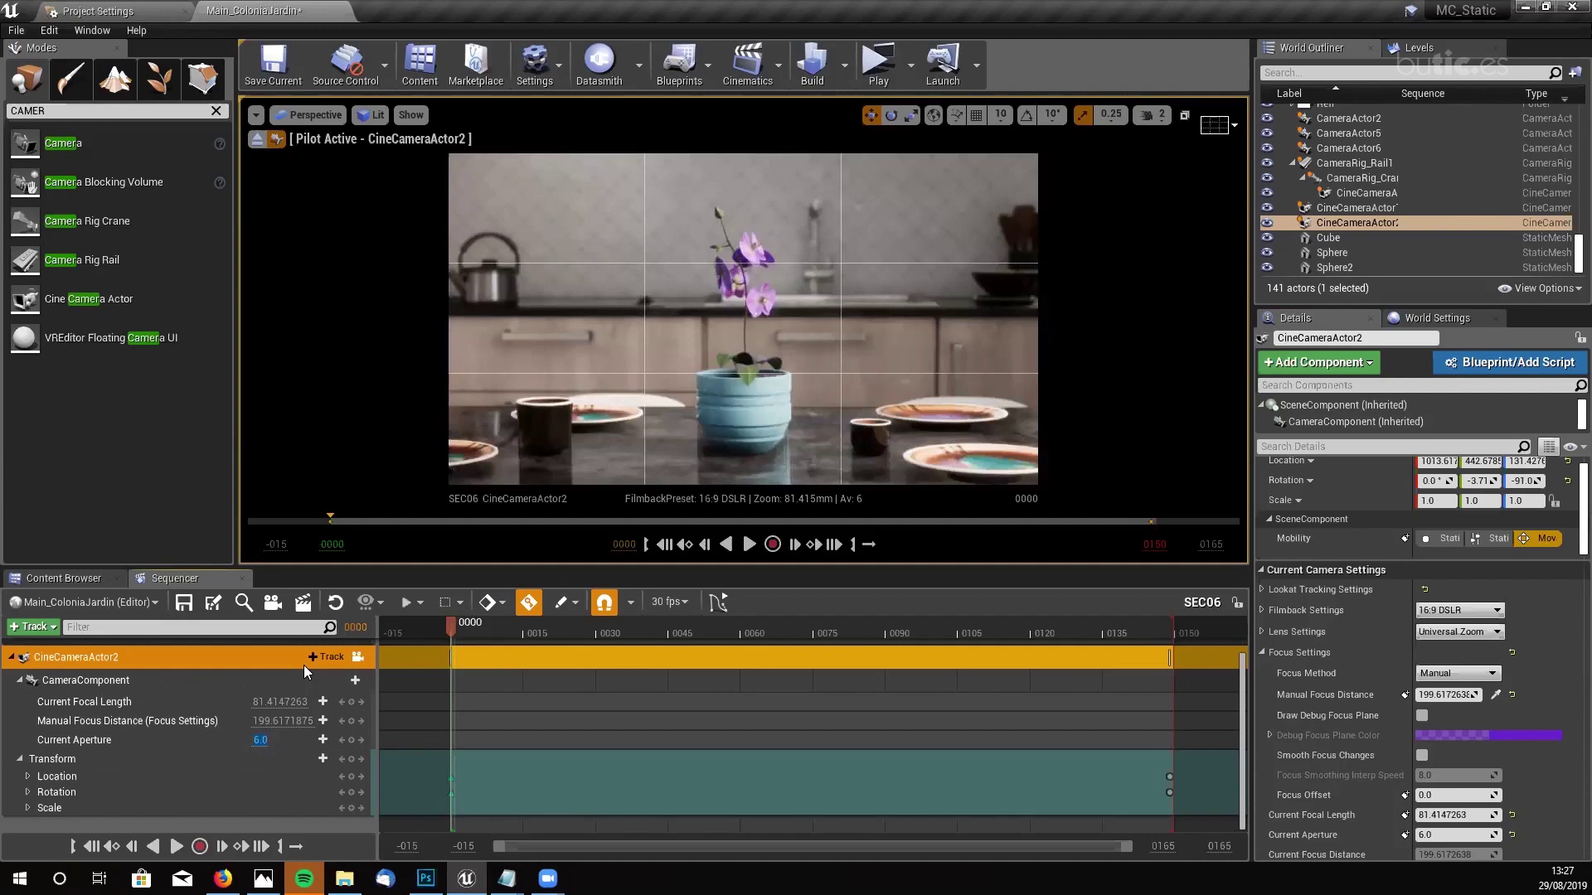
{"action": "type", "text": "4"}
{"action": "key", "text": "Return"}
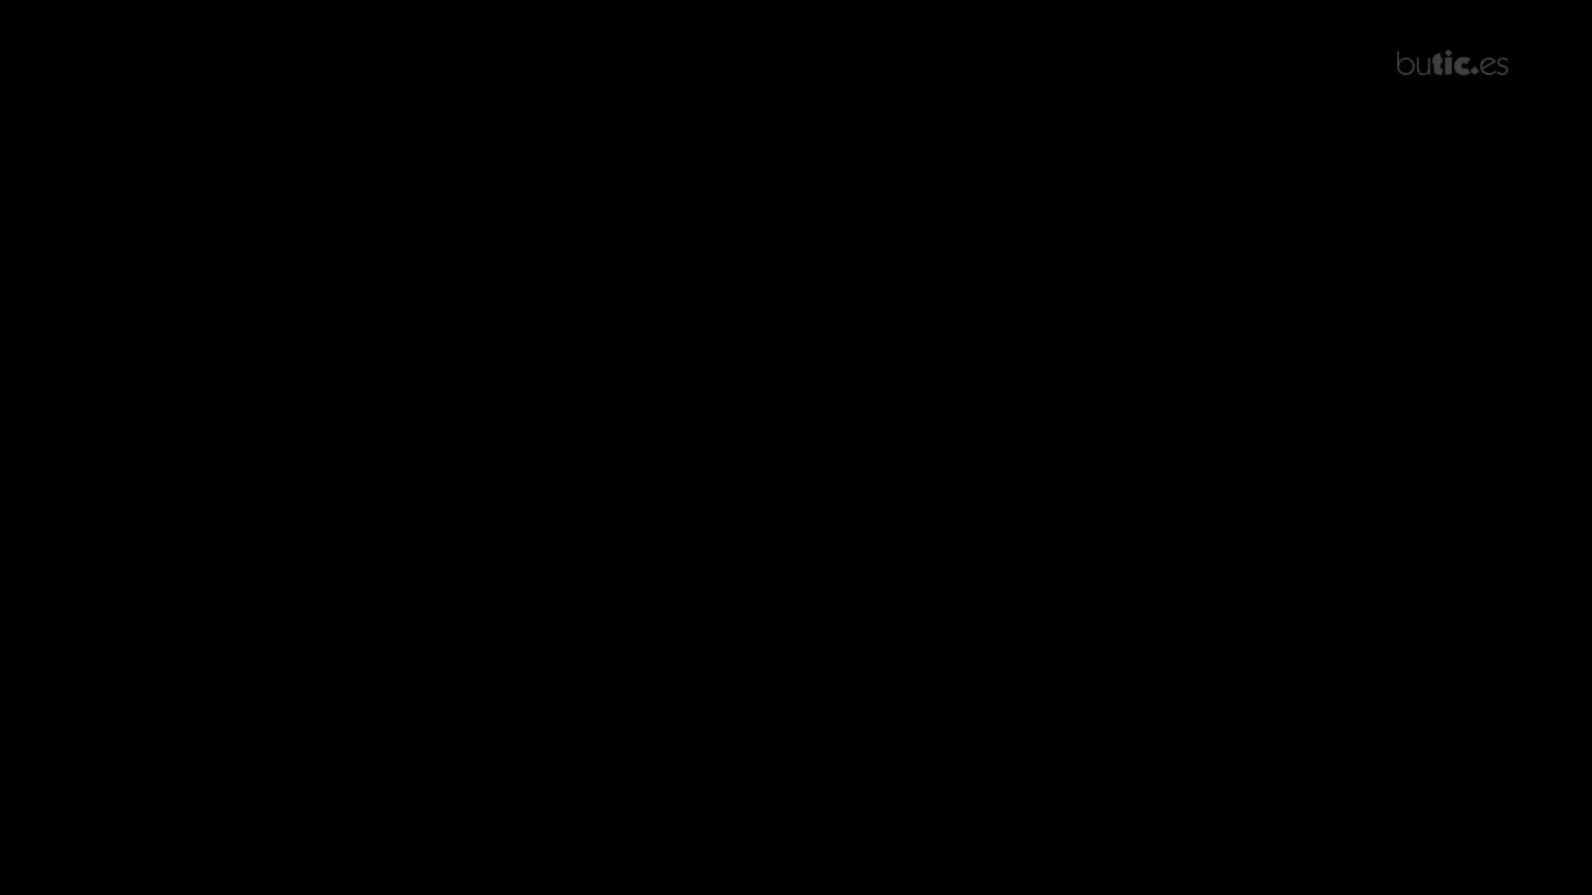
- Set the camera's Post Process Shutter Speed to 125, after briefly trying 80
{"action": "left_click_drag", "start_coordinate": [1566, 535], "coordinate": [1567, 690]}
{"action": "left_click", "coordinate": [1455, 711]}
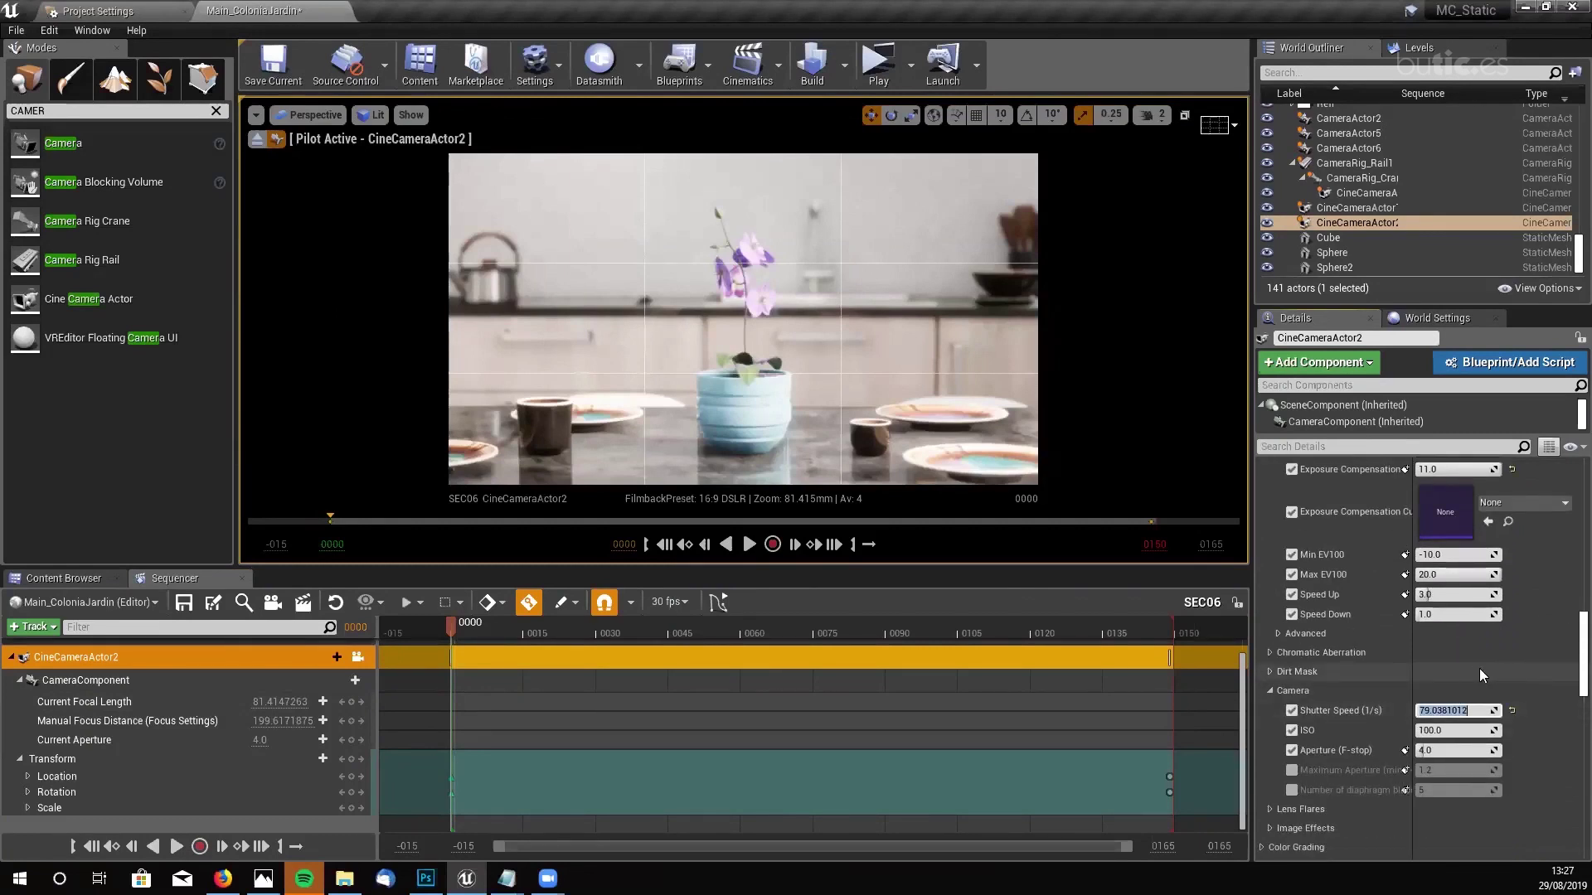
{"action": "type", "text": "80.0"}
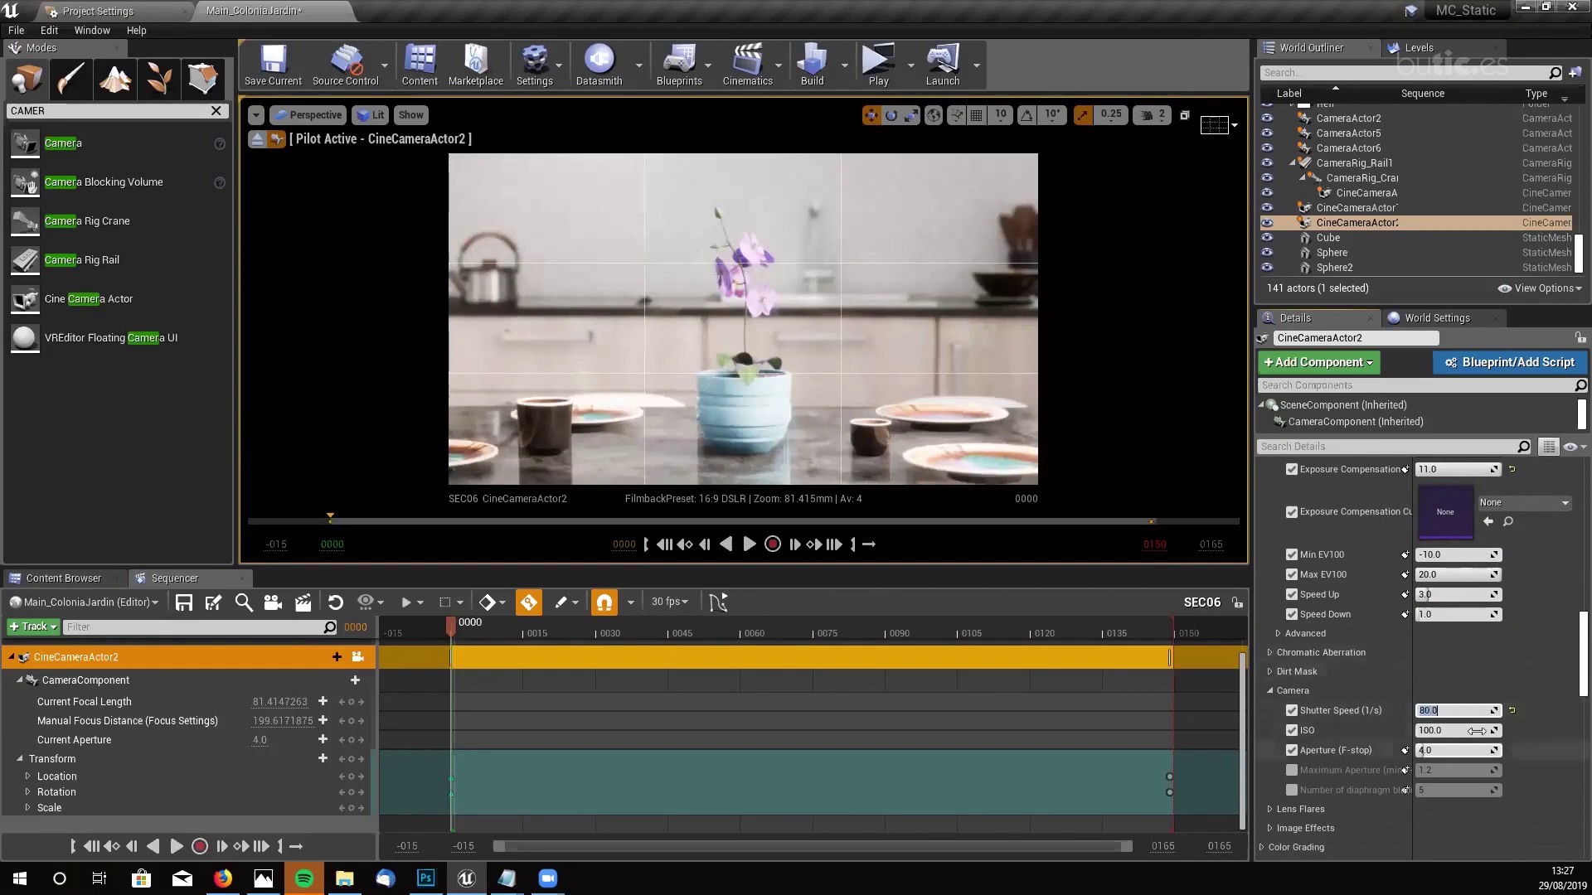
{"action": "left_click_drag", "start_coordinate": [1492, 711], "coordinate": [1447, 710]}
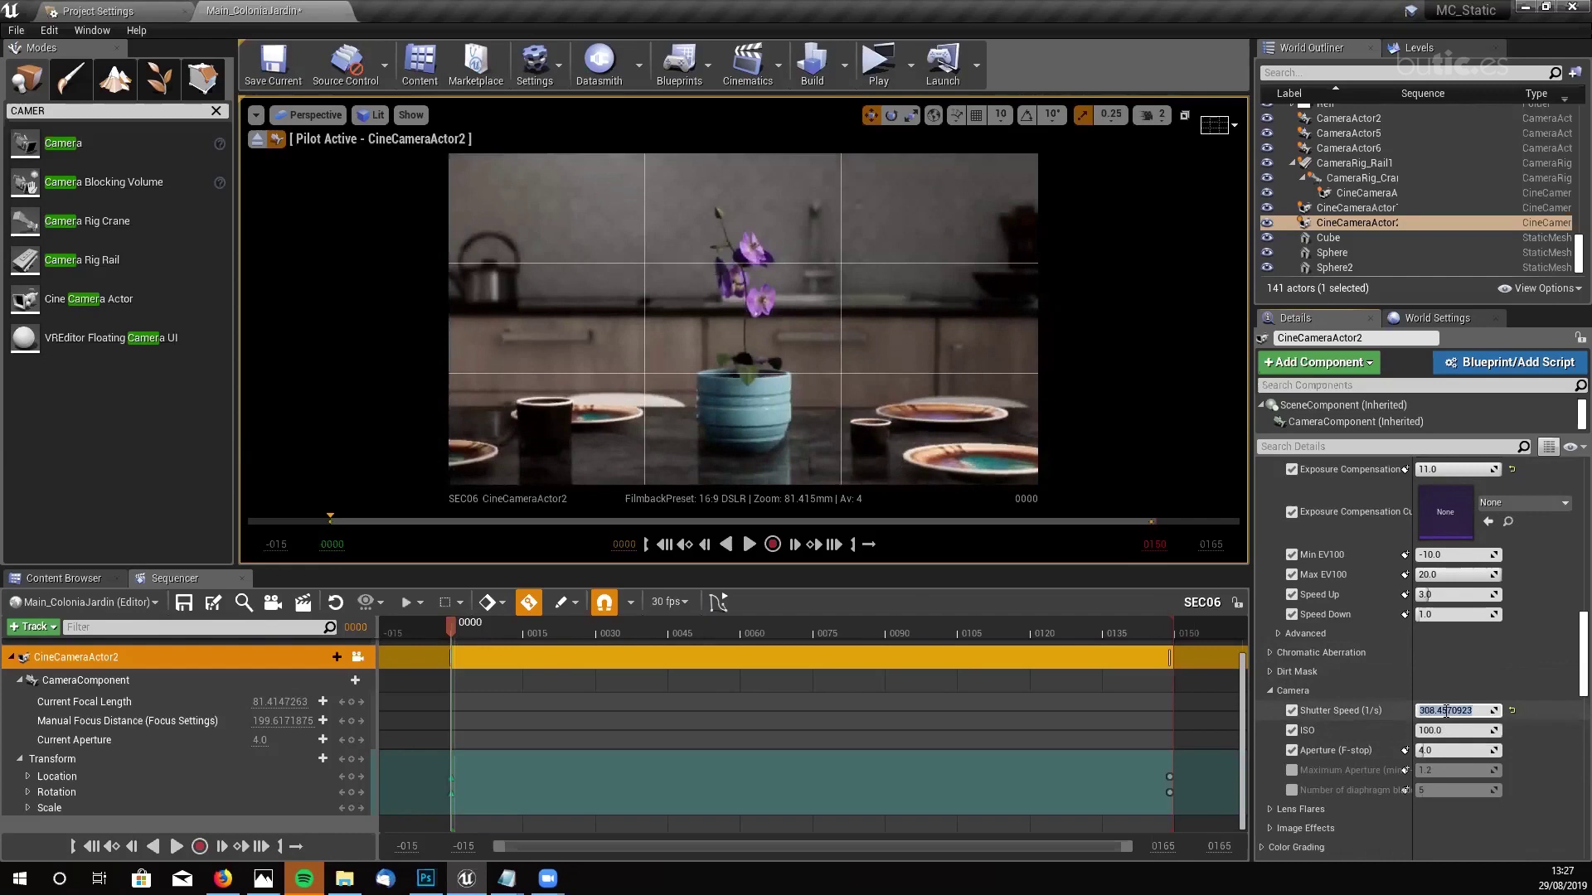
{"action": "type", "text": "125"}
{"action": "key", "text": "Return"}
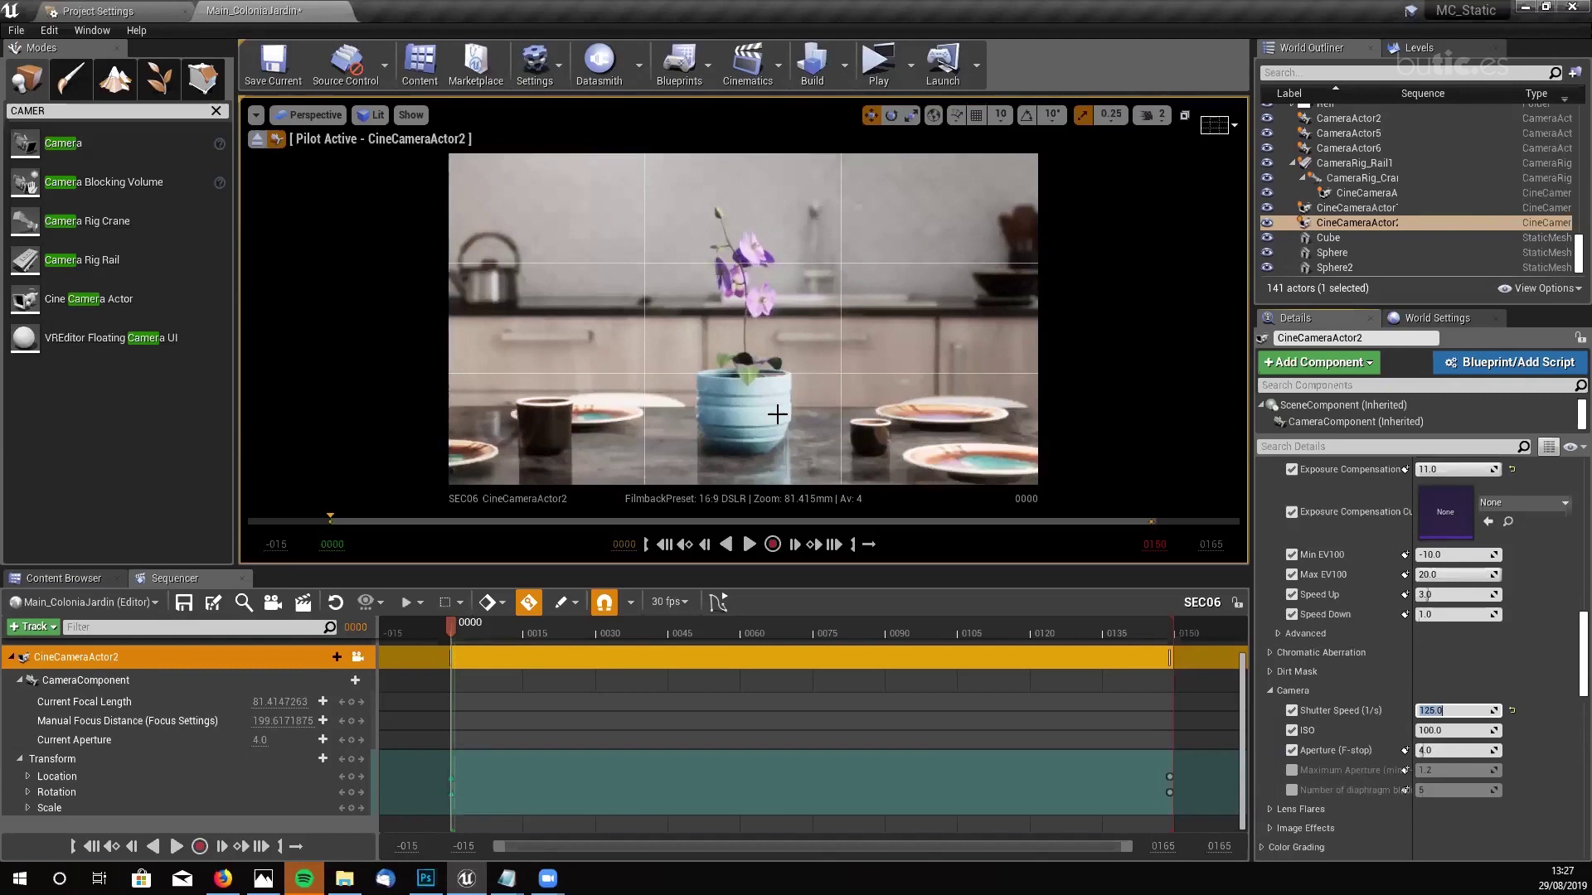
- Play SEC06, then return to the start and play the camera move again
{"action": "left_click", "coordinate": [750, 545]}
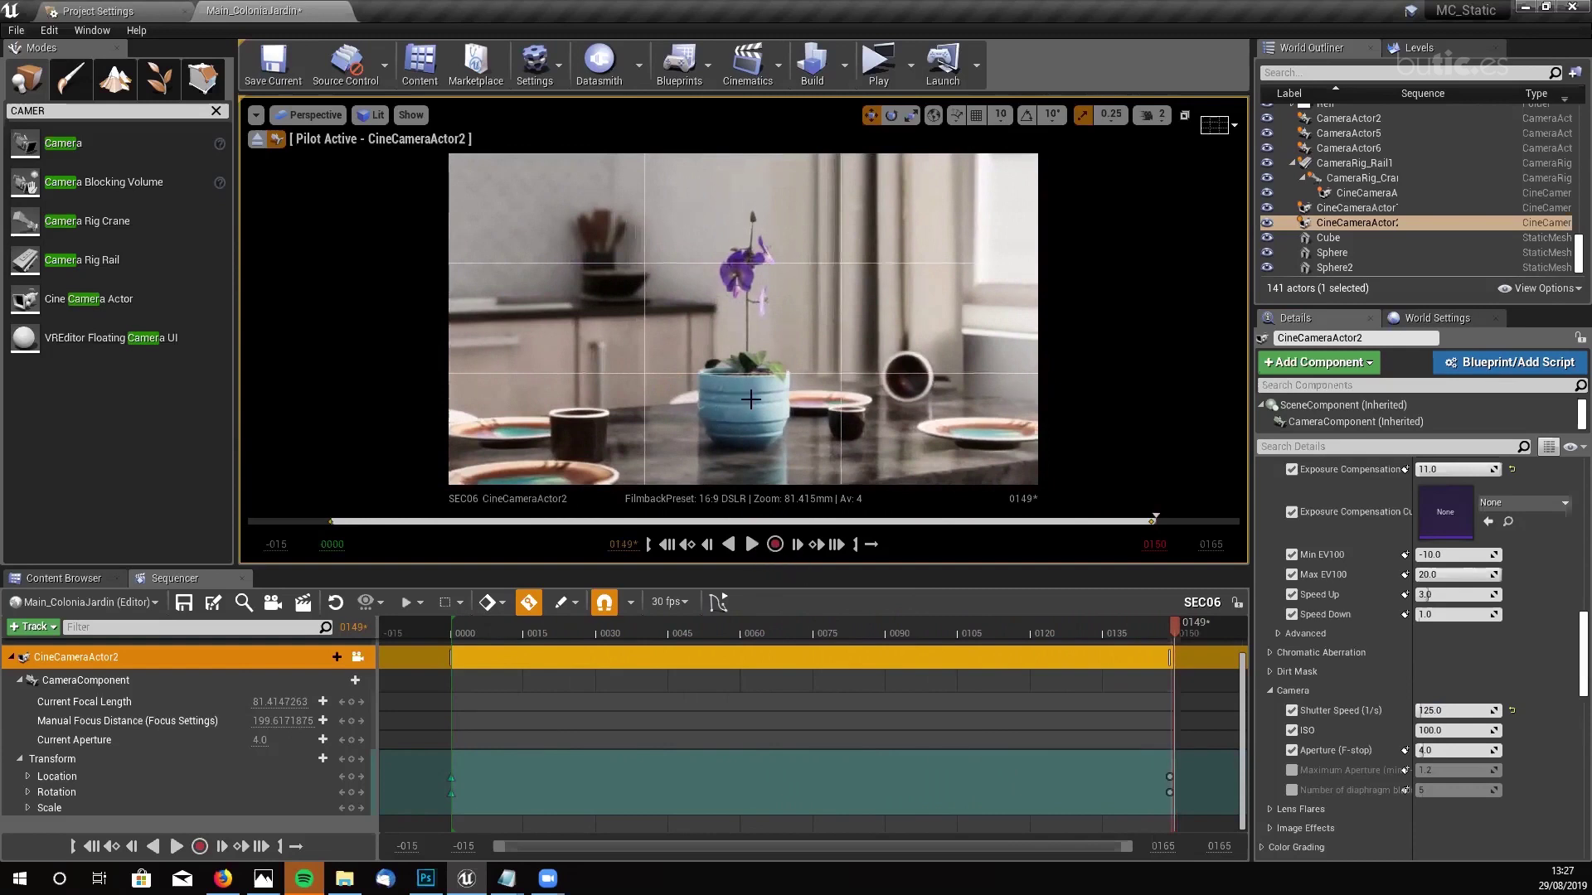
{"action": "left_click", "coordinate": [669, 549]}
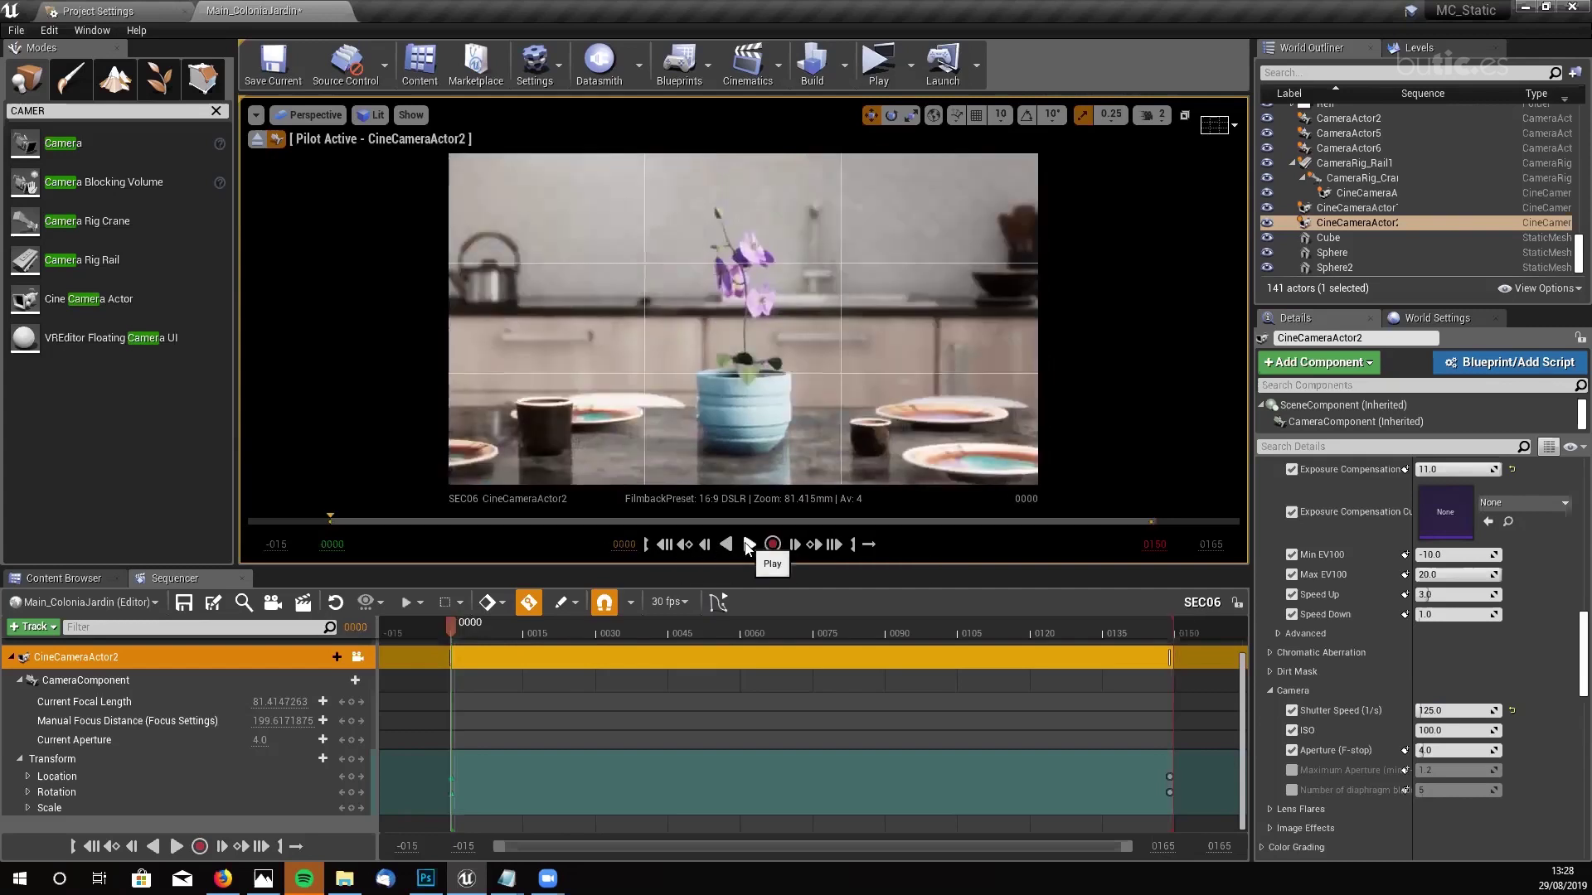
{"action": "left_click", "coordinate": [751, 544]}
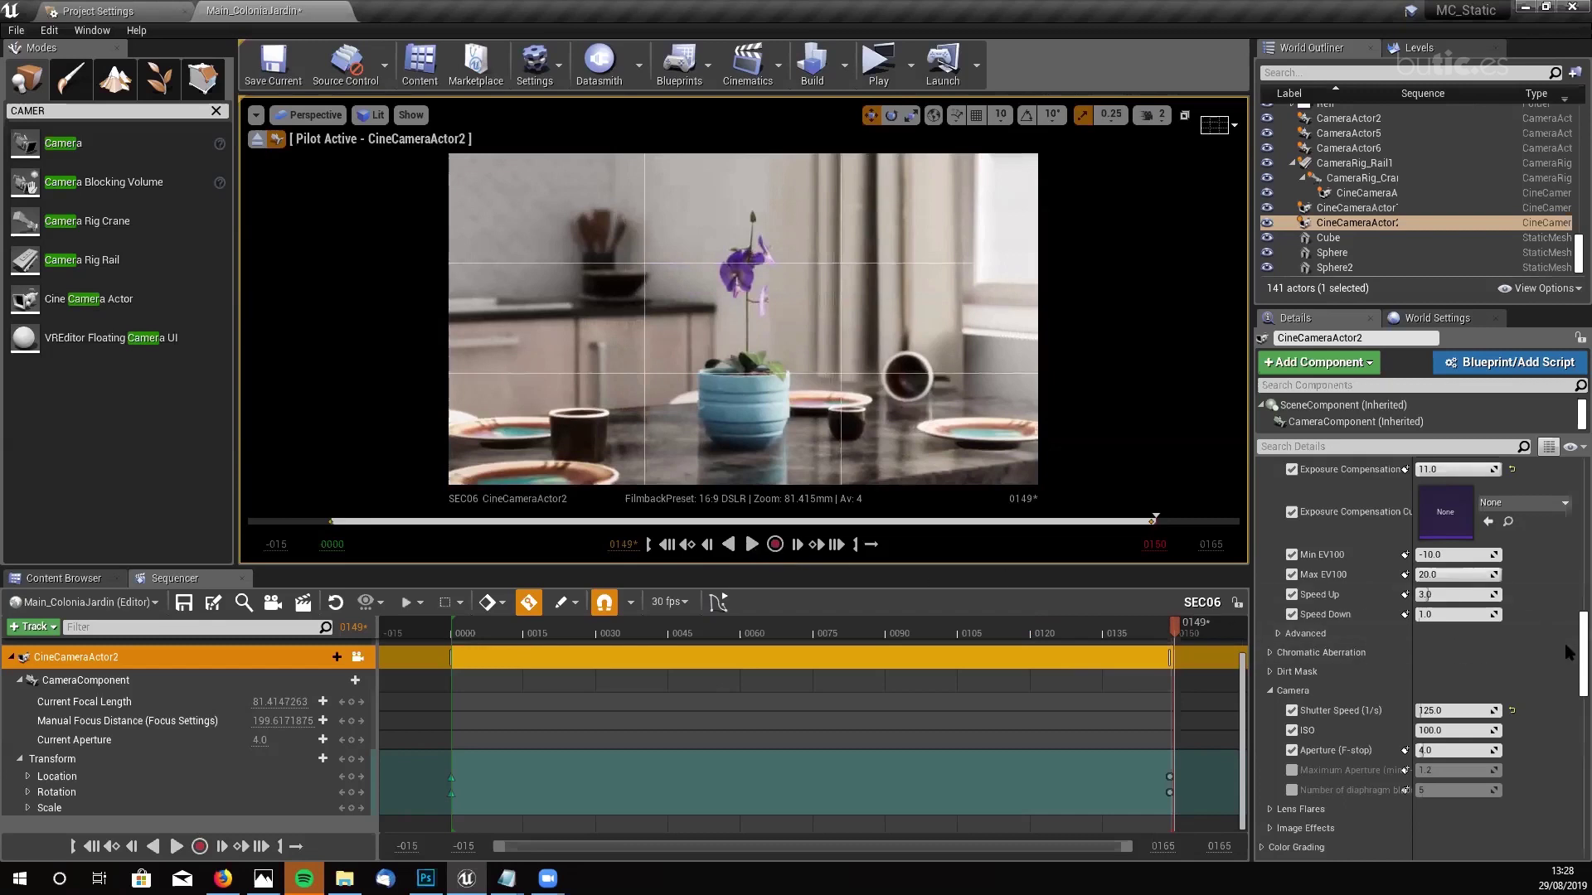
- Set the depth of field Focal Distance to 1000
{"action": "scroll", "coordinate": [1567, 641], "scroll_direction": "up", "scroll_amount": 1}
{"action": "scroll", "coordinate": [1566, 641], "scroll_direction": "up", "scroll_amount": 10}
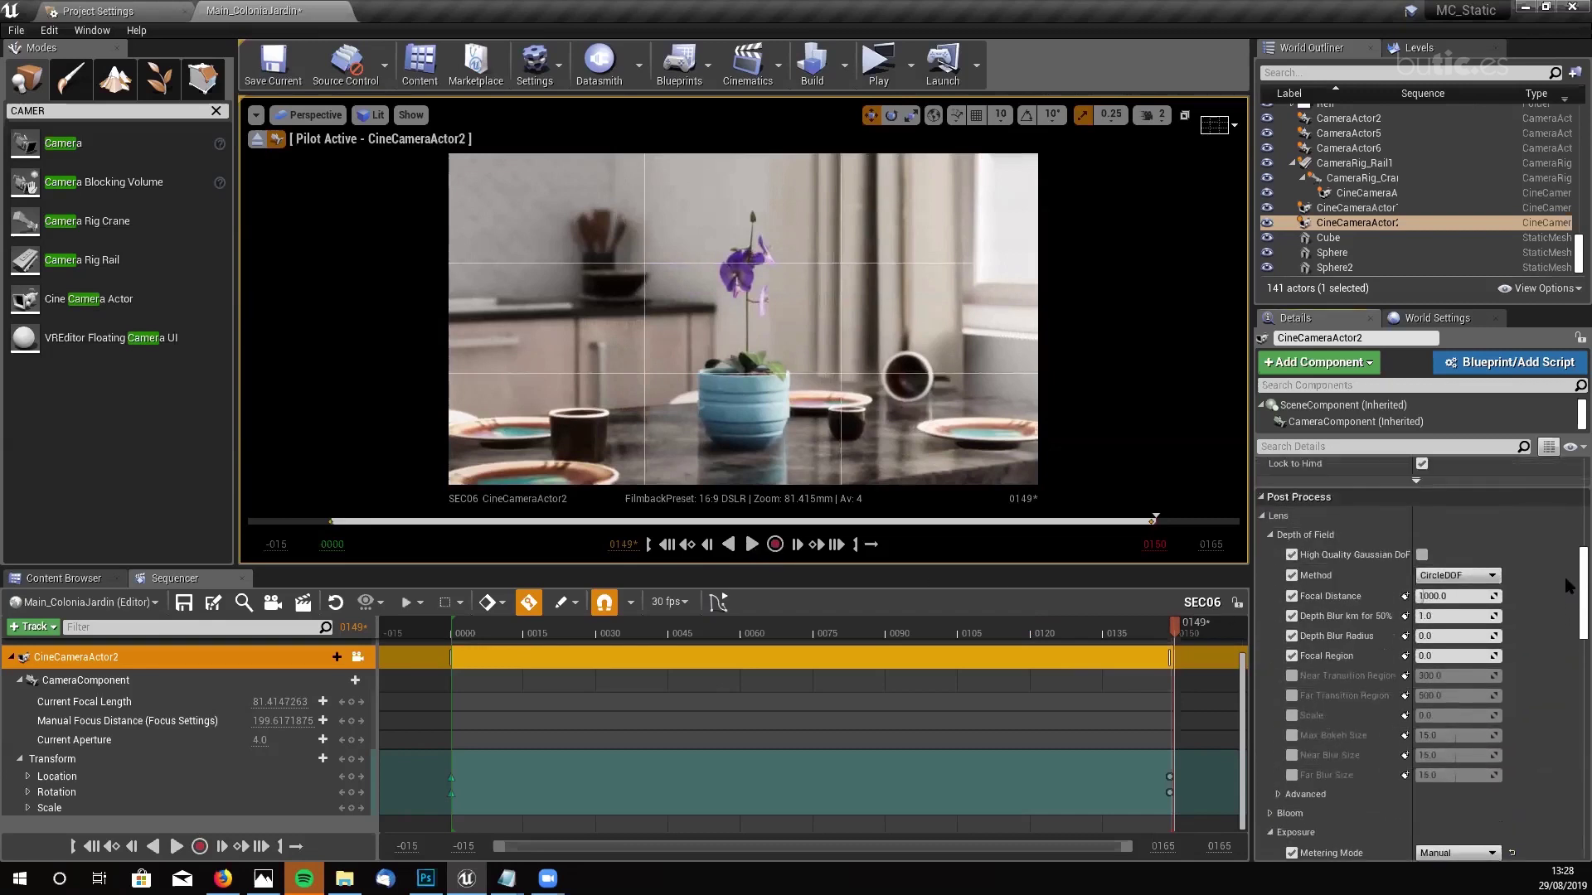
{"action": "left_click", "coordinate": [1432, 597]}
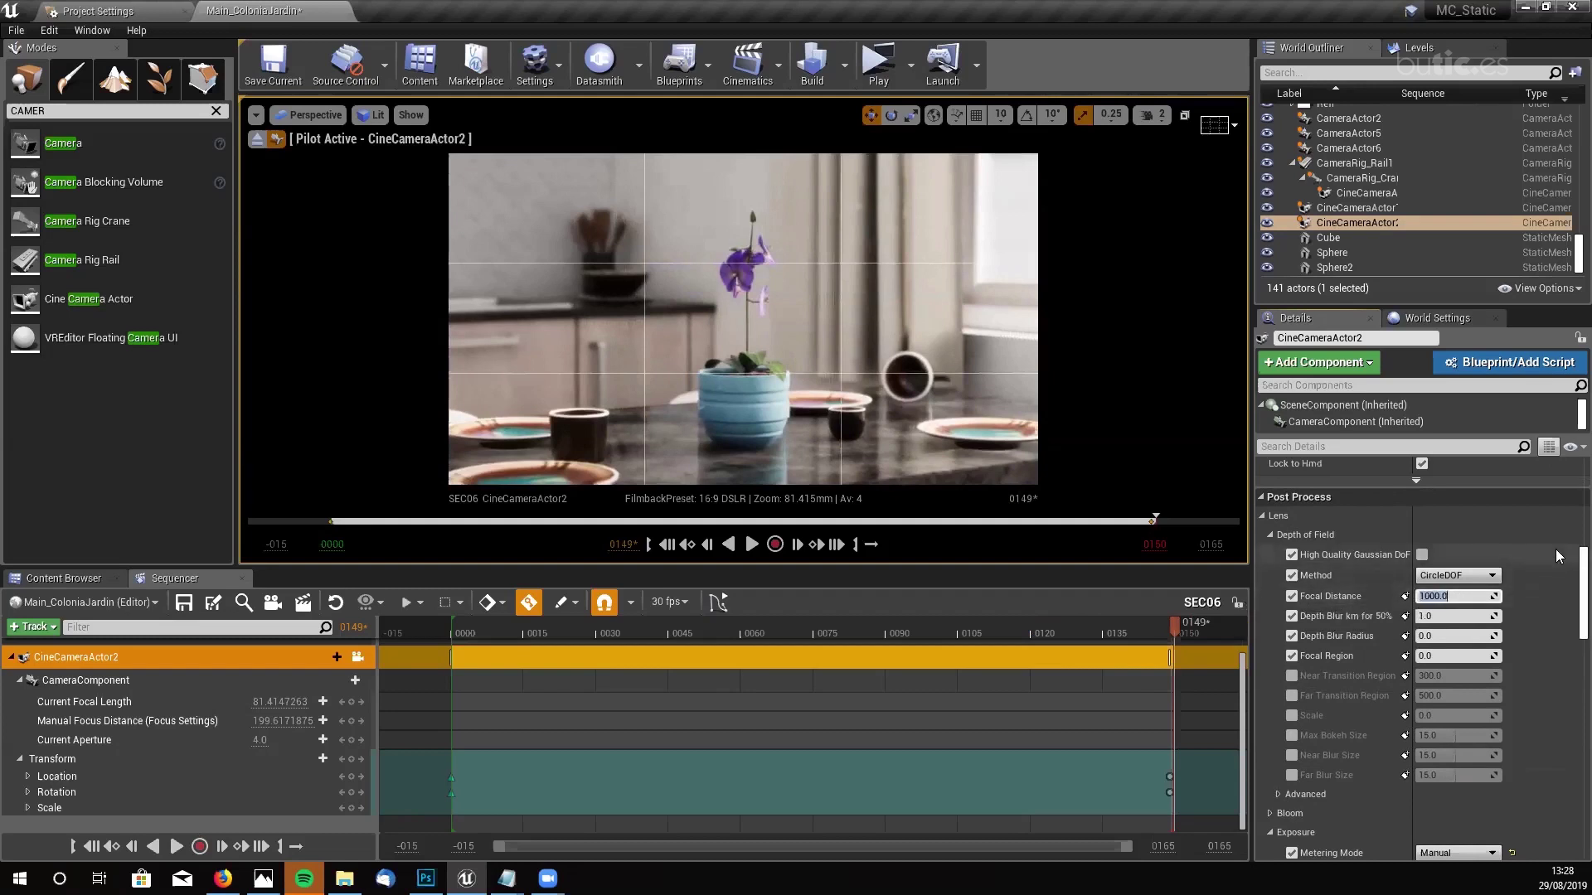
{"action": "type", "text": "50.0"}
{"action": "type", "text": "50"}
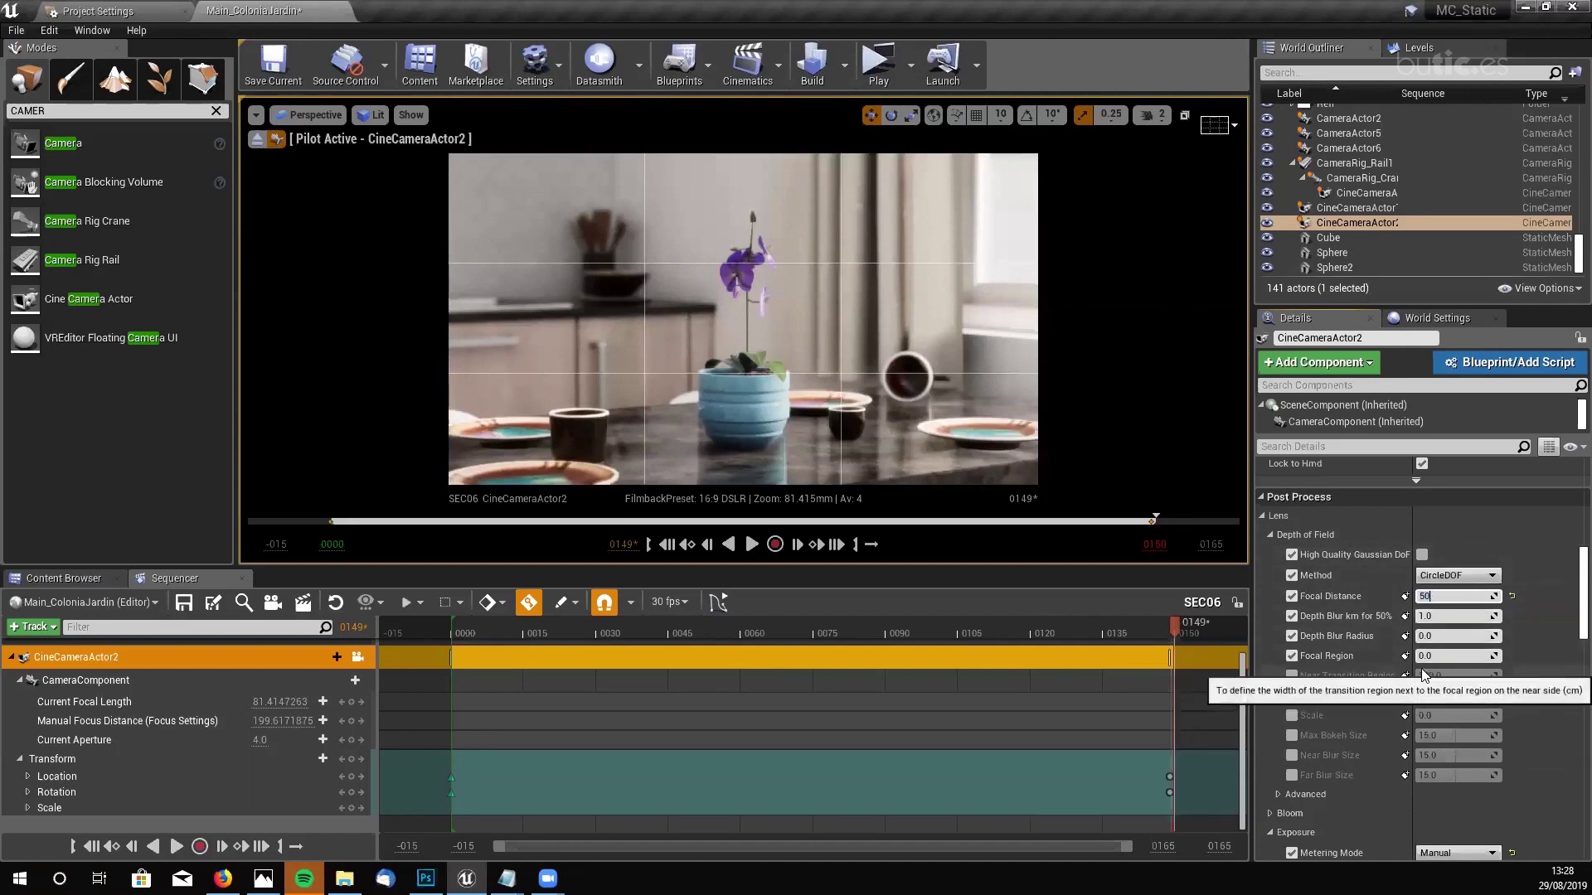
{"action": "key", "text": "BackSpace"}
{"action": "key", "text": "BackSpace"}
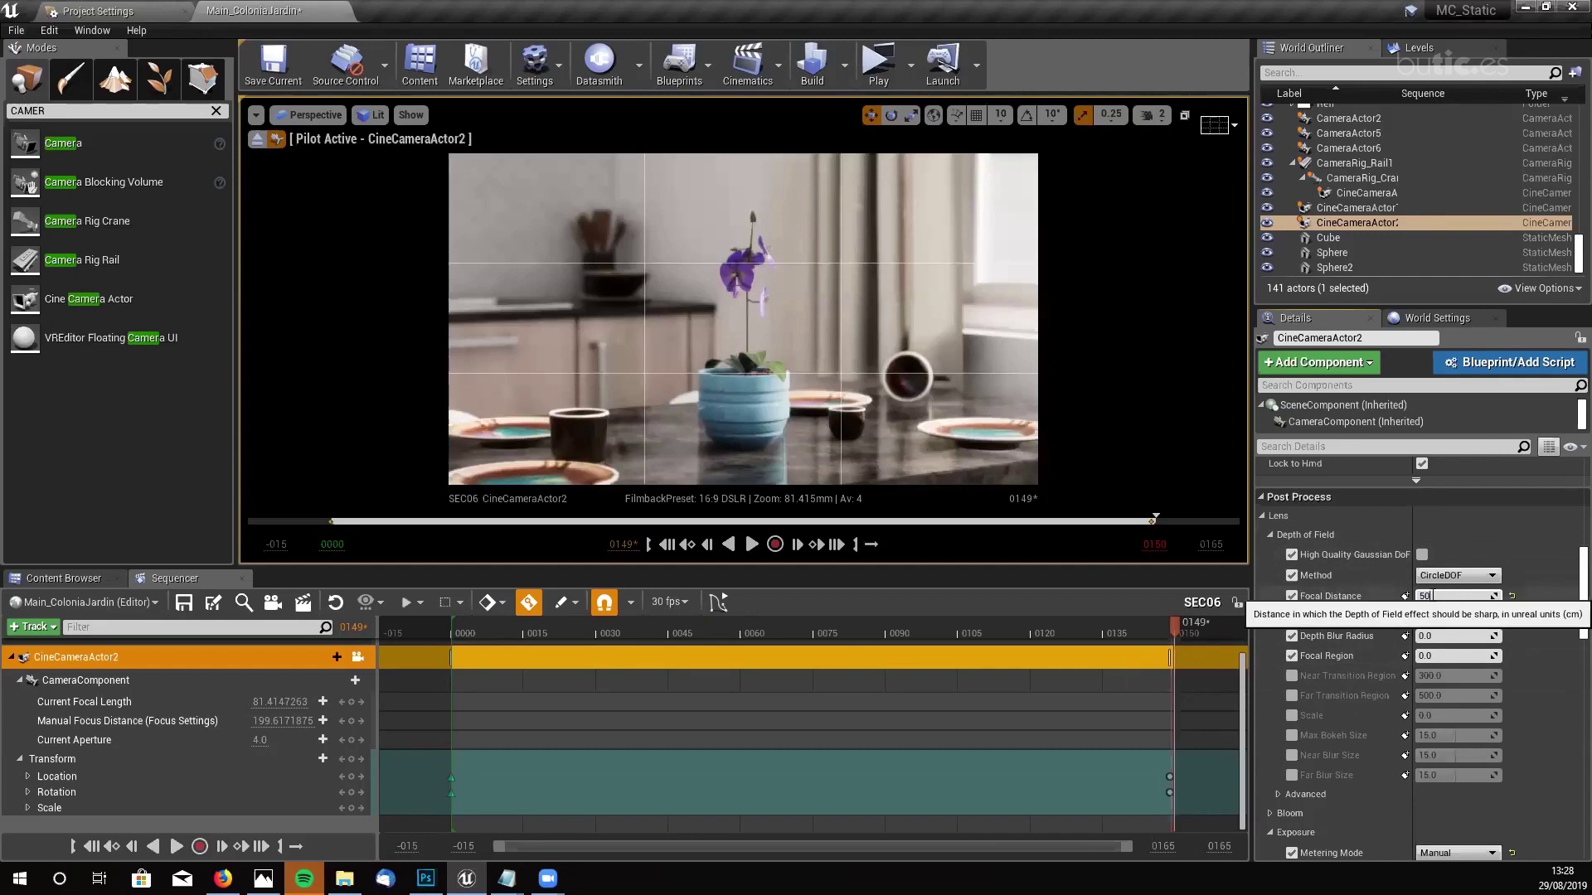
{"action": "type", "text": "1000"}
{"action": "key", "text": "Return"}
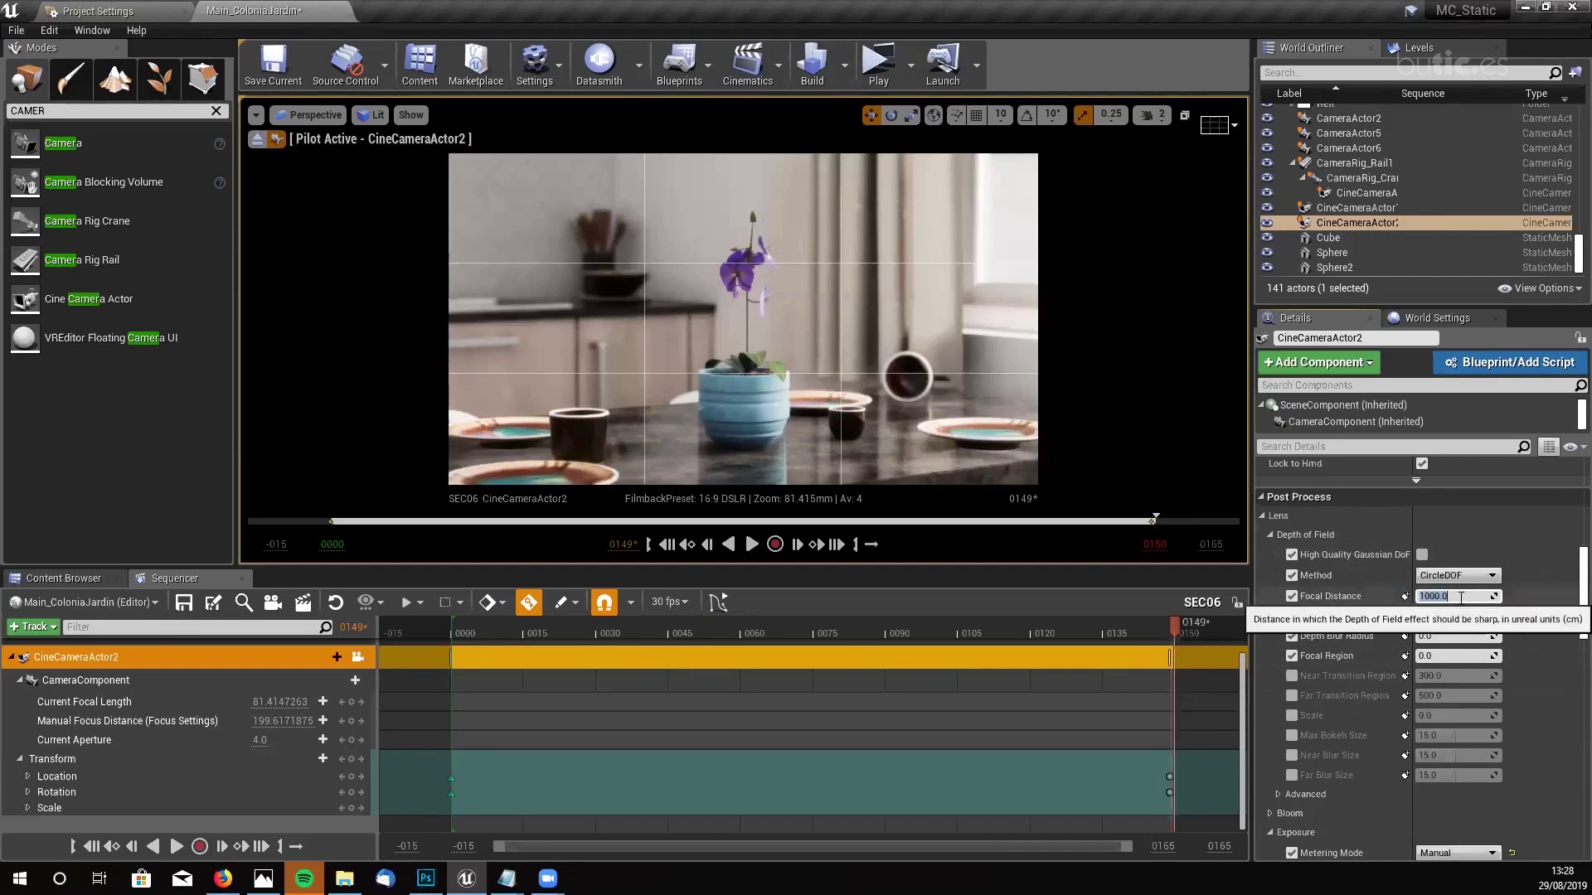
- Try Focal Region values of 50, 100 and 1000, settling on 10
{"action": "left_click", "coordinate": [1434, 655]}
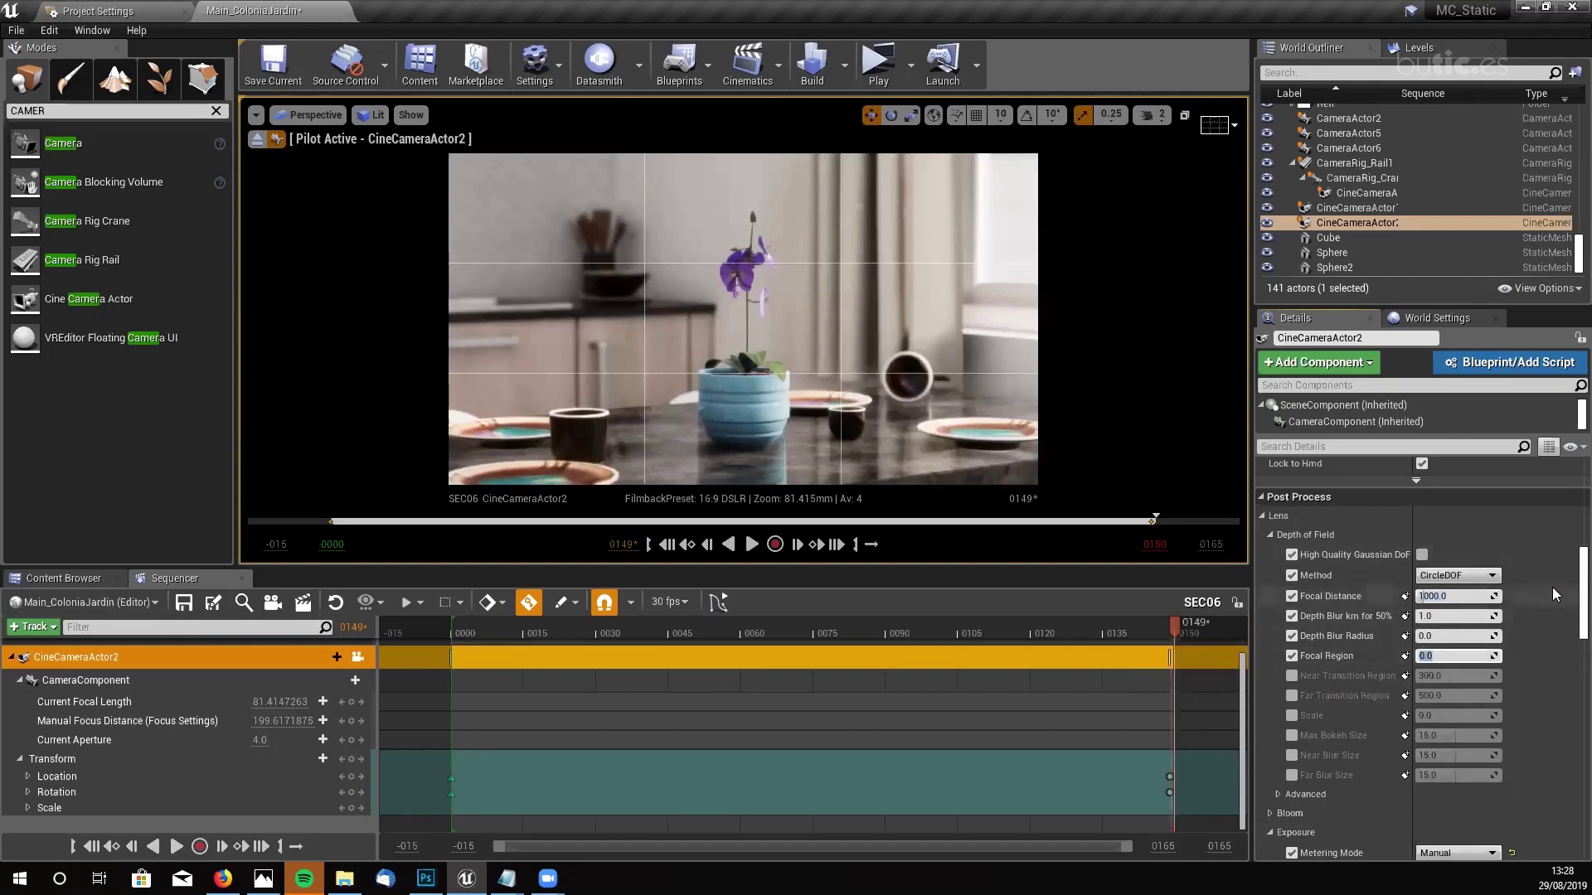
{"action": "type", "text": "50"}
{"action": "key", "text": "Return"}
{"action": "type", "text": "100"}
{"action": "key", "text": "Return"}
{"action": "type", "text": "1000"}
{"action": "key", "text": "Return"}
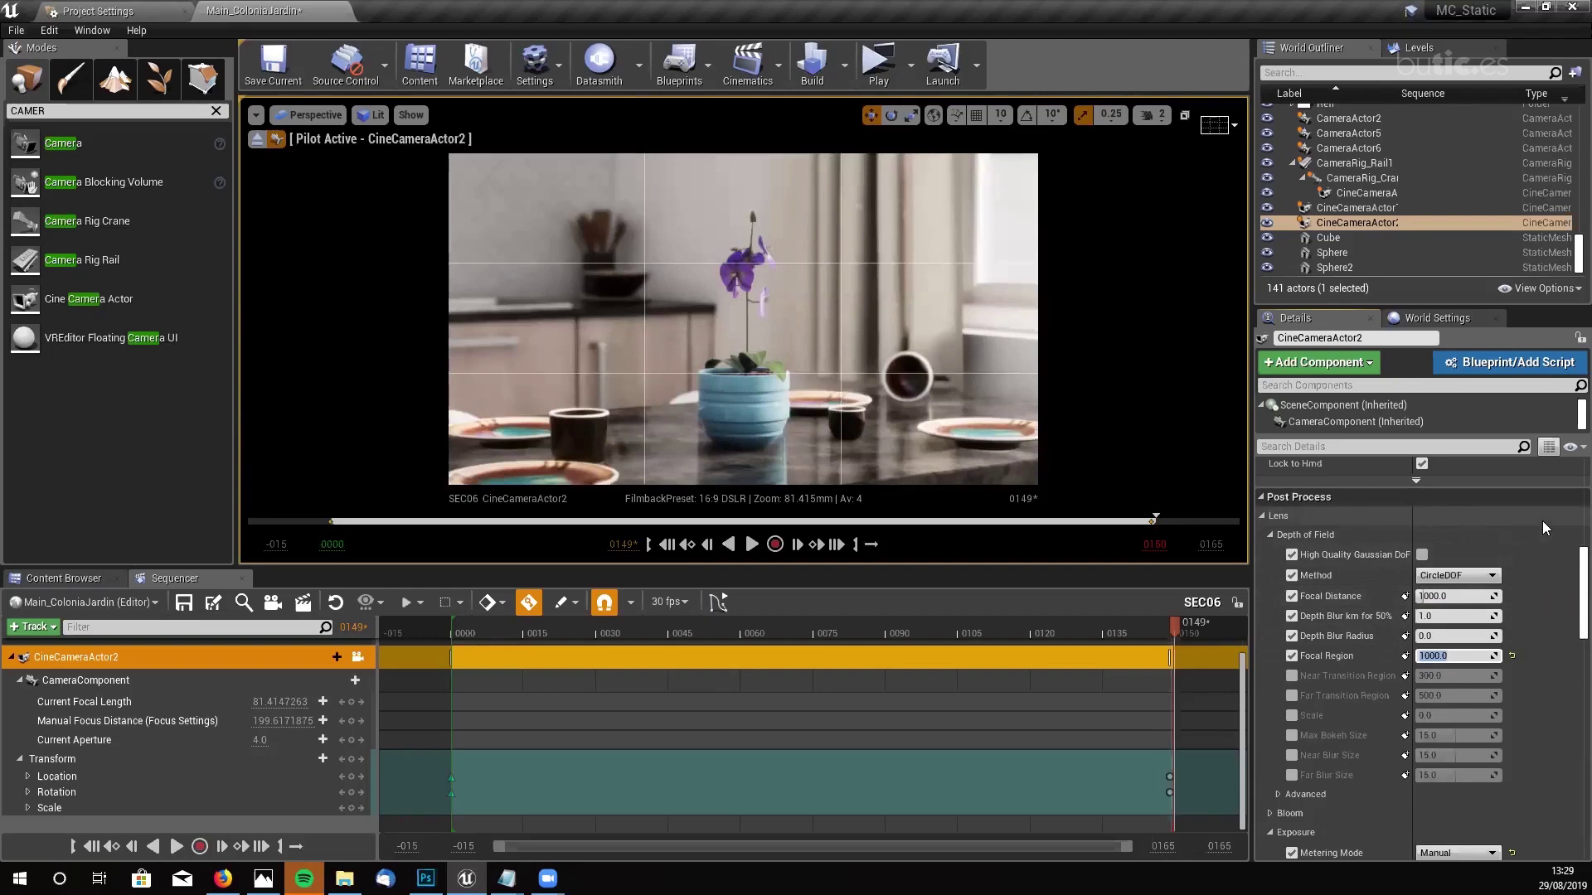
{"action": "type", "text": "10"}
{"action": "key", "text": "Return"}
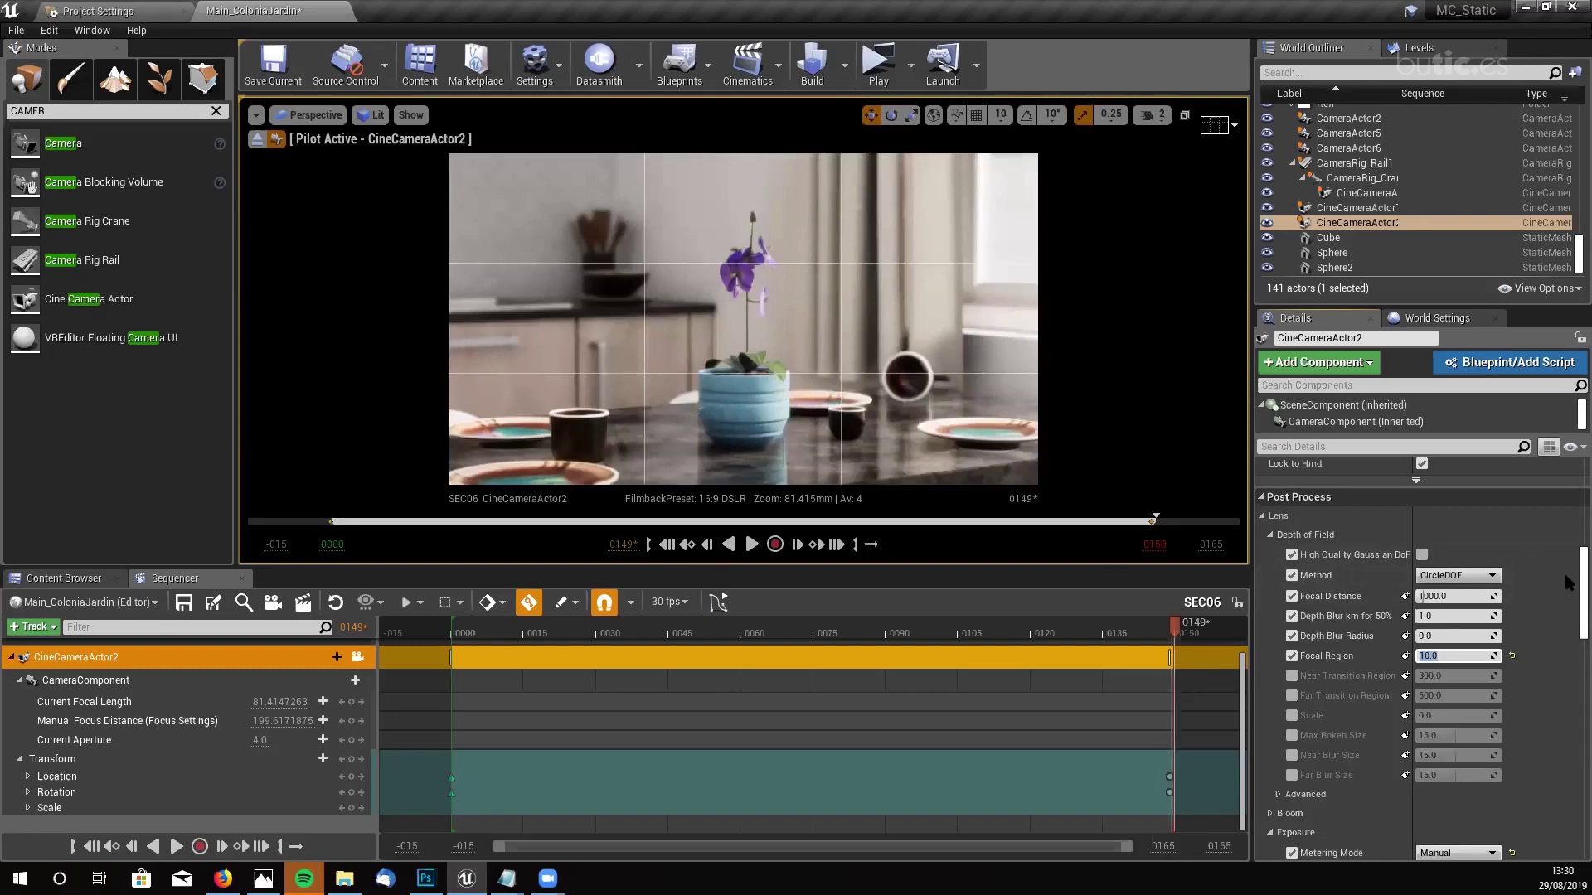
- Show the debug focus plane, toggle Smooth Focus Changes on and off, and drag Focus Offset to about 7.5
{"action": "scroll", "coordinate": [1562, 547], "scroll_direction": "up", "scroll_amount": 6}
{"action": "scroll", "coordinate": [1567, 531], "scroll_direction": "up", "scroll_amount": 4}
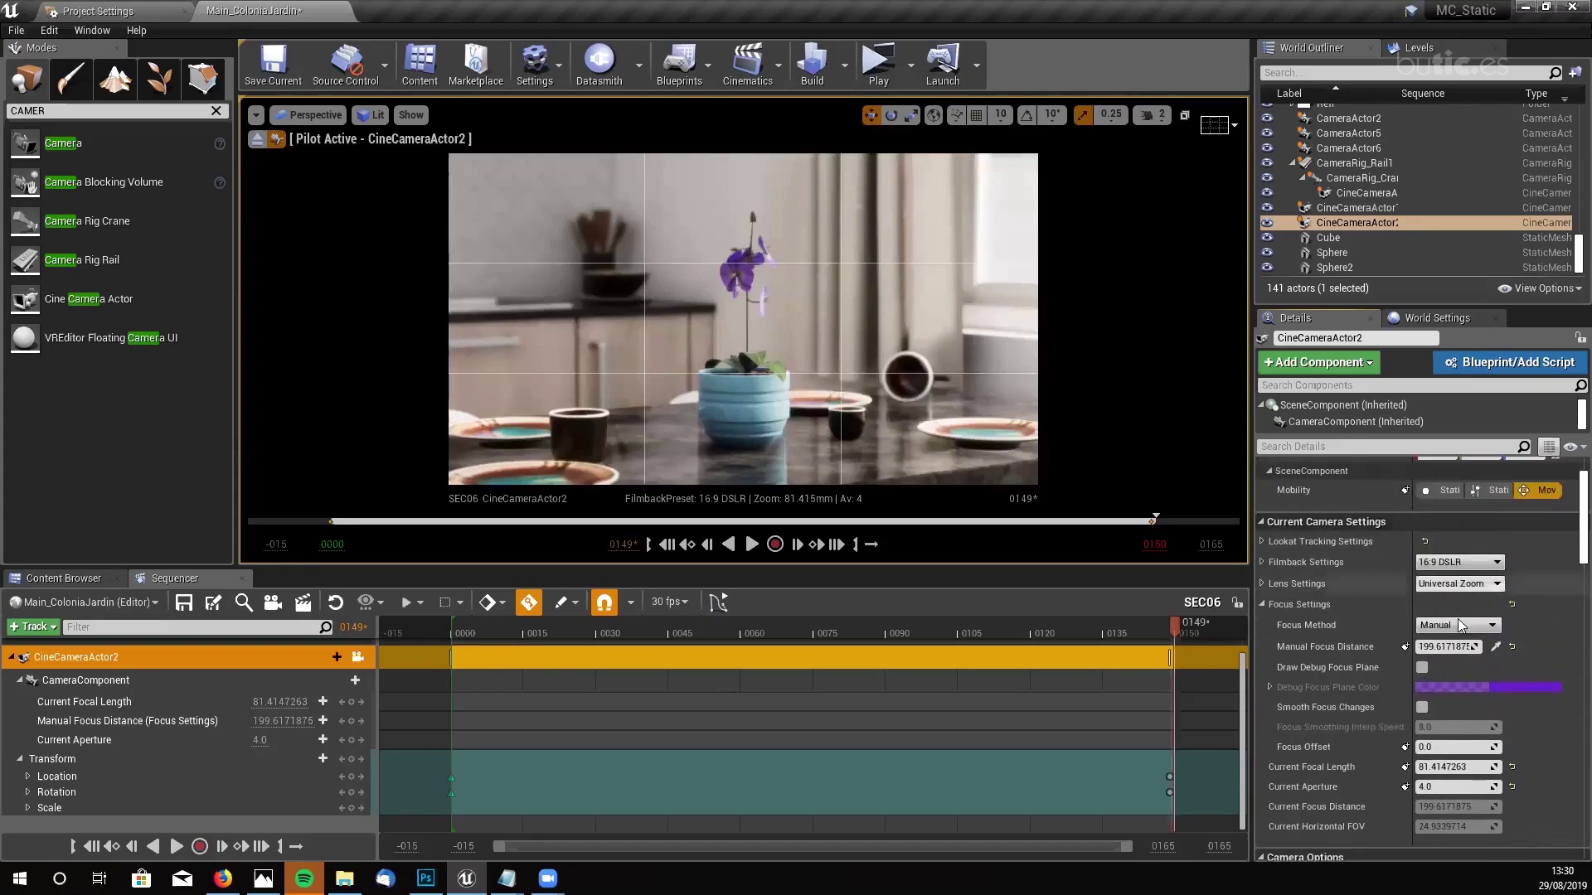
{"action": "left_click", "coordinate": [1422, 667]}
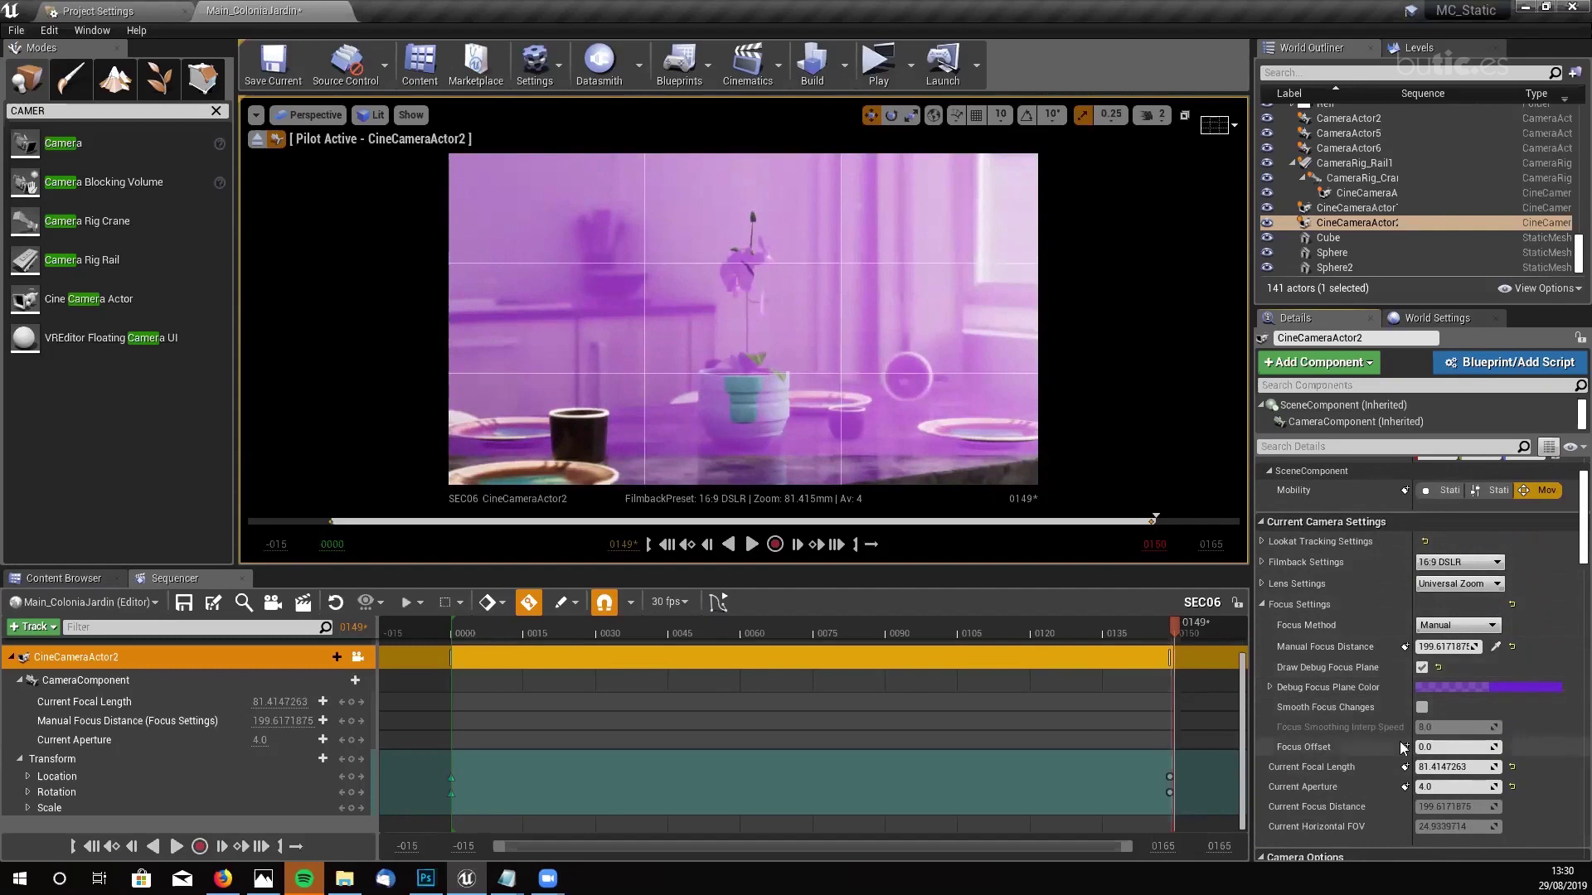
{"action": "left_click", "coordinate": [1423, 706]}
{"action": "left_click", "coordinate": [1423, 706]}
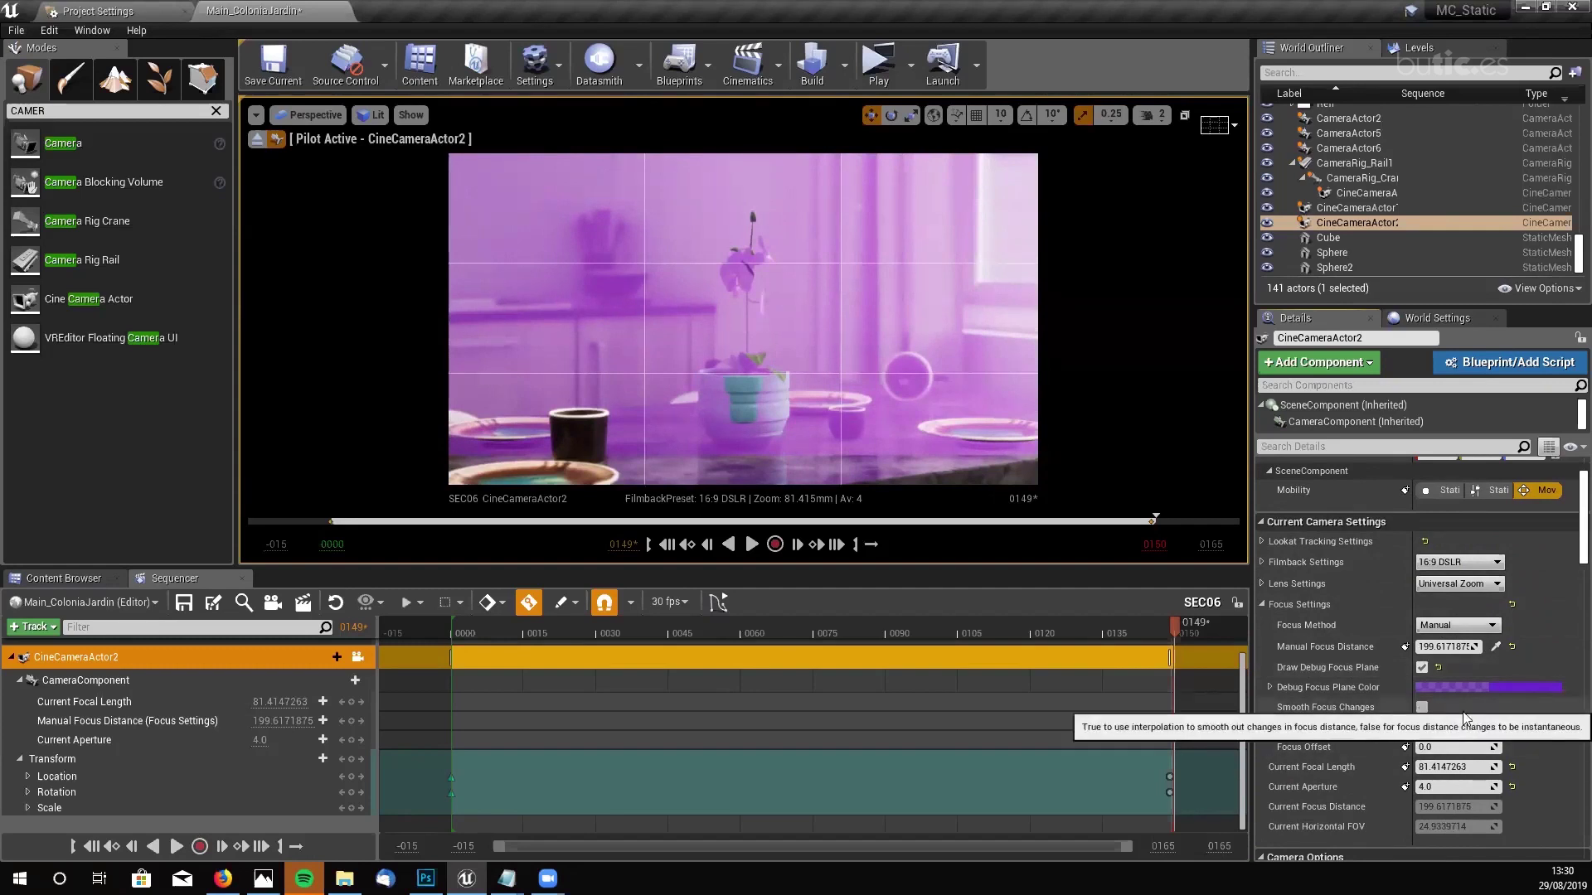
{"action": "scroll", "coordinate": [1499, 697], "scroll_direction": "down", "scroll_amount": 1}
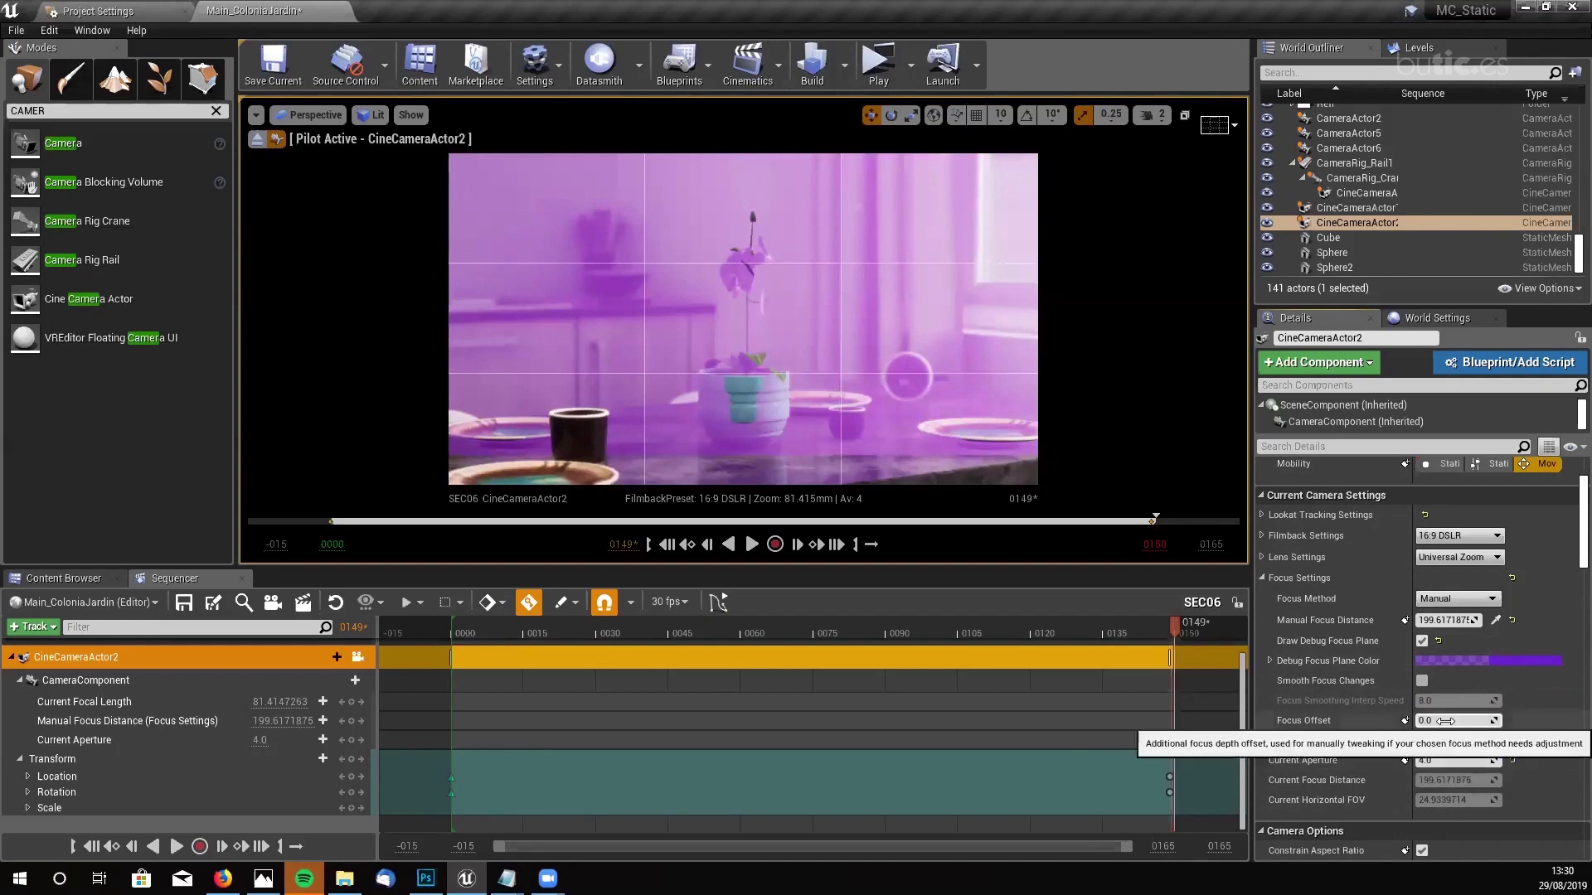
{"action": "mouse_move", "coordinate": [1426, 720]}
{"action": "left_mouse_down"}
{"action": "mouse_move", "coordinate": [1475, 720]}
{"action": "mouse_move", "coordinate": [1447, 720]}
{"action": "left_mouse_up"}
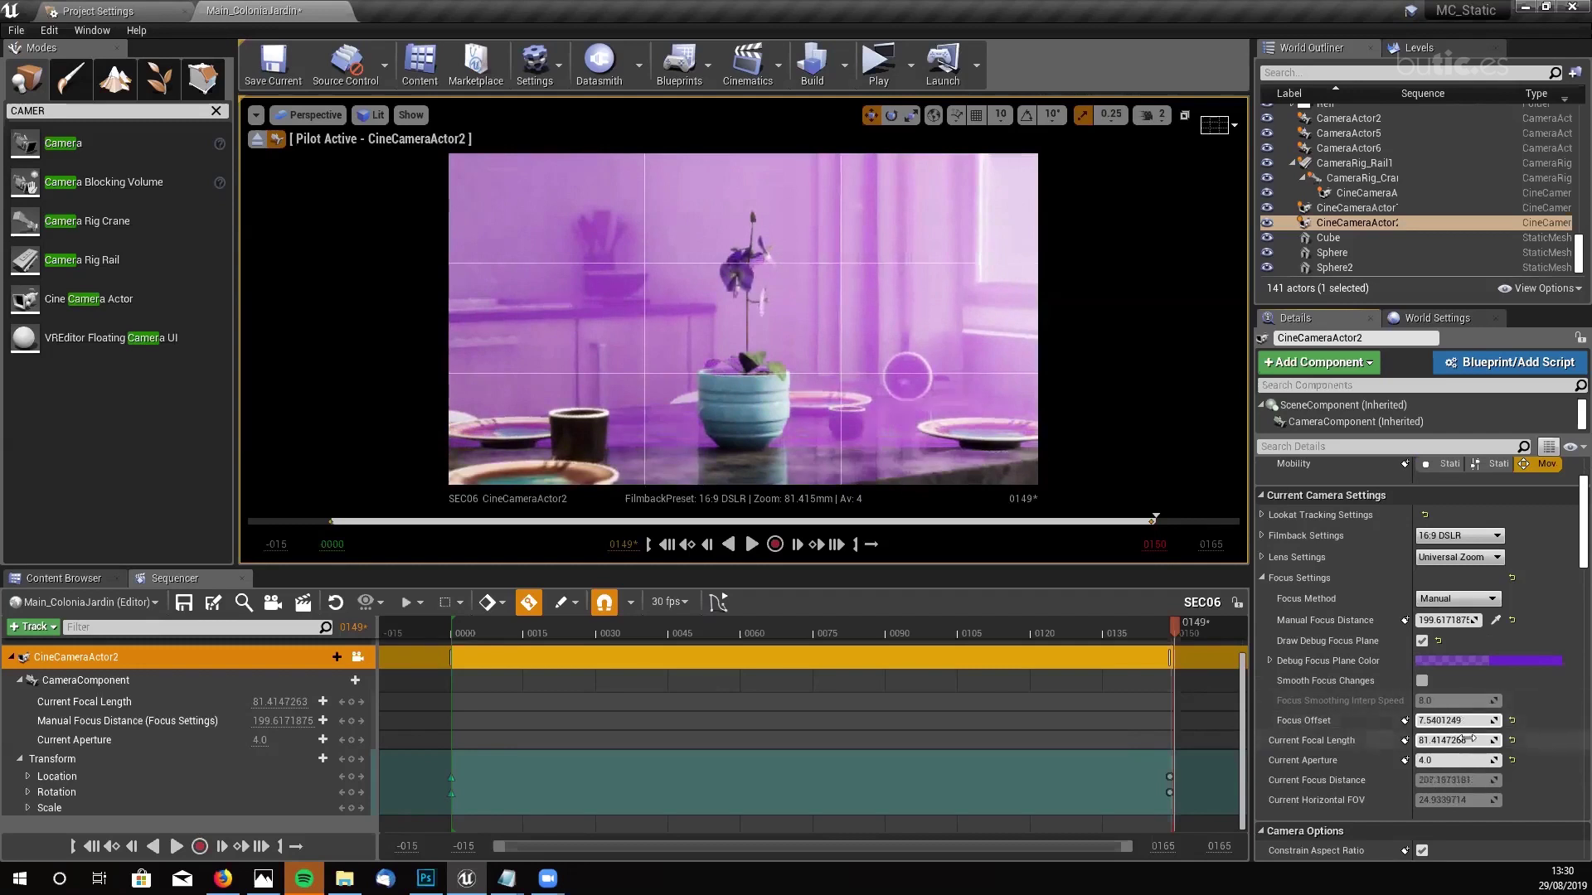
{"action": "scroll", "coordinate": [1542, 697], "scroll_direction": "down", "scroll_amount": 1}
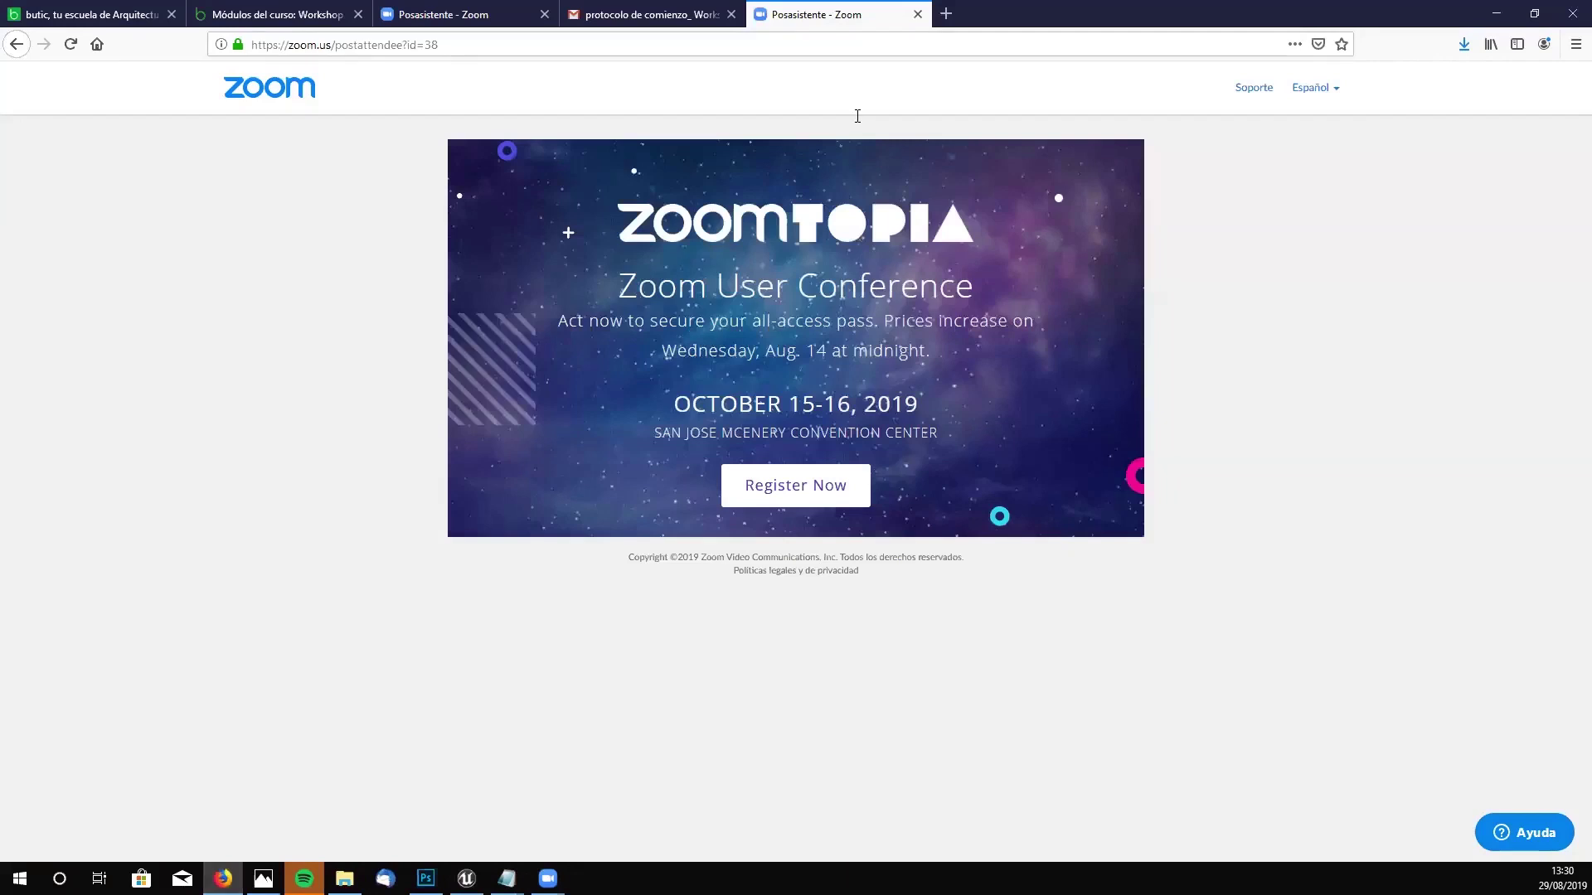
{"action": "left_click", "coordinate": [946, 14]}
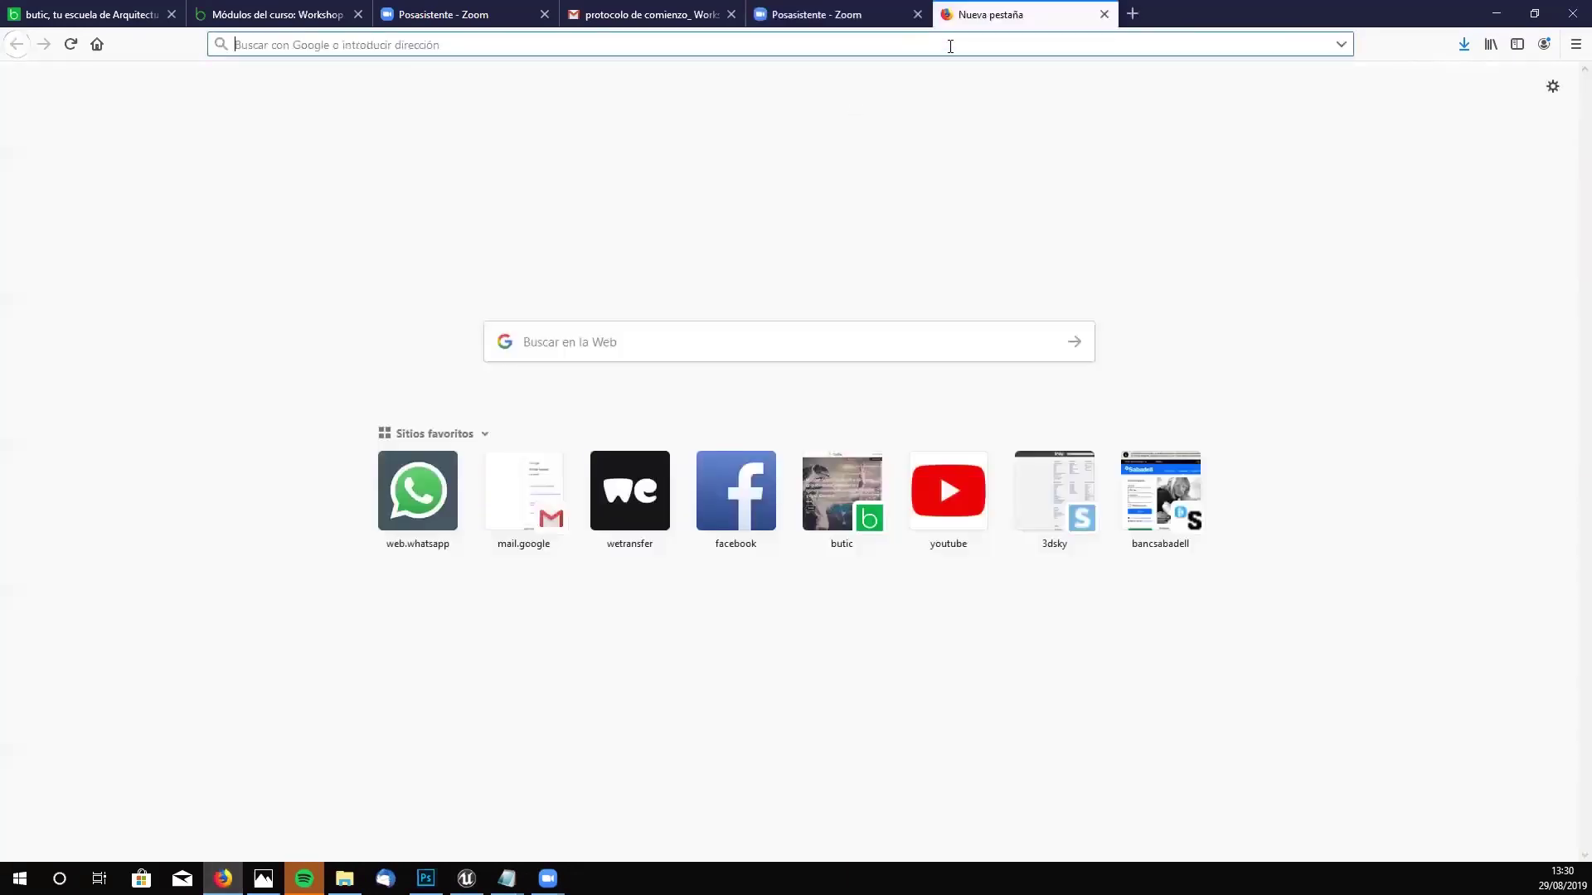
{"action": "type", "text": "DO"}
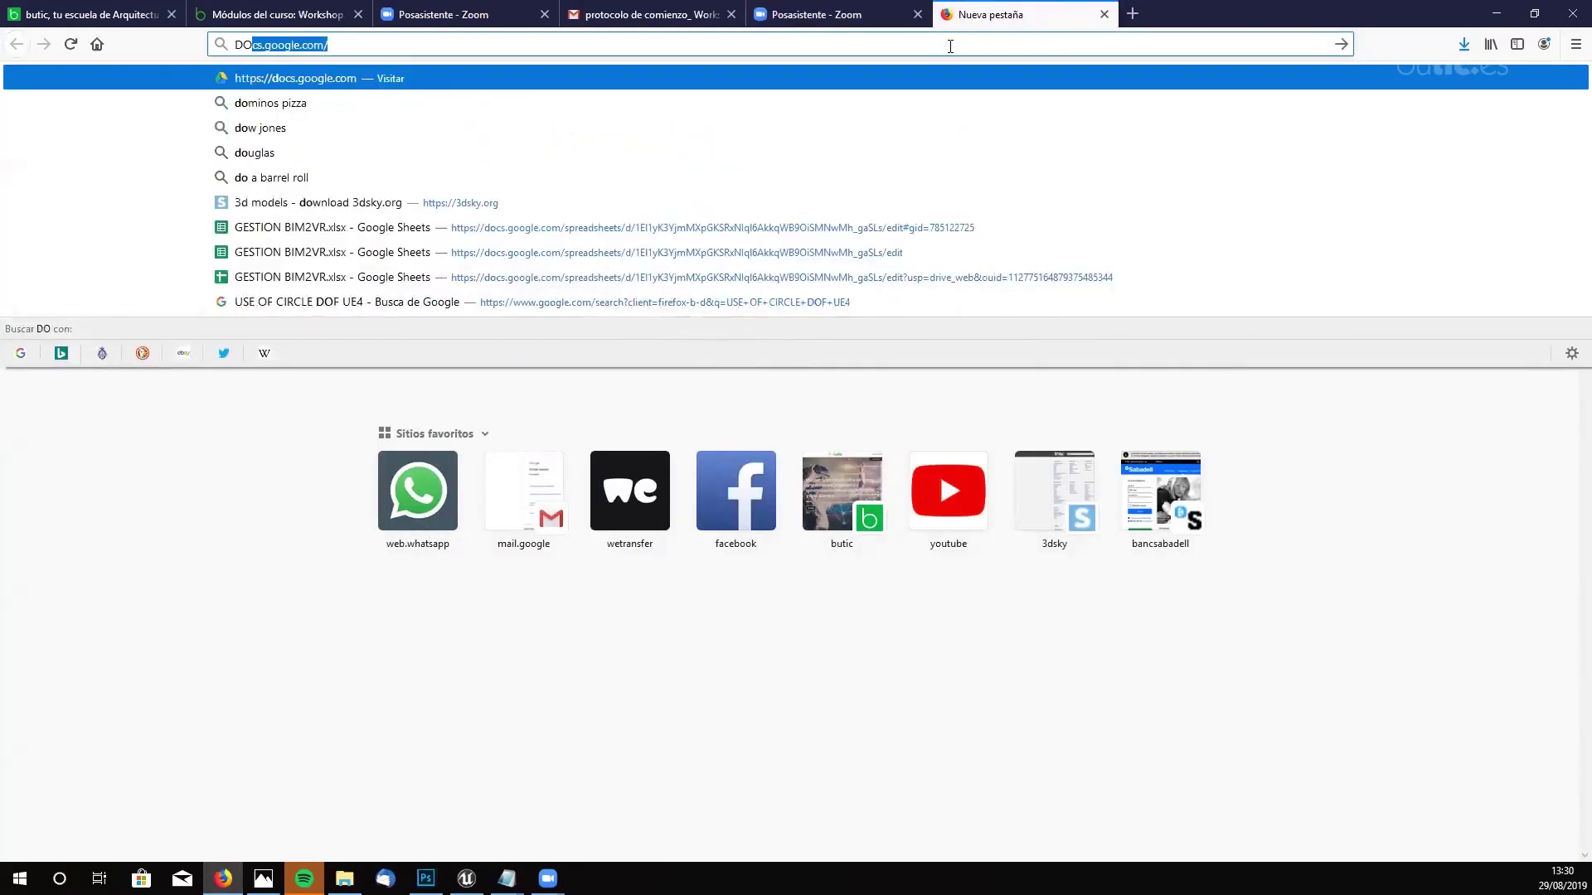
{"action": "type", "text": "FMA"}
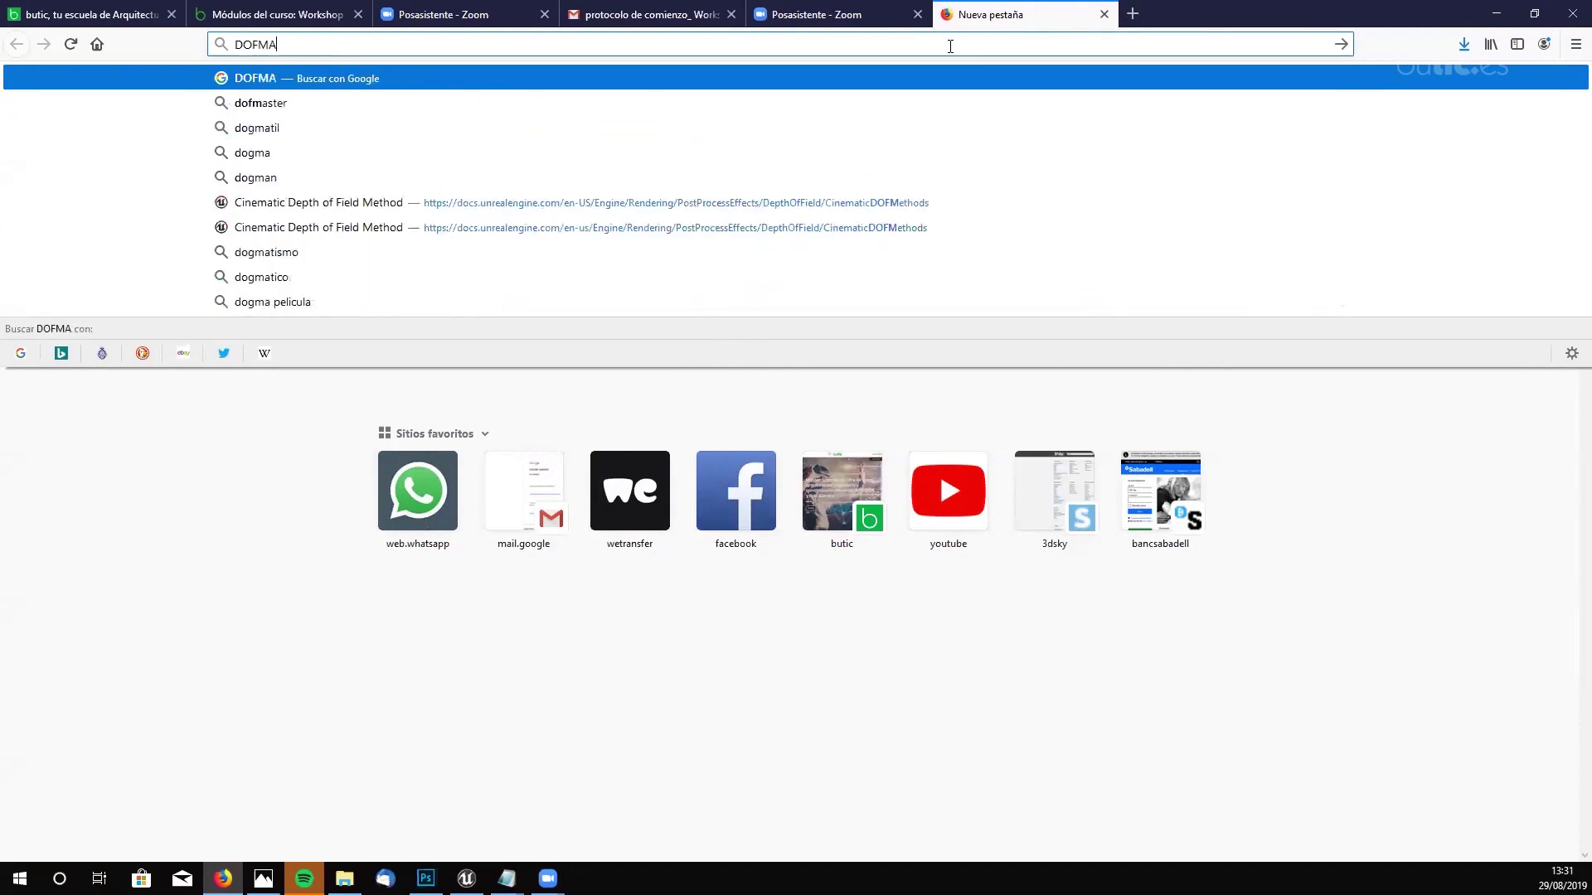
{"action": "type", "text": "STER"}
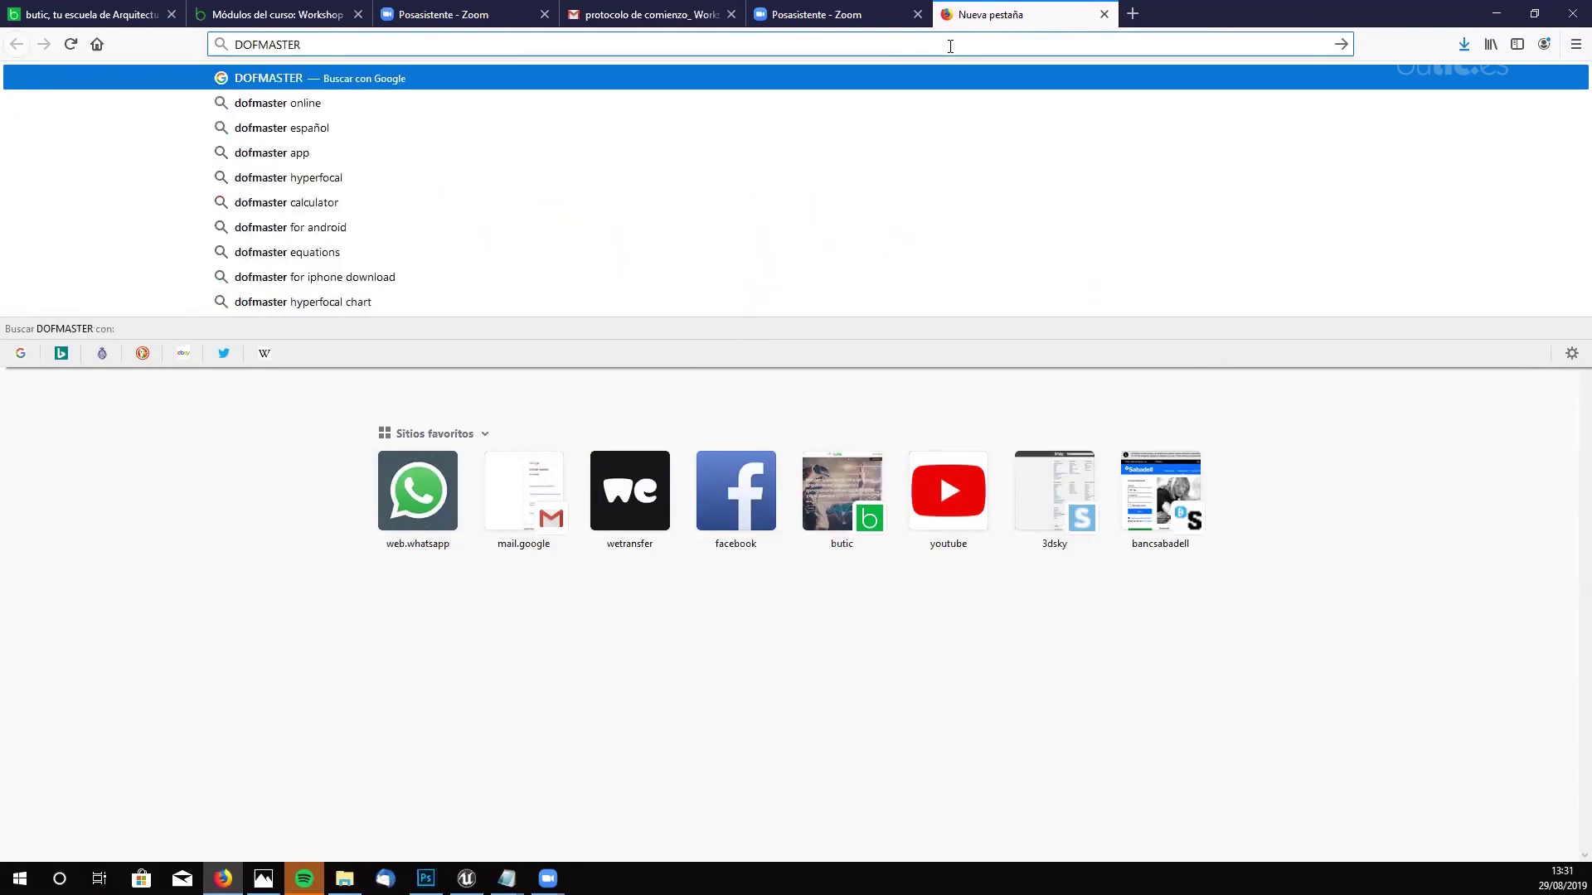
{"action": "key", "text": "Return"}
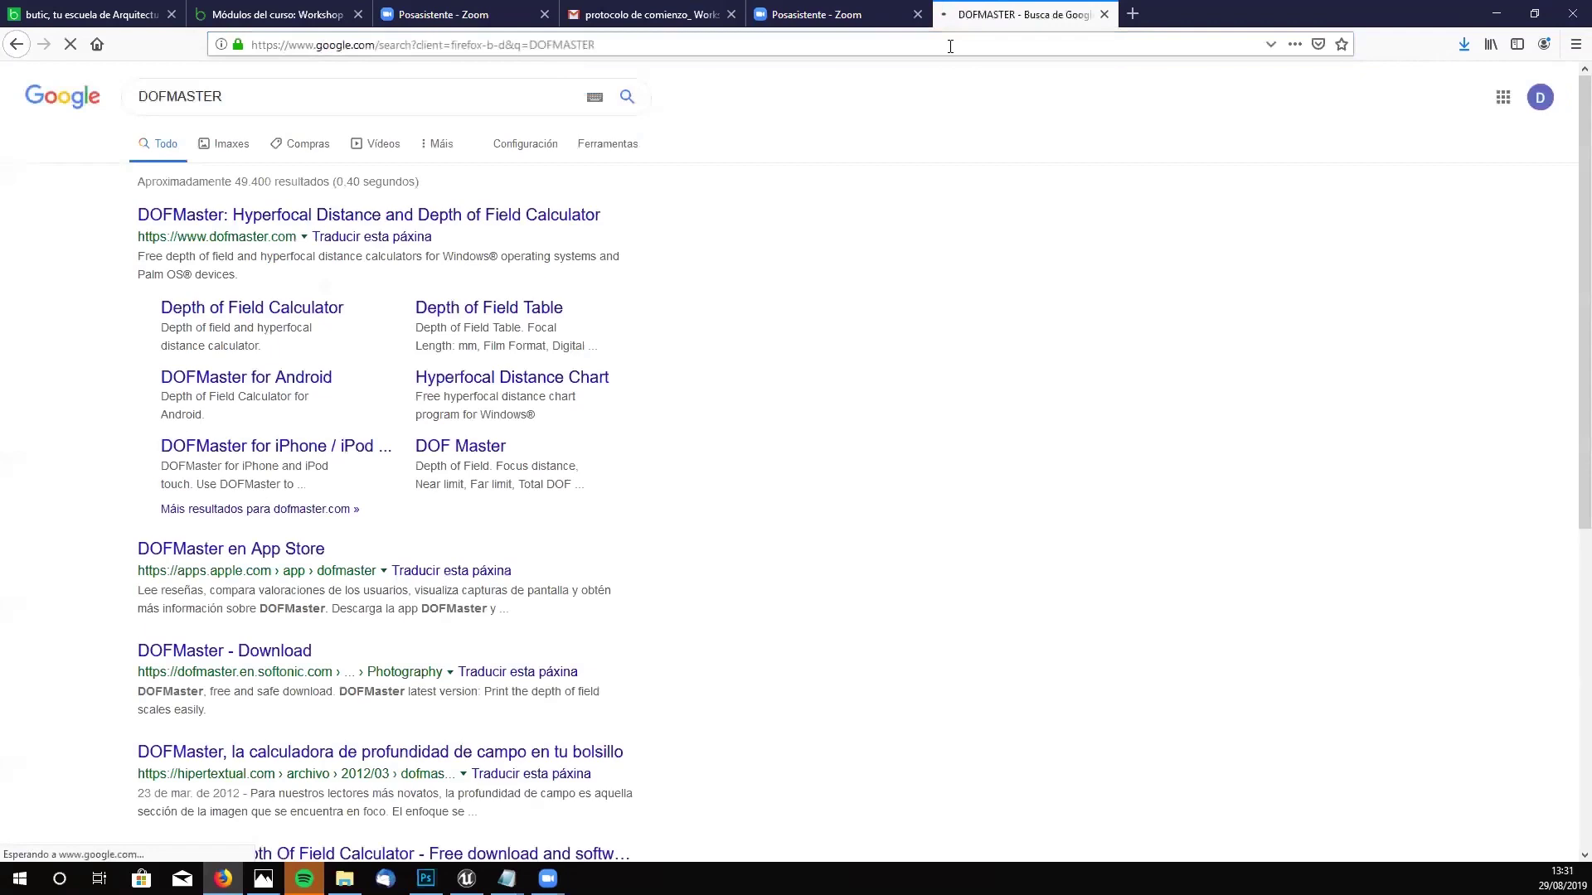
{"action": "left_click", "coordinate": [286, 218]}
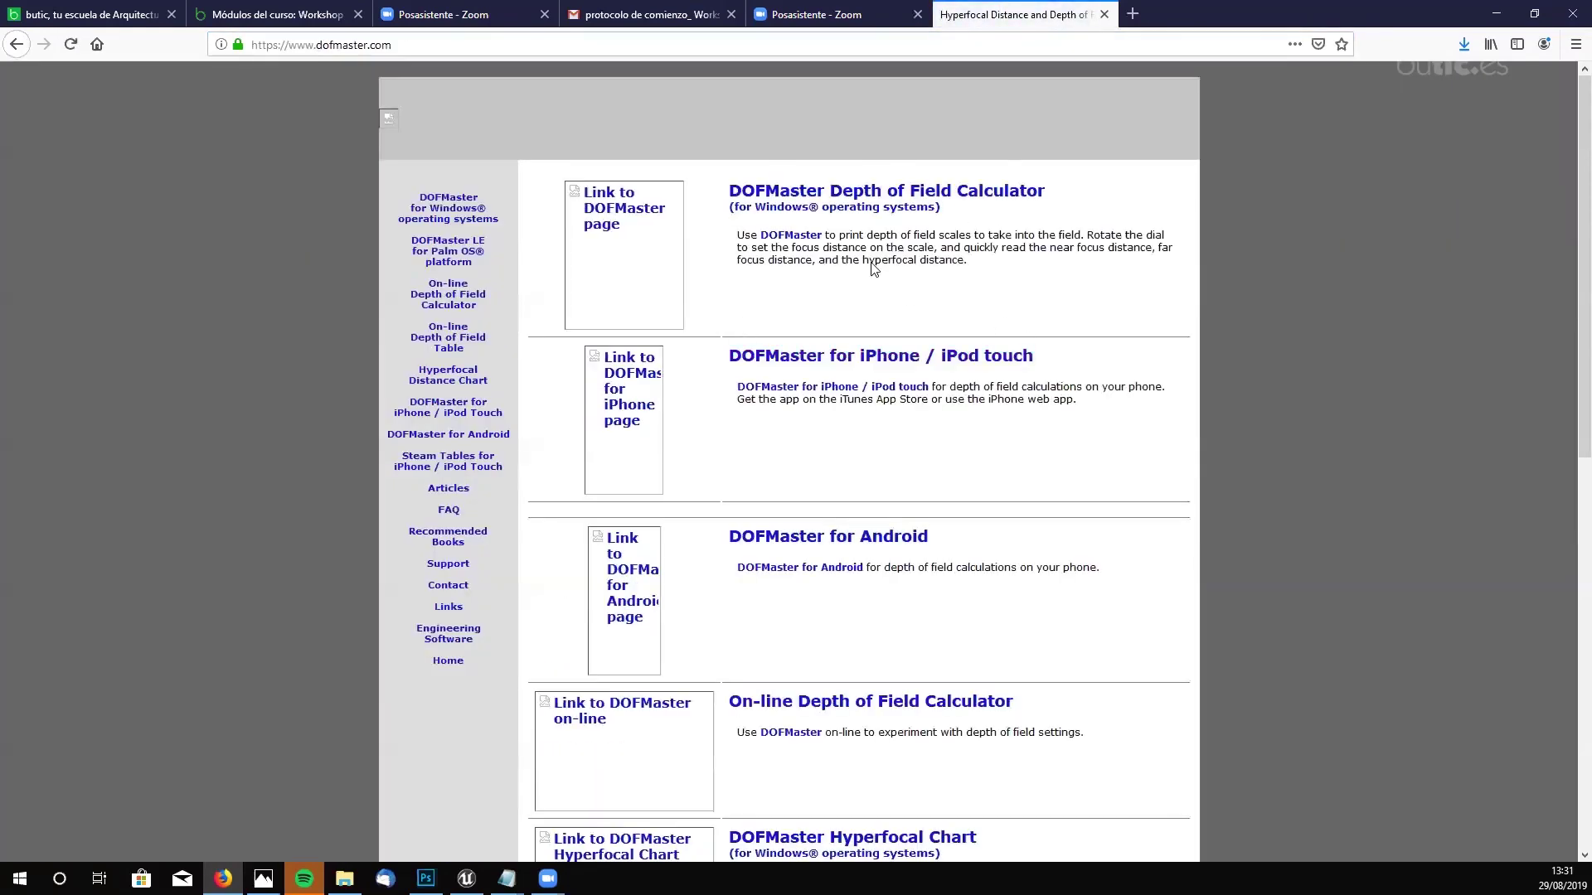
{"action": "left_click", "coordinate": [1033, 194]}
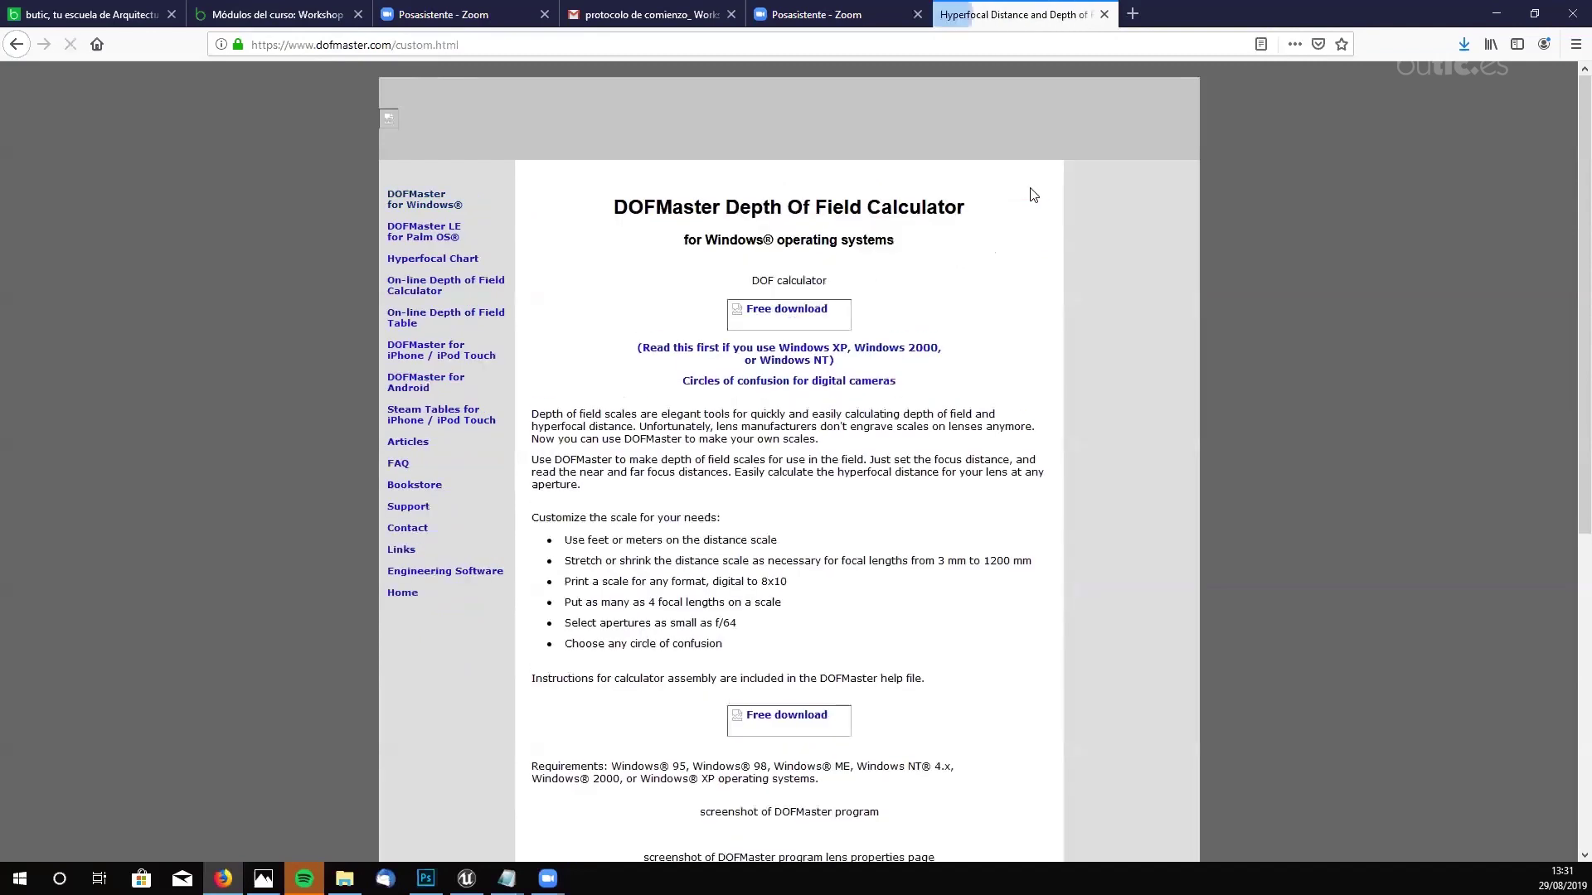
{"action": "scroll", "coordinate": [907, 415], "scroll_direction": "down", "scroll_amount": 1}
{"action": "scroll", "coordinate": [907, 414], "scroll_direction": "down", "scroll_amount": 4}
{"action": "scroll", "coordinate": [907, 415], "scroll_direction": "up", "scroll_amount": 5}
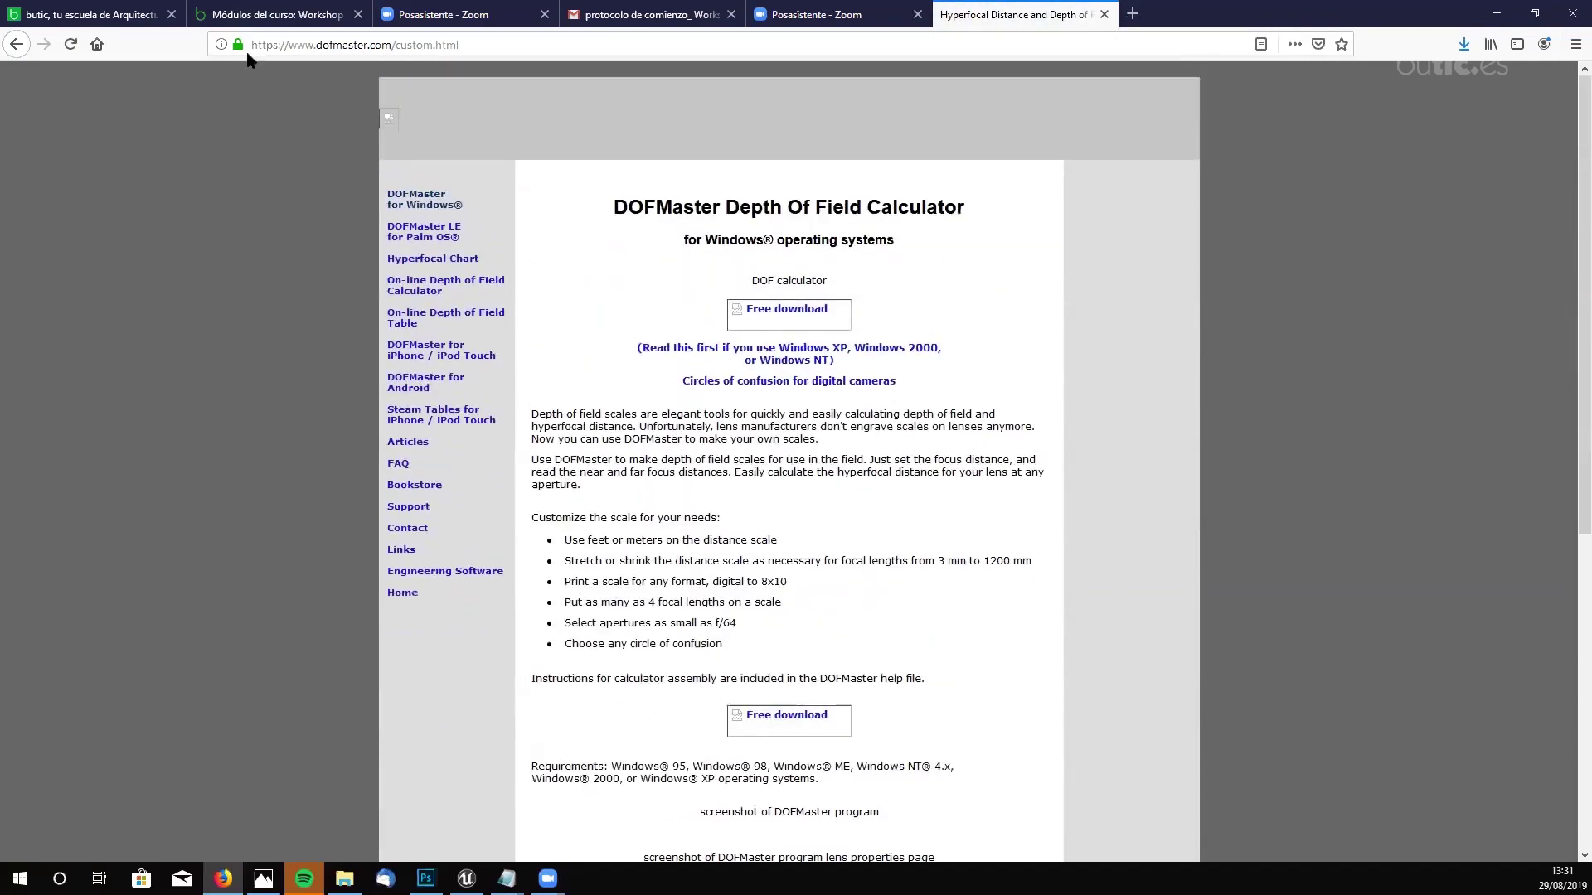
{"action": "left_click", "coordinate": [19, 43]}
{"action": "left_click", "coordinate": [18, 43]}
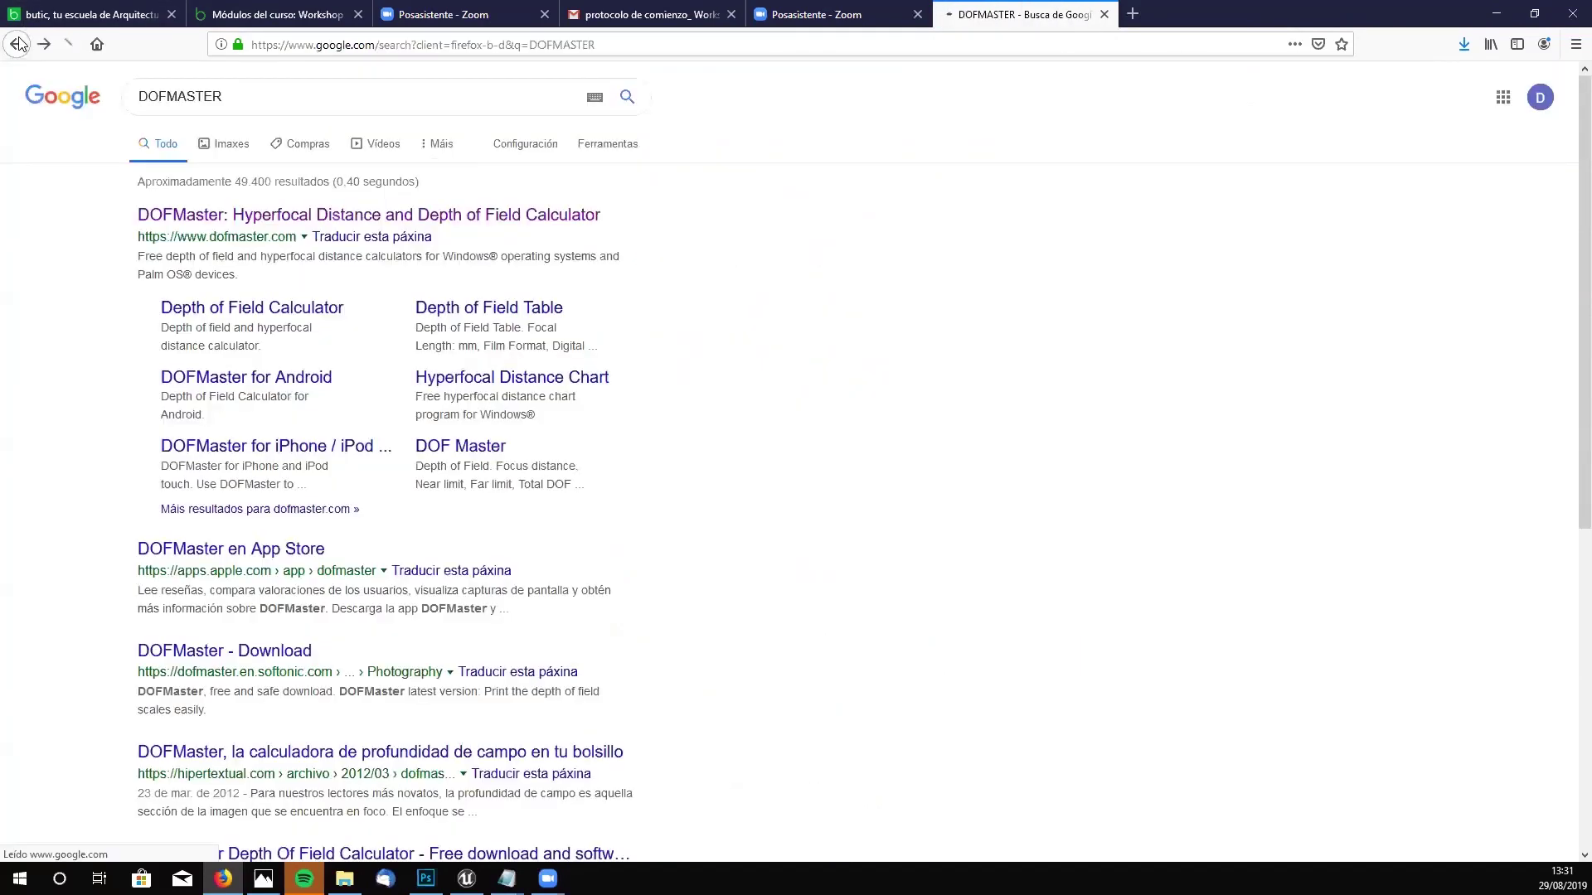
{"action": "left_click", "coordinate": [253, 313]}
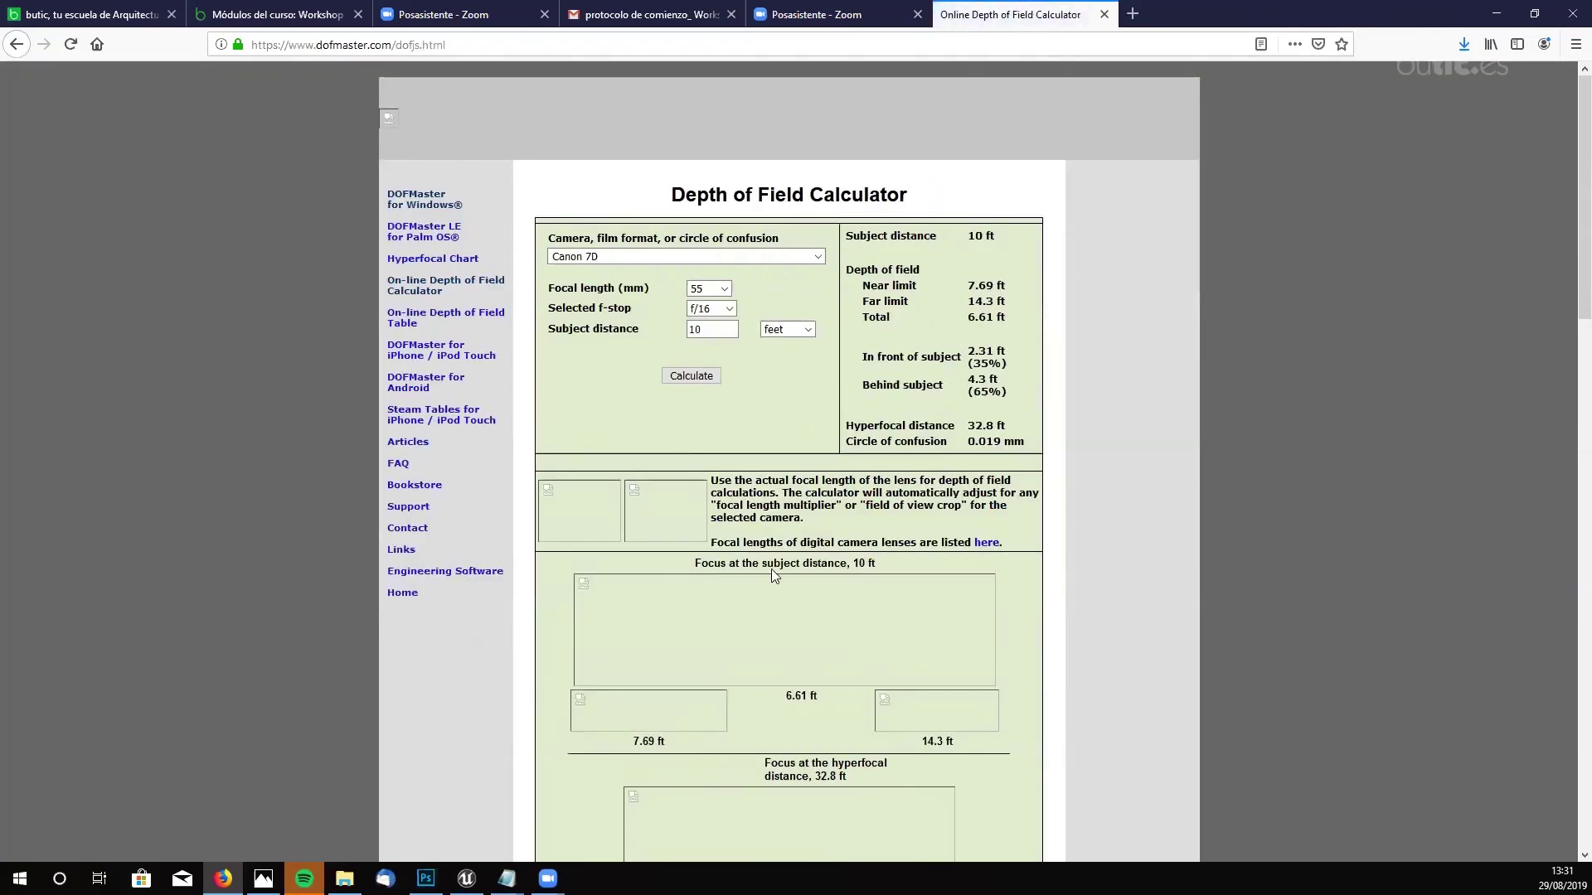
{"action": "scroll", "coordinate": [837, 476], "scroll_direction": "down", "scroll_amount": 2}
{"action": "scroll", "coordinate": [837, 478], "scroll_direction": "up", "scroll_amount": 2}
{"action": "scroll", "coordinate": [817, 375], "scroll_direction": "down", "scroll_amount": 2}
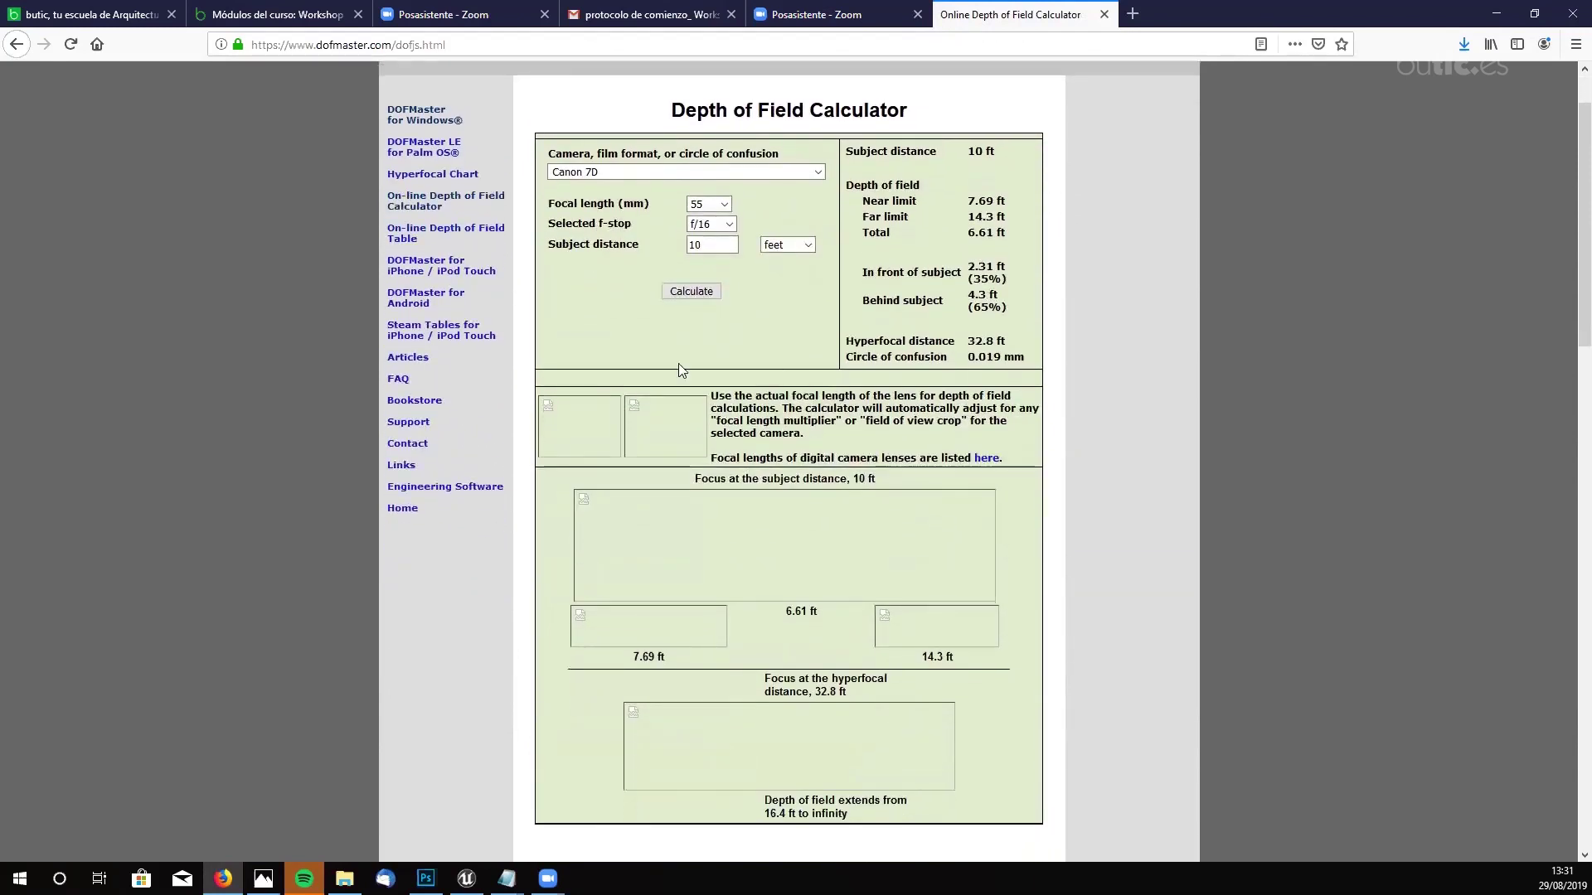
{"action": "left_click", "coordinate": [819, 173]}
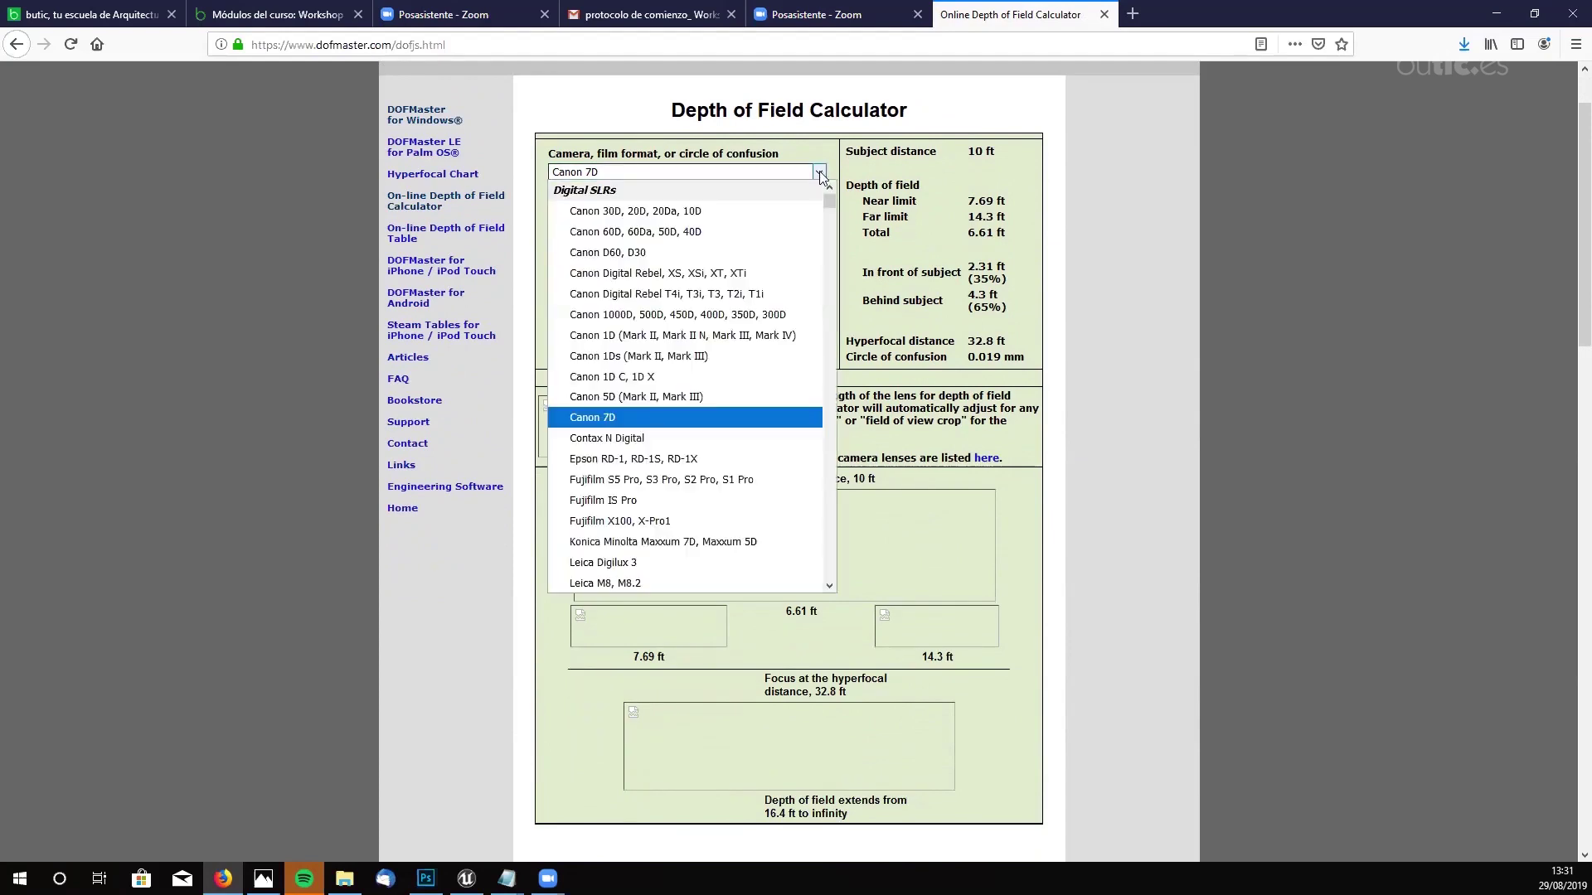
{"action": "left_click", "coordinate": [820, 176]}
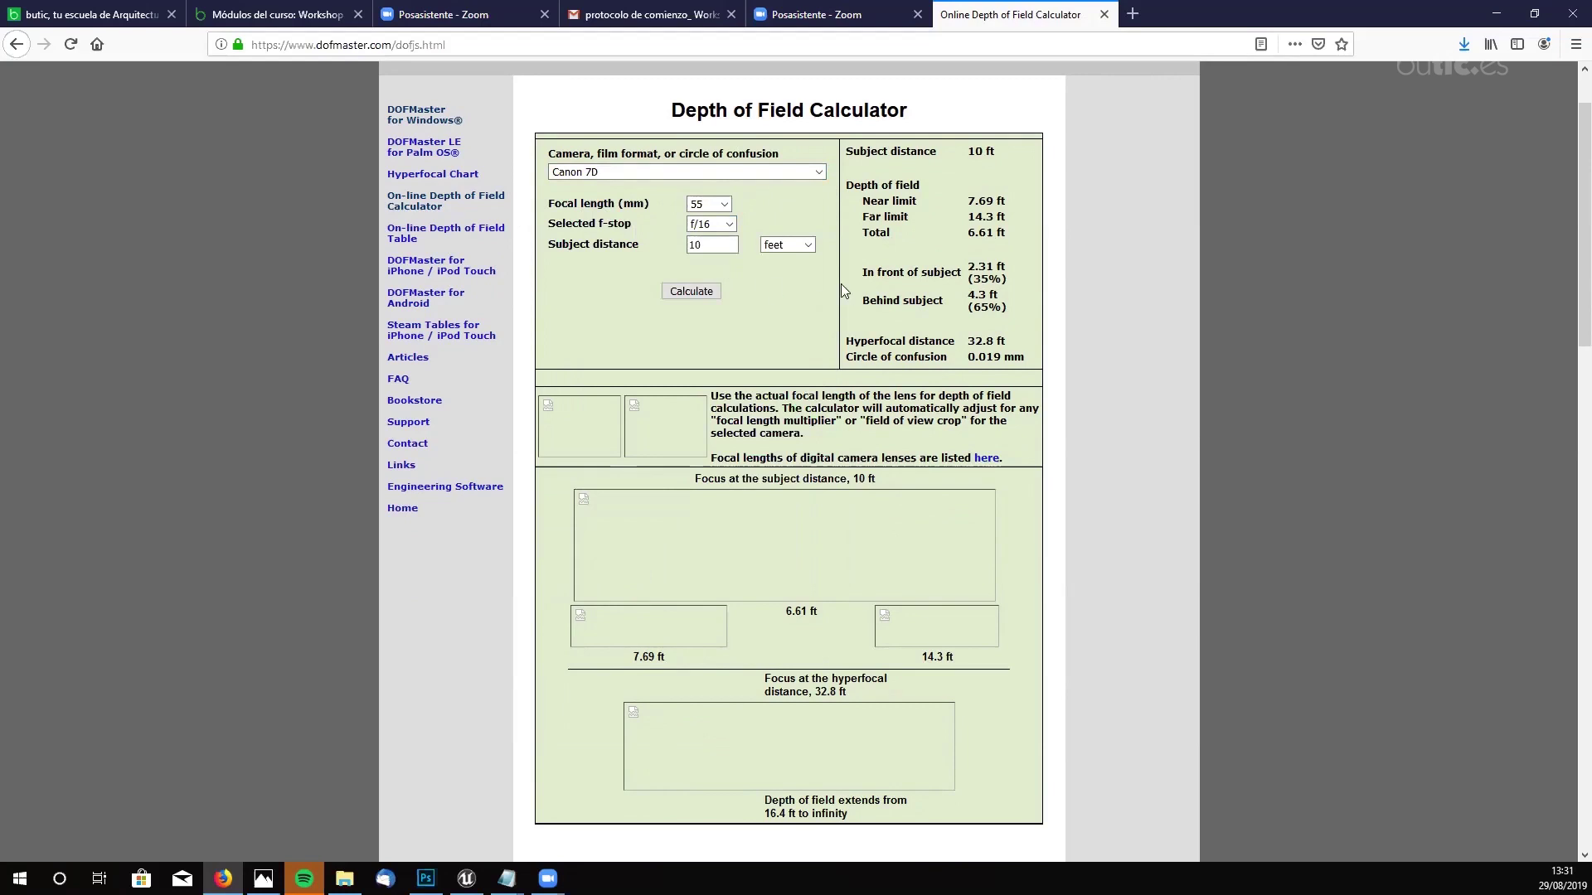
{"action": "scroll", "coordinate": [894, 373], "scroll_direction": "down", "scroll_amount": 2}
{"action": "scroll", "coordinate": [743, 284], "scroll_direction": "up", "scroll_amount": 4}
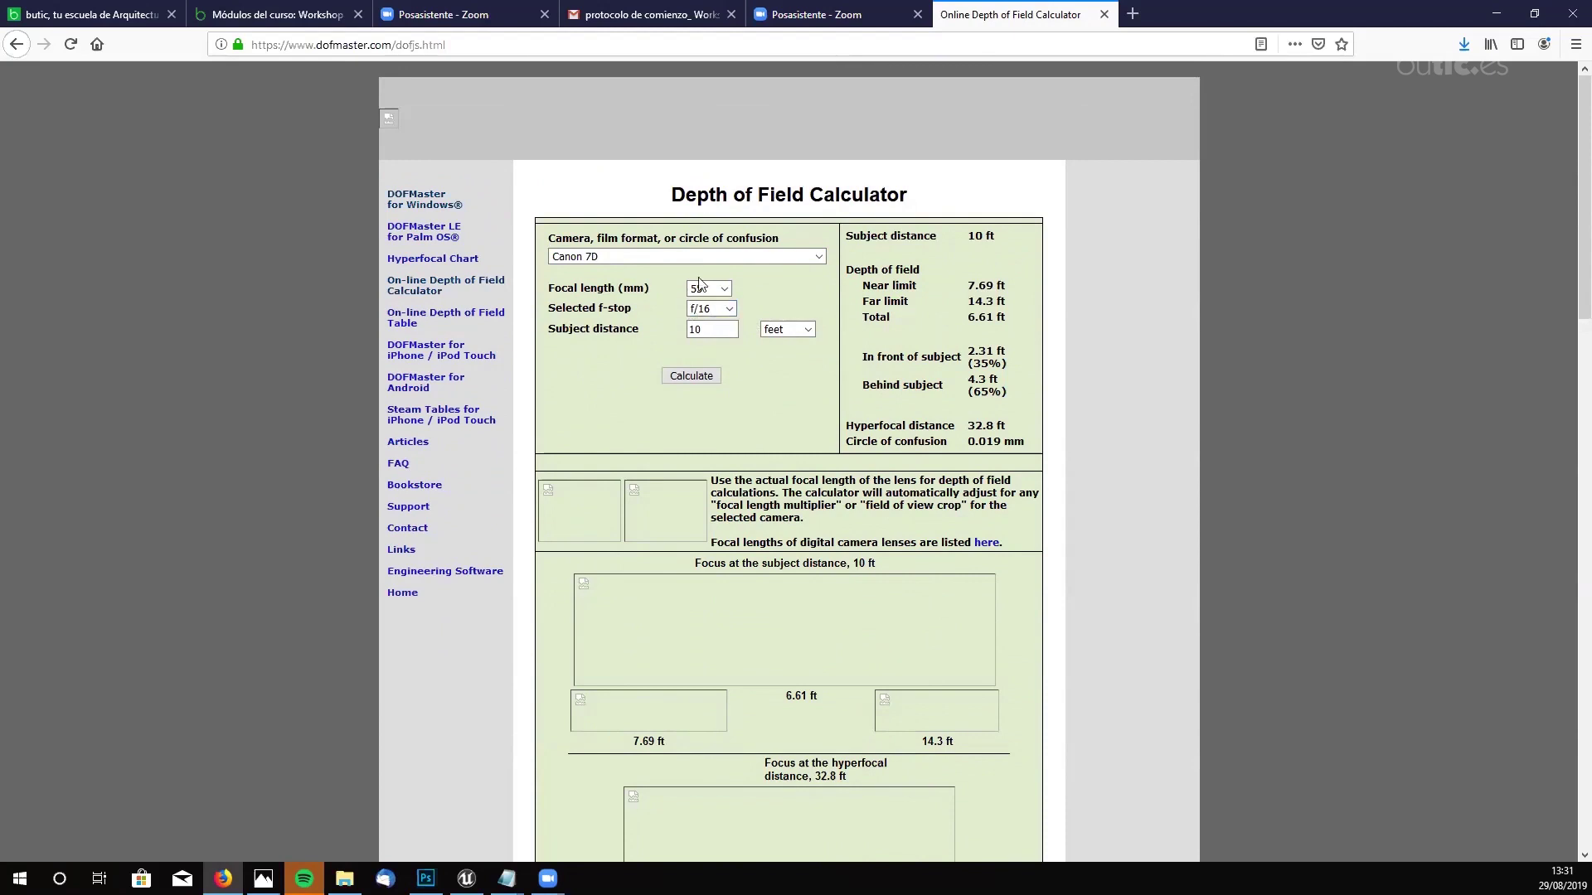
{"action": "left_click", "coordinate": [708, 379]}
{"action": "scroll", "coordinate": [670, 496], "scroll_direction": "down", "scroll_amount": 5}
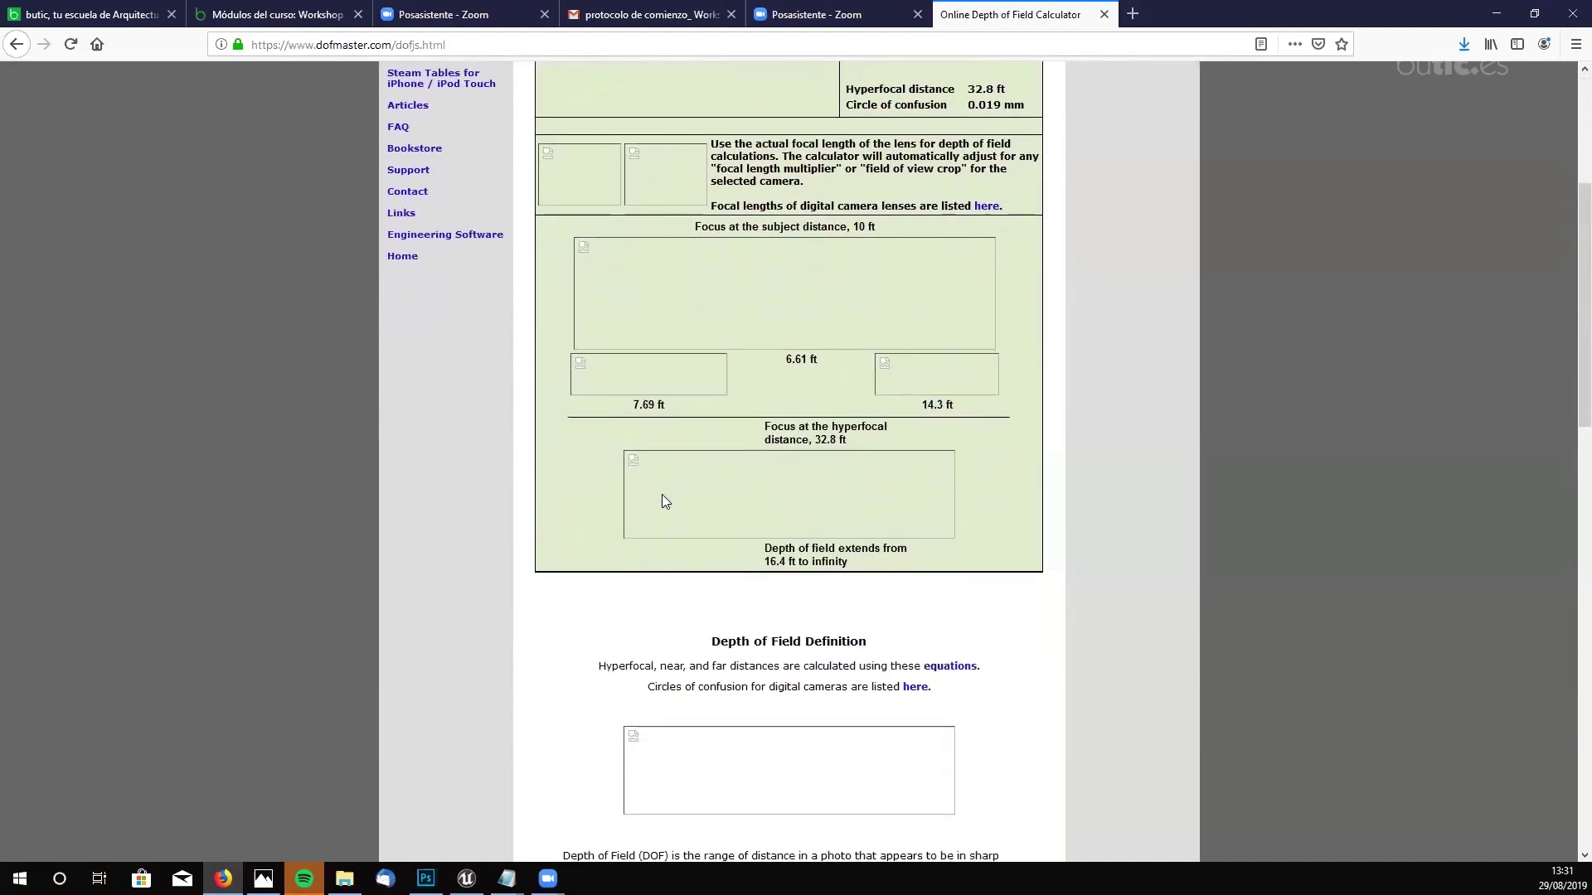
{"action": "scroll", "coordinate": [651, 499], "scroll_direction": "down", "scroll_amount": 2}
{"action": "scroll", "coordinate": [593, 510], "scroll_direction": "up", "scroll_amount": 3}
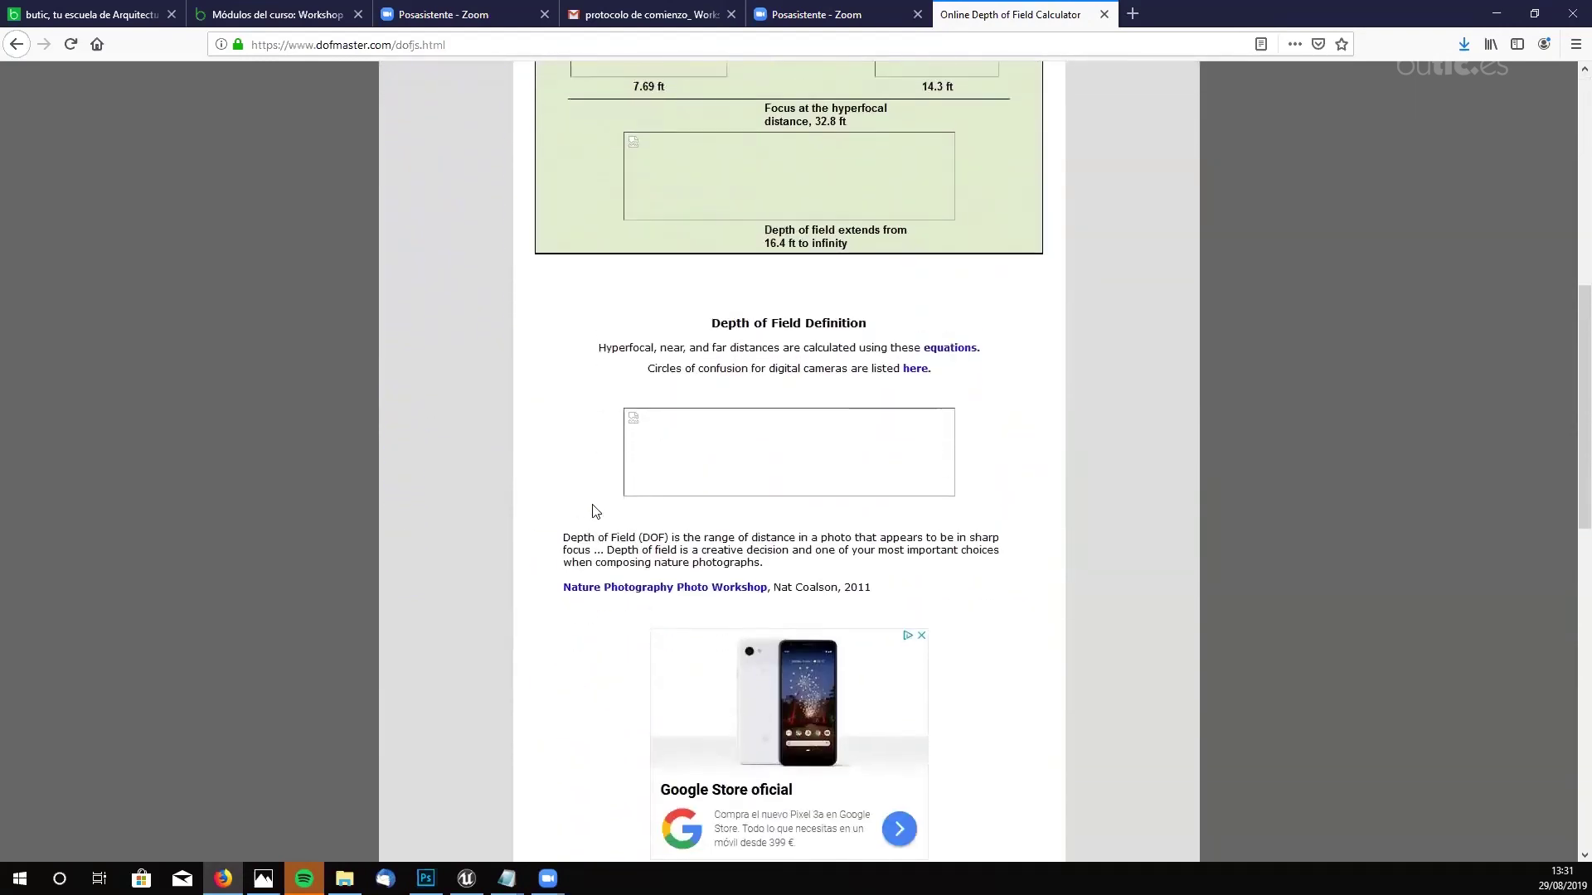
{"action": "scroll", "coordinate": [595, 505], "scroll_direction": "up", "scroll_amount": 5}
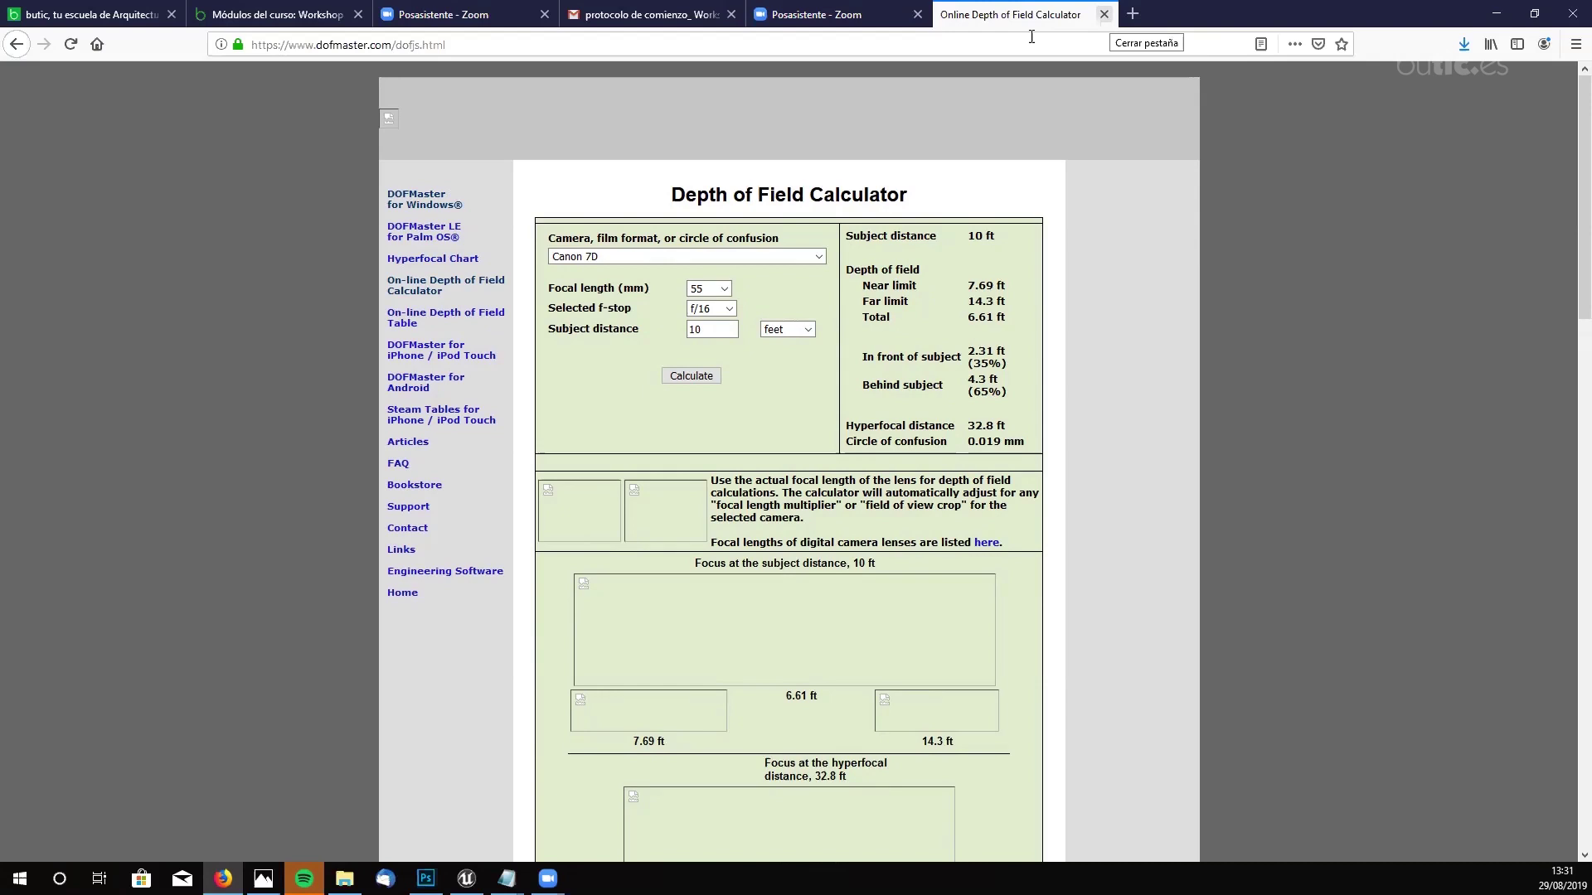
{"action": "left_click", "coordinate": [1103, 14]}
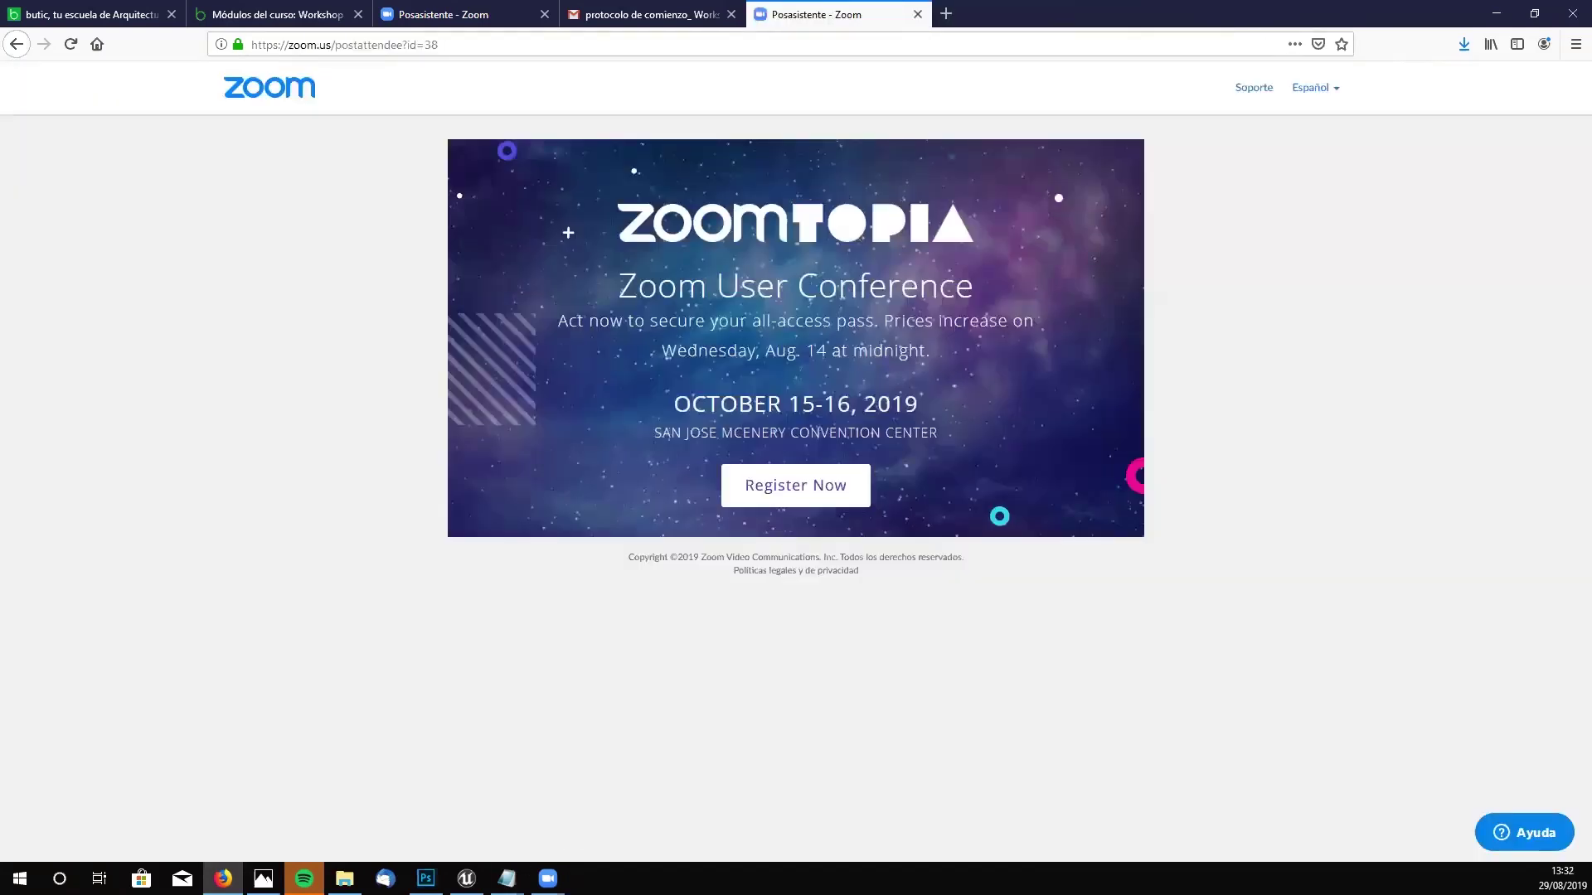
- Back in Unreal, turn off Draw Debug Focus Plane on CineCameraActor2 and play SEC06
{"action": "left_click", "coordinate": [466, 878]}
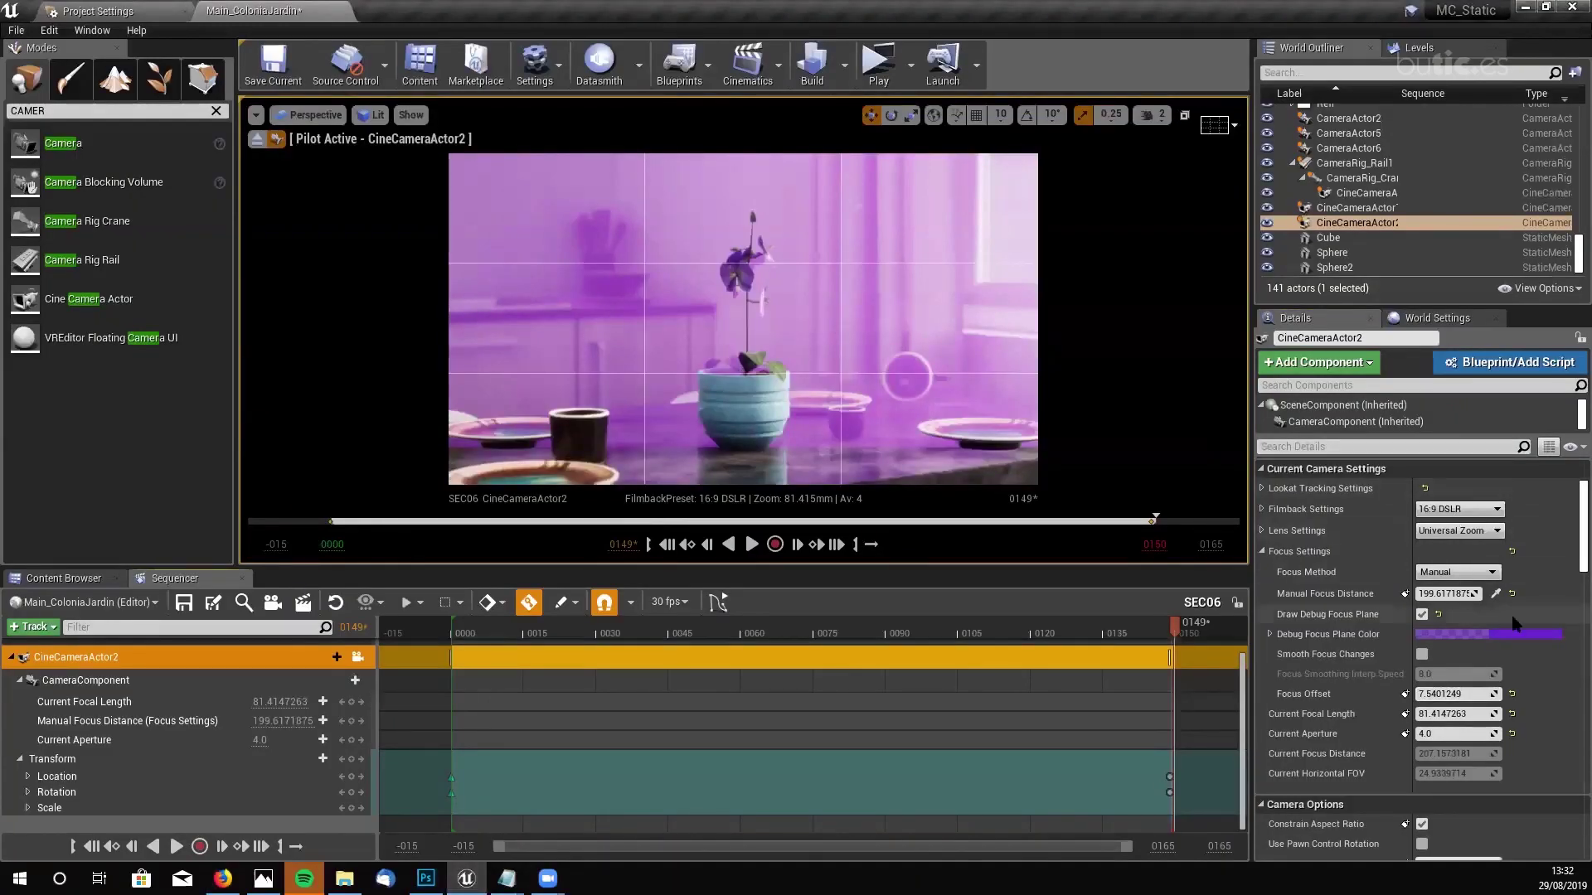
{"action": "left_click", "coordinate": [1422, 614]}
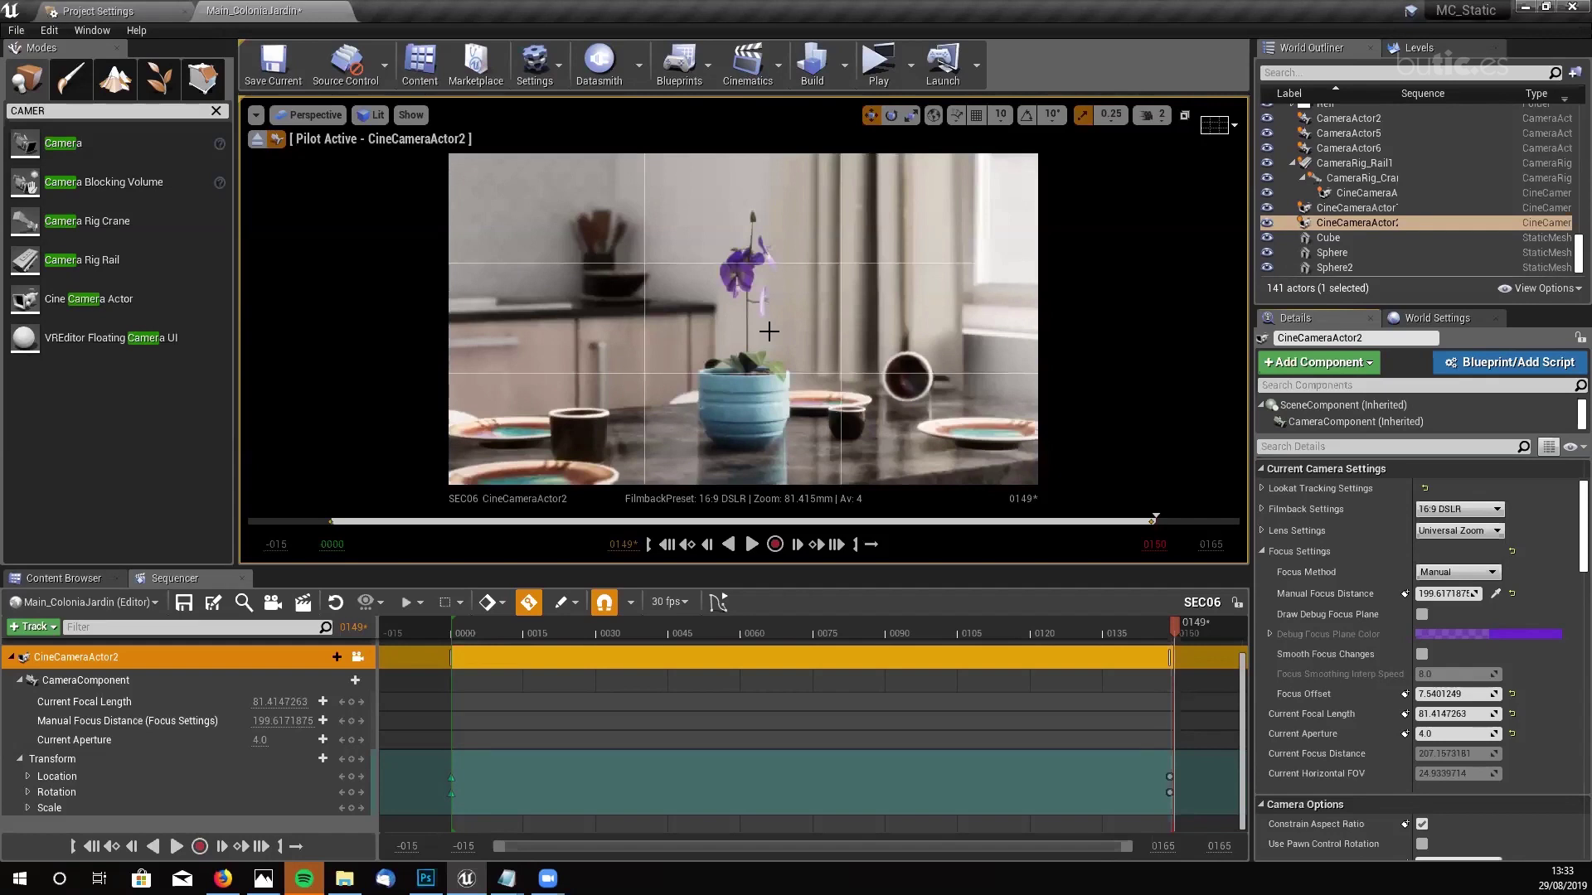
{"action": "left_click", "coordinate": [752, 544]}
- Lower the camera's Post Process Blend Weight, then return the Sequencer playhead to frame 0000
{"action": "scroll", "coordinate": [1569, 514], "scroll_direction": "down", "scroll_amount": 5}
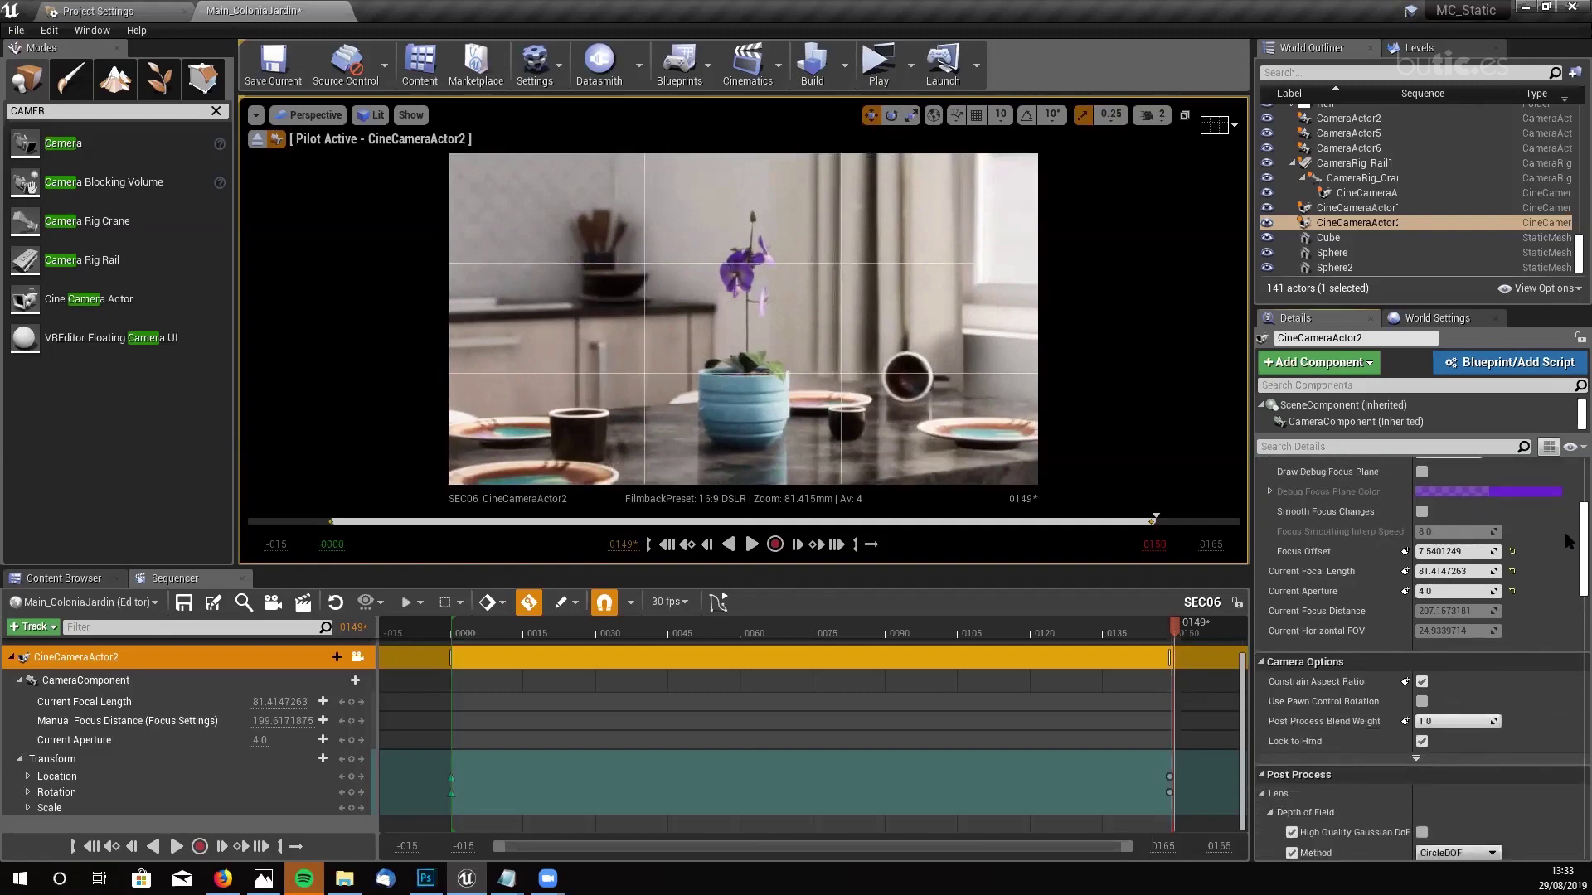
{"action": "scroll", "coordinate": [1569, 513], "scroll_direction": "up", "scroll_amount": 3}
{"action": "scroll", "coordinate": [1568, 513], "scroll_direction": "up", "scroll_amount": 4}
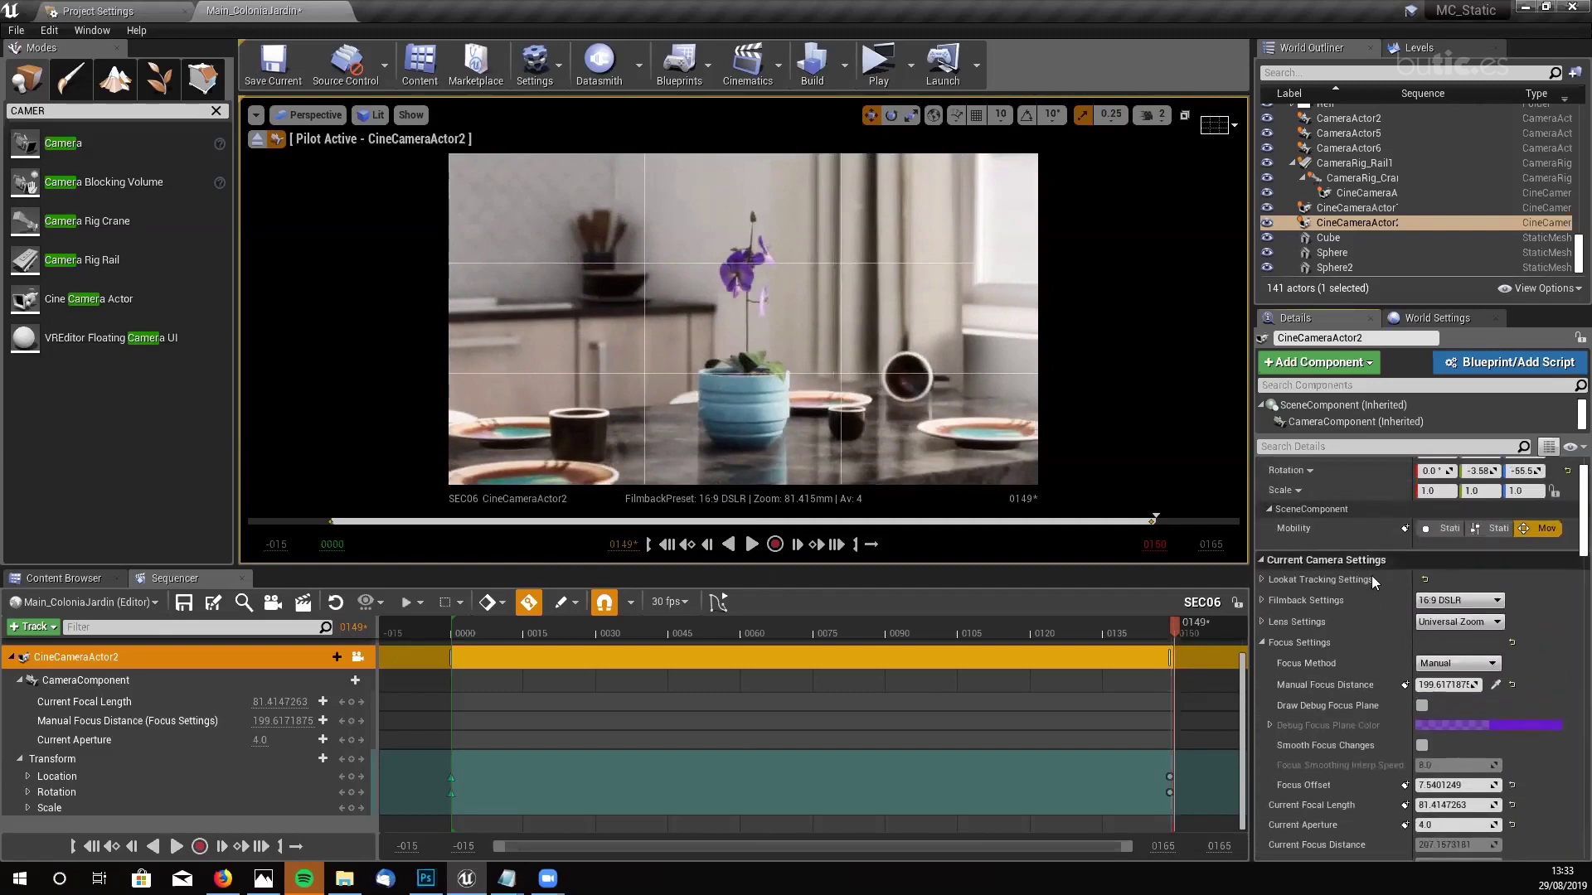
{"action": "scroll", "coordinate": [1569, 512], "scroll_direction": "down", "scroll_amount": 10}
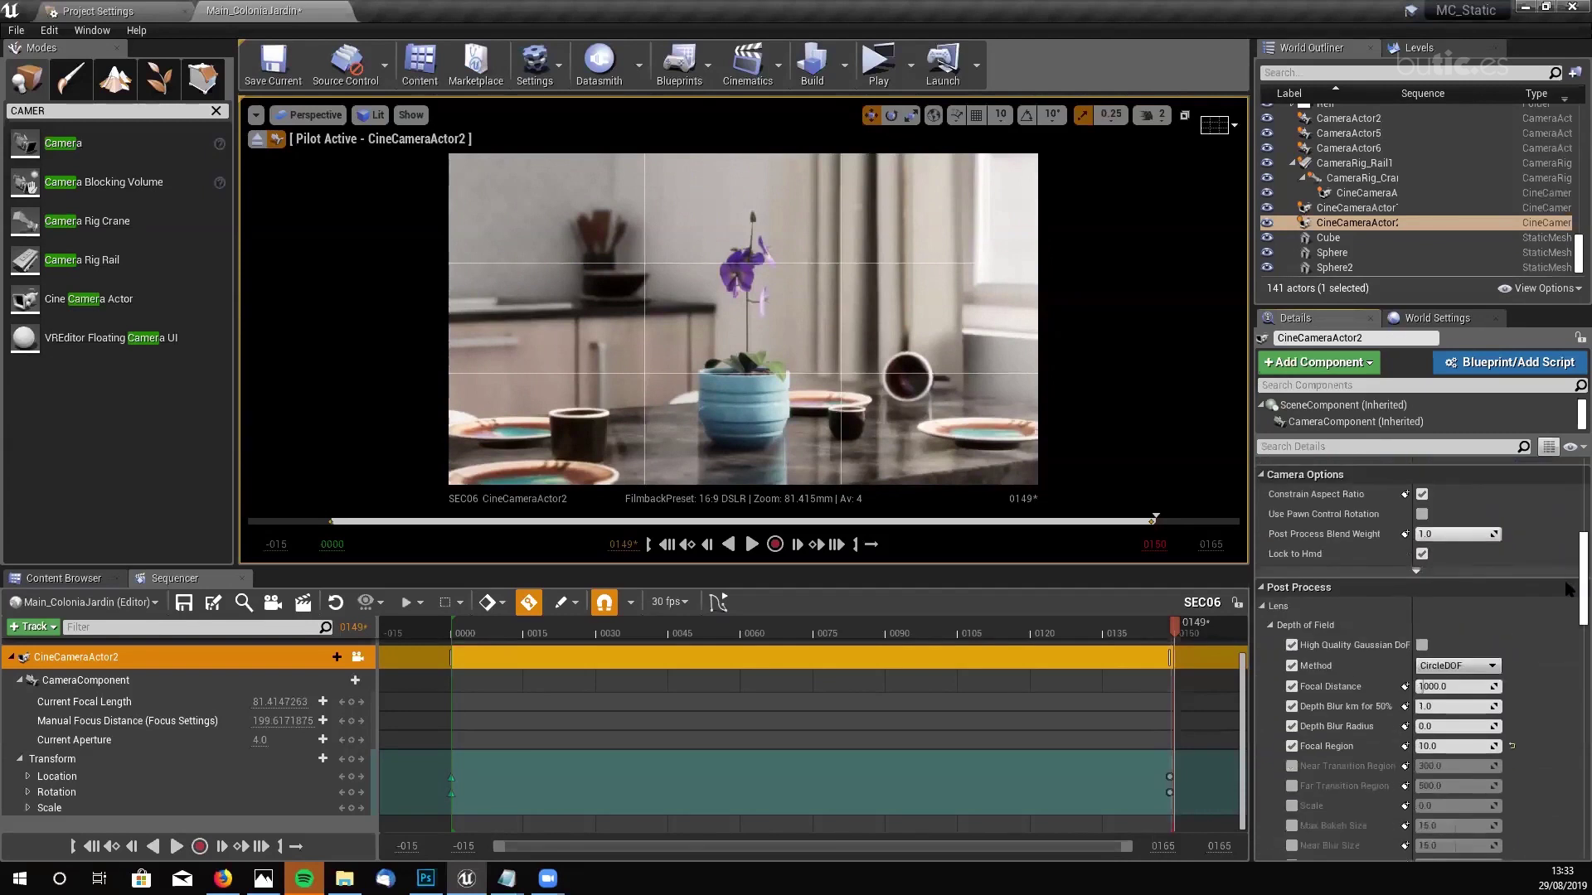
{"action": "scroll", "coordinate": [1566, 581], "scroll_direction": "down", "scroll_amount": 5}
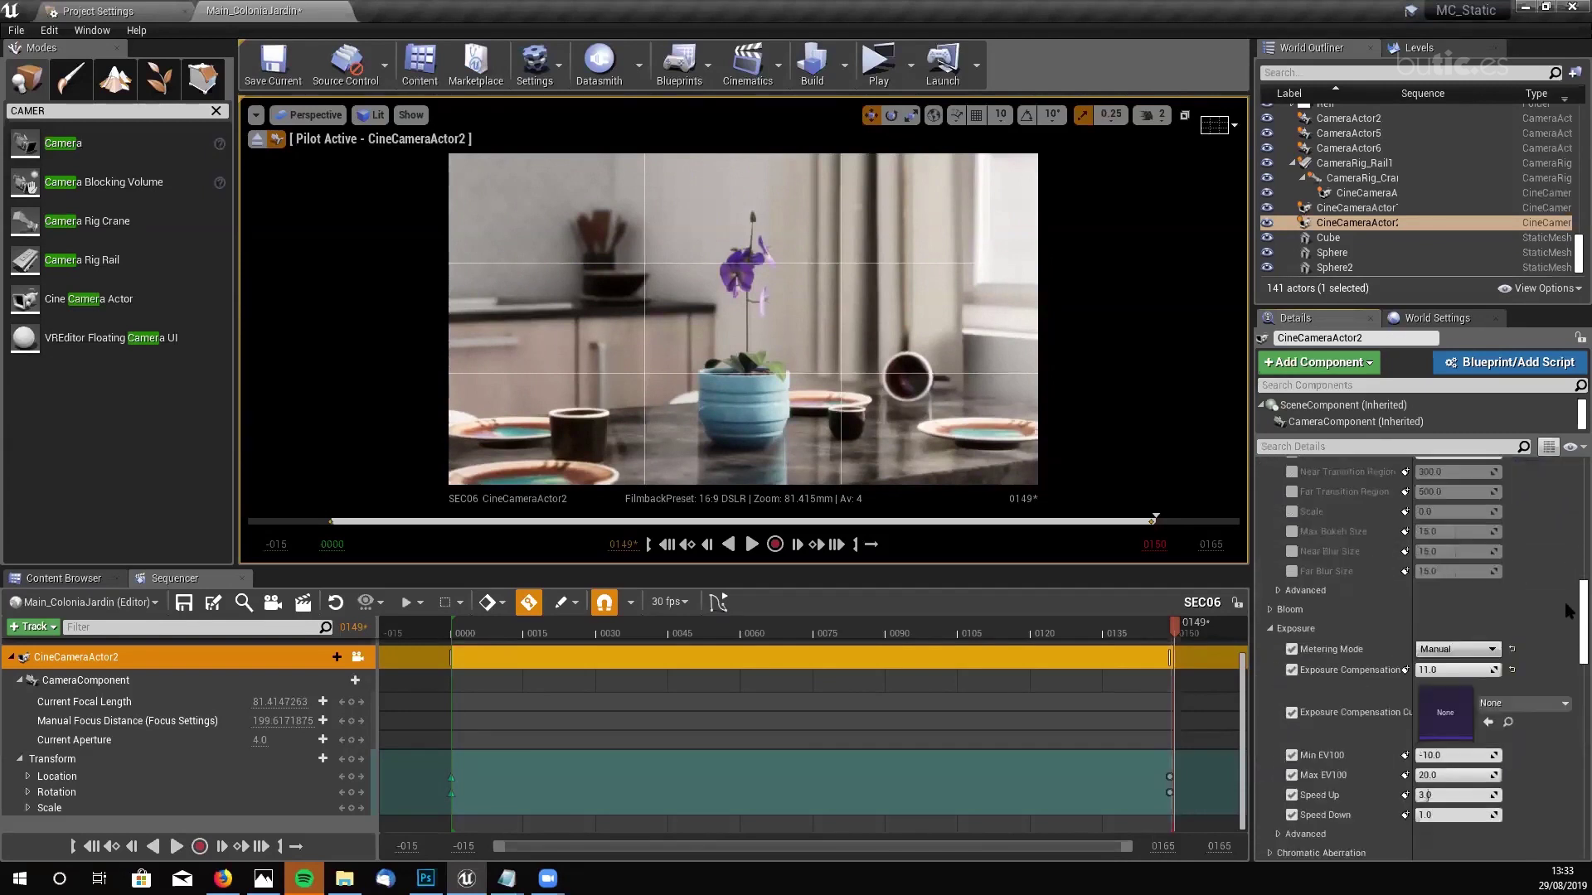
{"action": "scroll", "coordinate": [1568, 592], "scroll_direction": "up", "scroll_amount": 8}
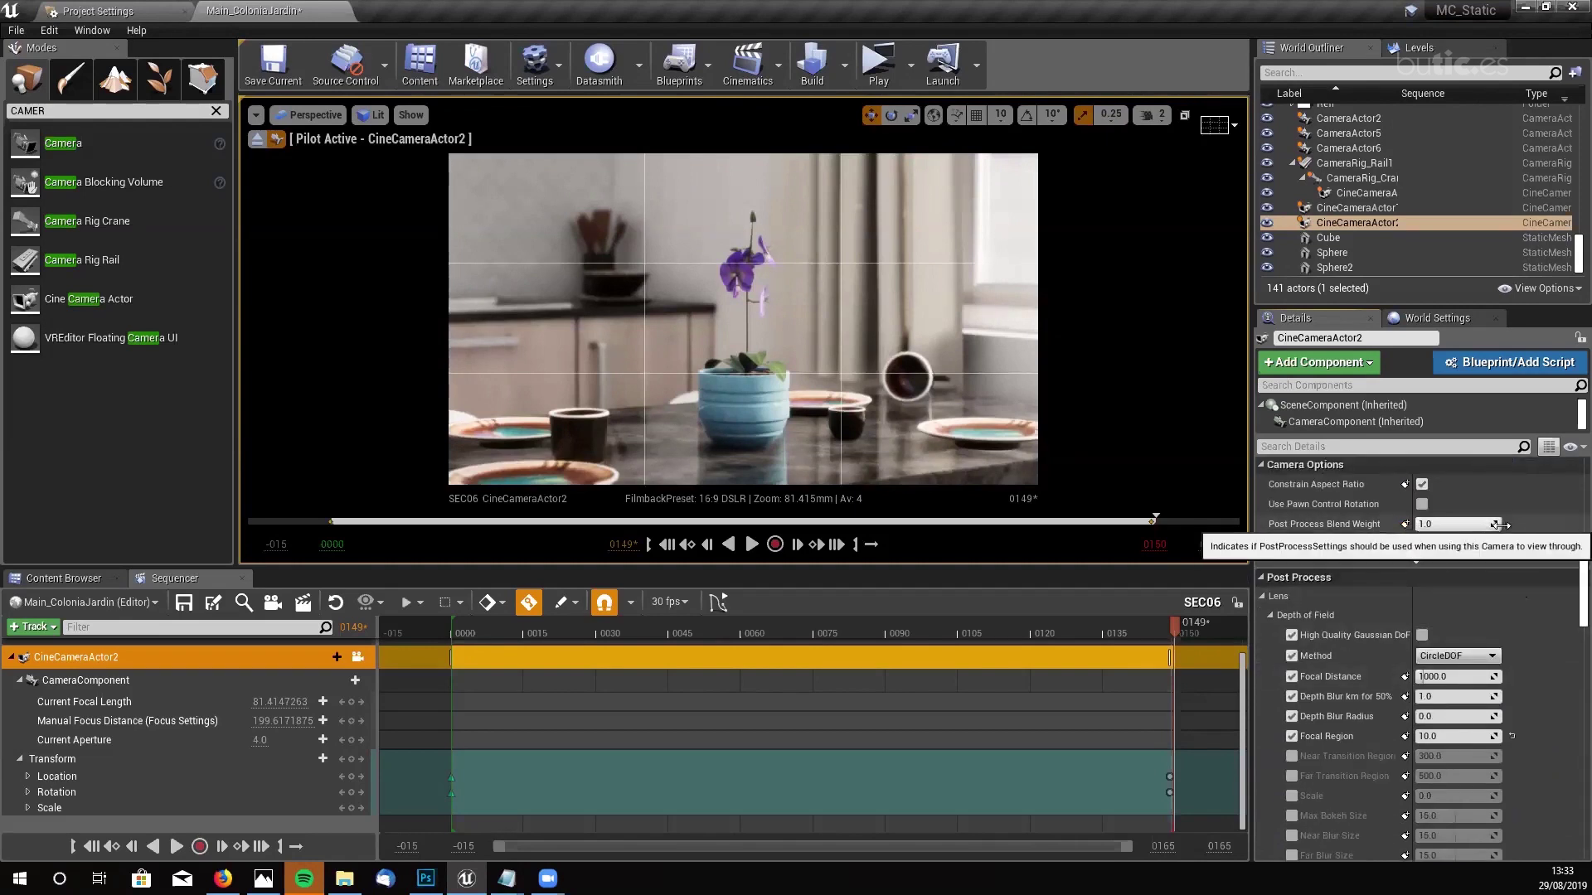
{"action": "mouse_move", "coordinate": [1497, 525]}
{"action": "left_mouse_down"}
{"action": "mouse_move", "coordinate": [1415, 524]}
{"action": "mouse_move", "coordinate": [1506, 519]}
{"action": "left_mouse_up"}
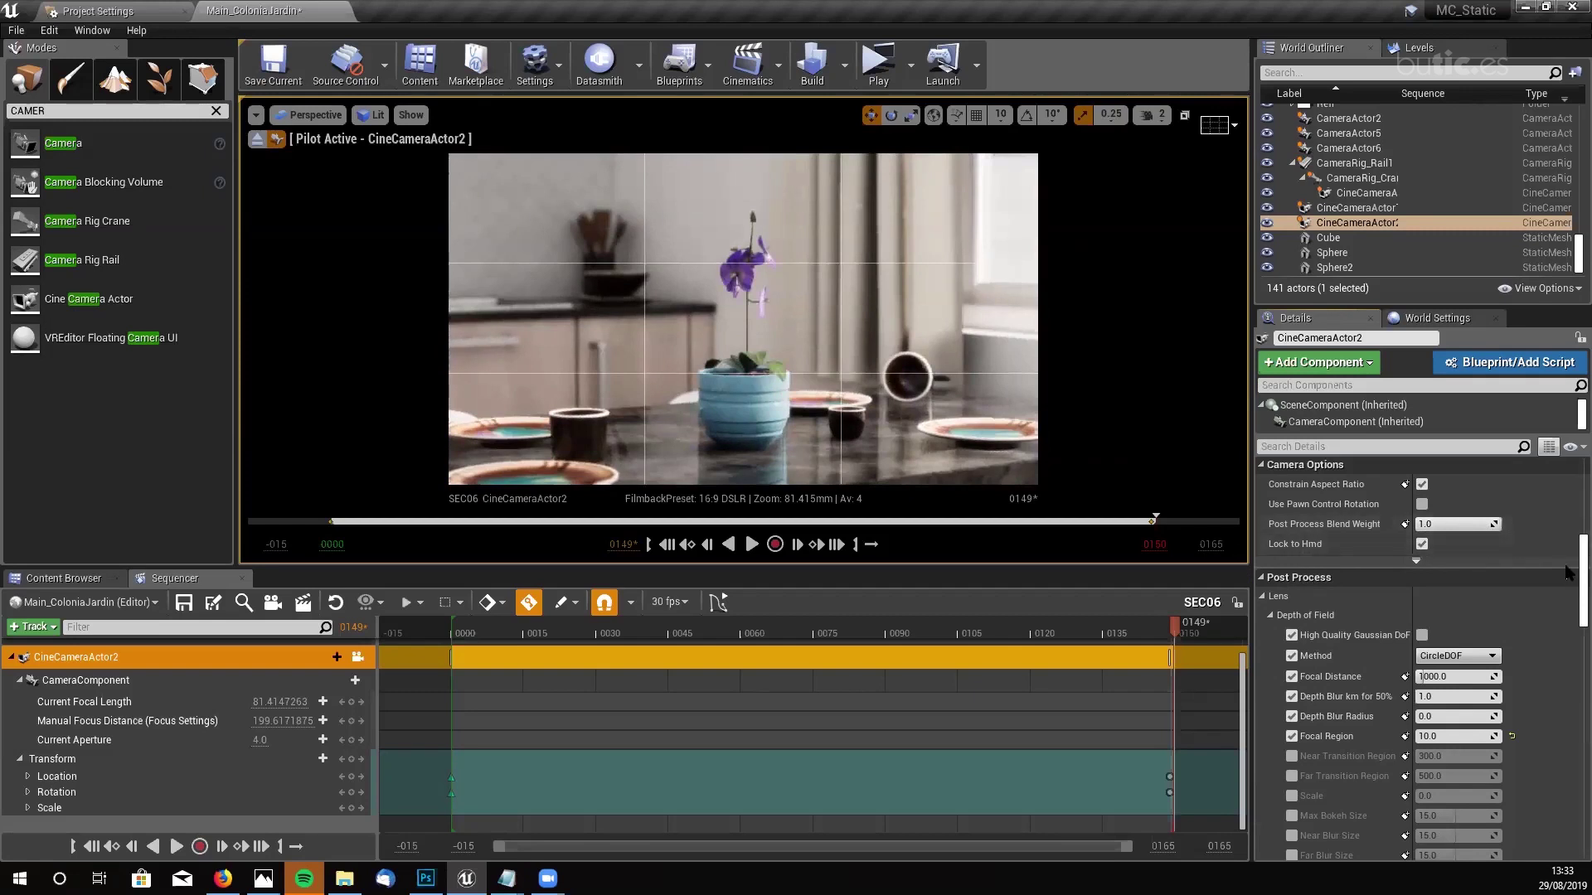
{"action": "scroll", "coordinate": [1567, 572], "scroll_direction": "down", "scroll_amount": 8}
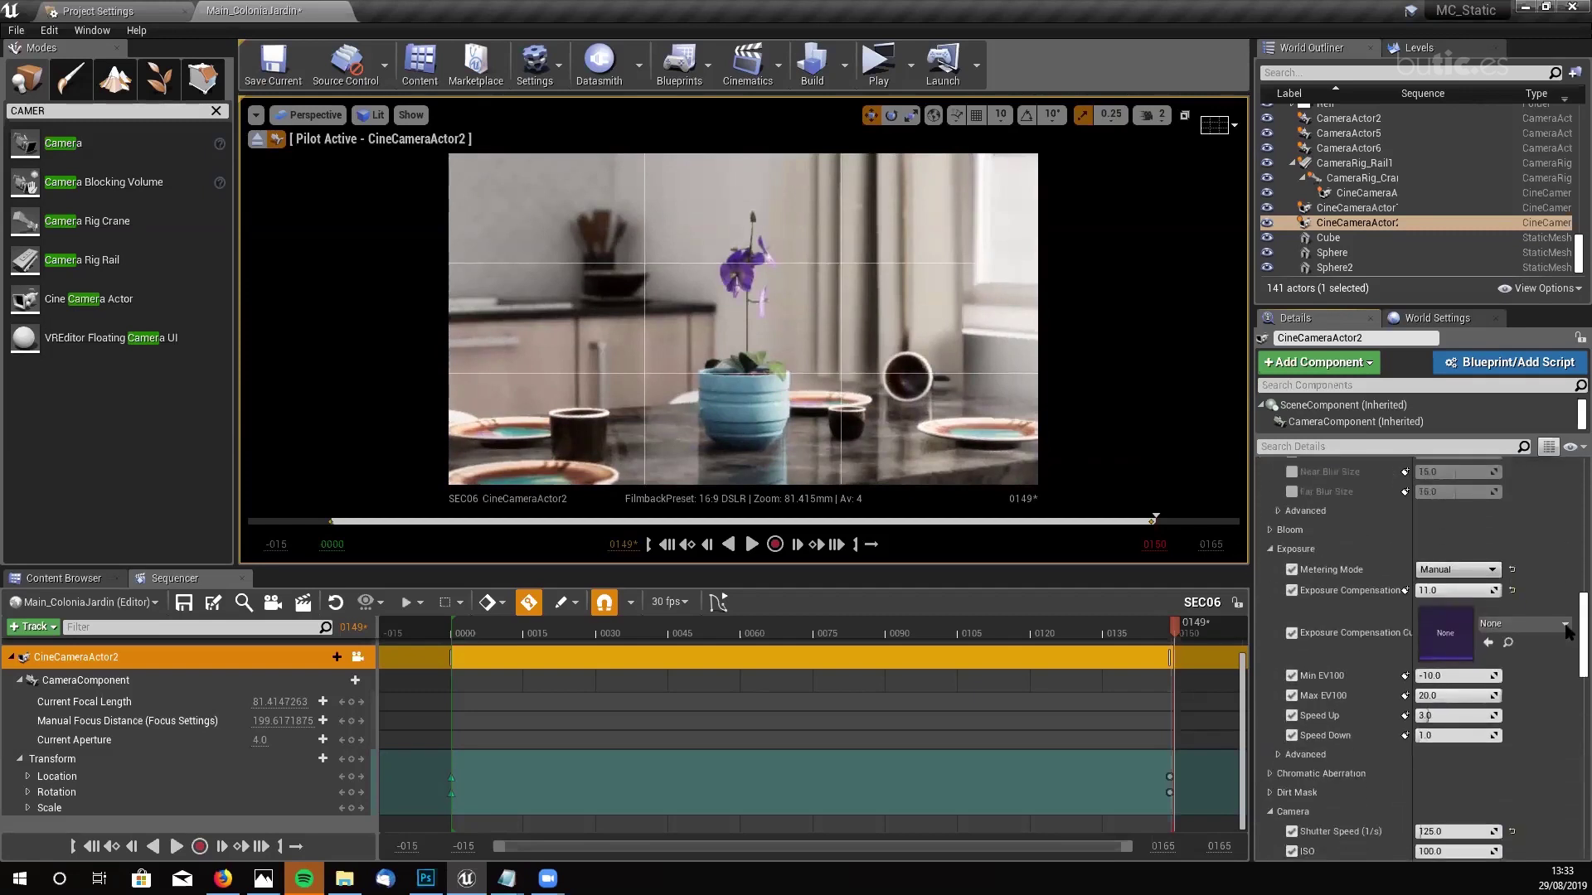
{"action": "scroll", "coordinate": [1567, 642], "scroll_direction": "down", "scroll_amount": 5}
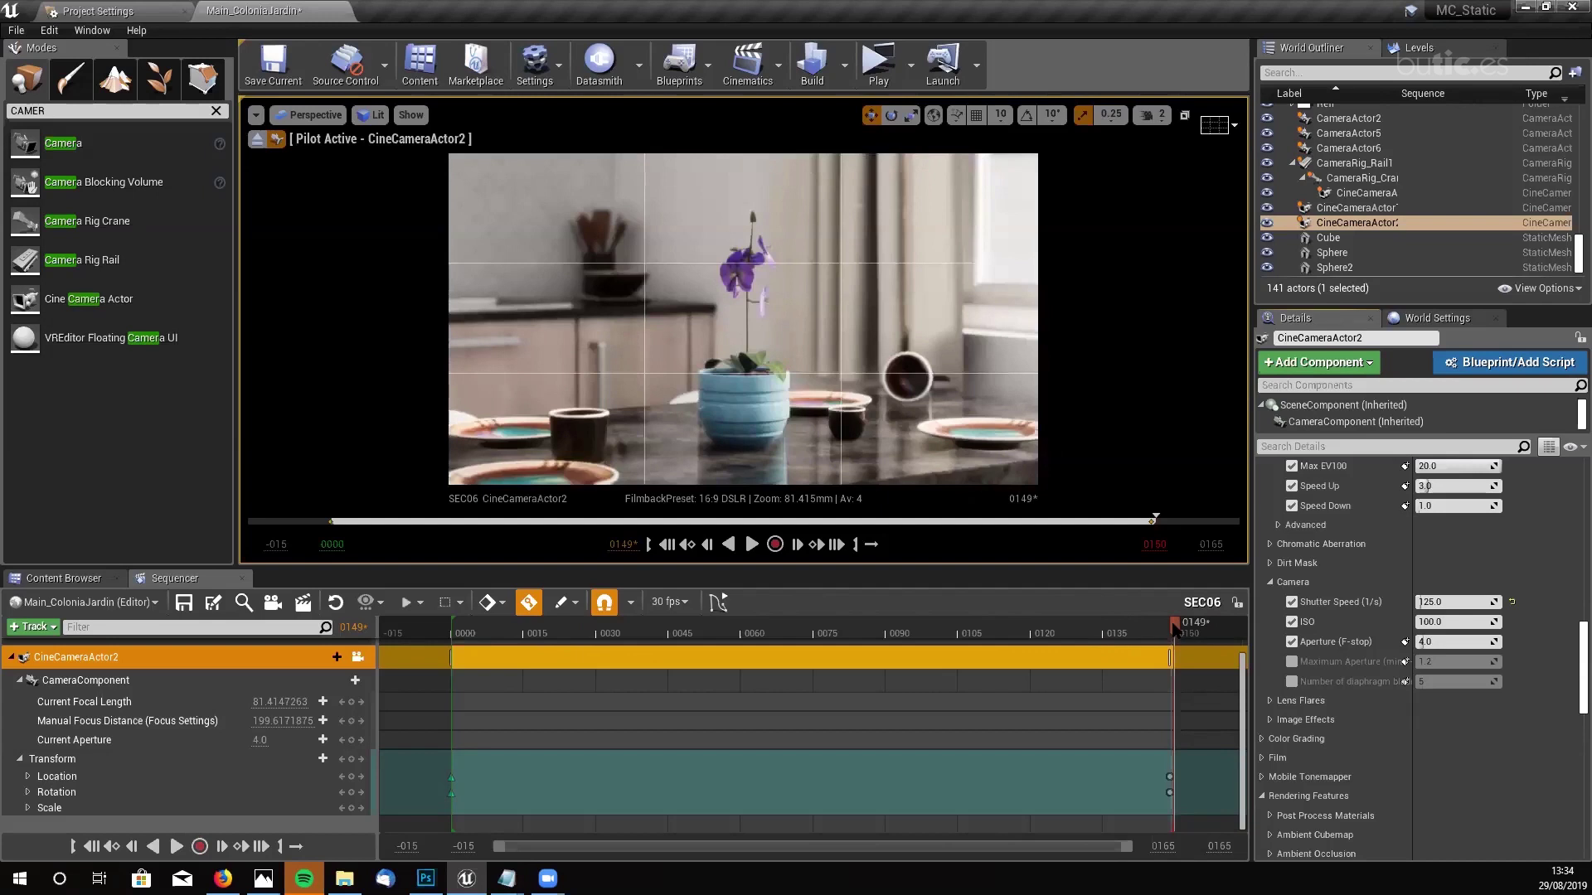
{"action": "left_click_drag", "start_coordinate": [1175, 629], "coordinate": [469, 637]}
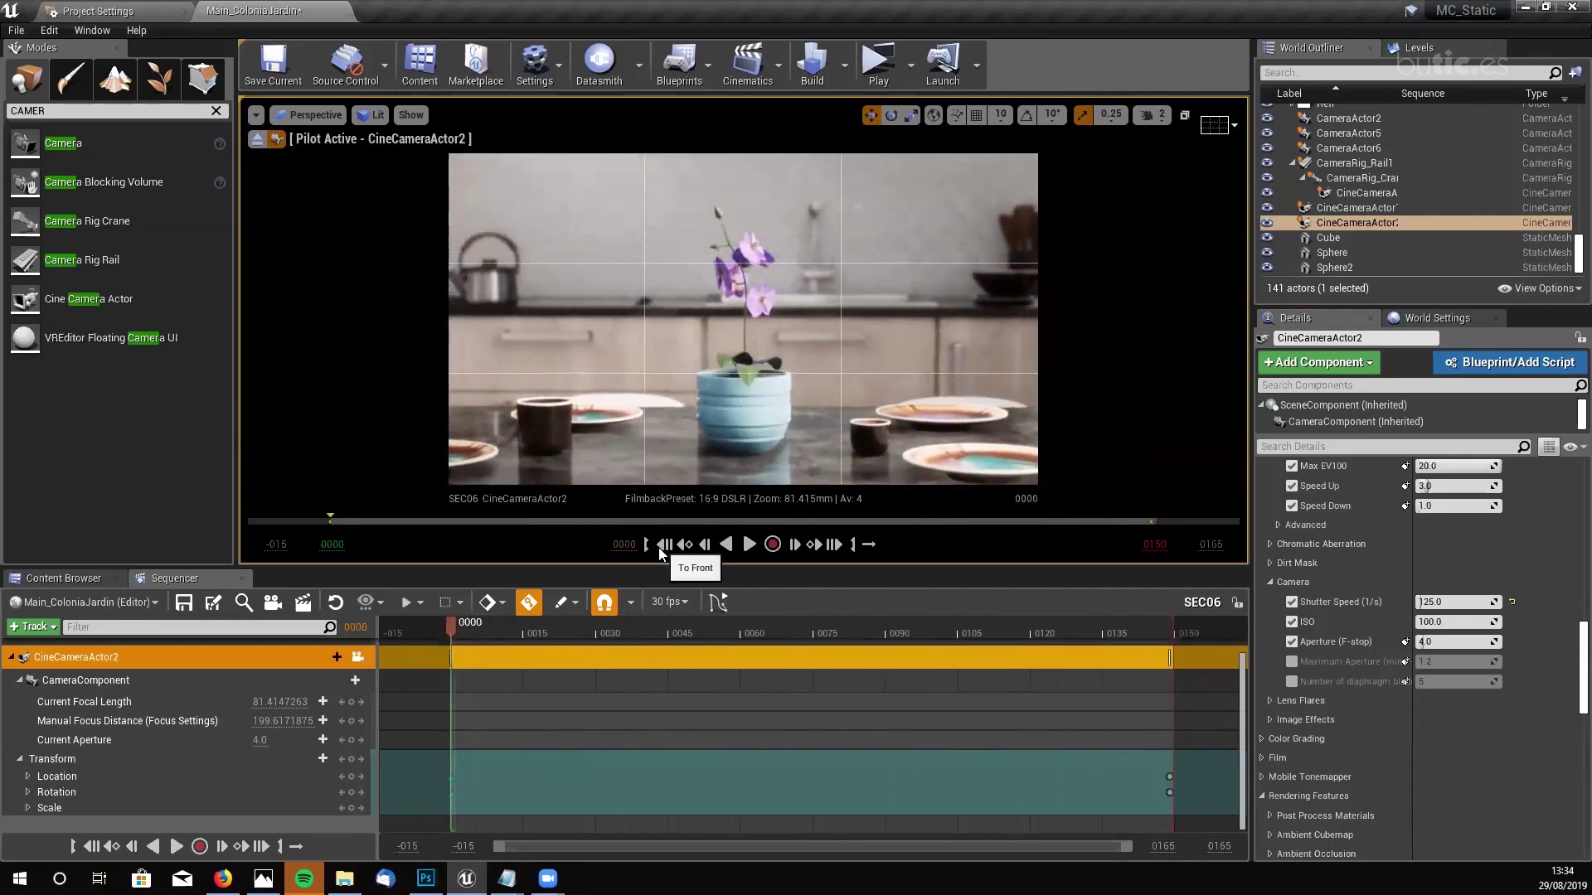
- Play SEC06 from the first frame, then stop piloting CineCameraActor2 and fly toward the camera
{"action": "left_click", "coordinate": [650, 547]}
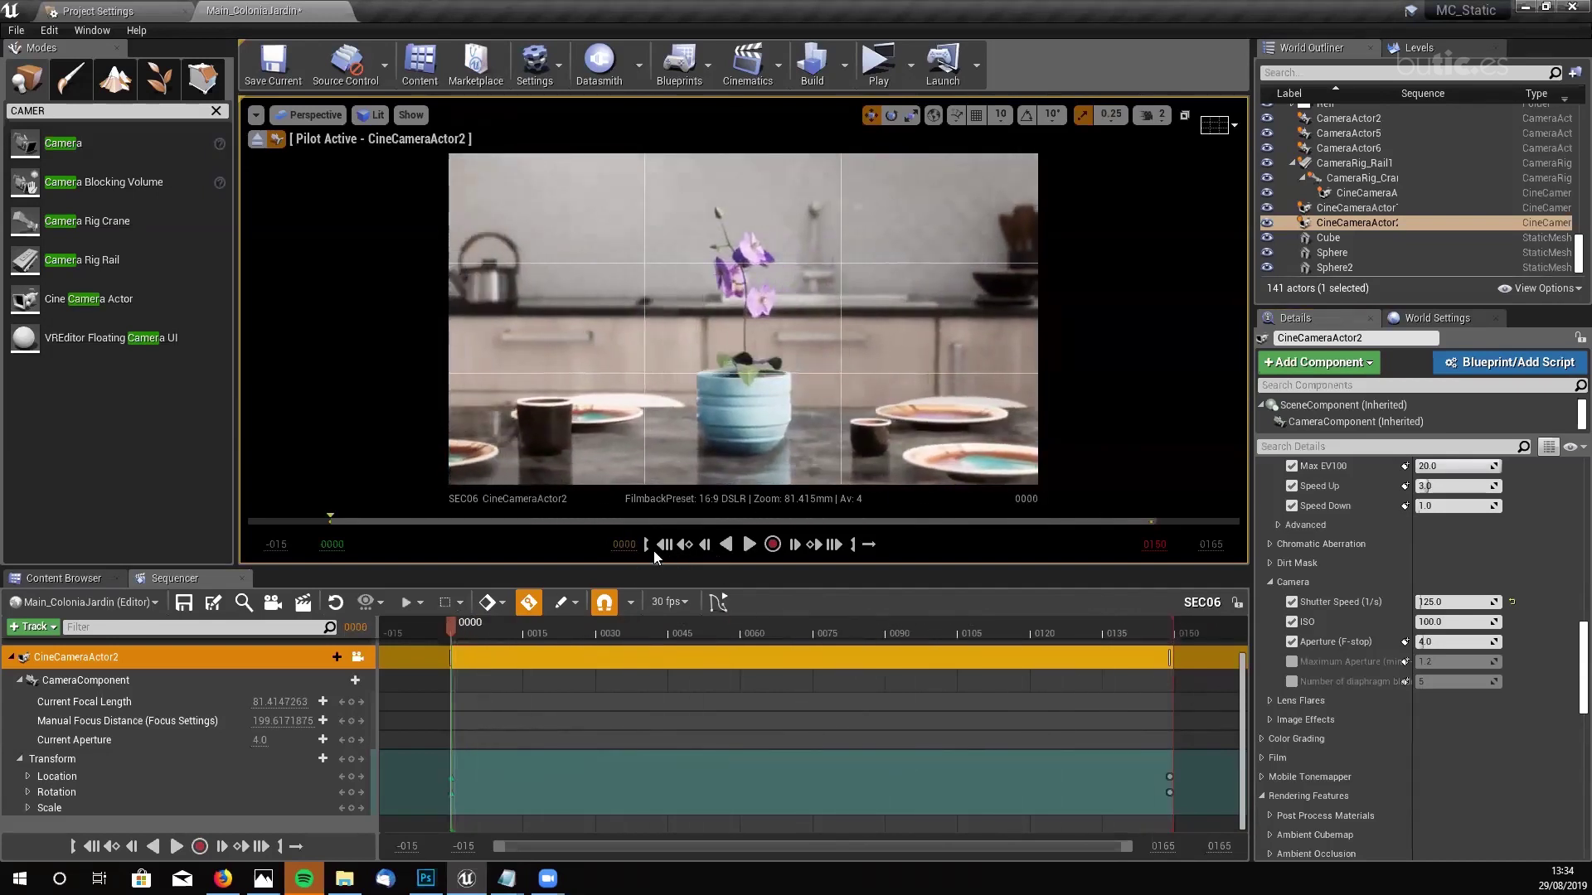
{"action": "left_click", "coordinate": [748, 545]}
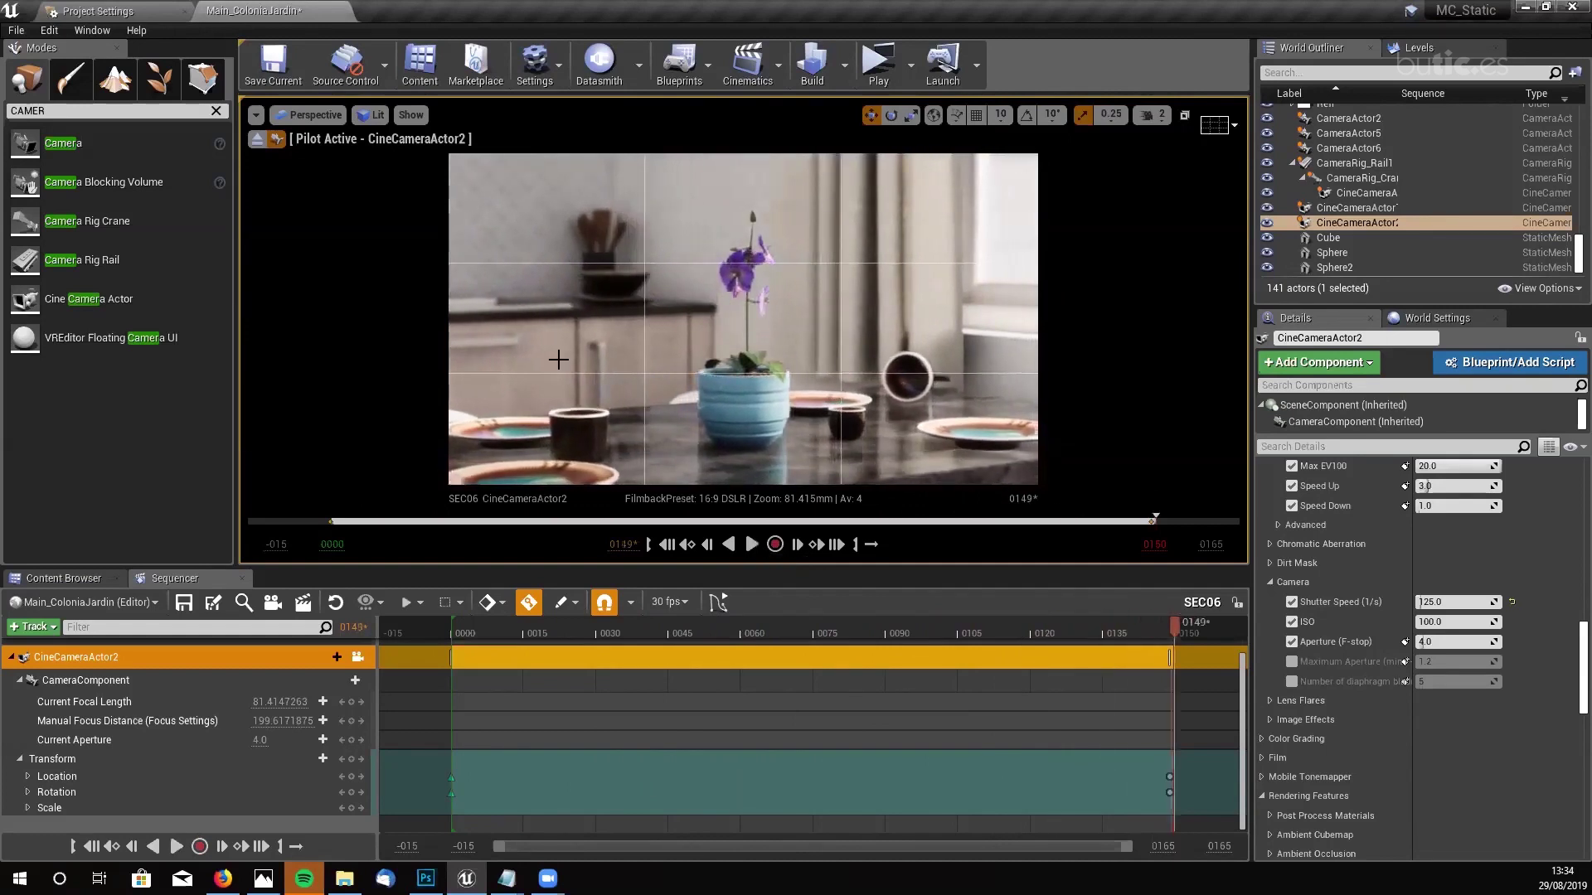
{"action": "left_click", "coordinate": [257, 139]}
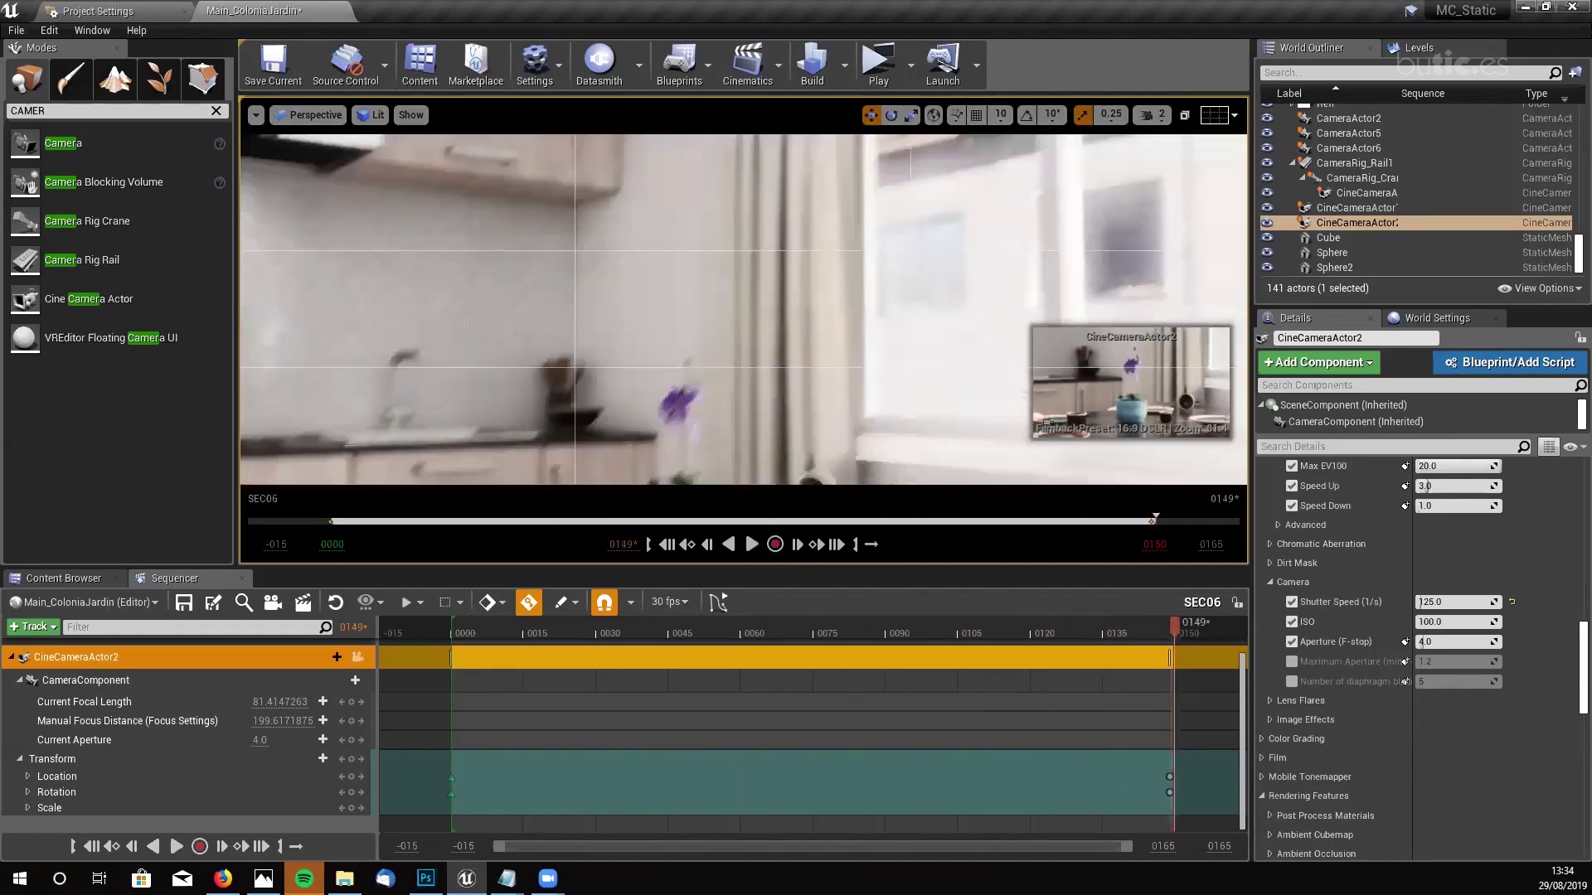
{"action": "right_click_drag", "start_coordinate": [746, 307], "coordinate": [829, 315]}
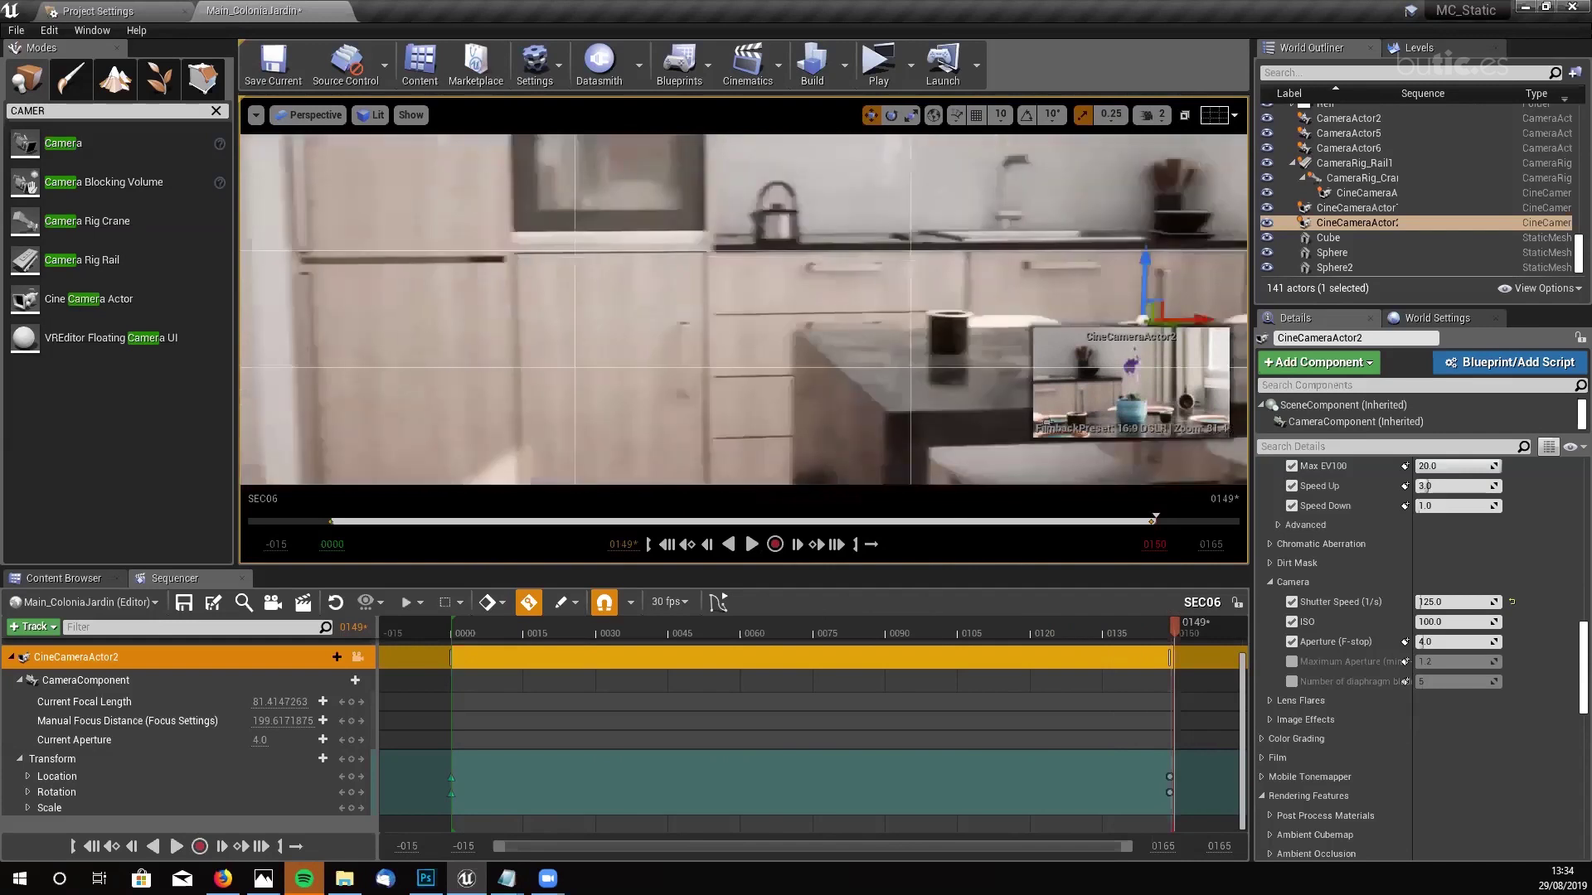
{"action": "right_click_drag", "start_coordinate": [633, 334], "coordinate": [705, 358]}
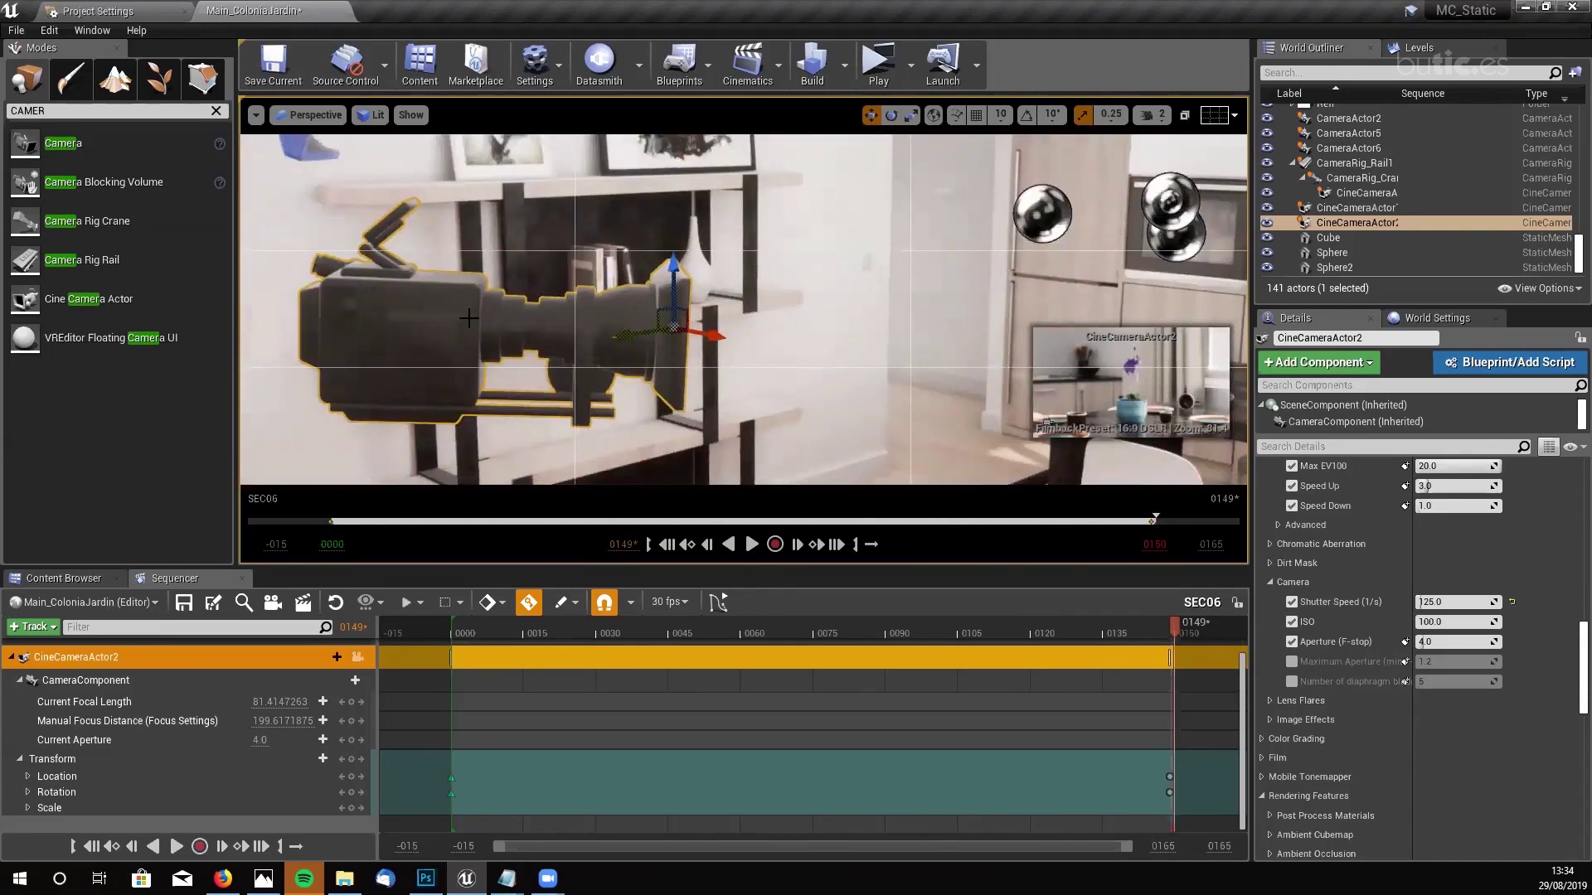
- Select all three cine cameras and set their Scale Y and Z to 1.0
{"action": "left_click", "coordinate": [1363, 207], "text": "ctrl"}
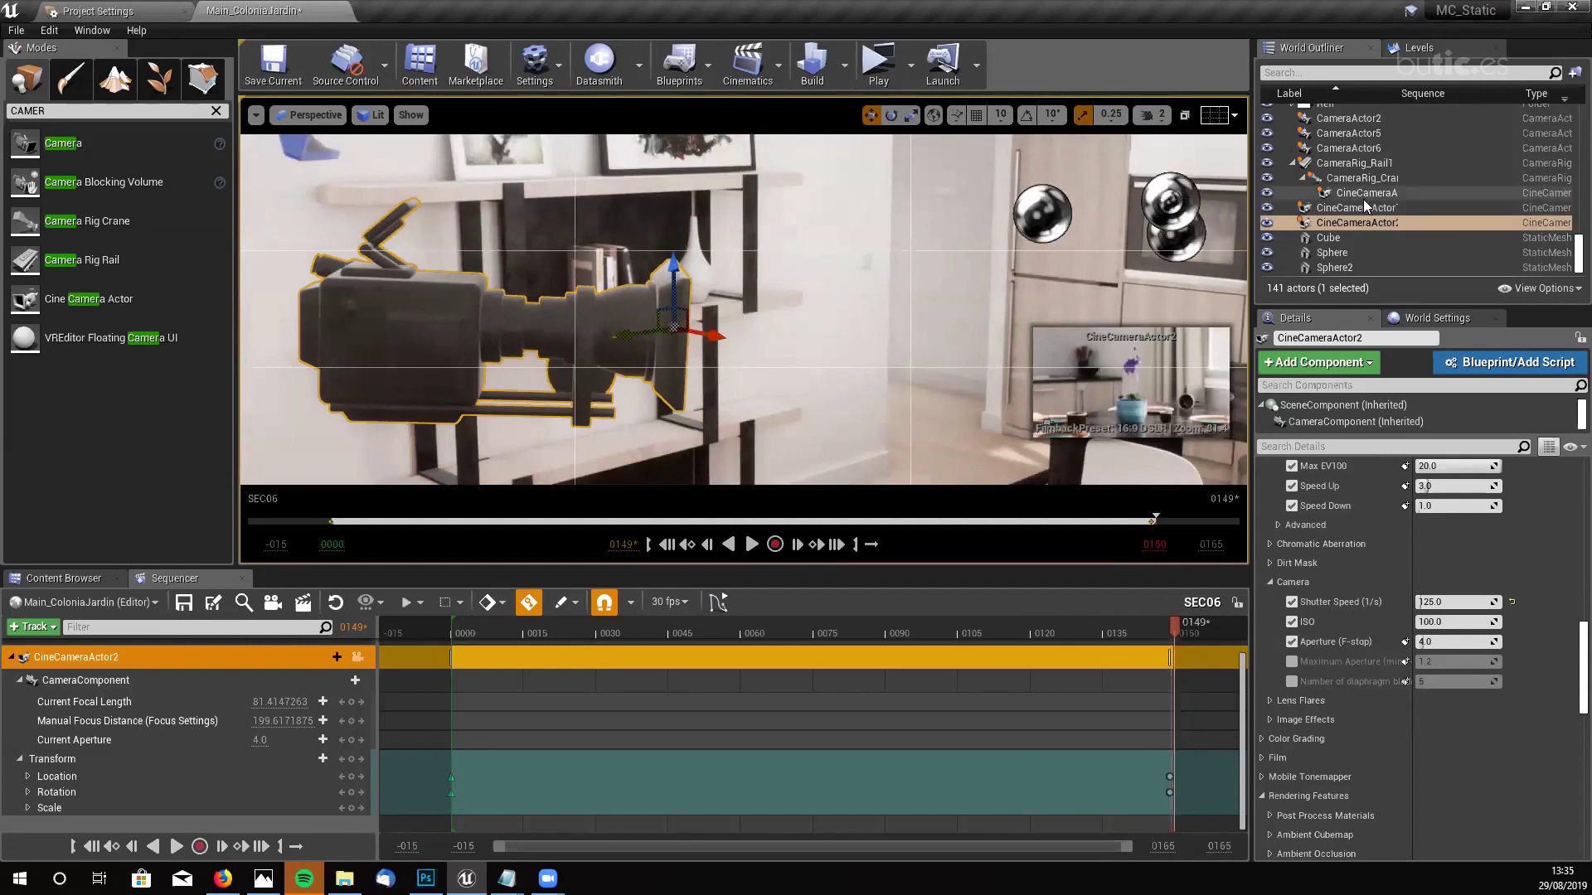
{"action": "left_click", "coordinate": [1365, 194], "text": "ctrl"}
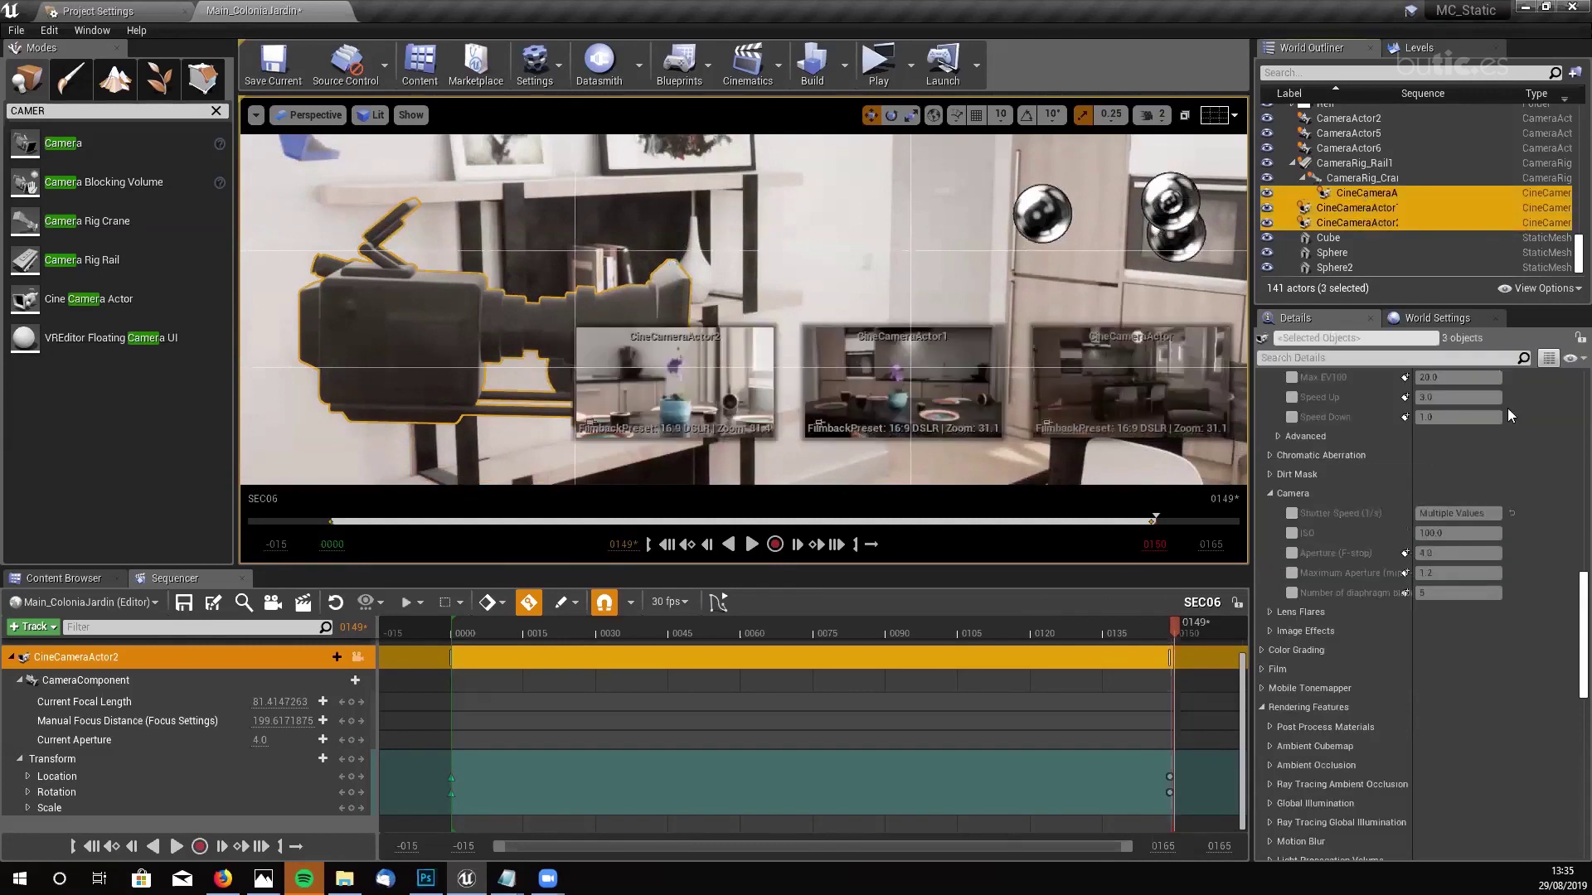
{"action": "scroll", "coordinate": [1570, 568], "scroll_direction": "up", "scroll_amount": 10}
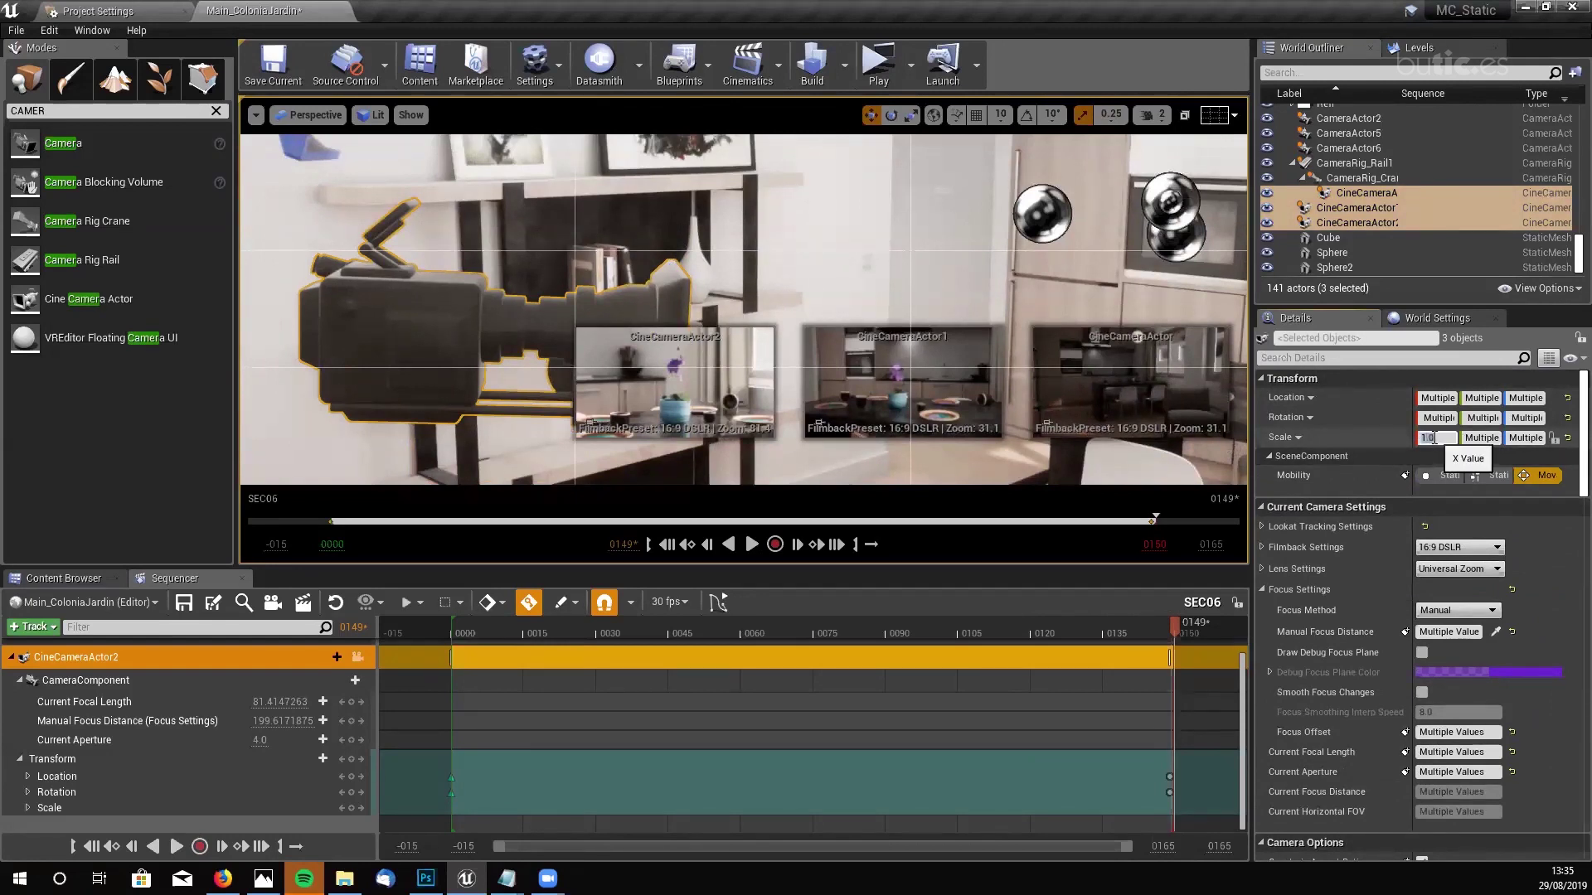
{"action": "left_click", "coordinate": [1484, 438]}
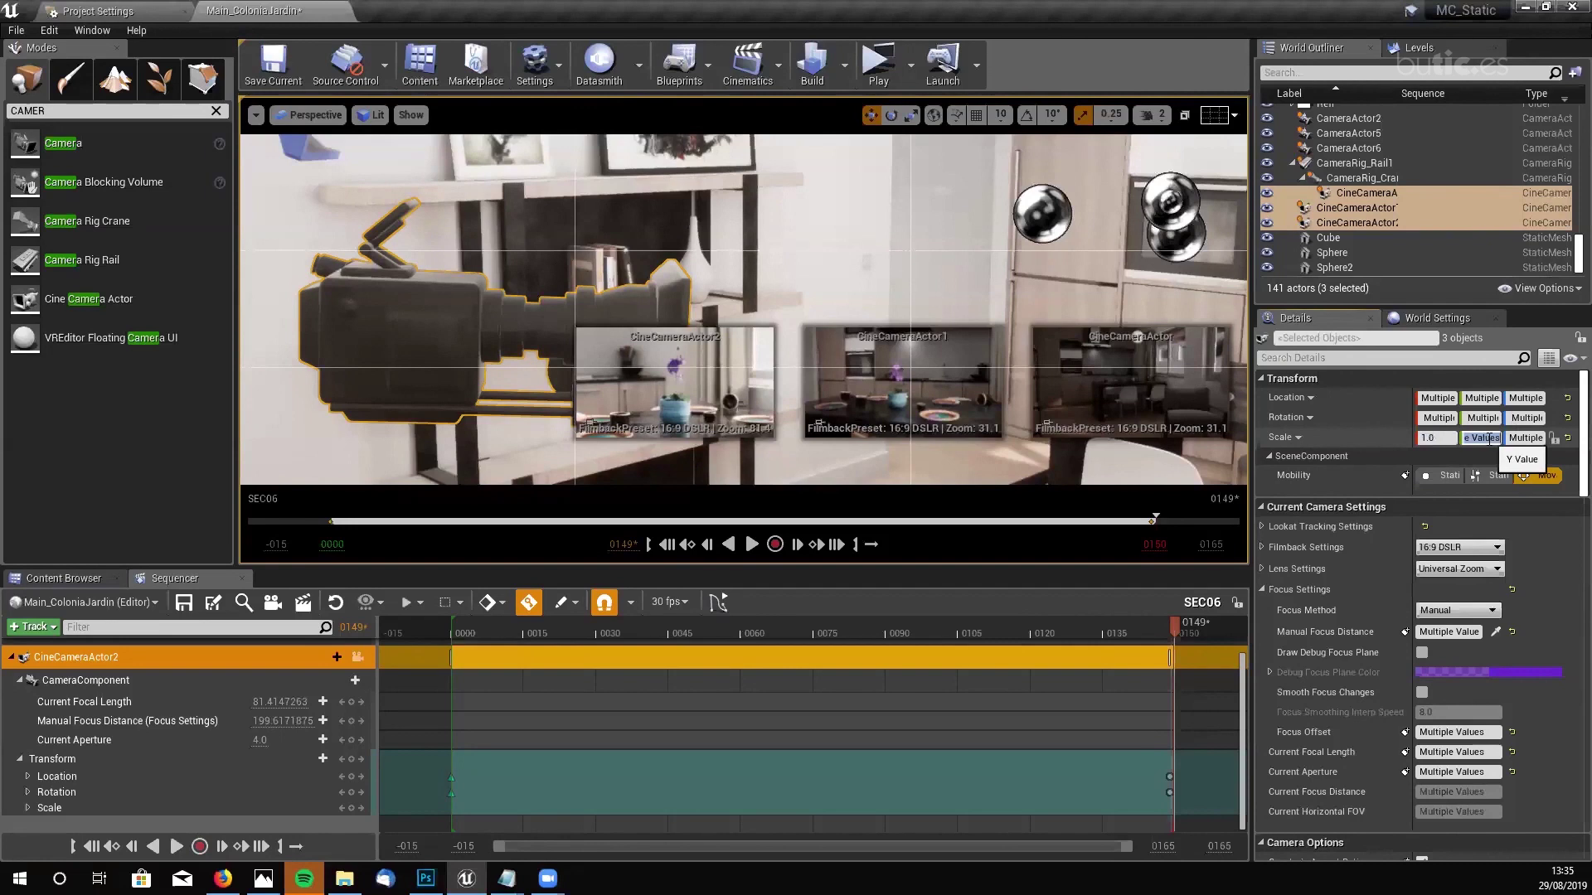
{"action": "type", "text": "1.0"}
{"action": "left_click", "coordinate": [1530, 438]}
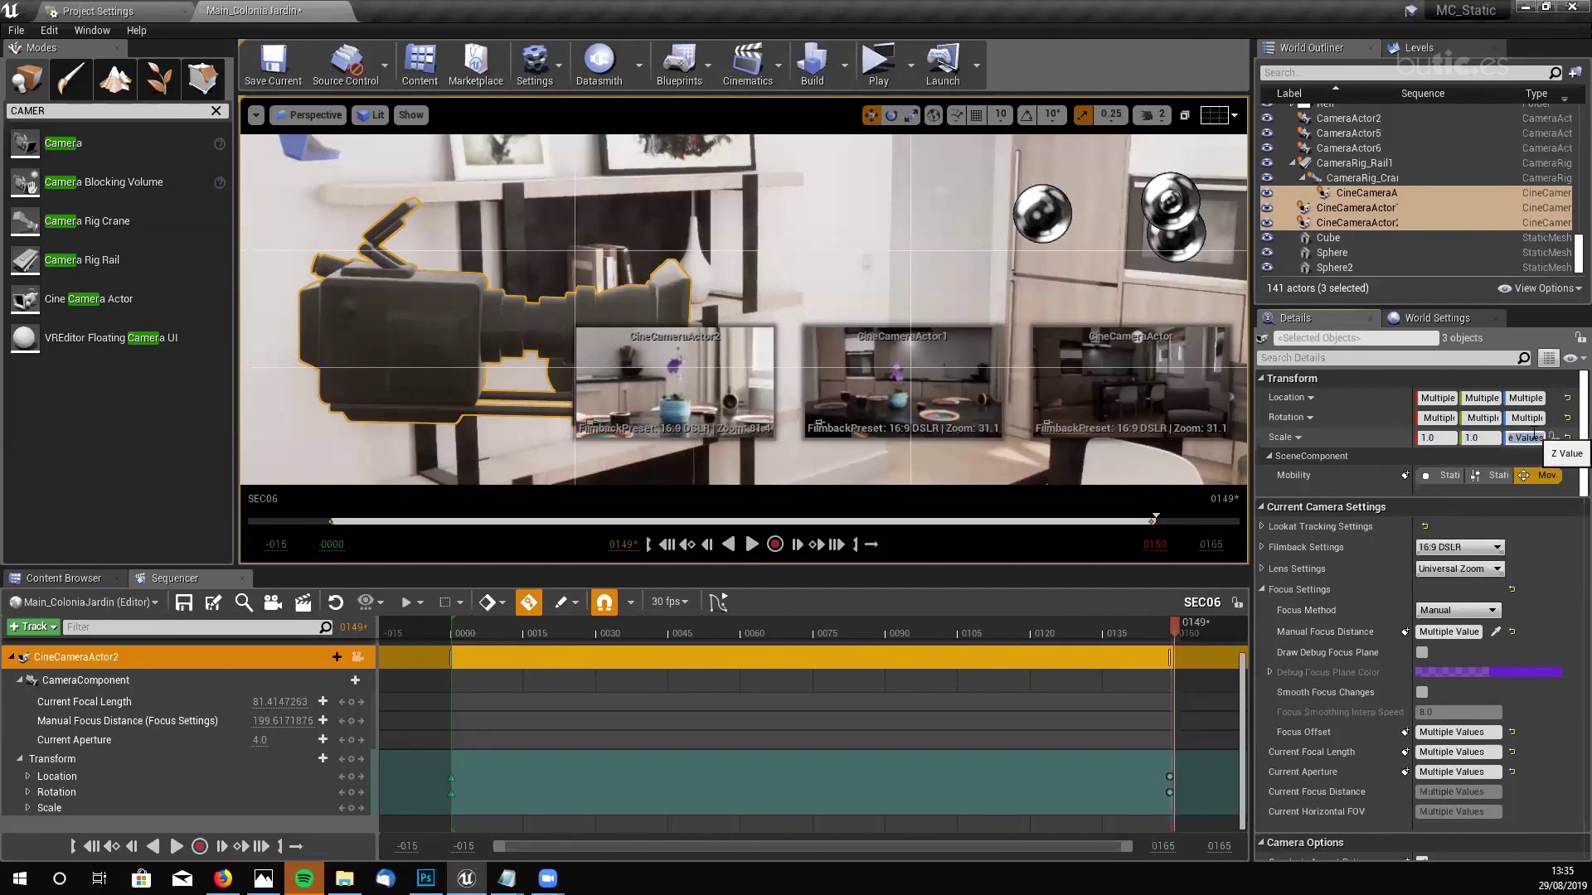
{"action": "type", "text": "1.0"}
- Frame the cine cameras in the view, select each camera individually, then the Cube
{"action": "right_click_drag", "start_coordinate": [824, 242], "coordinate": [961, 294]}
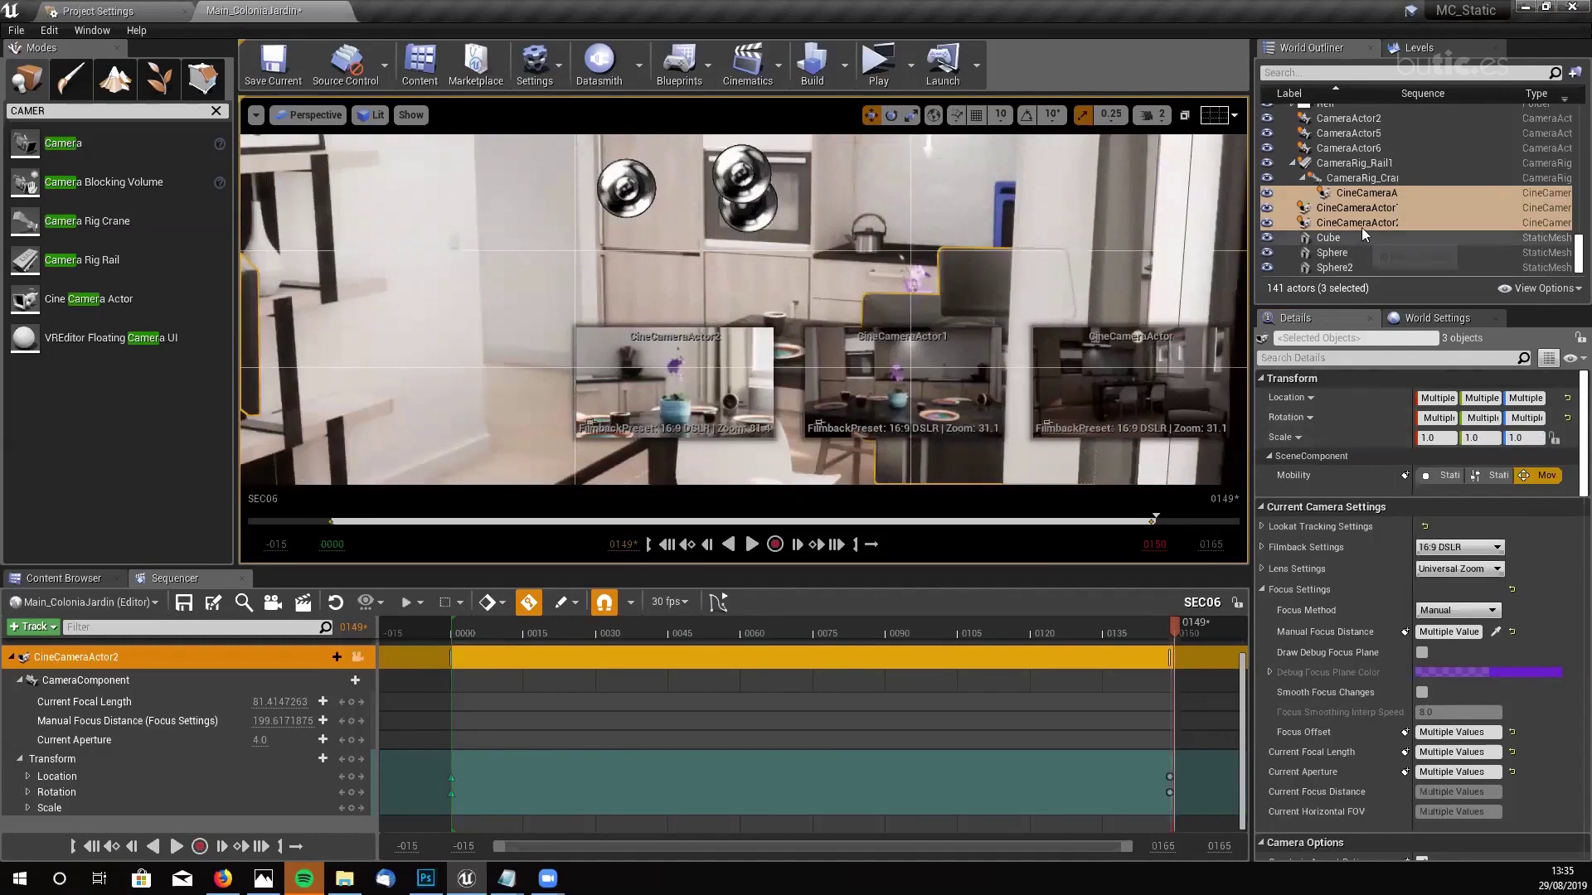
{"action": "key", "text": "f"}
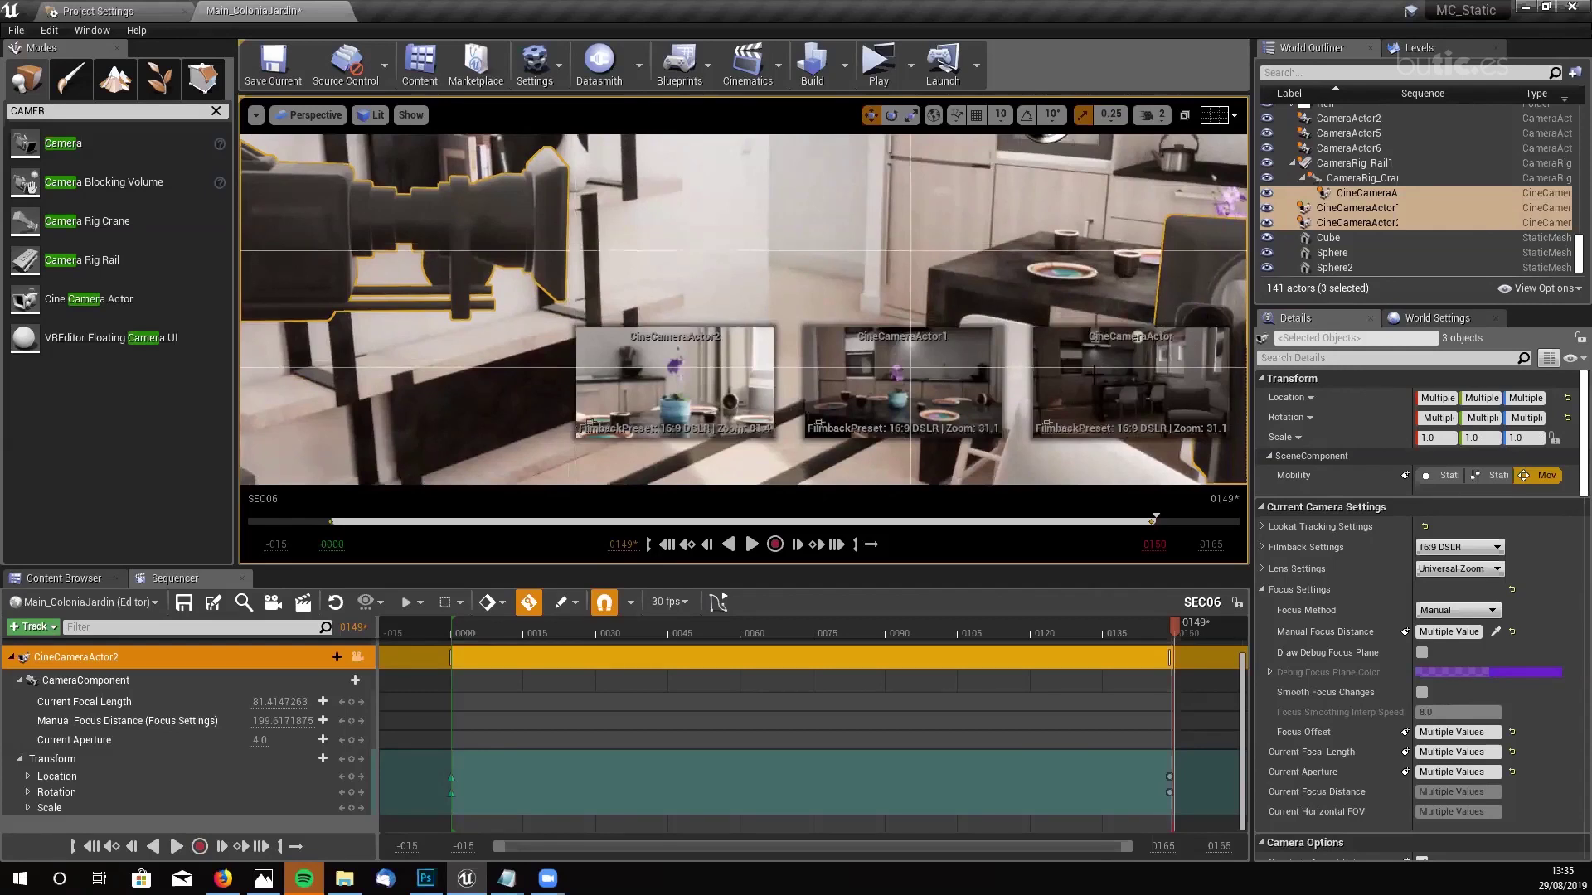
{"action": "right_click_drag", "start_coordinate": [836, 344], "coordinate": [837, 344]}
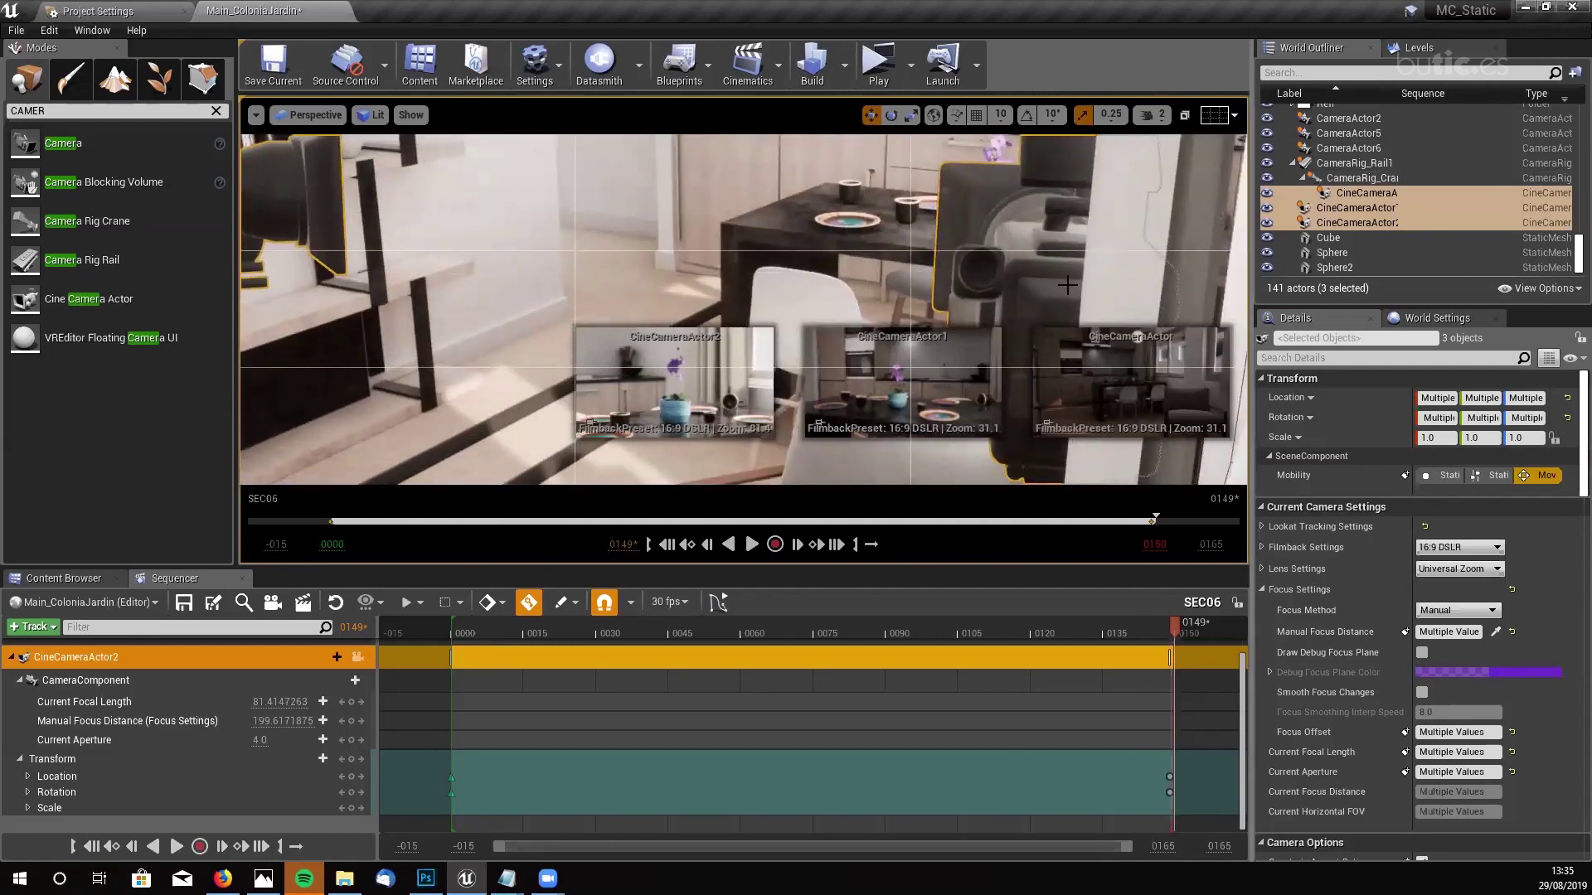
{"action": "right_click_drag", "start_coordinate": [1202, 232], "coordinate": [1202, 232]}
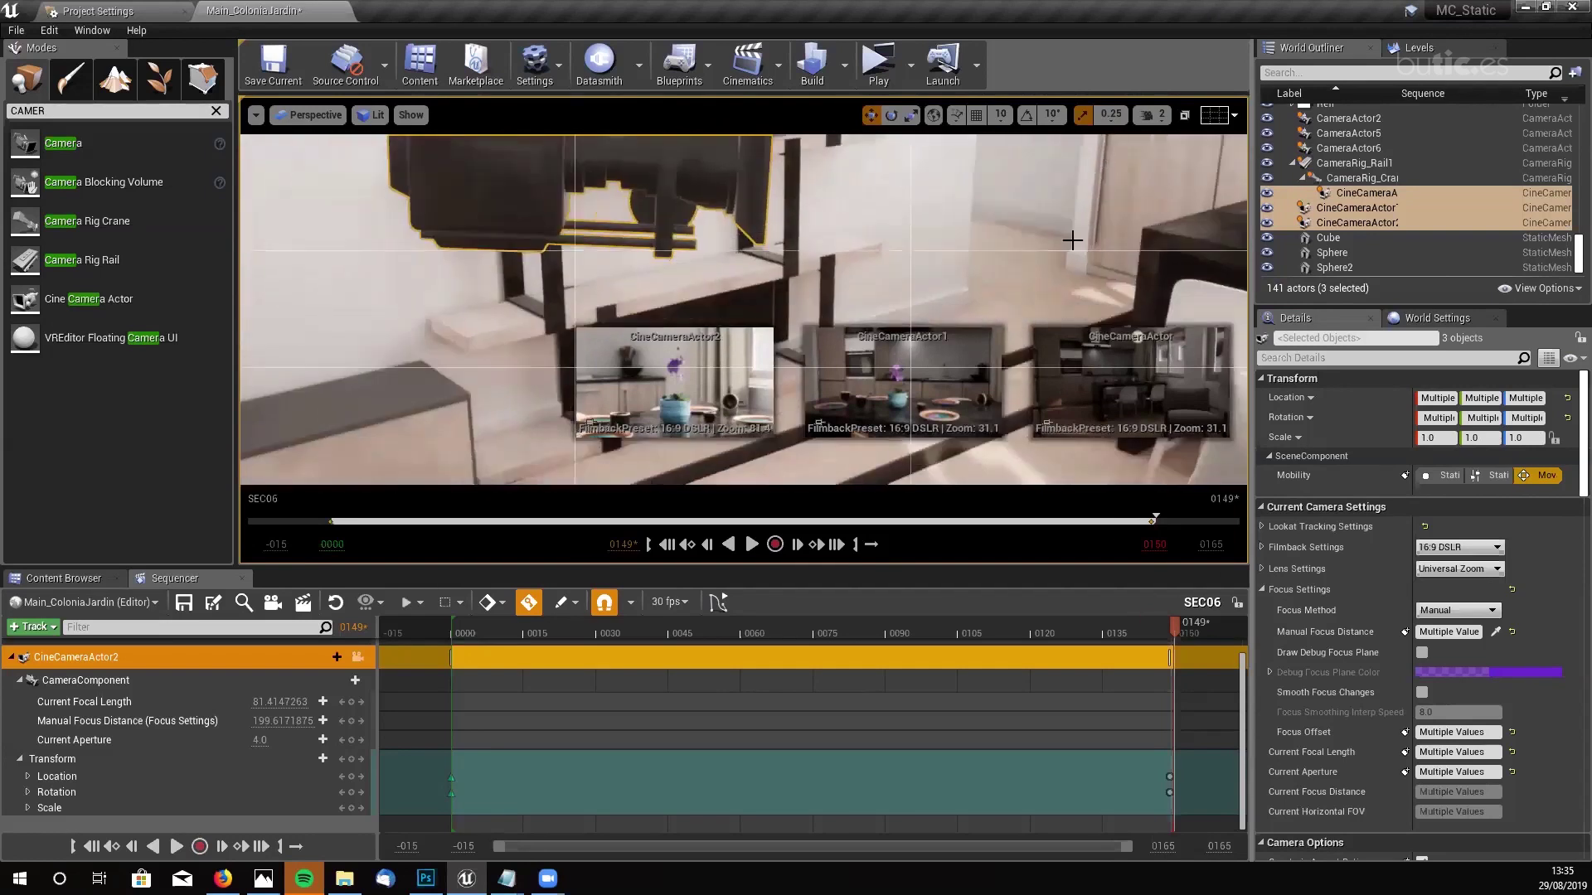
{"action": "left_click", "coordinate": [1347, 222]}
{"action": "left_click", "coordinate": [1359, 209]}
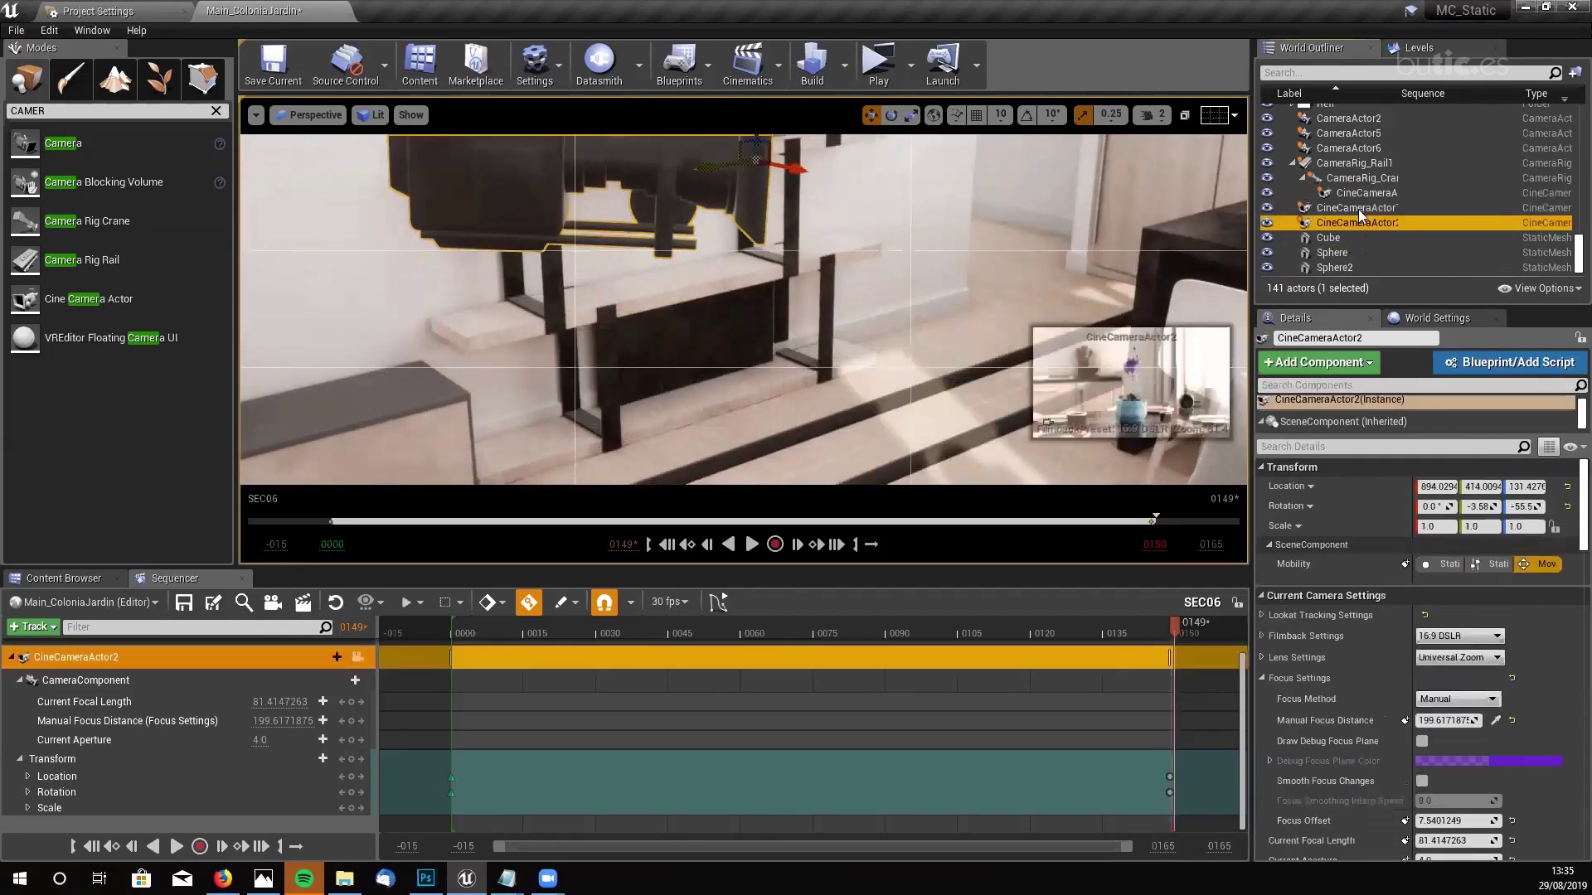
{"action": "left_click", "coordinate": [1363, 194]}
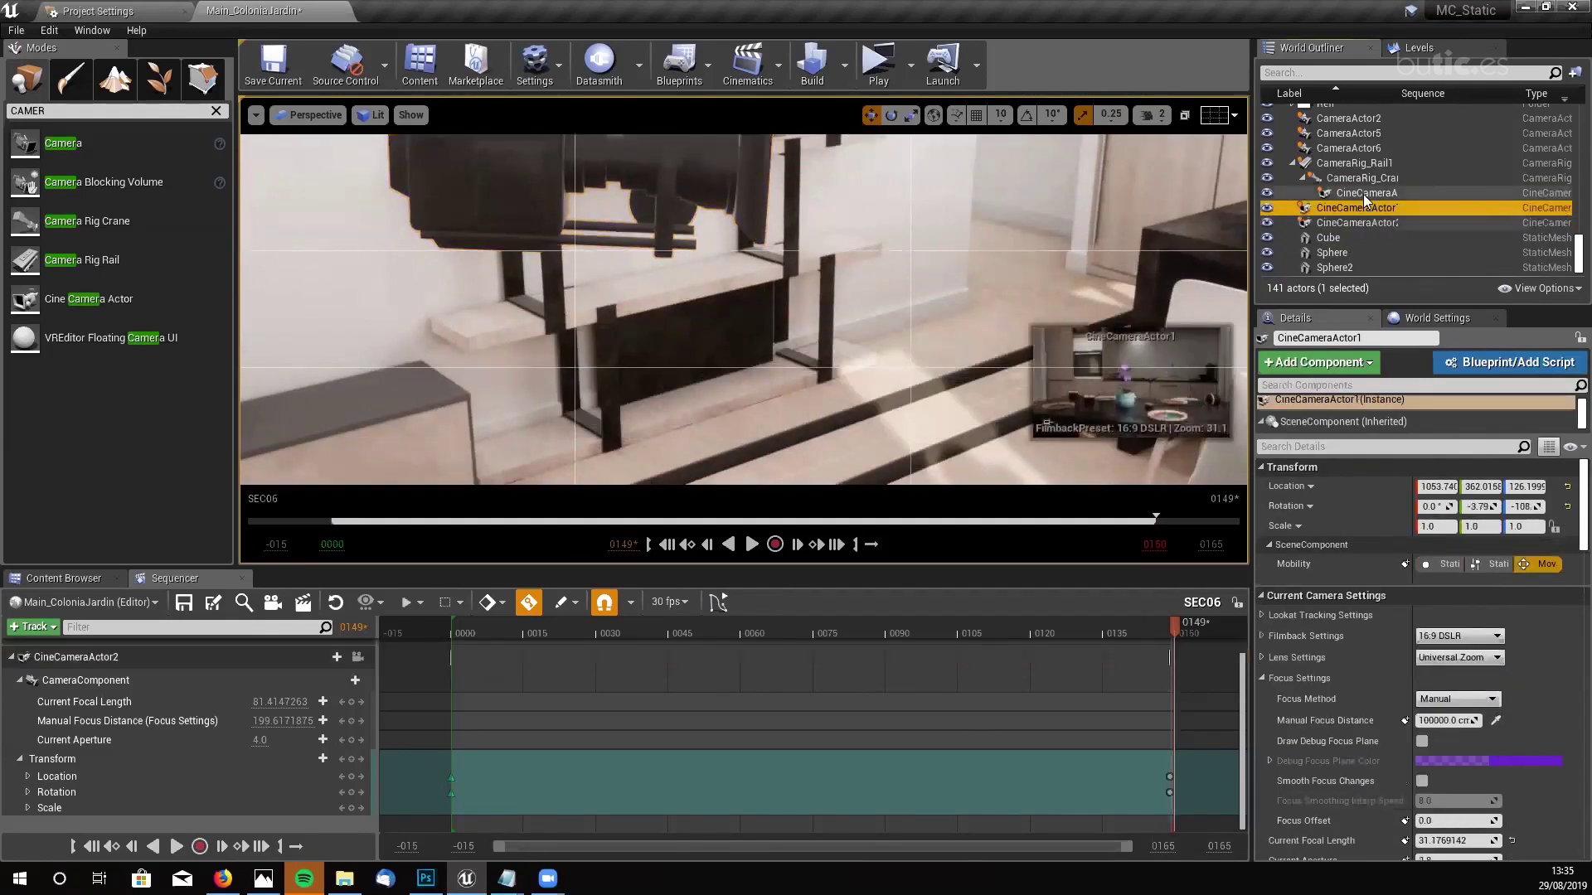
{"action": "left_click", "coordinate": [1331, 238]}
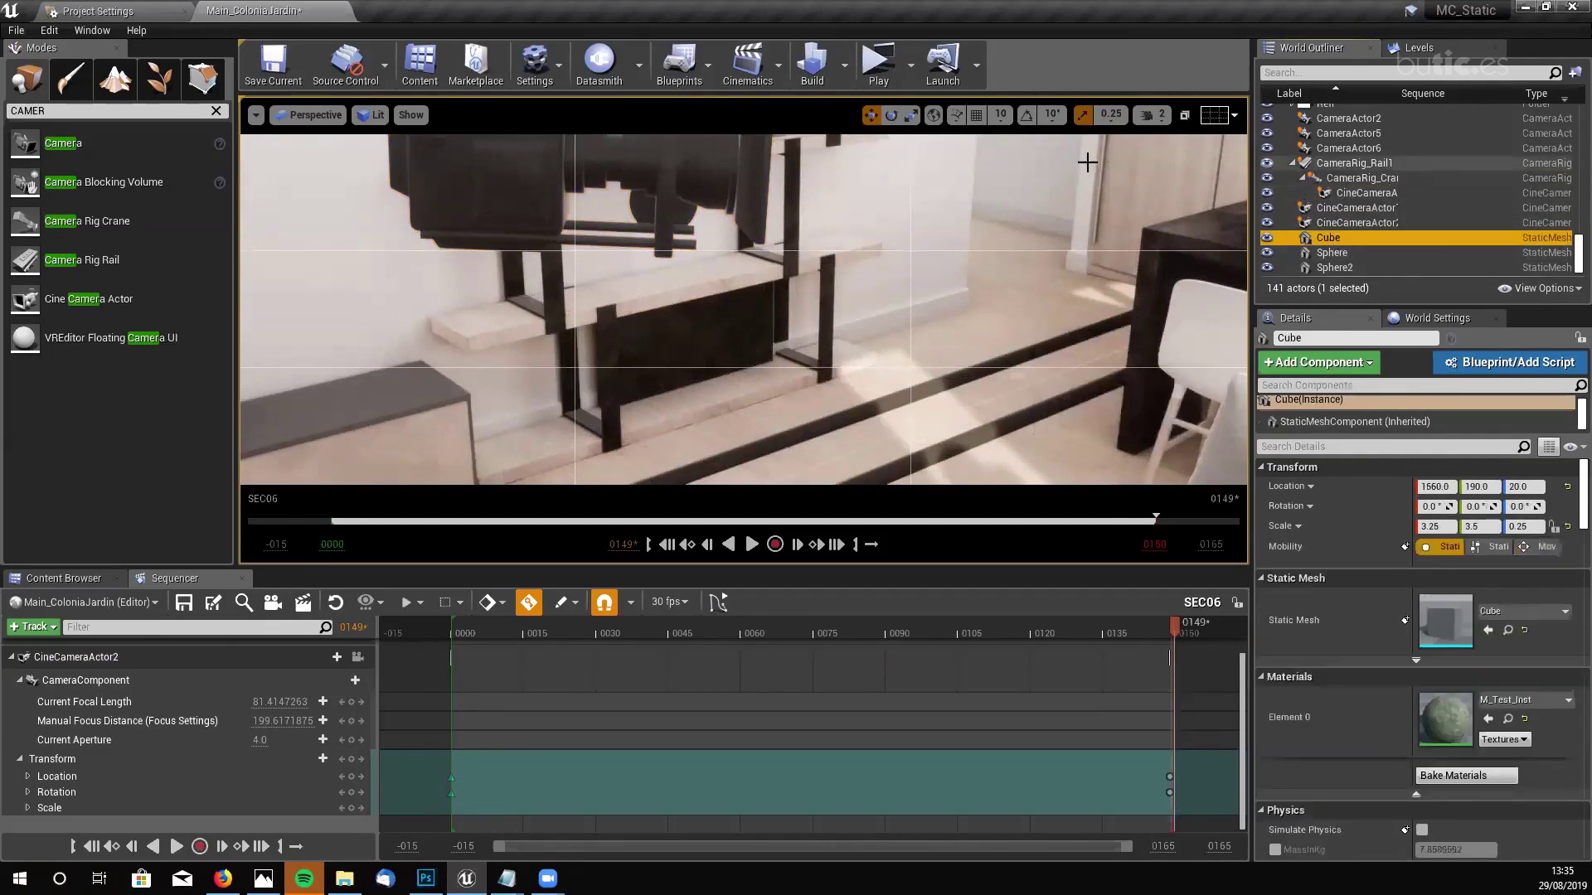
- Frame the camera crane and CameraRig_Rail1, then fly the view toward the two spheres
{"action": "right_click_drag", "start_coordinate": [746, 294], "coordinate": [709, 325]}
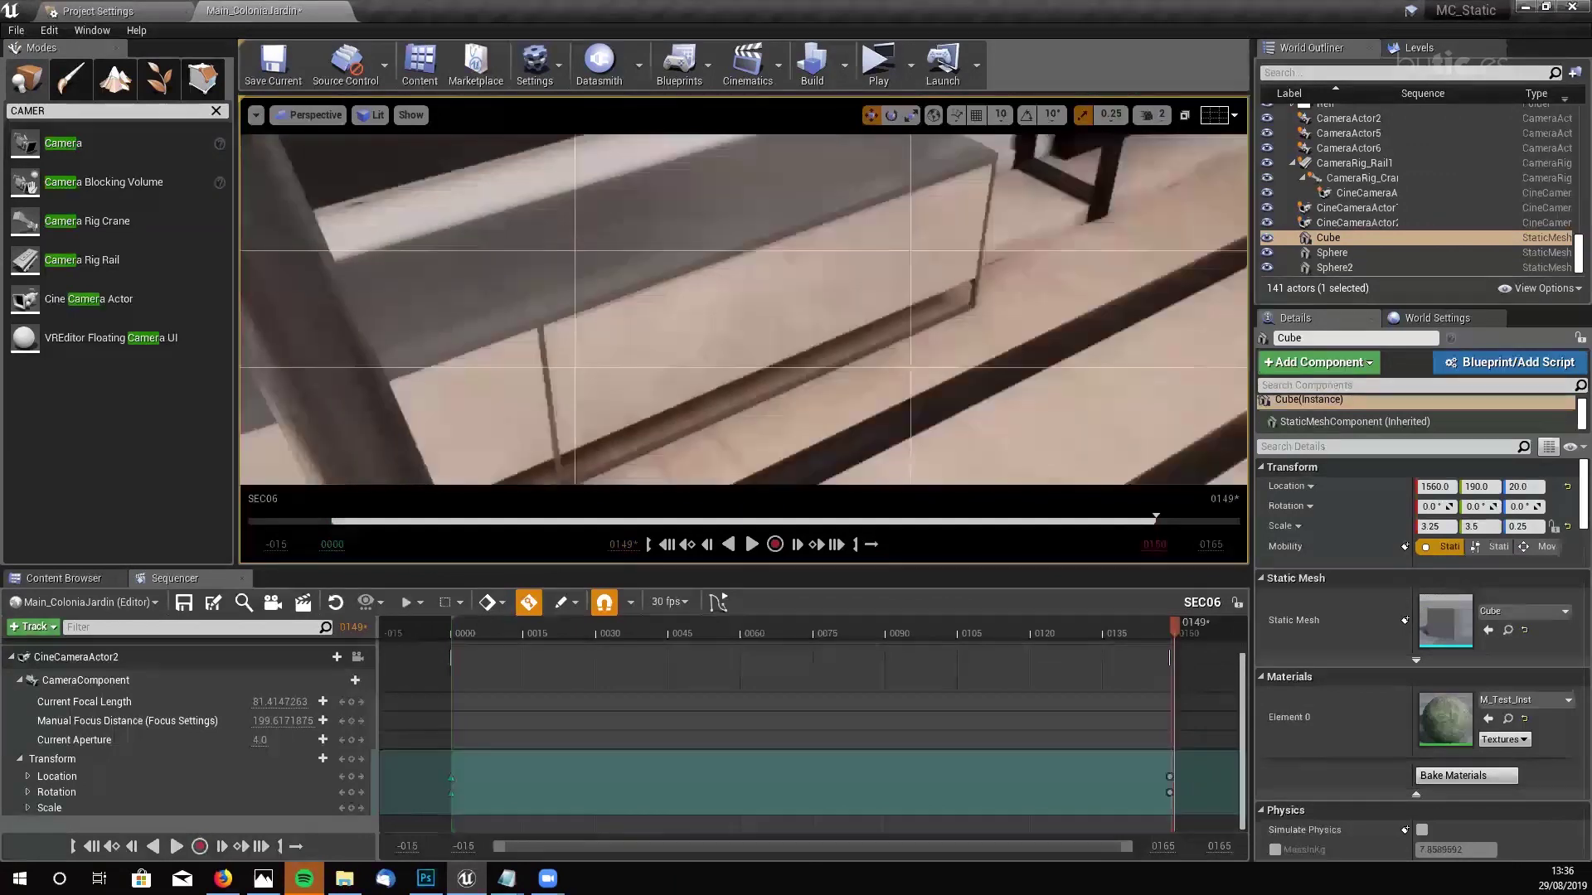
{"action": "left_click", "coordinate": [652, 284]}
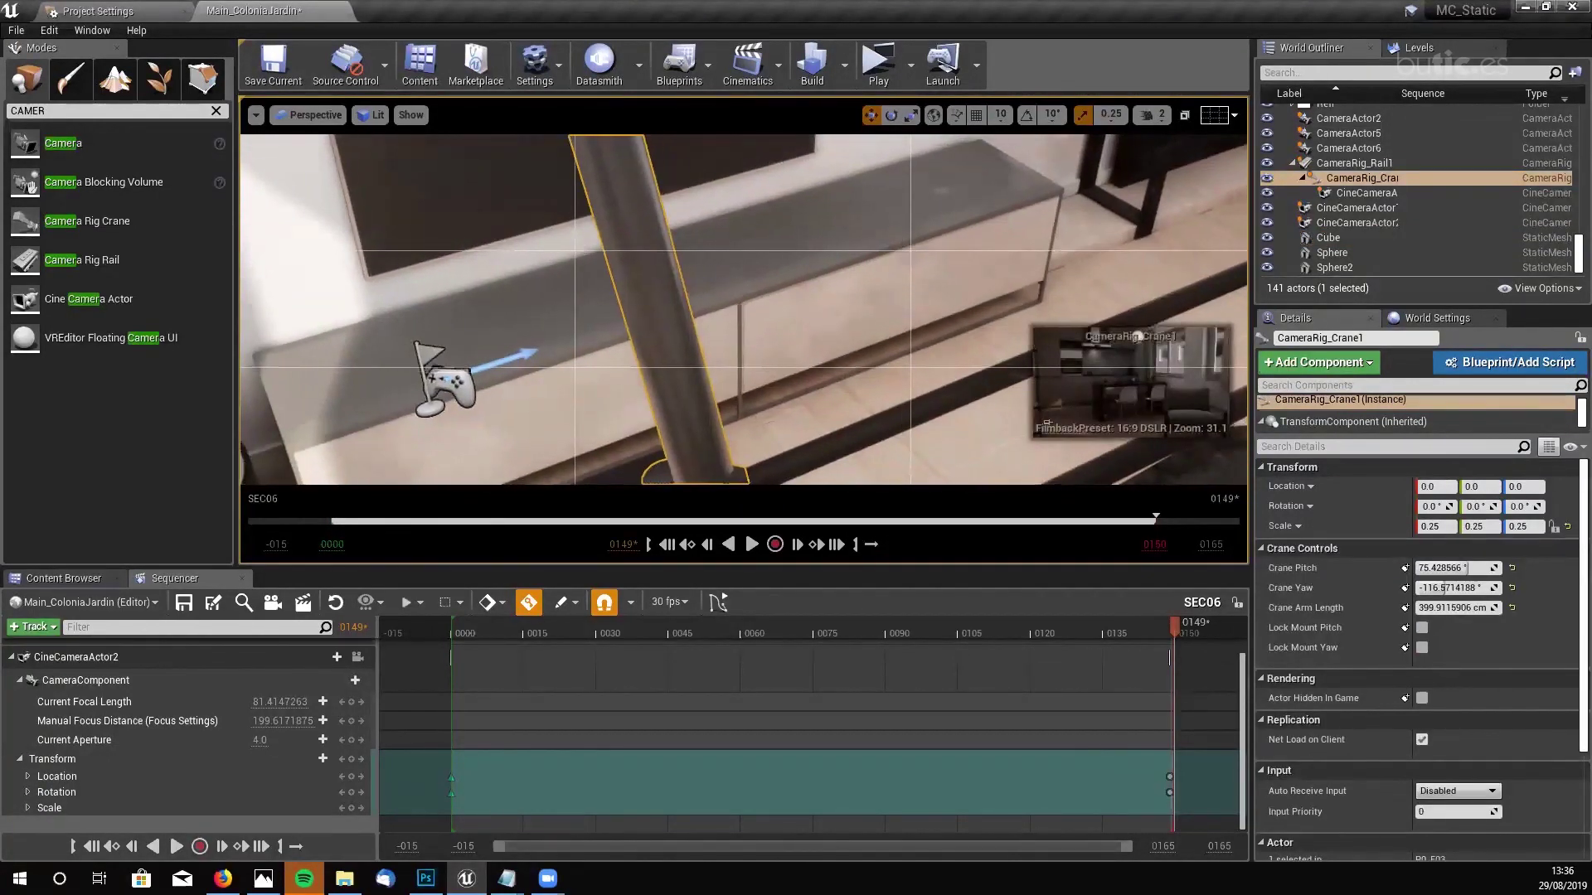
{"action": "key", "text": "f"}
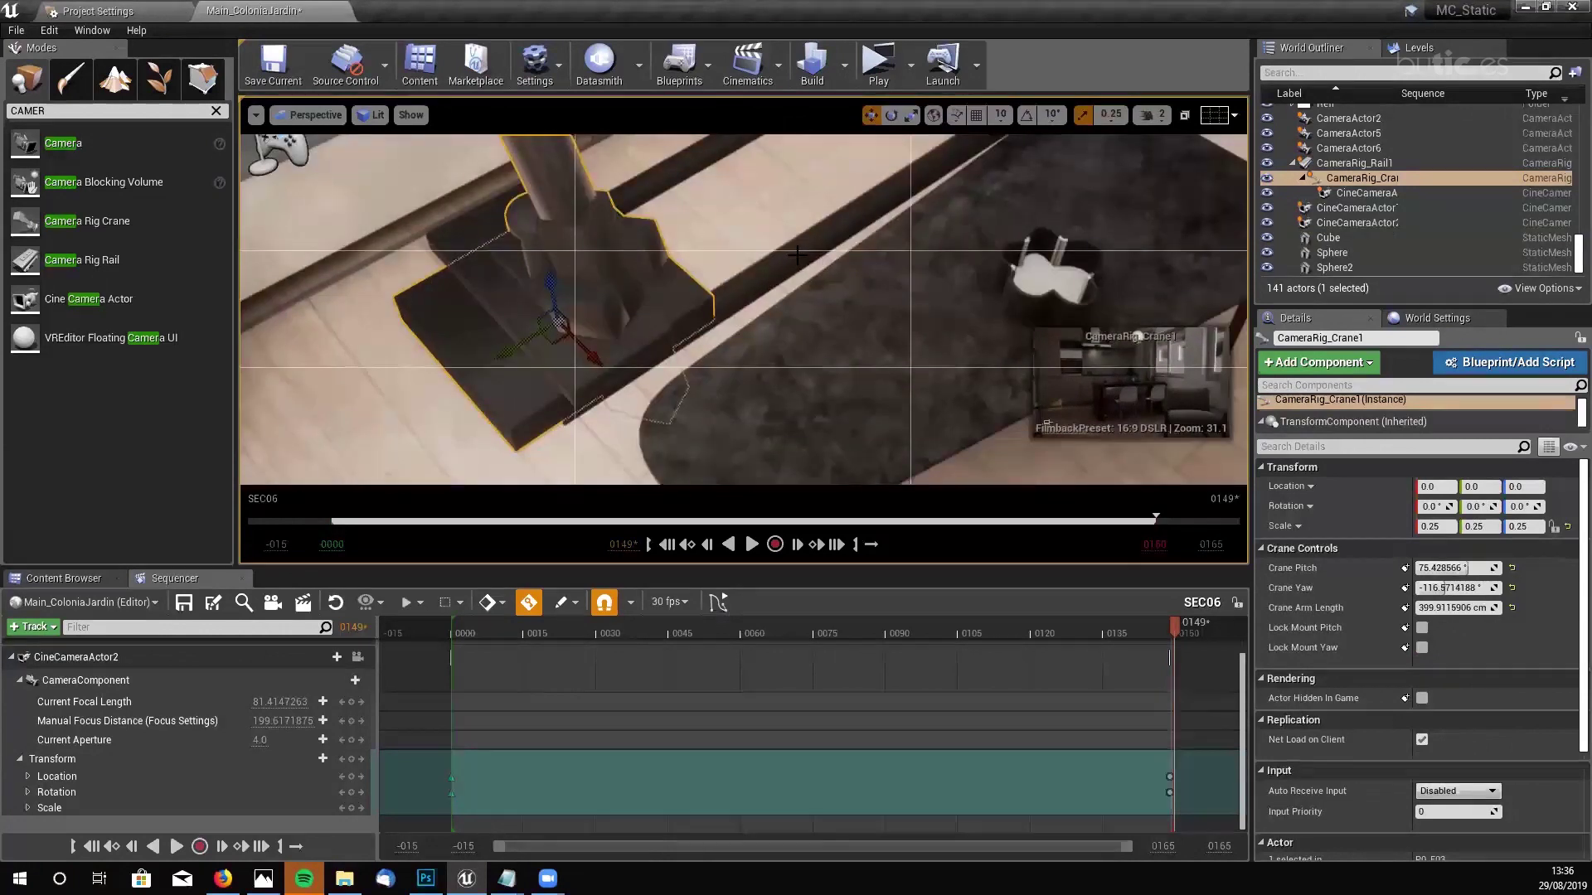
{"action": "double_click", "coordinate": [1359, 163]}
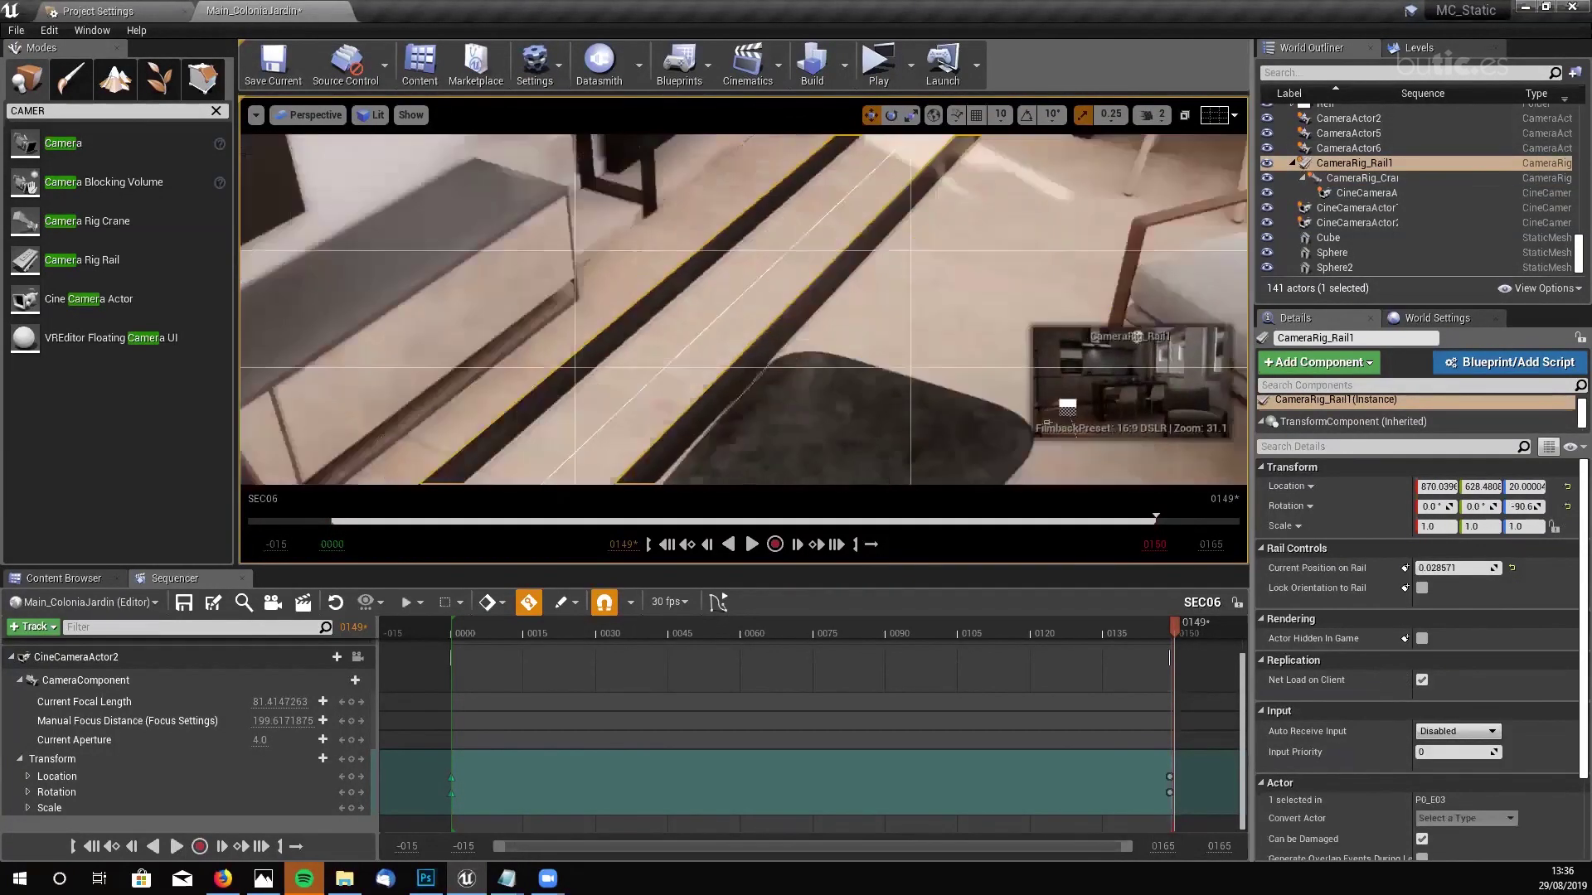
{"action": "right_click_drag", "start_coordinate": [743, 309], "coordinate": [909, 227]}
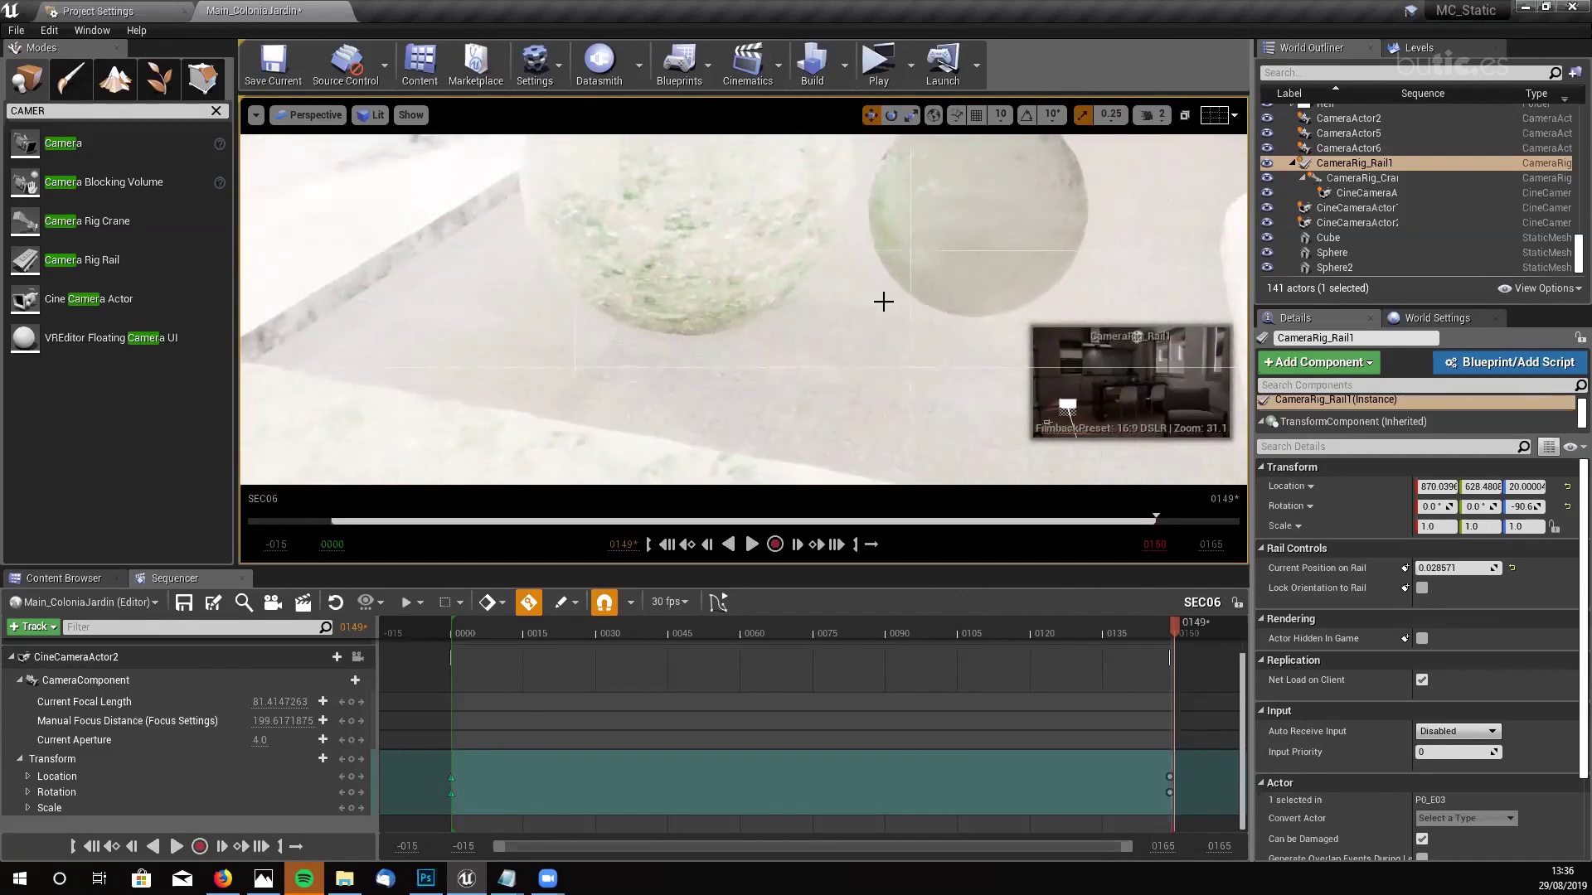
{"action": "scroll", "coordinate": [882, 301], "scroll_direction": "down", "scroll_amount": 6}
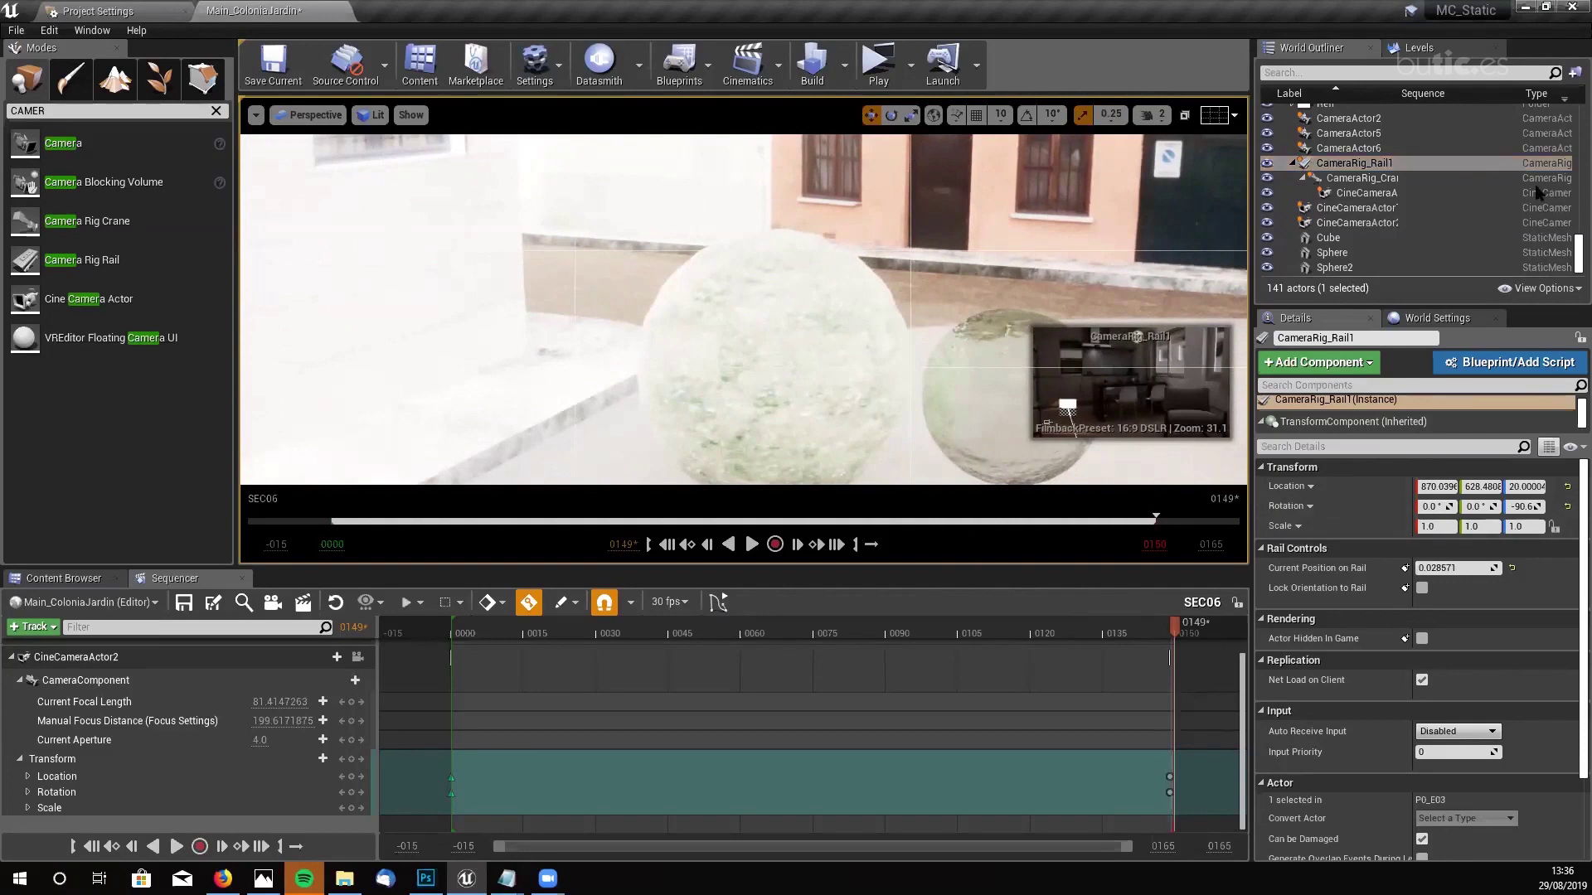
- Select PostProcessVolume in the World Outliner and scroll its Details to the Lens settings
{"action": "left_click", "coordinate": [1360, 162]}
{"action": "scroll", "coordinate": [1426, 166], "scroll_direction": "up", "scroll_amount": 10}
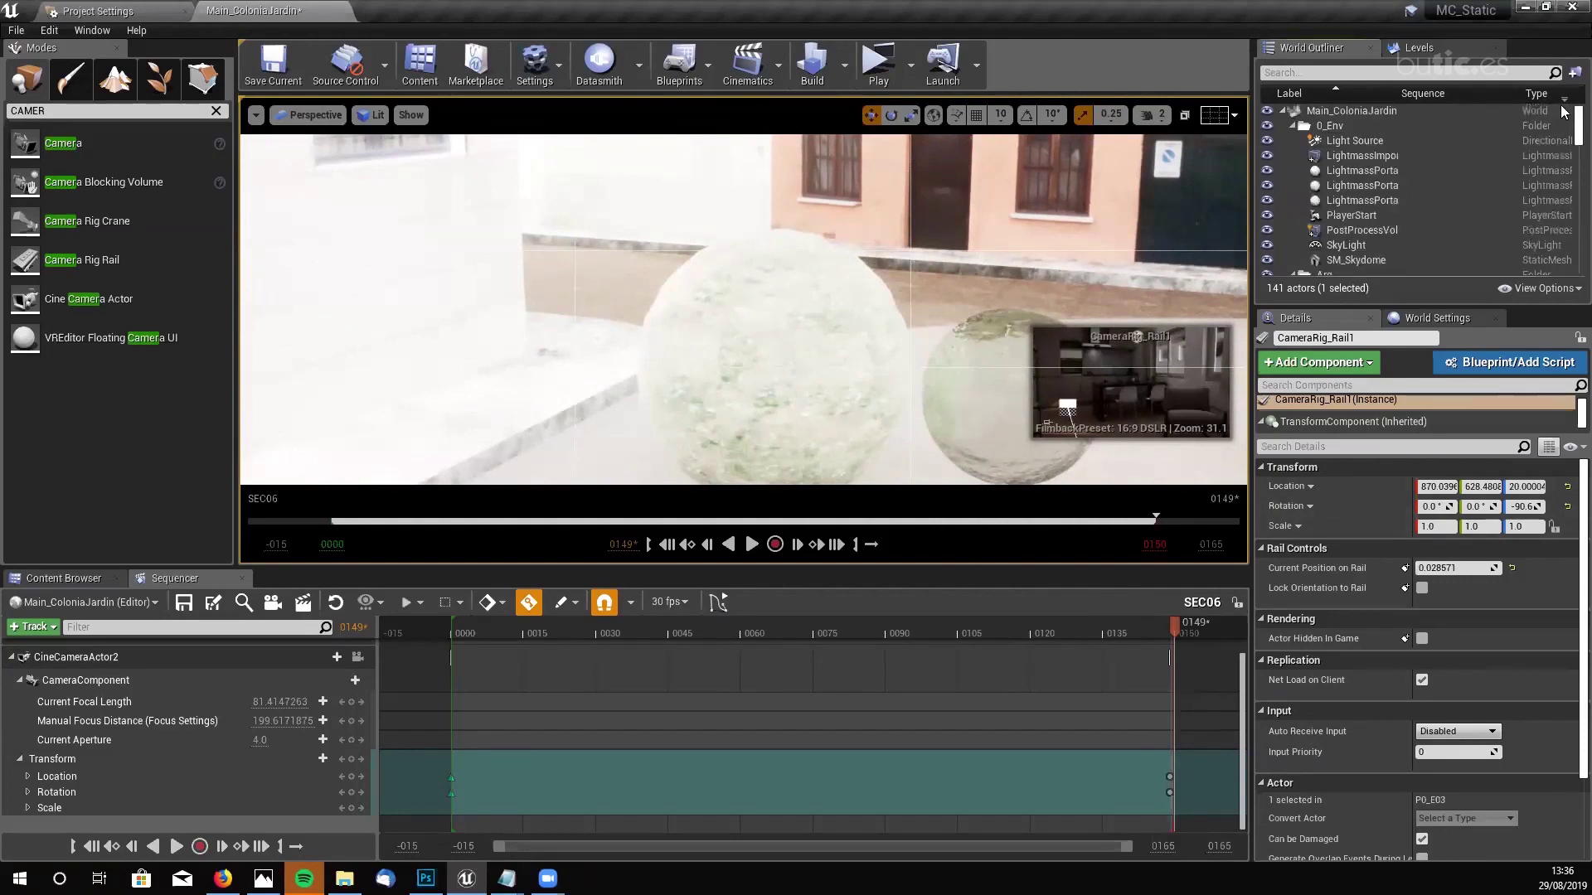
{"action": "left_click", "coordinate": [1416, 150]}
{"action": "left_click", "coordinate": [1378, 232]}
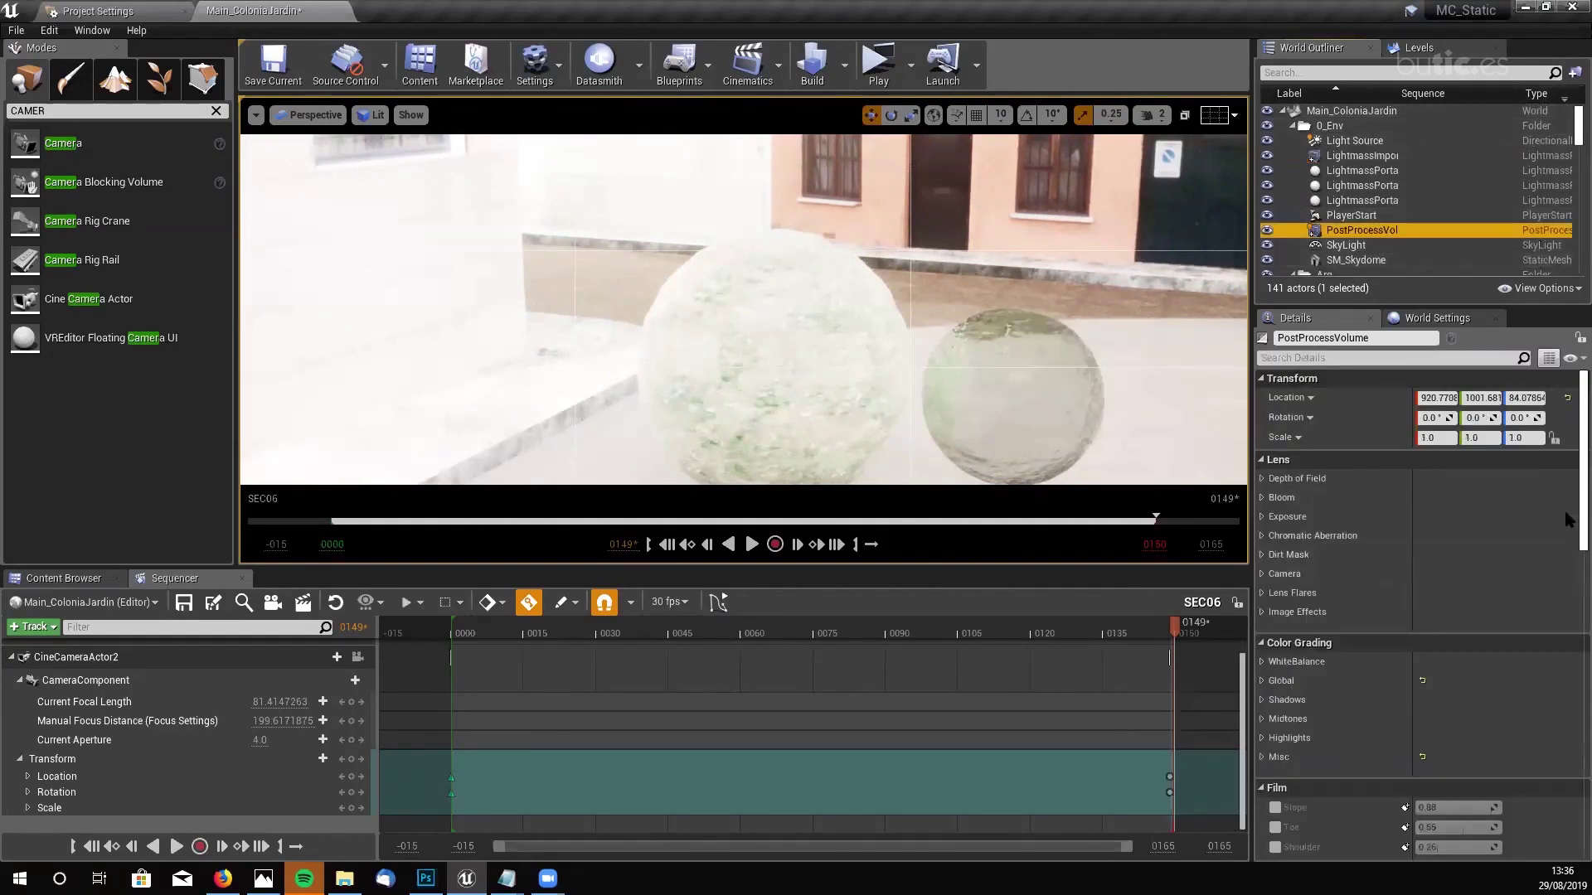
{"action": "scroll", "coordinate": [1567, 519], "scroll_direction": "down", "scroll_amount": 8}
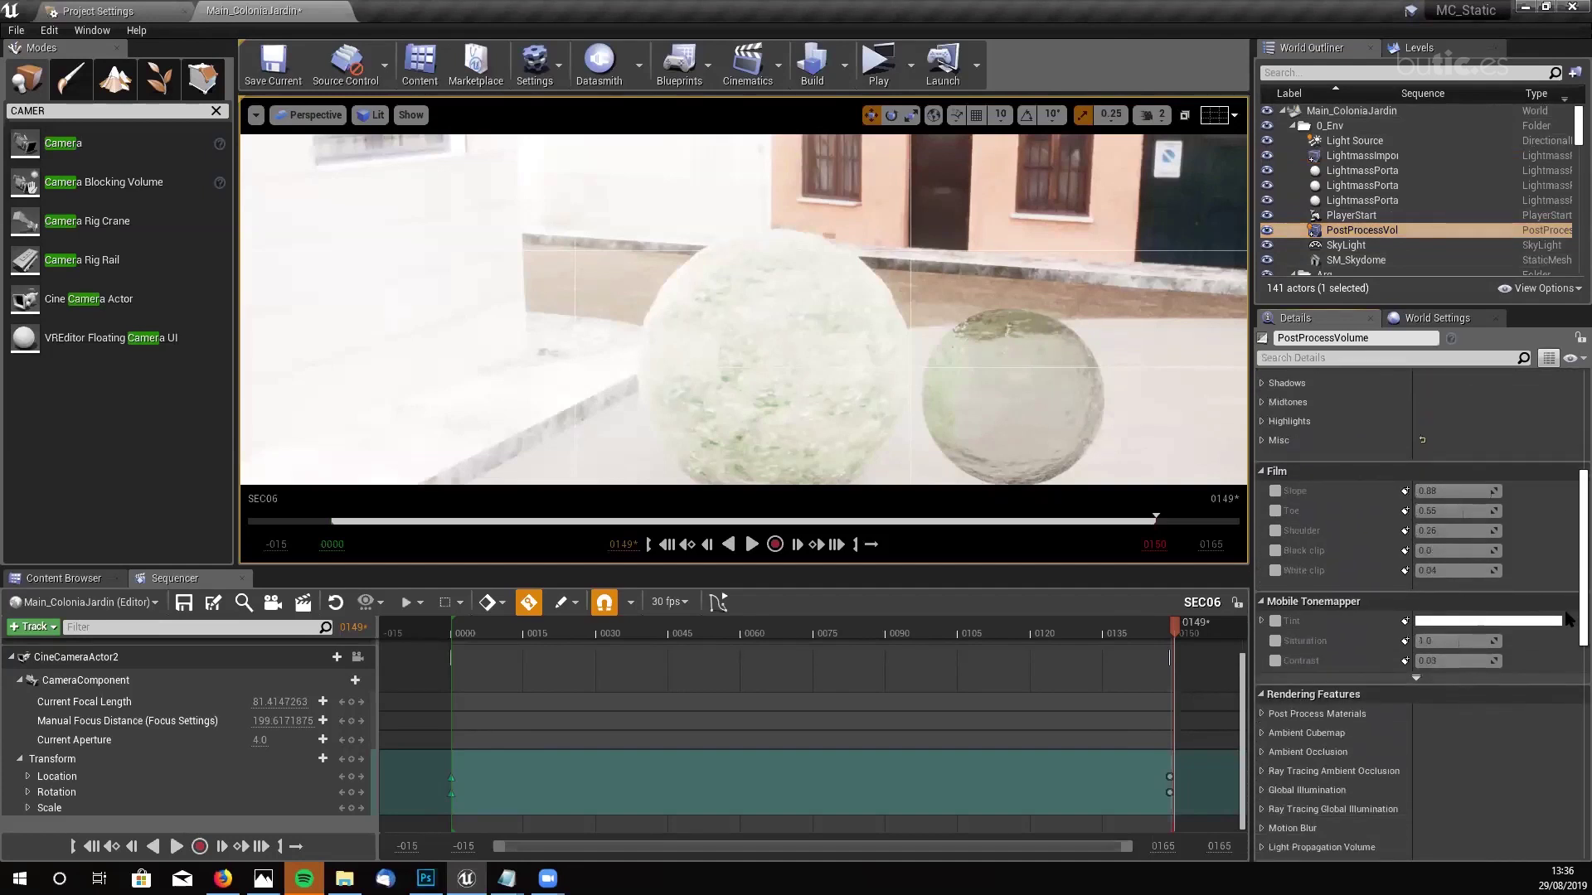
{"action": "scroll", "coordinate": [1567, 630], "scroll_direction": "down", "scroll_amount": 5}
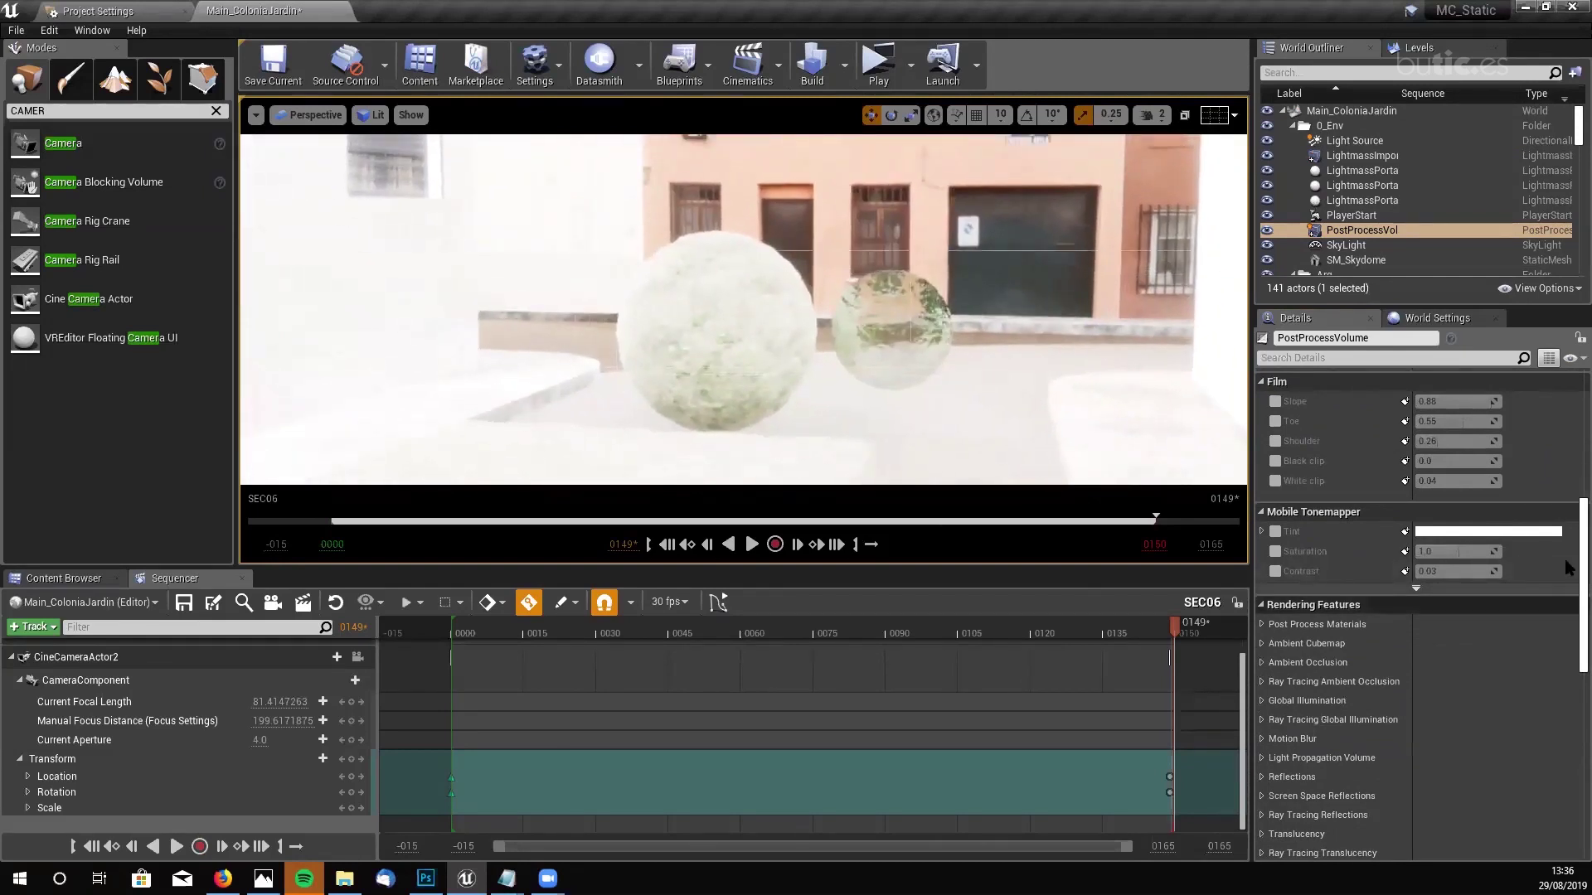
{"action": "scroll", "coordinate": [1566, 585], "scroll_direction": "down", "scroll_amount": 1}
{"action": "scroll", "coordinate": [1567, 586], "scroll_direction": "down", "scroll_amount": 5}
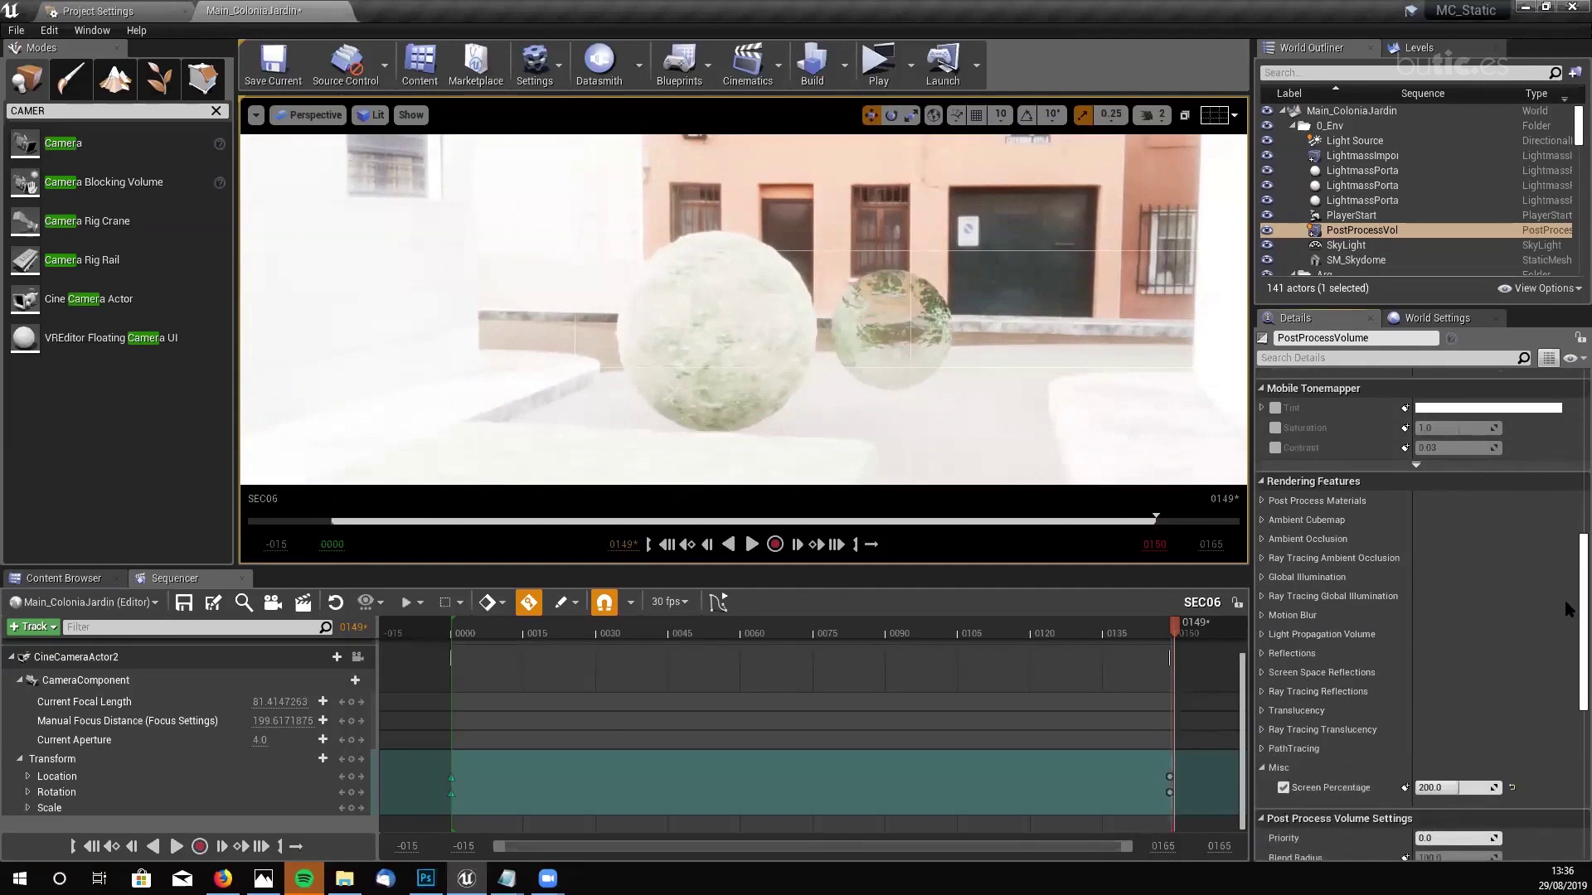
{"action": "scroll", "coordinate": [1567, 651], "scroll_direction": "up", "scroll_amount": 4}
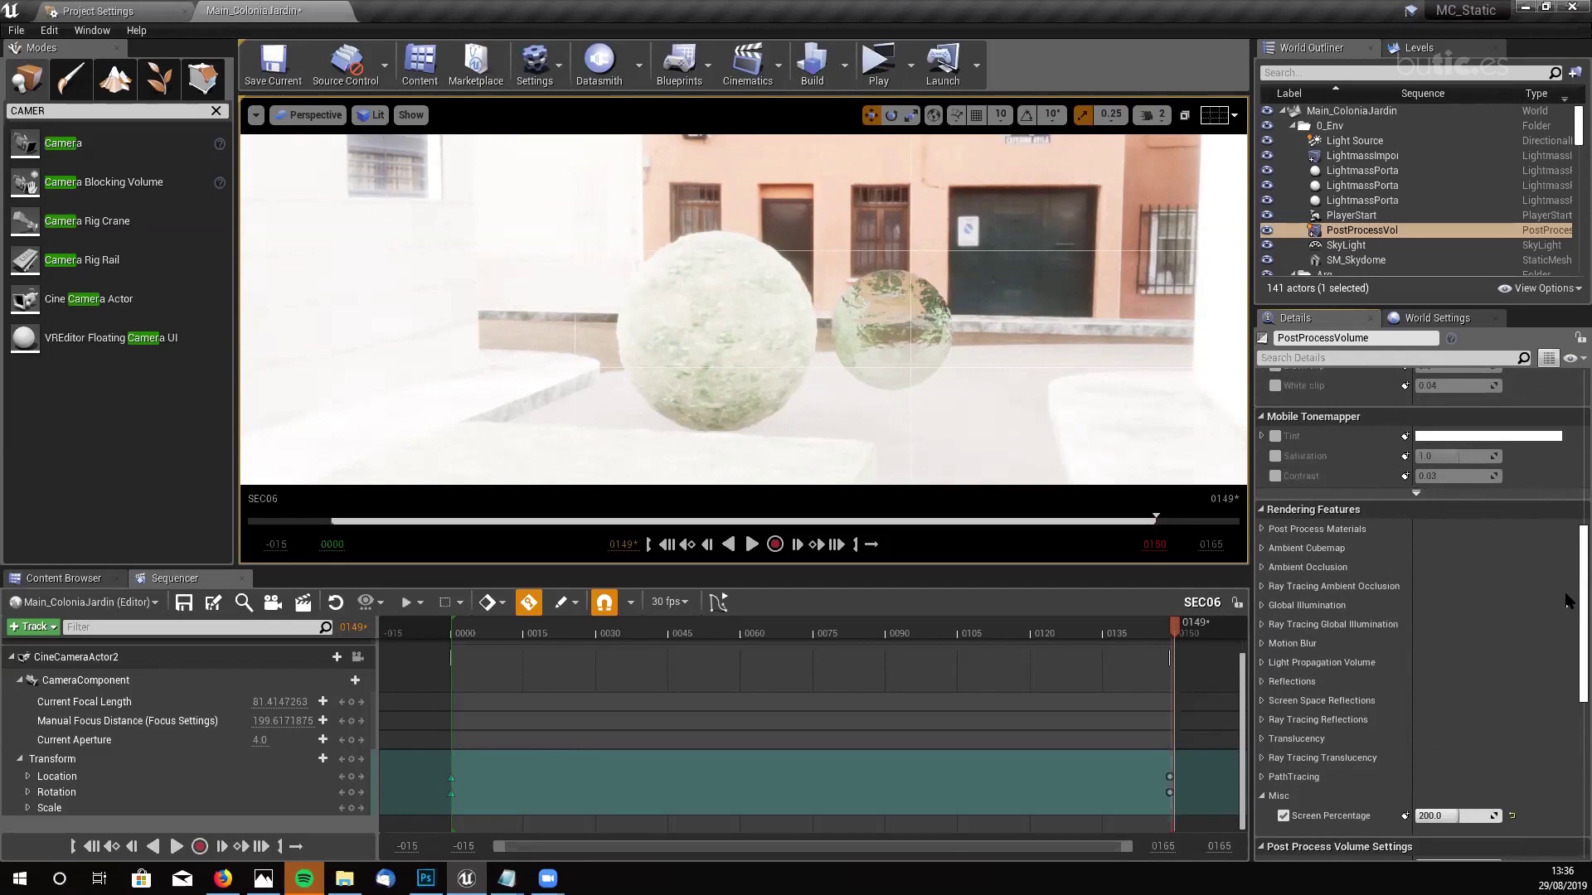
{"action": "scroll", "coordinate": [1567, 600], "scroll_direction": "up", "scroll_amount": 9}
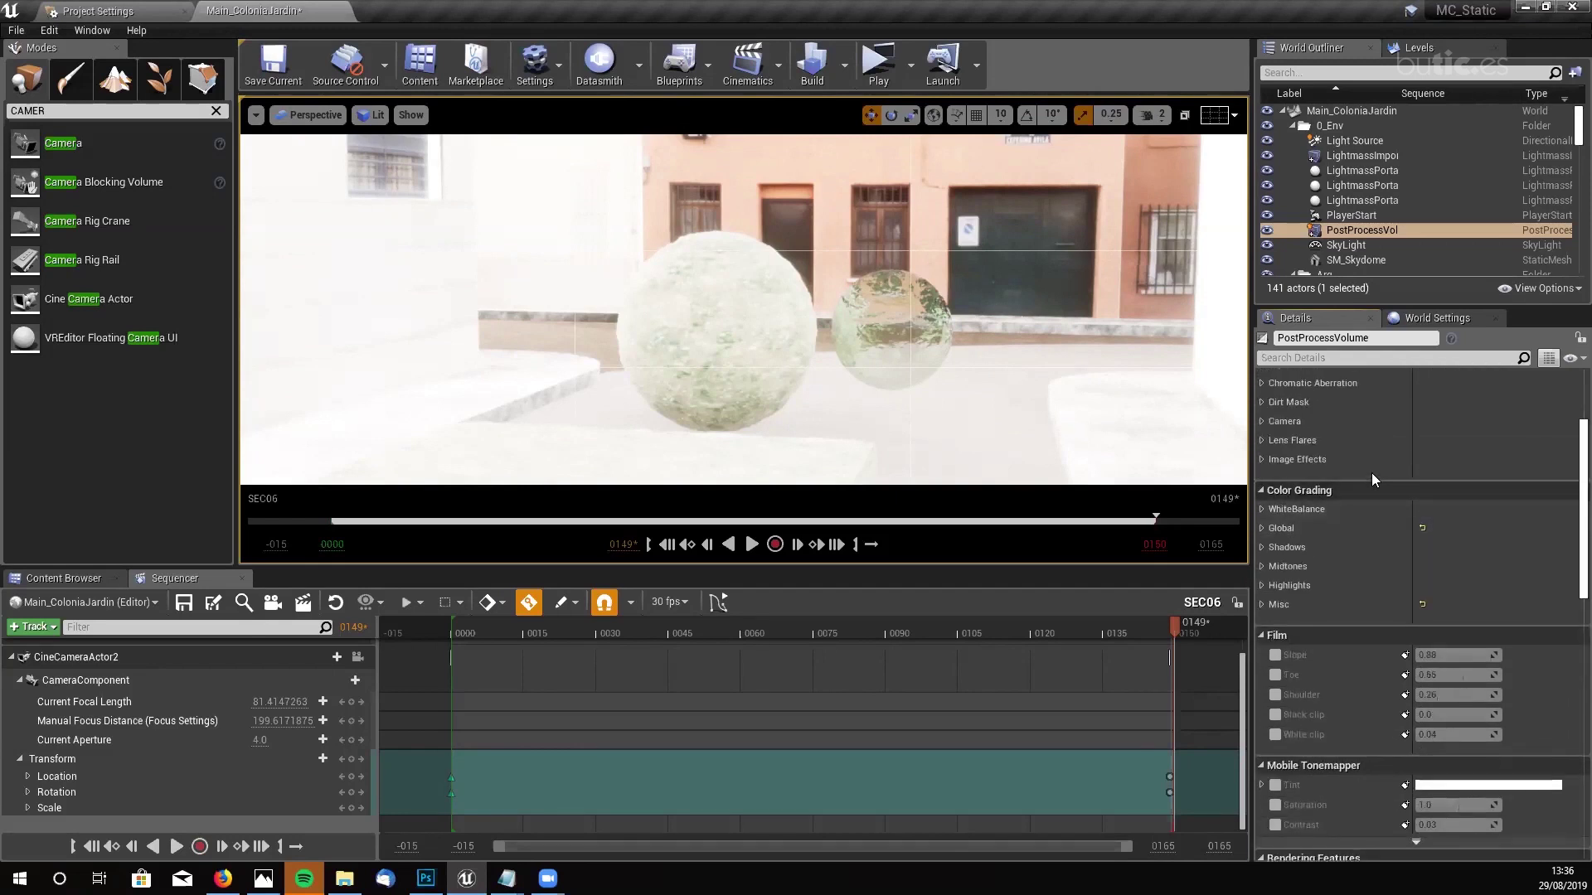
- Set the PostProcessVolume's Aperture to 8.0 and Shutter Speed to 125
{"action": "left_click", "coordinate": [1262, 447]}
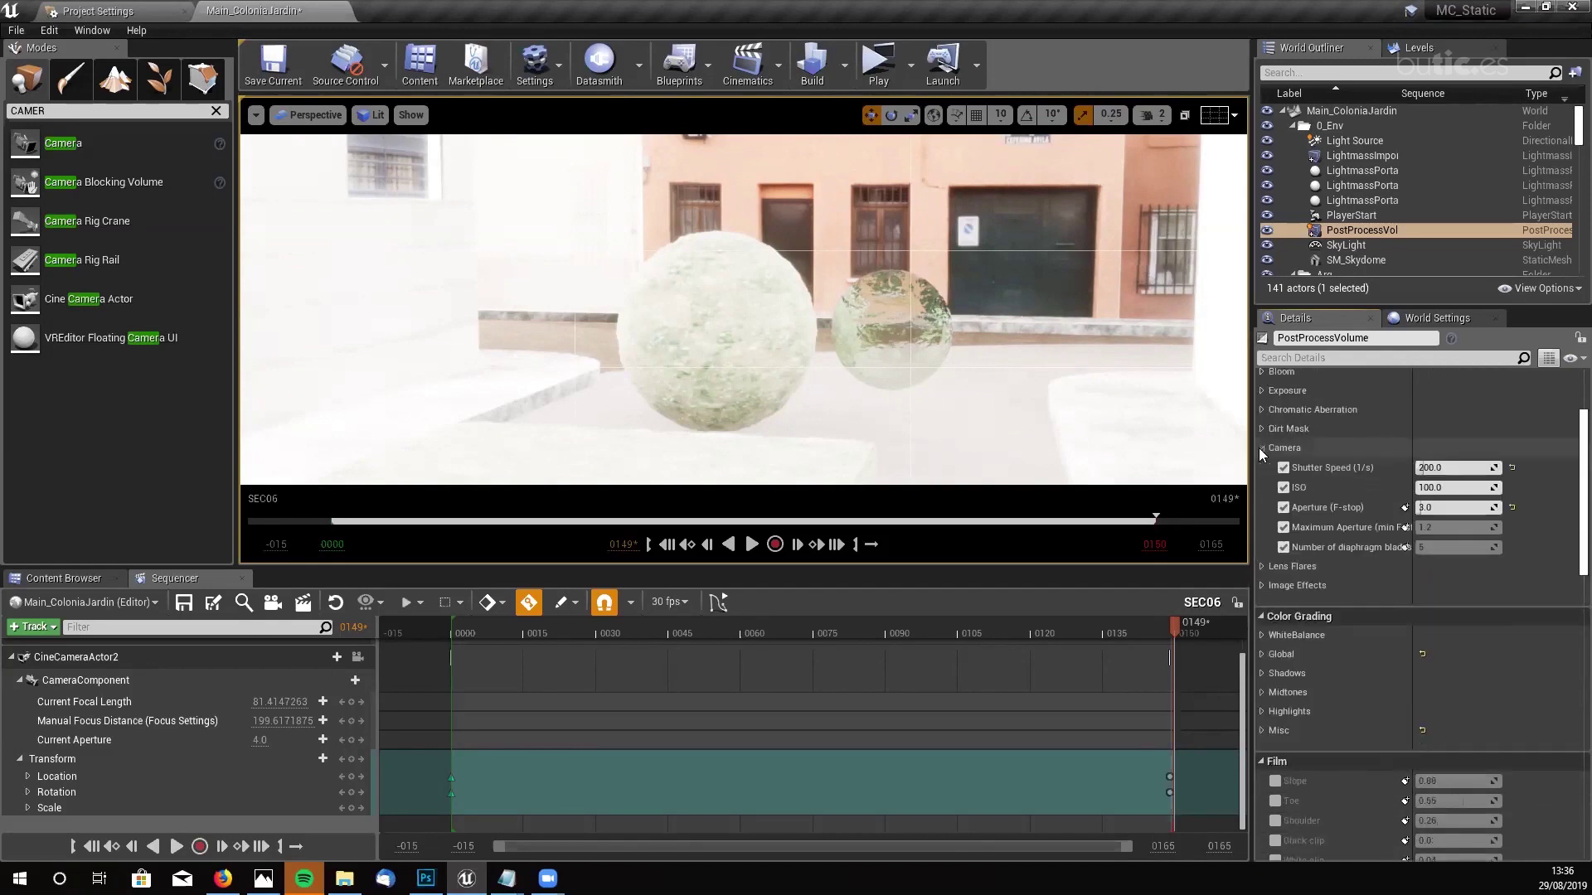
{"action": "left_click", "coordinate": [1434, 508]}
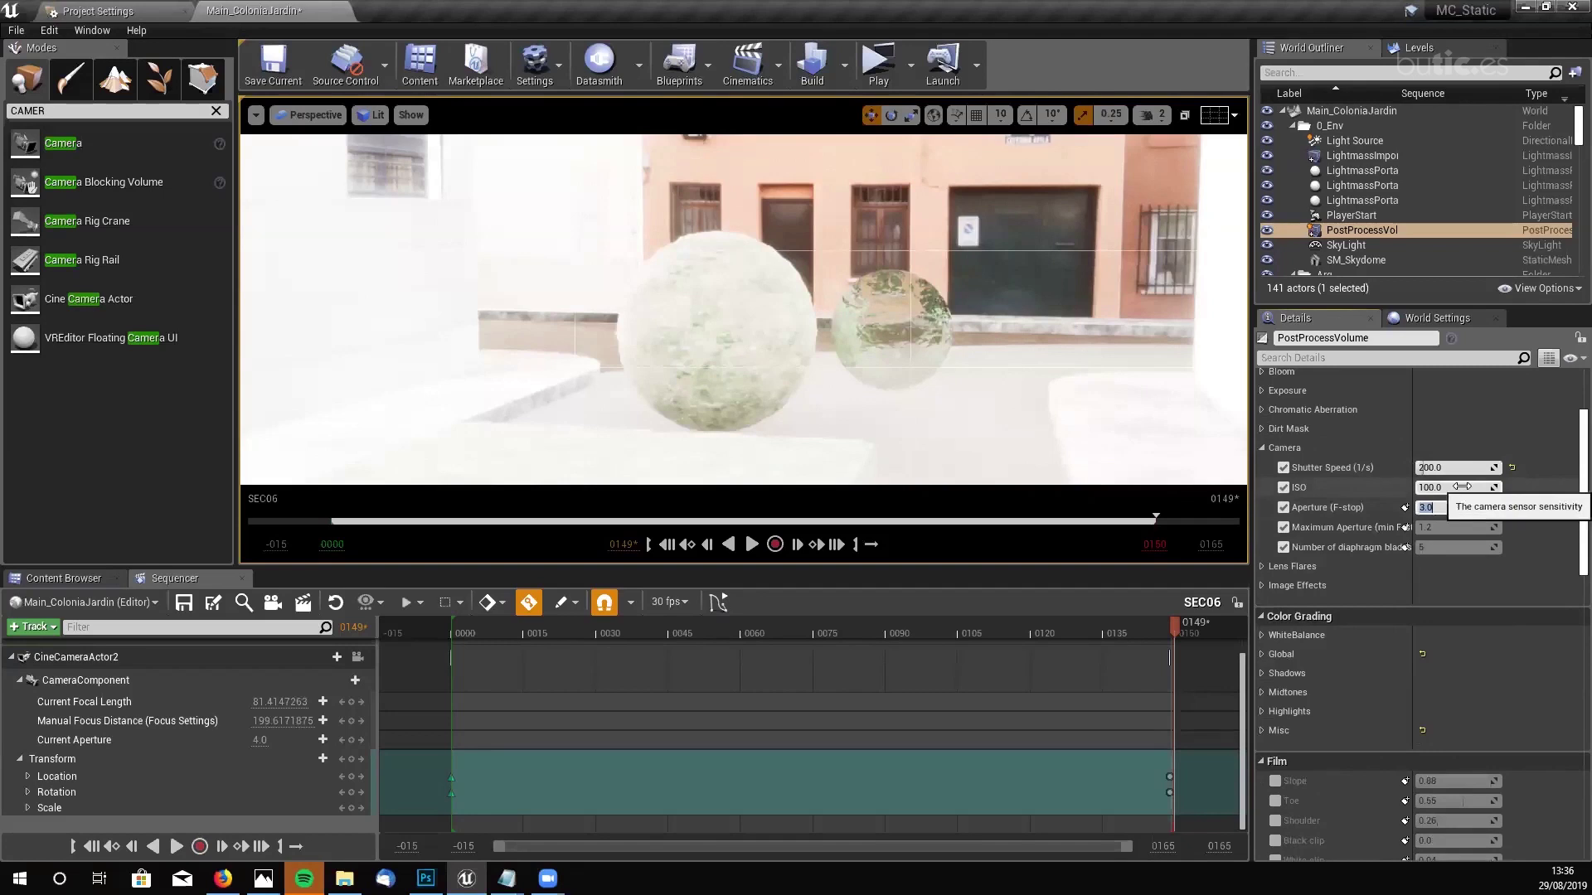
{"action": "key", "text": "Return"}
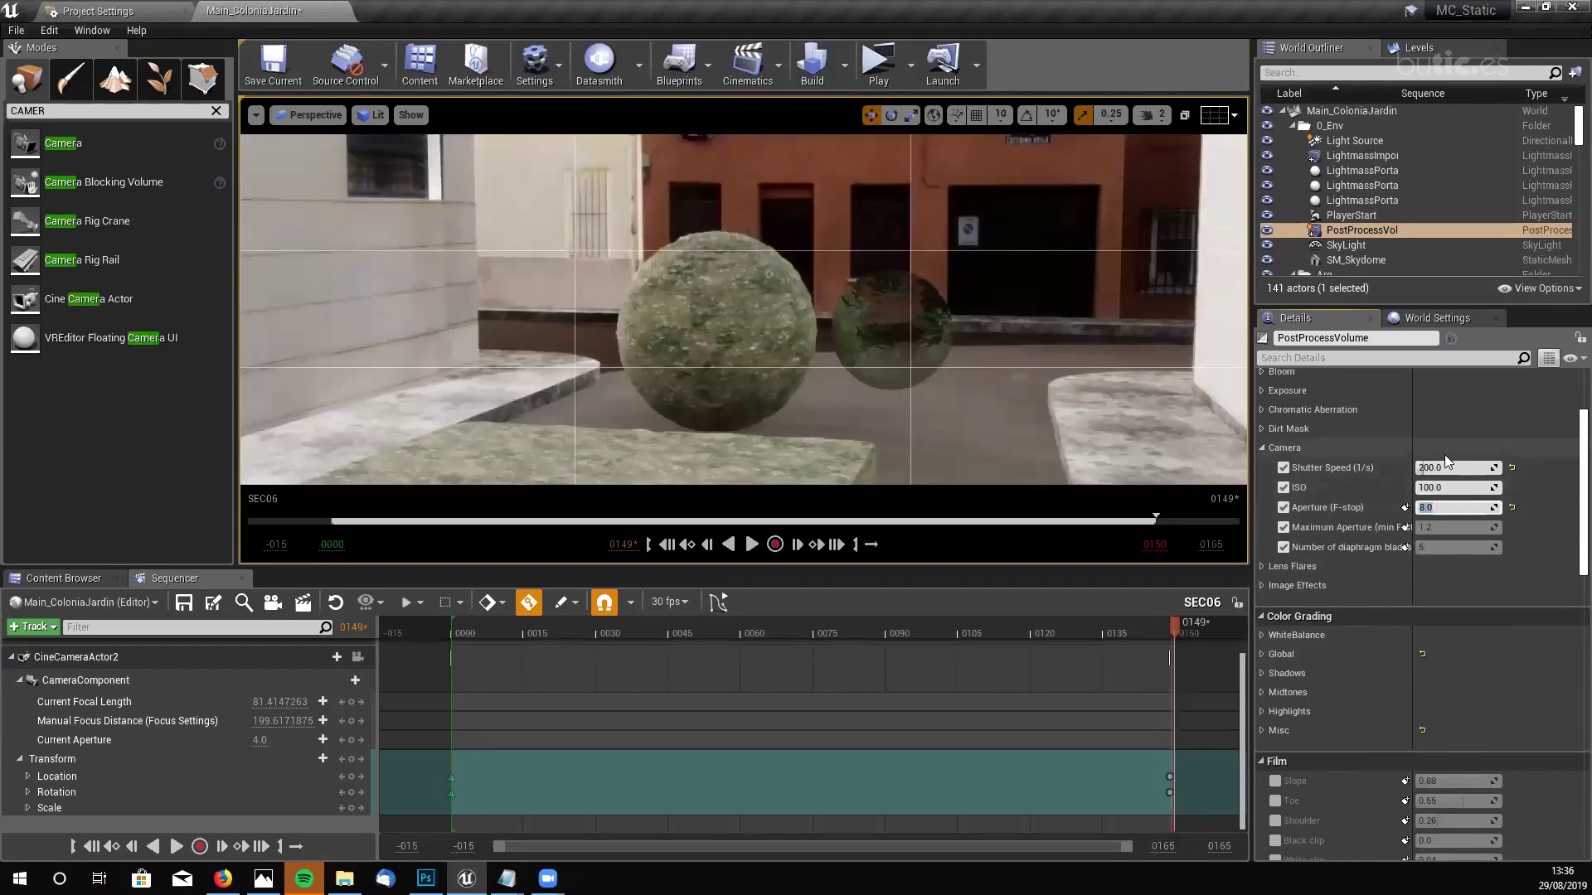
{"action": "left_click", "coordinate": [1447, 468]}
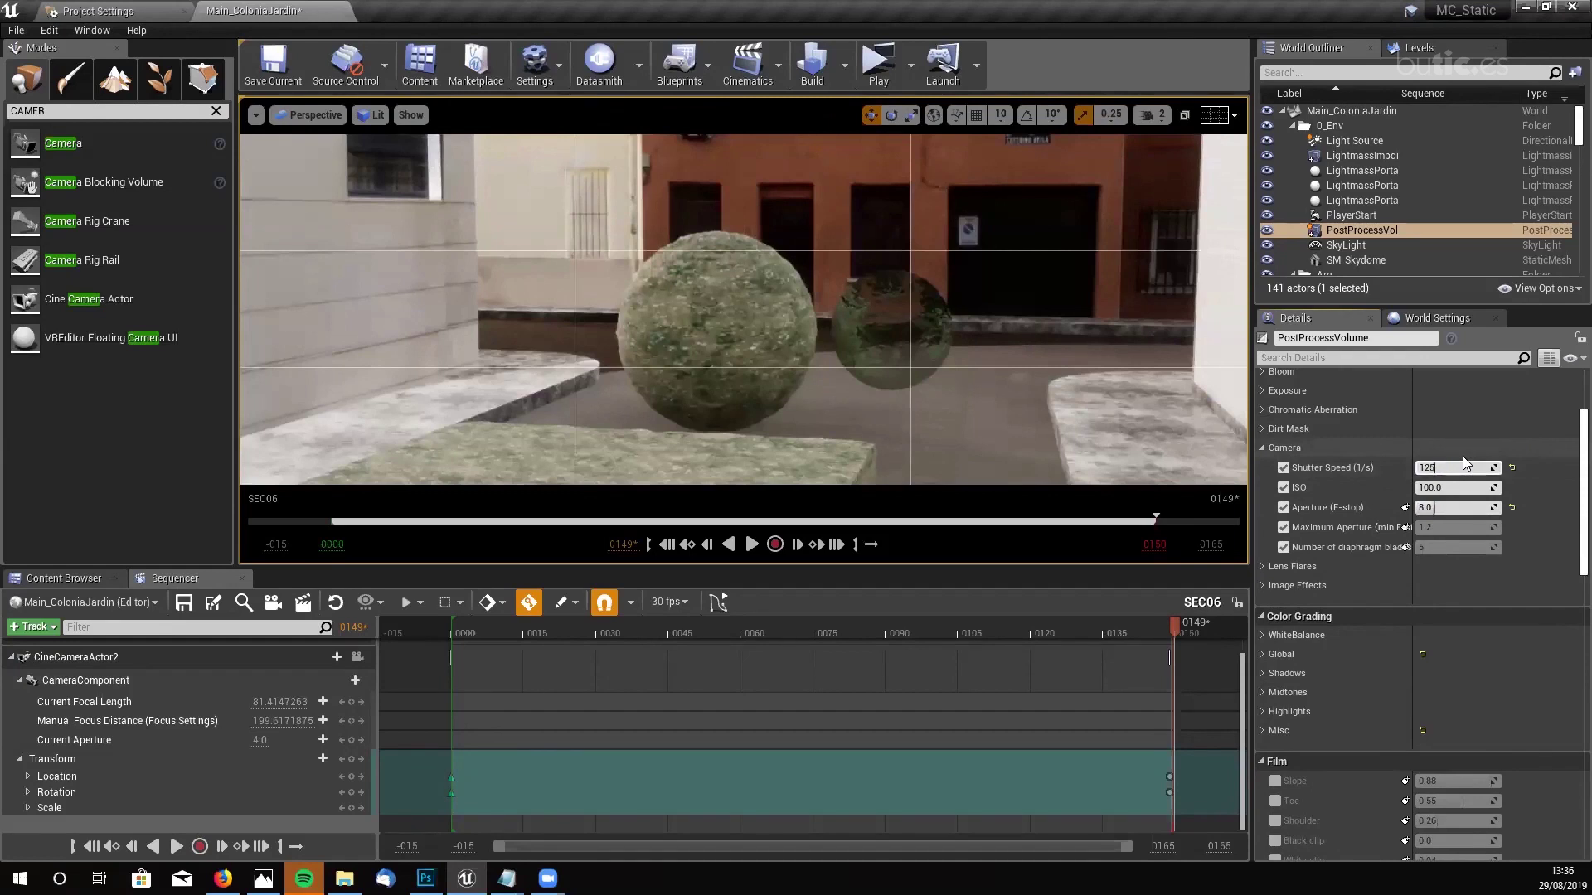
{"action": "key", "text": "Return"}
{"action": "right_click_drag", "start_coordinate": [746, 307], "coordinate": [900, 370]}
- Delete the flat cube slab from the level
{"action": "left_click", "coordinate": [800, 336]}
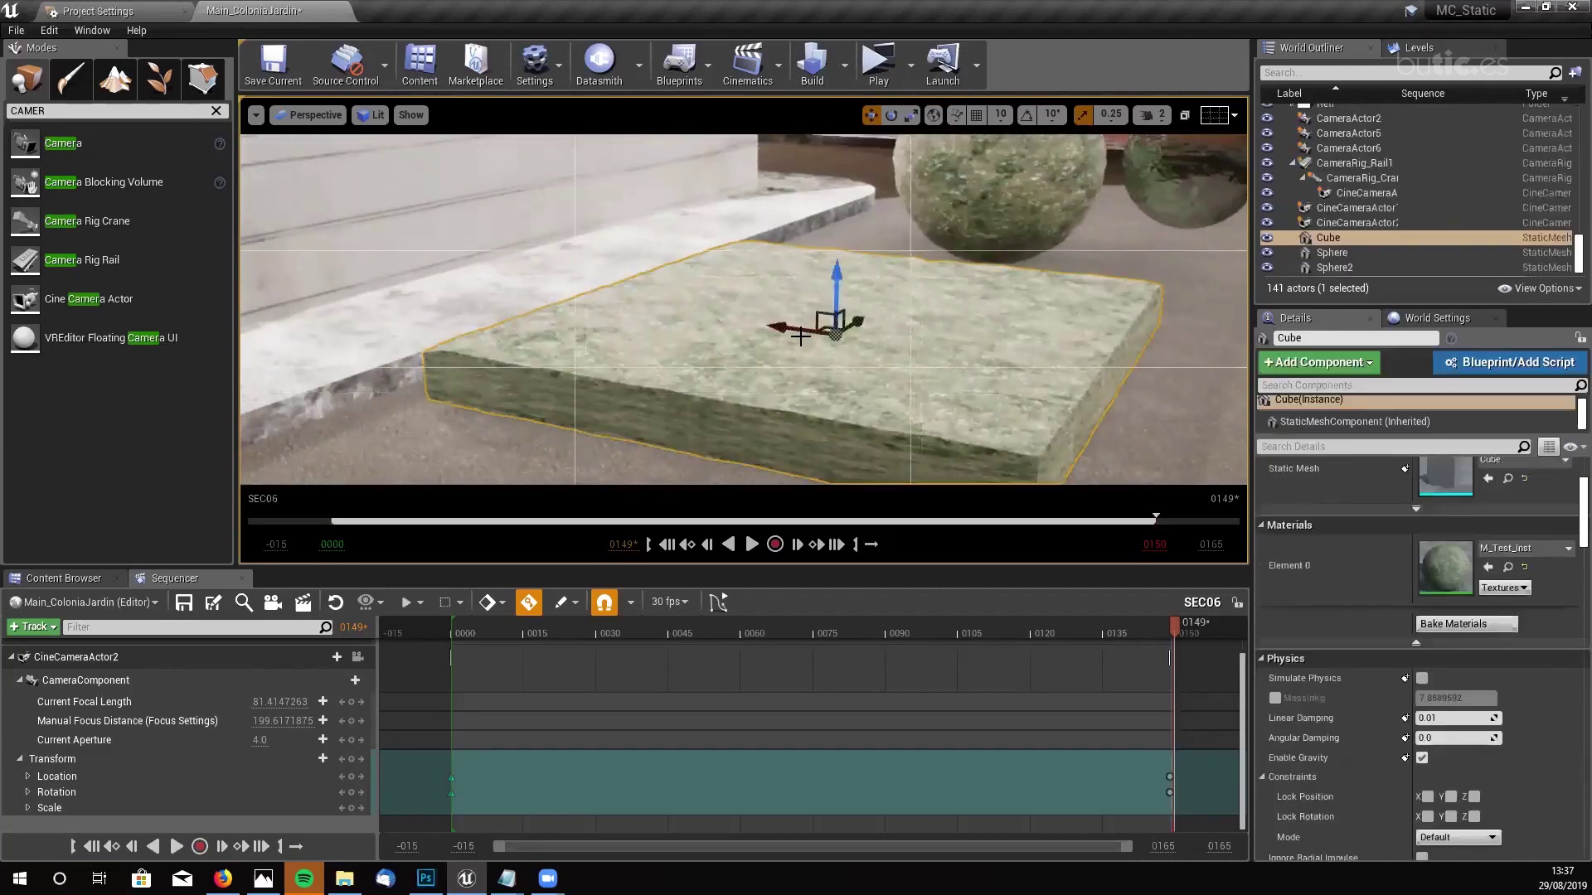
{"action": "key", "text": "Delete"}
{"action": "right_click_drag", "start_coordinate": [800, 345], "coordinate": [783, 338]}
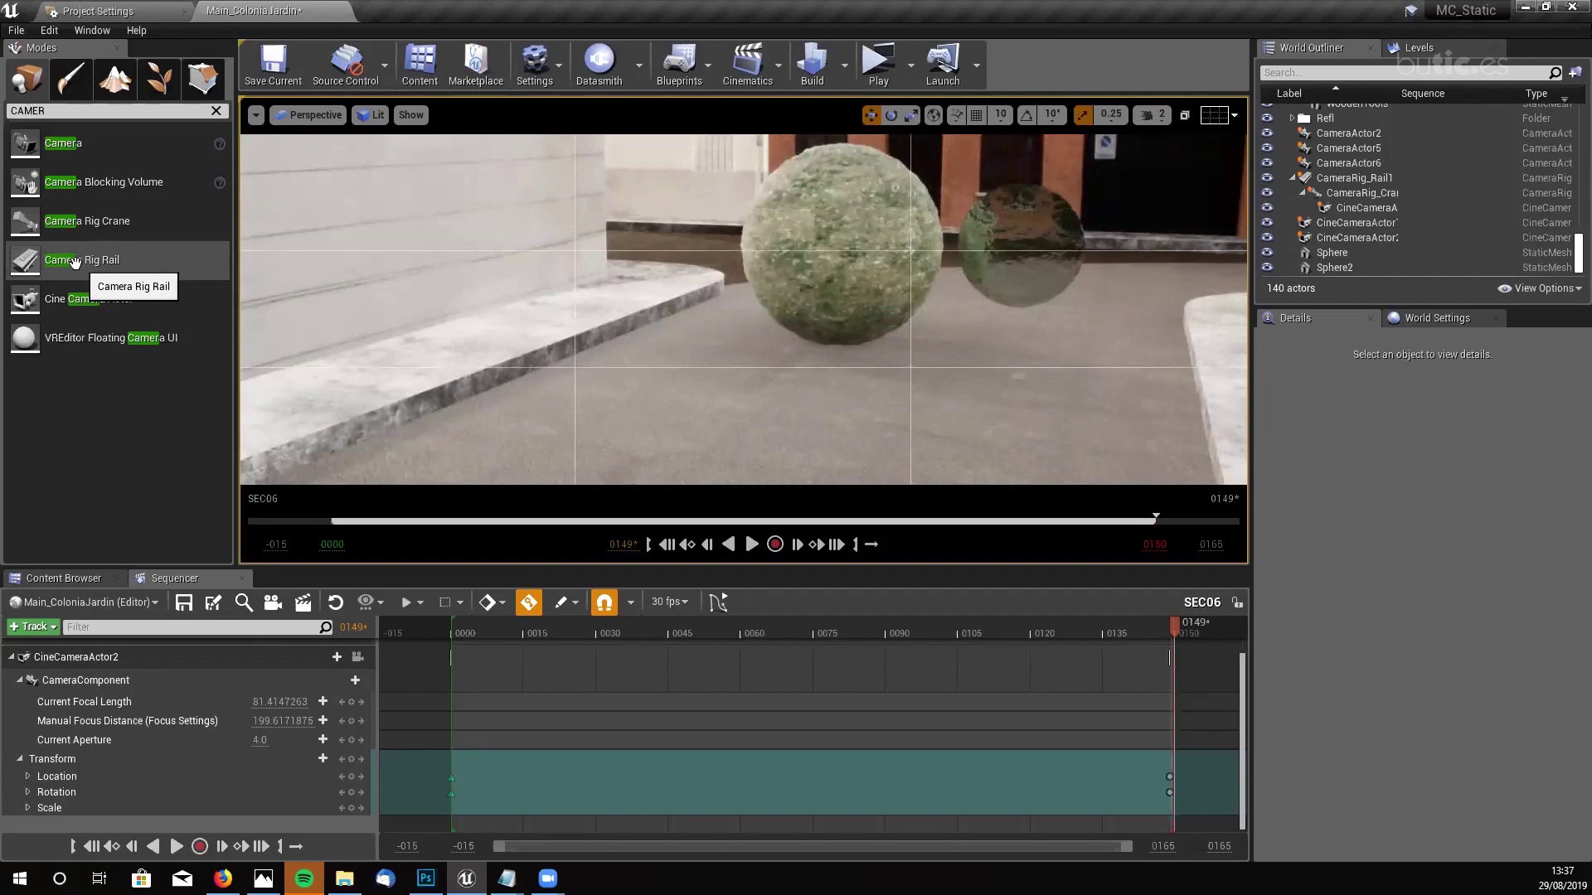
- Place a new Camera Rig Rail on the floor near the spheres and shorten its end point
{"action": "left_click_drag", "start_coordinate": [68, 262], "coordinate": [362, 313]}
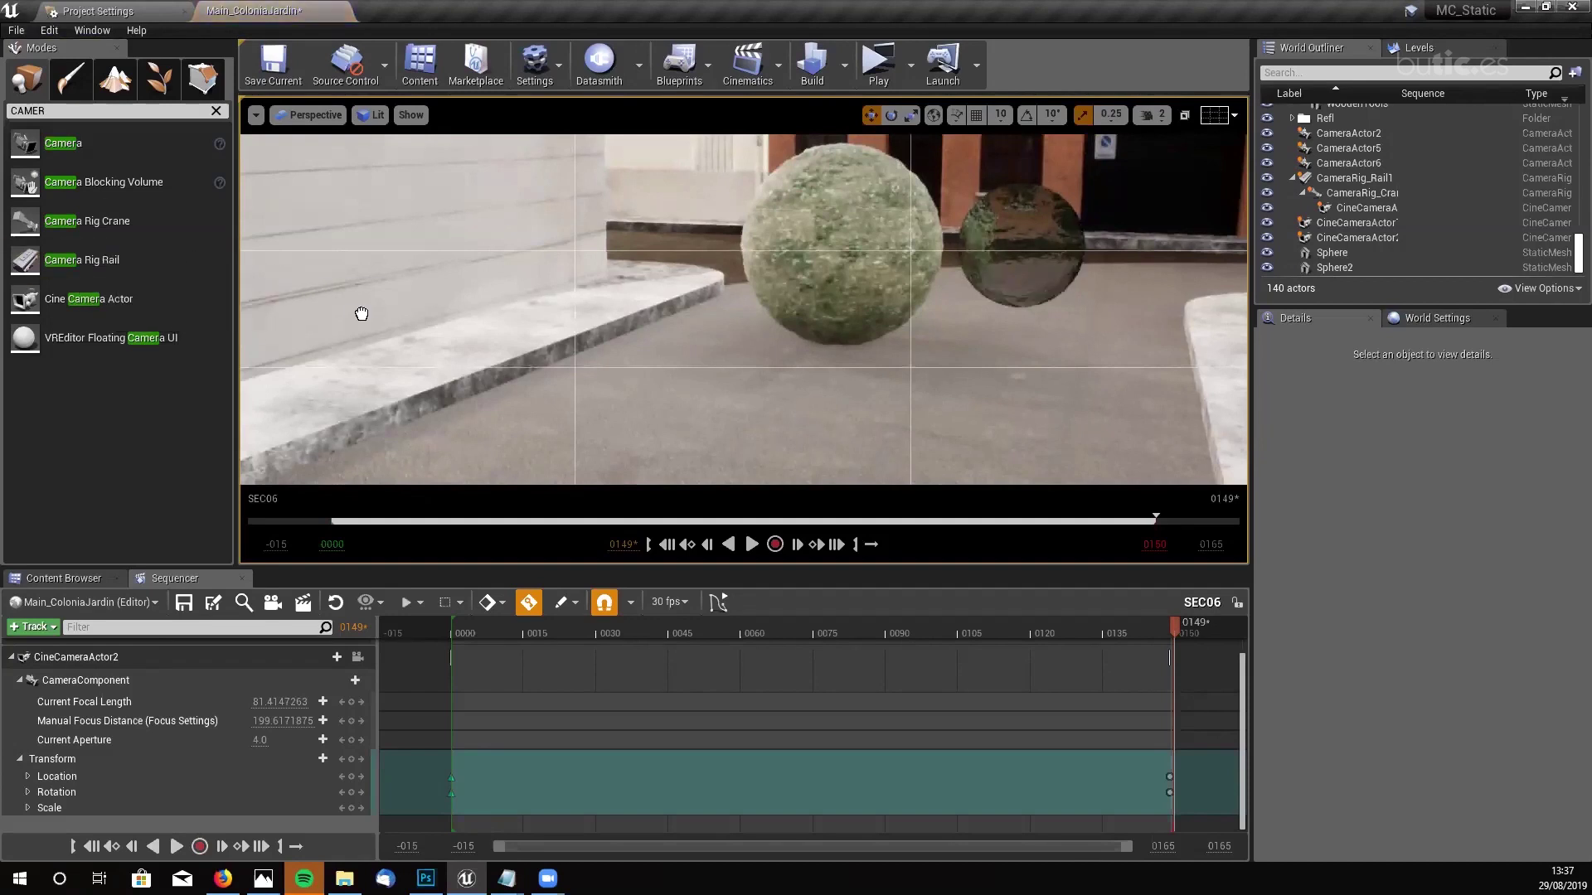
{"action": "left_click_drag", "start_coordinate": [551, 423], "coordinate": [551, 424]}
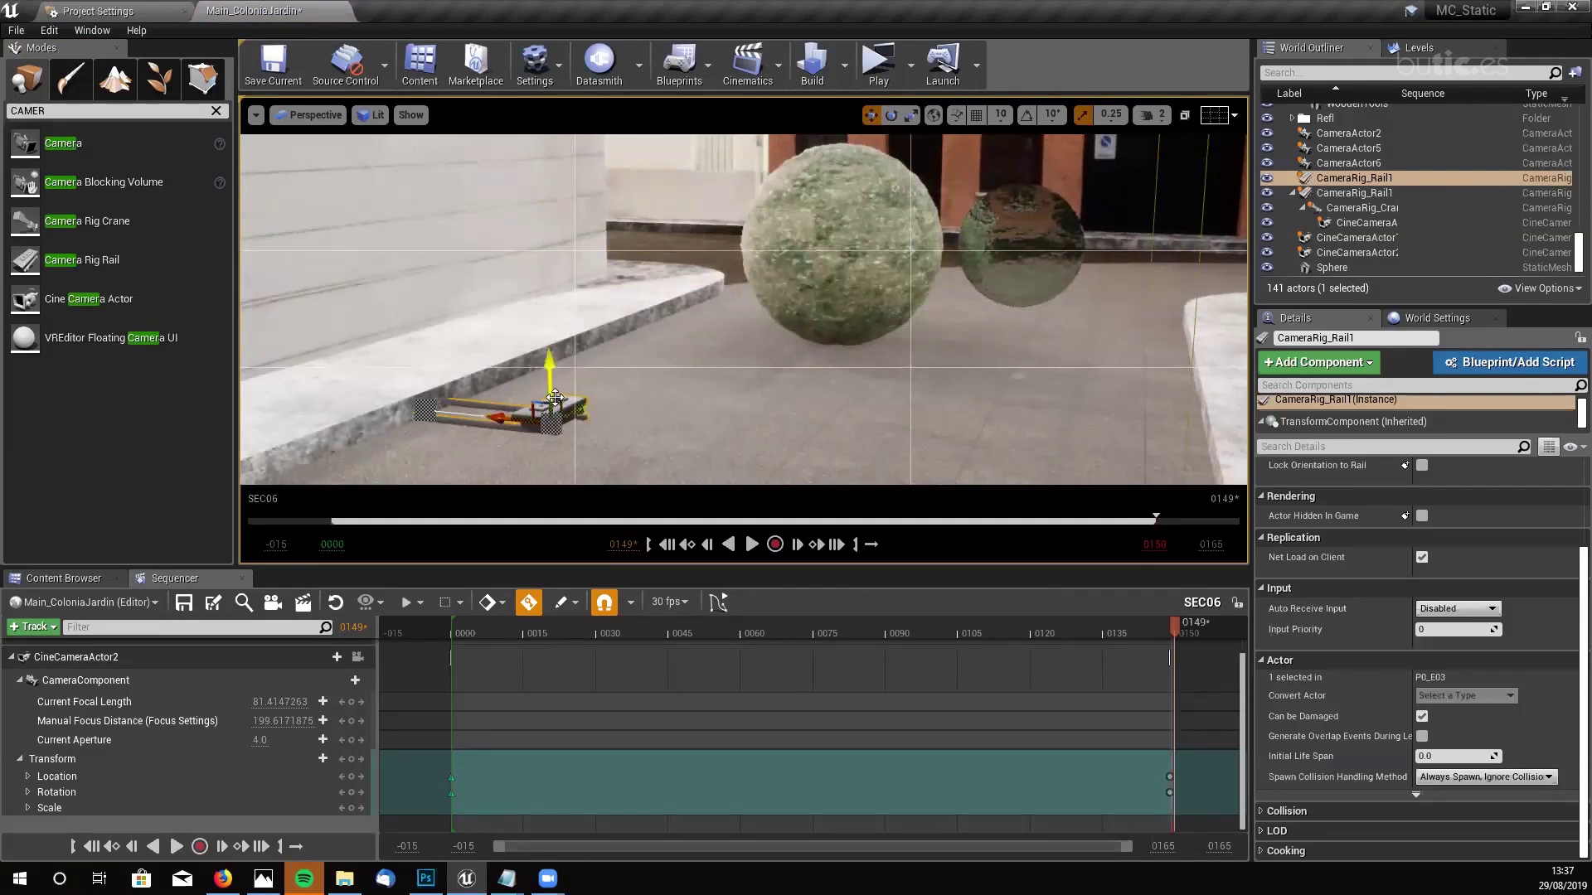
{"action": "left_click_drag", "start_coordinate": [509, 417], "coordinate": [647, 382]}
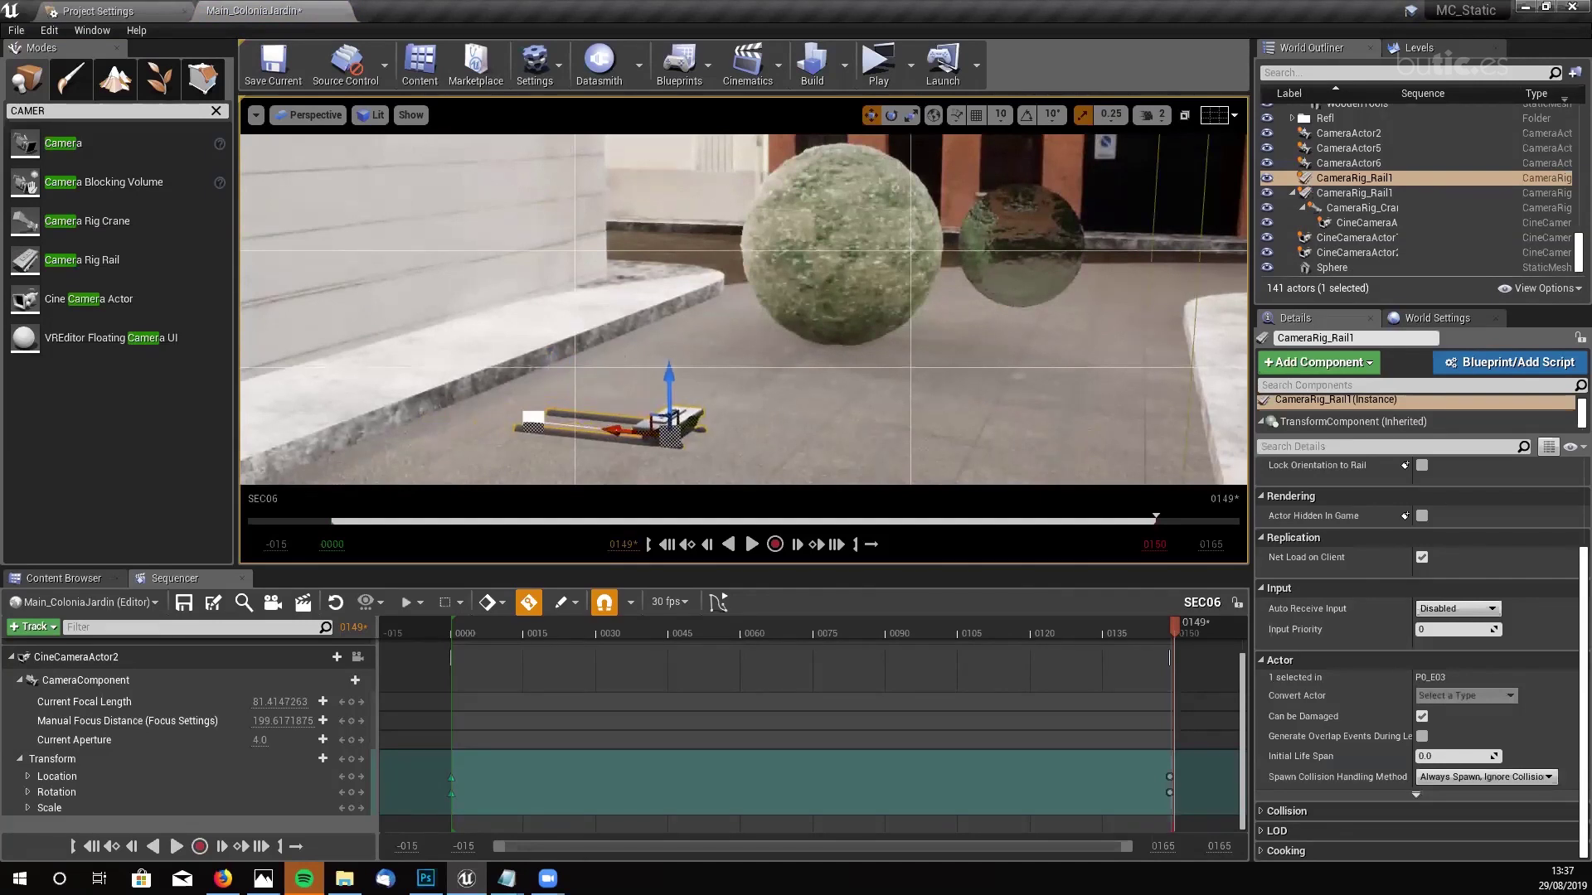
{"action": "key", "text": "f"}
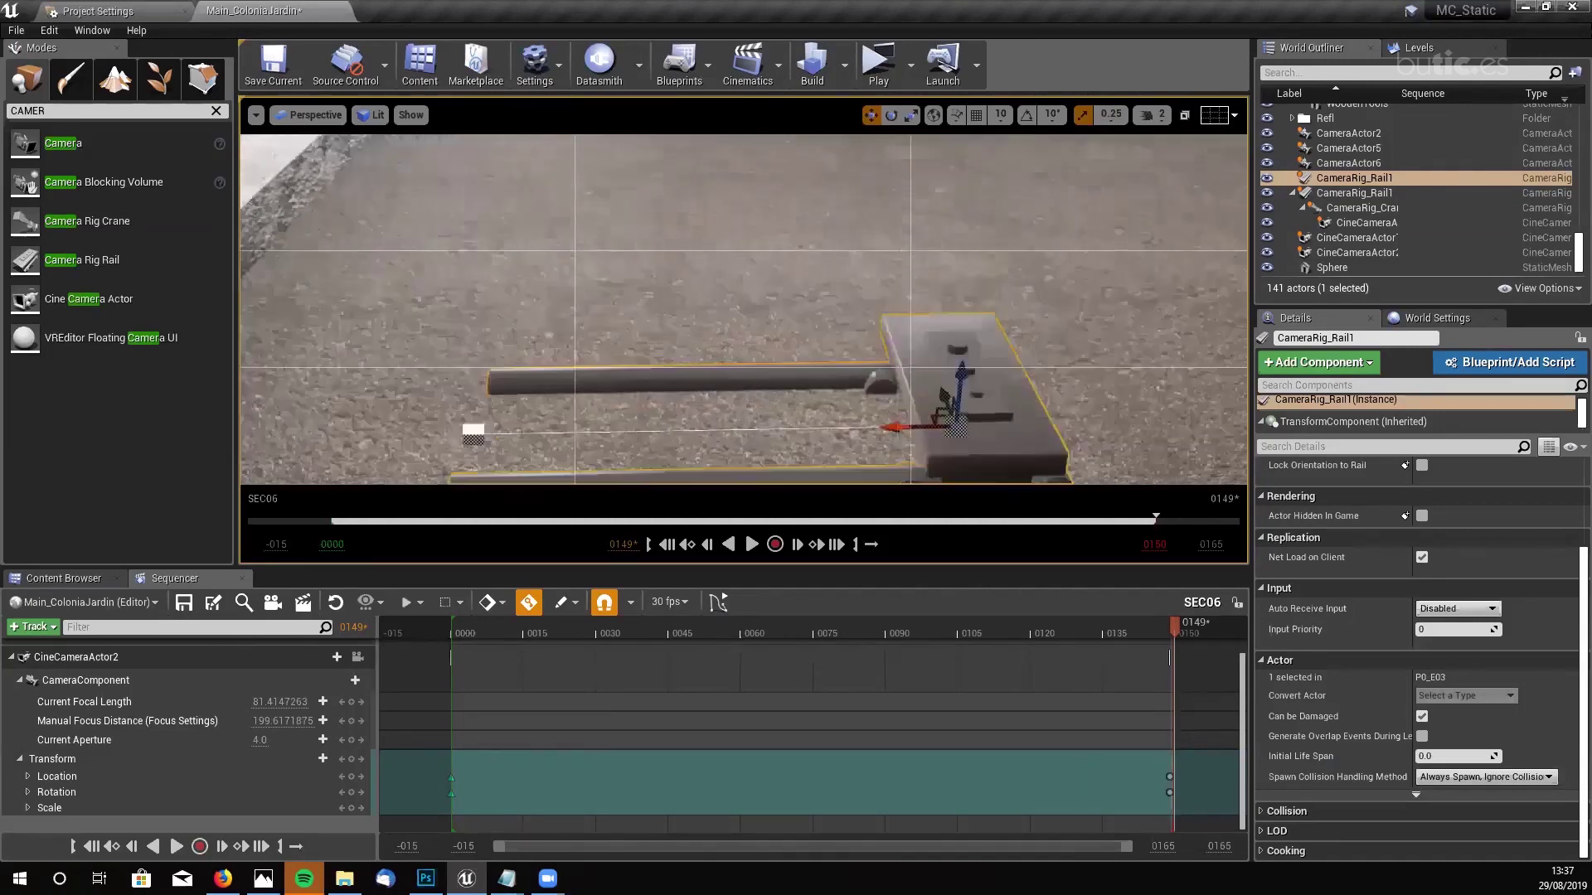
{"action": "scroll", "coordinate": [607, 362], "scroll_direction": "down", "scroll_amount": 5}
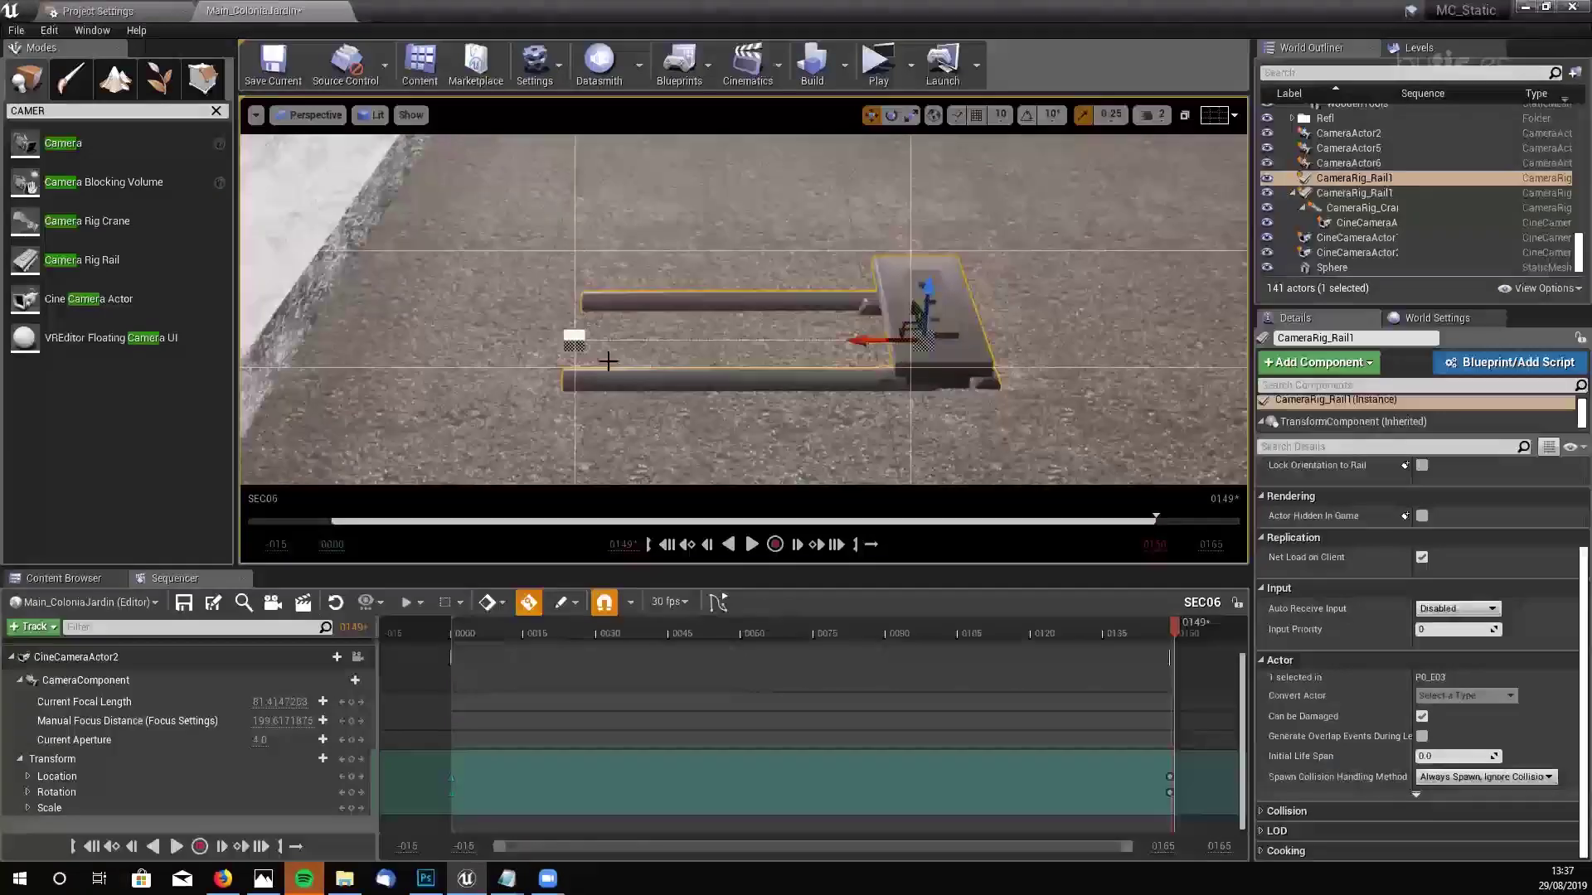
{"action": "mouse_move", "coordinate": [650, 357]}
{"action": "left_mouse_down"}
{"action": "mouse_move", "coordinate": [651, 319]}
{"action": "mouse_move", "coordinate": [655, 380]}
{"action": "mouse_move", "coordinate": [636, 343]}
{"action": "left_mouse_up"}
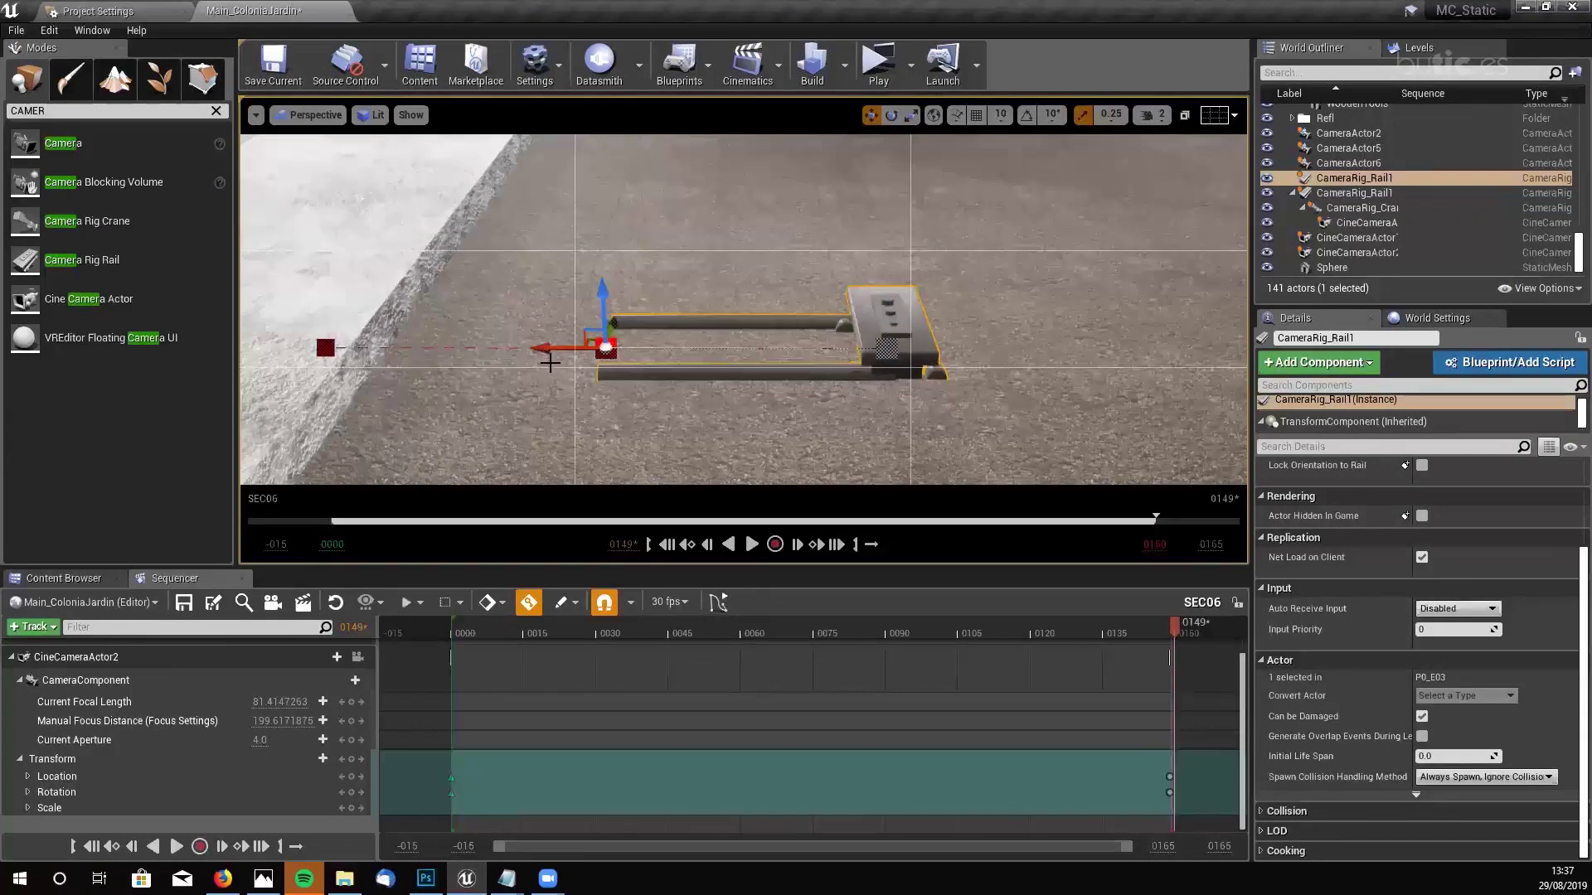
{"action": "left_click_drag", "start_coordinate": [433, 344], "coordinate": [713, 353]}
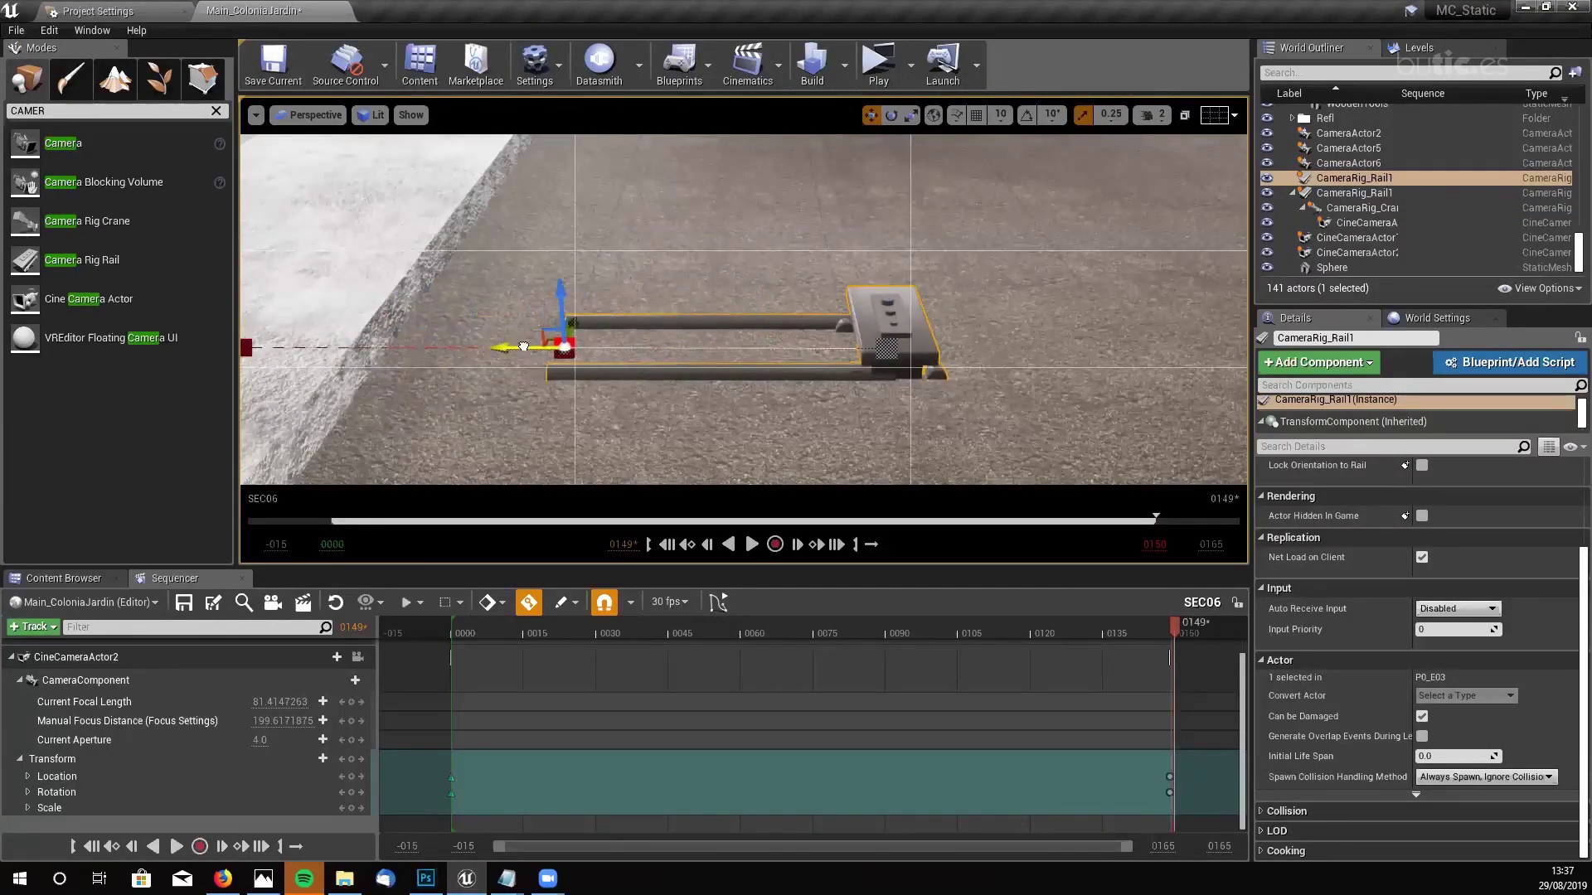
- Drag the rail's end point to lengthen it and rotate it so the end curls back
{"action": "left_click", "coordinate": [888, 340]}
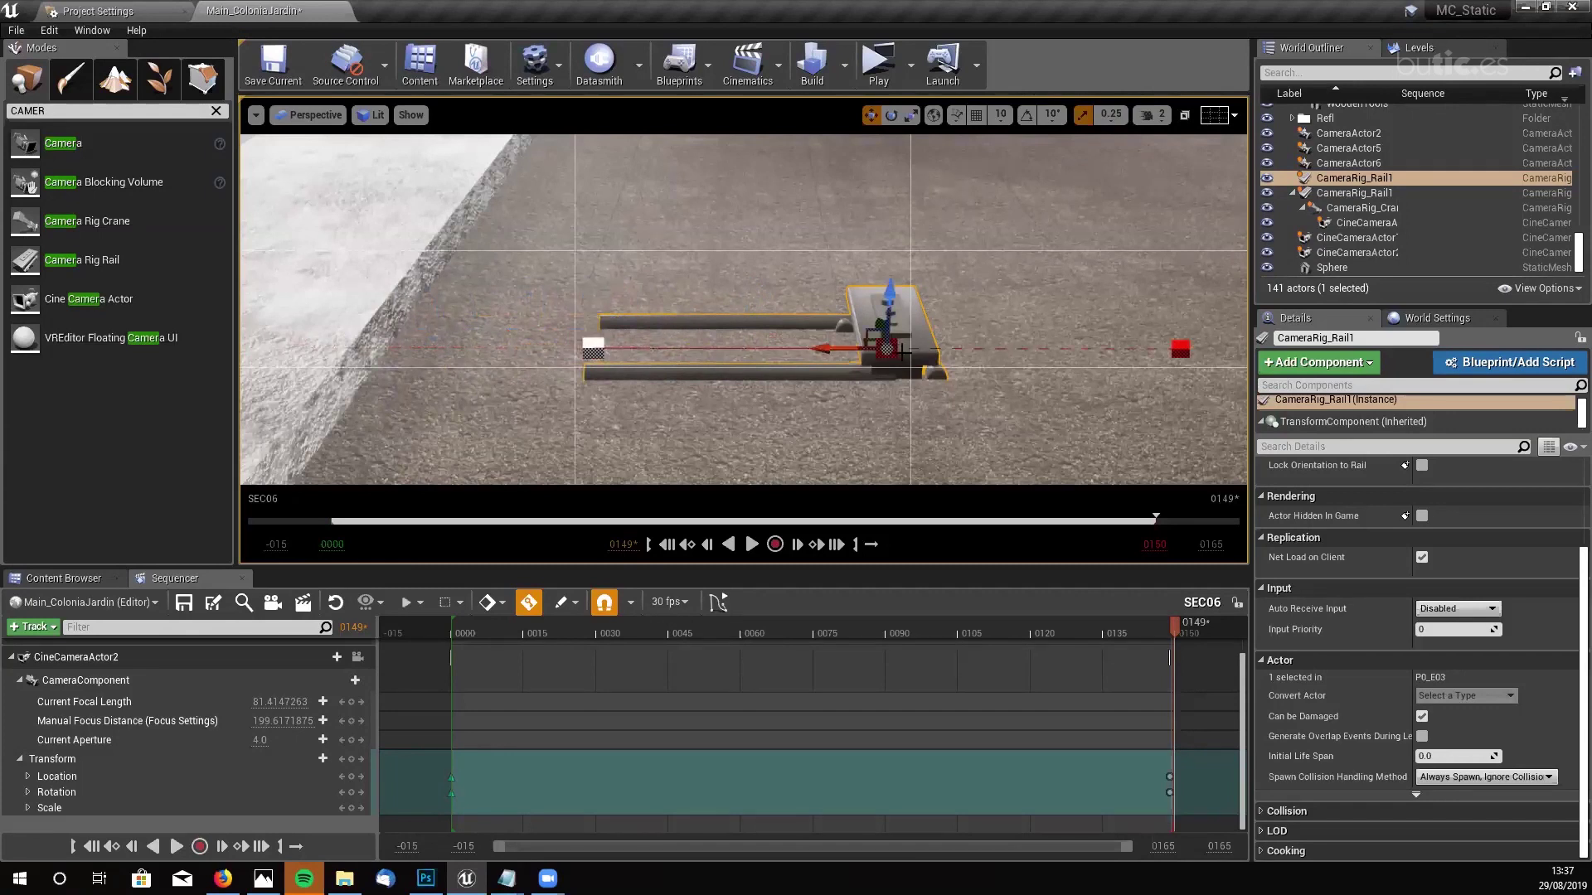
{"action": "left_click_drag", "start_coordinate": [847, 348], "coordinate": [984, 331]}
{"action": "right_click_drag", "start_coordinate": [984, 331], "coordinate": [999, 312]}
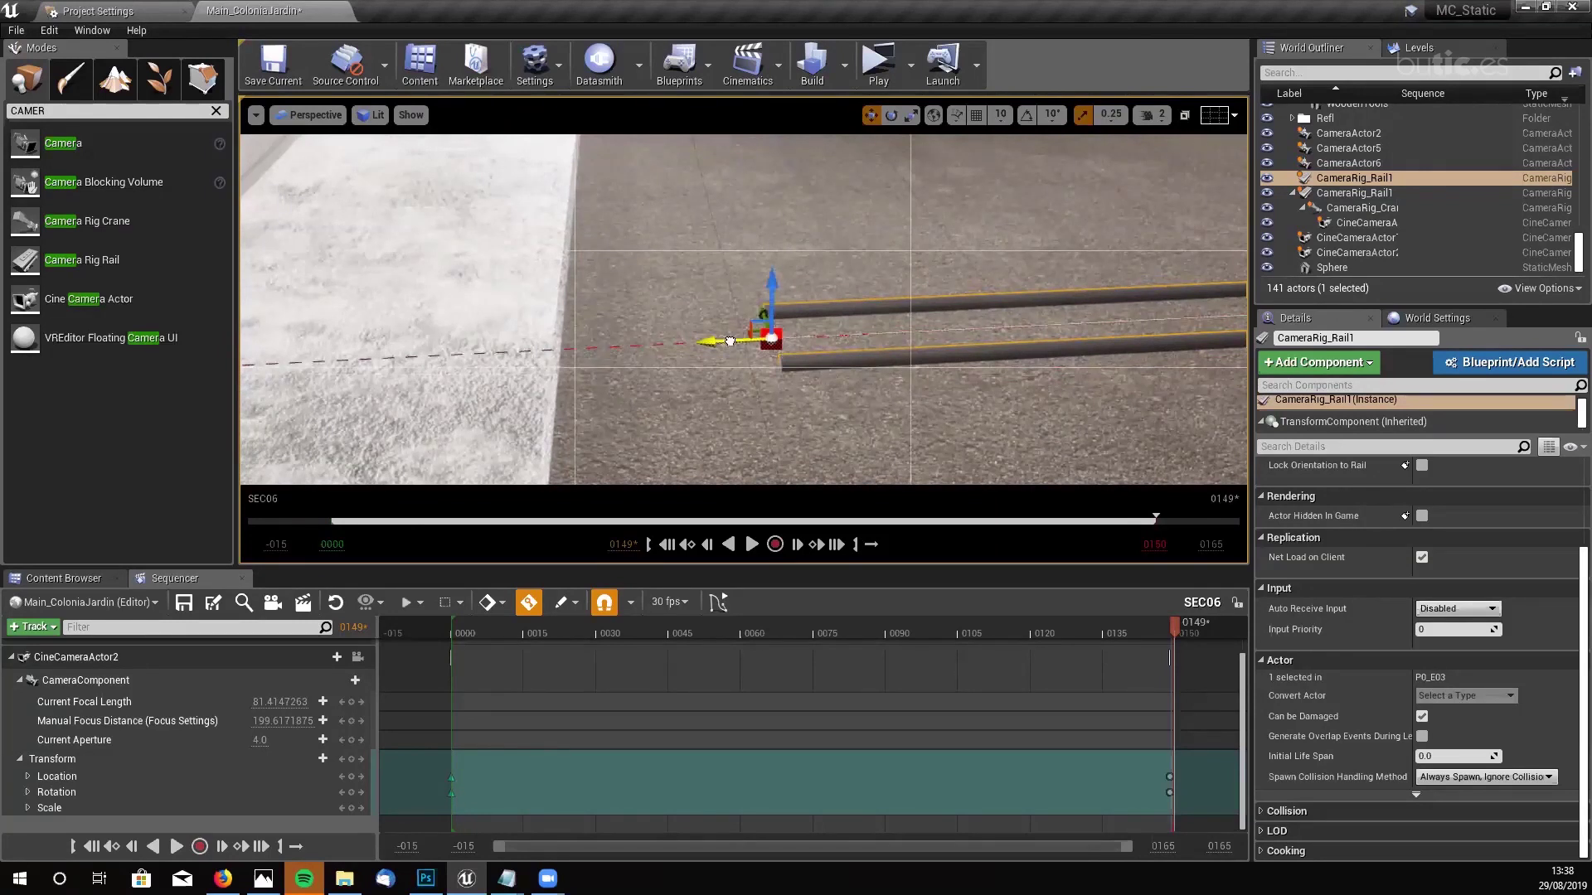
{"action": "left_click_drag", "start_coordinate": [418, 343], "coordinate": [303, 233]}
{"action": "key", "text": "e"}
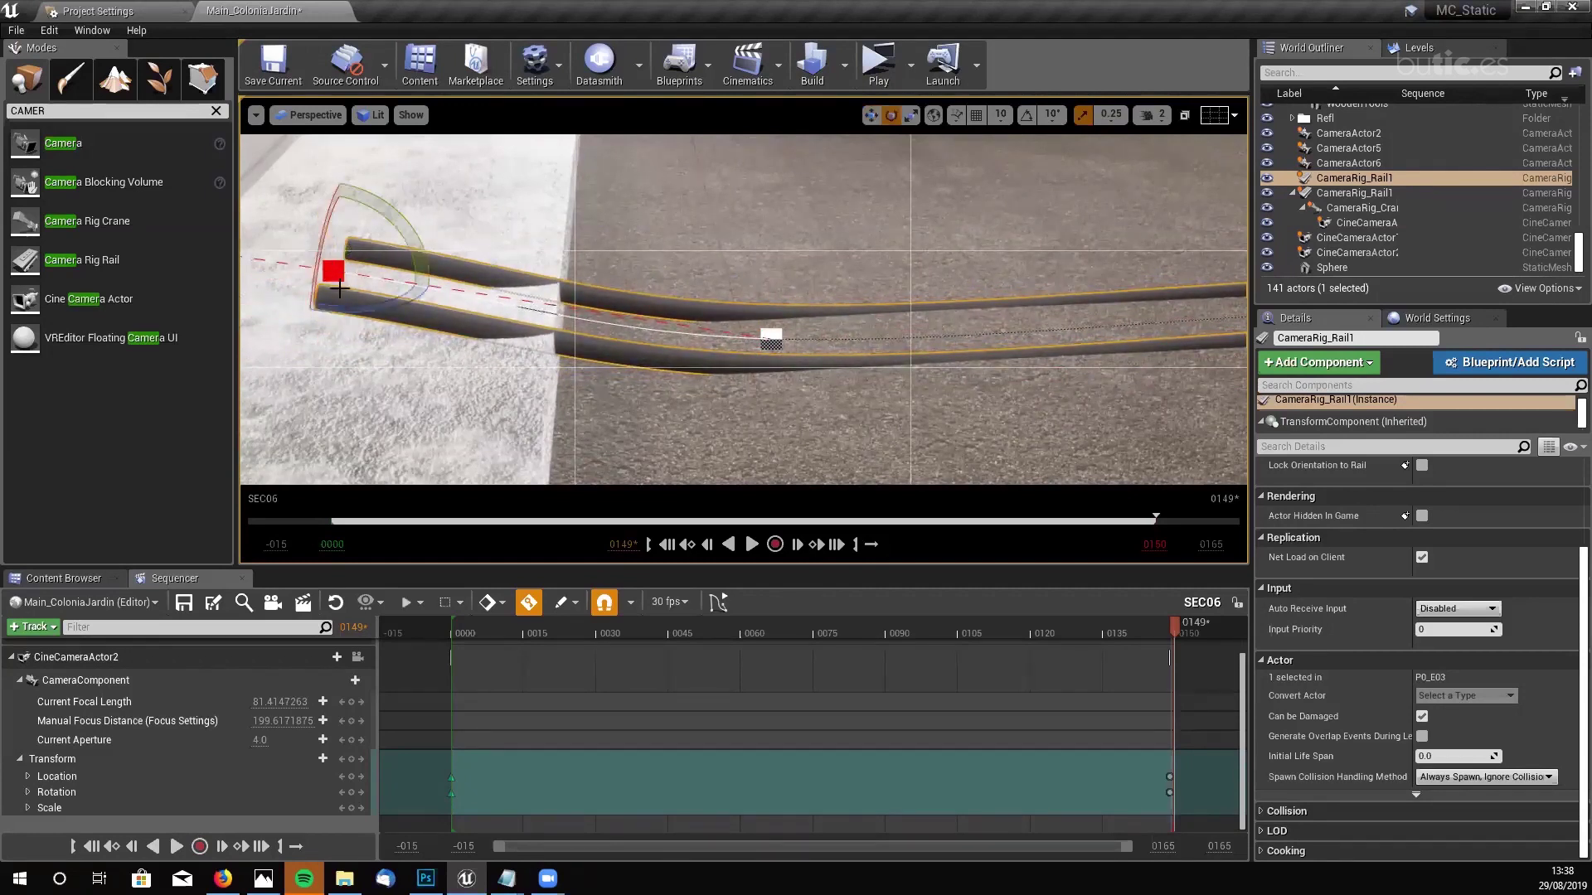
{"action": "left_click_drag", "start_coordinate": [405, 305], "coordinate": [655, 345]}
{"action": "left_click_drag", "start_coordinate": [473, 284], "coordinate": [490, 270]}
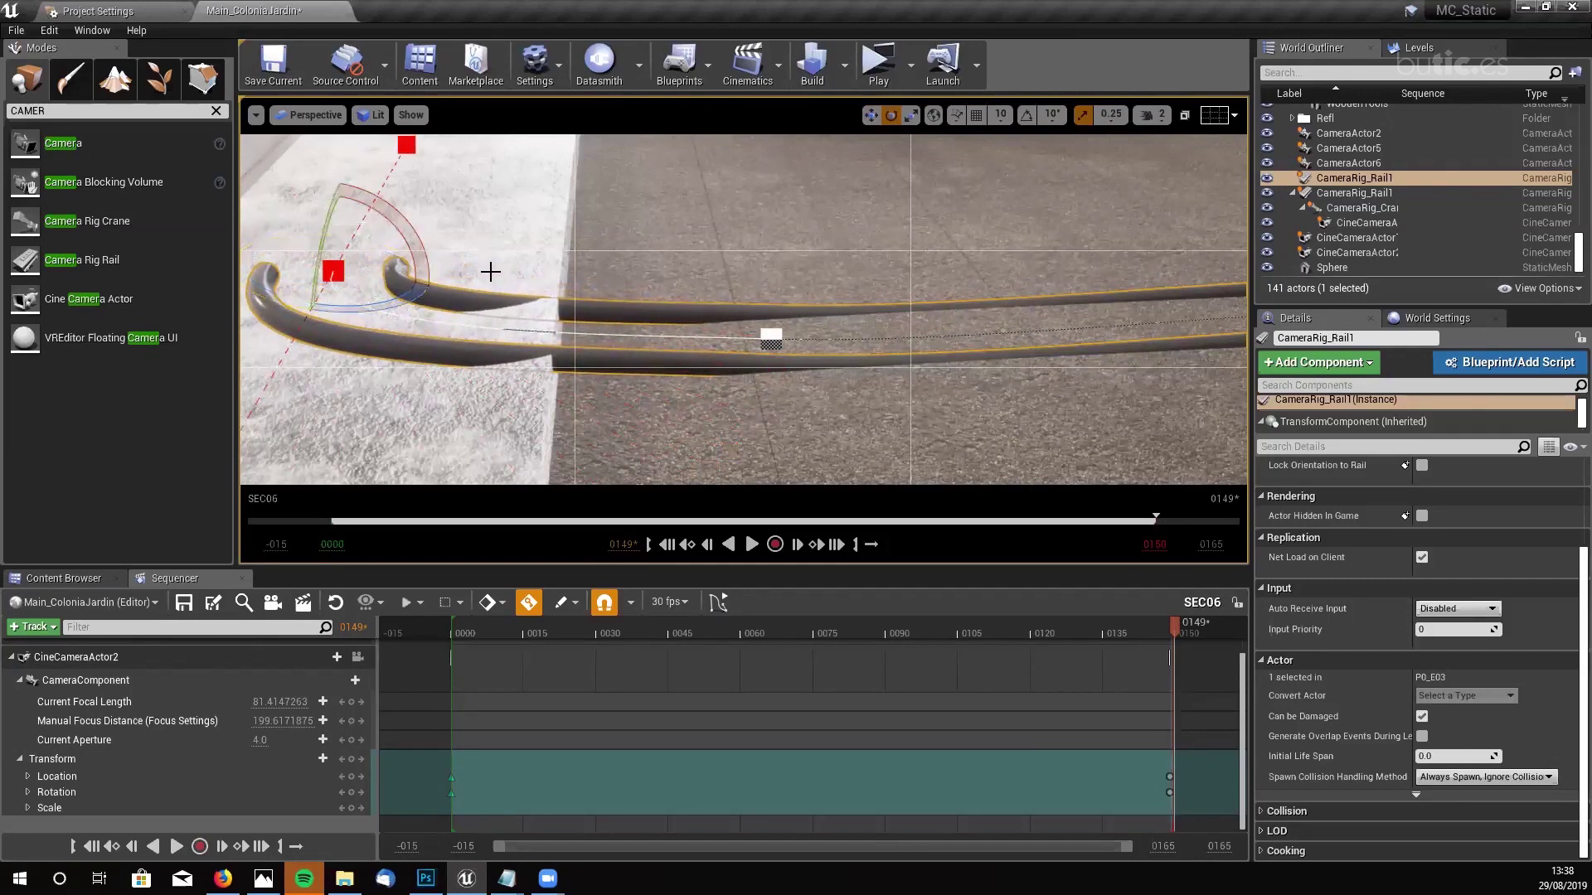
{"action": "right_click_drag", "start_coordinate": [490, 270], "coordinate": [457, 266]}
- Lift the camera rail slightly and extend its end point along the ledge toward the vase
{"action": "key", "text": "w"}
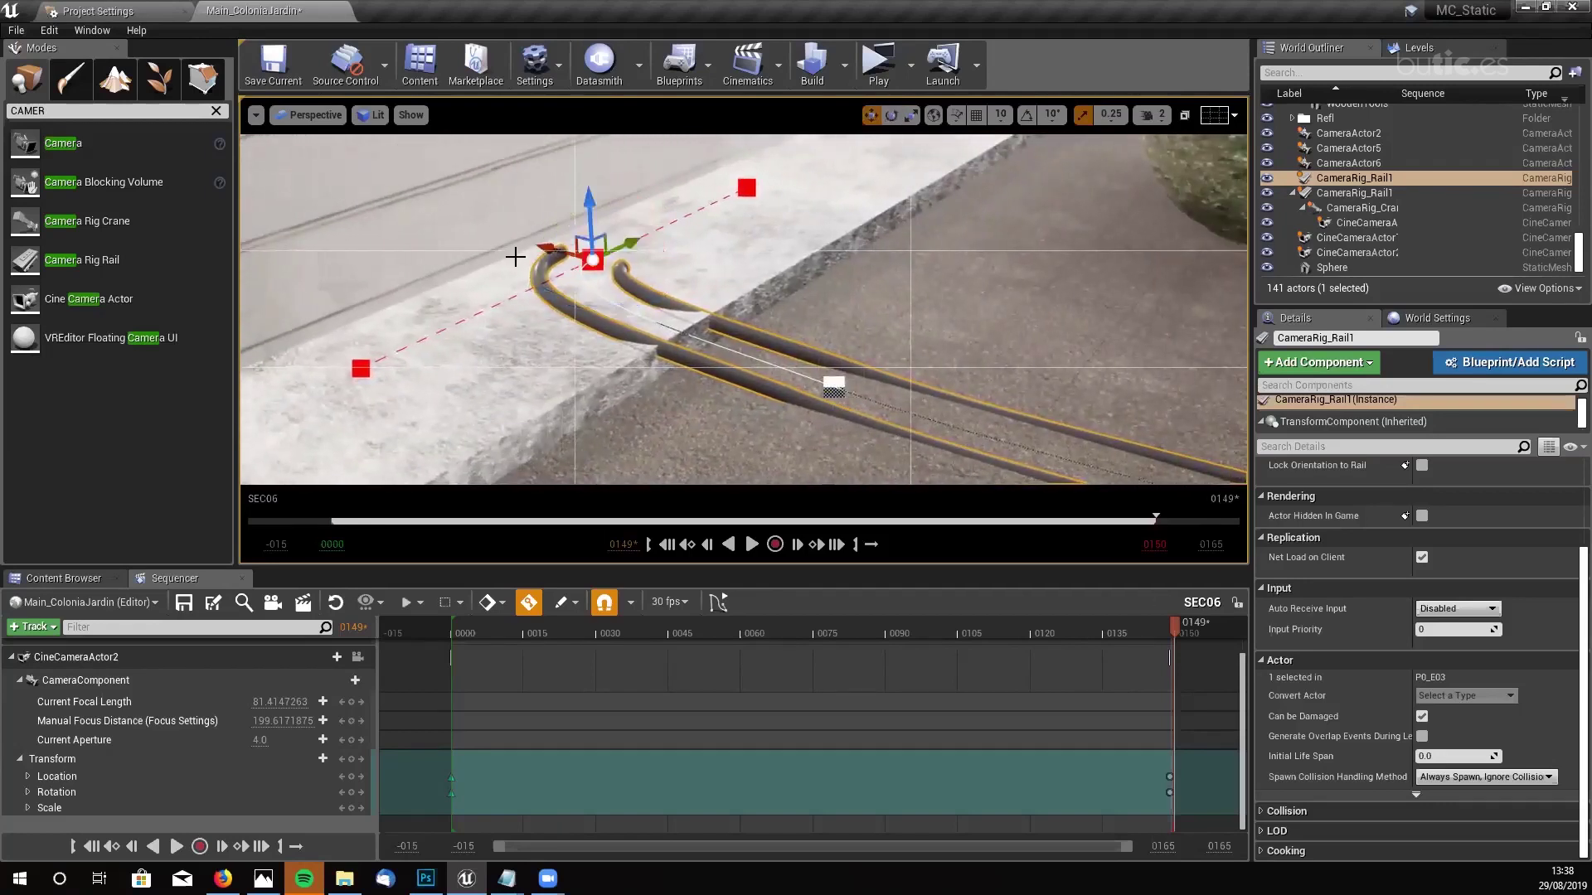
{"action": "left_click_drag", "start_coordinate": [628, 244], "coordinate": [664, 176]}
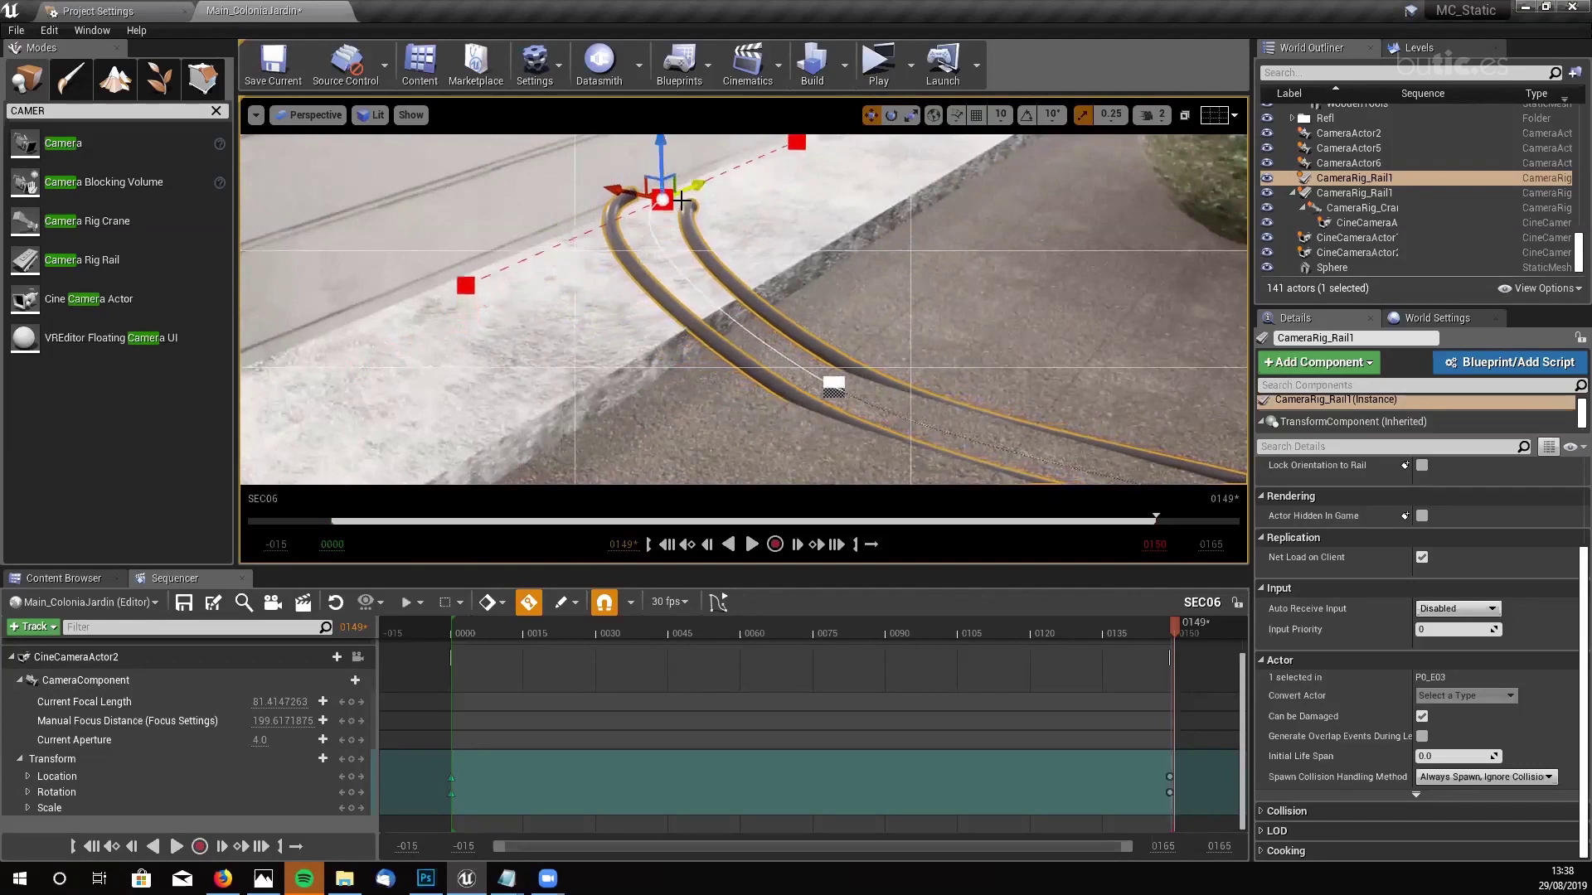
{"action": "right_click_drag", "start_coordinate": [664, 175], "coordinate": [691, 284]}
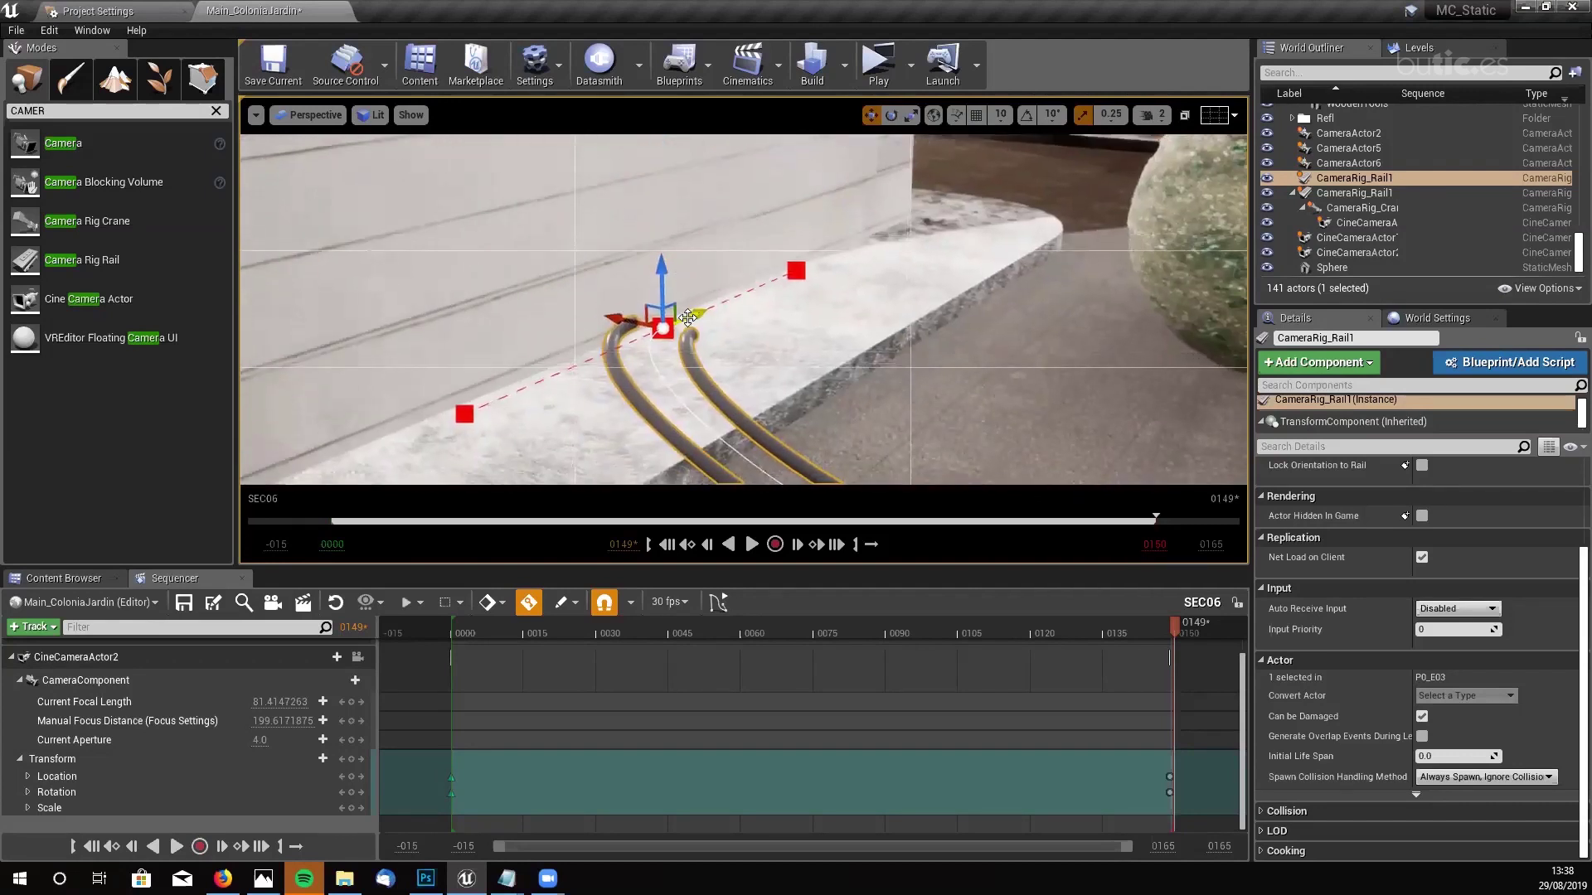
{"action": "left_click_drag", "start_coordinate": [688, 317], "coordinate": [927, 229]}
{"action": "right_click_drag", "start_coordinate": [928, 229], "coordinate": [672, 358]}
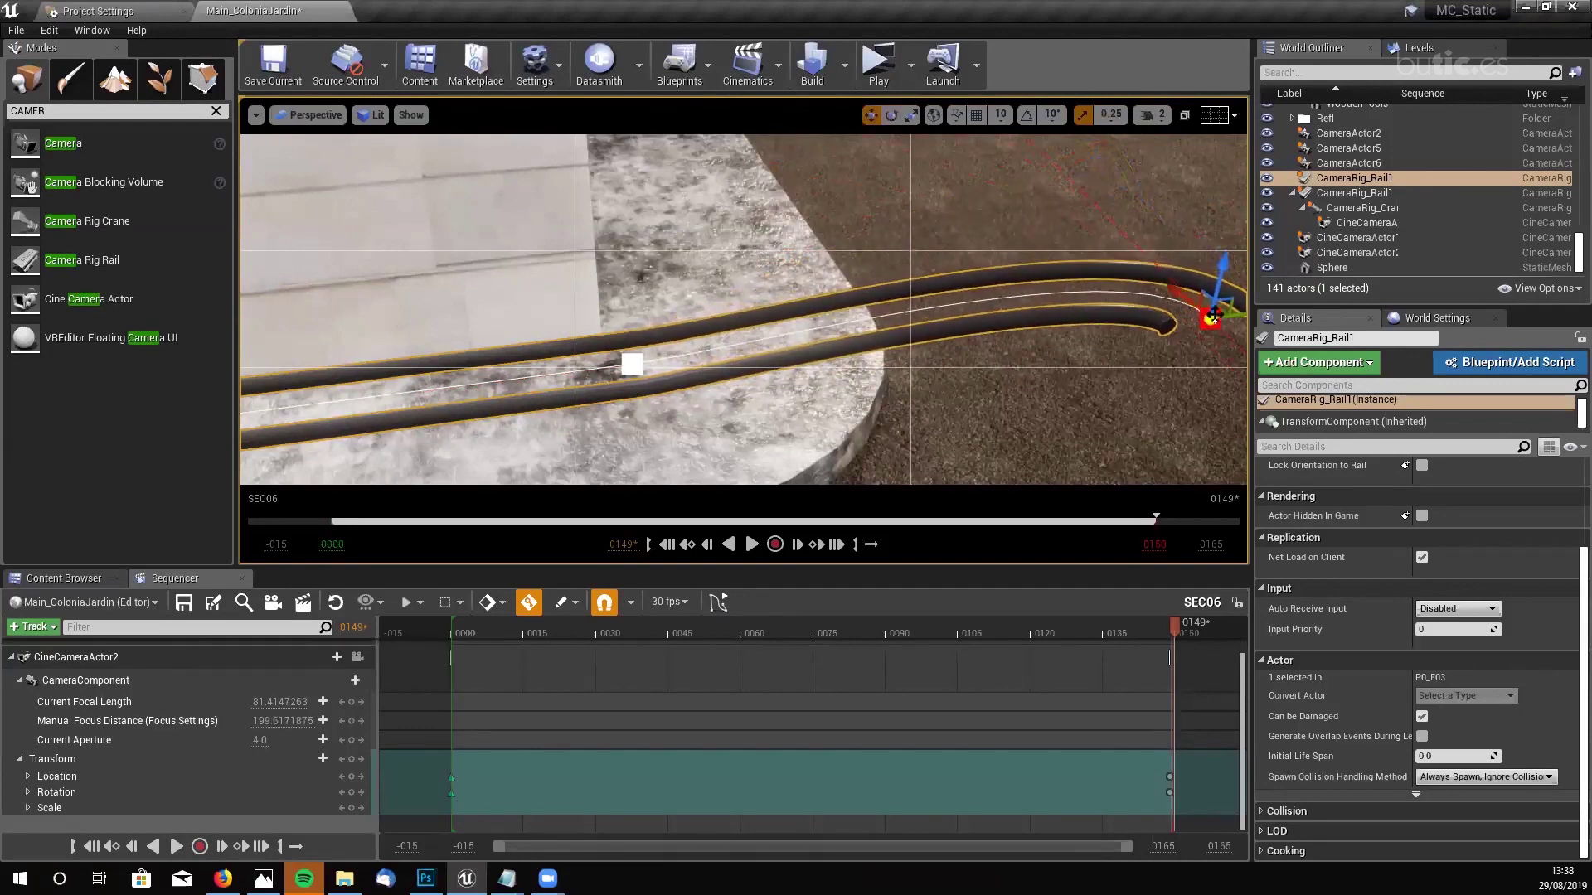
{"action": "right_click_drag", "start_coordinate": [1148, 354], "coordinate": [1087, 423]}
- Add a new spline point at the rail's end and rotate it to curve the rail
{"action": "left_click", "coordinate": [1152, 114]}
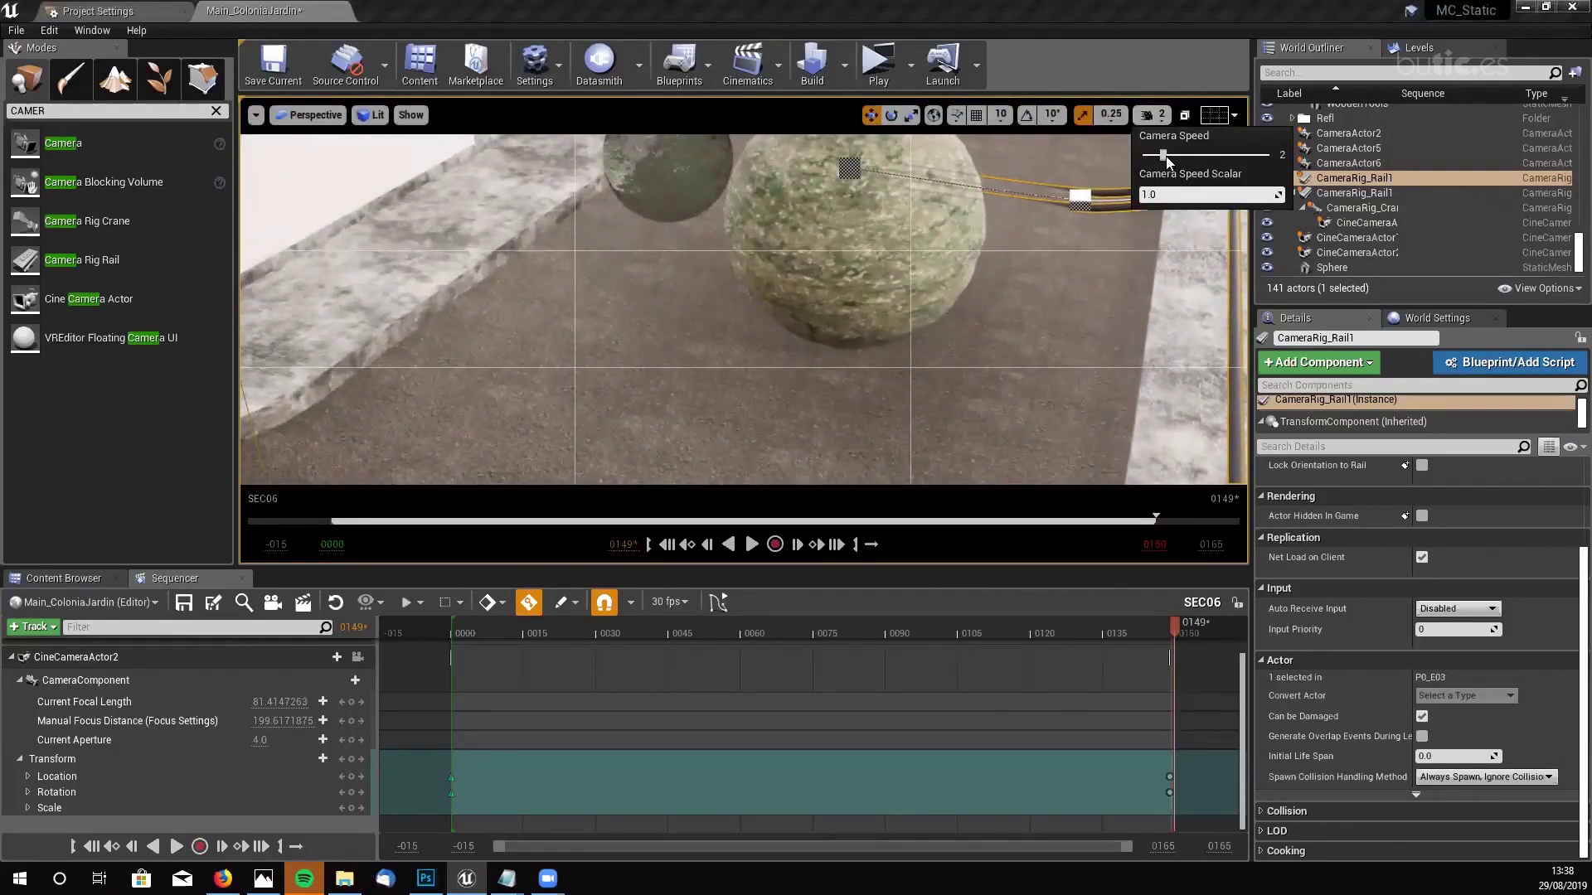
{"action": "right_click_drag", "start_coordinate": [978, 209], "coordinate": [978, 209]}
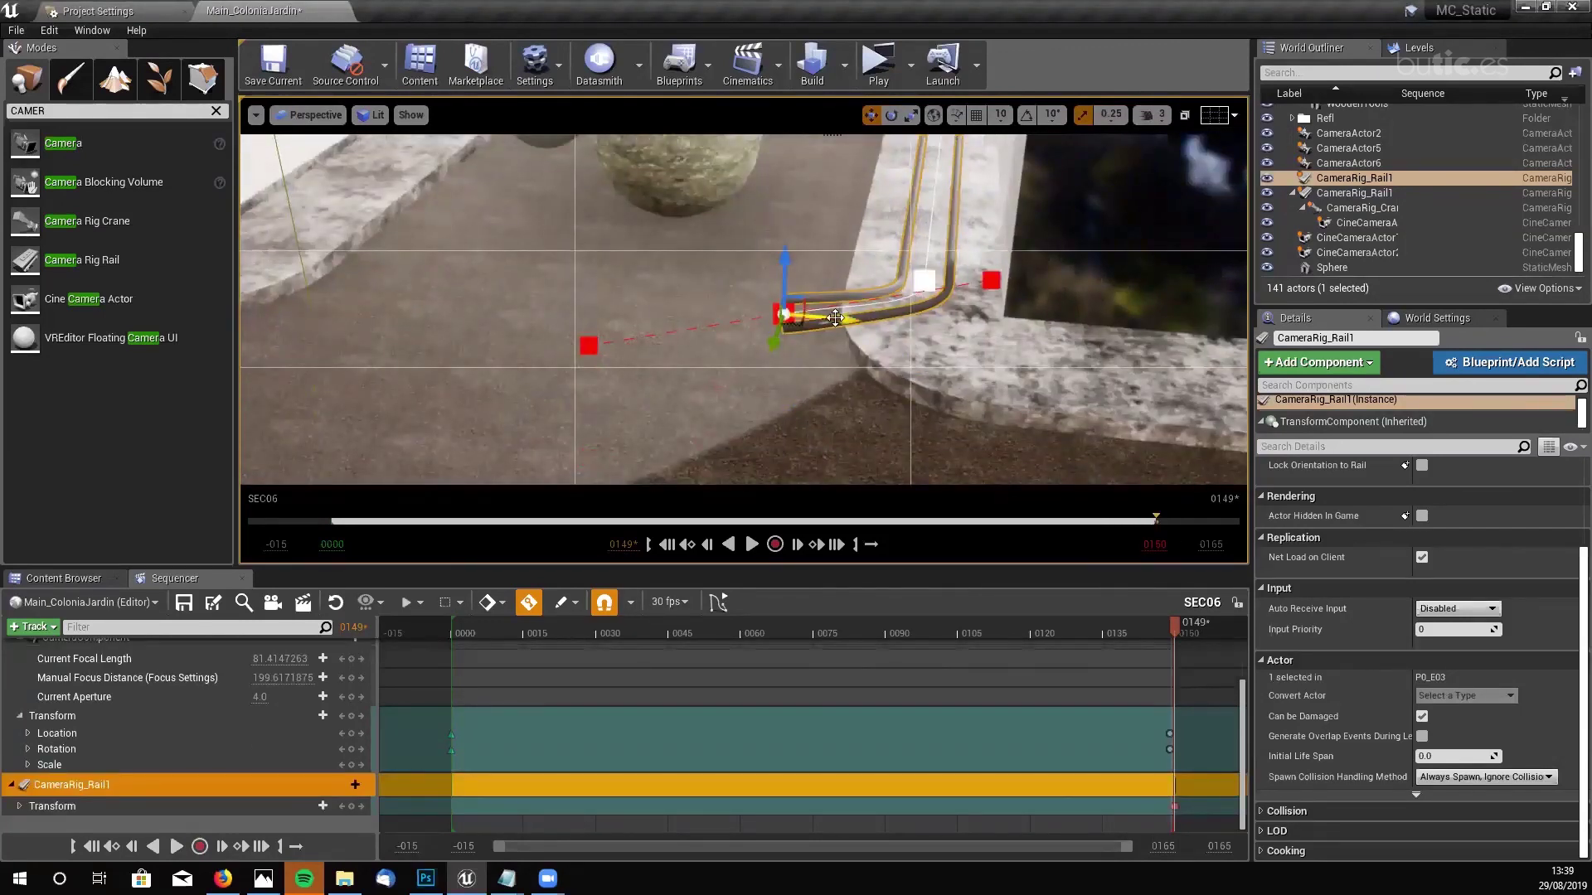
{"action": "left_click_drag", "start_coordinate": [835, 318], "coordinate": [635, 264], "text": "alt"}
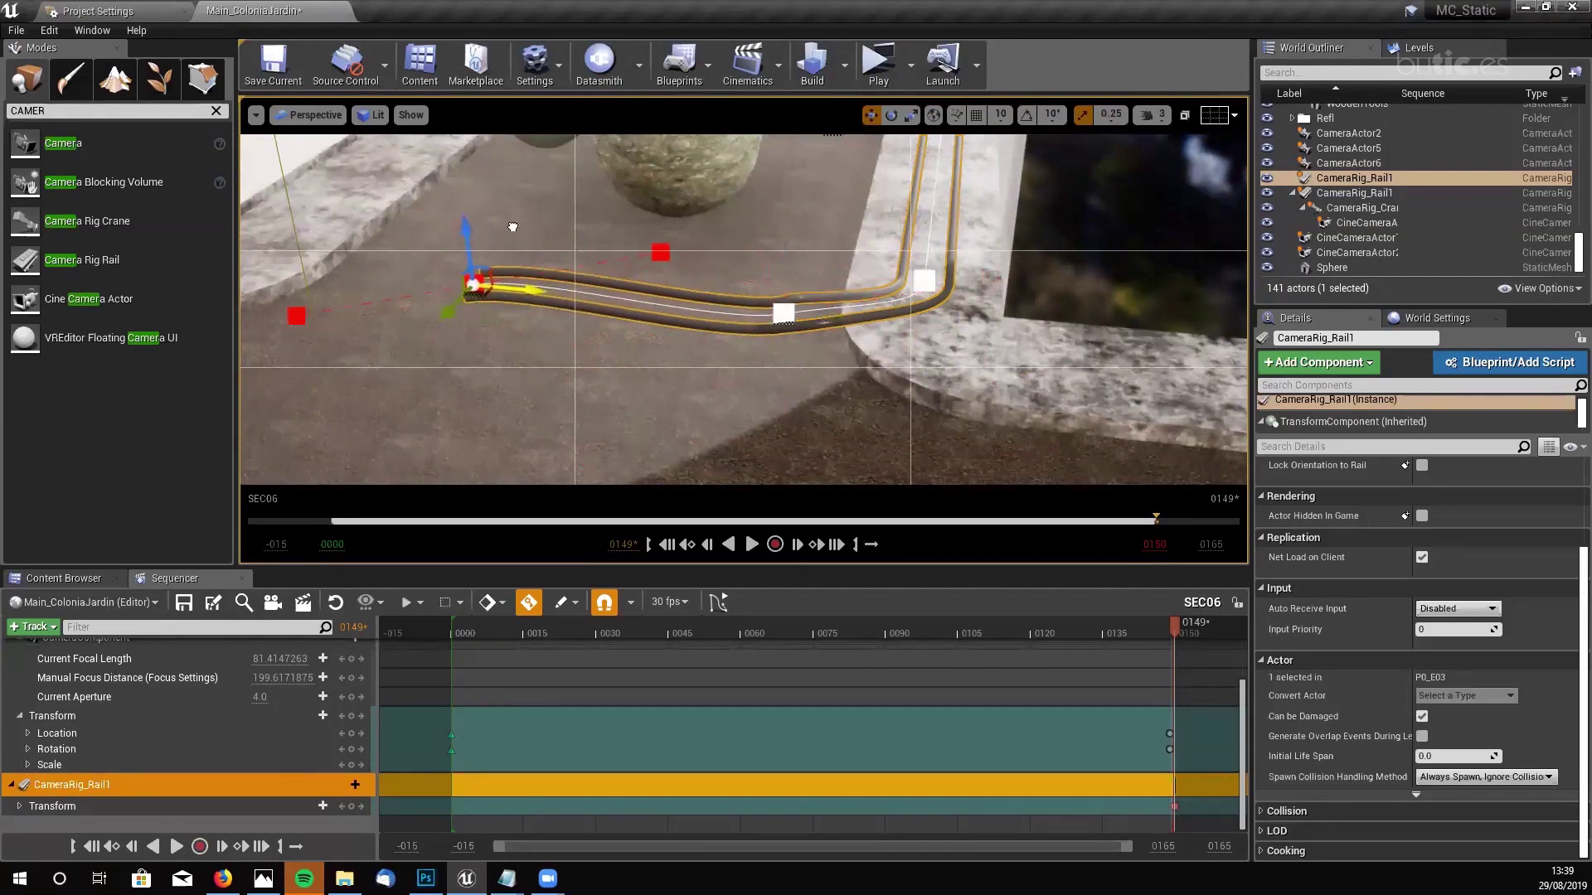
{"action": "key", "text": "e"}
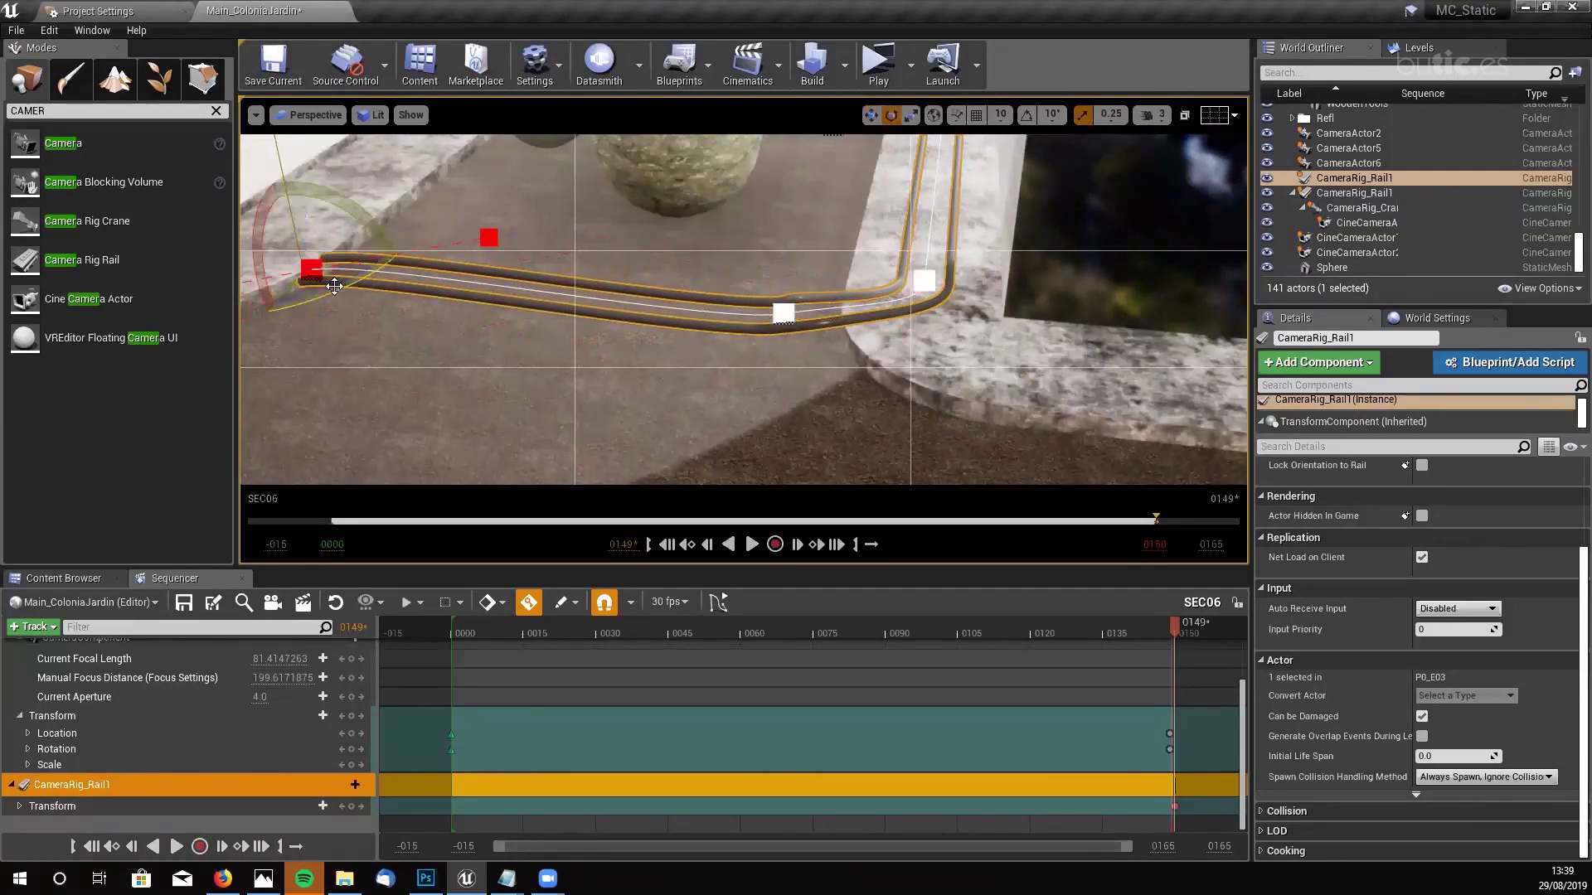
{"action": "left_click_drag", "start_coordinate": [355, 290], "coordinate": [381, 327]}
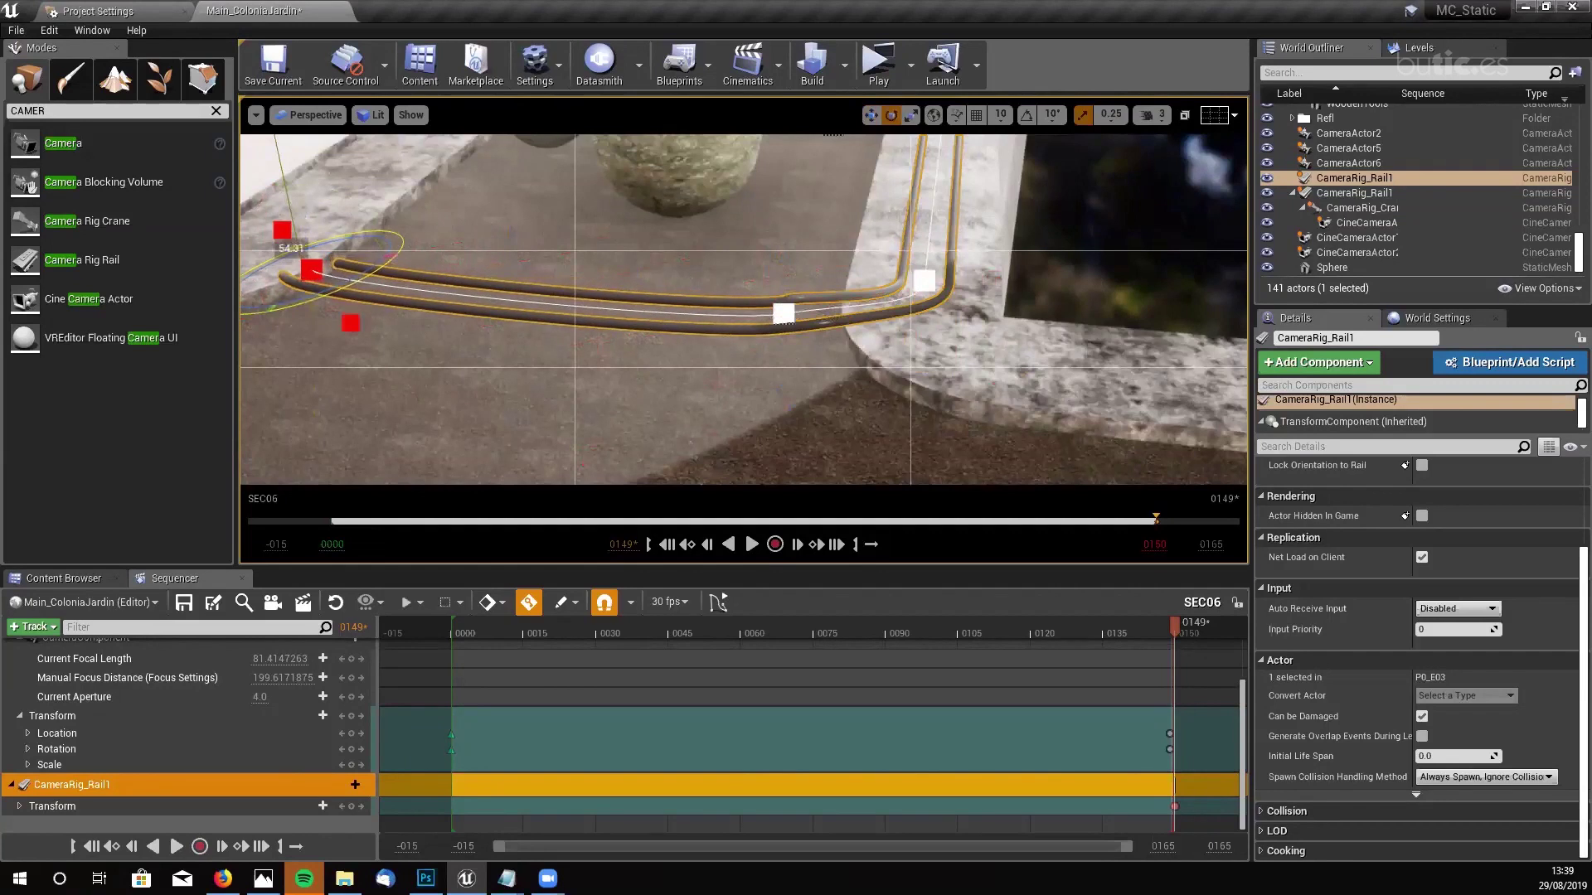
{"action": "right_click_drag", "start_coordinate": [381, 327], "coordinate": [502, 318]}
{"action": "key", "text": "w"}
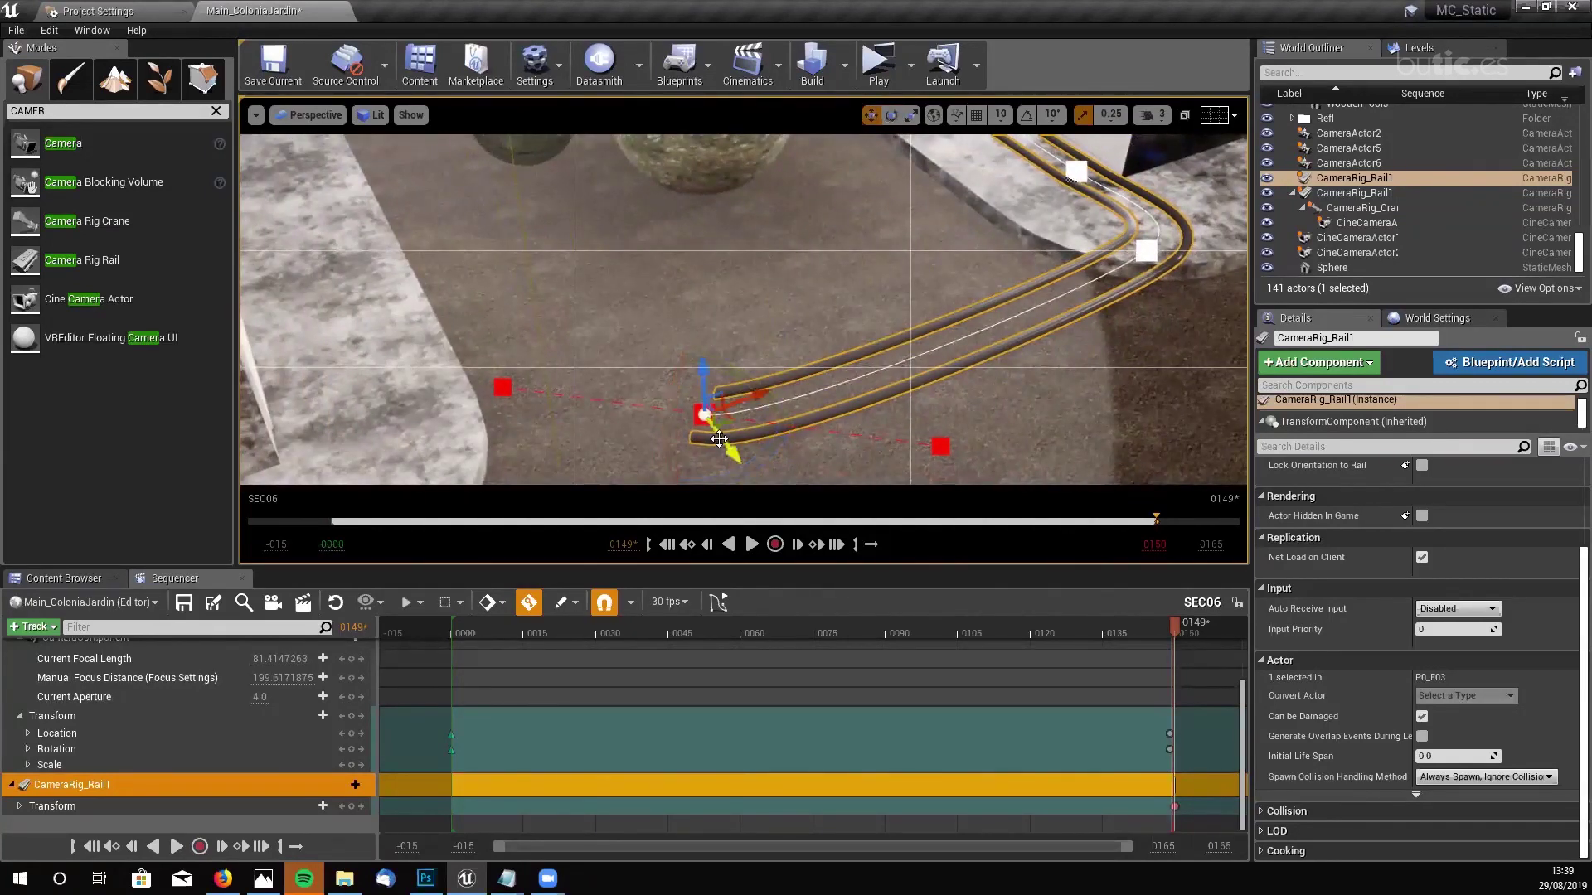
- Extend the rail with another new spline point and switch to rotating it
{"action": "left_click_drag", "start_coordinate": [739, 391], "coordinate": [504, 371], "text": "alt"}
{"action": "key", "text": "e"}
{"action": "right_click_drag", "start_coordinate": [504, 371], "coordinate": [613, 378]}
- Slide the rail mount to Current Position on Rail 0.790476
{"action": "scroll", "coordinate": [1567, 483], "scroll_direction": "up", "scroll_amount": 3}
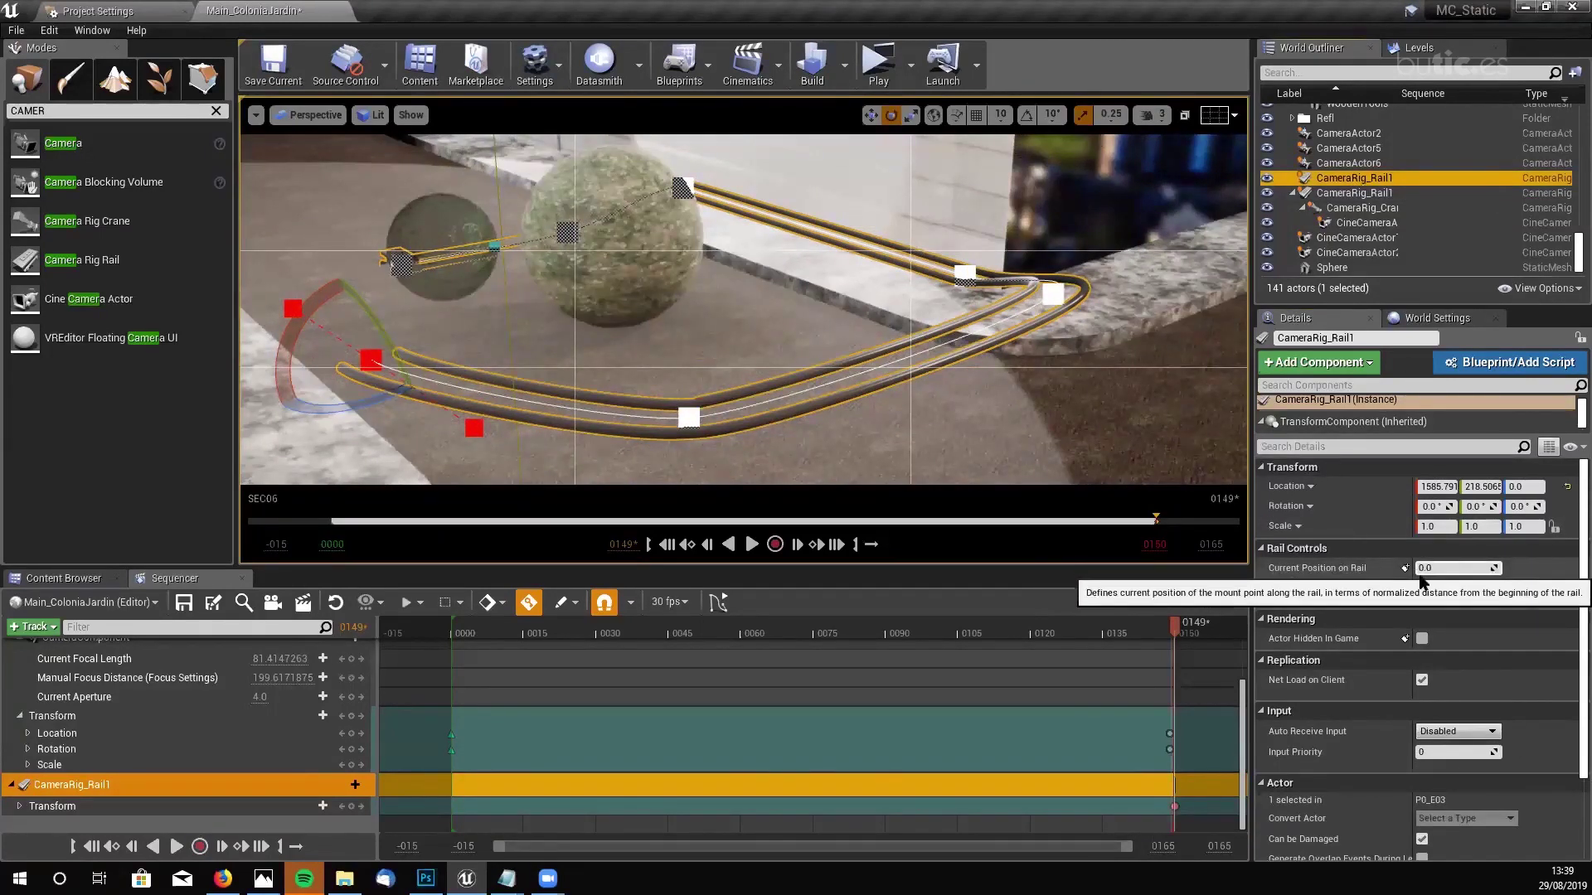
{"action": "right_click_drag", "start_coordinate": [630, 266], "coordinate": [564, 292]}
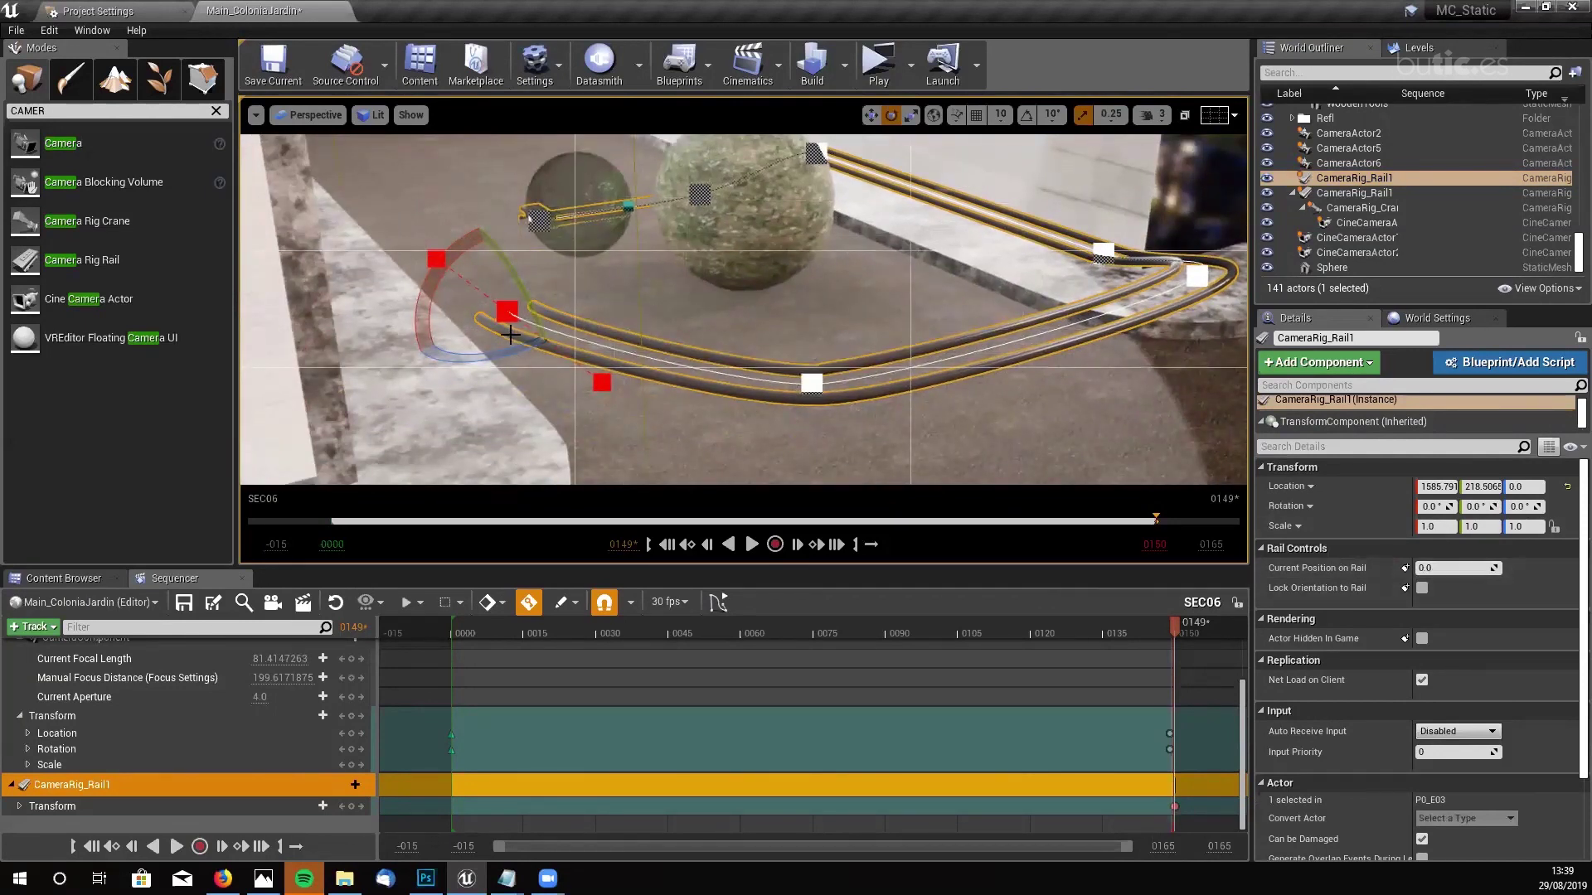
{"action": "left_click_drag", "start_coordinate": [1450, 568], "coordinate": [1496, 568]}
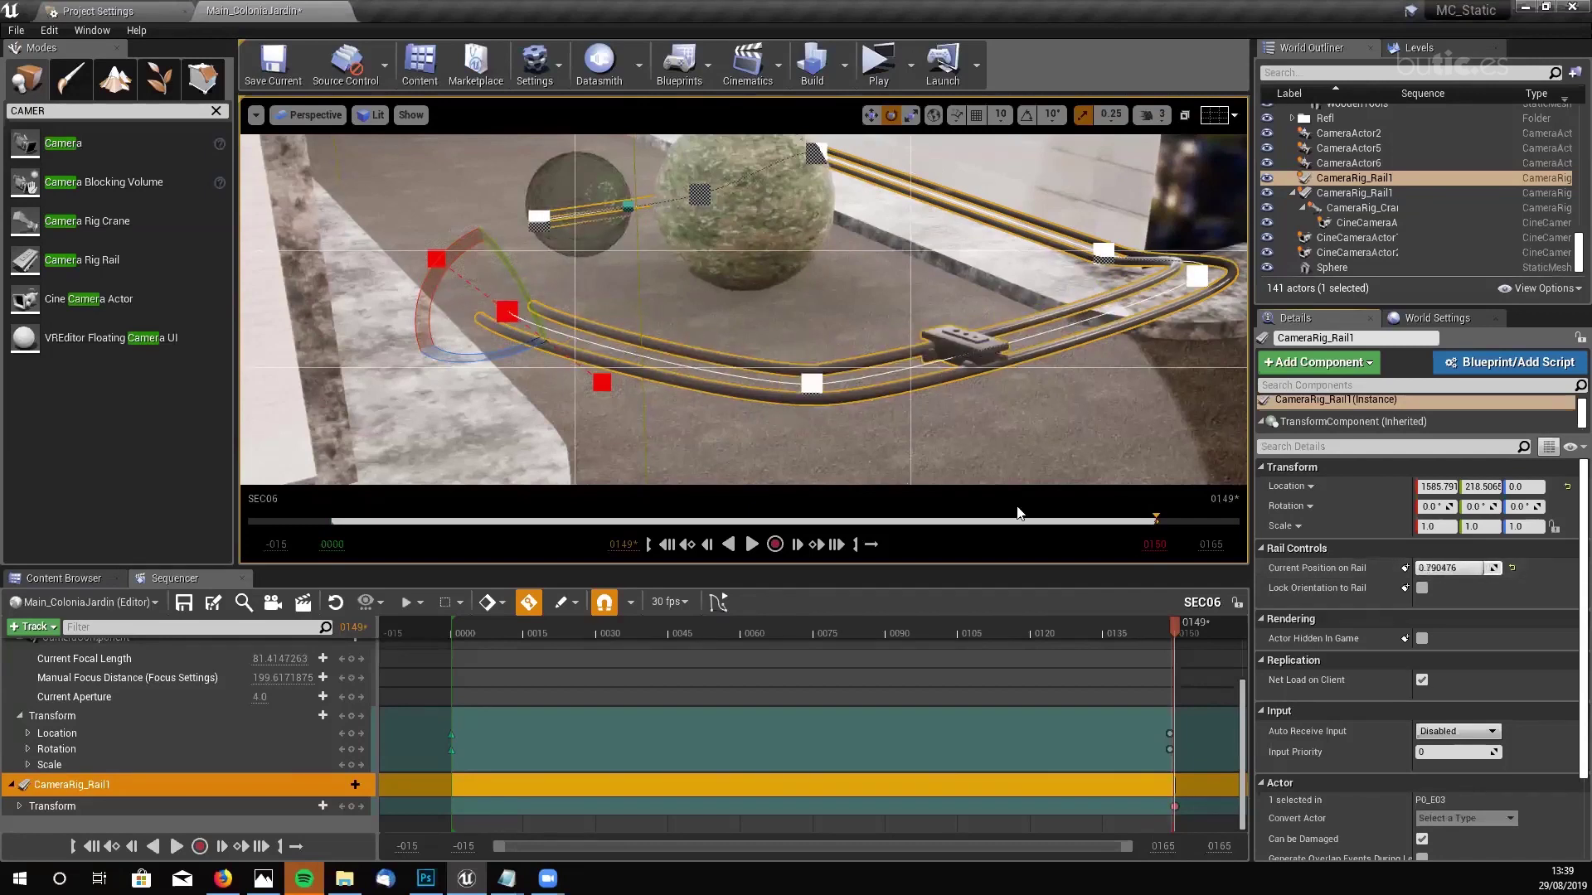
- Select the rail point near the mount and rotate it to bend the rail
{"action": "left_click", "coordinate": [810, 381]}
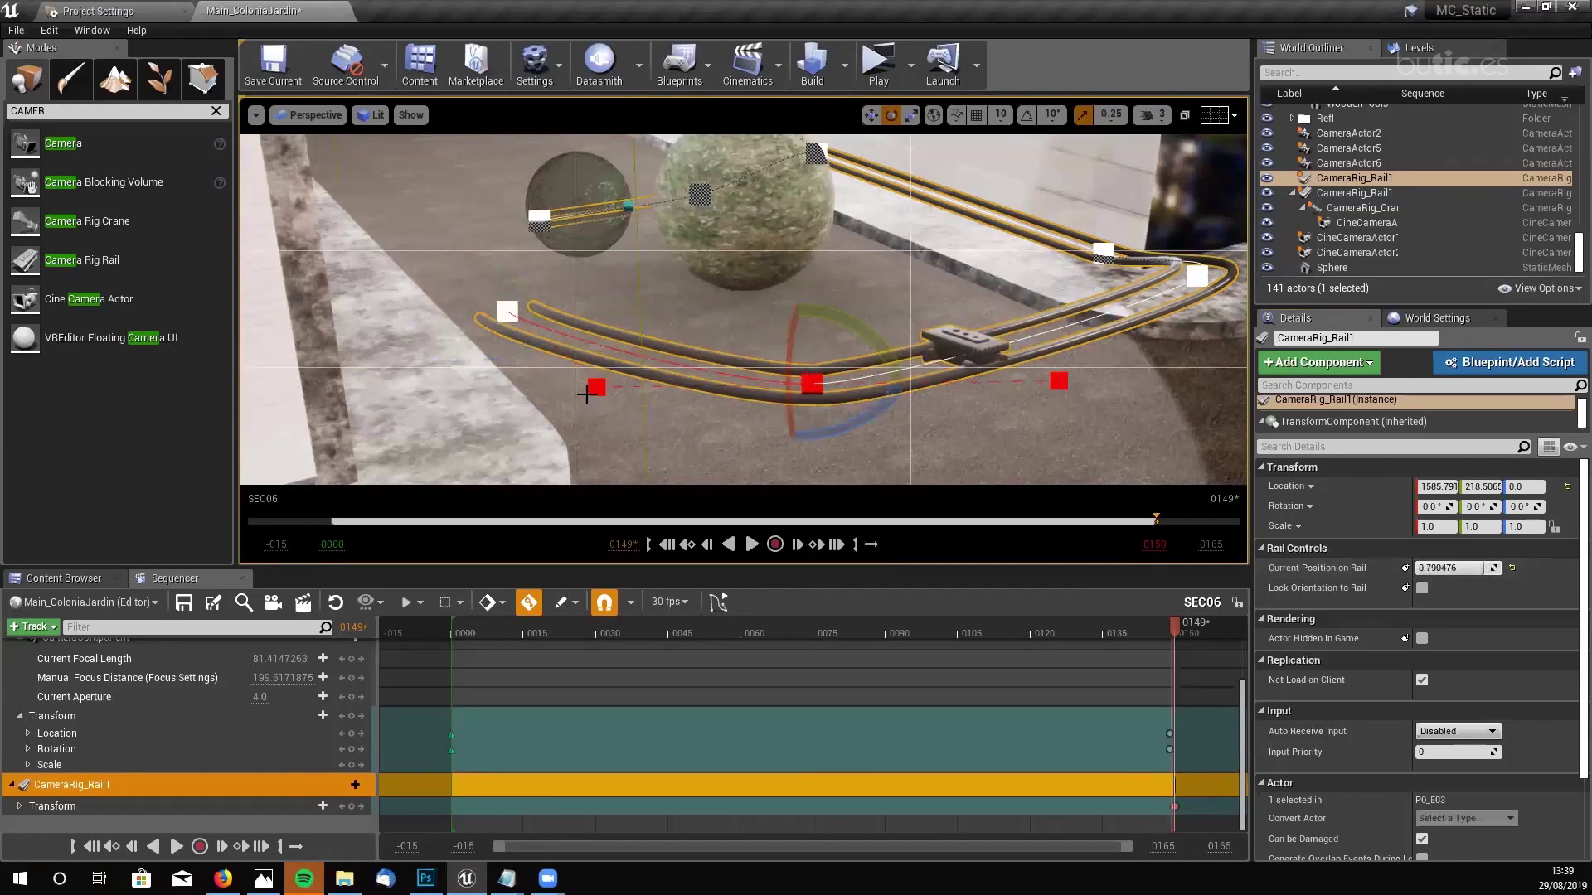
{"action": "key", "text": "Right"}
{"action": "key", "text": "Left"}
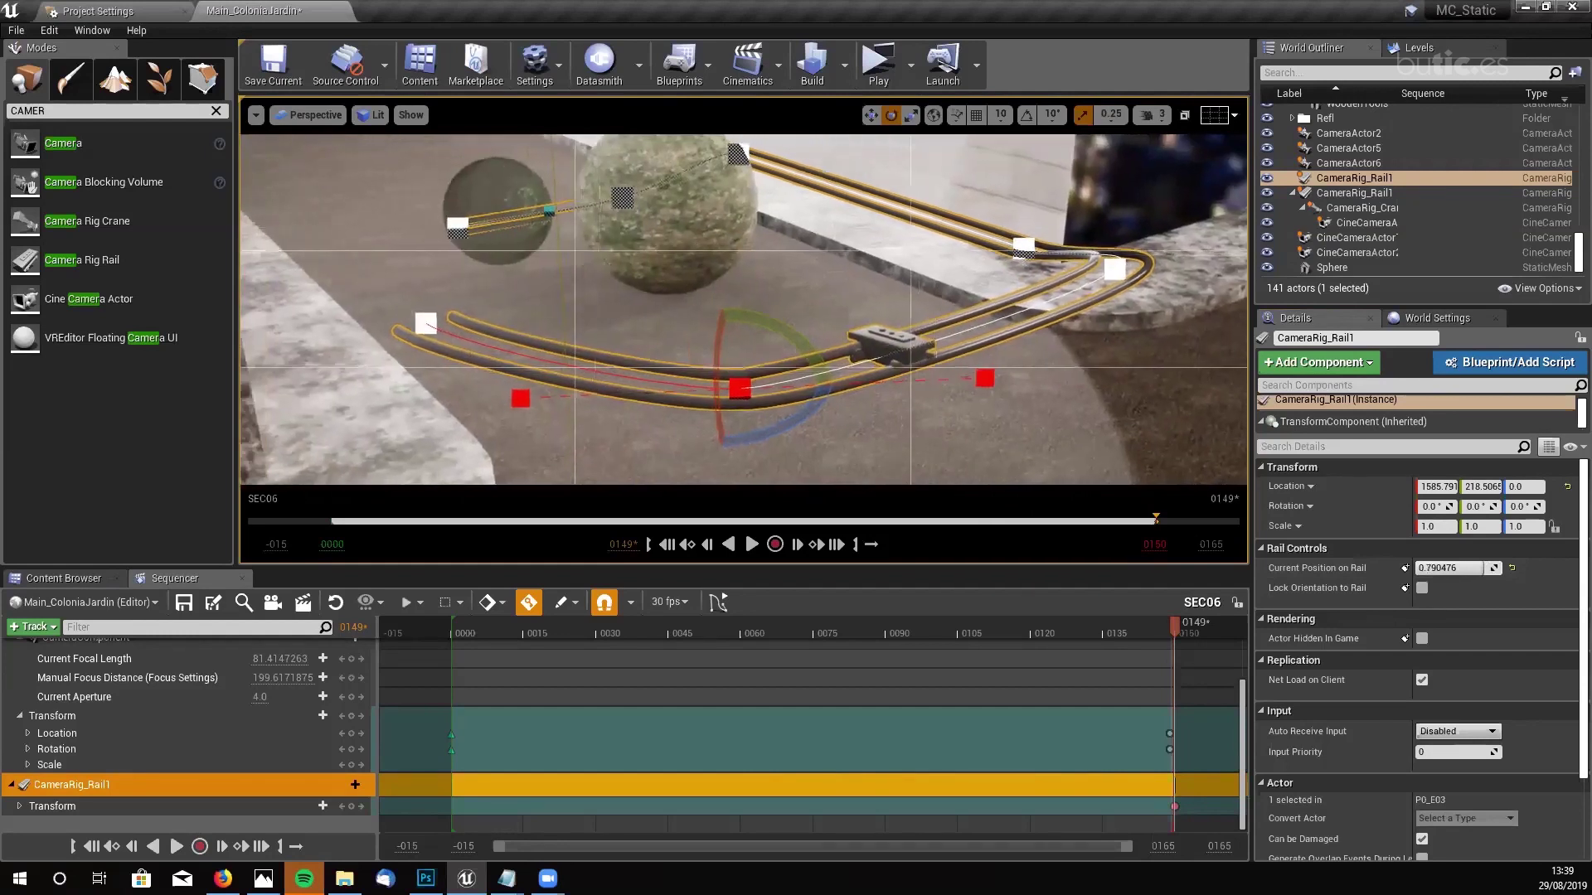
{"action": "key", "text": "w"}
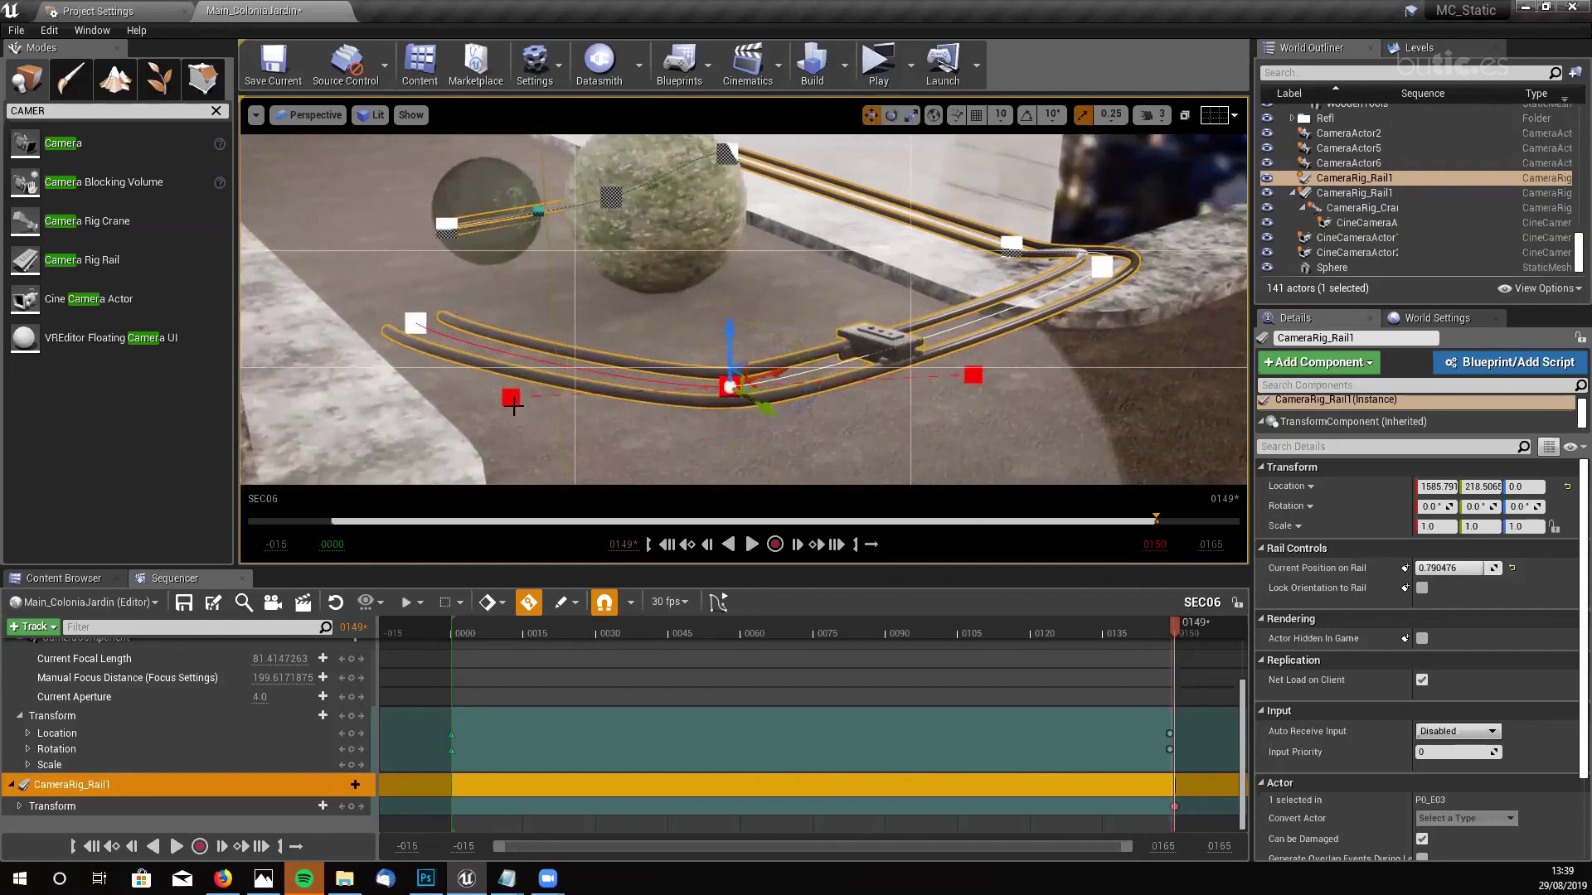
{"action": "key", "text": "Right"}
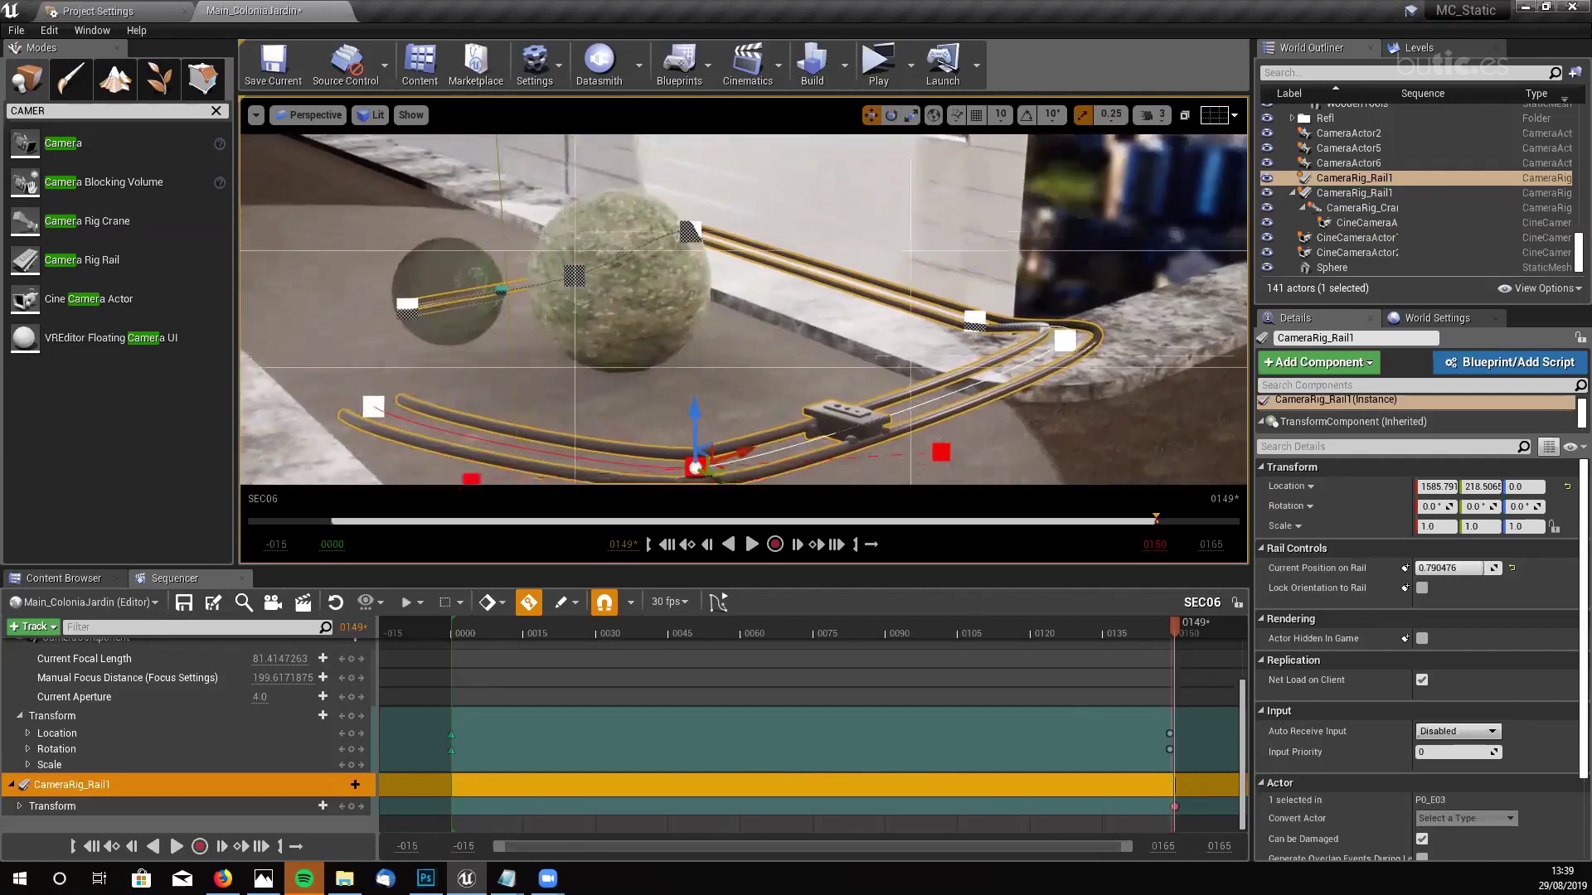
{"action": "key", "text": "Up"}
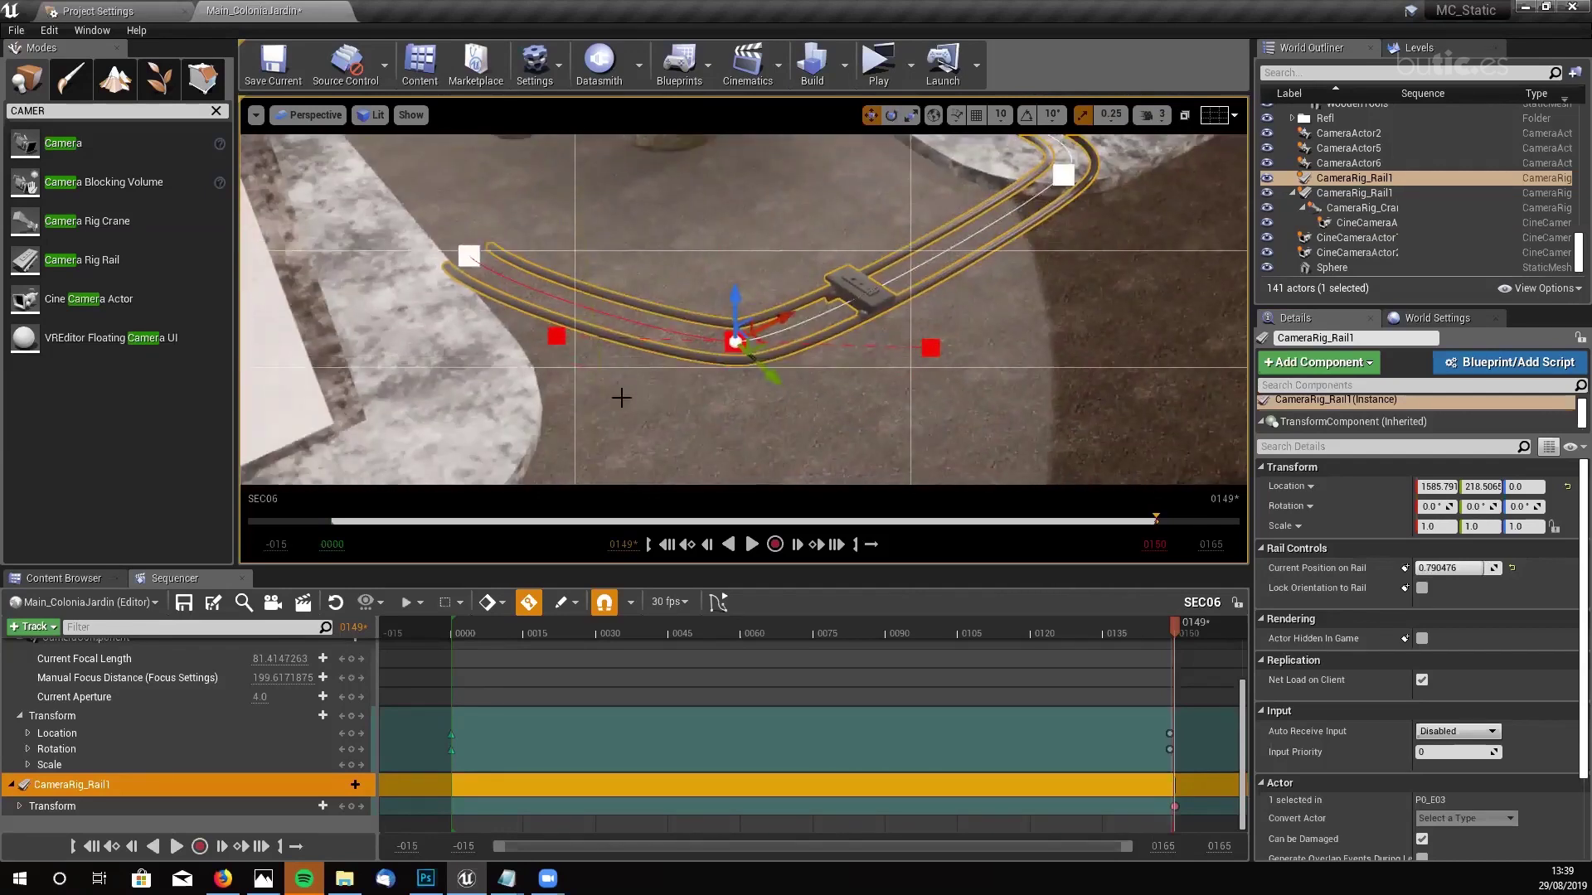
{"action": "key", "text": "e"}
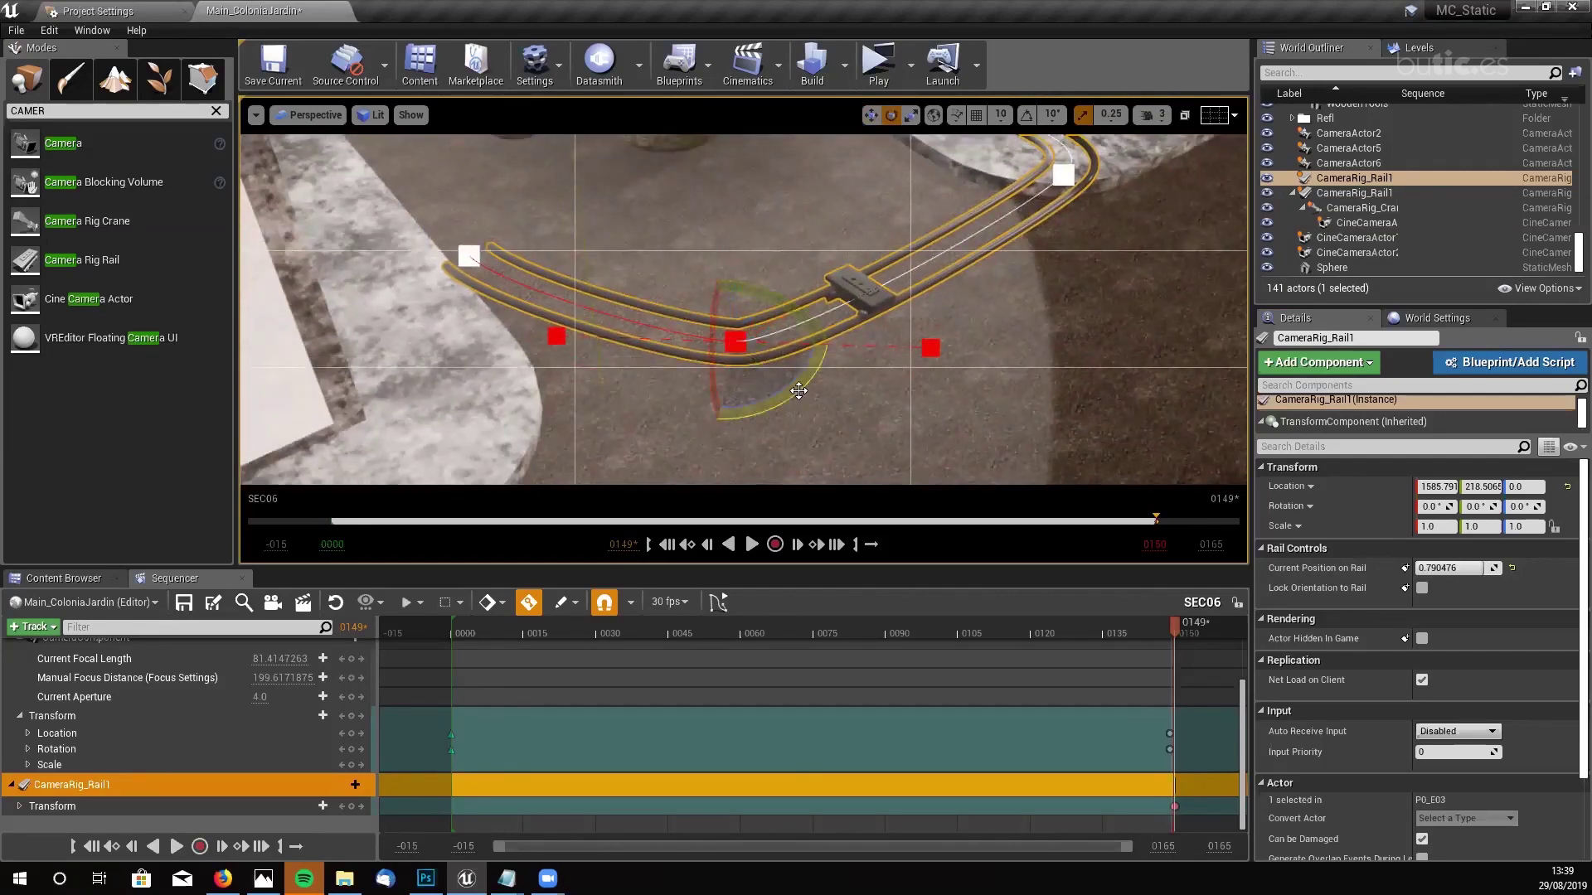
{"action": "left_click_drag", "start_coordinate": [779, 392], "coordinate": [937, 332]}
{"action": "key", "text": "Left"}
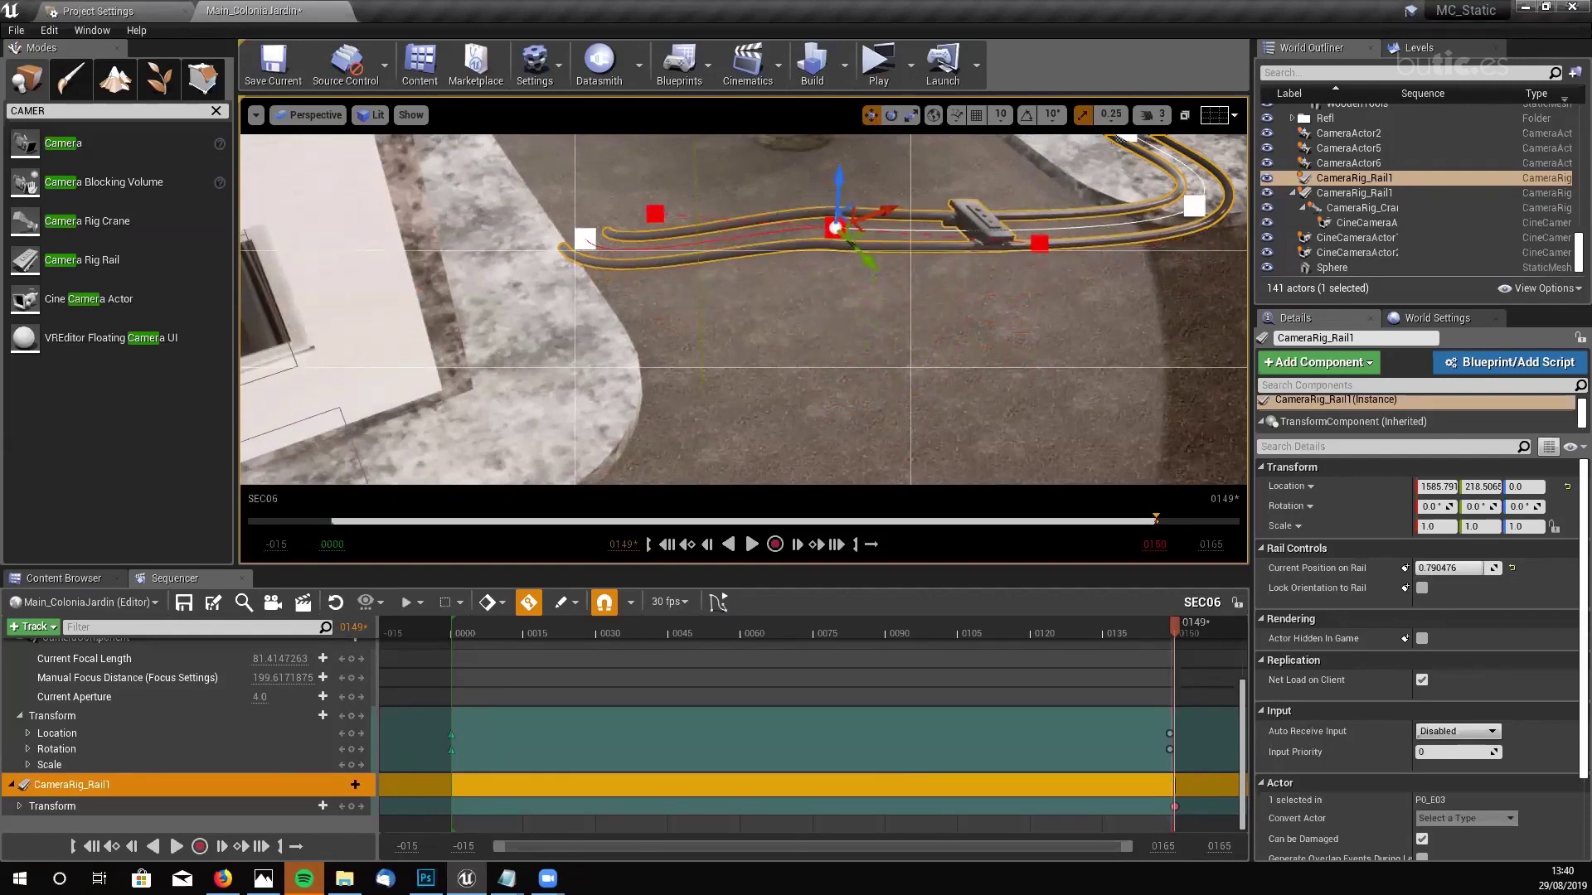
{"action": "right_click_drag", "start_coordinate": [744, 310], "coordinate": [844, 324]}
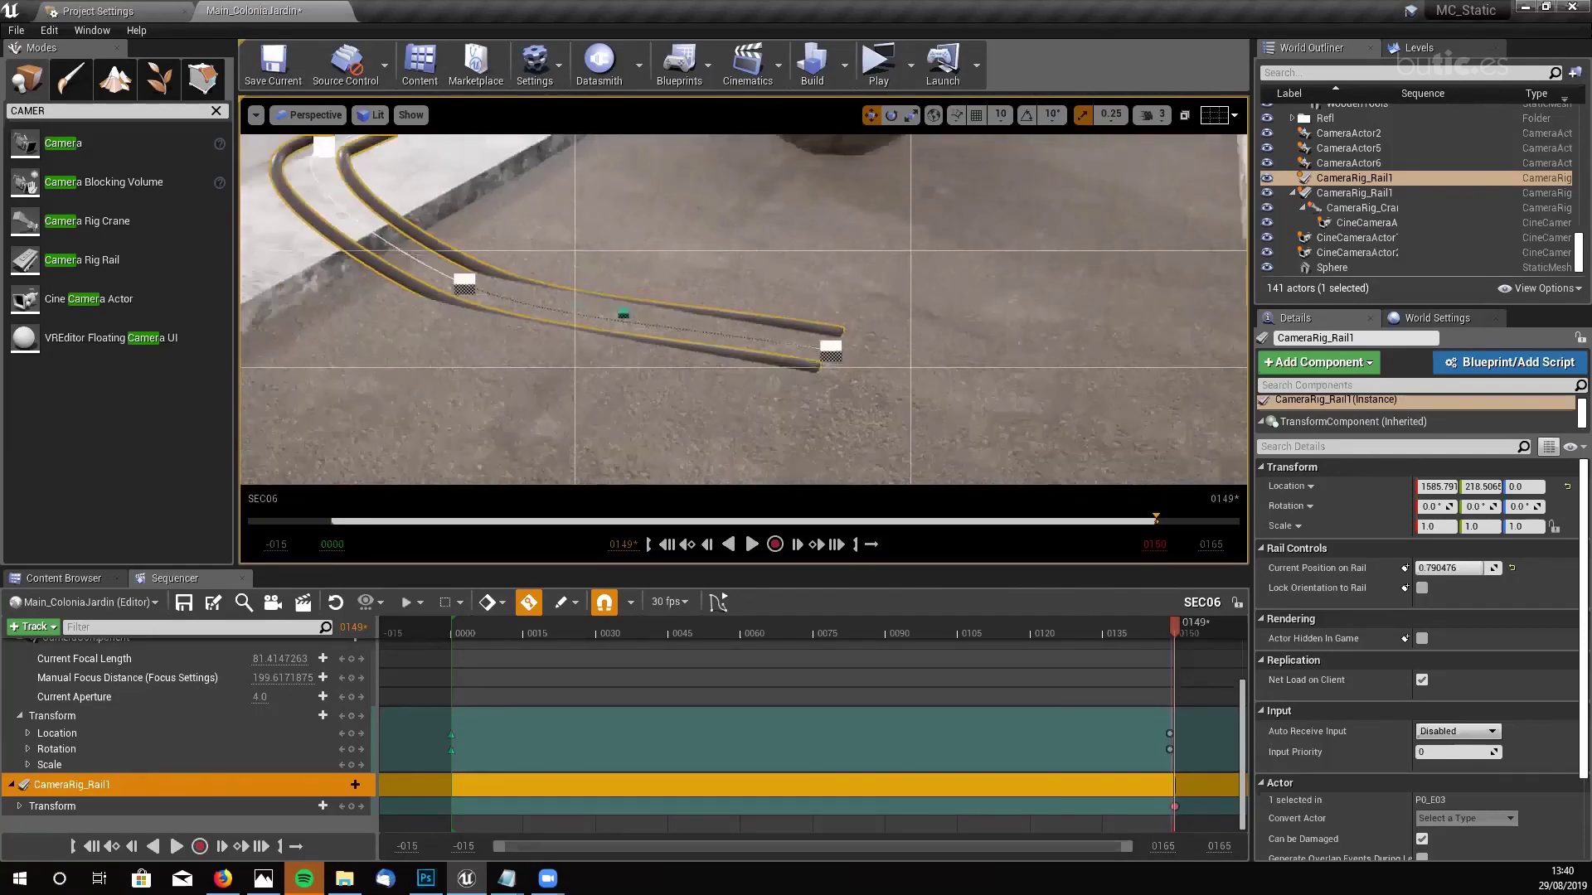
{"action": "right_click_drag", "start_coordinate": [1018, 337], "coordinate": [1018, 338]}
{"action": "right_click_drag", "start_coordinate": [675, 323], "coordinate": [814, 304]}
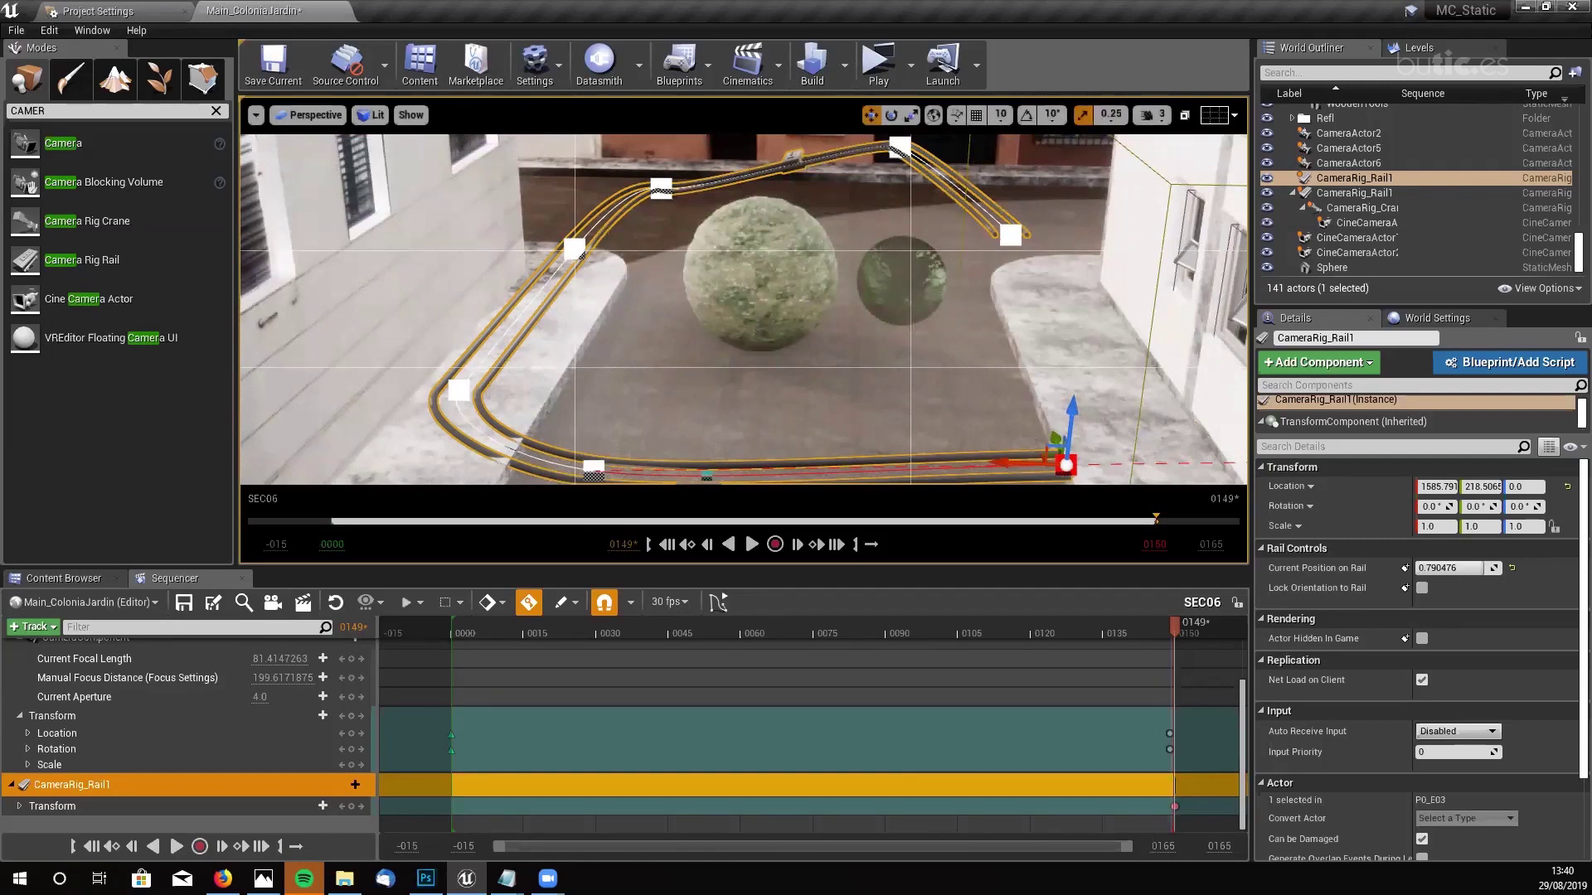
{"action": "right_click_drag", "start_coordinate": [901, 280], "coordinate": [901, 280]}
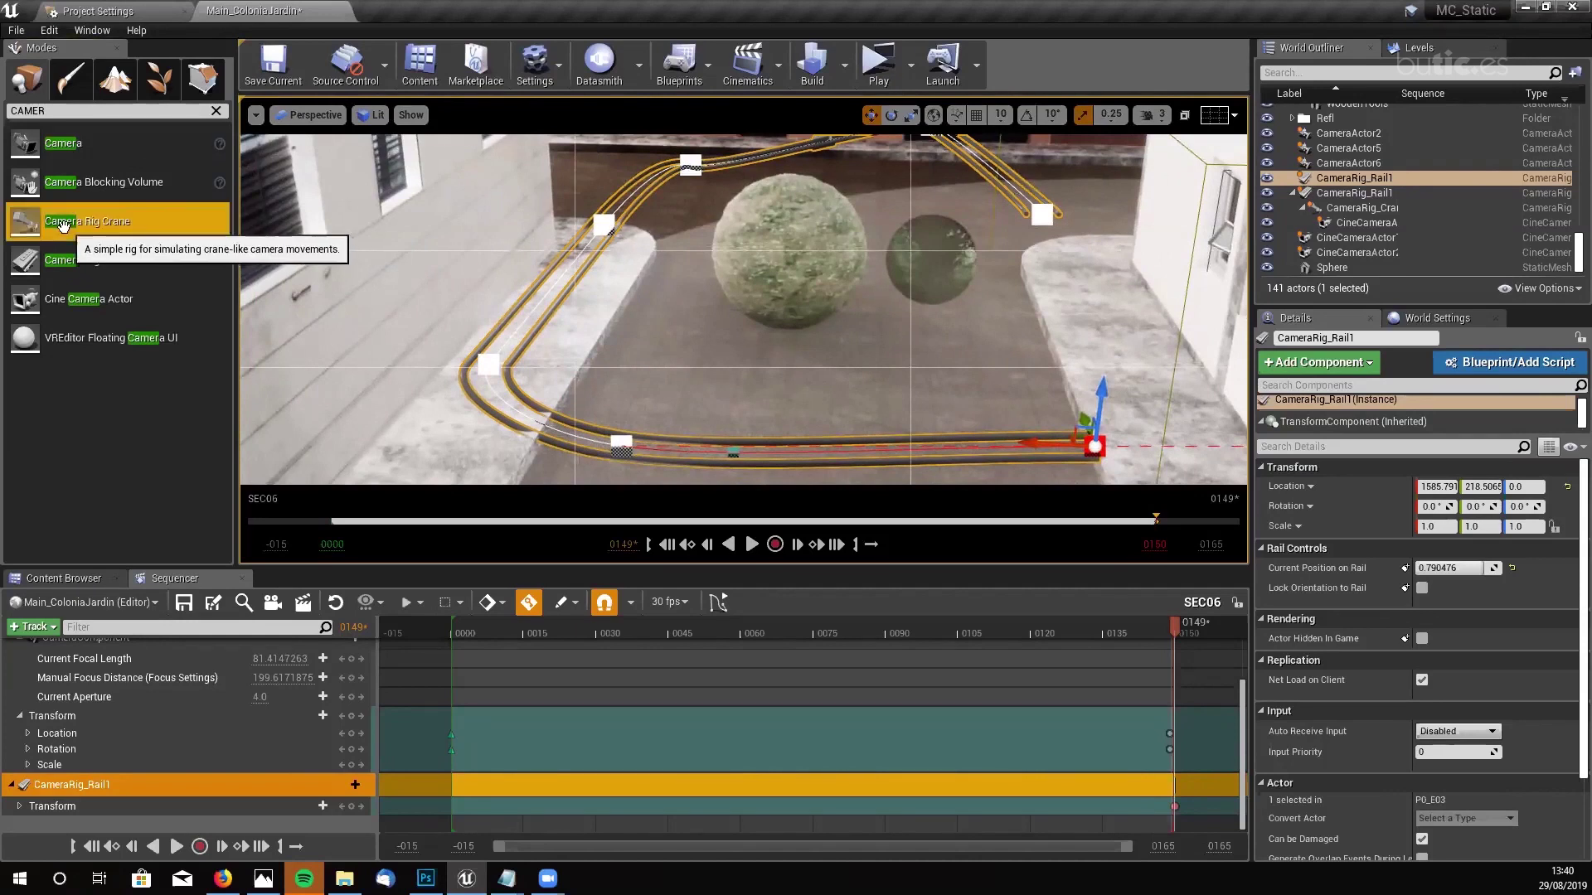
- Place a Camera Rig Crane with a 500 cm arm on the ground near the spheres
{"action": "left_click_drag", "start_coordinate": [80, 232], "coordinate": [937, 388]}
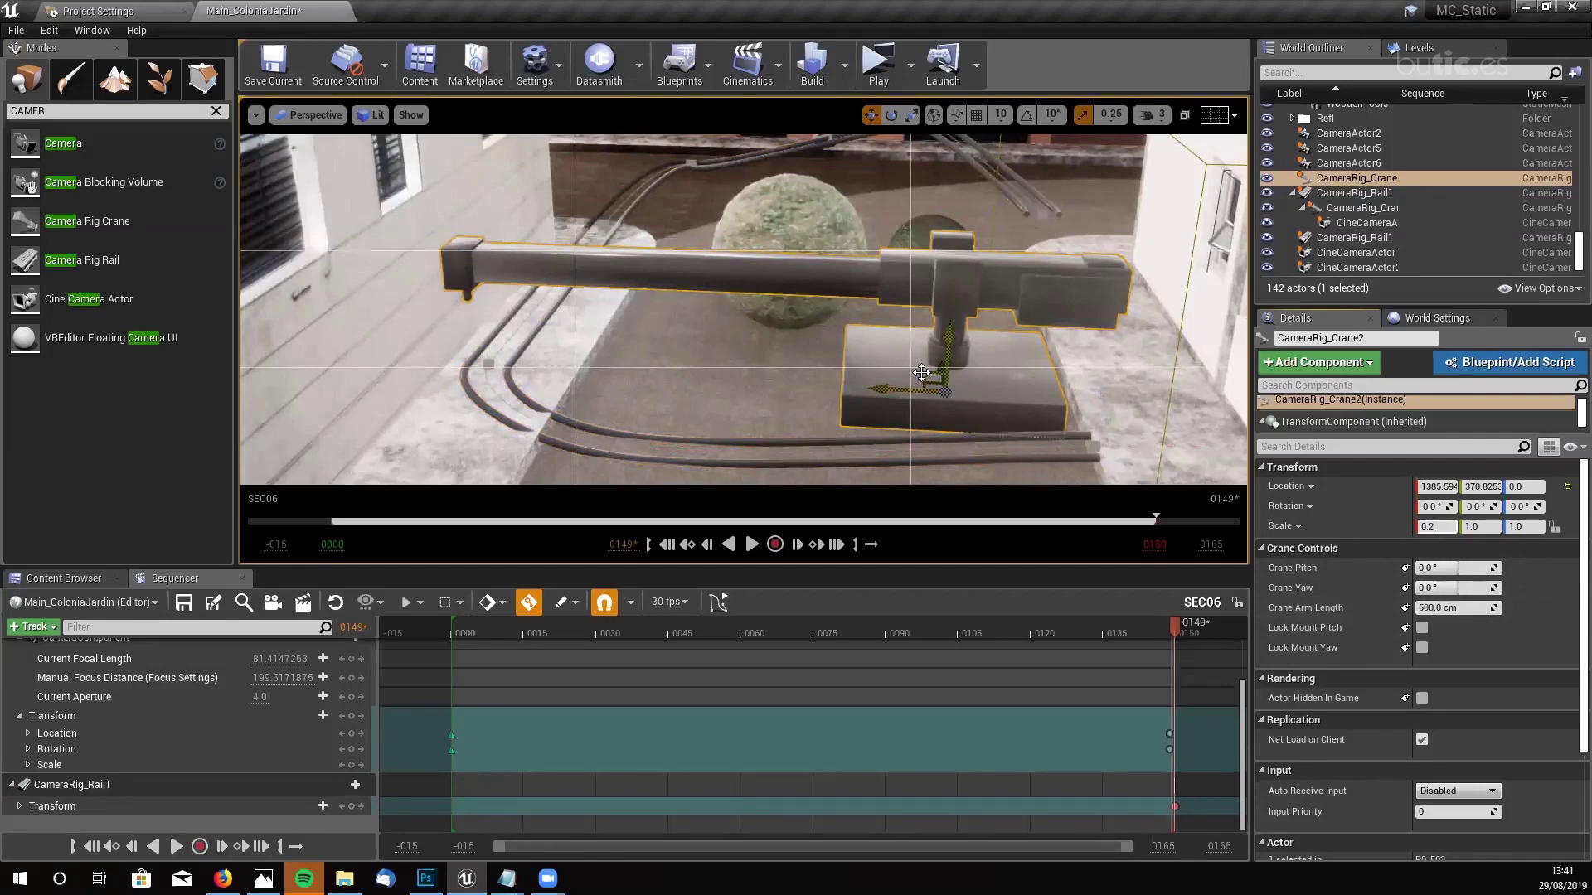
- Set the crane rig's Scale X, Y and Z to 0.3
{"action": "key", "text": "Return"}
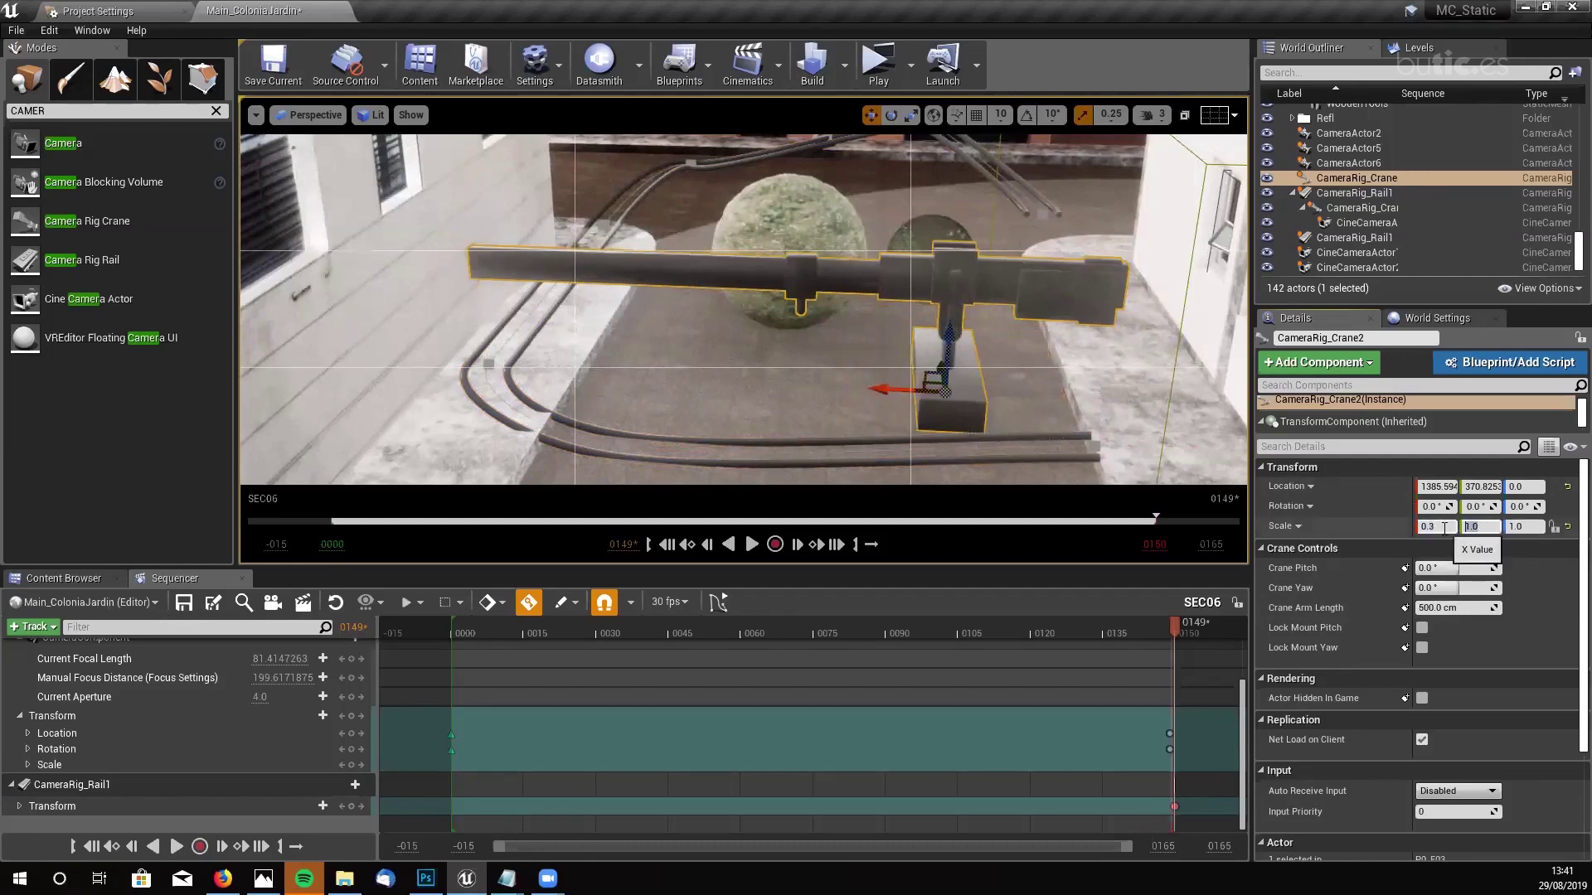
{"action": "type", "text": "0.3"}
{"action": "key", "text": "Return"}
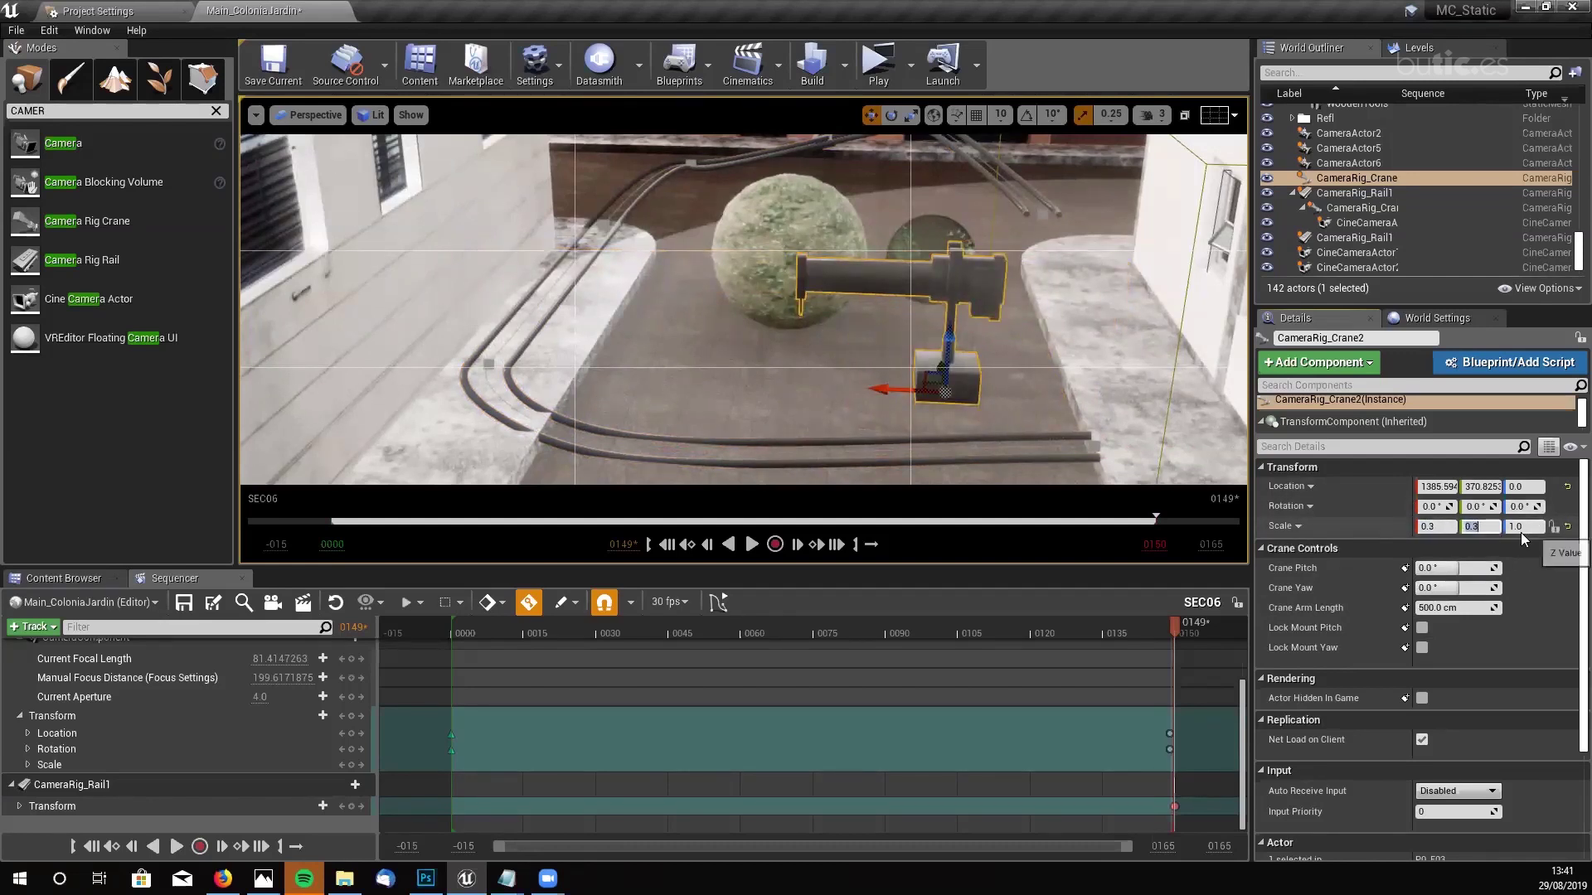
{"action": "type", "text": "0.3"}
{"action": "key", "text": "Return"}
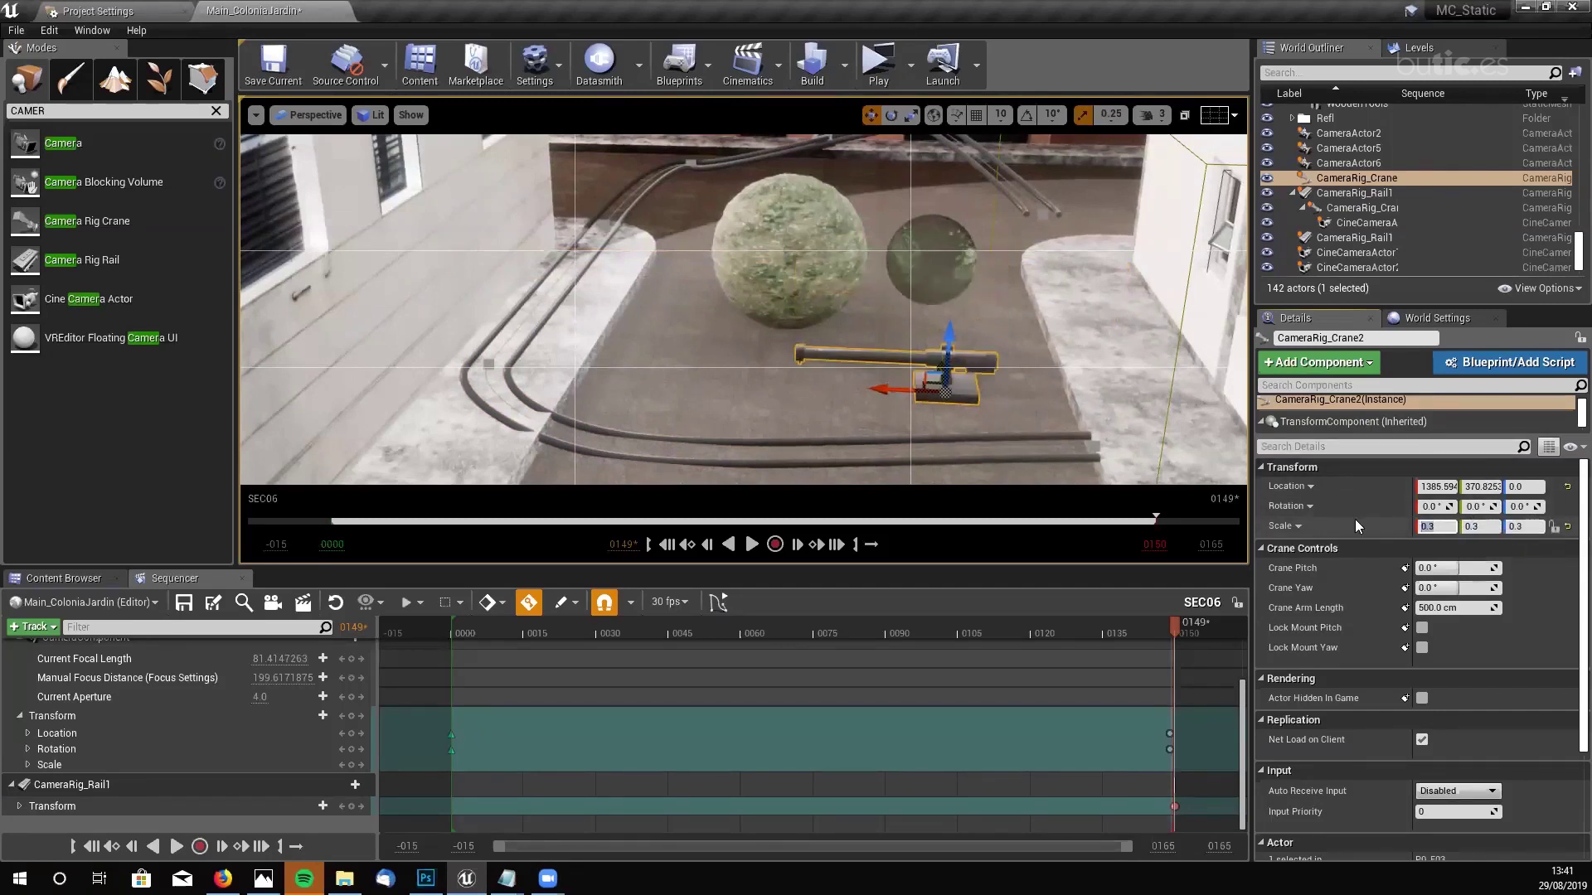
- Change the crane rig's scale to 0.5 on all three axes
{"action": "type", "text": "0.5"}
{"action": "key", "text": "Tab"}
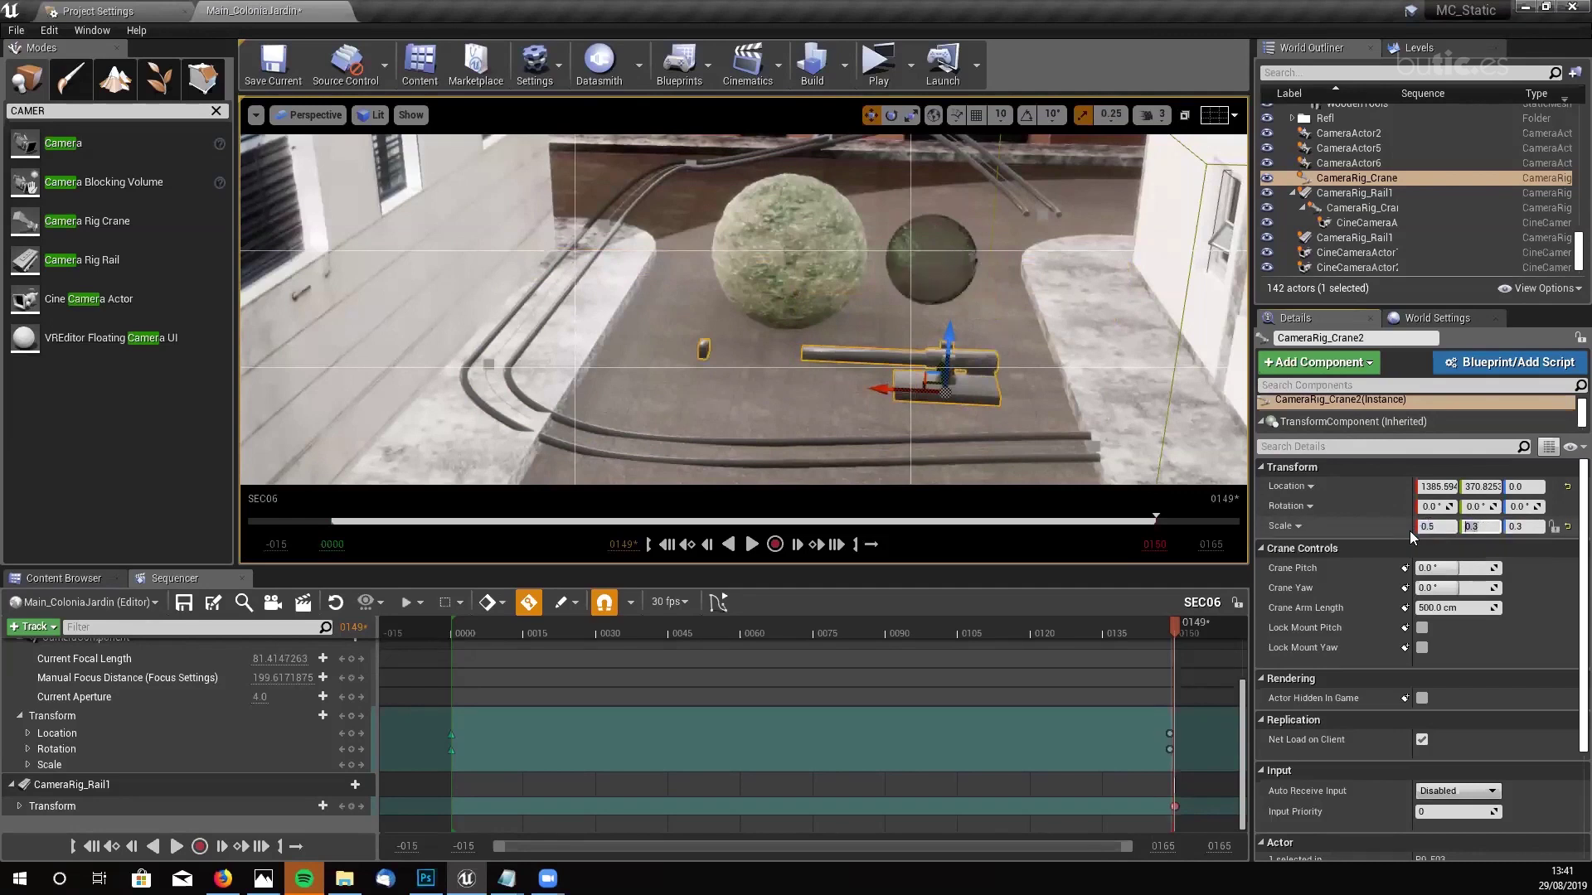
{"action": "type", "text": "0.5"}
{"action": "key", "text": "Return"}
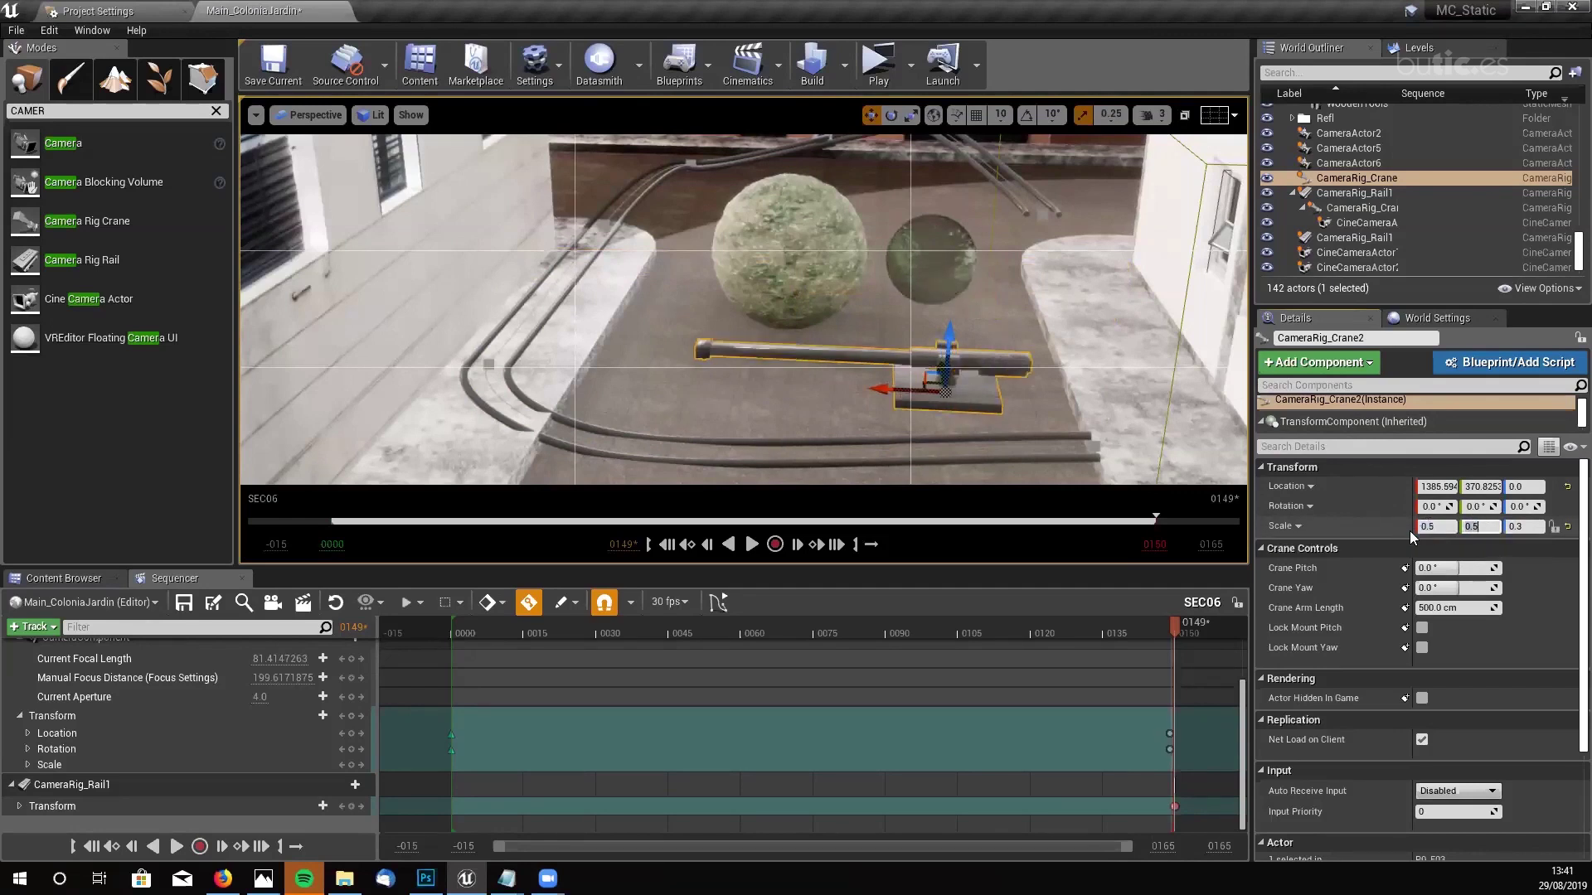
{"action": "left_click", "coordinate": [1530, 525]}
{"action": "type", "text": "0.5"}
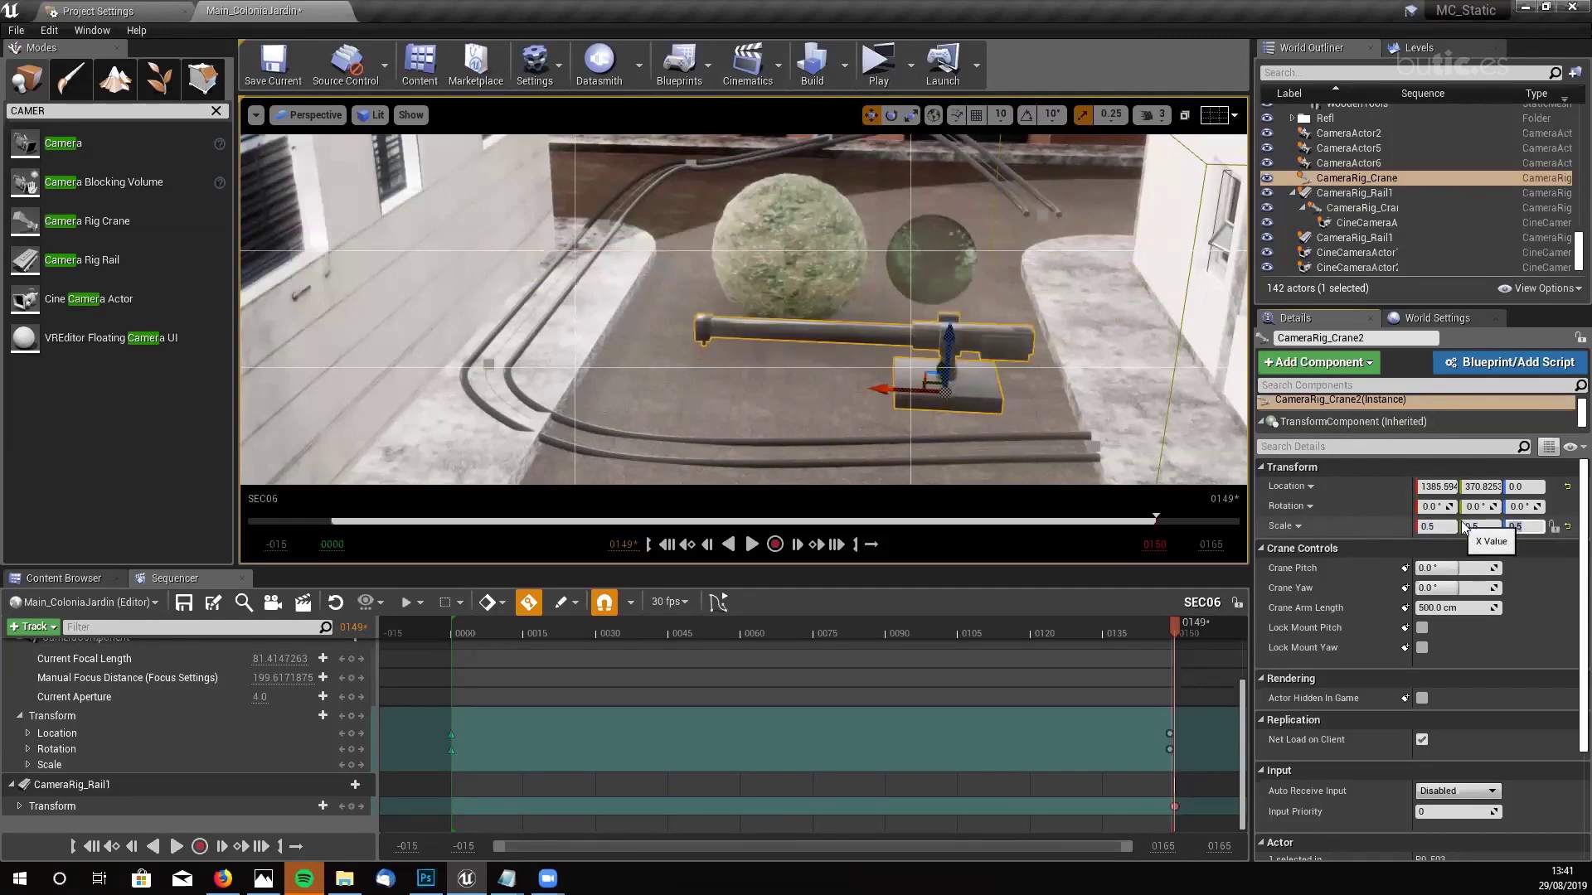
{"action": "key", "text": "Return"}
{"action": "mouse_move", "coordinate": [746, 373]}
{"action": "left_mouse_down"}
{"action": "mouse_move", "coordinate": [746, 298]}
{"action": "mouse_move", "coordinate": [746, 373]}
{"action": "left_mouse_up"}
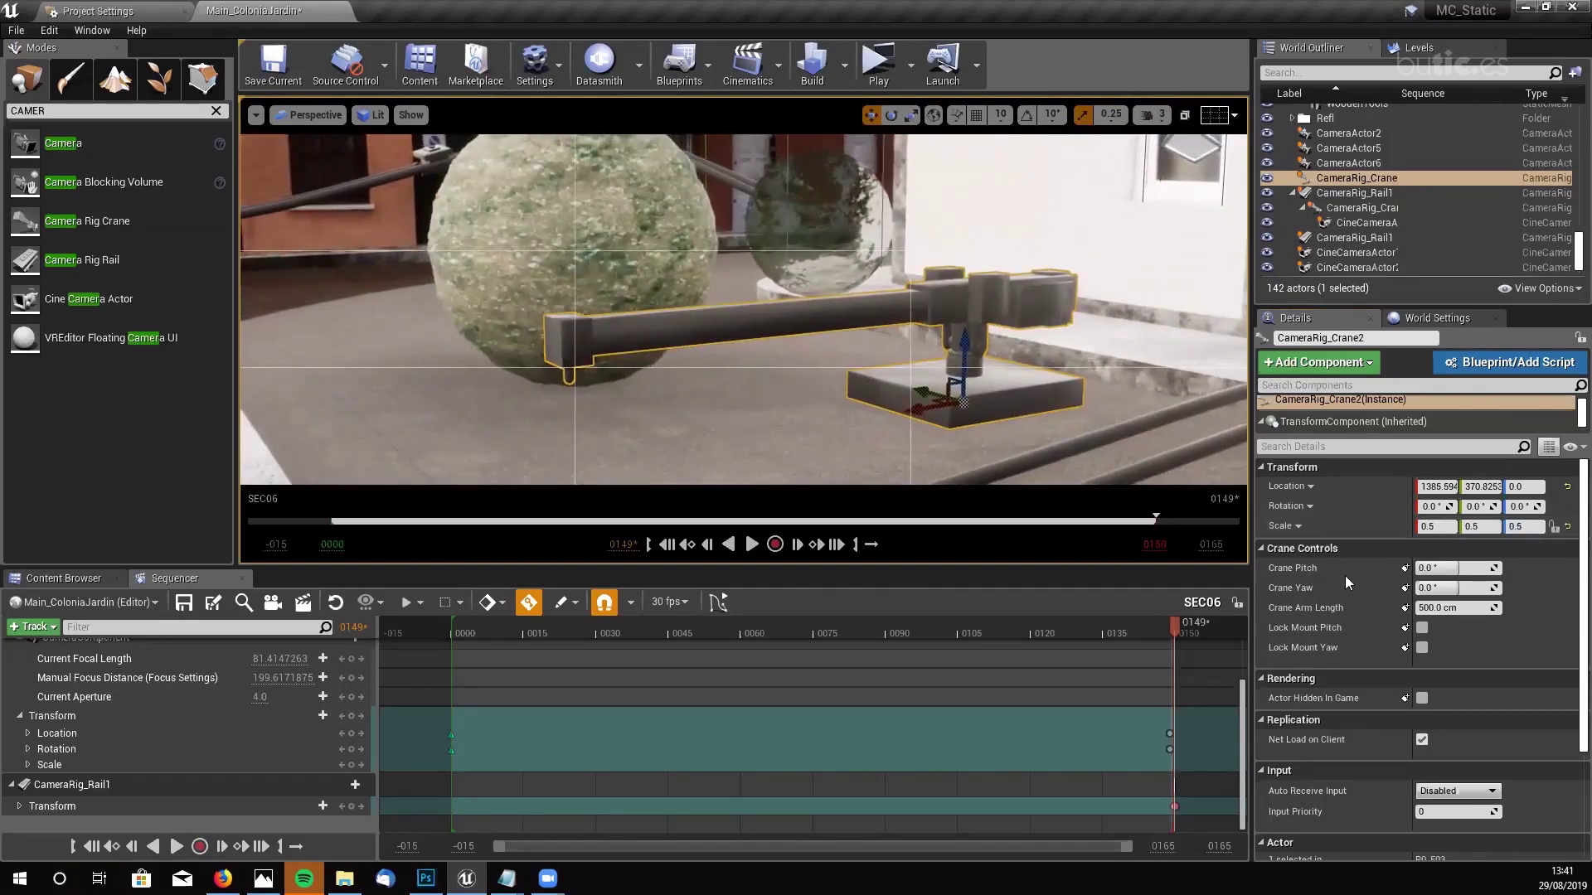
- Adjust the crane's pitch and yaw, and shorten its arm to about 219.8 cm
{"action": "left_click_drag", "start_coordinate": [1457, 569], "coordinate": [1463, 607]}
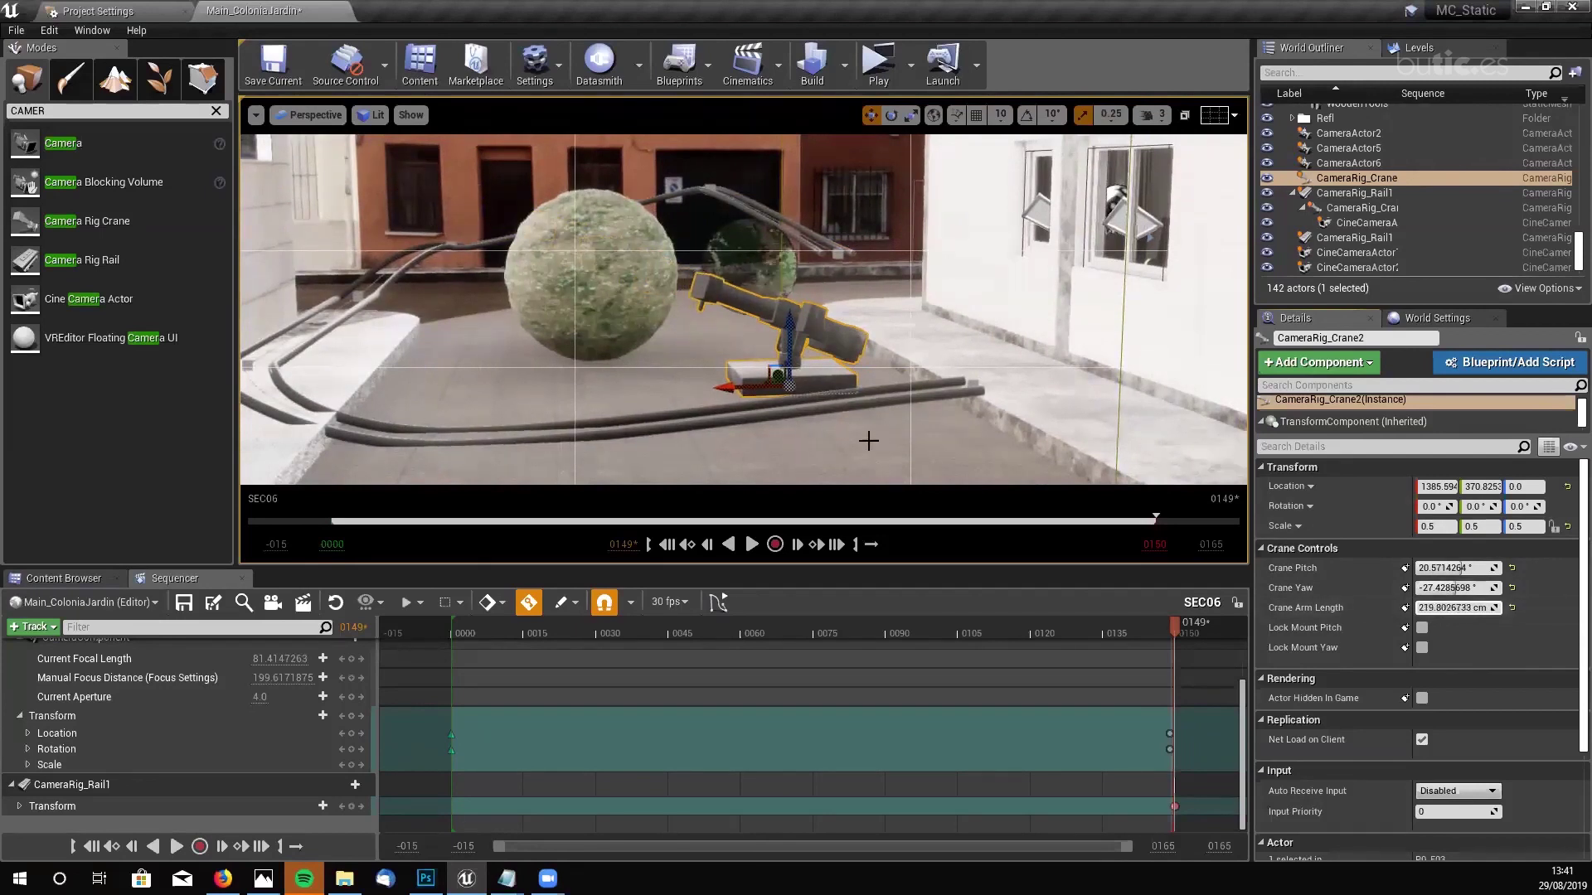
{"action": "right_click_drag", "start_coordinate": [743, 307], "coordinate": [812, 390]}
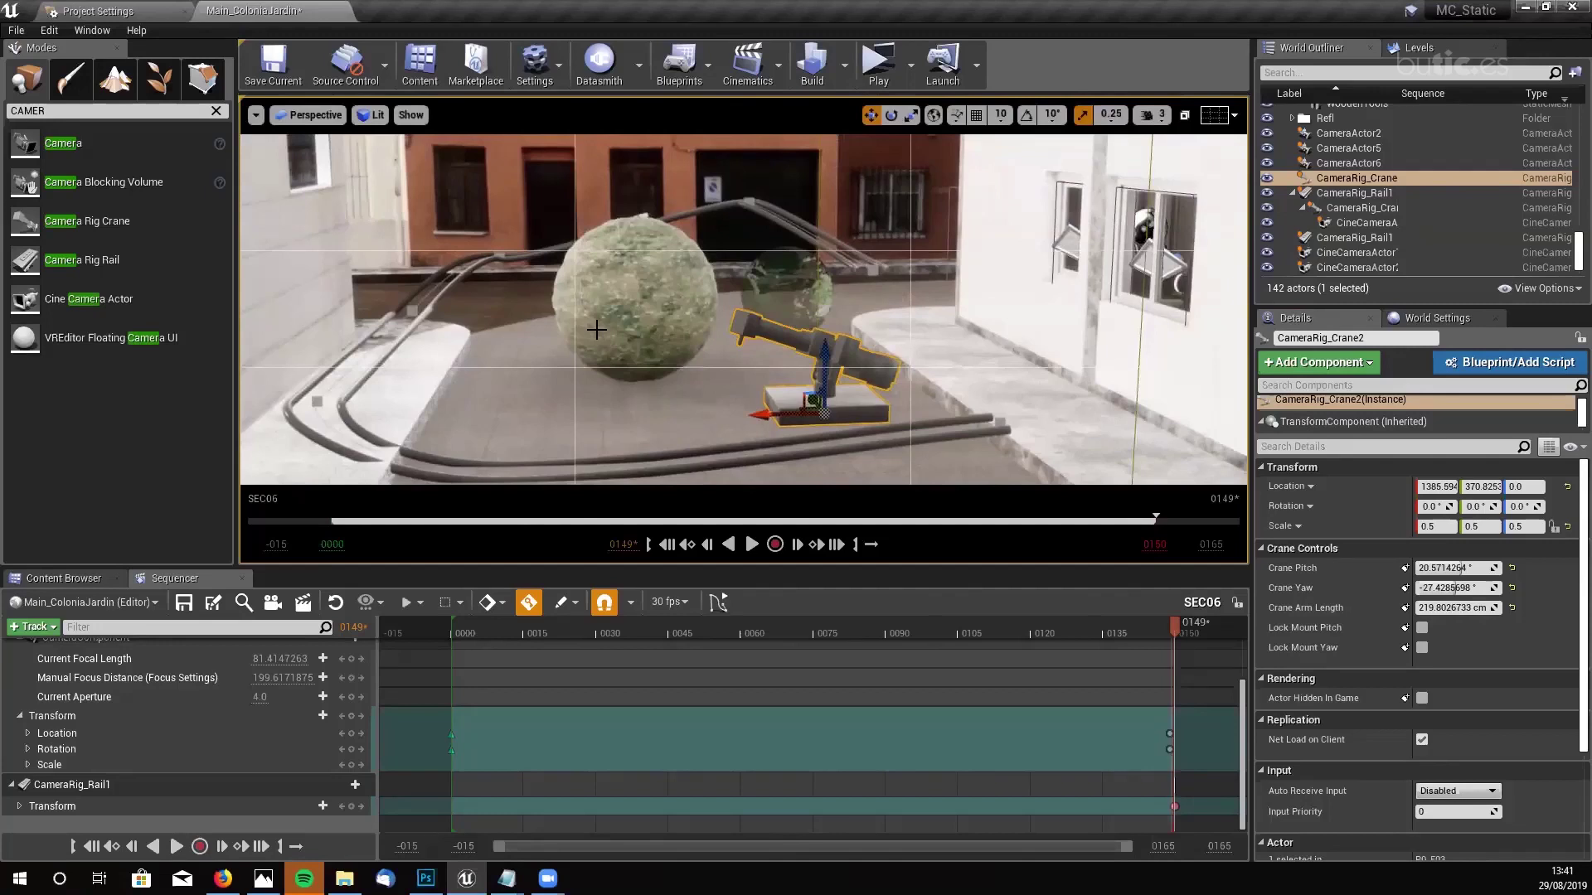
{"action": "left_click", "coordinate": [1352, 184]}
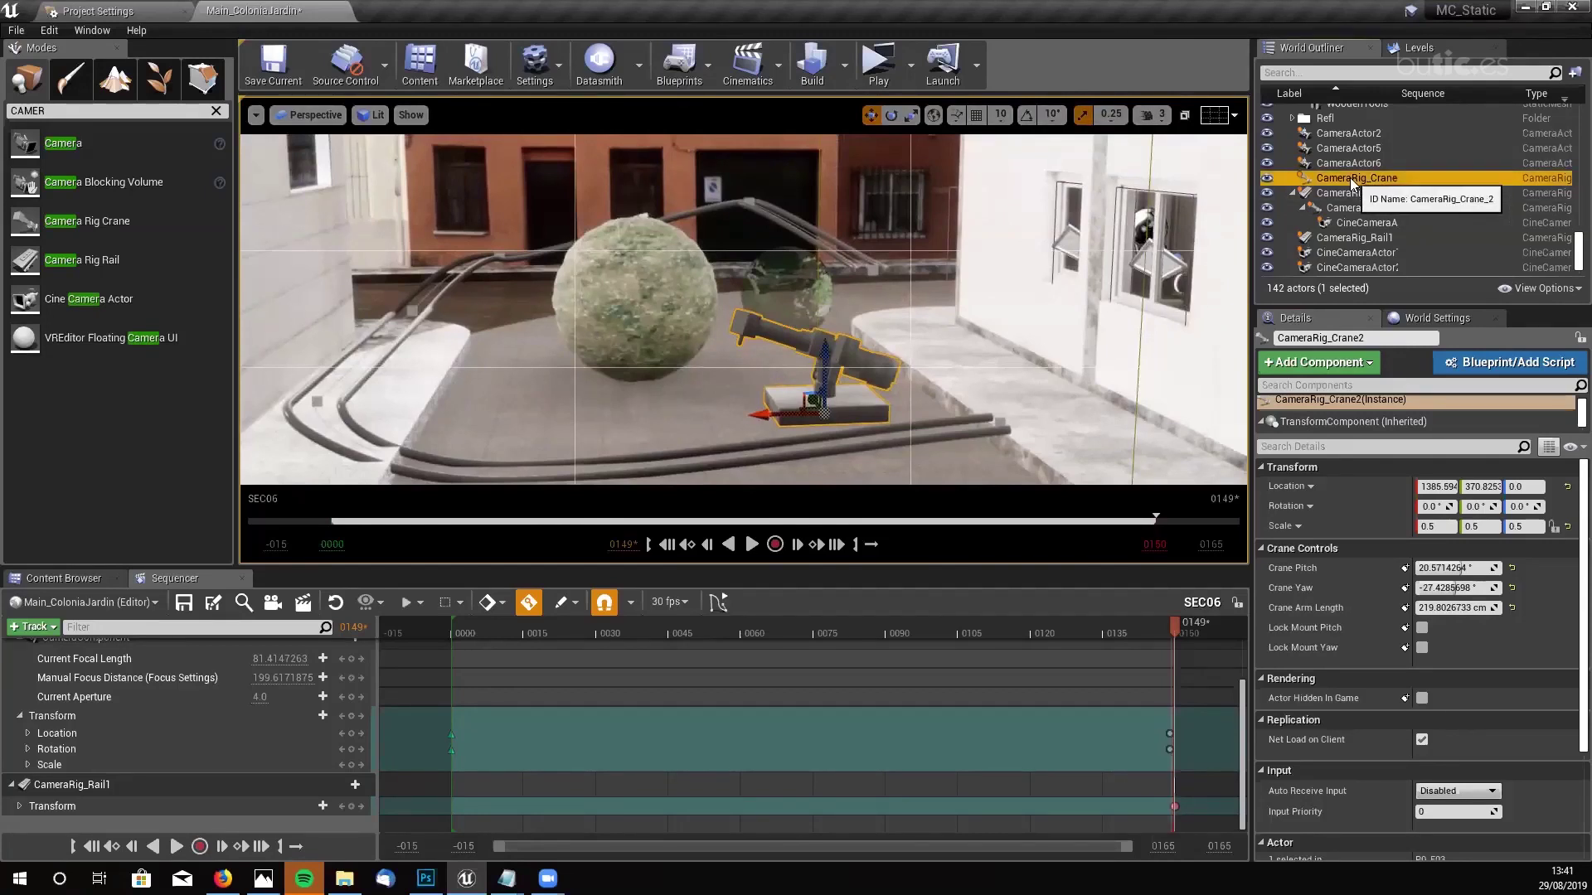
- Parent CameraRig_Crane2 under CameraRig_Rail1 in the World Outliner, then reselect the crane
{"action": "left_click_drag", "start_coordinate": [1351, 184], "coordinate": [1359, 246]}
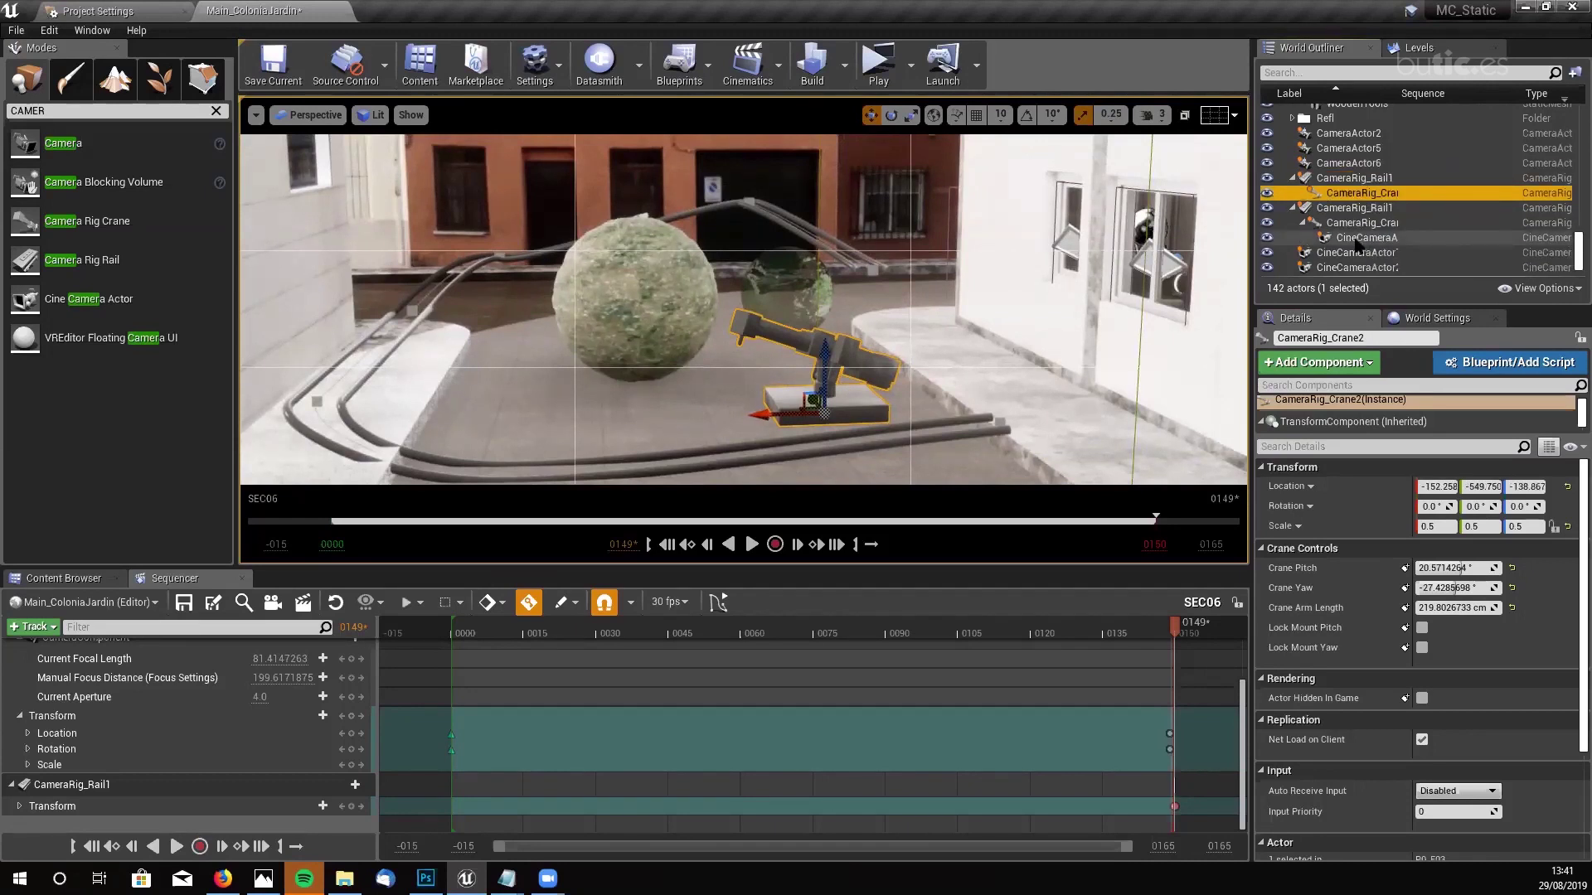
{"action": "left_click", "coordinate": [1354, 228]}
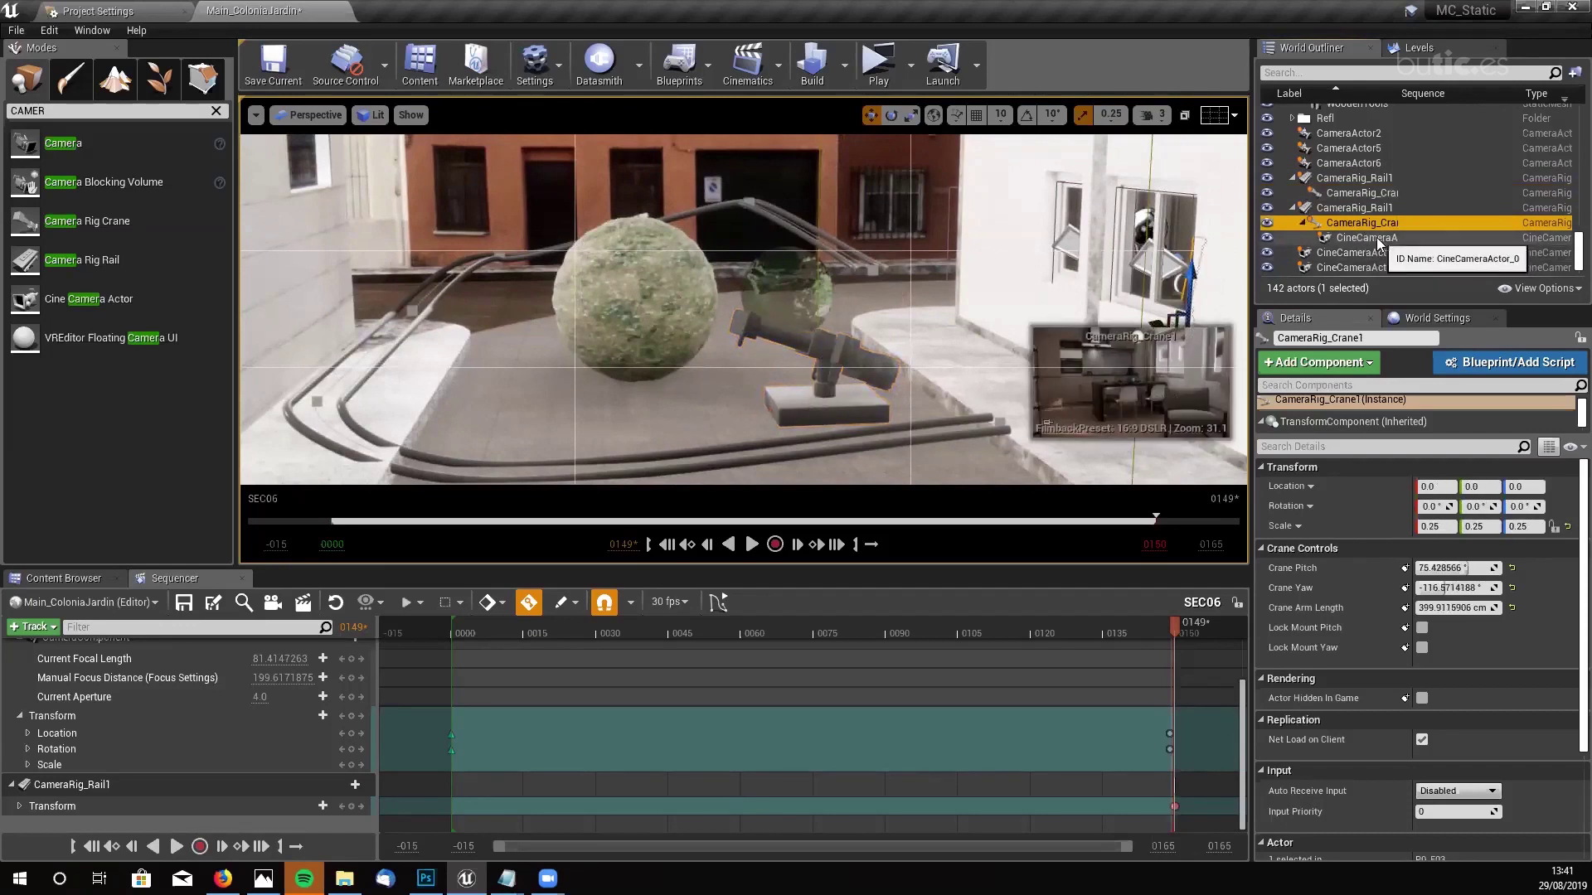
{"action": "left_click", "coordinate": [1376, 237]}
{"action": "scroll", "coordinate": [1369, 251], "scroll_direction": "down", "scroll_amount": 1}
{"action": "scroll", "coordinate": [1368, 241], "scroll_direction": "up", "scroll_amount": 1}
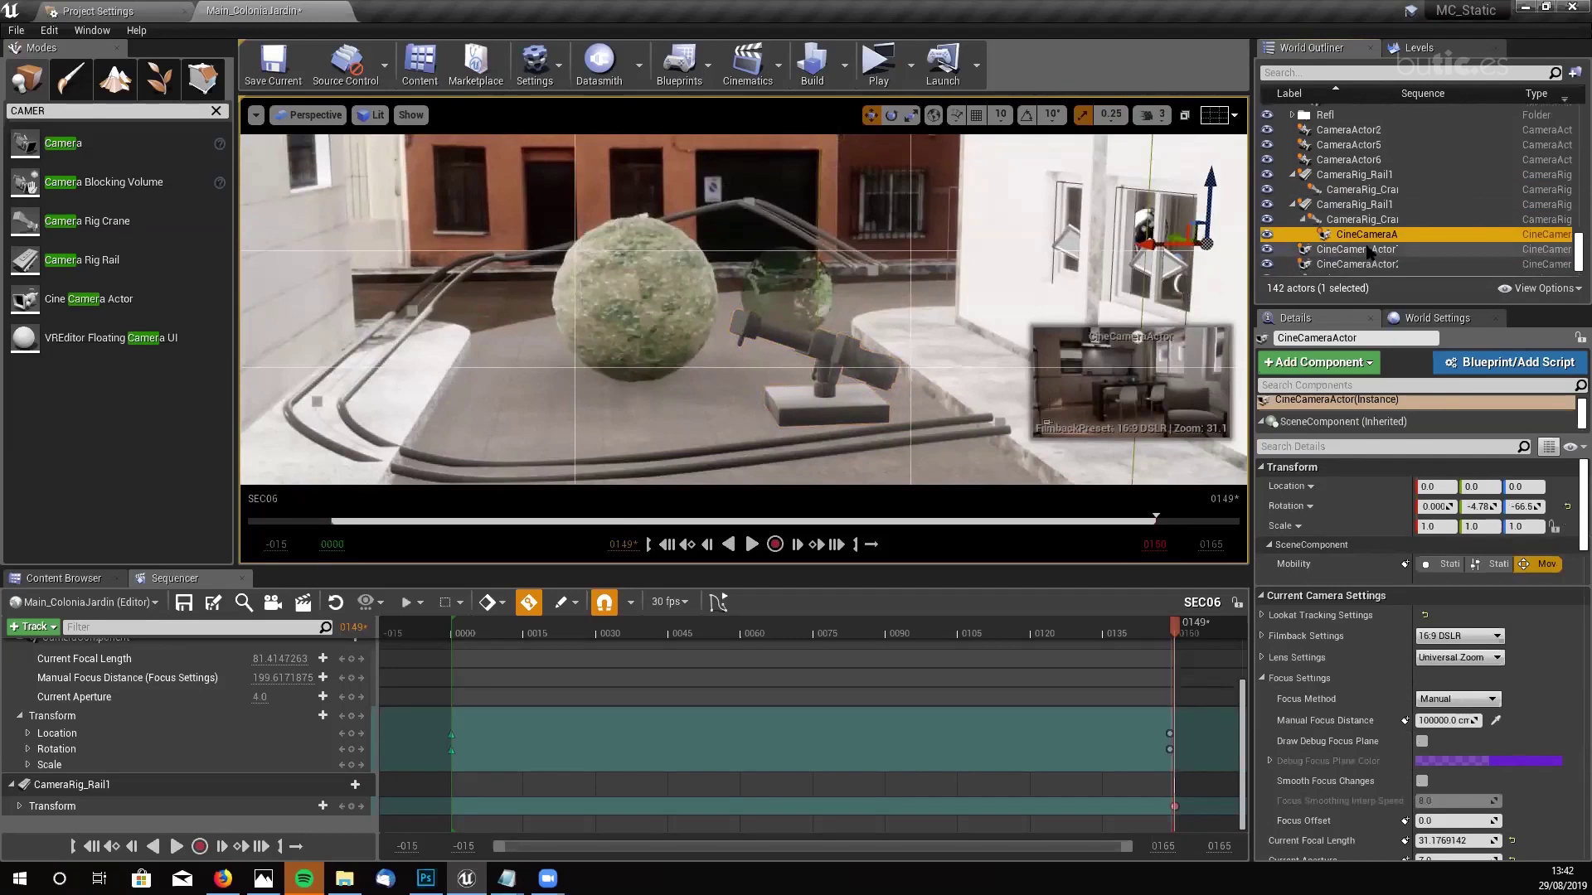
{"action": "left_click", "coordinate": [1357, 177]}
{"action": "left_click", "coordinate": [1357, 189]}
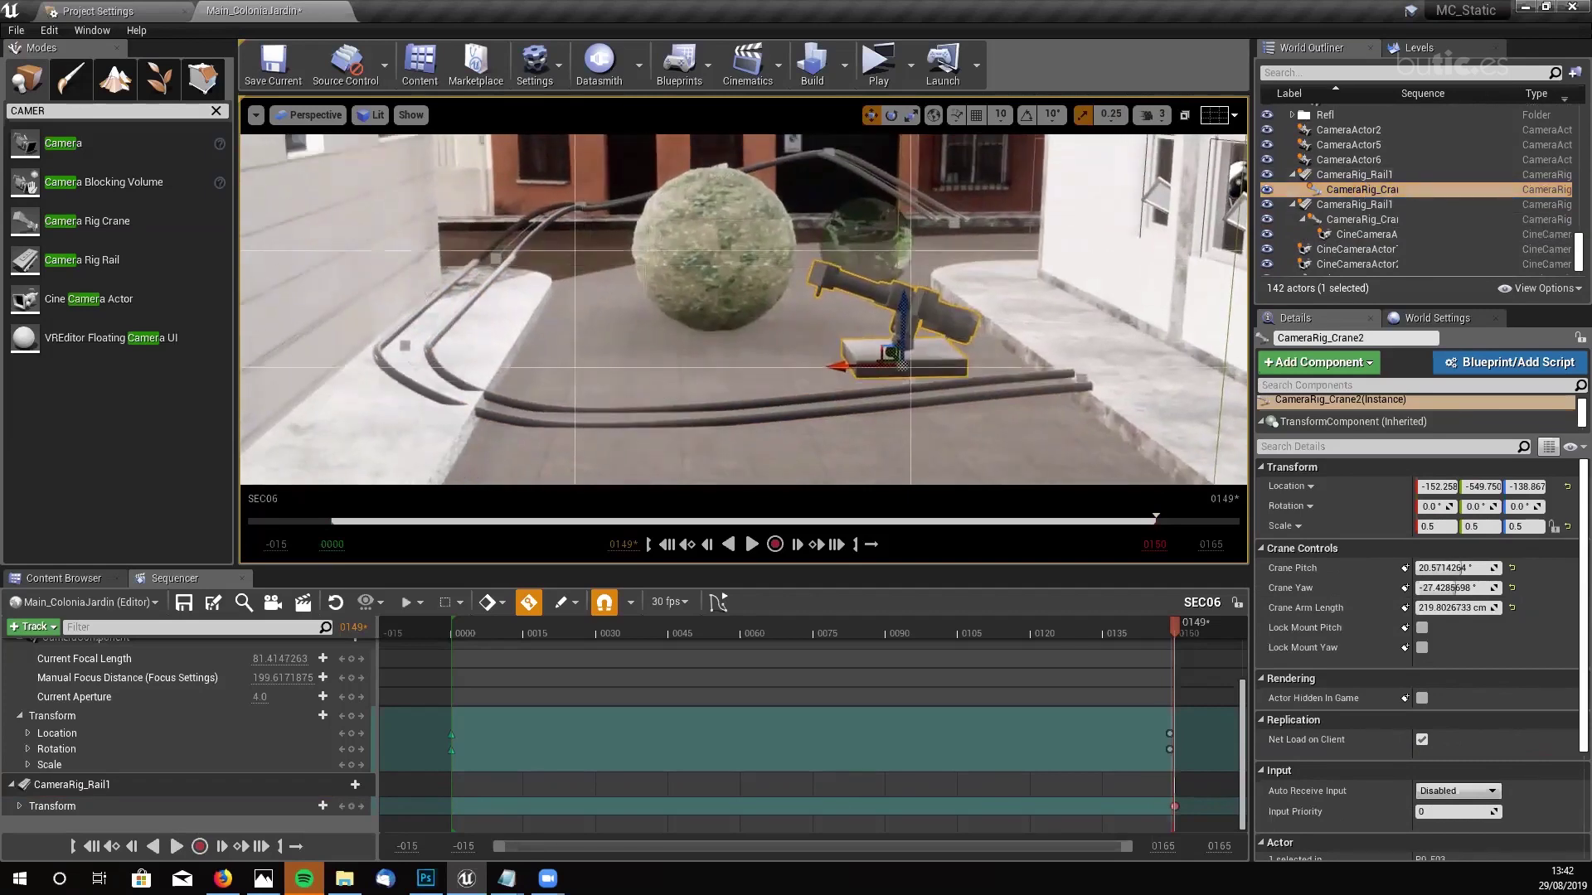
{"action": "right_click_drag", "start_coordinate": [655, 263], "coordinate": [679, 284]}
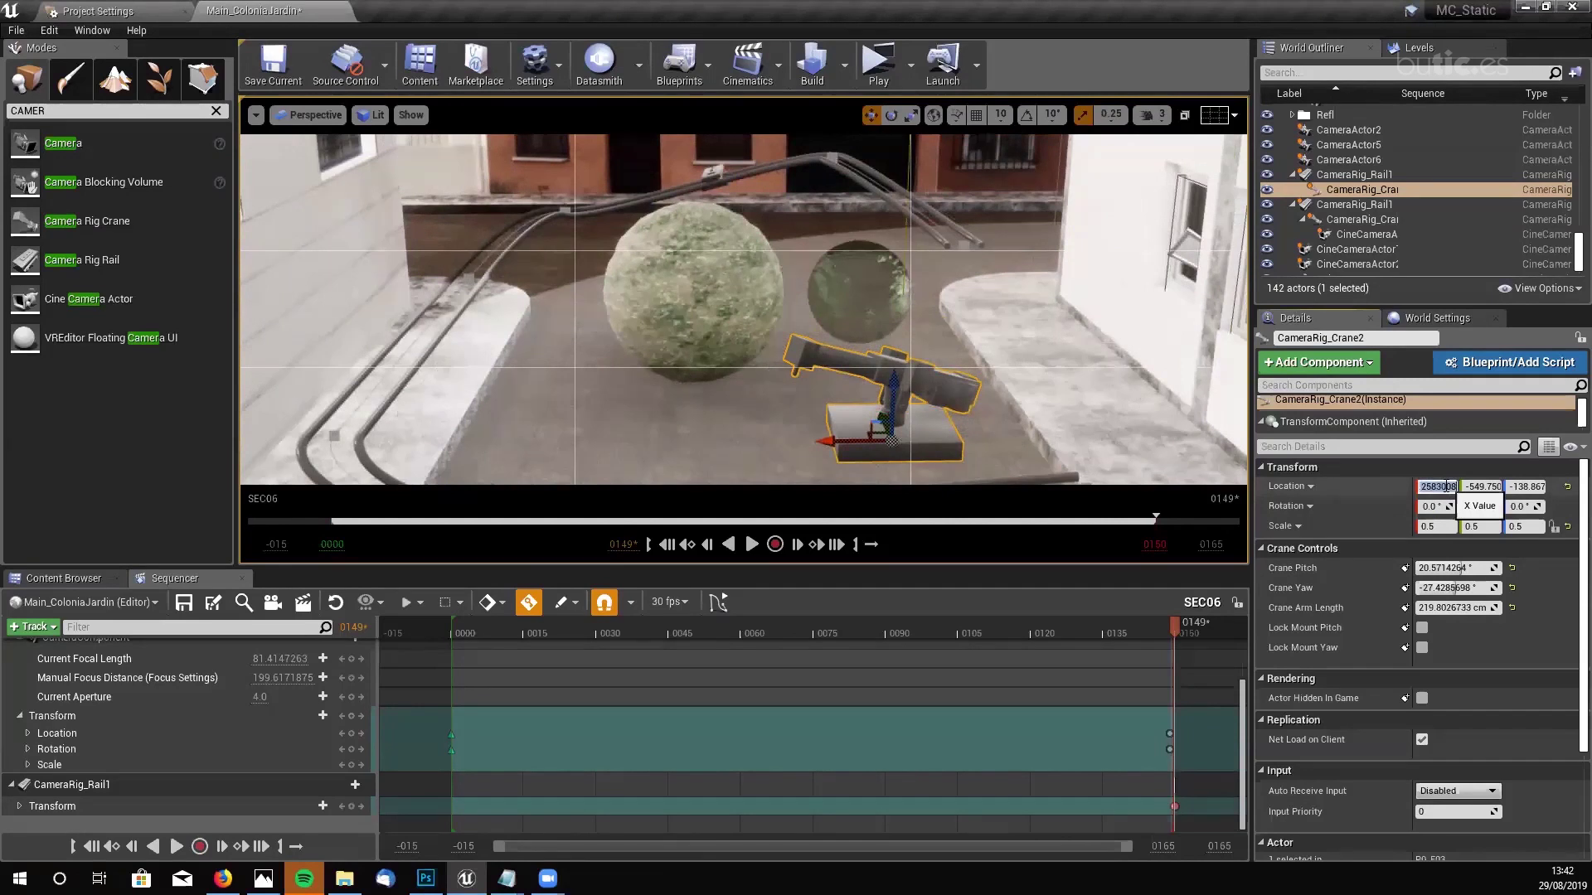
- Set the crane's Location X, Y and Z to 0, then select CameraRig_Rail1
{"action": "type", "text": "0"}
{"action": "key", "text": "Return"}
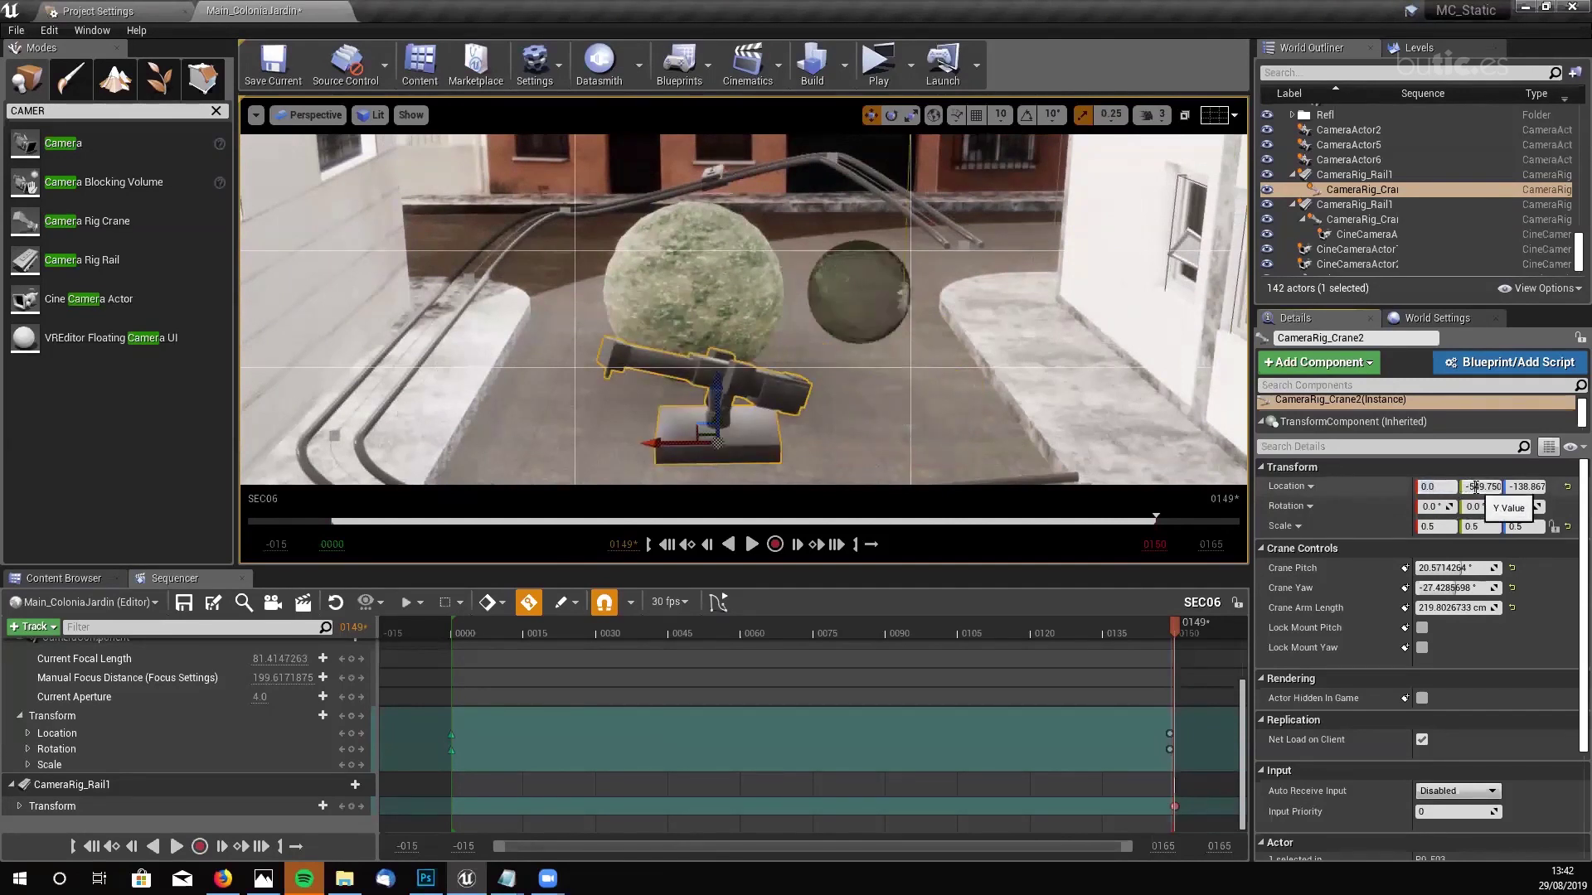
{"action": "left_click", "coordinate": [1476, 489]}
{"action": "type", "text": "0"}
{"action": "key", "text": "Return"}
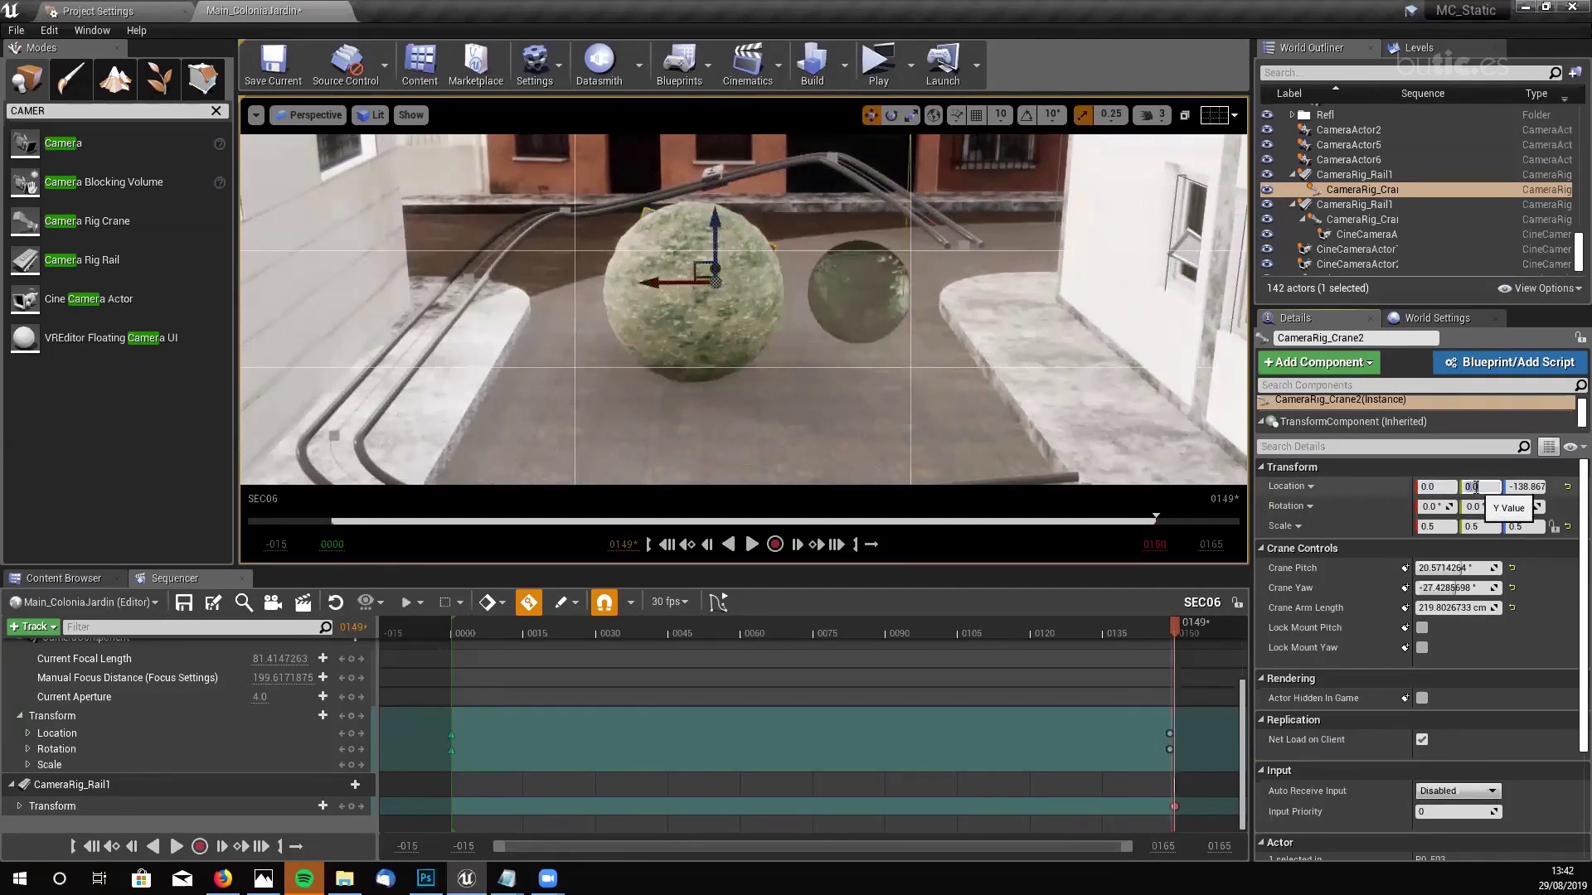
{"action": "type", "text": "0"}
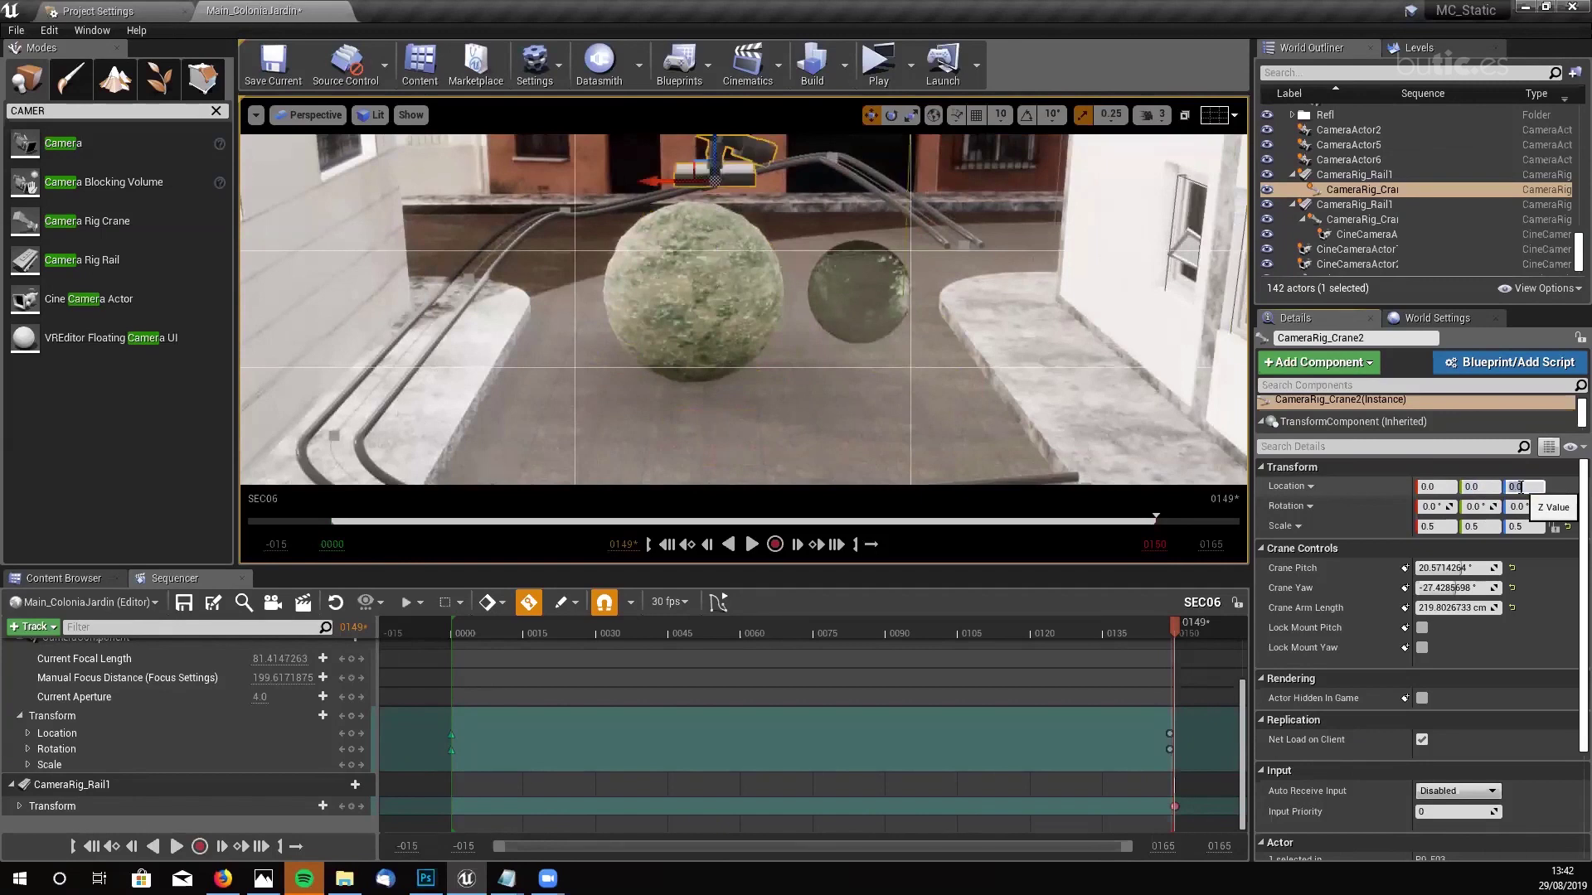
{"action": "key", "text": "Return"}
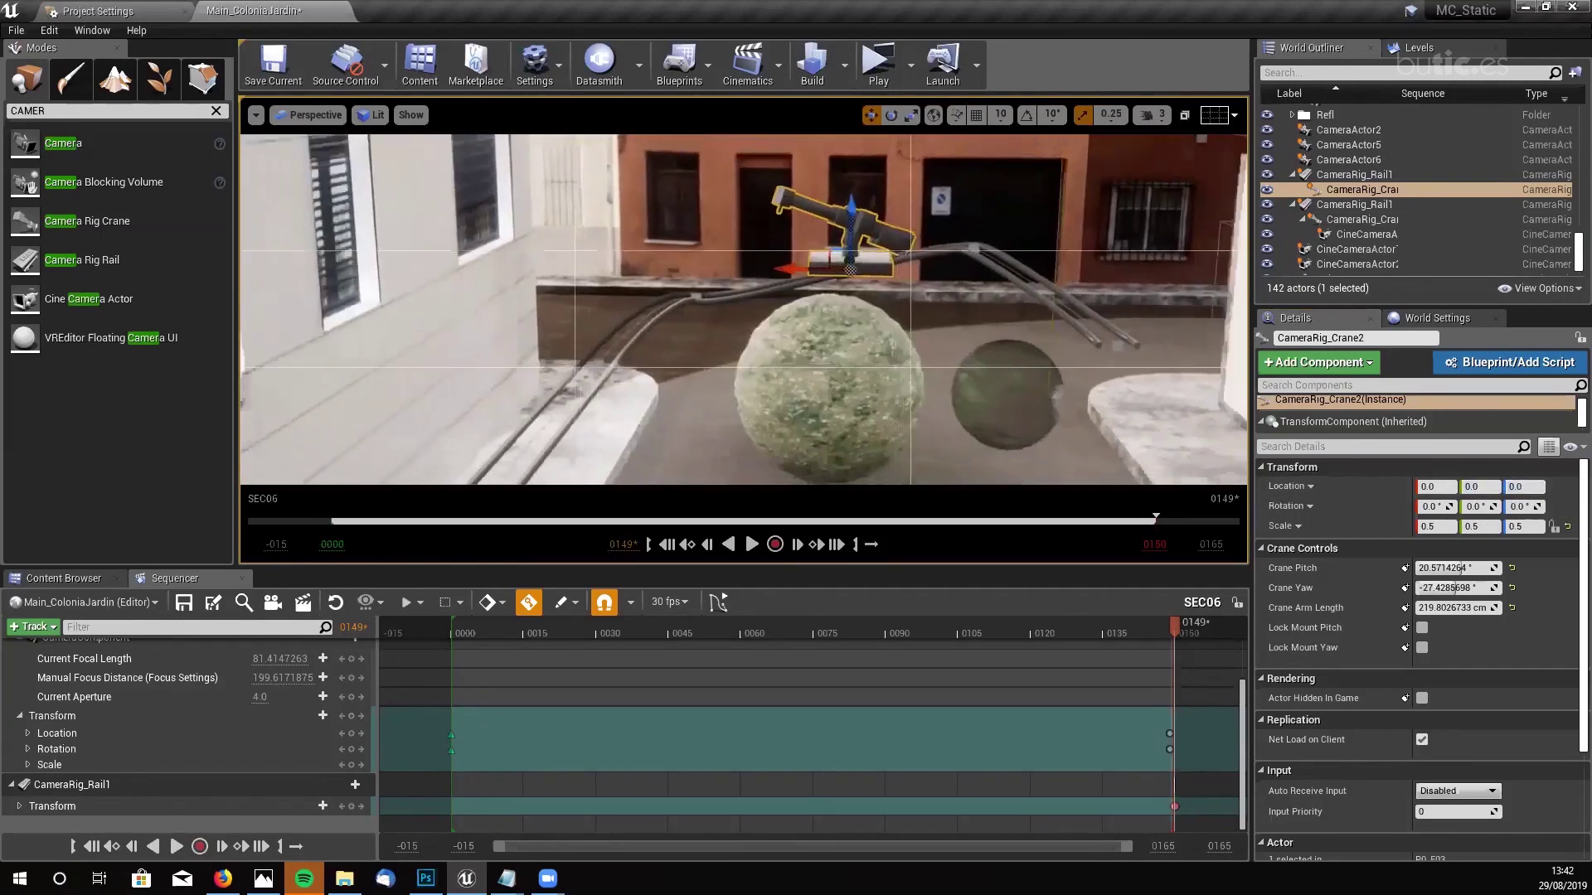
{"action": "left_click", "coordinate": [1351, 174]}
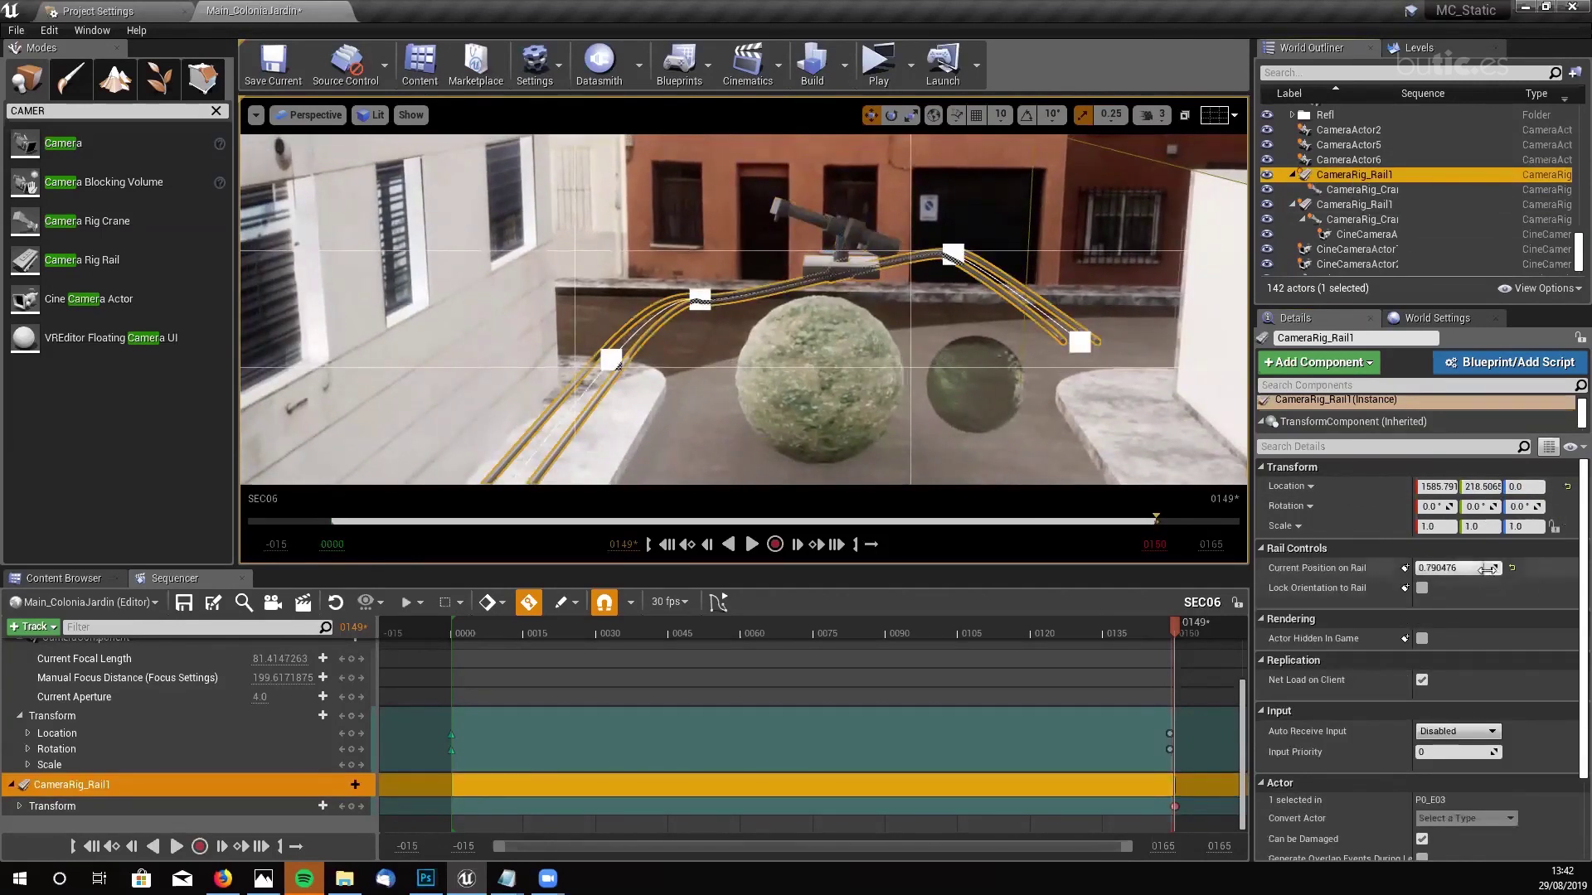
- Drag CameraRig_Rail1's Current Position on Rail down to 0.0
{"action": "left_click_drag", "start_coordinate": [1468, 568], "coordinate": [1451, 567]}
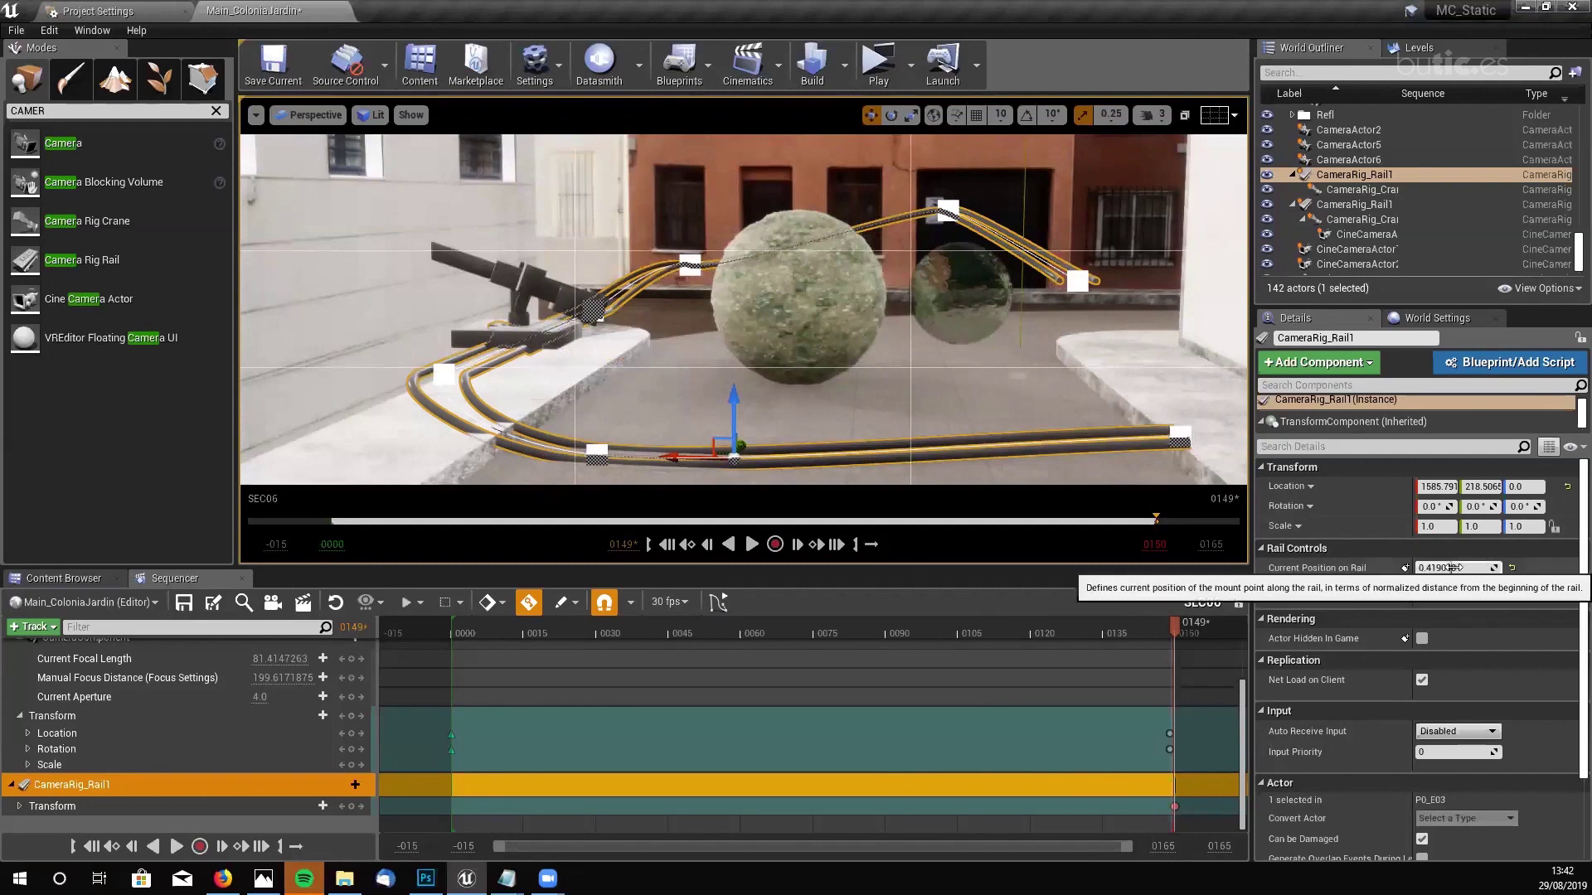
{"action": "left_click_drag", "start_coordinate": [1462, 567], "coordinate": [1419, 567]}
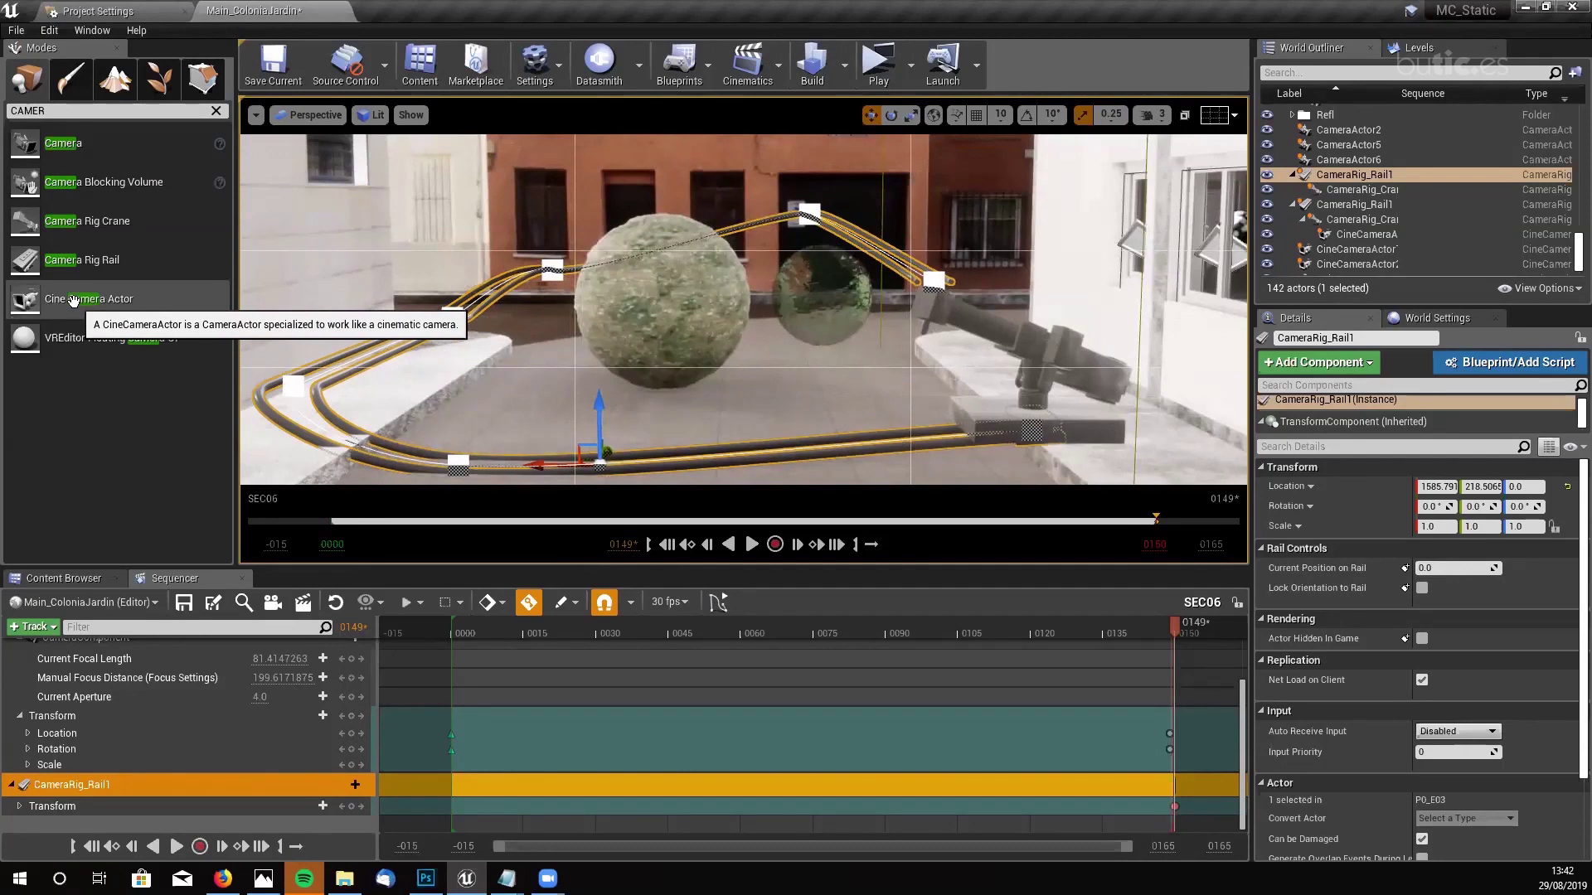
{"action": "left_click_drag", "start_coordinate": [73, 301], "coordinate": [453, 343]}
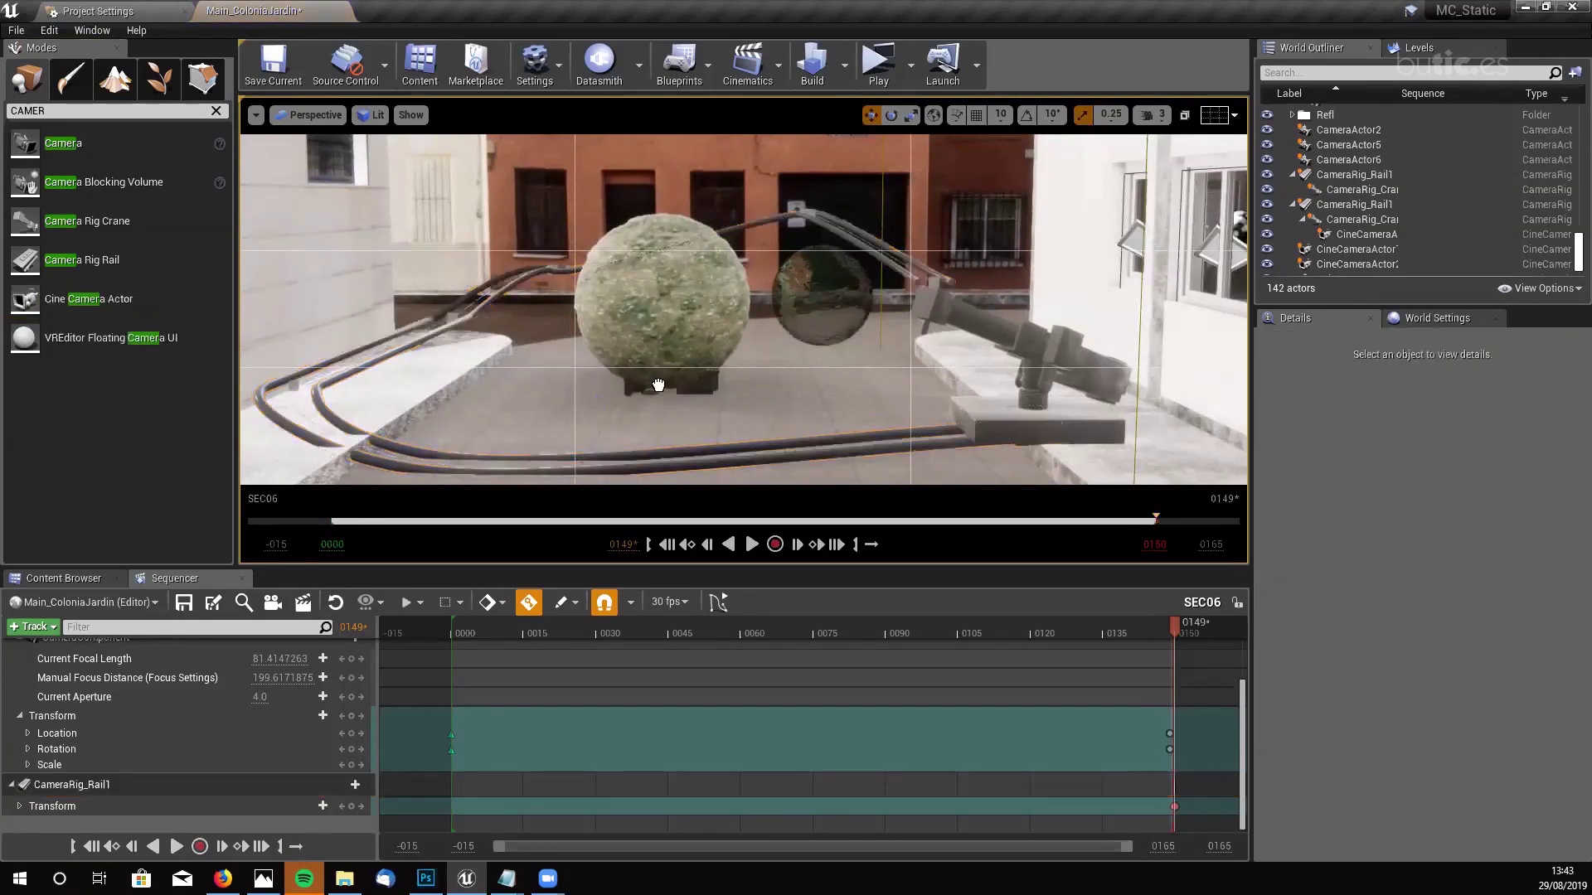
- Place a new Cine Camera Actor in the level and attach it to the crane rig
{"action": "left_click_drag", "start_coordinate": [658, 385], "coordinate": [786, 421]}
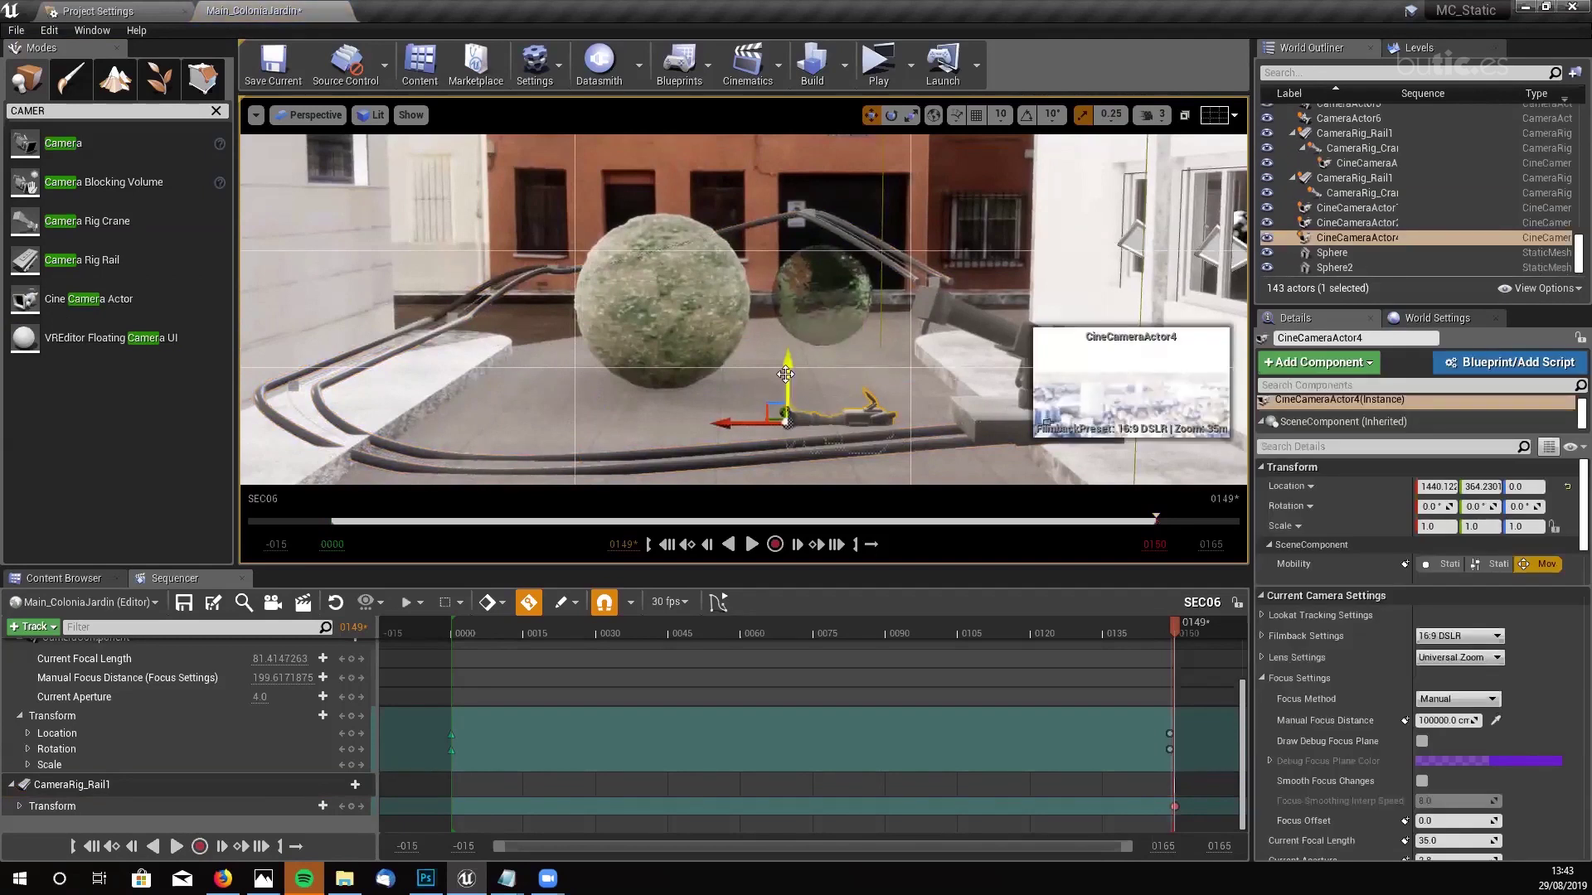
{"action": "left_click_drag", "start_coordinate": [785, 378], "coordinate": [827, 321]}
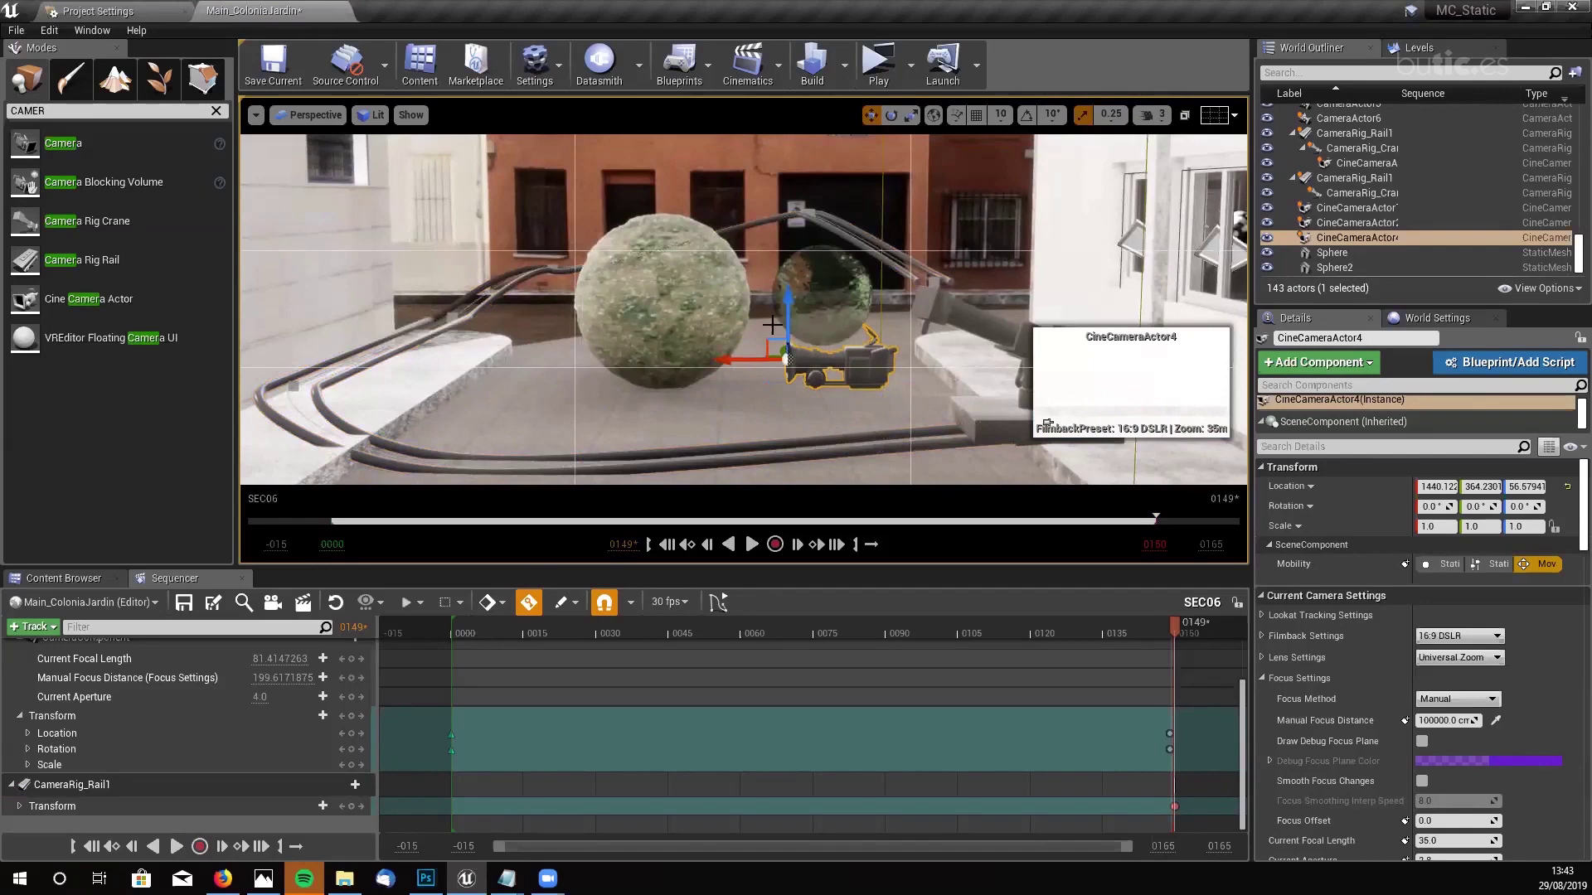
{"action": "right_click_drag", "start_coordinate": [772, 325], "coordinate": [829, 356]}
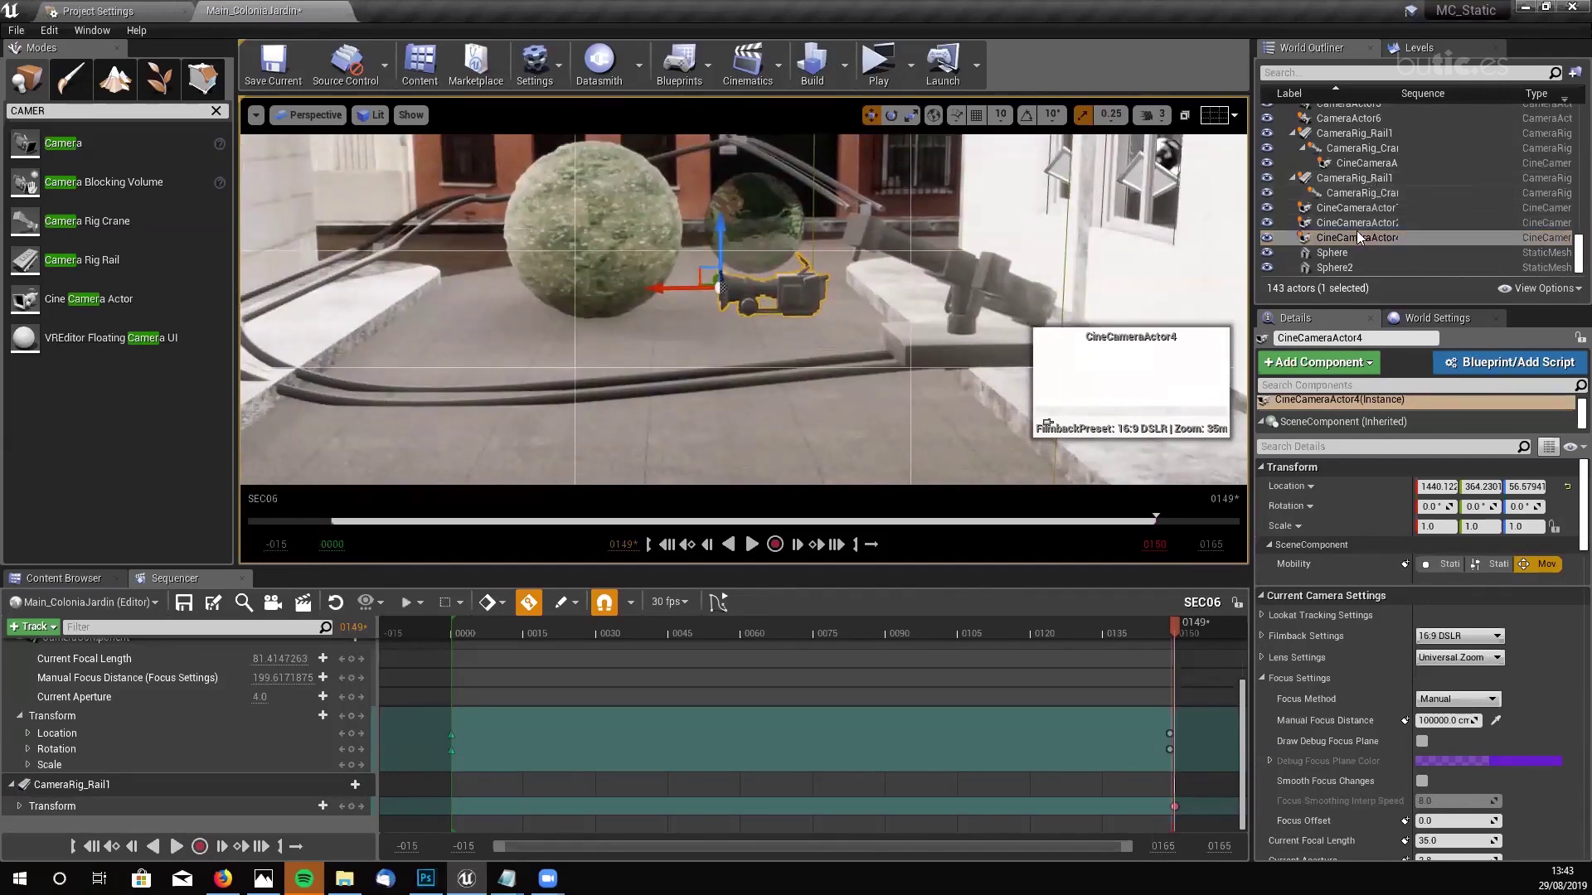
{"action": "left_click_drag", "start_coordinate": [1358, 237], "coordinate": [1364, 163]}
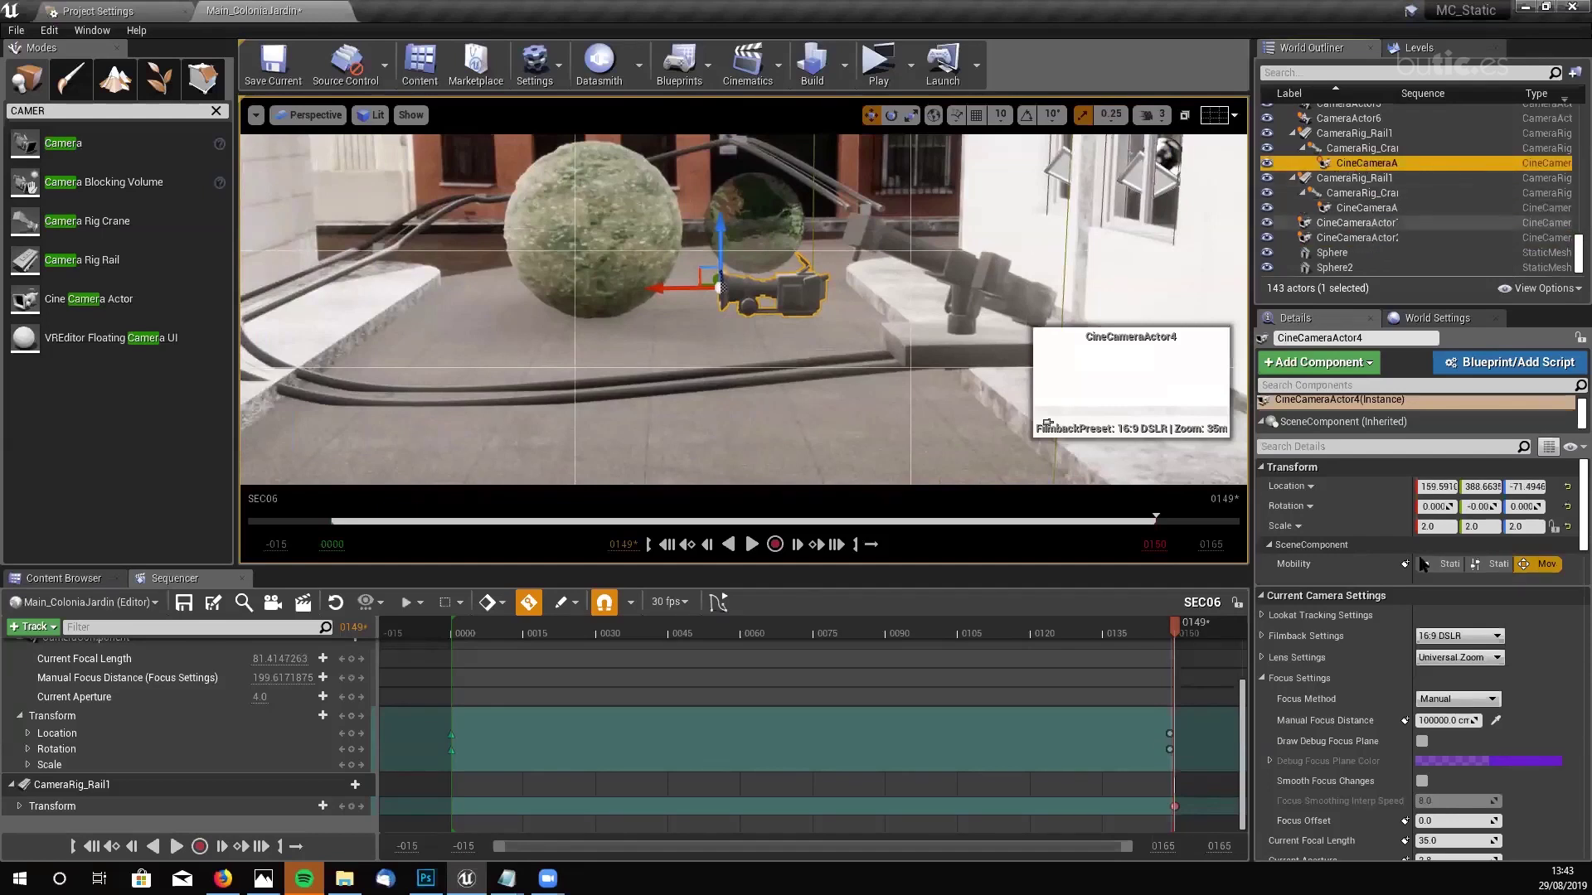
- Set CineCameraActor4's Location X, Y and Z to 0, then select the crane rig
{"action": "left_click", "coordinate": [1438, 484]}
{"action": "type", "text": "0"}
{"action": "key", "text": "Return"}
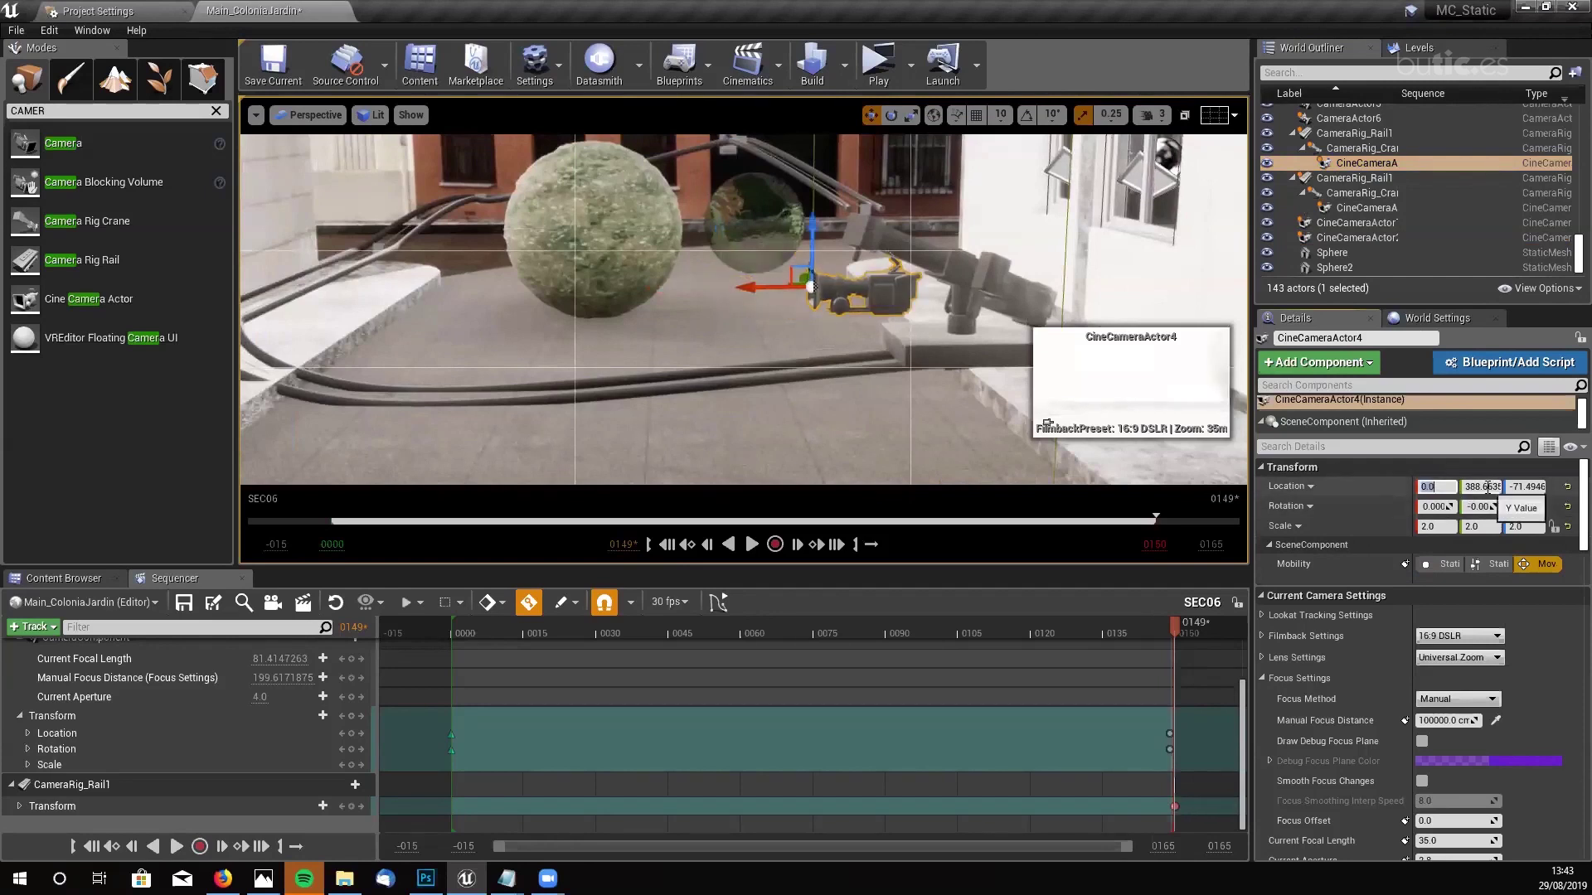
{"action": "left_click", "coordinate": [1487, 488]}
{"action": "type", "text": "0"}
{"action": "key", "text": "Return"}
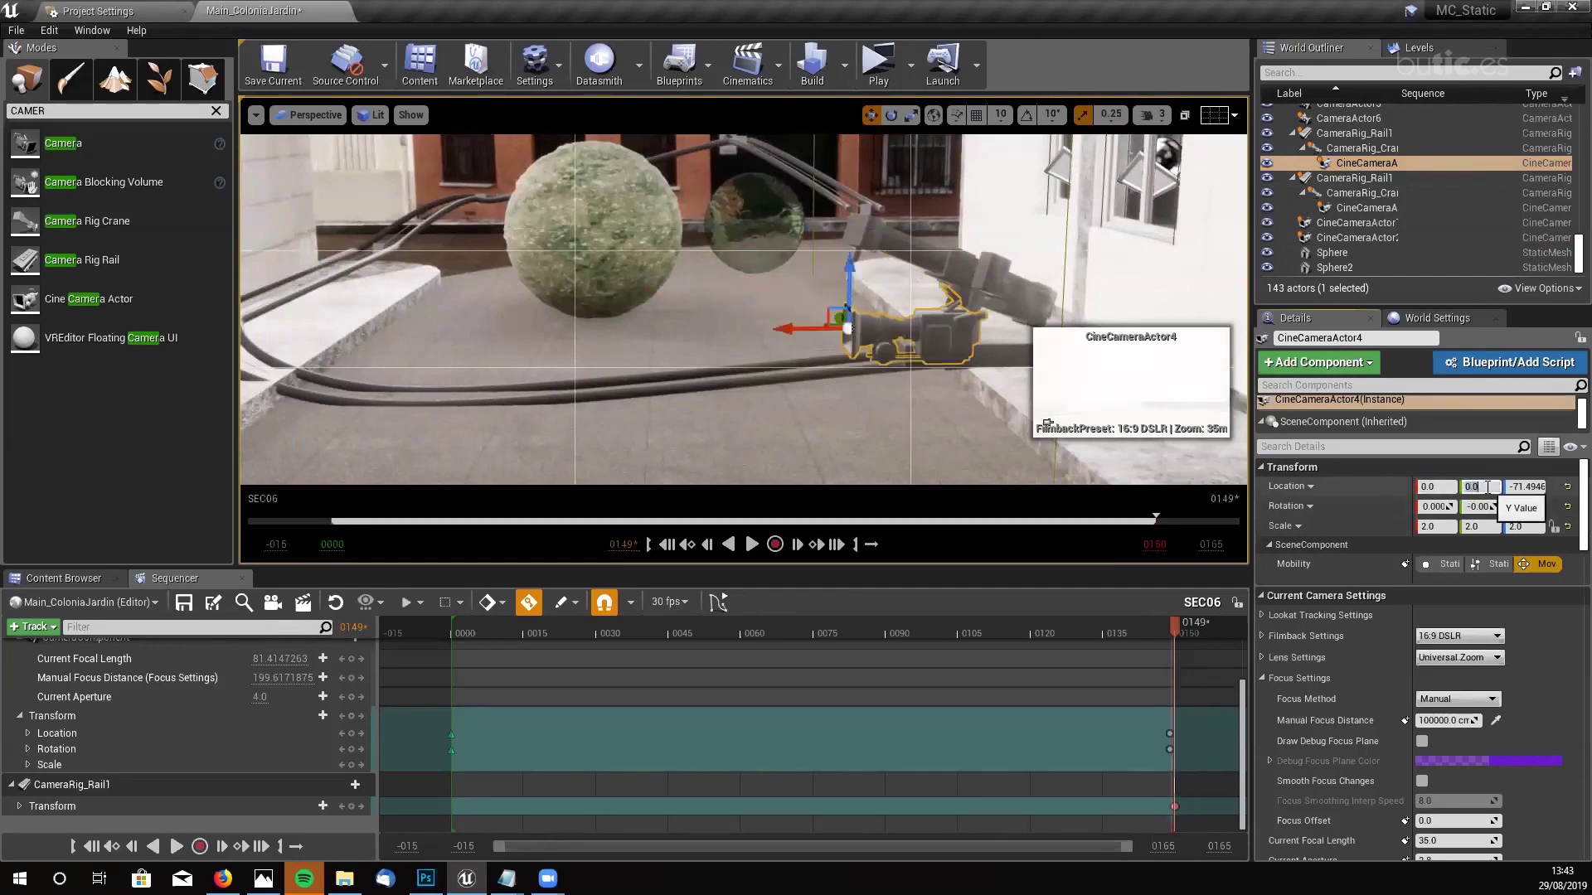
{"action": "left_click", "coordinate": [1532, 487]}
{"action": "type", "text": "0"}
{"action": "key", "text": "Return"}
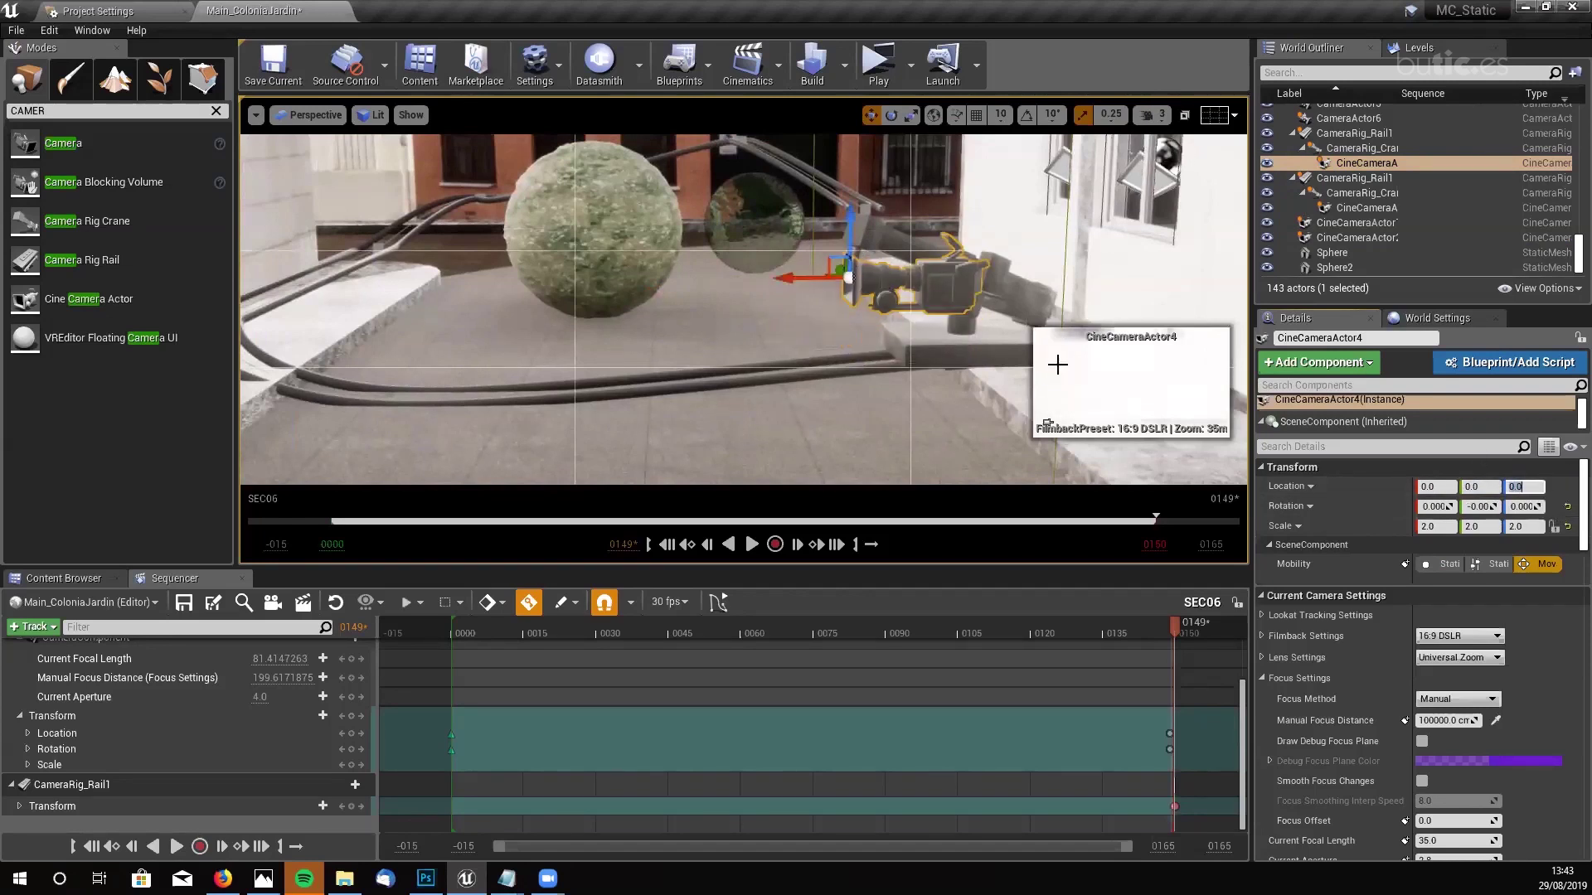
{"action": "left_click", "coordinate": [1361, 147]}
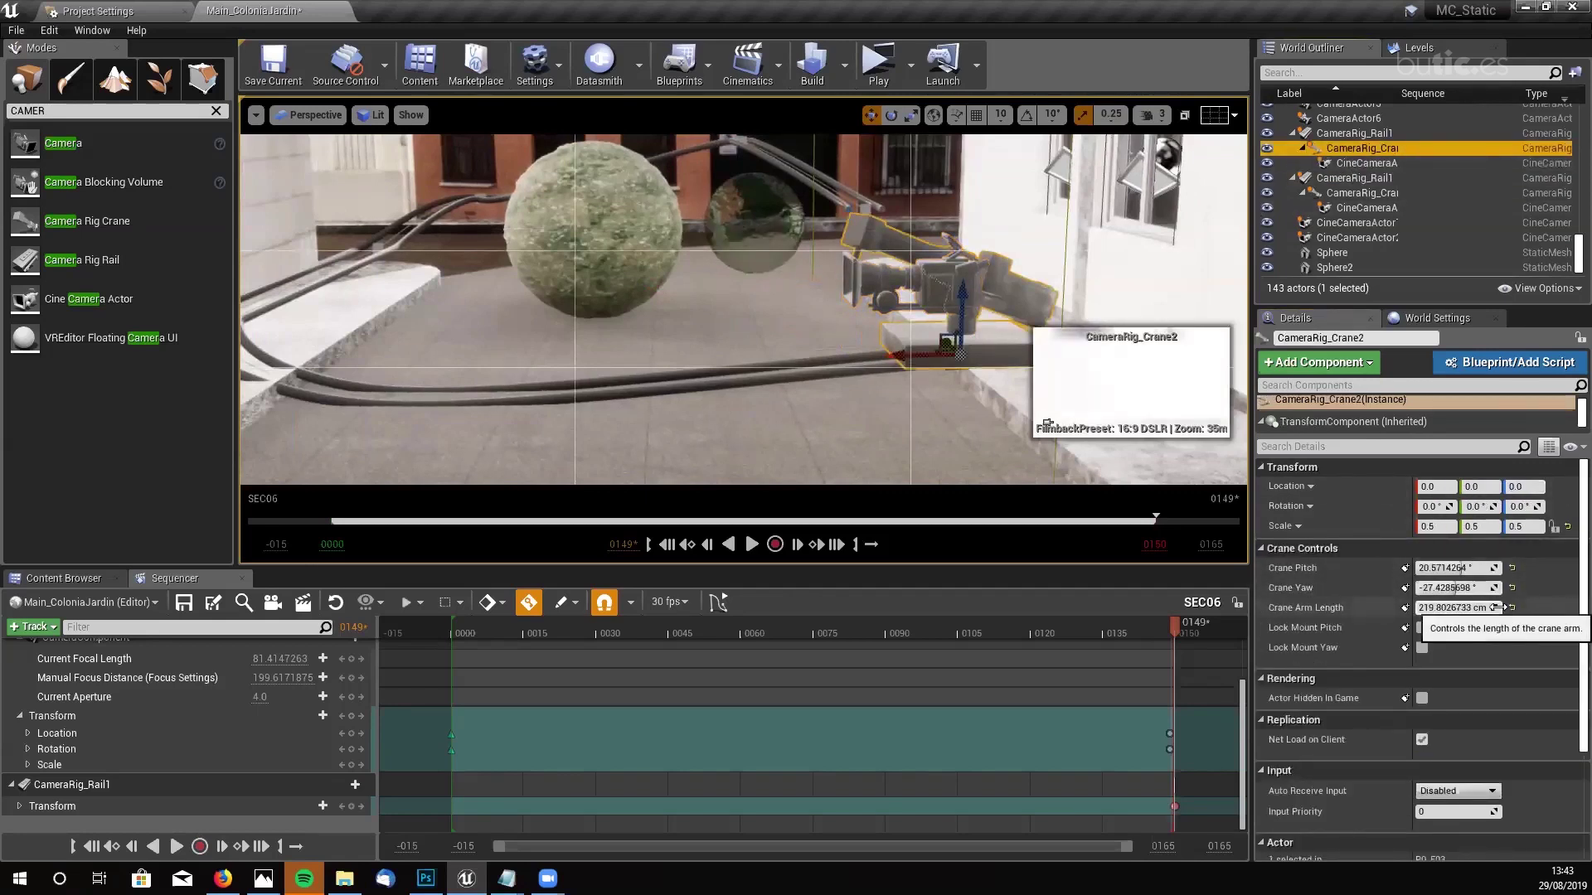
{"action": "mouse_move", "coordinate": [1455, 608]}
{"action": "left_mouse_down"}
{"action": "mouse_move", "coordinate": [1401, 607]}
{"action": "mouse_move", "coordinate": [1513, 608]}
{"action": "mouse_move", "coordinate": [1469, 587]}
{"action": "mouse_move", "coordinate": [1492, 587]}
{"action": "mouse_move", "coordinate": [1449, 589]}
{"action": "left_mouse_up"}
{"action": "left_click_drag", "start_coordinate": [1450, 588], "coordinate": [1461, 632]}
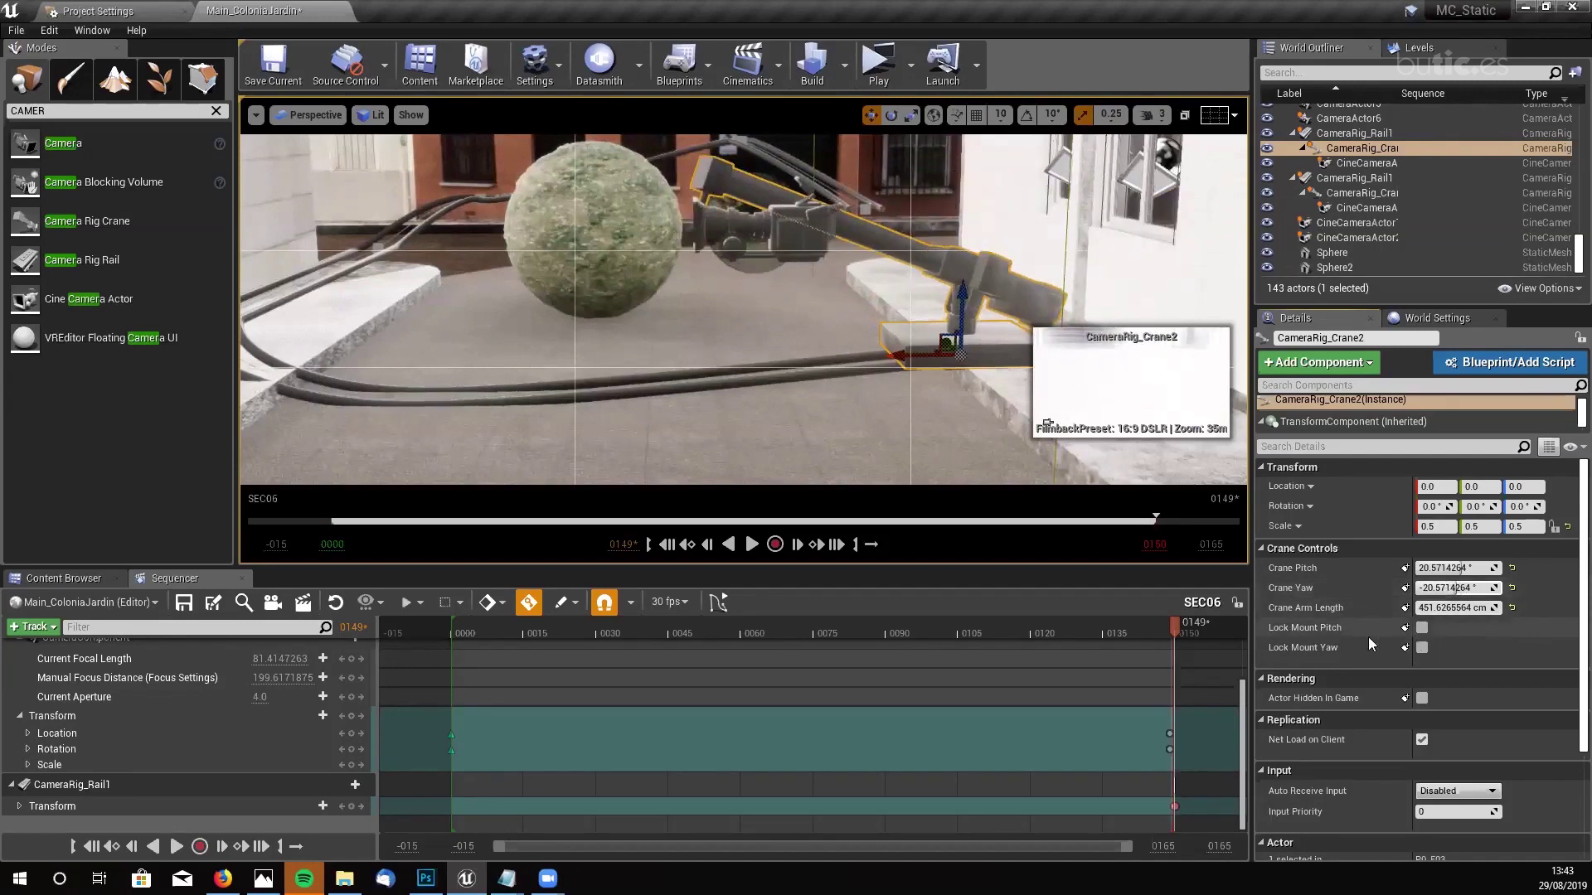
{"action": "left_click", "coordinate": [1423, 628]}
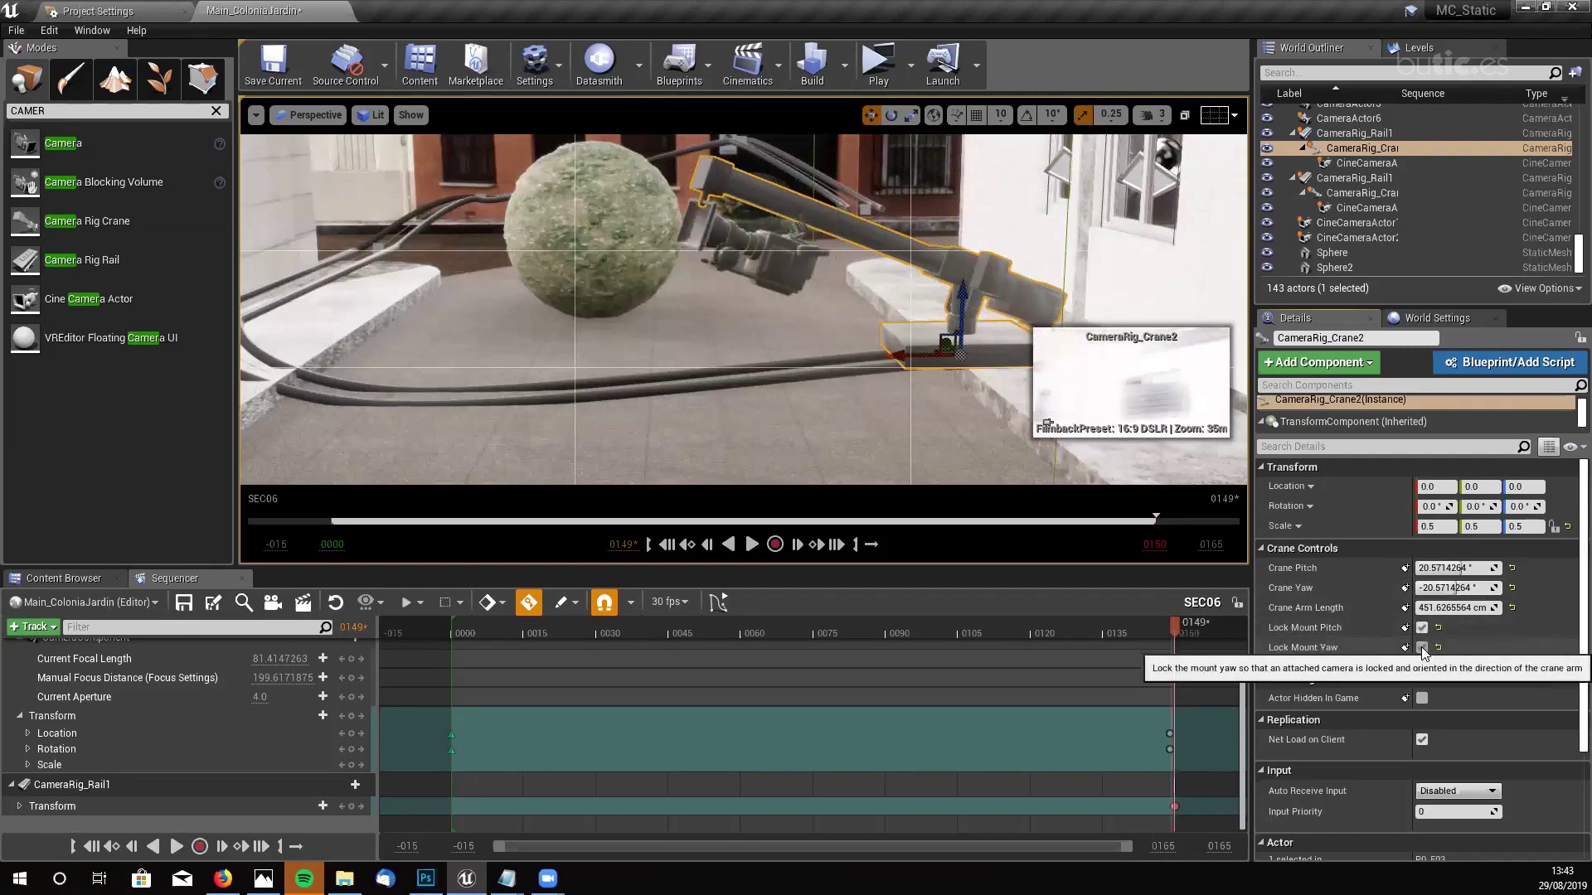
{"action": "left_click", "coordinate": [1423, 647]}
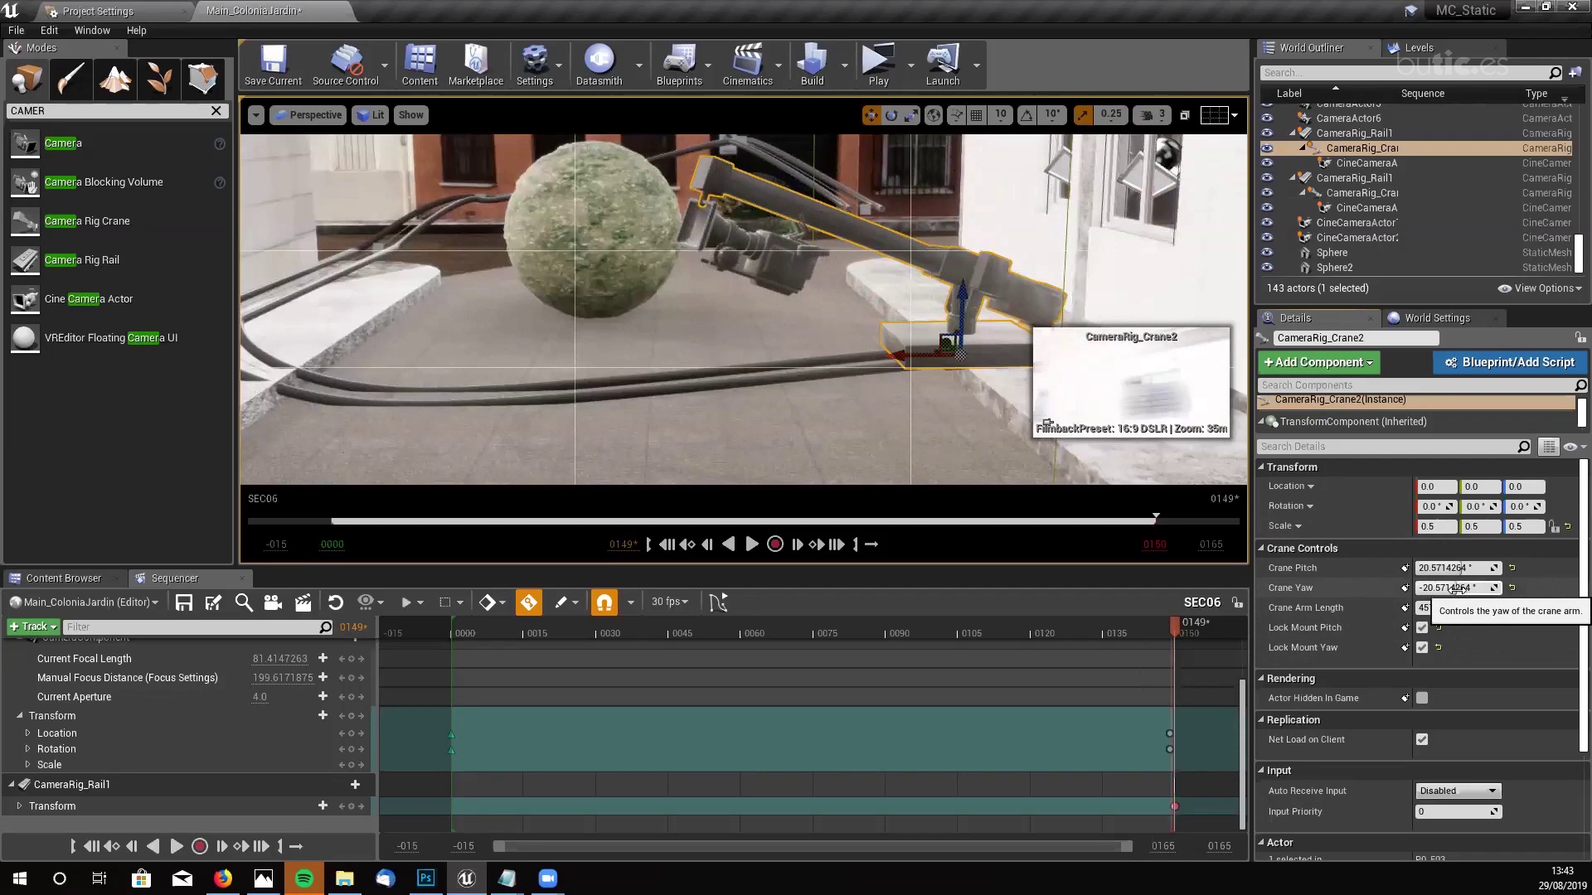
{"action": "left_click_drag", "start_coordinate": [1451, 588], "coordinate": [1463, 569]}
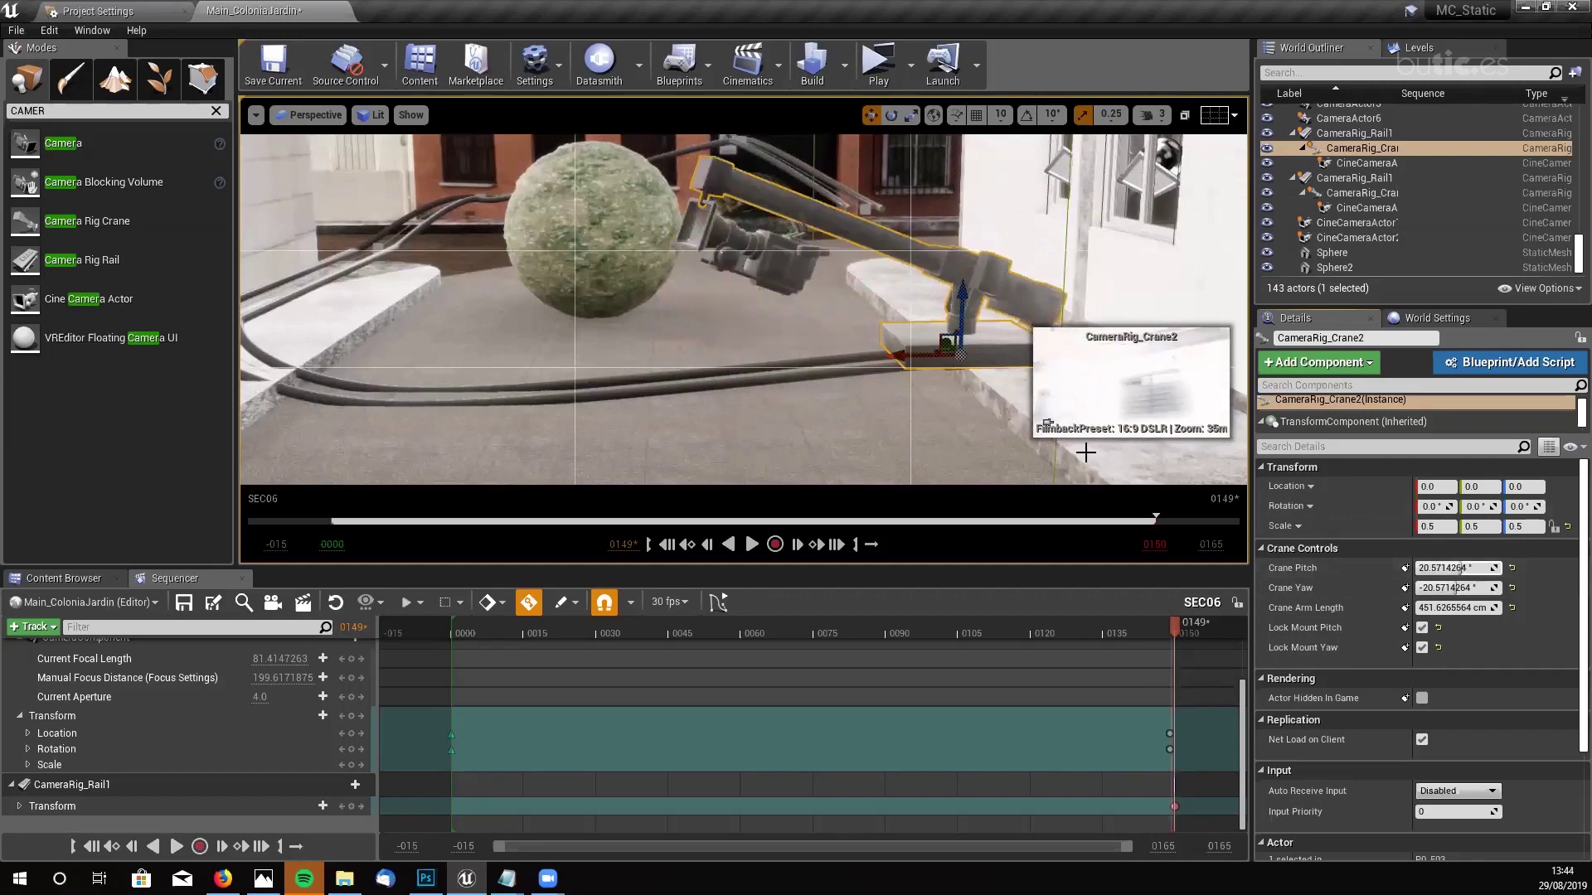
{"action": "left_click", "coordinate": [1421, 628]}
{"action": "left_click", "coordinate": [1423, 647]}
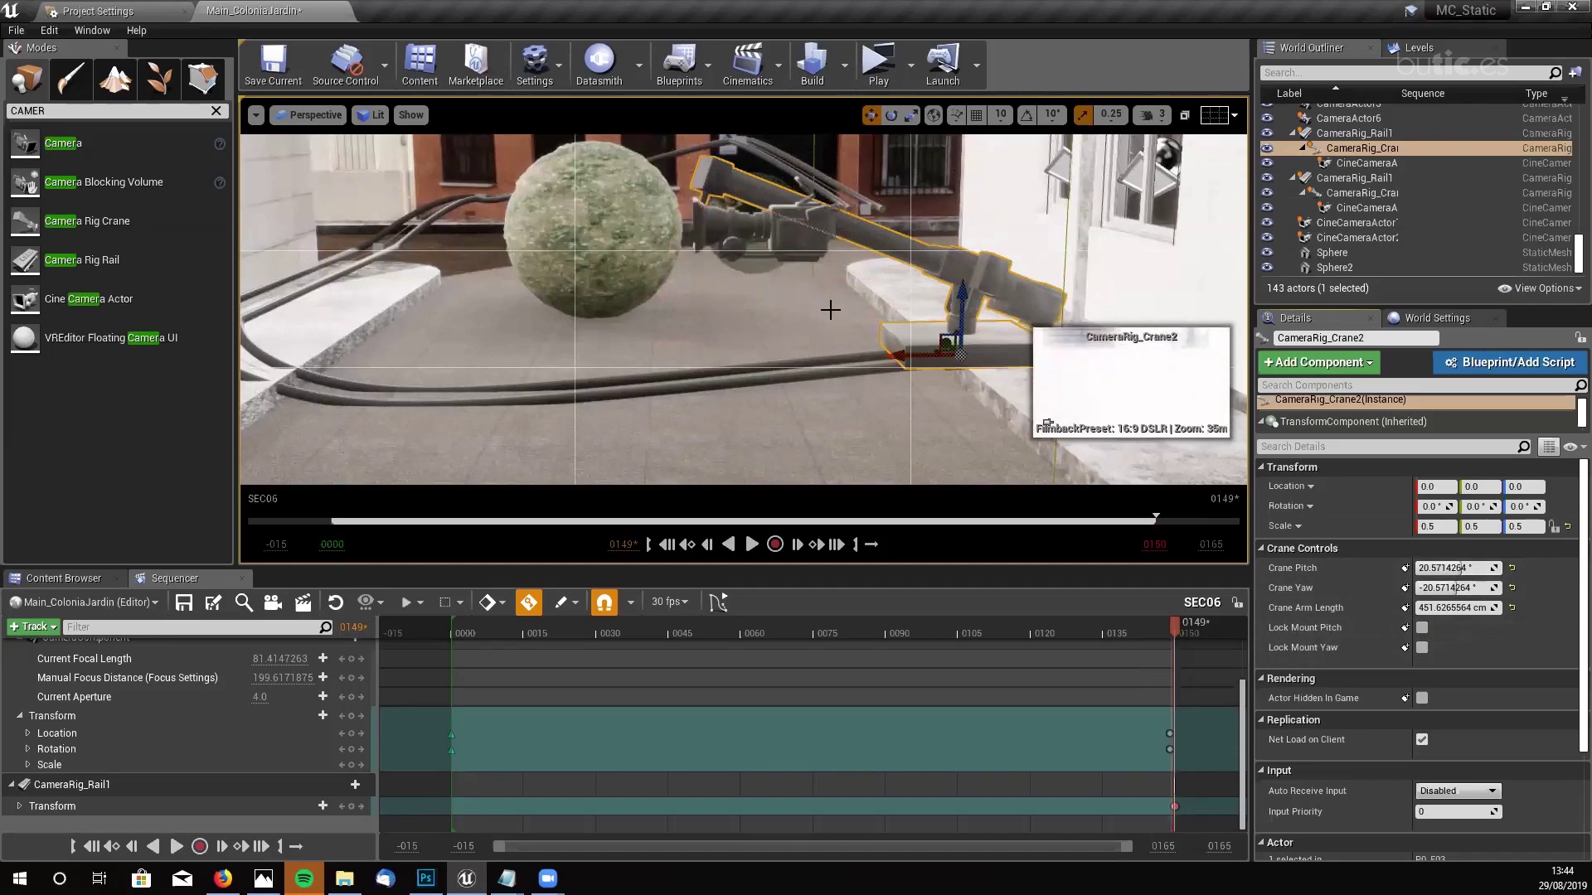
{"action": "left_click_drag", "start_coordinate": [830, 309], "coordinate": [945, 336]}
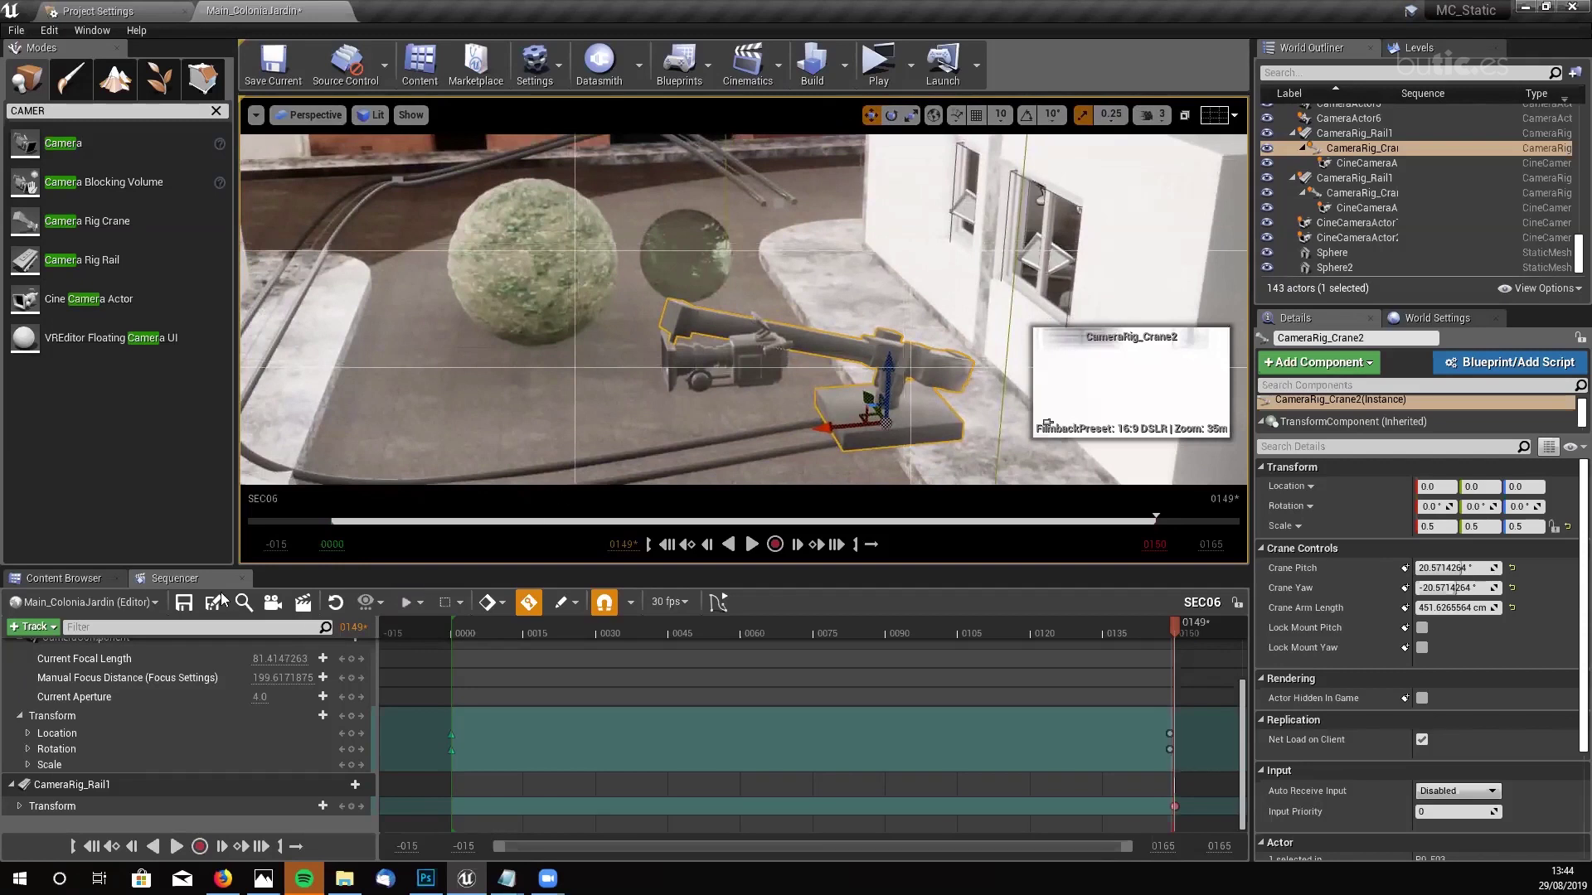
- Create a Level Sequence named SEC07 in the SEQUENCER folder
{"action": "left_click", "coordinate": [64, 577]}
{"action": "right_click", "coordinate": [832, 708]}
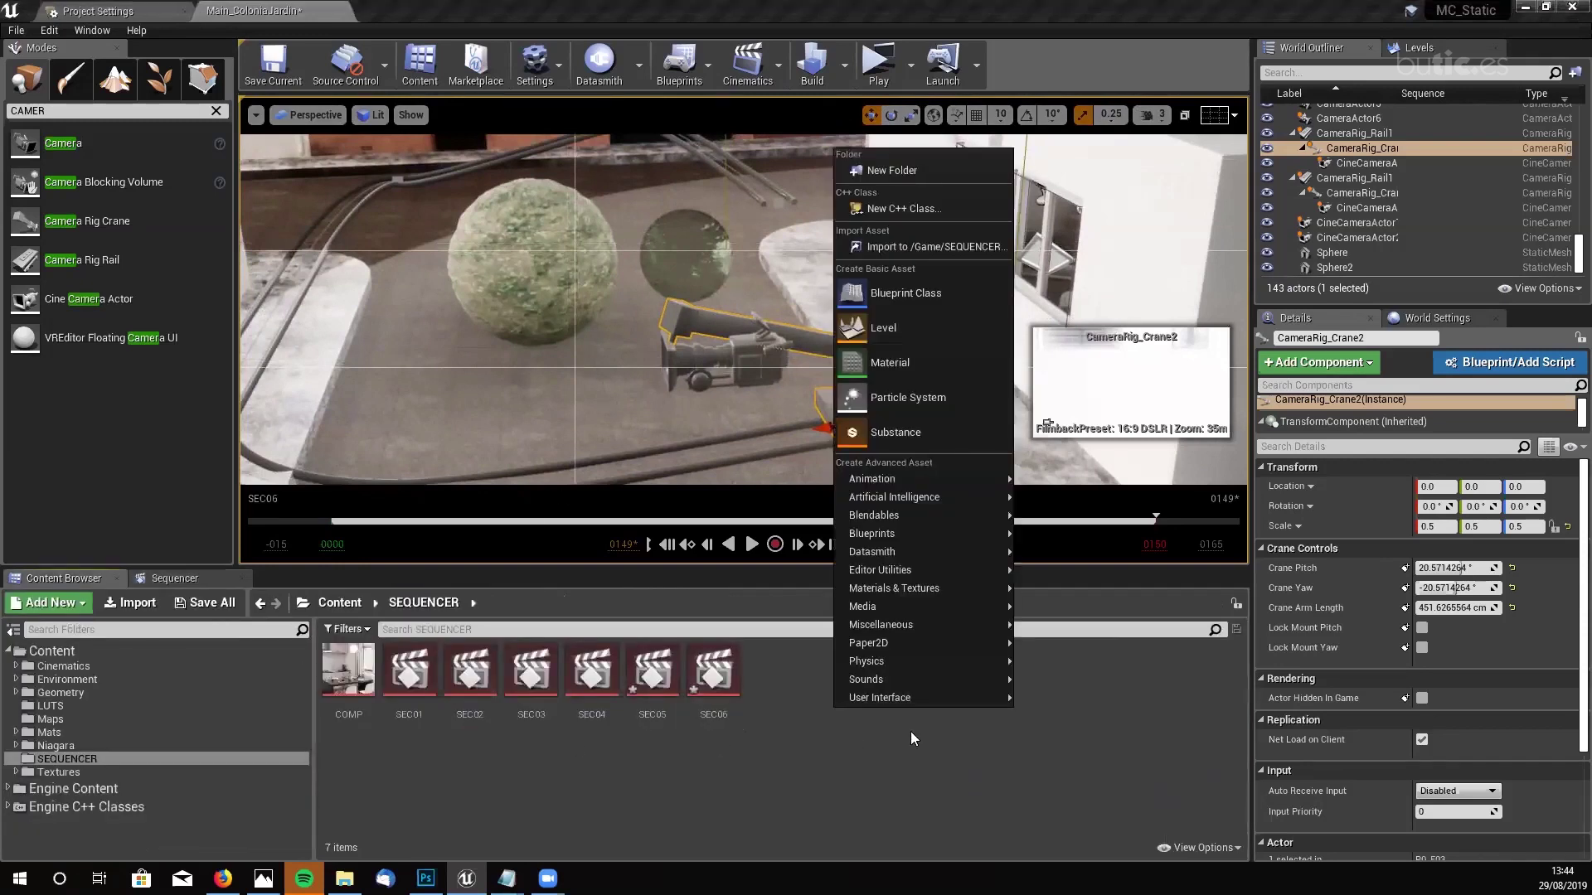
{"action": "mouse_move", "coordinate": [922, 470]}
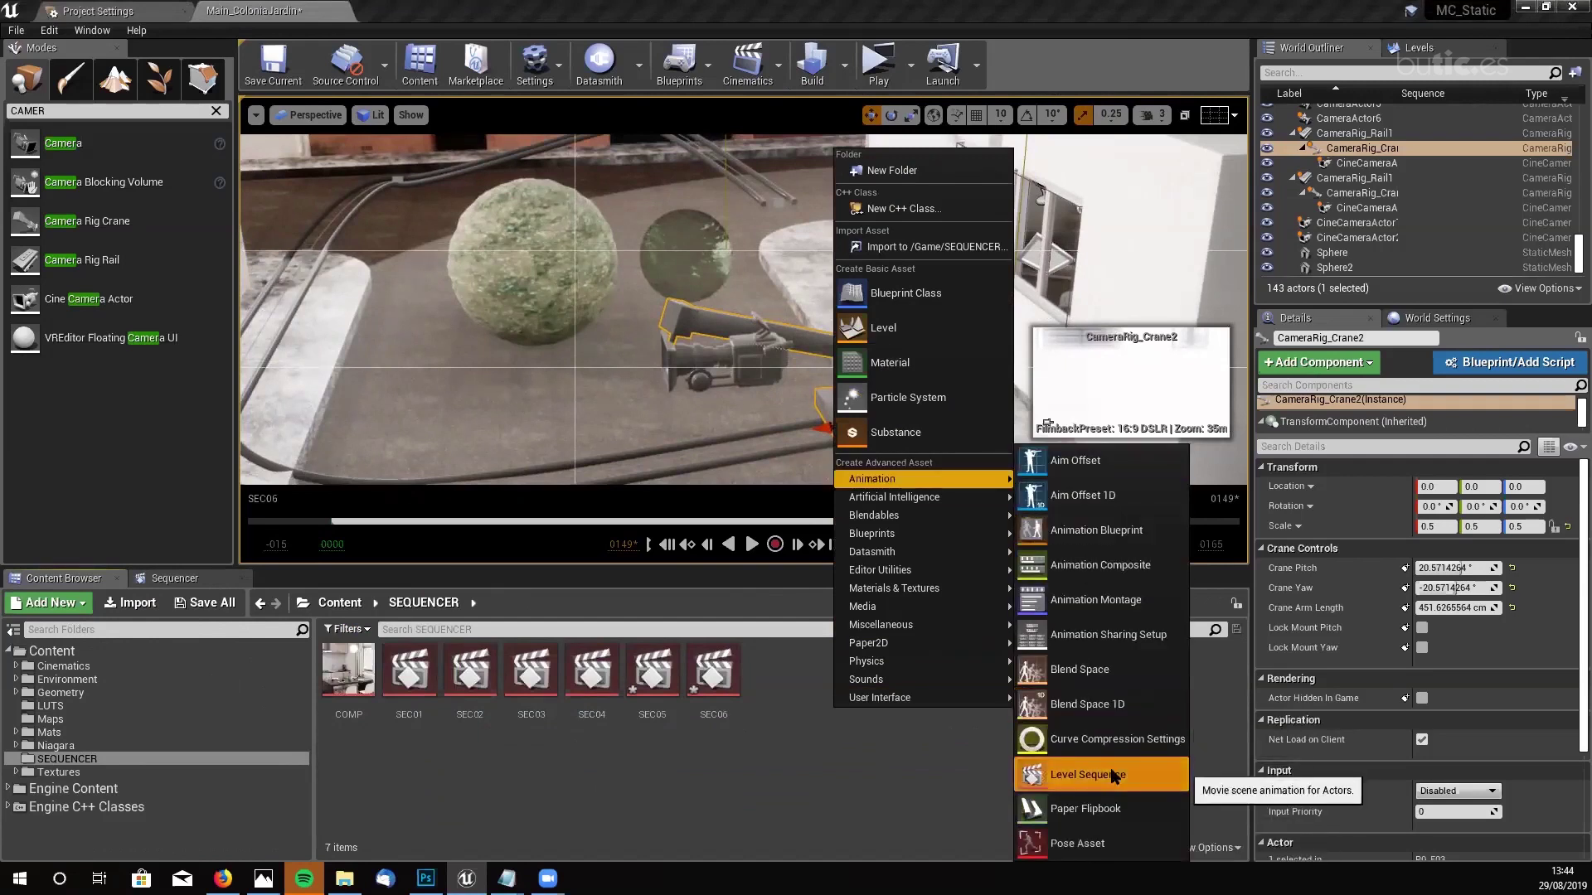
{"action": "left_click", "coordinate": [1086, 774]}
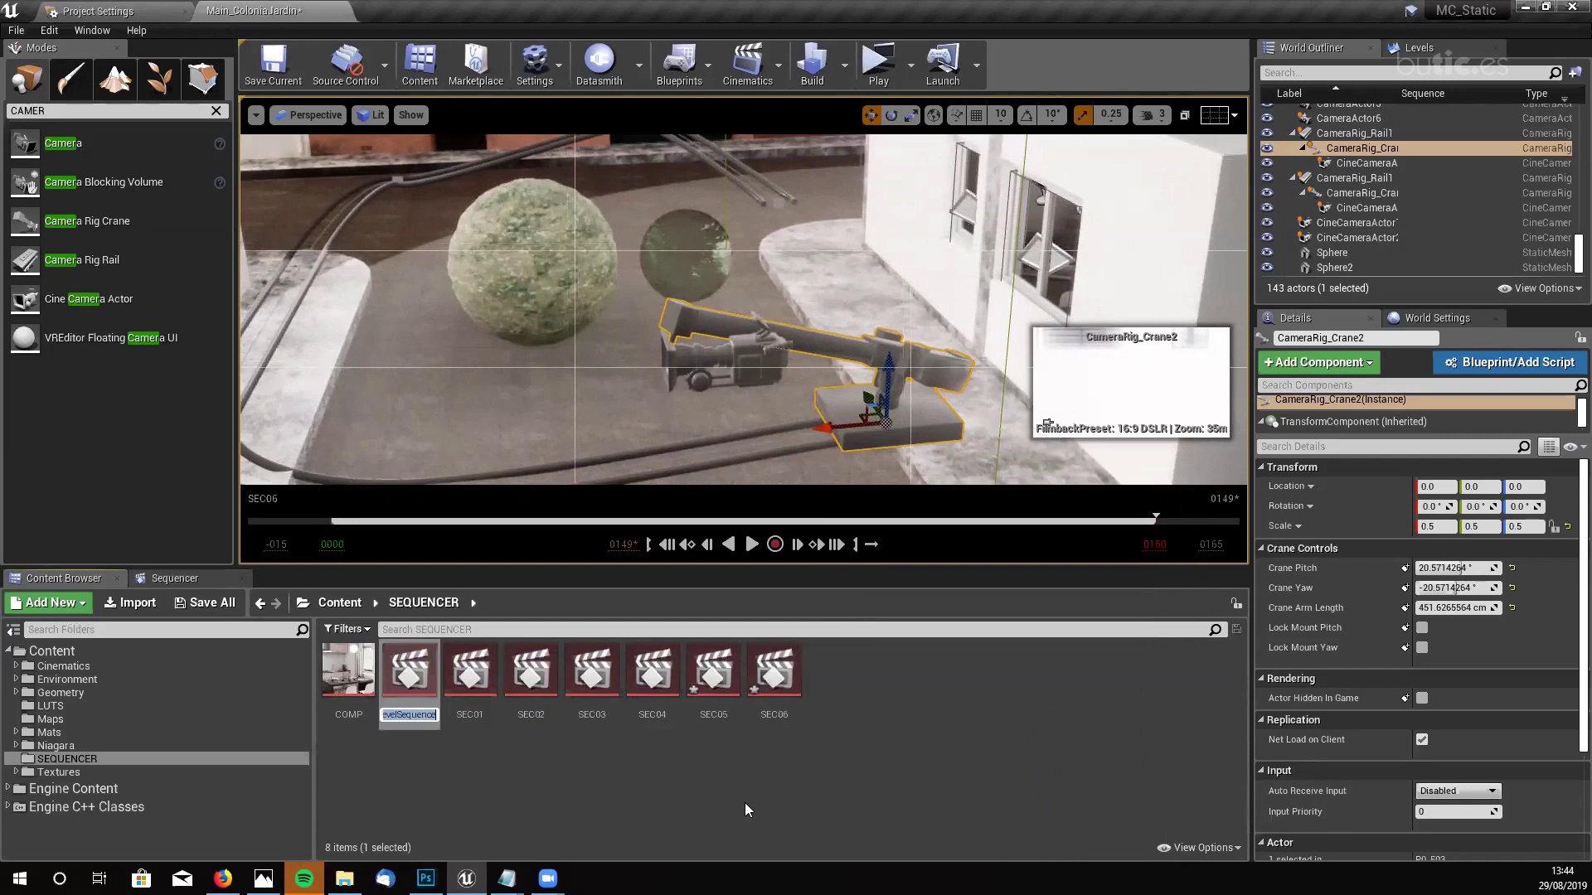
{"action": "type", "text": "SEC07"}
{"action": "key", "text": "Return"}
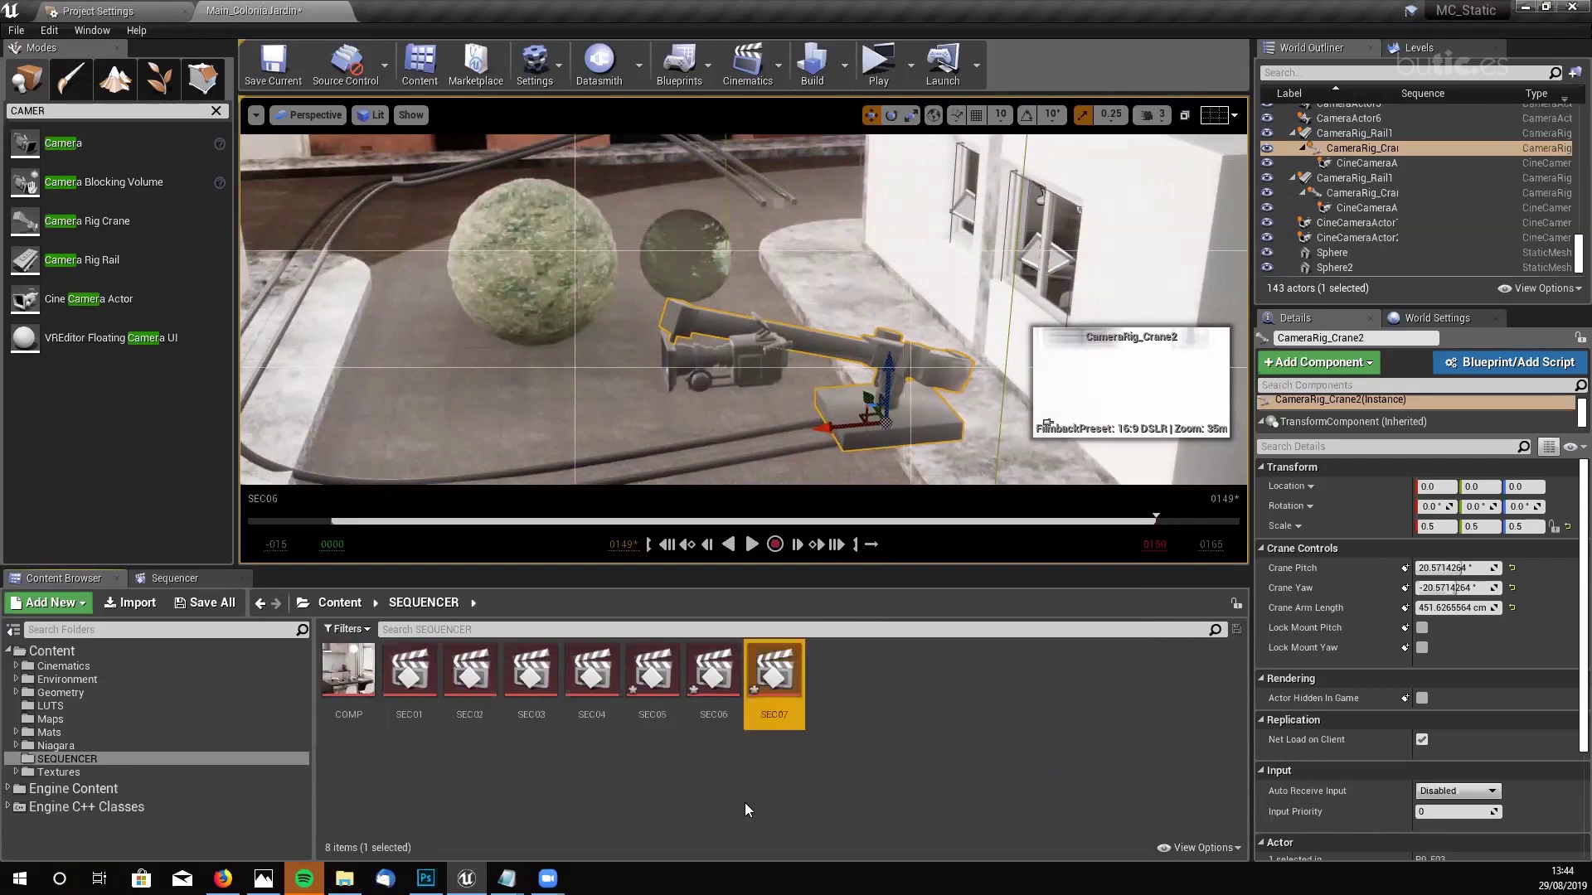
- Select the crane's cine camera and begin editing its Current Aperture
{"action": "left_click", "coordinate": [749, 355]}
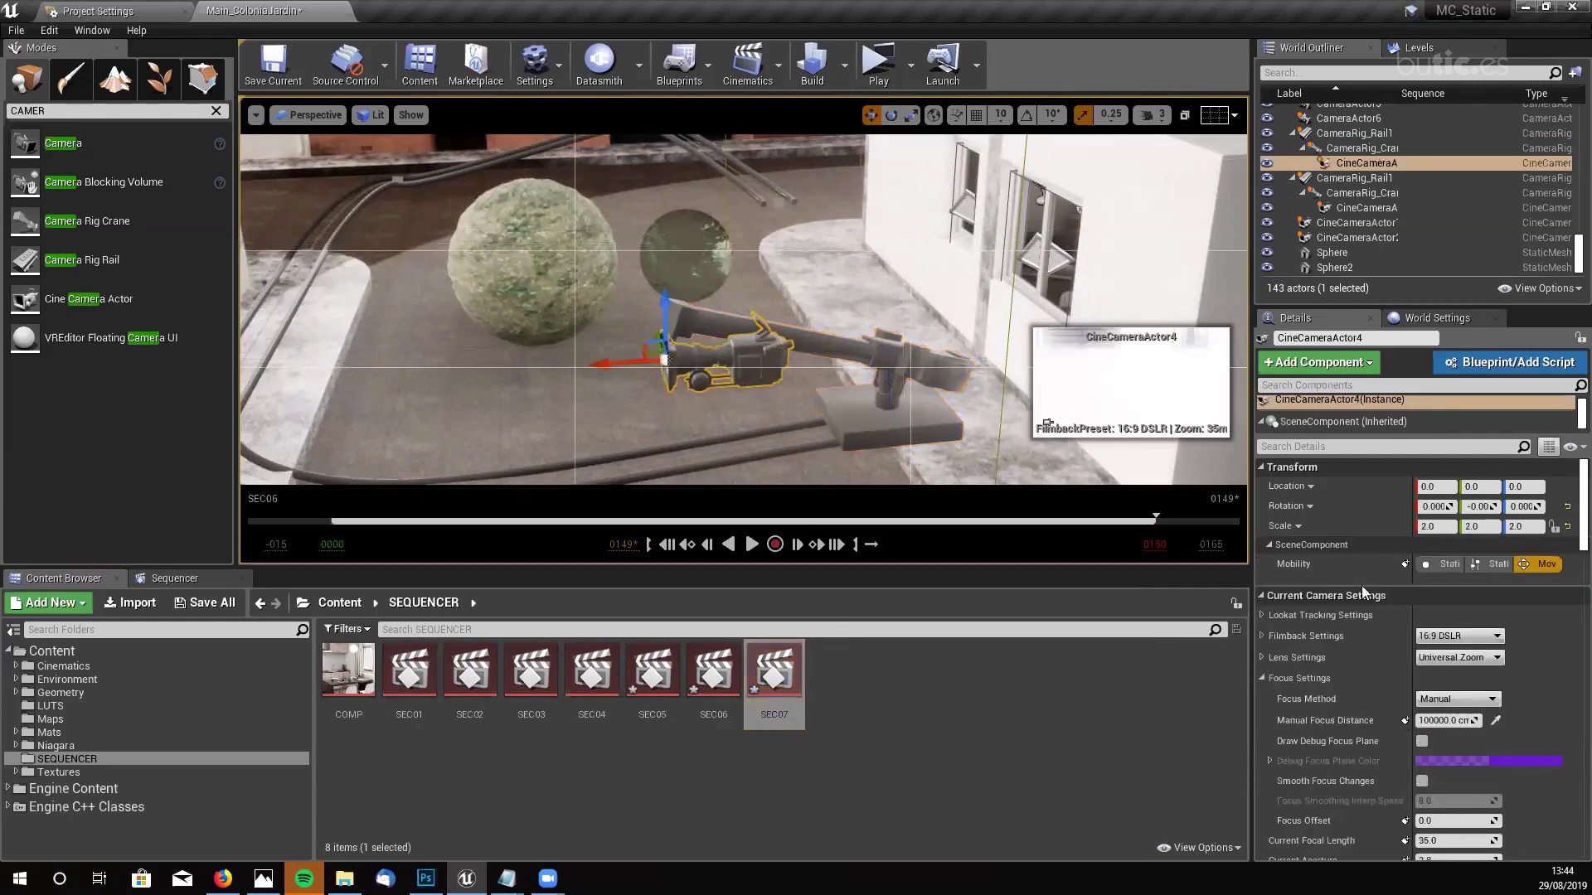
{"action": "scroll", "coordinate": [1542, 580], "scroll_direction": "down", "scroll_amount": 6}
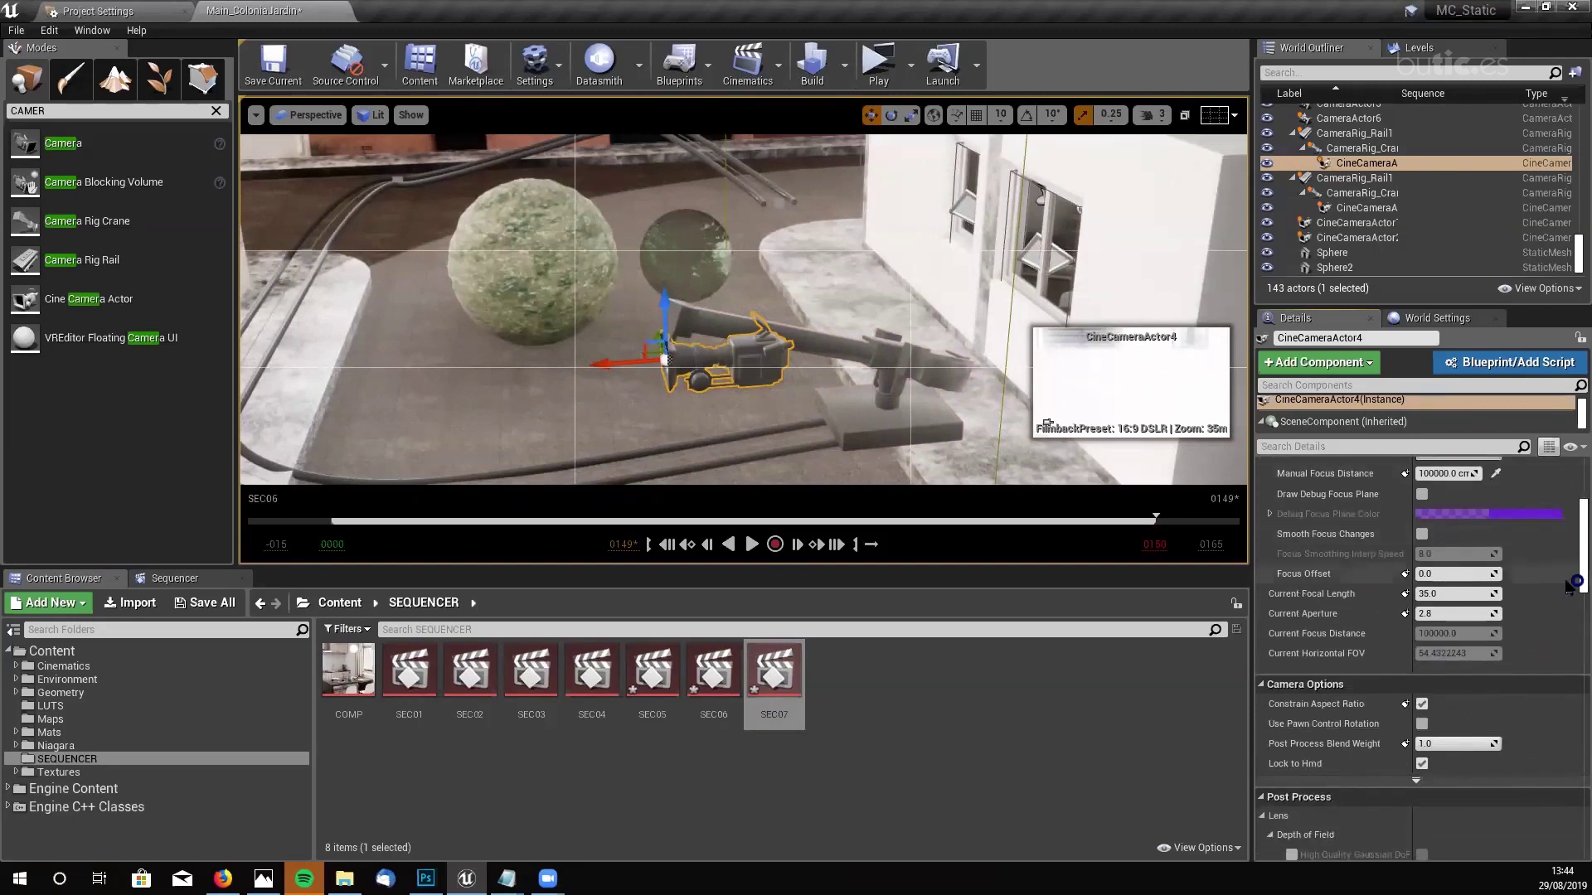
{"action": "scroll", "coordinate": [1569, 549], "scroll_direction": "up", "scroll_amount": 2}
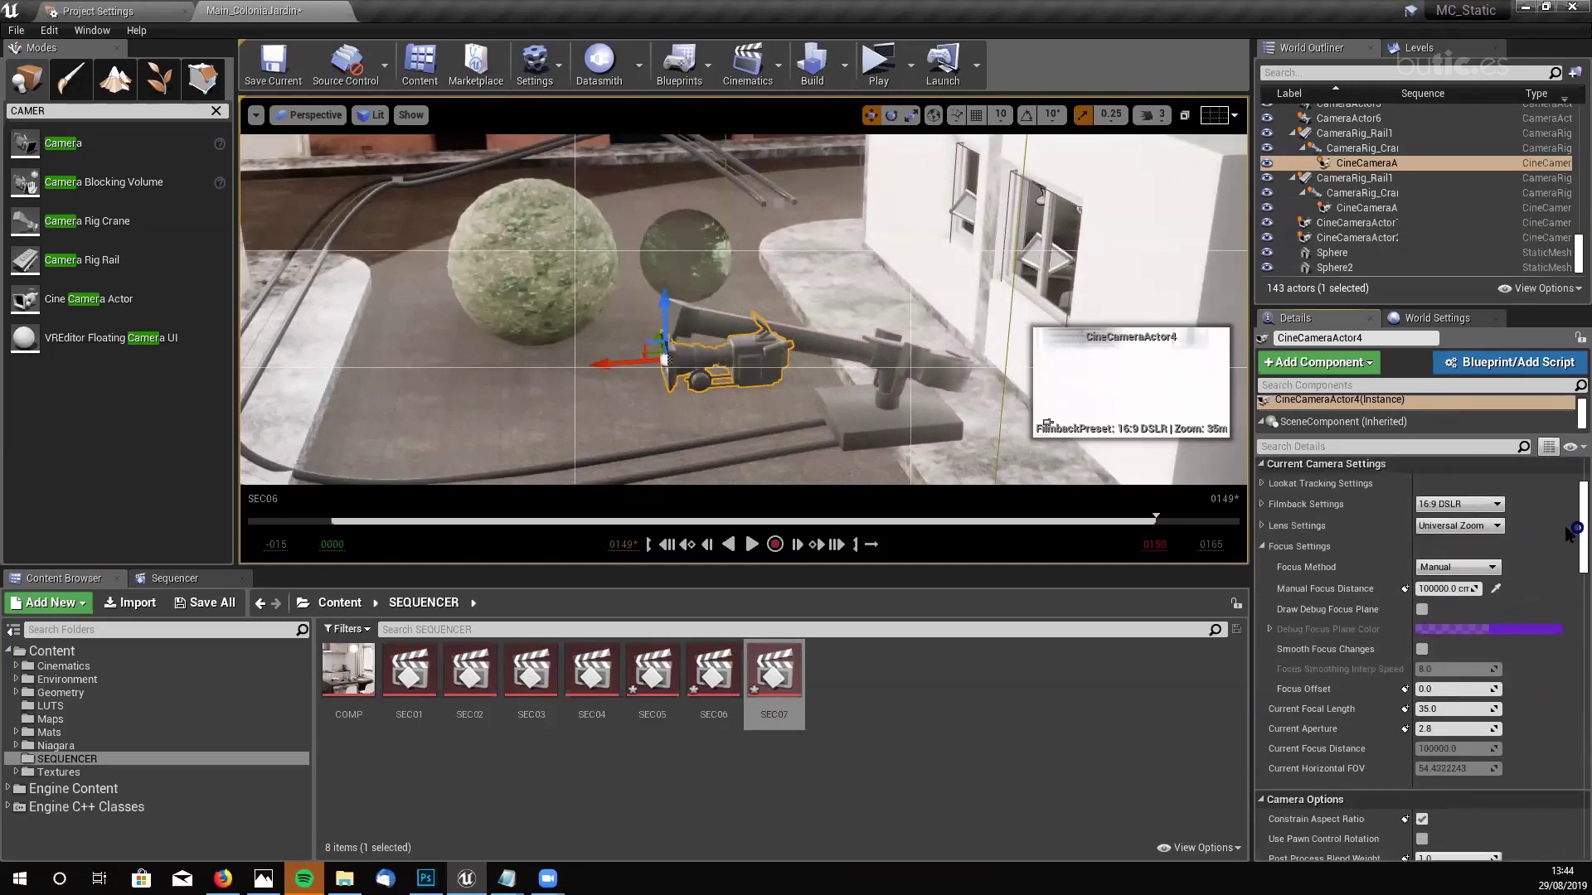
{"action": "left_click", "coordinate": [1435, 693]}
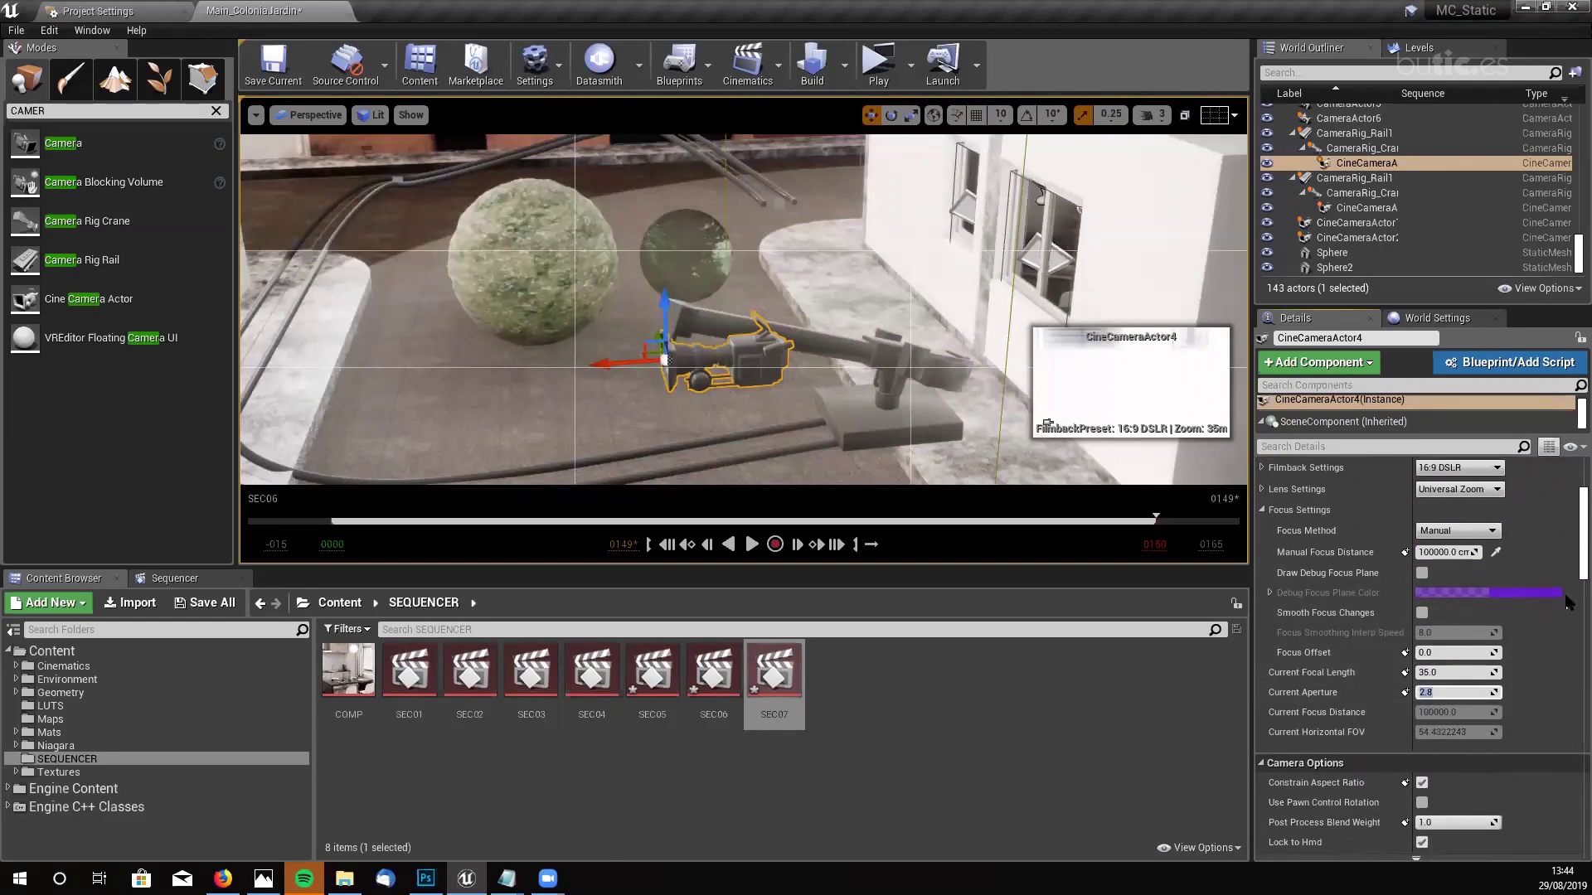
- Set CineCameraActor4's Current Aperture to 8.0
{"action": "key", "text": "Return"}
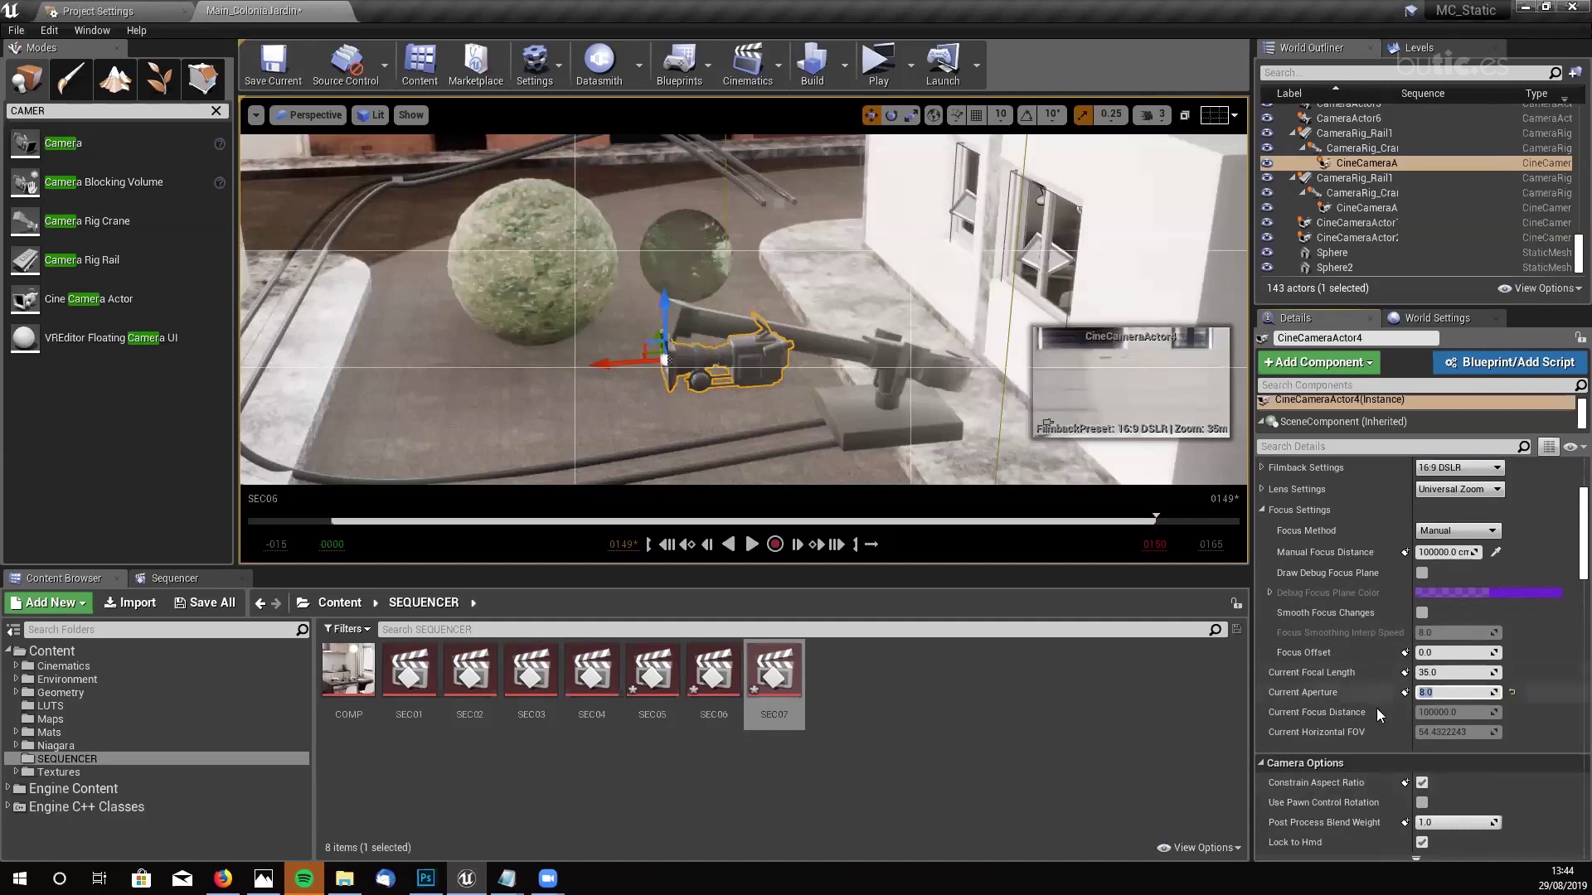
{"action": "scroll", "coordinate": [1567, 564], "scroll_direction": "down", "scroll_amount": 3}
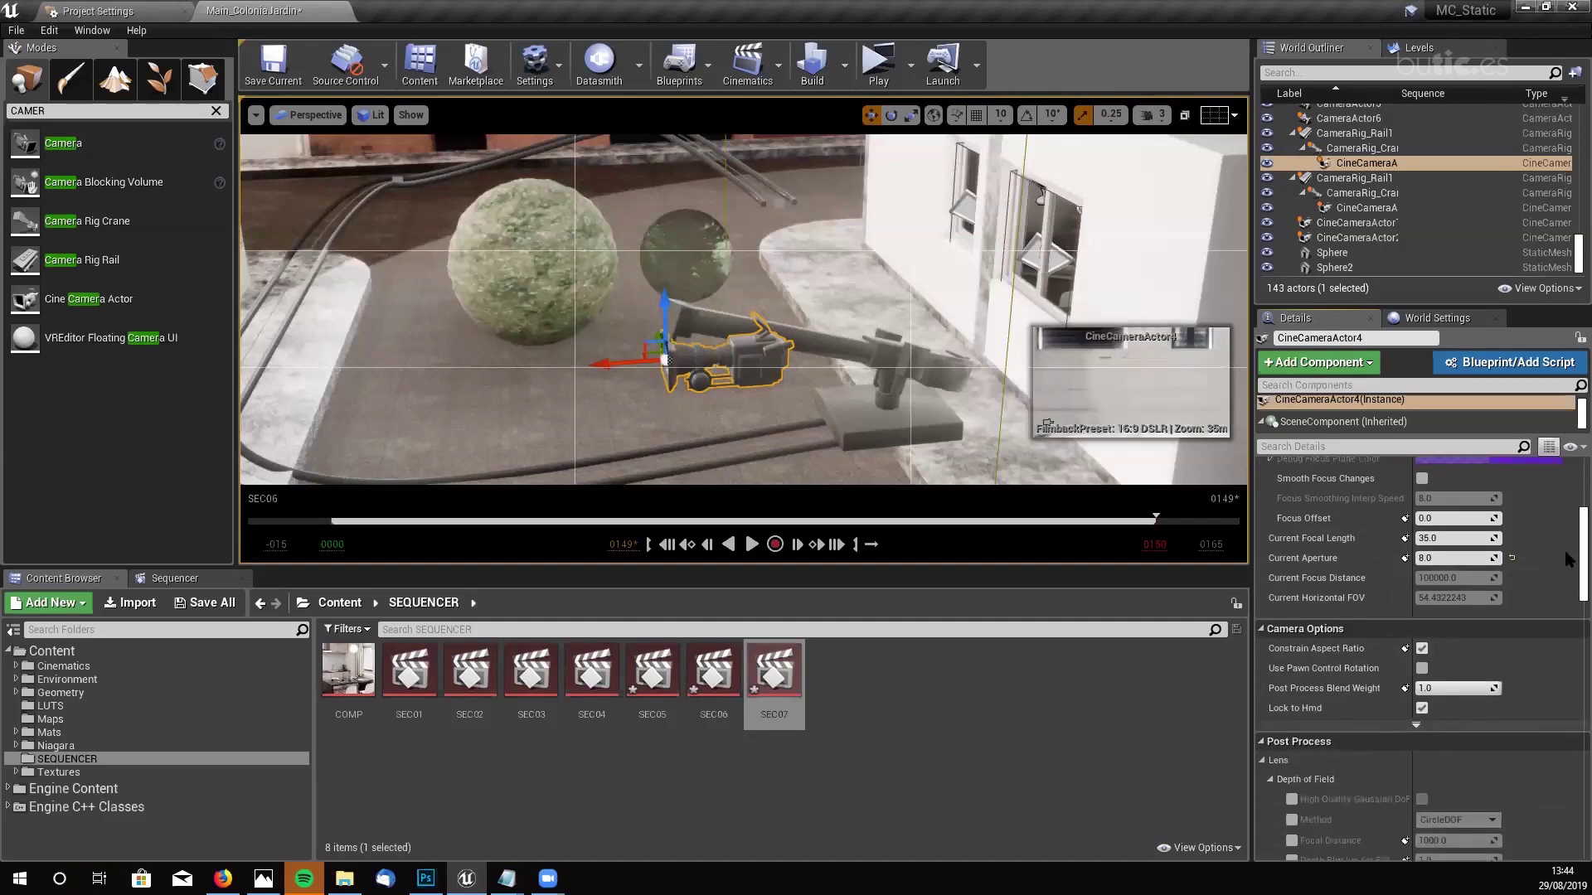
{"action": "scroll", "coordinate": [1568, 555], "scroll_direction": "up", "scroll_amount": 3}
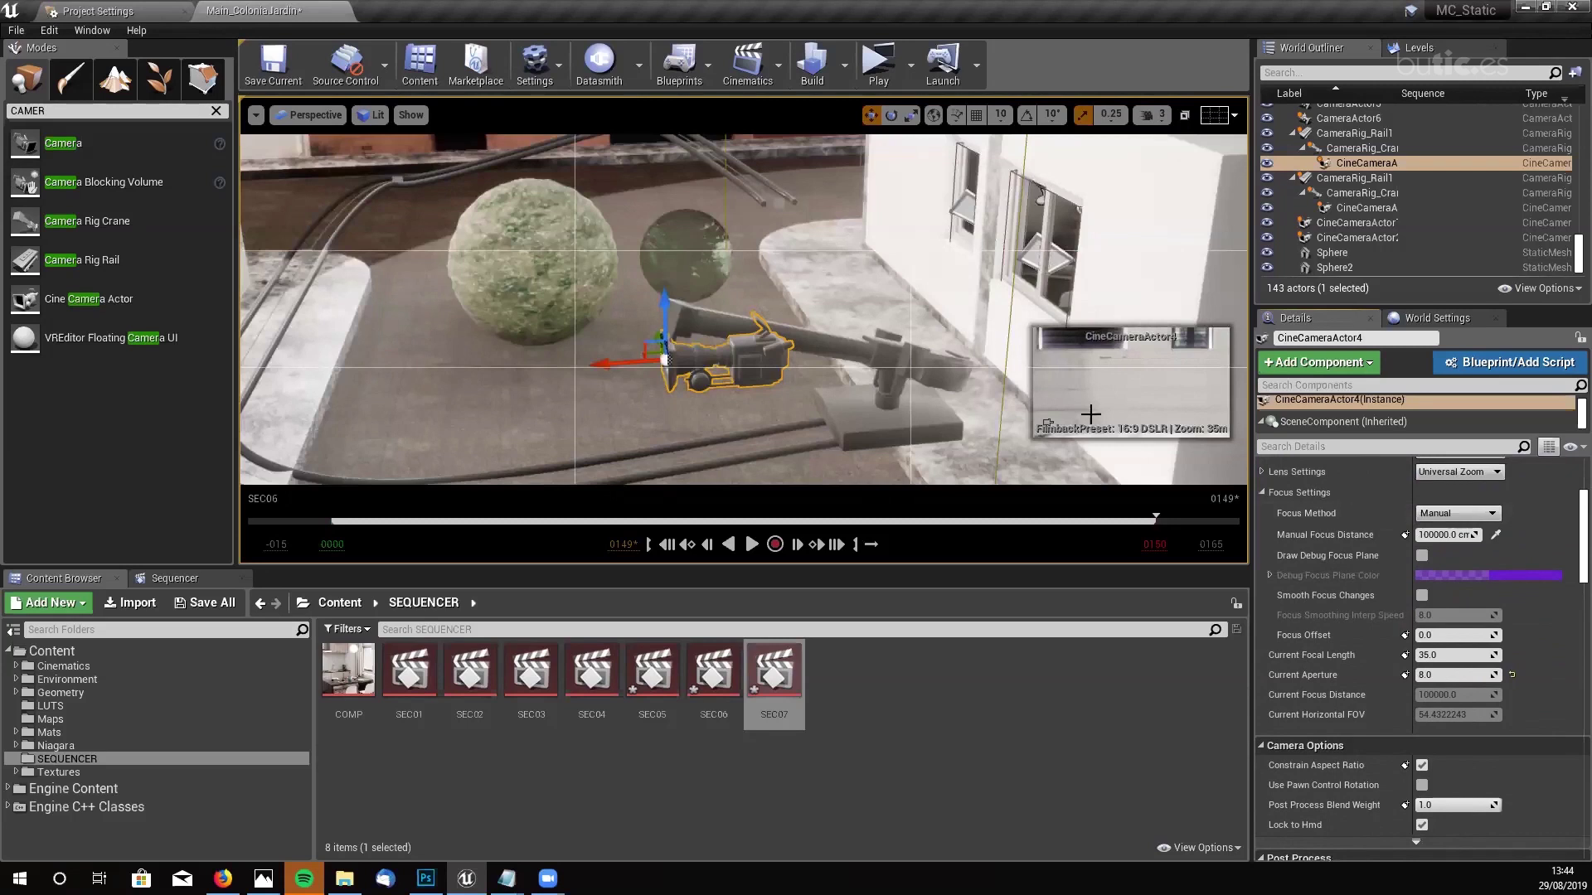
{"action": "scroll", "coordinate": [1568, 544], "scroll_direction": "up", "scroll_amount": 1}
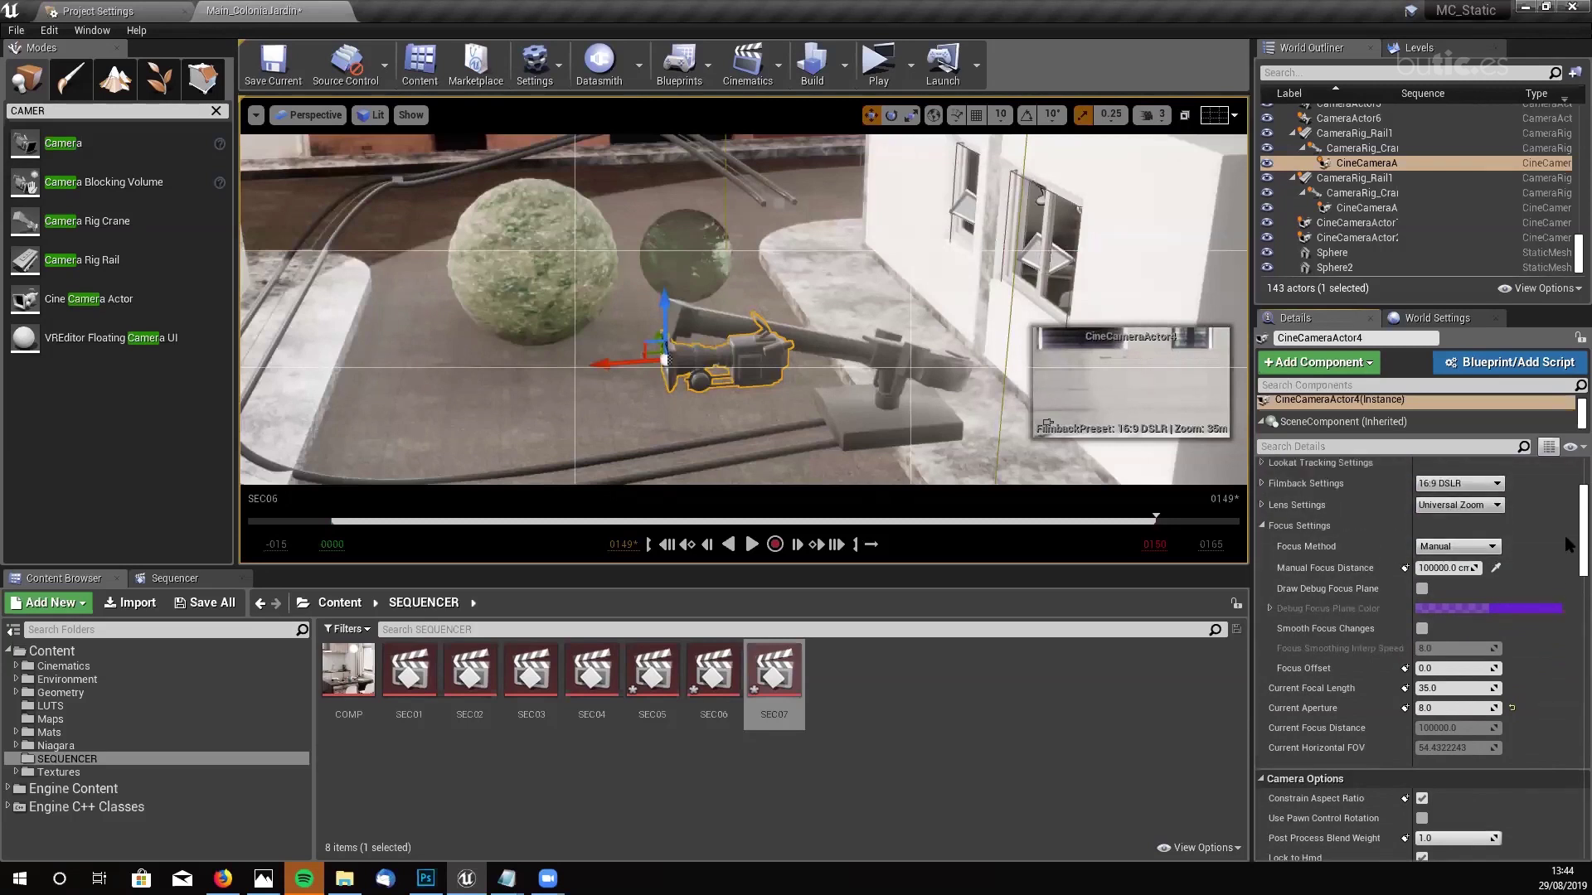
{"action": "scroll", "coordinate": [1567, 544], "scroll_direction": "up", "scroll_amount": 2}
- Enable look-at tracking on the camera with Sphere as the tracked actor
{"action": "left_click", "coordinate": [1262, 529]}
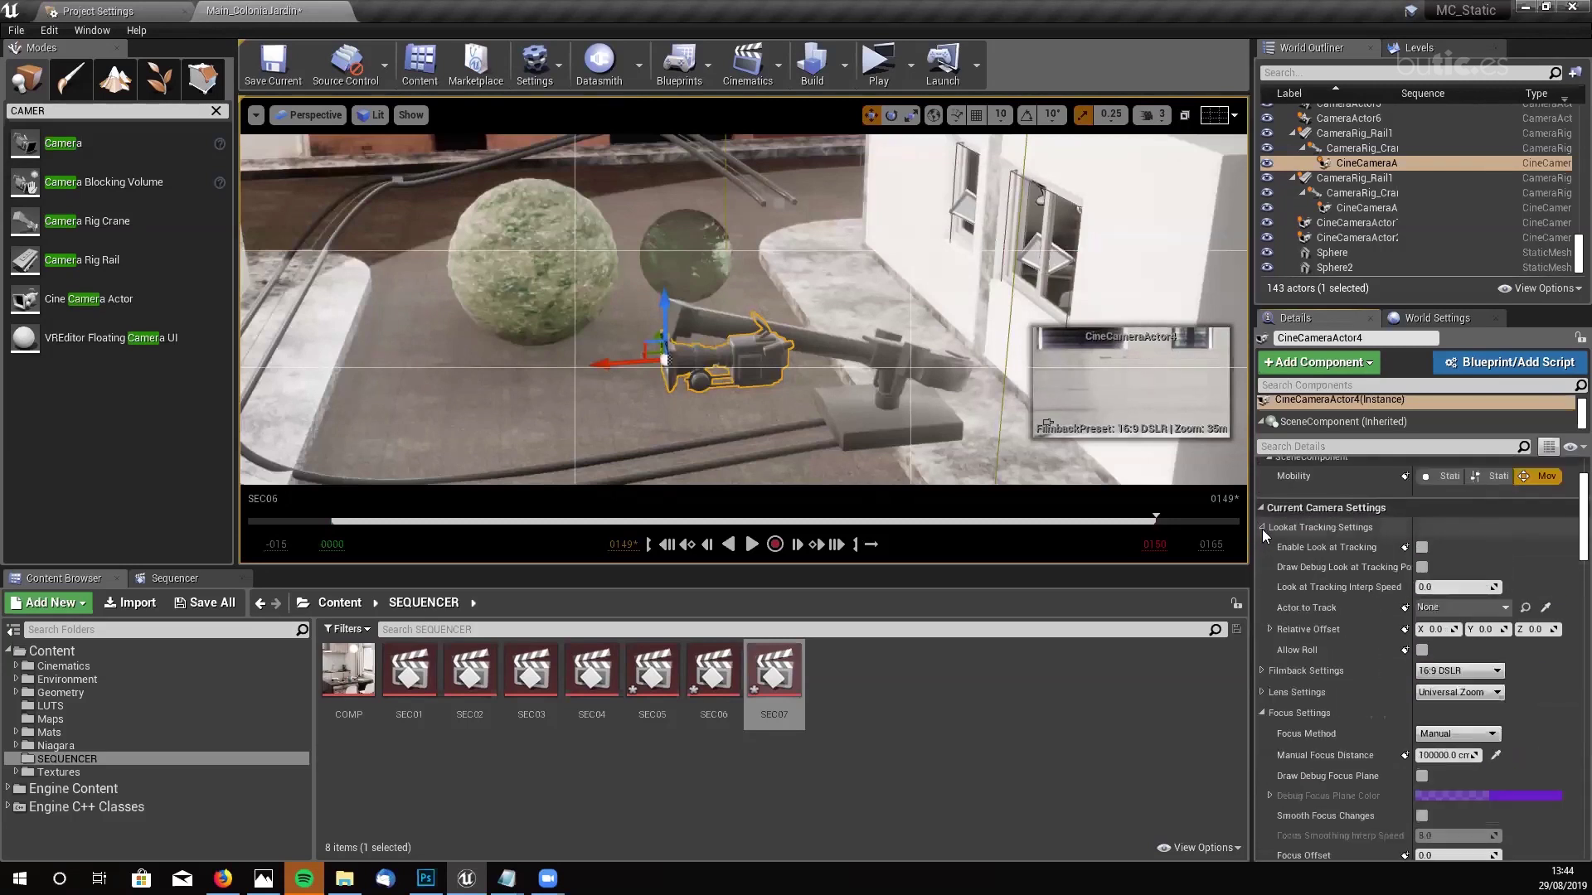
{"action": "left_click", "coordinate": [1421, 547]}
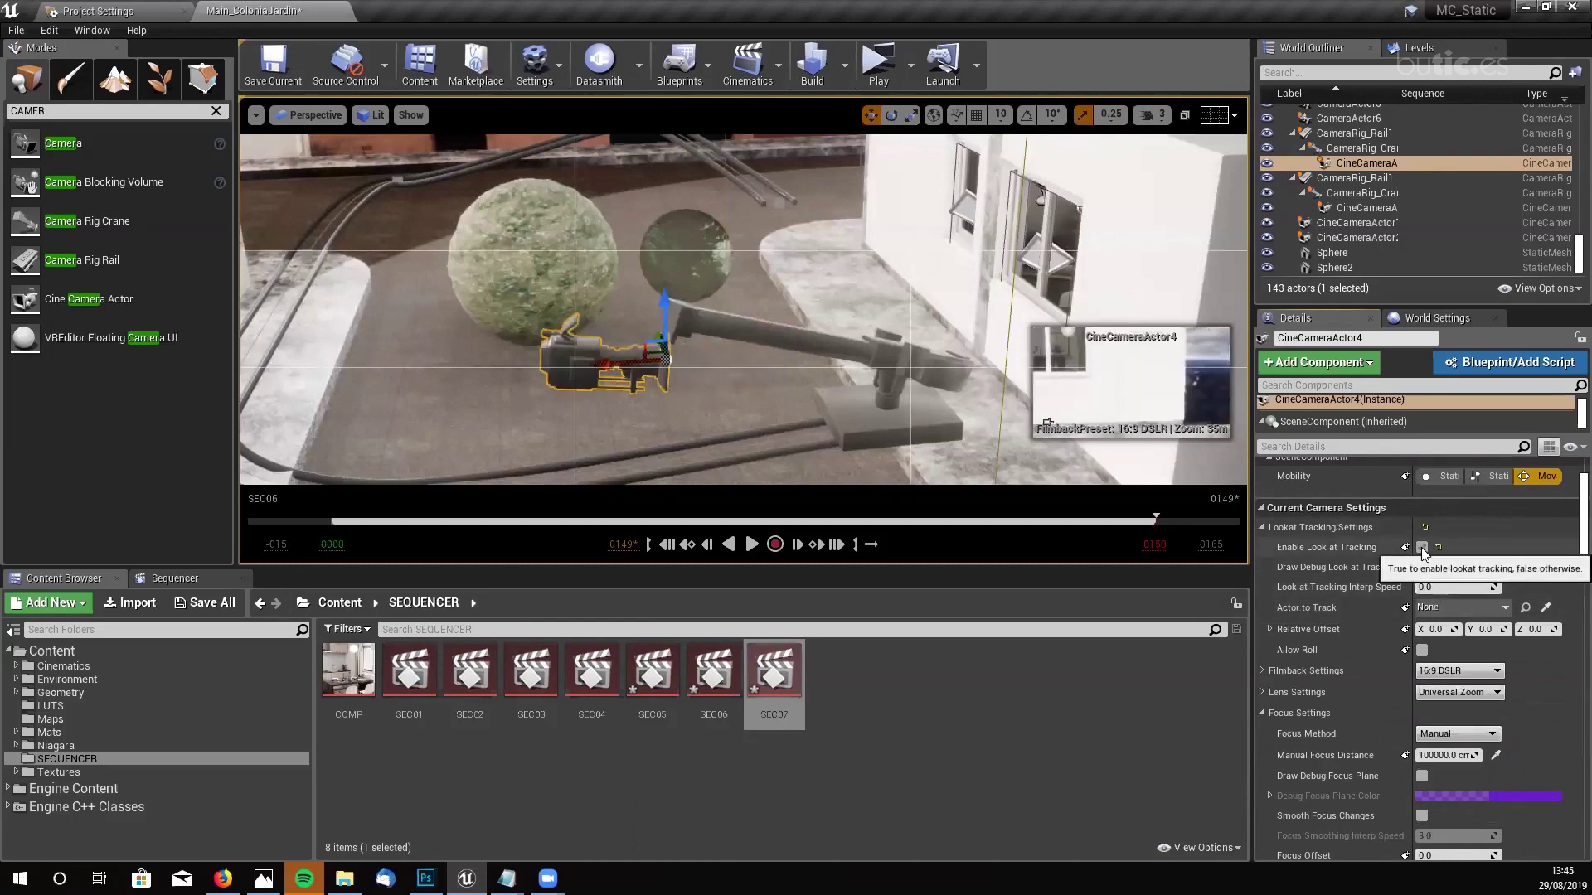
{"action": "left_click", "coordinate": [1536, 609]}
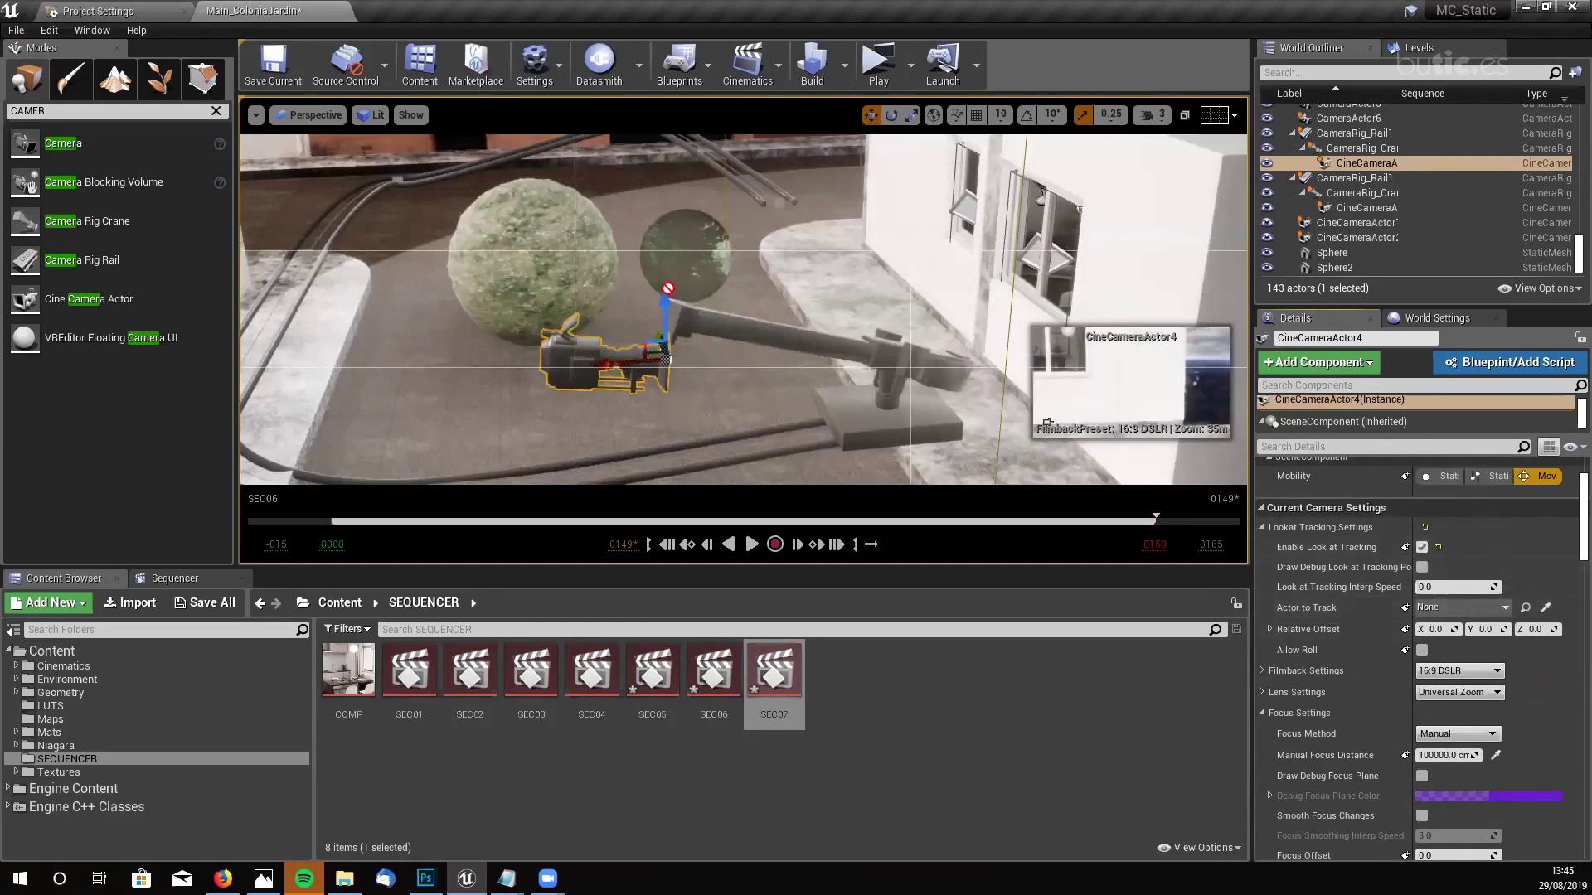
{"action": "left_click", "coordinate": [694, 233]}
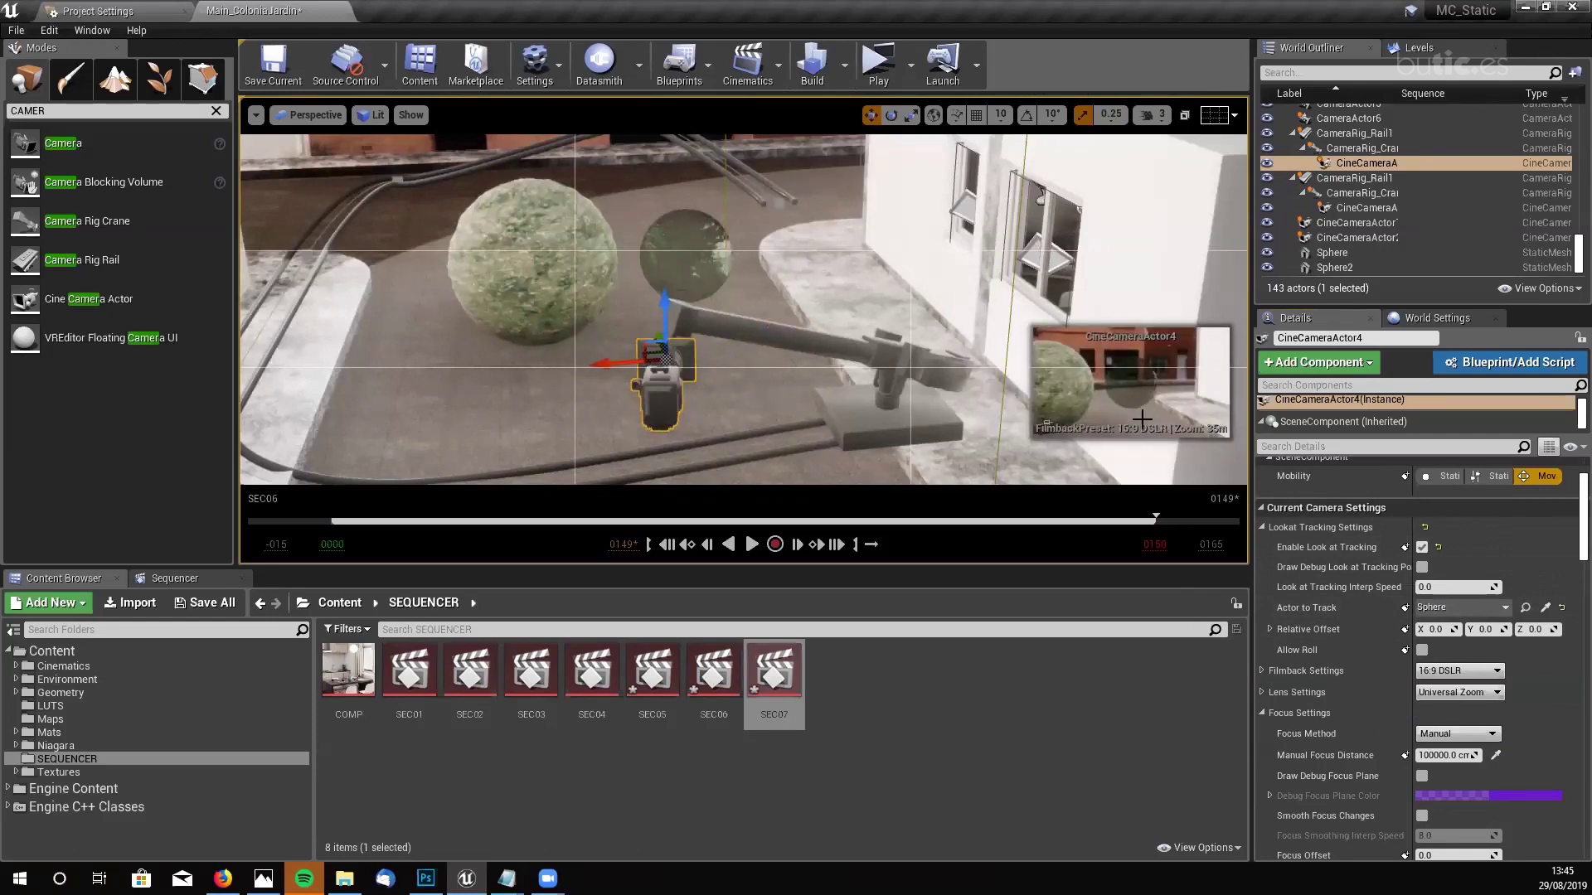
{"action": "left_click", "coordinate": [1355, 133]}
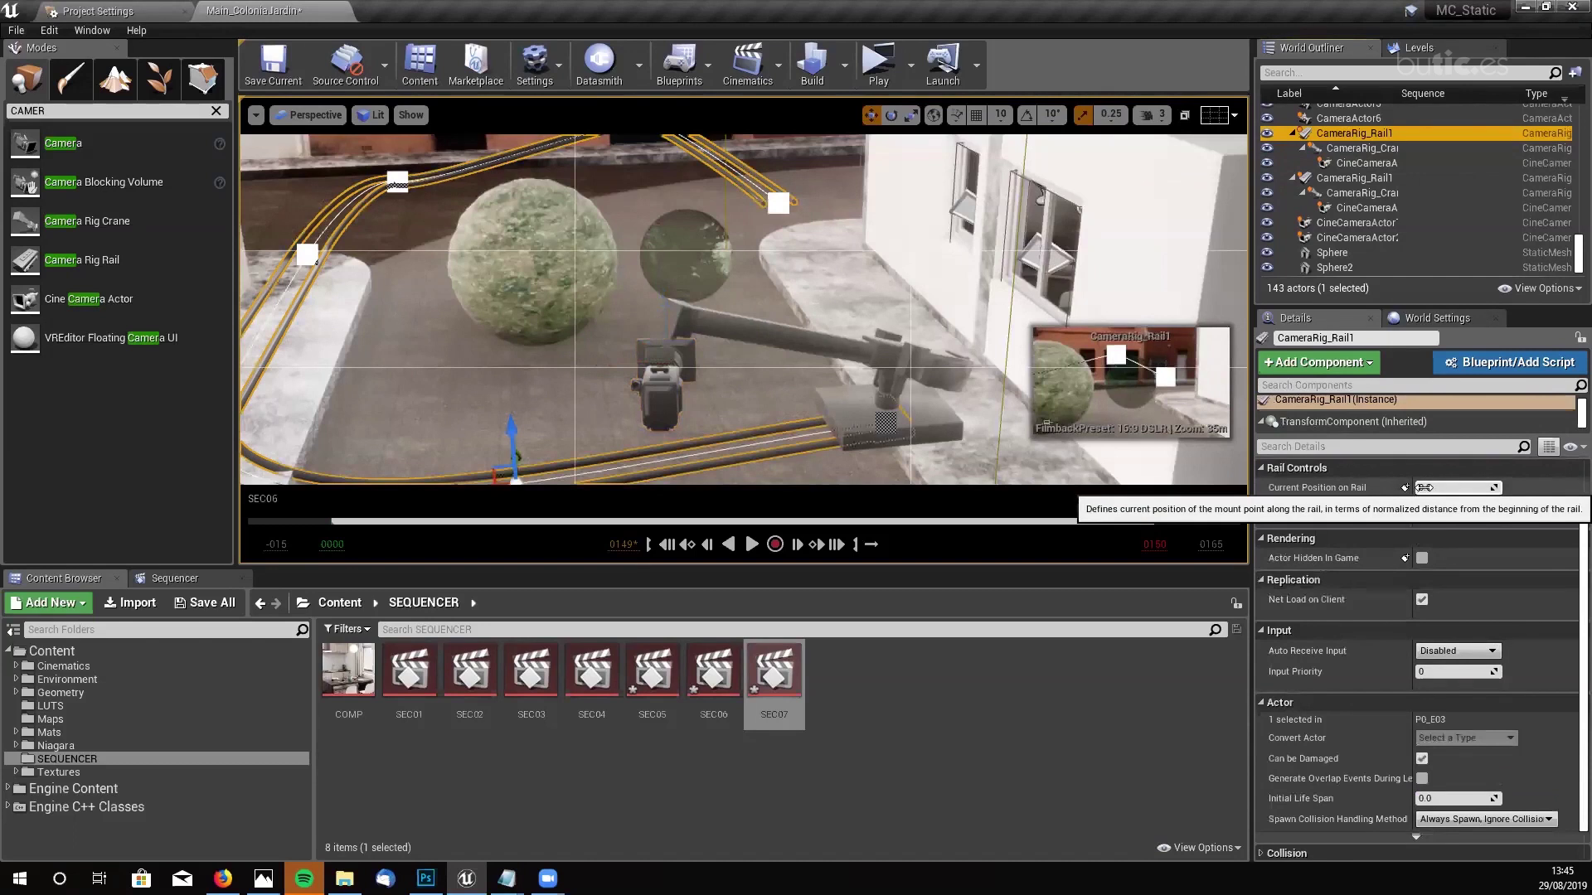
{"action": "left_click_drag", "start_coordinate": [1441, 482], "coordinate": [1401, 488]}
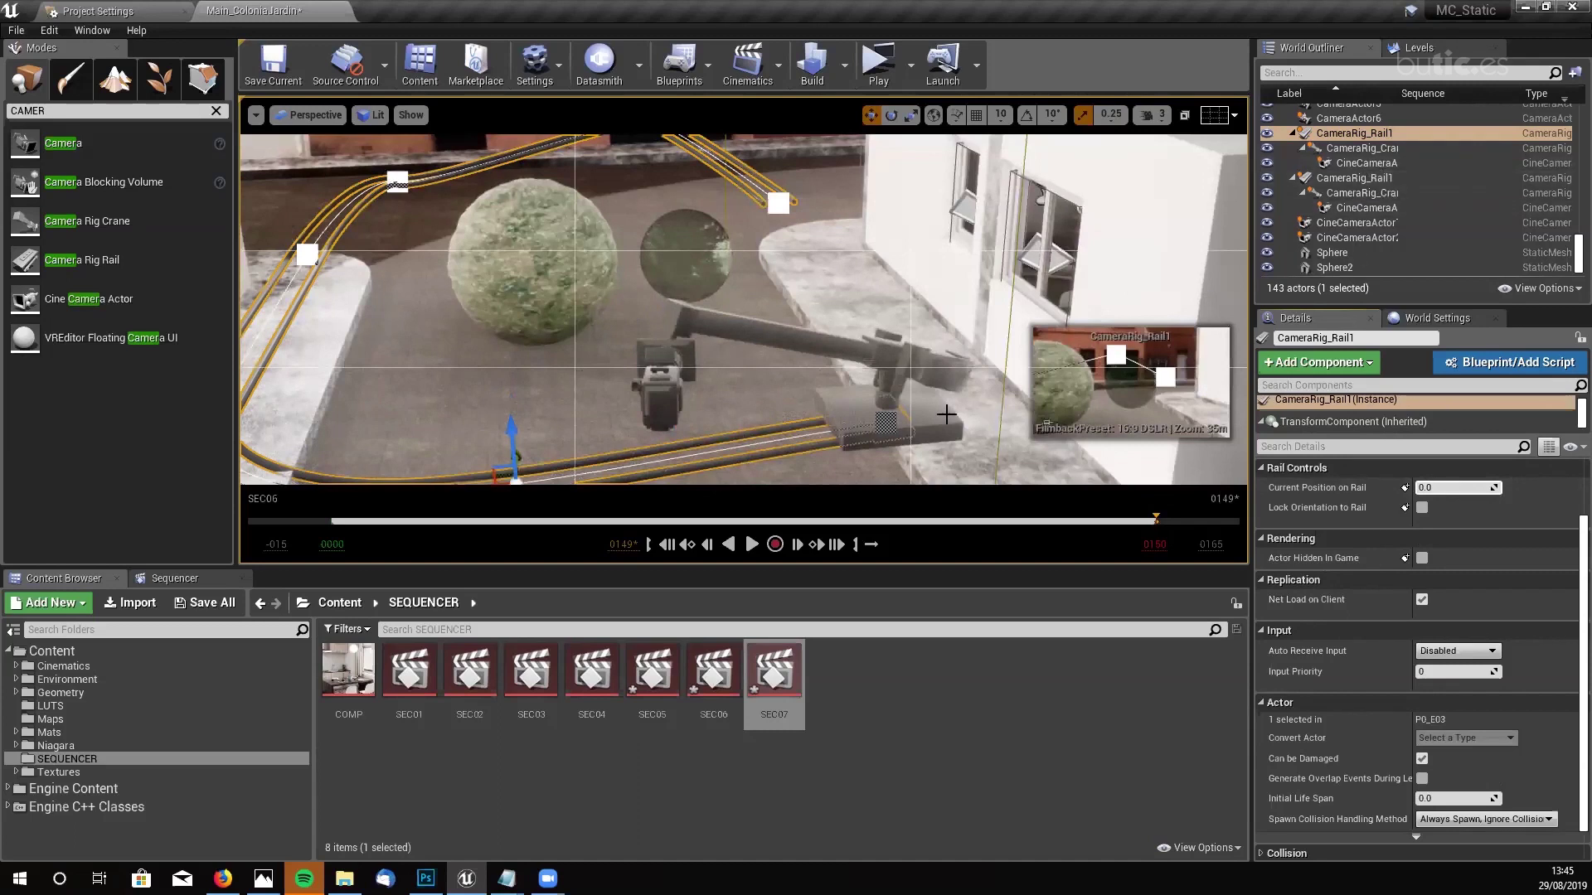
{"action": "right_click_drag", "start_coordinate": [945, 414], "coordinate": [942, 390]}
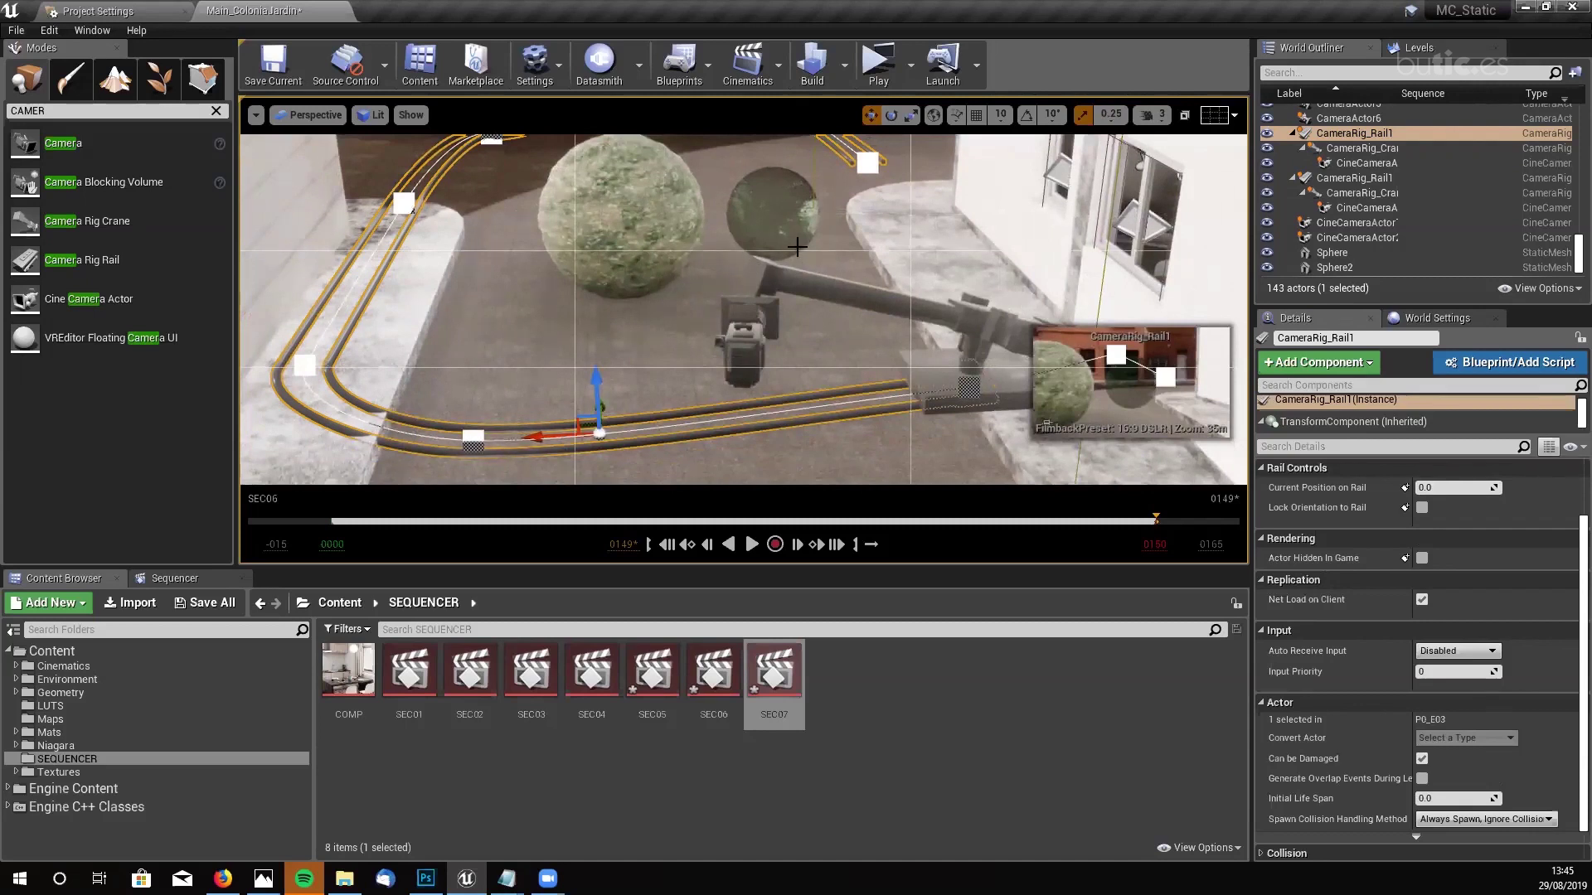
{"action": "right_click_drag", "start_coordinate": [744, 309], "coordinate": [852, 265]}
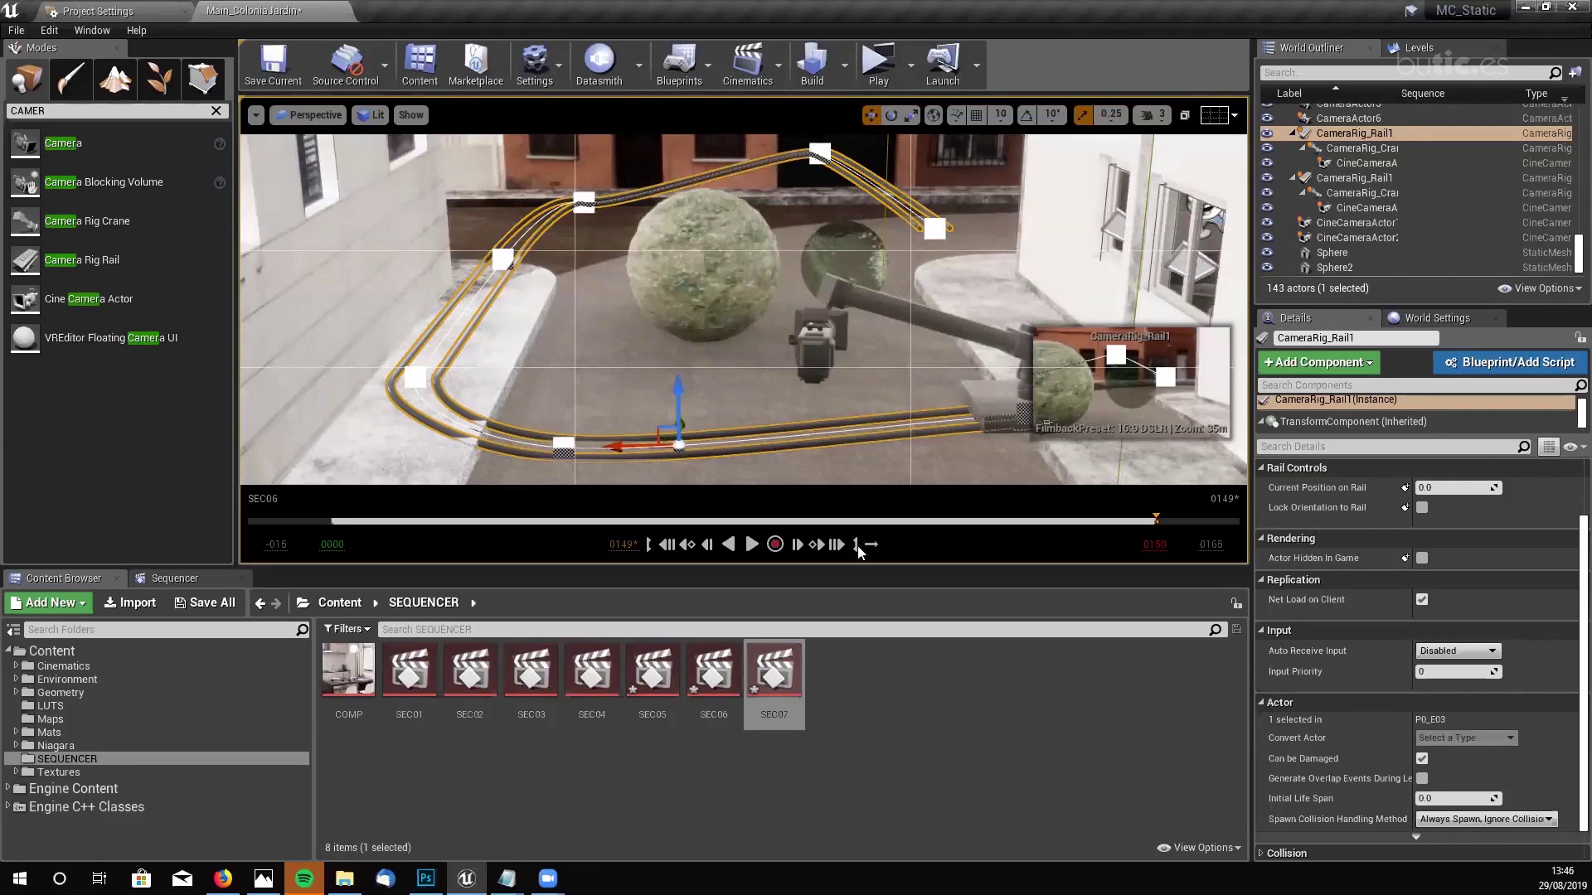
- Open SEC07 and add CineCameraActor4 to it as a track
{"action": "double_click", "coordinate": [789, 688]}
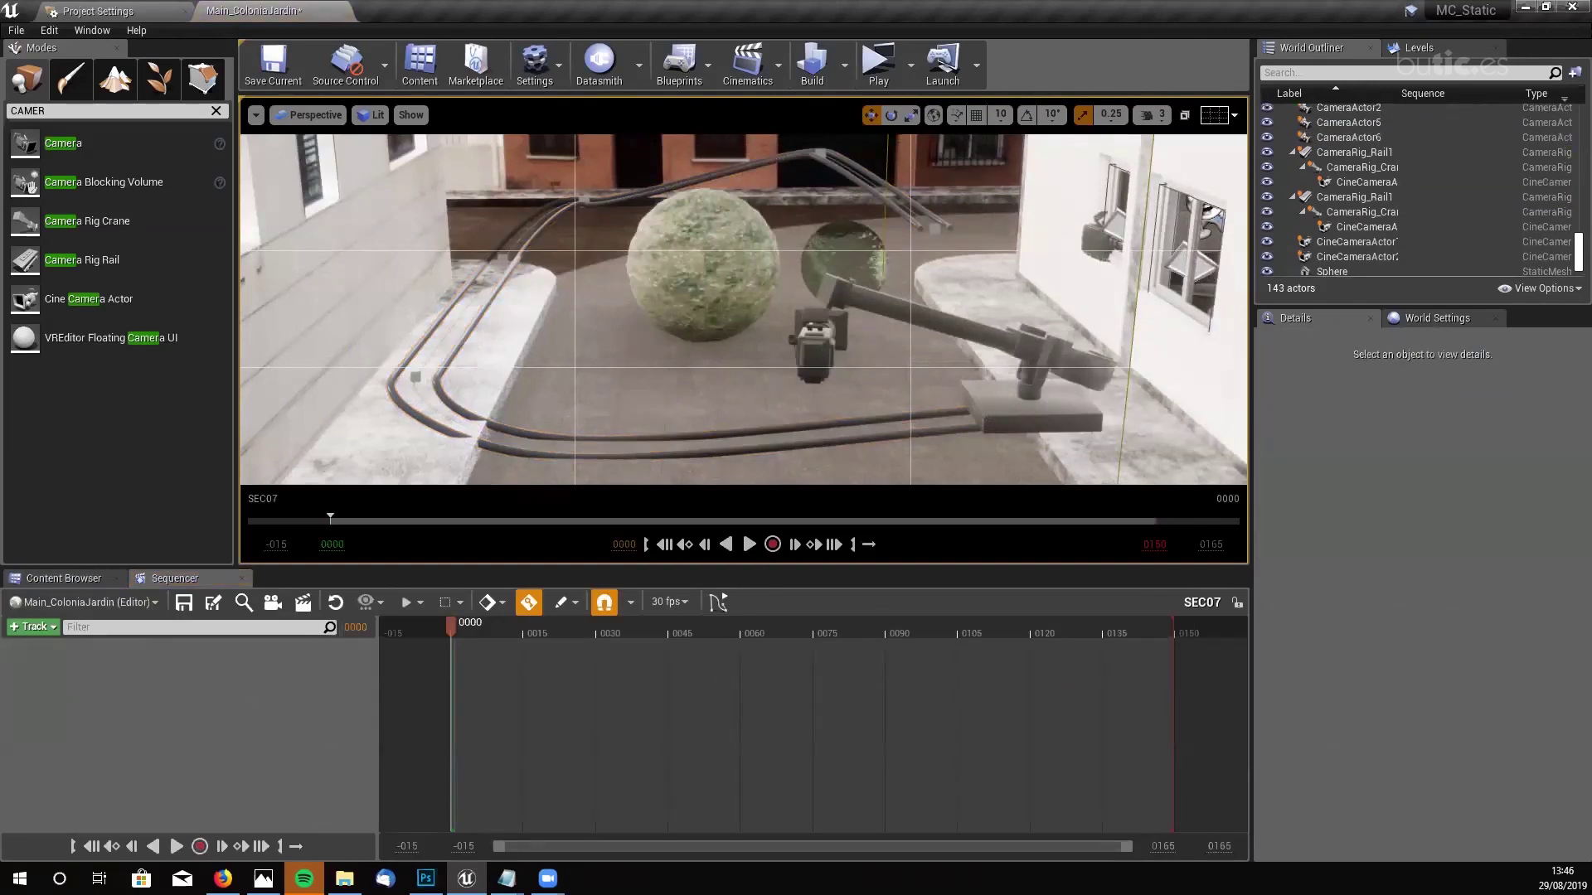
{"action": "left_click", "coordinate": [808, 336]}
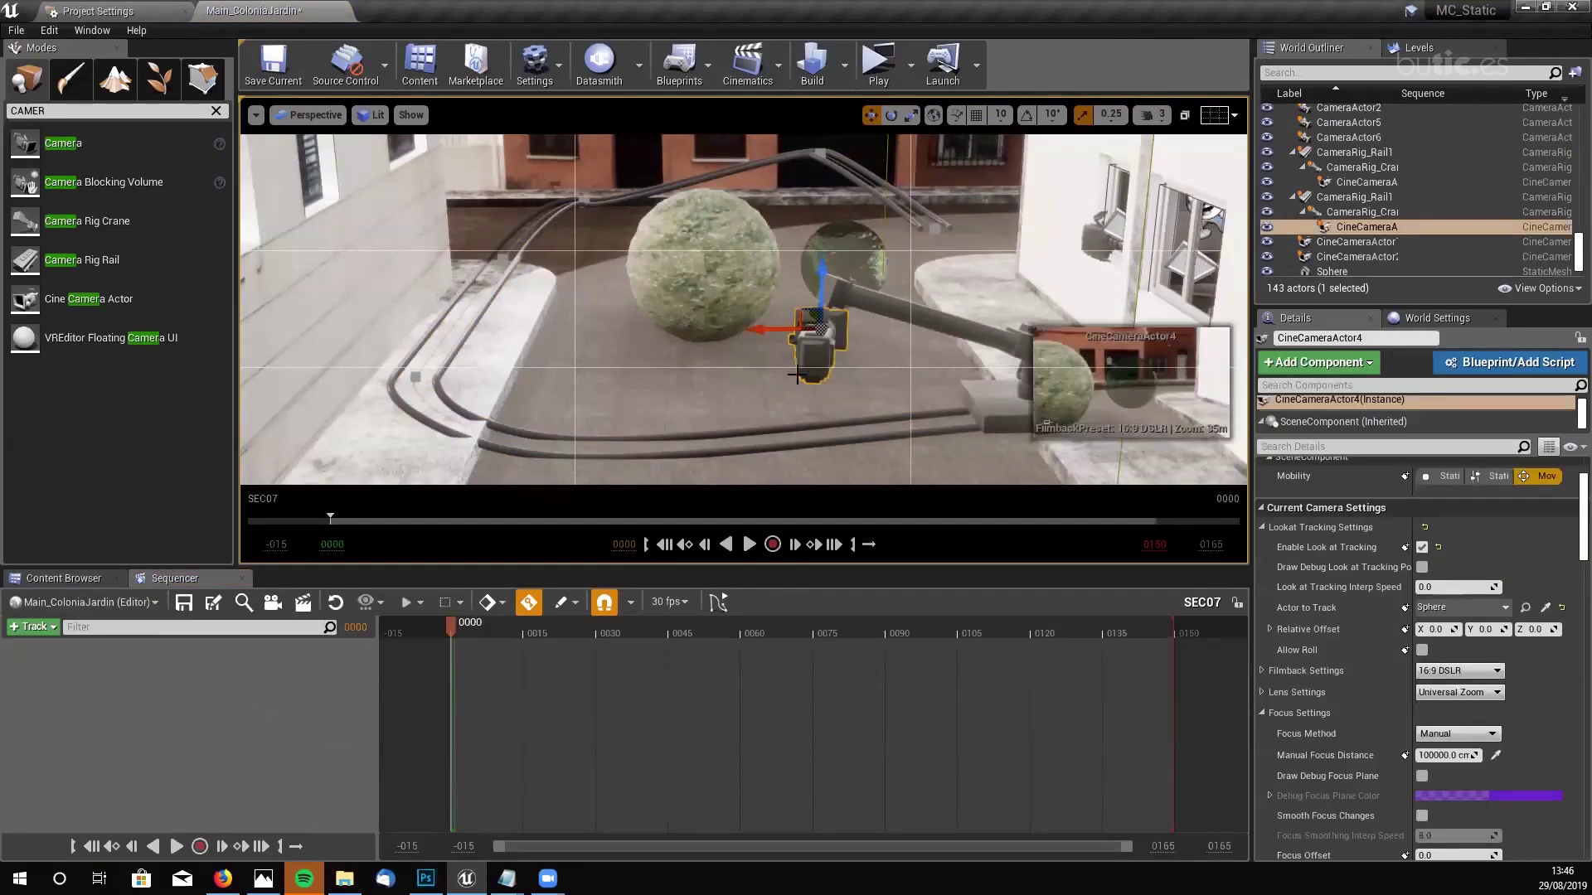
{"action": "left_click", "coordinate": [42, 628]}
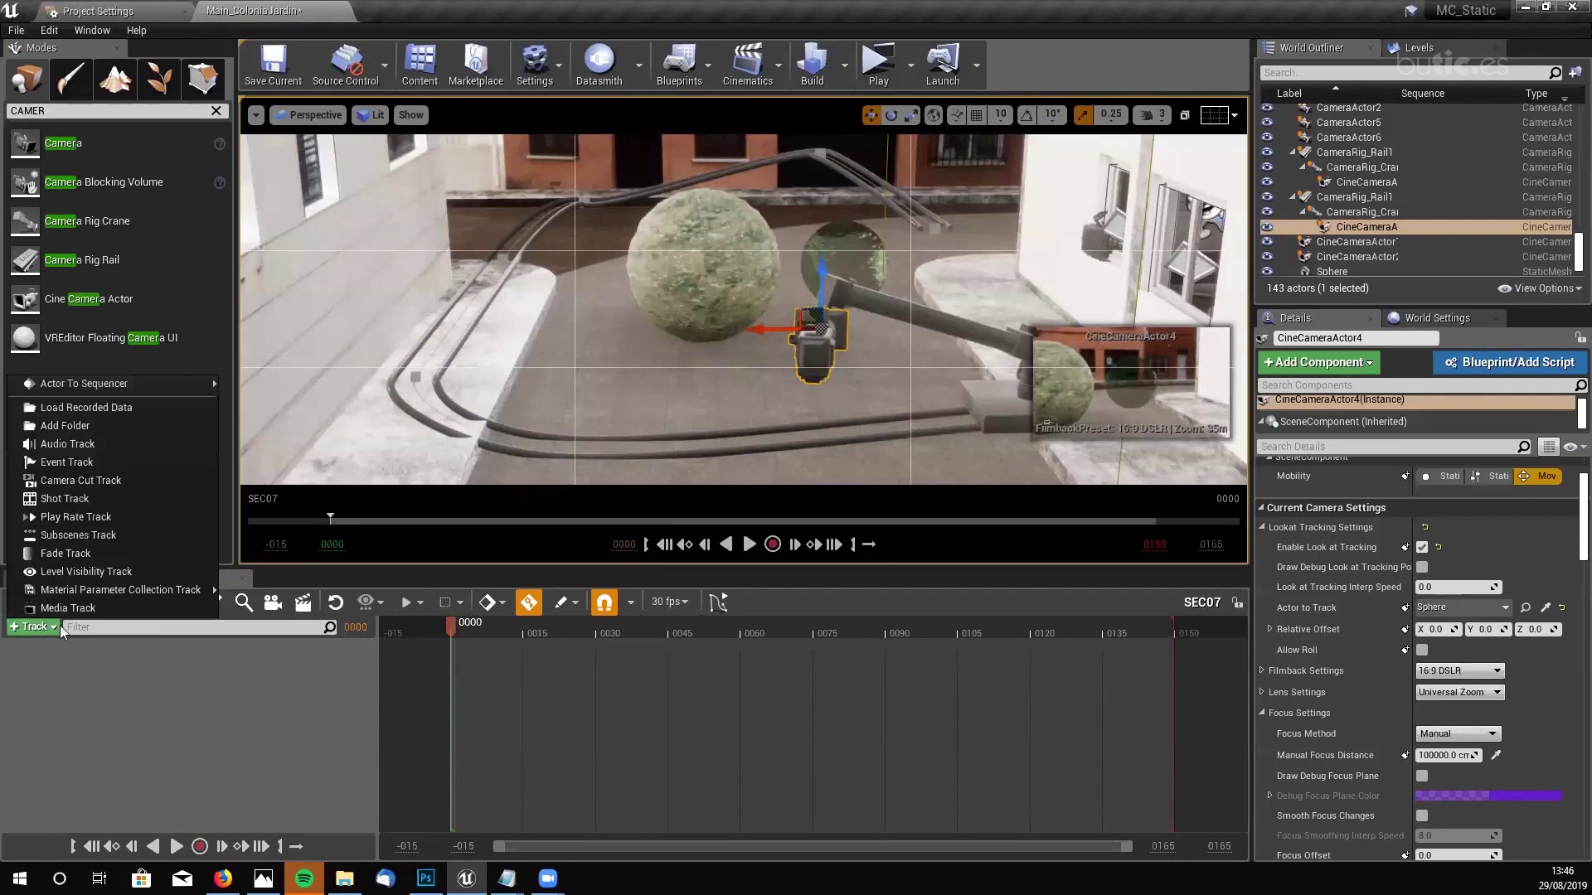
{"action": "mouse_move", "coordinate": [114, 376]}
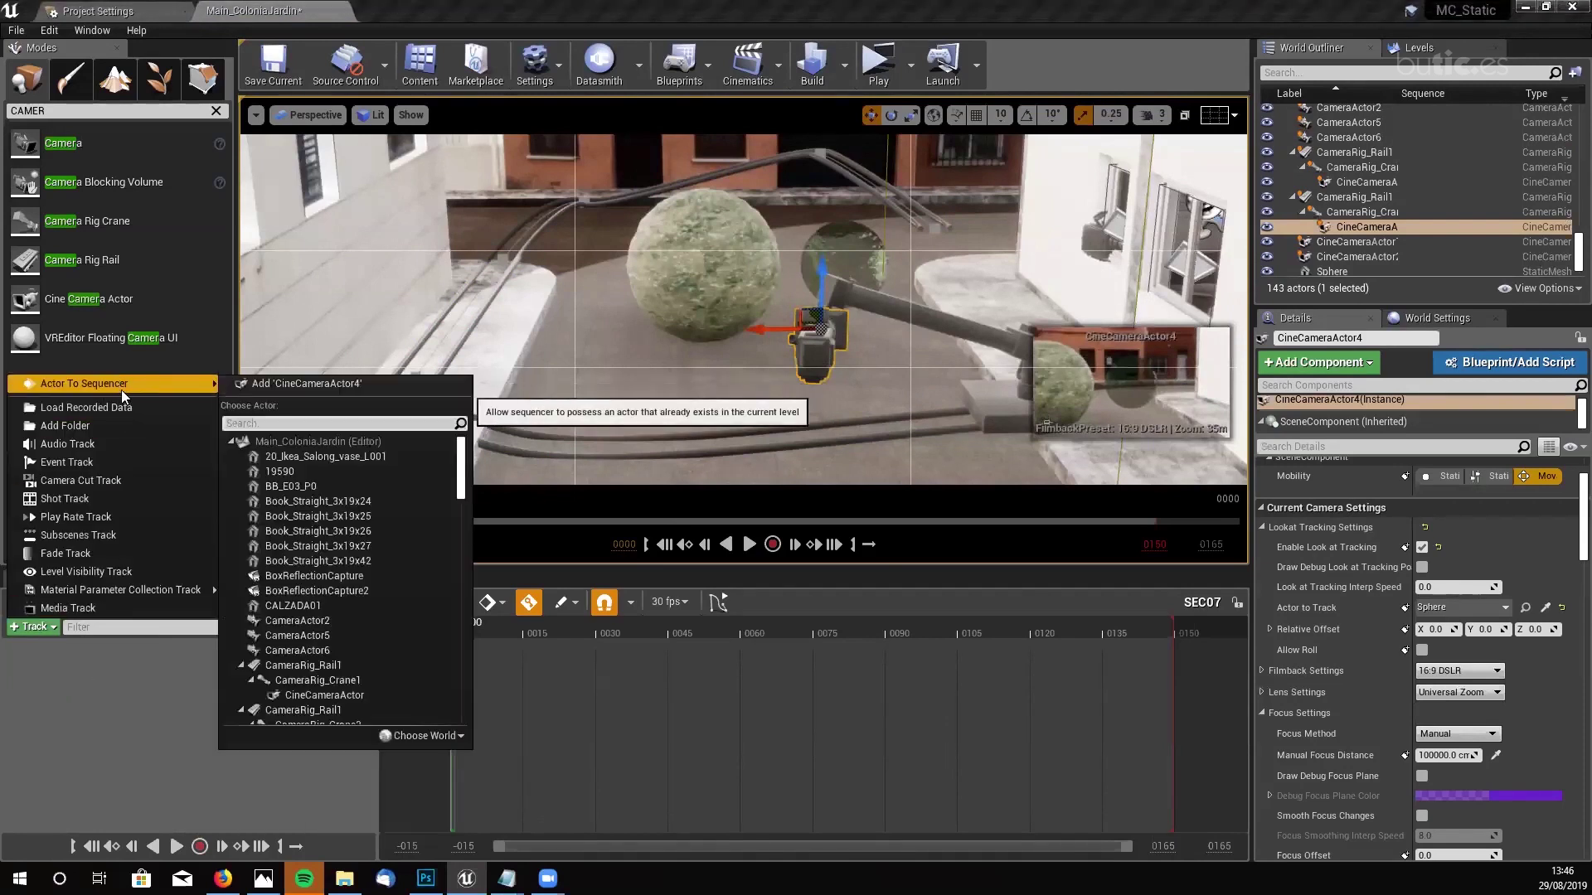
{"action": "left_click", "coordinate": [339, 381]}
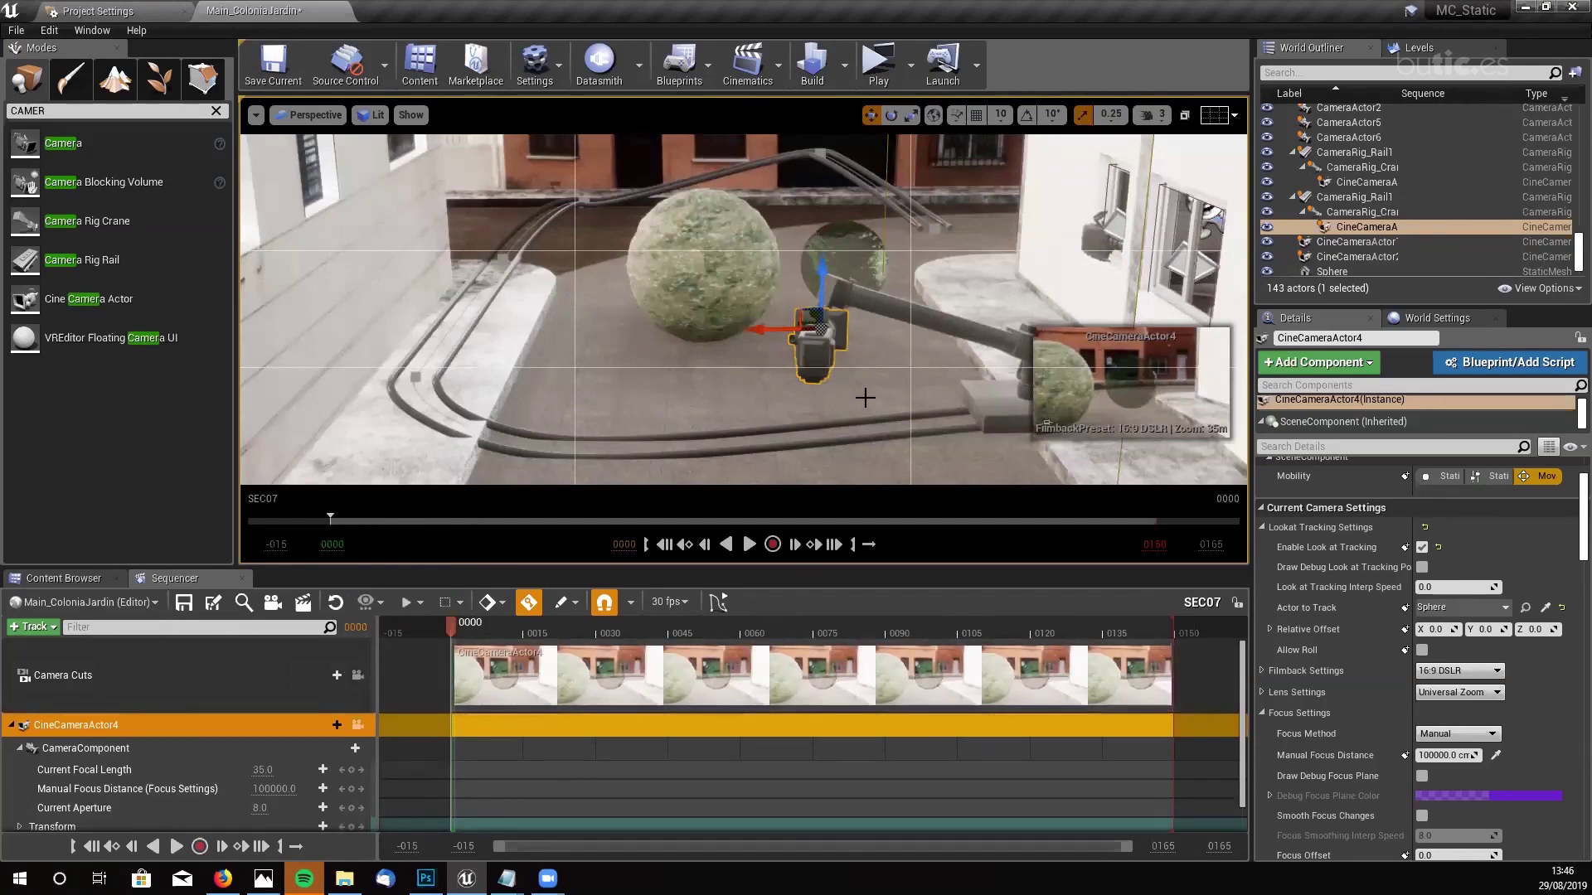
- Add CameraRig_Crane2 and CameraRig_Rail1 to SEC07 as actor tracks
{"action": "left_click", "coordinate": [901, 305]}
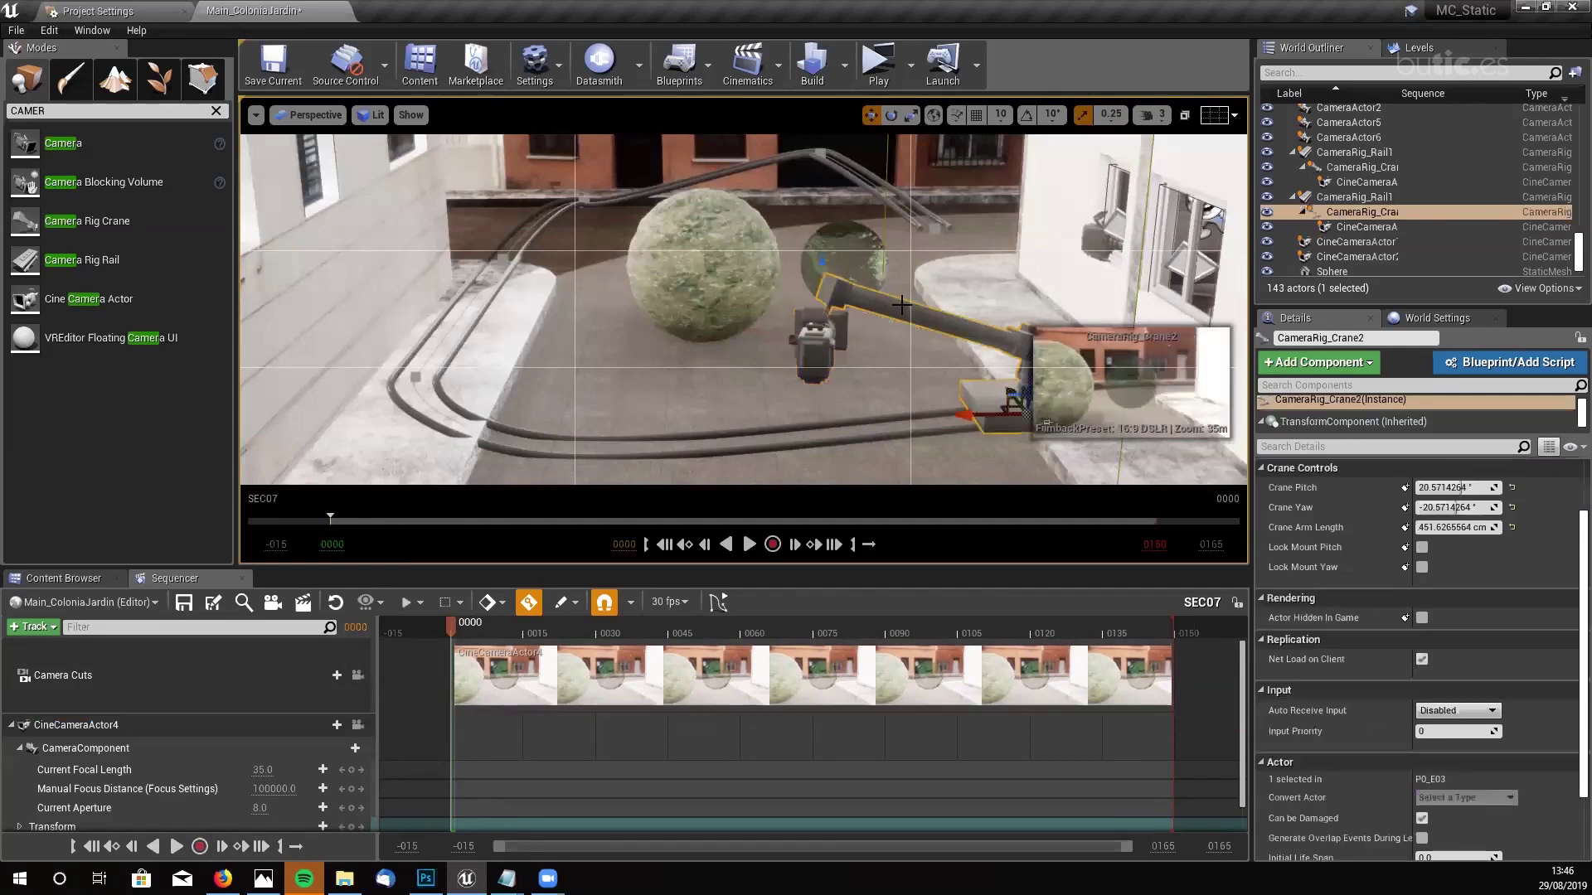
{"action": "left_click", "coordinate": [33, 627]}
{"action": "mouse_move", "coordinate": [108, 383]}
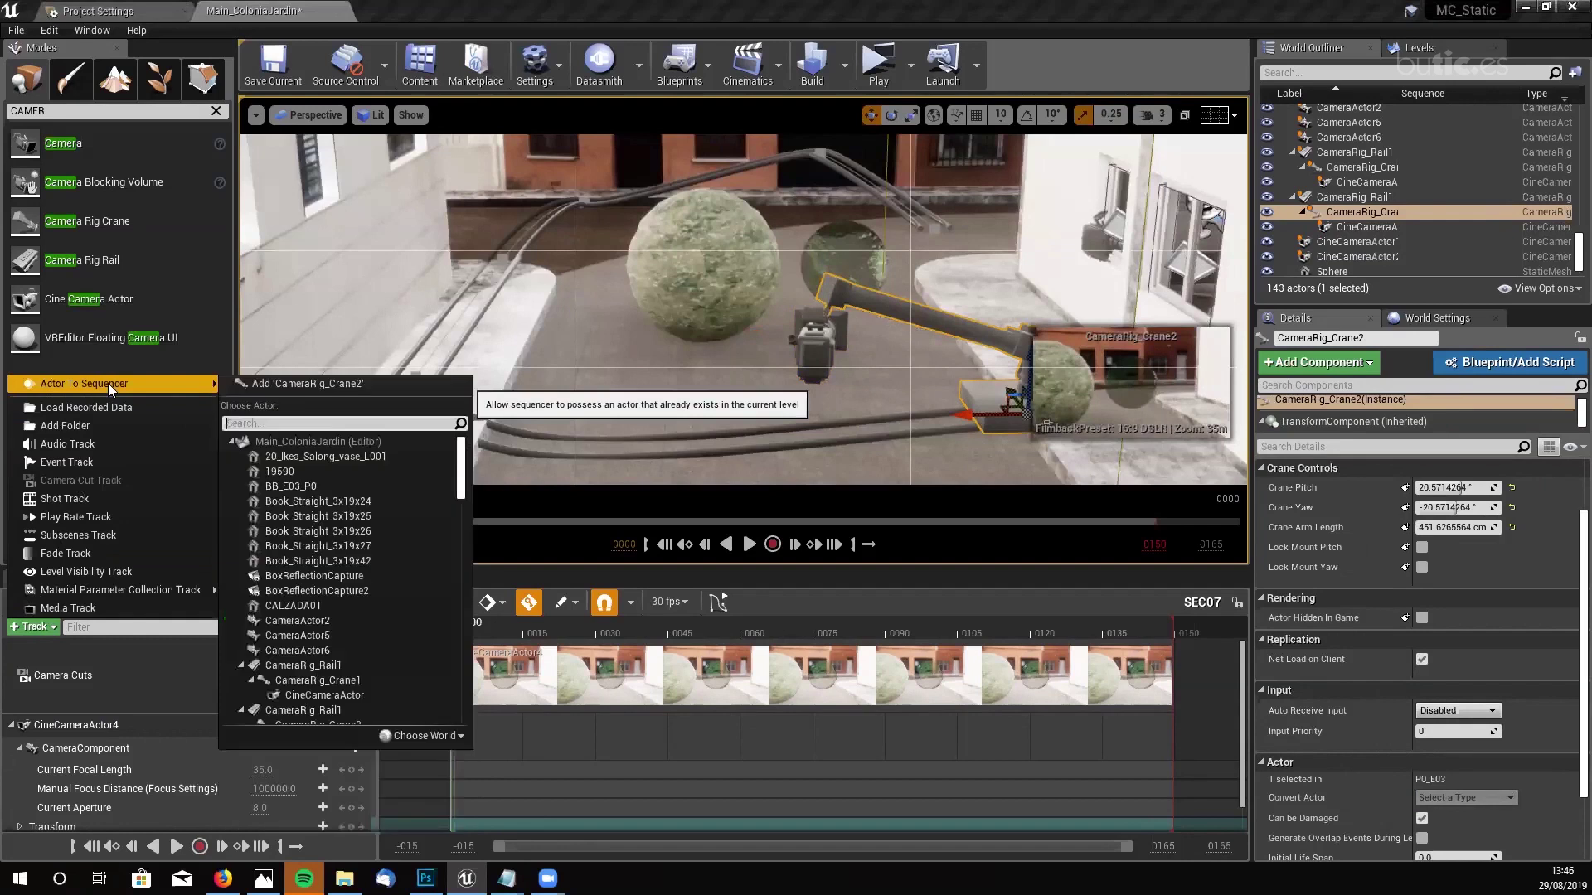
{"action": "left_click", "coordinate": [307, 385]}
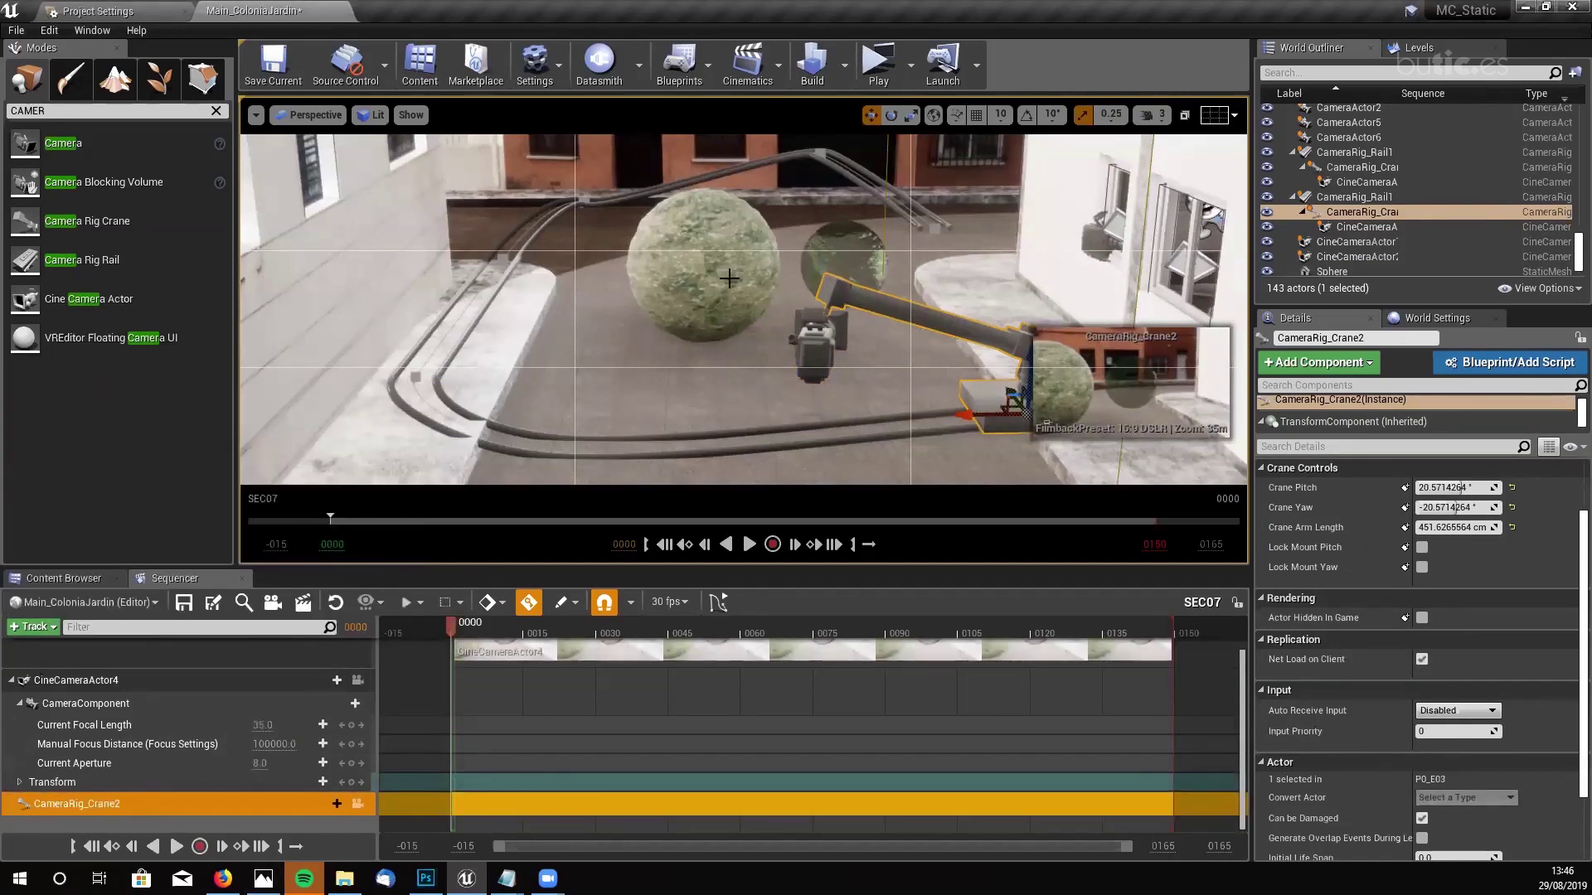
{"action": "left_click", "coordinate": [865, 184]}
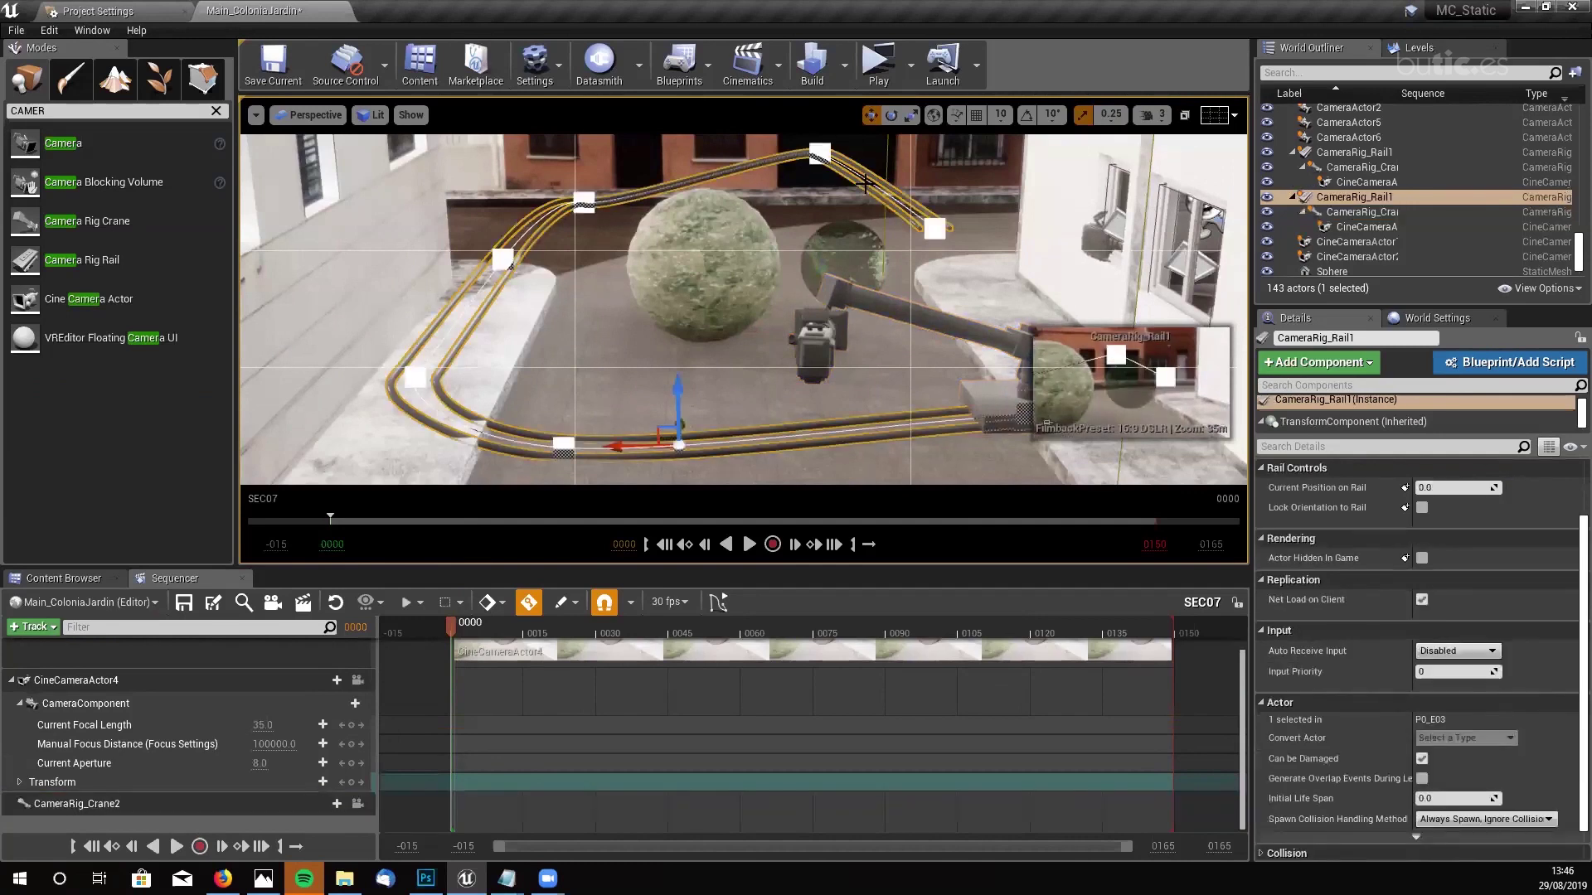
{"action": "left_click", "coordinate": [33, 627]}
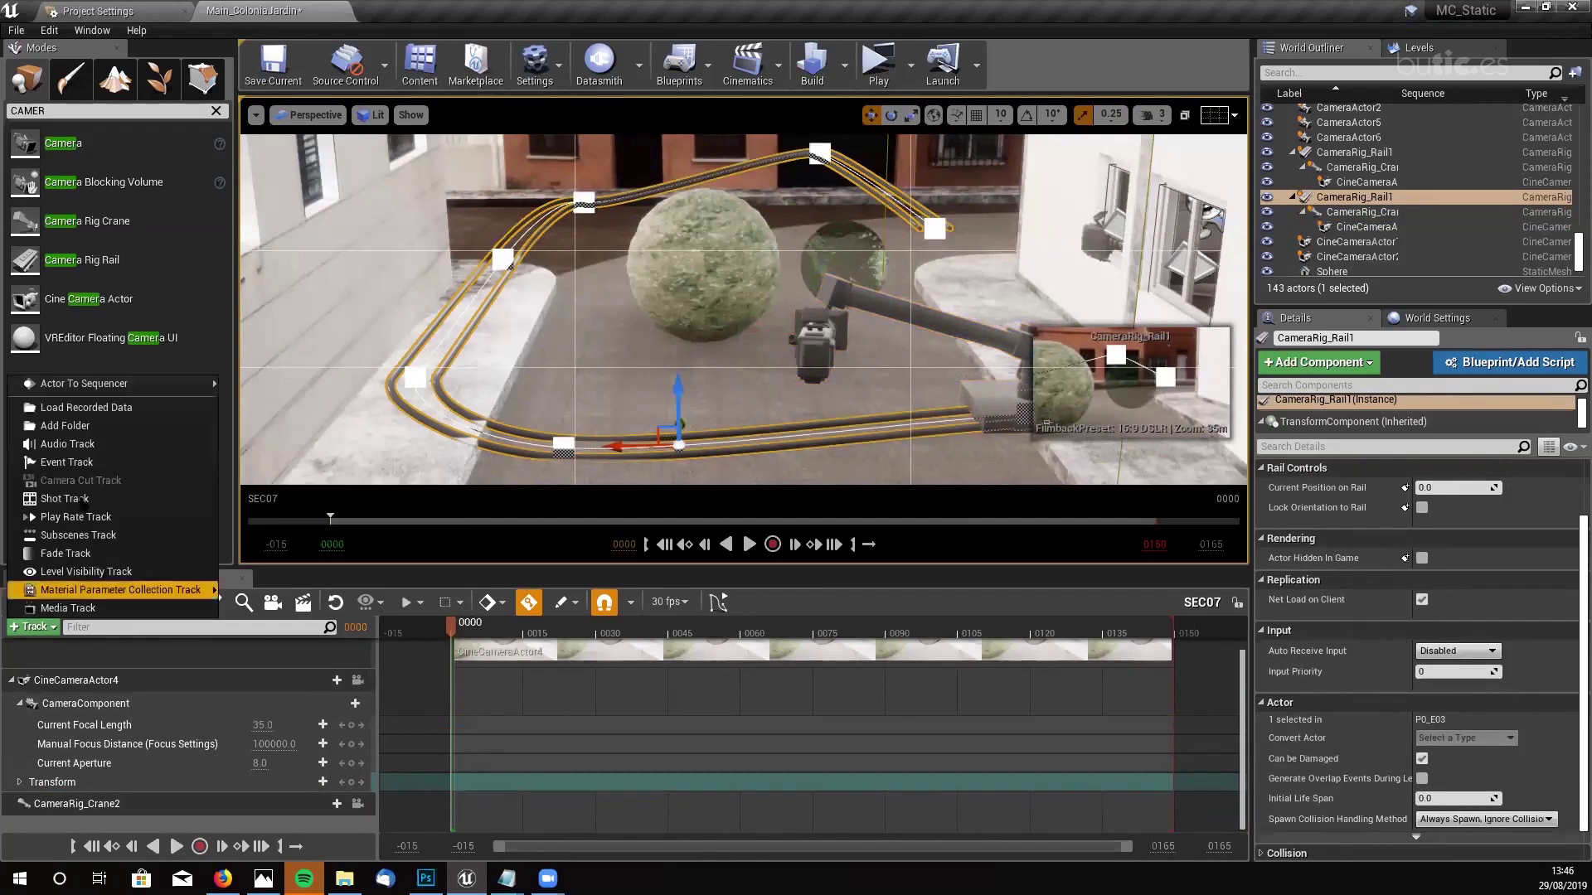
{"action": "mouse_move", "coordinate": [96, 386]}
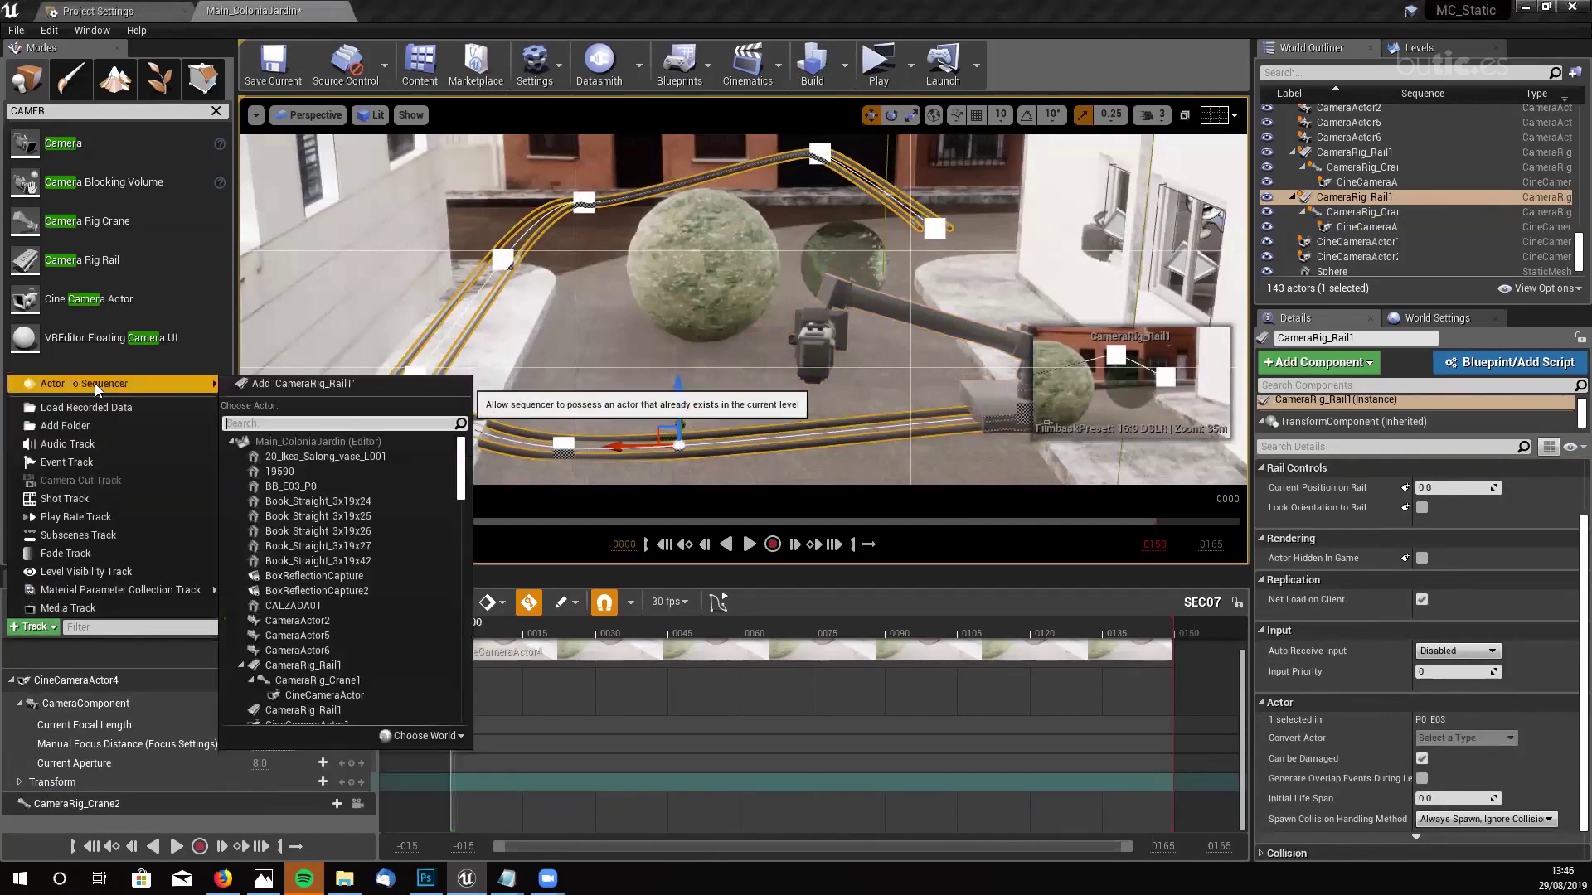
{"action": "left_click", "coordinate": [306, 386]}
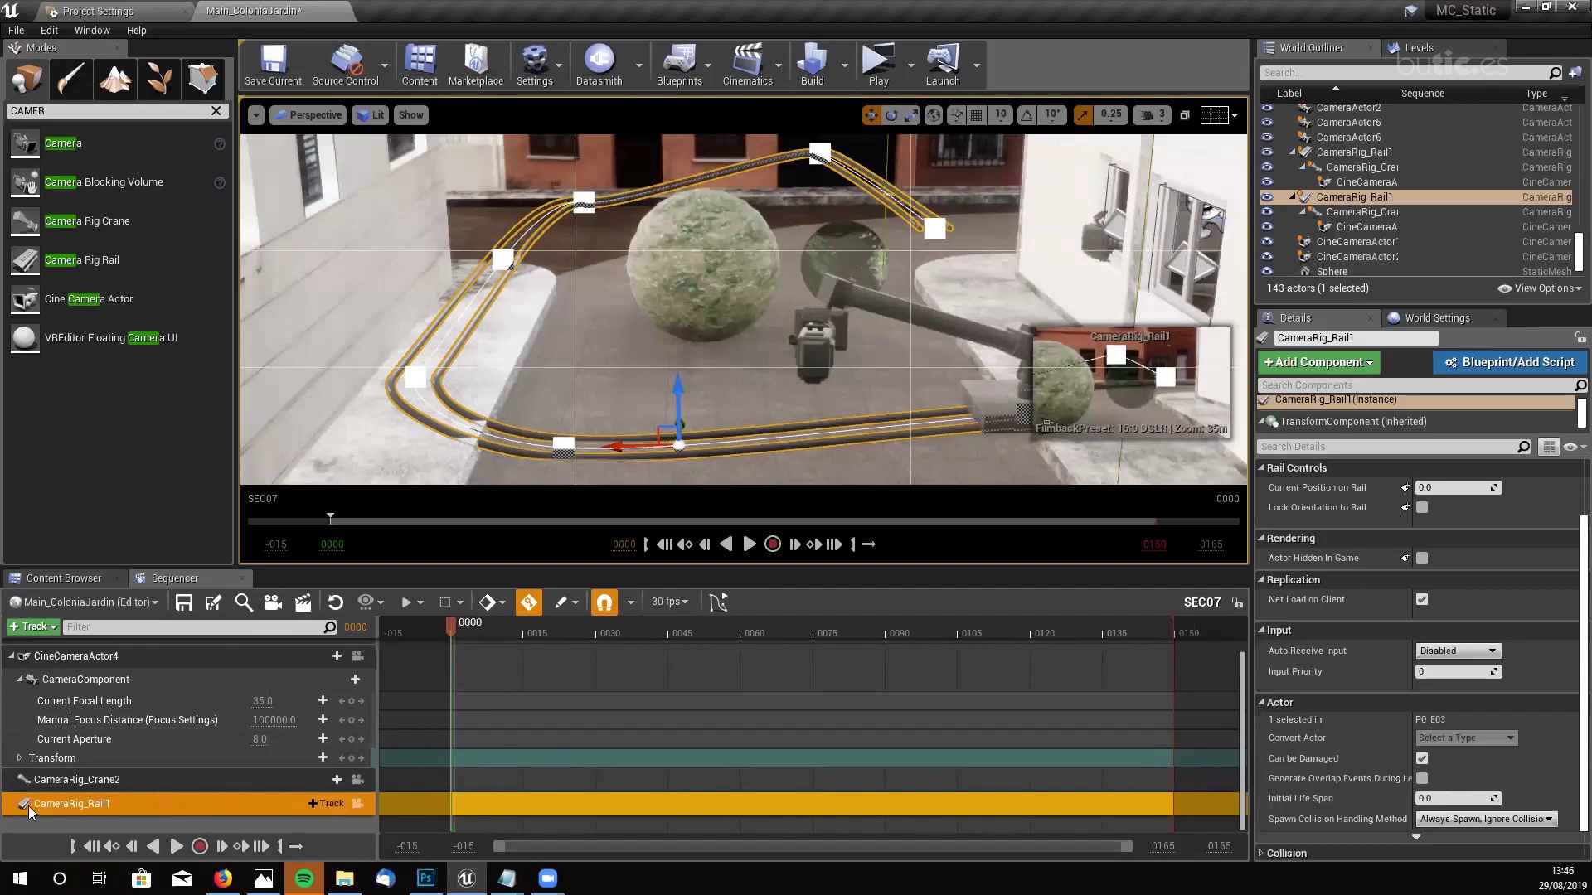
- Add a Current Position on Rail property track to CameraRig_Rail1, starting at 0.0
{"action": "left_click", "coordinate": [326, 804]}
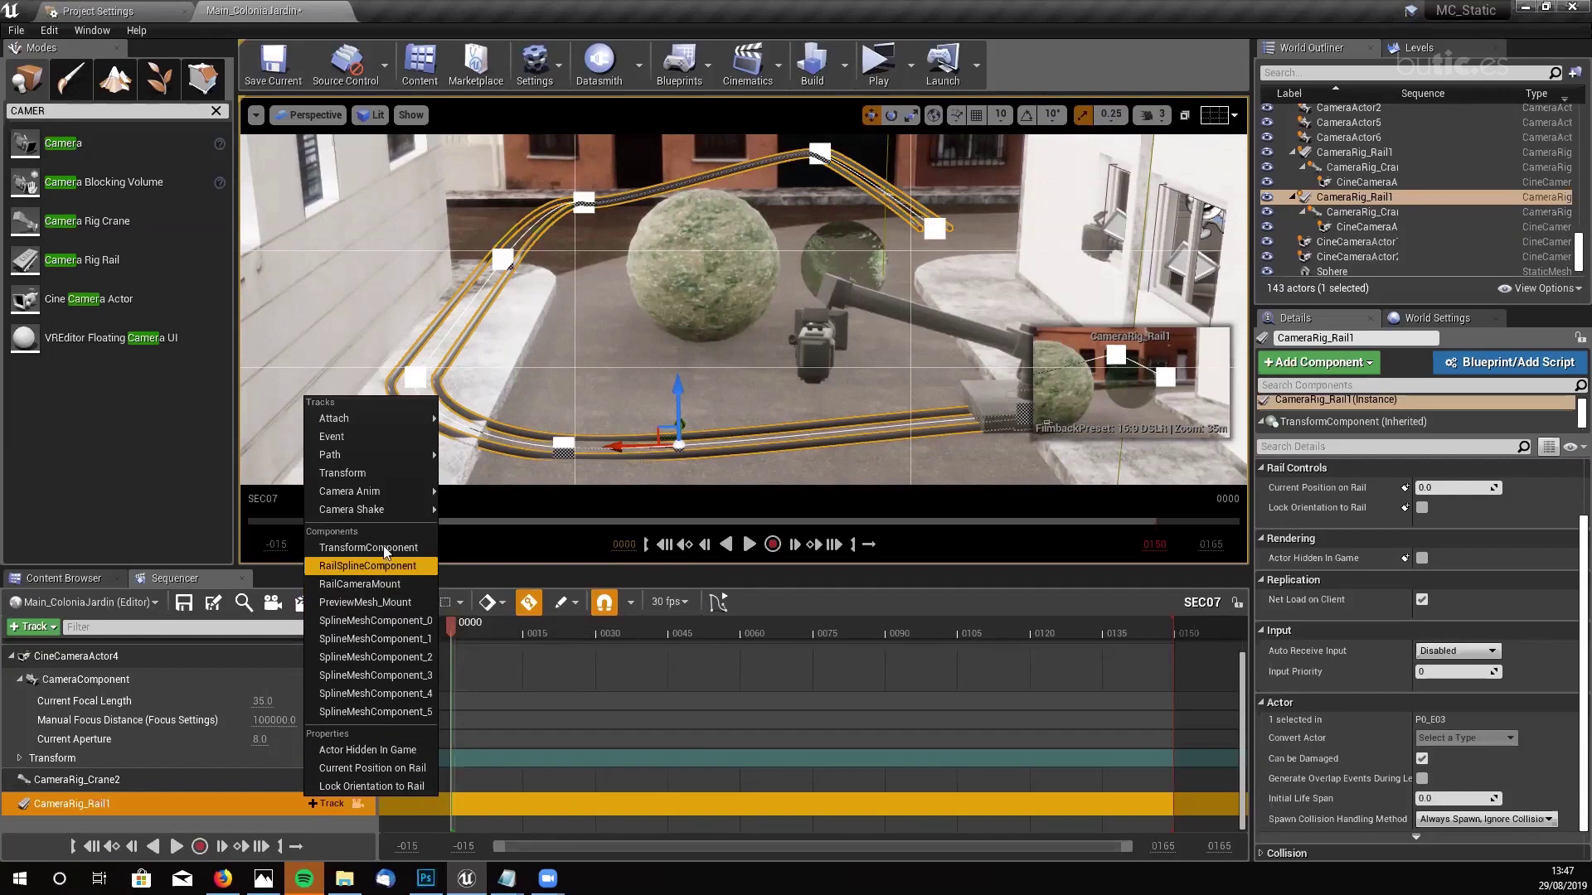
{"action": "mouse_move", "coordinate": [387, 507]}
{"action": "mouse_move", "coordinate": [384, 455]}
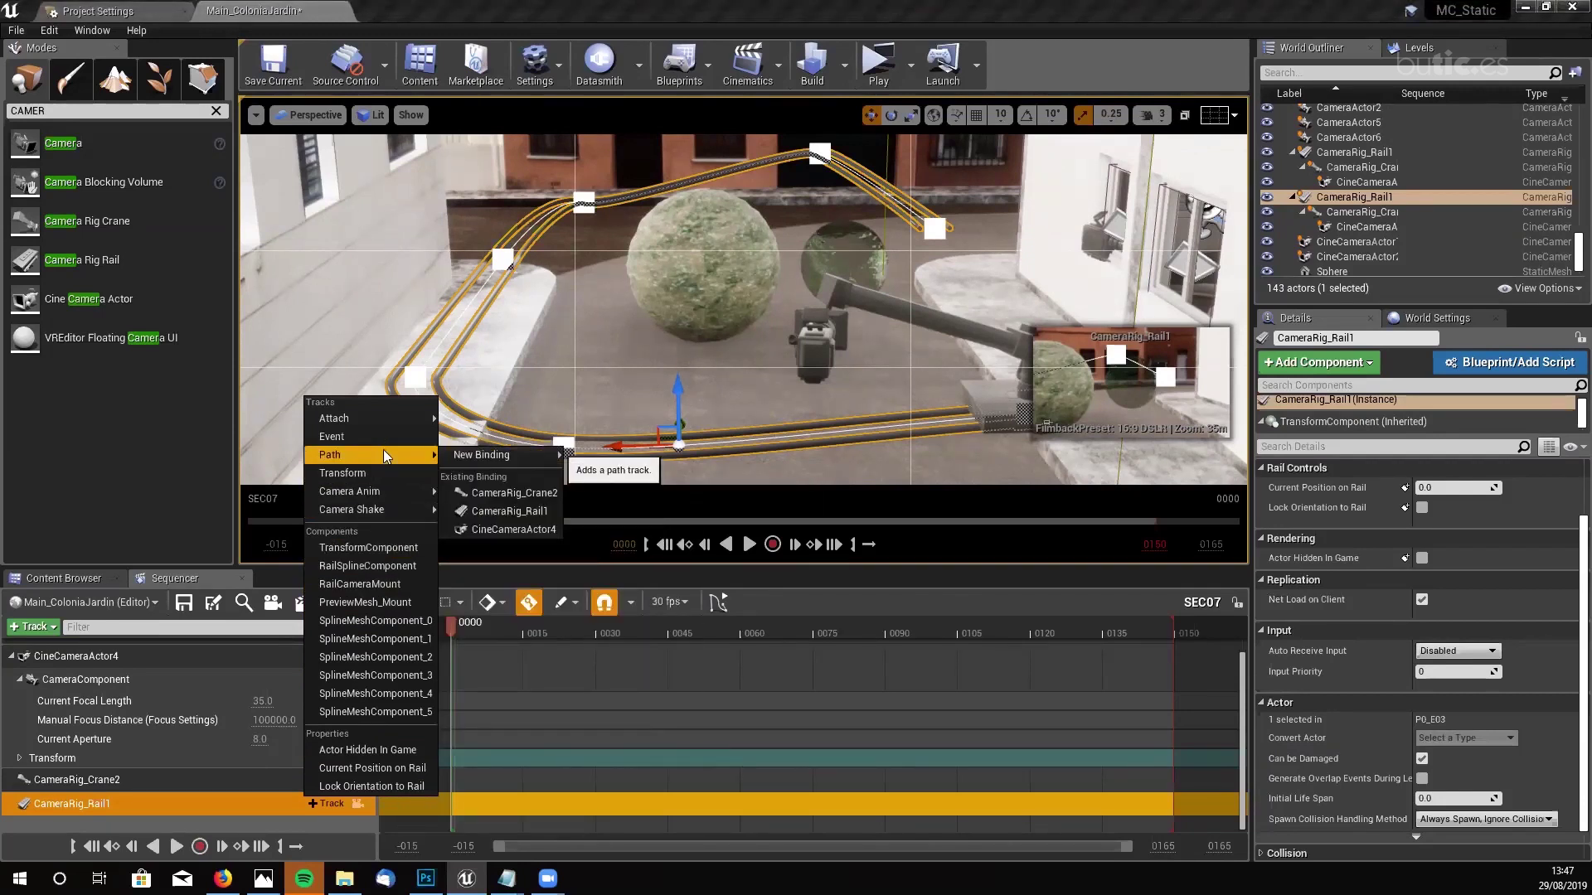
{"action": "mouse_move", "coordinate": [390, 418]}
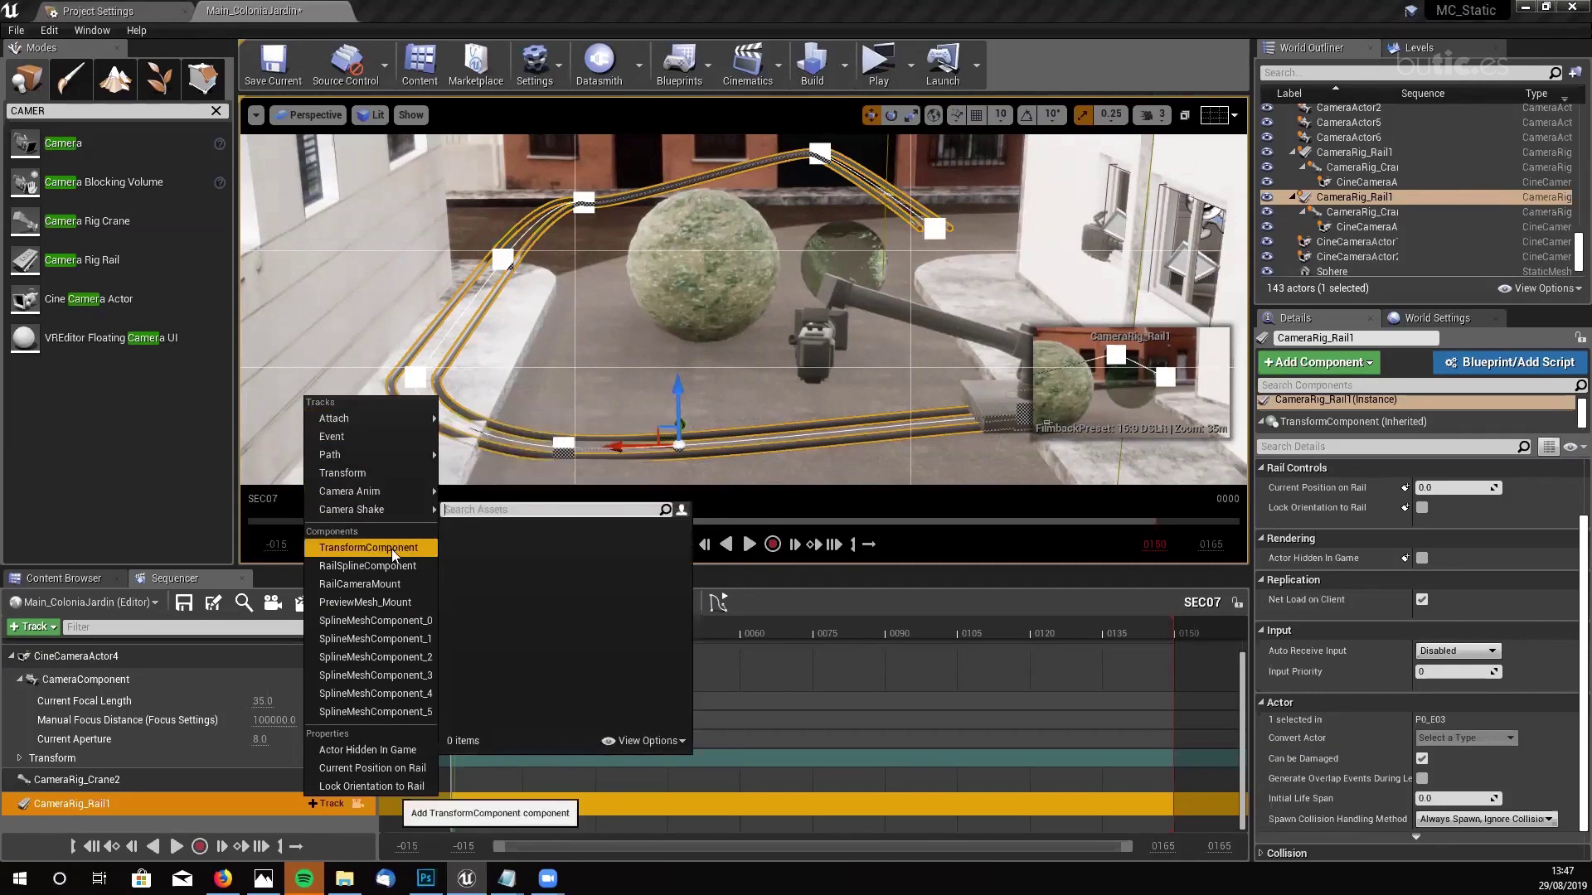
{"action": "left_click", "coordinate": [109, 819]}
{"action": "left_click", "coordinate": [83, 803]}
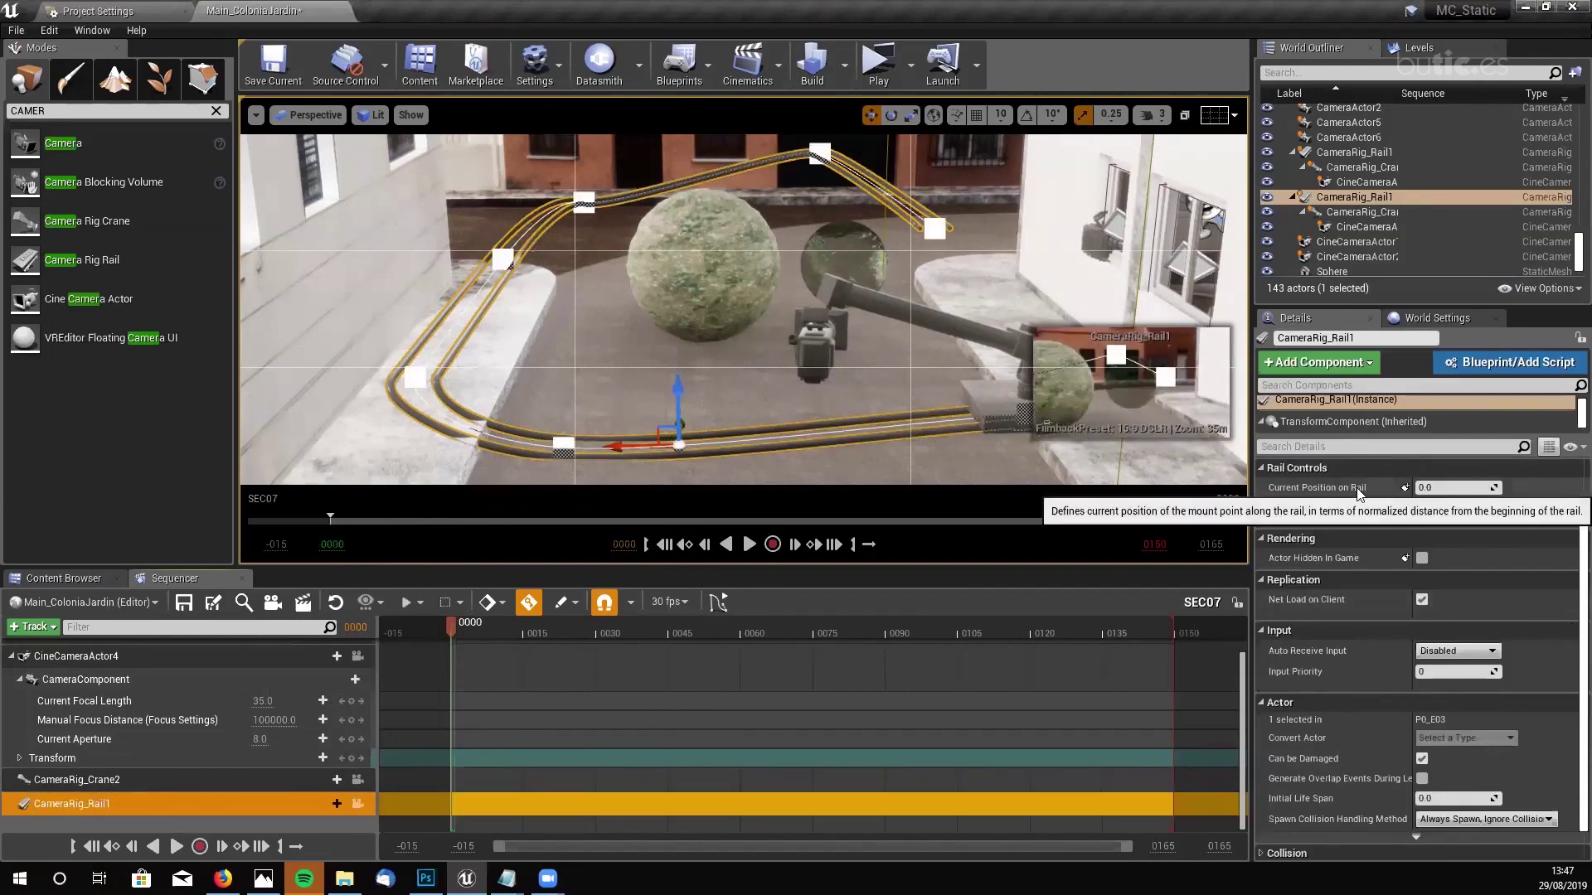
{"action": "left_click", "coordinate": [323, 806]}
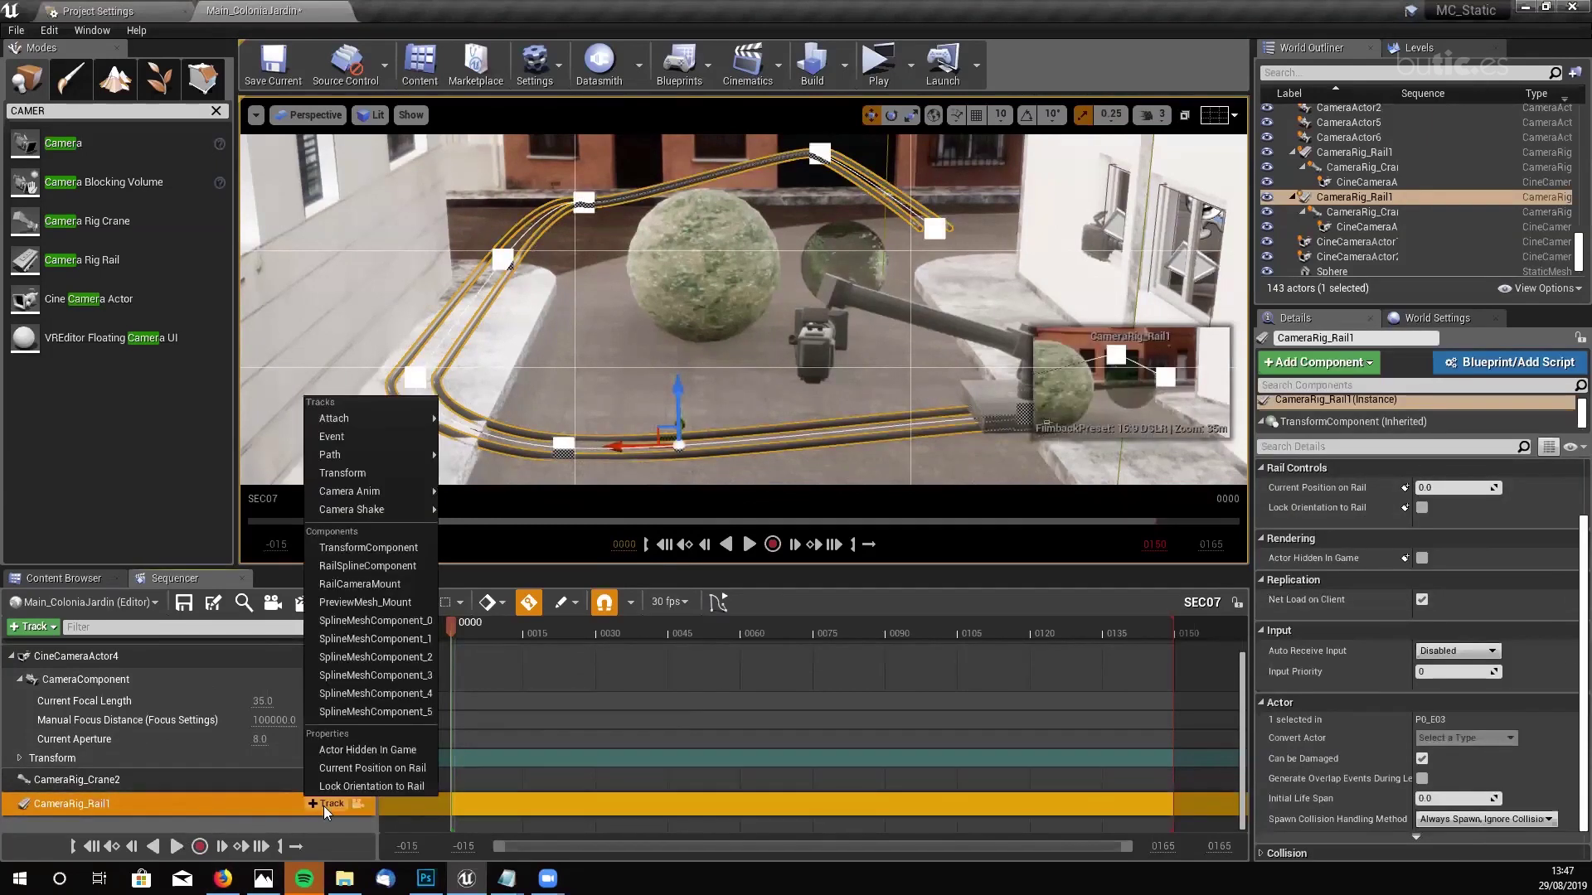
{"action": "left_click", "coordinate": [373, 768]}
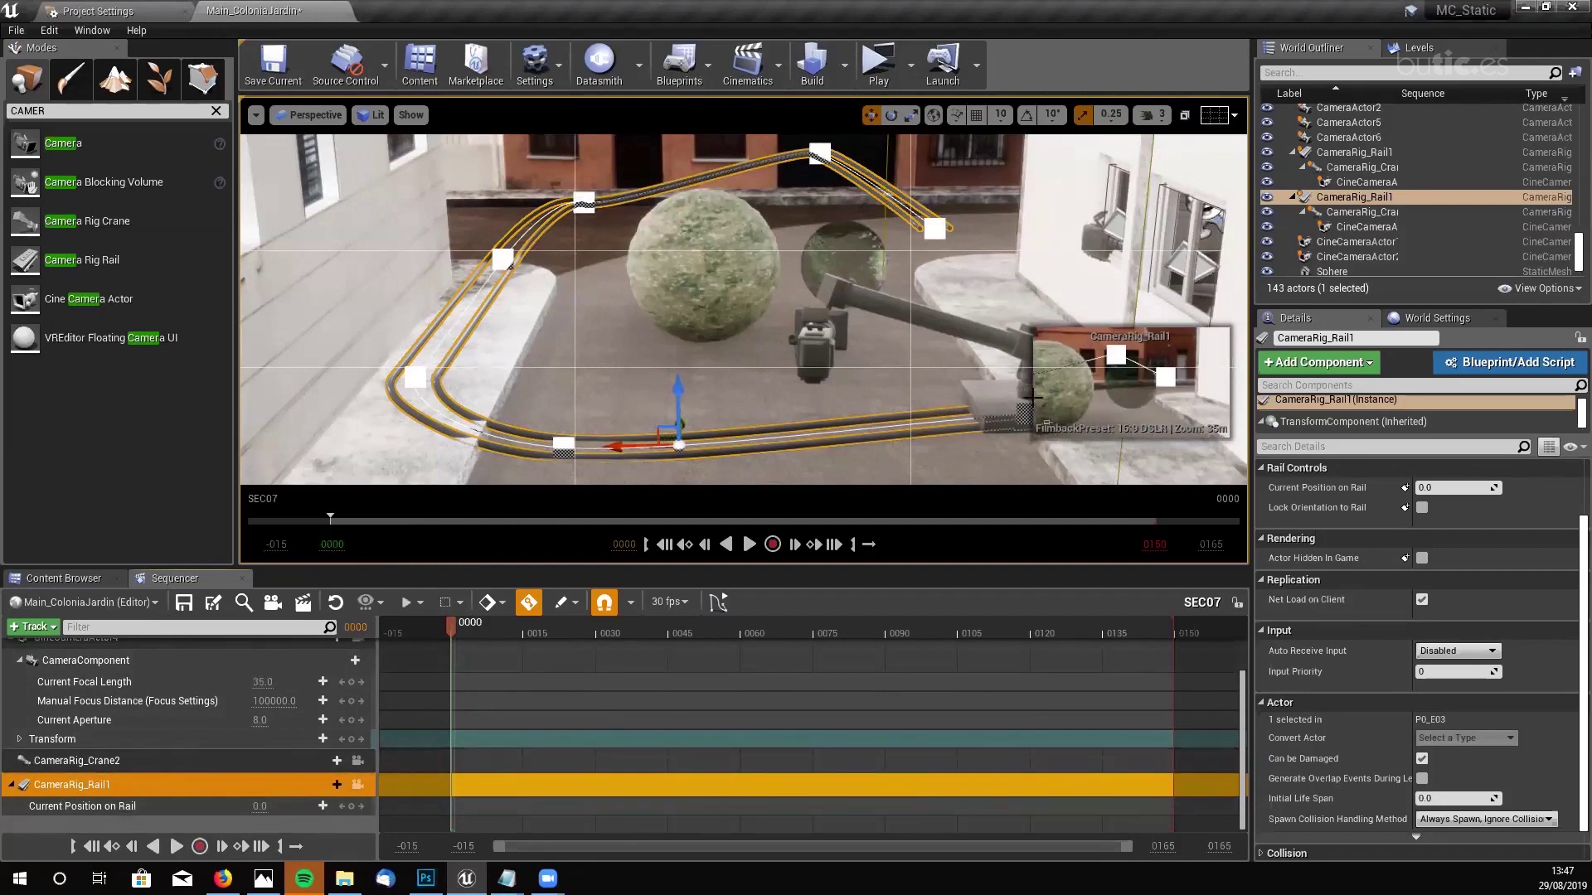
- Key Current Position on Rail at 1.0 on the last frame, 0149
{"action": "left_click", "coordinate": [133, 812]}
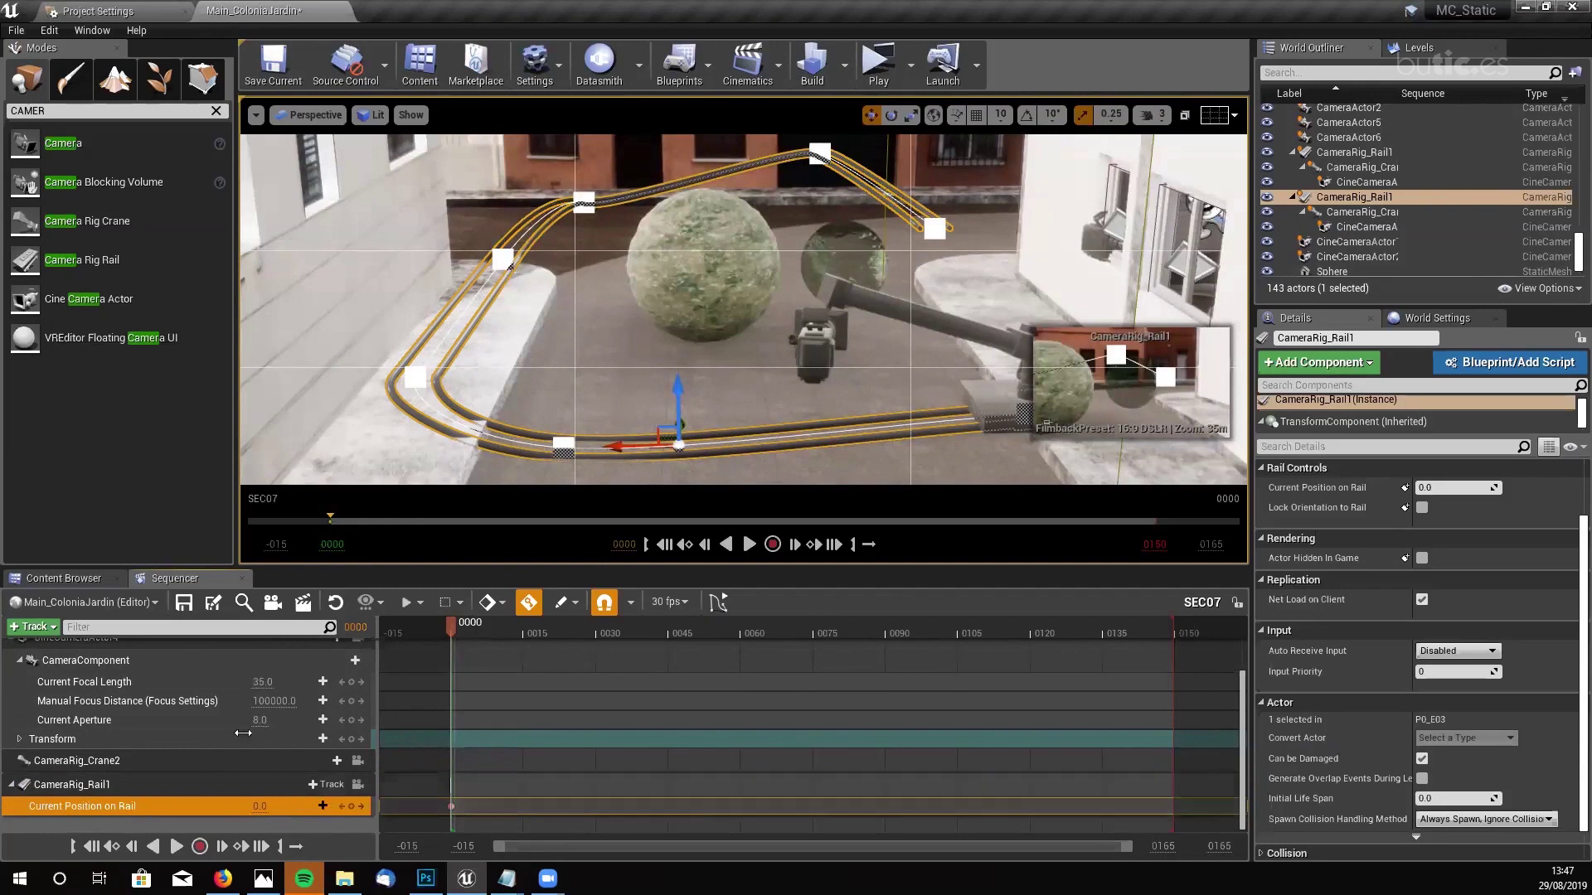
{"action": "left_click", "coordinate": [835, 547]}
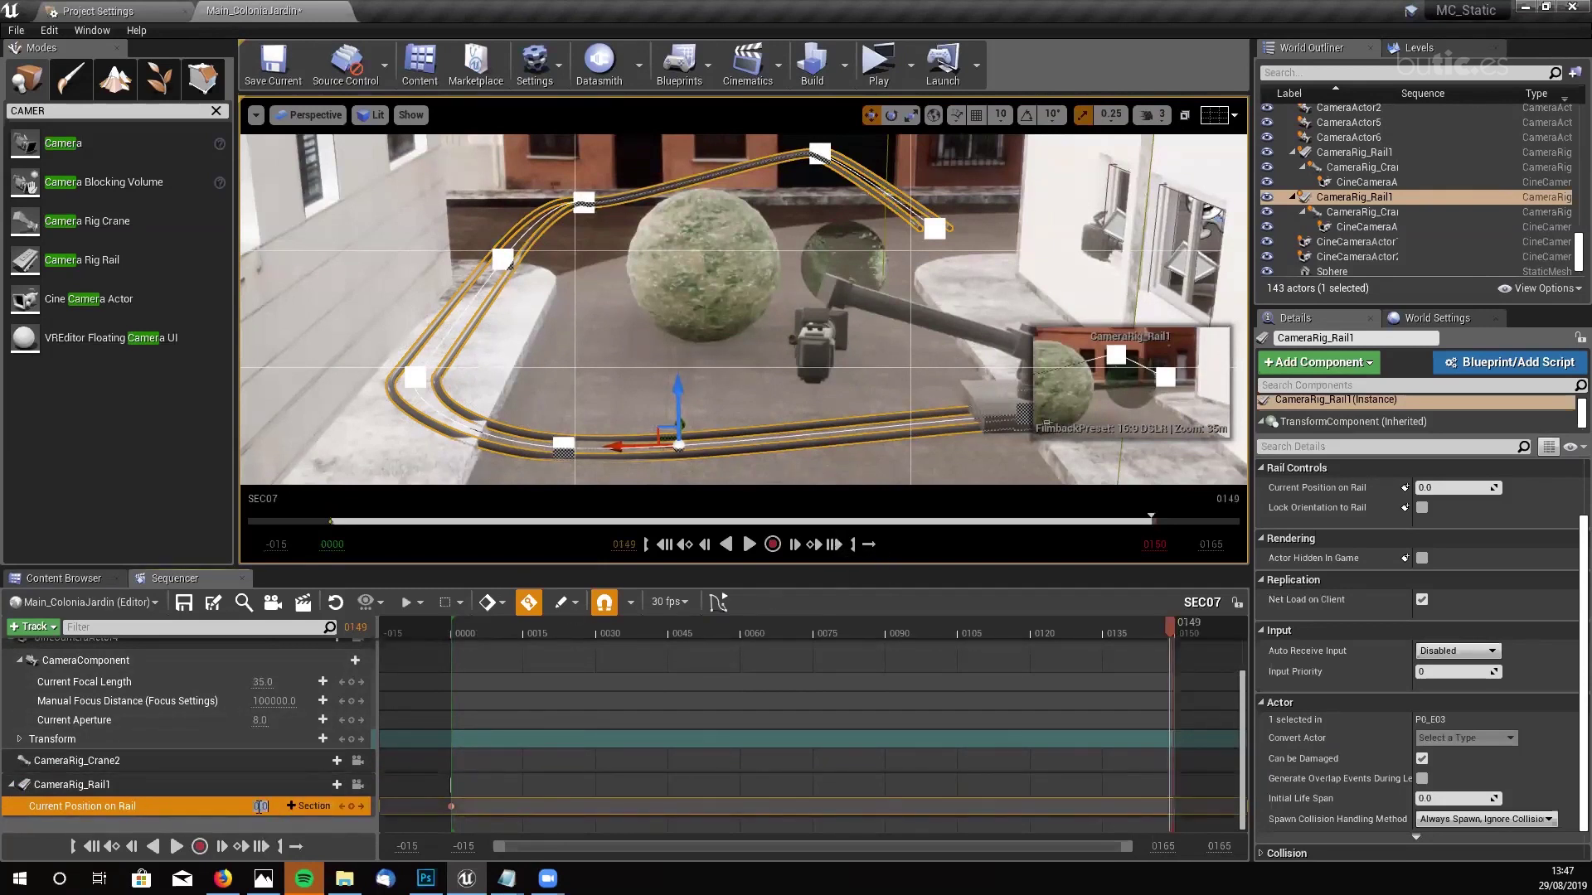
{"action": "left_click_drag", "start_coordinate": [259, 807], "coordinate": [298, 807]}
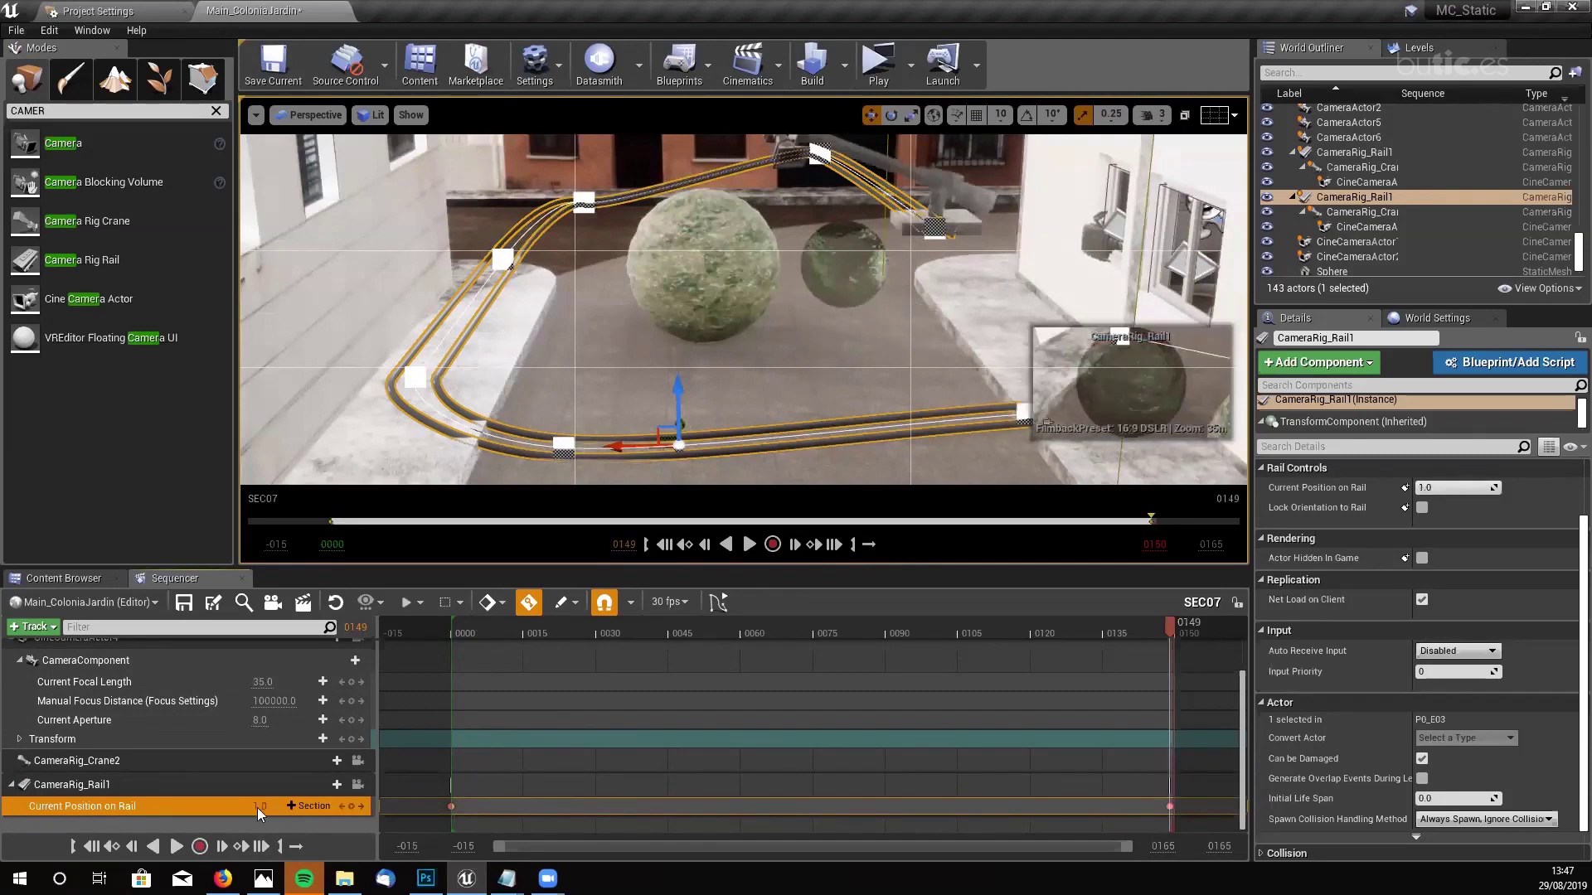
- Change the 0149 key's interpolation, make the 0000 key Constant, and preview the rail move
{"action": "right_click", "coordinate": [1171, 809]}
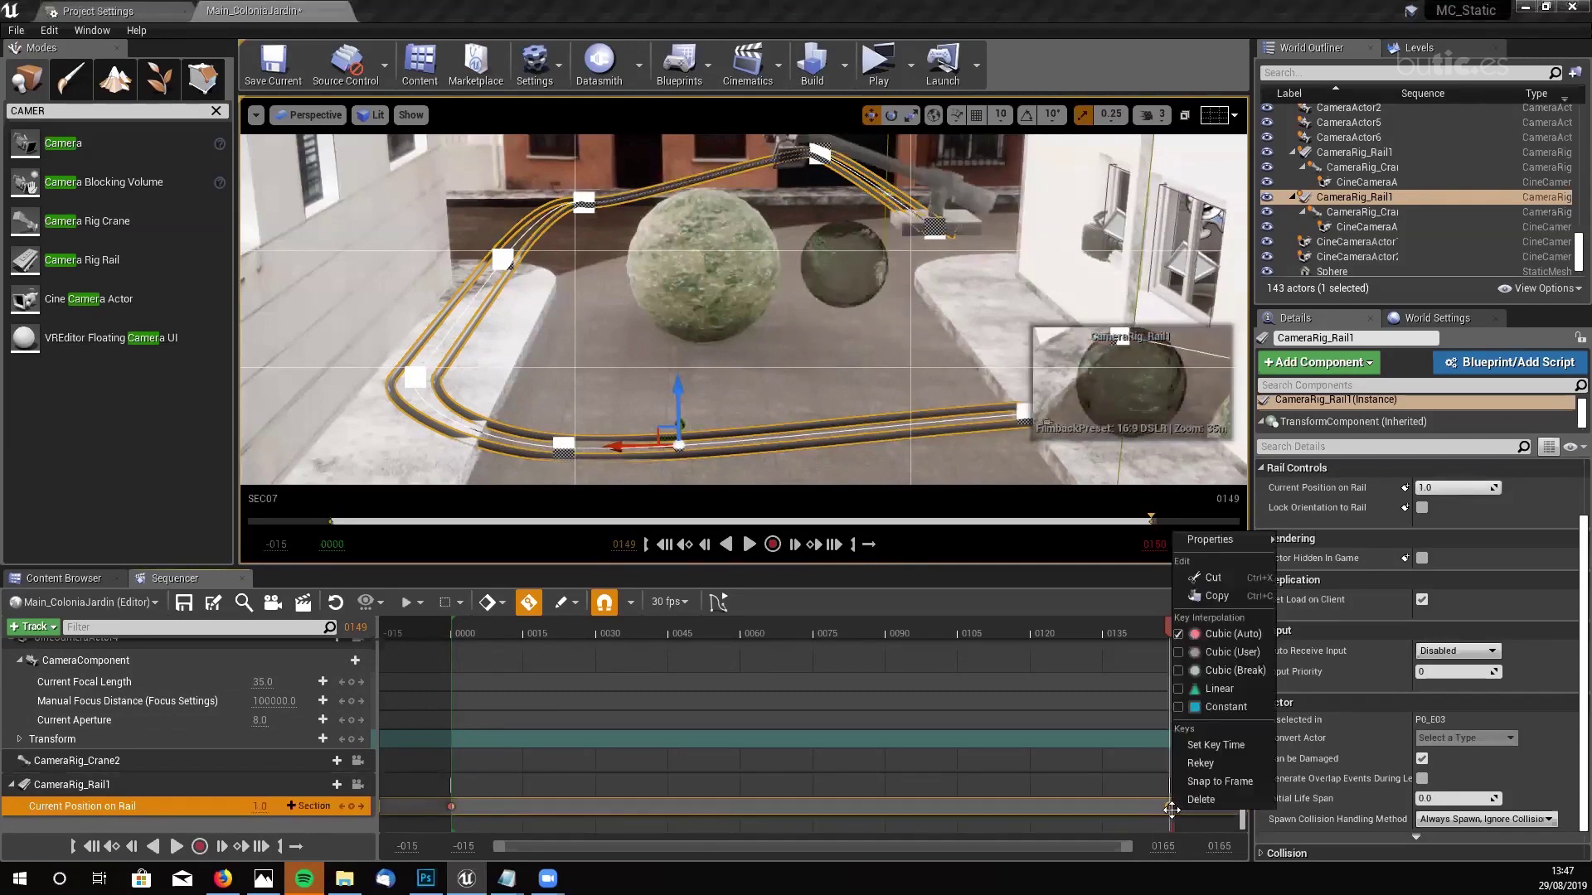
{"action": "left_click", "coordinate": [1211, 692]}
{"action": "left_click", "coordinate": [451, 807]}
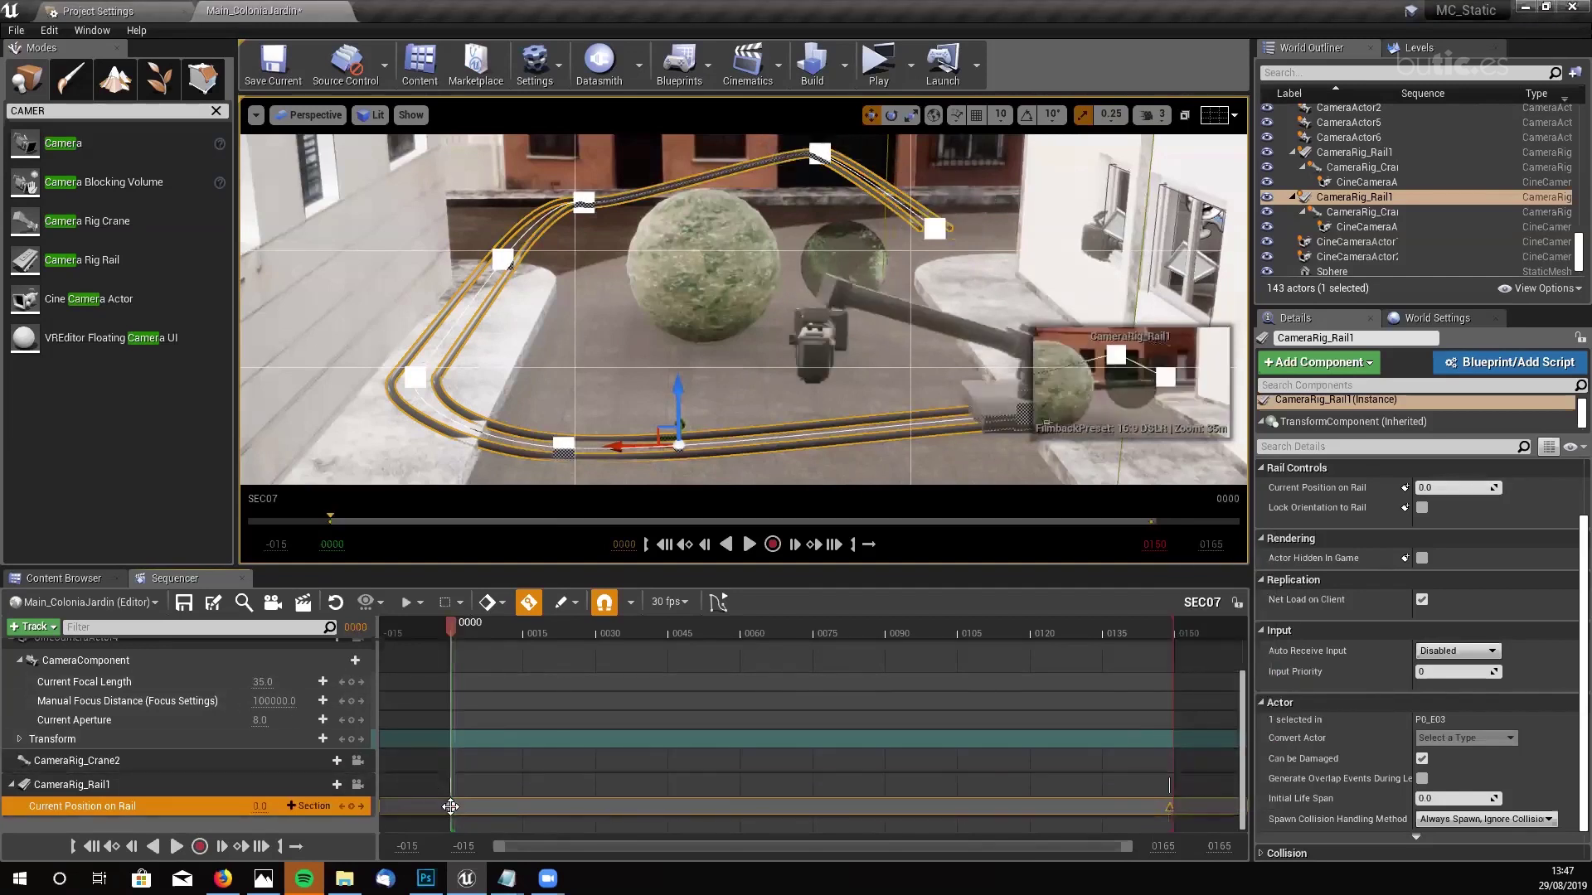
{"action": "right_click", "coordinate": [451, 807]}
{"action": "left_click", "coordinate": [497, 701]}
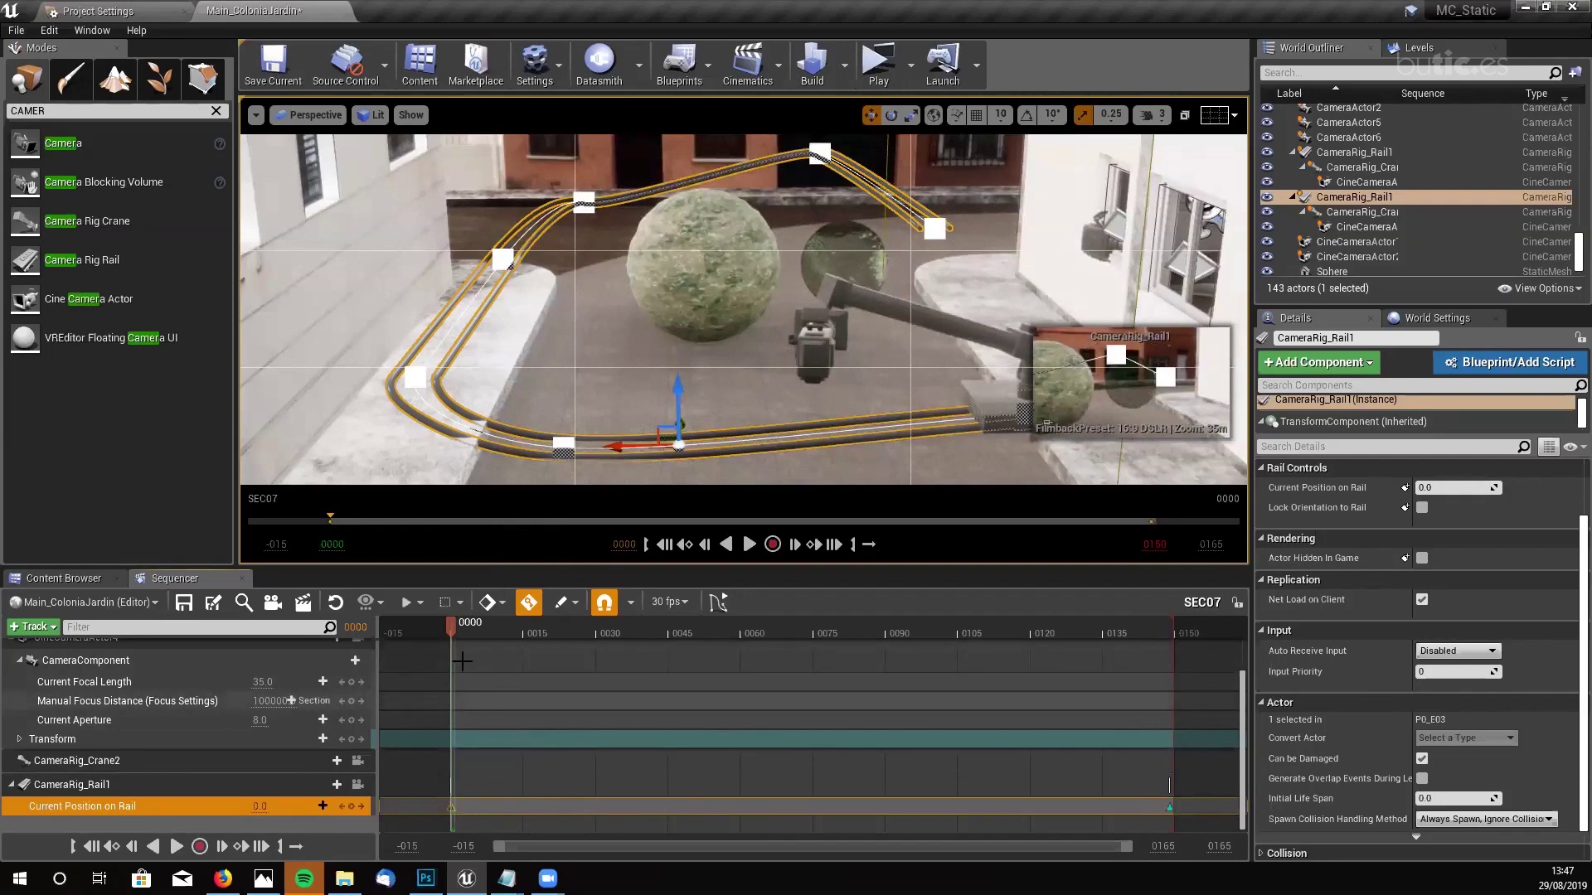
{"action": "left_click_drag", "start_coordinate": [452, 630], "coordinate": [454, 692]}
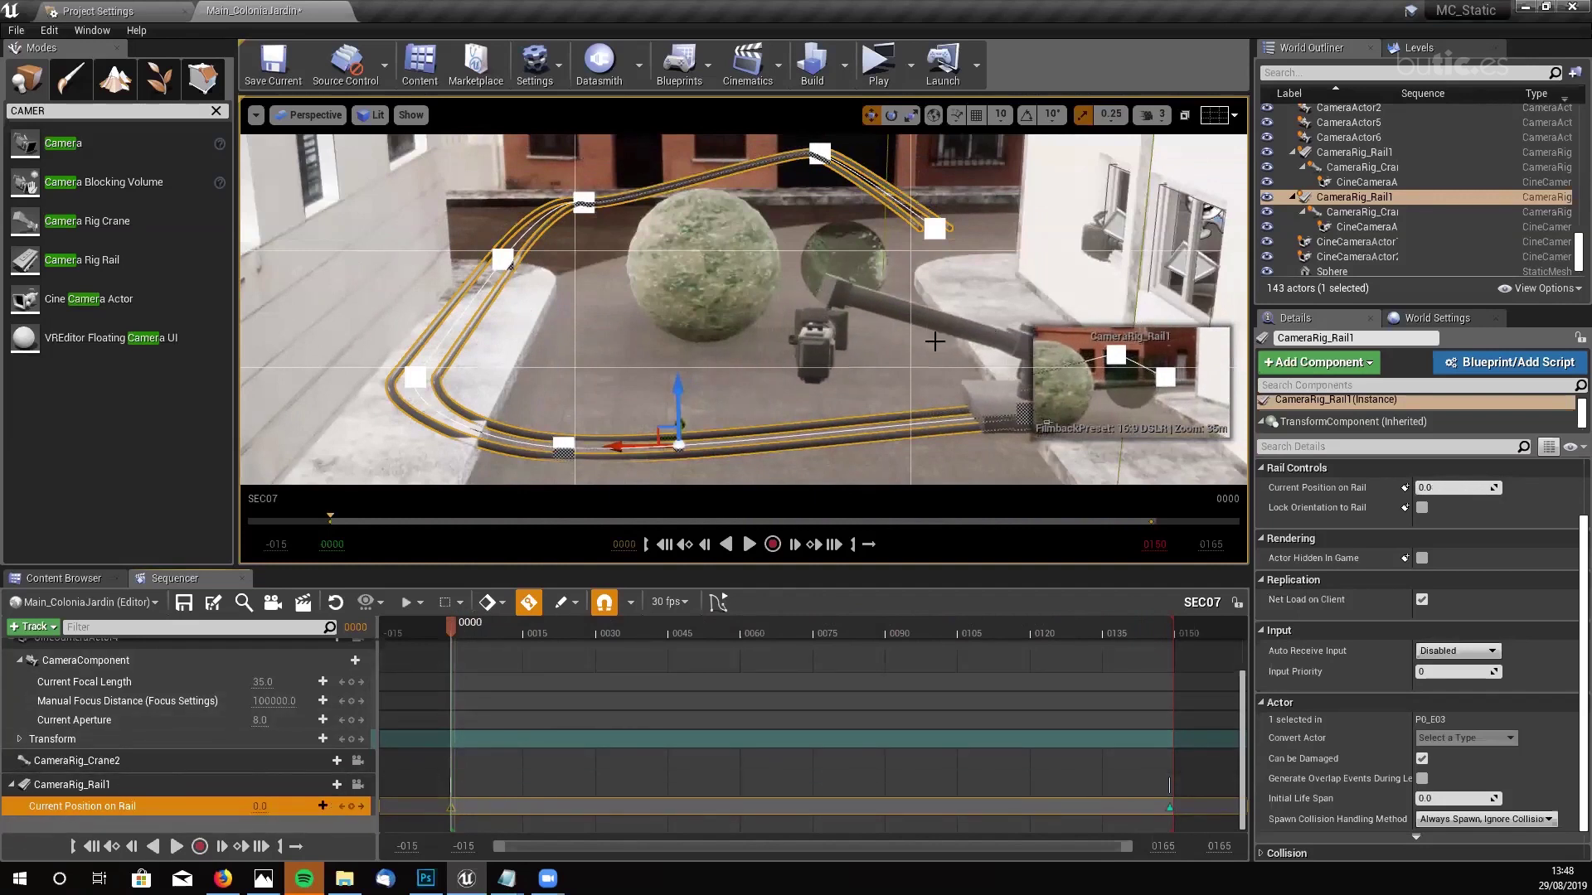
- Add a Crane Yaw track to CameraRig_Crane2, deleting the mistakenly added CraneYawControl track
{"action": "left_click", "coordinate": [99, 763]}
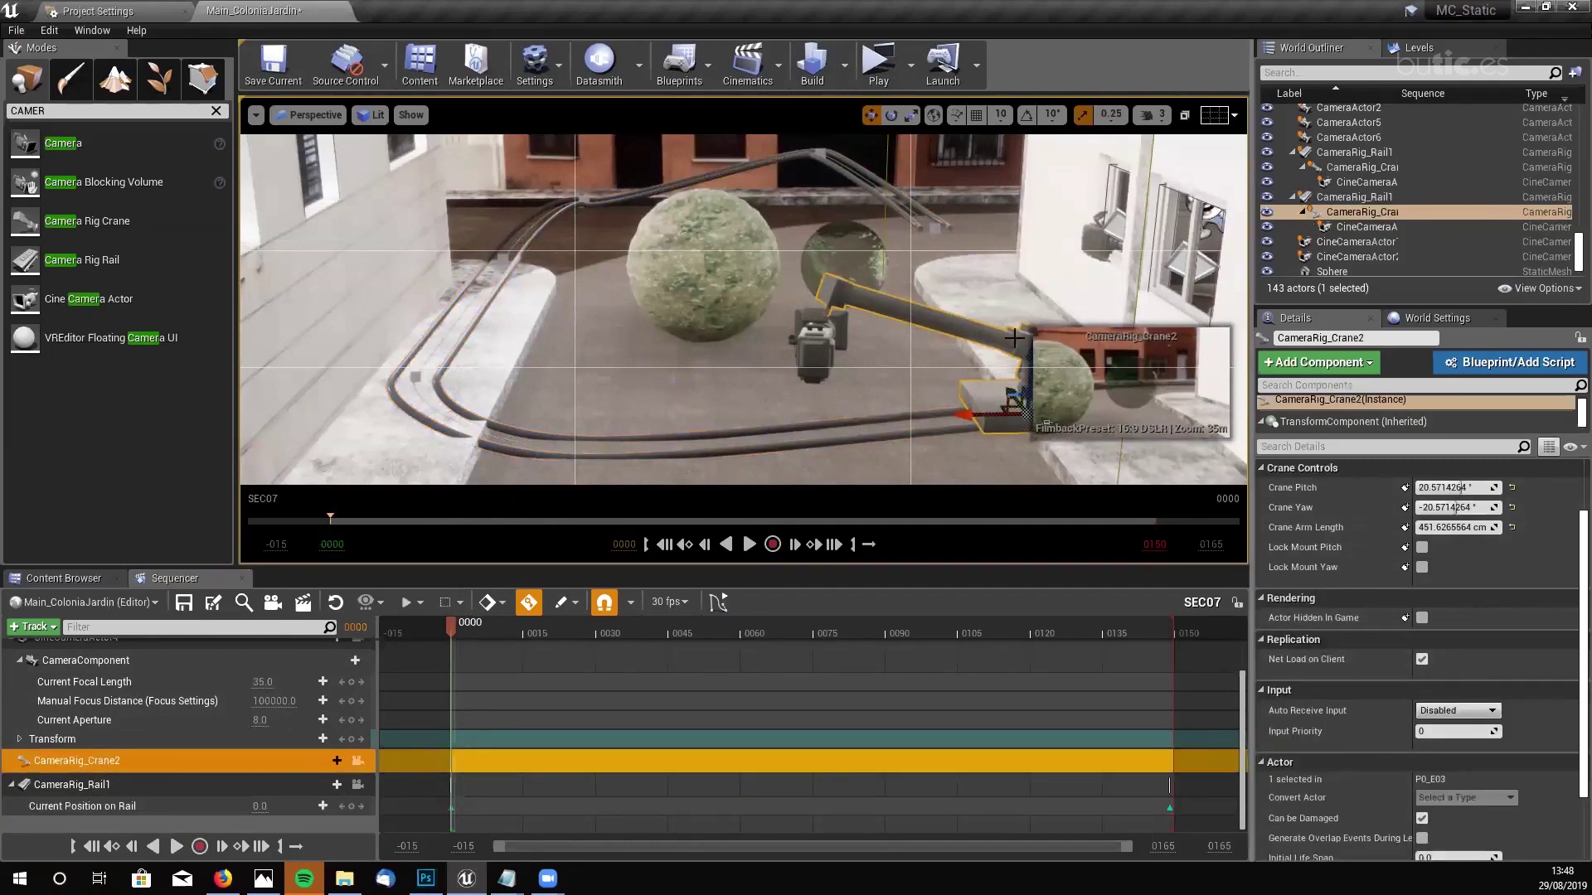
{"action": "scroll", "coordinate": [1476, 530], "scroll_direction": "up", "scroll_amount": 1}
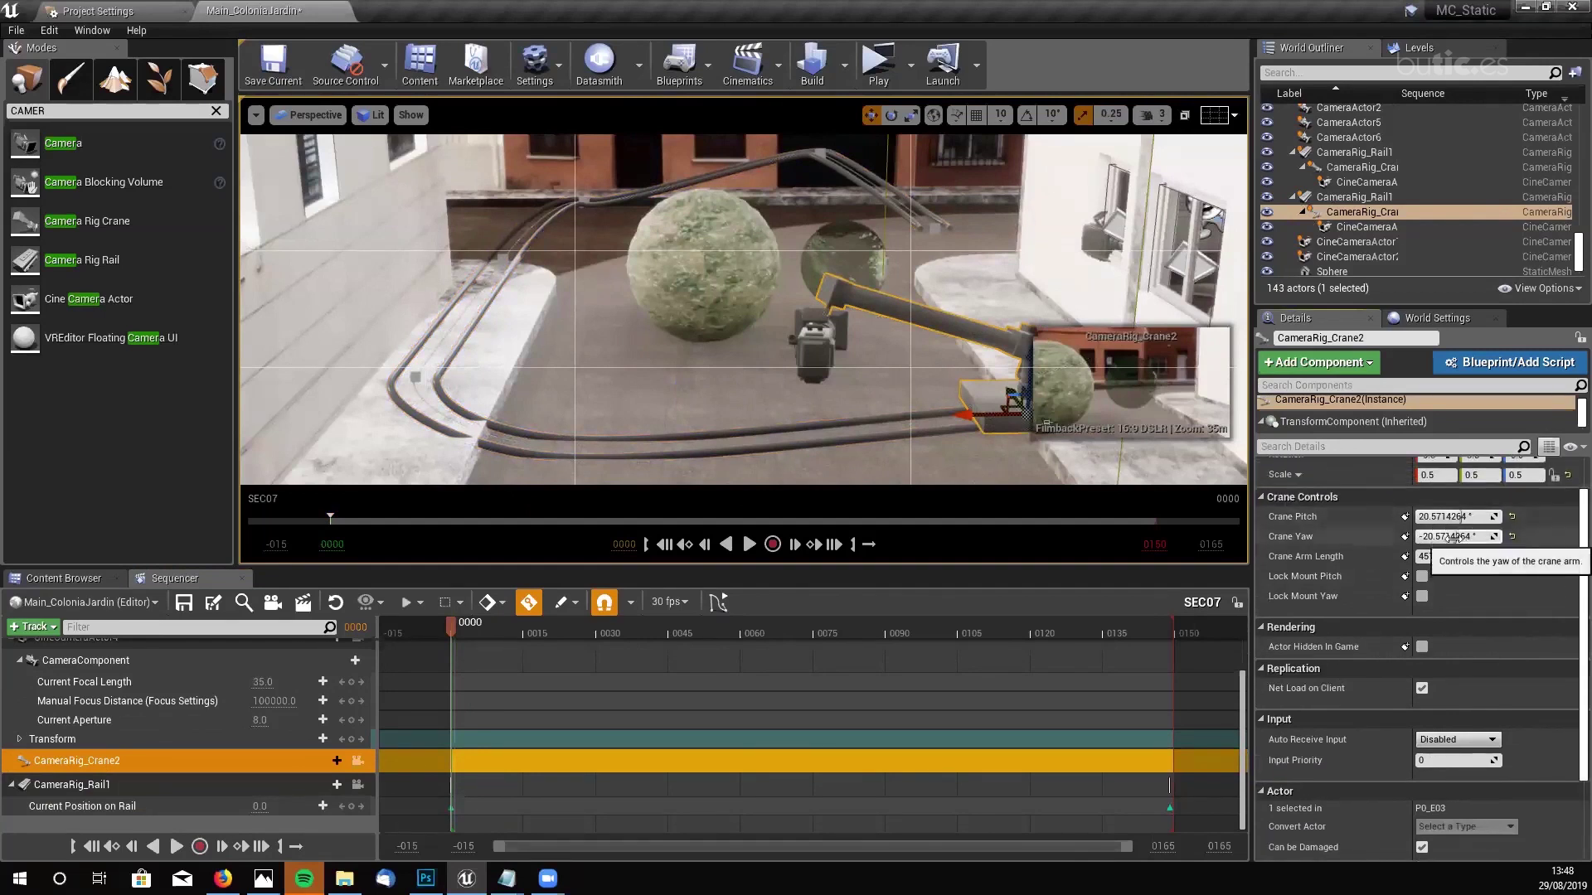
{"action": "left_click", "coordinate": [1511, 537]}
{"action": "left_click_drag", "start_coordinate": [1459, 536], "coordinate": [1460, 537]}
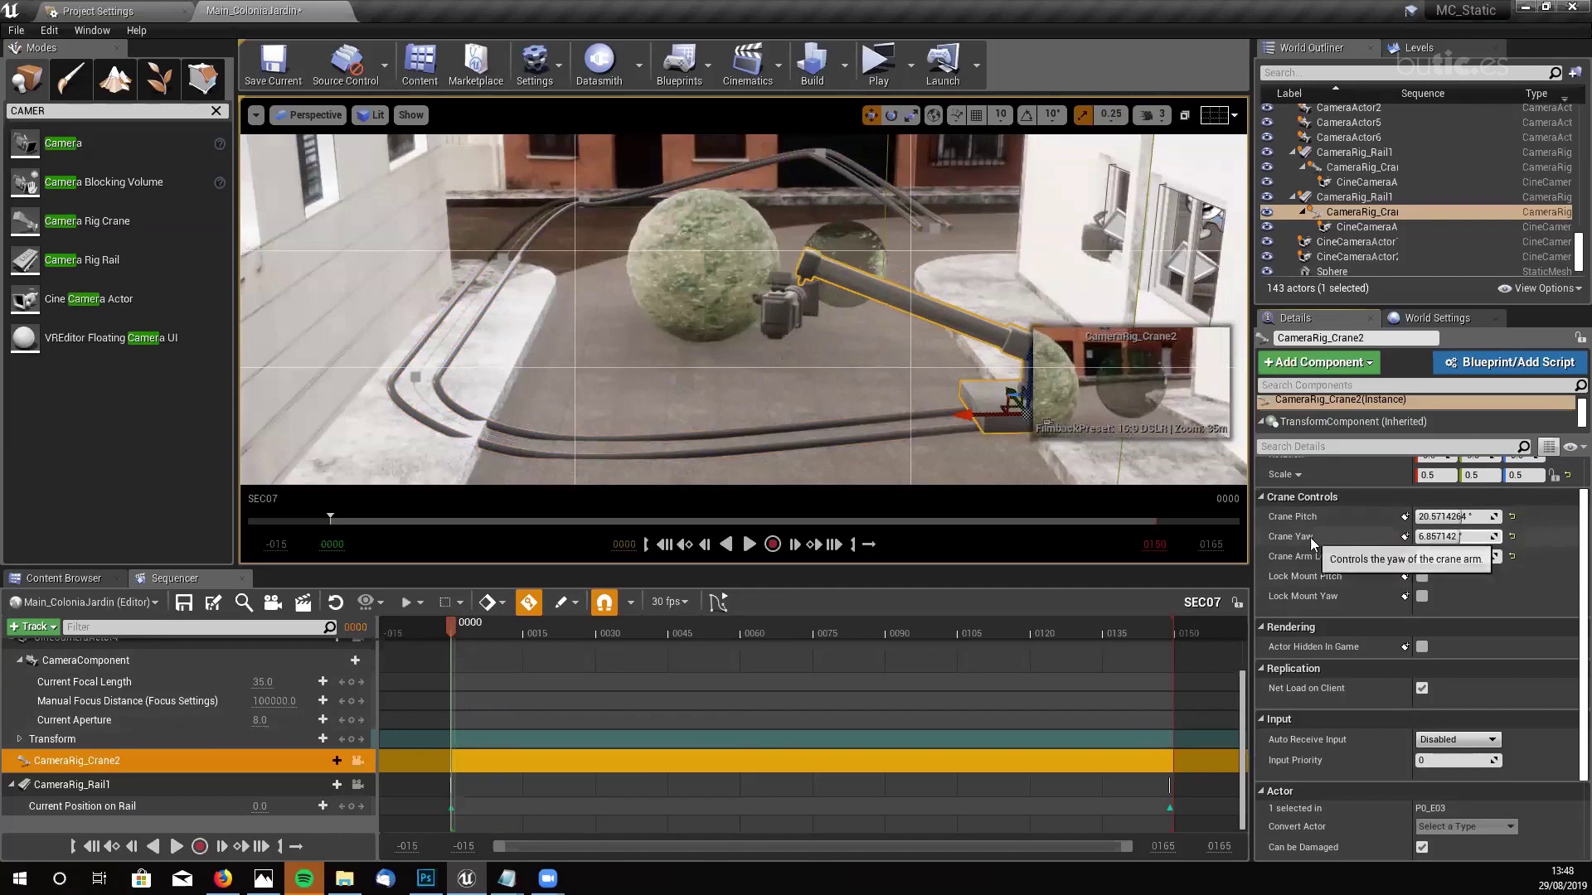
{"action": "left_click", "coordinate": [328, 763]}
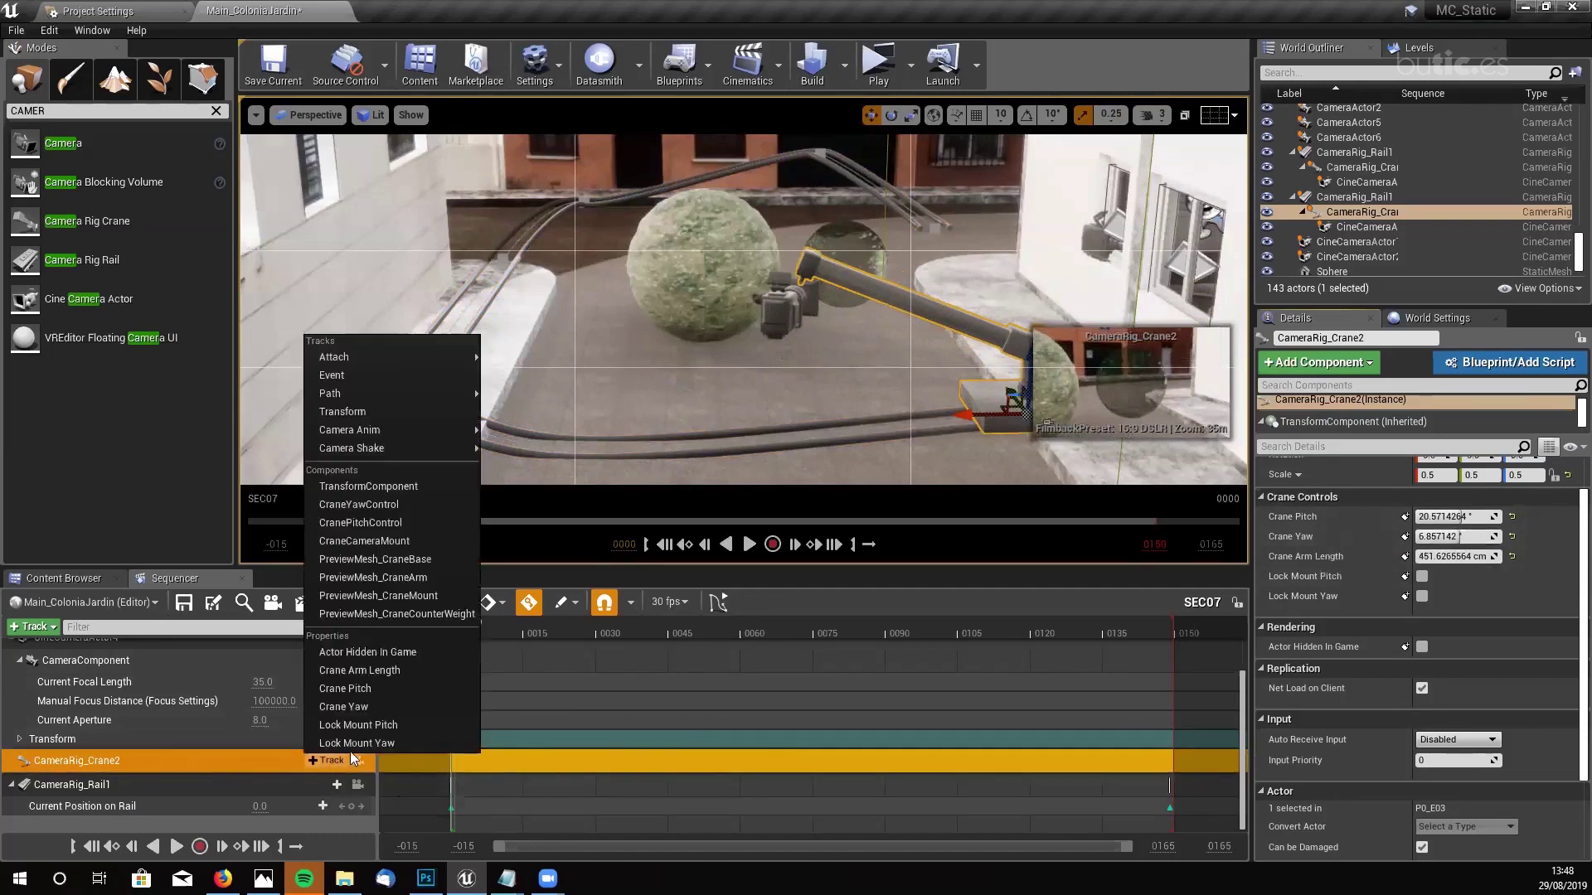
{"action": "left_click", "coordinate": [377, 509]}
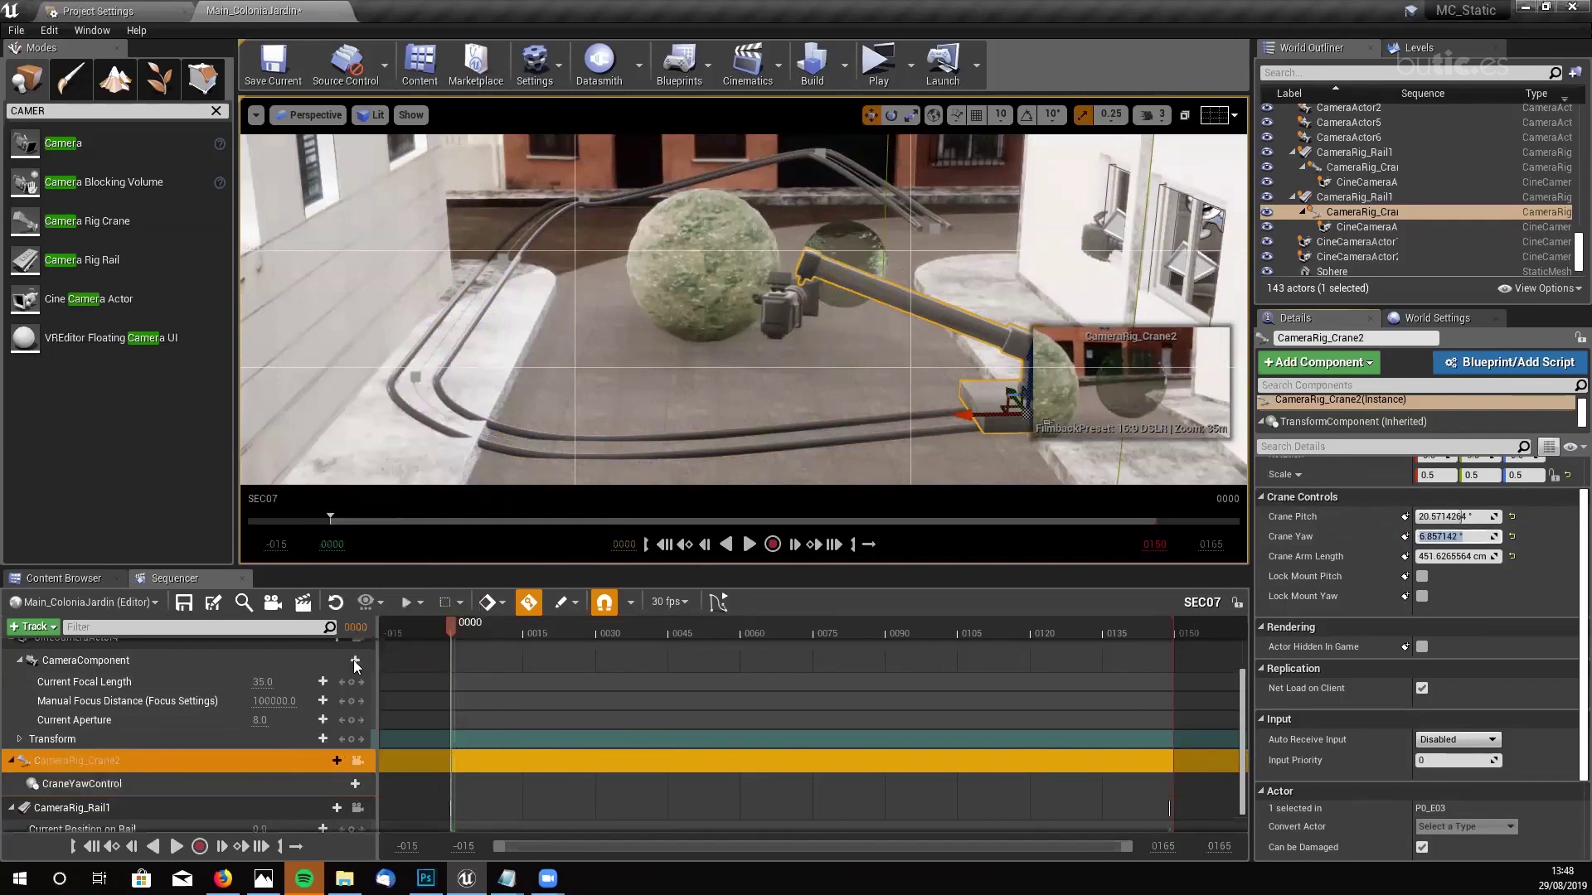
{"action": "left_click", "coordinate": [117, 788]}
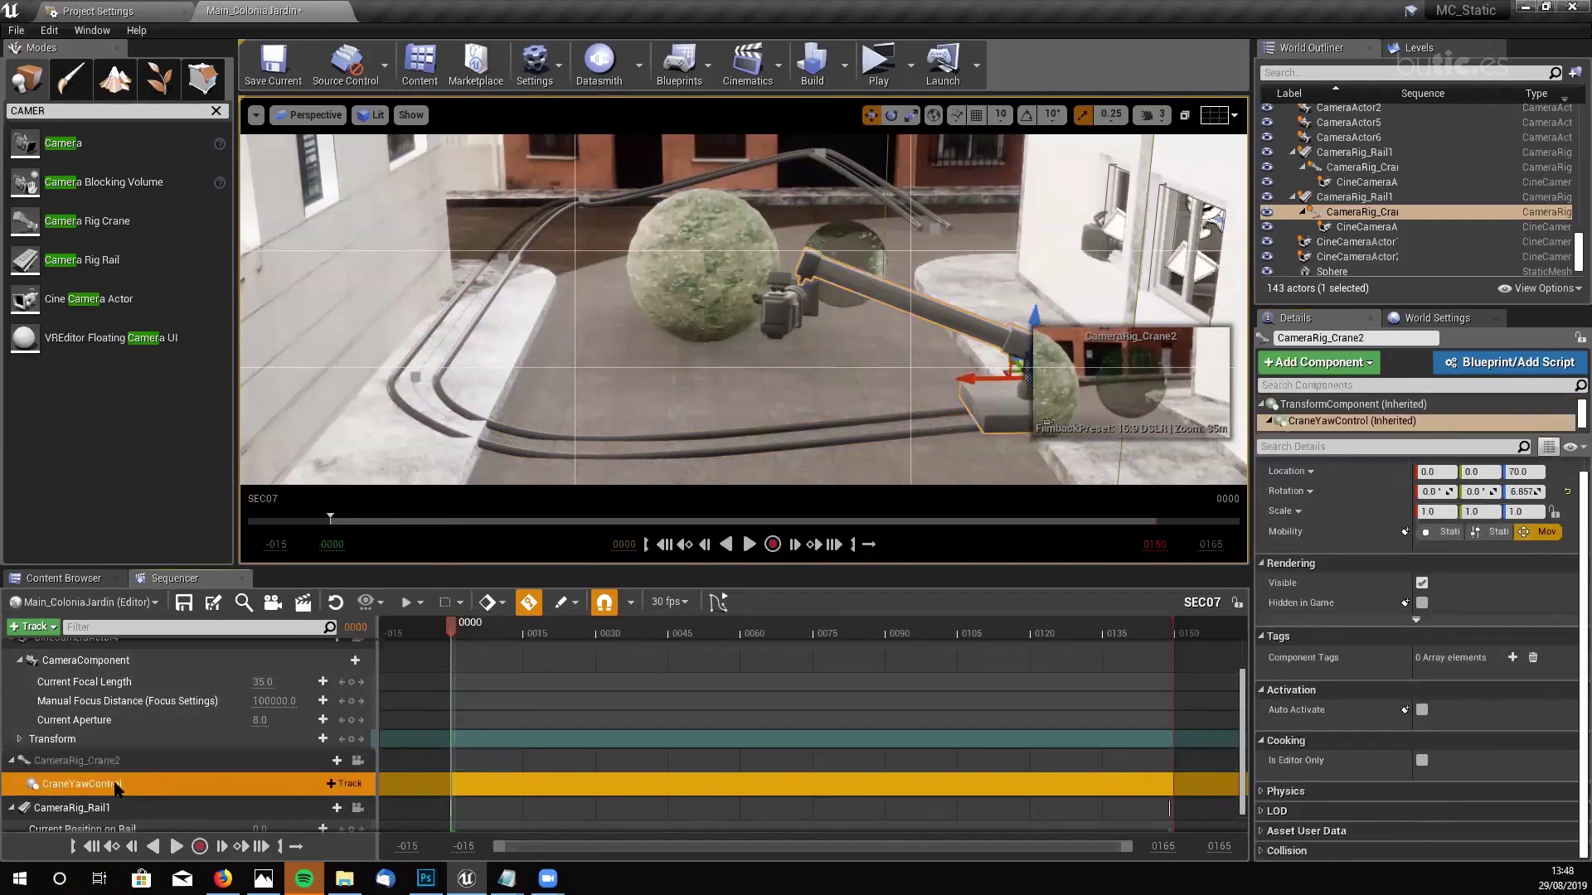
{"action": "key", "text": "Delete"}
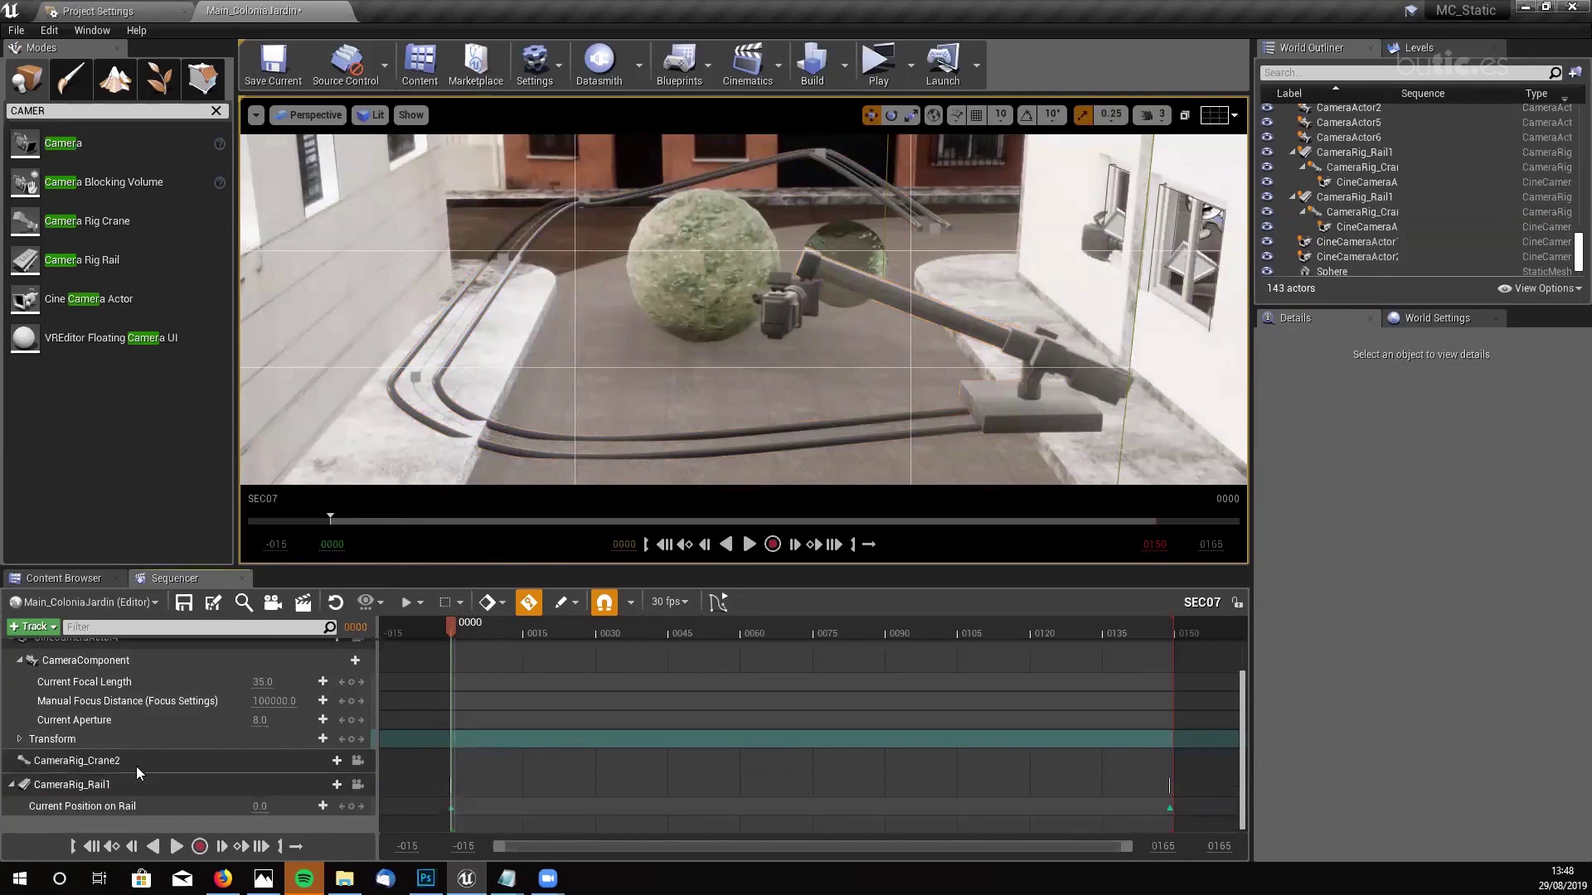
{"action": "left_click", "coordinate": [327, 760]}
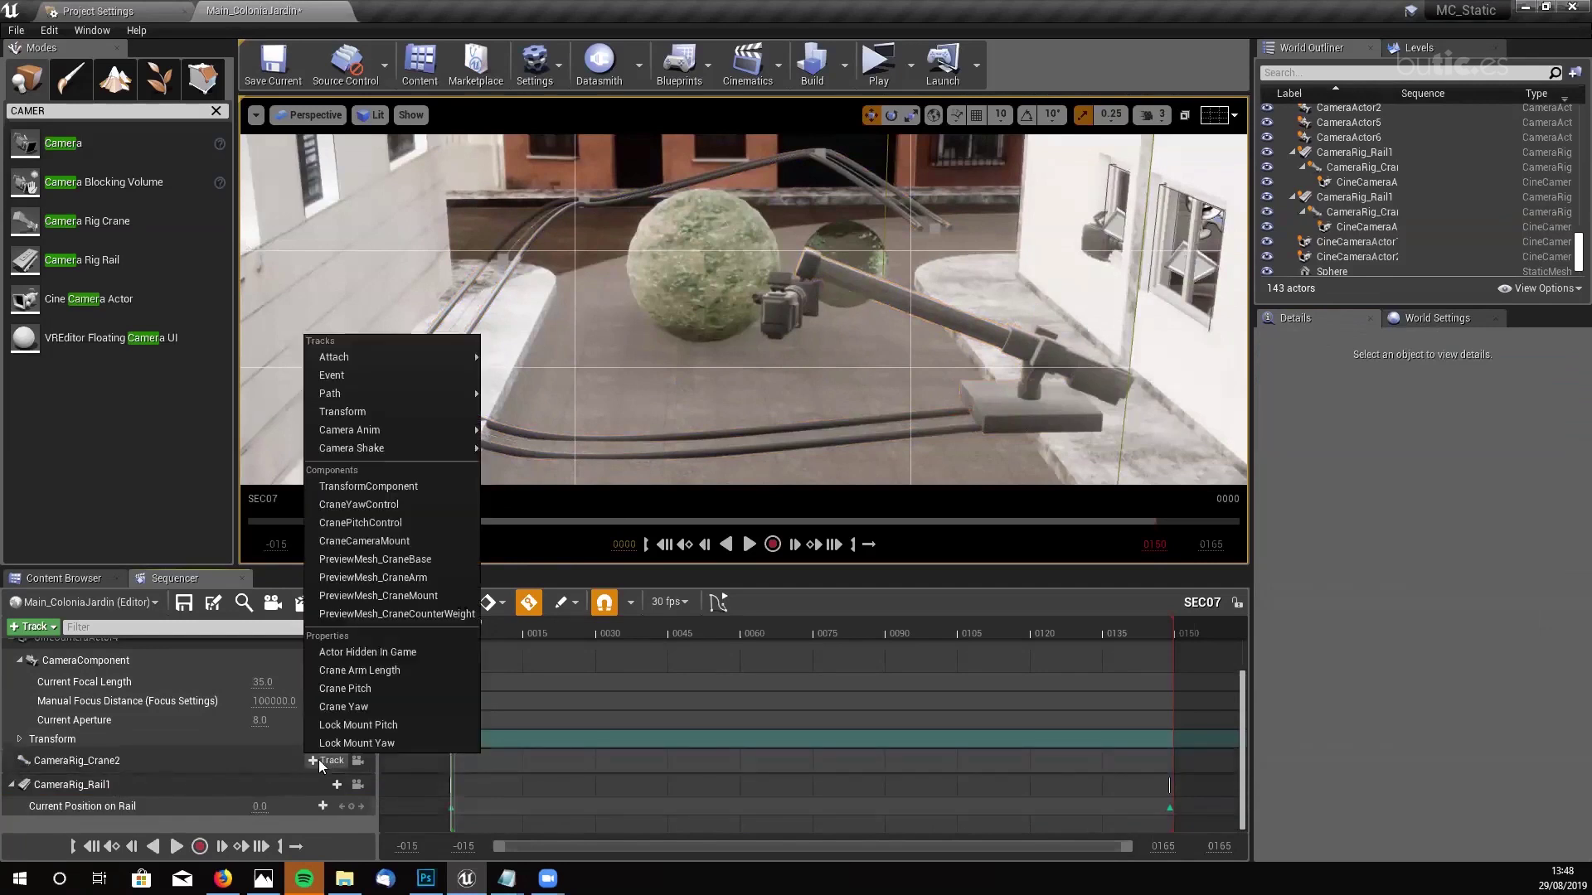
{"action": "left_click", "coordinate": [365, 706]}
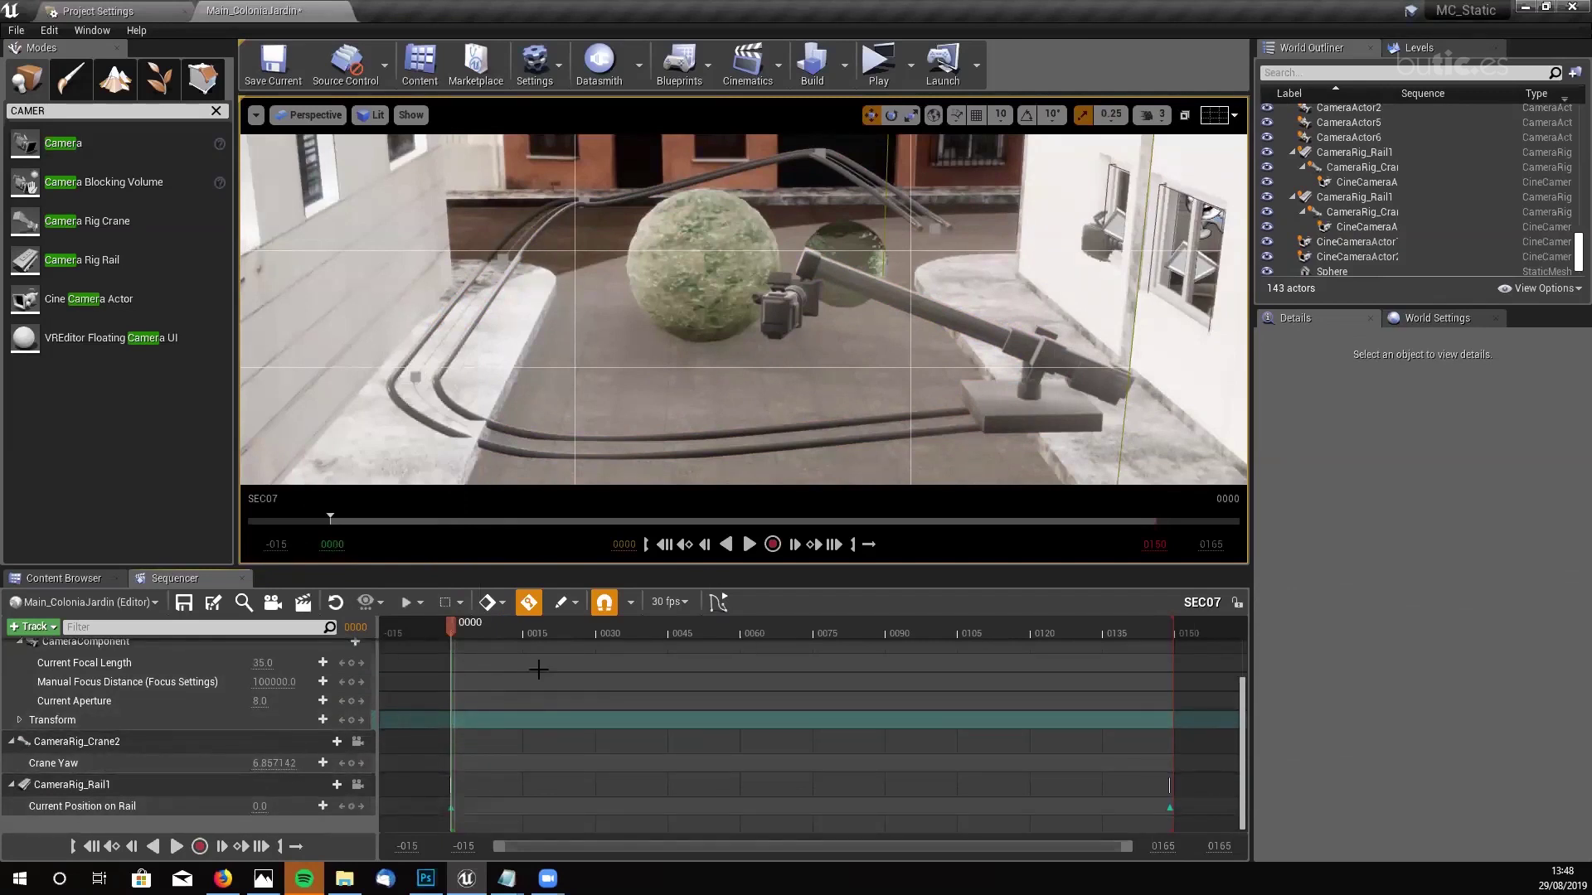
{"action": "left_click", "coordinate": [69, 769]}
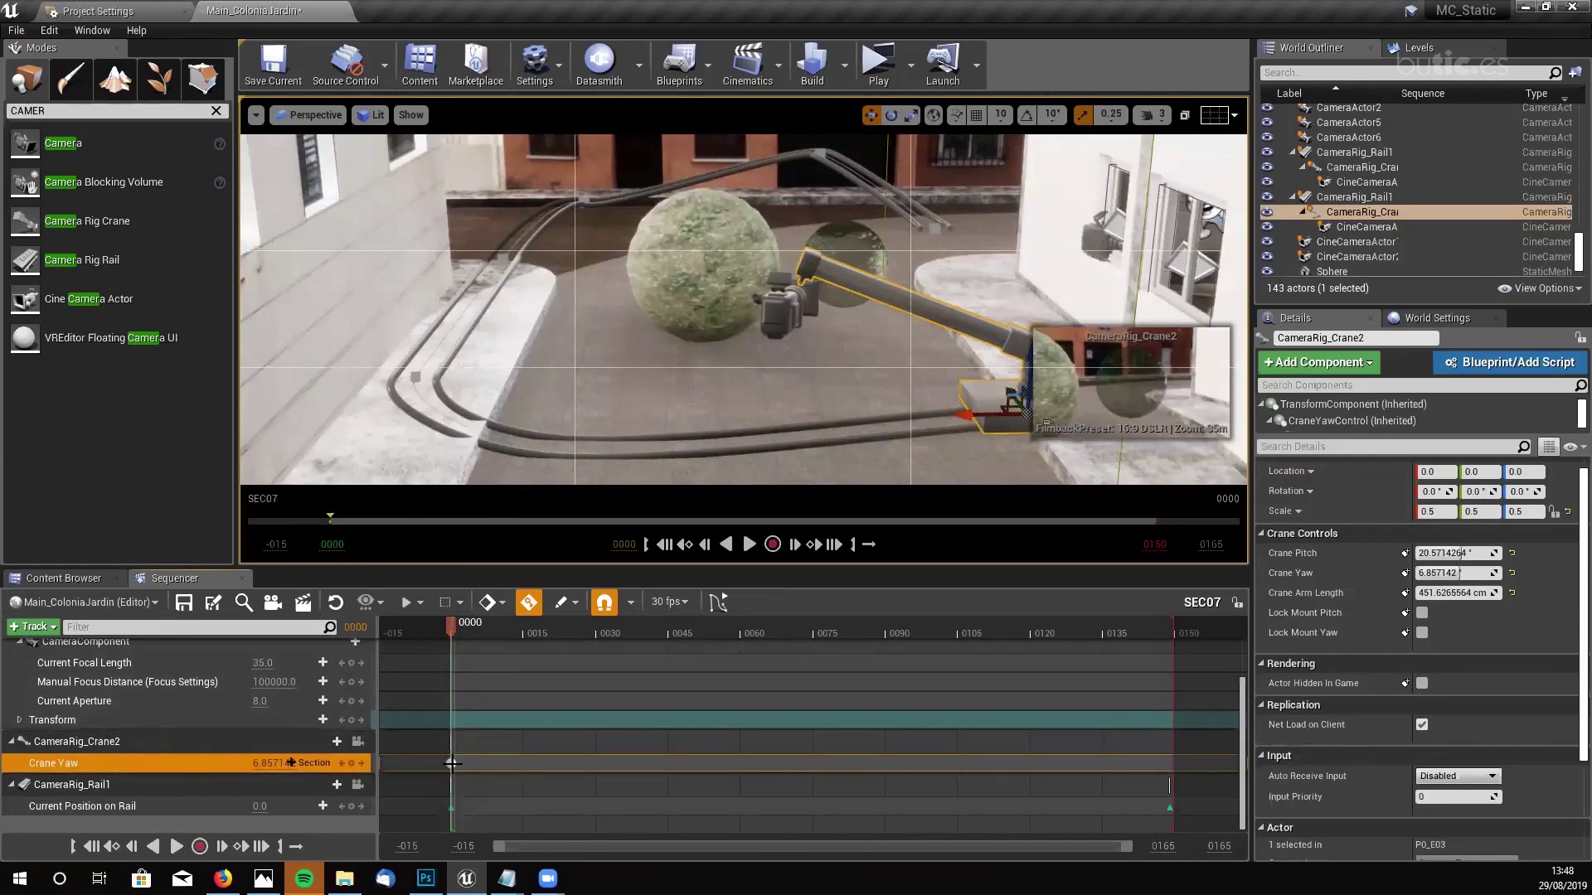
- Key rising Crane Yaw values at frames 0026, 0048 and later at about 184
{"action": "left_click", "coordinate": [462, 627]}
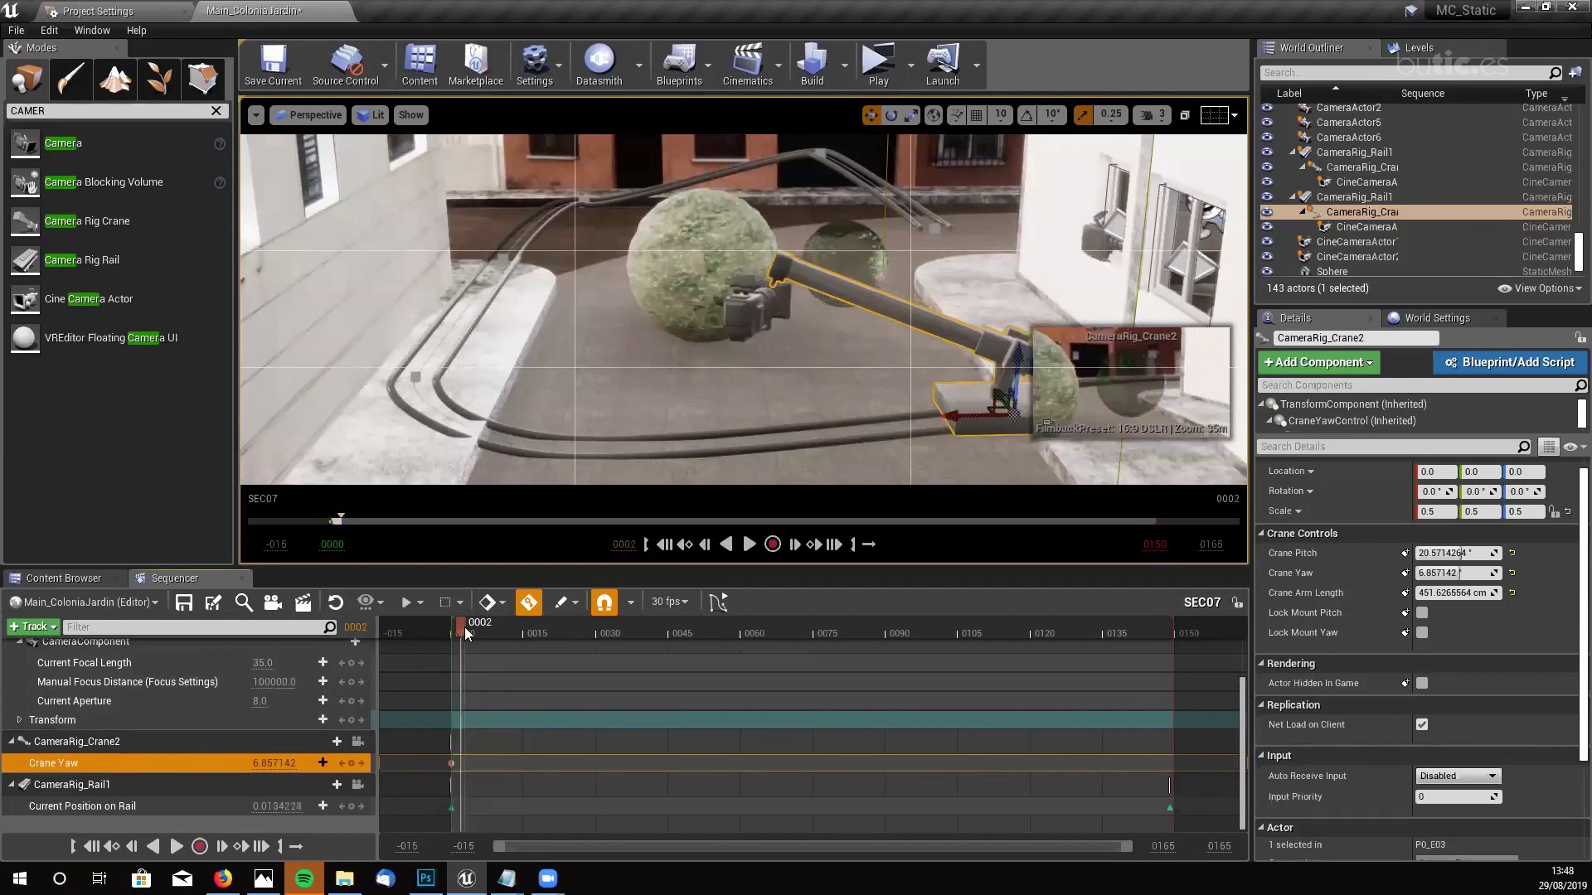
{"action": "left_click_drag", "start_coordinate": [464, 626], "coordinate": [577, 643]}
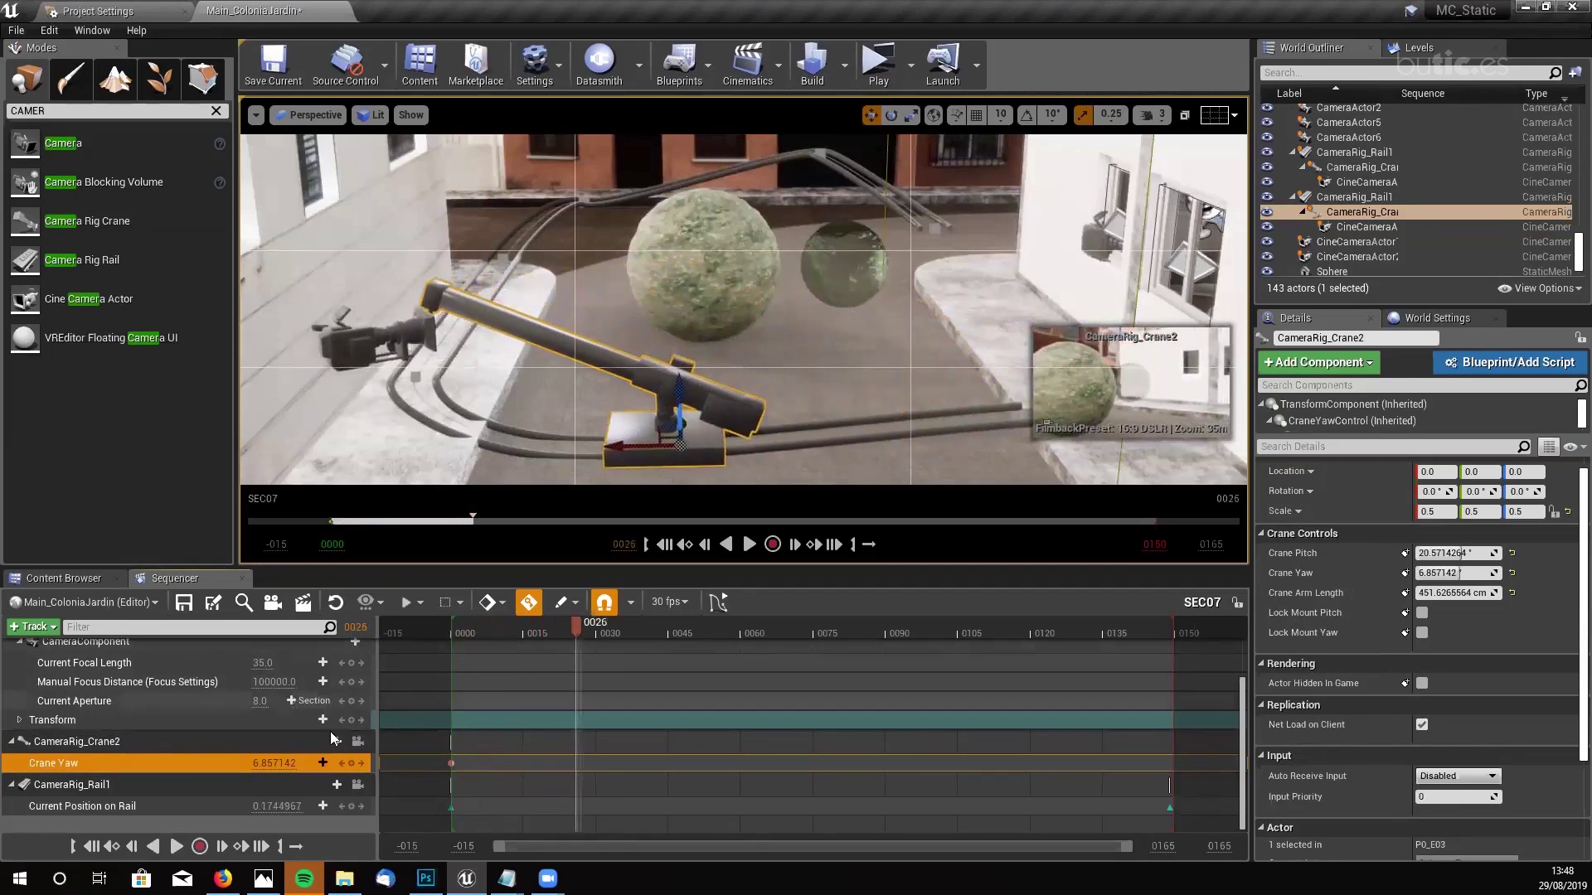
{"action": "left_click_drag", "start_coordinate": [264, 763], "coordinate": [318, 762]}
{"action": "left_click_drag", "start_coordinate": [577, 635], "coordinate": [685, 640]}
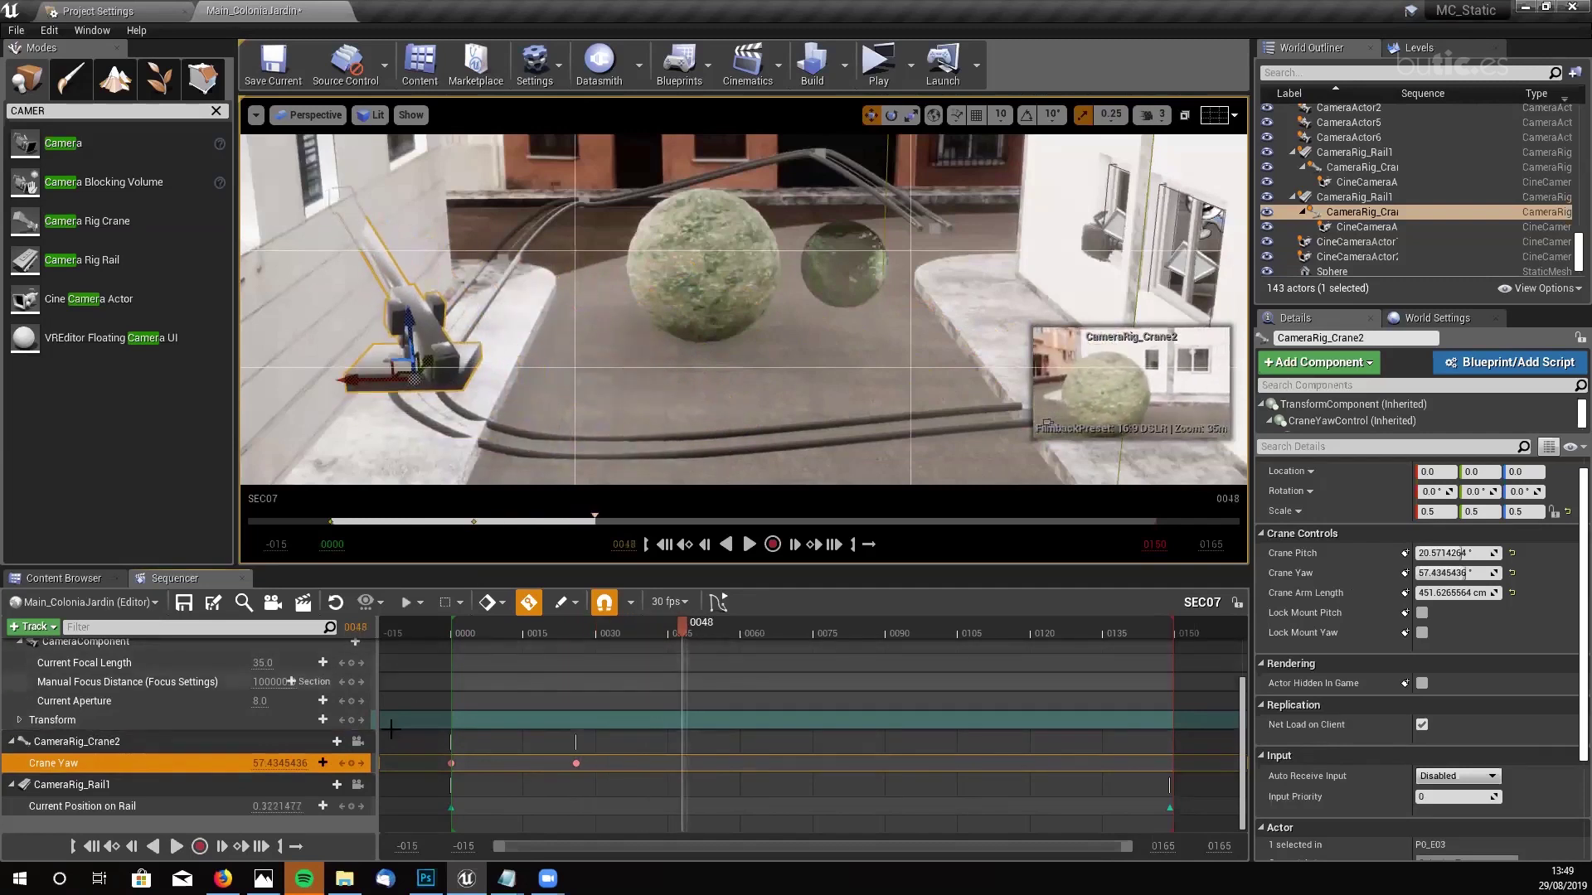
{"action": "mouse_move", "coordinate": [290, 762]}
{"action": "left_mouse_down"}
{"action": "mouse_move", "coordinate": [317, 762]}
{"action": "mouse_move", "coordinate": [291, 762]}
{"action": "left_mouse_up"}
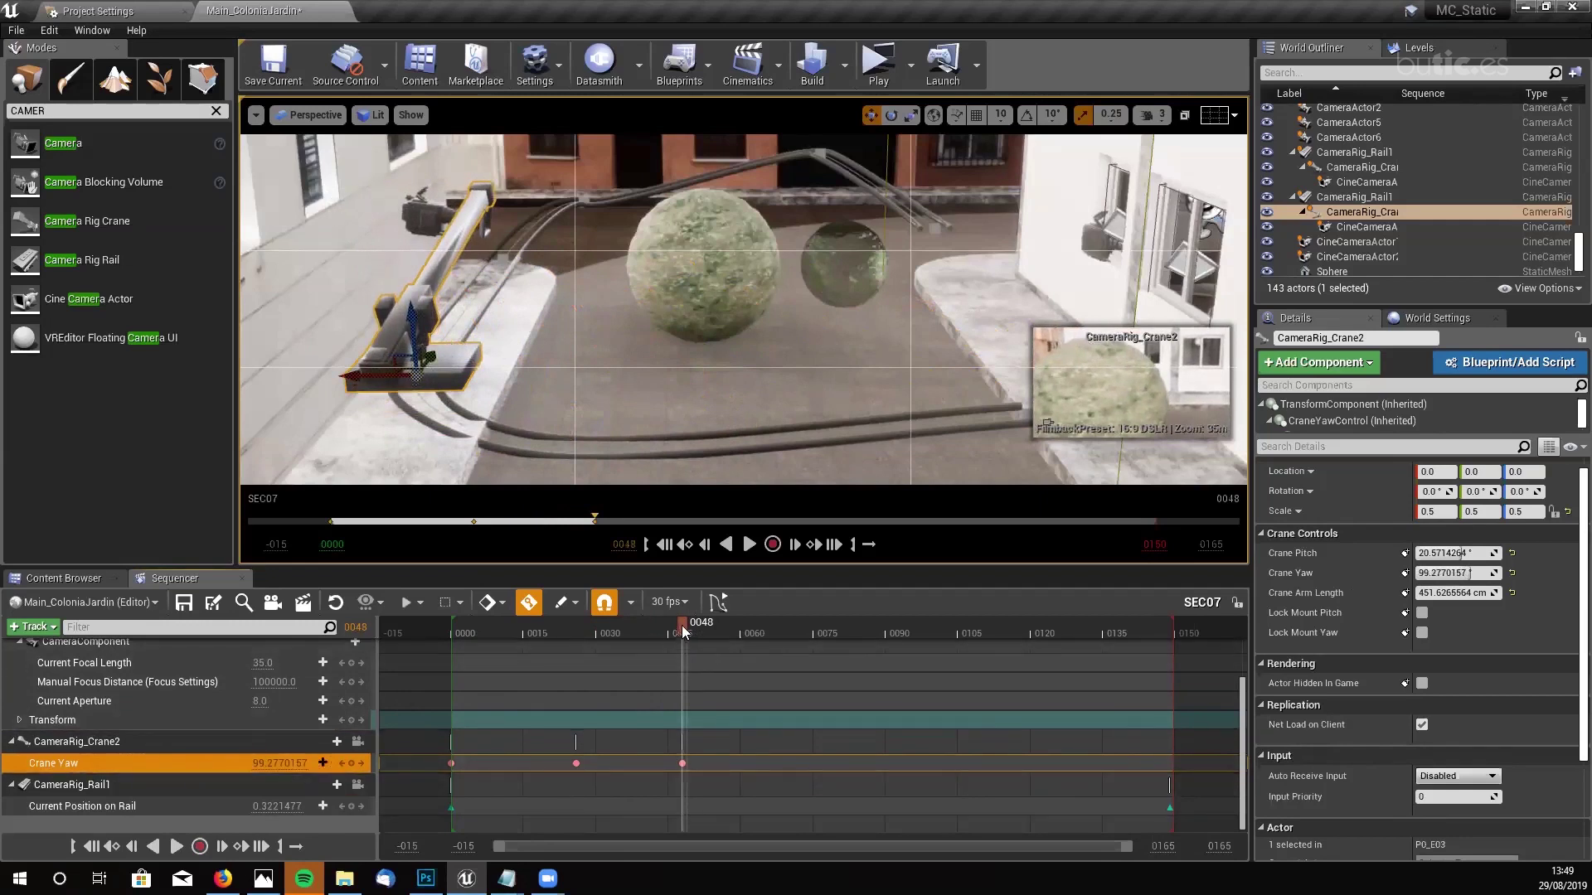
{"action": "left_click_drag", "start_coordinate": [681, 625], "coordinate": [901, 633]}
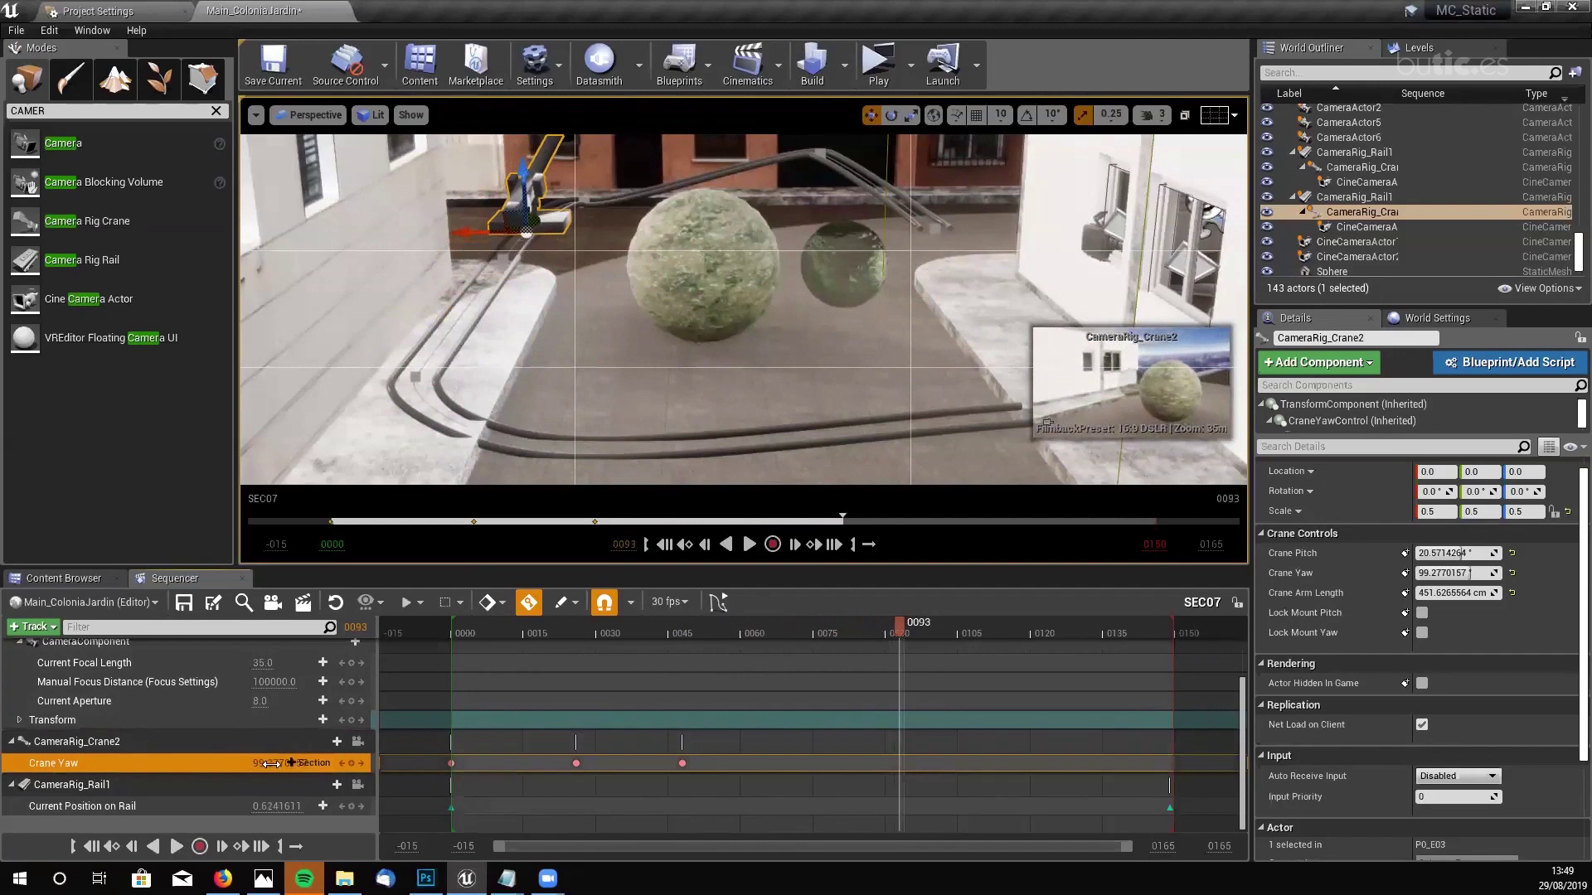
{"action": "left_click_drag", "start_coordinate": [270, 762], "coordinate": [348, 763]}
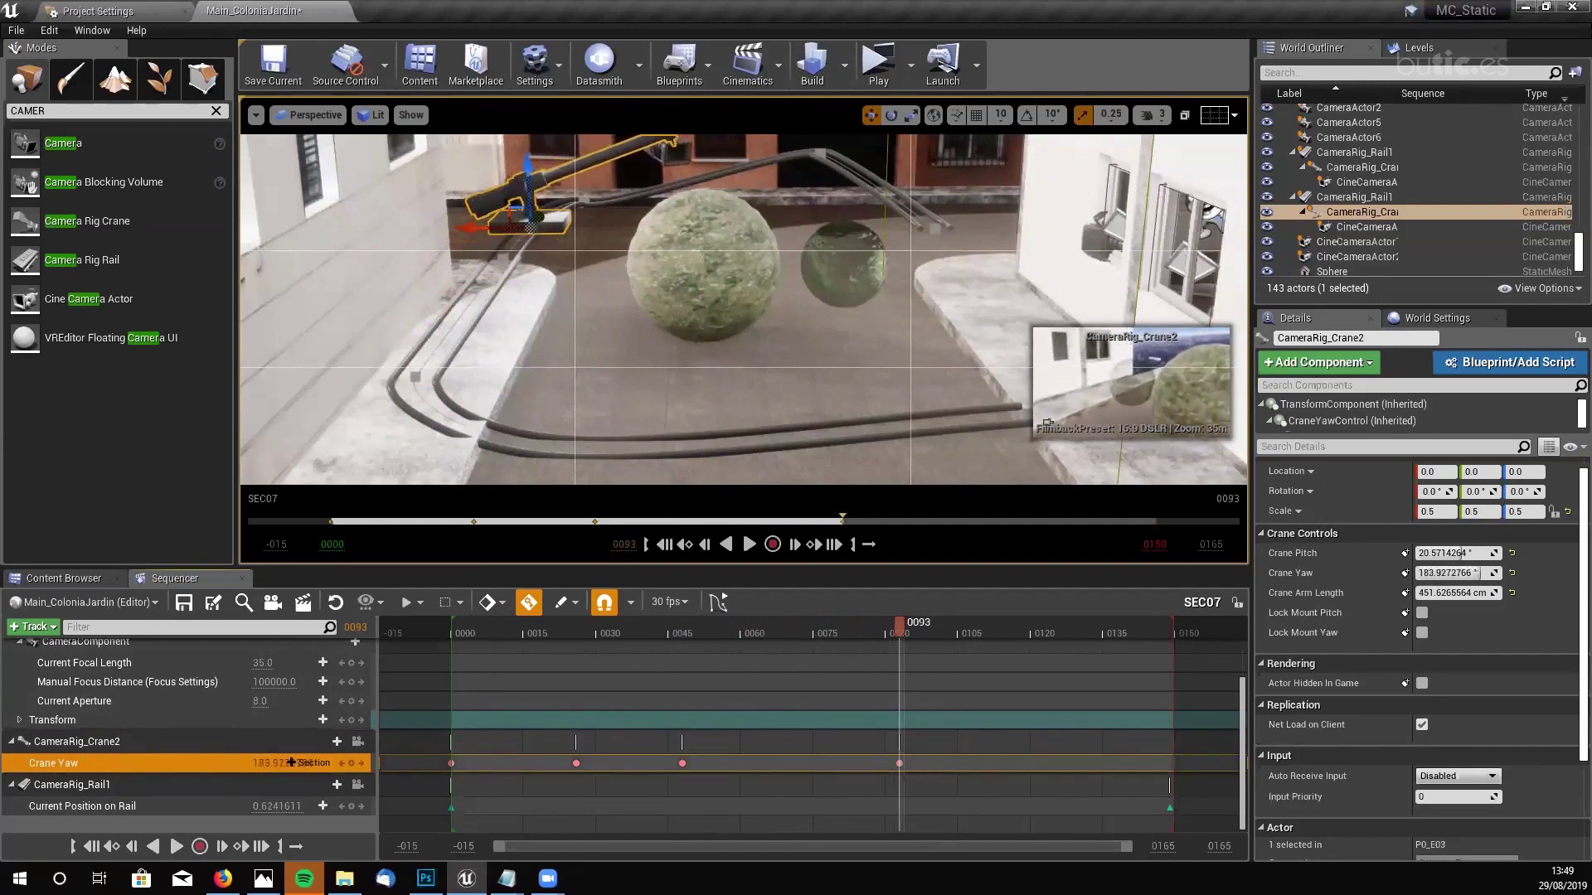
- Key the final Crane Yaw of about 265.6 at frame 0149, then clear the selection
{"action": "left_click_drag", "start_coordinate": [898, 625], "coordinate": [1071, 635]}
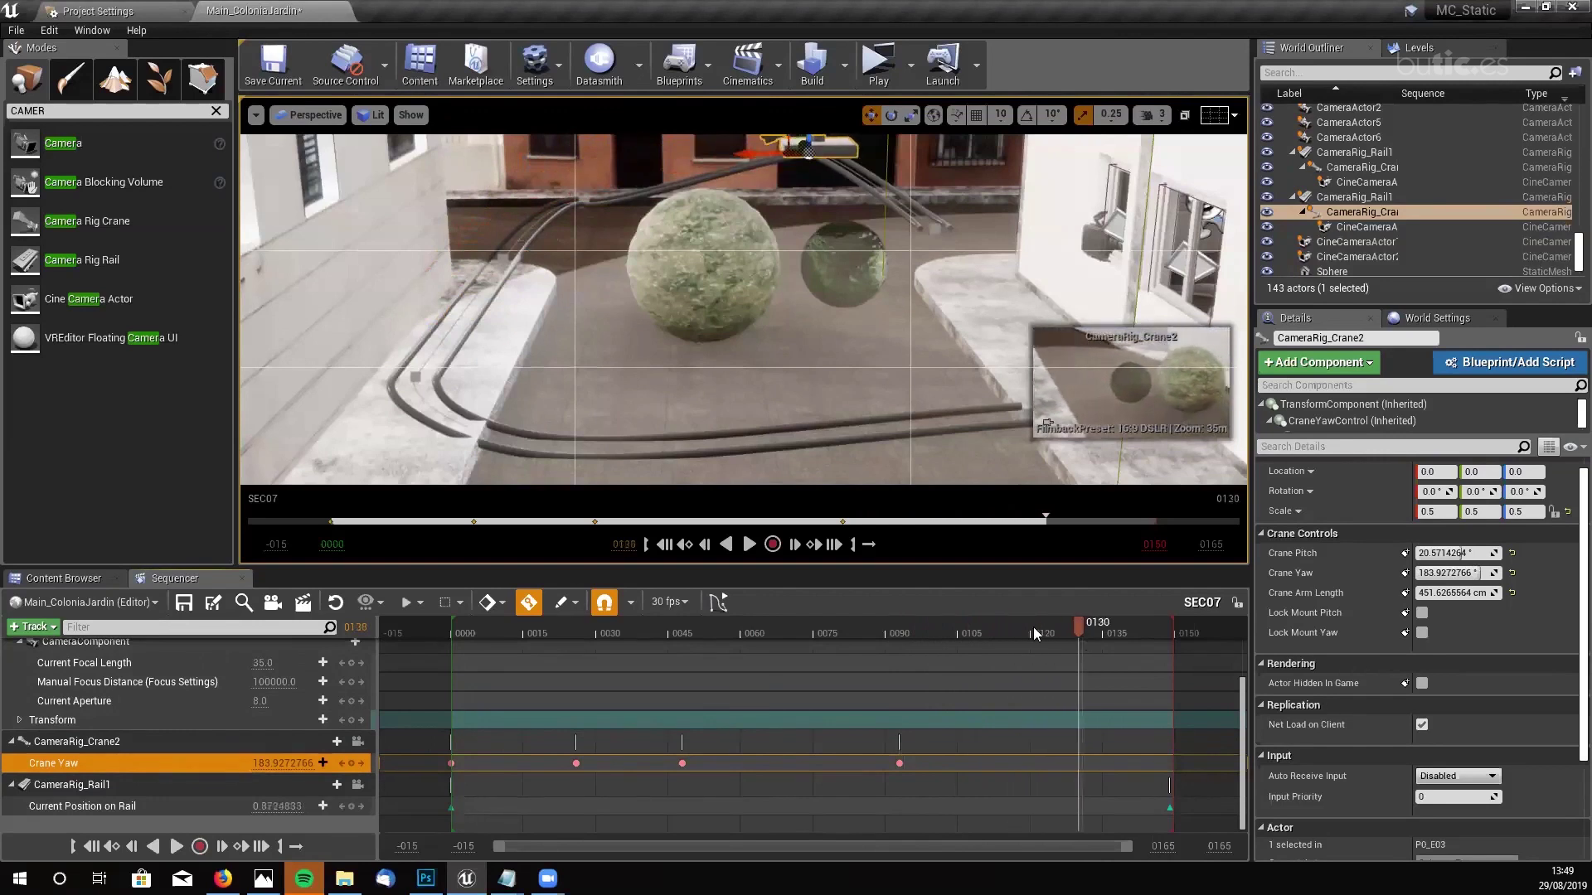
{"action": "right_click_drag", "start_coordinate": [867, 419], "coordinate": [867, 420]}
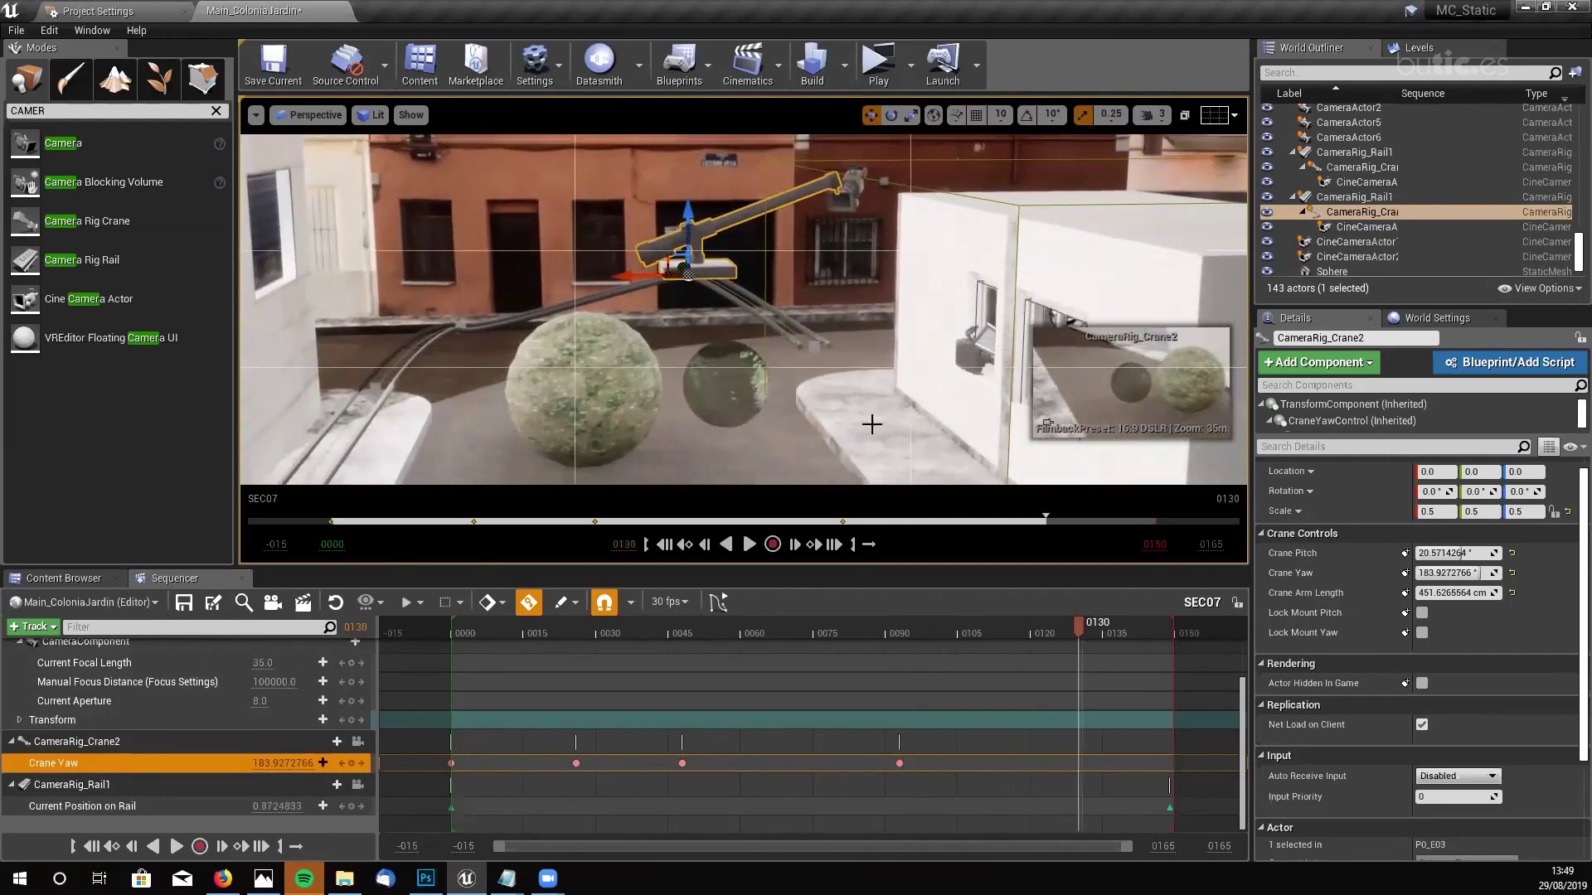
{"action": "left_click_drag", "start_coordinate": [1080, 623], "coordinate": [1084, 623]}
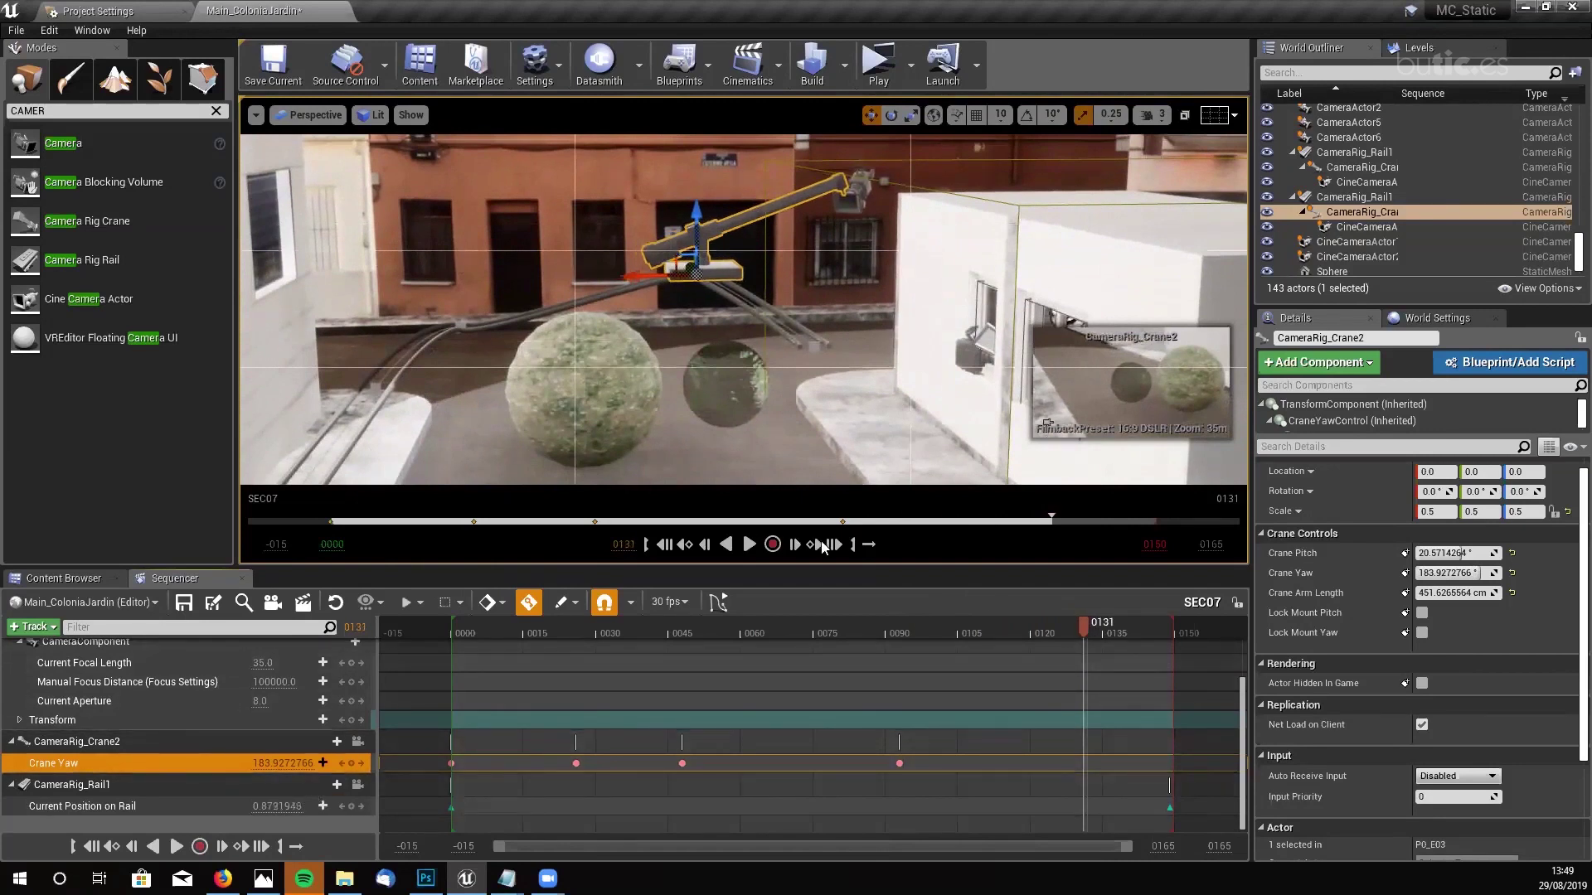
{"action": "left_click", "coordinate": [834, 544]}
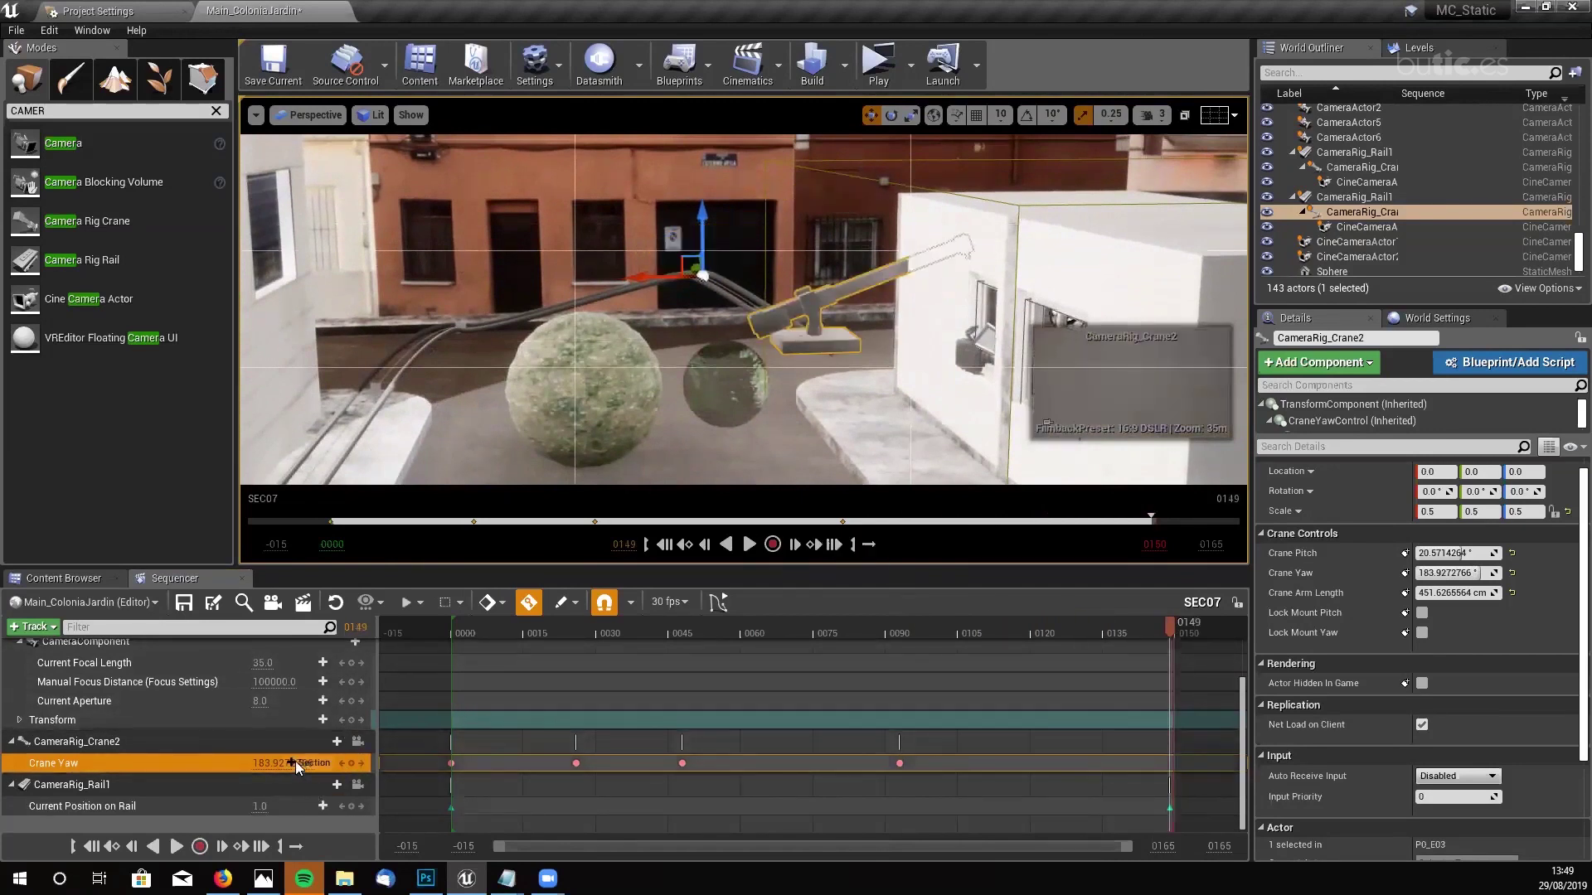
{"action": "mouse_move", "coordinate": [253, 761]}
{"action": "left_mouse_down"}
{"action": "mouse_move", "coordinate": [315, 761]}
{"action": "mouse_move", "coordinate": [281, 761]}
{"action": "left_mouse_up"}
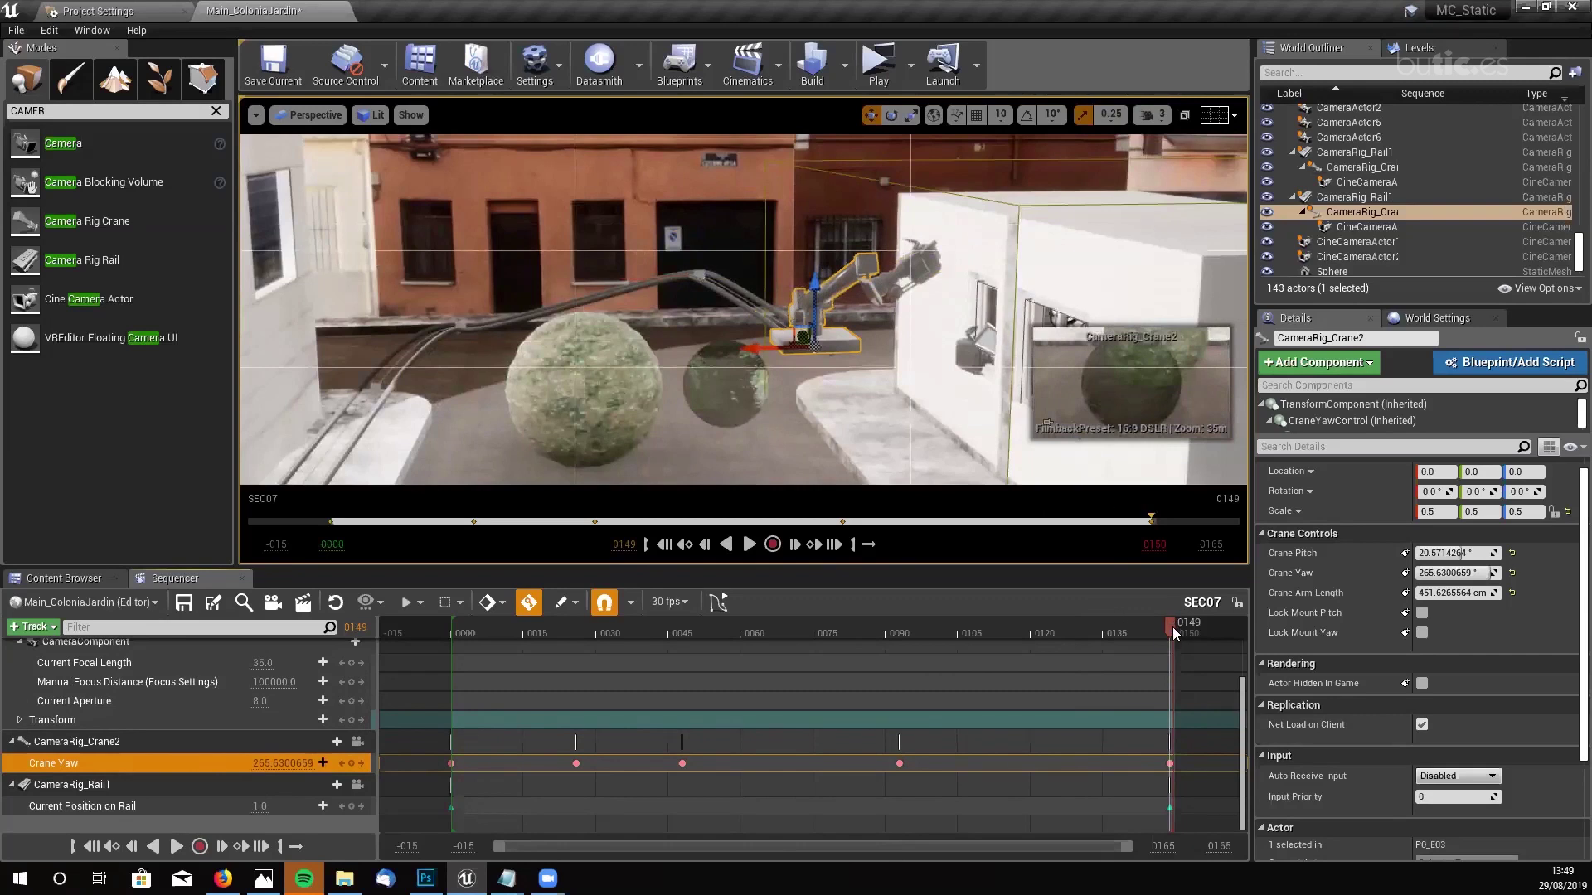
{"action": "left_click", "coordinate": [1197, 776]}
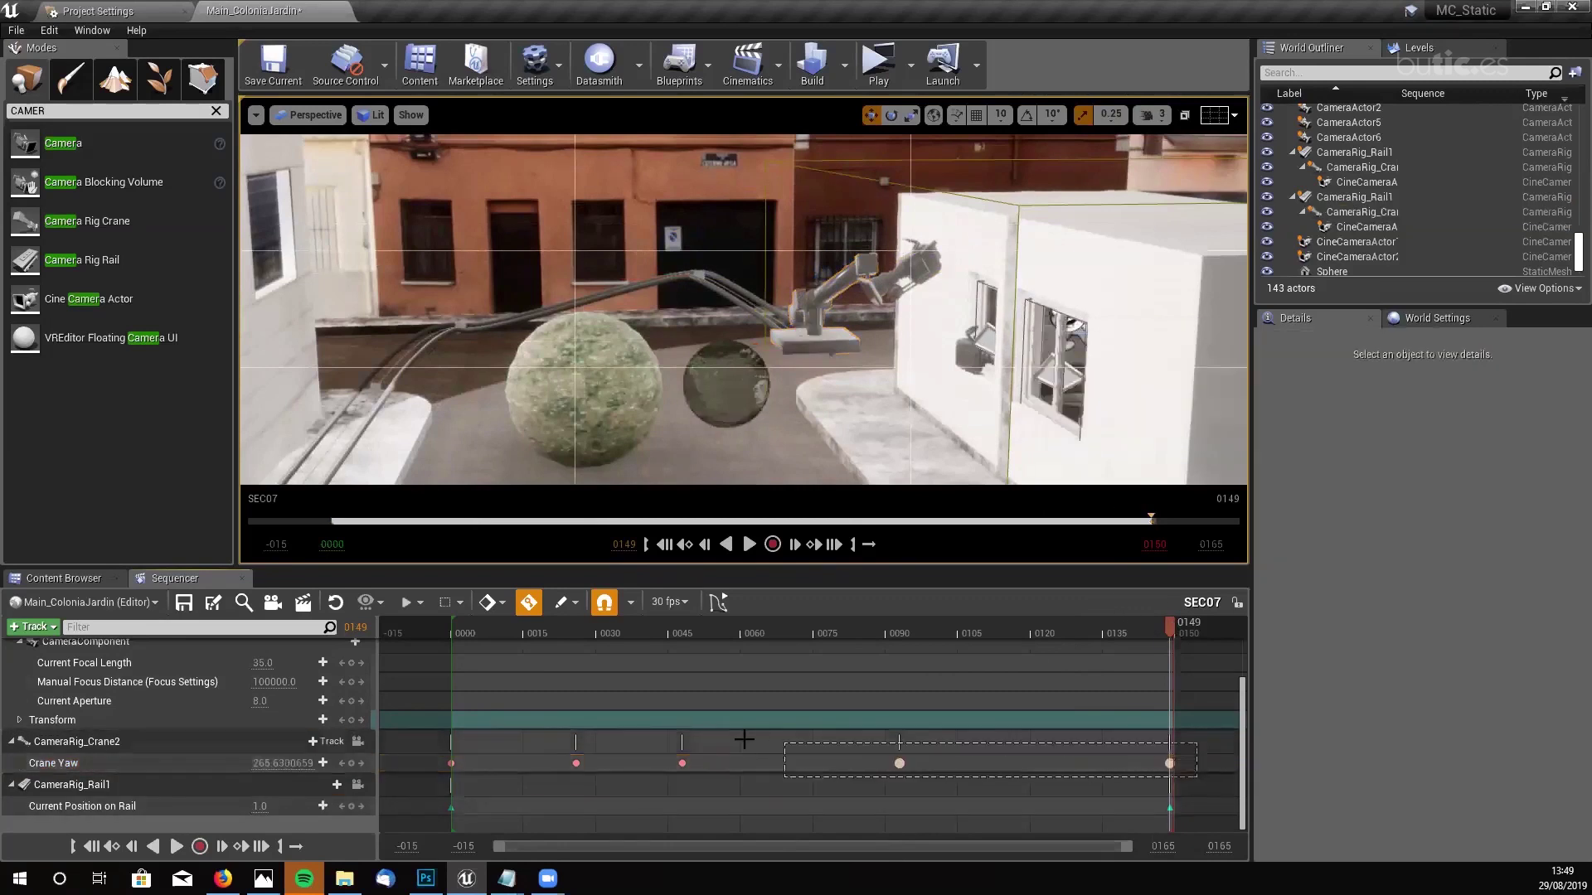
- Set all selected Crane Yaw keys to Linear interpolation
{"action": "right_click_drag", "start_coordinate": [576, 764], "coordinate": [759, 763]}
{"action": "right_click", "coordinate": [758, 762]}
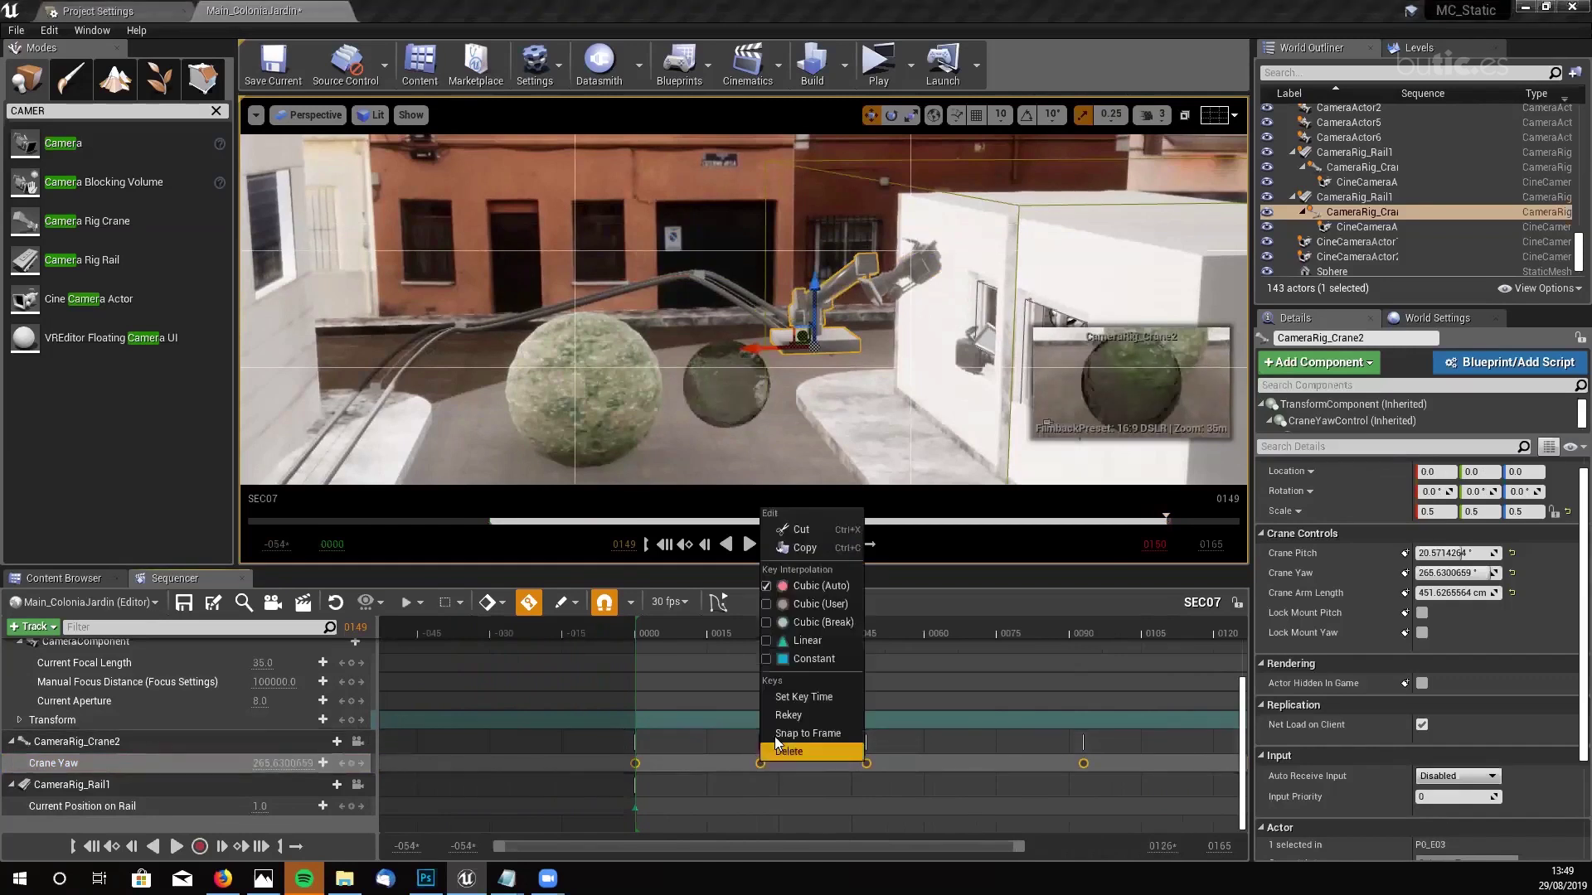
{"action": "left_click", "coordinate": [791, 653]}
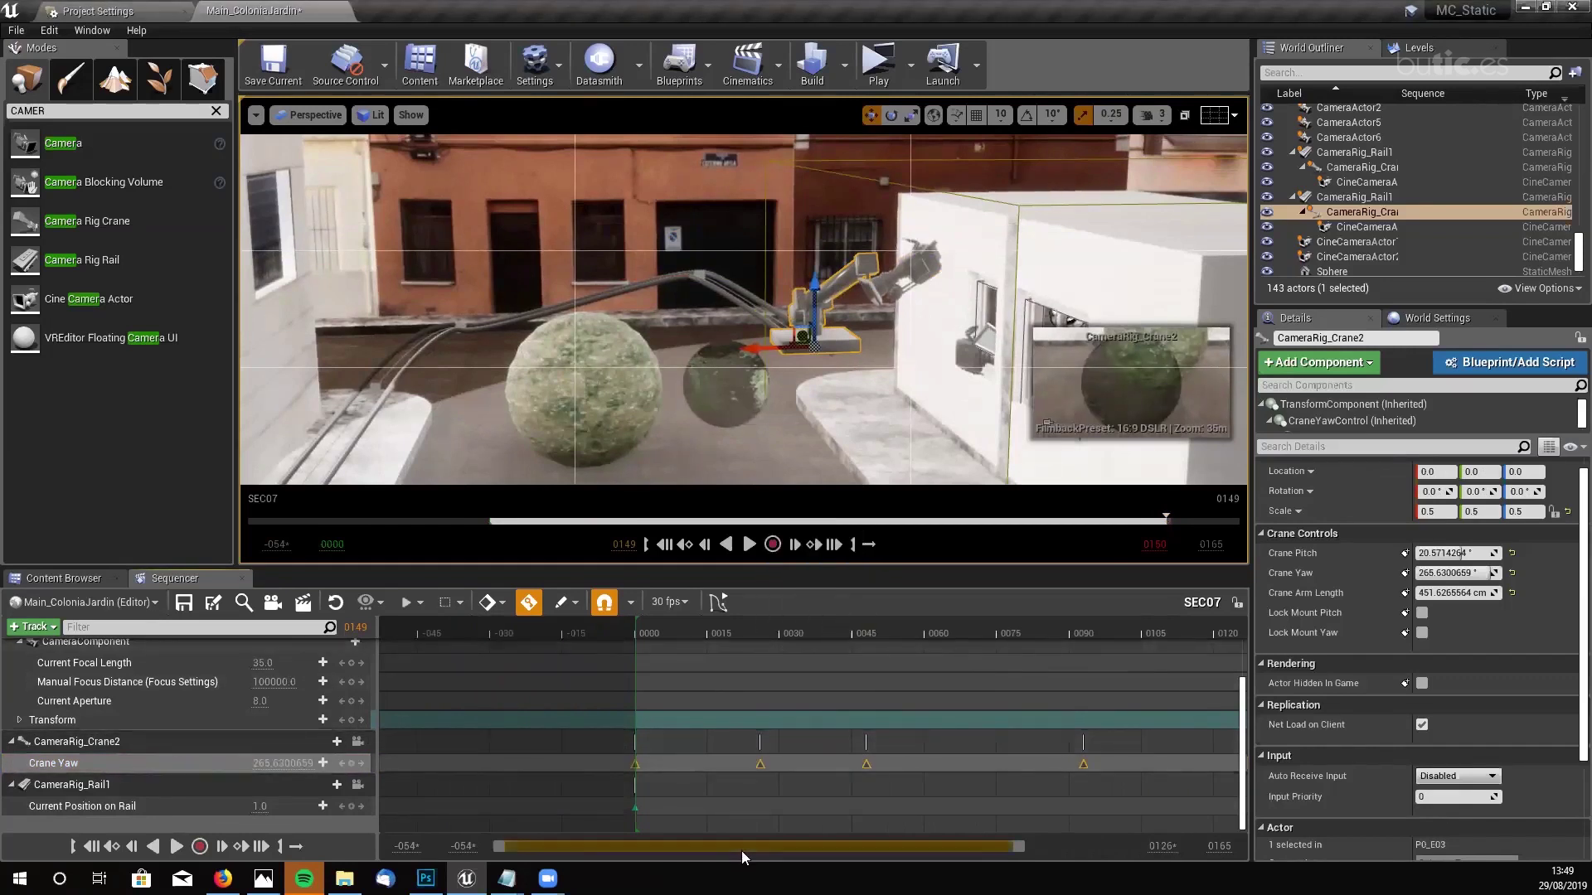
{"action": "left_click_drag", "start_coordinate": [741, 851], "coordinate": [921, 852]}
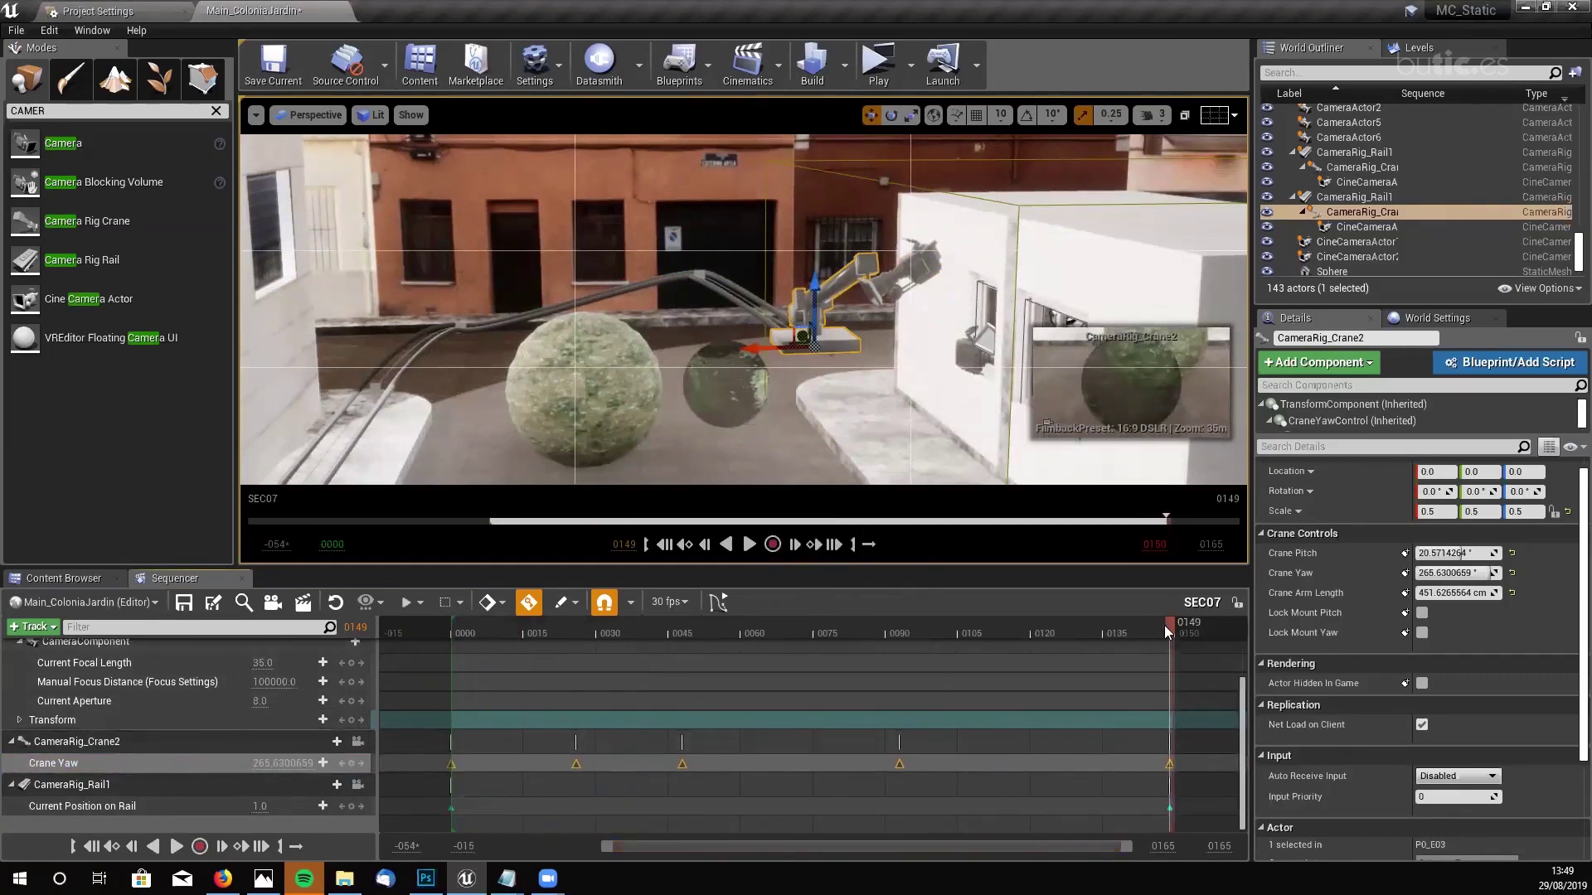
- Scrub the crane swing, checking frame 0128, and return to frame 0000
{"action": "left_click_drag", "start_coordinate": [1164, 625], "coordinate": [1170, 756]}
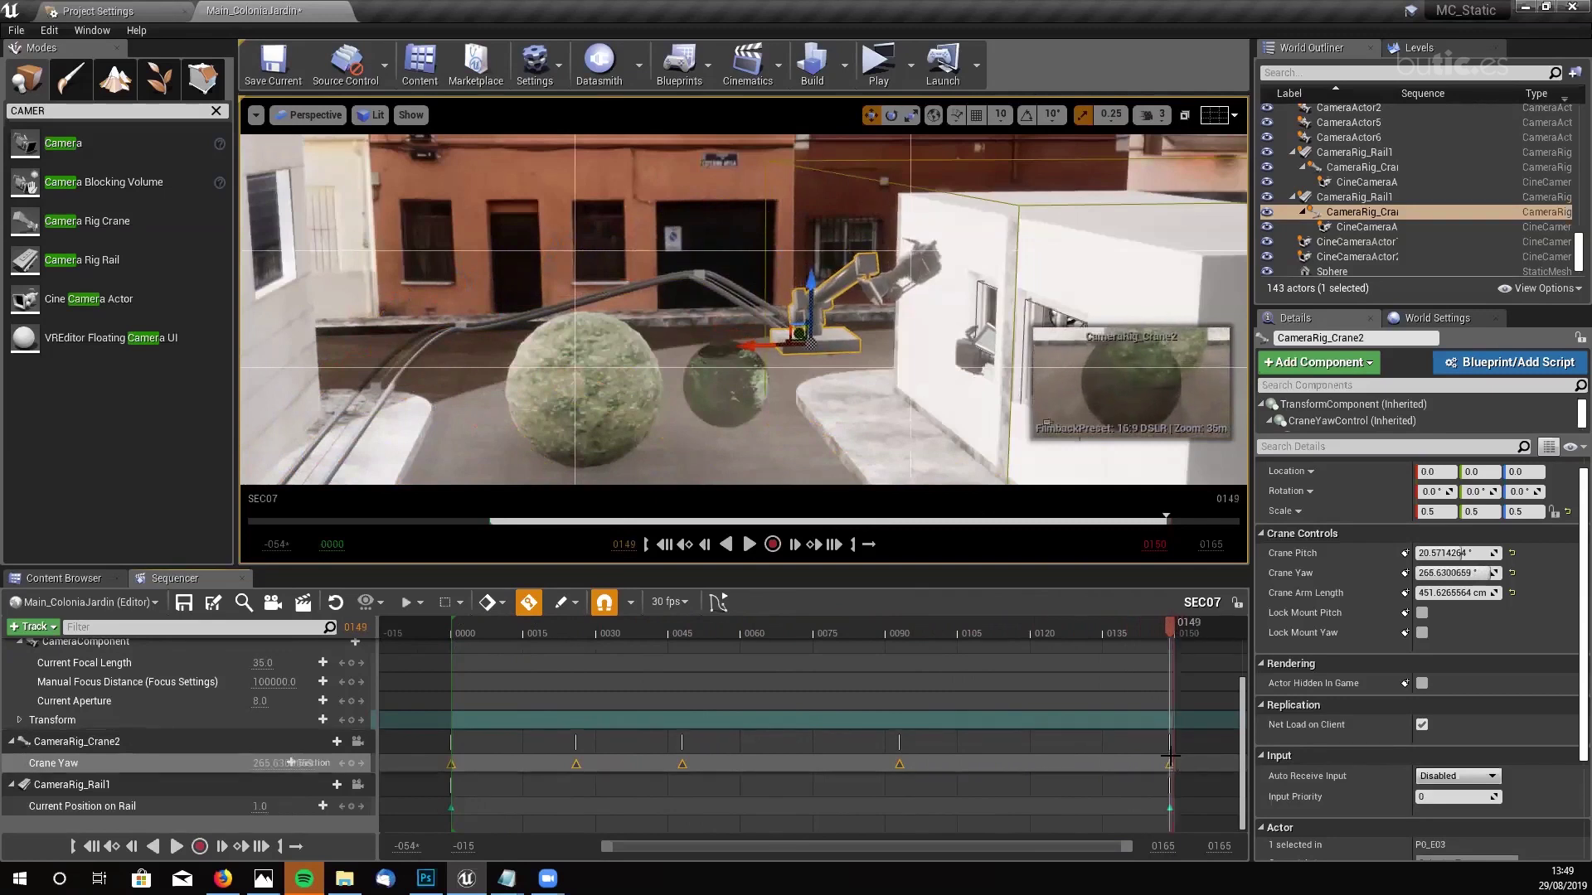
{"action": "left_click", "coordinate": [1068, 630]}
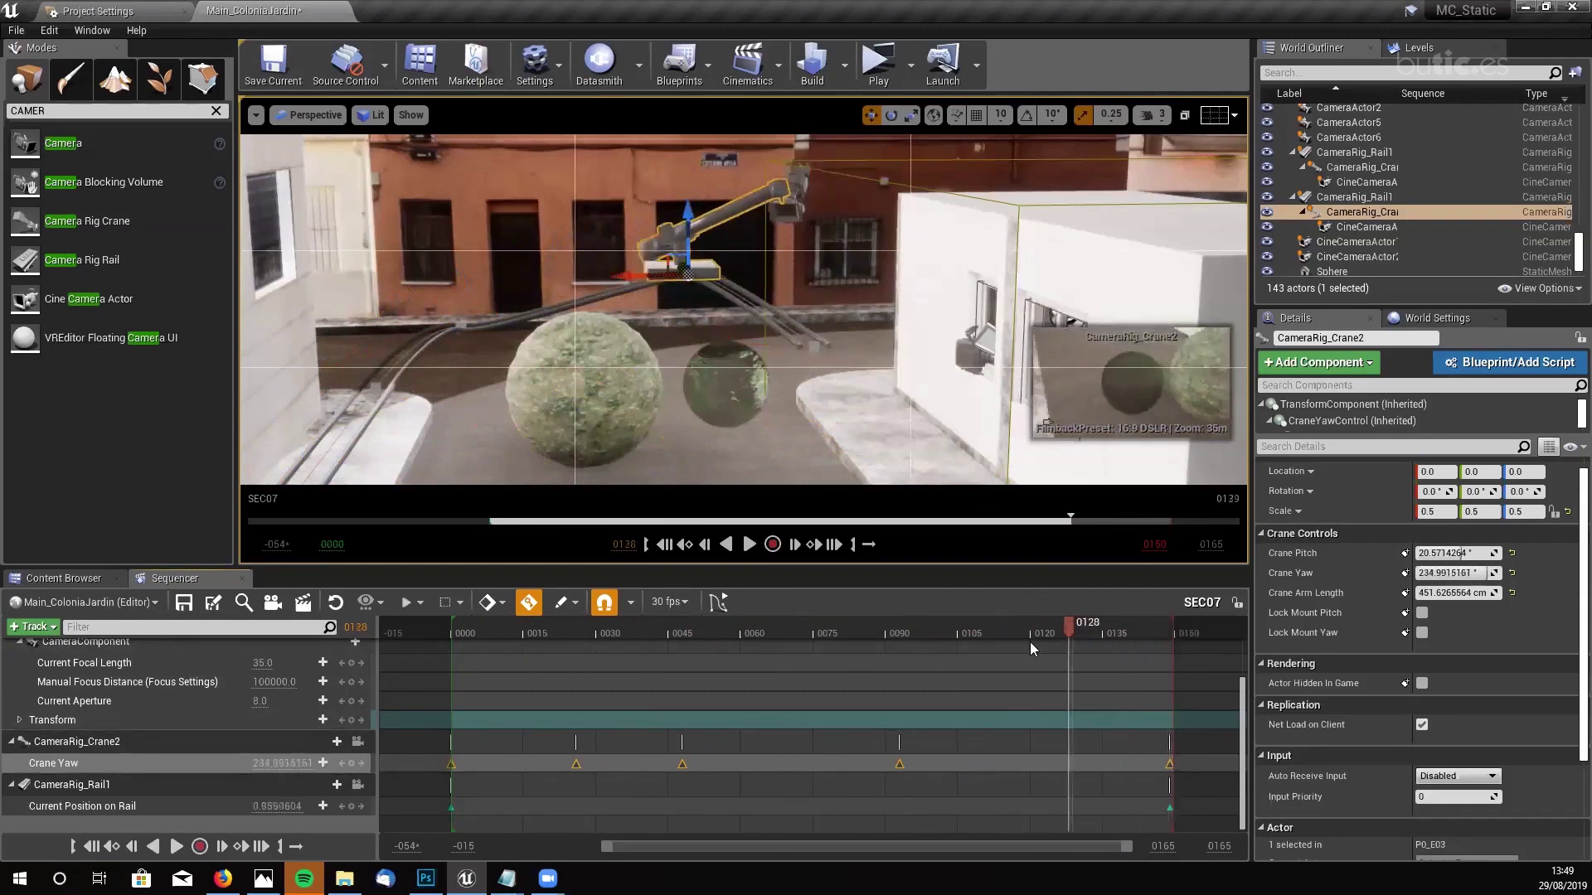
{"action": "left_click_drag", "start_coordinate": [1029, 642], "coordinate": [452, 696]}
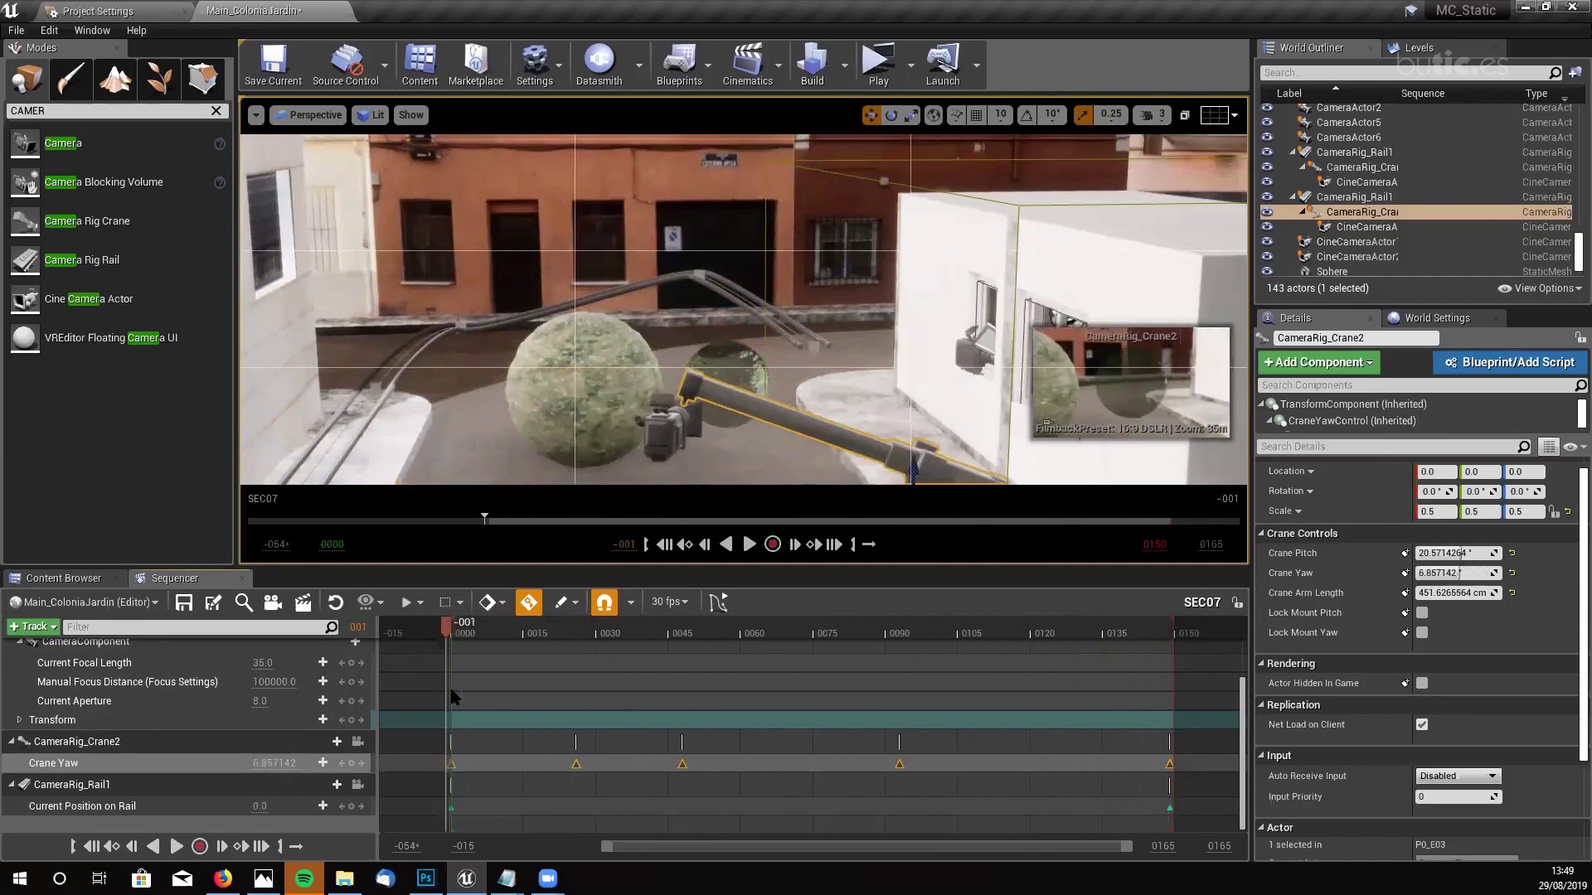
{"action": "left_click", "coordinate": [666, 544]}
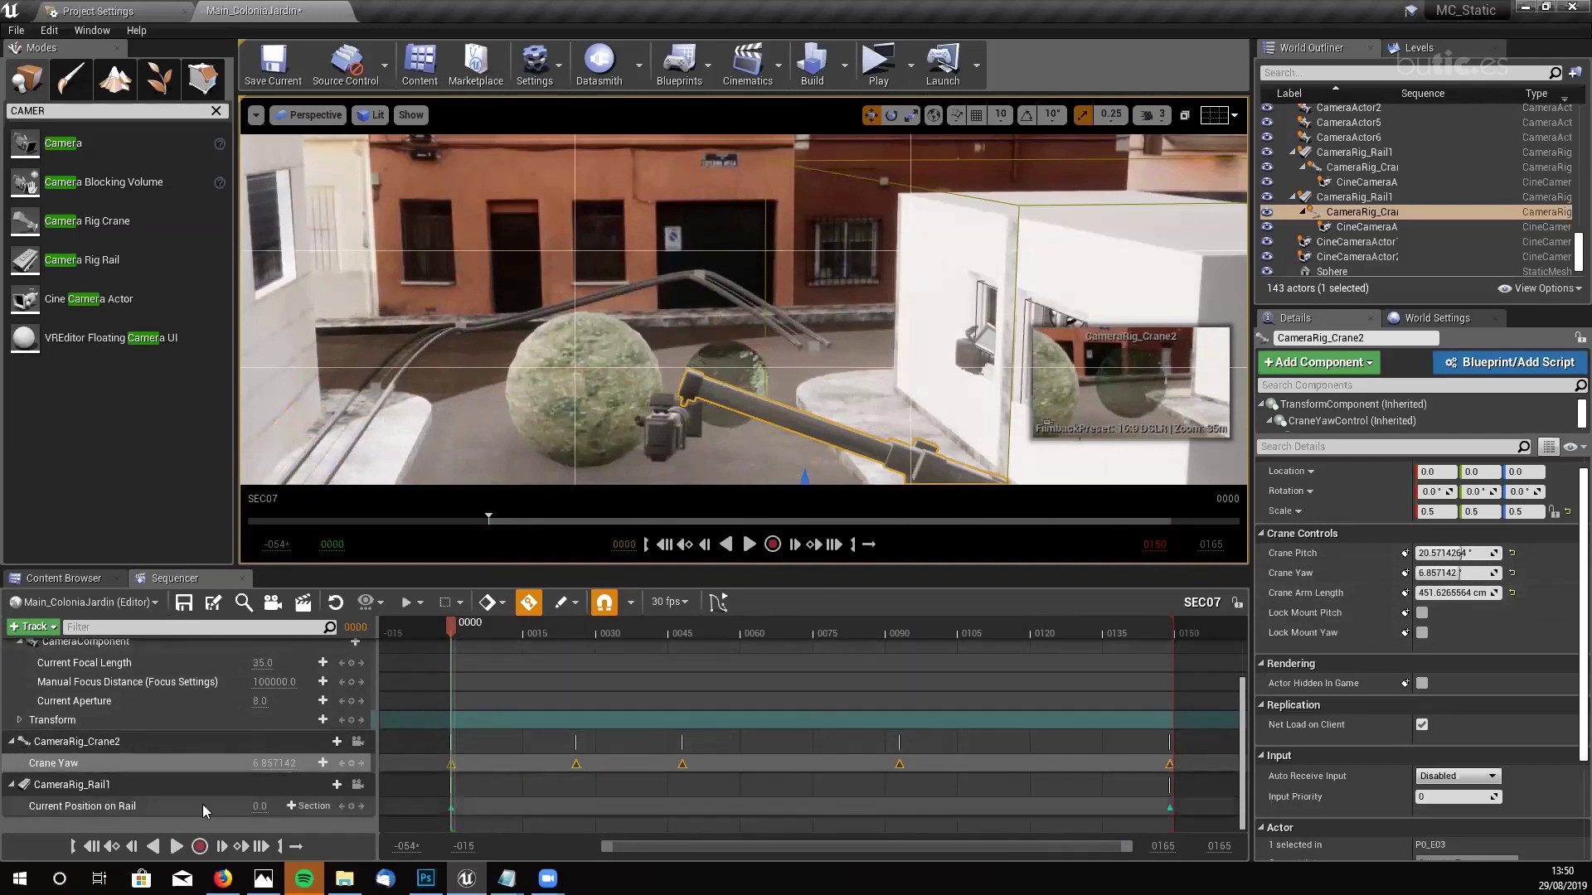
- Add a Crane Arm Length track to CameraRig_Crane2 and set the arm to 200 cm
{"action": "left_click", "coordinate": [326, 742]}
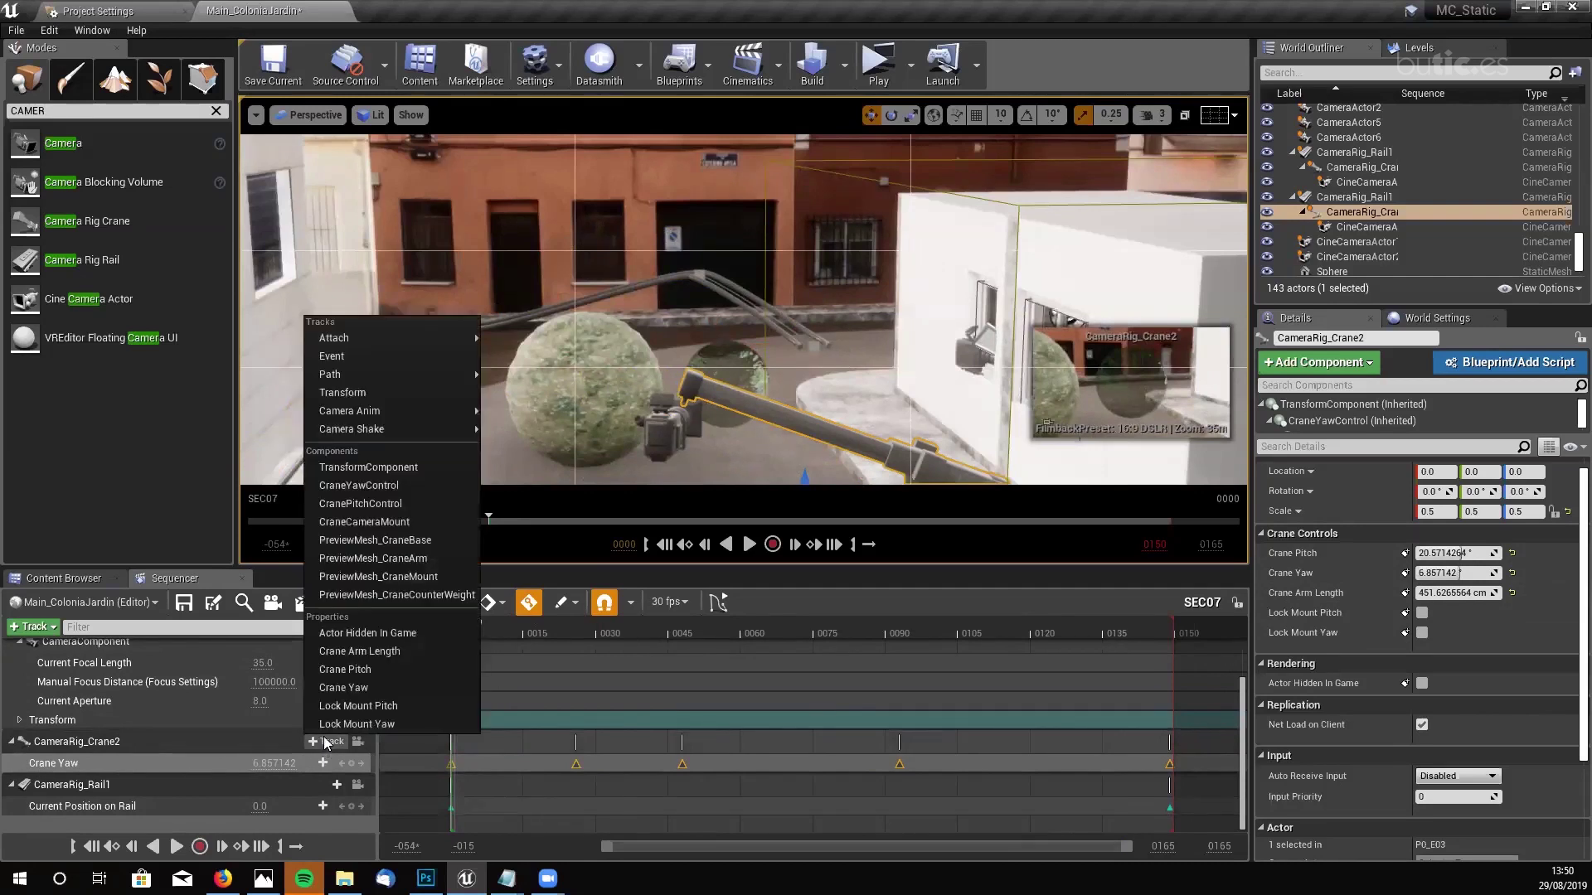
{"action": "left_click", "coordinate": [398, 655]}
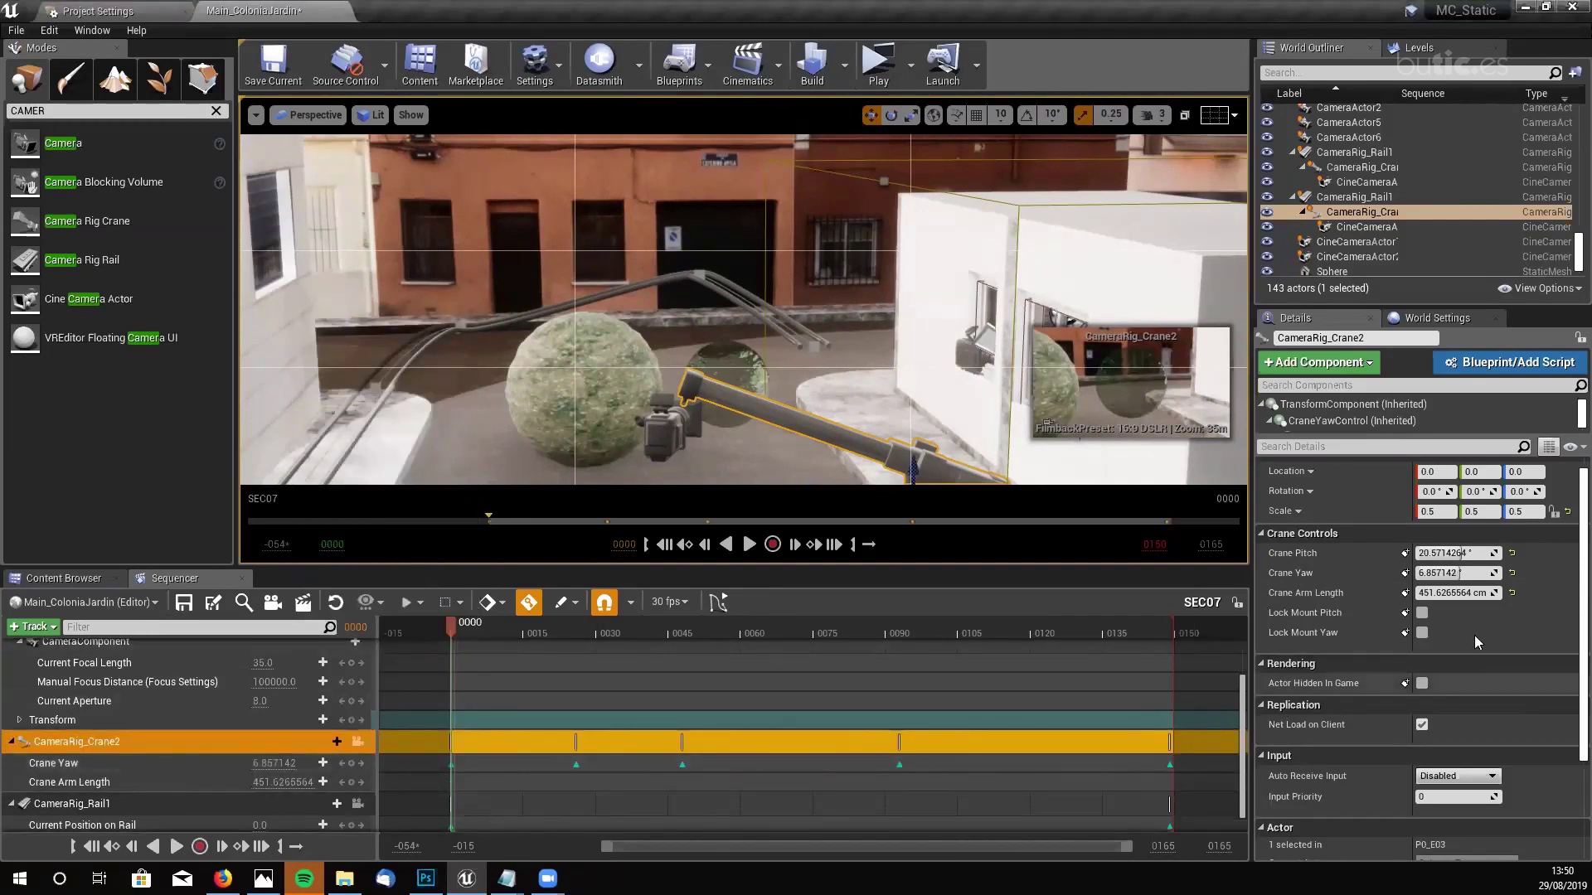
{"action": "left_click_drag", "start_coordinate": [1480, 593], "coordinate": [1409, 593]}
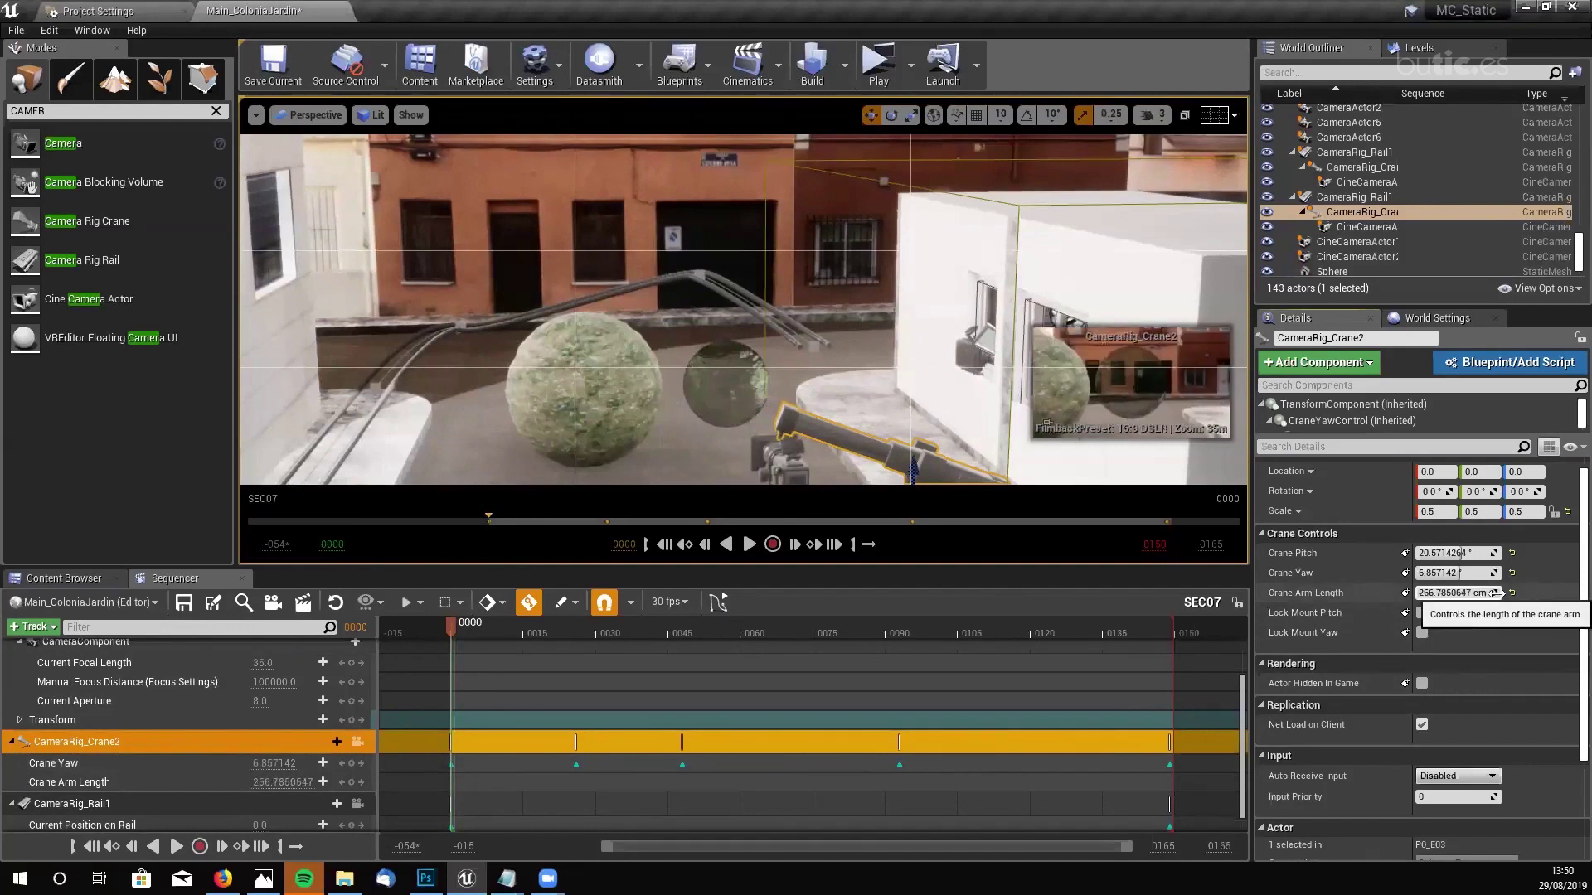
{"action": "left_click", "coordinate": [1443, 593]}
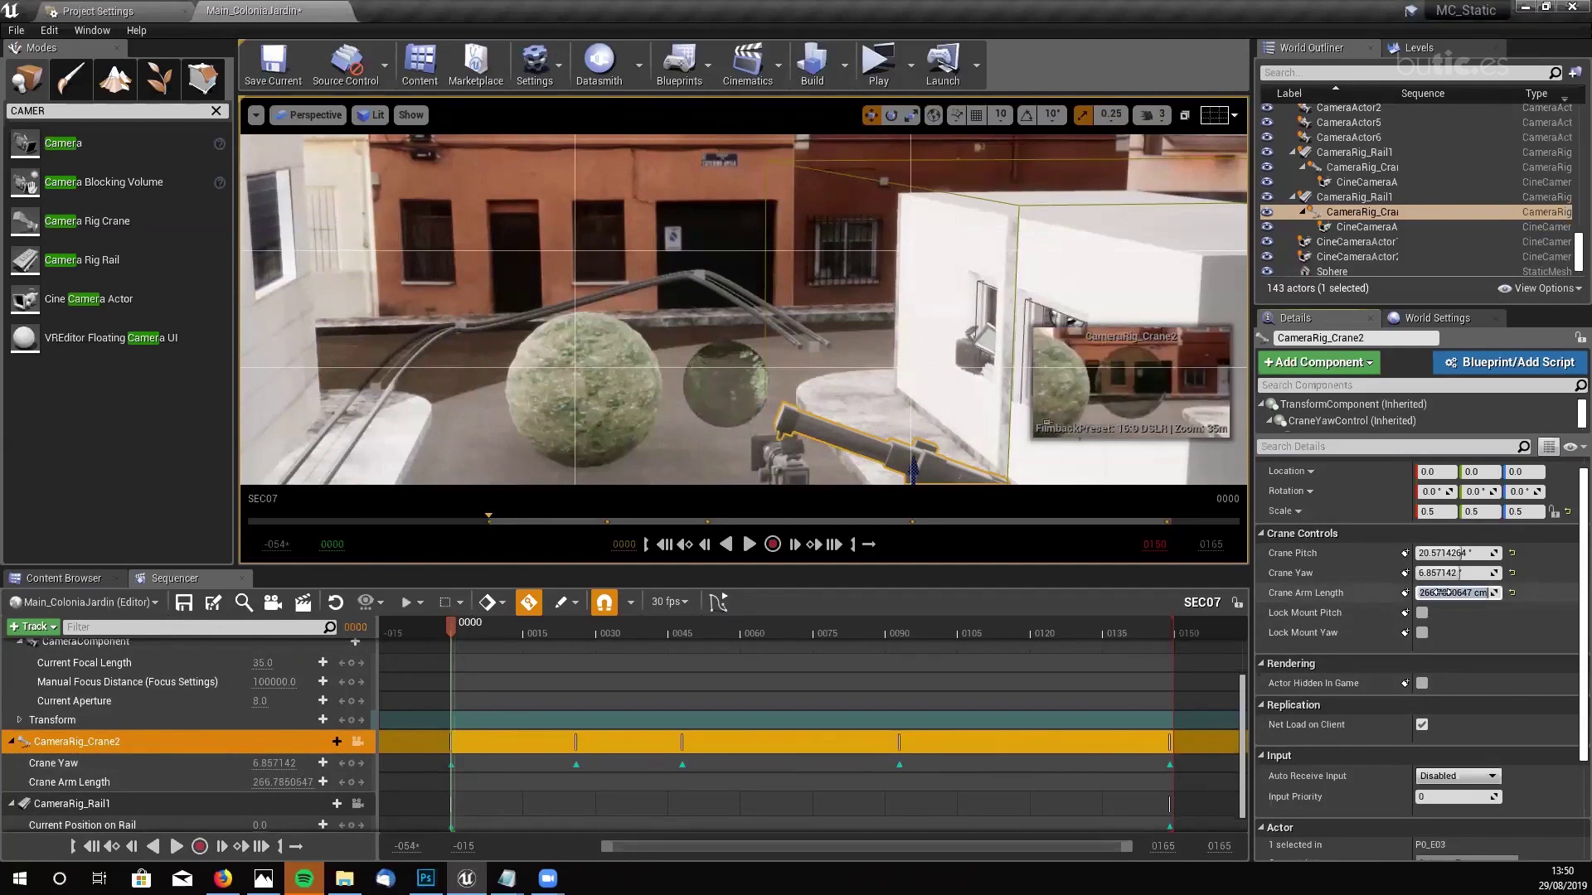
{"action": "key", "text": "Return"}
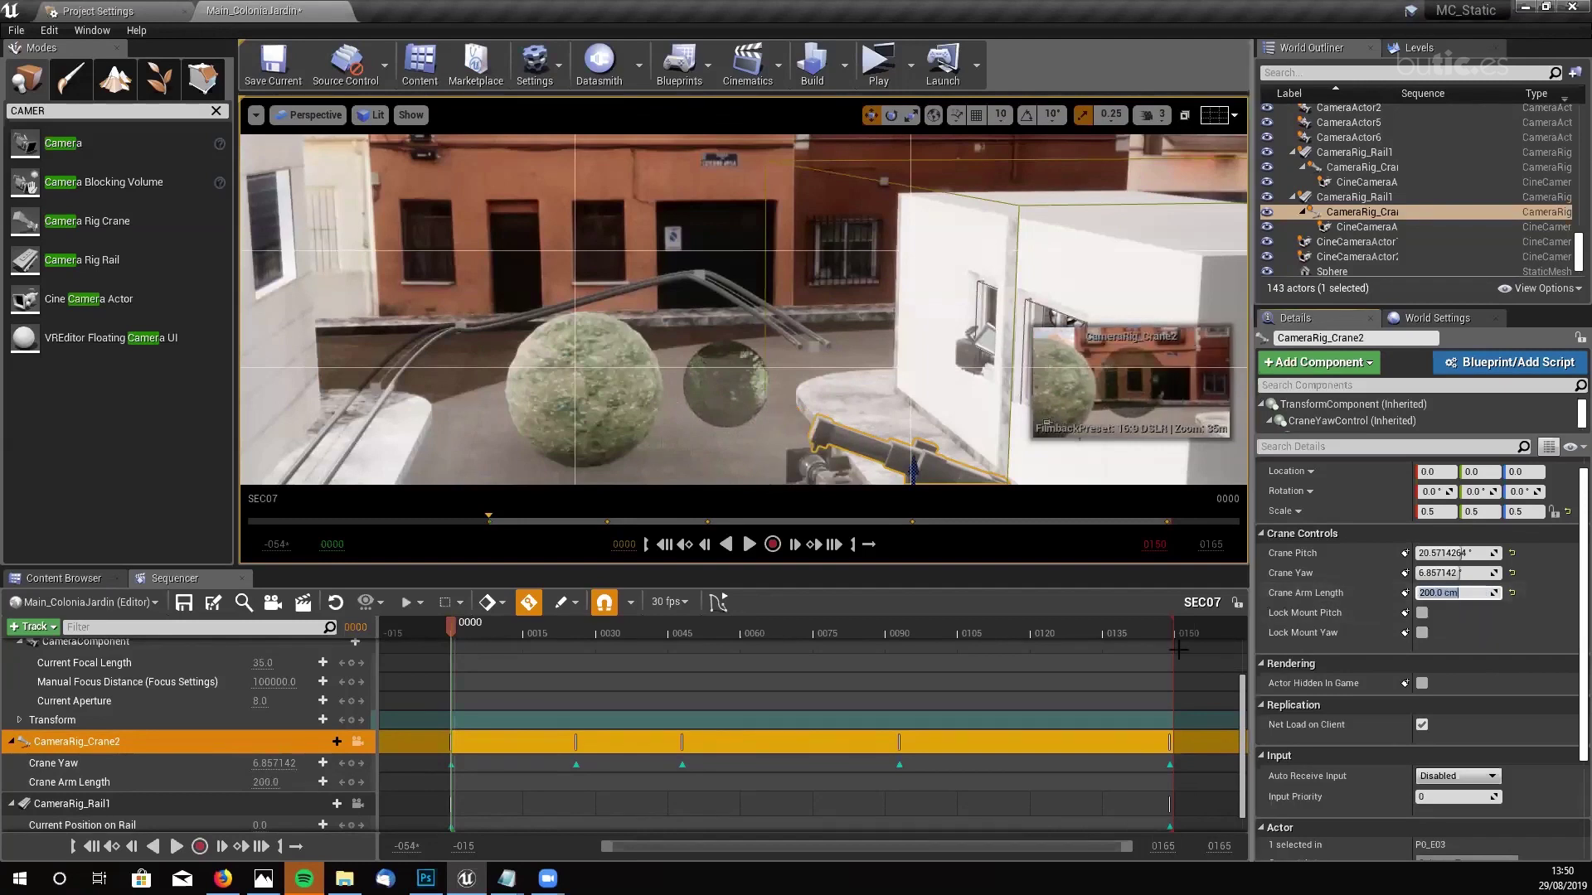
- Key a Crane Arm Length of 700 cm at frame 0149
{"action": "left_click", "coordinate": [117, 782]}
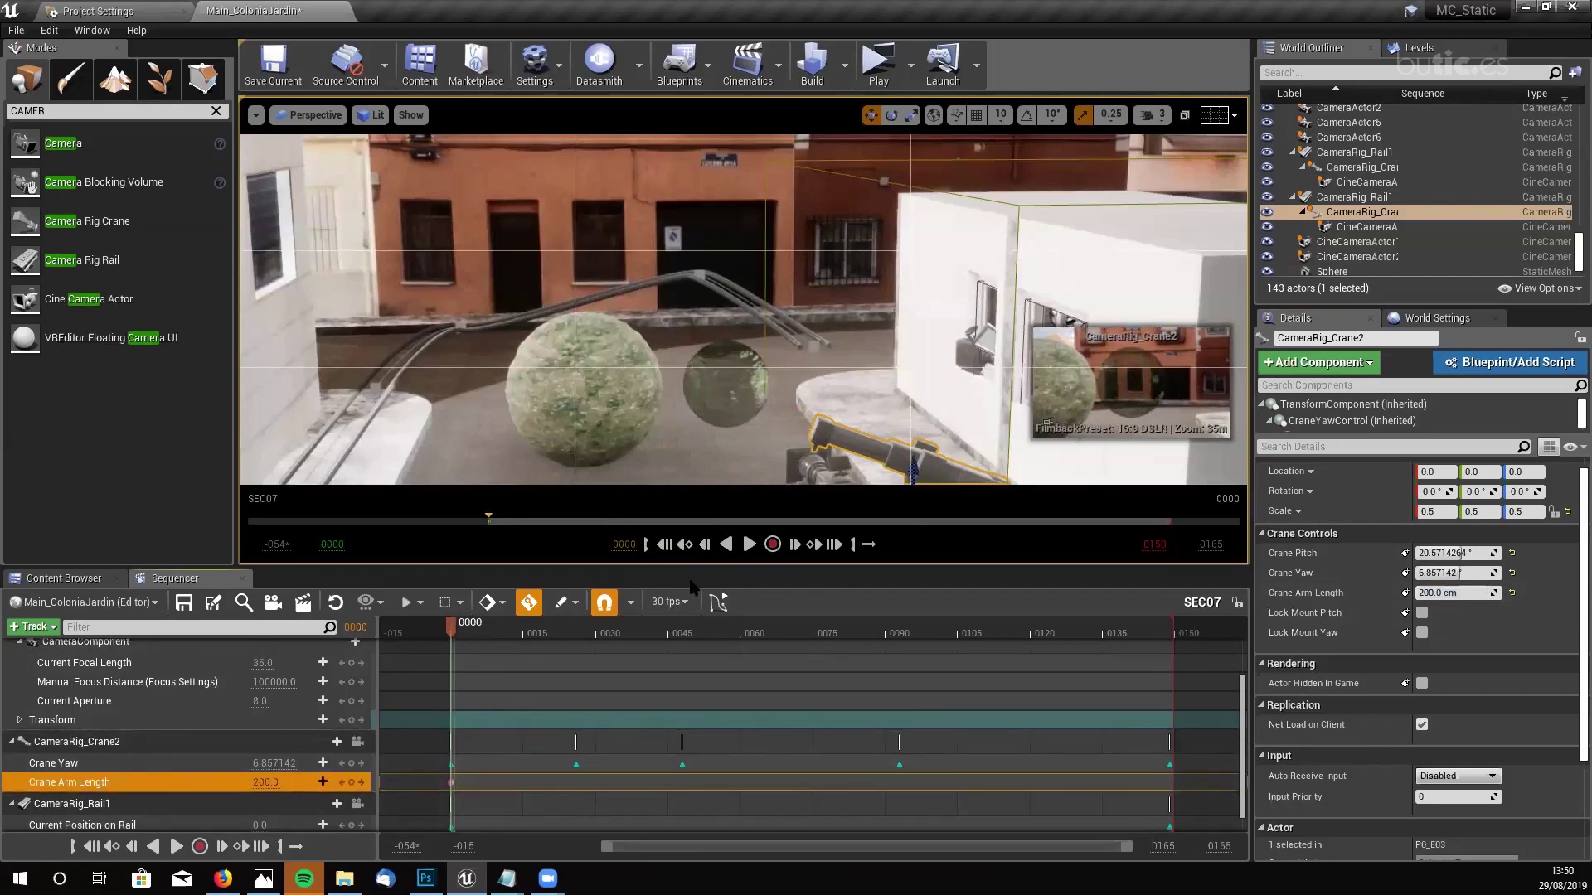
{"action": "left_click", "coordinate": [834, 545]}
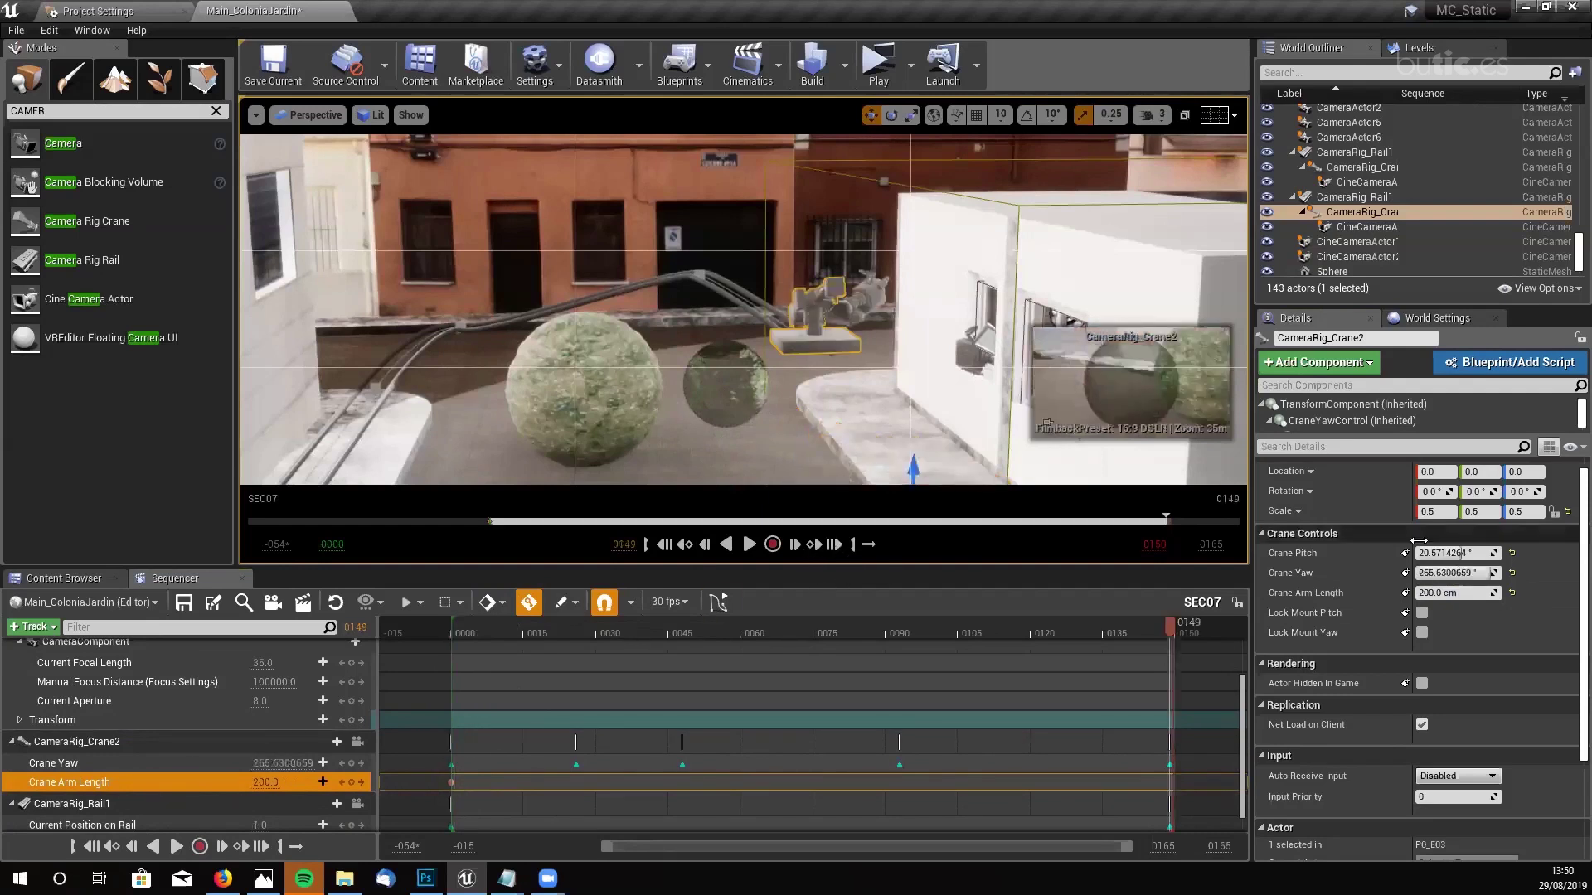
{"action": "left_click", "coordinate": [1462, 594]}
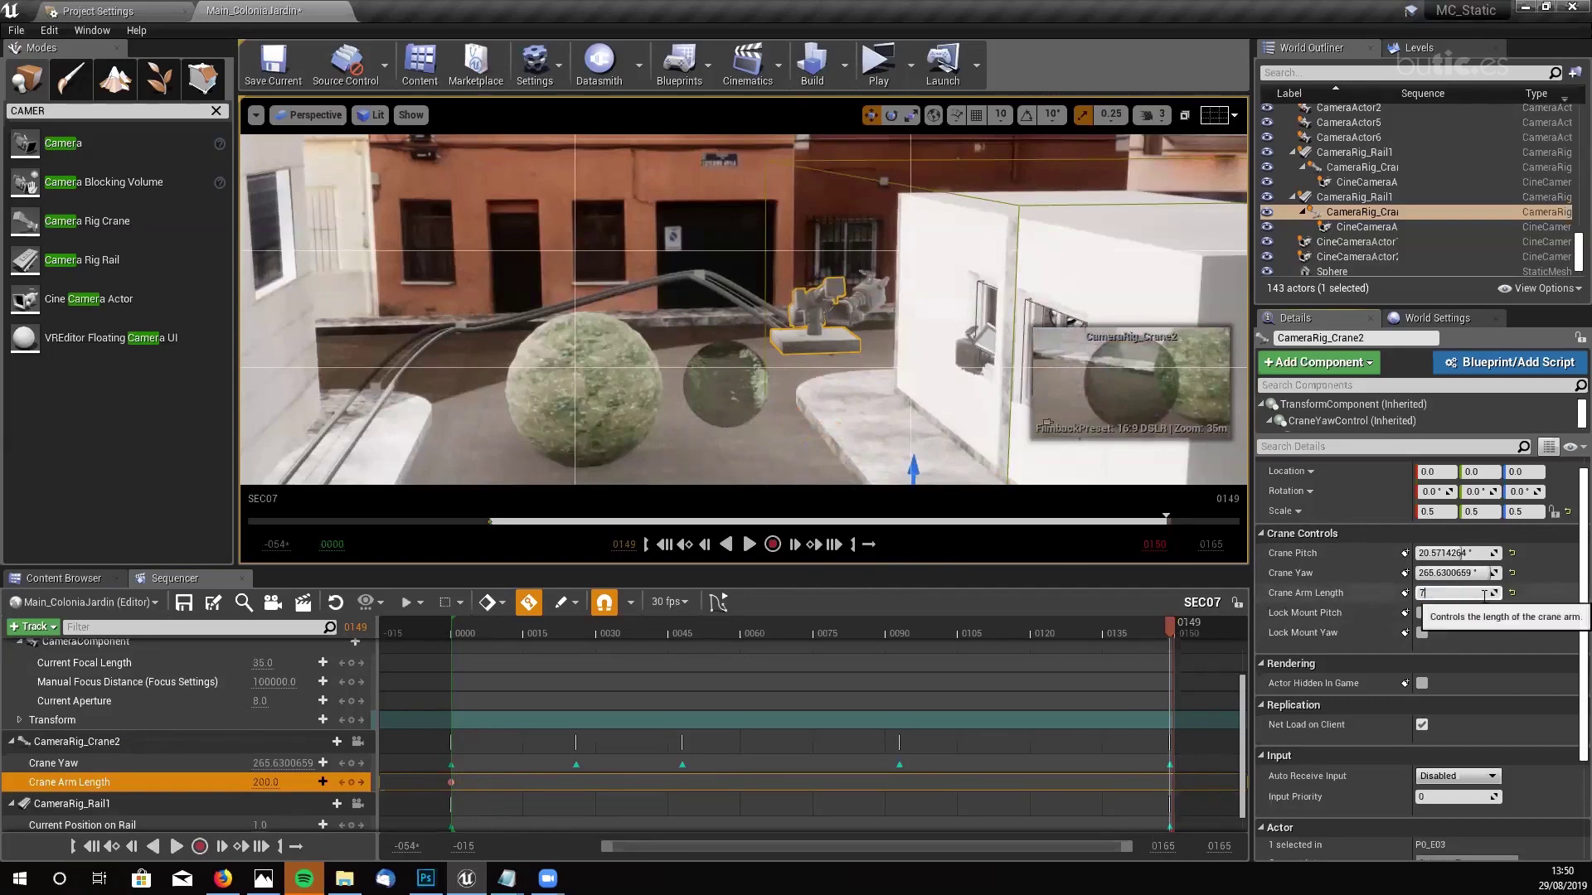
{"action": "type", "text": "700"}
{"action": "key", "text": "Return"}
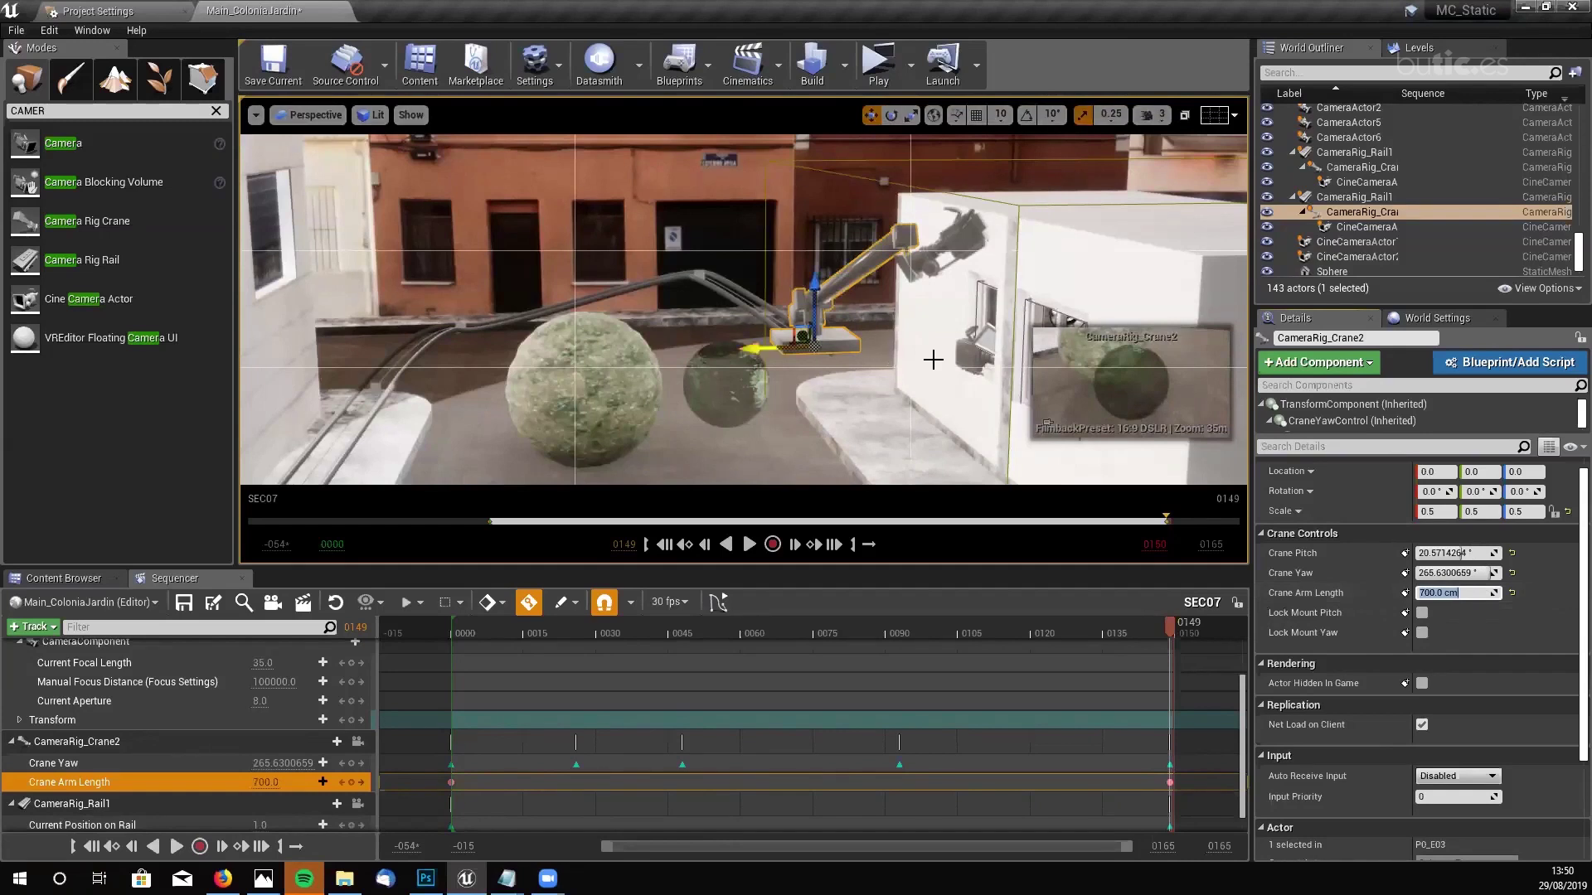
- Make both arm length keys Linear and return to the start of the shot
{"action": "left_click", "coordinate": [450, 782]}
{"action": "right_click", "coordinate": [450, 781]}
{"action": "left_click", "coordinate": [506, 661]}
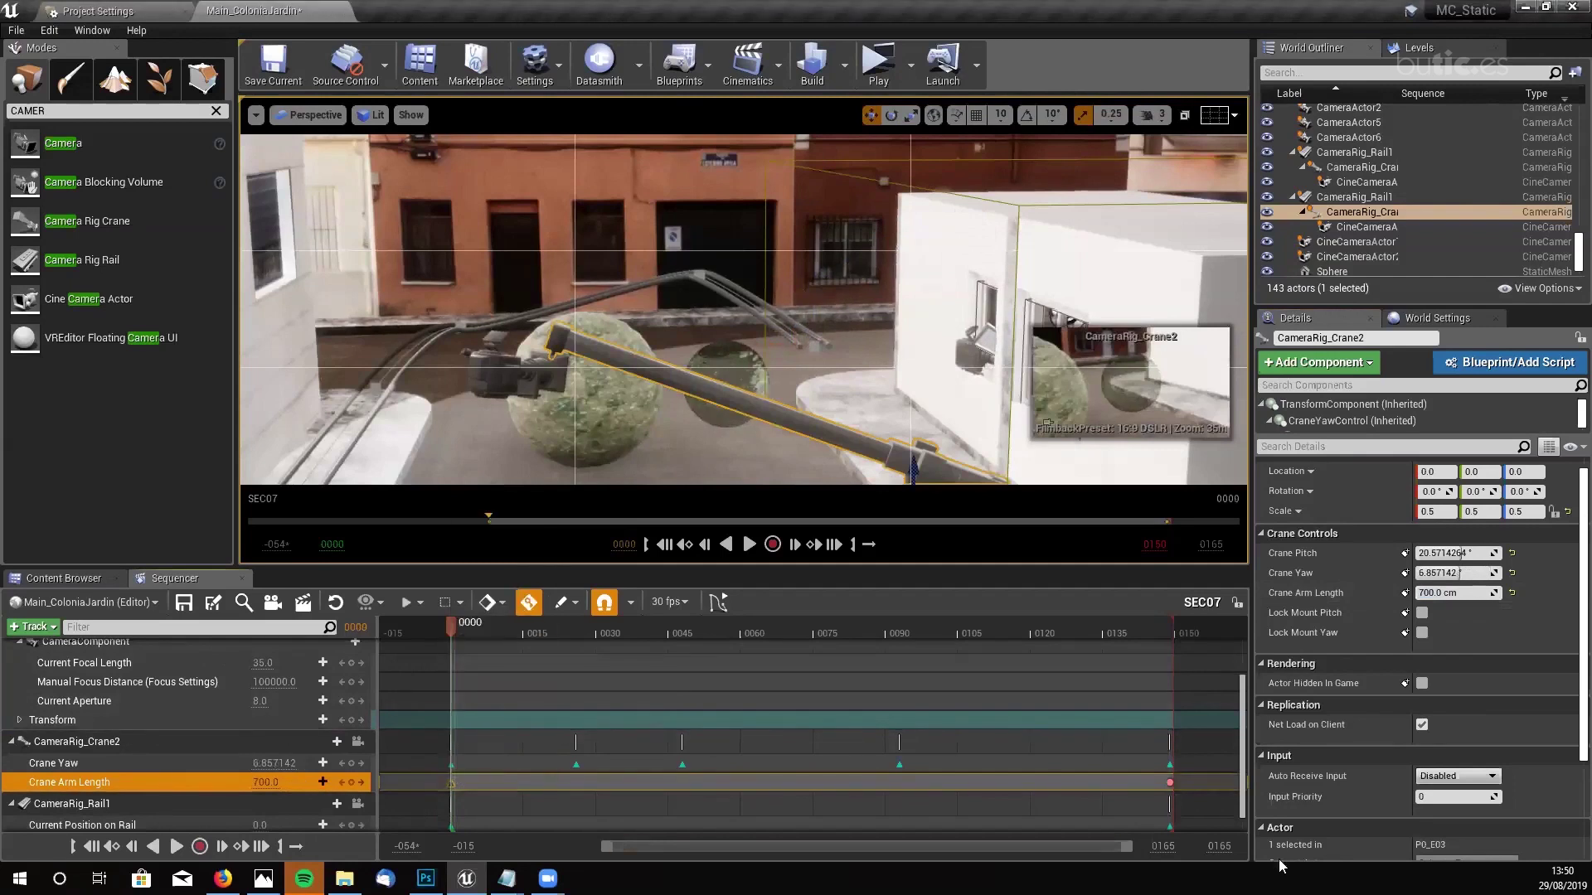
{"action": "left_click", "coordinate": [1168, 782]}
{"action": "right_click", "coordinate": [1169, 782]}
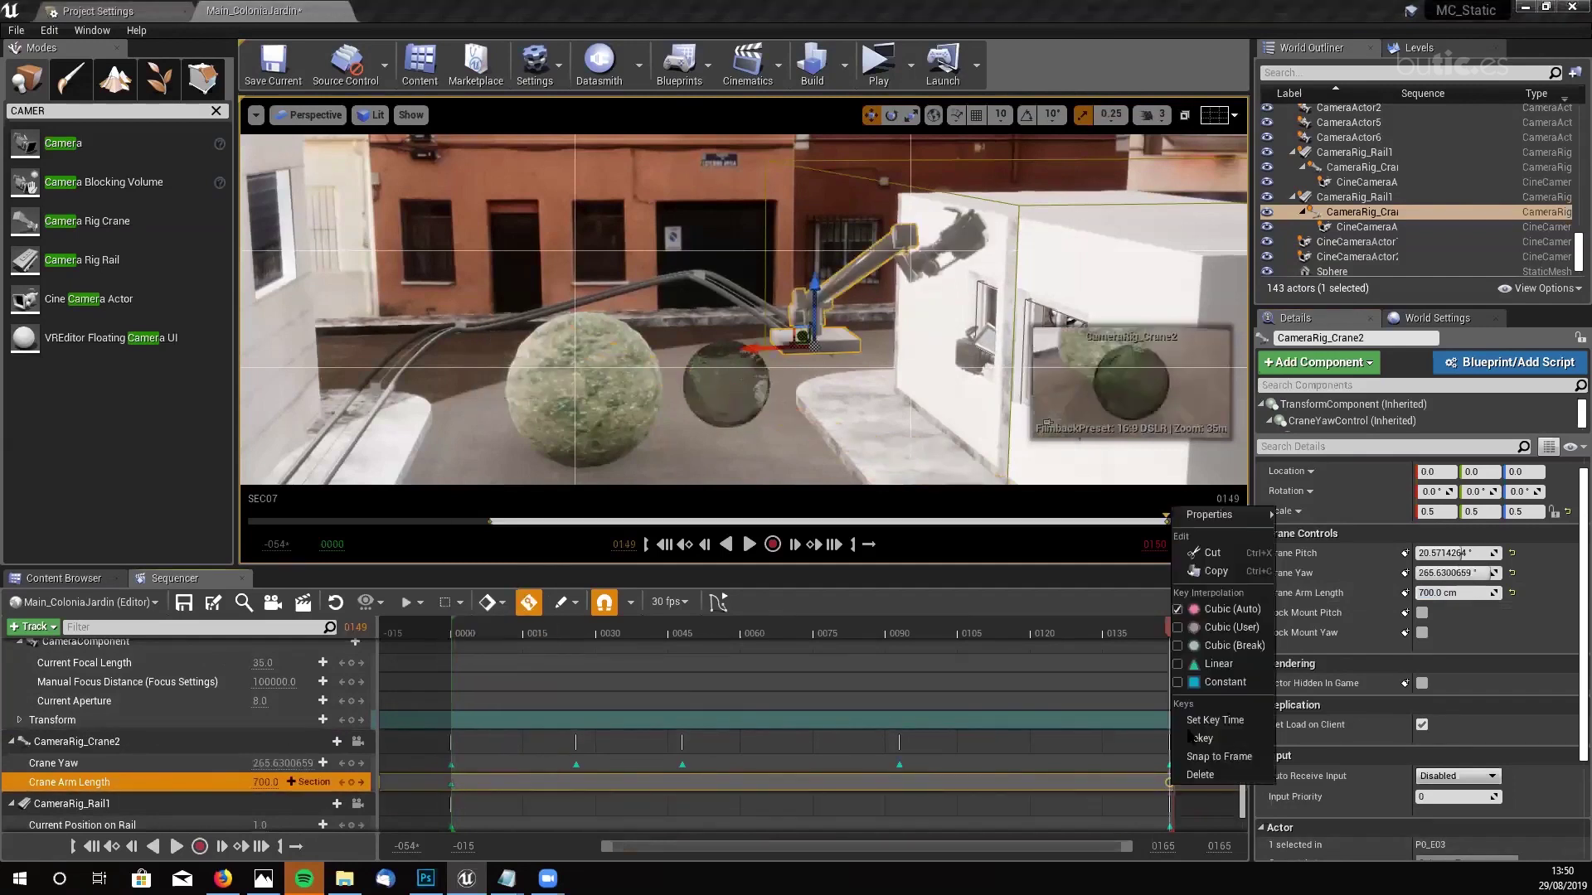
{"action": "left_click", "coordinate": [1226, 662]}
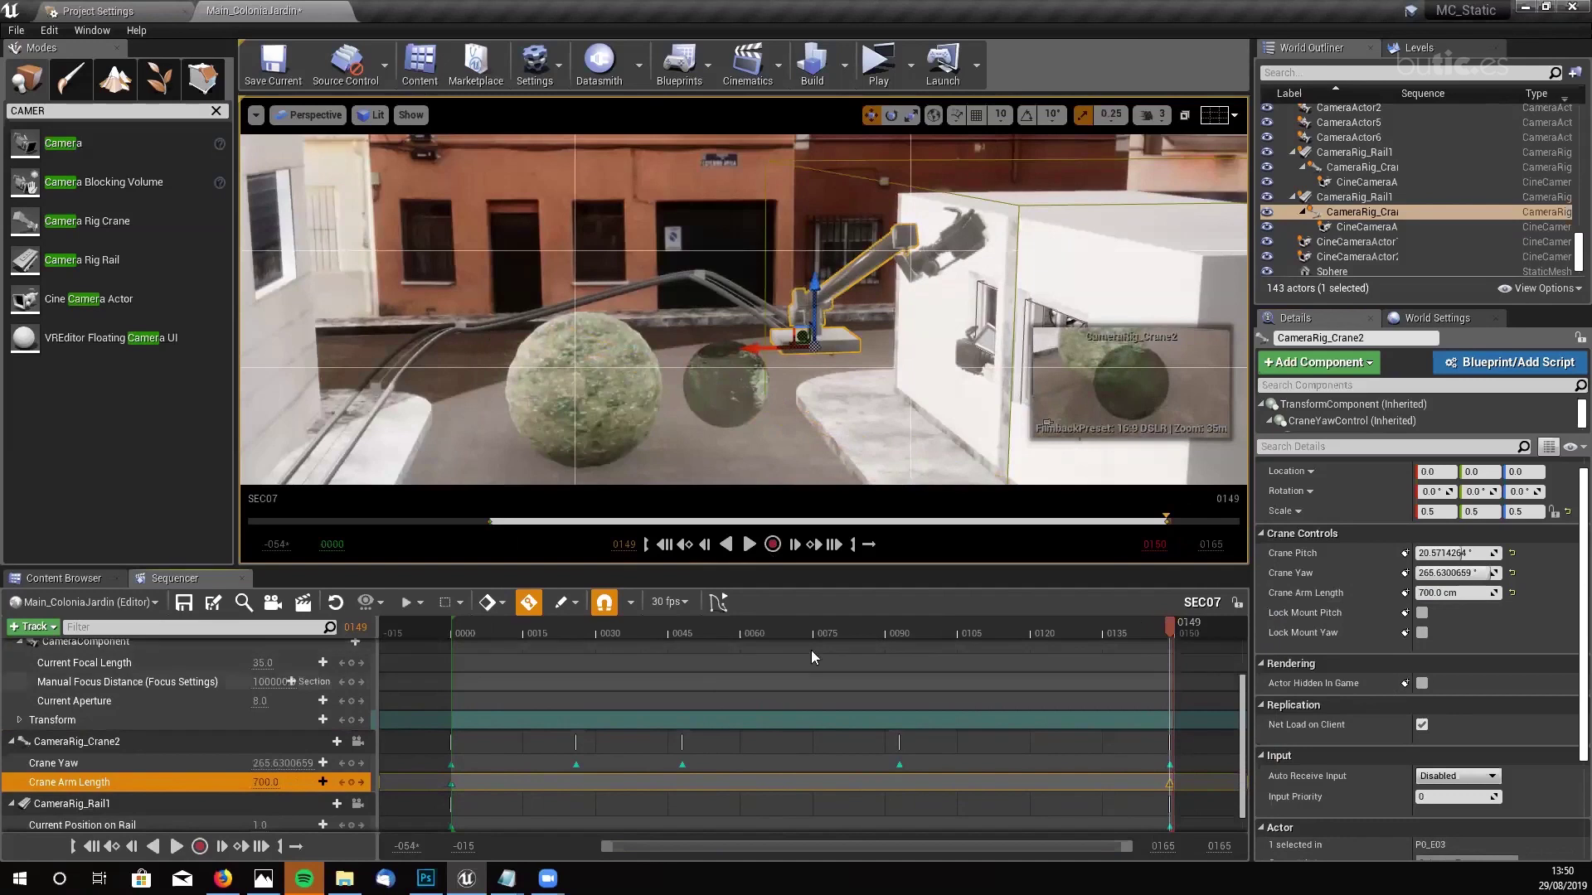
{"action": "left_click", "coordinate": [664, 544]}
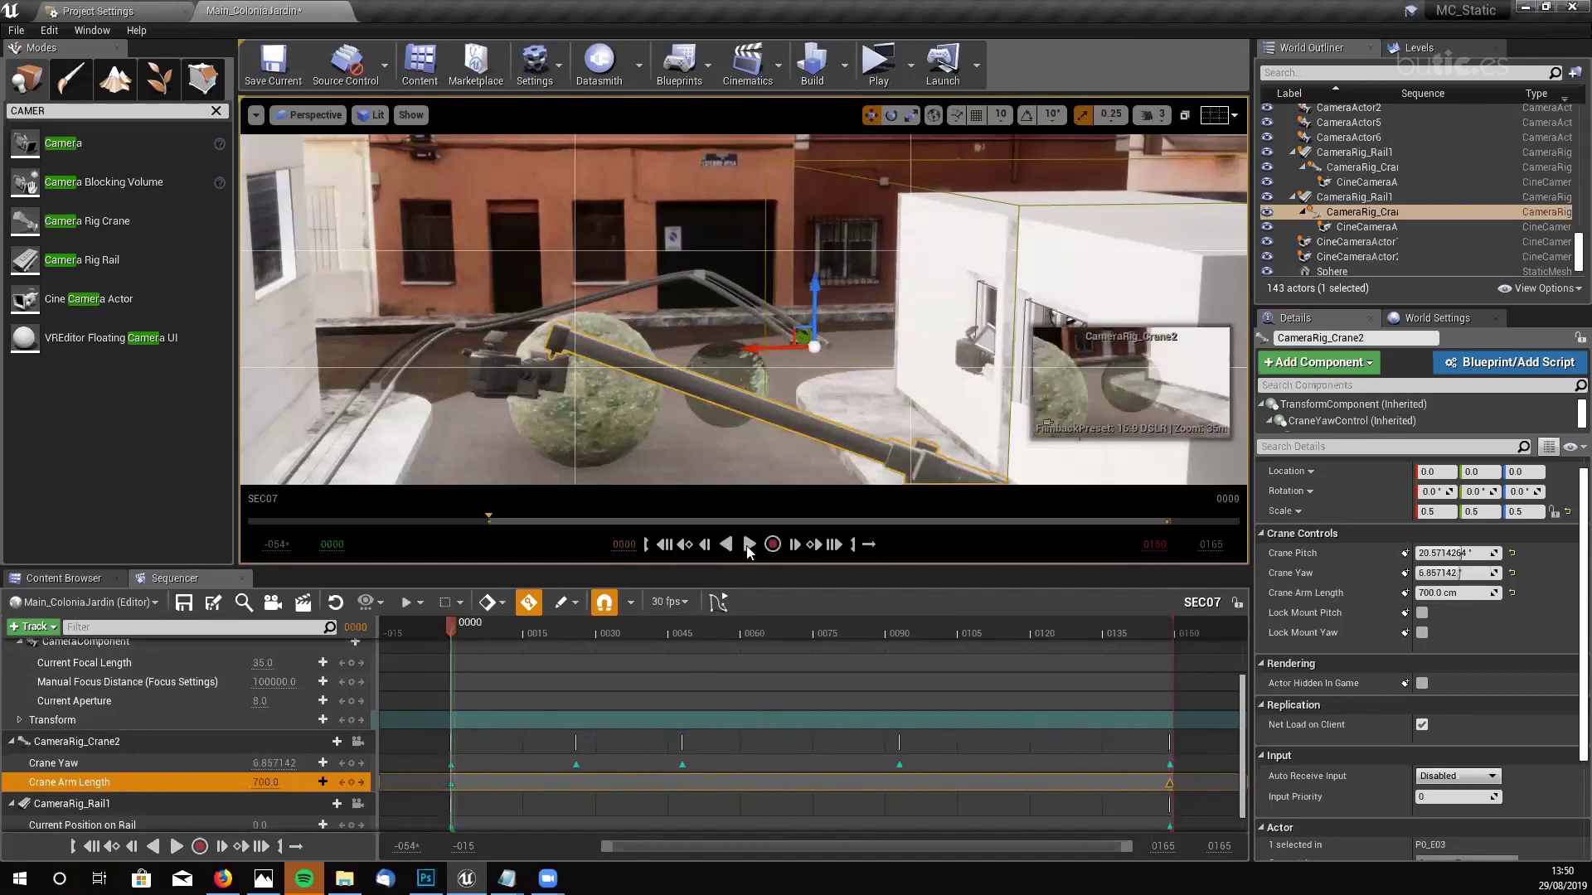
{"action": "scroll", "coordinate": [282, 712], "scroll_direction": "up", "scroll_amount": 2}
{"action": "scroll", "coordinate": [281, 711], "scroll_direction": "up", "scroll_amount": 2}
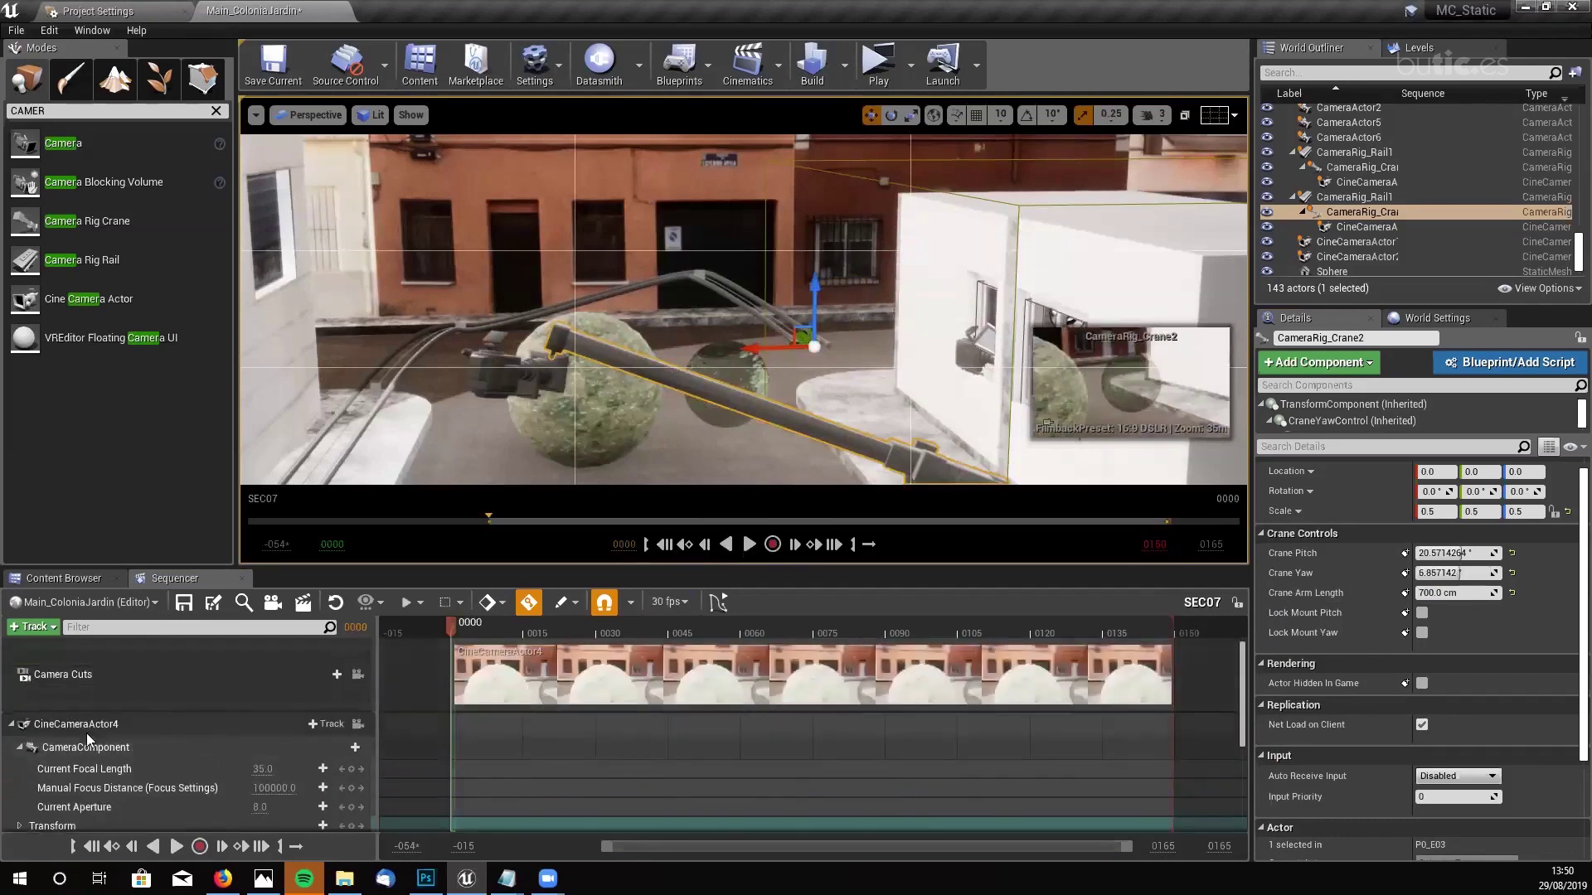
- Play SEC07 through CineCameraActor4, adjusting the visible timeline range
{"action": "left_click", "coordinate": [358, 723]}
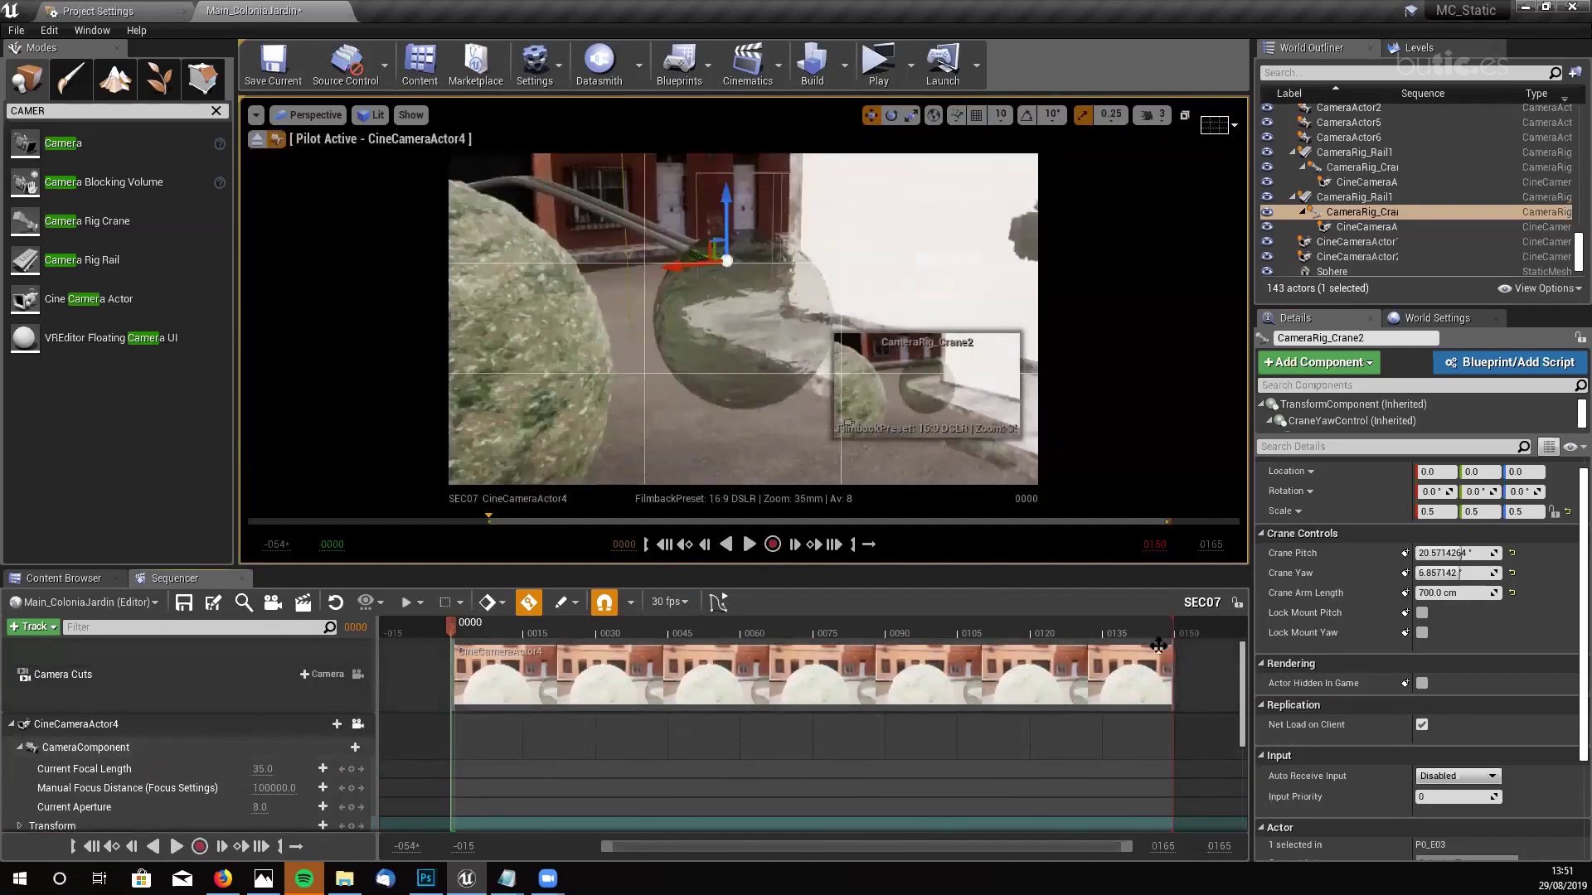
{"action": "left_click", "coordinate": [749, 544]}
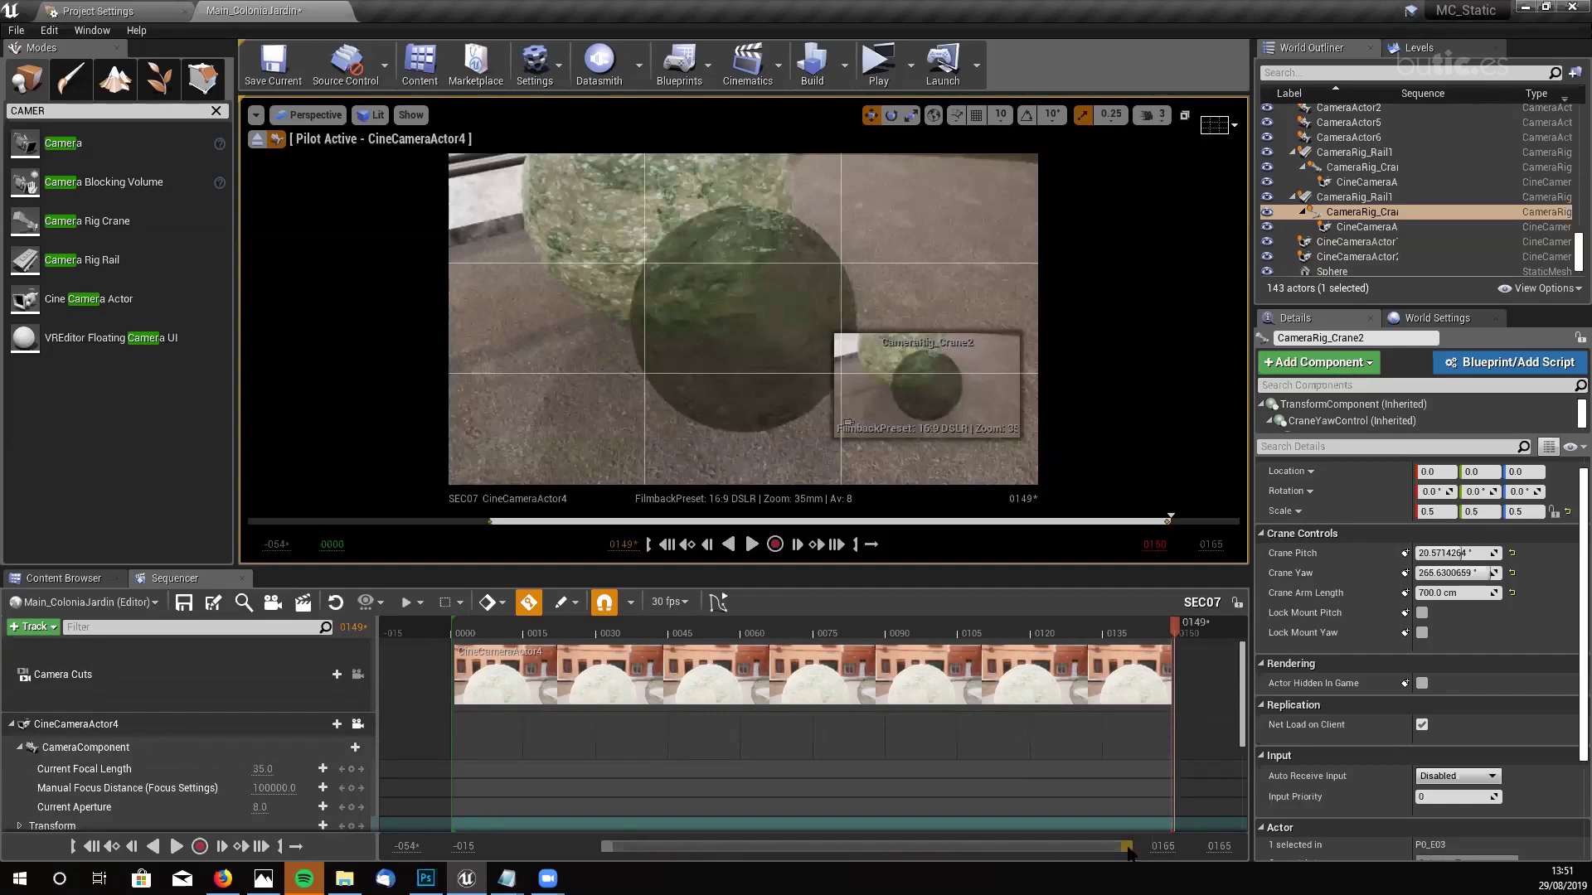
{"action": "mouse_move", "coordinate": [1126, 847]}
{"action": "left_mouse_down"}
{"action": "mouse_move", "coordinate": [731, 840]}
{"action": "mouse_move", "coordinate": [1126, 847]}
{"action": "left_mouse_up"}
{"action": "mouse_move", "coordinate": [600, 846]}
{"action": "left_mouse_down"}
{"action": "mouse_move", "coordinate": [652, 847]}
{"action": "mouse_move", "coordinate": [509, 848]}
{"action": "mouse_move", "coordinate": [629, 847]}
{"action": "left_mouse_up"}
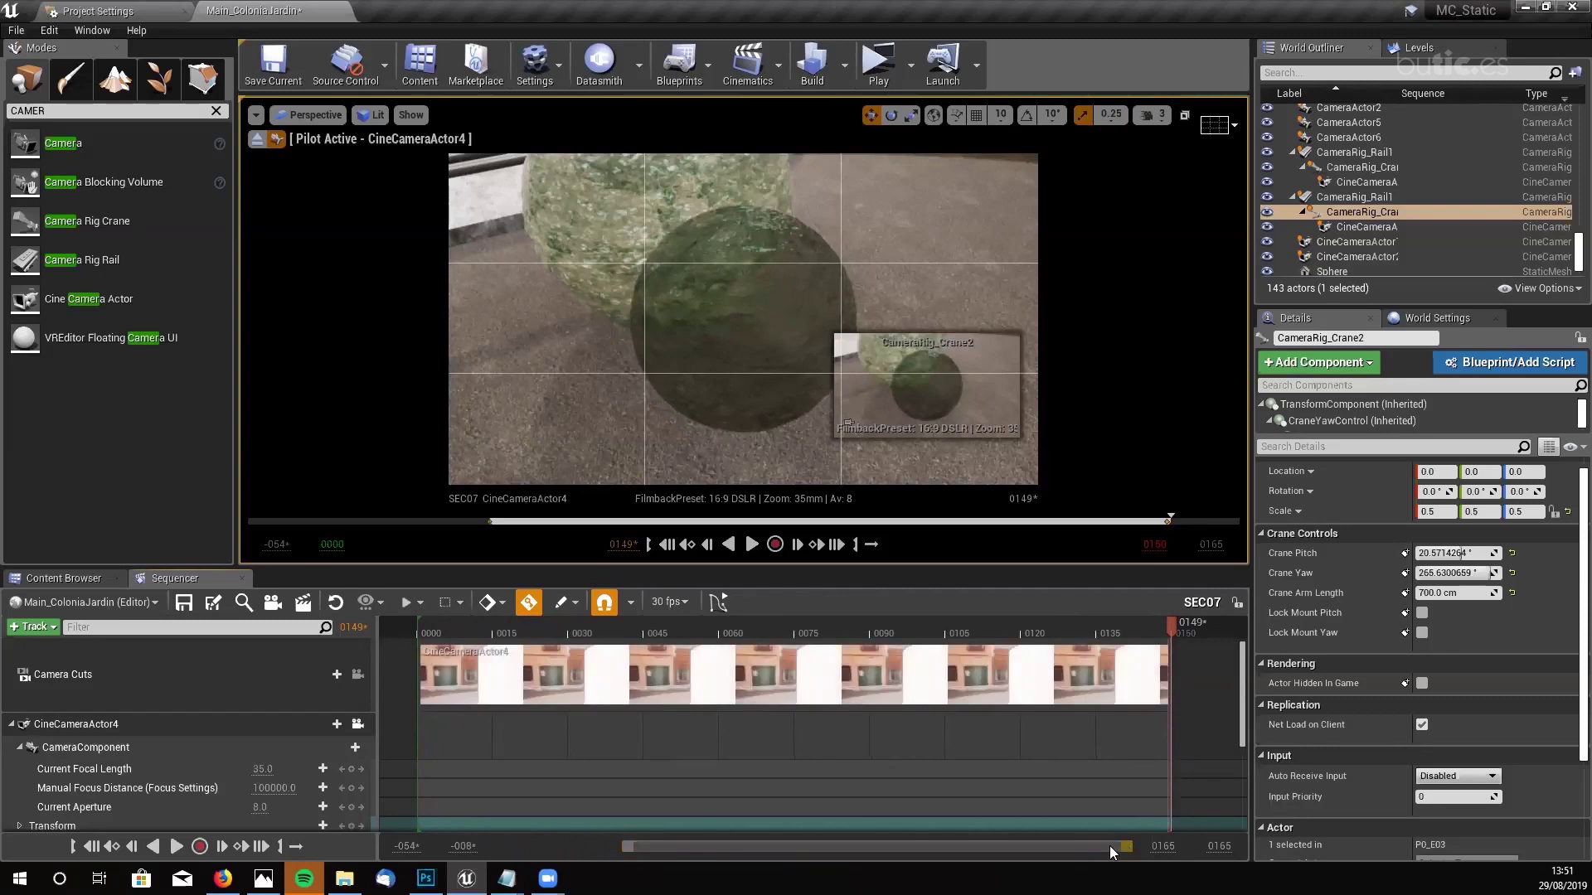
{"action": "mouse_move", "coordinate": [1110, 846]}
{"action": "left_mouse_down"}
{"action": "mouse_move", "coordinate": [1026, 849]}
{"action": "mouse_move", "coordinate": [1106, 857]}
{"action": "left_mouse_up"}
- Replay SEC07, then stop piloting CineCameraActor4 and fly forward through the scene
{"action": "left_click", "coordinate": [752, 545]}
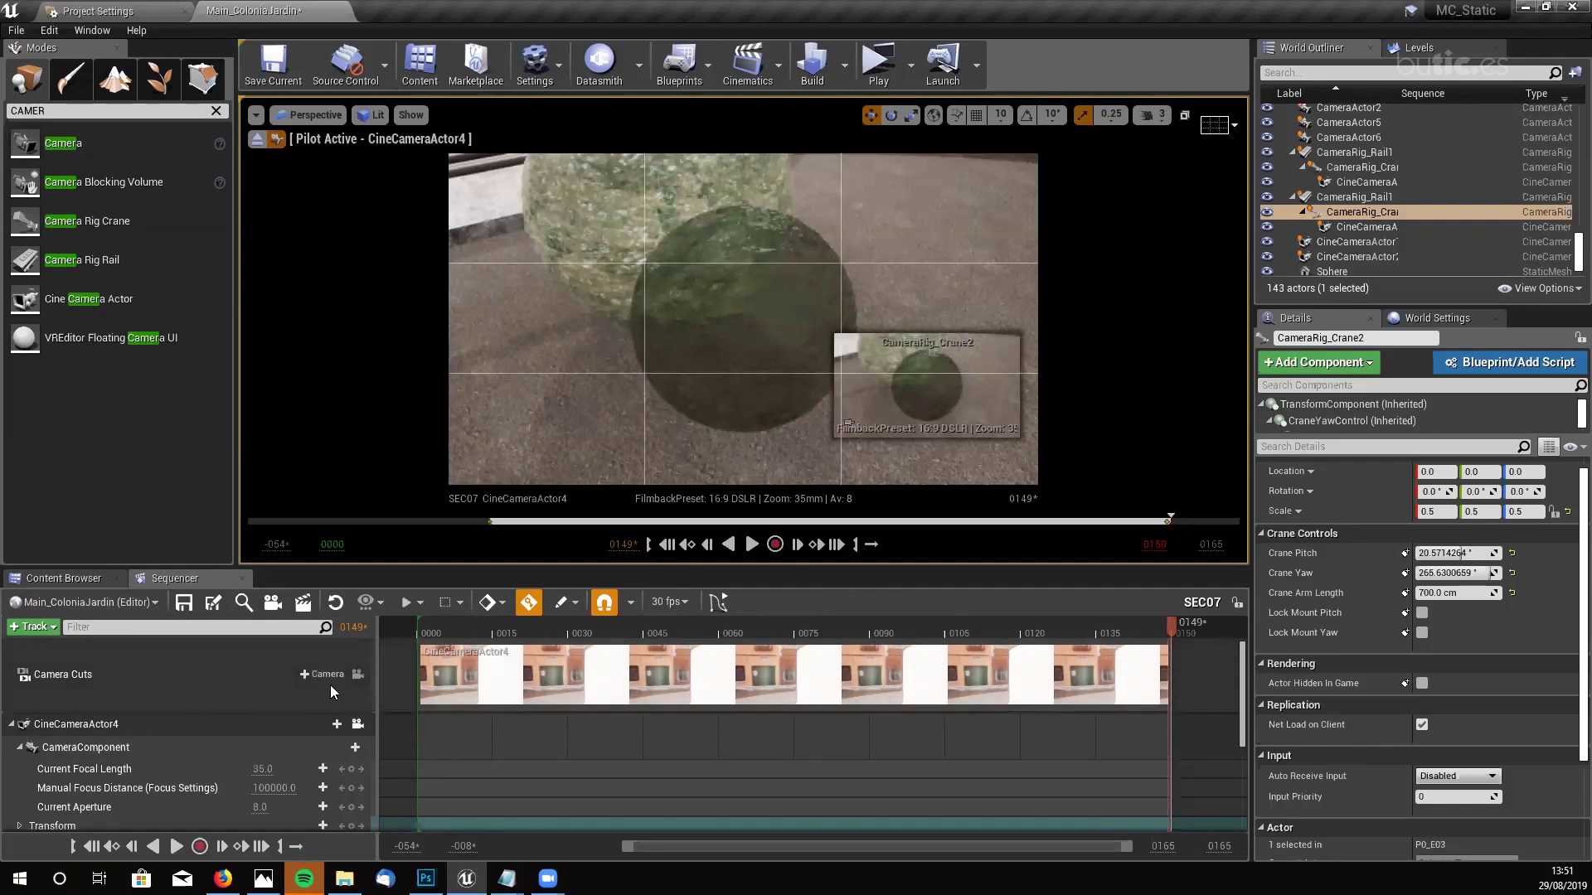
{"action": "left_click", "coordinate": [259, 140]}
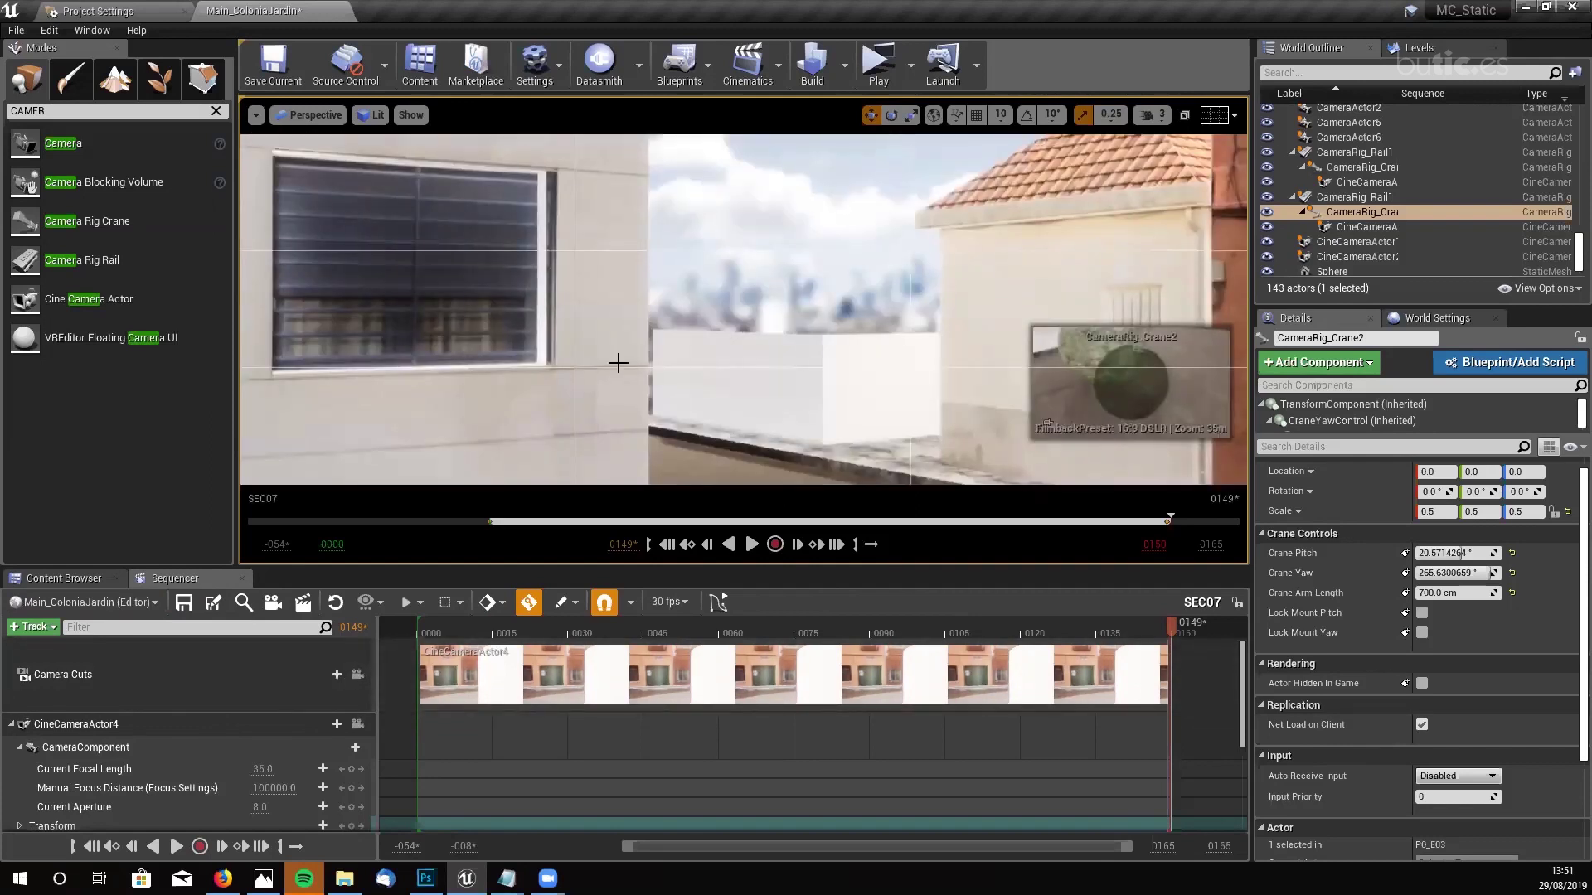
{"action": "right_click_drag", "start_coordinate": [716, 349], "coordinate": [700, 403]}
- Pilot the crane's child CineCameraActor from the World Outliner and switch to game view (G)
{"action": "left_click", "coordinate": [695, 307]}
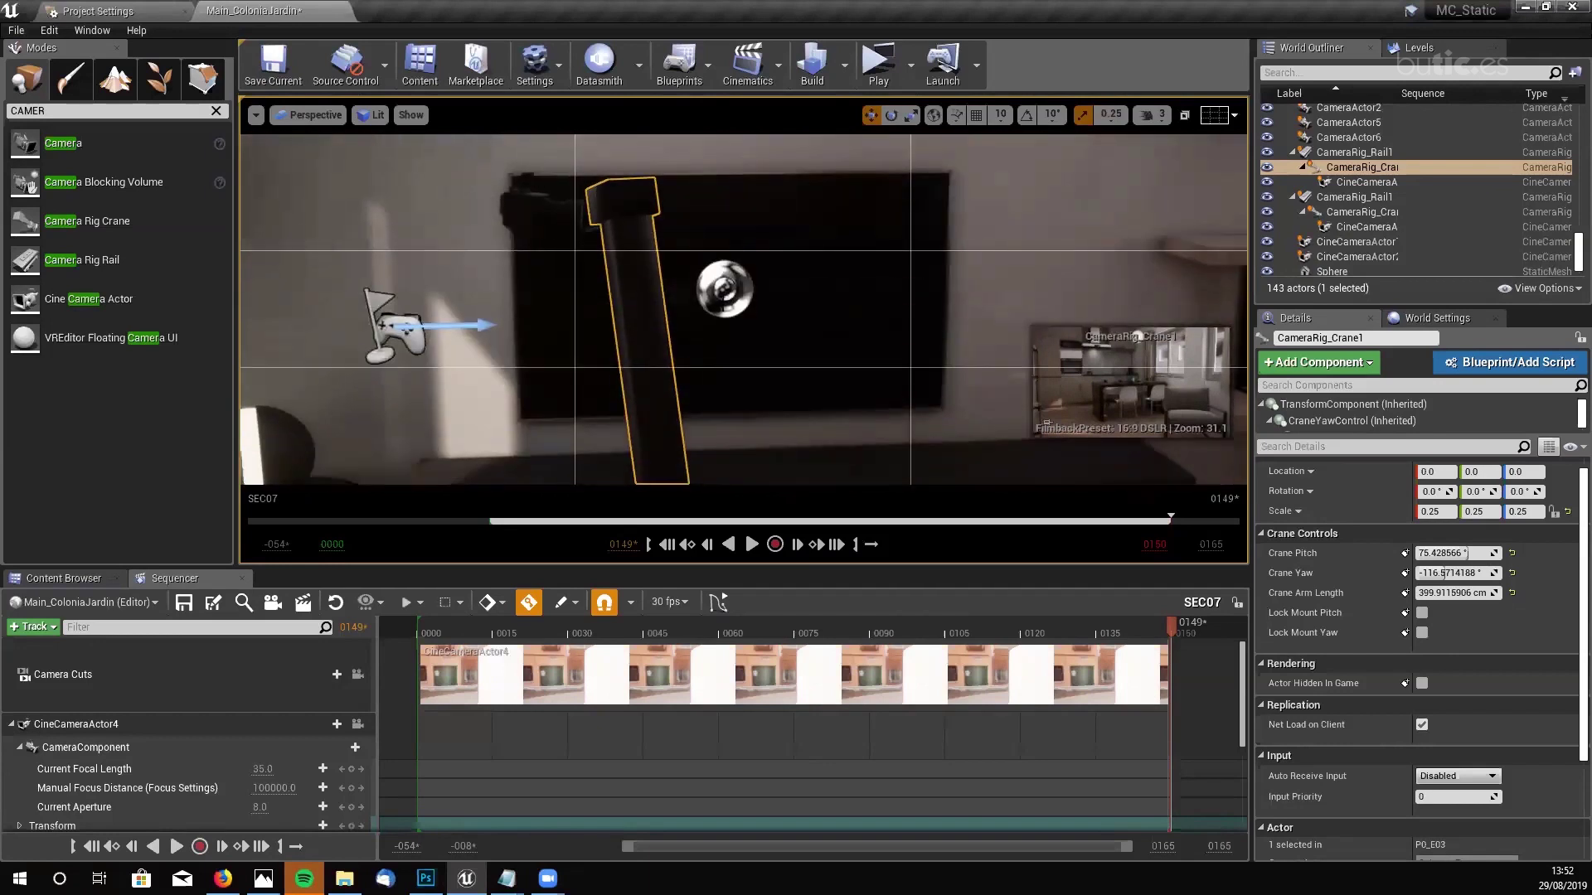
{"action": "left_click", "coordinate": [1366, 182]}
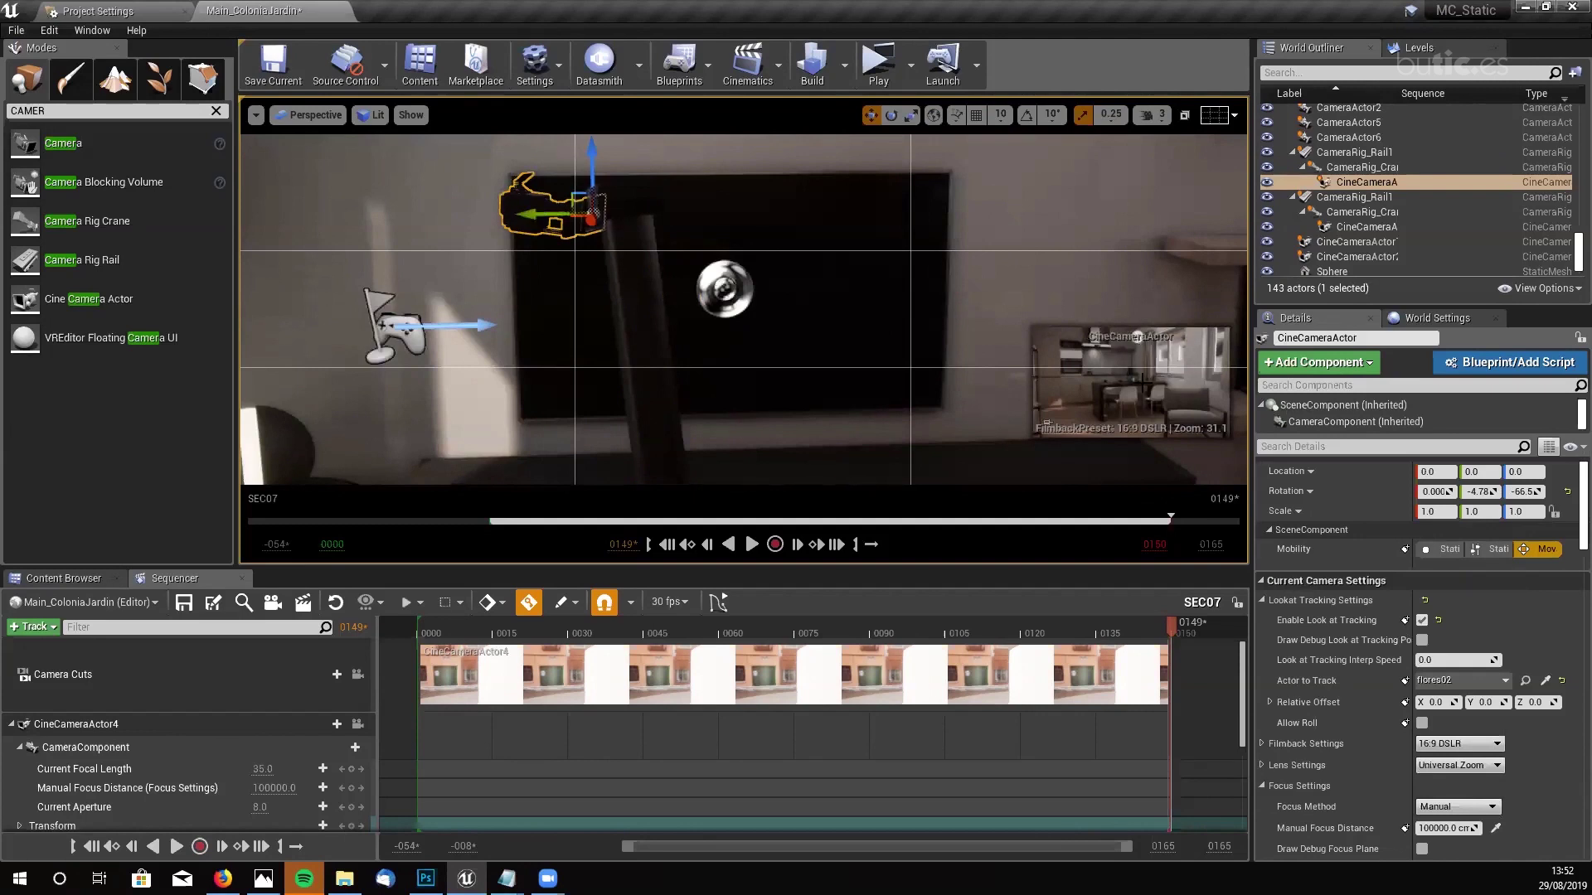
{"action": "right_click", "coordinate": [1332, 182]}
{"action": "left_click", "coordinate": [1396, 276]}
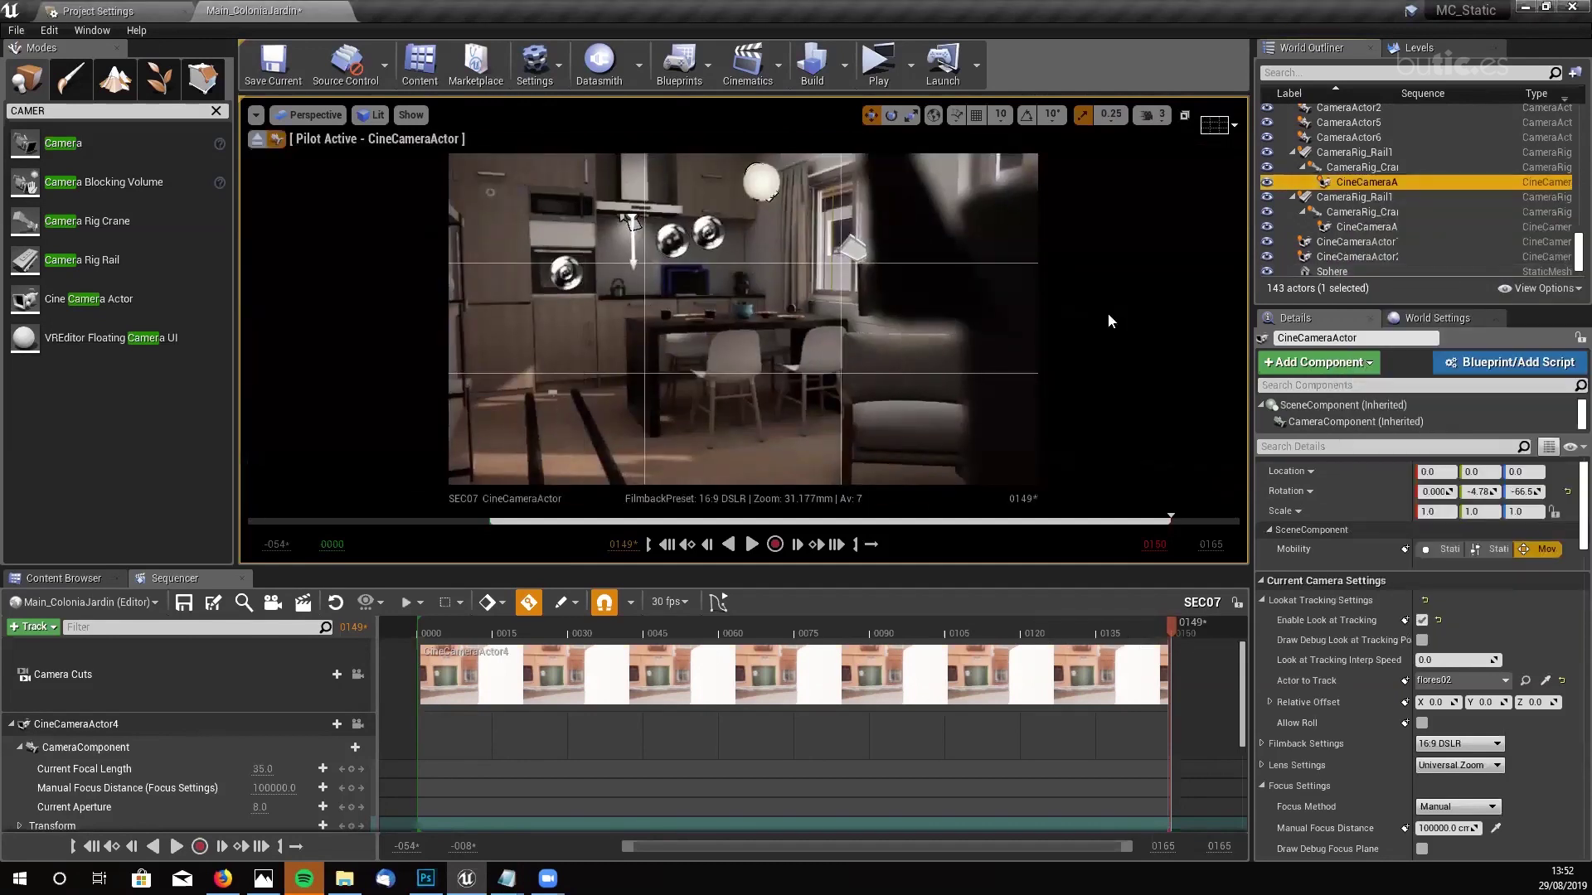
{"action": "left_click", "coordinate": [717, 352]}
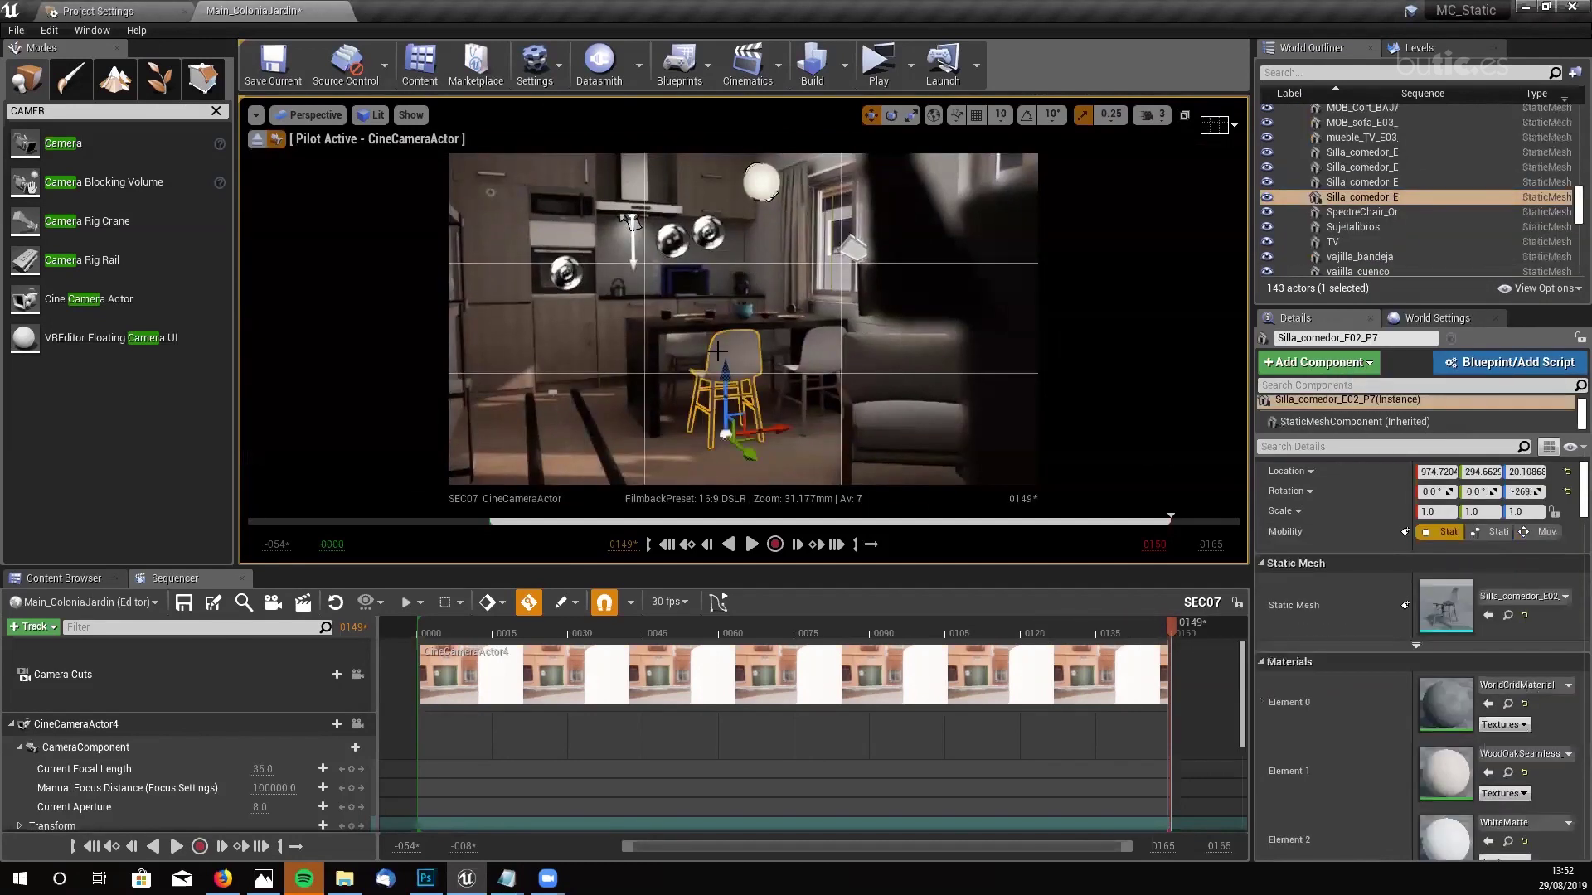
{"action": "key", "text": "g"}
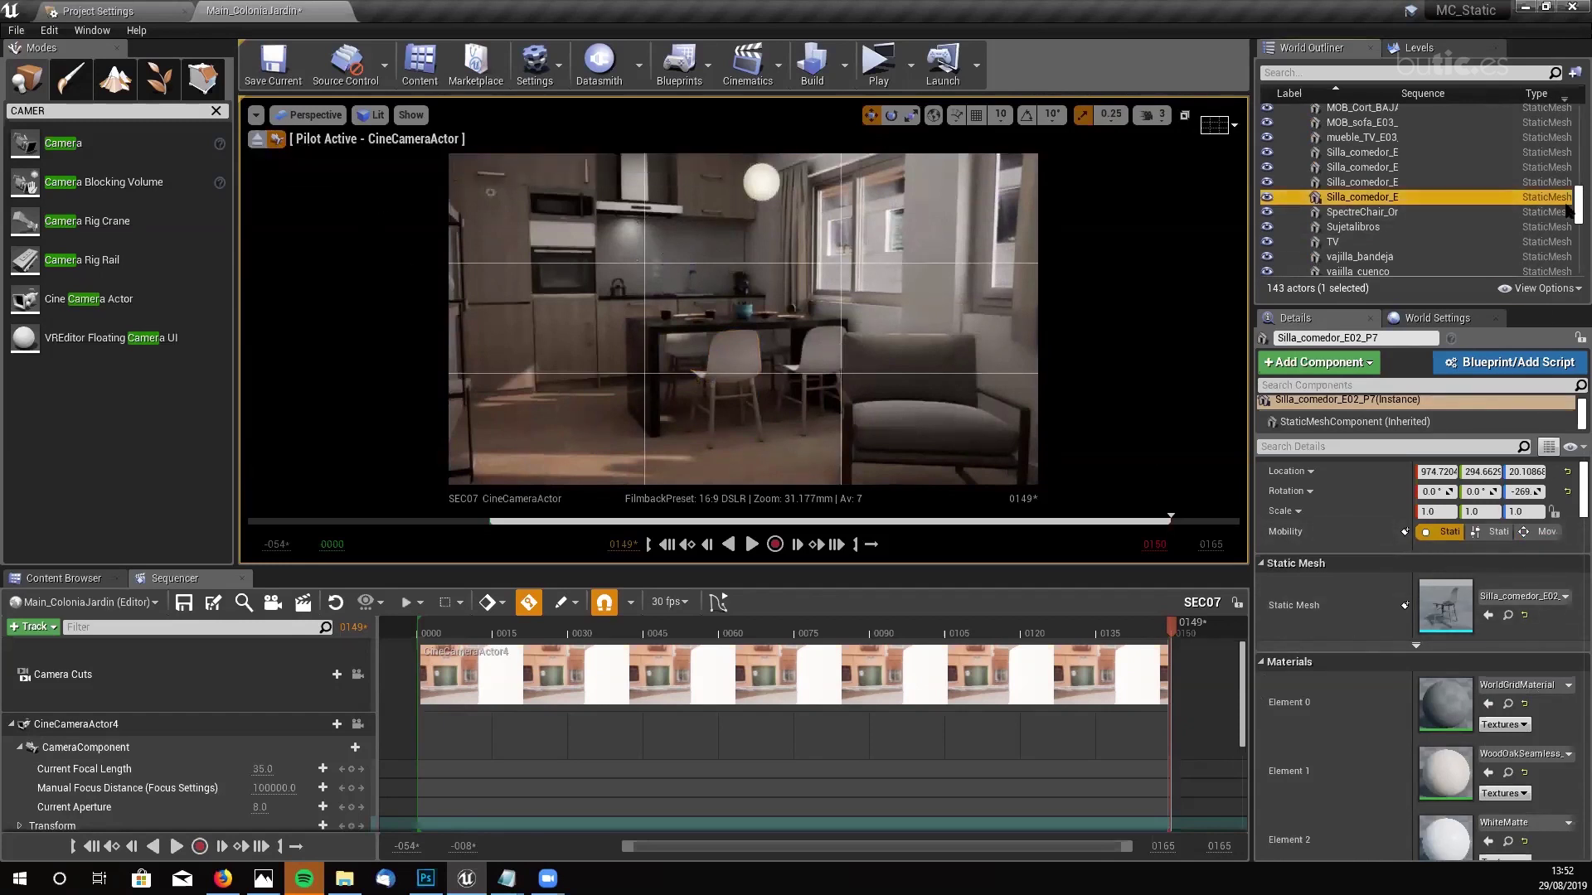
- Select CineCameraActor and change its Current Aperture to 4.0, then to 5.0
{"action": "scroll", "coordinate": [1569, 214], "scroll_direction": "down", "scroll_amount": 10}
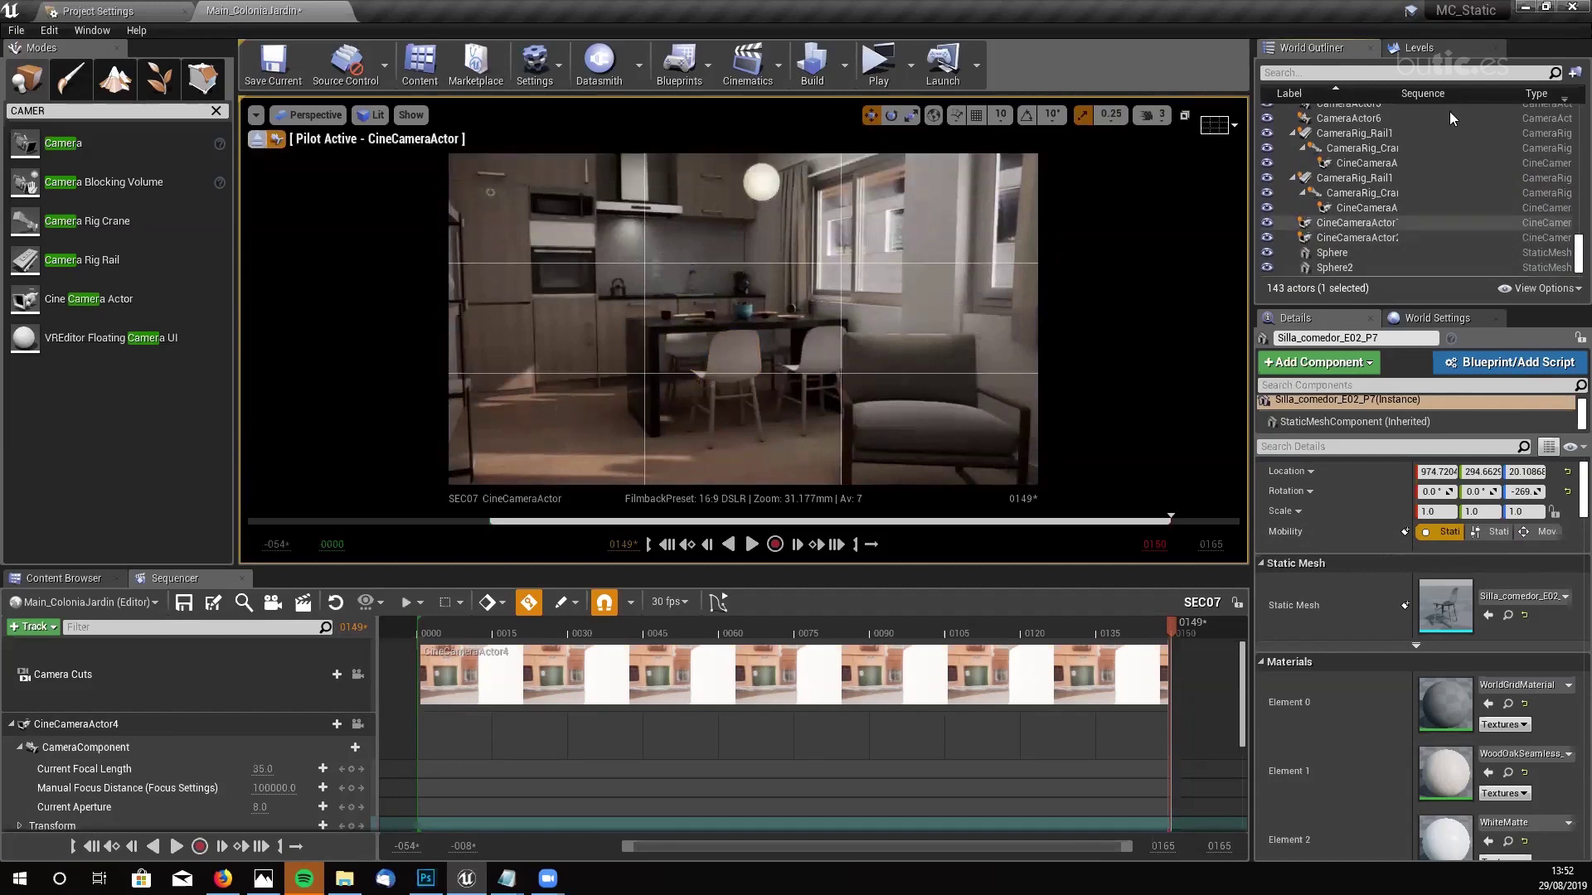
{"action": "left_click", "coordinate": [1371, 209]}
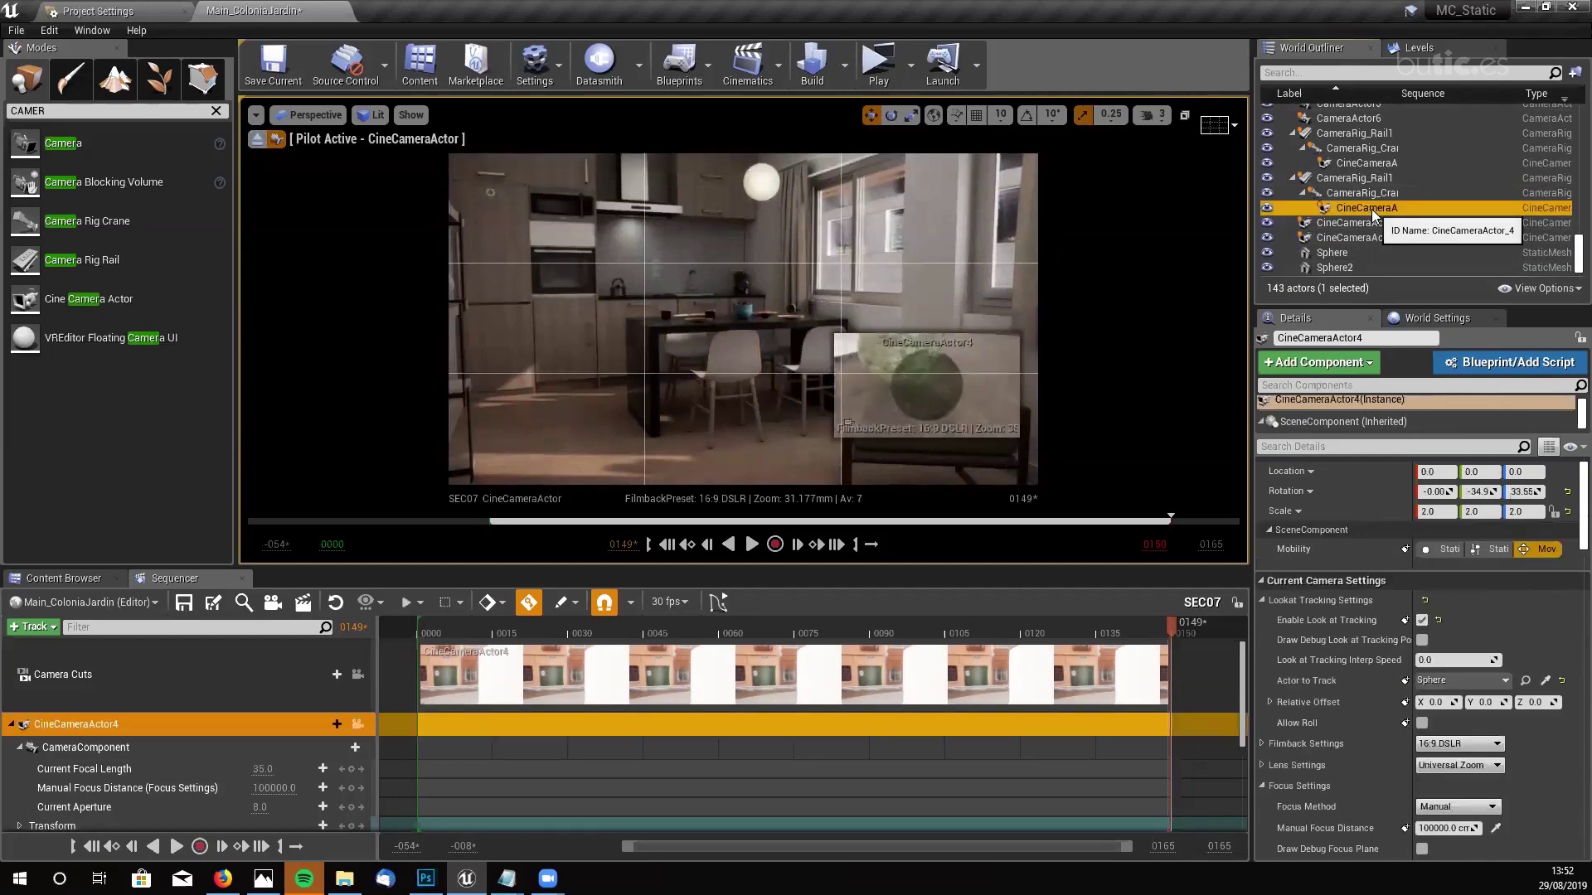
{"action": "left_click", "coordinate": [1391, 164]}
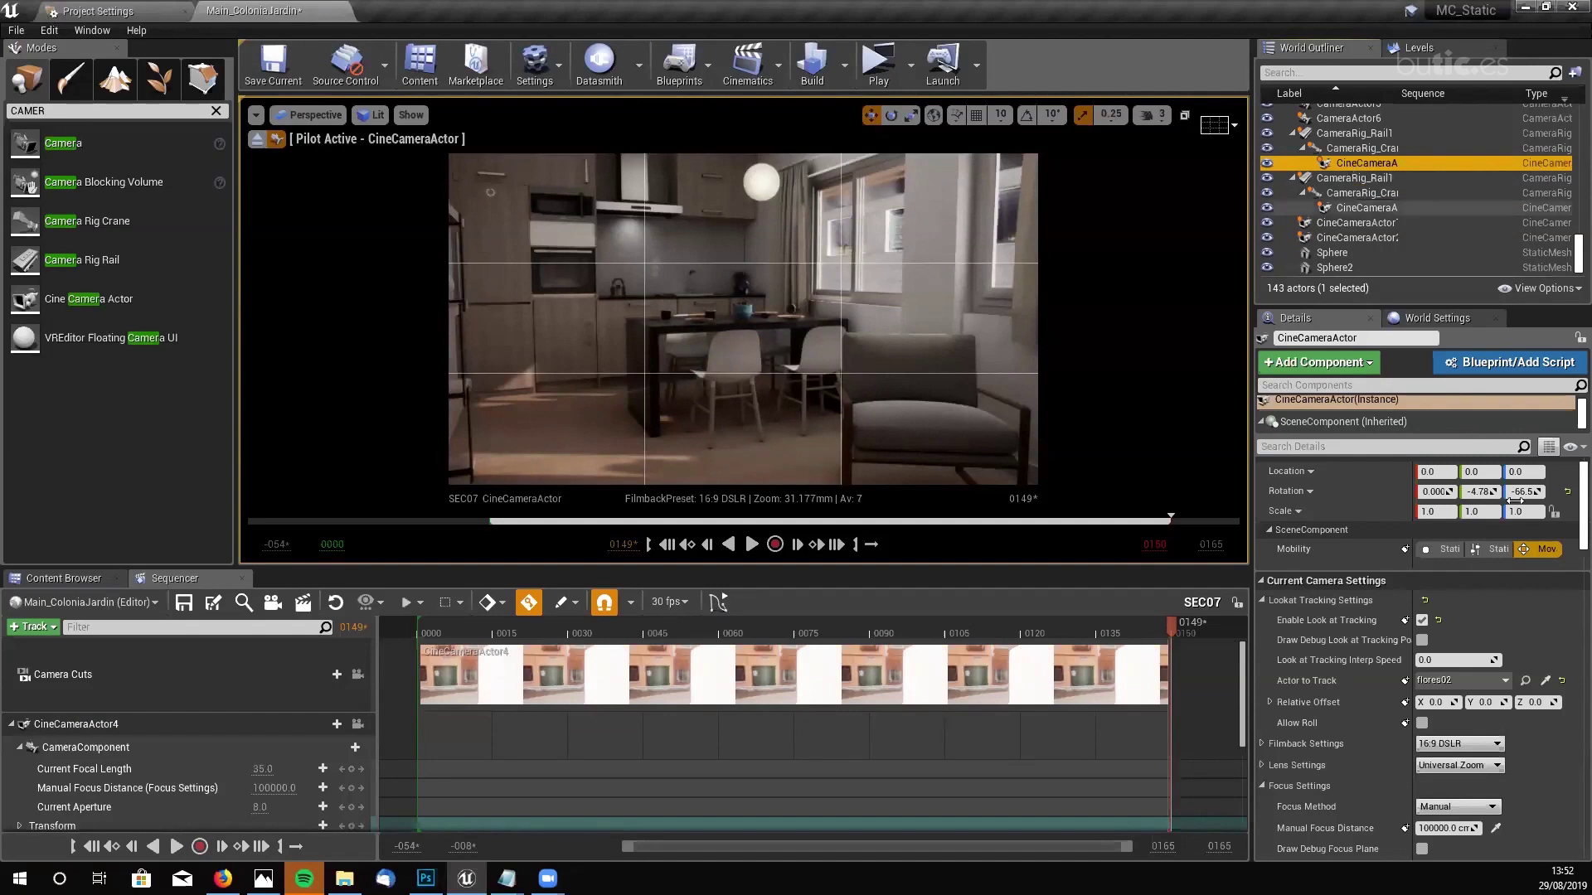
{"action": "scroll", "coordinate": [1566, 531], "scroll_direction": "down", "scroll_amount": 5}
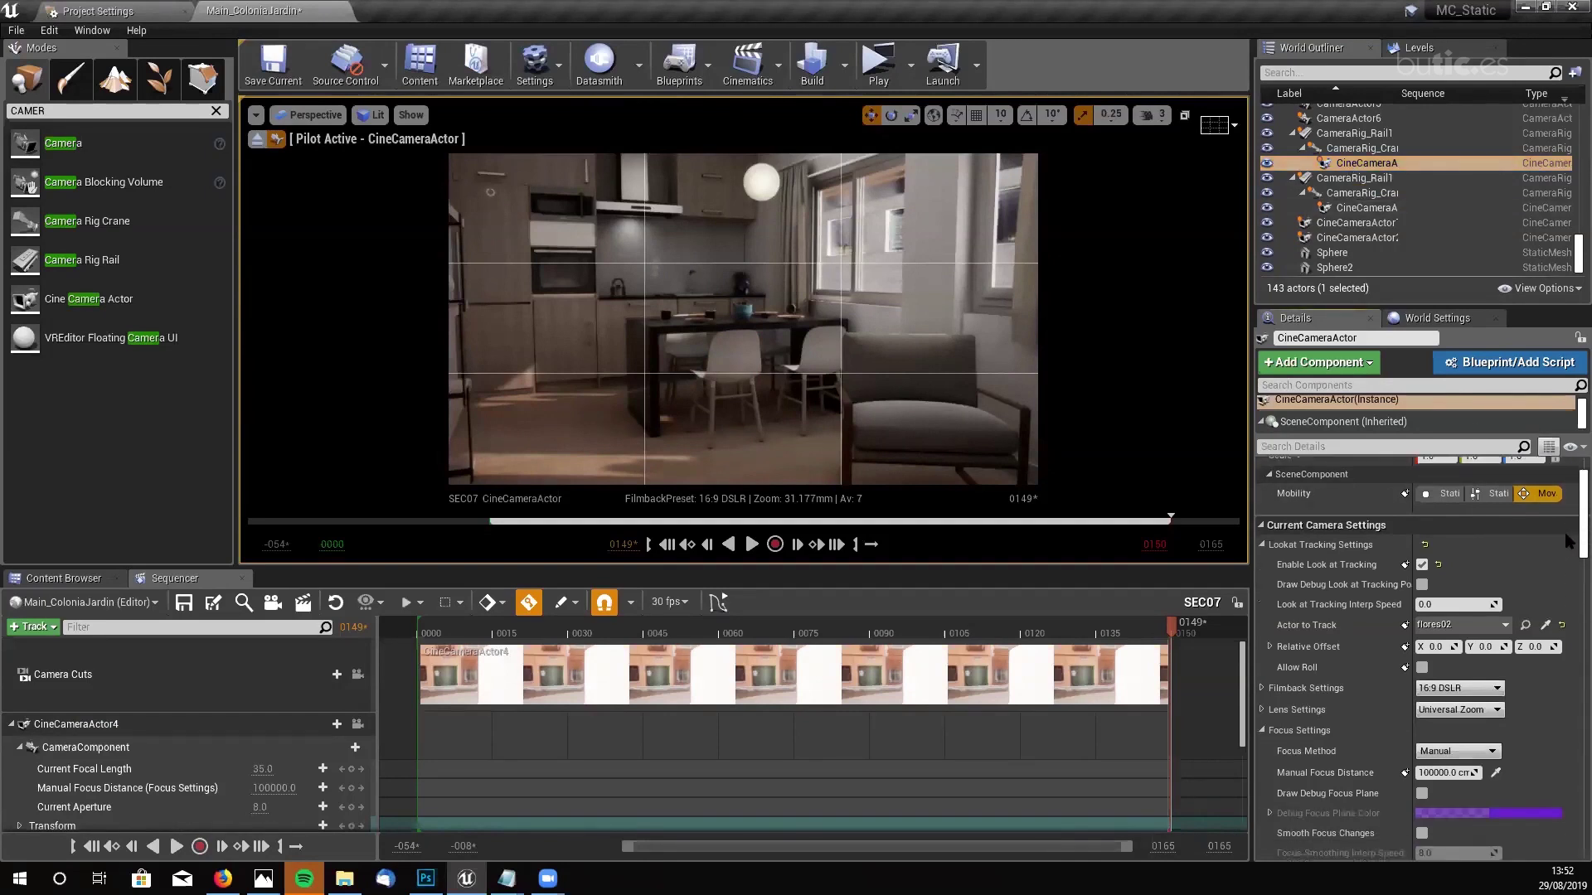
{"action": "scroll", "coordinate": [1565, 554], "scroll_direction": "down", "scroll_amount": 4}
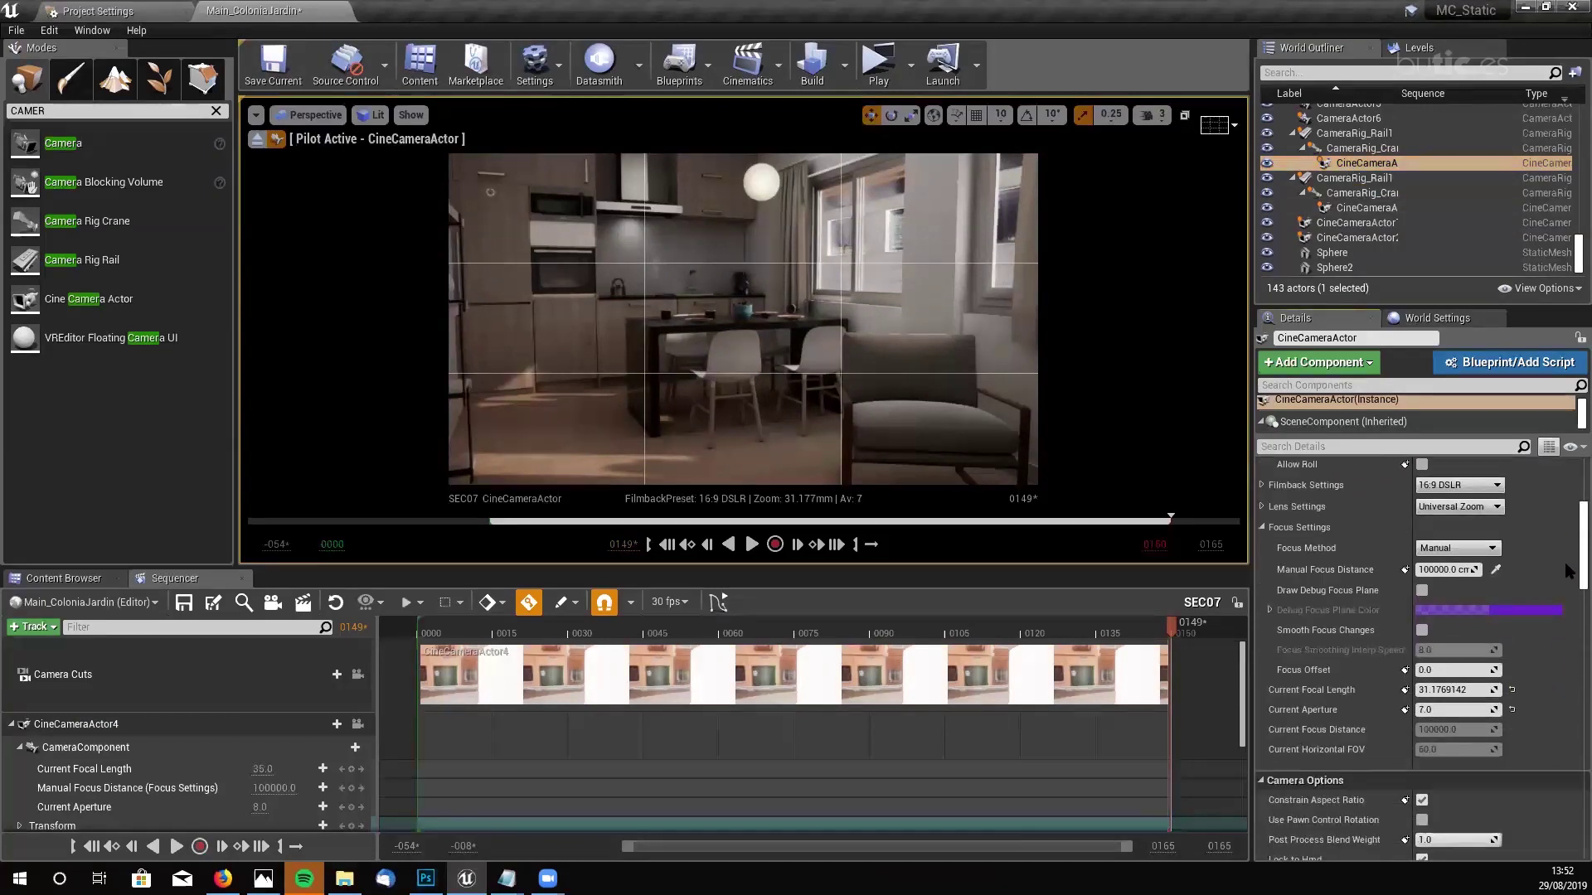
{"action": "left_click", "coordinate": [1456, 639]}
{"action": "type", "text": "4"}
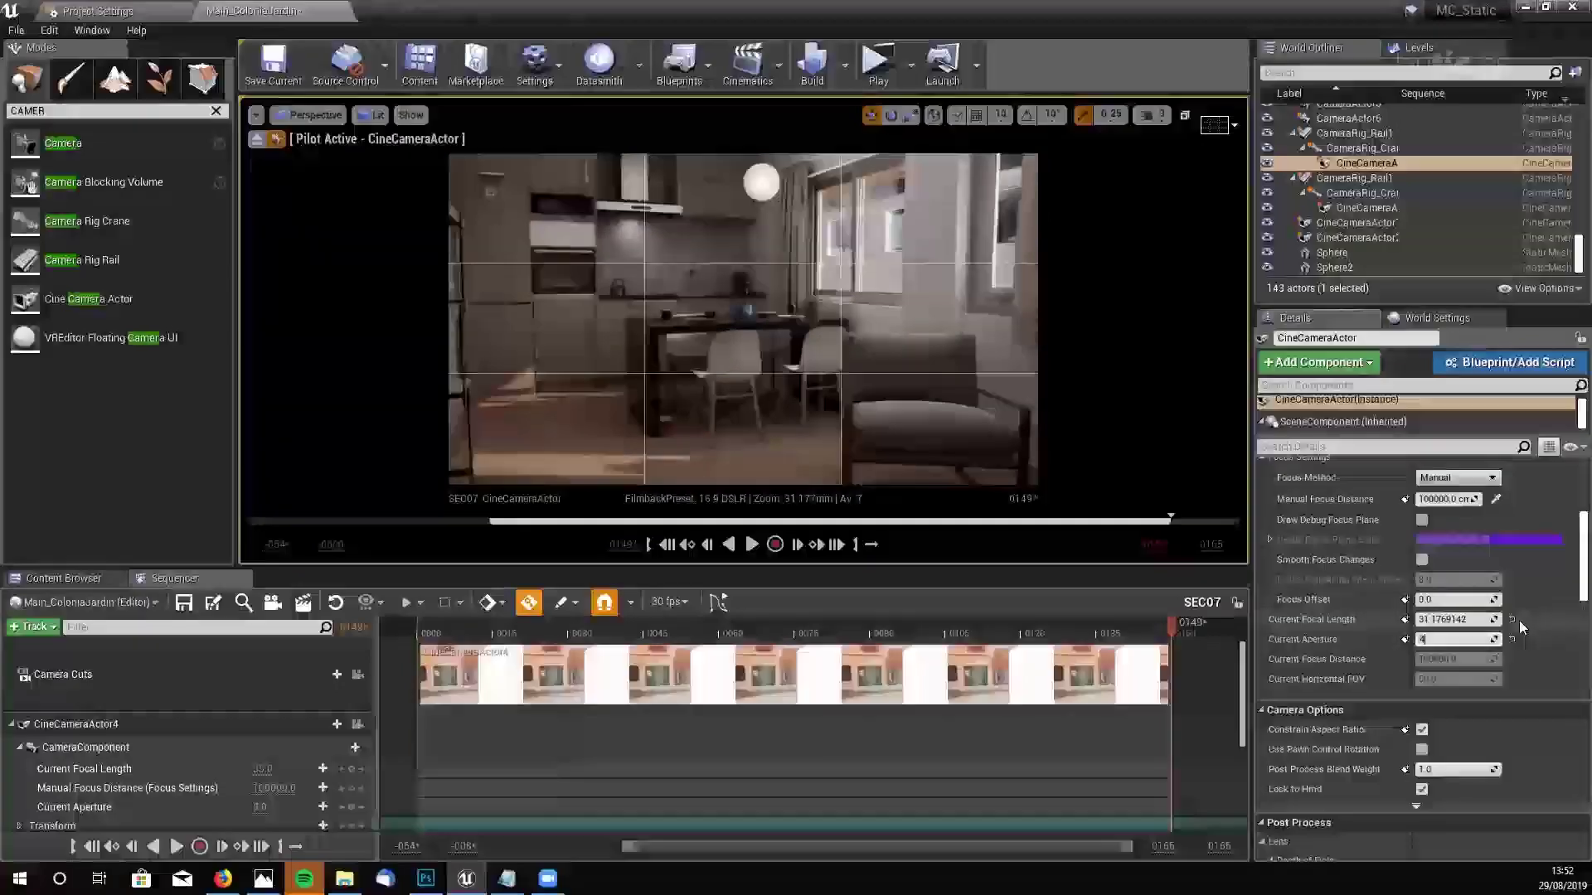
{"action": "key", "text": "Return"}
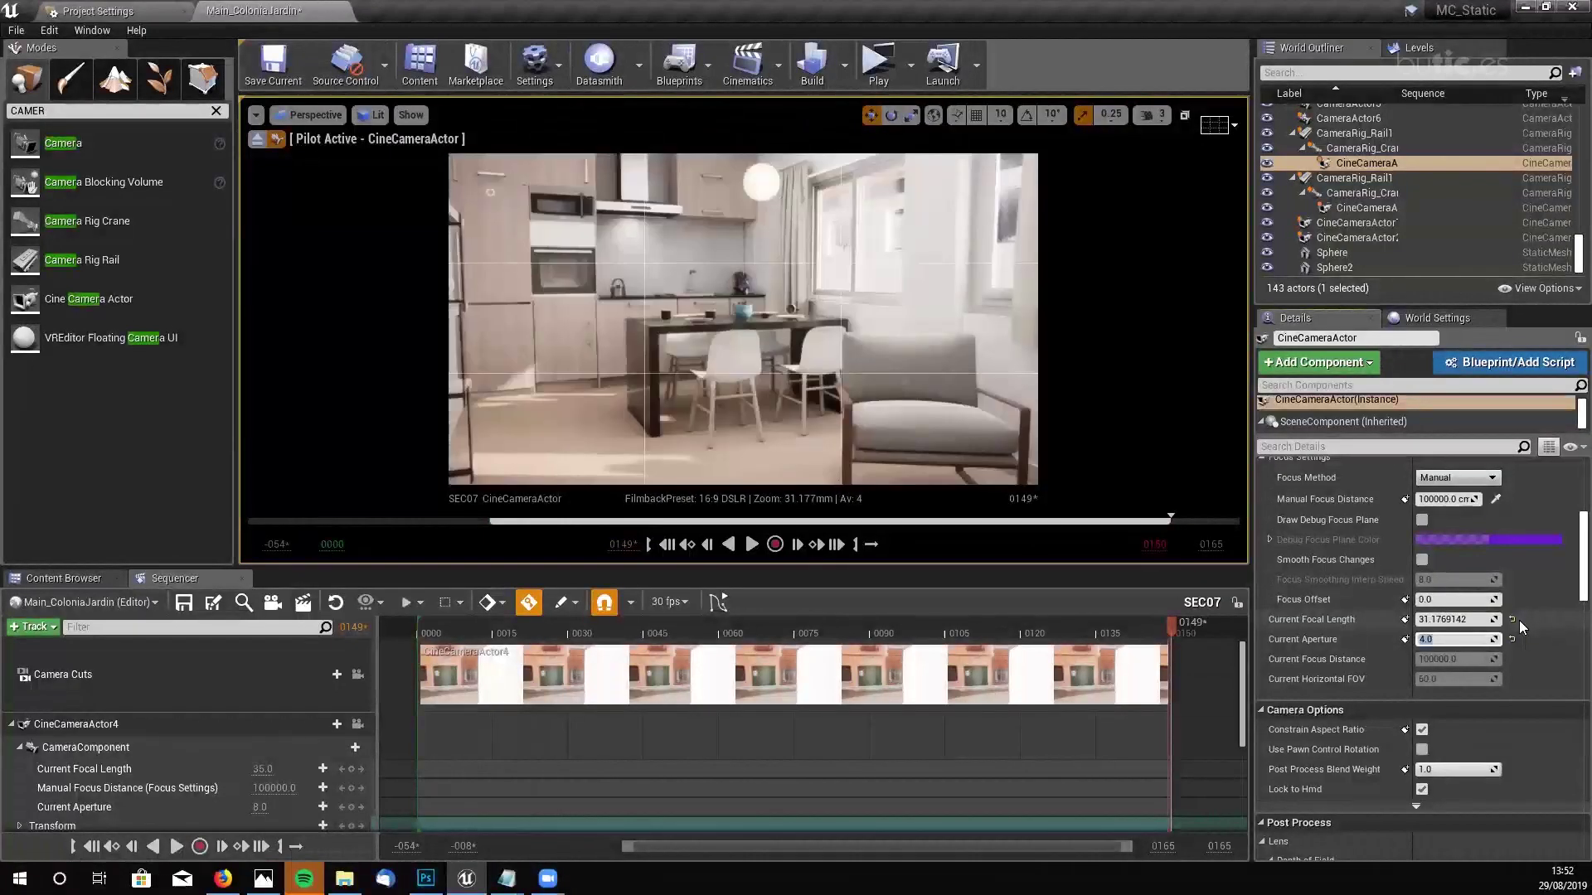
{"action": "type", "text": "5"}
{"action": "key", "text": "Return"}
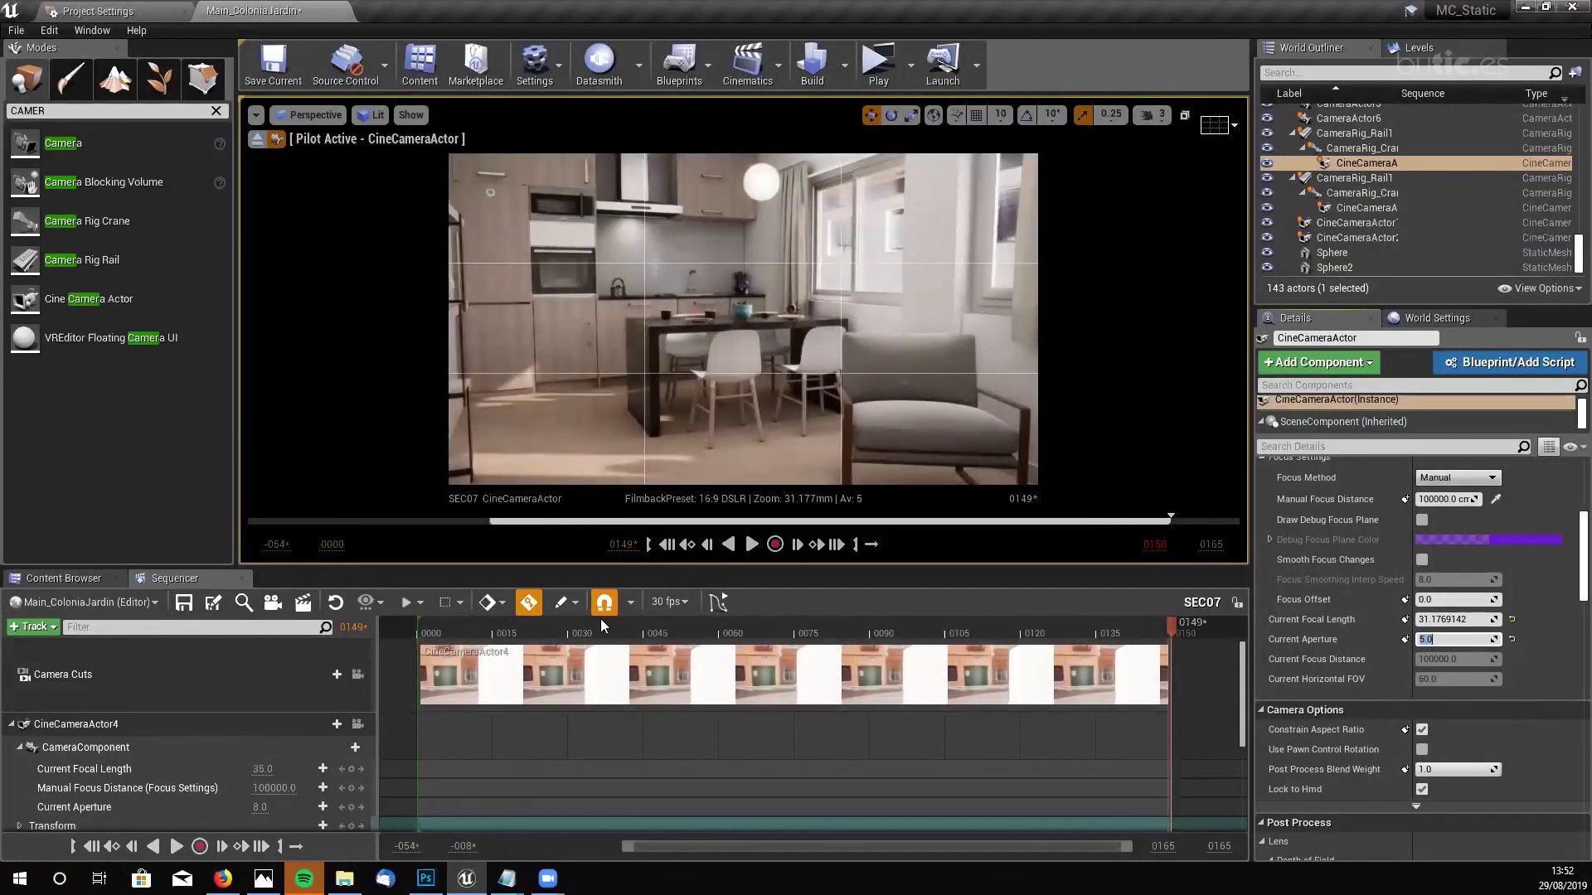
- Play SEC07 via CineCameraActor4, then open SEC03 and play it through CameraActor2
{"action": "left_click", "coordinate": [751, 544]}
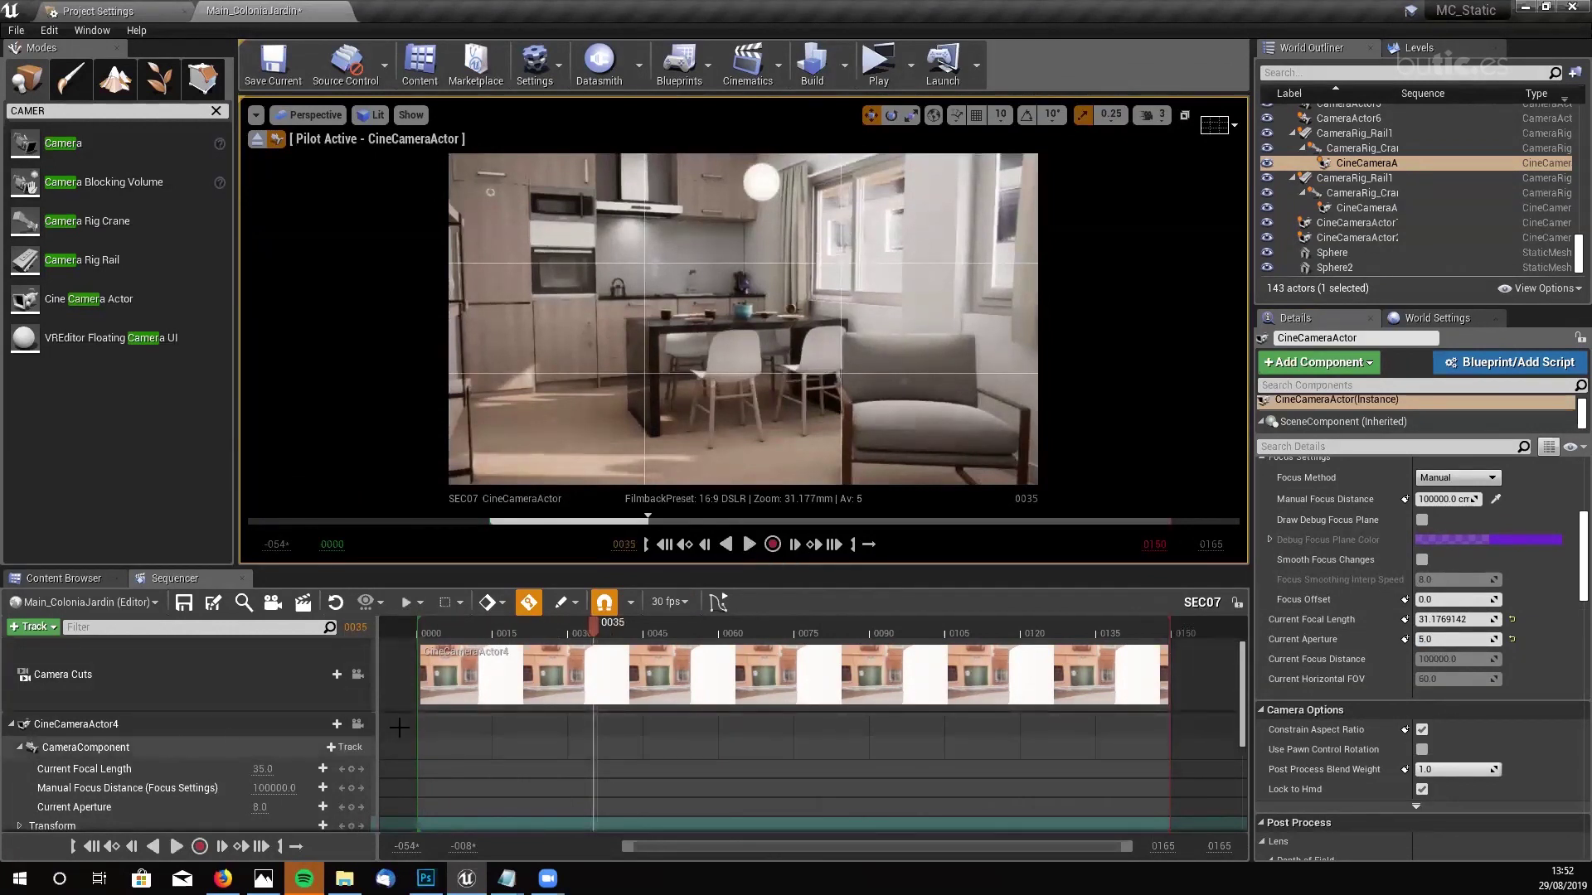
{"action": "left_click", "coordinate": [357, 725]}
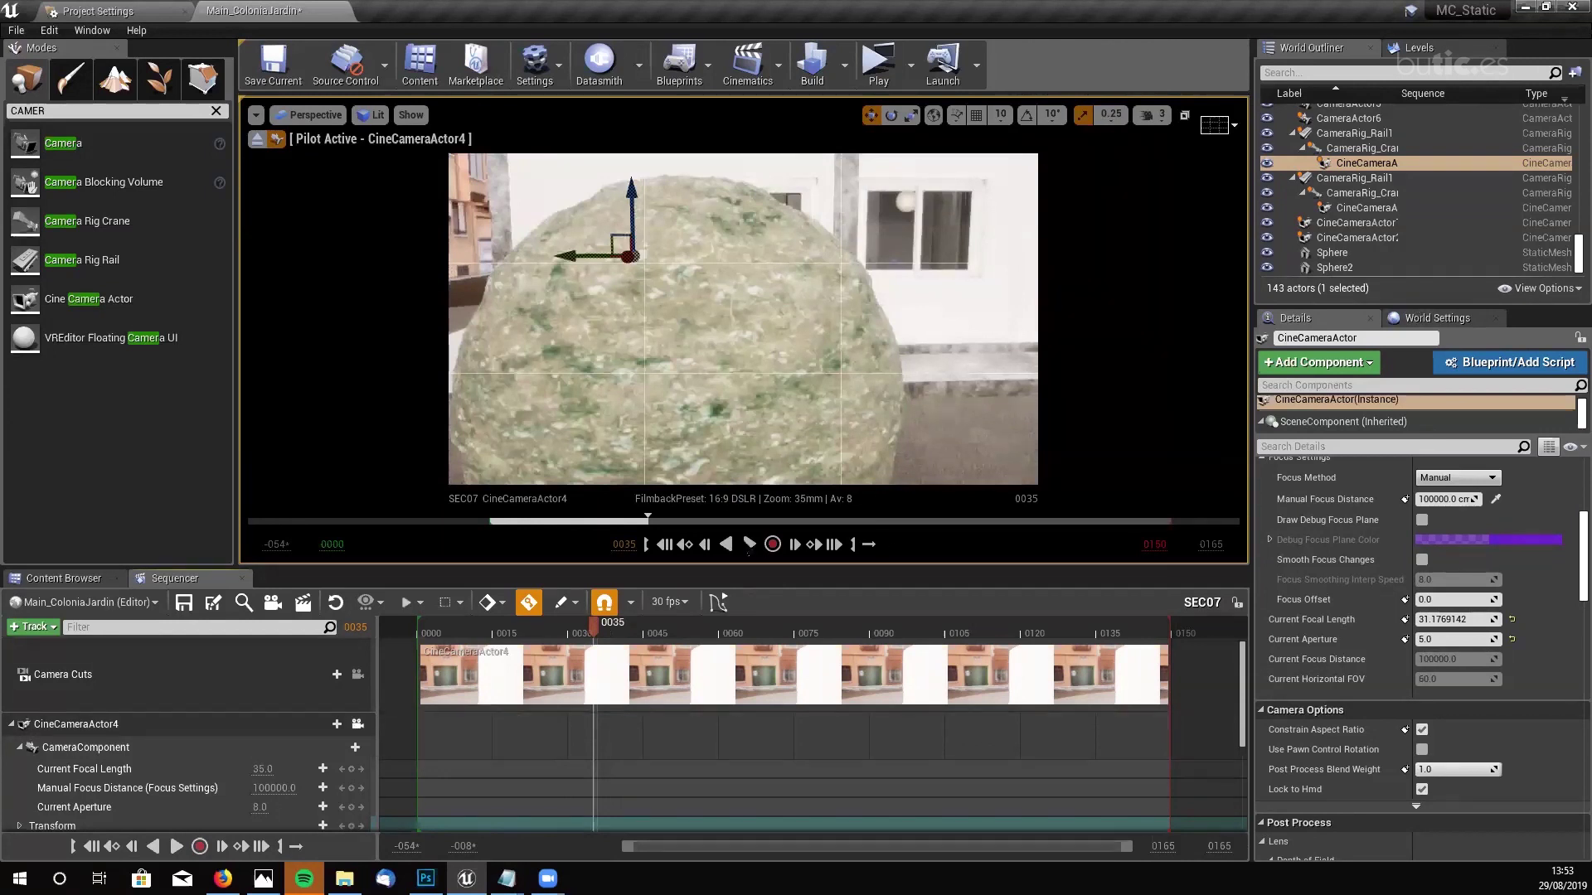
{"action": "left_click", "coordinate": [65, 579]}
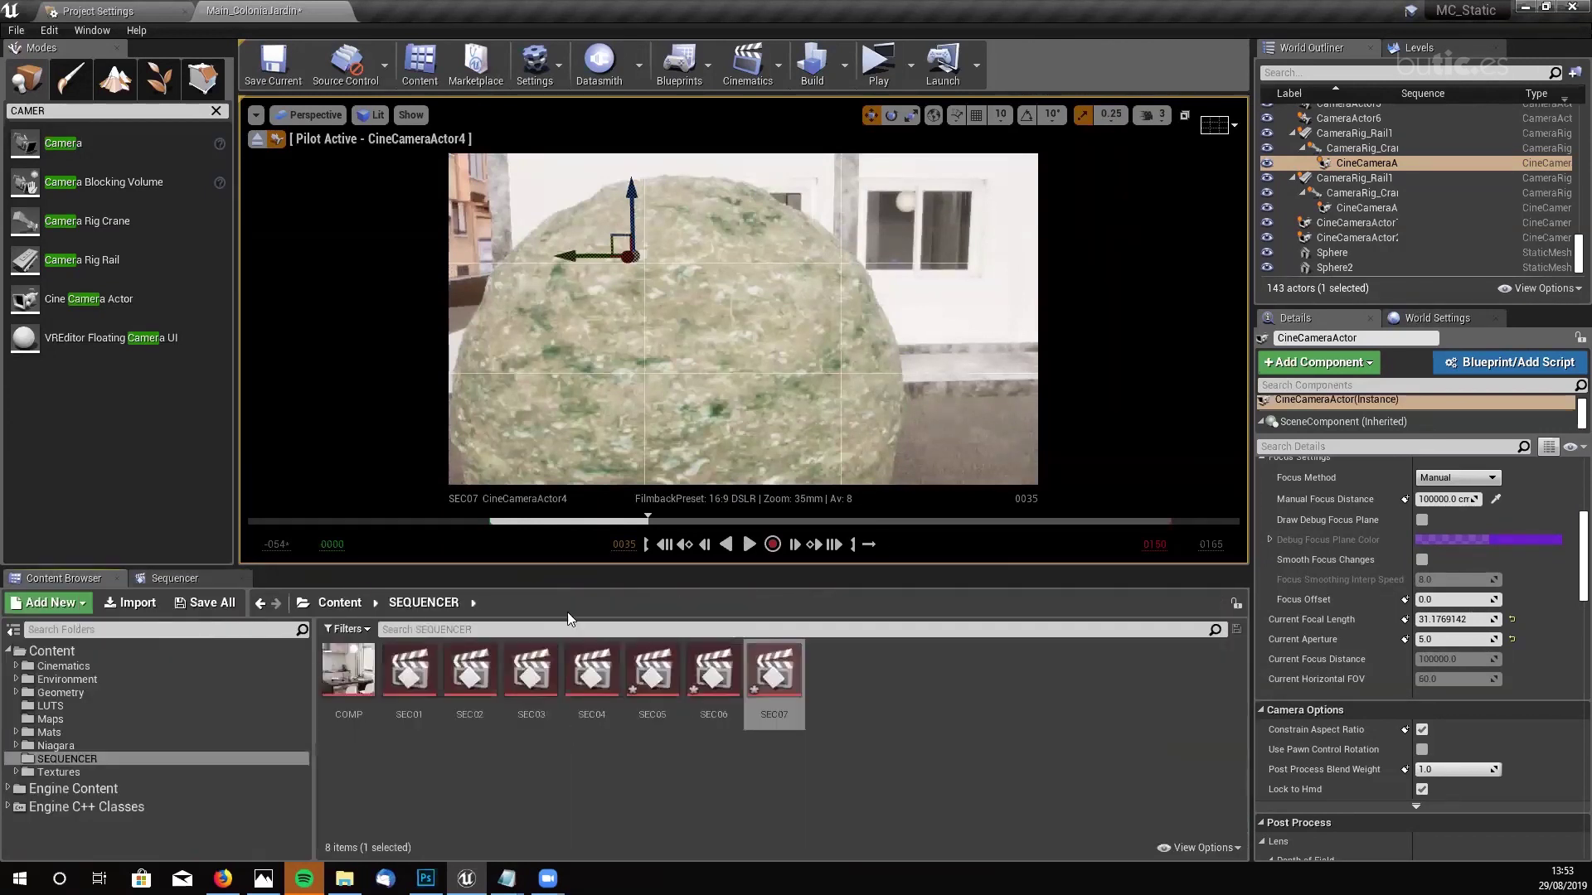
{"action": "double_click", "coordinate": [530, 671]}
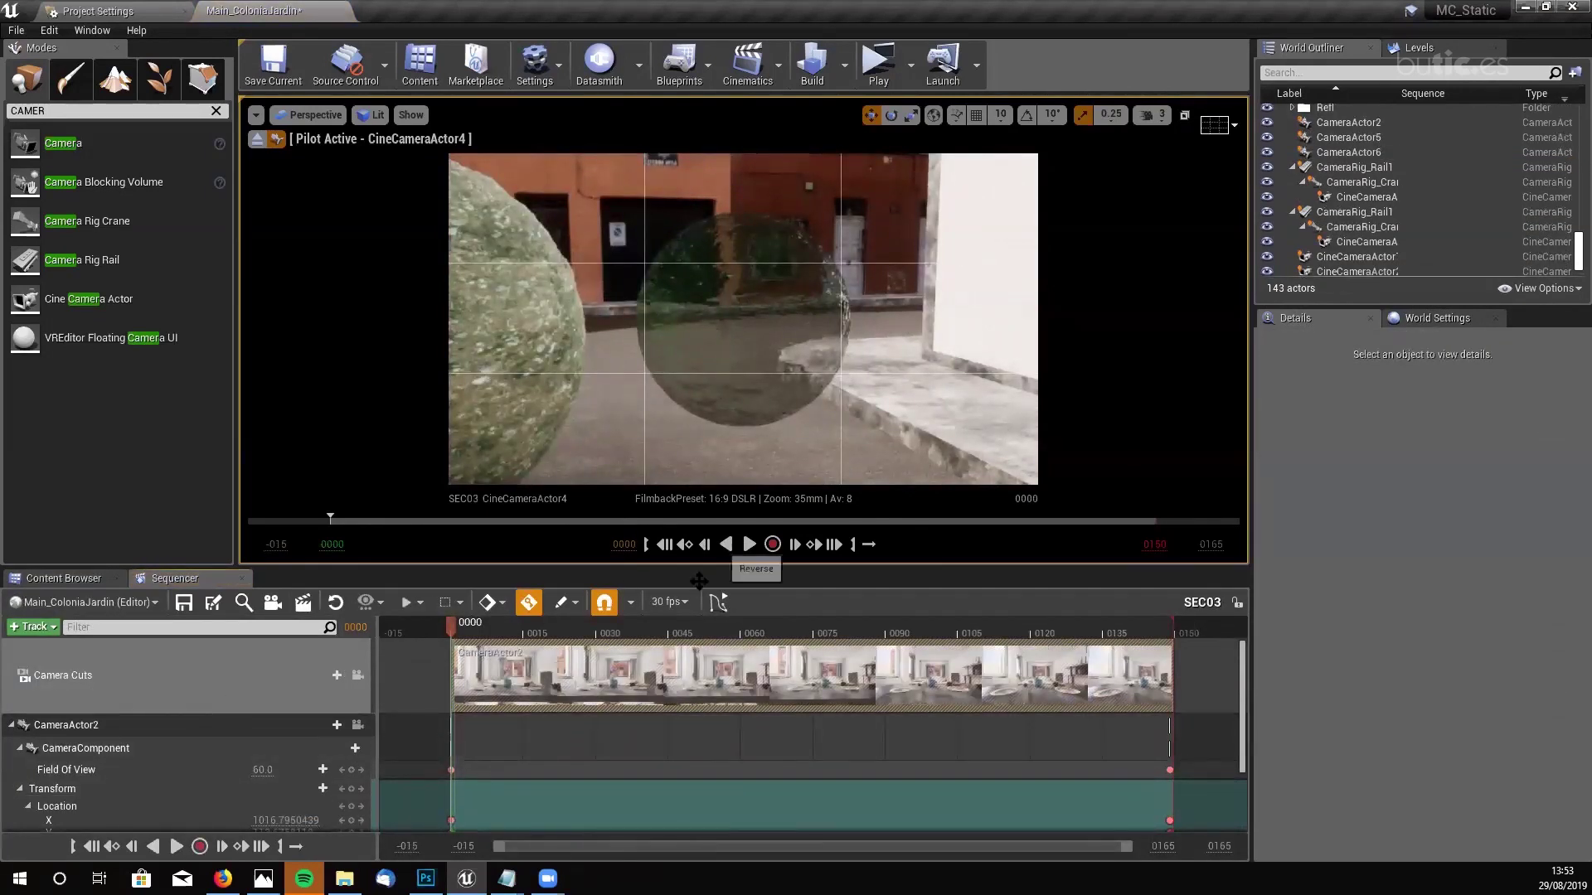
{"action": "left_click", "coordinate": [358, 725]}
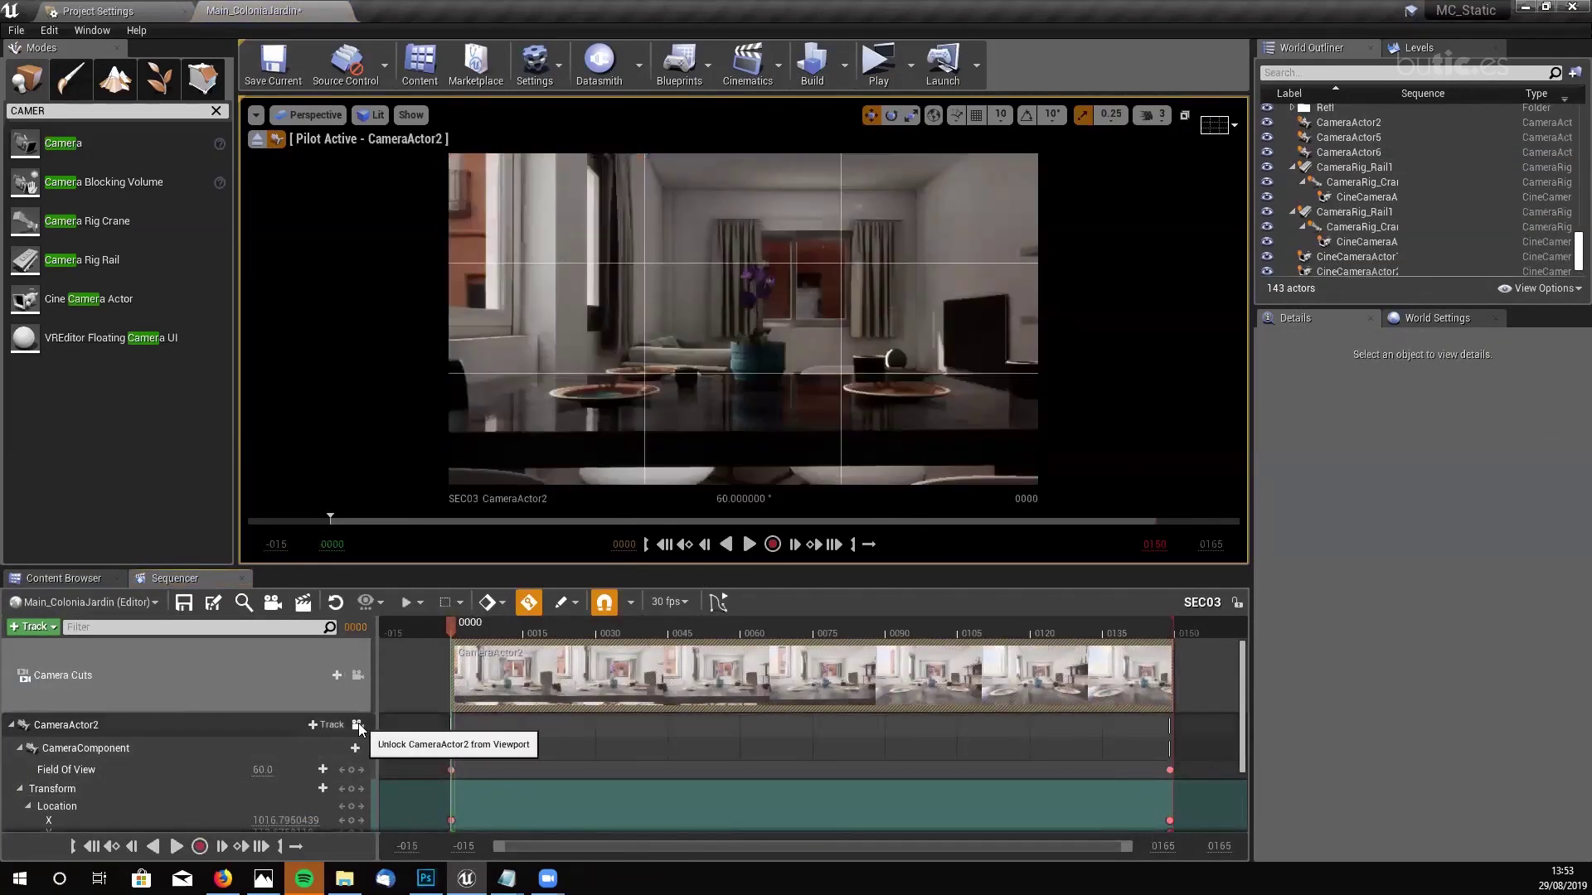
{"action": "left_click", "coordinate": [750, 545]}
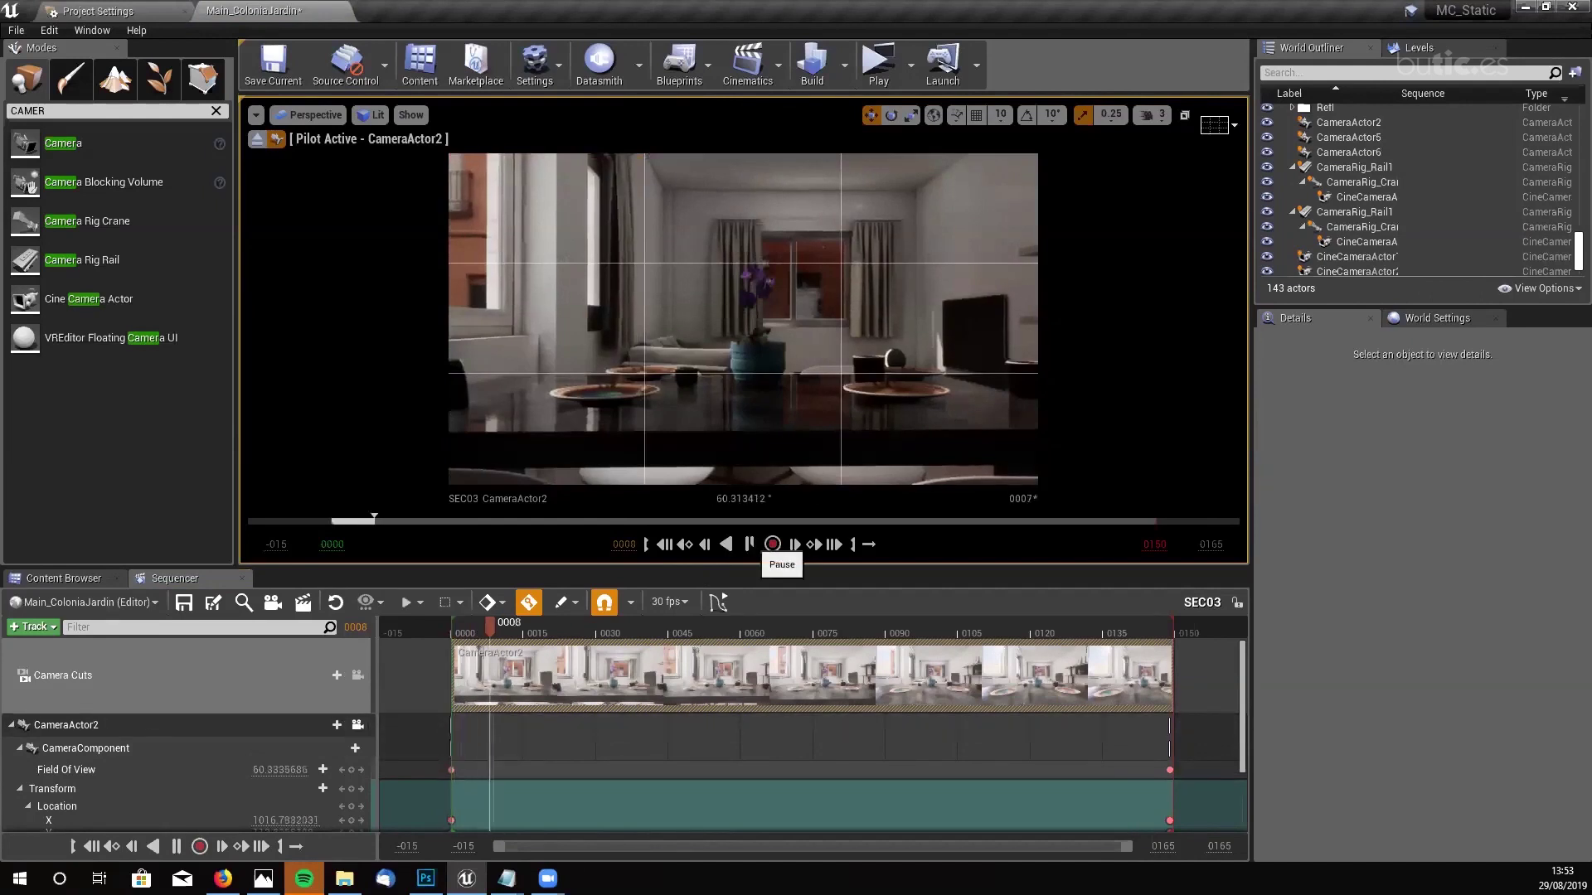
{"action": "left_click", "coordinate": [751, 544]}
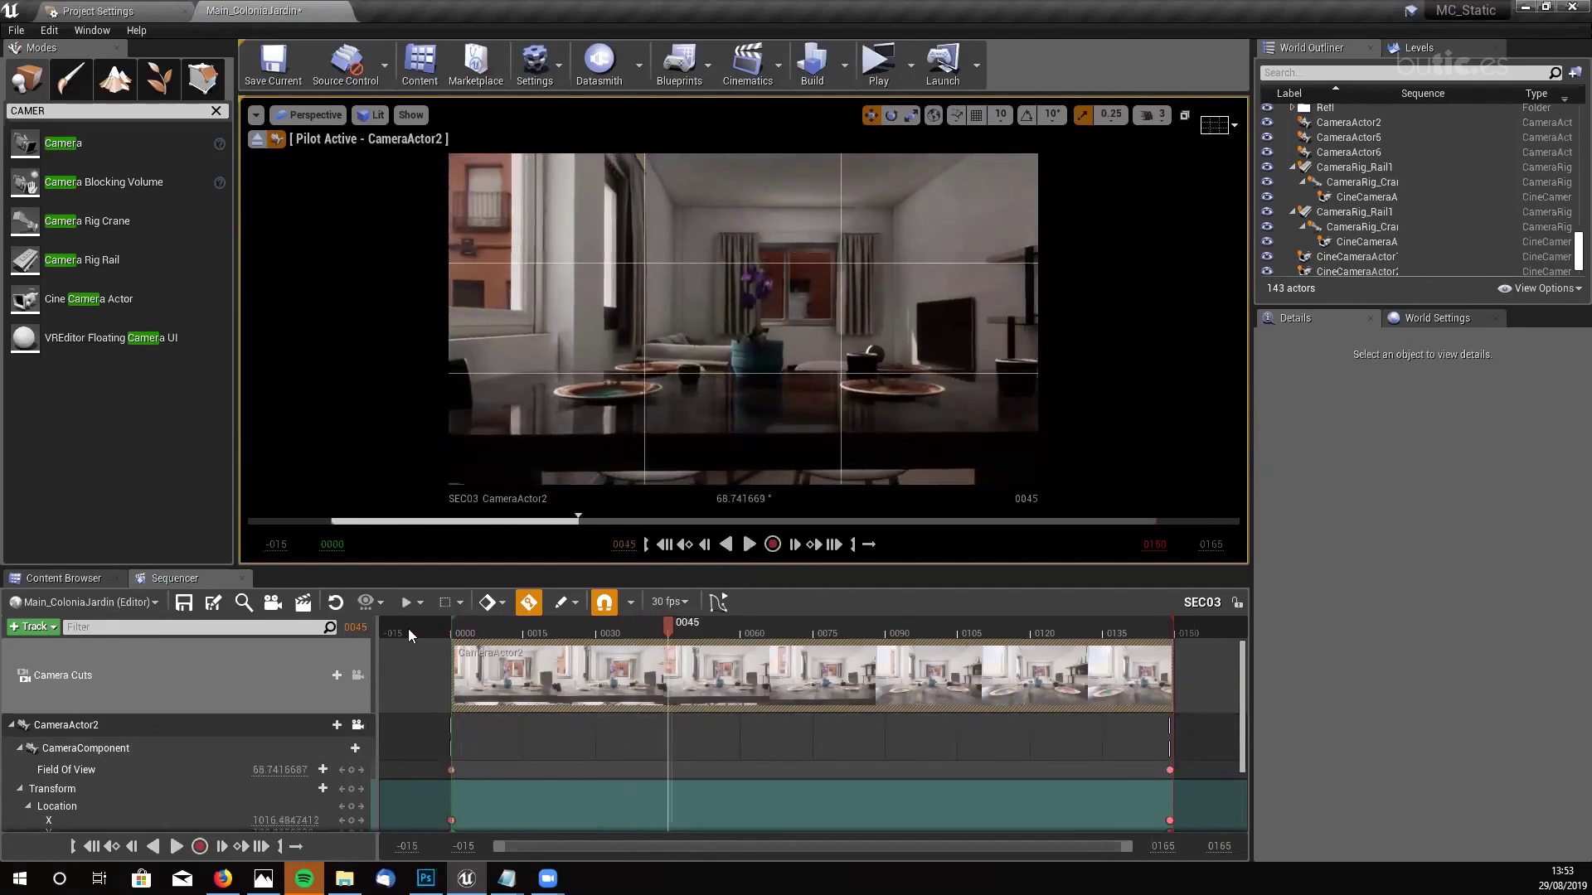
{"action": "left_click", "coordinate": [110, 580]}
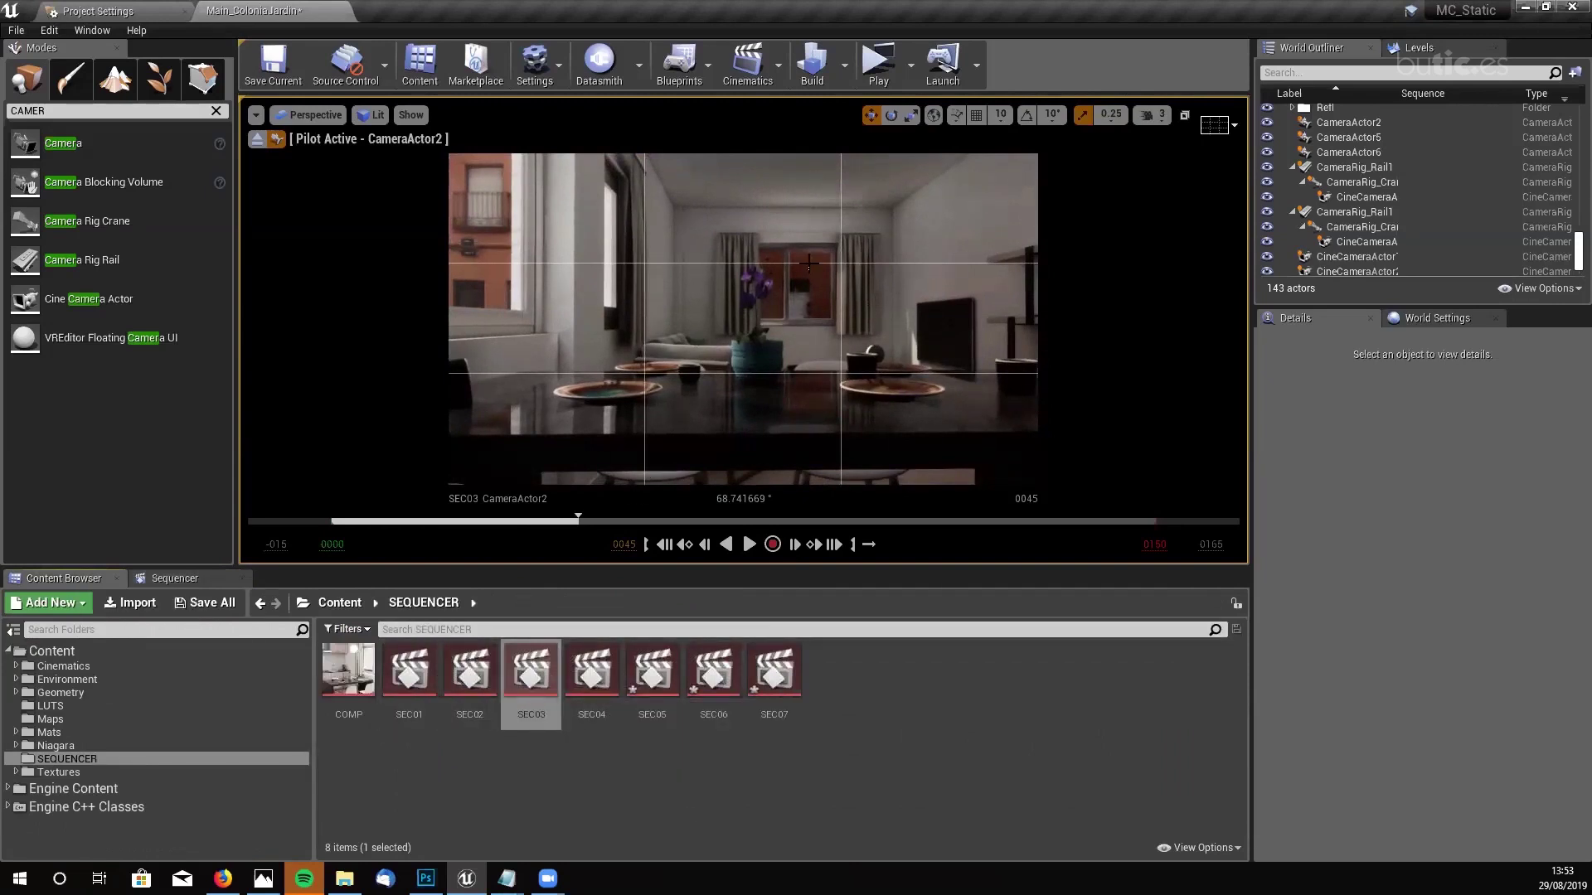
- Open SEC04 and play it through CameraActor5, pausing at frame 0040
{"action": "double_click", "coordinate": [592, 673]}
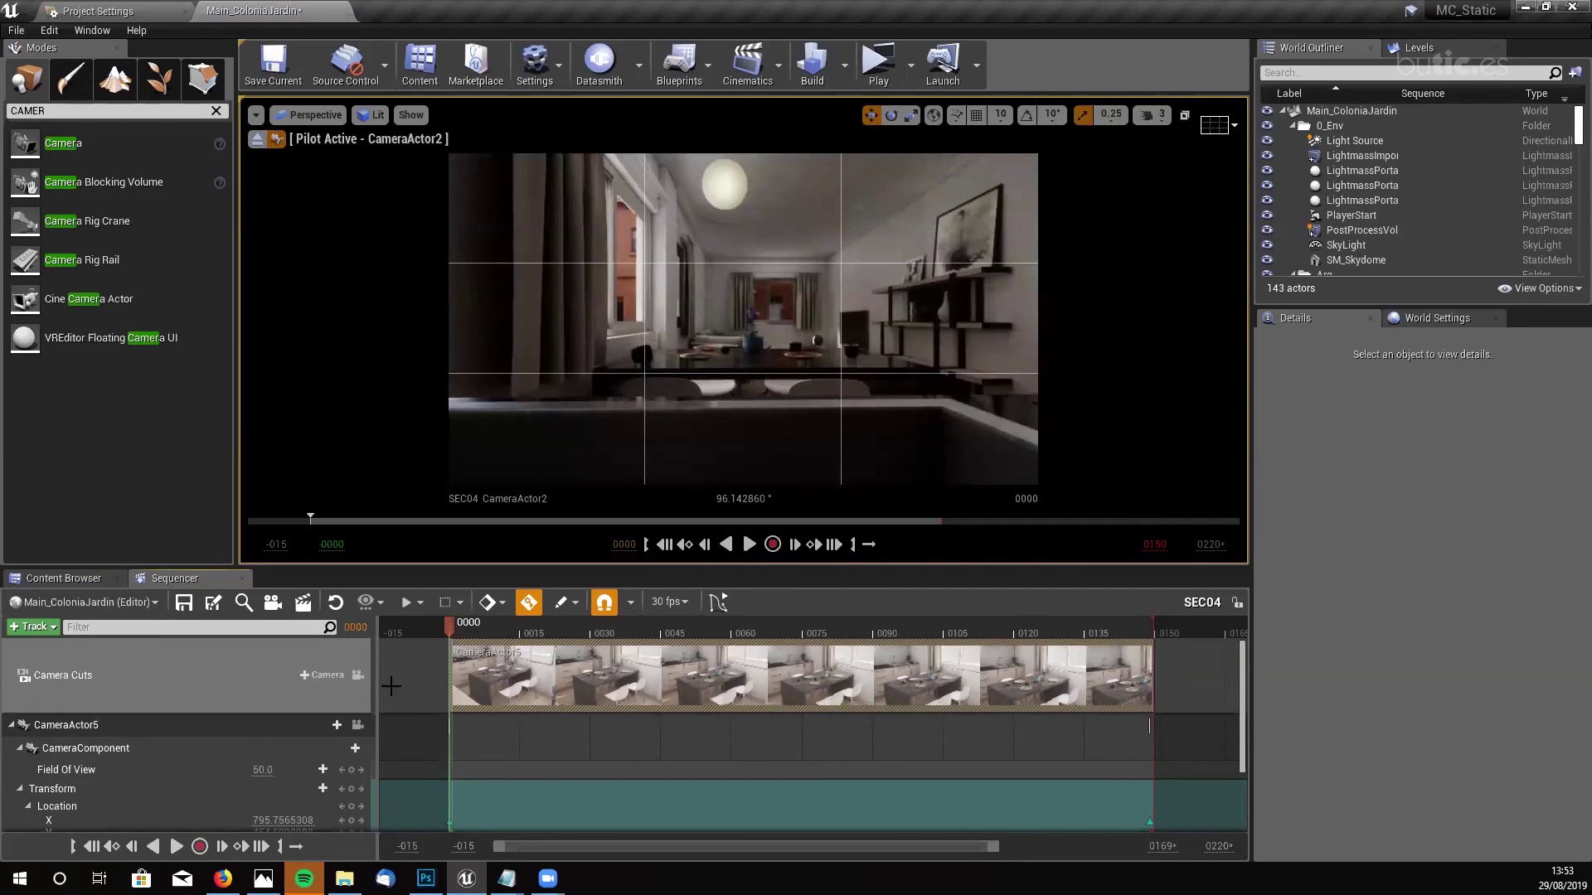
{"action": "left_click", "coordinate": [357, 675]}
{"action": "left_click", "coordinate": [358, 725]}
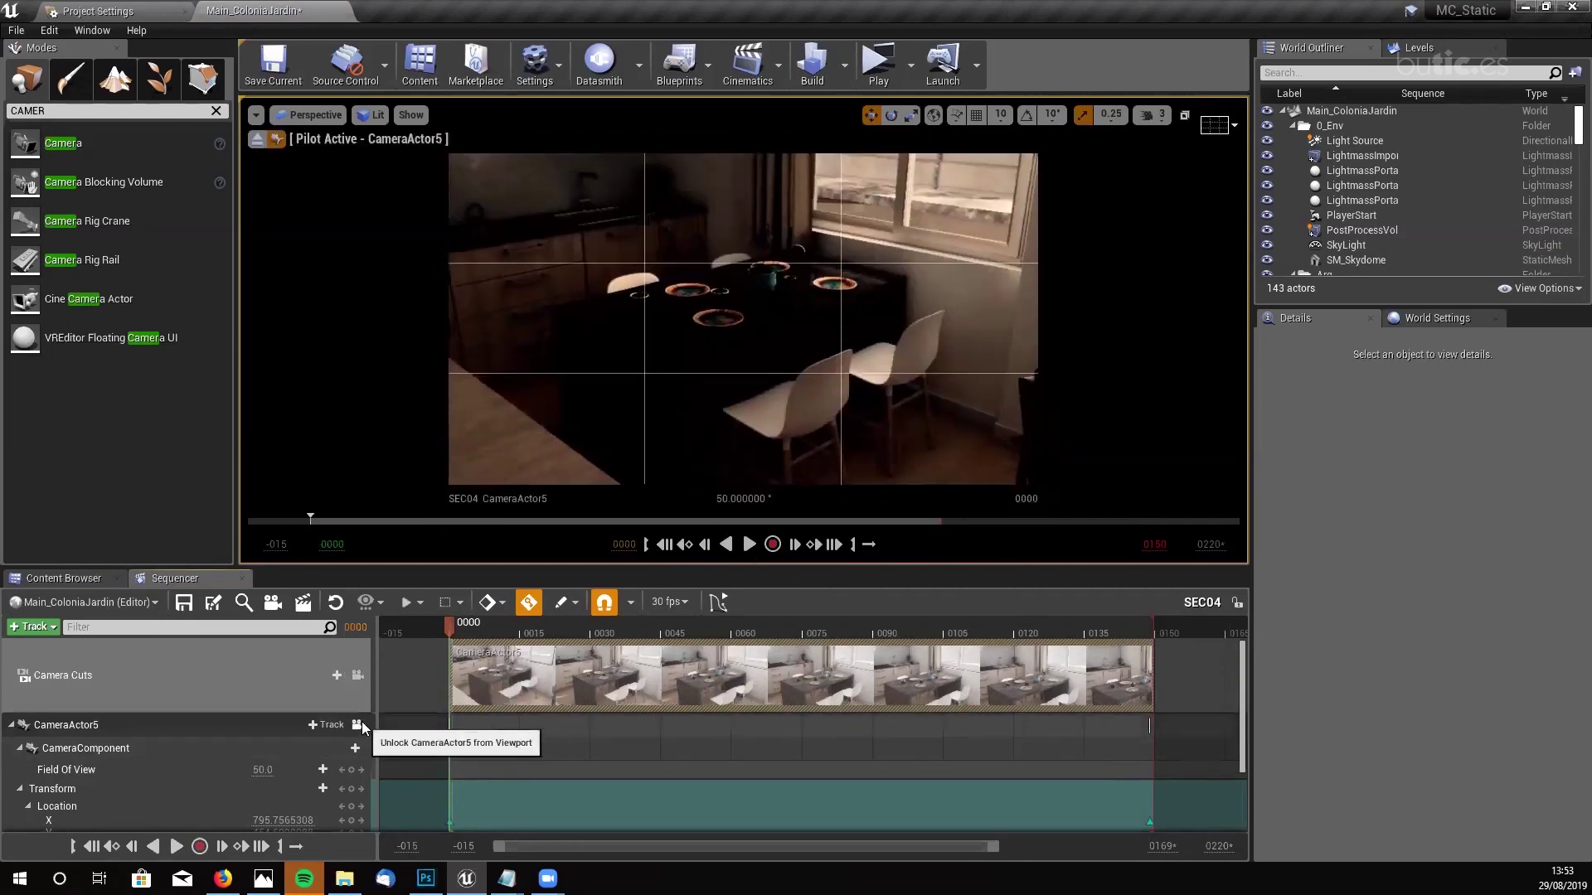
{"action": "left_click", "coordinate": [749, 545]}
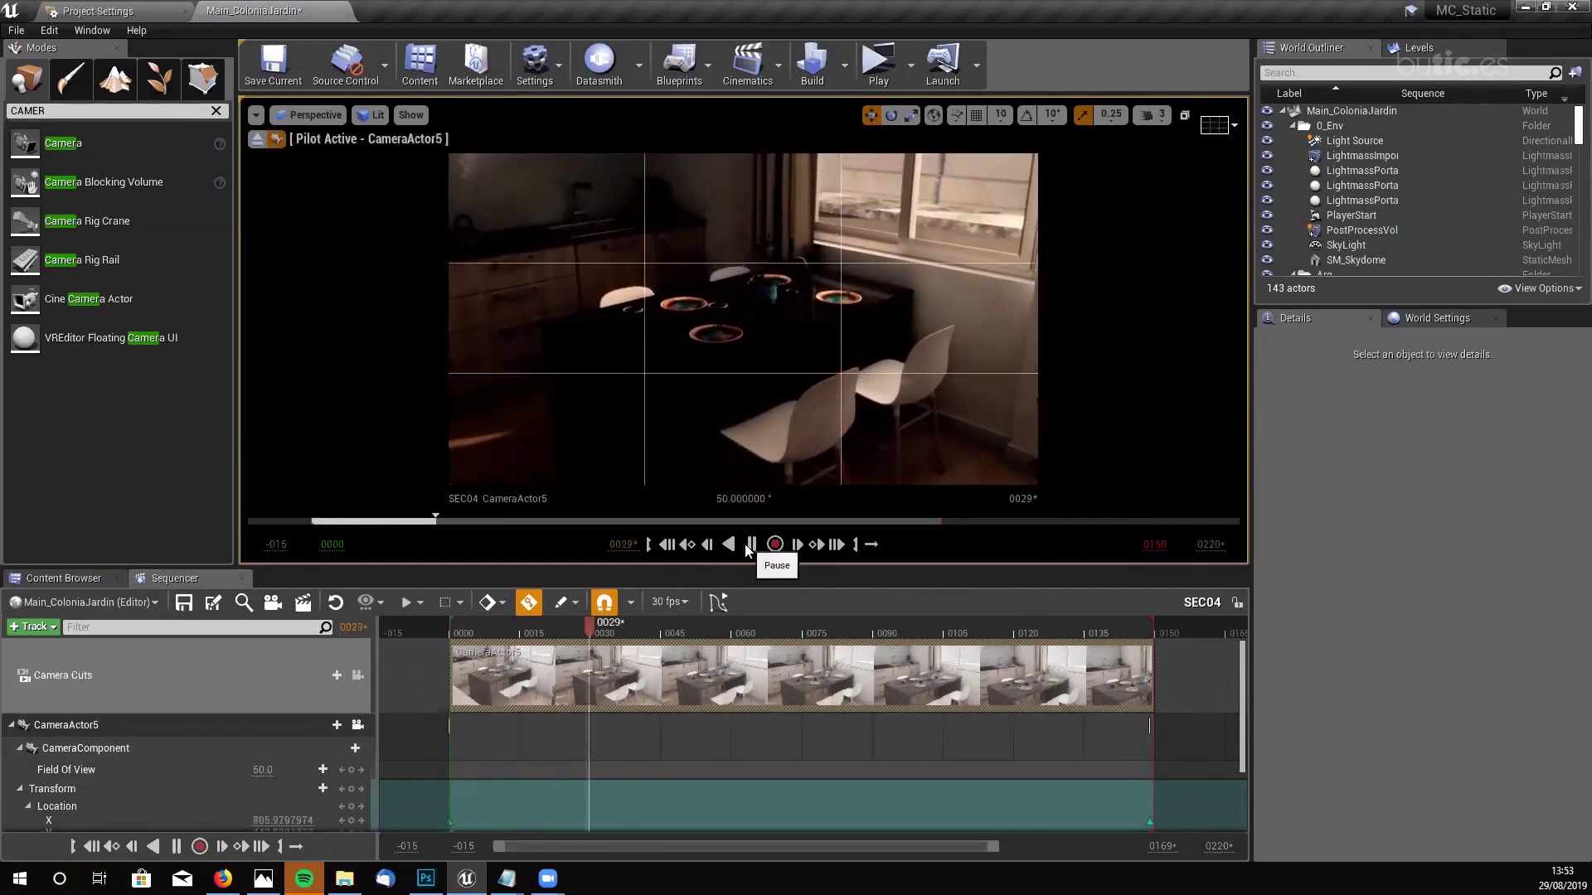
{"action": "left_click", "coordinate": [748, 545]}
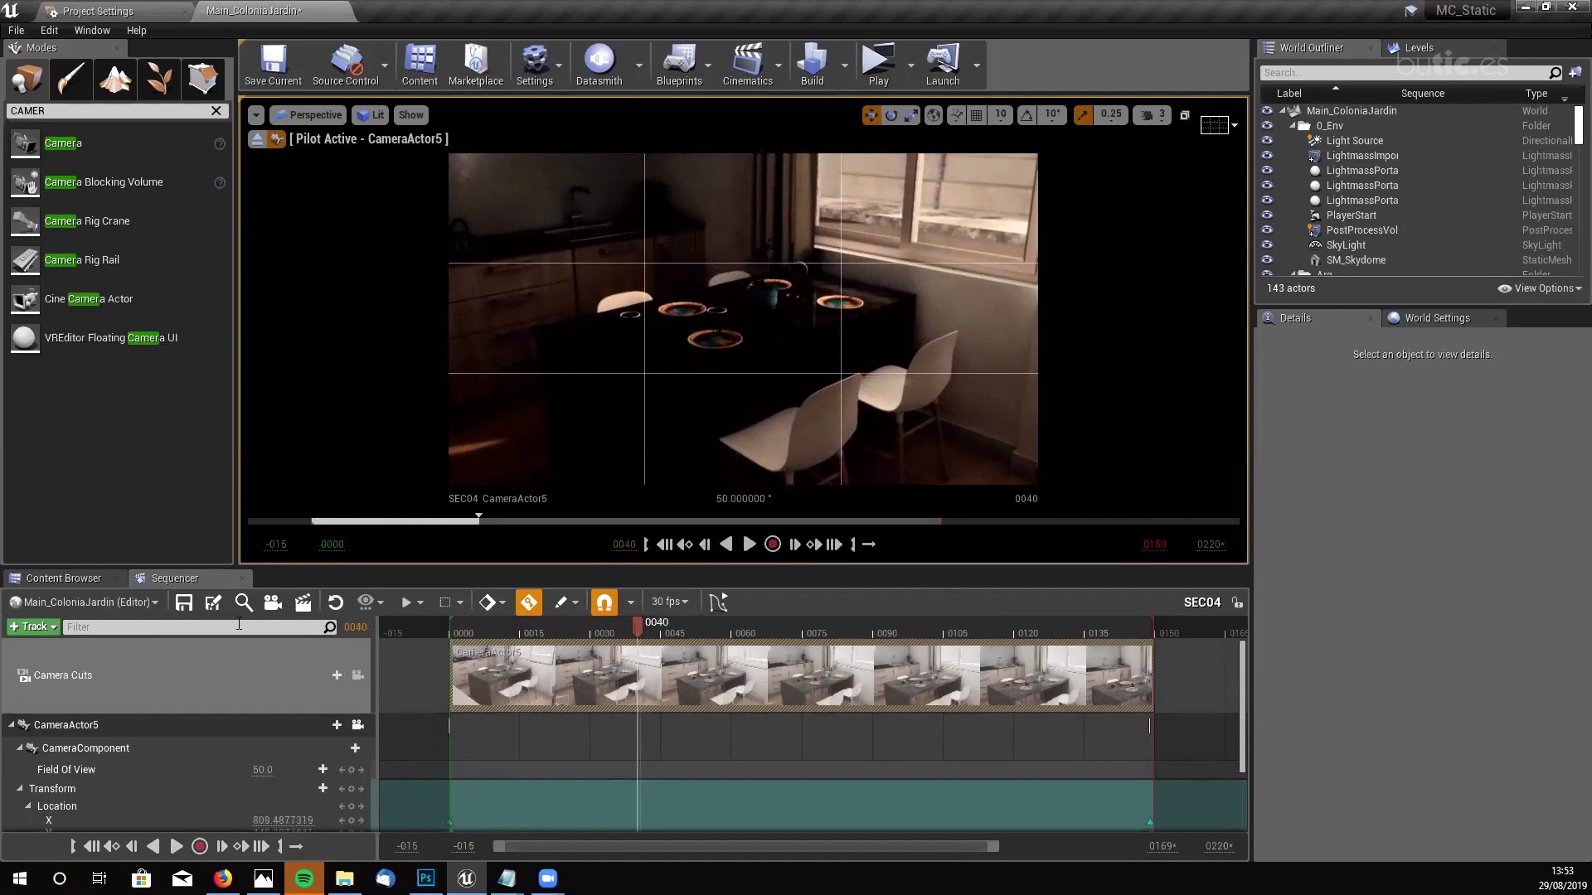
{"action": "left_click", "coordinate": [74, 578]}
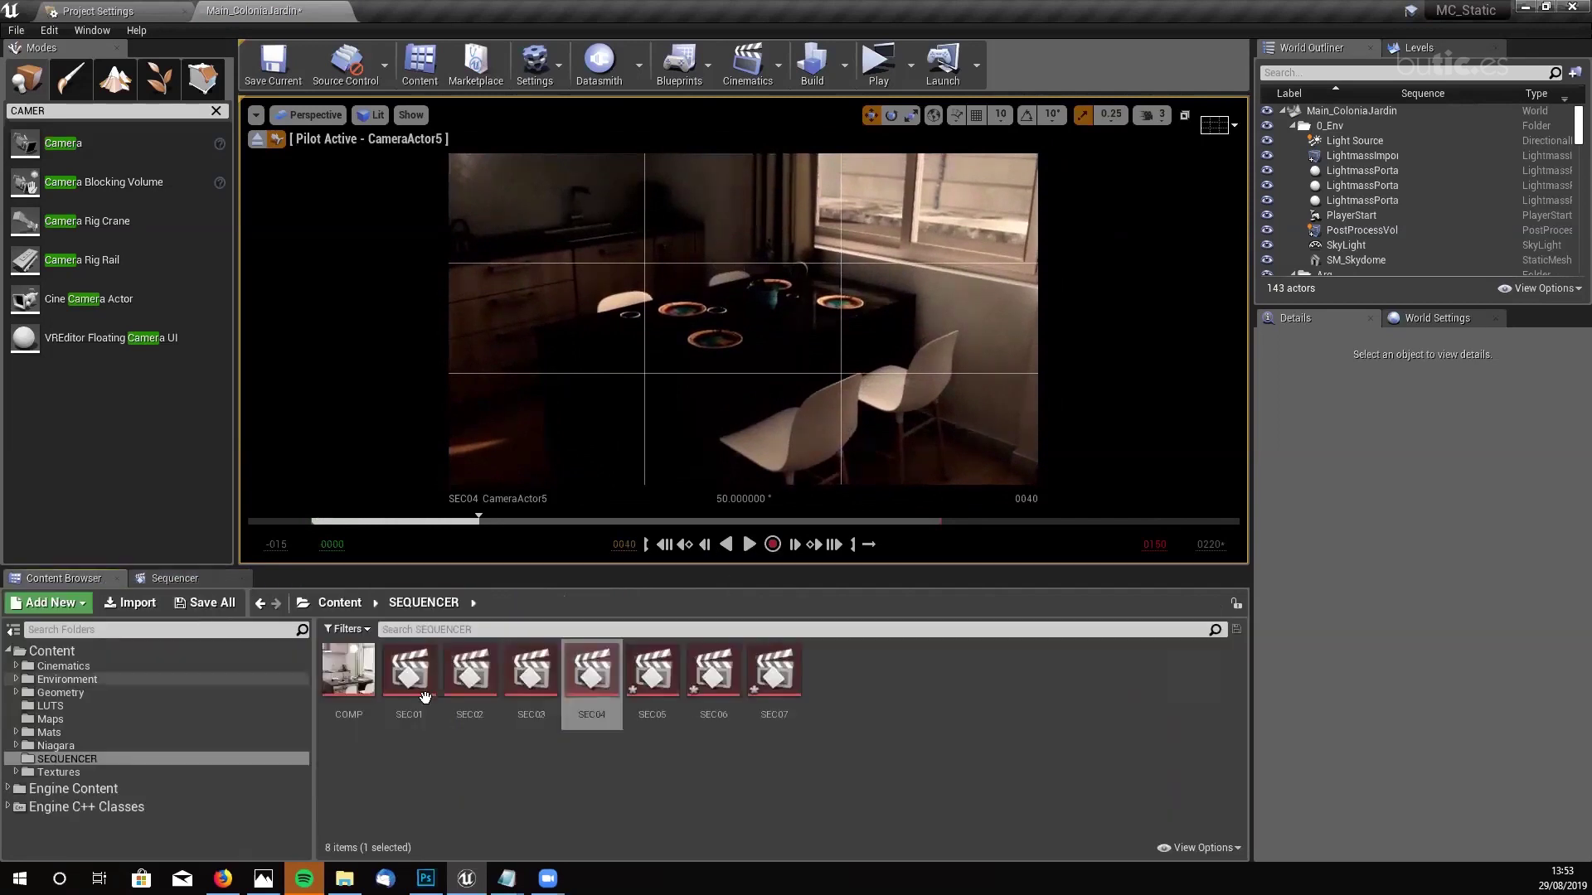
- Open SEC01, pilot its CineCameraActor, and set the camera aperture to 5.0
{"action": "double_click", "coordinate": [409, 671]}
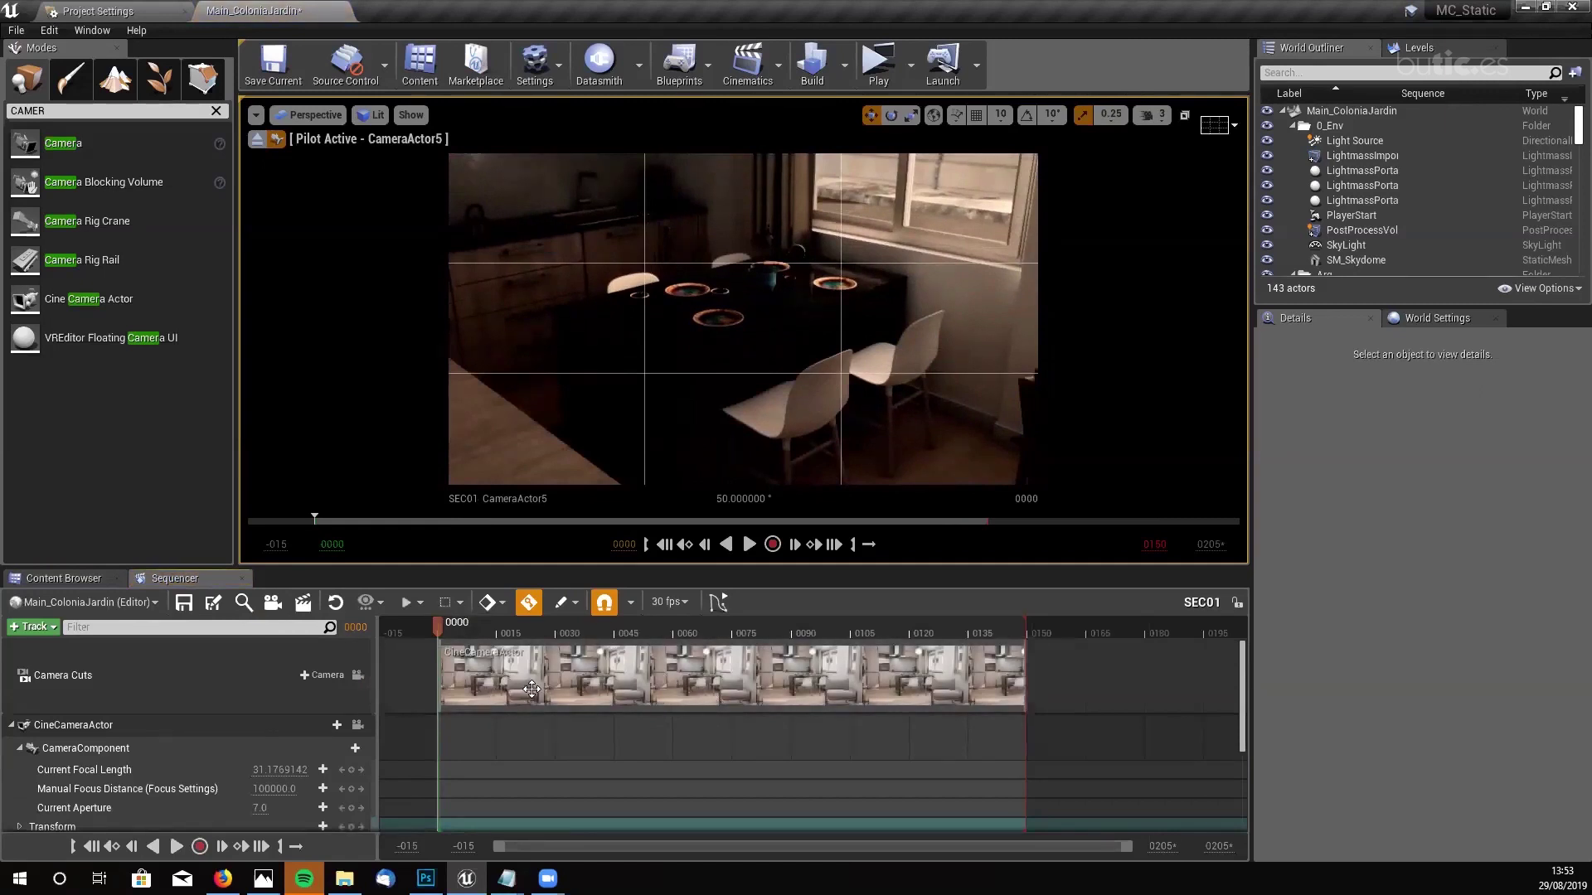
{"action": "left_click", "coordinate": [357, 725]}
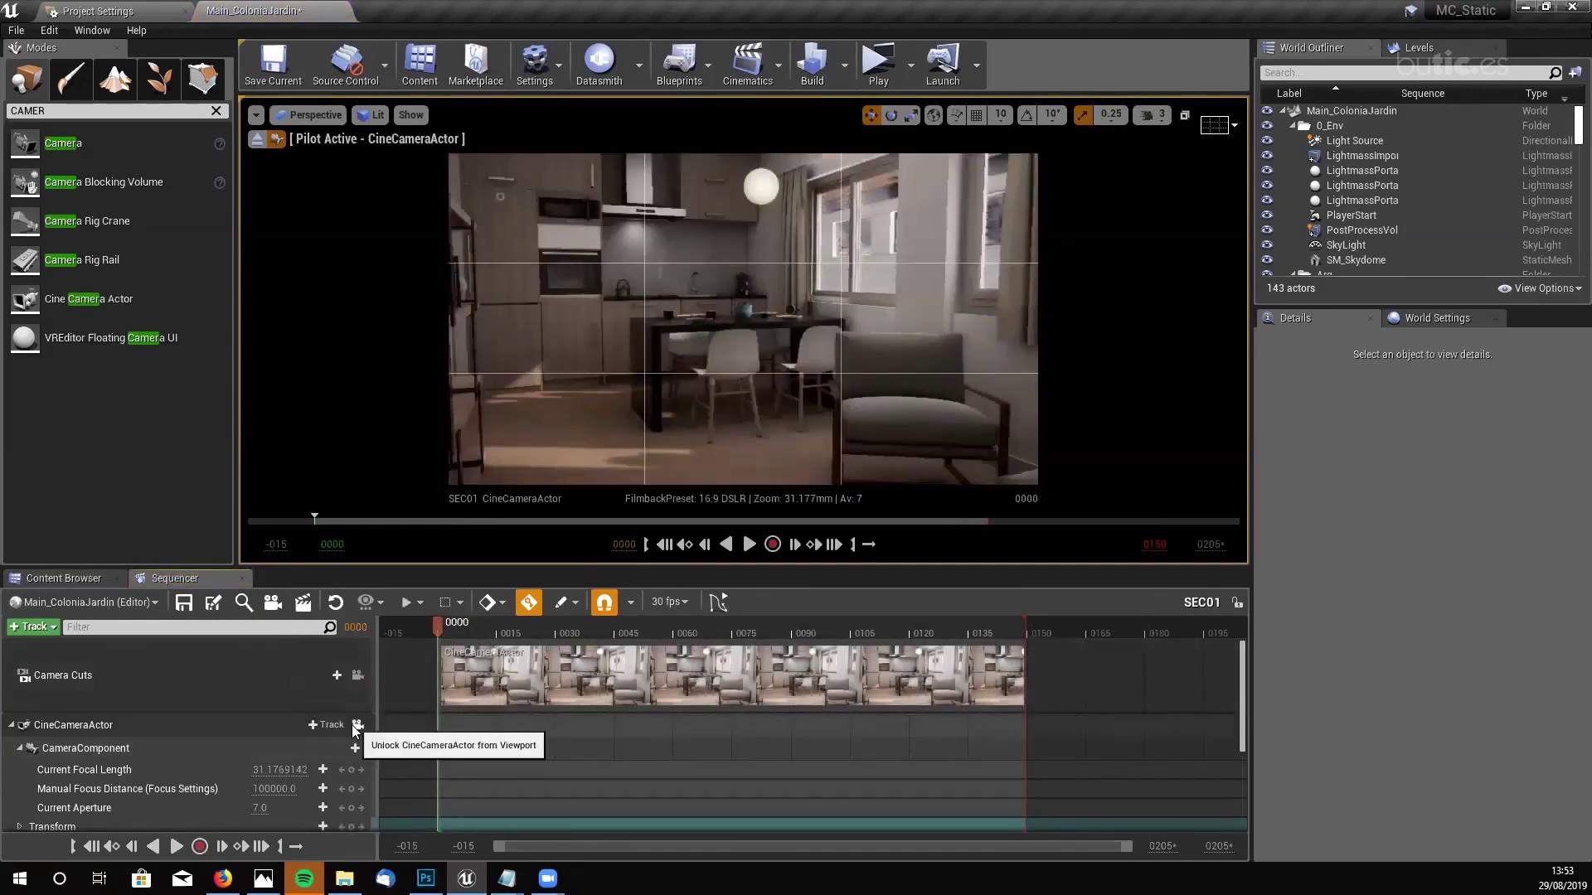
{"action": "left_click", "coordinate": [126, 726]}
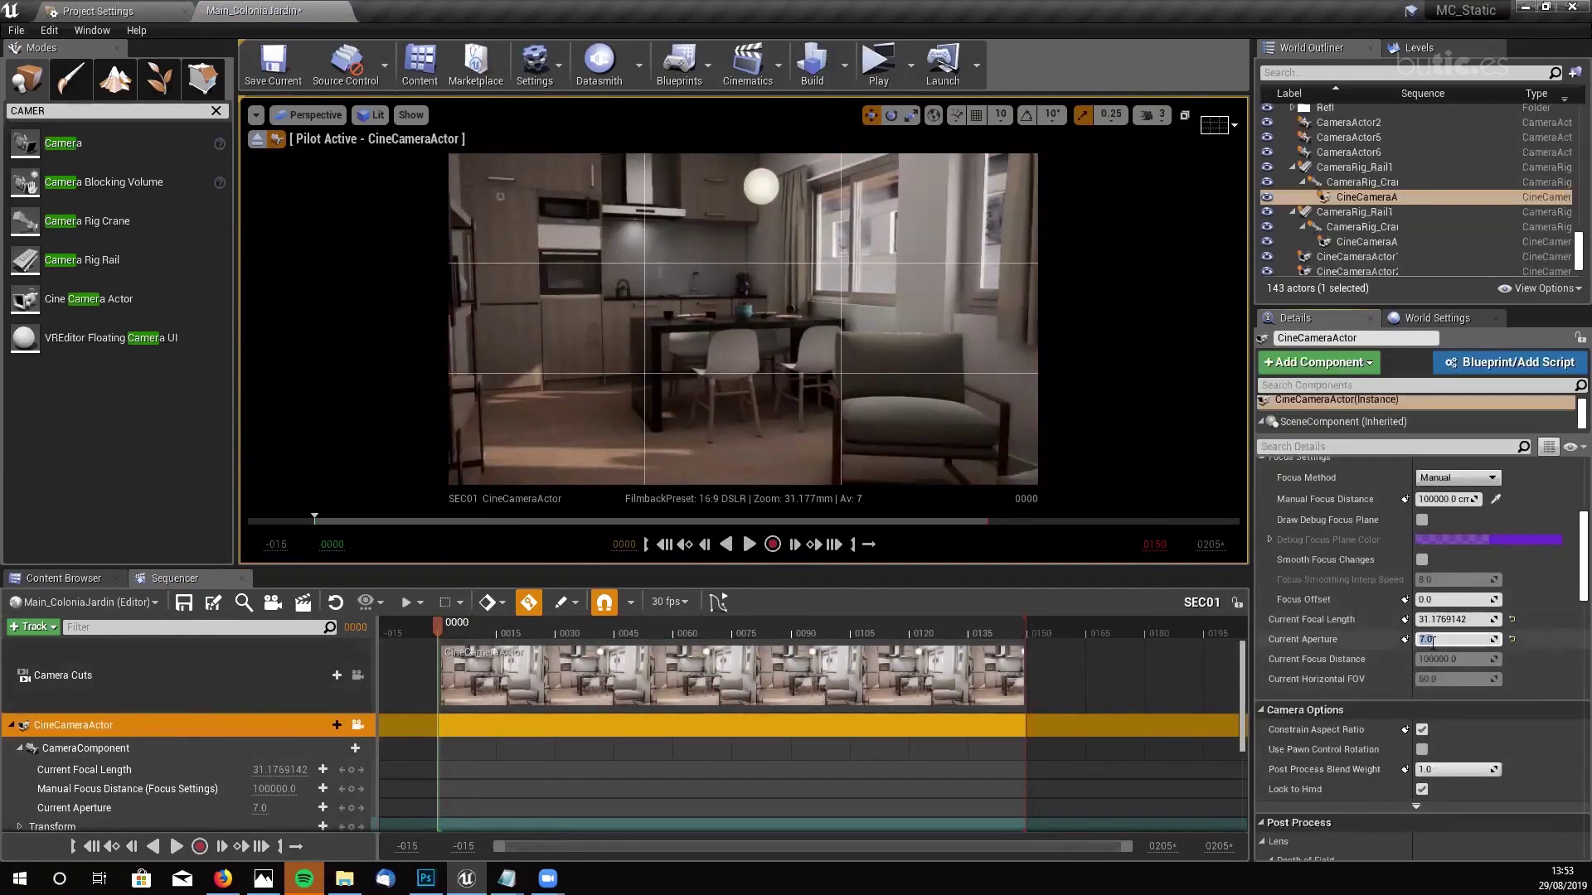
{"action": "type", "text": "5"}
{"action": "key", "text": "Return"}
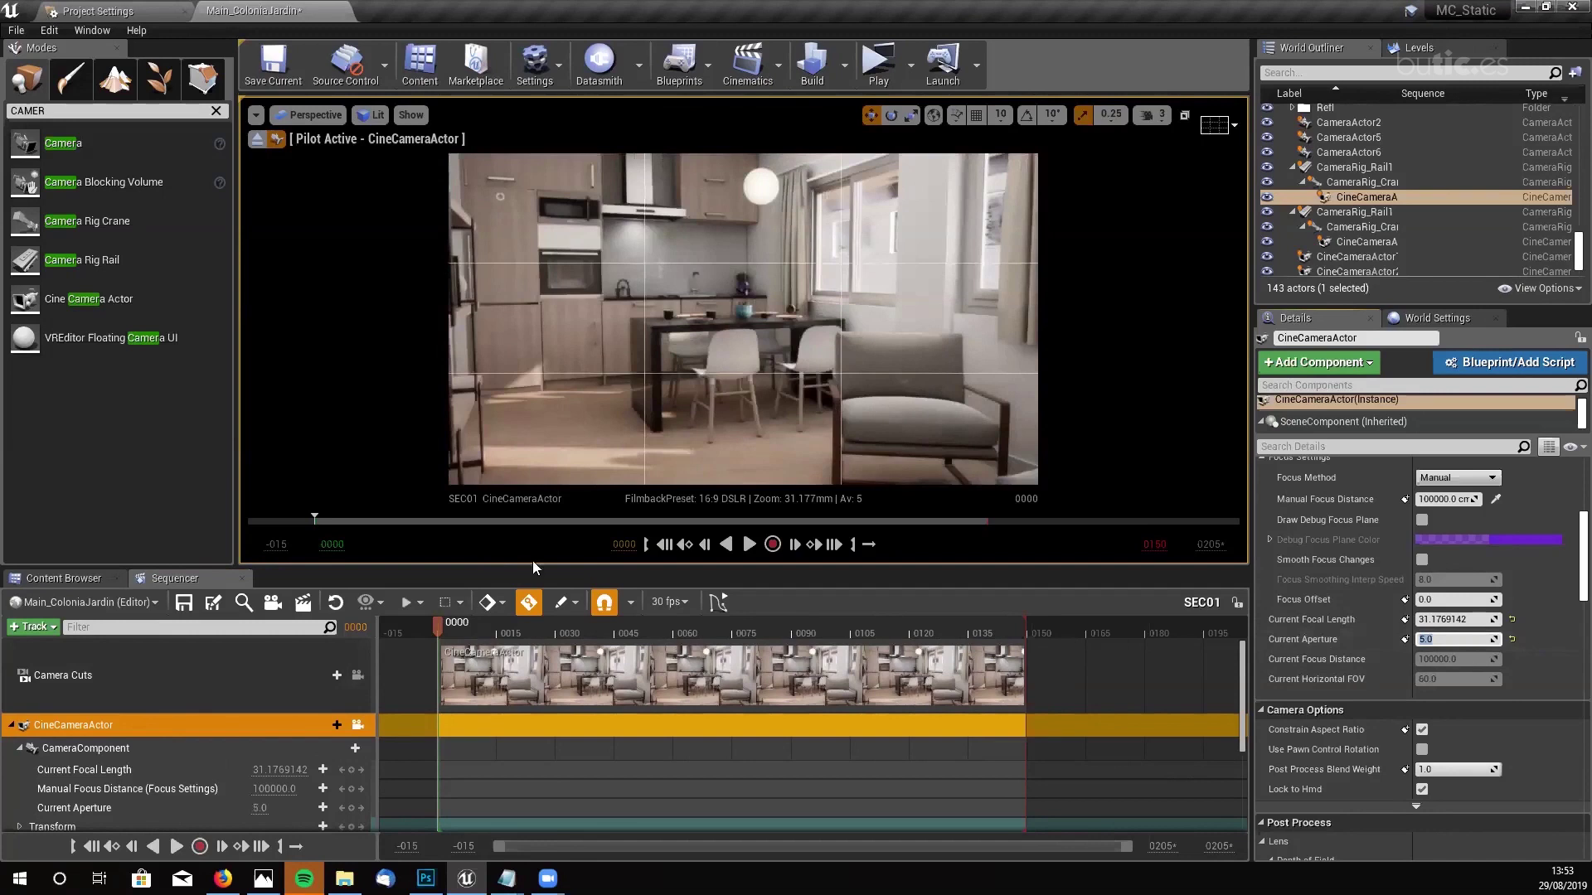
- Play the SEC01 shot, rewind and replay it, then return to the SEQUENCER folder
{"action": "left_click", "coordinate": [749, 545]}
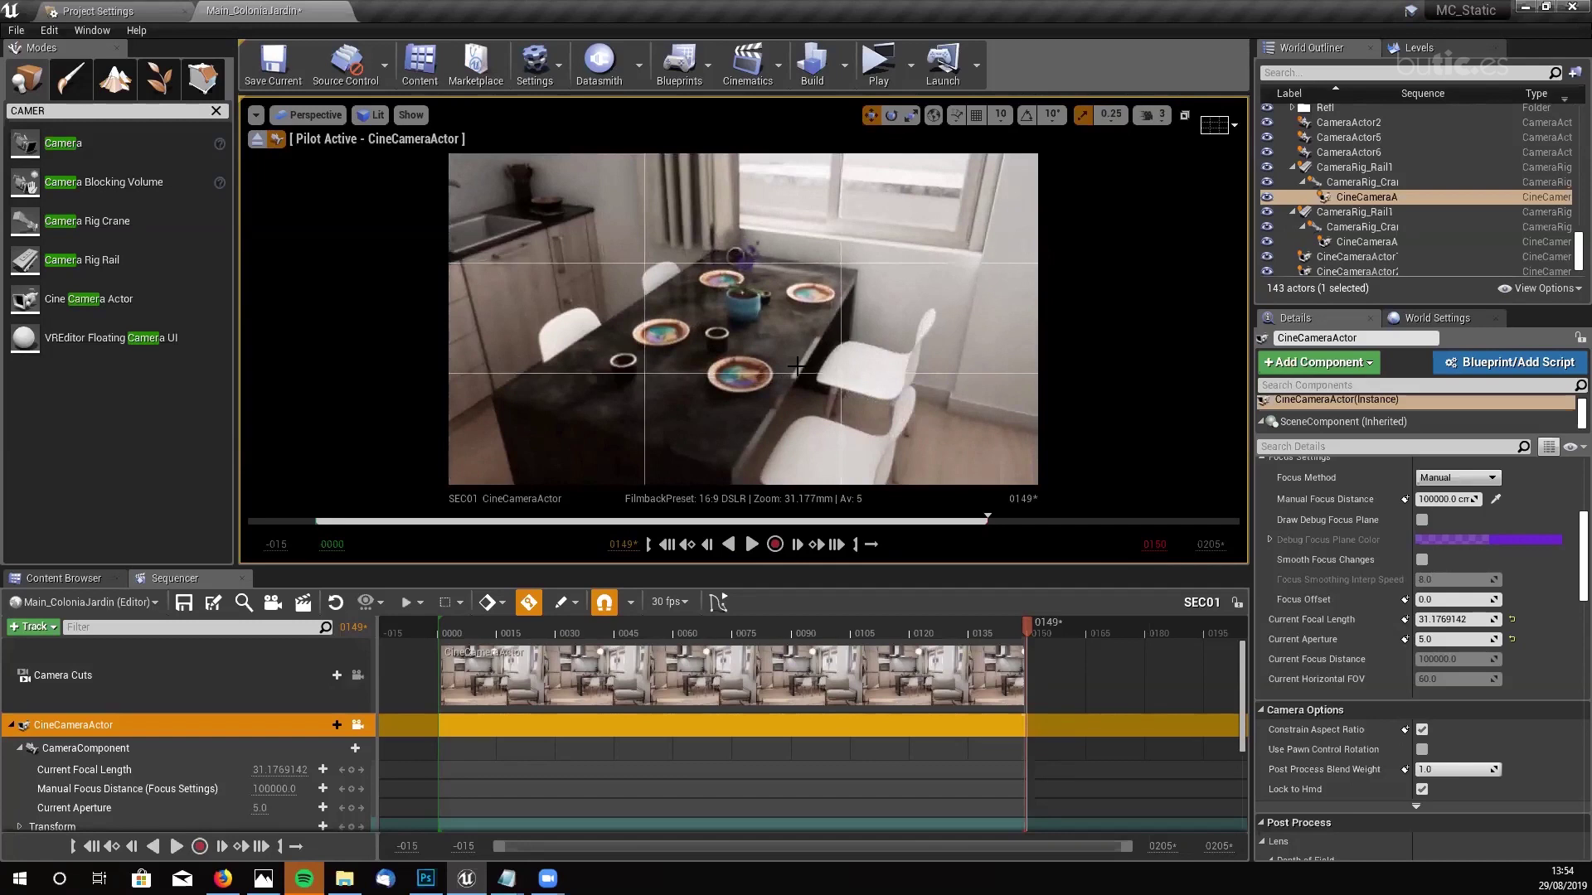
{"action": "left_click", "coordinate": [667, 544]}
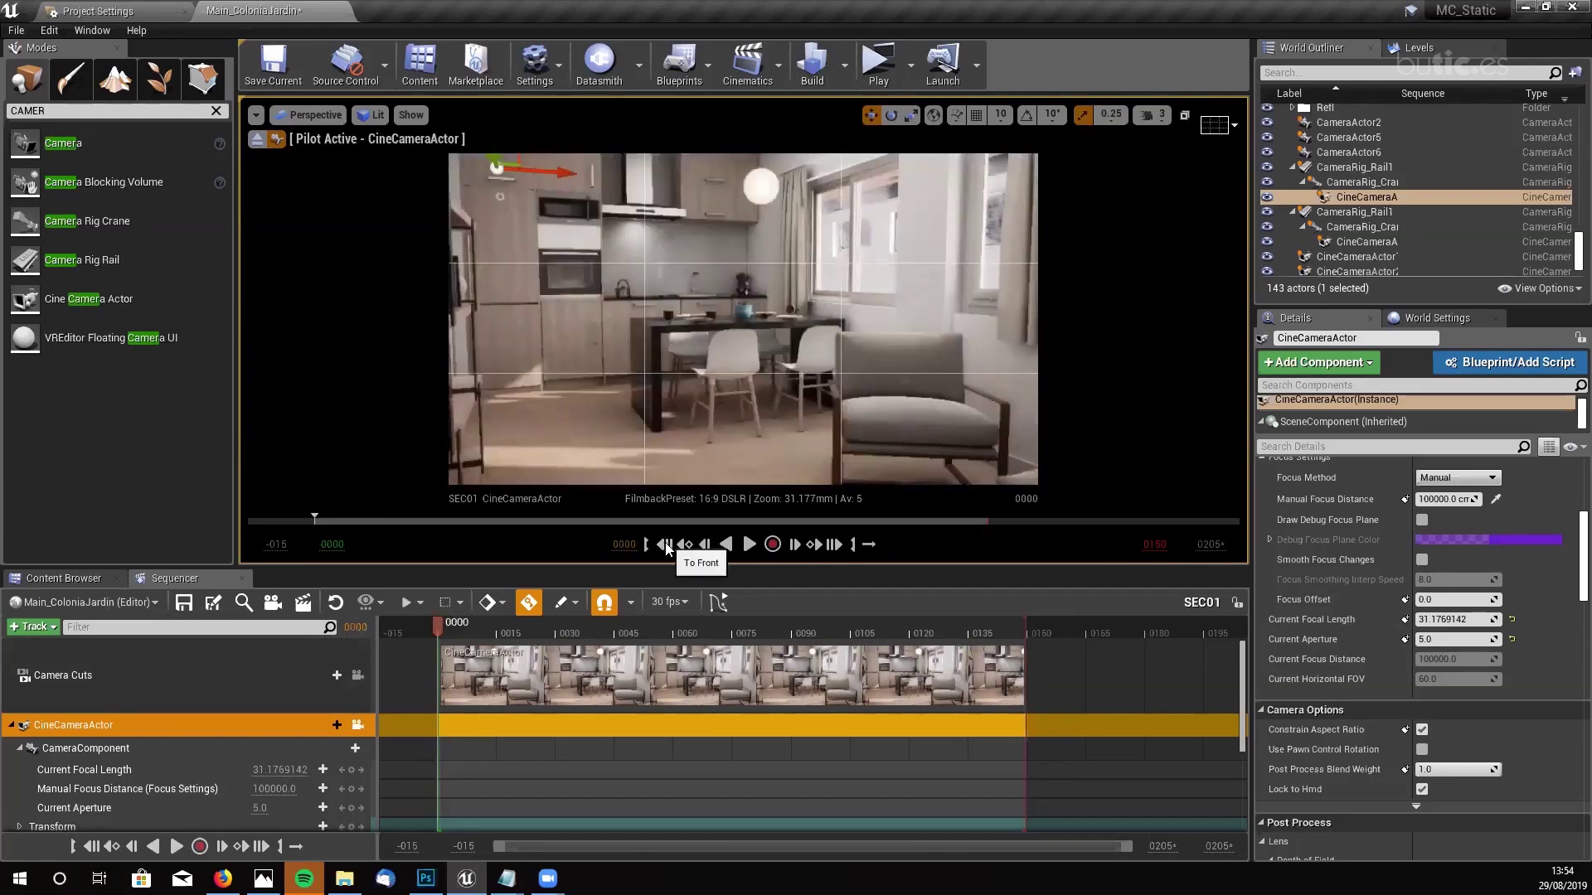
{"action": "left_click", "coordinate": [752, 544]}
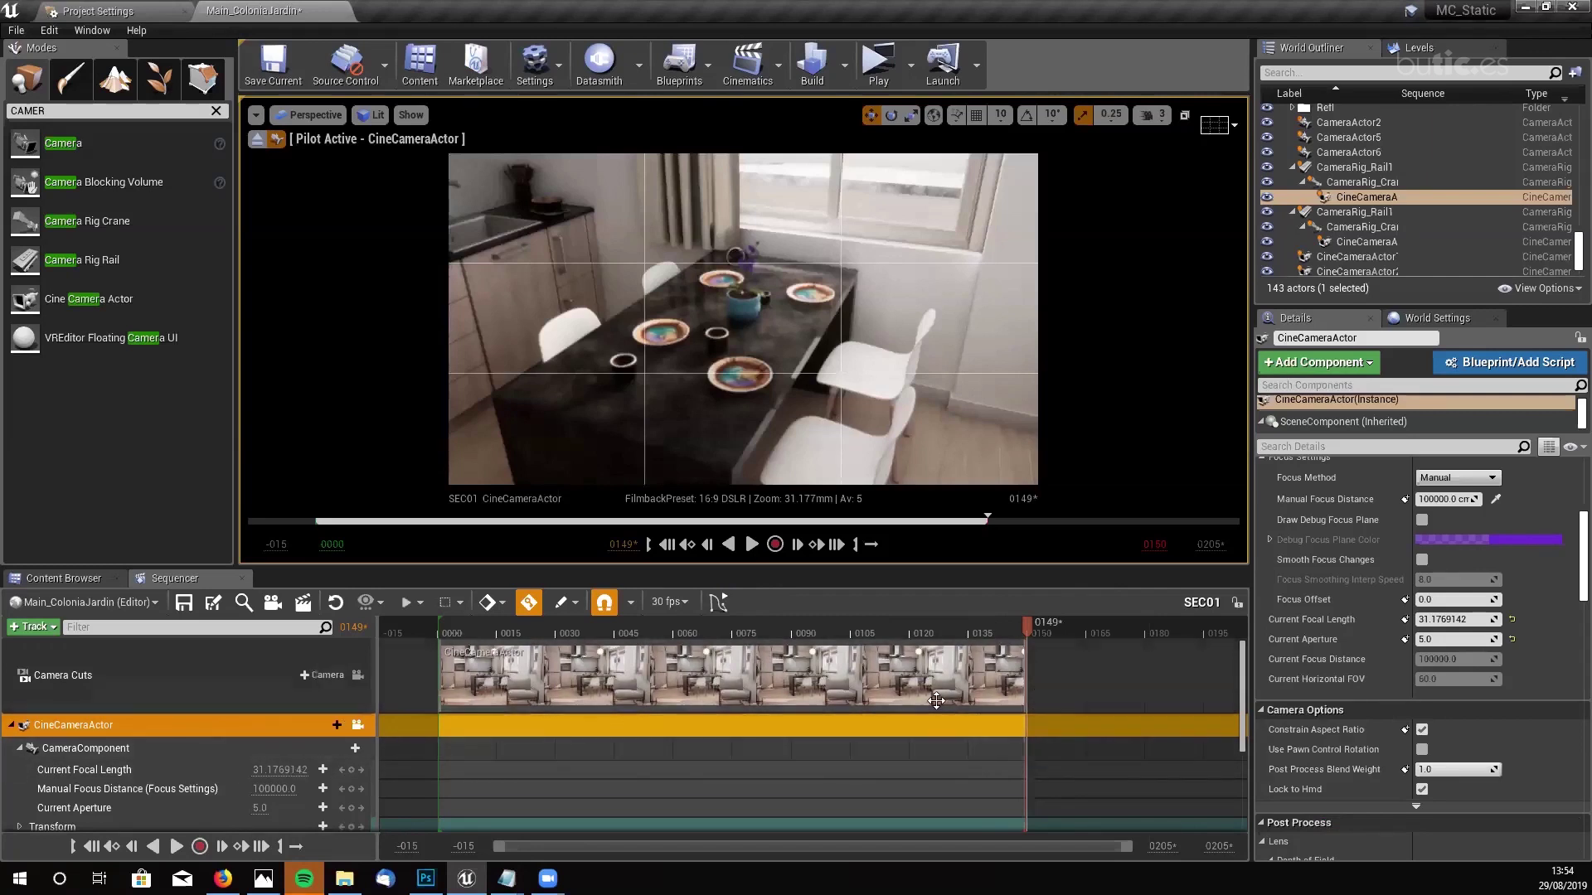
{"action": "left_click", "coordinate": [93, 575]}
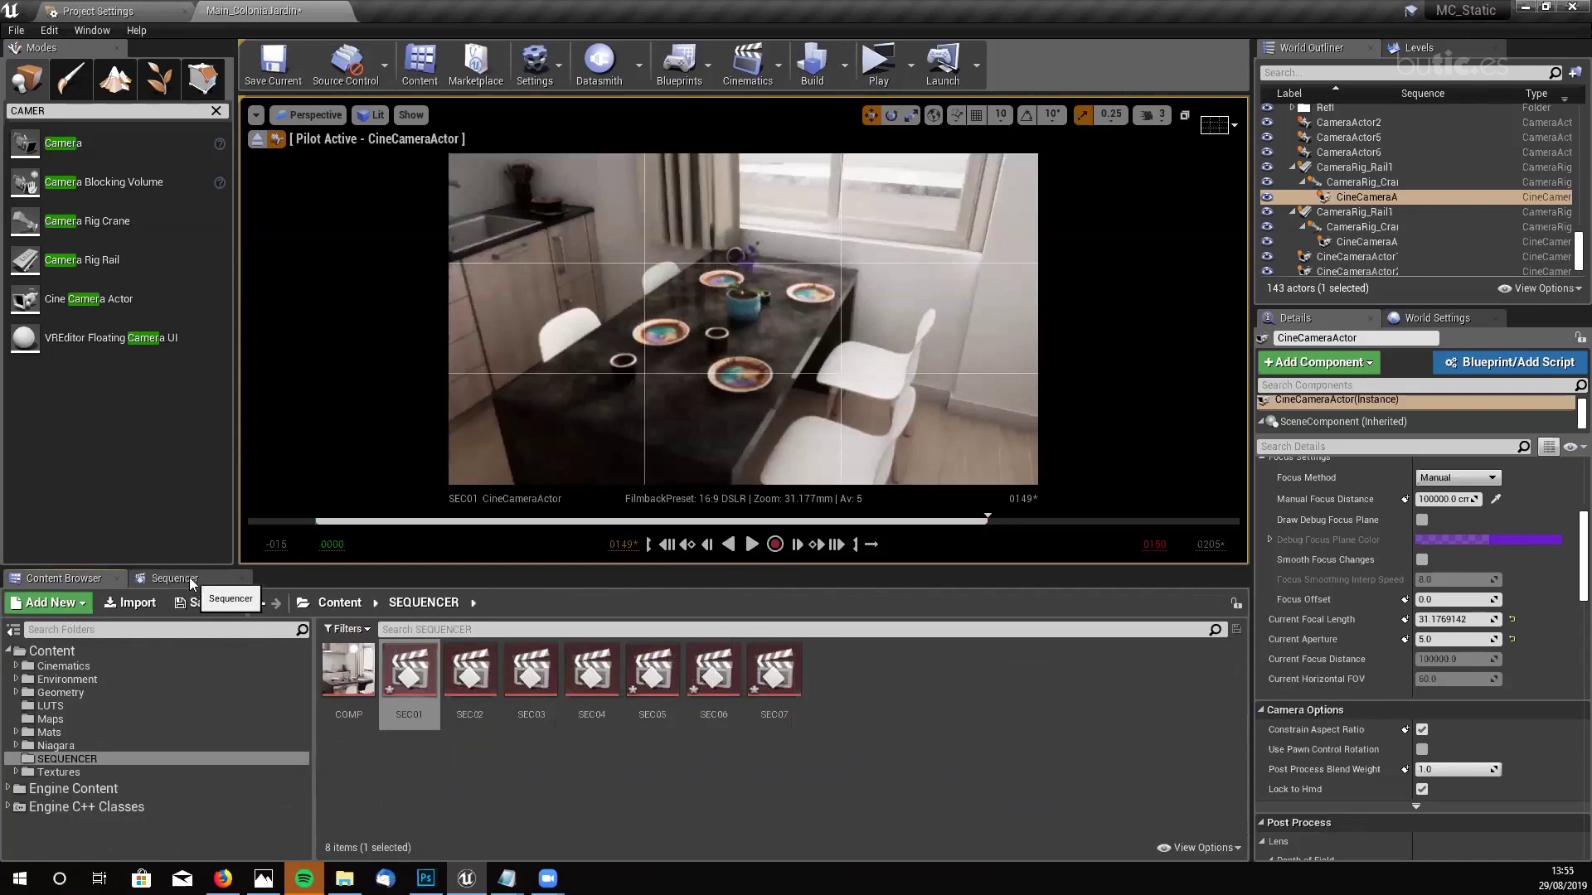
- Create a Level Sequence asset named COMP02 and open it in Sequencer
{"action": "left_click", "coordinate": [701, 784]}
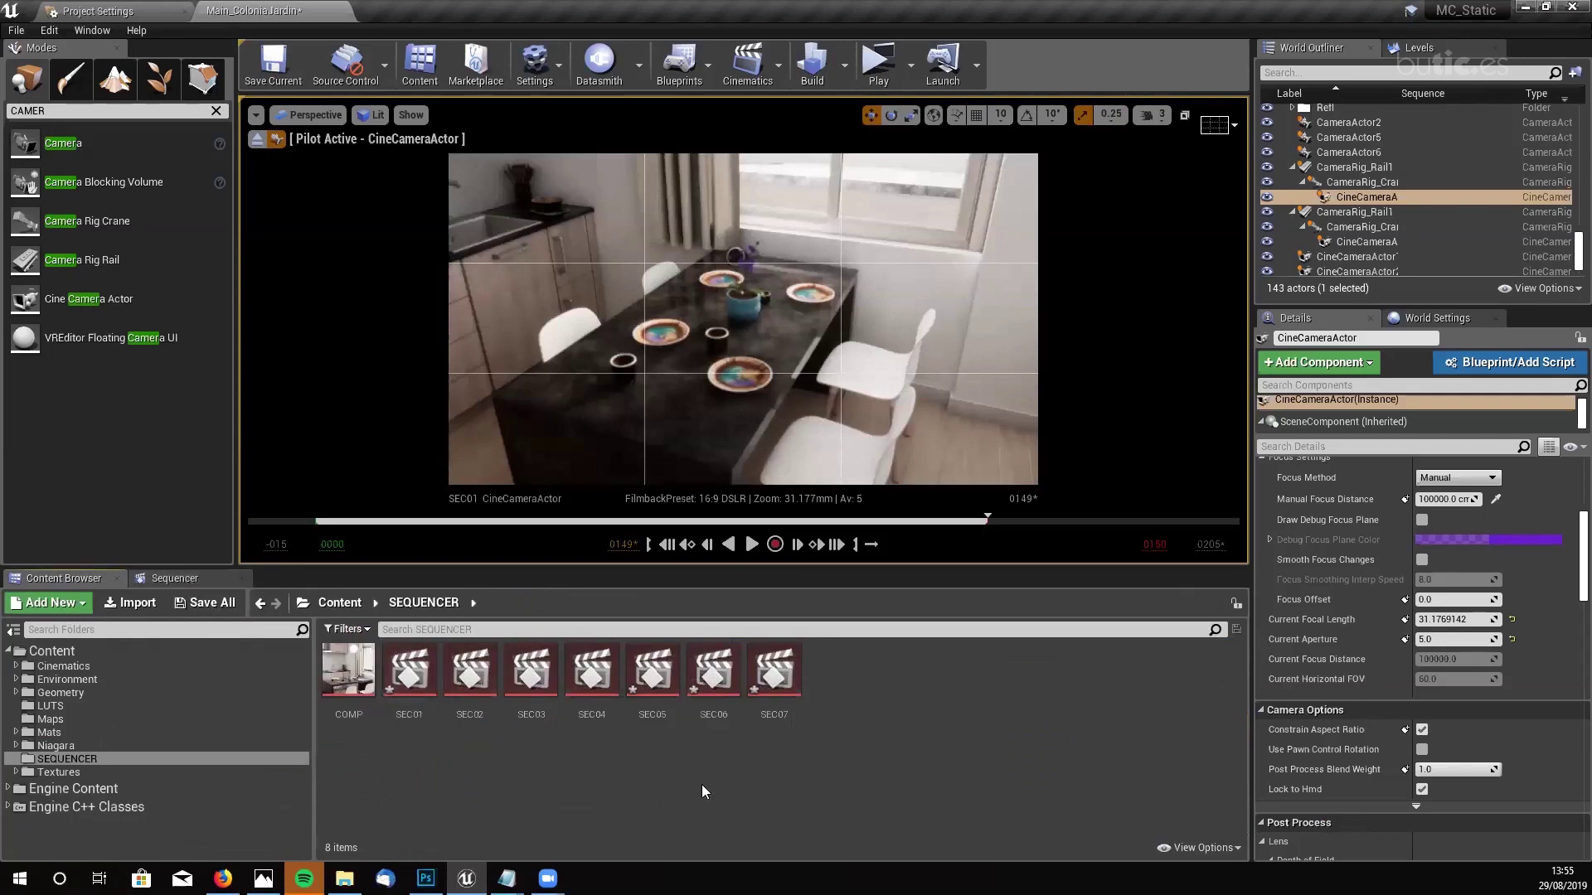
{"action": "right_click", "coordinate": [930, 715]}
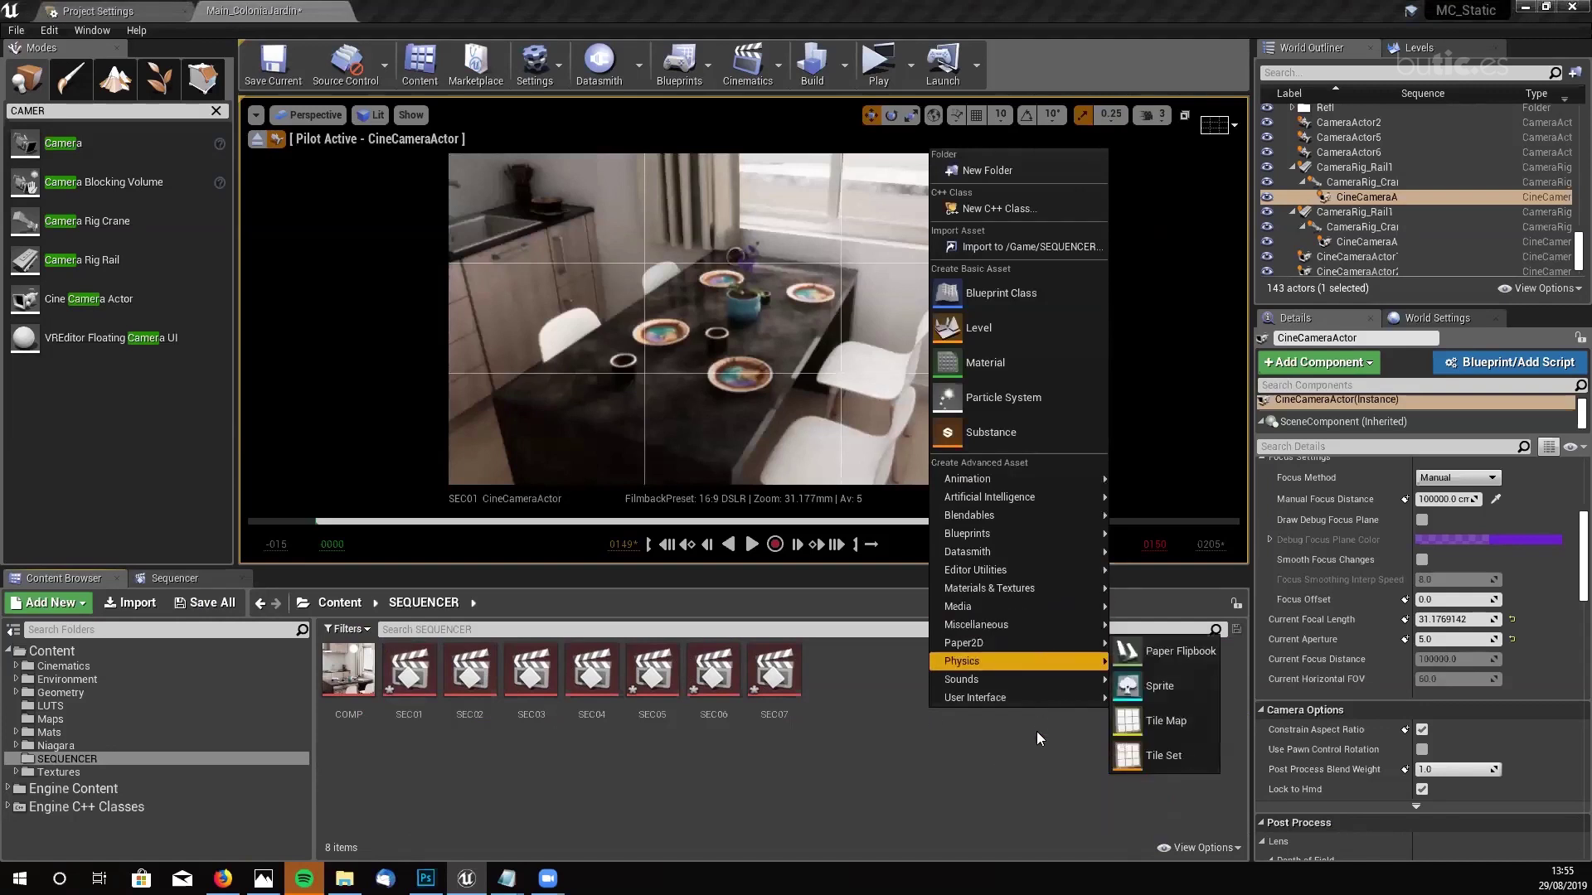
{"action": "mouse_move", "coordinate": [1000, 483]}
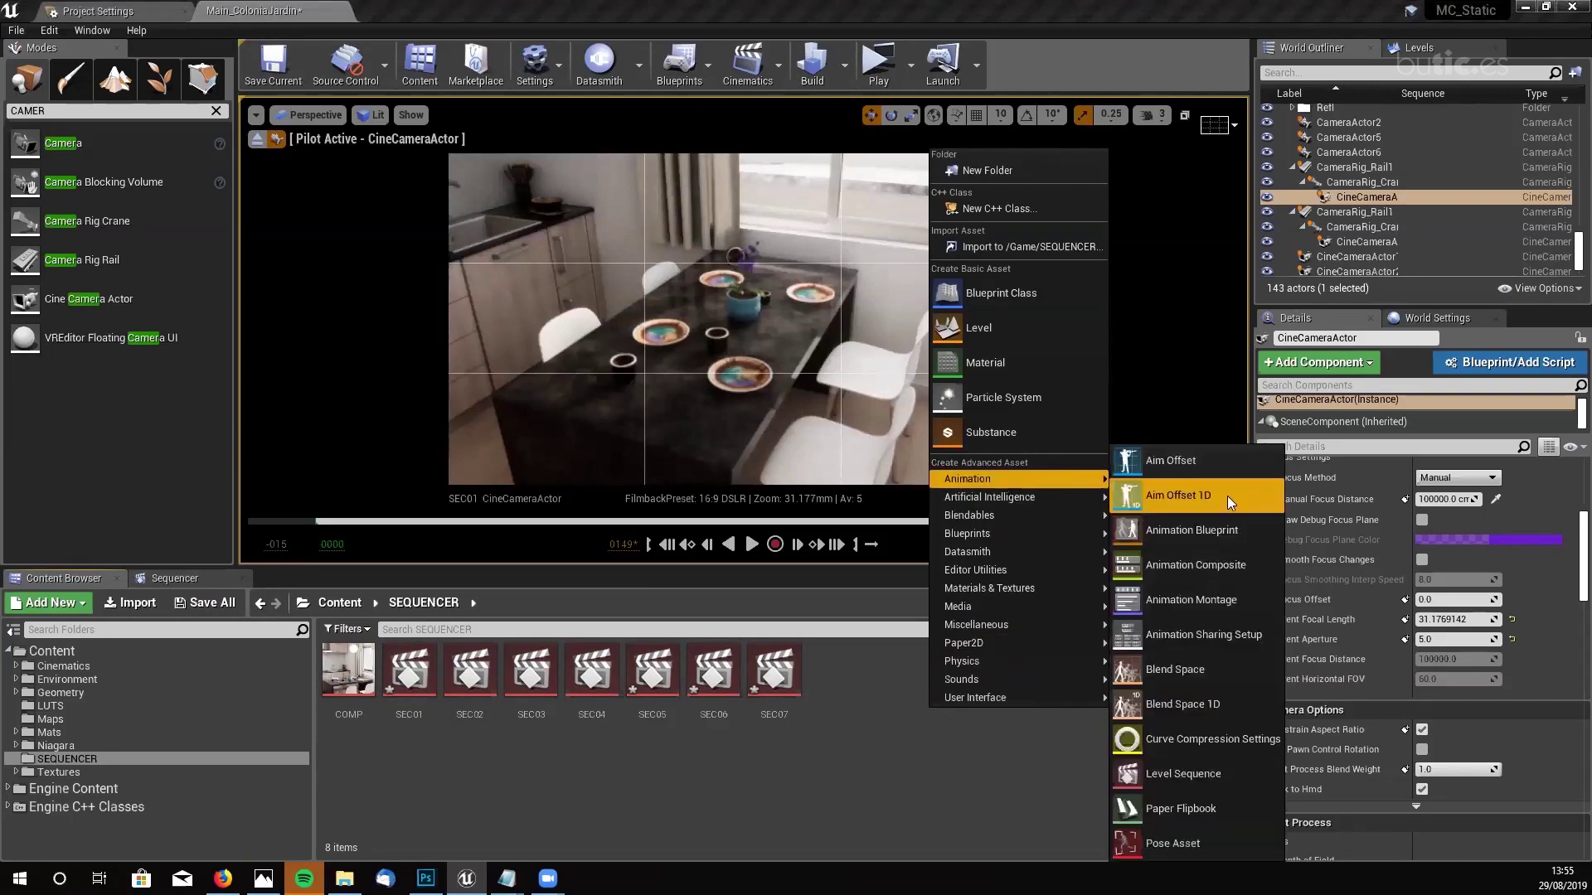
{"action": "left_click", "coordinate": [1182, 776]}
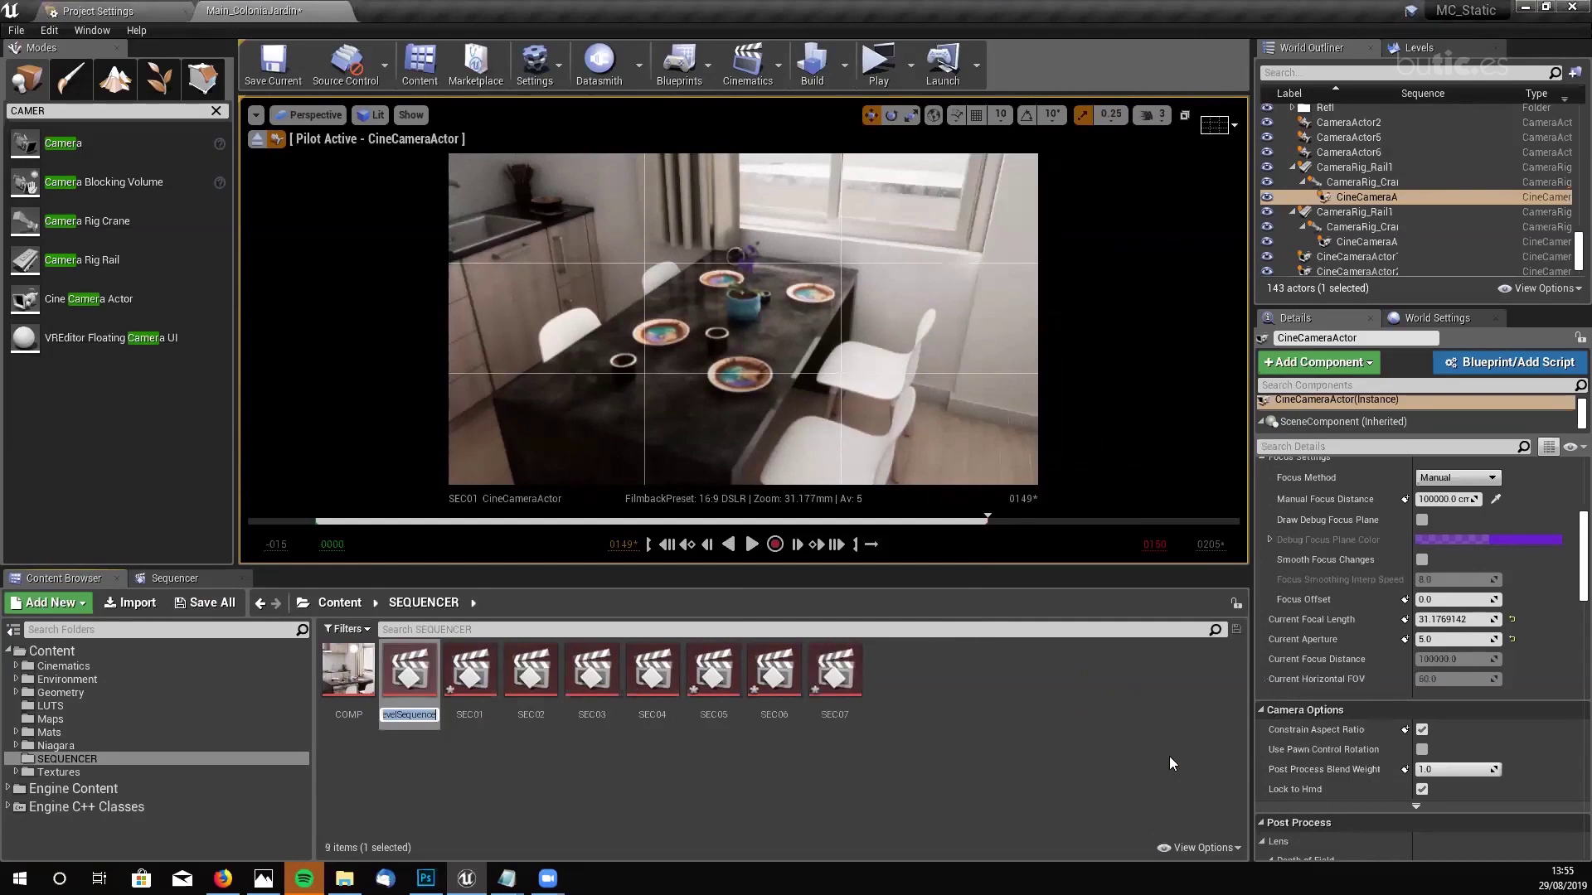
{"action": "type", "text": "COMP02"}
{"action": "key", "text": "Return"}
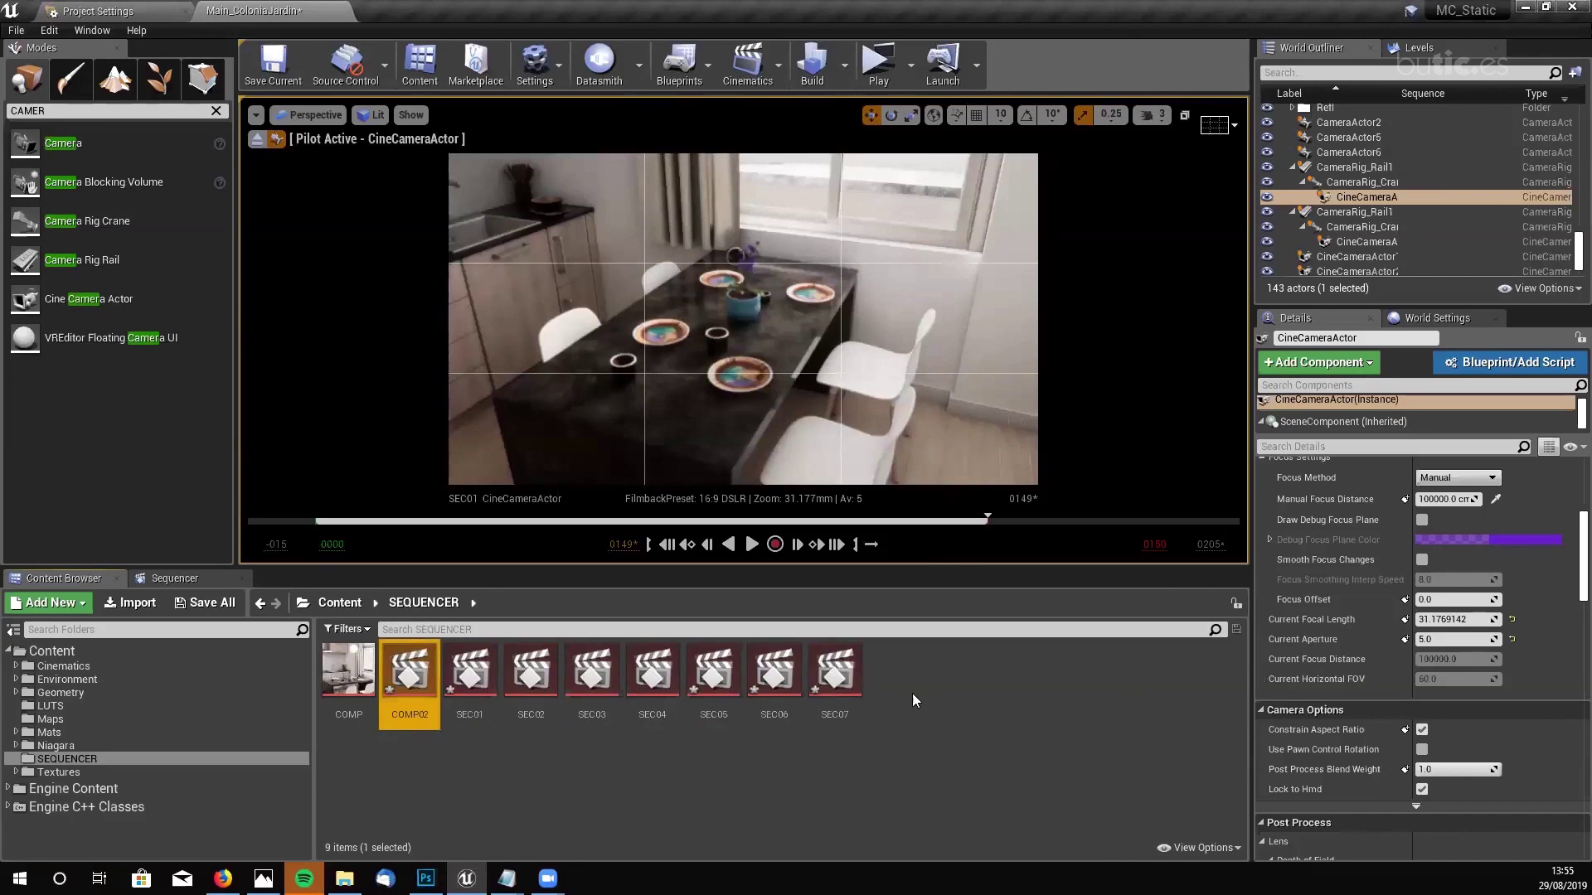
{"action": "double_click", "coordinate": [404, 697]}
{"action": "left_click", "coordinate": [38, 626]}
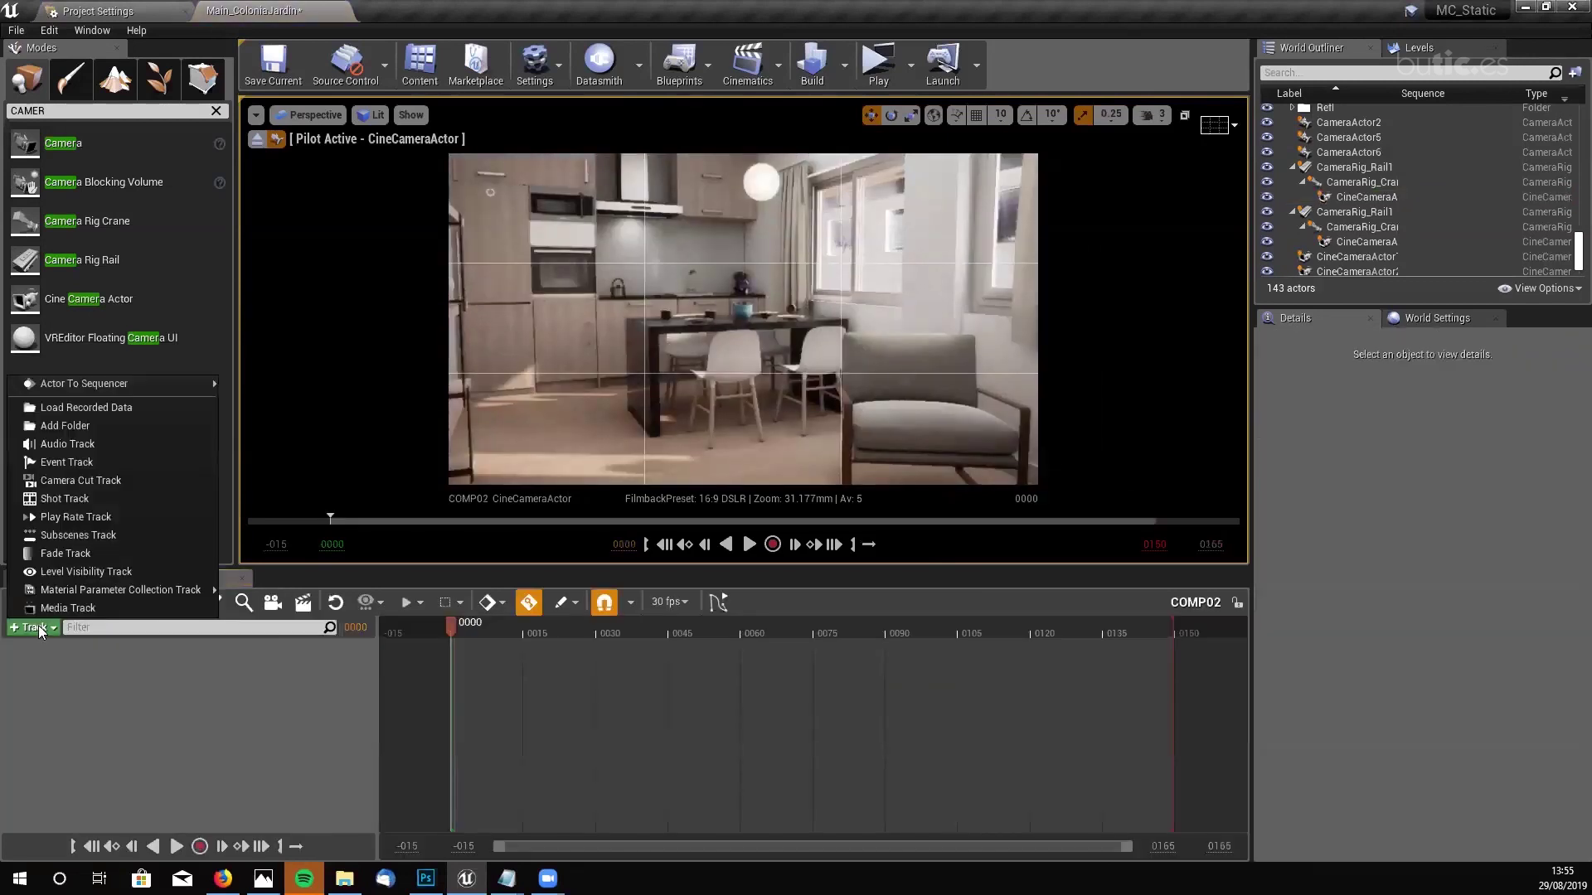
- Add a shot track to COMP02 and insert SEC04 and SEC05 as shots
{"action": "left_click", "coordinate": [73, 501]}
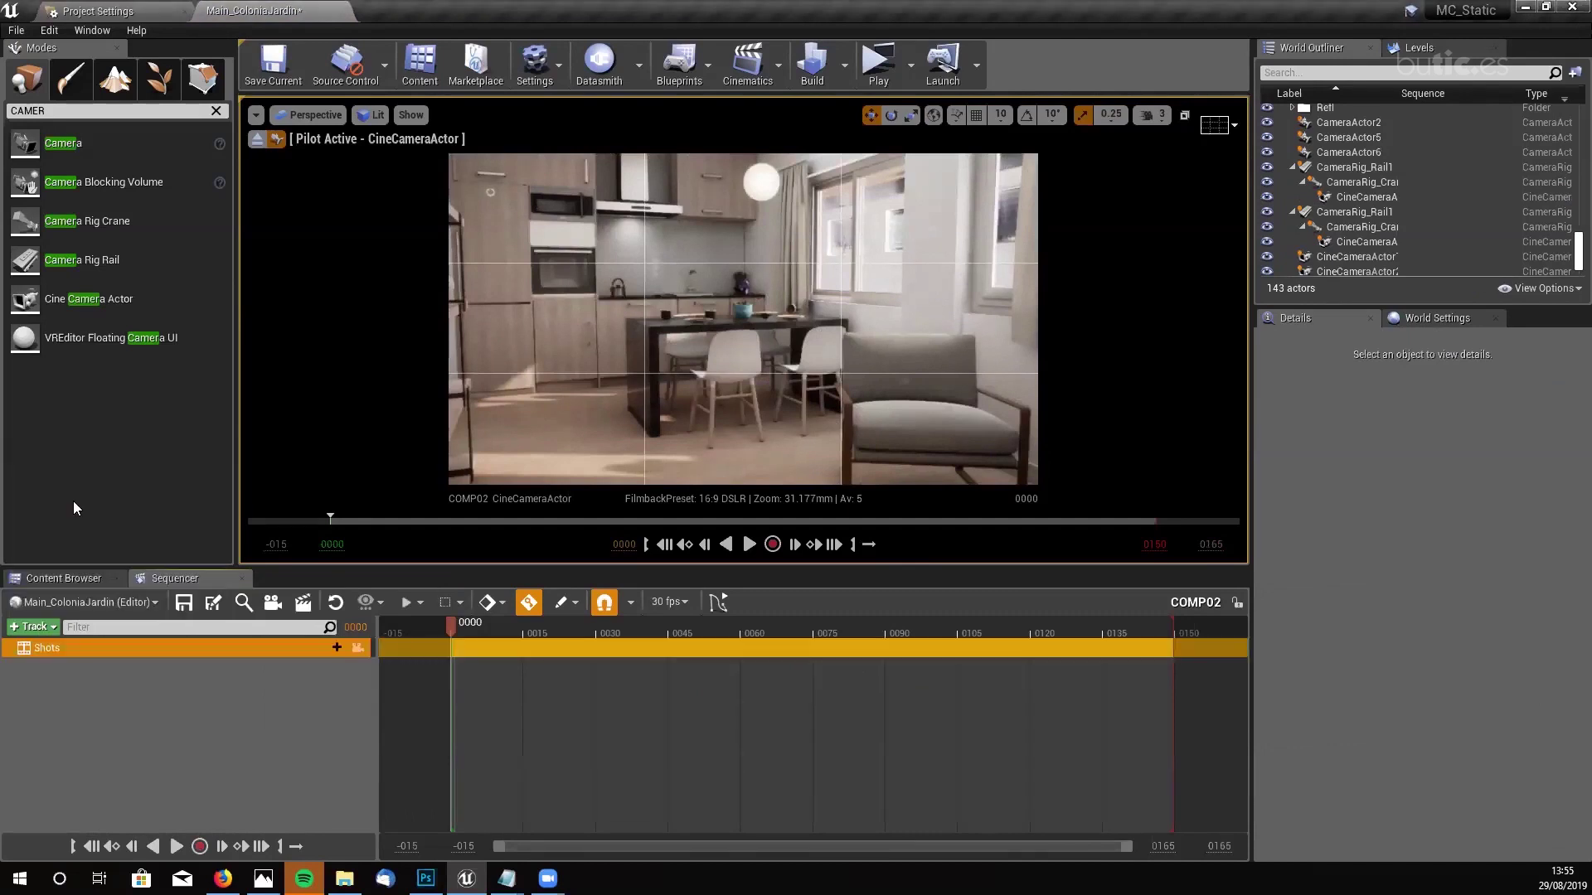
{"action": "left_click", "coordinate": [330, 649]}
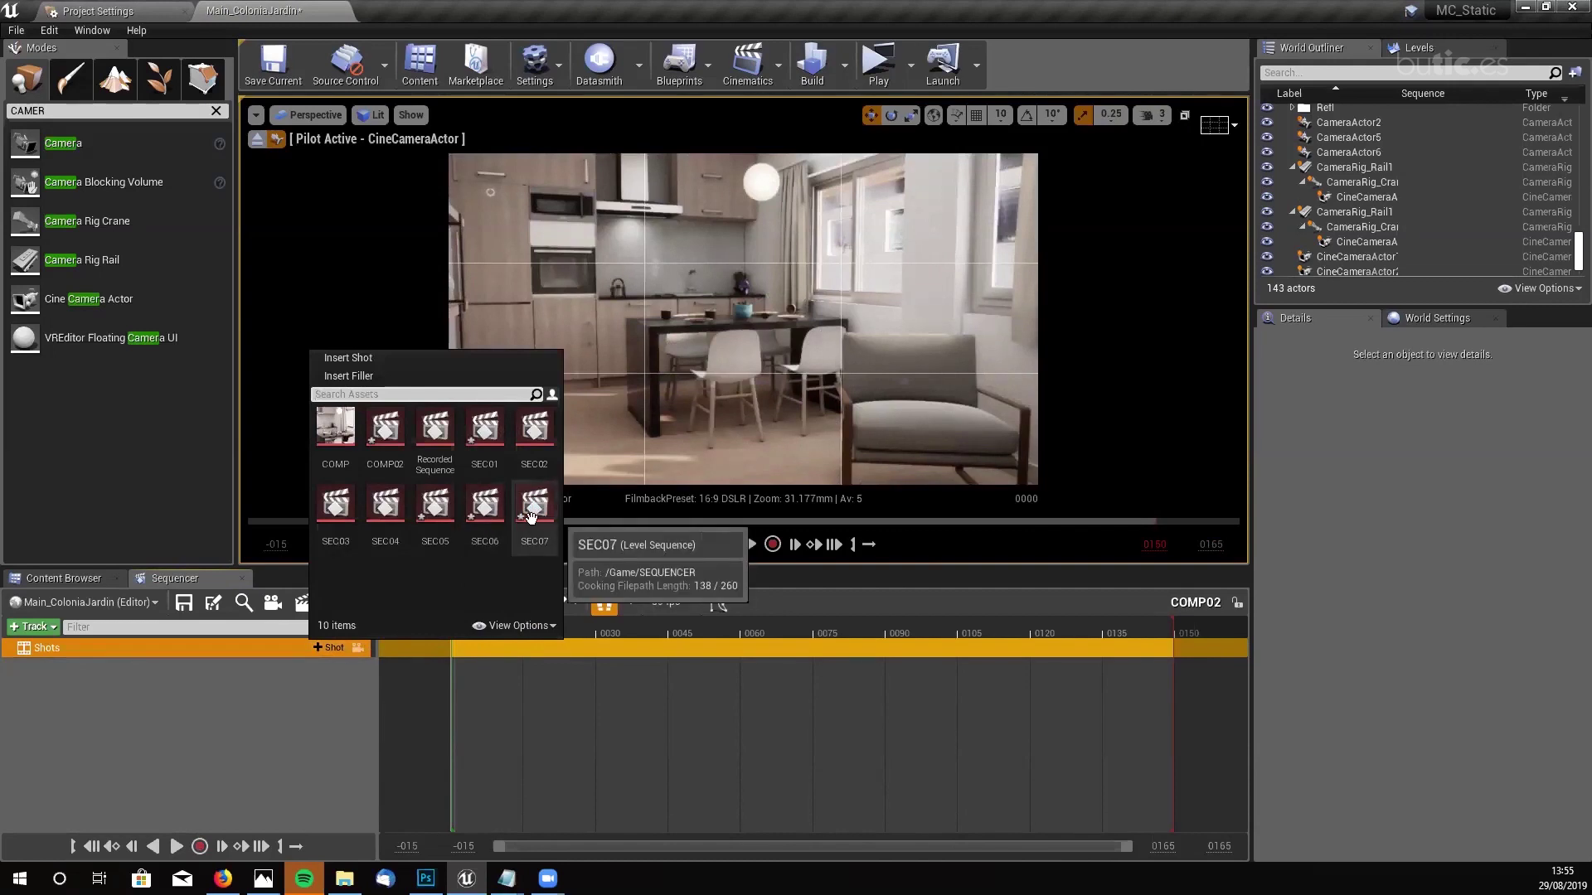
{"action": "left_click", "coordinate": [391, 511]}
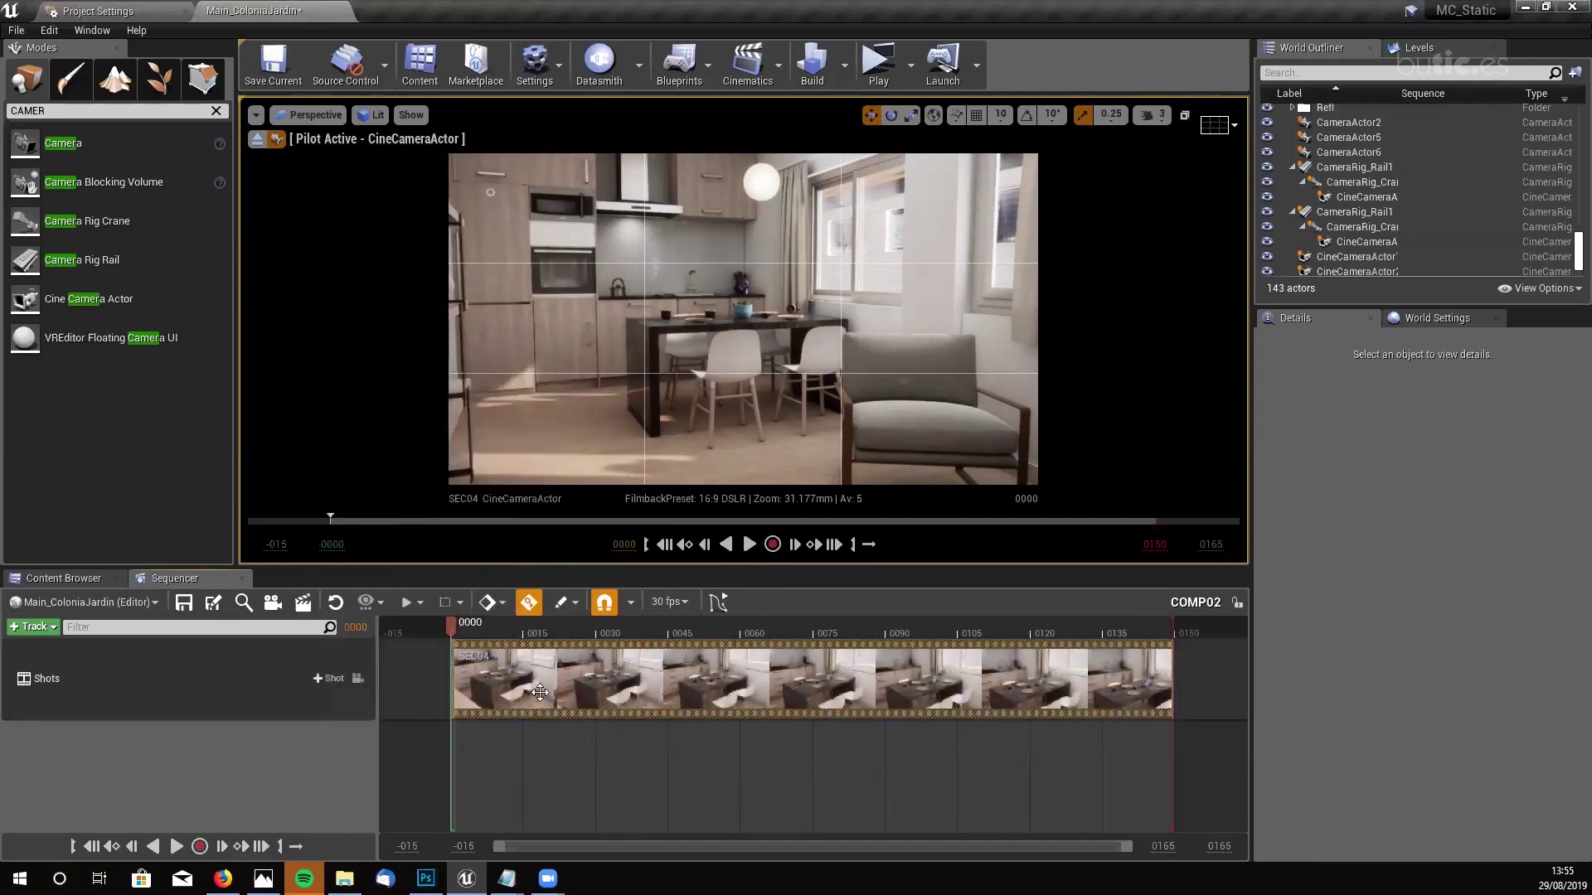
{"action": "left_click", "coordinate": [317, 678]}
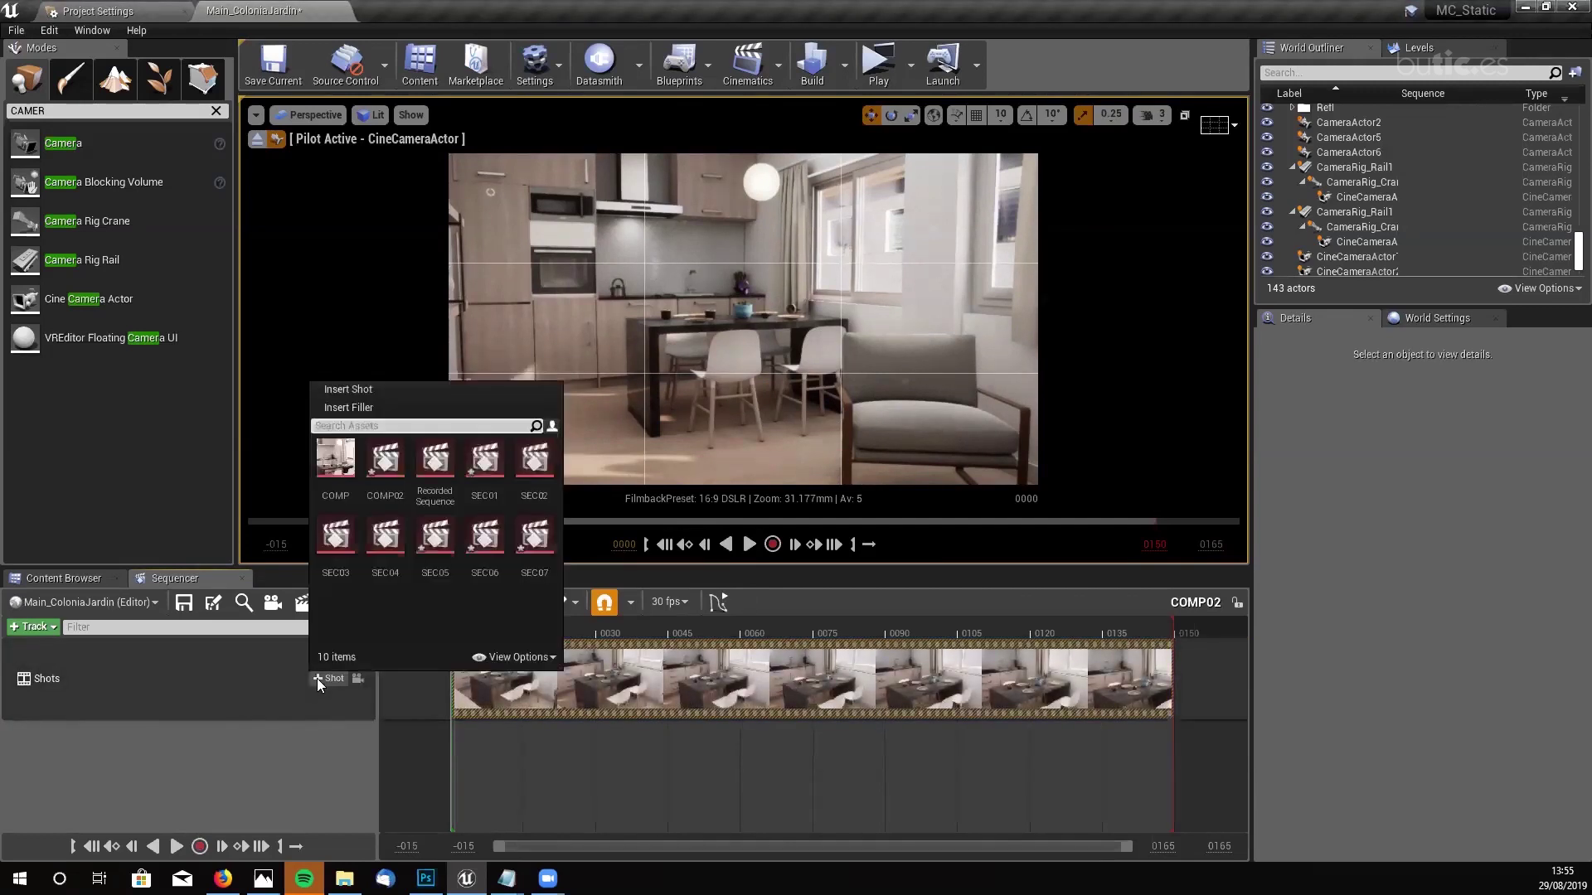
{"action": "left_click", "coordinate": [435, 537]}
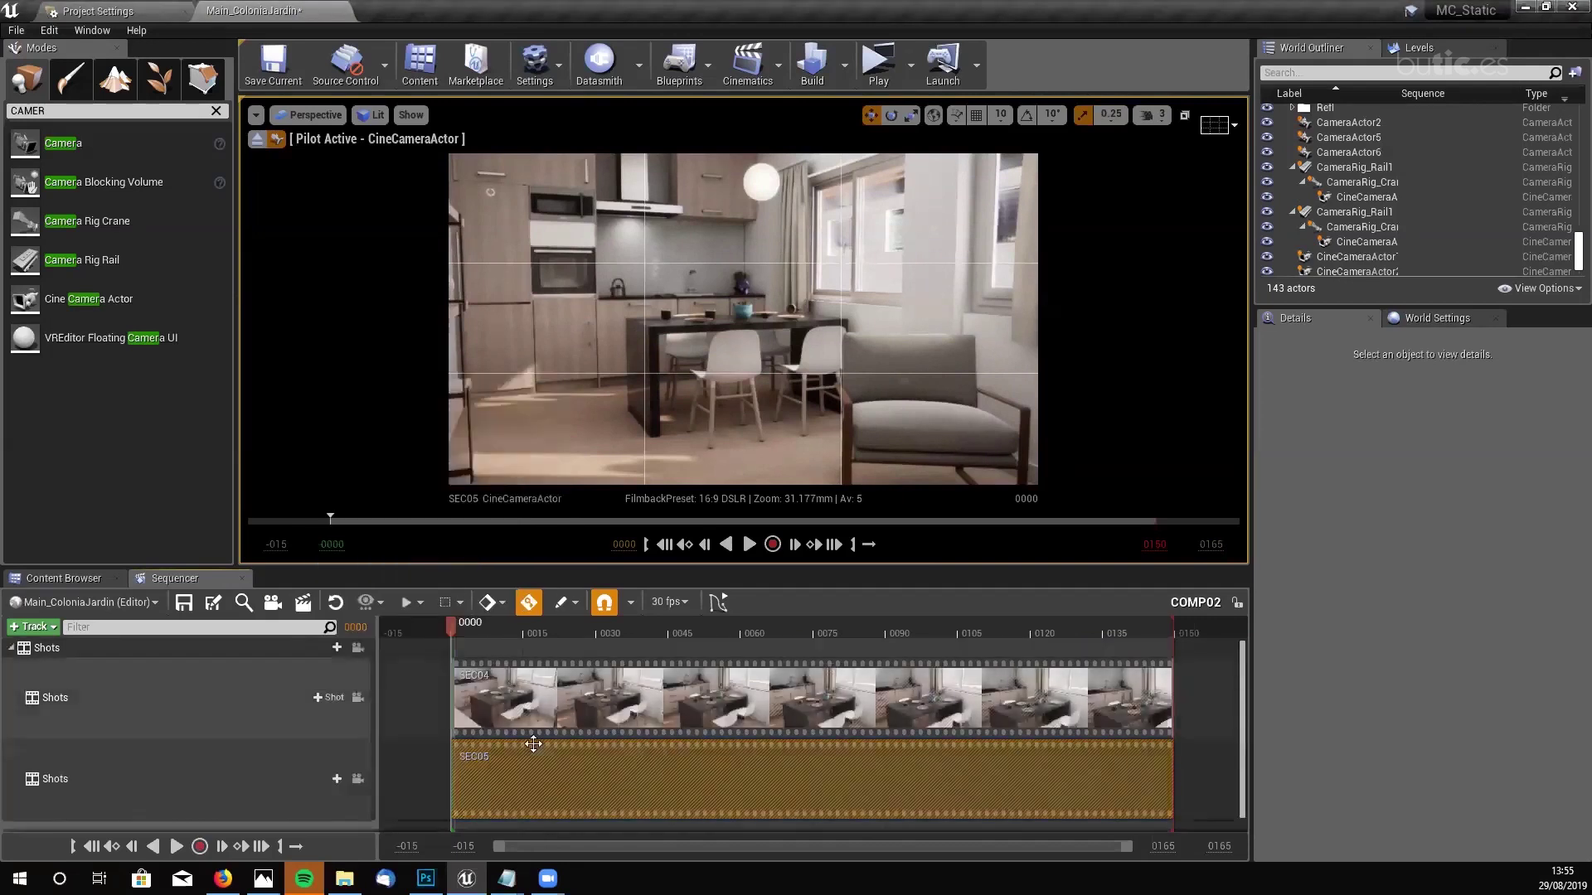
- Lock the viewport to the shot cameras and push SEC05 later along its track
{"action": "scroll", "coordinate": [663, 750], "scroll_direction": "down", "scroll_amount": 1}
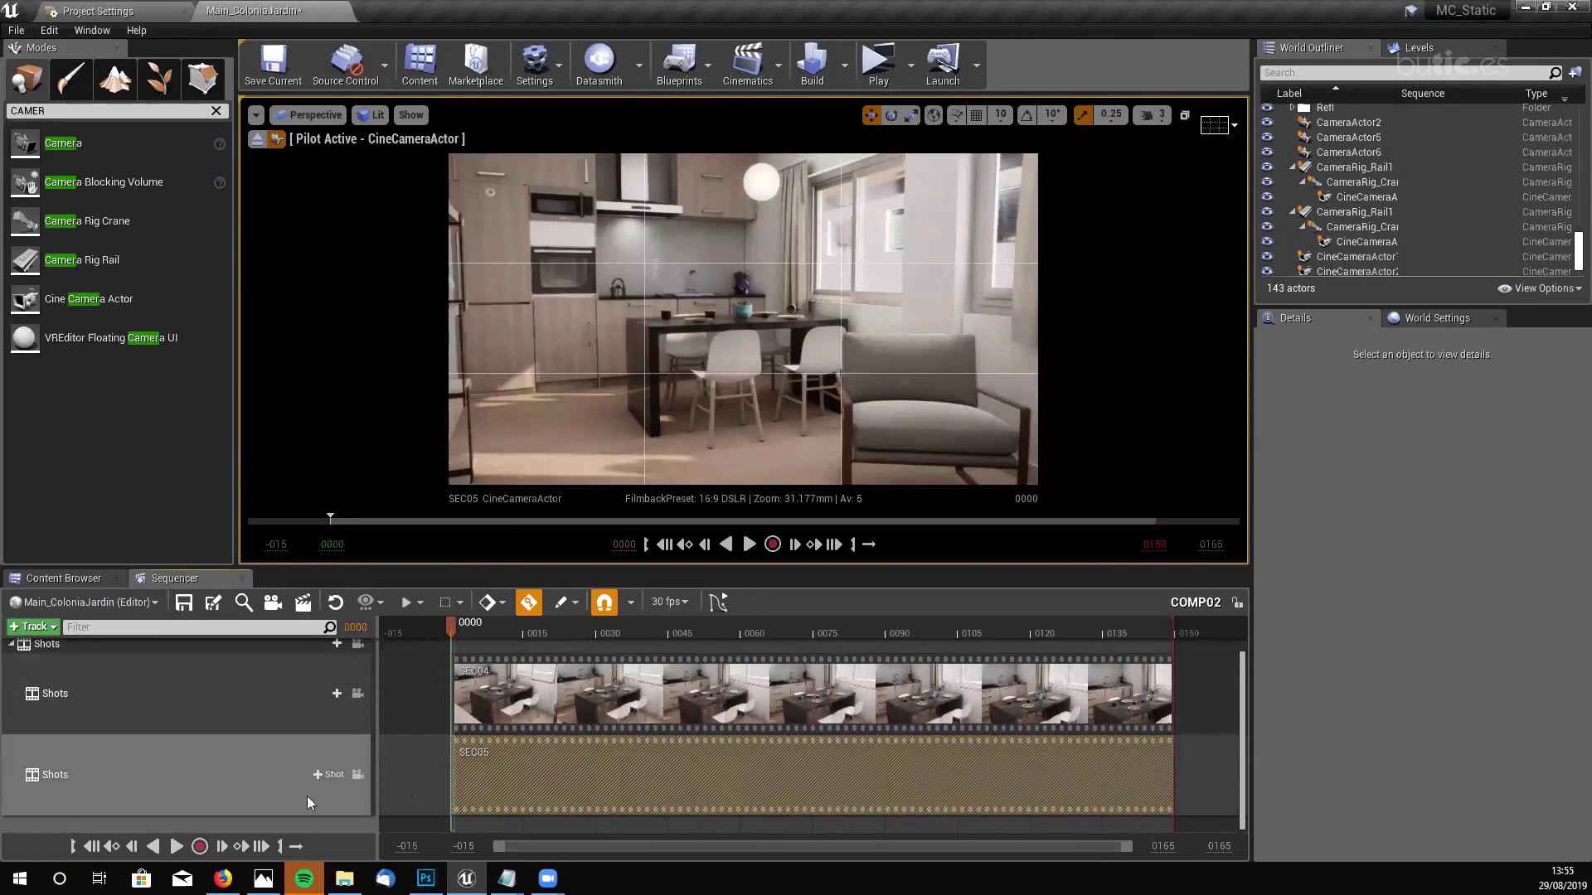
{"action": "left_click", "coordinate": [357, 774]}
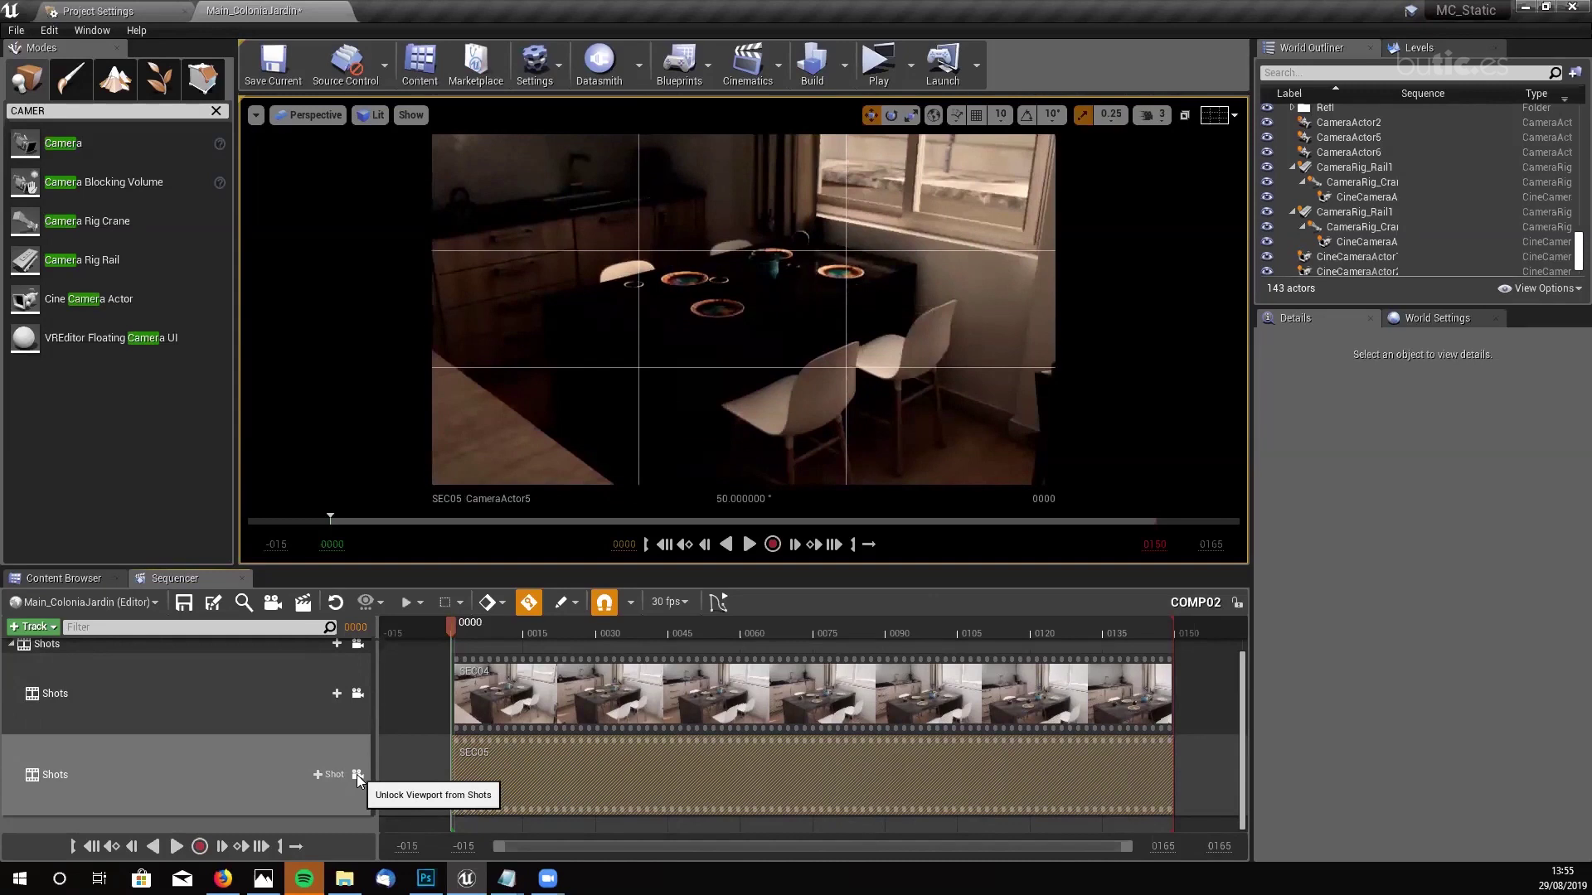
{"action": "left_click", "coordinate": [80, 579]}
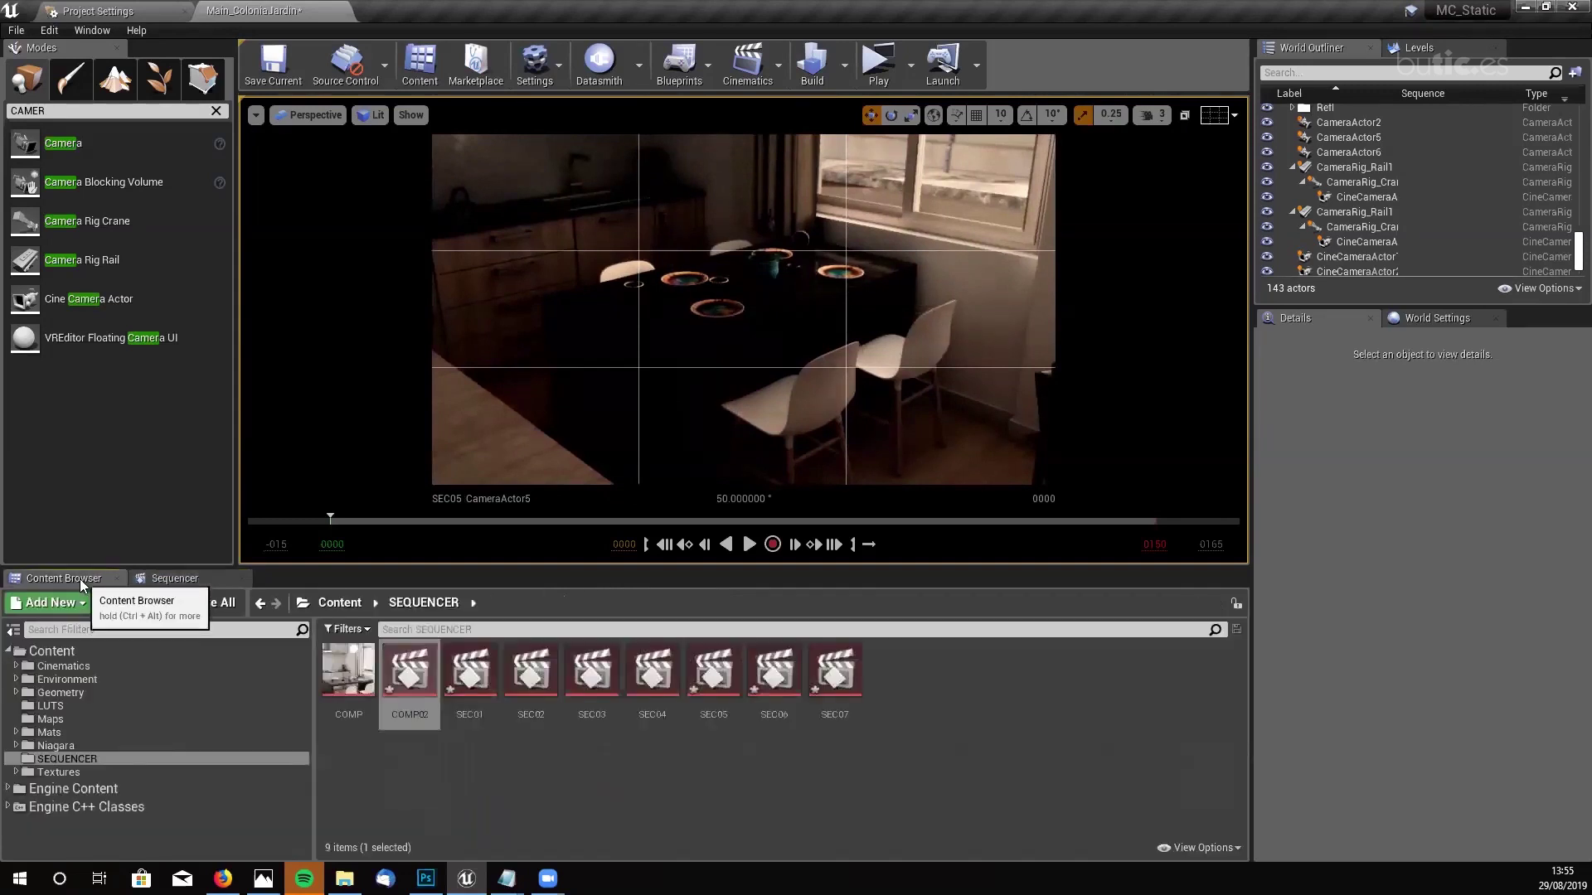
{"action": "left_click", "coordinate": [180, 578]}
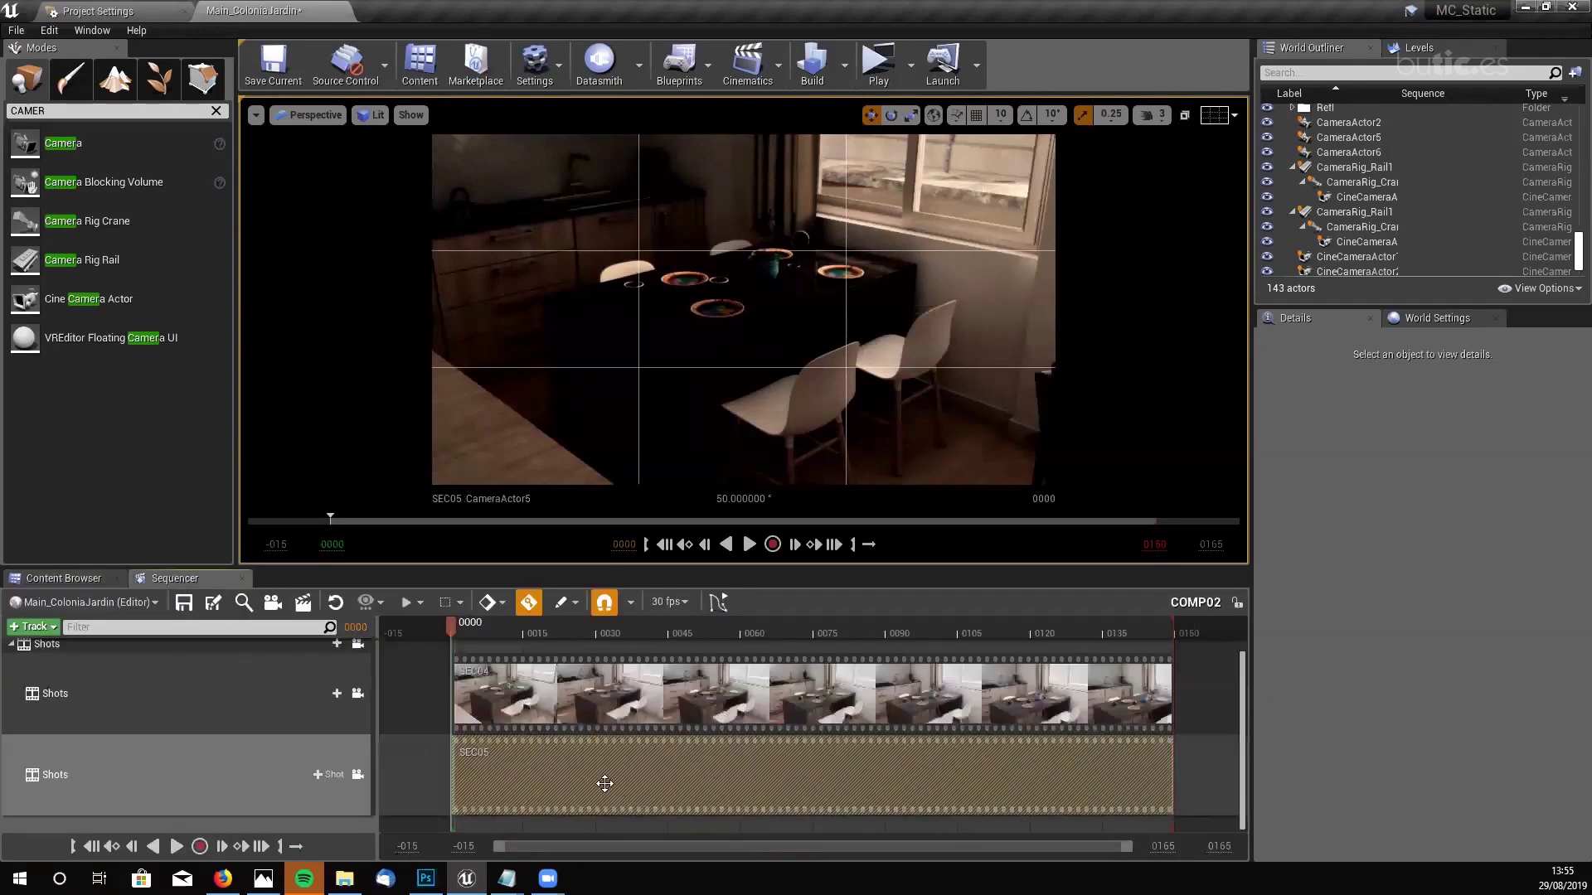
{"action": "mouse_move", "coordinate": [604, 779]}
{"action": "left_mouse_down"}
{"action": "mouse_move", "coordinate": [1268, 774]}
{"action": "mouse_move", "coordinate": [1176, 789]}
{"action": "left_mouse_up"}
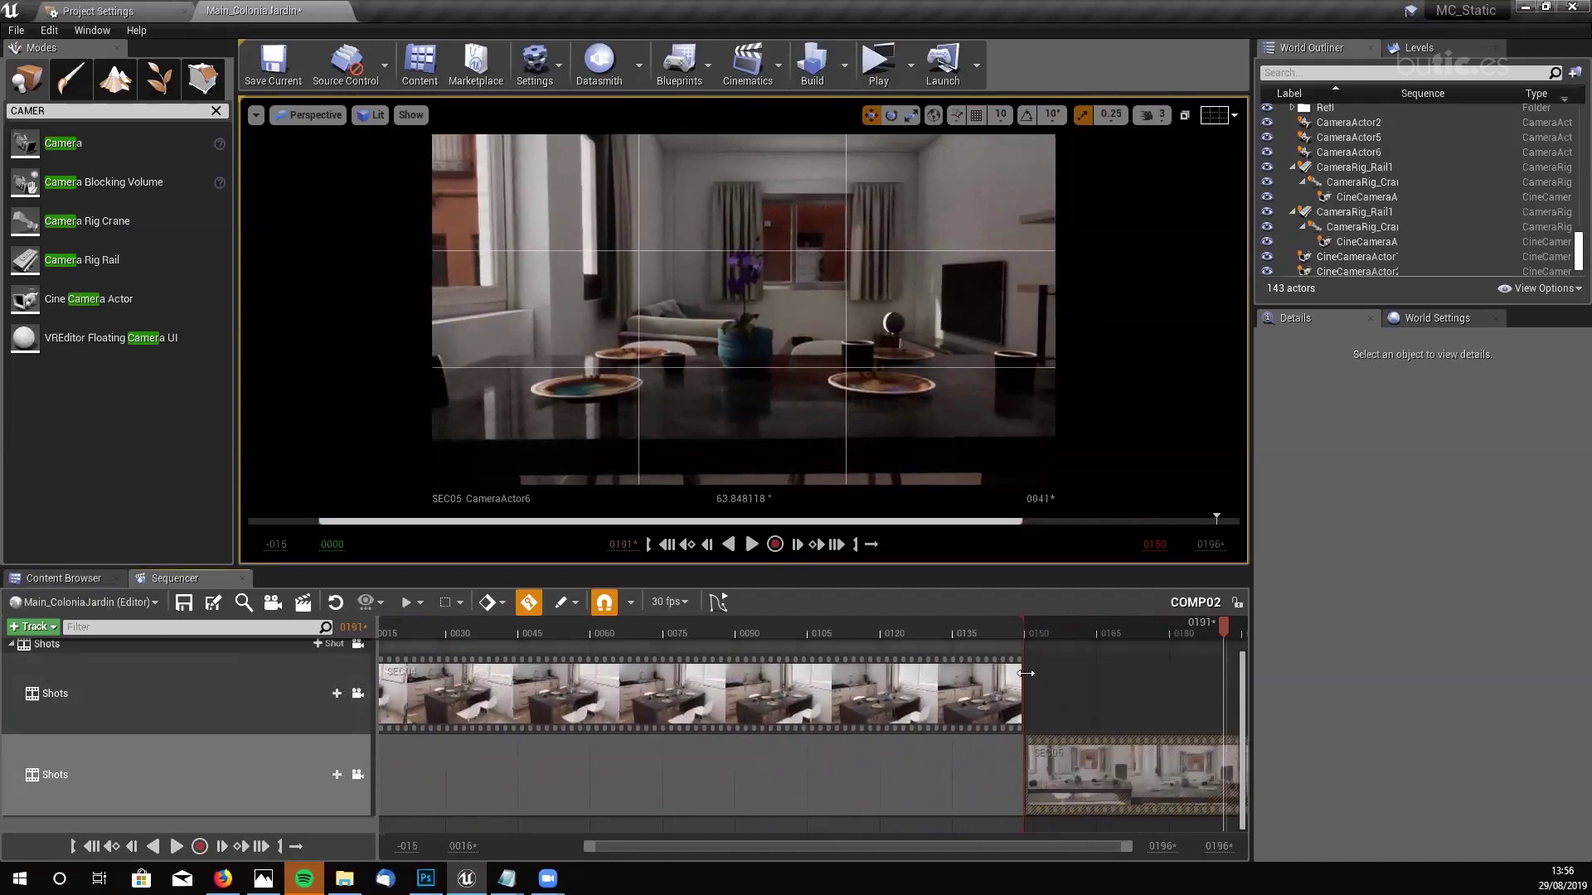
- Scrub through the shots to preview them and adjust the playback end marker
{"action": "left_click_drag", "start_coordinate": [1226, 628], "coordinate": [959, 665]}
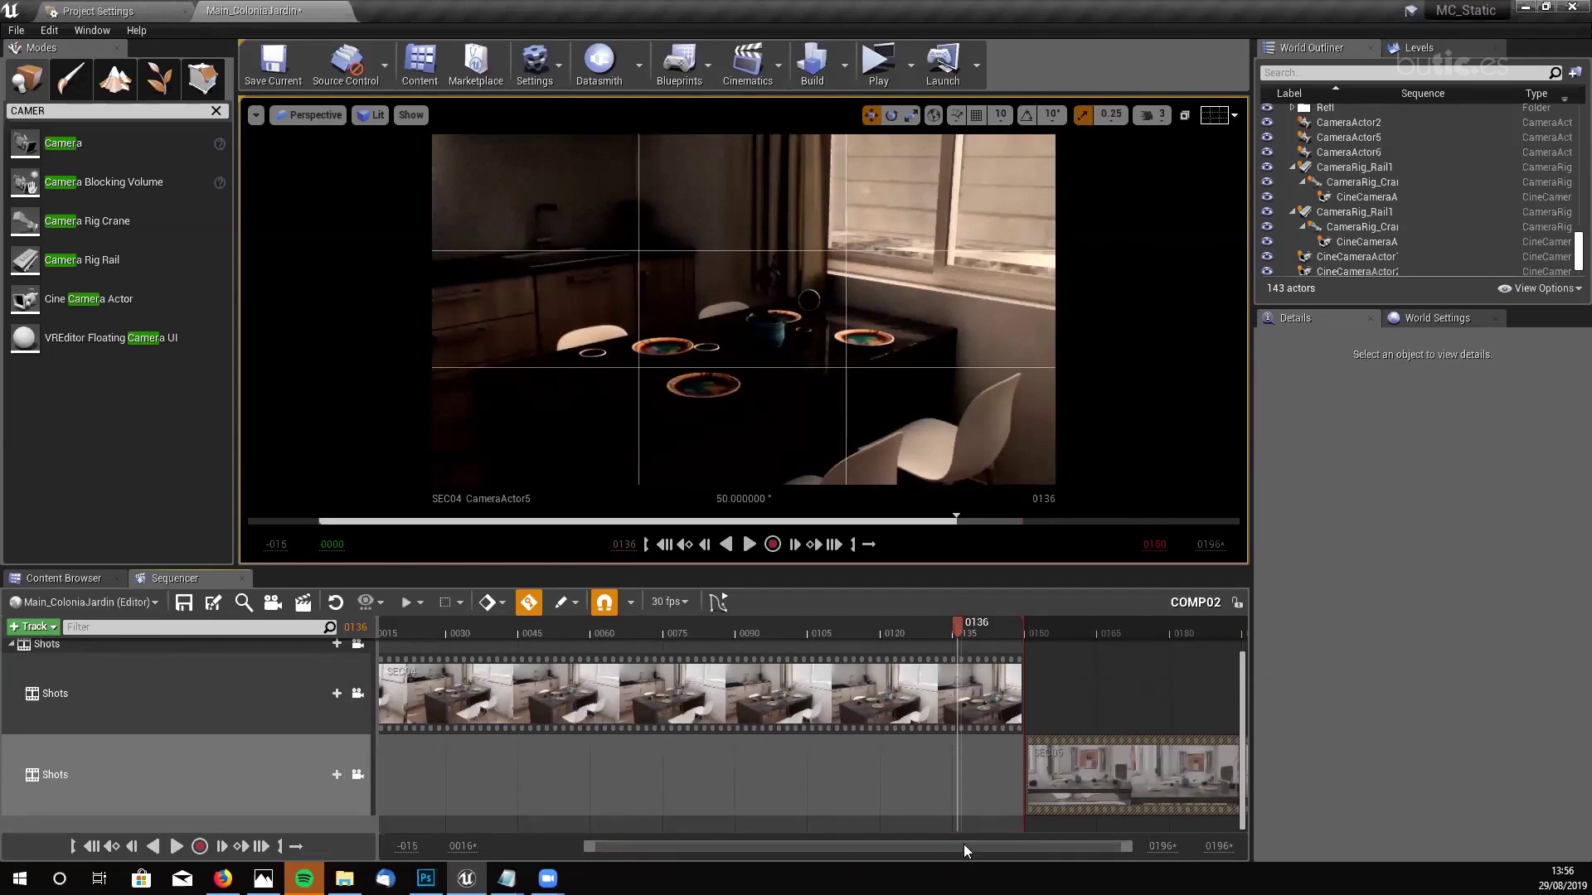
{"action": "scroll", "coordinate": [702, 857], "scroll_direction": "up", "scroll_amount": 3}
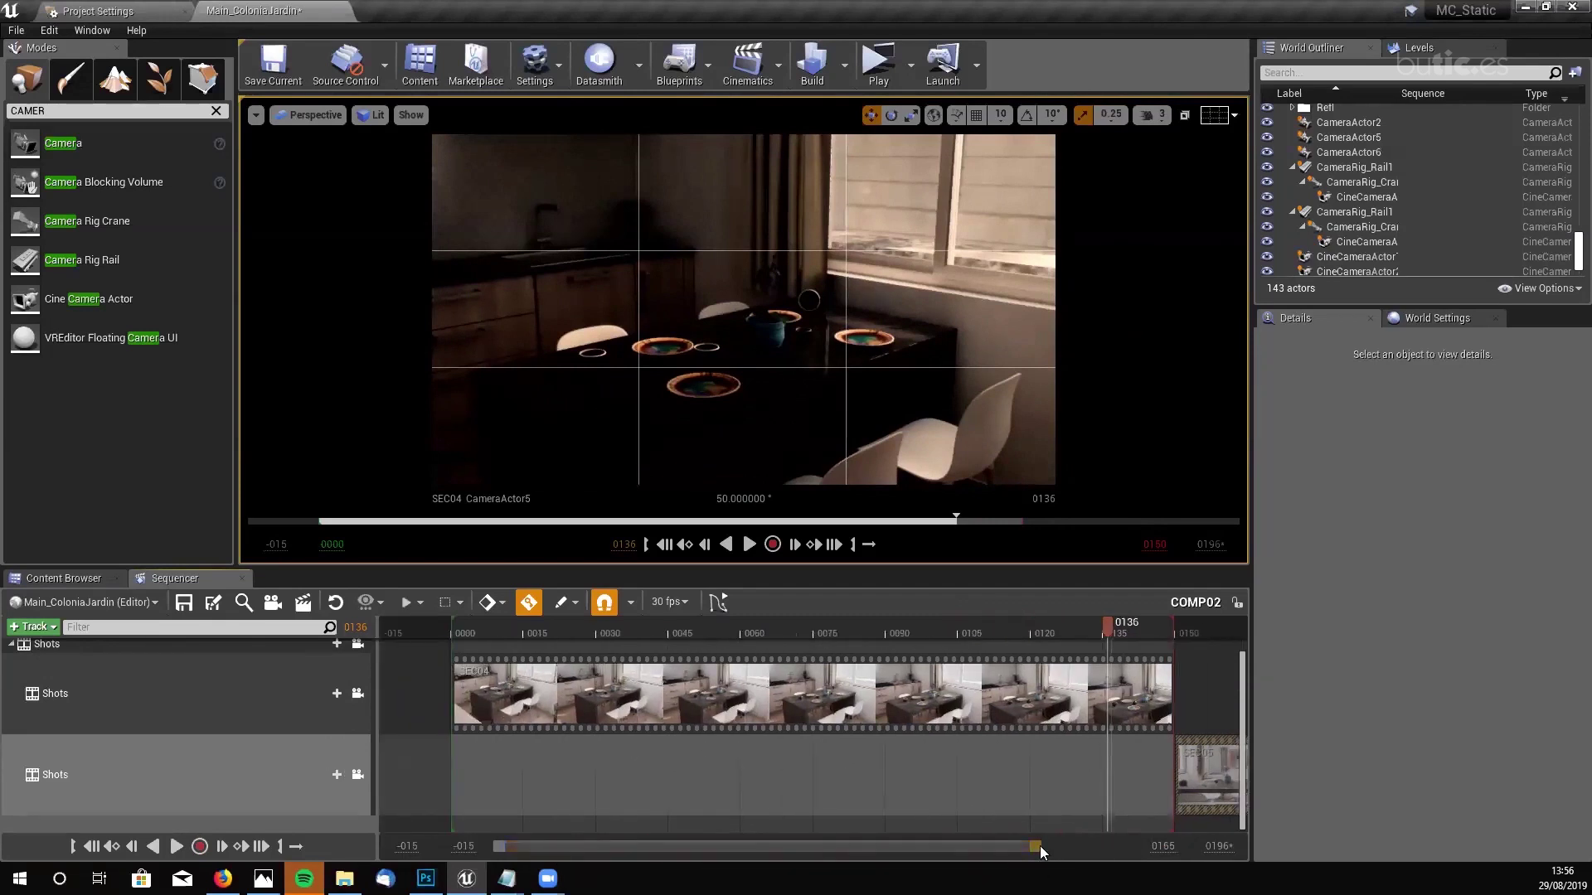
{"action": "left_click_drag", "start_coordinate": [1041, 852], "coordinate": [1129, 848]}
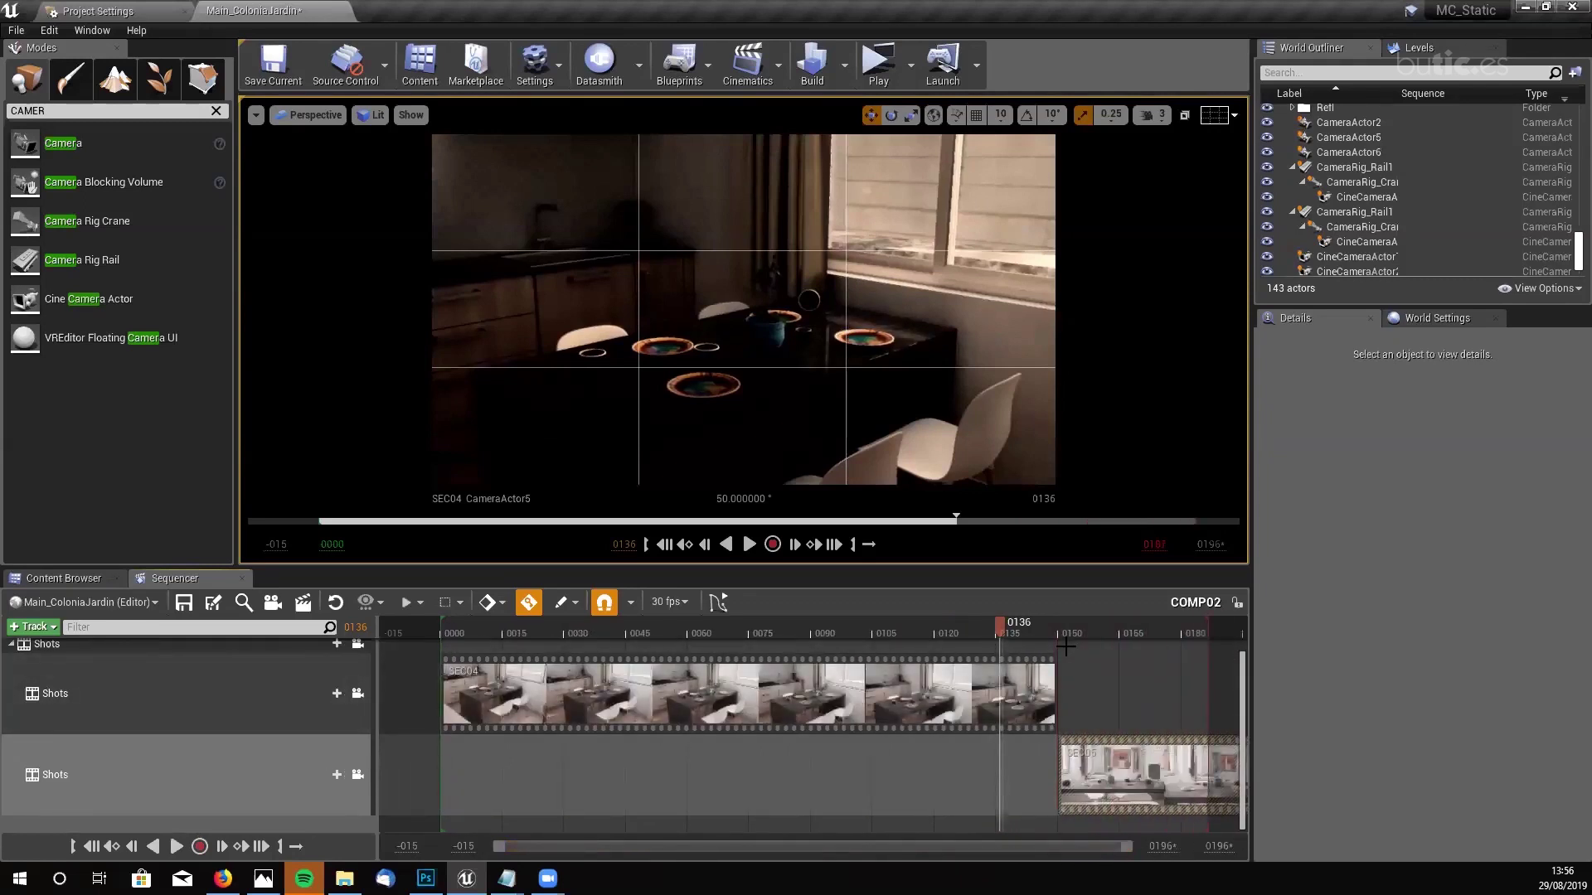
{"action": "mouse_move", "coordinate": [1065, 647]}
{"action": "left_mouse_down"}
{"action": "mouse_move", "coordinate": [1267, 625]}
{"action": "mouse_move", "coordinate": [1208, 628]}
{"action": "left_mouse_up"}
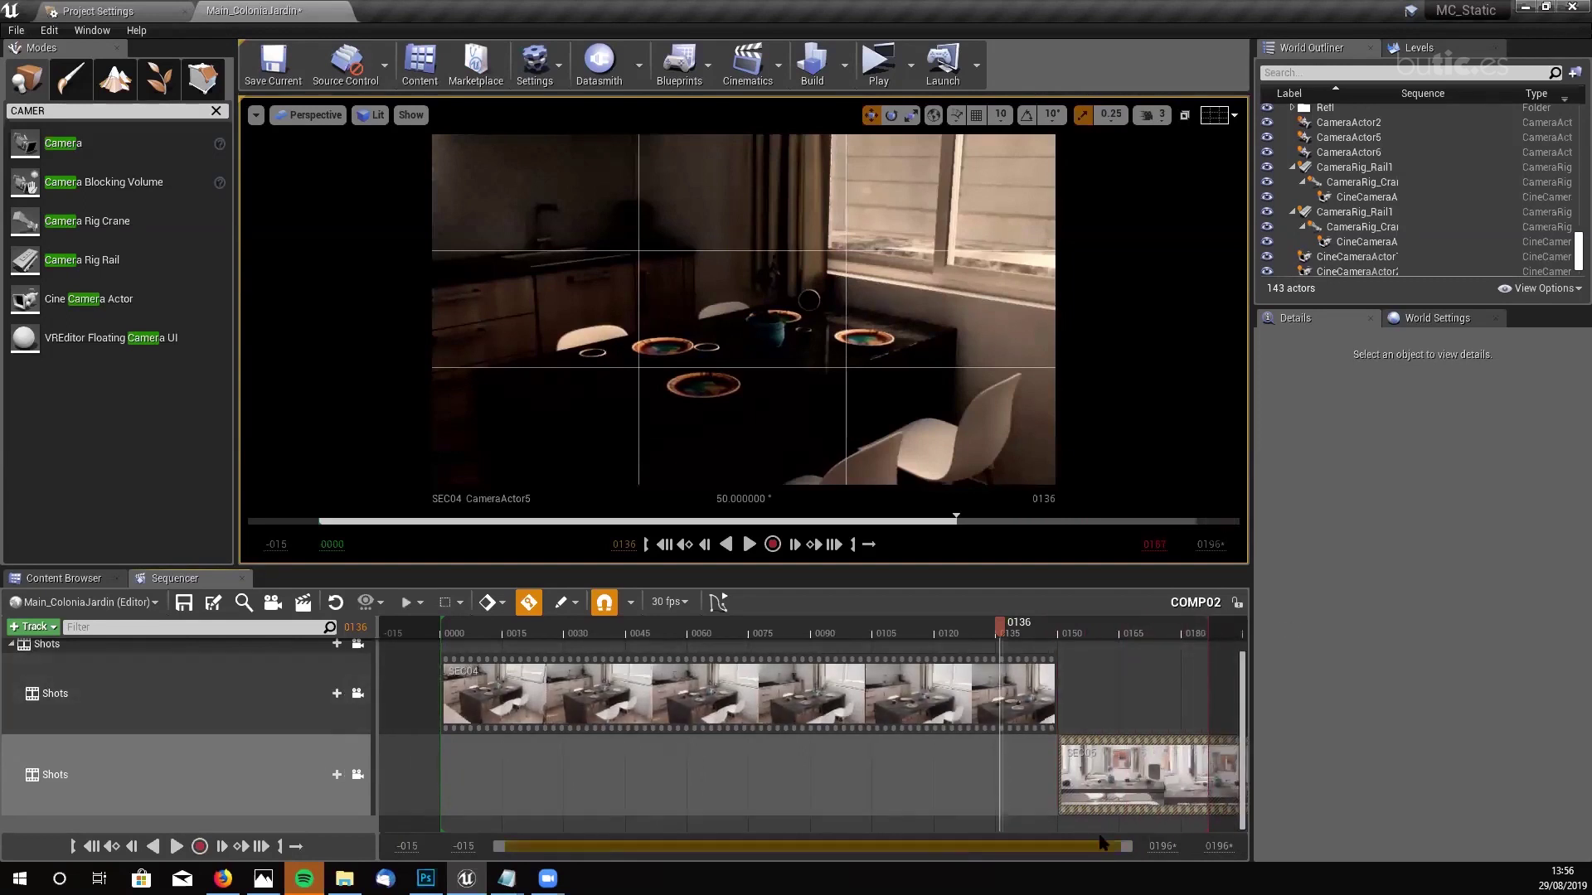
{"action": "left_click_drag", "start_coordinate": [1103, 842], "coordinate": [1063, 844]}
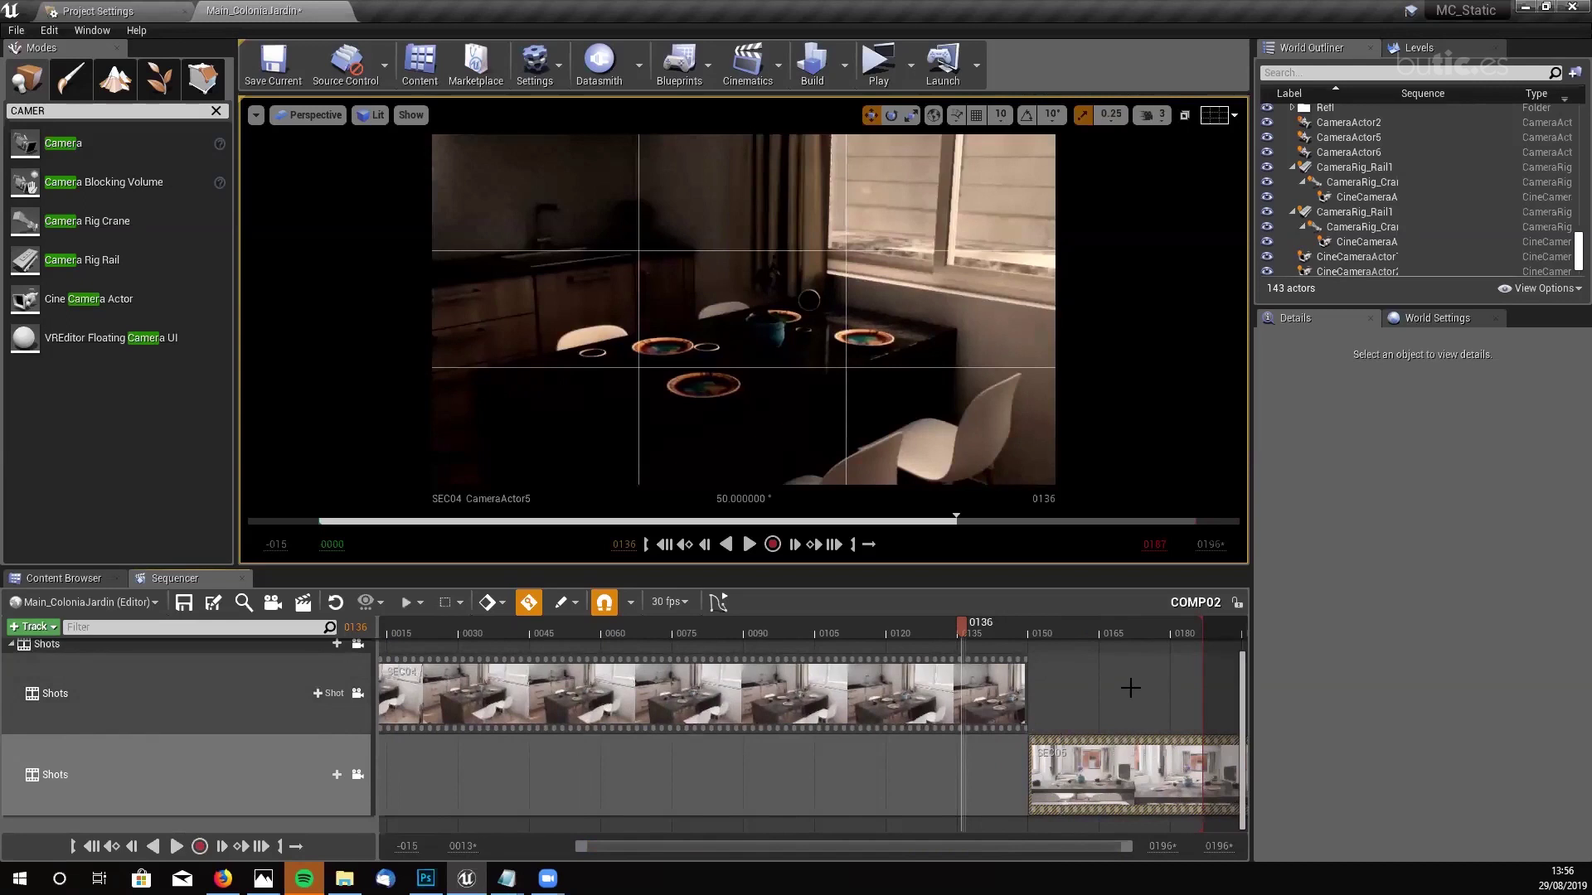
{"action": "right_click_drag", "start_coordinate": [1130, 687], "coordinate": [572, 661]}
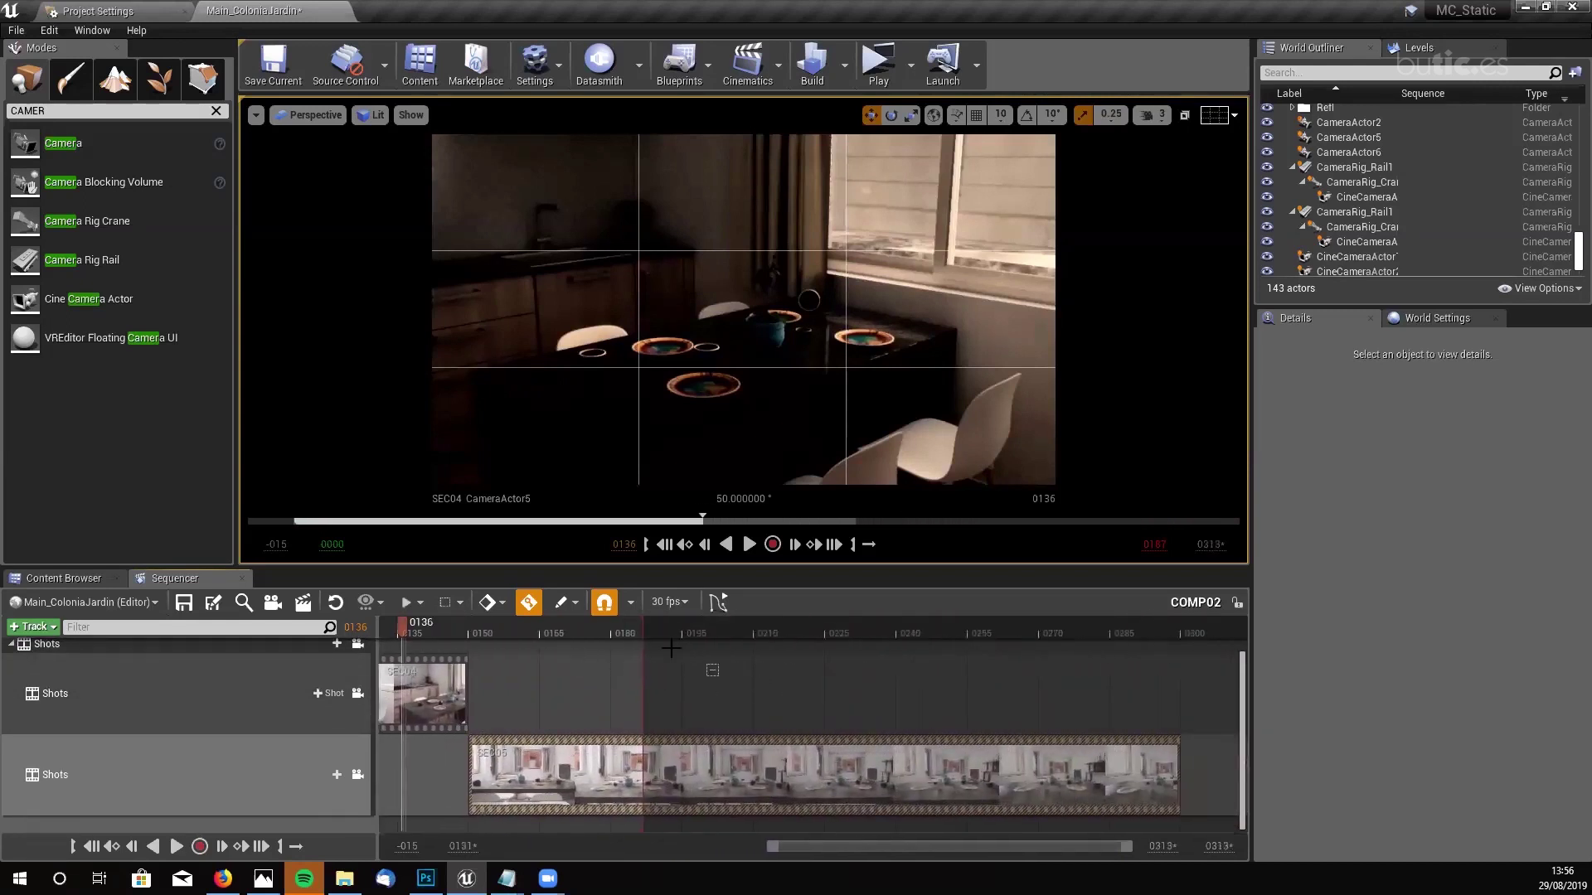
- Line SEC05 up to start at 0136 where SEC04 ends, and extend the playback end to 0303
{"action": "left_click_drag", "start_coordinate": [643, 648], "coordinate": [1194, 645]}
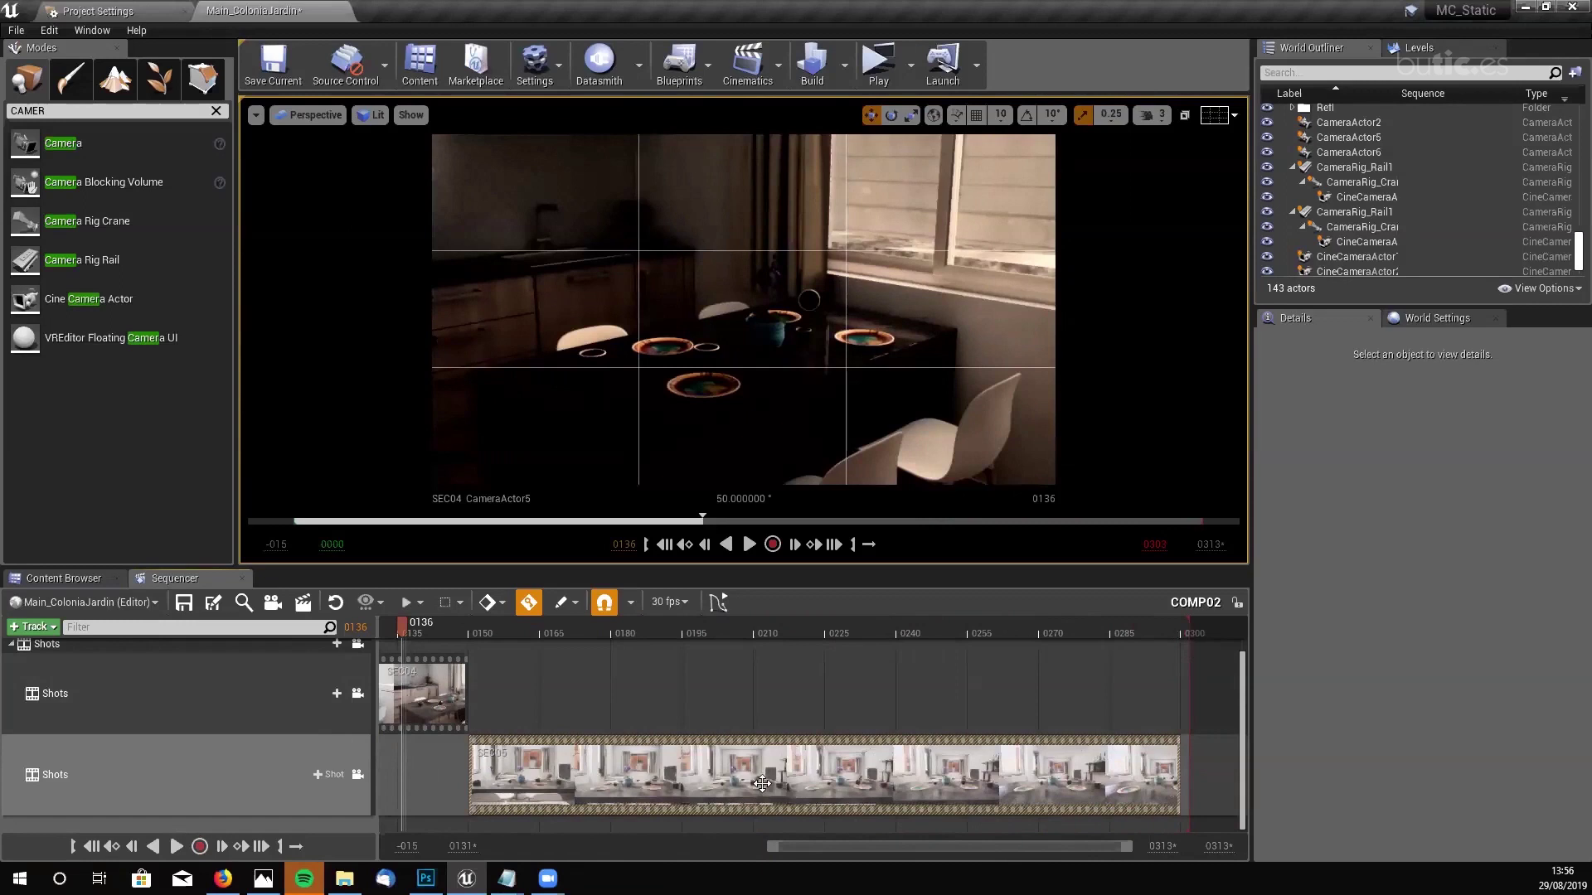
{"action": "left_click_drag", "start_coordinate": [826, 766], "coordinate": [776, 768]}
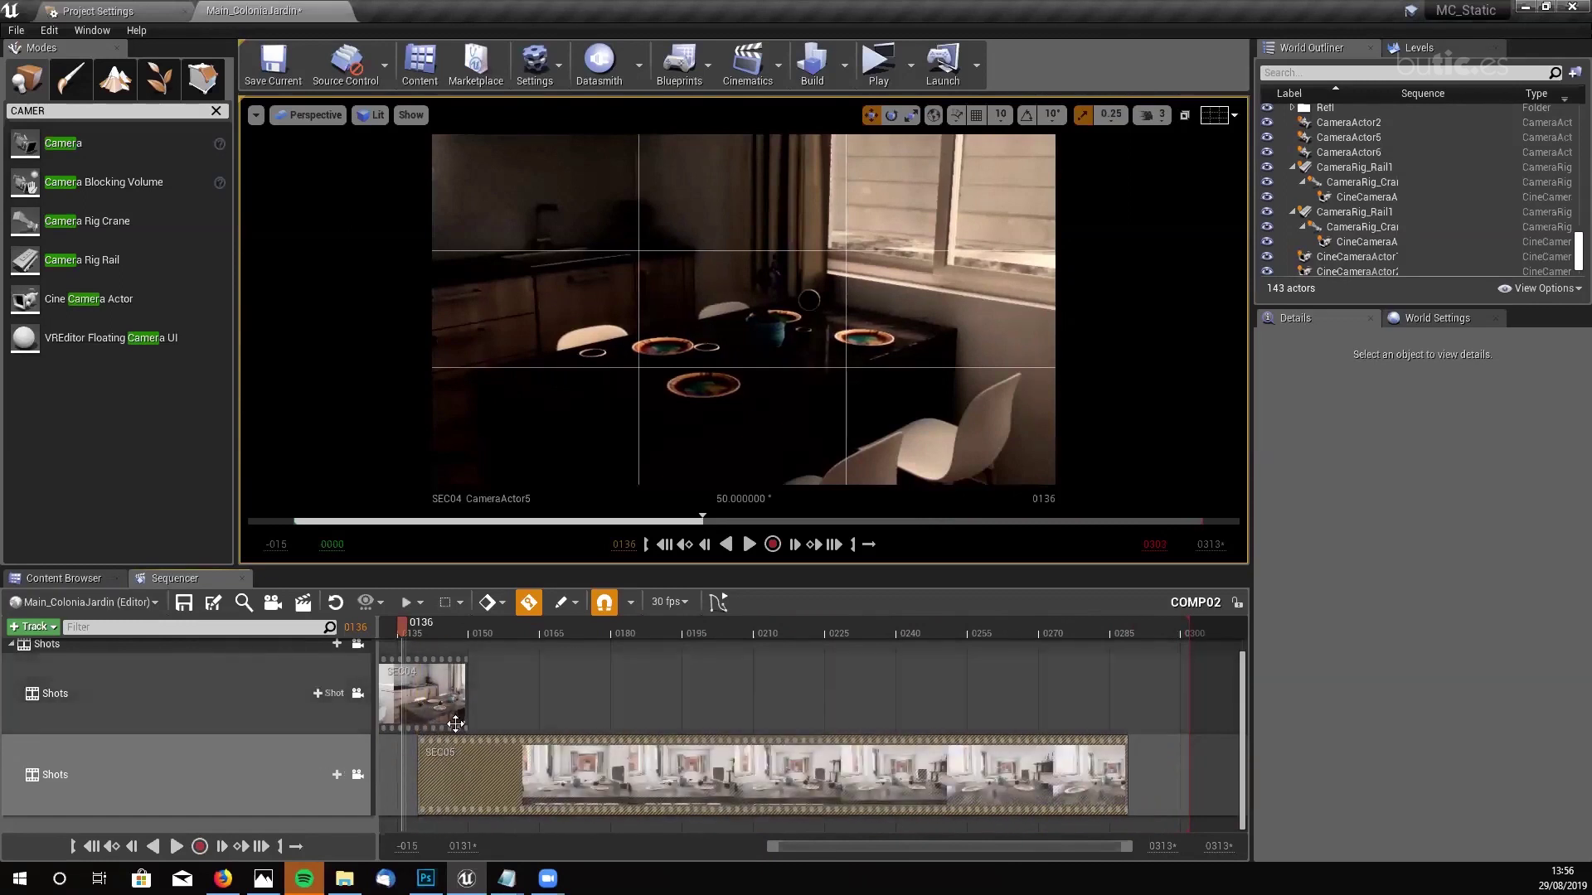
{"action": "left_click_drag", "start_coordinate": [821, 847], "coordinate": [1173, 846]}
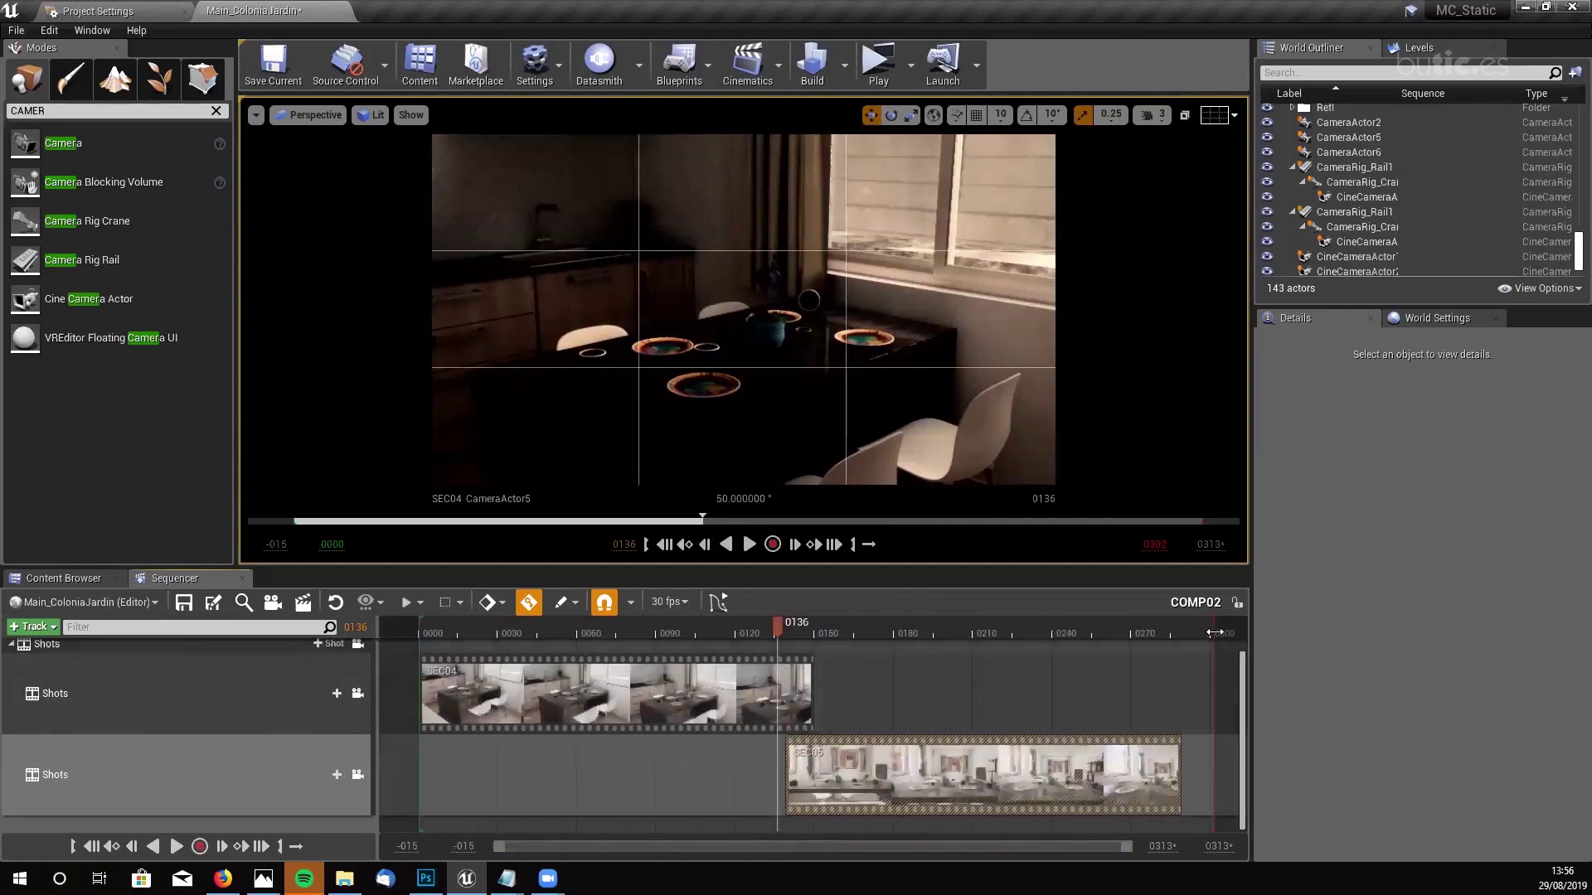
{"action": "left_click_drag", "start_coordinate": [1214, 633], "coordinate": [1232, 633]}
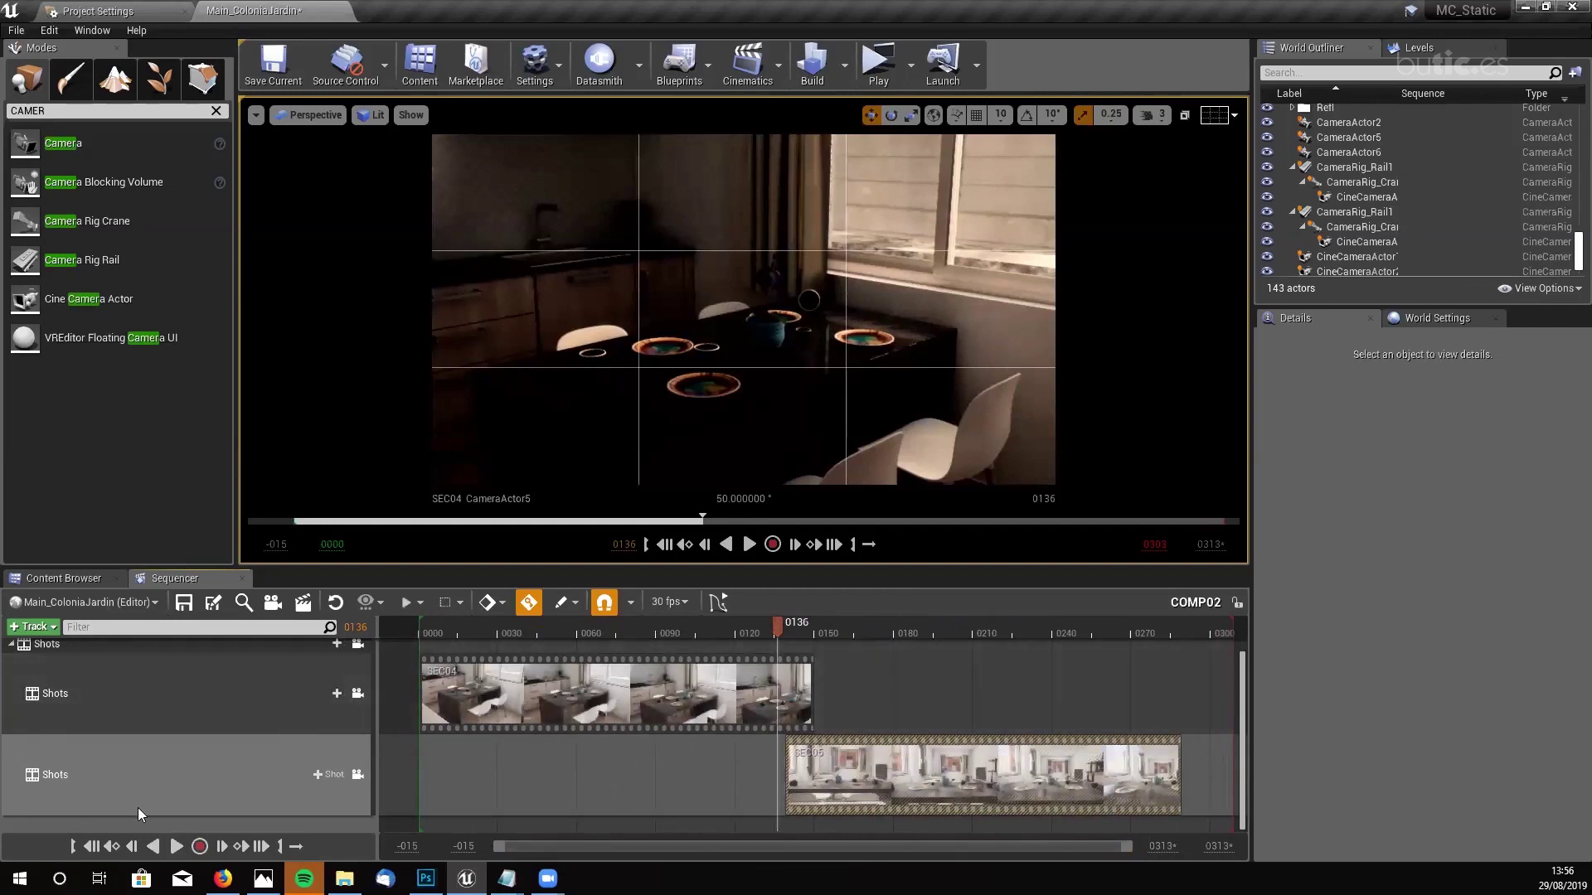
{"action": "scroll", "coordinate": [325, 651], "scroll_direction": "up", "scroll_amount": 1}
- Insert SEC06, shift it later along its track, and extend the playback end to cover it
{"action": "left_click", "coordinate": [328, 648]}
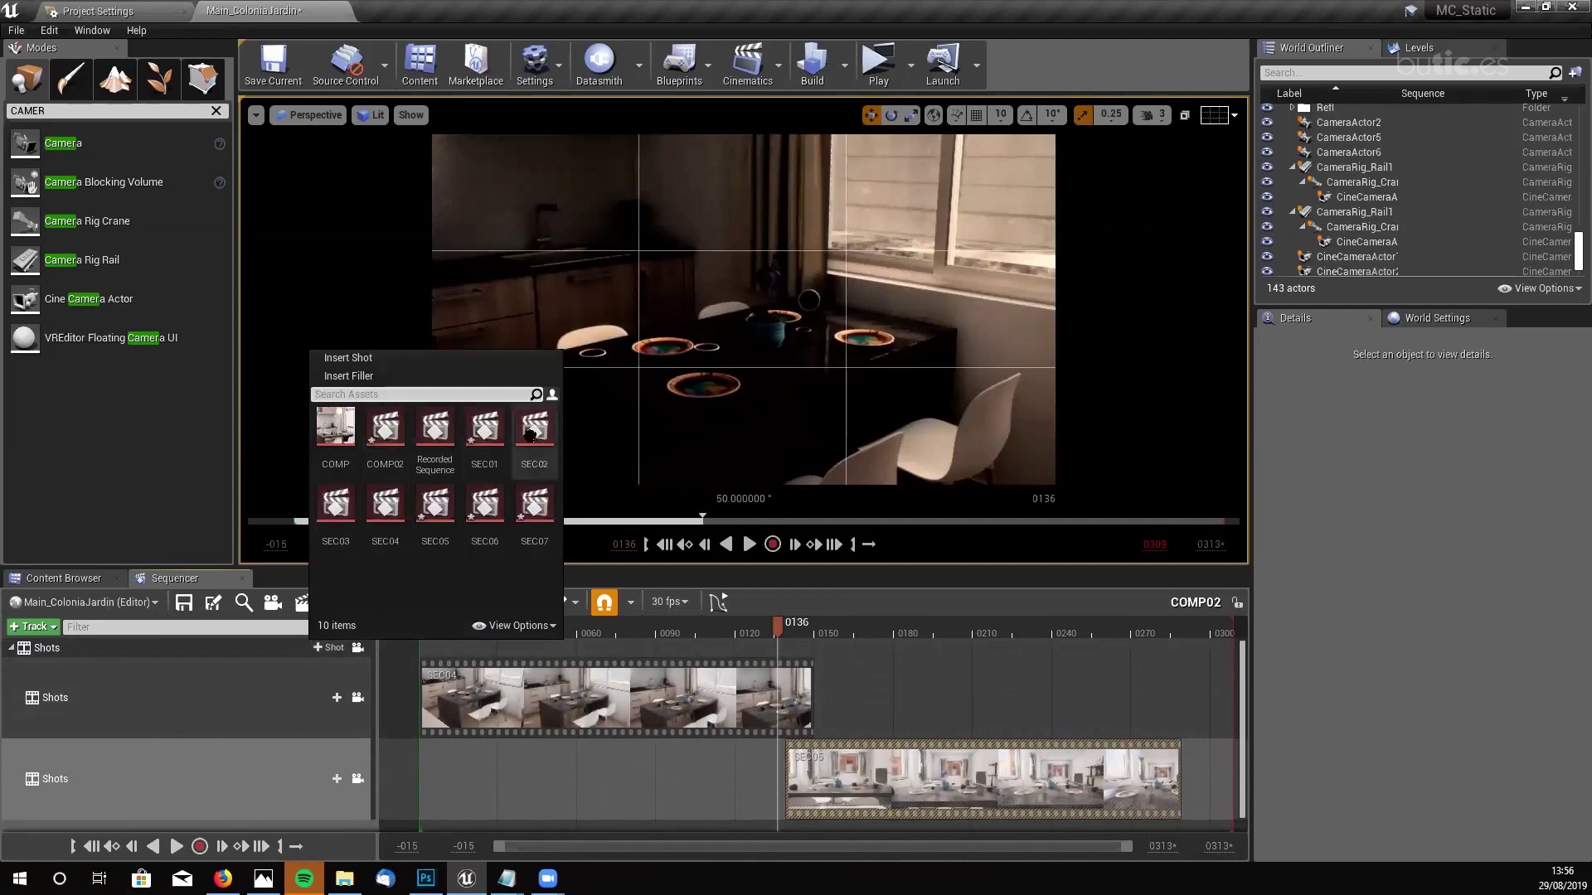
{"action": "left_click", "coordinate": [485, 506]}
{"action": "scroll", "coordinate": [713, 721], "scroll_direction": "down", "scroll_amount": 2}
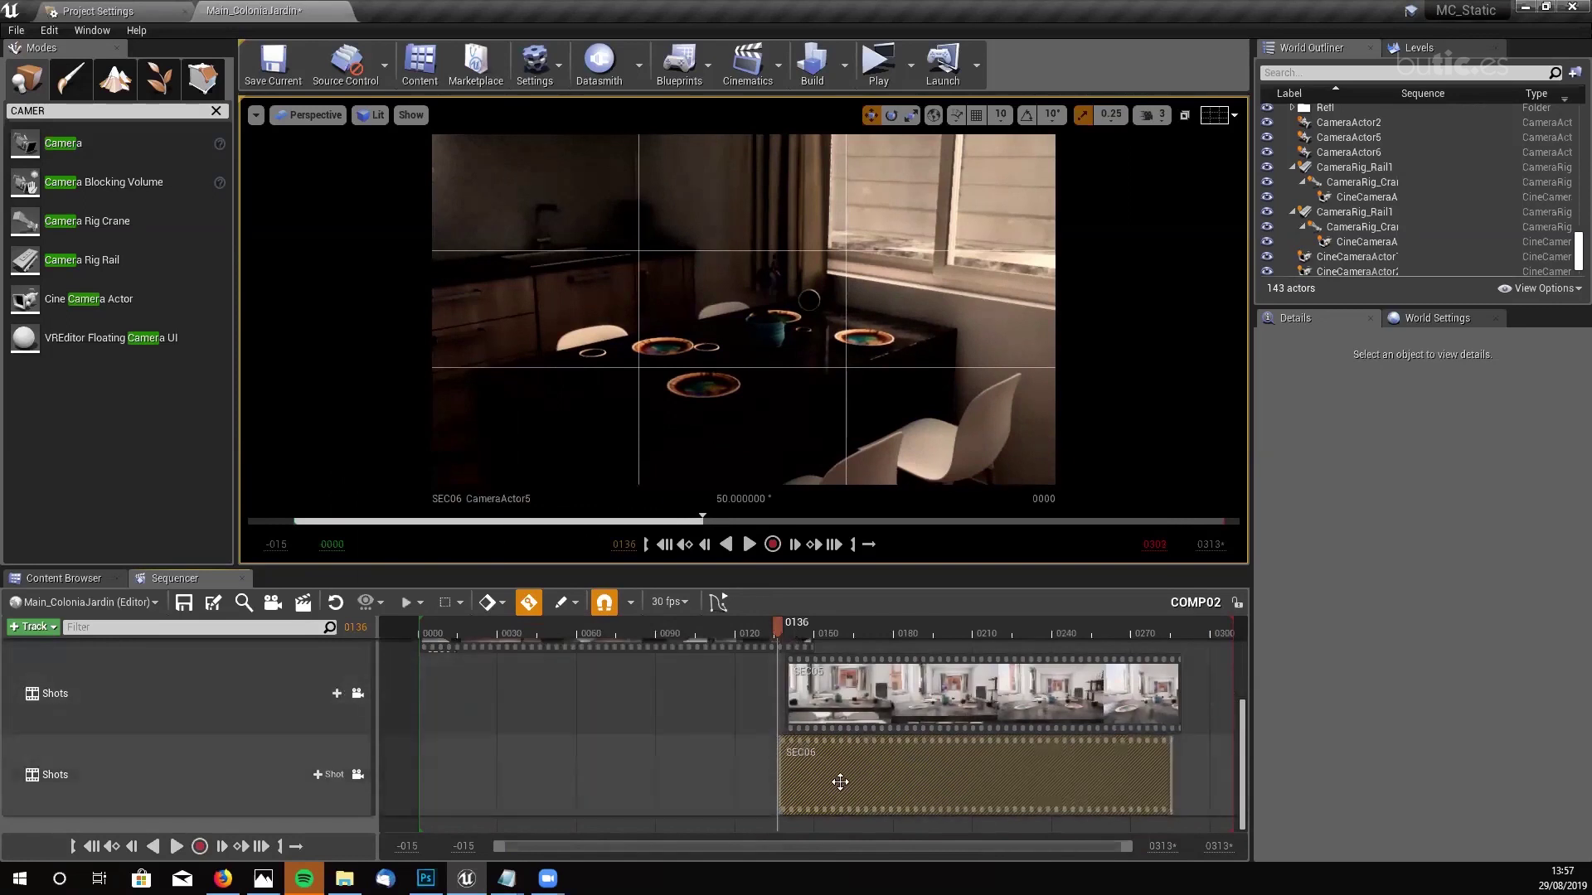
{"action": "left_click_drag", "start_coordinate": [835, 778], "coordinate": [1225, 769]}
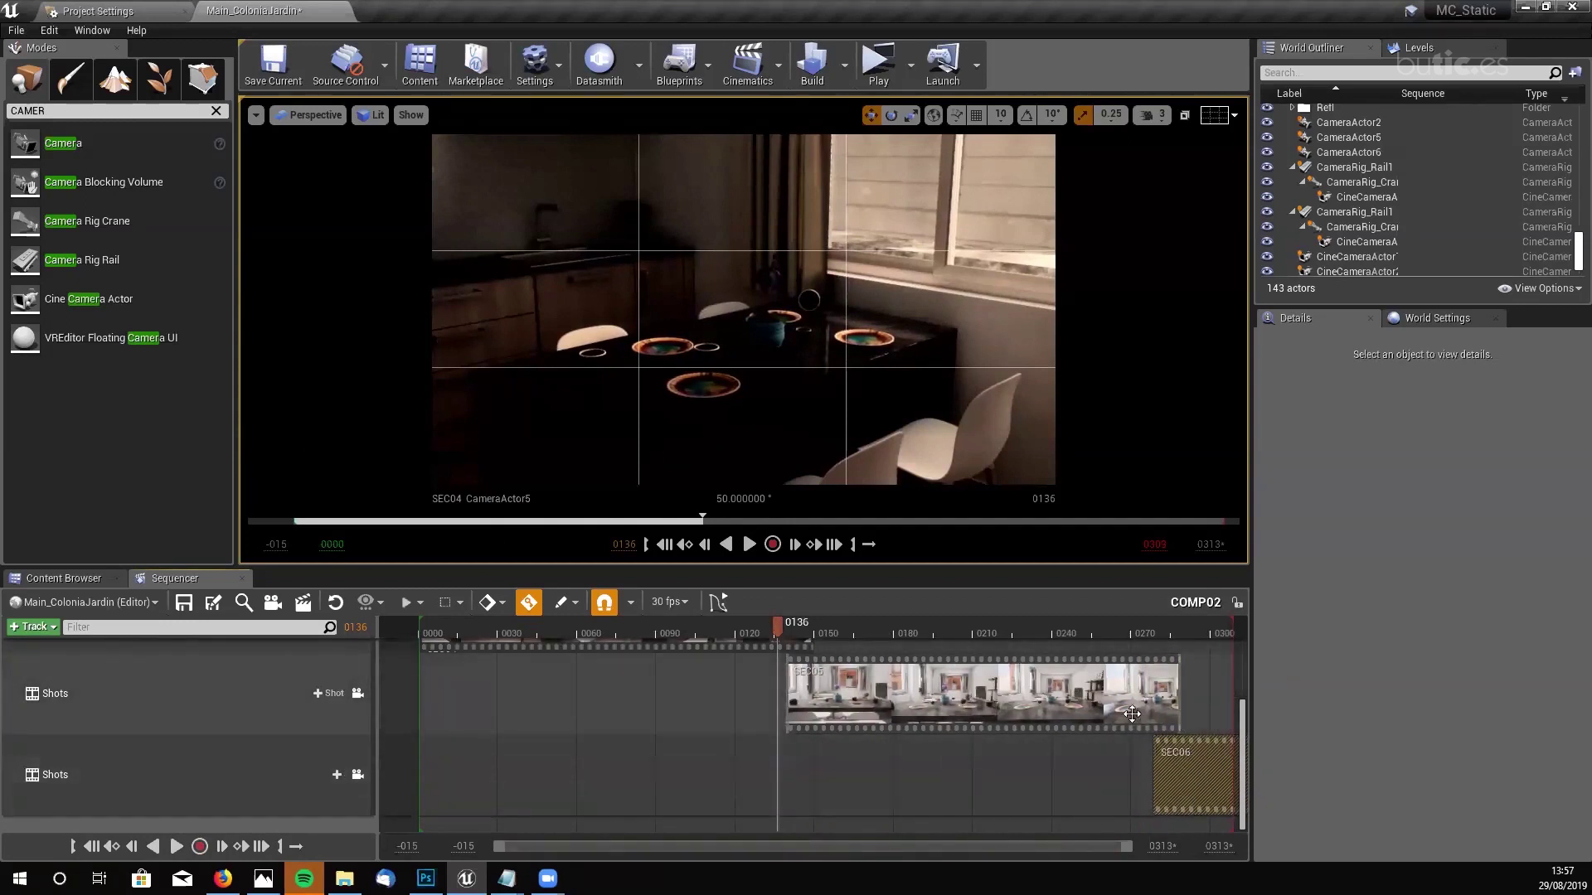
{"action": "right_click_drag", "start_coordinate": [1081, 724], "coordinate": [780, 648]}
{"action": "left_click_drag", "start_coordinate": [742, 647], "coordinate": [1225, 650]}
- Add another shot track with SEC07 starting near frame 0418, extending the playback end to about 0560
{"action": "left_click", "coordinate": [360, 750]}
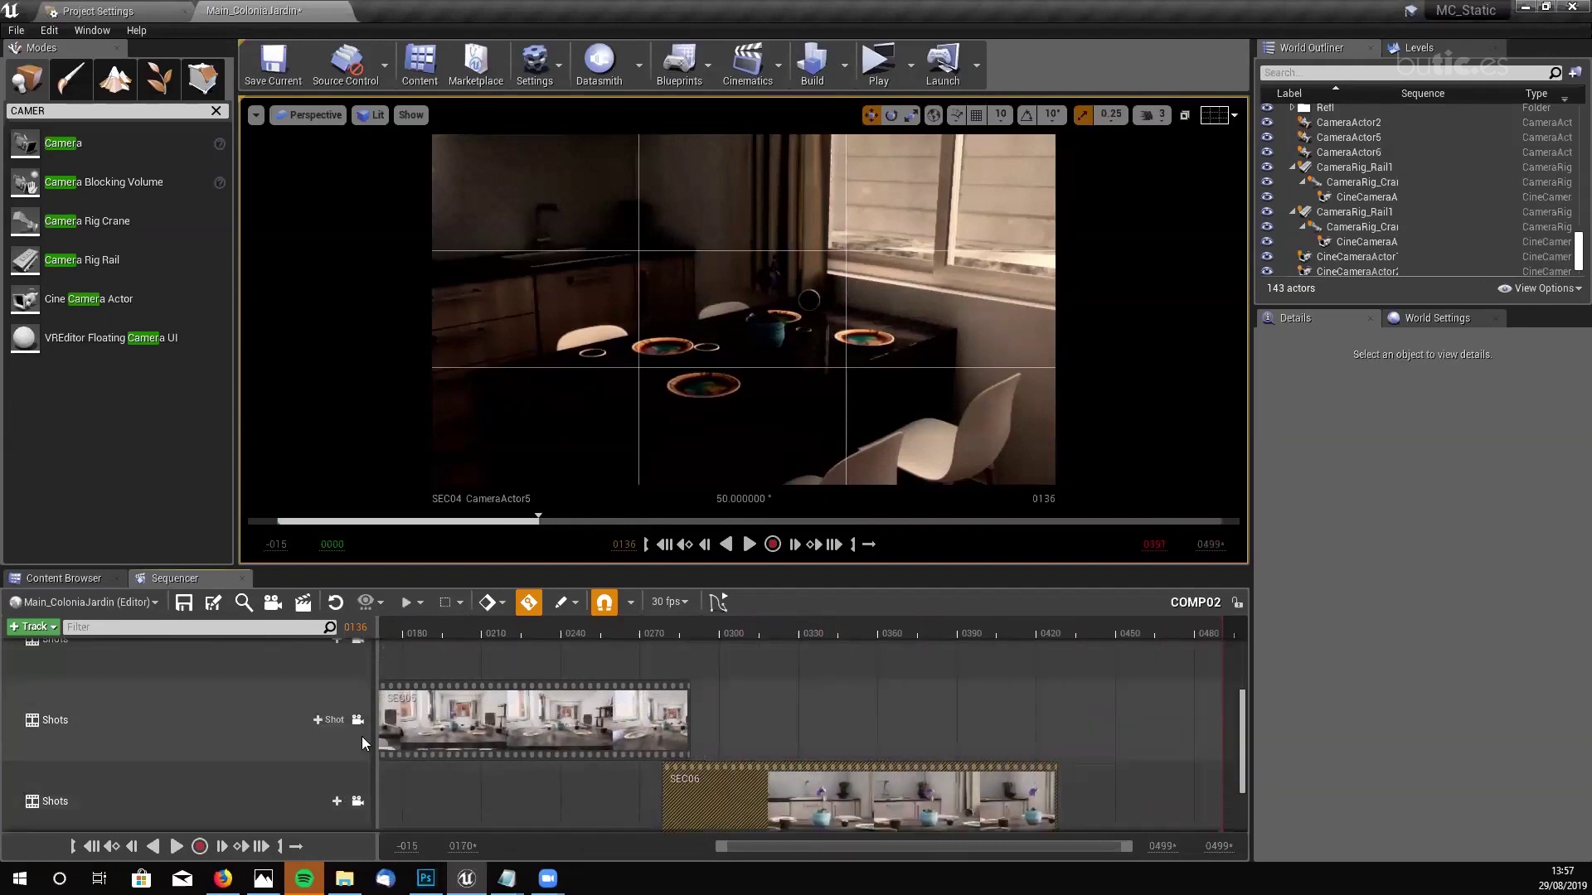
{"action": "left_click", "coordinate": [323, 647]}
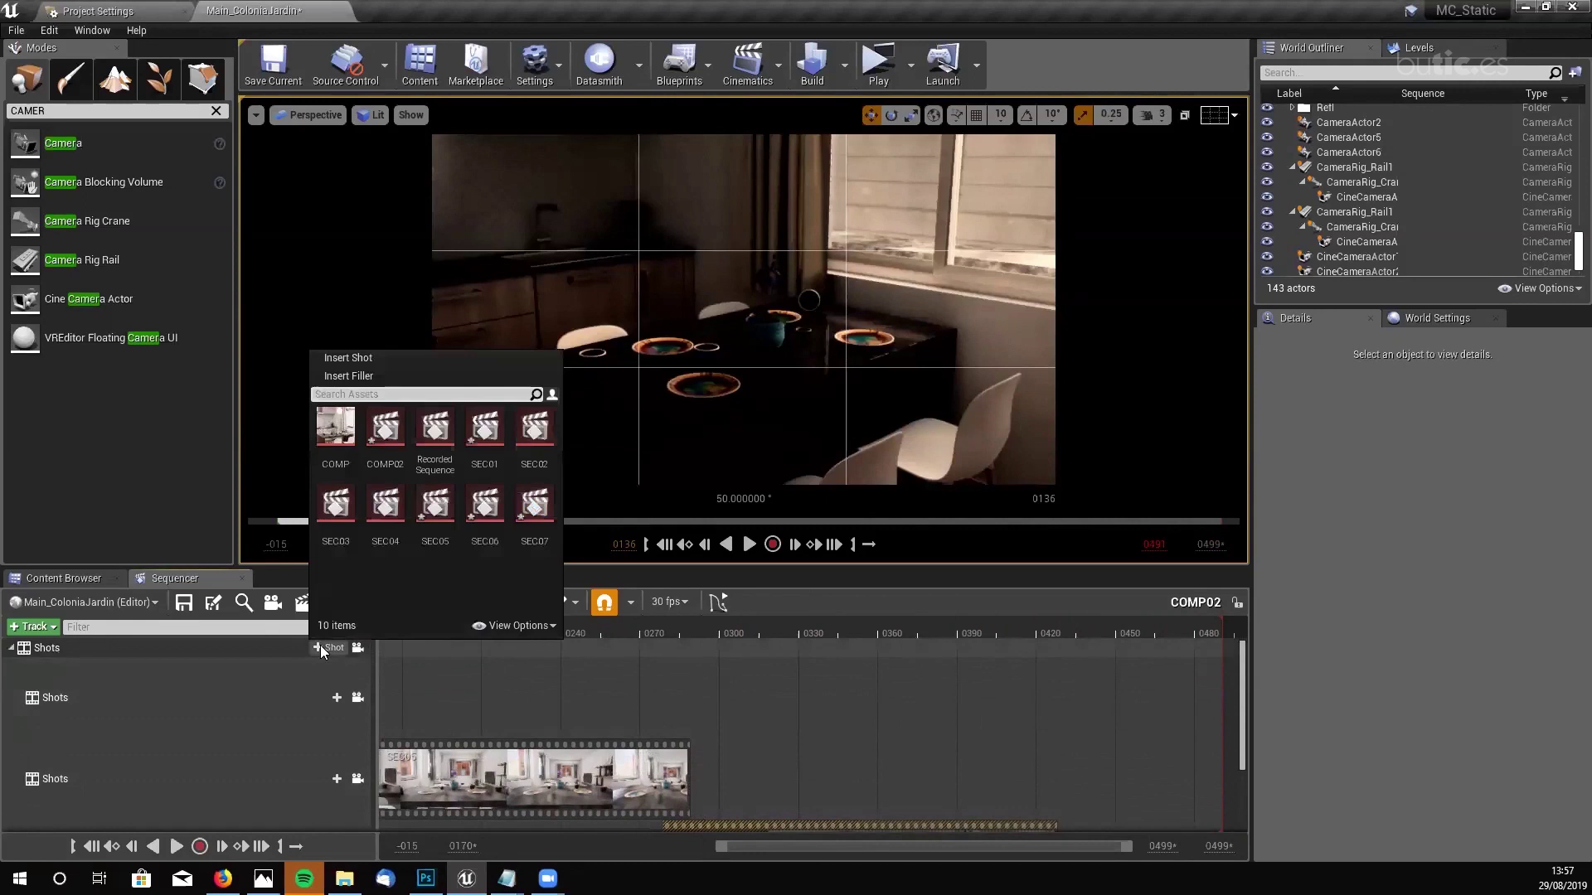
{"action": "left_click", "coordinate": [534, 506]}
{"action": "scroll", "coordinate": [699, 771], "scroll_direction": "down", "scroll_amount": 3}
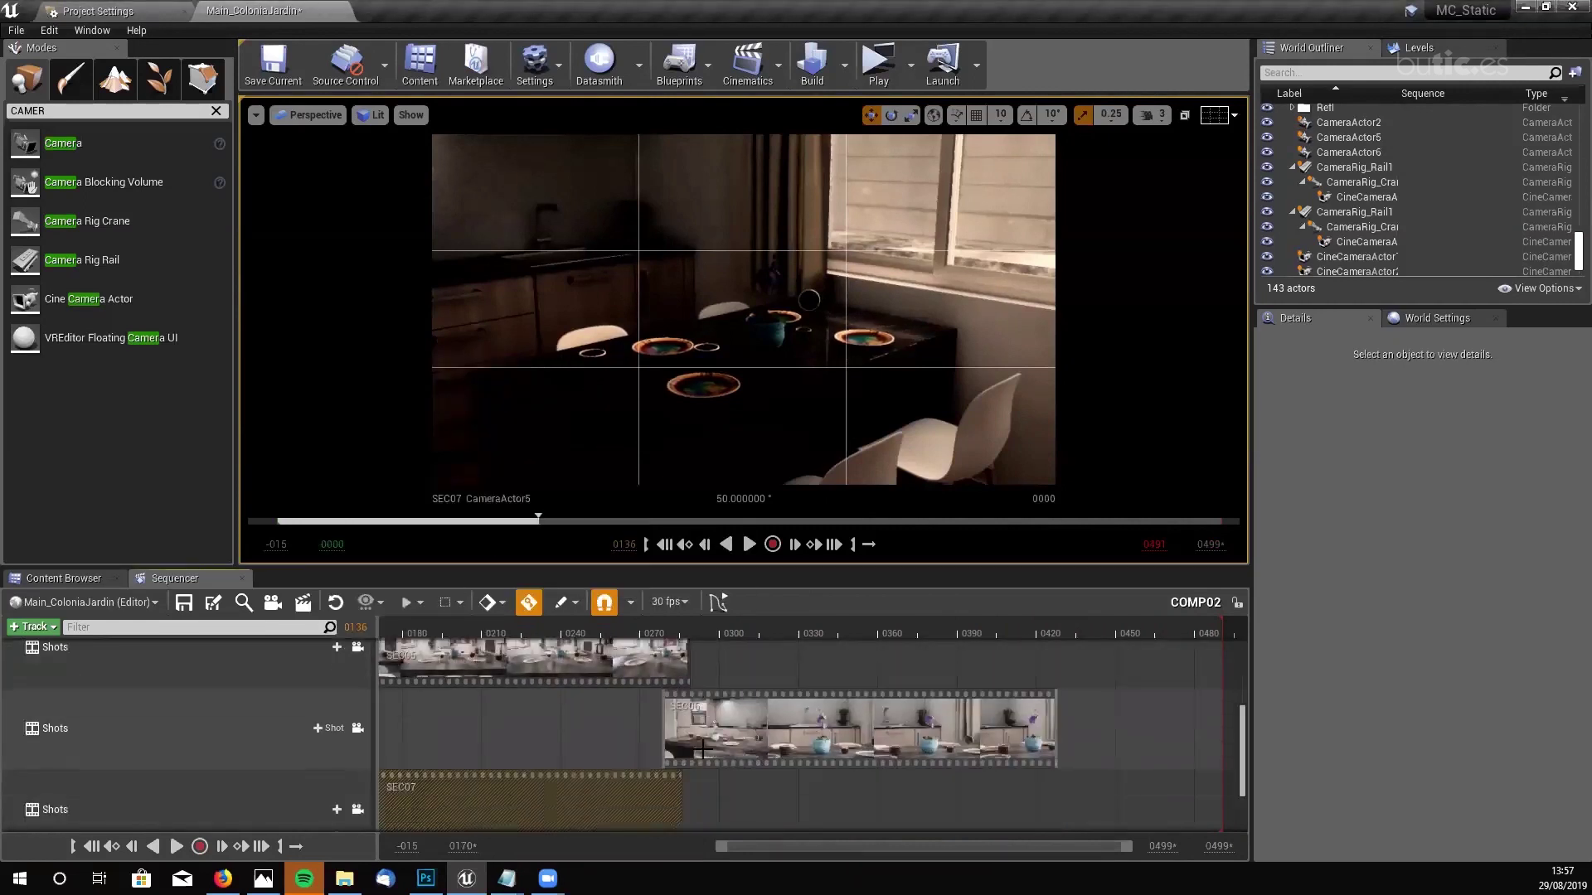
{"action": "left_click_drag", "start_coordinate": [550, 774], "coordinate": [1219, 771]}
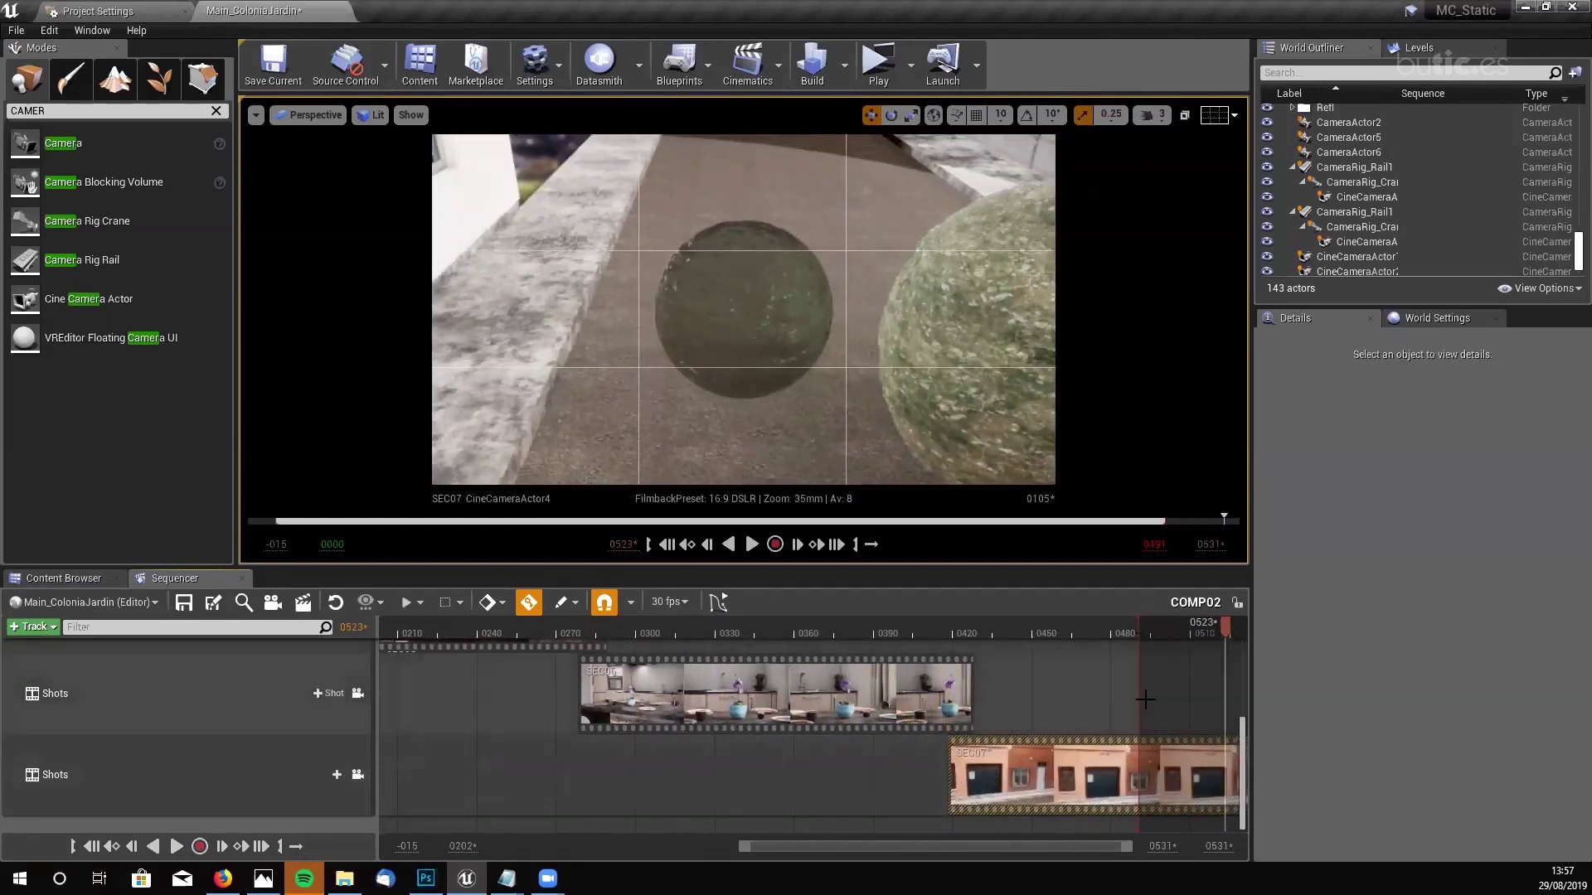
{"action": "right_click_drag", "start_coordinate": [1043, 675], "coordinate": [685, 674]}
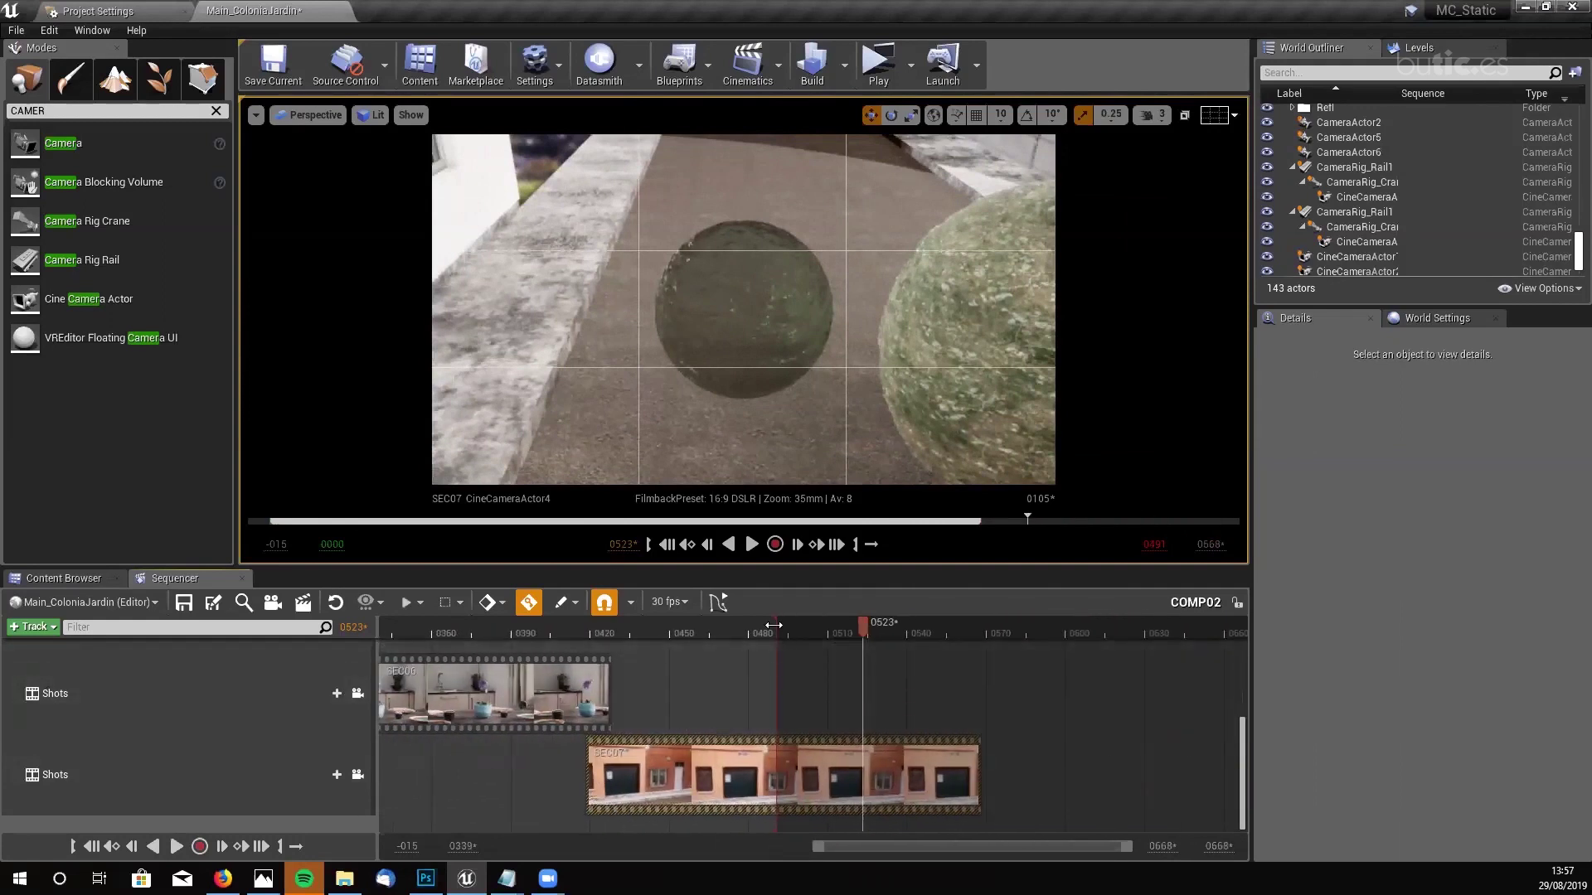
{"action": "left_click_drag", "start_coordinate": [905, 633], "coordinate": [971, 633]}
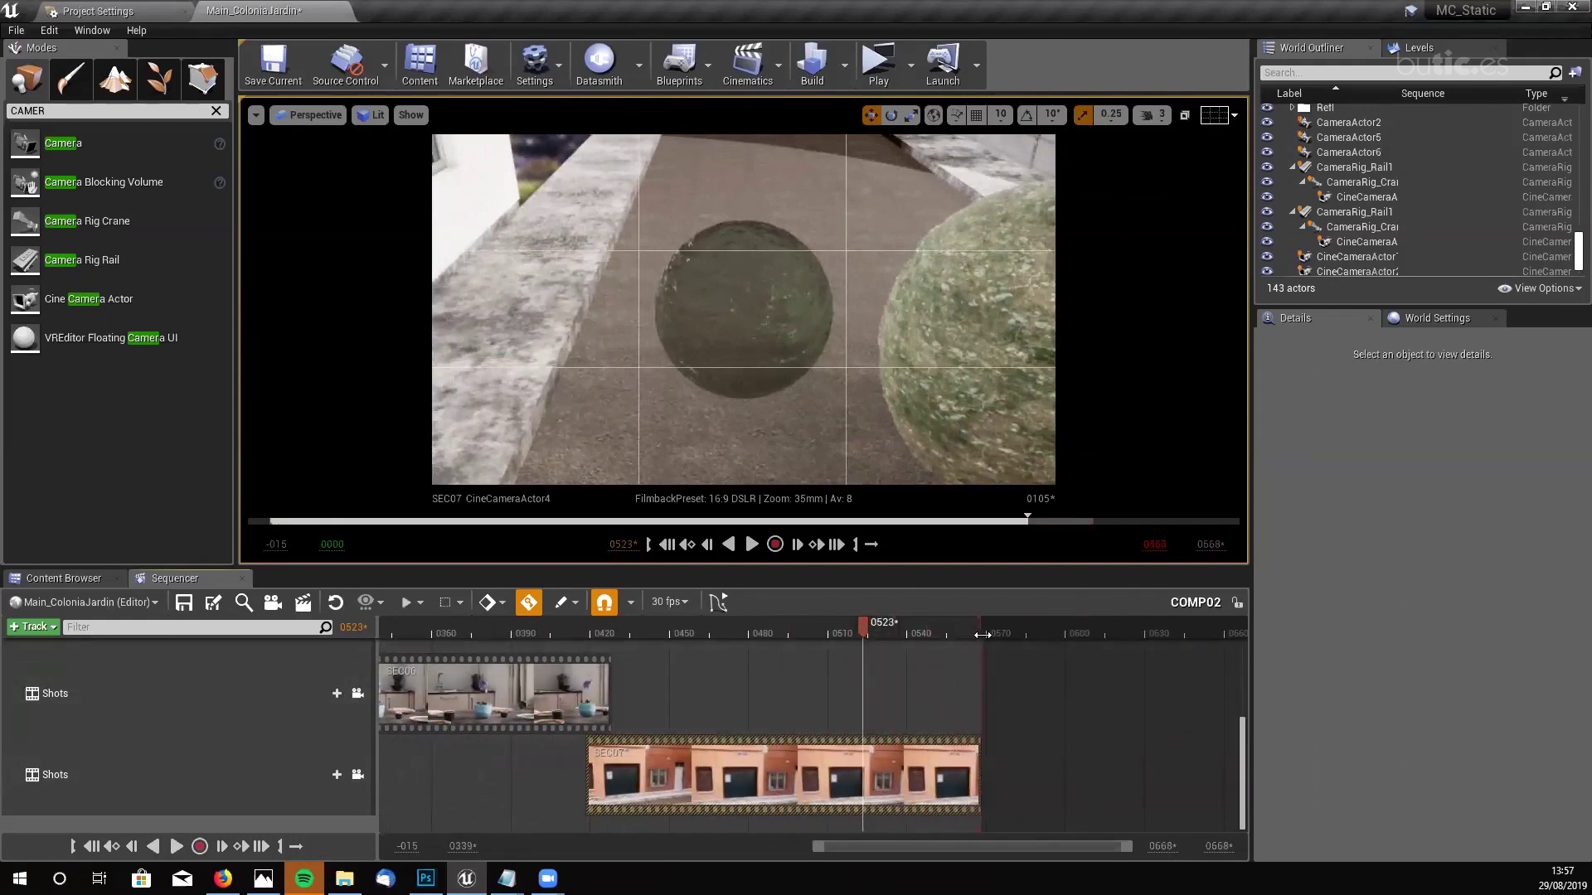
{"action": "left_click_drag", "start_coordinate": [923, 849], "coordinate": [580, 847]}
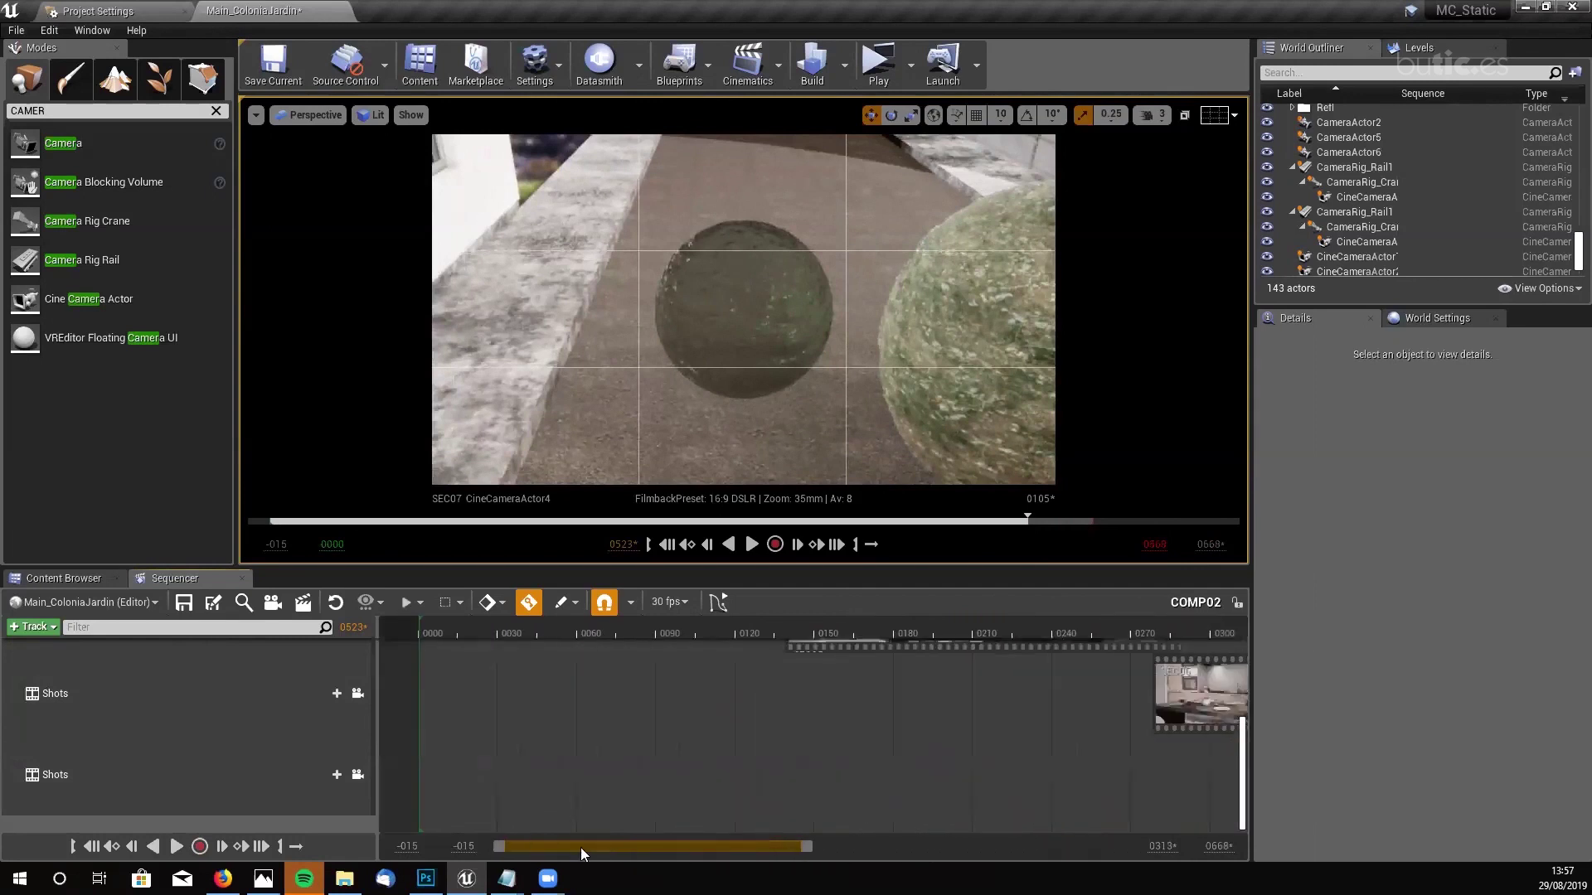
{"action": "left_click_drag", "start_coordinate": [812, 848], "coordinate": [1126, 848]}
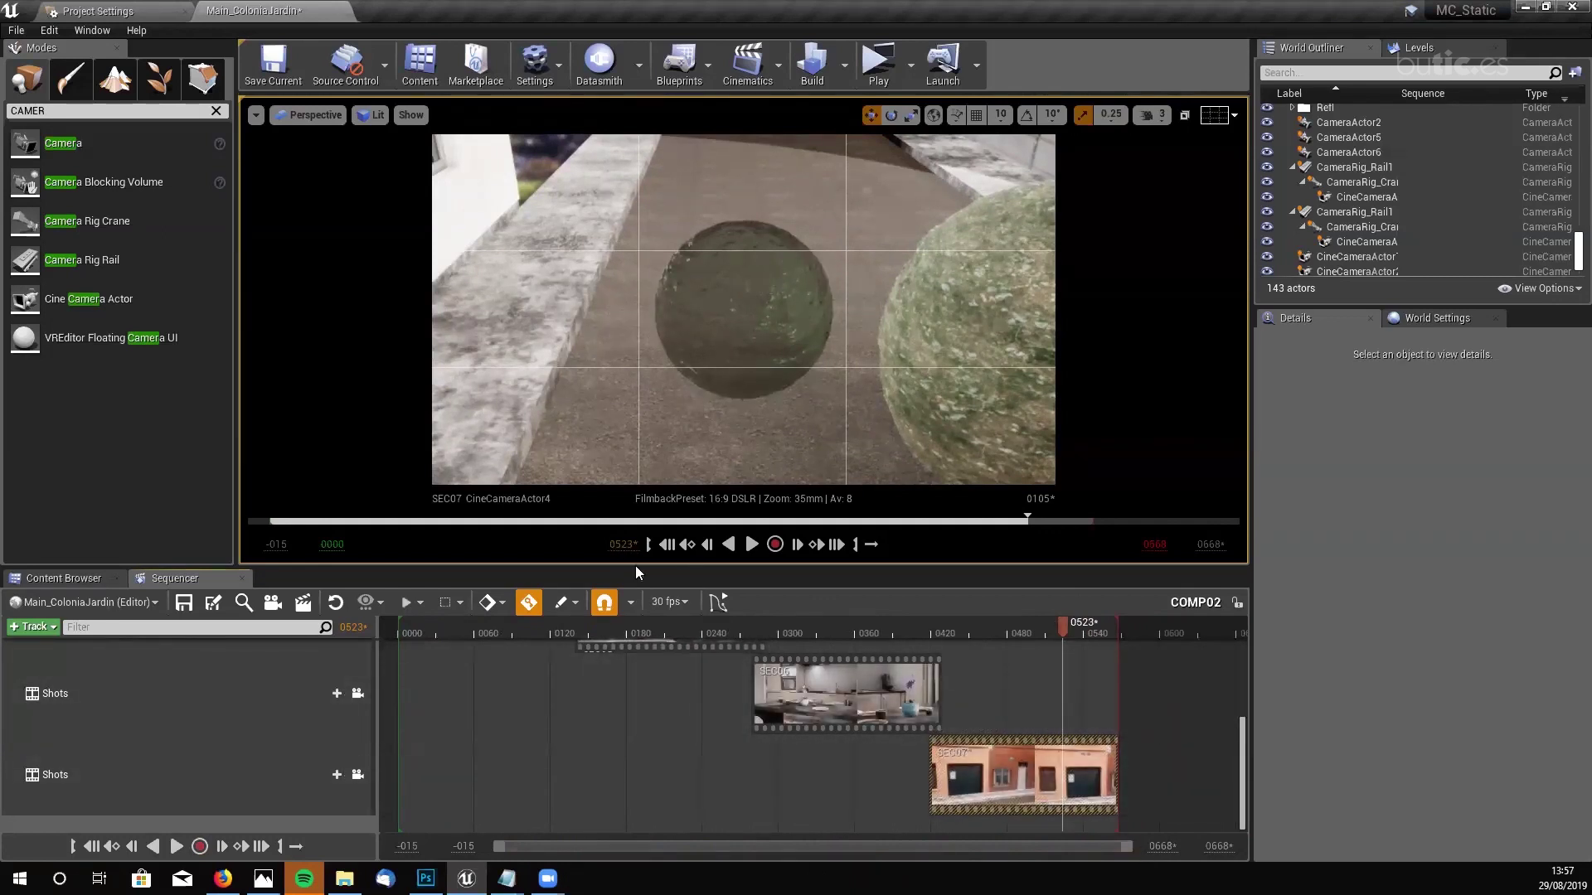
- Enlarge the Sequencer to show all shot tracks and scrub through the SEC04 and SEC05 shots
{"action": "left_click_drag", "start_coordinate": [635, 566], "coordinate": [629, 453]}
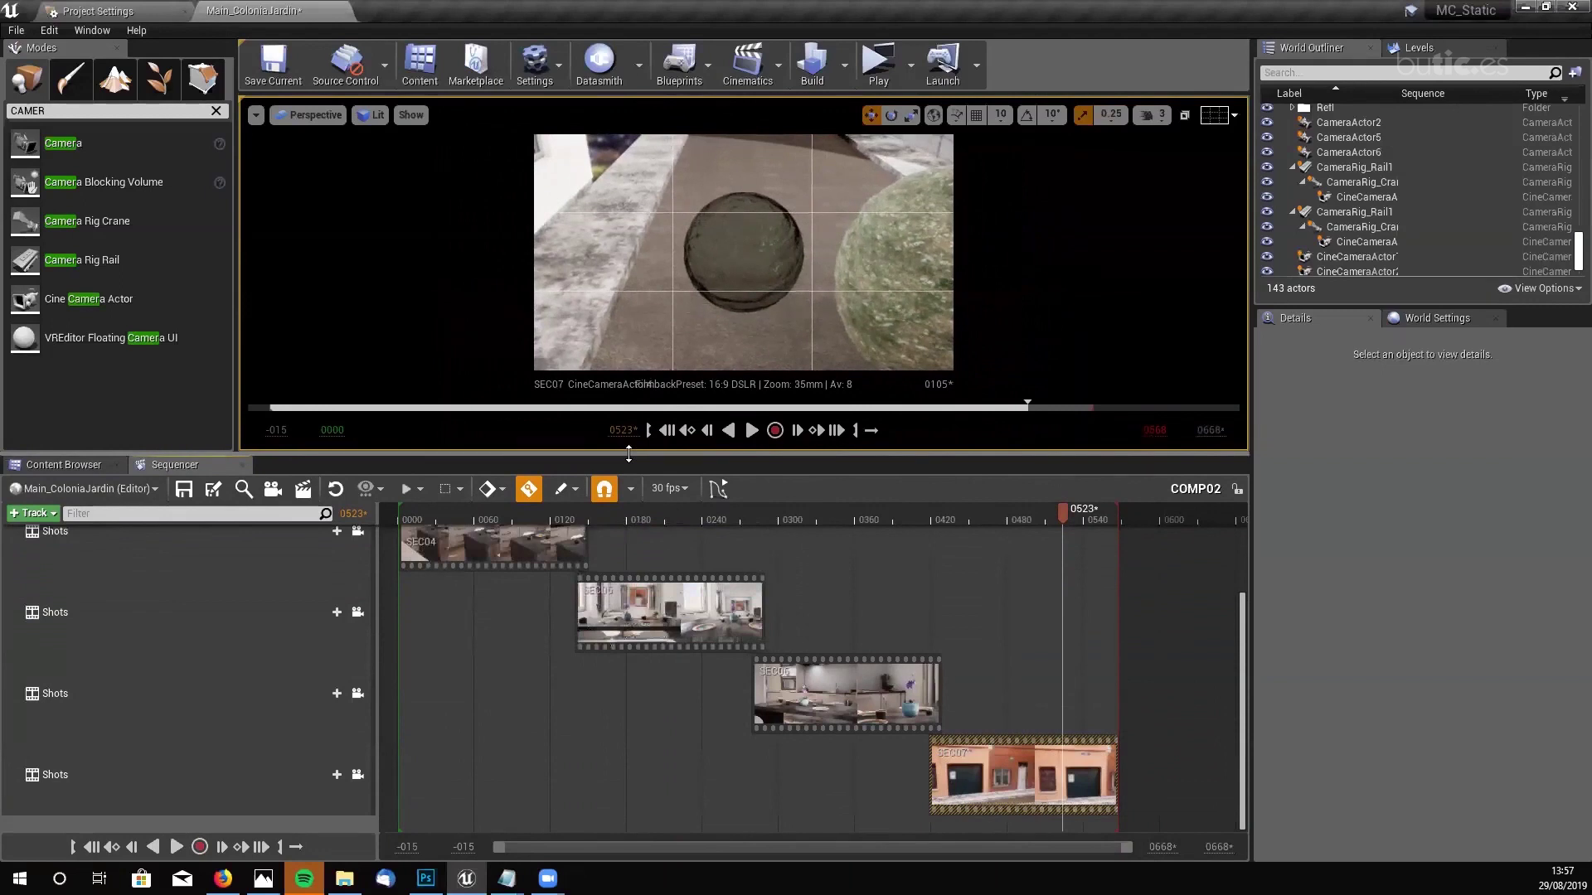
{"action": "left_click_drag", "start_coordinate": [1243, 663], "coordinate": [1225, 572]}
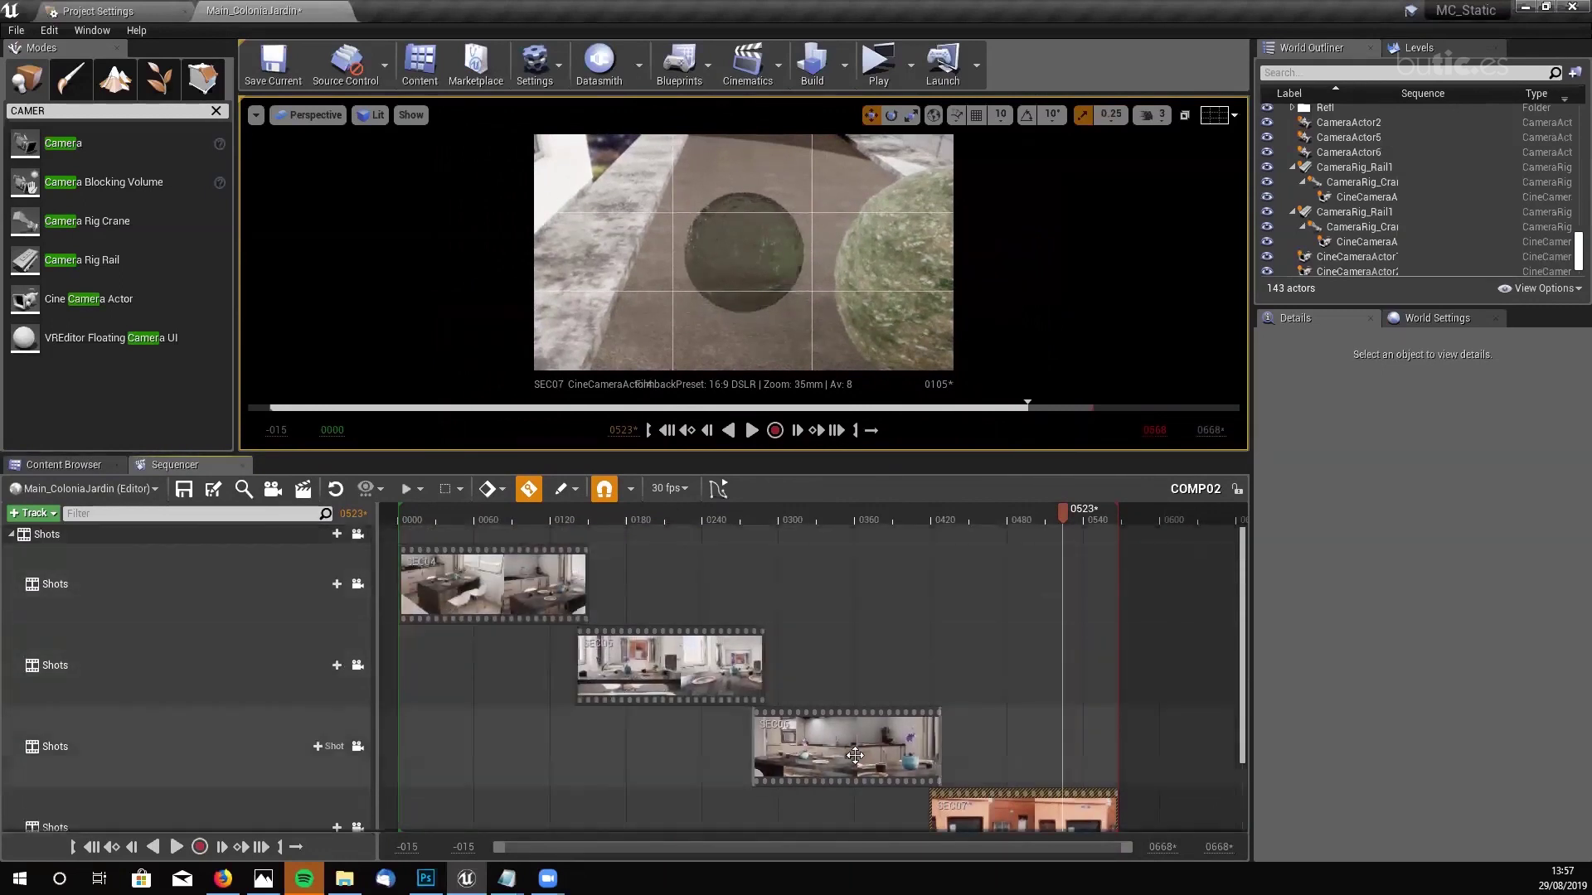
{"action": "left_click_drag", "start_coordinate": [1064, 509], "coordinate": [511, 563]}
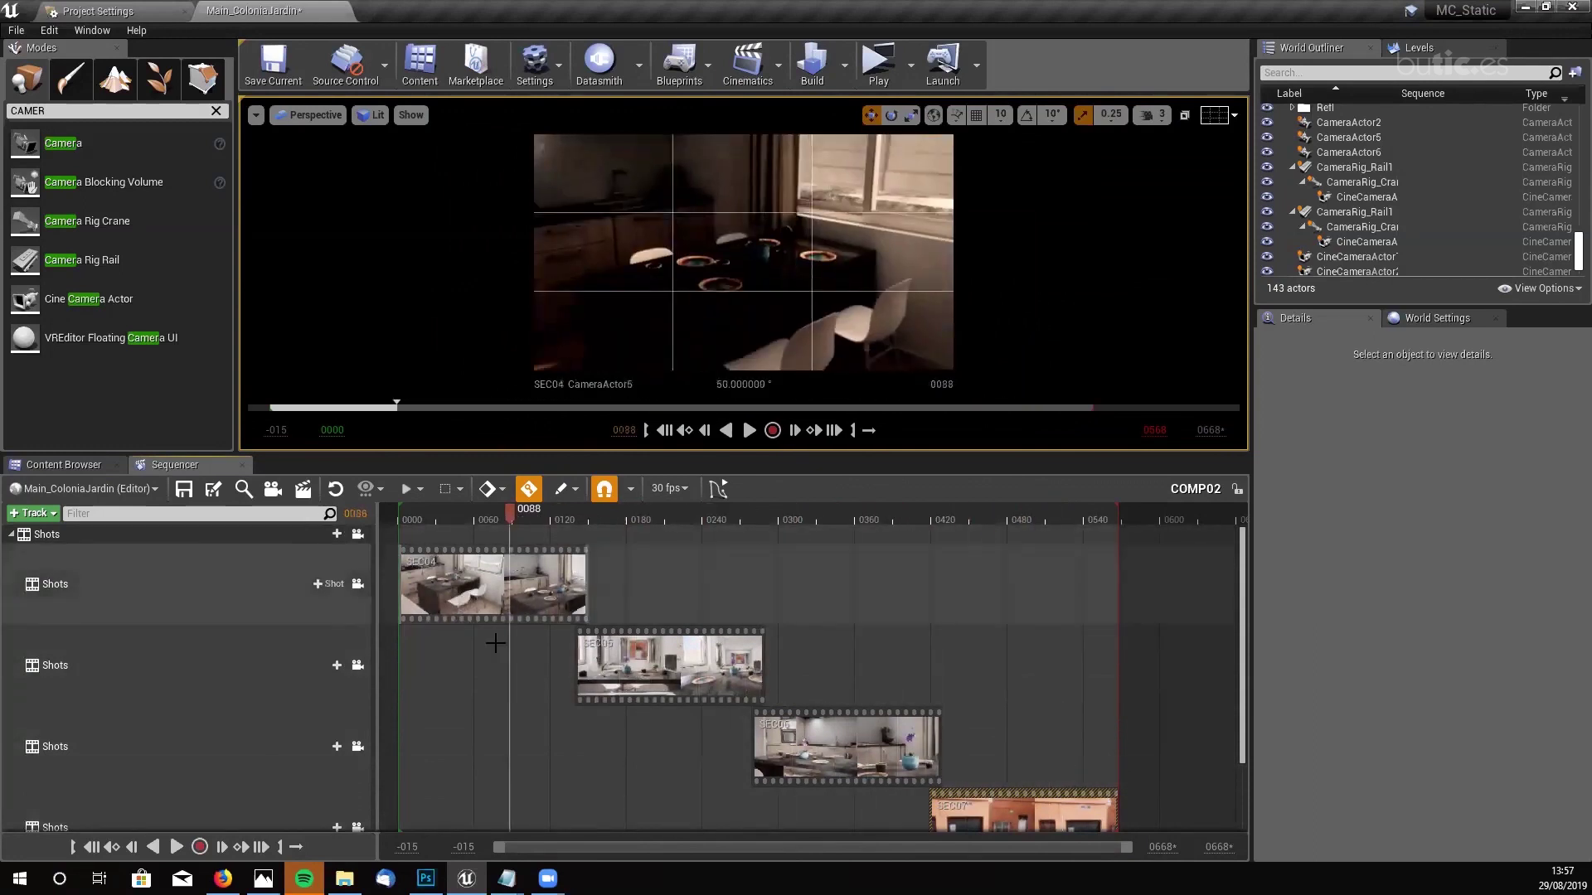
{"action": "left_click", "coordinate": [474, 582]}
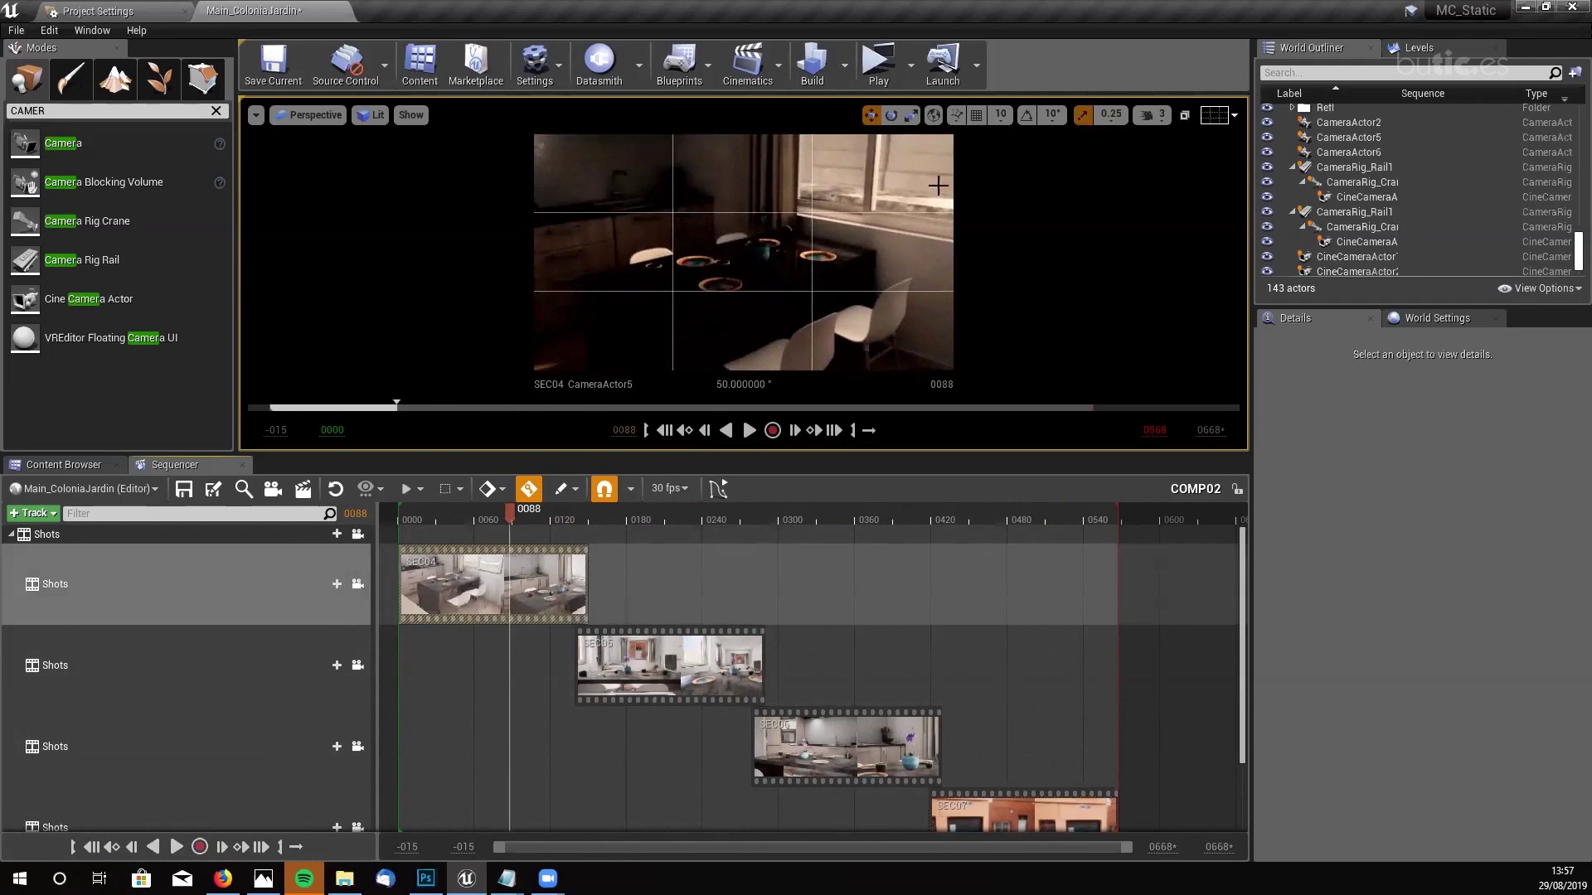
{"action": "left_click_drag", "start_coordinate": [502, 520], "coordinate": [1070, 599]}
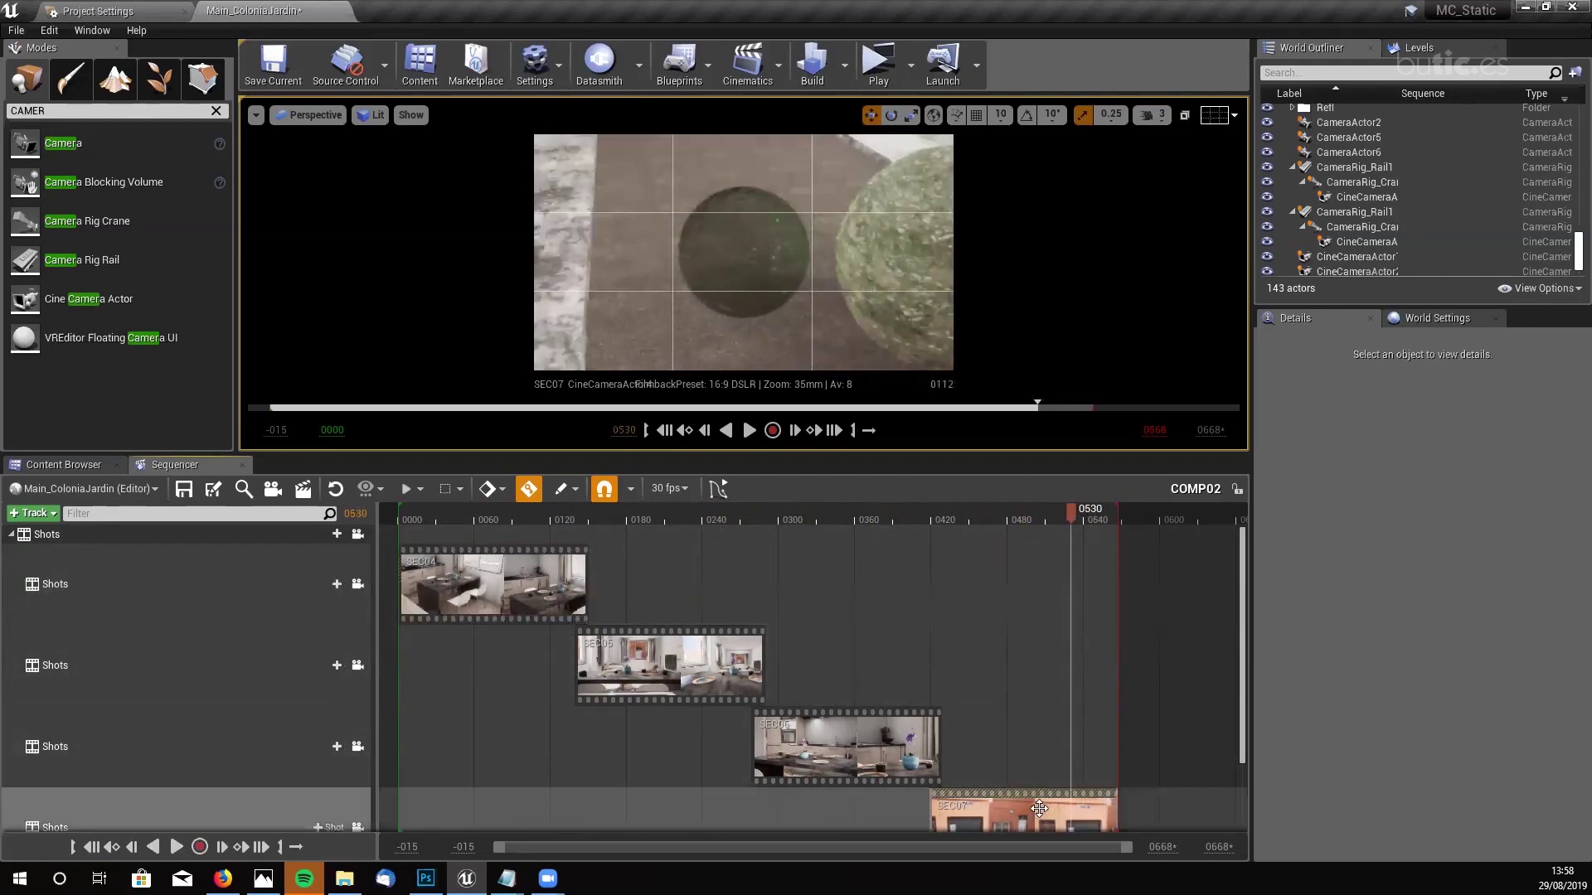
- Delete the SEC07 shot and its track, and pull the playback end back to just after SEC06
{"action": "key", "text": "Delete"}
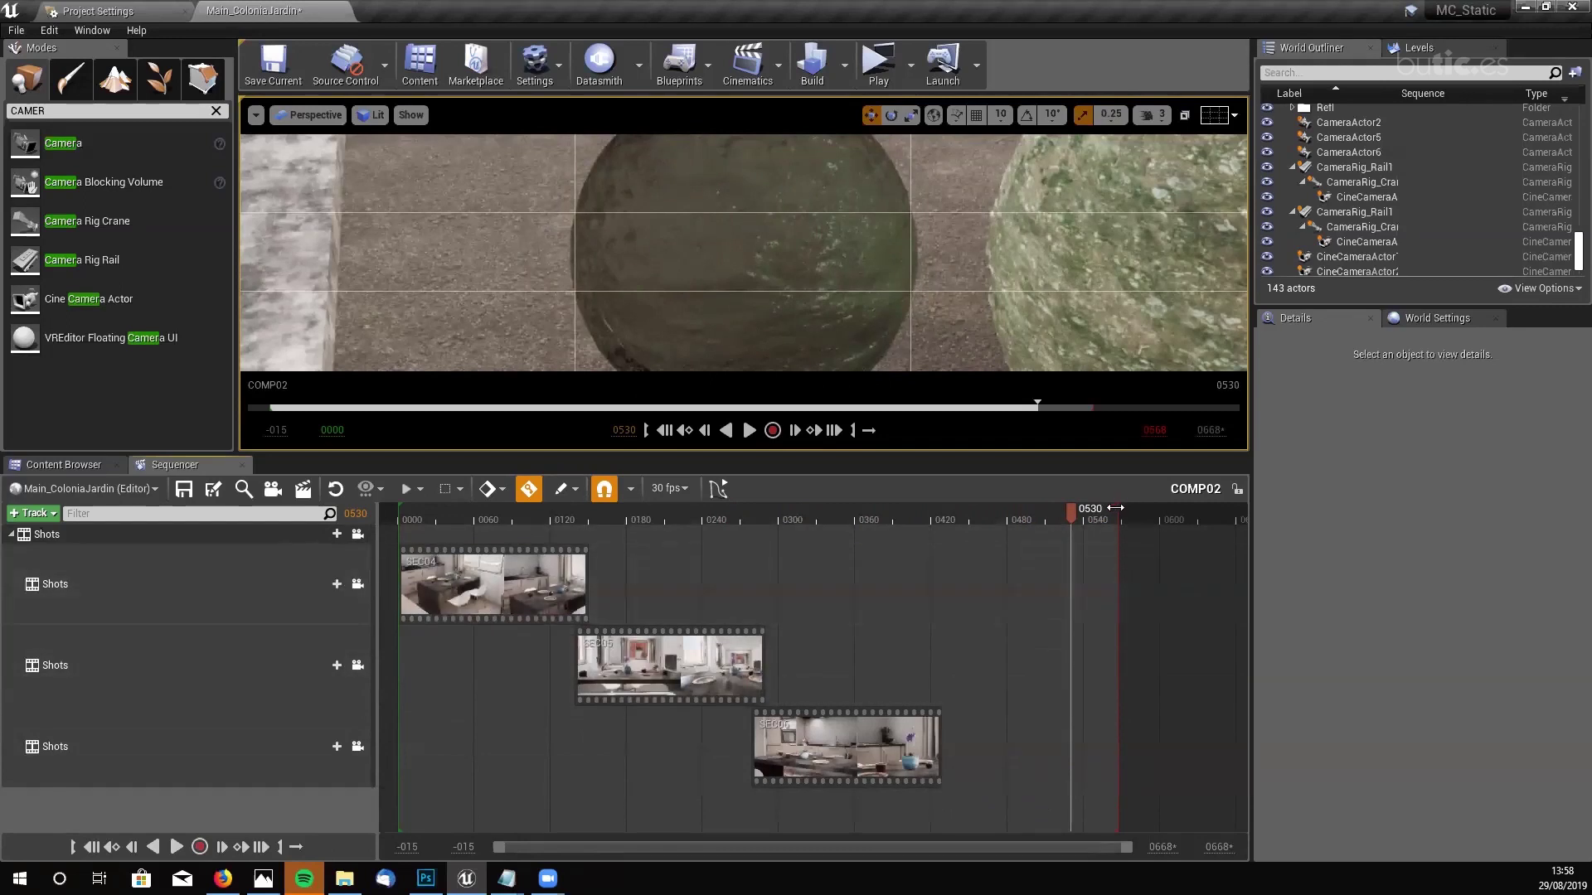
{"action": "left_click_drag", "start_coordinate": [1115, 507], "coordinate": [944, 514]}
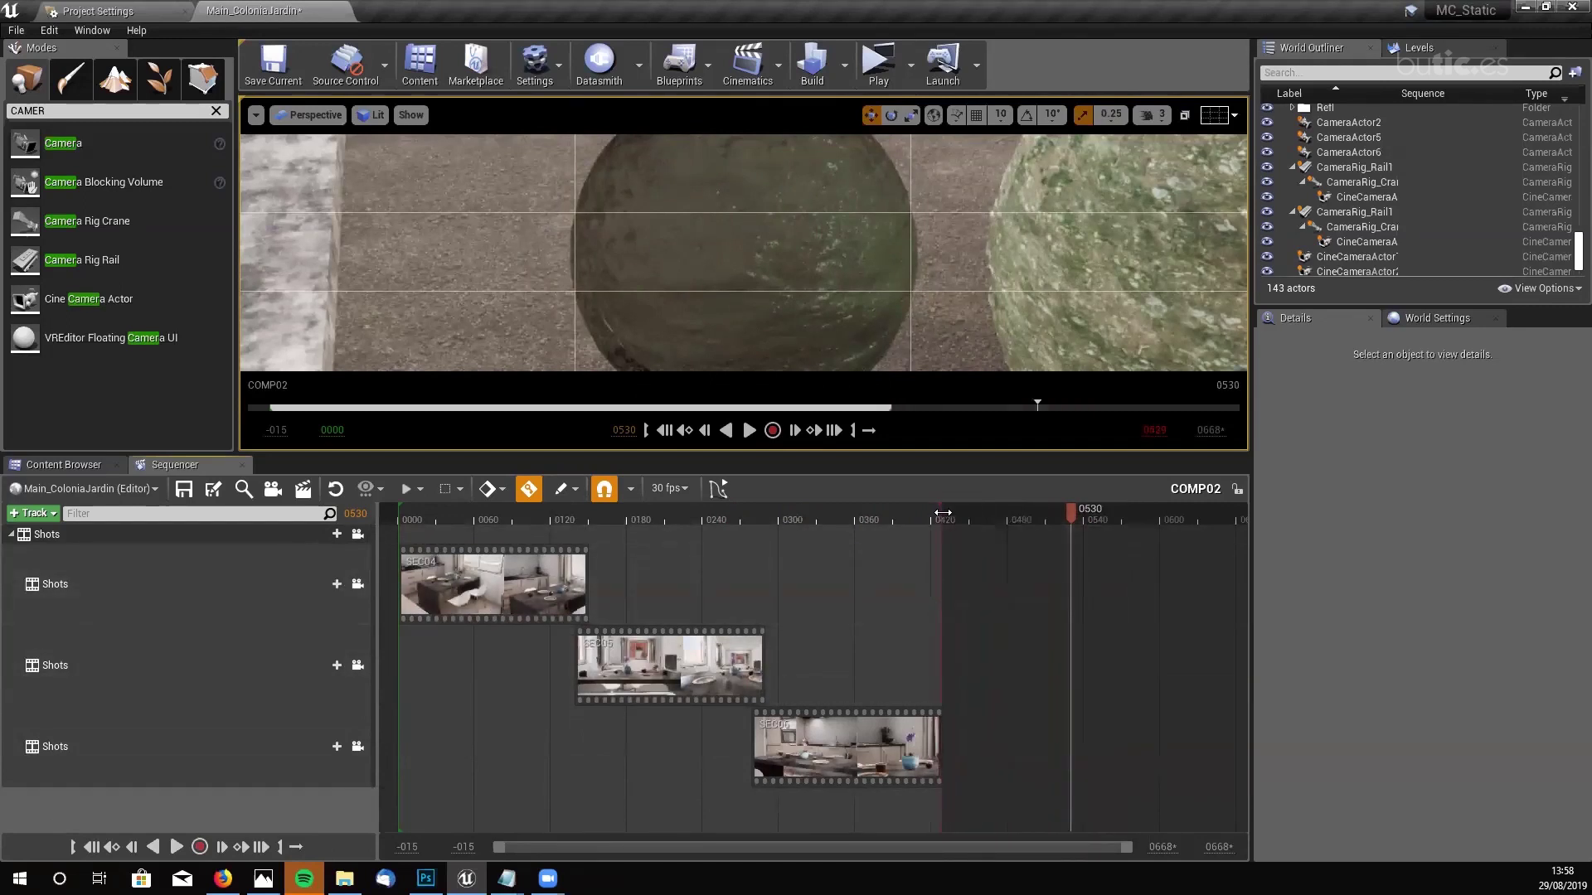
{"action": "left_click_drag", "start_coordinate": [1057, 509], "coordinate": [834, 551]}
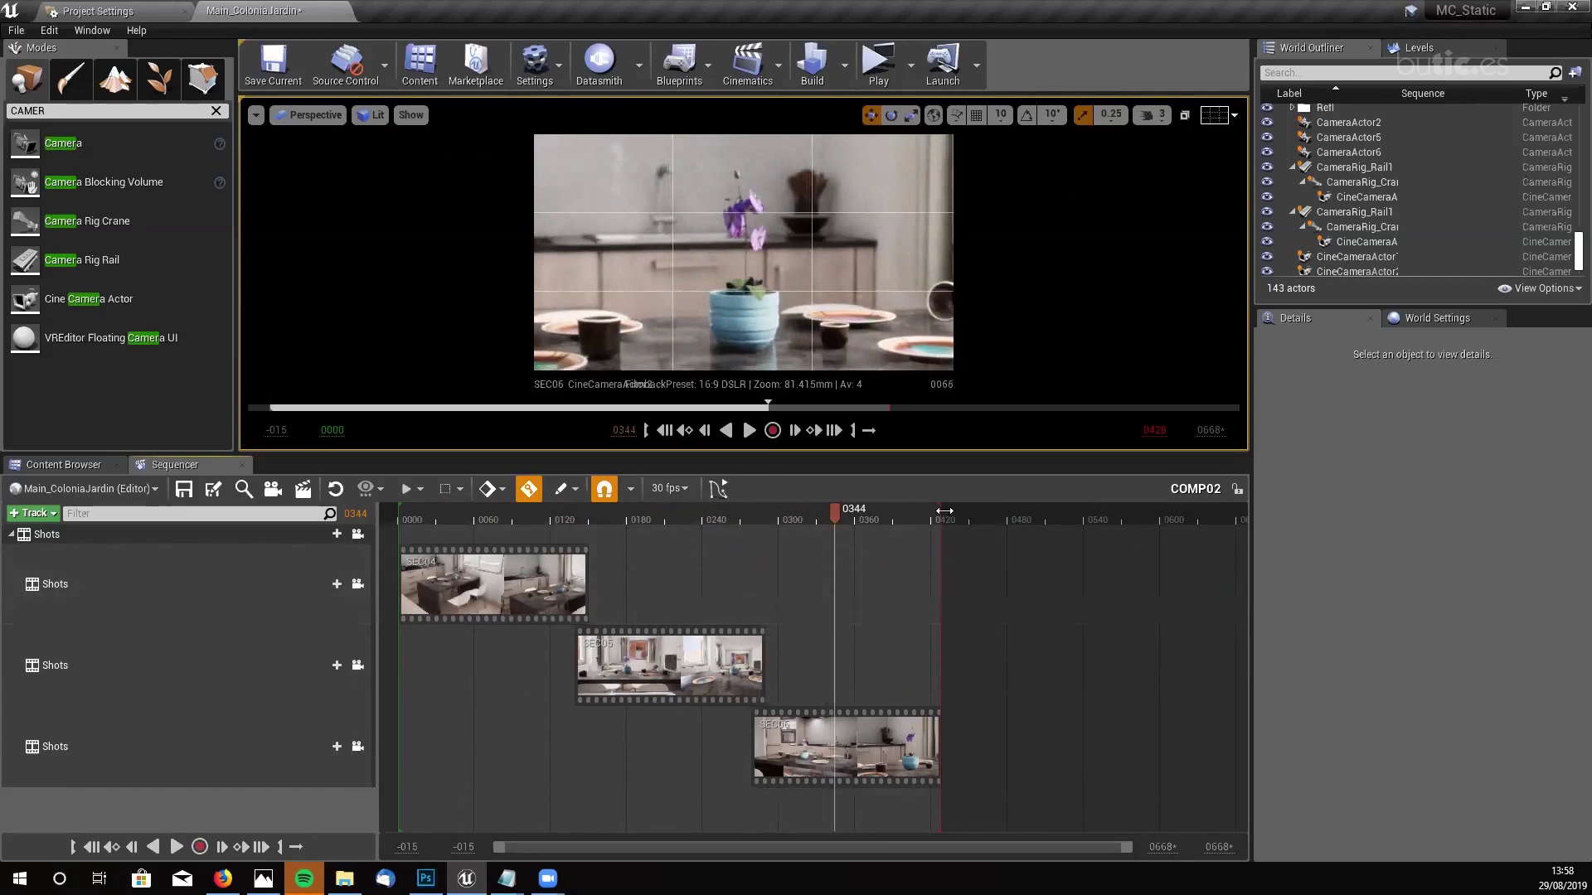
{"action": "left_click_drag", "start_coordinate": [944, 511], "coordinate": [1016, 516]}
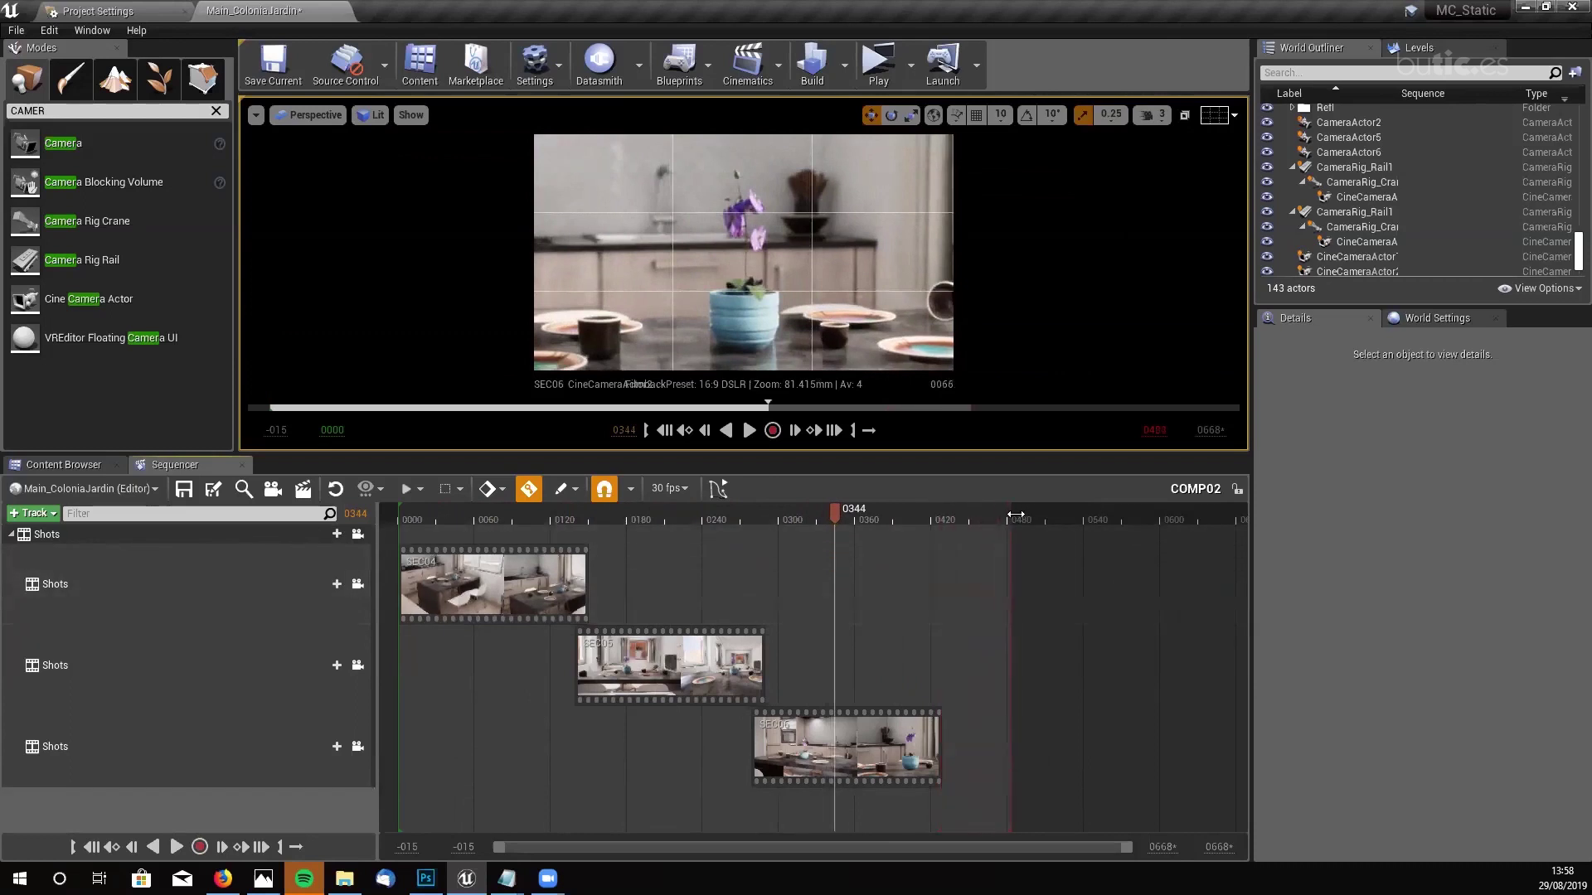
- Open SEC01, play it through its locked camera cuts, then reopen the COMP02 master sequence
{"action": "left_click", "coordinate": [81, 467]}
{"action": "left_click", "coordinate": [469, 564]}
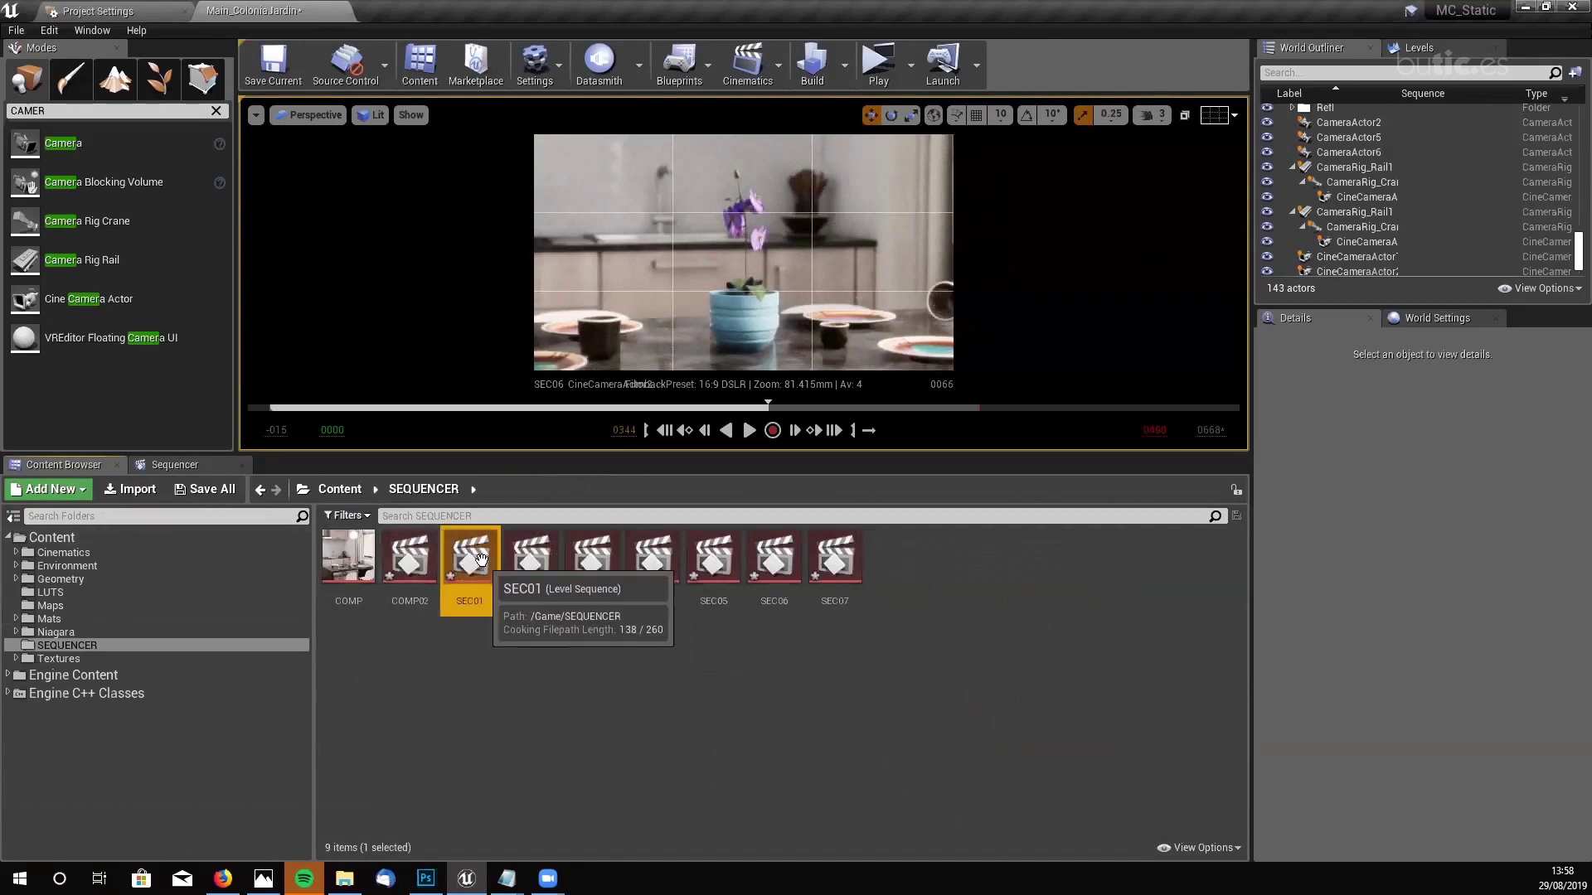
{"action": "double_click", "coordinate": [471, 566]}
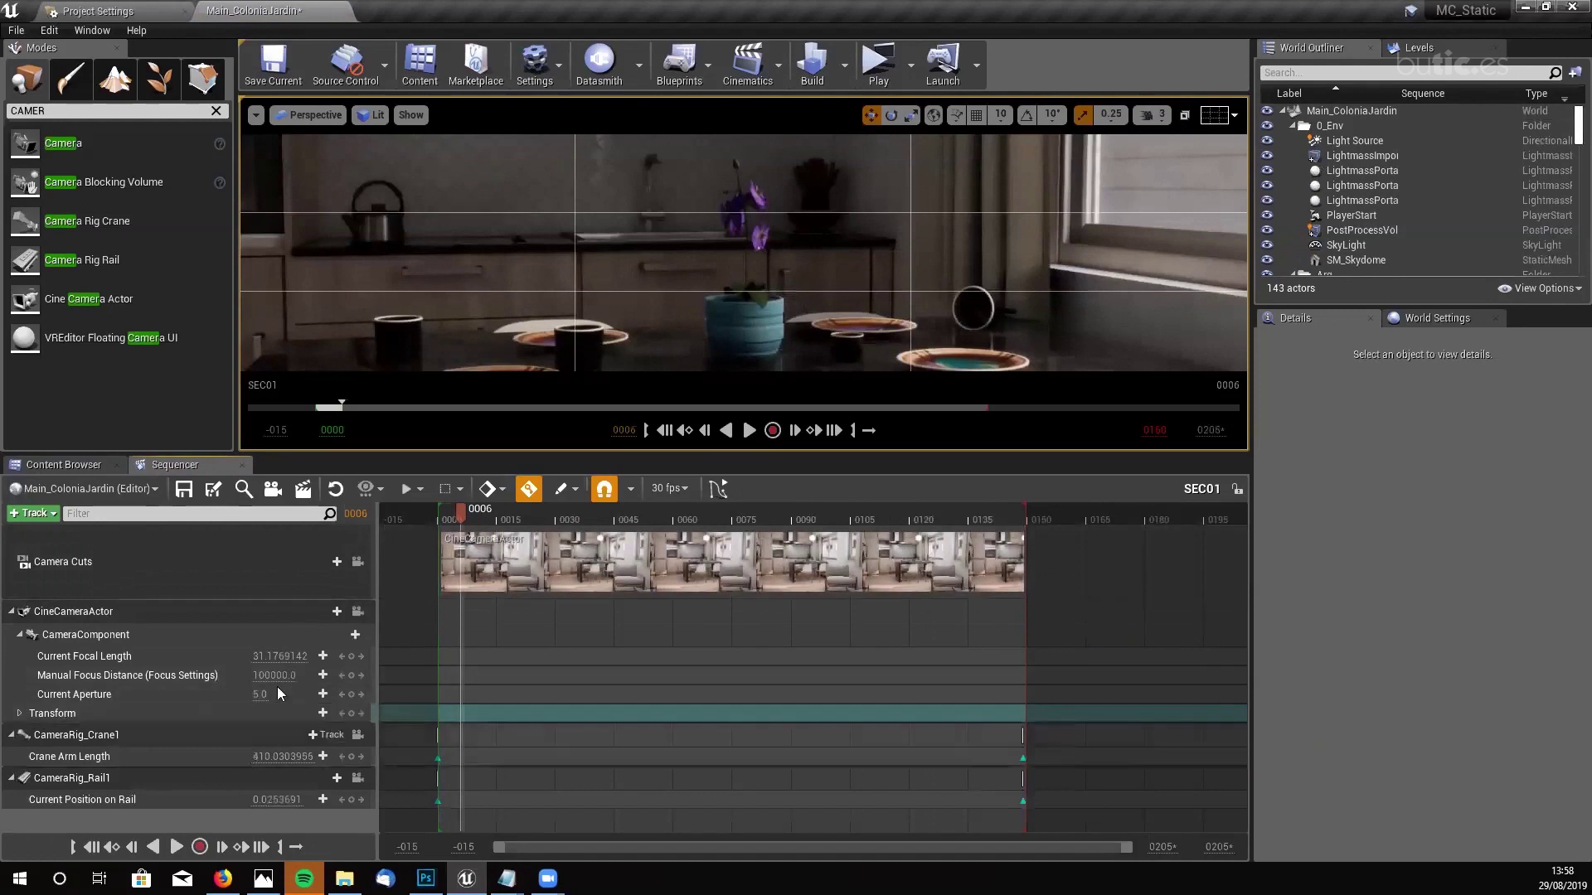
{"action": "left_click", "coordinate": [362, 561]}
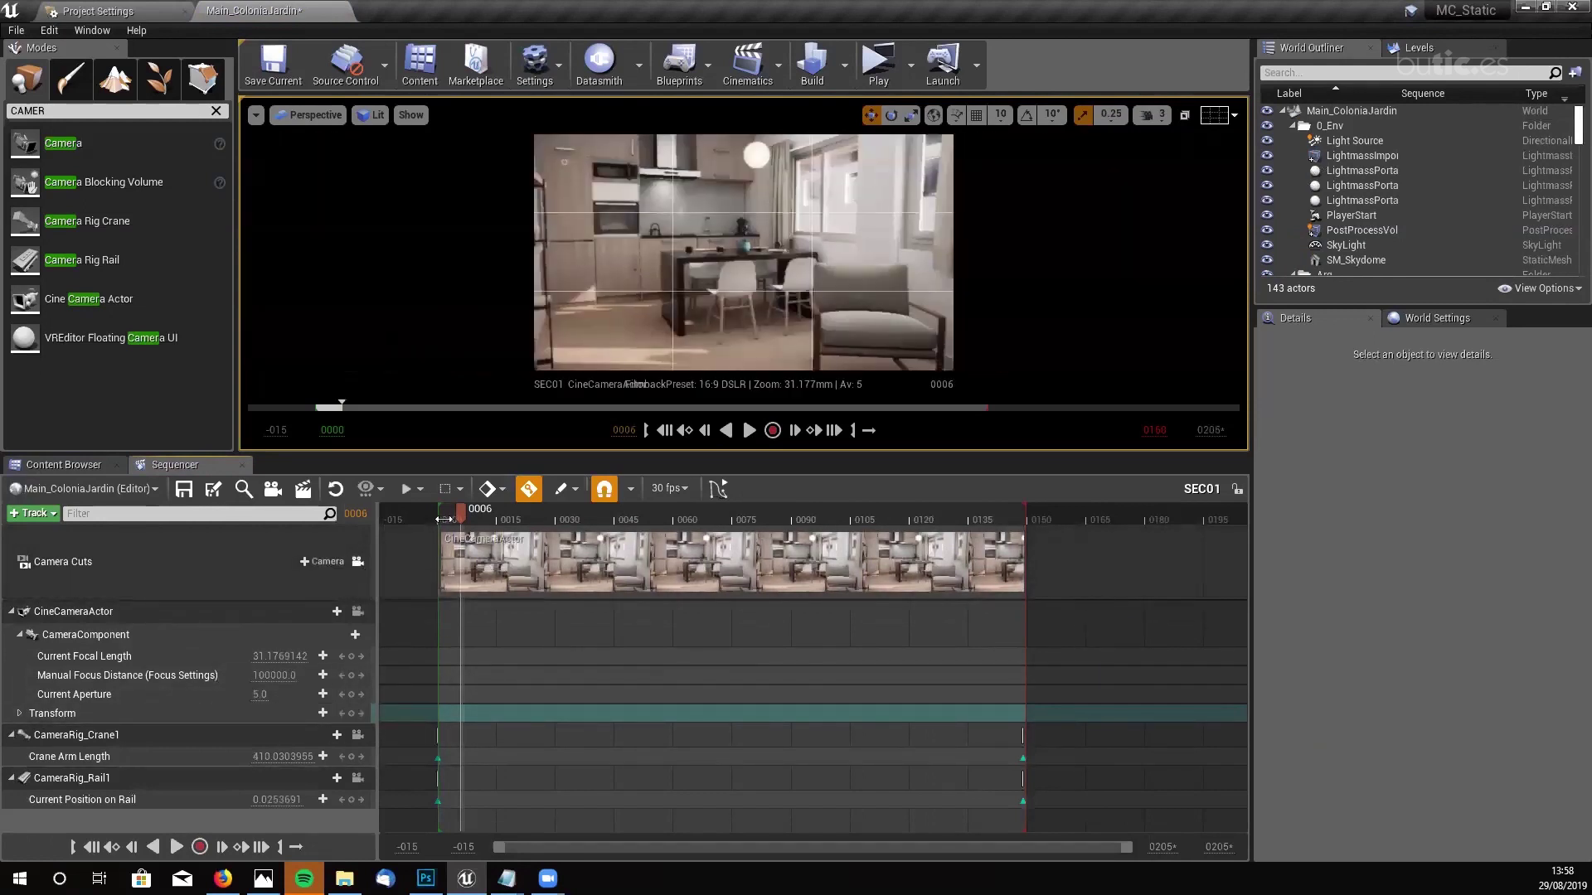
{"action": "key", "text": "space"}
{"action": "left_click_drag", "start_coordinate": [715, 529], "coordinate": [483, 519]}
{"action": "left_click", "coordinate": [66, 465]}
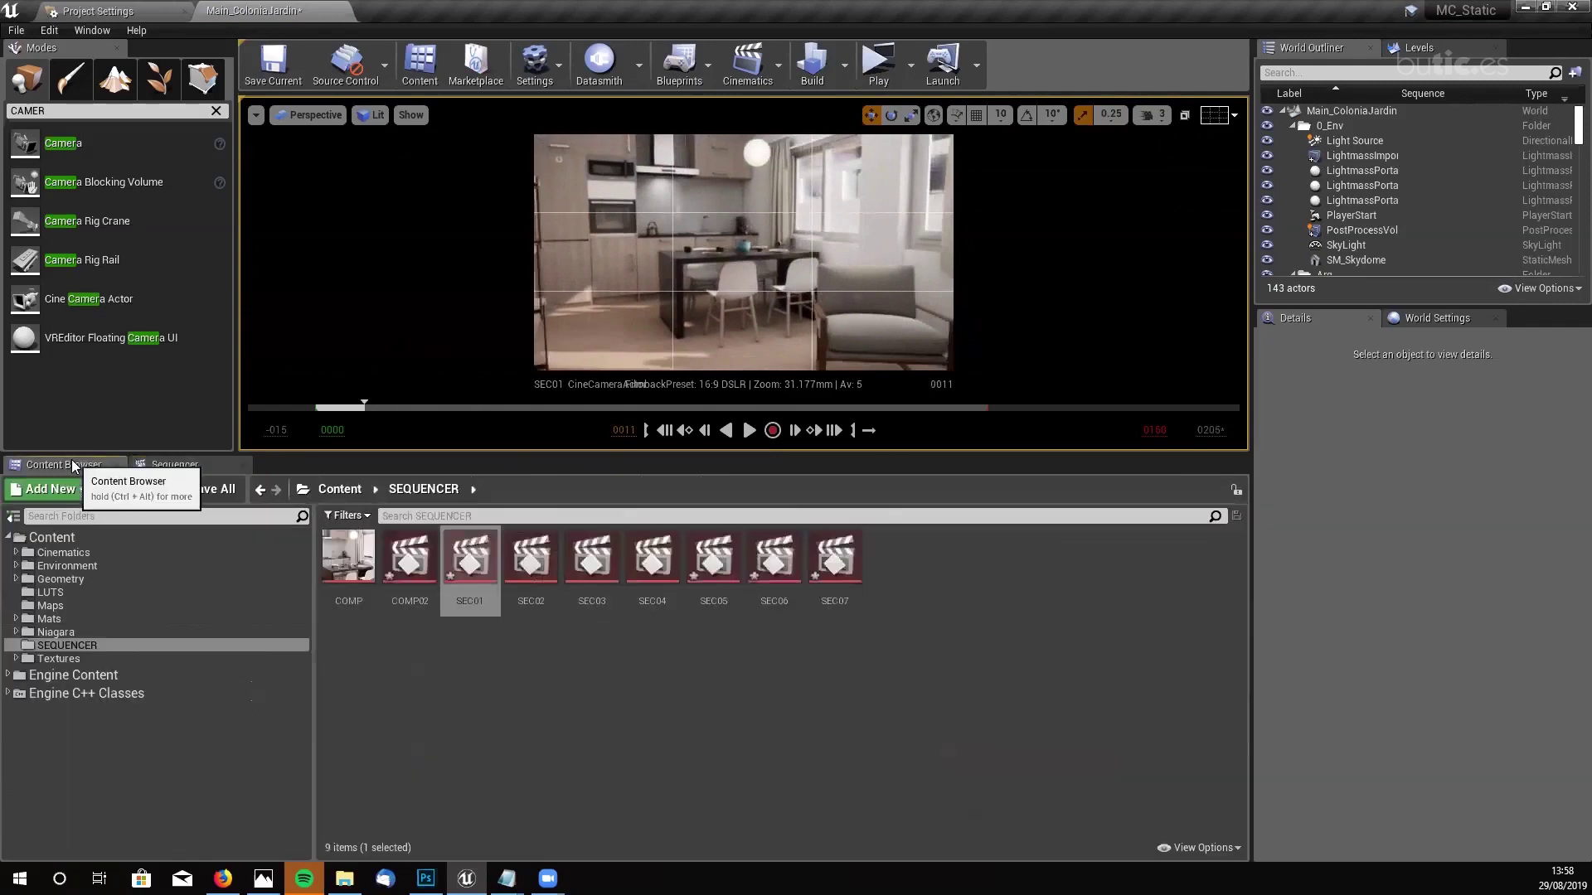
{"action": "double_click", "coordinate": [410, 560]}
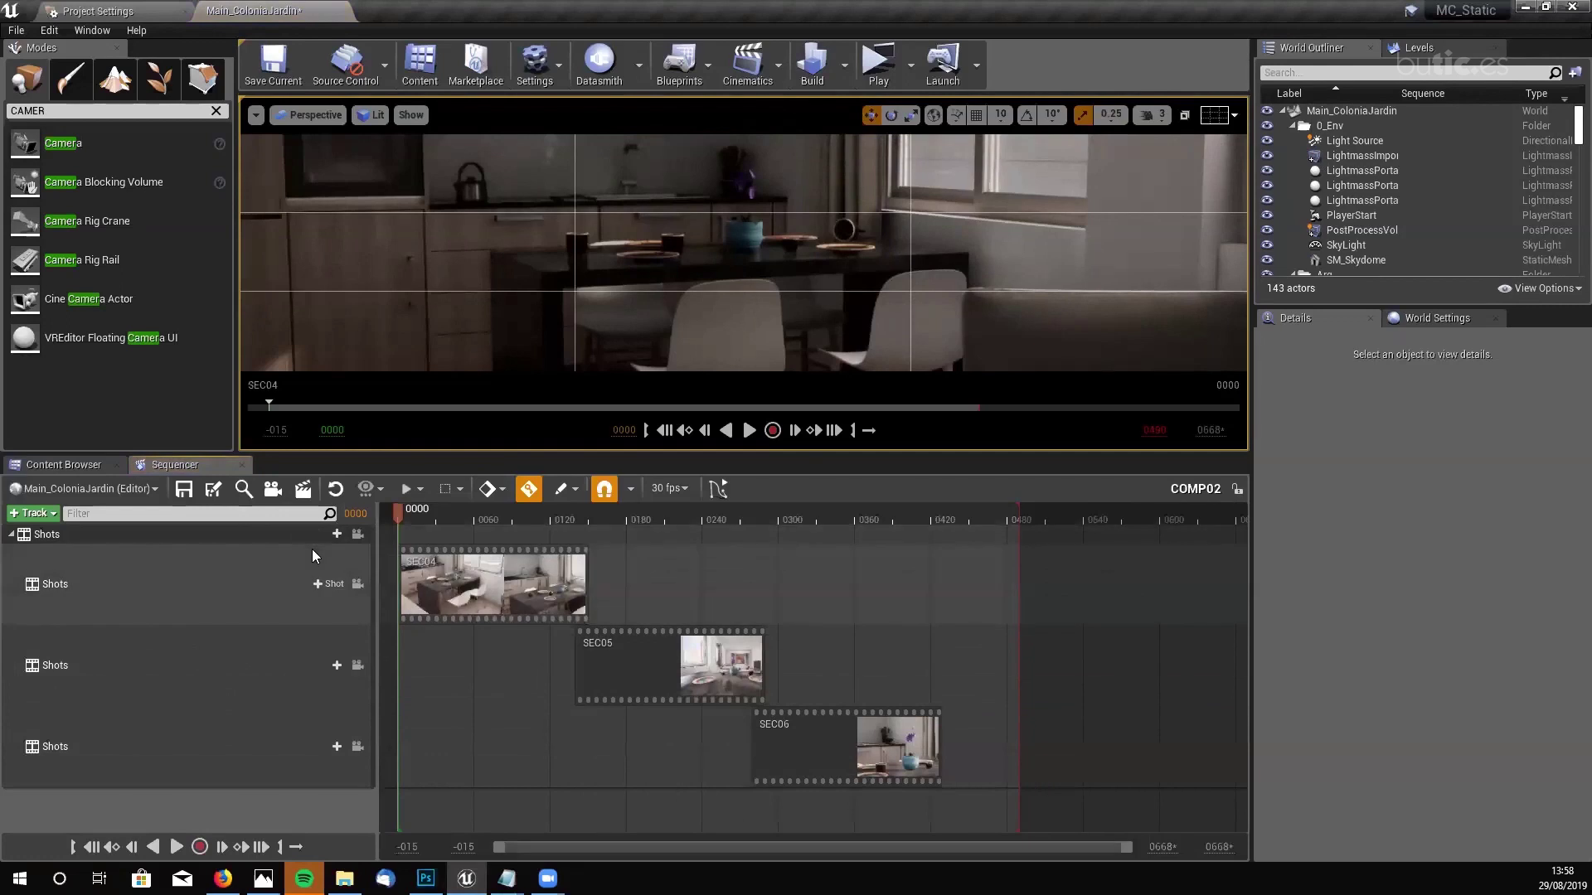
- Insert SEC01 on a new row starting at frame 0360 and extend the playback end to cover it
{"action": "left_click", "coordinate": [332, 534]}
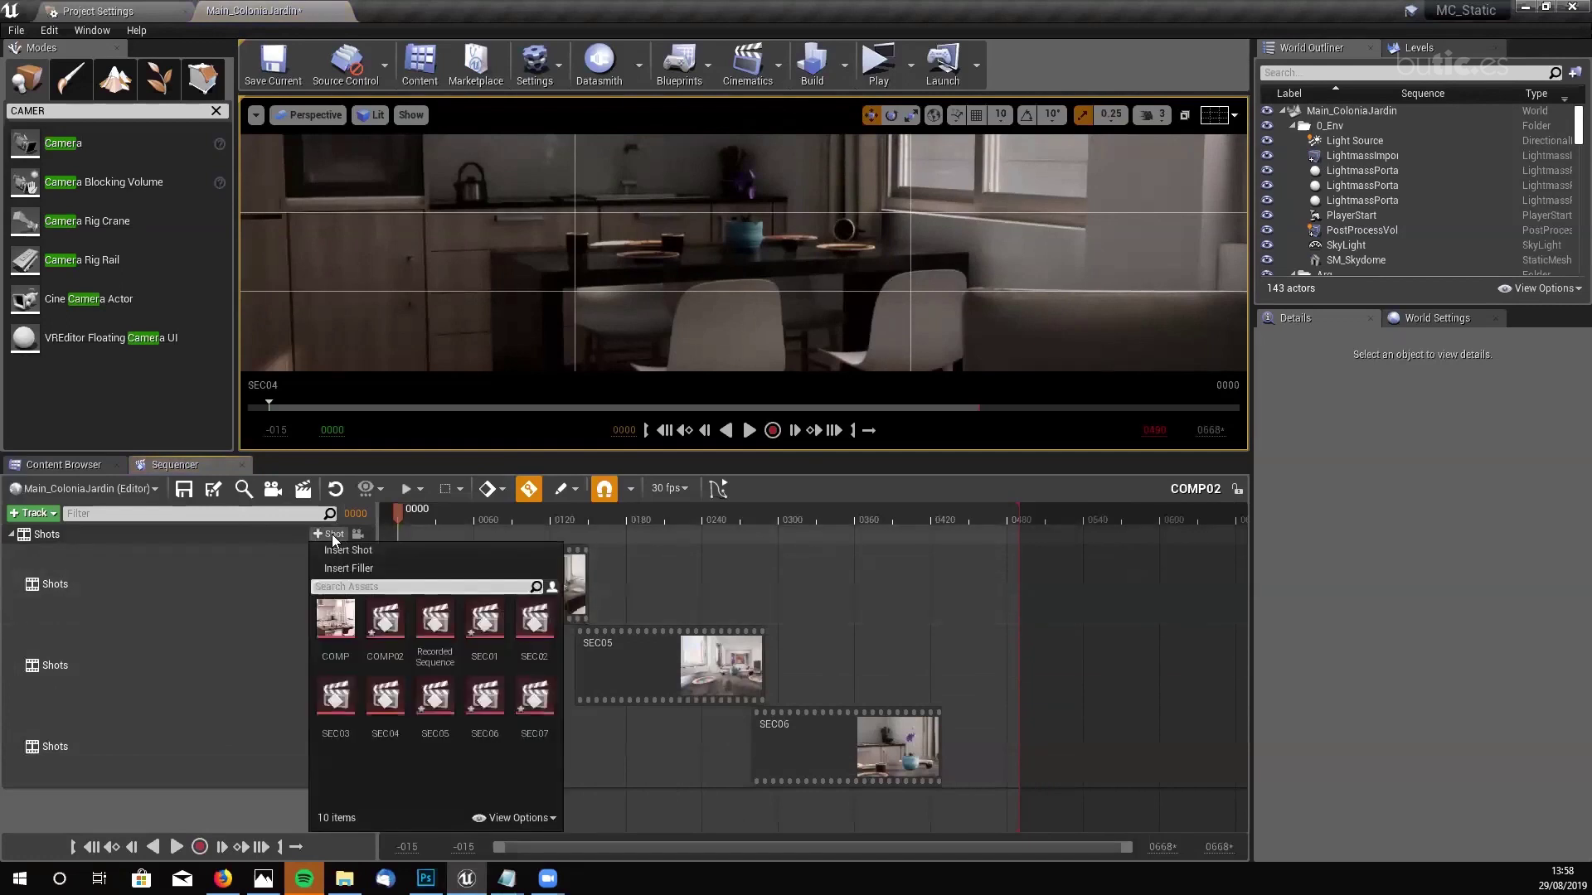
{"action": "left_click", "coordinate": [484, 622]}
{"action": "left_click_drag", "start_coordinate": [526, 736], "coordinate": [1064, 817]}
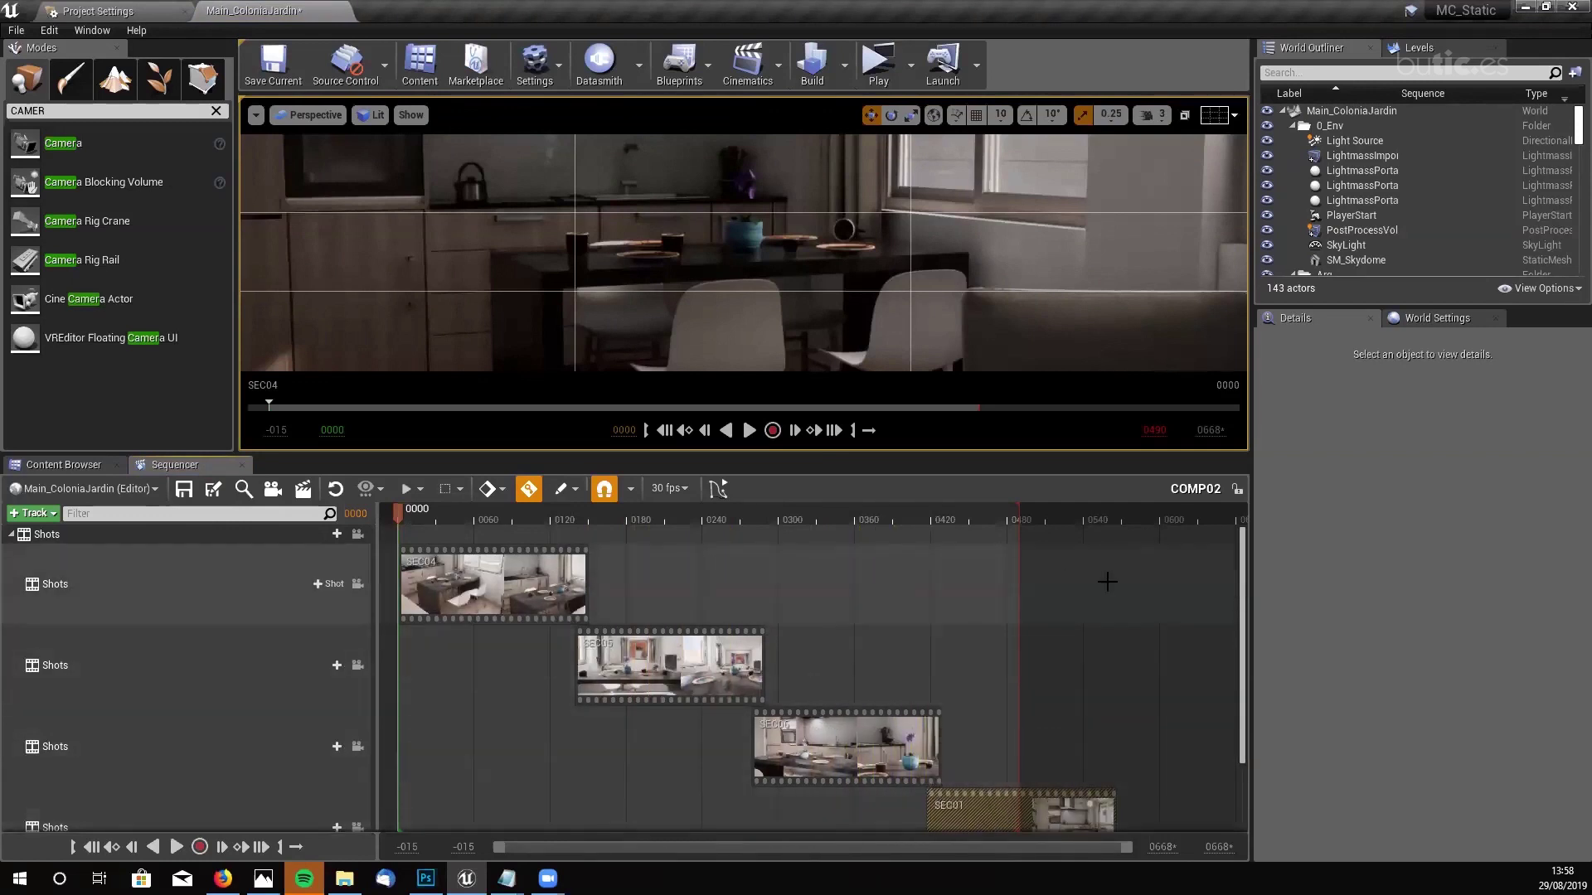
{"action": "left_click_drag", "start_coordinate": [1019, 519], "coordinate": [1119, 519]}
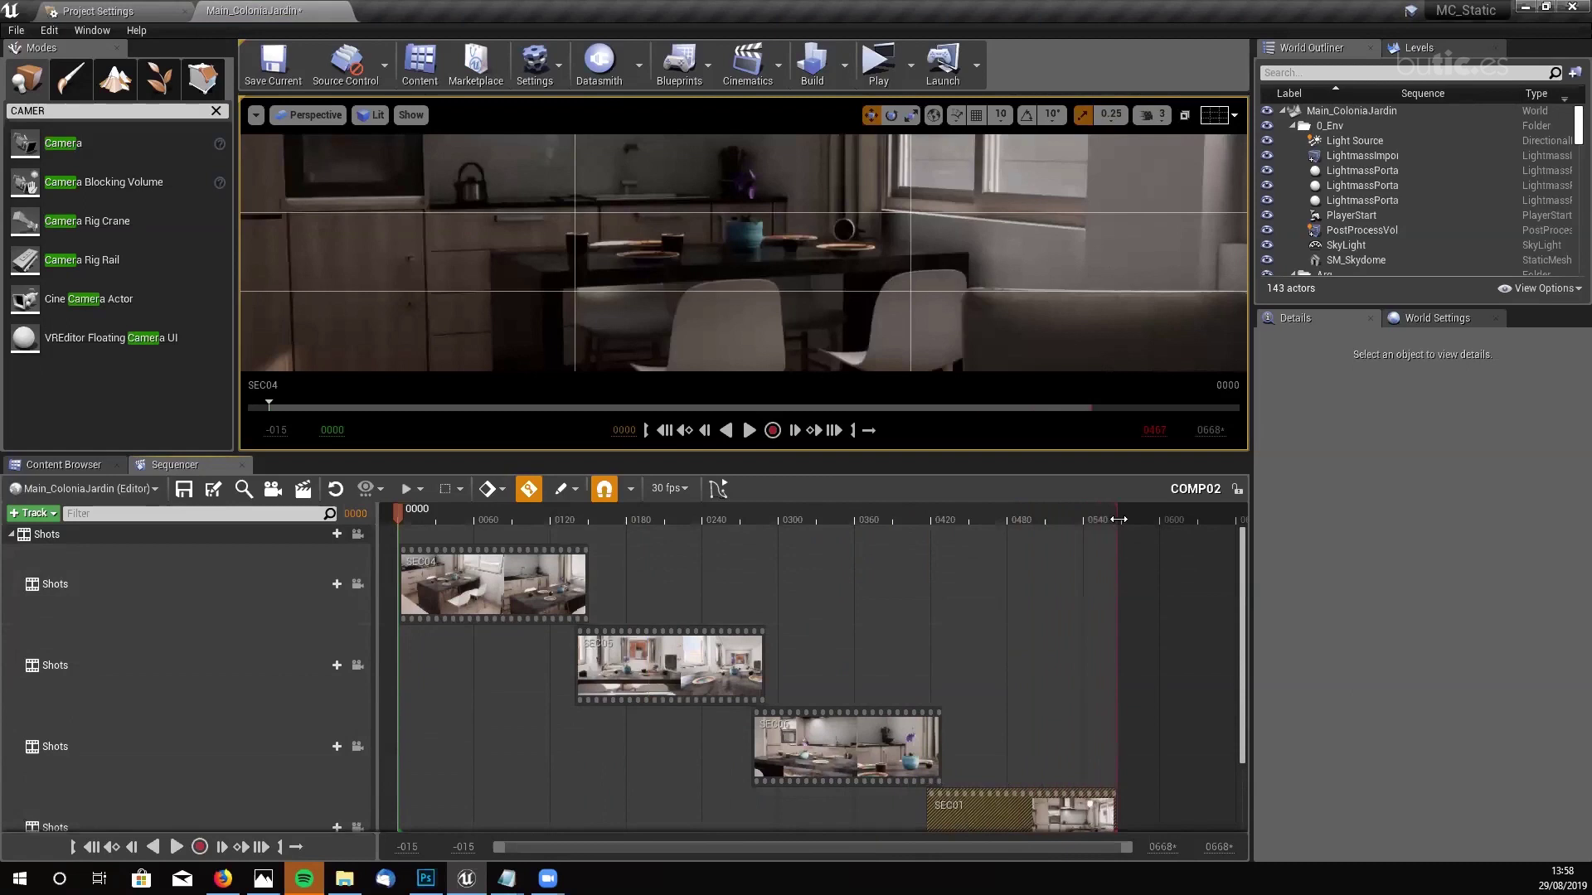
- Add an Audio track to COMP02 and browse sound assets for it
{"action": "scroll", "coordinate": [248, 697], "scroll_direction": "down", "scroll_amount": 2}
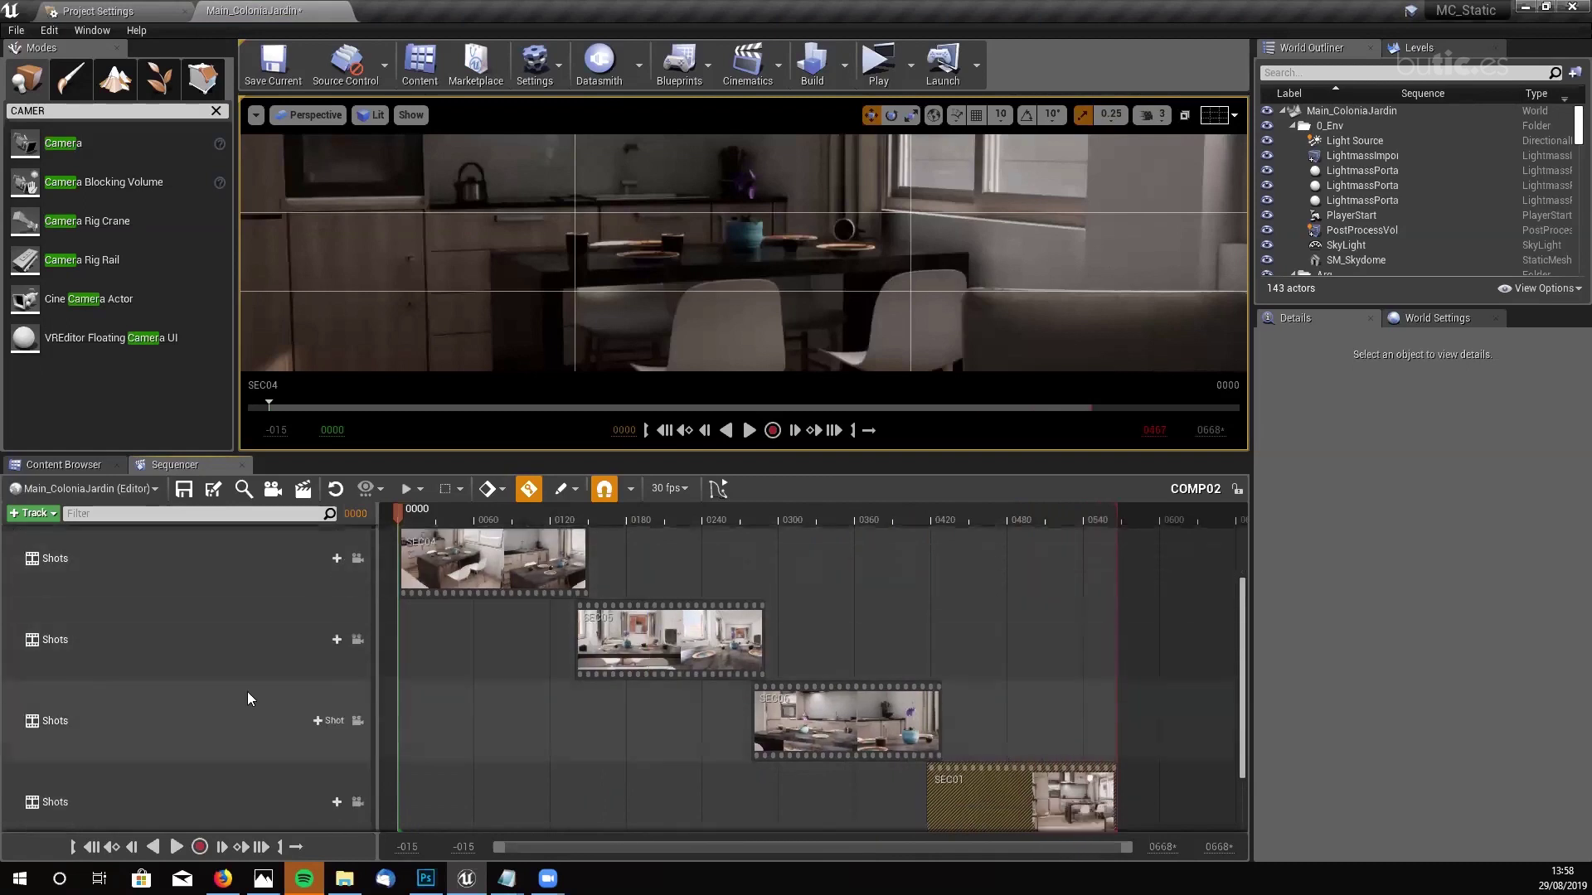
{"action": "left_click", "coordinate": [39, 514]}
{"action": "left_click", "coordinate": [91, 594]}
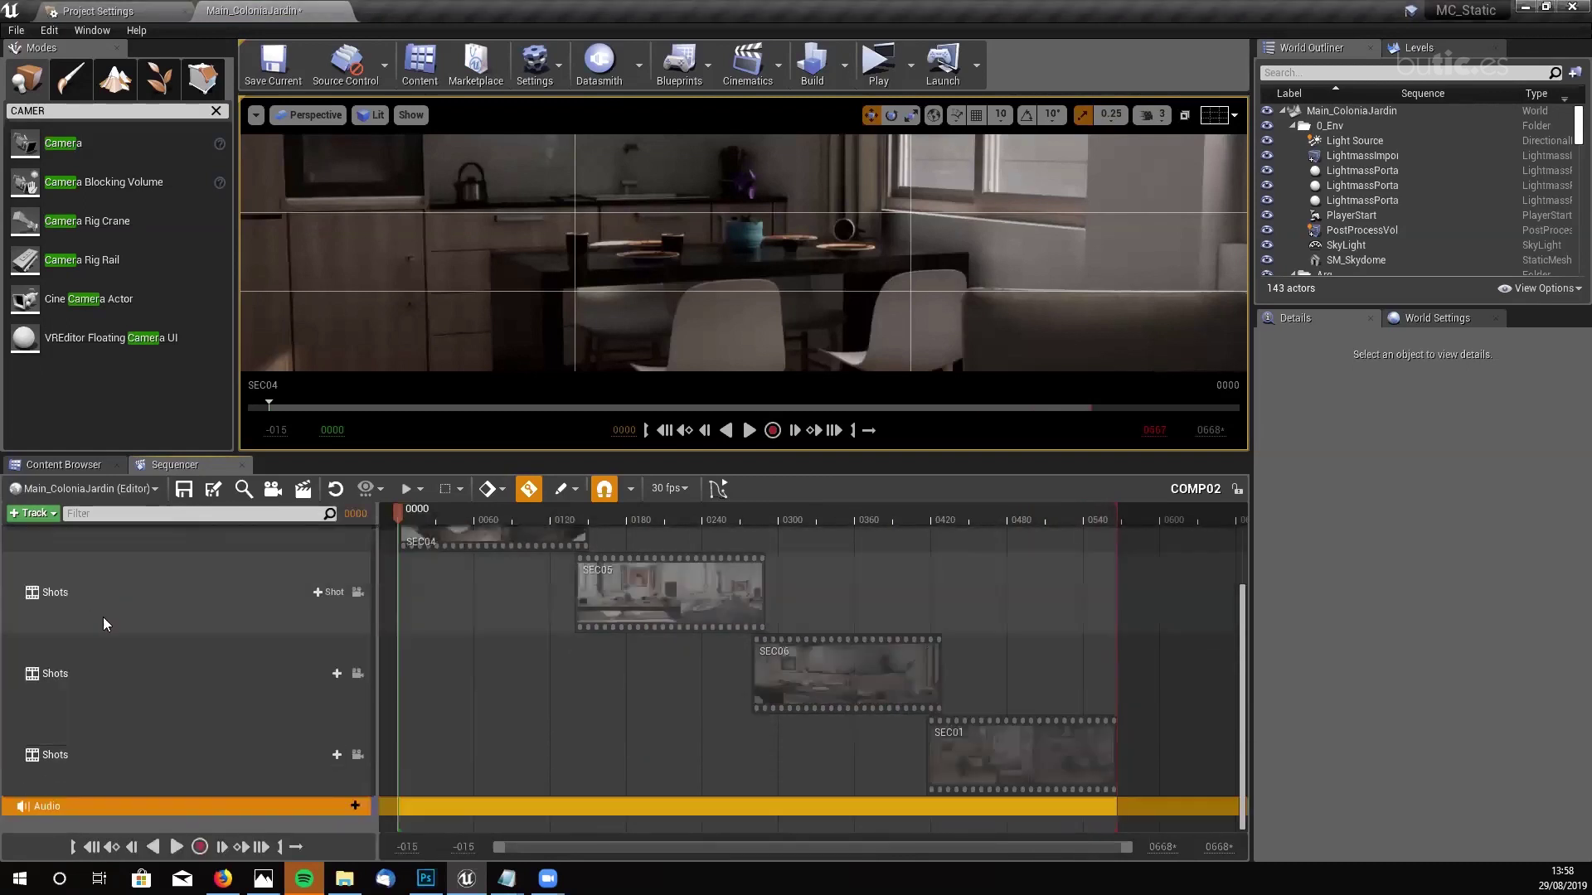
{"action": "left_click", "coordinate": [348, 806]}
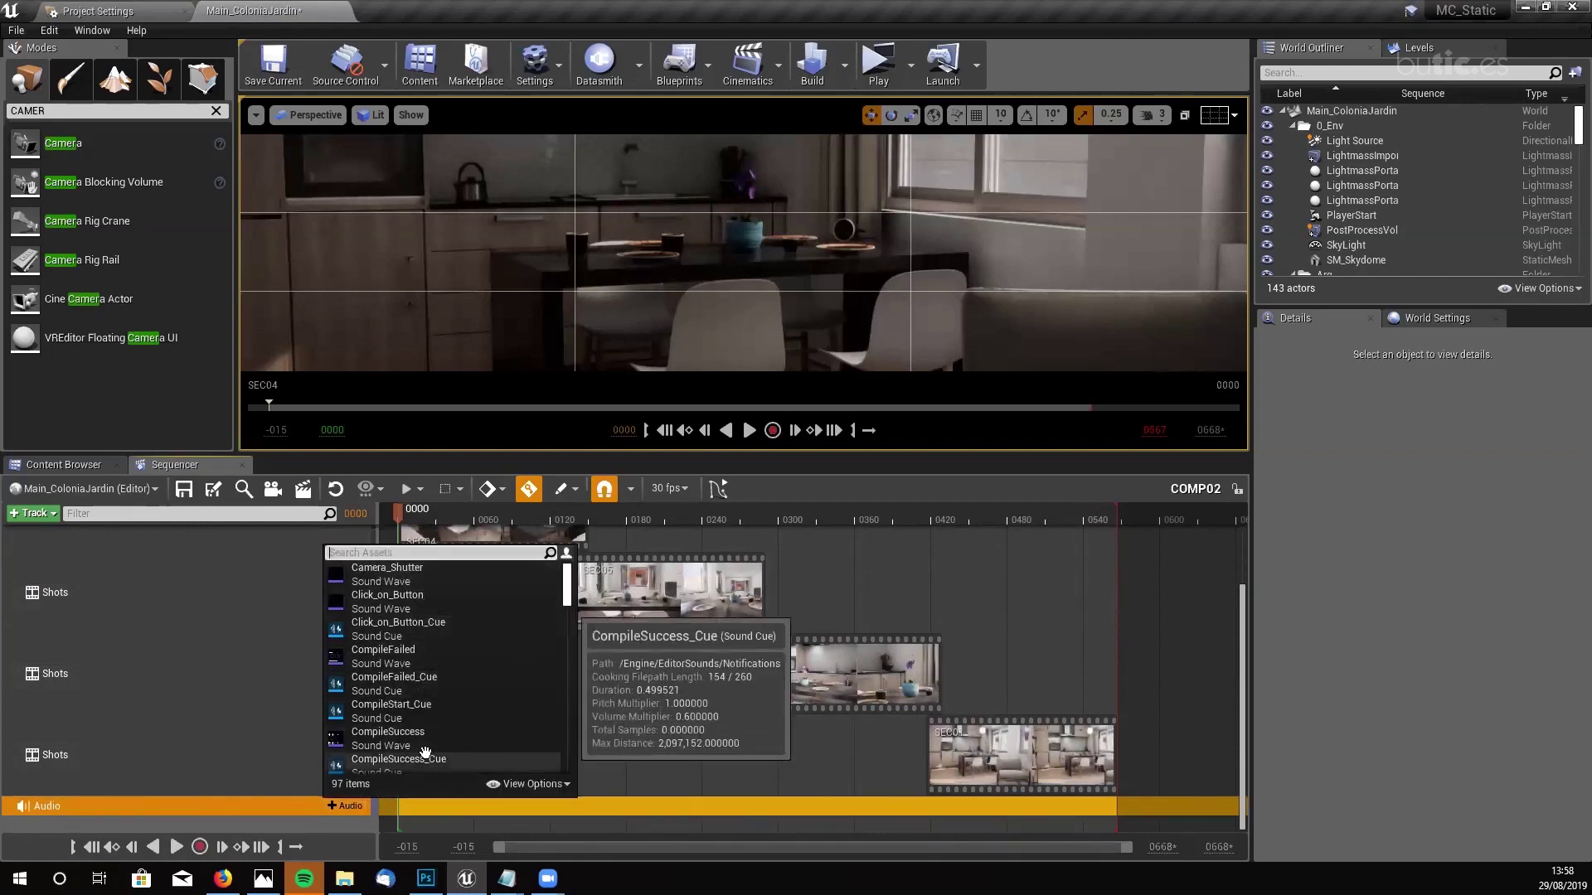
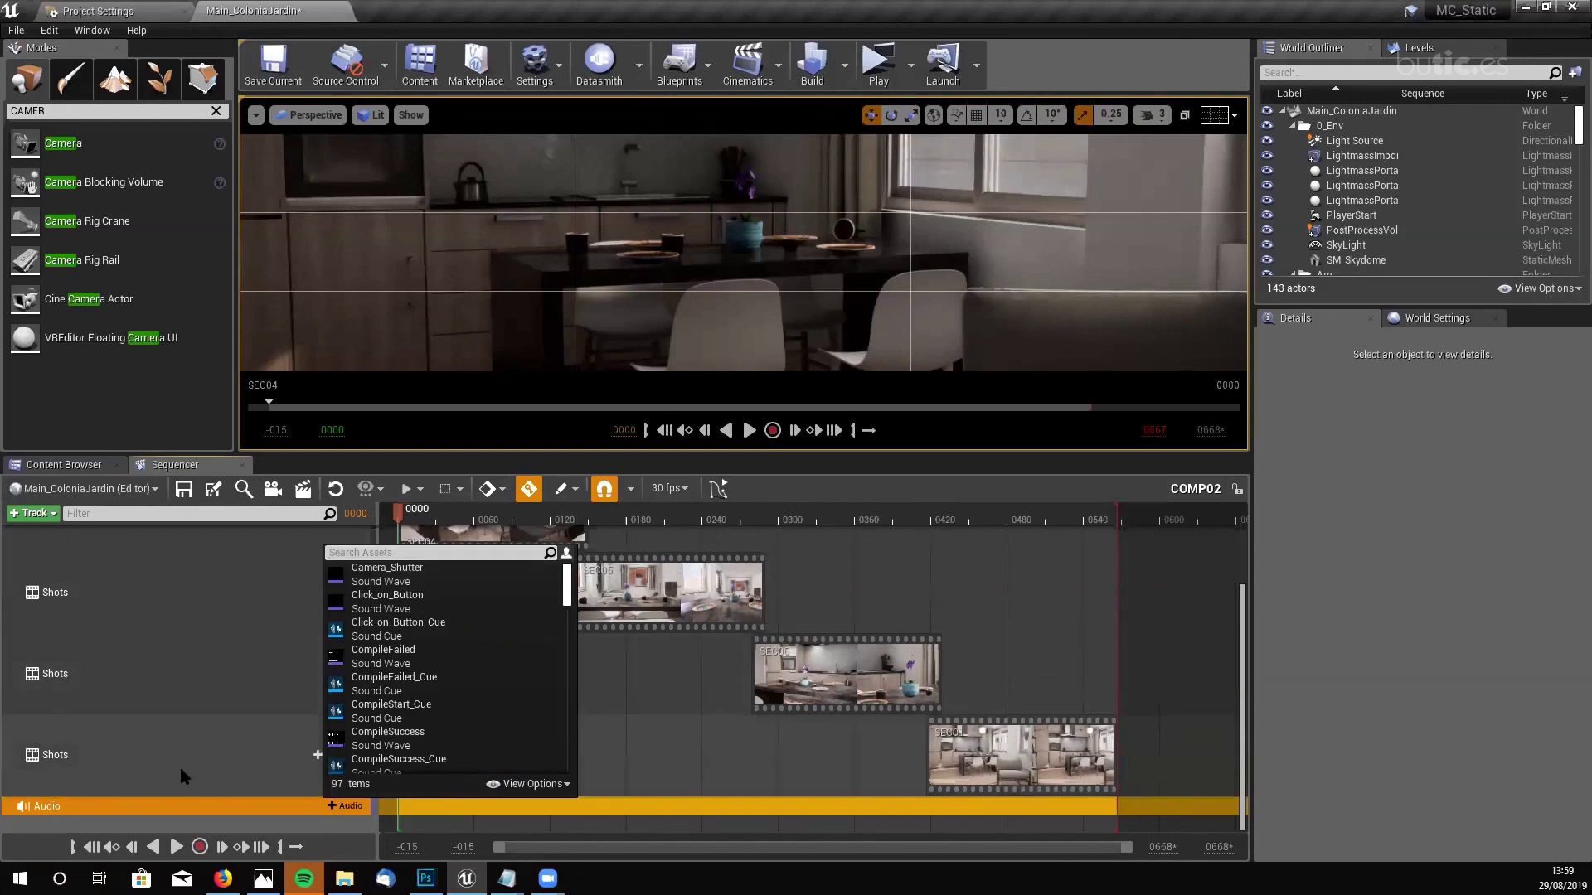
- Replace the COMP02 Audio track with a new Fade track
{"action": "left_click", "coordinate": [149, 806]}
{"action": "key", "text": "Delete"}
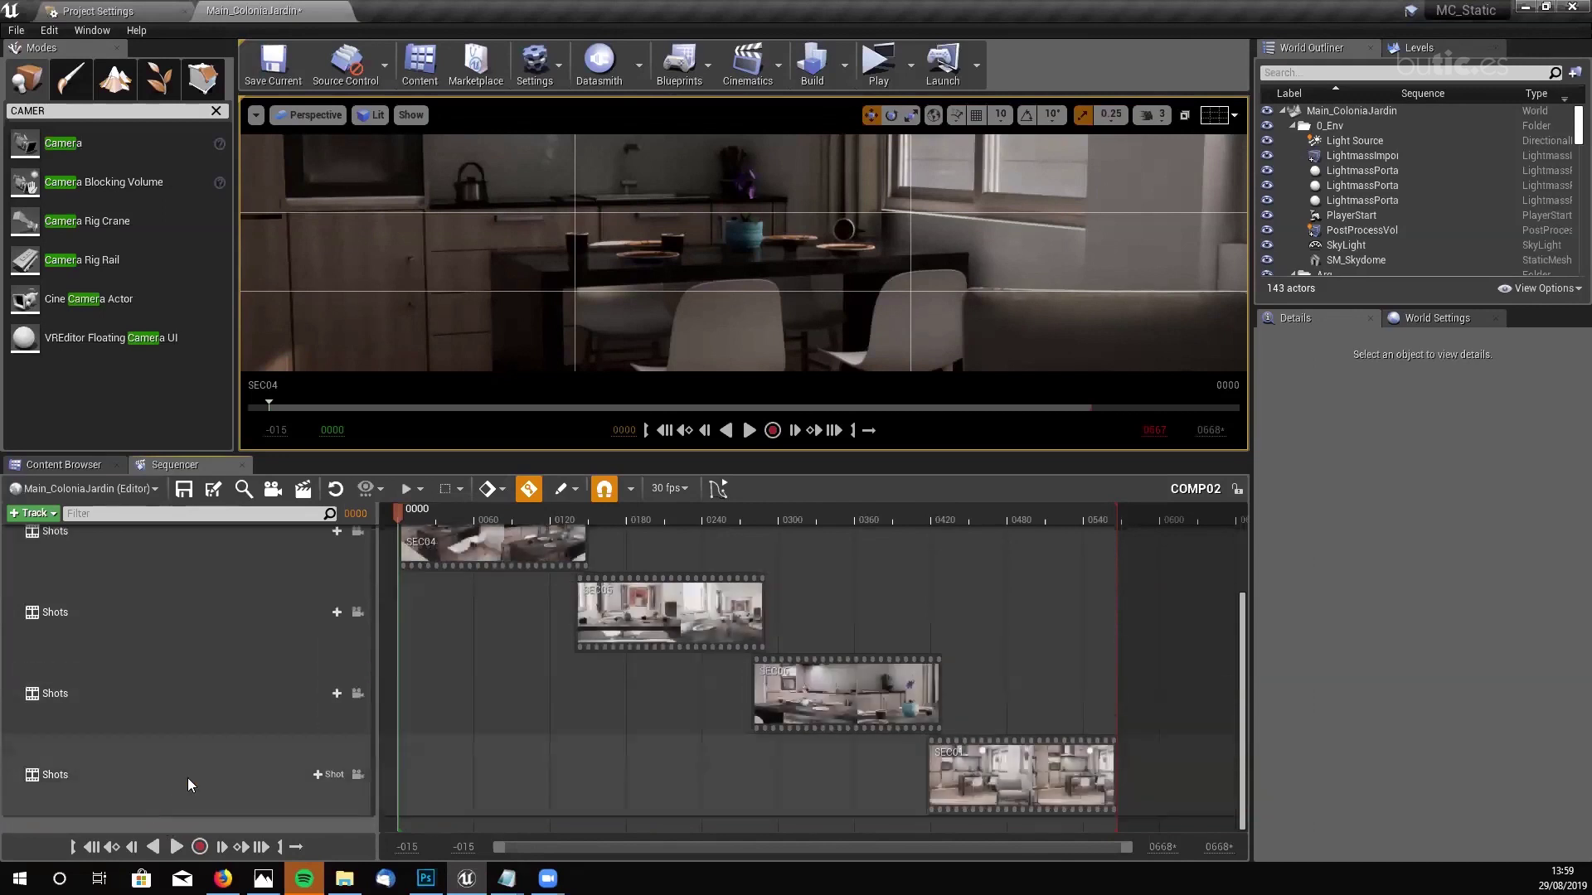
{"action": "scroll", "coordinate": [248, 720], "scroll_direction": "up", "scroll_amount": 1}
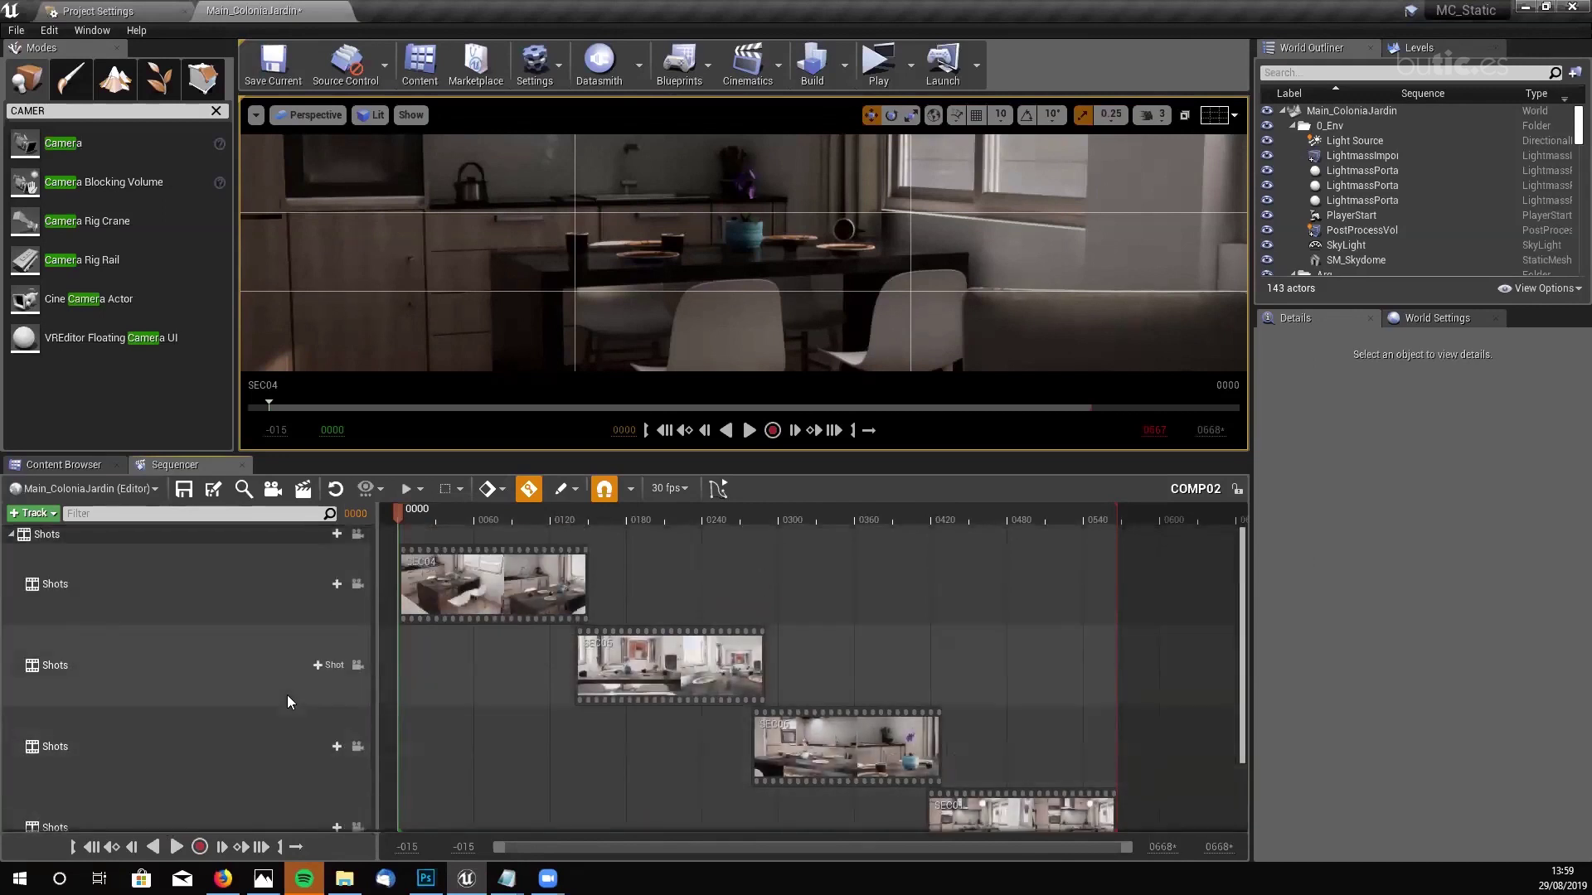
{"action": "scroll", "coordinate": [287, 695], "scroll_direction": "down", "scroll_amount": 1}
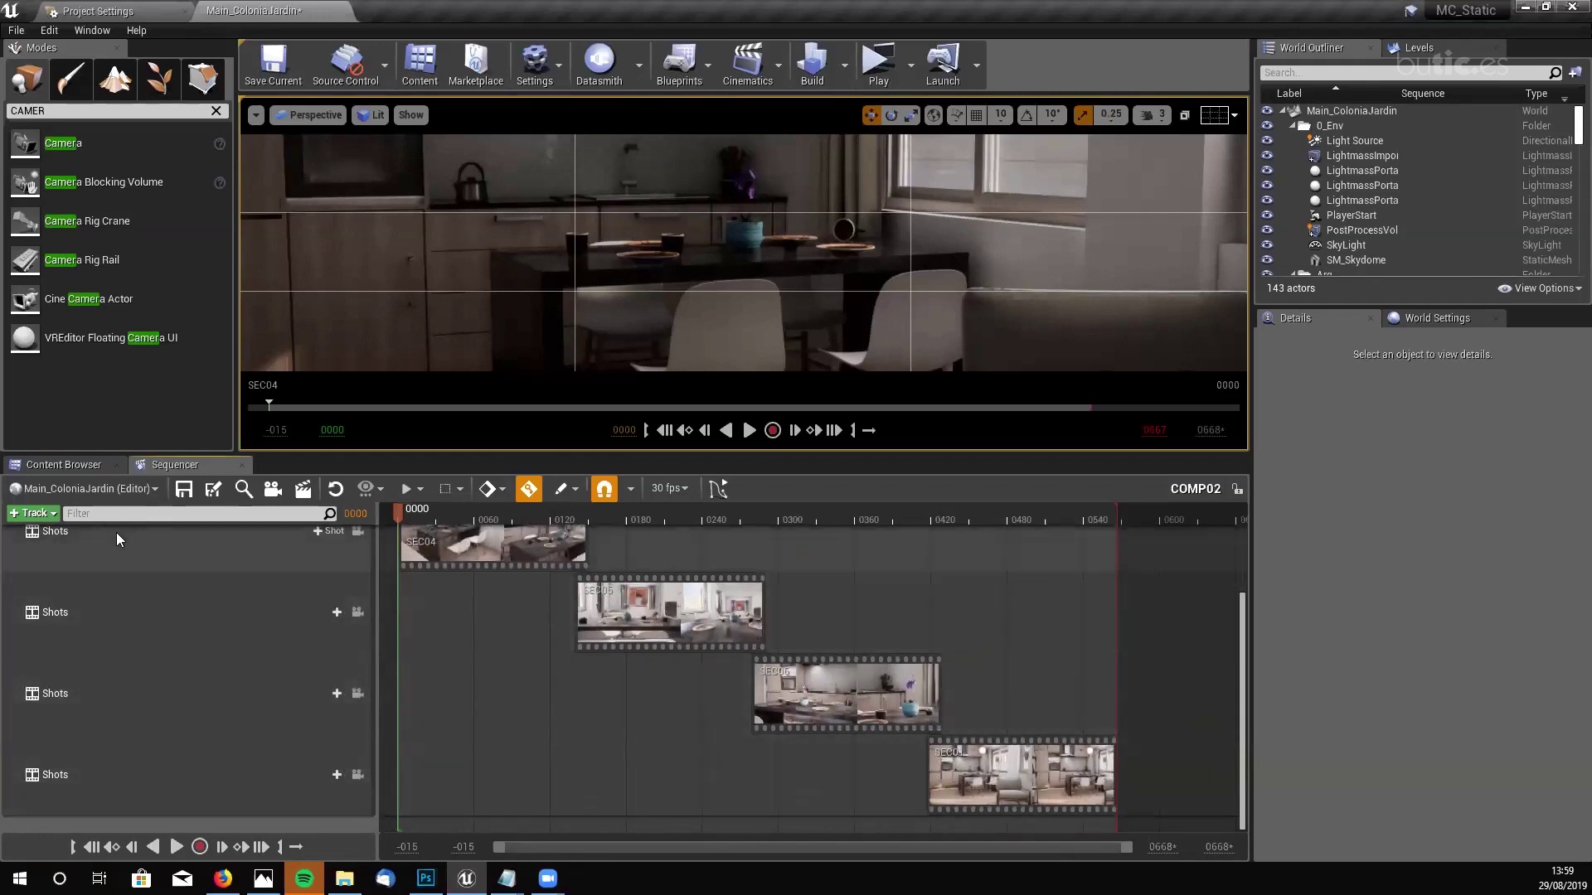
{"action": "left_click", "coordinate": [33, 514]}
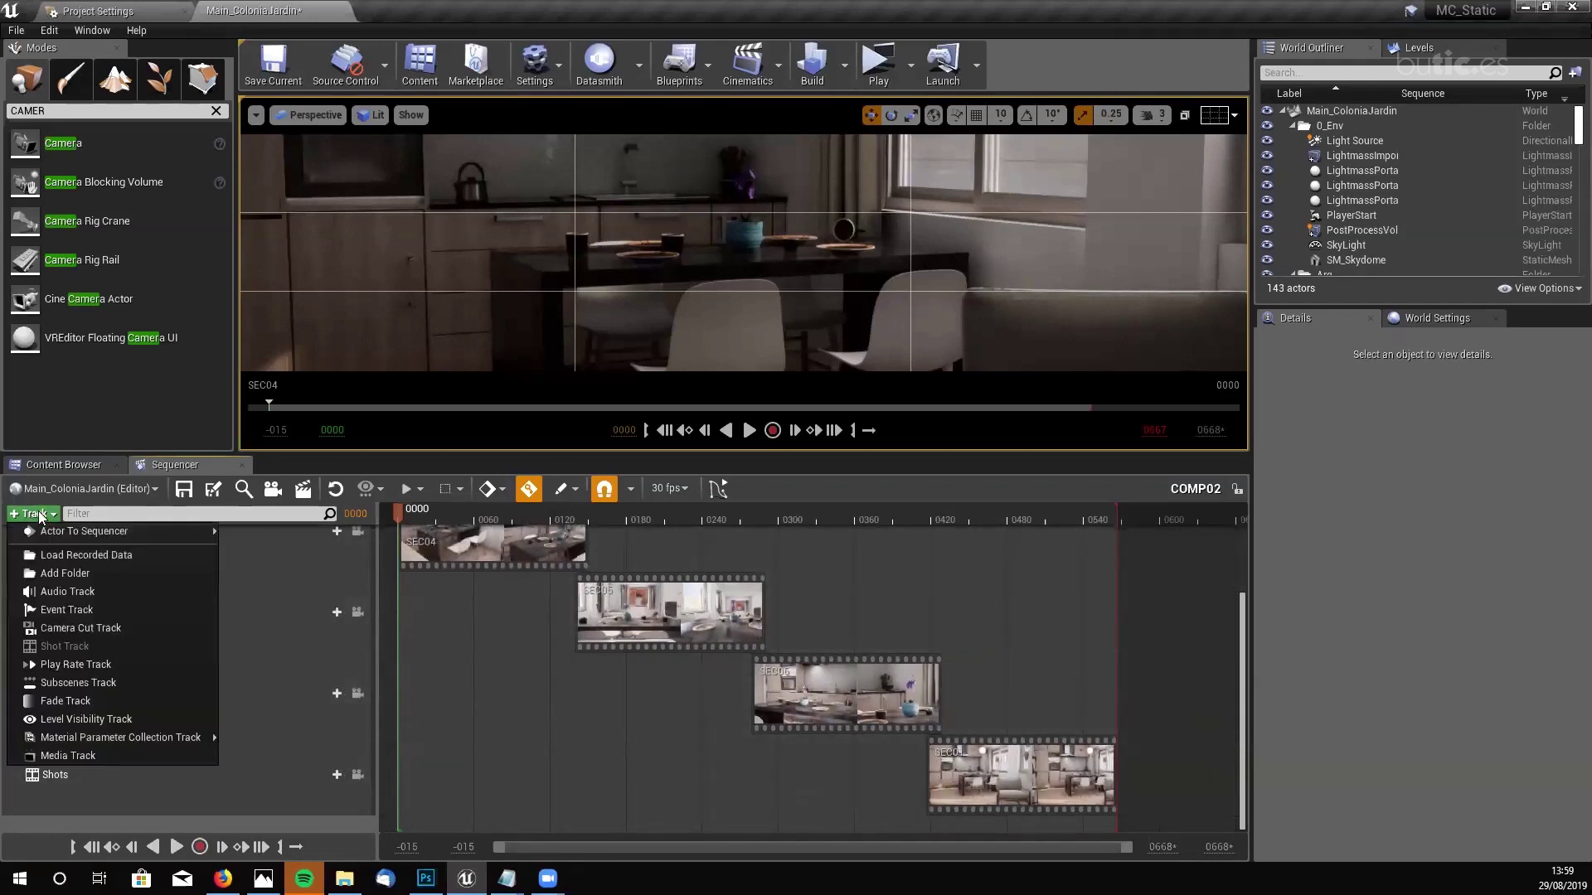
{"action": "left_click", "coordinate": [65, 701]}
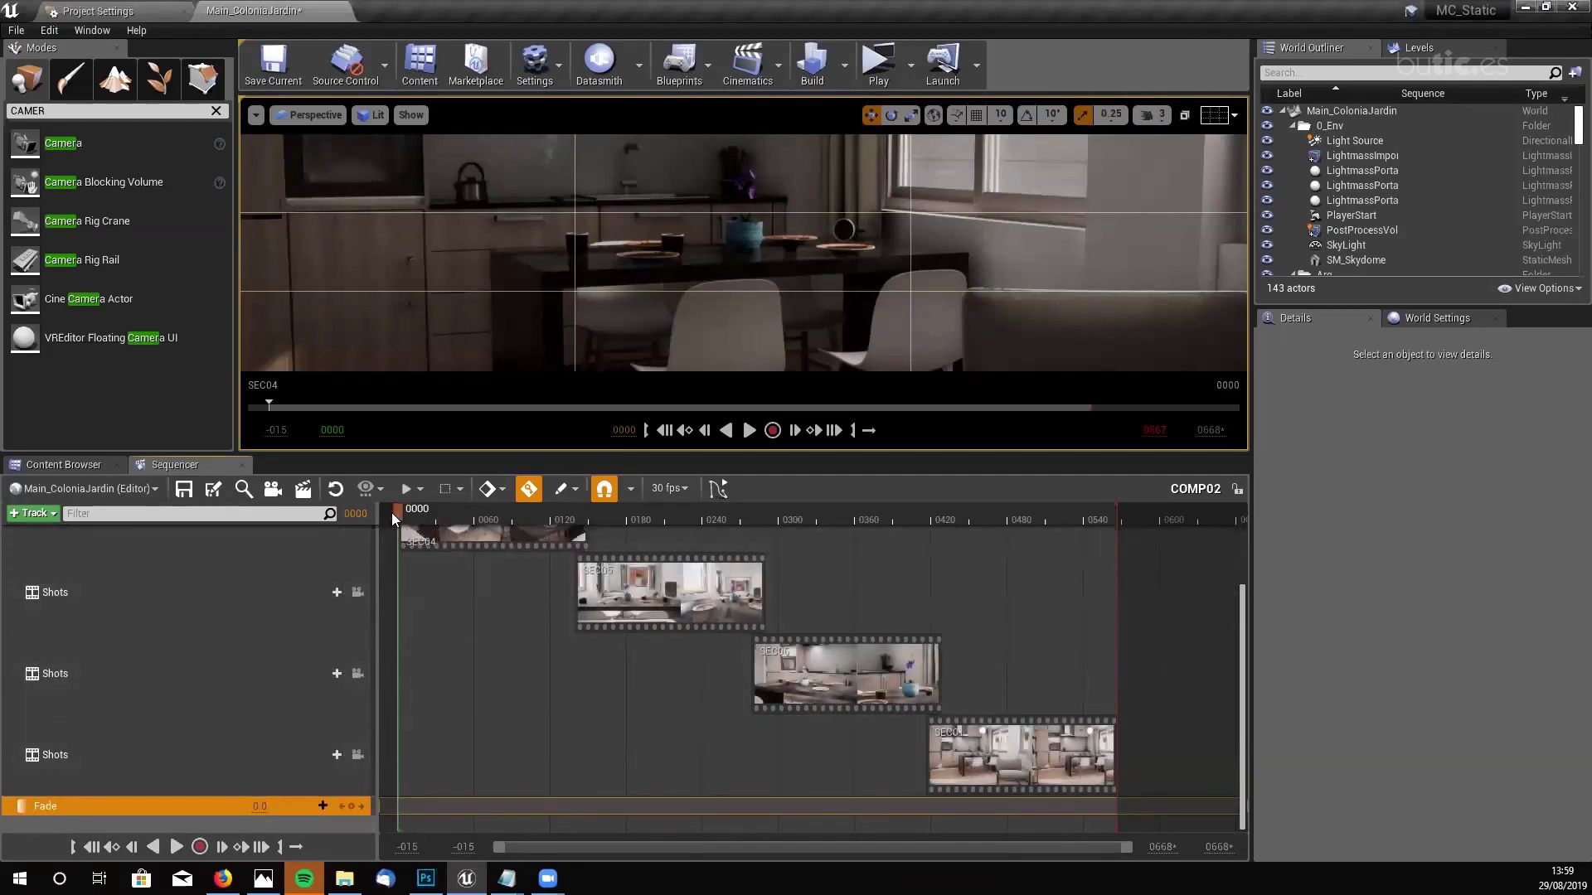
- Key the Fade track to 1 at frame 0134 and to 0 at frame 0000
{"action": "left_click_drag", "start_coordinate": [391, 512], "coordinate": [569, 531]}
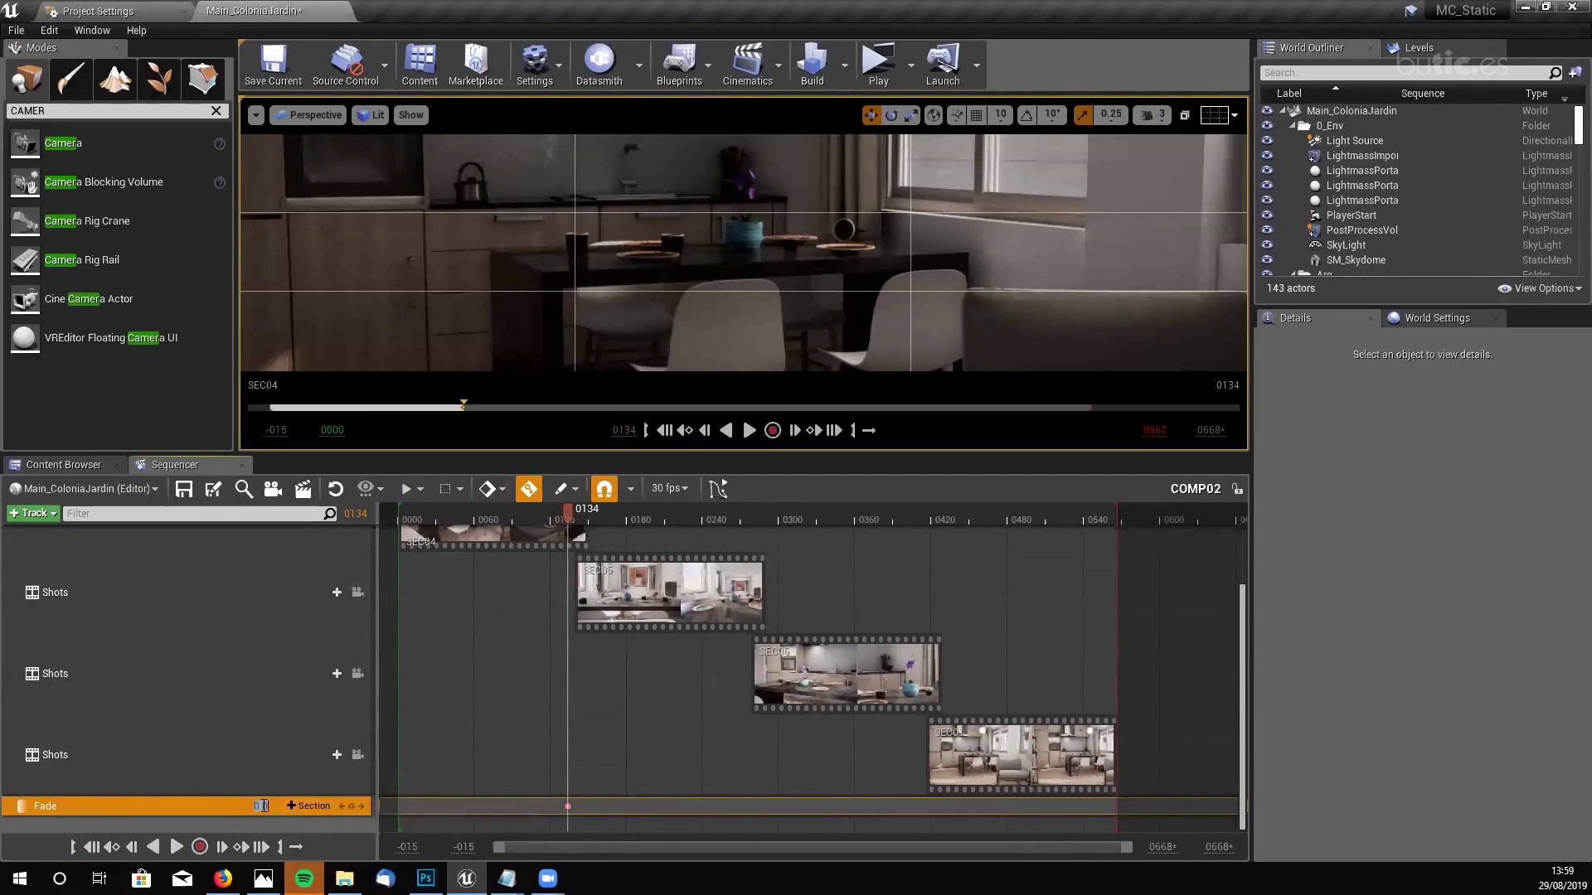
{"action": "type", "text": "1"}
{"action": "key", "text": "Return"}
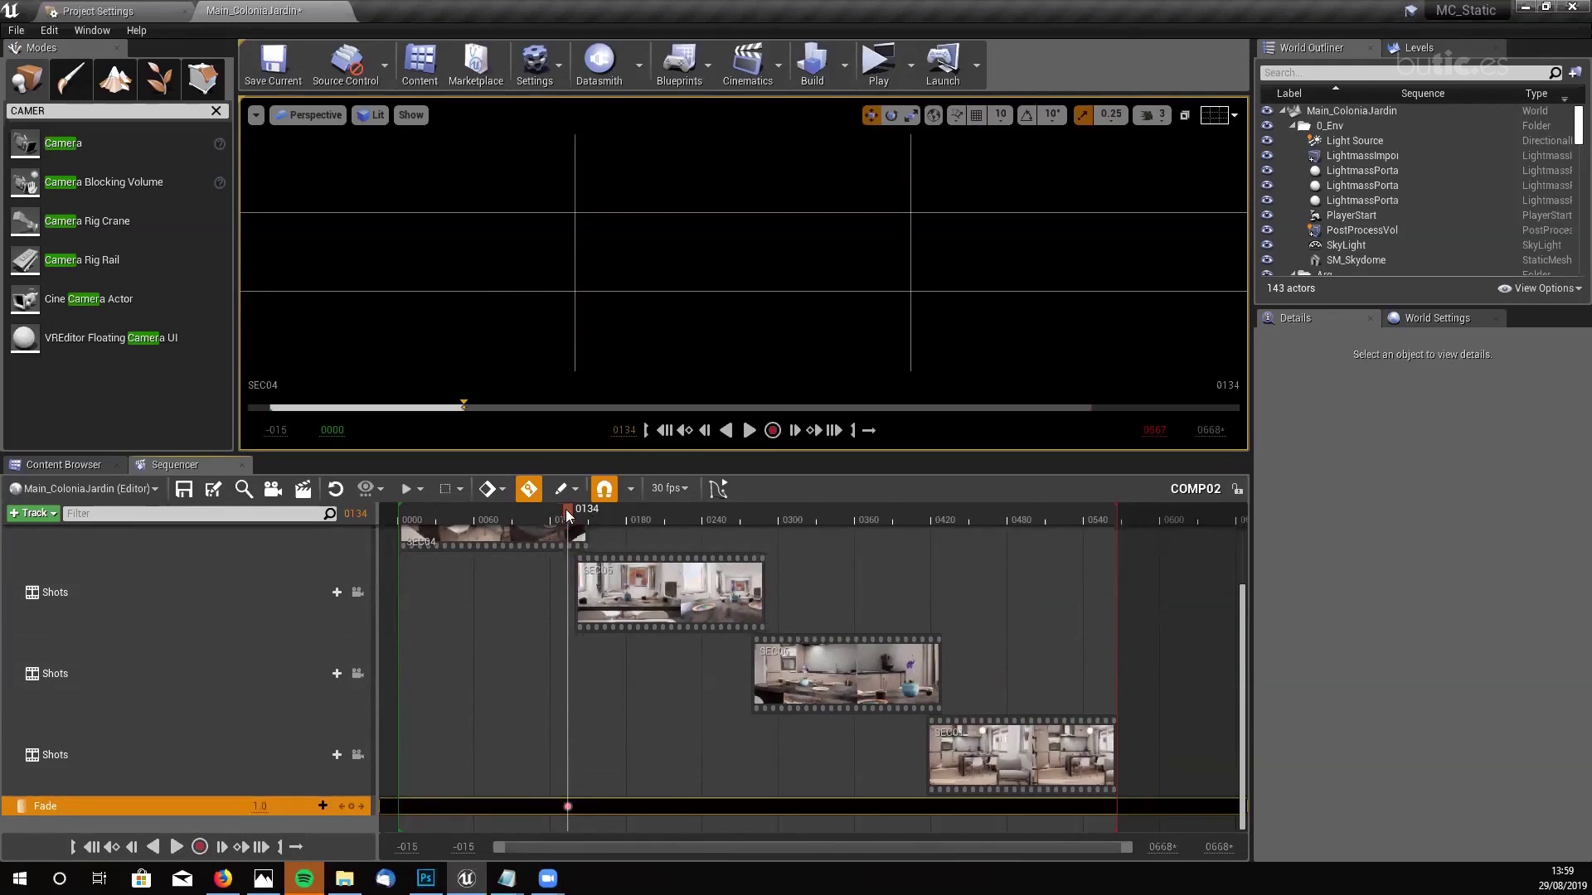
{"action": "left_click", "coordinate": [665, 432]}
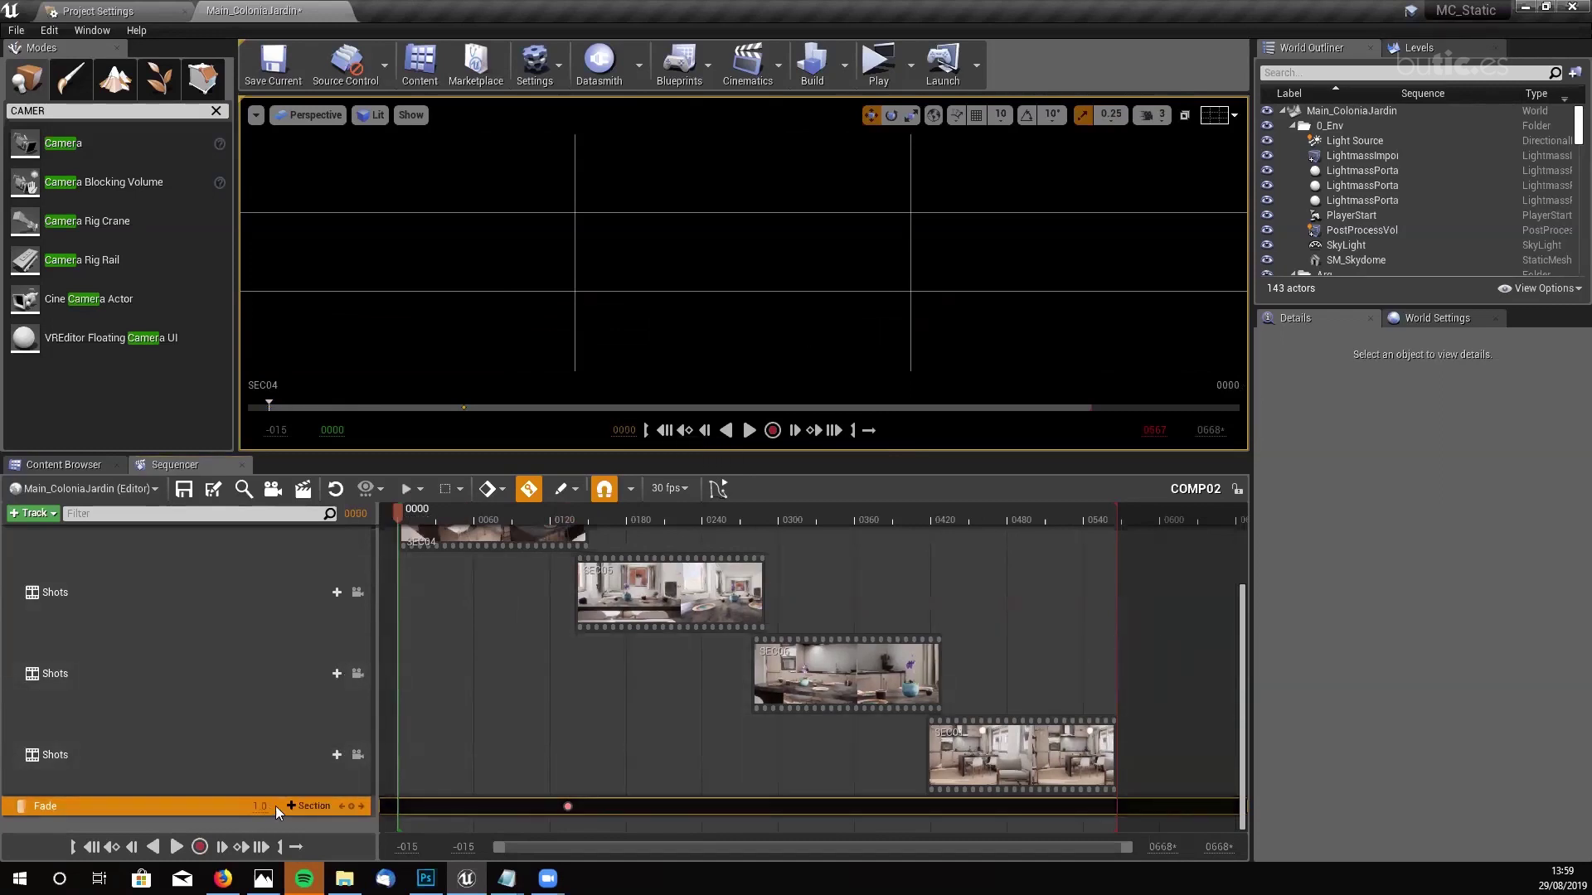
{"action": "left_click", "coordinate": [352, 806]}
{"action": "key", "text": "Return"}
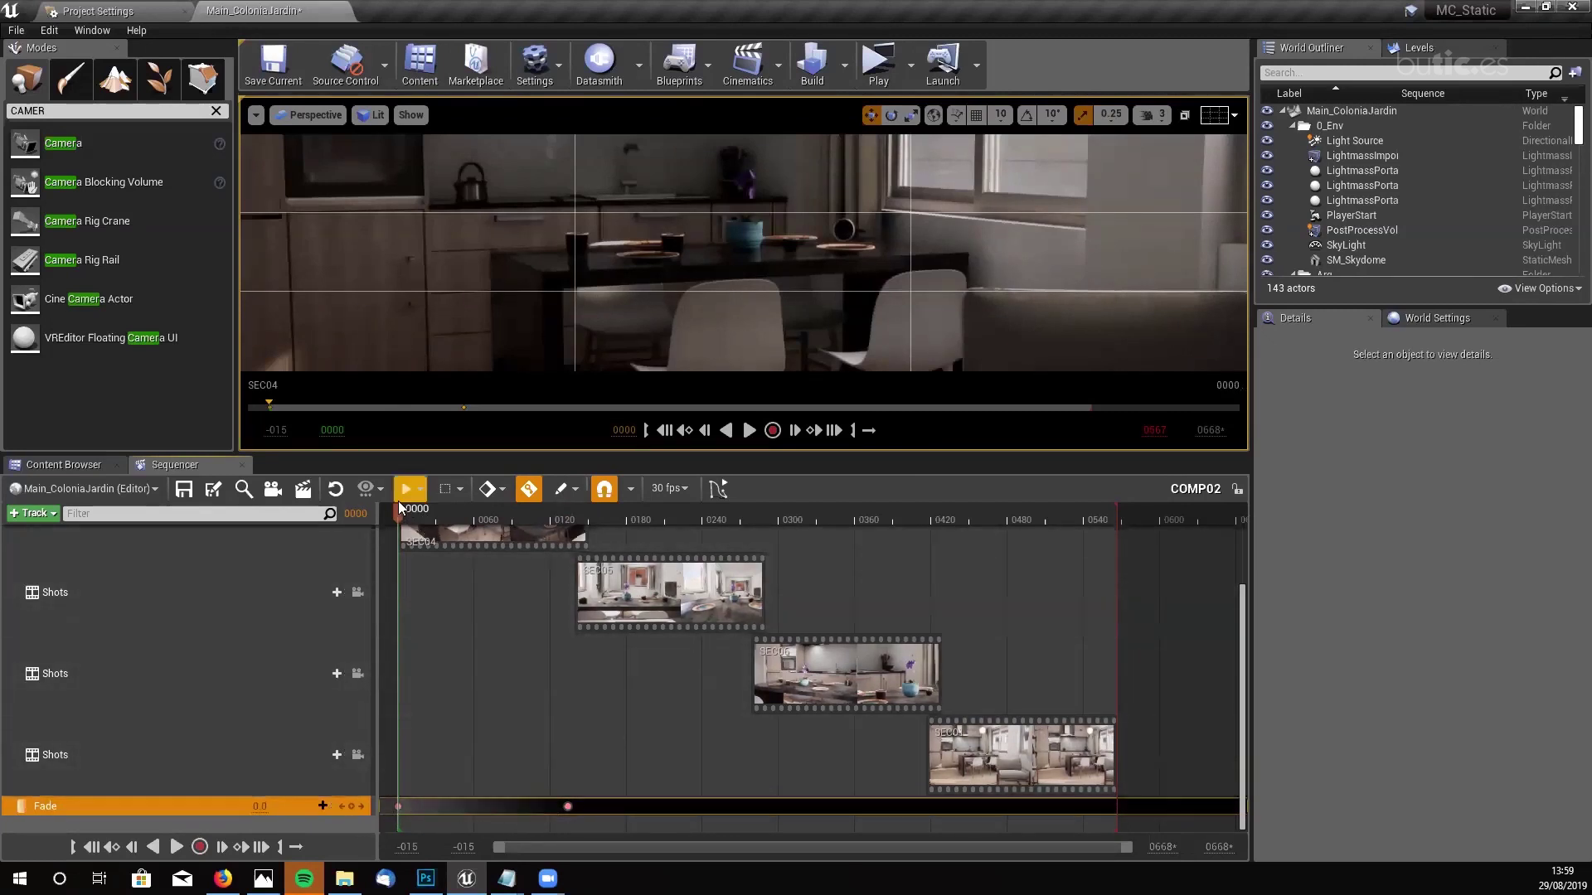
- Add a Fade key of 0 at frame 0115
{"action": "left_click", "coordinate": [571, 808]}
{"action": "left_click_drag", "start_coordinate": [570, 809], "coordinate": [568, 806]}
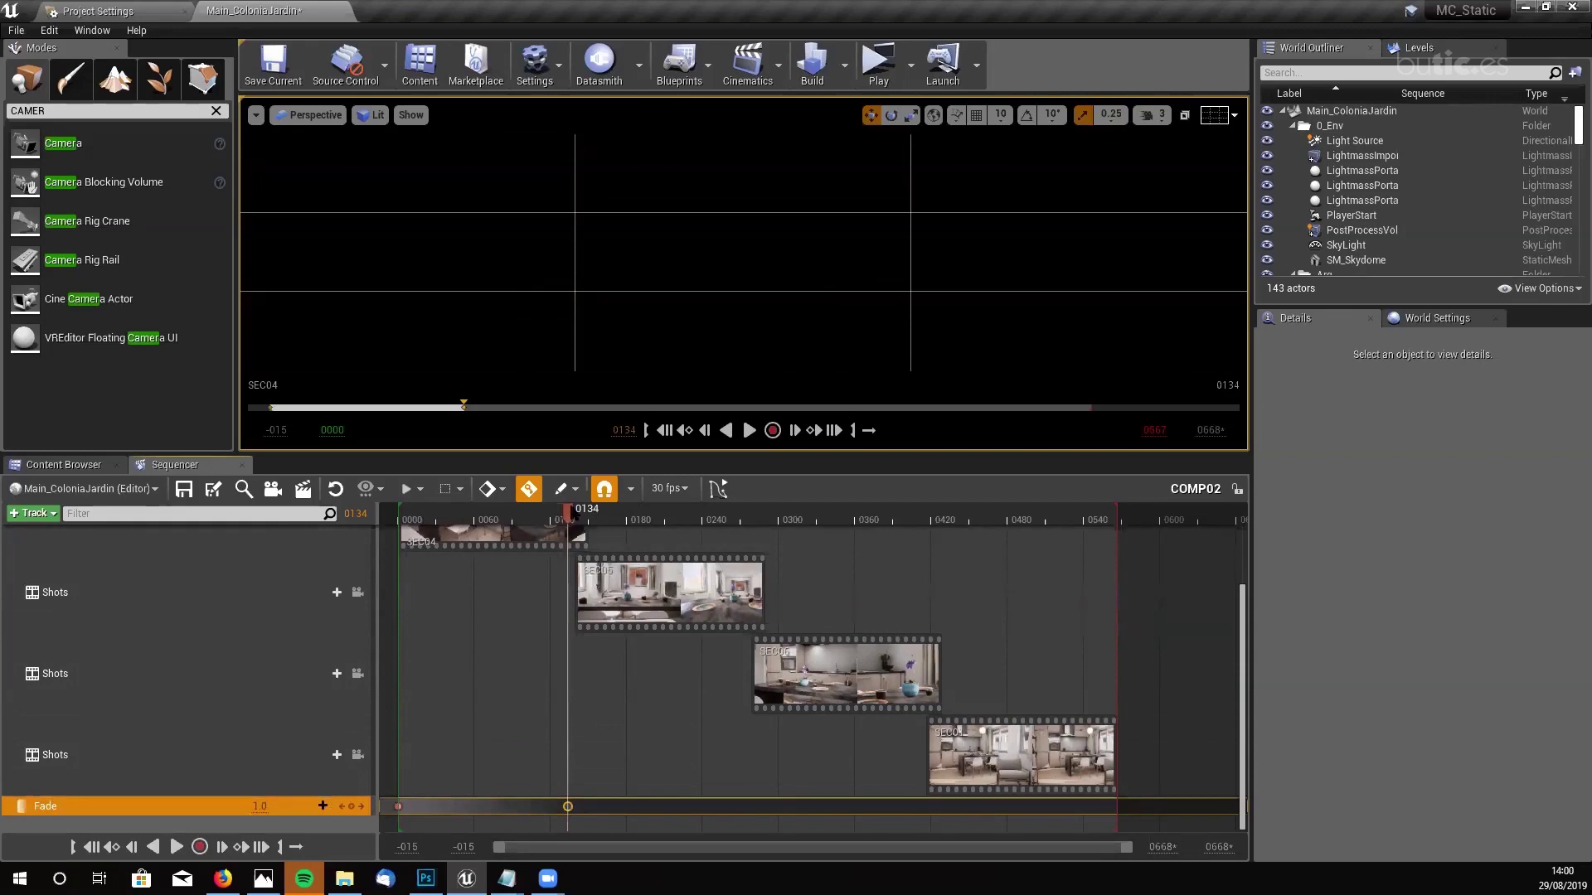
{"action": "left_click_drag", "start_coordinate": [569, 514], "coordinate": [545, 514]}
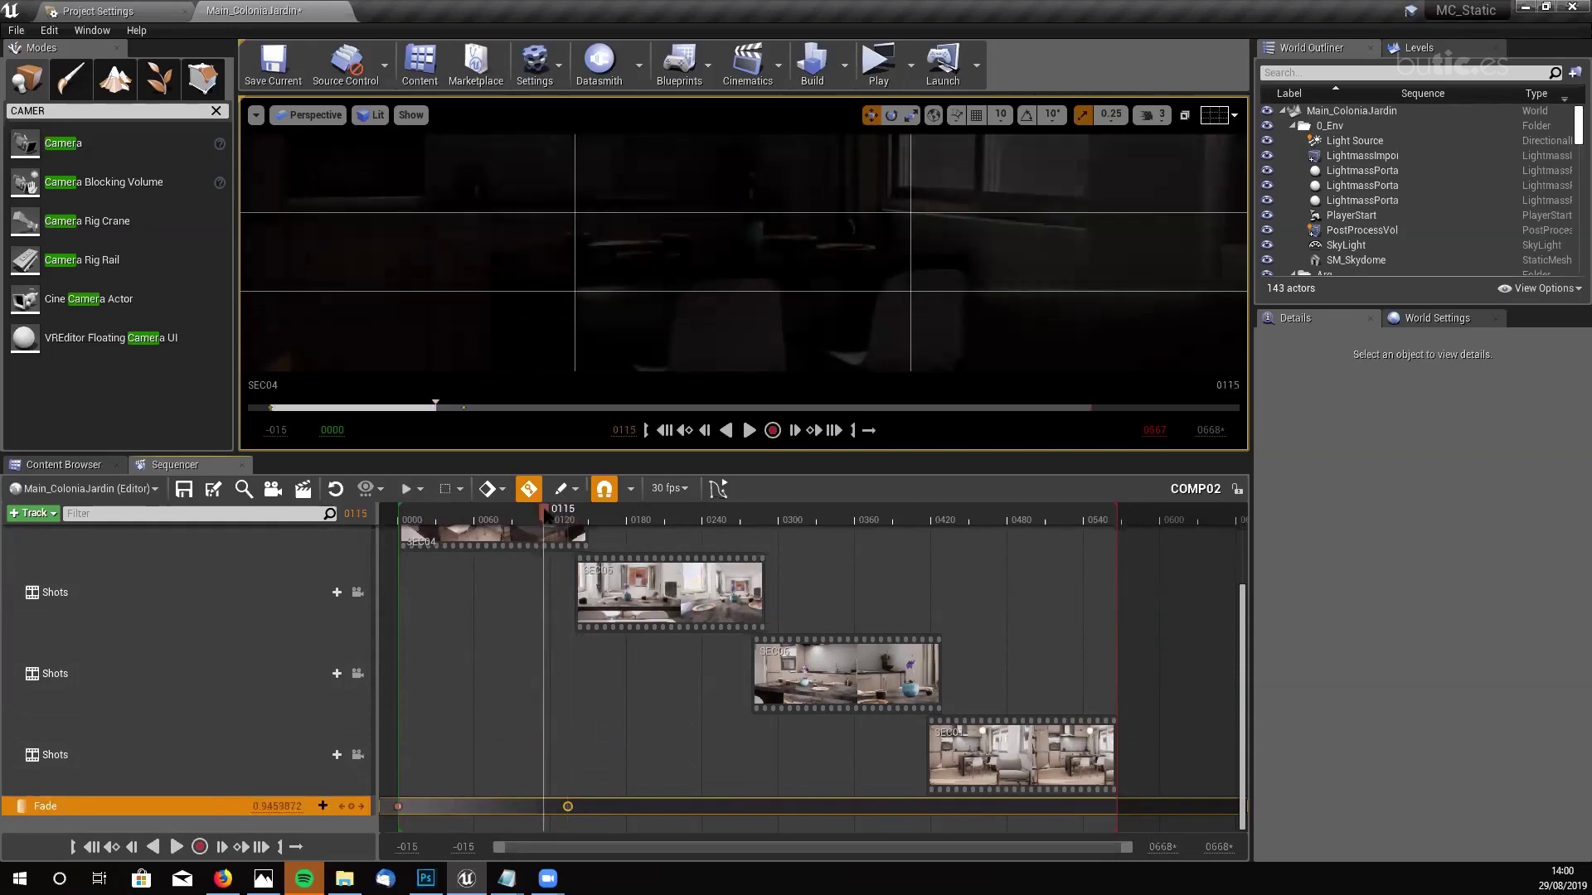
{"action": "left_click", "coordinate": [351, 807]}
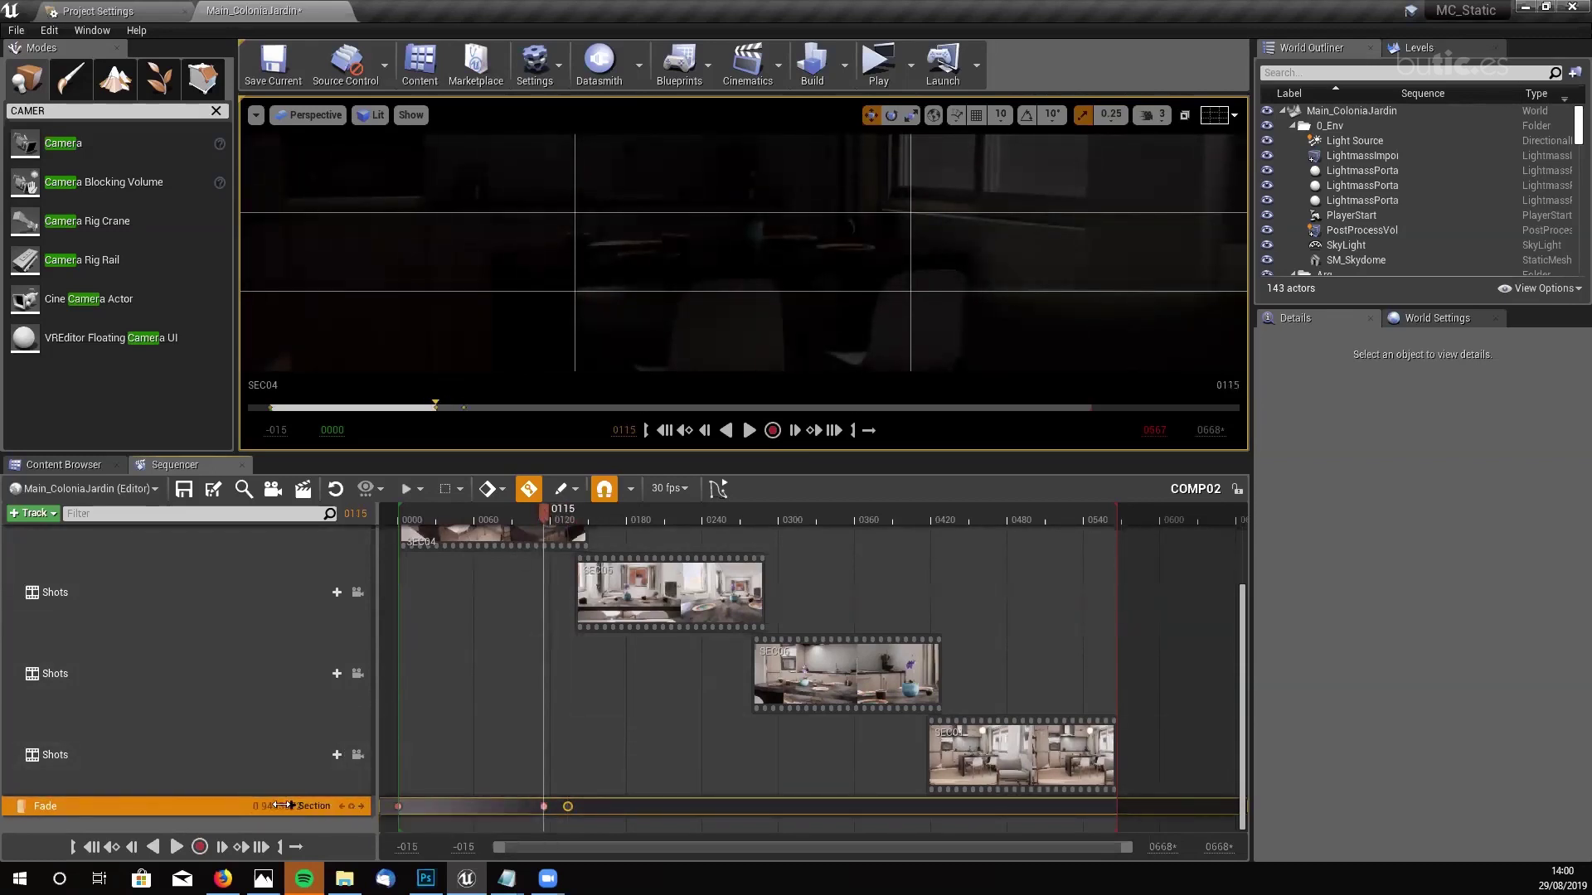
{"action": "type", "text": "0"}
{"action": "key", "text": "Return"}
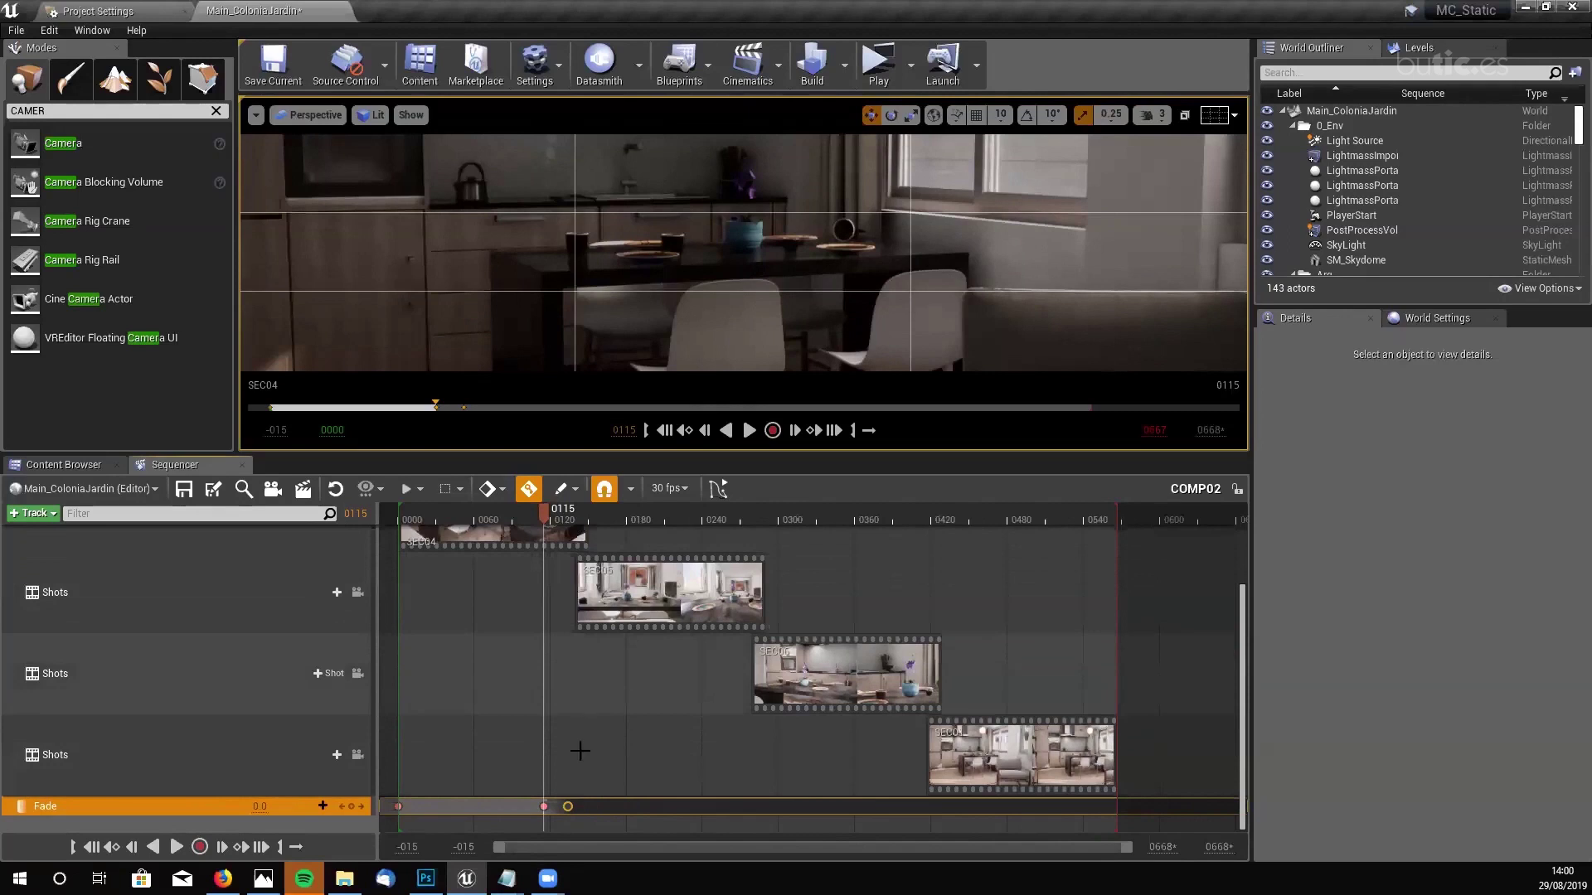
- Move the black Fade key to frame 0139 and add a 0 key at 0158
{"action": "left_click", "coordinate": [570, 825]}
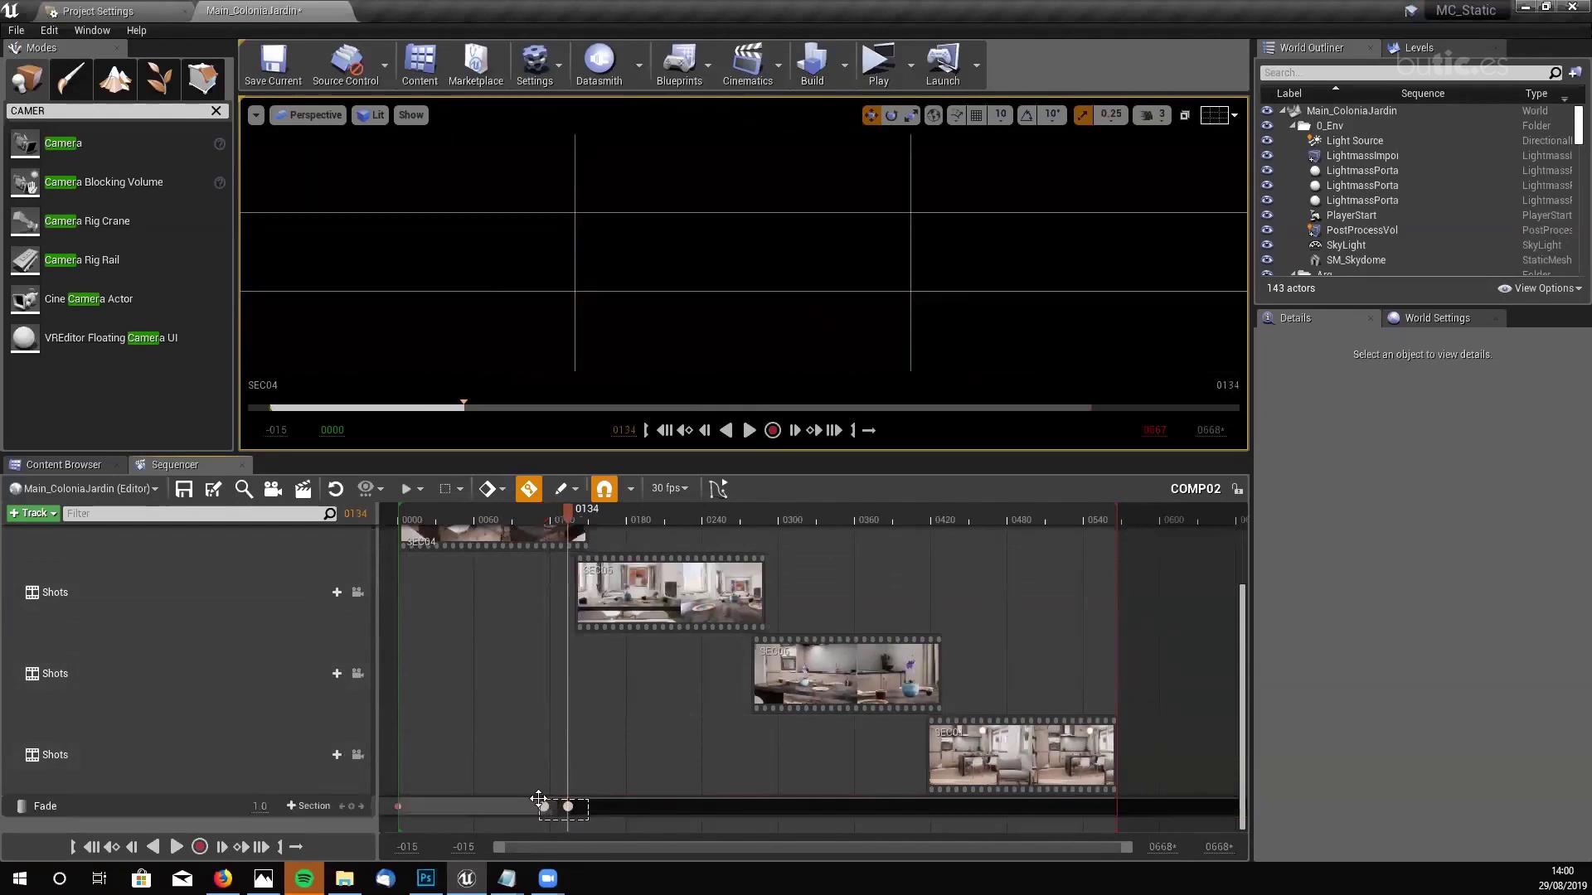
{"action": "mouse_move", "coordinate": [568, 807]}
{"action": "left_mouse_down"}
{"action": "mouse_move", "coordinate": [590, 808]}
{"action": "mouse_move", "coordinate": [575, 808]}
{"action": "left_mouse_up"}
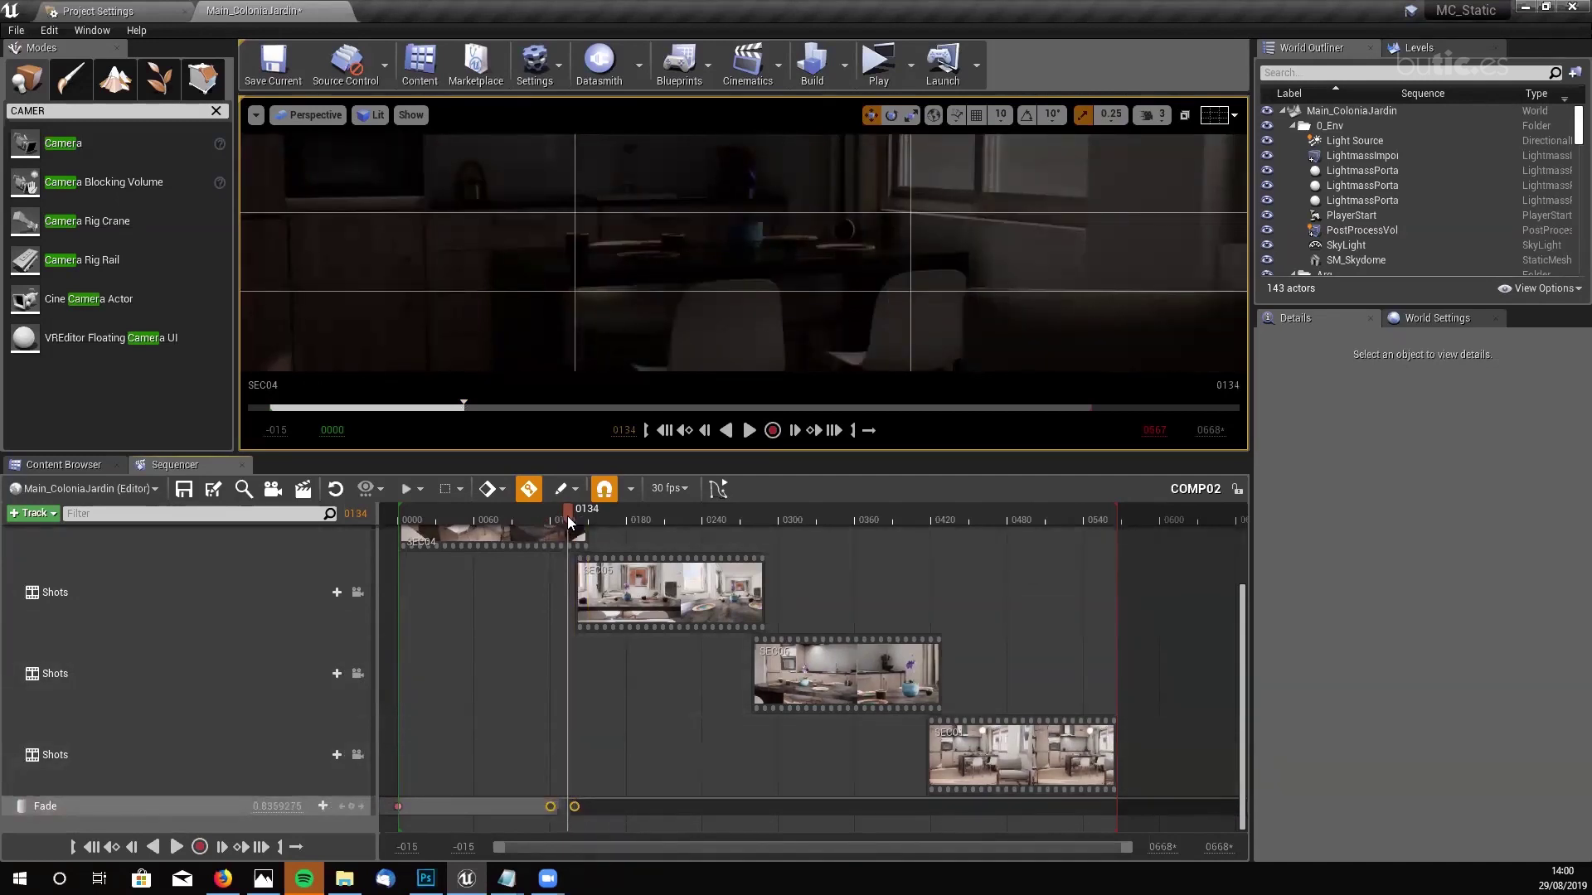
{"action": "left_click_drag", "start_coordinate": [568, 515], "coordinate": [600, 534]}
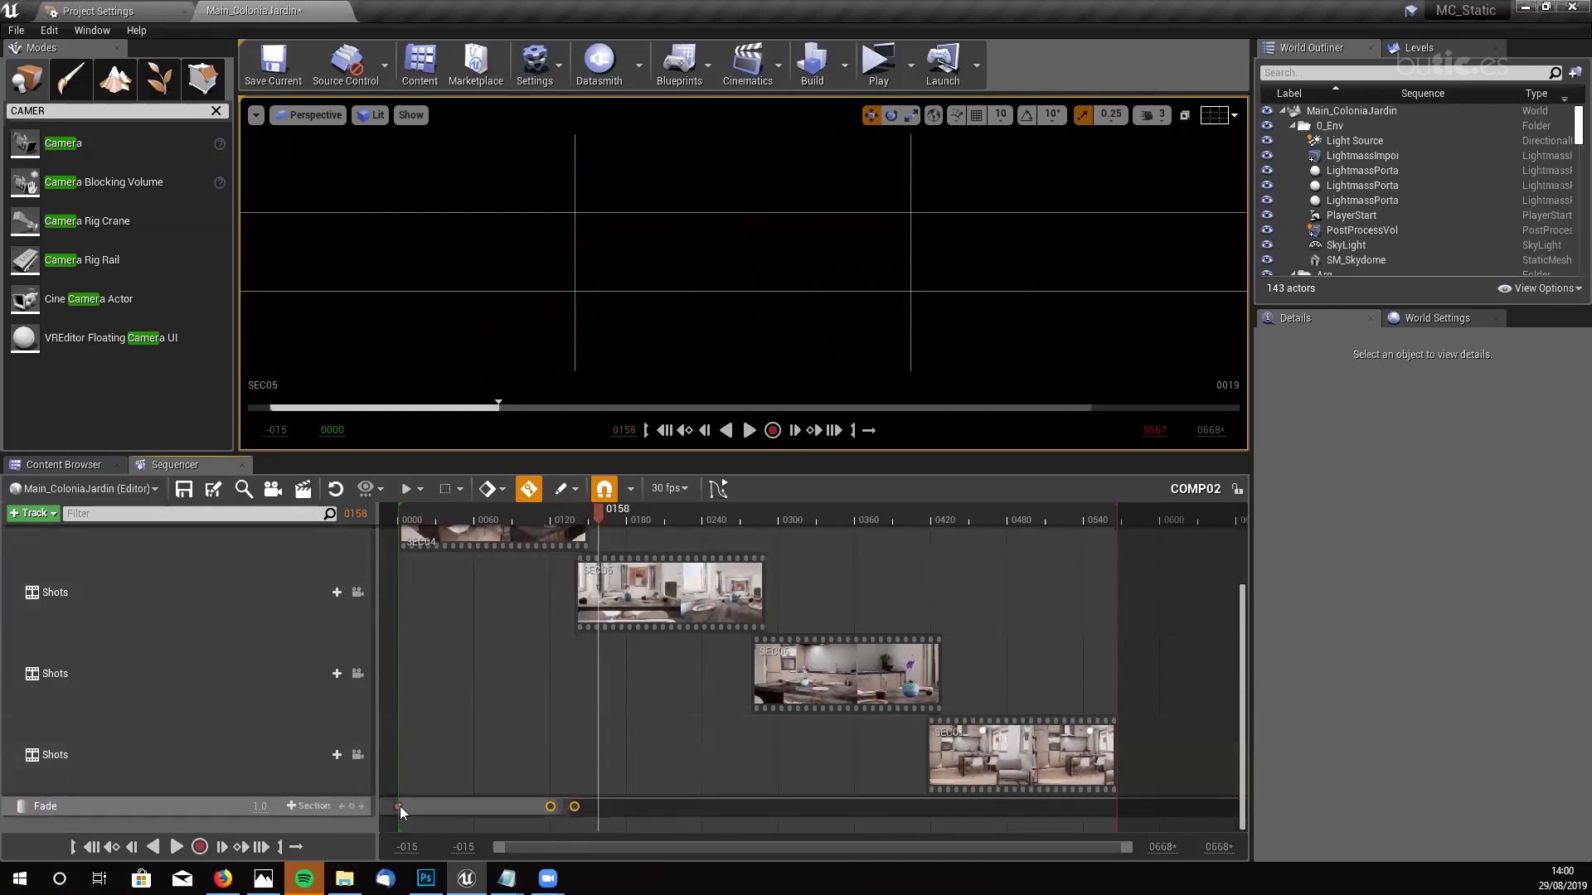
{"action": "left_click", "coordinate": [352, 806]}
{"action": "key", "text": "Return"}
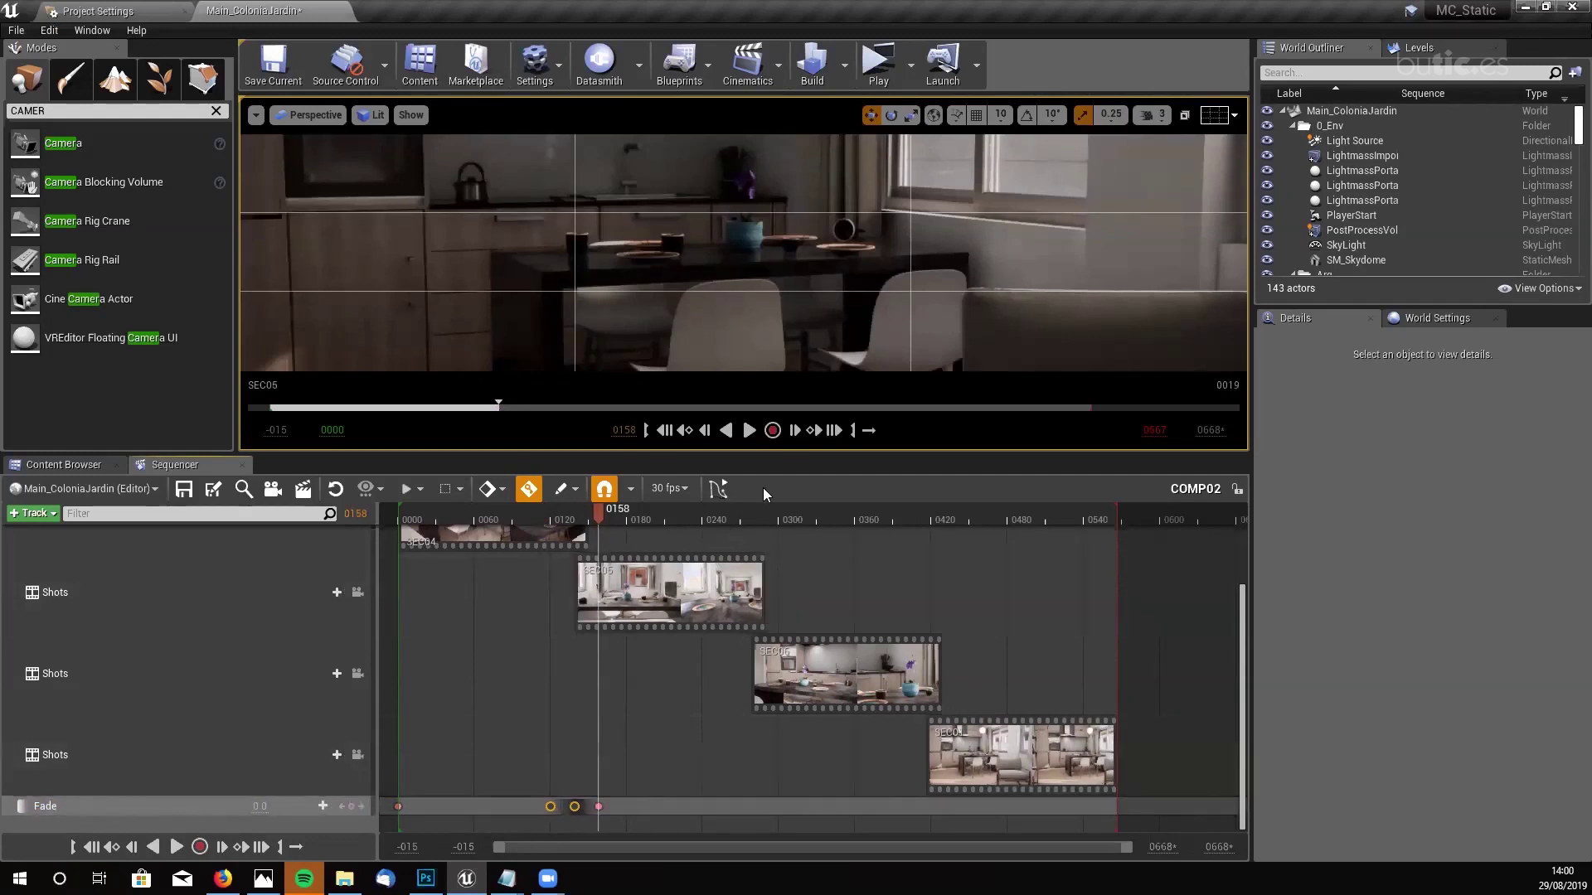
{"action": "mouse_move", "coordinate": [594, 514]}
{"action": "left_mouse_down"}
{"action": "mouse_move", "coordinate": [552, 514]}
{"action": "mouse_move", "coordinate": [596, 522]}
{"action": "left_mouse_up"}
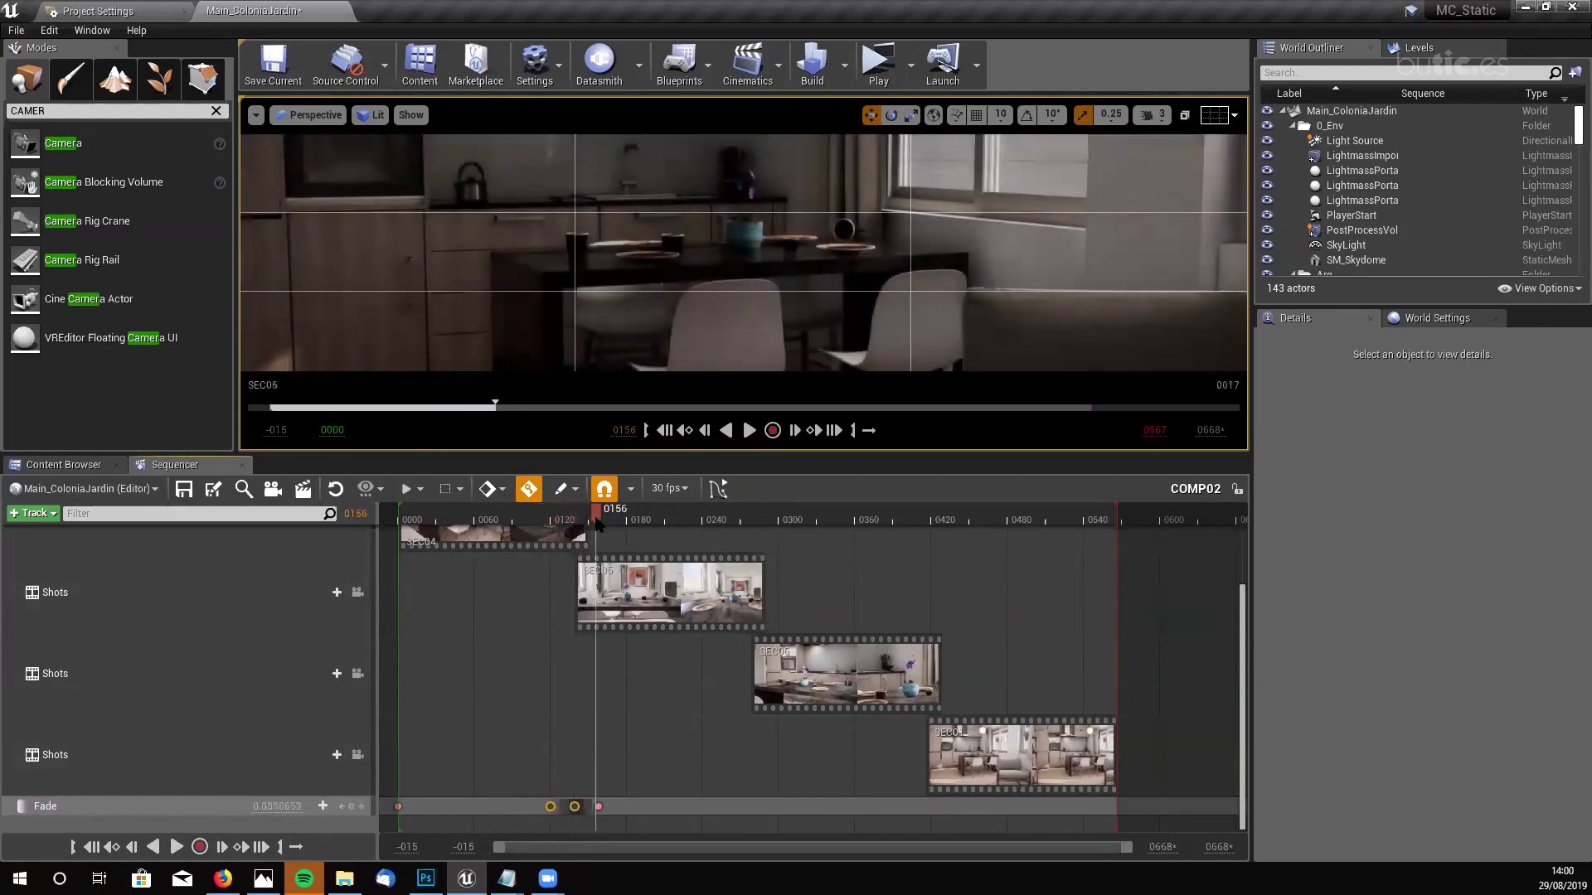
{"action": "scroll", "coordinate": [391, 680], "scroll_direction": "up", "scroll_amount": 2}
- Lock the viewport to the Shots camera and preview the fade across the first cut
{"action": "left_click", "coordinate": [358, 535]}
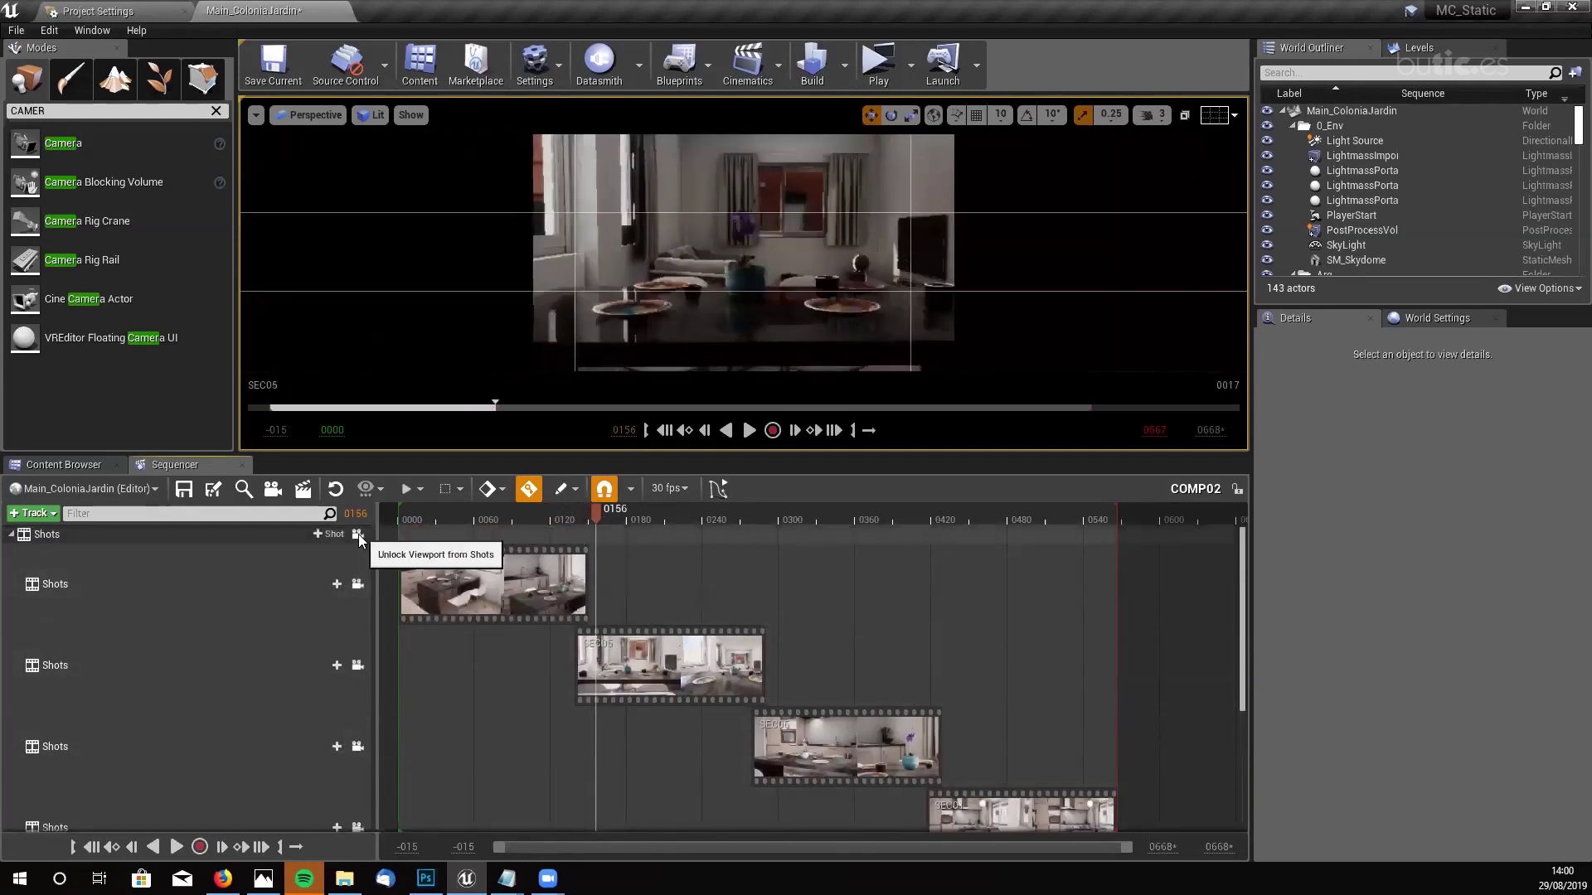
{"action": "scroll", "coordinate": [604, 646], "scroll_direction": "down", "scroll_amount": 1}
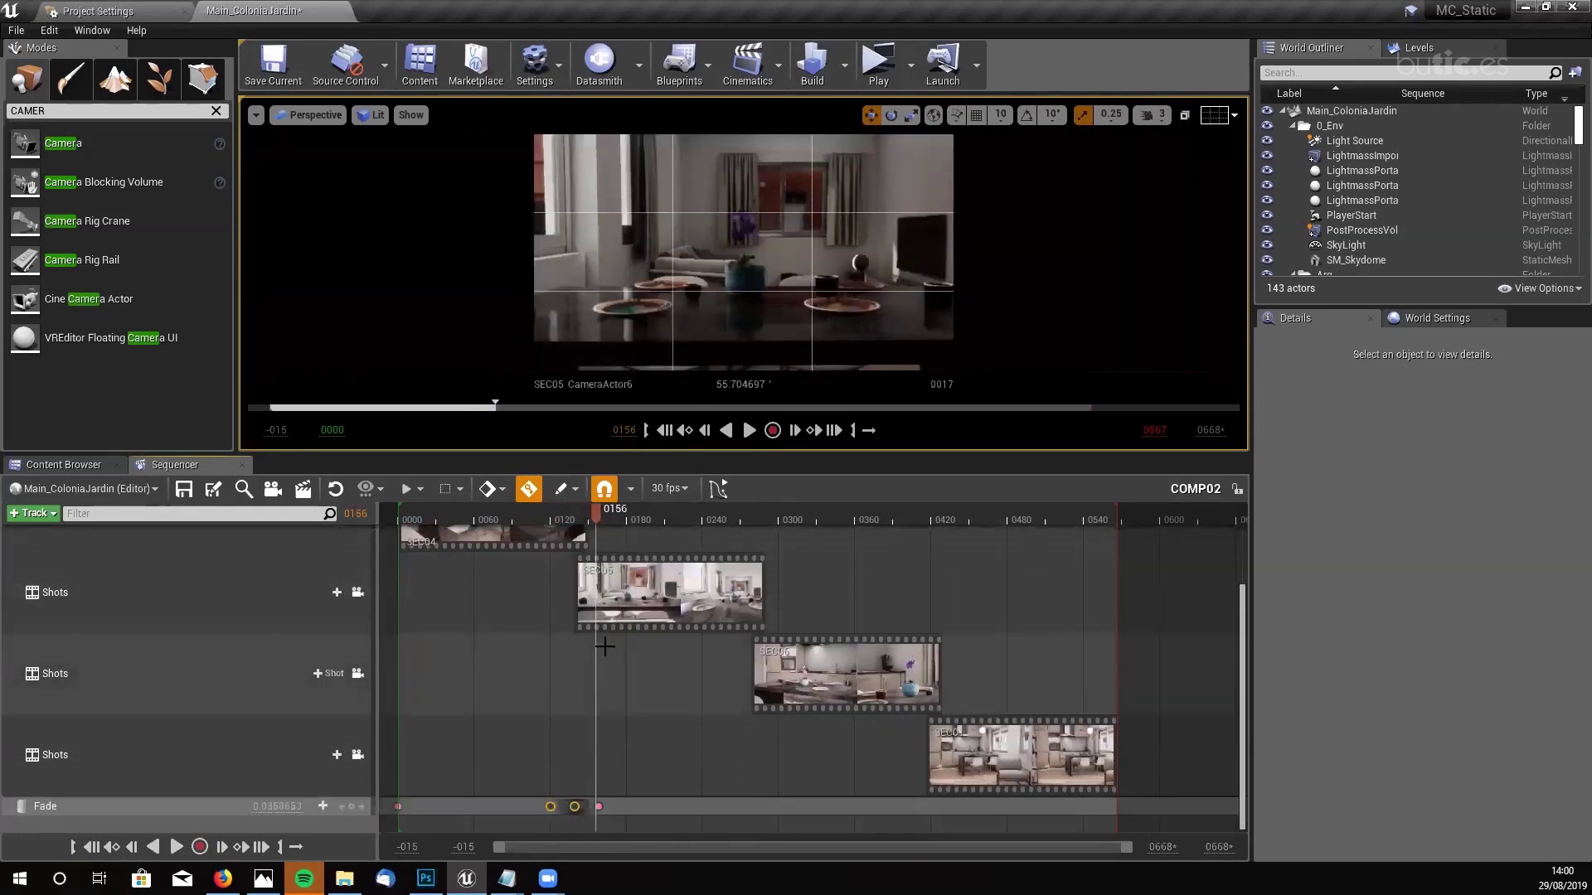
{"action": "left_click", "coordinate": [554, 517]}
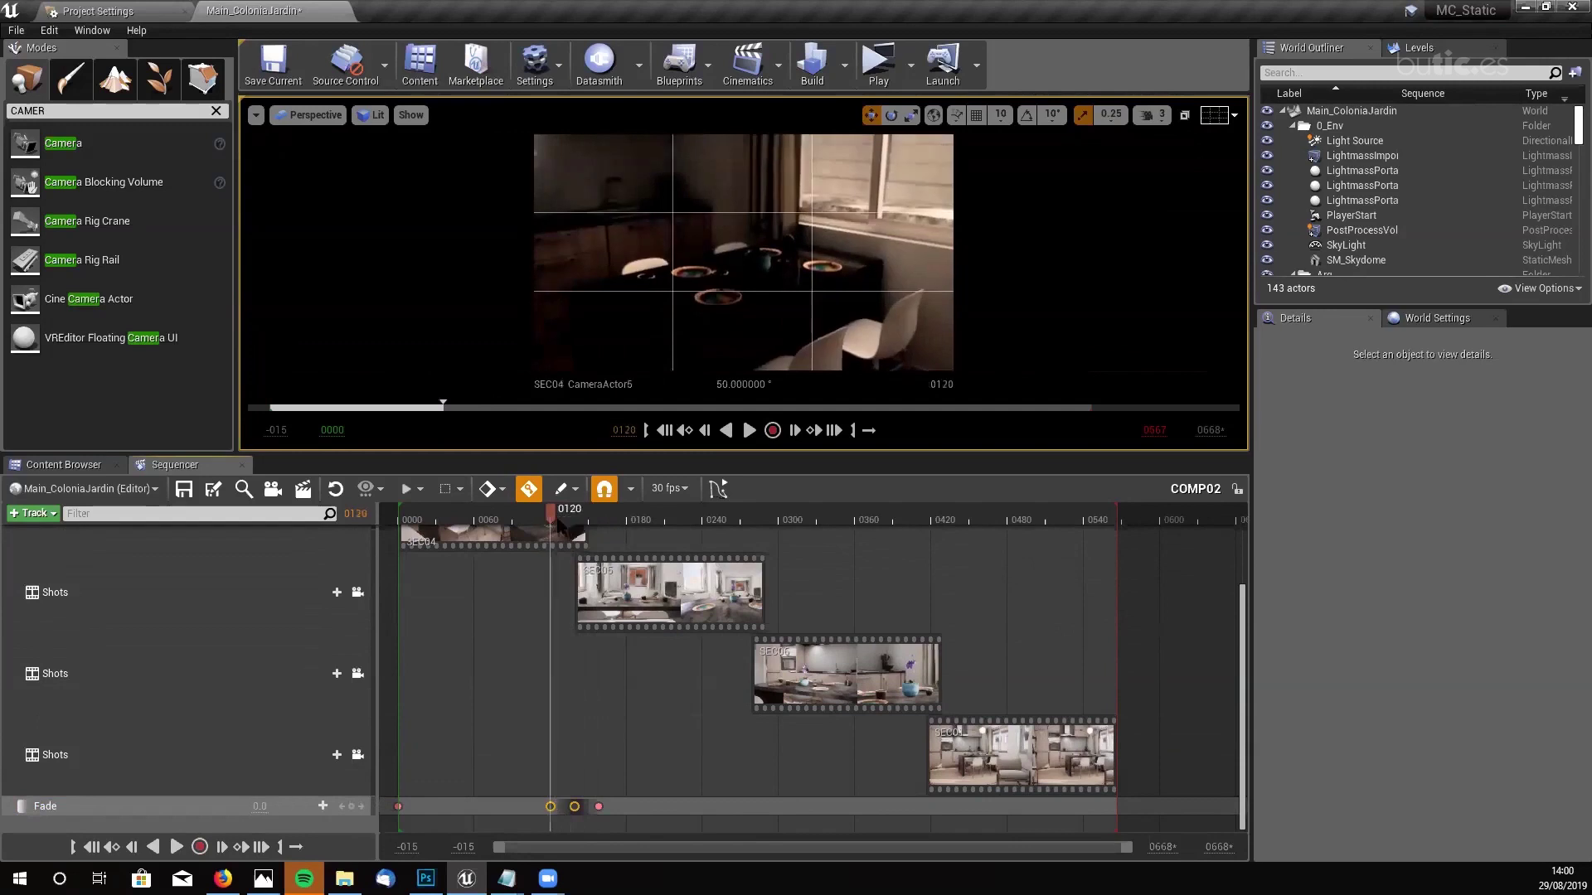
{"action": "mouse_move", "coordinate": [557, 523]}
{"action": "left_mouse_down"}
{"action": "mouse_move", "coordinate": [592, 523]}
{"action": "mouse_move", "coordinate": [551, 526]}
{"action": "left_mouse_up"}
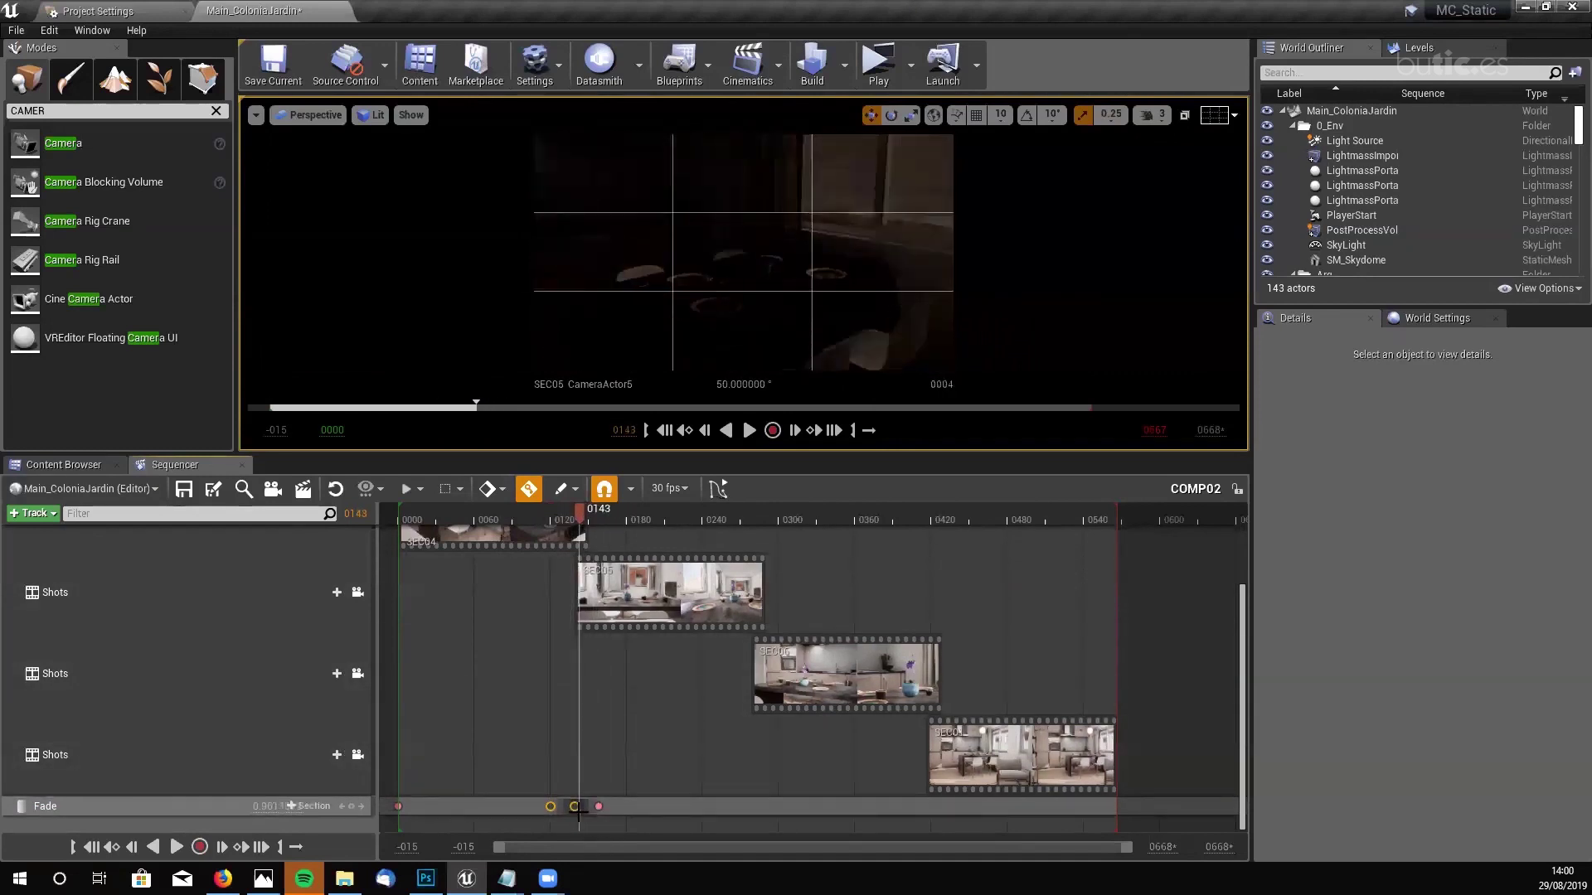
- Select the three dip-to-black Fade keys and copy them to the next shot cuts
{"action": "left_click_drag", "start_coordinate": [622, 817], "coordinate": [588, 808]}
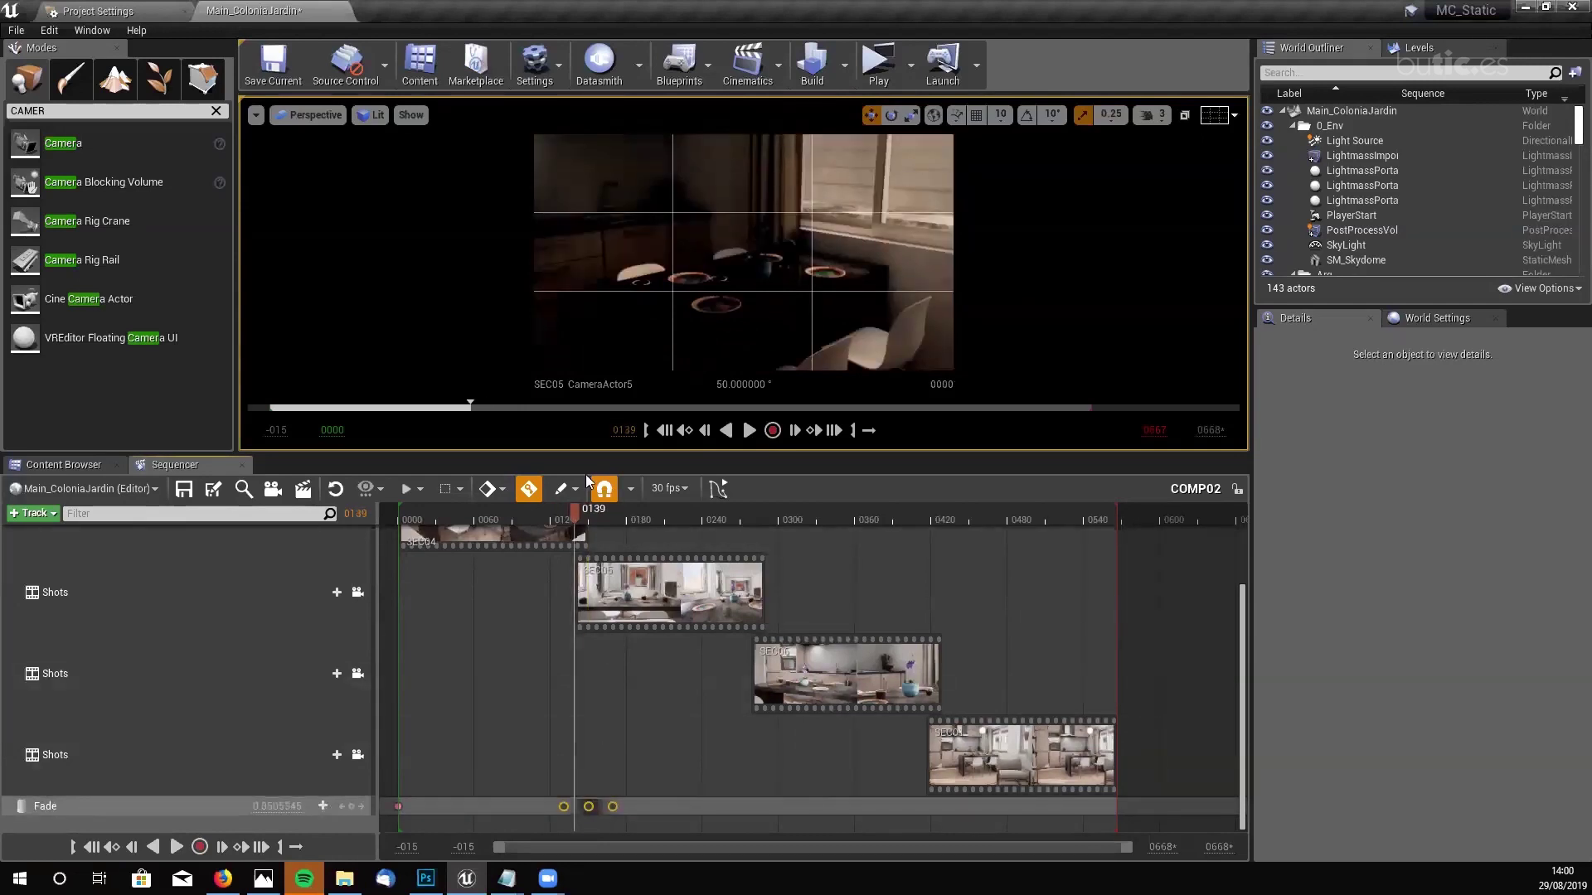
{"action": "left_click_drag", "start_coordinate": [579, 514], "coordinate": [618, 527]}
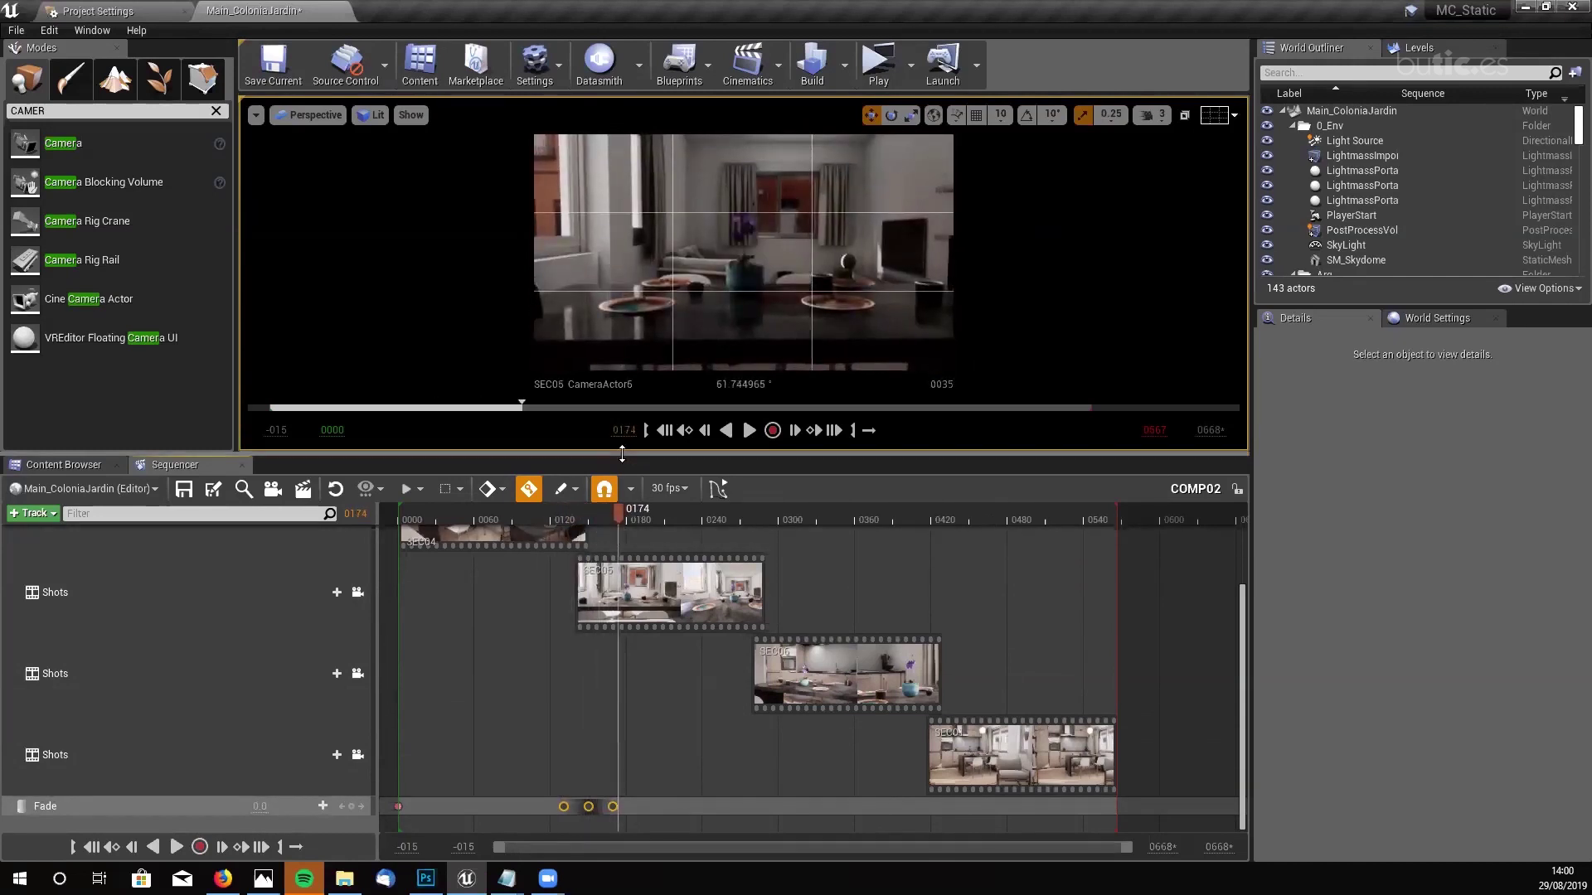
{"action": "left_click_drag", "start_coordinate": [622, 453], "coordinate": [623, 454]}
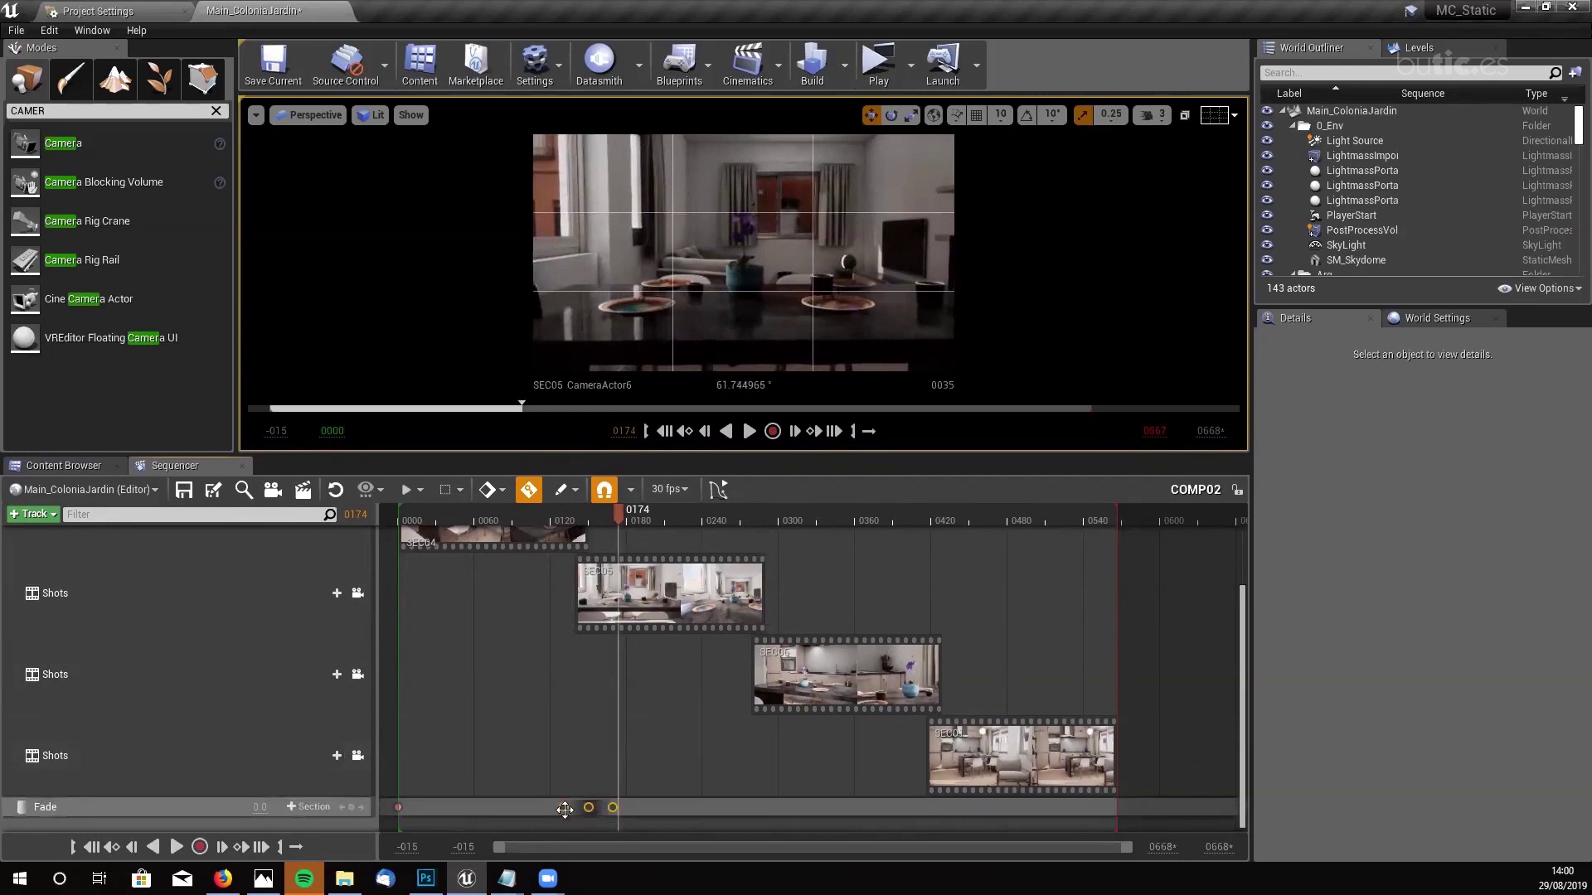
{"action": "left_click_drag", "start_coordinate": [563, 806], "coordinate": [943, 810]}
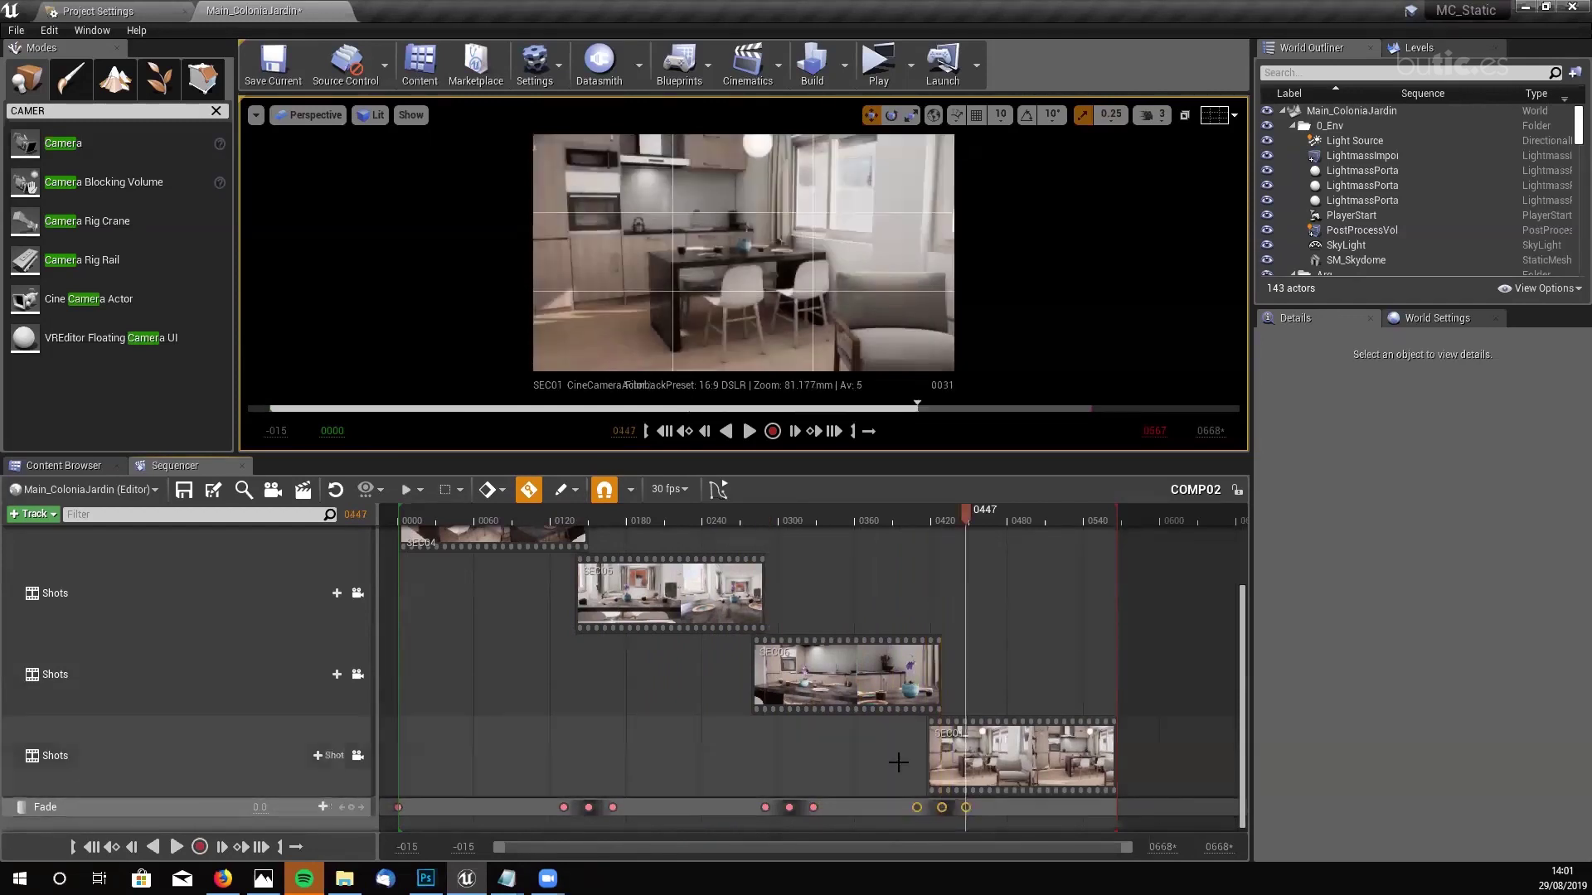
- Shift the second fade dip 19 frames earlier to centre it on the cut near 0300
{"action": "left_click_drag", "start_coordinate": [969, 513], "coordinate": [747, 547]}
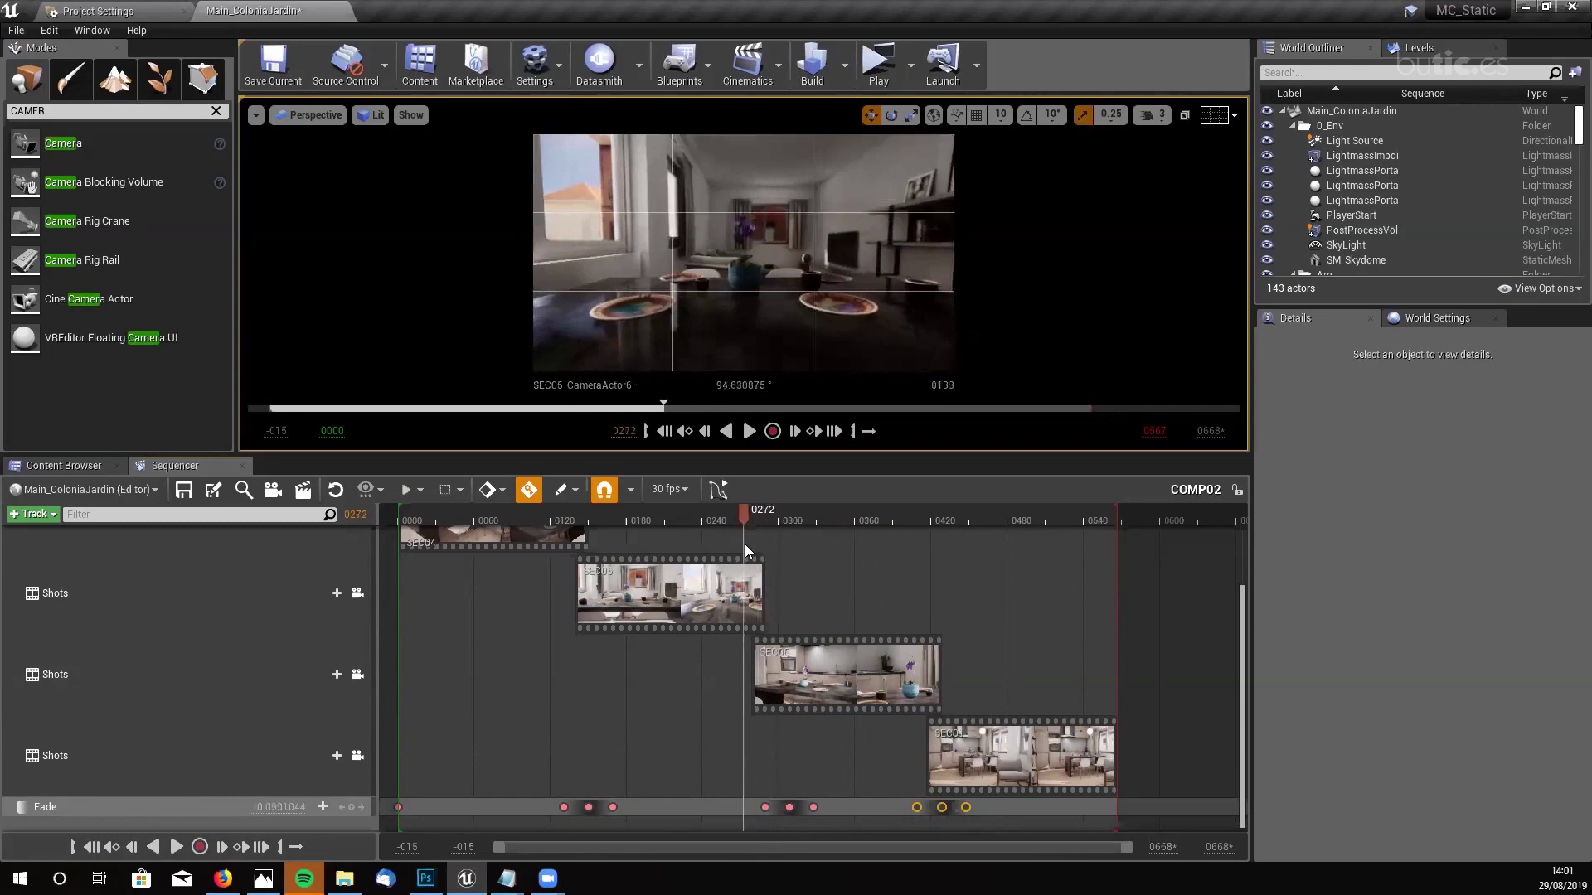
{"action": "left_click", "coordinate": [789, 808]}
{"action": "left_click", "coordinate": [789, 807]}
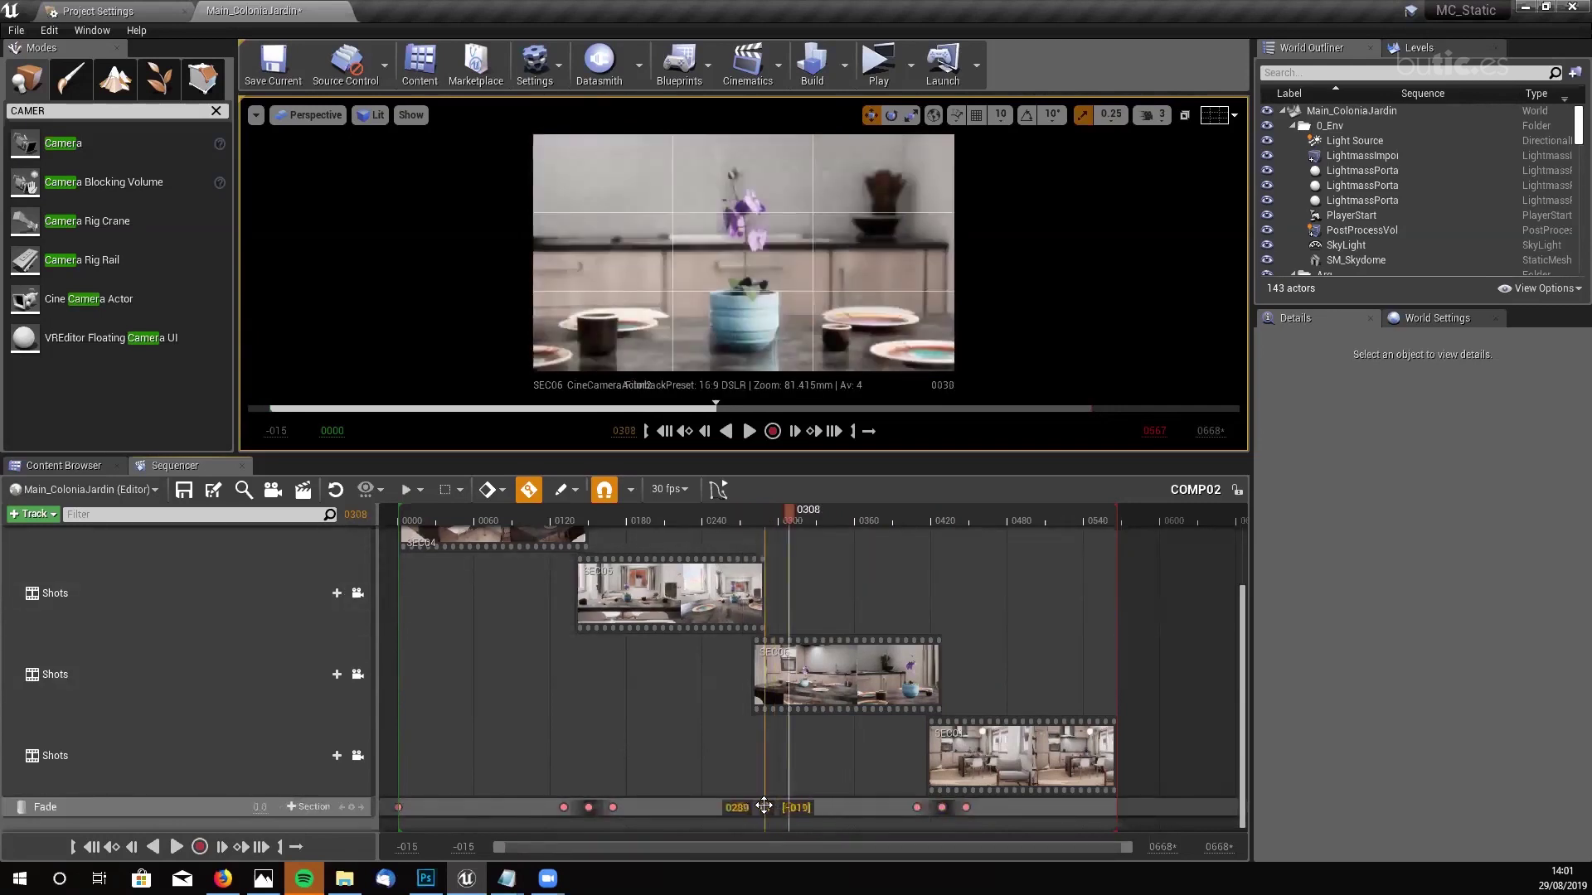
{"action": "left_click_drag", "start_coordinate": [764, 806], "coordinate": [765, 806]}
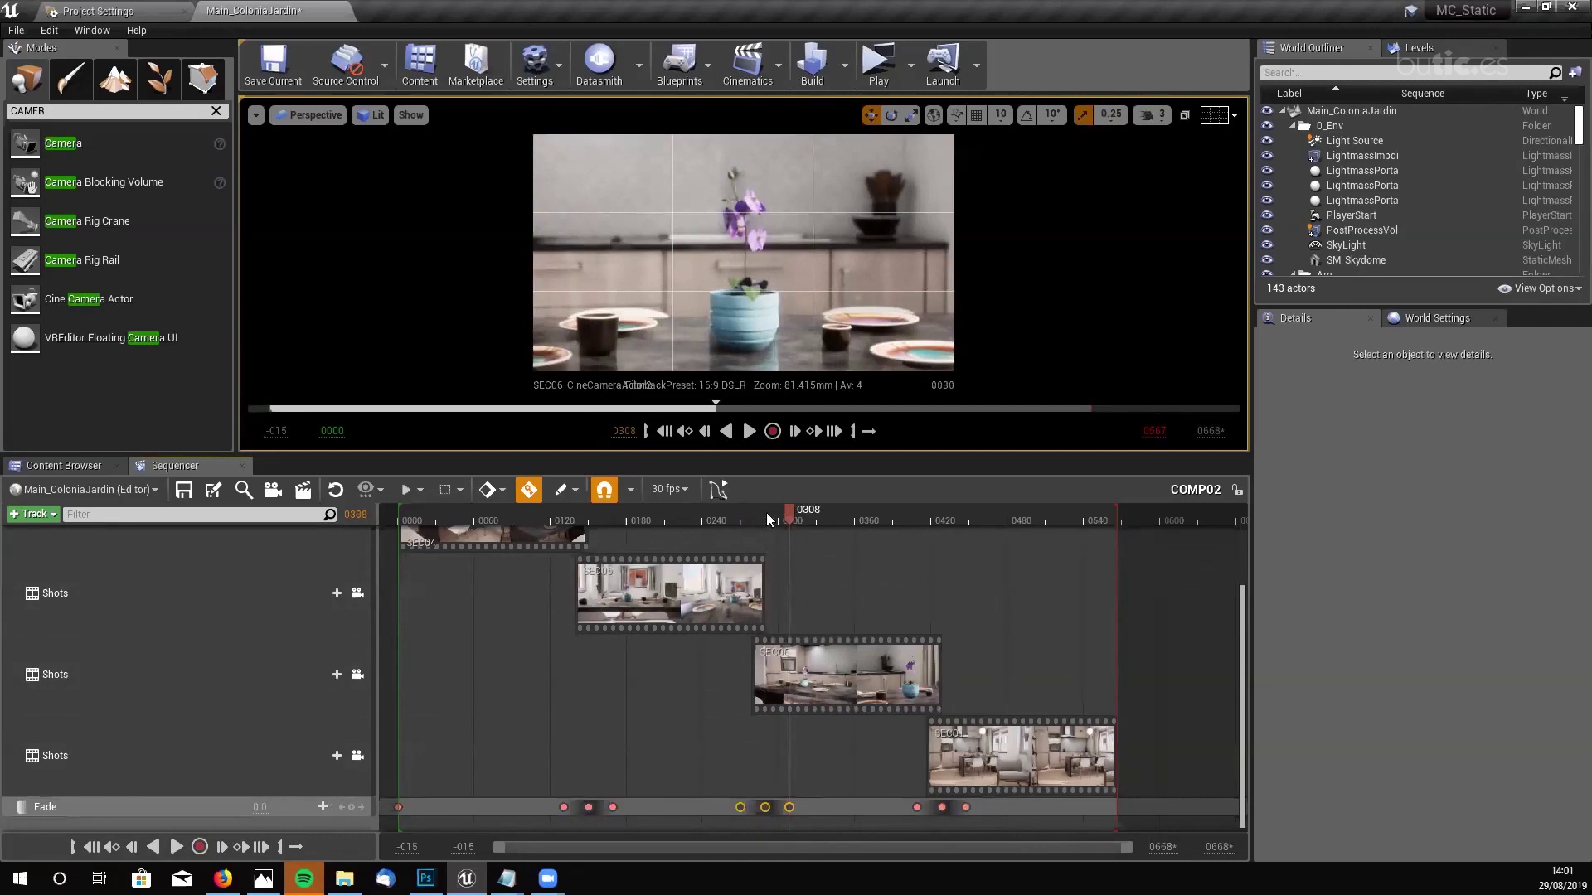
- Preview the repositioned dip, select the SEC04 shot and save the current level with Ctrl+S
{"action": "left_click_drag", "start_coordinate": [766, 512], "coordinate": [533, 537]}
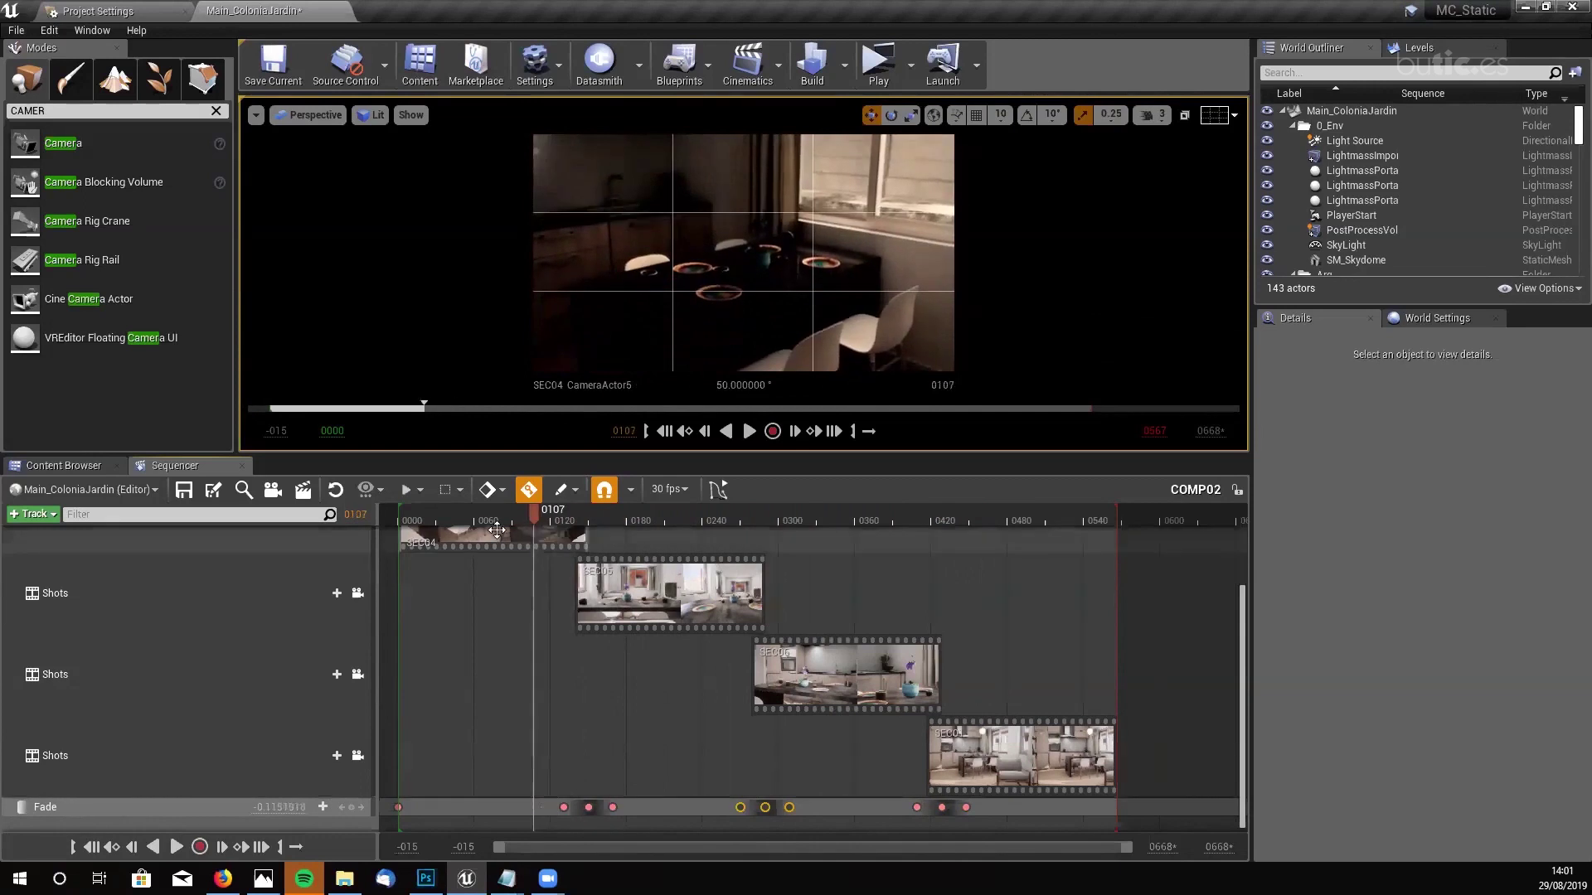
{"action": "left_click", "coordinate": [496, 531]}
{"action": "key", "text": "ctrl+s"}
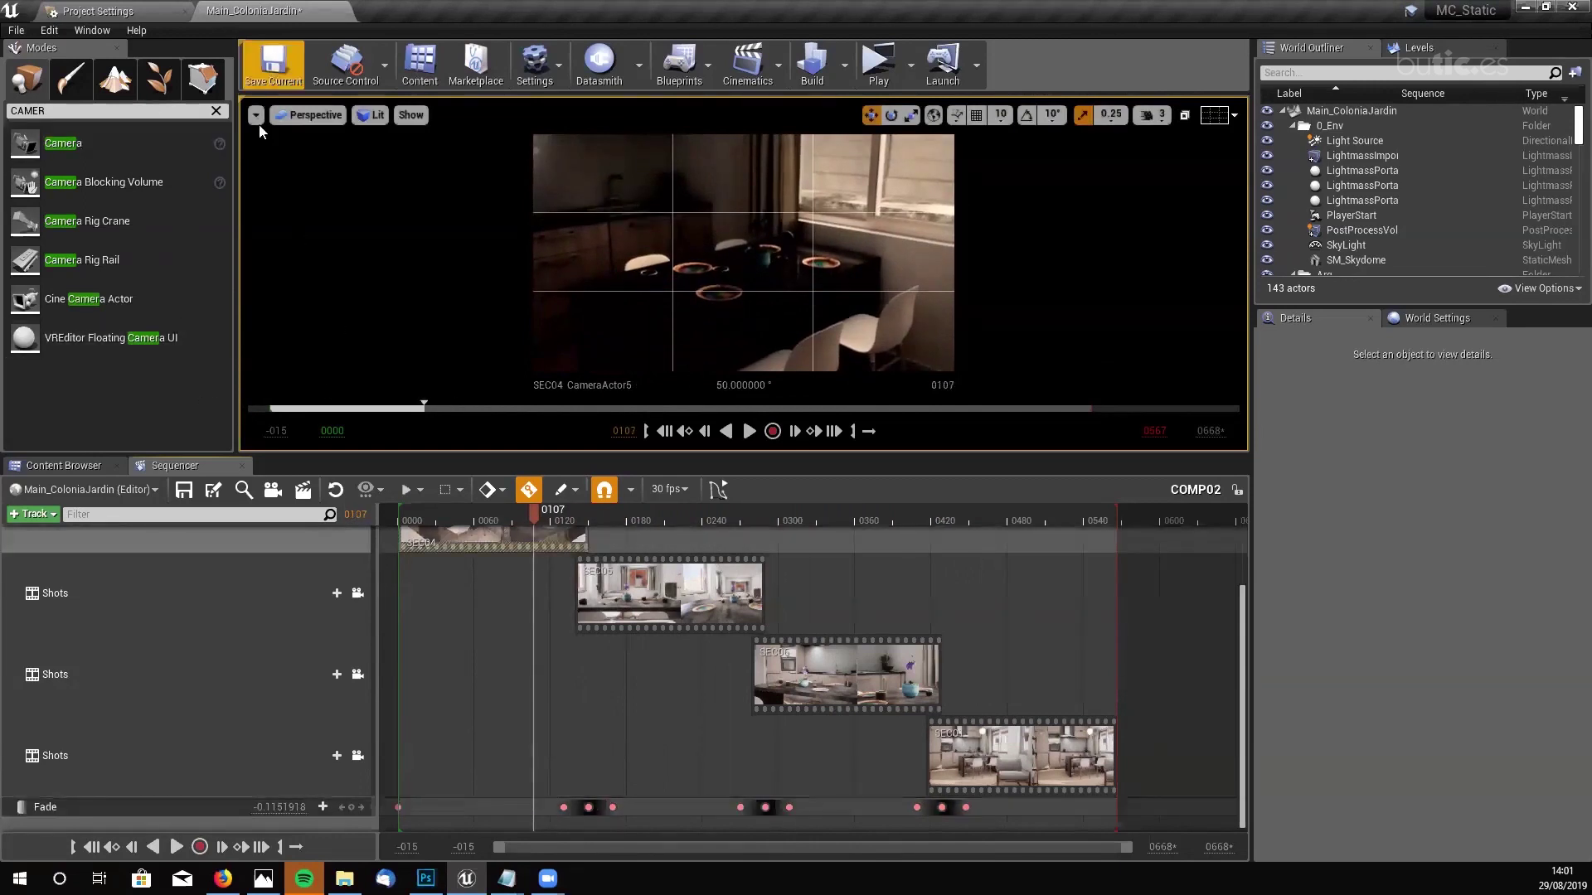
- Save All modified levels and sequences, then show the SEQUENCER folder assets again
{"action": "left_click", "coordinate": [94, 461]}
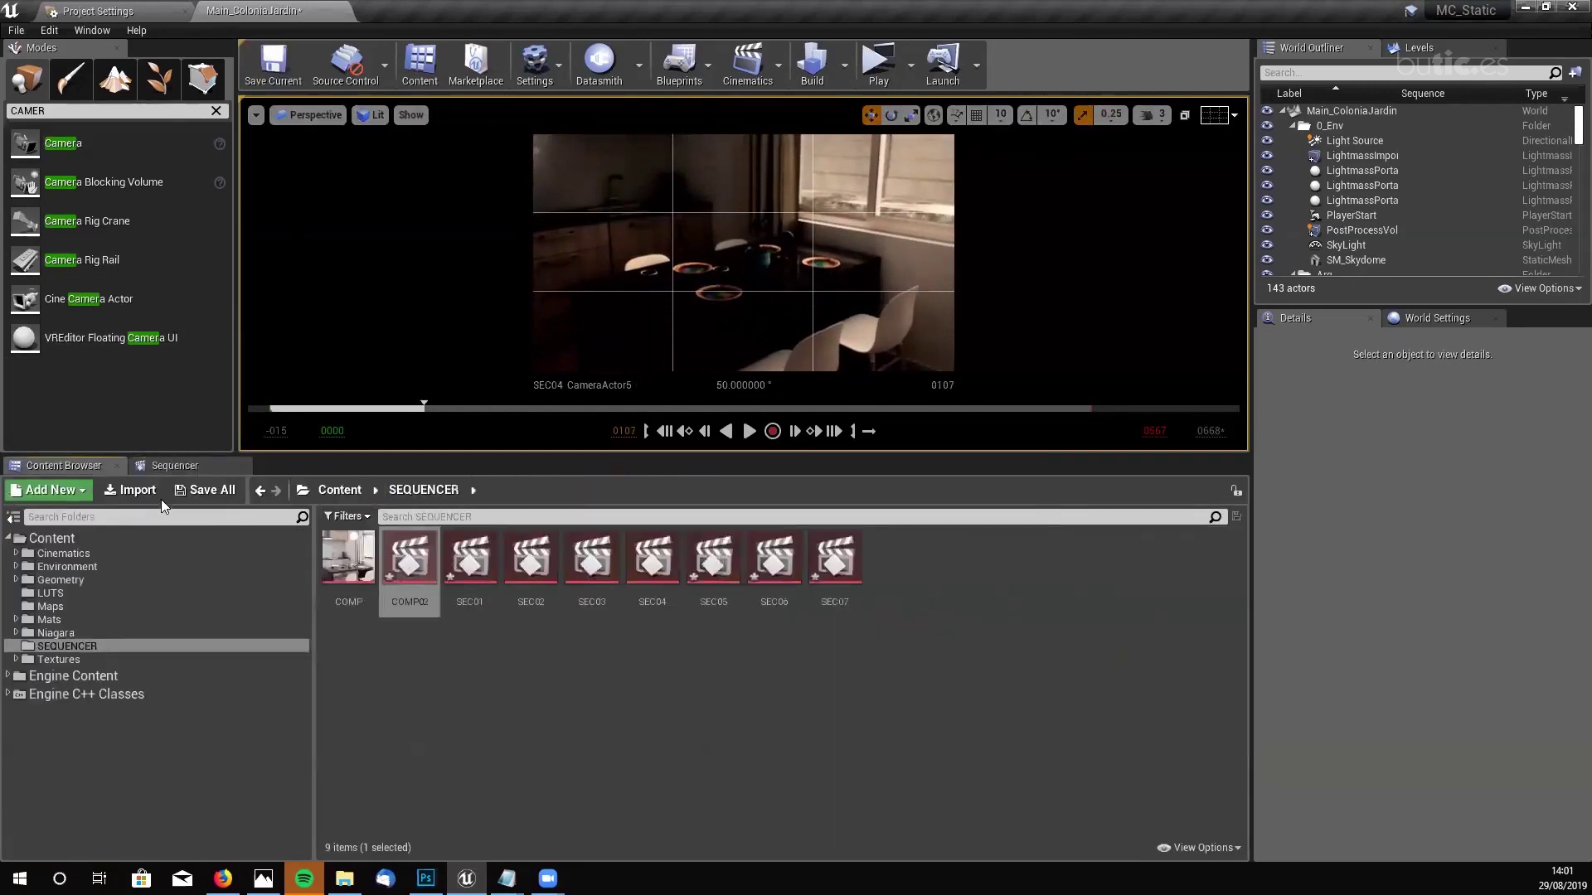
{"action": "left_click", "coordinate": [238, 493]}
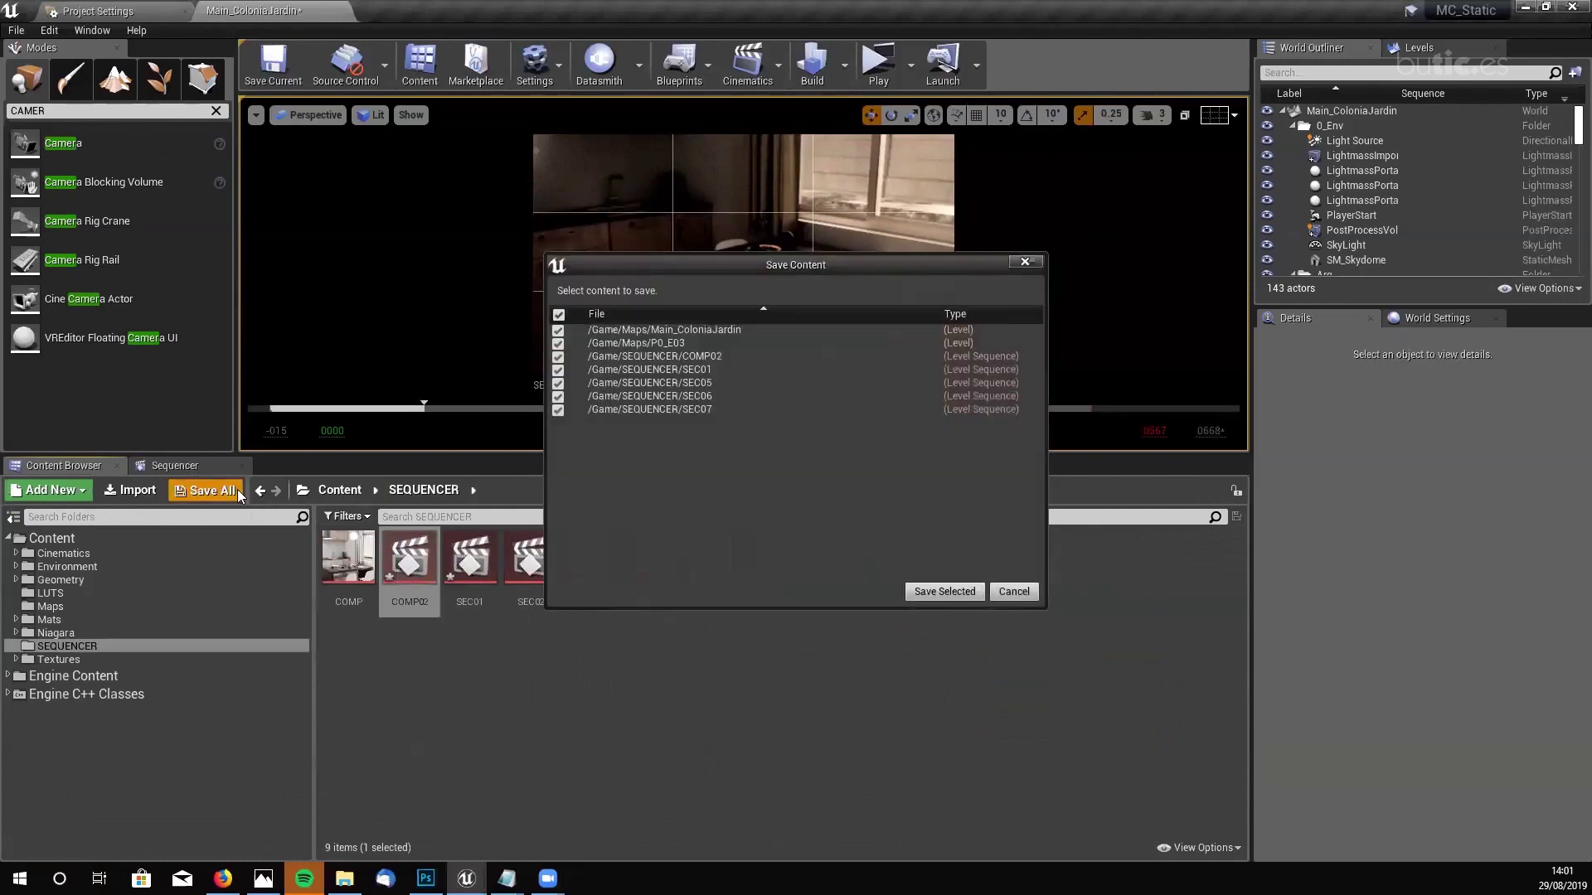
{"action": "left_click", "coordinate": [942, 592]}
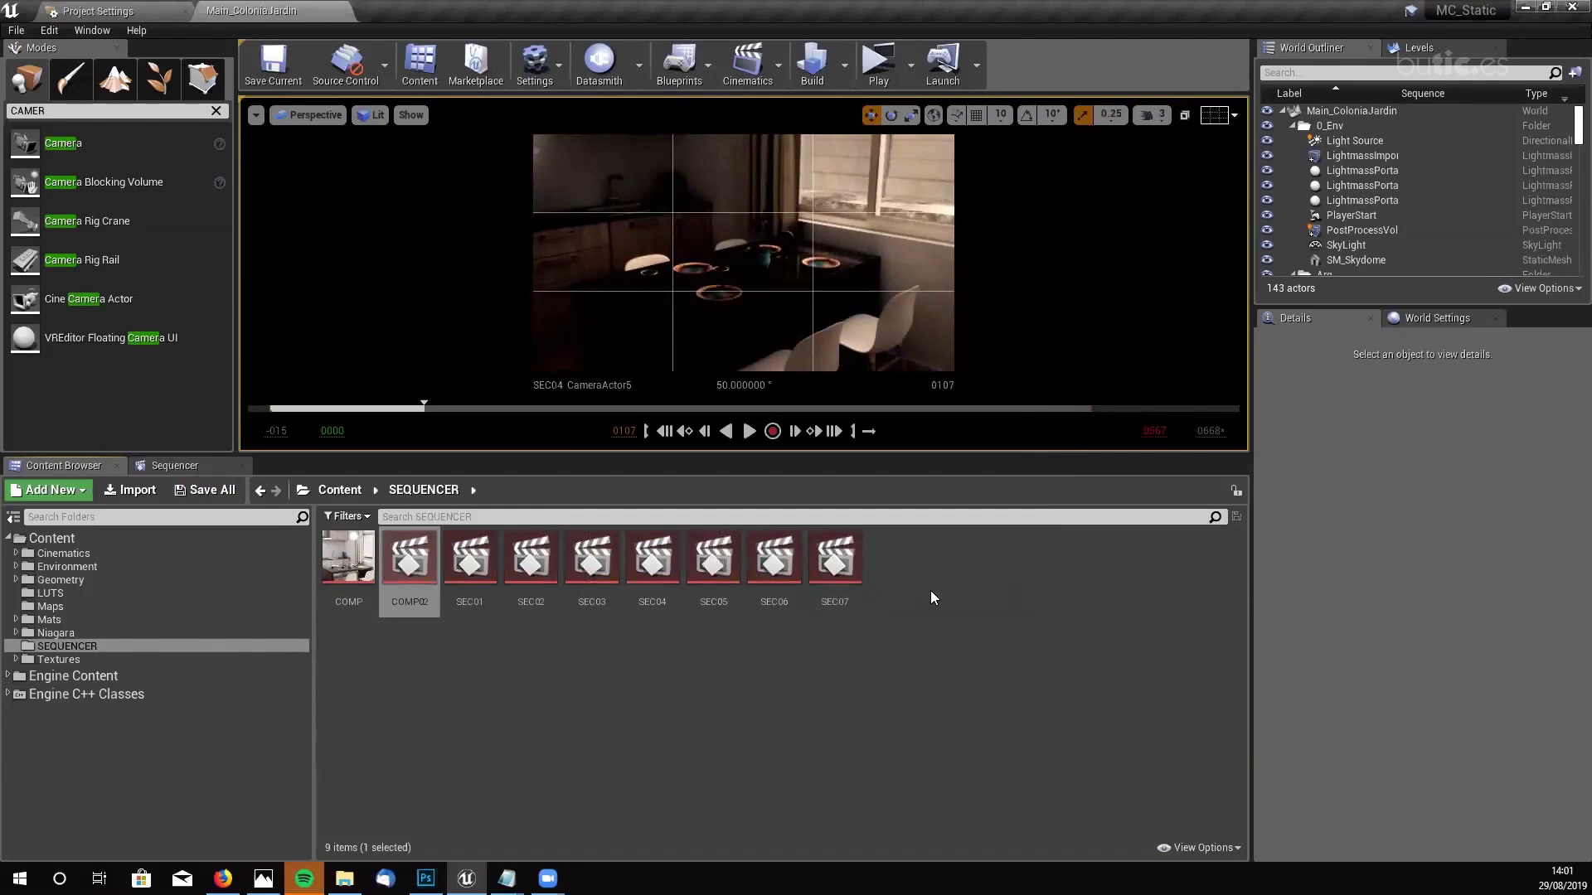
{"action": "left_click", "coordinate": [199, 469]}
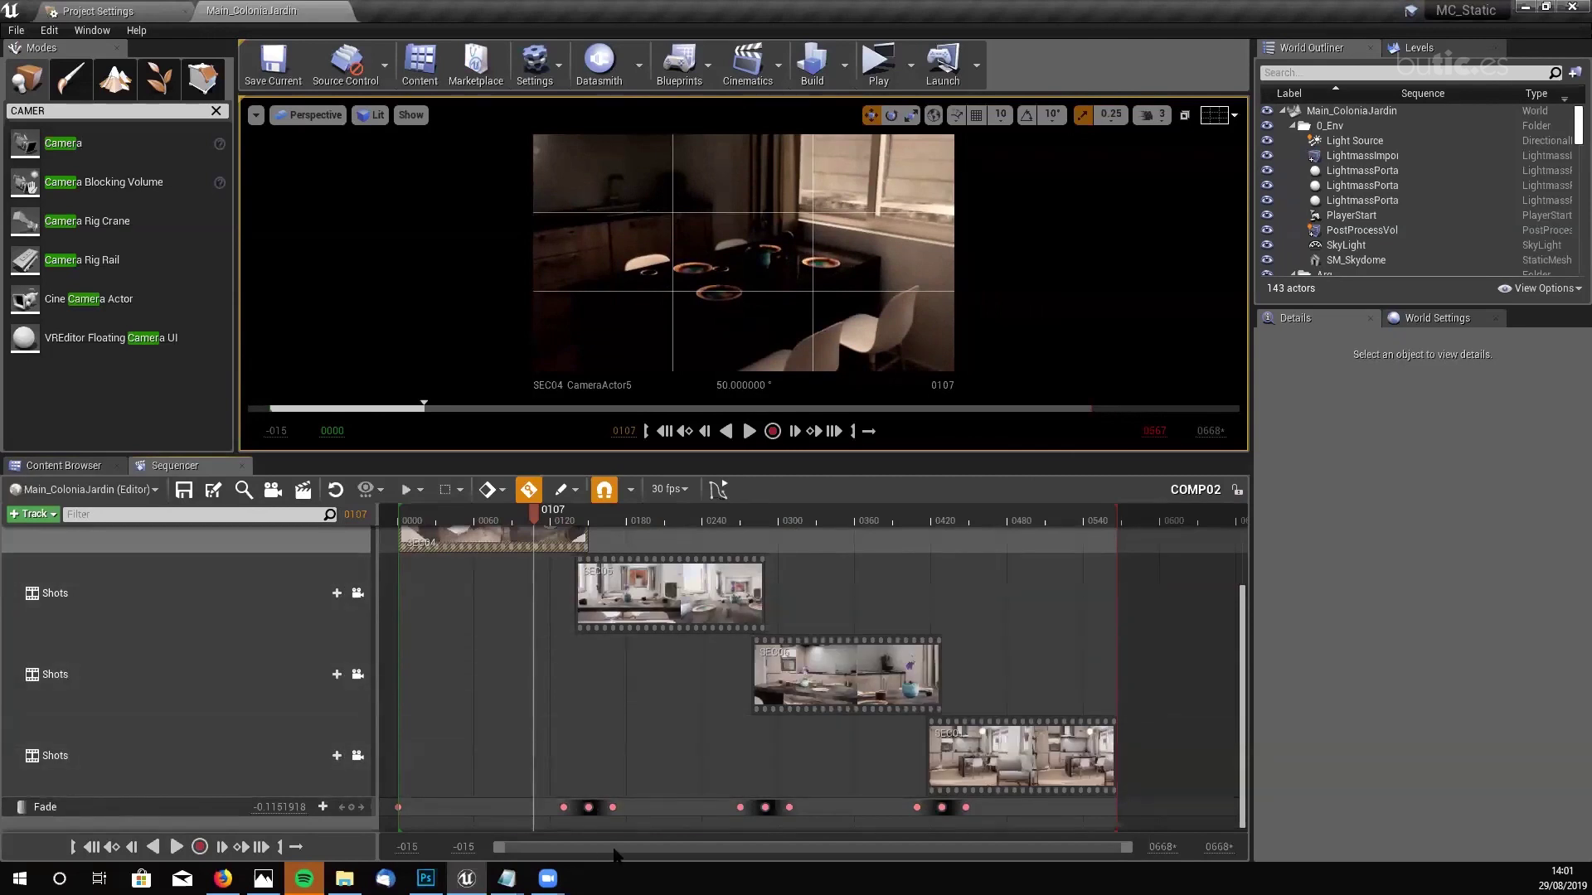
{"action": "scroll", "coordinate": [546, 688], "scroll_direction": "up", "scroll_amount": 3}
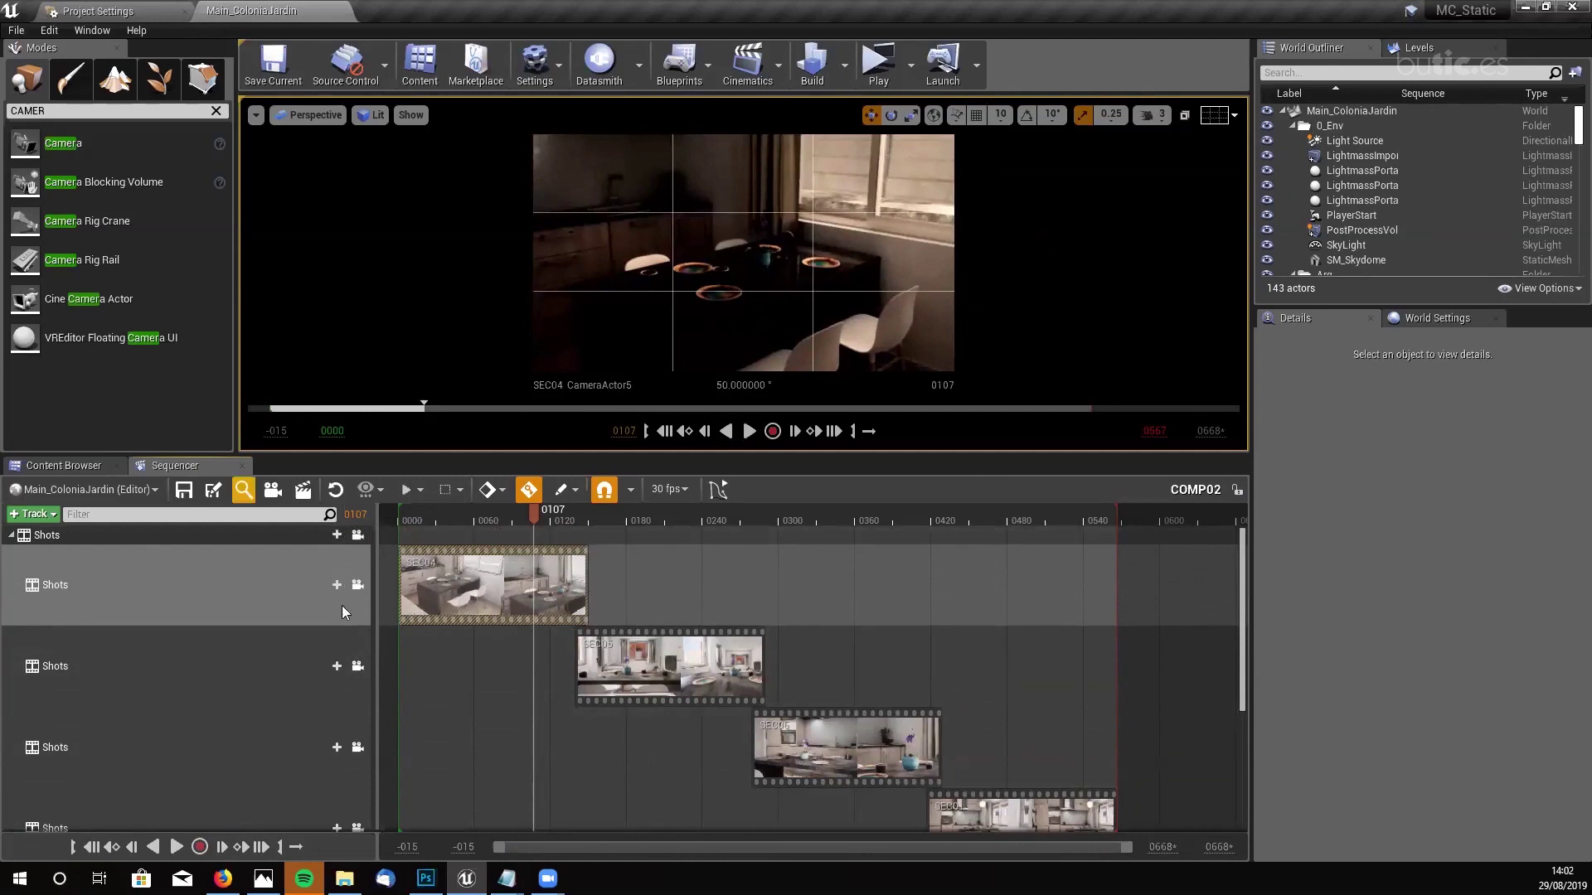
{"action": "left_click", "coordinate": [55, 464]}
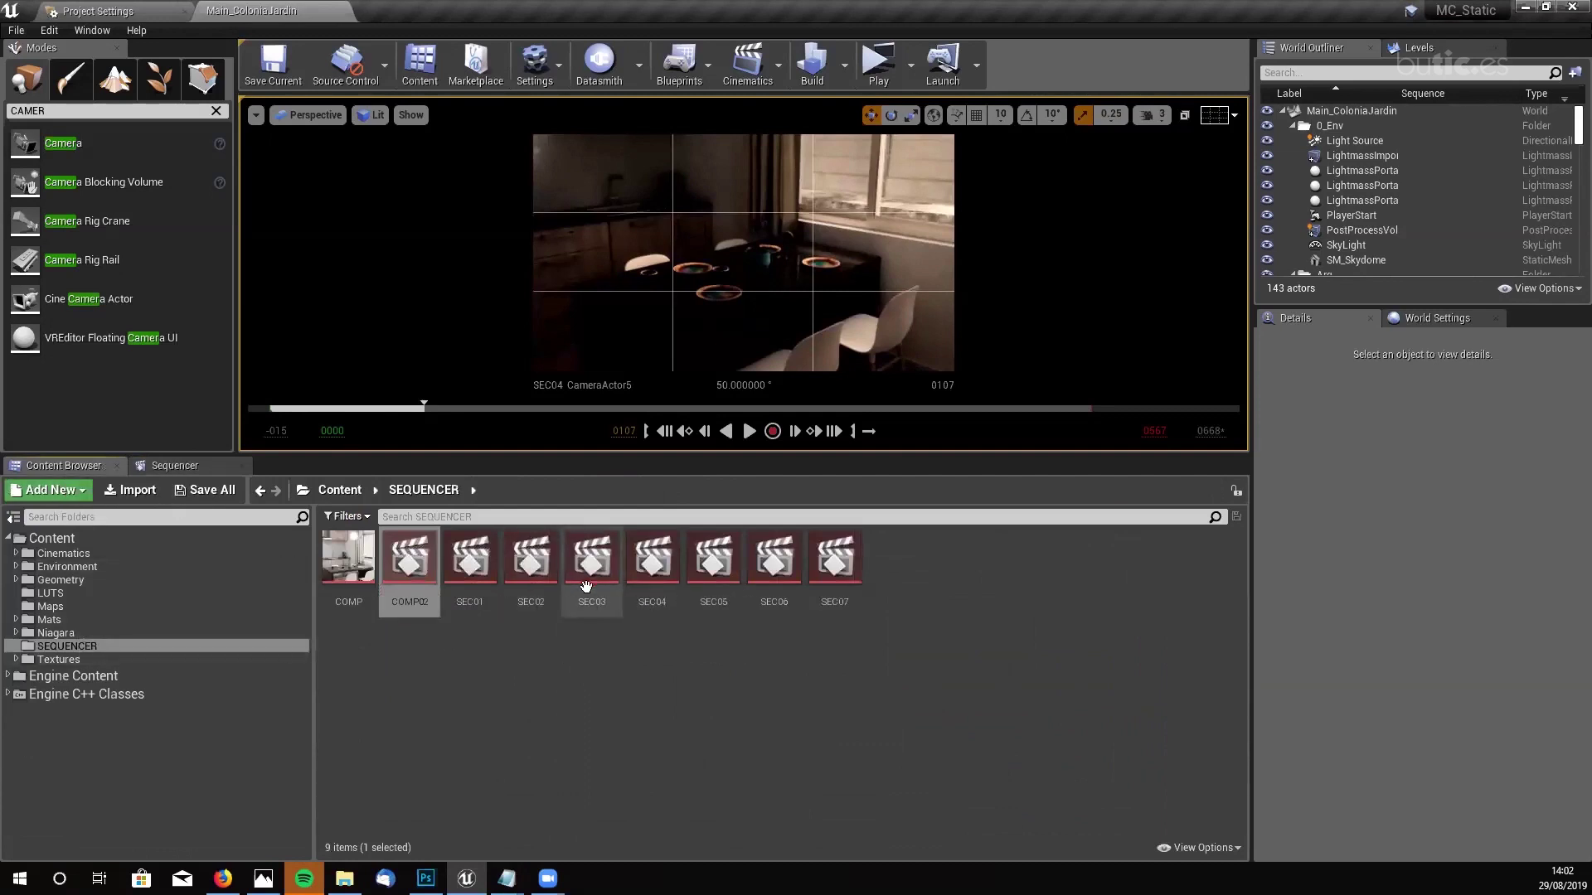
- Open SEC04 and lock the viewport to CameraActor5
{"action": "double_click", "coordinate": [652, 560]}
{"action": "left_click", "coordinate": [76, 612]}
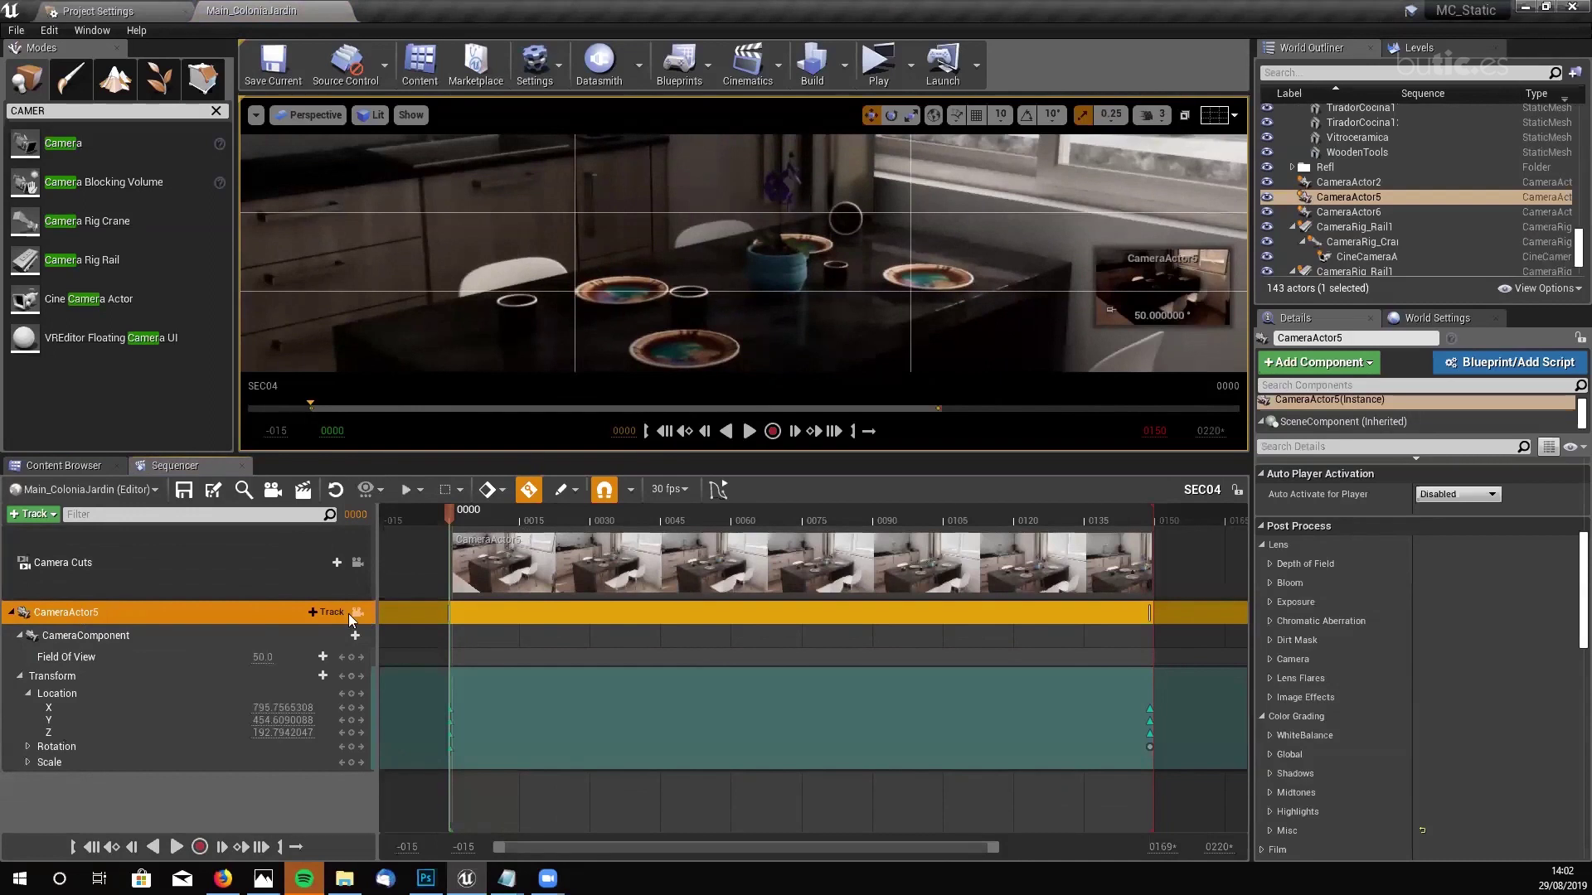
{"action": "left_click", "coordinate": [356, 613]}
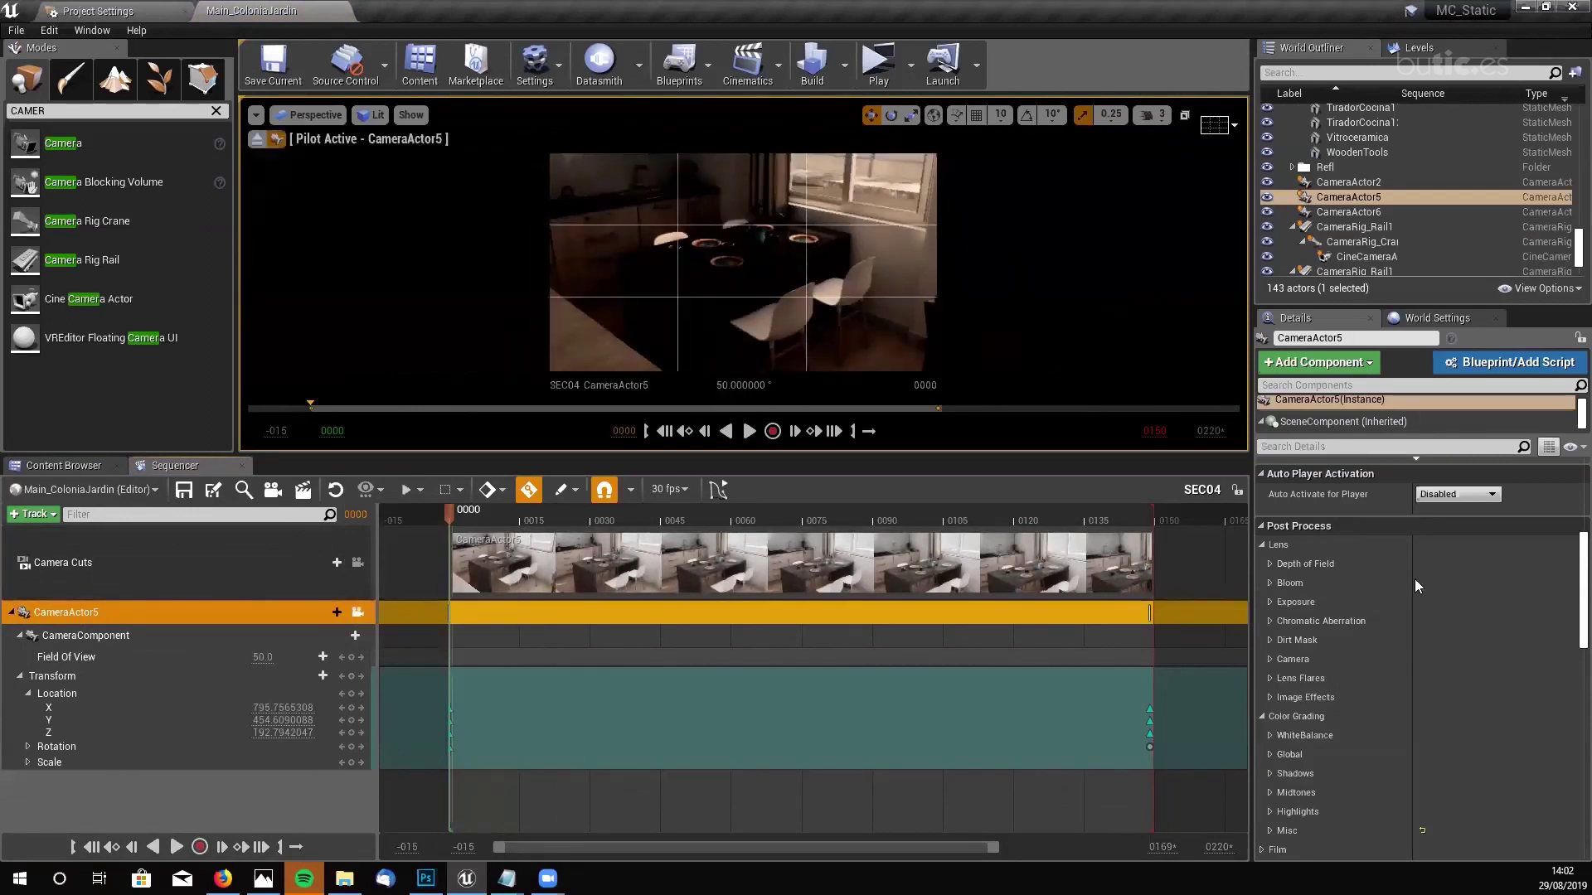
{"action": "scroll", "coordinate": [1566, 596], "scroll_direction": "up", "scroll_amount": 2}
{"action": "scroll", "coordinate": [1567, 605], "scroll_direction": "down", "scroll_amount": 3}
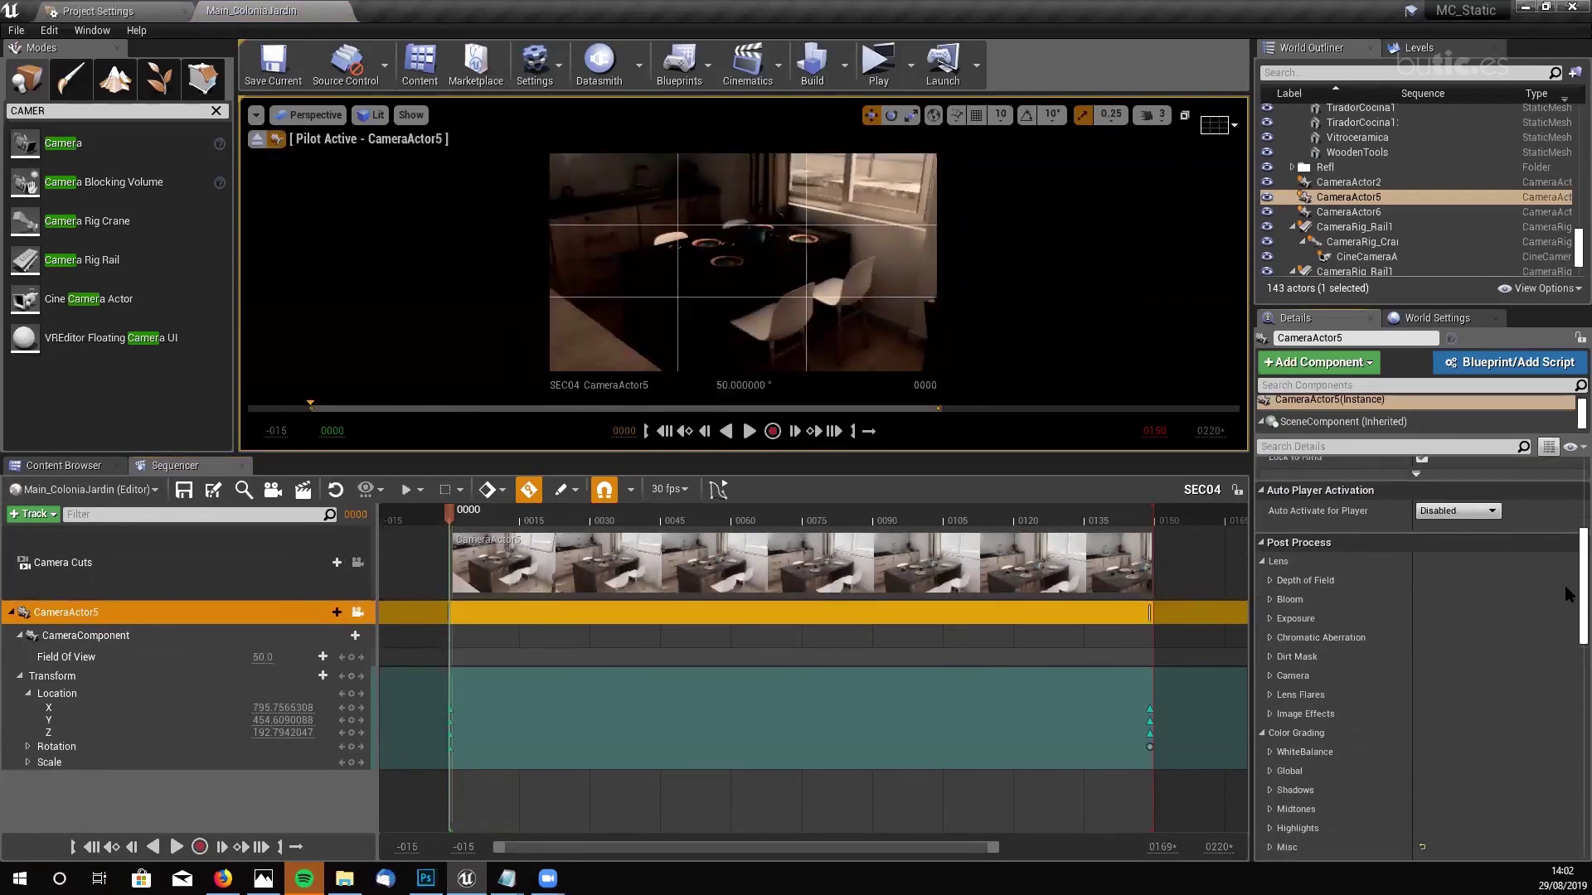
{"action": "scroll", "coordinate": [1567, 609], "scroll_direction": "up", "scroll_amount": 5}
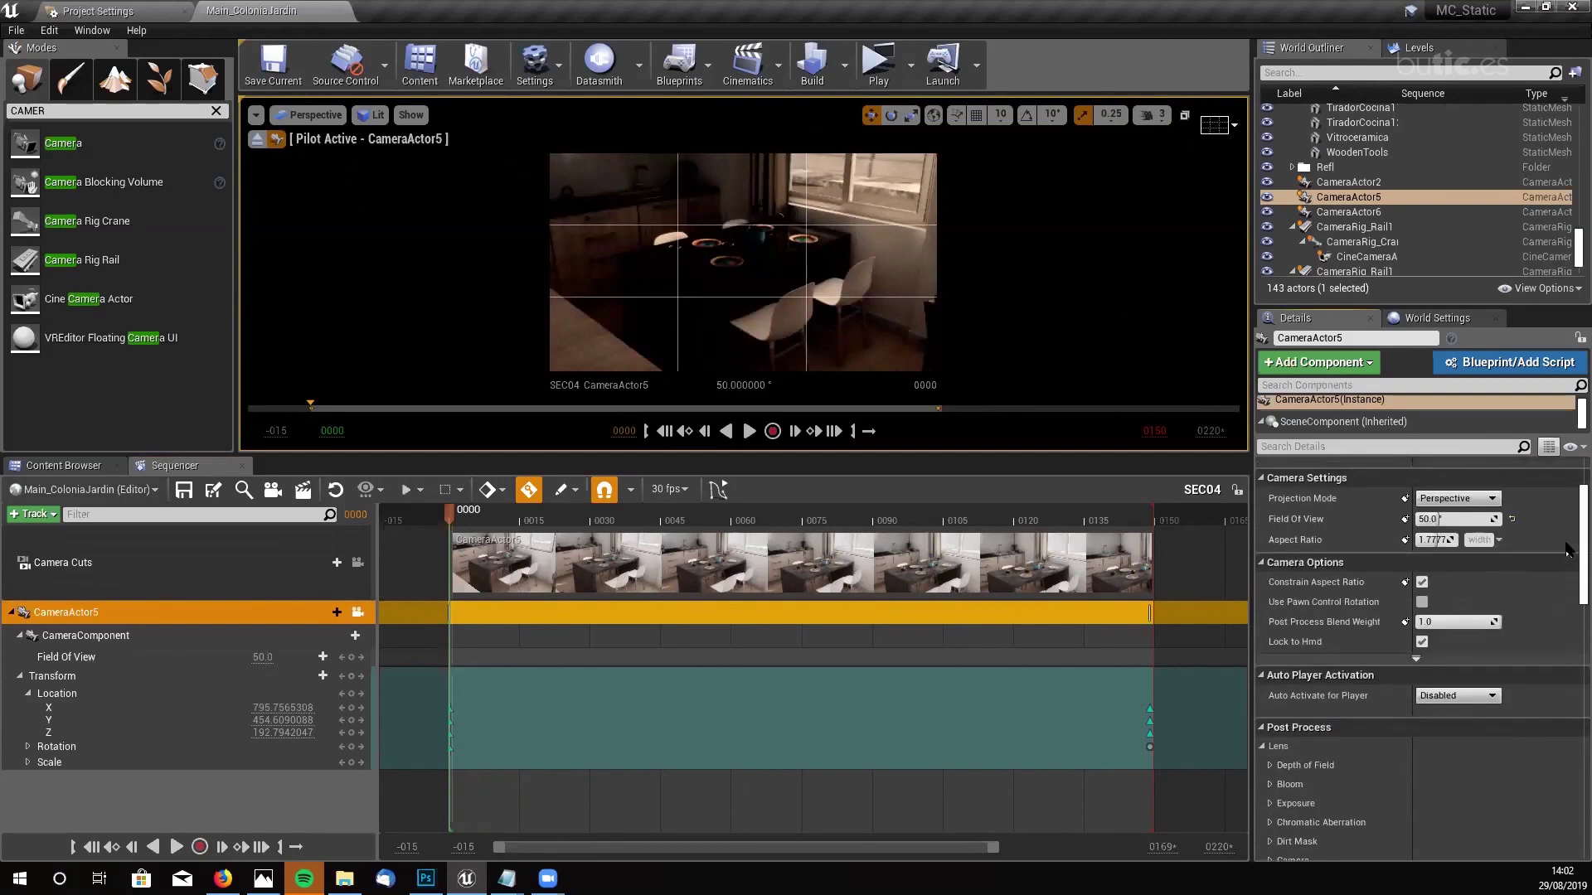
{"action": "scroll", "coordinate": [1567, 548], "scroll_direction": "down", "scroll_amount": 5}
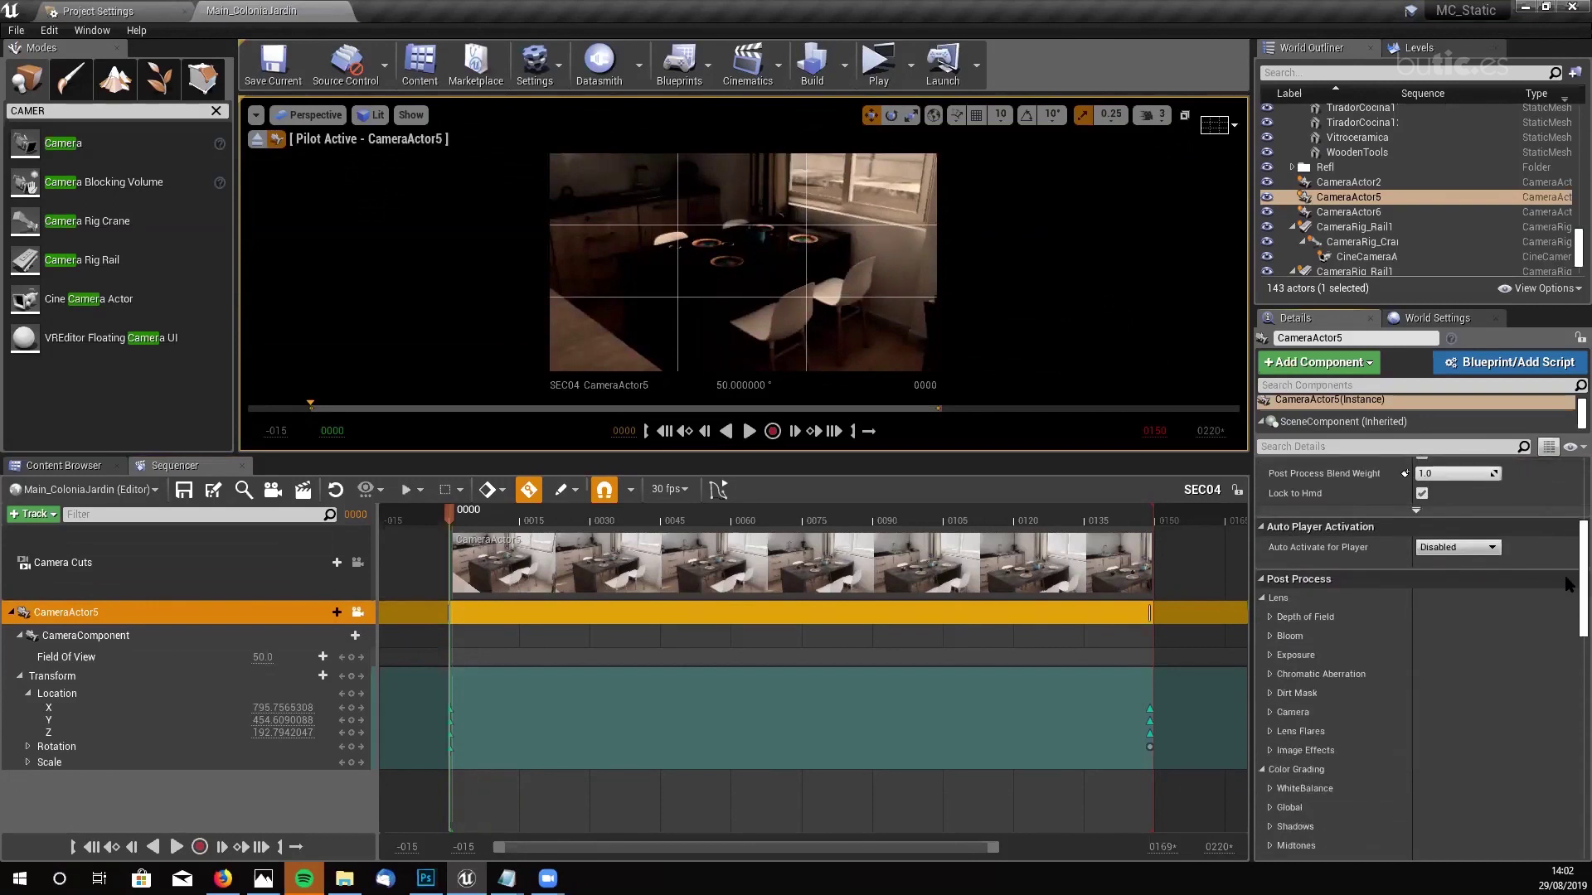
- Enable CameraActor5's Post Process Camera overrides for Shutter Speed, ISO and Aperture
{"action": "left_click", "coordinate": [1270, 693]}
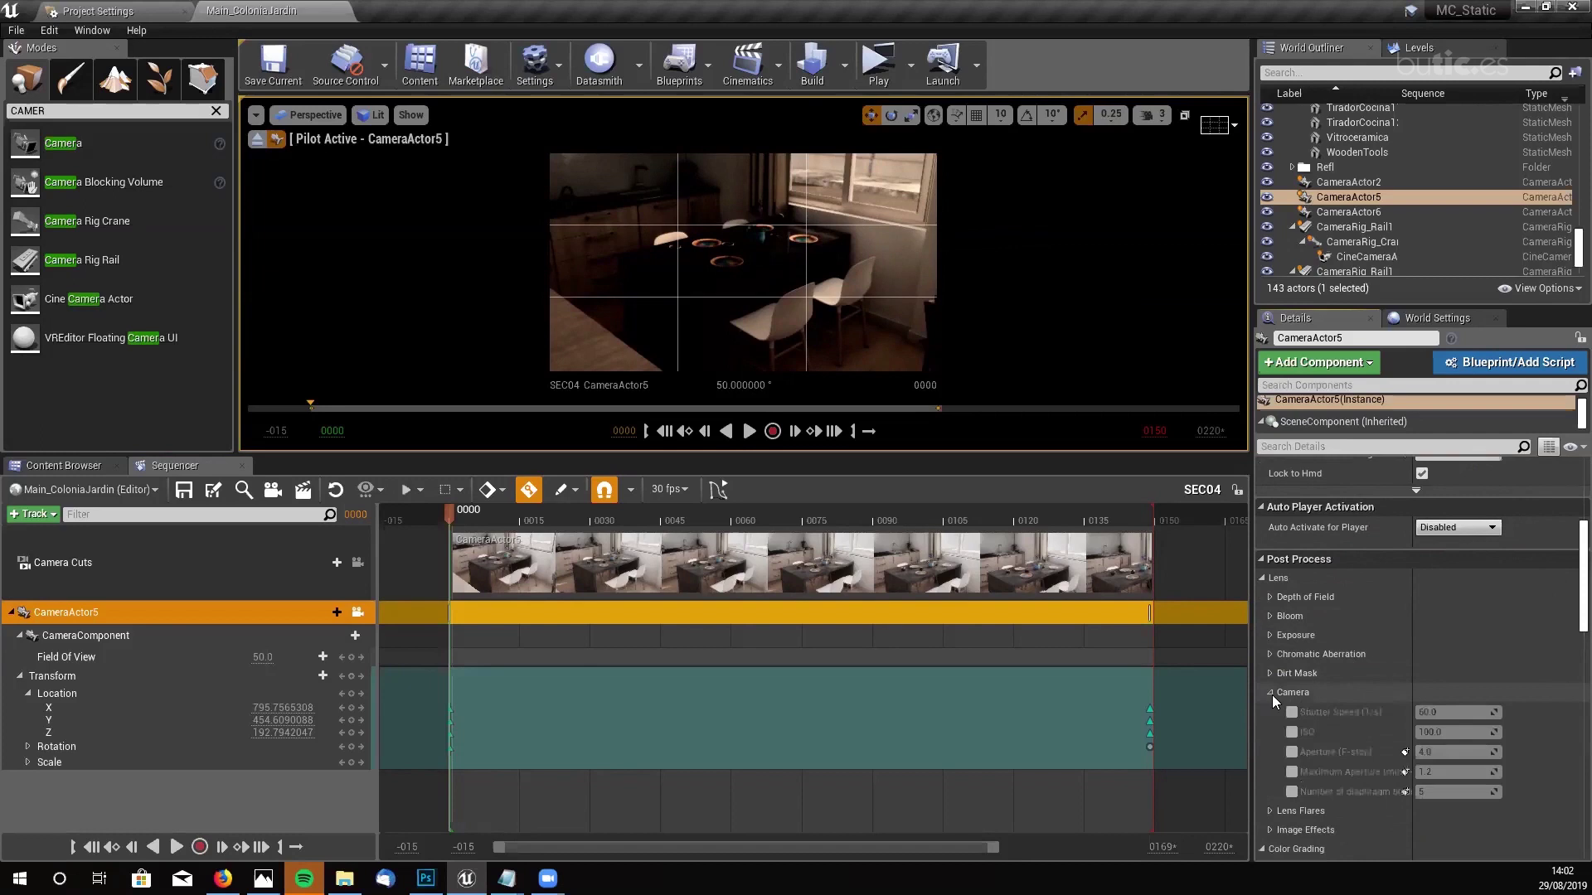
{"action": "scroll", "coordinate": [1272, 694], "scroll_direction": "down", "scroll_amount": 1}
{"action": "scroll", "coordinate": [1286, 680], "scroll_direction": "up", "scroll_amount": 1}
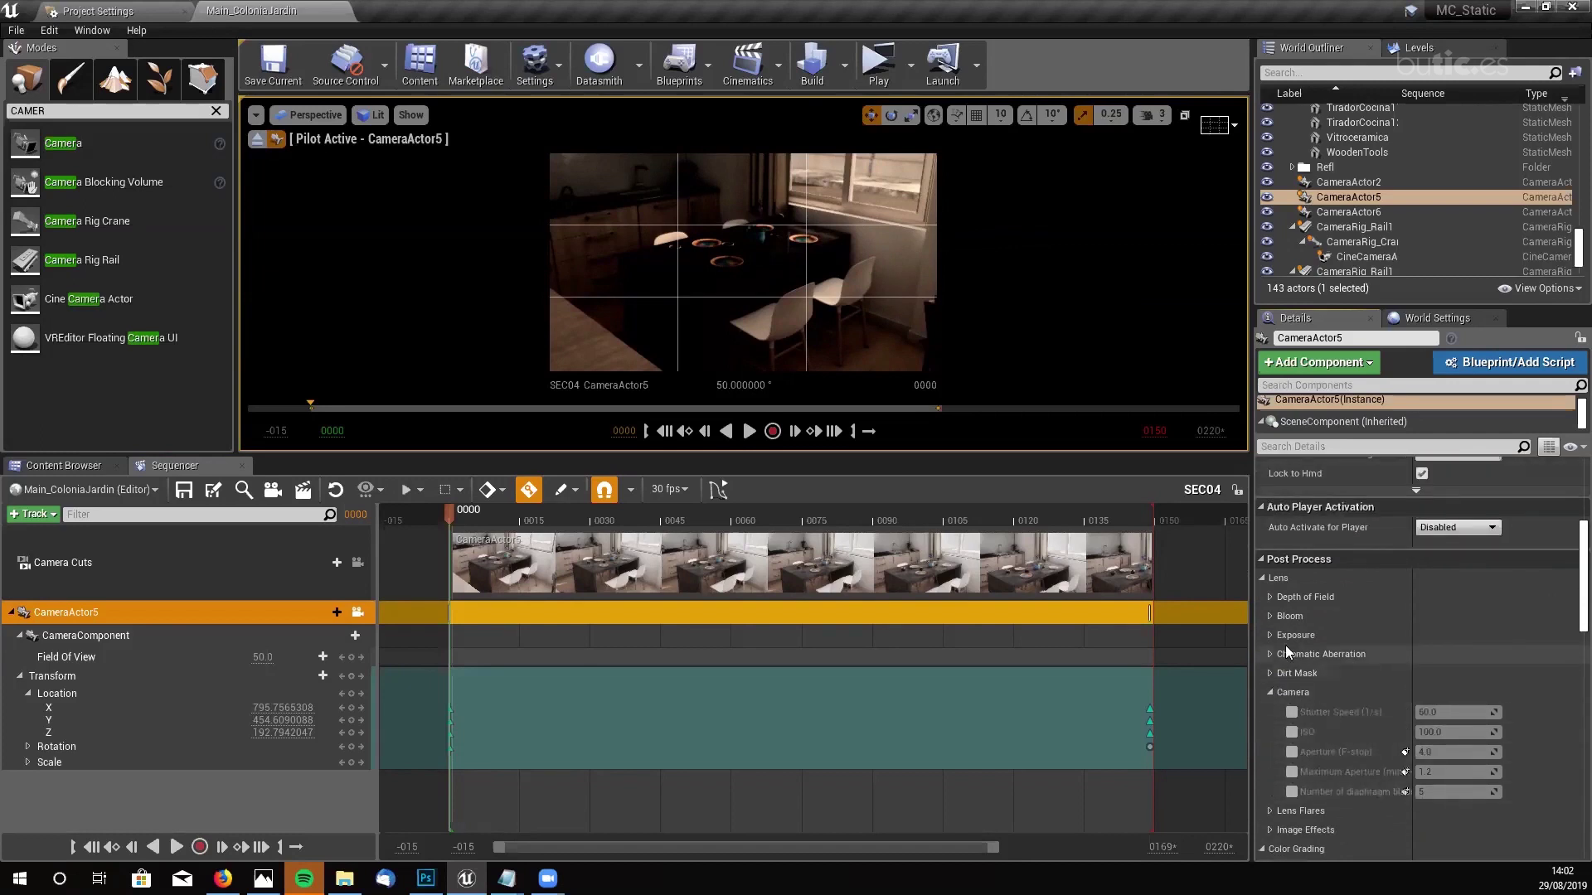
{"action": "left_click", "coordinate": [1292, 712]}
{"action": "left_click", "coordinate": [1293, 732]}
{"action": "left_click", "coordinate": [1292, 751]}
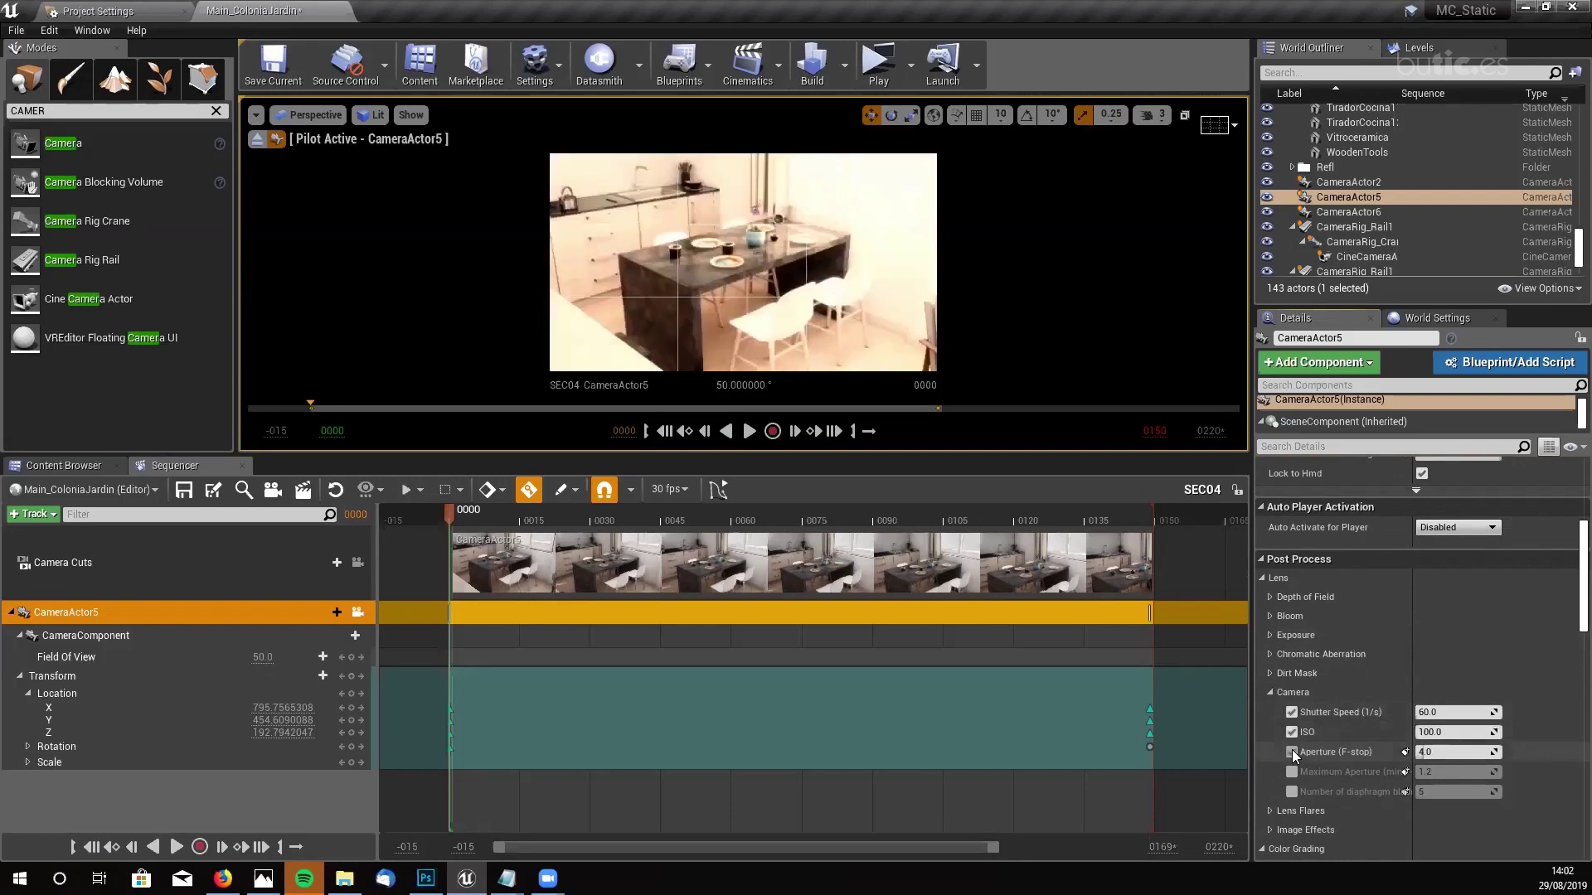
- Set CameraActor5's Aperture to 6.0 and Shutter Speed to 80
{"action": "left_click", "coordinate": [1429, 753]}
{"action": "type", "text": "6"}
{"action": "key", "text": "Return"}
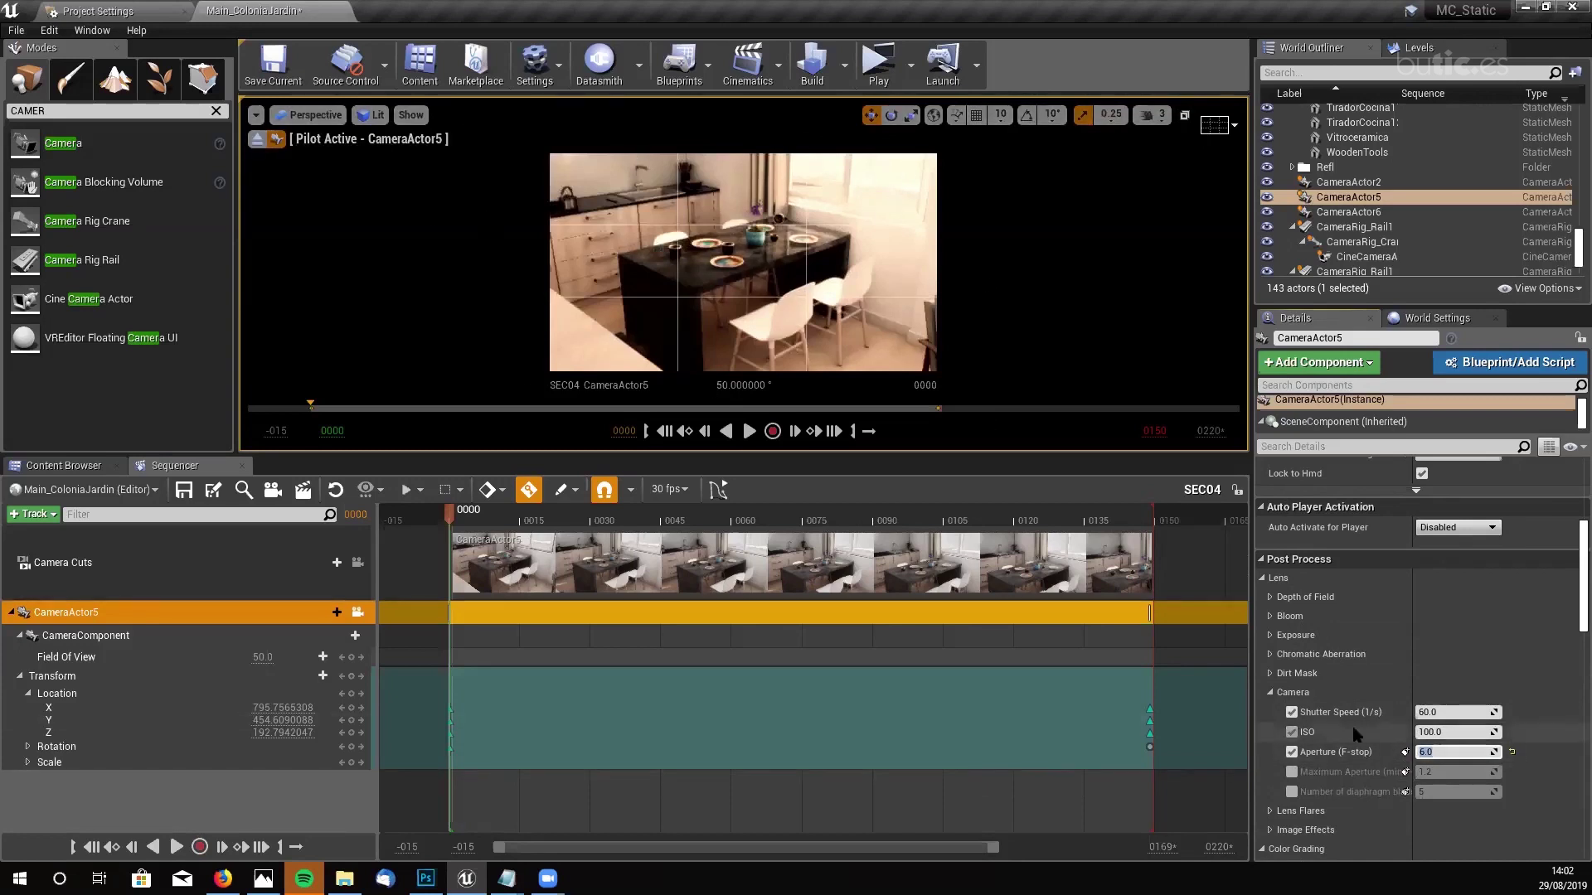
{"action": "left_click", "coordinate": [1451, 713]}
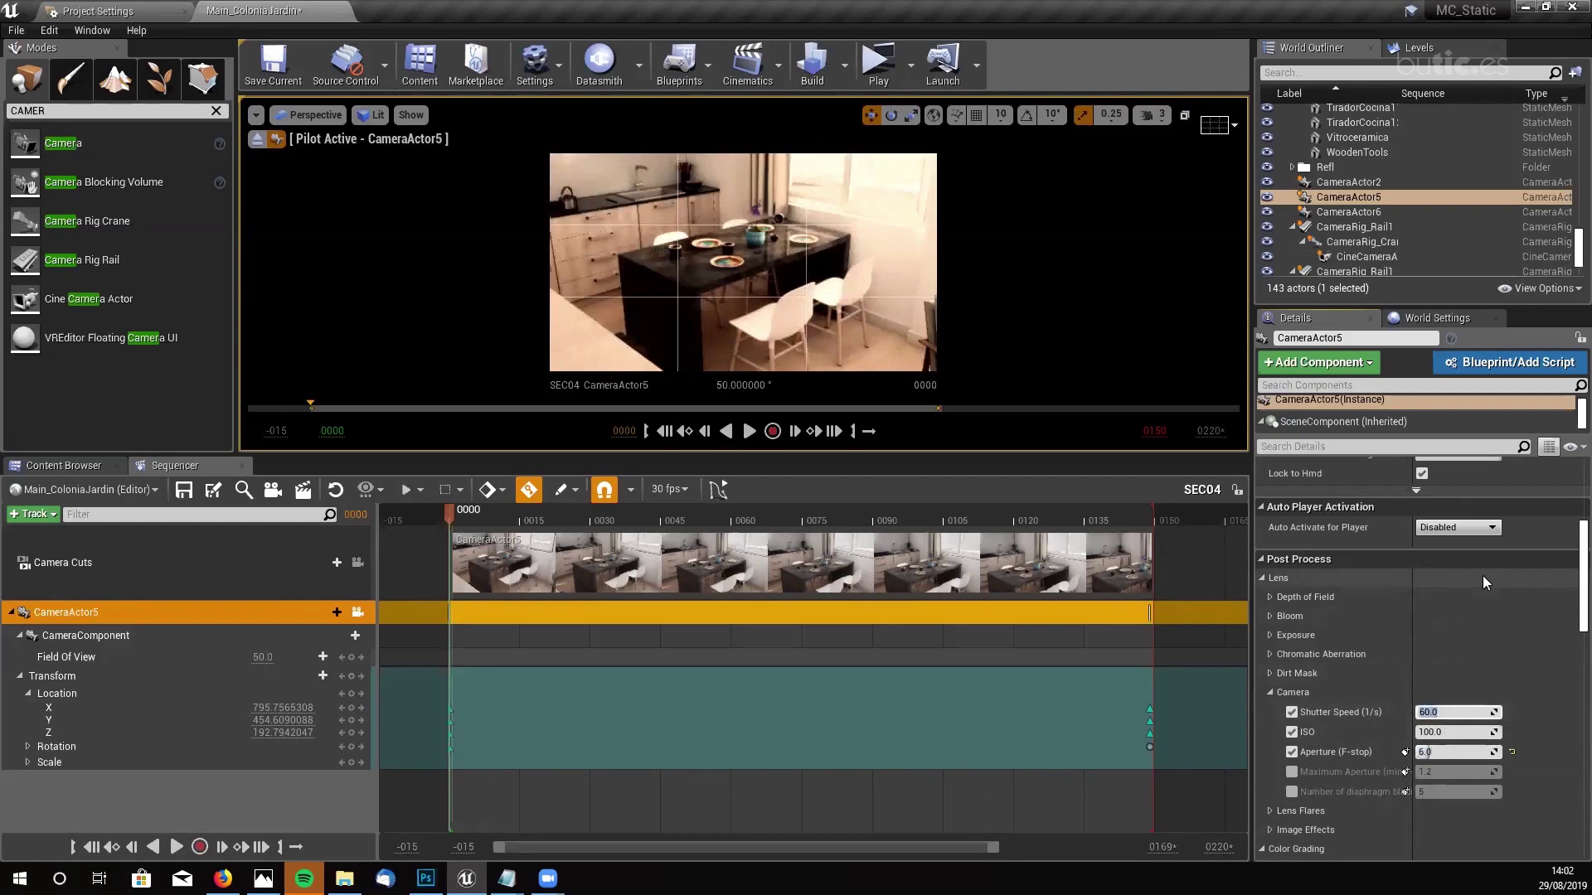
{"action": "type", "text": "80"}
{"action": "key", "text": "Return"}
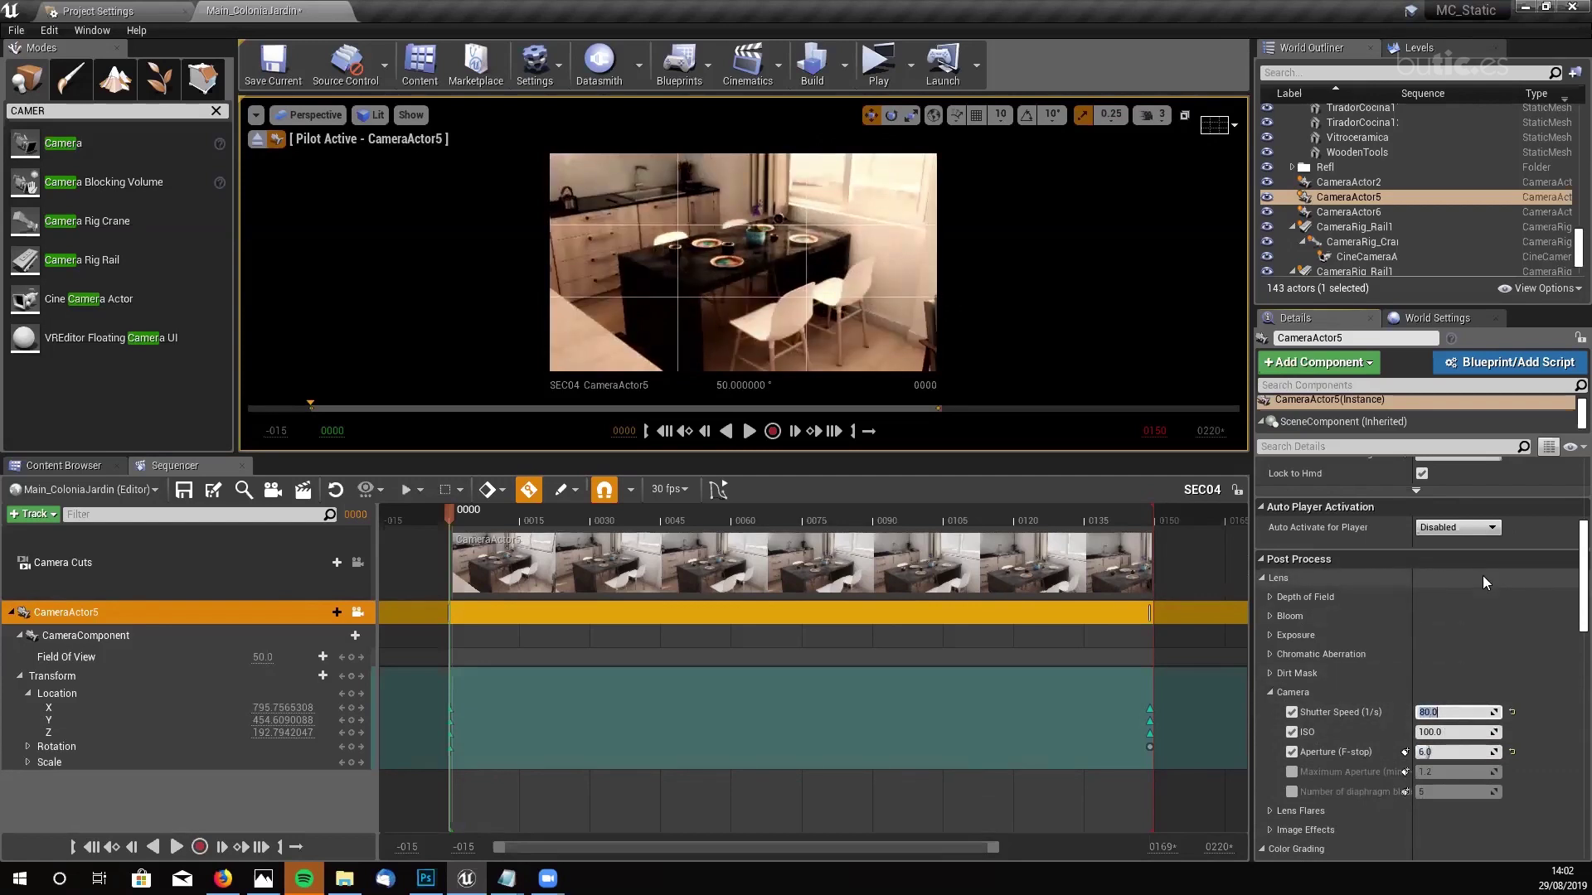
{"action": "left_click", "coordinate": [83, 465]}
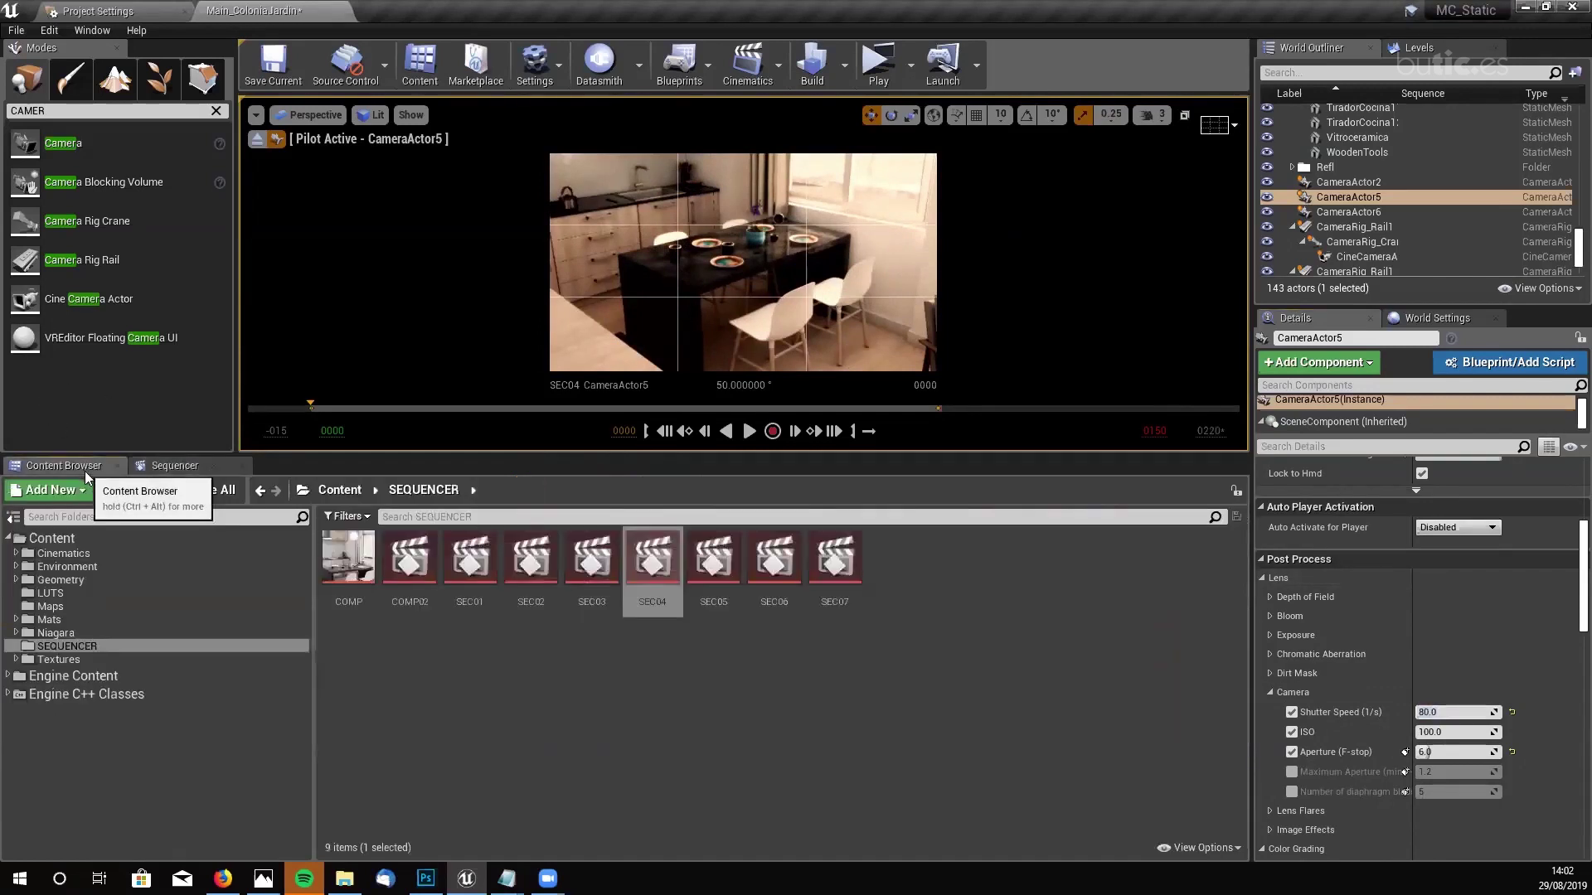
- Open COMP02, scrub through the darkened SEC04 shot into SEC05, and select the SEC05 clip
{"action": "double_click", "coordinate": [436, 577]}
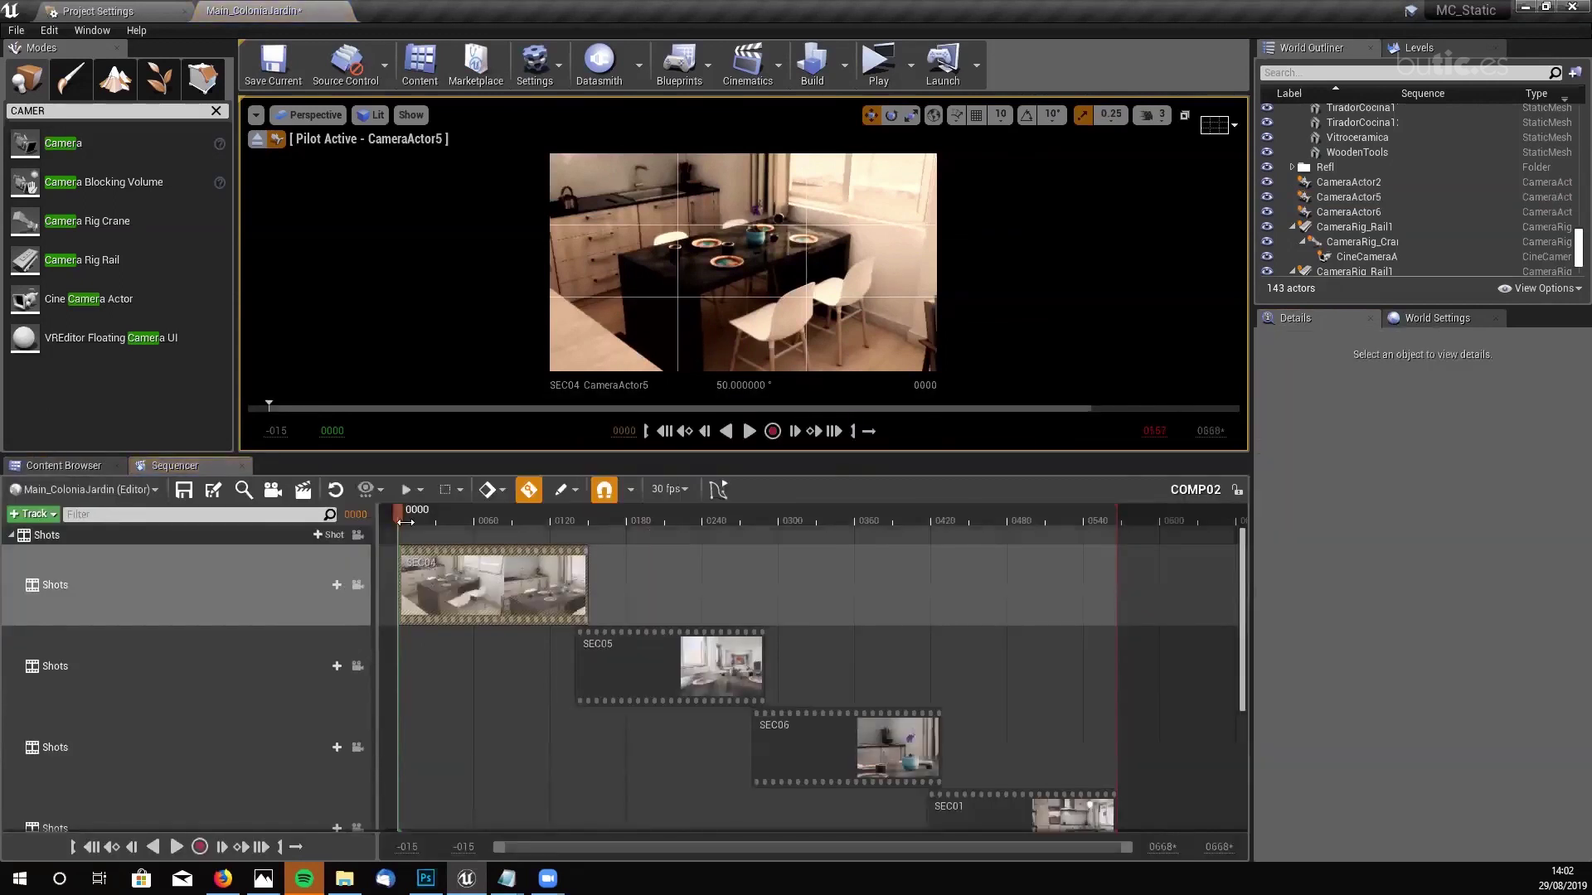
{"action": "left_click_drag", "start_coordinate": [400, 515], "coordinate": [614, 540]}
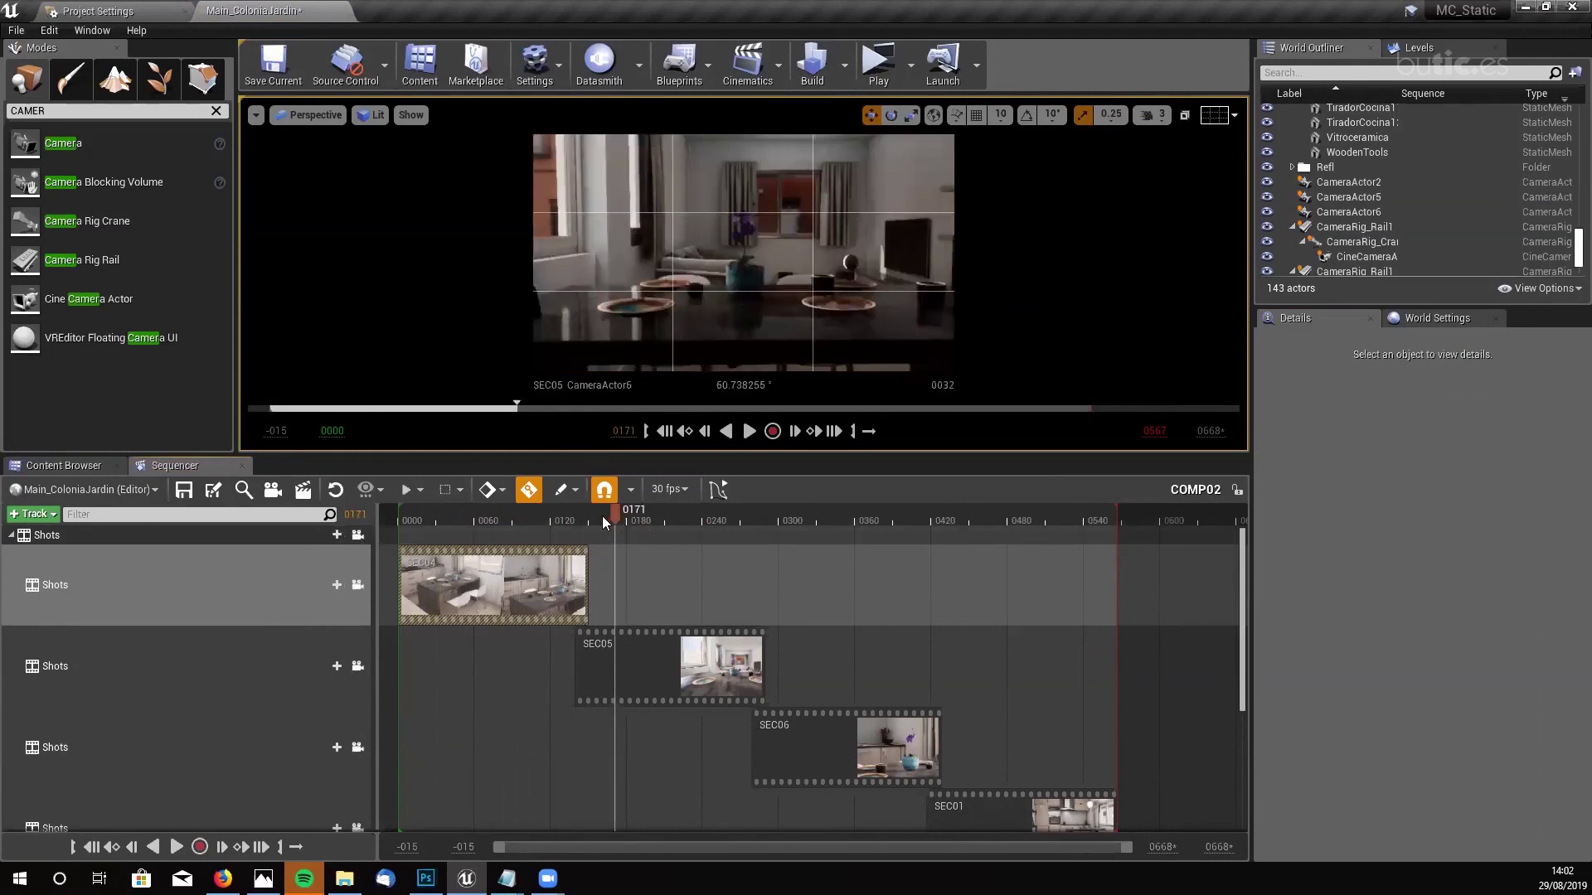
{"action": "left_click_drag", "start_coordinate": [602, 516], "coordinate": [552, 515]}
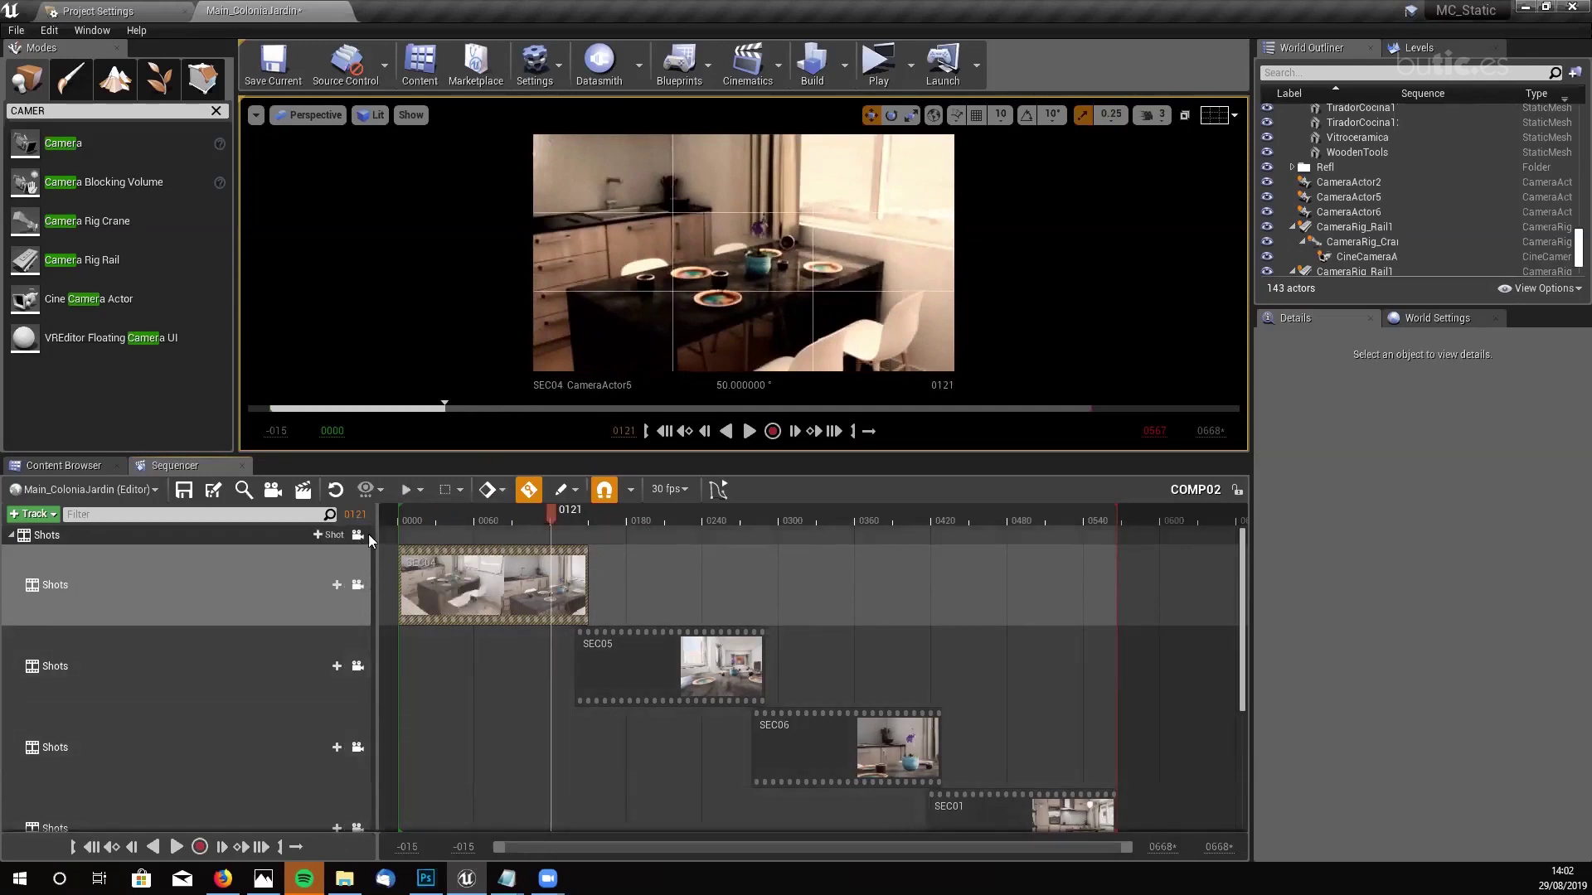
{"action": "left_click_drag", "start_coordinate": [543, 519], "coordinate": [627, 528]}
{"action": "left_click", "coordinate": [671, 662]}
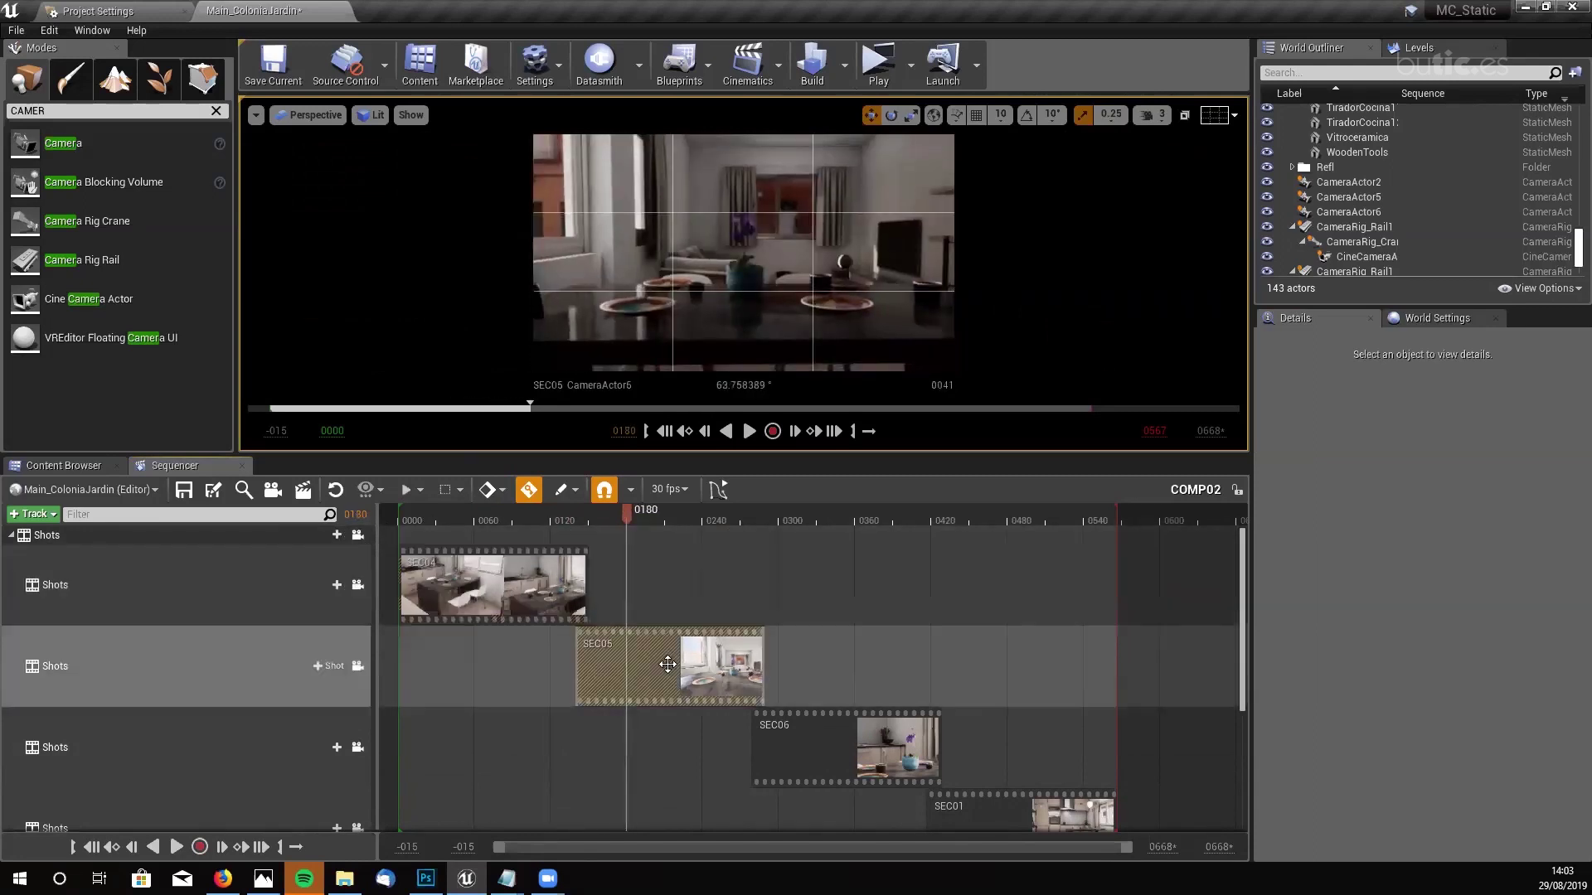
{"action": "left_click", "coordinate": [81, 465]}
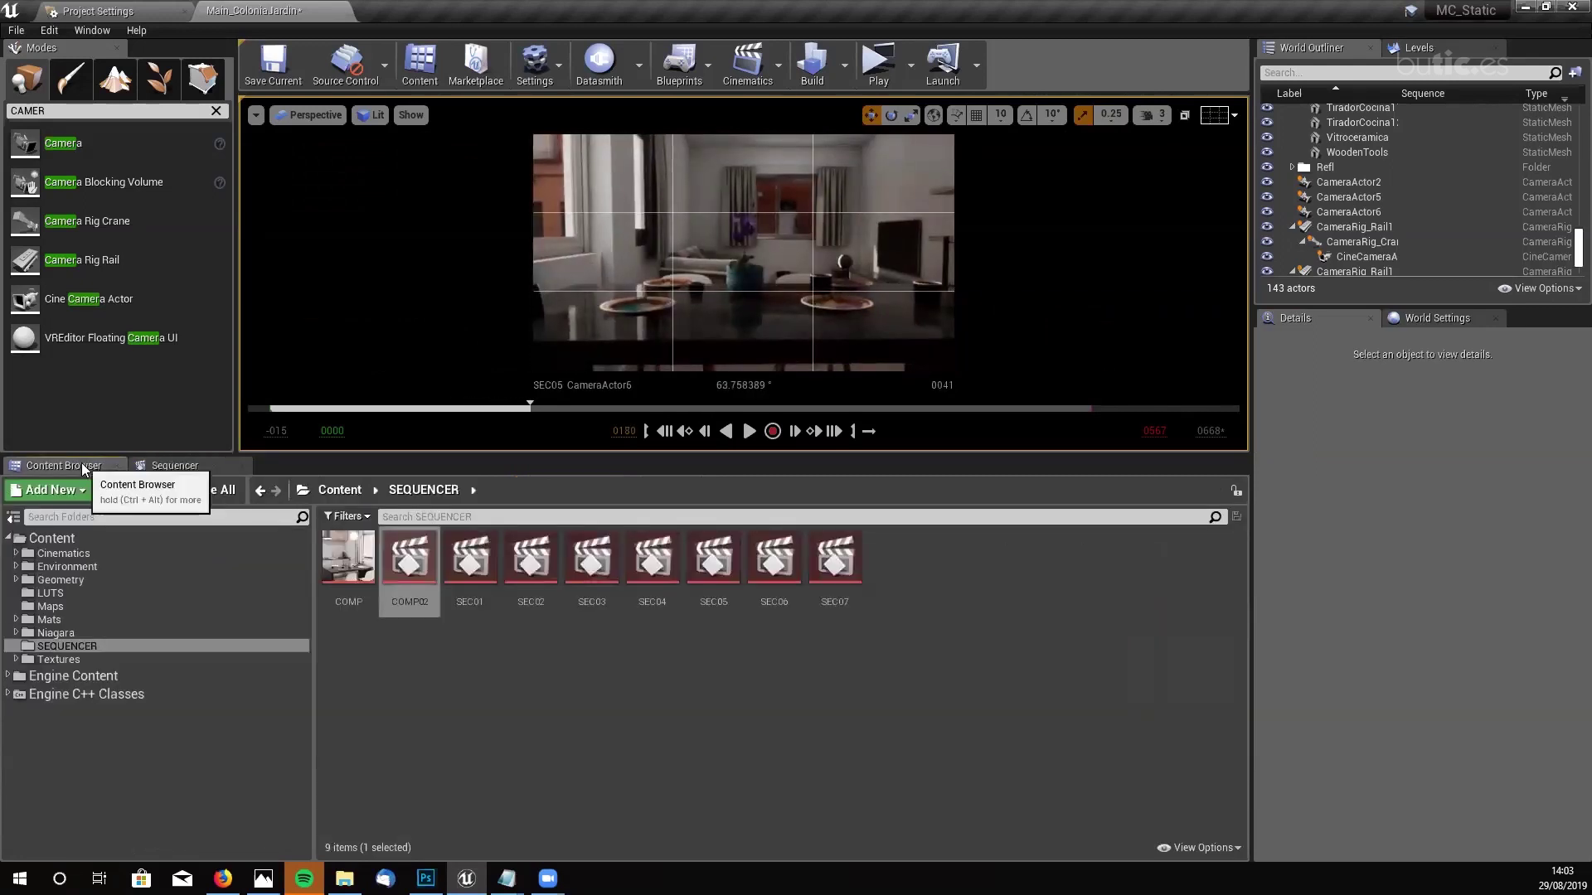
- Open SEC05, view through CameraActor6, and enable its Shutter Speed, ISO and Aperture overrides
{"action": "double_click", "coordinate": [700, 572]}
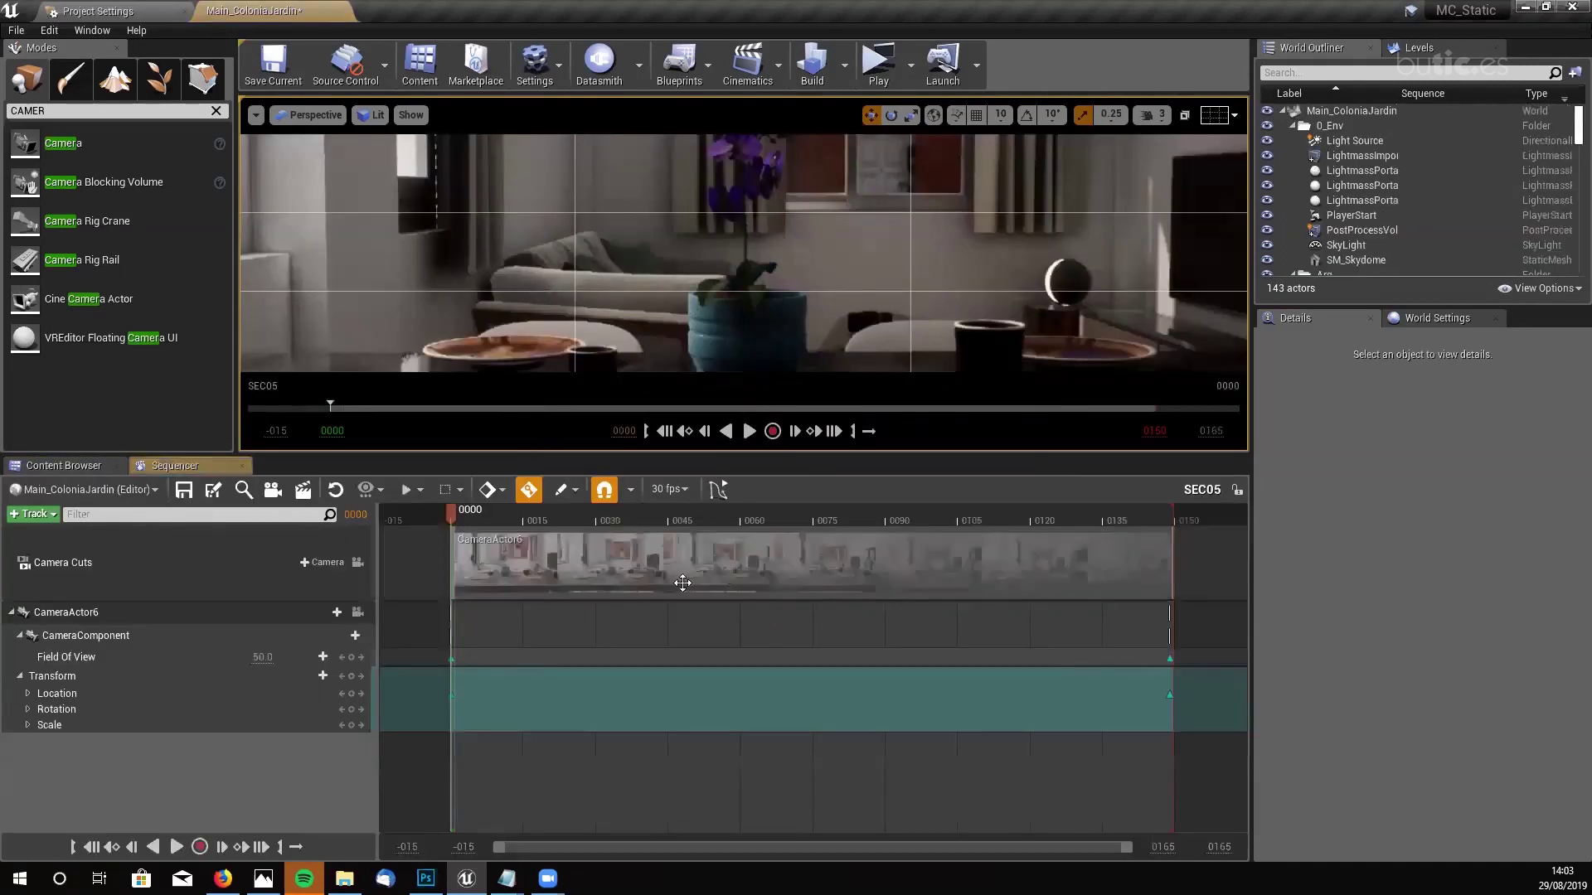
{"action": "left_click", "coordinate": [86, 612]}
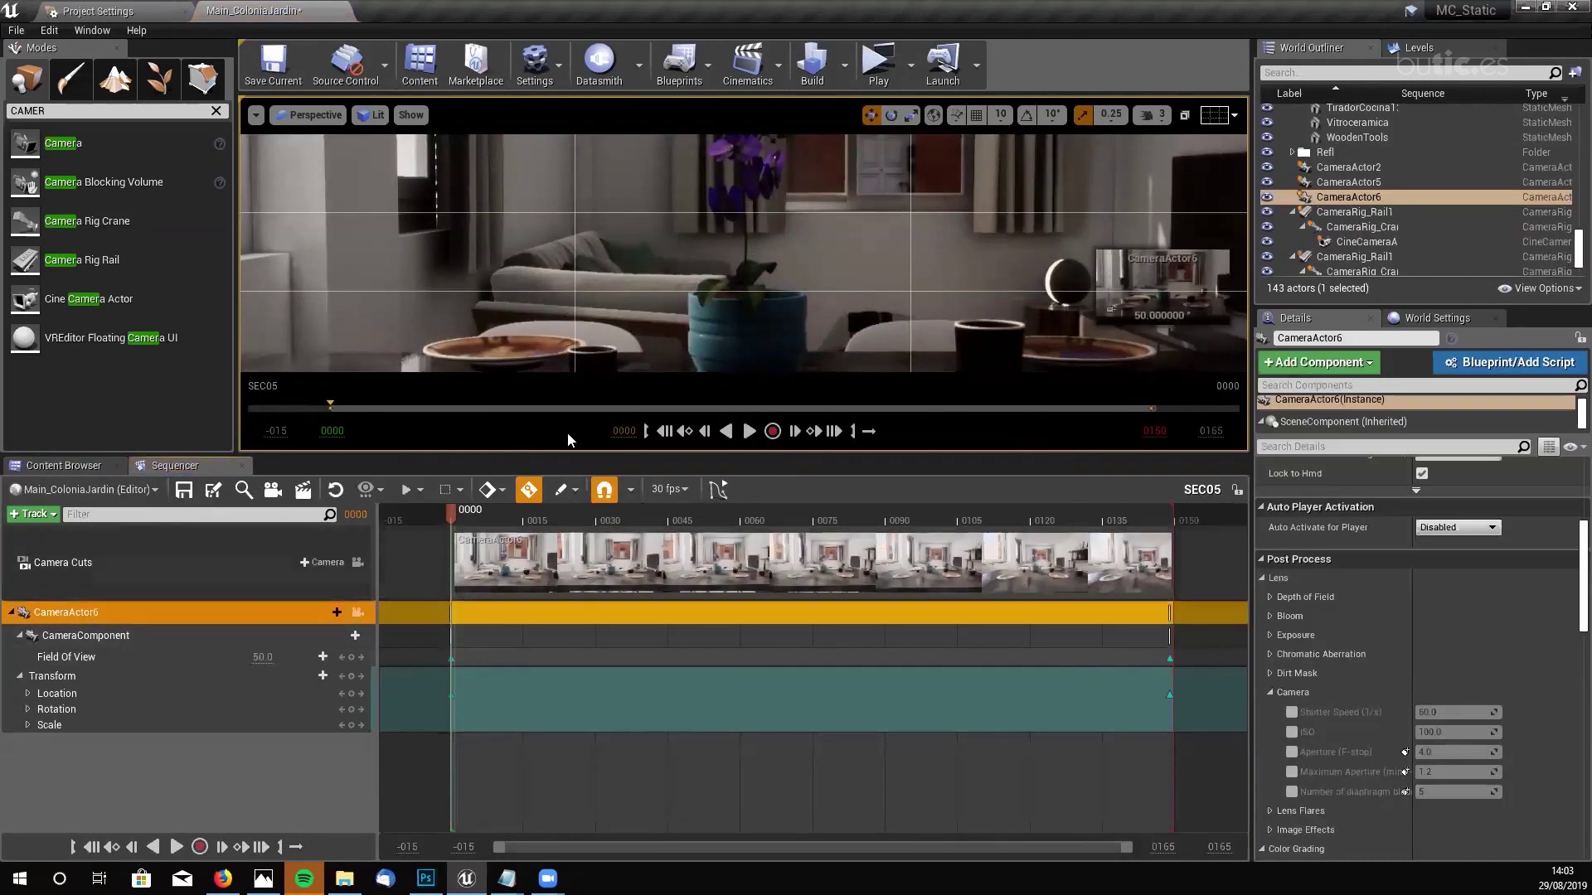
{"action": "left_click", "coordinate": [358, 611]}
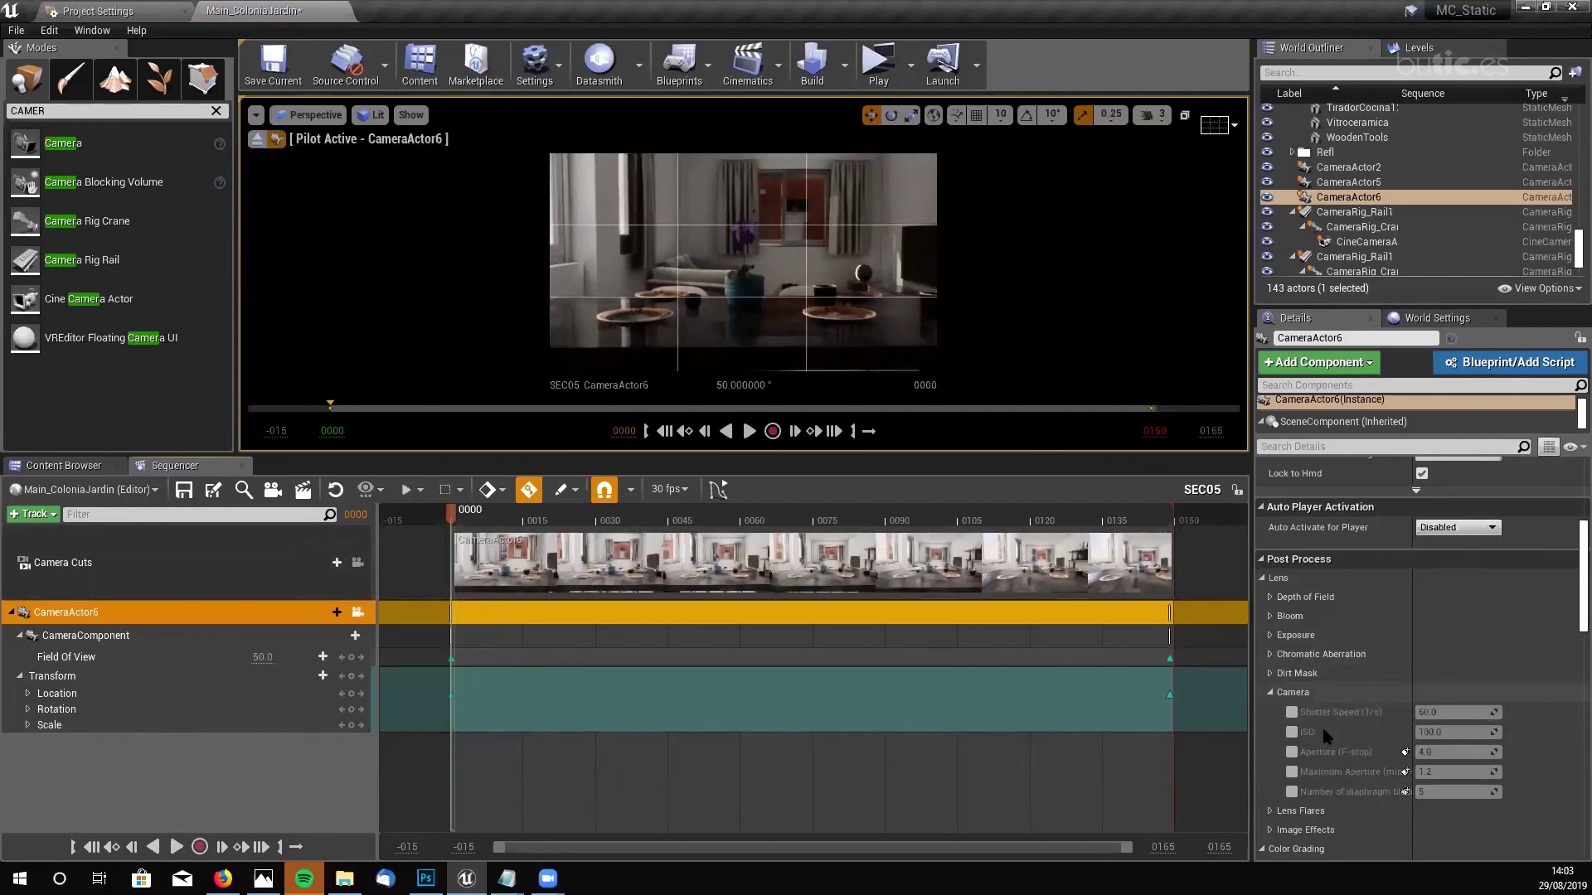
{"action": "left_click", "coordinate": [1291, 713]}
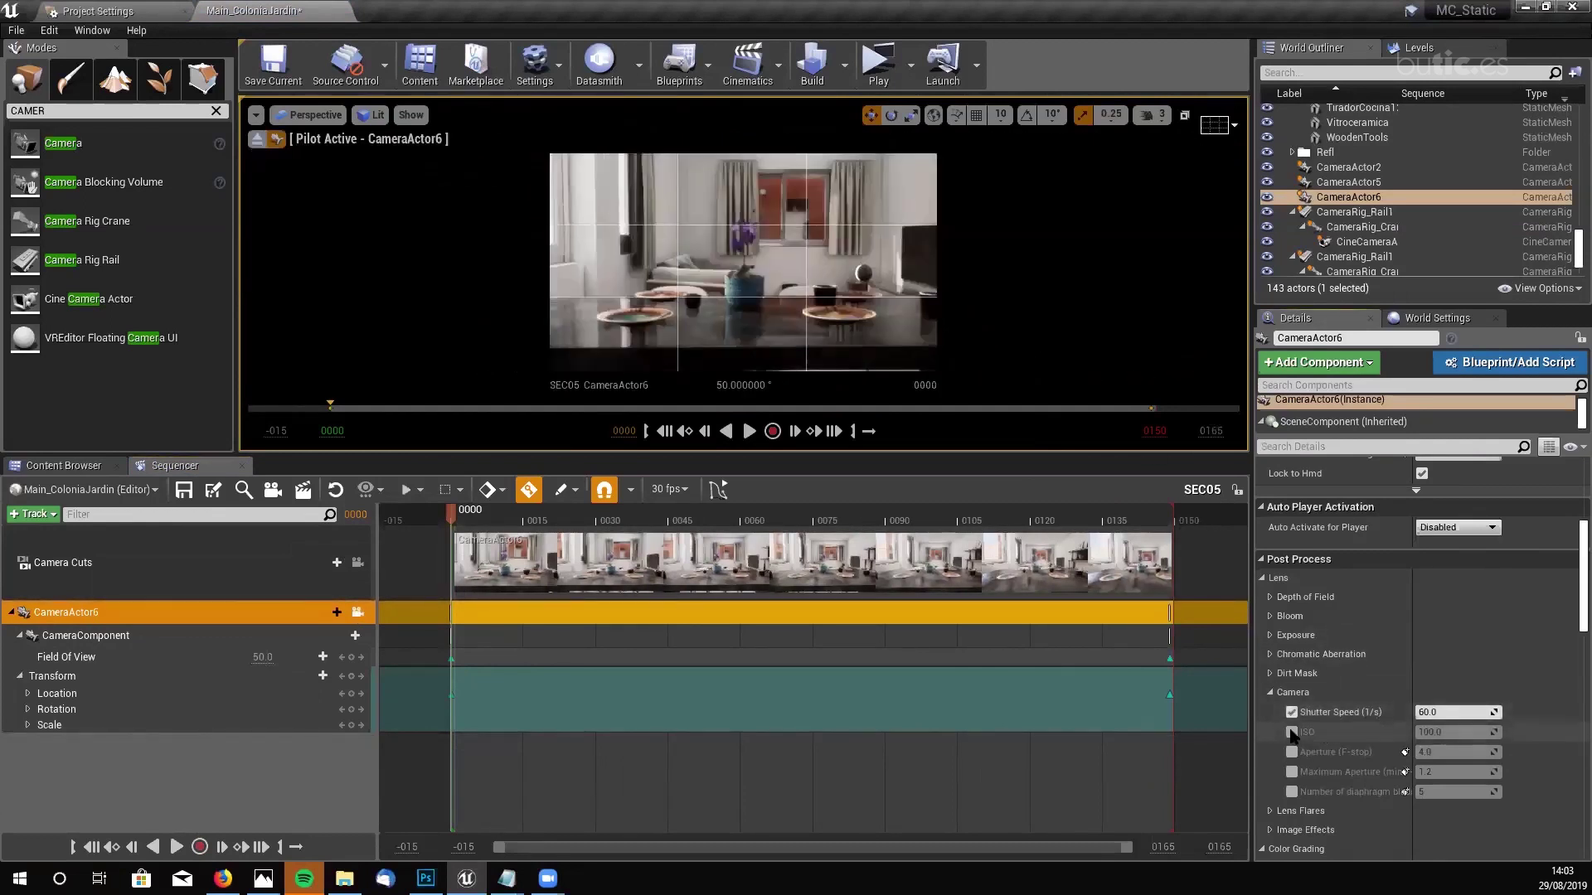
{"action": "left_click", "coordinate": [1291, 732]}
{"action": "left_click", "coordinate": [1291, 752]}
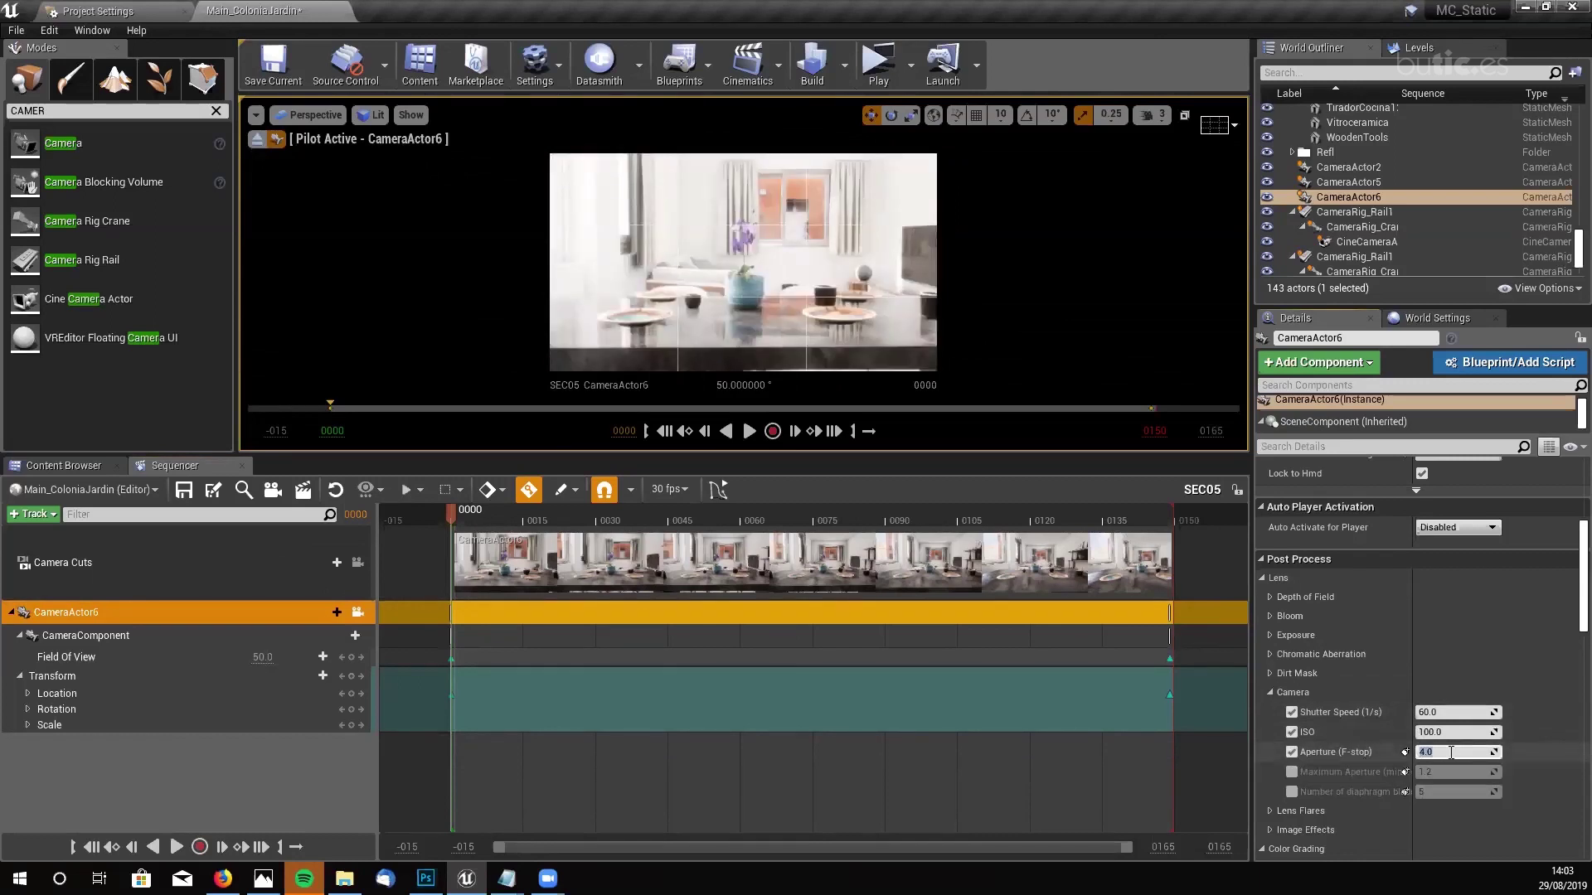
- Set CameraActor6's Aperture to 6.0 and Shutter Speed to 70
{"action": "type", "text": "6.0"}
{"action": "key", "text": "Return"}
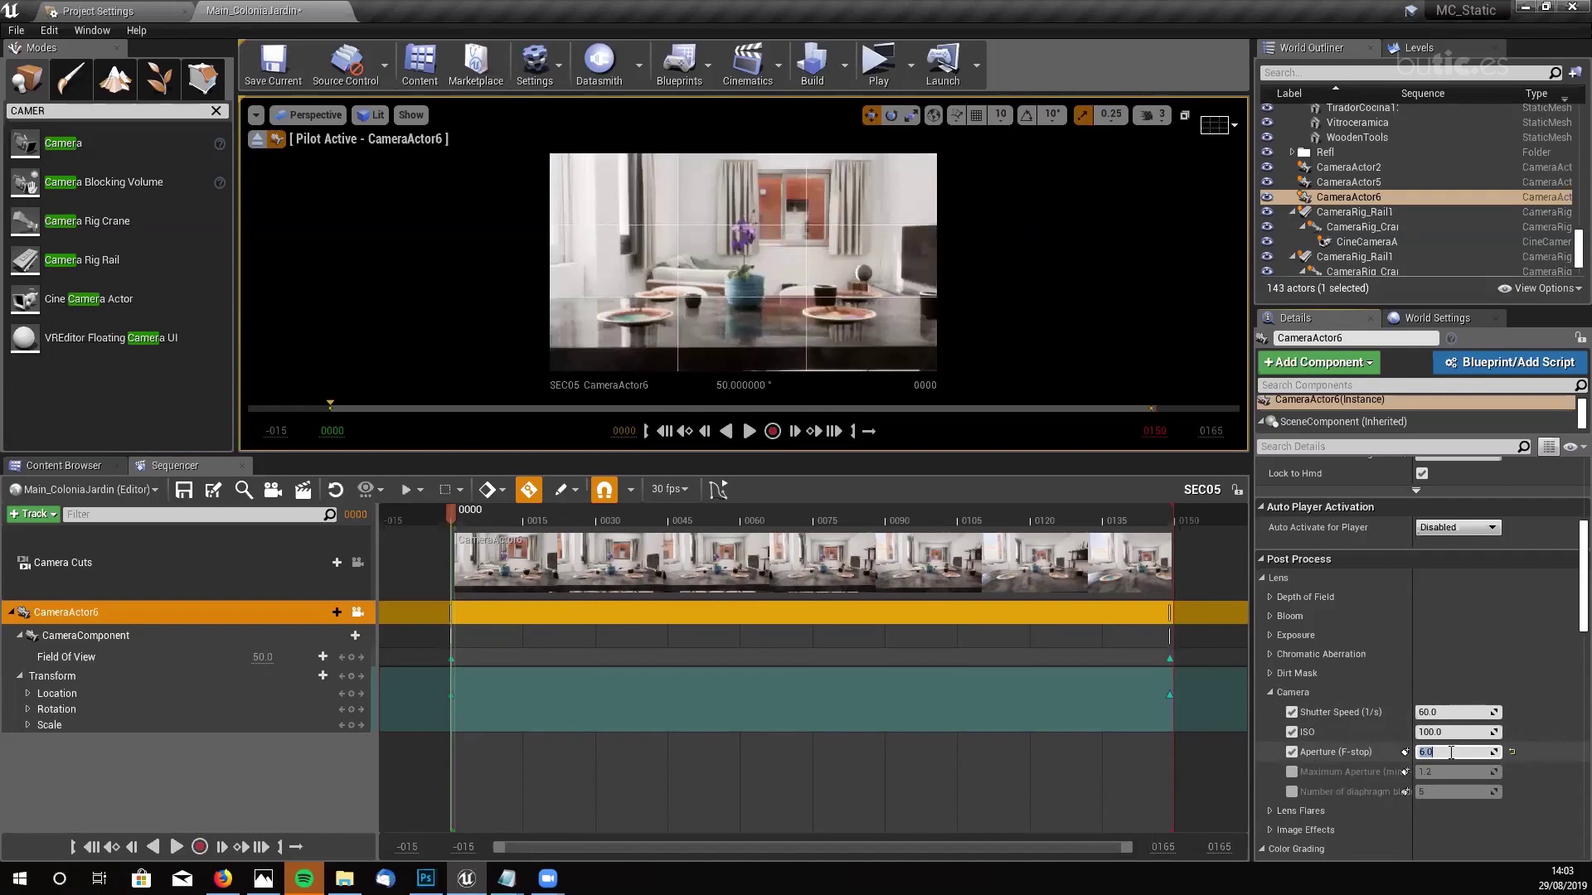
{"action": "left_click", "coordinate": [1439, 712]}
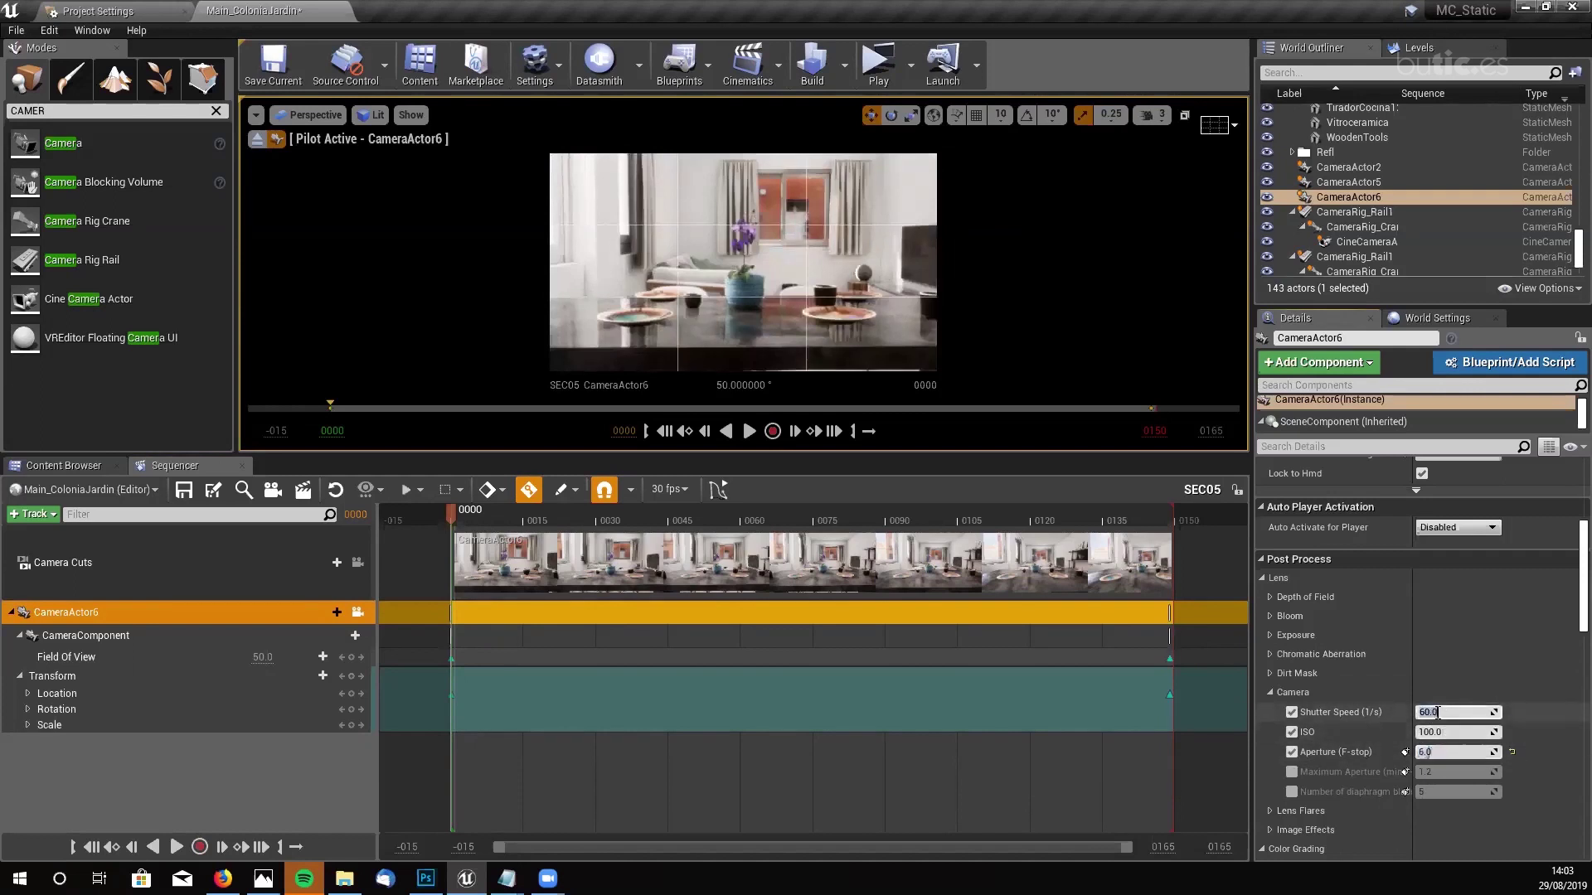
{"action": "type", "text": "70"}
{"action": "key", "text": "Return"}
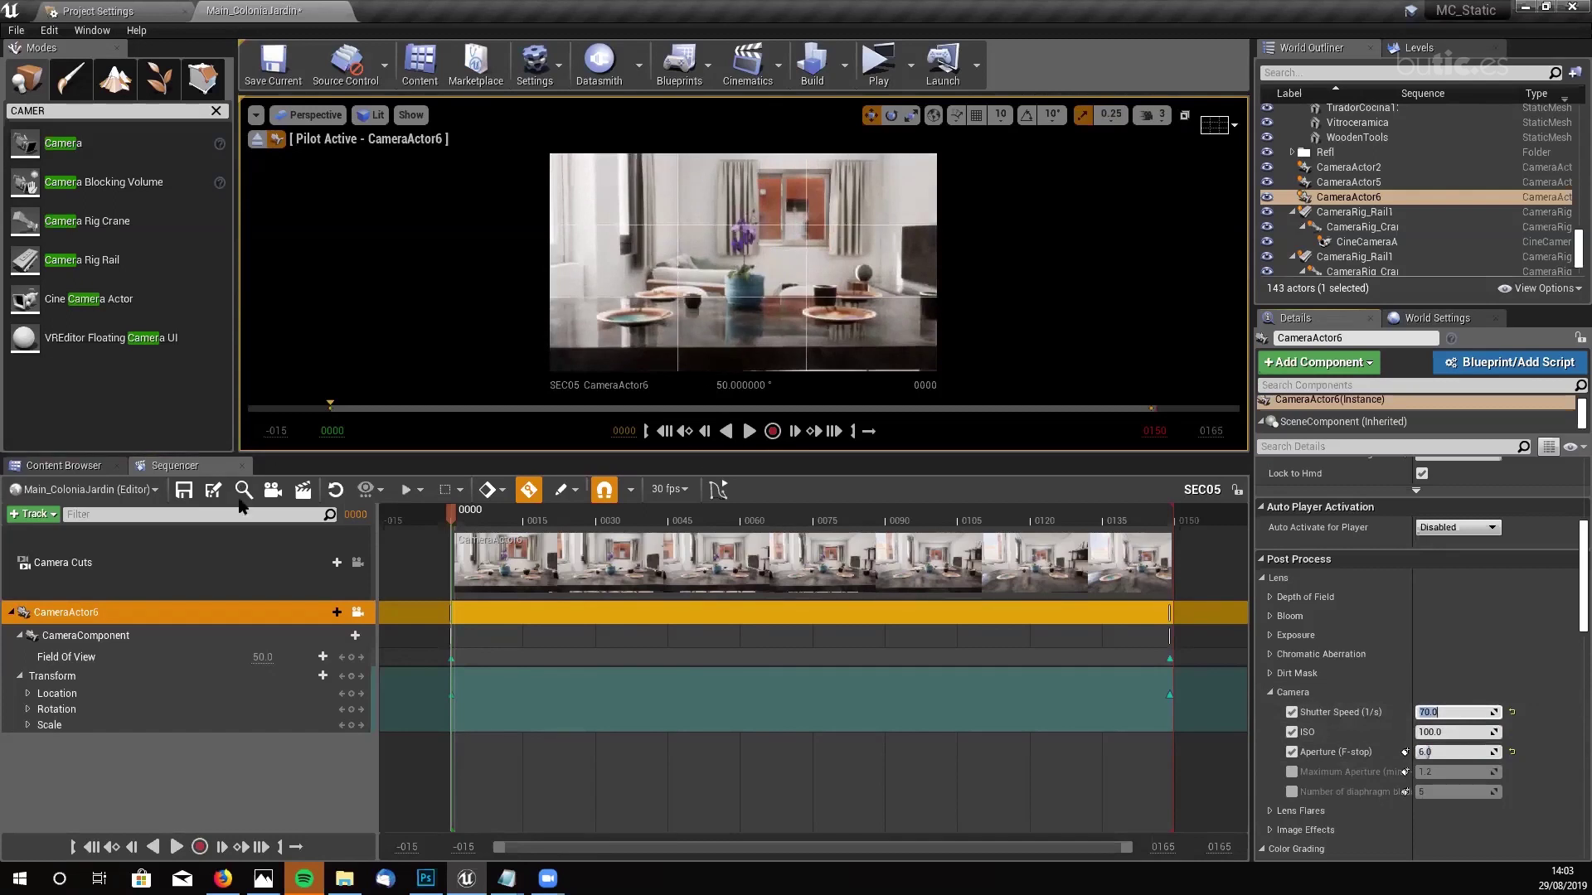
{"action": "left_click", "coordinate": [65, 465]}
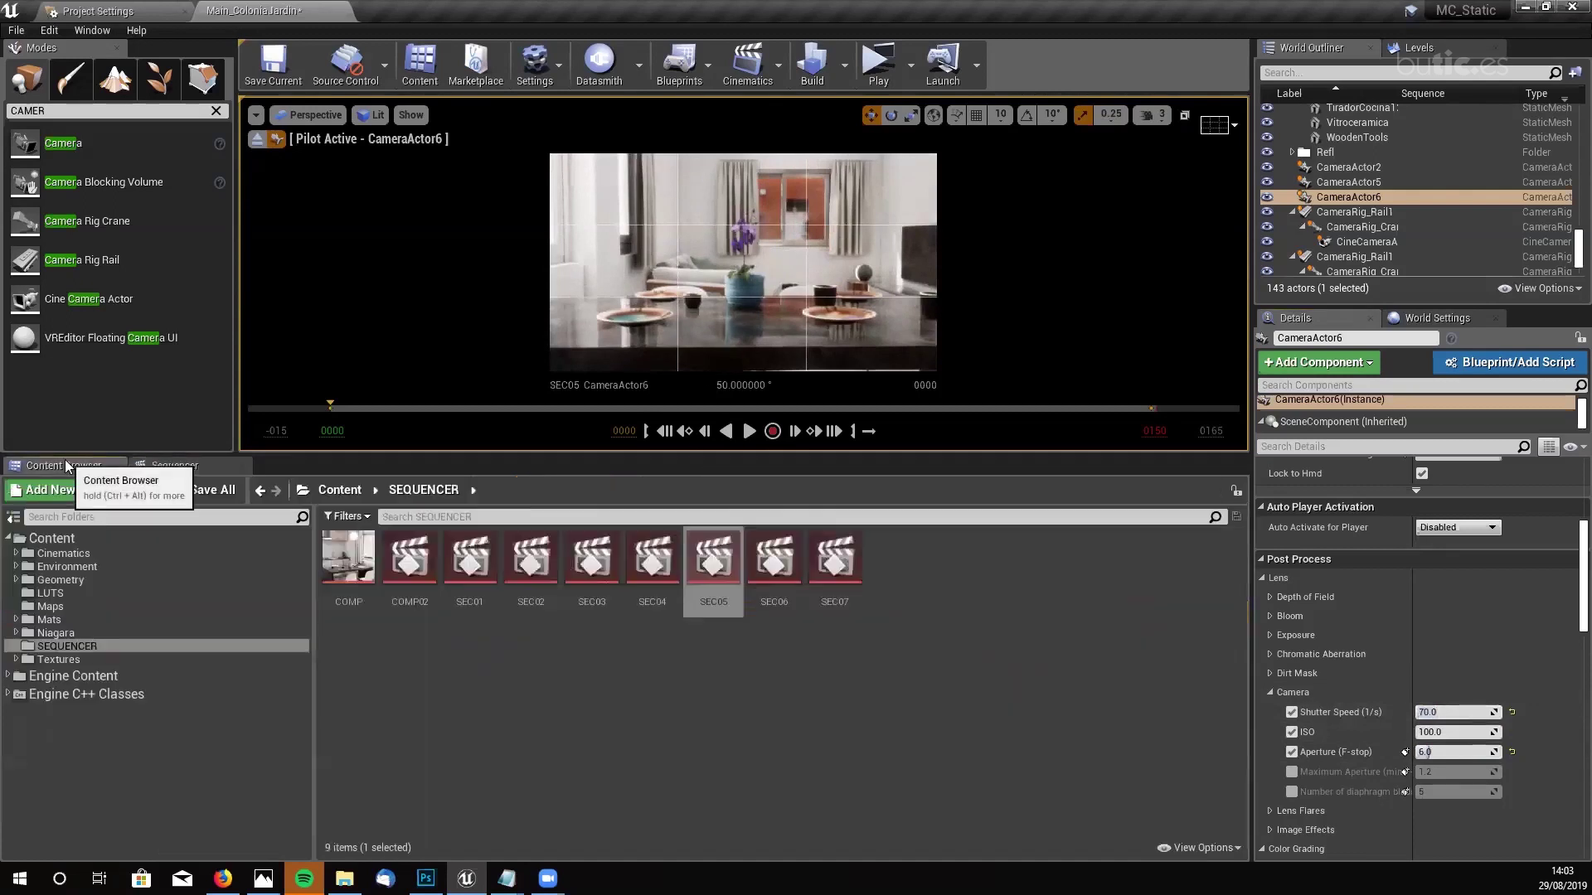
- Open COMP02, scrub through its shots back to SEC05, return to frame 0000, and select the table
{"action": "double_click", "coordinate": [409, 557]}
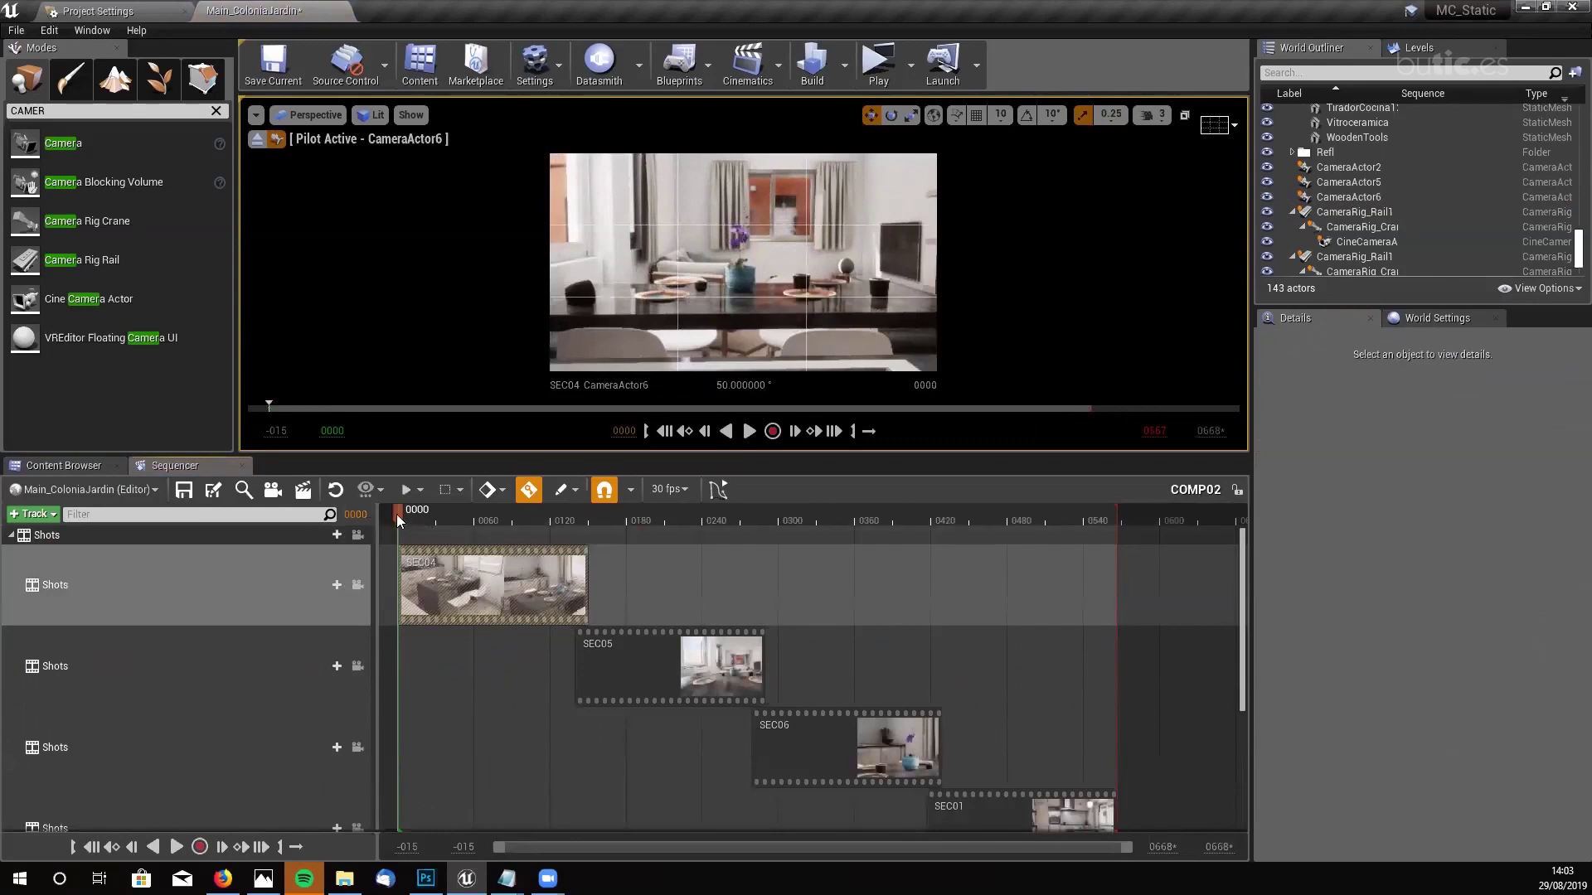
{"action": "left_click_drag", "start_coordinate": [401, 511], "coordinate": [1014, 613]}
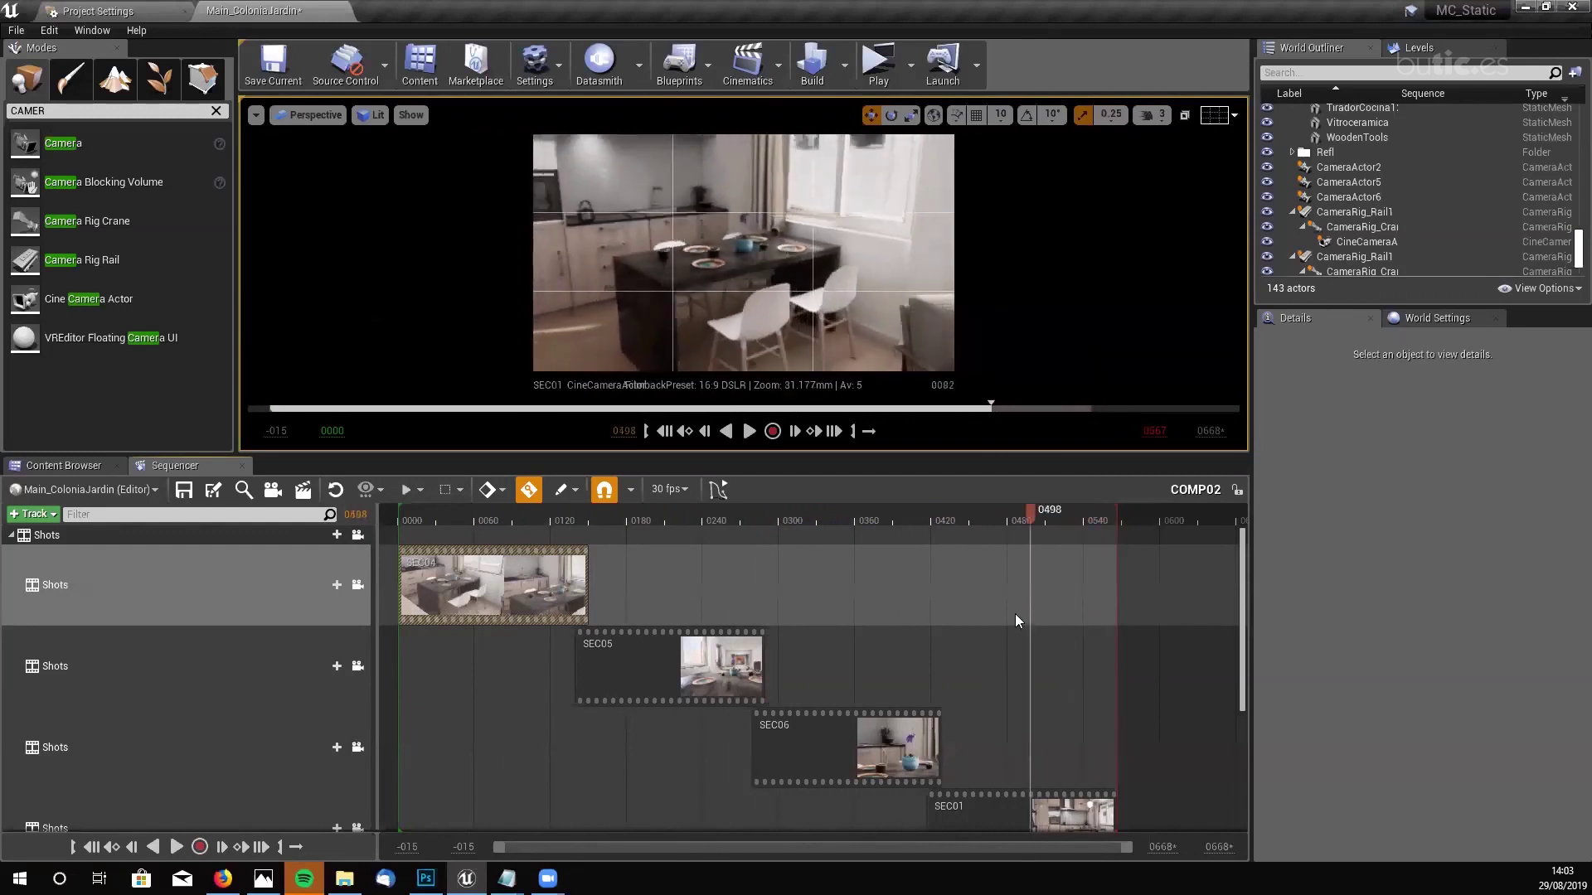
{"action": "left_click_drag", "start_coordinate": [839, 608], "coordinate": [470, 615]}
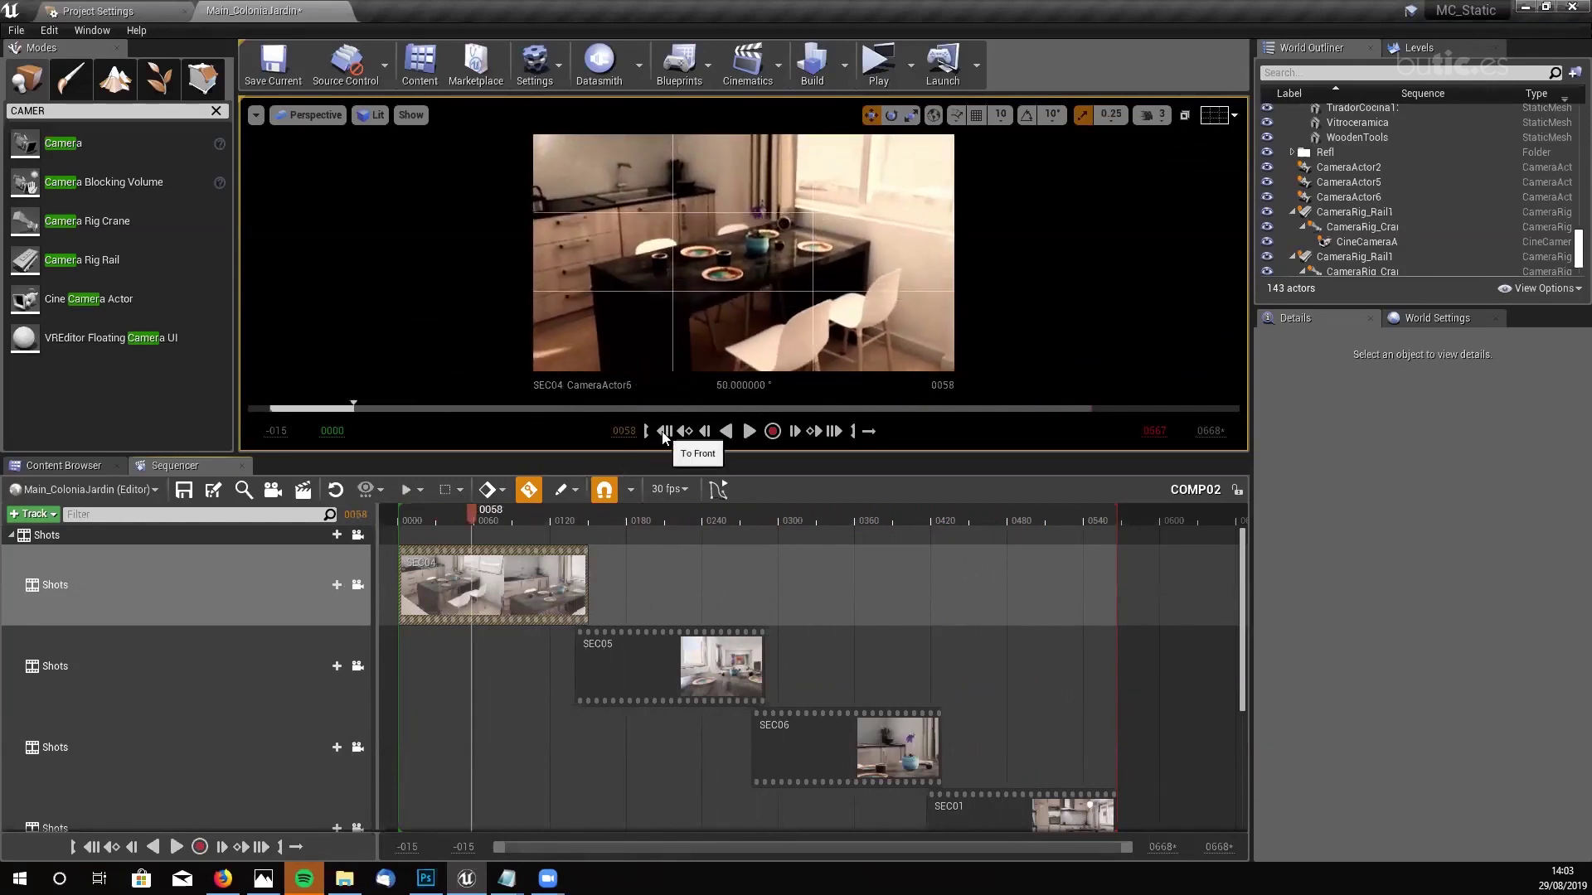
{"action": "left_click", "coordinate": [665, 431]}
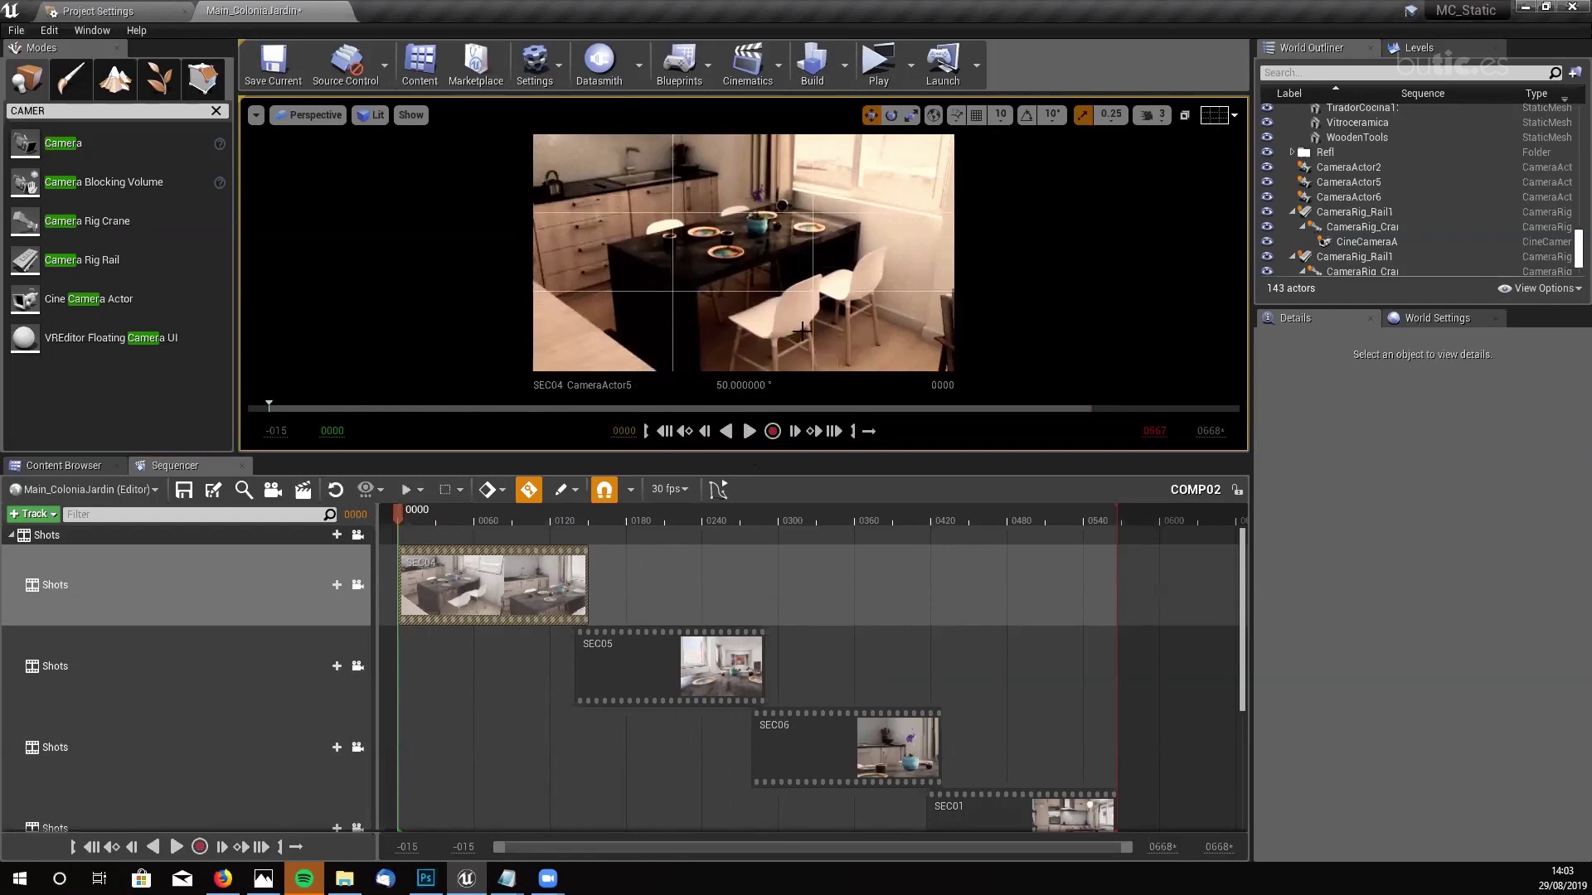
{"action": "left_click", "coordinate": [814, 282]}
- Preview COMP02 in the full-screen viewport, then pause and rewind to the sequence start
{"action": "key", "text": "F11"}
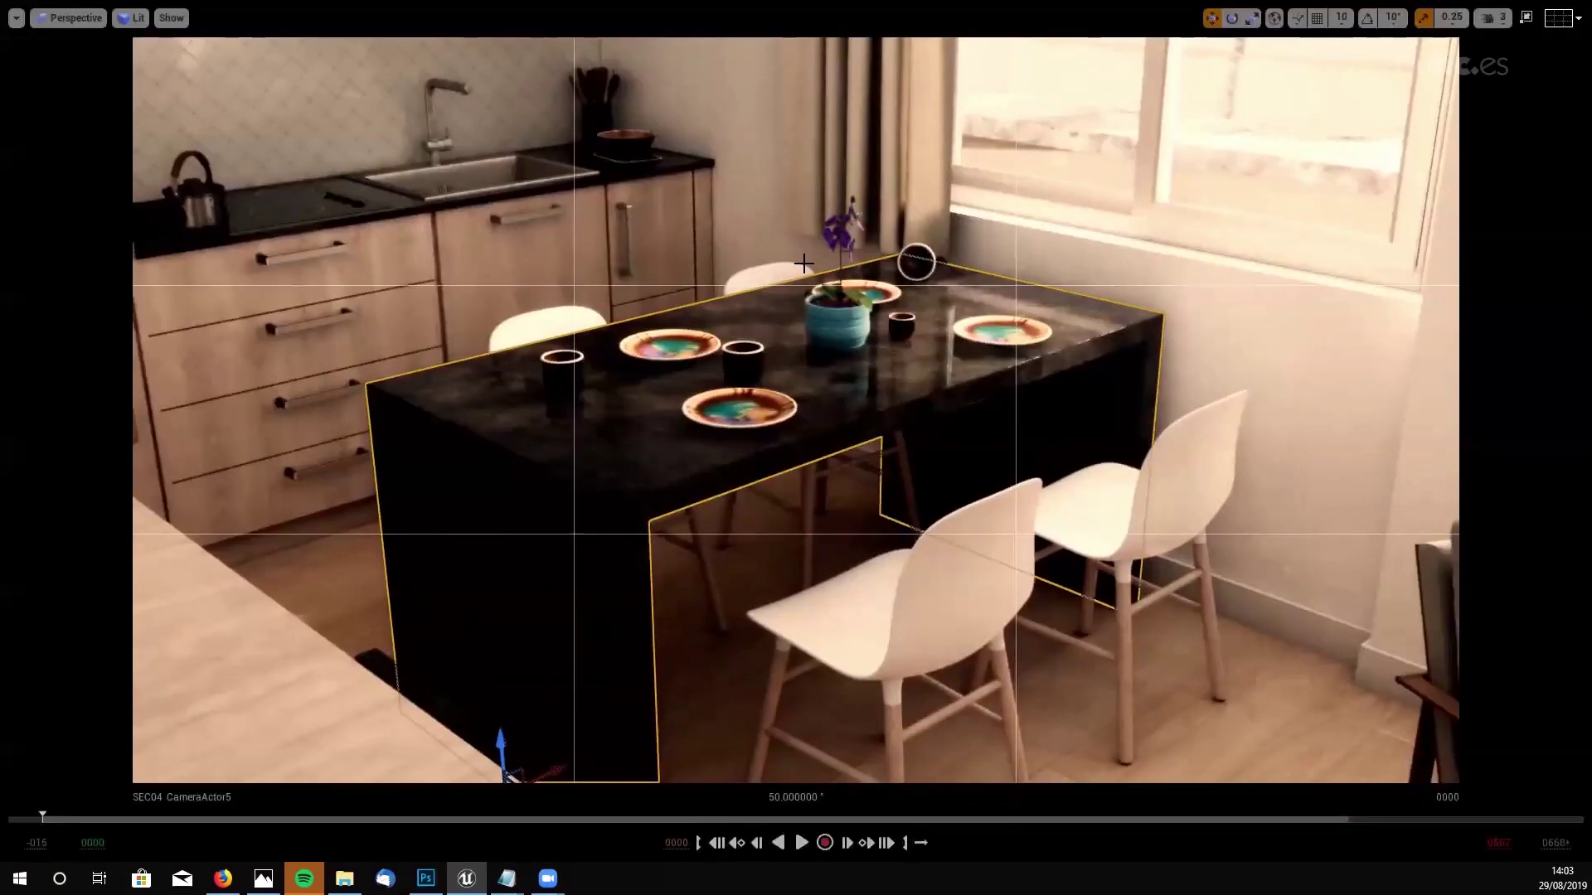
{"action": "left_click", "coordinate": [800, 841]}
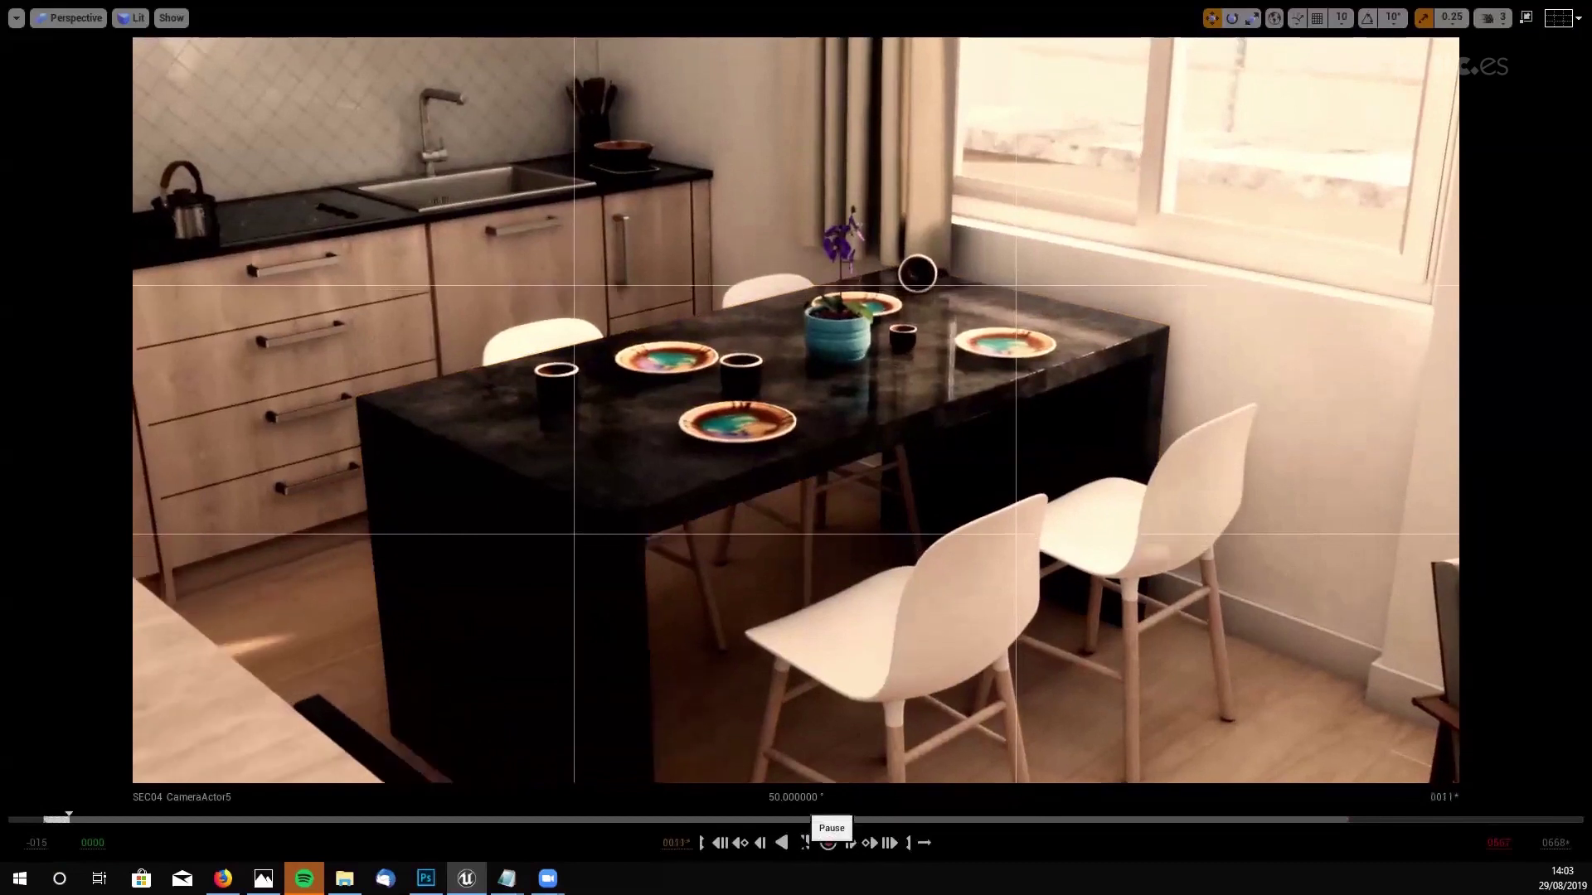
{"action": "left_click", "coordinate": [804, 842]}
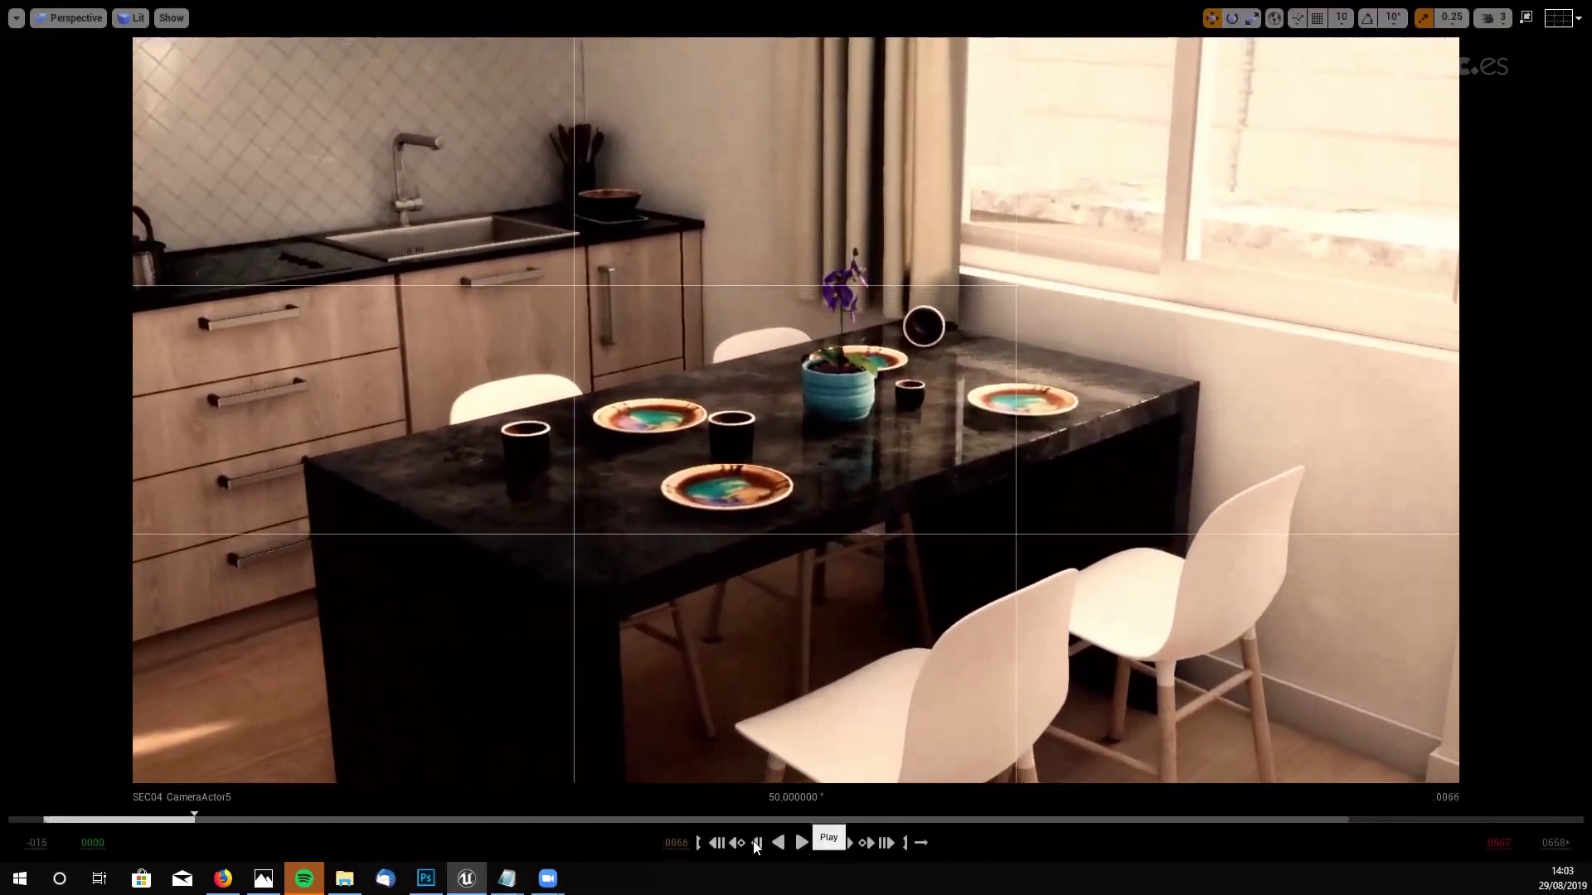
{"action": "left_click", "coordinate": [719, 843]}
- Disable the composition overlays, replay COMP02 through frame 0566, then leave full-screen
{"action": "left_click", "coordinate": [1560, 17]}
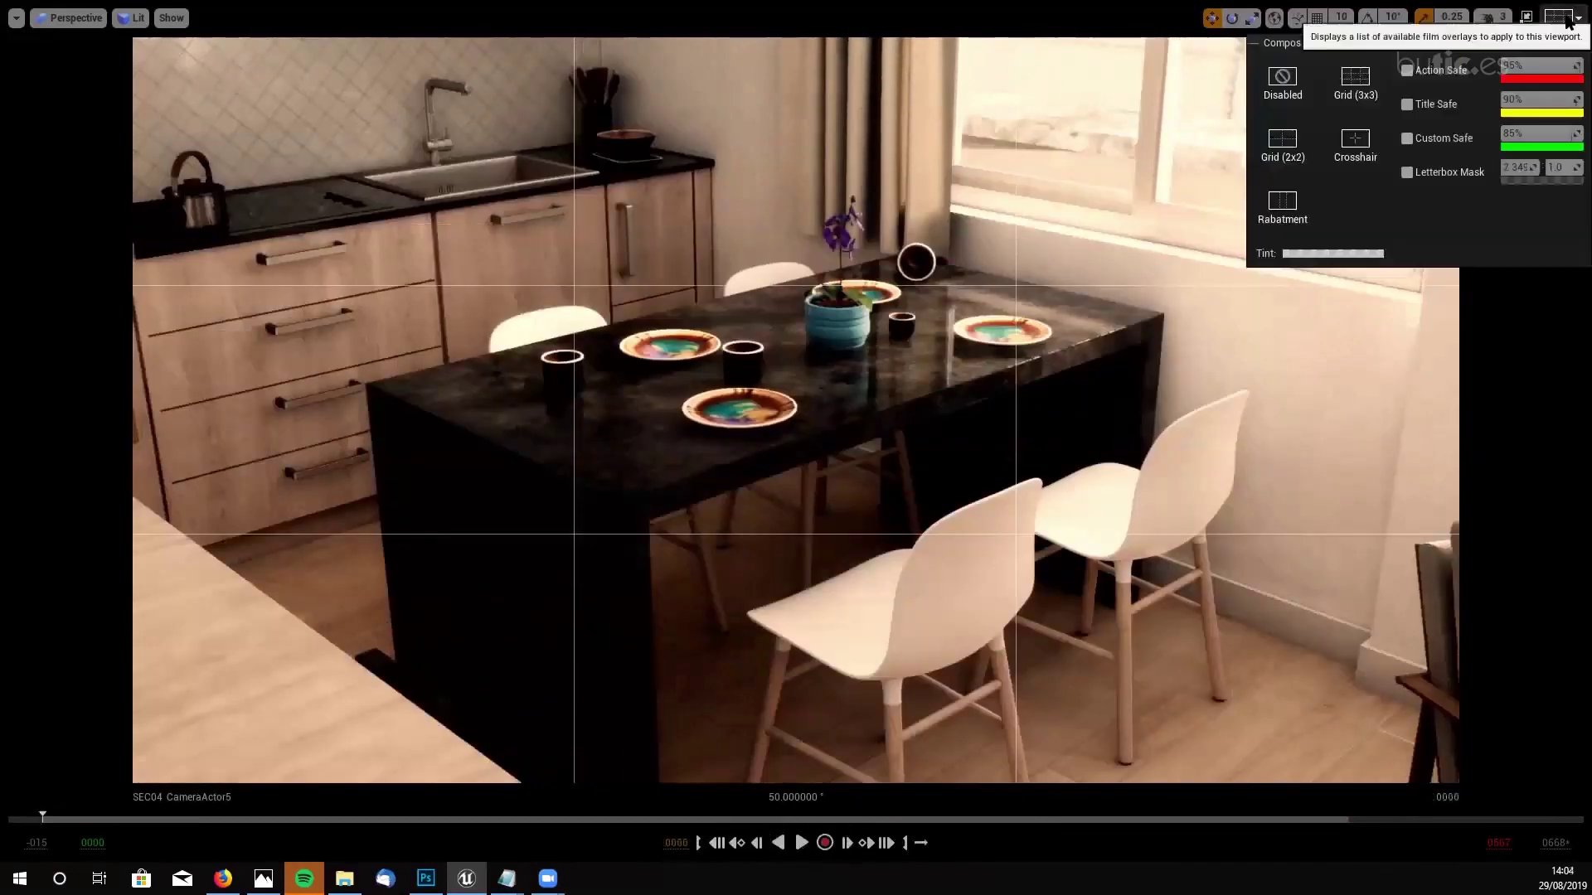
{"action": "left_click", "coordinate": [1282, 81]}
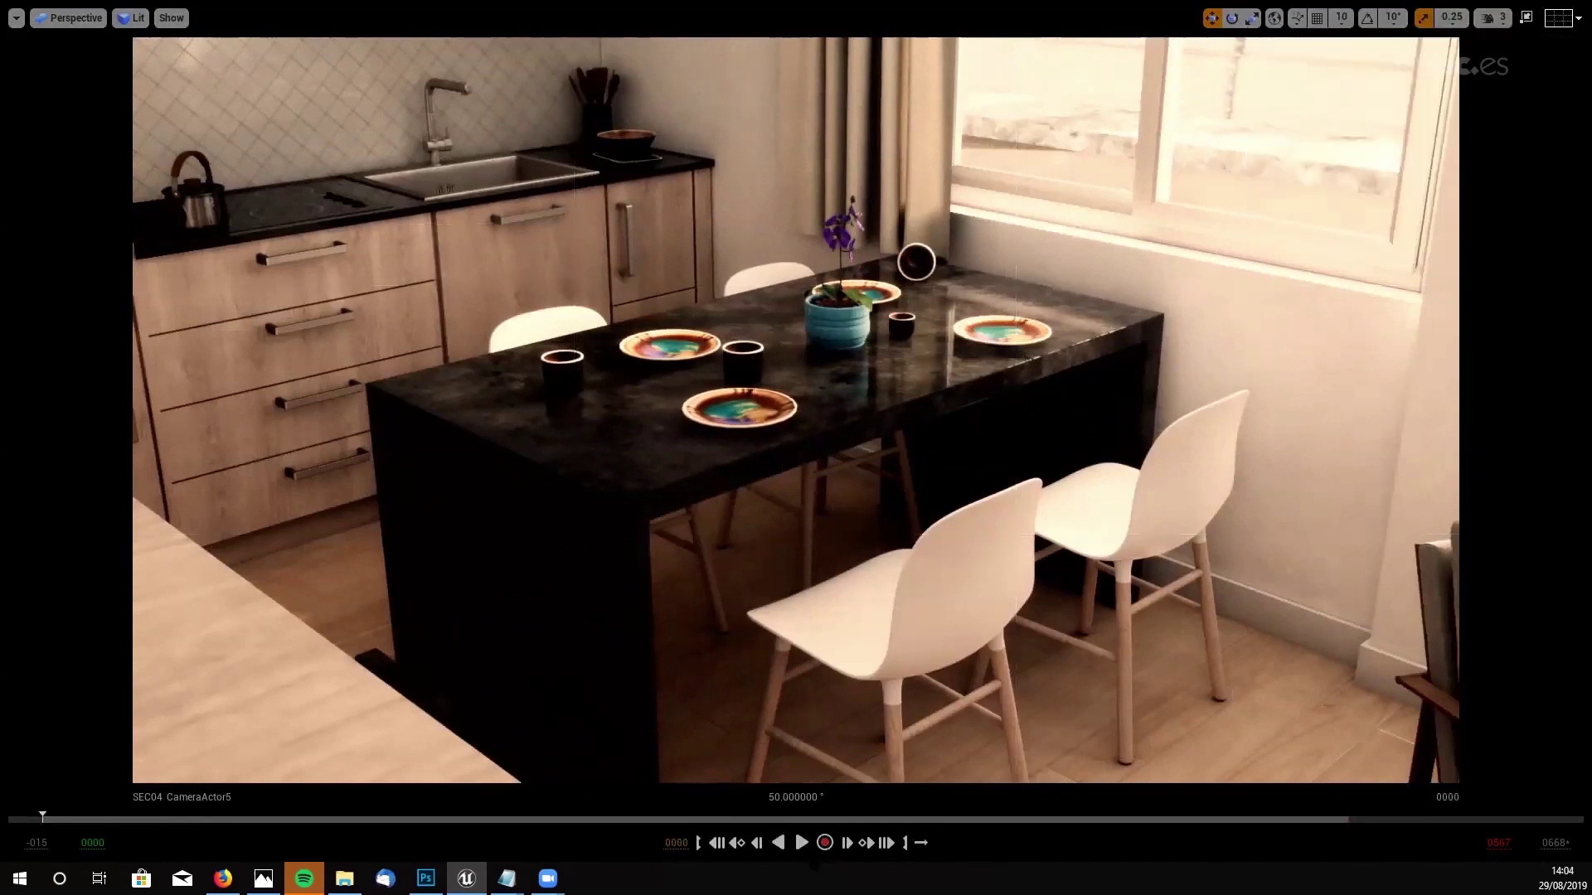
{"action": "left_click", "coordinate": [803, 842]}
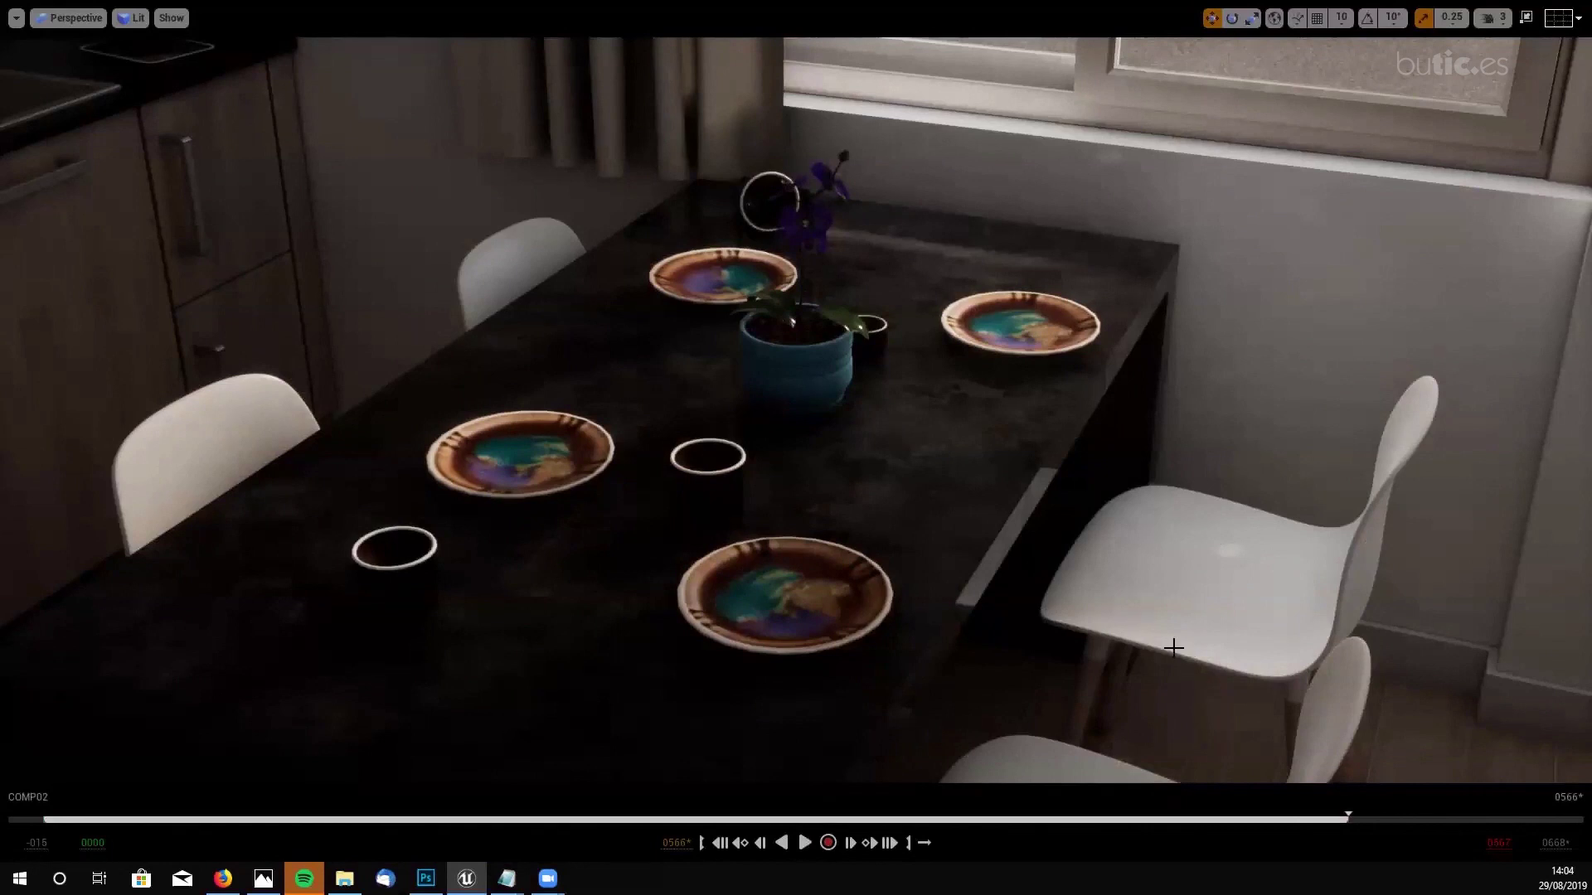
{"action": "left_click", "coordinate": [1173, 647]}
{"action": "key", "text": "F11"}
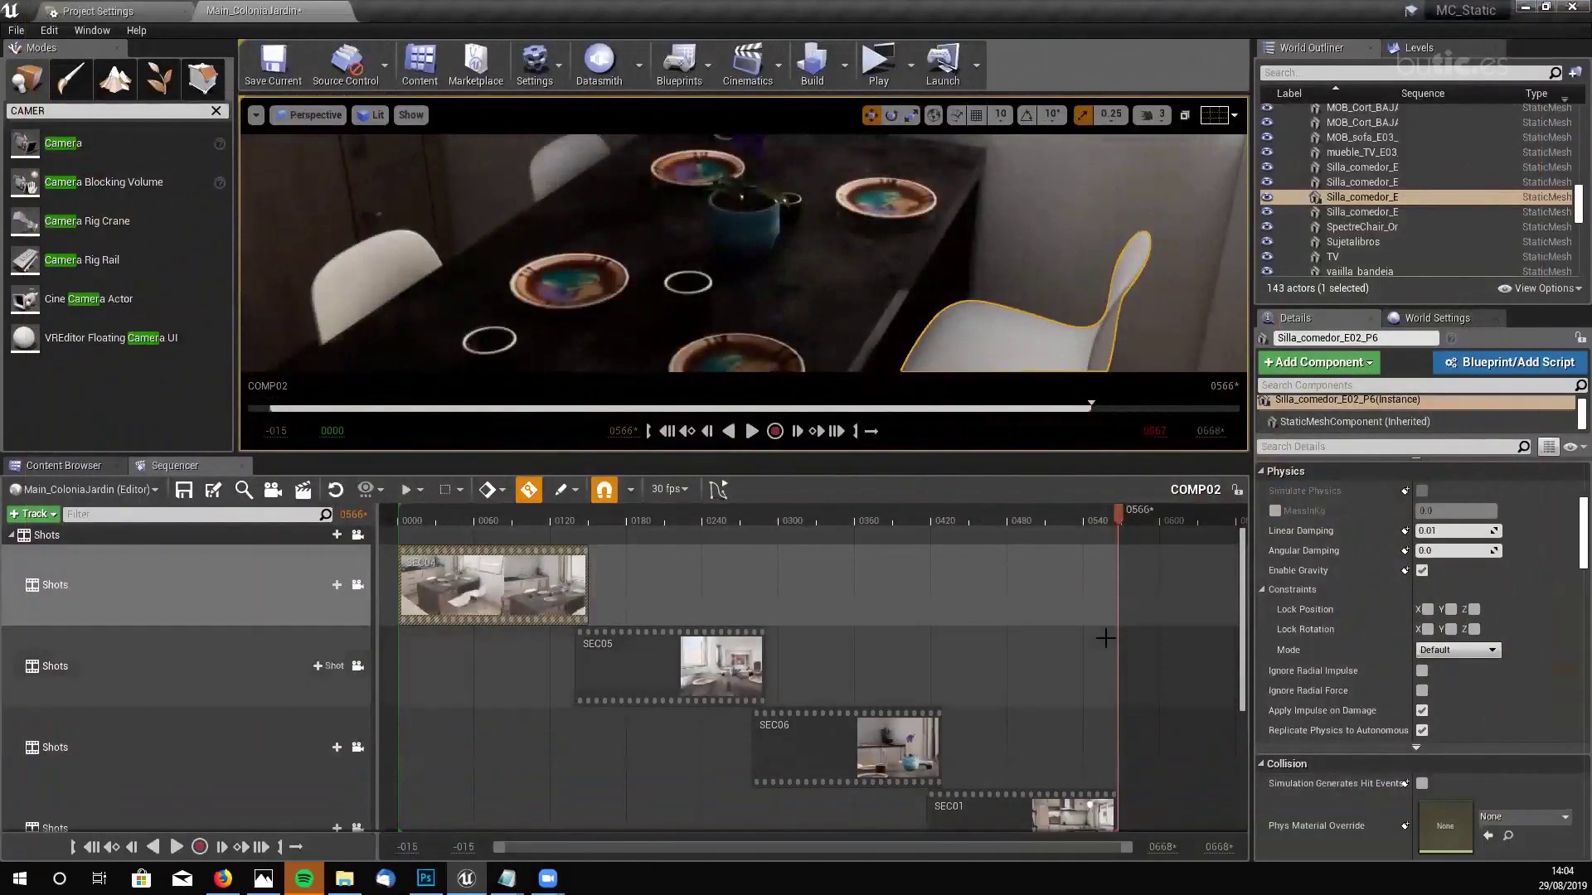
- Scrub the Sequencer timeline back through the SEC01 and SEC06 shots
{"action": "mouse_move", "coordinate": [1118, 511]}
{"action": "left_mouse_down"}
{"action": "mouse_move", "coordinate": [1080, 515]}
{"action": "mouse_move", "coordinate": [1134, 526]}
{"action": "mouse_move", "coordinate": [1091, 529]}
{"action": "mouse_move", "coordinate": [1134, 532]}
{"action": "mouse_move", "coordinate": [1118, 540]}
{"action": "left_mouse_up"}
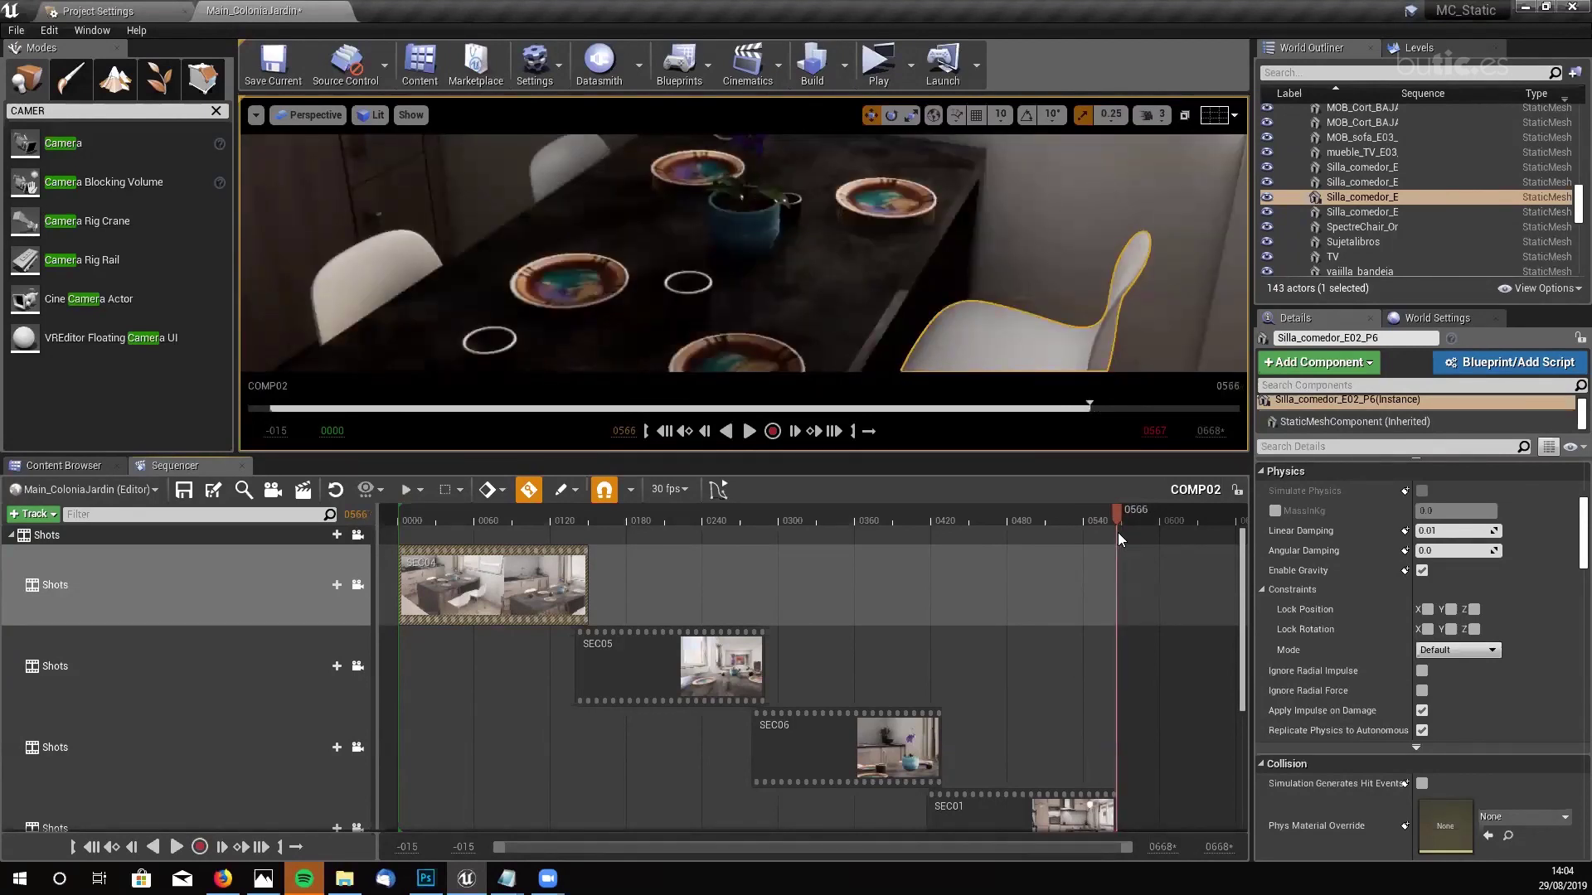
{"action": "left_click_drag", "start_coordinate": [1117, 532], "coordinate": [1054, 680]}
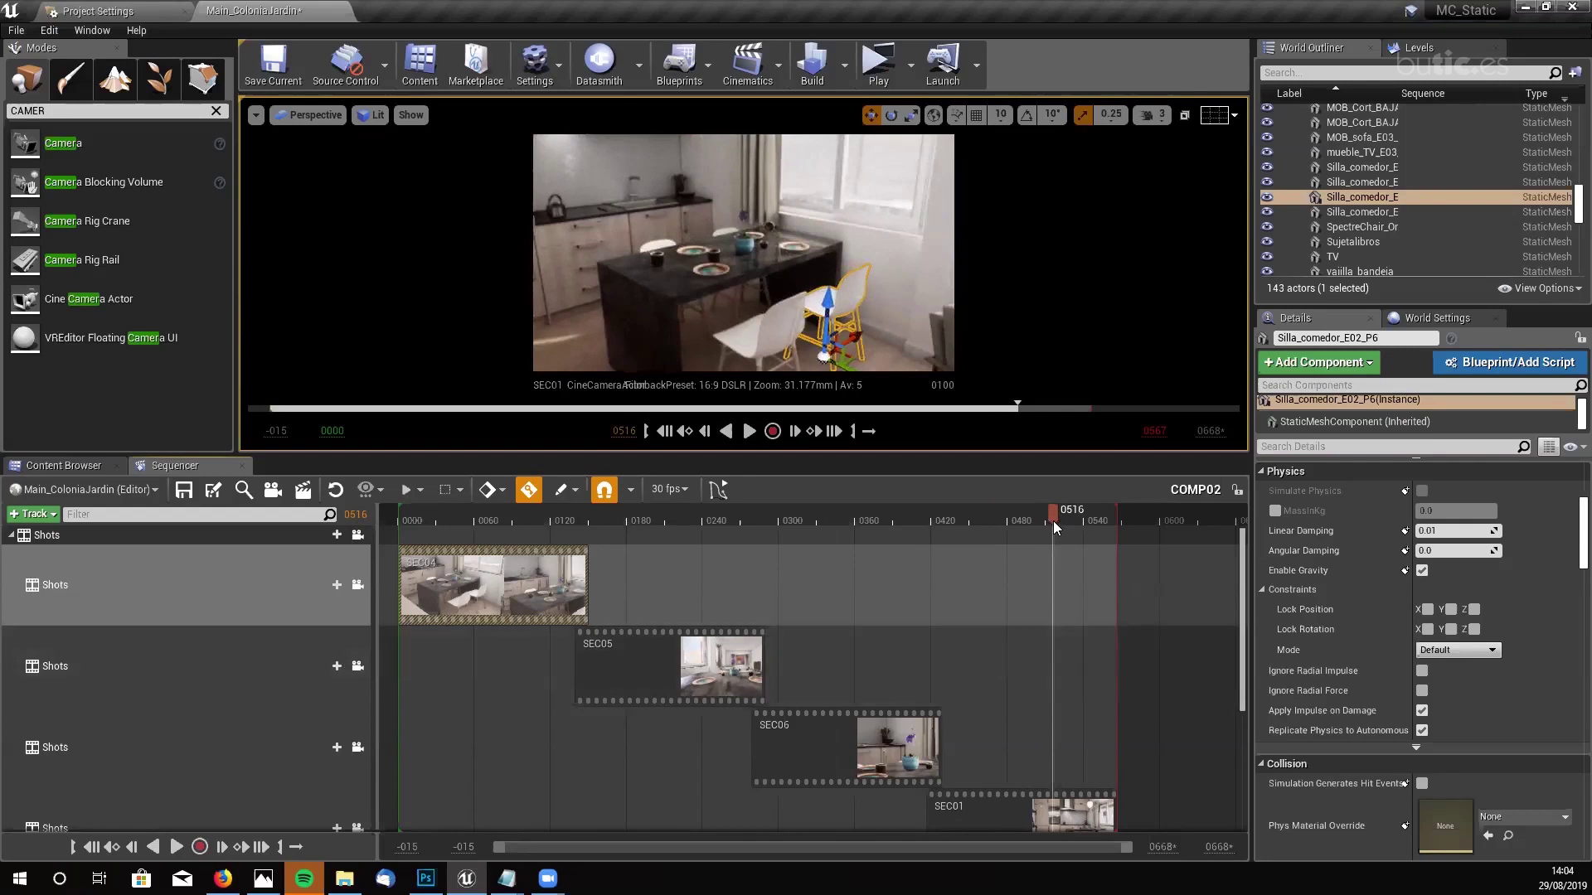
{"action": "left_click_drag", "start_coordinate": [1053, 518], "coordinate": [649, 596]}
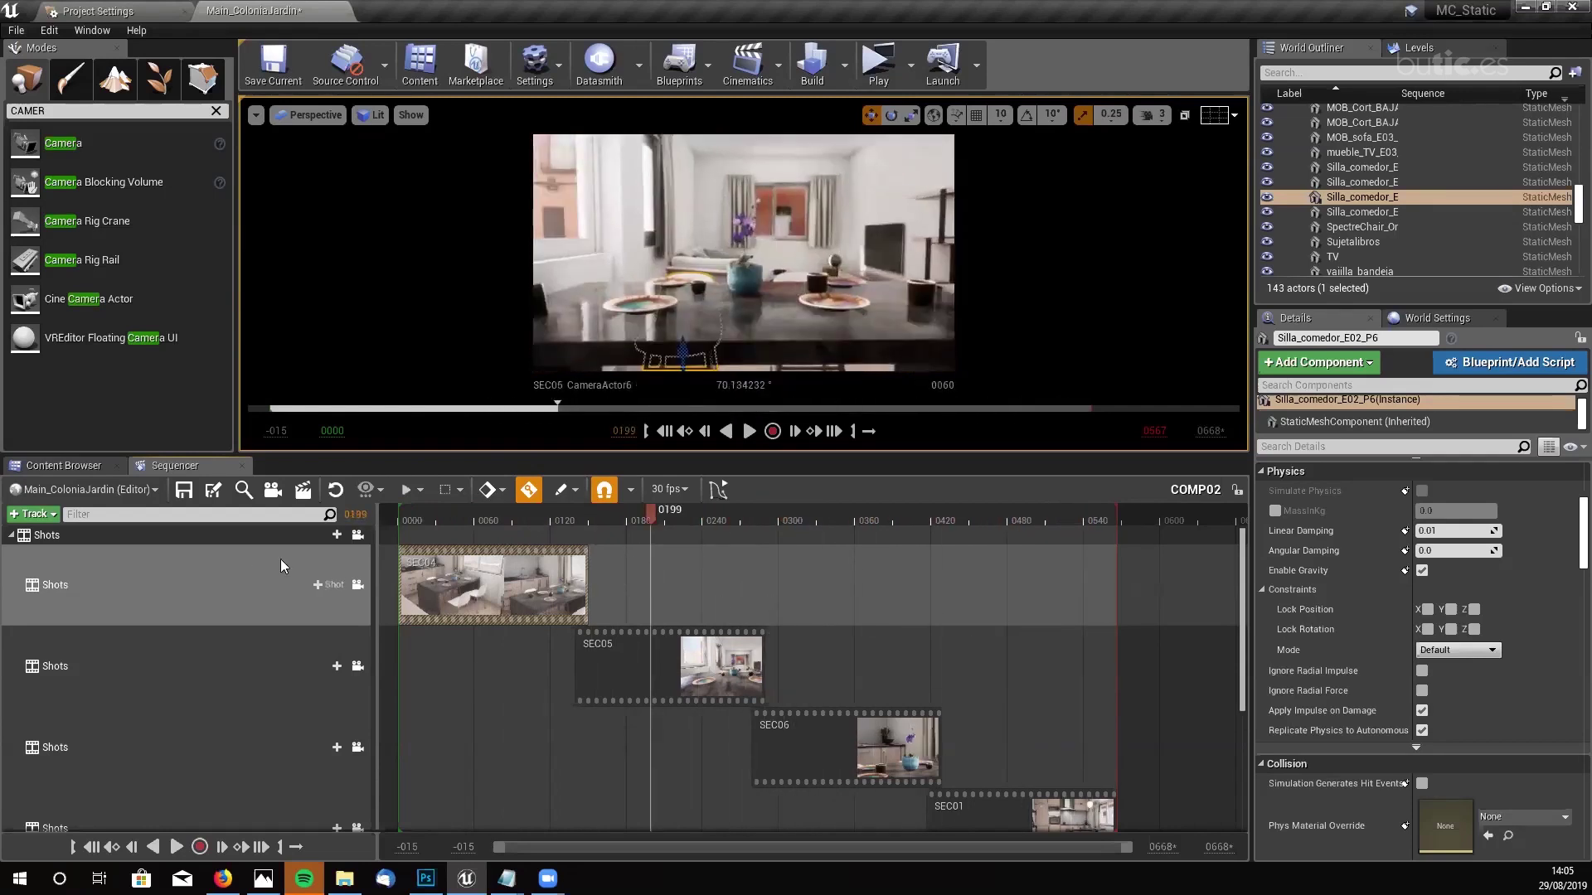
- Lock the viewport to the shot cameras and scrub back past SEC04 to near the start
{"action": "left_click", "coordinate": [361, 536]}
{"action": "left_click", "coordinate": [356, 534]}
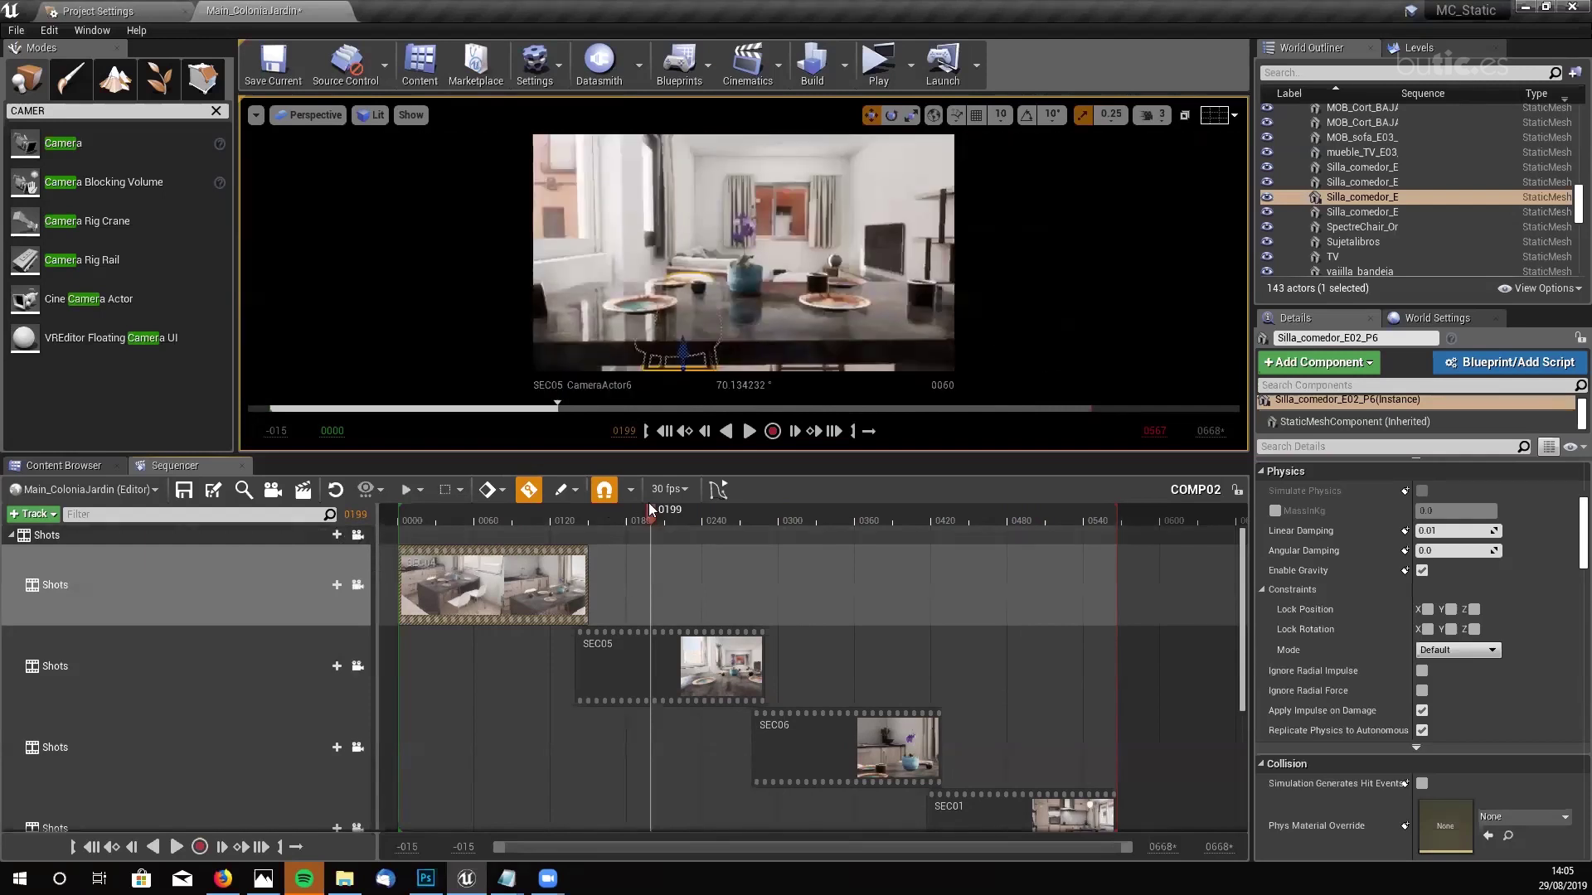
{"action": "left_click_drag", "start_coordinate": [643, 516], "coordinate": [469, 521]}
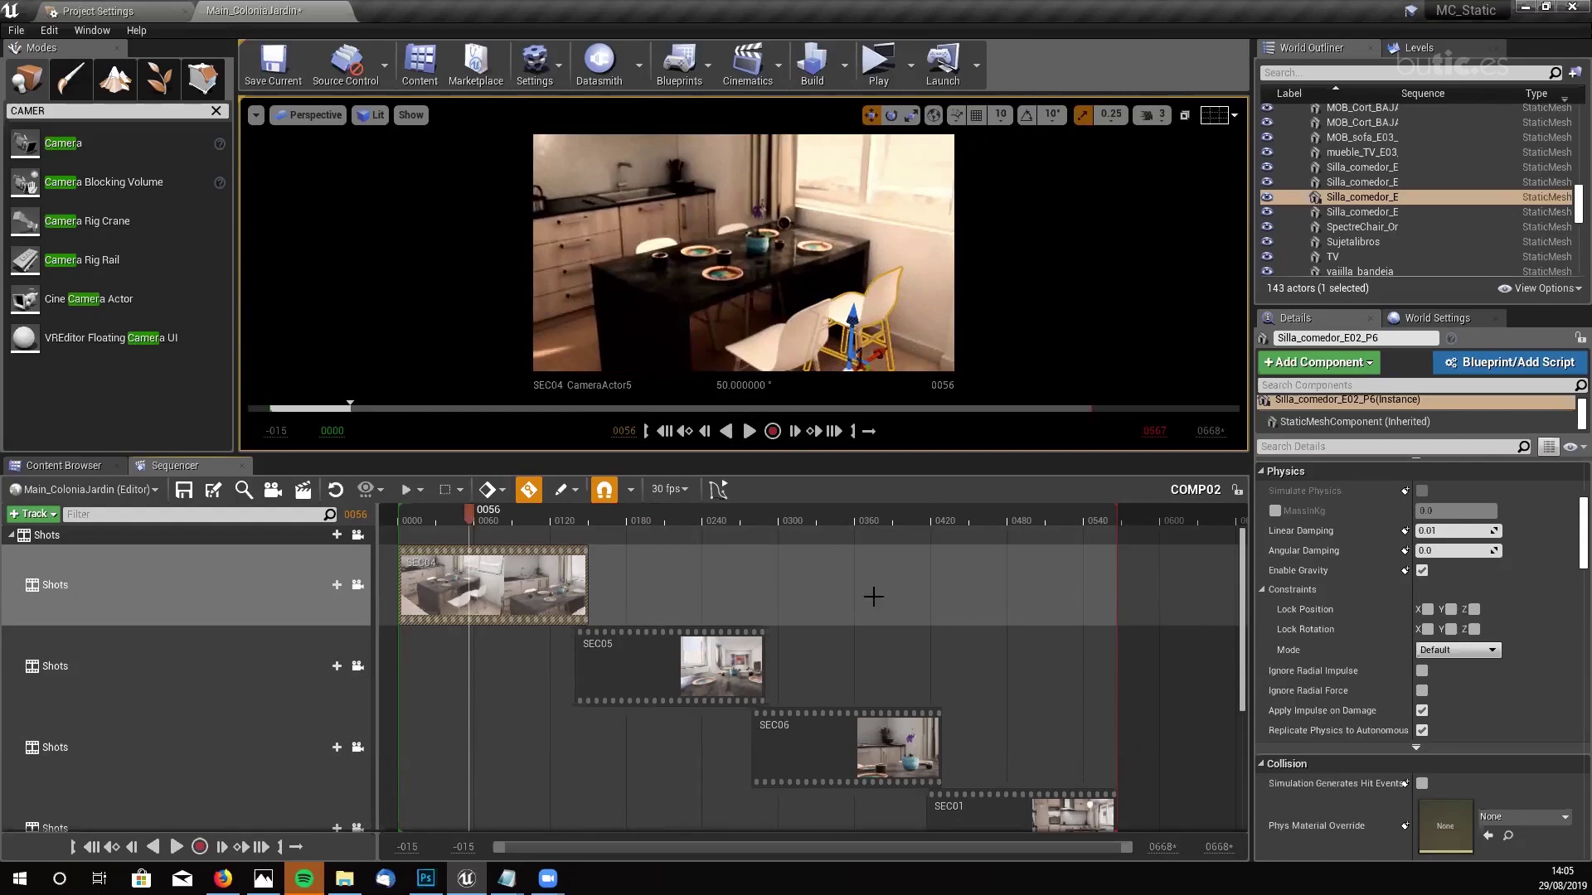
{"action": "left_click_drag", "start_coordinate": [466, 521], "coordinate": [403, 514]}
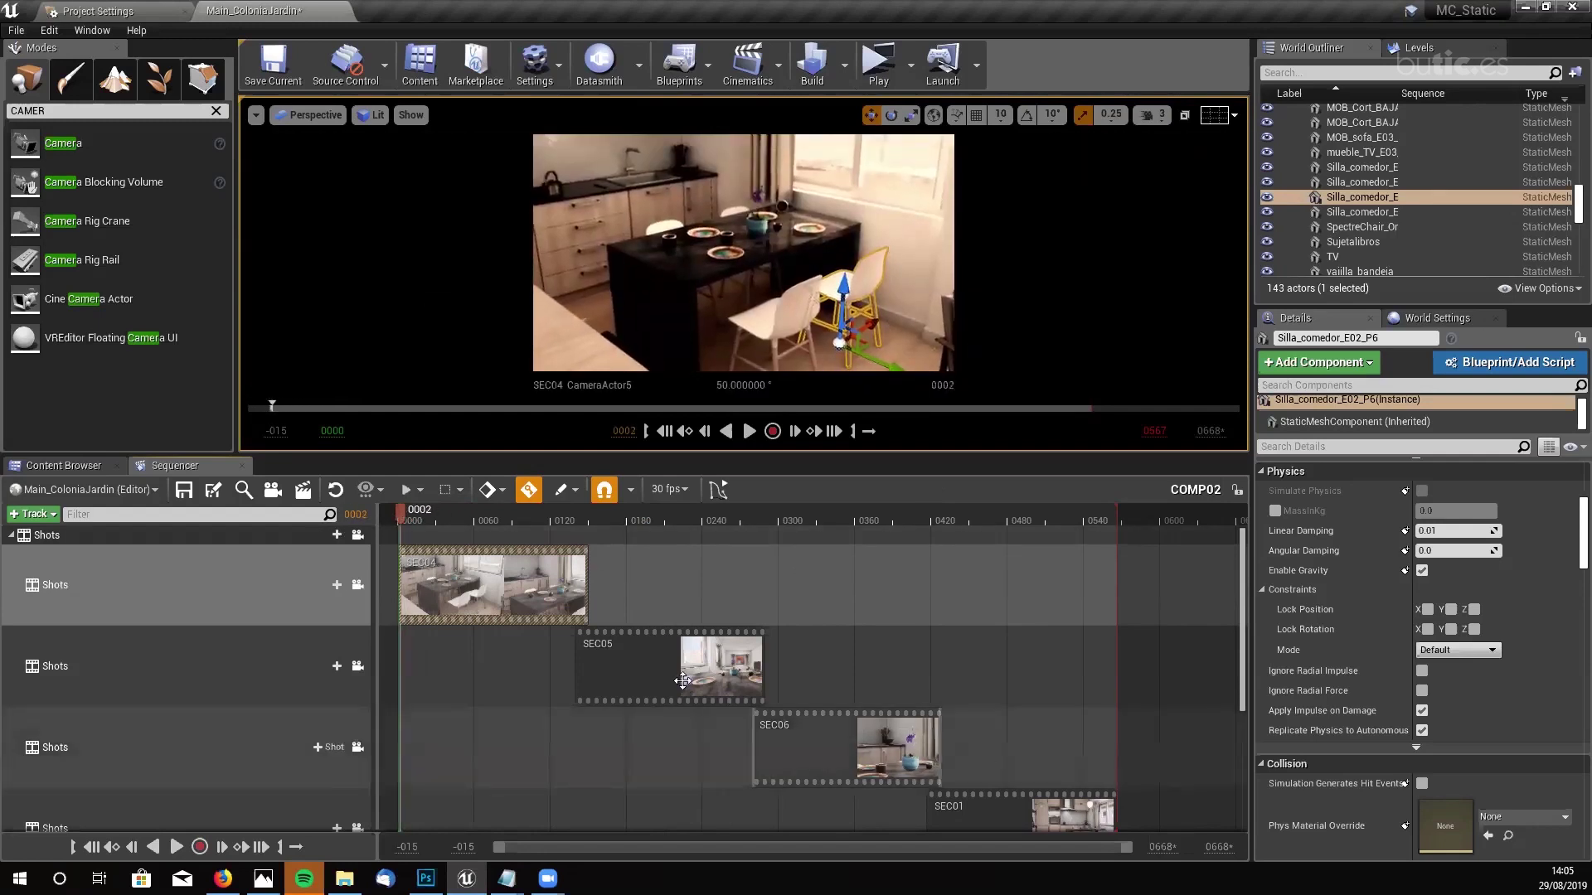
- Open Render Movie Settings, enlarge the window, and keep the 1920 x 1080 resolution
{"action": "left_click", "coordinate": [304, 494]}
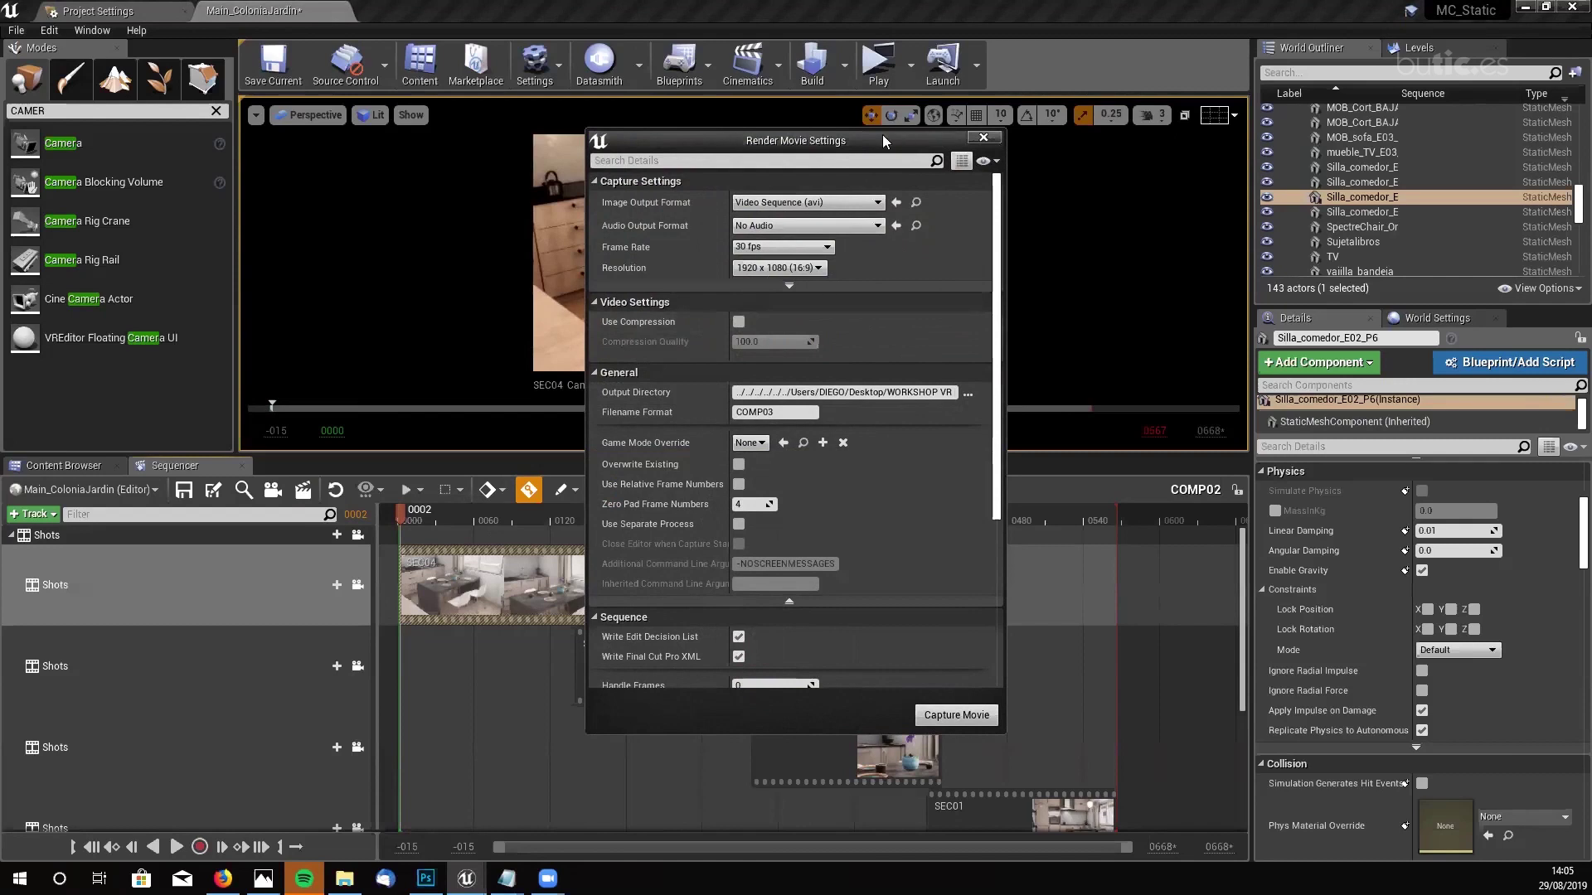
{"action": "left_click_drag", "start_coordinate": [632, 141], "coordinate": [282, 34]}
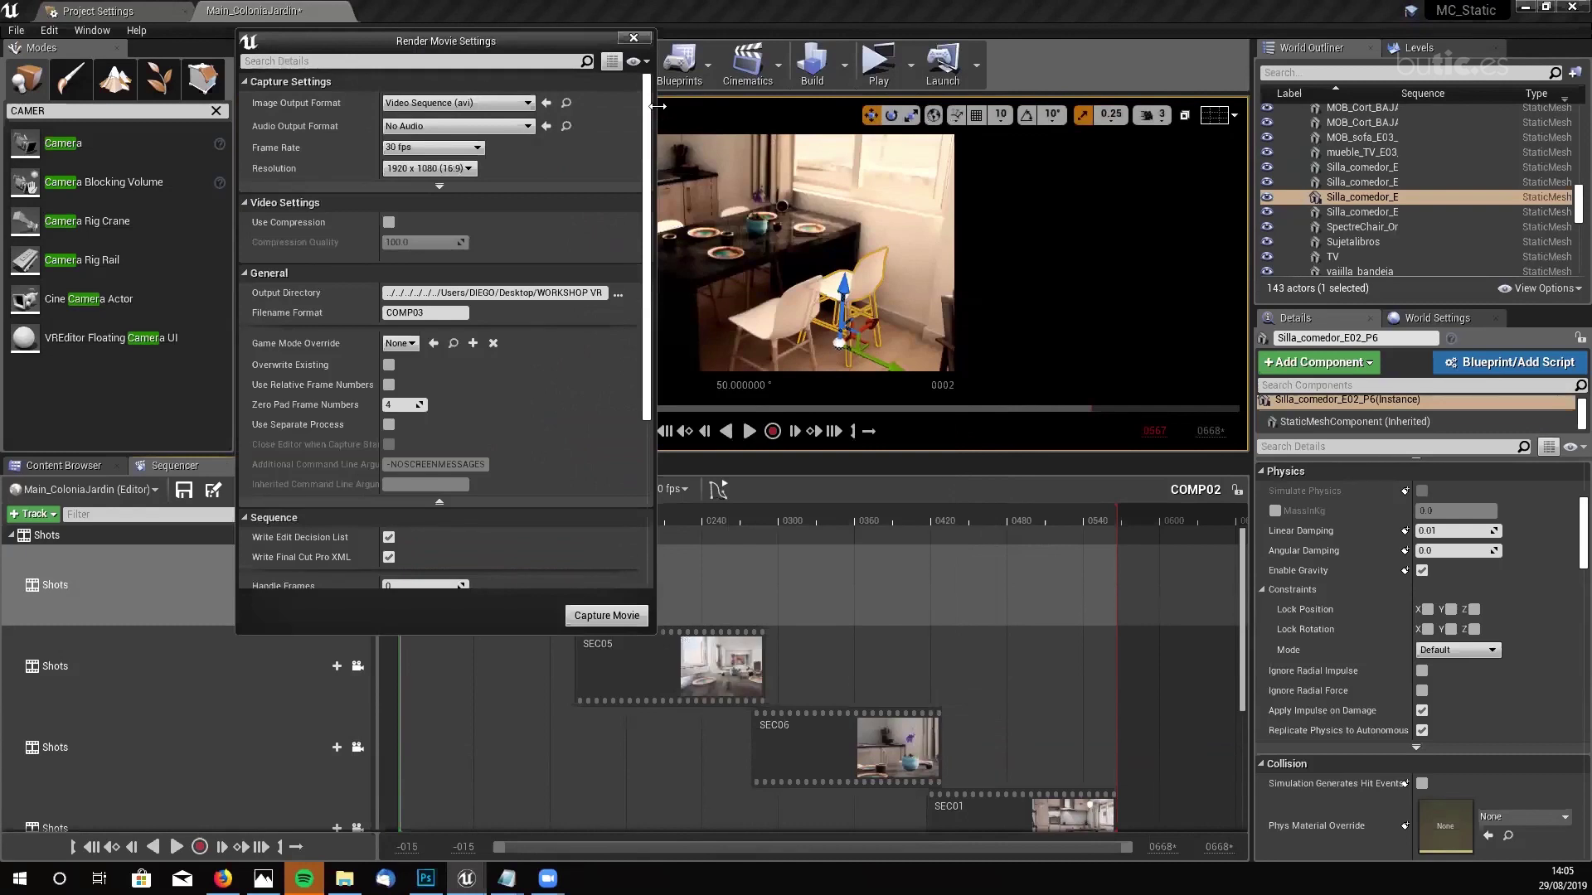
{"action": "left_click_drag", "start_coordinate": [658, 106], "coordinate": [1057, 108]}
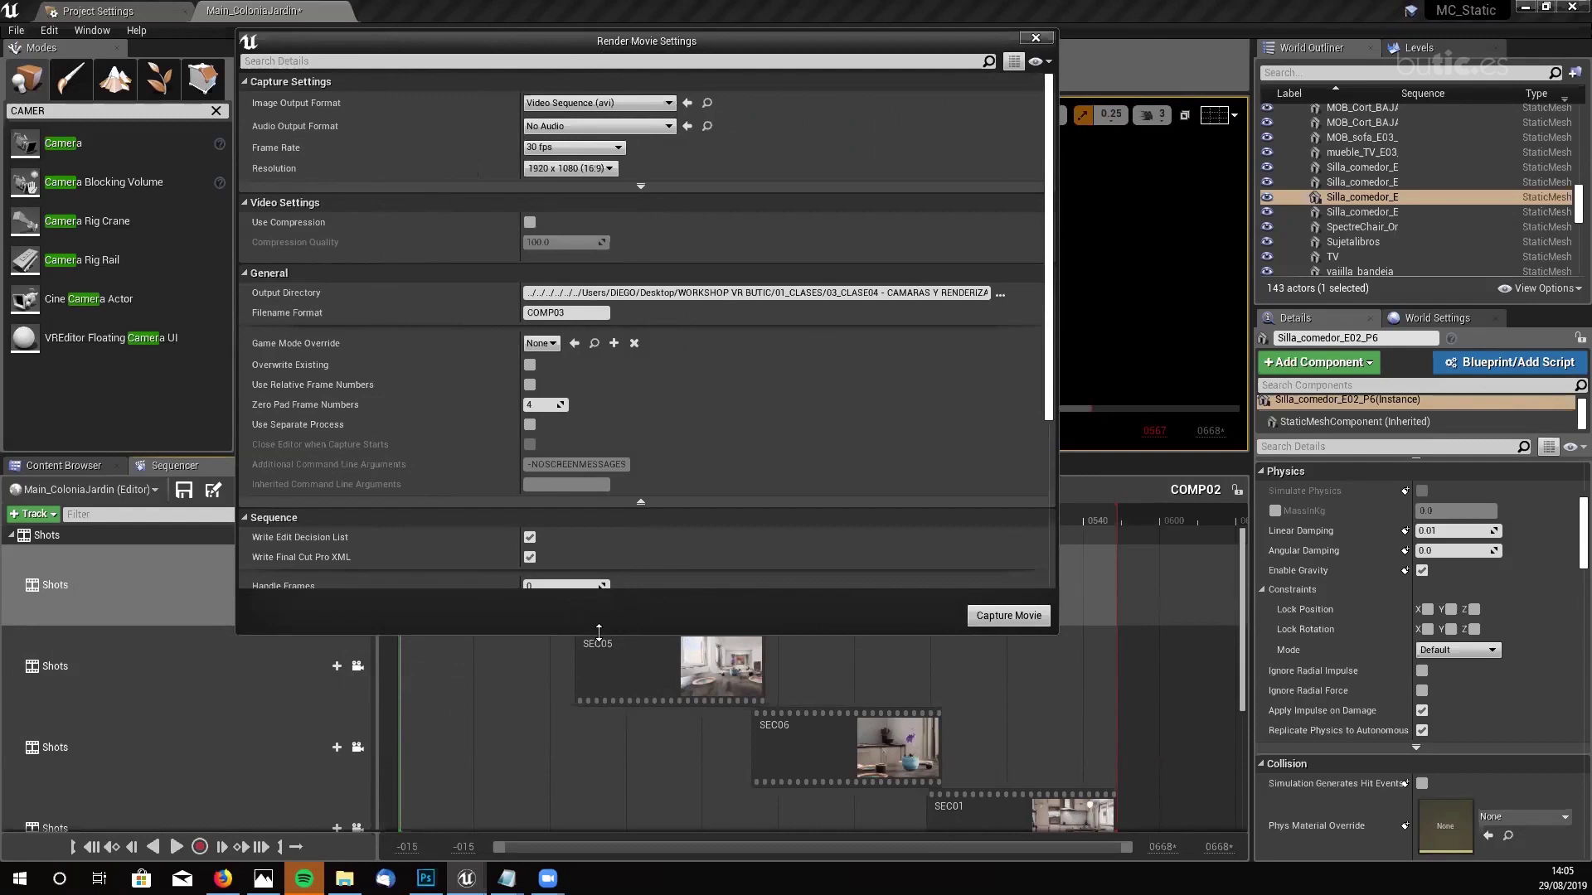
{"action": "left_click_drag", "start_coordinate": [599, 631], "coordinate": [705, 840]}
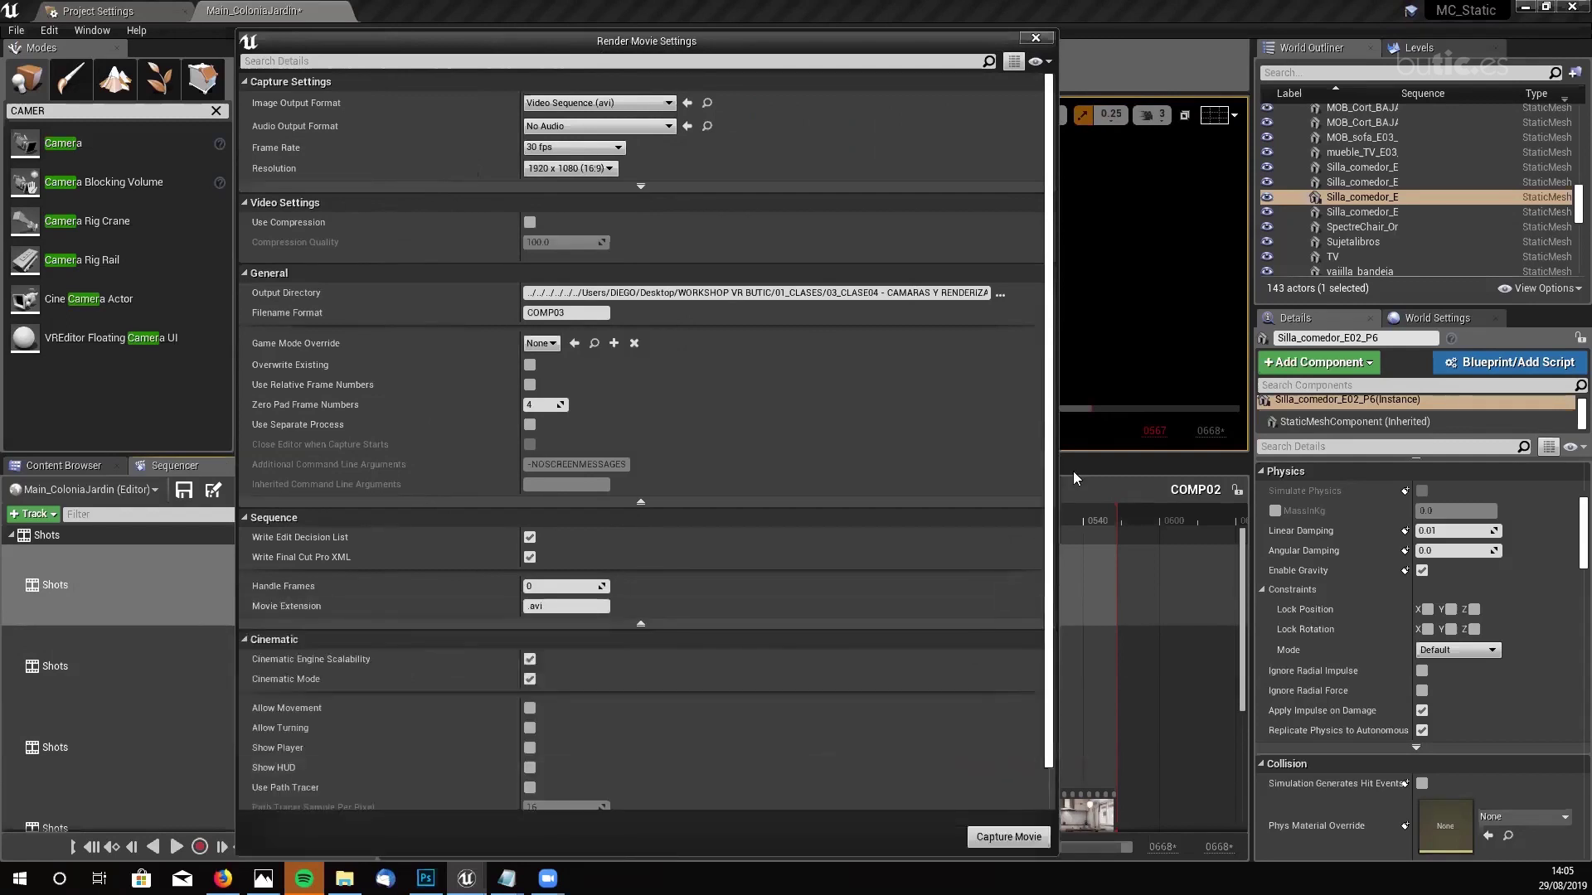
{"action": "scroll", "coordinate": [1051, 474], "scroll_direction": "down", "scroll_amount": 2}
{"action": "scroll", "coordinate": [1054, 447], "scroll_direction": "up", "scroll_amount": 2}
{"action": "left_click_drag", "start_coordinate": [1051, 151], "coordinate": [1051, 200]}
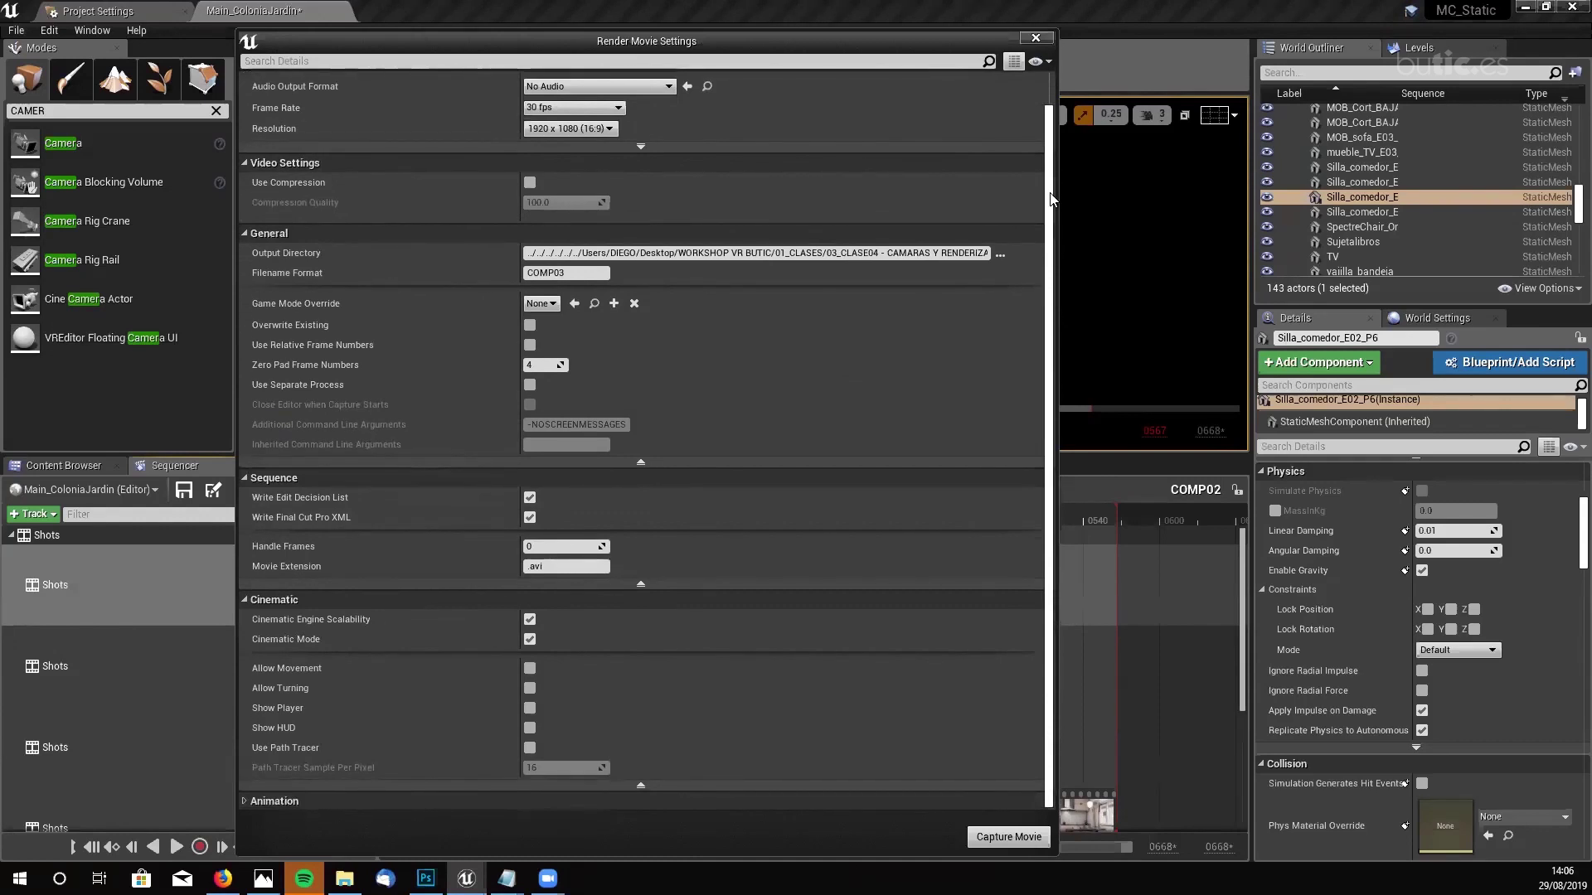
{"action": "left_click_drag", "start_coordinate": [1051, 199], "coordinate": [1054, 148]}
{"action": "left_click", "coordinate": [610, 167]}
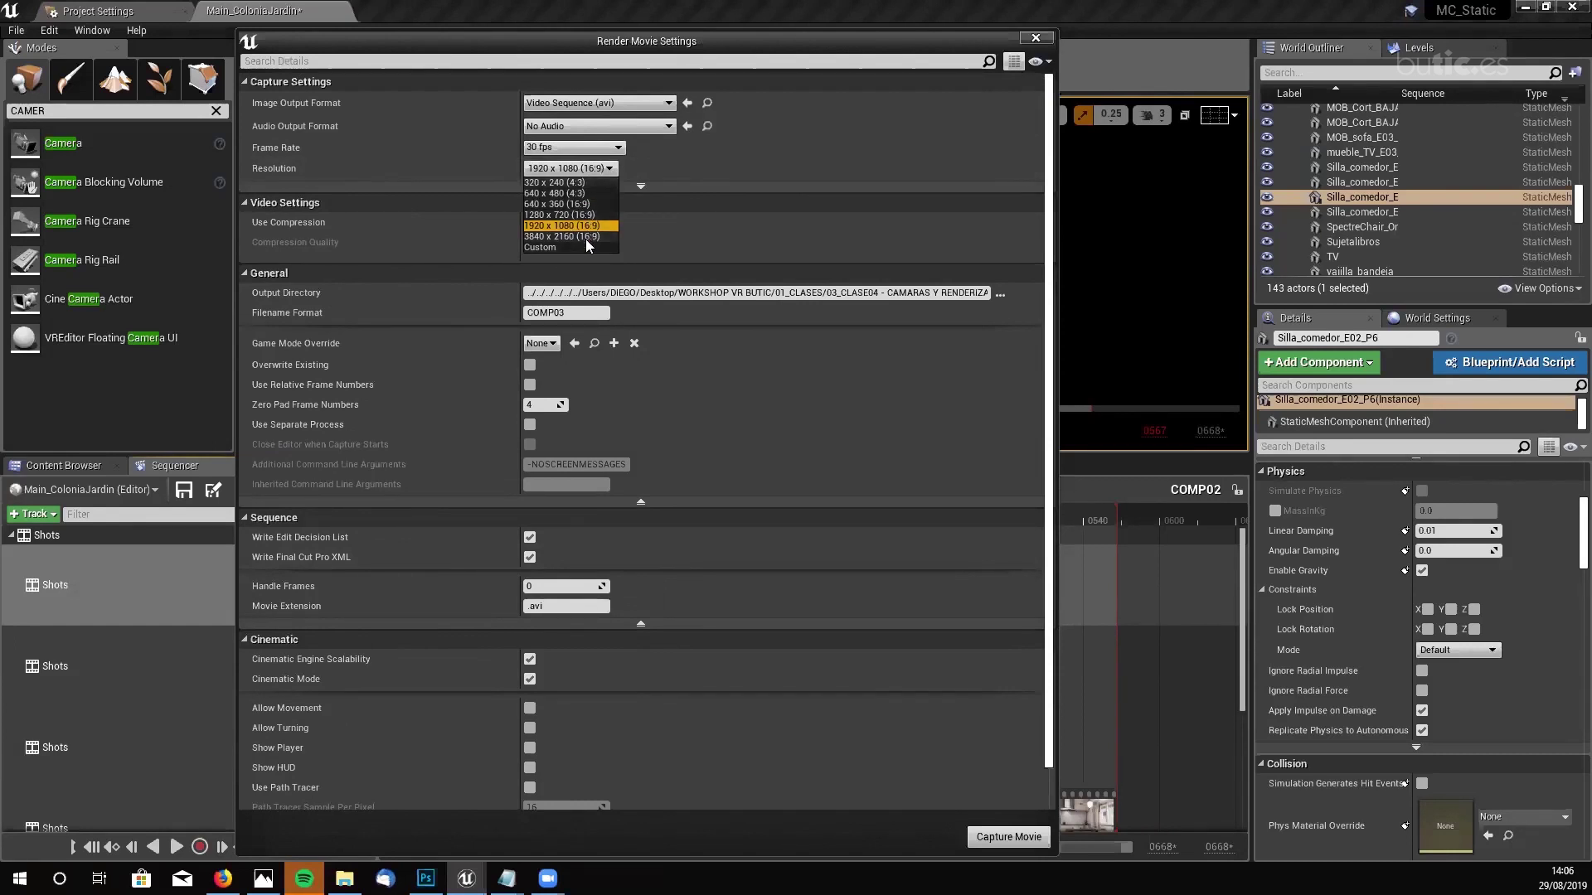
{"action": "left_click", "coordinate": [834, 153]}
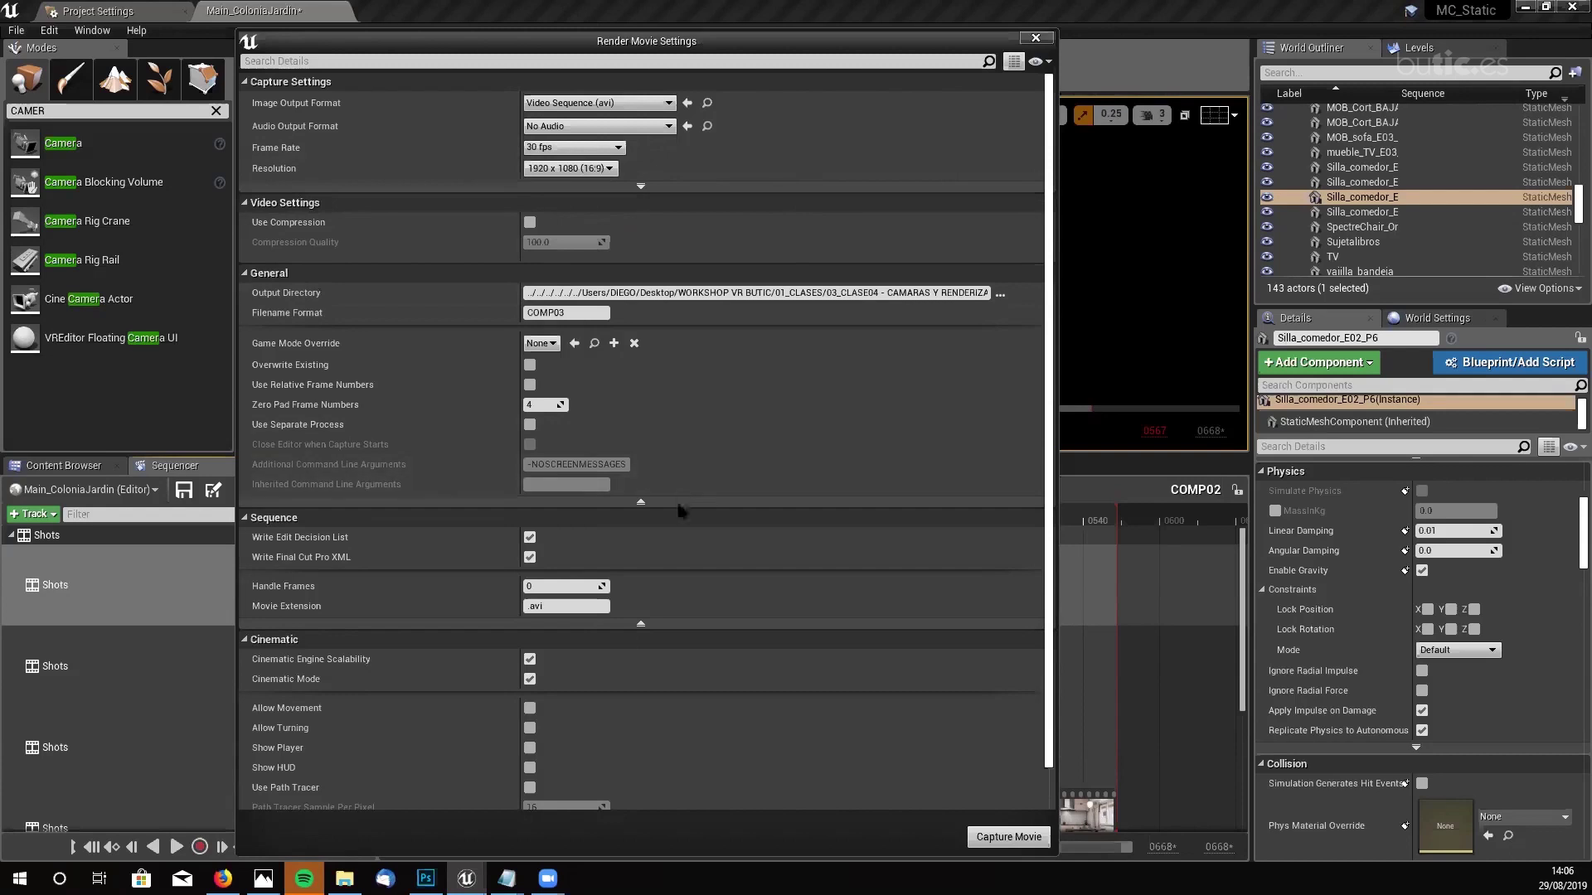
- Enable custom start and end frames in Animation, covering frames 0000 to 0567
{"action": "scroll", "coordinate": [730, 398], "scroll_direction": "down", "scroll_amount": 1}
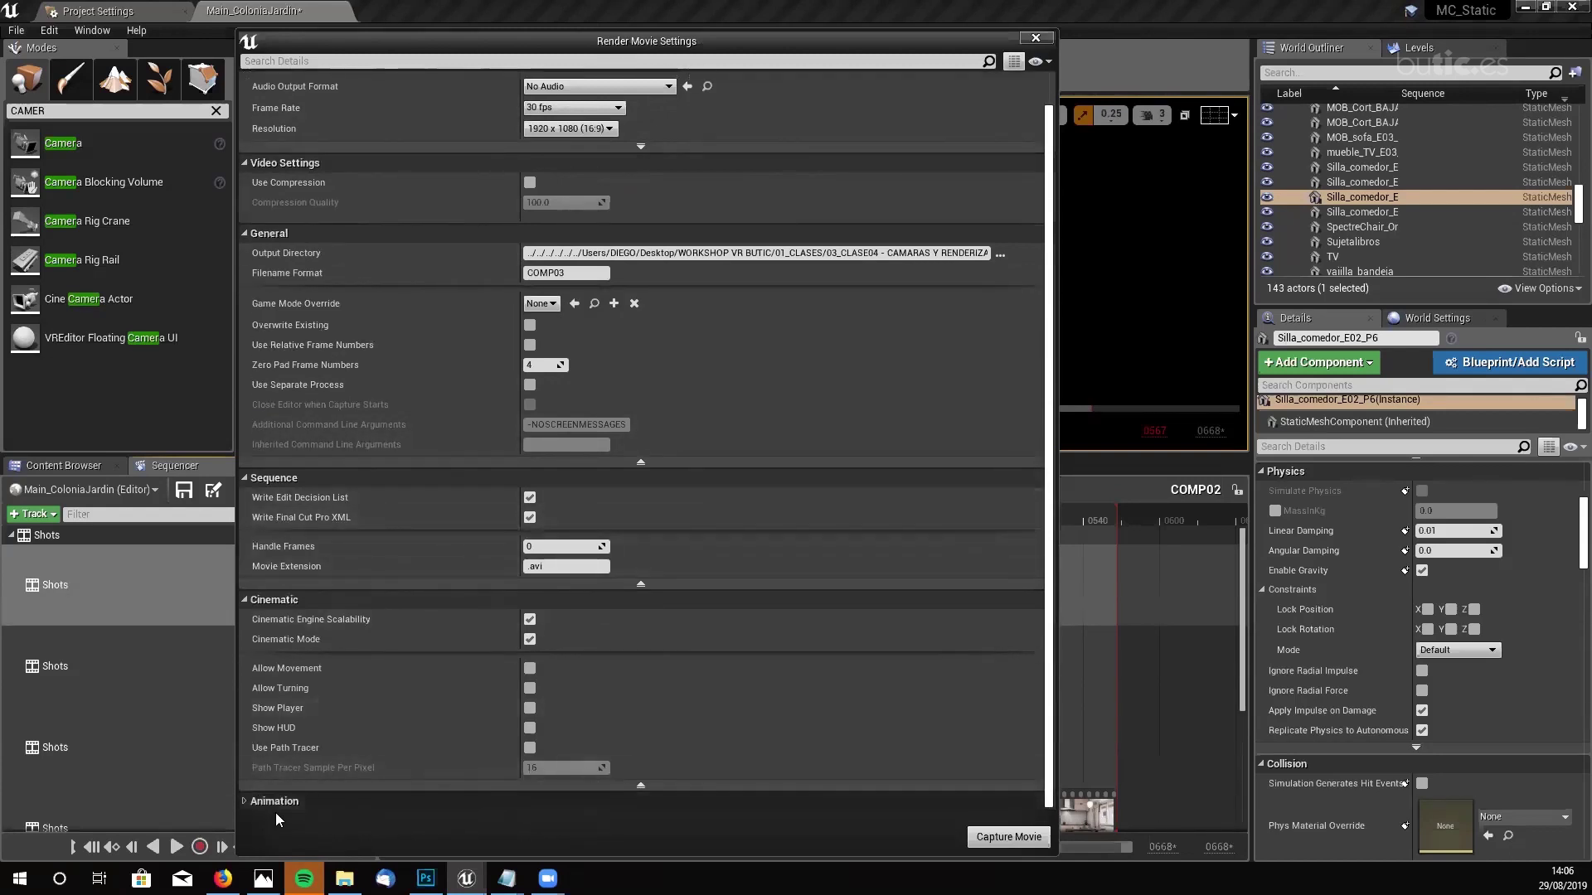
{"action": "left_click", "coordinate": [244, 802]}
{"action": "scroll", "coordinate": [476, 700], "scroll_direction": "down", "scroll_amount": 4}
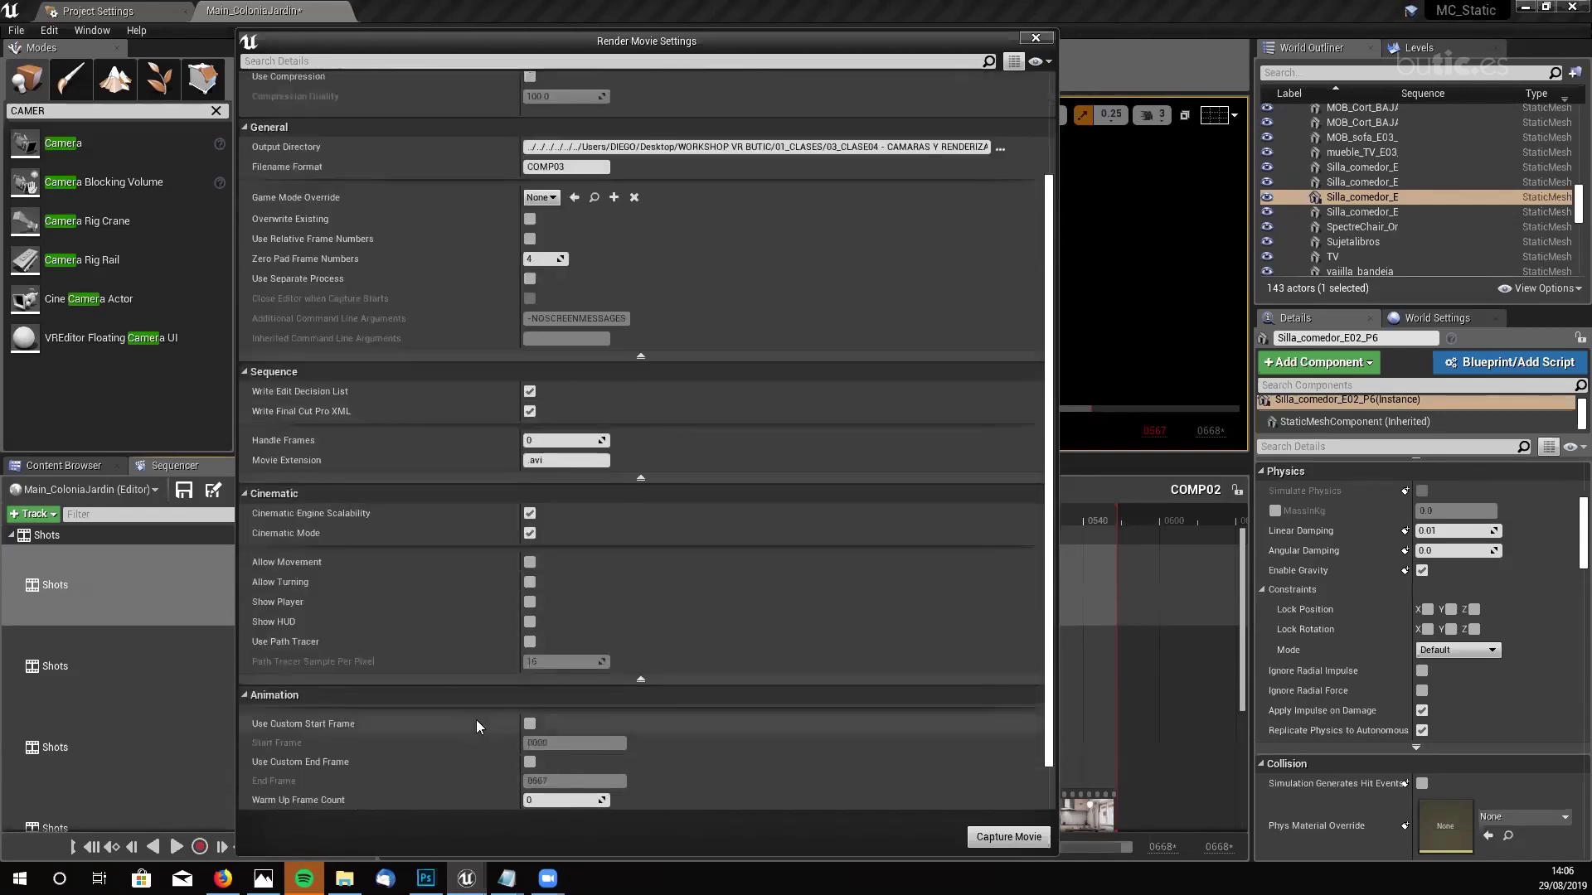
{"action": "left_click", "coordinate": [530, 671]}
{"action": "left_click", "coordinate": [530, 709]}
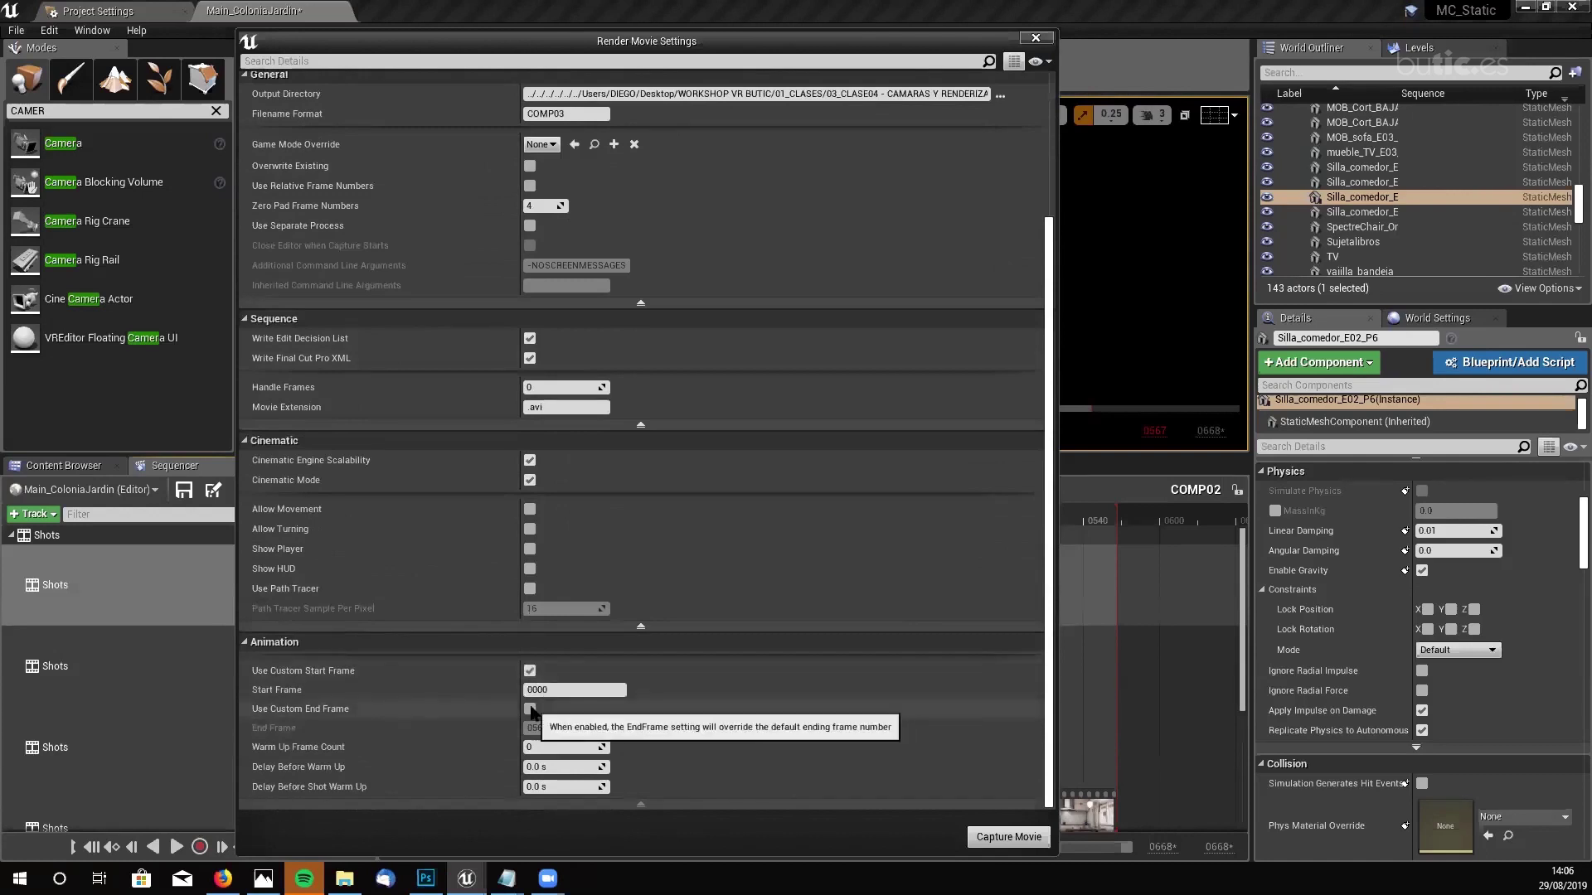
{"action": "left_click", "coordinate": [574, 731]}
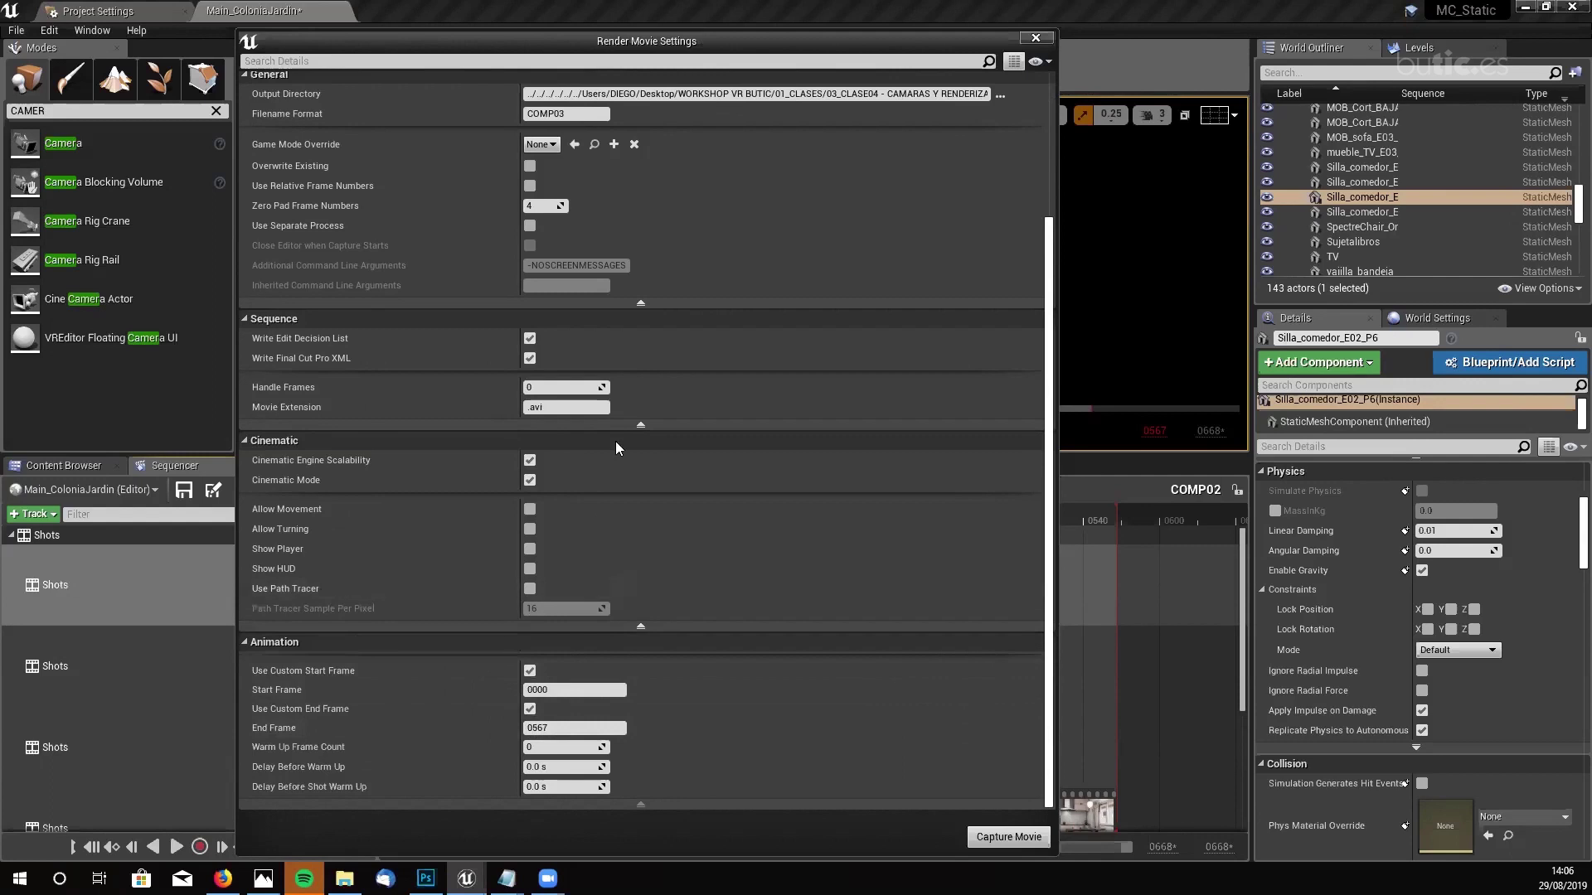
{"action": "scroll", "coordinate": [609, 170], "scroll_direction": "up", "scroll_amount": 5}
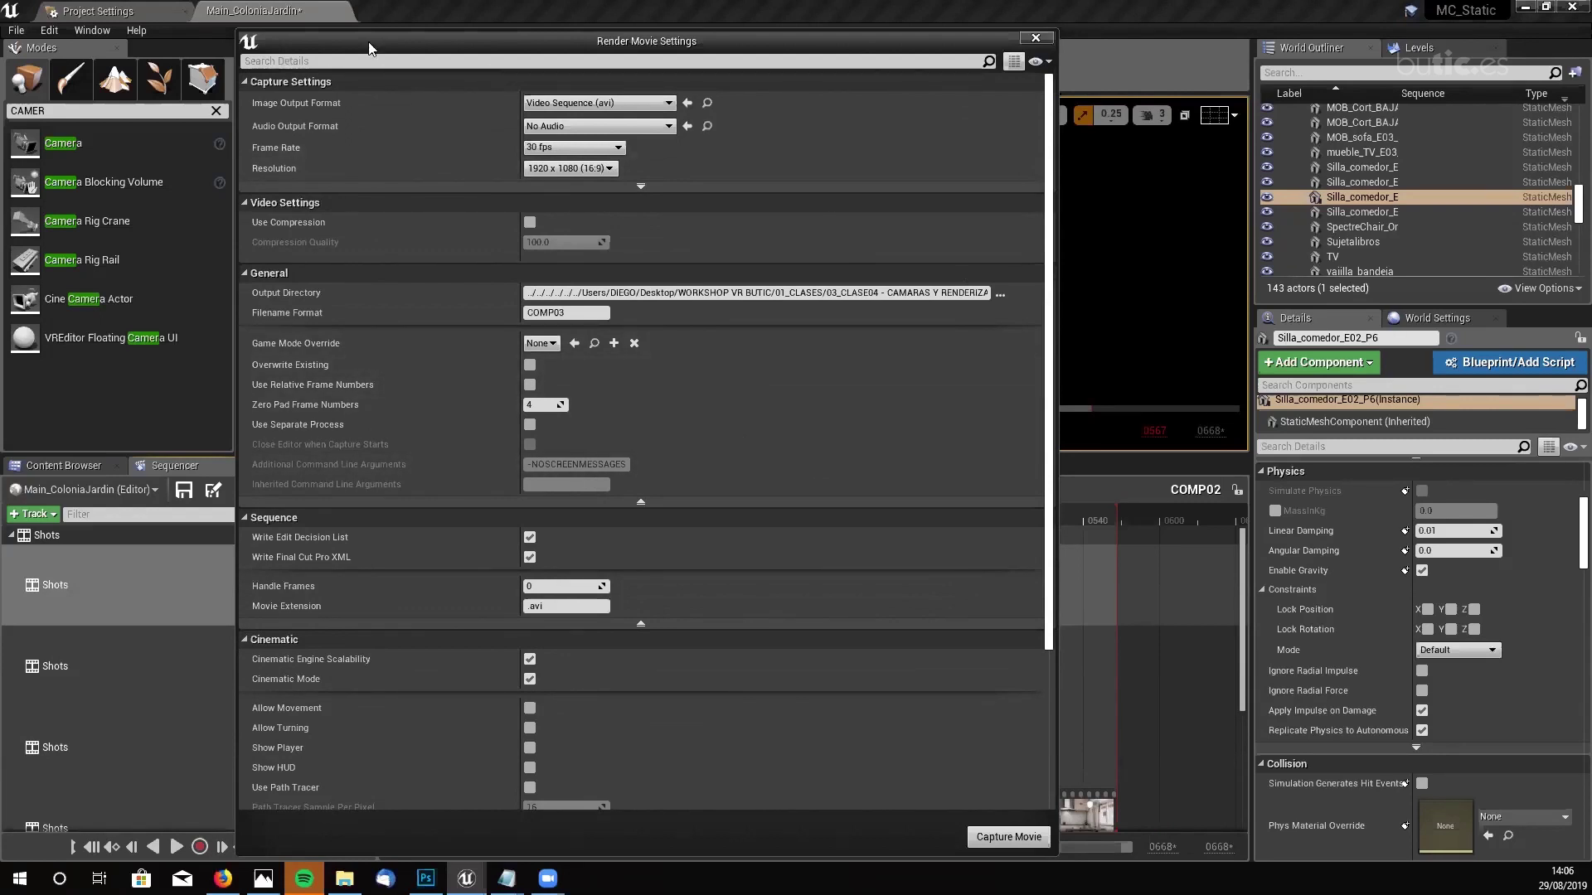
- Set the capture frame rate to 60 fps and the resolution back to 1920 x 1080
{"action": "left_click_drag", "start_coordinate": [369, 48], "coordinate": [680, 564]}
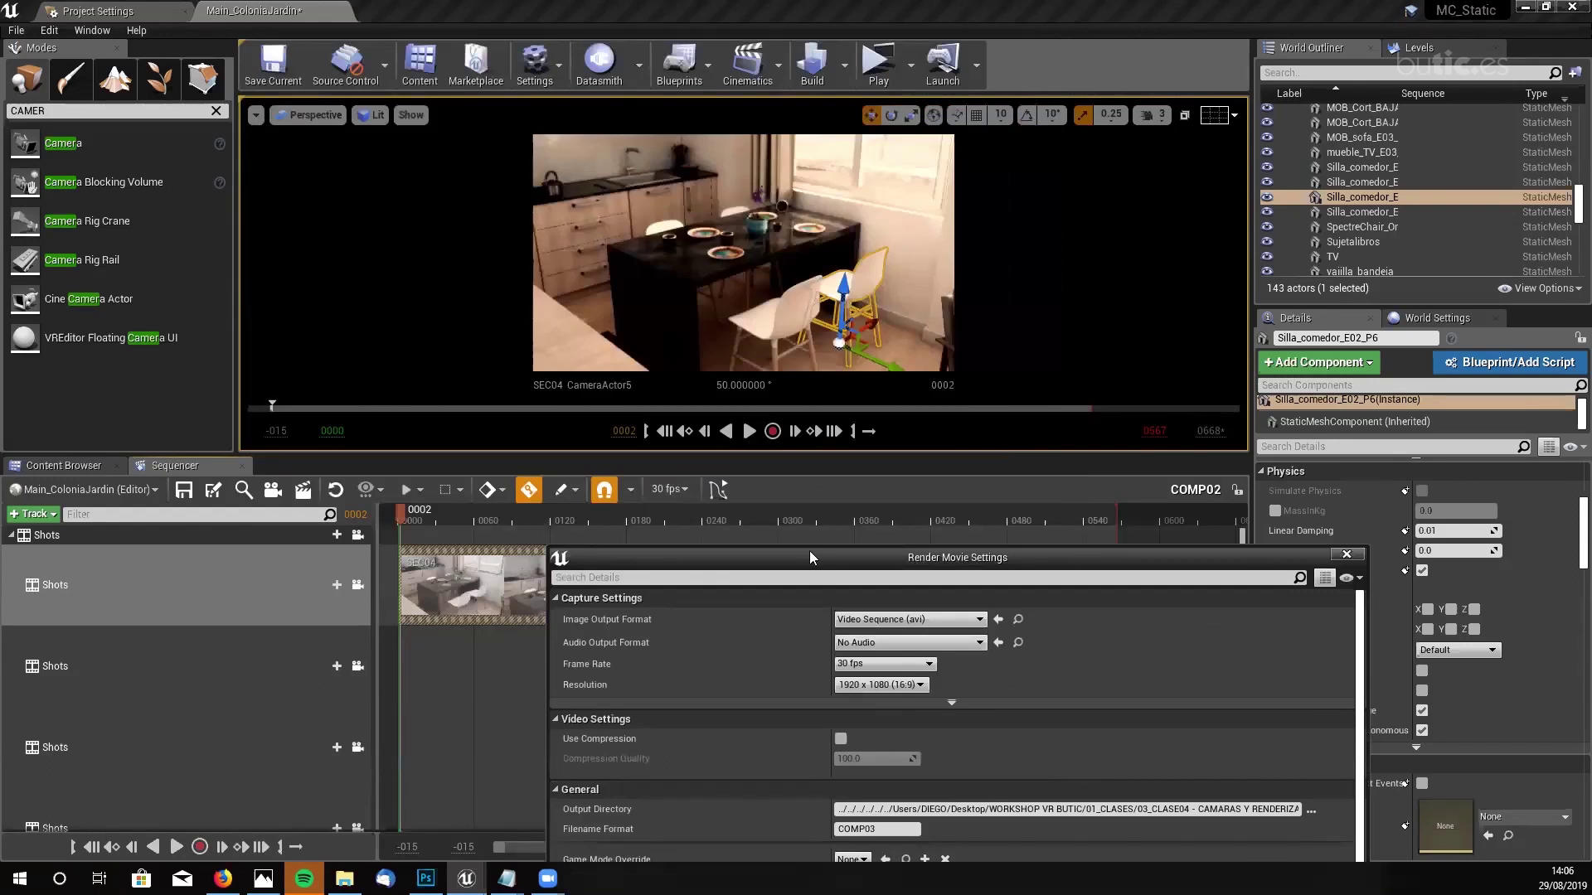
{"action": "left_click_drag", "start_coordinate": [809, 551], "coordinate": [514, 86]}
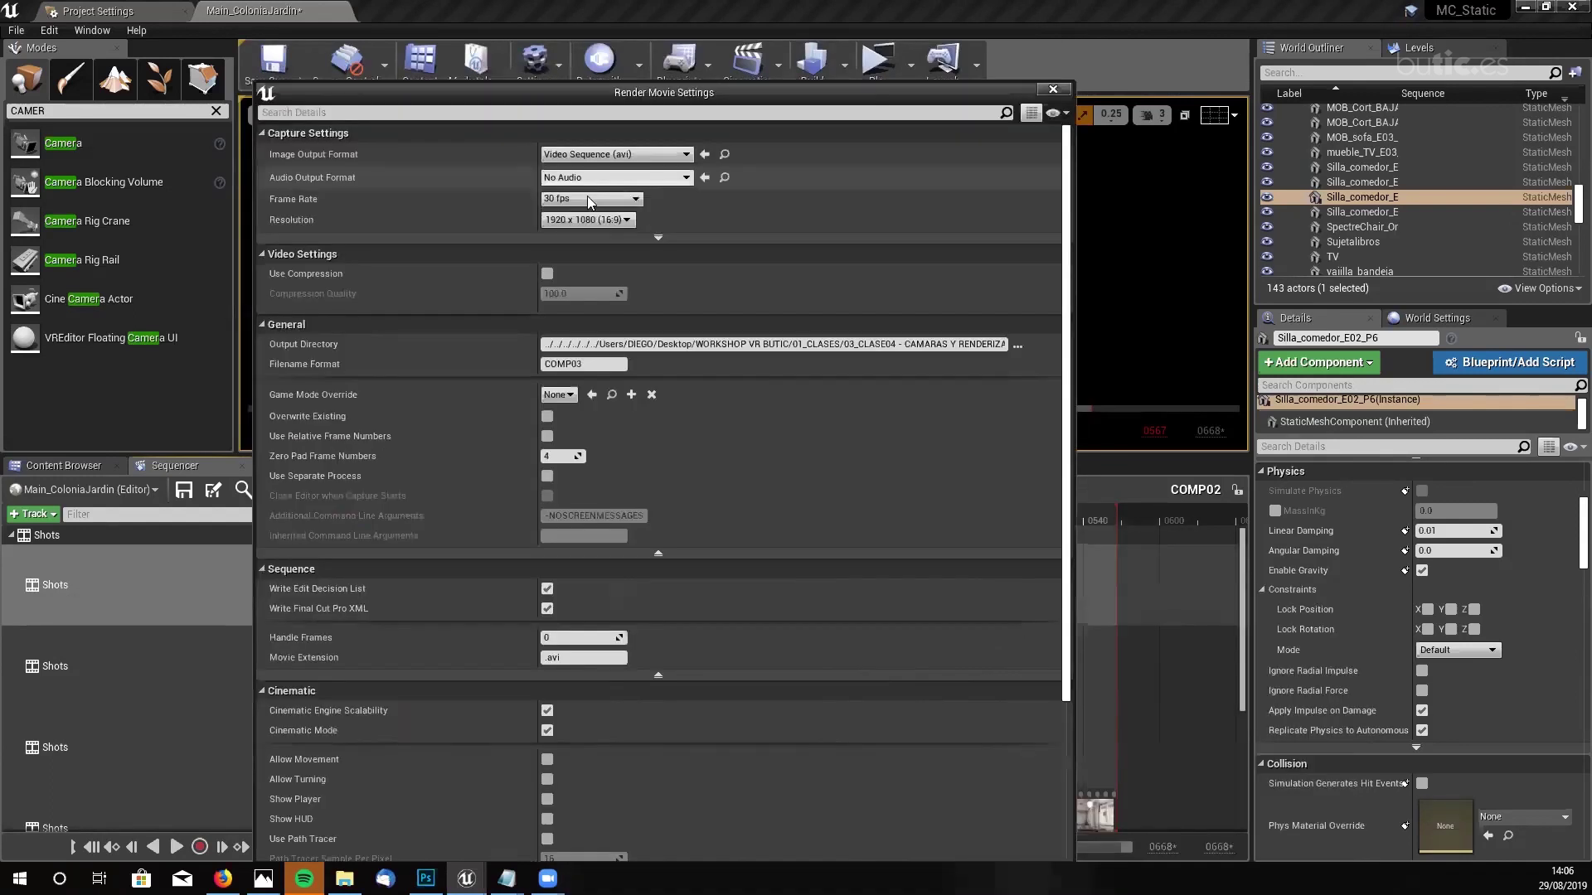
{"action": "left_click", "coordinate": [636, 200]}
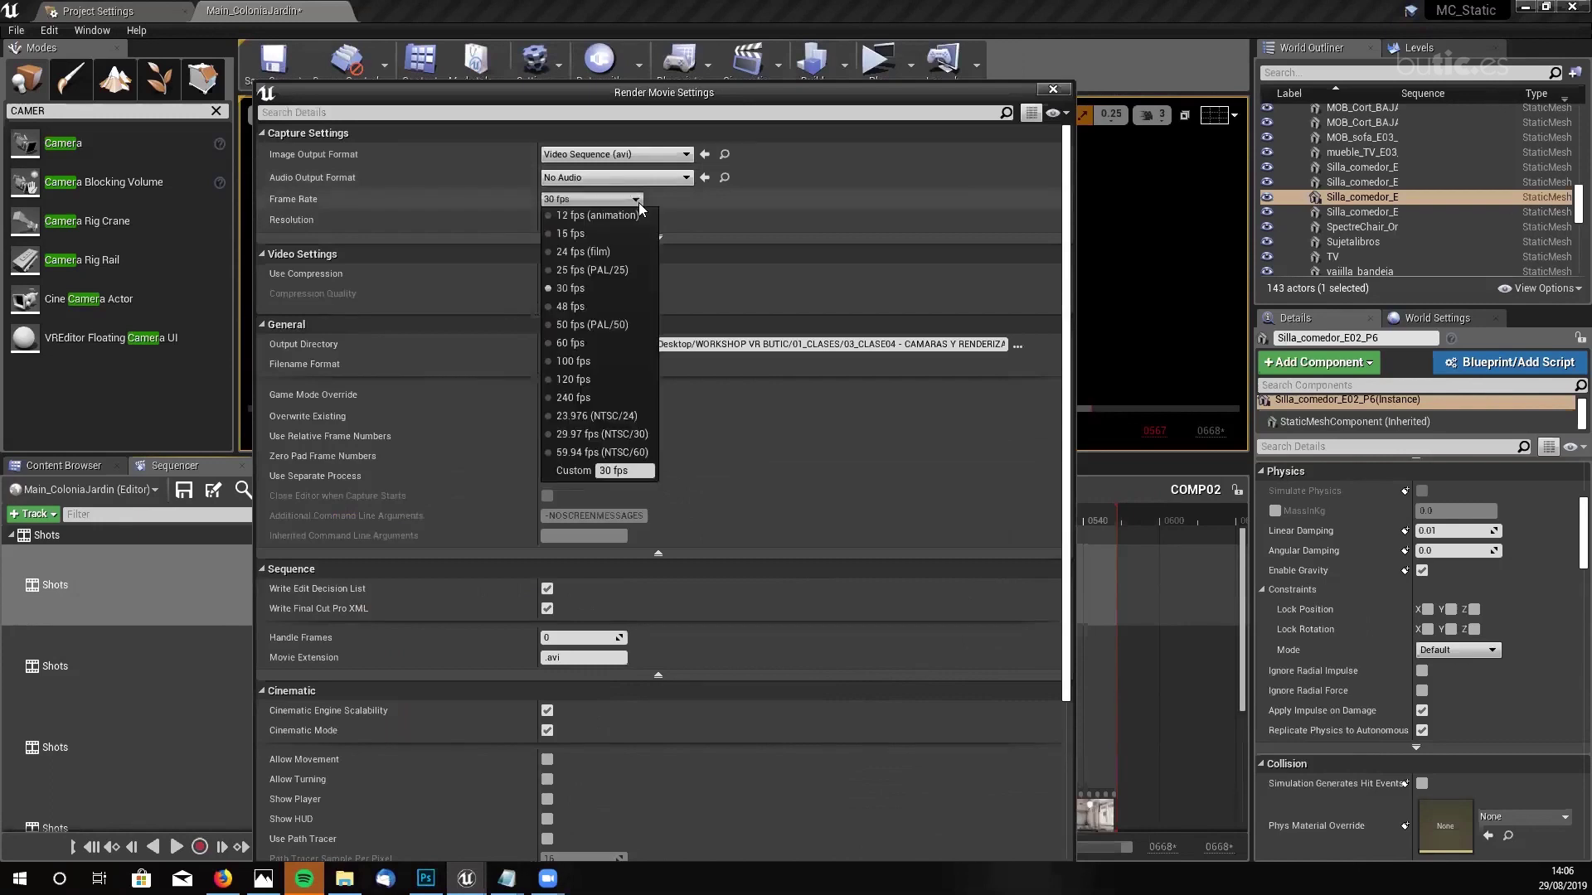
{"action": "left_click", "coordinate": [598, 336]}
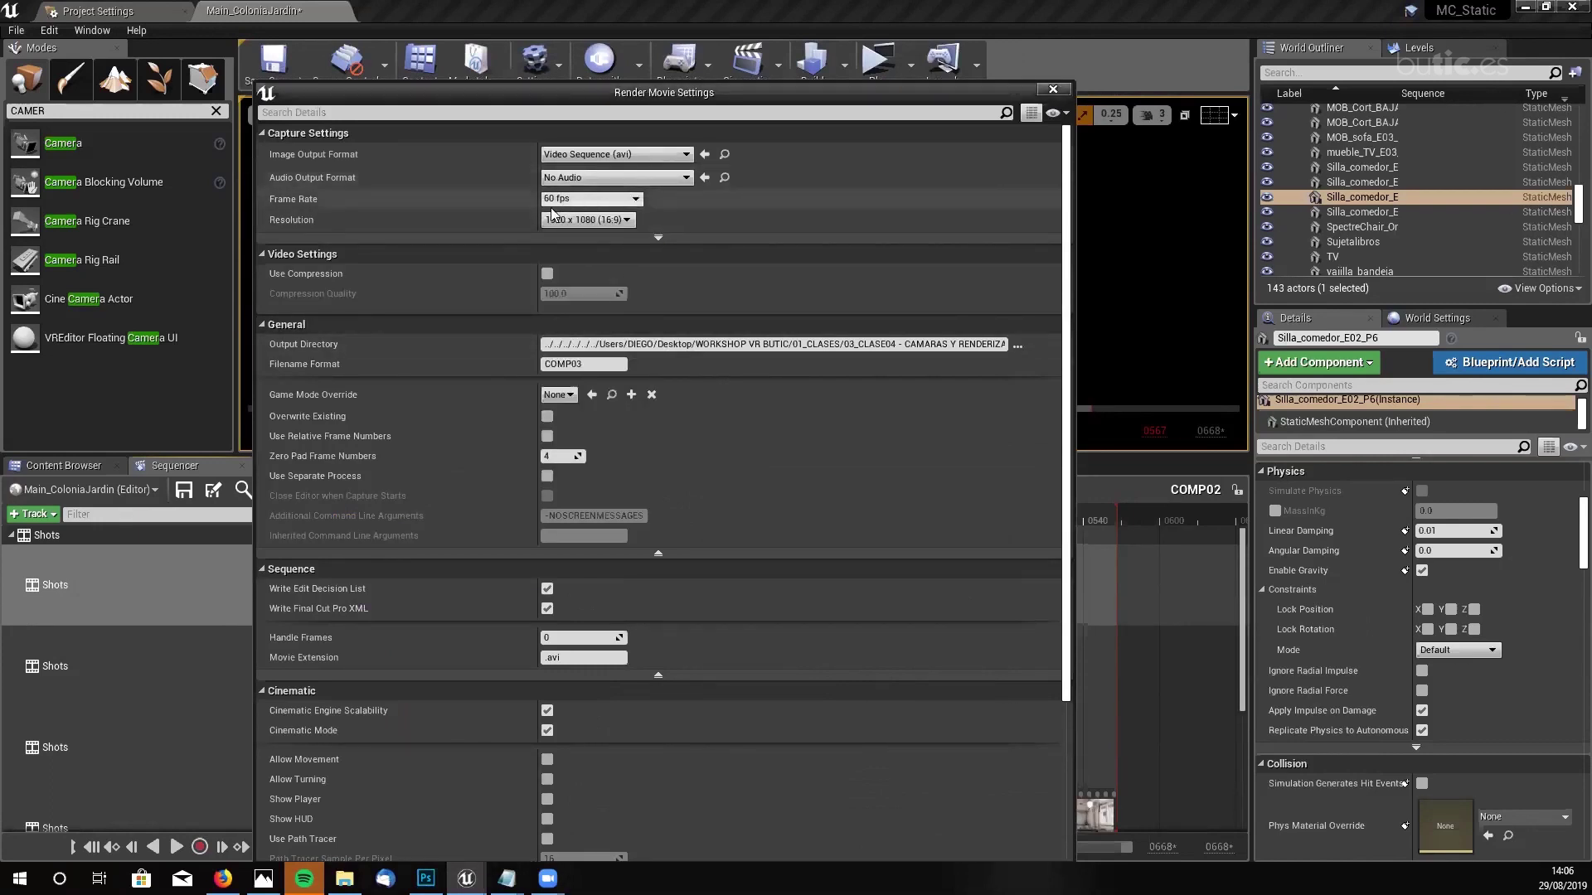
{"action": "left_click", "coordinate": [632, 221]}
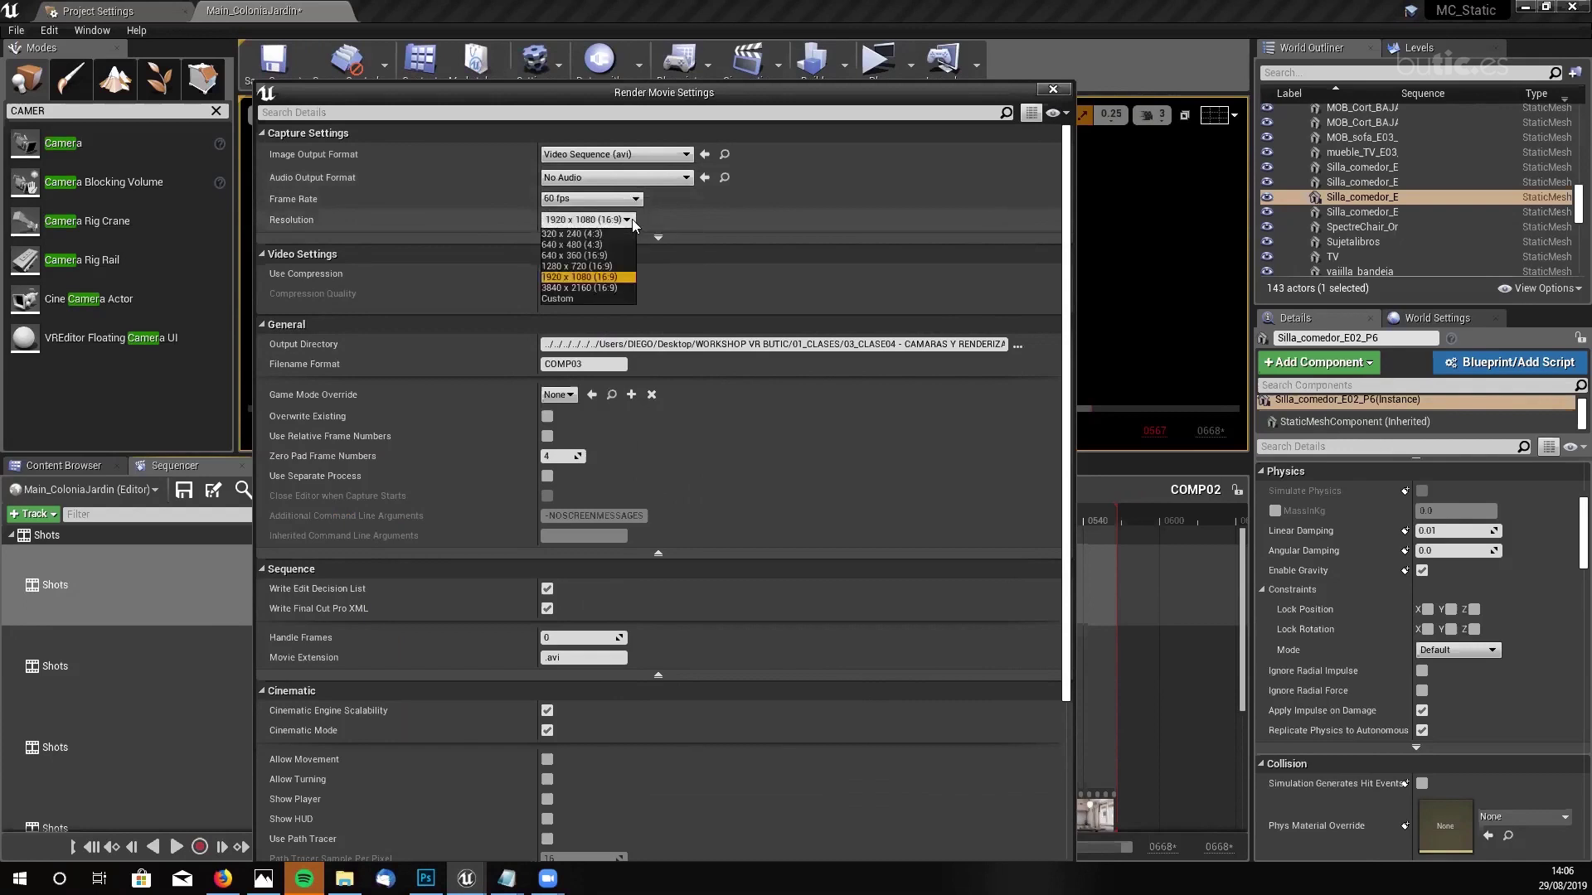
{"action": "left_click", "coordinate": [579, 300]}
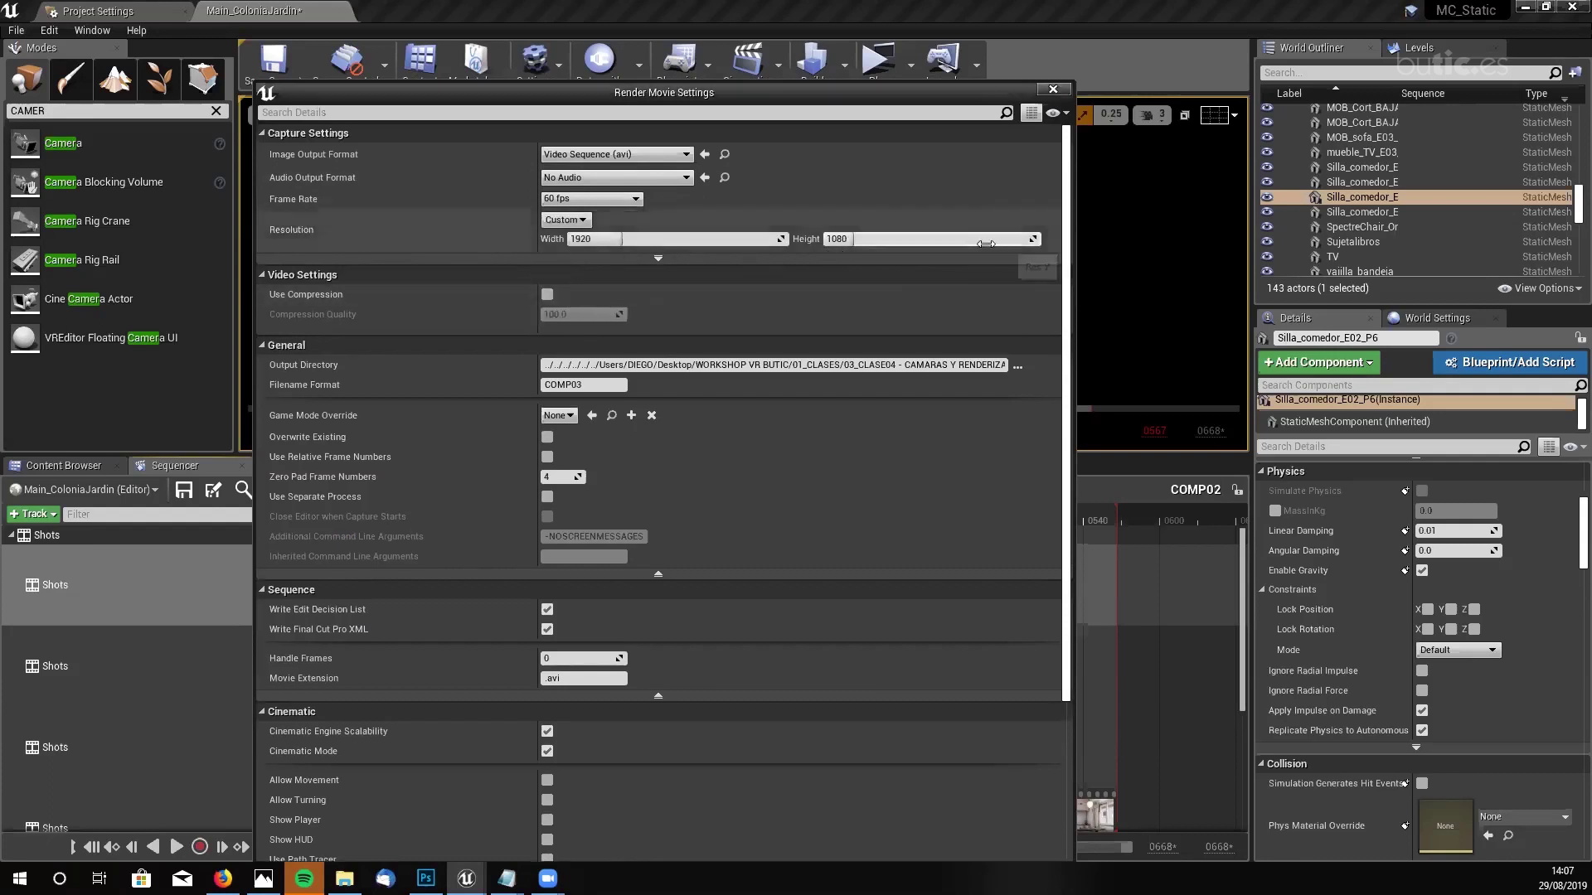
{"action": "left_click", "coordinate": [581, 222]}
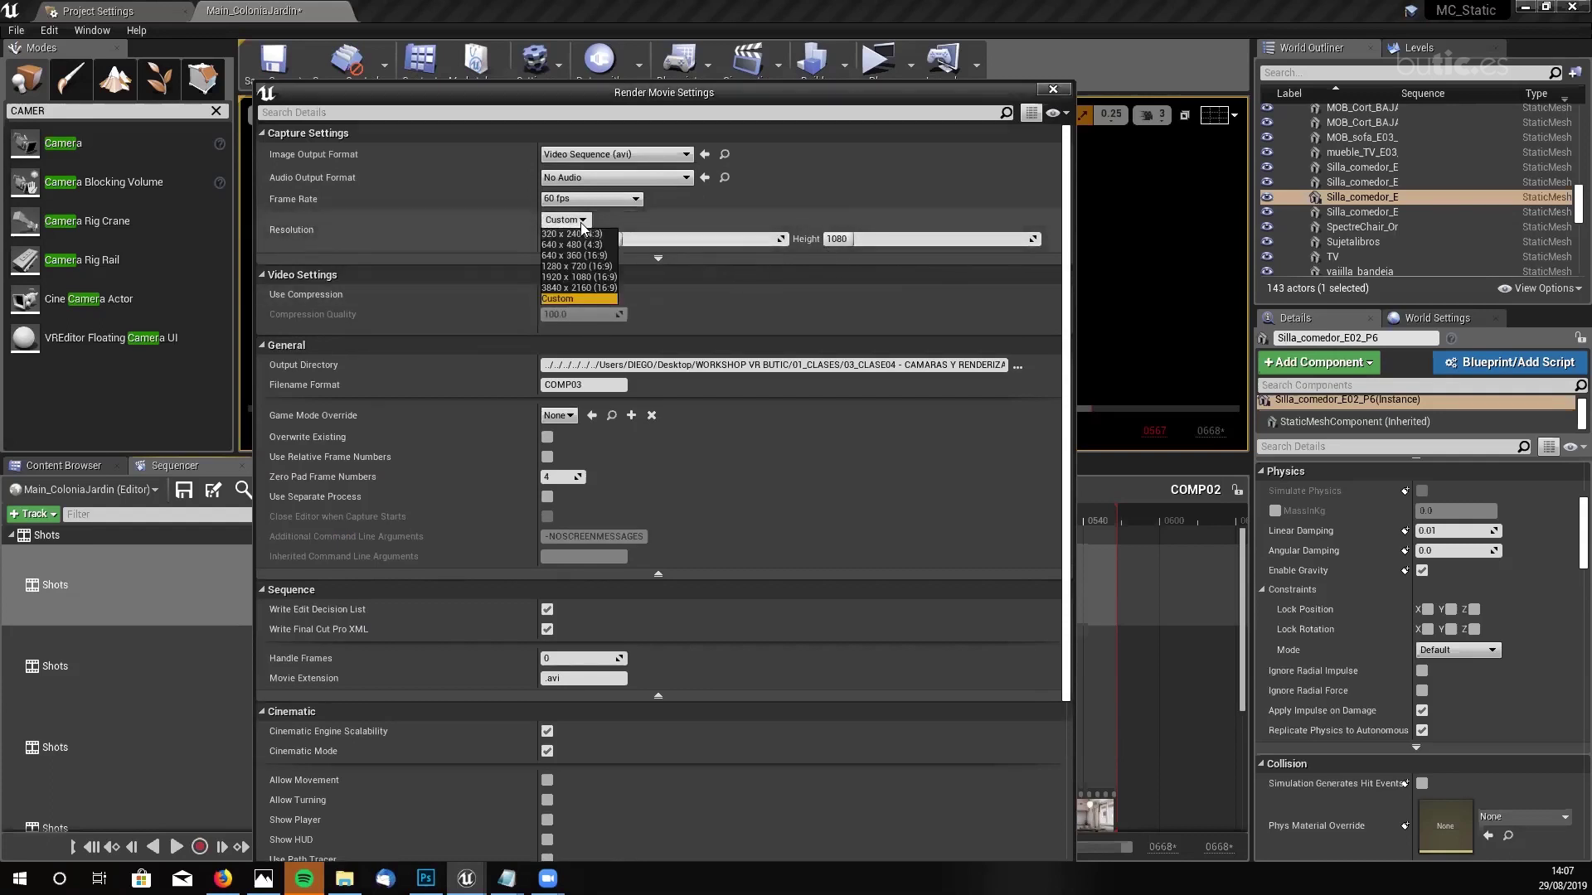
{"action": "left_click", "coordinate": [567, 274]}
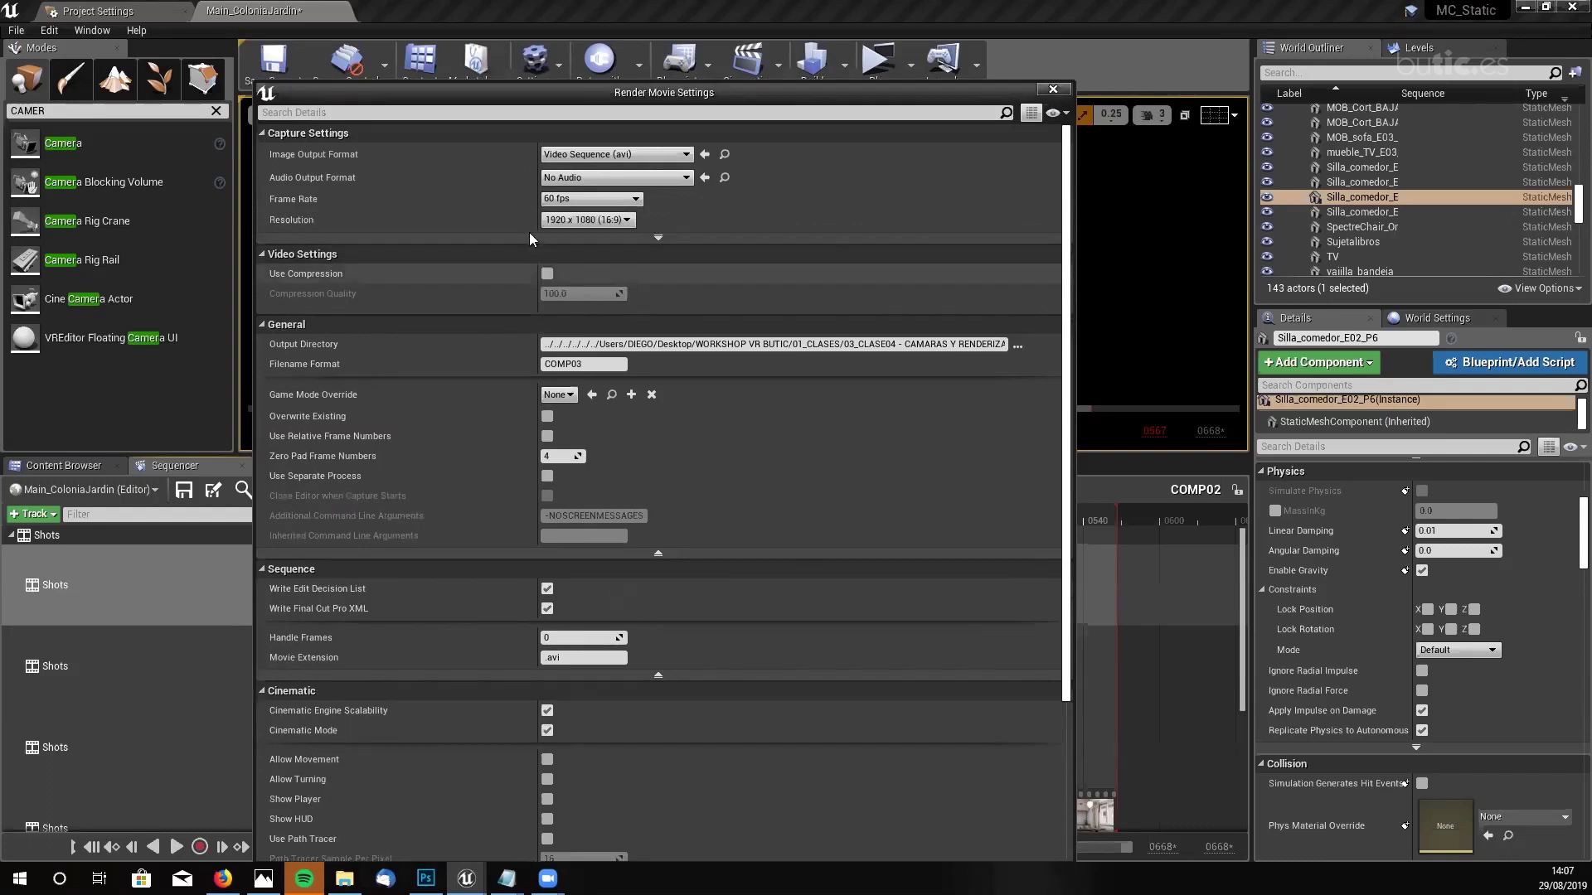
- Keep No Audio as the audio output format, leaving the image output format unchanged
{"action": "left_click", "coordinate": [656, 236]}
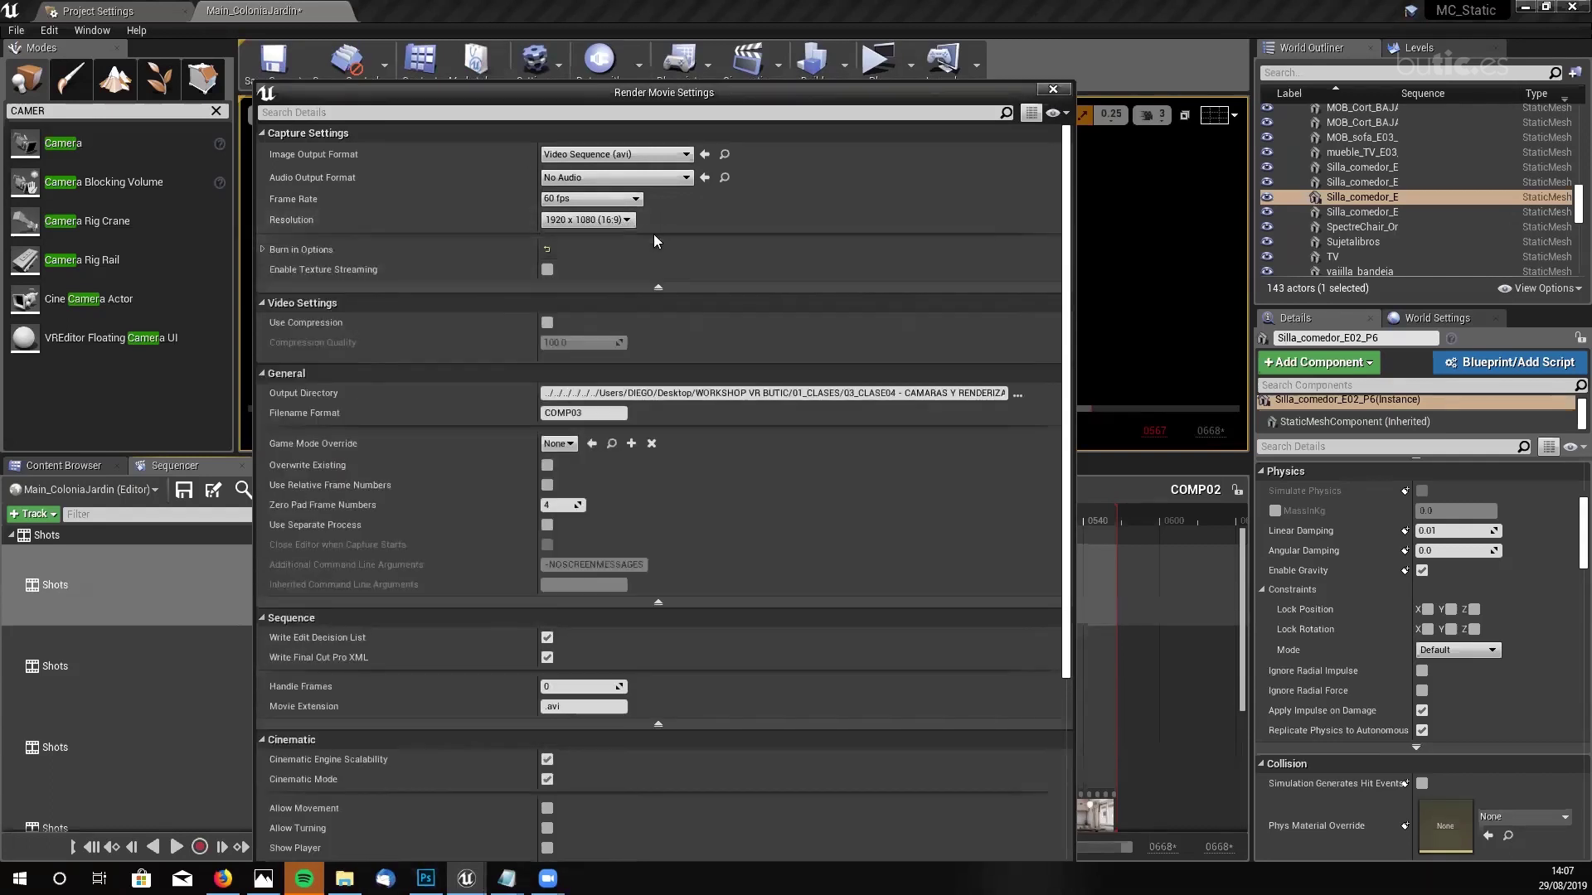
{"action": "left_click", "coordinate": [648, 288]}
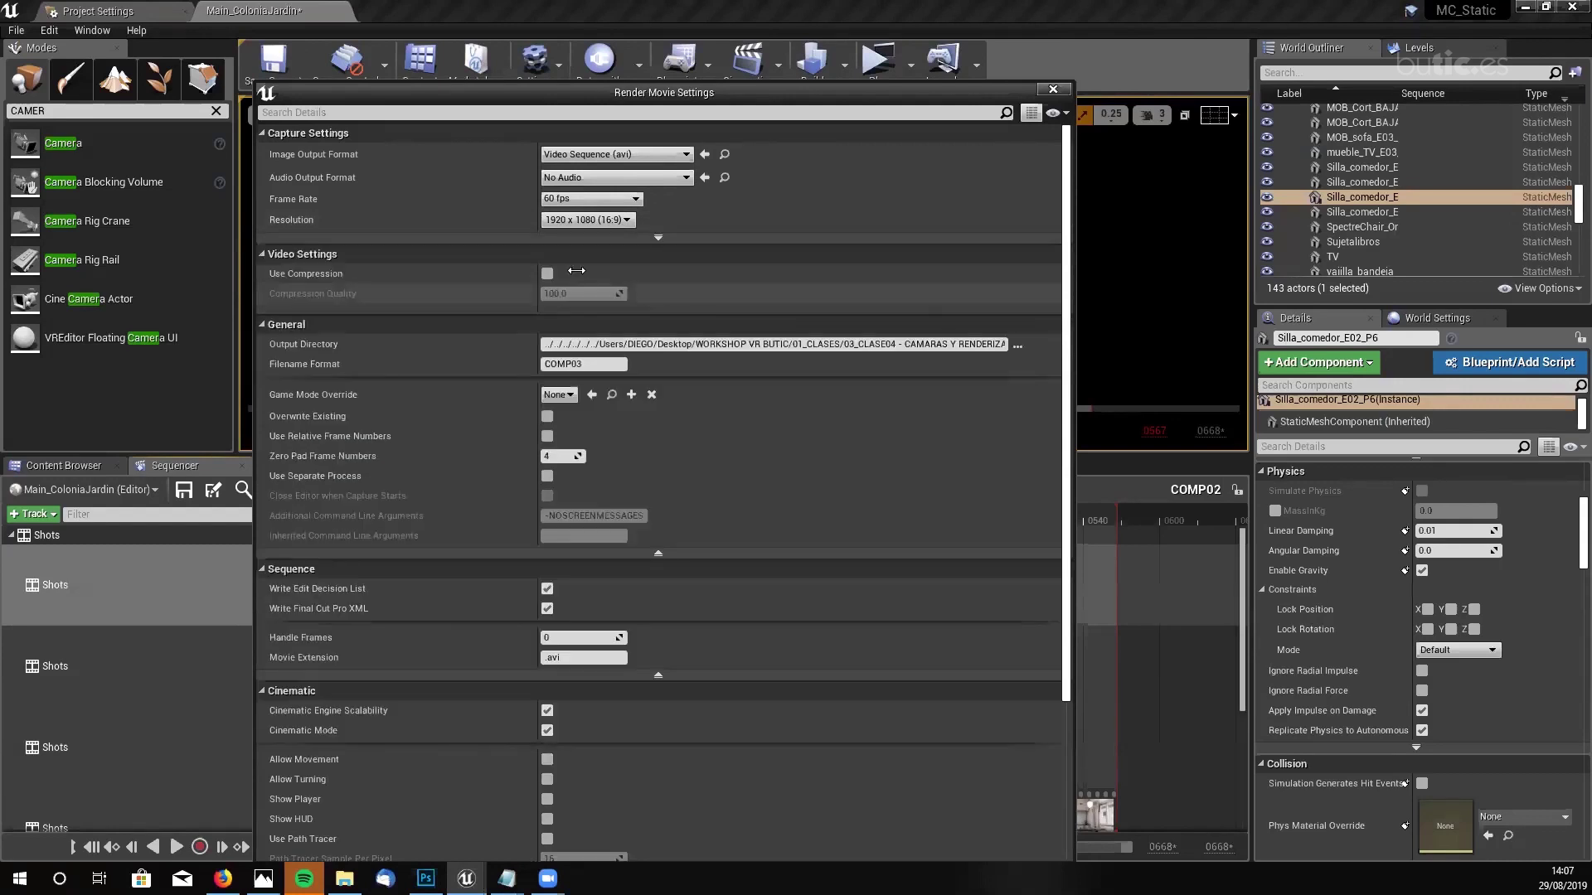
{"action": "left_click", "coordinate": [677, 177]}
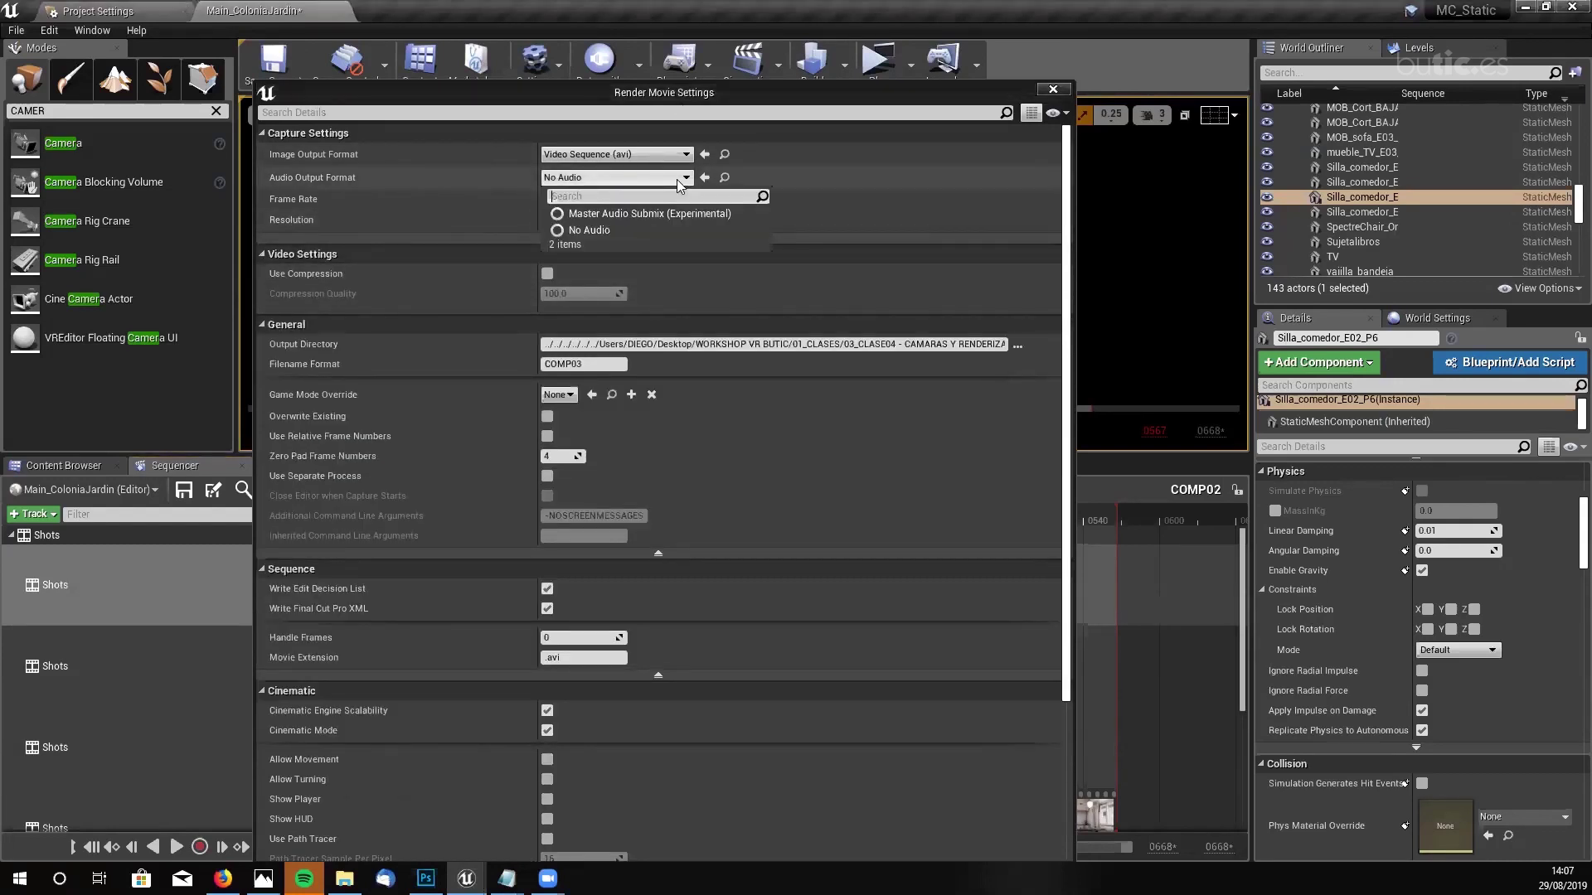
{"action": "left_click", "coordinate": [863, 208]}
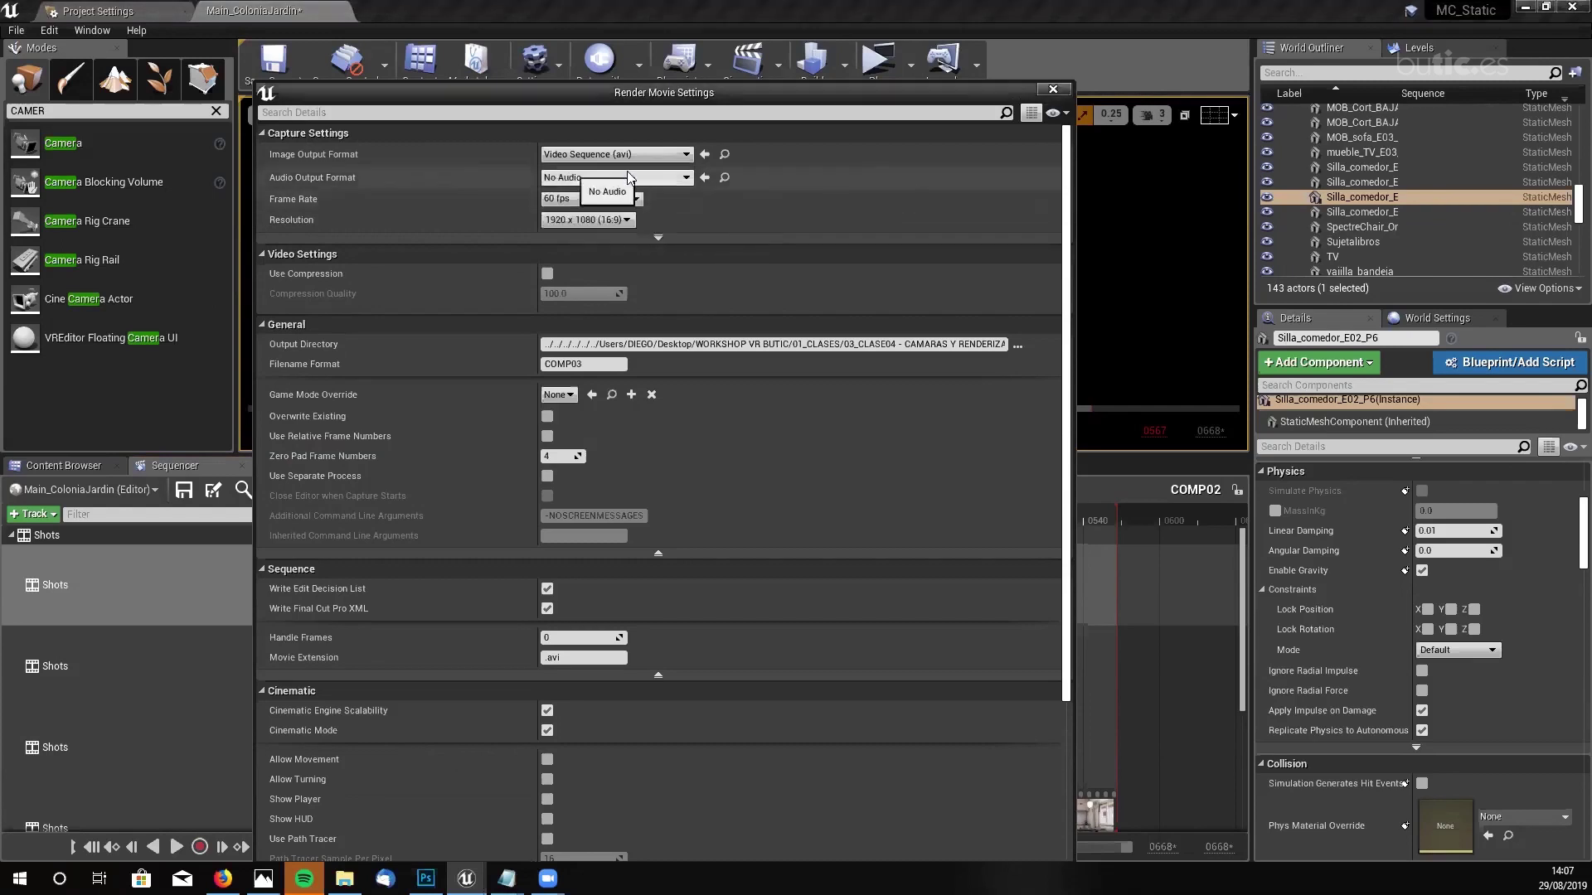
{"action": "left_click", "coordinate": [687, 155]}
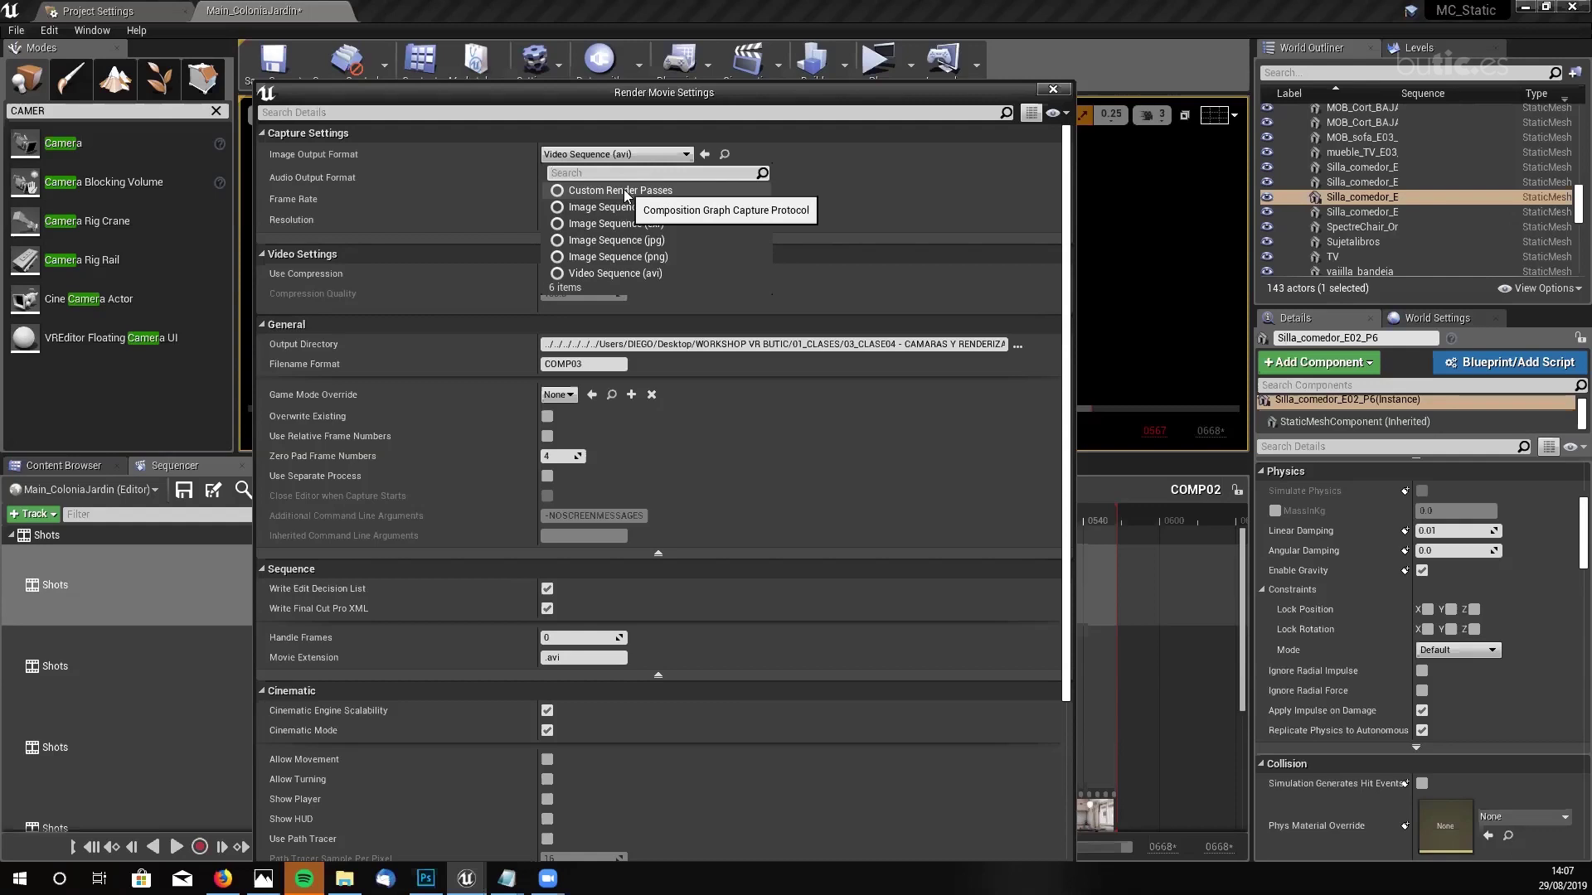
{"action": "left_click", "coordinate": [925, 225]}
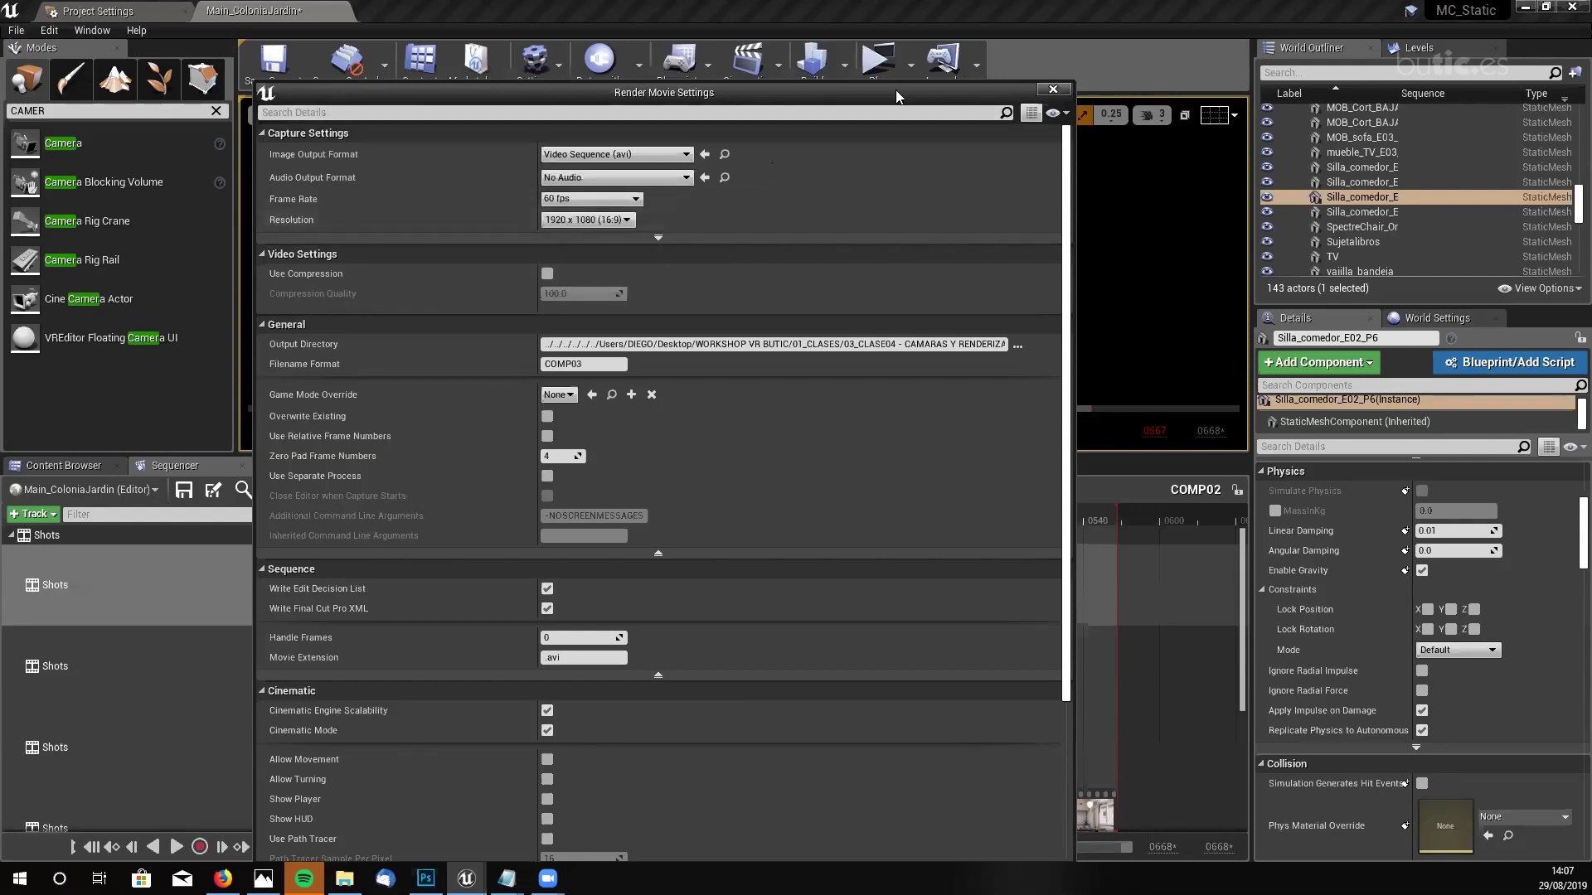
{"action": "left_click_drag", "start_coordinate": [895, 90], "coordinate": [164, 311]}
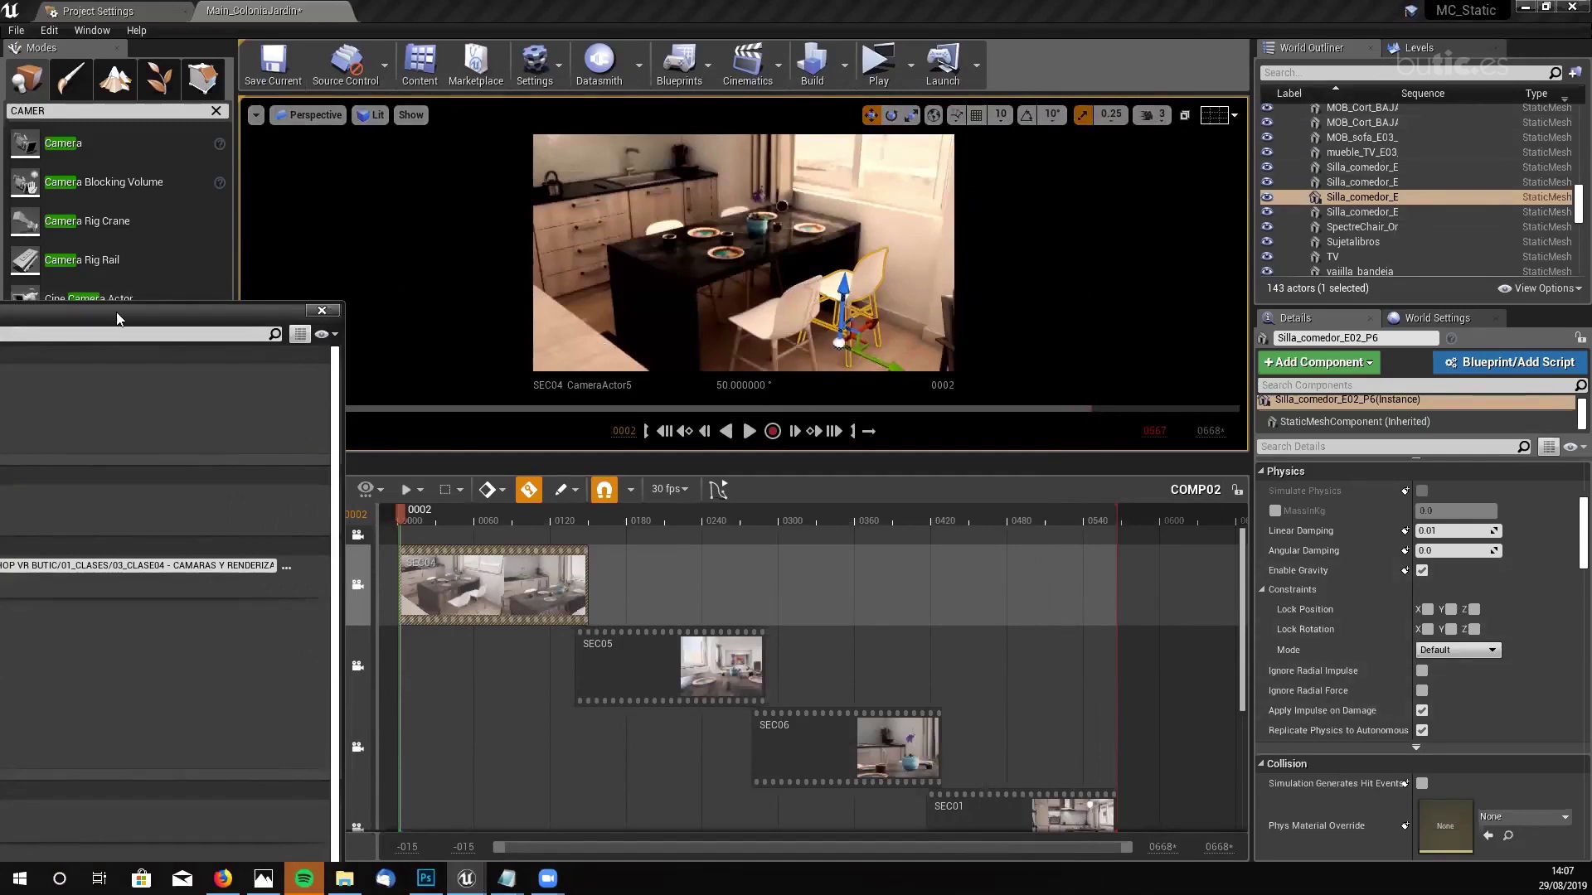
{"action": "left_click_drag", "start_coordinate": [116, 311], "coordinate": [783, 100]}
- Switch Image Output Format to Custom Render Passes and browse the render pass list without adding one
{"action": "left_click", "coordinate": [556, 163]}
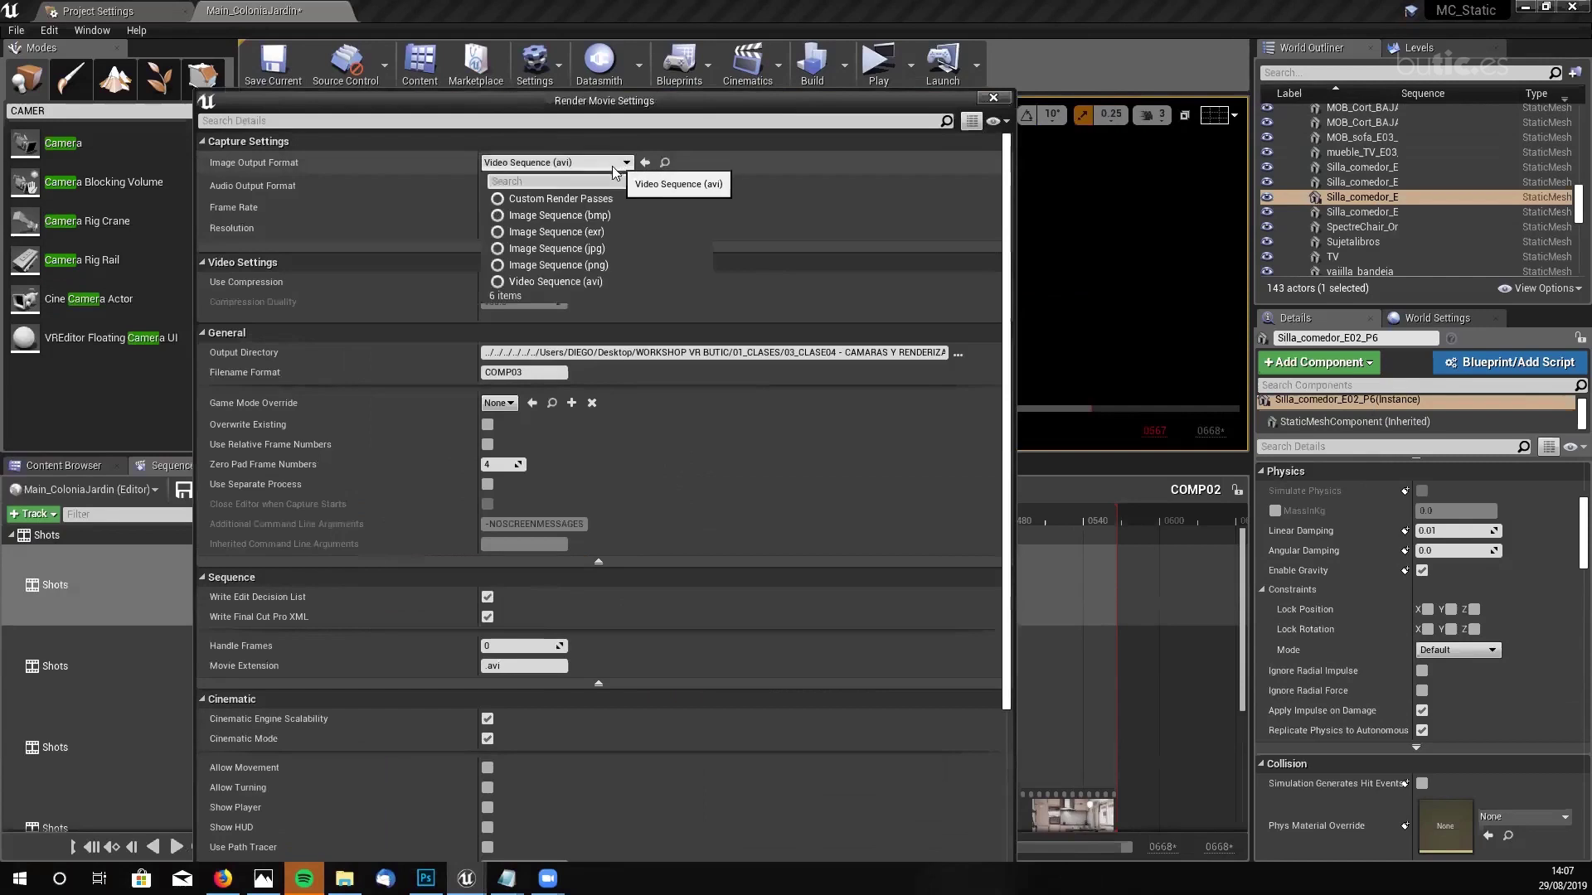
{"action": "left_click", "coordinate": [575, 201]}
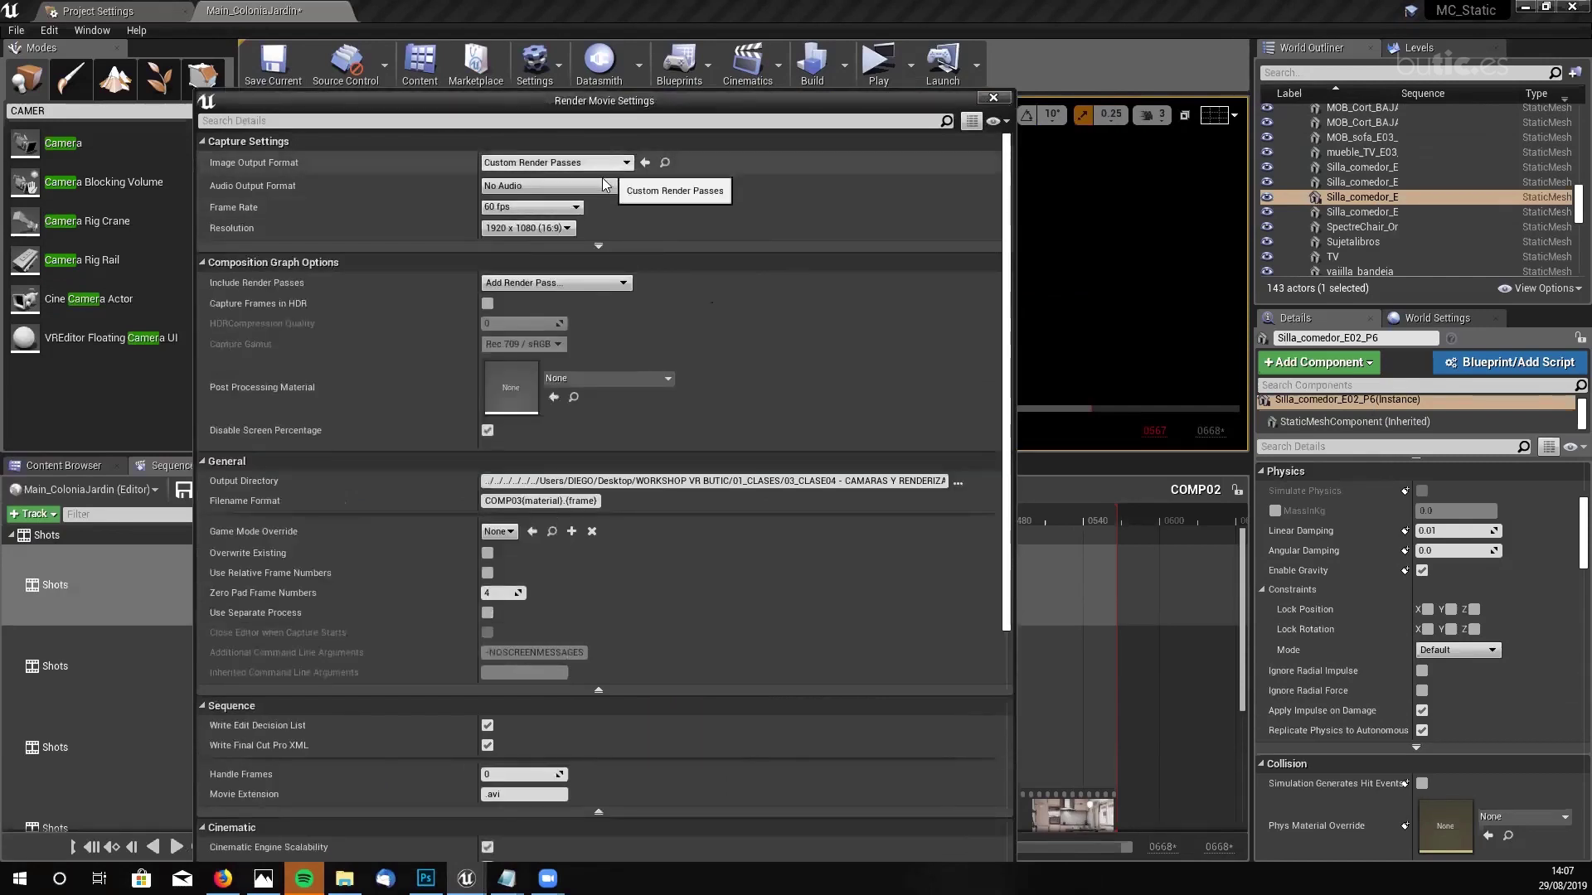
{"action": "left_click", "coordinate": [599, 283]}
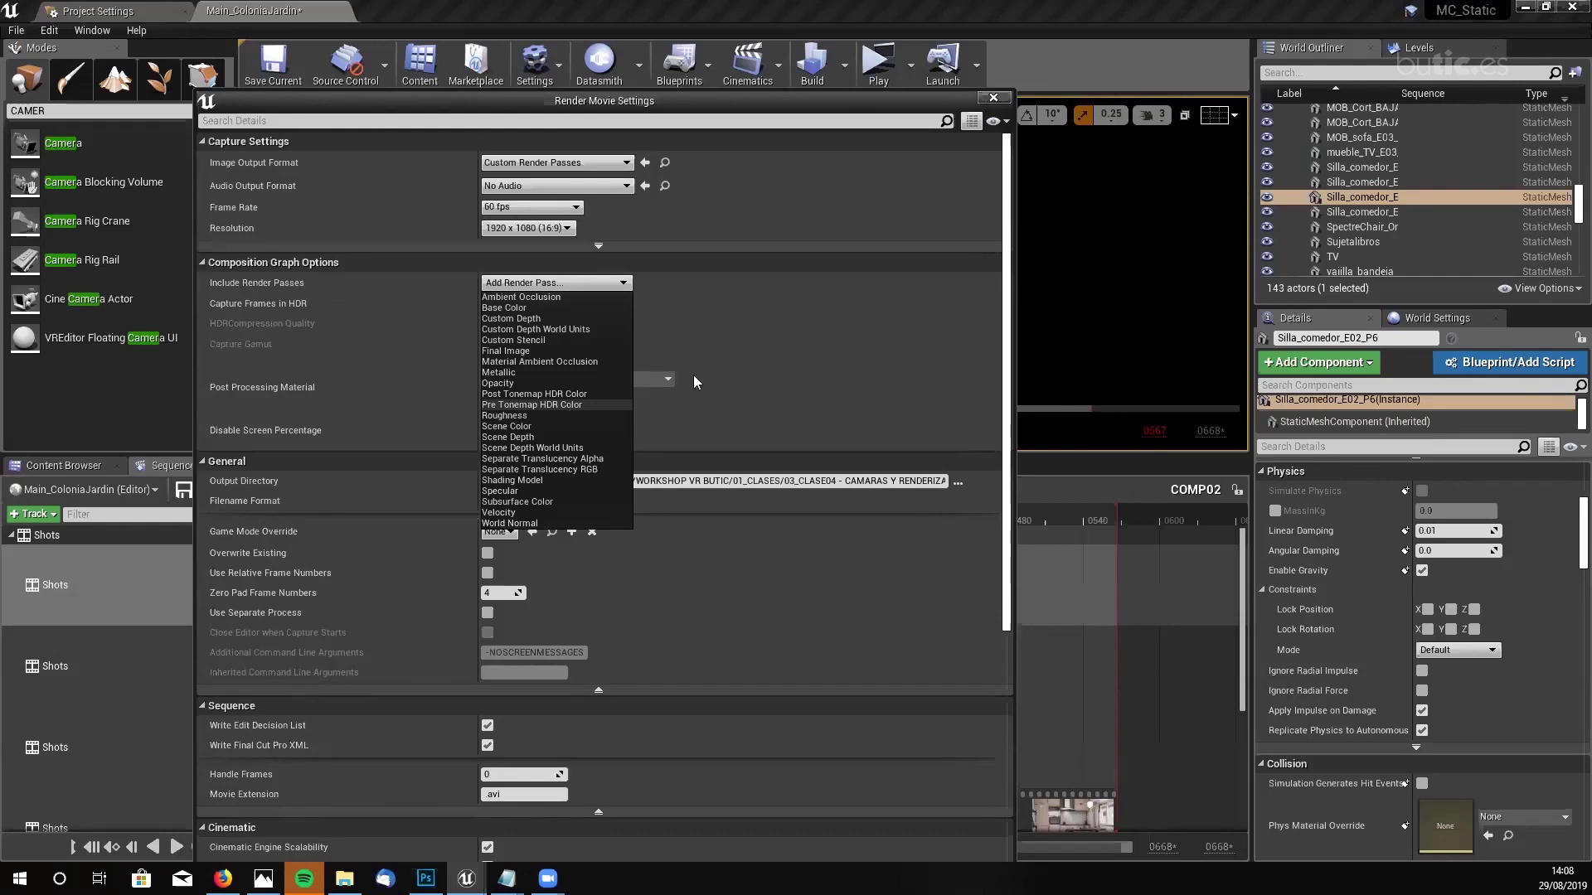
{"action": "left_click", "coordinate": [838, 334]}
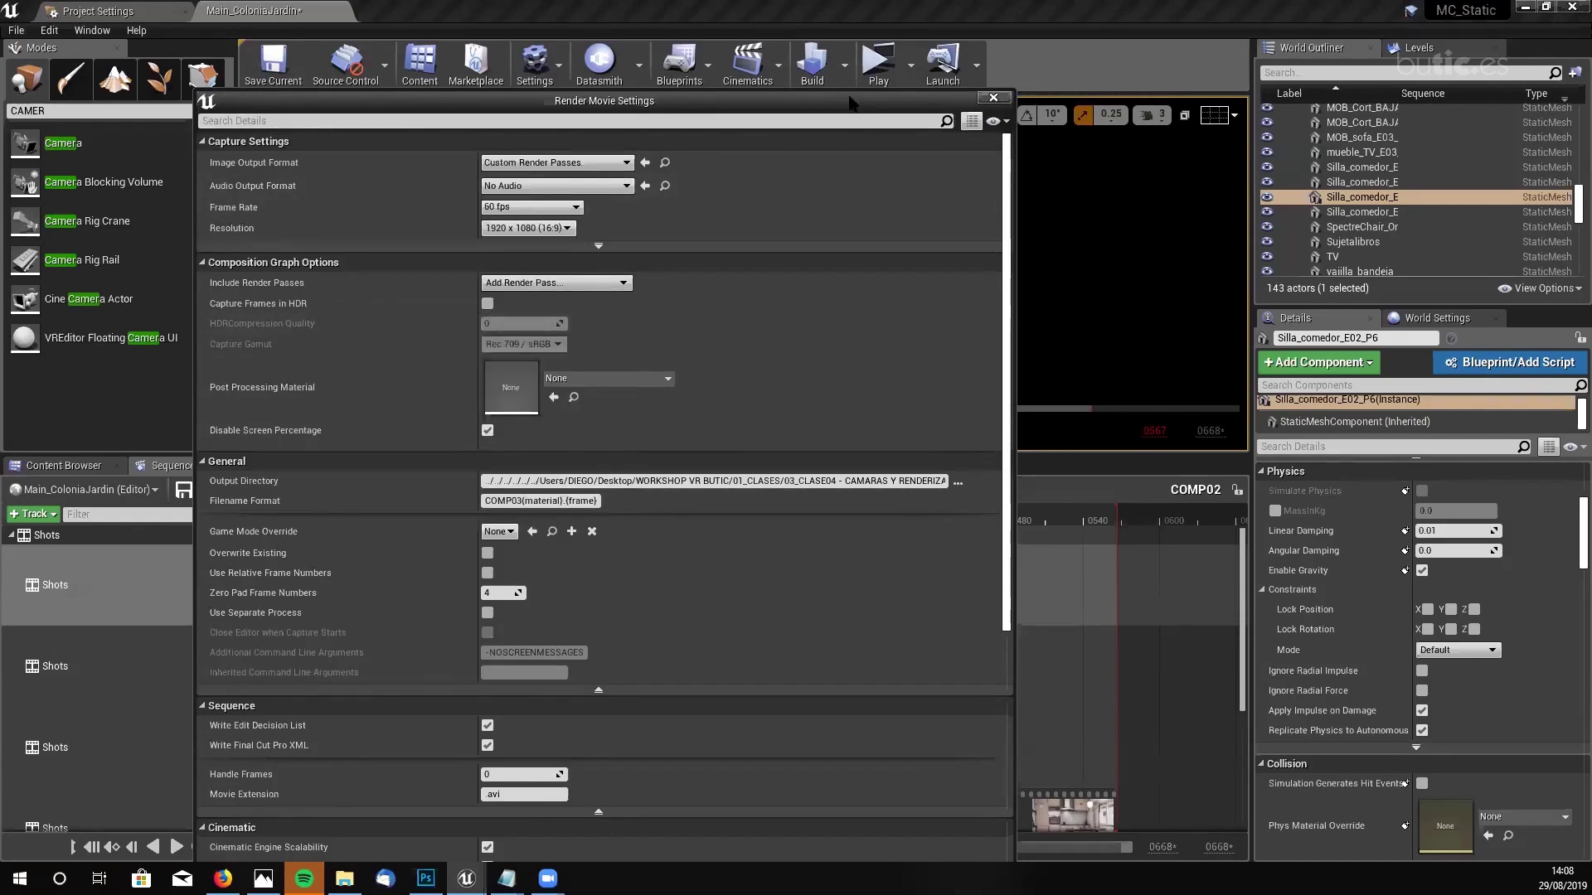
- Change the output format to Image Sequence (jpg) with compression quality 100
{"action": "left_click_drag", "start_coordinate": [849, 101], "coordinate": [1001, 171]}
{"action": "left_click", "coordinate": [712, 233]}
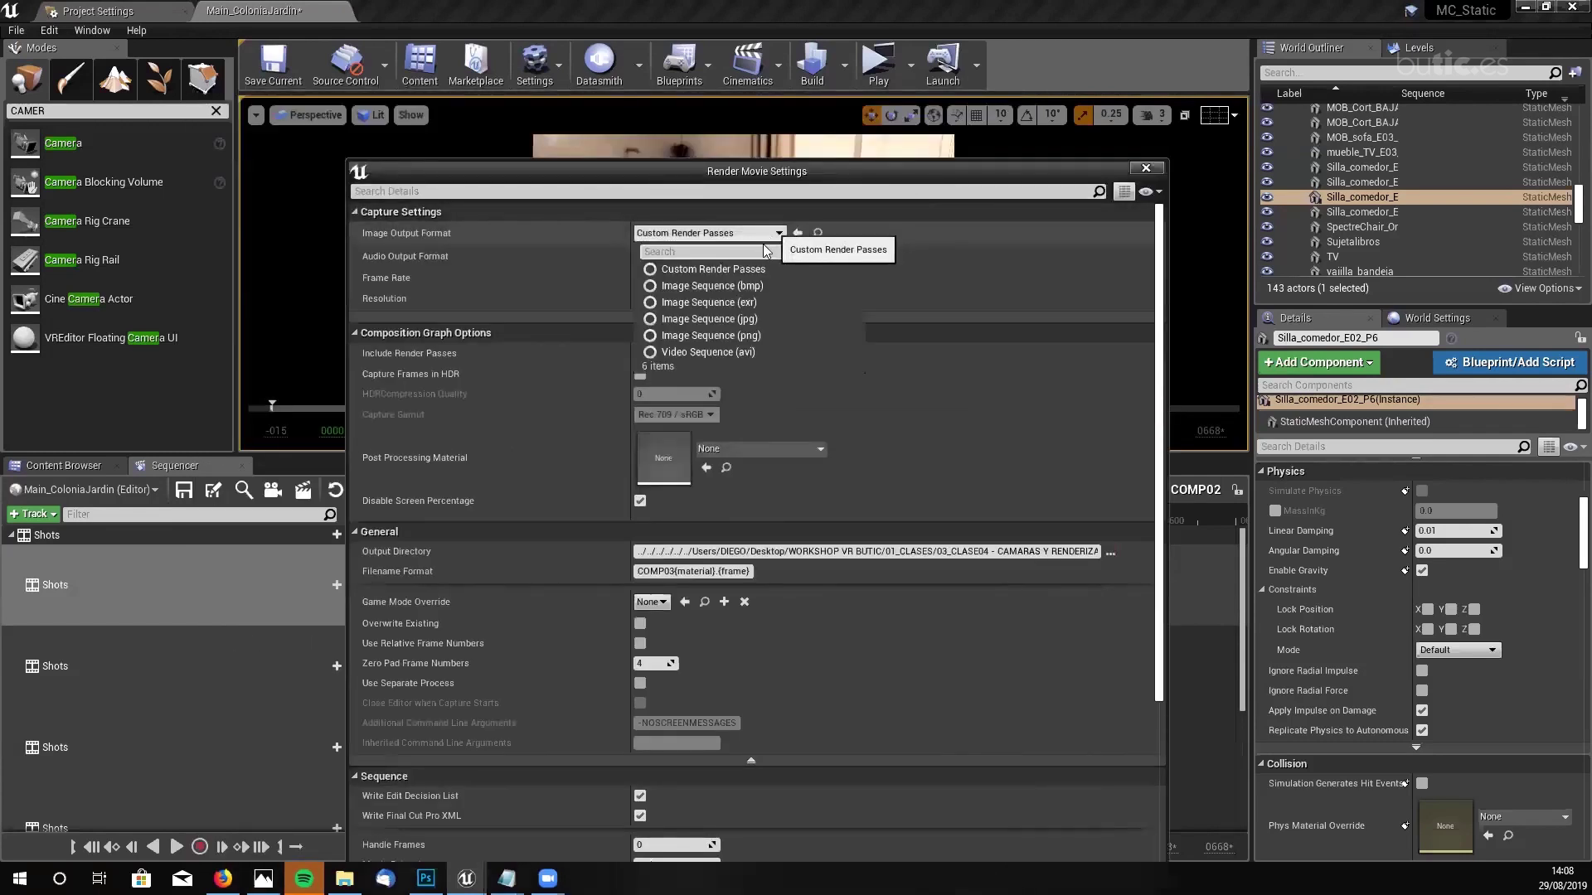
{"action": "left_click", "coordinate": [739, 319]}
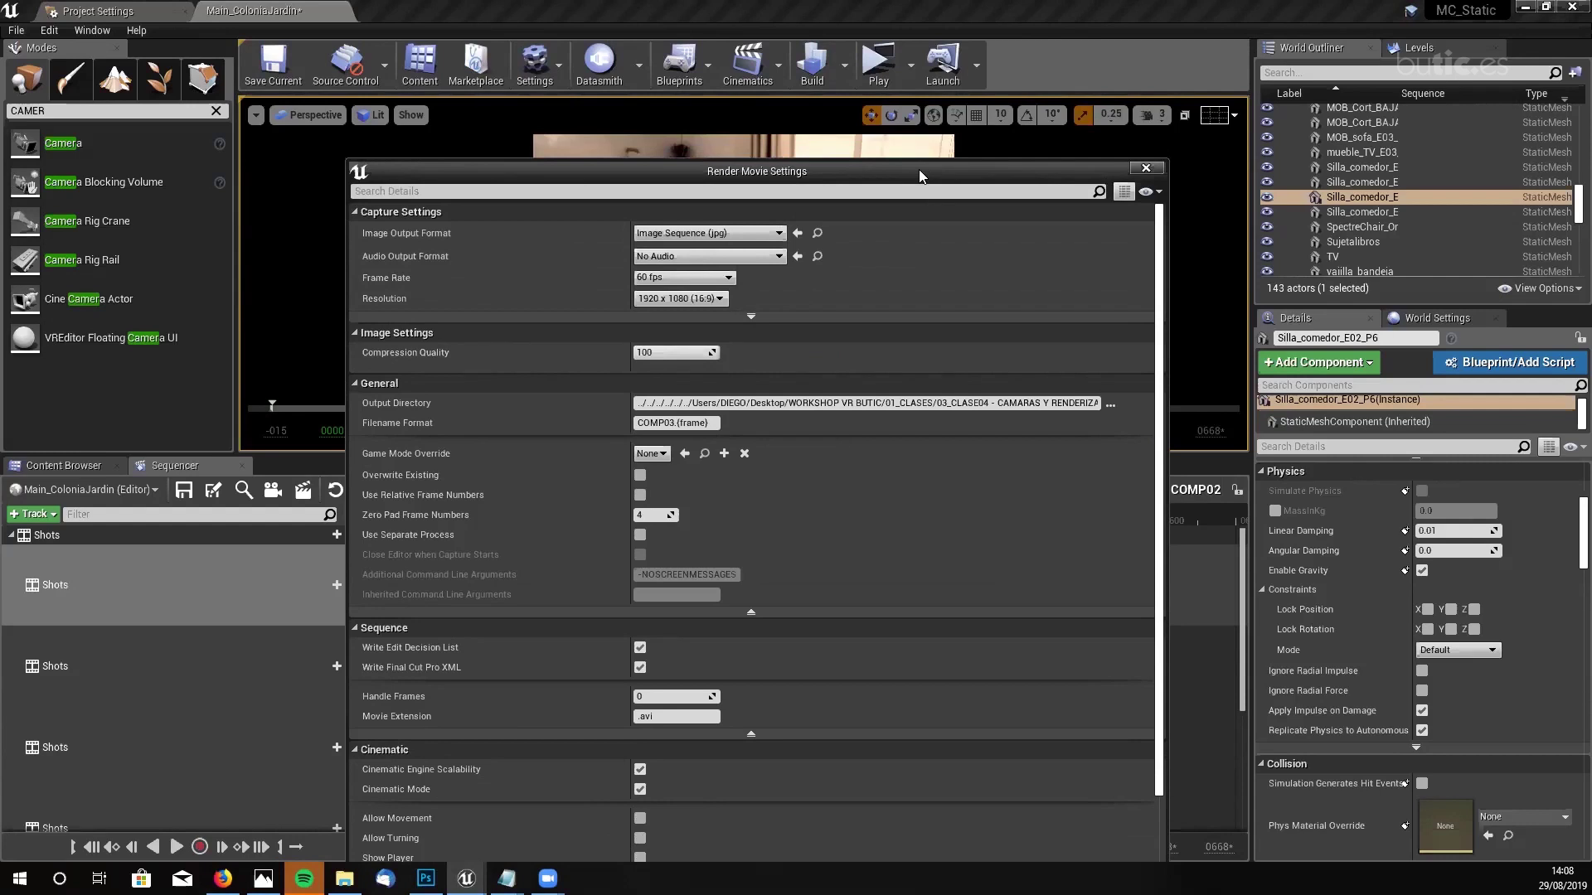
{"action": "left_click_drag", "start_coordinate": [918, 169], "coordinate": [1039, 248]}
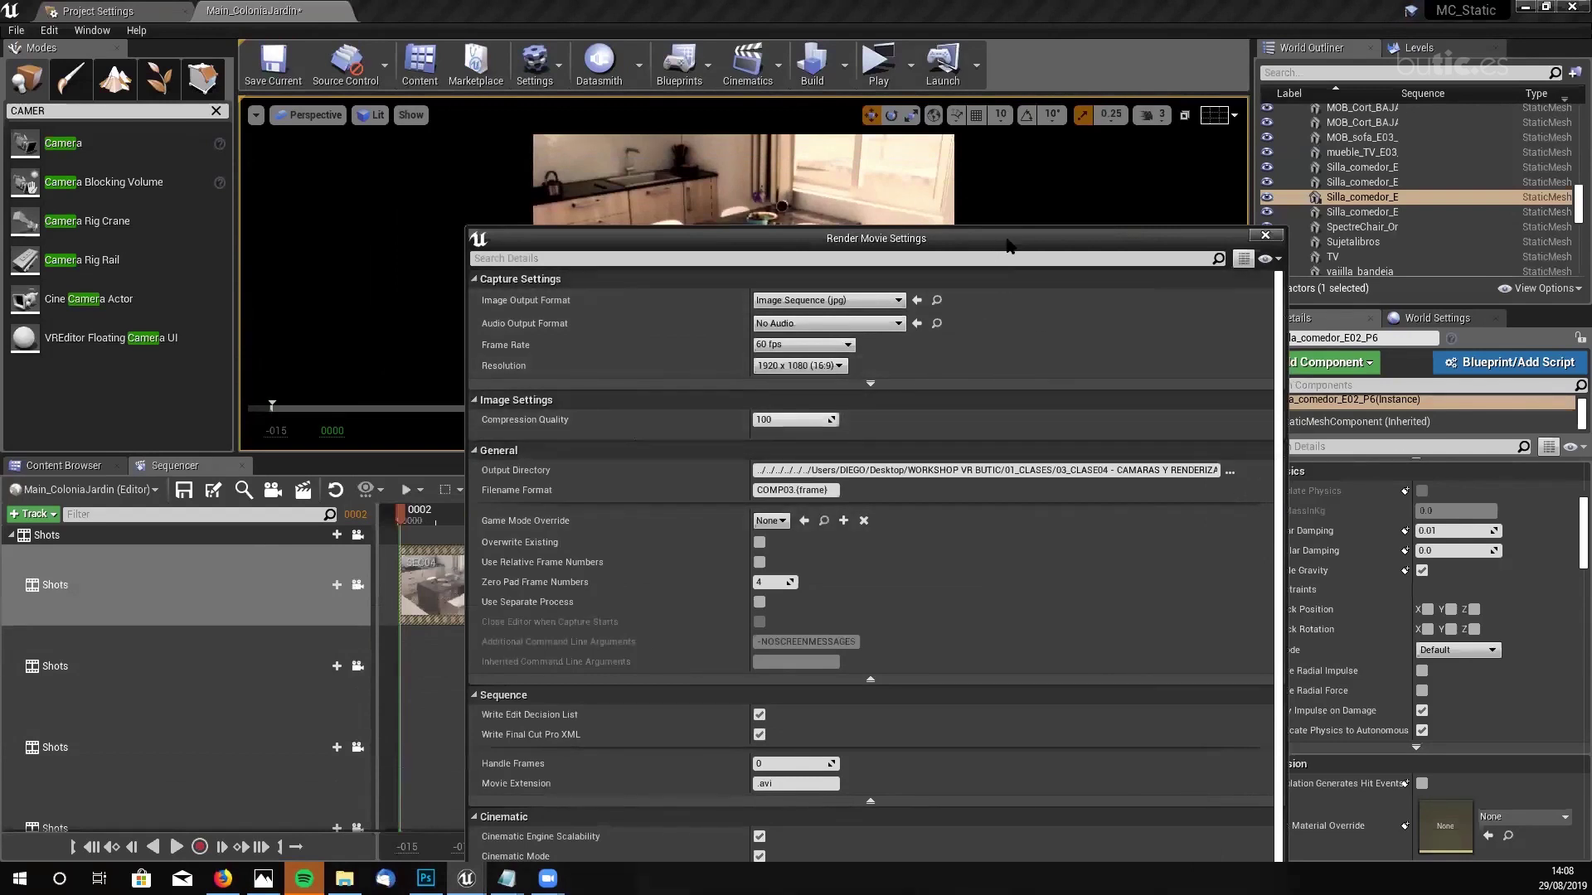
{"action": "left_click_drag", "start_coordinate": [1008, 244], "coordinate": [914, 176]}
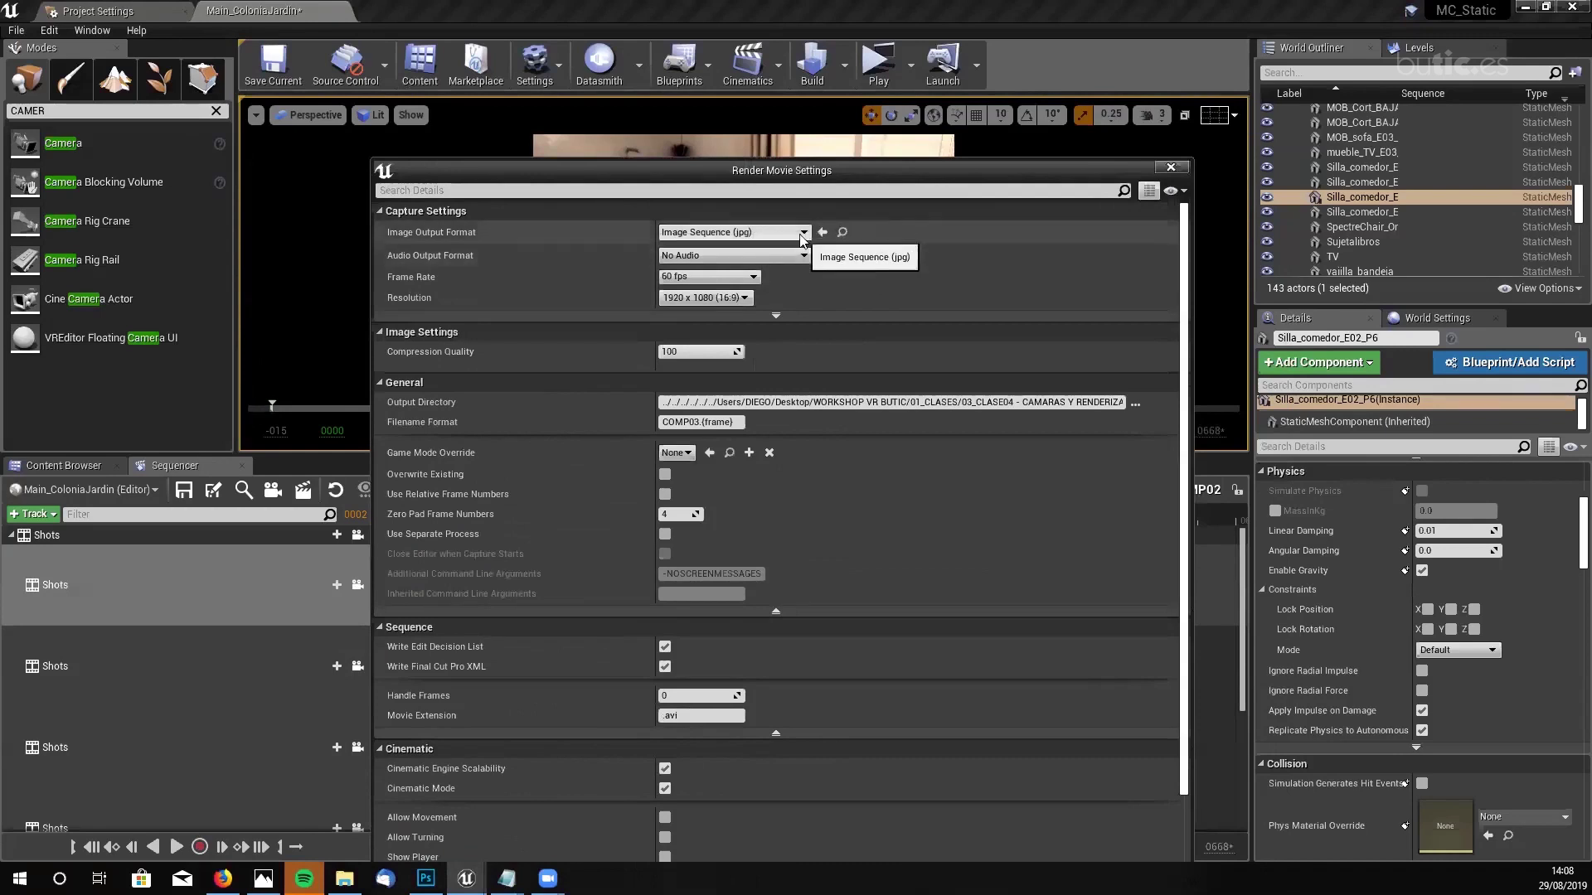
{"action": "left_click", "coordinate": [802, 233]}
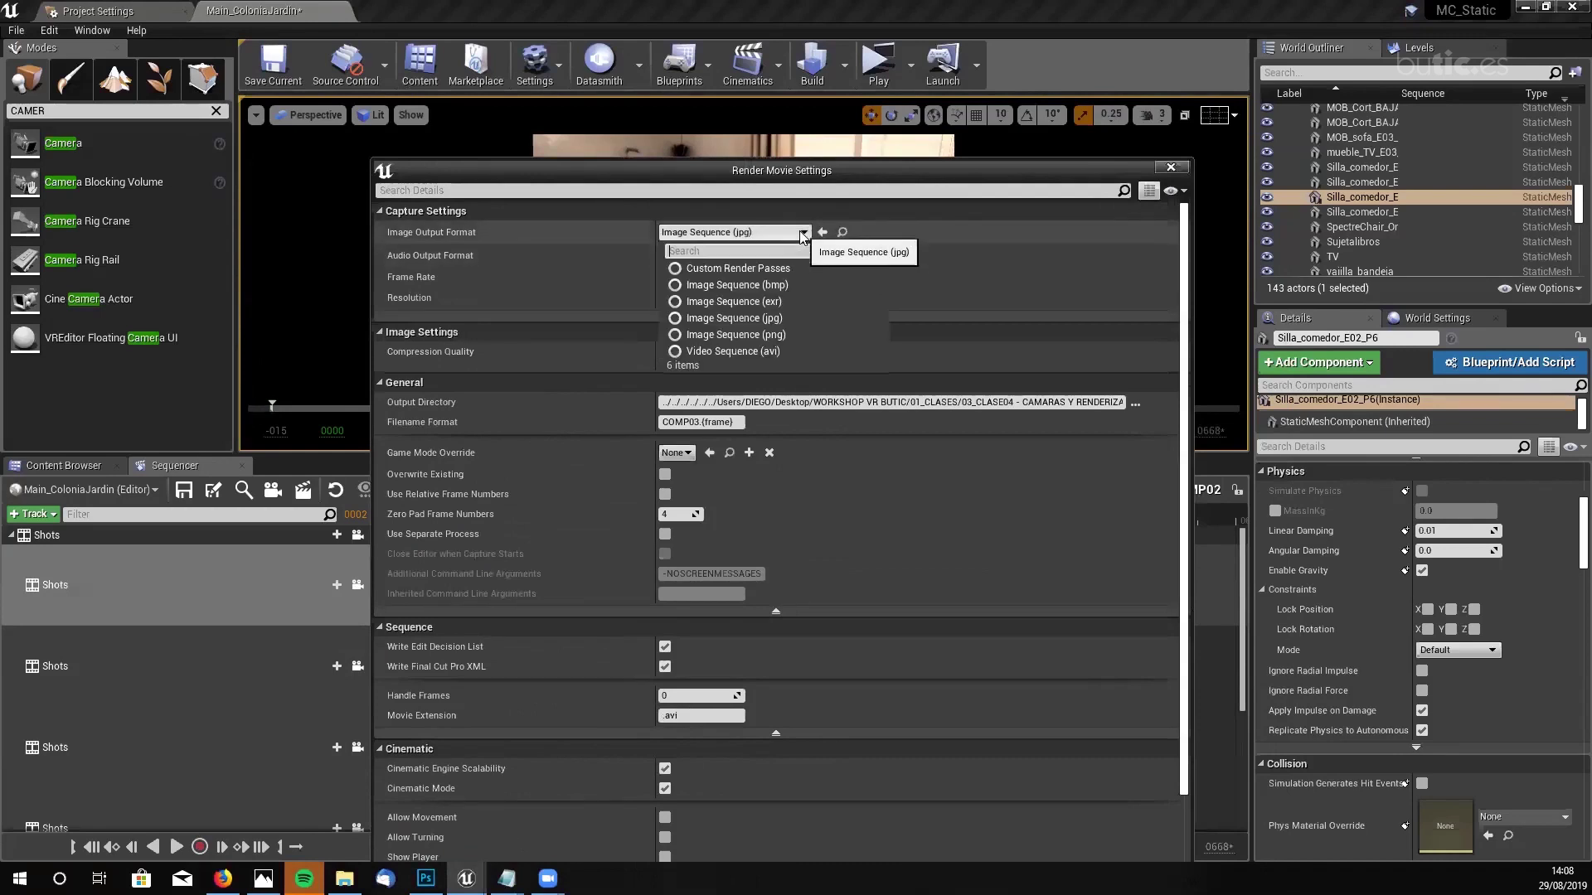
- Switch the output back to Video Sequence (avi) with compression left off
{"action": "left_click", "coordinate": [757, 352]}
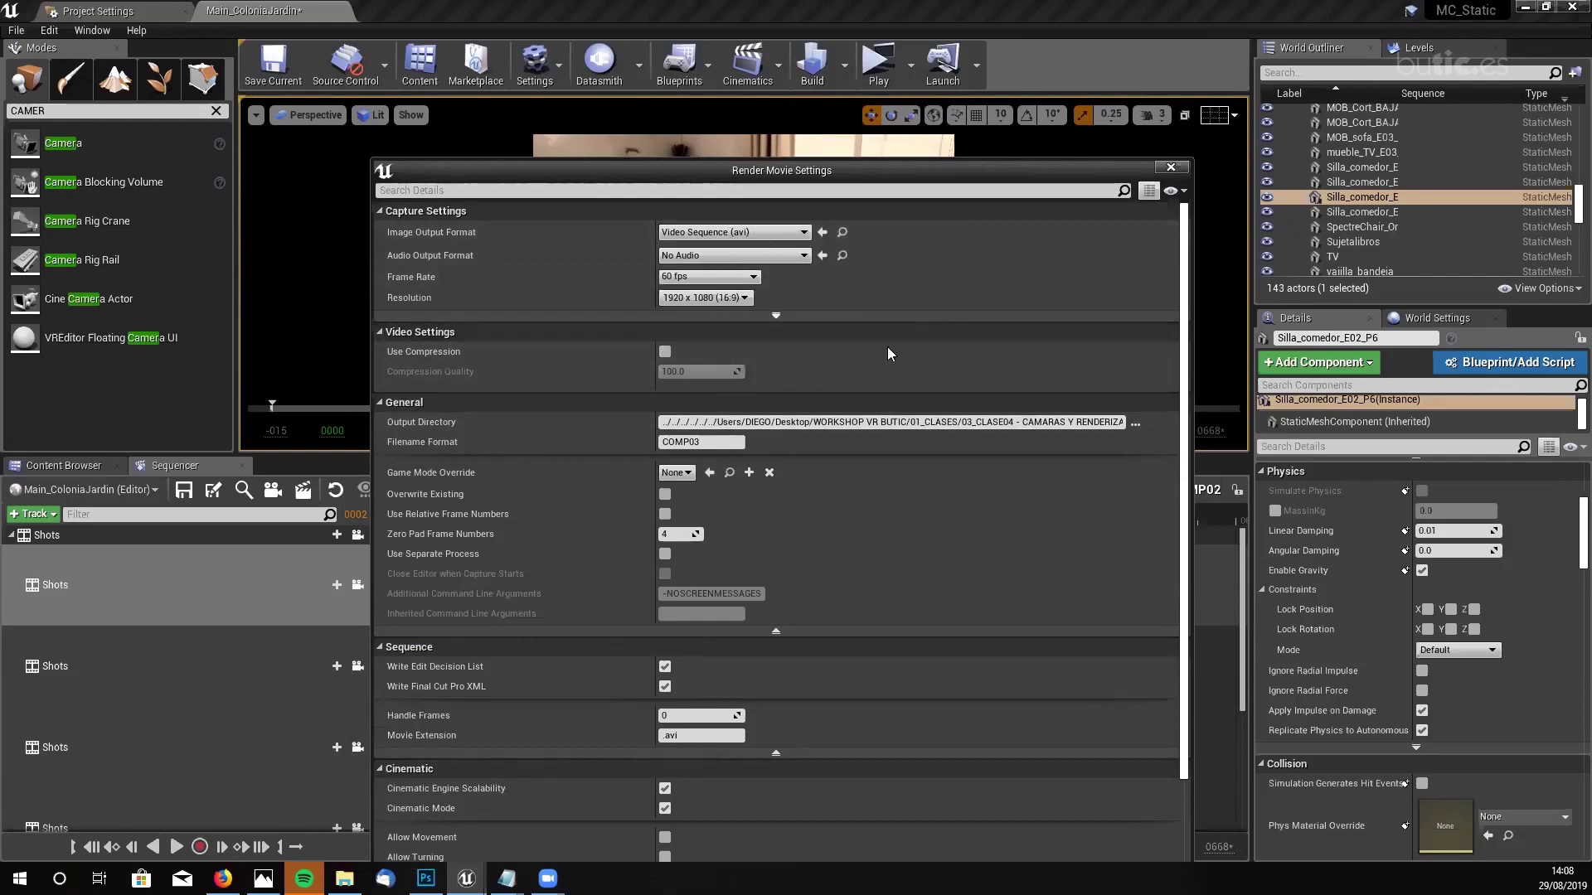
{"action": "scroll", "coordinate": [868, 365], "scroll_direction": "down", "scroll_amount": 3}
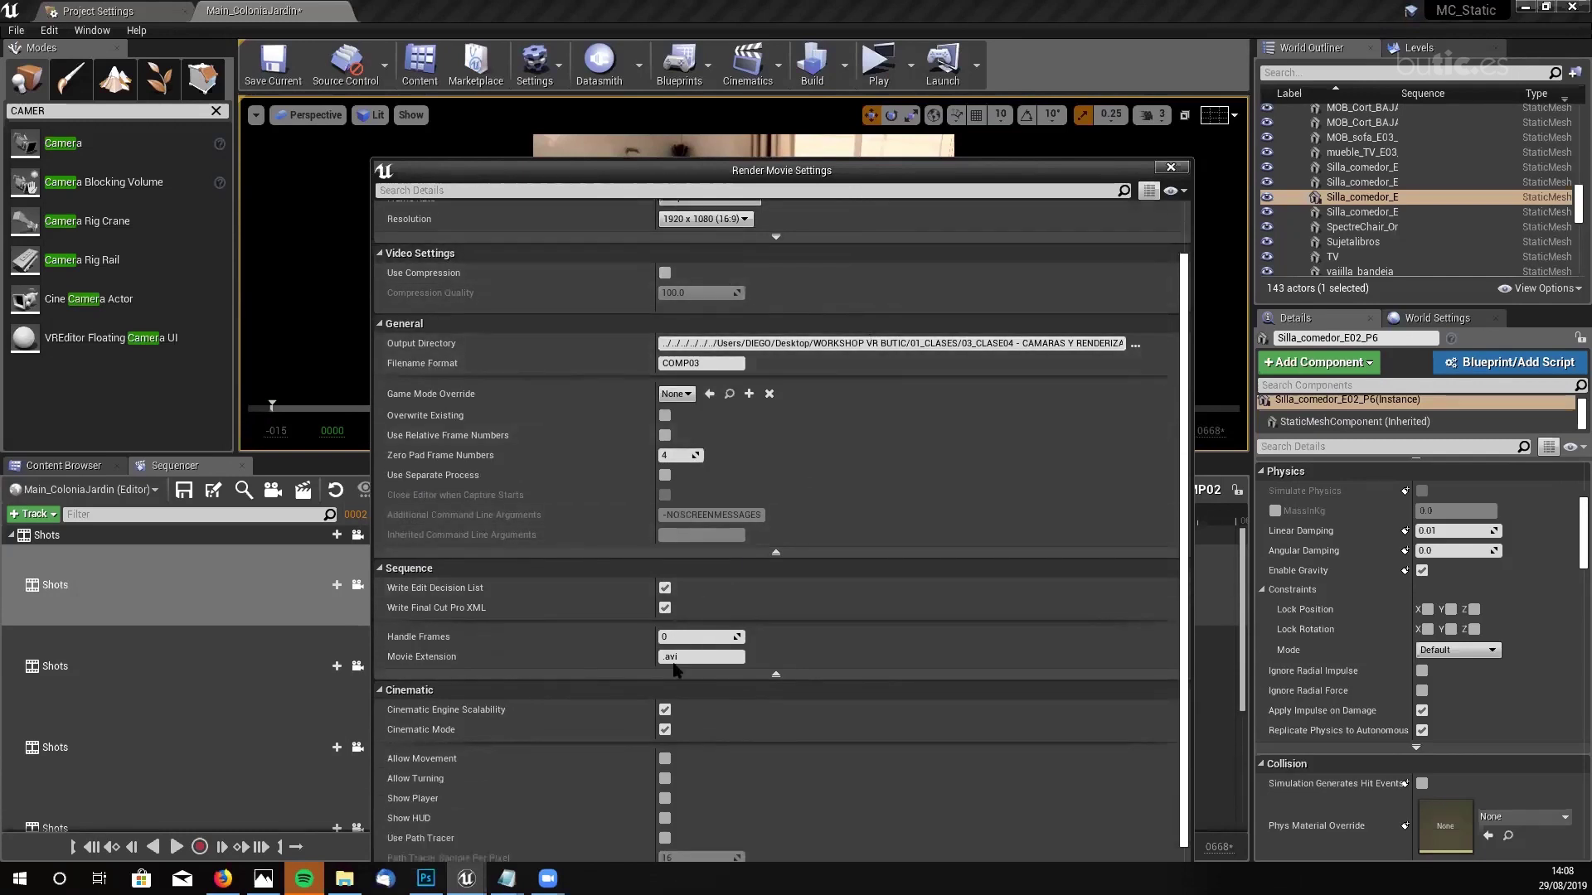
{"action": "scroll", "coordinate": [793, 625], "scroll_direction": "down", "scroll_amount": 4}
{"action": "scroll", "coordinate": [793, 625], "scroll_direction": "up", "scroll_amount": 7}
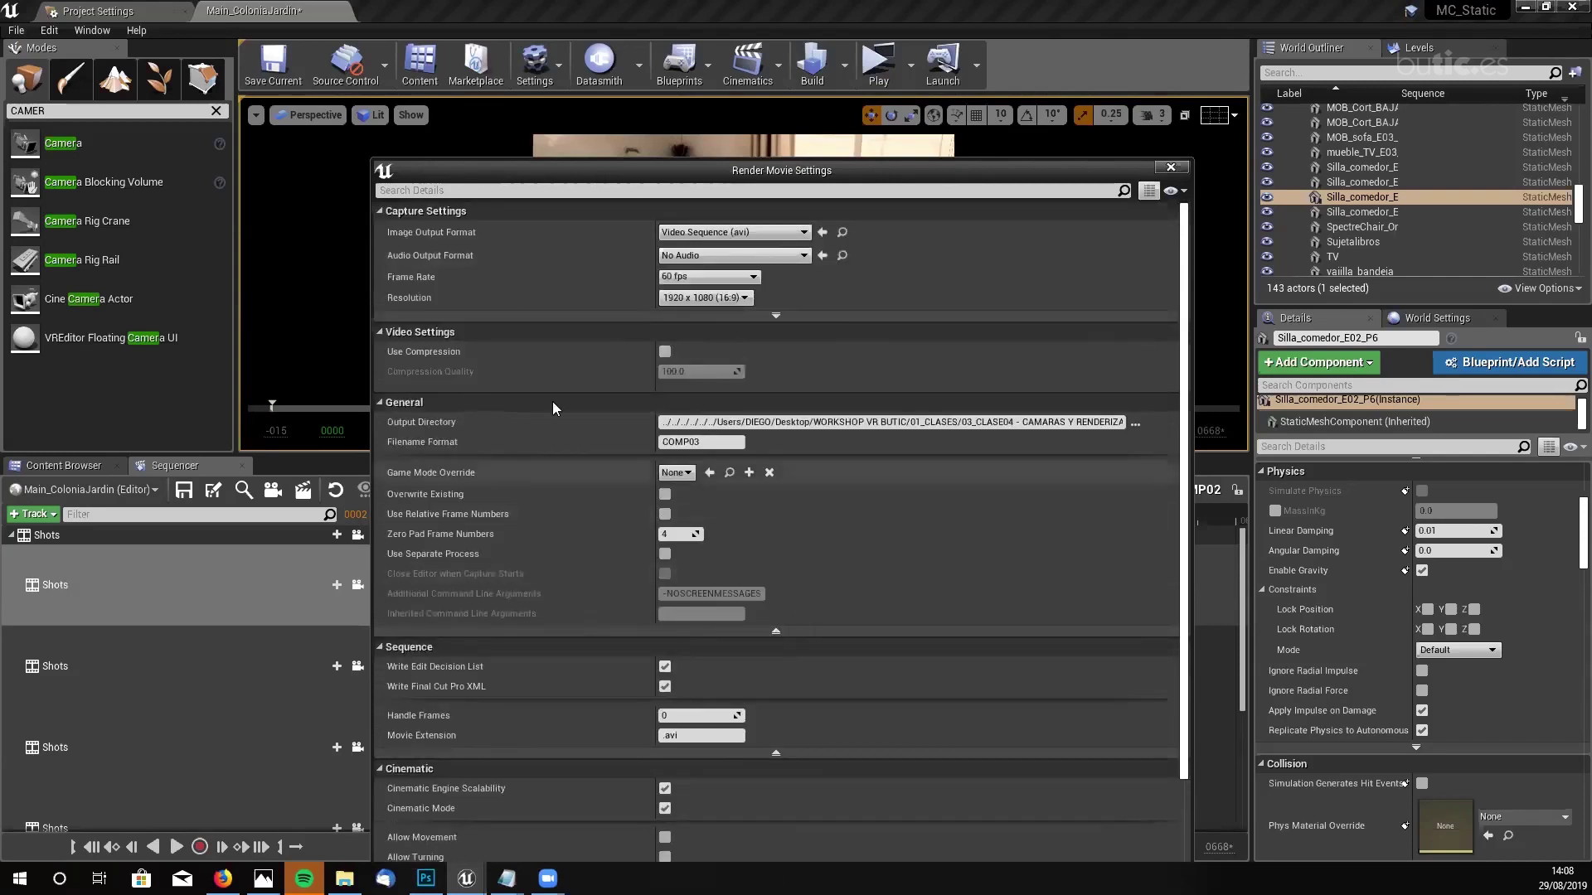
{"action": "left_click", "coordinate": [667, 354]}
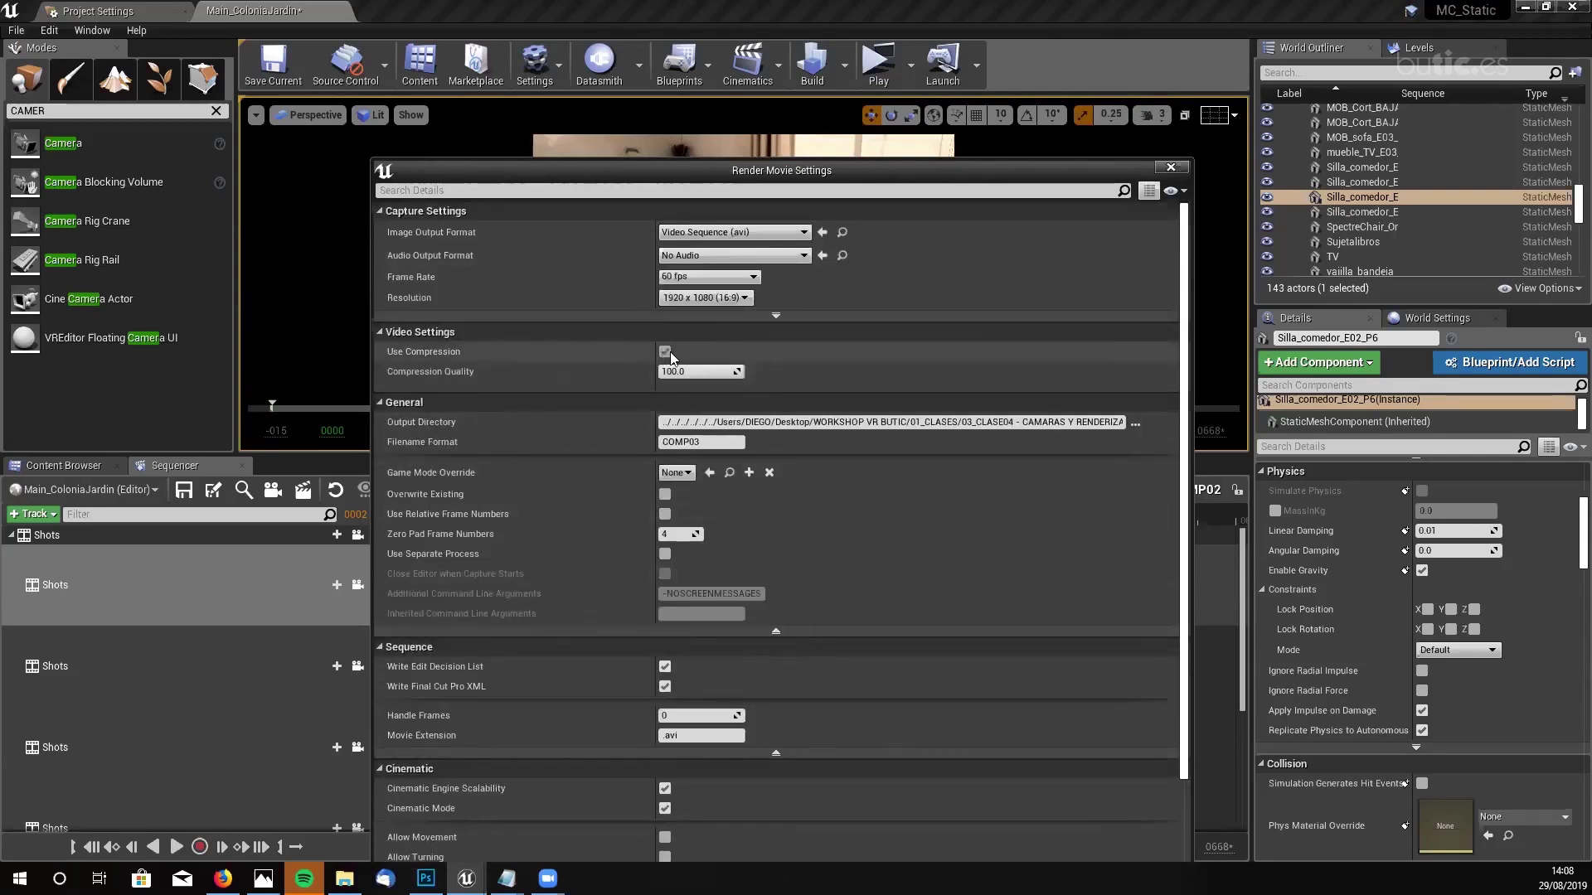
{"action": "left_click", "coordinate": [665, 352]}
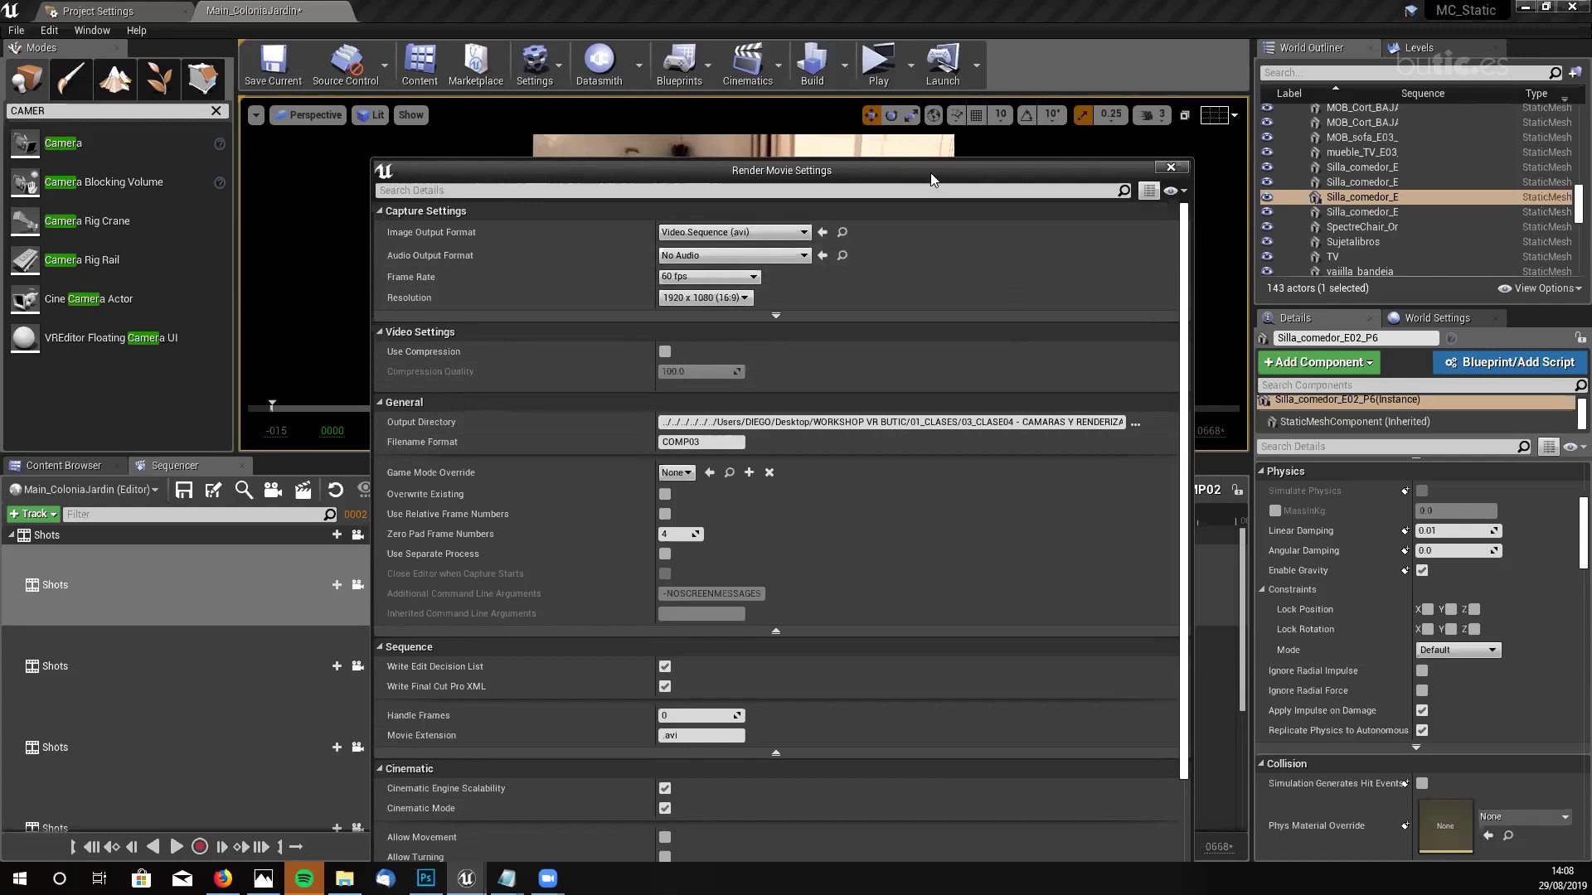
- Move the render settings down to reveal the kitchen camera preview
{"action": "left_click_drag", "start_coordinate": [932, 180], "coordinate": [912, 178]}
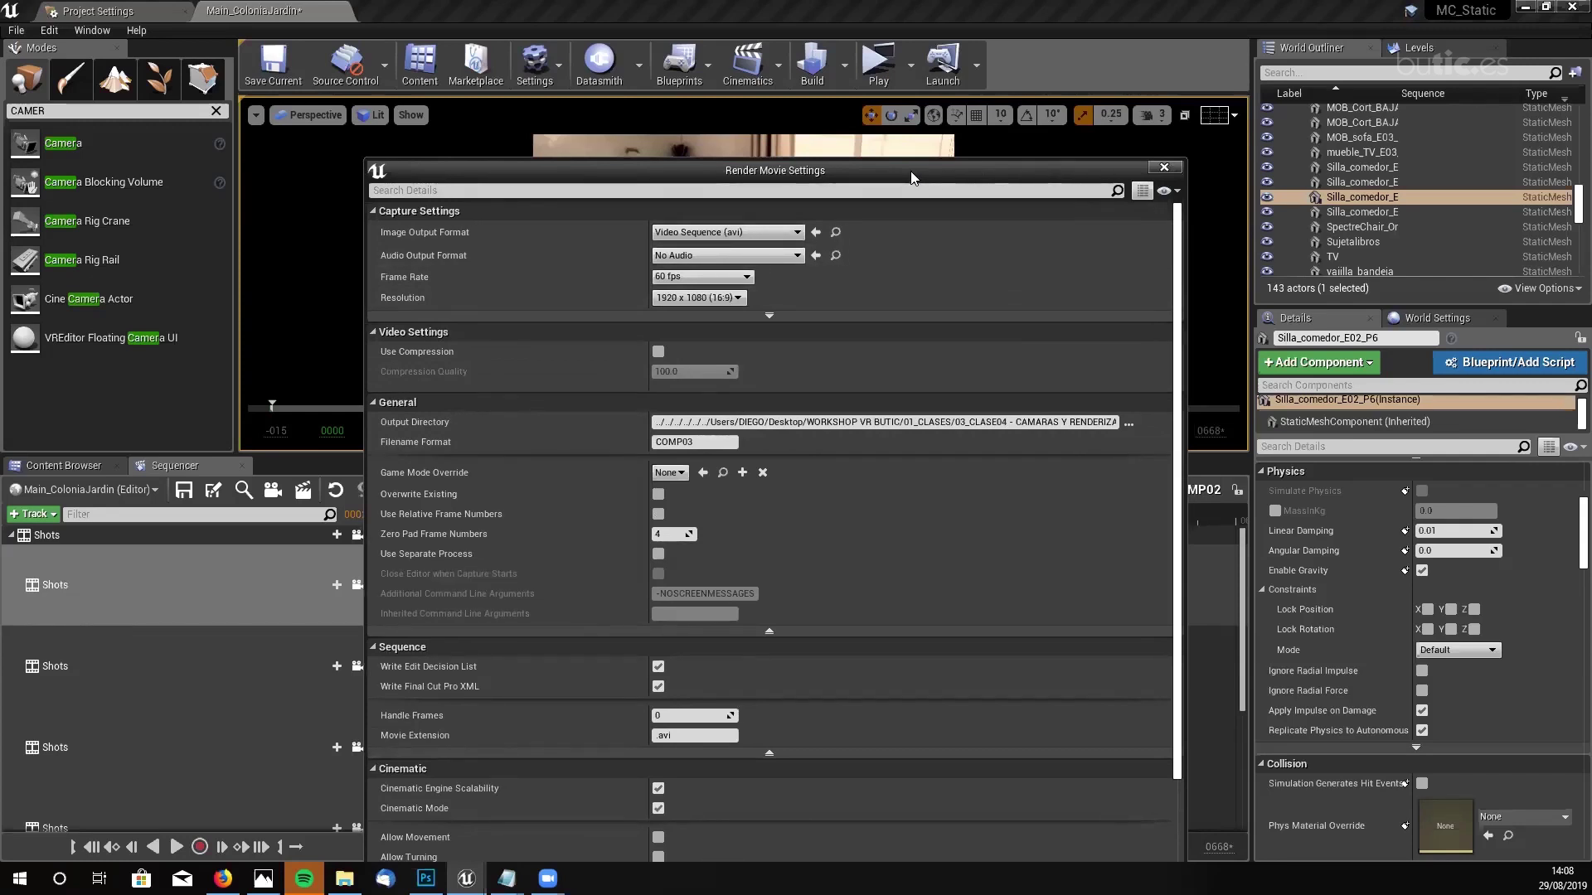
{"action": "left_click_drag", "start_coordinate": [912, 178], "coordinate": [860, 444]}
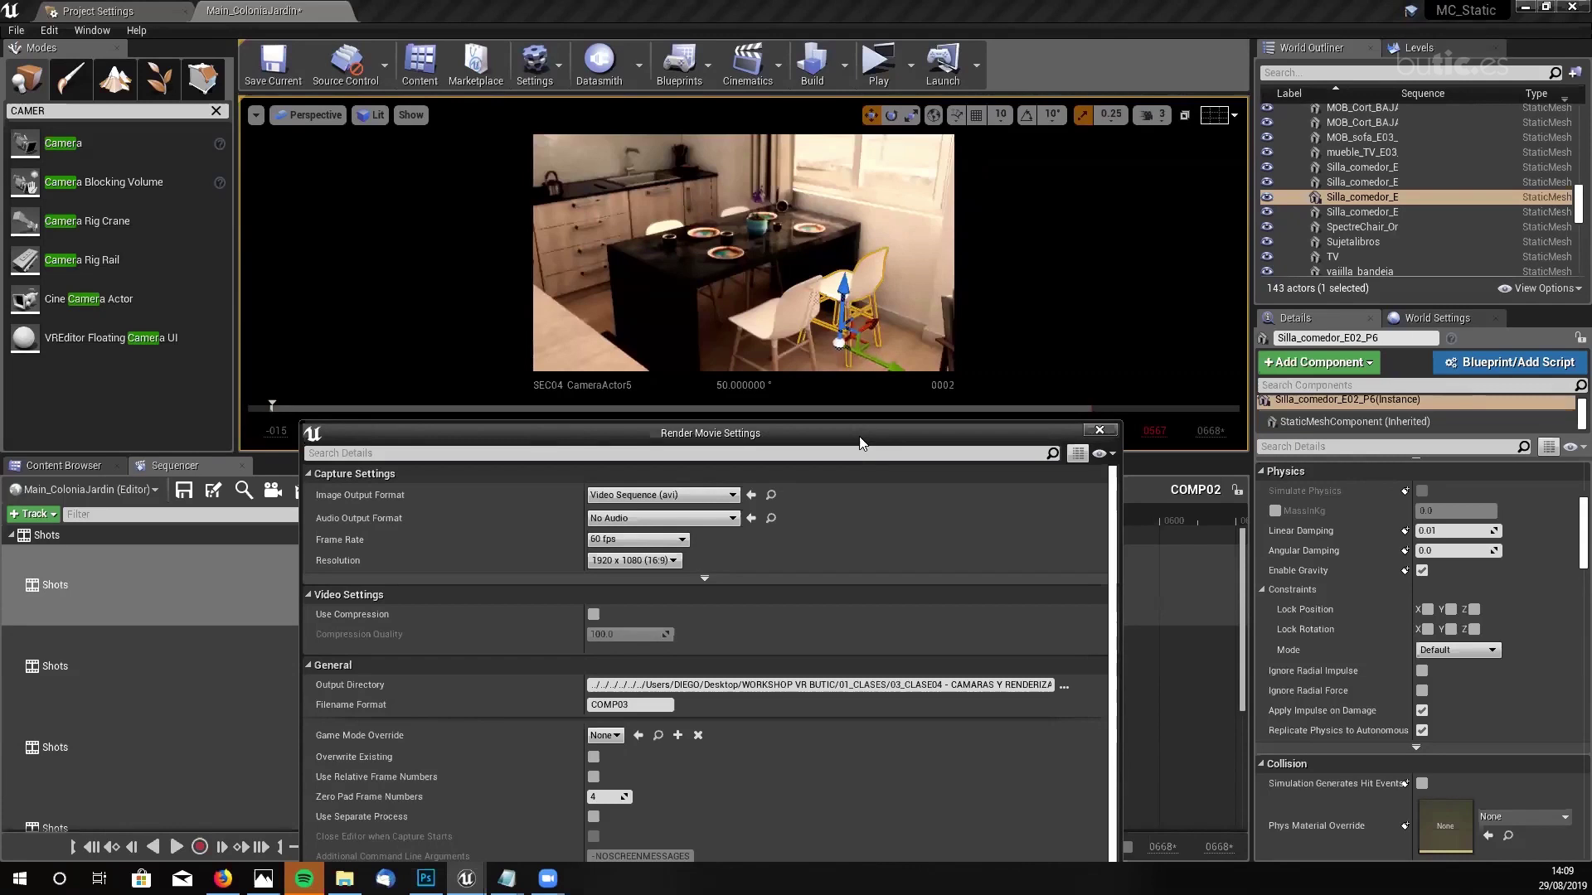
{"action": "scroll", "coordinate": [787, 565], "scroll_direction": "down", "scroll_amount": 1}
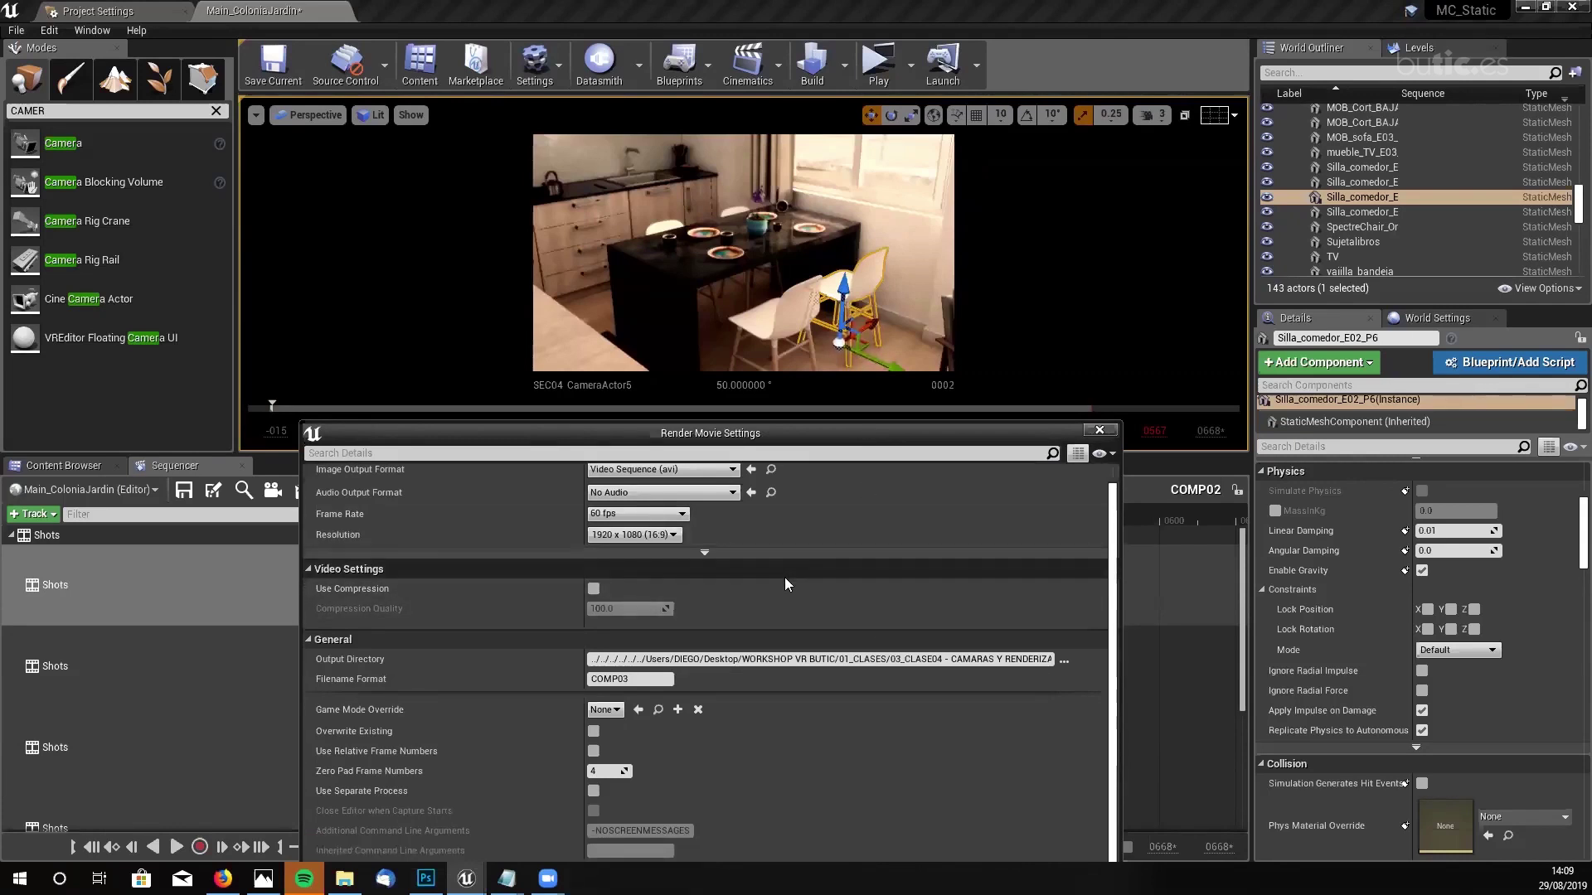
{"action": "scroll", "coordinate": [786, 580], "scroll_direction": "up", "scroll_amount": 1}
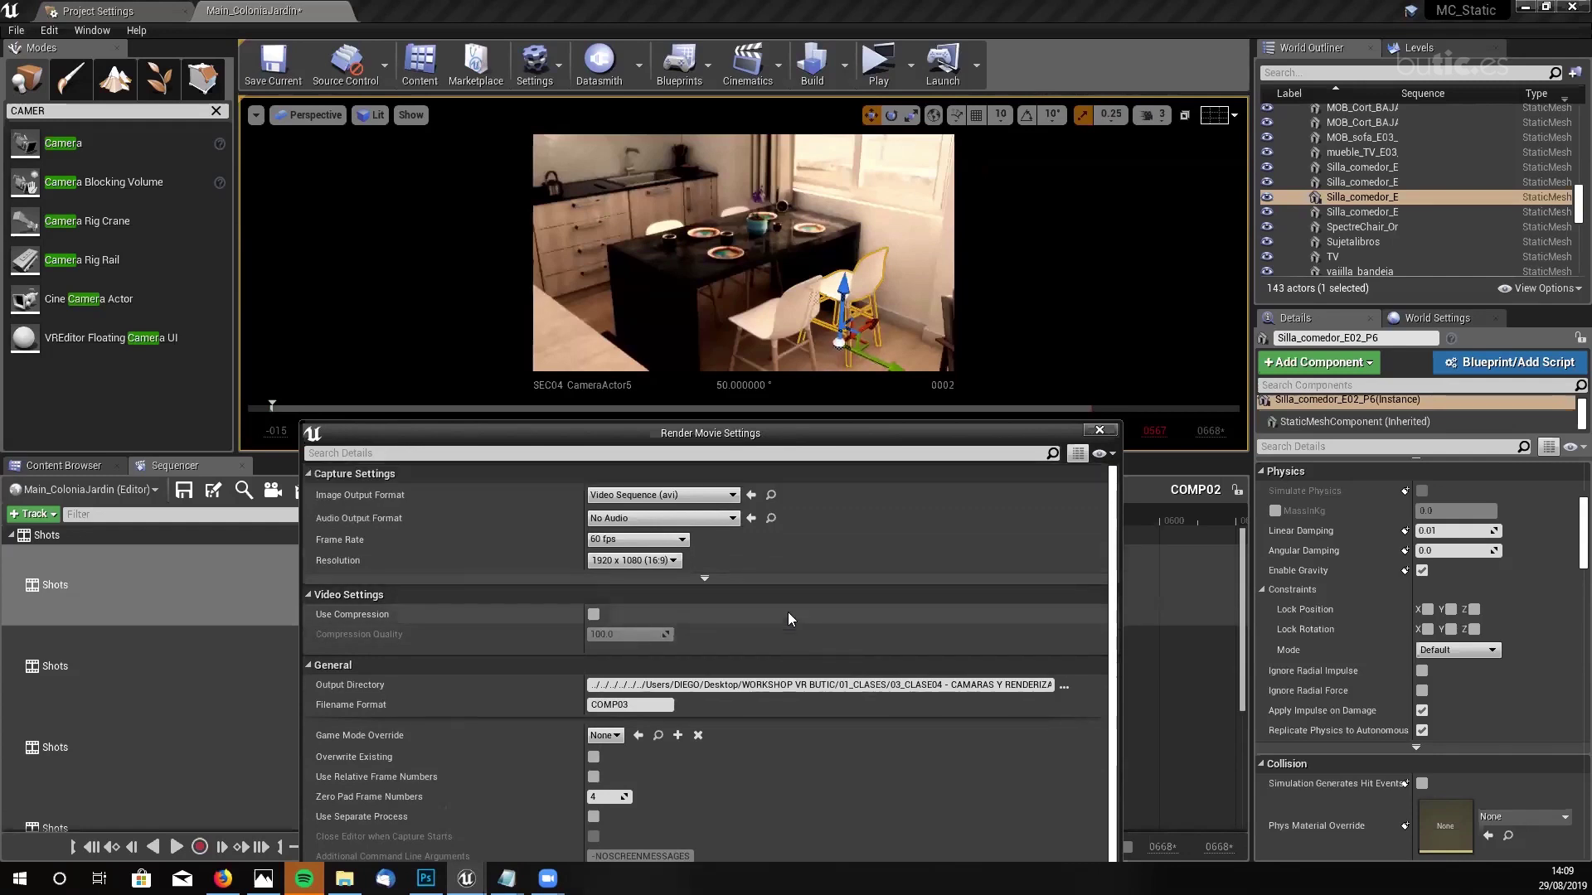
{"action": "left_click", "coordinate": [681, 540]}
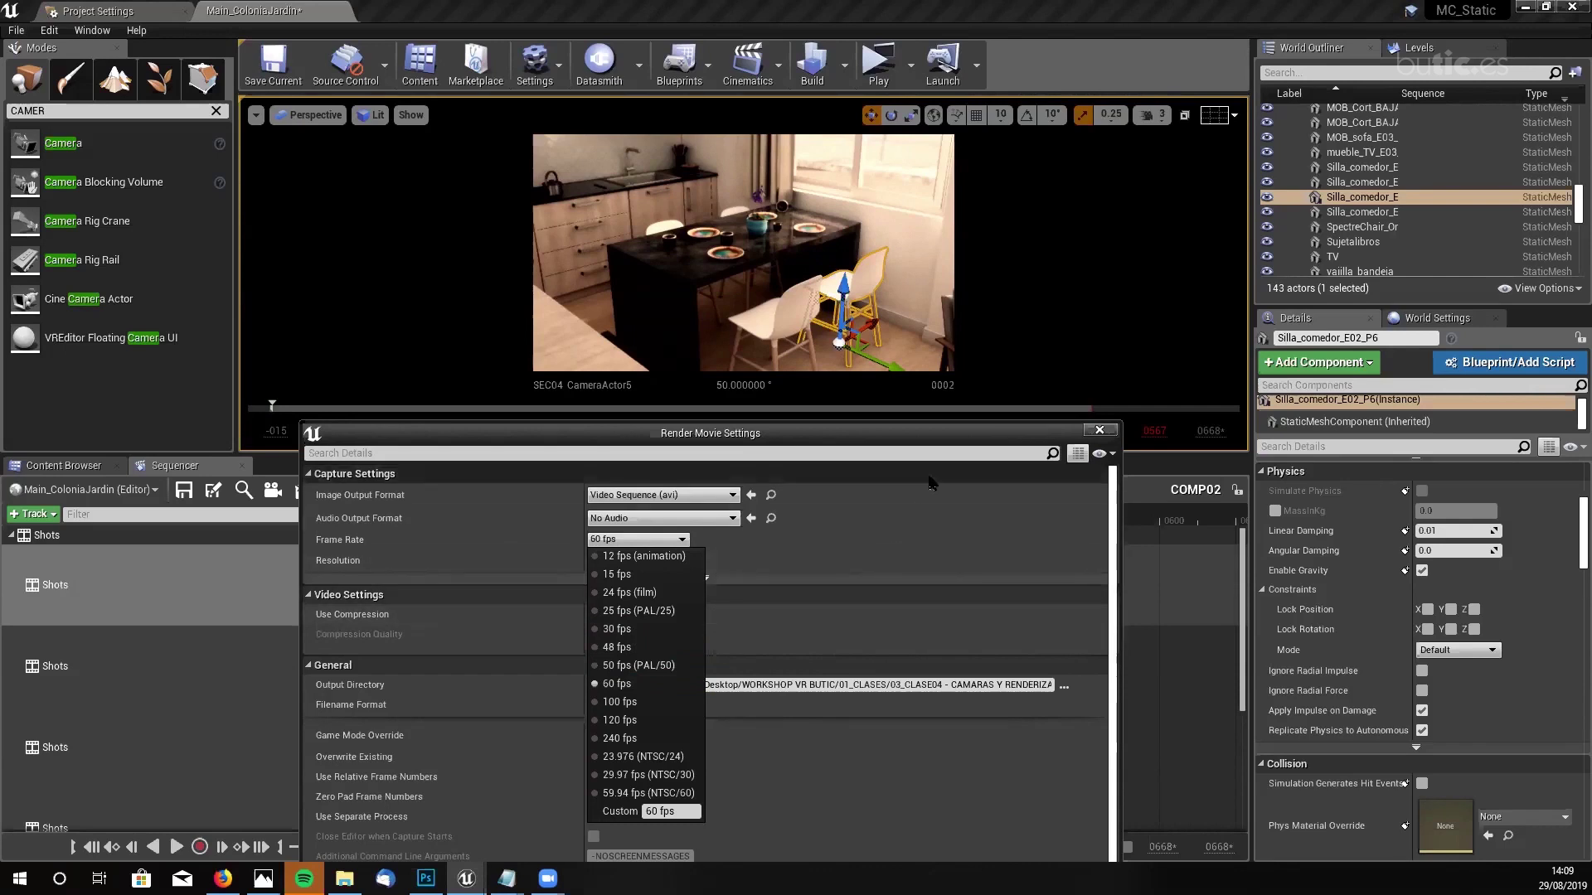
- Try 30 fps, move the settings to the top of the screen, then restore 60 fps
{"action": "left_click", "coordinate": [902, 546]}
{"action": "left_click", "coordinate": [680, 540]}
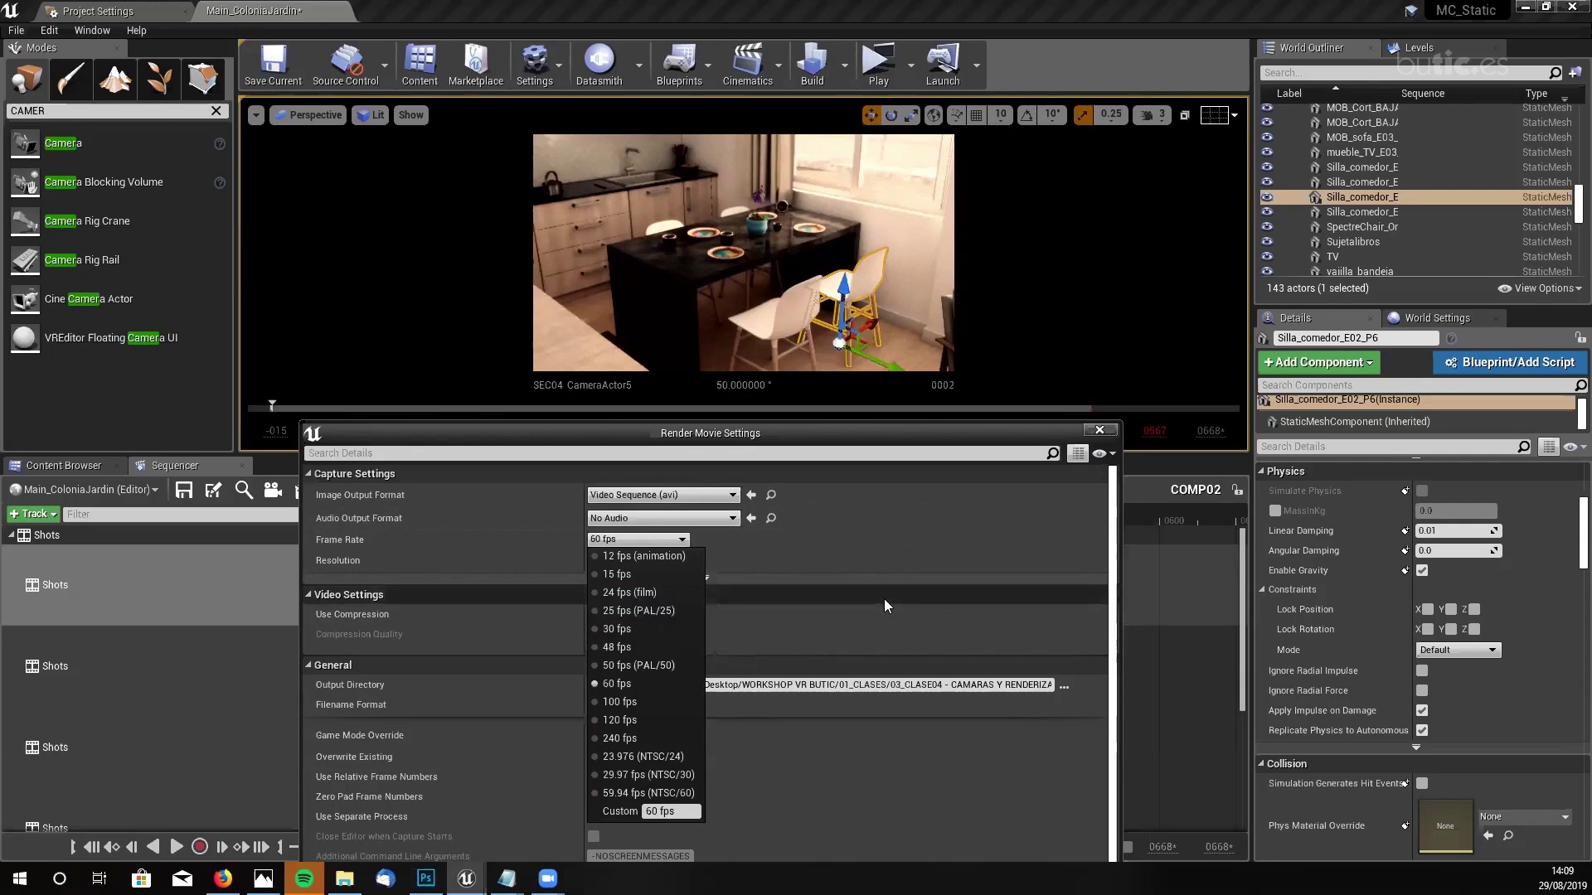
{"action": "left_click_drag", "start_coordinate": [899, 441], "coordinate": [909, 232]}
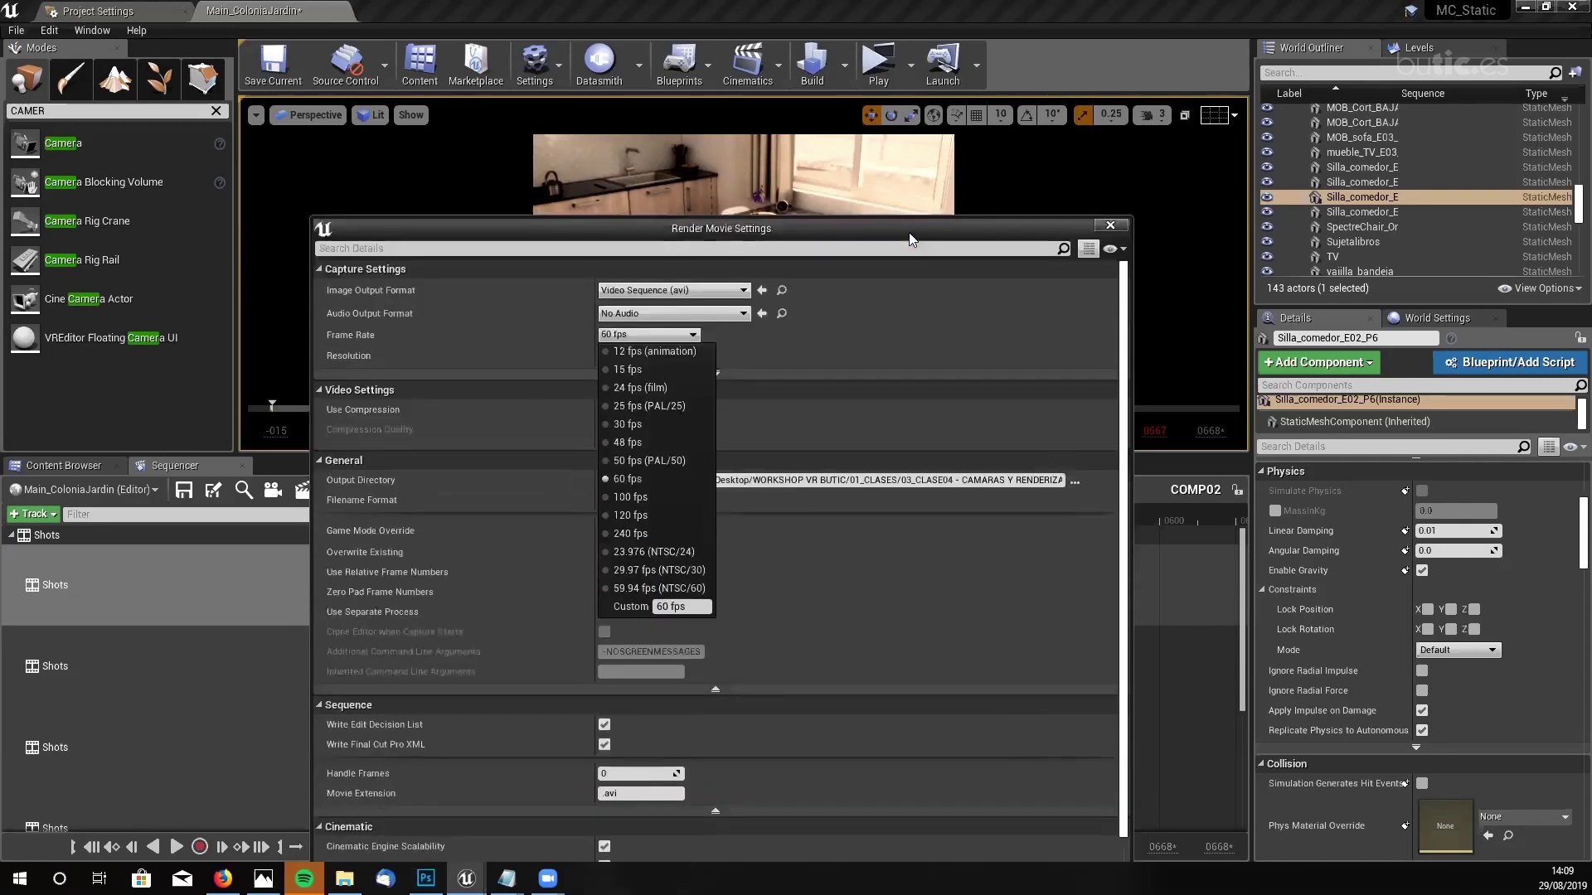
{"action": "left_click", "coordinate": [656, 420]}
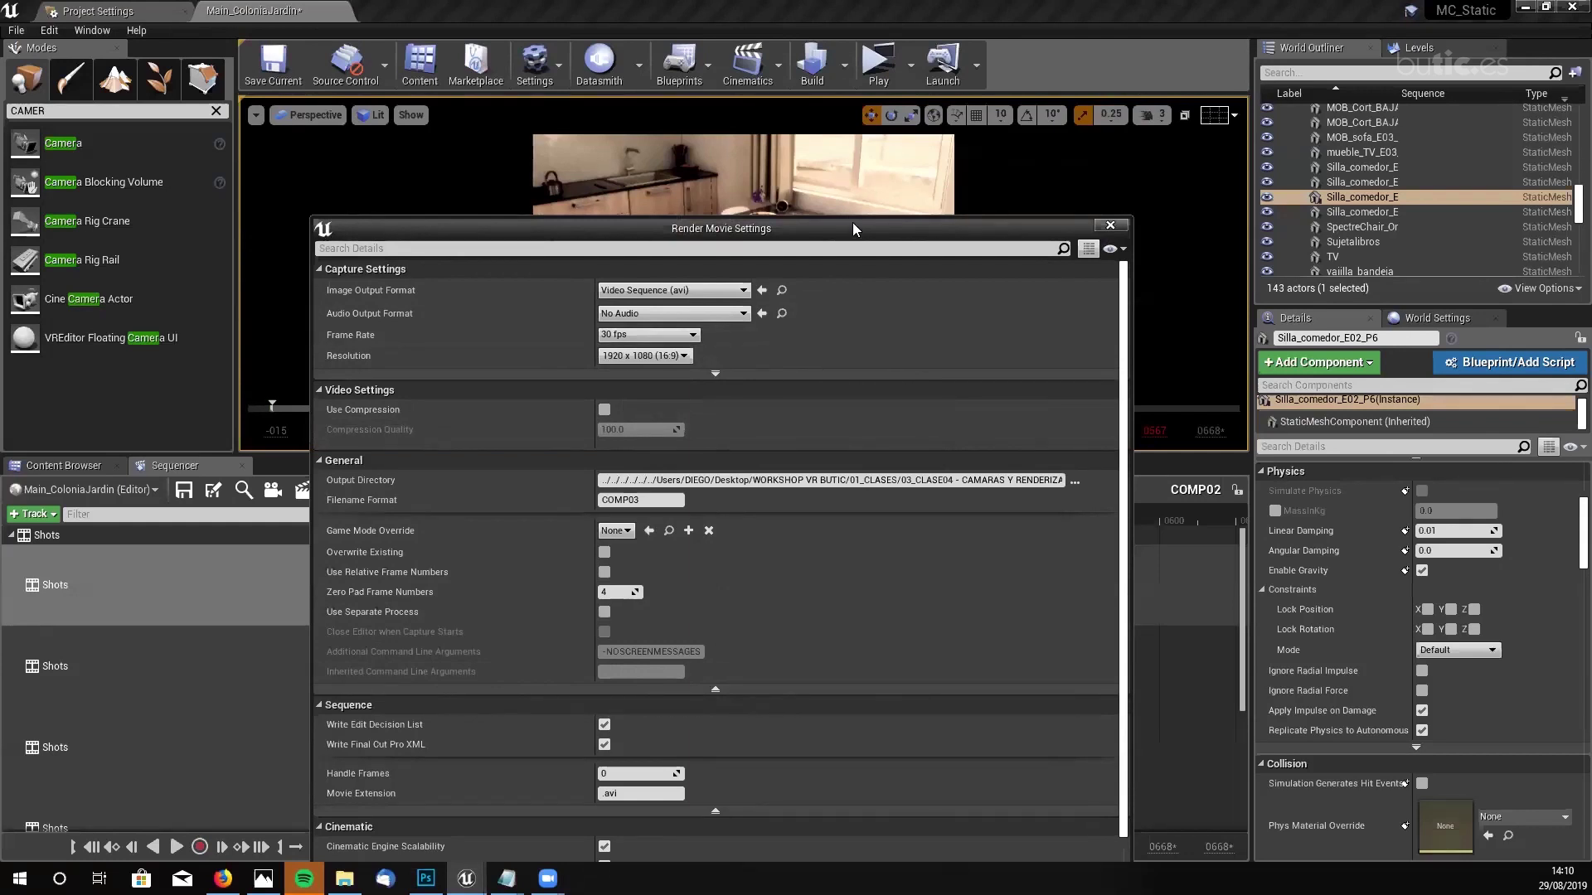
{"action": "left_click_drag", "start_coordinate": [853, 222], "coordinate": [816, 27]}
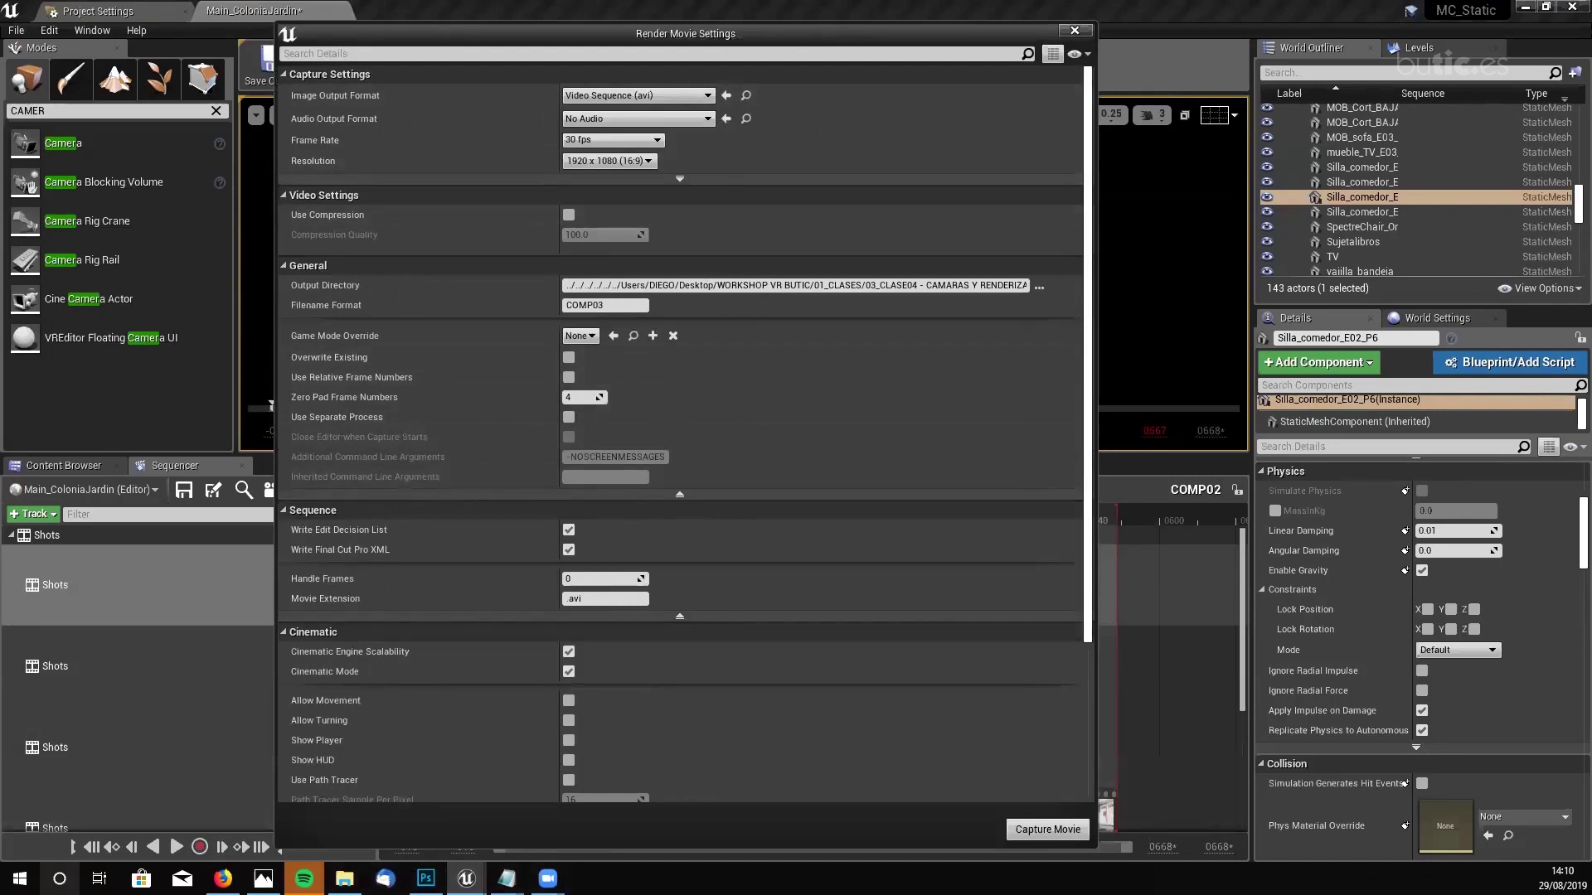
{"action": "key", "text": "super+s"}
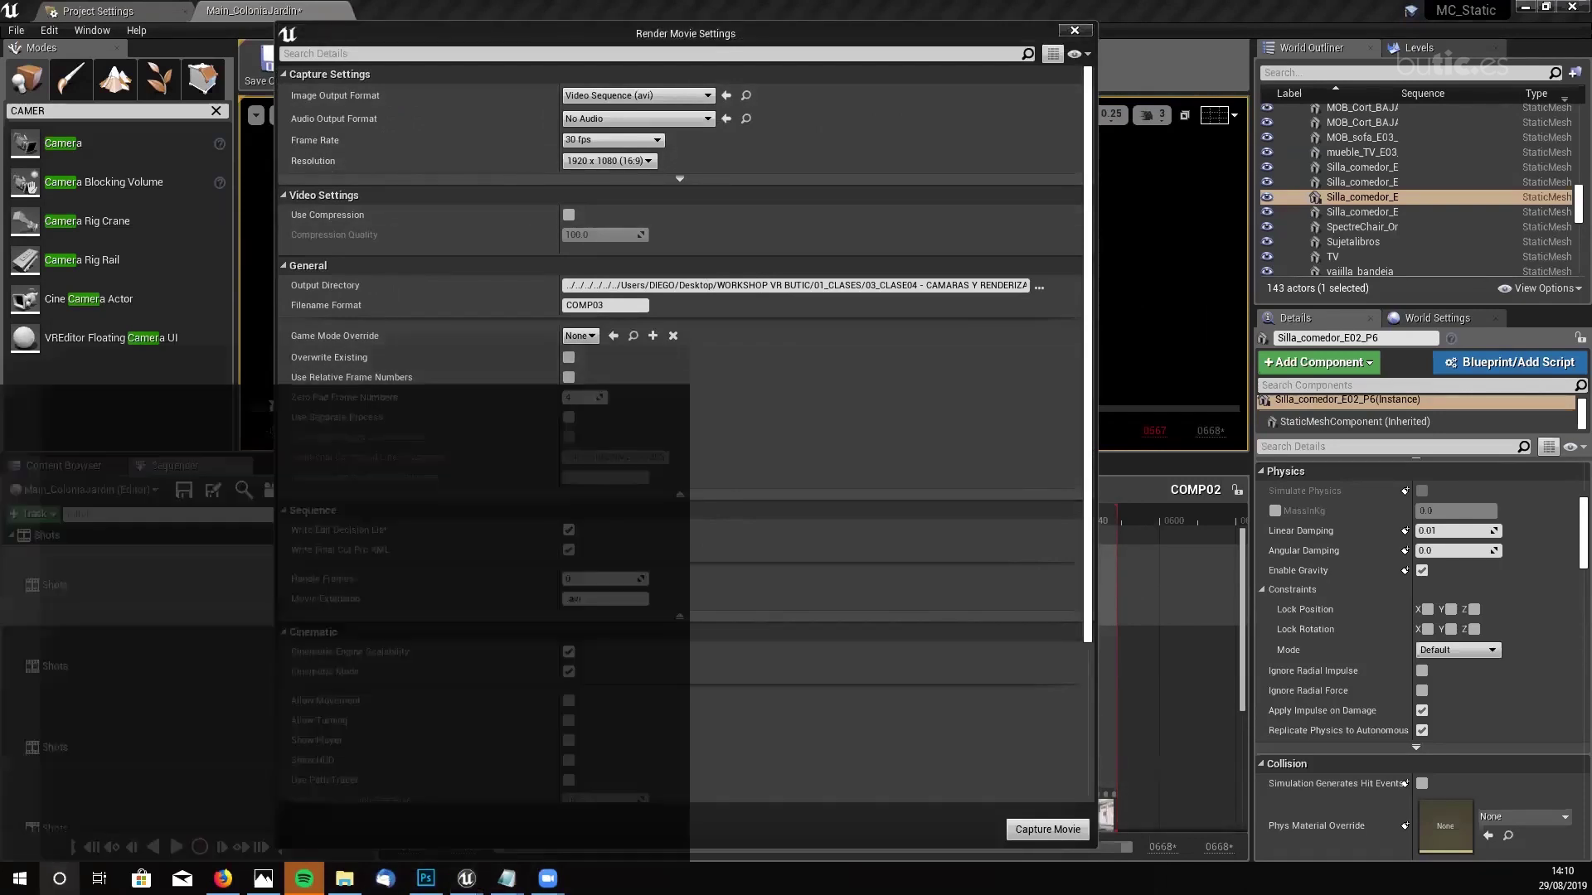
{"action": "key", "text": "Escape"}
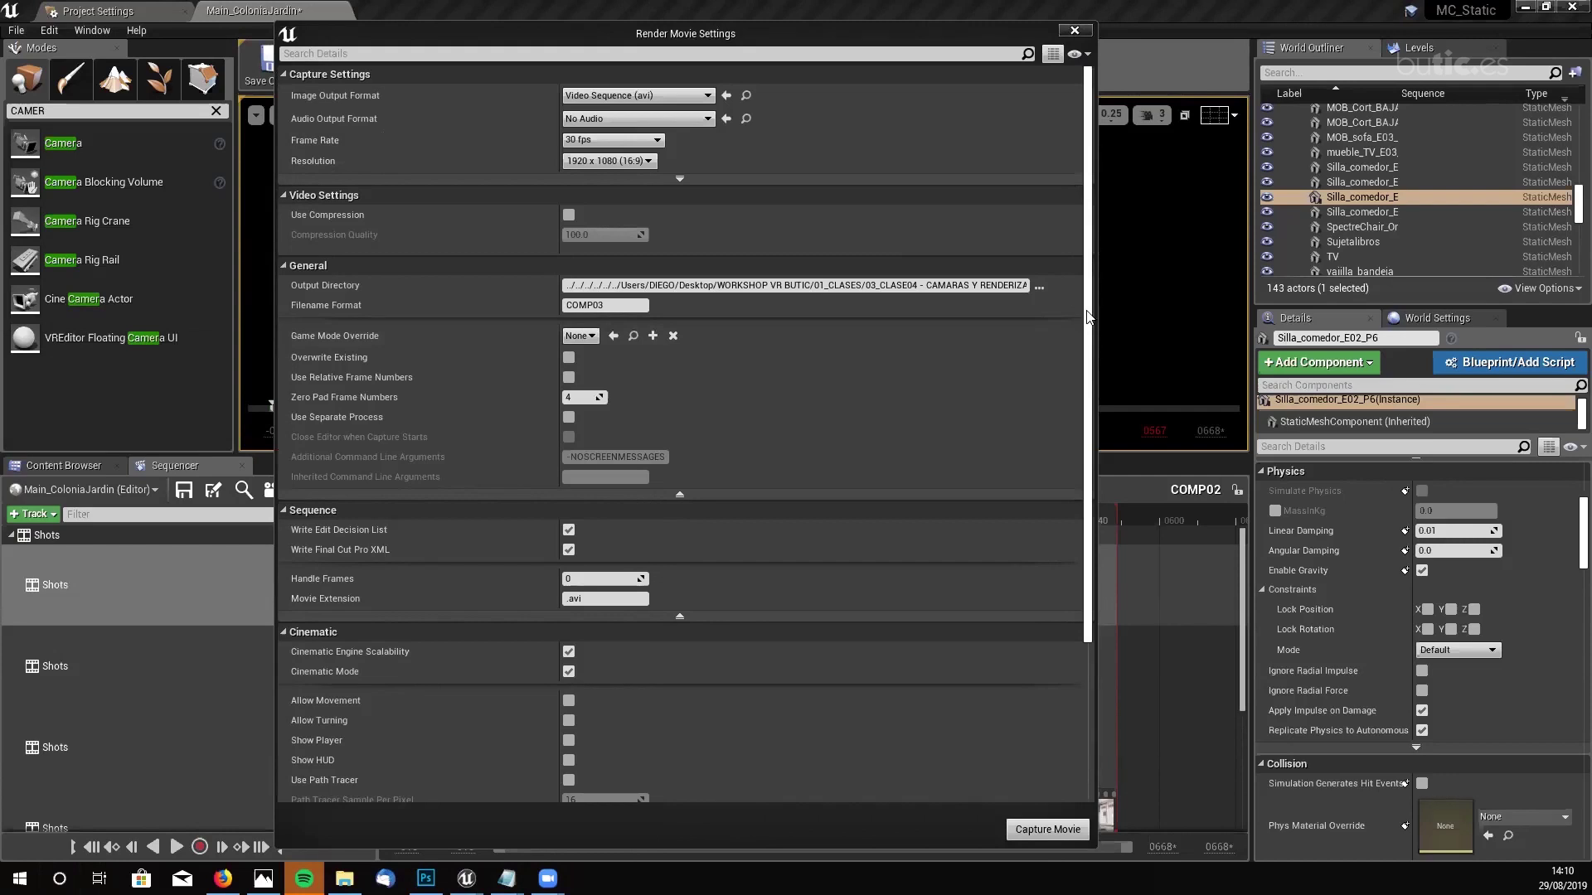
{"action": "left_click", "coordinate": [658, 140]}
{"action": "left_click", "coordinate": [623, 286]}
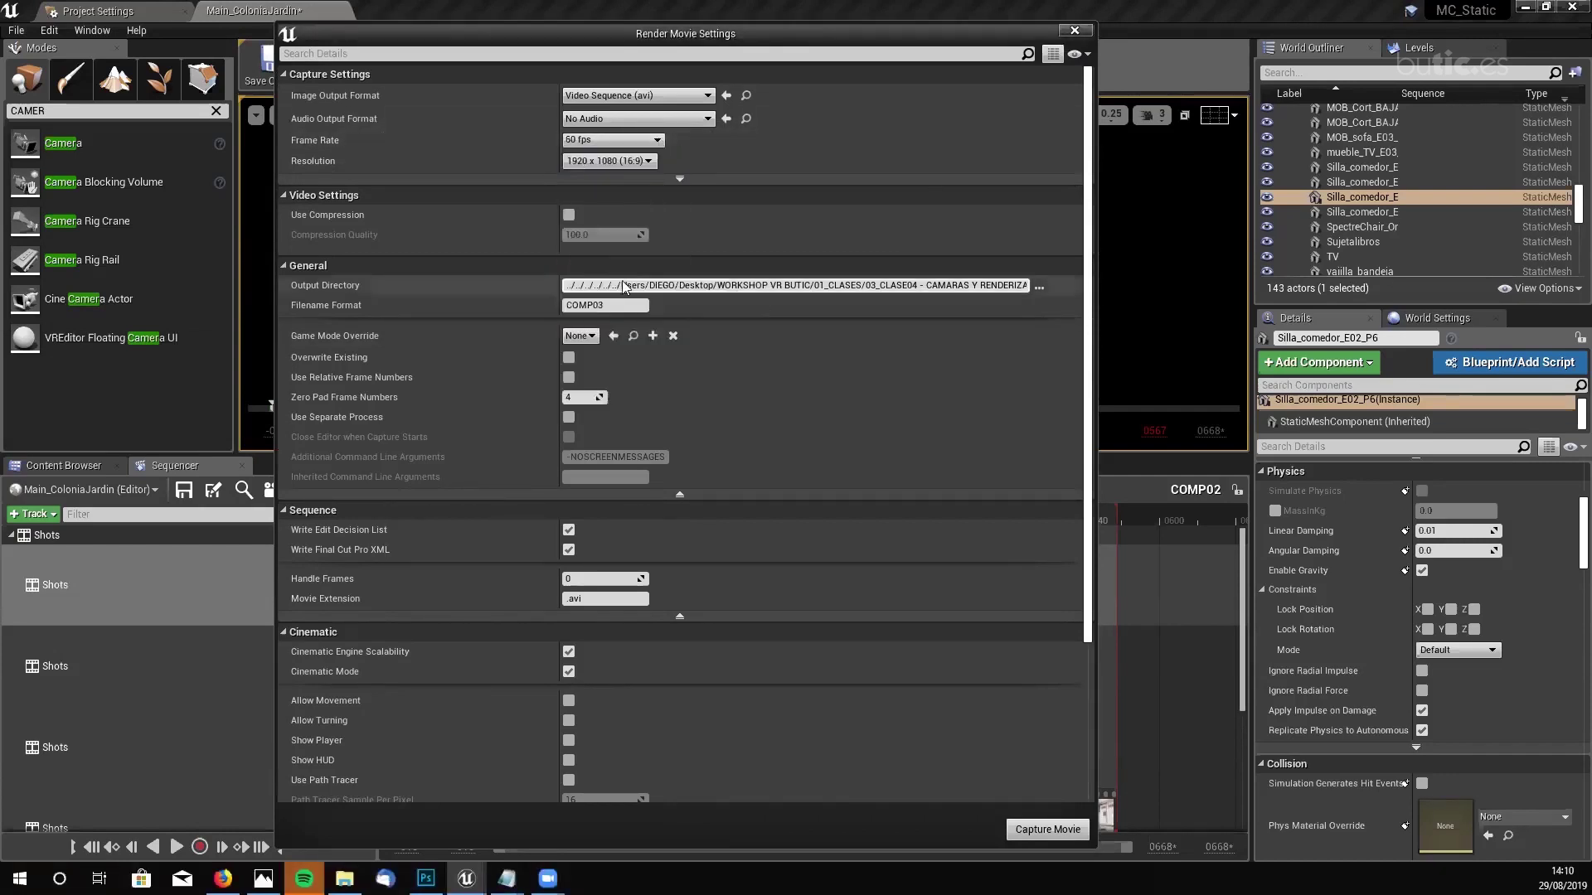
- Set the output directory to the class folder and change the filename format from COMP03 to COMP04
{"action": "left_click", "coordinate": [1038, 286]}
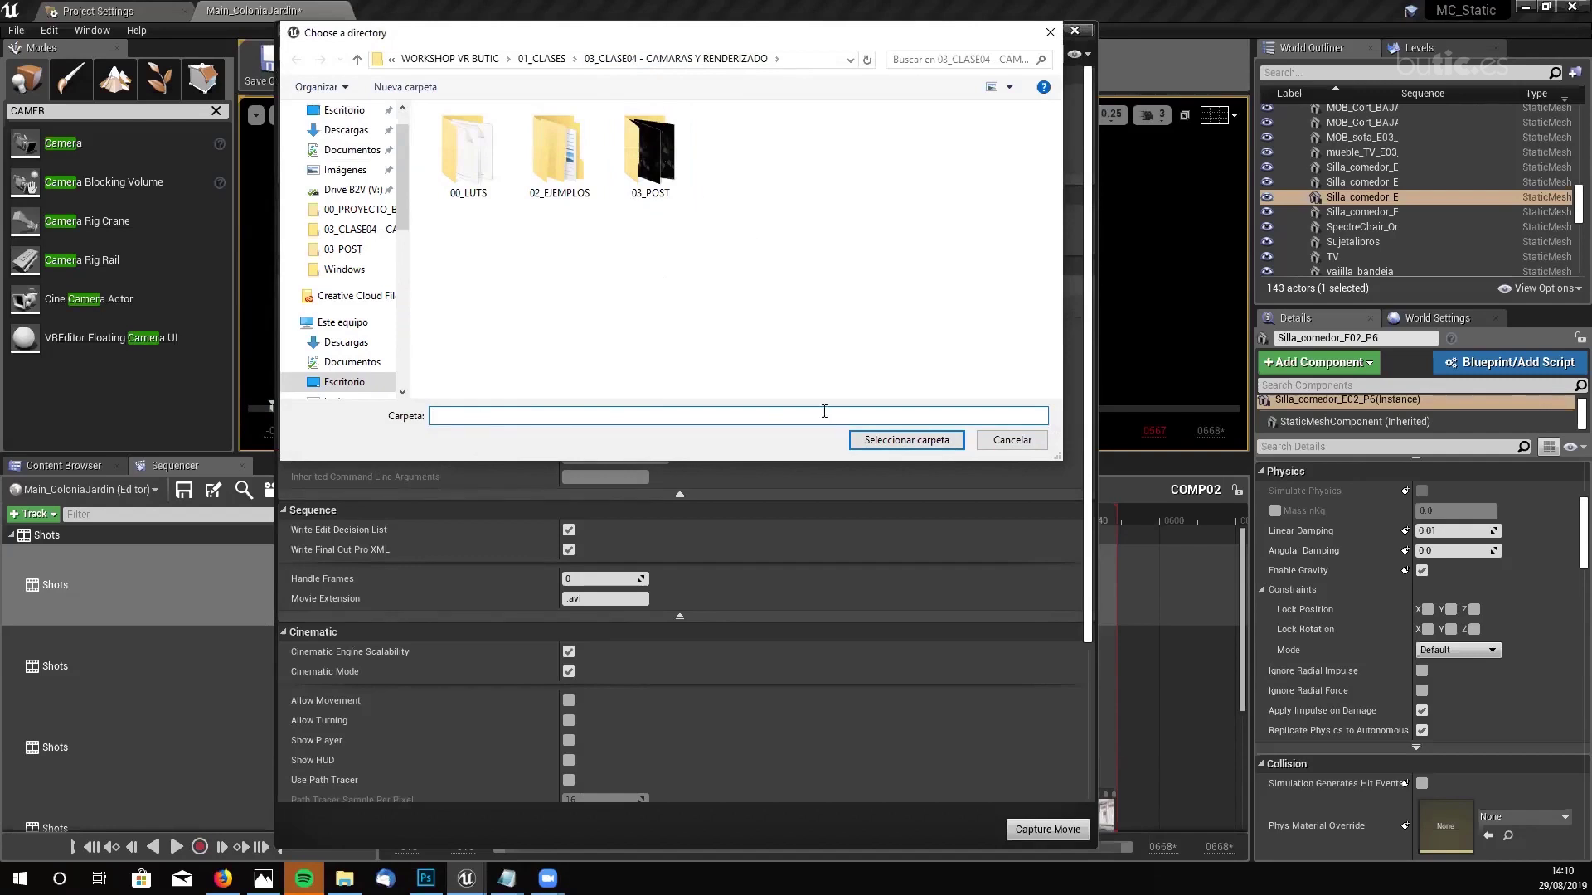
{"action": "left_click", "coordinate": [909, 441]}
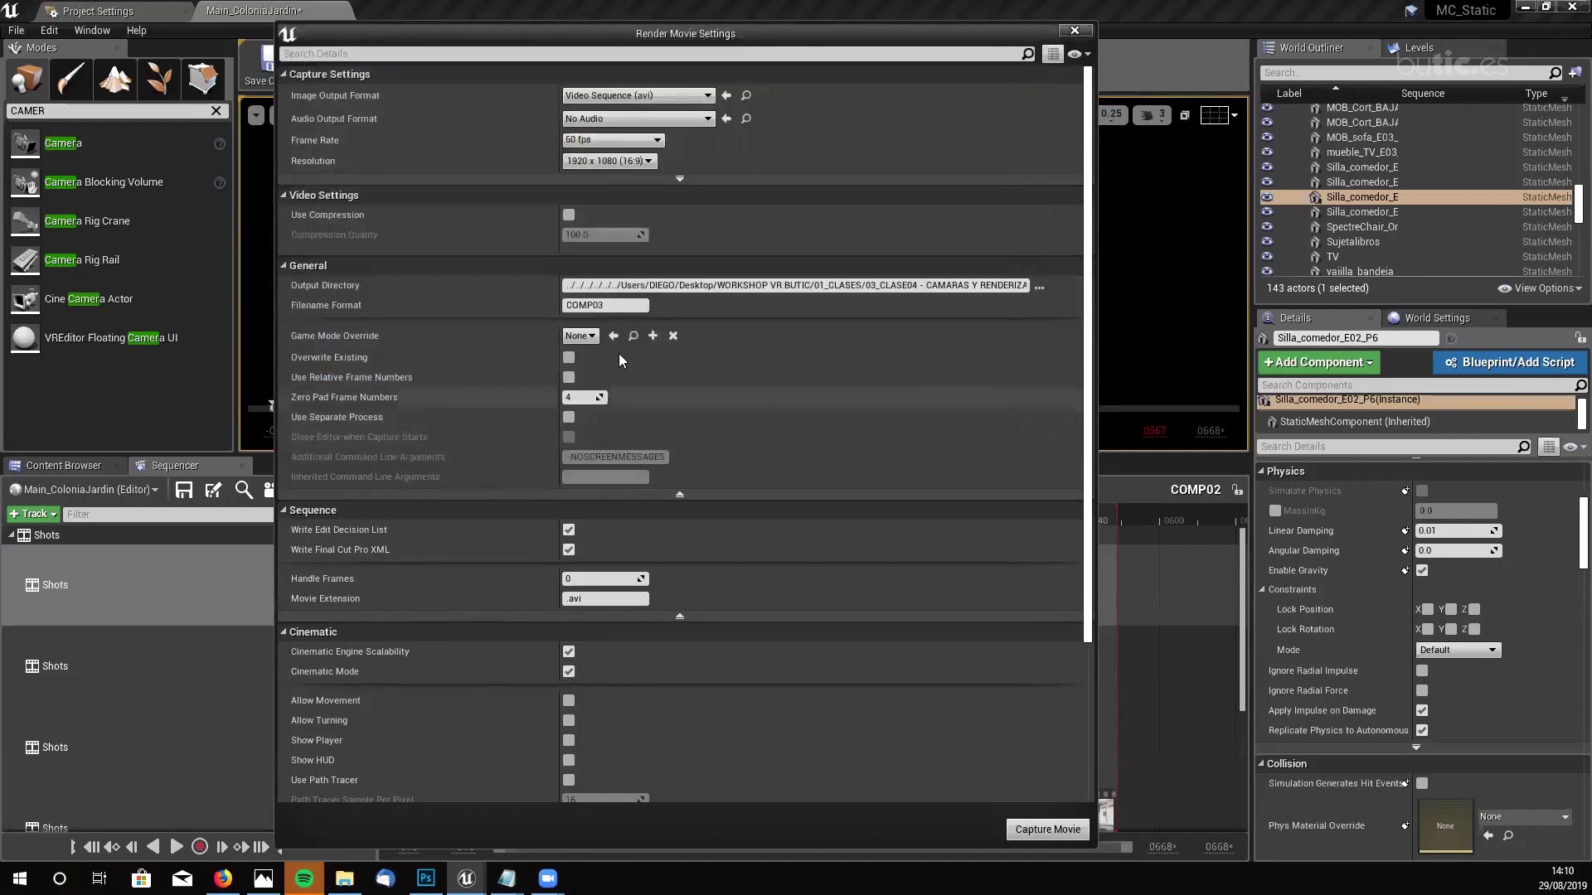
{"action": "left_click", "coordinate": [615, 305]}
{"action": "left_click", "coordinate": [615, 305]}
{"action": "key", "text": "BackSpace"}
{"action": "type", "text": "4"}
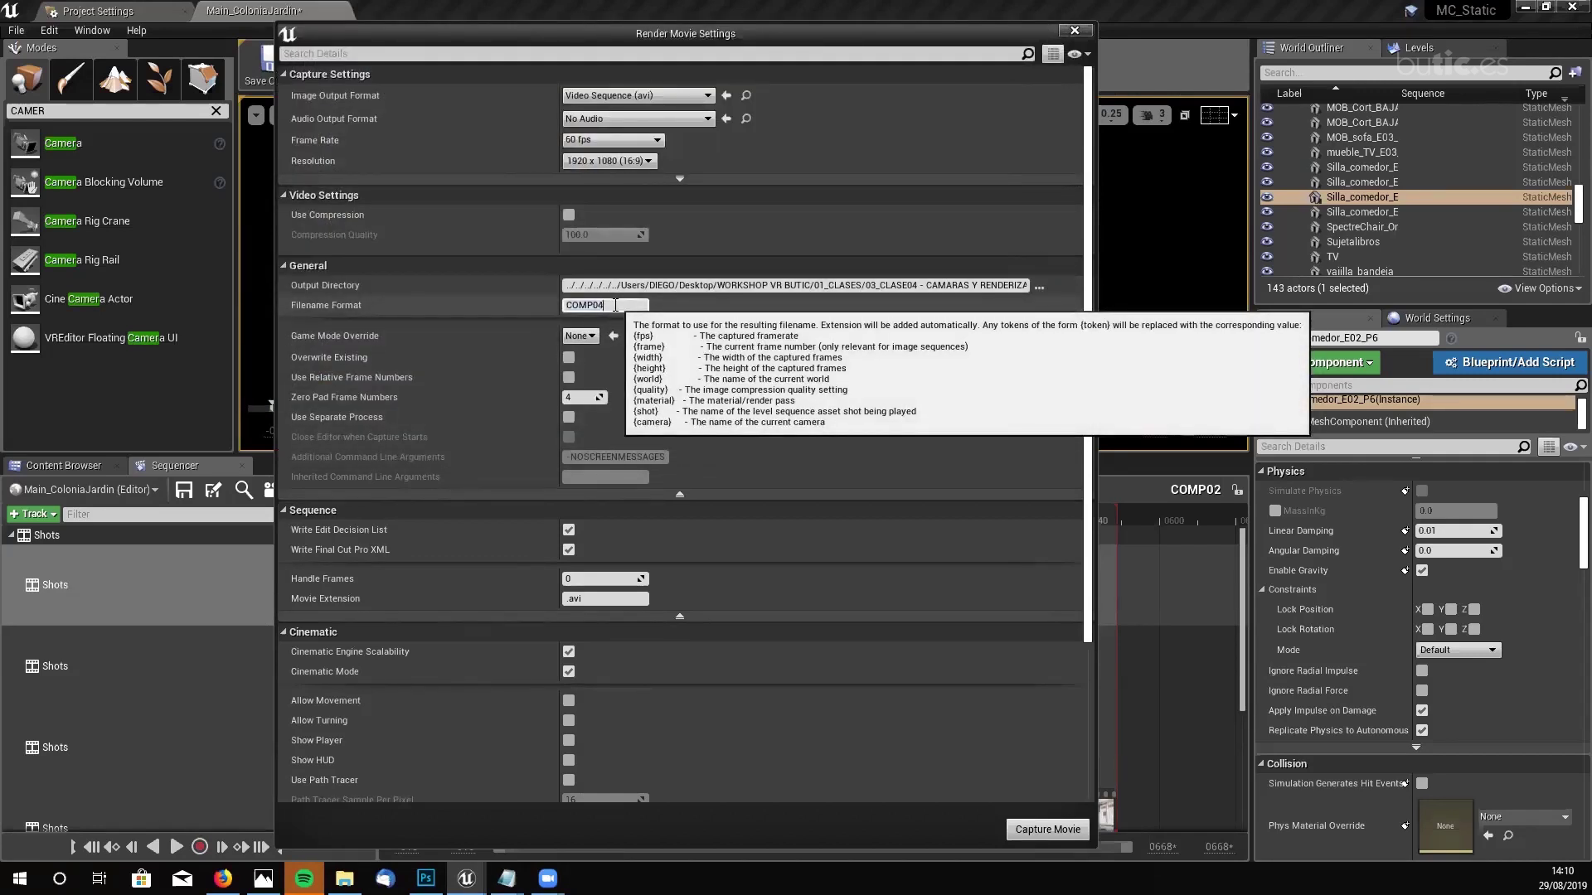
{"action": "key", "text": "Return"}
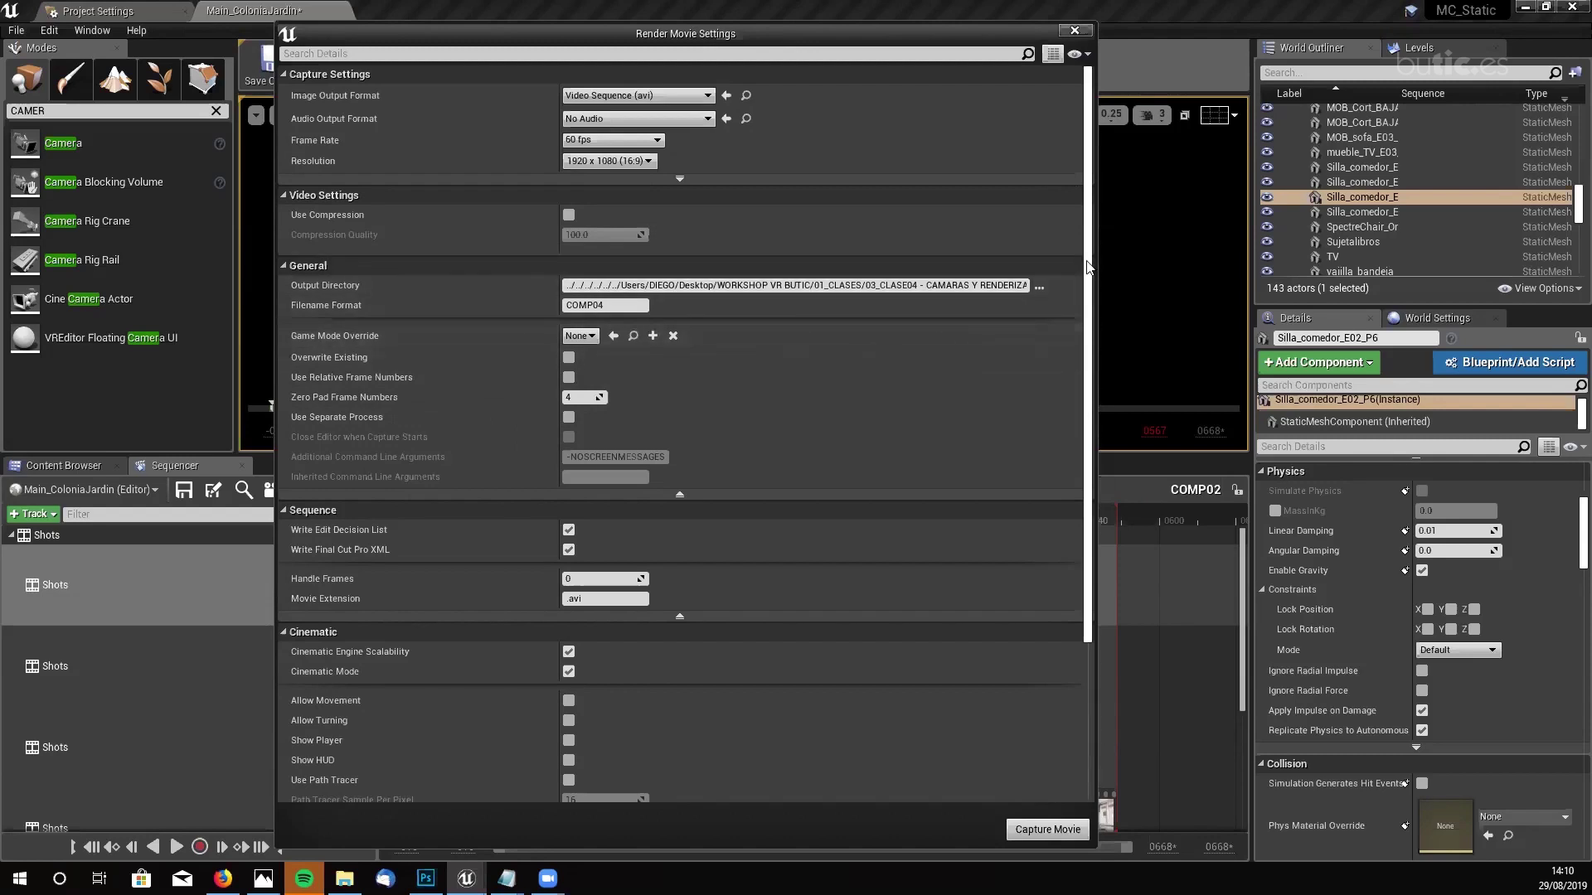
{"action": "scroll", "coordinate": [1086, 261], "scroll_direction": "down", "scroll_amount": 1}
{"action": "scroll", "coordinate": [1085, 257], "scroll_direction": "up", "scroll_amount": 1}
{"action": "scroll", "coordinate": [1084, 257], "scroll_direction": "down", "scroll_amount": 4}
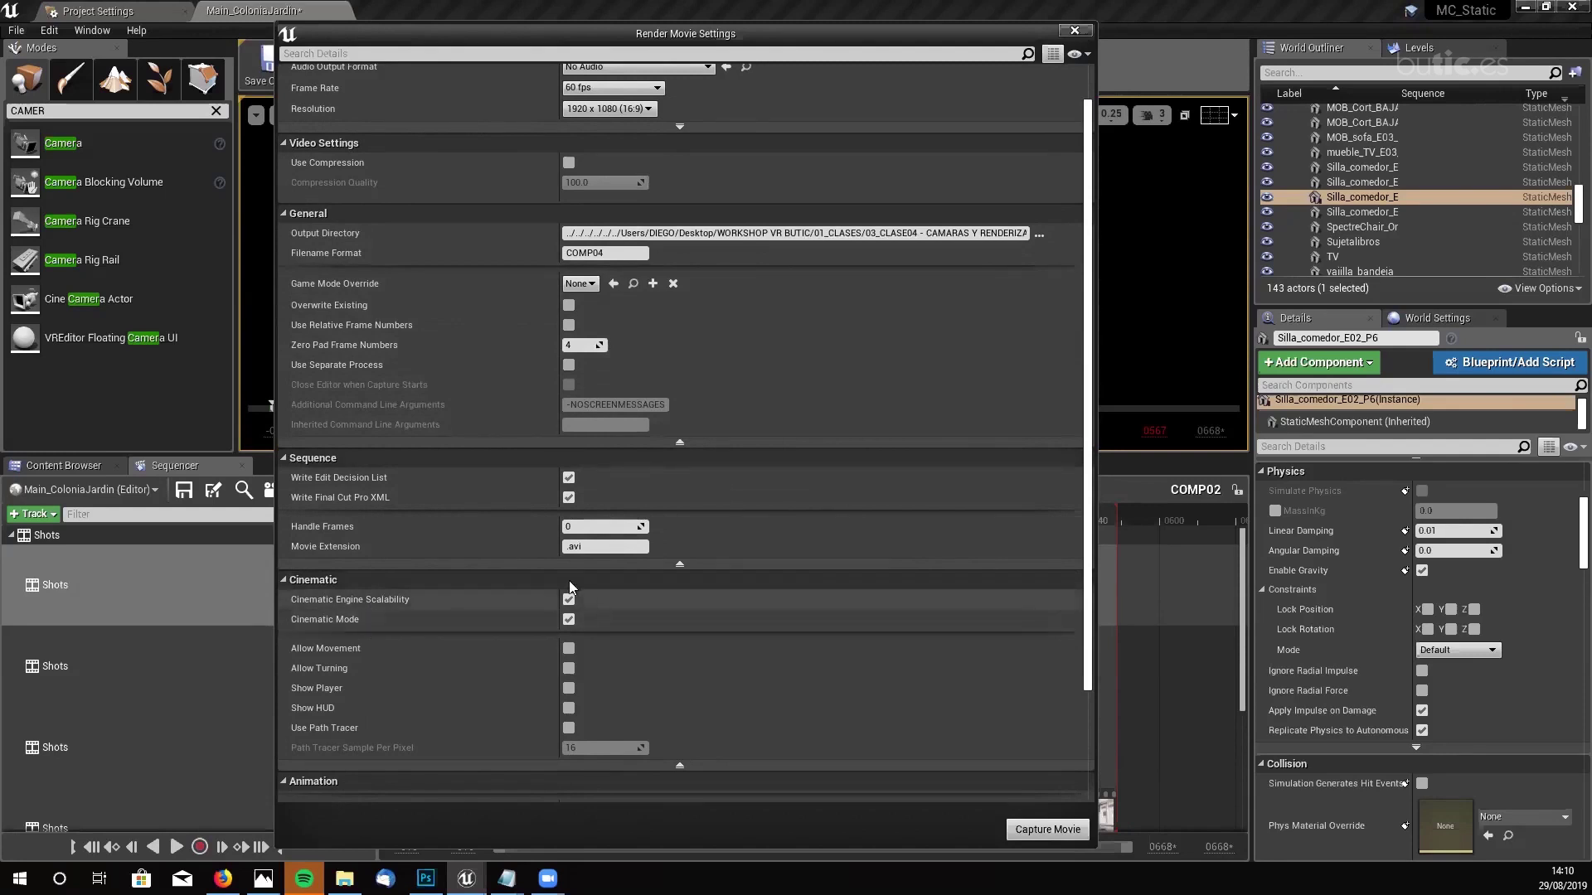
- Turn off the custom start and end frames so the whole sequence renders
{"action": "scroll", "coordinate": [496, 538], "scroll_direction": "down", "scroll_amount": 3}
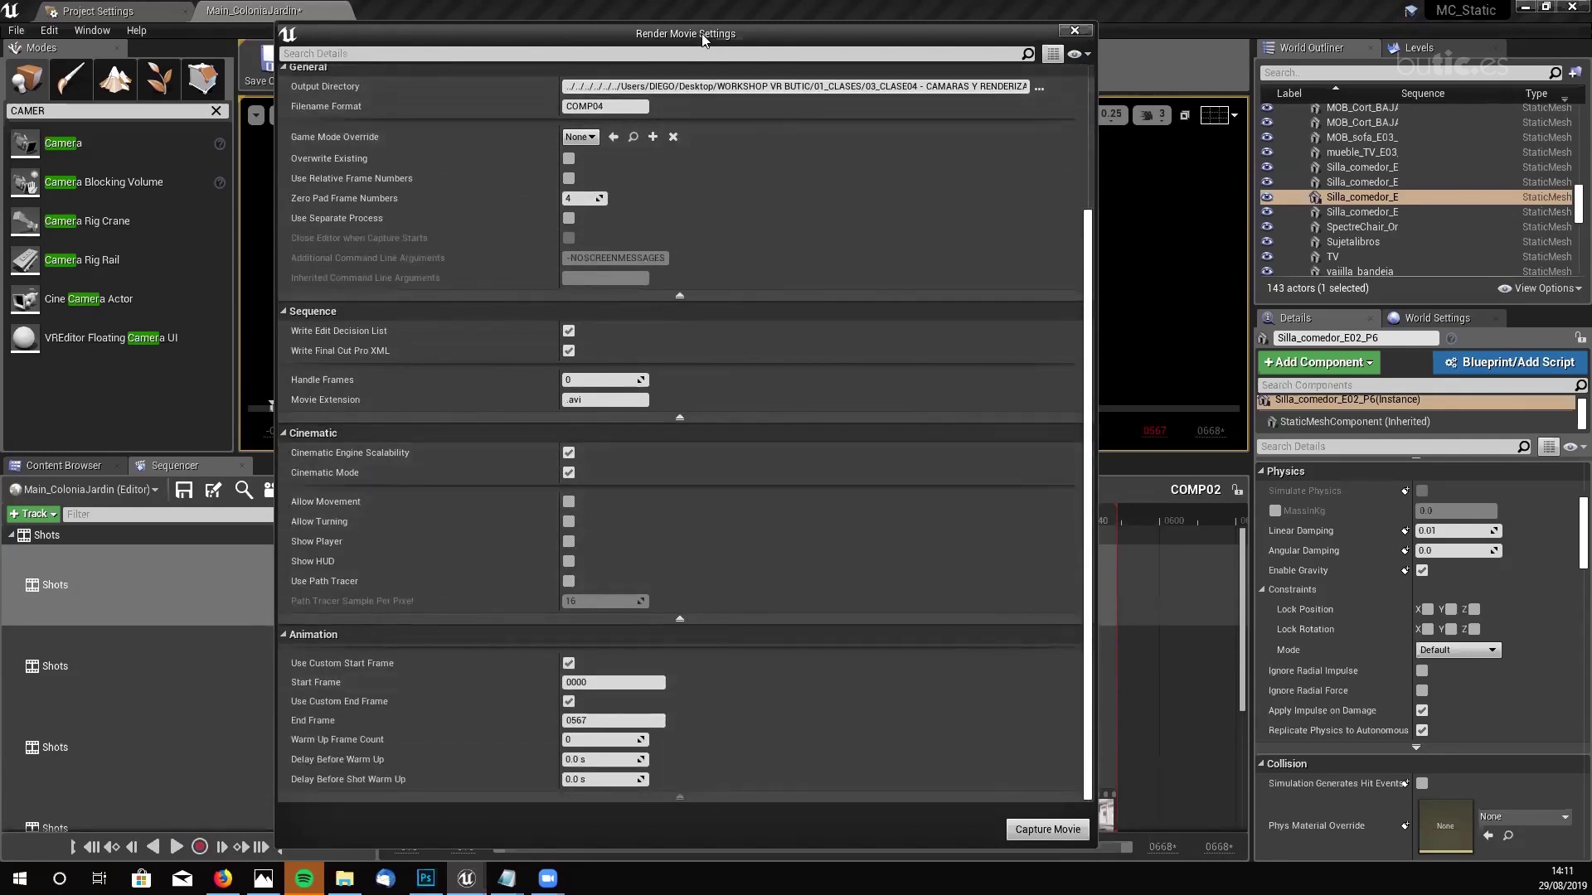
{"action": "left_click_drag", "start_coordinate": [713, 30], "coordinate": [904, 37]}
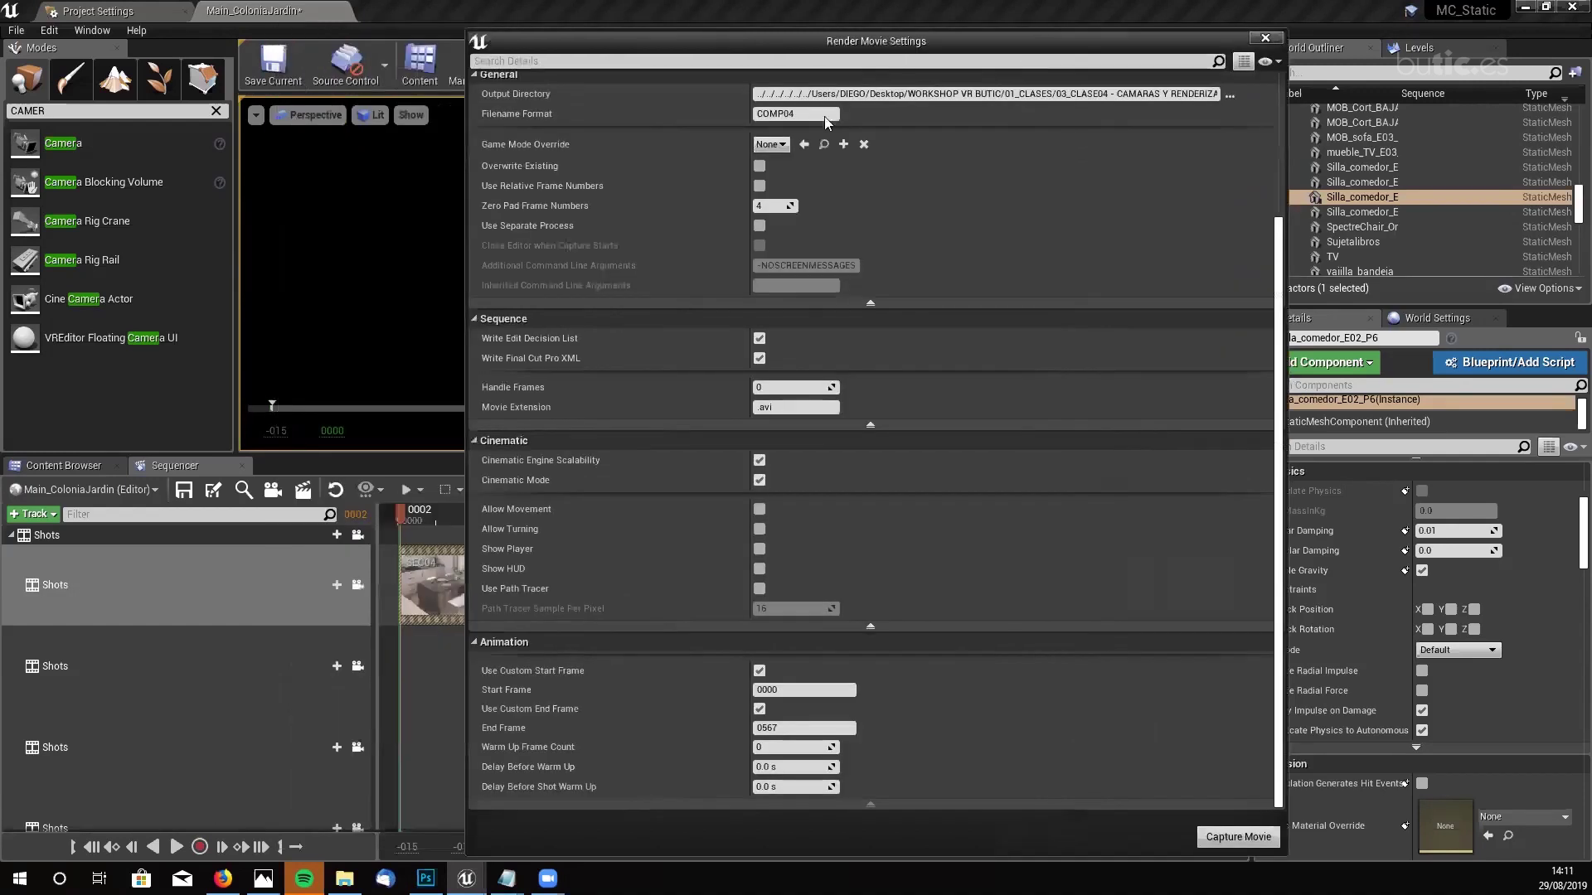
{"action": "left_click", "coordinate": [759, 670]}
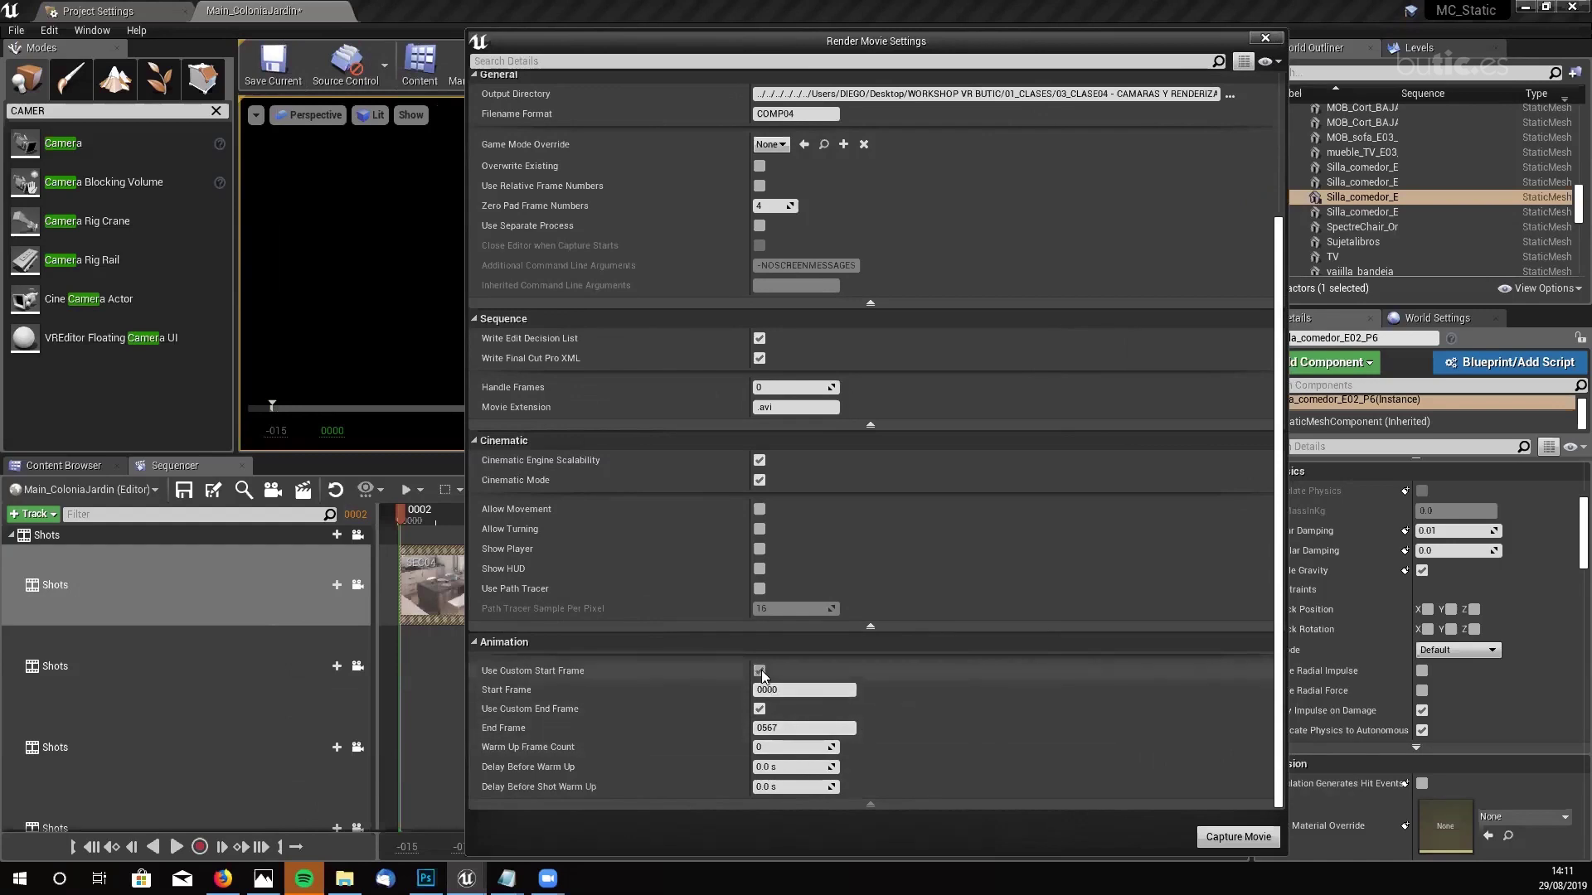
{"action": "left_click", "coordinate": [759, 710]}
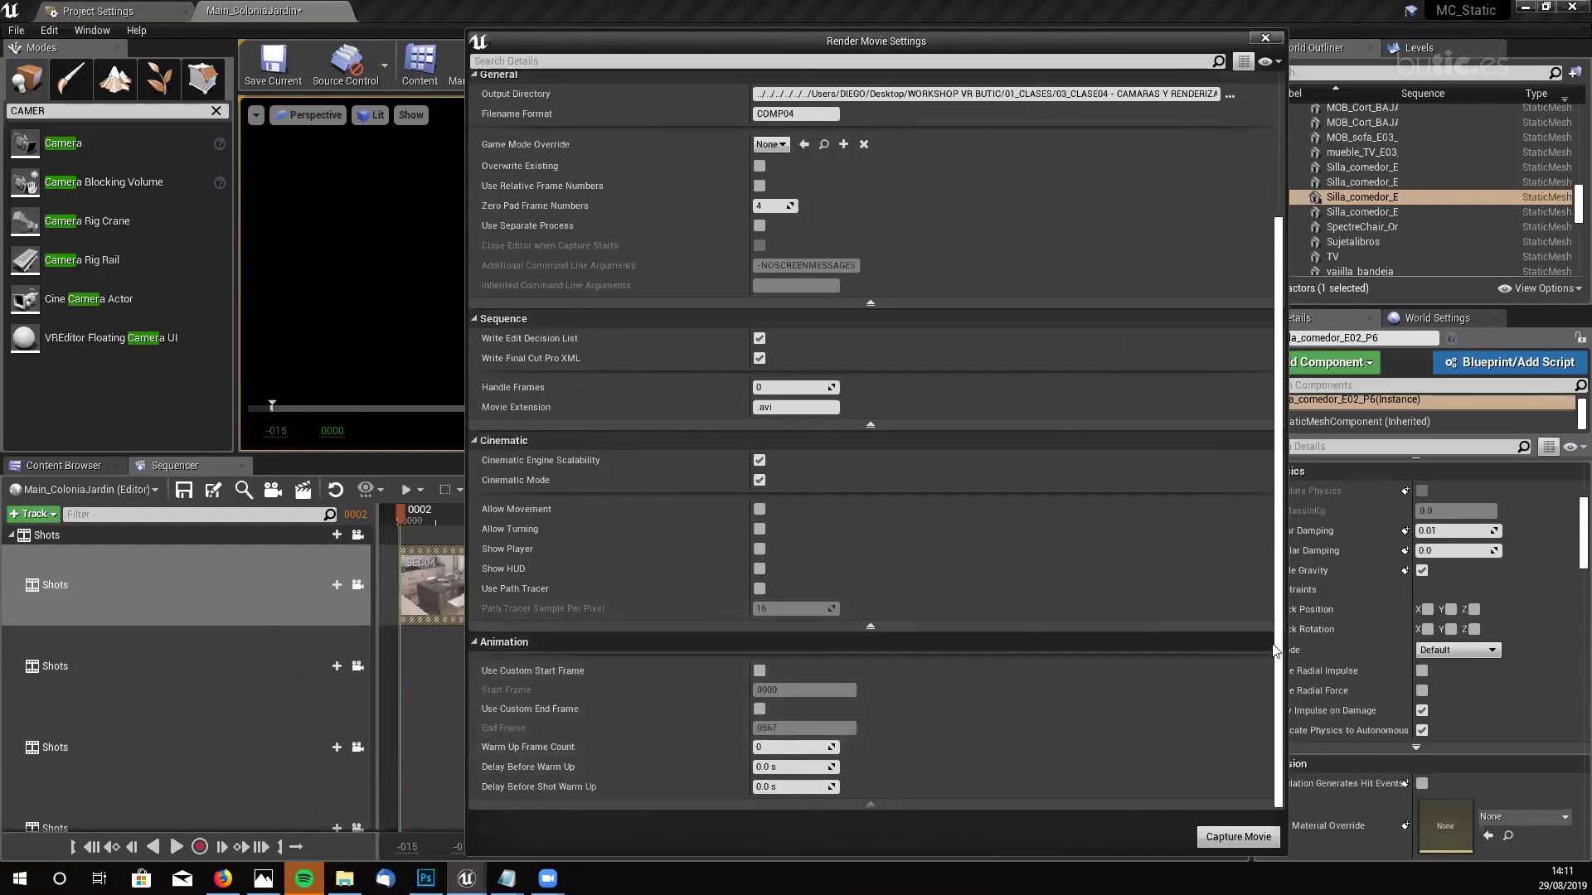
{"action": "scroll", "coordinate": [1274, 469], "scroll_direction": "up", "scroll_amount": 5}
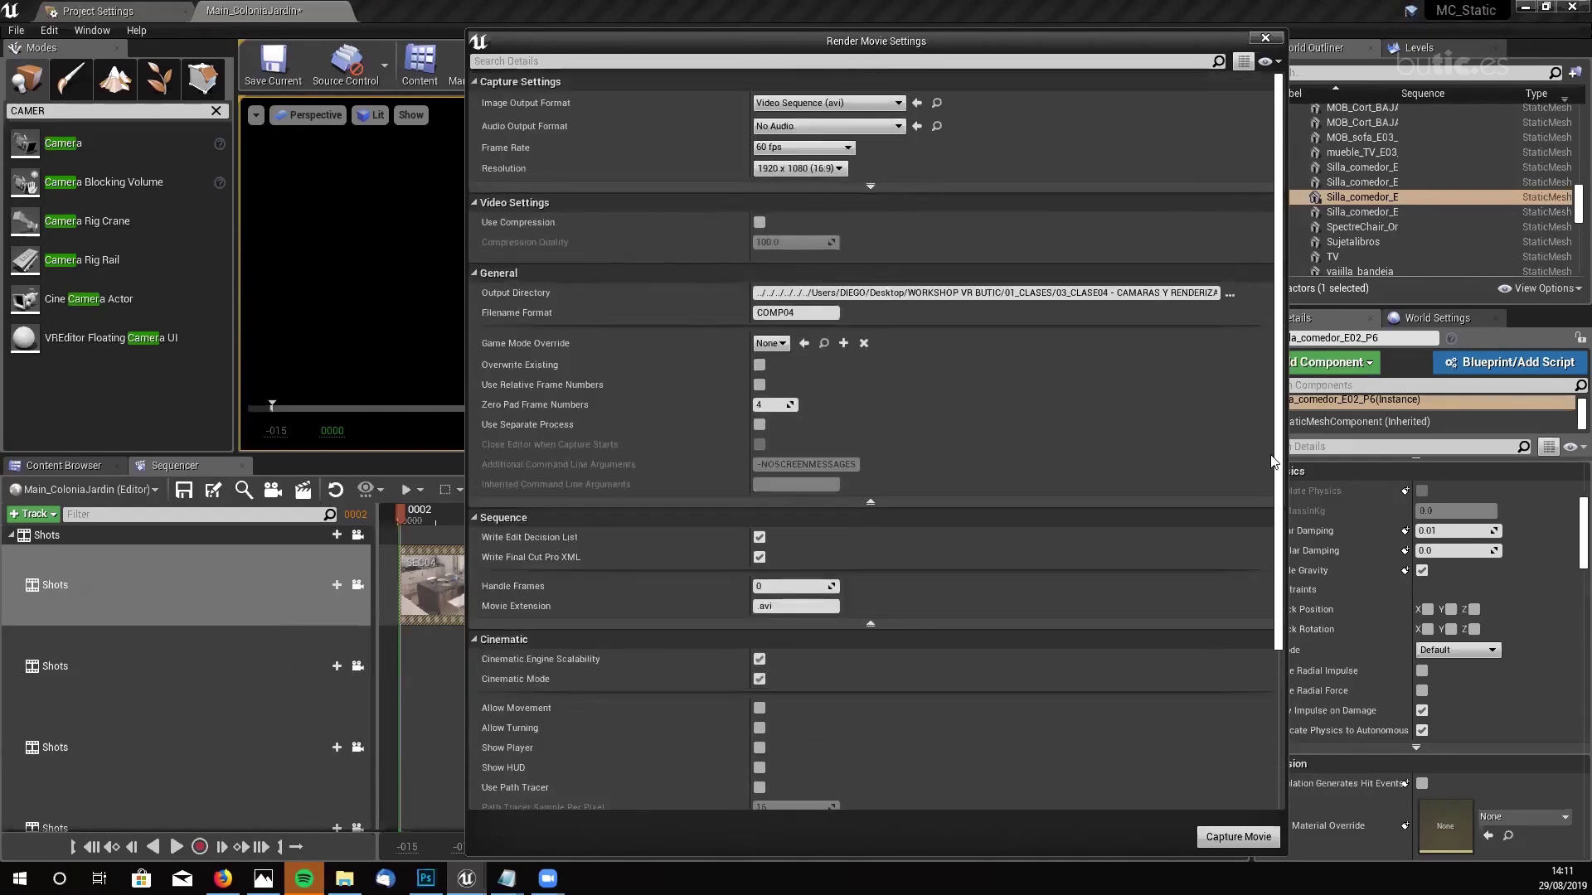
{"action": "left_click", "coordinate": [869, 184]}
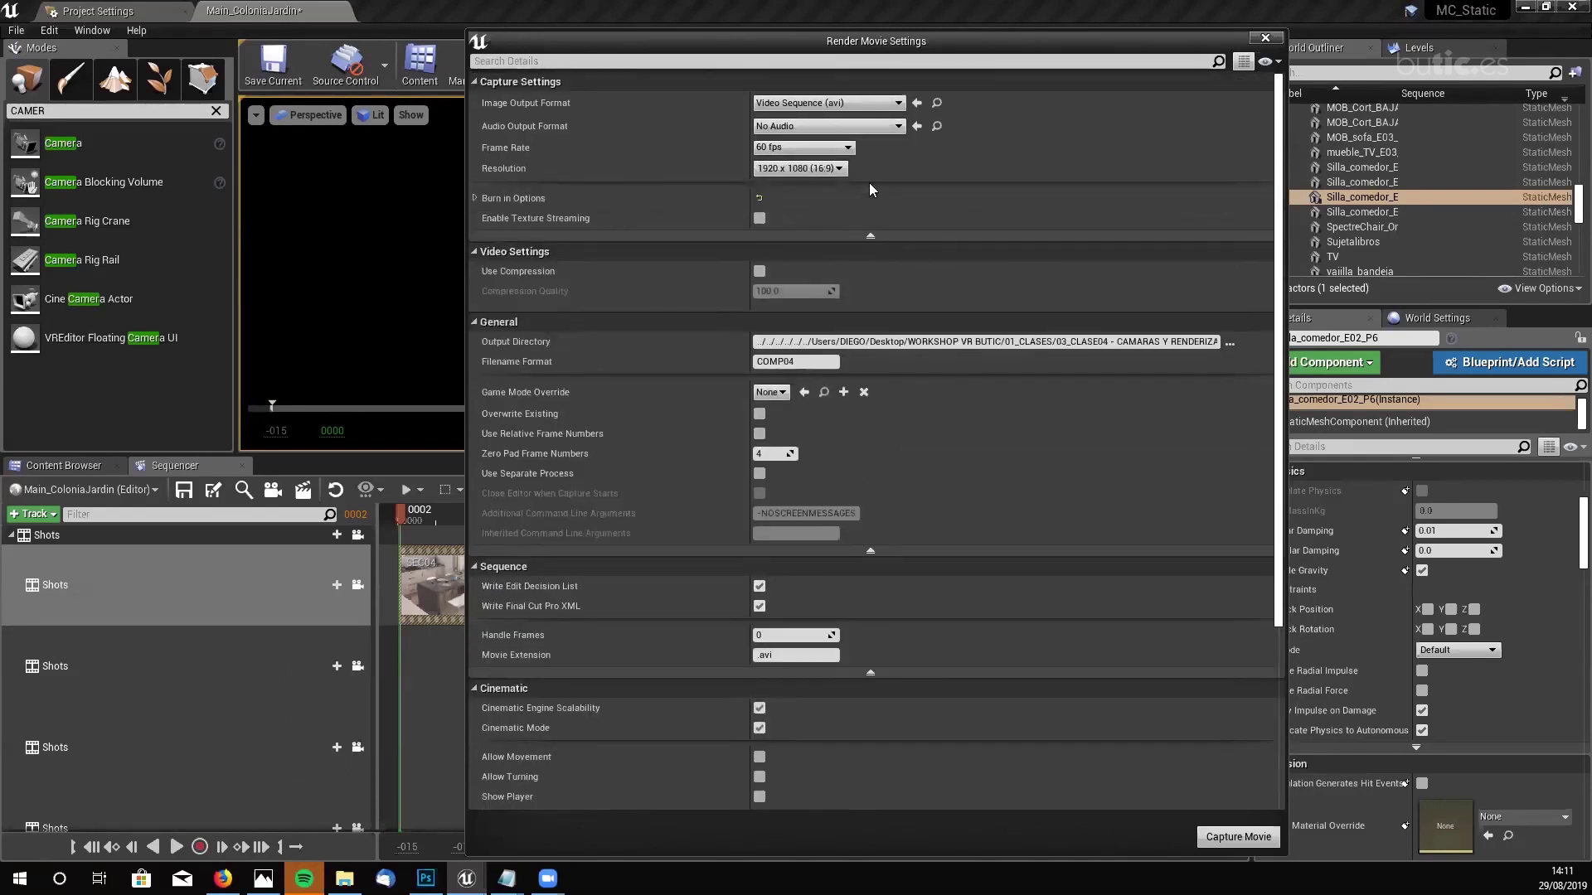
{"action": "left_click", "coordinate": [869, 237]}
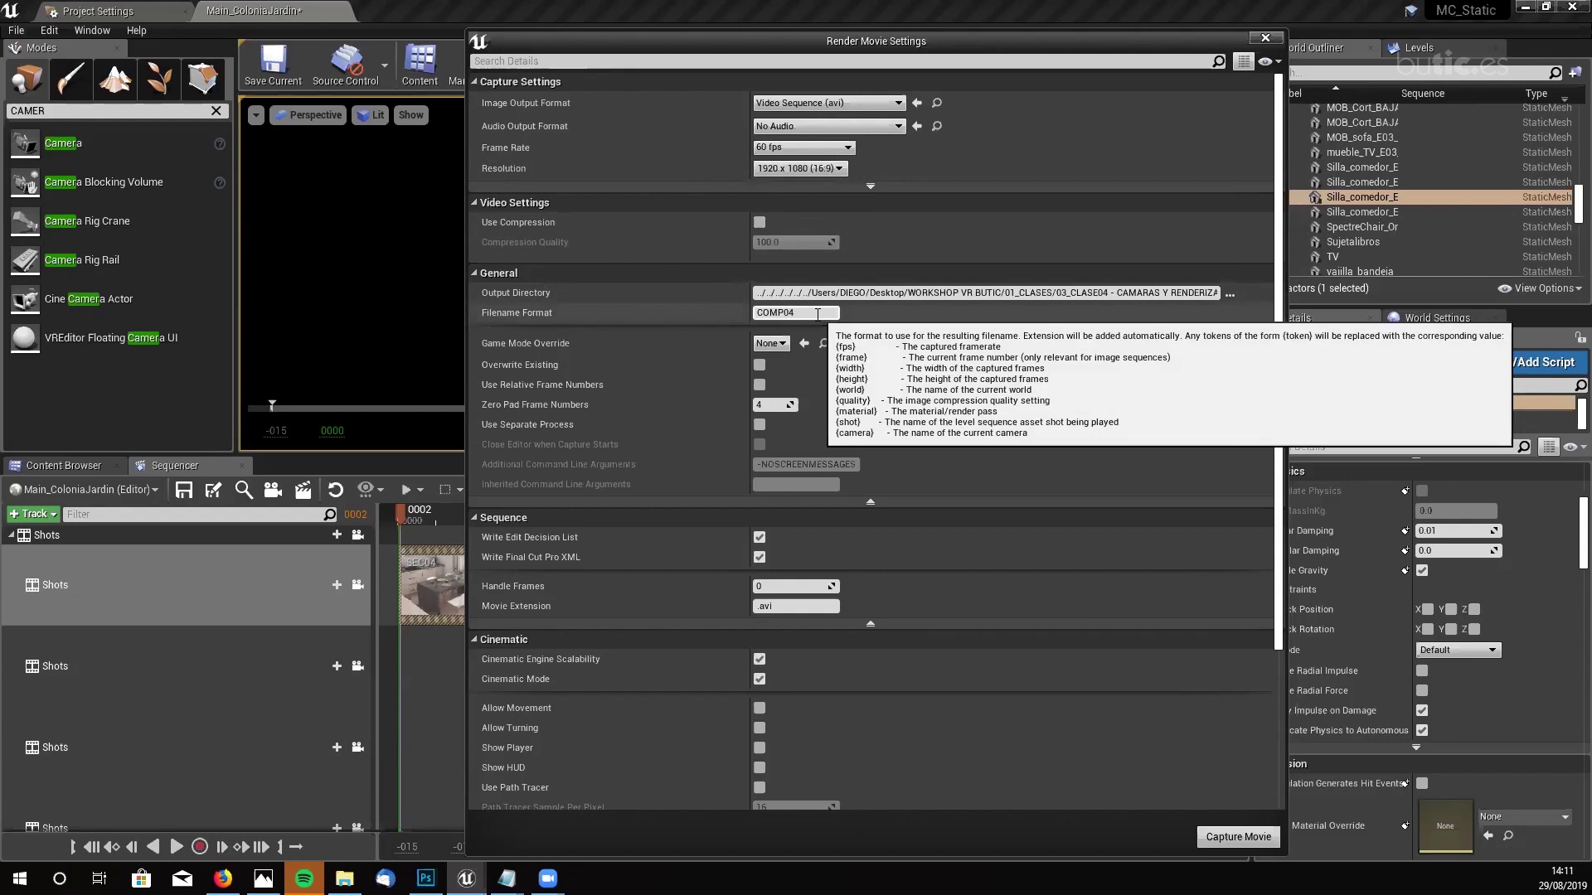
- Start the movie capture, saving the P0_E03 level when prompted
{"action": "scroll", "coordinate": [1277, 696], "scroll_direction": "down", "scroll_amount": 5}
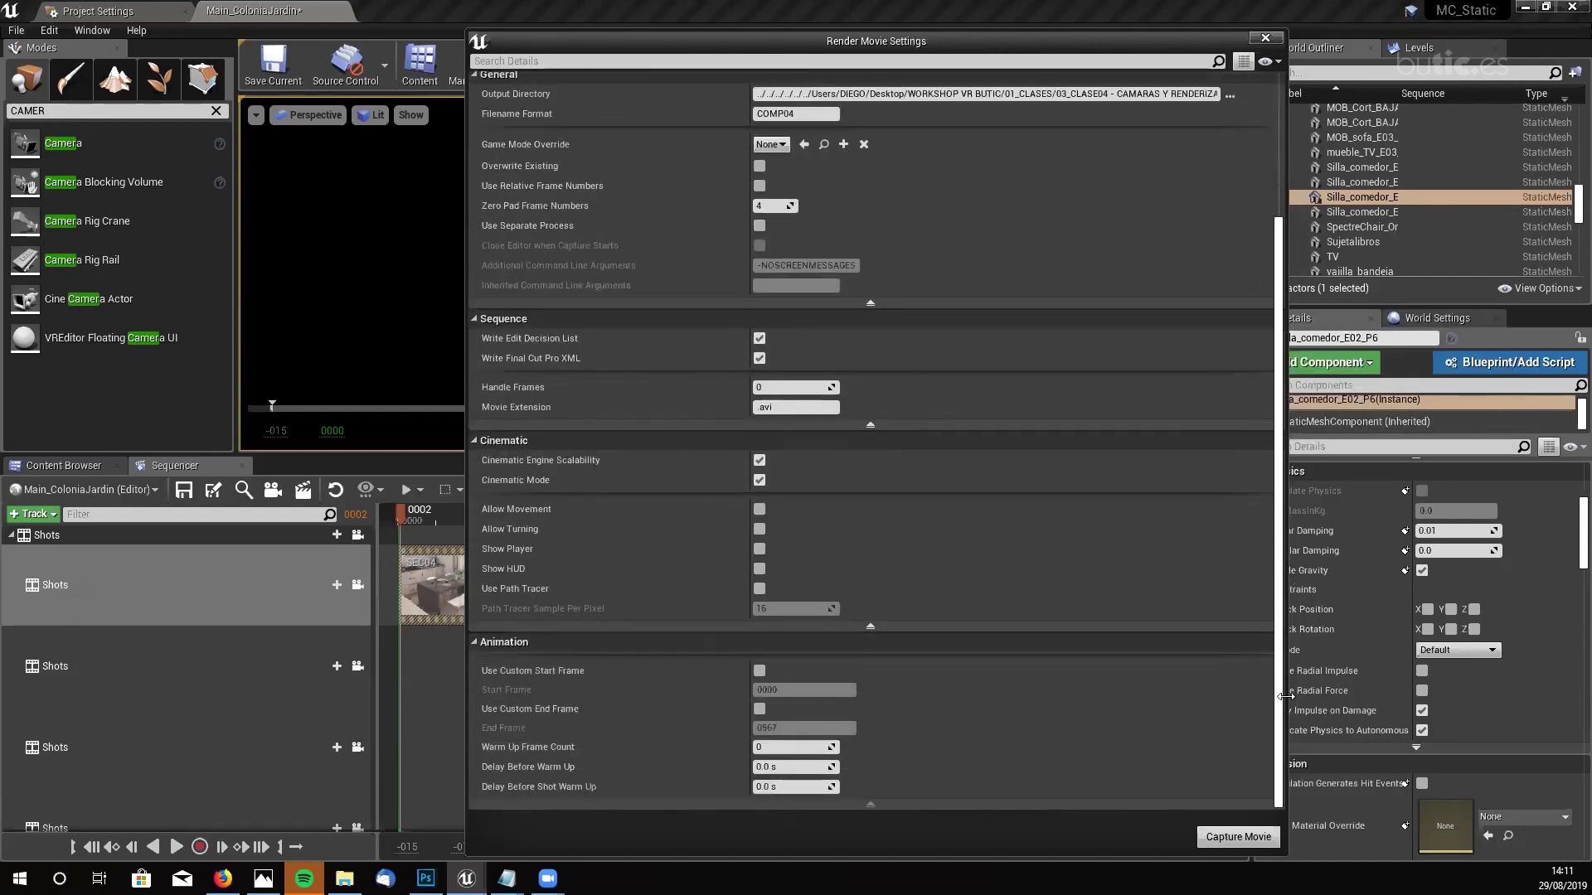
{"action": "left_click", "coordinate": [1235, 837]}
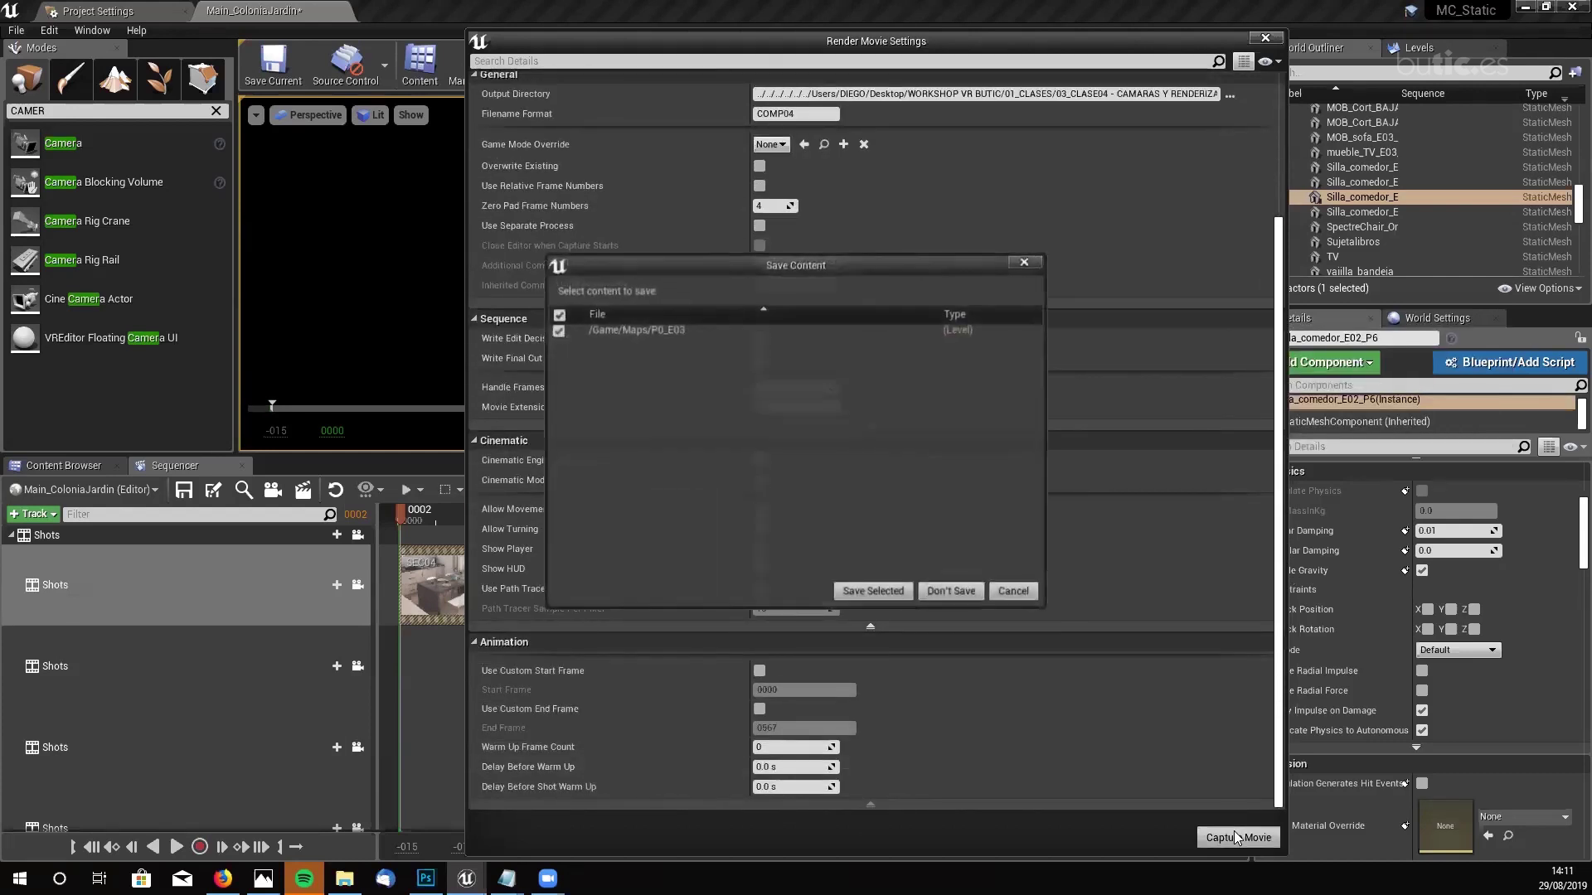
{"action": "left_click", "coordinate": [877, 590]}
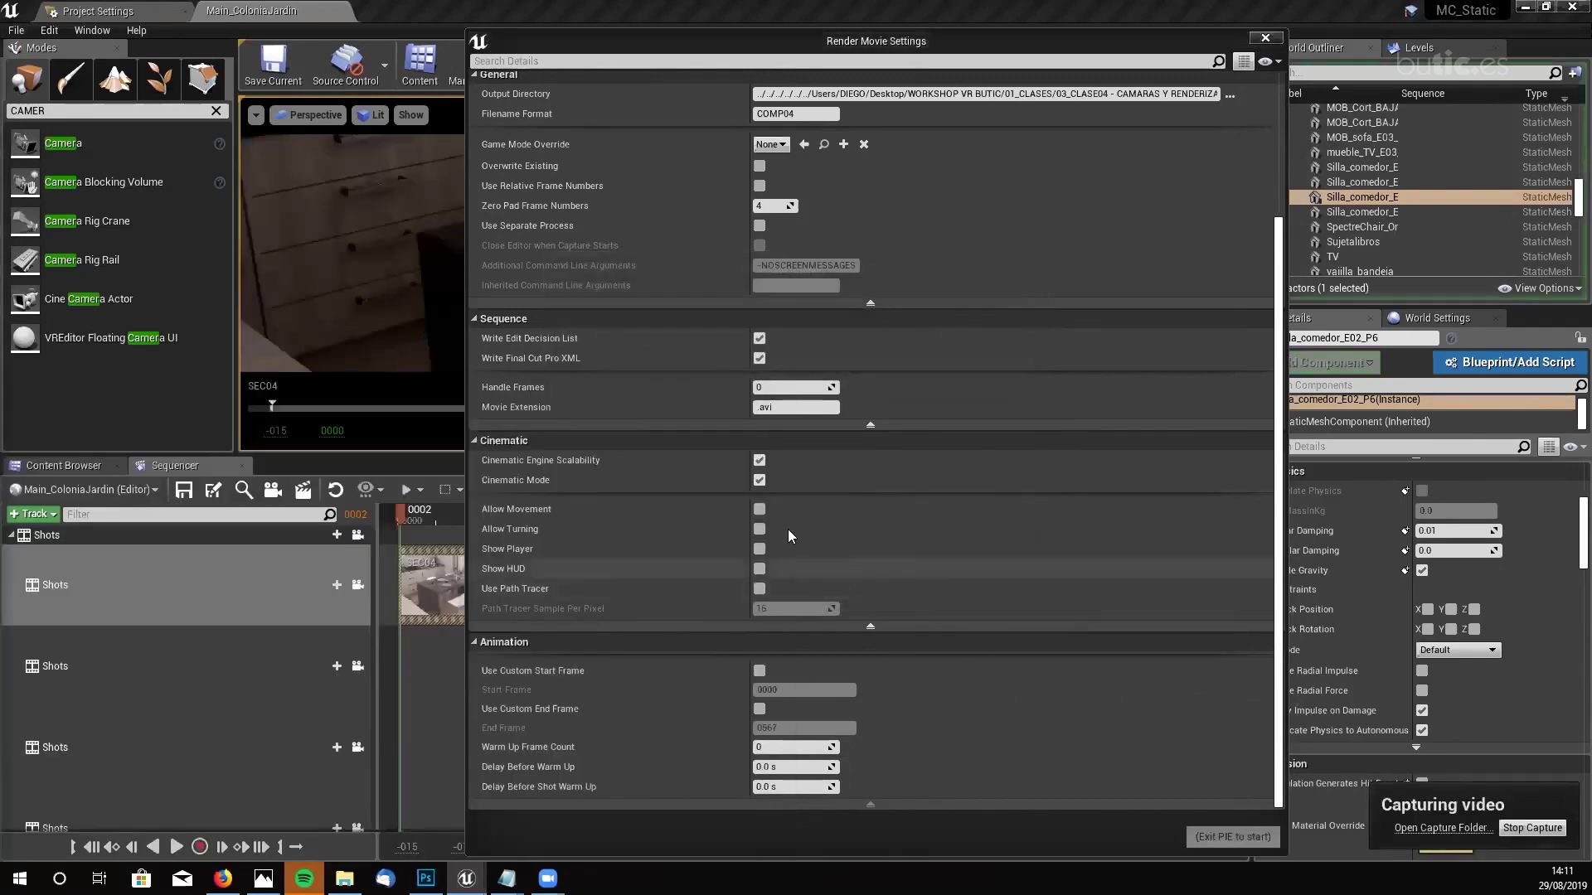
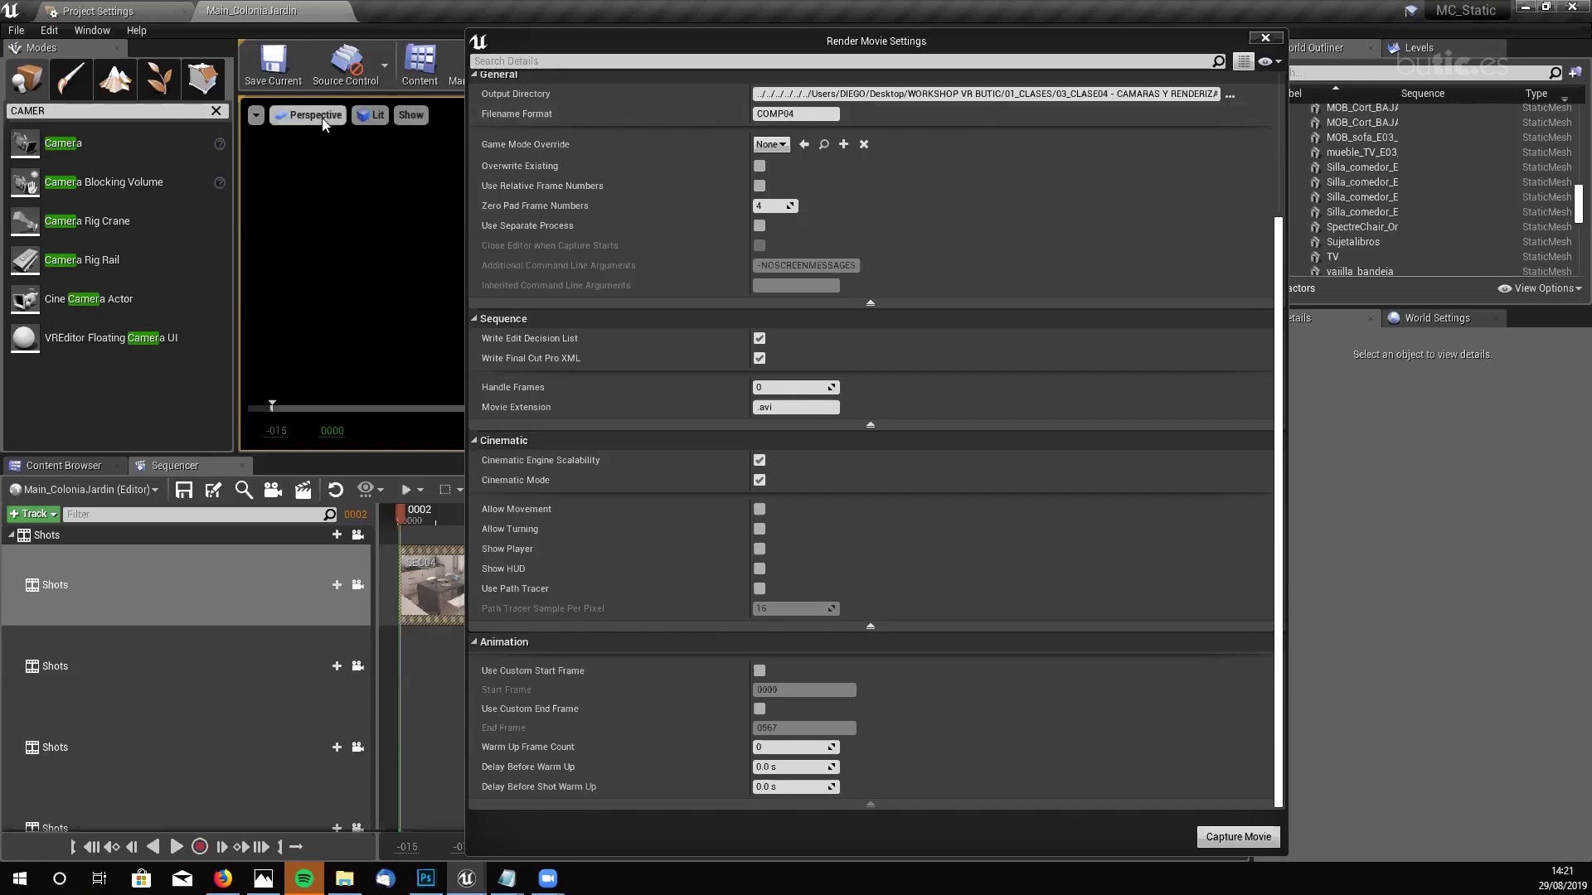
- Switch from Unreal's Render Movie Settings to the 03_CLASE04 - CAMARAS Y RENDERIZADO folder in File Explorer
{"action": "left_click", "coordinate": [344, 879]}
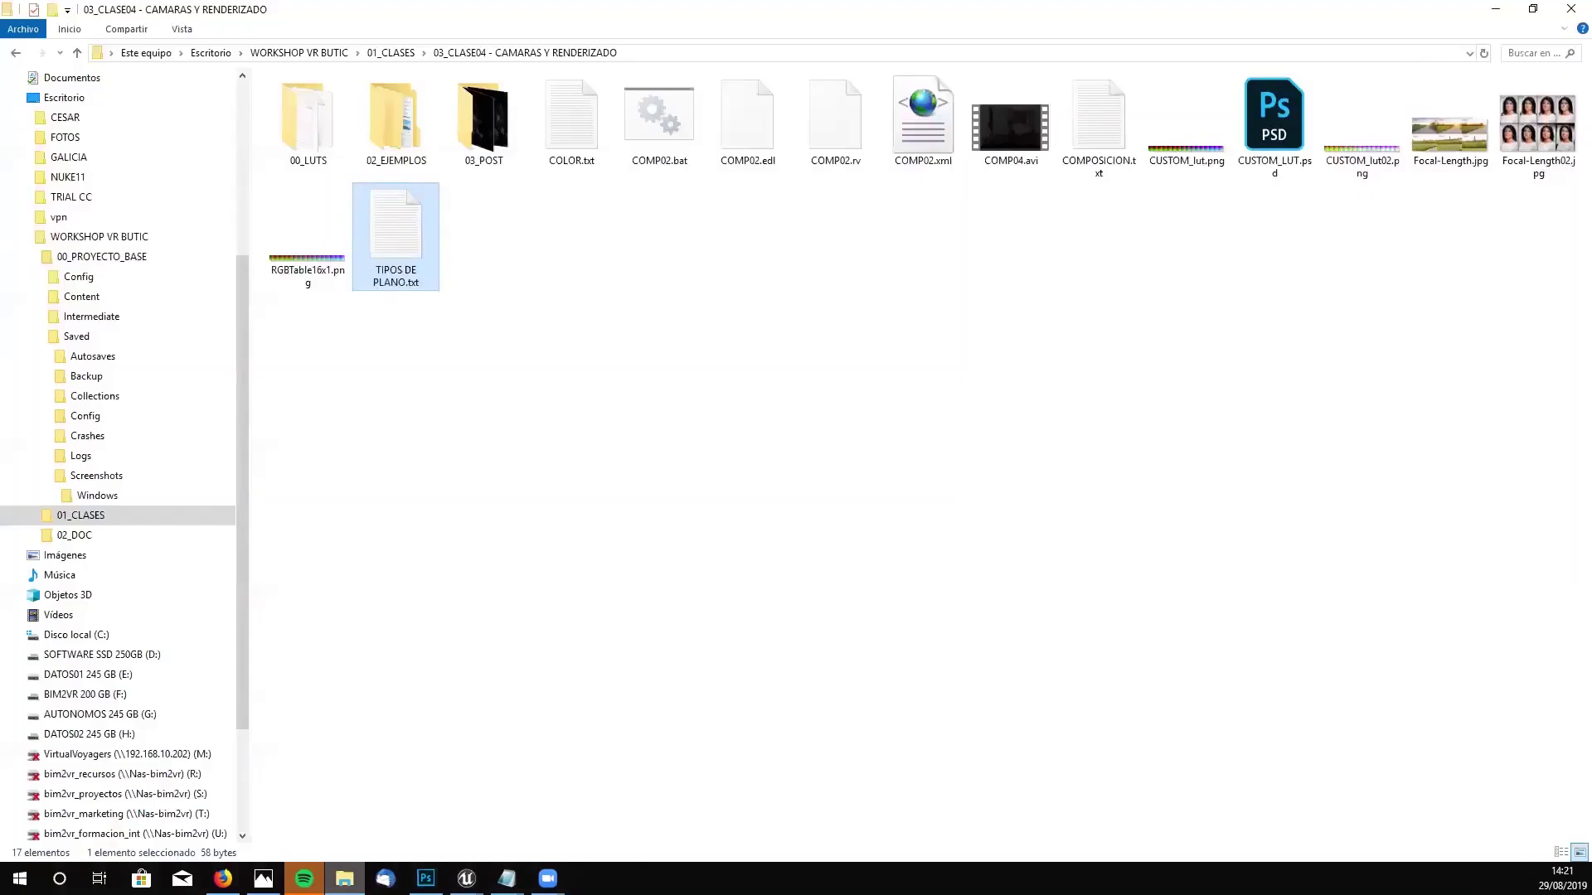
- Open the COMP04.avi render with VLC media player using Abrir con
{"action": "left_click", "coordinate": [1016, 148]}
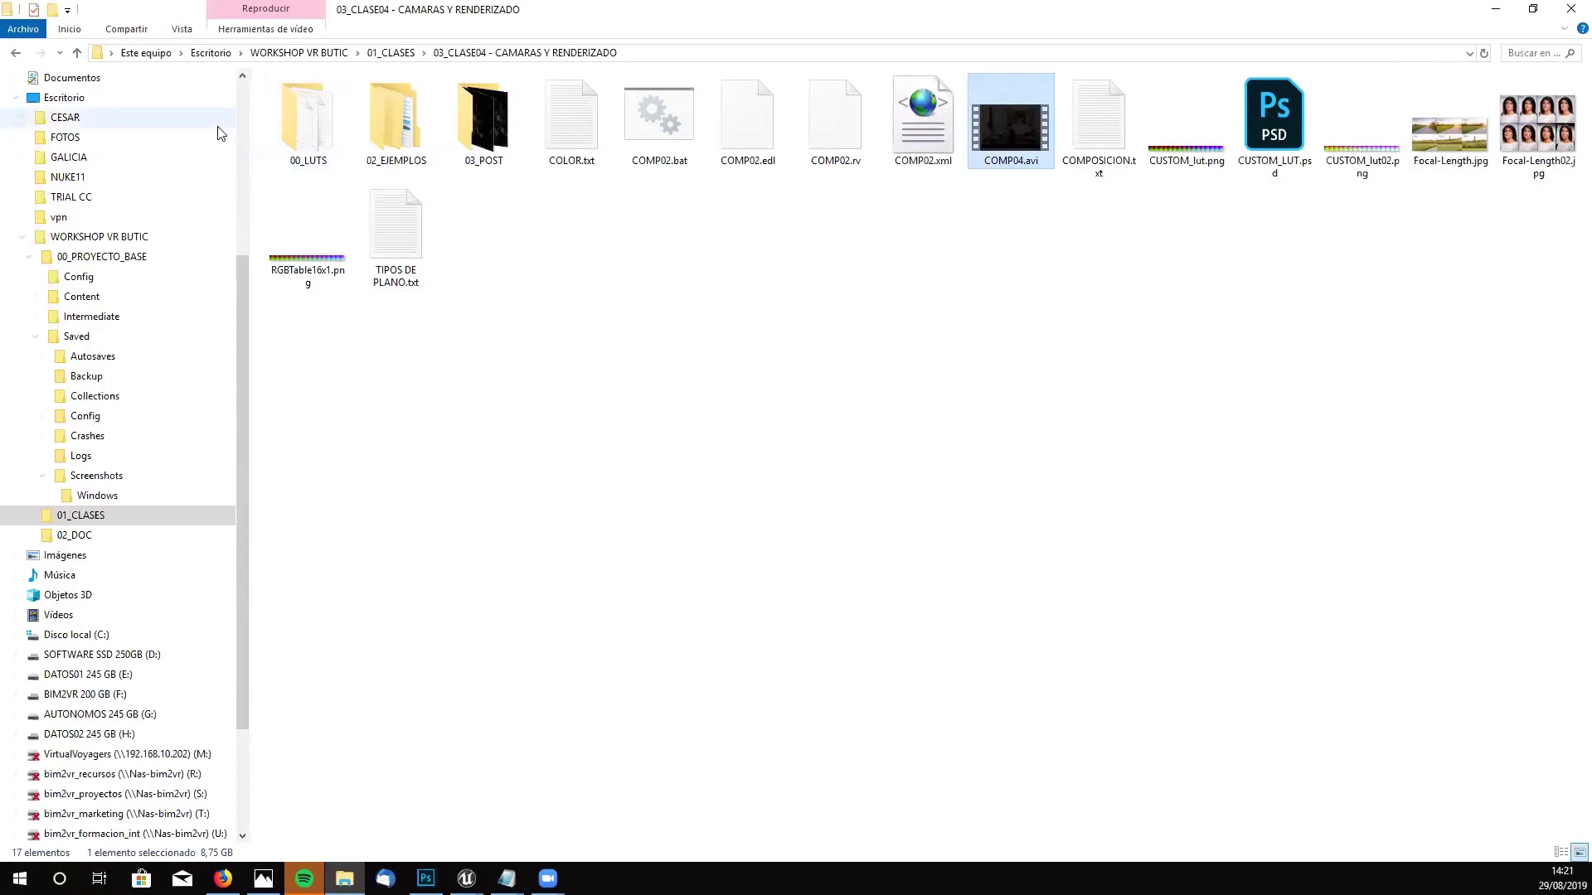
{"action": "mouse_move", "coordinate": [1007, 147]}
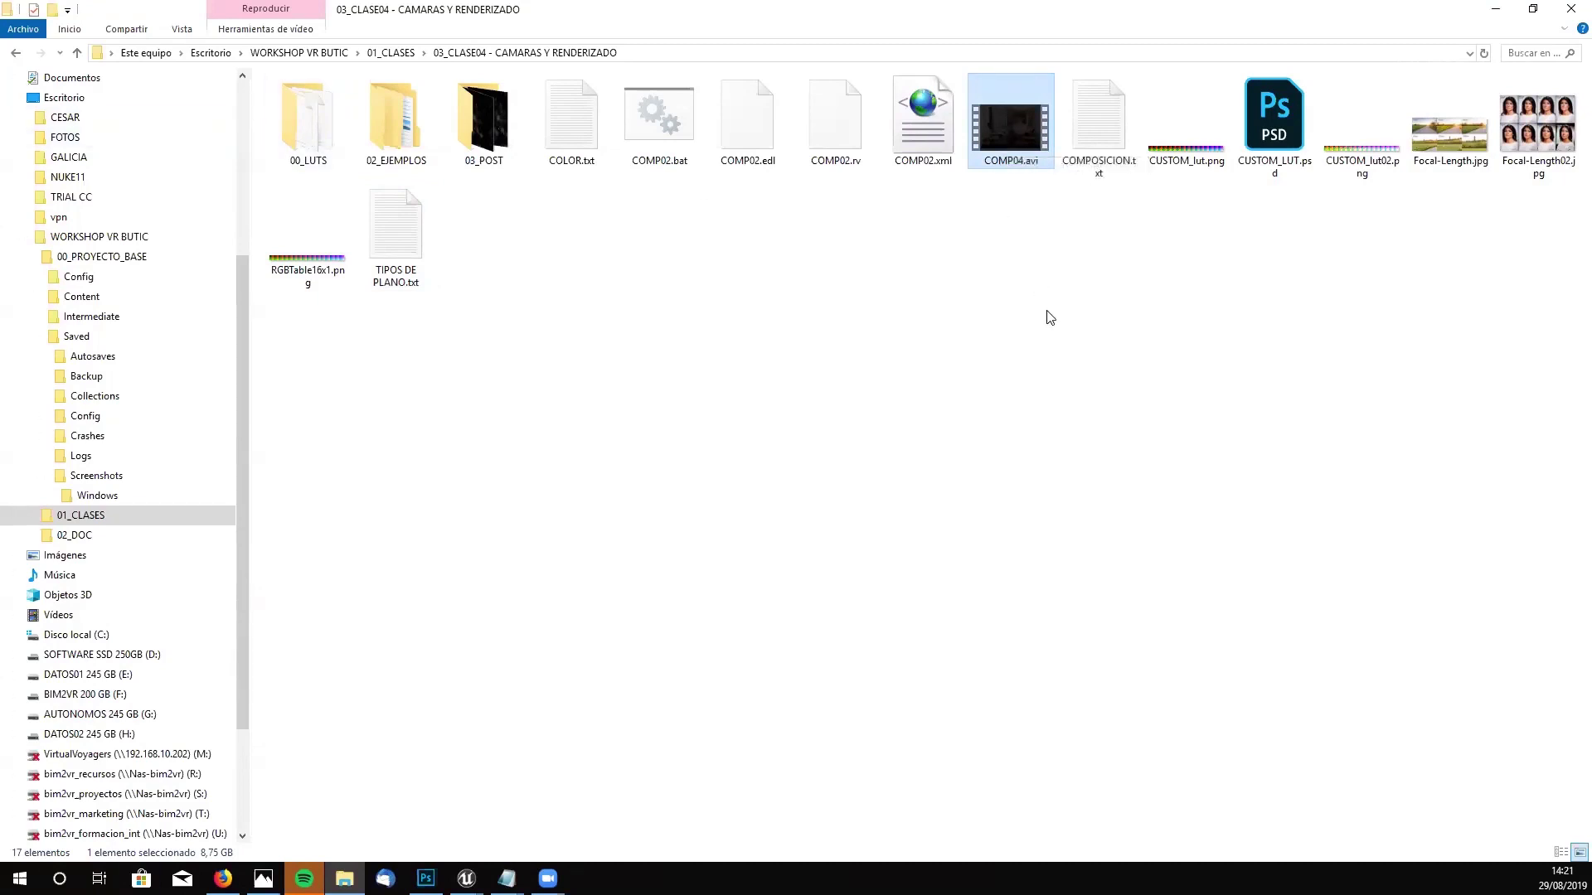
{"action": "right_click", "coordinate": [1018, 142]}
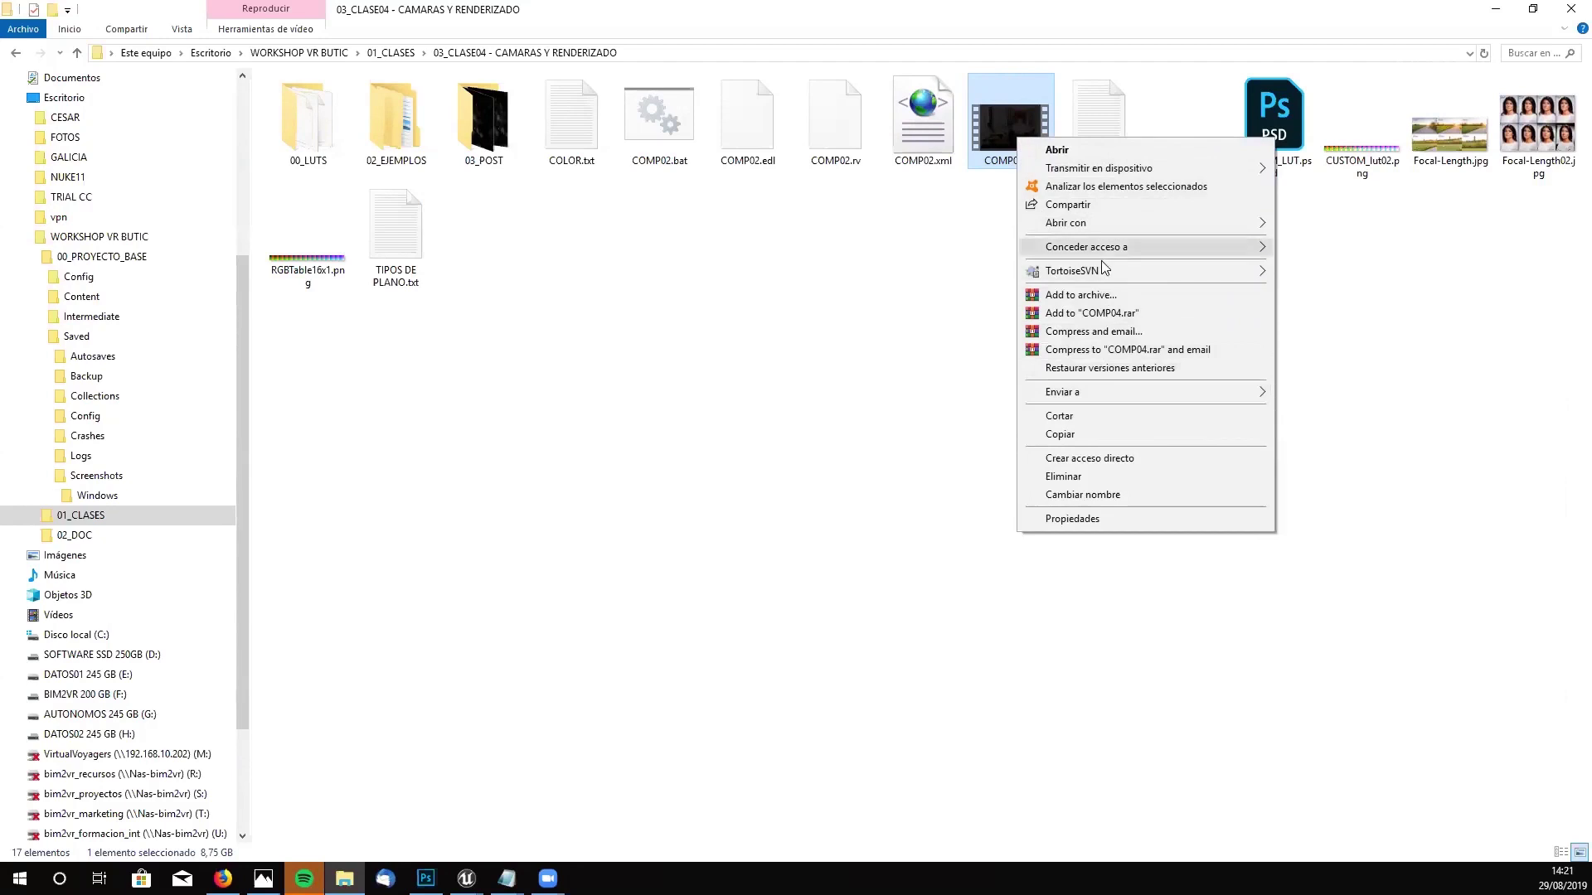
{"action": "mouse_move", "coordinate": [1103, 222]}
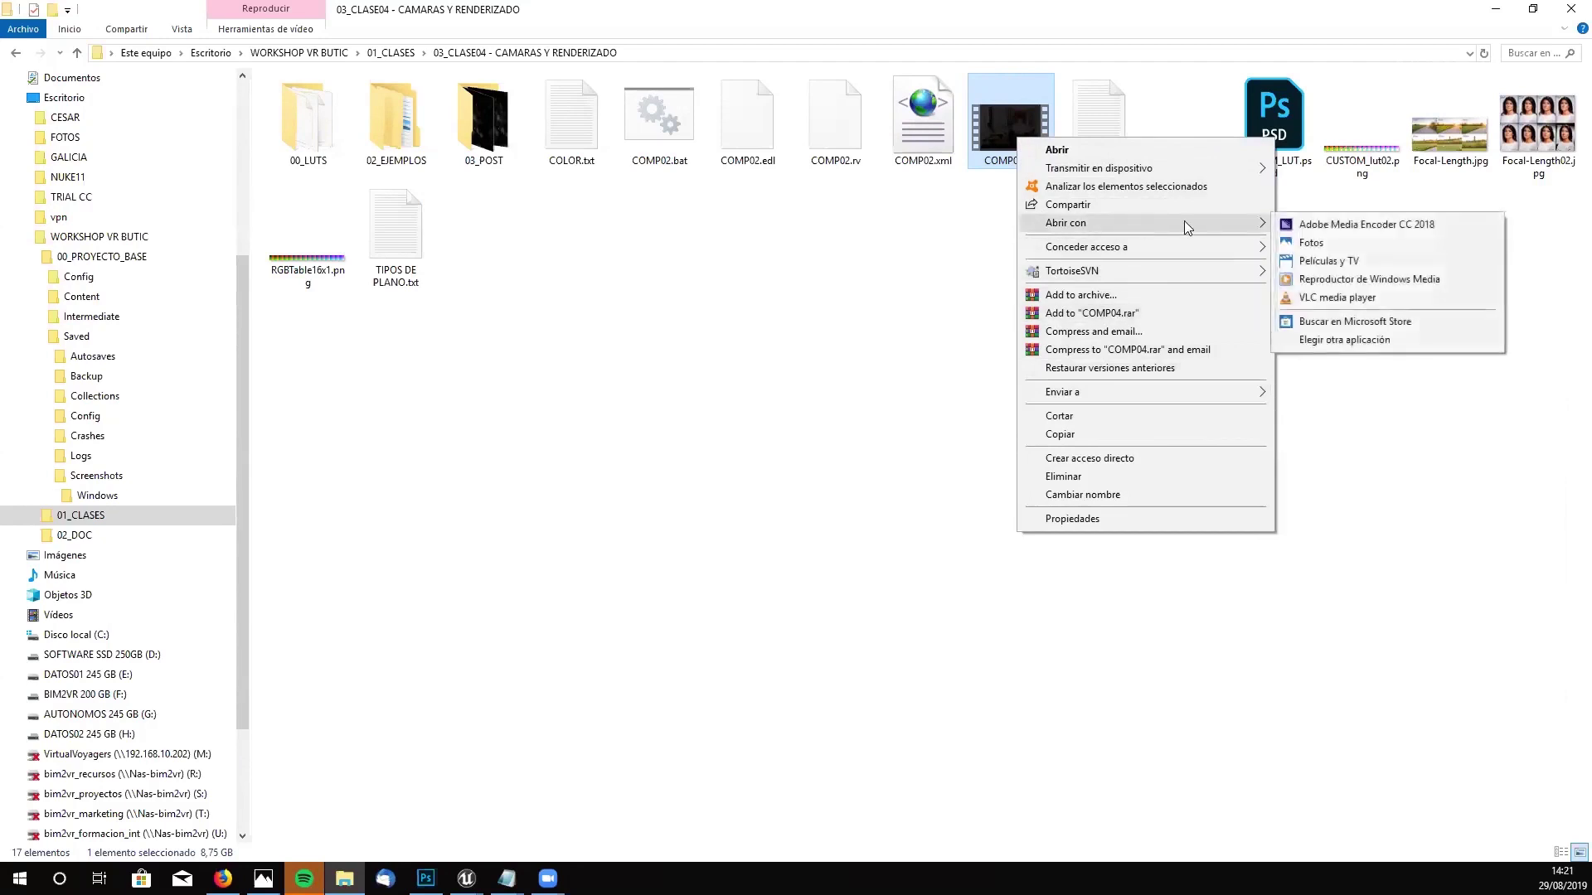
{"action": "left_click", "coordinate": [1345, 300]}
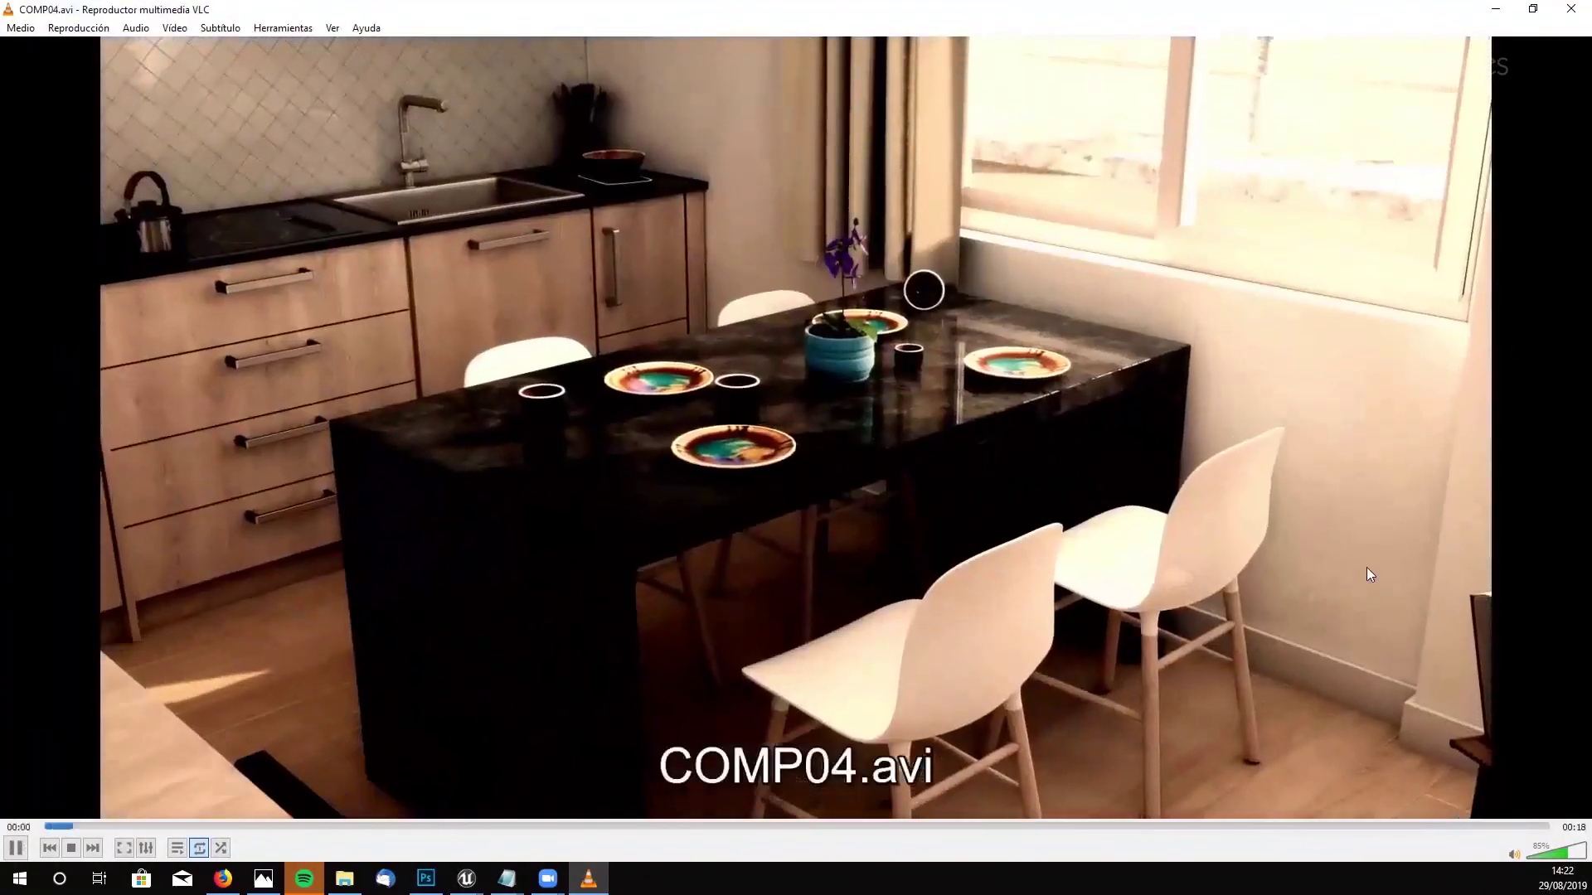
- Pause the COMP04.avi kitchen render at 0:01 in VLC
{"action": "key", "text": "space"}
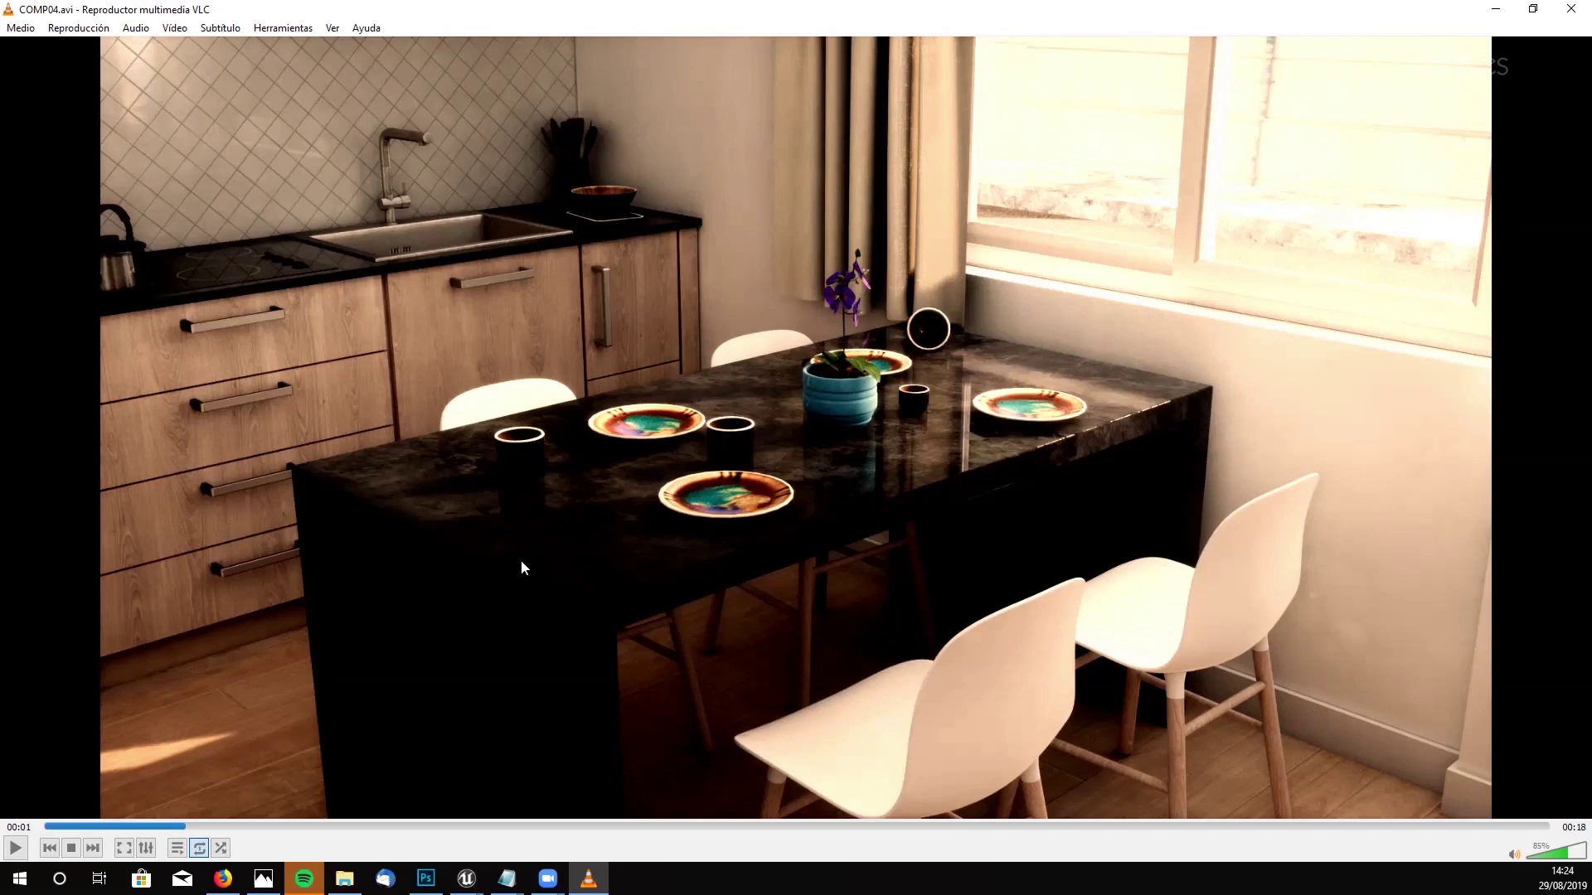
- Resume the kitchen render, pause it near 00:03, and close VLC
{"action": "left_click", "coordinate": [14, 848]}
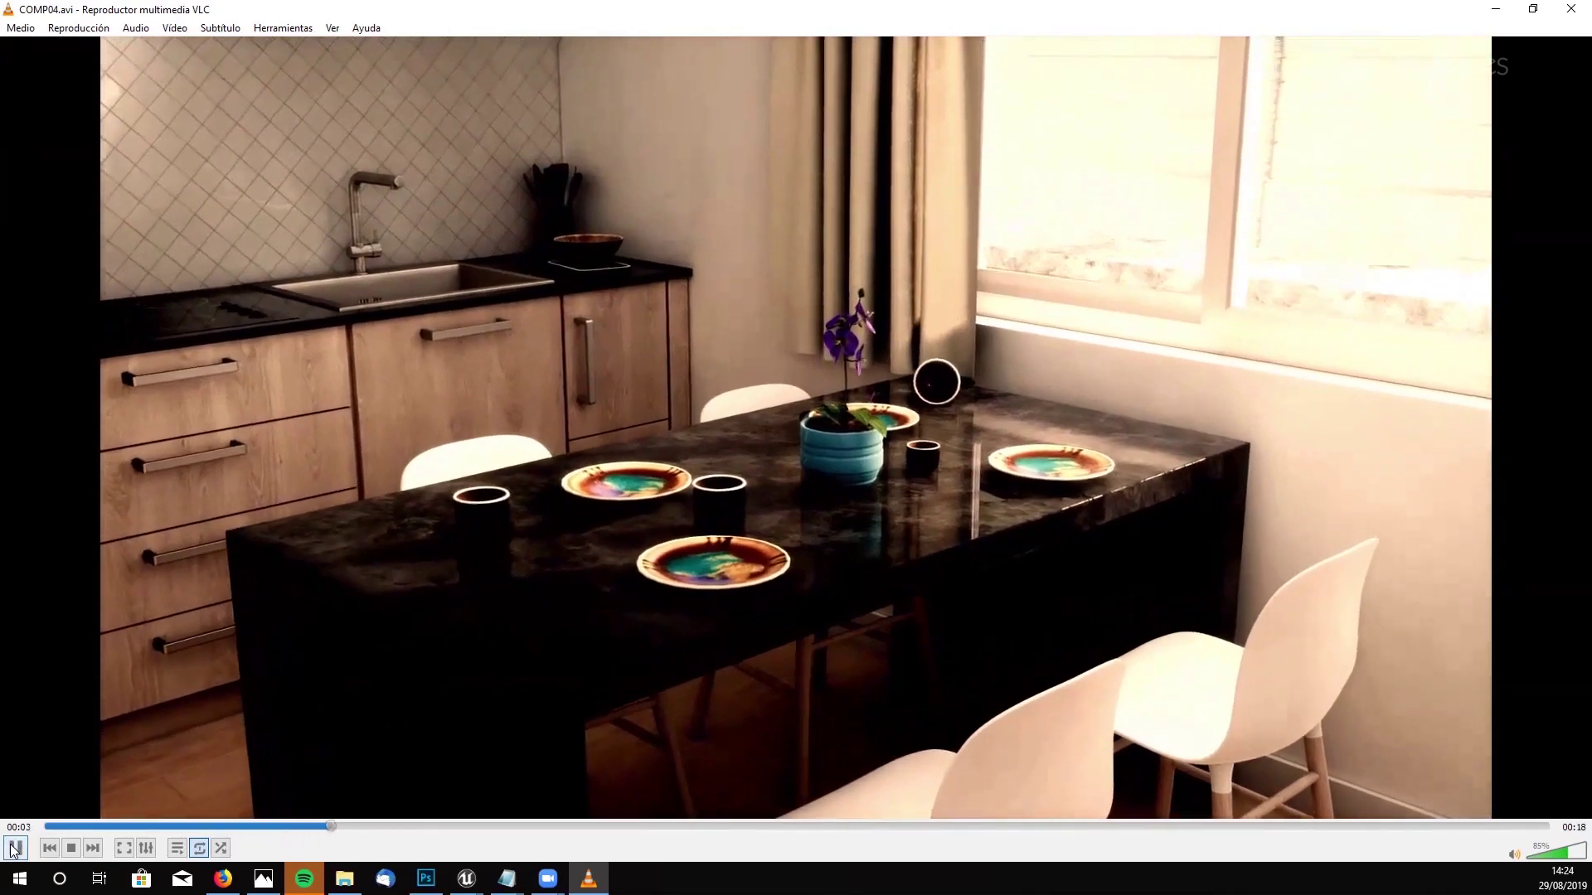
{"action": "left_click", "coordinate": [14, 848]}
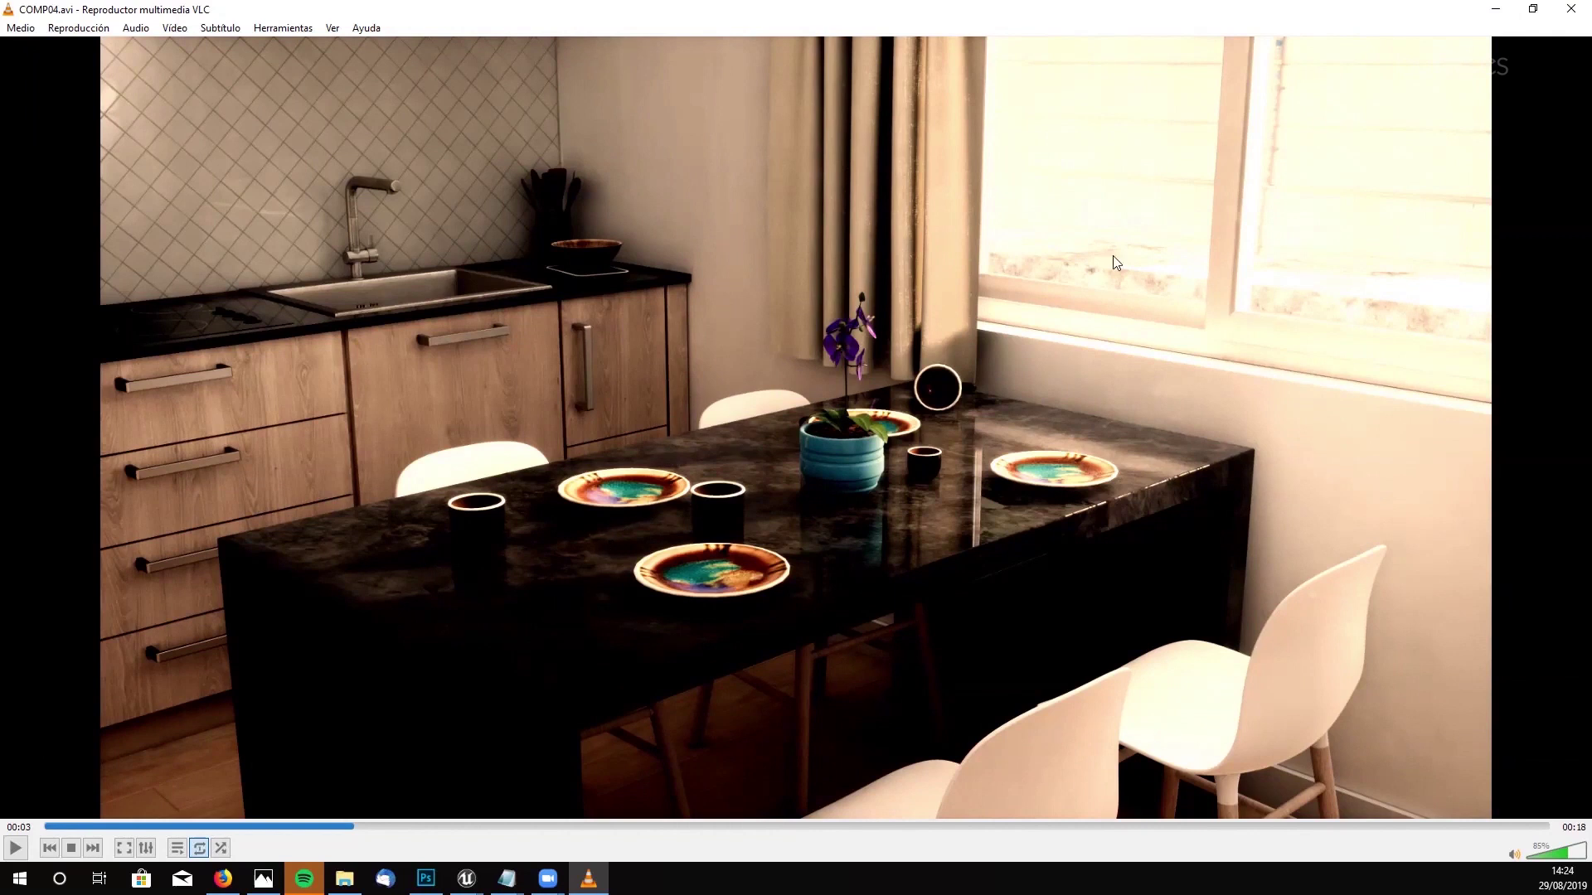
{"action": "left_click", "coordinate": [1571, 8]}
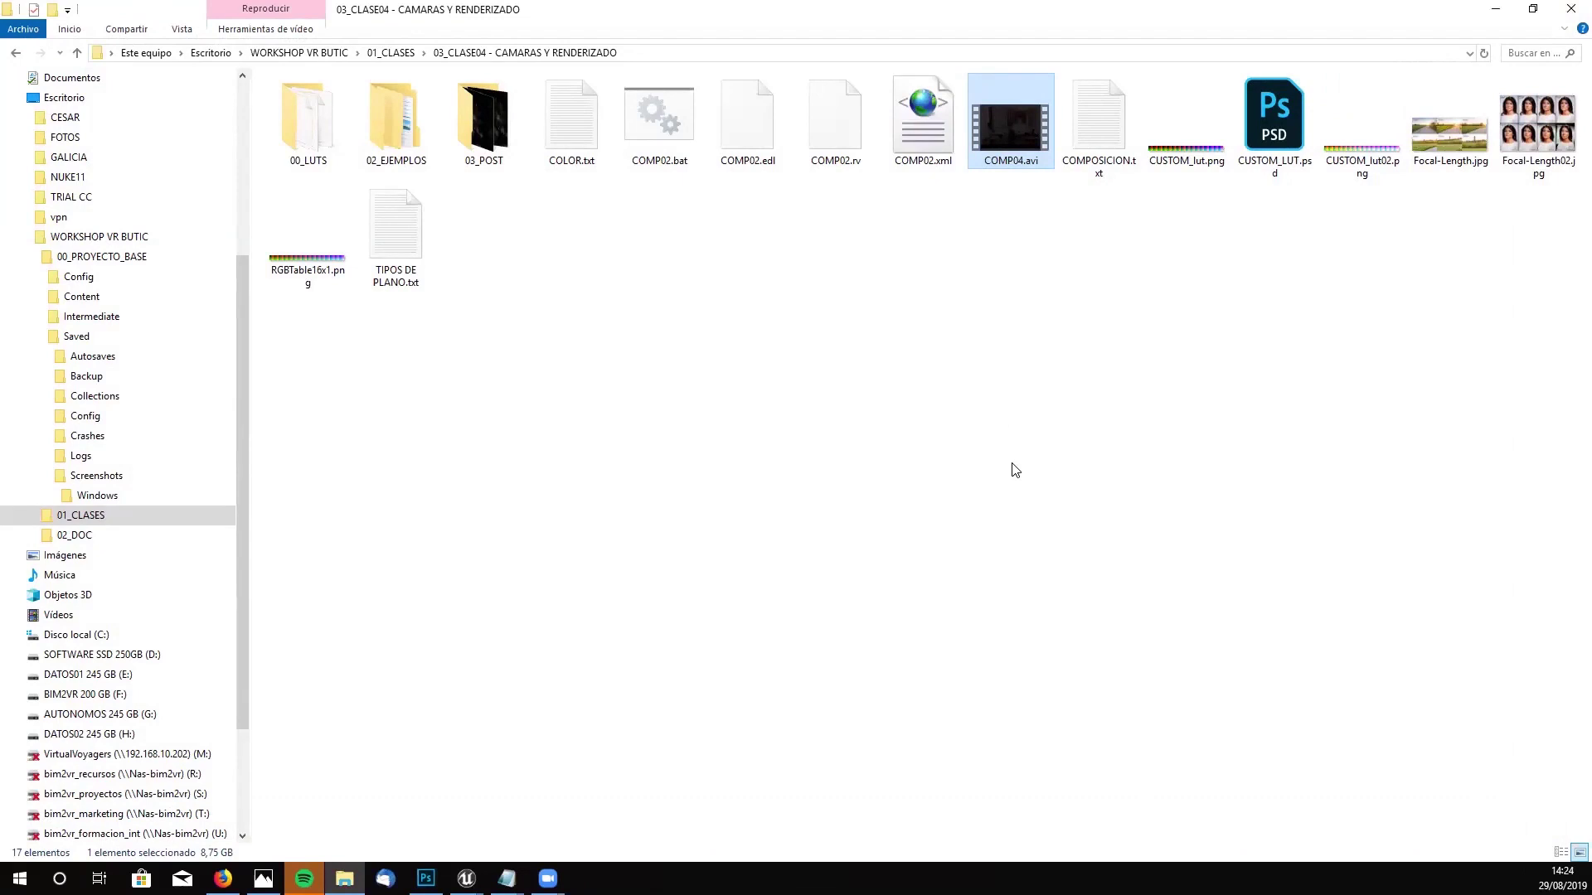
- Browse 02_EJEMPLOS, peek into DINAMISMO and ESTABILIDAD, and end in the DINAMISMO folder
{"action": "double_click", "coordinate": [388, 142]}
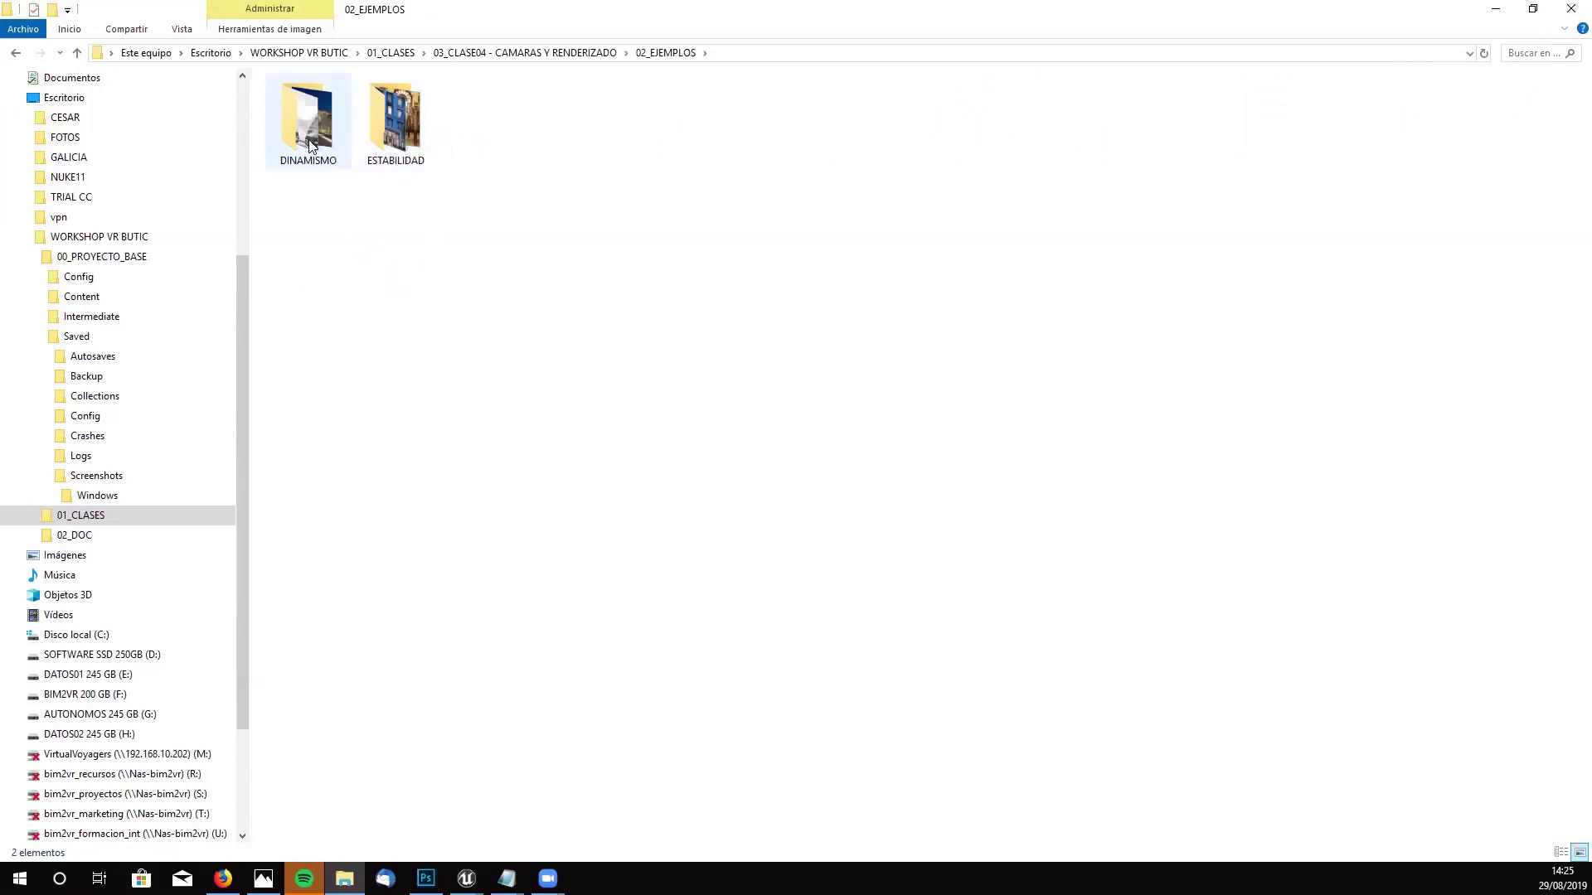
{"action": "double_click", "coordinate": [310, 141]}
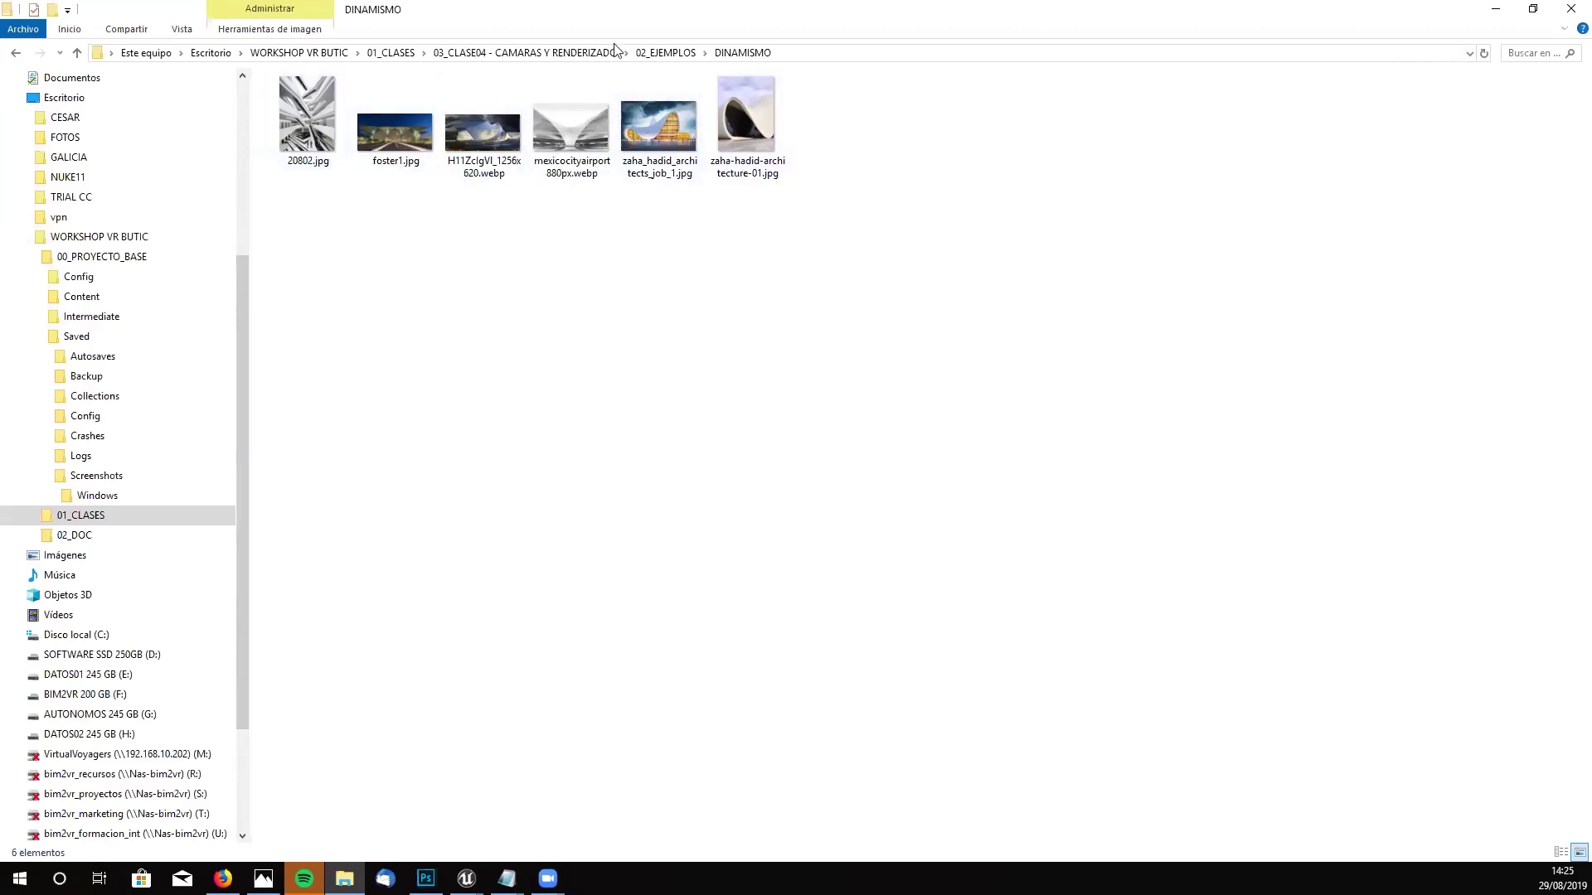
{"action": "left_click", "coordinate": [665, 52]}
{"action": "left_click", "coordinate": [406, 138]}
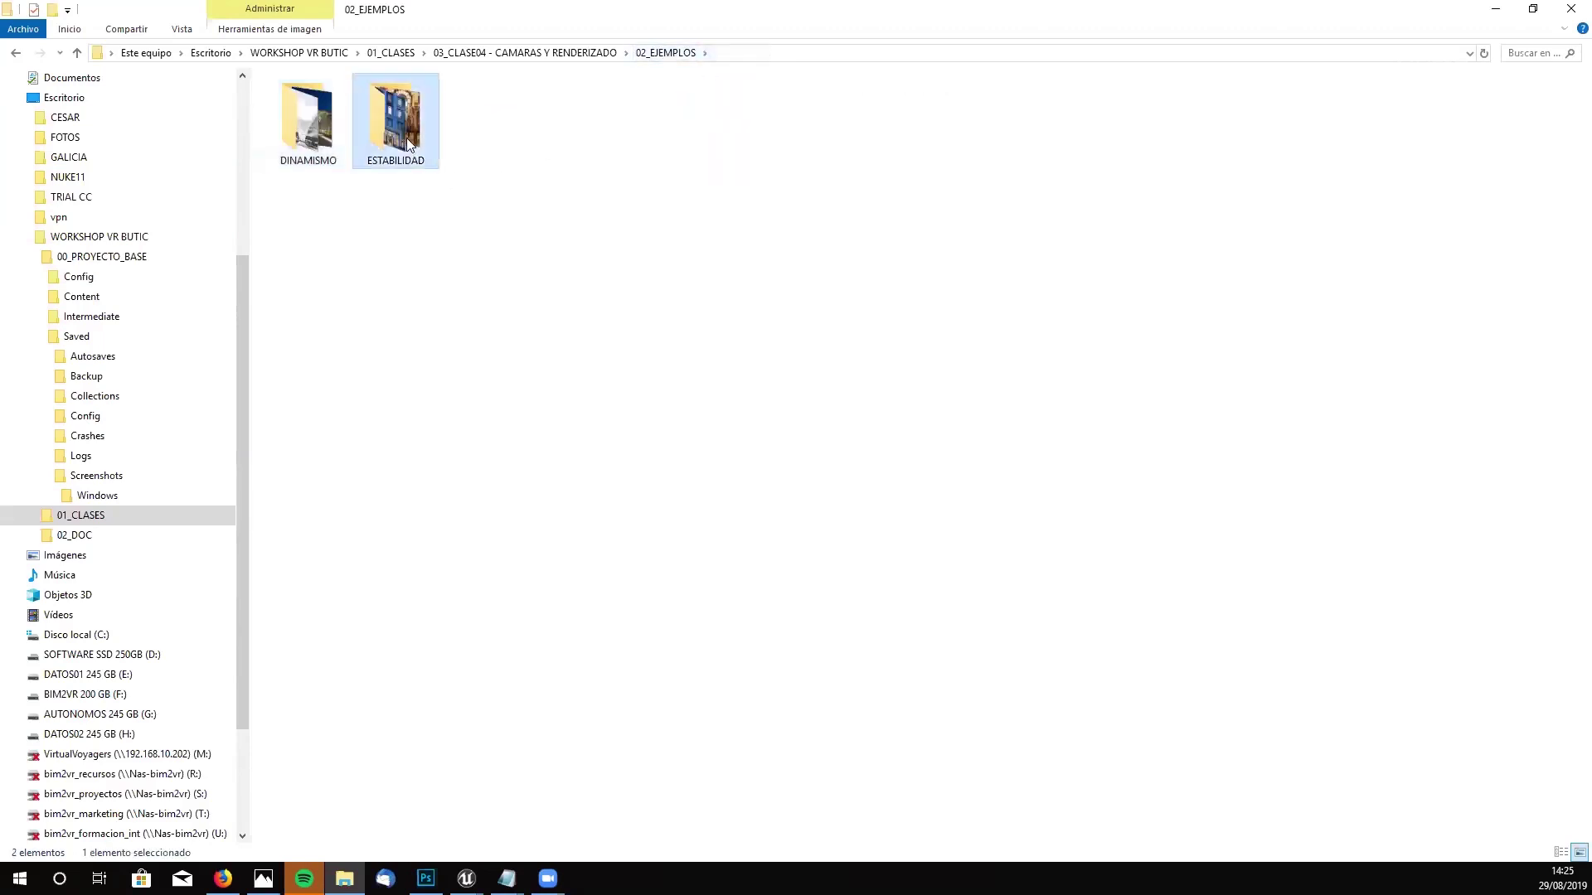
{"action": "double_click", "coordinate": [406, 138]}
{"action": "left_click", "coordinate": [673, 53]}
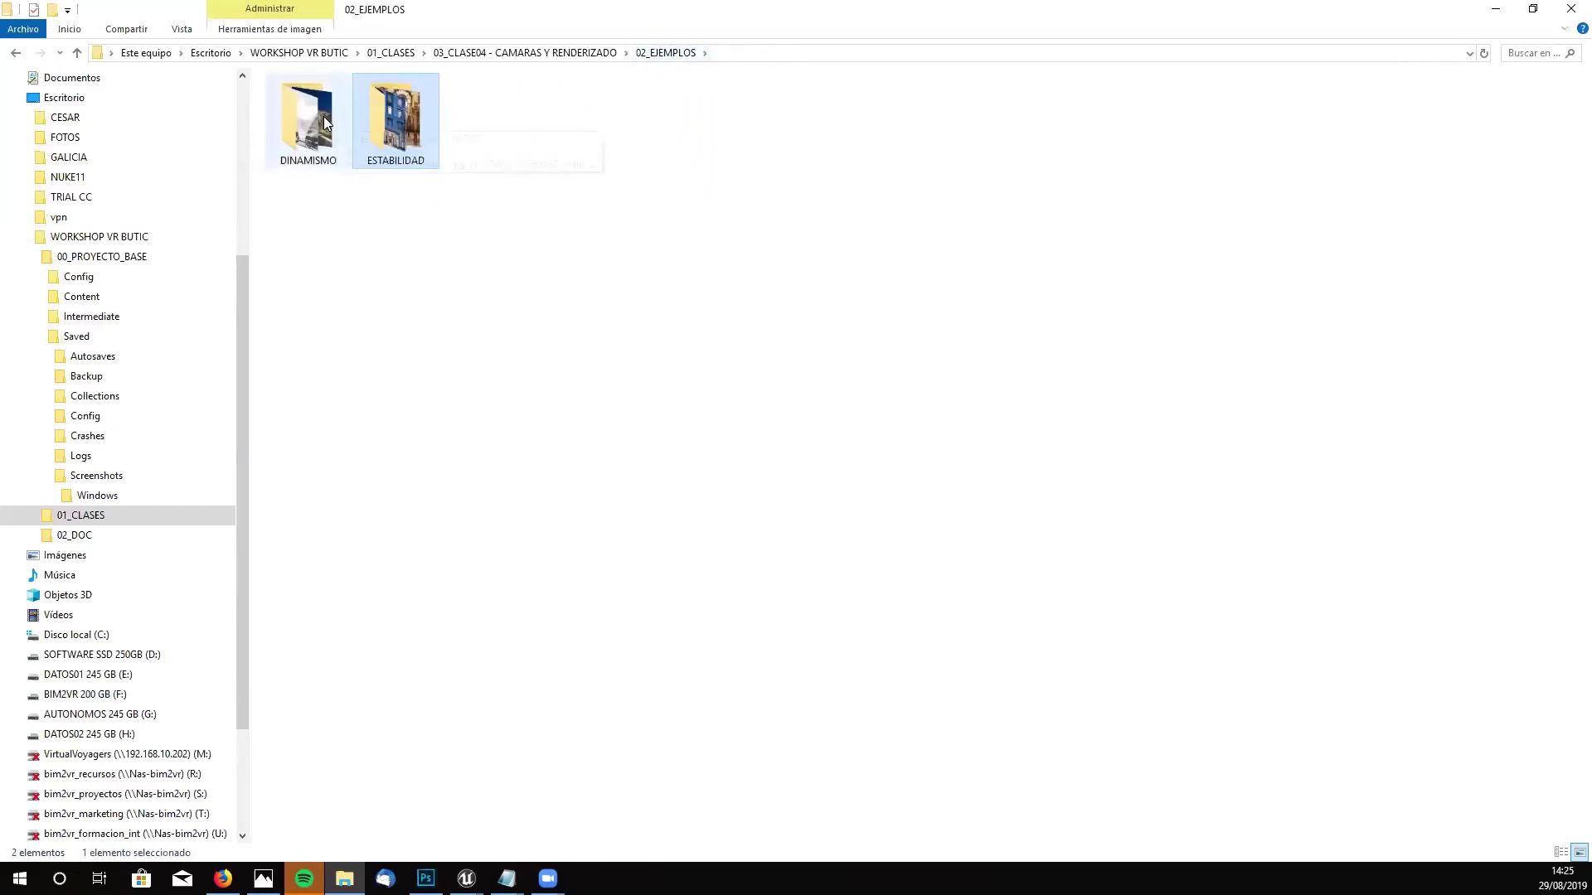
{"action": "mouse_move", "coordinate": [395, 138]}
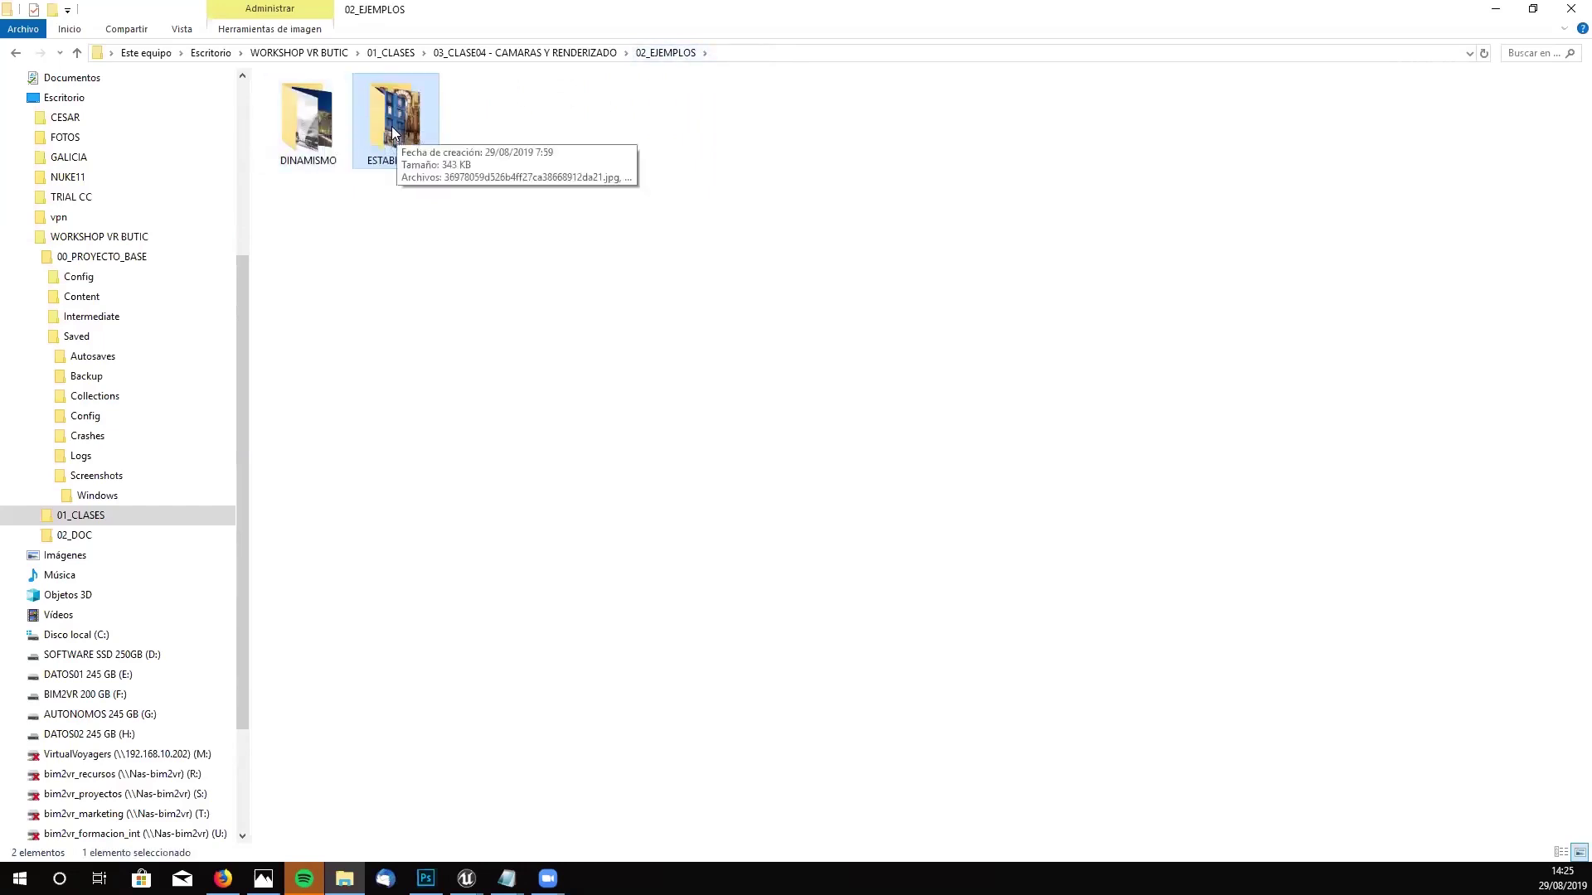
{"action": "double_click", "coordinate": [305, 142]}
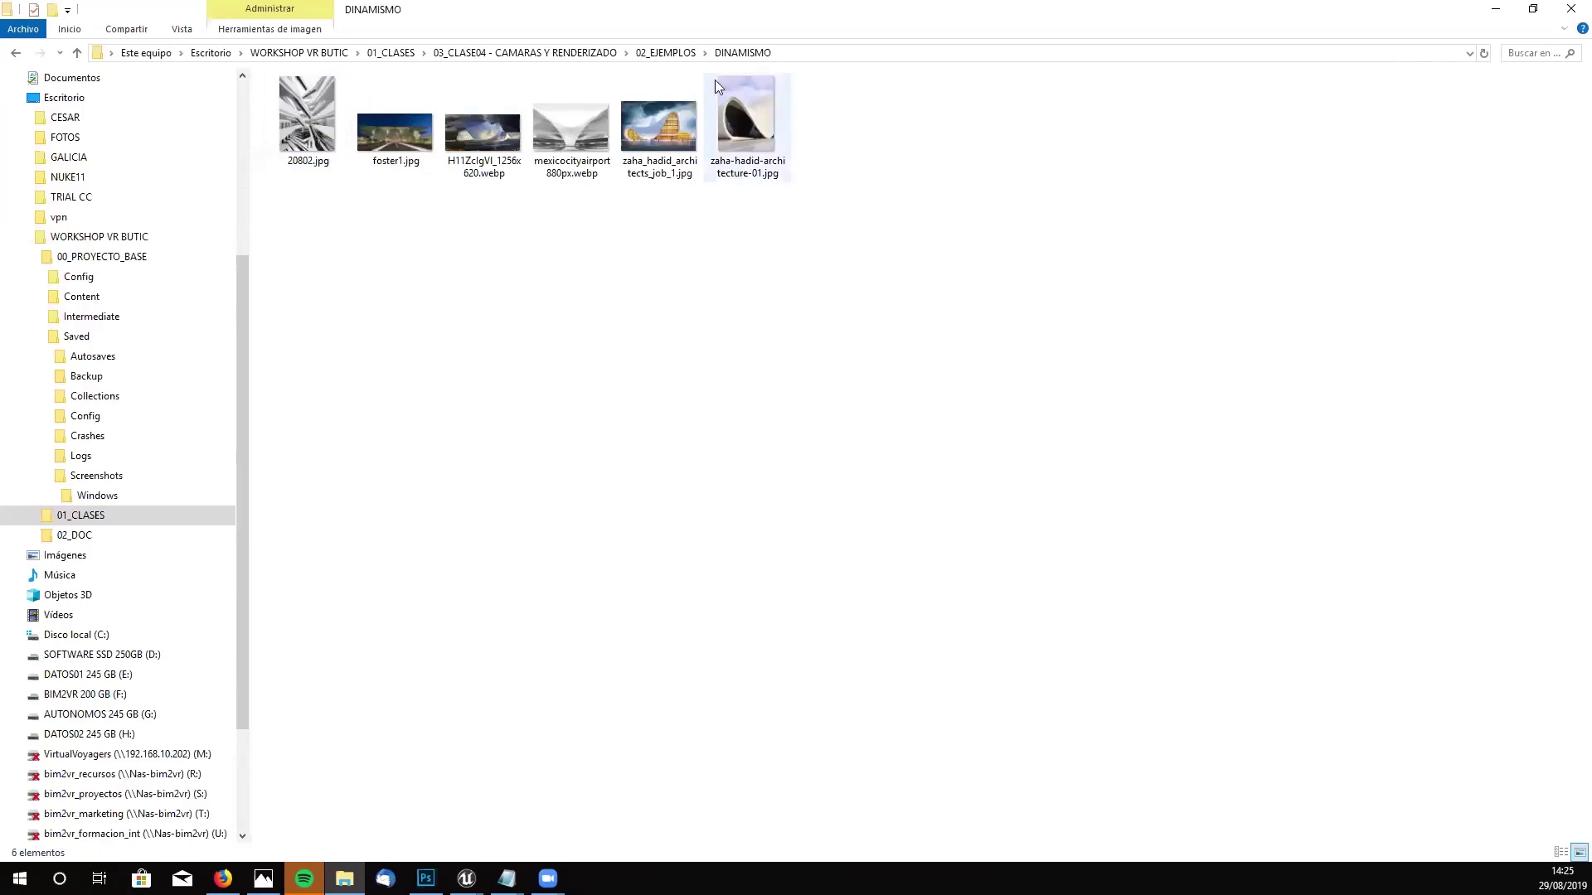
- View 20802.jpg through zaha-hadid-architecture-01.jpg in Photos, then close the viewer
{"action": "double_click", "coordinate": [326, 133]}
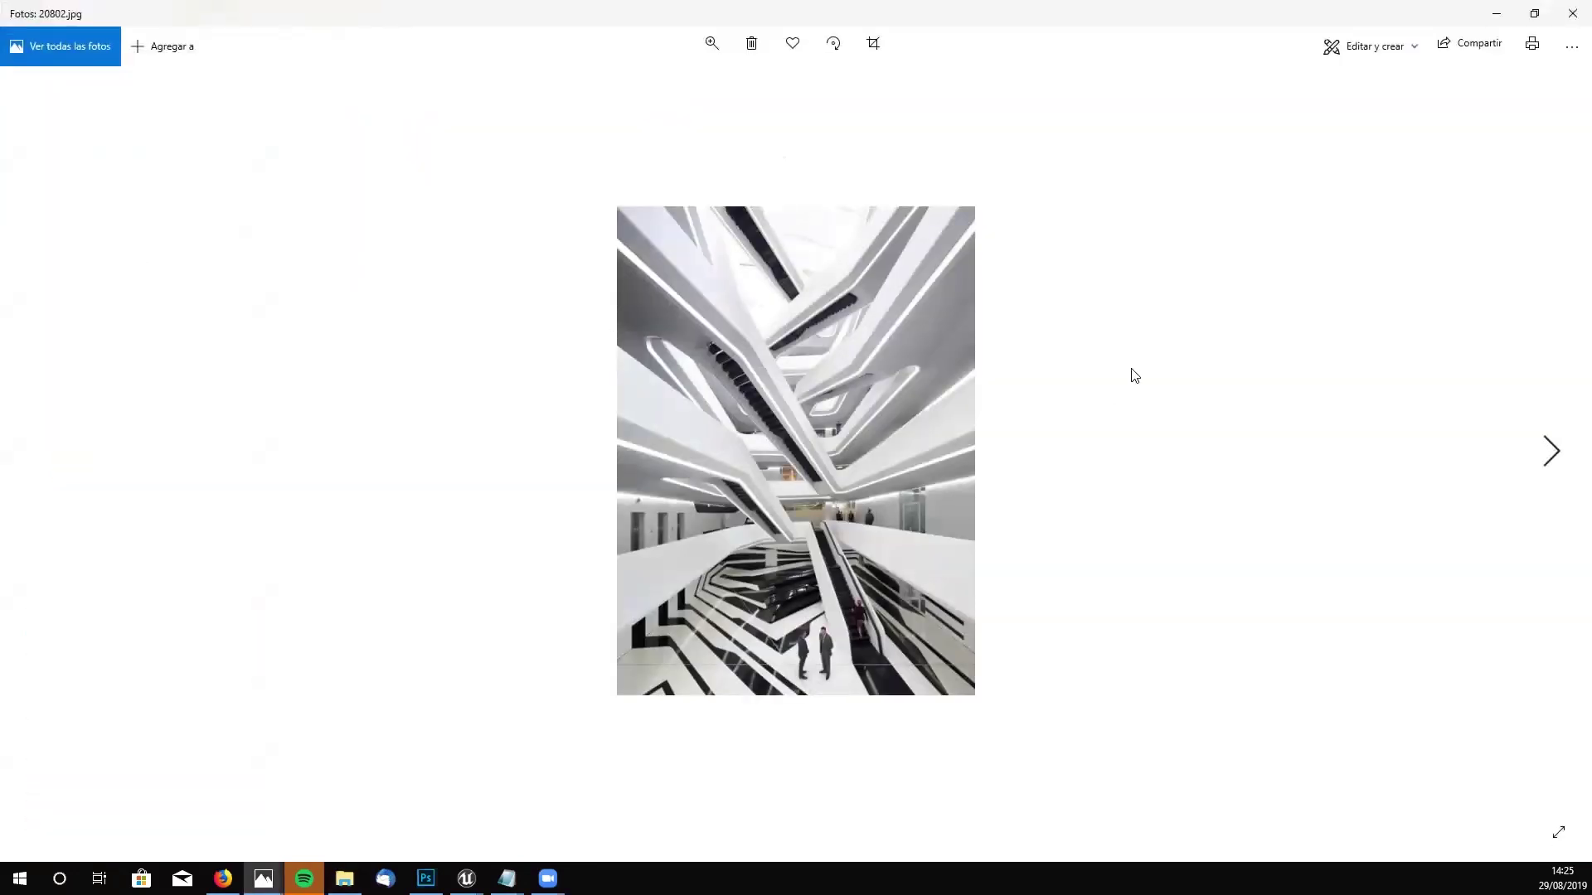
{"action": "key", "text": "Right"}
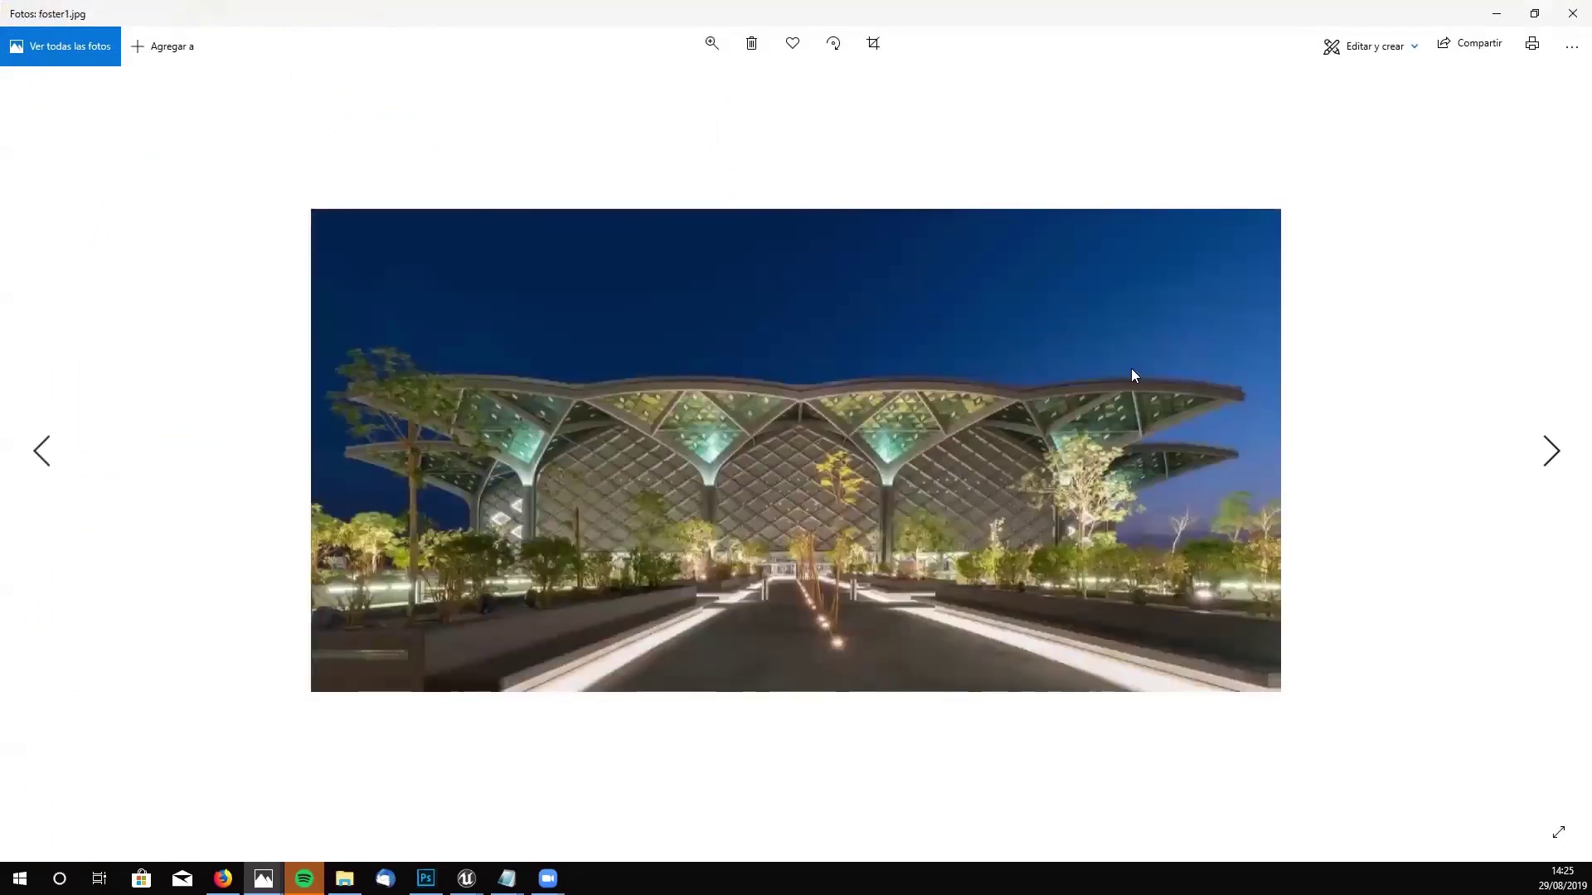
{"action": "key", "text": "Right"}
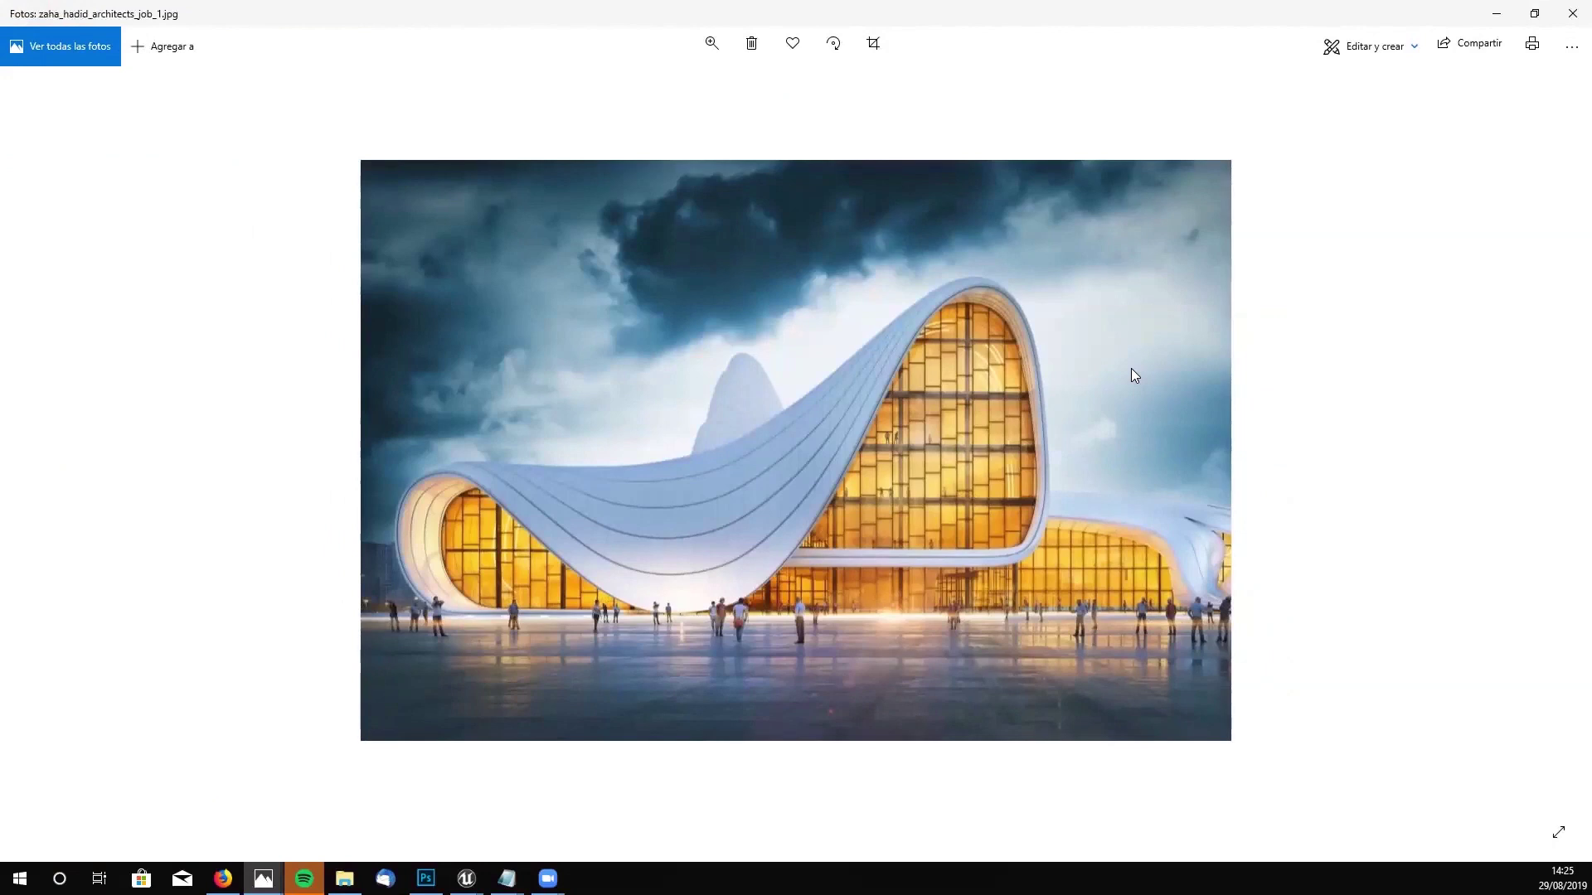
{"action": "key", "text": "Right"}
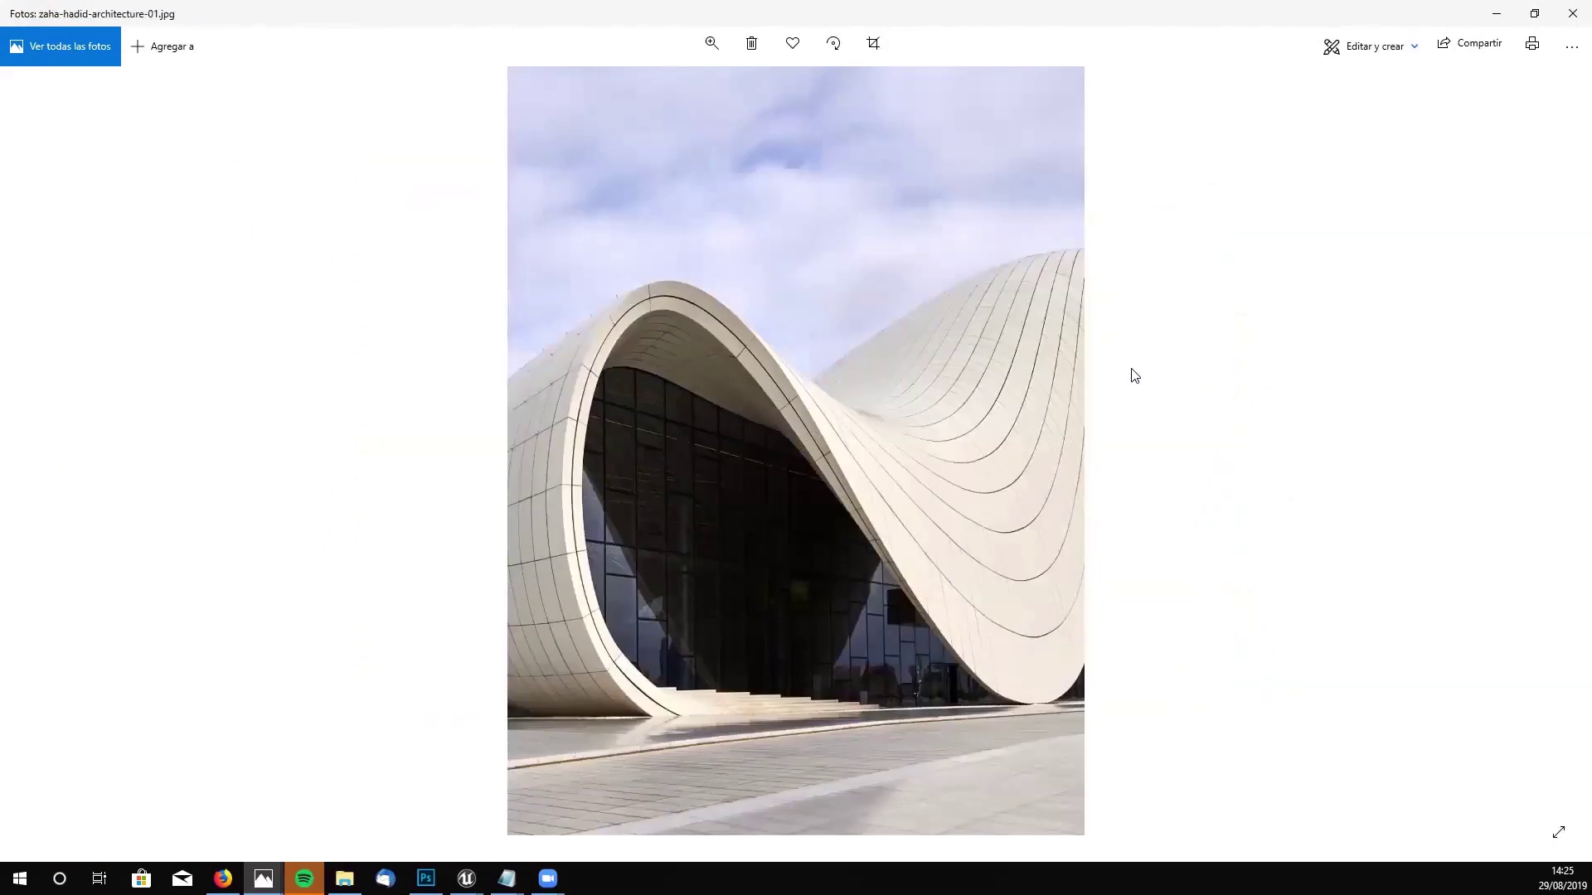
{"action": "left_click", "coordinate": [1569, 12]}
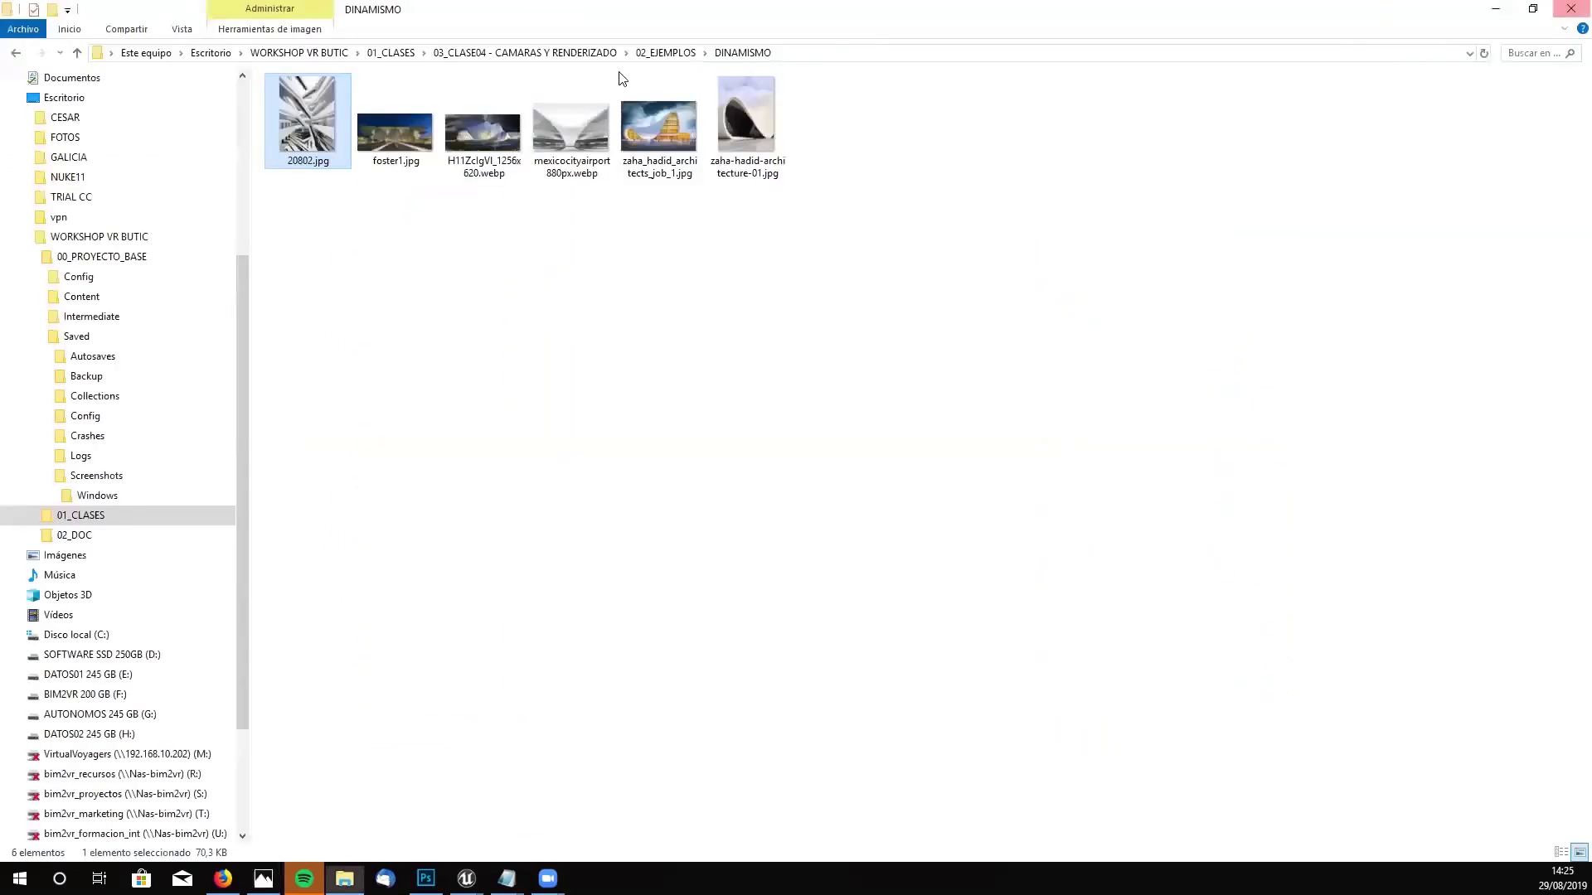
- Reopen DINAMISMO, browse the photos from zaha_hadid_architects_job_1.jpg onward, and close Photos
{"action": "left_click", "coordinate": [671, 53]}
{"action": "double_click", "coordinate": [327, 133]}
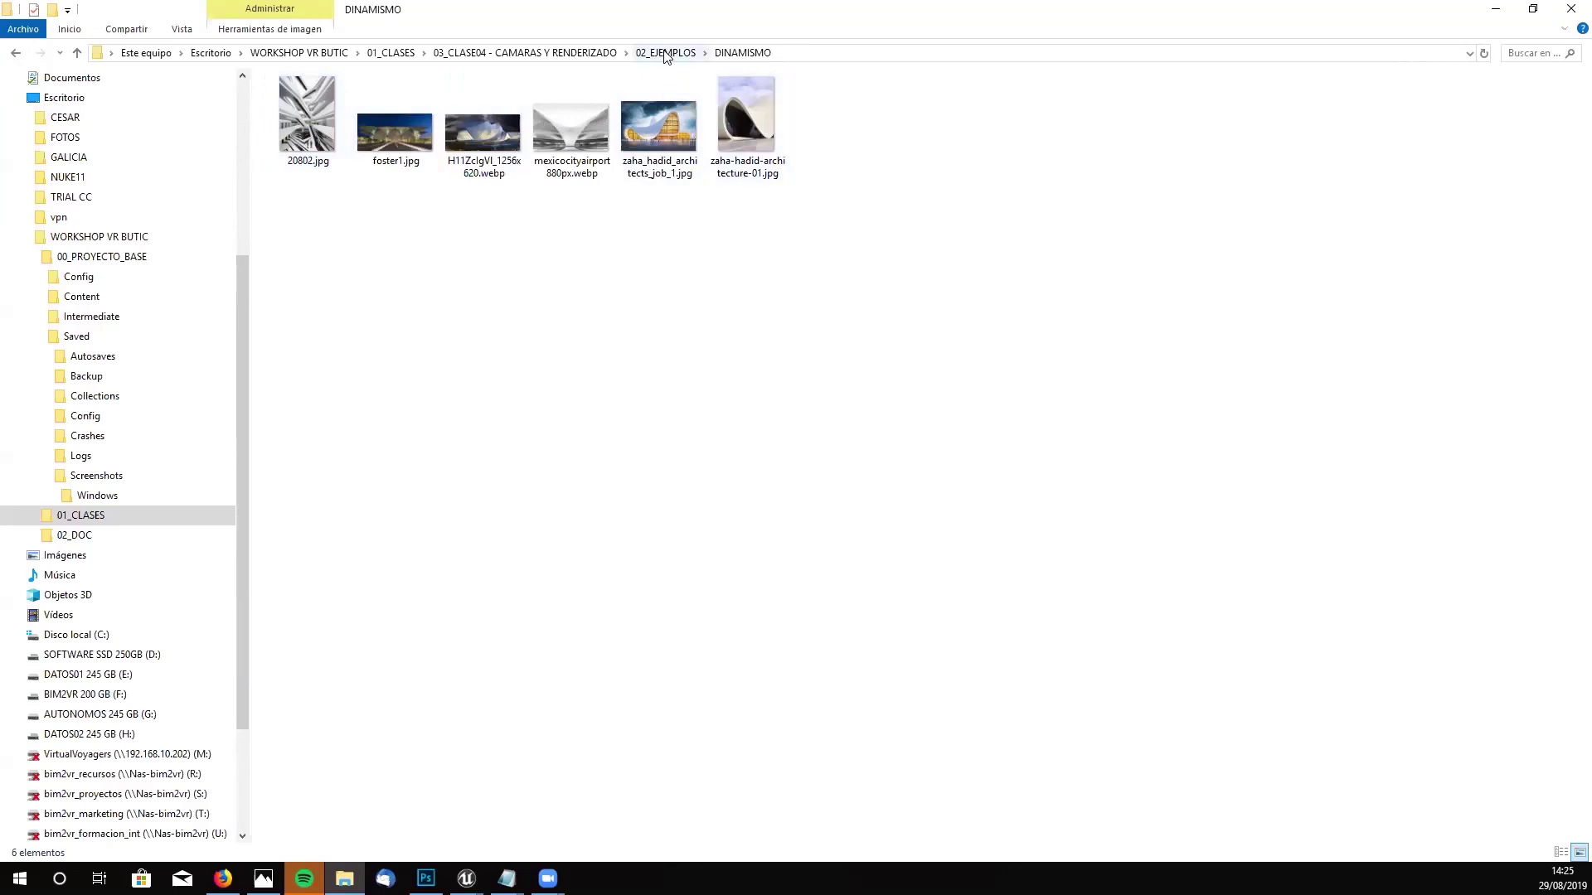
{"action": "left_click", "coordinate": [673, 135]}
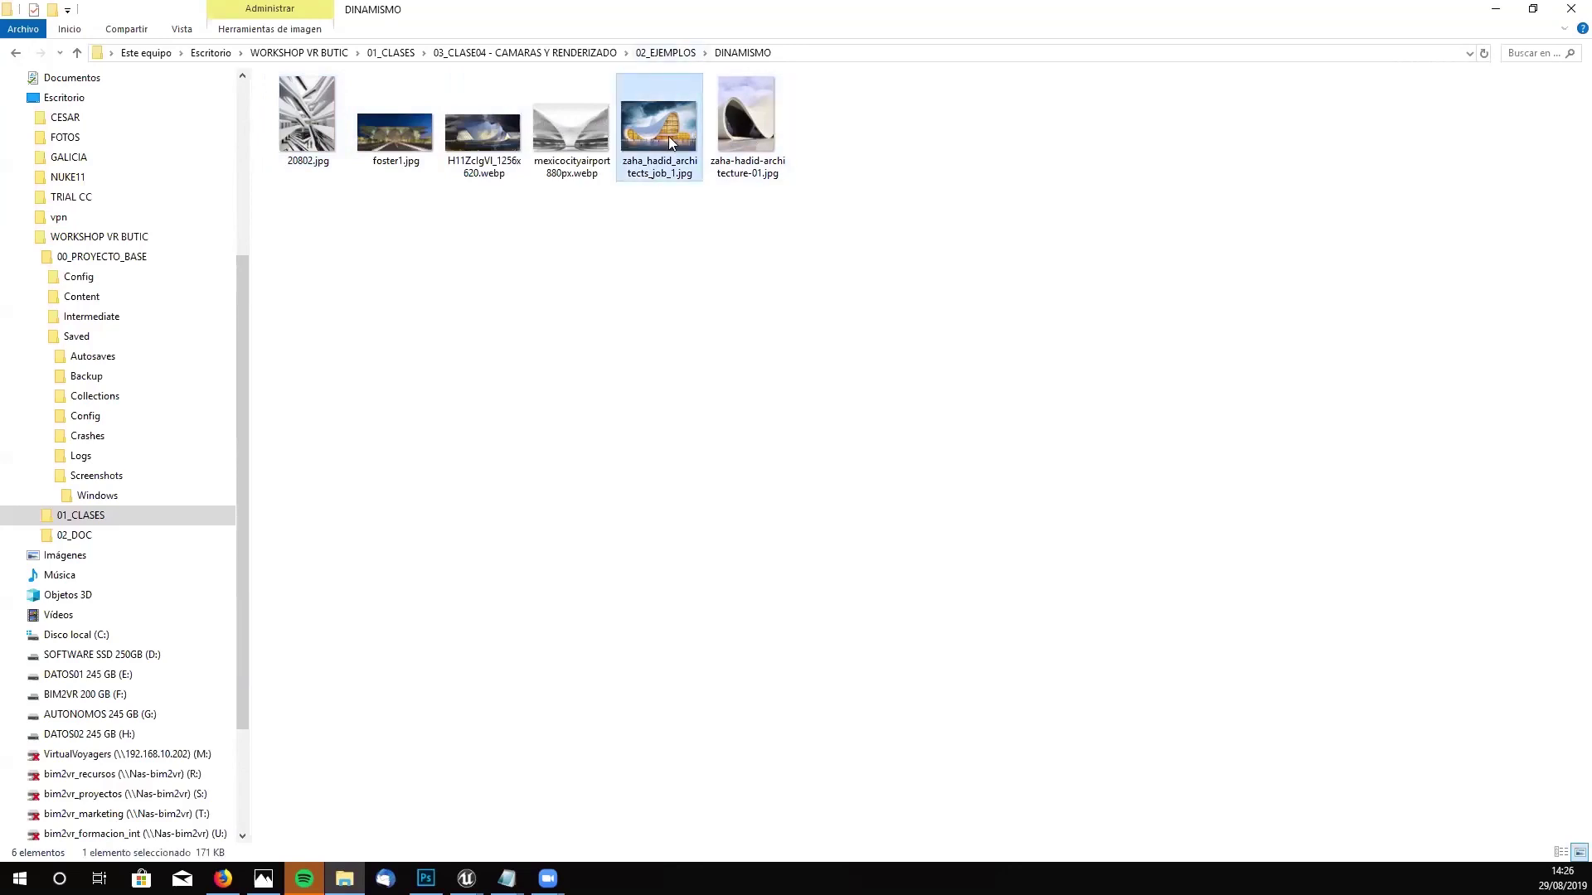
{"action": "double_click", "coordinate": [670, 143]}
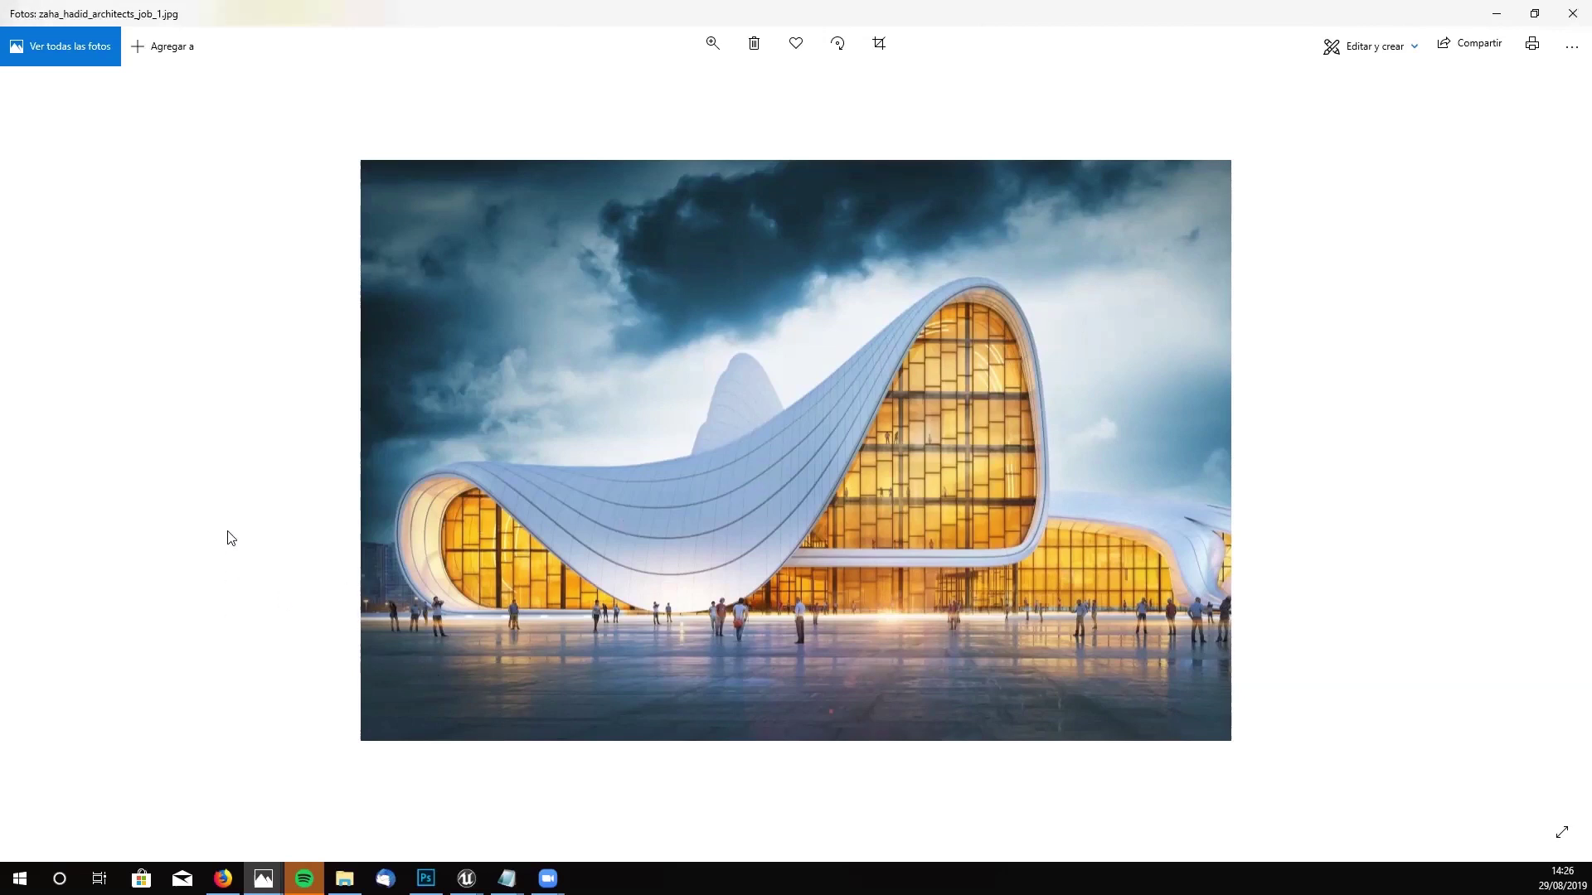
{"action": "key", "text": "Right"}
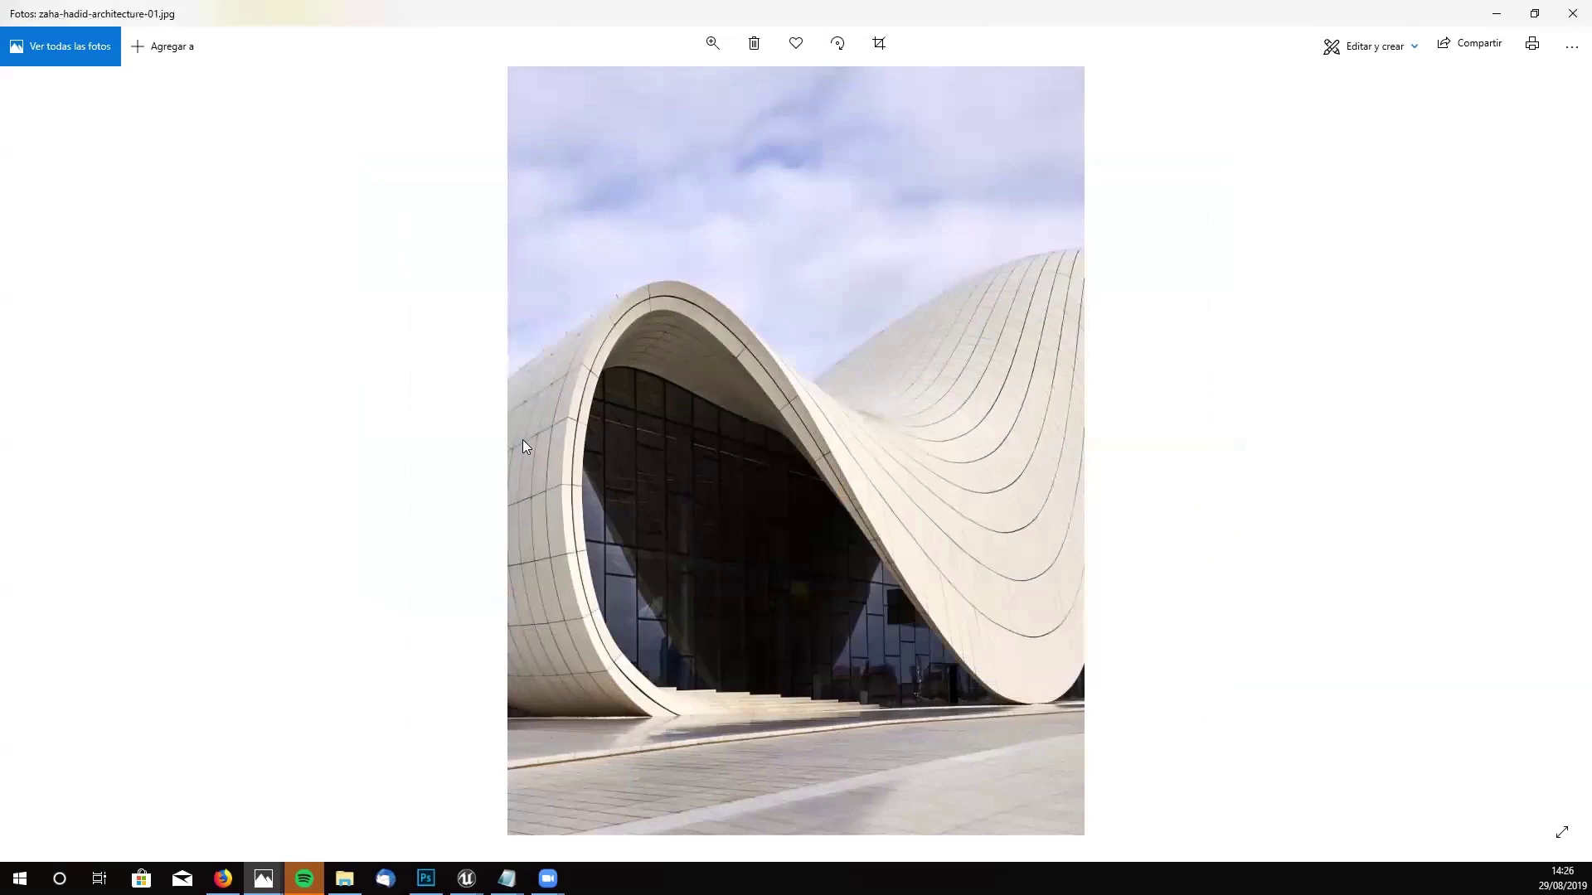
{"action": "key", "text": "Right"}
{"action": "key", "text": "Right"}
{"action": "key", "text": "Right"}
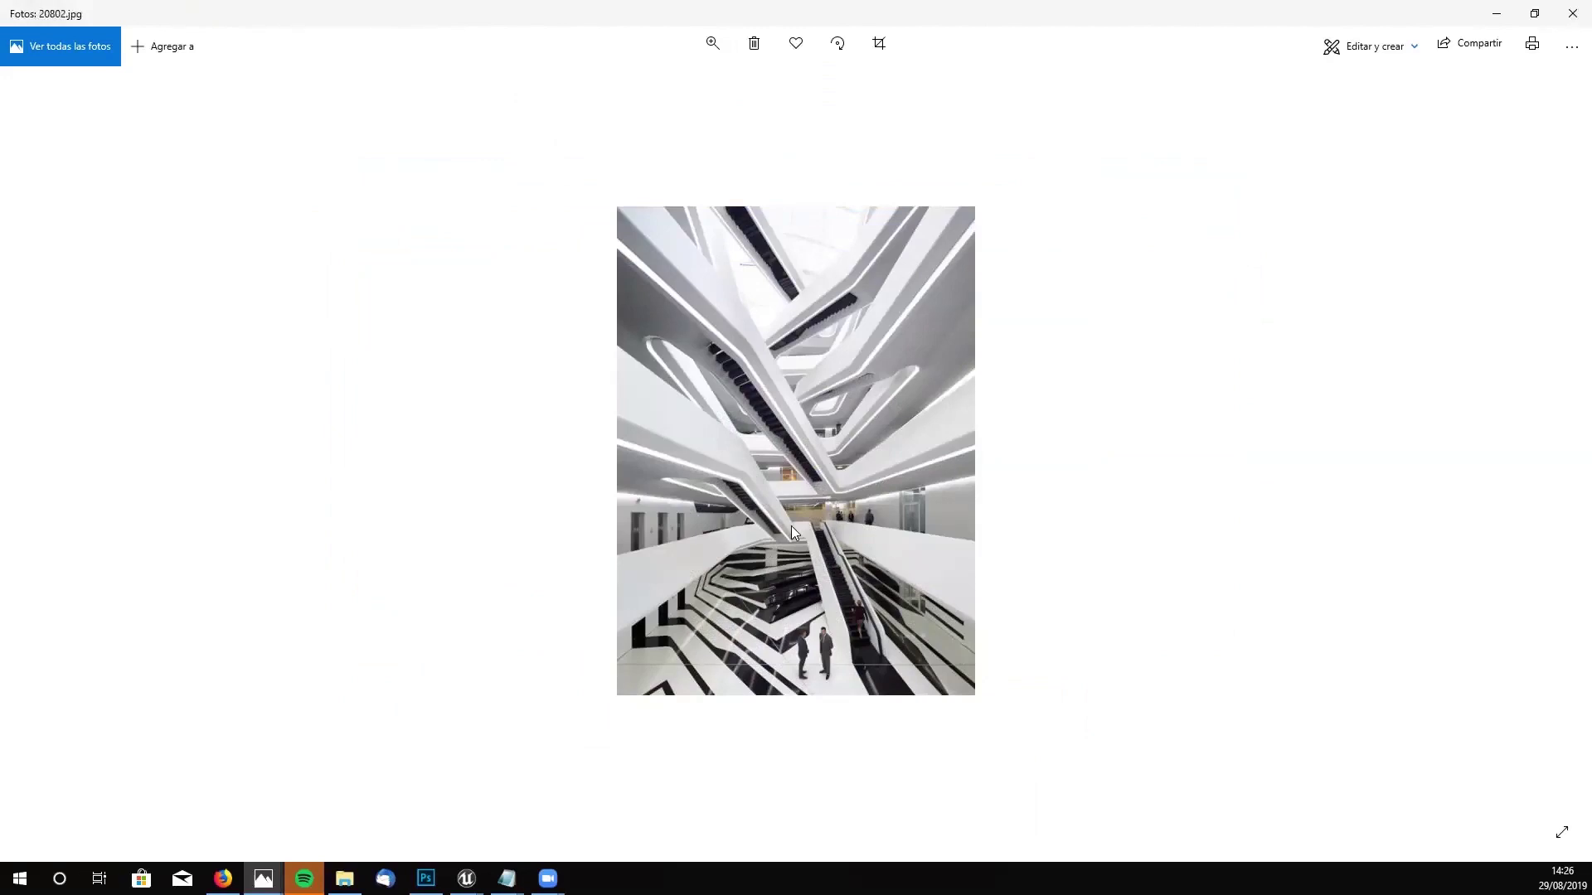
{"action": "key", "text": "Right"}
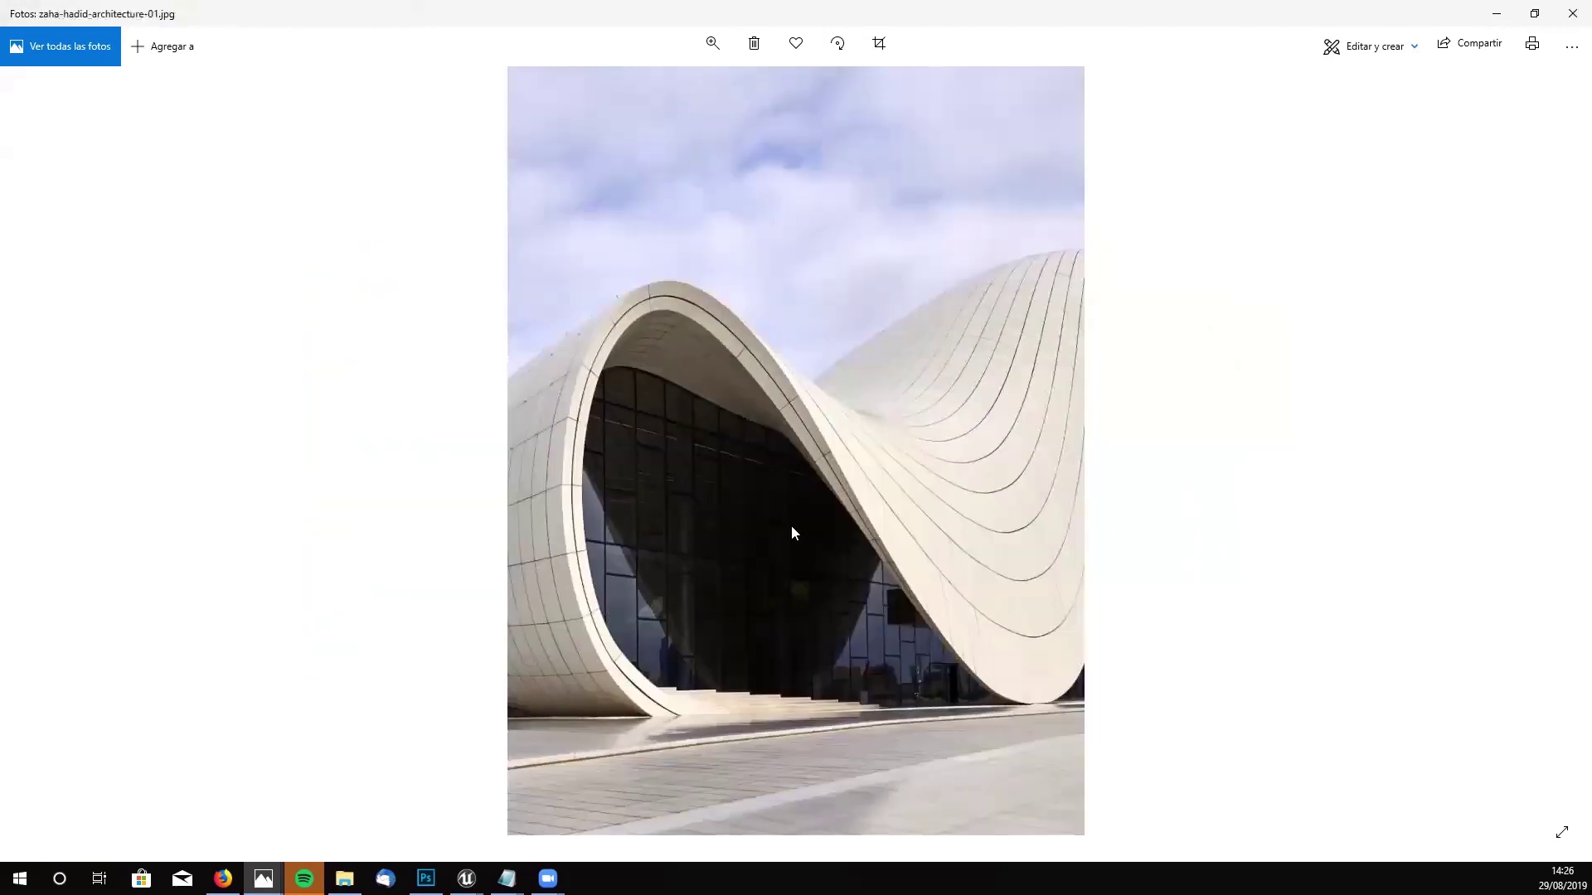
{"action": "left_click", "coordinate": [1570, 10]}
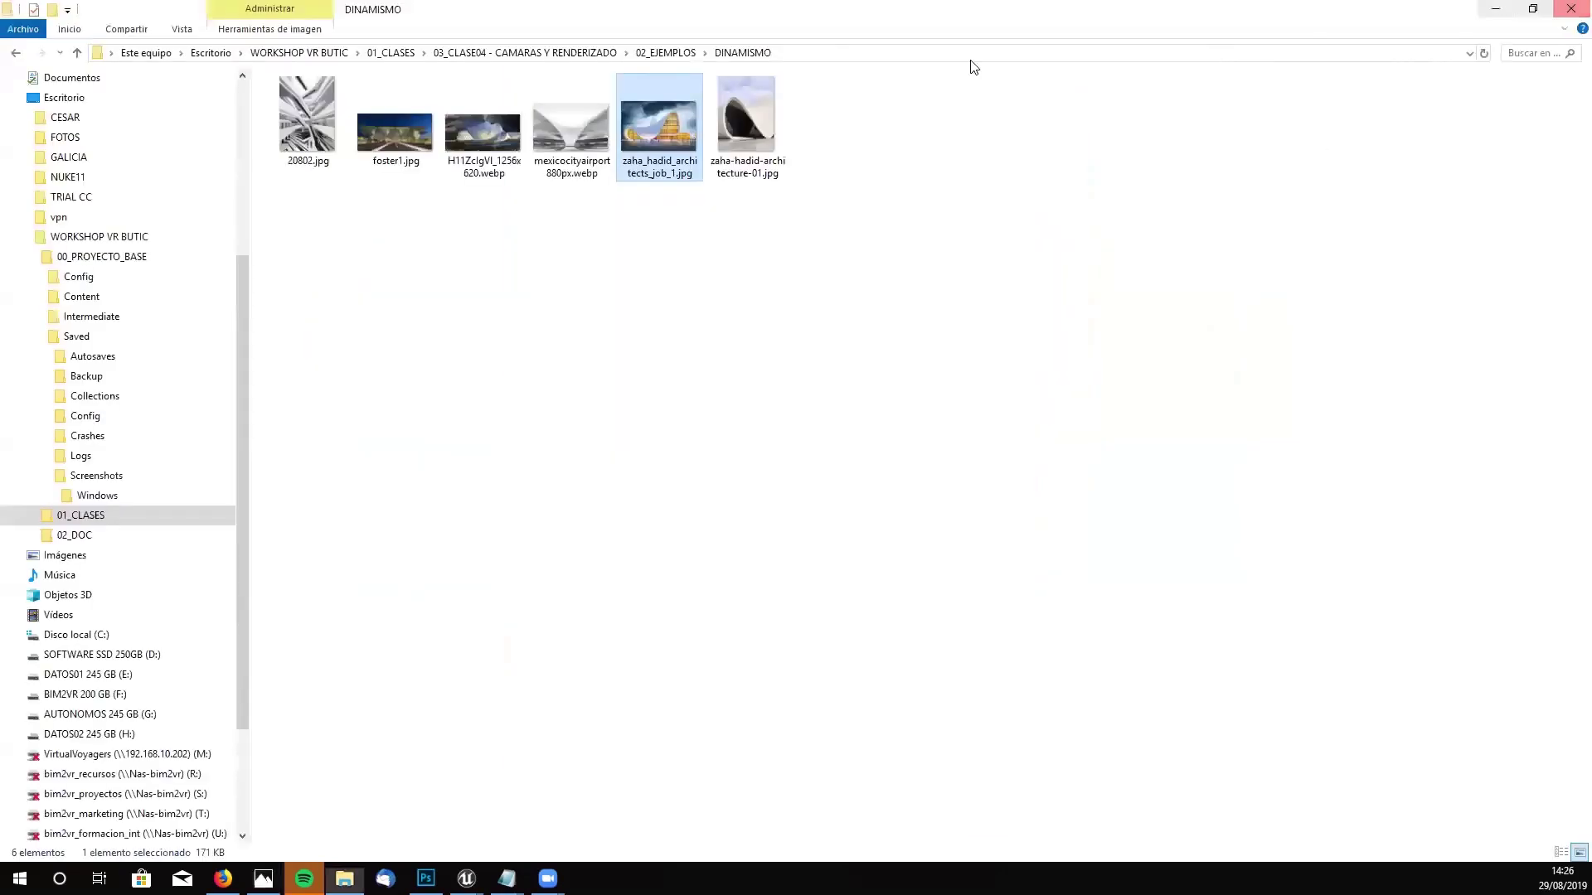
- Open the first ESTABILIDAD reference image and advance to the next photo
{"action": "left_click", "coordinate": [662, 53]}
{"action": "double_click", "coordinate": [418, 120]}
{"action": "double_click", "coordinate": [307, 124]}
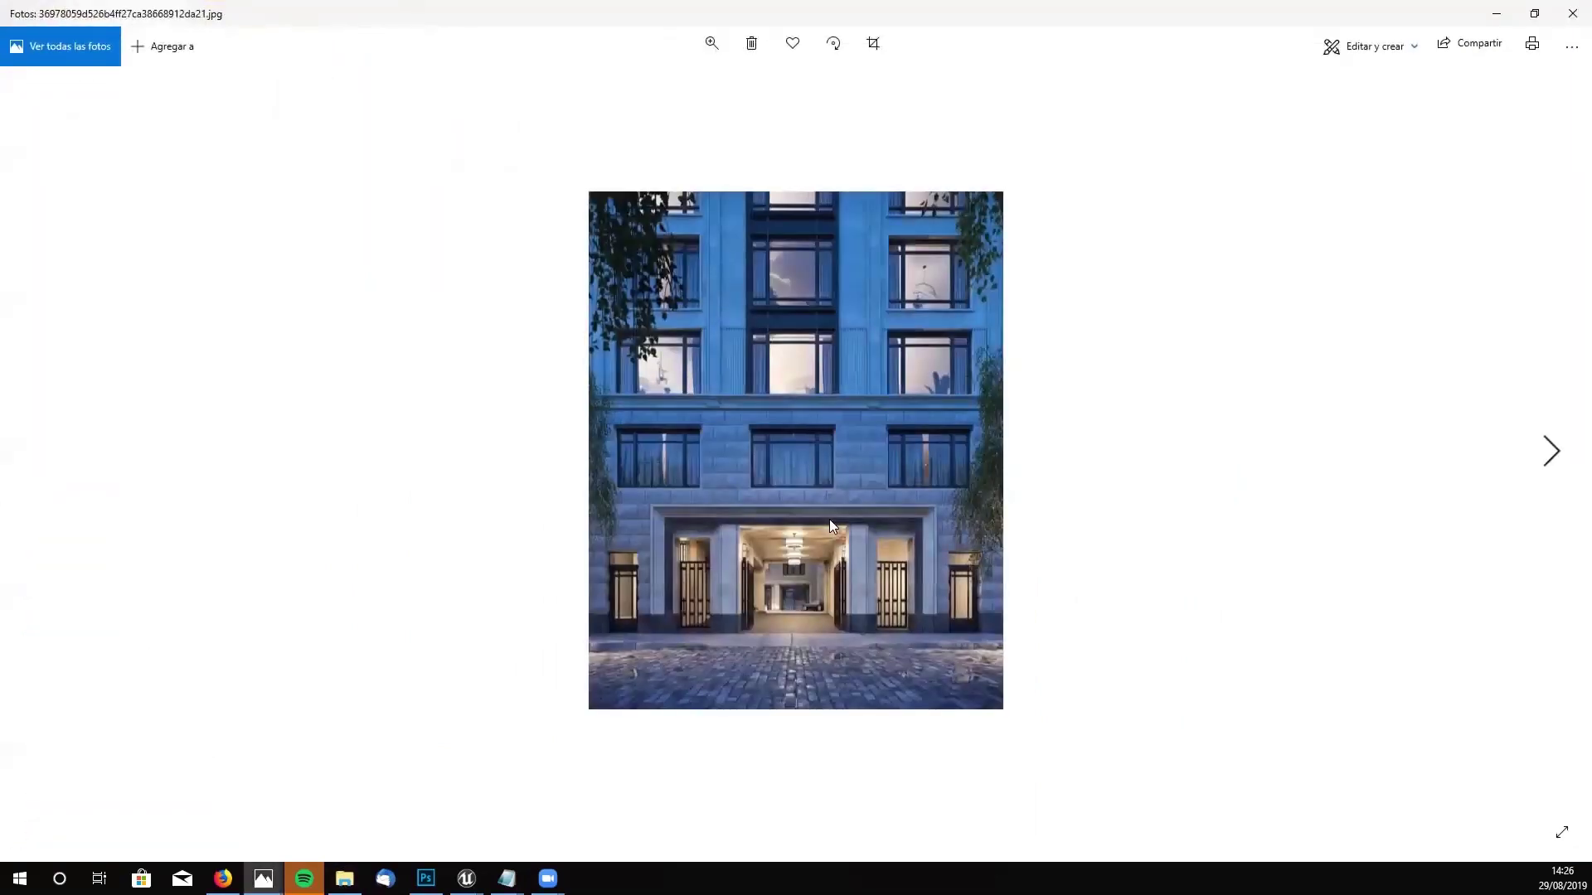
{"action": "key", "text": "Right"}
{"action": "key", "text": "Right"}
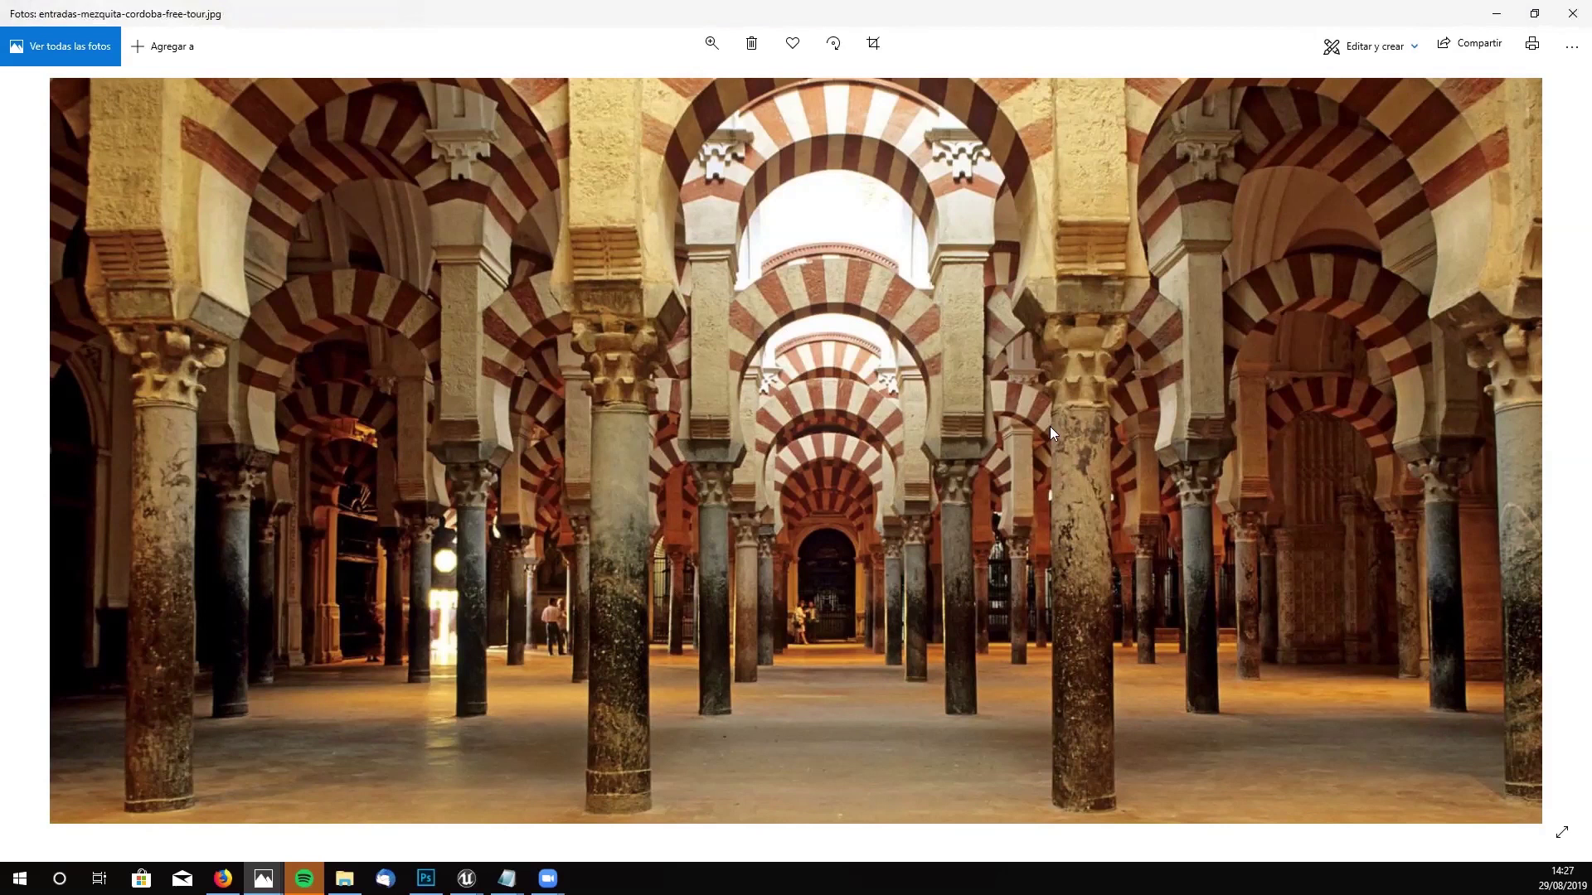
- Close Photos and open a new blank tab in Firefox
{"action": "left_click", "coordinate": [1570, 15]}
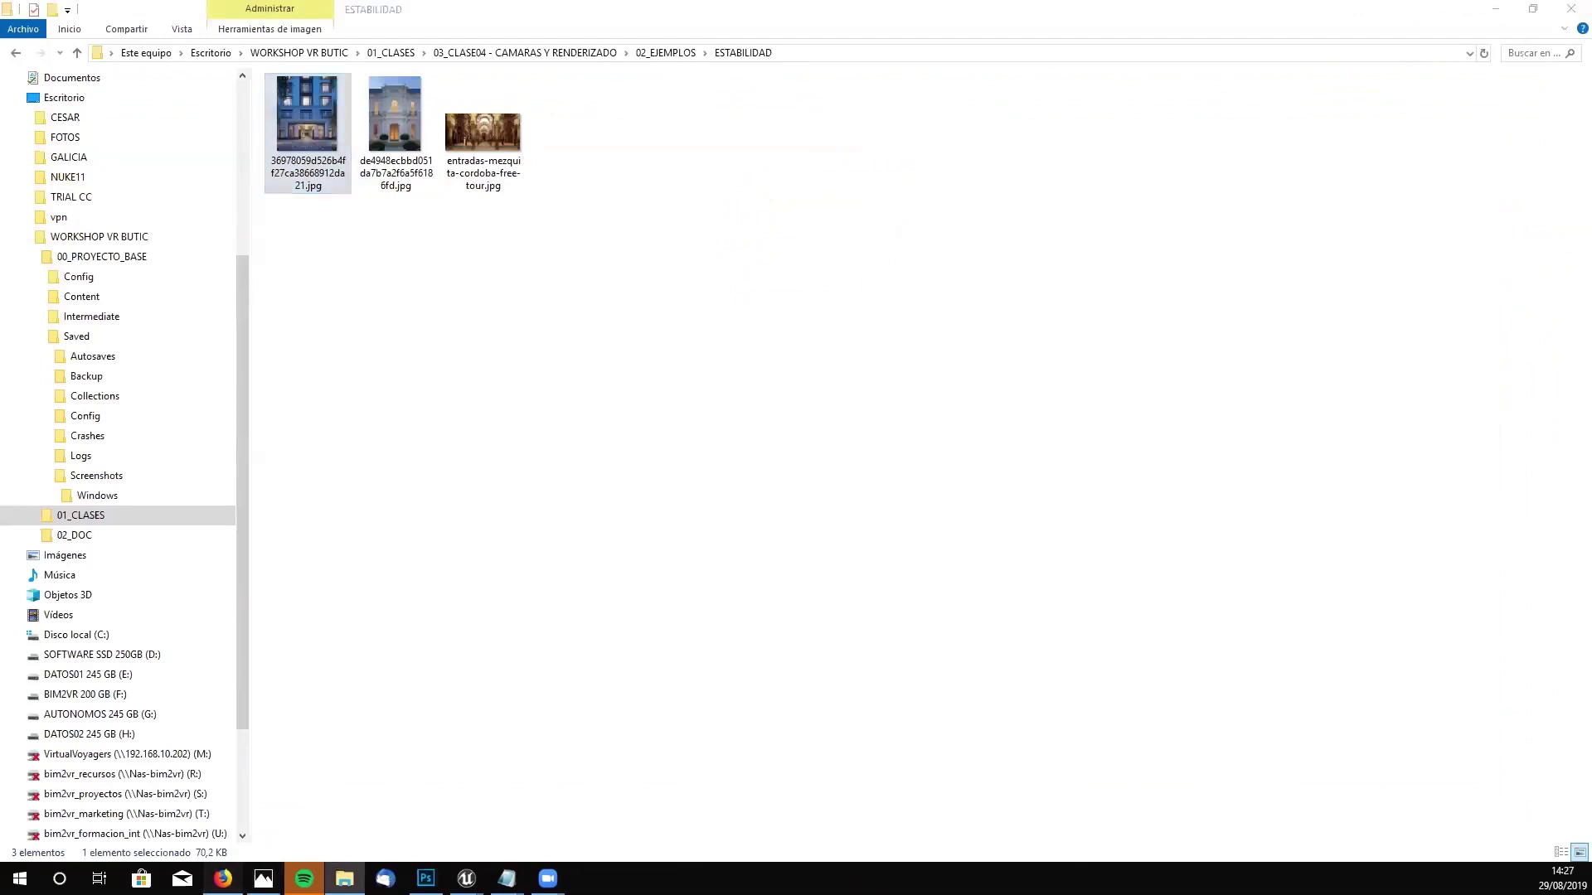
{"action": "key", "text": "alt+Tab"}
{"action": "left_click", "coordinate": [946, 14]}
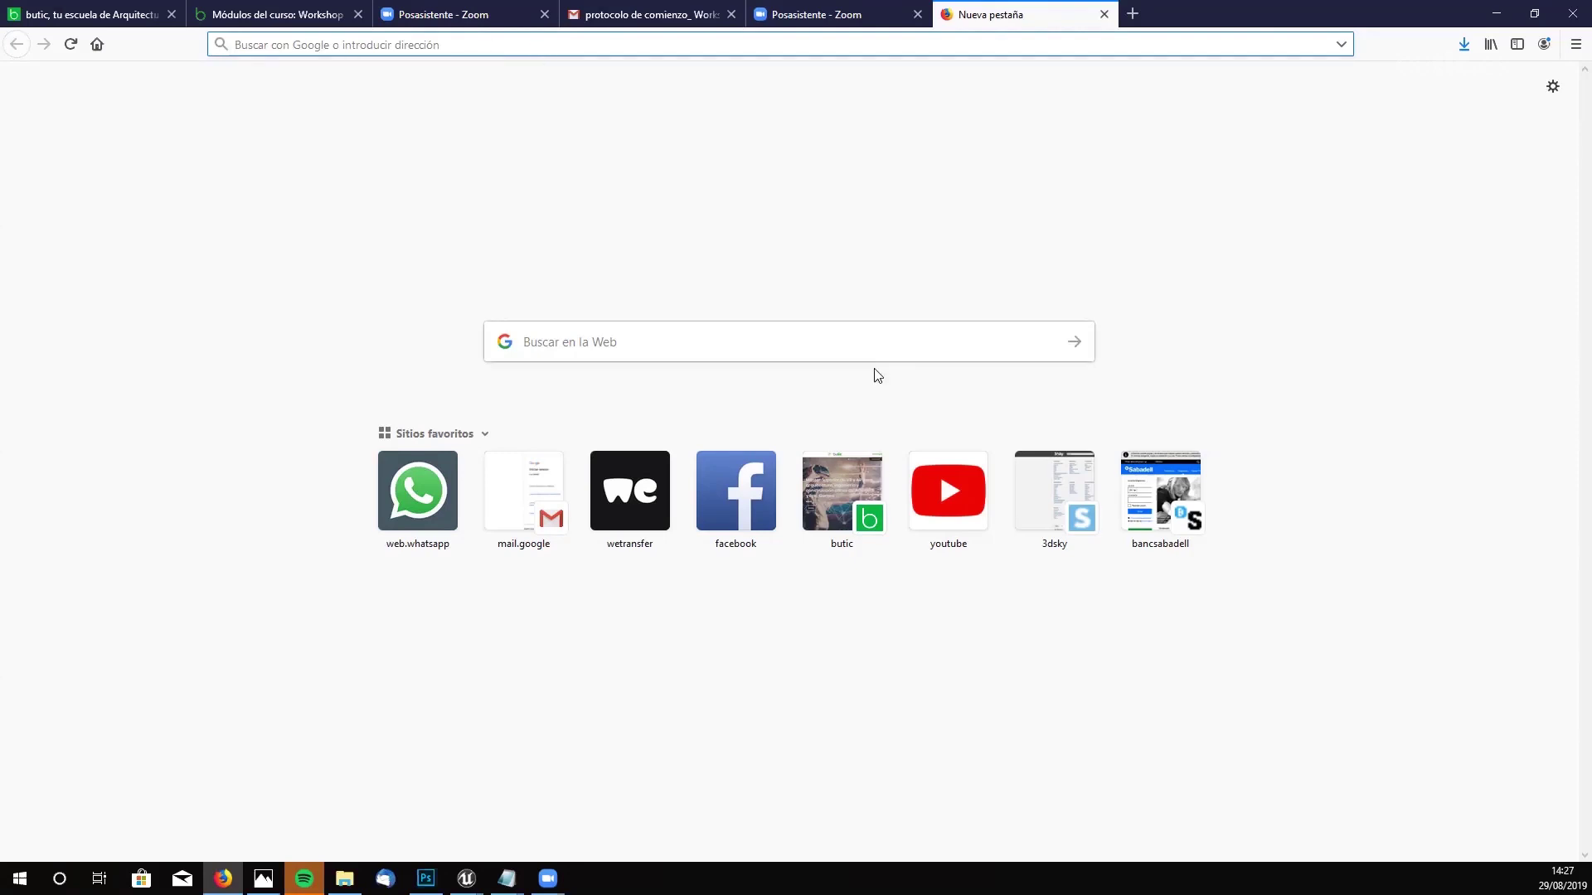
- Search YouTube for civil engineering UE4 videos and play the Civil Engineering VR video
{"action": "left_click", "coordinate": [942, 503]}
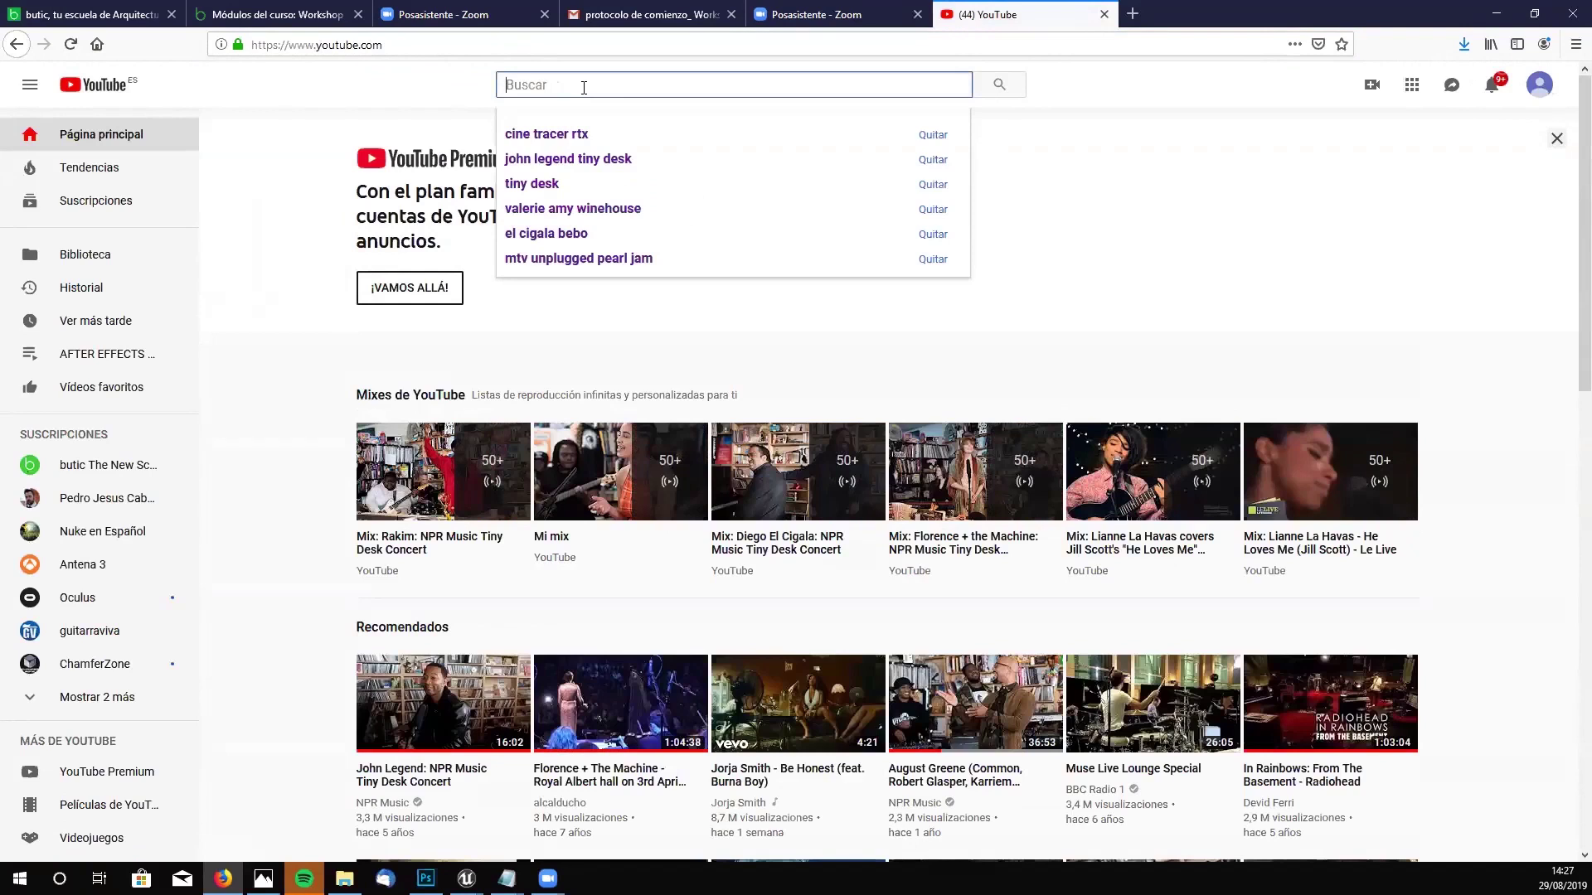
{"action": "left_click", "coordinate": [584, 88]}
{"action": "type", "text": "CIVIL "}
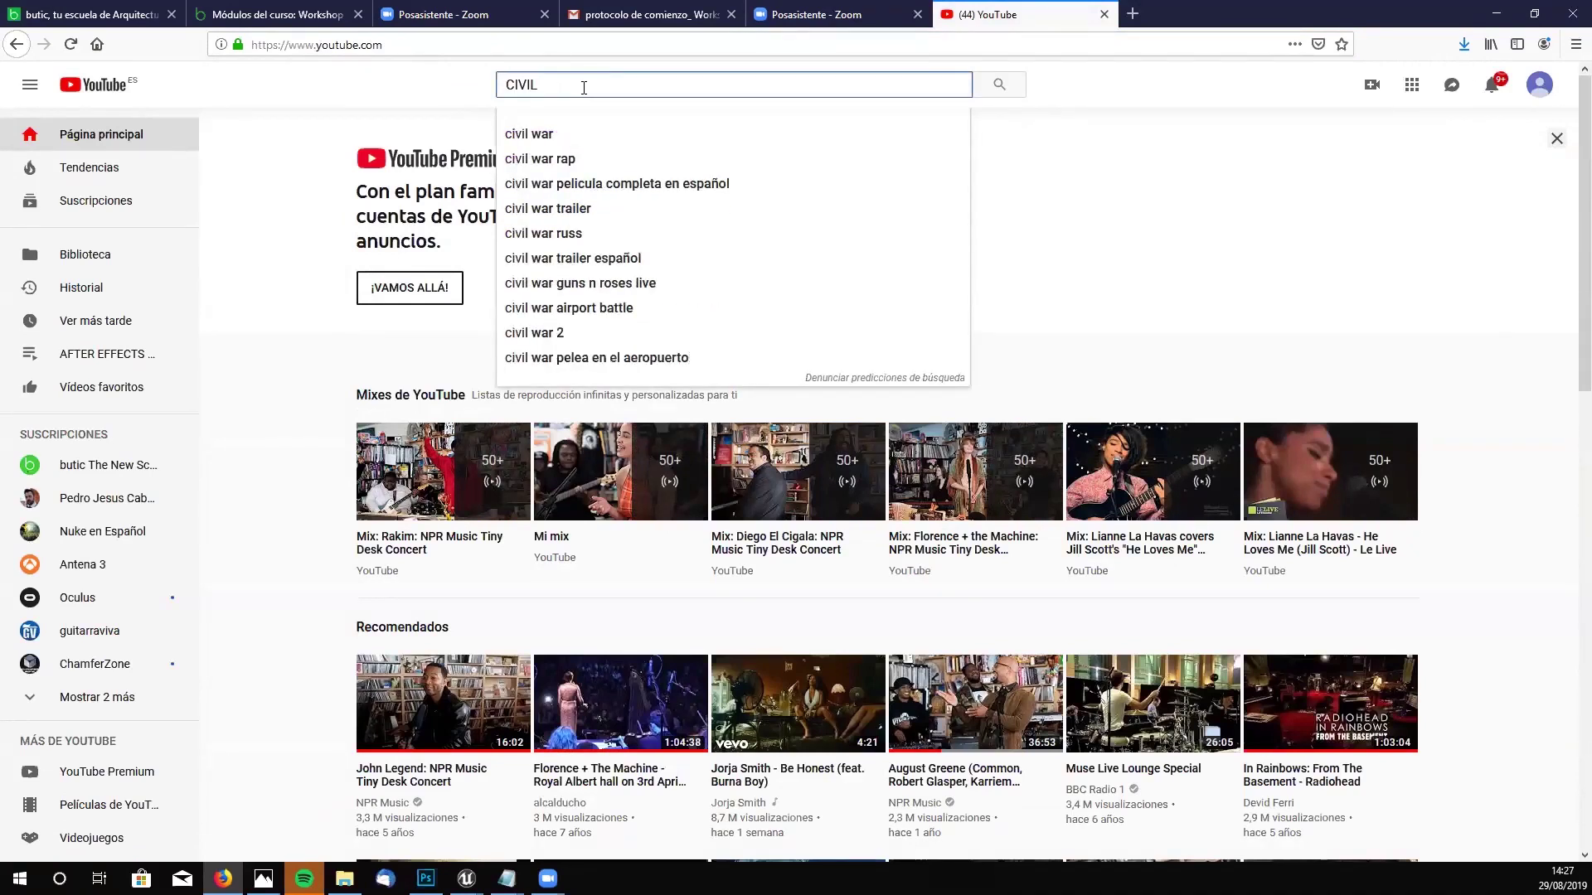
{"action": "type", "text": "EN"}
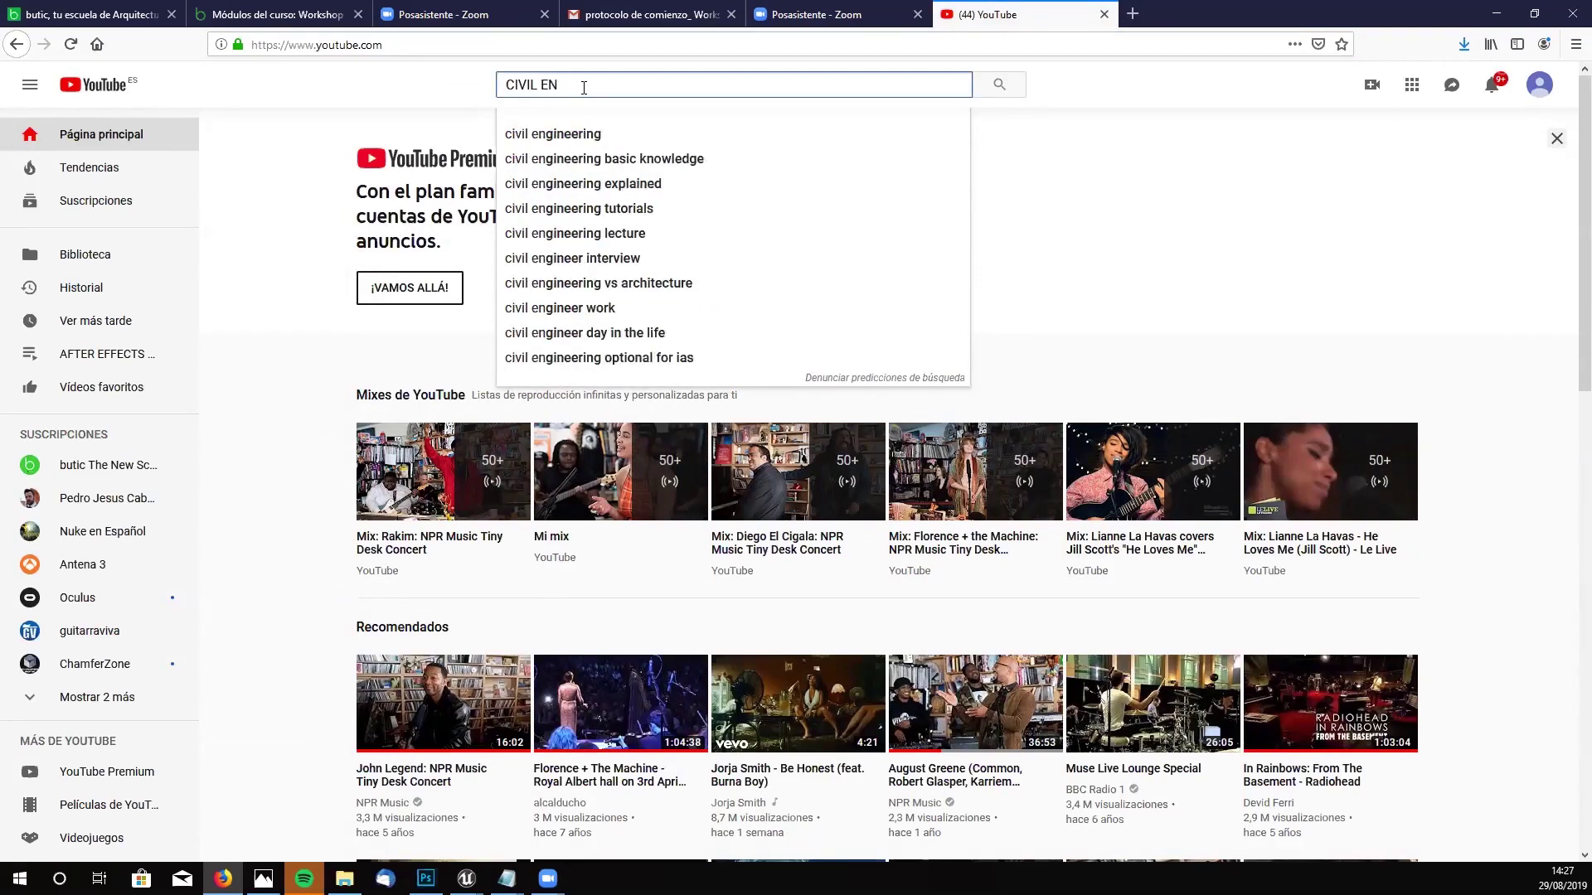
{"action": "left_click", "coordinate": [558, 135]}
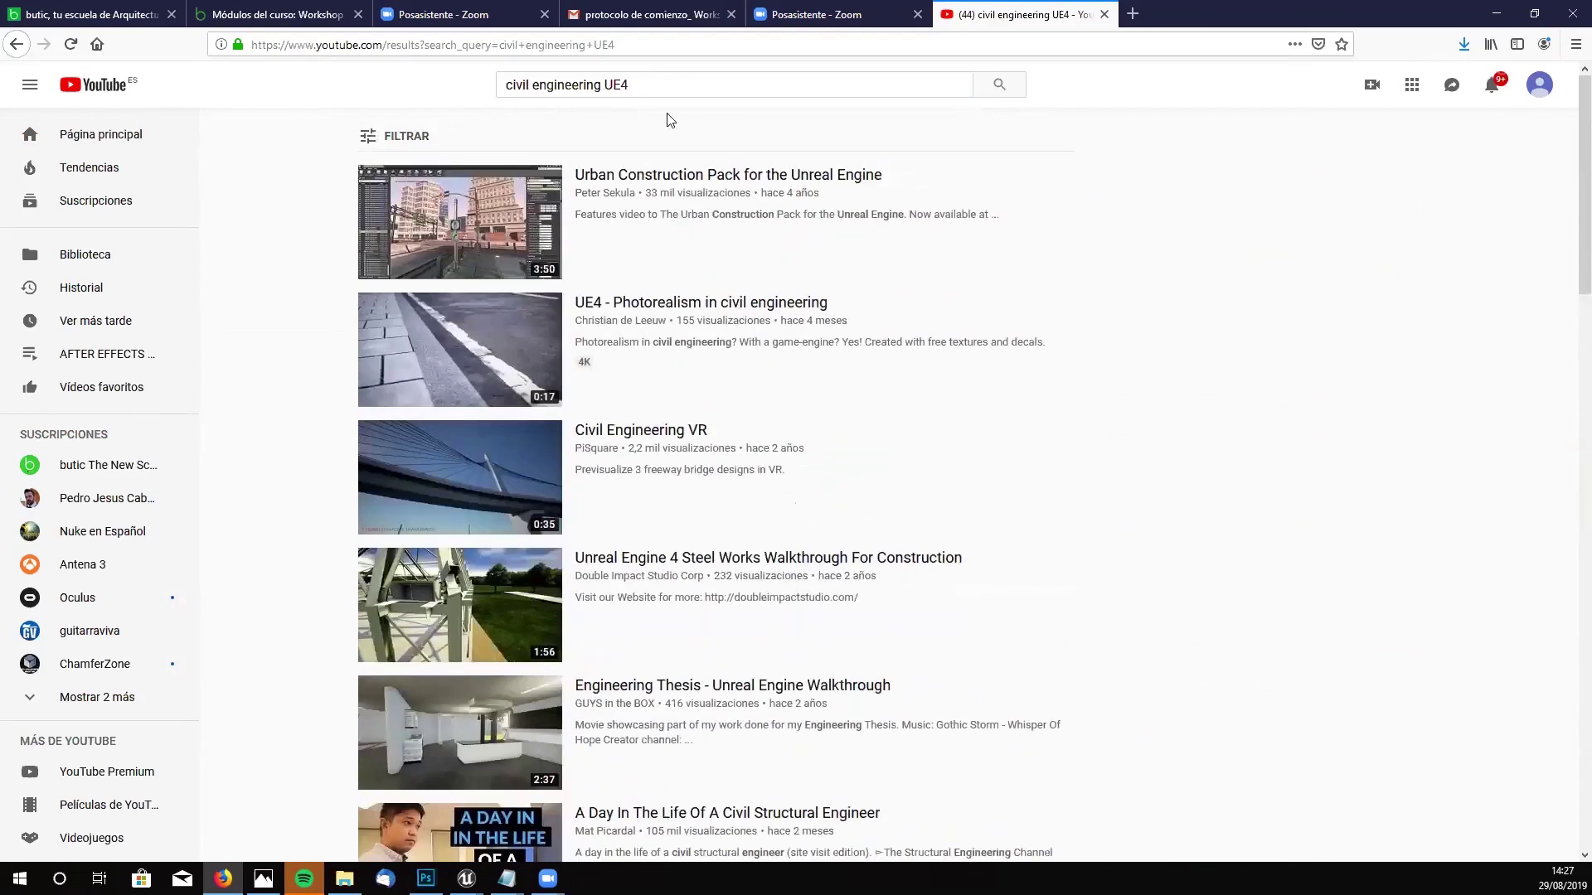
{"action": "left_click", "coordinate": [639, 432]}
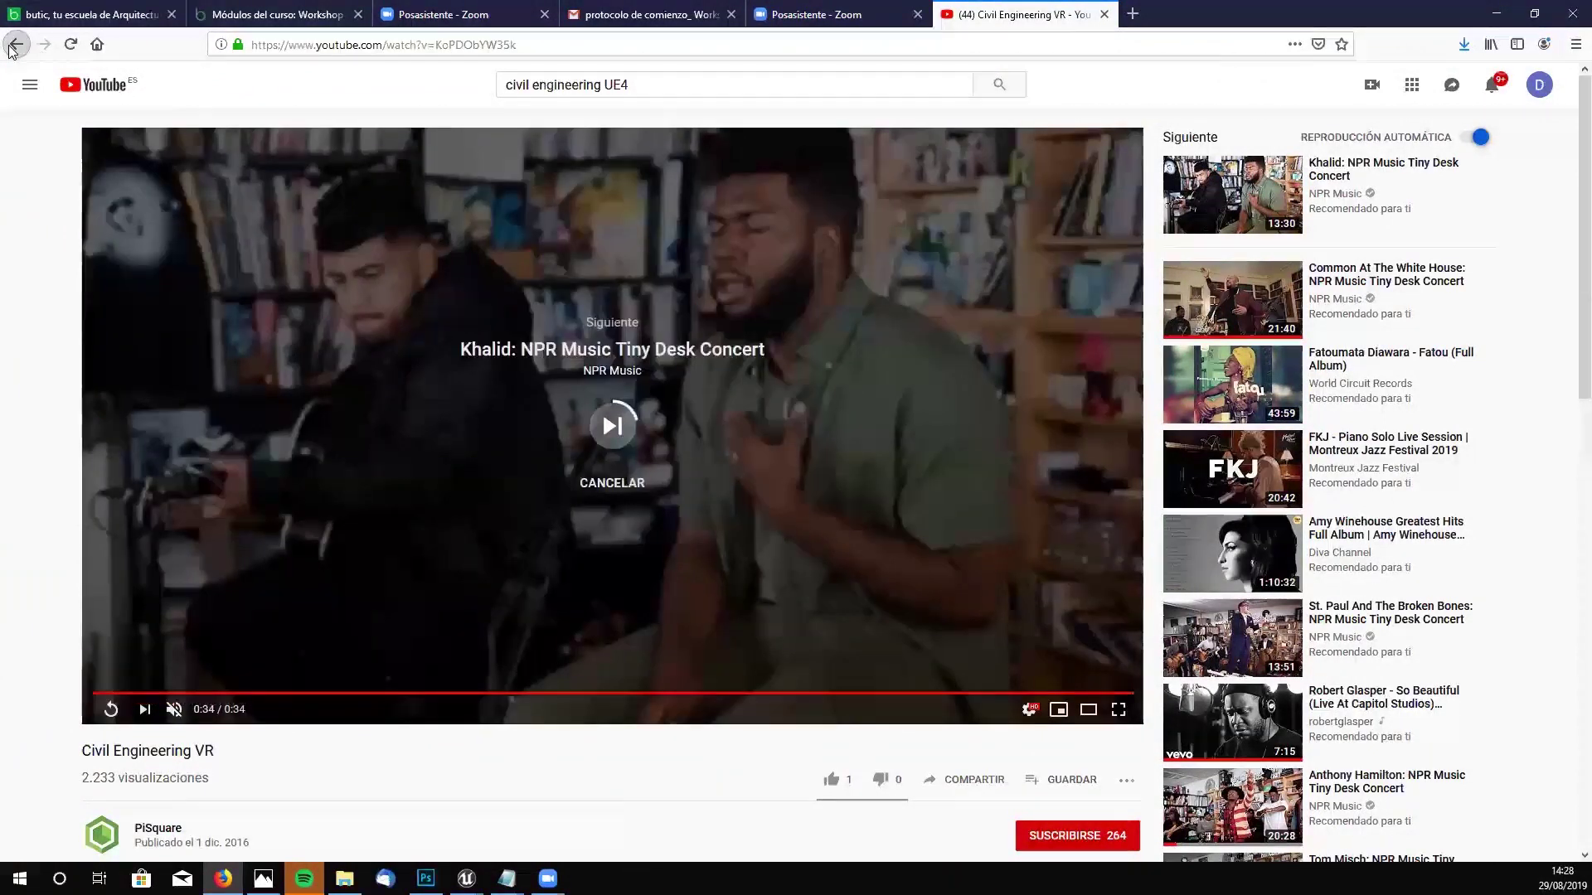
- Go back to the results and play 'Unreal Engine 4 Steel Works Walkthrough For Construction'
{"action": "left_click", "coordinate": [15, 45]}
{"action": "scroll", "coordinate": [663, 458], "scroll_direction": "down", "scroll_amount": 1}
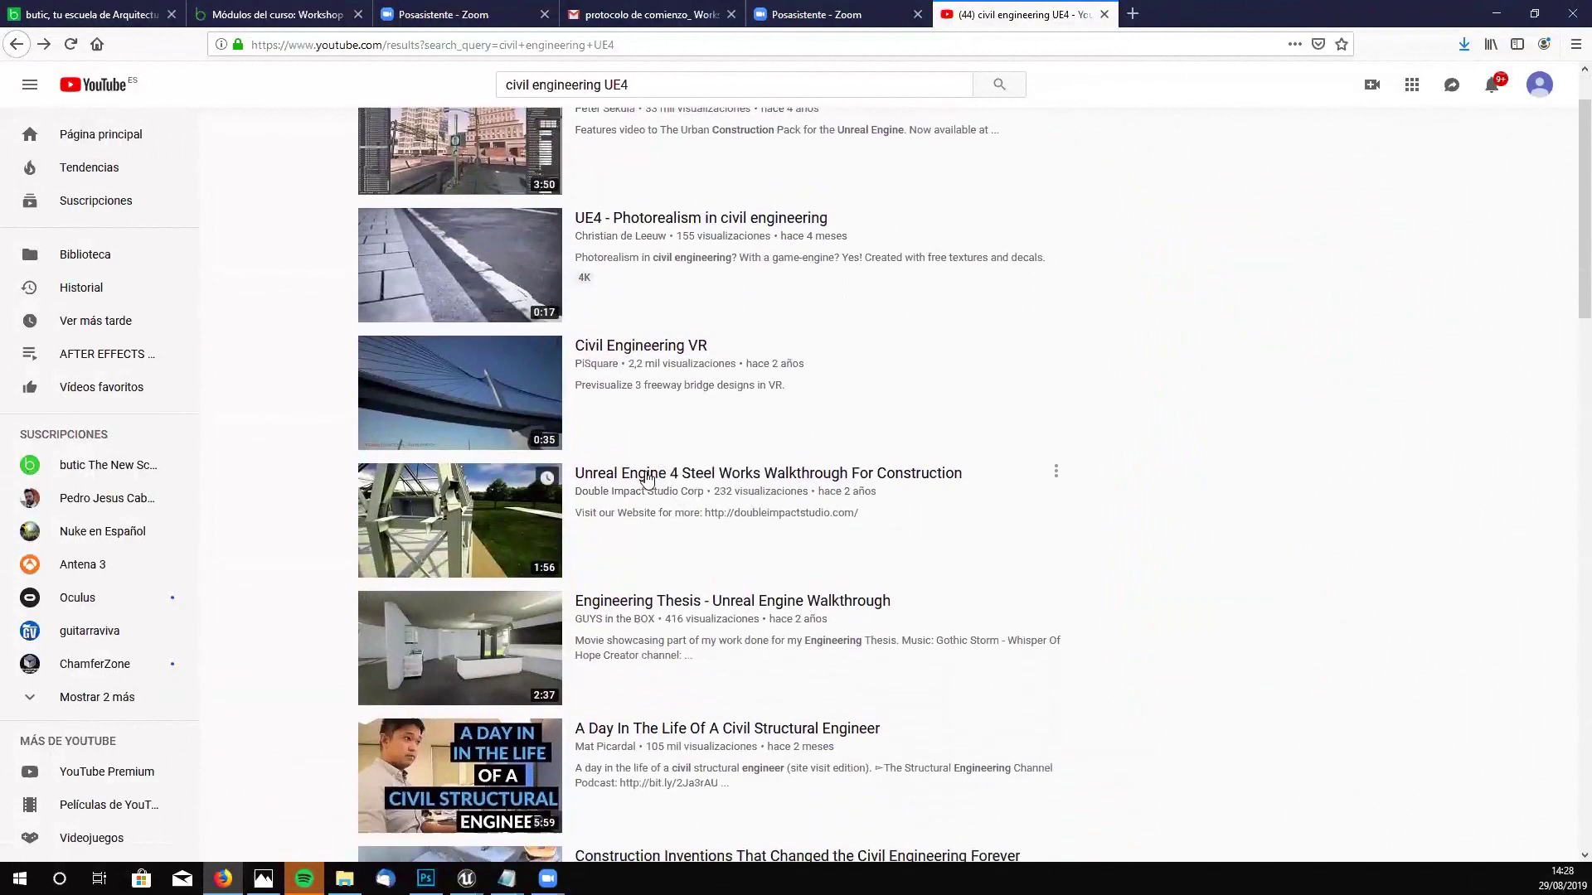
{"action": "scroll", "coordinate": [838, 468], "scroll_direction": "down", "scroll_amount": 1}
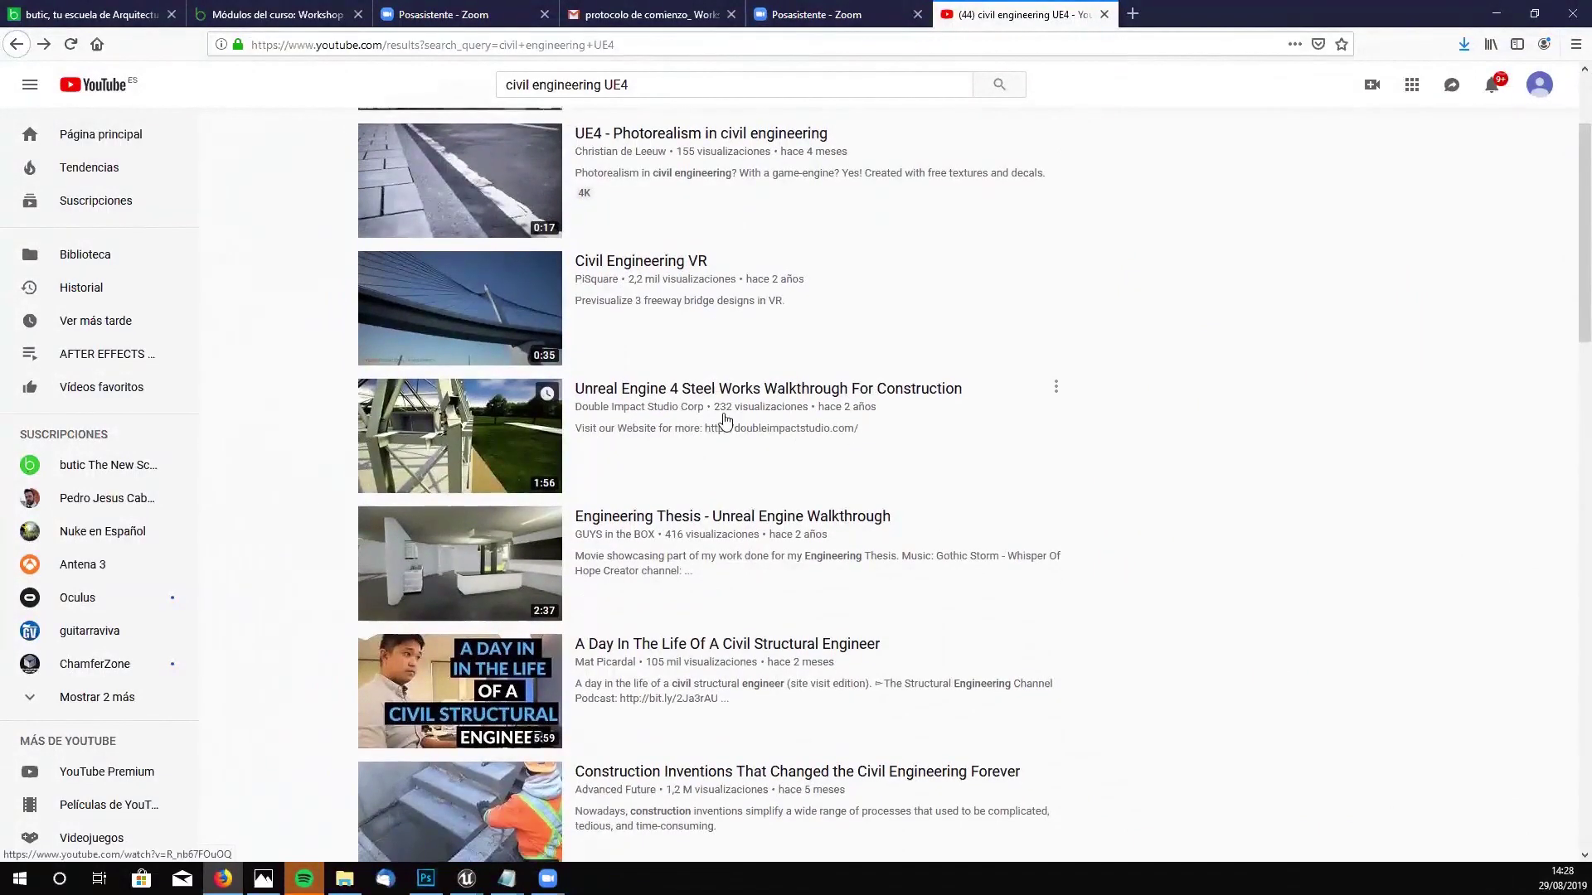
{"action": "left_click", "coordinate": [490, 438]}
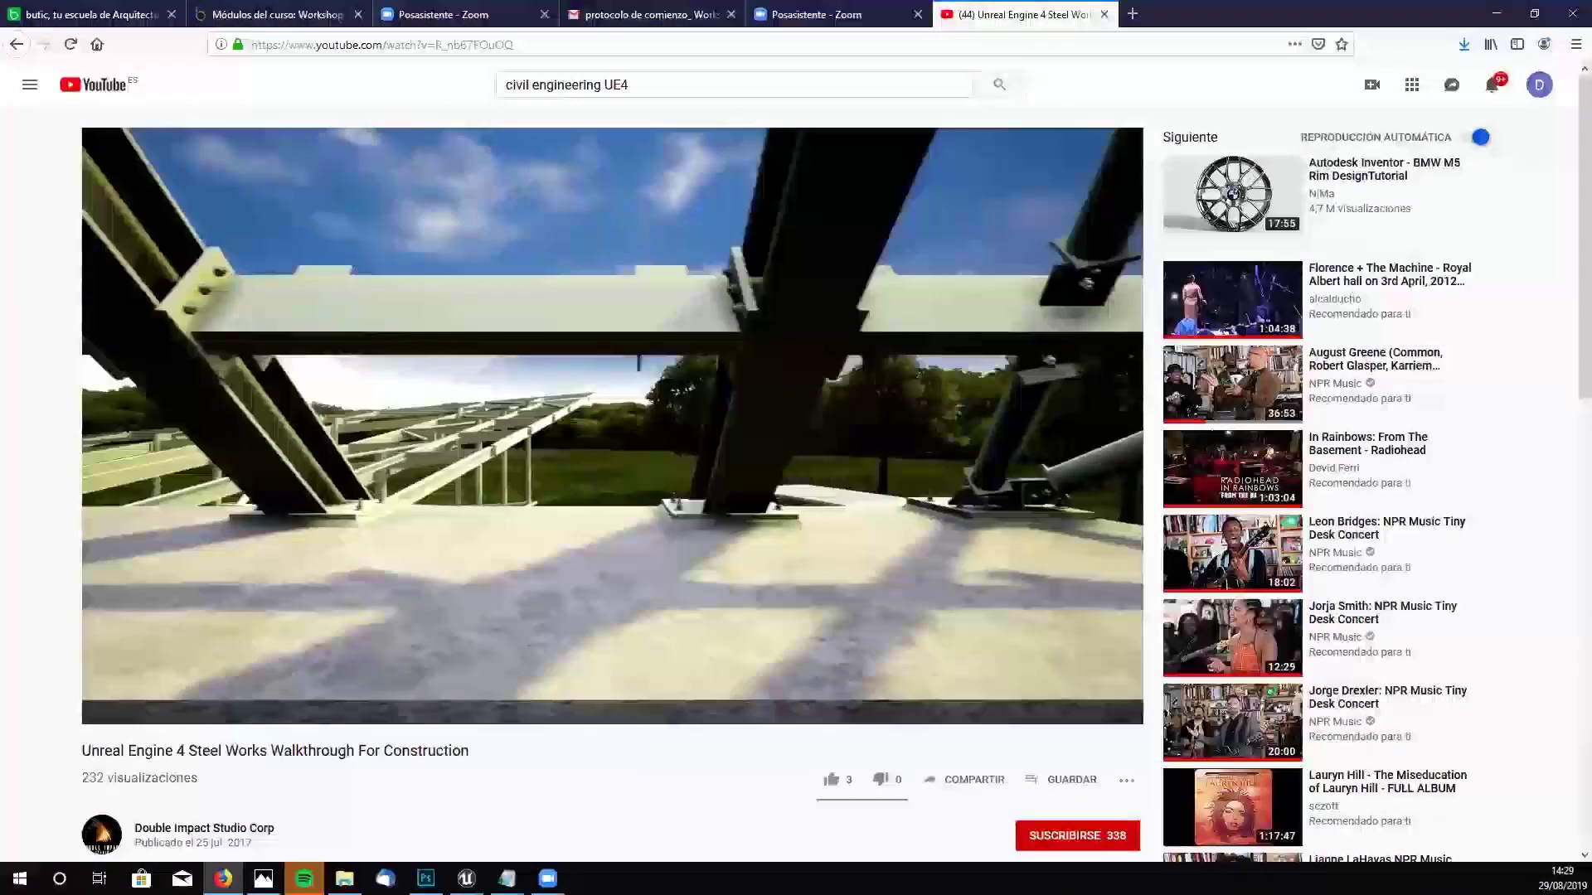
{"action": "mouse_move", "coordinate": [395, 541]}
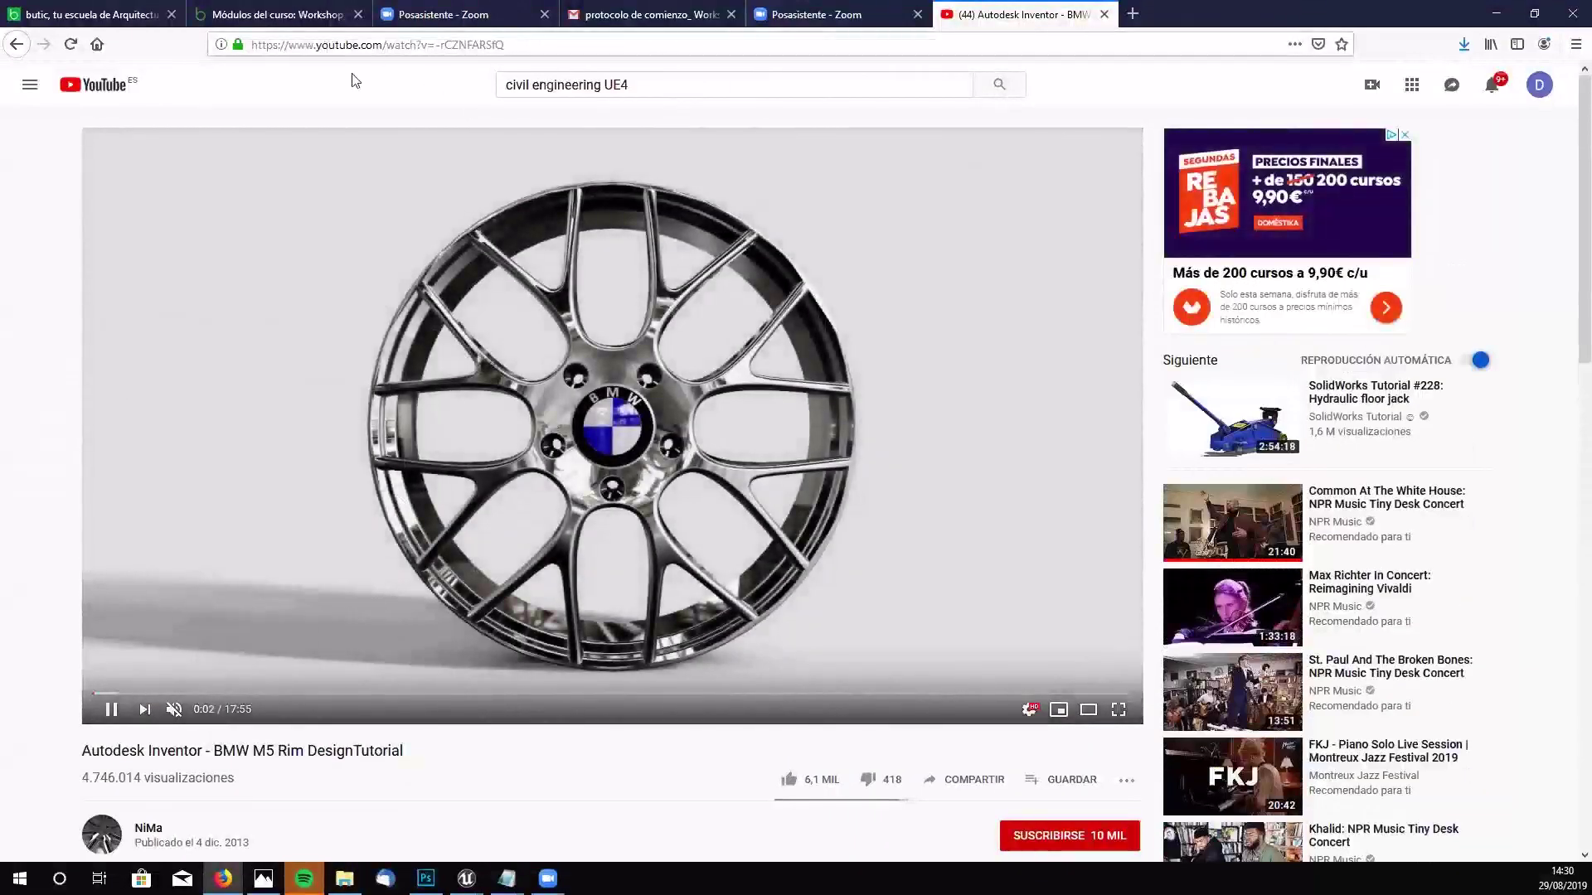
- Replace the search with 'SHOWROOM UE4' and look through the results
{"action": "left_click_drag", "start_coordinate": [672, 83], "coordinate": [474, 84]}
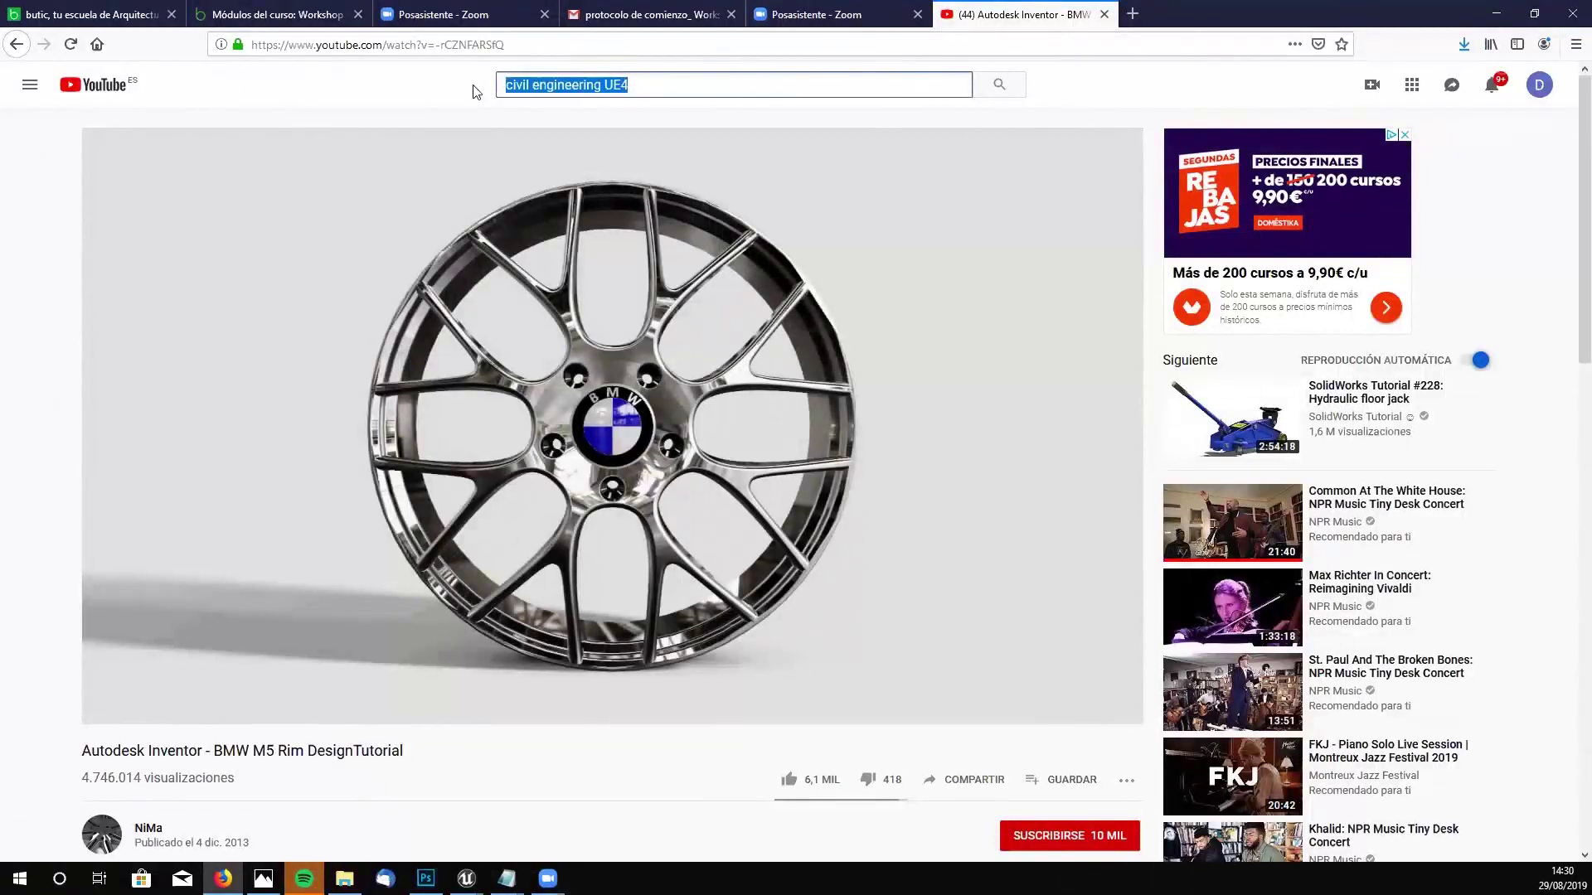
{"action": "type", "text": "SHOO"}
{"action": "key", "text": "BackSpace"}
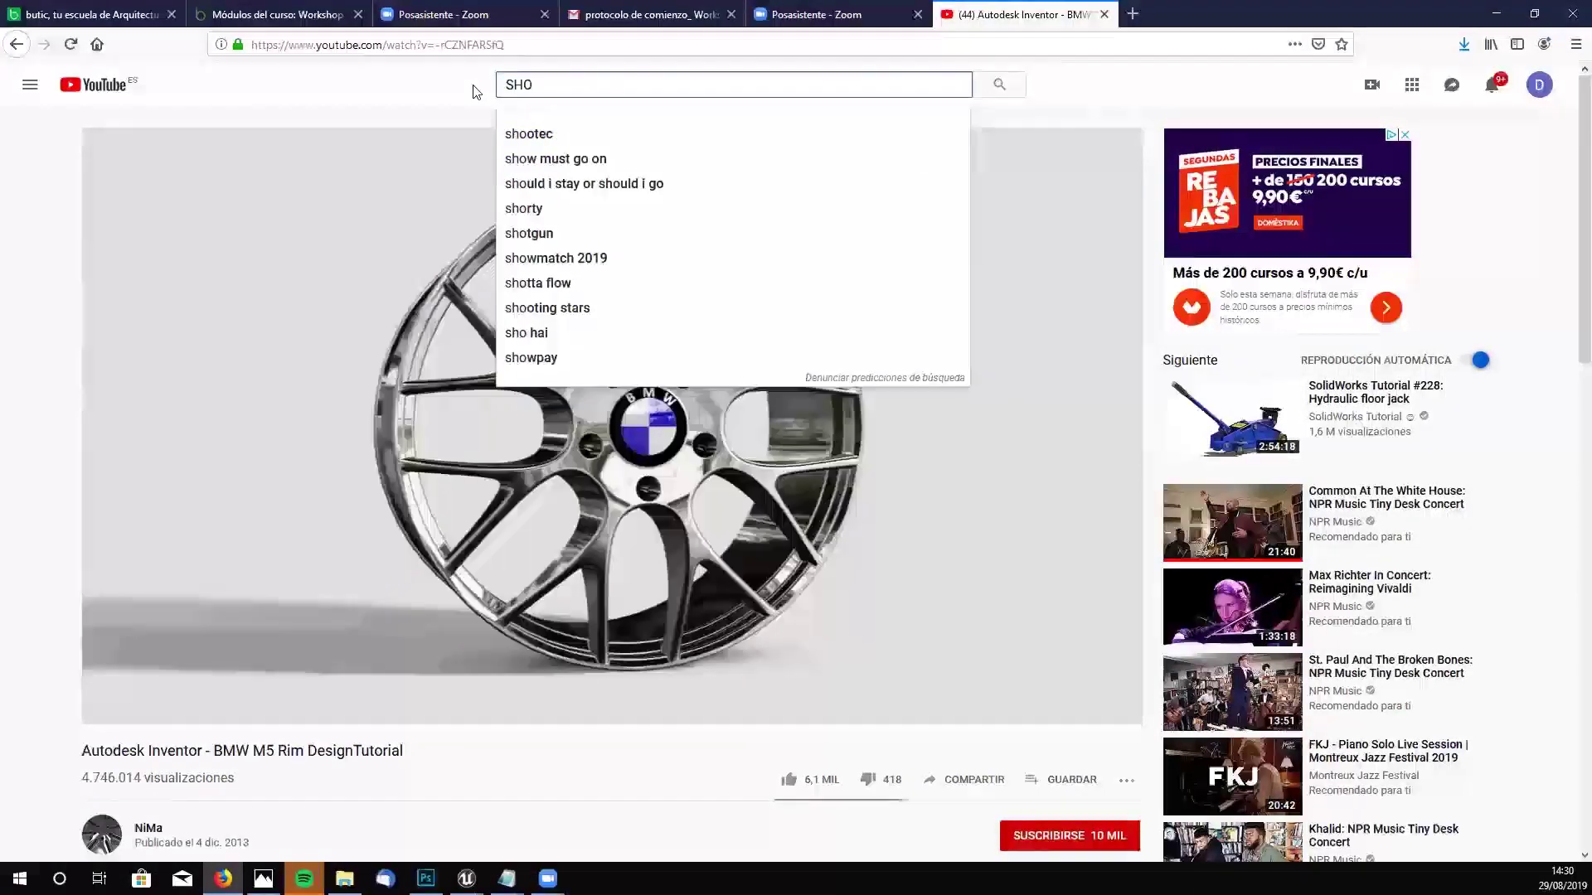
{"action": "type", "text": "WROOM"}
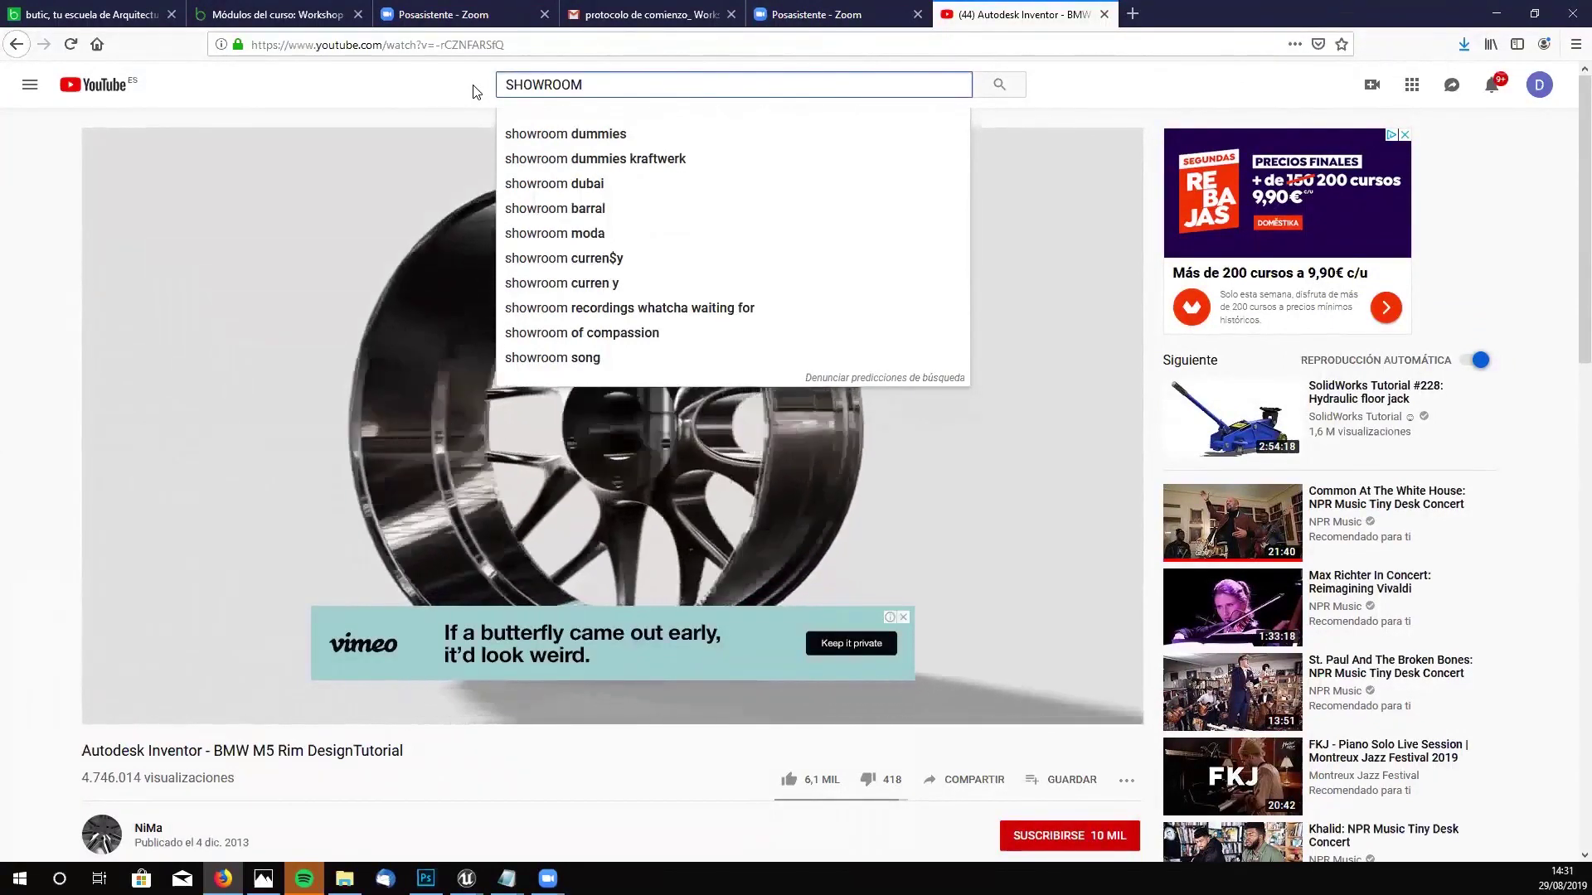
{"action": "type", "text": " UE4"}
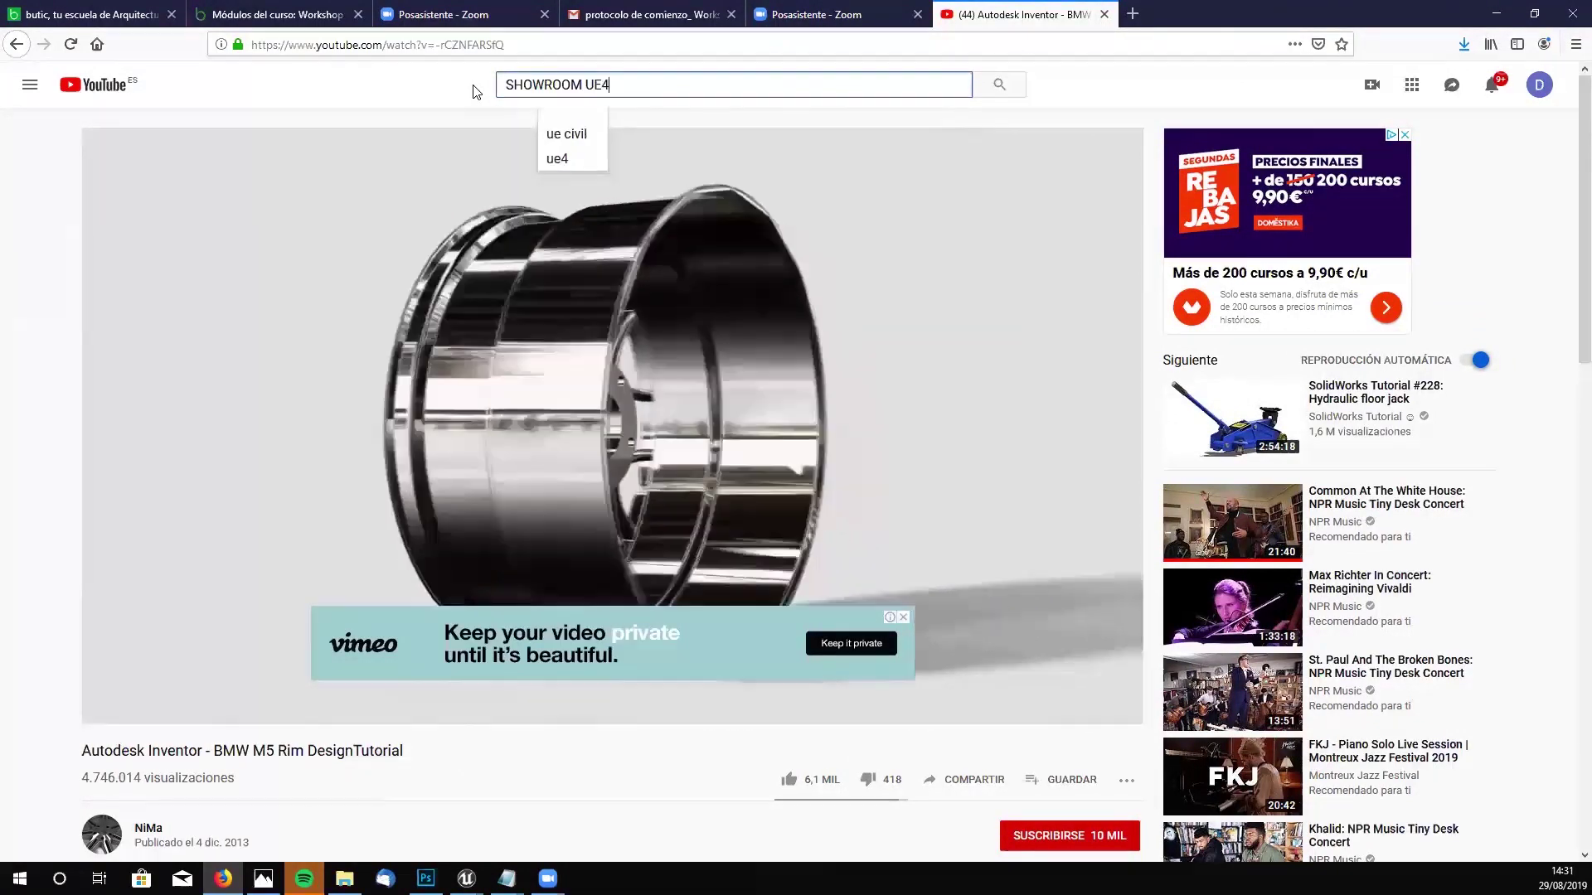
{"action": "key", "text": "Return"}
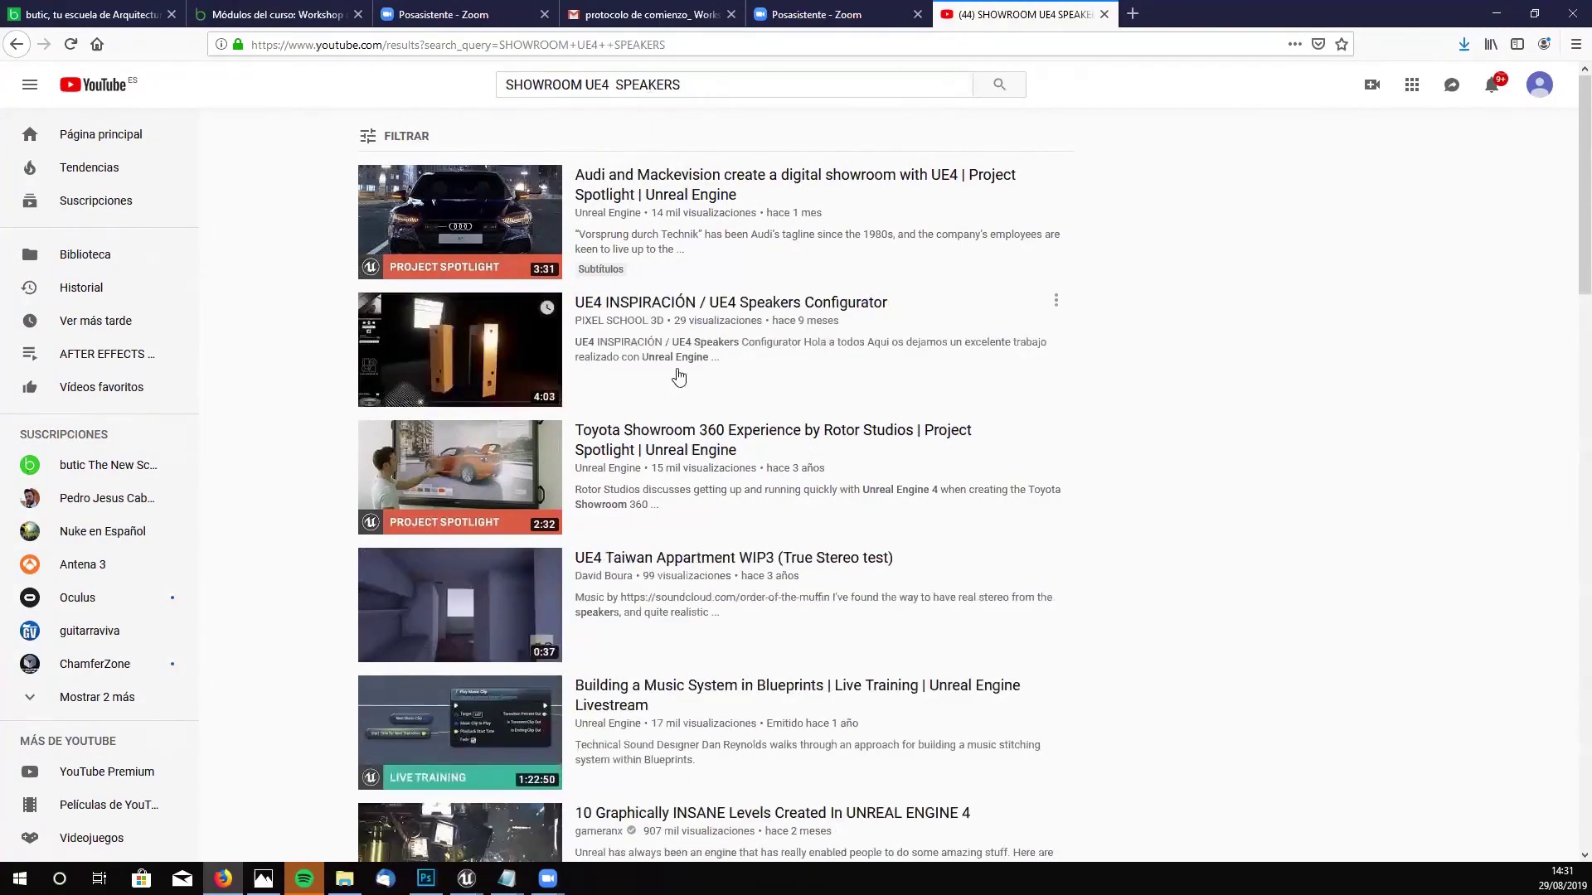
{"action": "scroll", "coordinate": [678, 377], "scroll_direction": "down", "scroll_amount": 3}
{"action": "scroll", "coordinate": [580, 431], "scroll_direction": "down", "scroll_amount": 4}
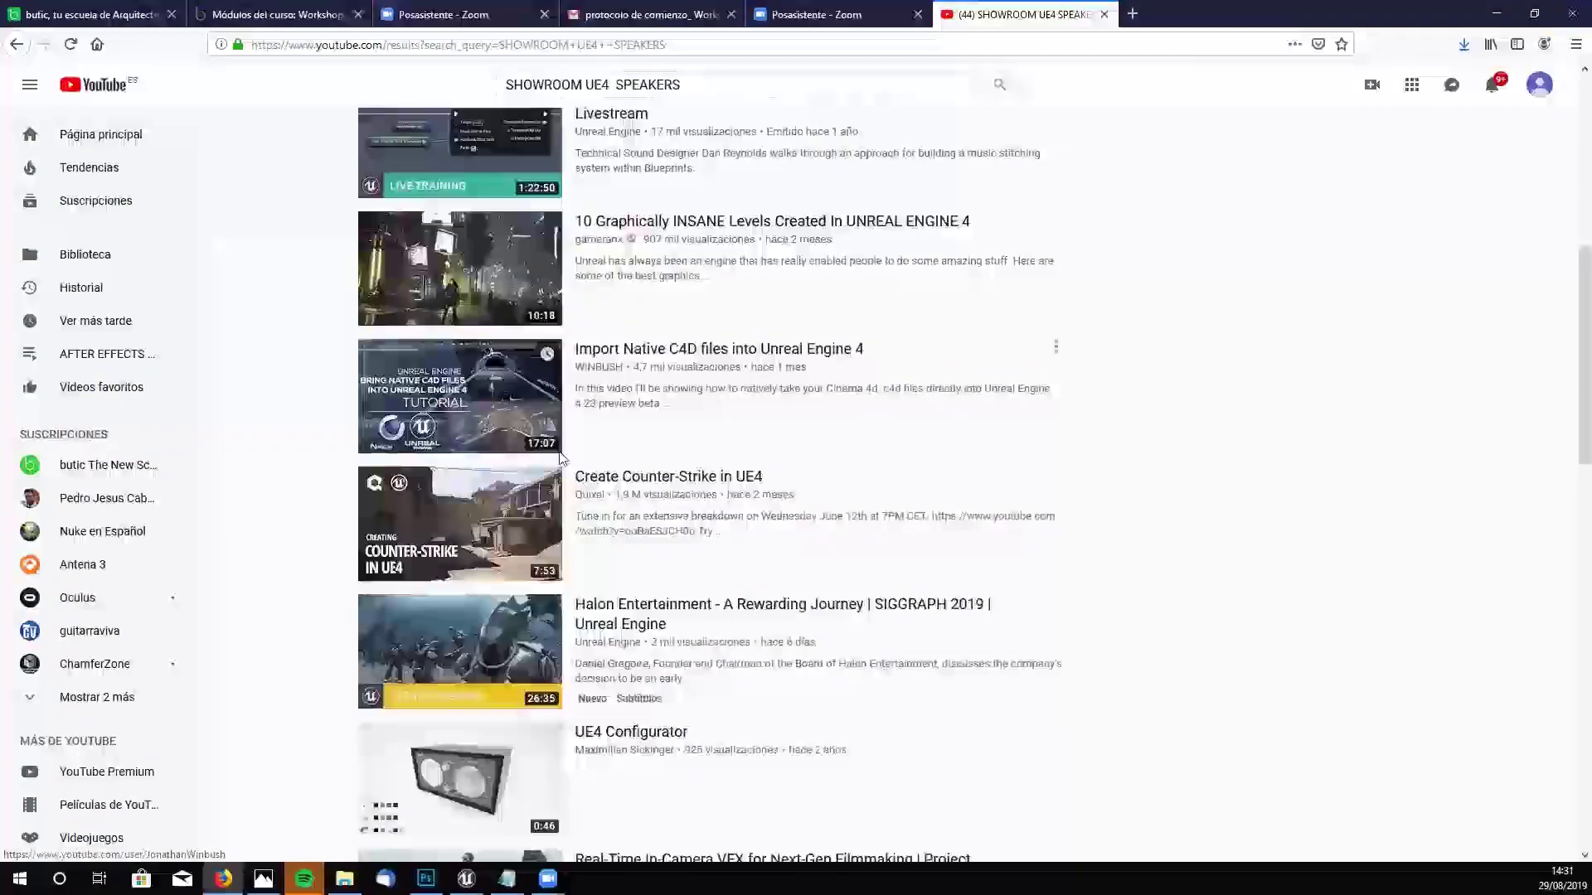
{"action": "scroll", "coordinate": [489, 378], "scroll_direction": "up", "scroll_amount": 7}
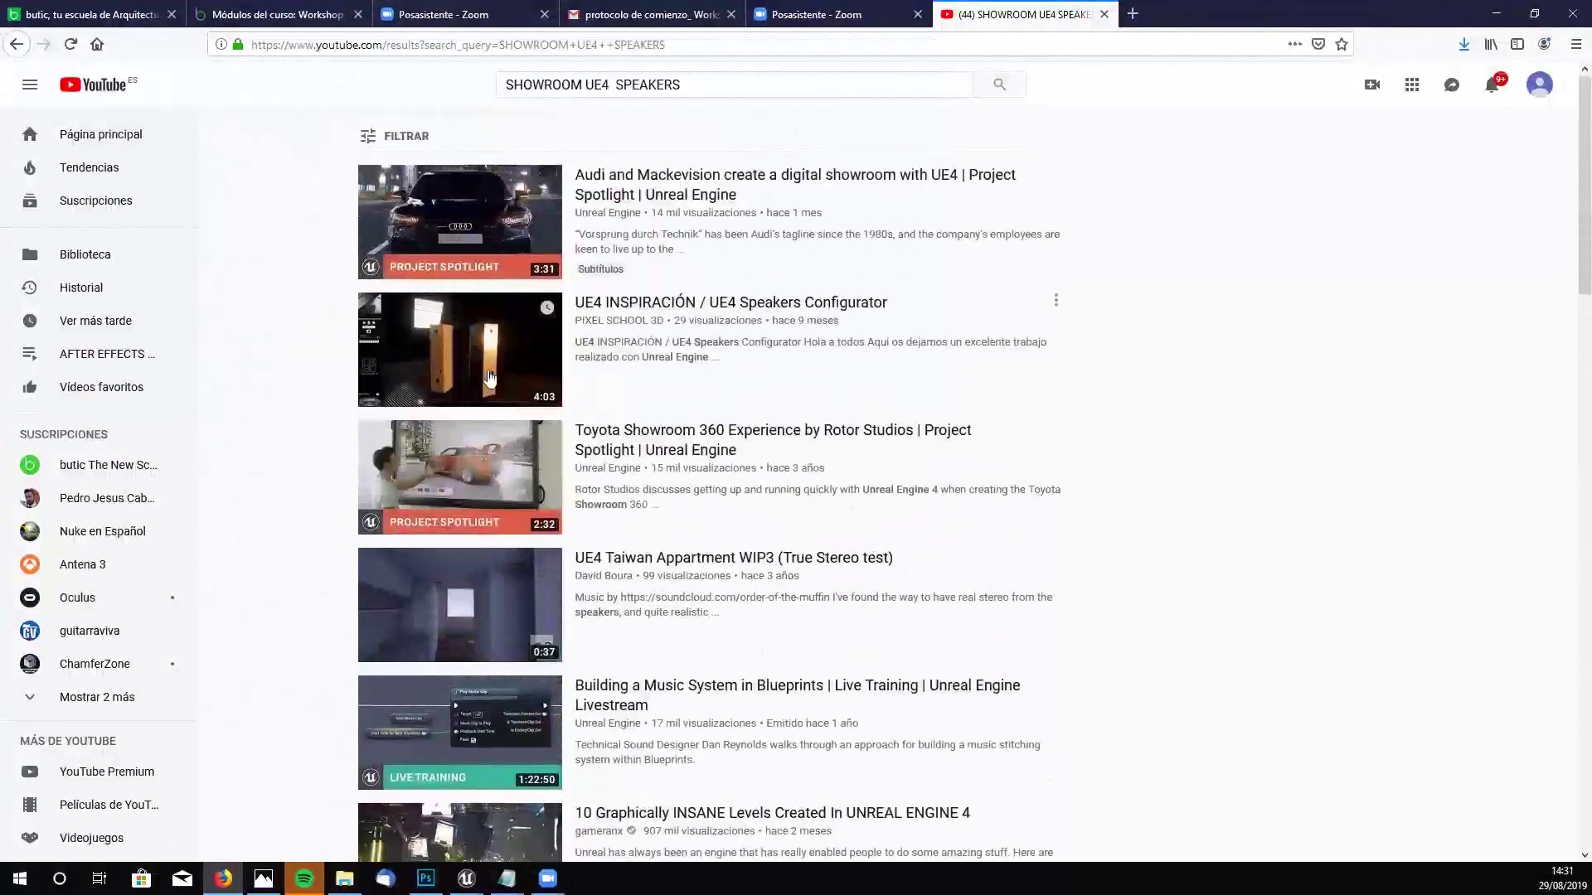
- Watch the UE4 Speakers Configurator video, pause it, and close its tab
{"action": "left_click", "coordinate": [489, 378]}
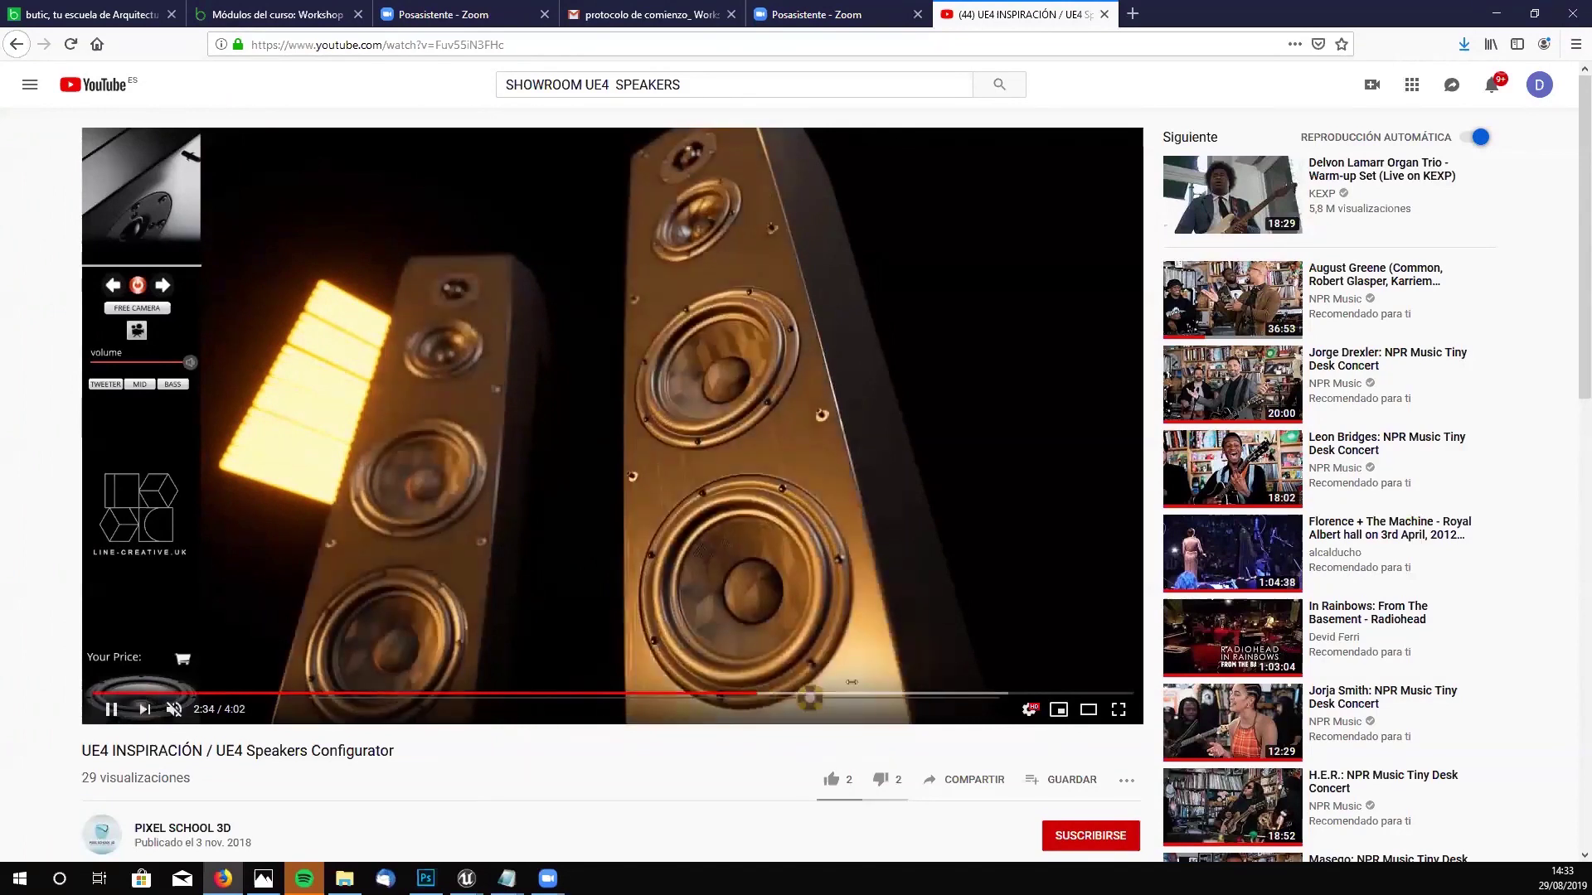
{"action": "left_click", "coordinate": [110, 708]}
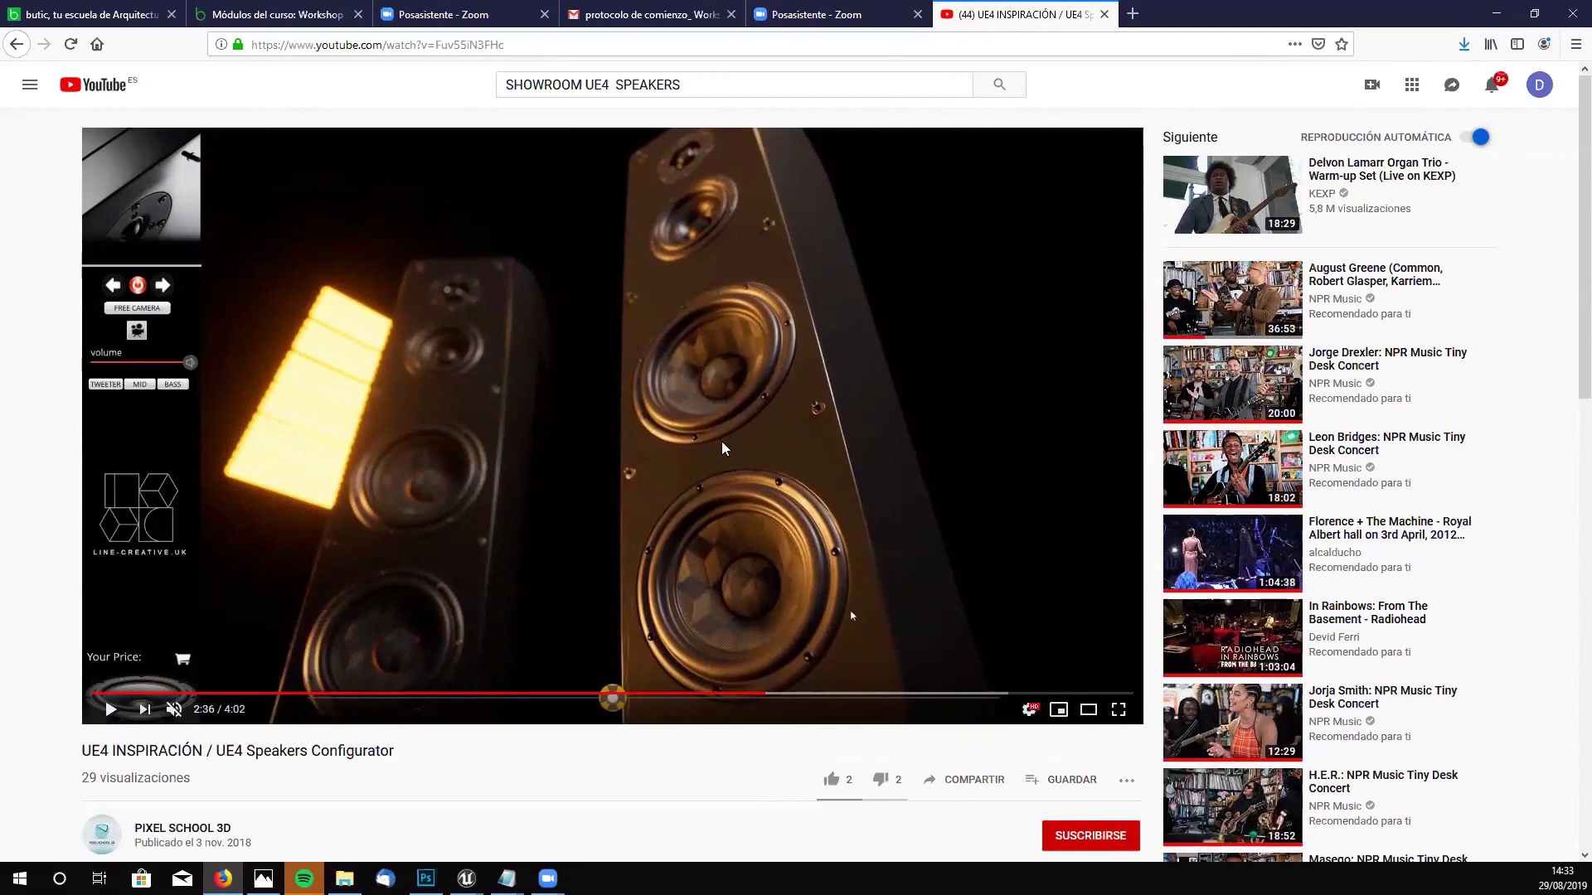
{"action": "scroll", "coordinate": [722, 449], "scroll_direction": "down", "scroll_amount": 1}
{"action": "scroll", "coordinate": [722, 448], "scroll_direction": "up", "scroll_amount": 1}
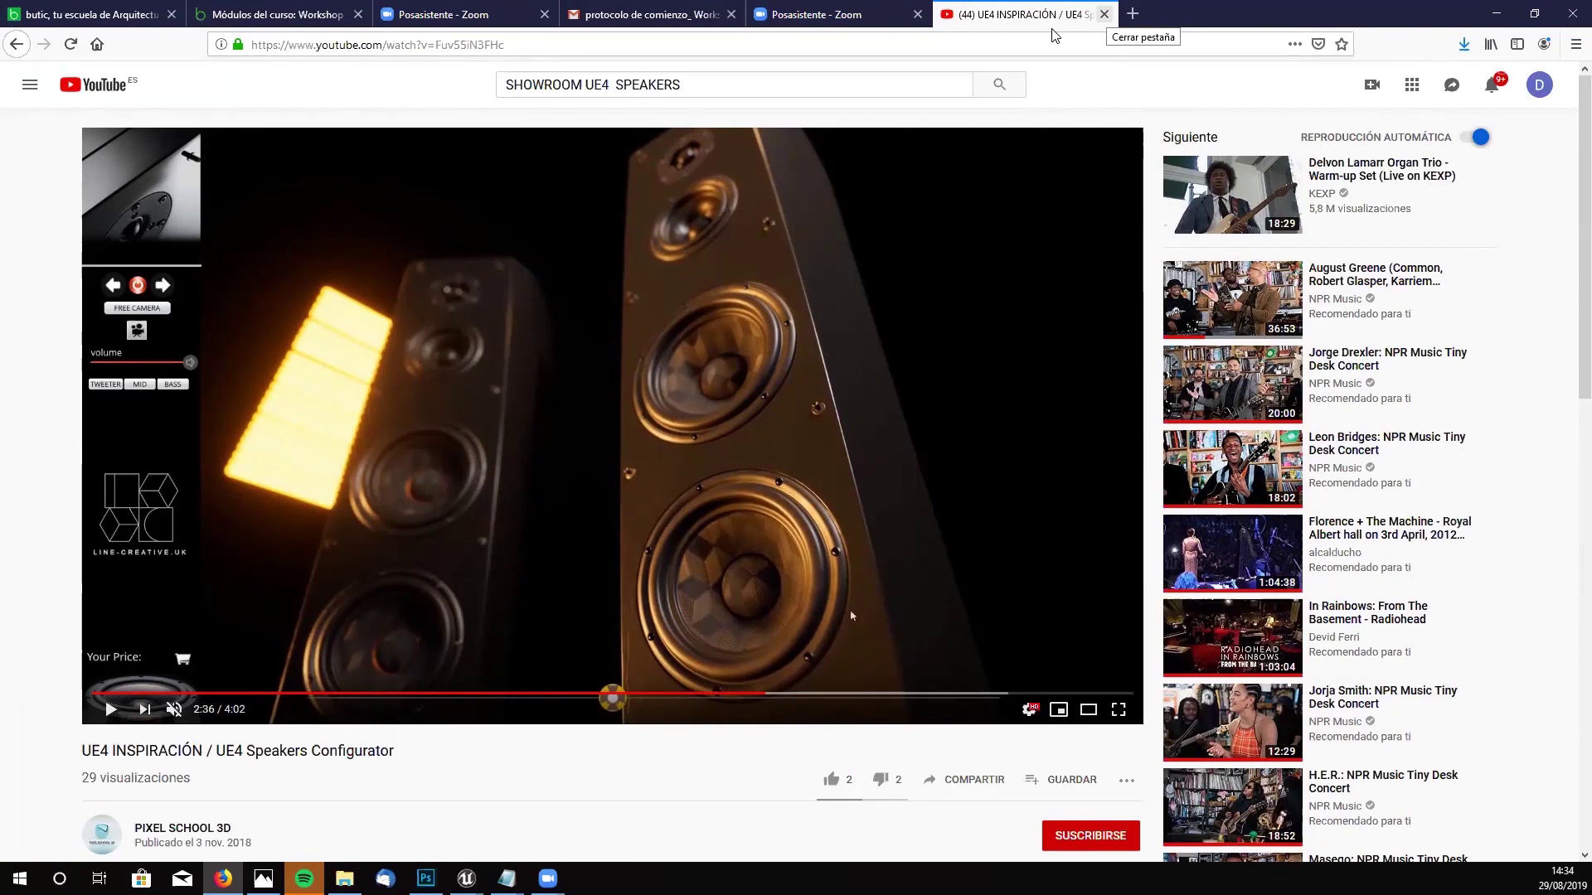
{"action": "key", "text": "ctrl+w"}
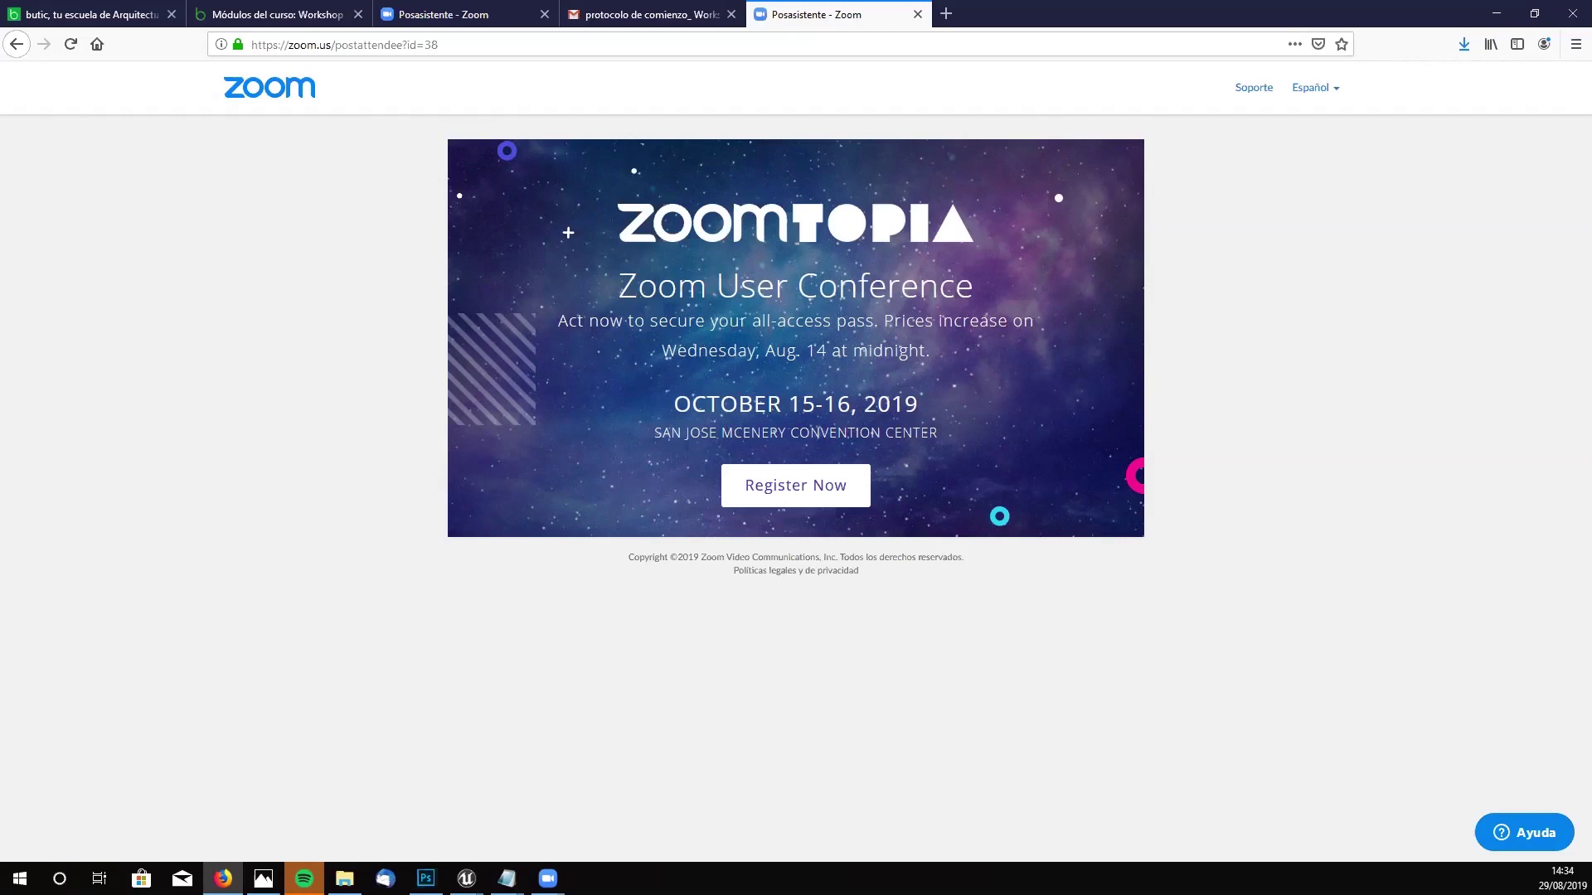
- In a new tab, open YouTube and search for 'SUBSTANCE PAINTER'
{"action": "key", "text": "ctrl+t"}
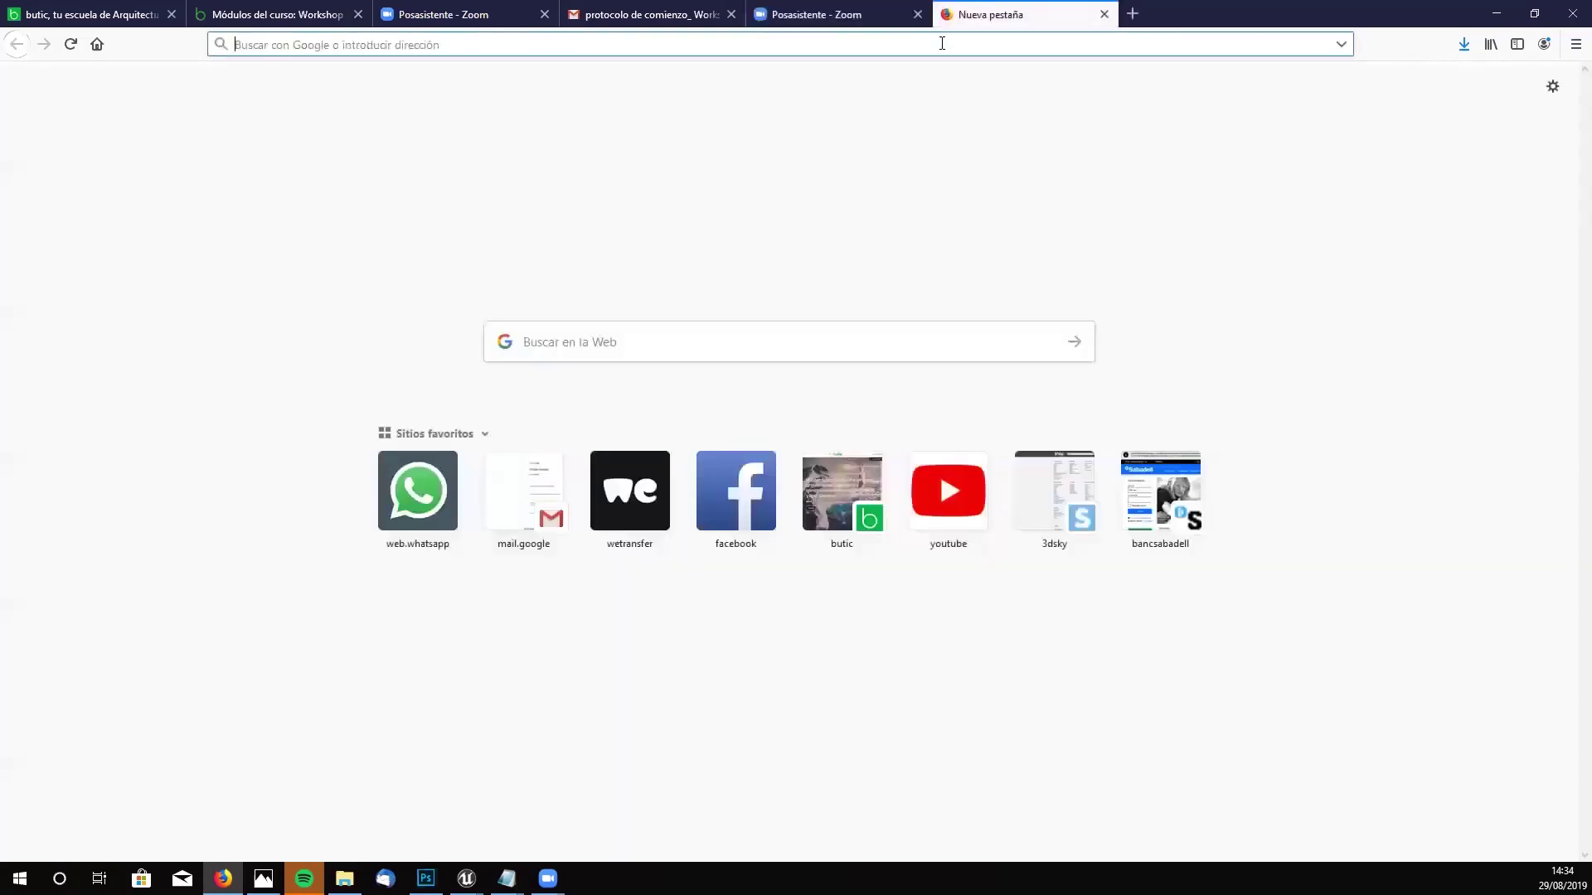
{"action": "left_click", "coordinate": [933, 507]}
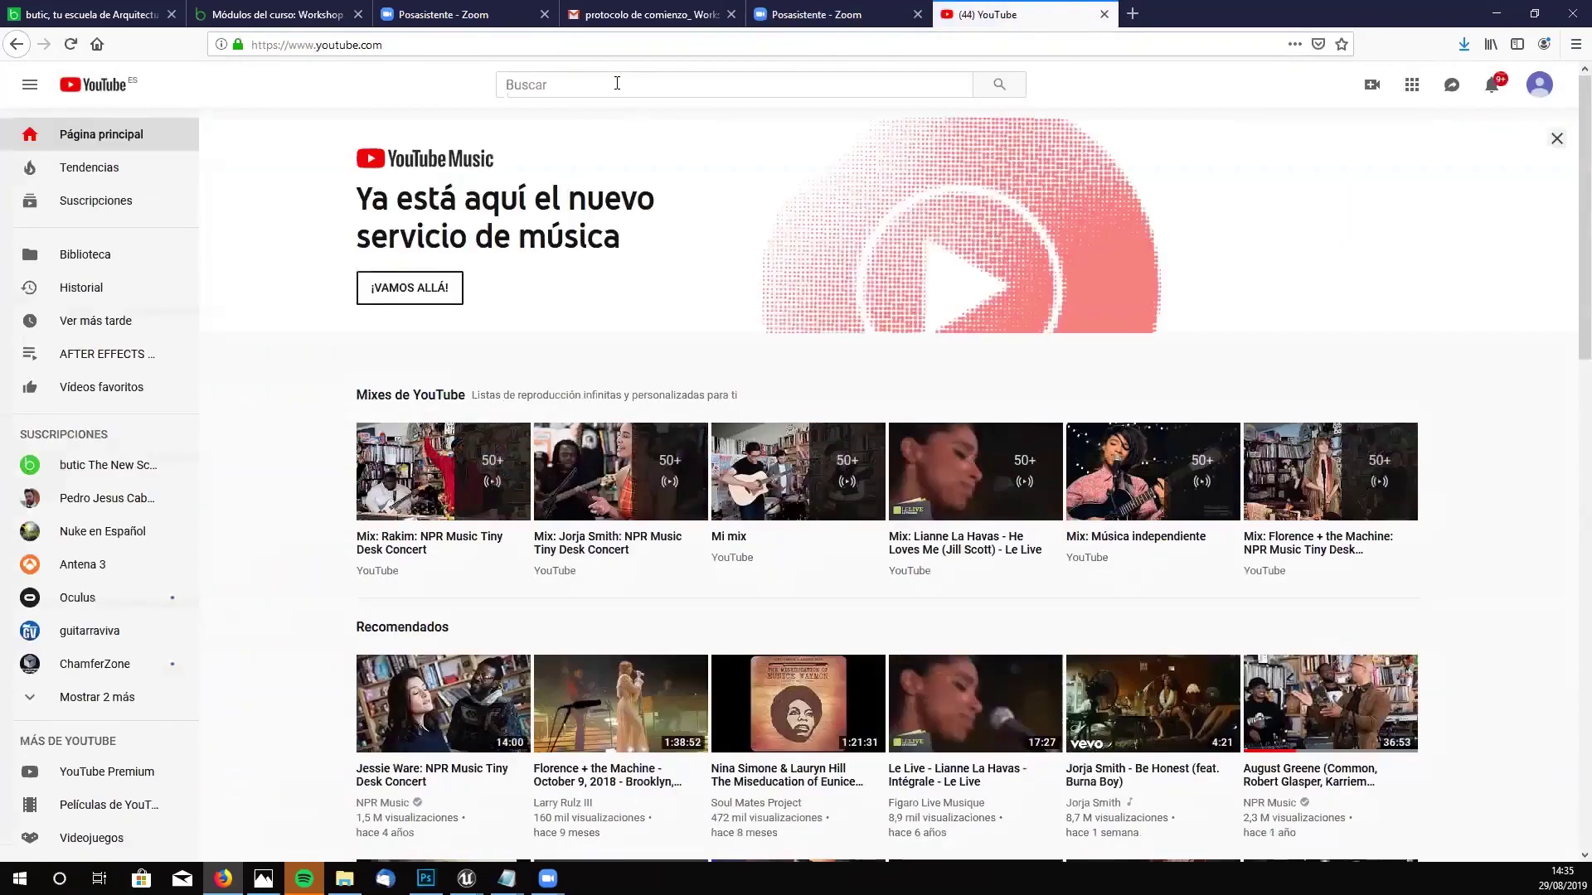
{"action": "left_click", "coordinate": [617, 83]}
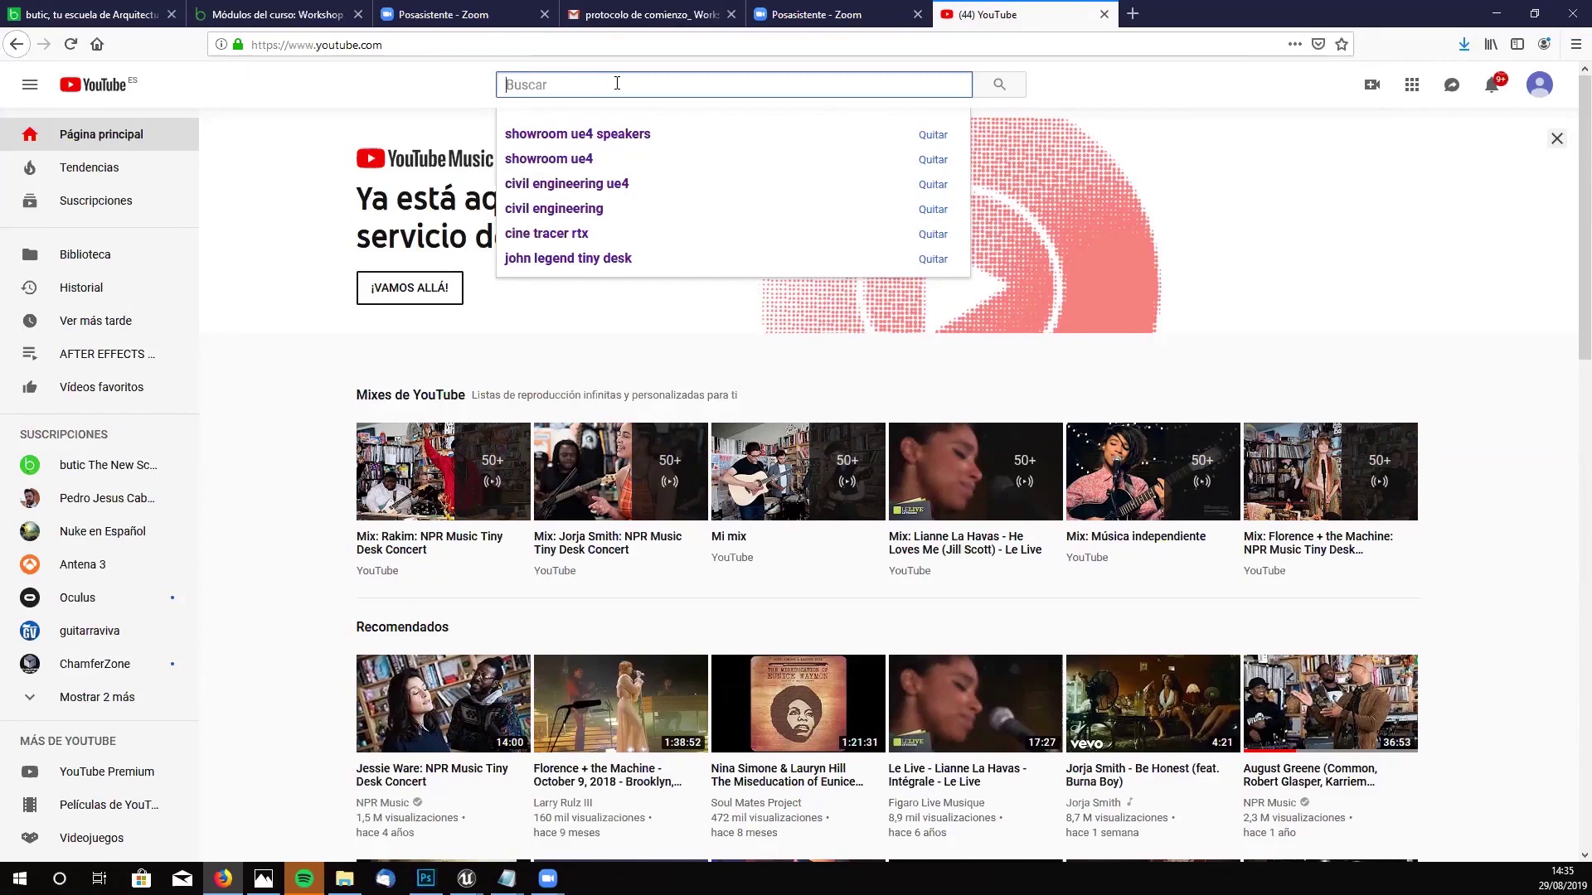
{"action": "type", "text": "SUBSTANCE"}
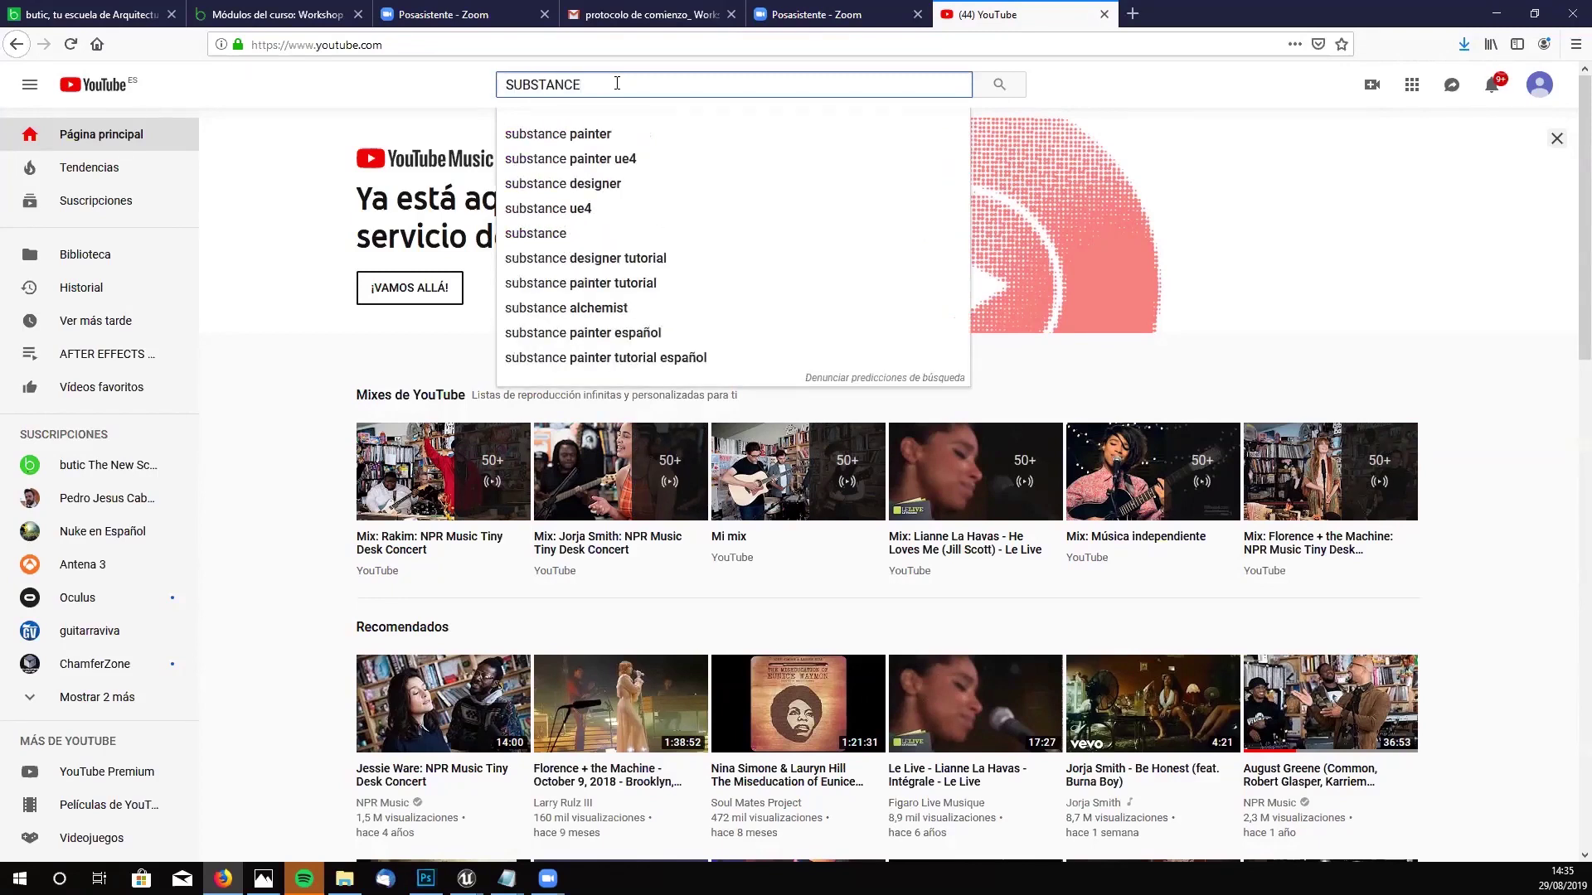
{"action": "type", "text": " PAINTER"}
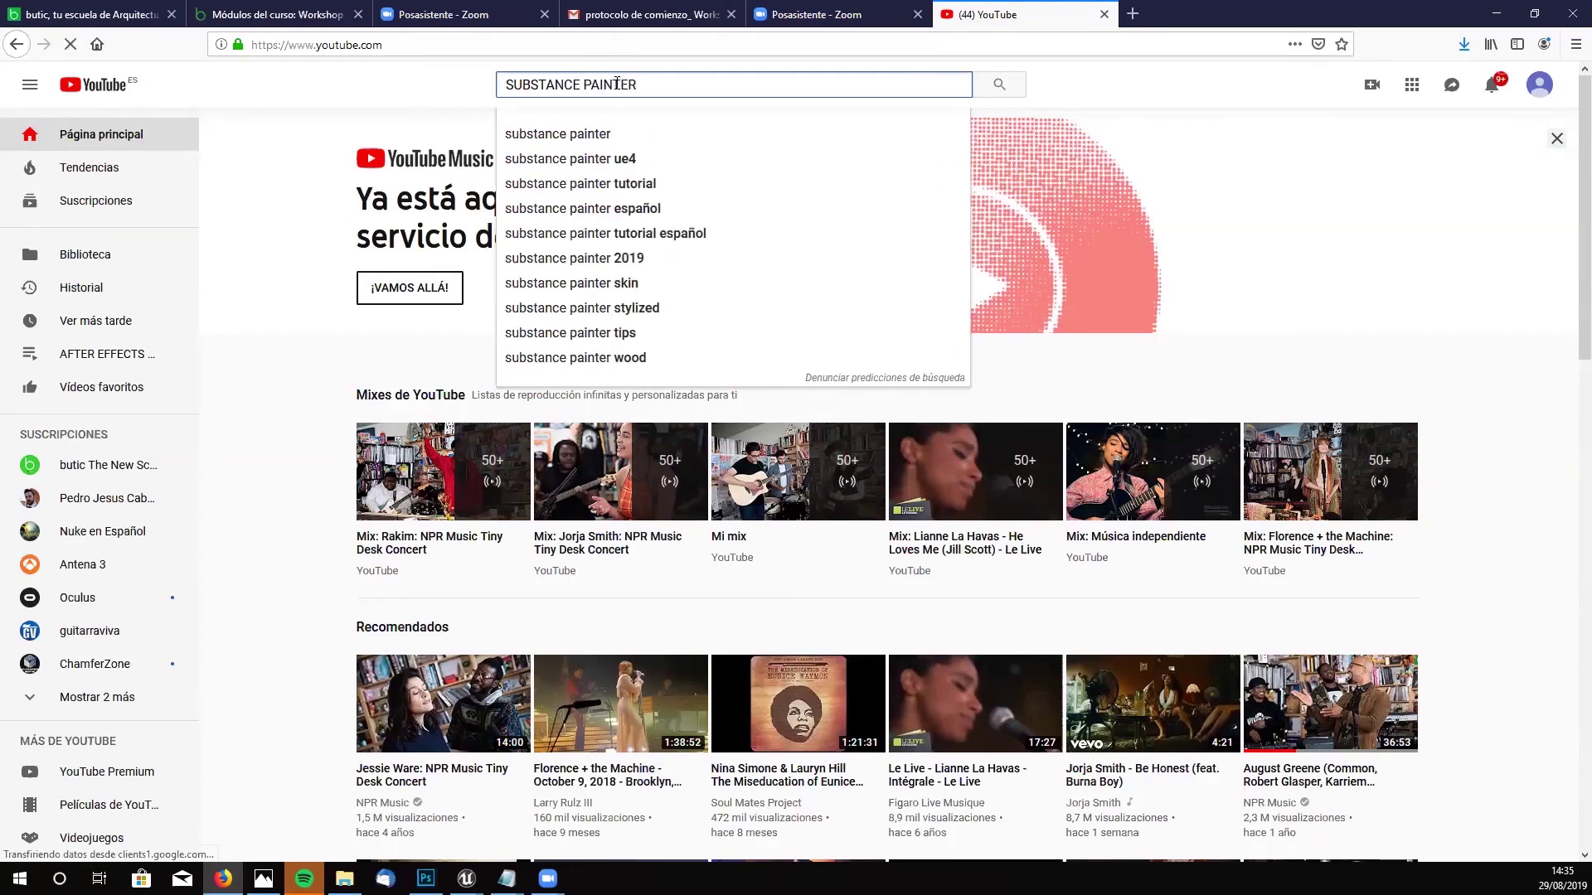
{"action": "key", "text": "Return"}
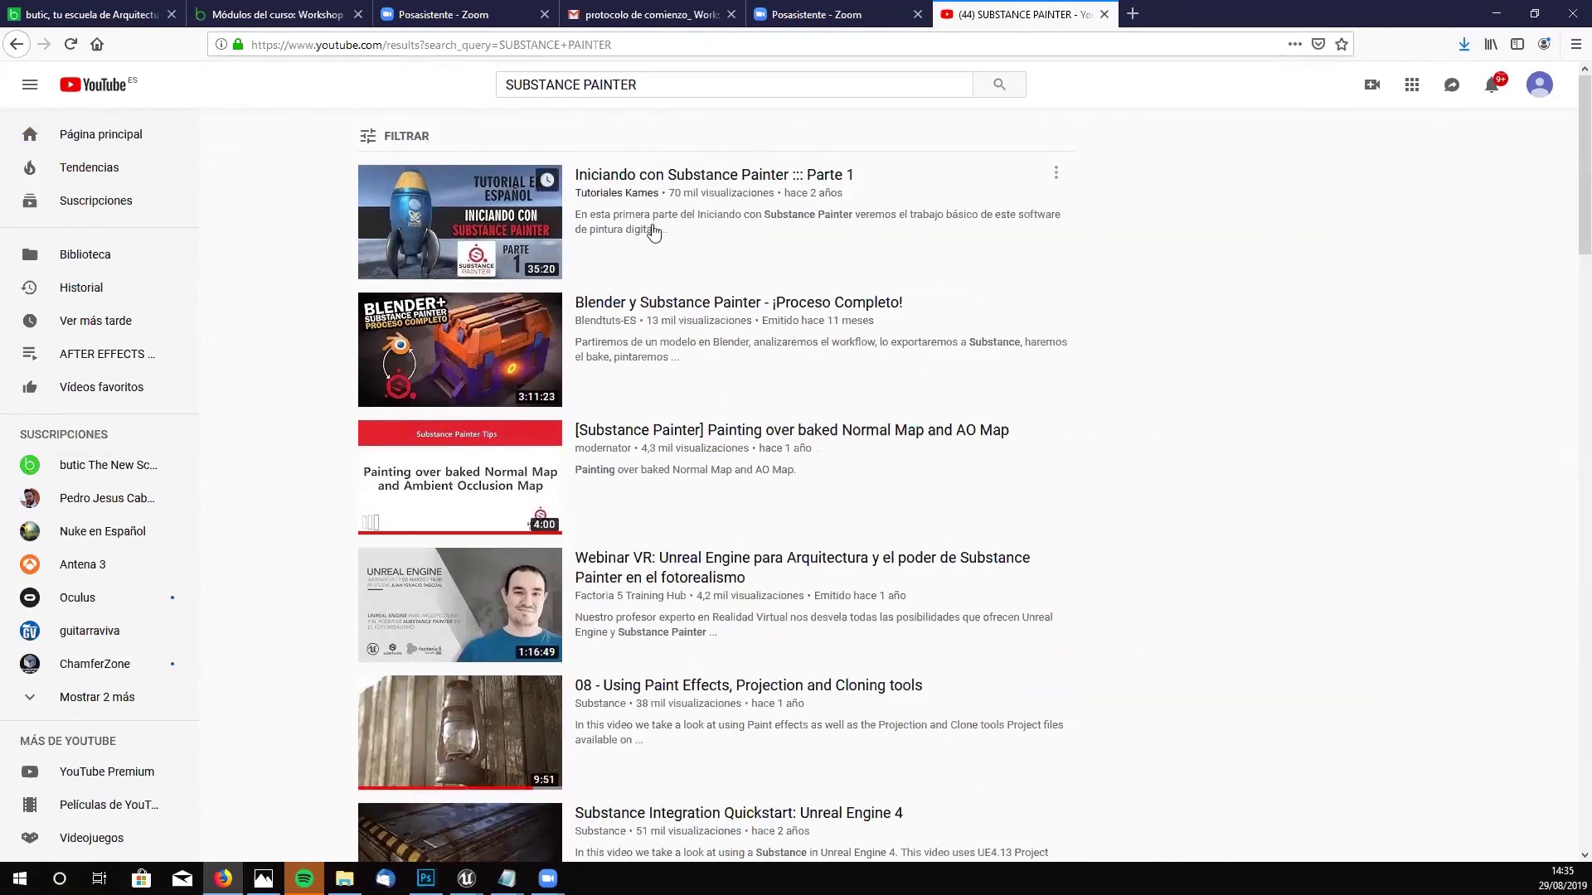
- Refine the search to 'substance painter 2019 reel' and open the Substance Designer material authoring video
{"action": "scroll", "coordinate": [608, 217], "scroll_direction": "down", "scroll_amount": 2}
{"action": "scroll", "coordinate": [609, 219], "scroll_direction": "up", "scroll_amount": 2}
{"action": "scroll", "coordinate": [601, 447], "scroll_direction": "down", "scroll_amount": 2}
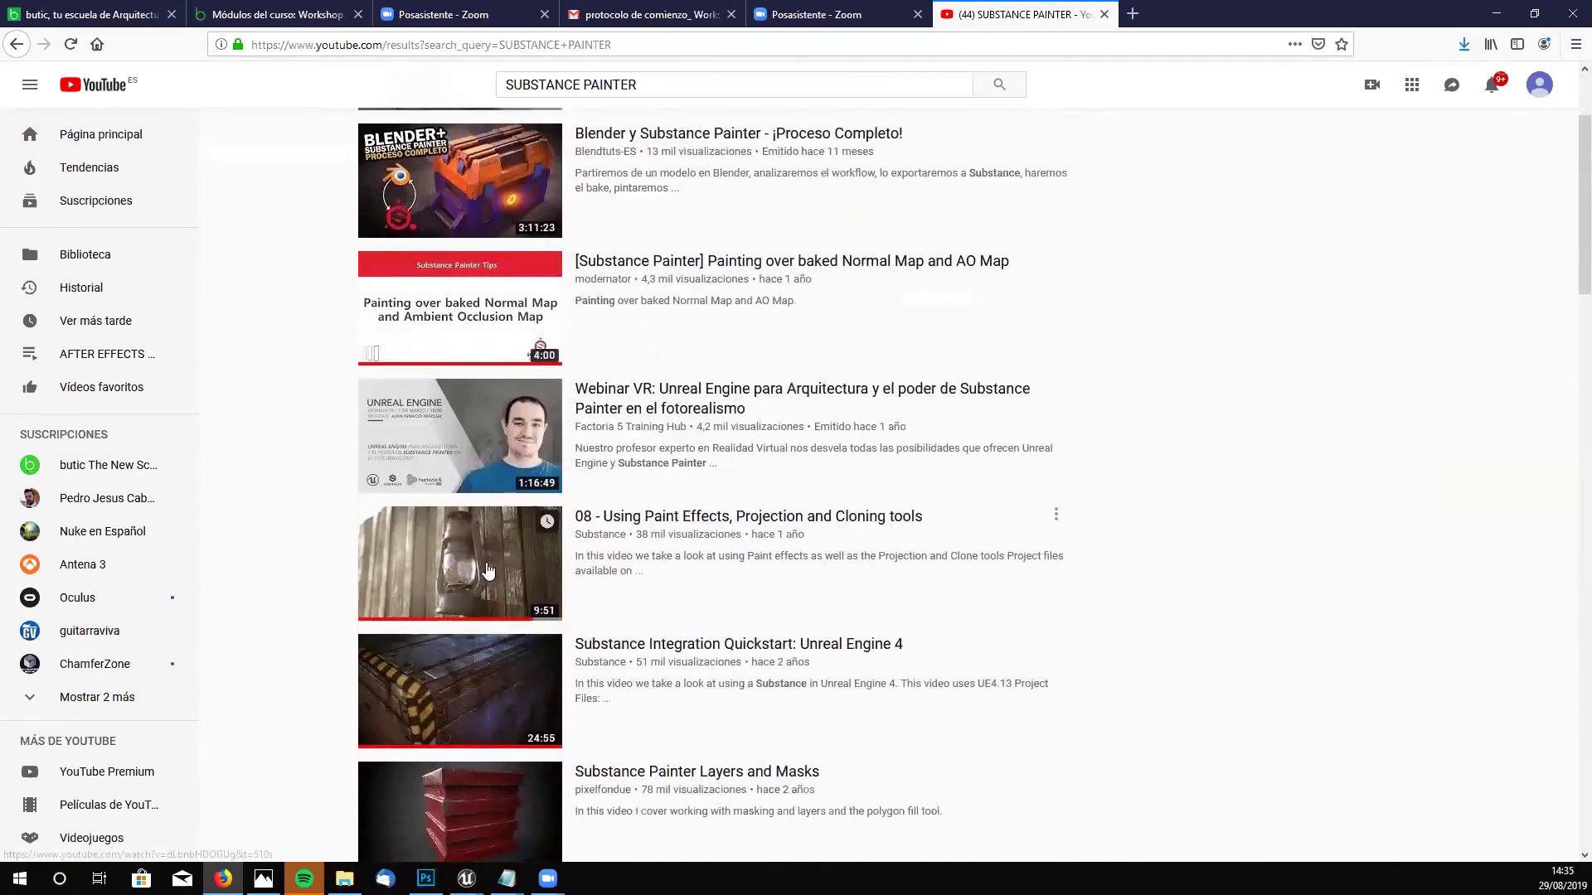
{"action": "scroll", "coordinate": [601, 146], "scroll_direction": "up", "scroll_amount": 3}
{"action": "left_click", "coordinate": [676, 84]}
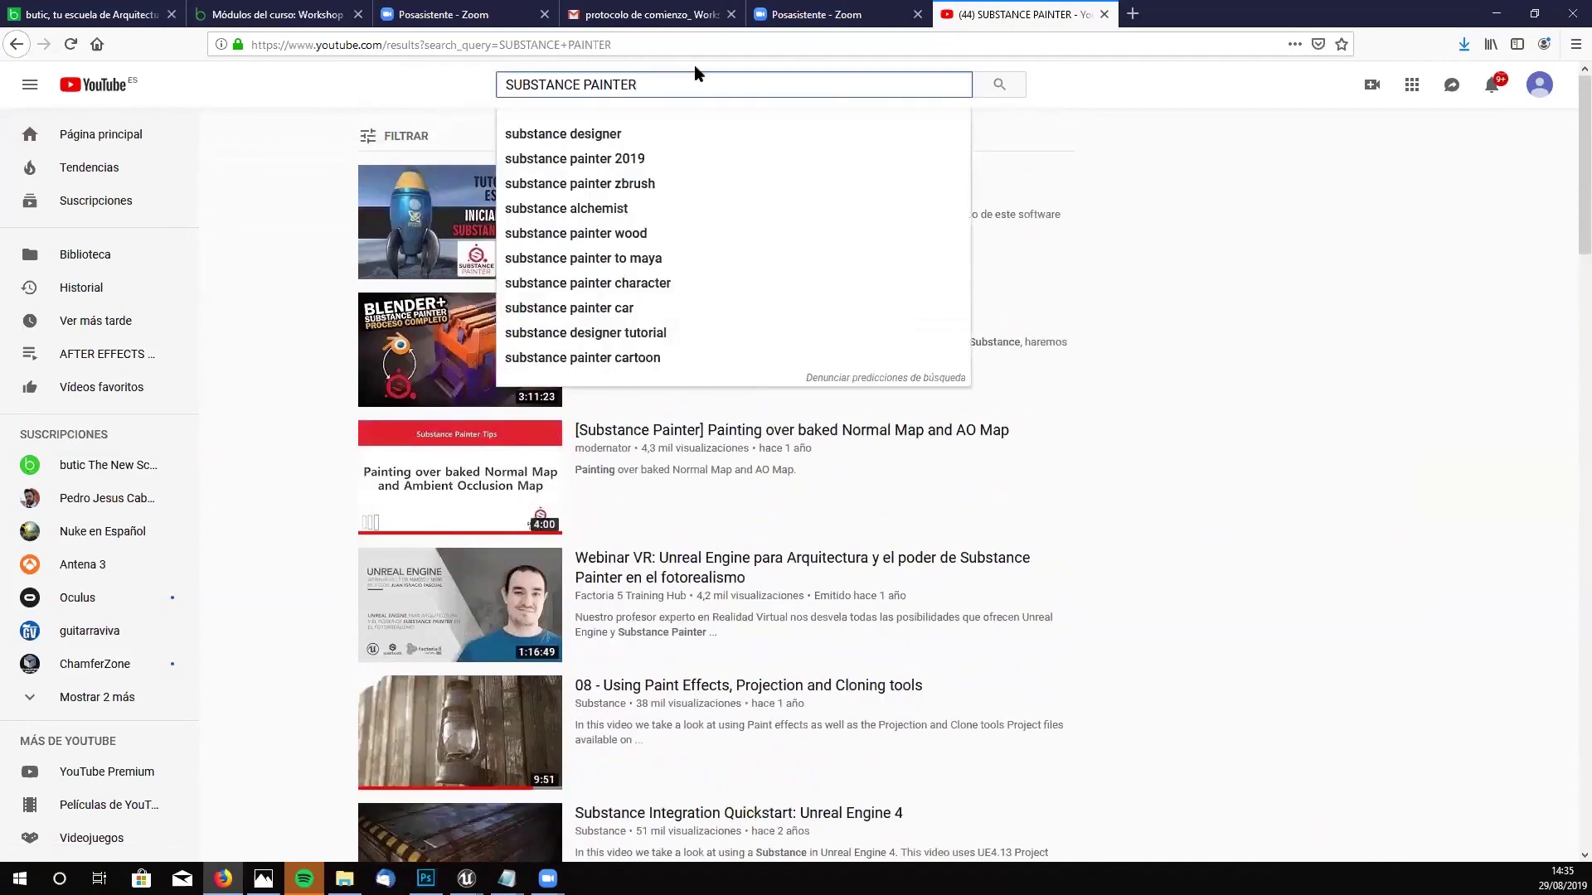
{"action": "type", "text": "REEL"}
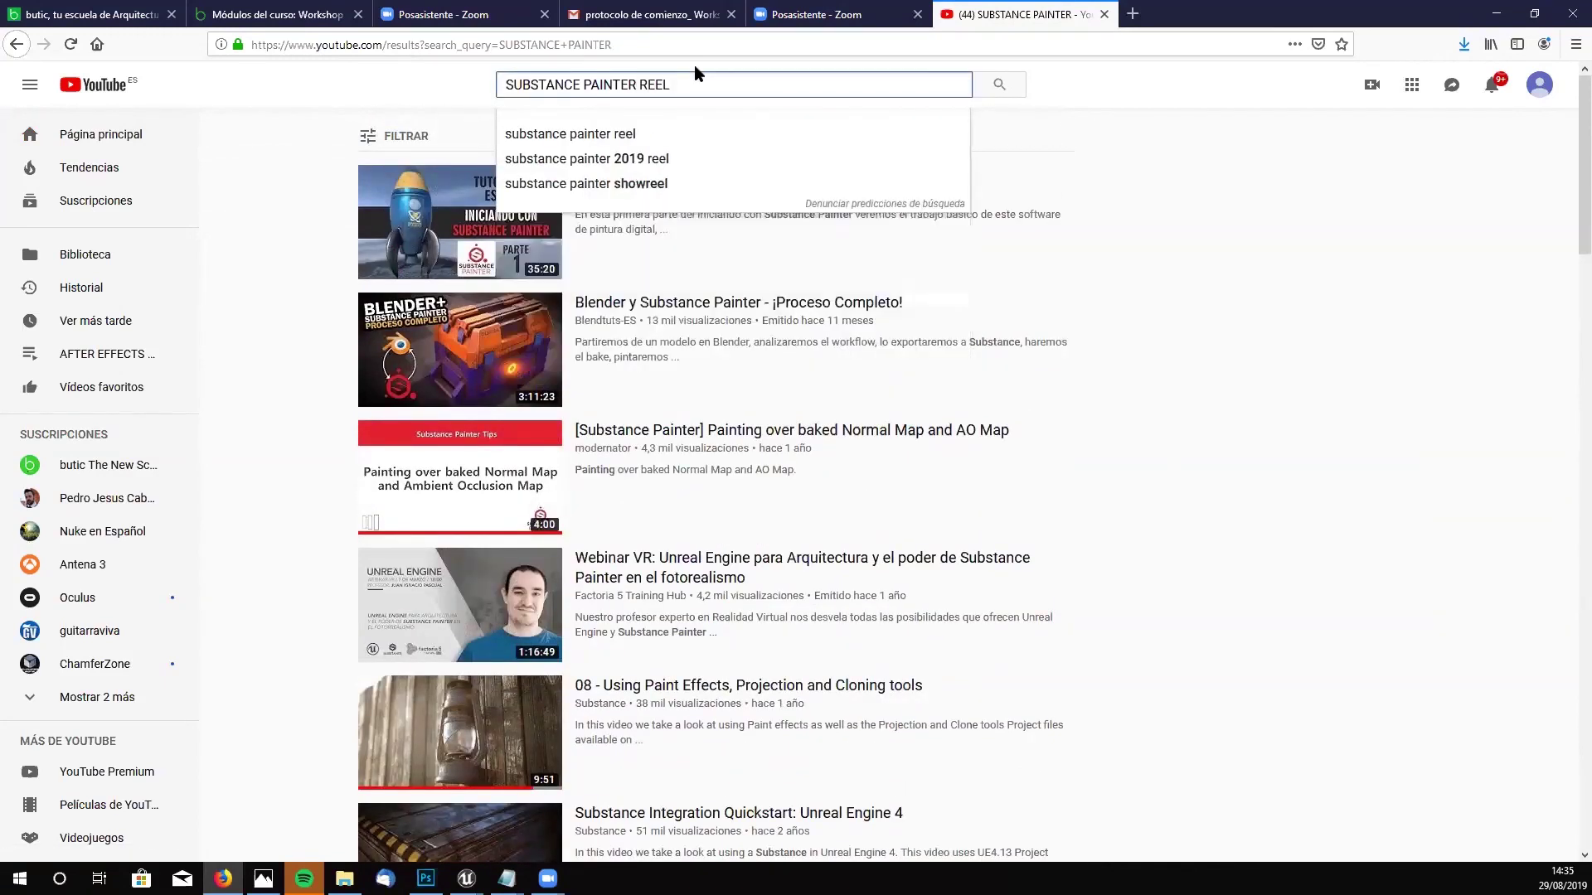
{"action": "left_click", "coordinate": [655, 158]}
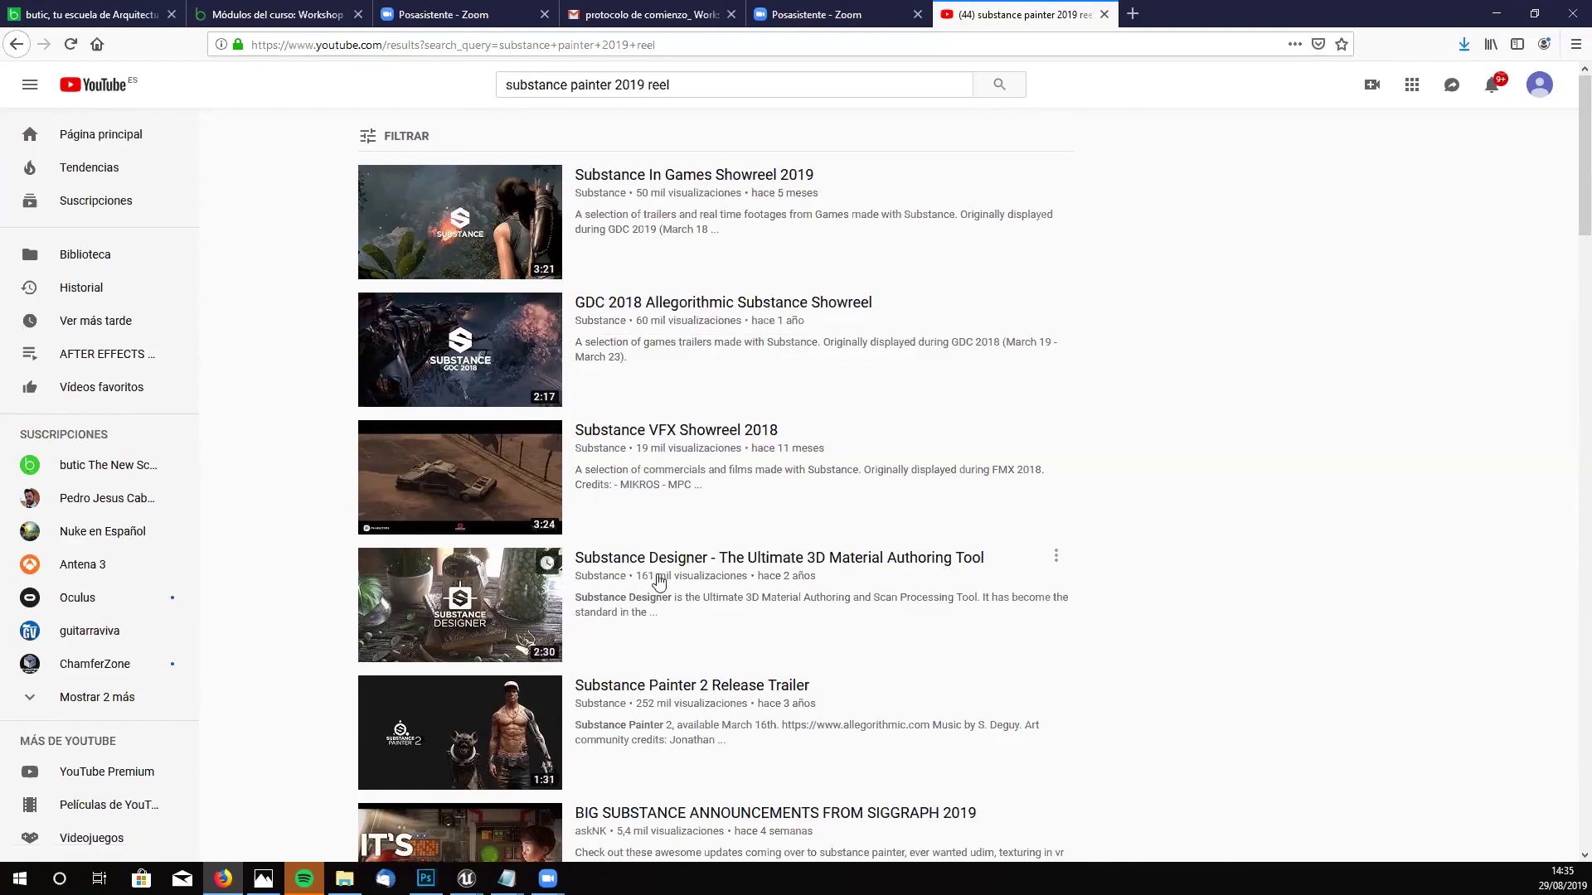
{"action": "left_click", "coordinate": [809, 567]}
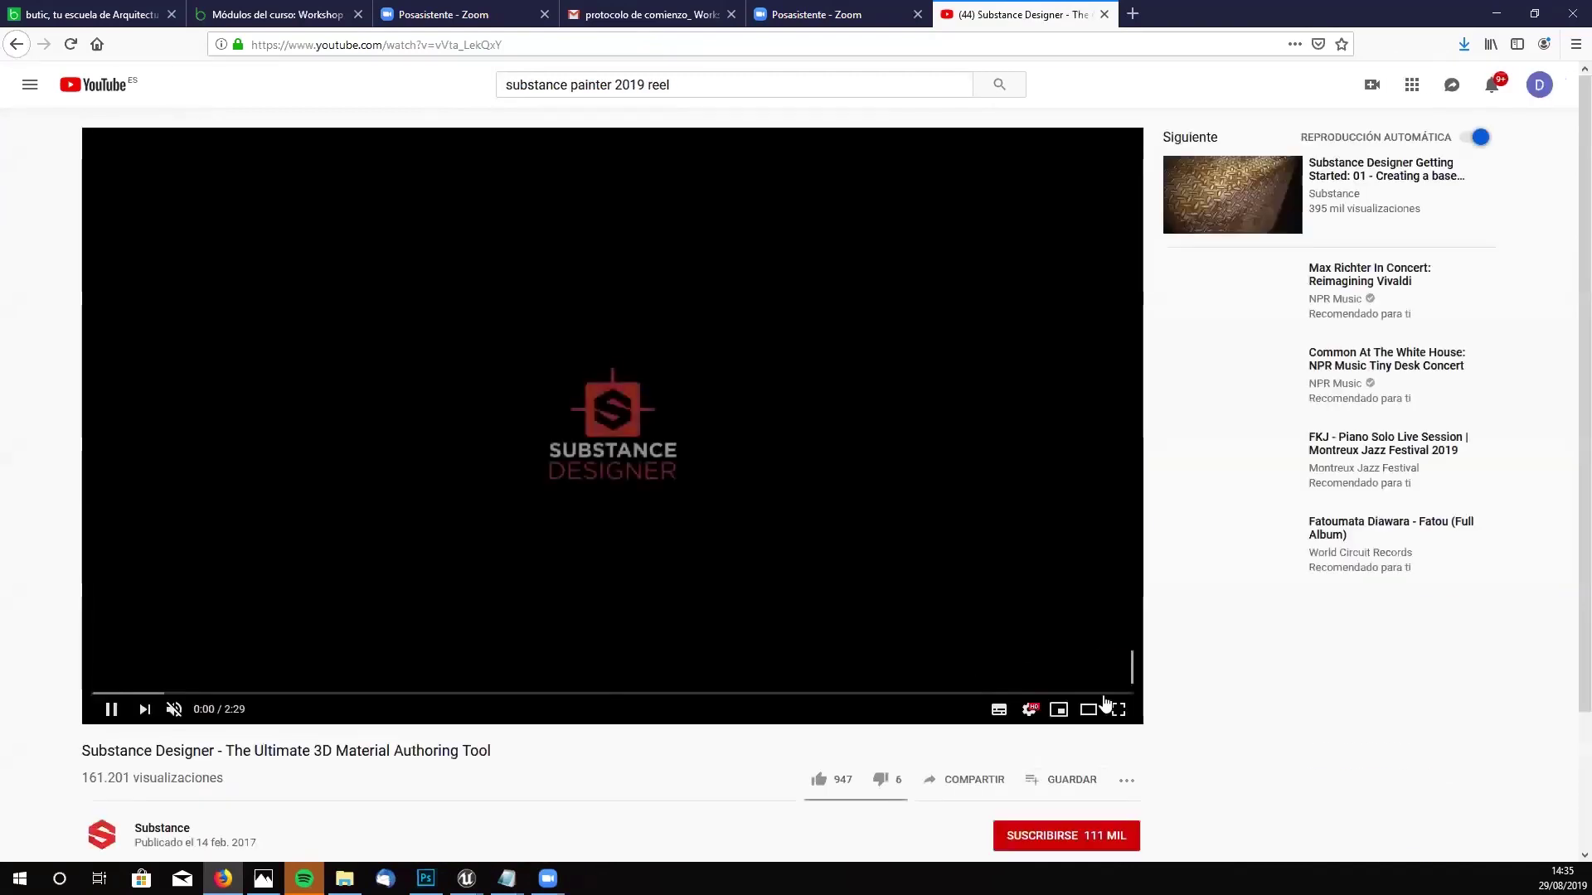
- Watch the Substance Designer video full screen, pause it at 2:13 on the quote card, and exit full screen
{"action": "left_click", "coordinate": [1119, 709]}
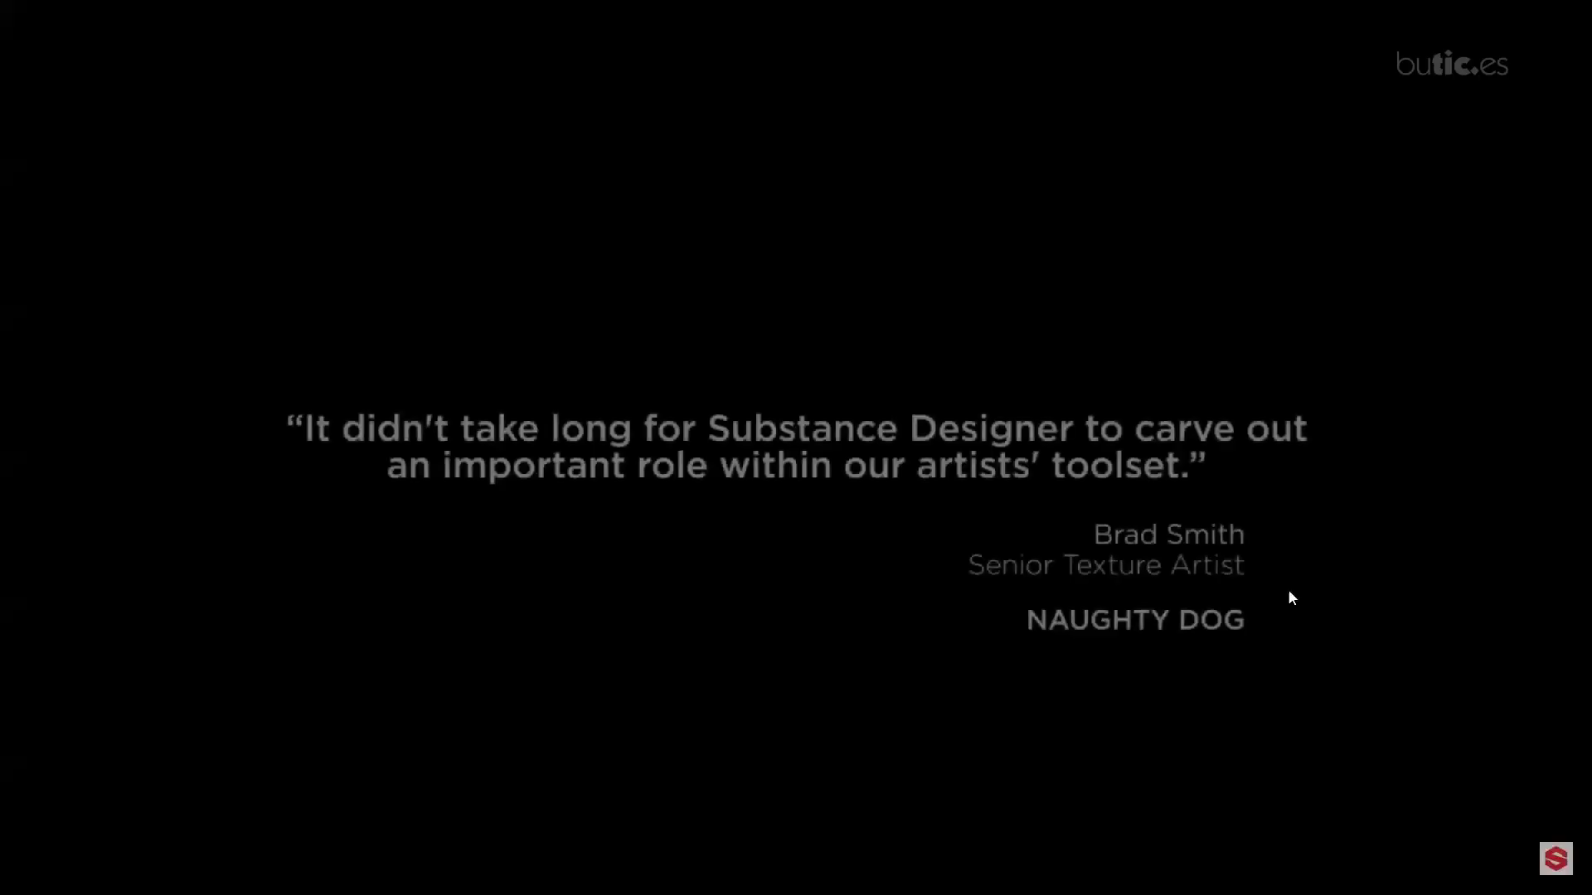
{"action": "left_click", "coordinate": [925, 529]}
{"action": "key", "text": "Escape"}
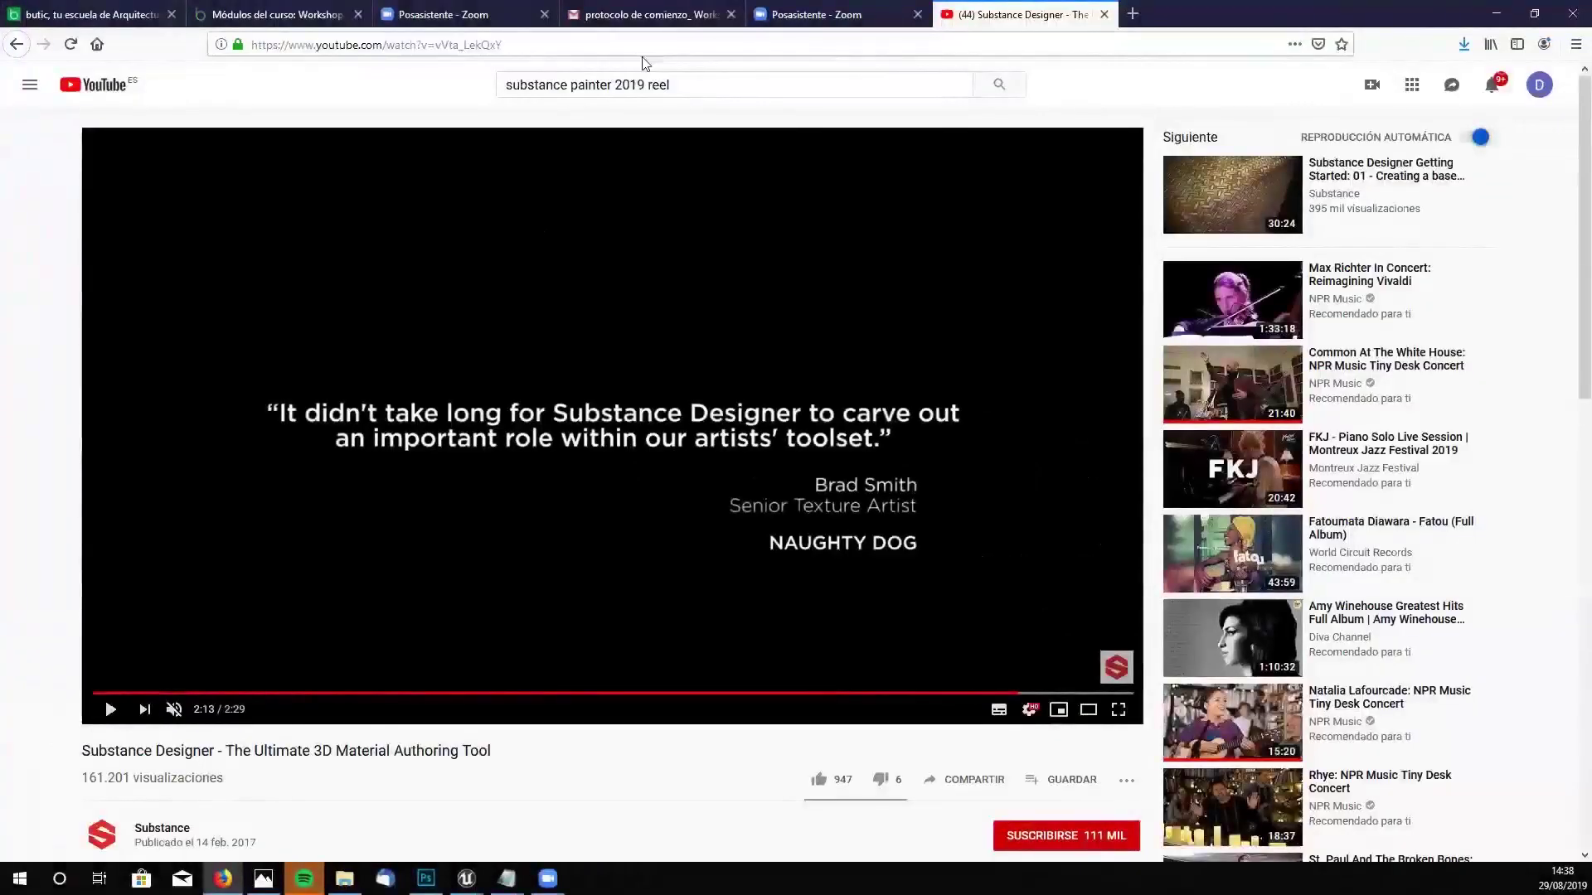
- Search 'COMPOSURE UE4' and play the 0:53 Composure Tool for Unreal Engine video to its end
{"action": "left_click", "coordinate": [615, 83]}
{"action": "type", "text": "co"}
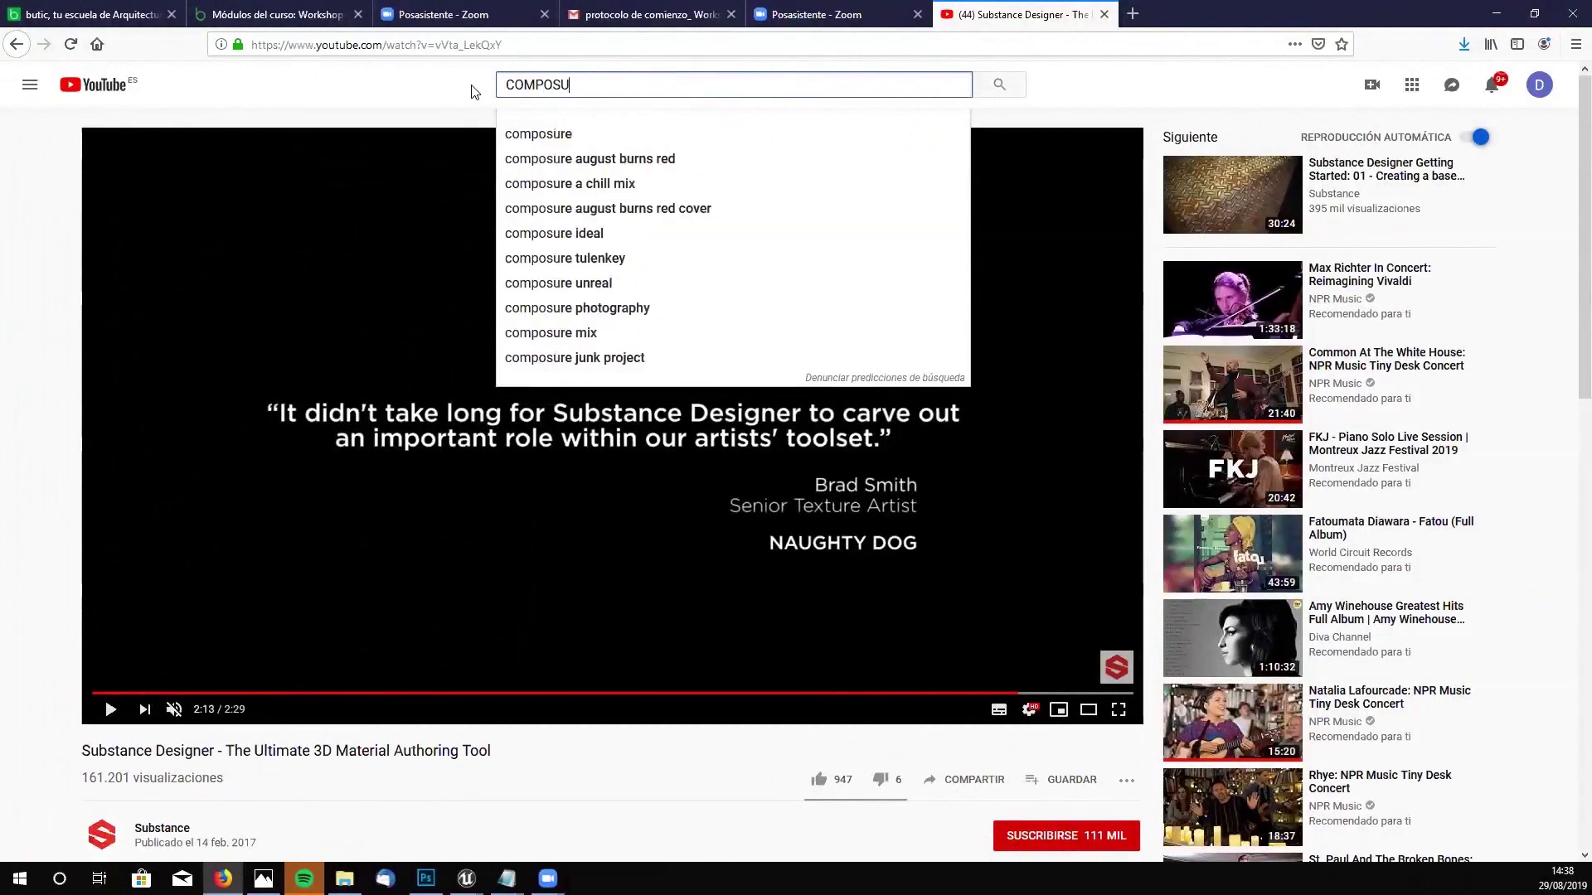
{"action": "type", "text": "MPOSURE UE4"}
{"action": "key", "text": "Return"}
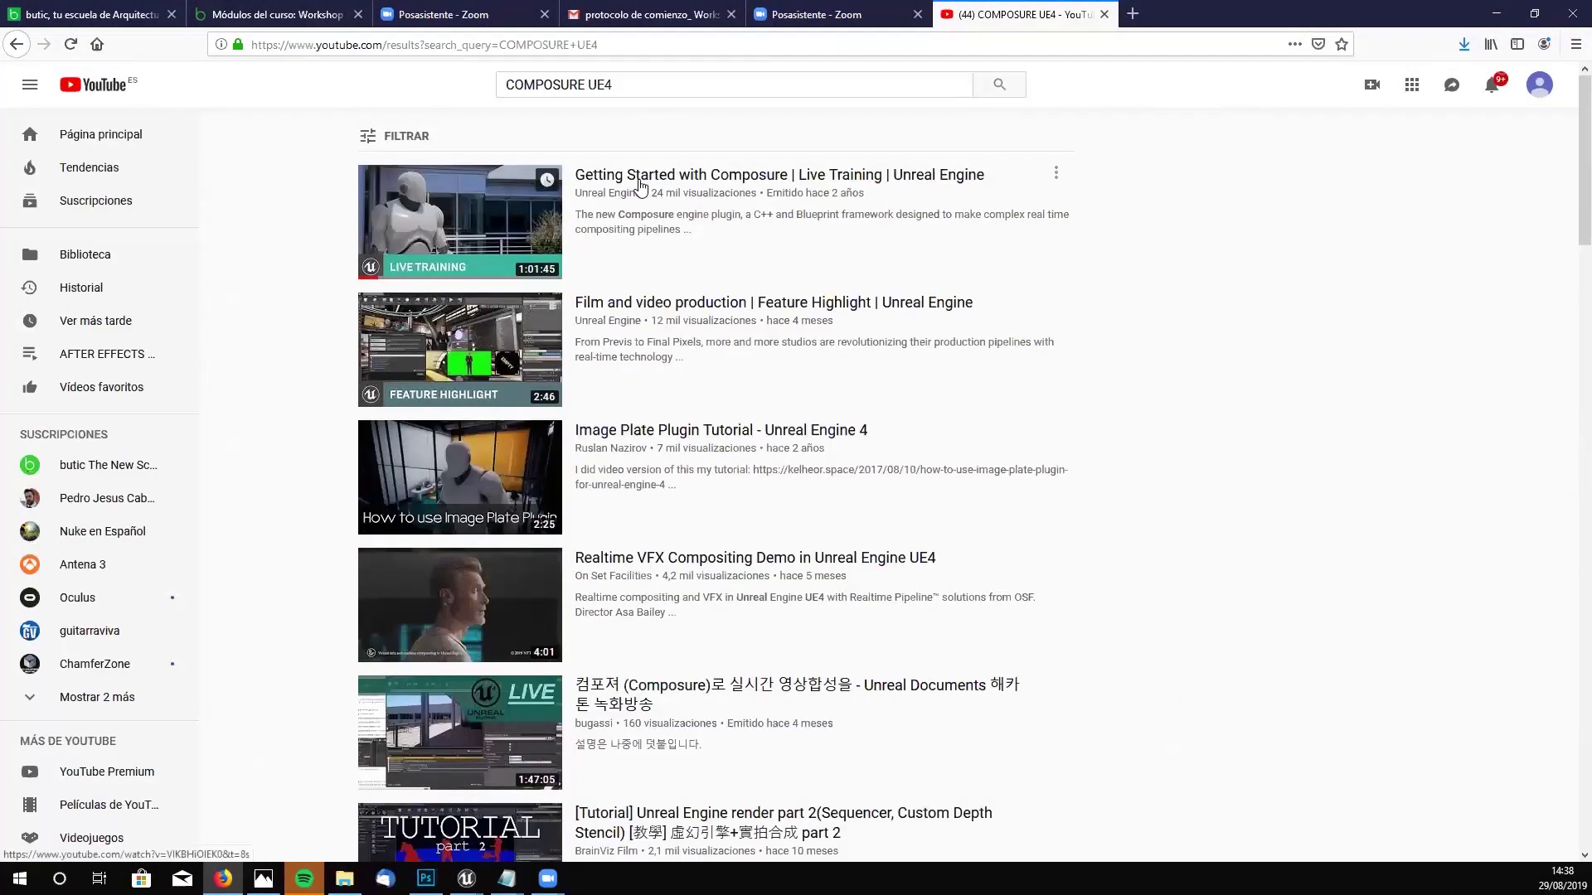
{"action": "scroll", "coordinate": [717, 434], "scroll_direction": "down", "scroll_amount": 2}
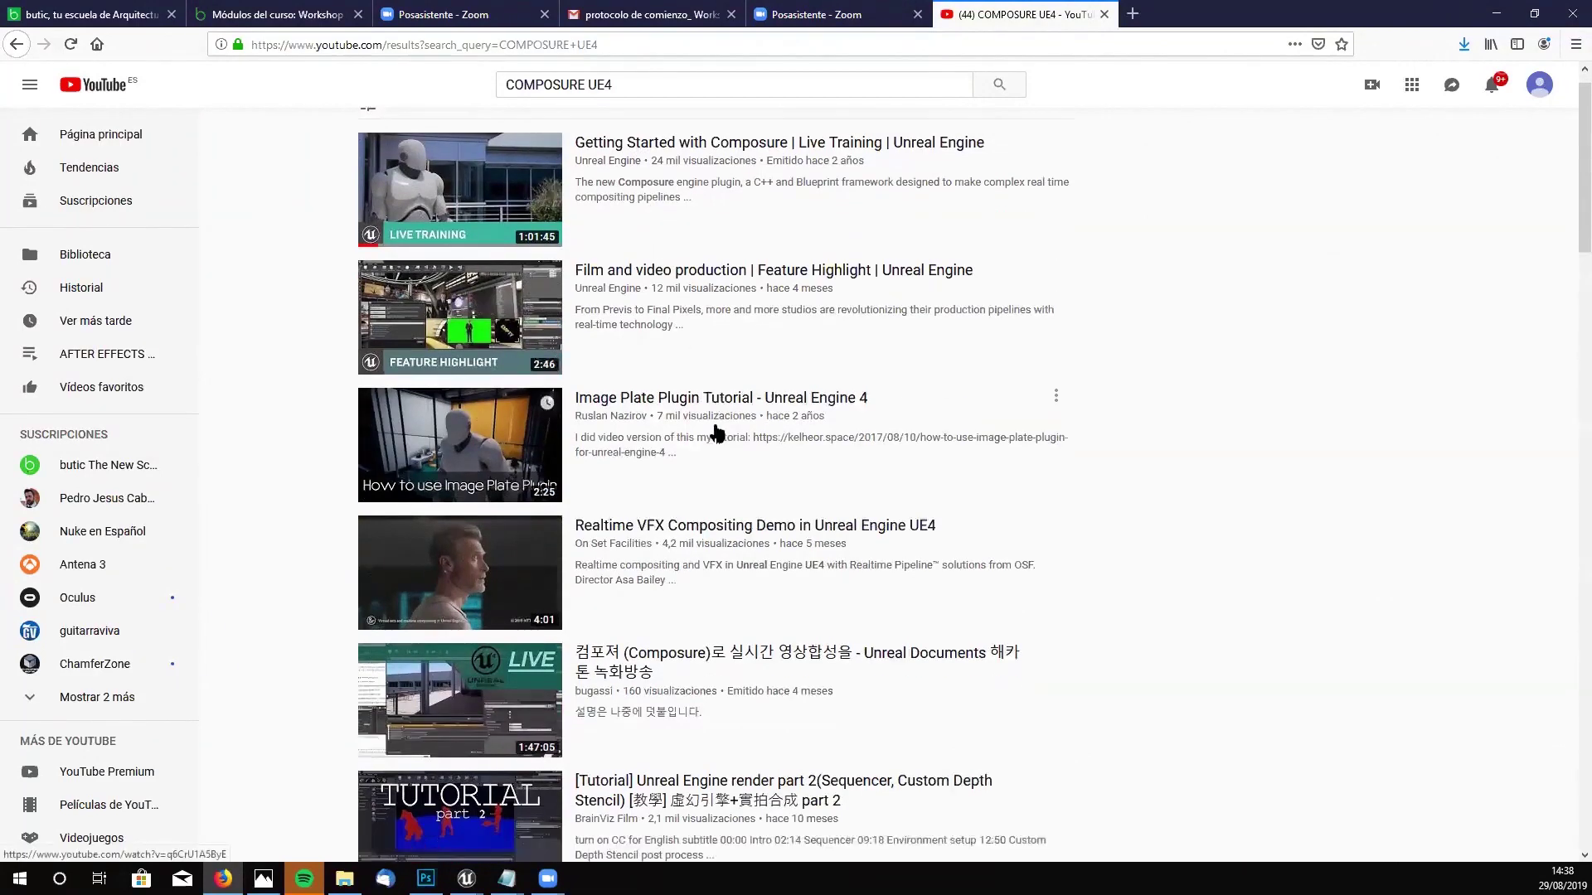
{"action": "scroll", "coordinate": [715, 433], "scroll_direction": "down", "scroll_amount": 2}
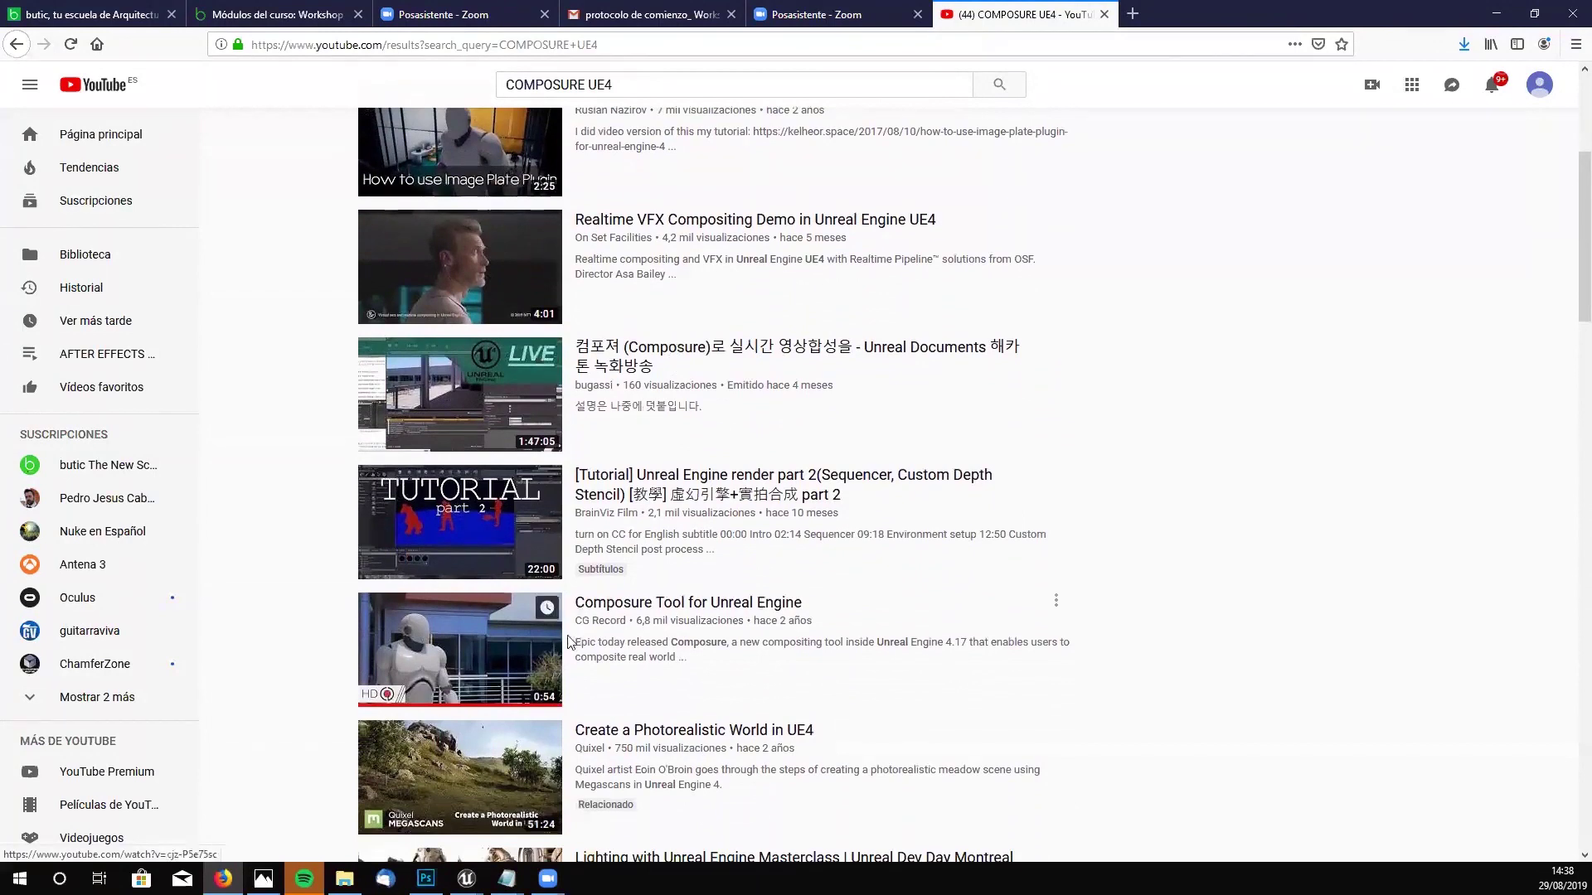
{"action": "left_click", "coordinate": [666, 610]}
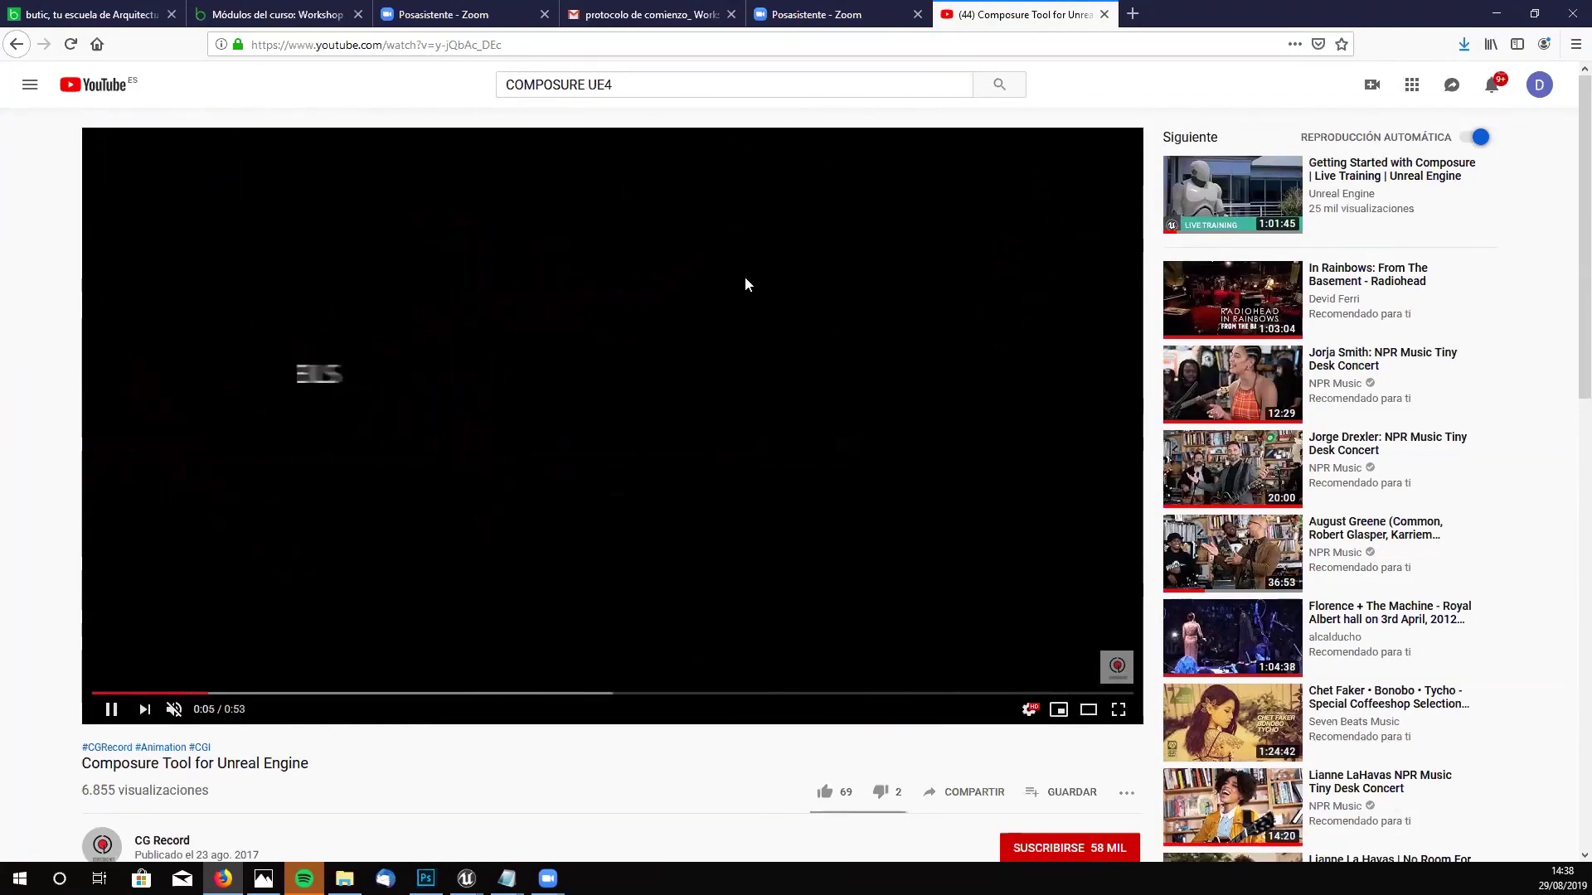
{"action": "scroll", "coordinate": [745, 279], "scroll_direction": "down", "scroll_amount": 1}
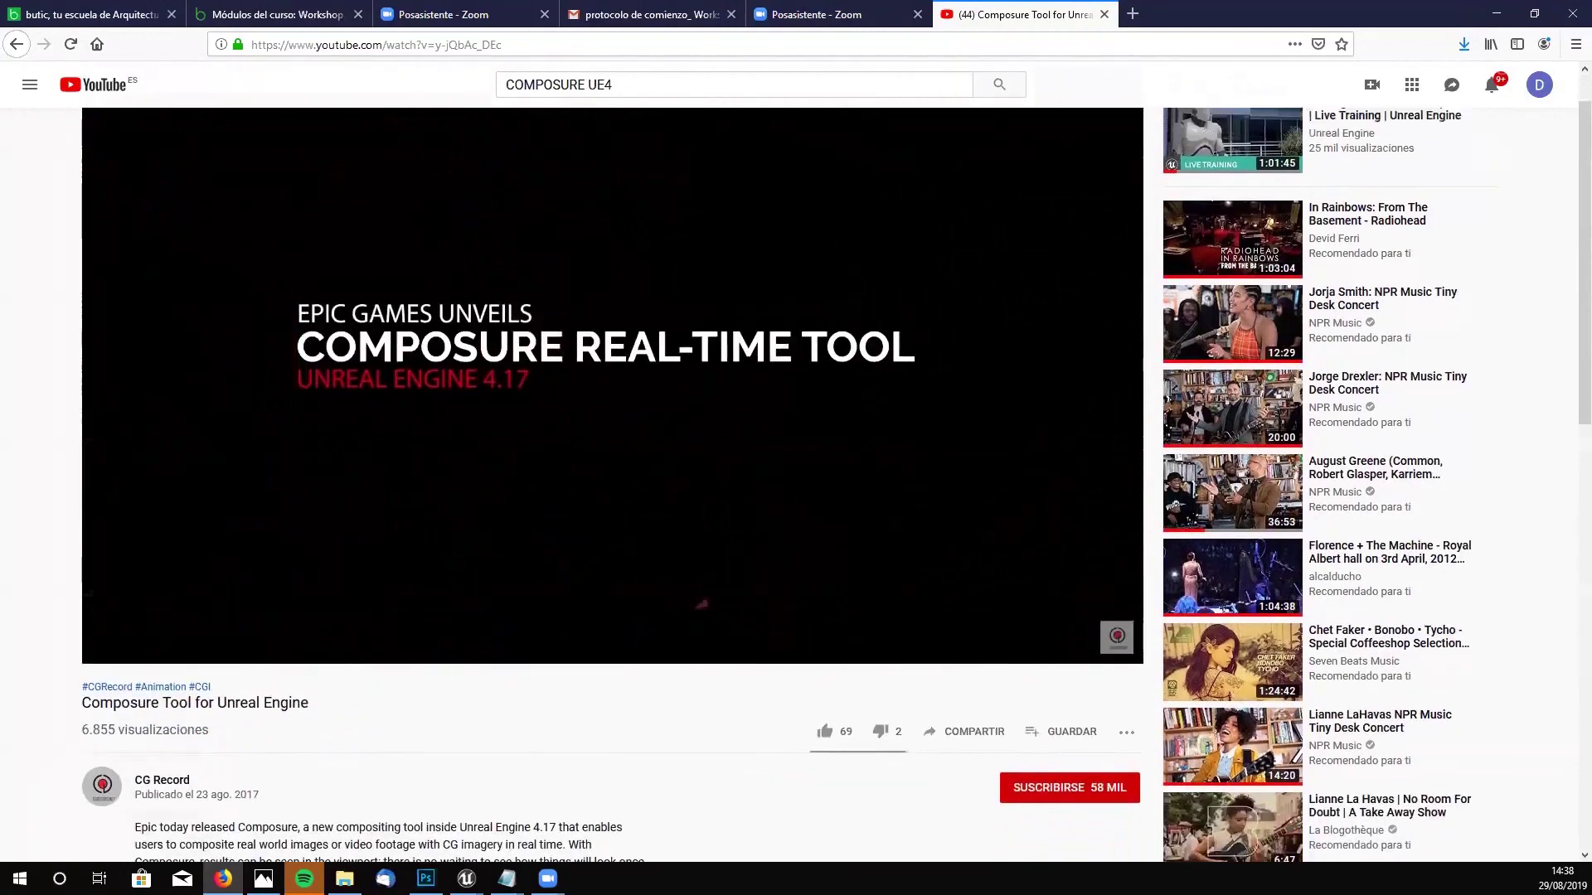
{"action": "scroll", "coordinate": [745, 280], "scroll_direction": "up", "scroll_amount": 1}
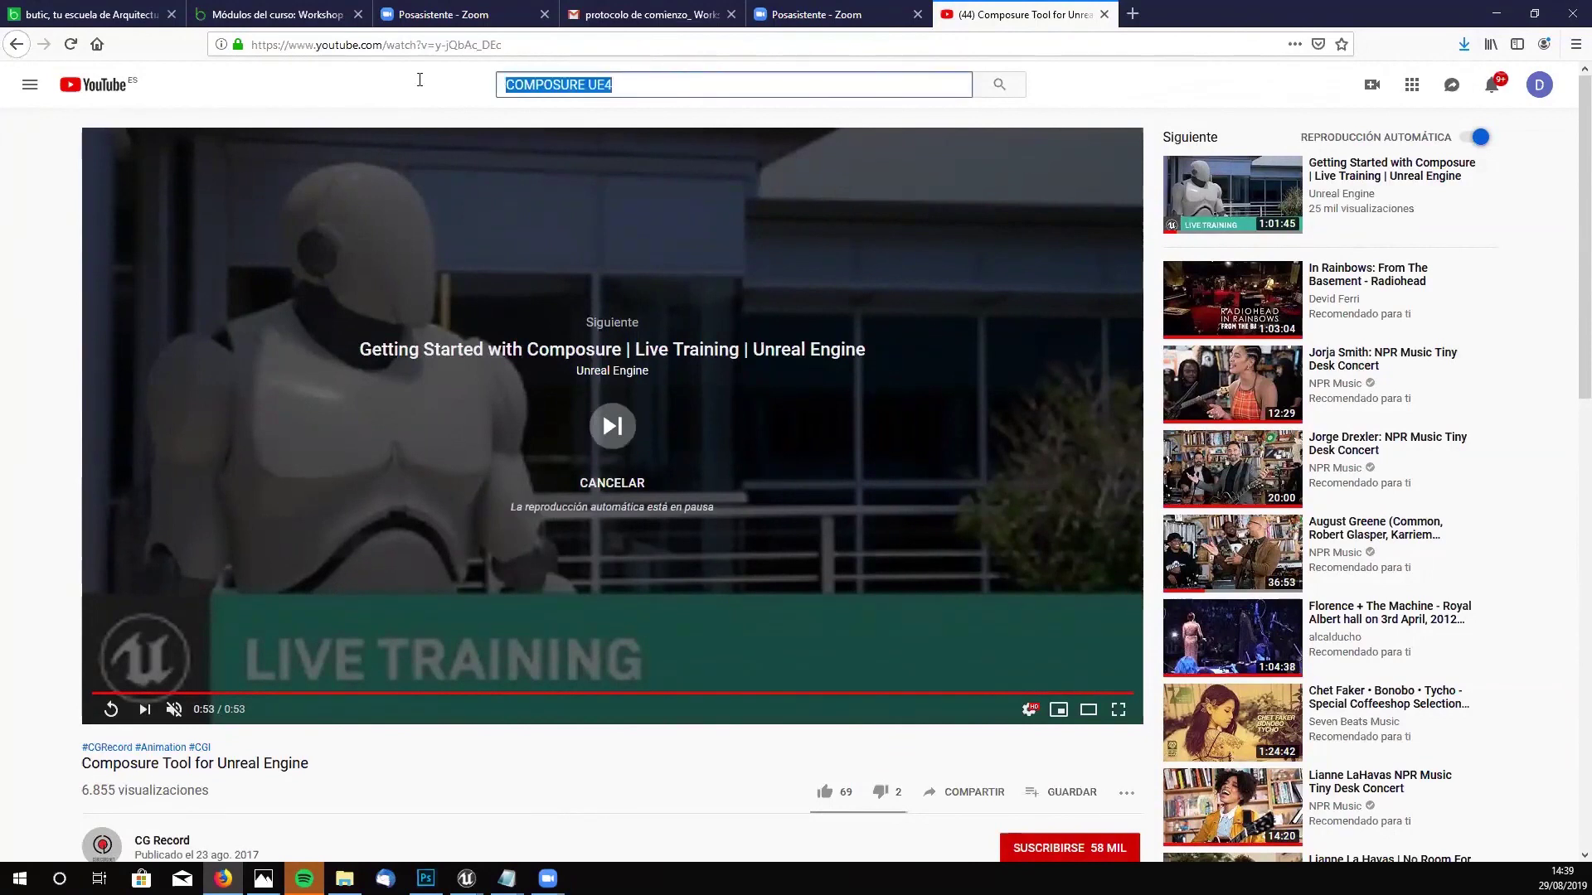
- Search 'VIRTUAL PRODUCTION MATT WORKMAN' and open the top result, Real-Time In-Camera VFX for Next-Gen Filmmaking
{"action": "type", "text": "IRT"}
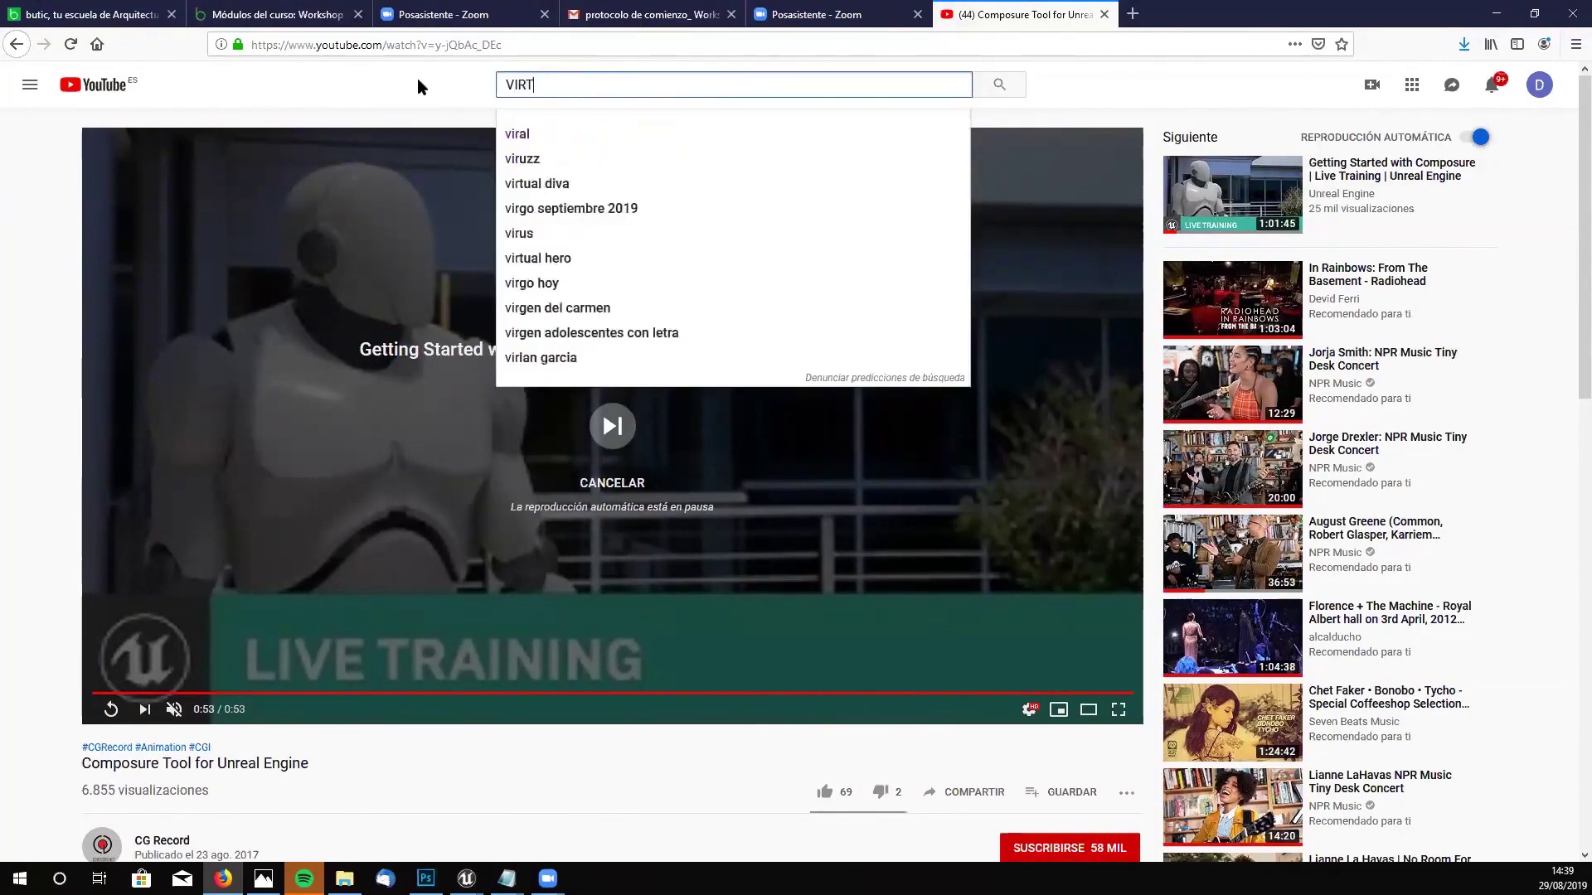
{"action": "type", "text": "UAL PRODUCTION"}
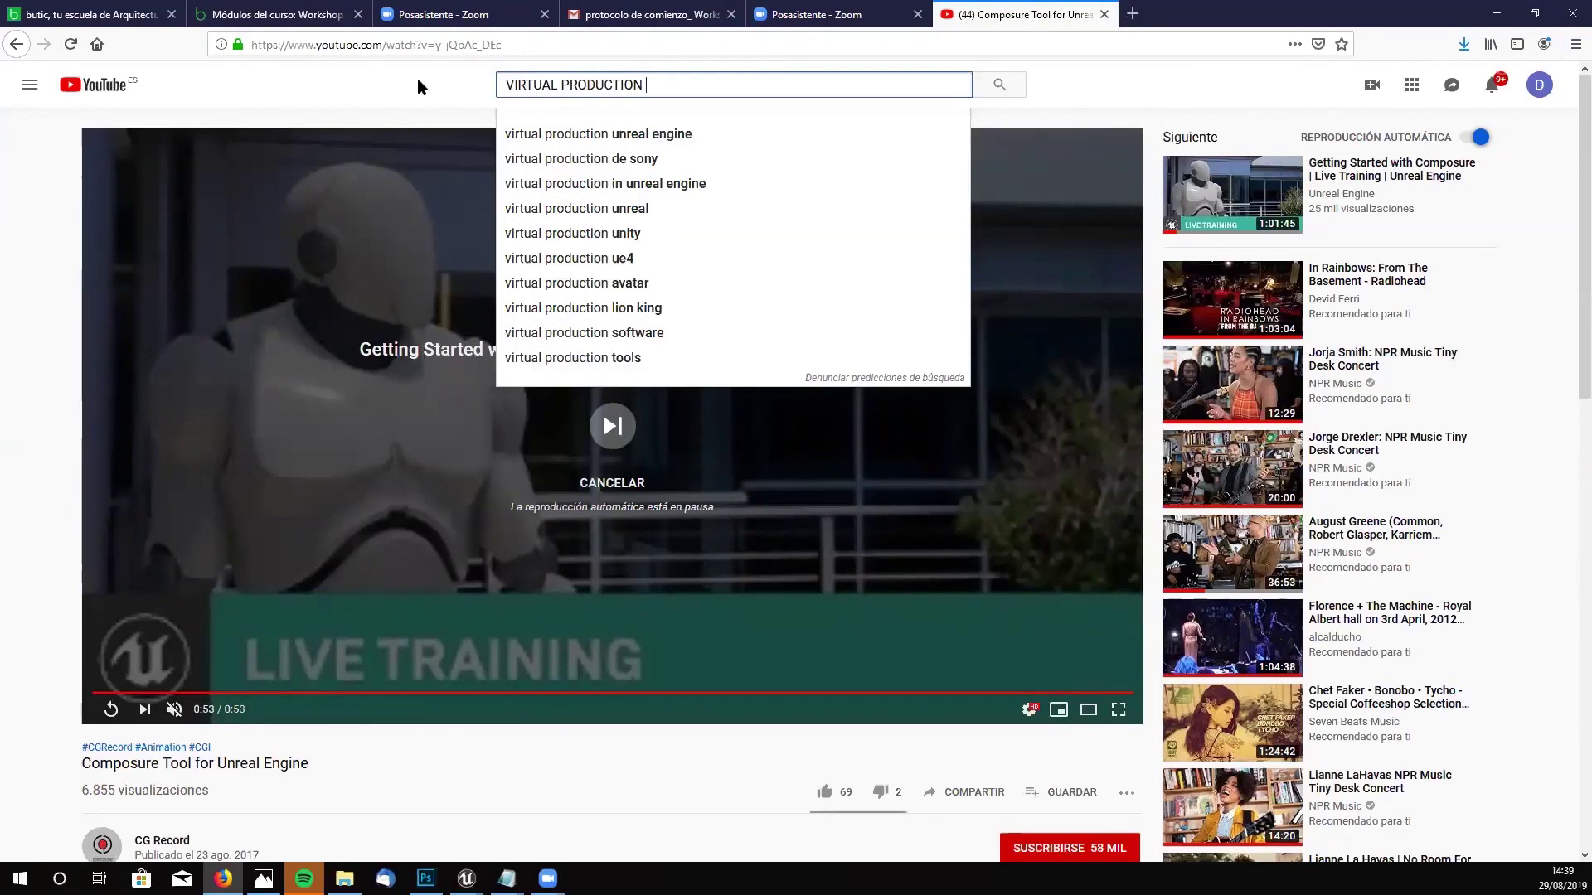
{"action": "type", "text": "MATT WOR"}
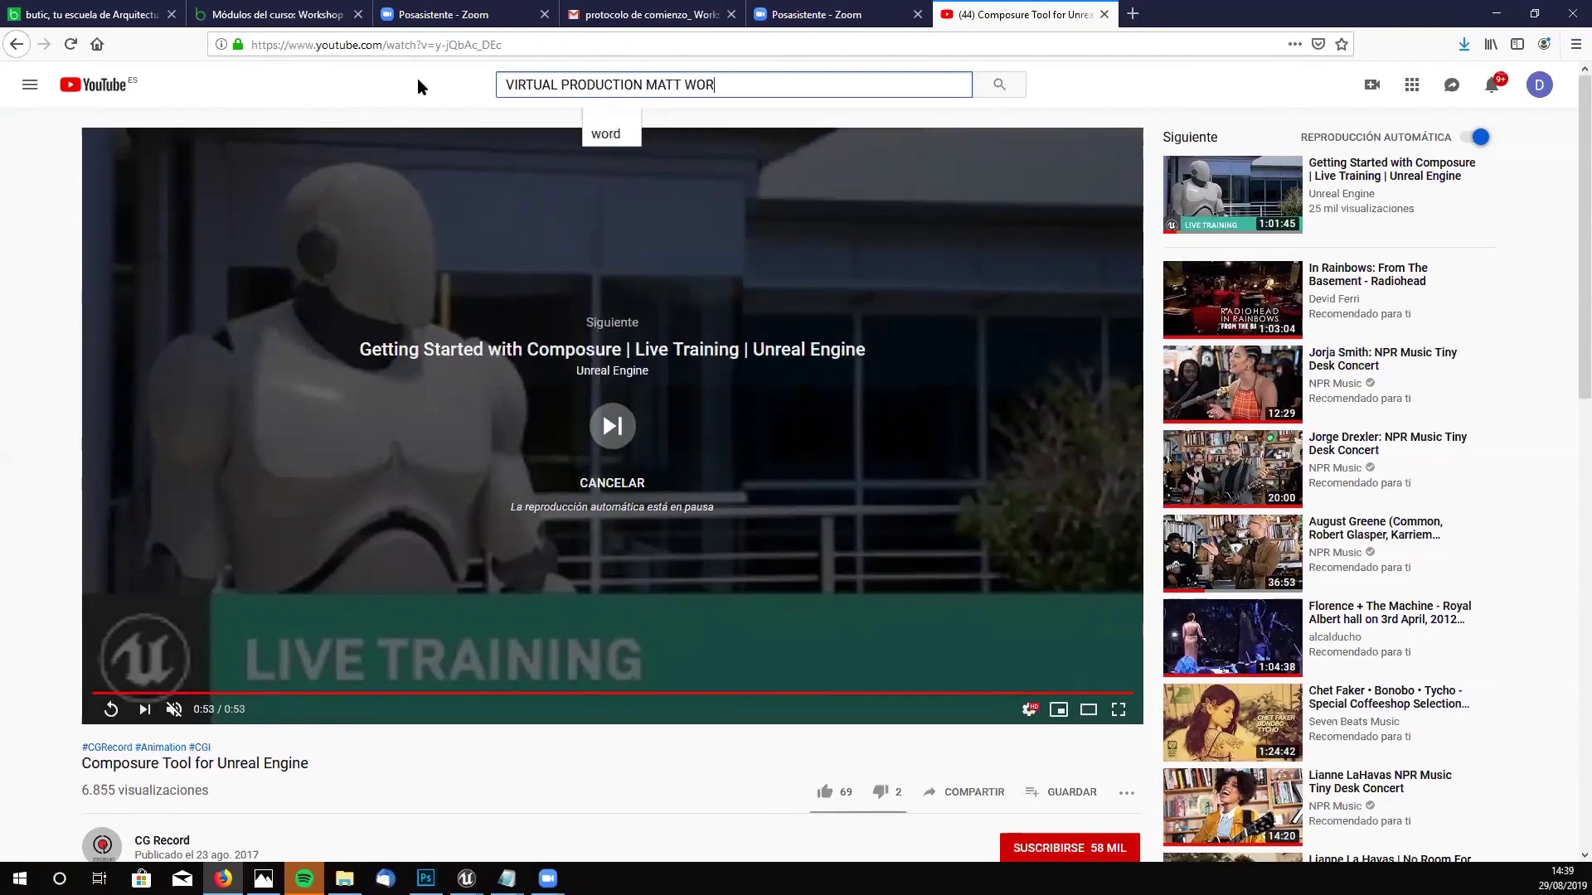
{"action": "type", "text": "K"}
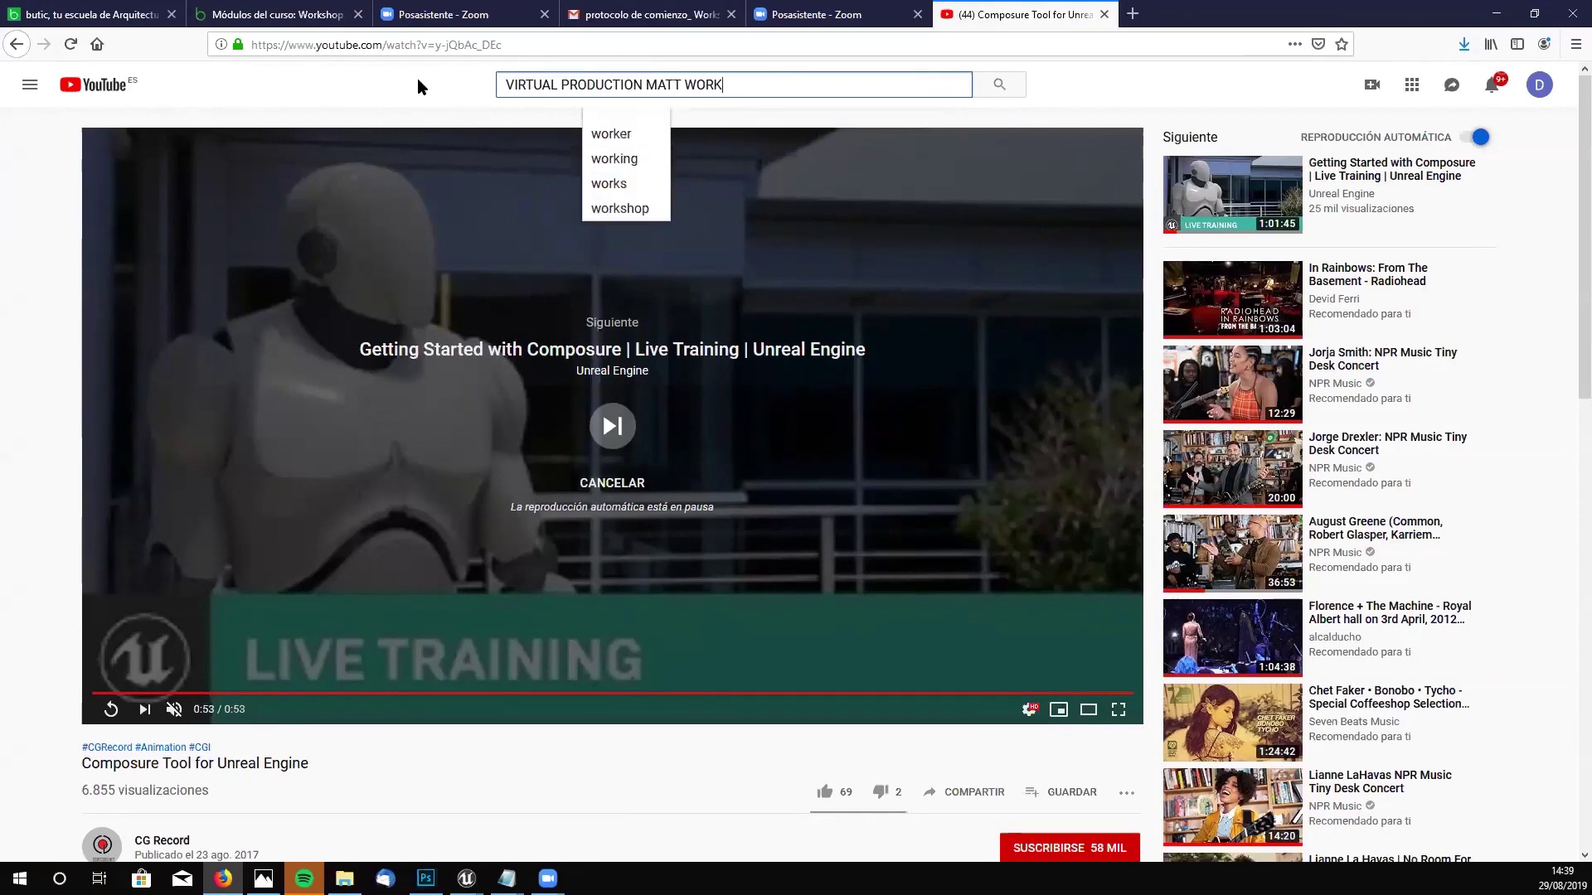
{"action": "type", "text": "MAN"}
{"action": "key", "text": "Return"}
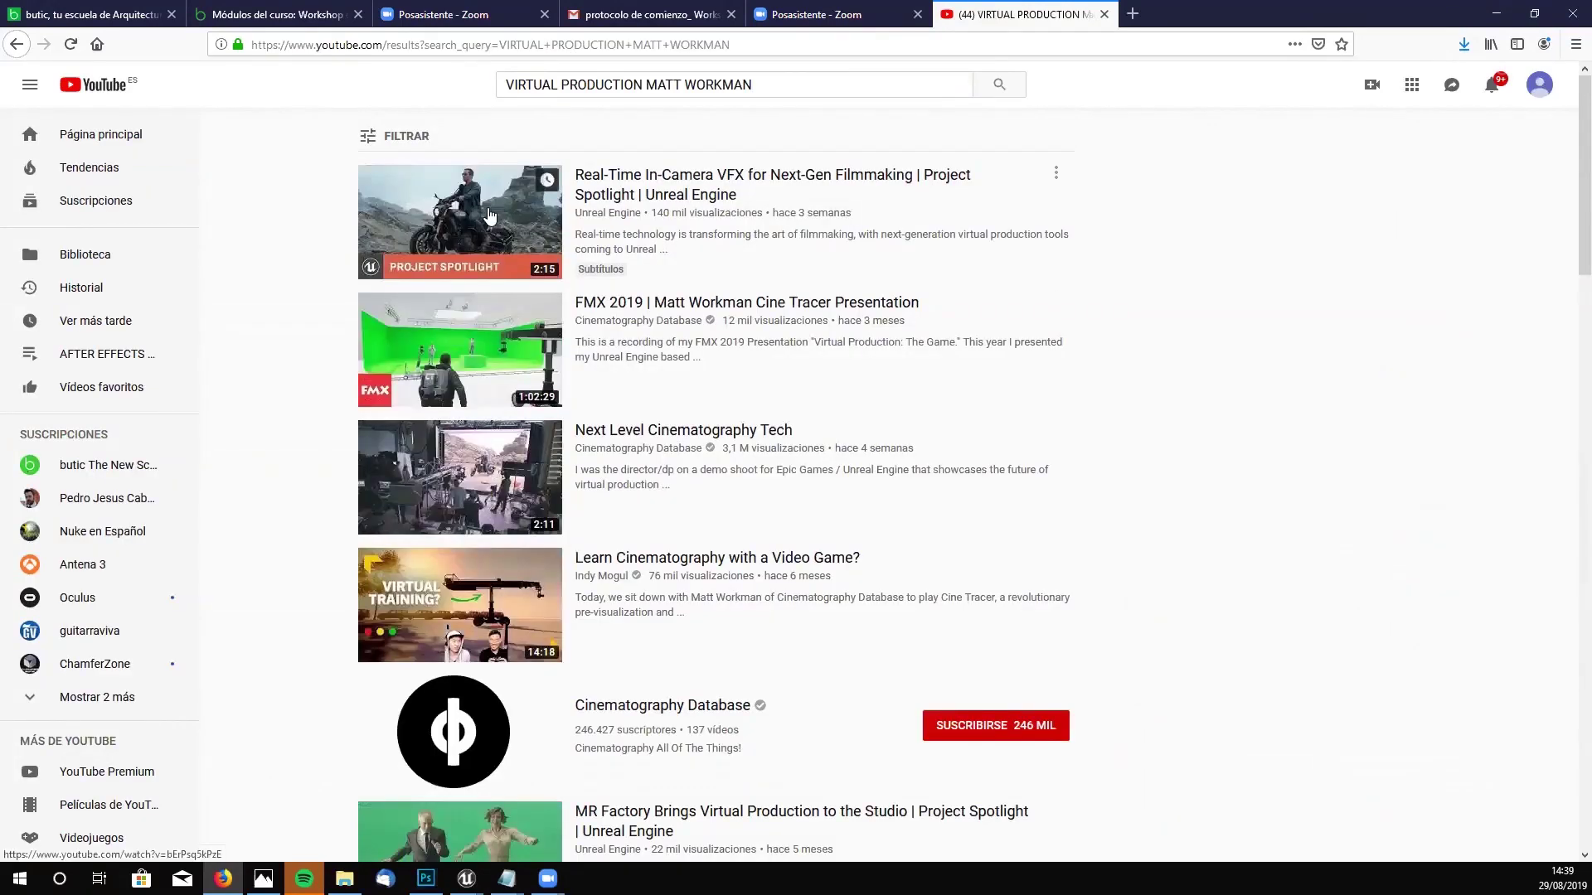
{"action": "left_click", "coordinate": [489, 215]}
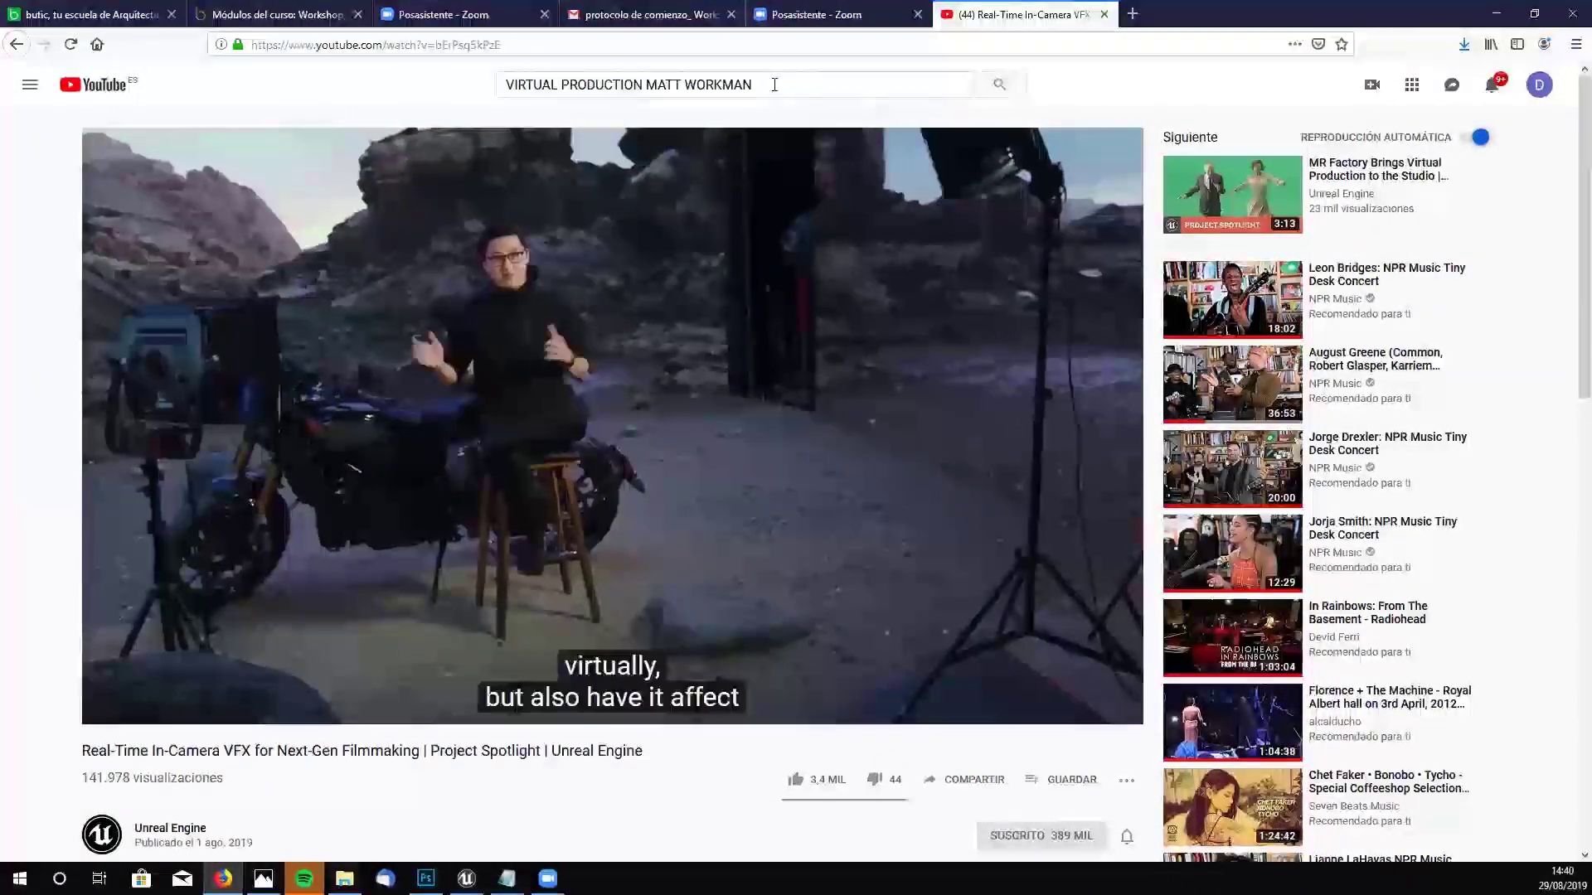
- Let the in-camera VFX video play, then select the old text in the search box
{"action": "left_click_drag", "start_coordinate": [775, 84], "coordinate": [476, 82]}
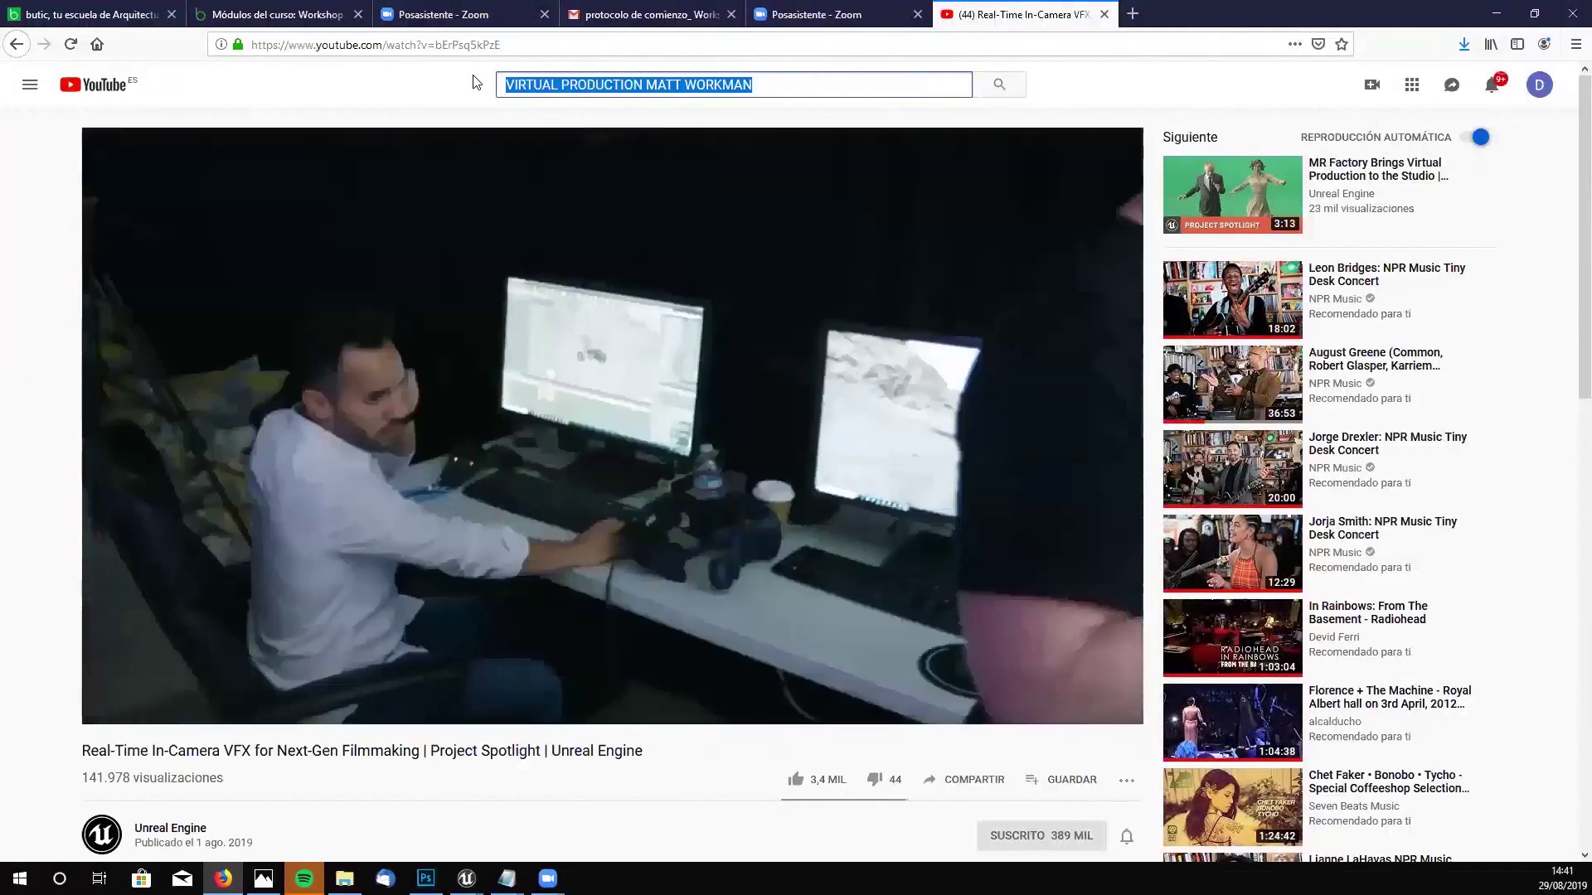
- Search 'REBIRTH UE4' and watch Rebirth: Introducing photorealism in UE4 full screen to its credits
{"action": "type", "text": "REB"}
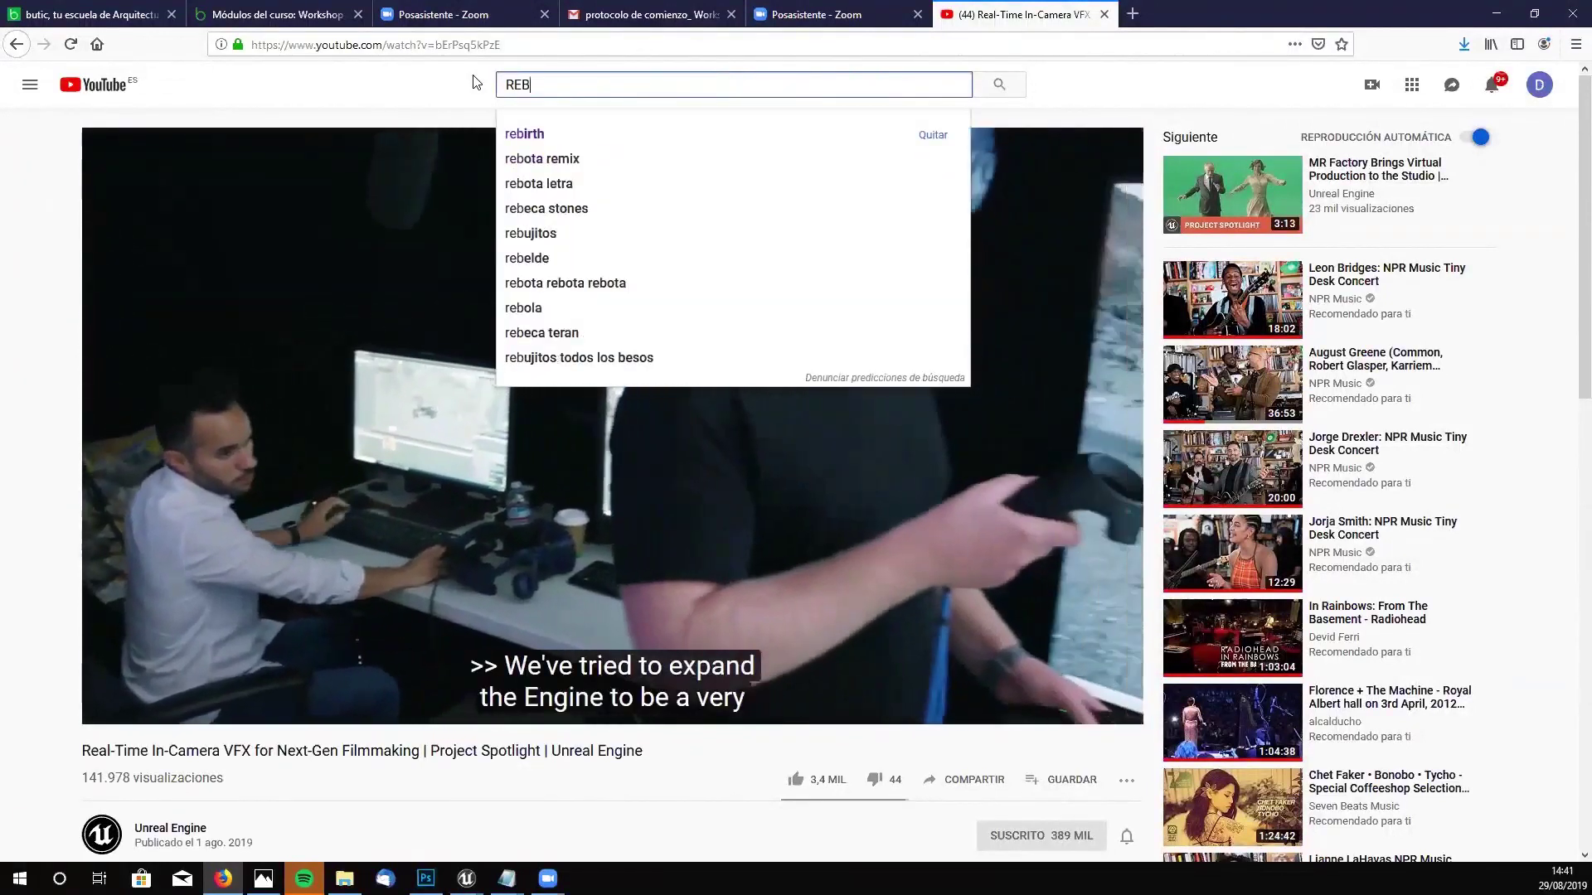
{"action": "type", "text": "IRTH"}
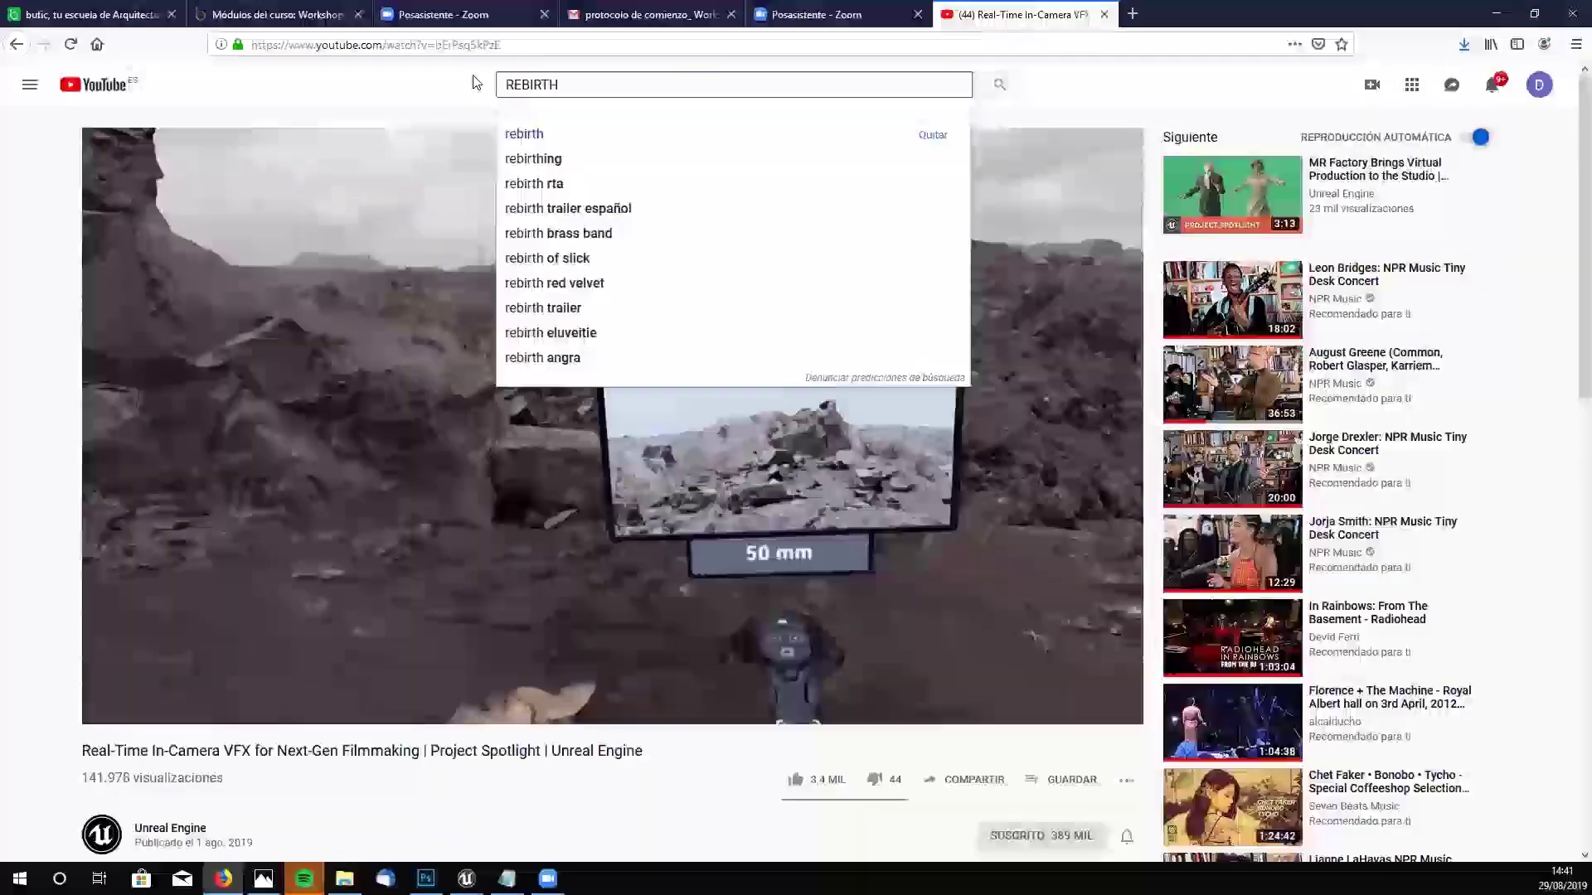
{"action": "type", "text": " UE4"}
{"action": "key", "text": "Return"}
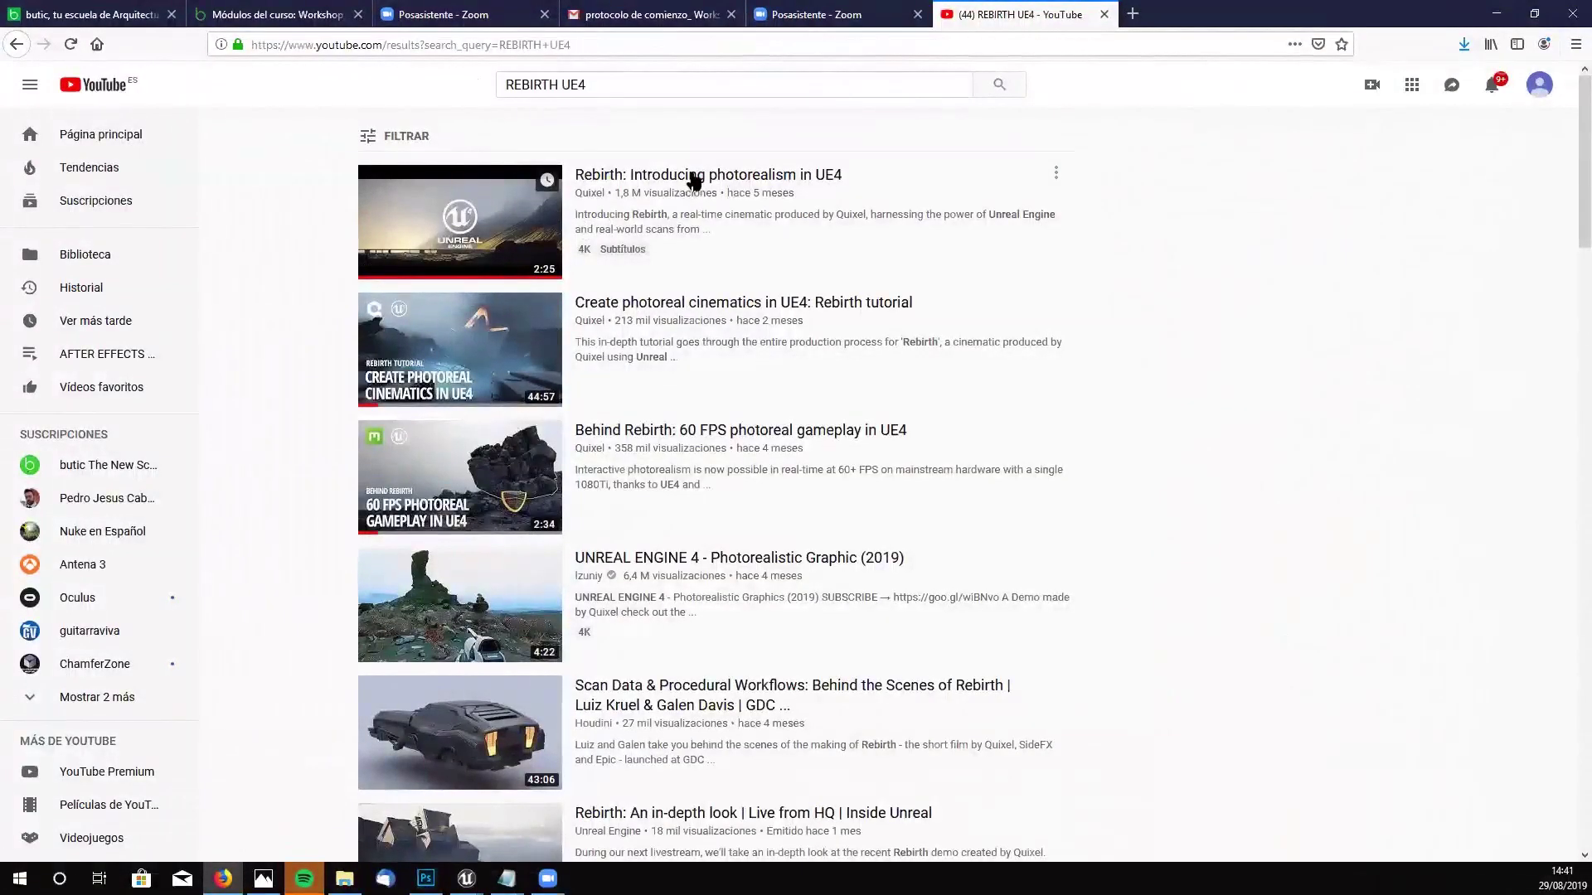
{"action": "left_click", "coordinate": [694, 176]}
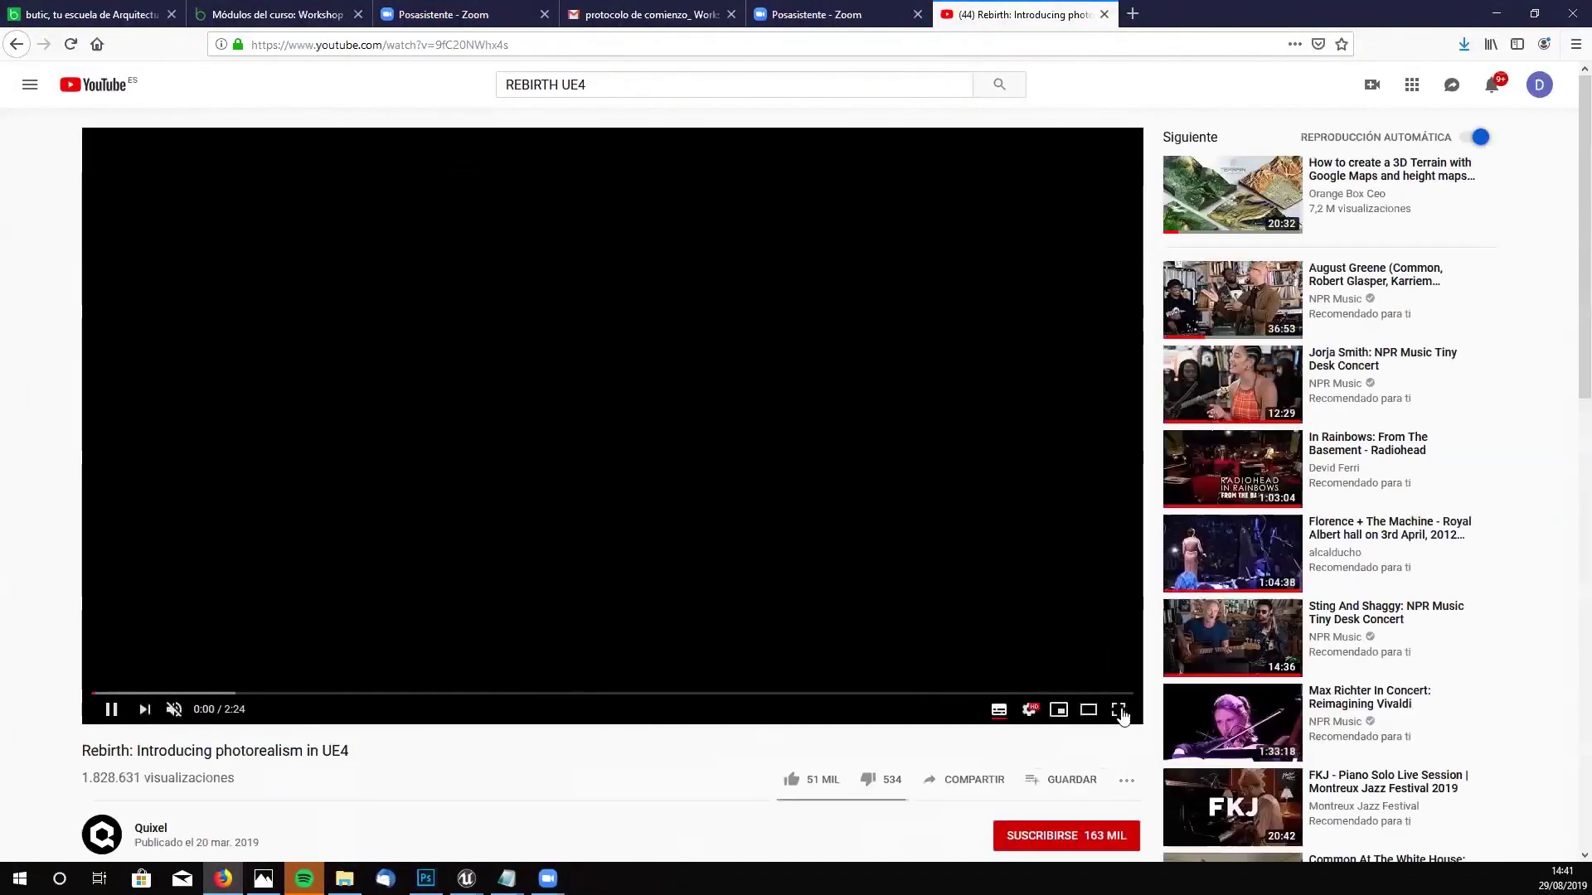
{"action": "left_click", "coordinate": [1118, 710]}
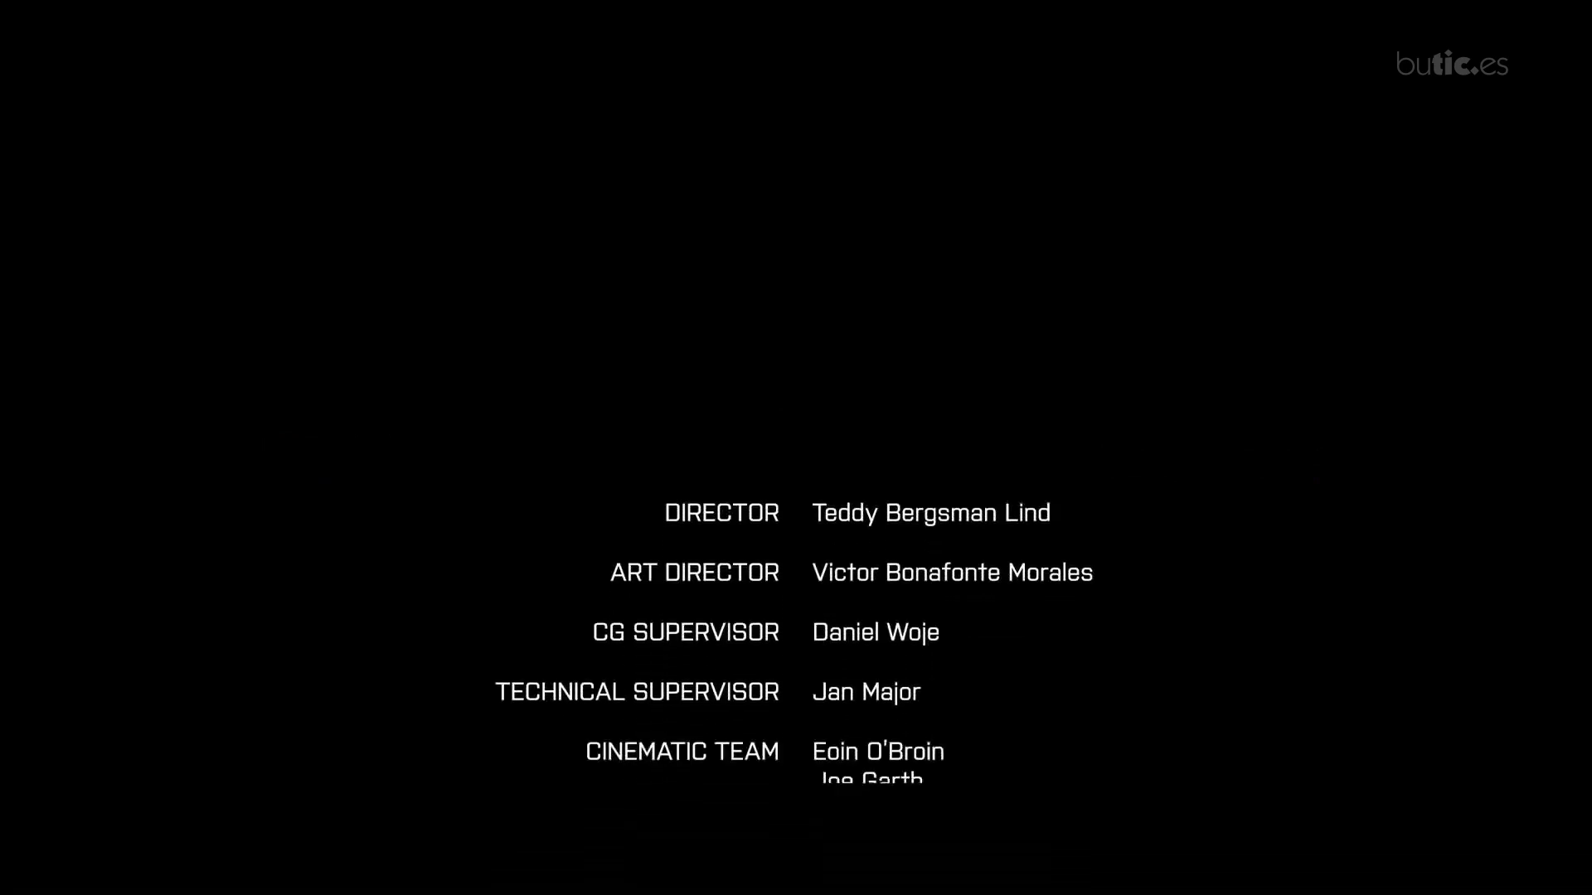
{"action": "mouse_move", "coordinate": [49, 873]}
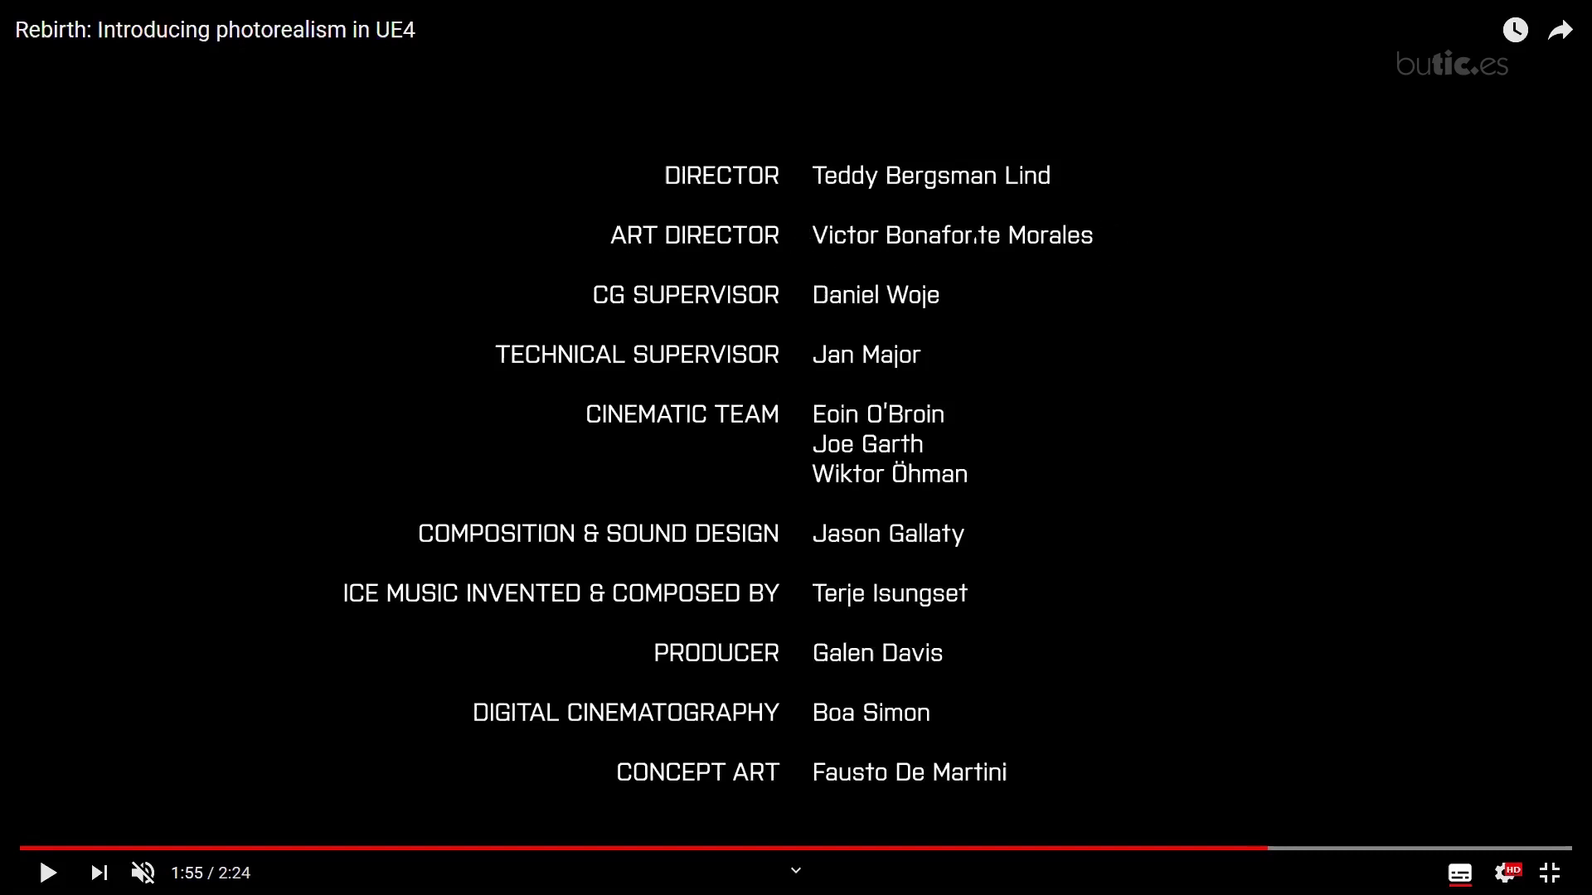
- Pause the Rebirth video at 1:55, leave full screen, and add a blank tab beside it
{"action": "double_click", "coordinate": [1225, 305]}
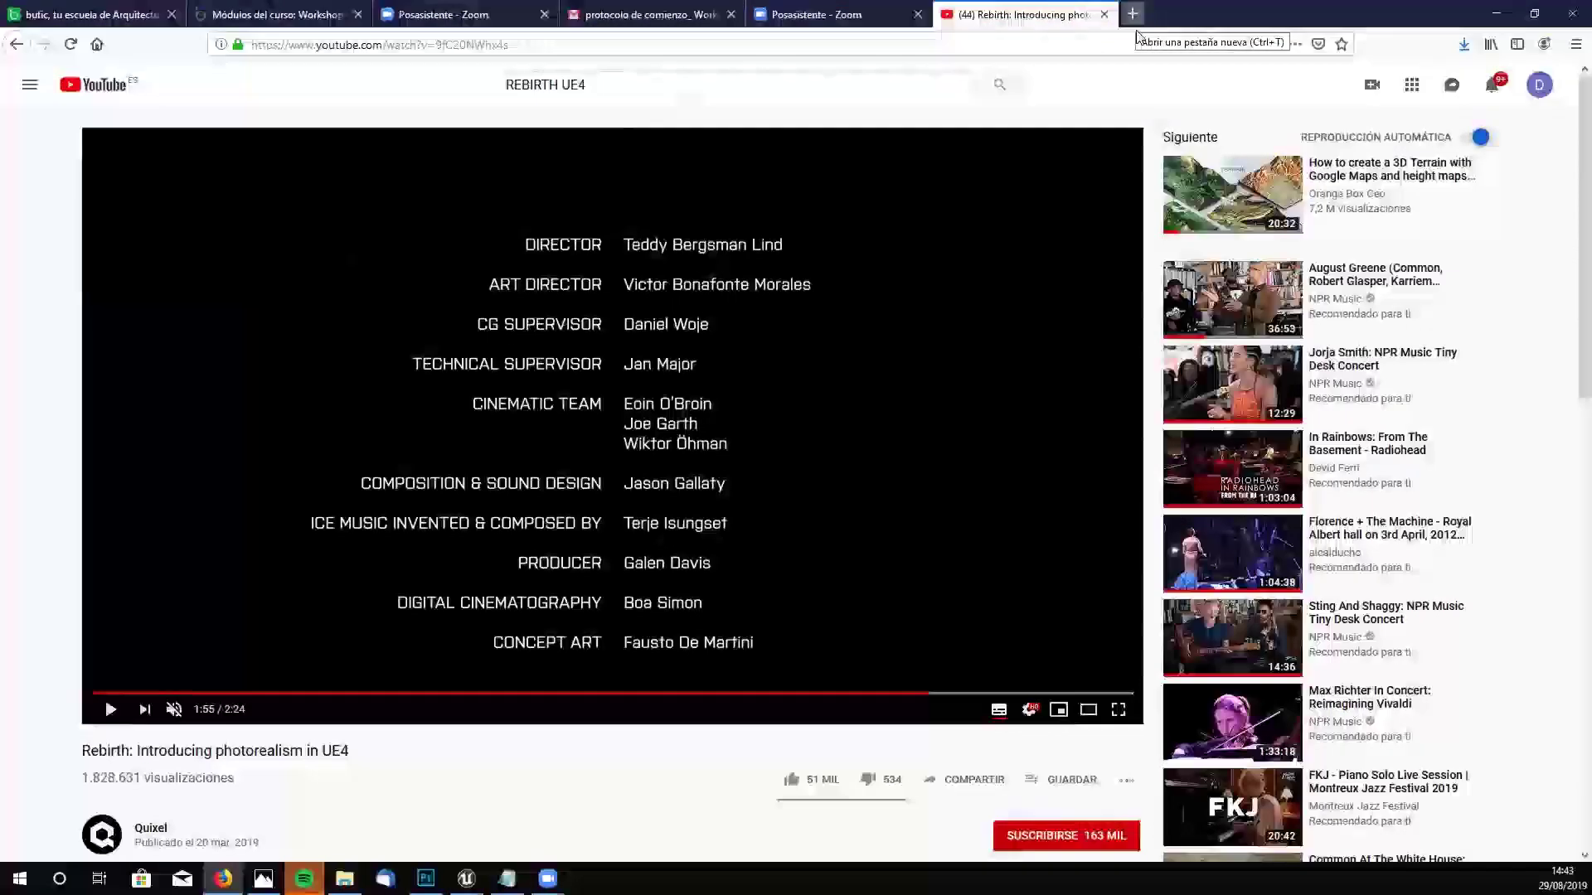
{"action": "left_click", "coordinate": [1136, 35]}
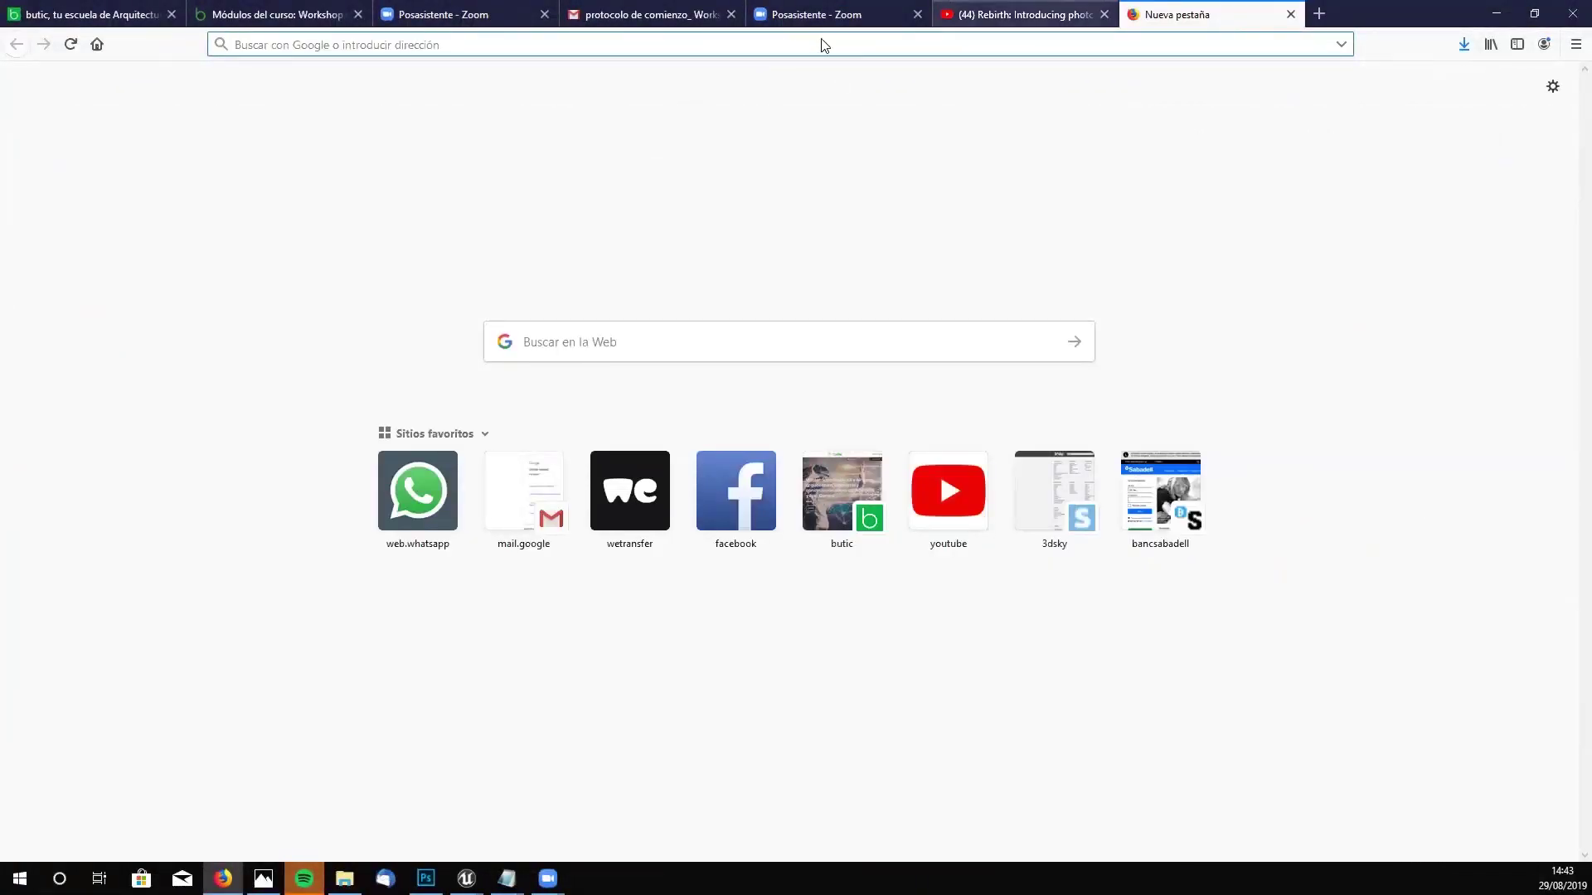
{"action": "key", "text": "ctrl+shift+Tab"}
{"action": "key", "text": "ctrl+Tab"}
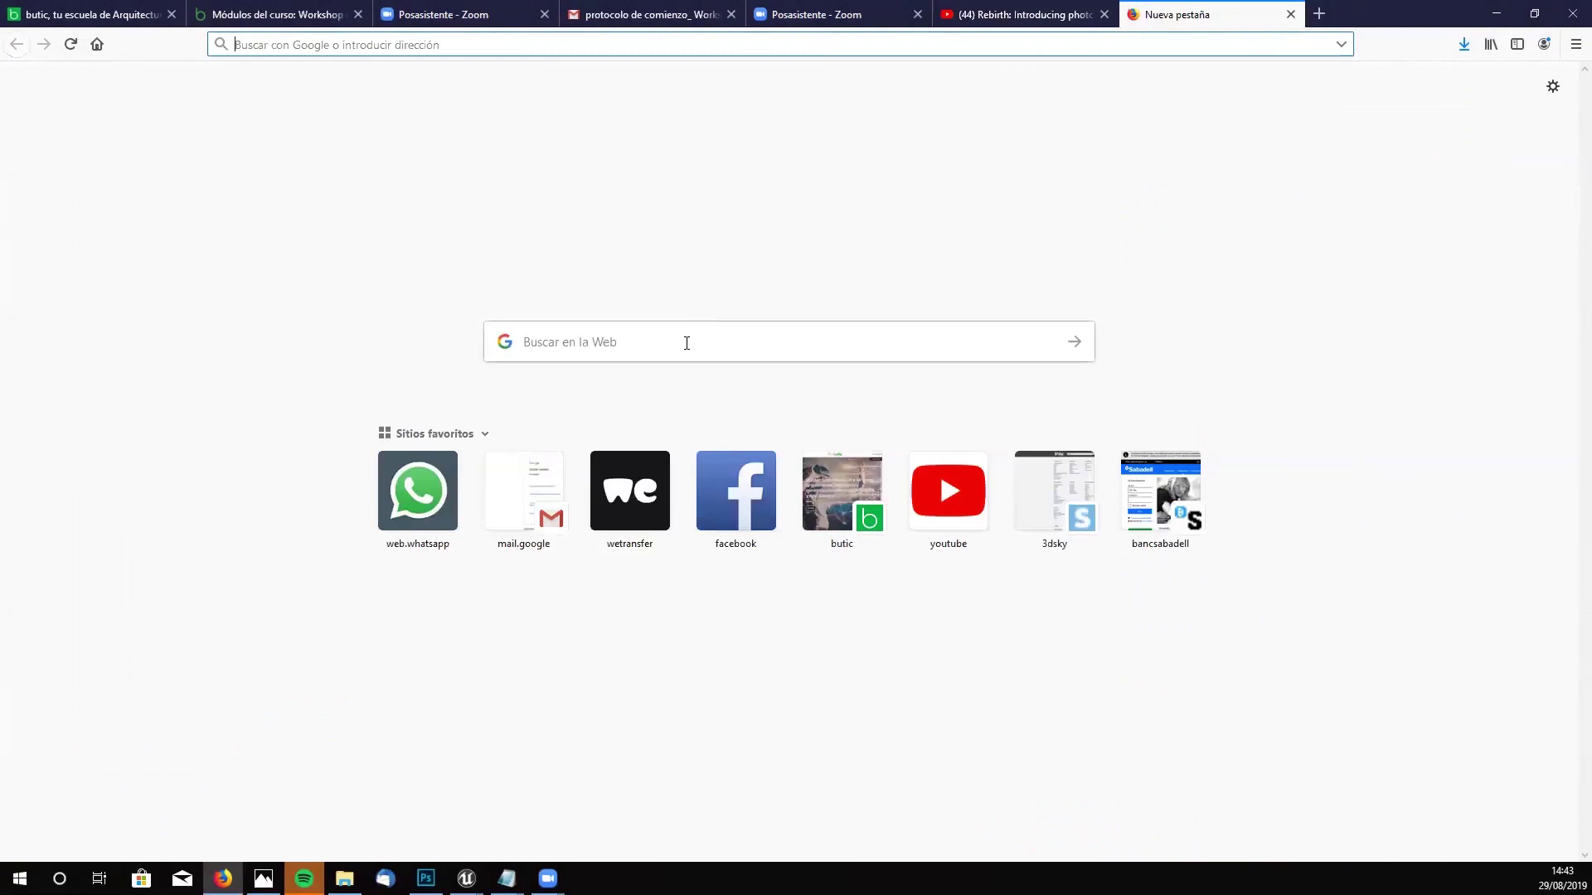
{"action": "key", "text": "ctrl+shift+Tab"}
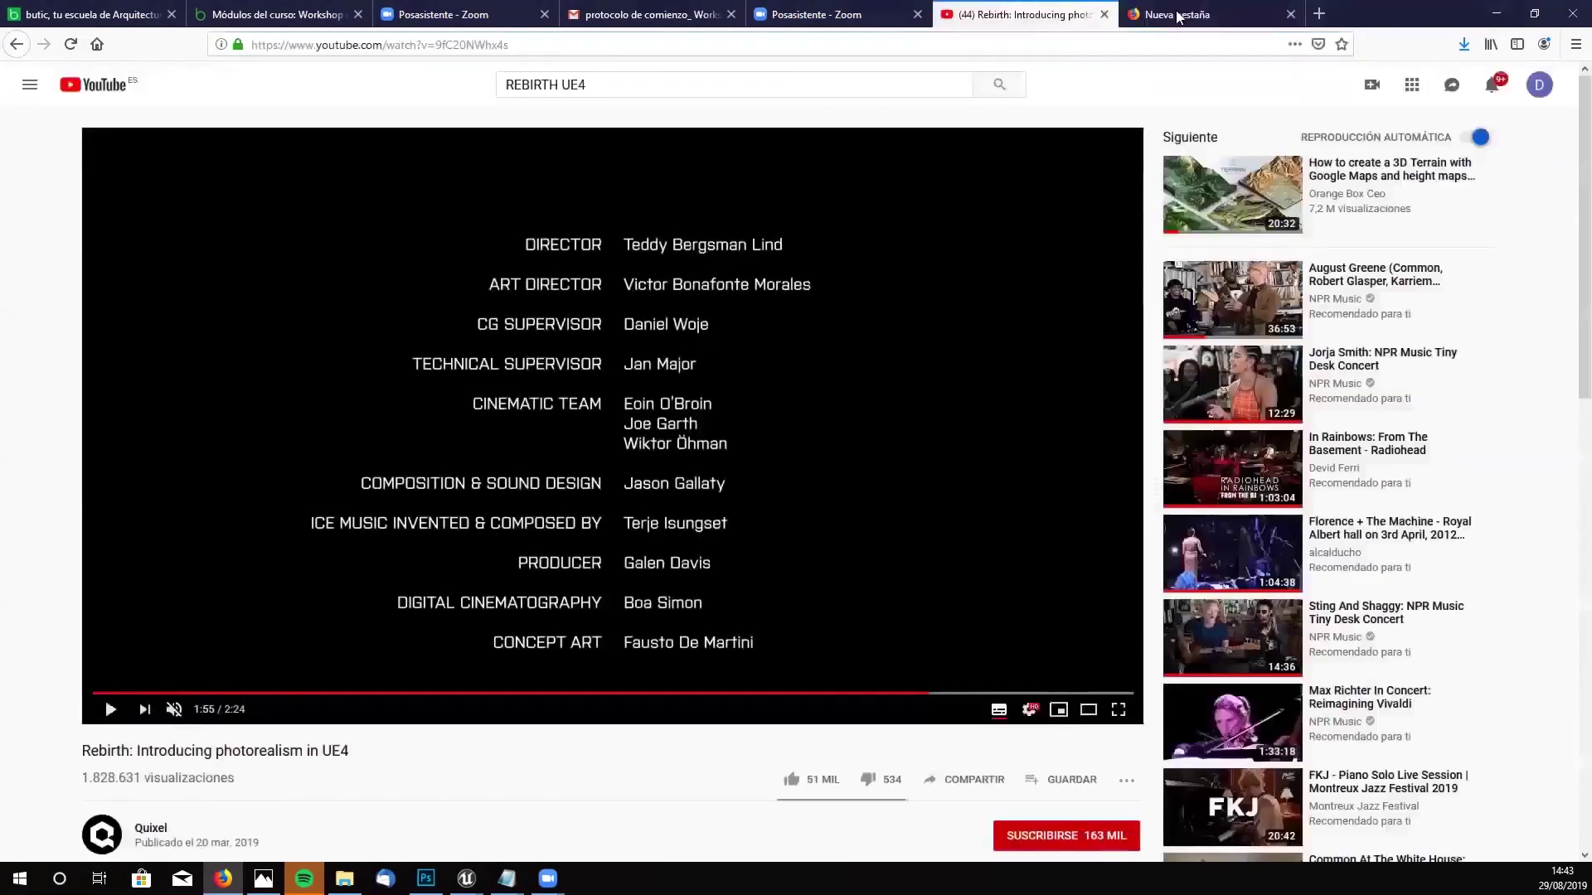
{"action": "left_click", "coordinate": [1179, 16]}
{"action": "key", "text": "ctrl+shift+Tab"}
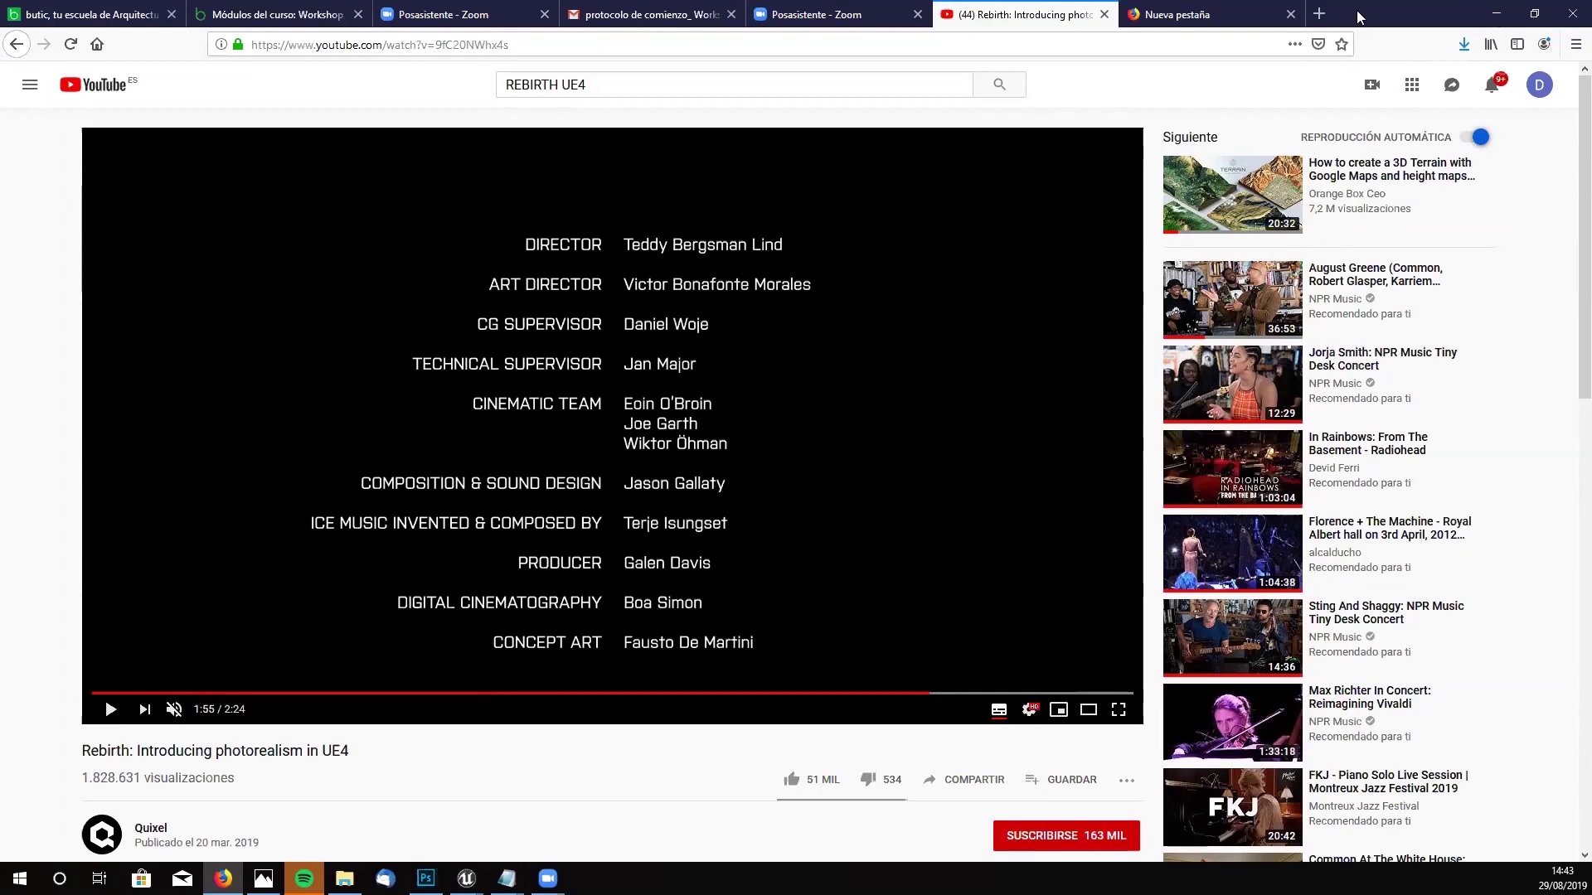
- Scroll down through the Rebirth video's comments and back up to the player
{"action": "scroll", "coordinate": [628, 800], "scroll_direction": "down", "scroll_amount": 3}
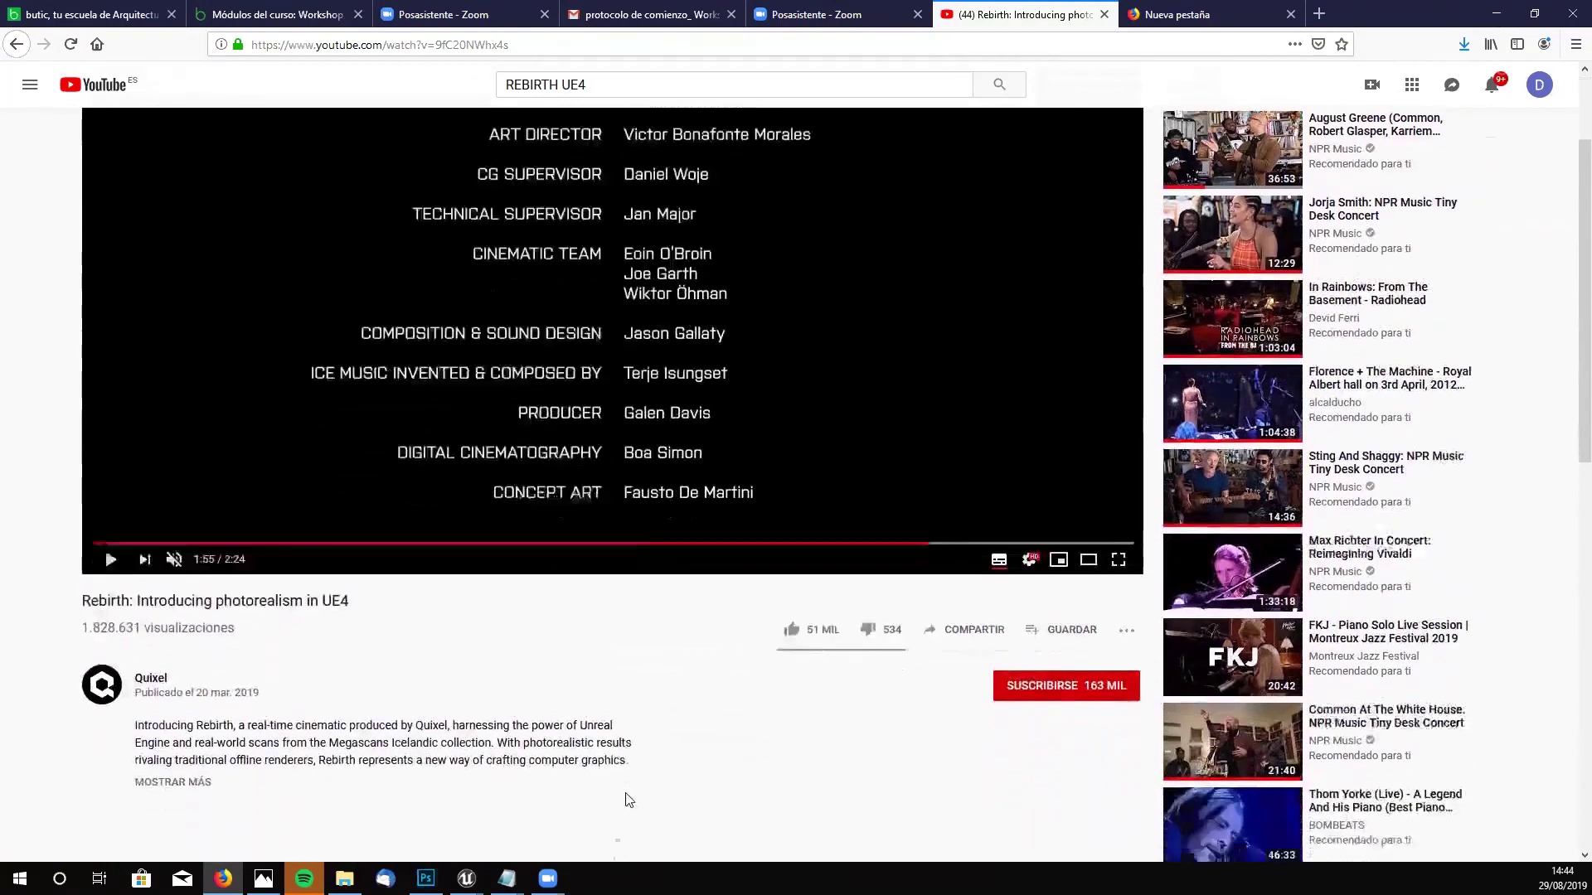
{"action": "scroll", "coordinate": [718, 661], "scroll_direction": "down", "scroll_amount": 2}
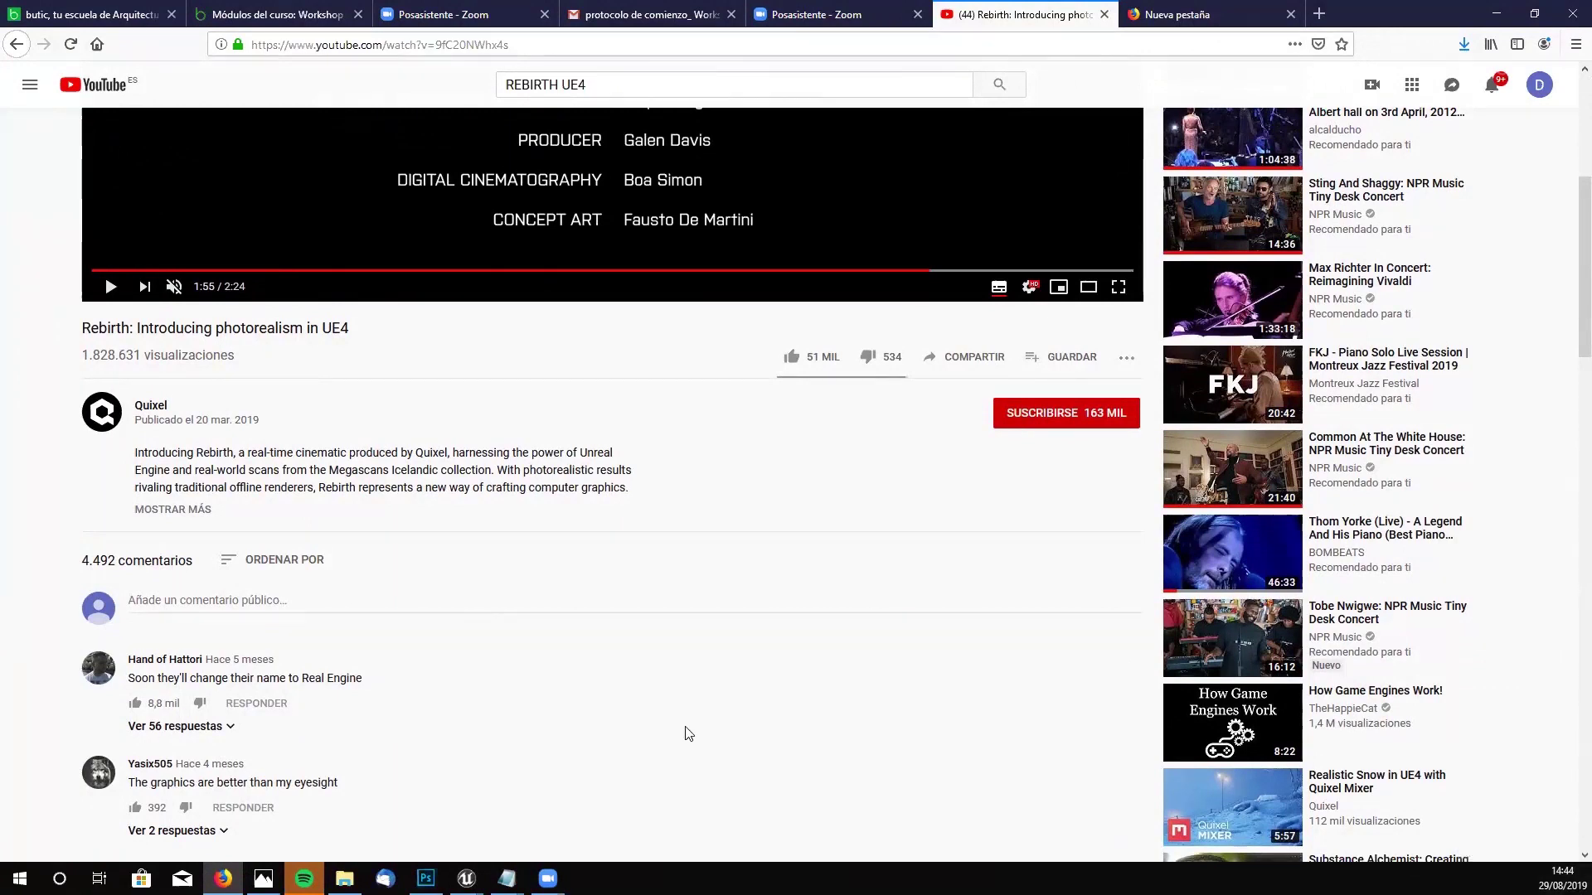
{"action": "scroll", "coordinate": [685, 732], "scroll_direction": "up", "scroll_amount": 2}
{"action": "scroll", "coordinate": [686, 732], "scroll_direction": "up", "scroll_amount": 3}
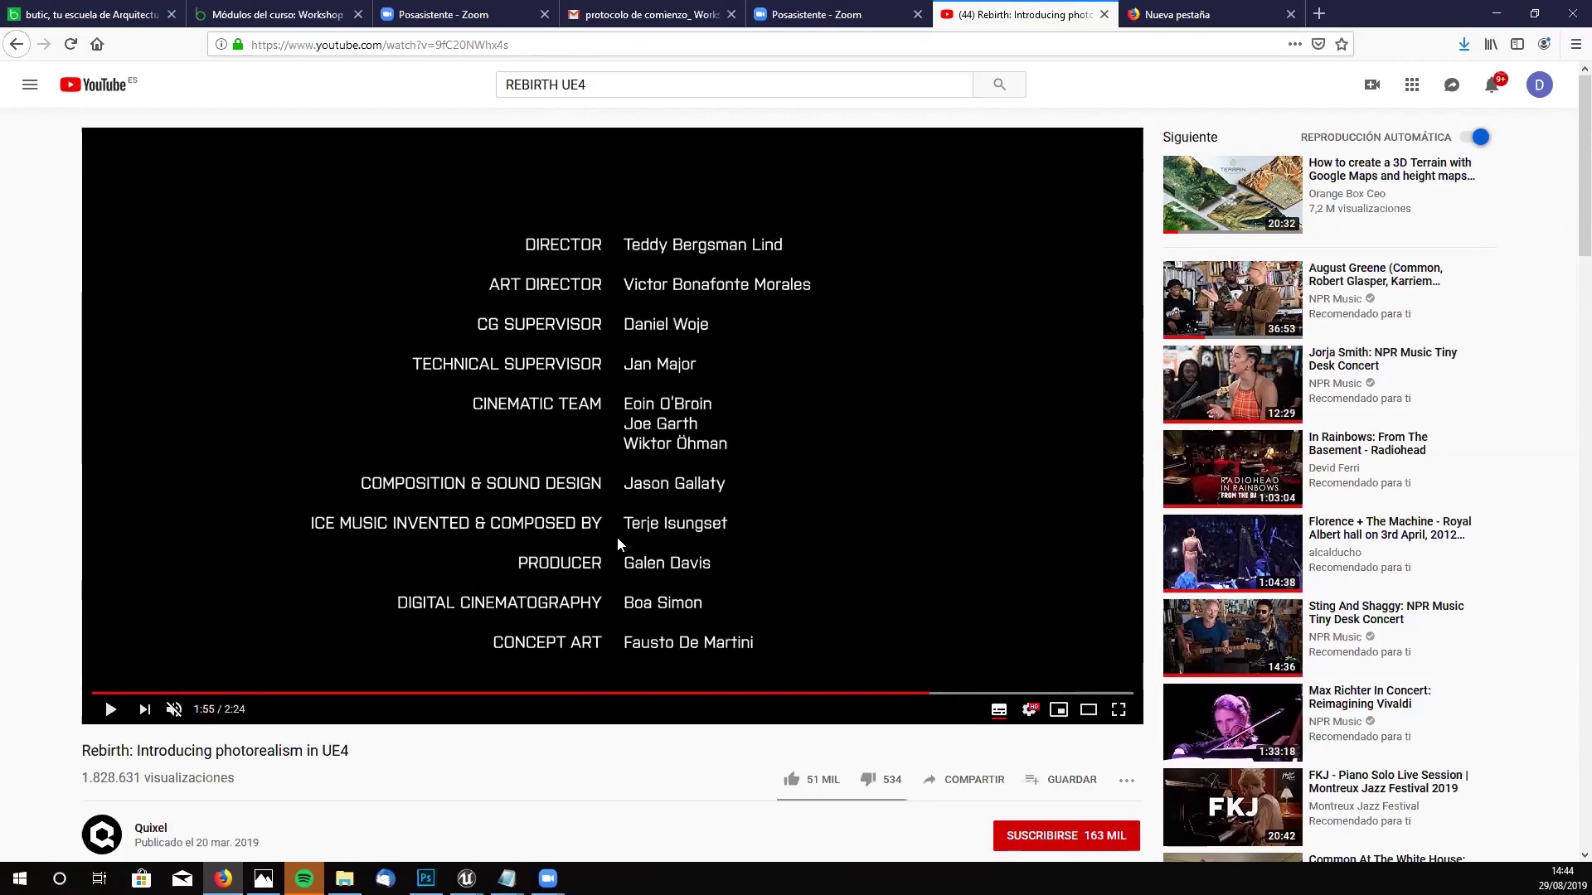
- In the blank tab, search the web for 'VITUAL VOYAGER' and open the vgers.com result
{"action": "left_click", "coordinate": [1248, 15]}
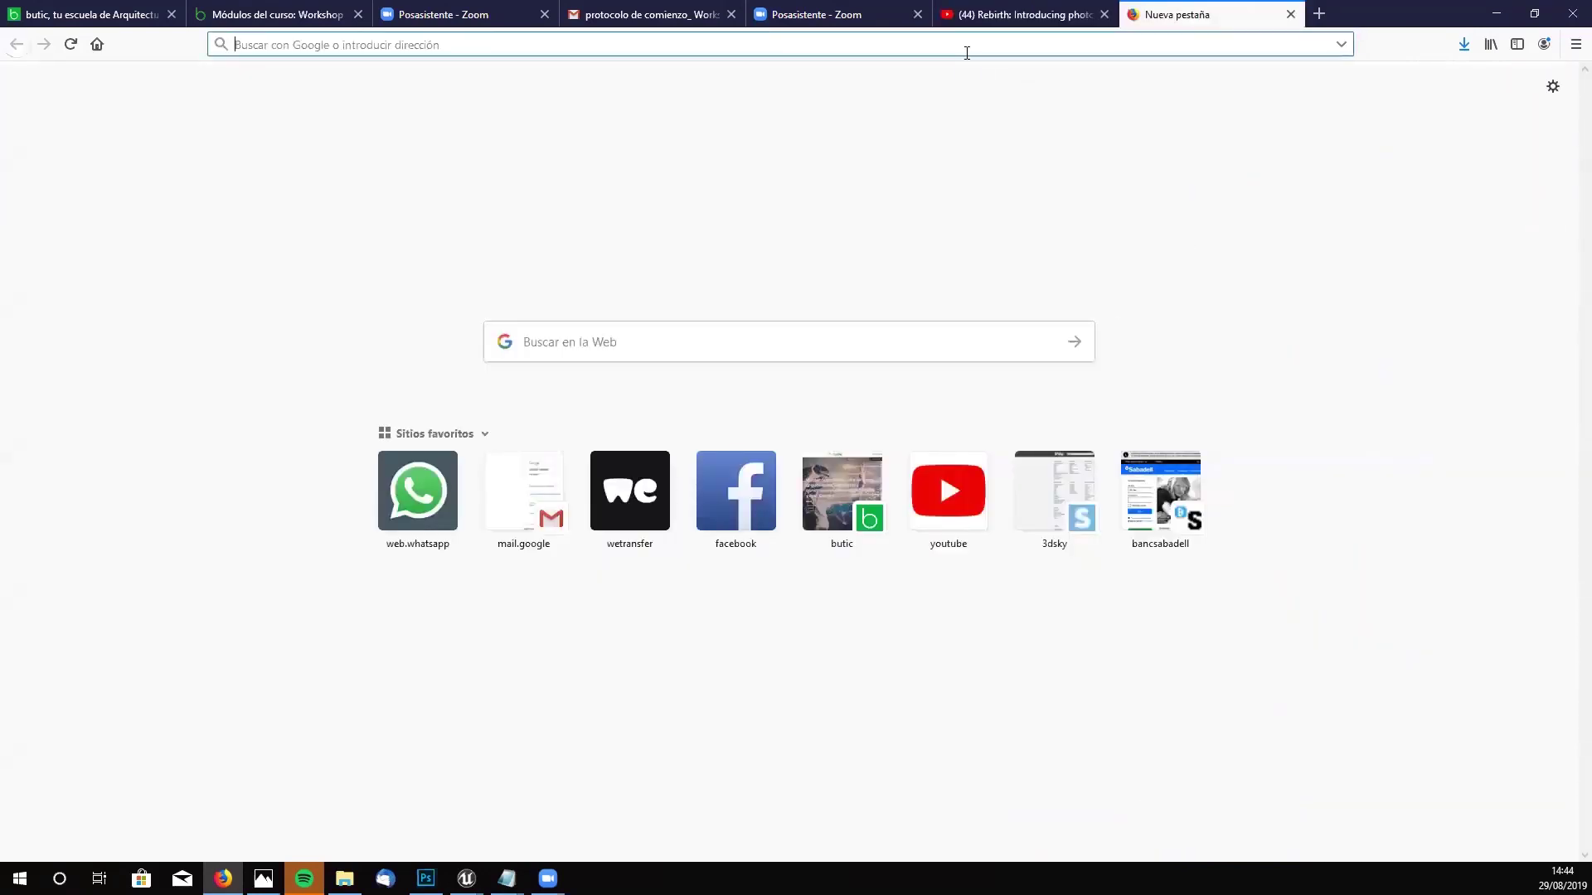
{"action": "type", "text": "VIT"}
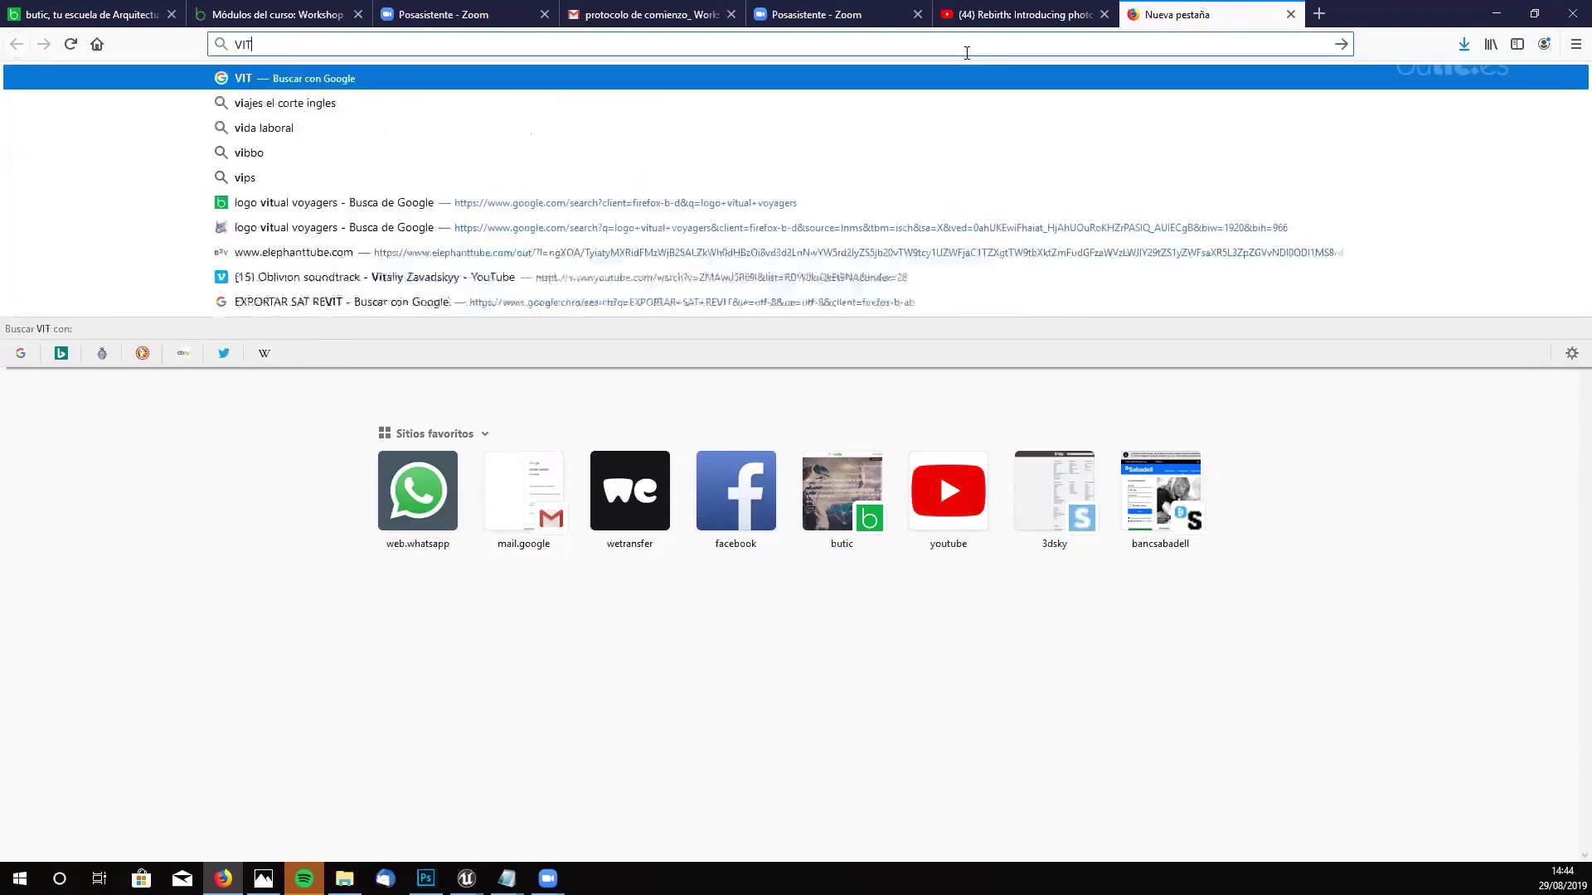
{"action": "type", "text": "UAL VO"}
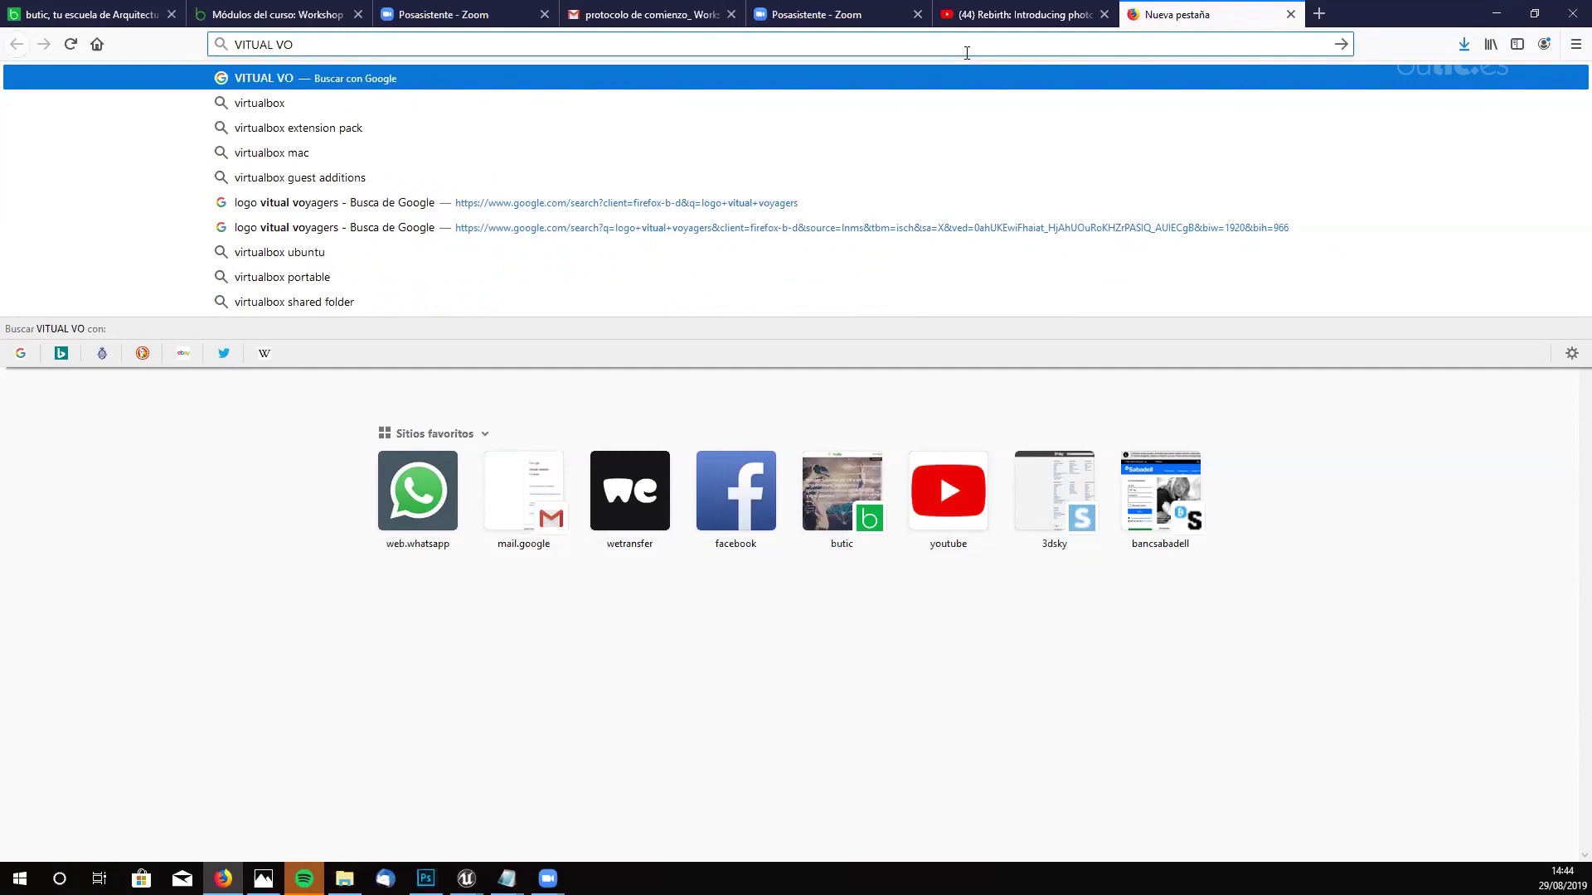
{"action": "type", "text": "YAGERS"}
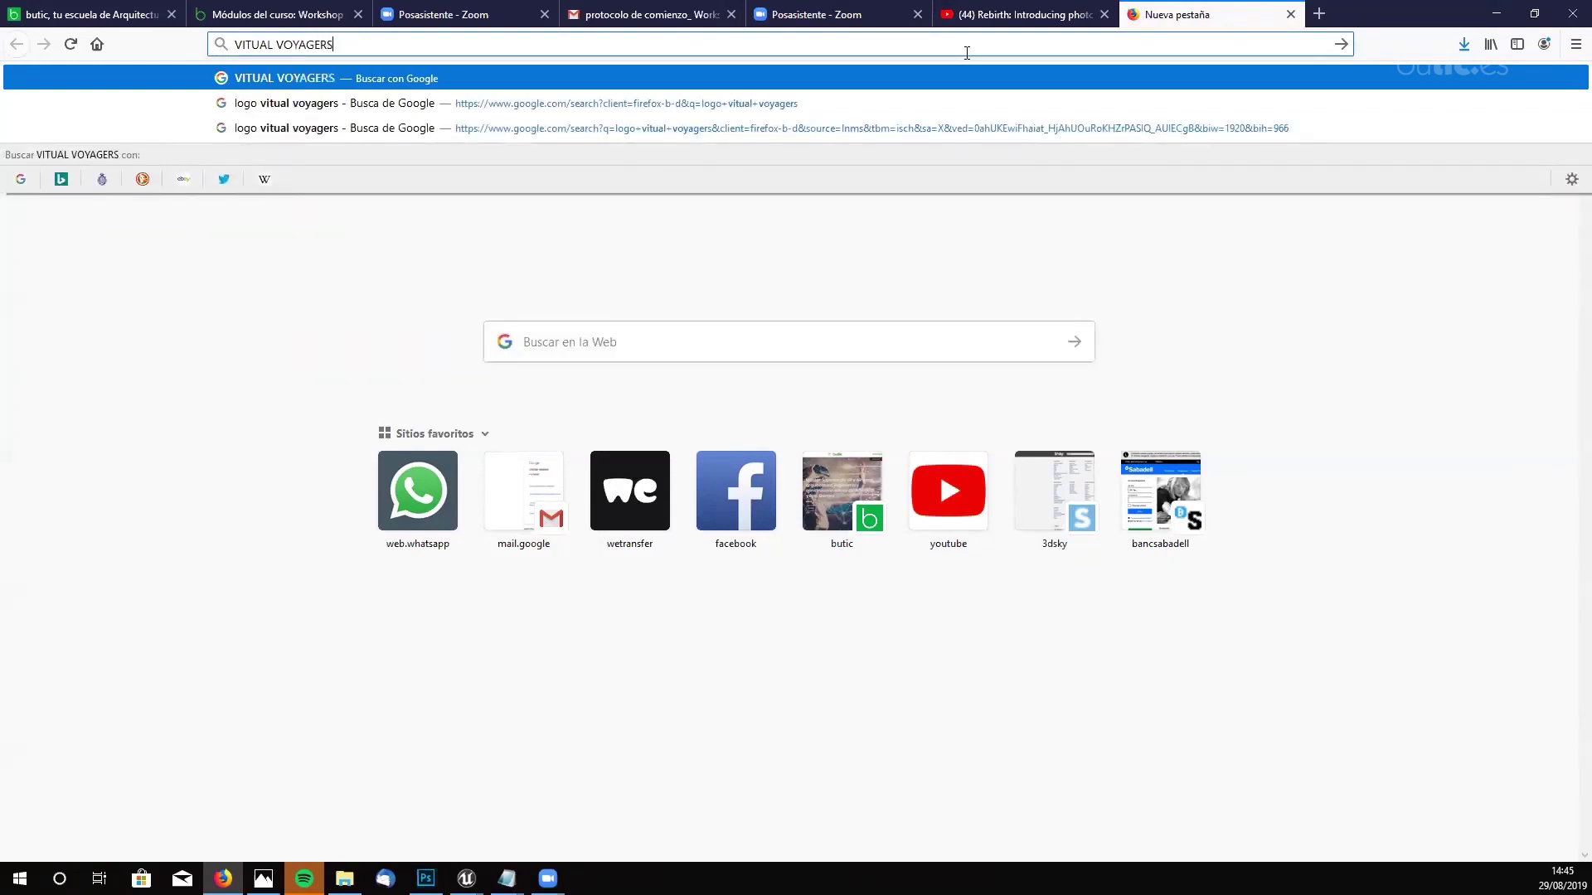
{"action": "key", "text": "Return"}
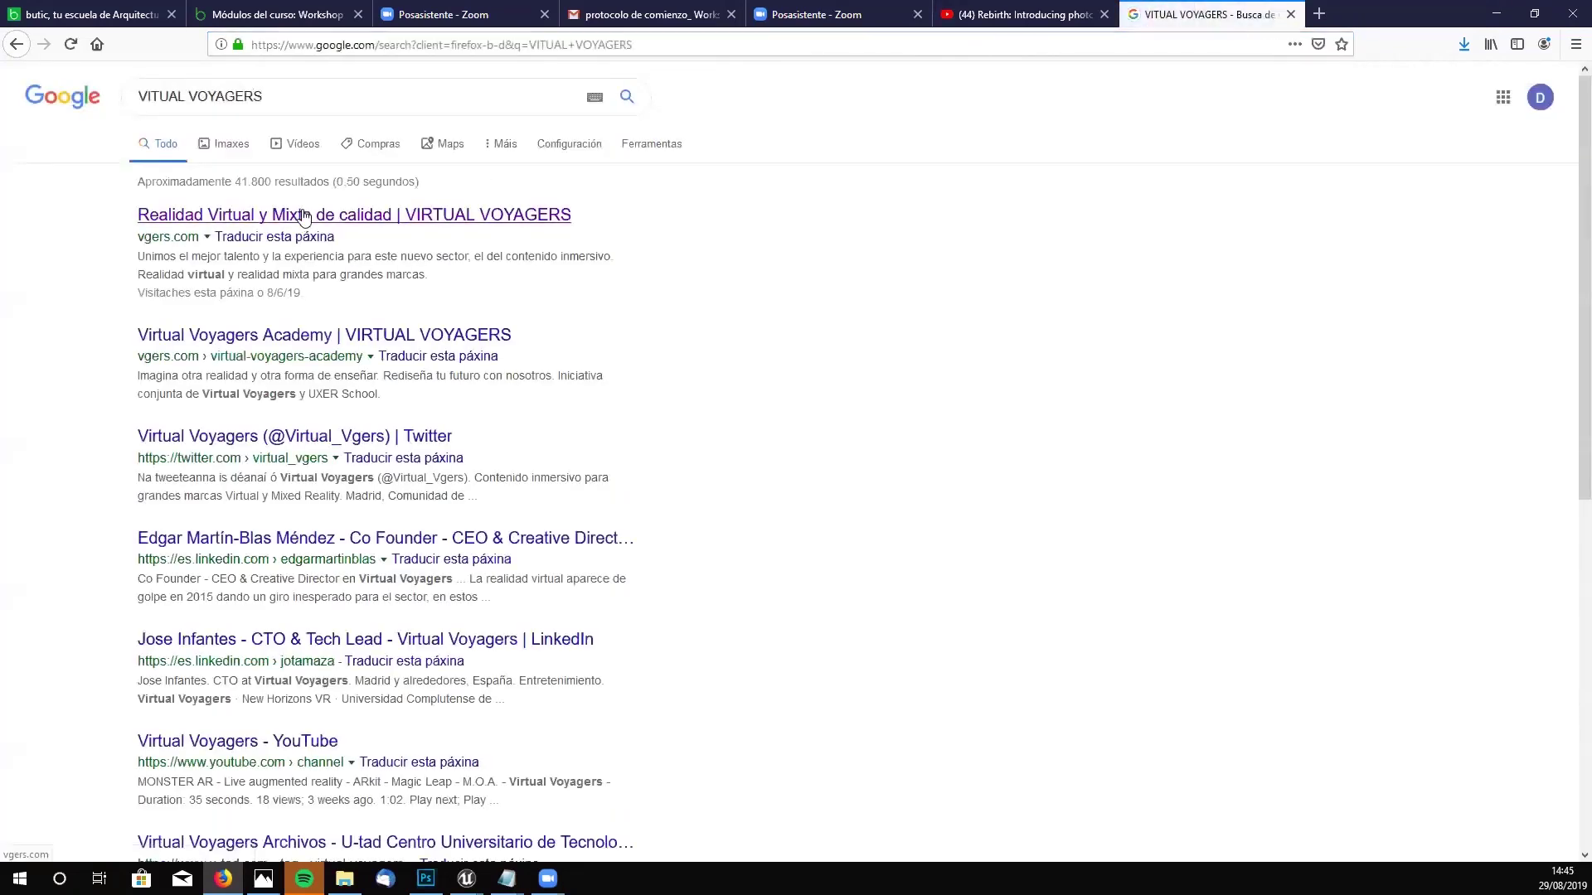
{"action": "left_click", "coordinate": [302, 218]}
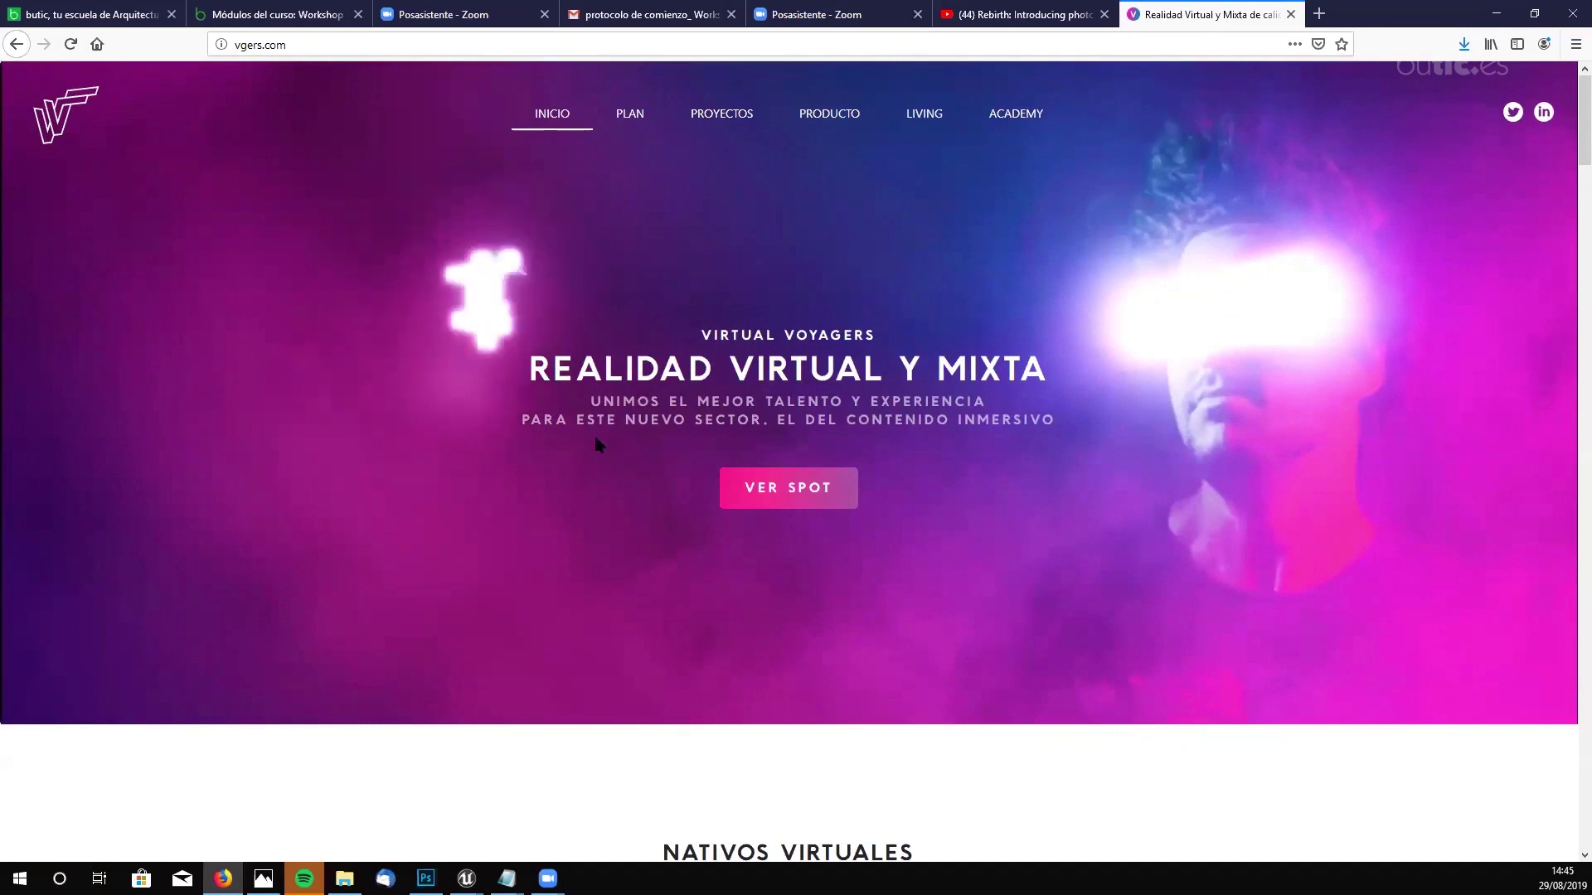
- Look over the Marcas, Premios, Viajeros Virtuales and Próximos Eventos sections, then return to the top banner
{"action": "scroll", "coordinate": [636, 455], "scroll_direction": "down", "scroll_amount": 5}
{"action": "scroll", "coordinate": [640, 461], "scroll_direction": "down", "scroll_amount": 10}
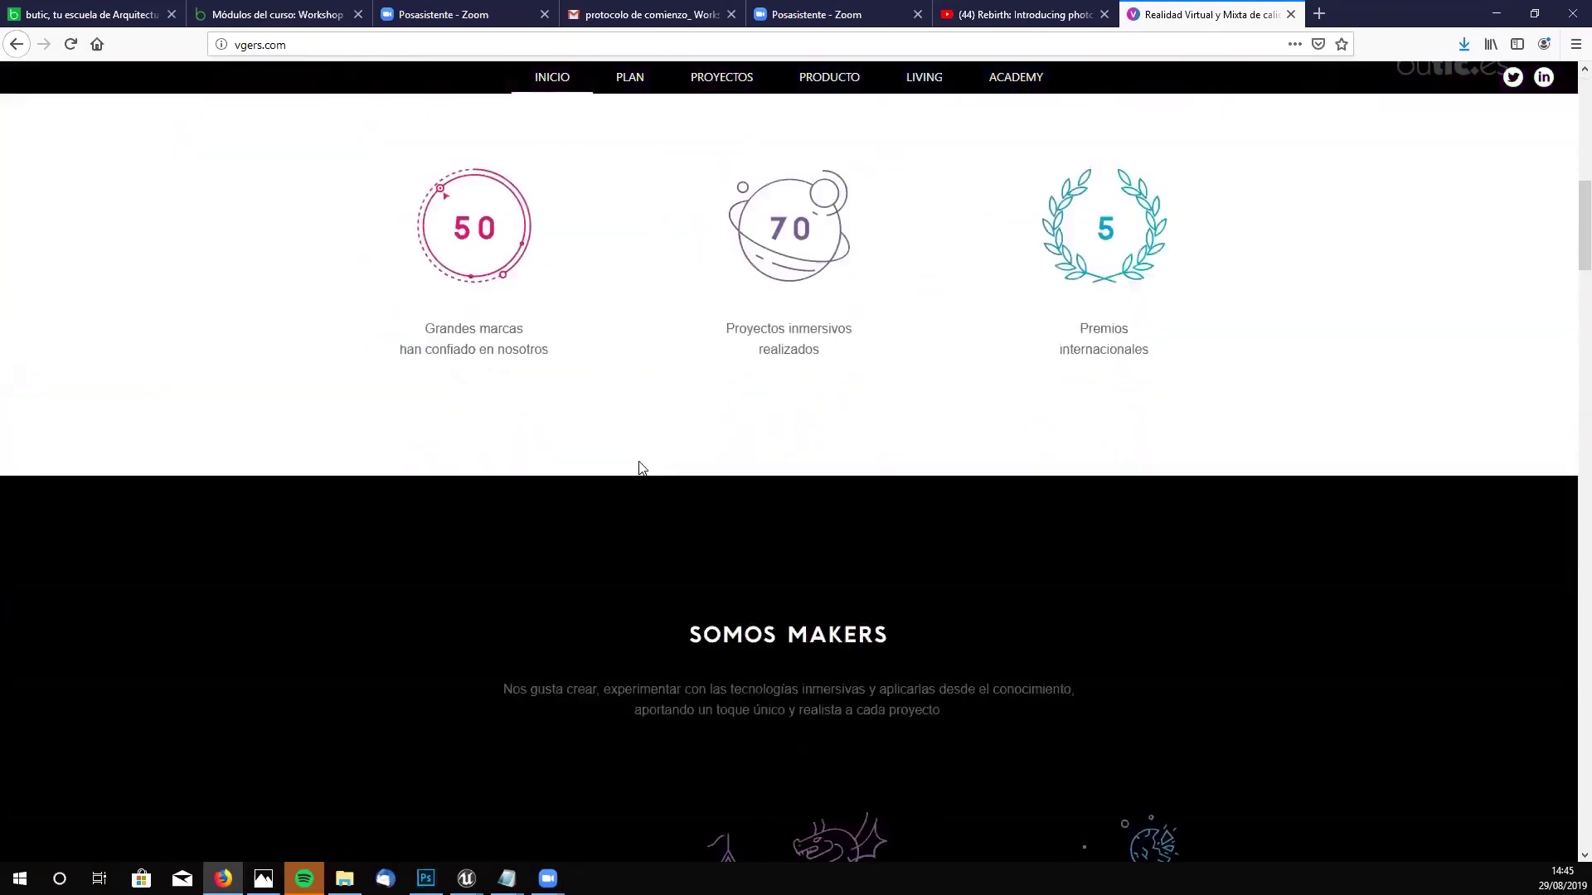
{"action": "scroll", "coordinate": [638, 464], "scroll_direction": "down", "scroll_amount": 8}
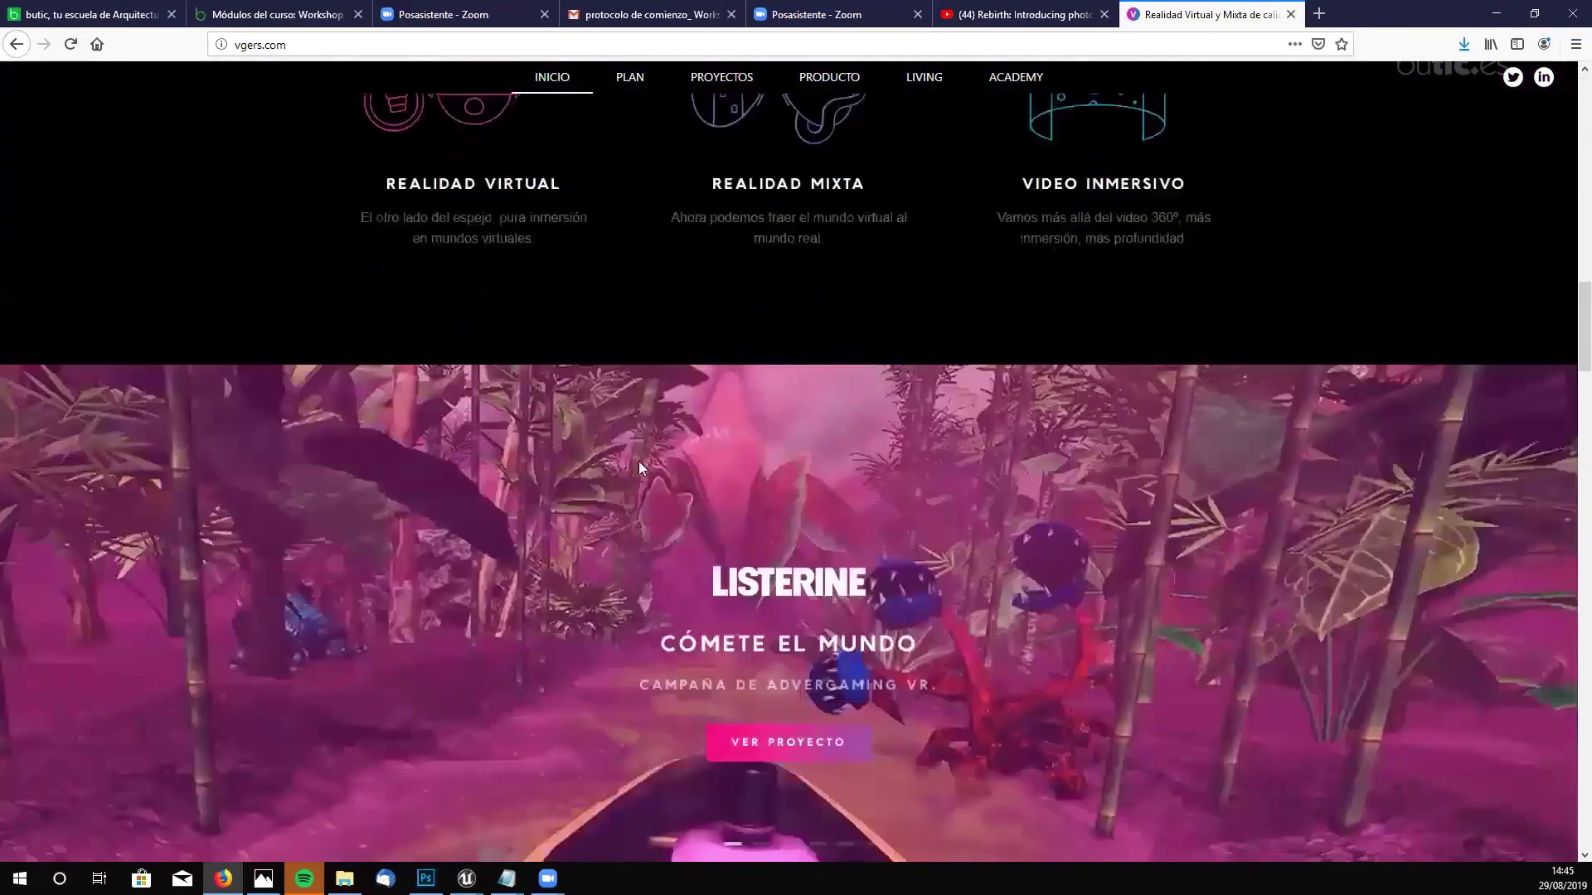
{"action": "scroll", "coordinate": [545, 504], "scroll_direction": "down", "scroll_amount": 8}
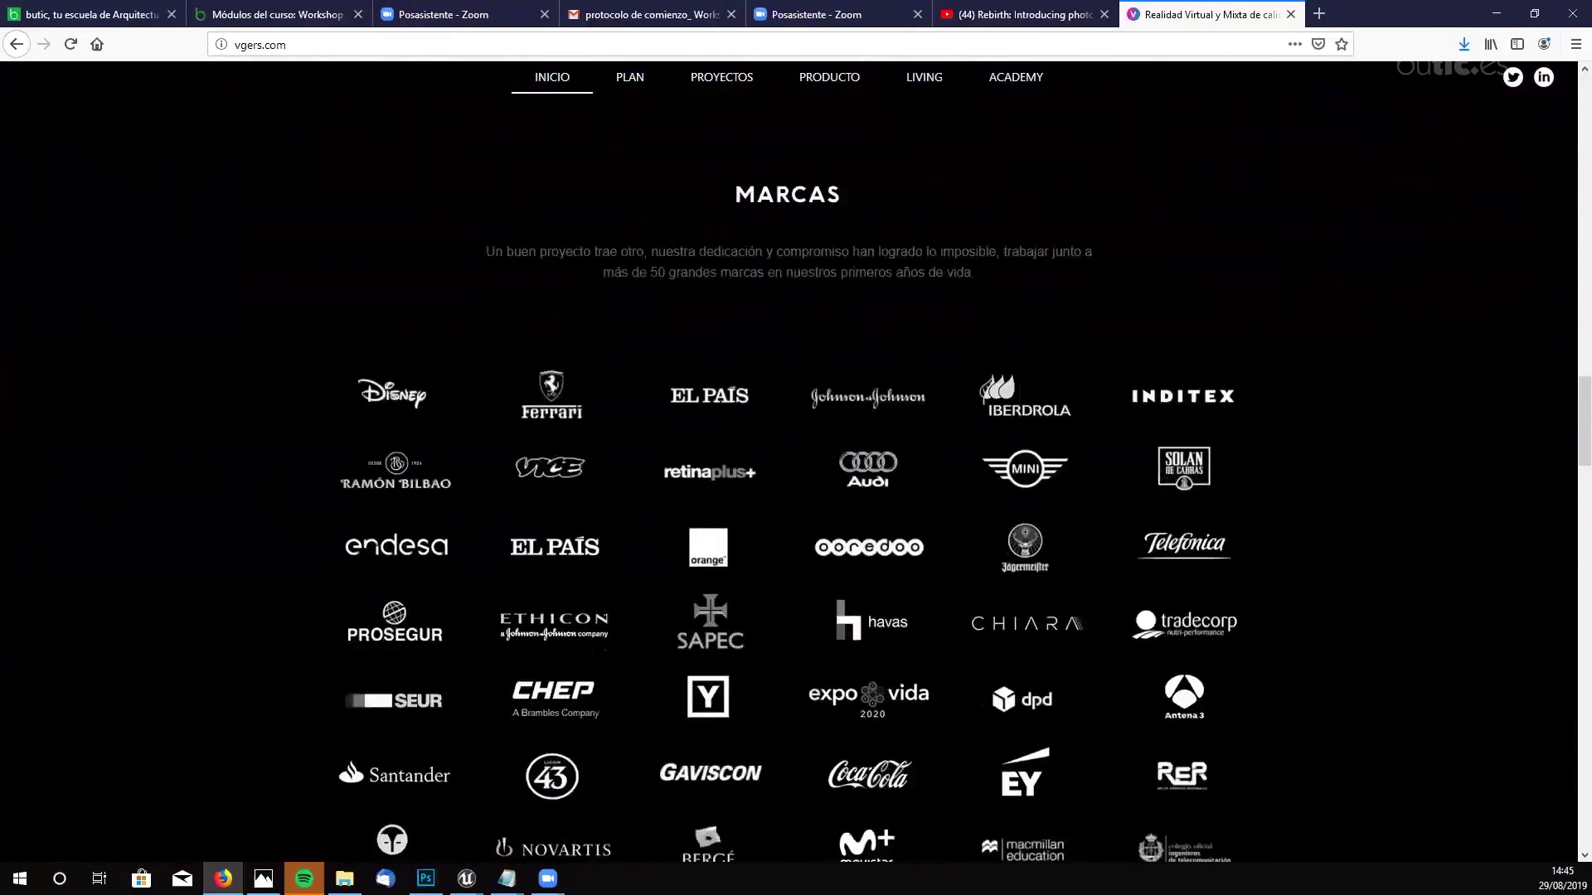
{"action": "scroll", "coordinate": [282, 630], "scroll_direction": "up", "scroll_amount": 7}
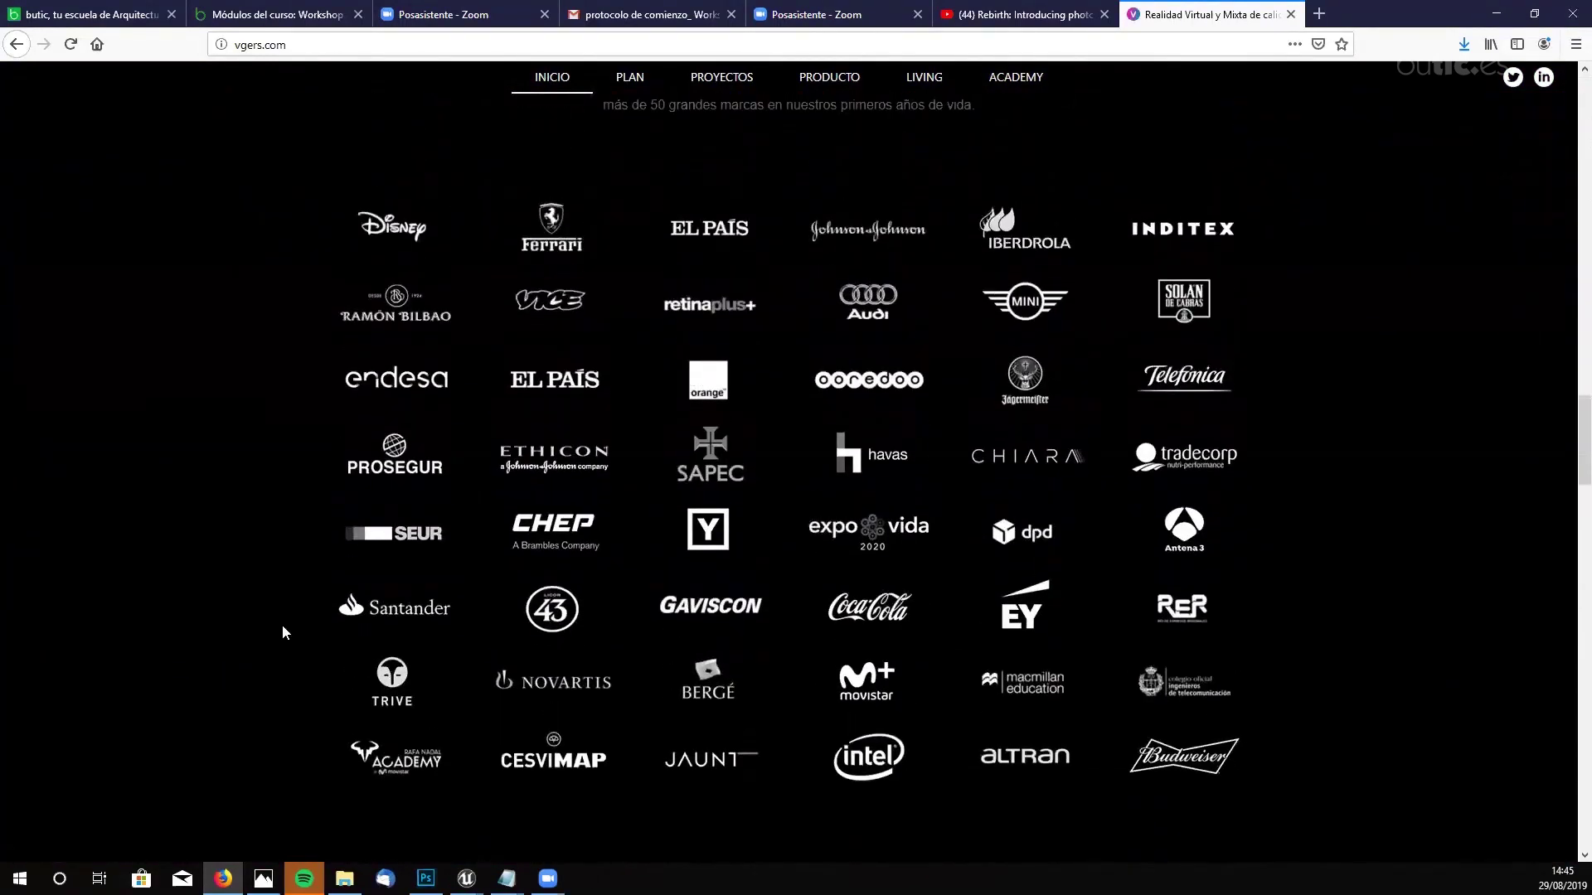
{"action": "scroll", "coordinate": [282, 625], "scroll_direction": "up", "scroll_amount": 5}
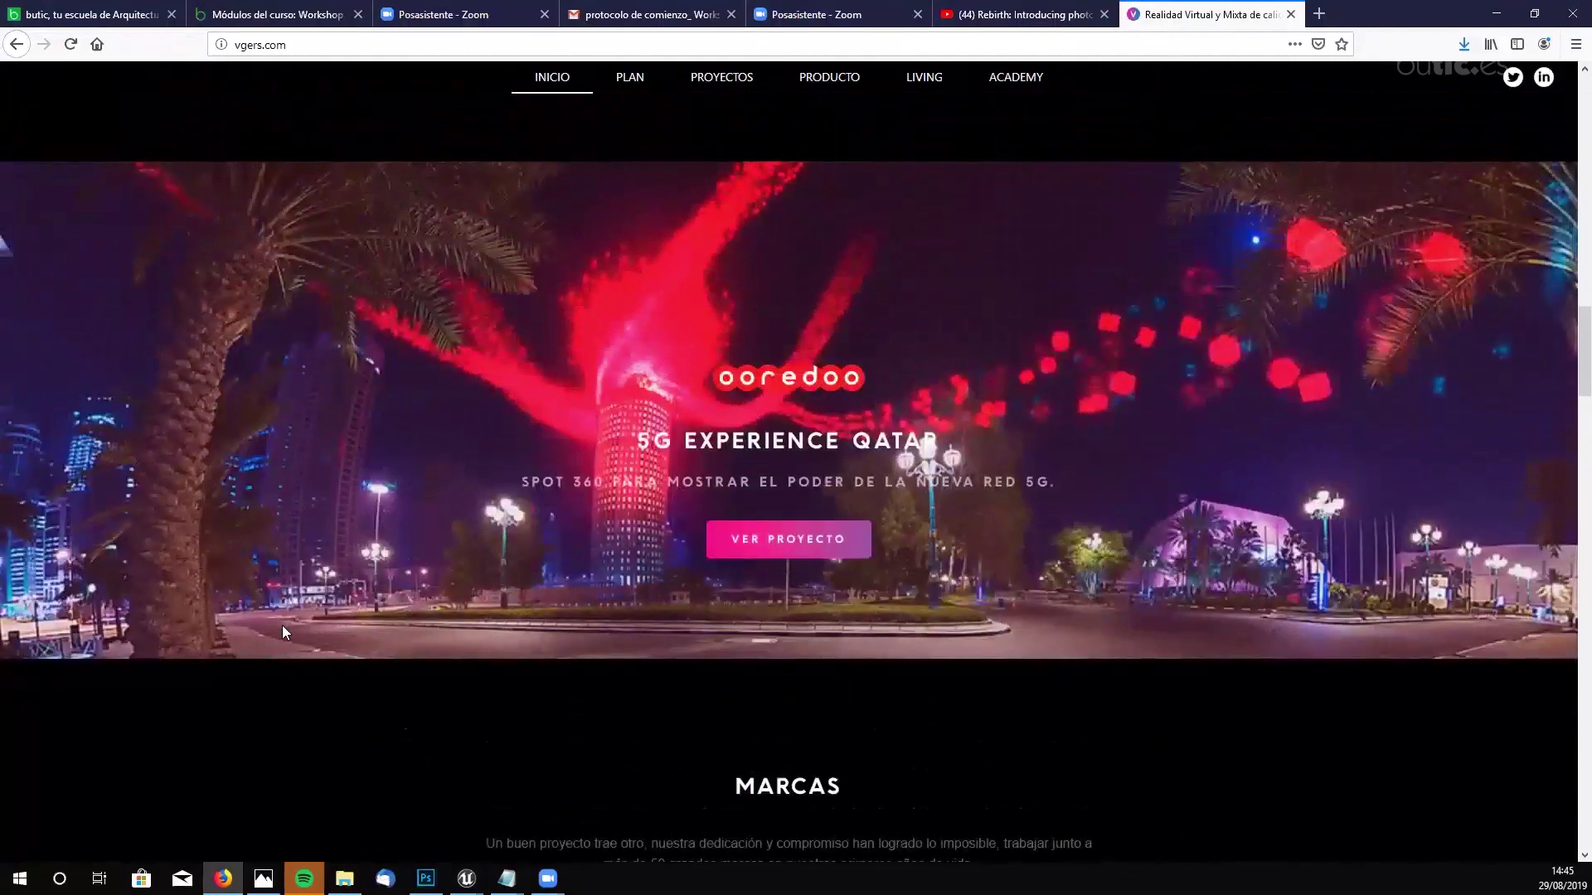
{"action": "scroll", "coordinate": [282, 625], "scroll_direction": "down", "scroll_amount": 11}
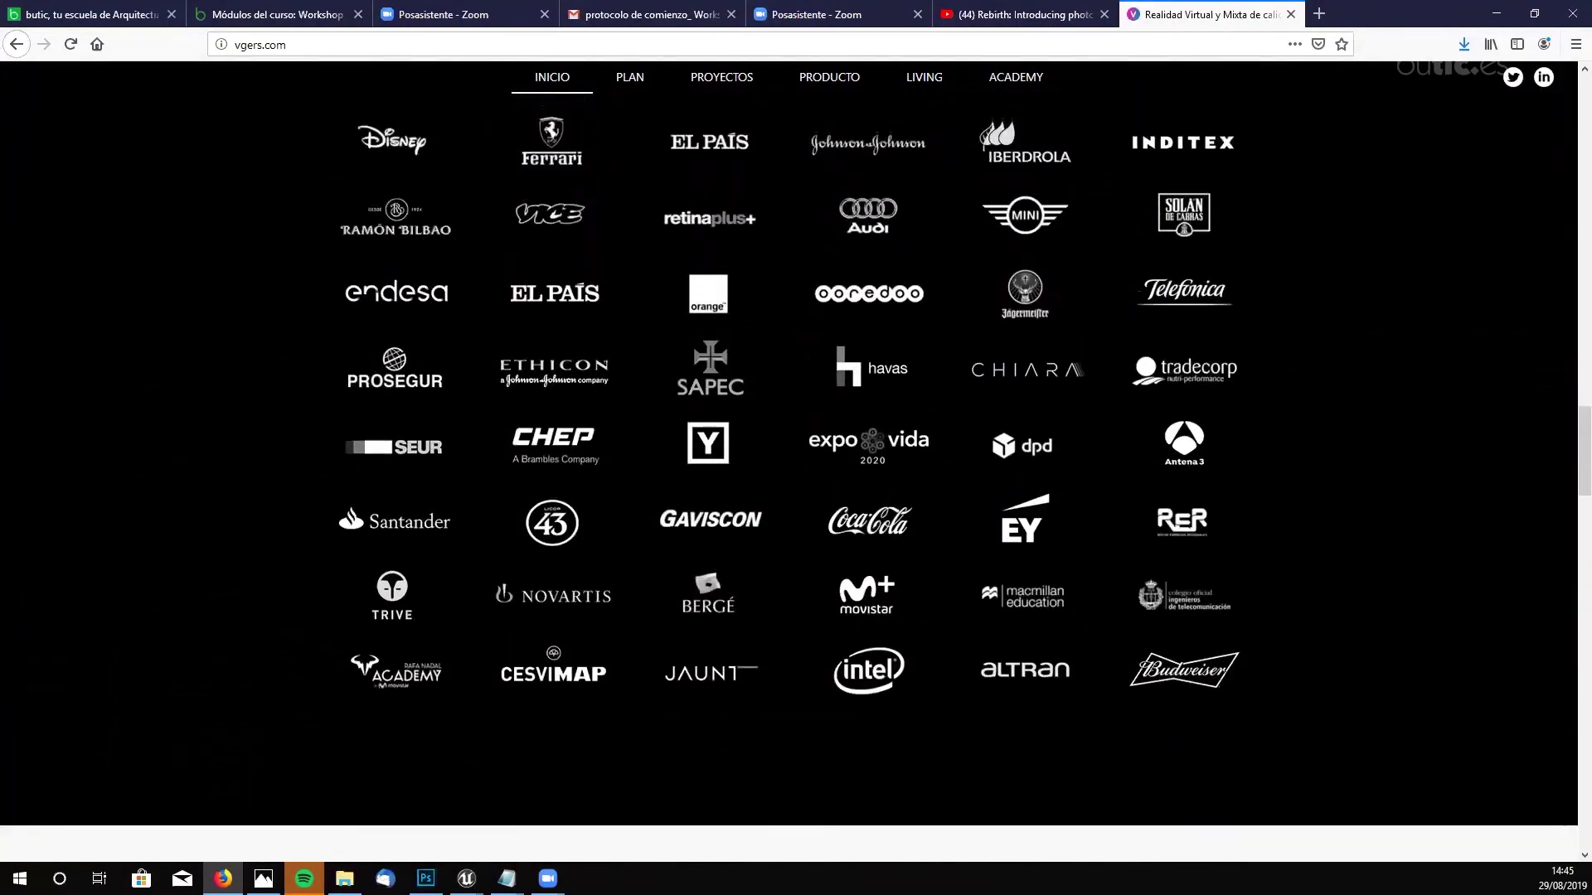
{"action": "scroll", "coordinate": [206, 524], "scroll_direction": "down", "scroll_amount": 8}
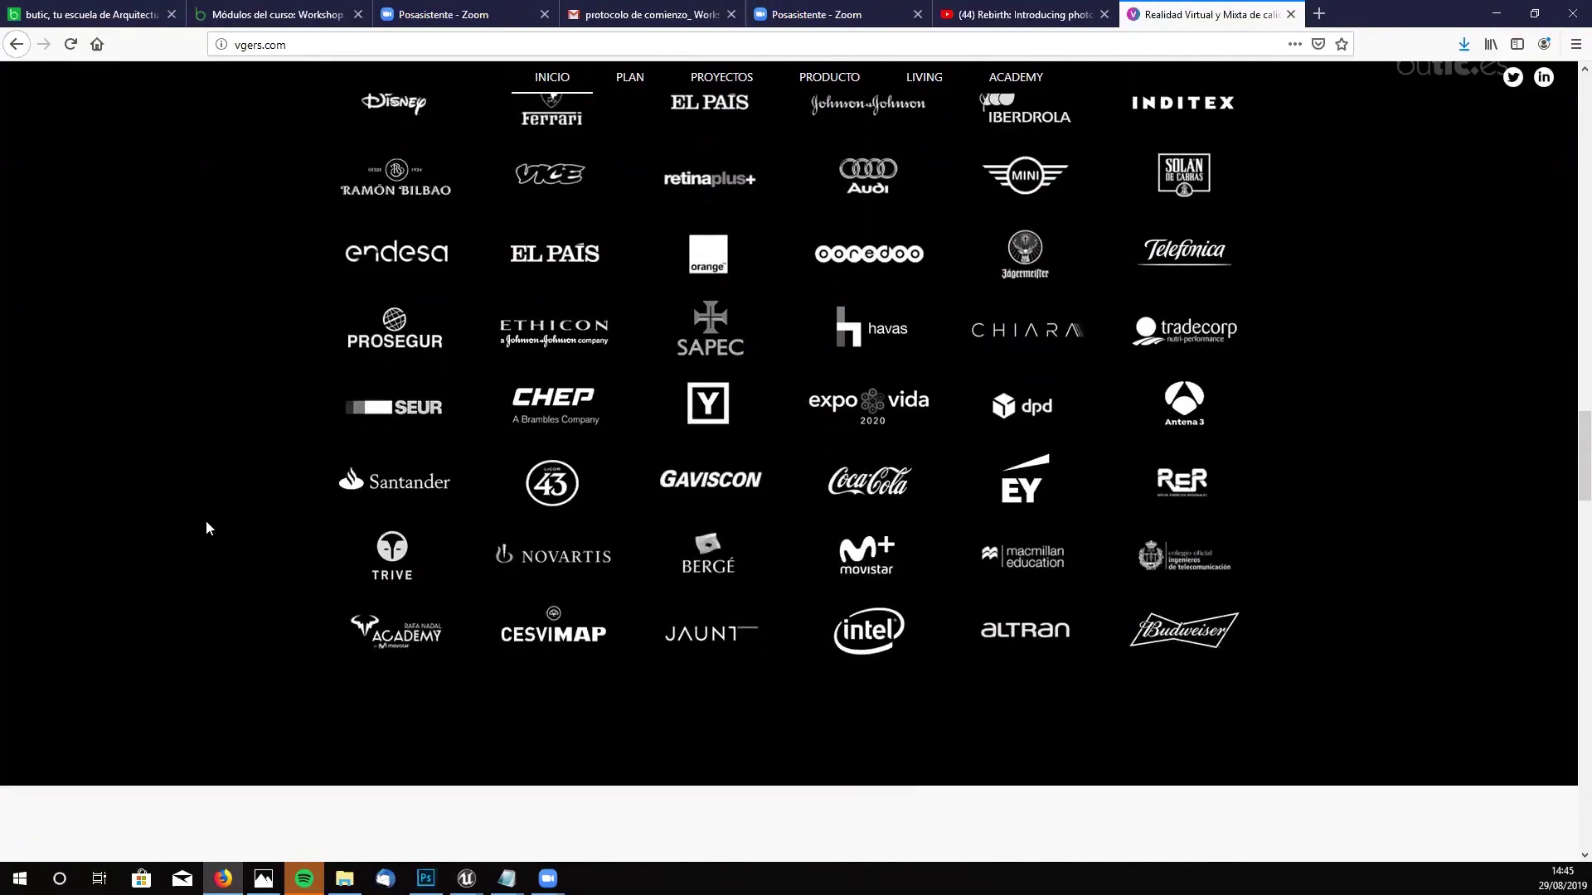
{"action": "scroll", "coordinate": [835, 311], "scroll_direction": "down", "scroll_amount": 3}
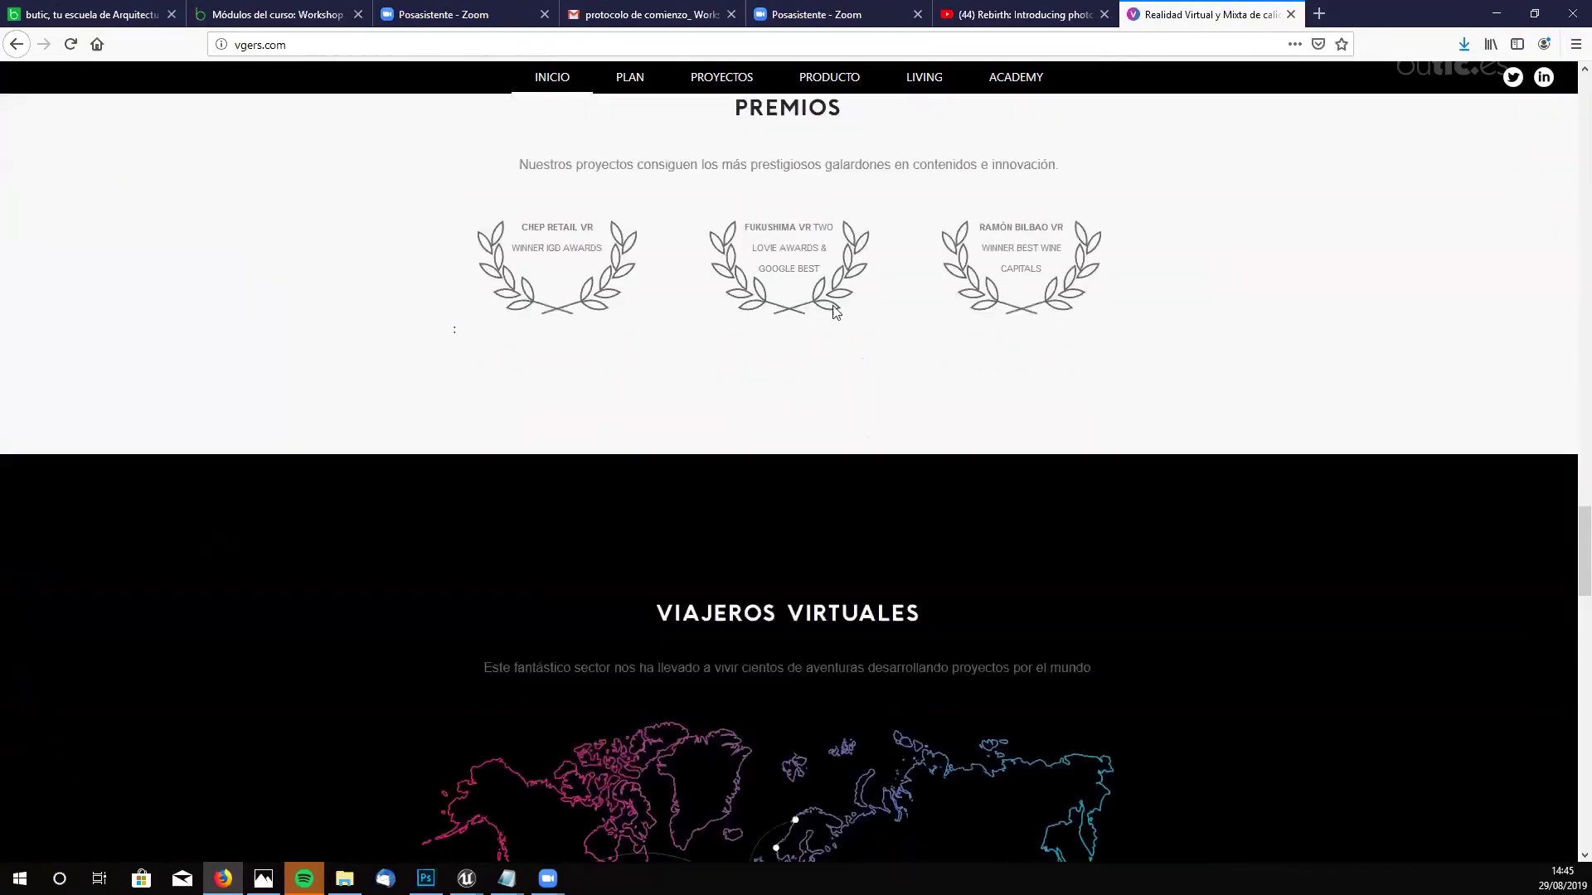
{"action": "scroll", "coordinate": [1310, 386], "scroll_direction": "down", "scroll_amount": 5}
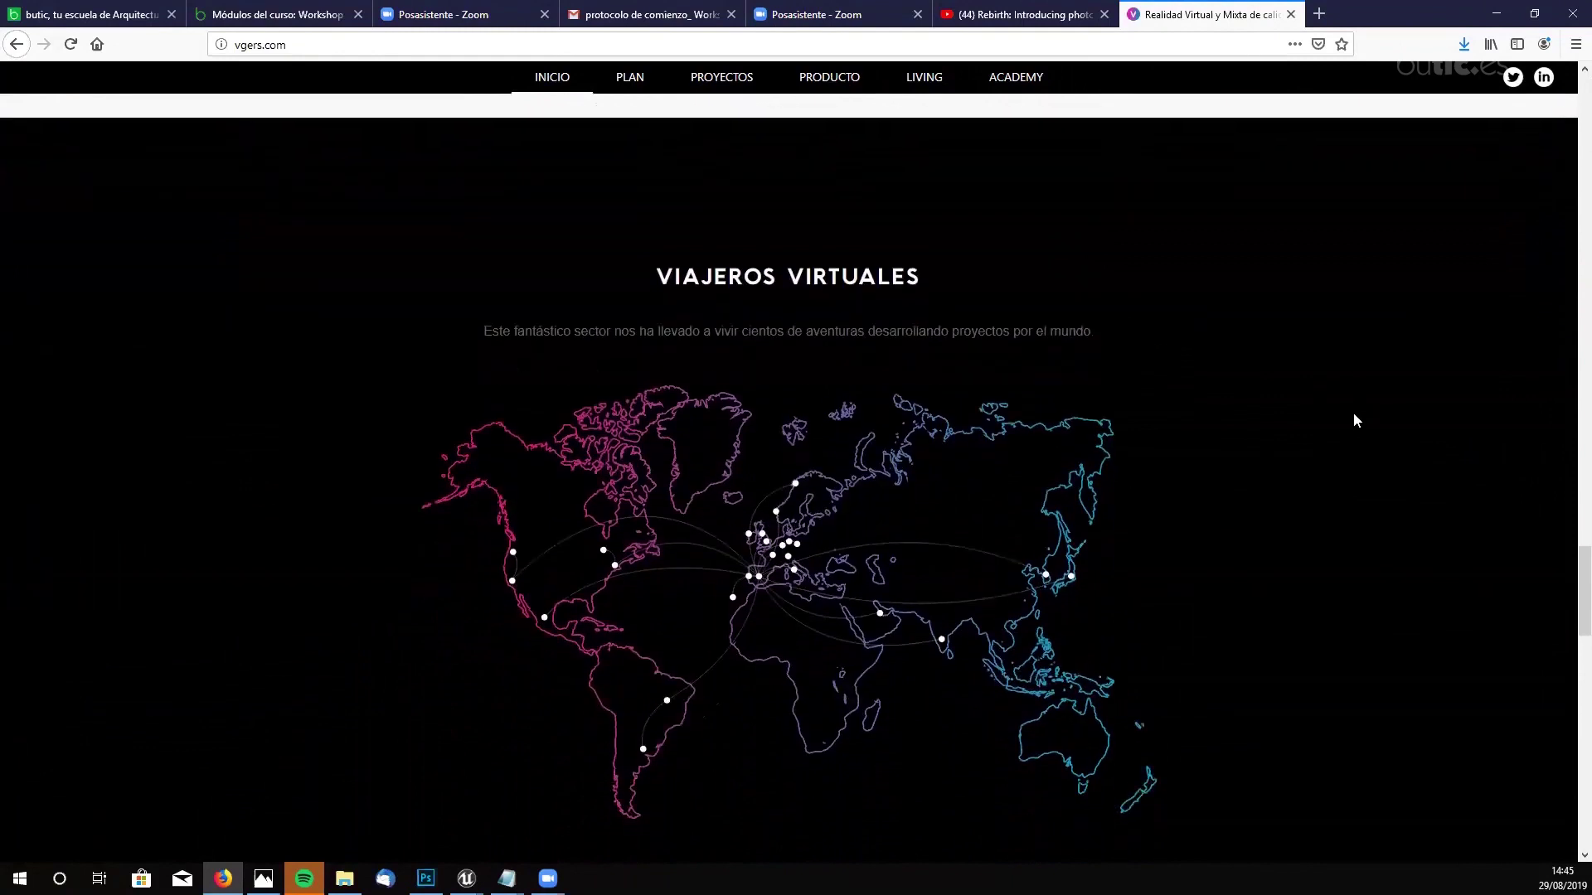
{"action": "scroll", "coordinate": [1339, 432], "scroll_direction": "up", "scroll_amount": 2}
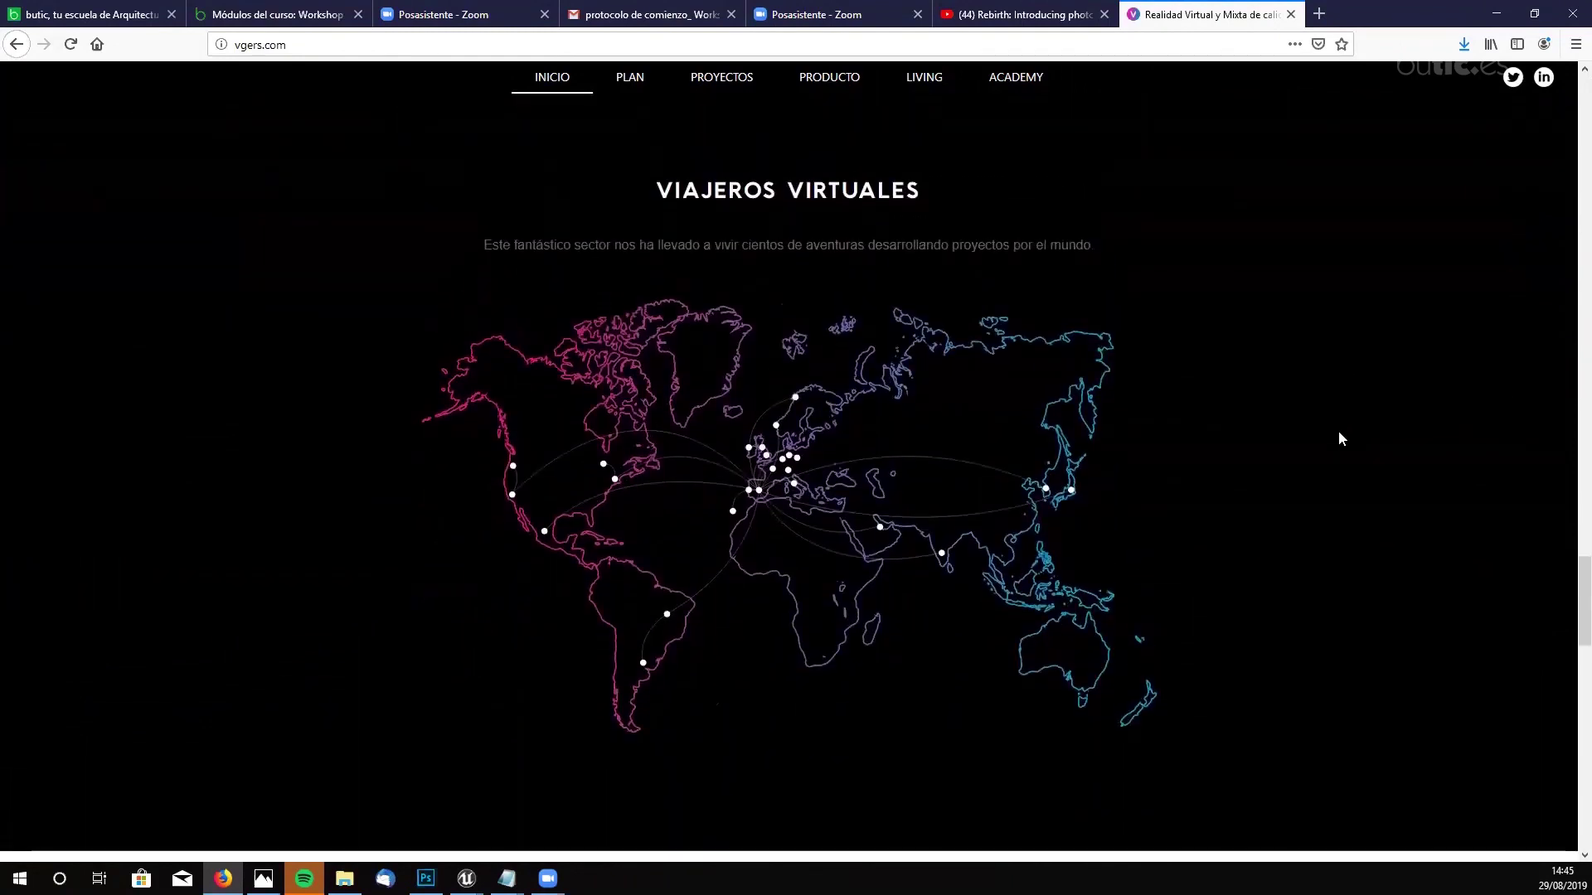
{"action": "scroll", "coordinate": [1341, 438], "scroll_direction": "up", "scroll_amount": 2}
{"action": "scroll", "coordinate": [1341, 437], "scroll_direction": "down", "scroll_amount": 6}
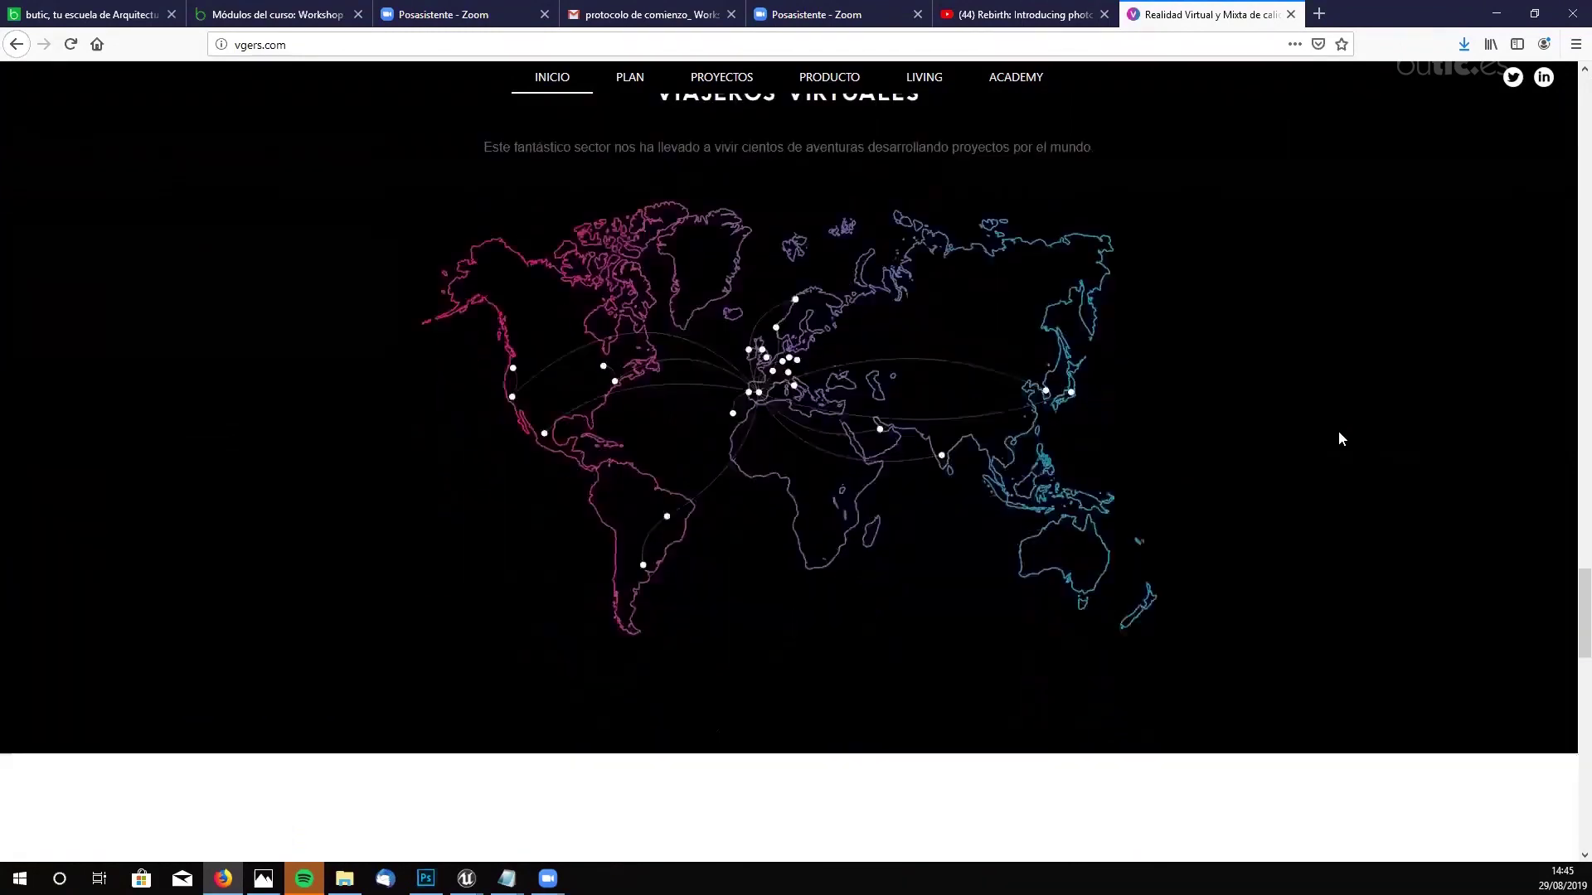
{"action": "scroll", "coordinate": [1343, 438], "scroll_direction": "down", "scroll_amount": 10}
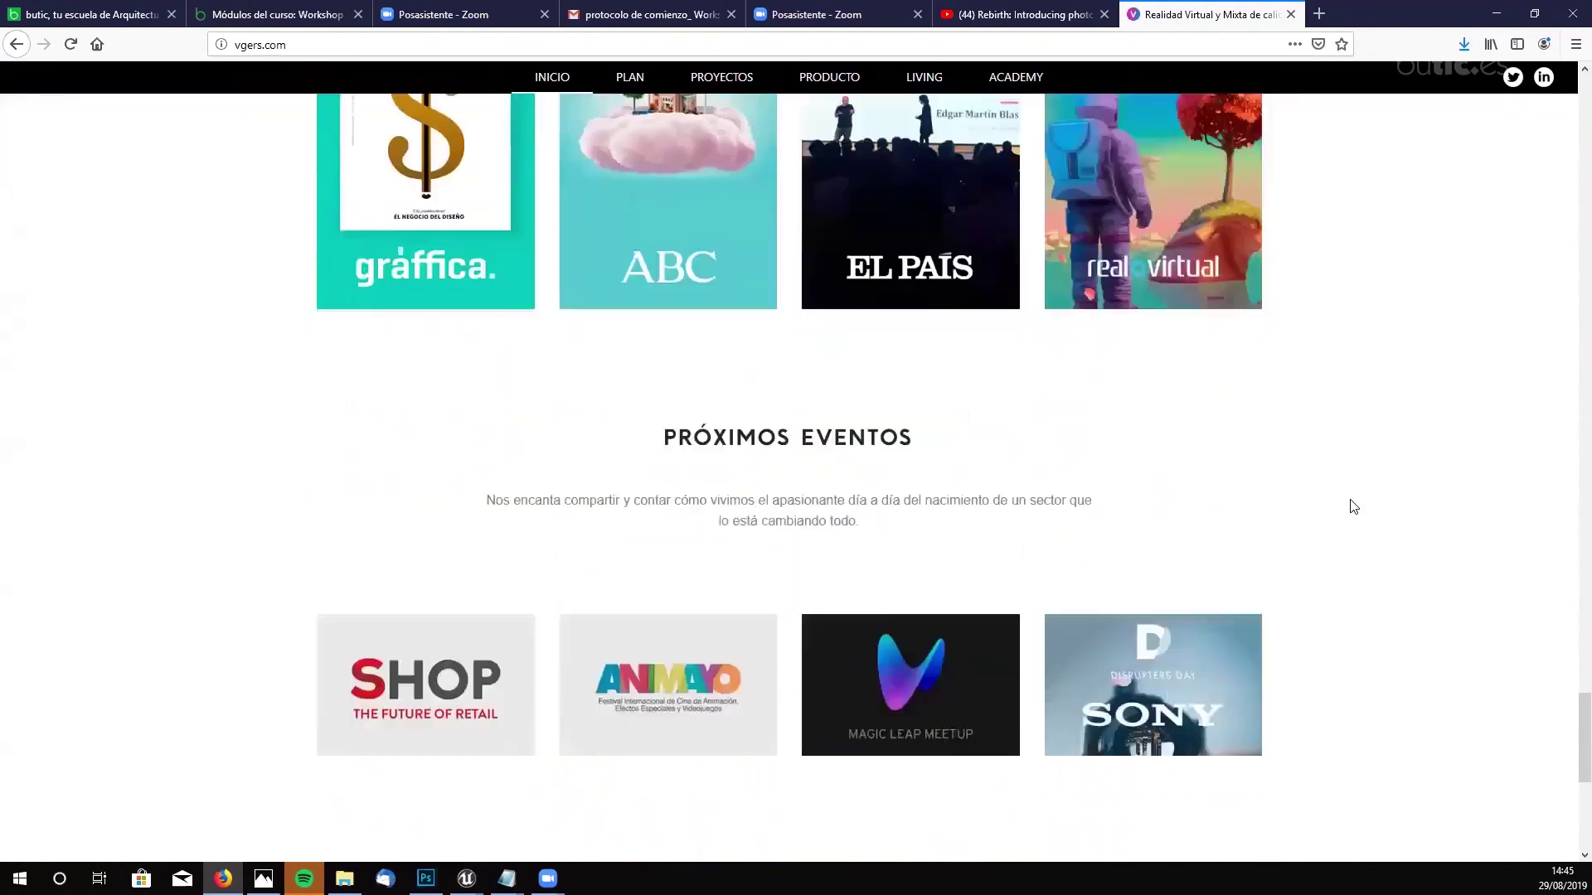
{"action": "scroll", "coordinate": [1353, 507], "scroll_direction": "down", "scroll_amount": 5}
{"action": "scroll", "coordinate": [1352, 507], "scroll_direction": "up", "scroll_amount": 6}
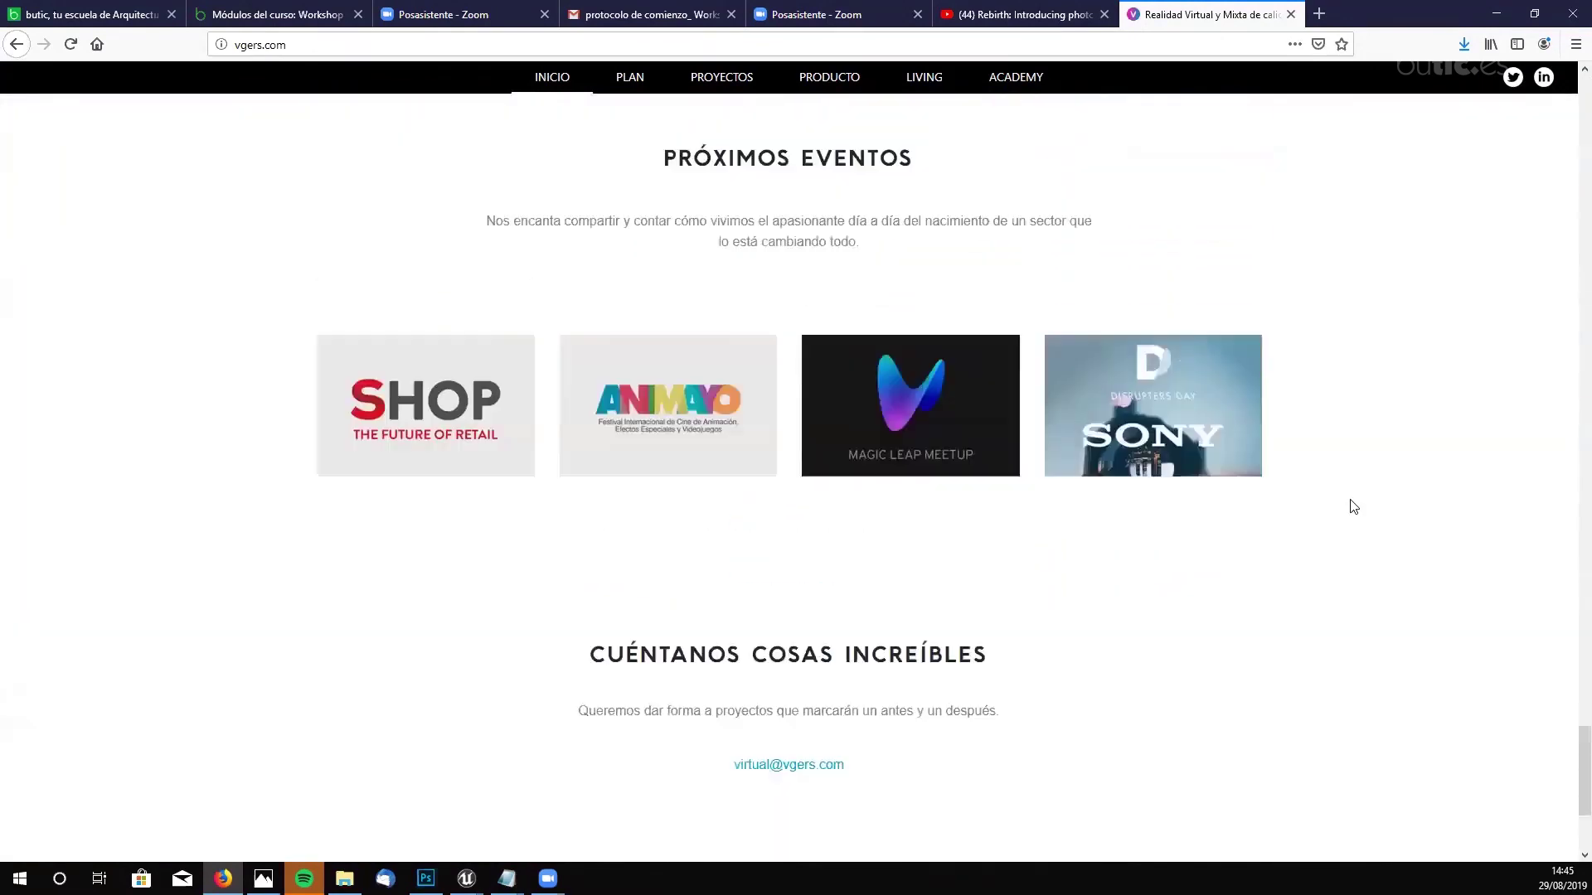
{"action": "scroll", "coordinate": [1353, 507], "scroll_direction": "up", "scroll_amount": 14}
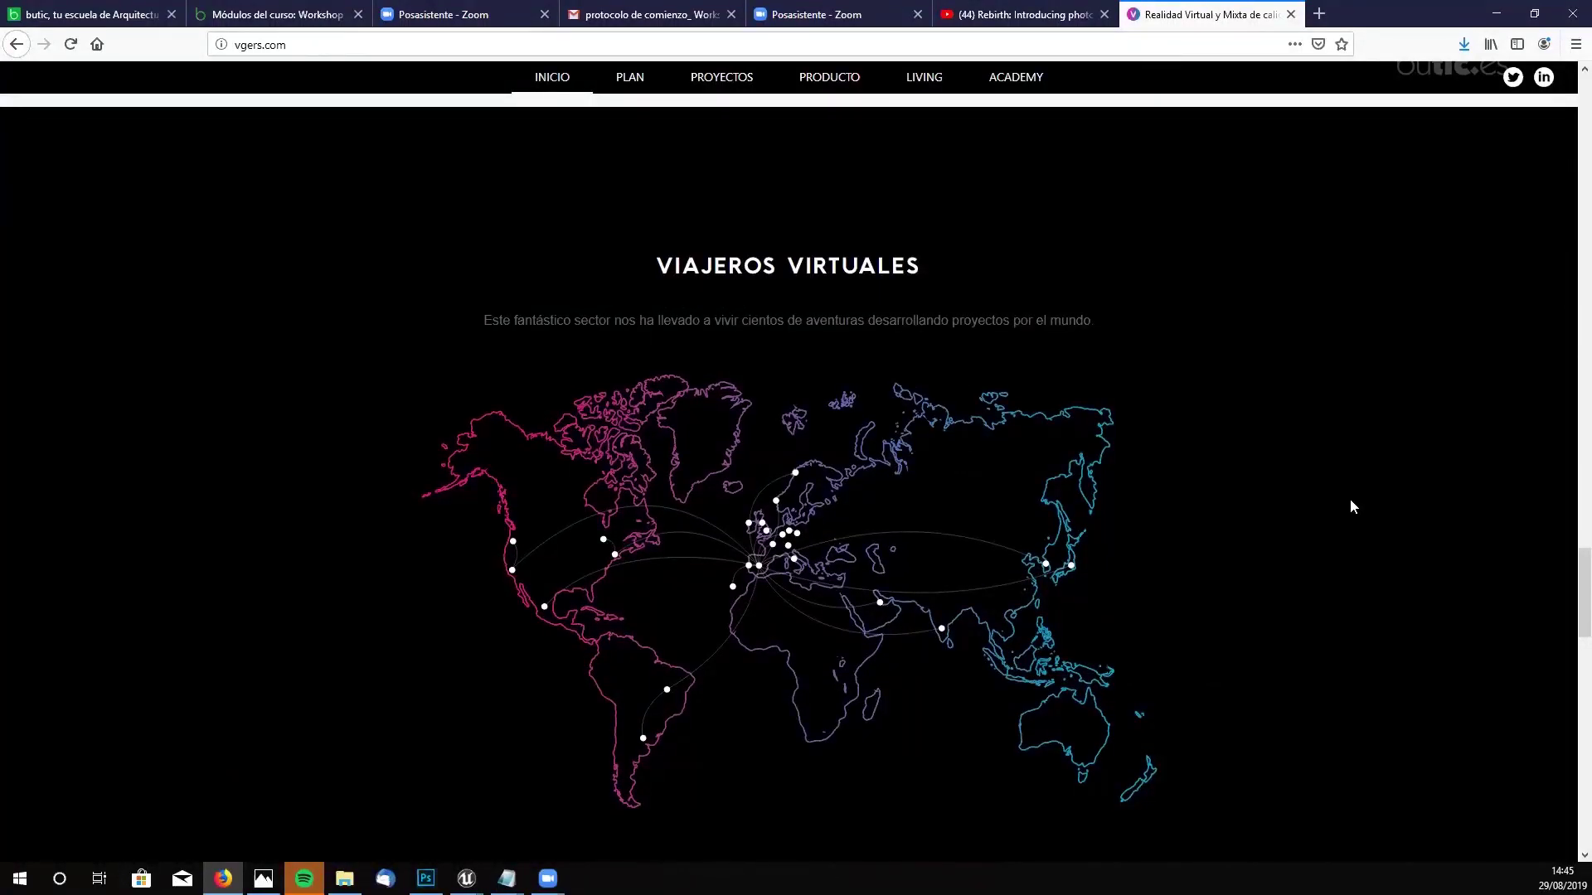
{"action": "scroll", "coordinate": [1350, 506], "scroll_direction": "up", "scroll_amount": 12}
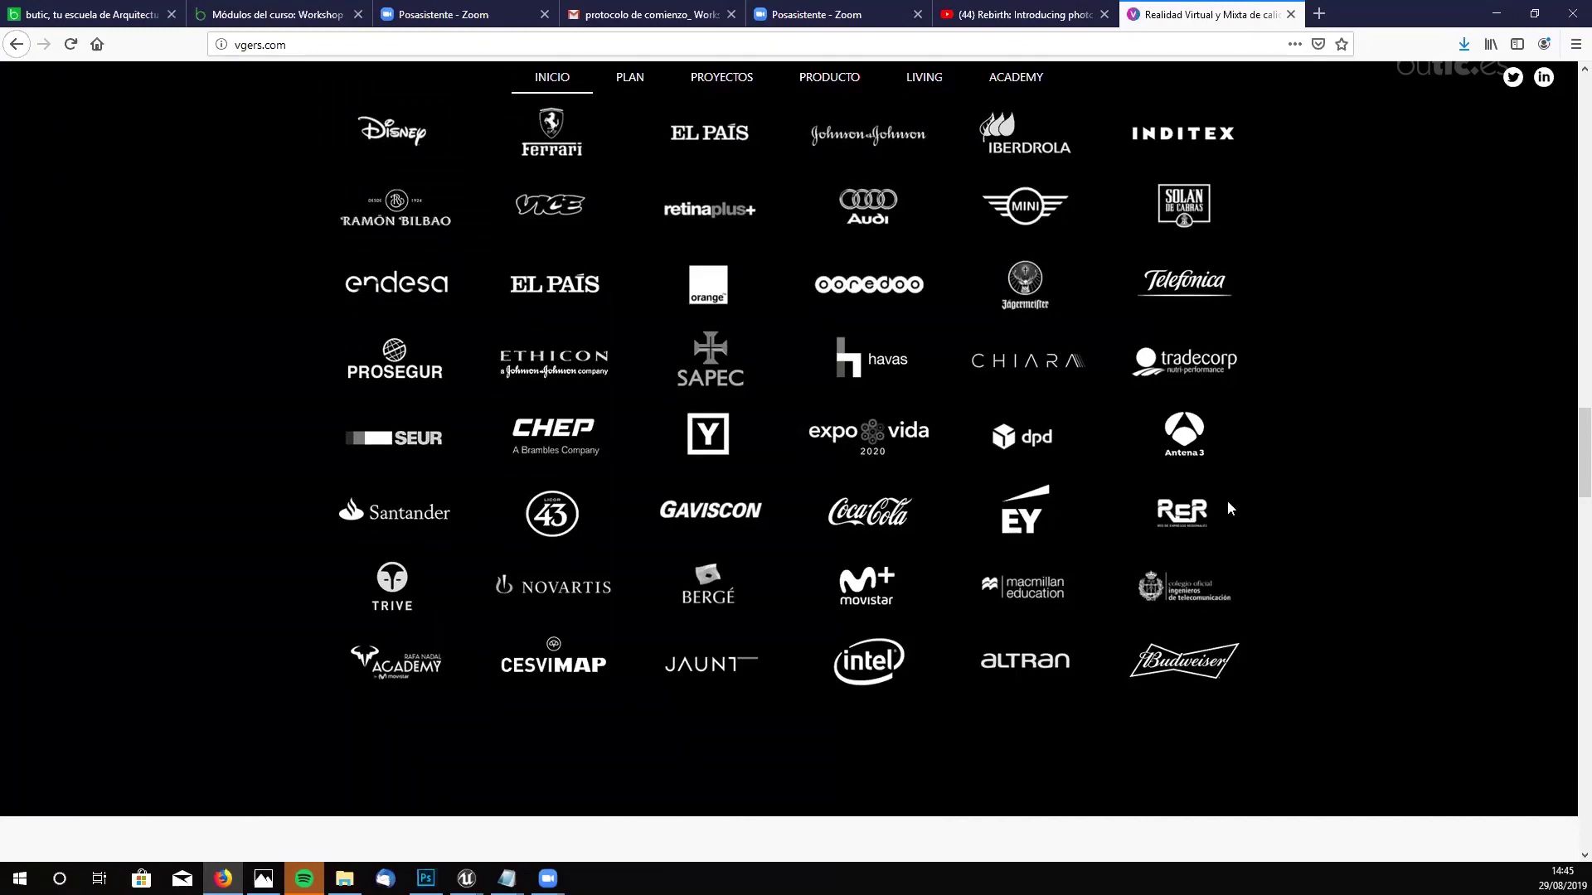
{"action": "scroll", "coordinate": [254, 534], "scroll_direction": "up", "scroll_amount": 10}
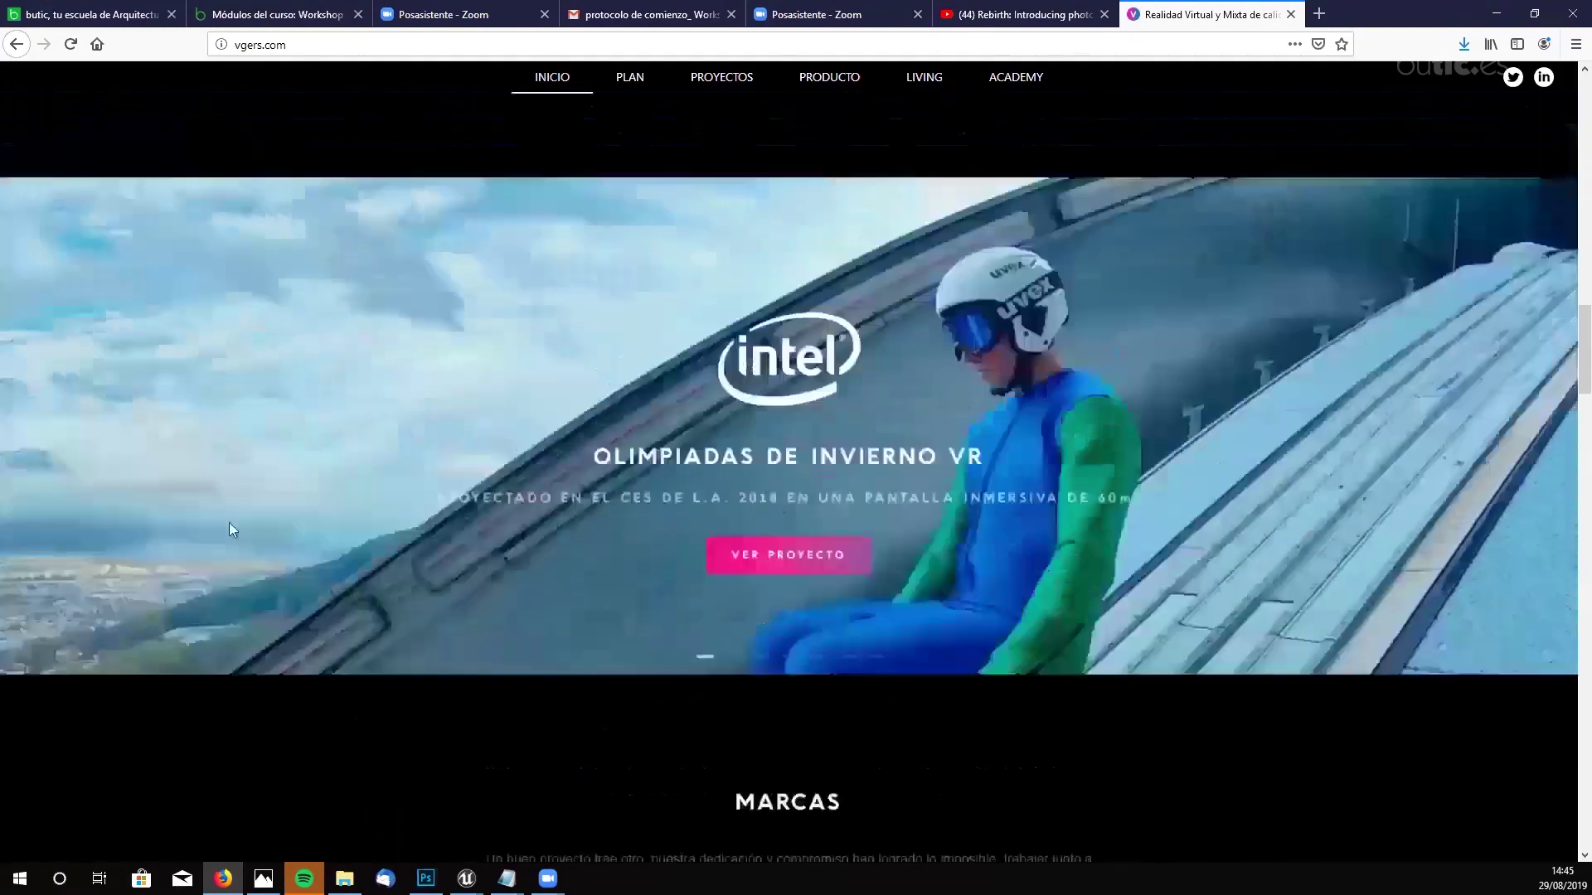
{"action": "scroll", "coordinate": [232, 531], "scroll_direction": "up", "scroll_amount": 10}
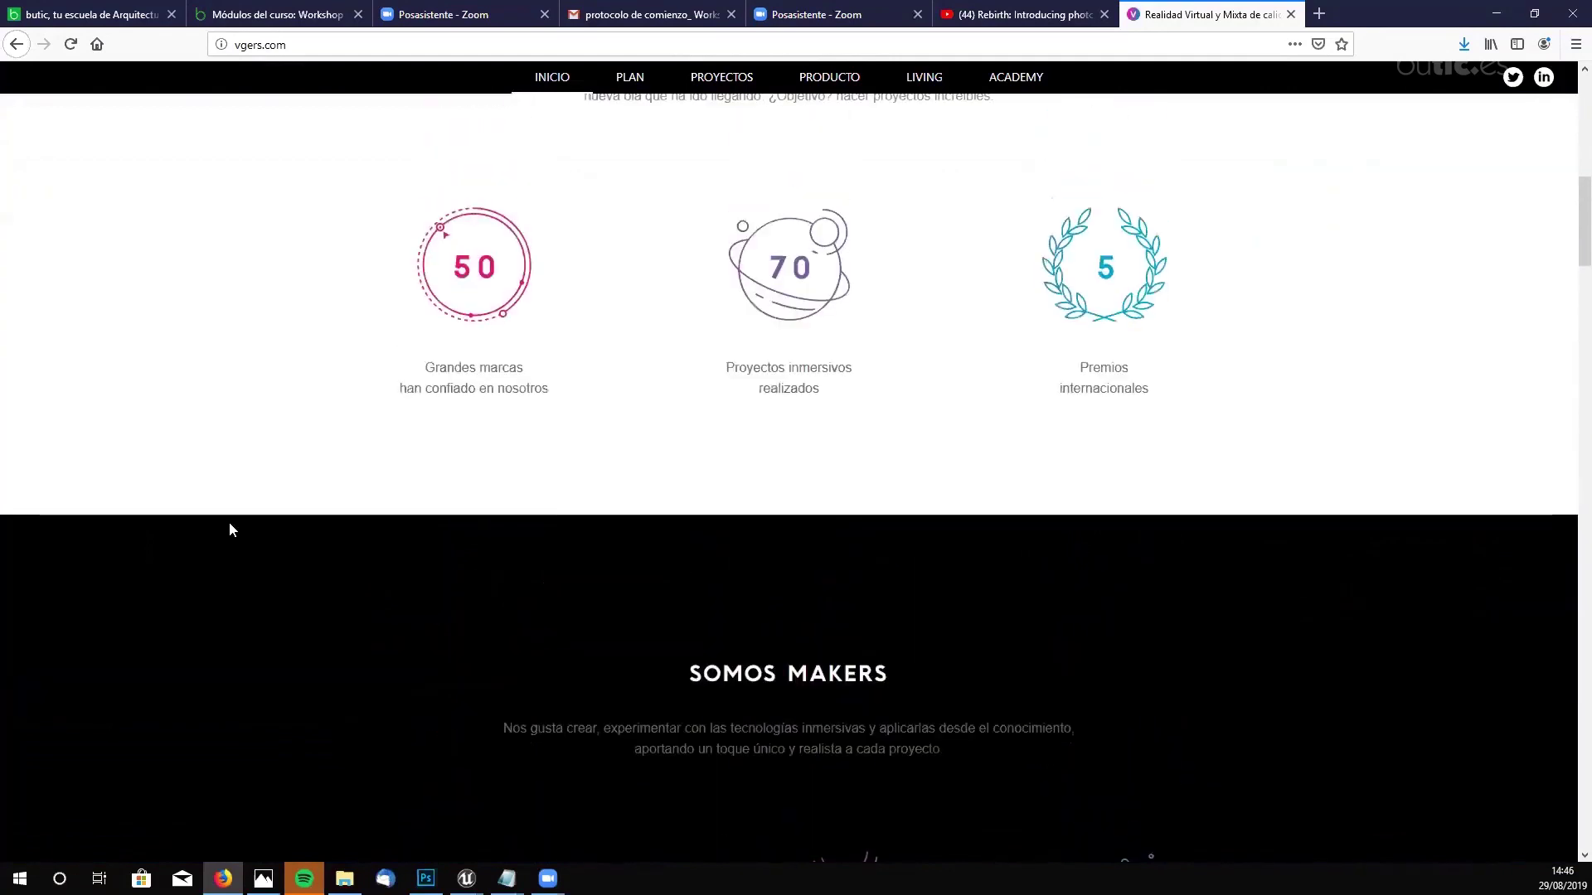
{"action": "scroll", "coordinate": [233, 531], "scroll_direction": "up", "scroll_amount": 5}
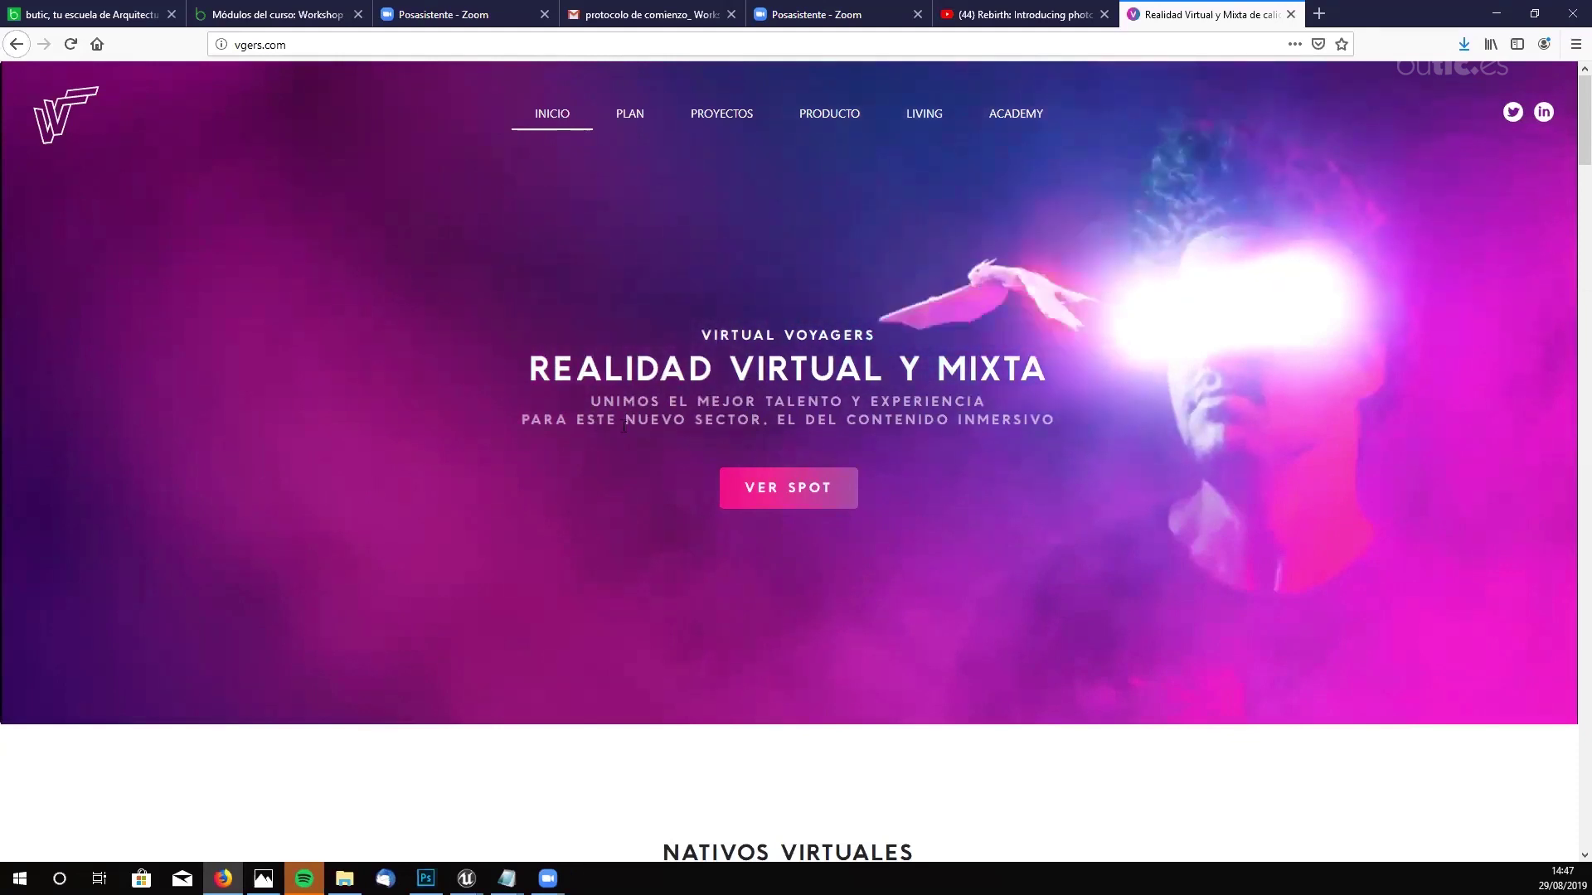
{"action": "scroll", "coordinate": [624, 426], "scroll_direction": "down", "scroll_amount": 6}
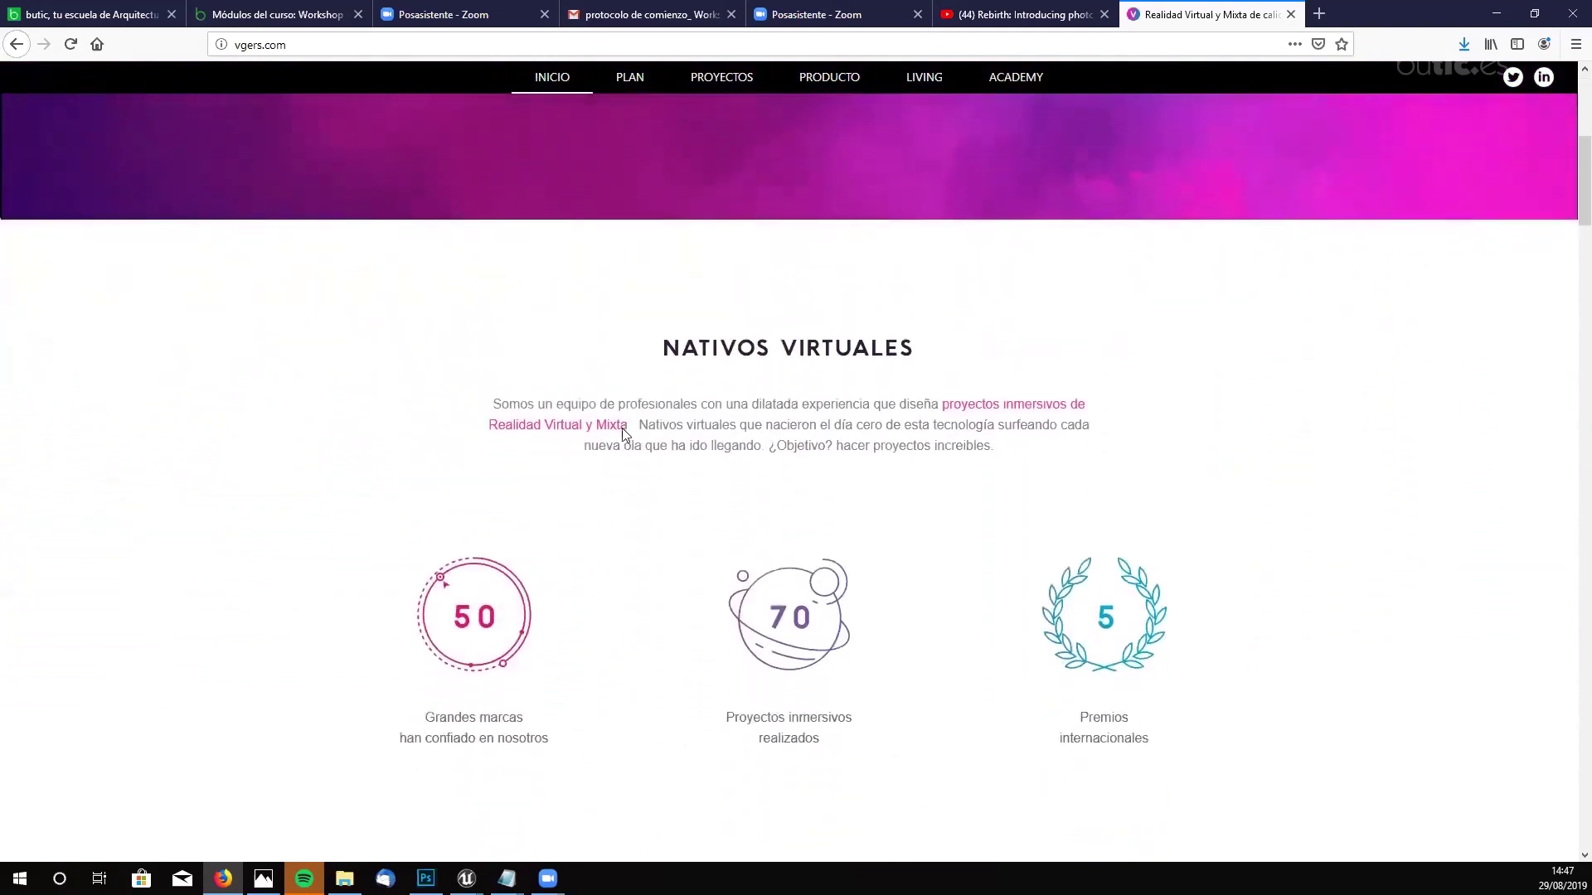
{"action": "scroll", "coordinate": [623, 428], "scroll_direction": "down", "scroll_amount": 3}
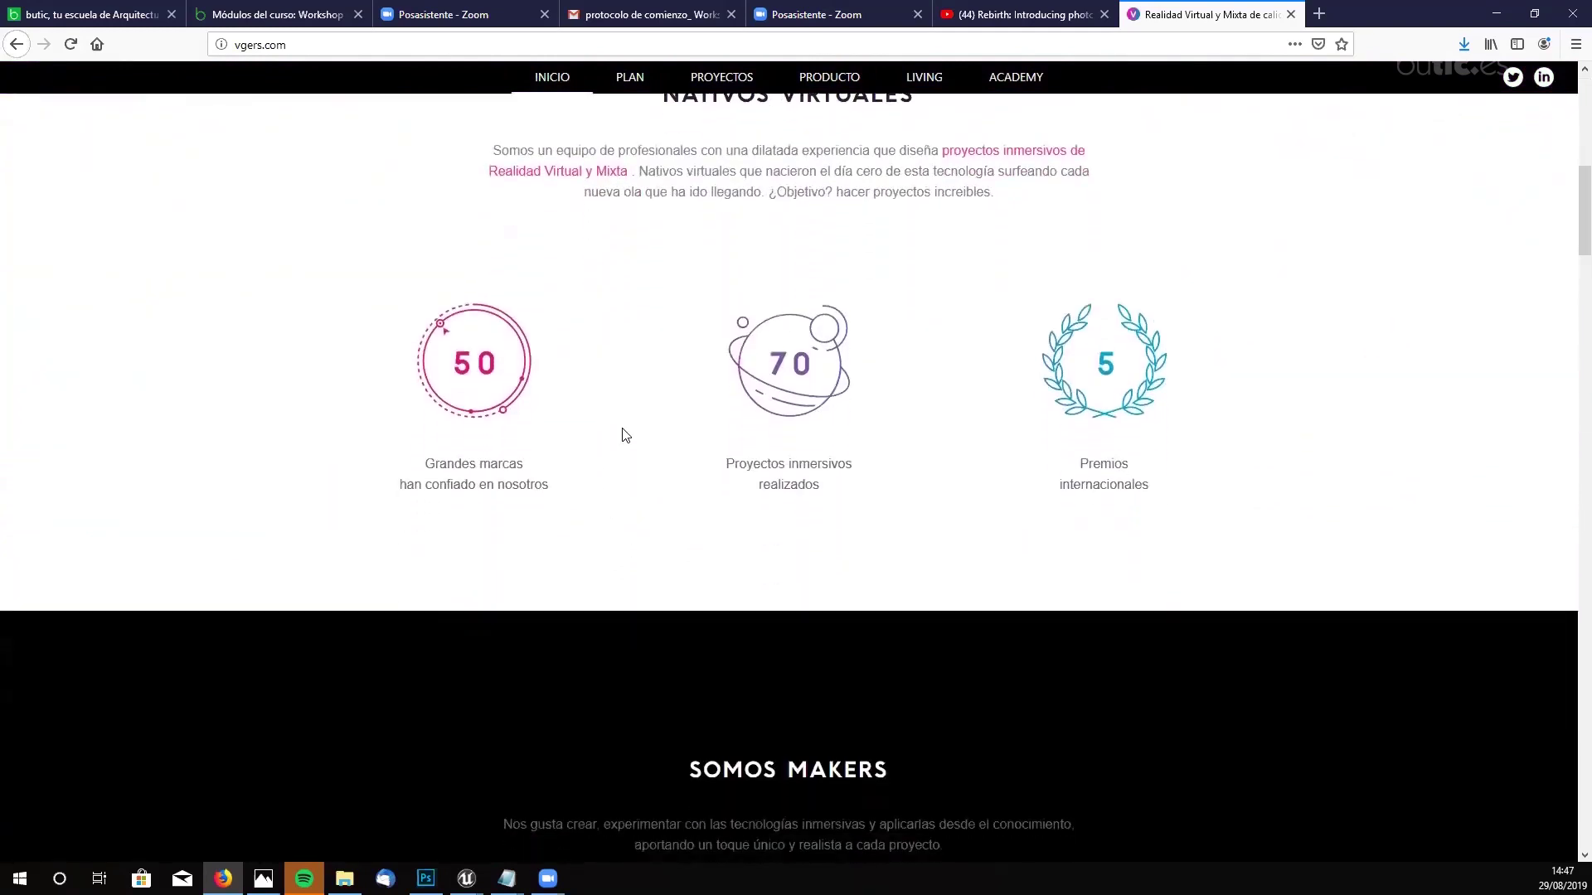
{"action": "scroll", "coordinate": [617, 439], "scroll_direction": "down", "scroll_amount": 6}
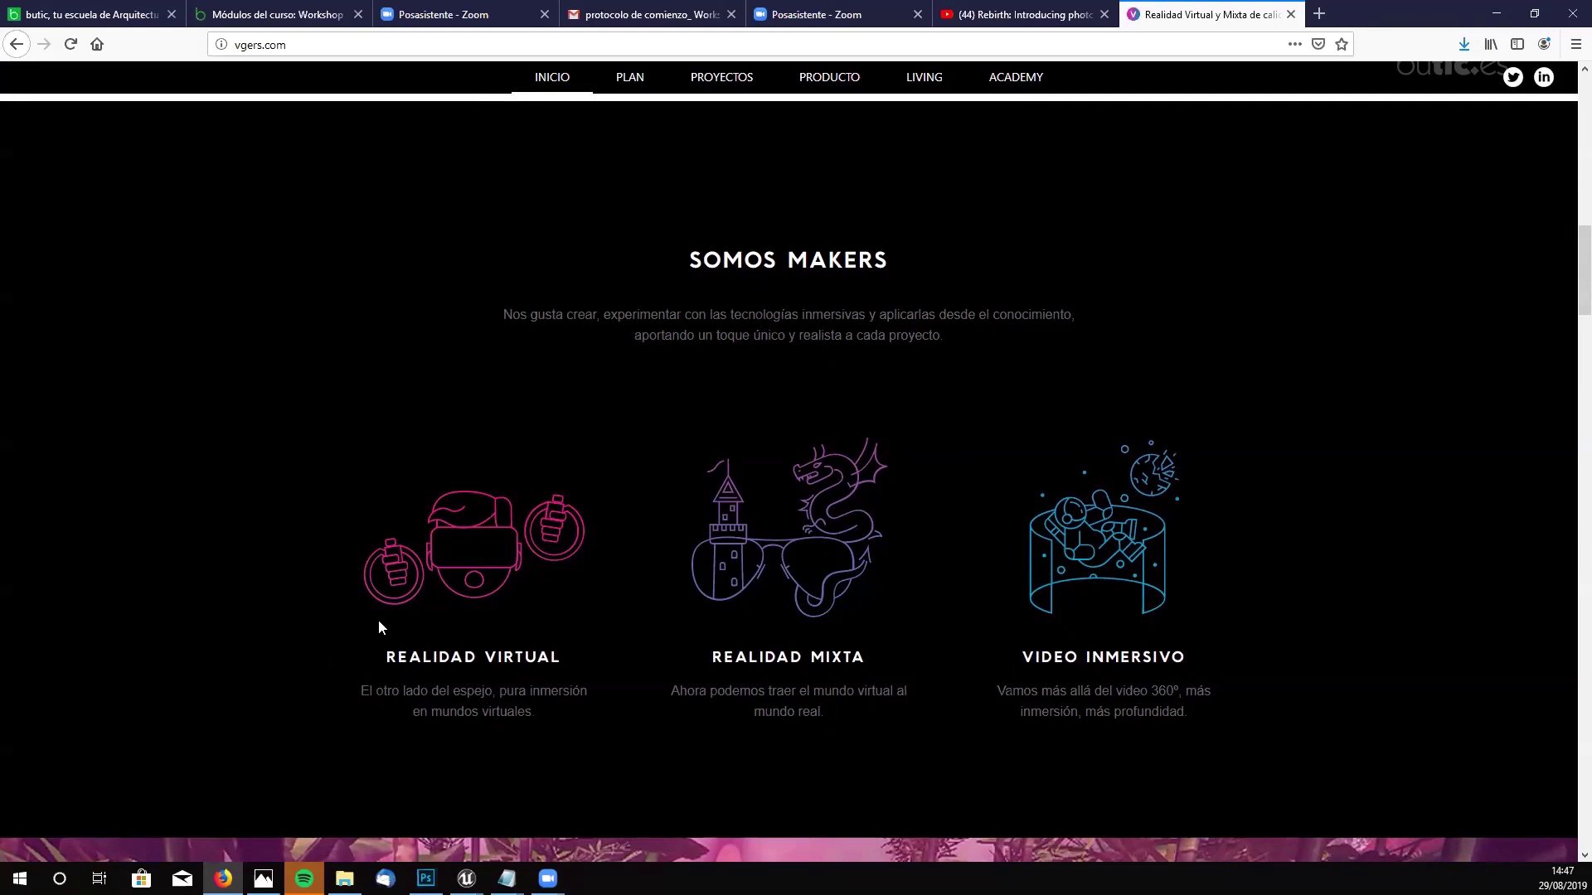
{"action": "scroll", "coordinate": [362, 524], "scroll_direction": "up", "scroll_amount": 8}
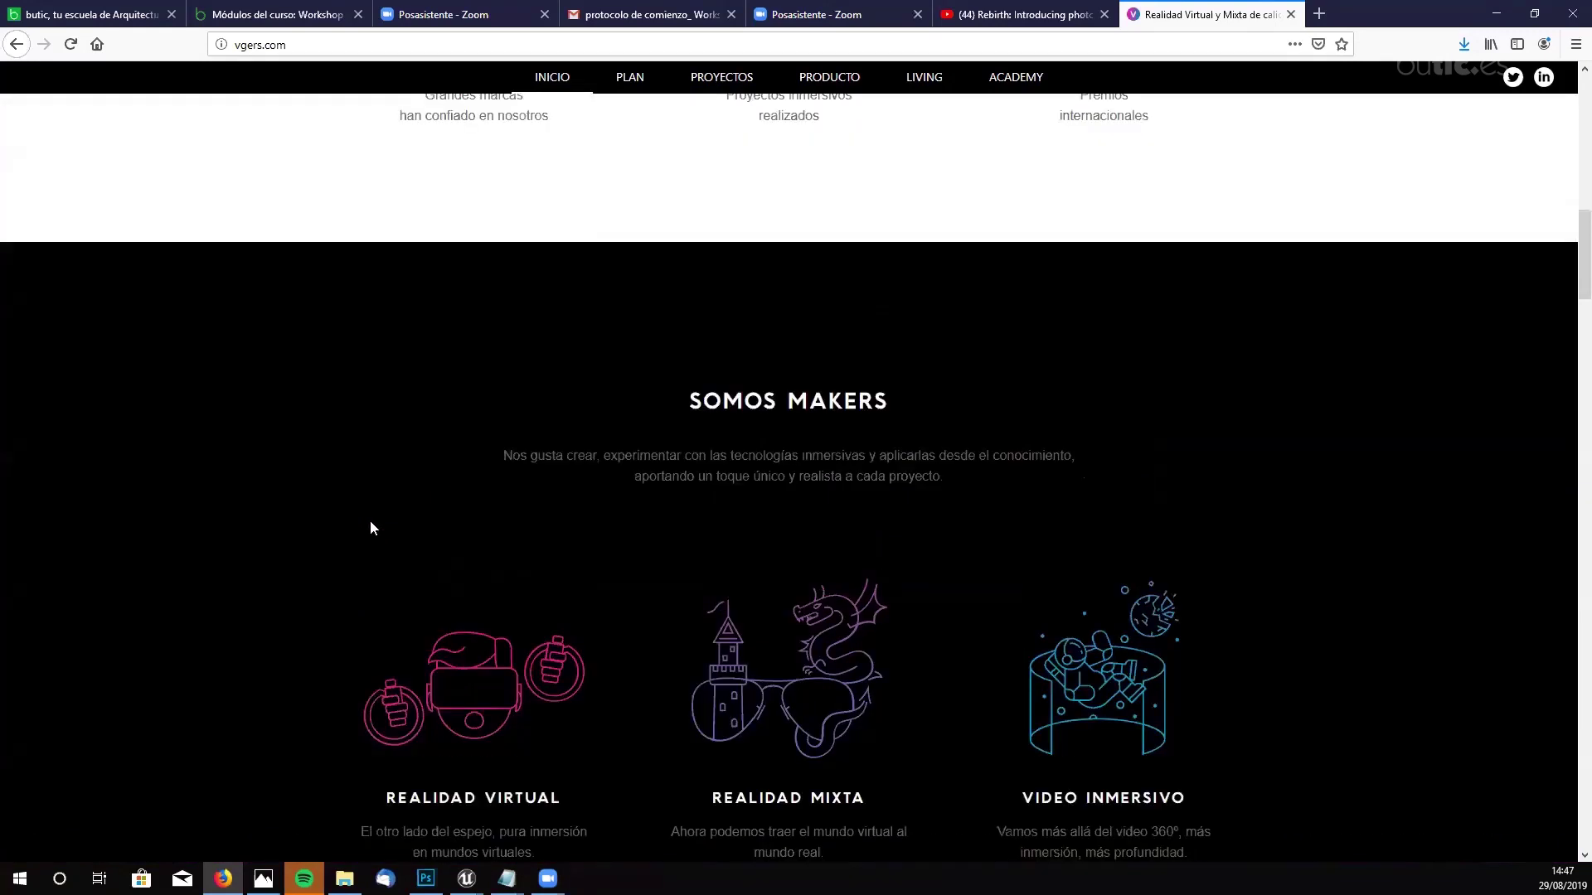
{"action": "scroll", "coordinate": [372, 528], "scroll_direction": "up", "scroll_amount": 8}
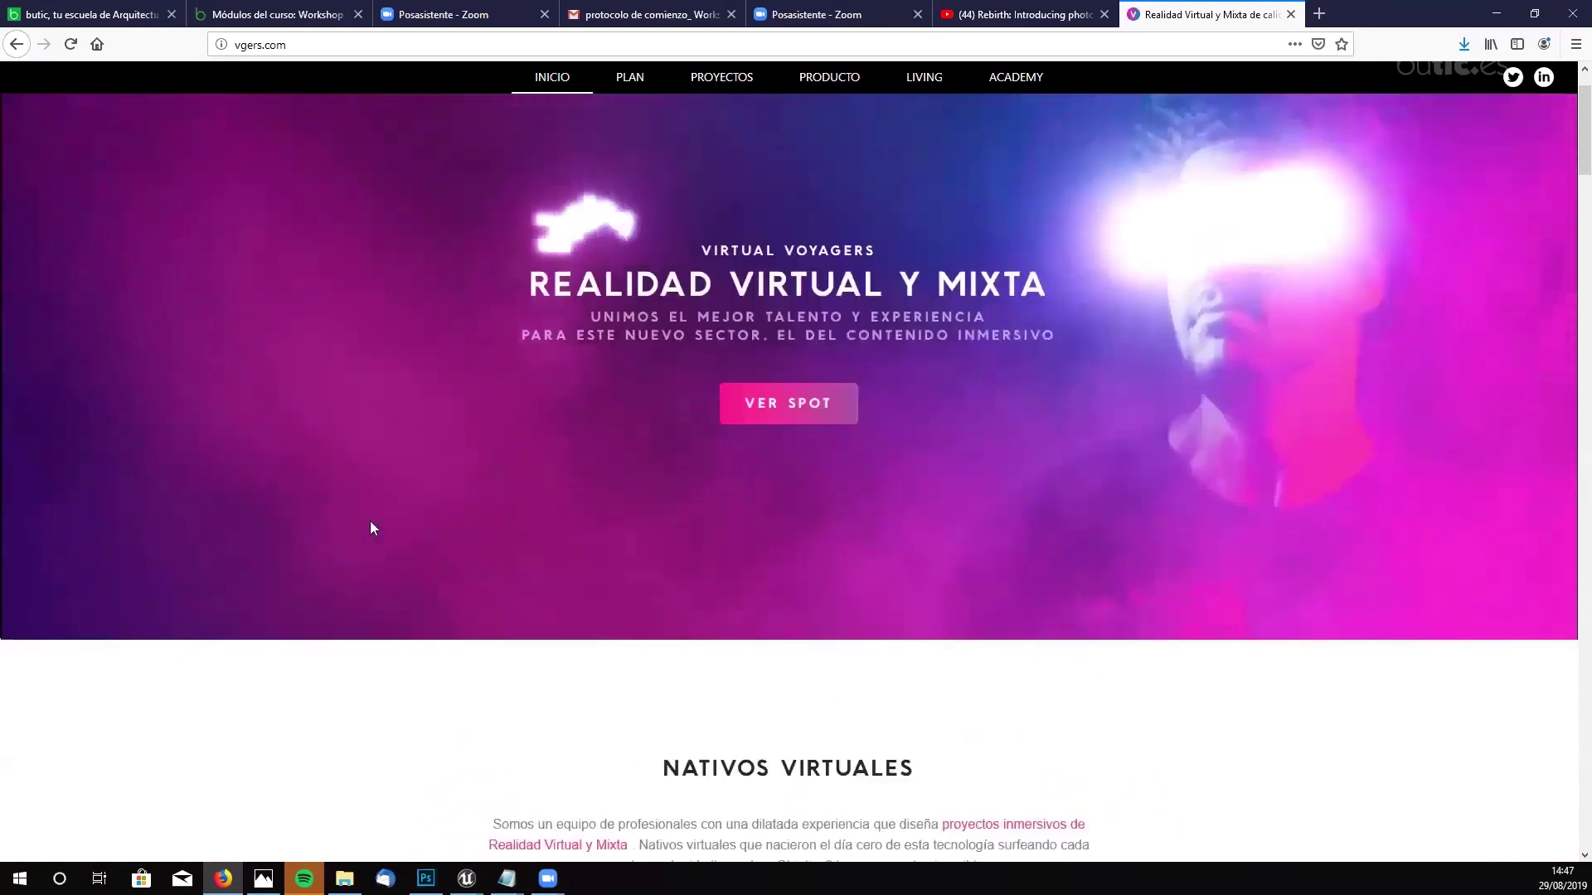